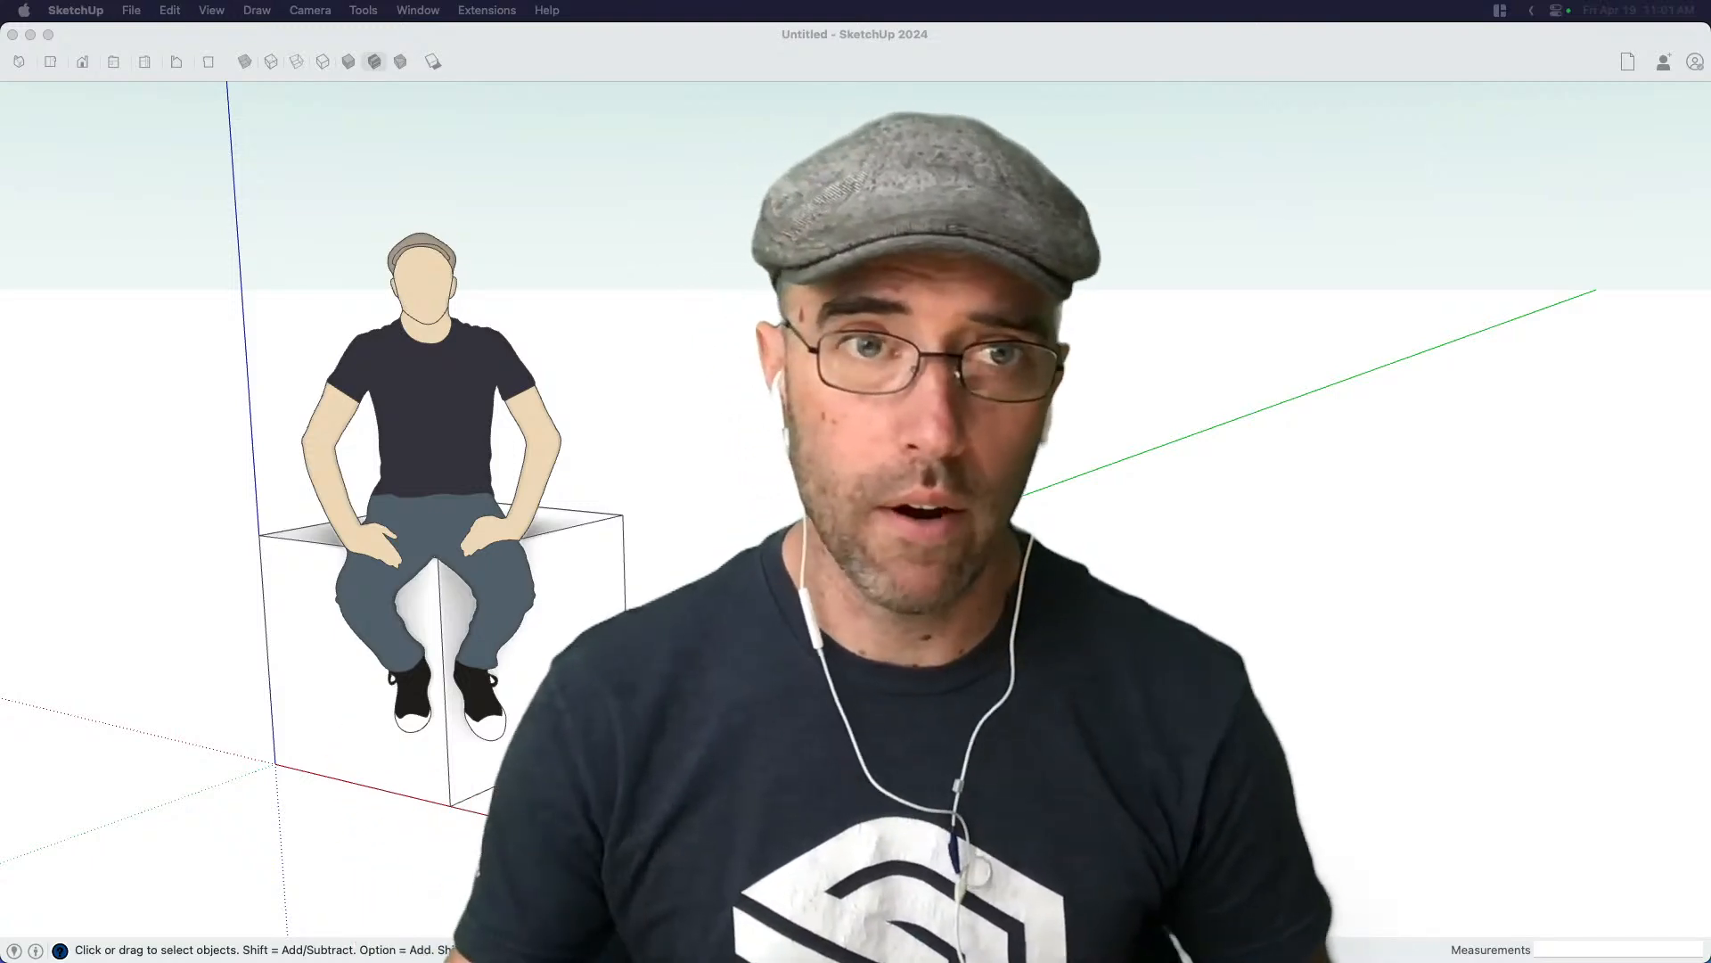
Switch to Firefox and go through the 3D Basecamp home page to the Call For Speakers page
key(super+Tab)
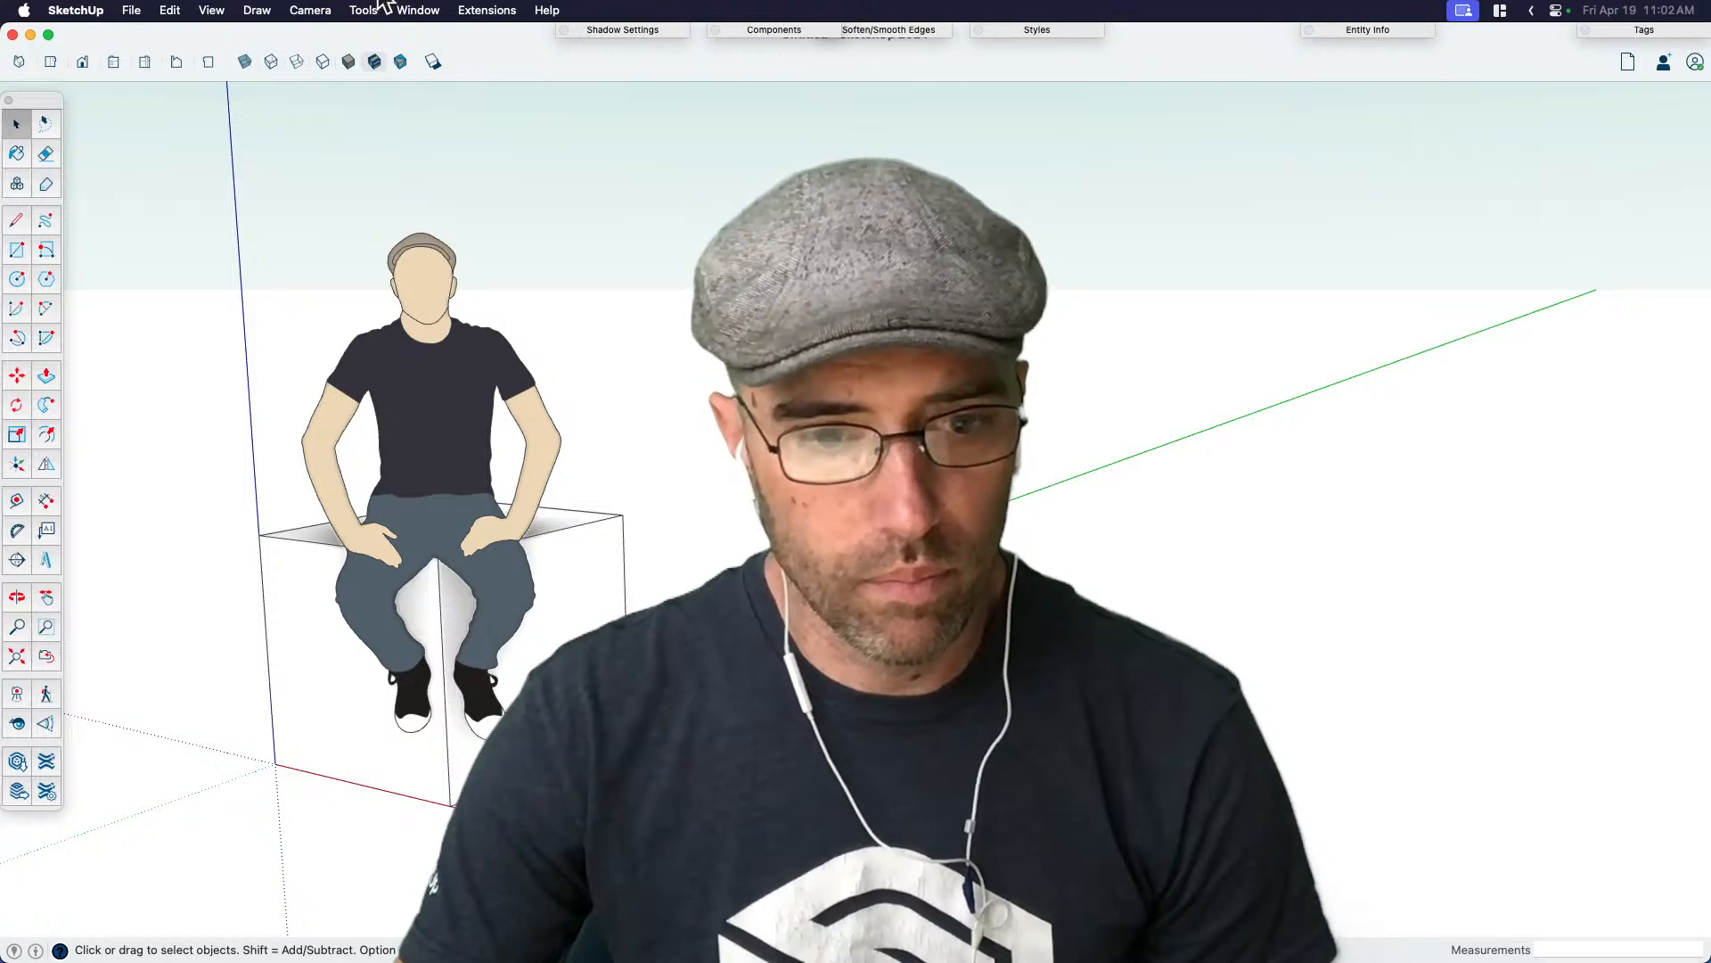
key(super+Tab)
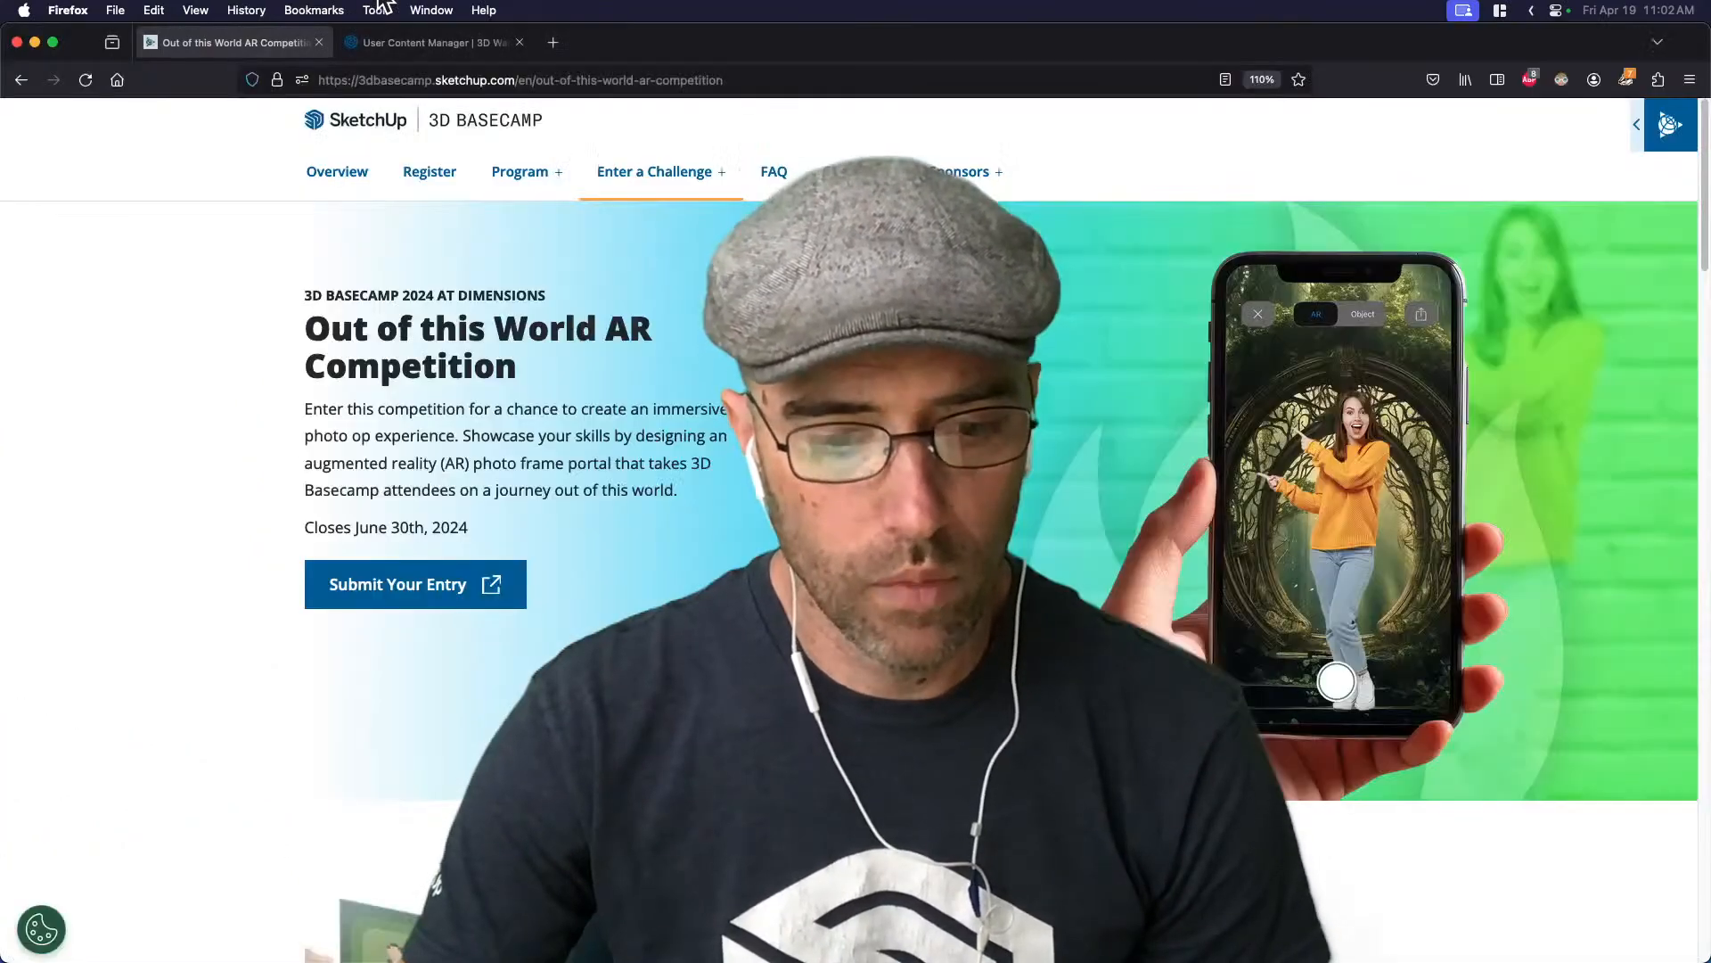
click(467, 129)
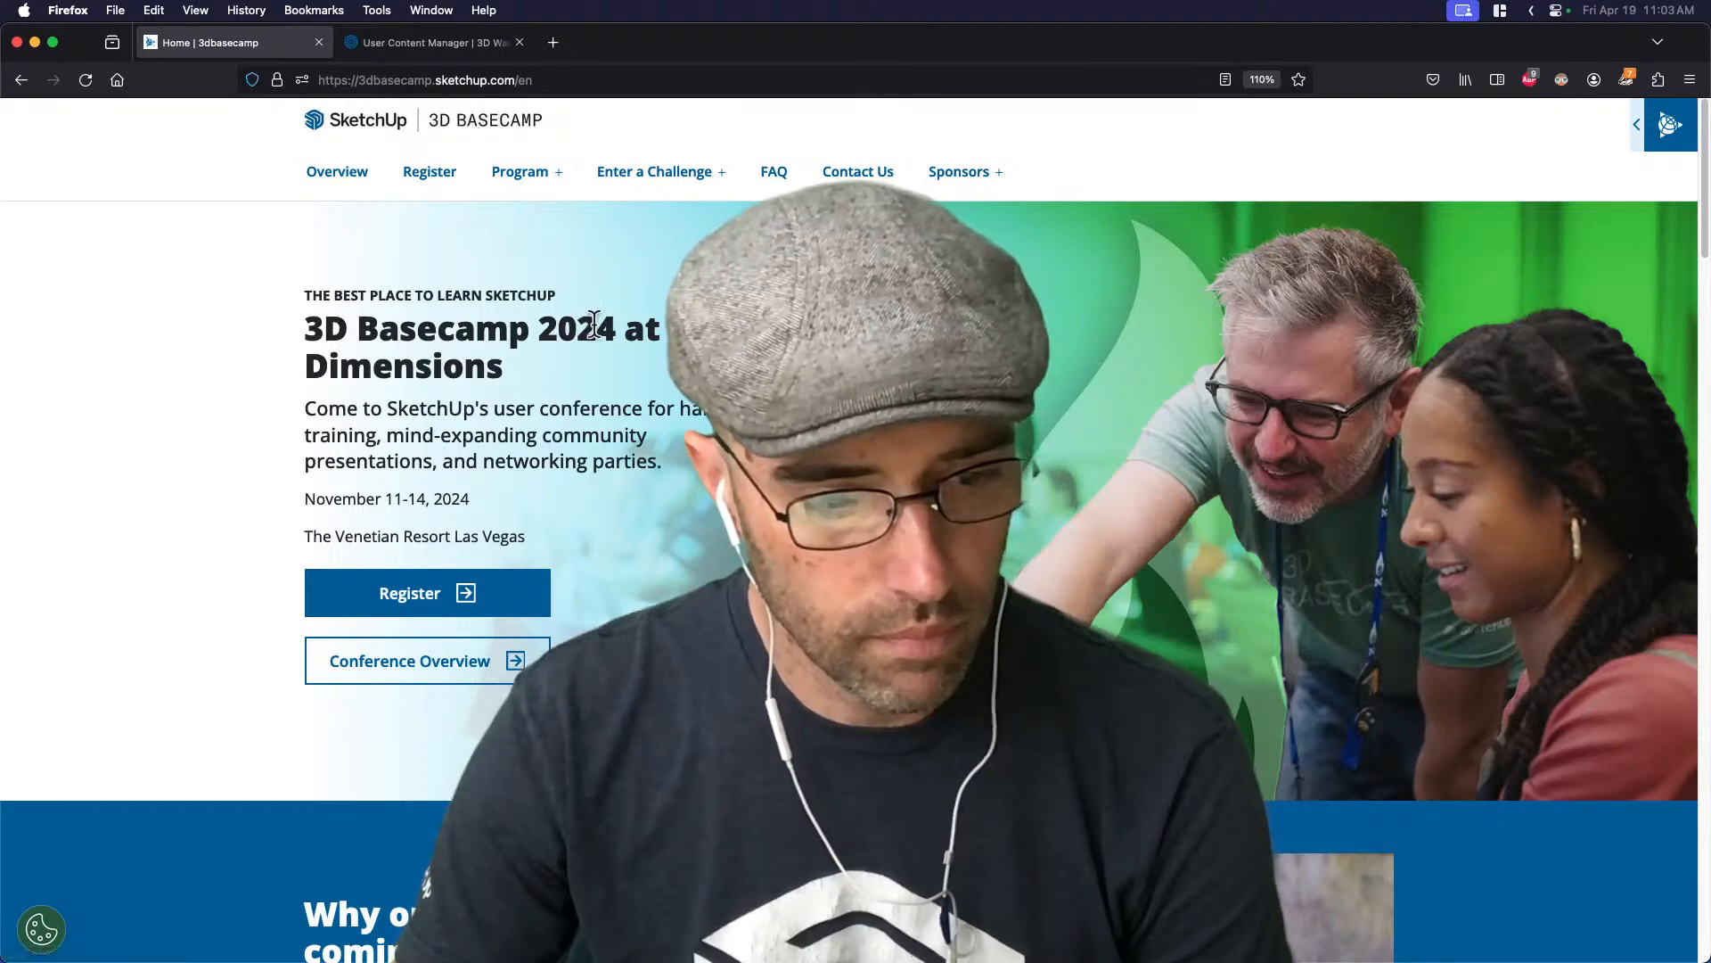
click(521, 176)
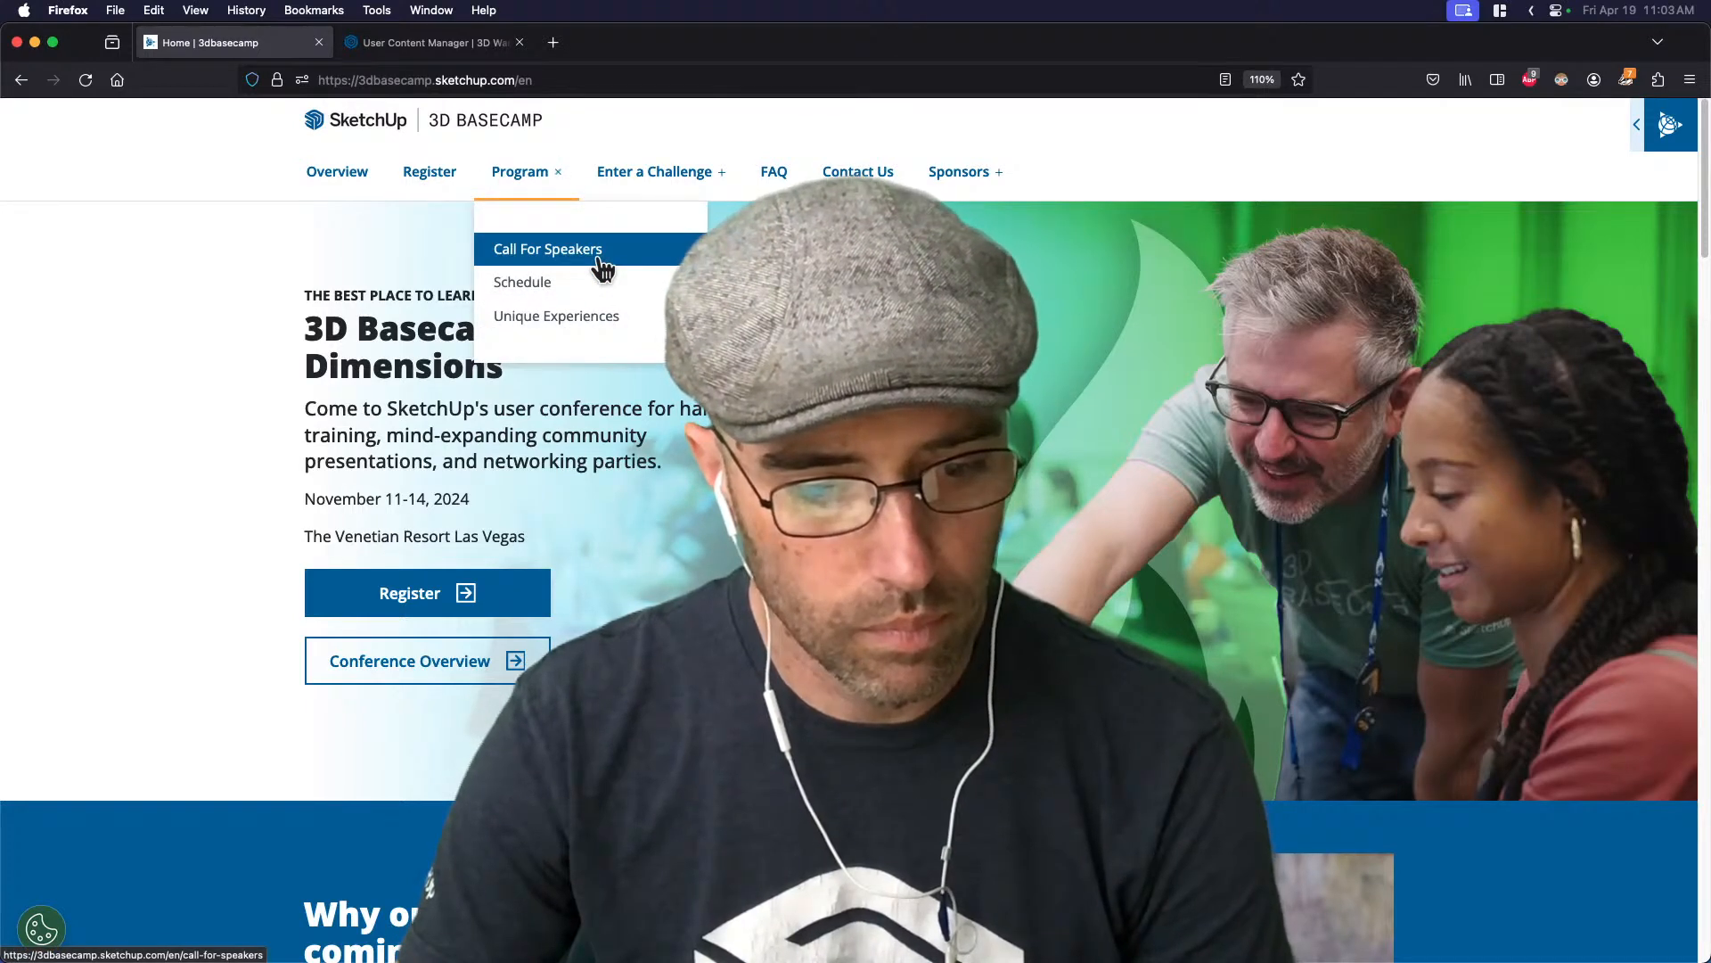
click(601, 260)
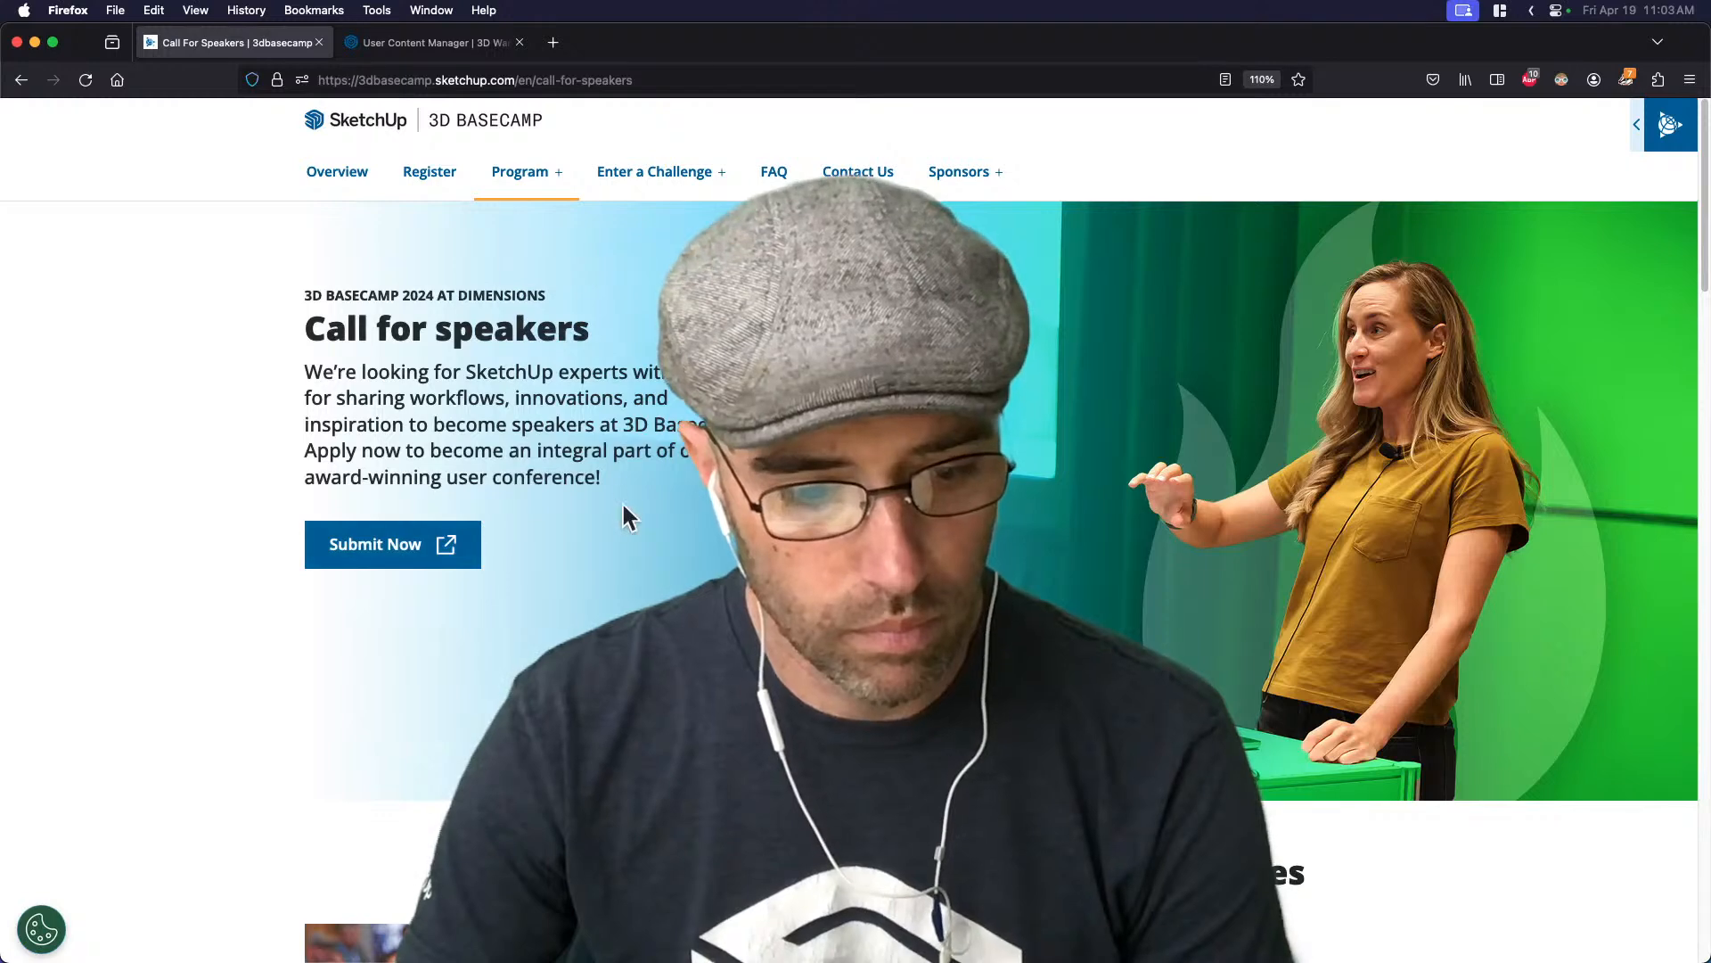
Review the submission guidelines and speaker perks on the Call For Speakers page
scroll(624, 510, down, 2)
scroll(622, 511, down, 5)
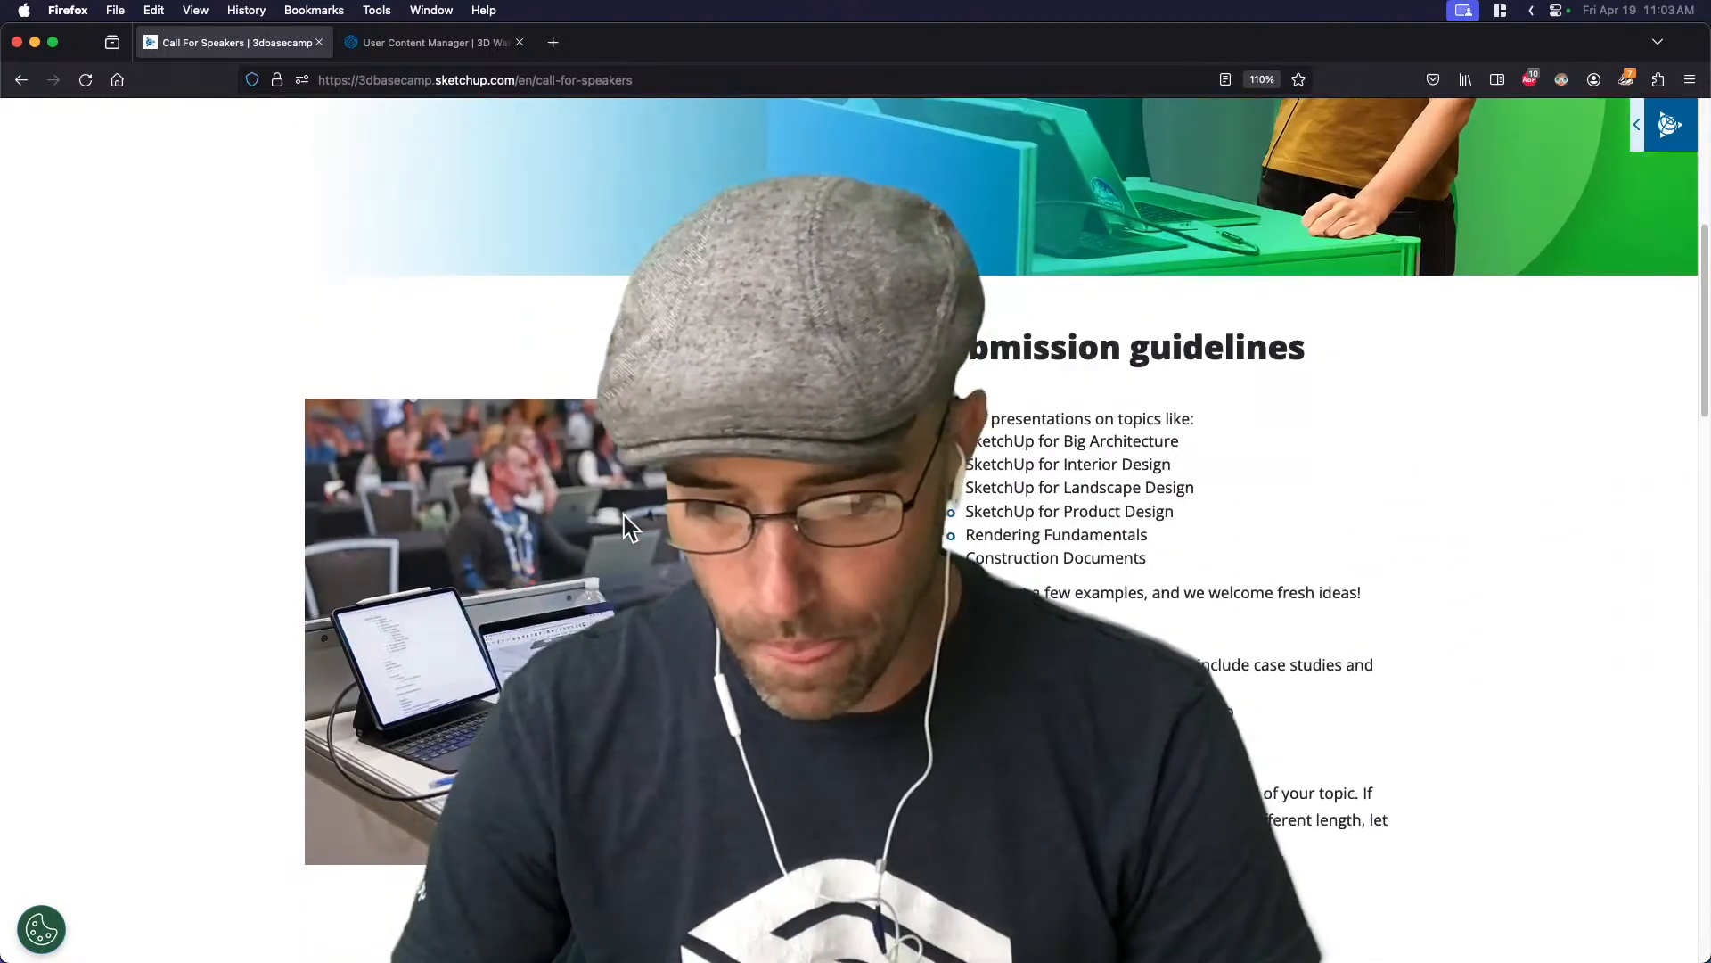
scroll(623, 516, down, 1)
scroll(624, 516, down, 3)
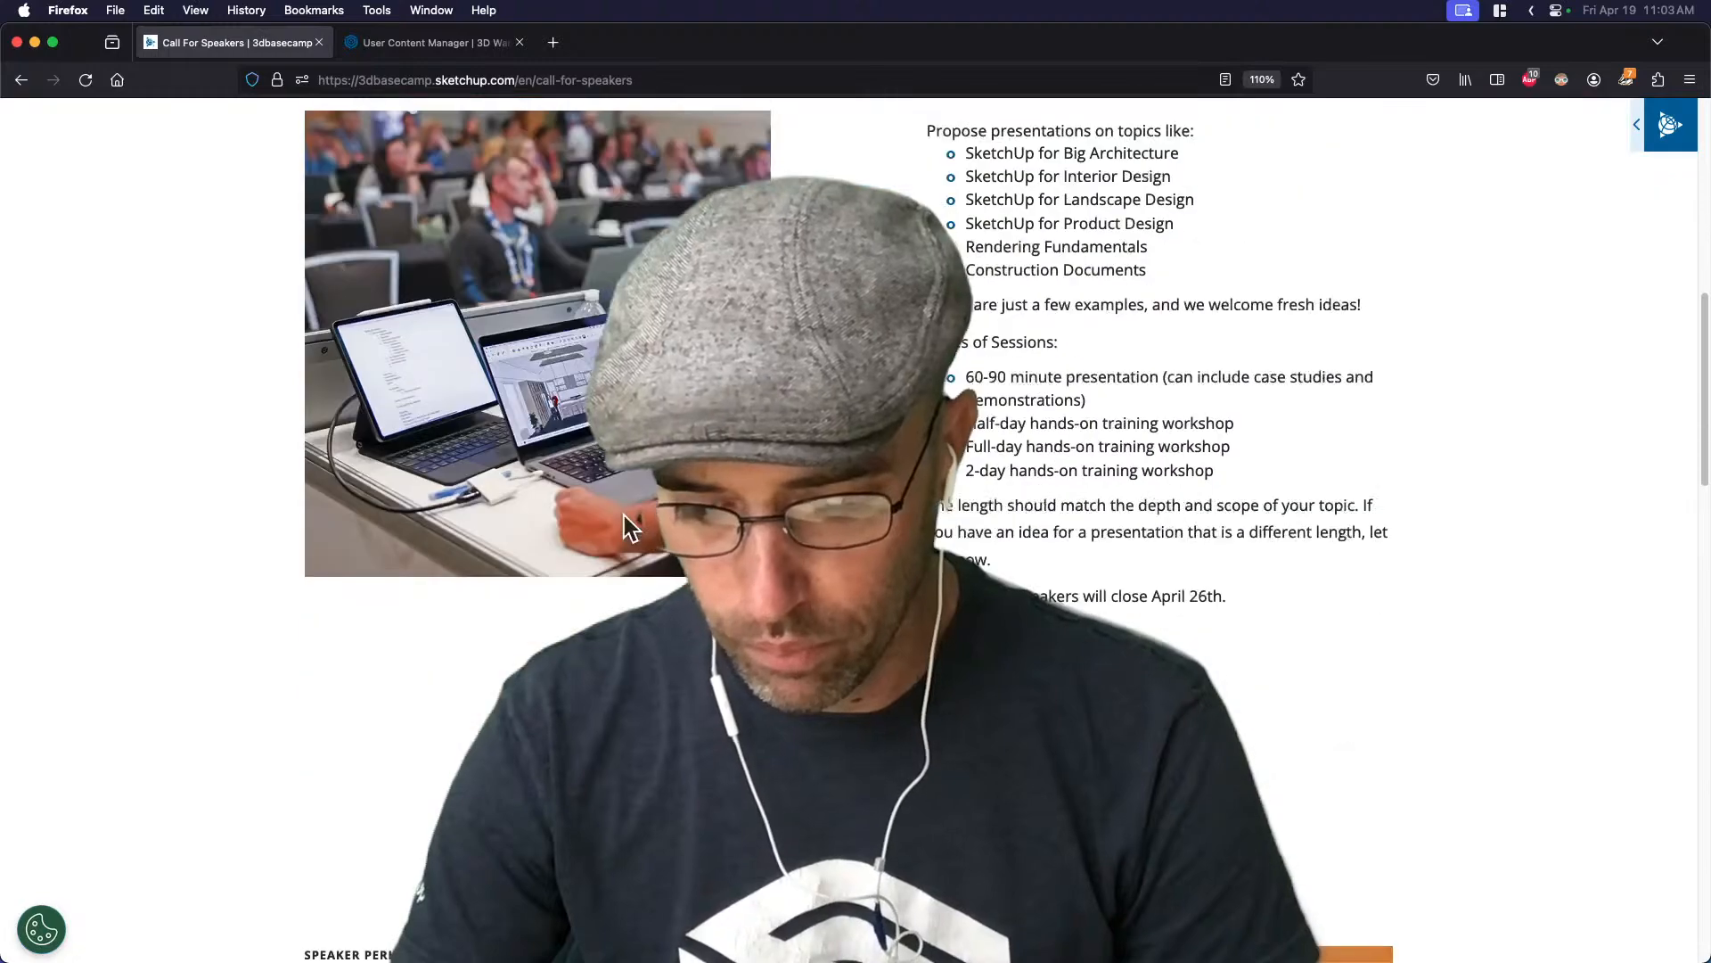
scroll(624, 515, down, 7)
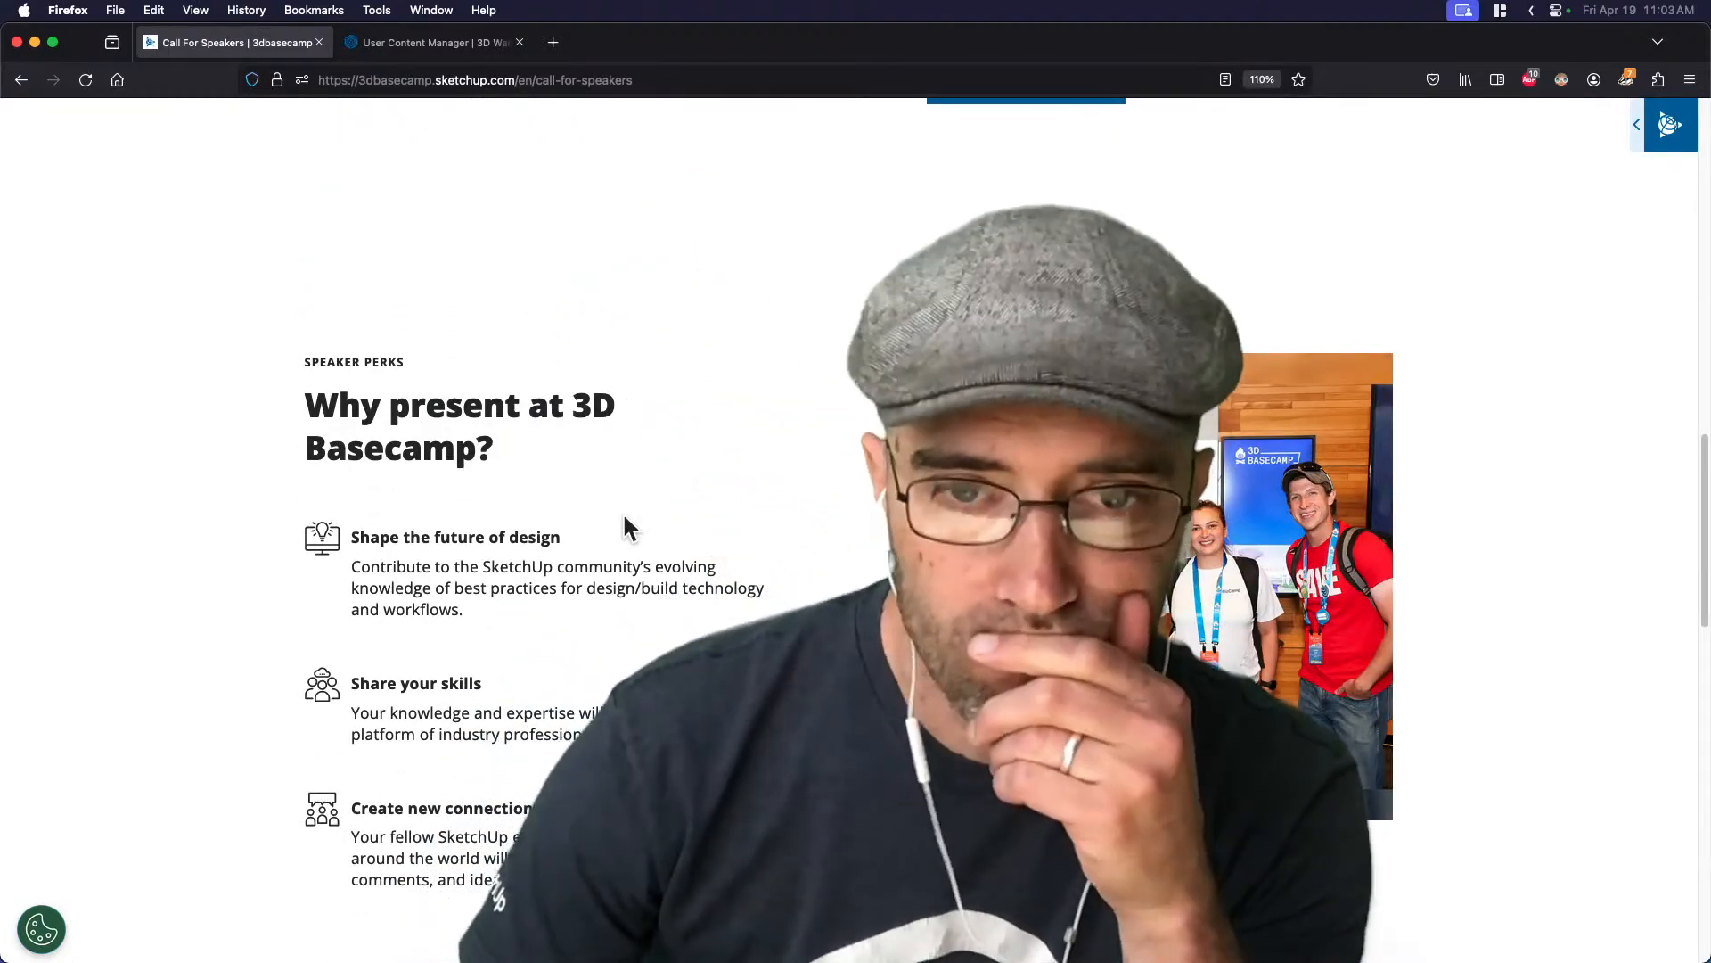
scroll(624, 519, up, 15)
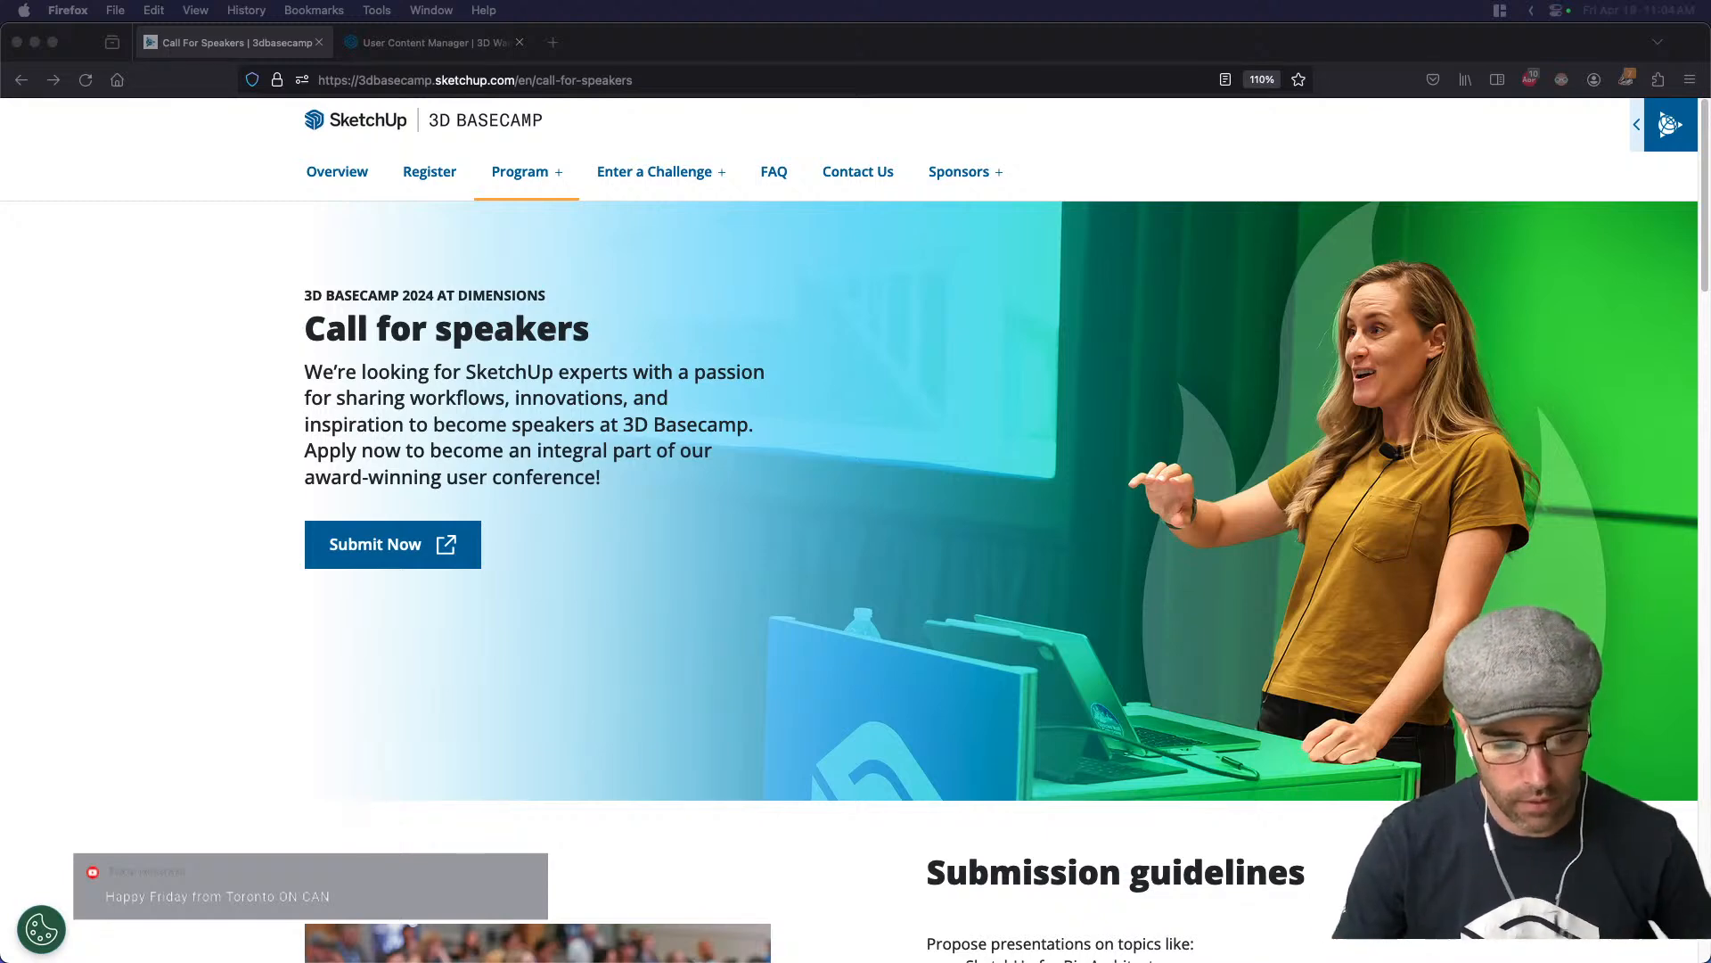
Open the Out of this World AR Competition page and review its introduction and prize section
click(674, 135)
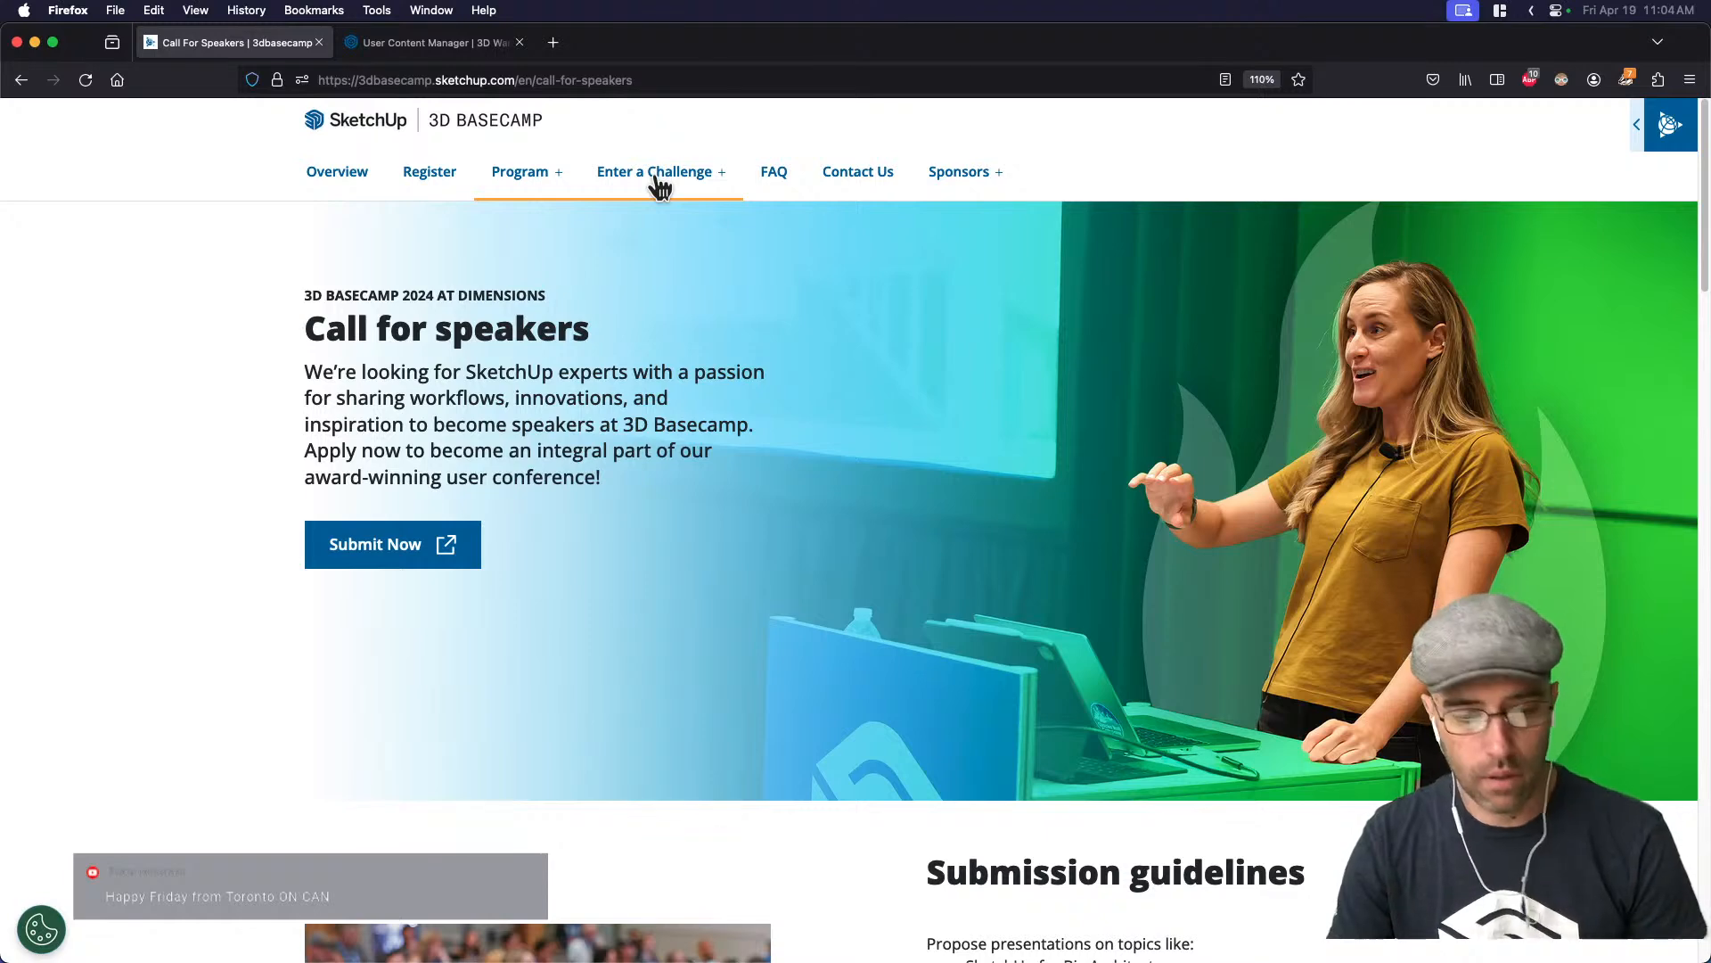
click(659, 179)
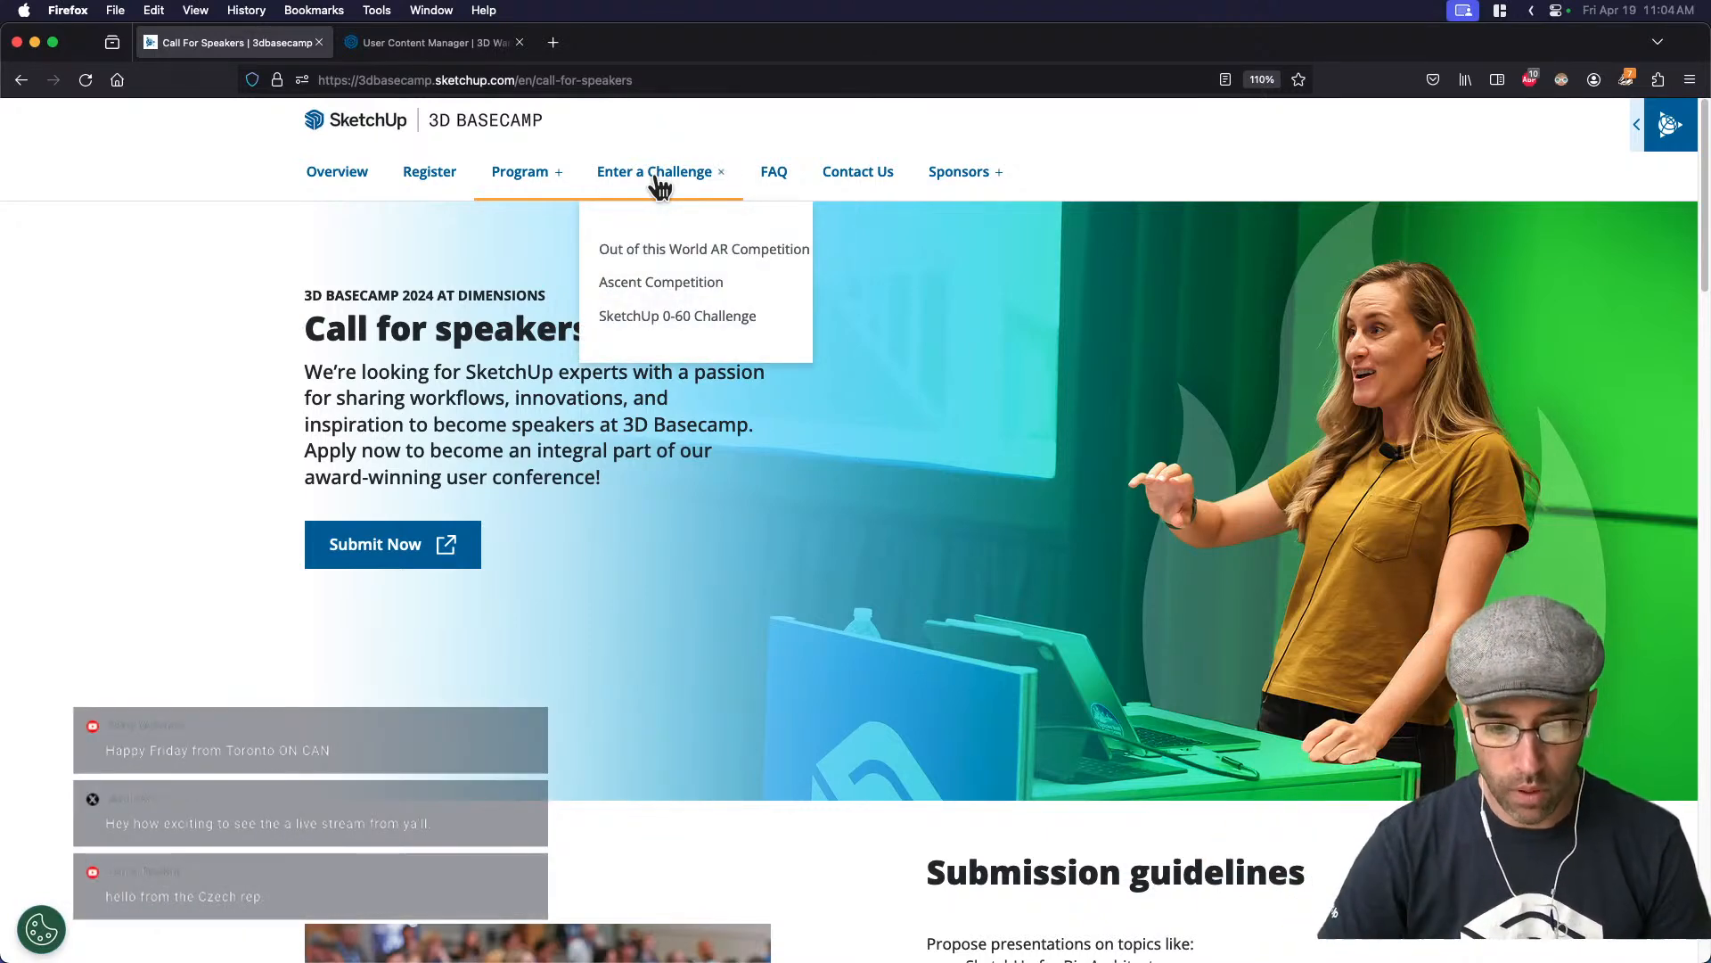
click(758, 259)
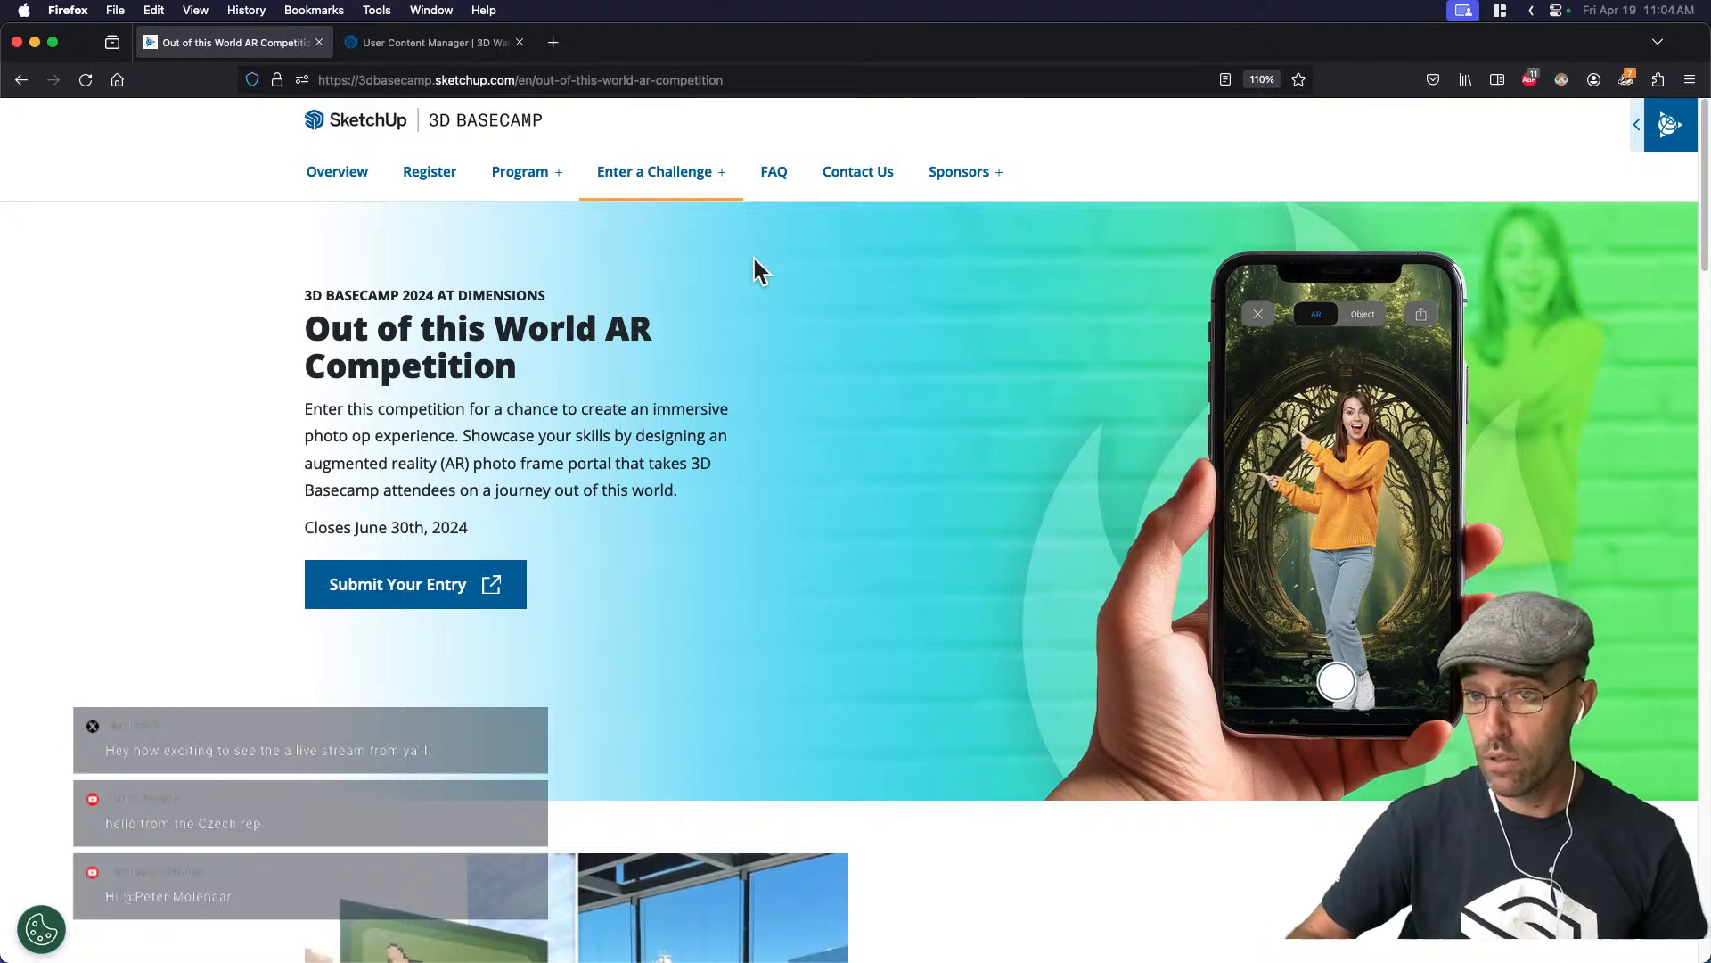
scroll(879, 459, down, 4)
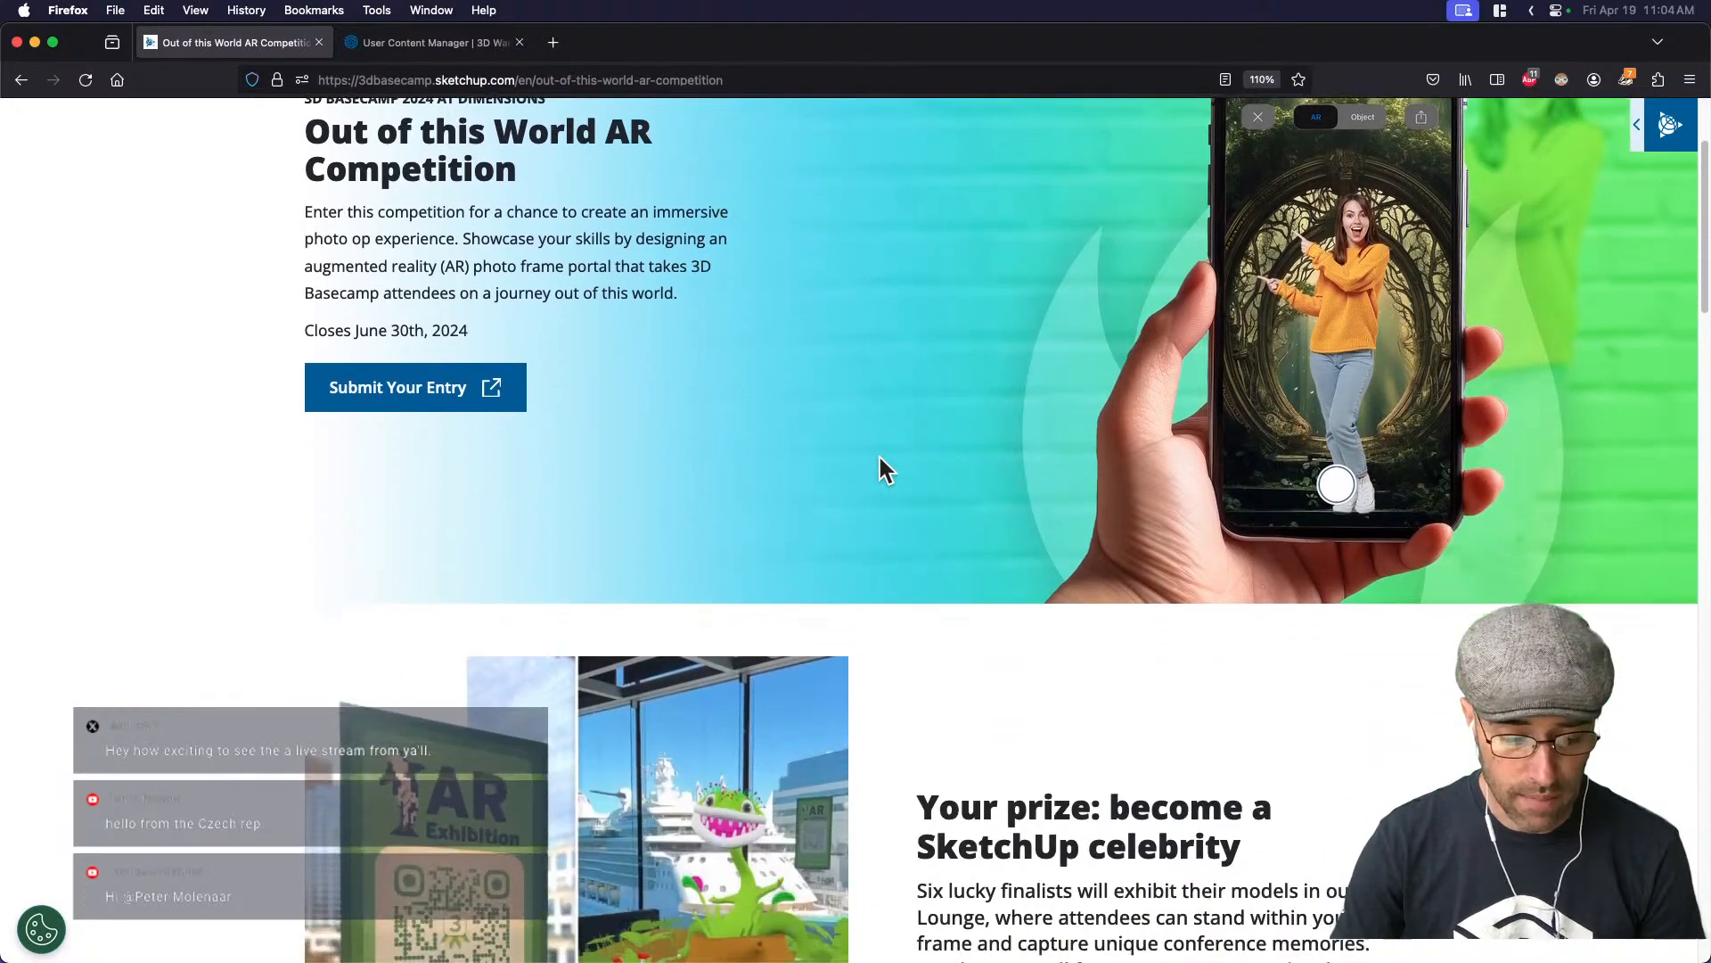
scroll(879, 464, down, 1)
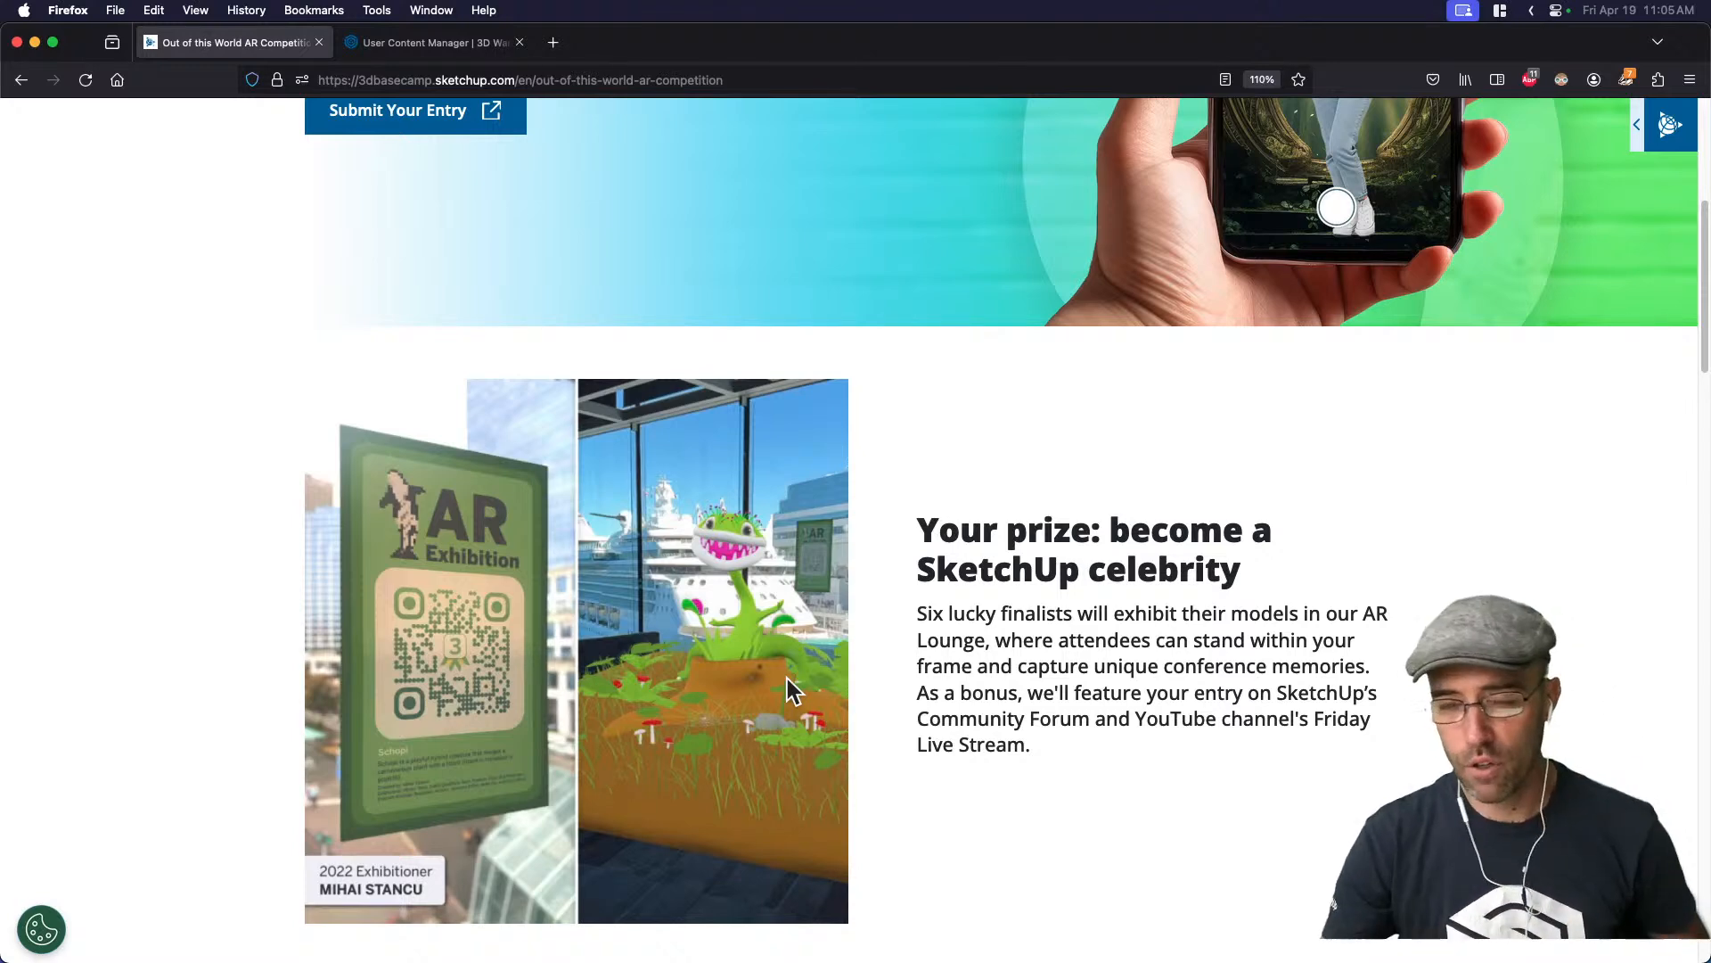
scroll(895, 638, up, 5)
scroll(895, 642, up, 1)
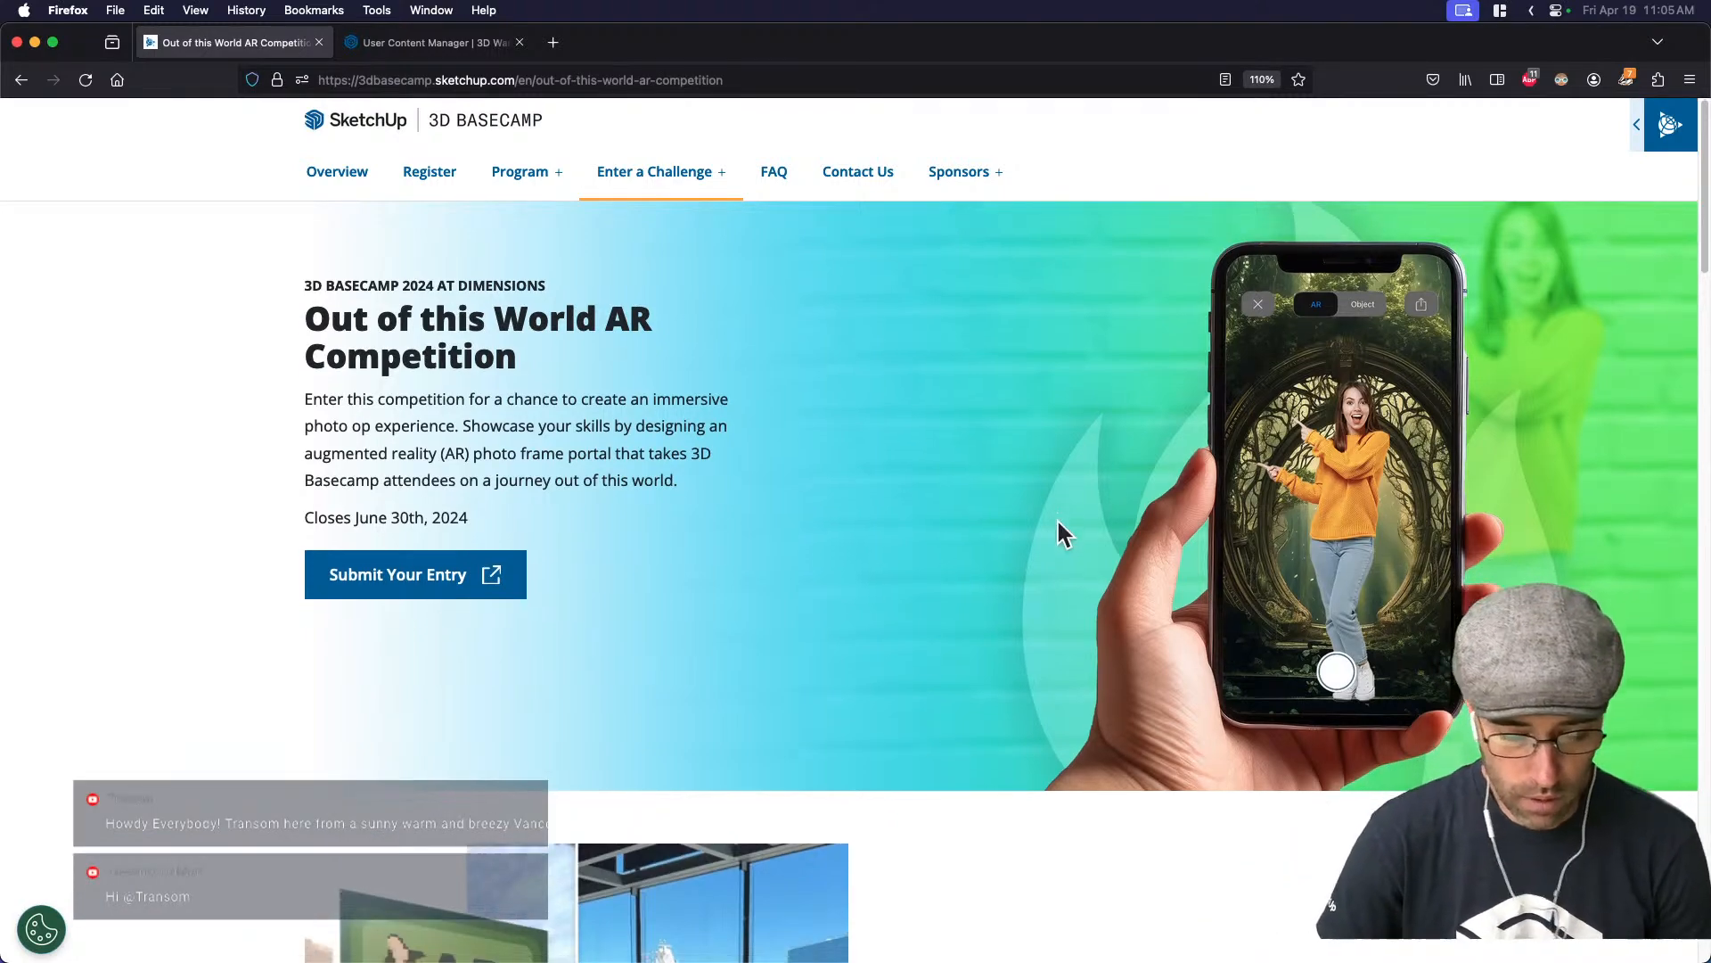
Examine the AR competition's submission criteria, including the themes, modeling skills, immersiveness and format adherence
scroll(1057, 522, down, 8)
scroll(1057, 522, down, 6)
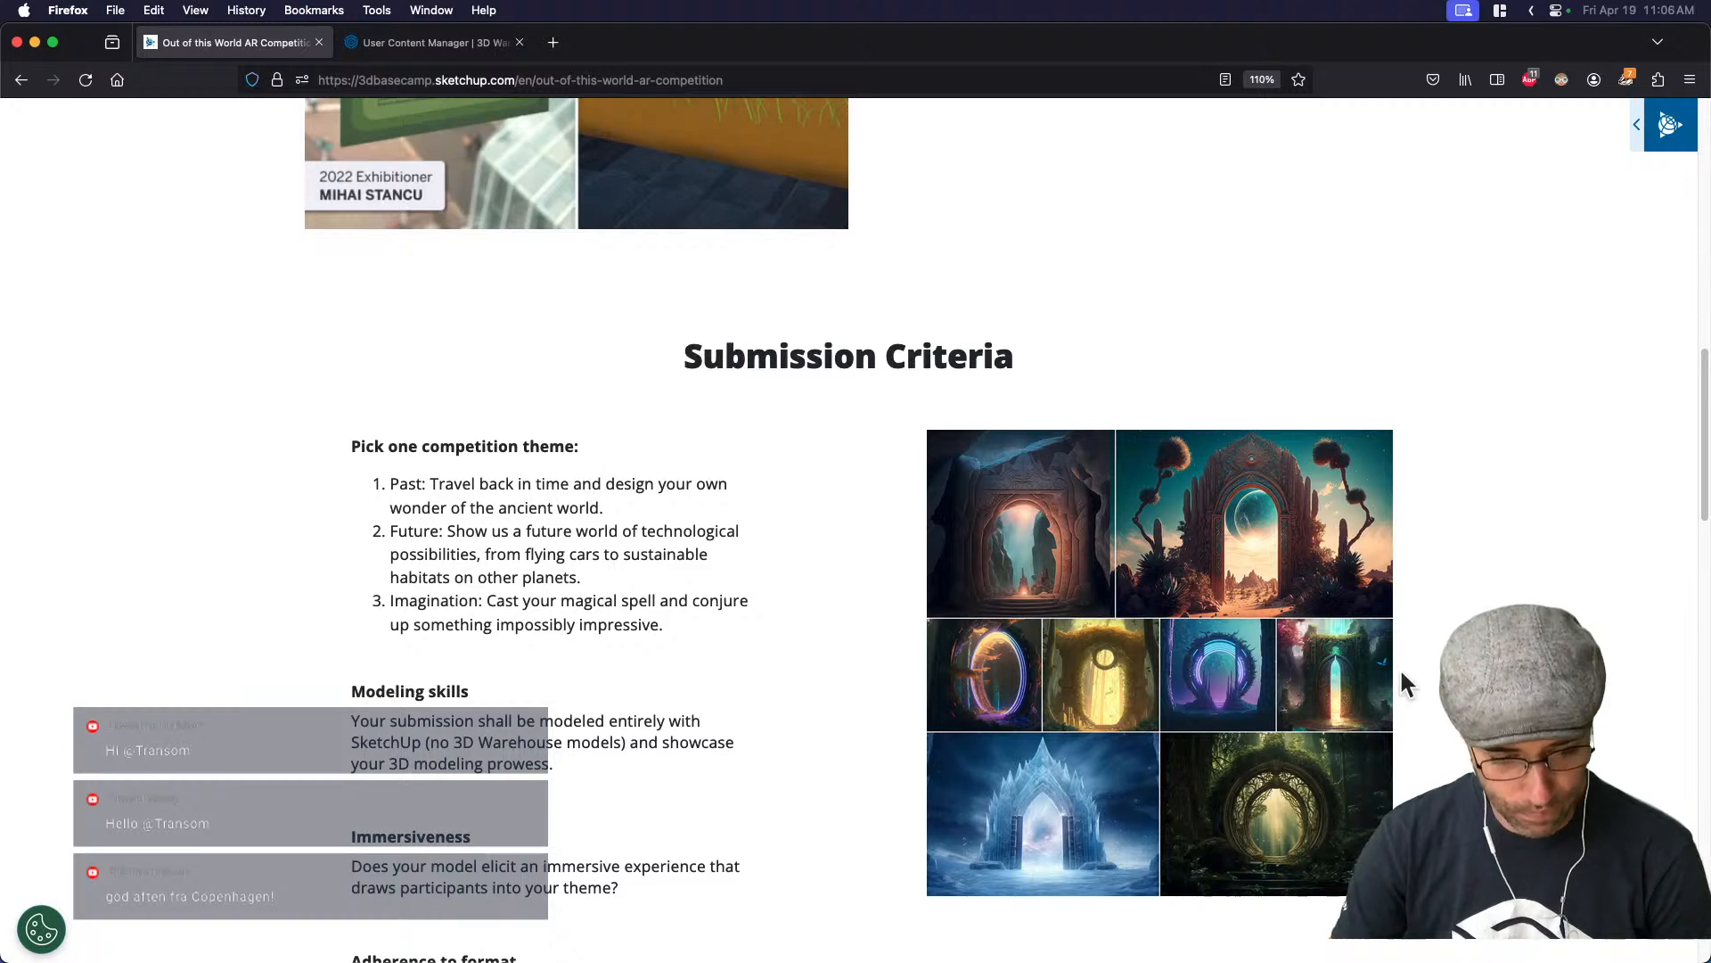
scroll(1404, 709, down, 3)
scroll(1404, 708, down, 2)
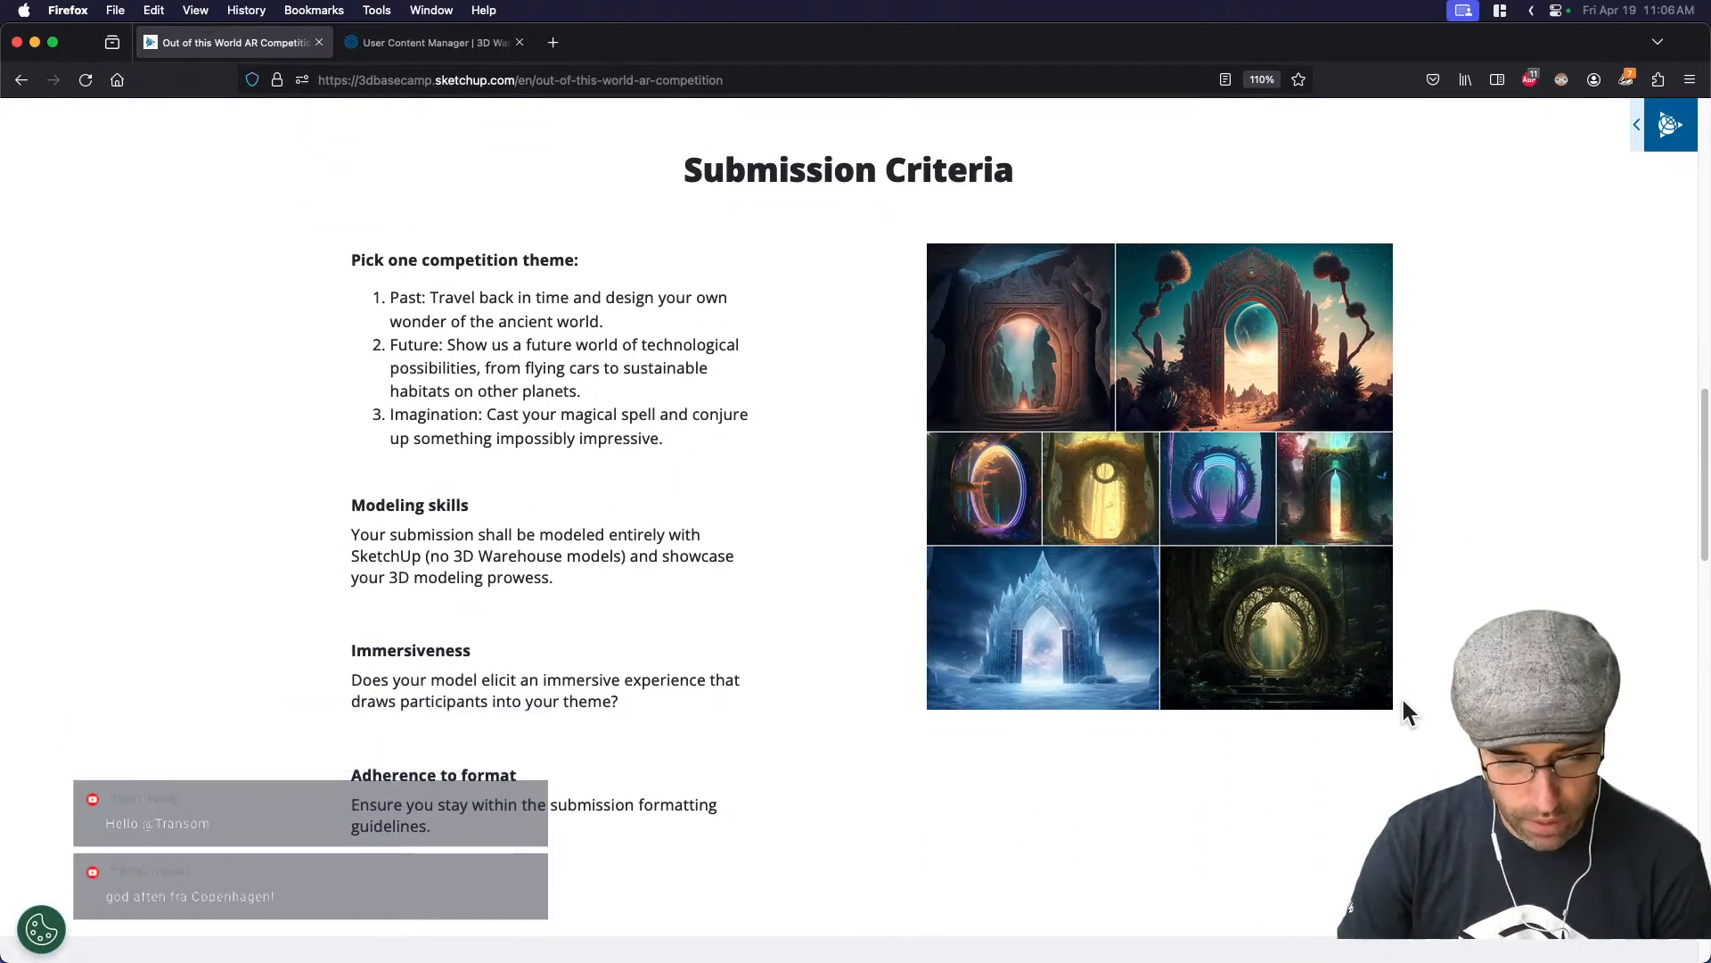
scroll(1404, 709, down, 1)
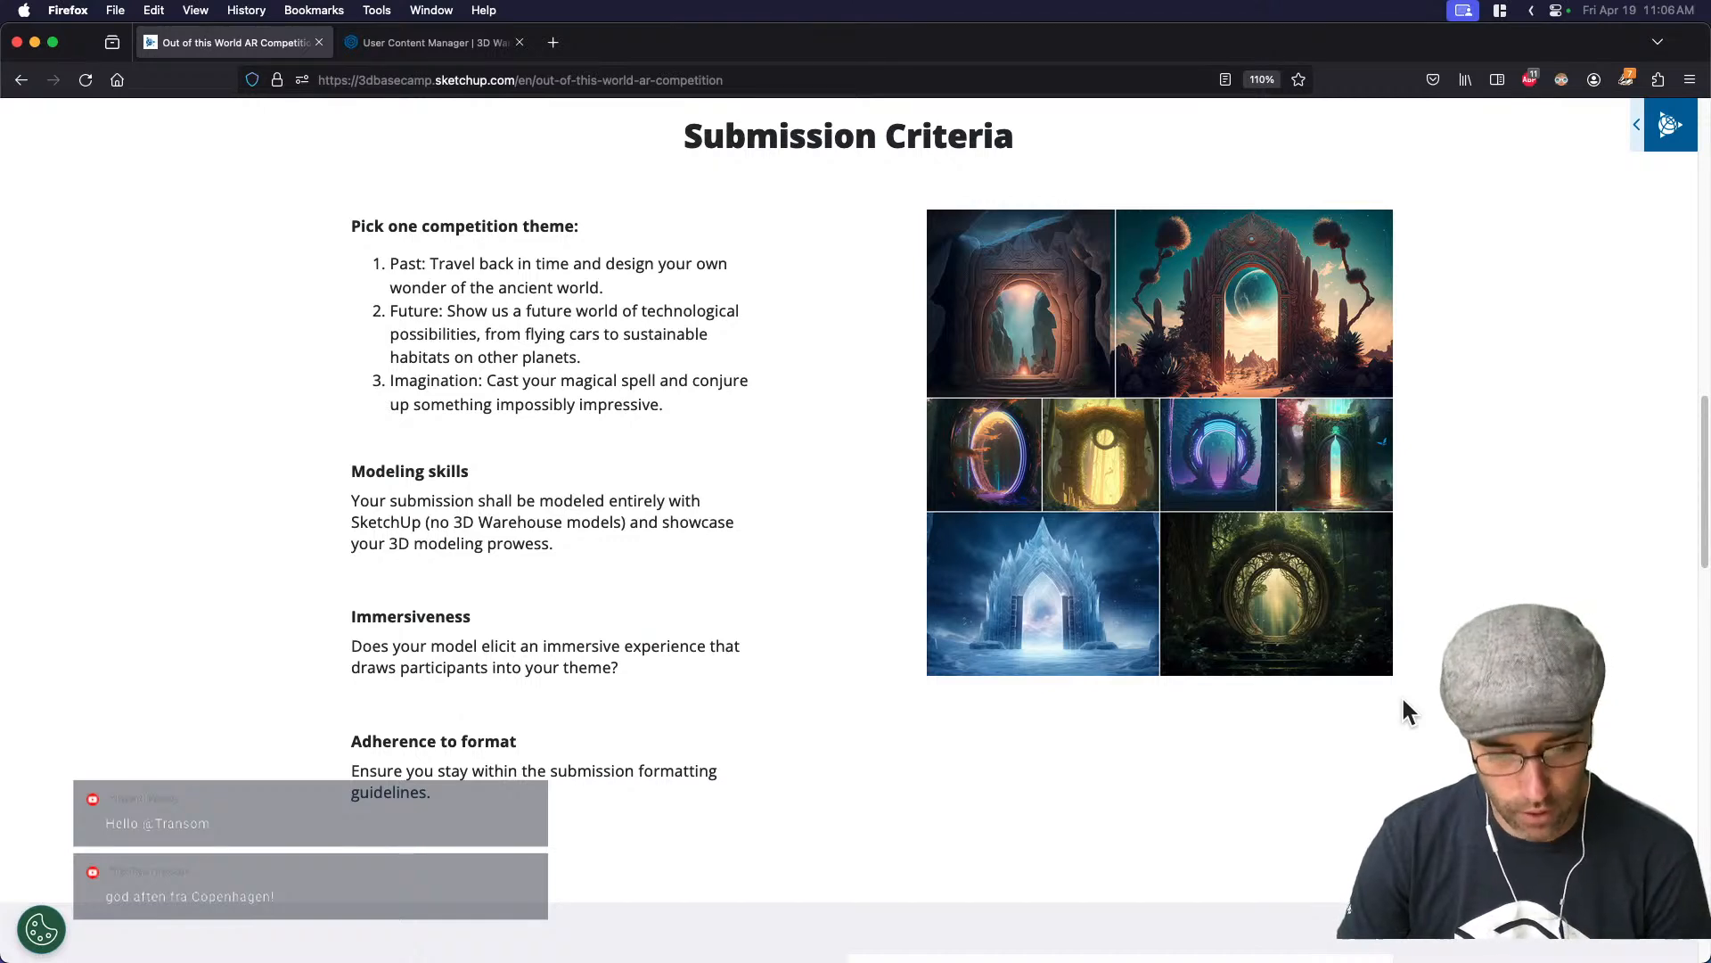
scroll(1404, 709, down, 1)
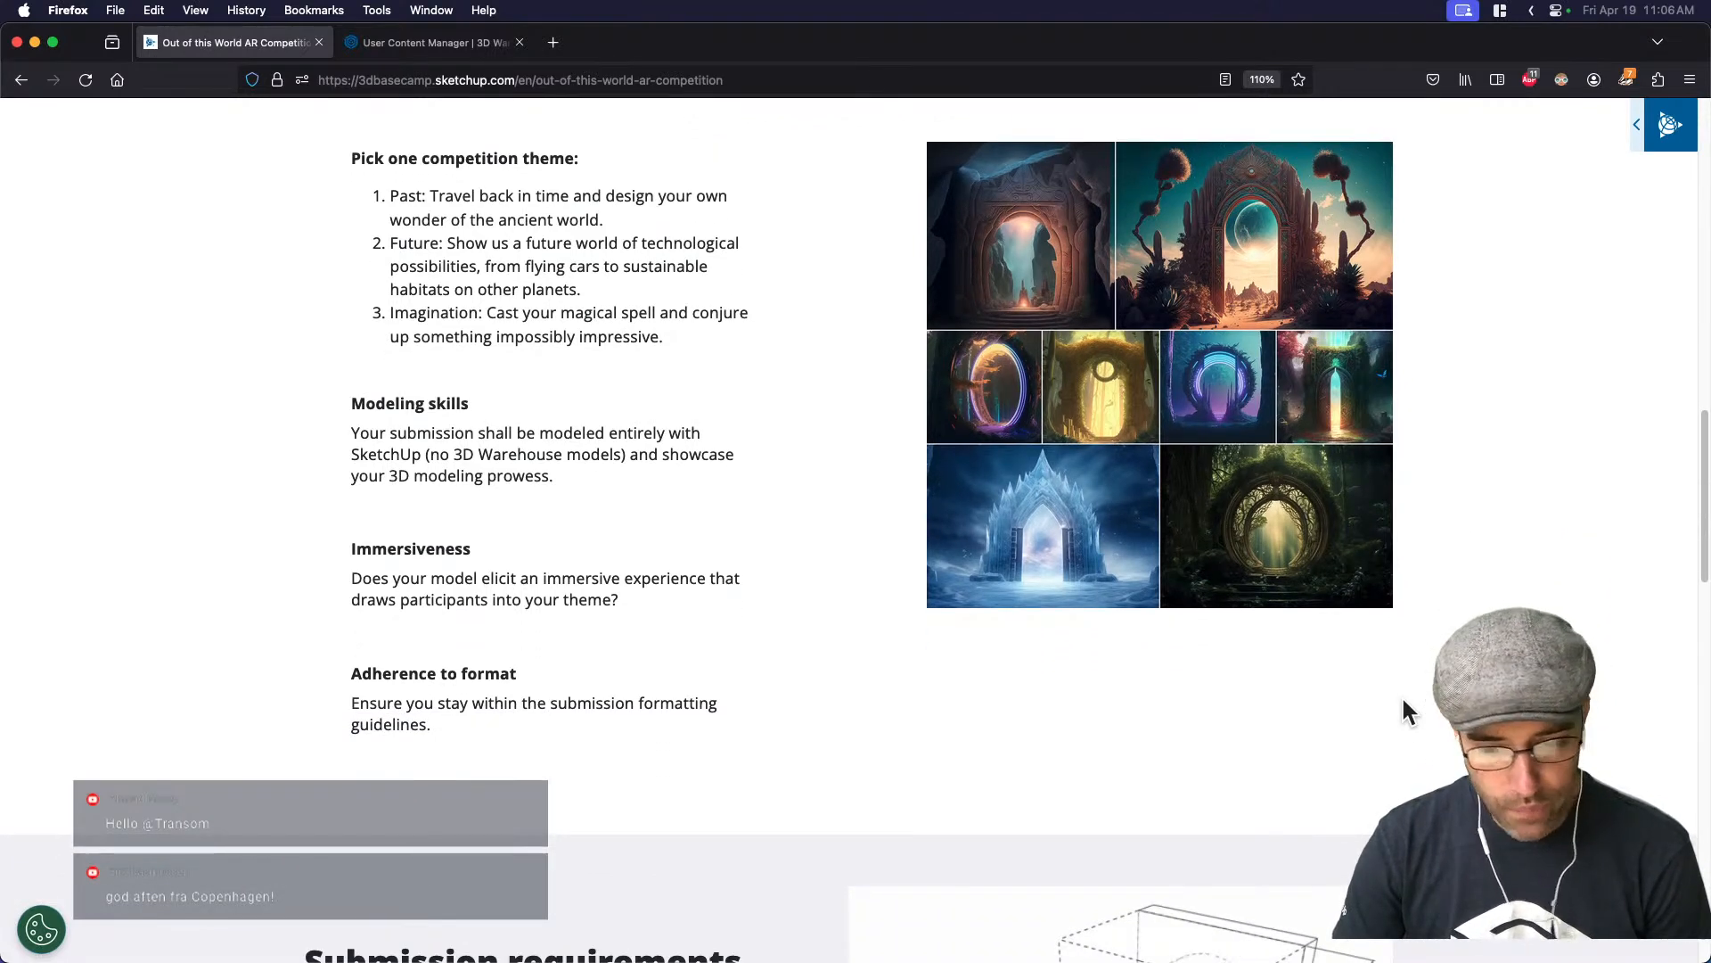
scroll(821, 562, up, 2)
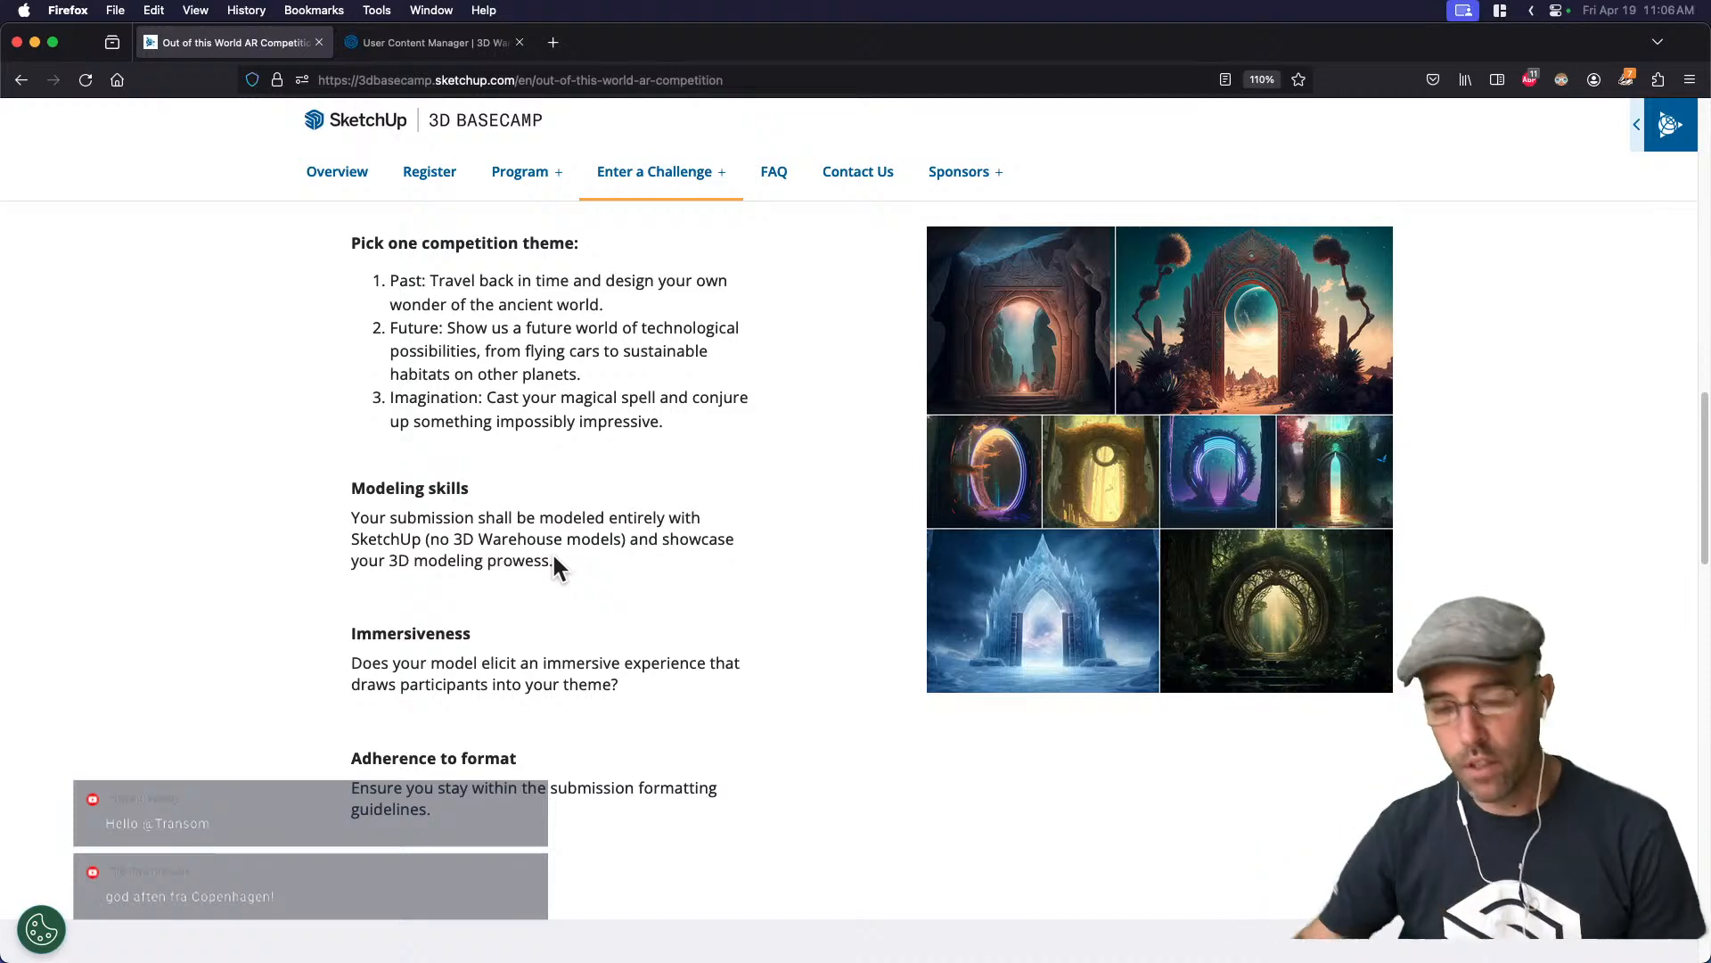
Read the AR competition's submission requirements and open the page for downloading its template
scroll(726, 544, down, 8)
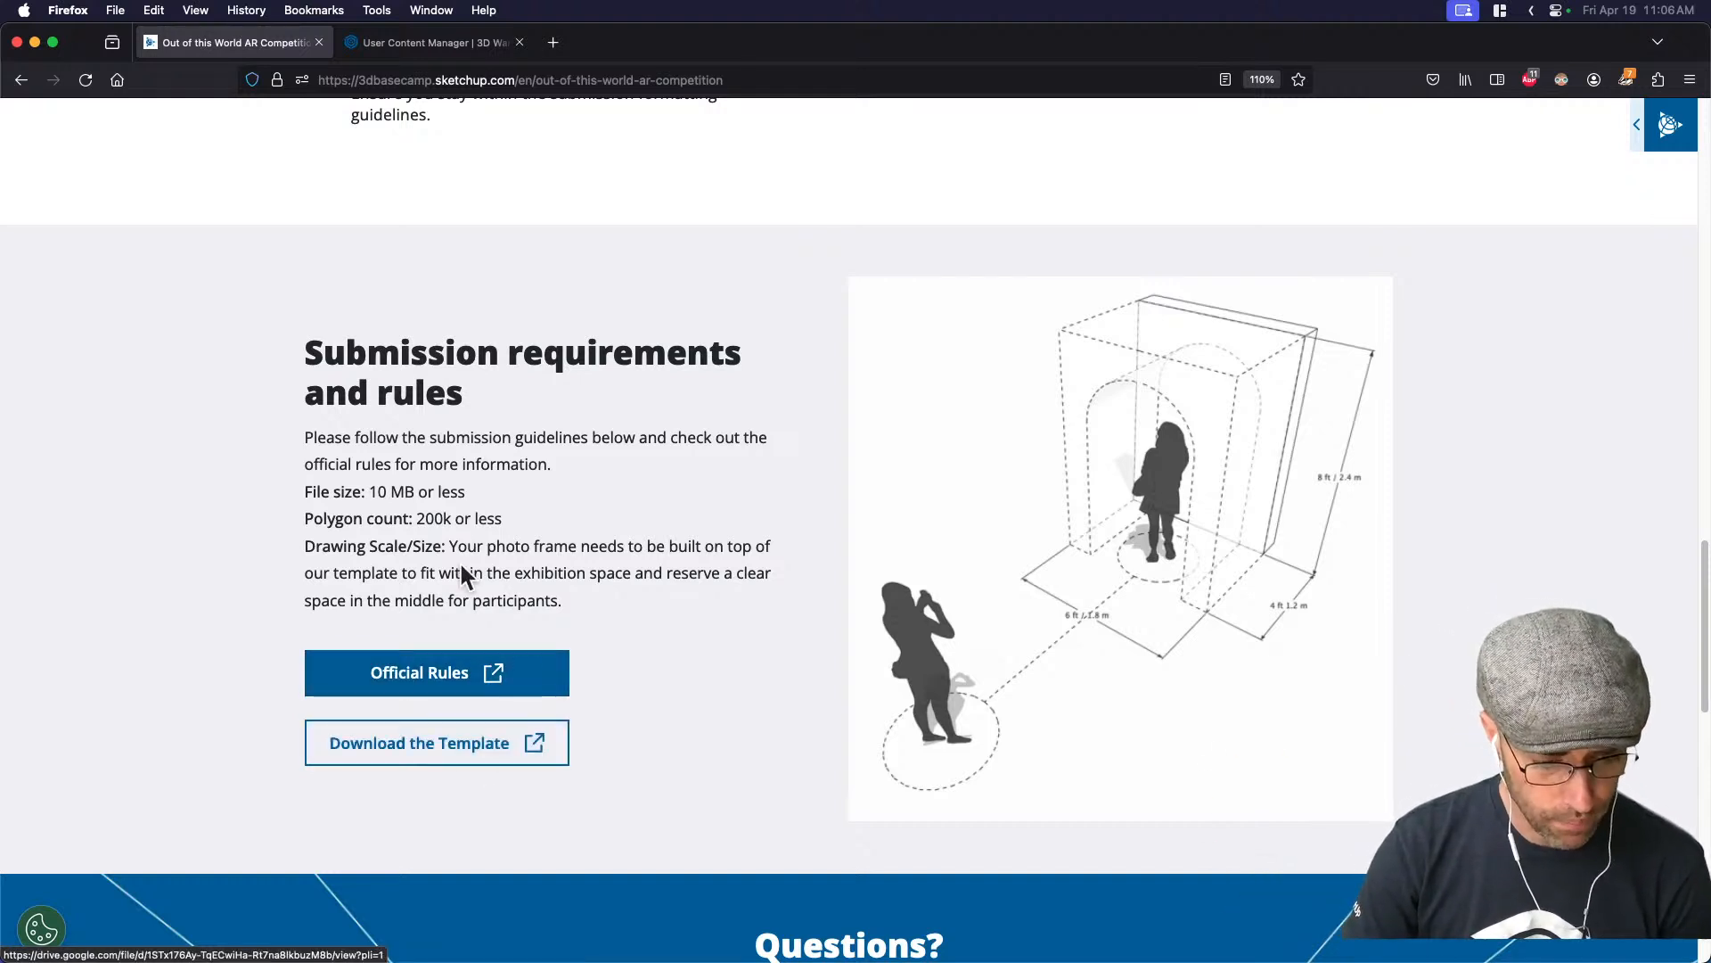
scroll(499, 561, down, 3)
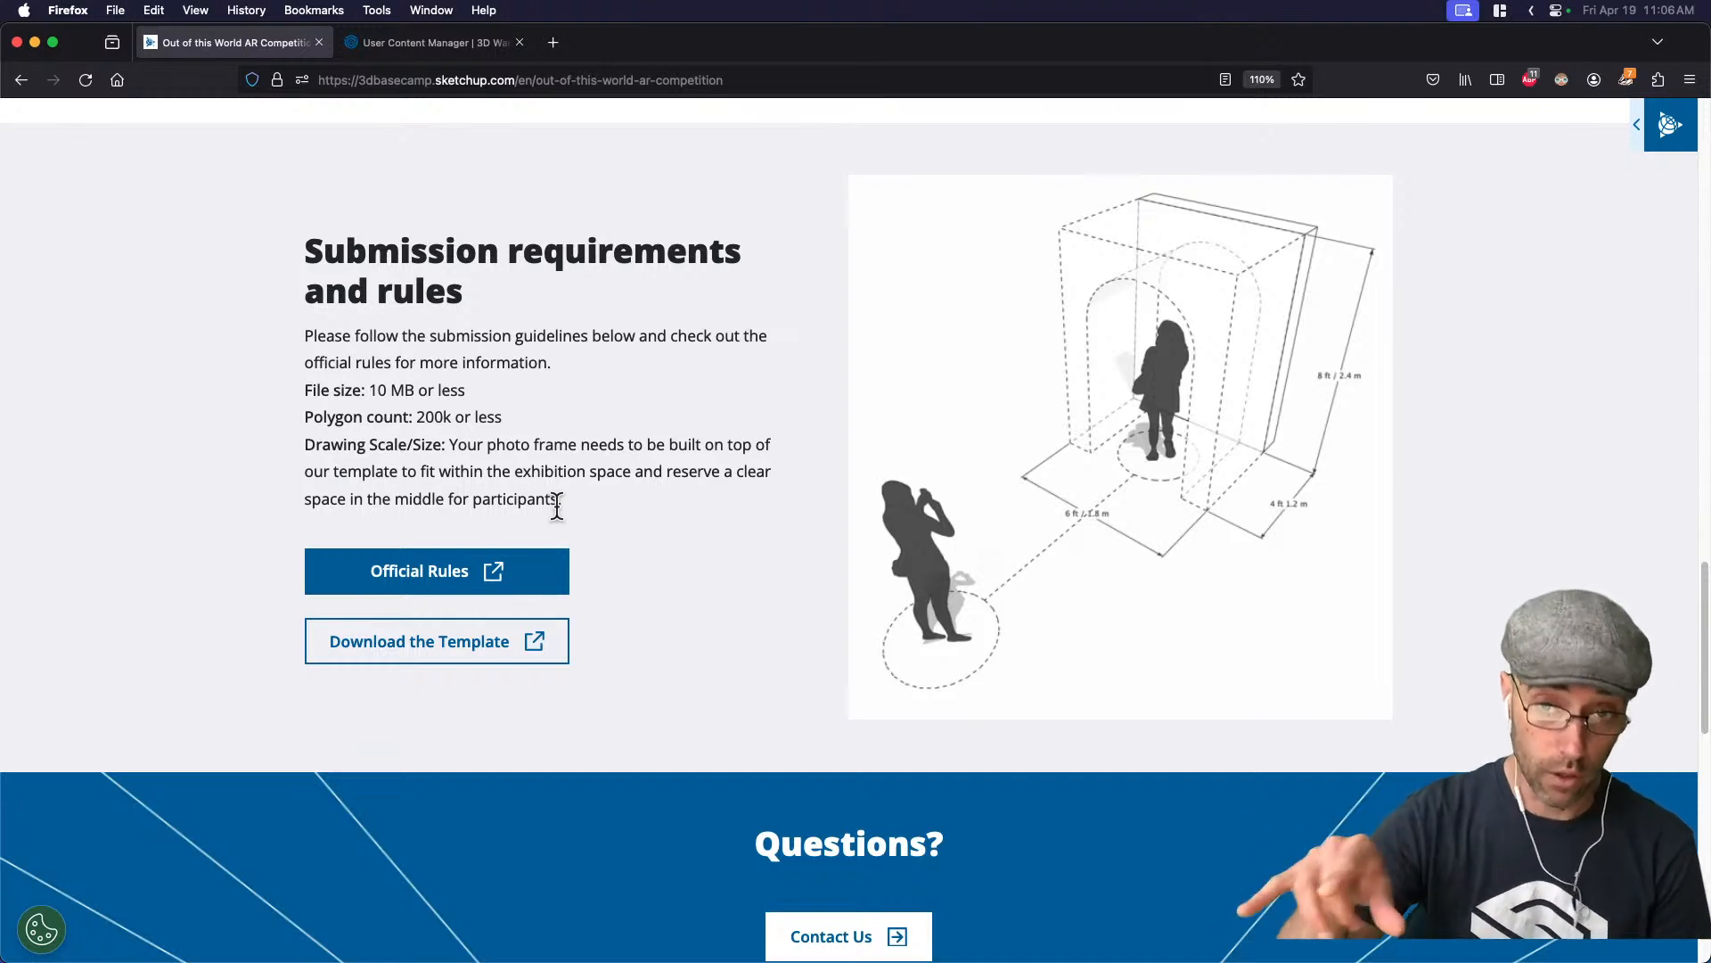
click(448, 657)
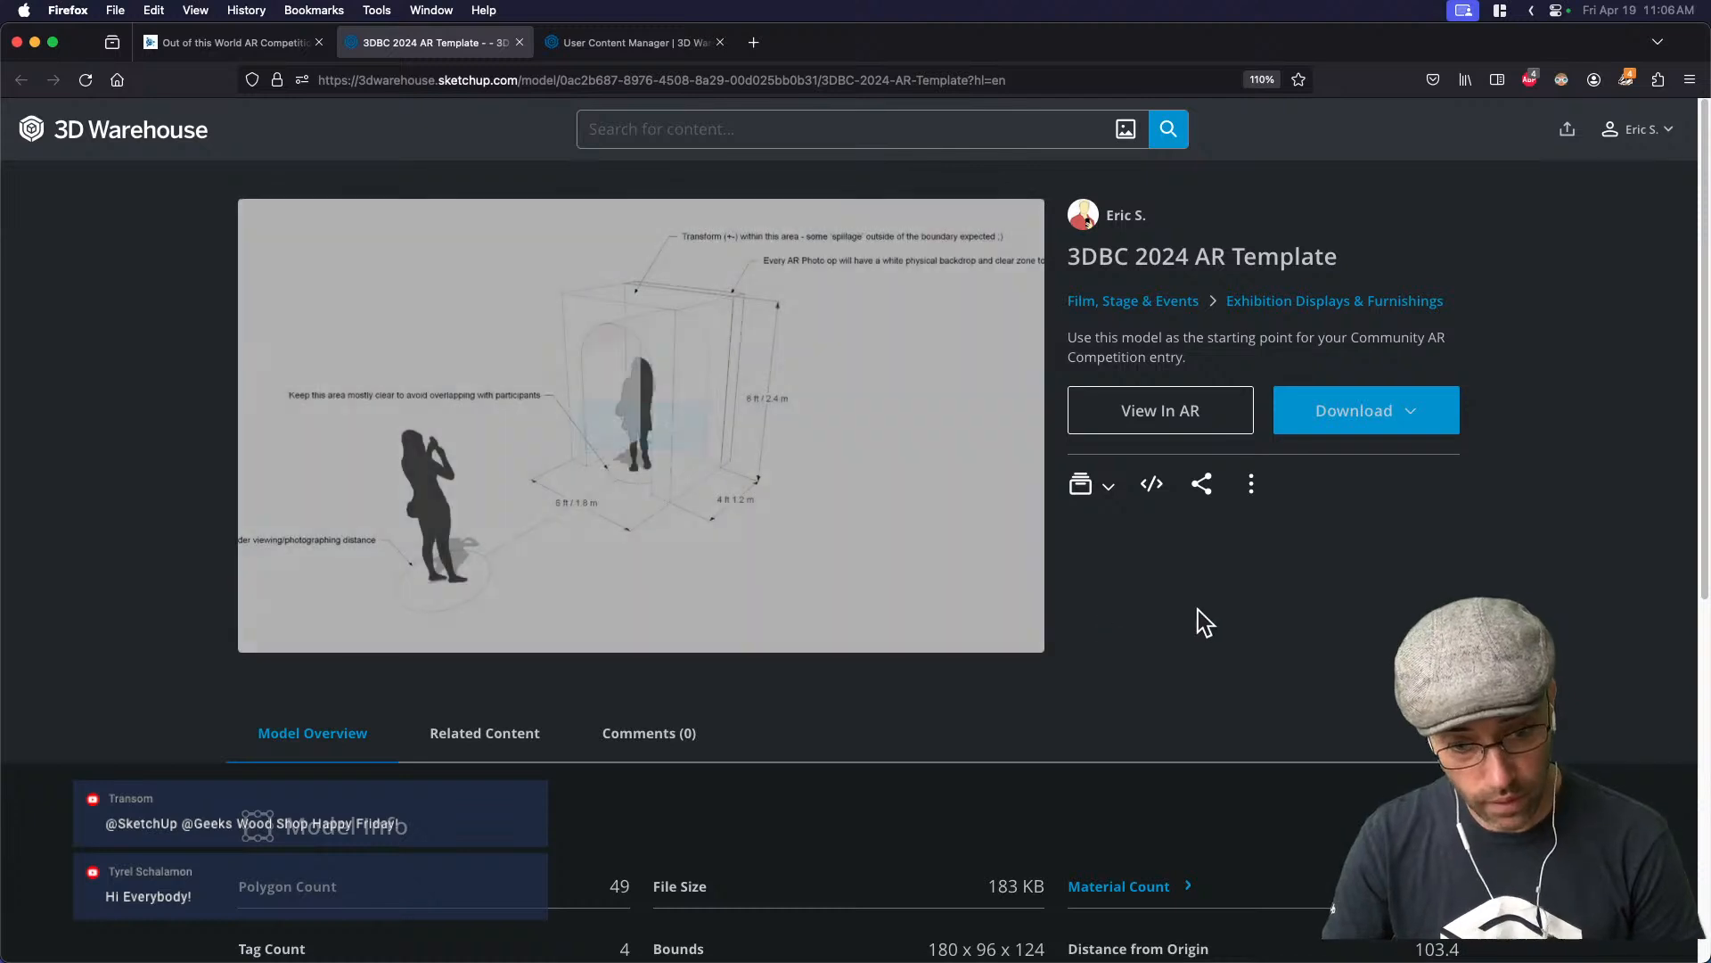
Preview the 3DBC 2024 AR Template in 3D and download it as a SketchUp file
click(621, 441)
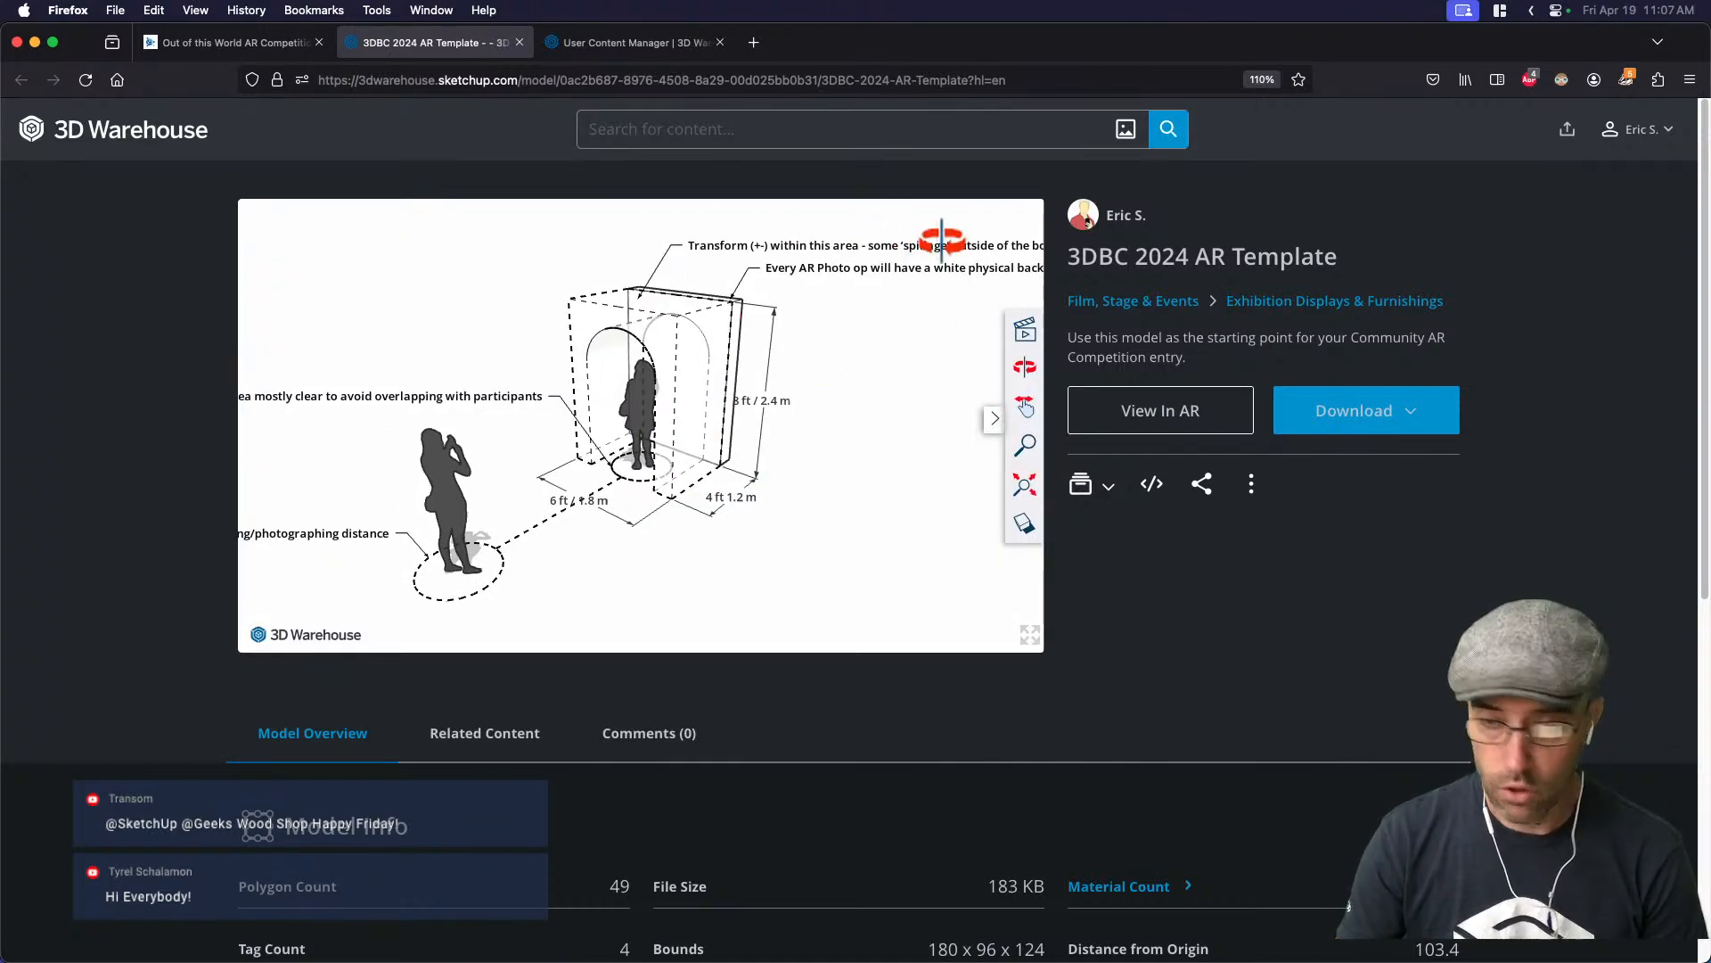
drag(942, 239, 651, 491)
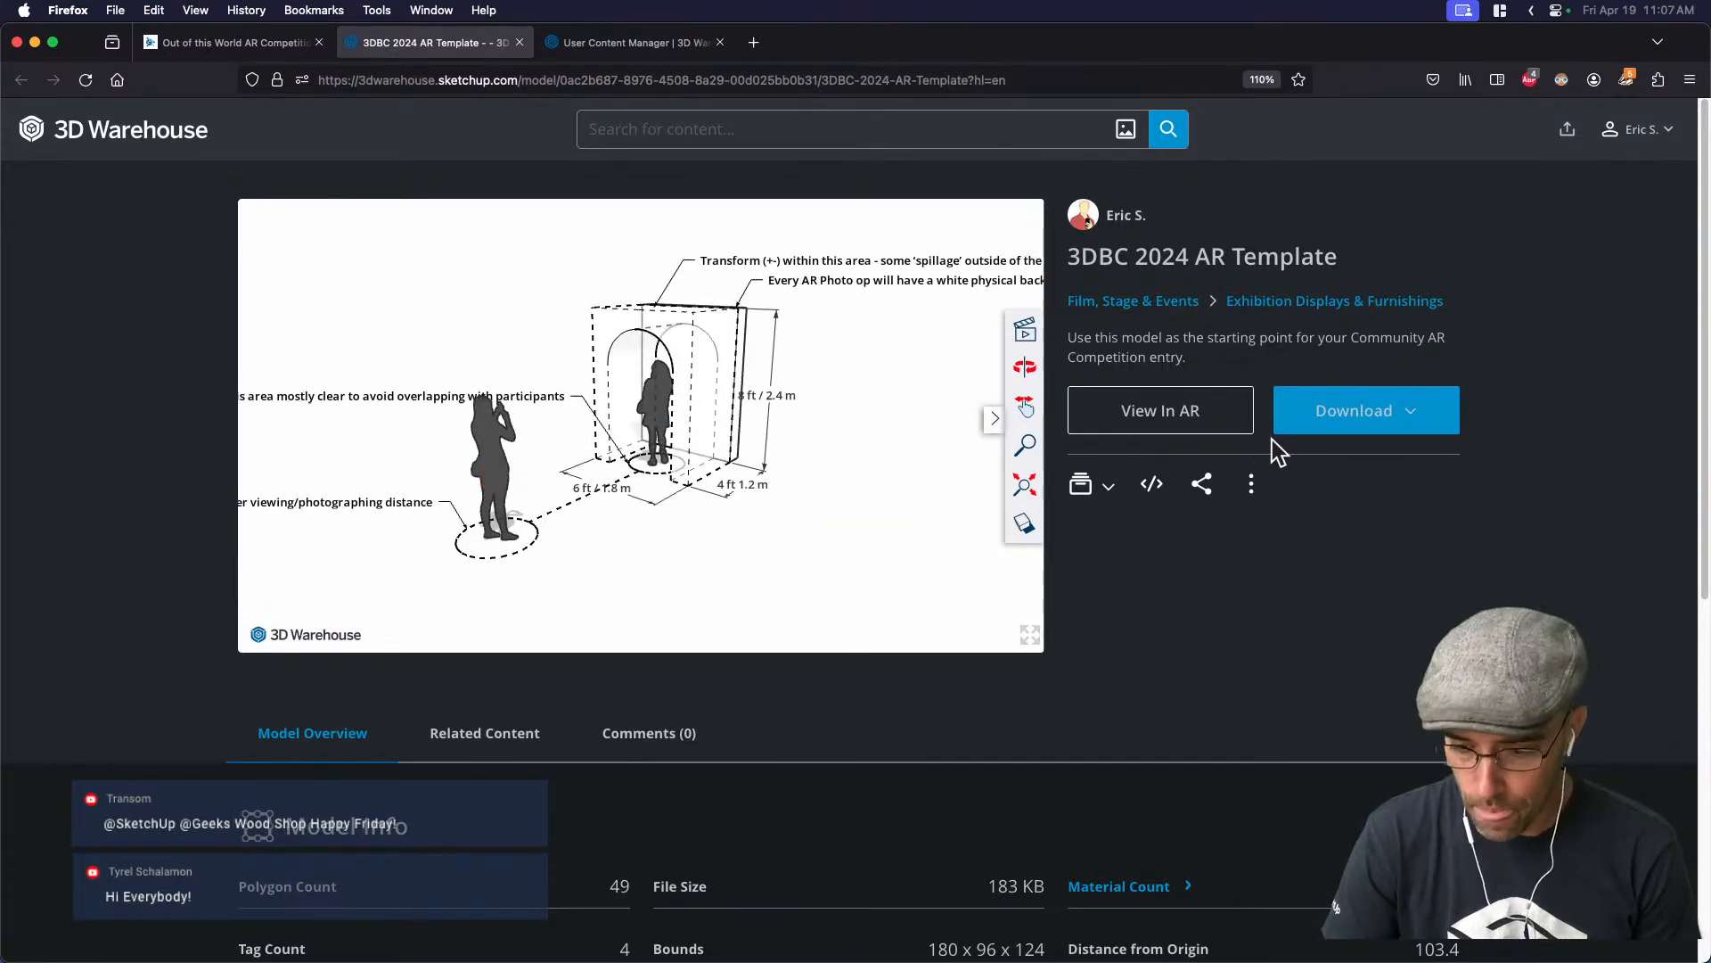
click(1419, 420)
click(1347, 468)
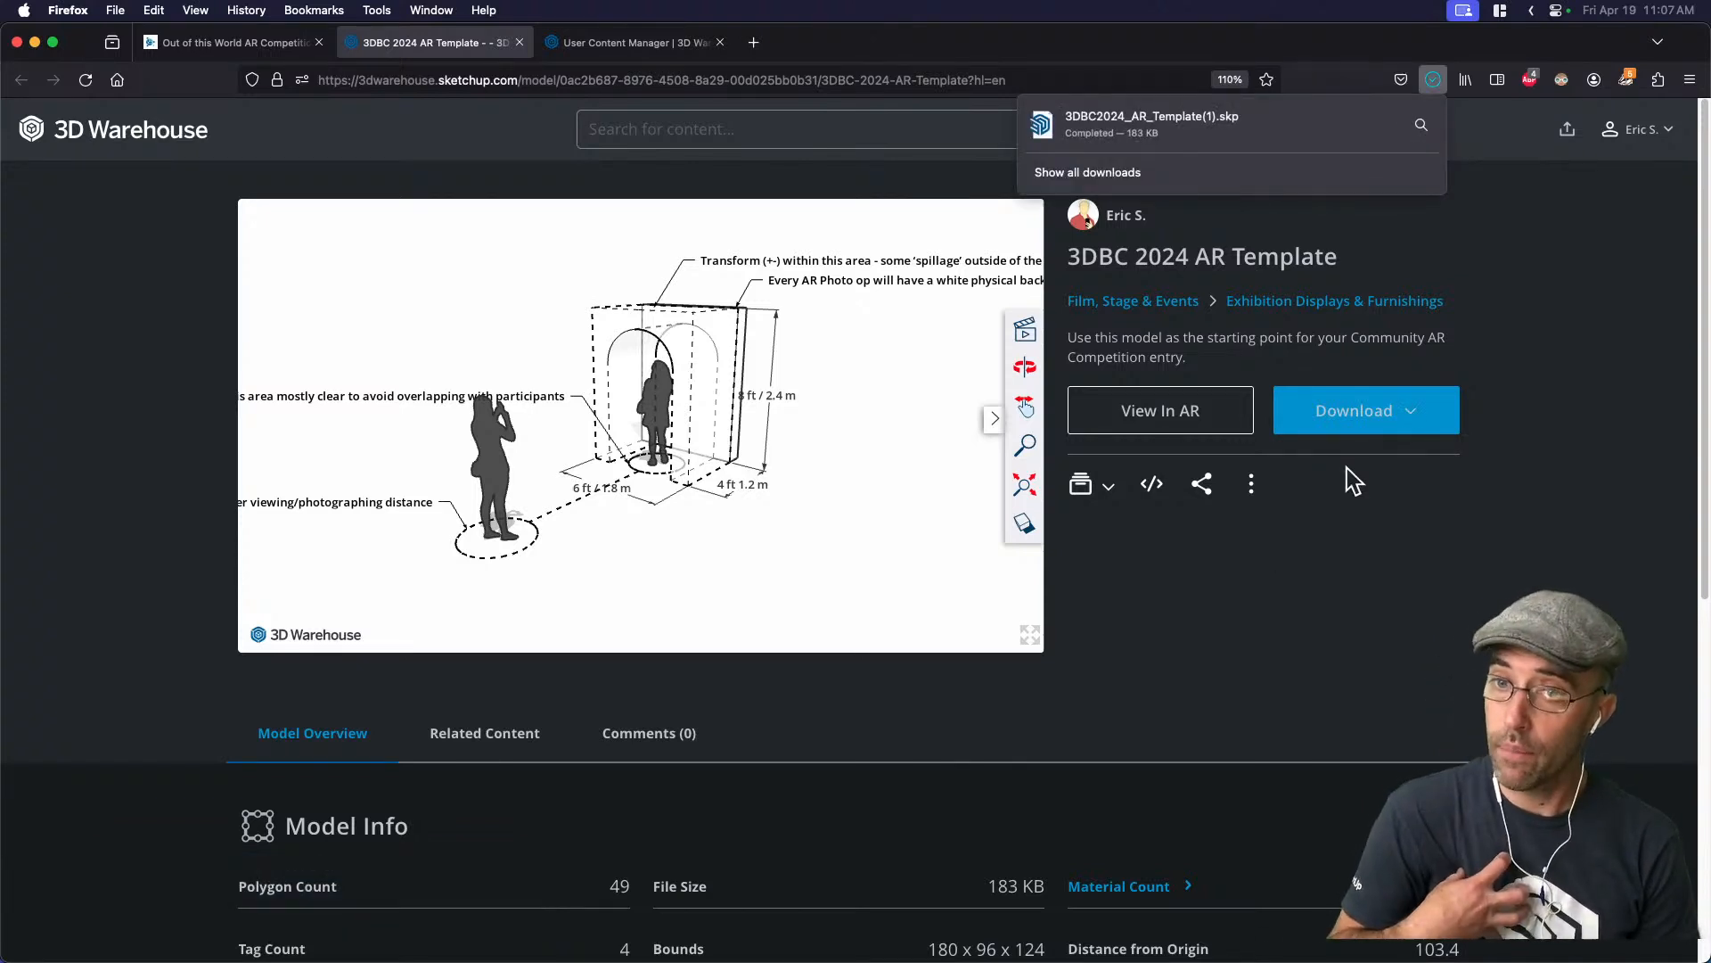
Inspect the AR template in the 3D preview, check its download options and view its AR QR code
scroll(778, 460, down, 2)
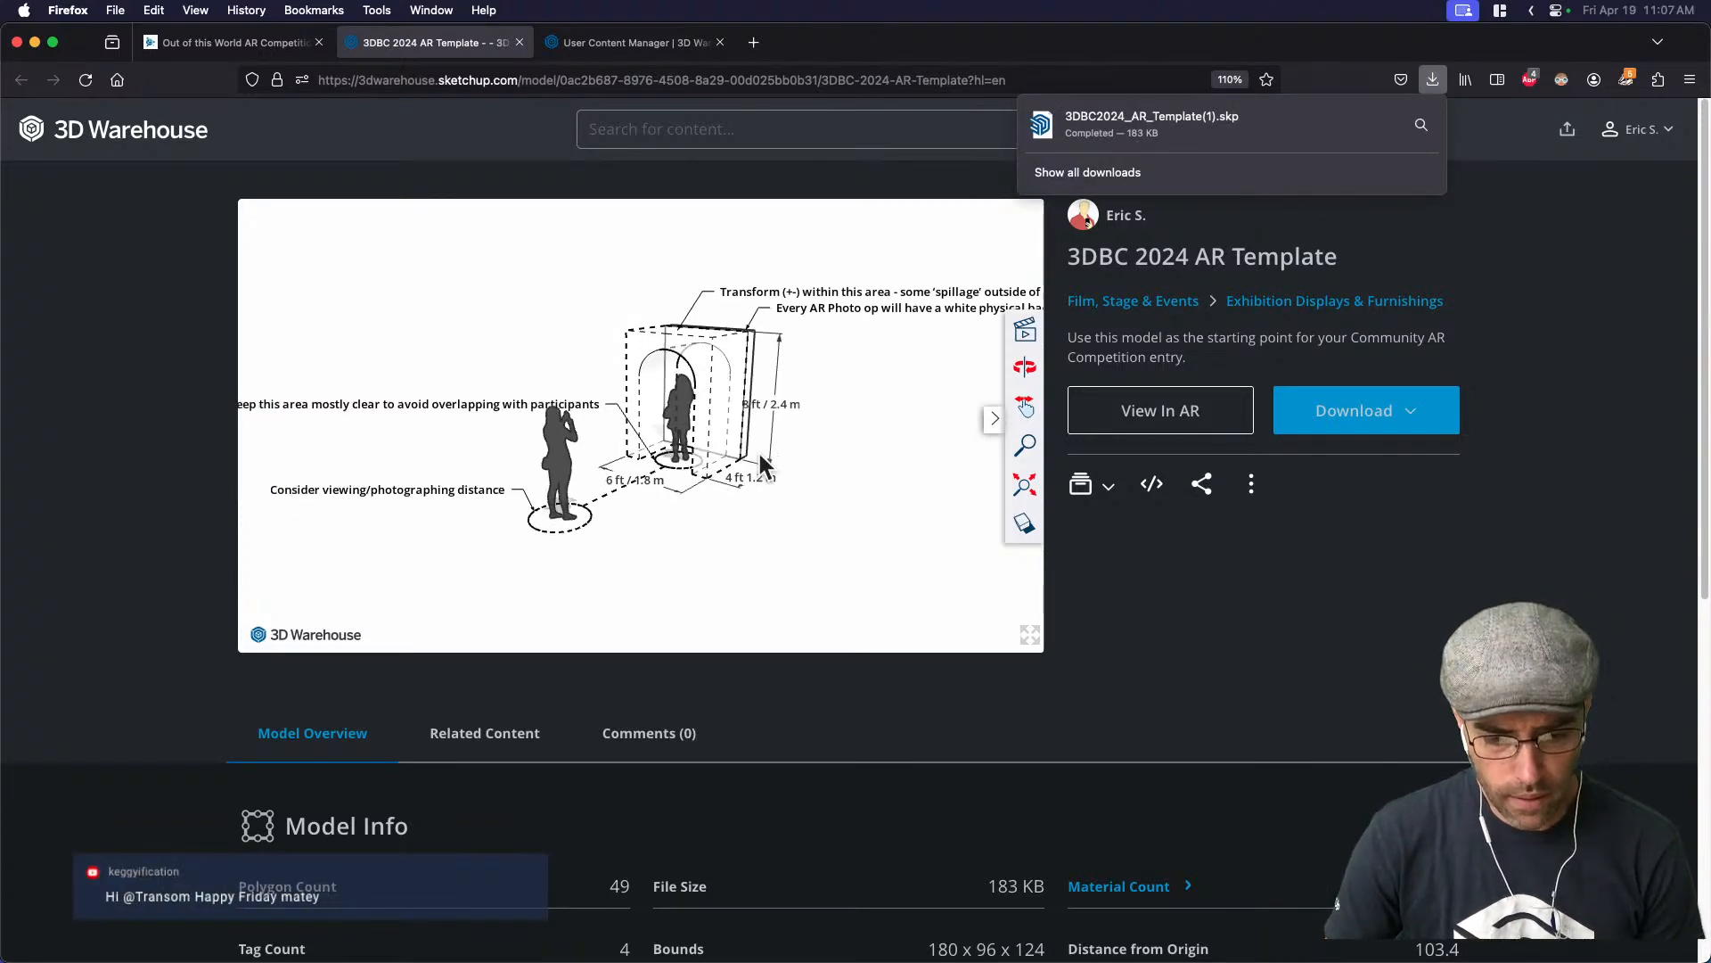
drag(779, 459, 571, 508)
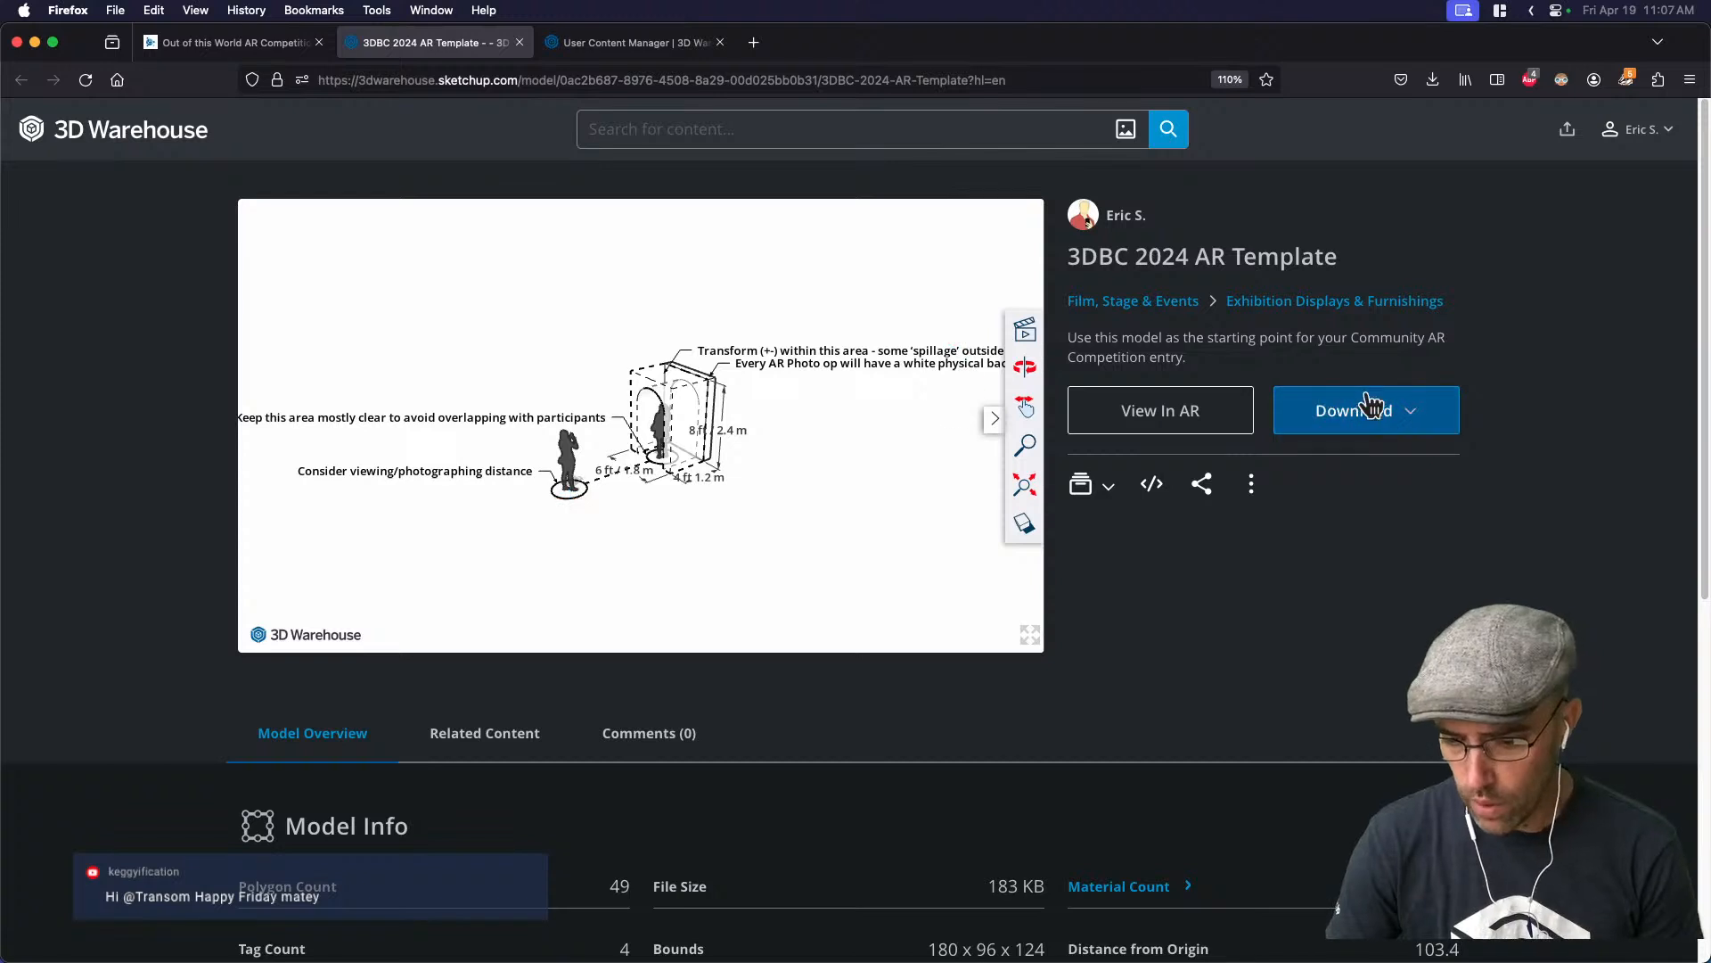
click(1414, 412)
click(1233, 601)
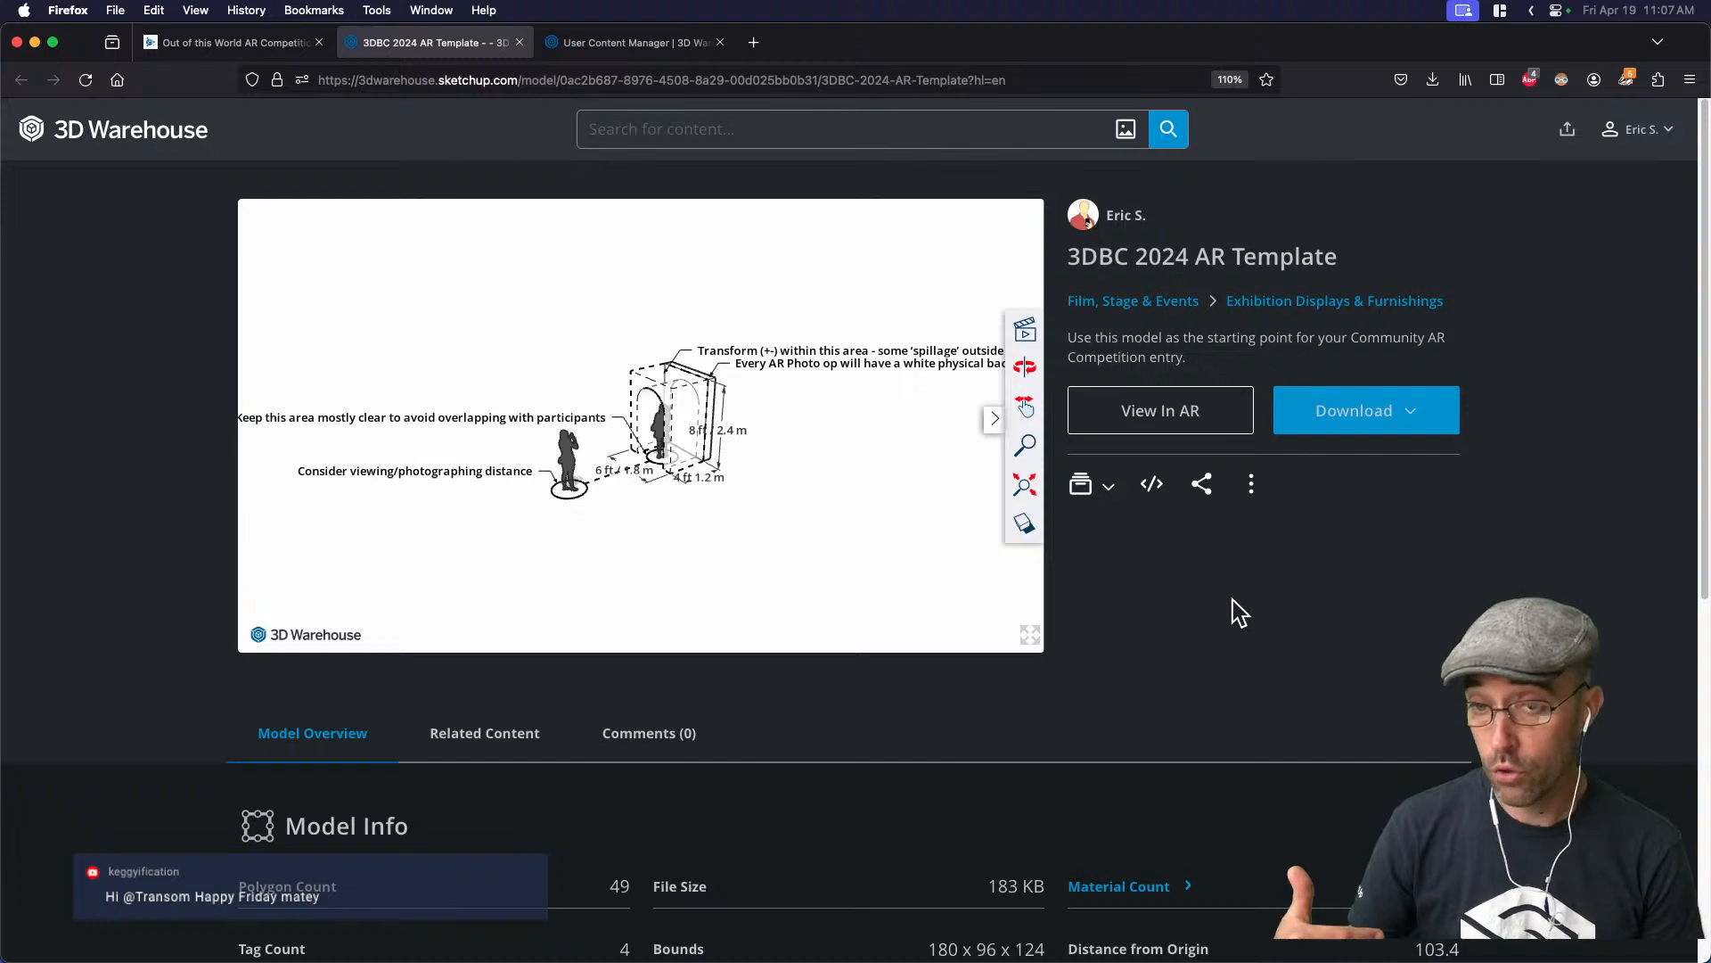
click(1168, 419)
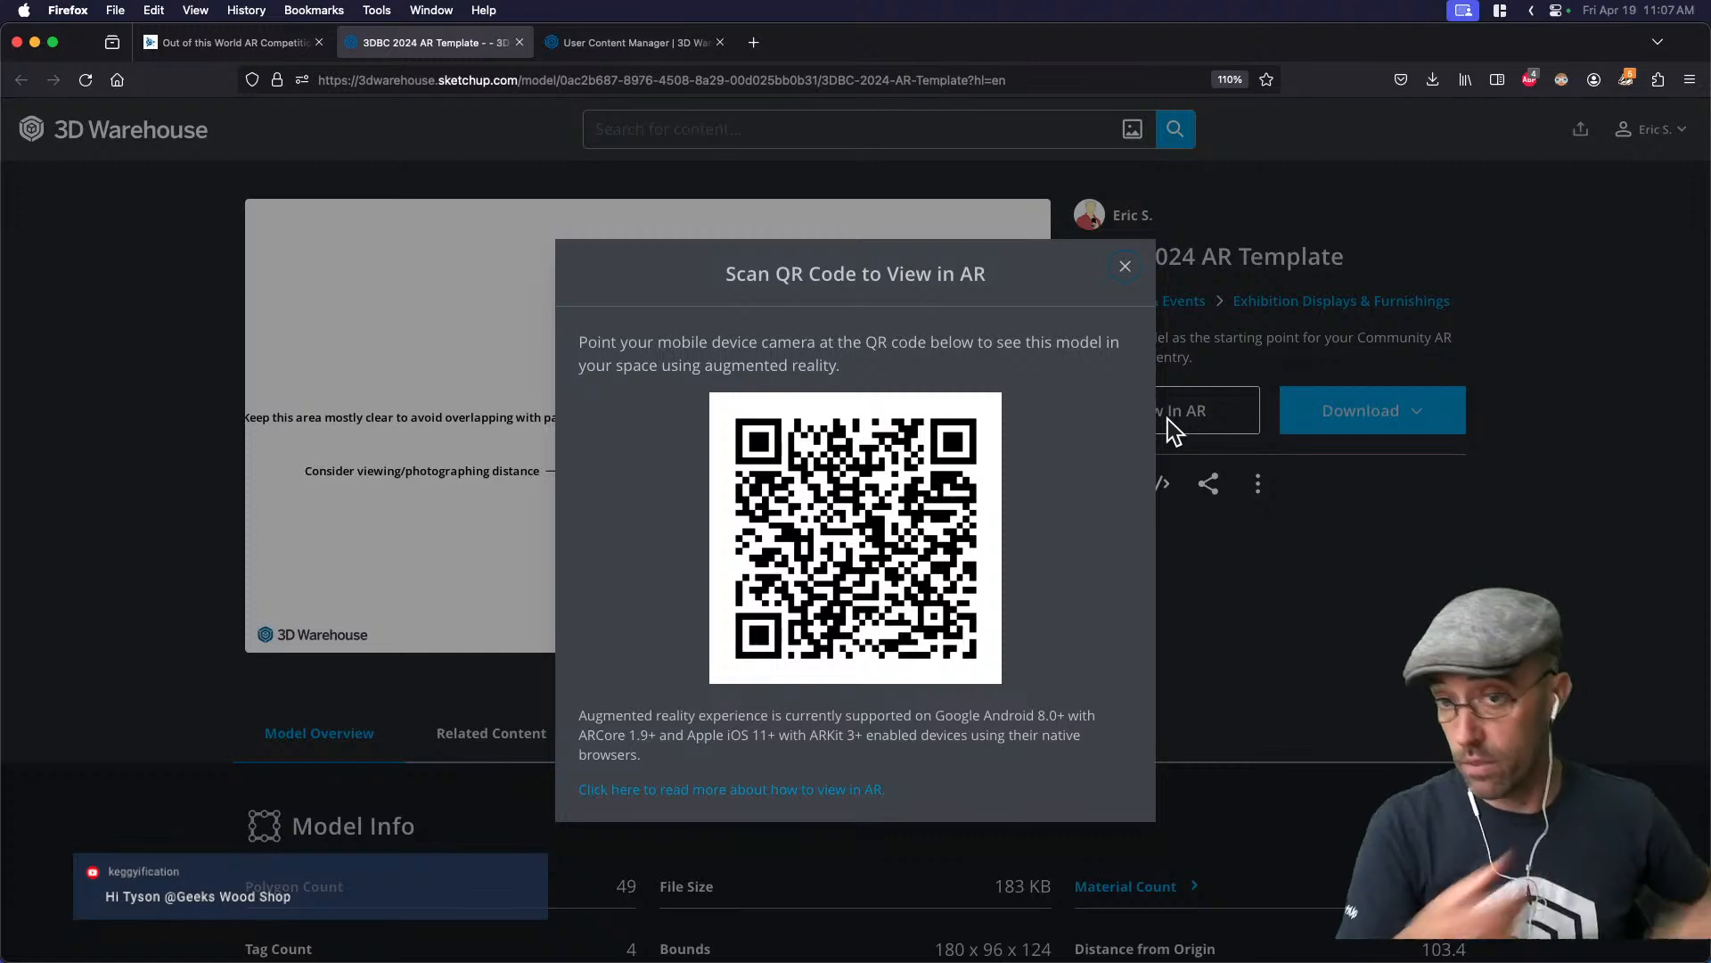
click(1125, 266)
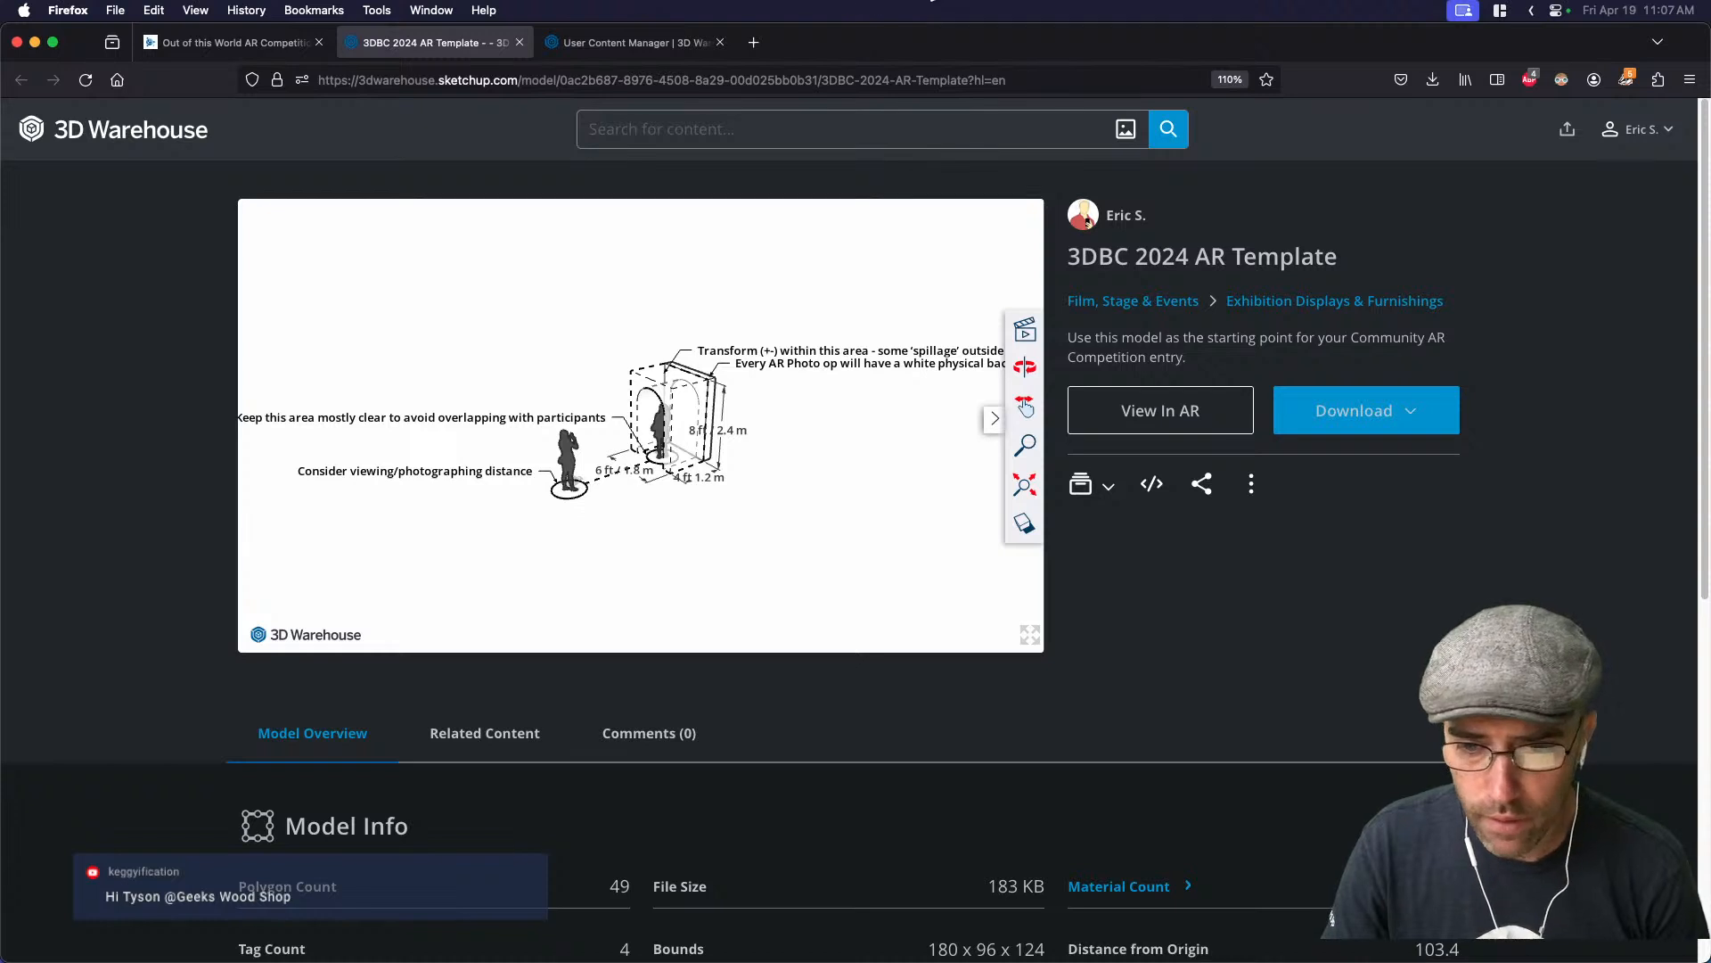
Switch to SketchUp with the AR template, open and enlarge the Tags list, and expand the FRZ/DELETE folder
key(super+Tab)
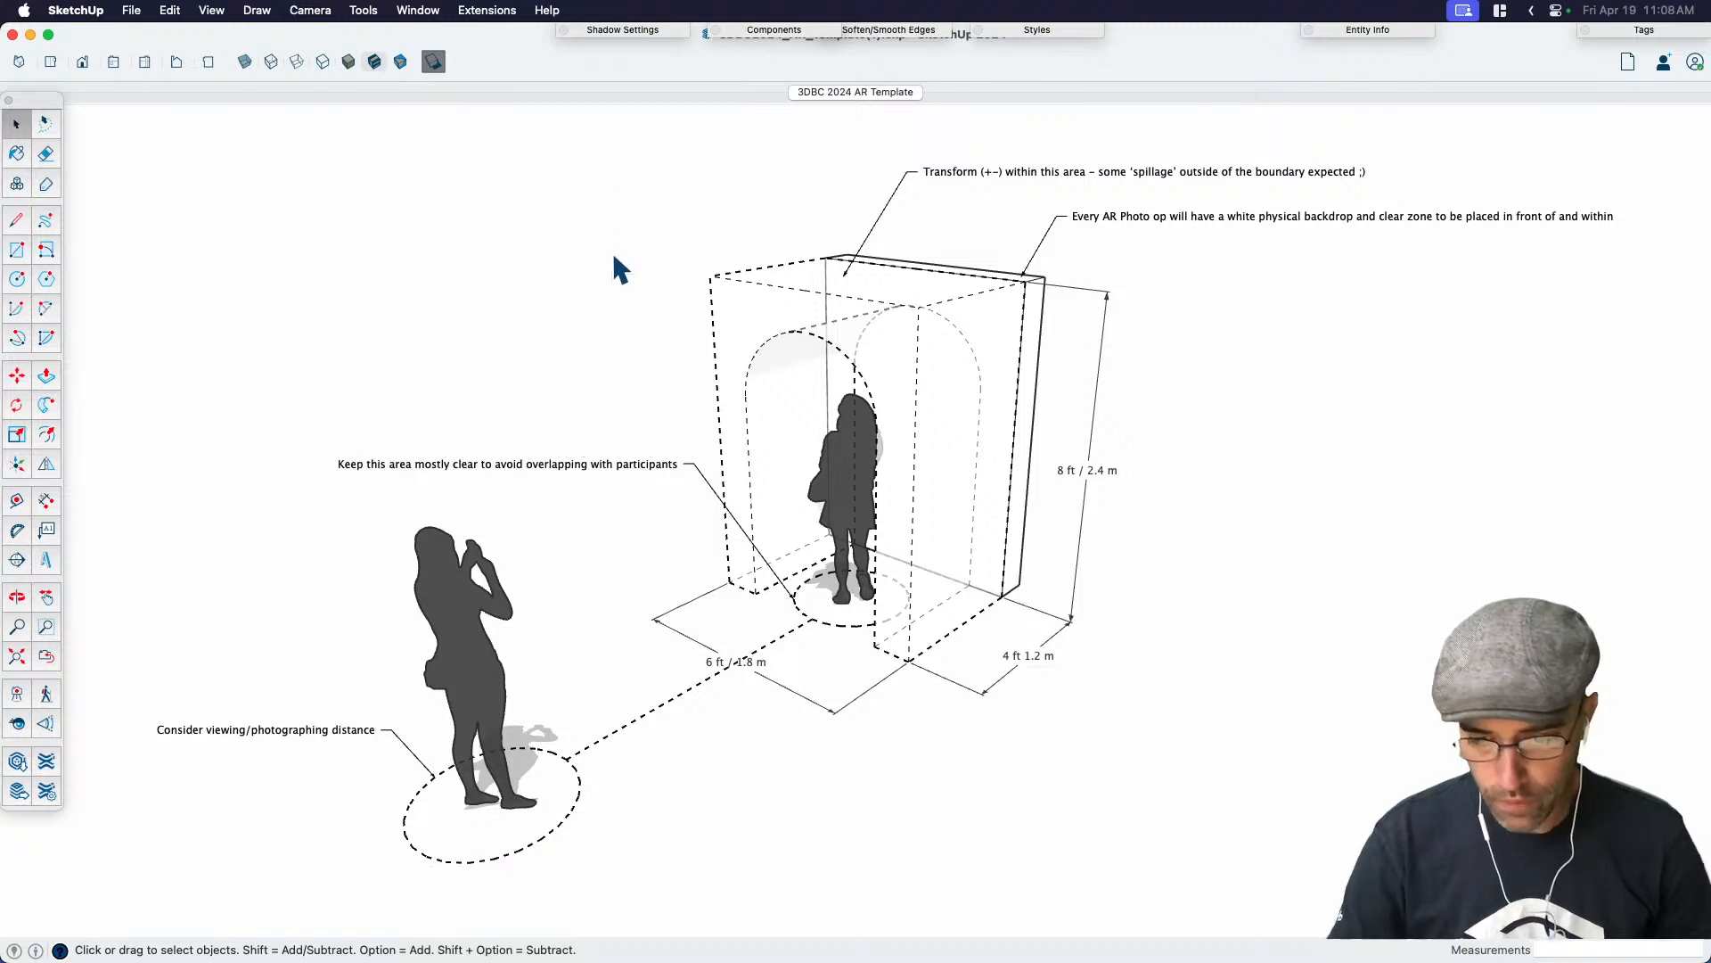
scroll(859, 366, down, 4)
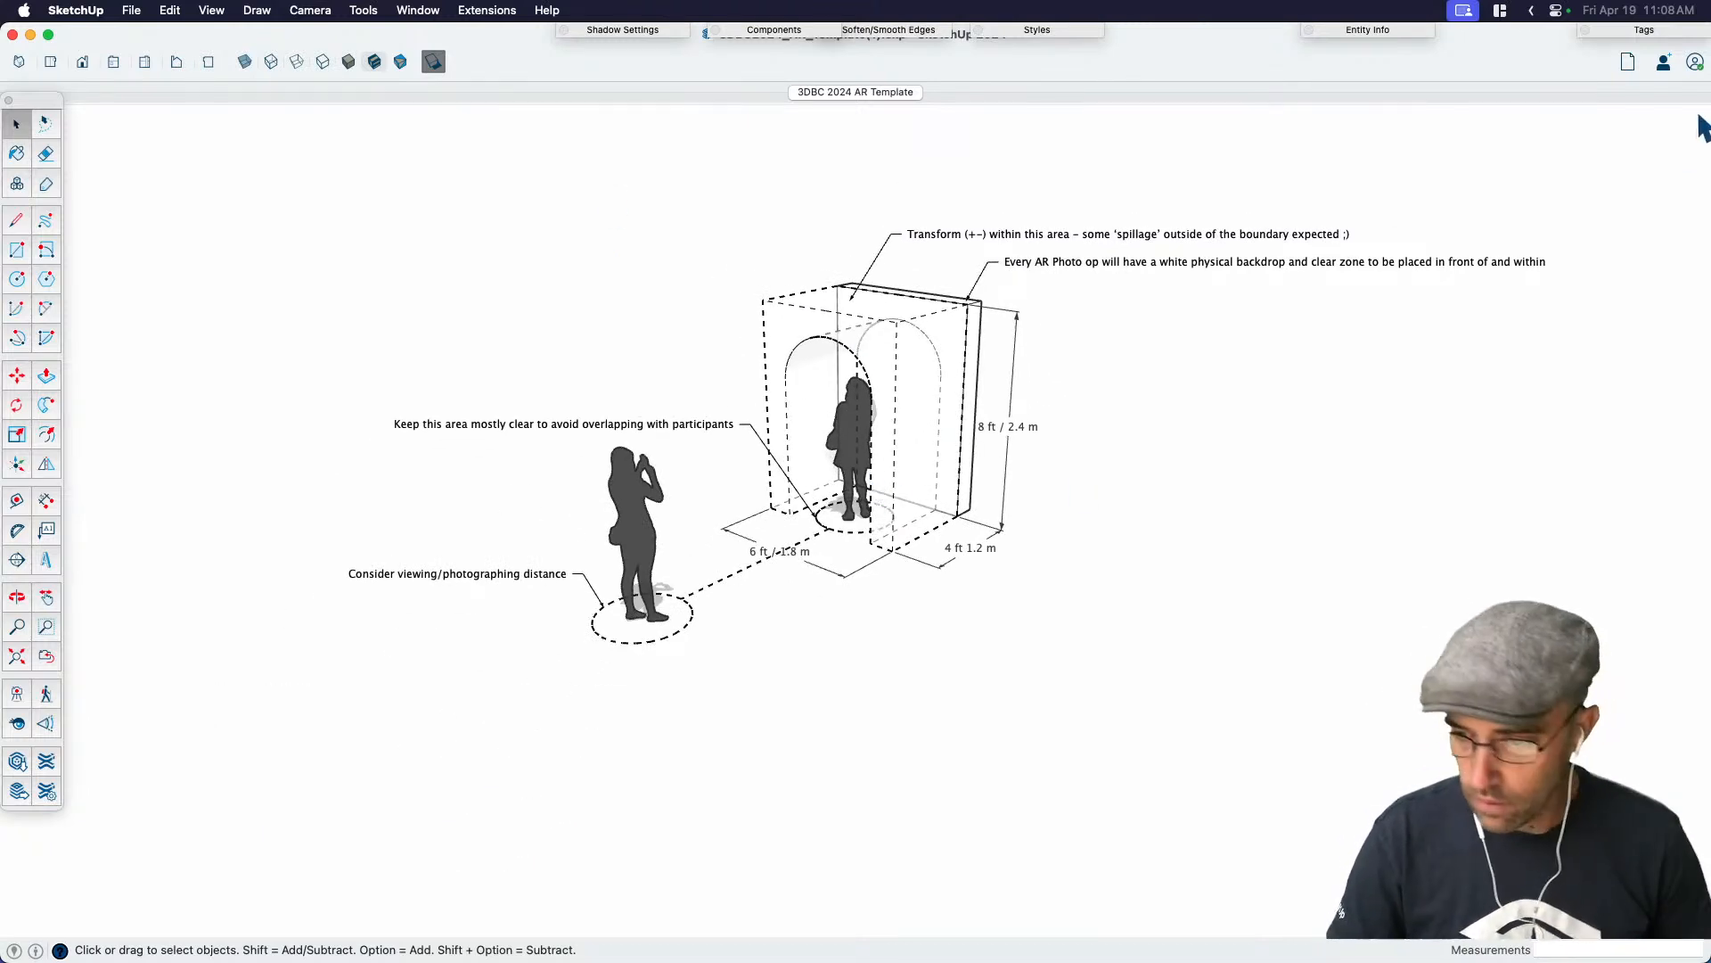
click(1660, 32)
drag(1704, 130, 1699, 221)
click(1484, 114)
Color the AR template model by tag to distinguish the backdrop, boundary and instructions
middle_drag(855, 379, 765, 548)
scroll(800, 402, up, 3)
shift+middle_drag(1038, 545, 814, 546)
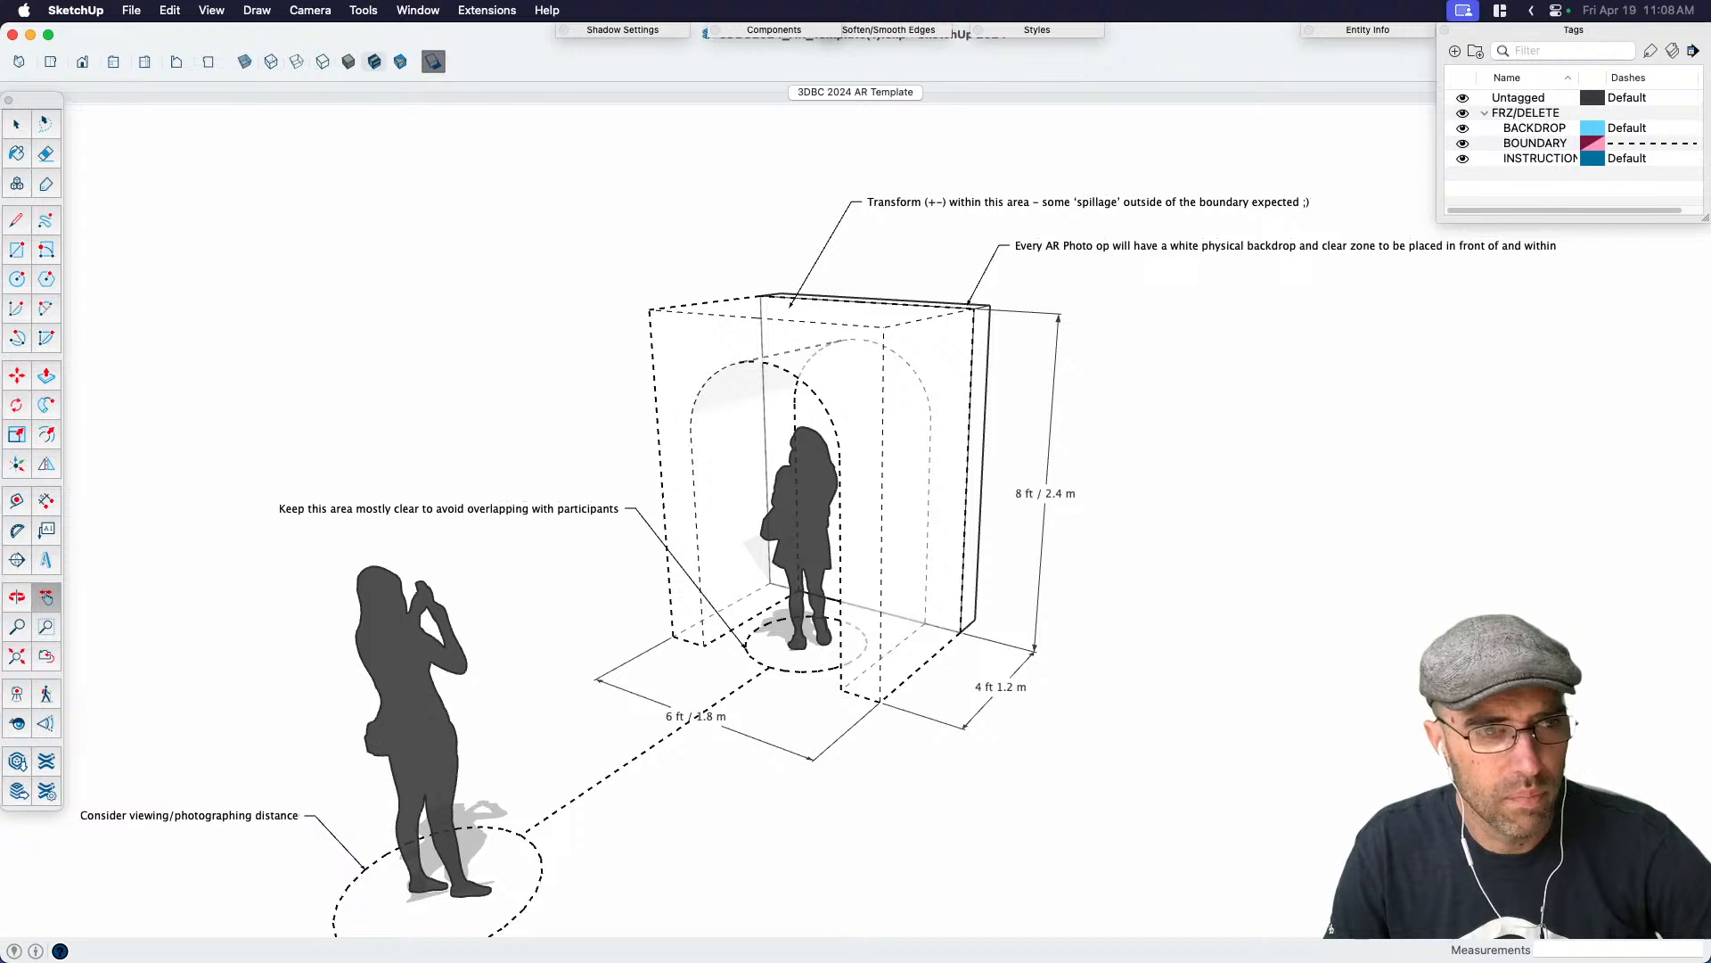
middle_drag(571, 392, 1112, 538)
click(1672, 51)
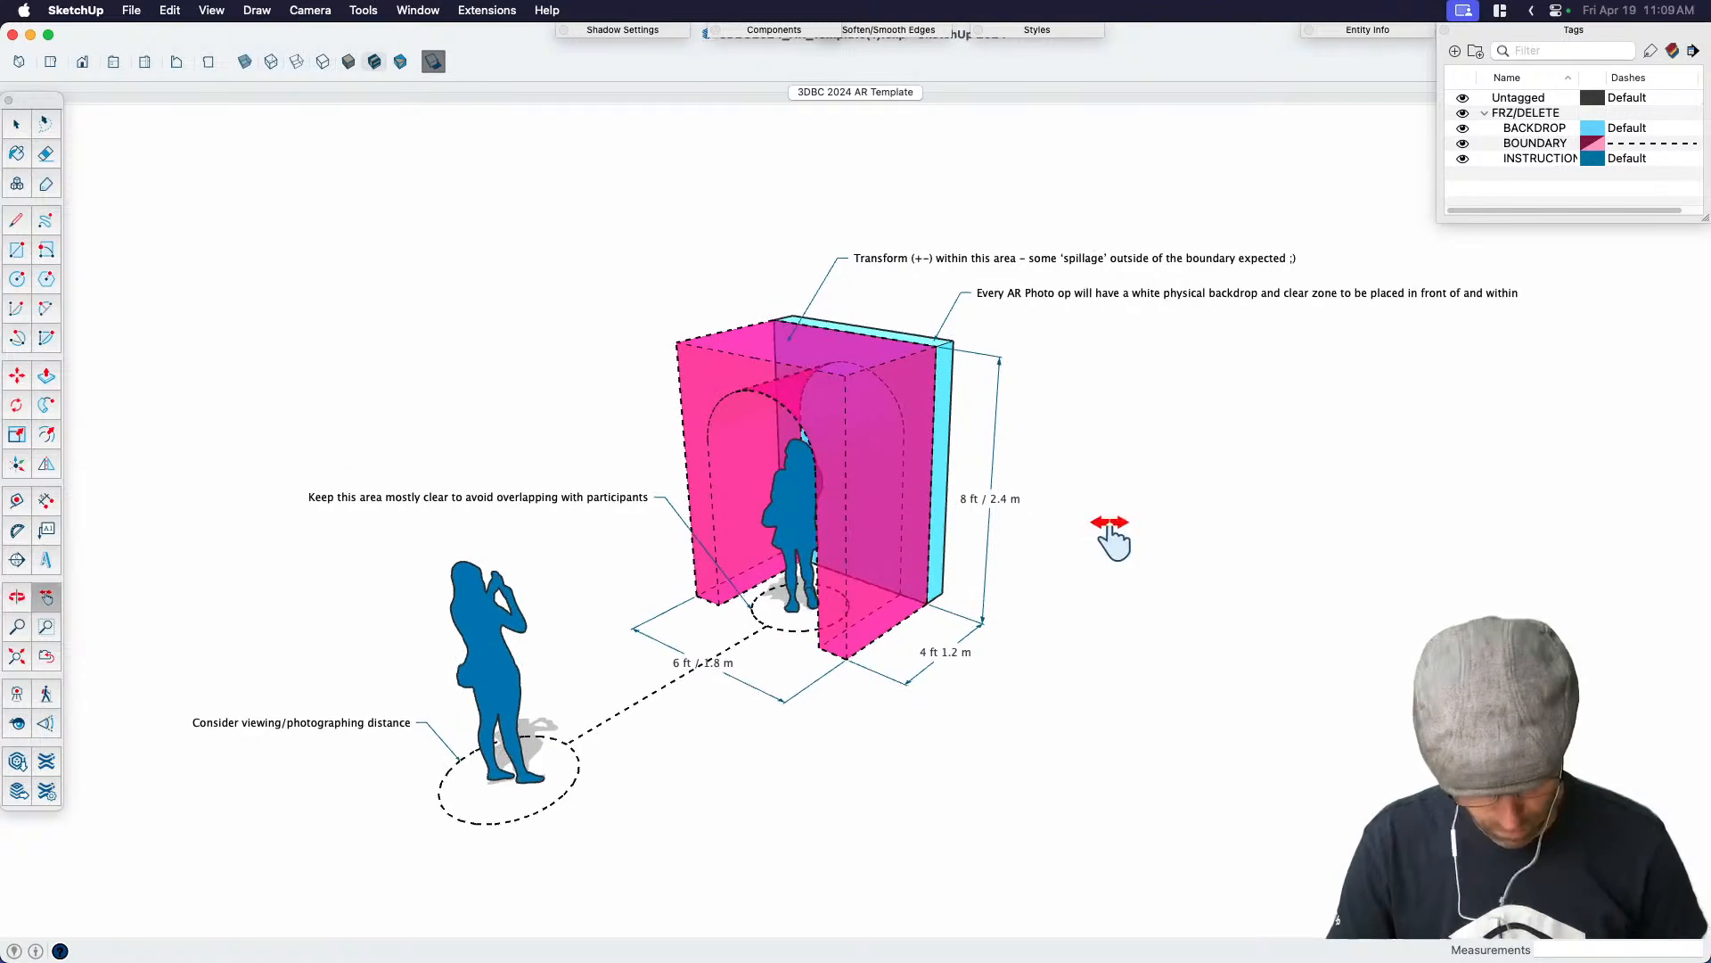
Examine the template's boundary, backdrop and participant position from several angles and distances
drag(836, 635, 1024, 613)
scroll(1077, 520, up, 3)
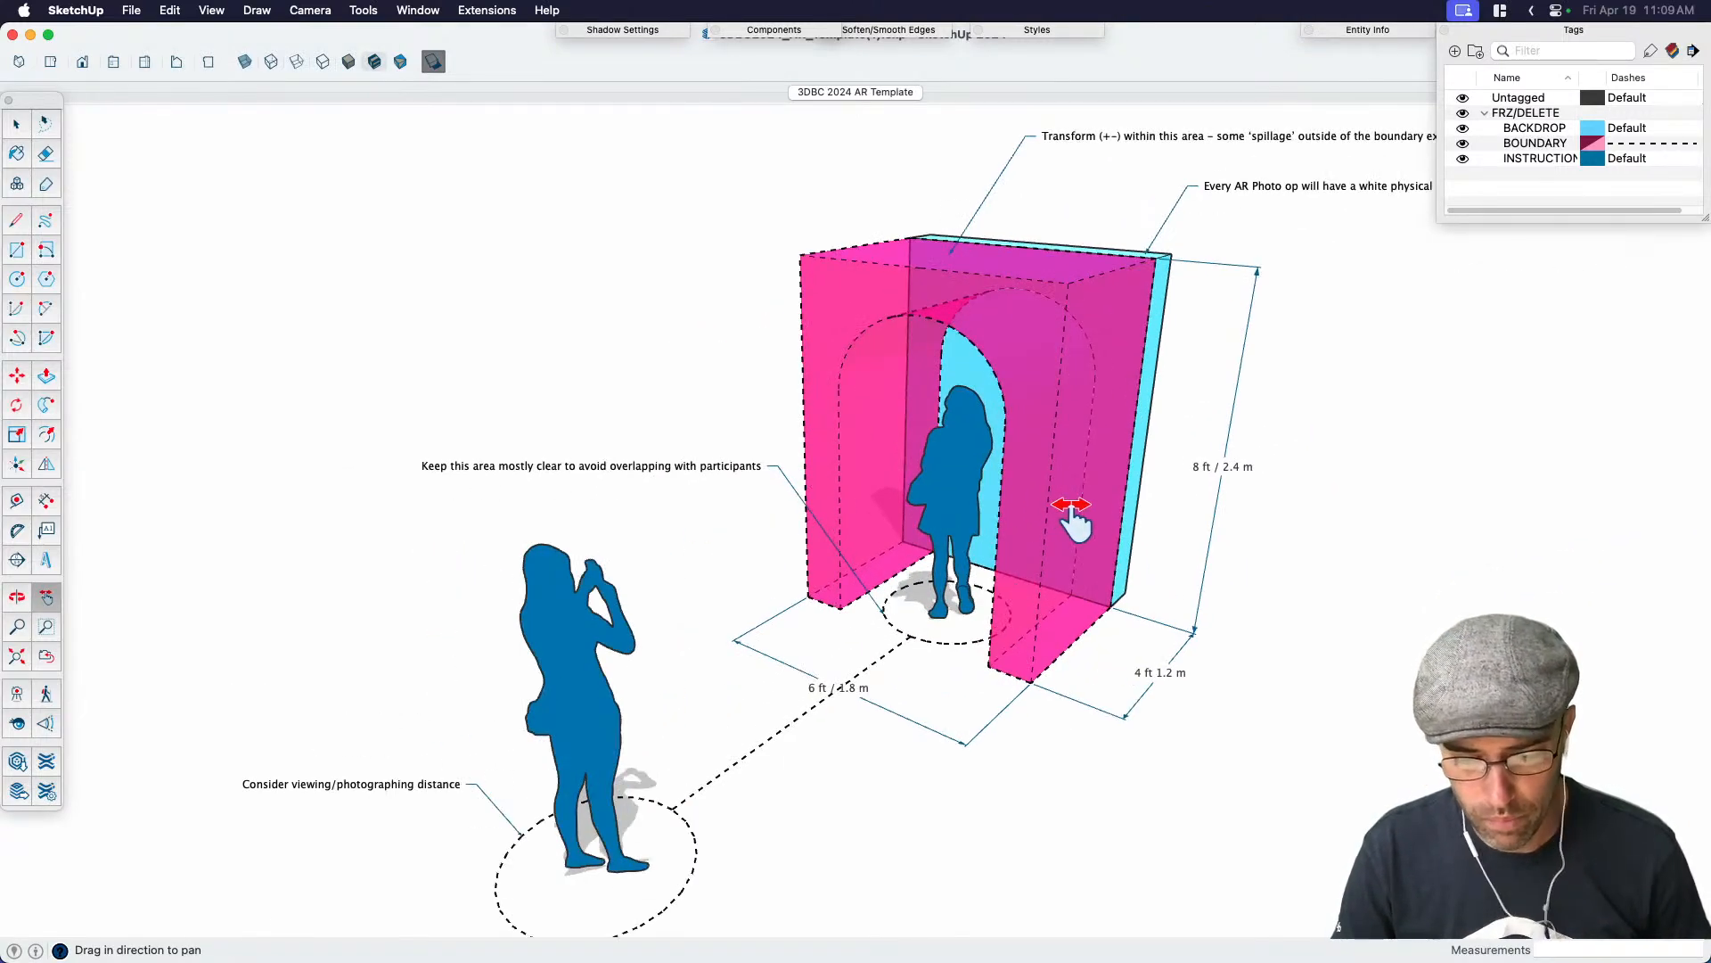
middle_drag(862, 626, 1005, 473)
drag(1100, 560, 946, 585)
middle_drag(811, 615, 688, 611)
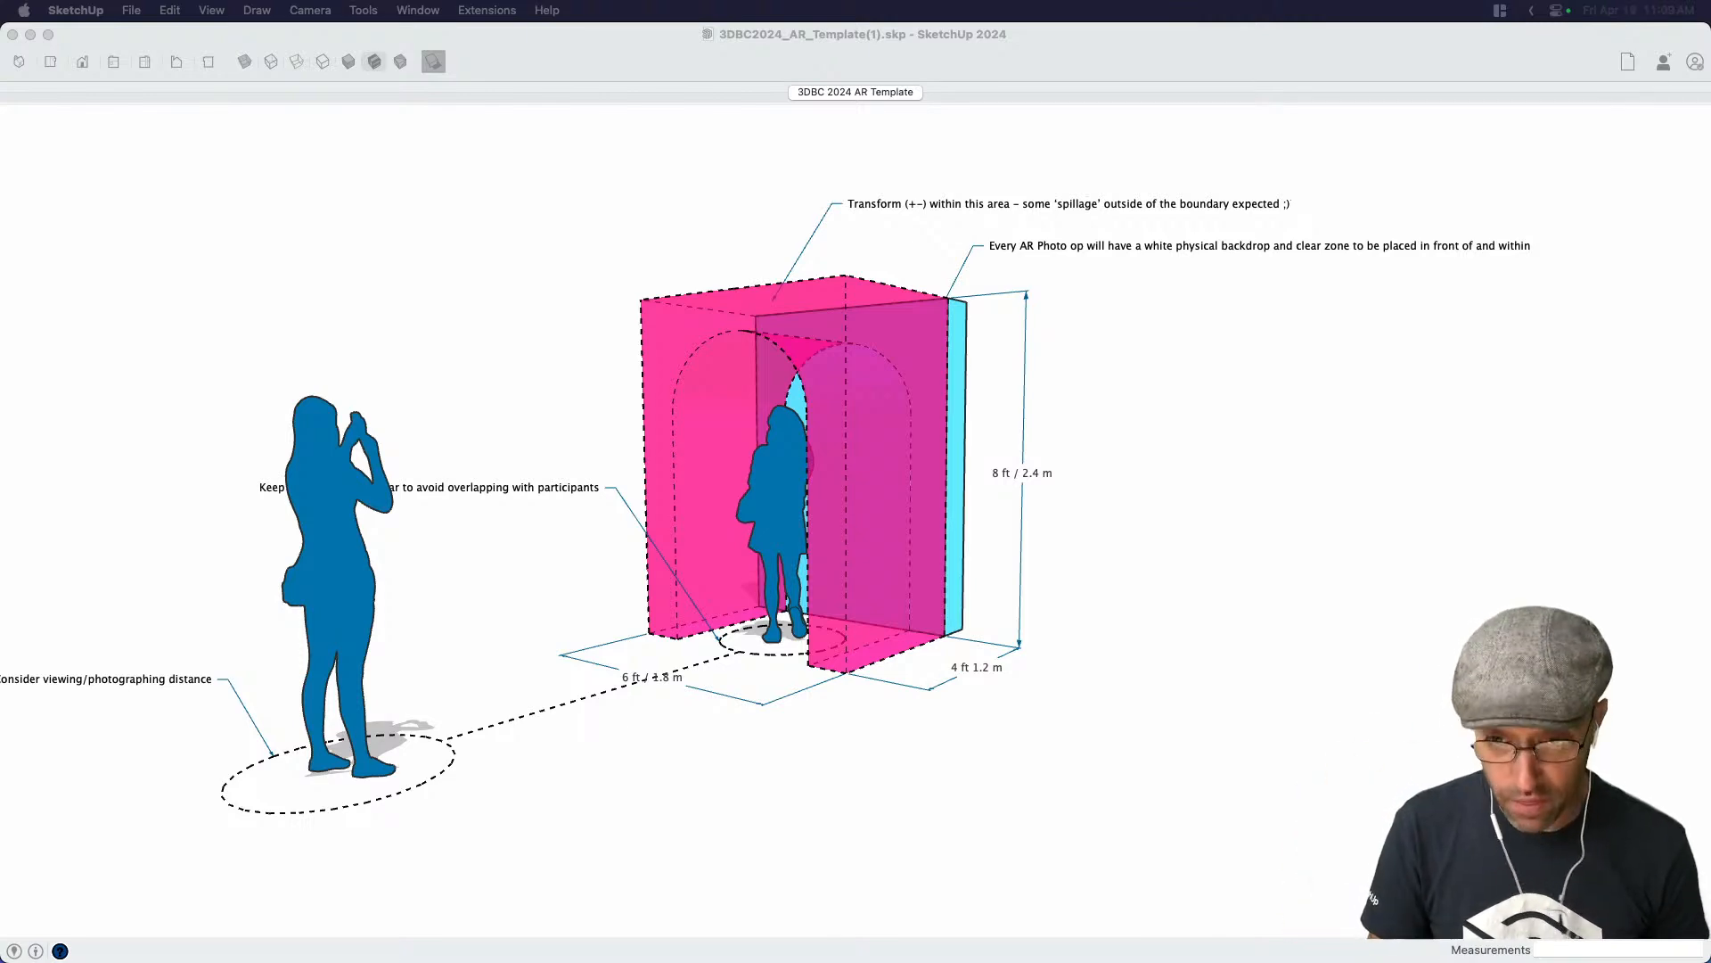
Switch to Preview and look through the three No Man's Sky reference images, ending on the first one
key(super+Tab)
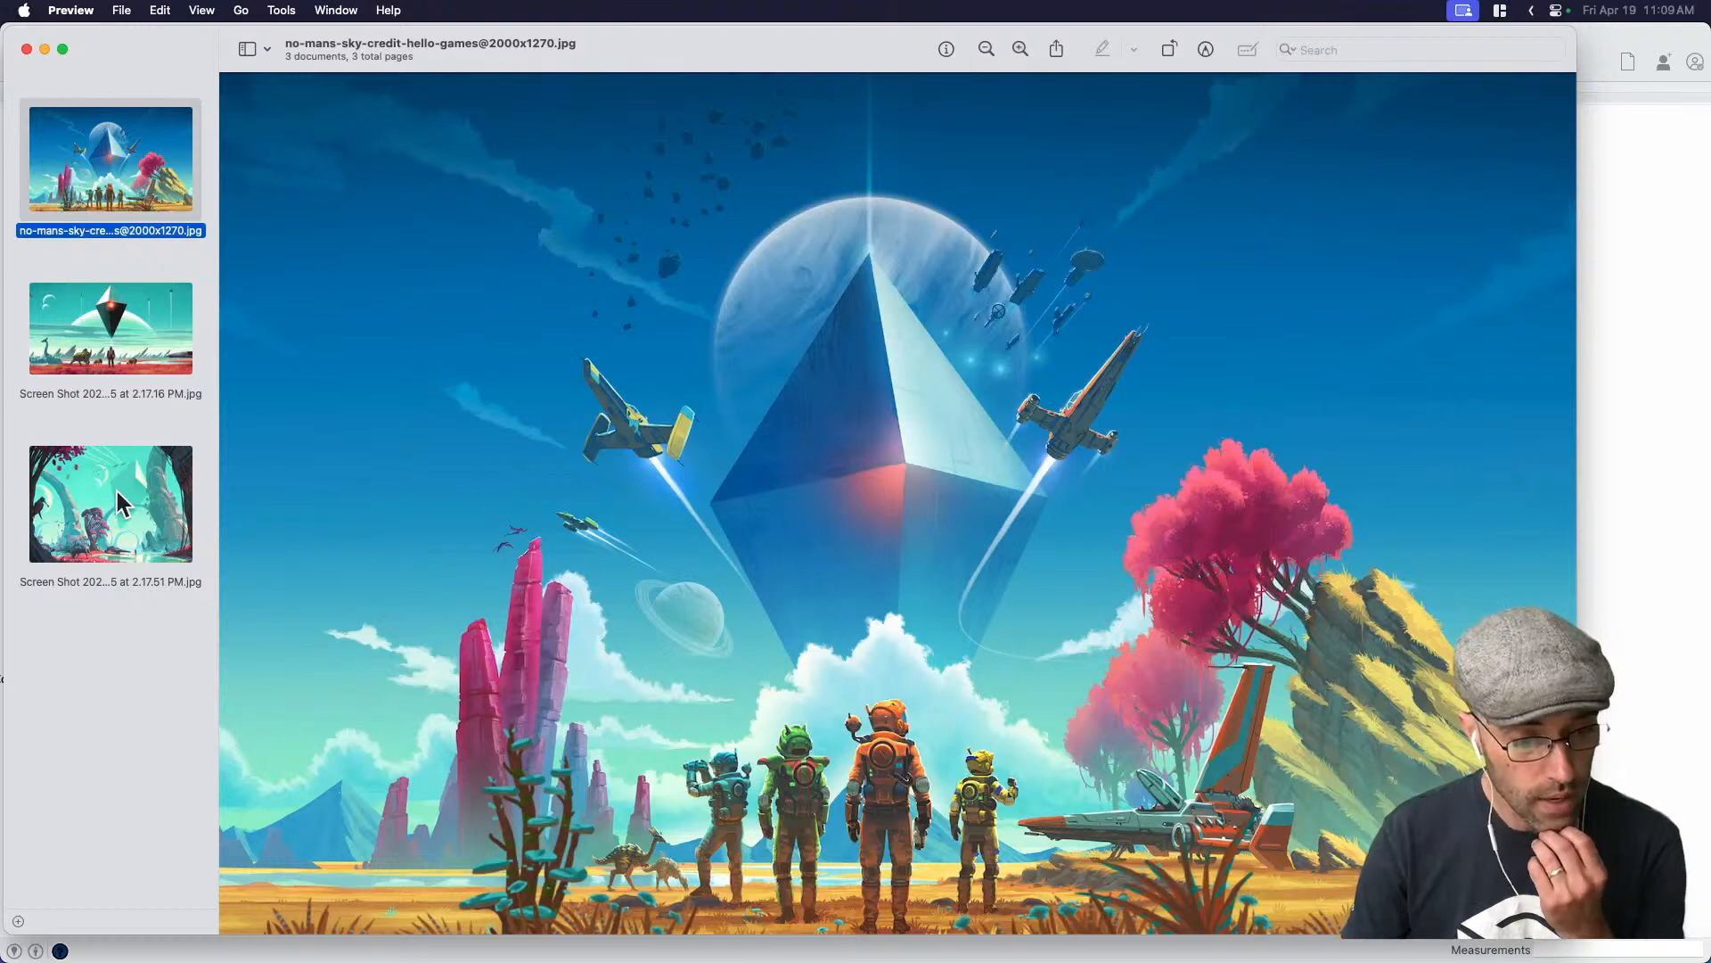
click(127, 337)
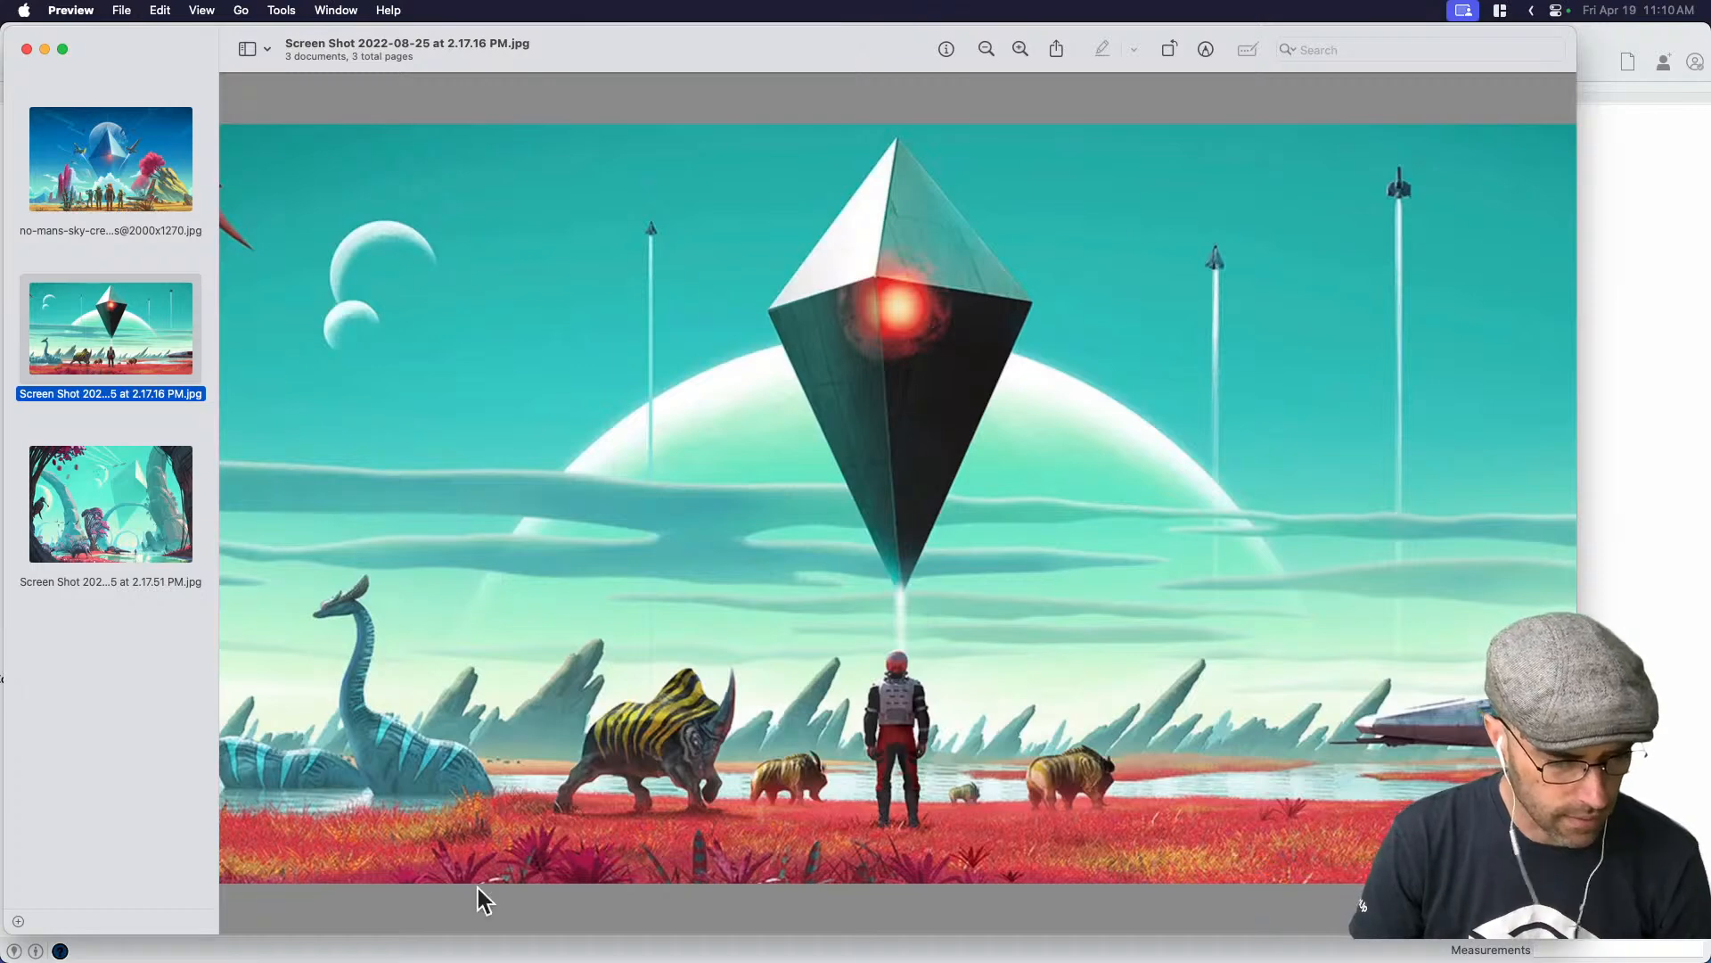
click(151, 544)
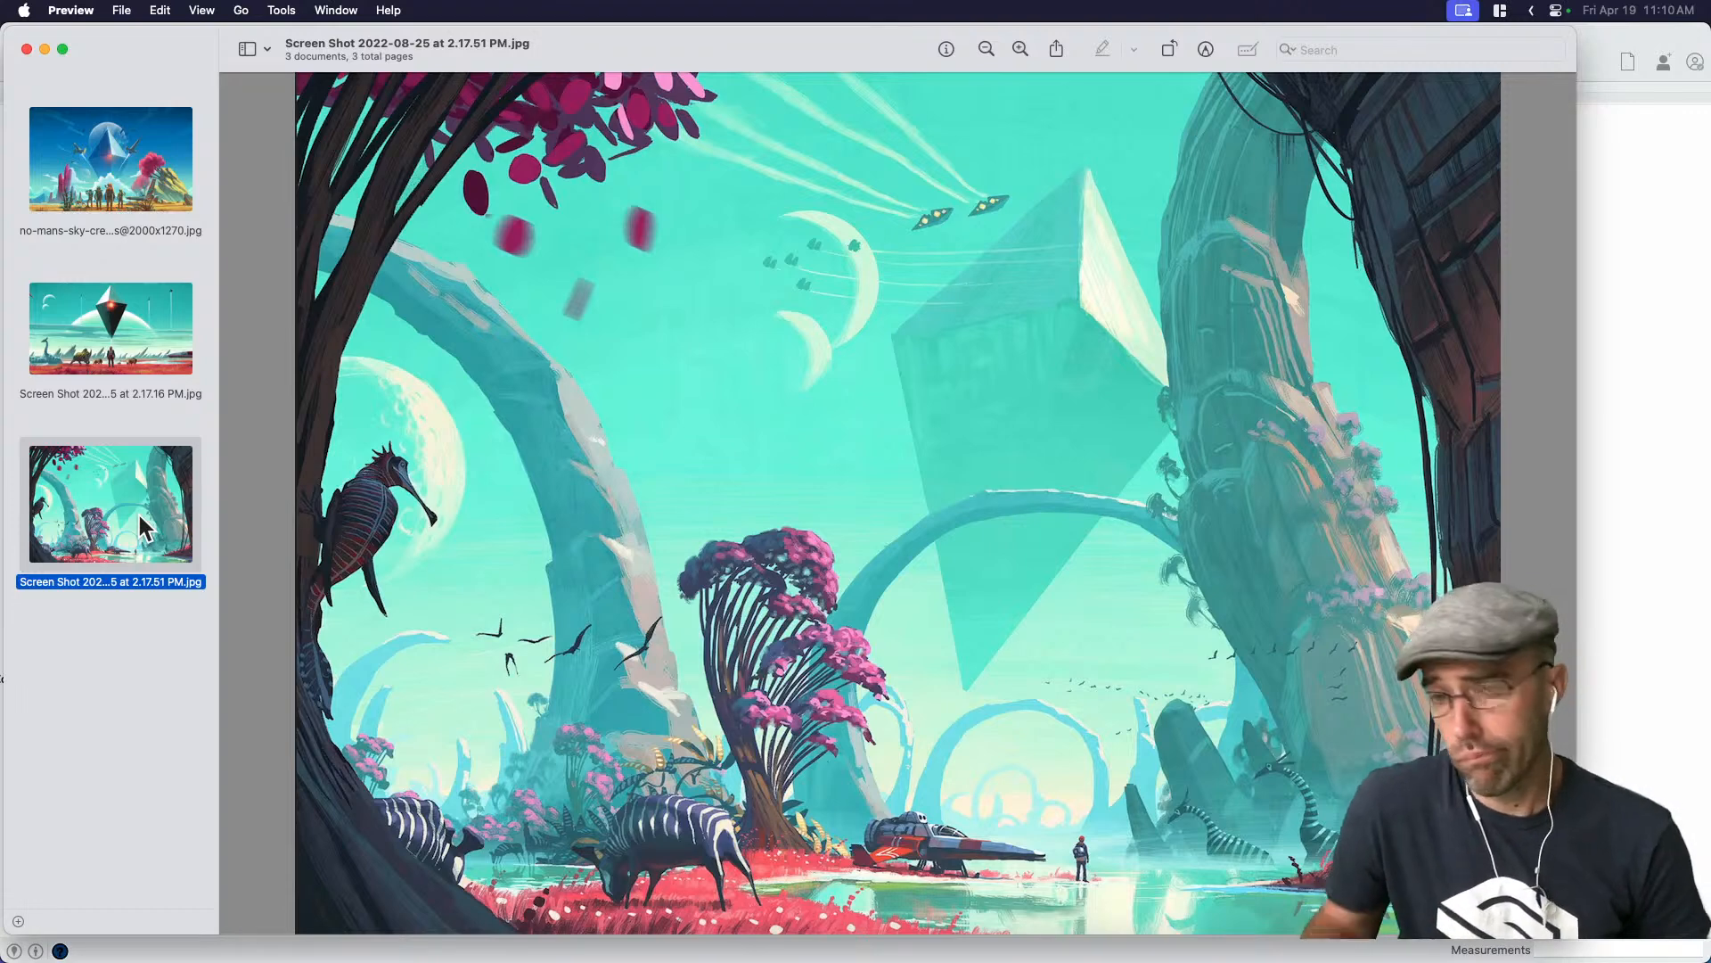
click(139, 193)
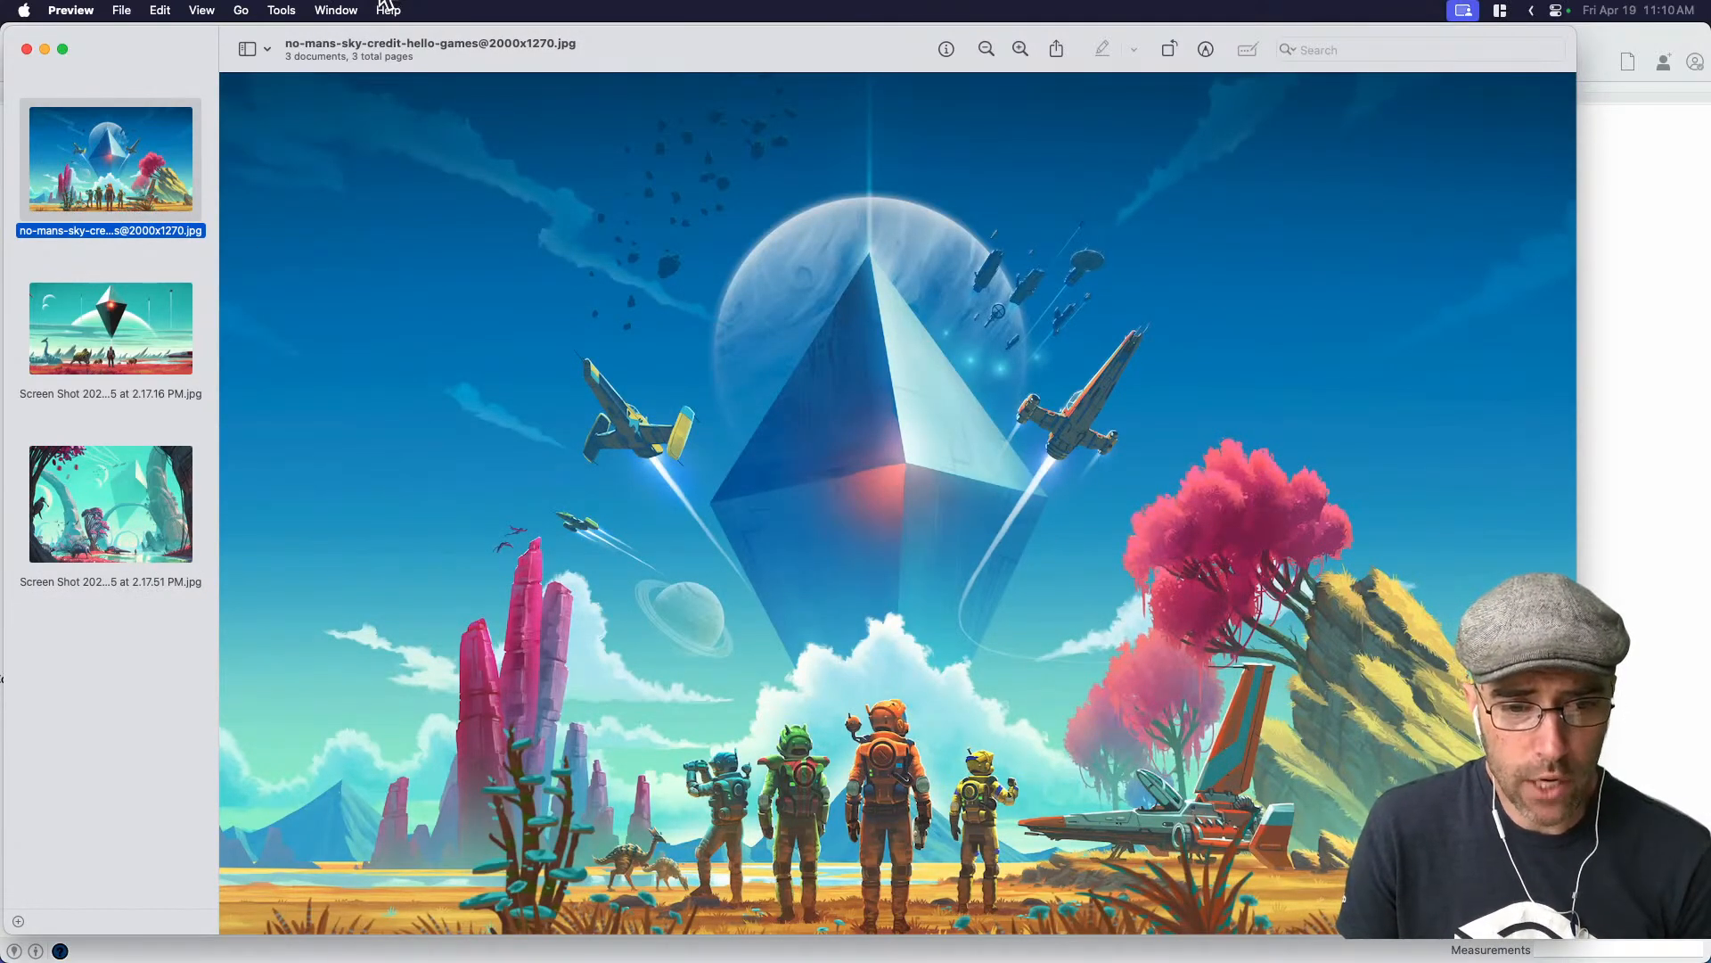
Switch to Firefox, go to the Out of this World AR Competition page and highlight the competition themes under Submission Criteria
key(super+Tab)
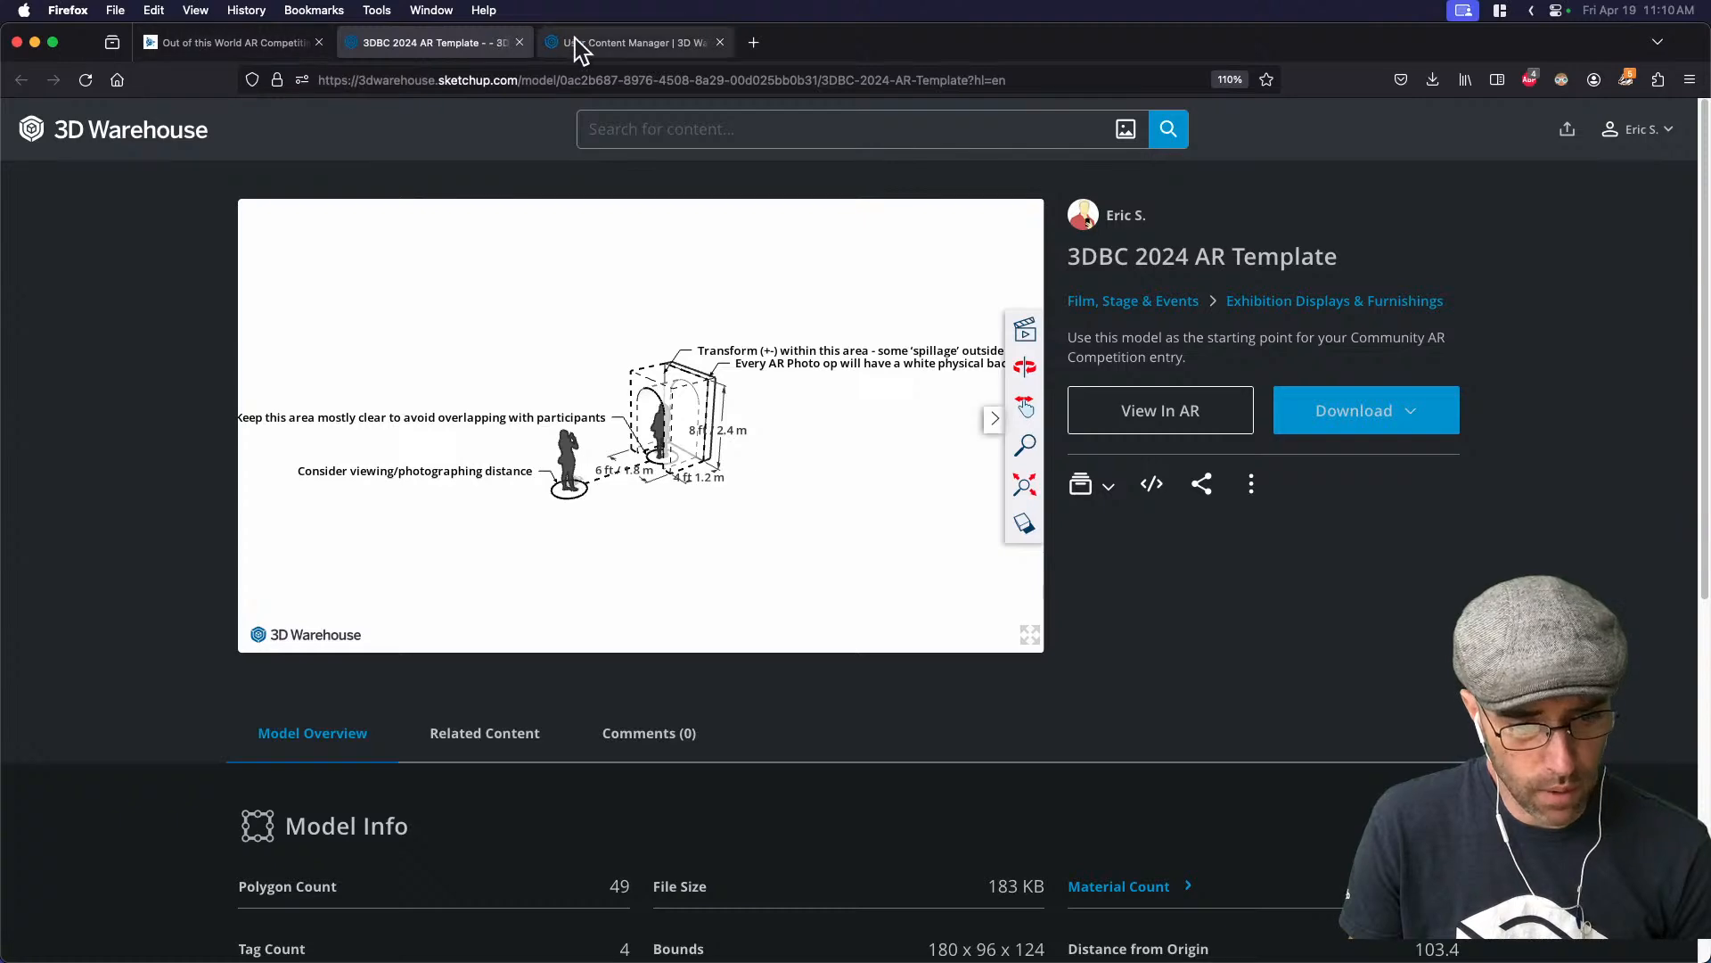
click(222, 46)
scroll(296, 506, up, 15)
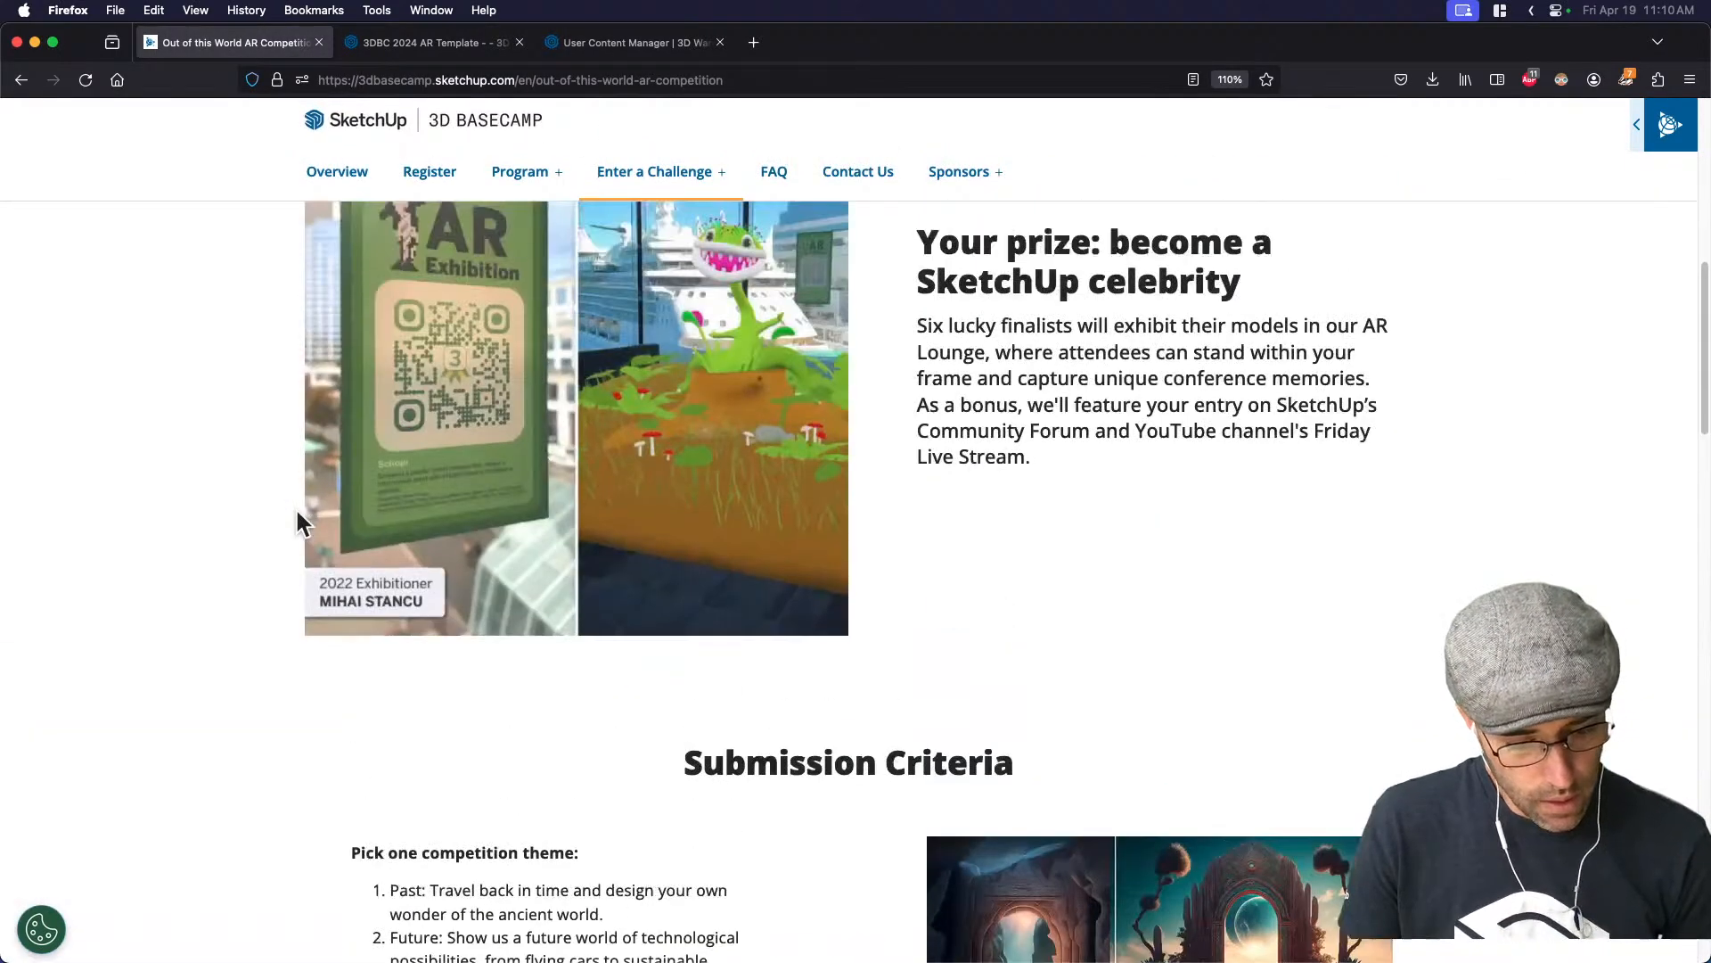
scroll(296, 507, down, 3)
scroll(386, 562, down, 2)
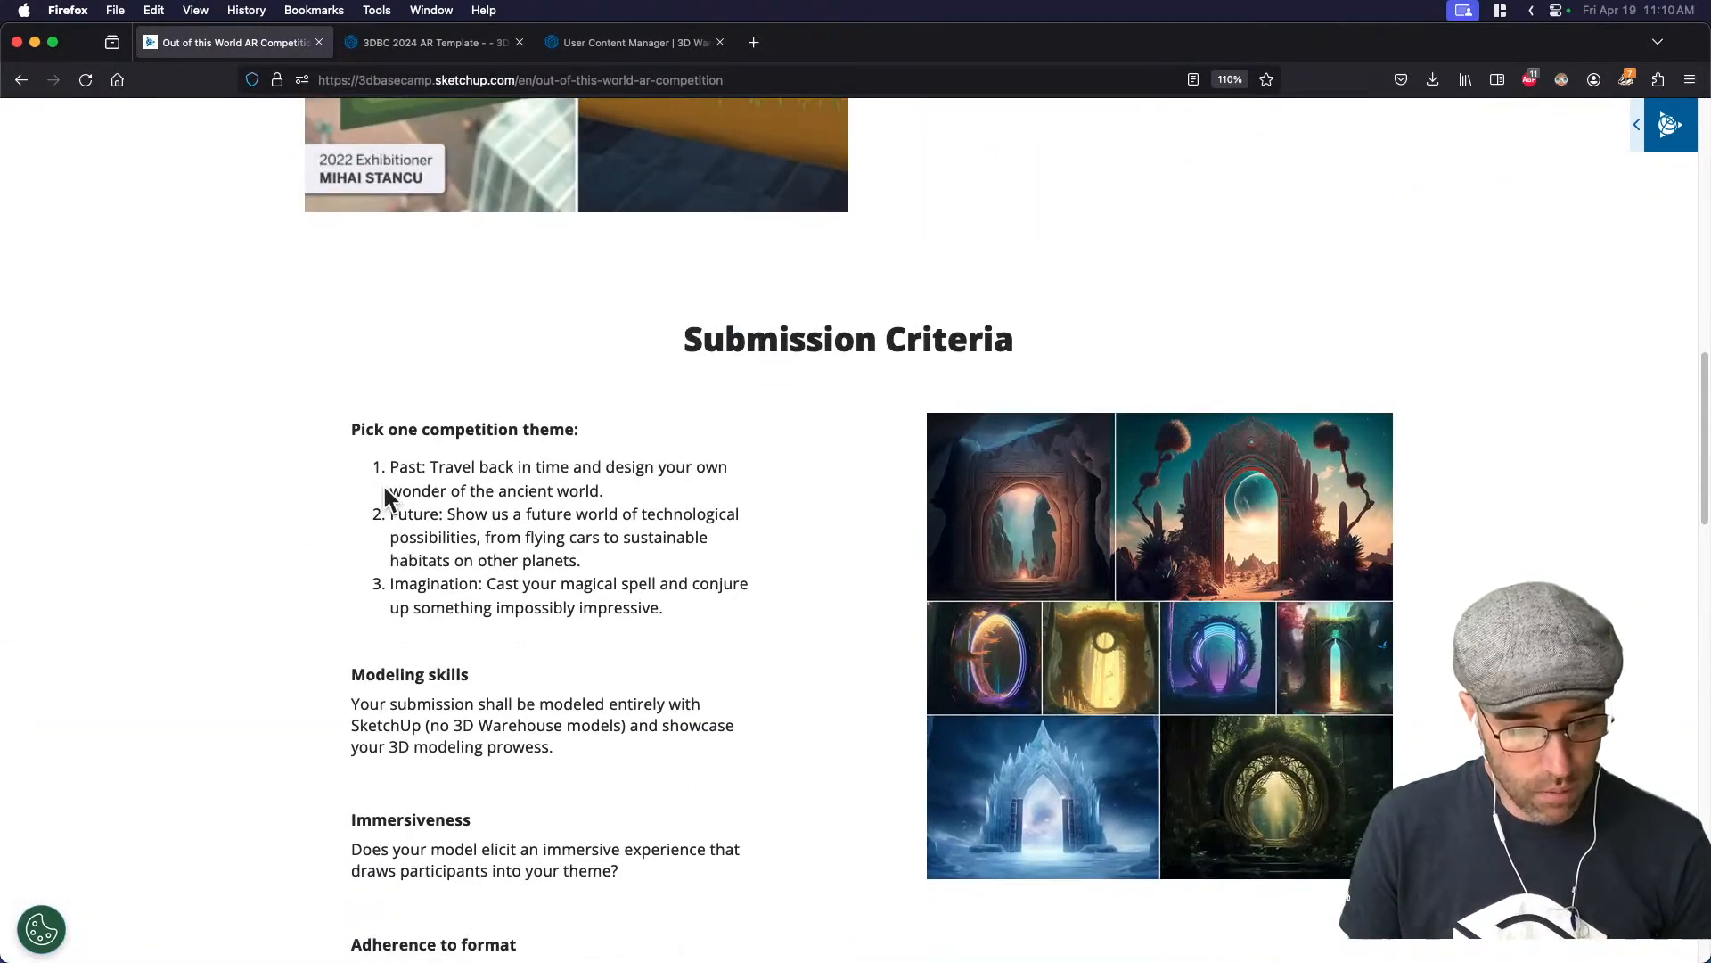
drag(705, 622, 339, 479)
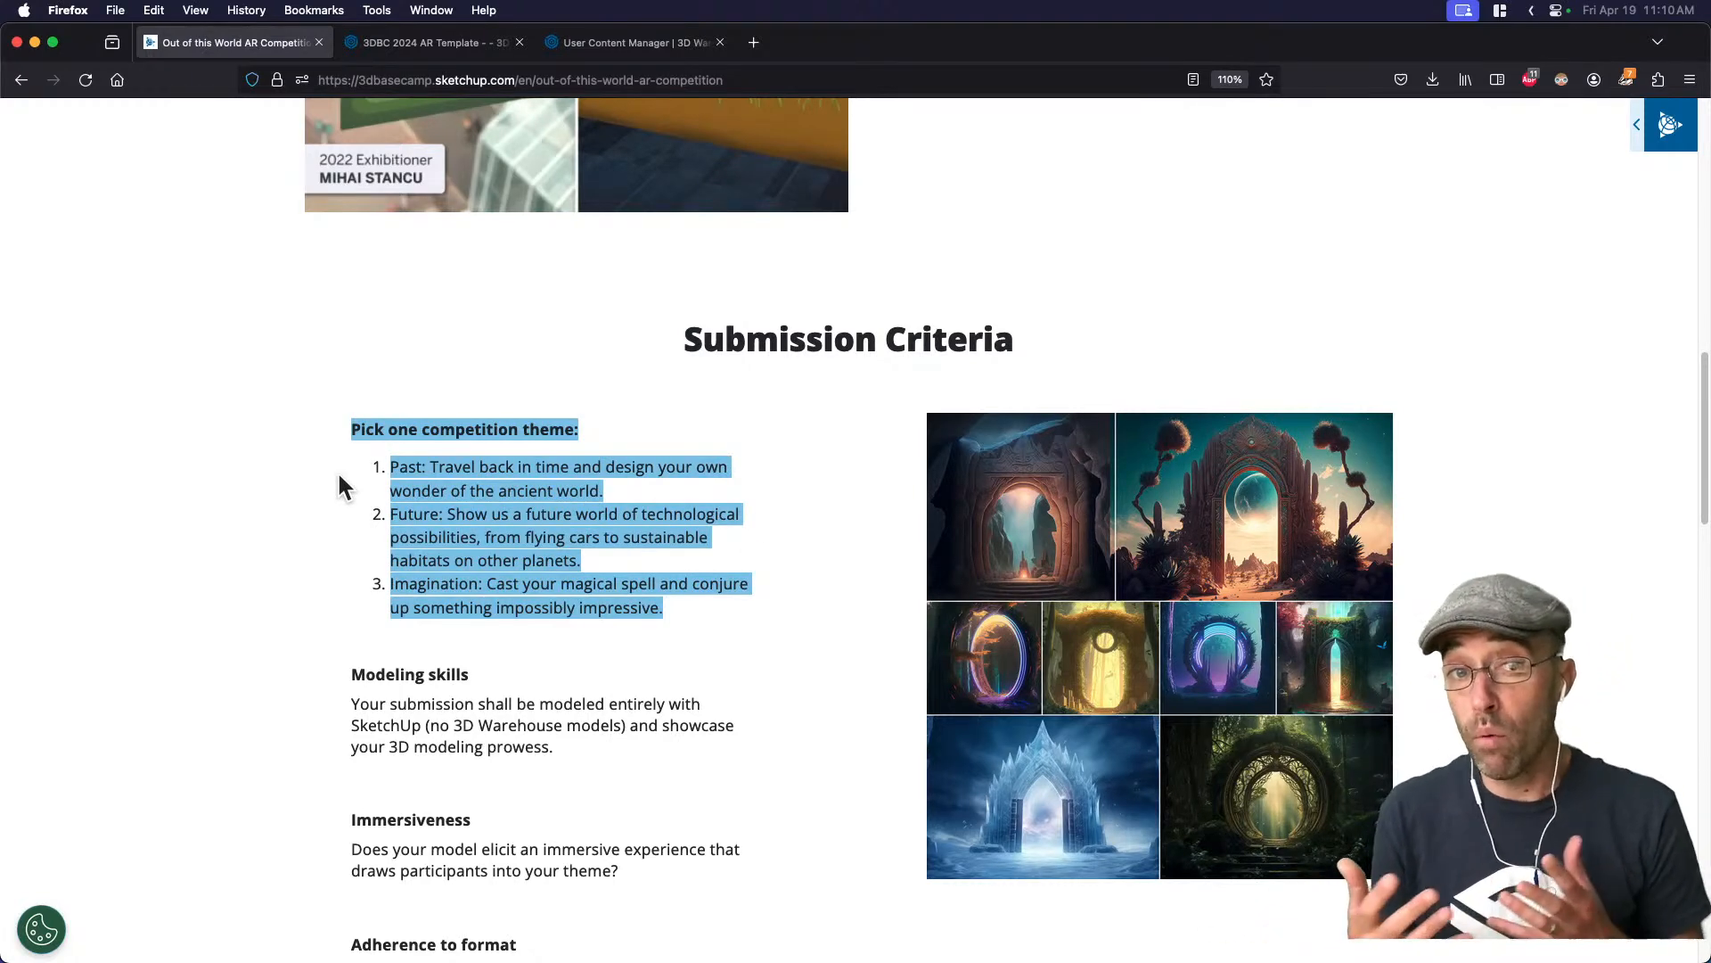
click(304, 552)
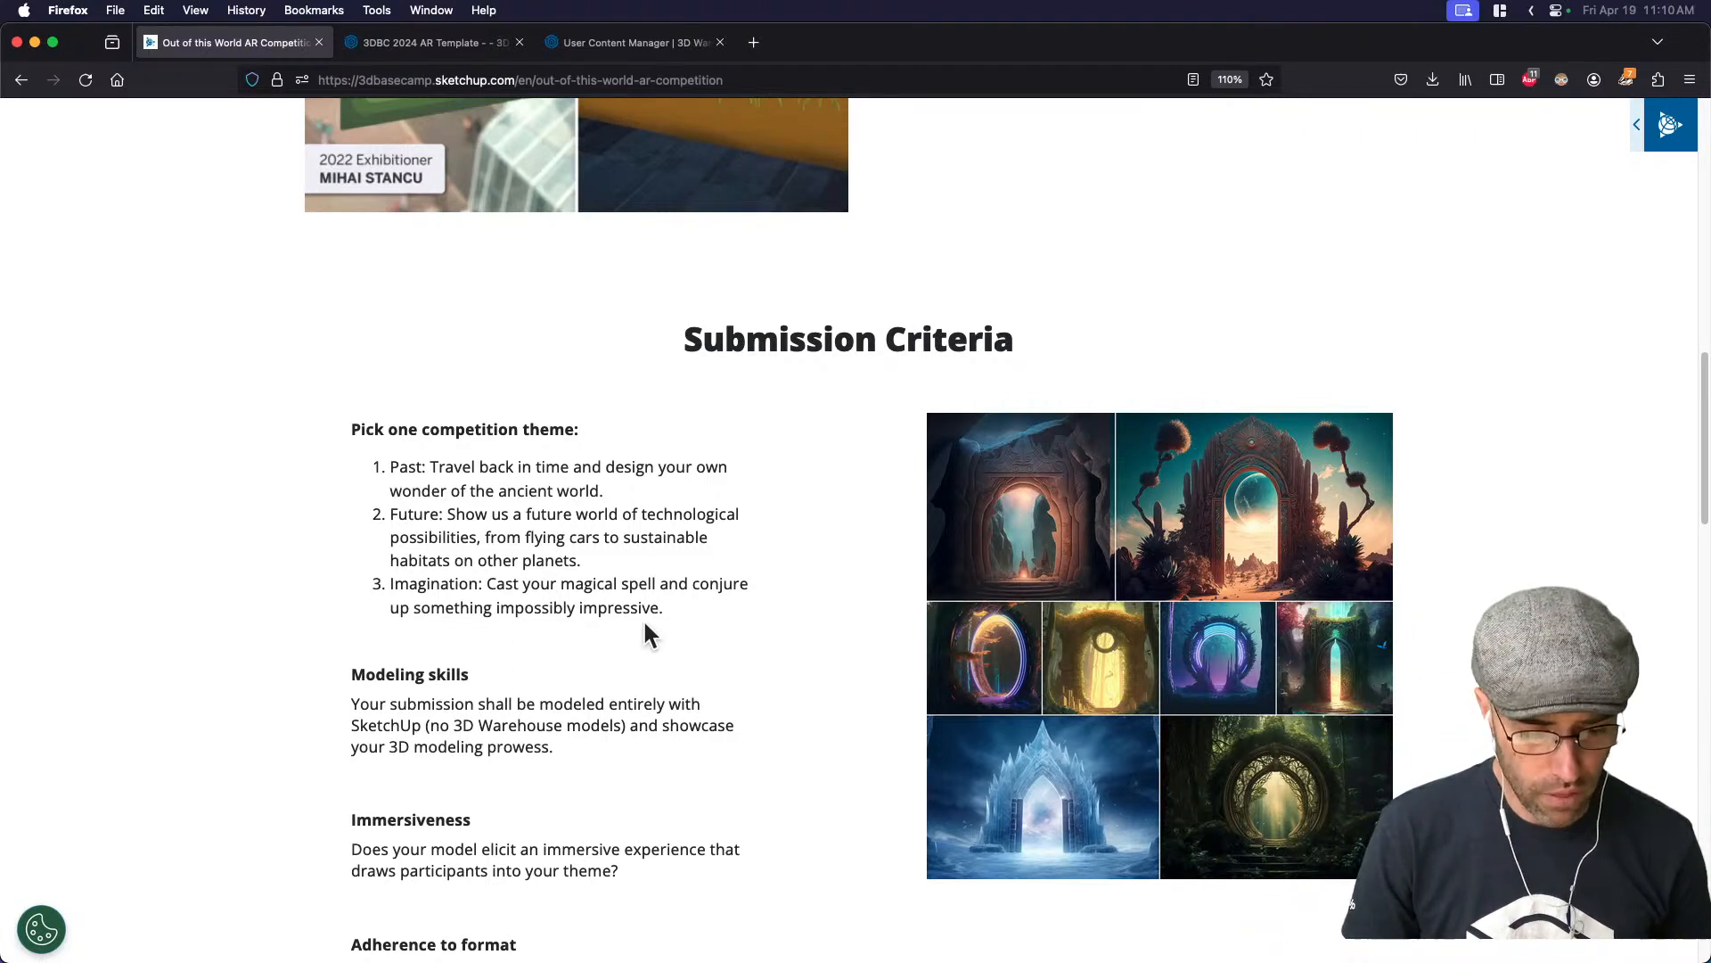
drag(648, 626, 360, 474)
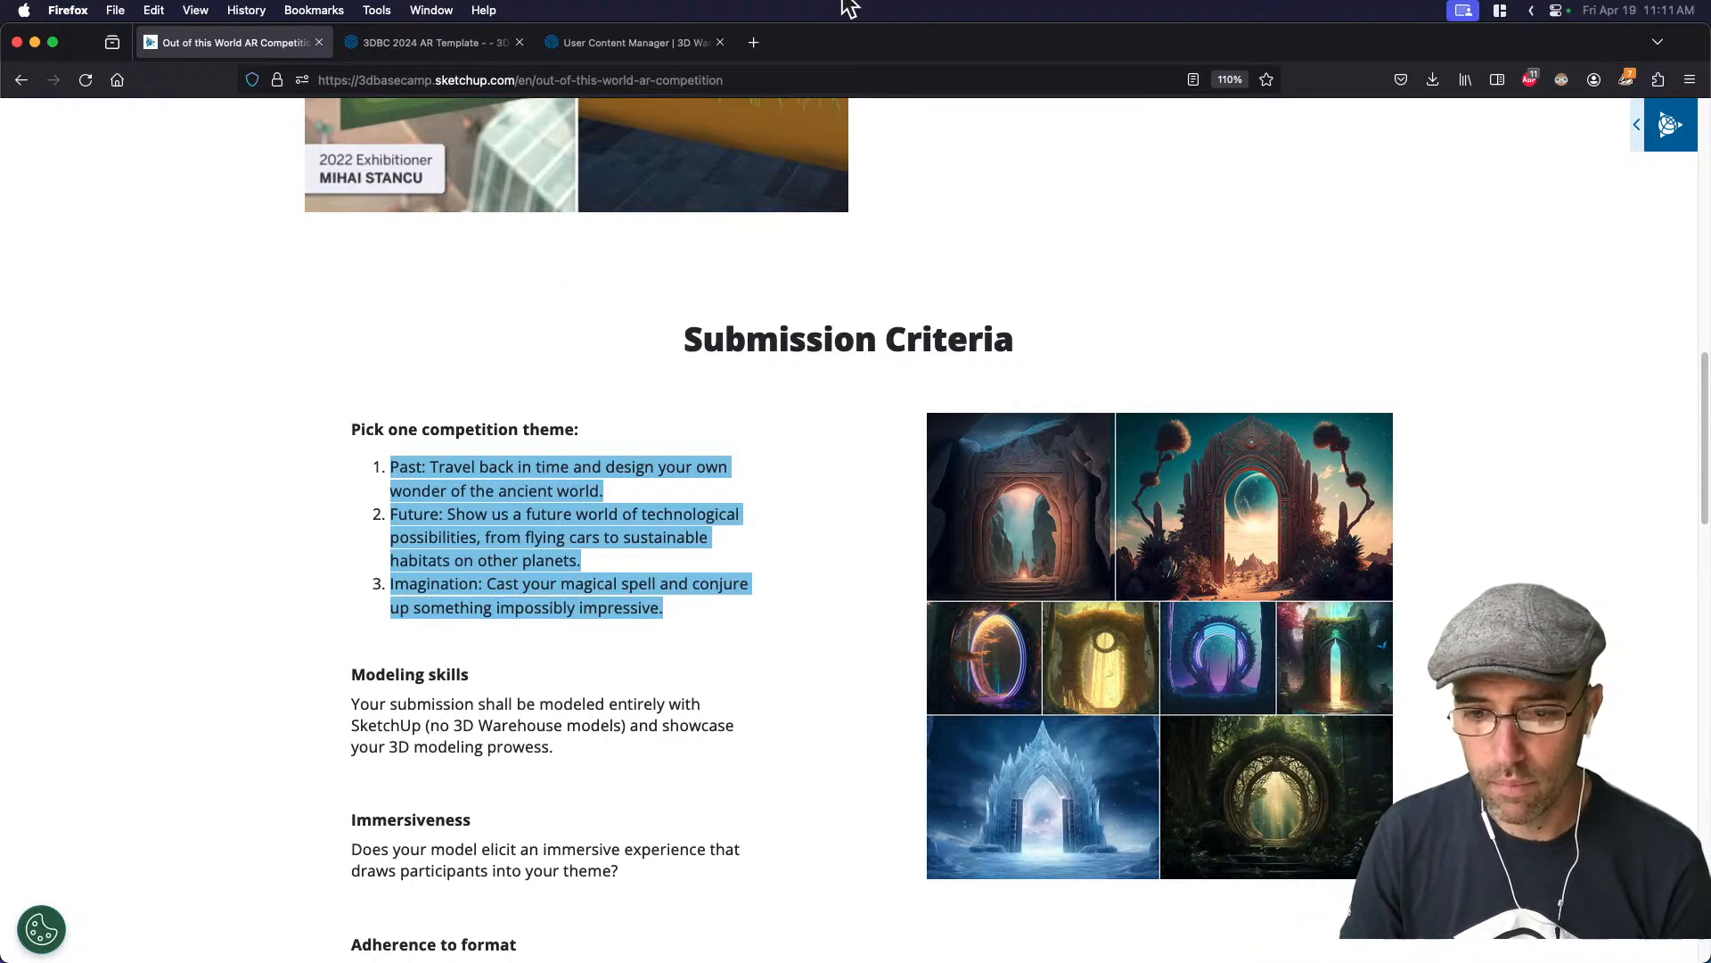
Return to Preview by way of SketchUp and compare the blue four-astronaut reference image with the red-grass one
key(super+Tab)
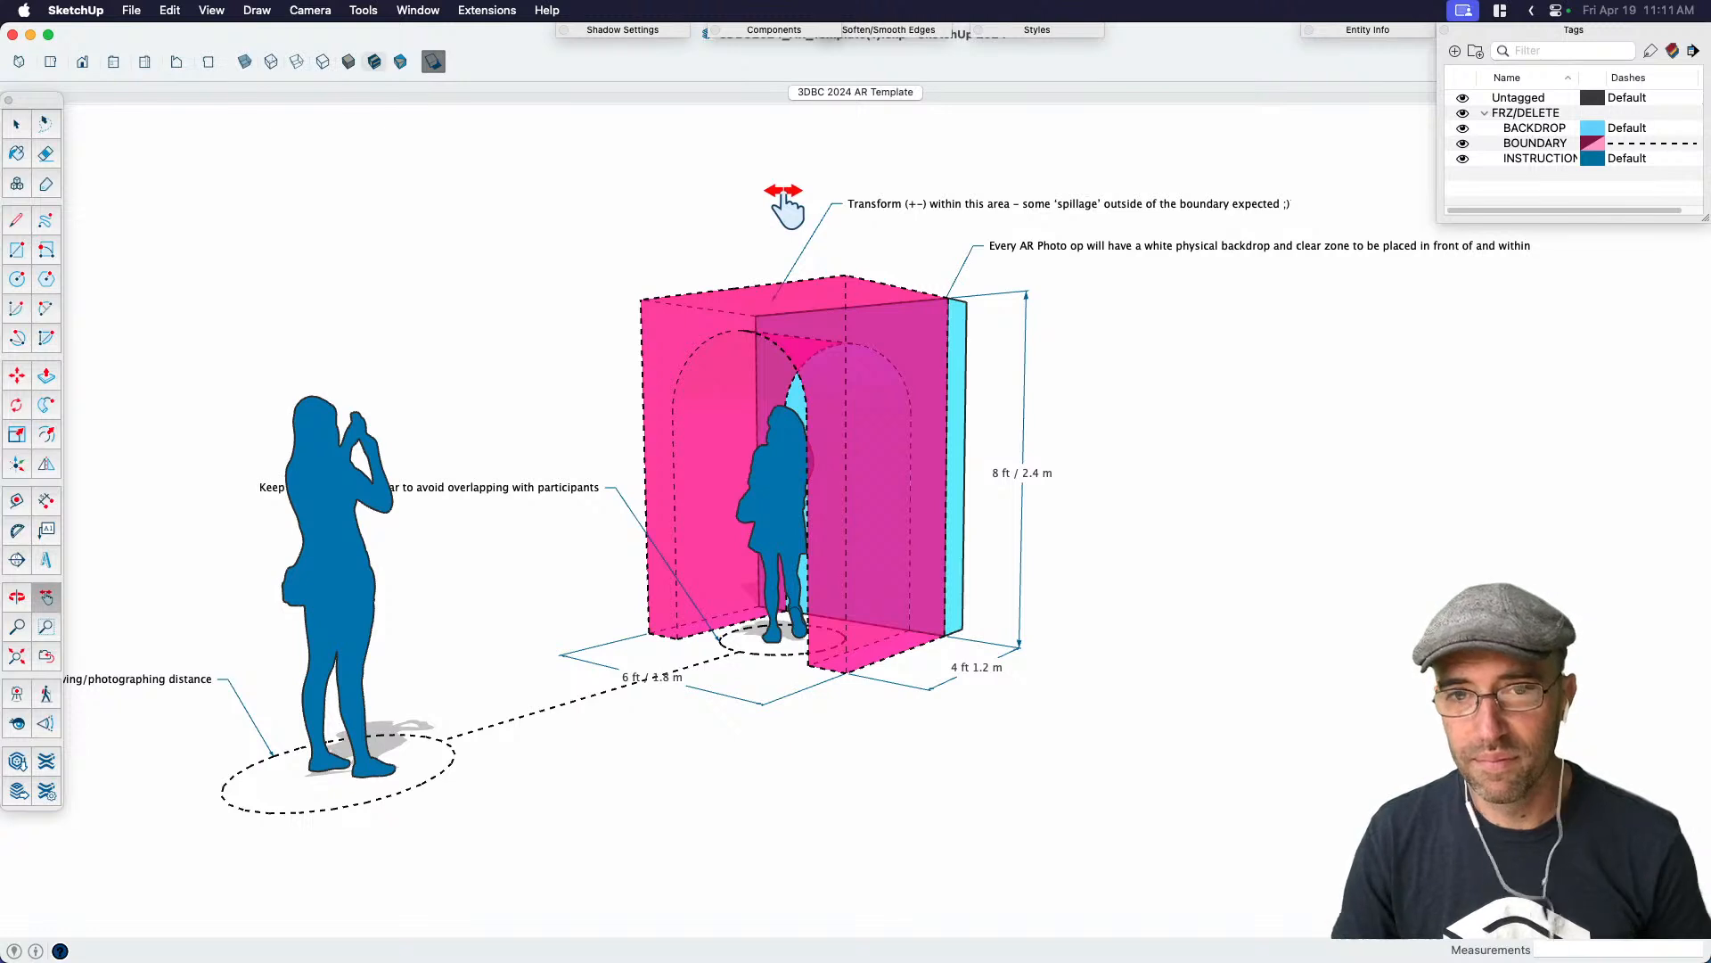
key(space)
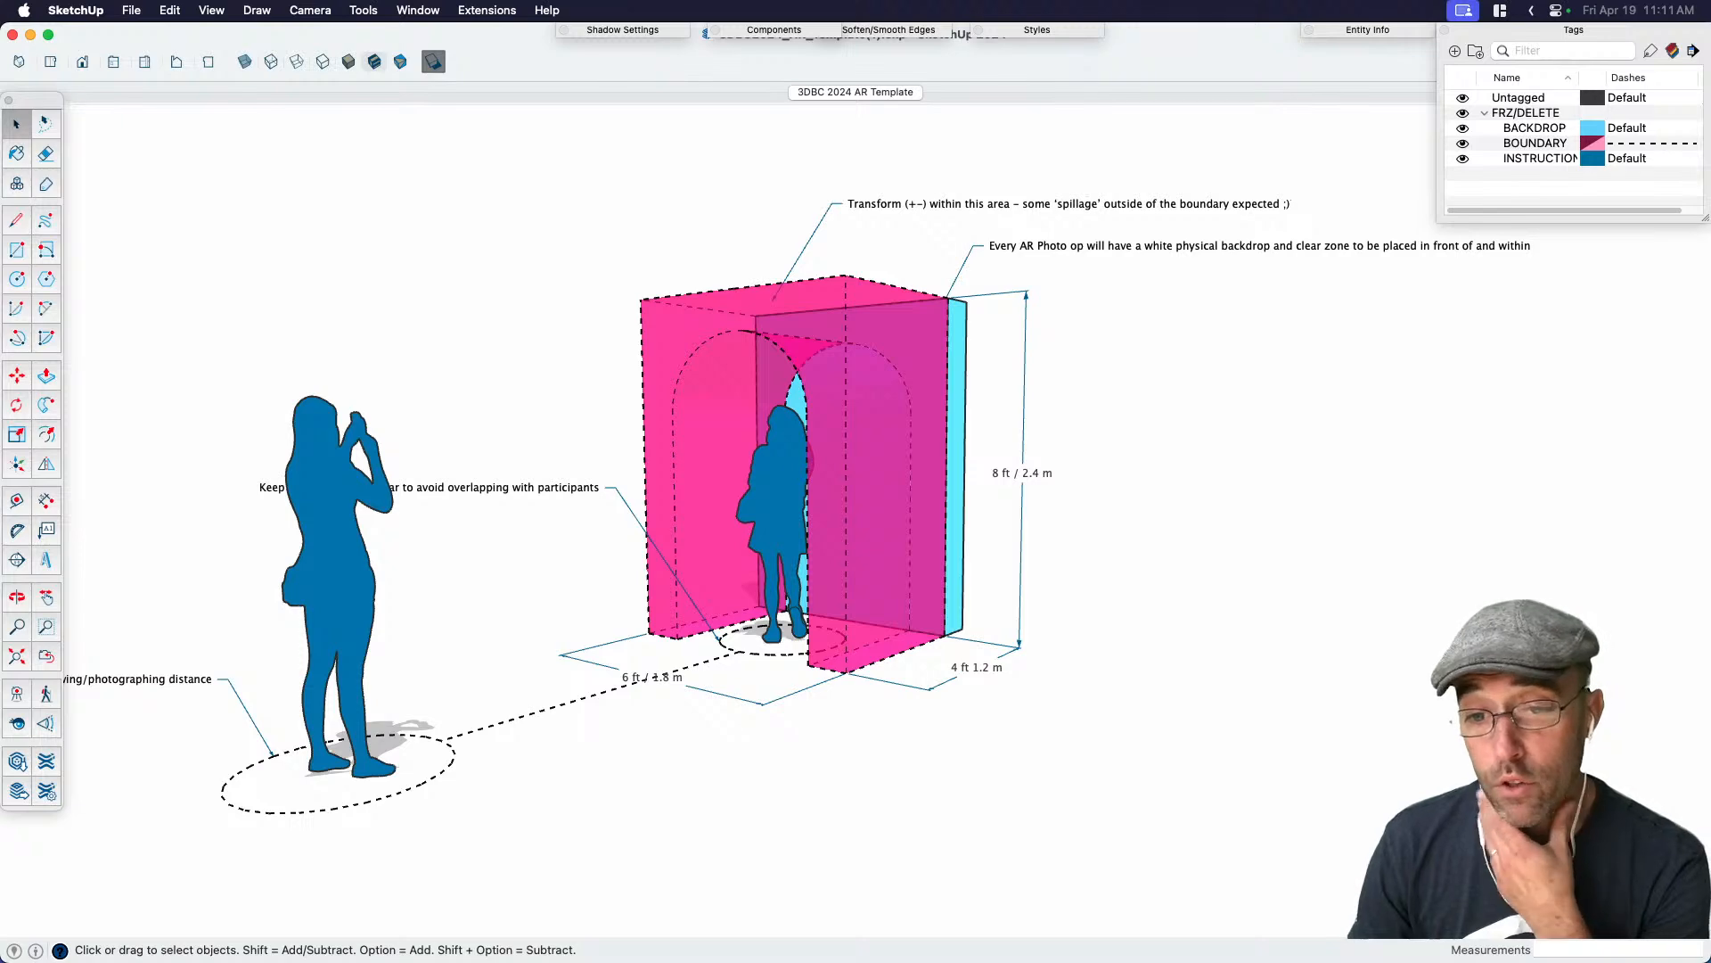
key(super+Tab)
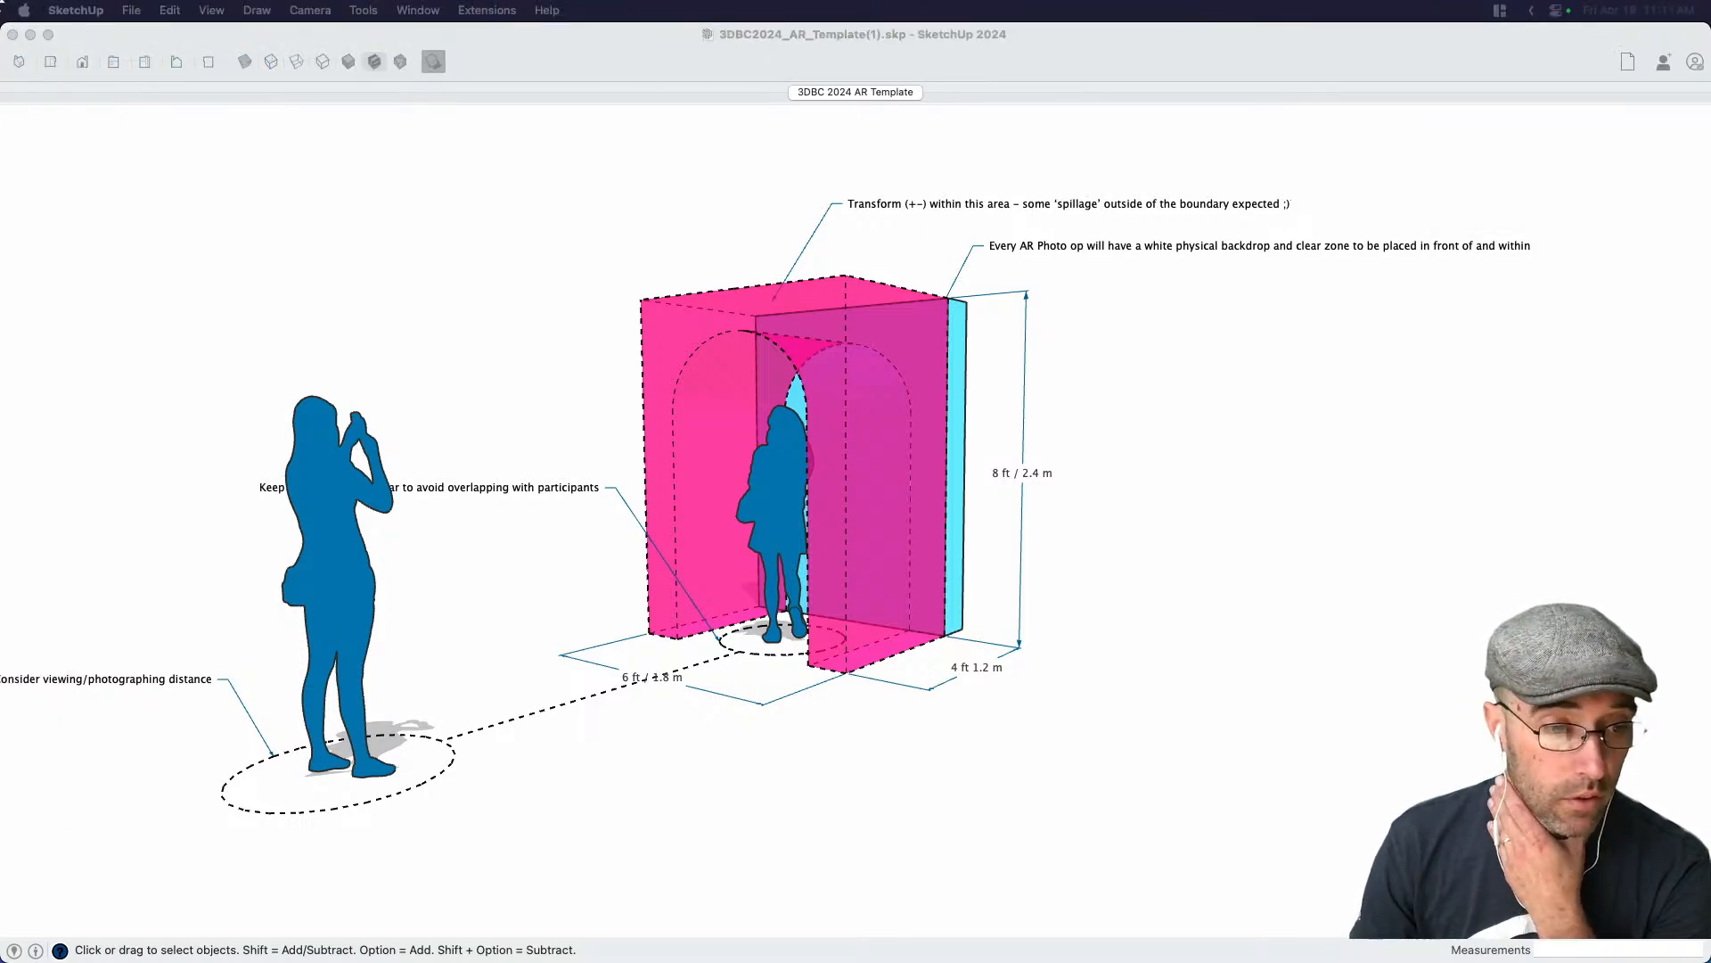
key(super+Tab)
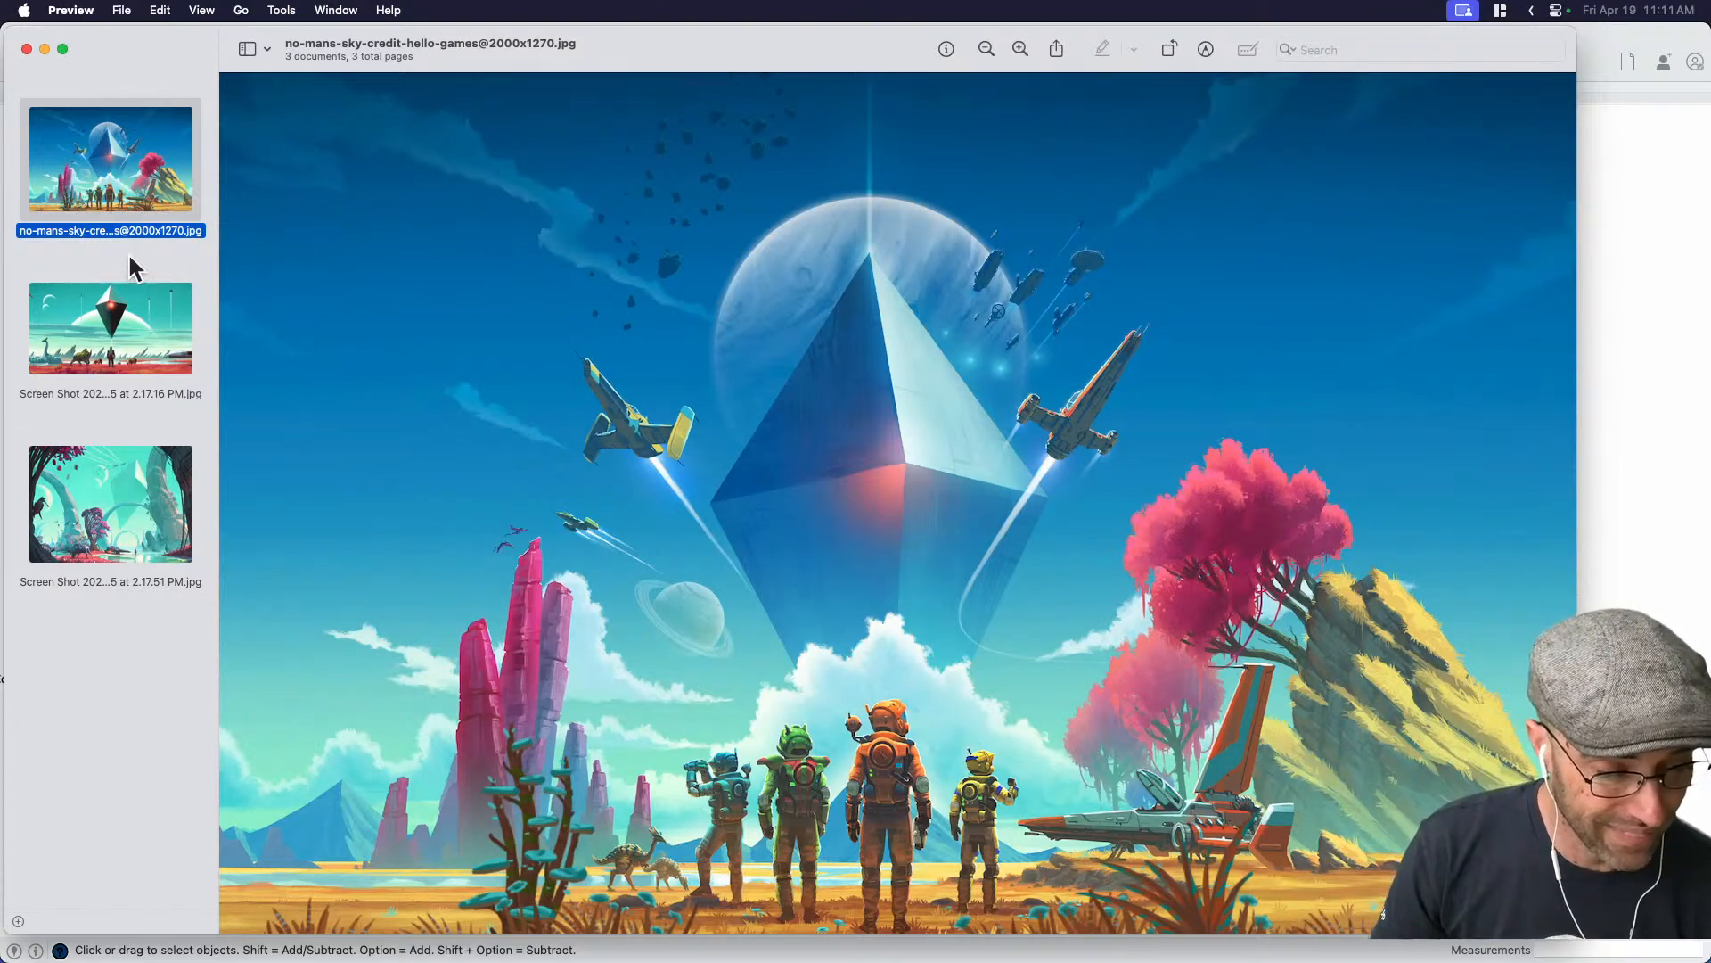
click(132, 324)
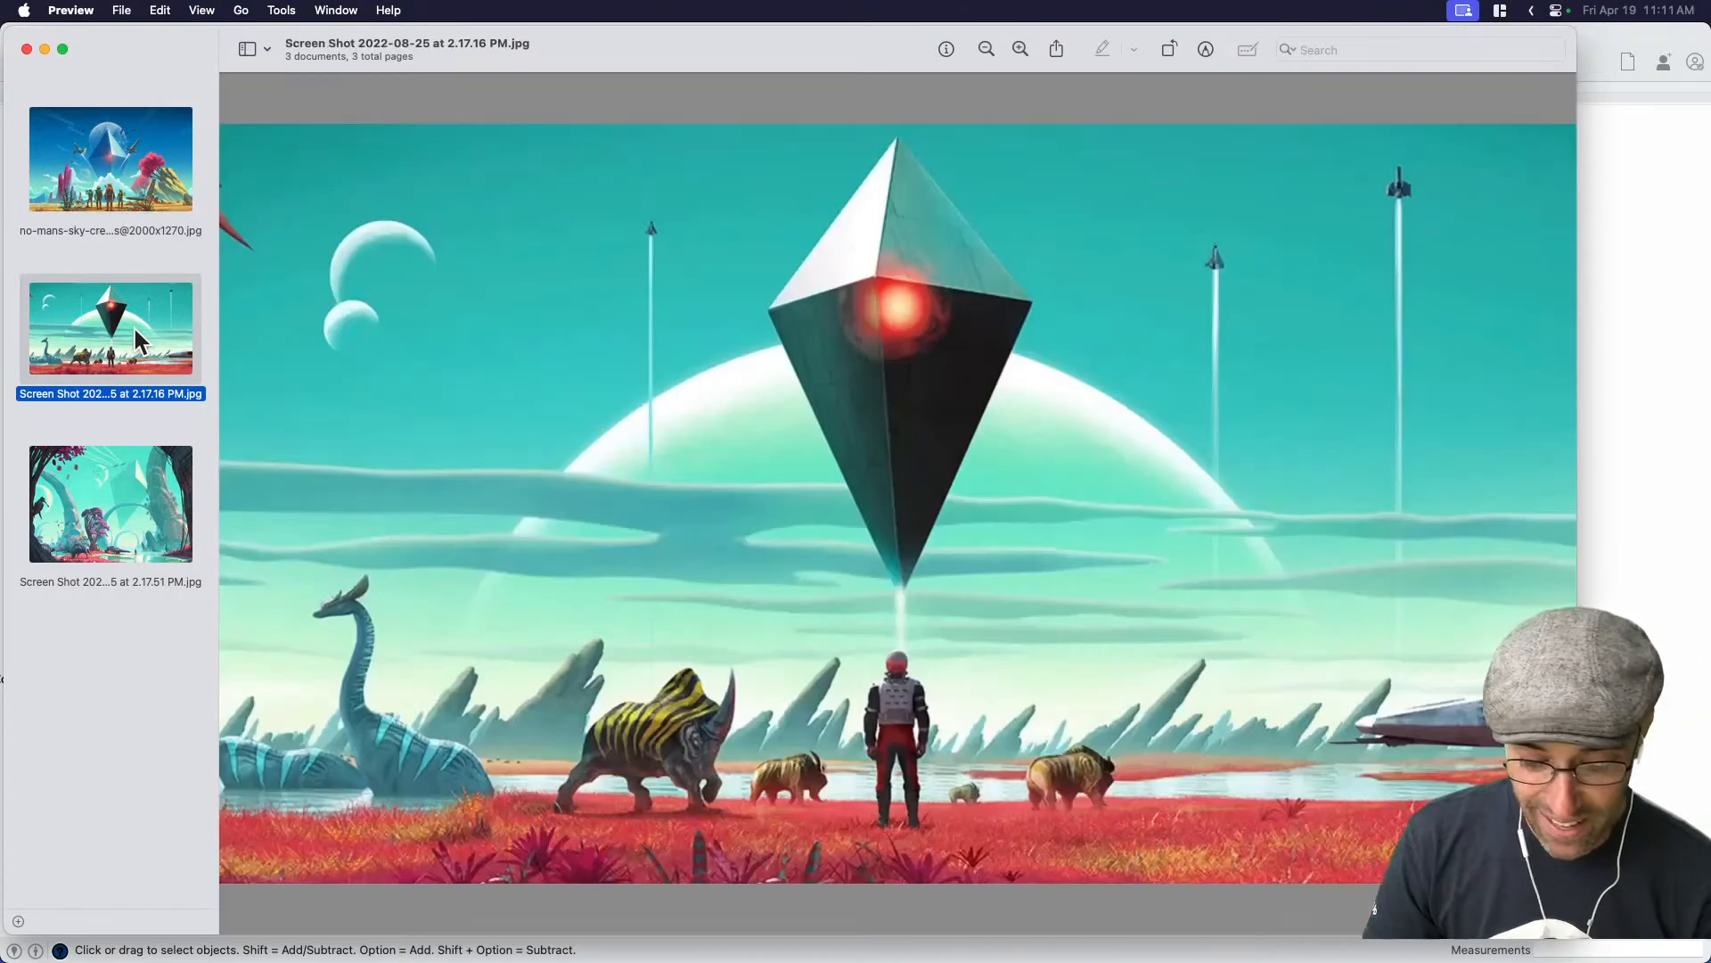
click(112, 196)
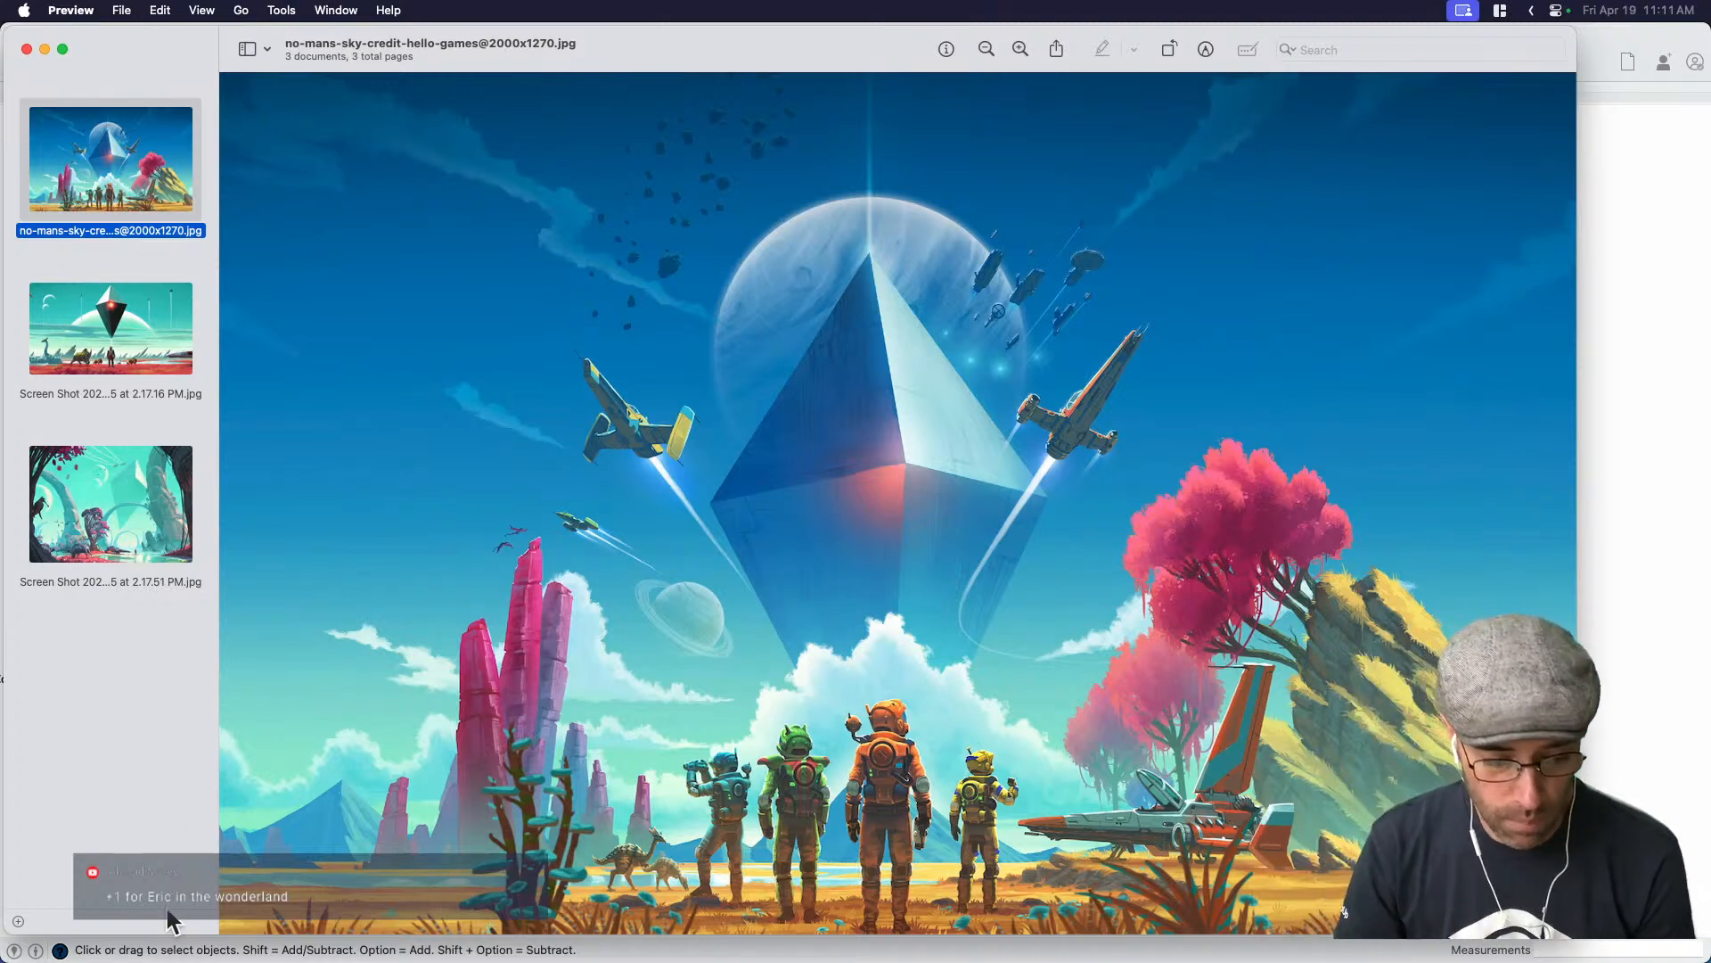
key(Down)
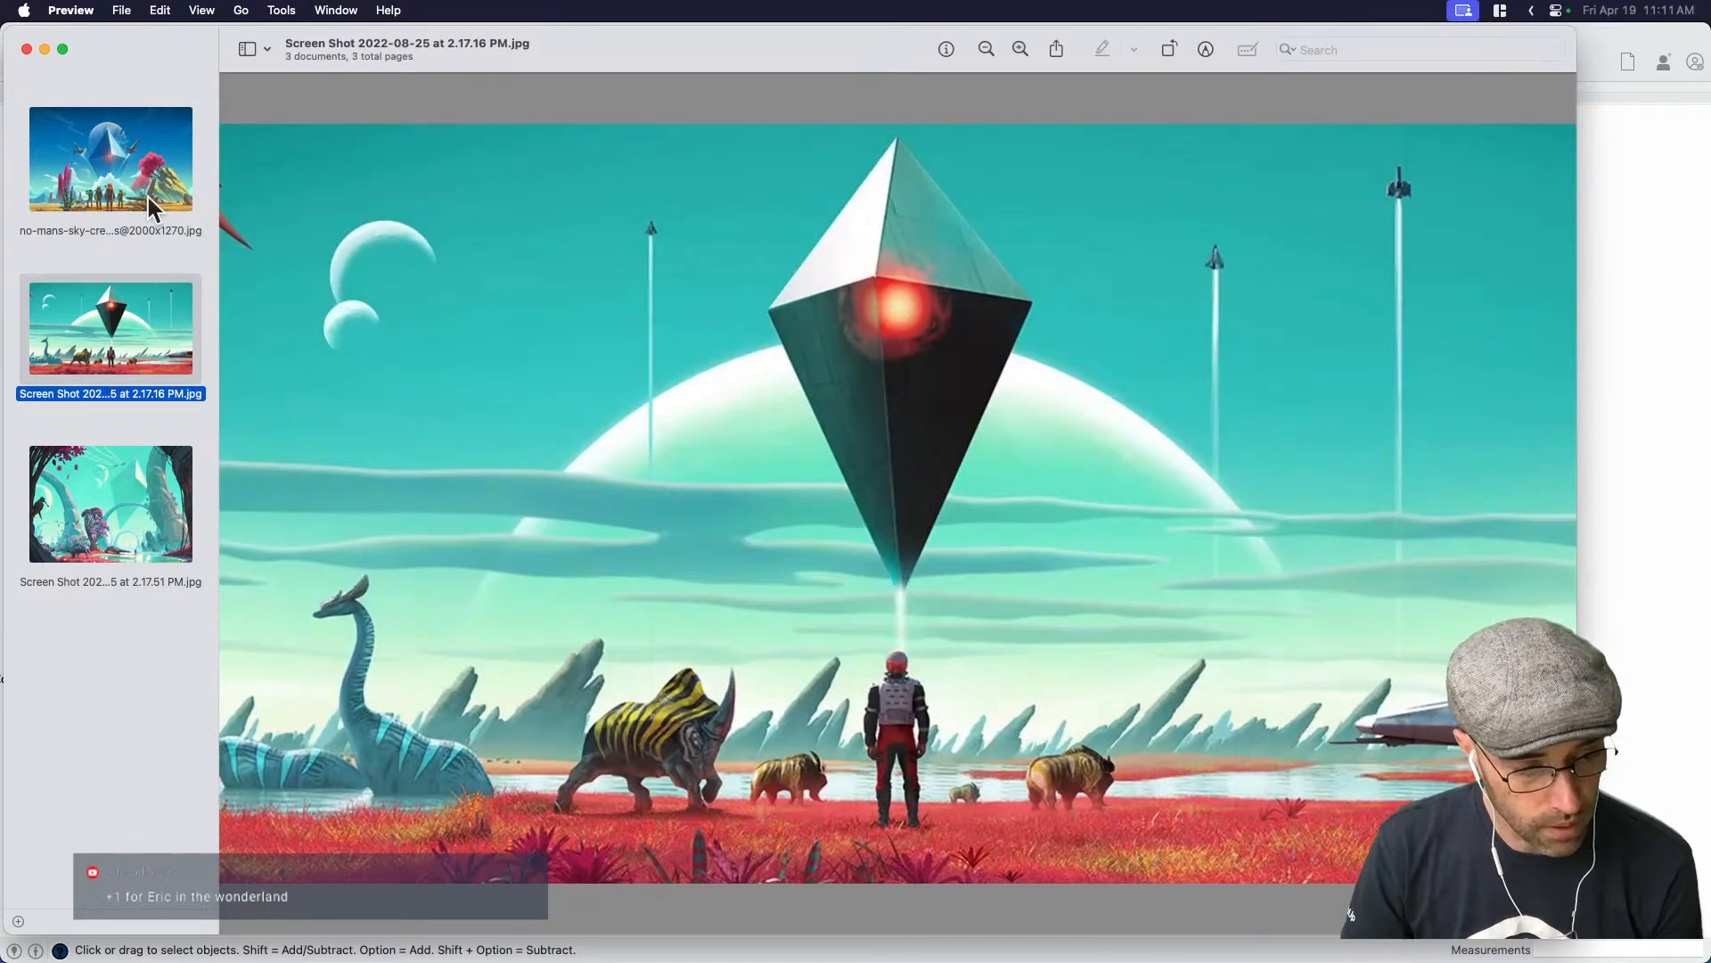
key(Up)
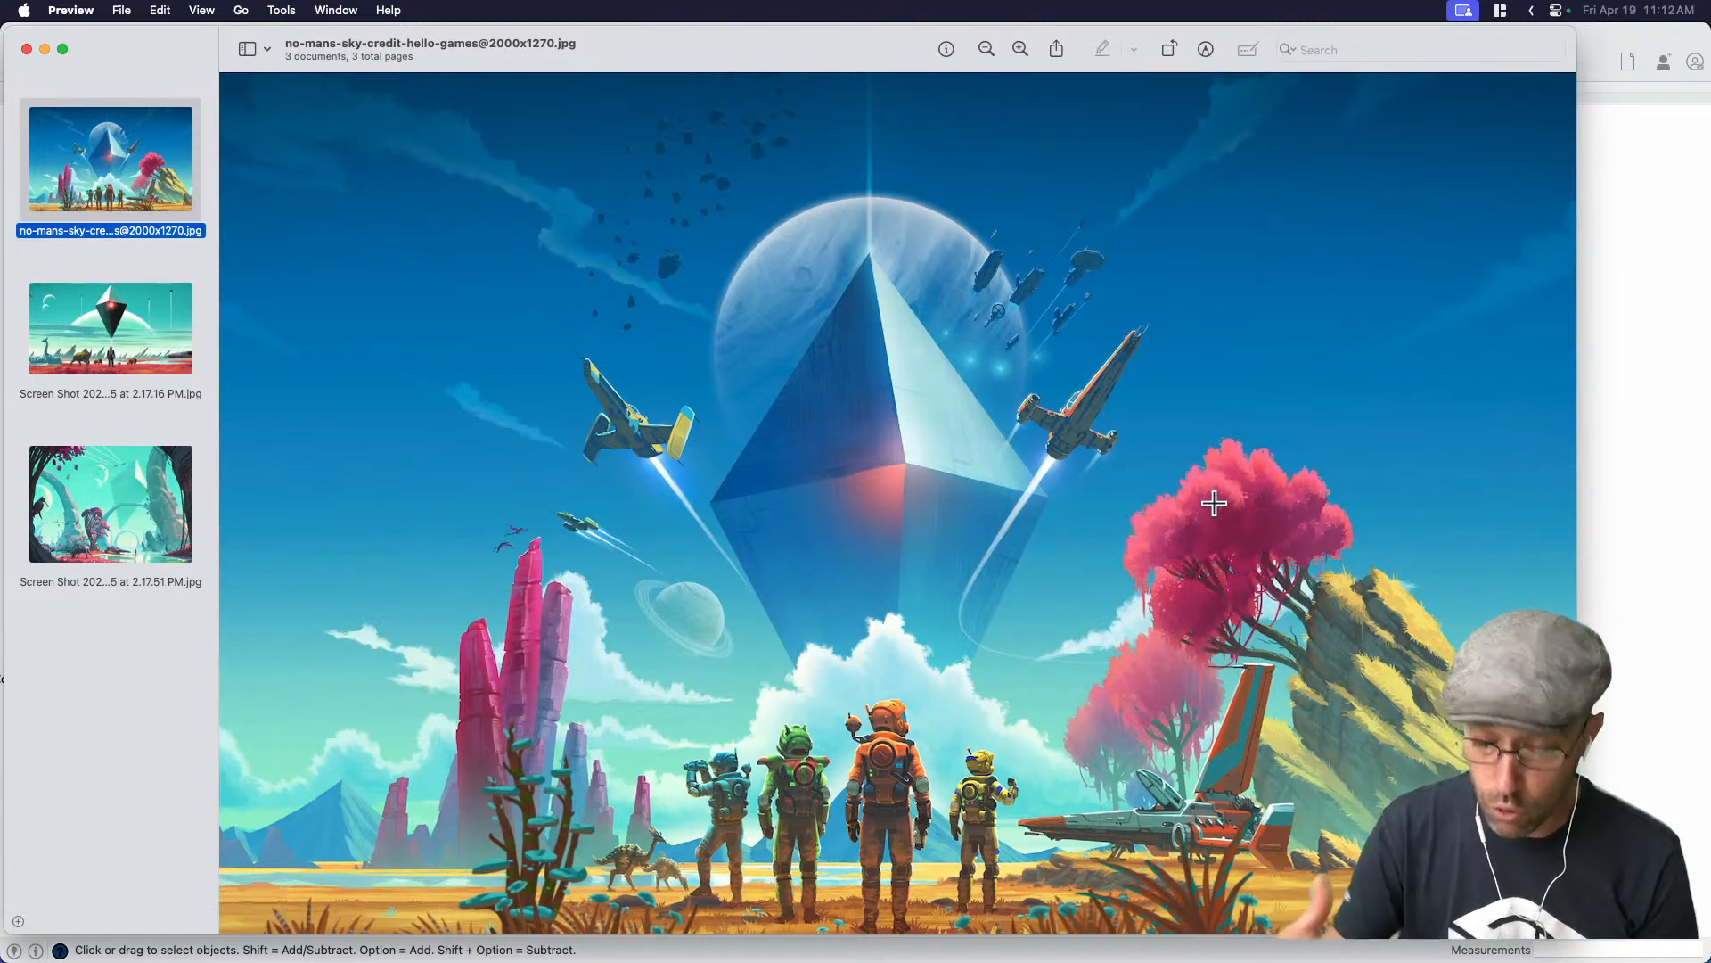
Switch back to SketchUp, view the portal from the front, and hide and show the INSTRUCTIONS tag to check its contents
click(1646, 559)
middle_drag(843, 660, 951, 657)
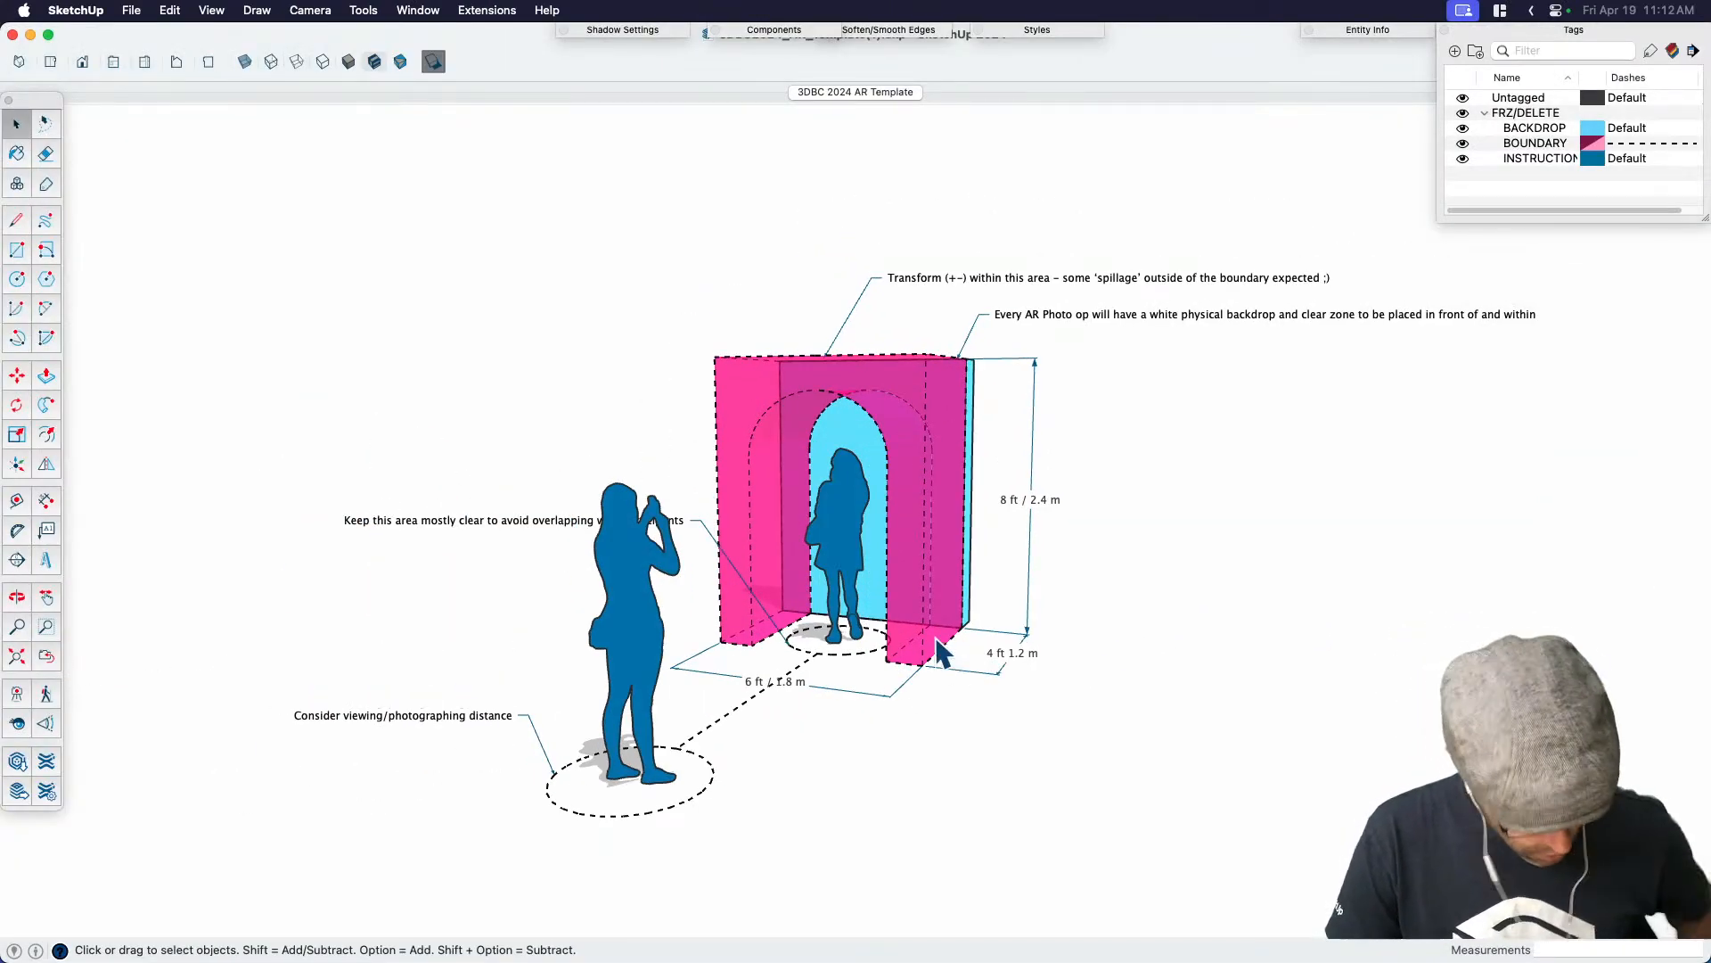
click(1461, 158)
click(1462, 158)
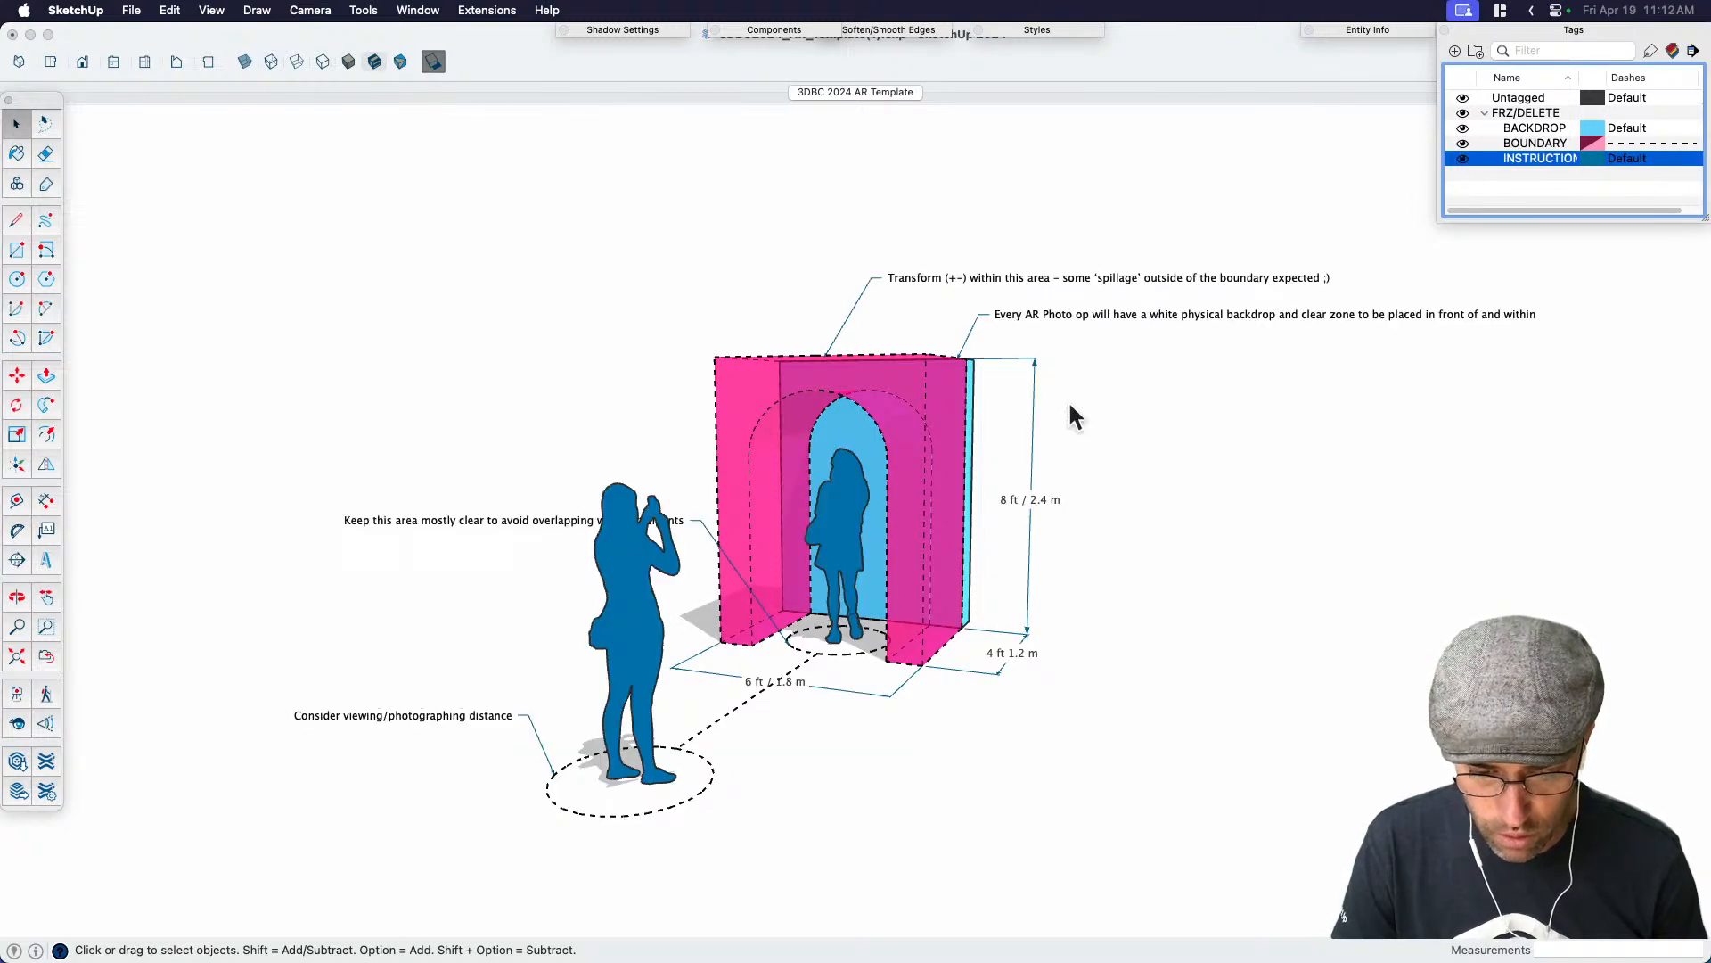
Take the human figures with their floor circles out of the instructions group, keep them in place untagged, and hide the INSTRUCTIONS tag
click(832, 535)
click(833, 535)
click(629, 575)
key(Delete)
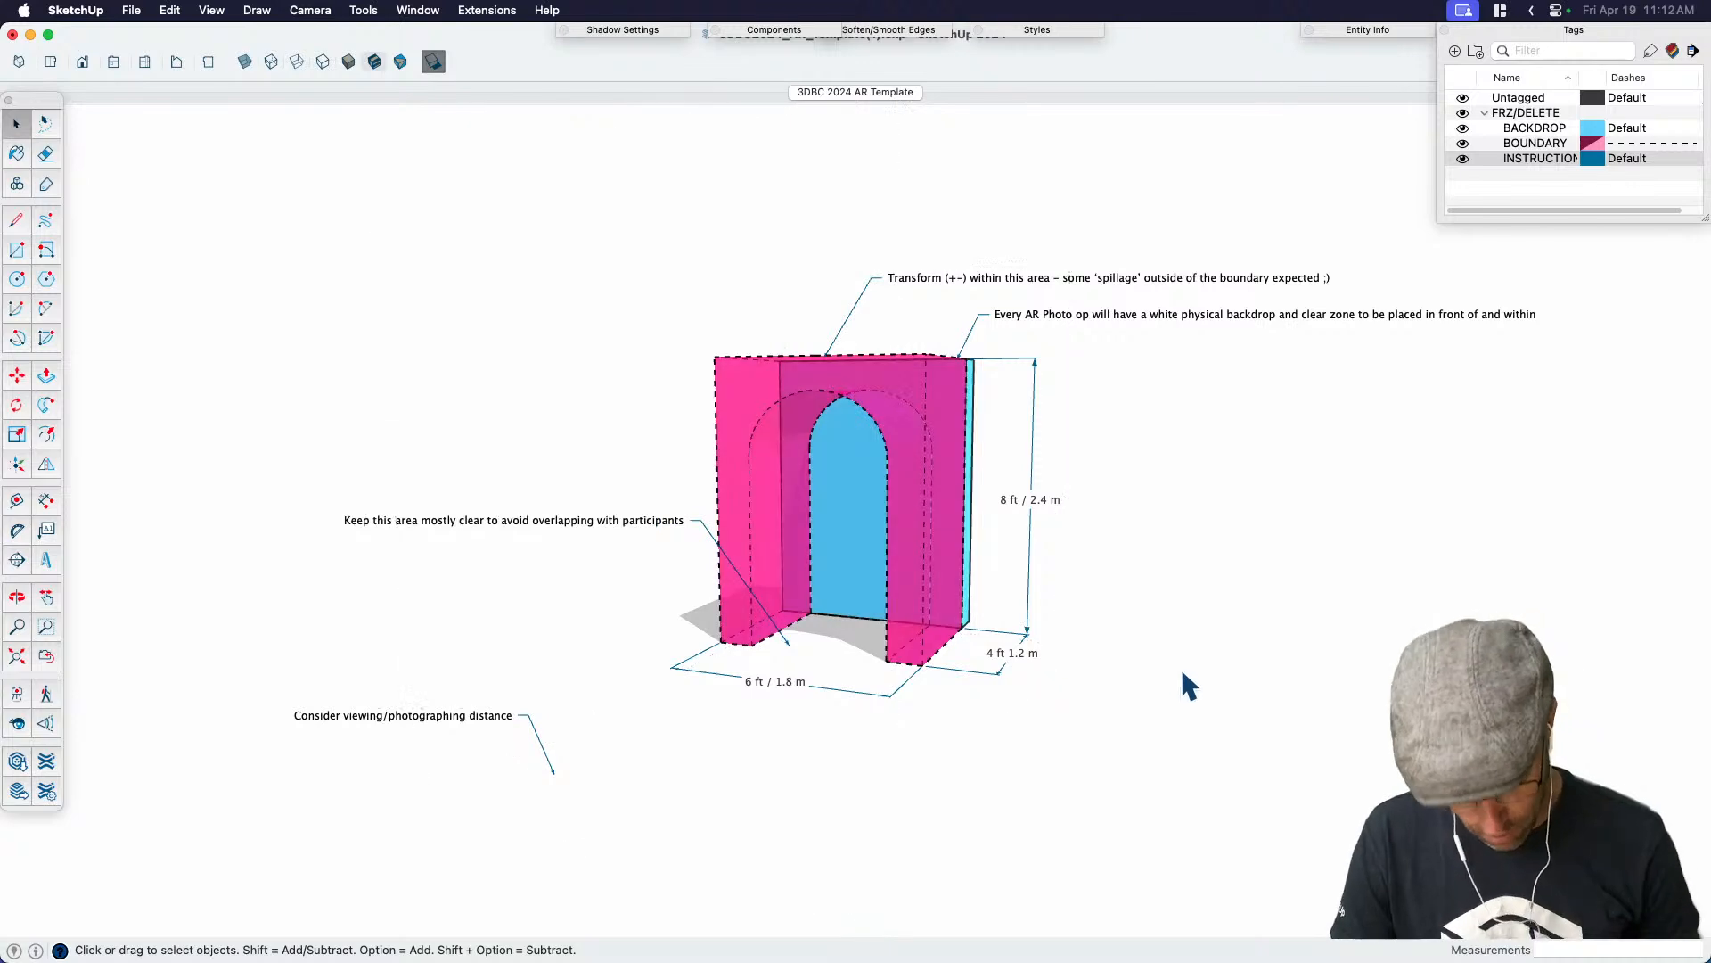
key(super+z)
click(1462, 158)
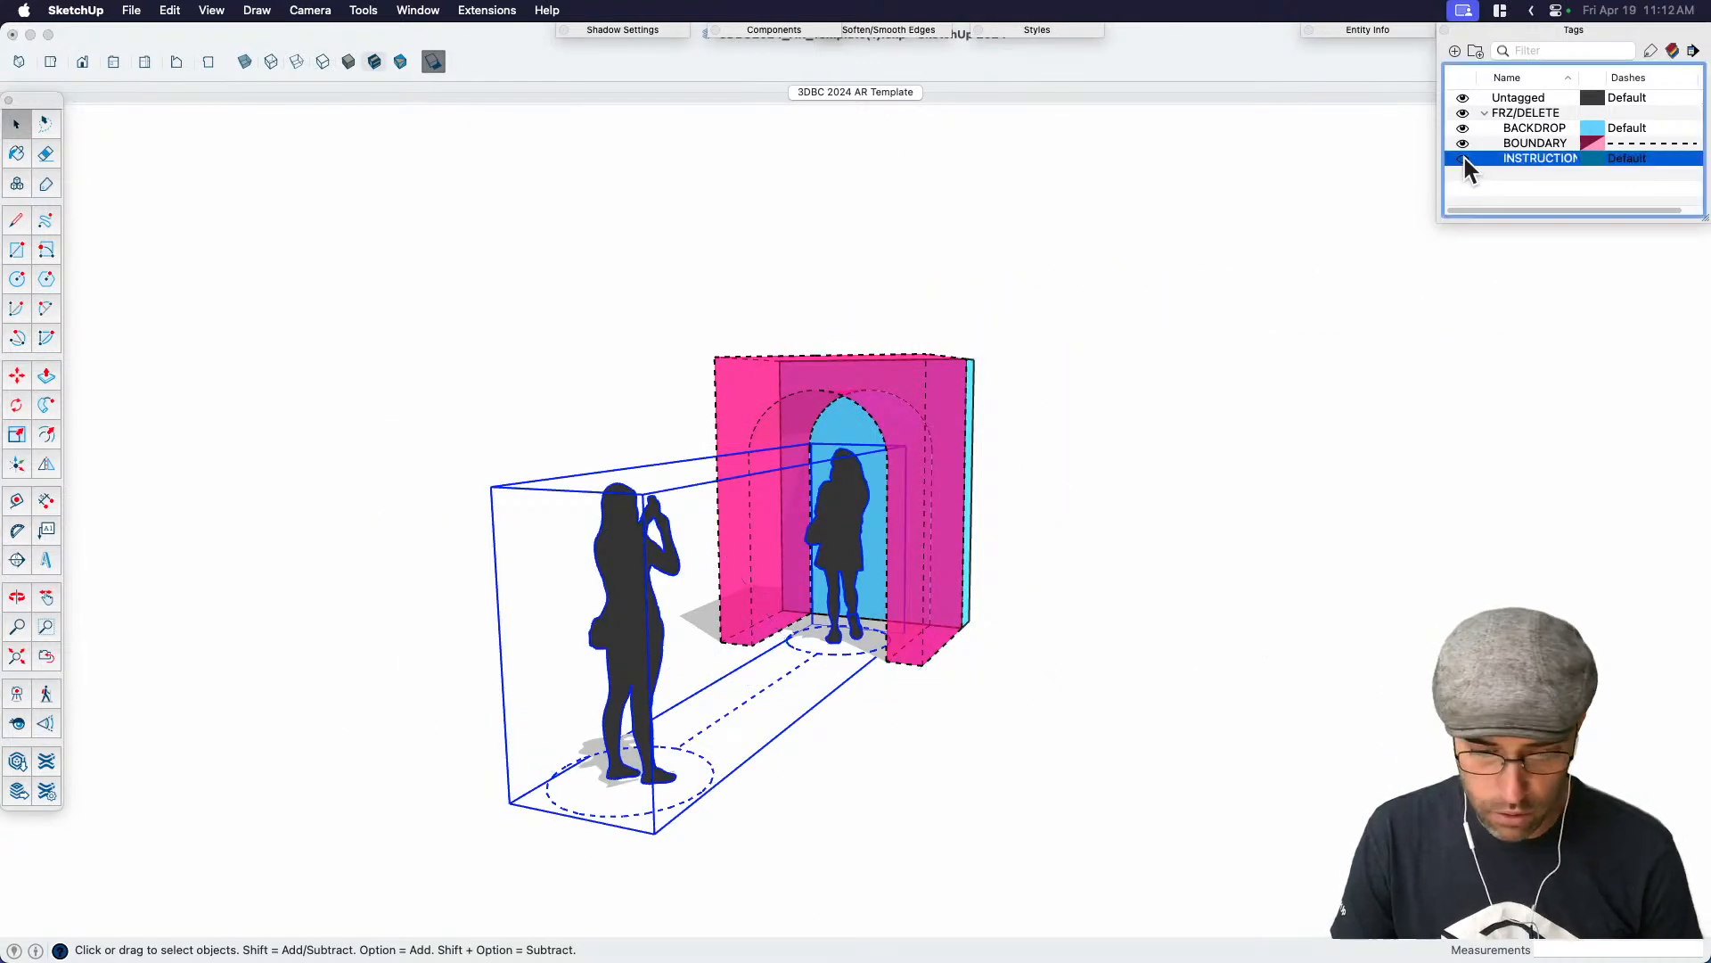
Select the portal boundary and try the Scale tool on its depth
middle_drag(1212, 528, 1052, 675)
click(899, 414)
middle_drag(846, 376, 1227, 424)
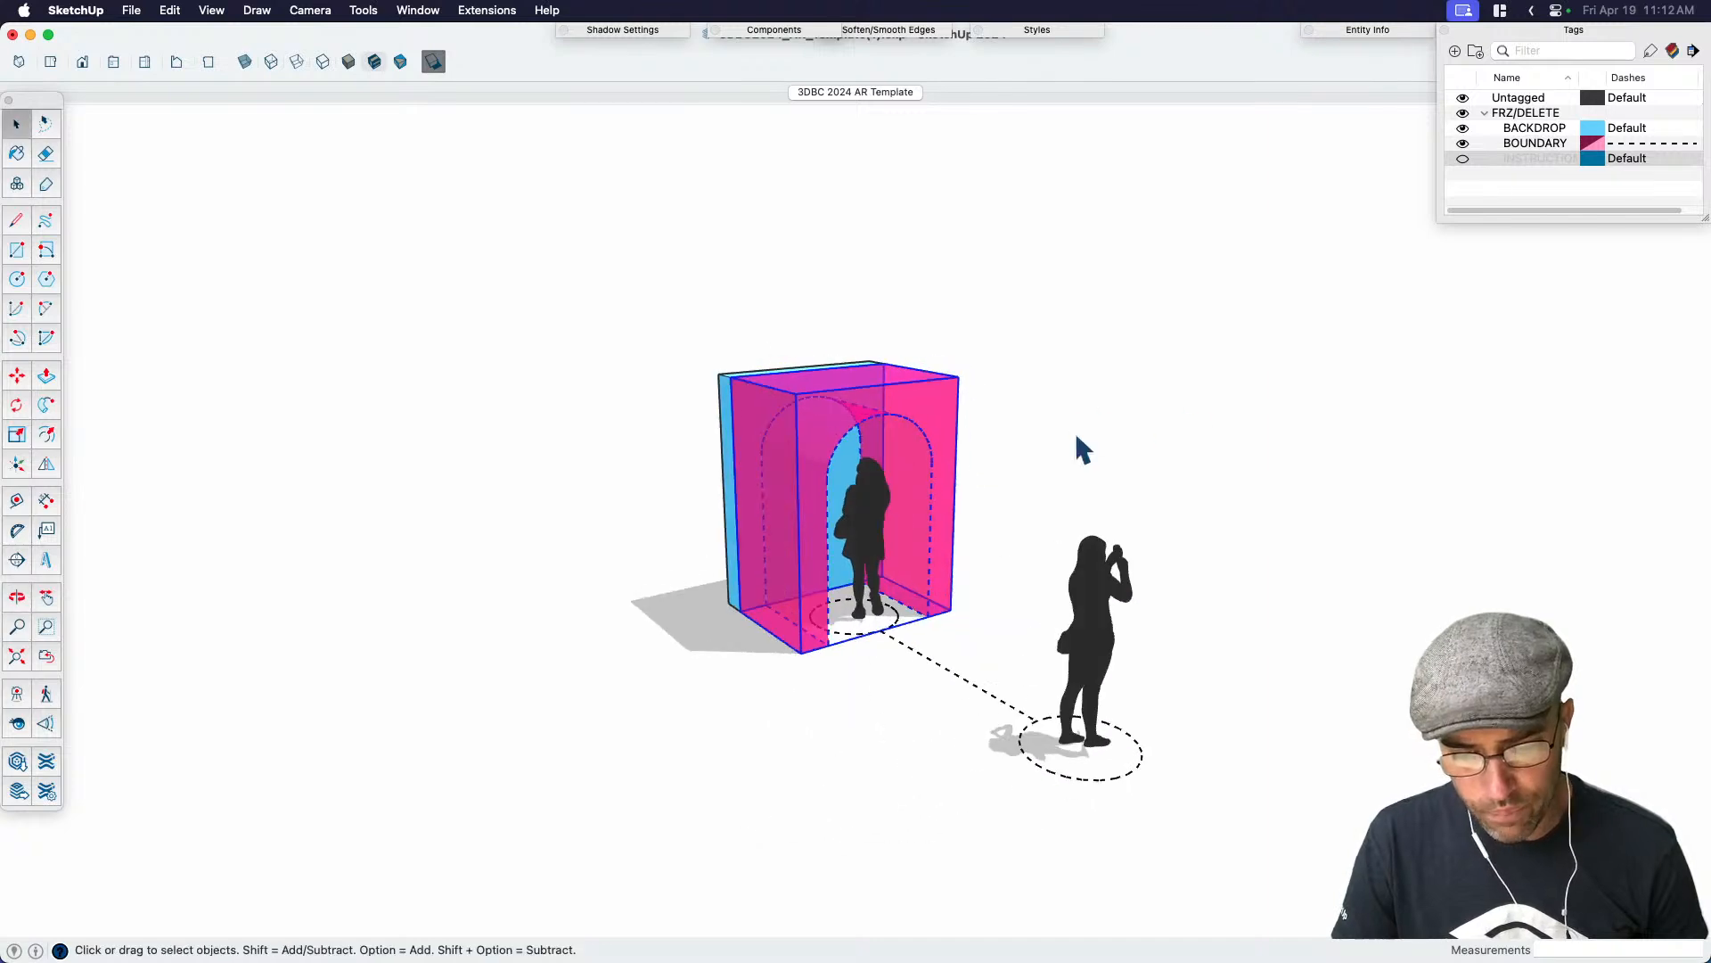
key(s)
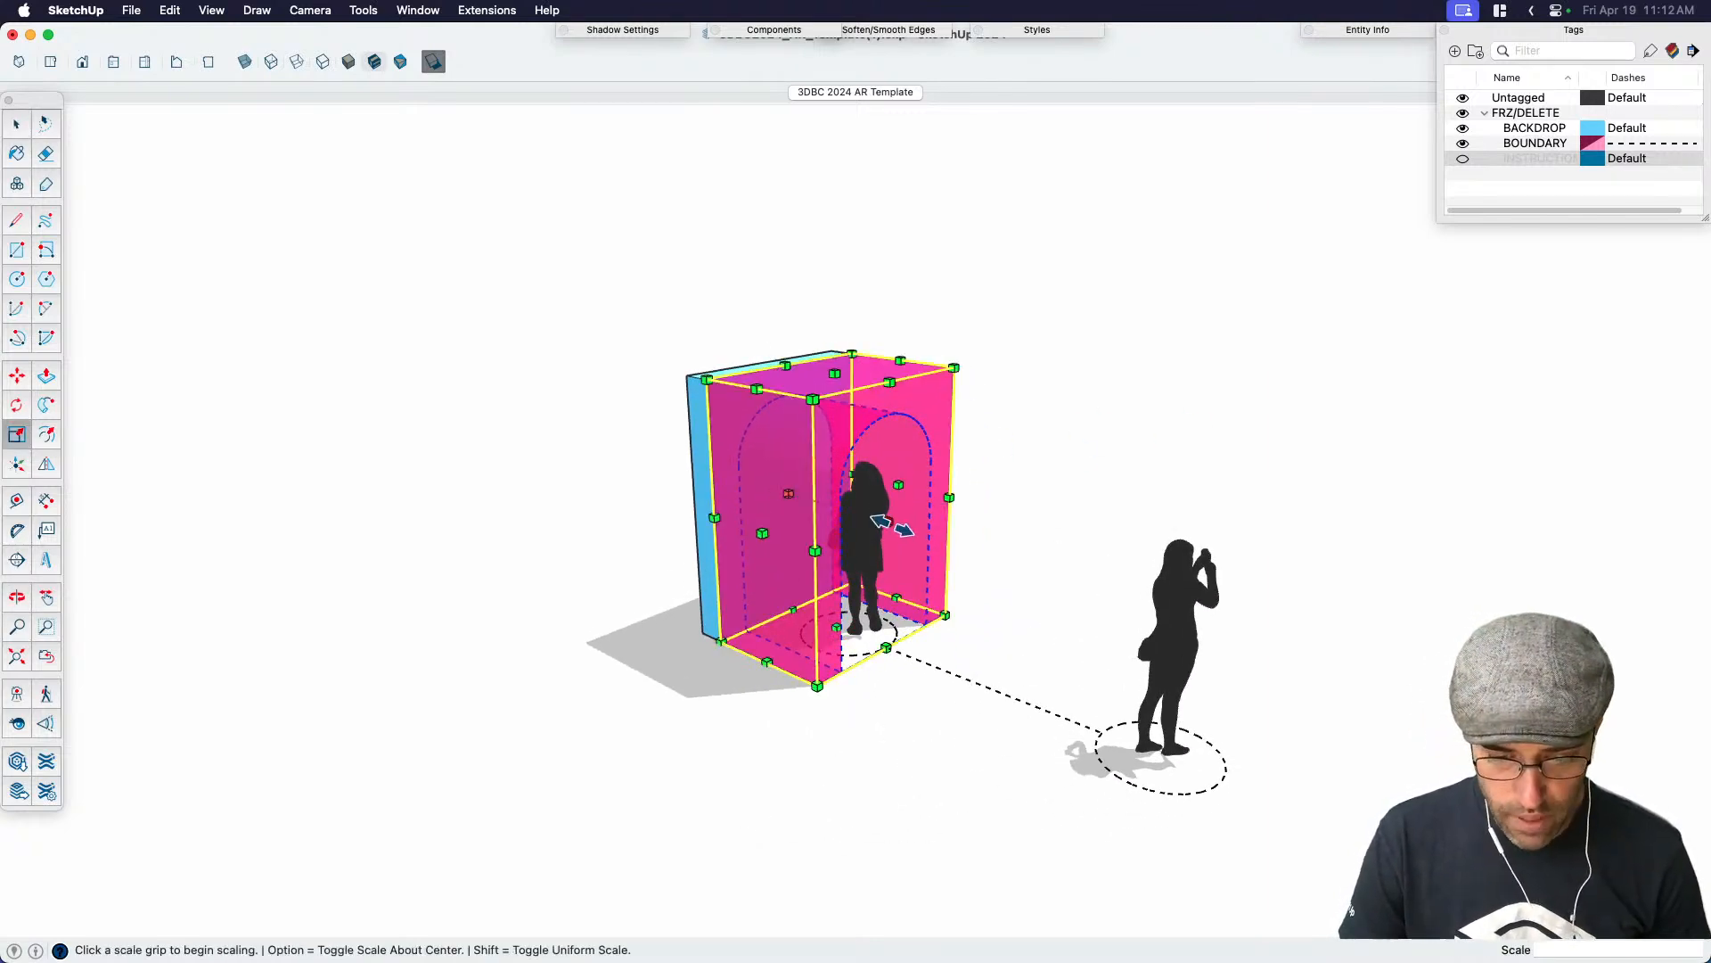
click(885, 526)
click(924, 527)
middle_drag(1044, 522, 901, 441)
key(space)
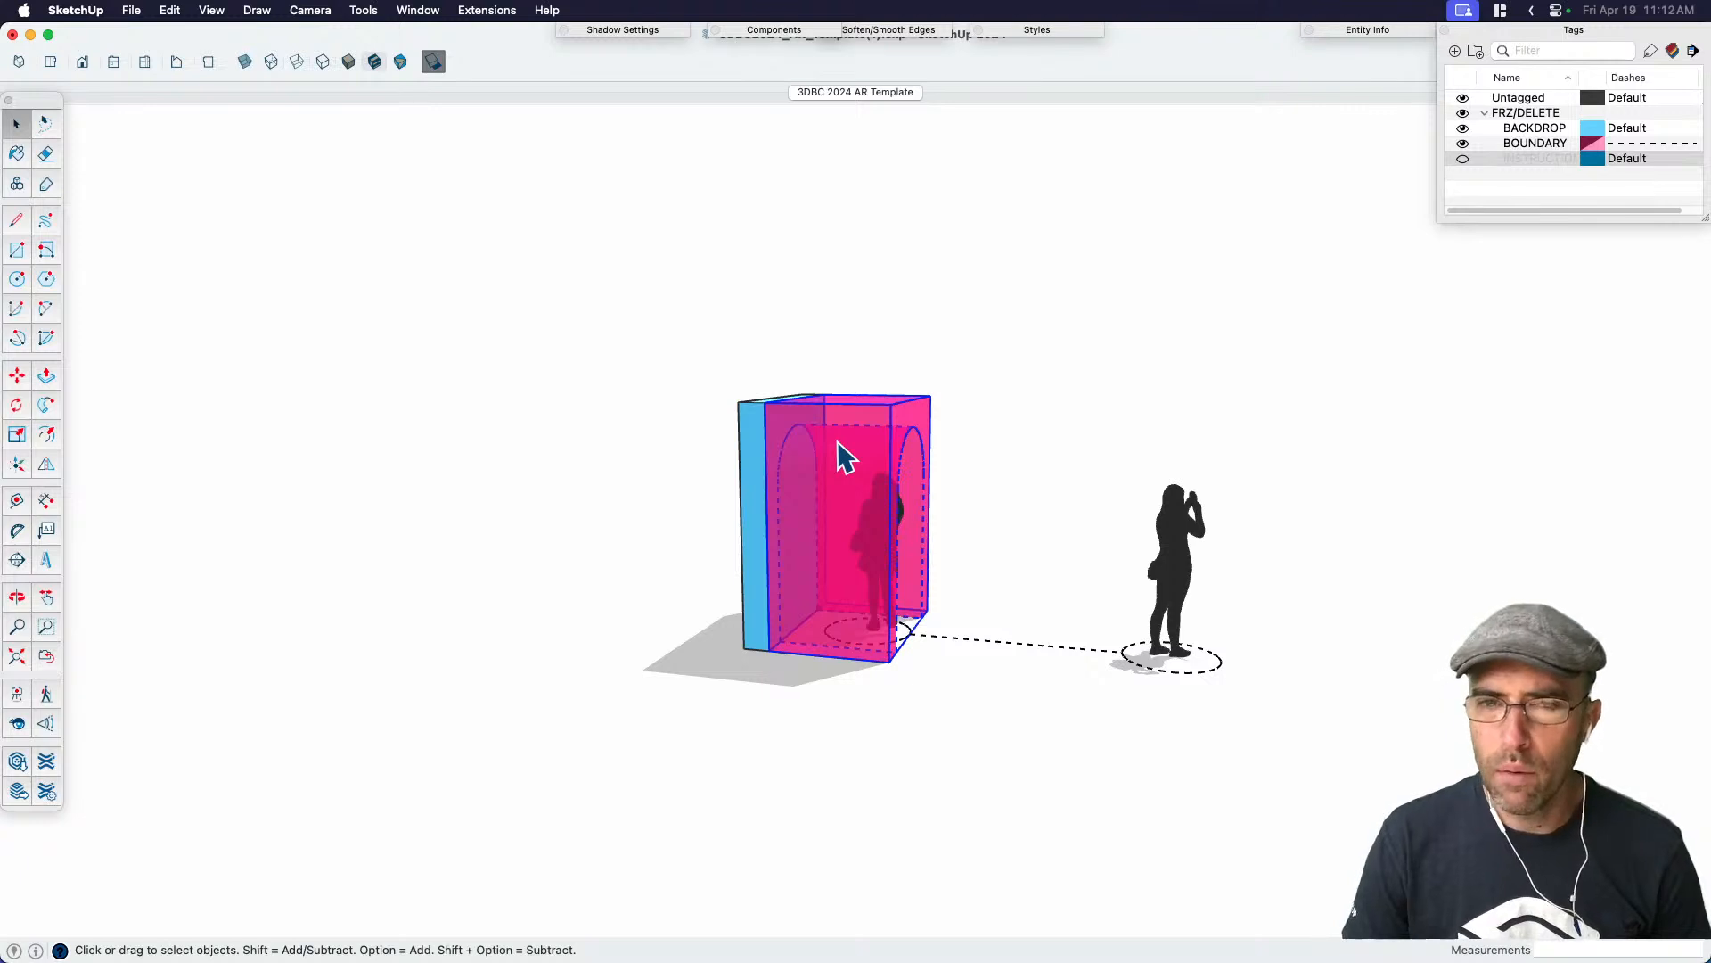
Toggle the BOUNDARY tag's visibility to examine the backdrop by itself, leaving the boundary shown
scroll(783, 512, up, 6)
middle_drag(814, 535, 758, 581)
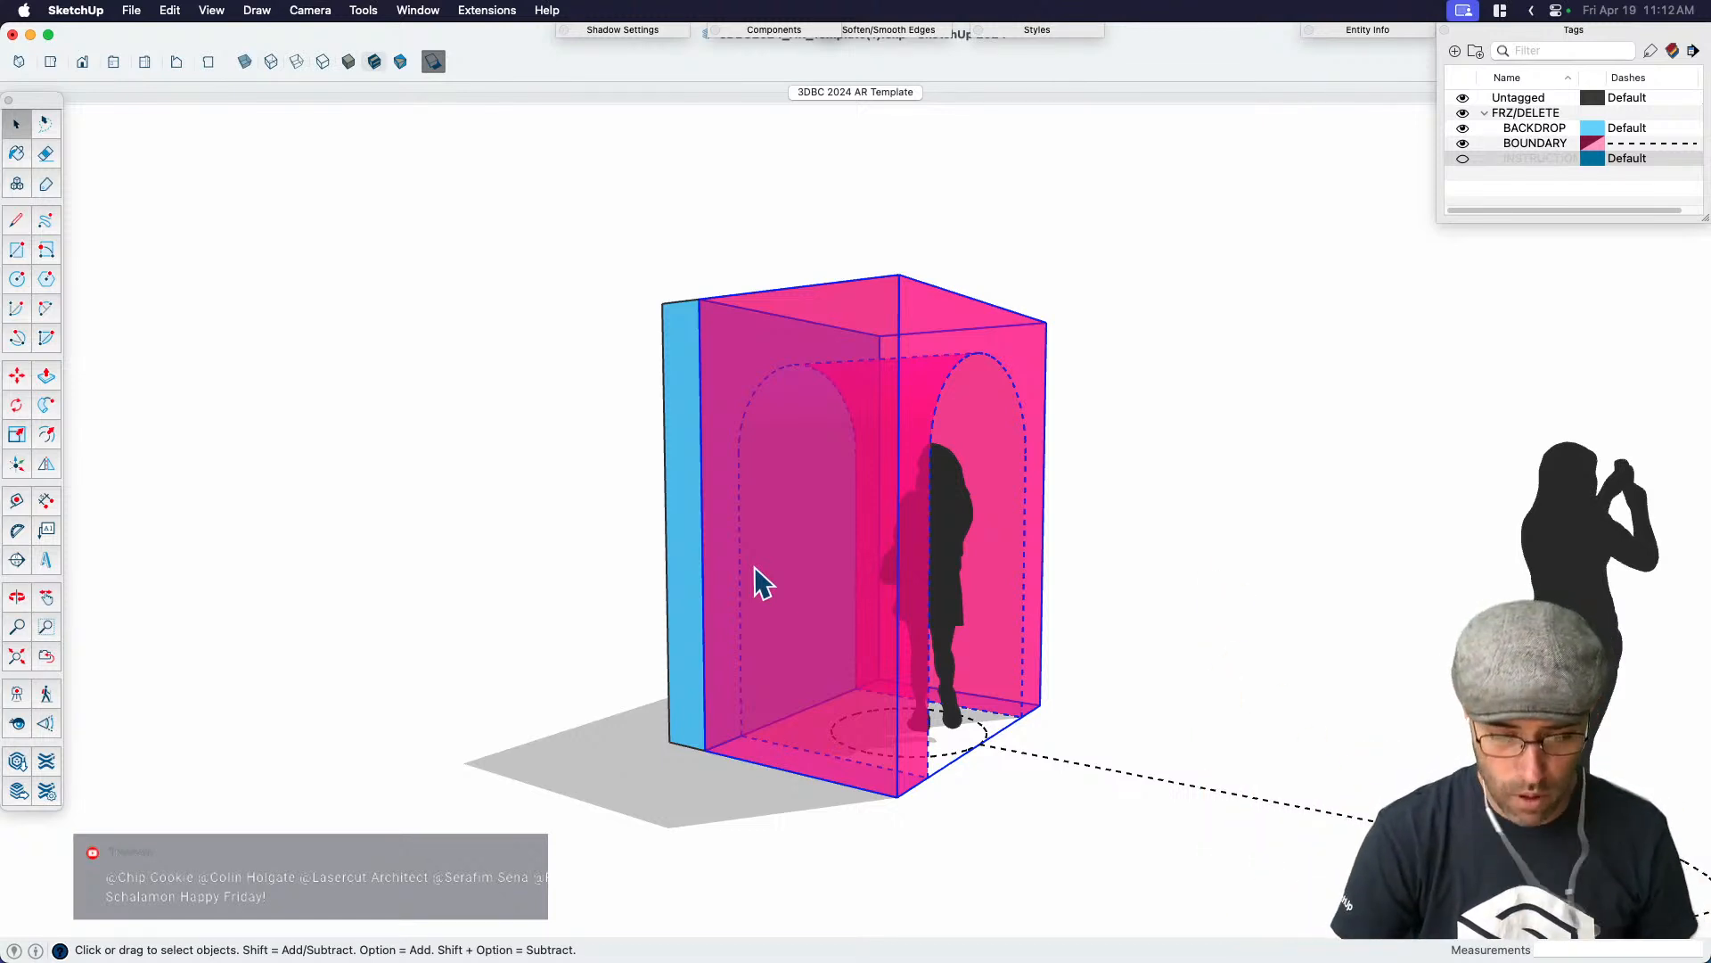
click(1463, 143)
click(1463, 143)
click(1463, 142)
click(1463, 143)
click(1463, 143)
middle_drag(1317, 205, 972, 417)
click(822, 435)
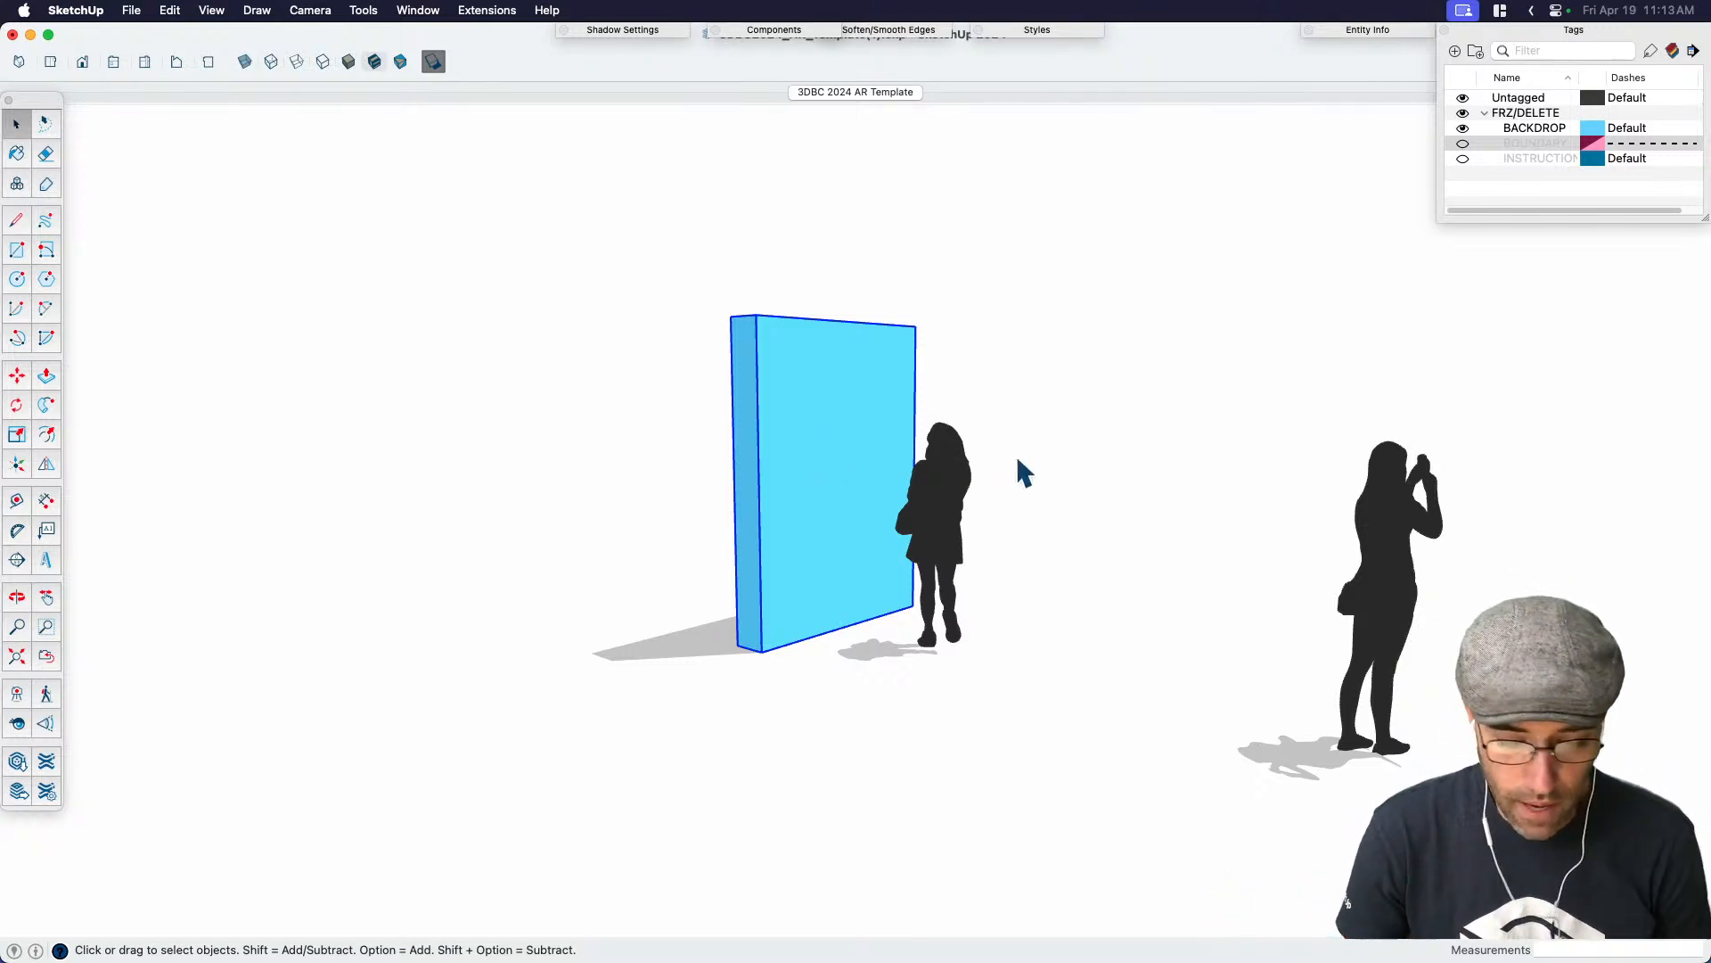
click(1464, 144)
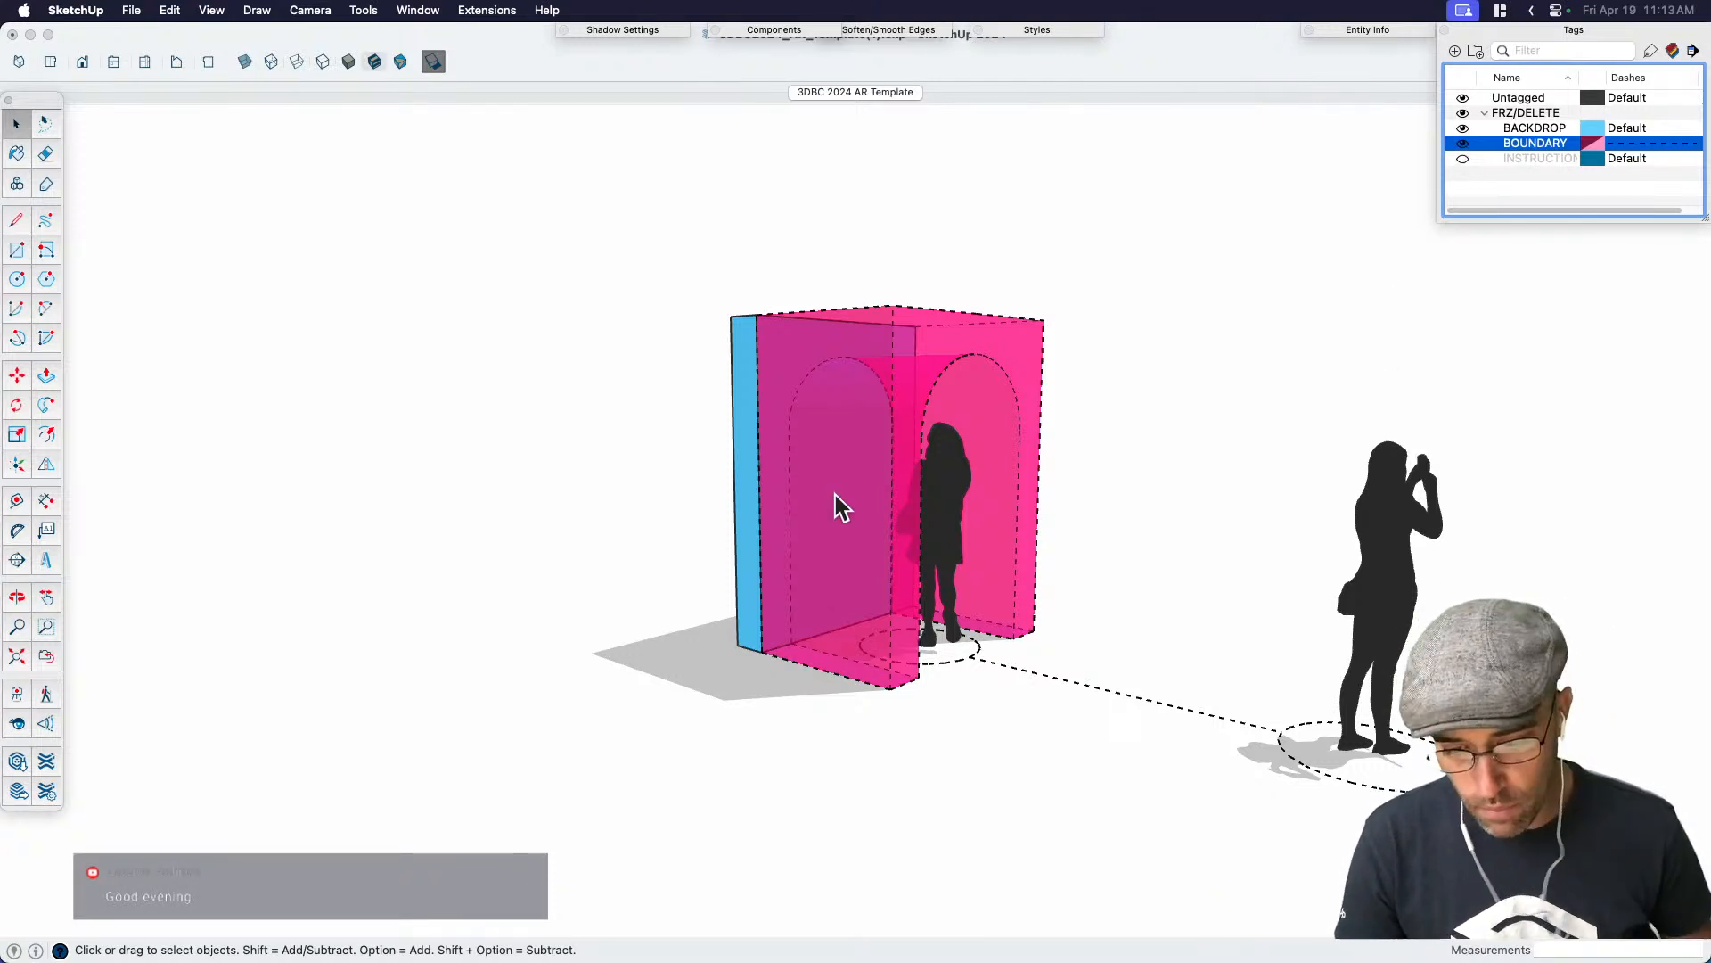
Select the boundary and the human figures in turn and examine how they relate from several angles
mouse_move(1146, 496)
middle_down()
mouse_move(814, 497)
mouse_move(1147, 519)
middle_up()
click(842, 528)
middle_drag(842, 527, 1109, 541)
click(1318, 569)
middle_drag(1436, 573, 565, 514)
scroll(565, 514, up, 4)
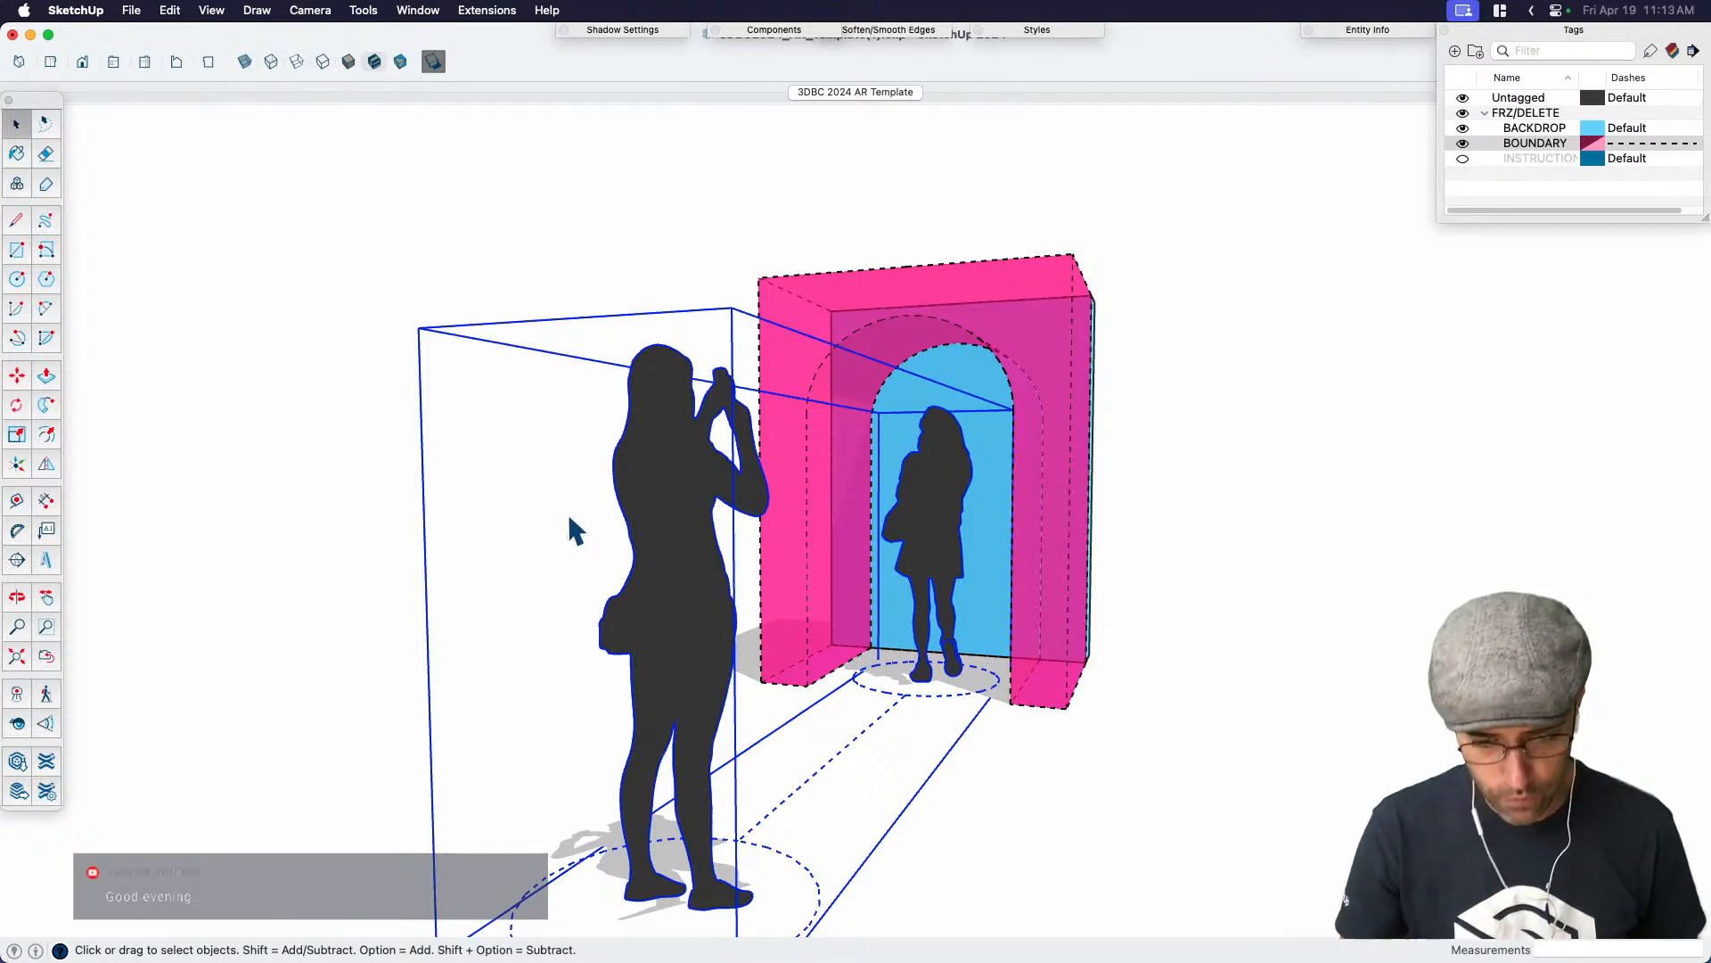
click(1193, 560)
scroll(1193, 560, down, 3)
middle_drag(1191, 560, 902, 571)
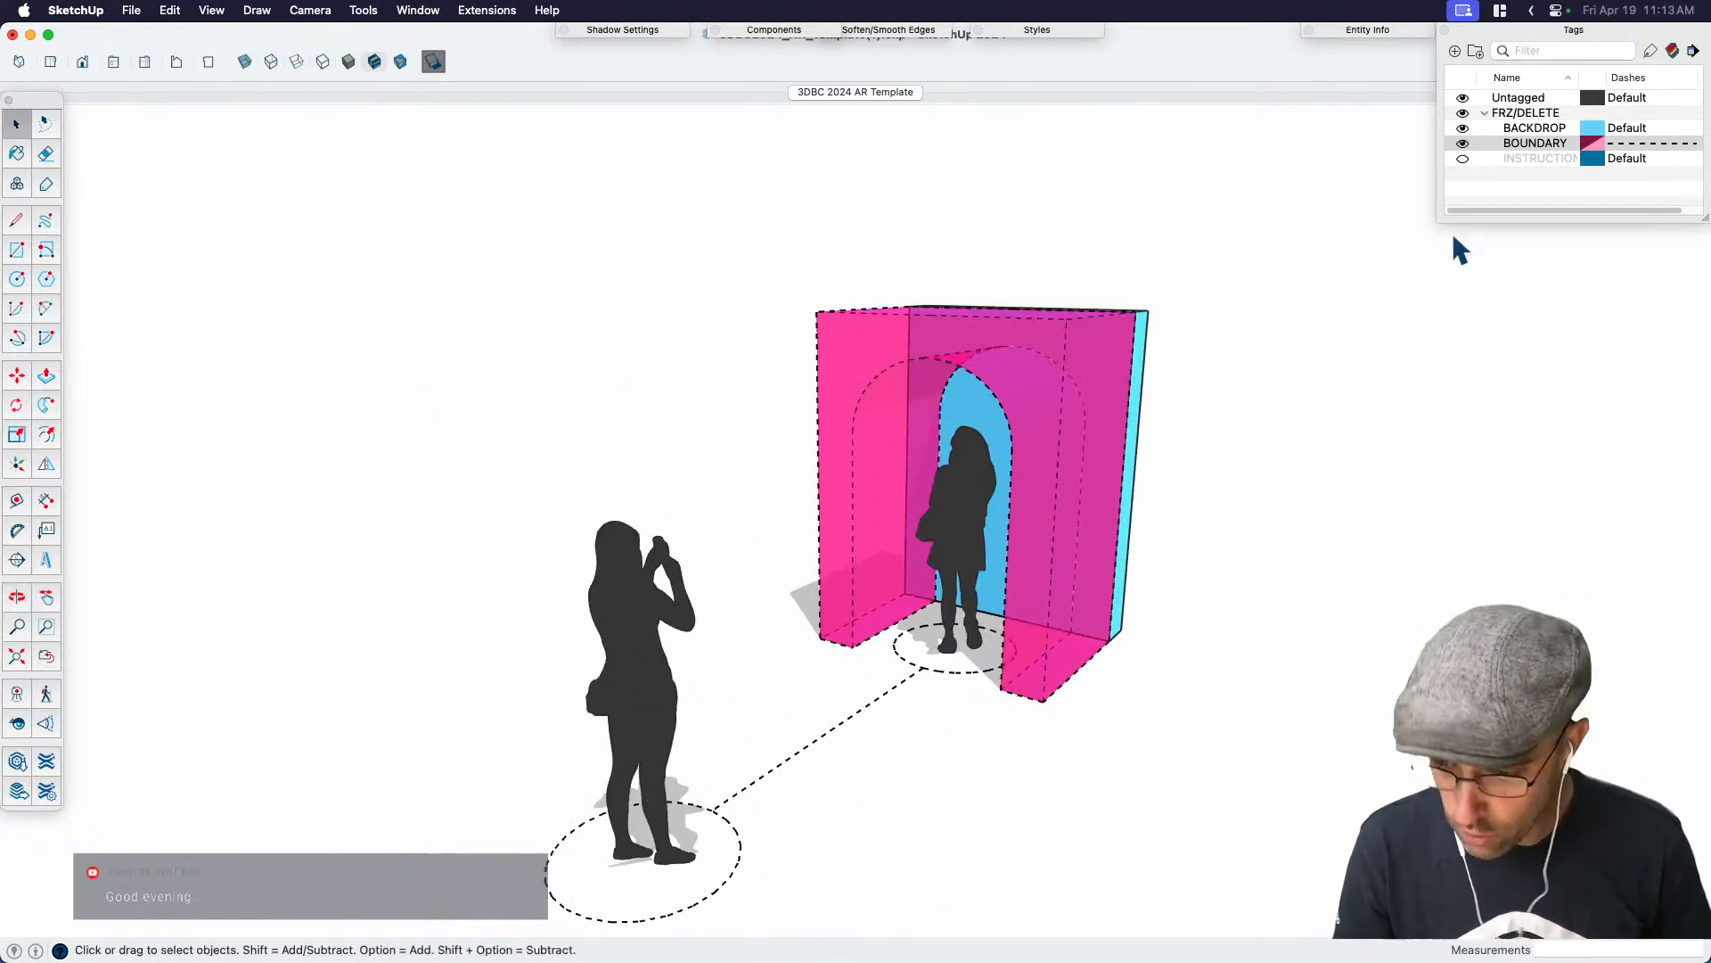
Hide and show the BOUNDARY tag once more and view the whole portal setup from further away
click(1462, 143)
click(1462, 142)
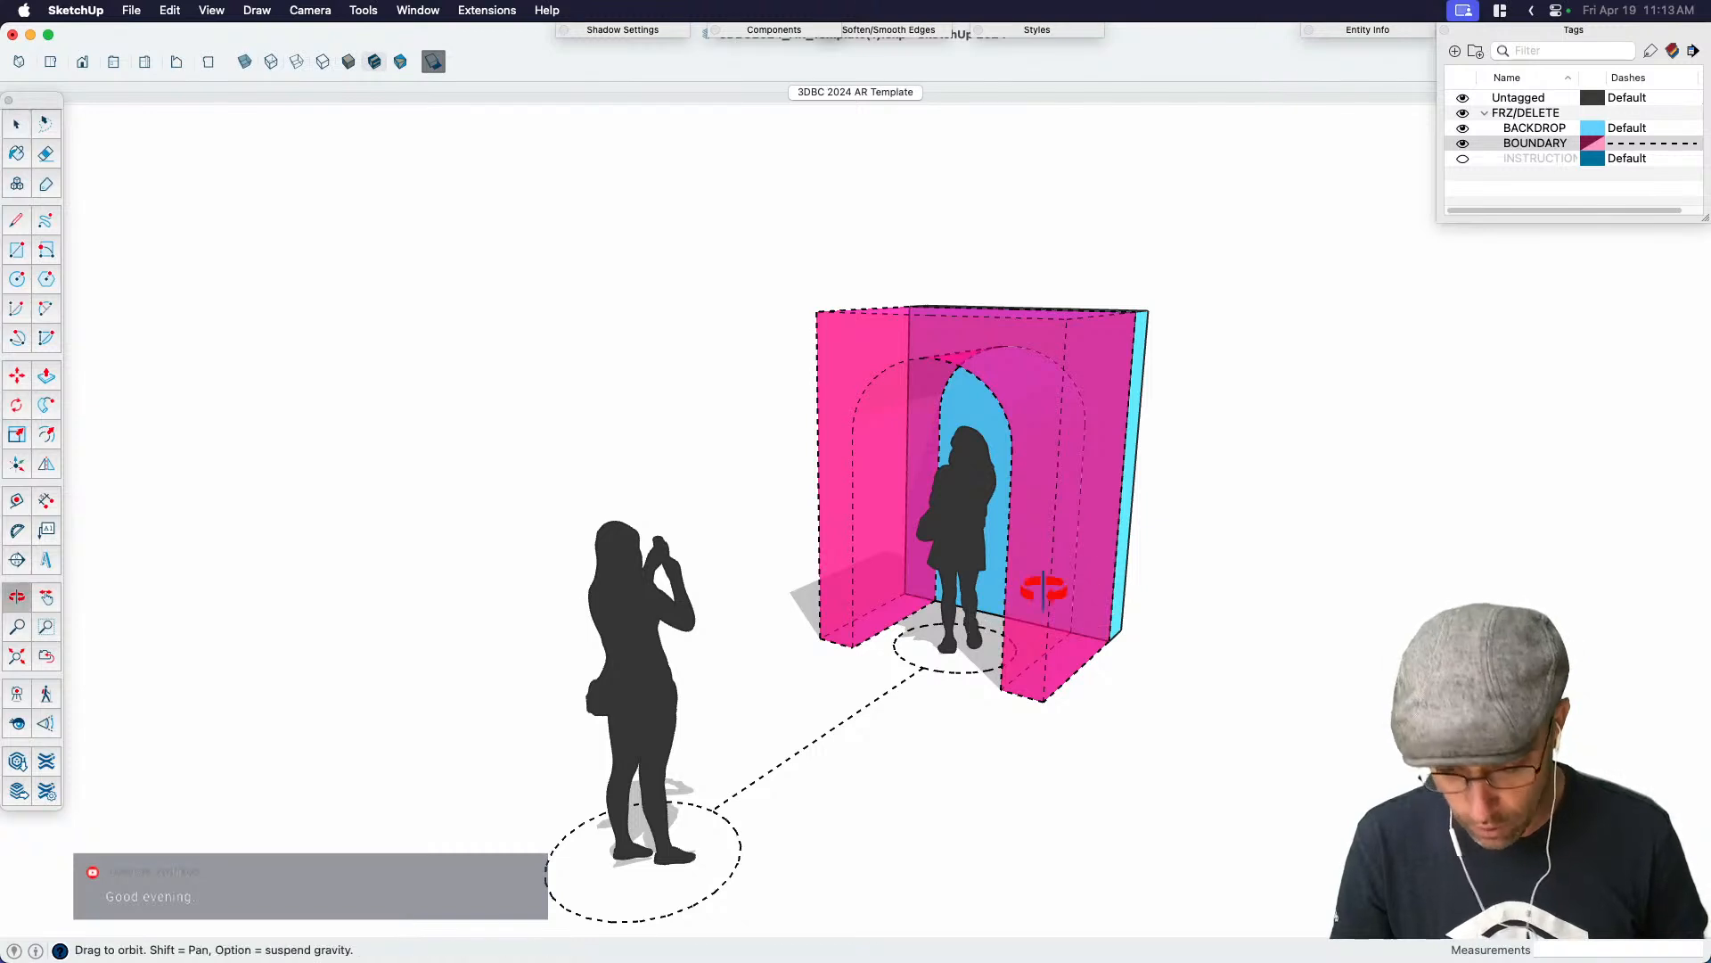
middle_drag(1103, 602, 910, 600)
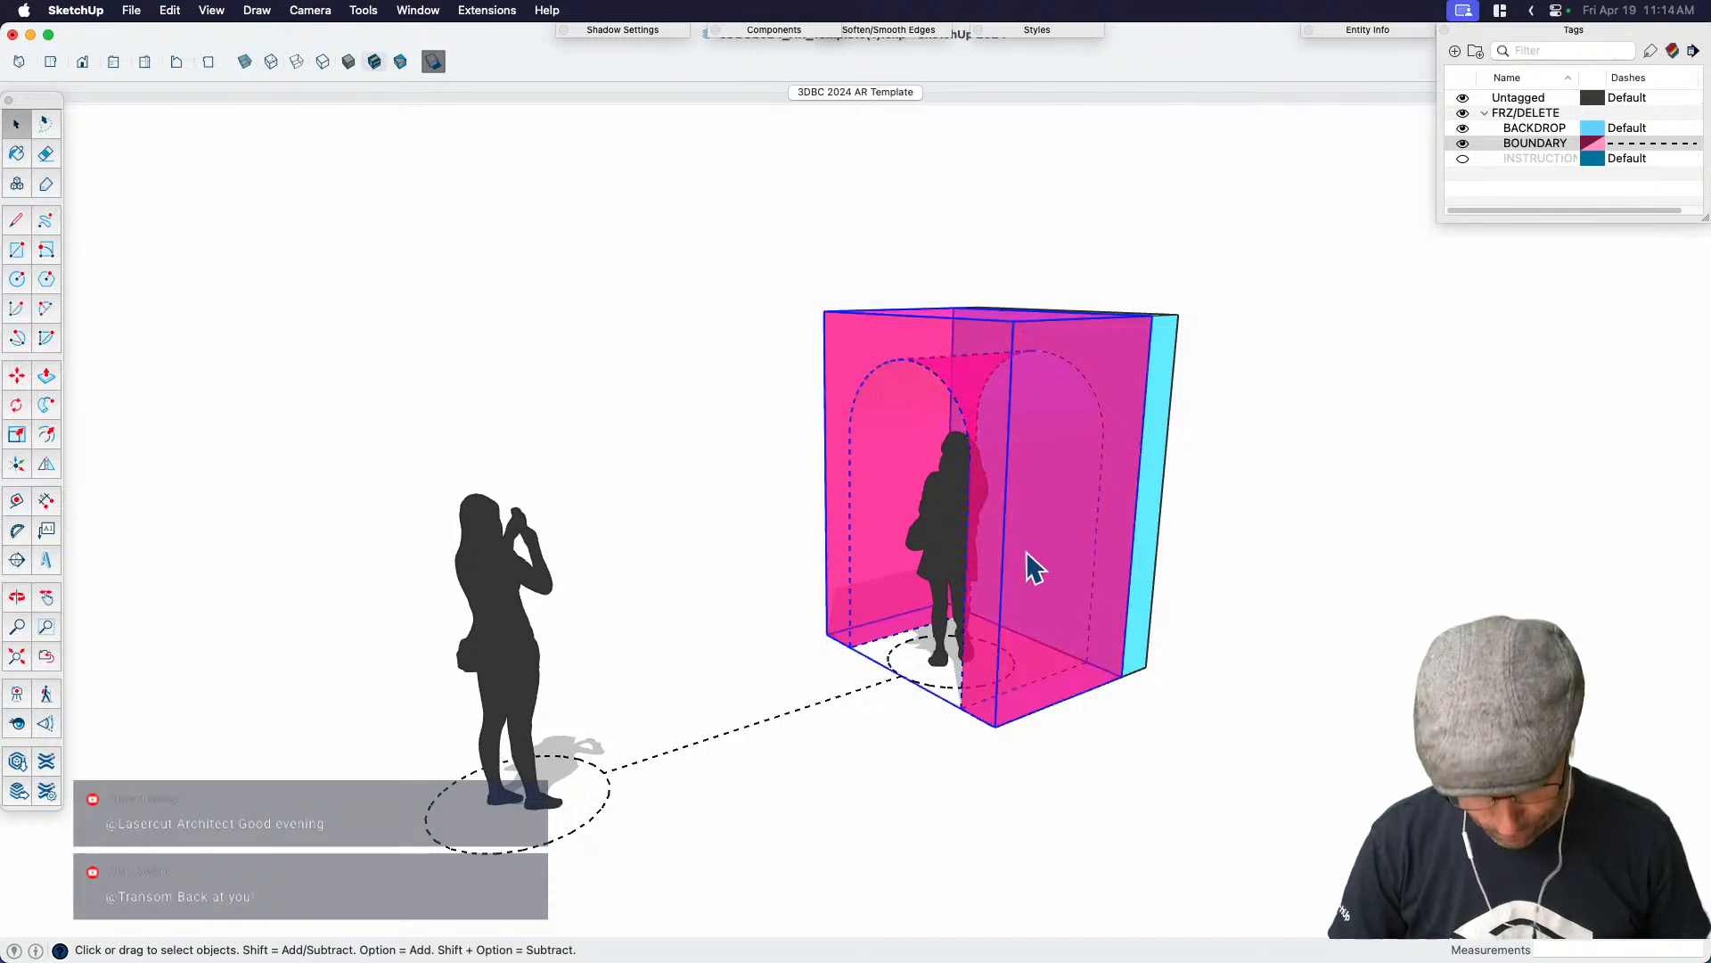
scroll(1025, 553, down, 6)
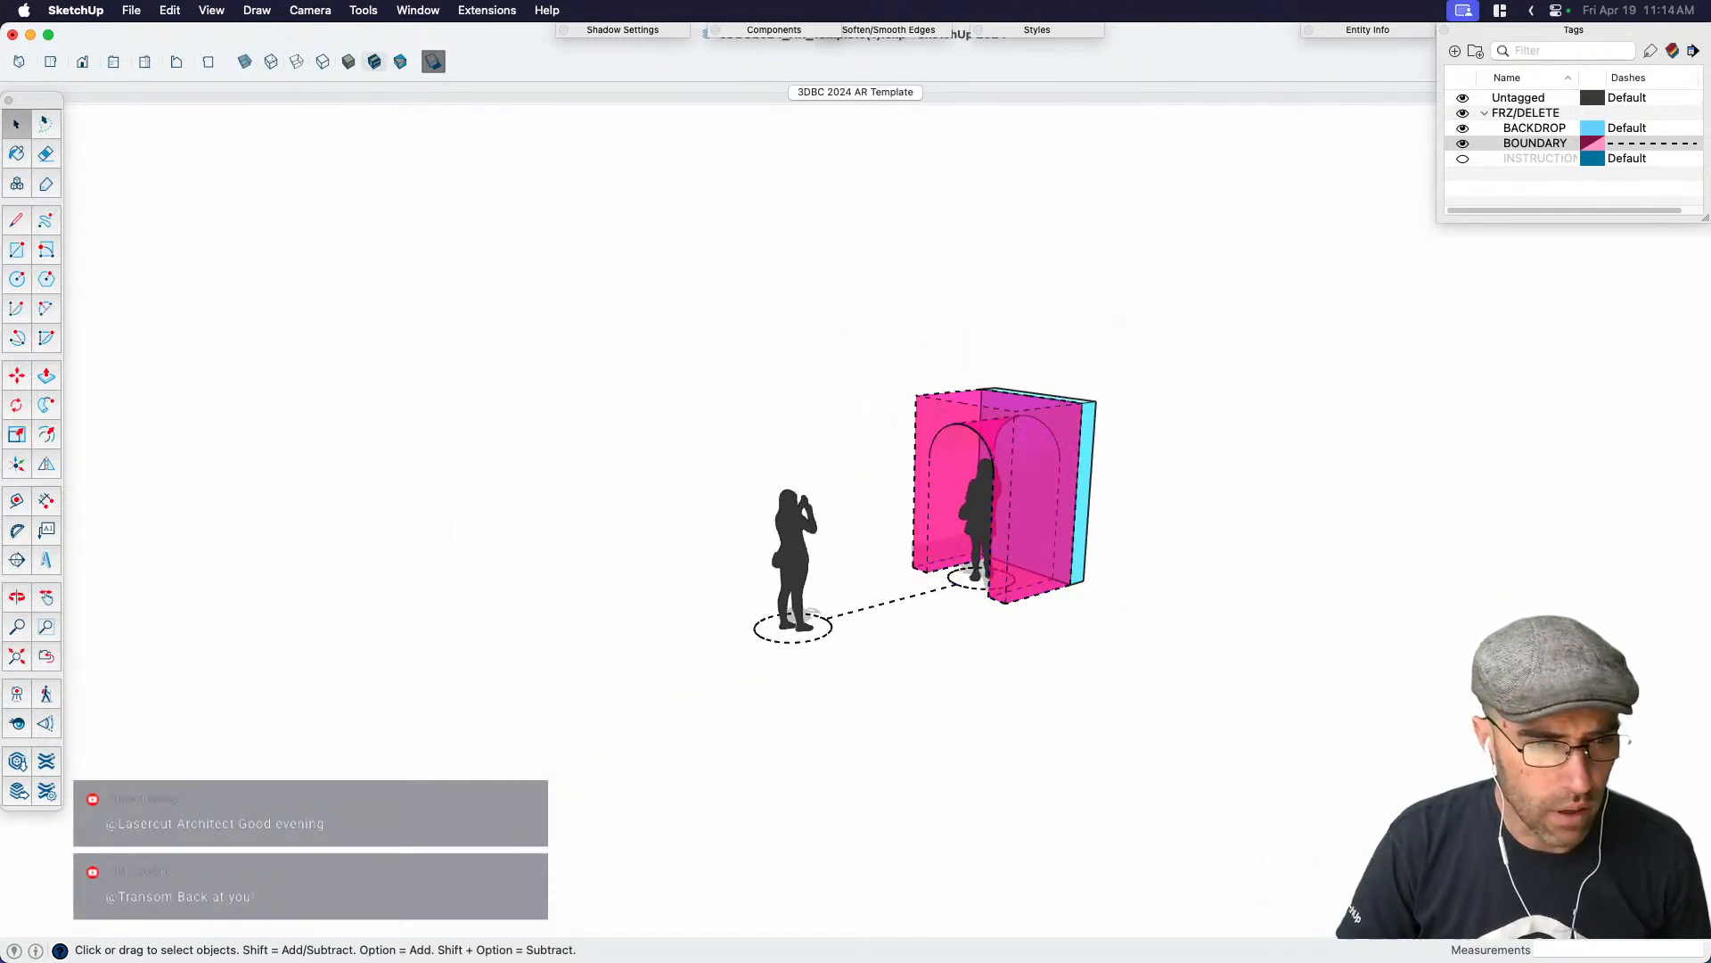
Check the No Man's Sky reference artwork in Preview, return to SketchUp and turn off Color by Tag
key(super+Tab)
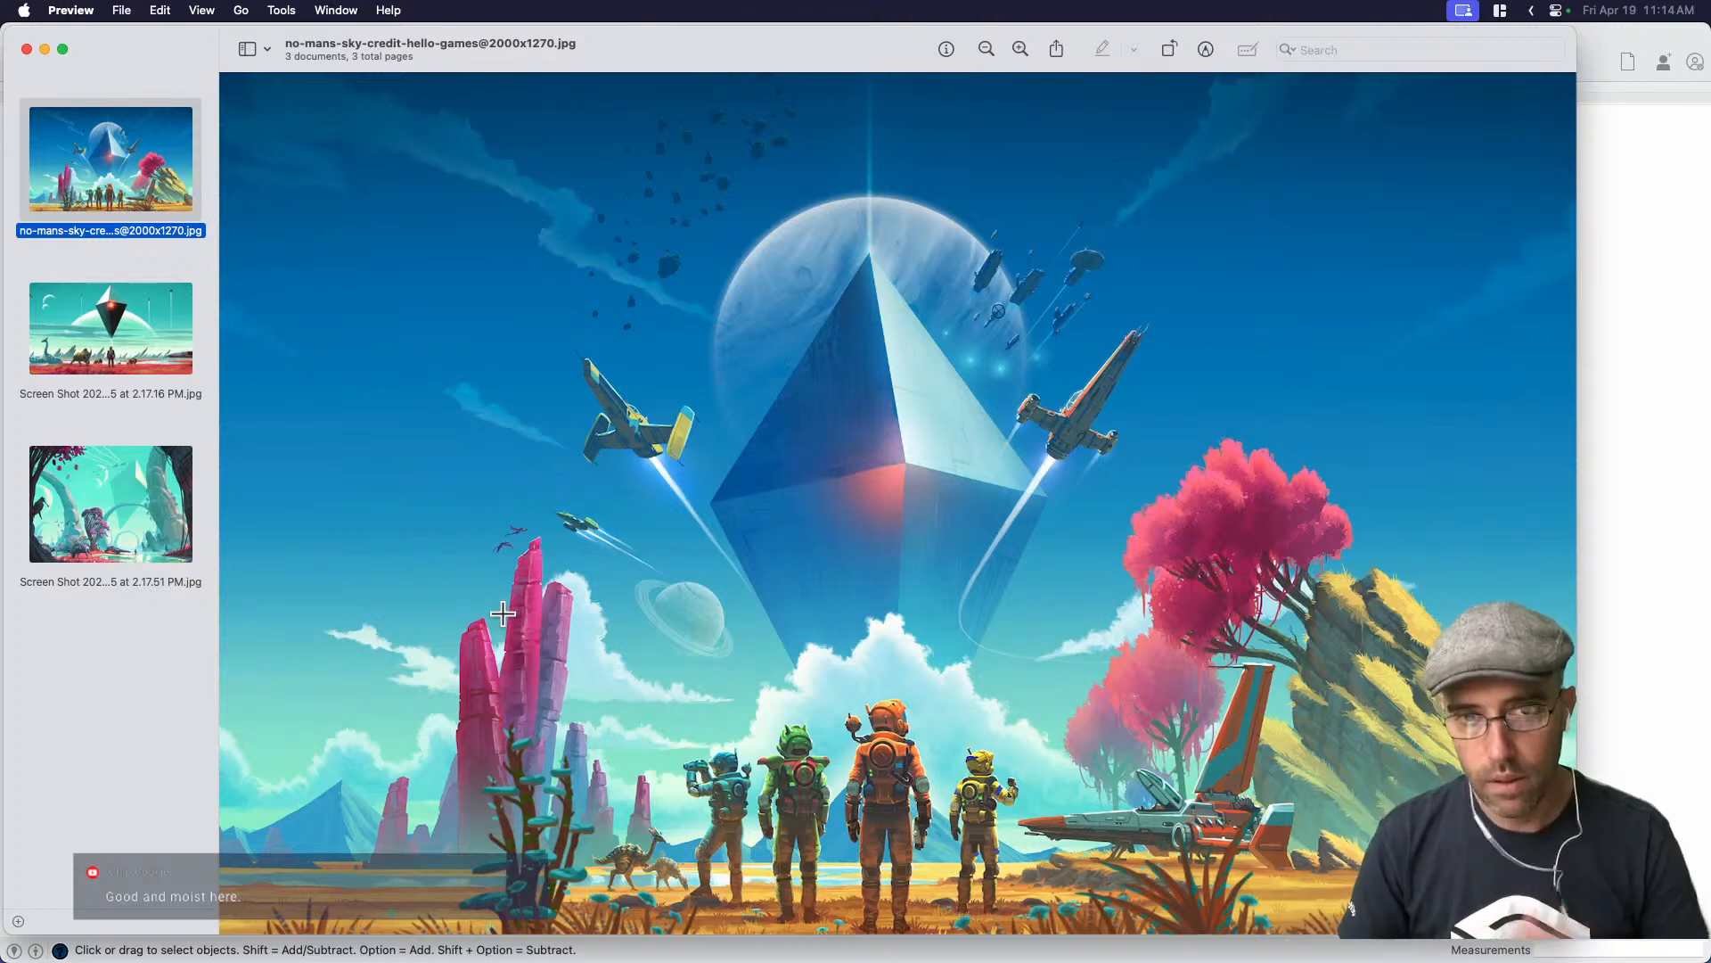
click(1654, 437)
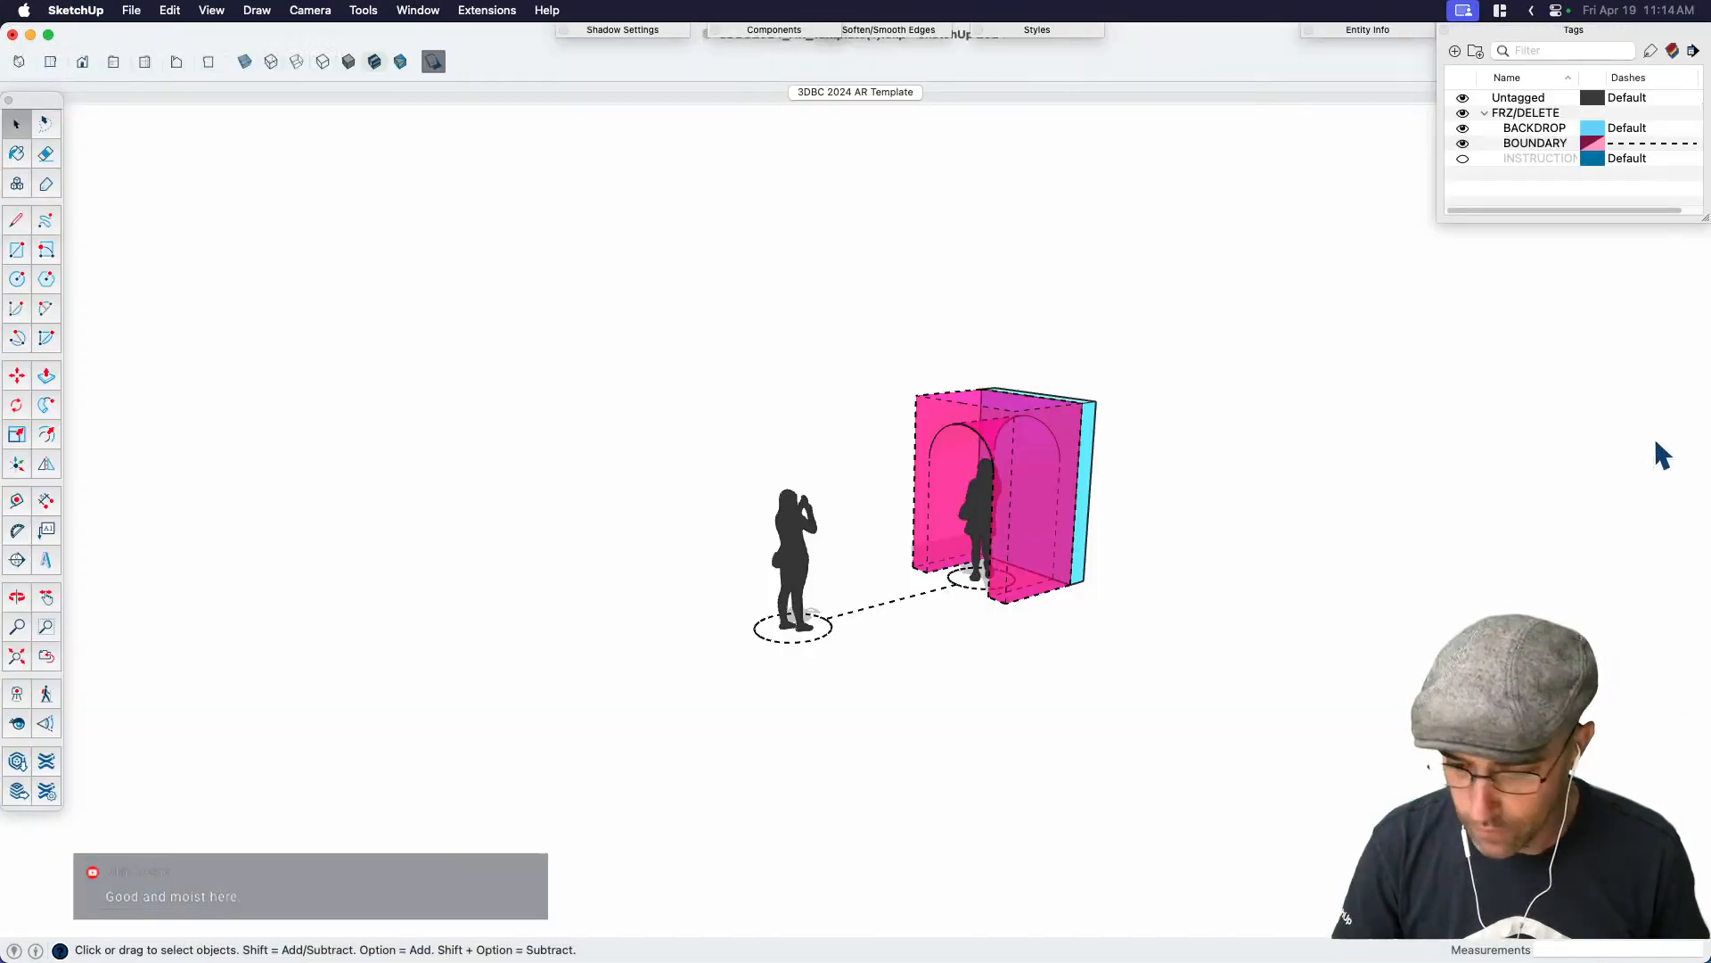
scroll(1084, 574, down, 2)
middle_drag(1084, 575, 1078, 596)
click(1055, 496)
click(1672, 52)
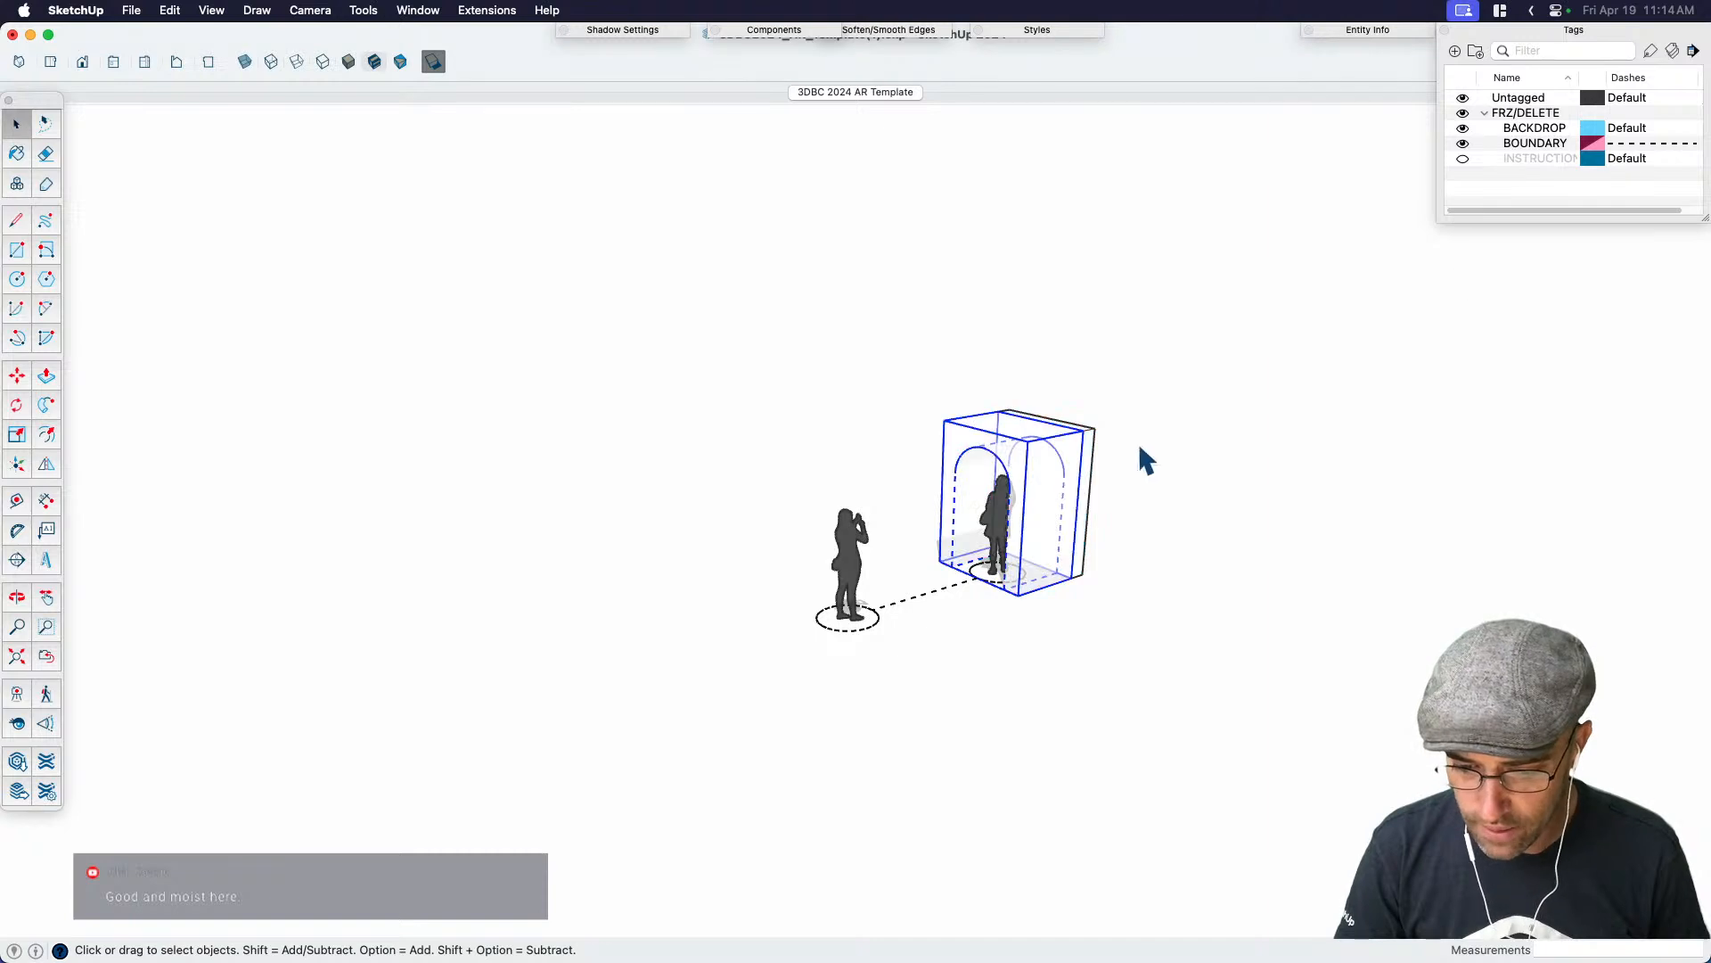
click(1223, 638)
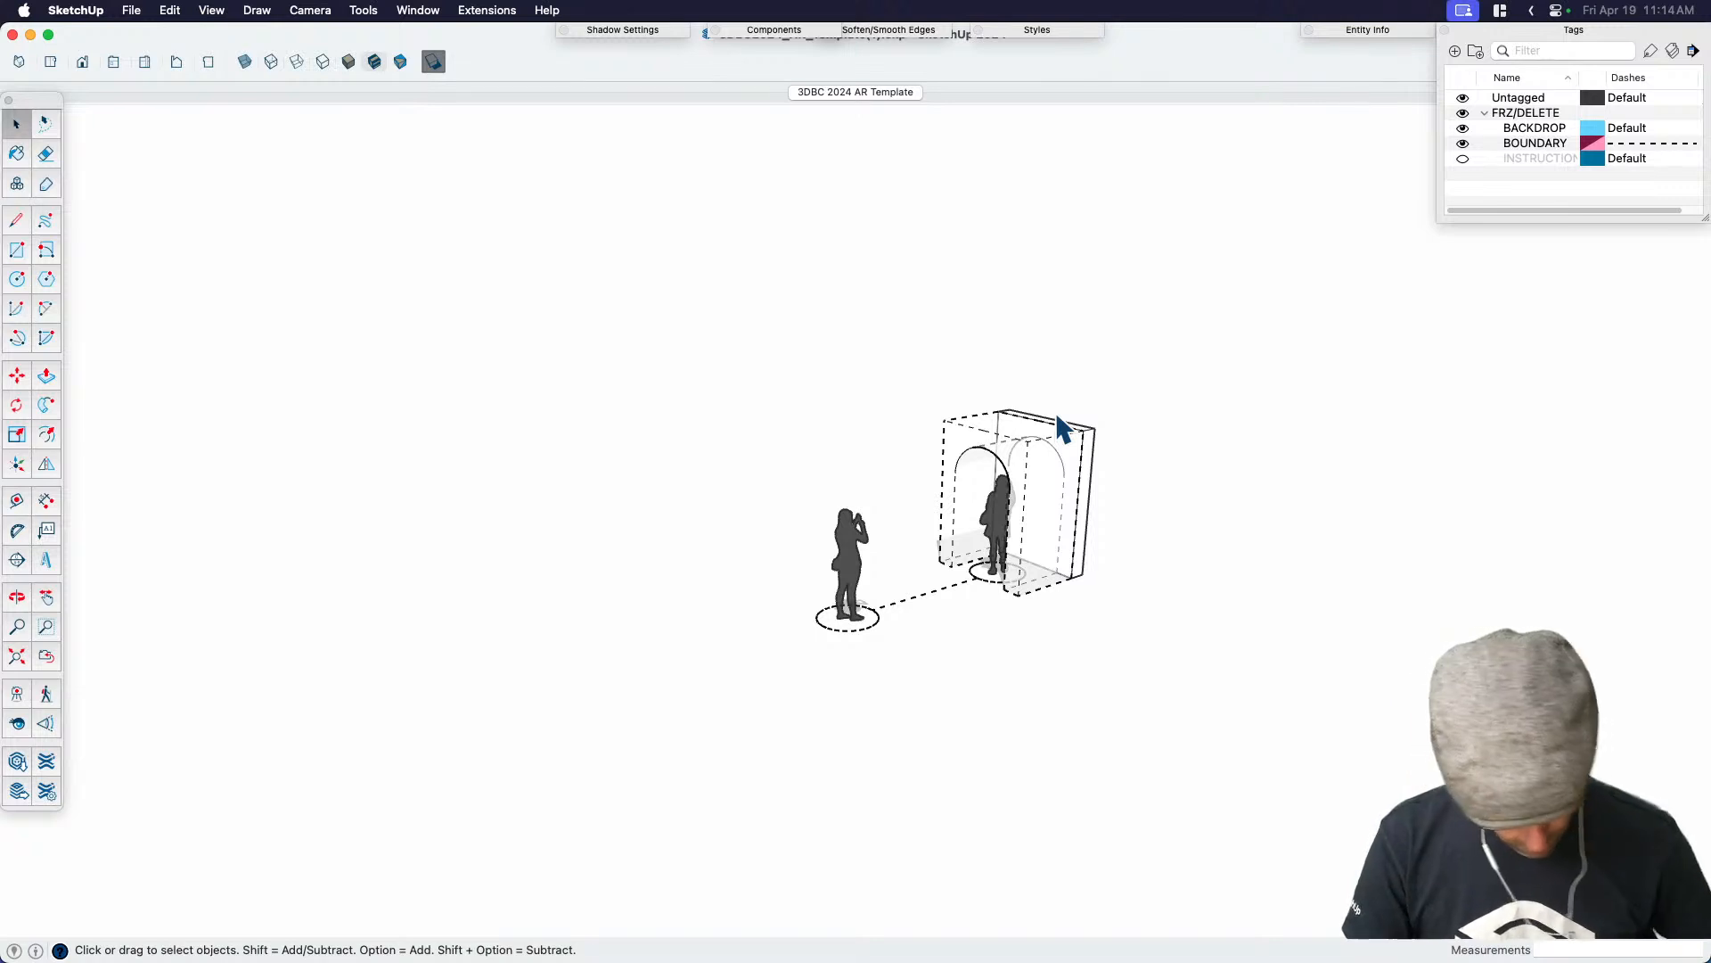
Draw a circle flat on the ground in the empty area beside the portal setup
scroll(1081, 602, up, 2)
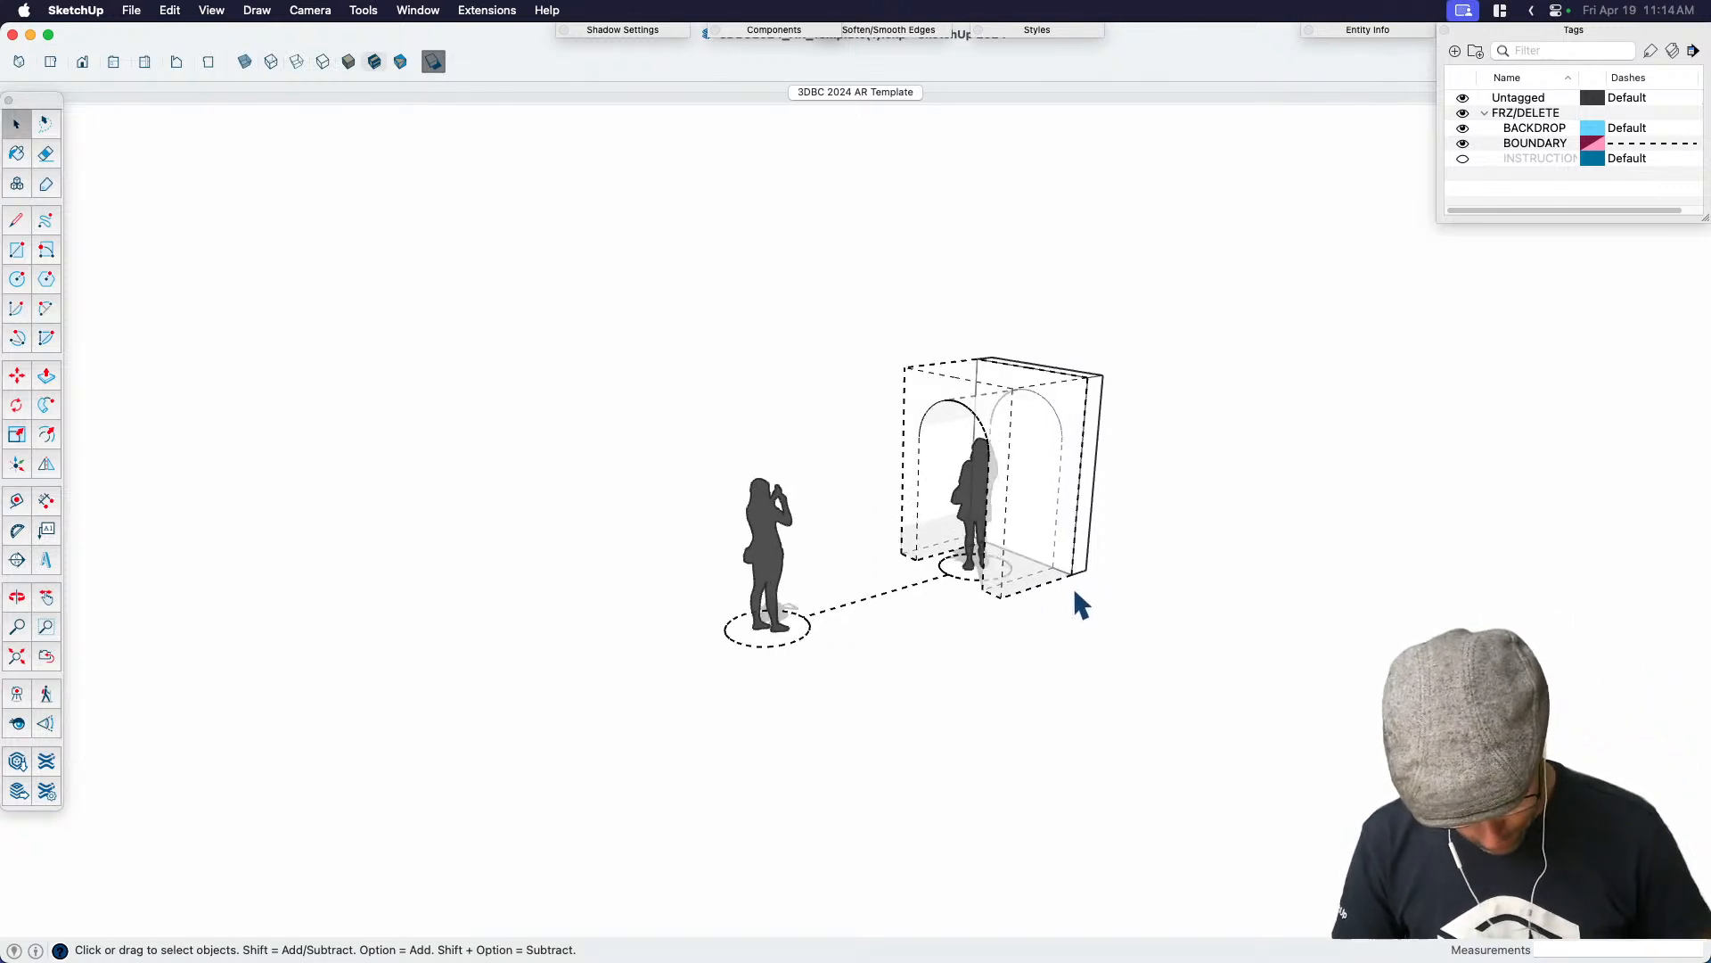
key(c)
click(1198, 706)
click(1291, 720)
key(space)
scroll(1387, 681, up, 4)
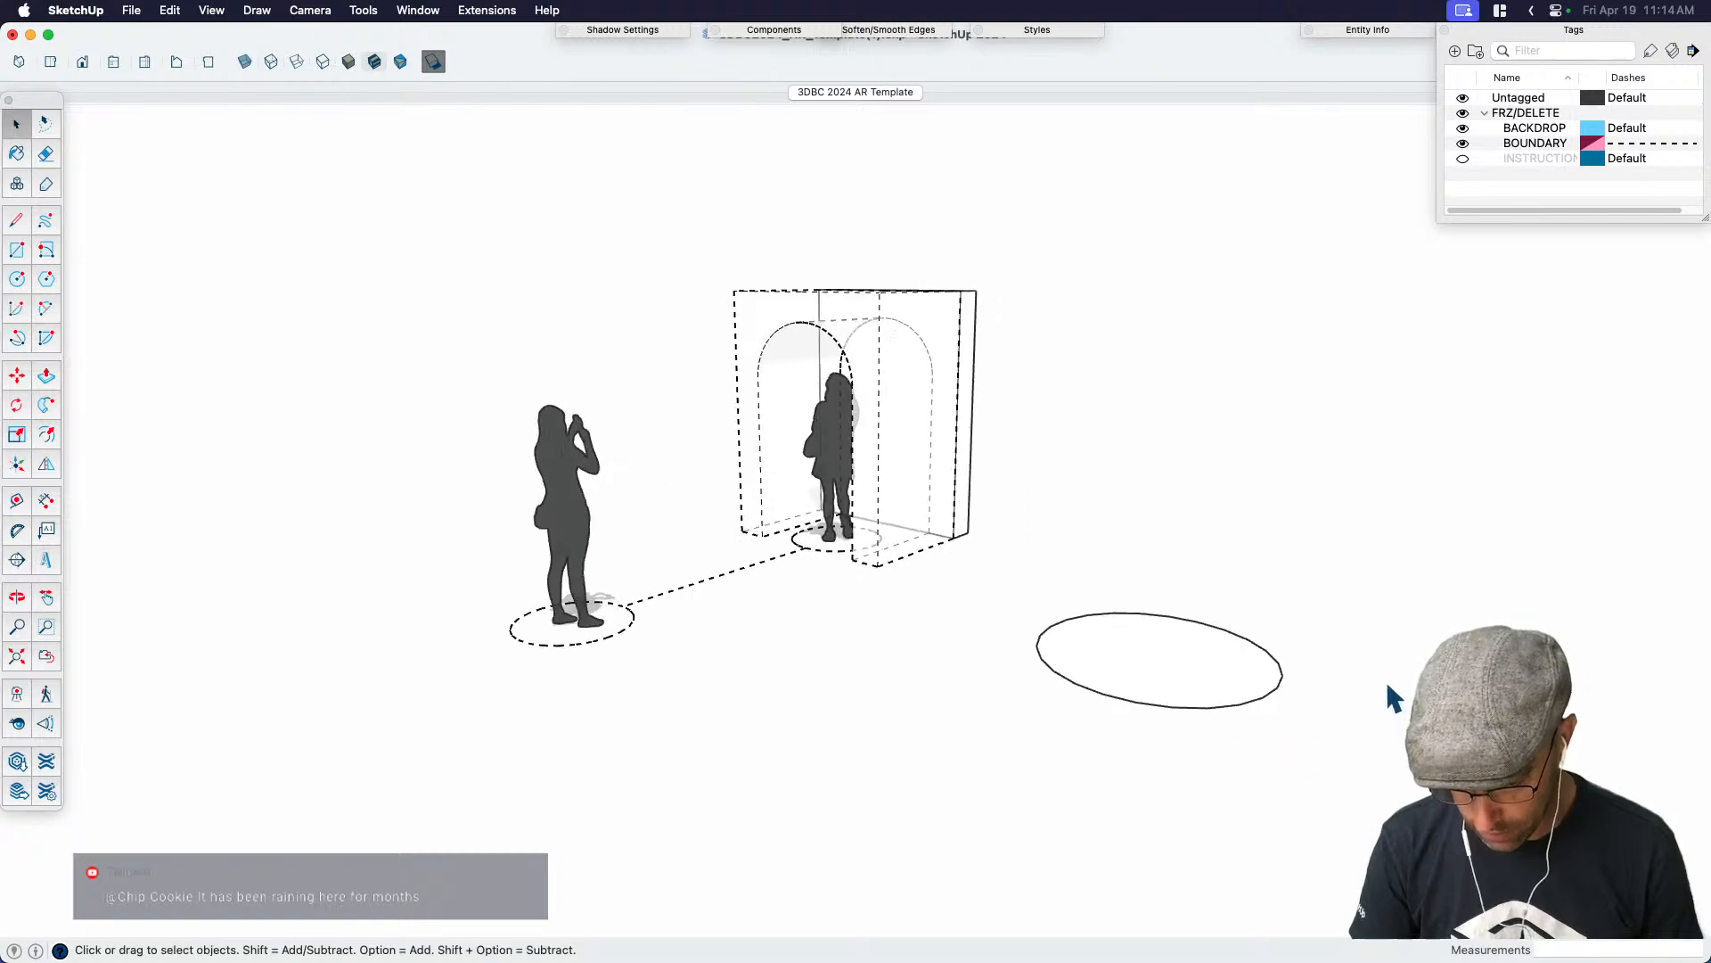
click(1157, 660)
Draw a vertical guide line straight up from the circle's centre
key(l)
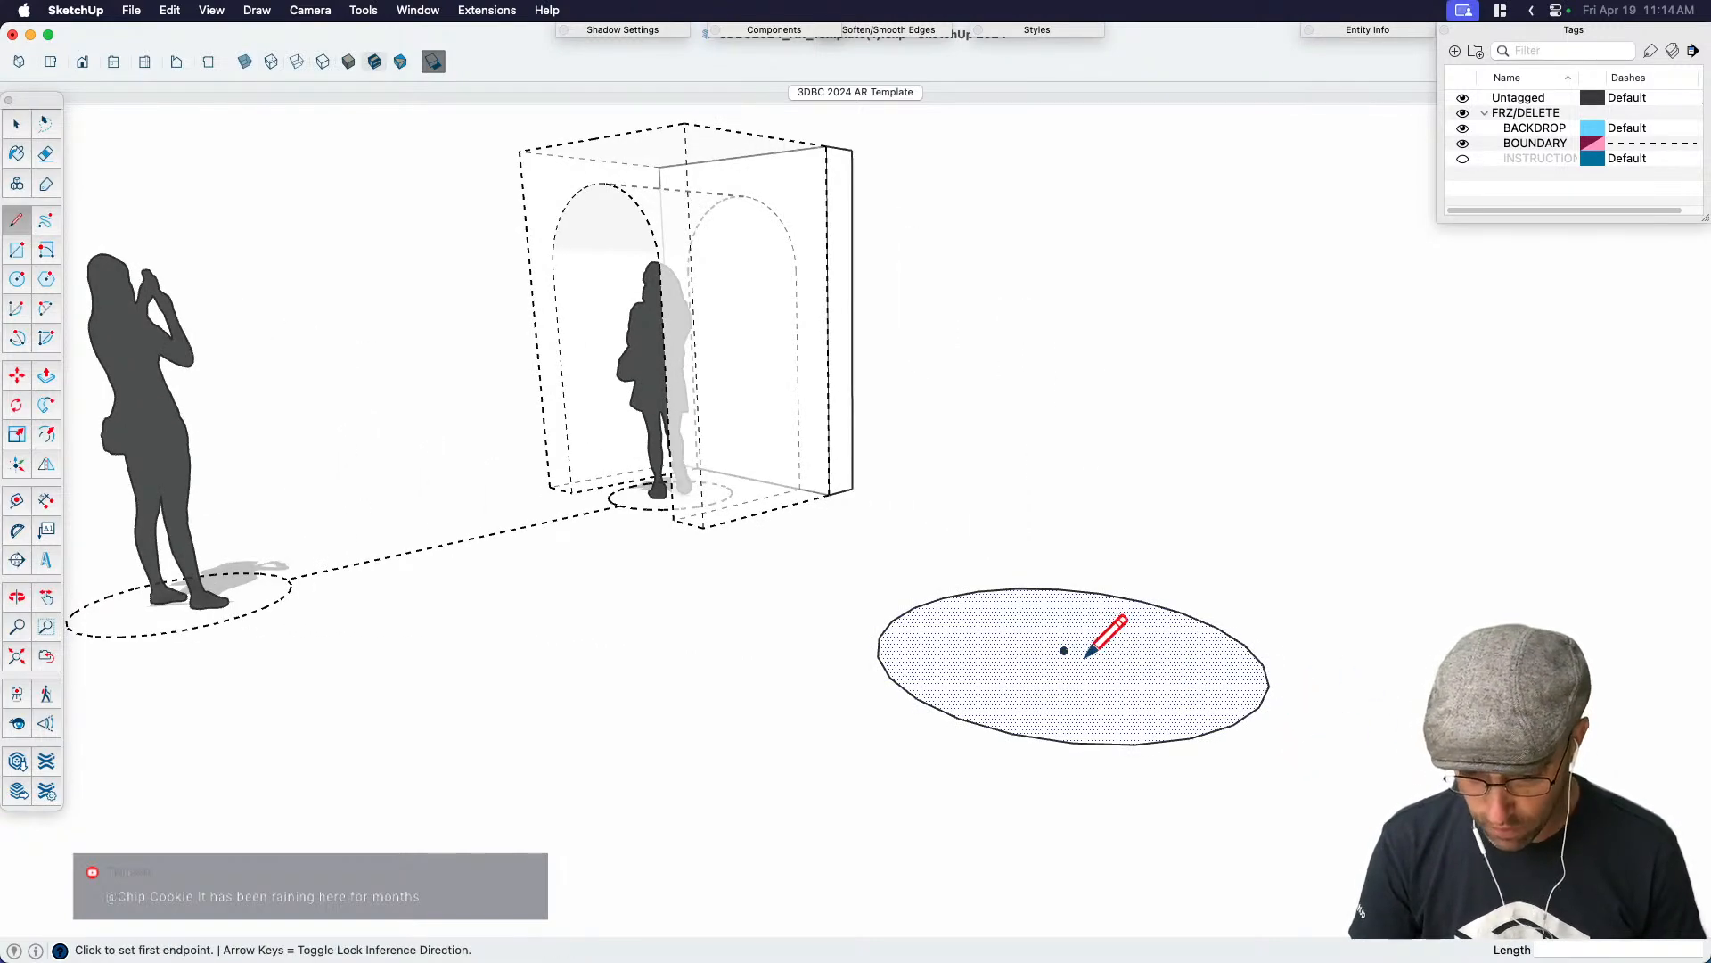
click(1064, 651)
click(1083, 535)
middle_drag(1162, 679, 1308, 652)
key(space)
scroll(1396, 608, up, 3)
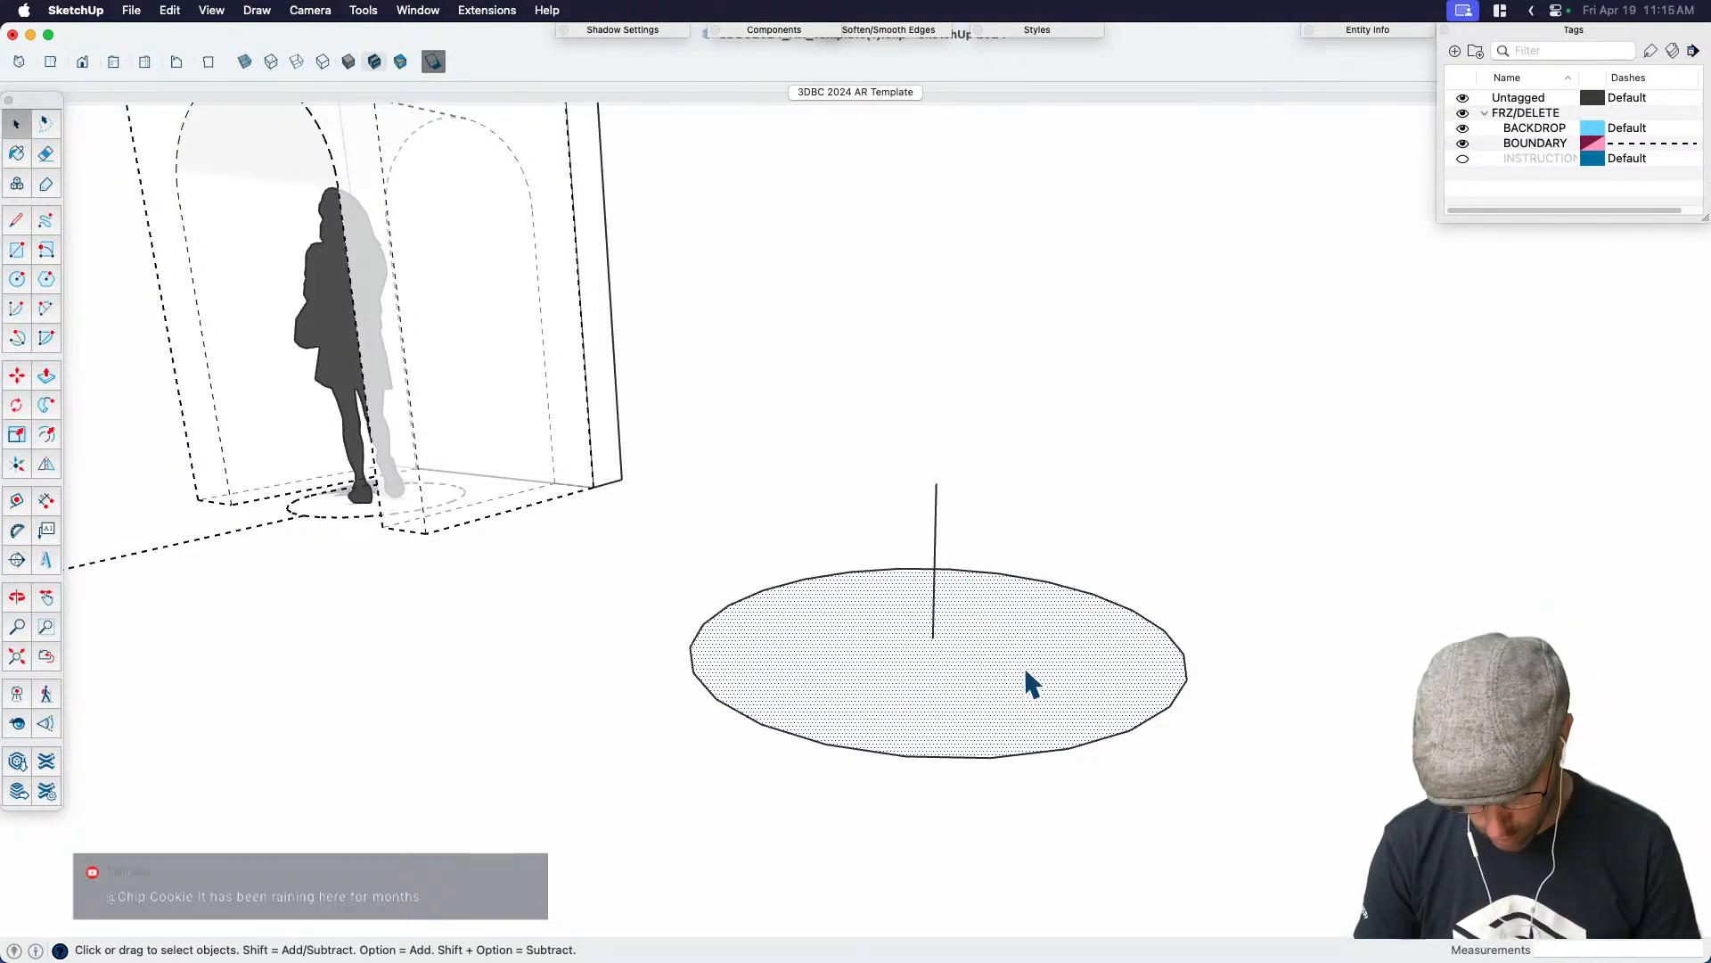
Draw an upright rectangle locked to the green-axis plane, from the top of the vertical line to beyond the circle's rim
key(r)
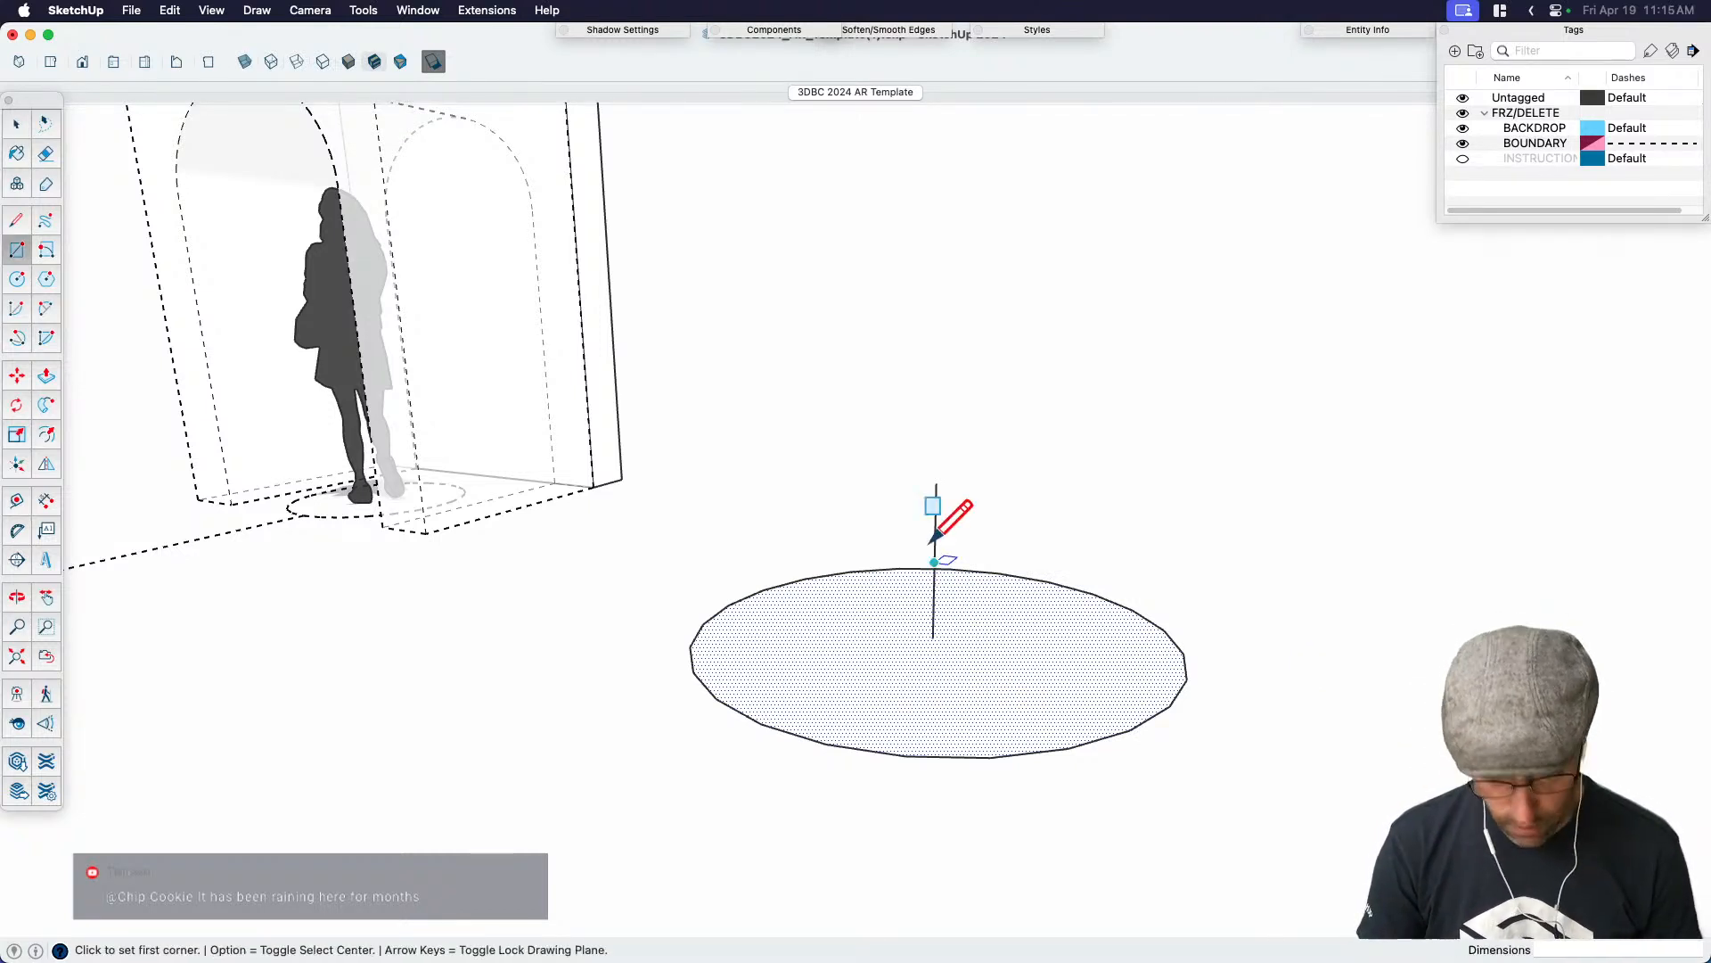
click(936, 484)
key(Left)
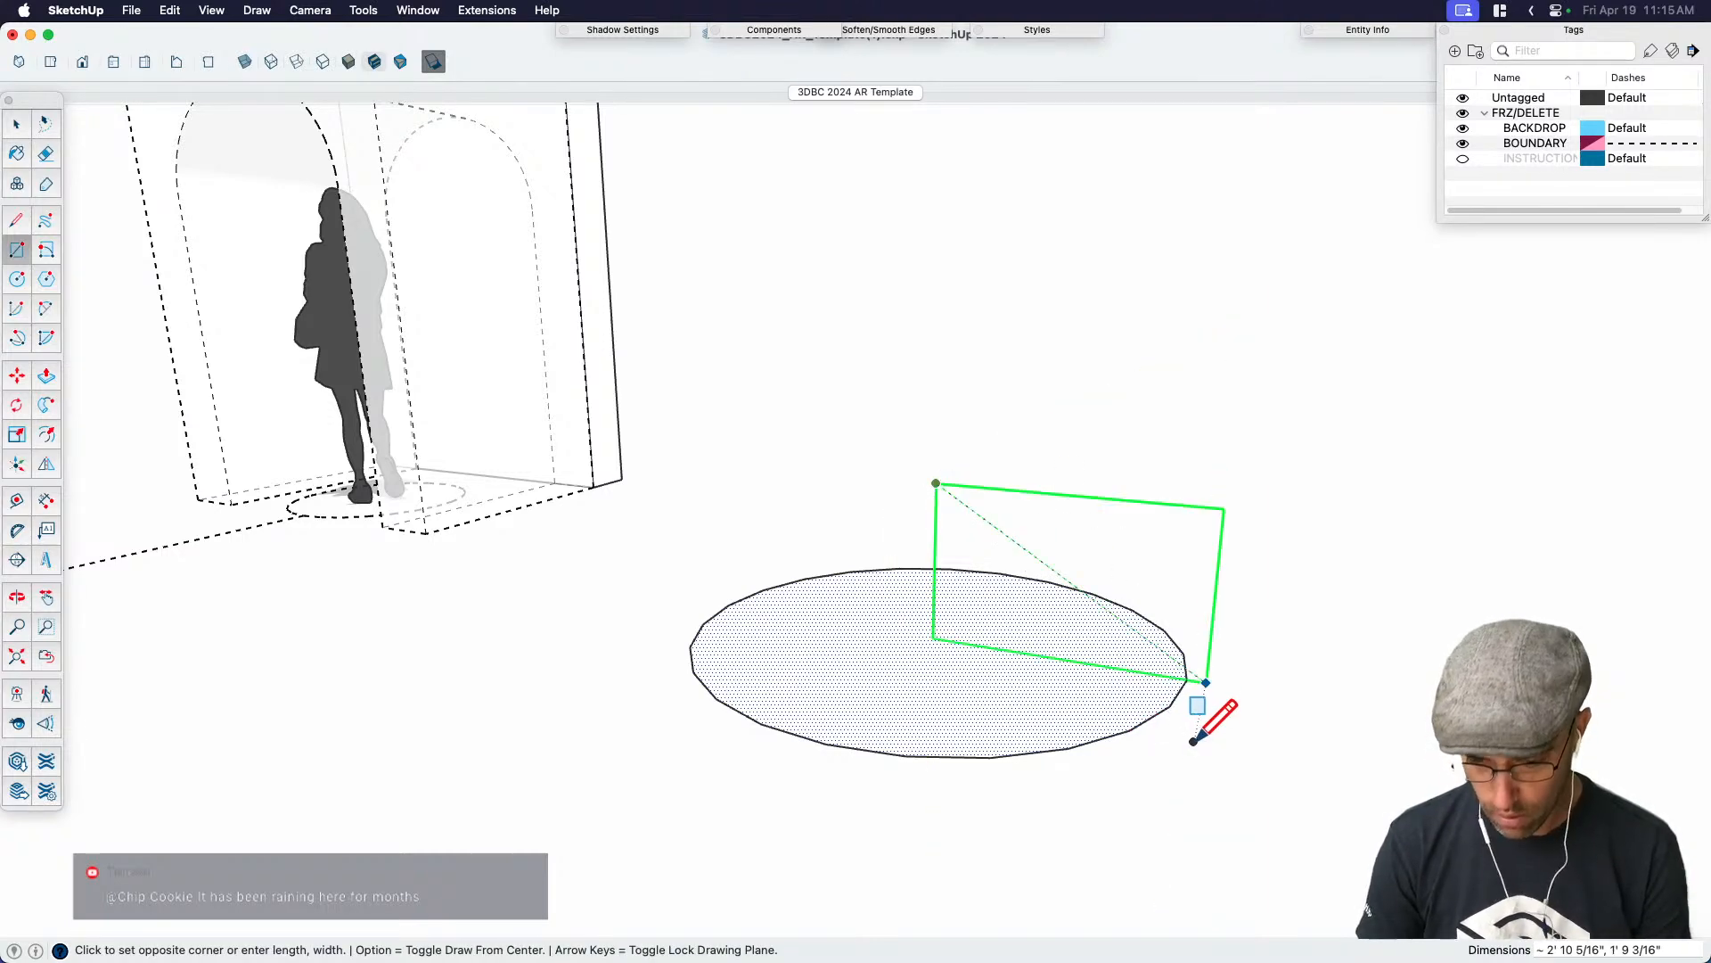
click(1333, 765)
key(space)
middle_drag(1114, 682, 1102, 535)
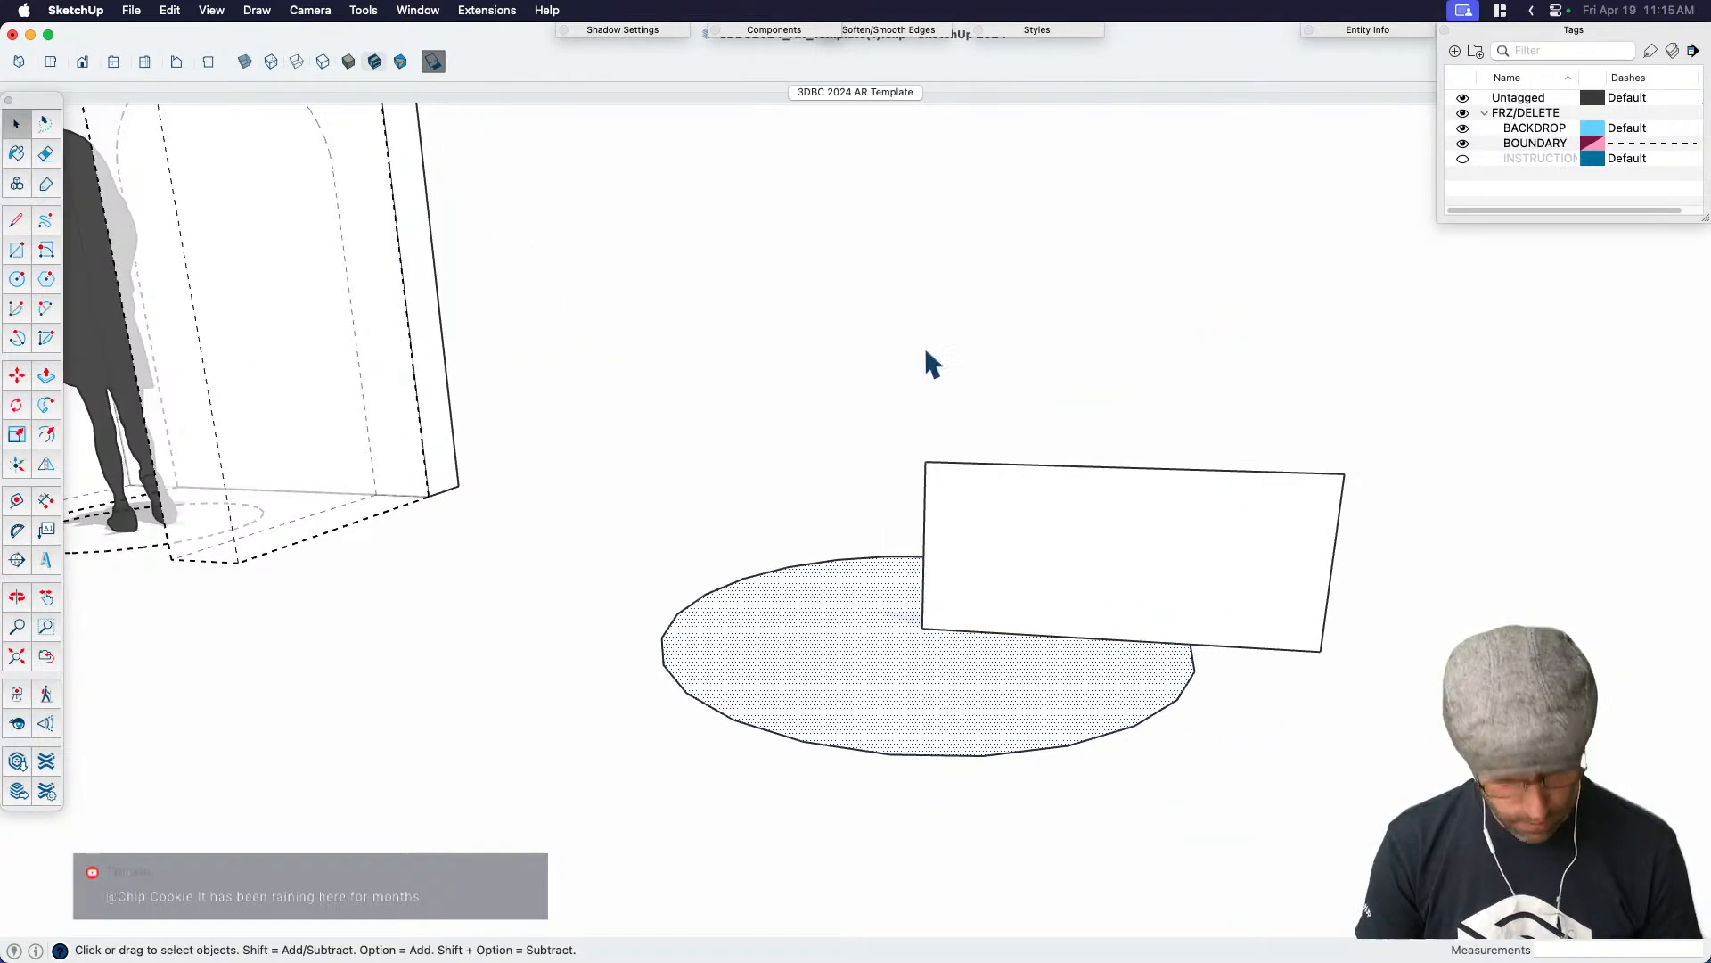
middle_drag(1303, 651, 1142, 624)
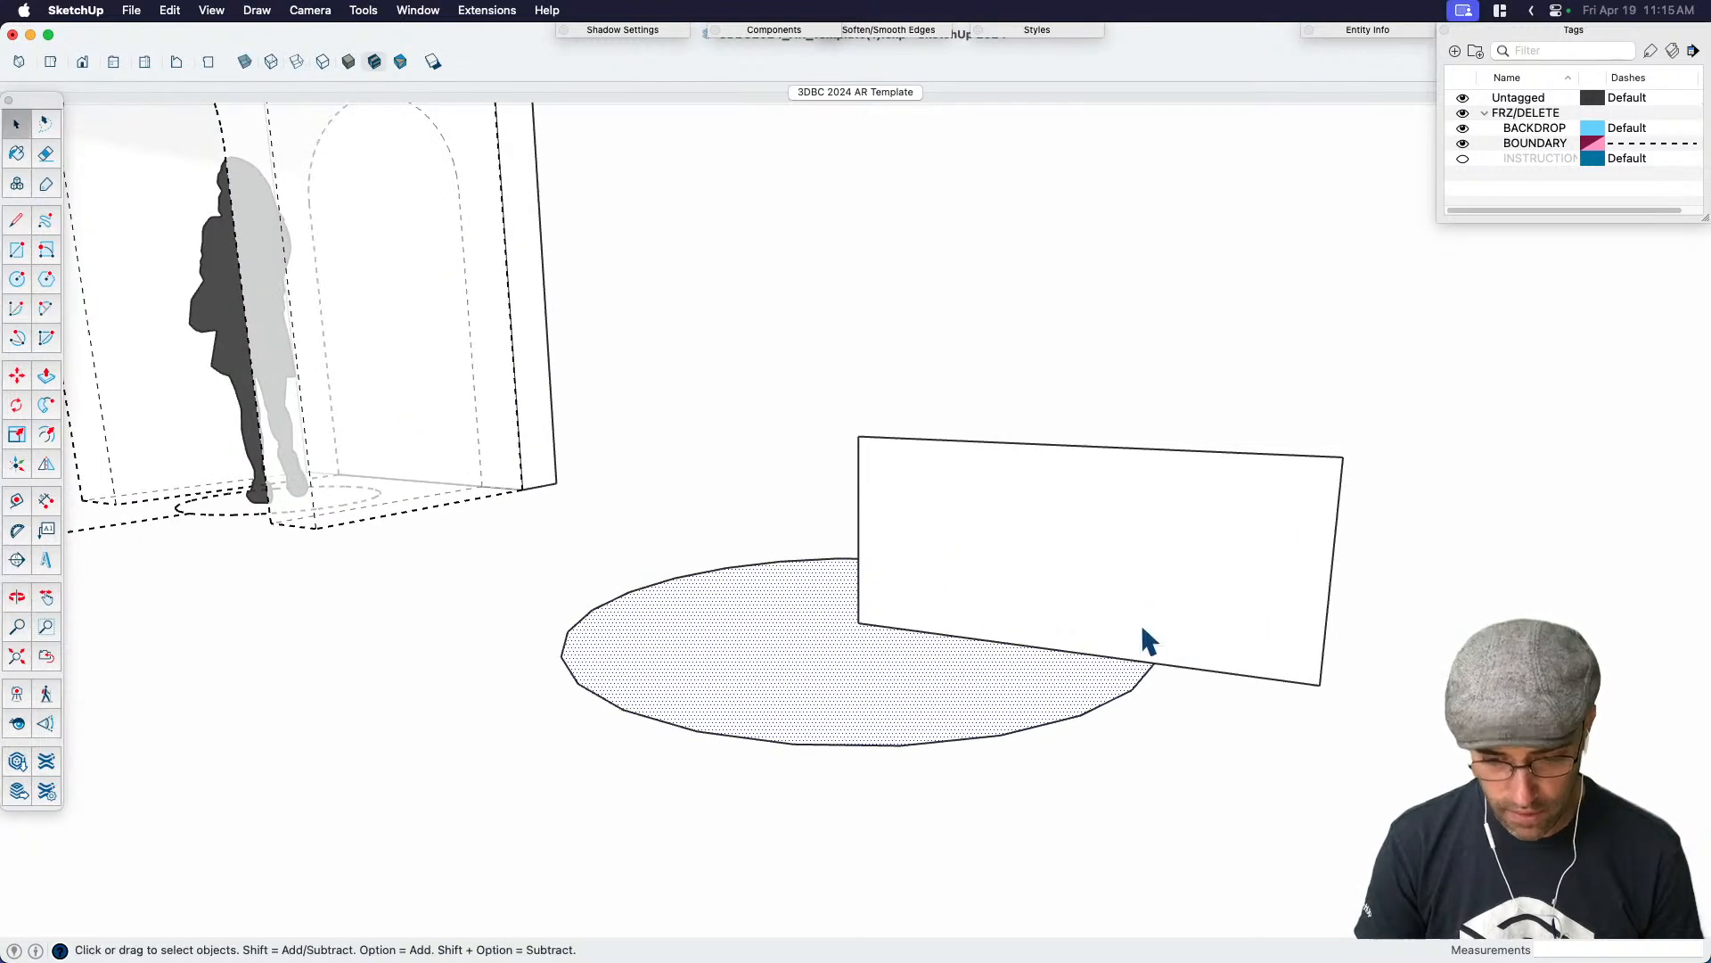
scroll(1029, 595, up, 3)
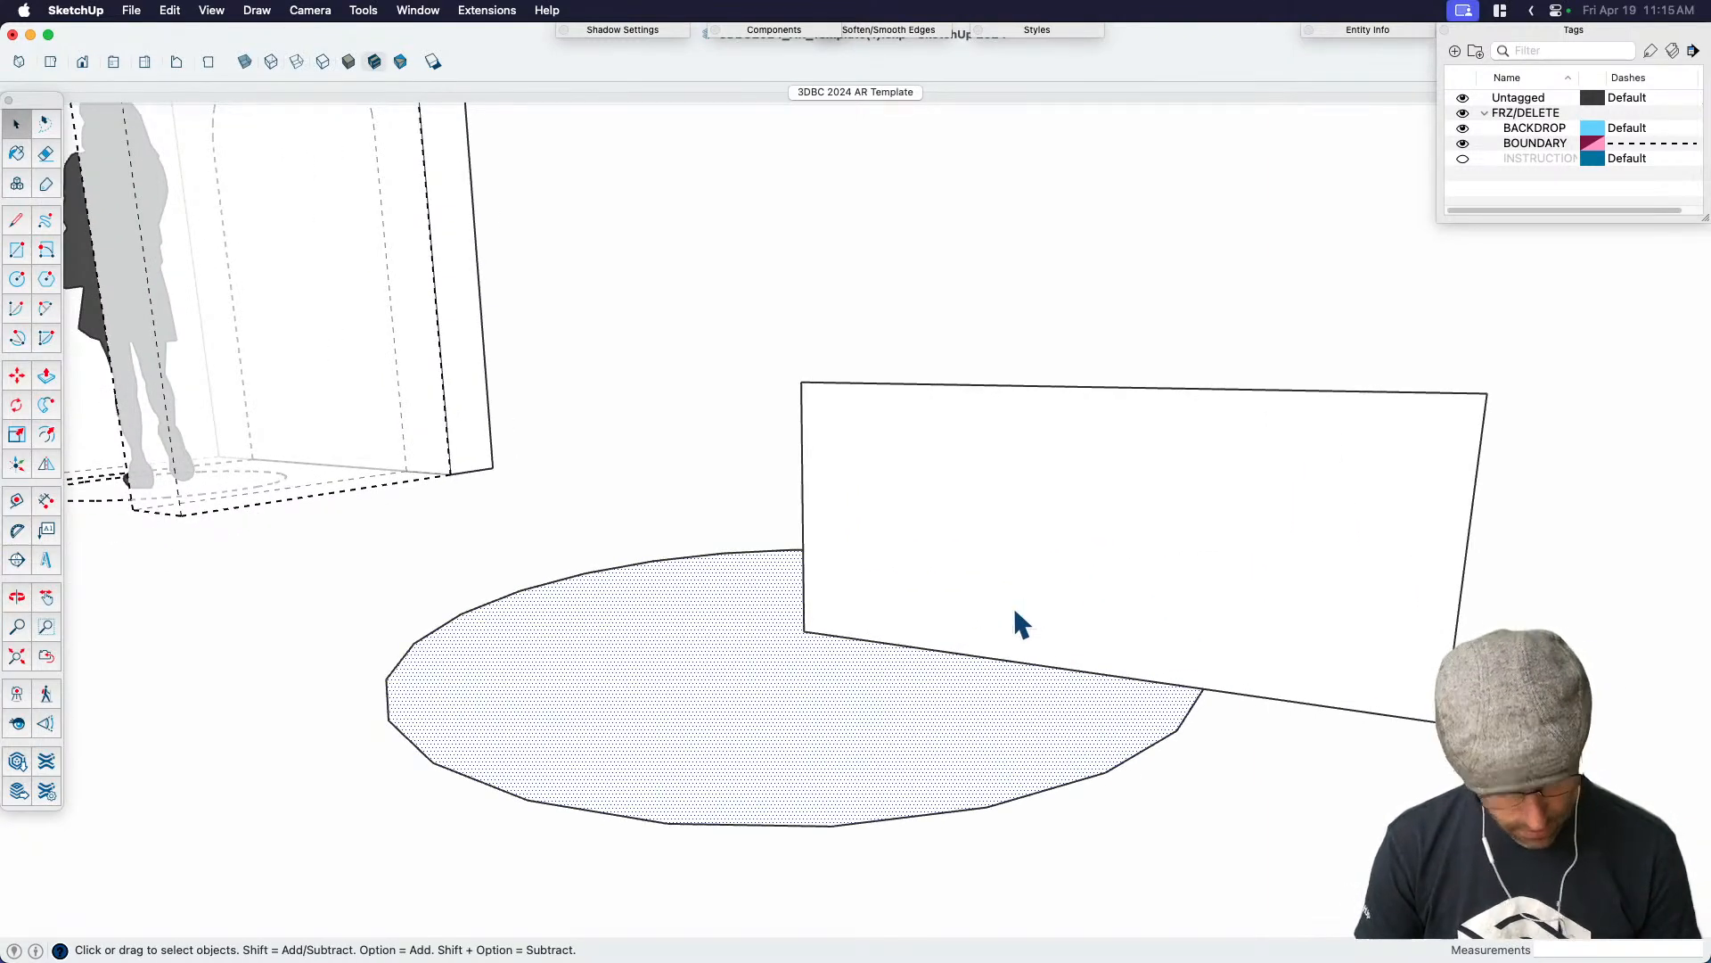
On the upright rectangle, draw a 0.5 inch edge up from the circle's centre and a short line outward from its top
key(a)
key(l)
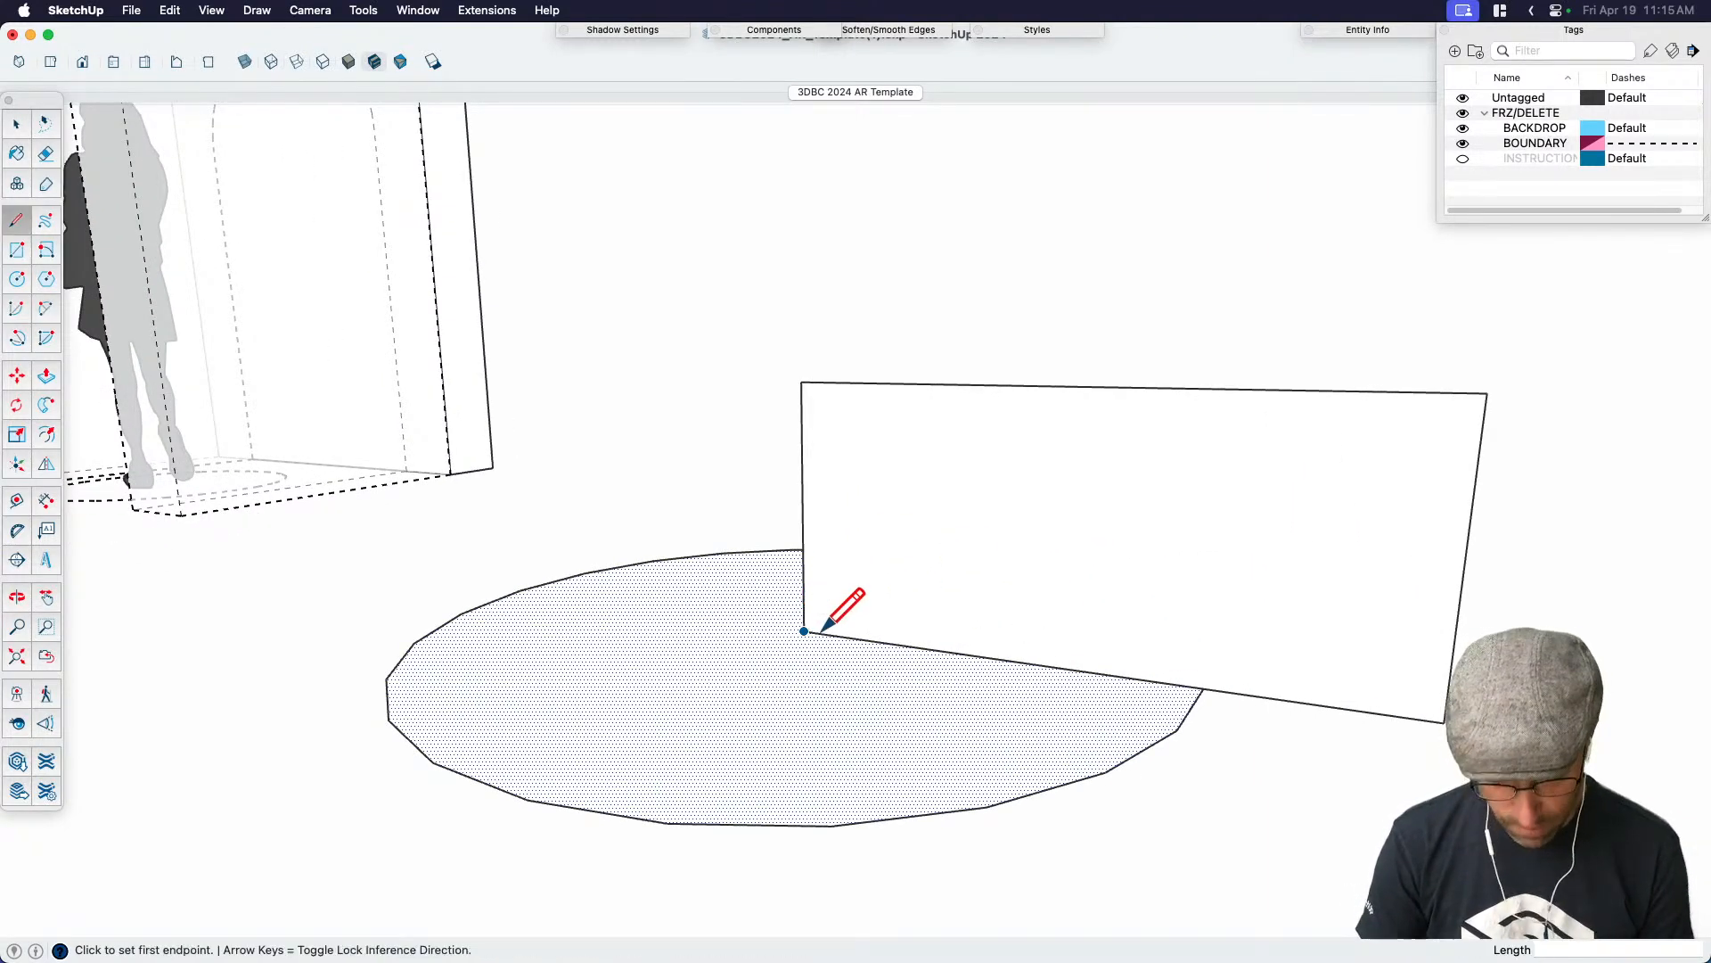
scroll(804, 630, up, 2)
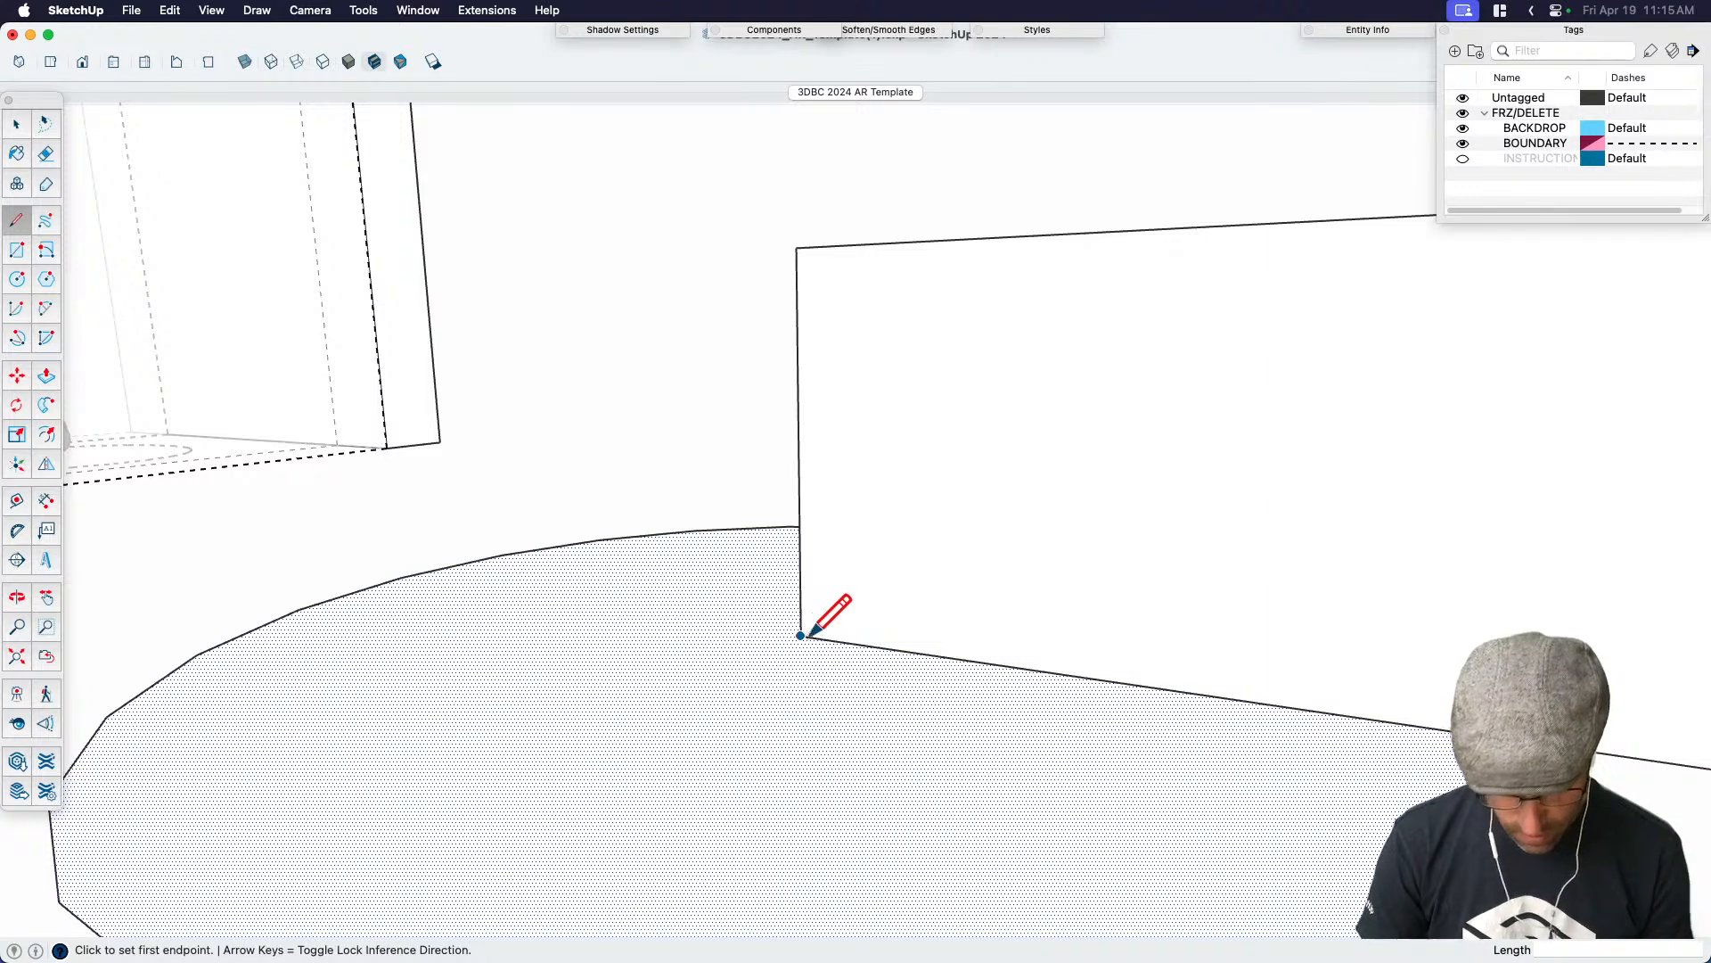
click(800, 636)
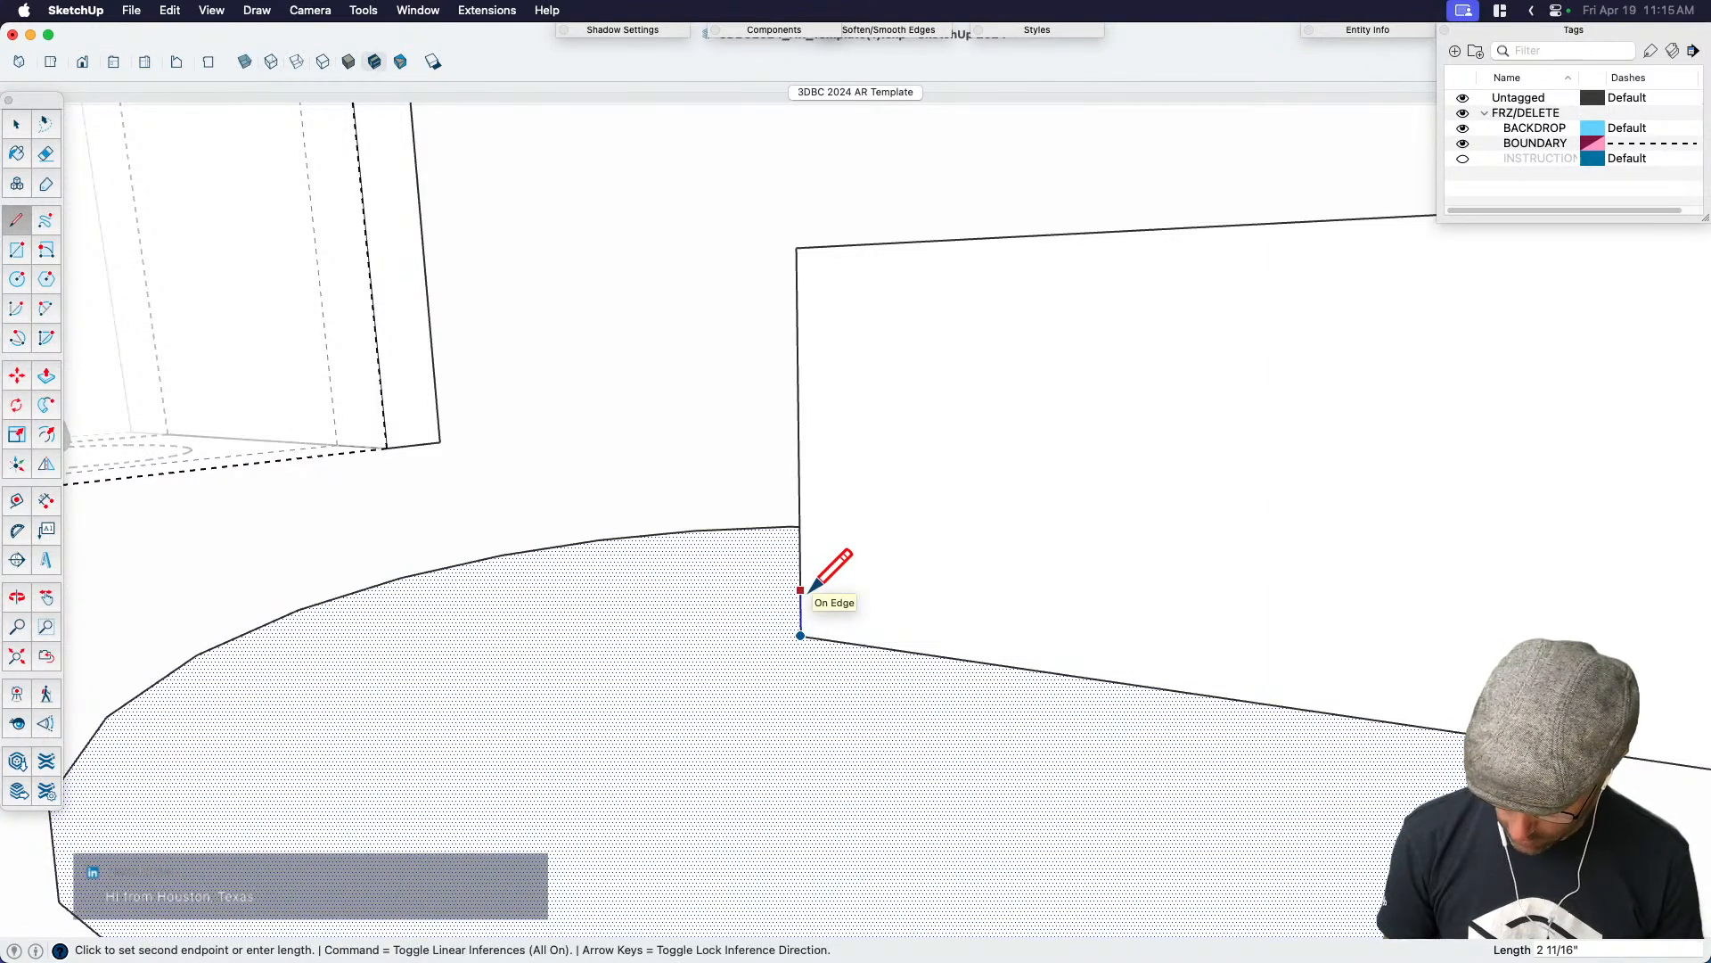
text(.5)
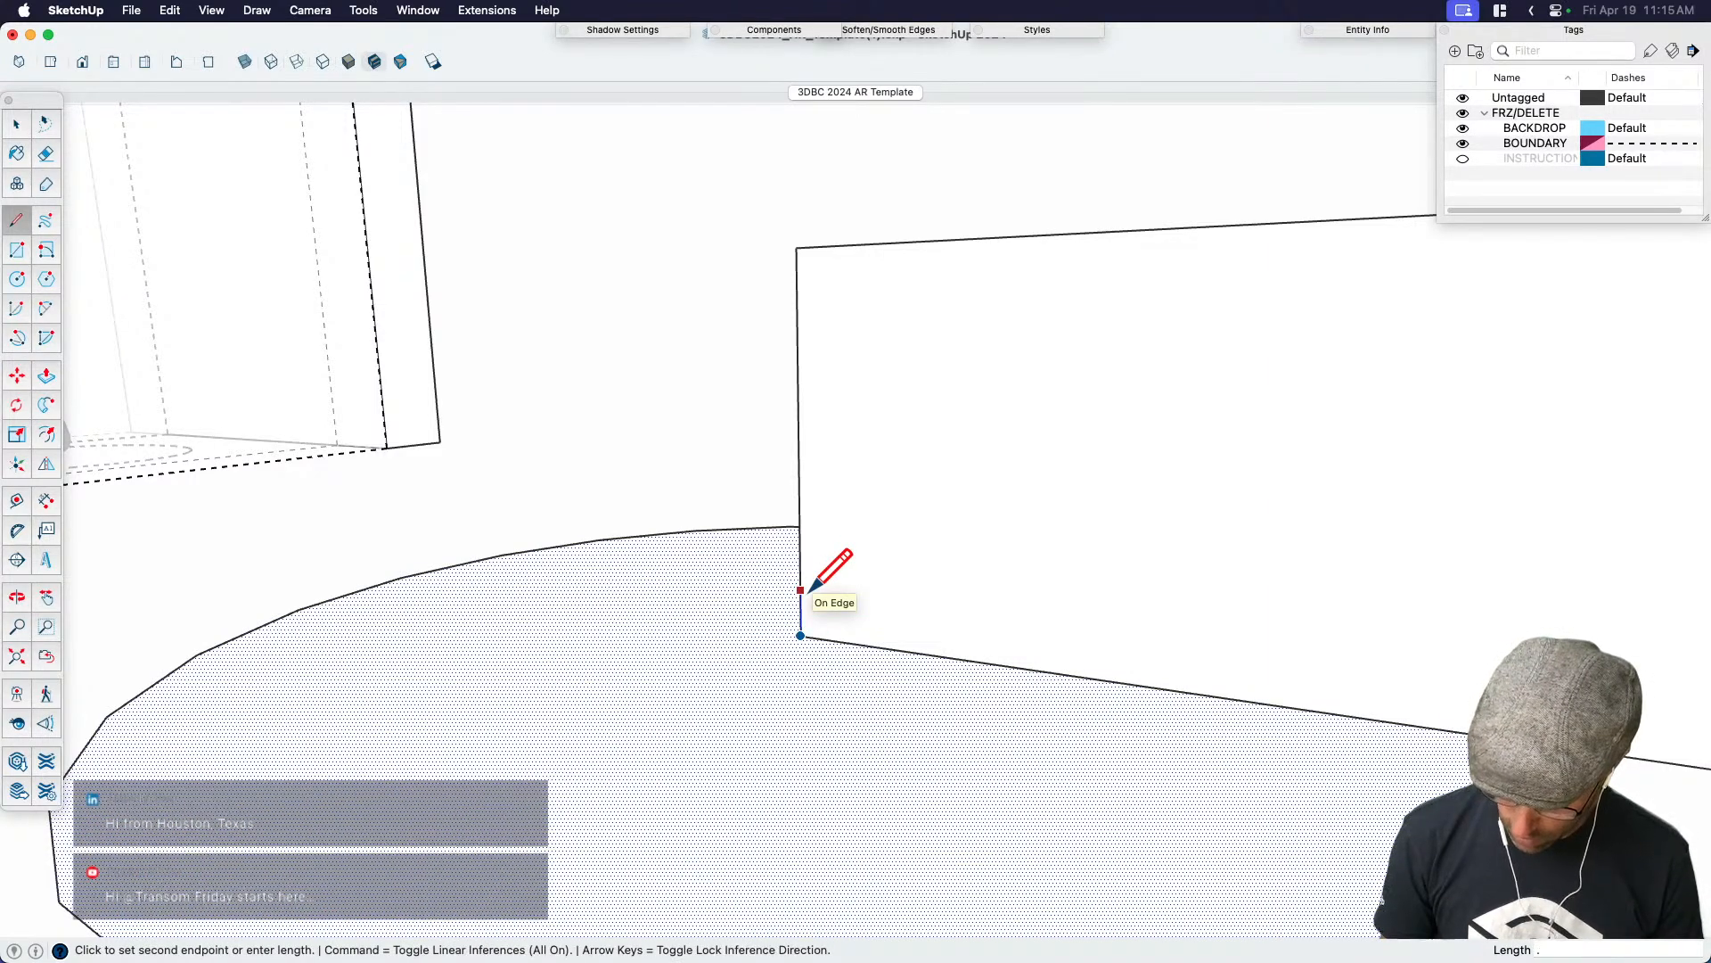
key(Return)
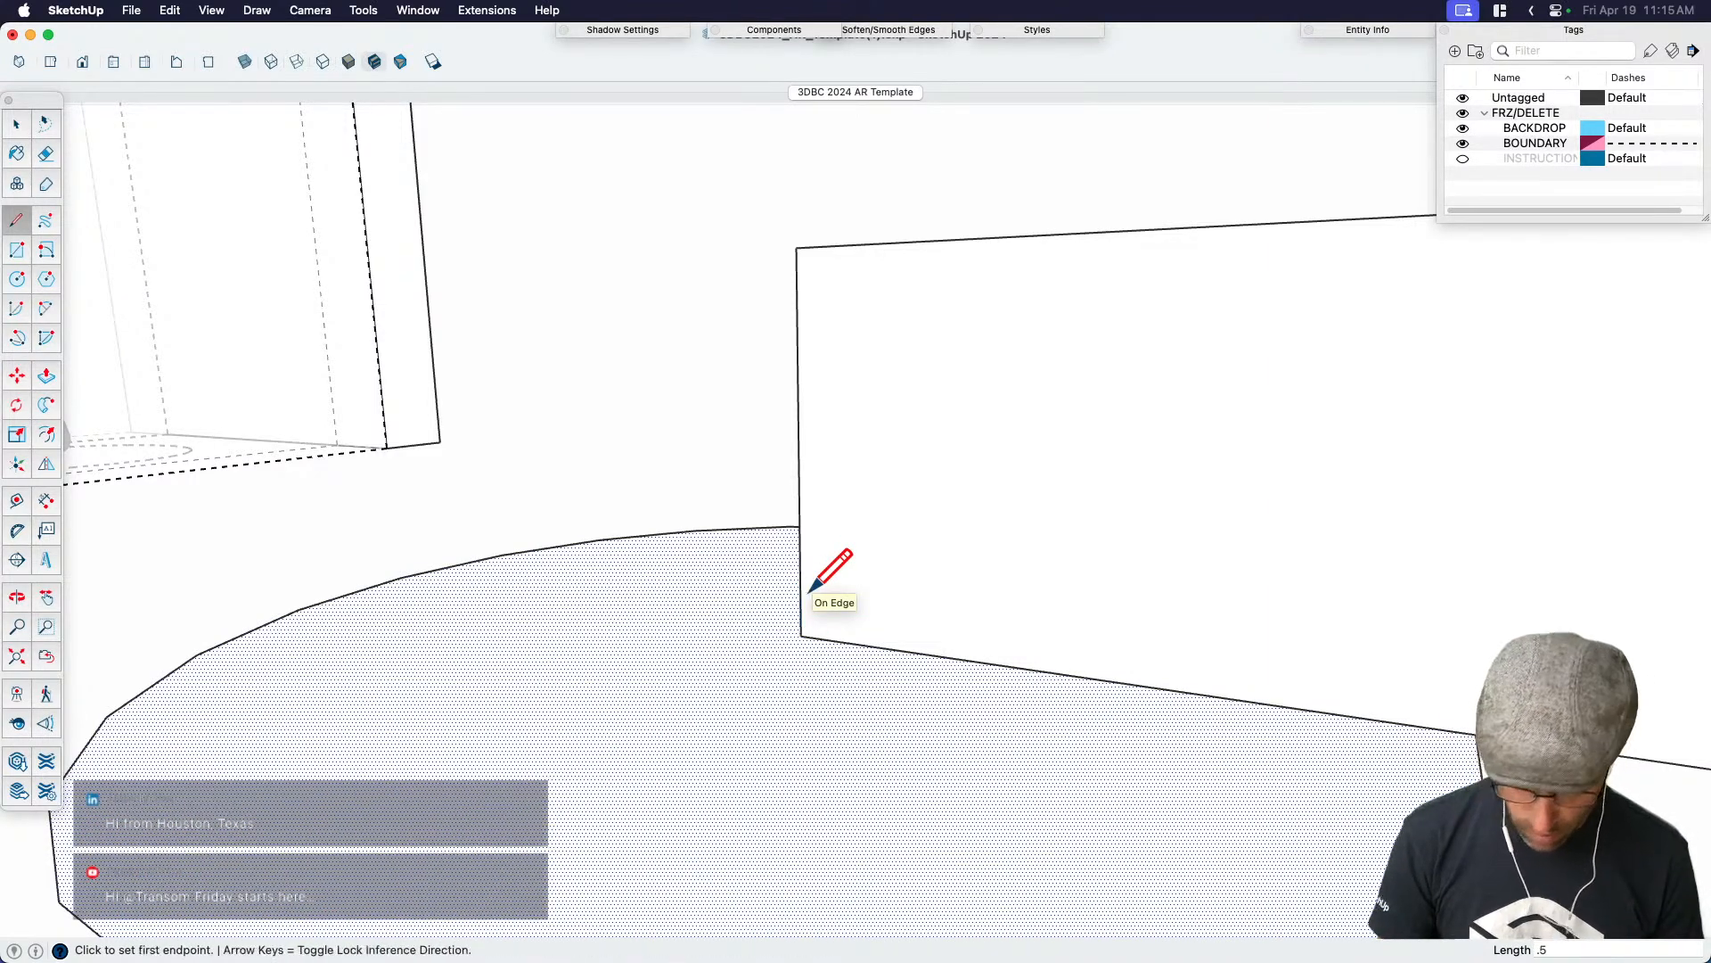
middle_drag(807, 614, 799, 631)
click(794, 641)
scroll(794, 641, down, 4)
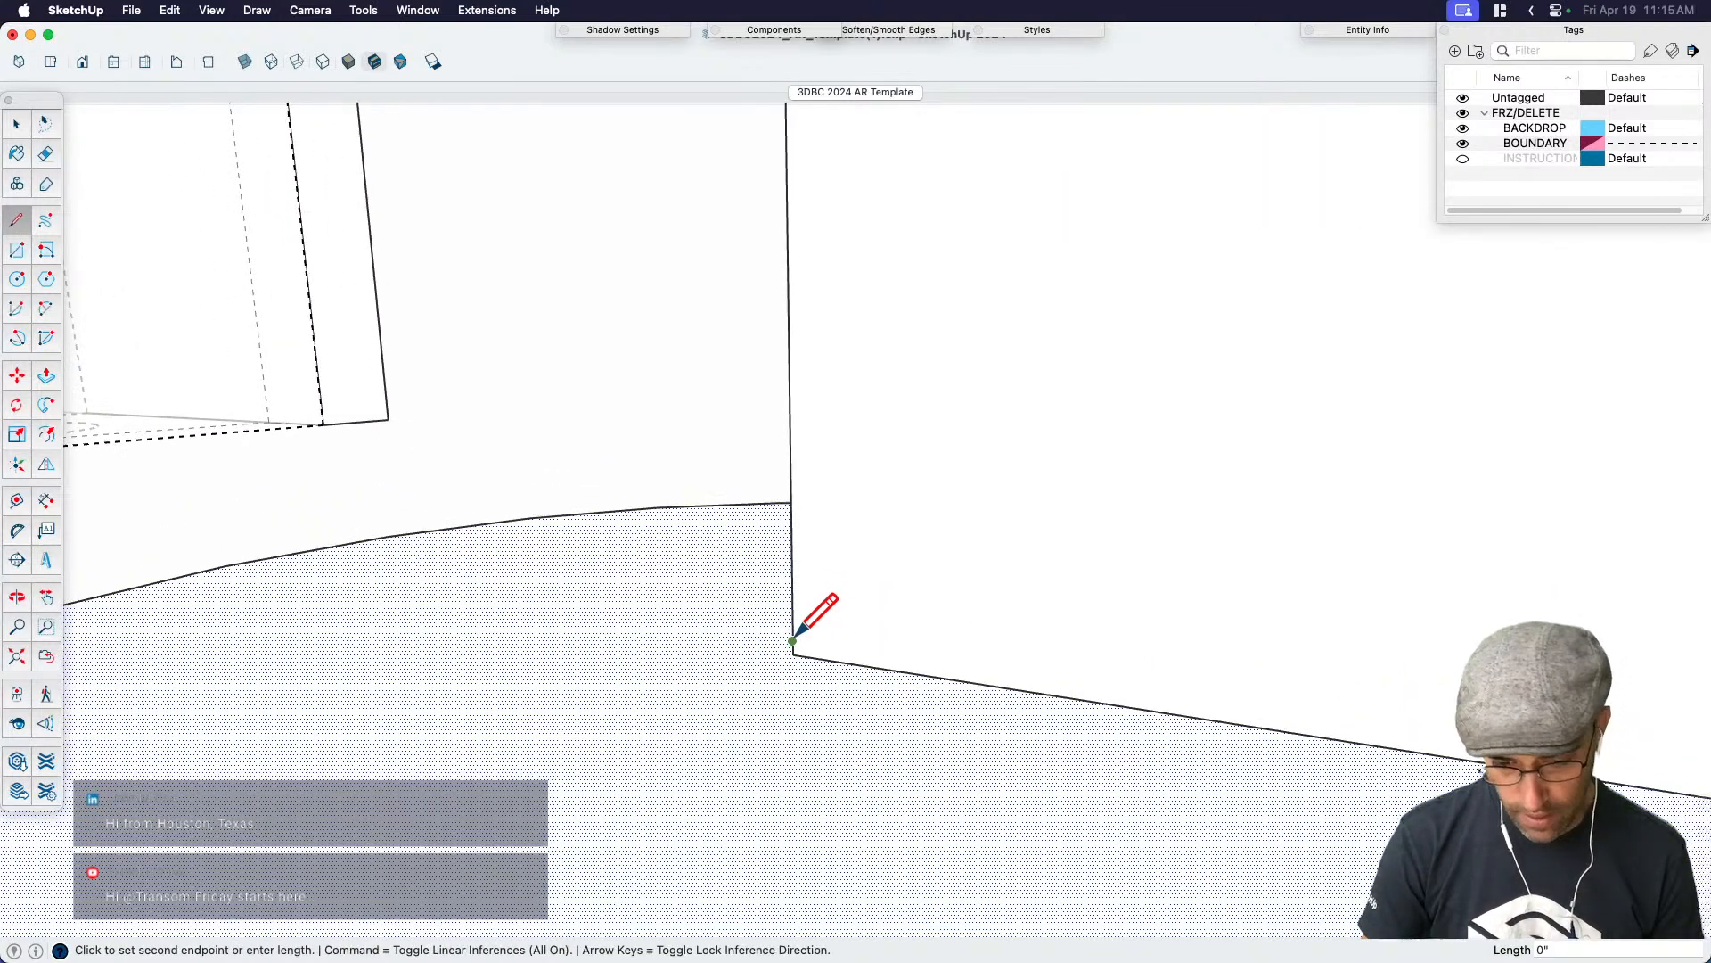
click(885, 649)
key(space)
Draw an arc with a bulge of about 1/2 inch on the upright face, rising inward from the circle's rim
key(a)
click(886, 650)
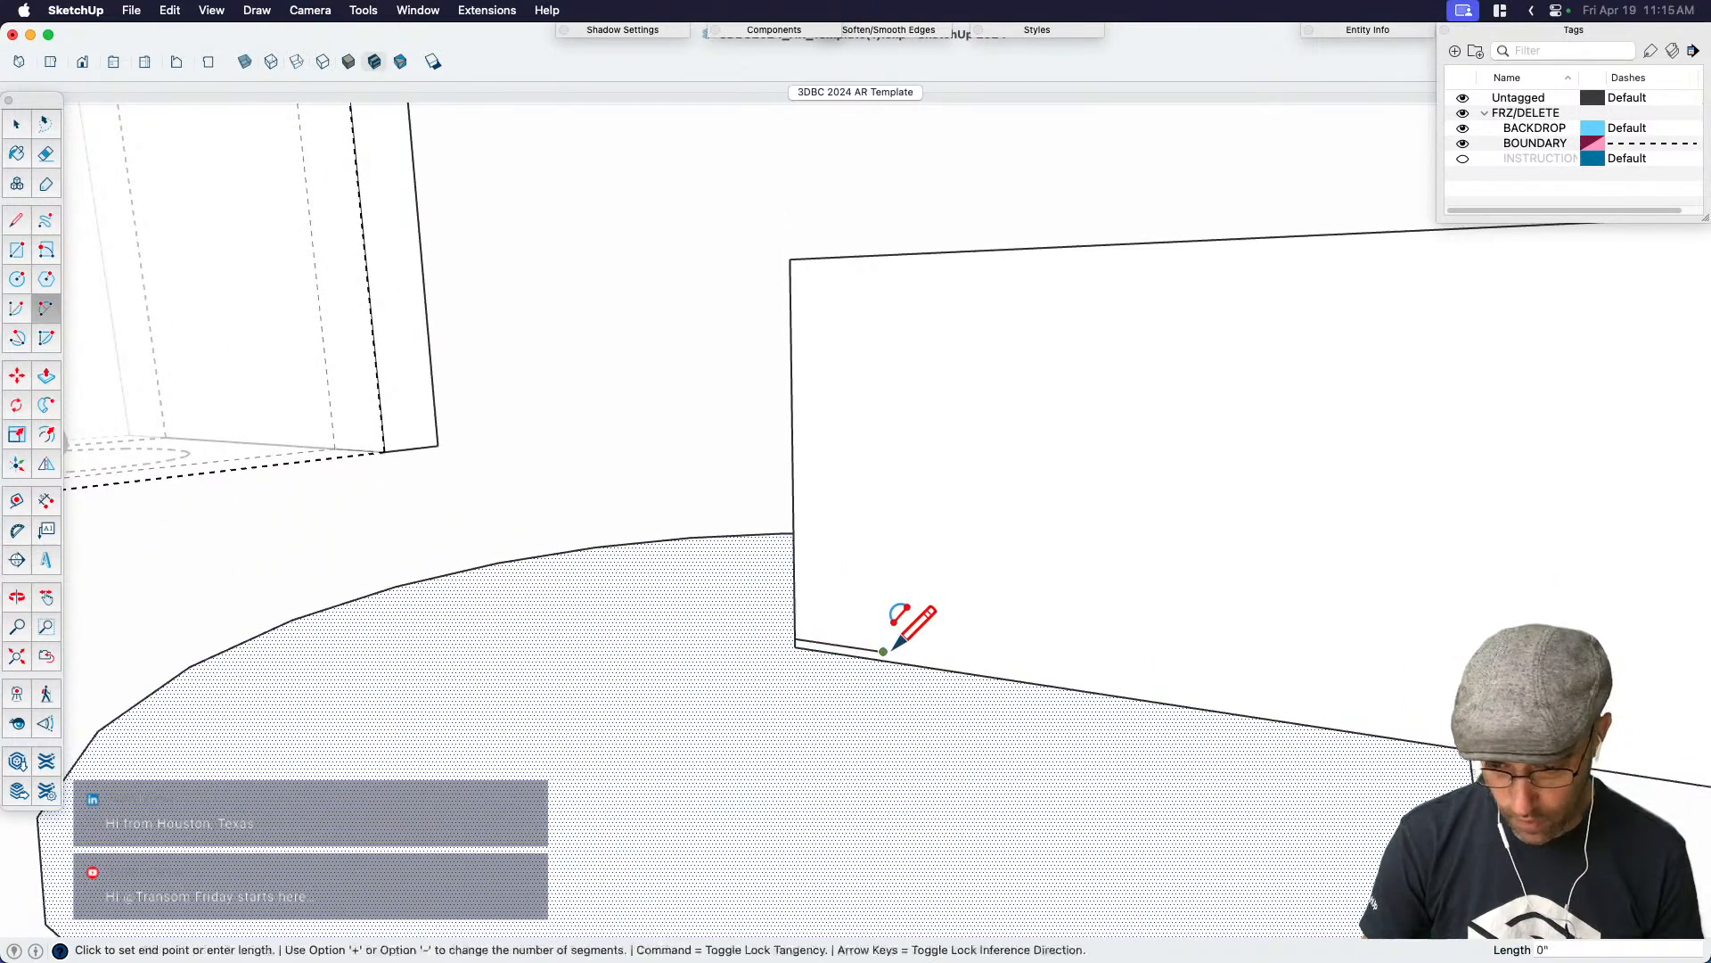
scroll(890, 644, down, 3)
key(Escape)
click(1300, 719)
scroll(1237, 664, up, 2)
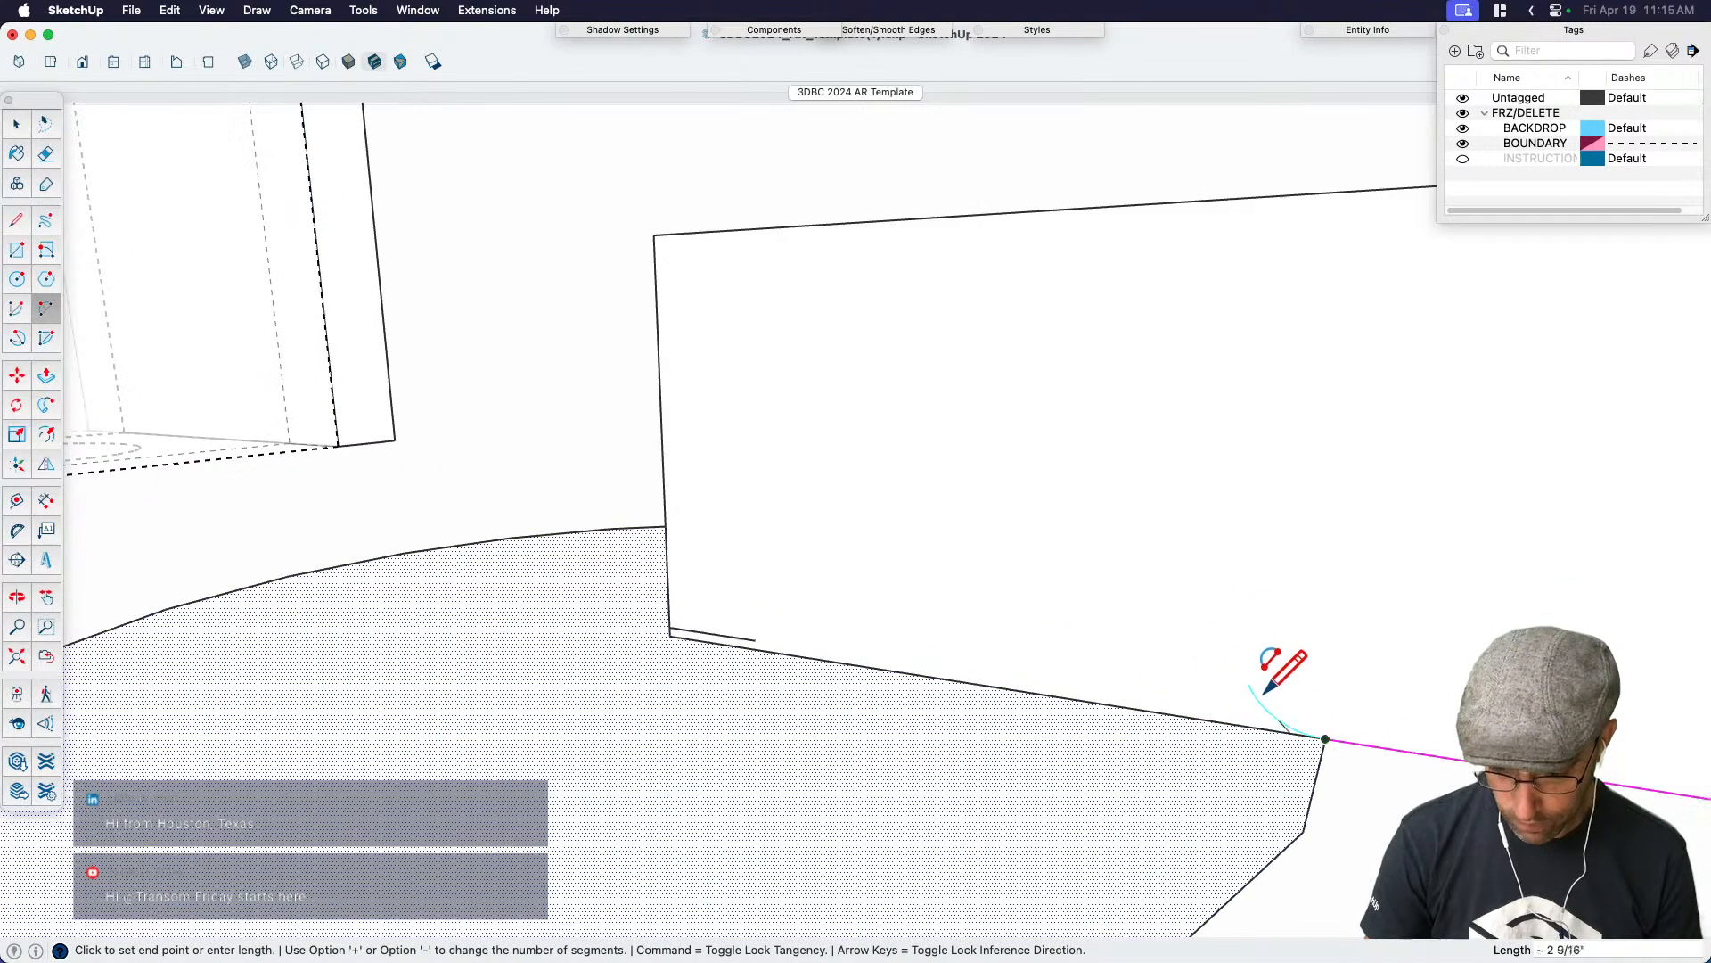
click(1248, 680)
scroll(1213, 651, up, 2)
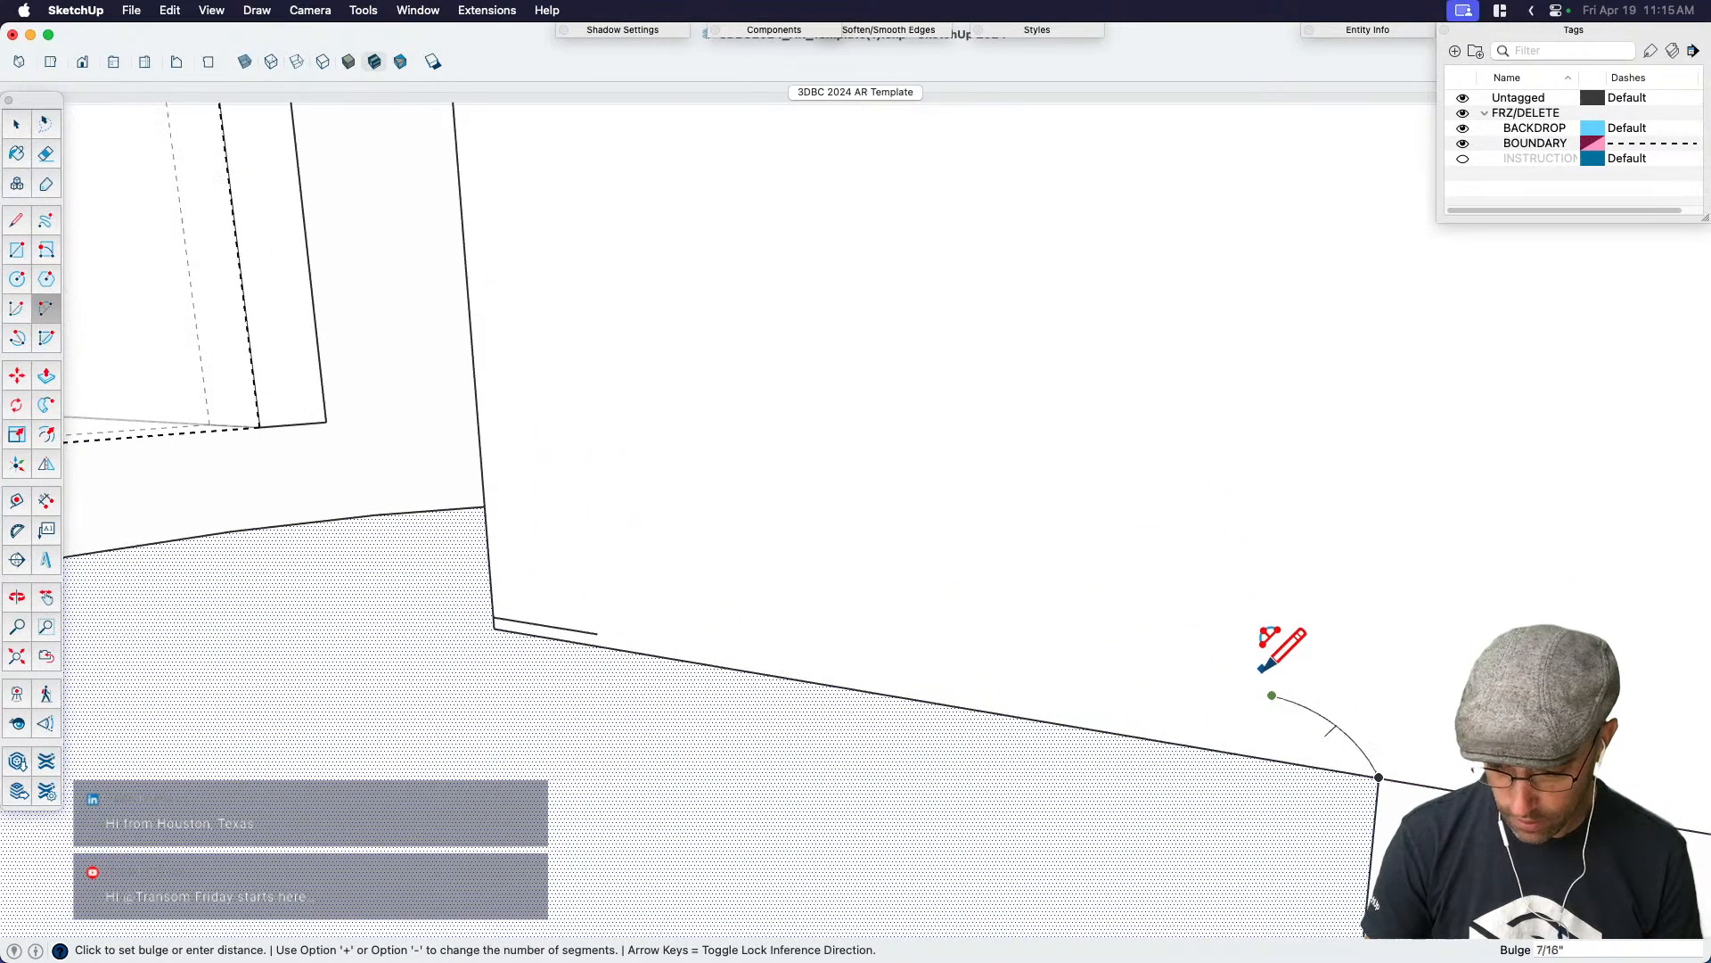
click(1253, 697)
scroll(1283, 656, down, 2)
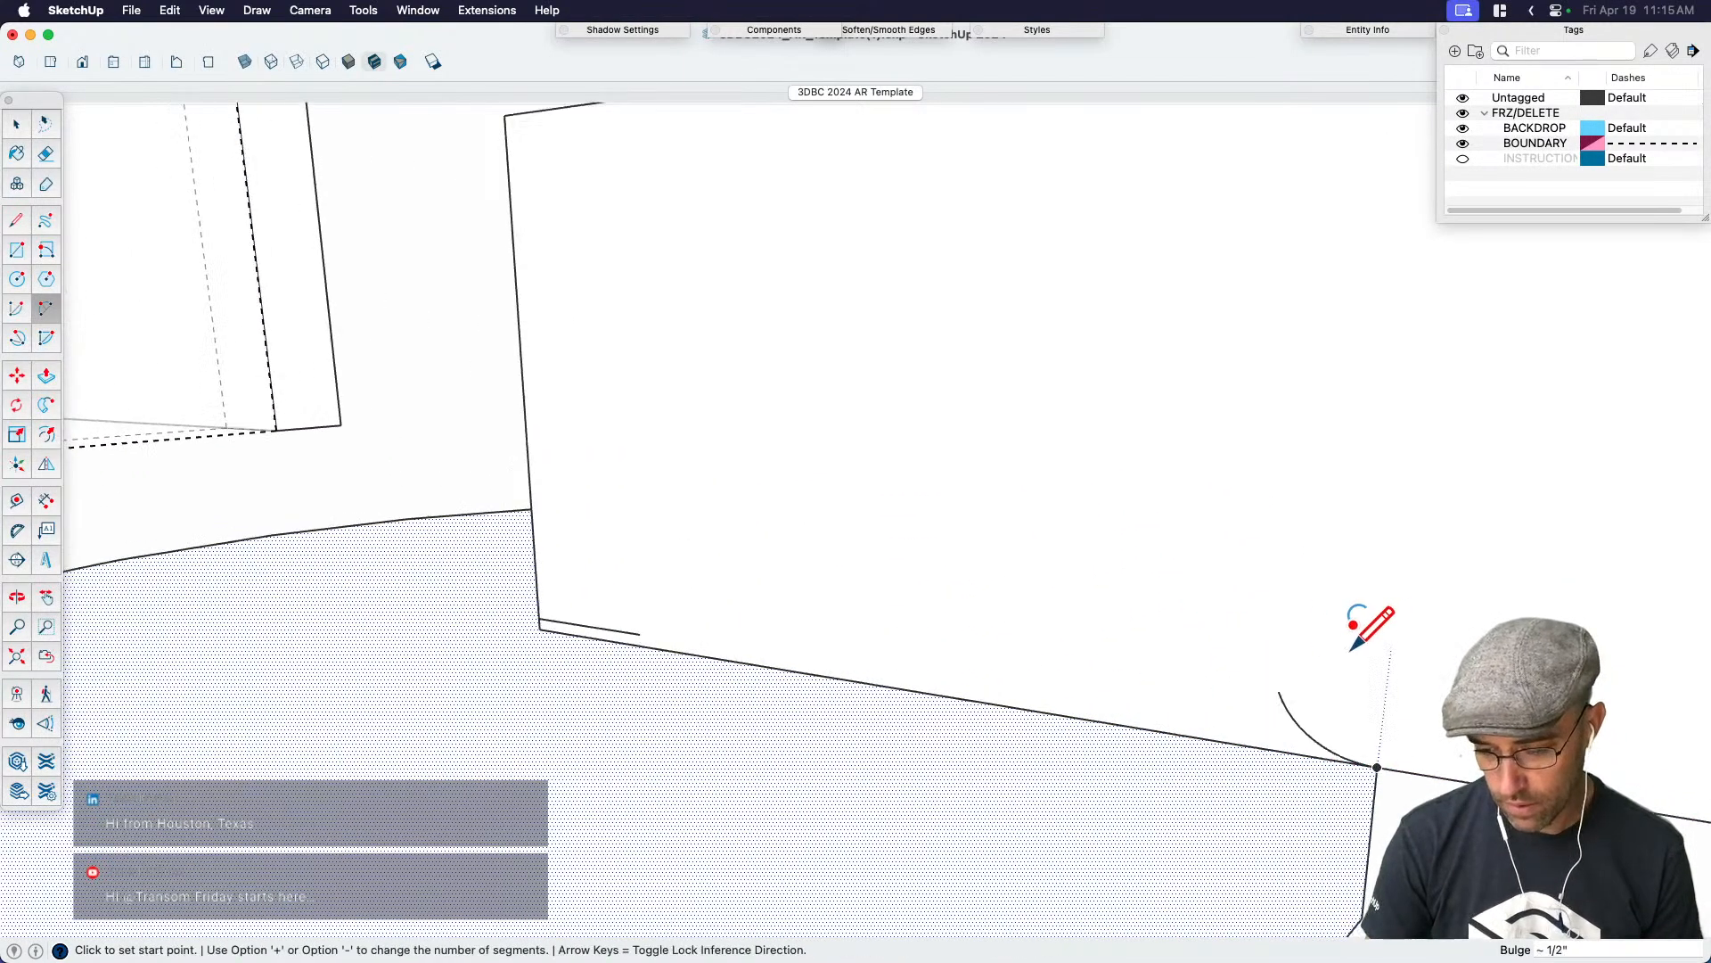
Draw a shallow arc outward from the end of the short line to shape the crater's floor profile
click(788, 640)
scroll(1096, 631, up, 2)
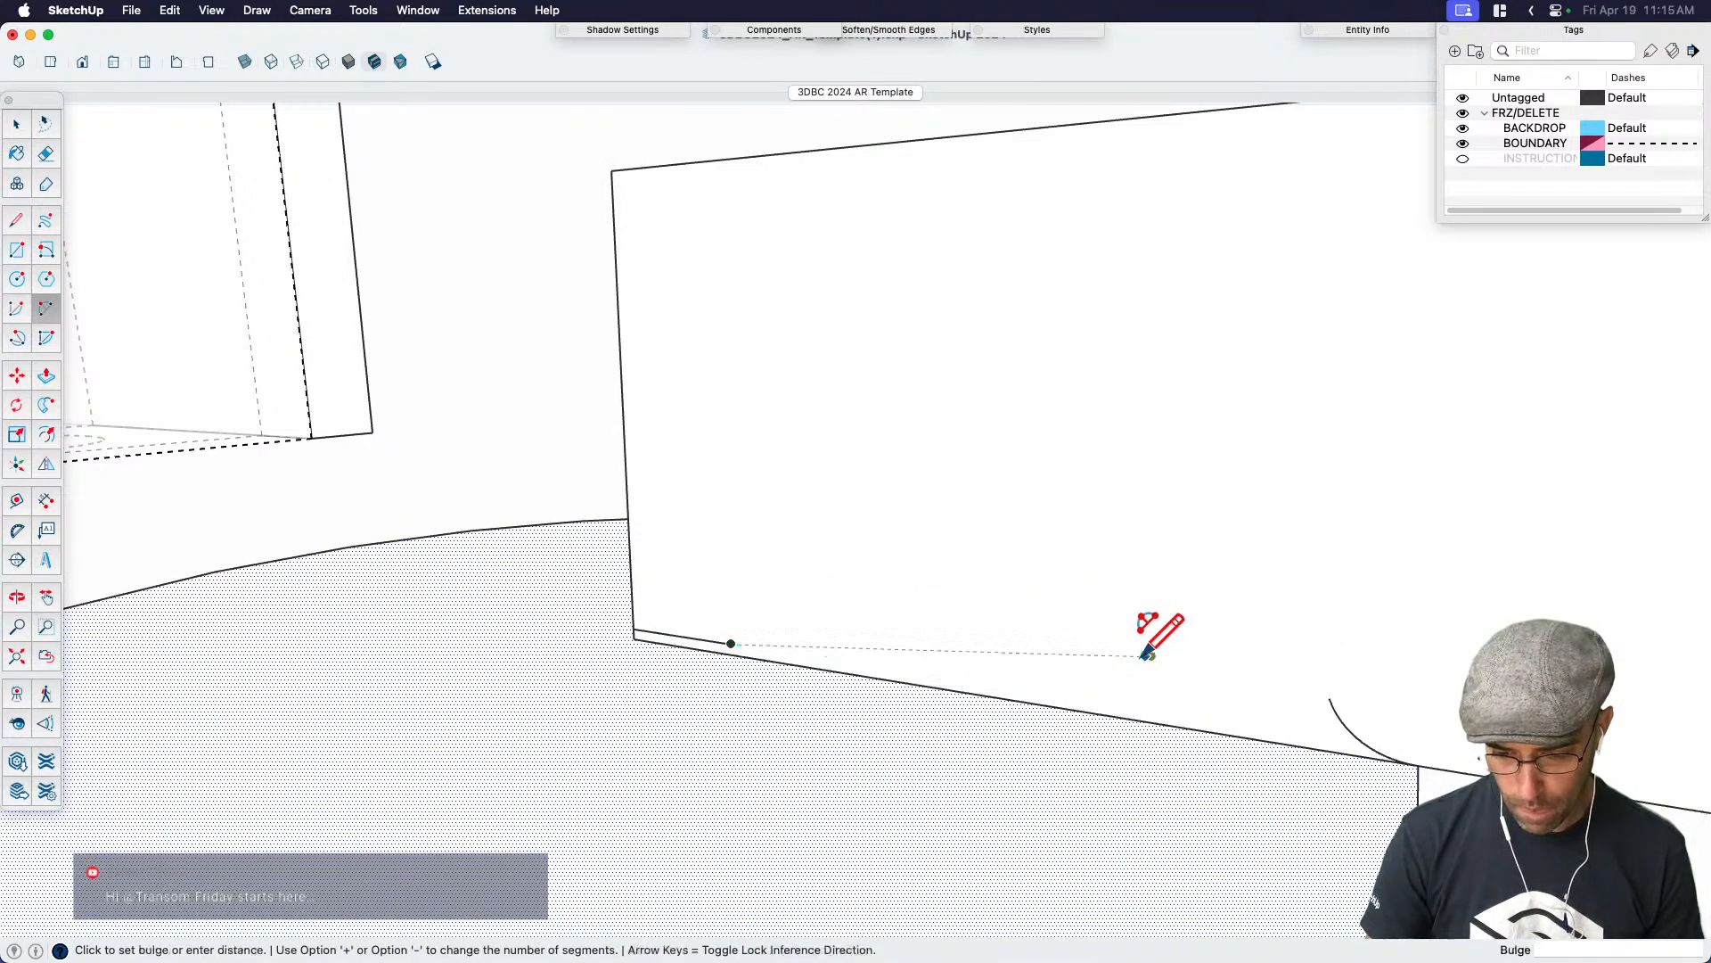
click(1070, 659)
middle_drag(1070, 660, 1188, 665)
scroll(1123, 623, up, 5)
Draw an upward-bulging arc joining the end of the floor curve to the arc at the rim, closing the profile
click(1074, 637)
scroll(1177, 664, up, 3)
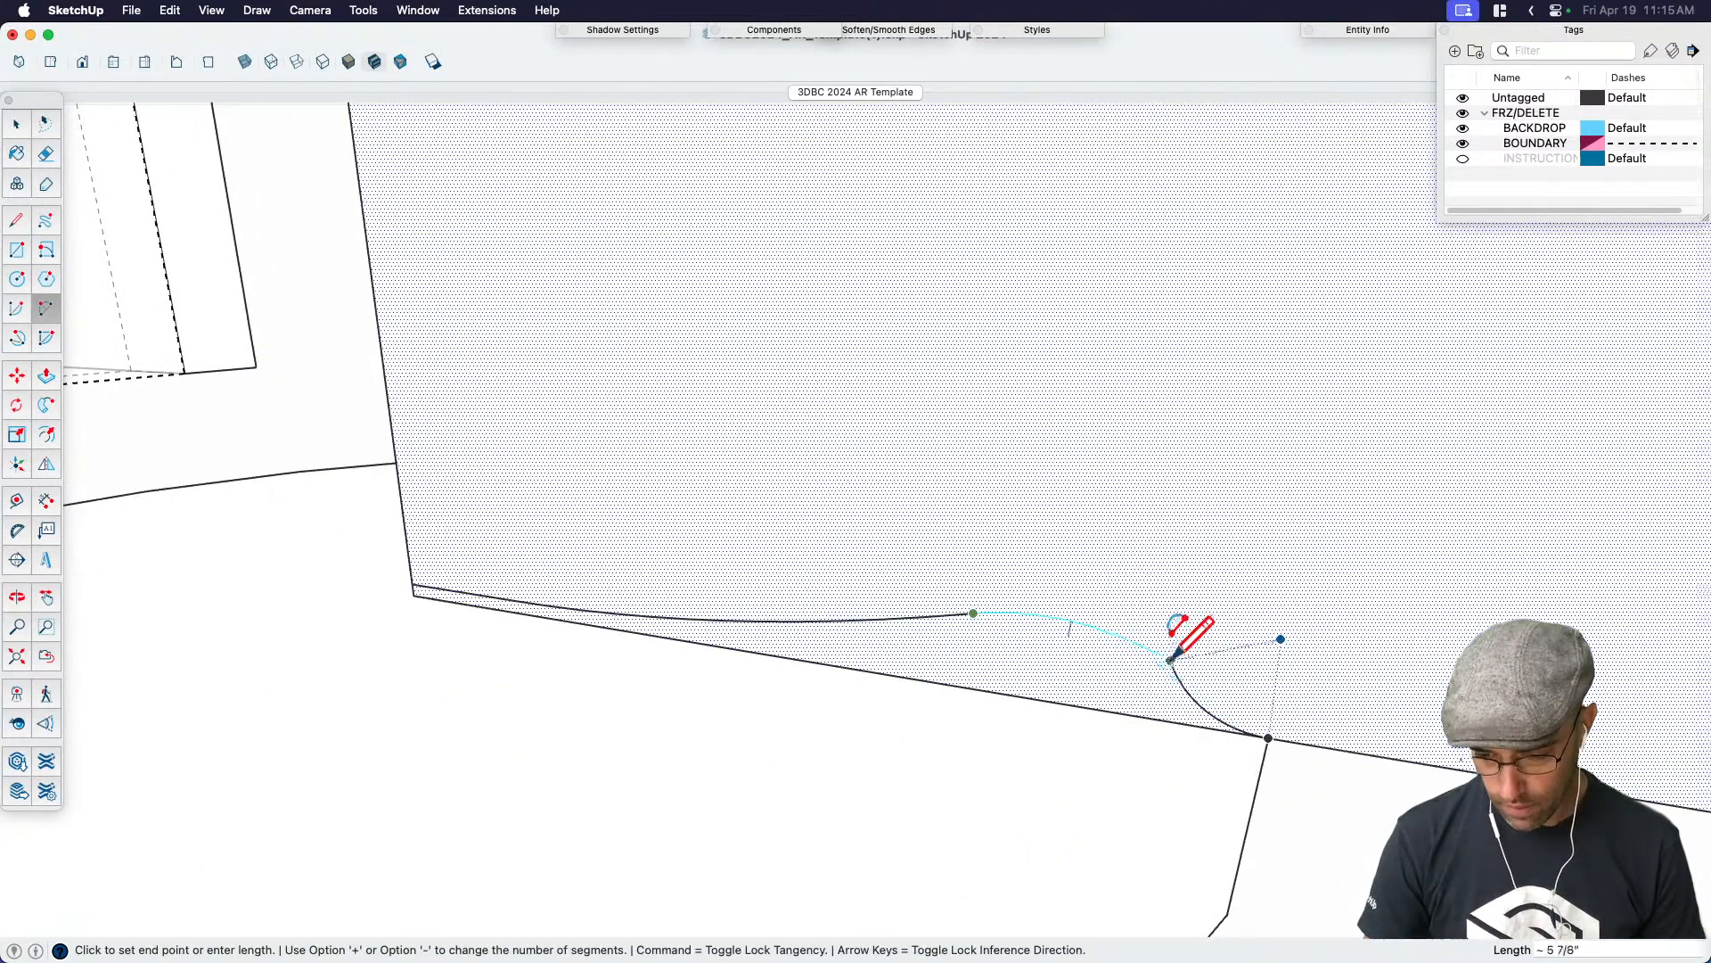
scroll(1186, 687, up, 3)
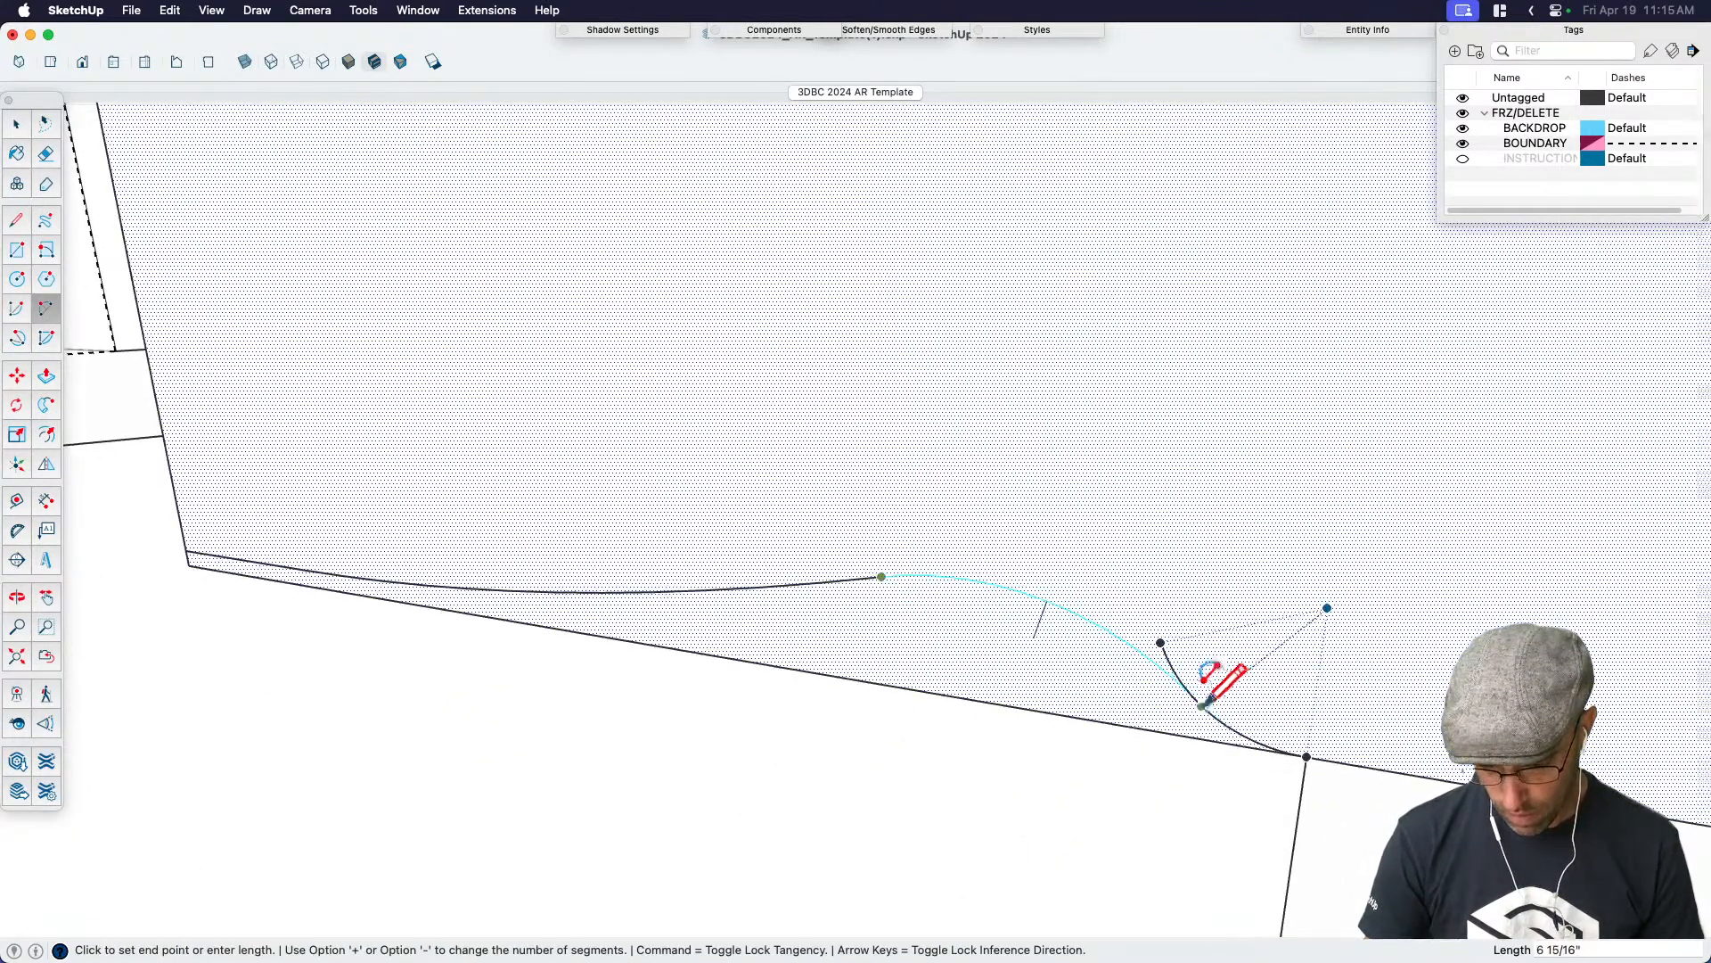
click(1193, 693)
scroll(1069, 629, up, 3)
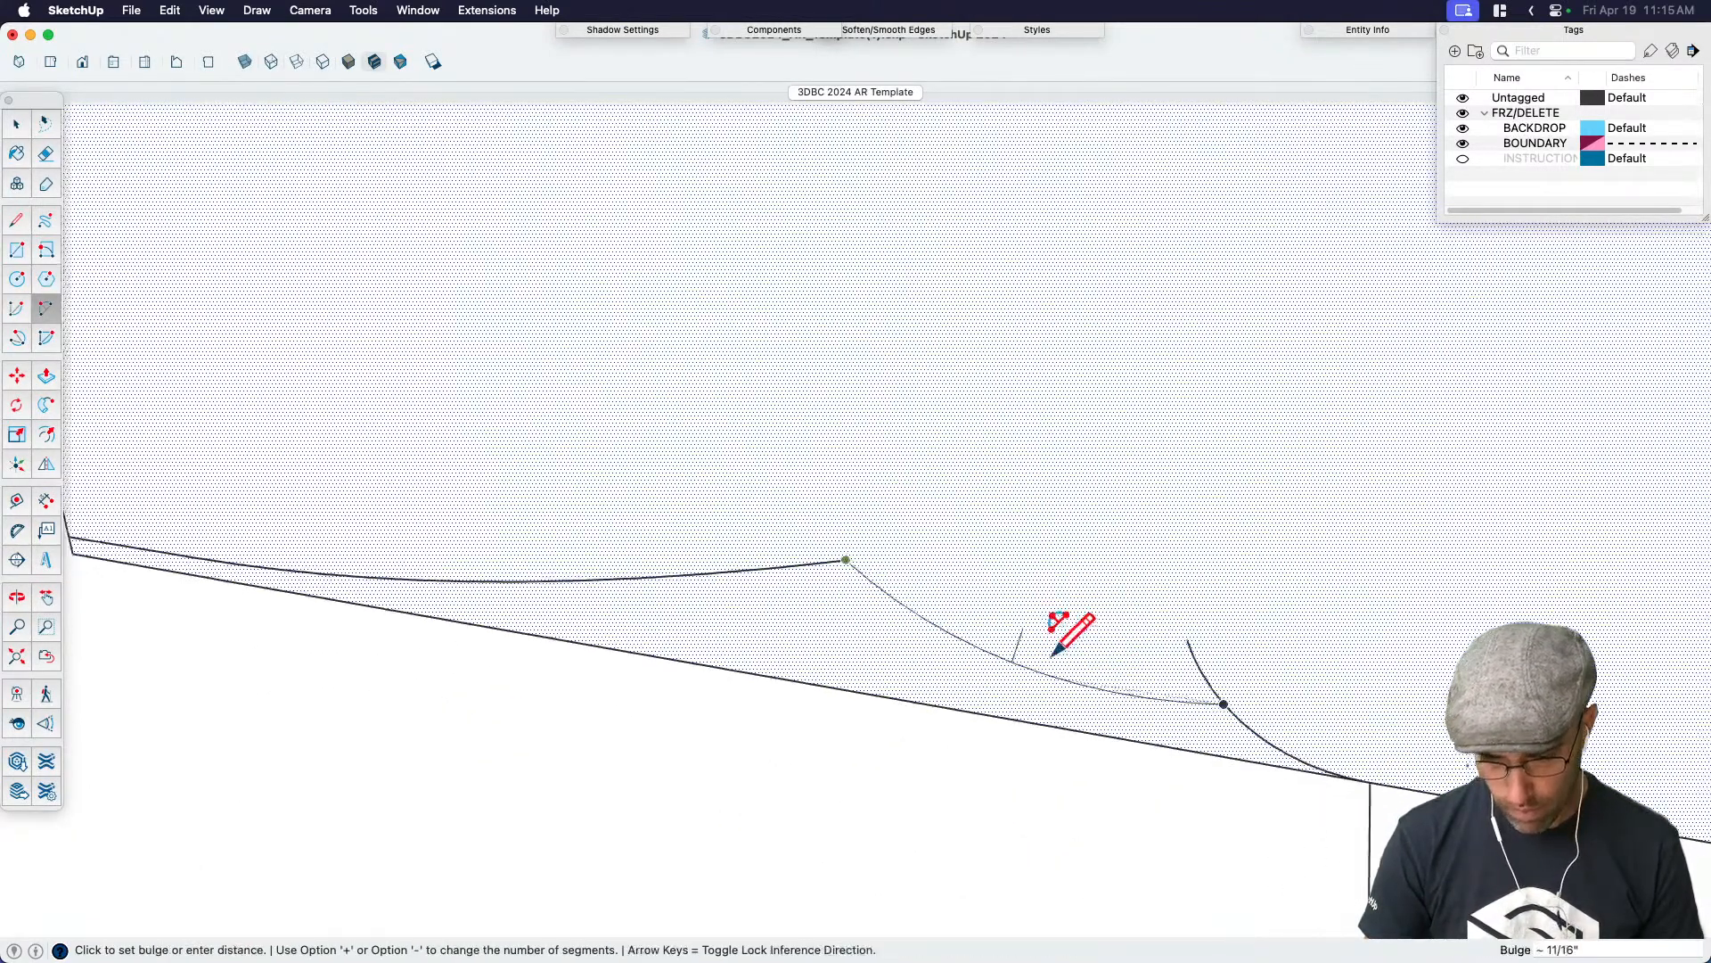
click(1069, 586)
key(space)
Delete the rectangle's face above the curved crater profile
scroll(1241, 638, down, 6)
scroll(1214, 570, down, 3)
click(1299, 550)
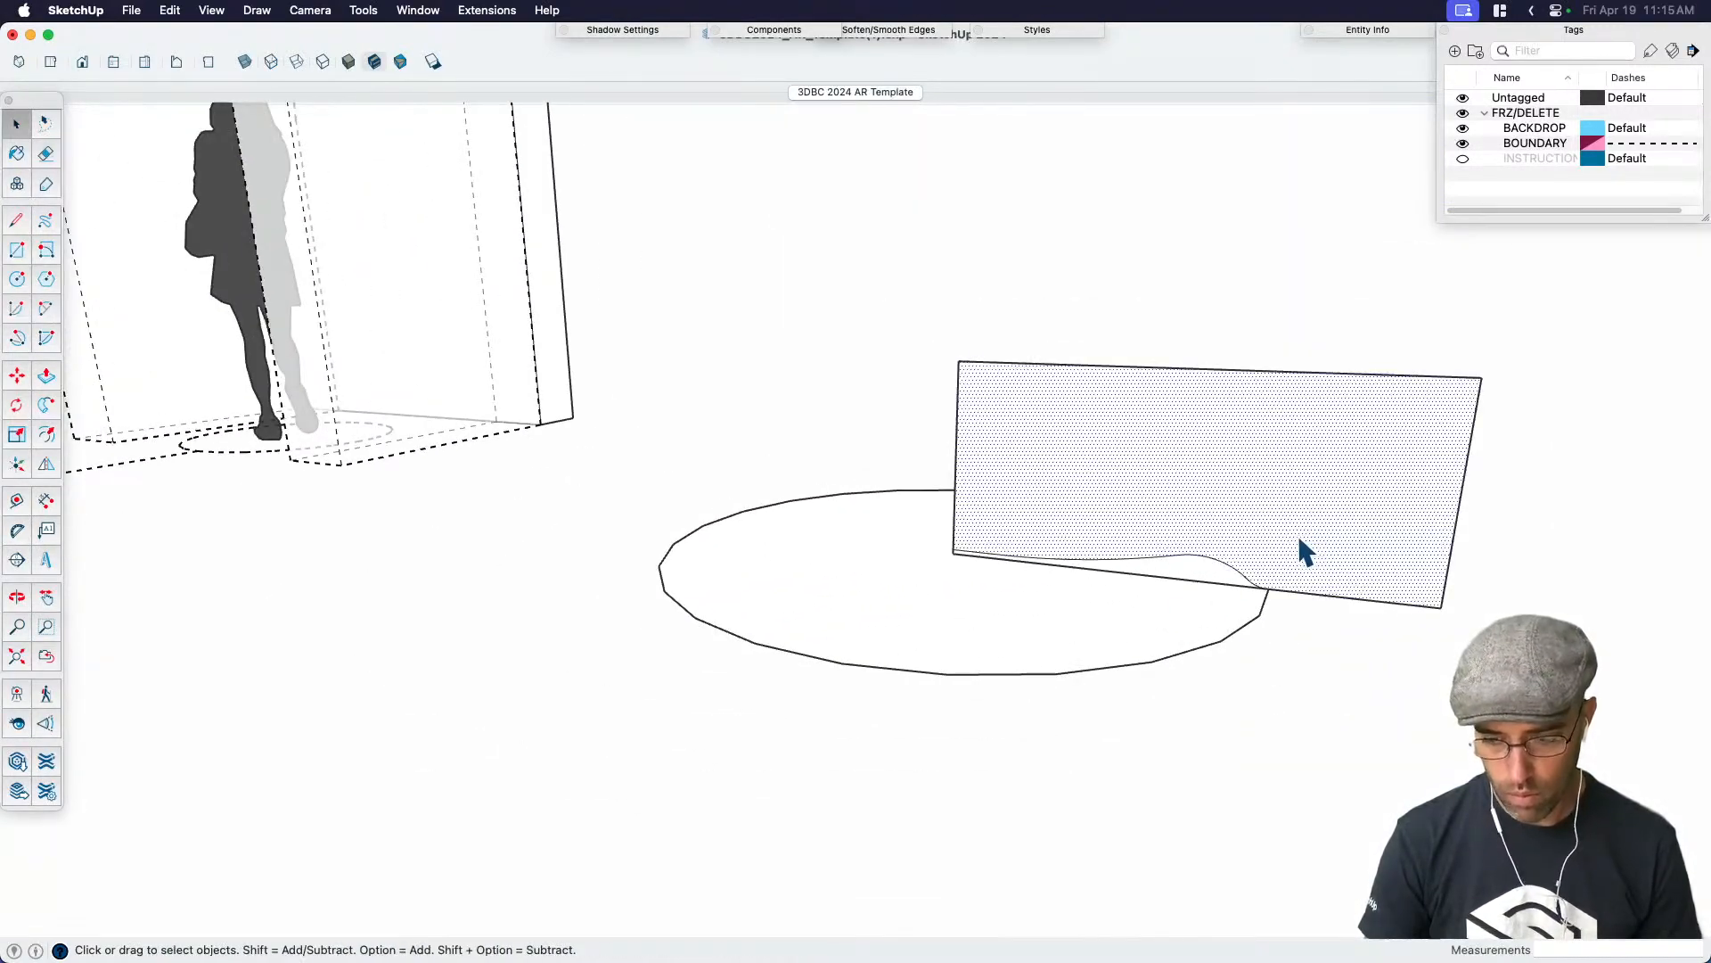
key(Delete)
Sweep the crater profile around the circle with Follow Me
click(1230, 622)
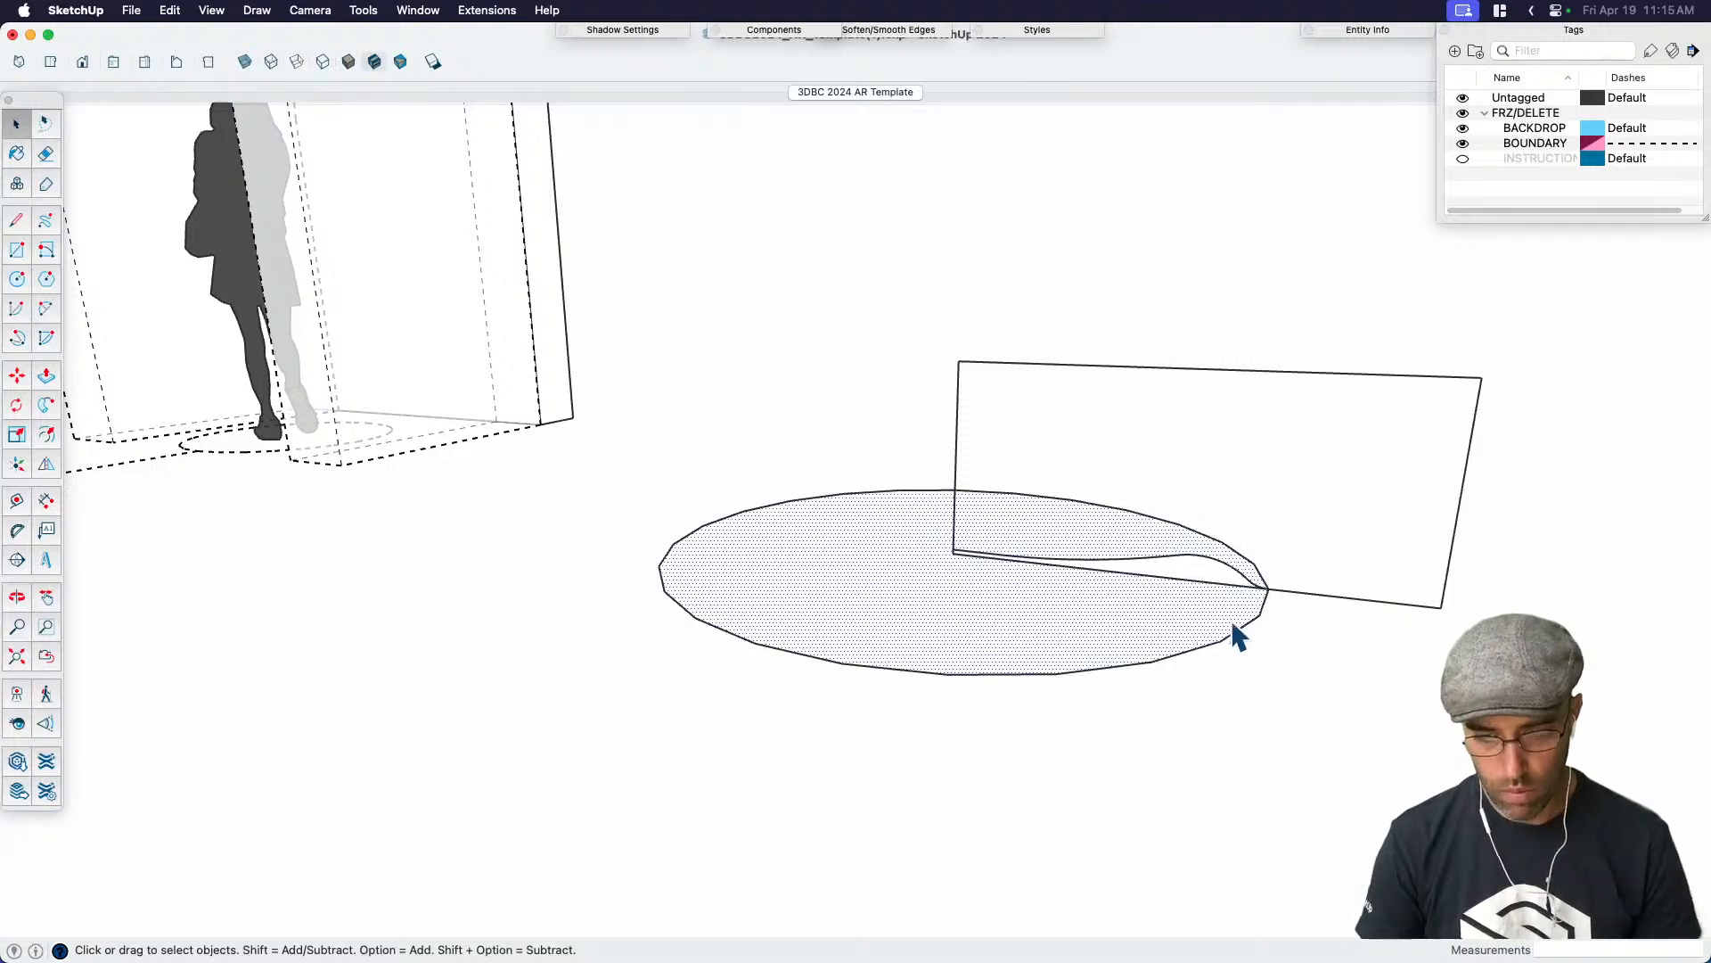
middle_drag(1230, 622, 1176, 667)
click(47, 405)
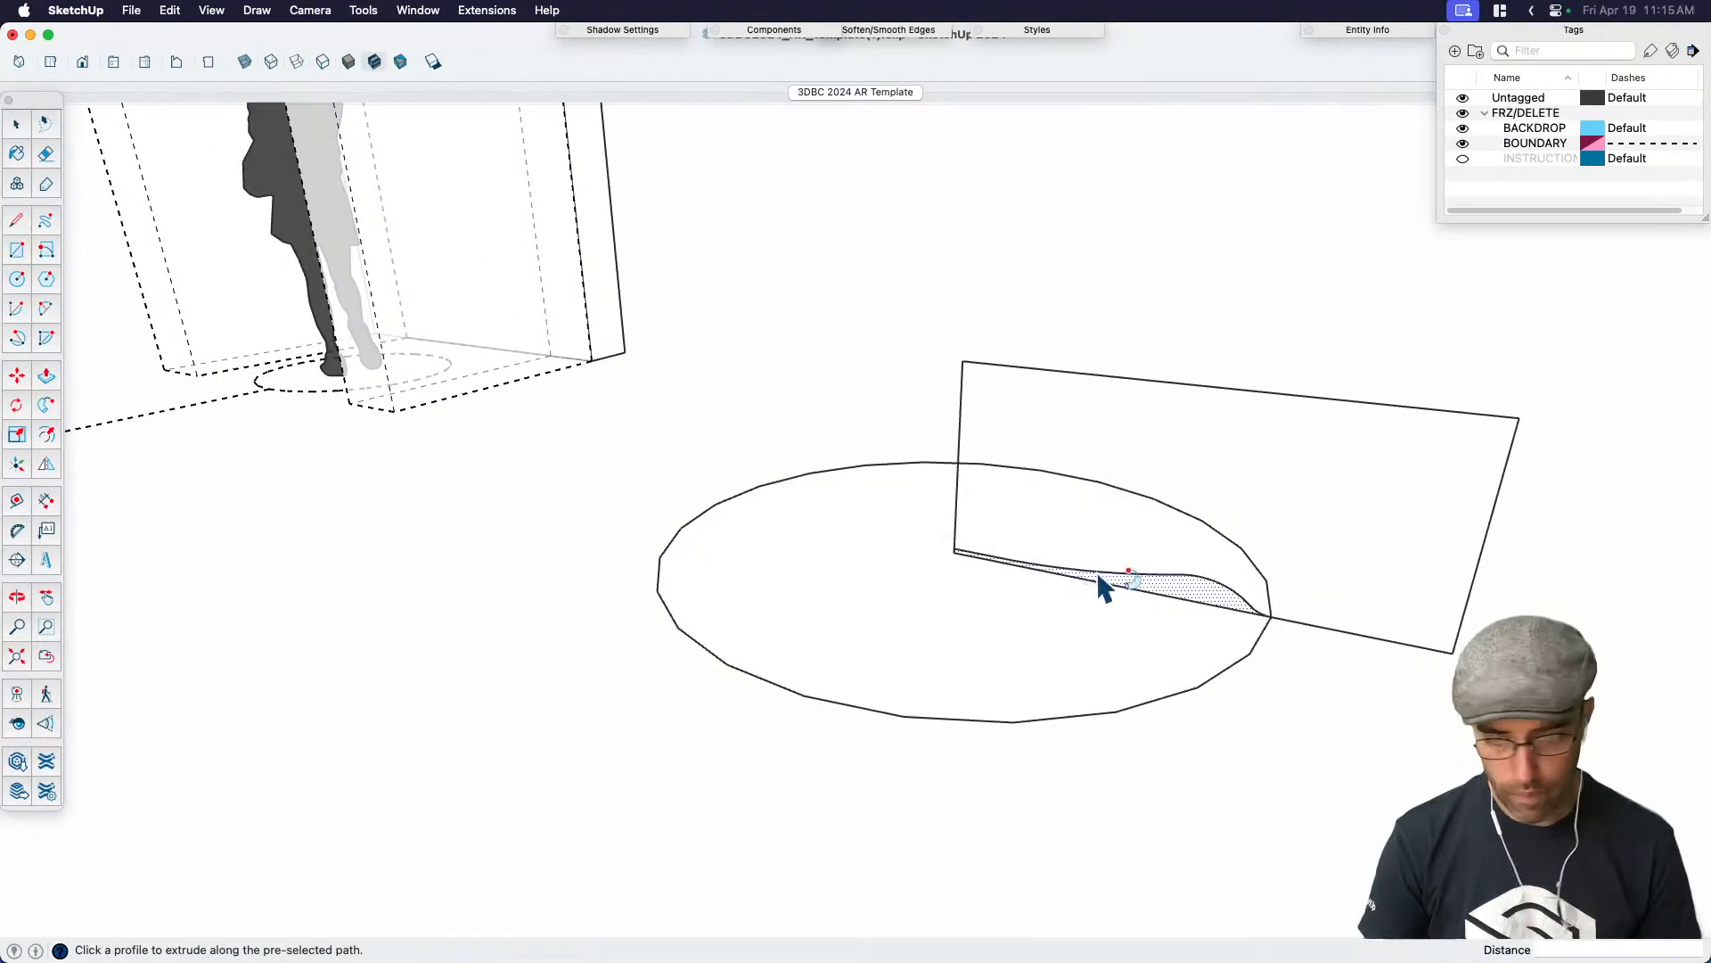
click(1178, 598)
middle_drag(998, 557, 1024, 592)
Select all the connected crater geometry and make it a component named Crater
key(space)
triple_click(956, 581)
key(g)
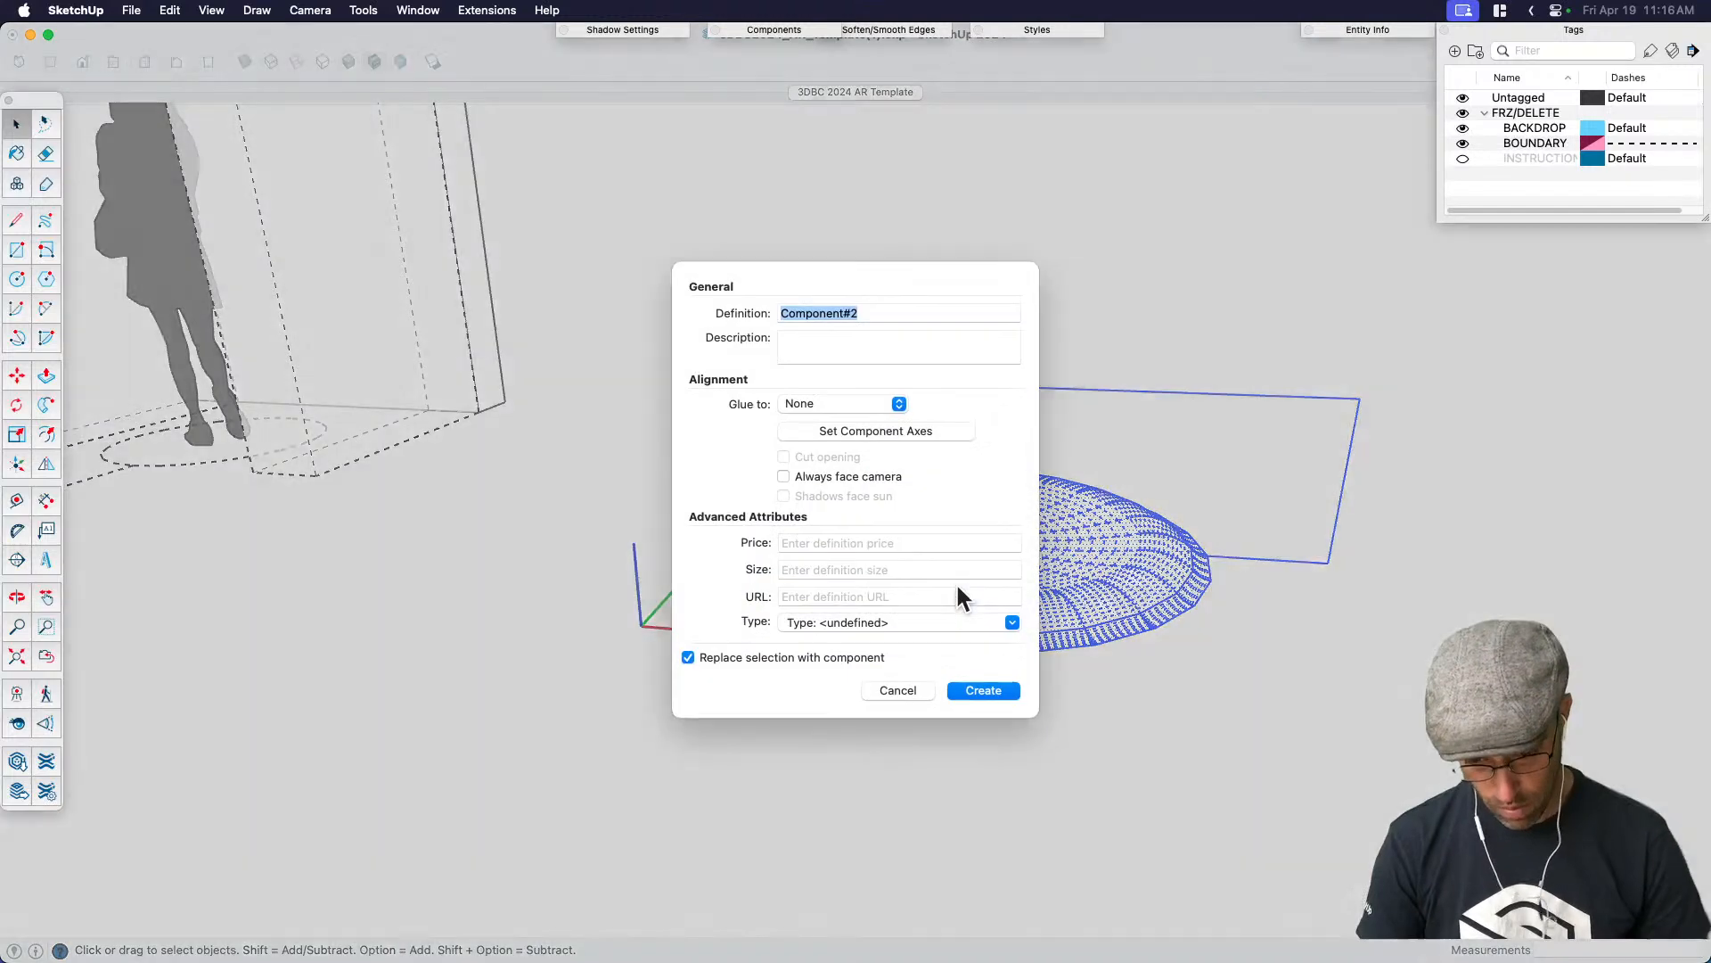
text(crater)
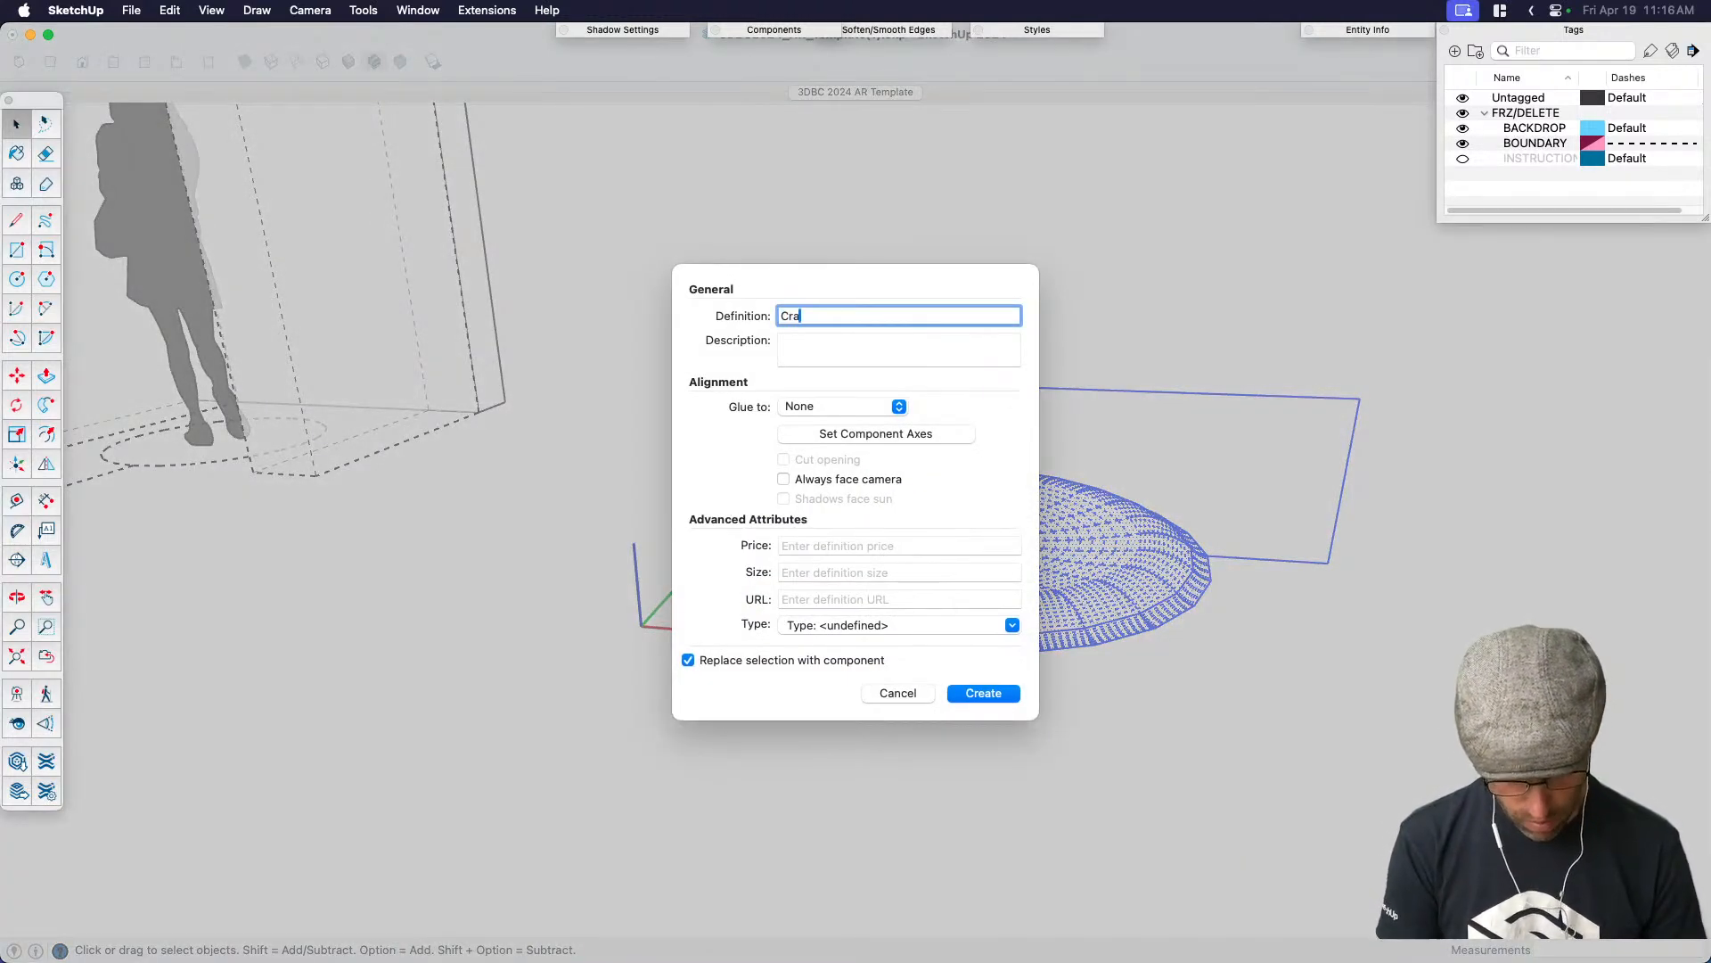
key(Return)
Paint the crater component with the Cantaloupe colour and clear the selection
key(b)
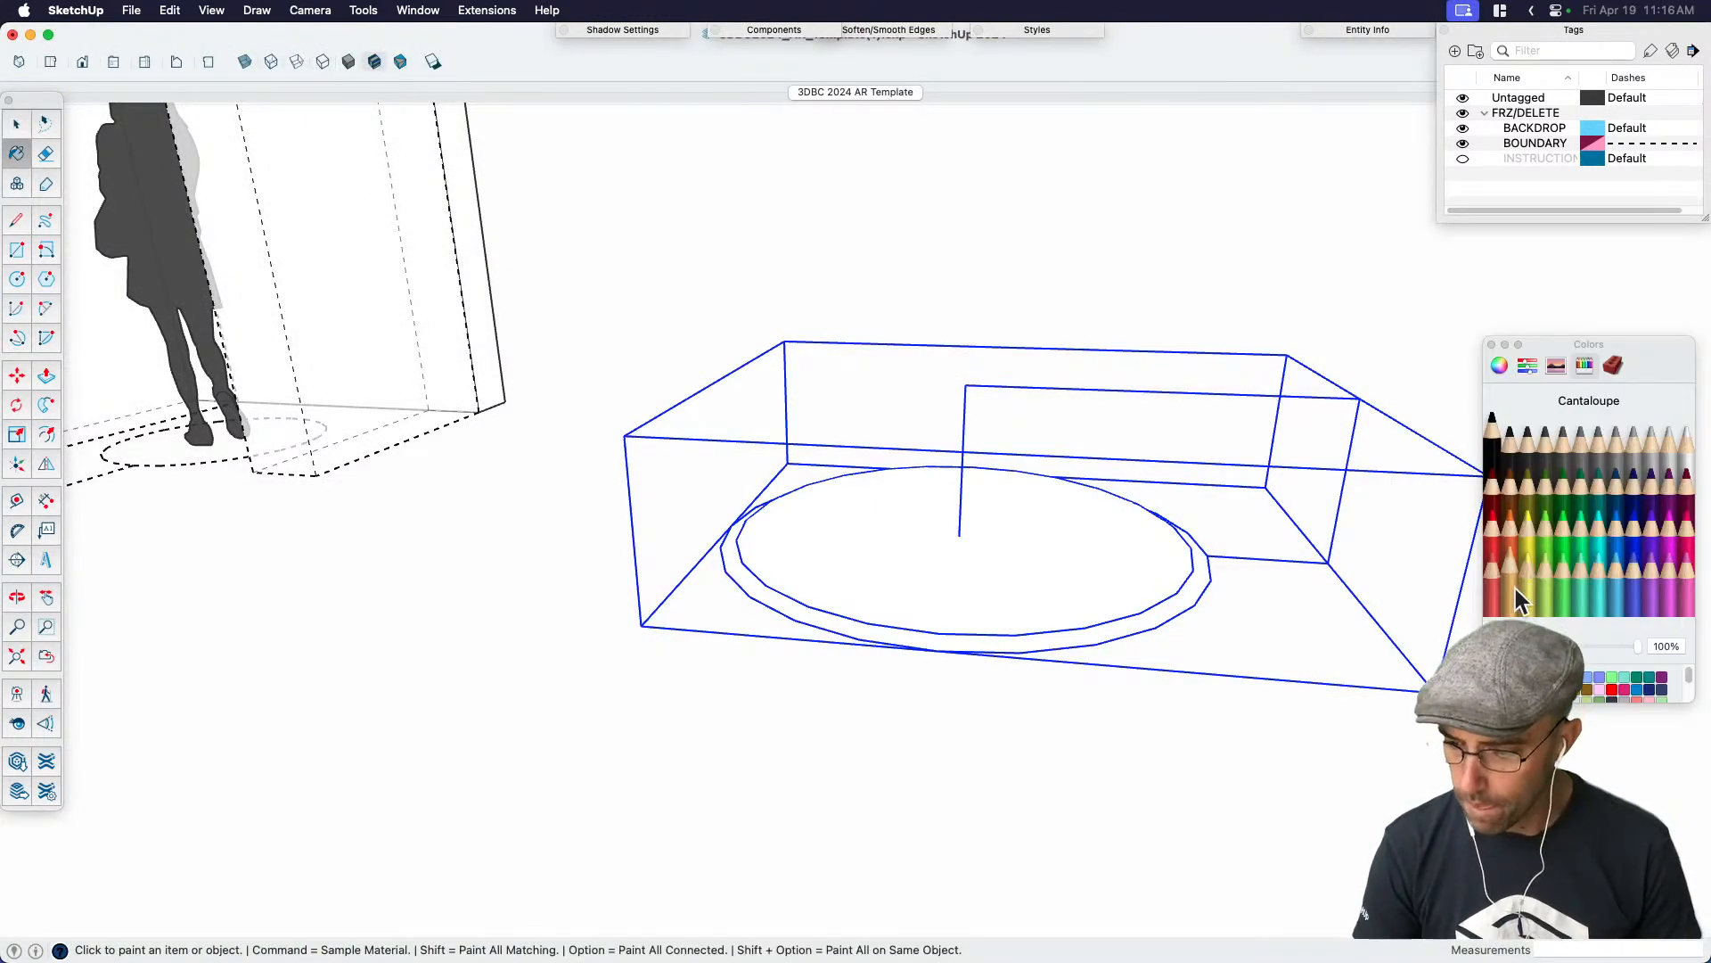
click(1492, 433)
click(1510, 569)
click(1062, 558)
key(space)
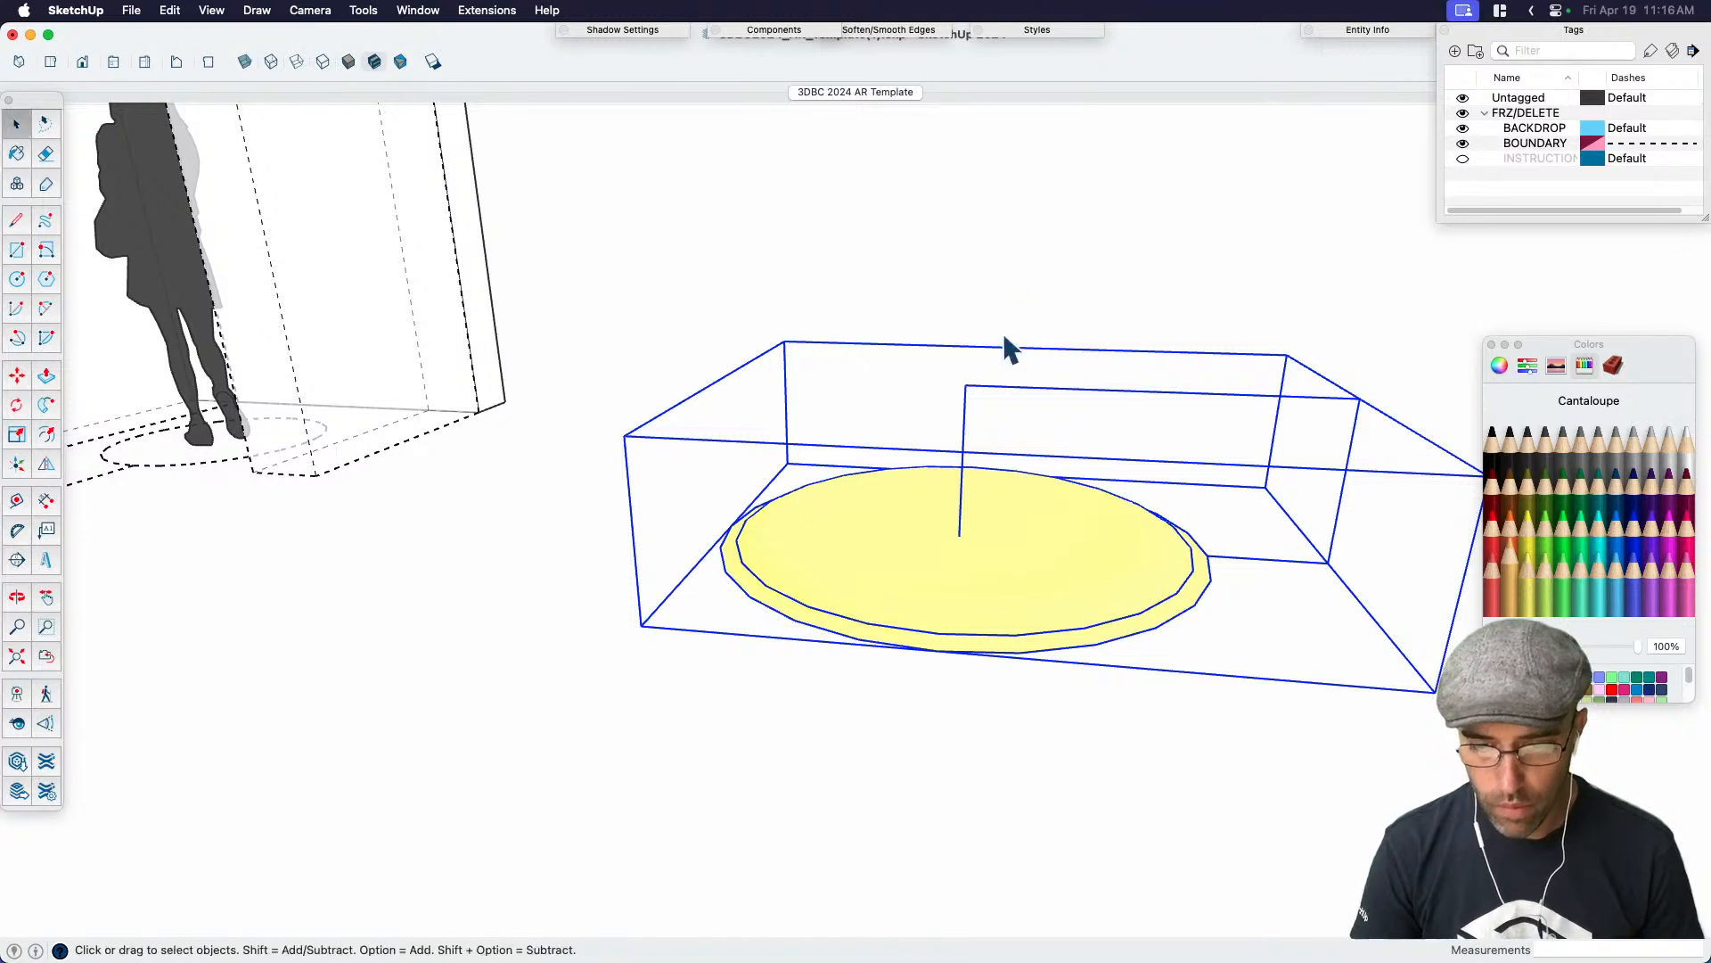
click(1005, 348)
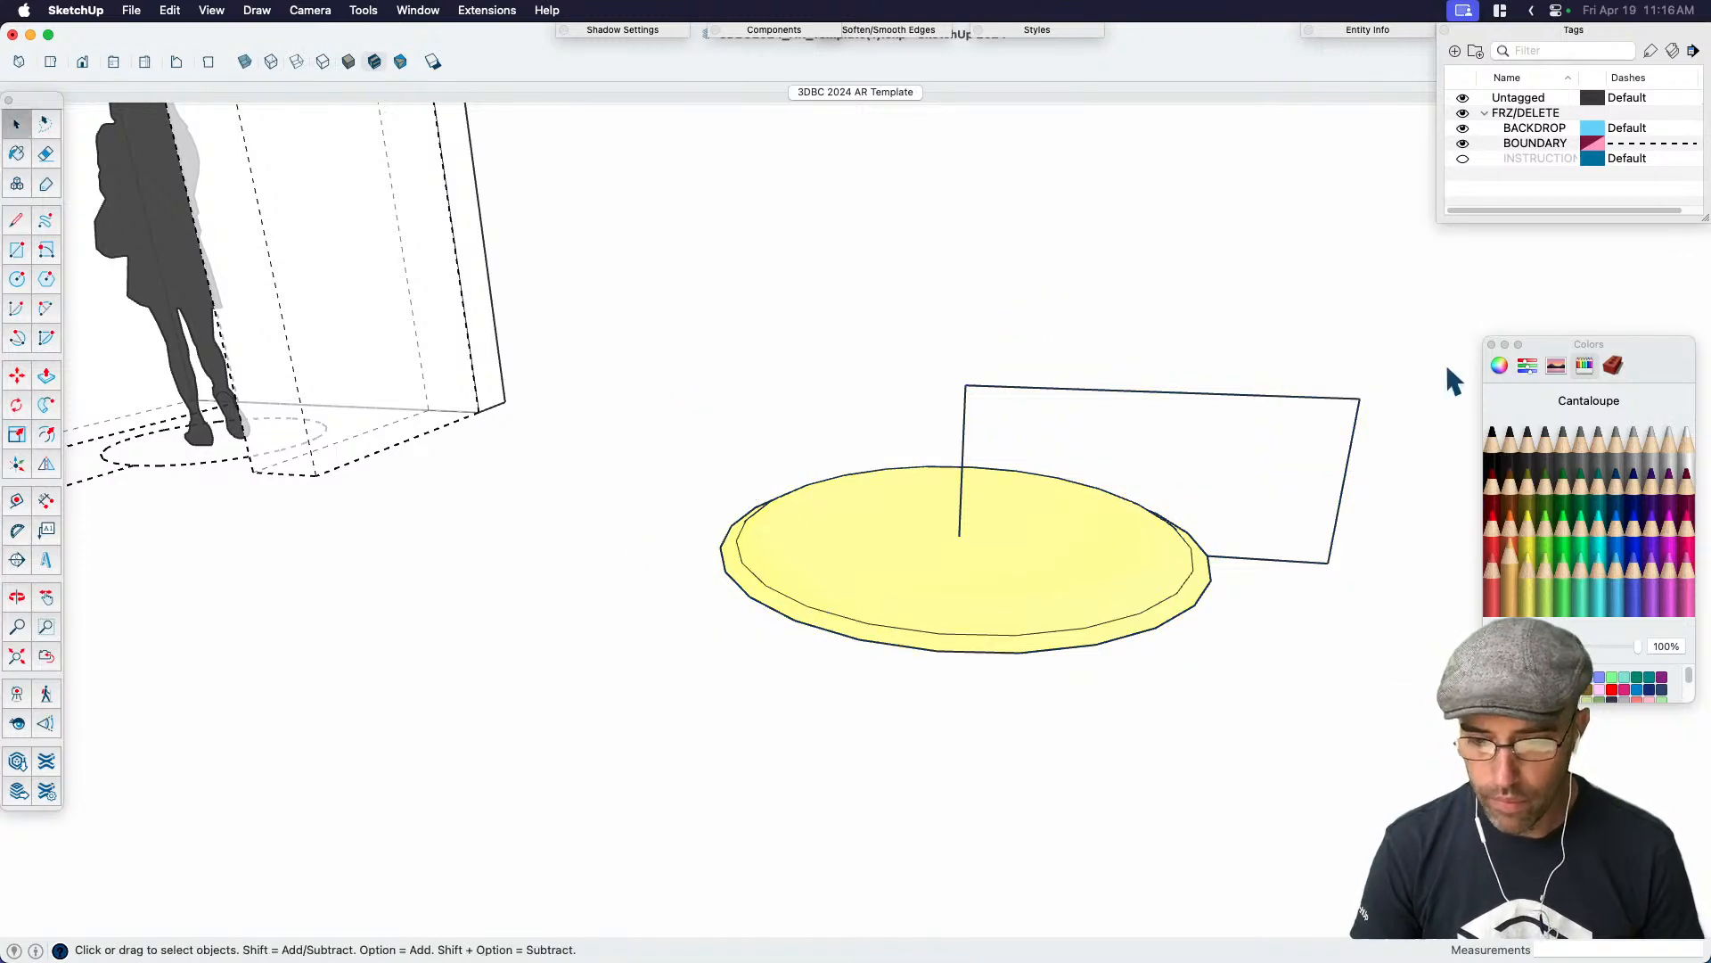
Delete the leftover rectangle edges inside the Crater component and leave its editing context
click(1493, 345)
click(1100, 385)
click(1129, 301)
triple_click(1126, 387)
click(1126, 387)
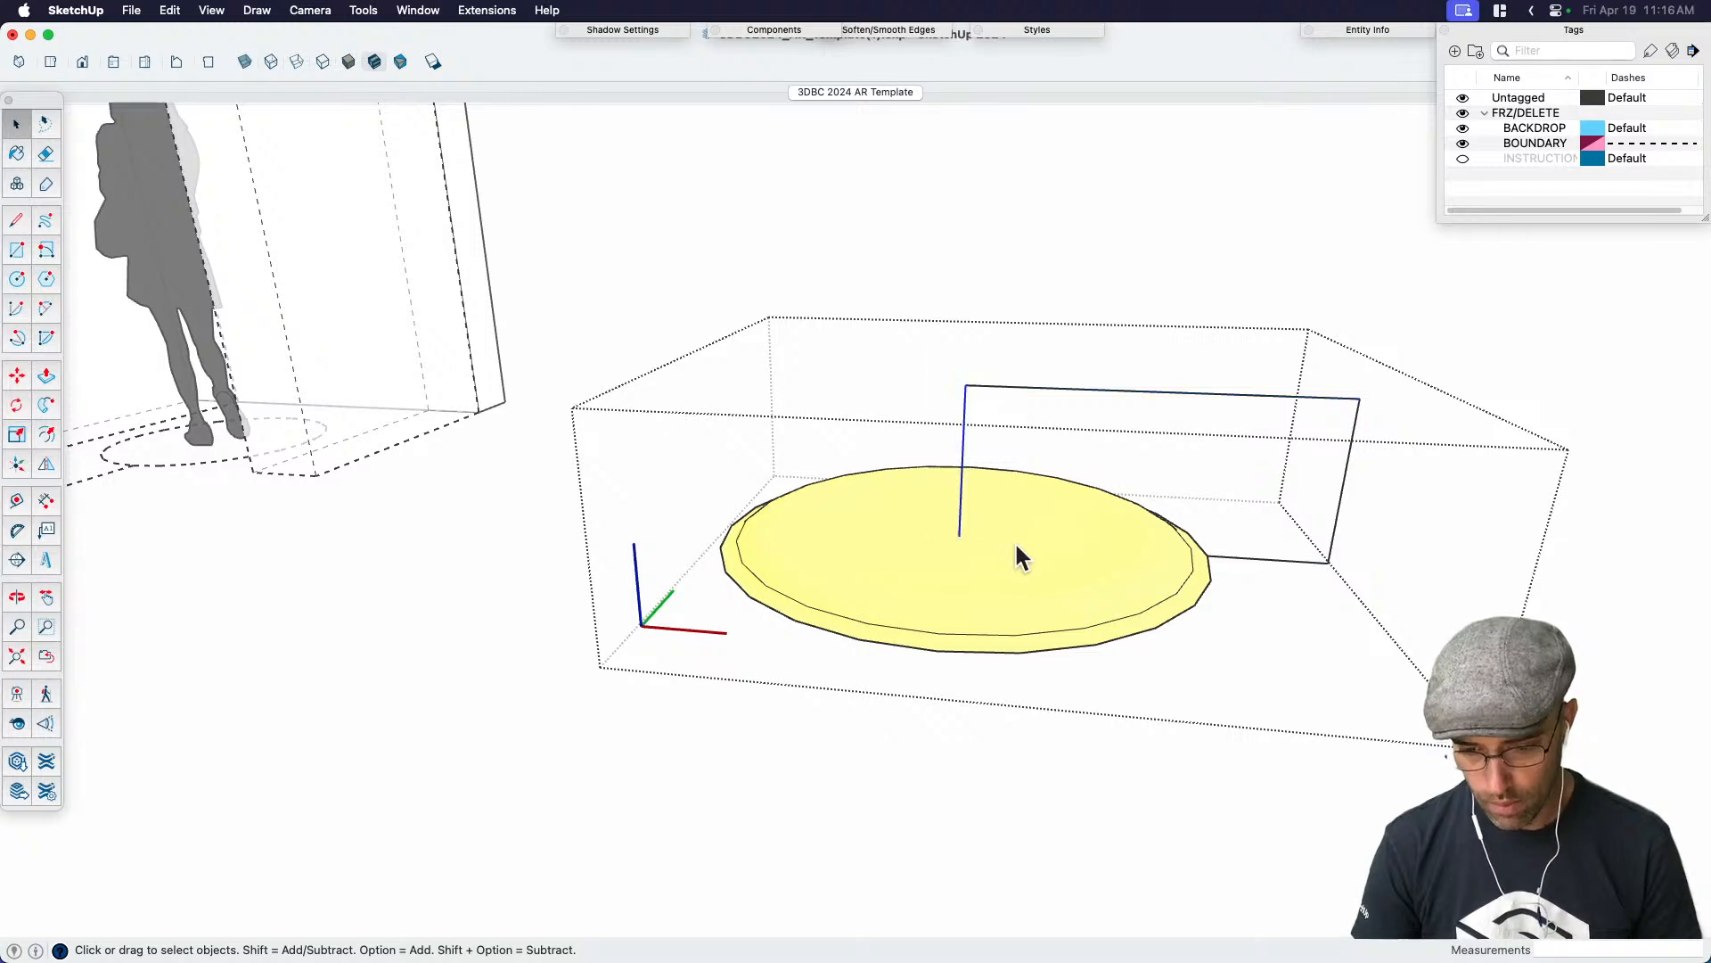
key(Delete)
drag(1351, 603, 1275, 515)
key(Delete)
scroll(1275, 516, down, 3)
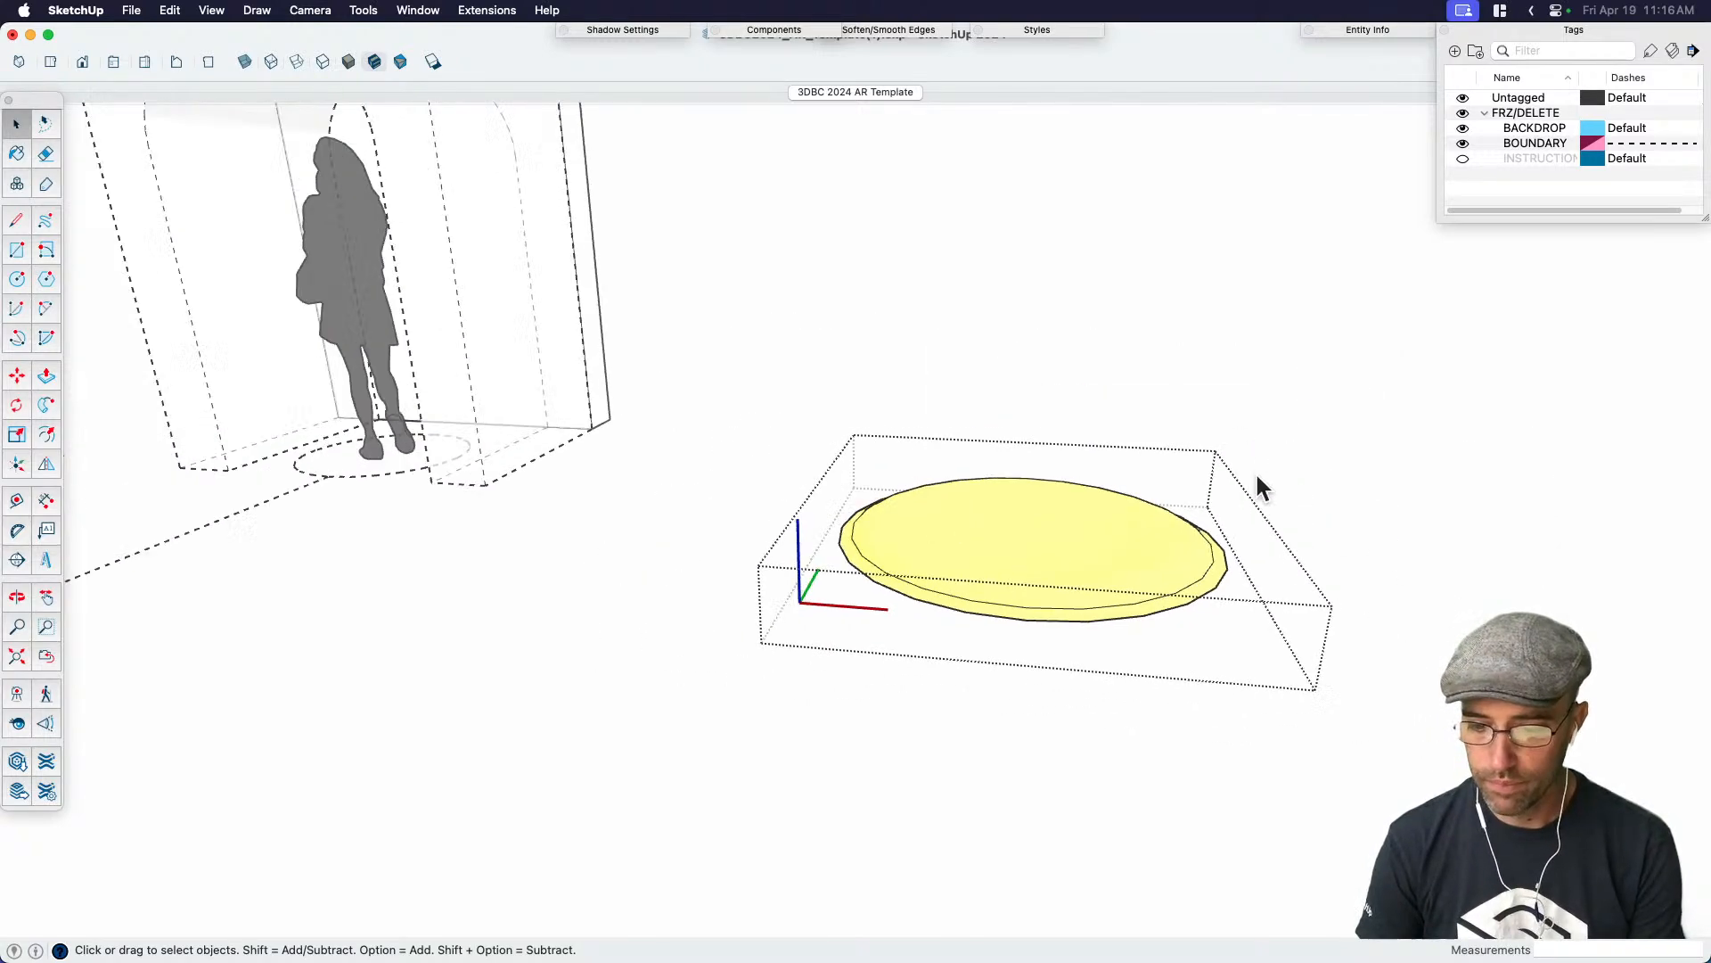
click(1329, 524)
scroll(1329, 524, down, 4)
Soften the coplanar edges of the Crater component
click(1244, 537)
middle_drag(1287, 539, 1318, 530)
scroll(1159, 566, up, 4)
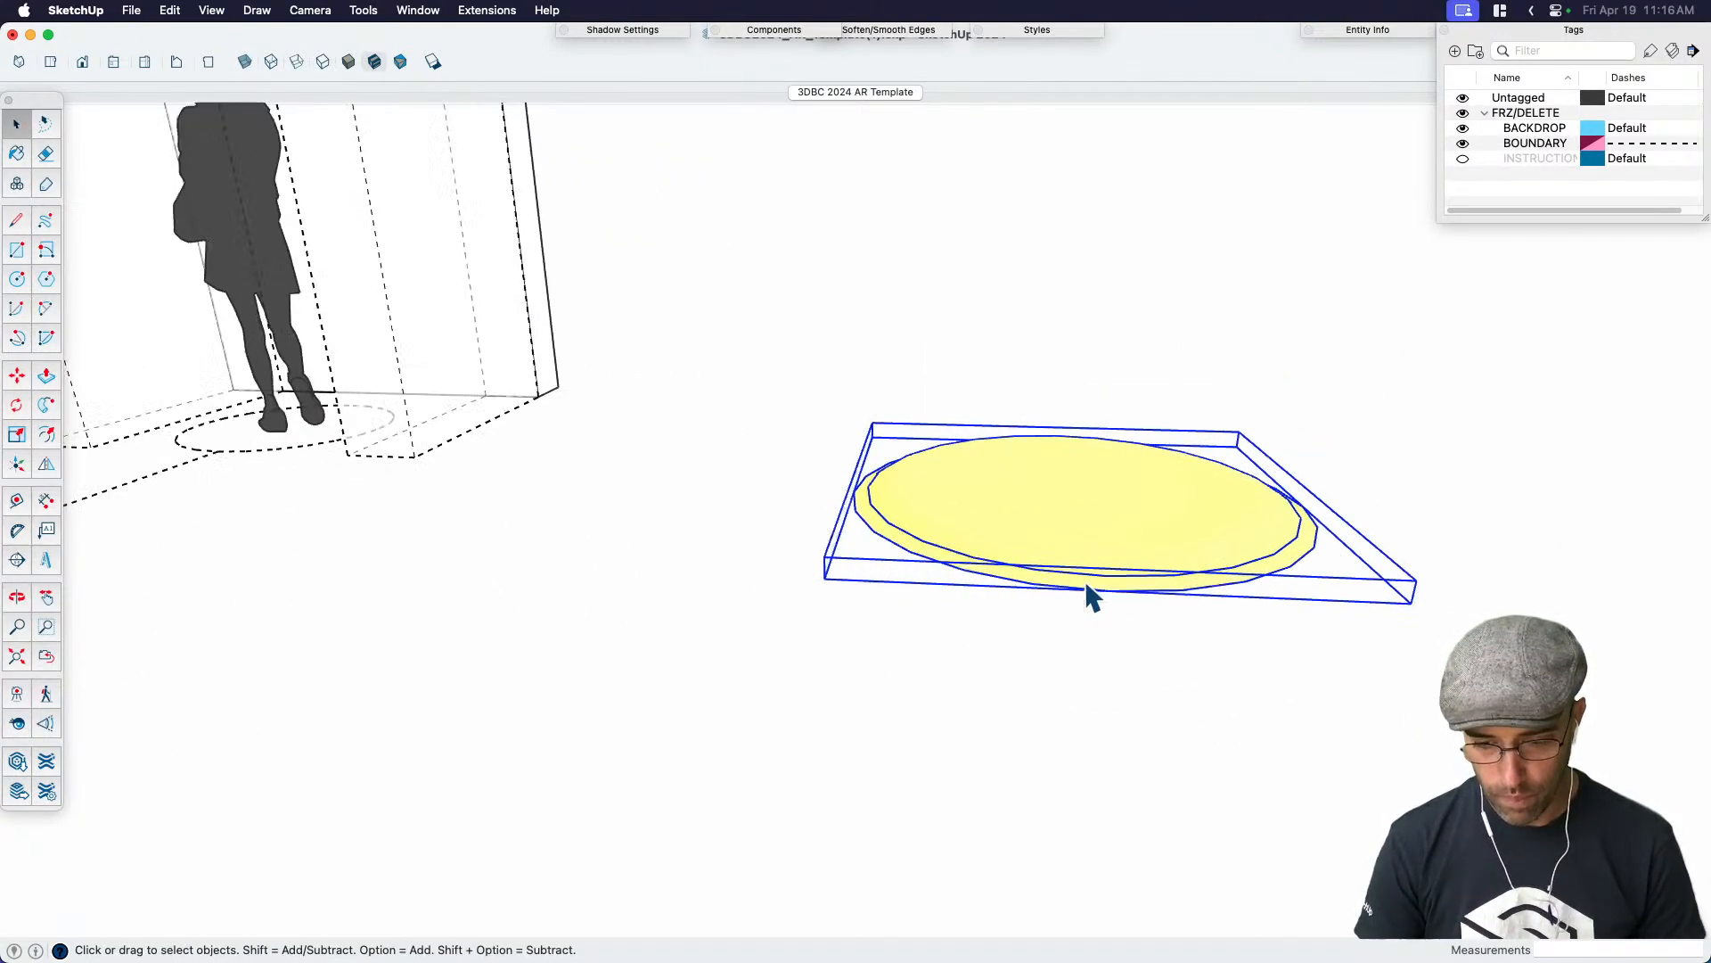
click(644, 30)
click(750, 31)
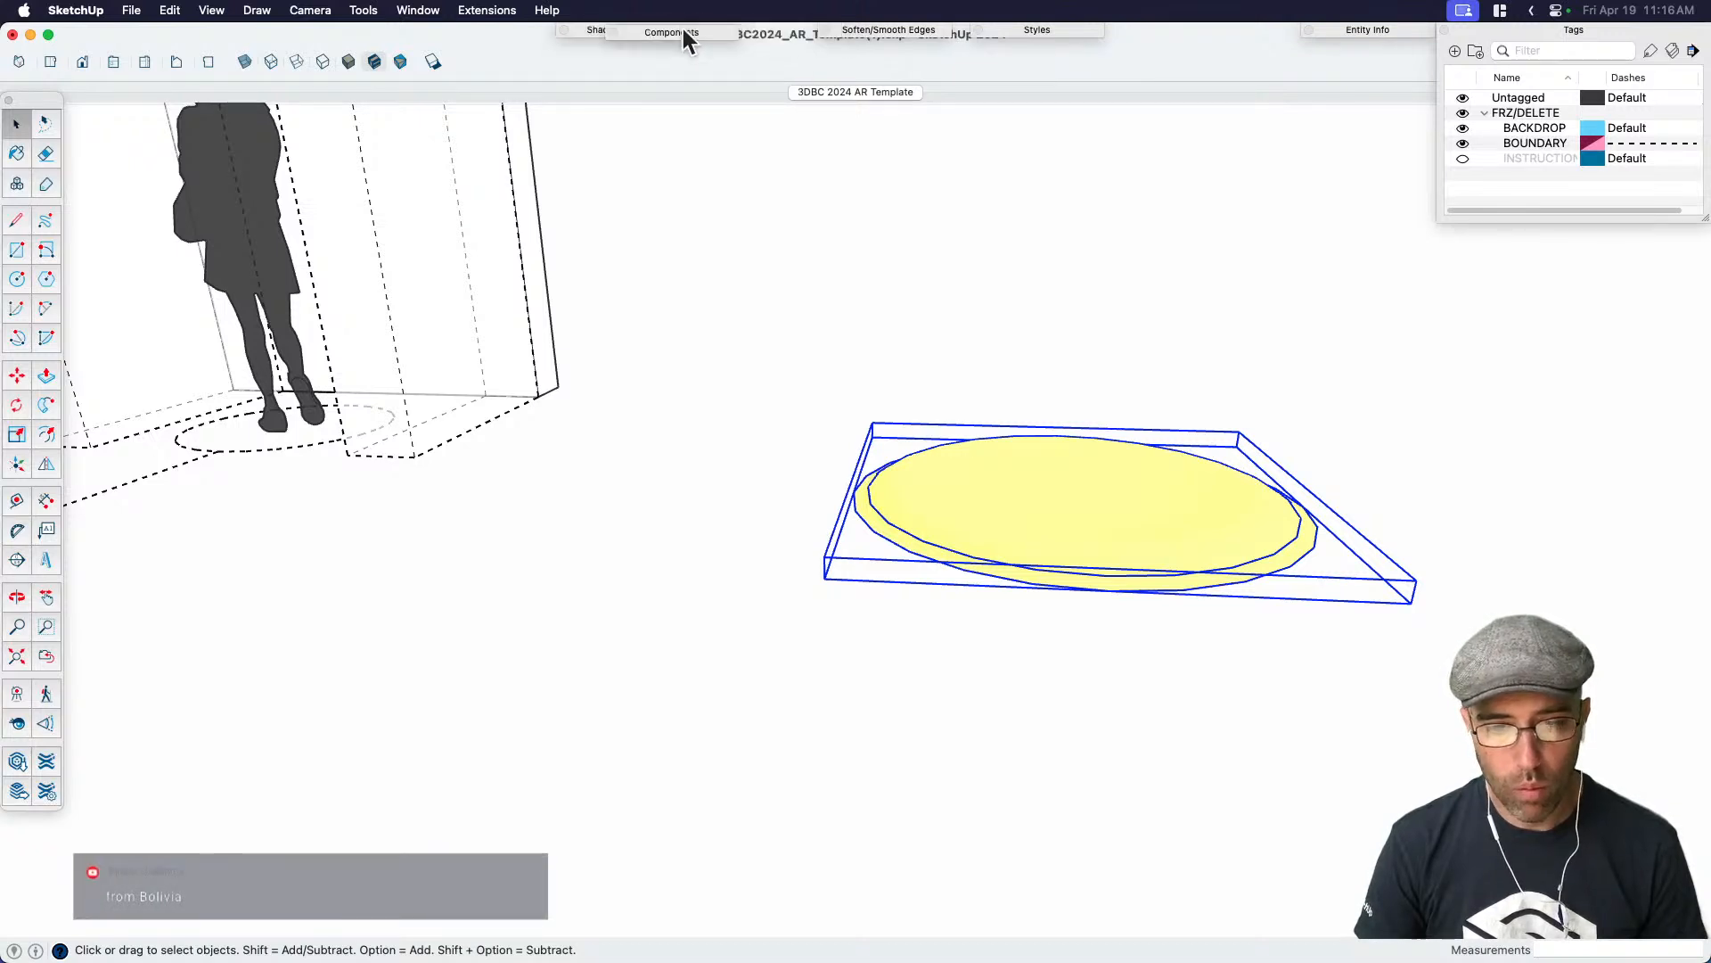
click(843, 31)
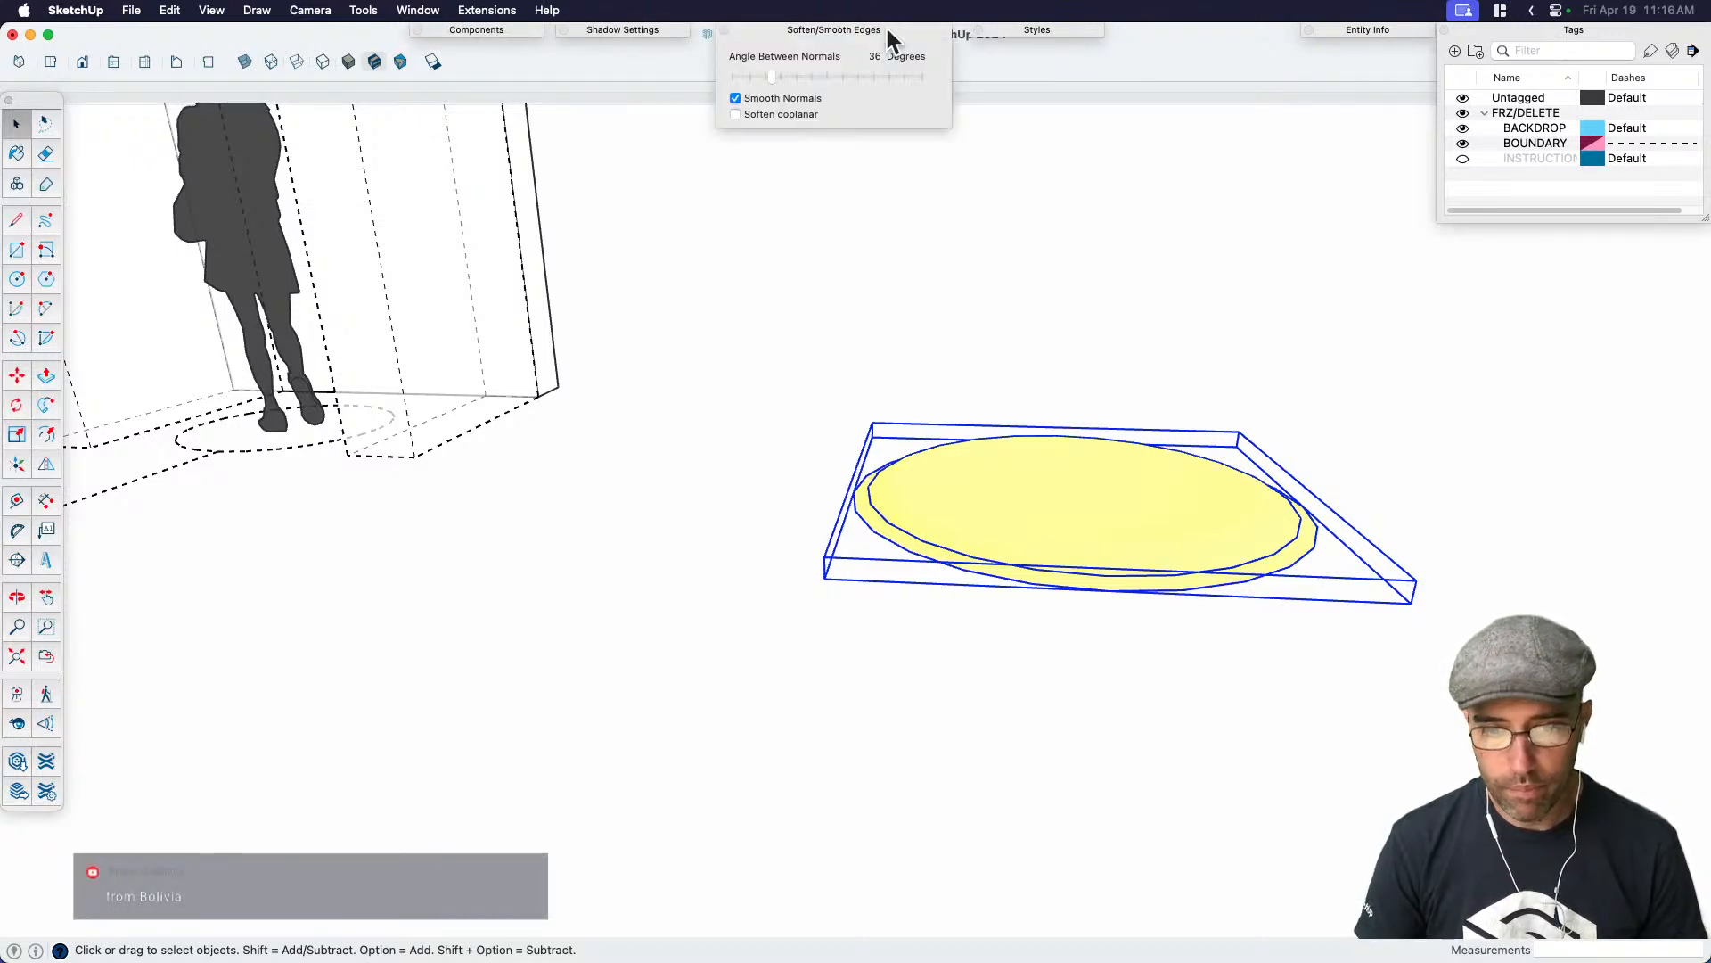
click(777, 115)
click(806, 28)
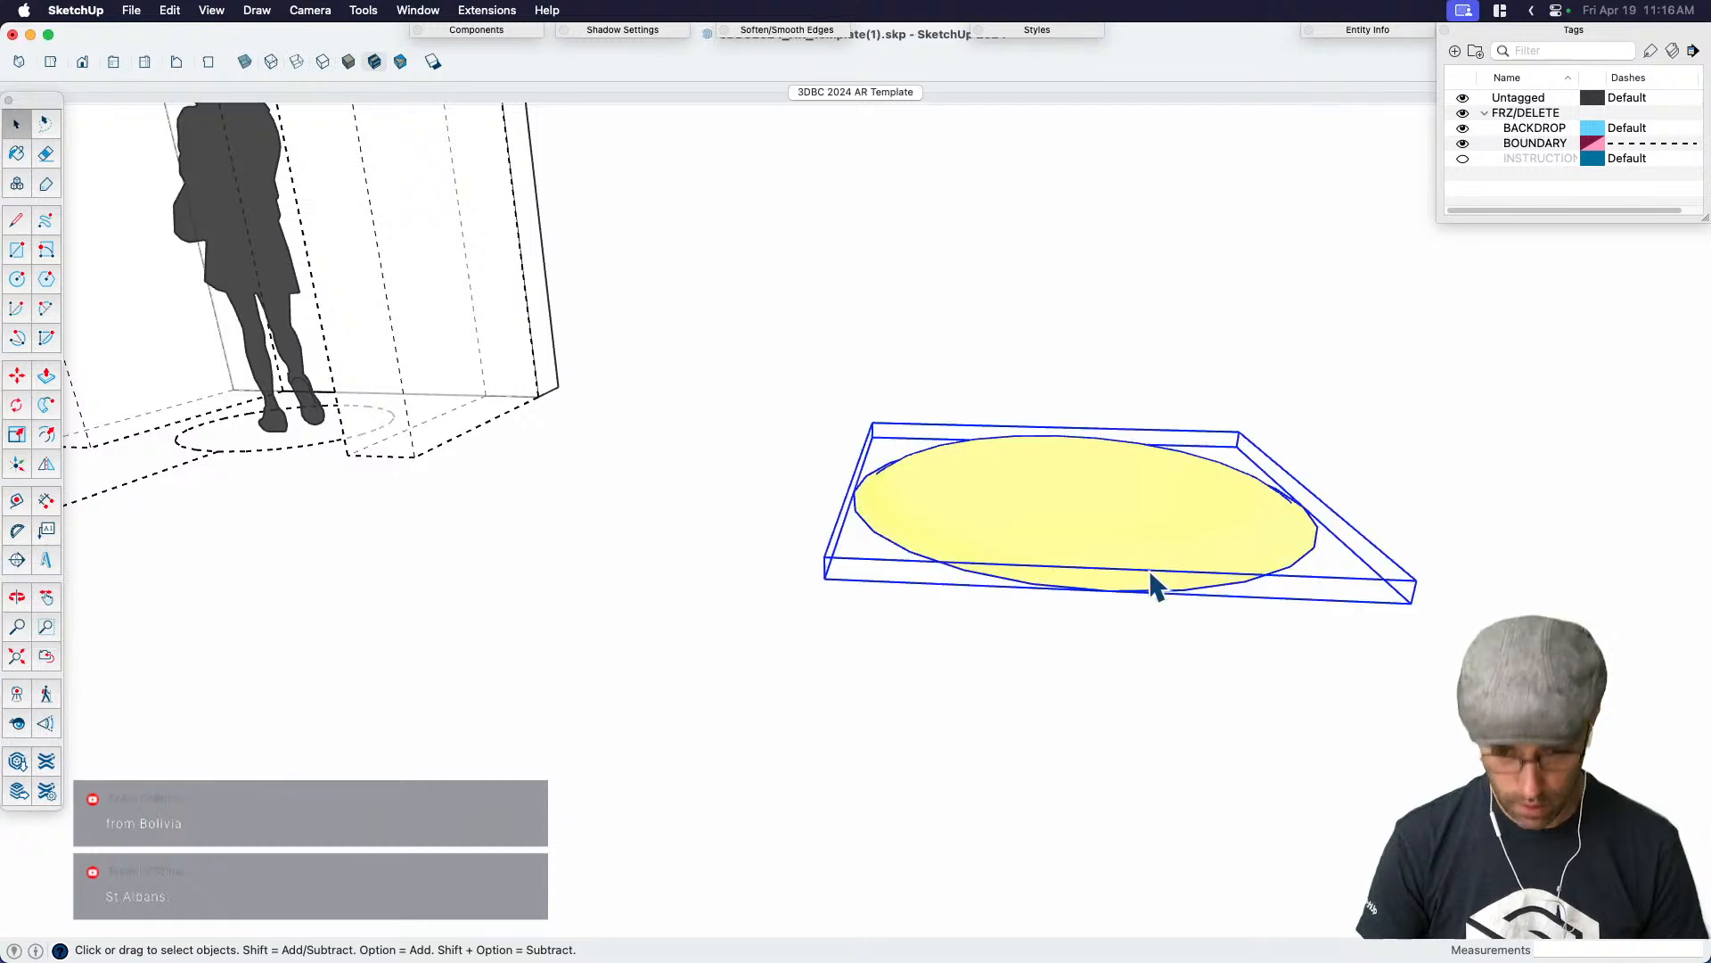
Move the crater next to the template's photo frame, near the standing figure's feet
scroll(1150, 557, down, 3)
key(m)
scroll(1239, 602, down, 3)
click(1265, 617)
scroll(728, 596, up, 3)
click(795, 574)
key(space)
key(h)
drag(839, 588, 1054, 638)
scroll(1072, 500, up, 2)
scroll(1074, 500, down, 1)
Scale the crater down uniformly by a factor of about 0.74
key(s)
click(1092, 464)
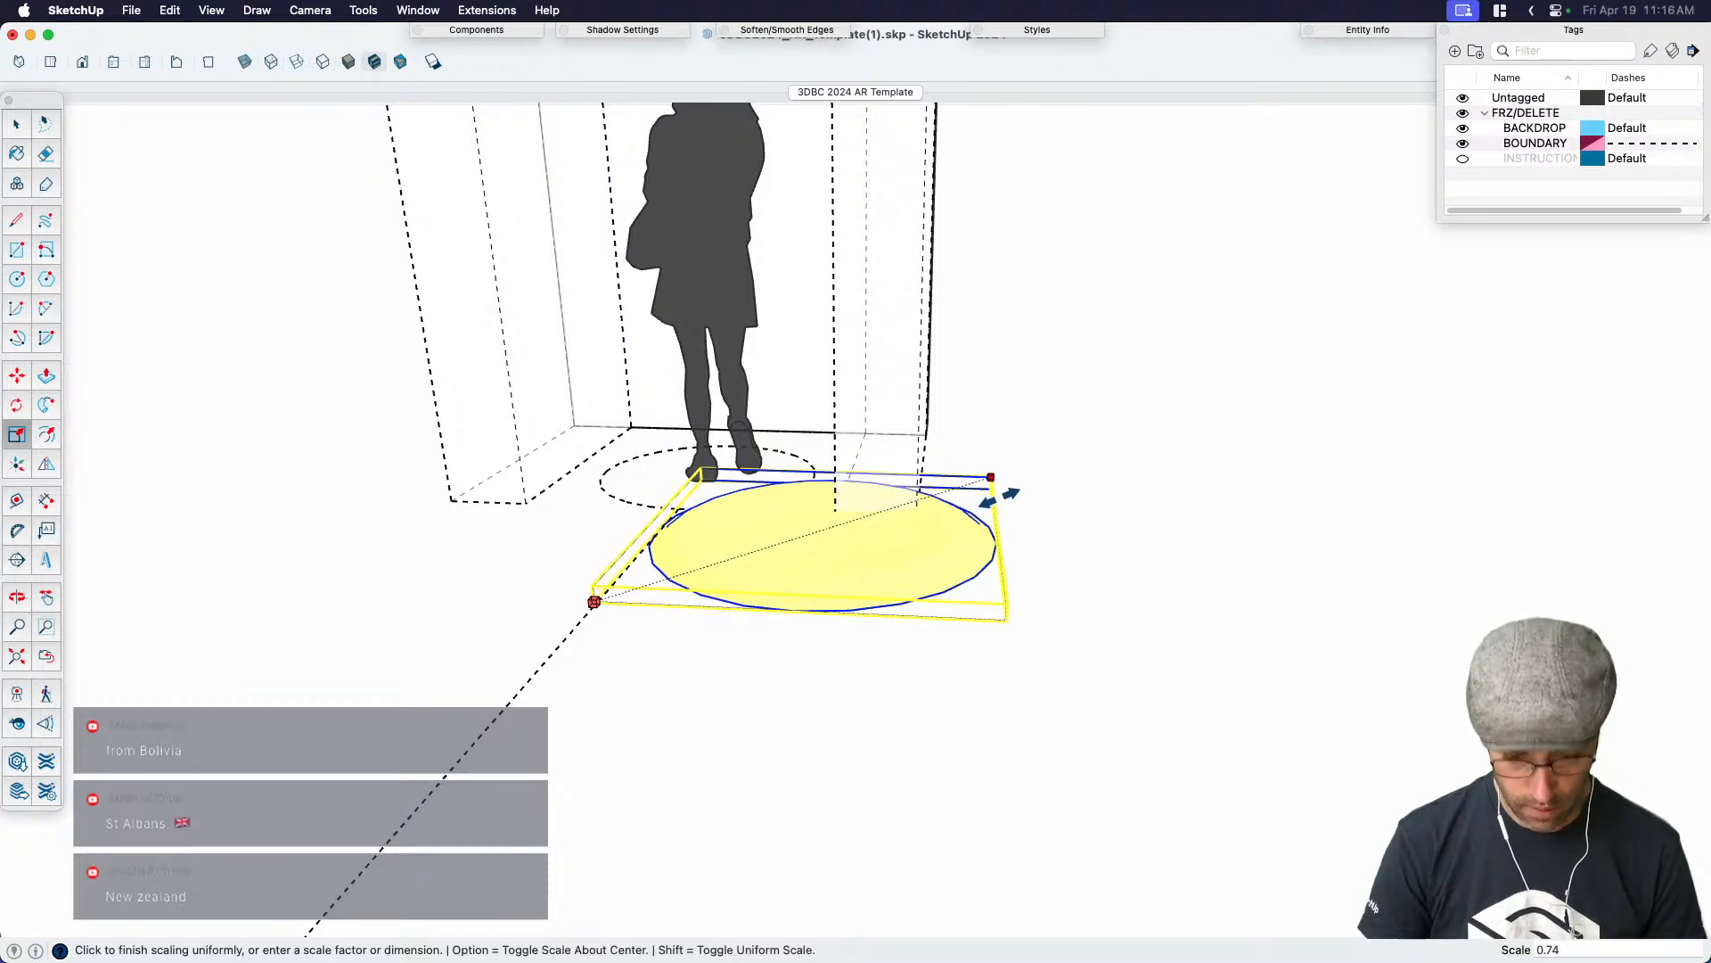
click(999, 498)
key(space)
Copy the crater along the red axis to the opposite side of the frame opening
key(m)
click(1070, 655)
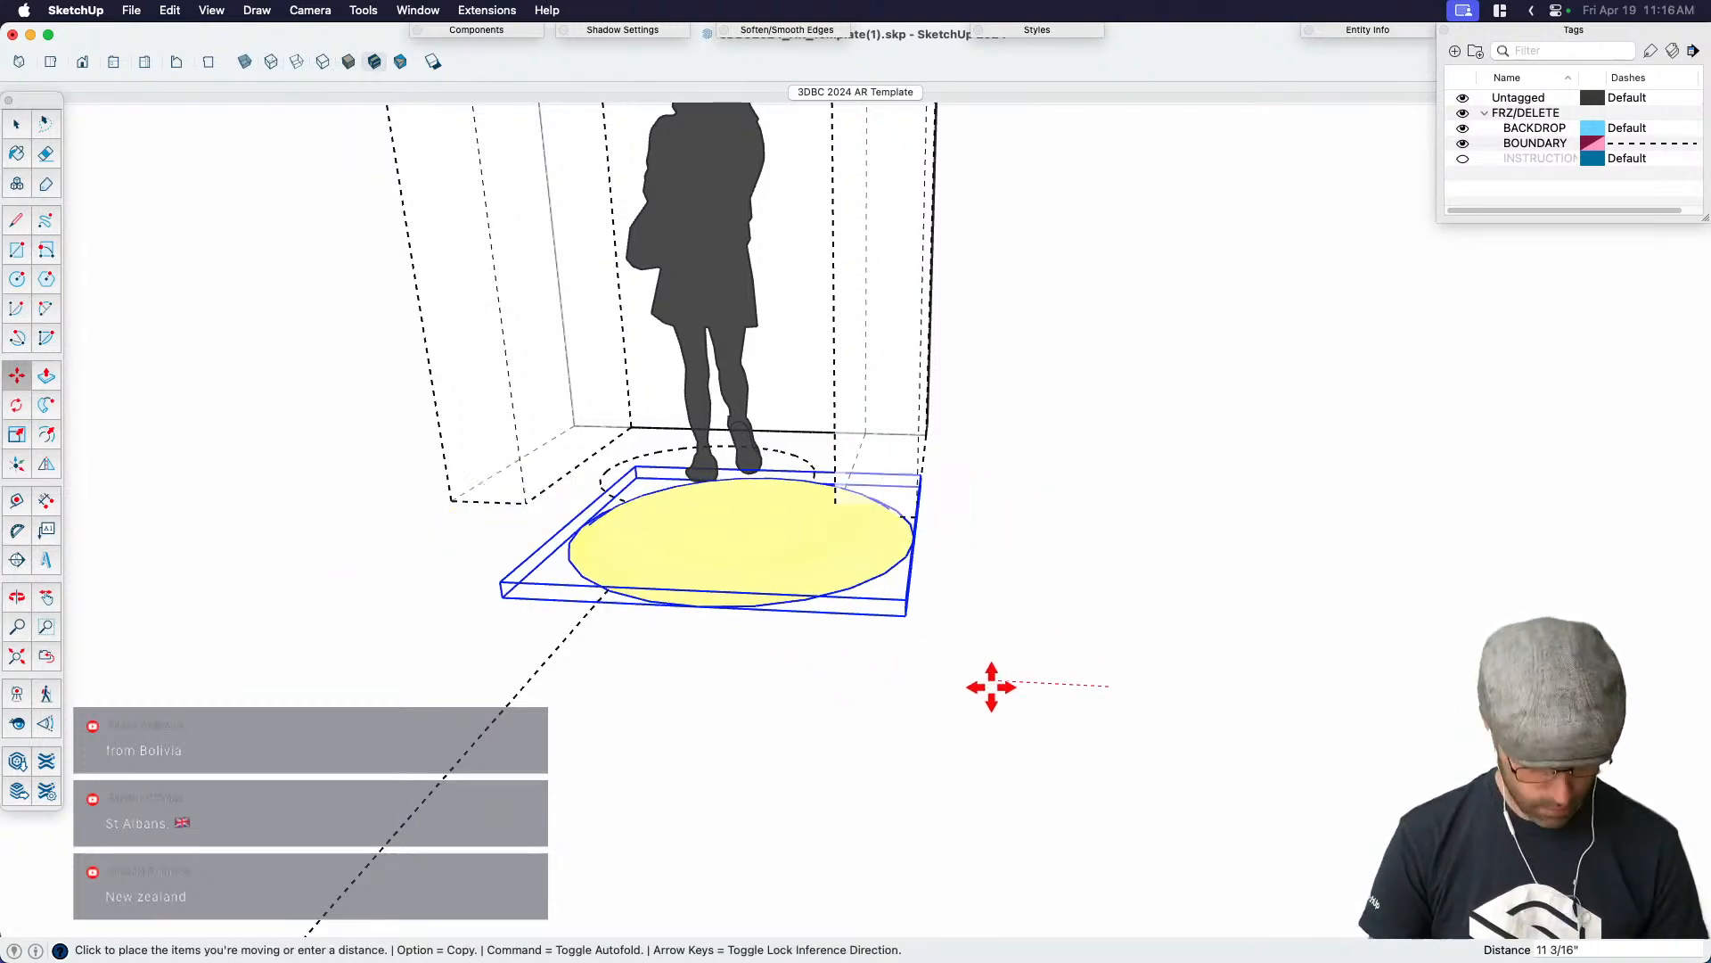
key(alt)
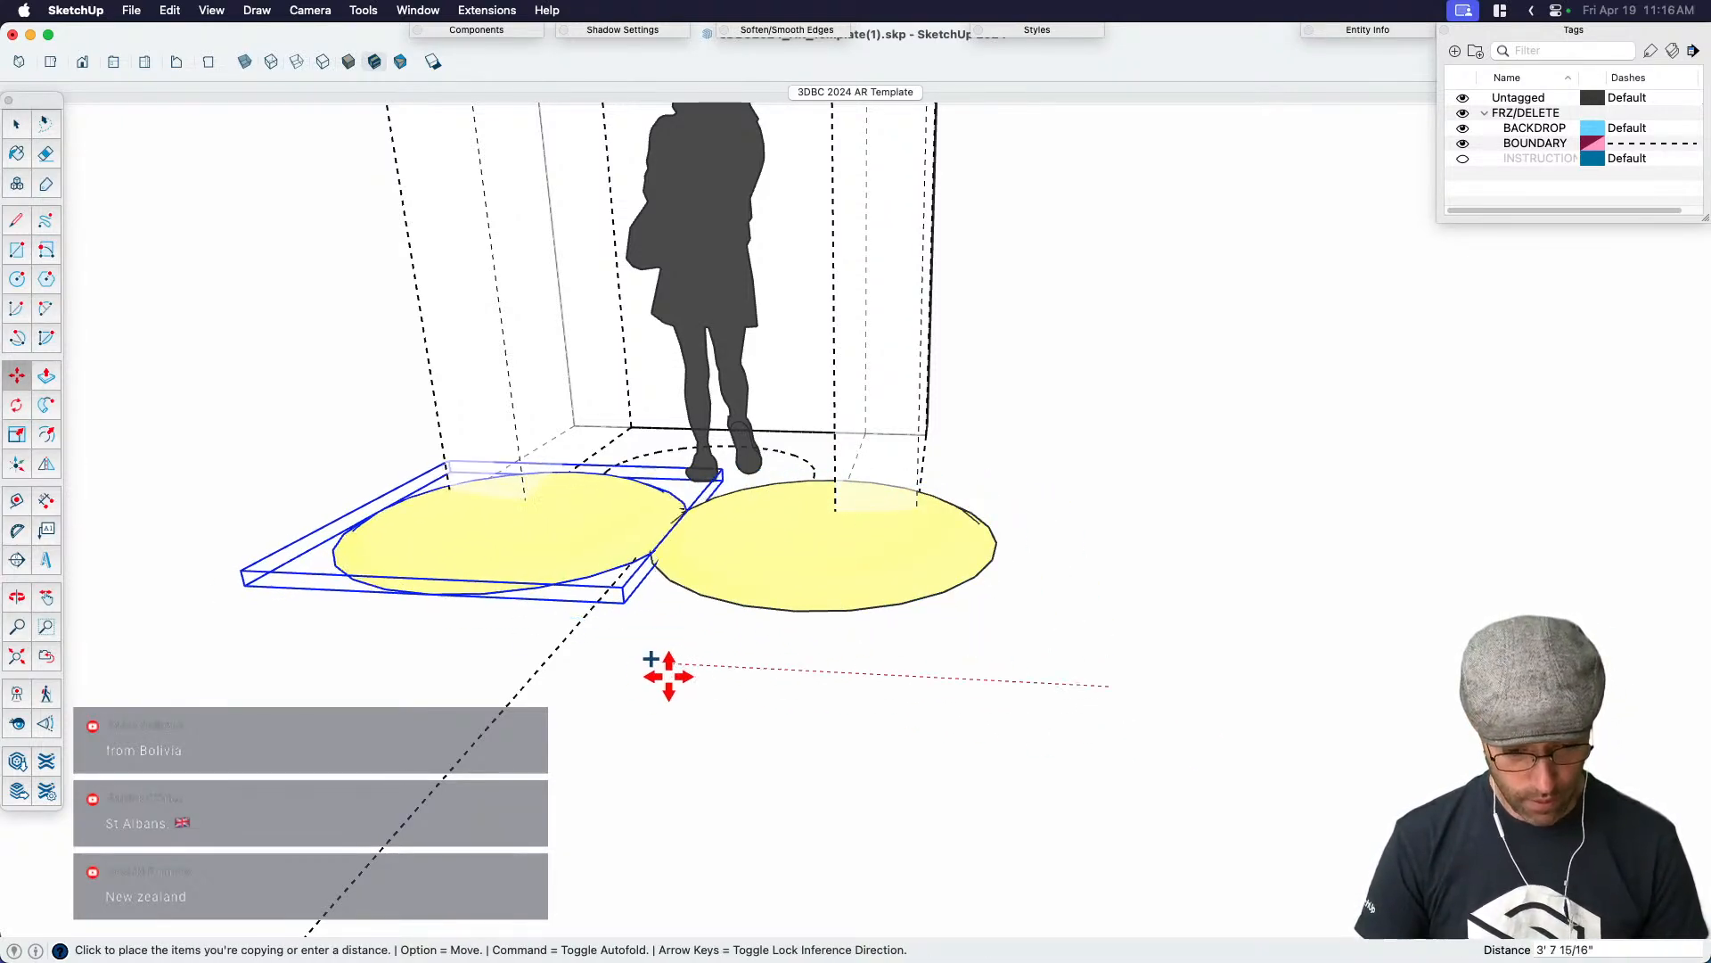
click(630, 672)
scroll(904, 729, down, 3)
shift+middle_drag(778, 718, 1228, 706)
middle_drag(829, 713, 1145, 691)
scroll(1025, 558, up, 4)
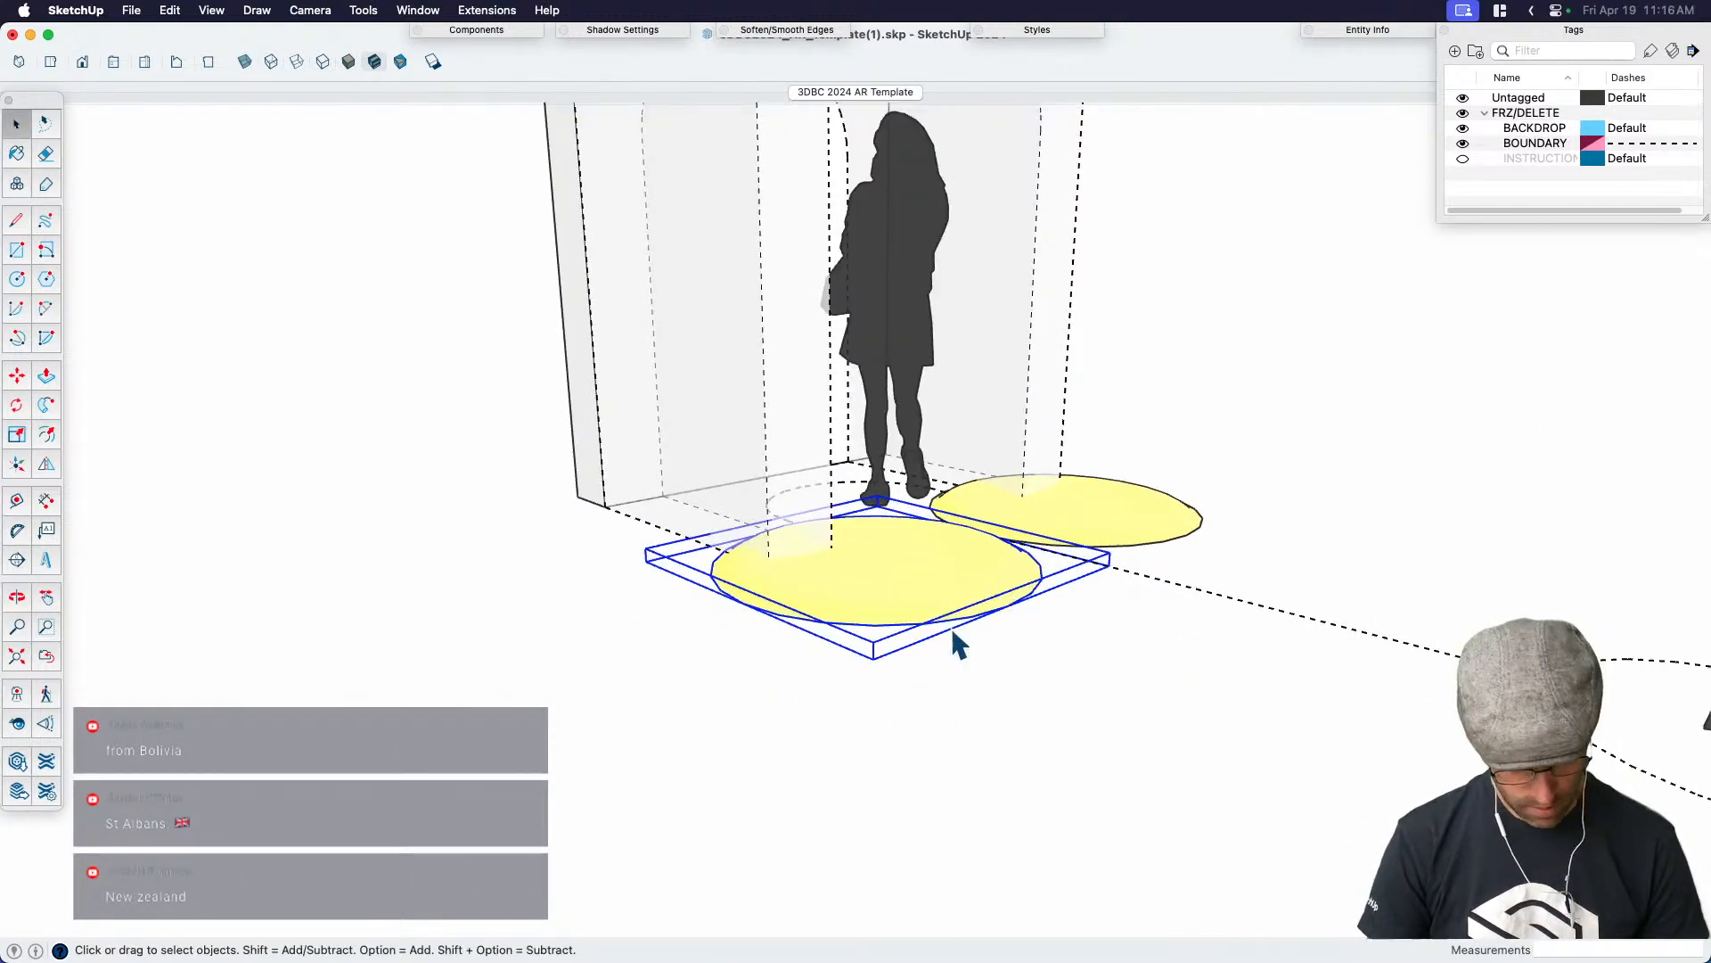
Enlarge the copied crater uniformly from its outer corner
key(s)
click(646, 554)
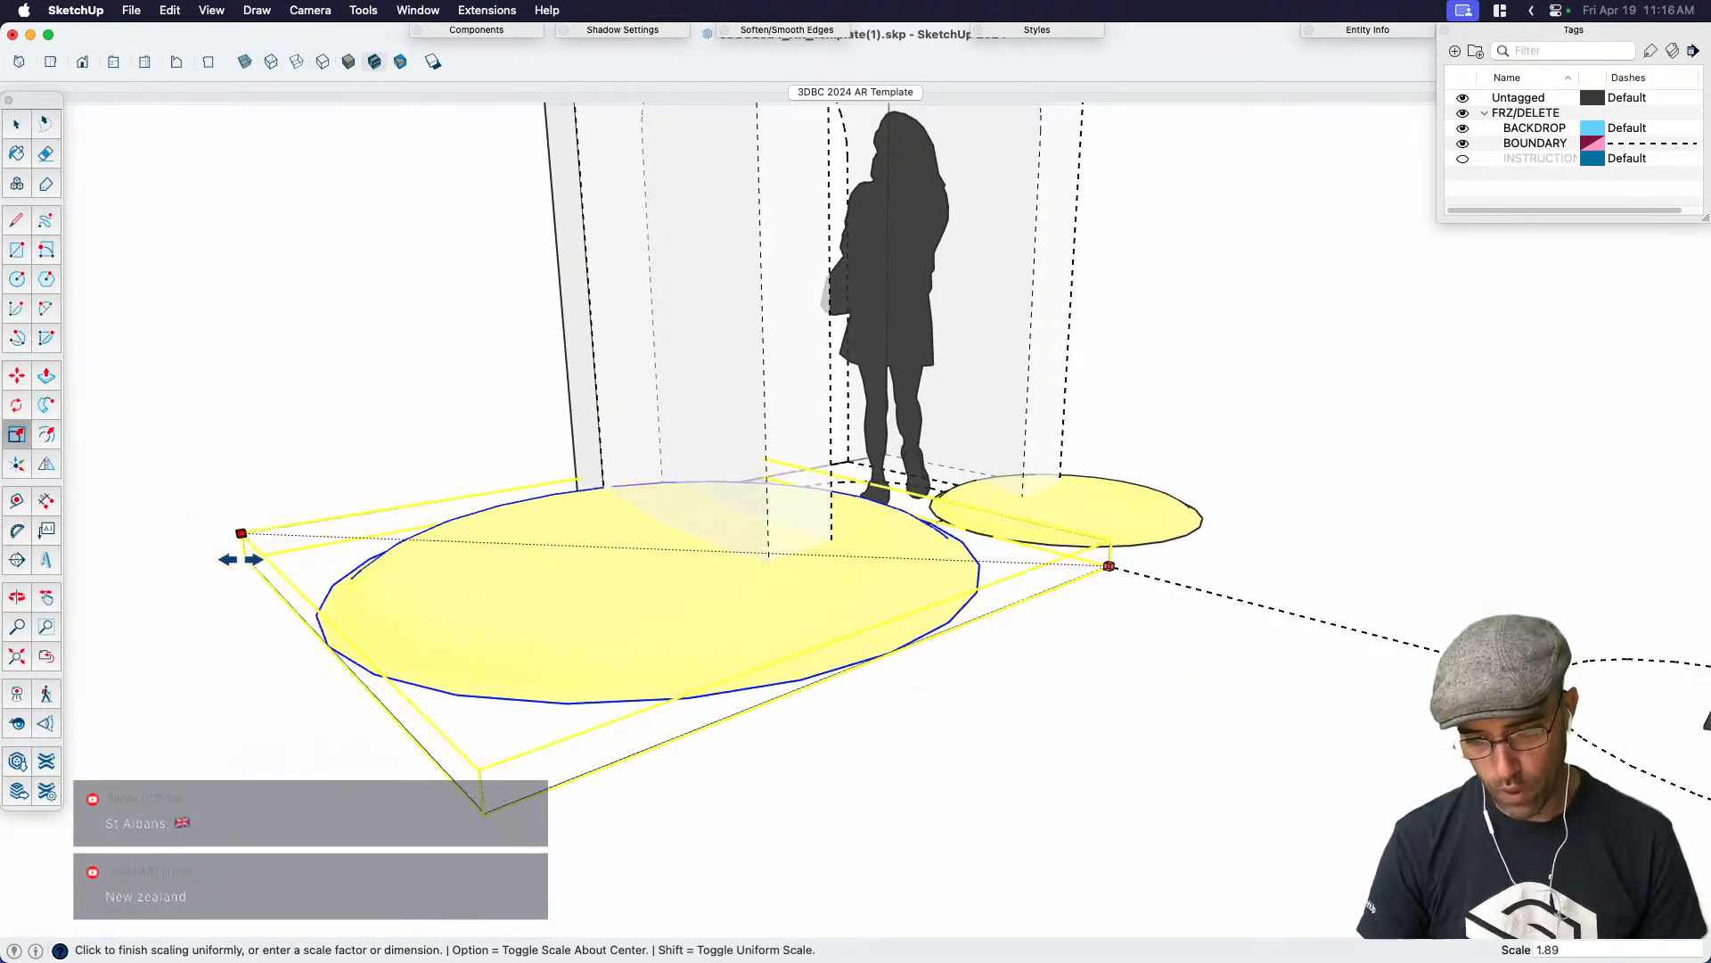
click(305, 559)
key(space)
scroll(512, 585, down, 3)
click(858, 630)
middle_drag(791, 569, 705, 571)
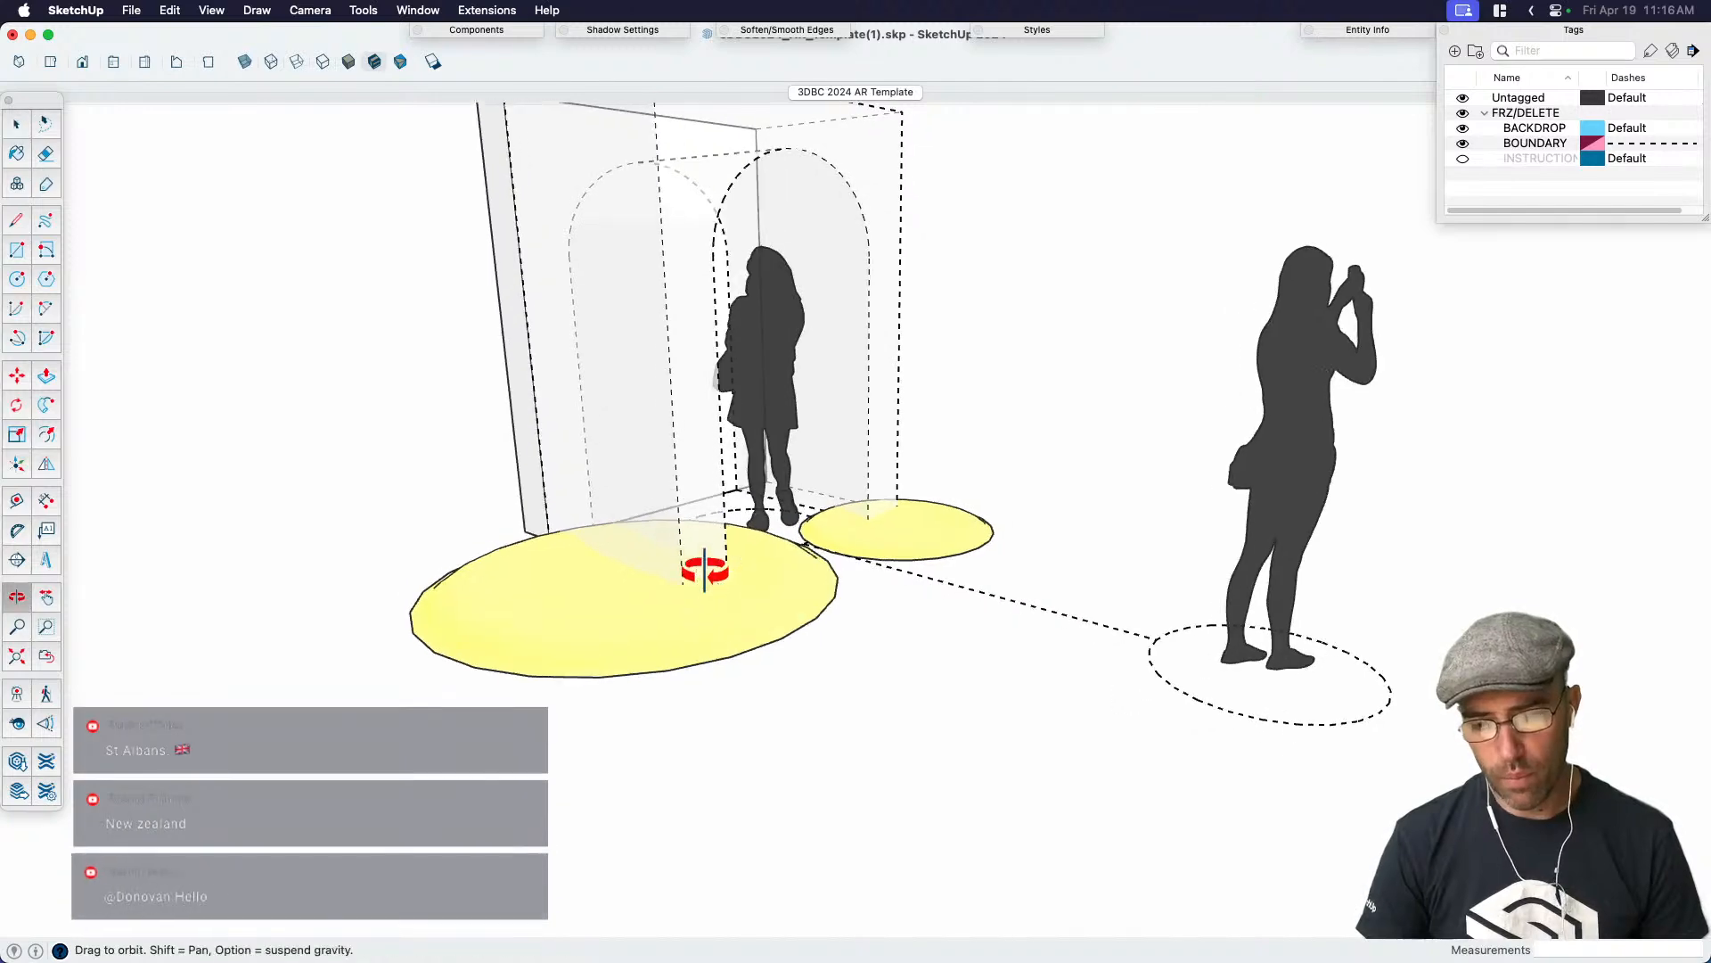
Scale the enlarged crater back down uniformly by a factor of about 0.72
click(519, 643)
key(s)
click(330, 581)
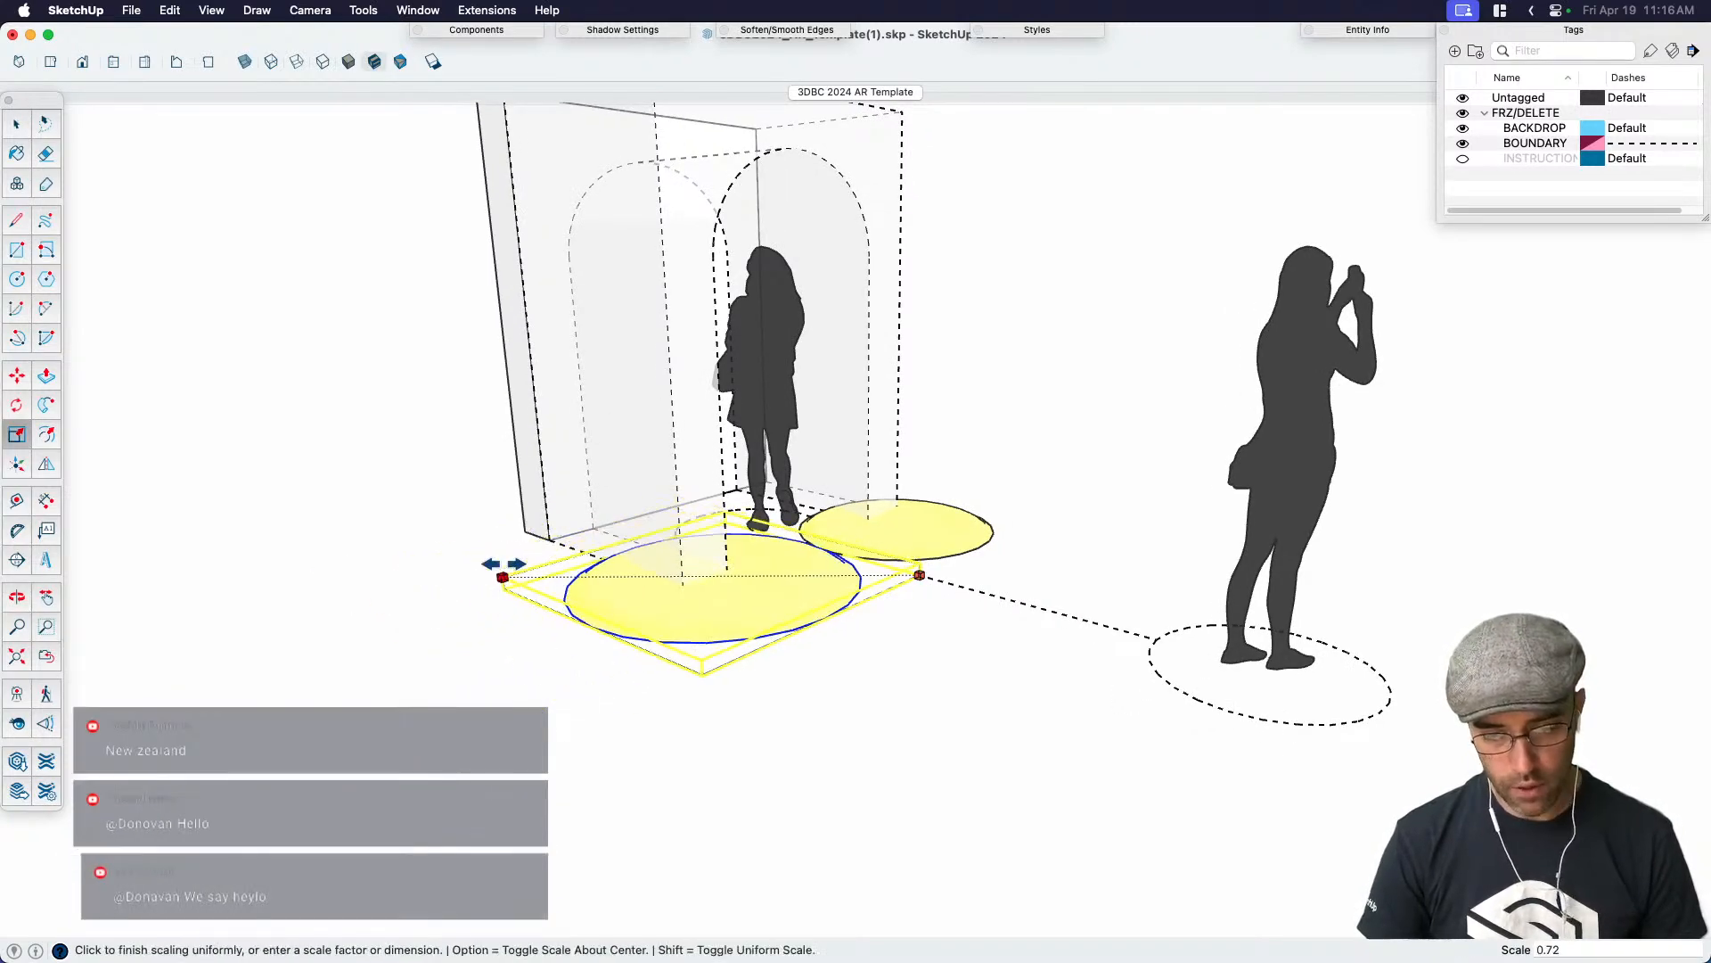
click(504, 583)
key(space)
Copy the resized crater back into the frame, beneath the standing figure
key(m)
key(alt)
middle_drag(841, 733, 840, 680)
click(796, 753)
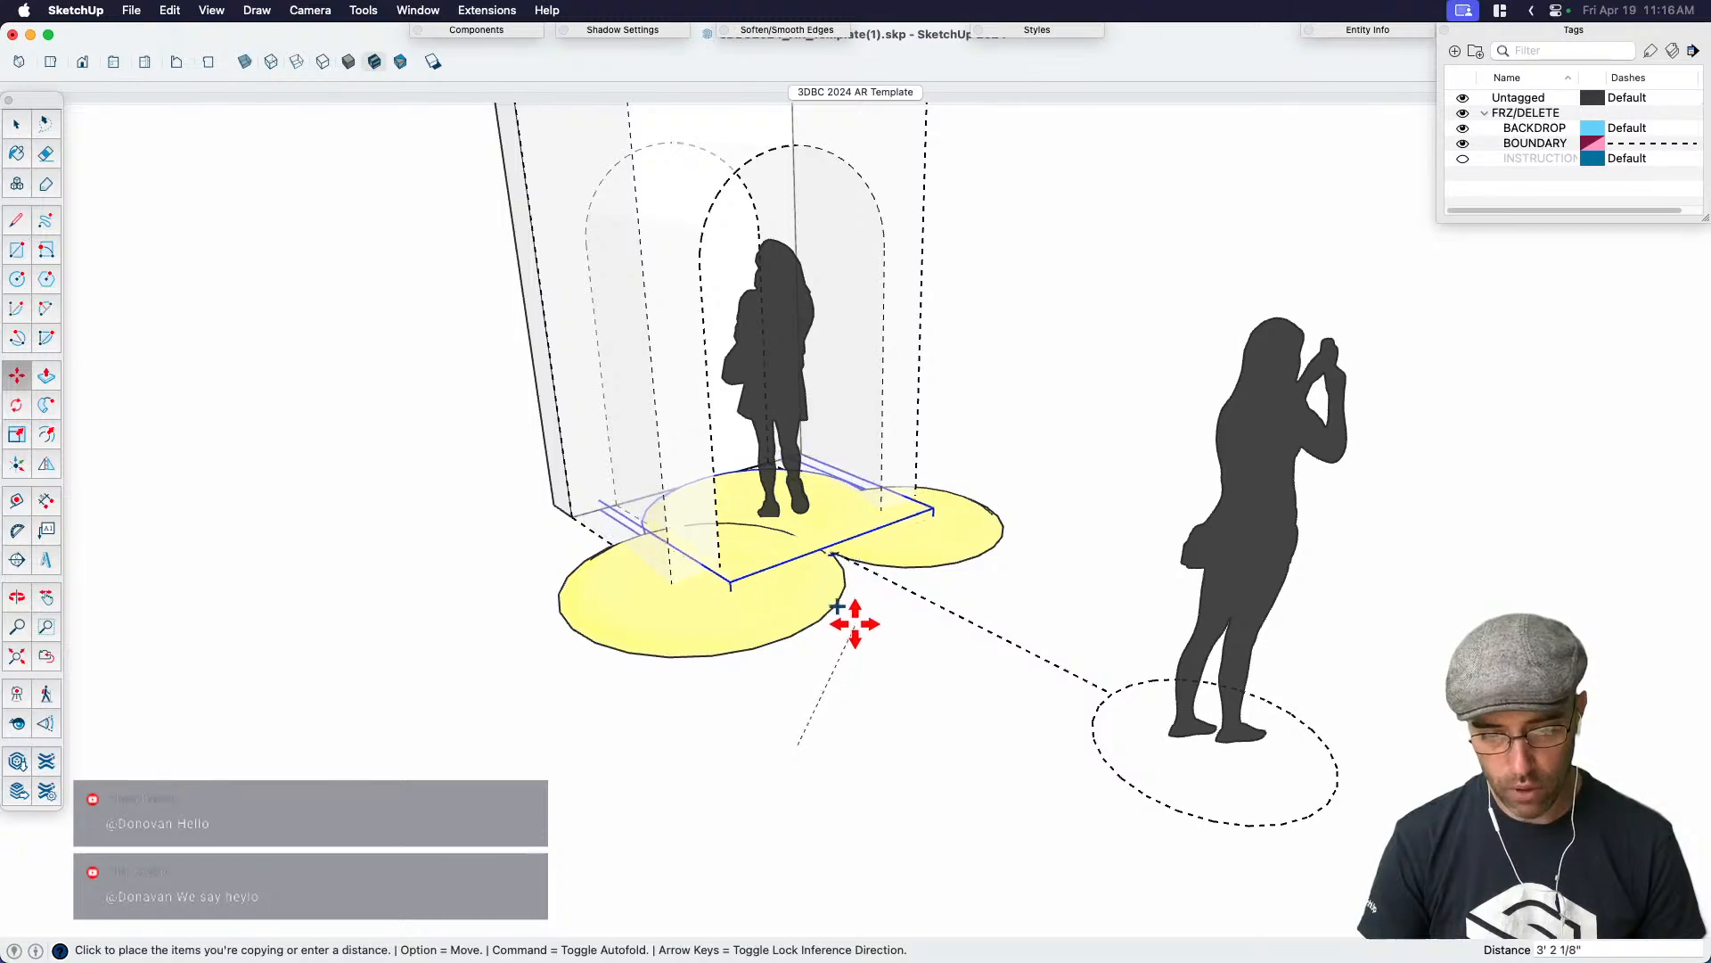
click(869, 604)
key(space)
scroll(746, 628, up, 3)
Inspect the hidden geometry of the three craters, turn its display off and clear the selection
click(739, 606)
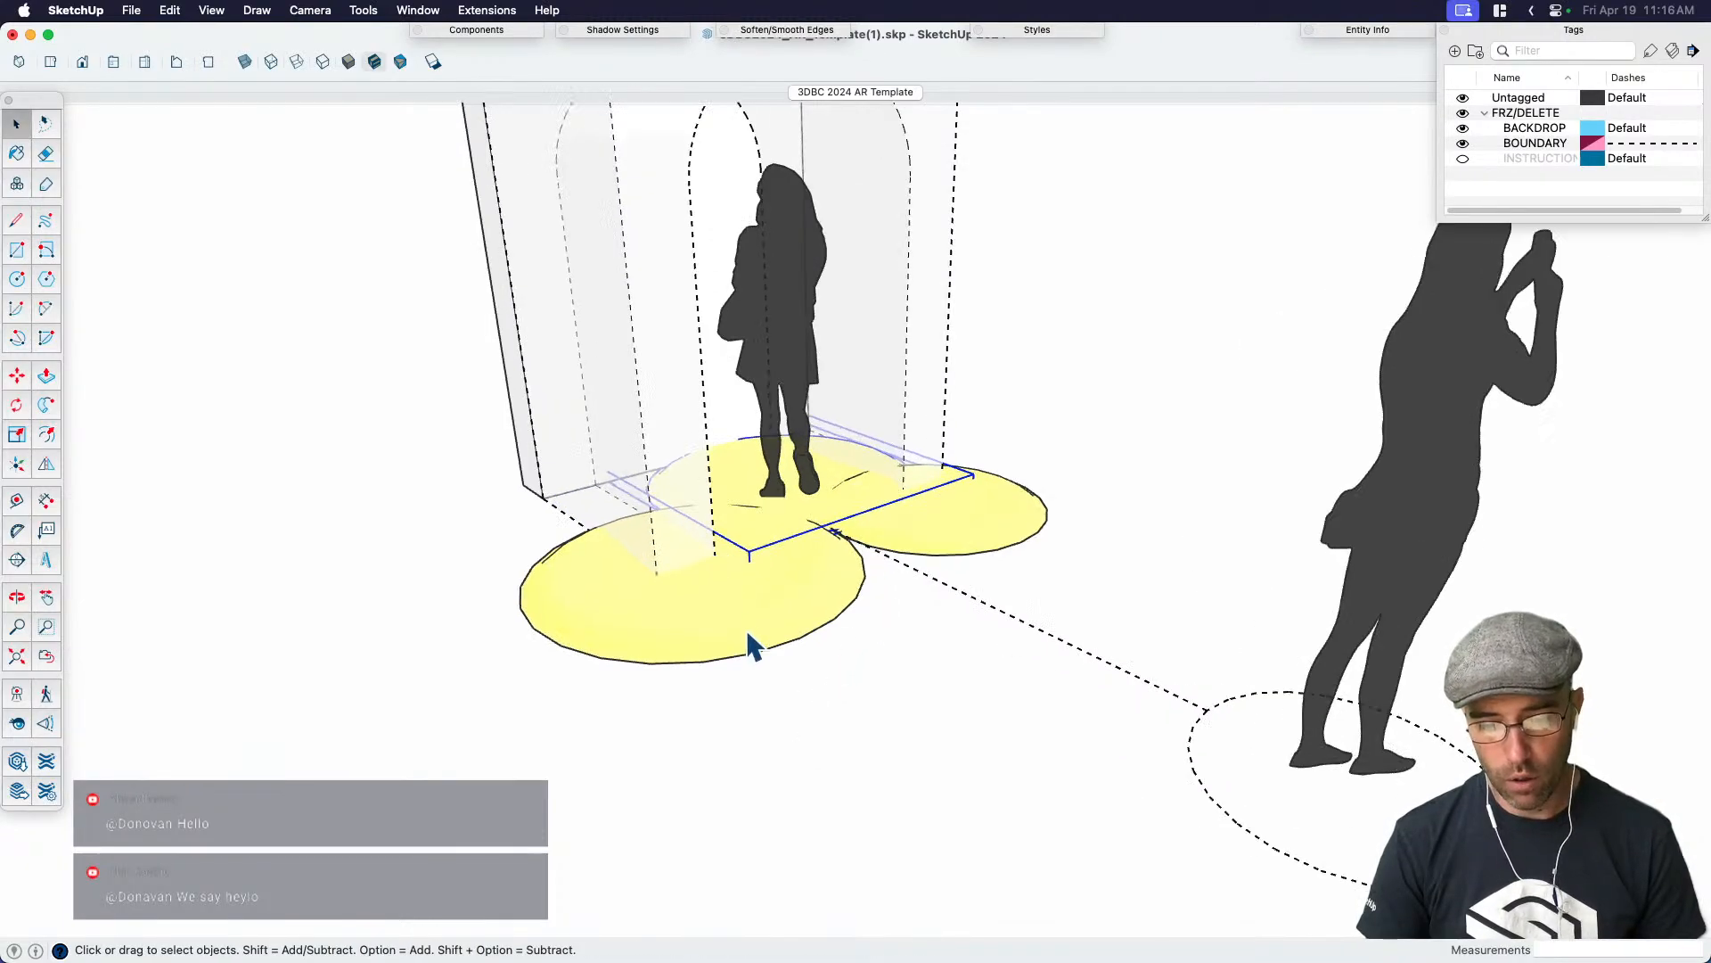
middle_drag(836, 684, 994, 594)
scroll(567, 500, up, 3)
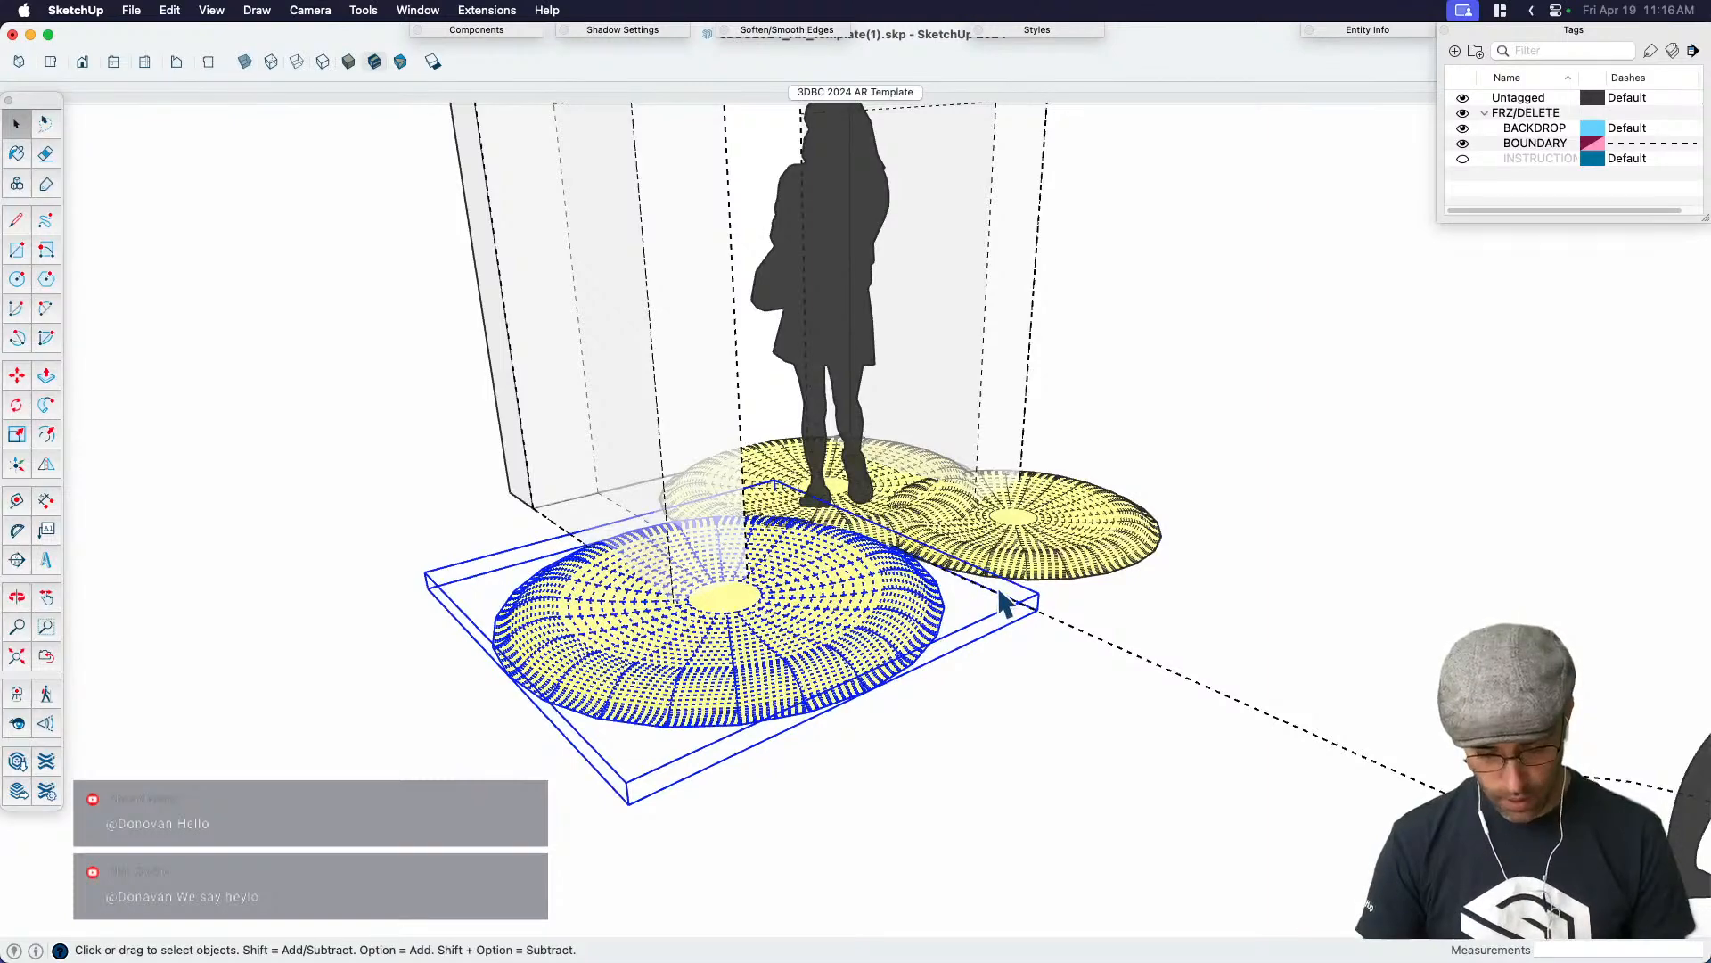
key(alt+h)
click(1240, 515)
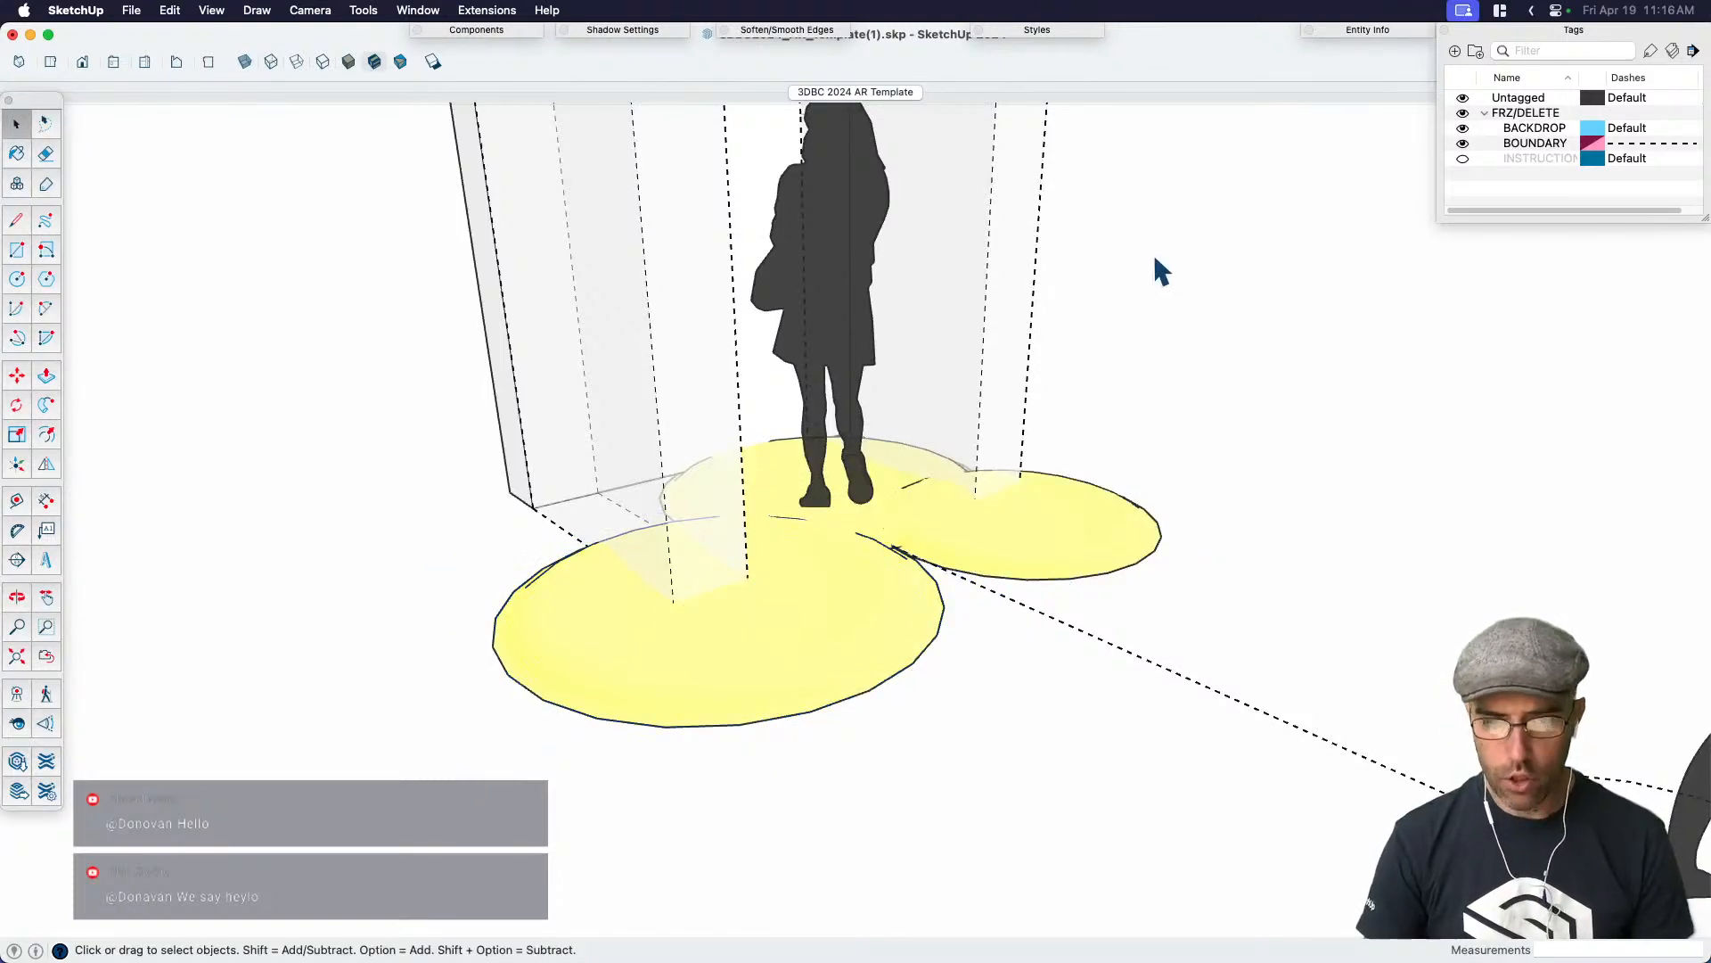
Enable Ambient Occlusion in the face settings of the Default style
click(1044, 34)
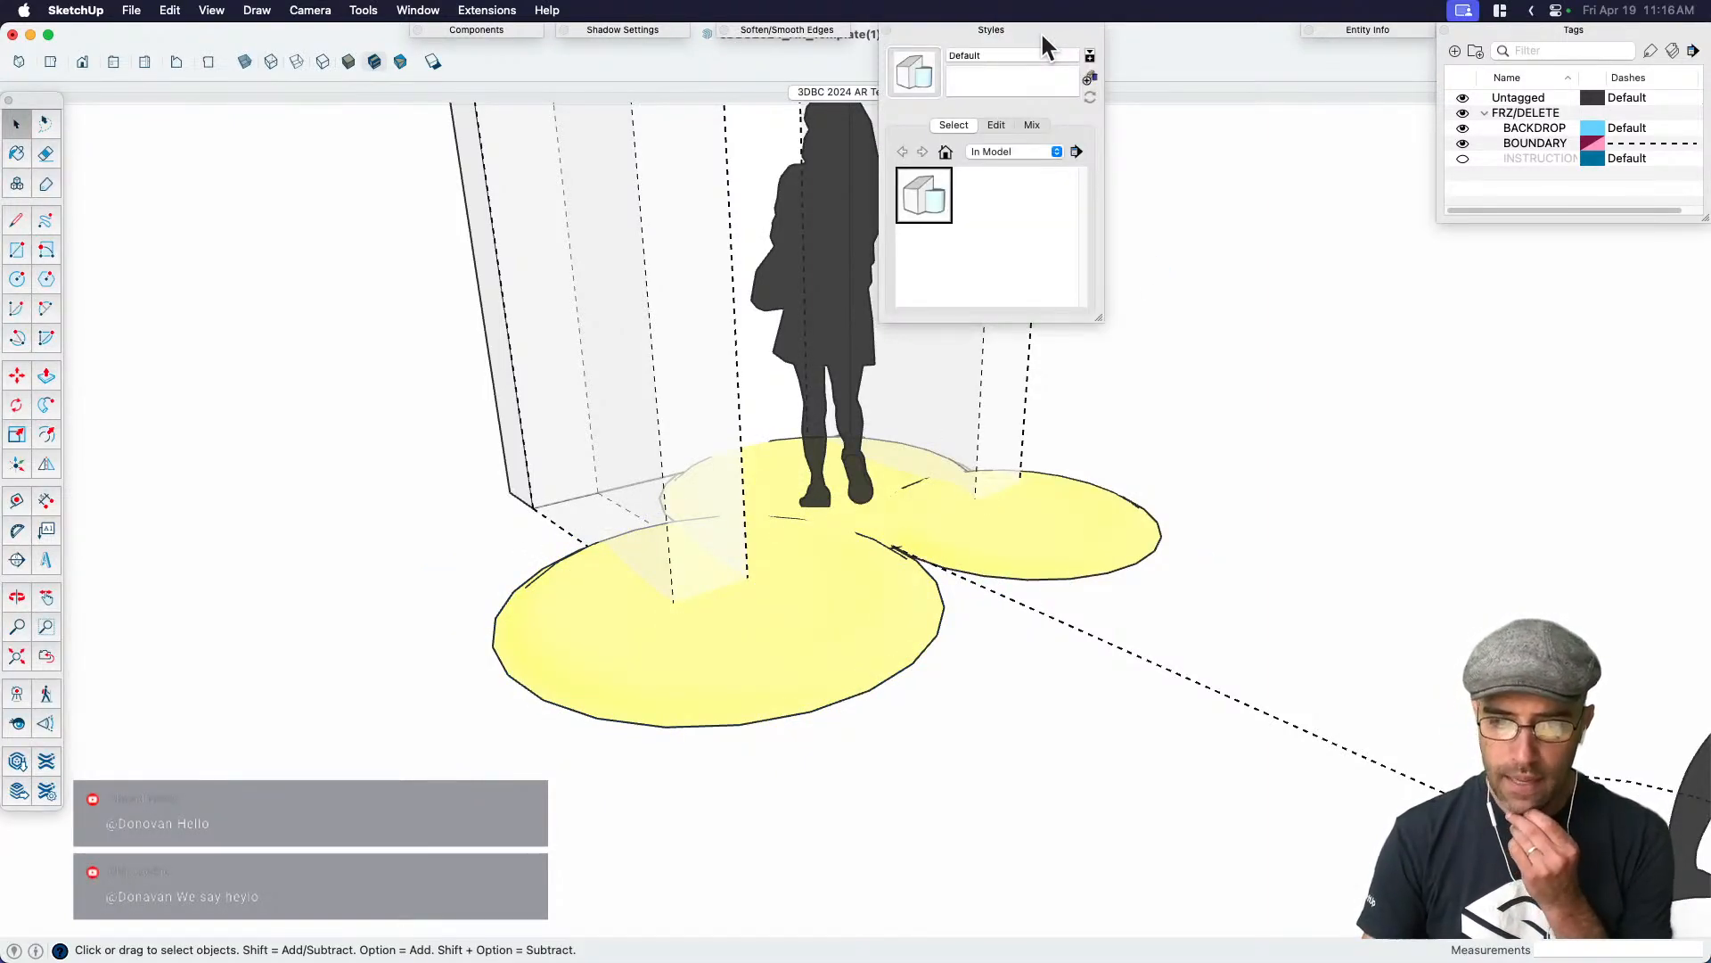
click(995, 125)
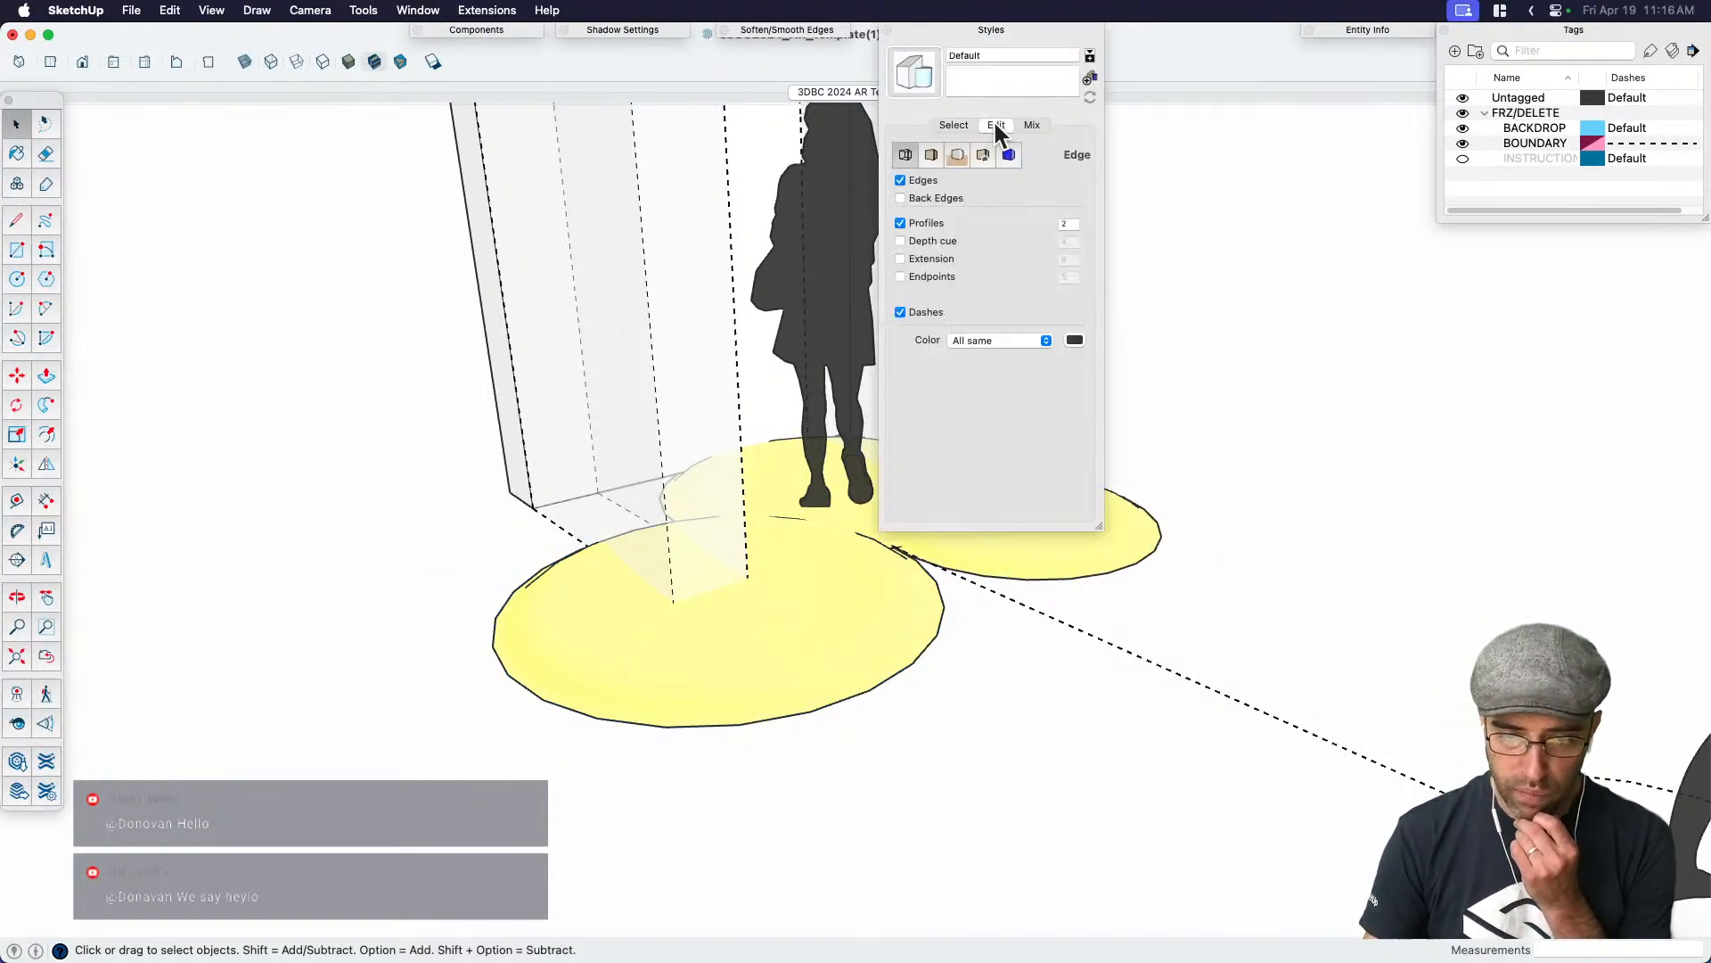
click(931, 155)
click(915, 420)
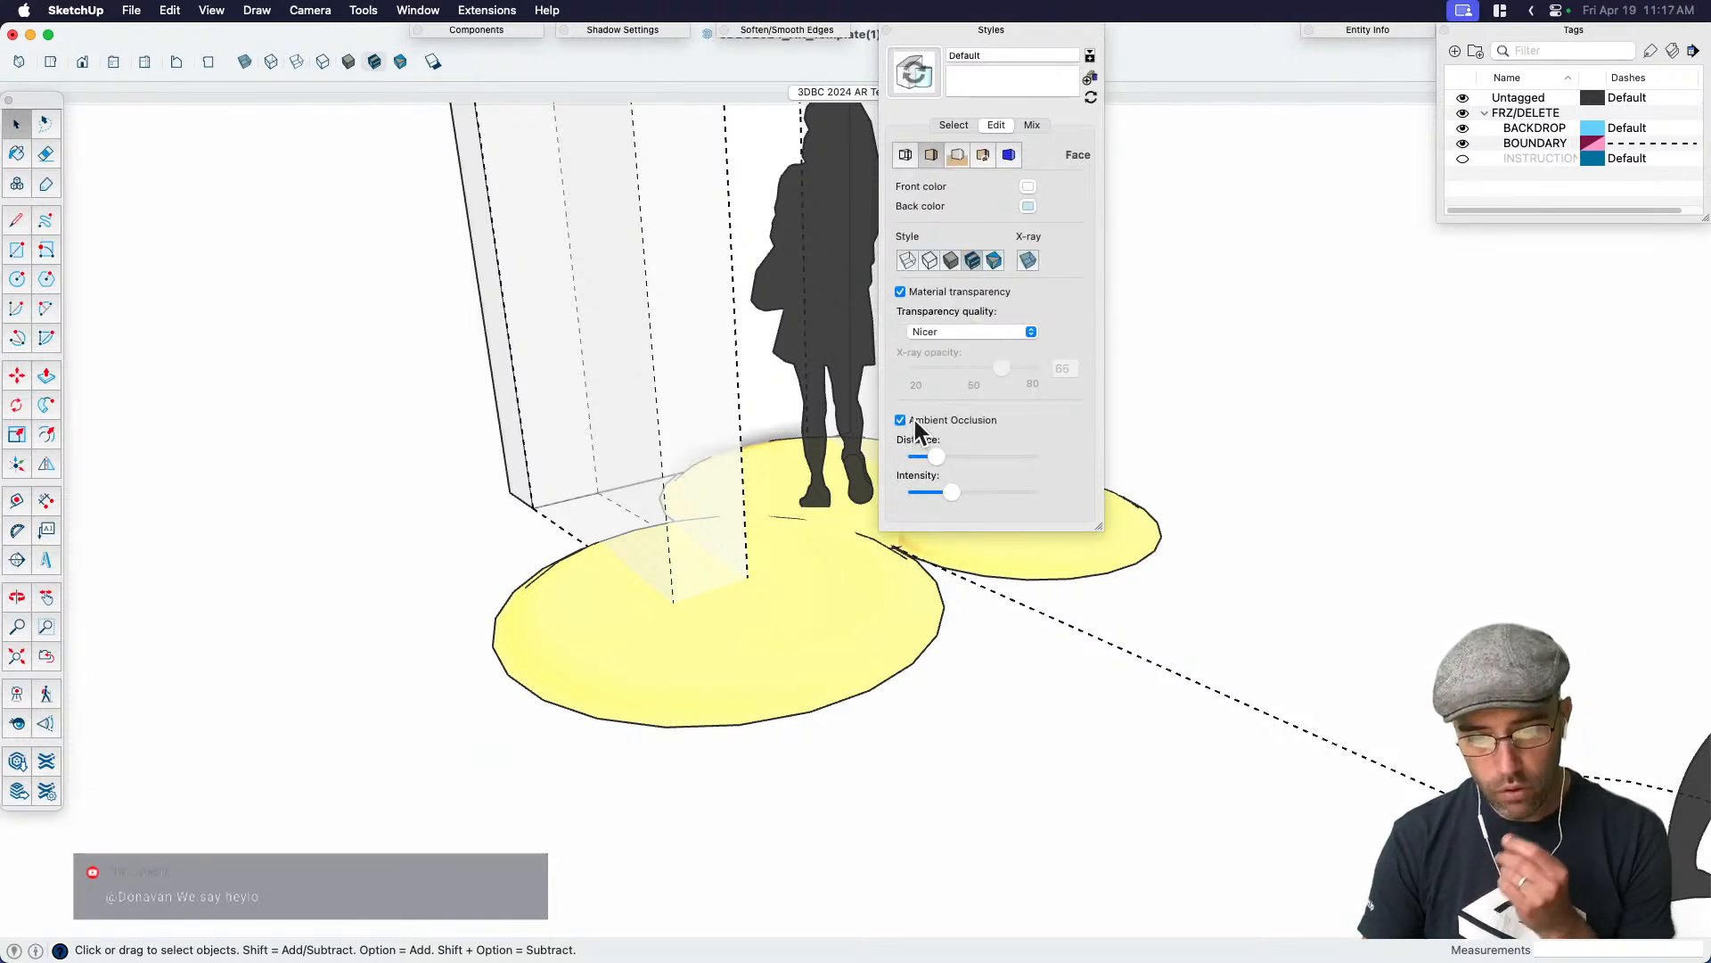
Set the shadow Dark value to 57 with sun shading switched on
click(639, 29)
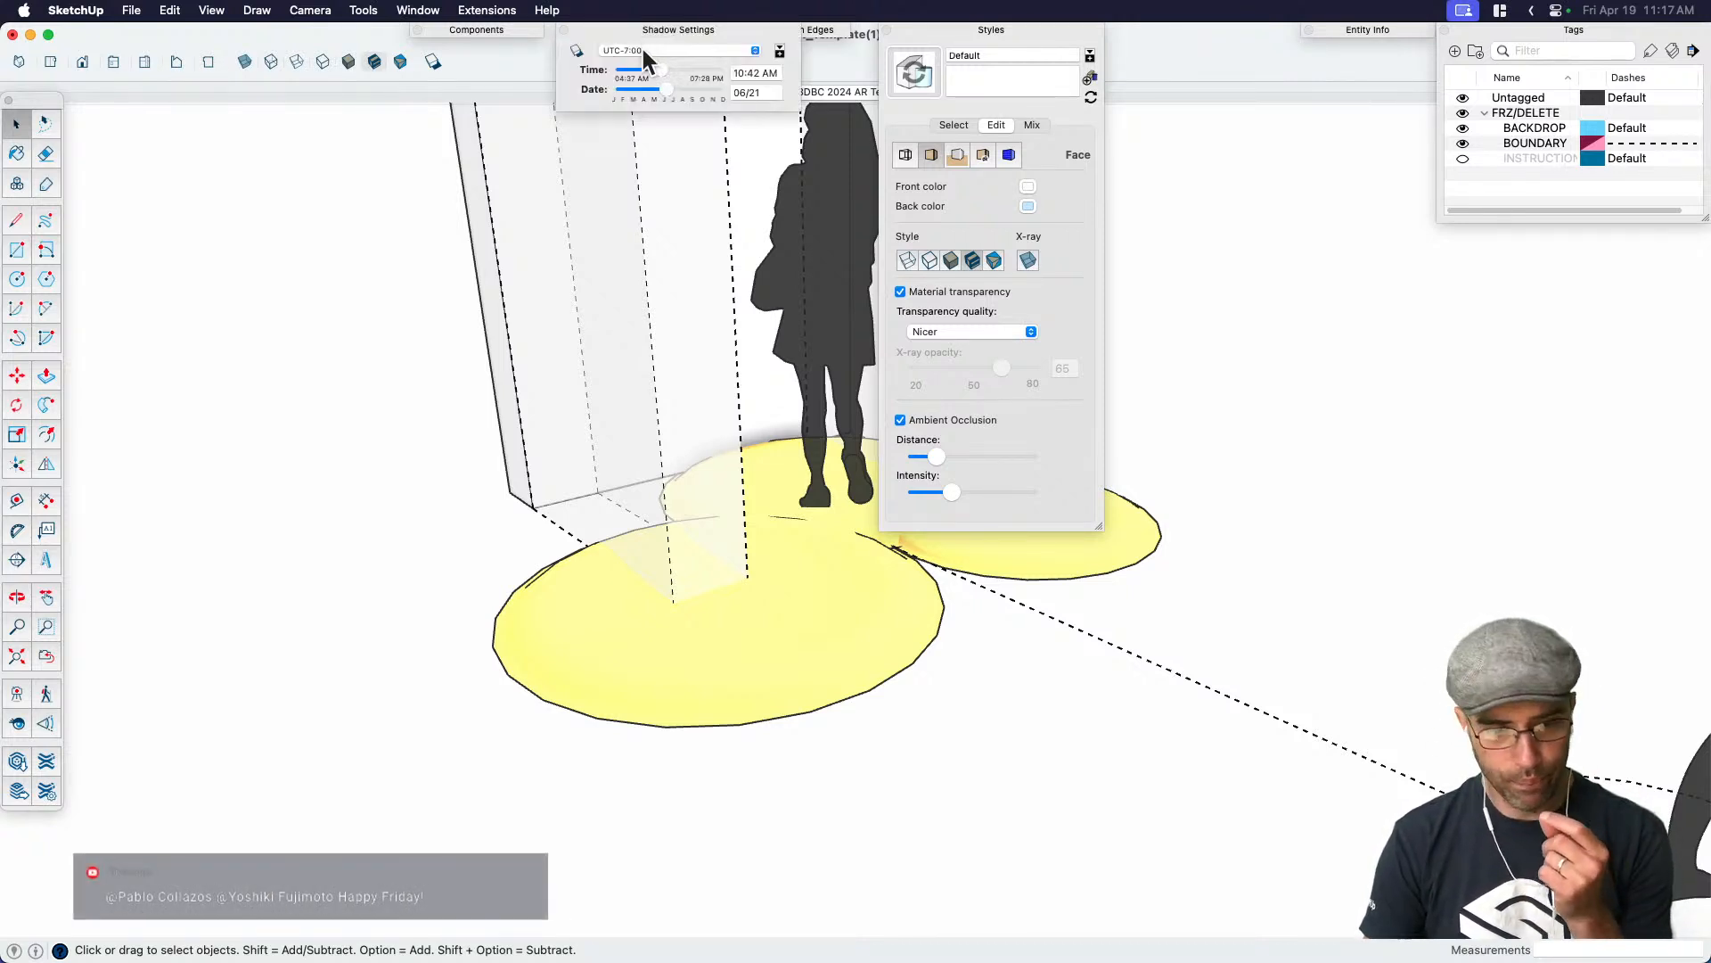
click(777, 52)
drag(685, 142, 669, 143)
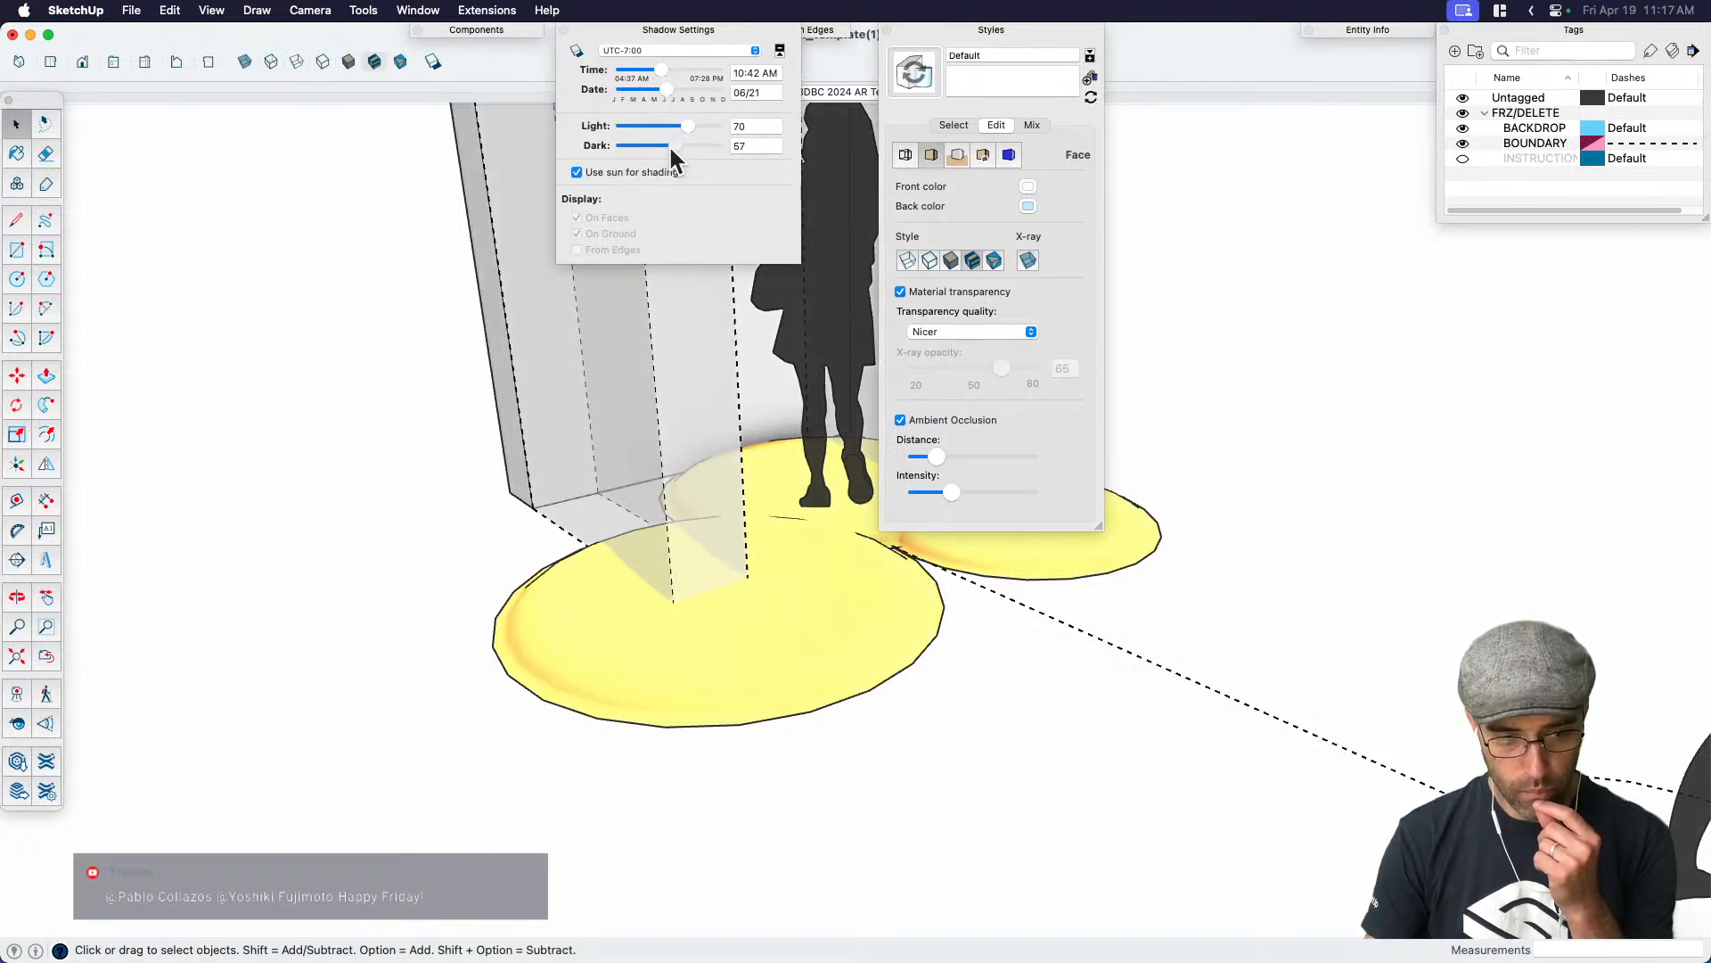
click(679, 30)
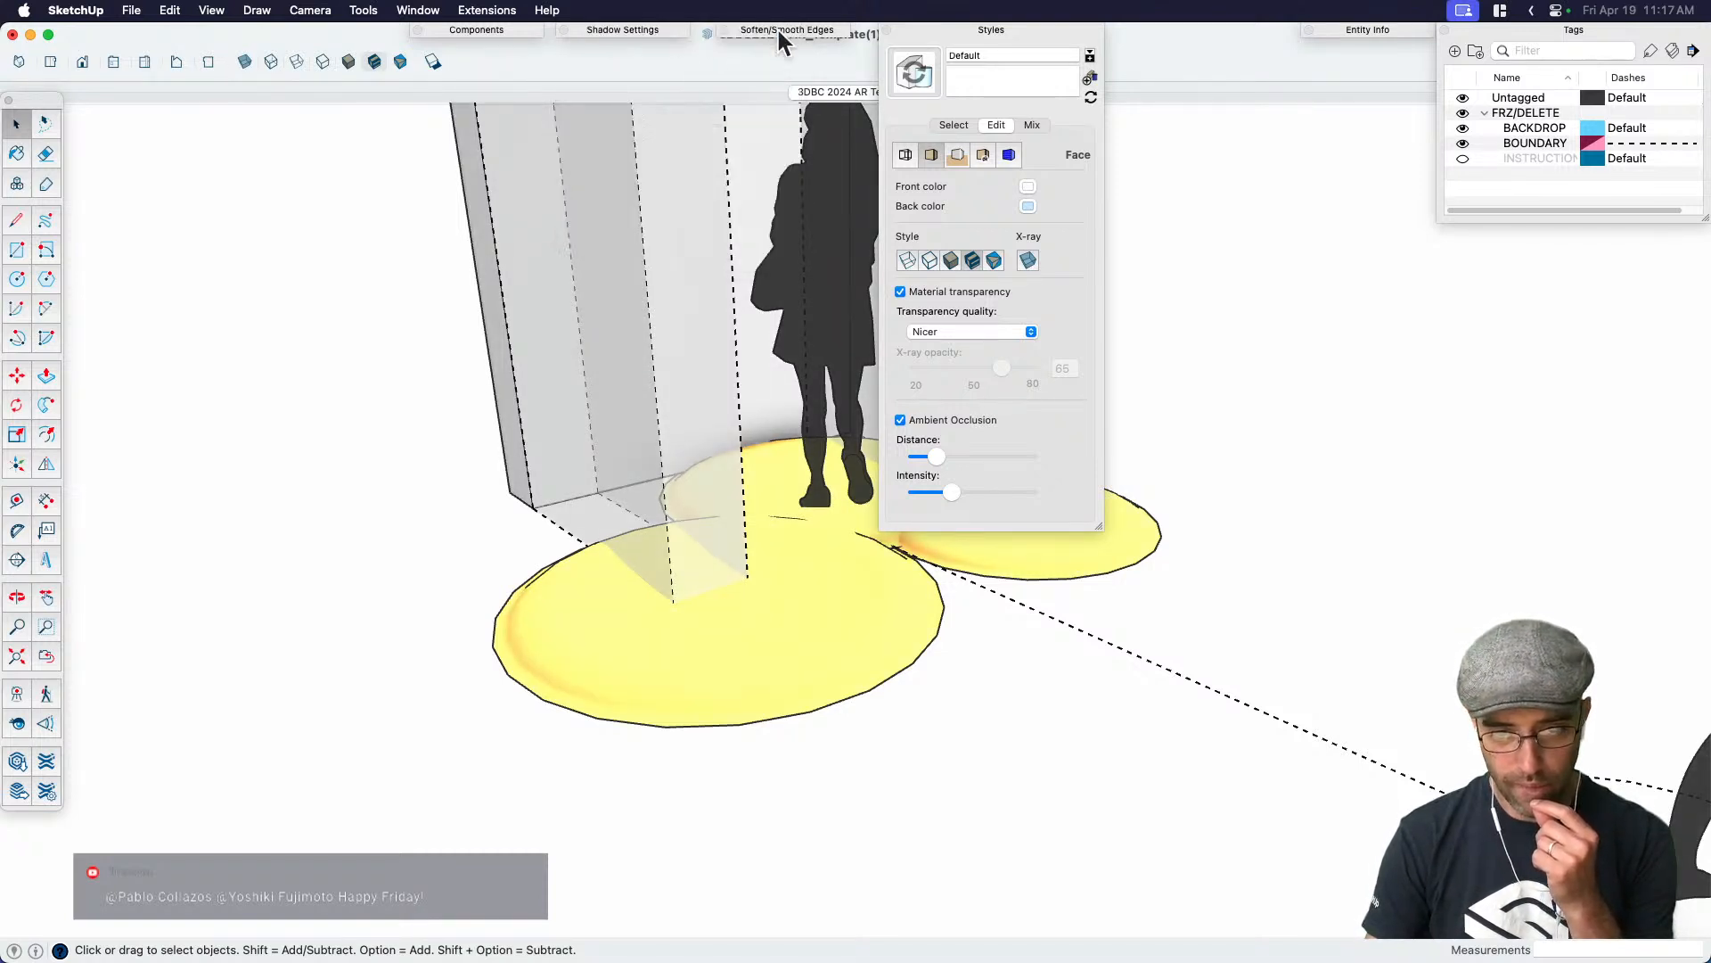
Add a new scene after the 3DBC 2024 AR Template scene
click(977, 24)
right_click(856, 93)
click(902, 148)
Increase the Ambient Occlusion intensity and distance of the style to strengthen the shading around the craters
middle_drag(921, 164, 838, 611)
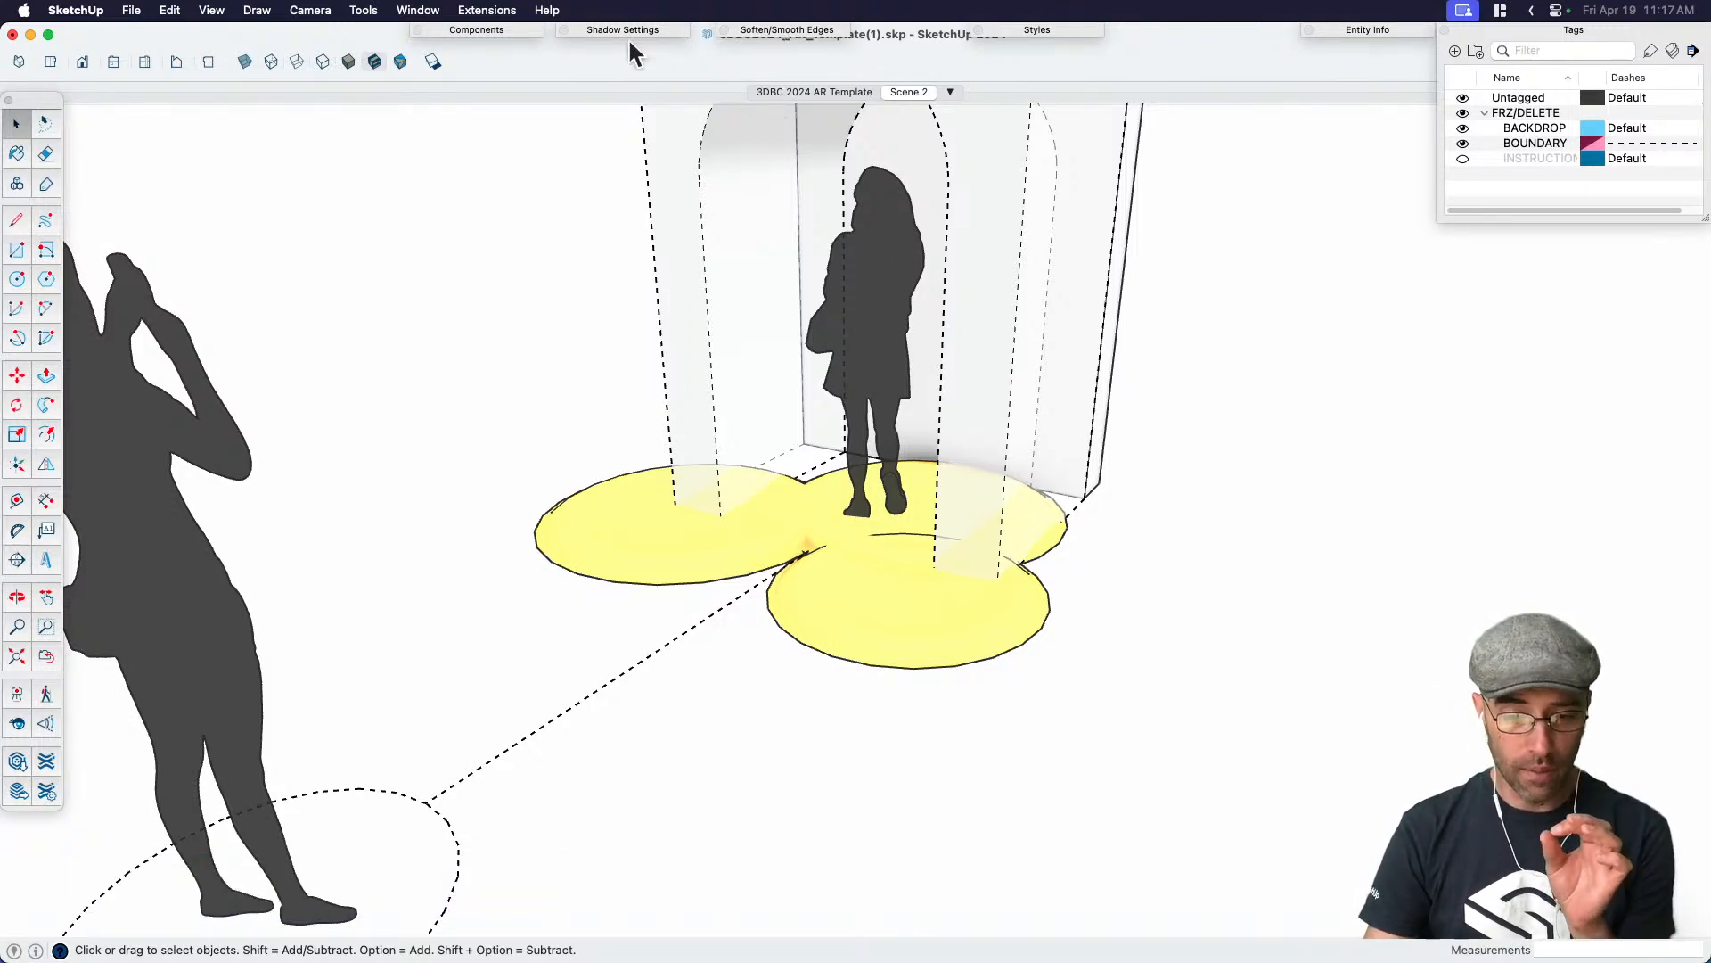
scroll(707, 557, up, 5)
middle_drag(706, 519, 1143, 557)
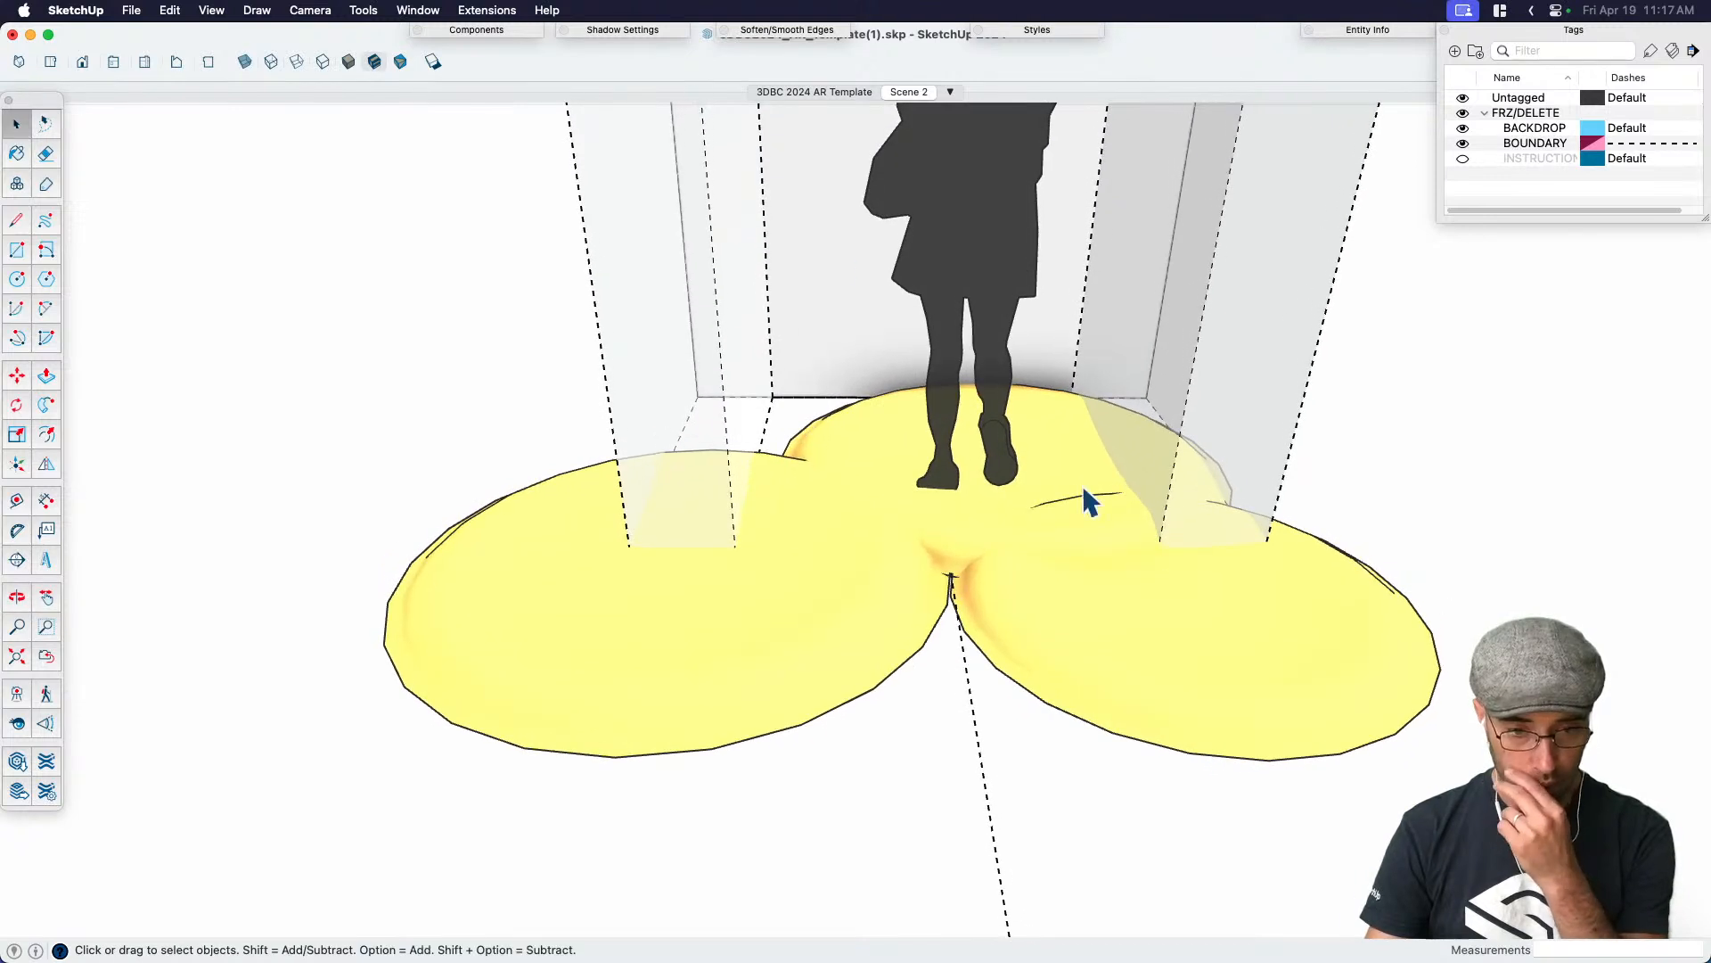
click(640, 30)
click(651, 29)
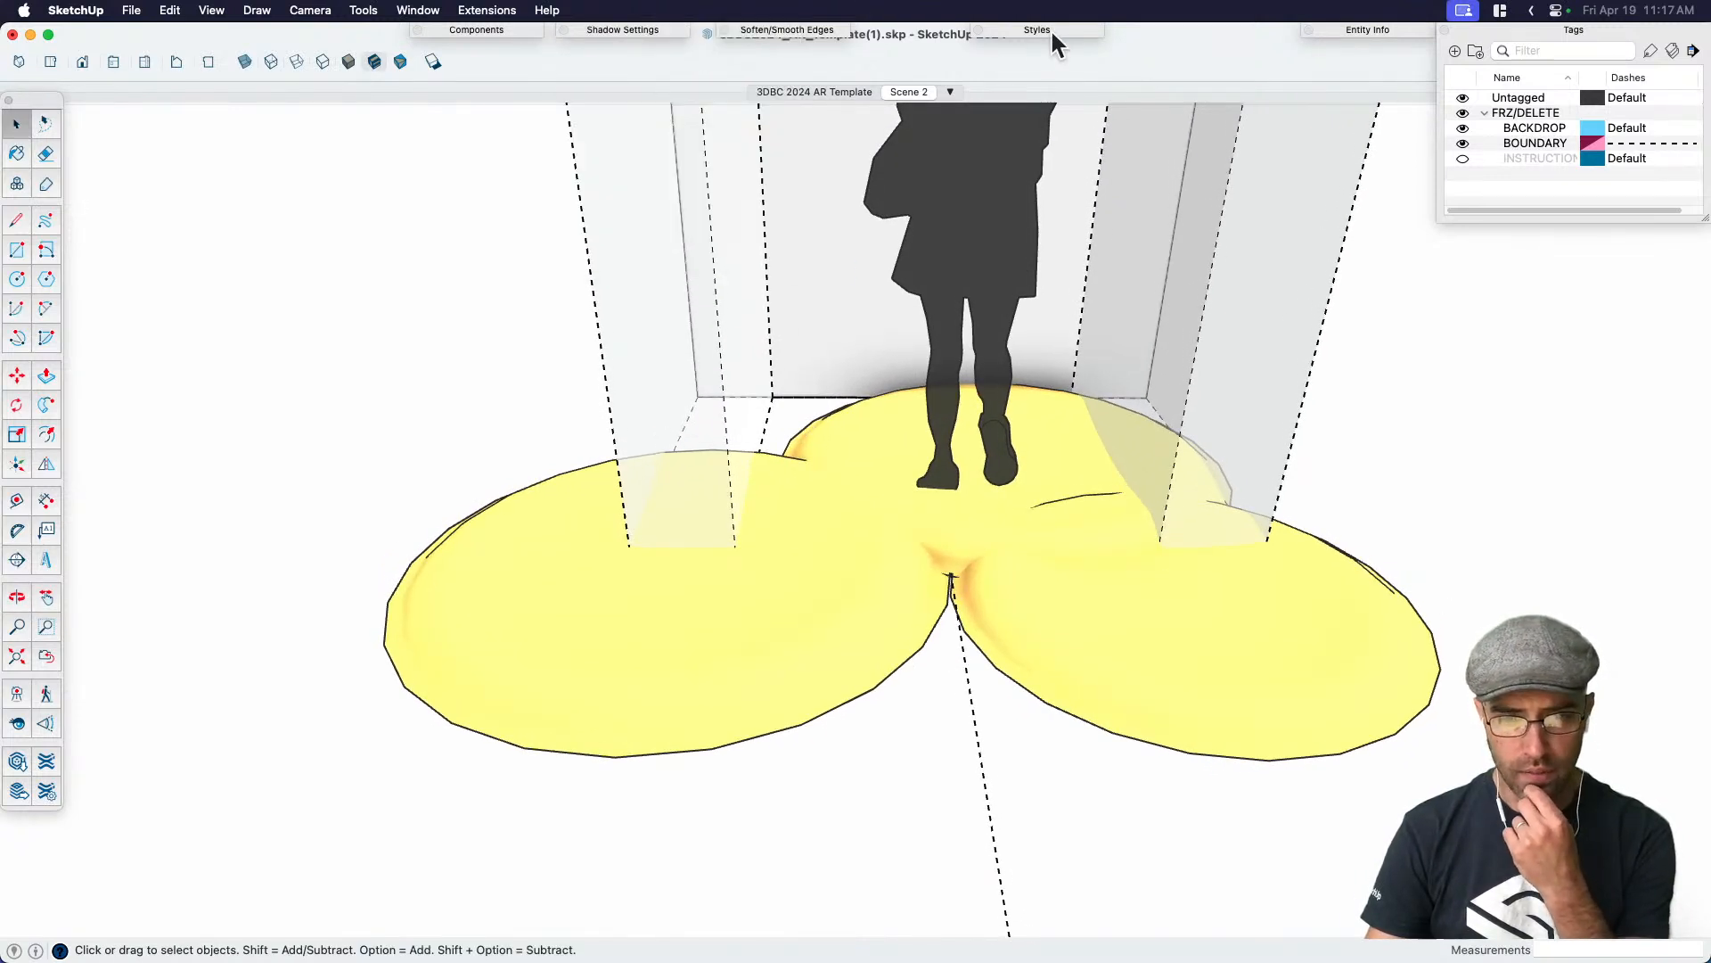
click(1051, 31)
drag(989, 493, 1062, 495)
mouse_move(940, 454)
mouse_down()
mouse_move(1013, 465)
mouse_move(974, 468)
mouse_up()
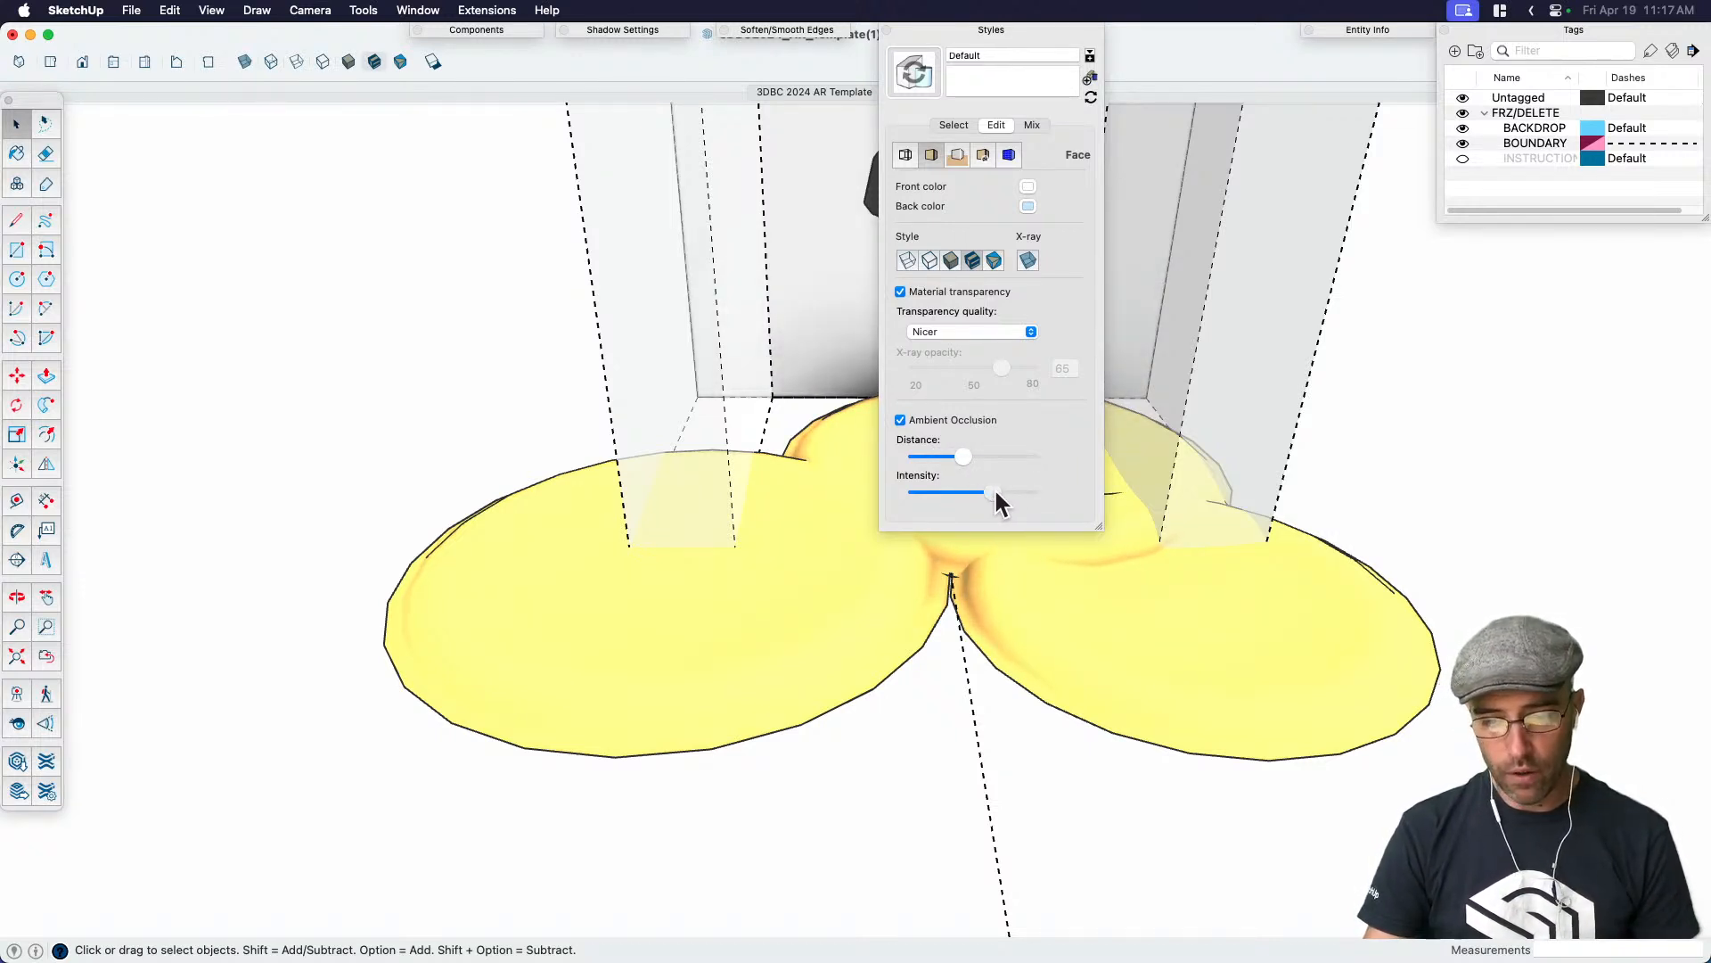
click(951, 36)
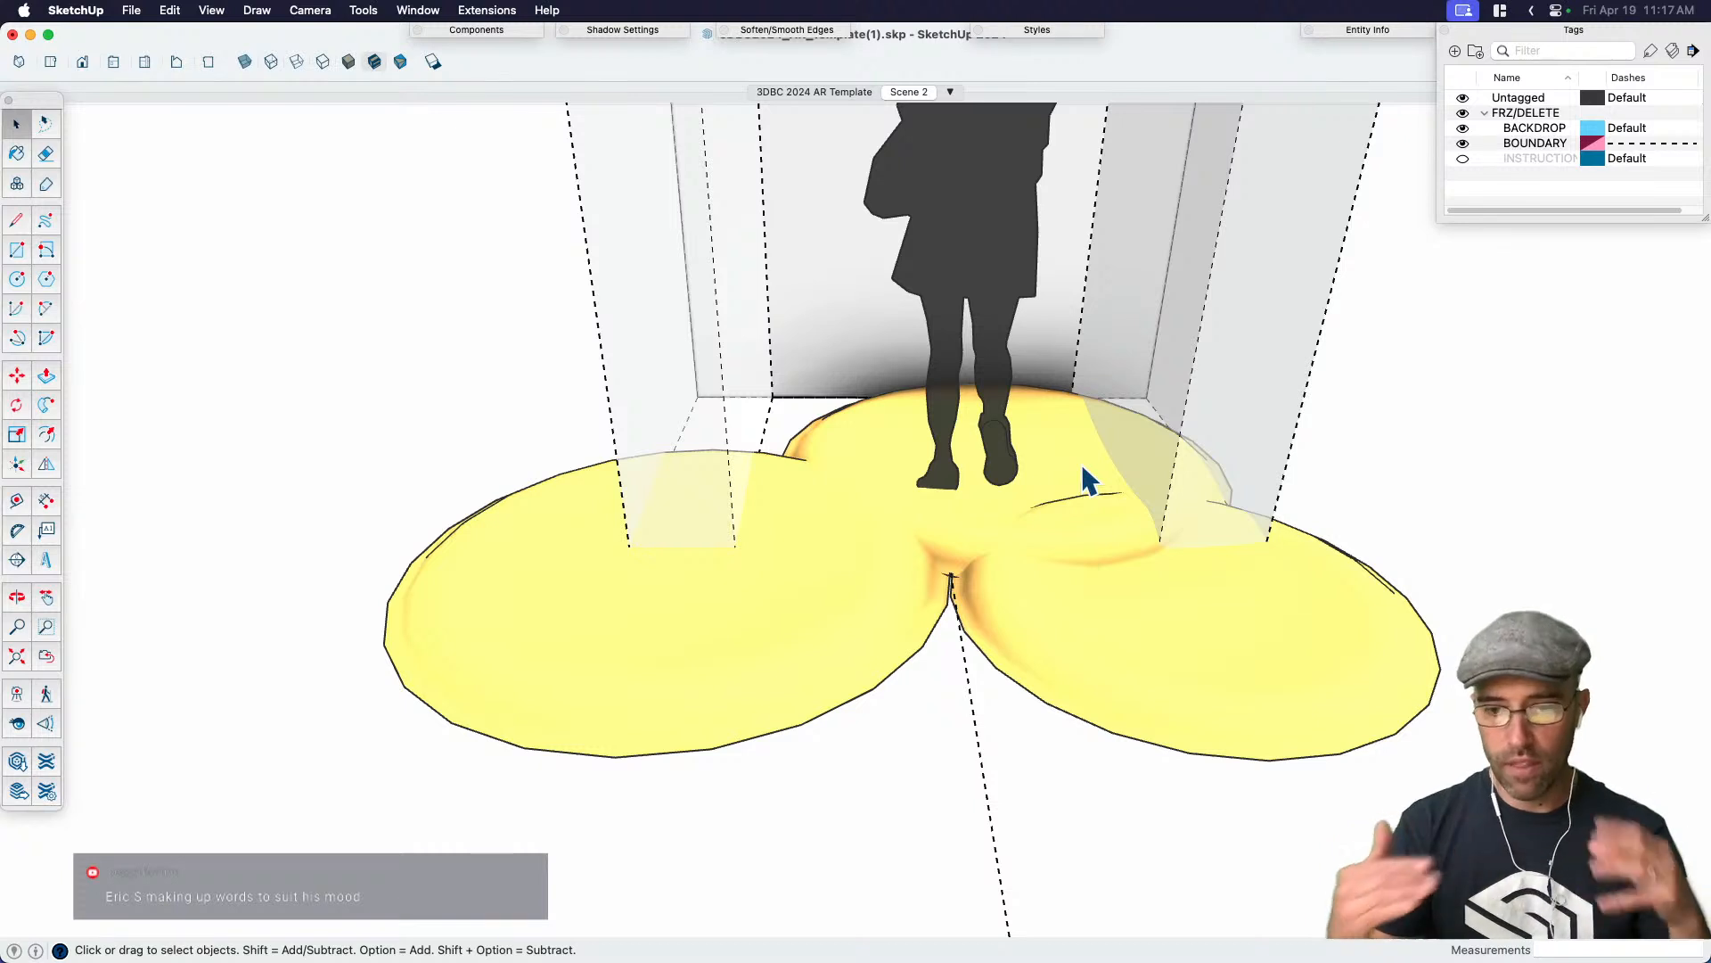
Scale the rear crater beneath the standing figure down uniformly about its centre
click(1128, 613)
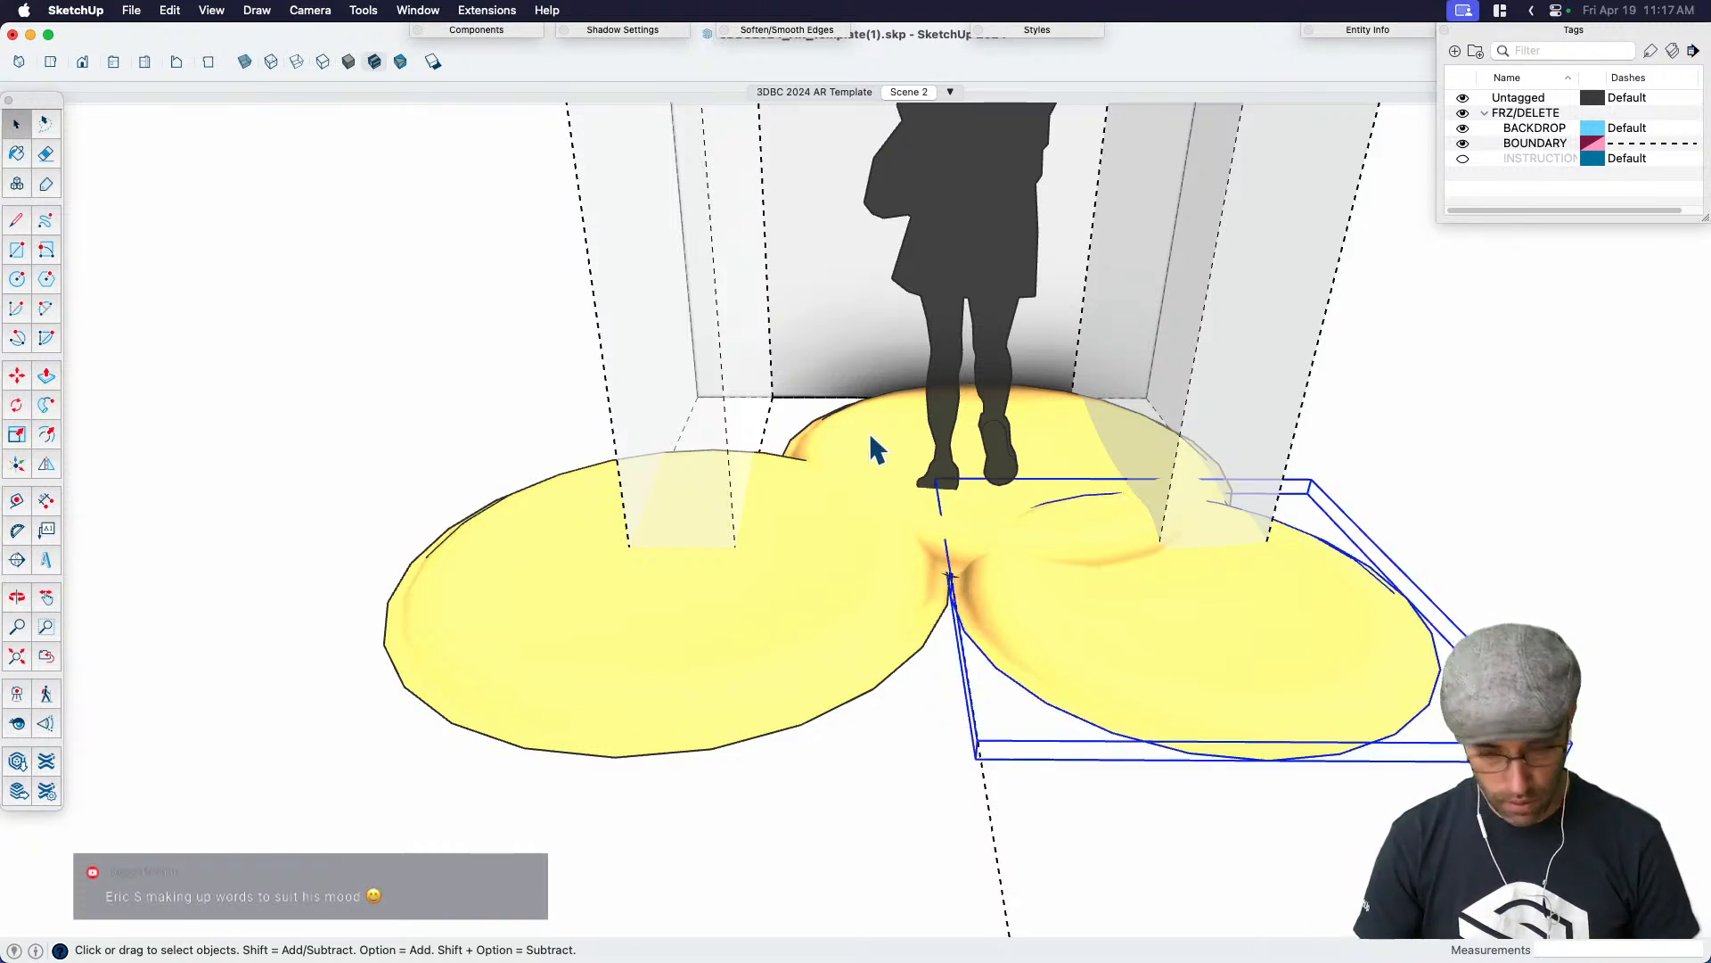
key(s)
alt+click(1152, 378)
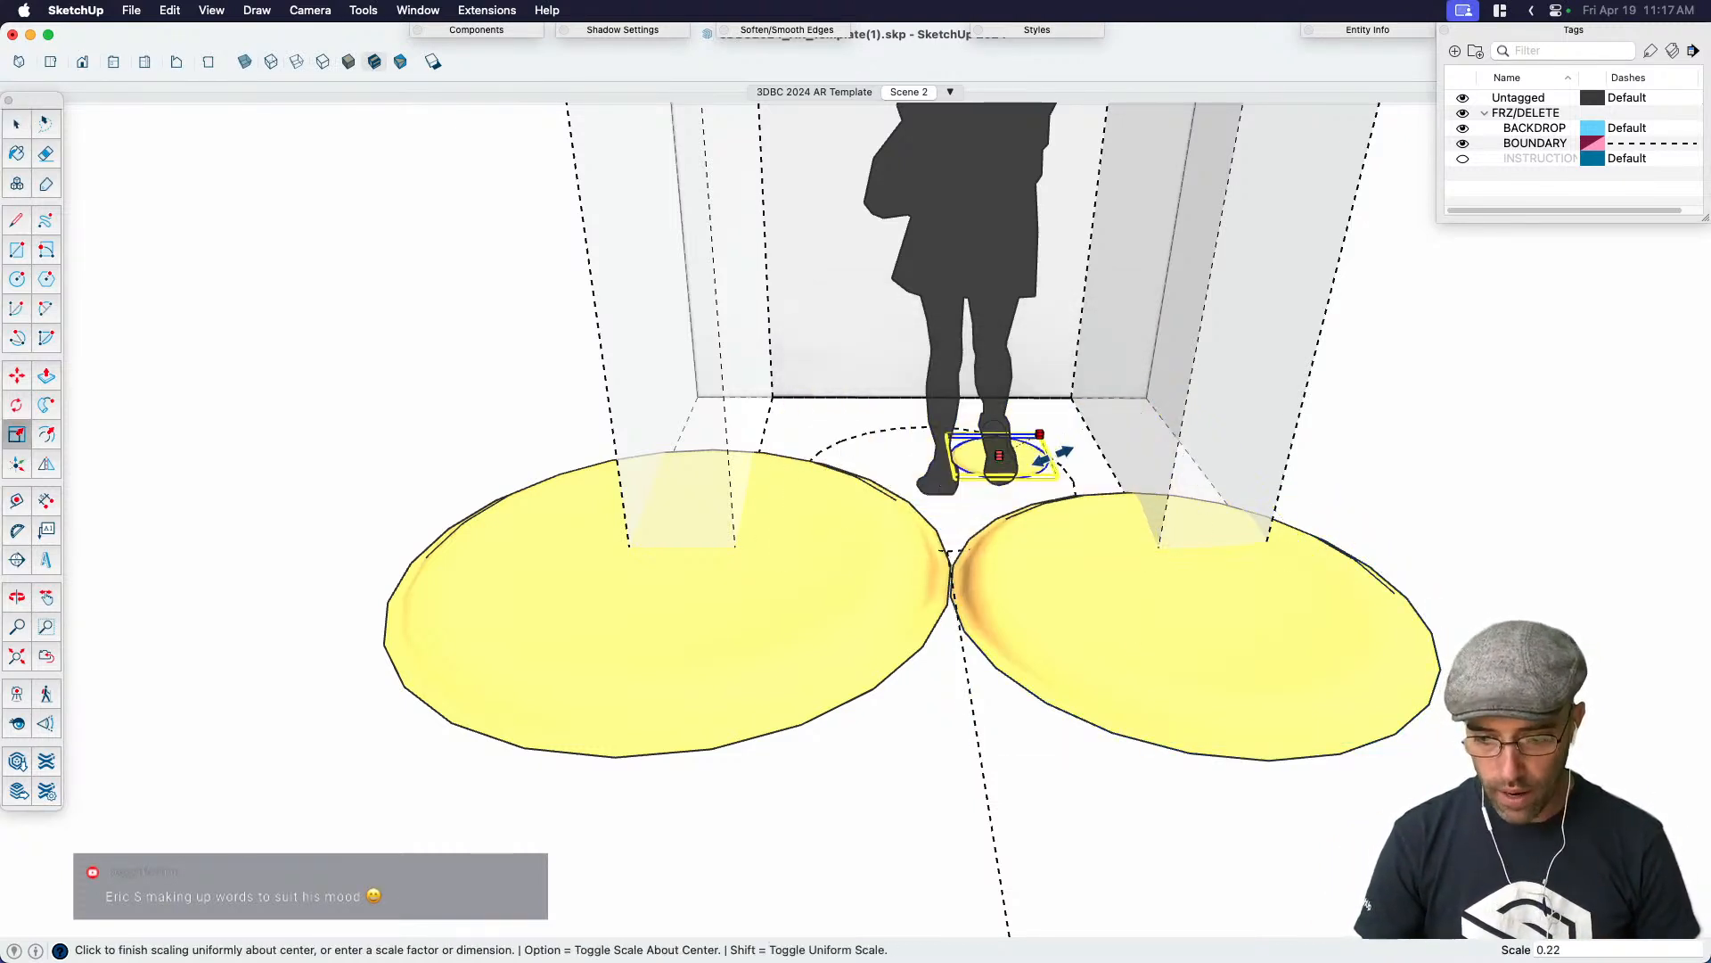
click(1110, 397)
Move the reduced crater forward so it overlaps the front of the other two craters
key(m)
scroll(1052, 499, down, 4)
click(1055, 630)
middle_drag(933, 668, 951, 634)
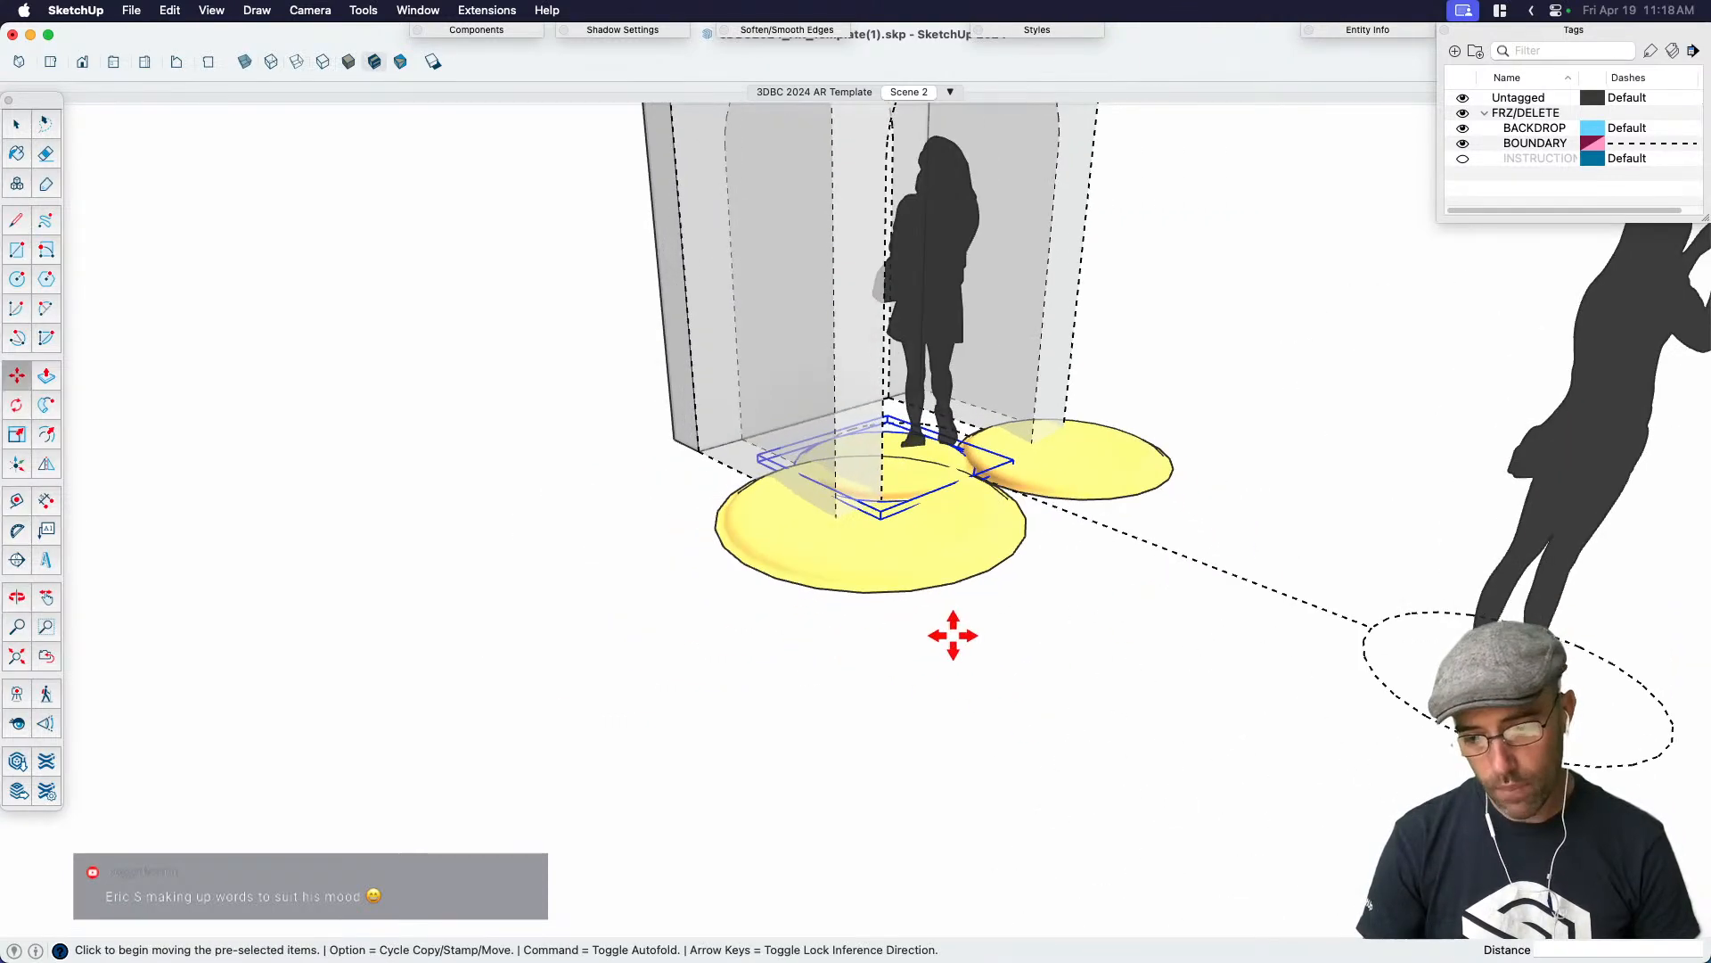
click(1158, 711)
key(space)
Move the large side crater back along the ground so it sits farther under the frame wall
key(m)
middle_drag(993, 592, 1222, 683)
key(space)
key(m)
click(1238, 700)
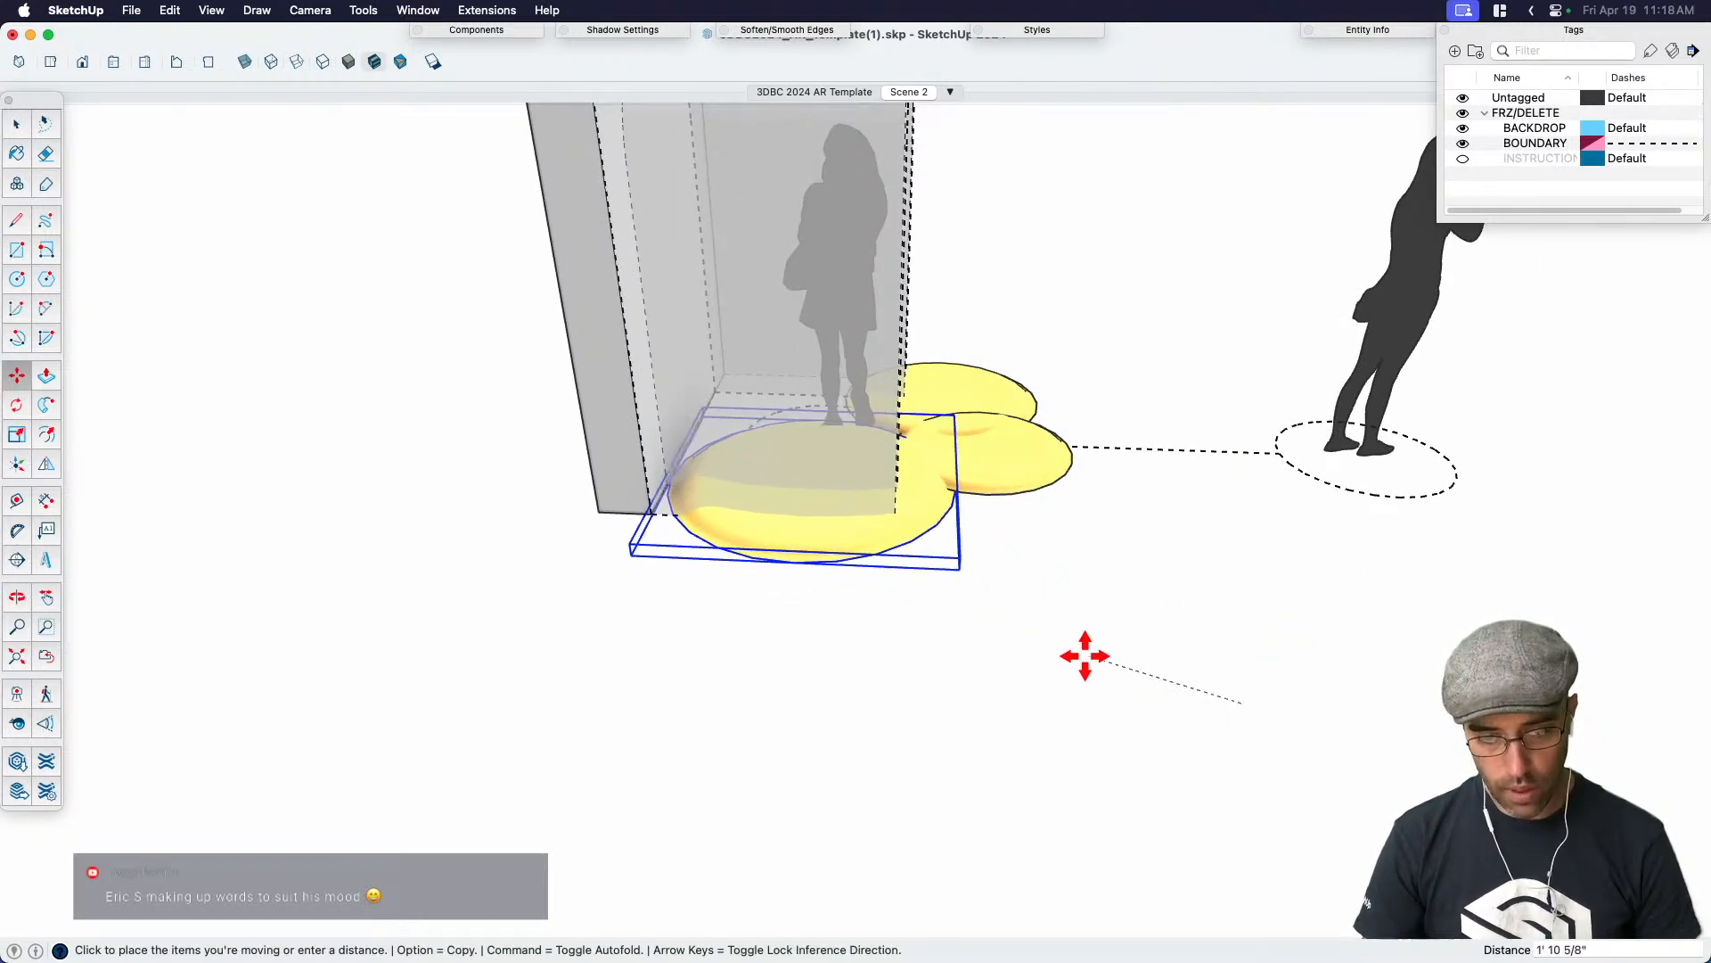
click(1078, 663)
middle_drag(1070, 664, 767, 655)
key(space)
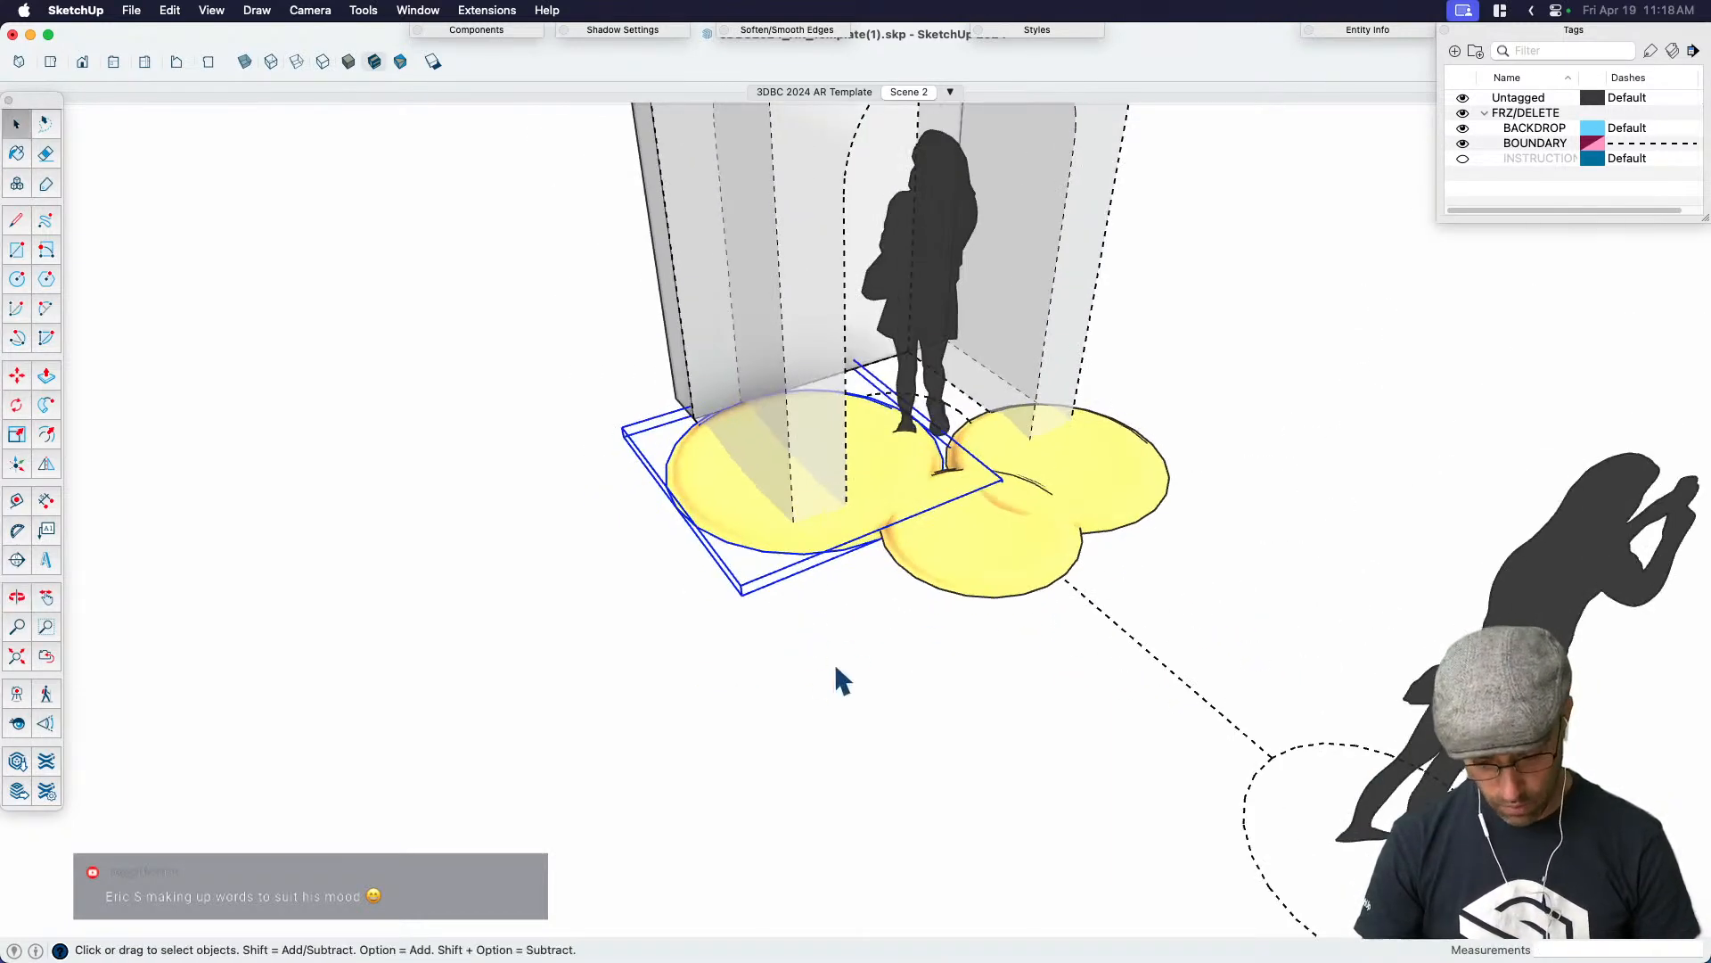
Copy the large crater across to the opposite rear side, behind the standing figure
key(m)
click(752, 721)
key(alt)
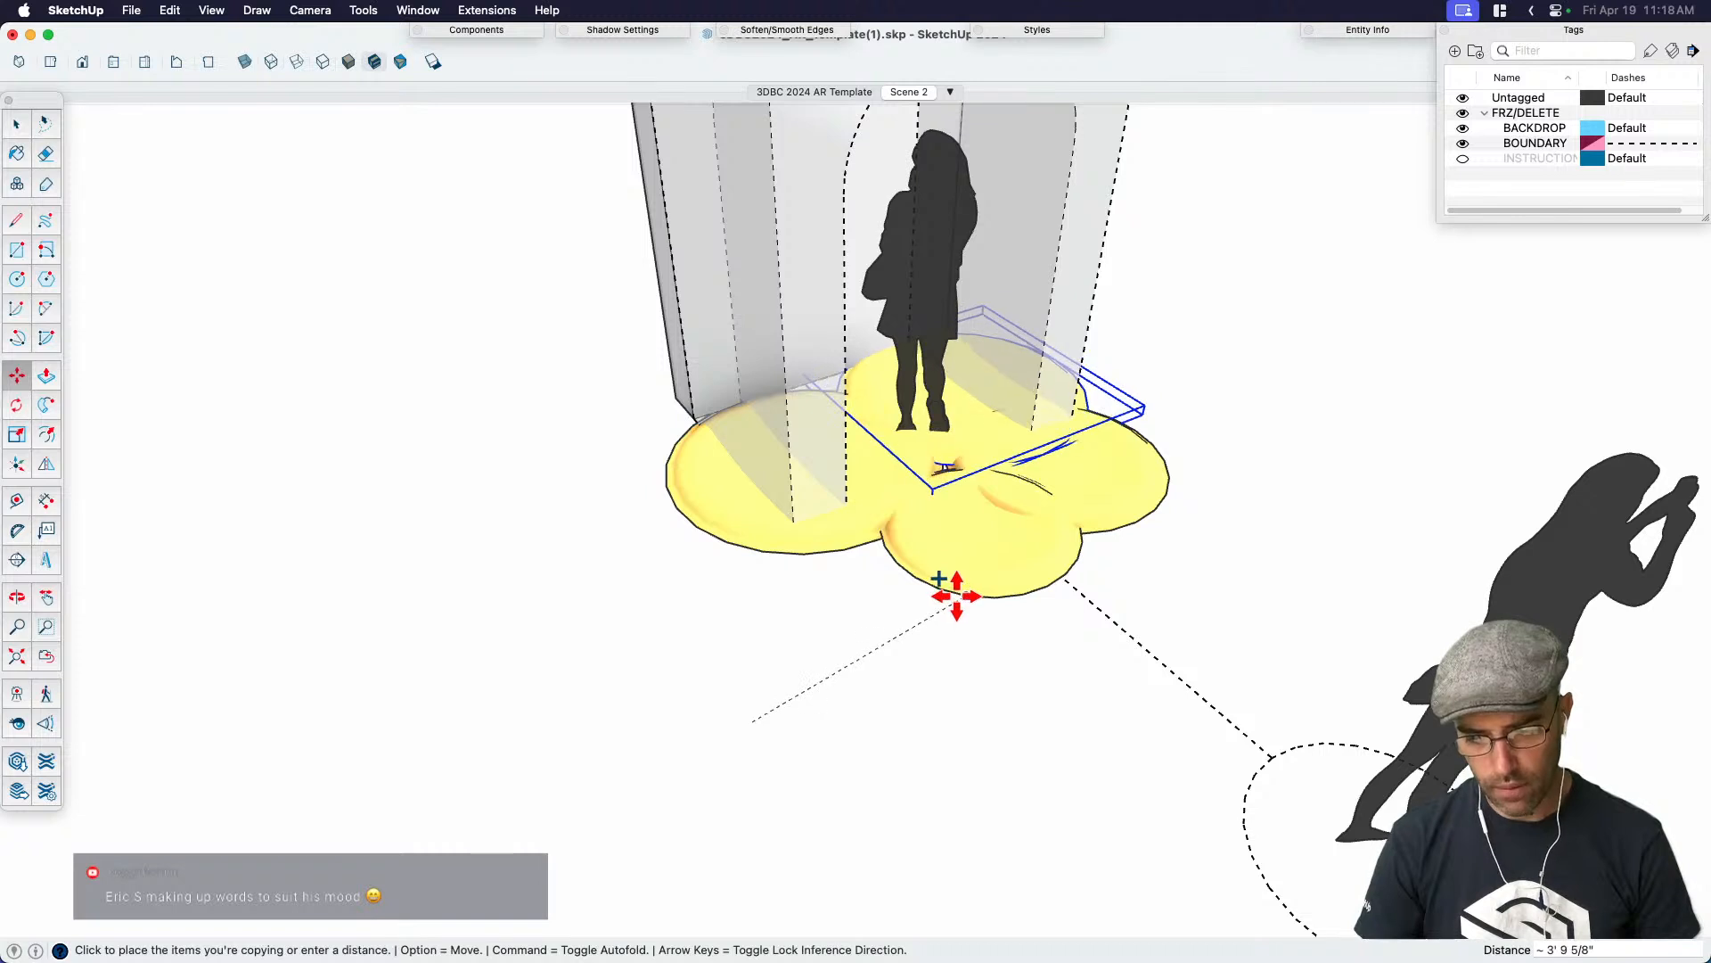
click(947, 581)
middle_drag(1165, 580, 1228, 554)
key(space)
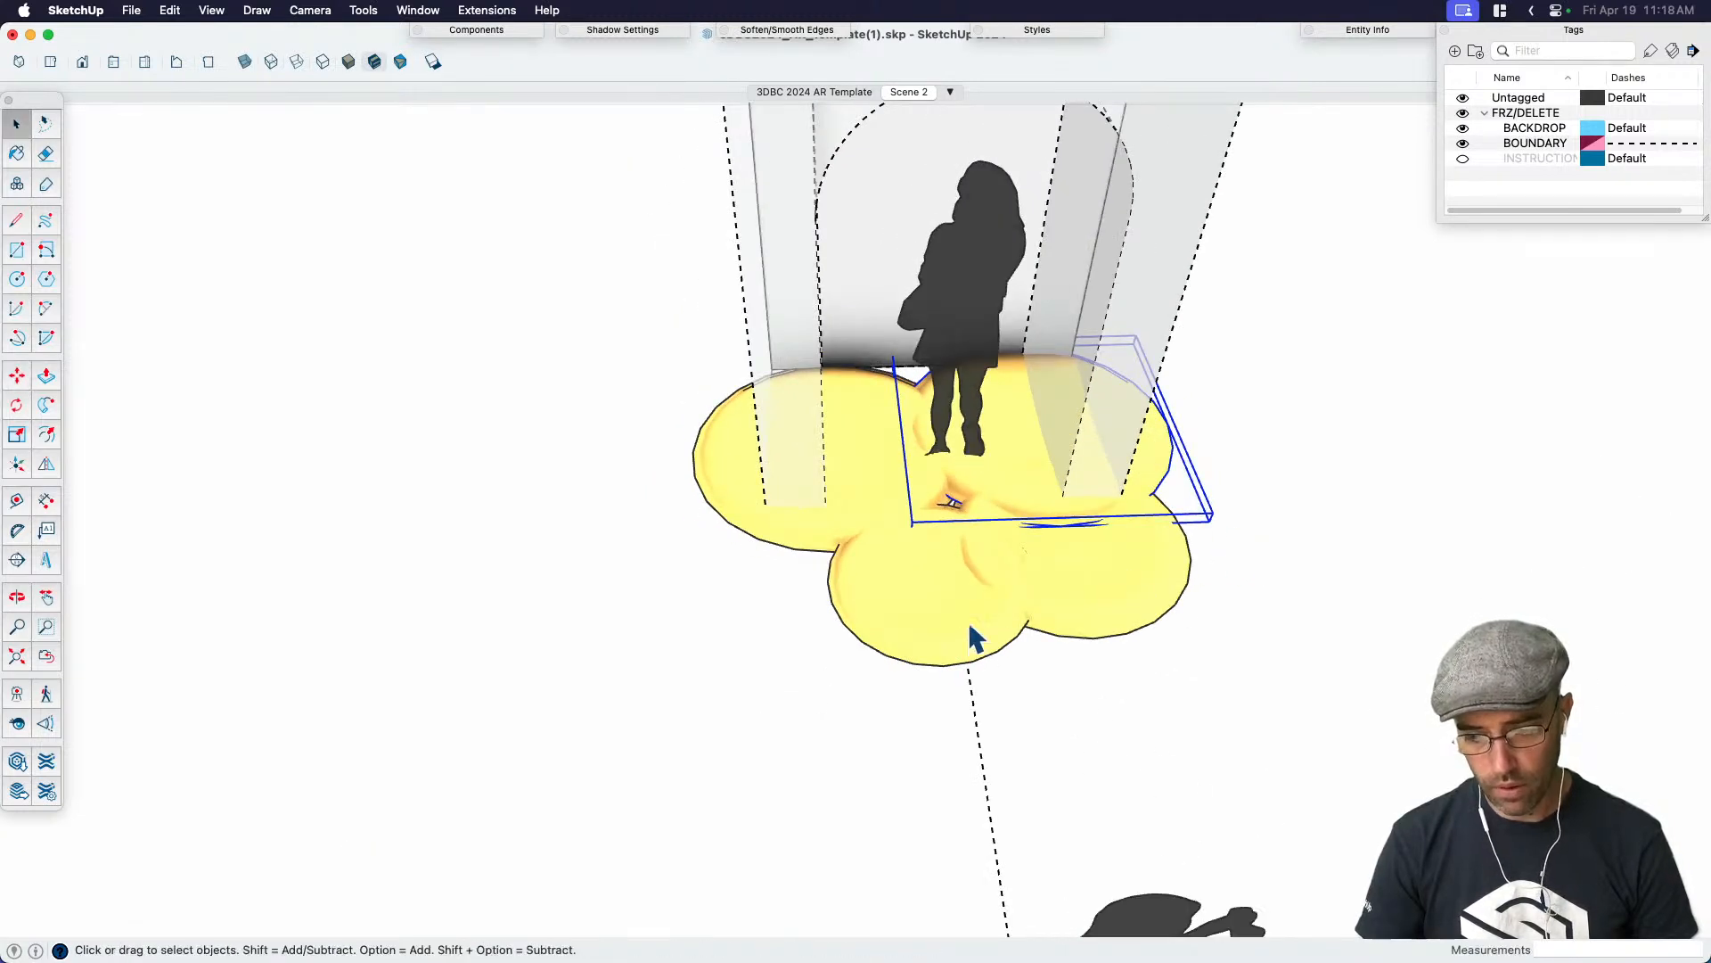
Scale the small front crater down uniformly to about 0.76 of its size
click(964, 637)
key(s)
click(1057, 659)
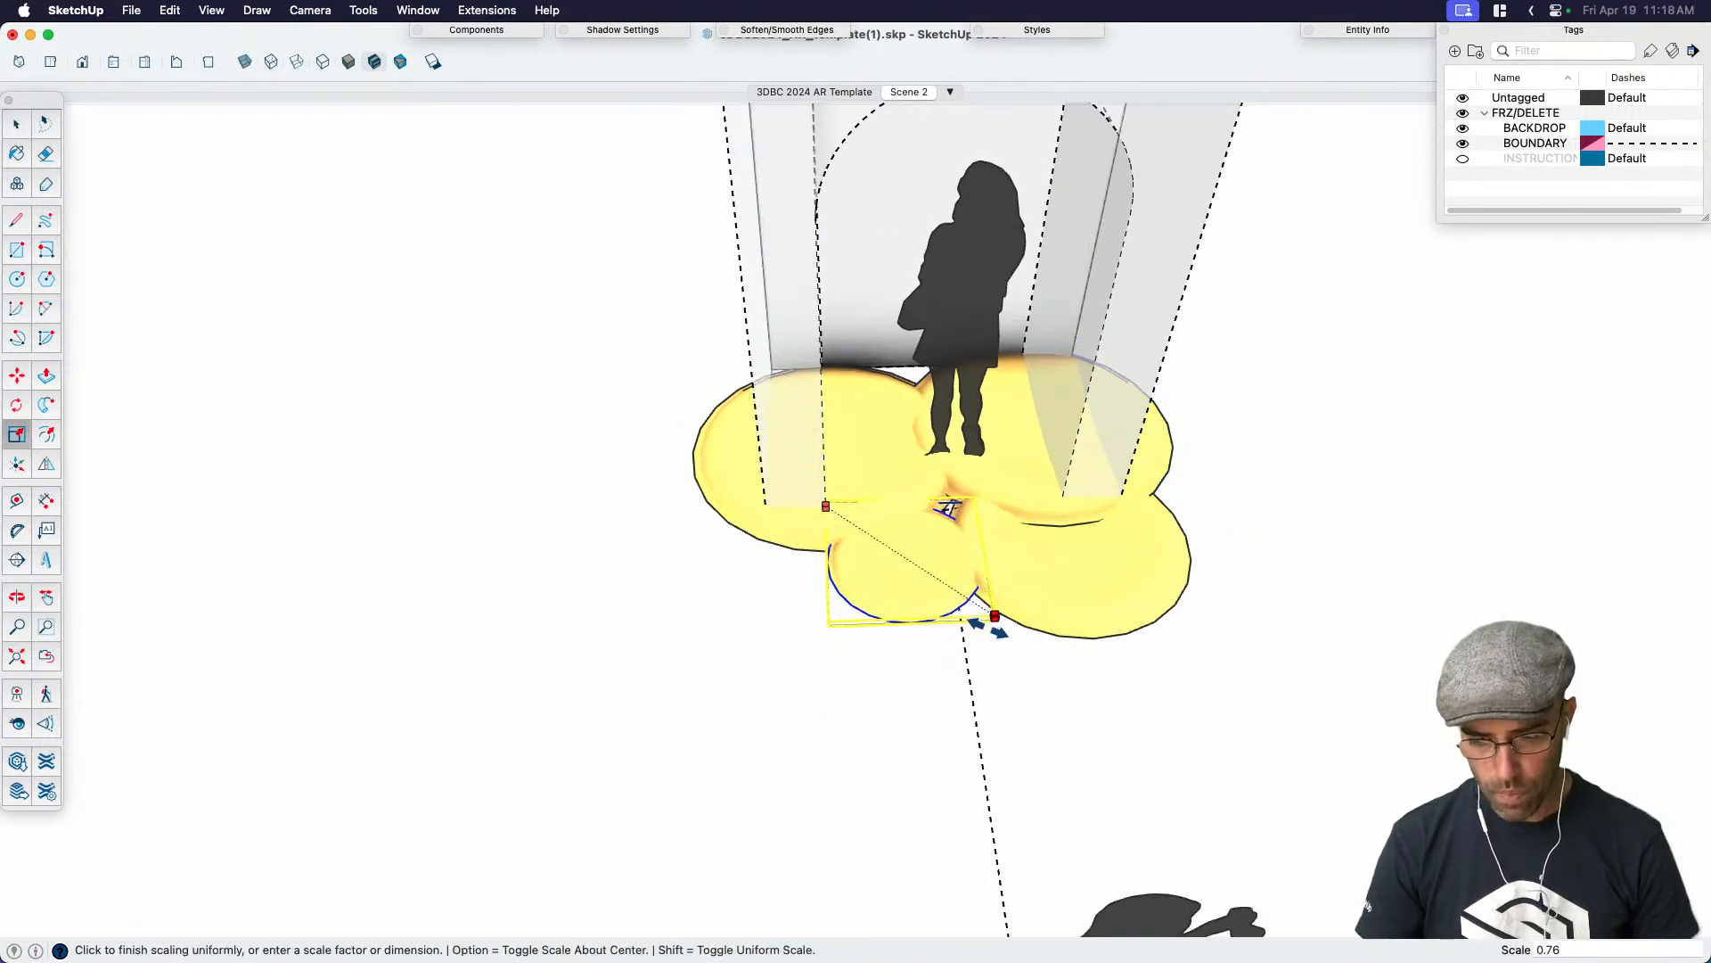
click(976, 615)
key(space)
Examine how the overlapping craters sit beneath the standing figure, close to ground level and from farther away
middle_drag(1116, 663, 829, 380)
scroll(989, 501, up, 5)
middle_drag(1003, 505, 971, 485)
key(shift+l)
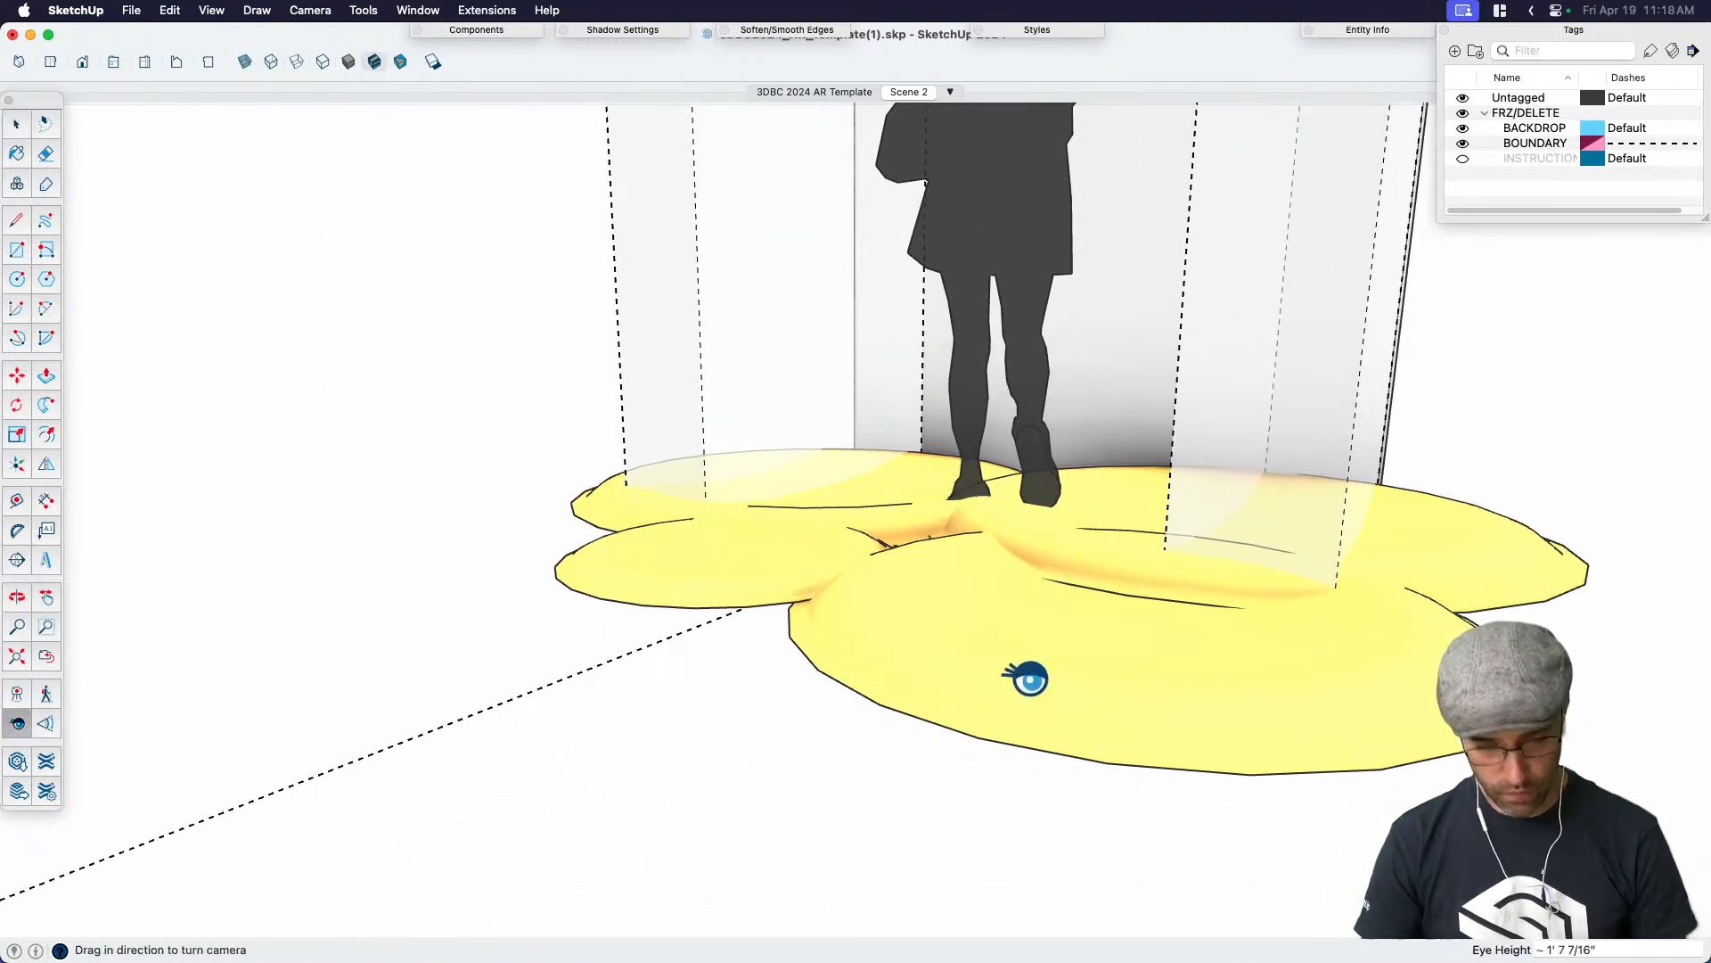
drag(1021, 645, 1060, 478)
middle_drag(1034, 570, 909, 714)
scroll(980, 718, down, 4)
key(space)
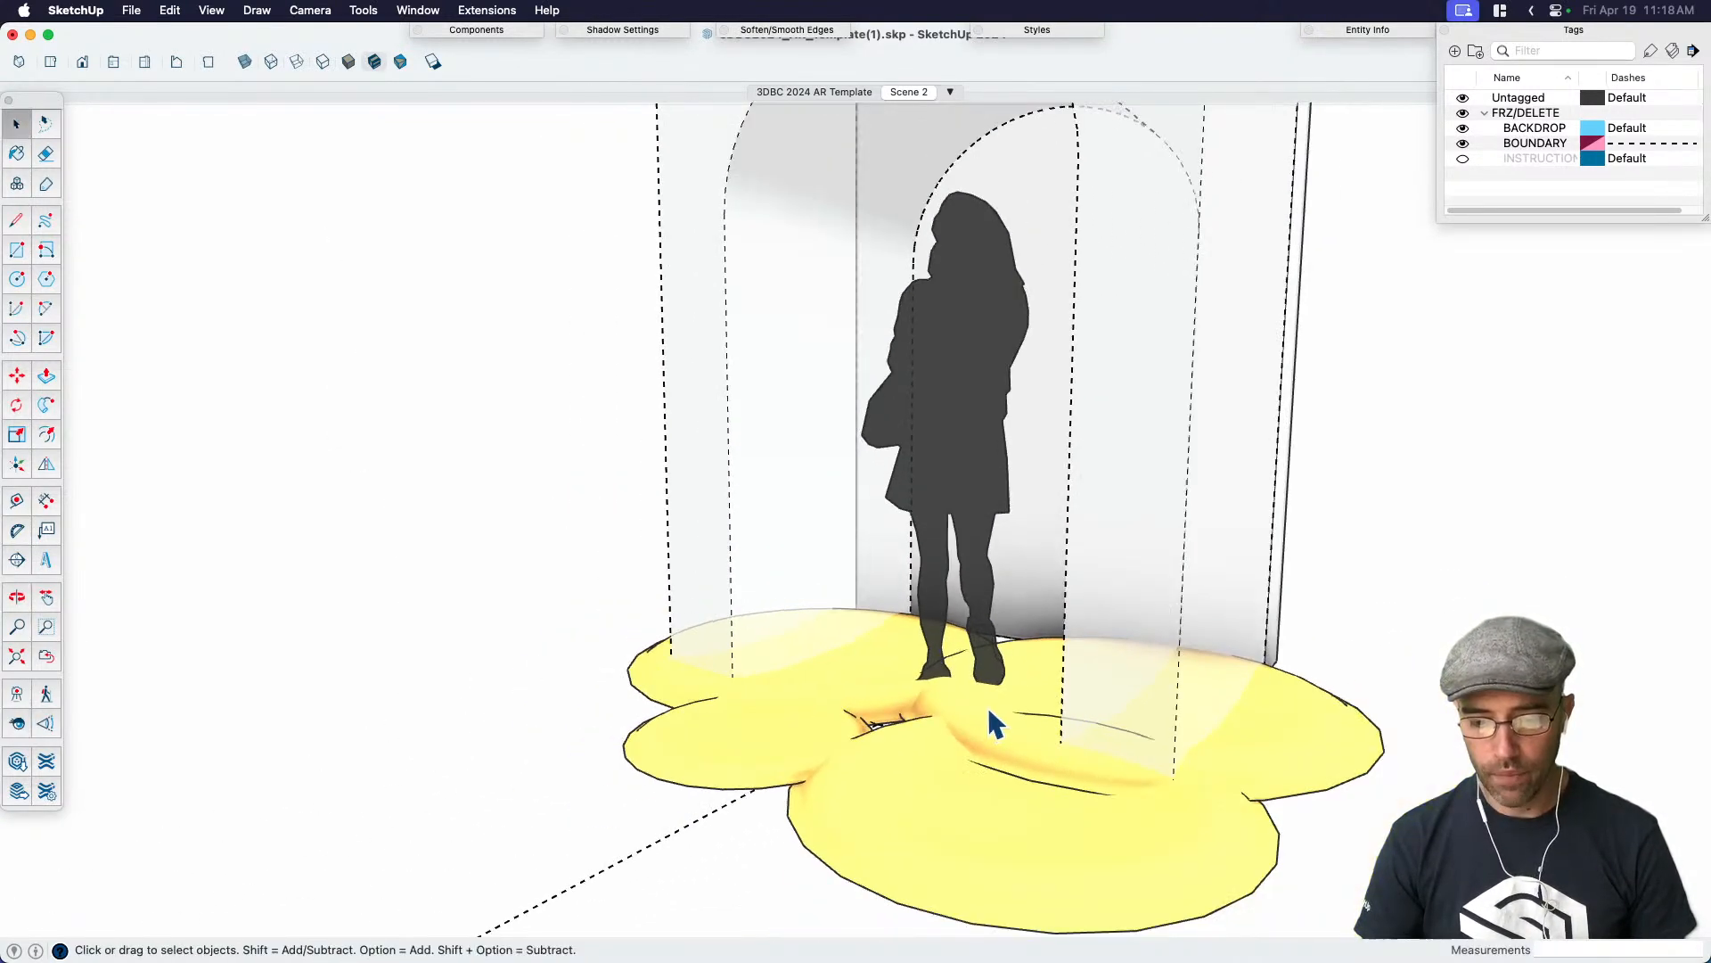
scroll(992, 648, down, 3)
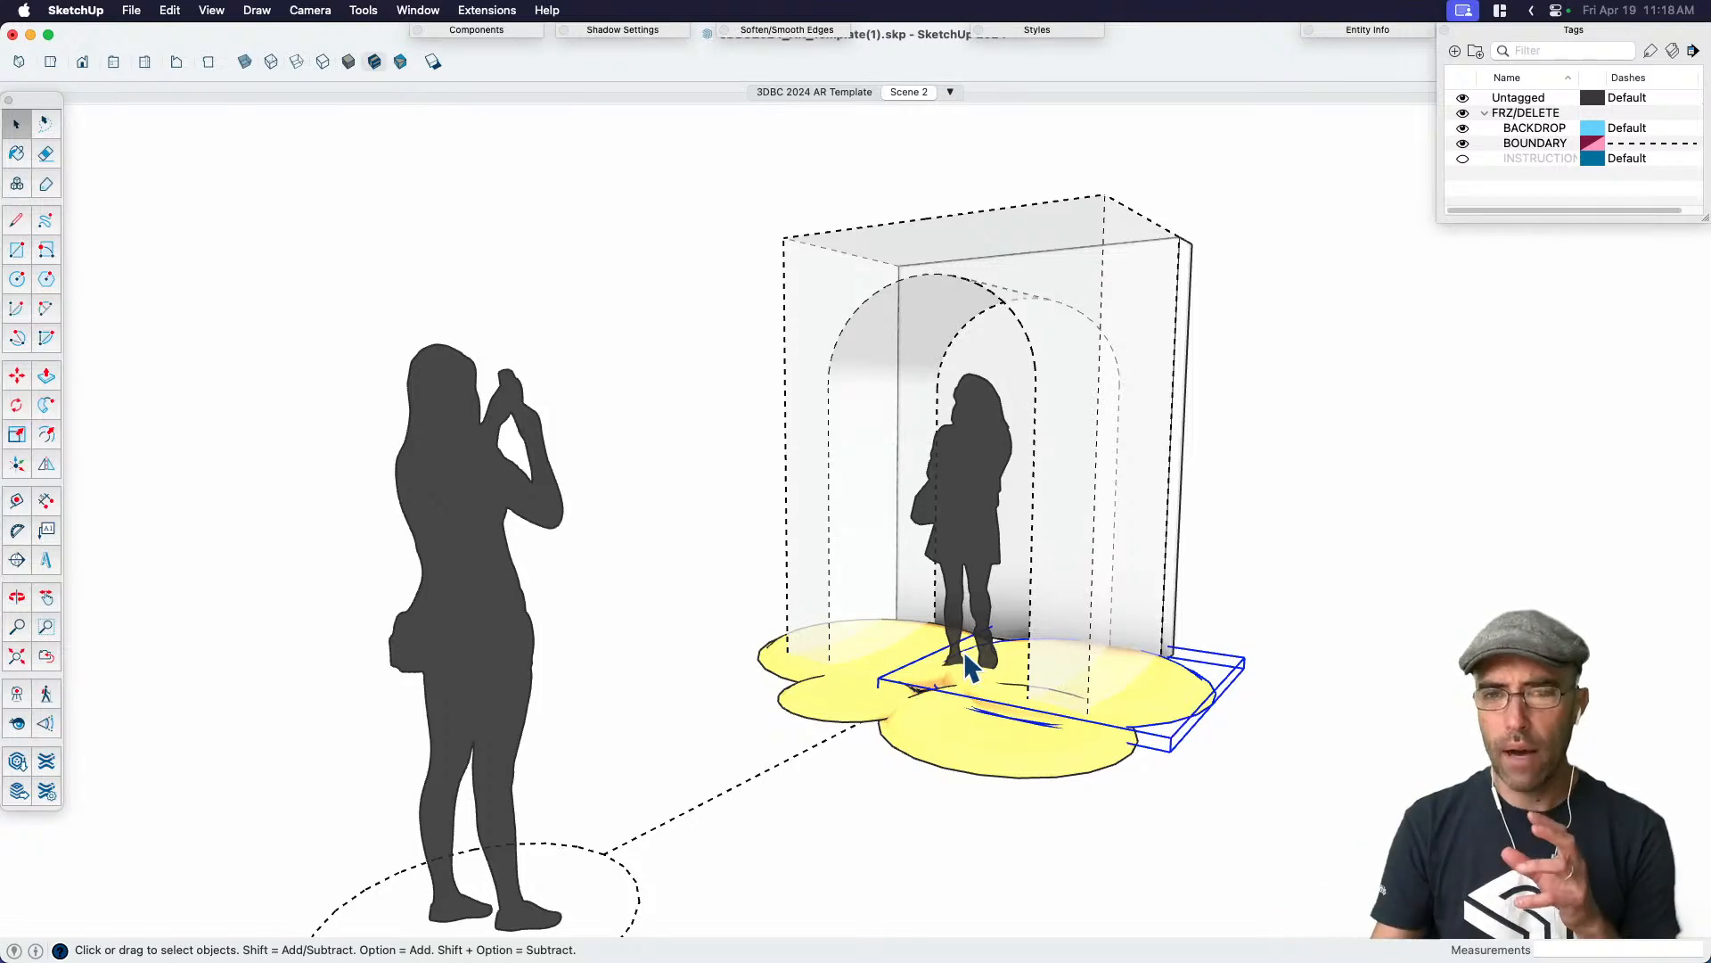
scroll(990, 697, up, 6)
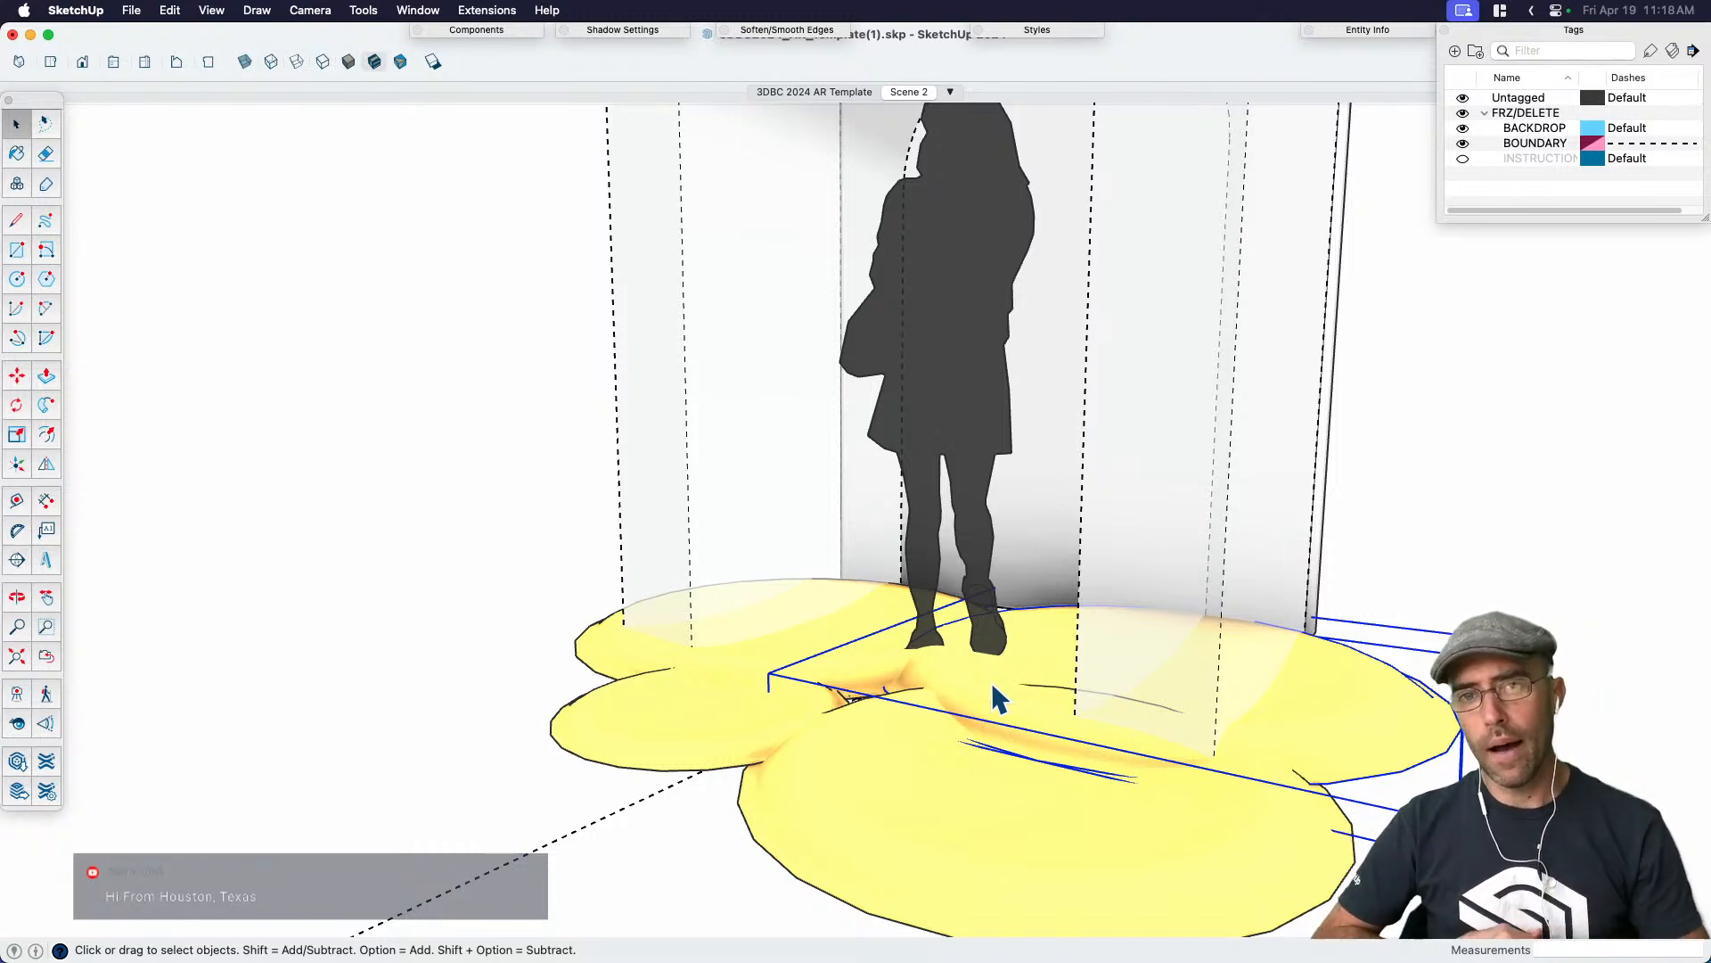
scroll(995, 685, down, 3)
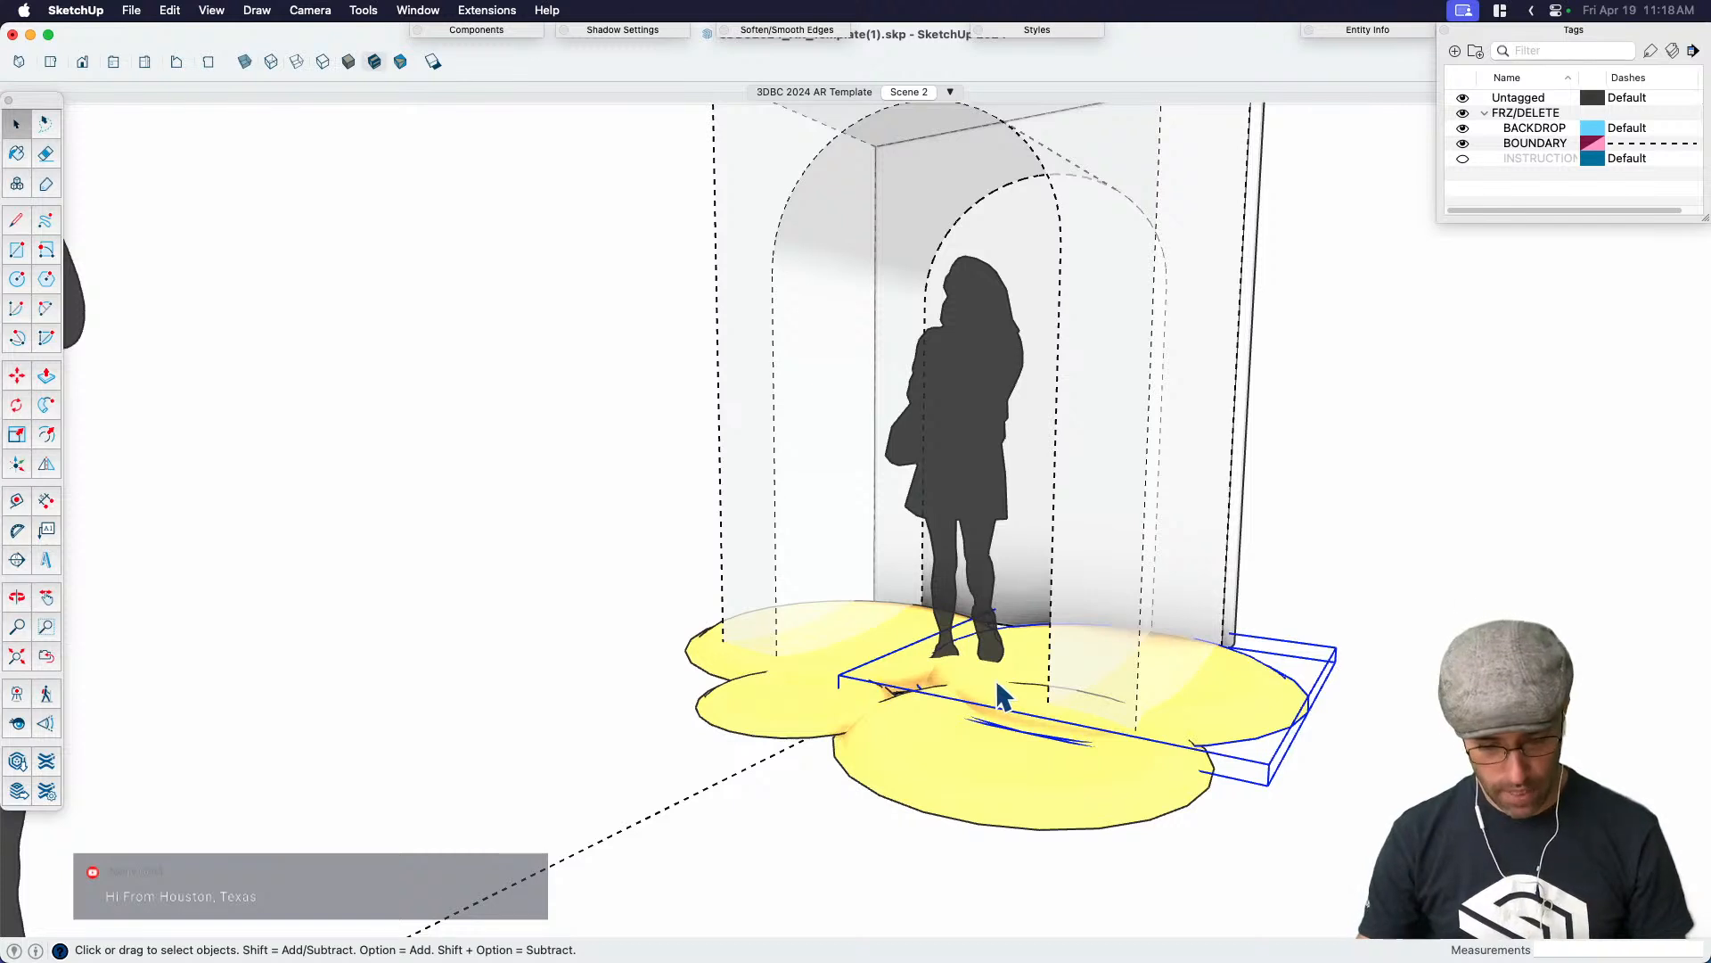
key(h)
drag(973, 407, 1001, 450)
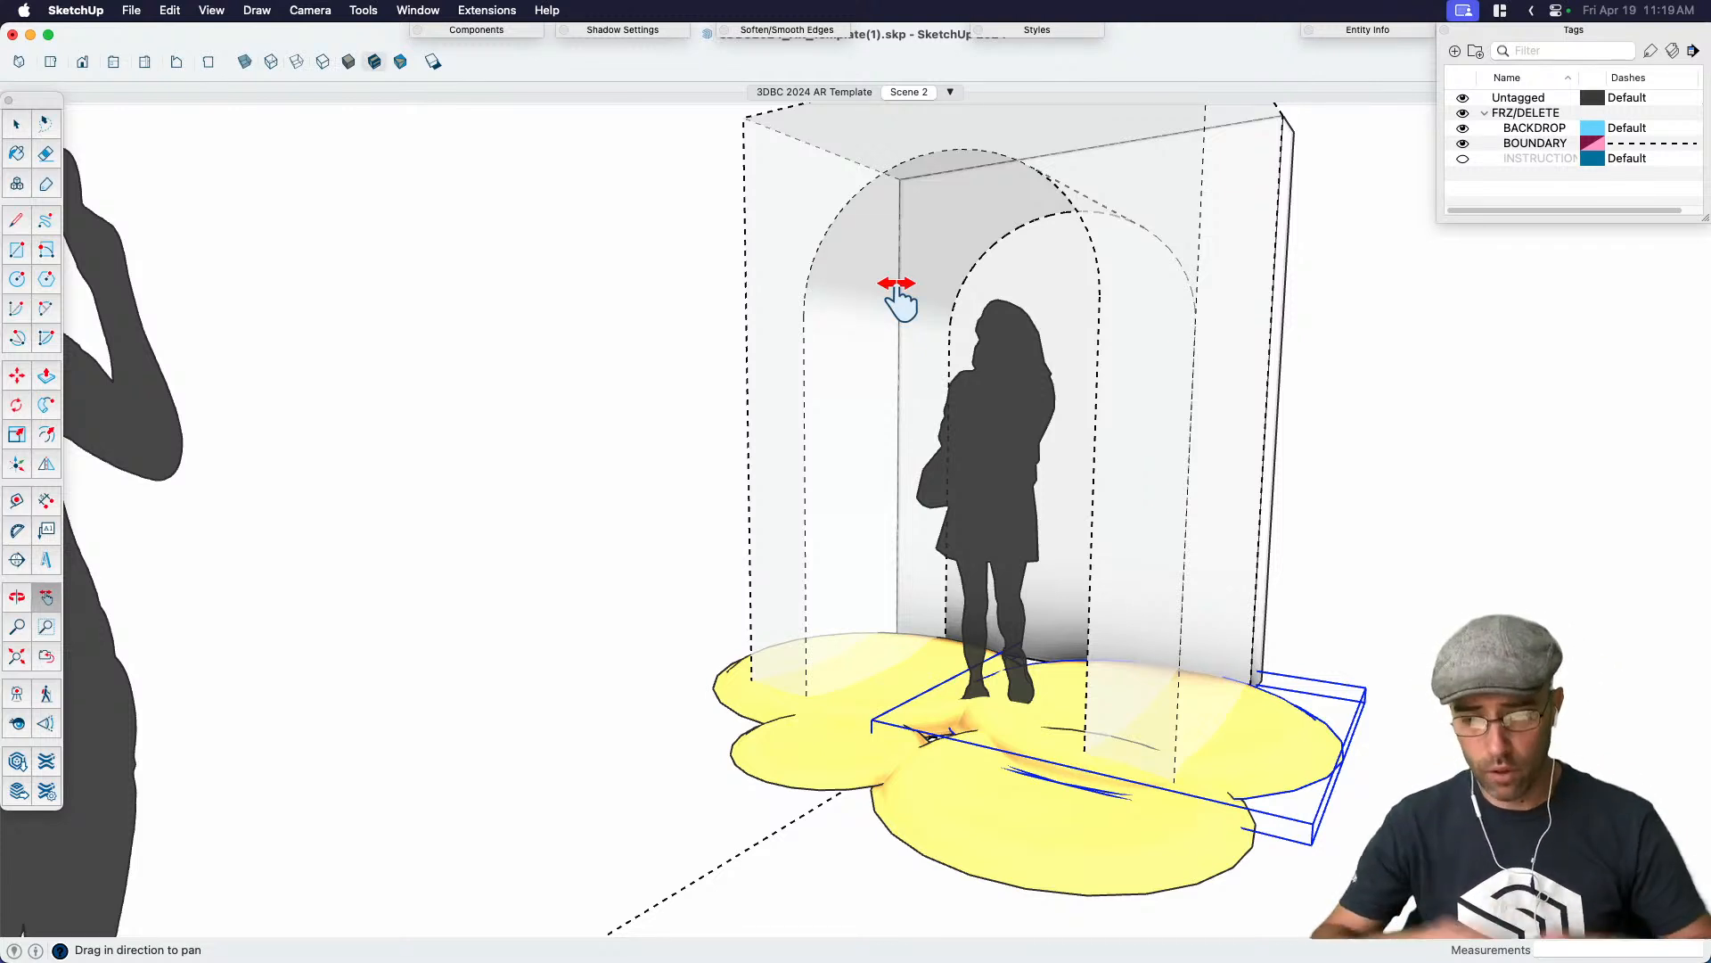
scroll(1065, 553, down, 3)
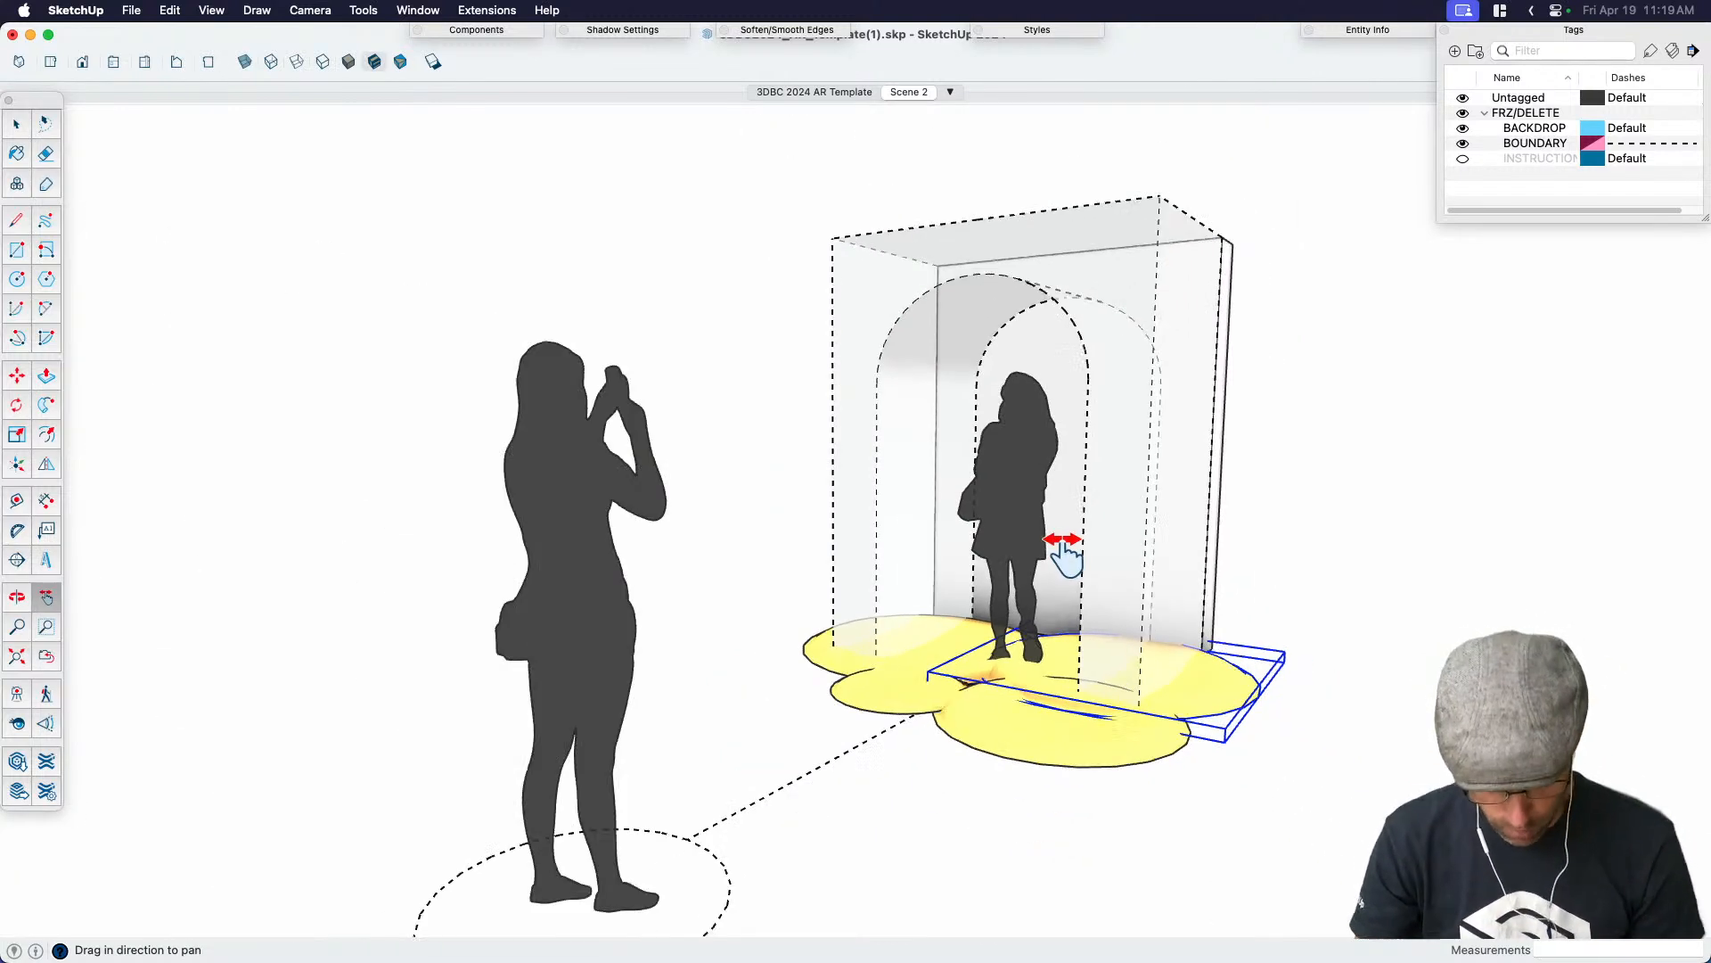
key(space)
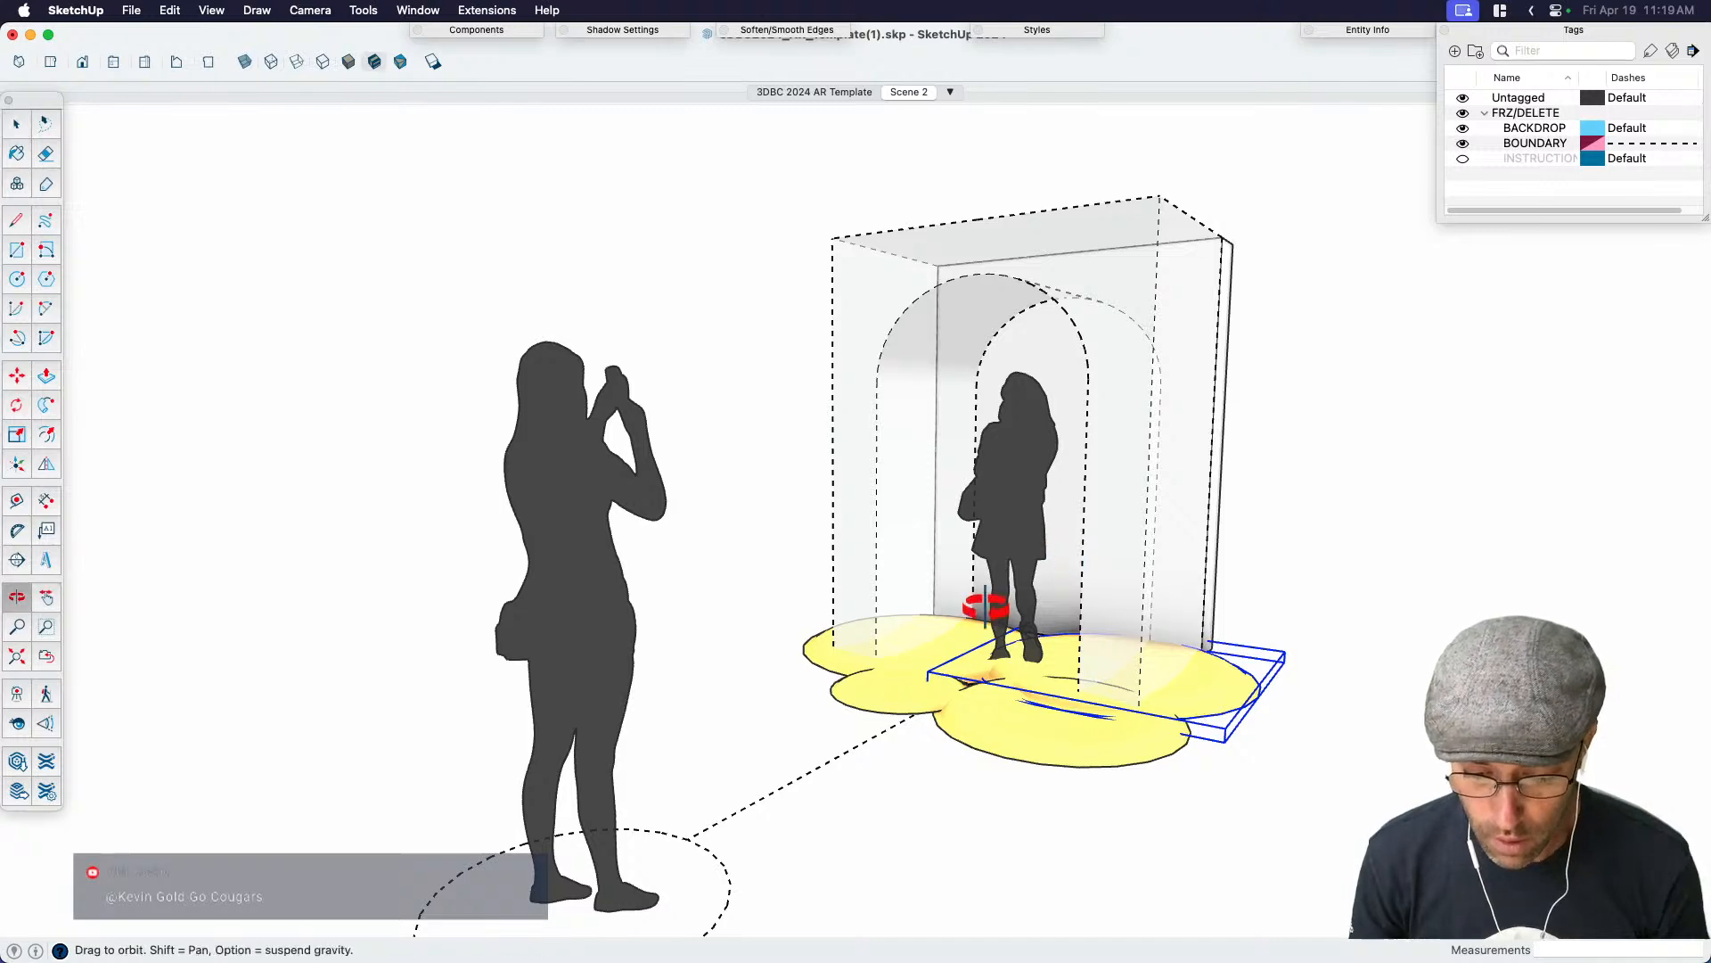
middle_drag(1065, 553, 1139, 699)
key(m)
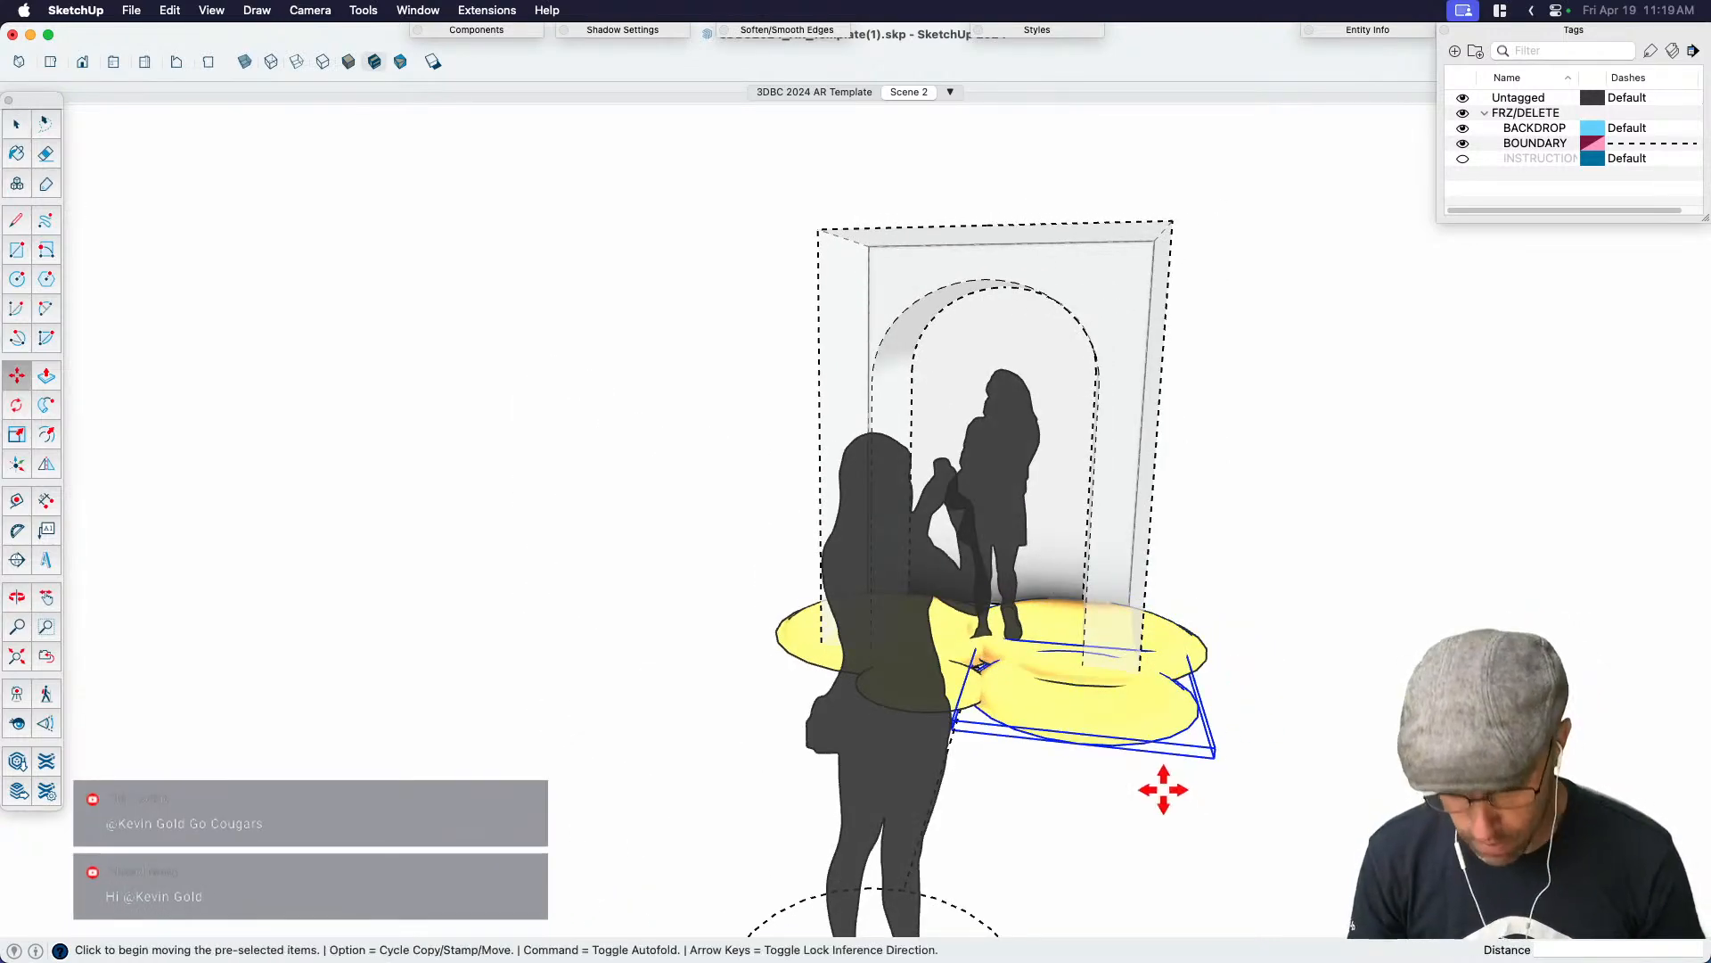
scroll(1166, 790, up, 5)
key(space)
key(s)
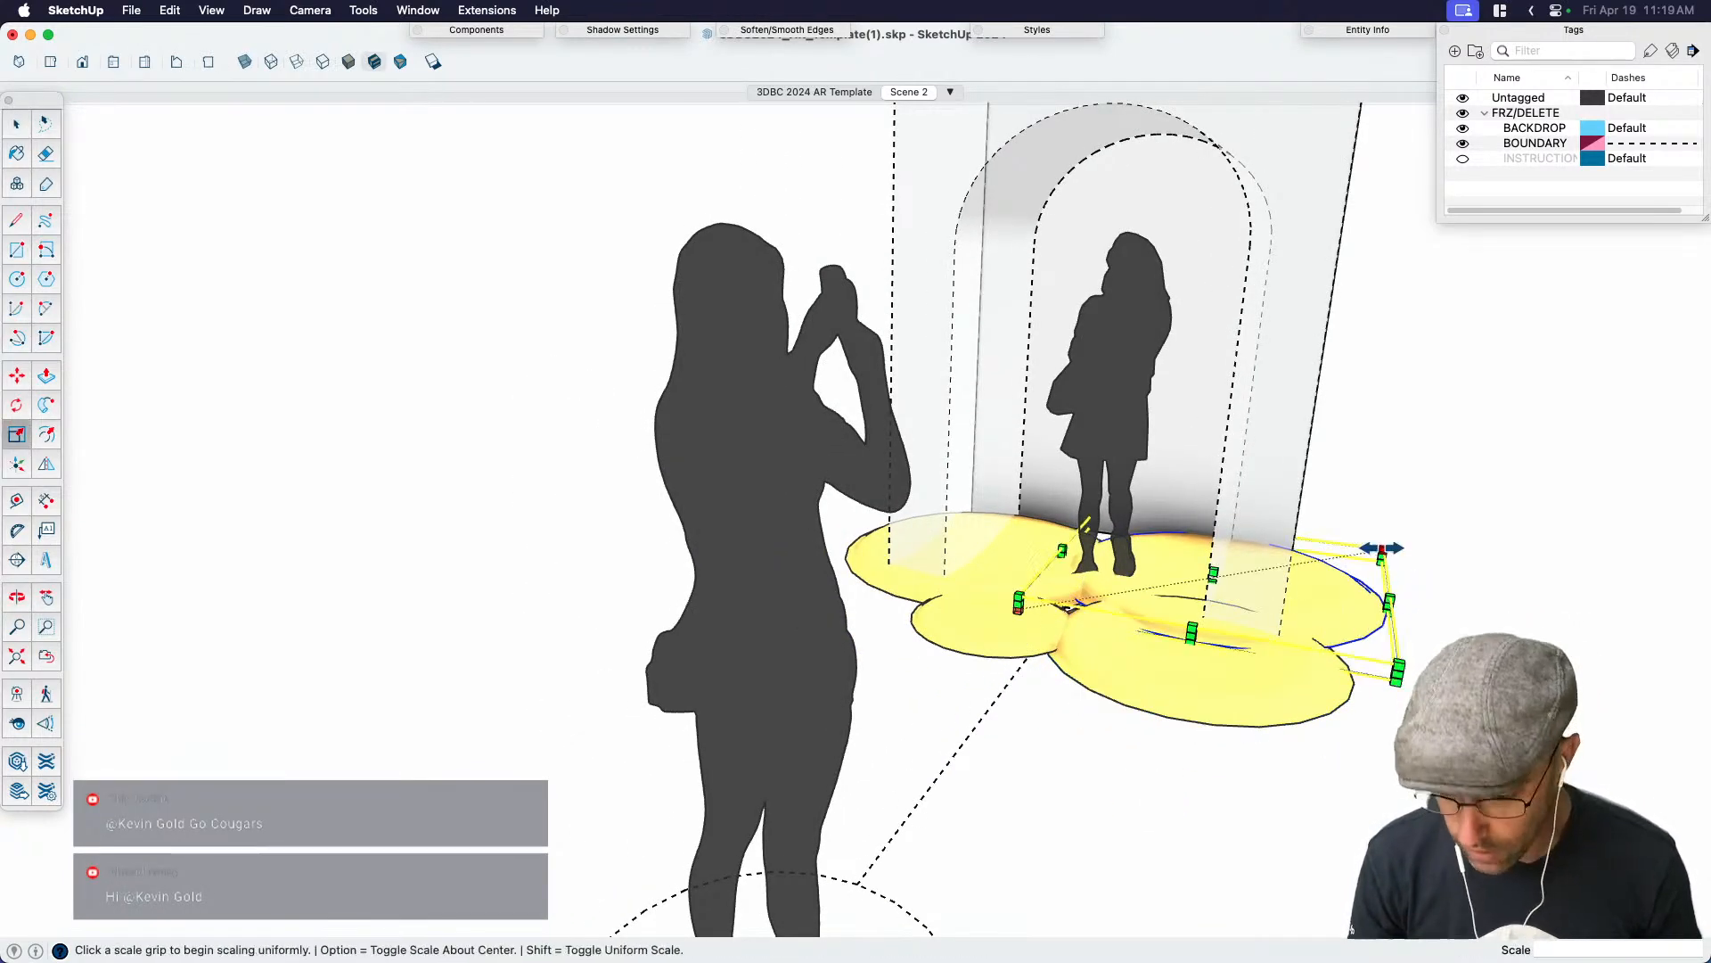
click(1382, 550)
middle_drag(1329, 557, 1070, 713)
Group the four overlapping craters together and turn on shadows
key(space)
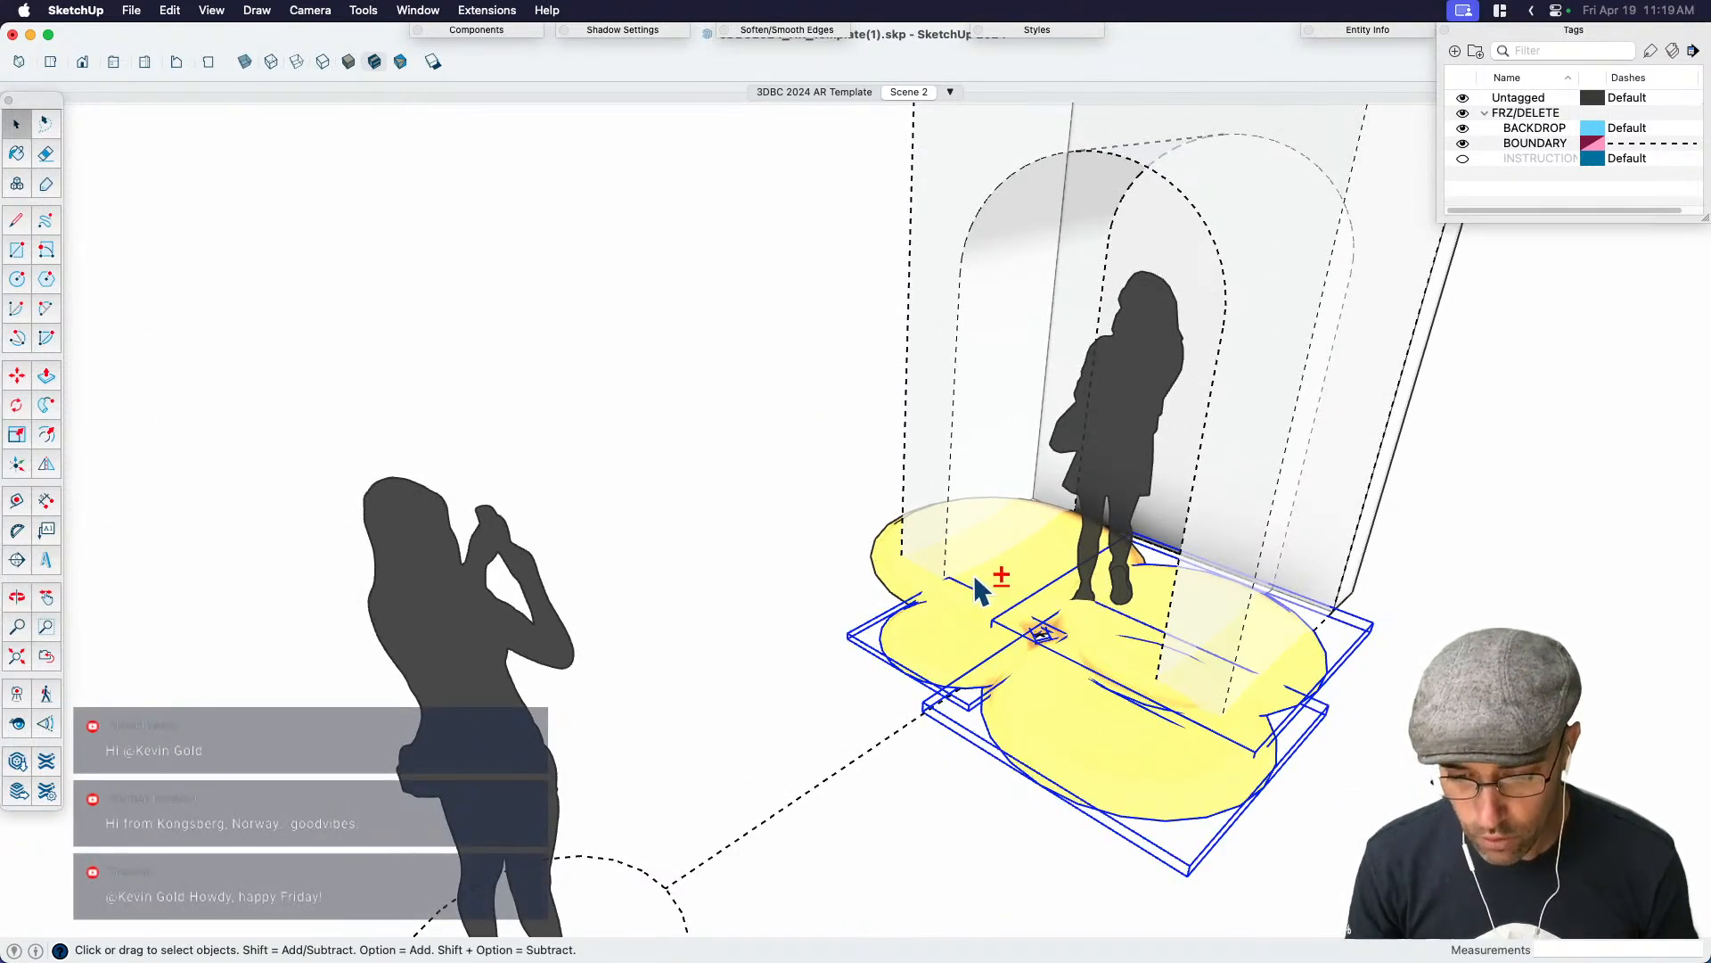
key(super+g)
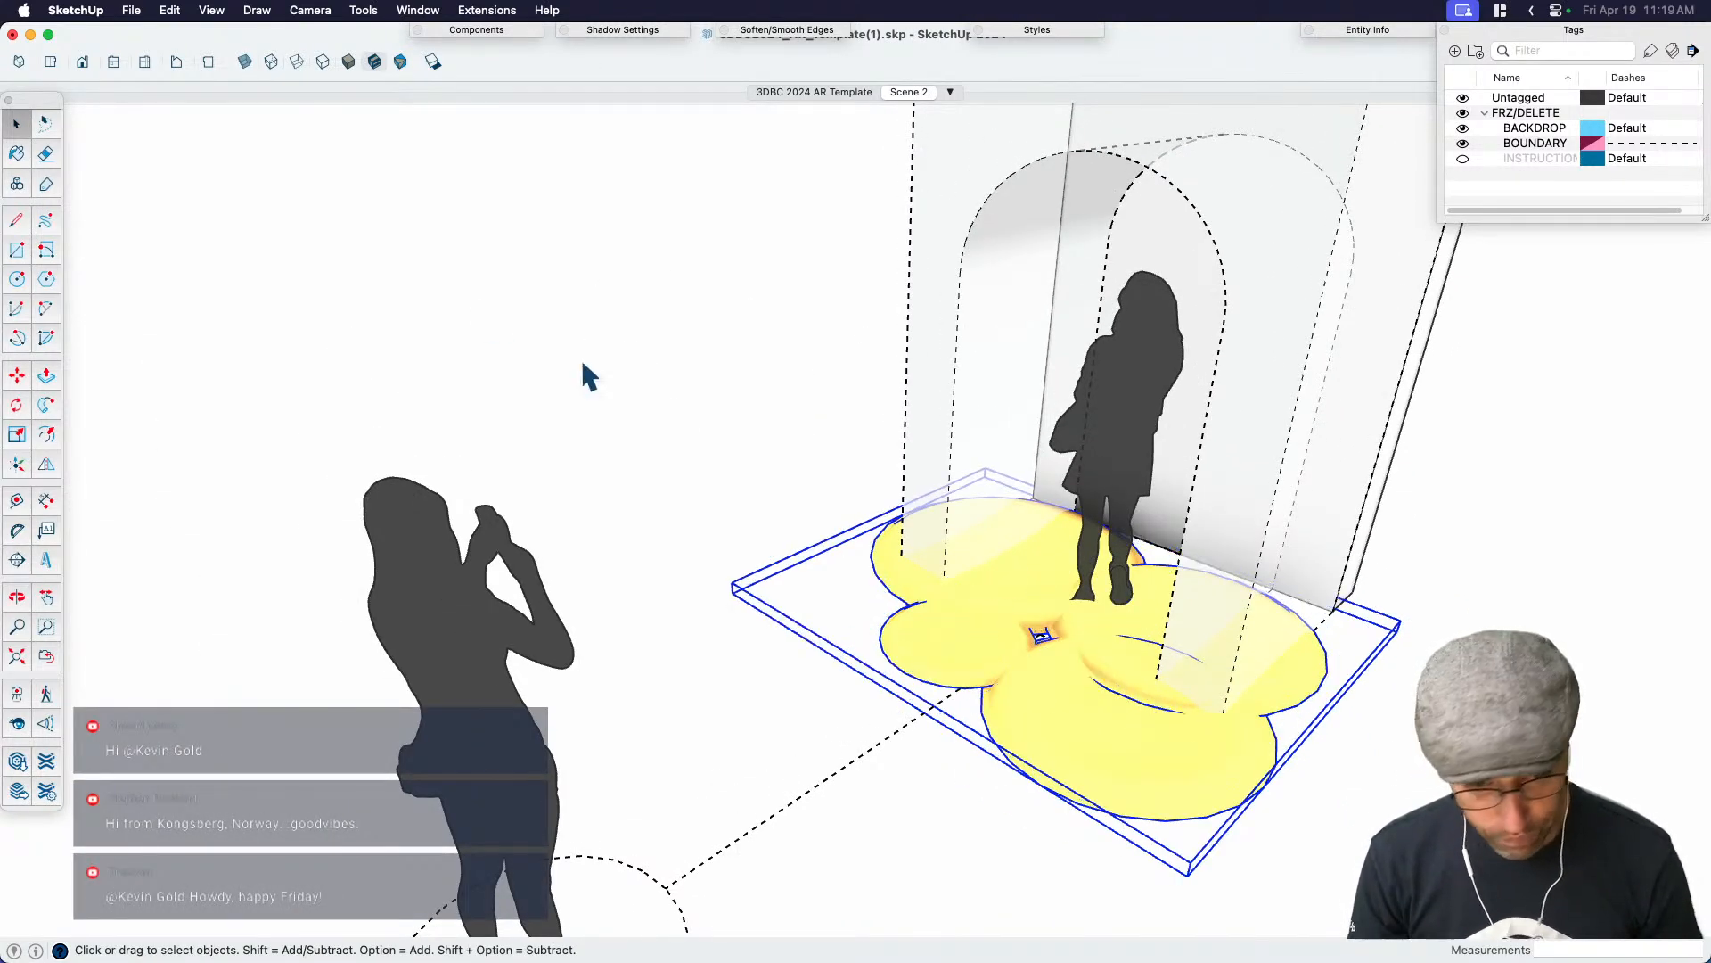
click(798, 470)
click(434, 61)
Open the crater group and try to lower its small front crater along the blue axis towards the ground
middle_drag(922, 553, 1496, 519)
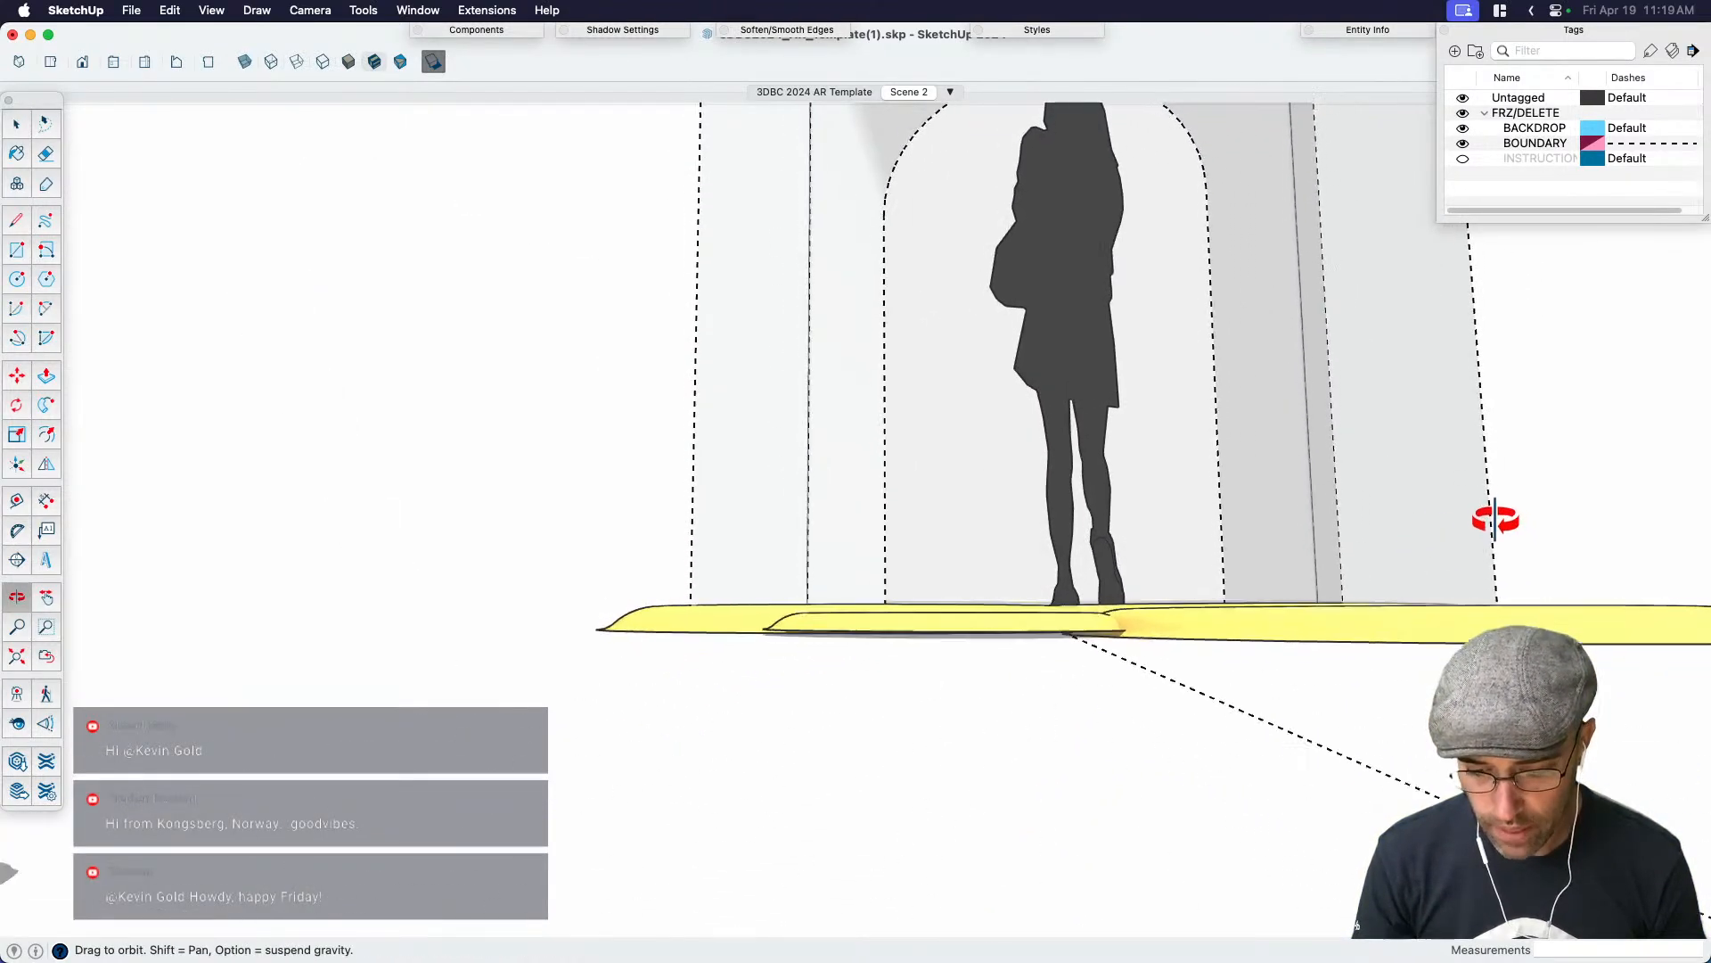
scroll(1020, 650, up, 3)
click(1014, 629)
scroll(1008, 634, up, 3)
key(m)
click(1000, 619)
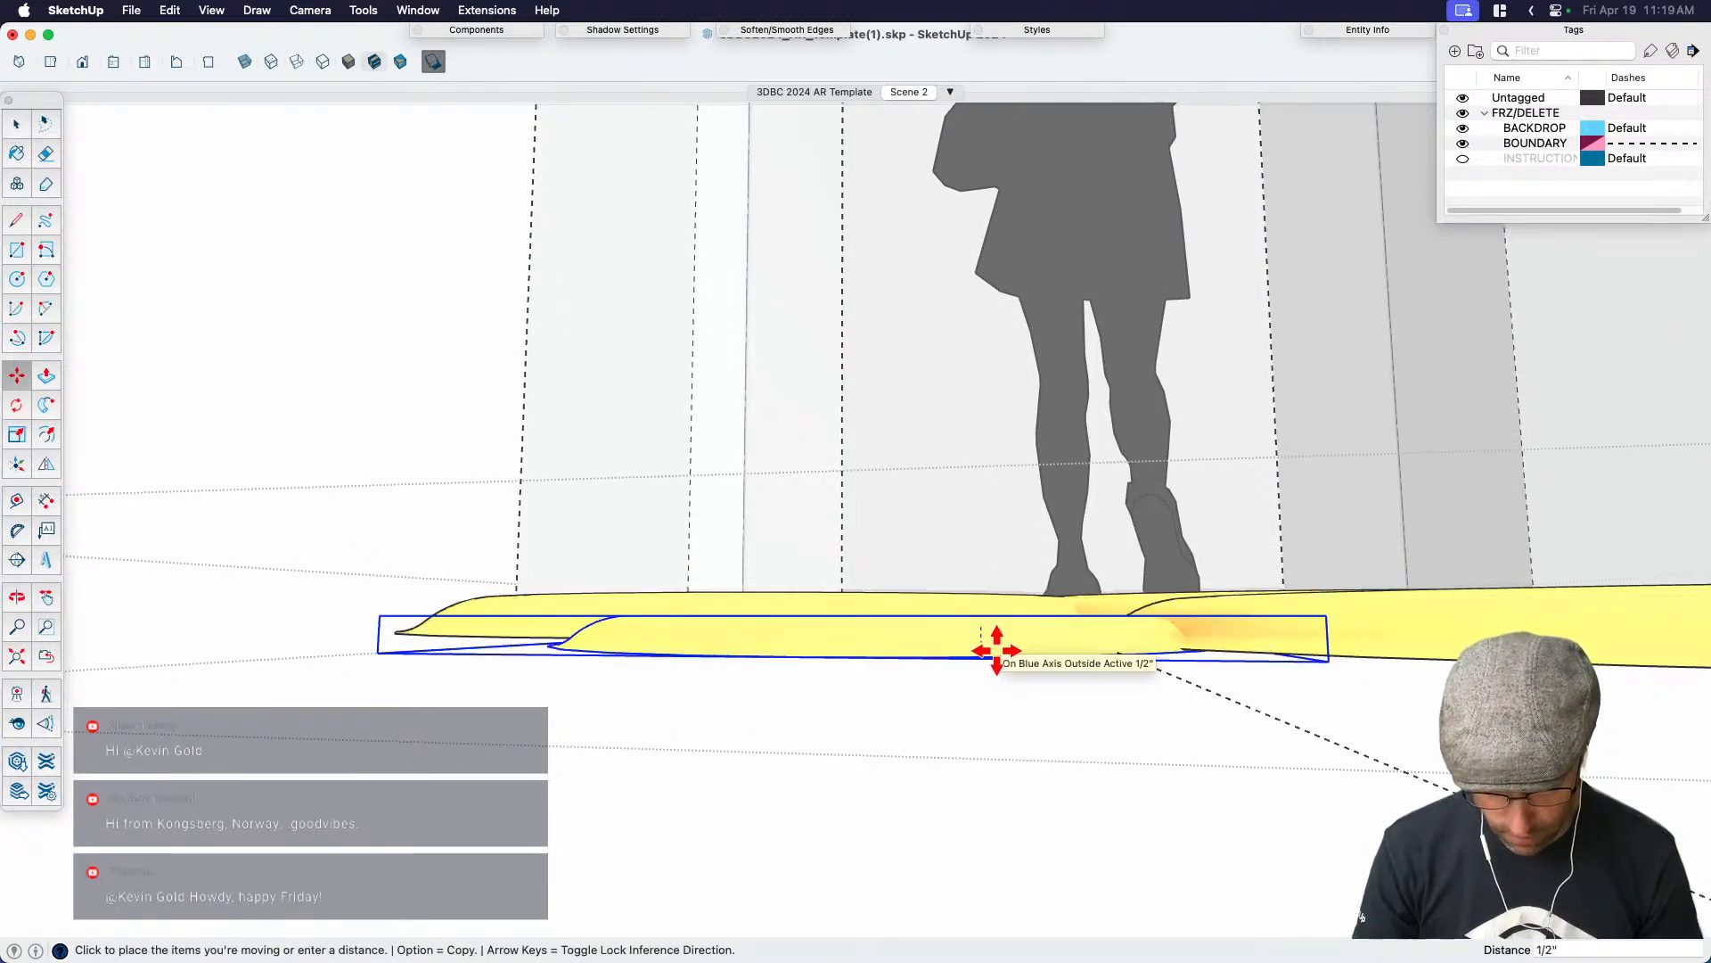
click(1093, 645)
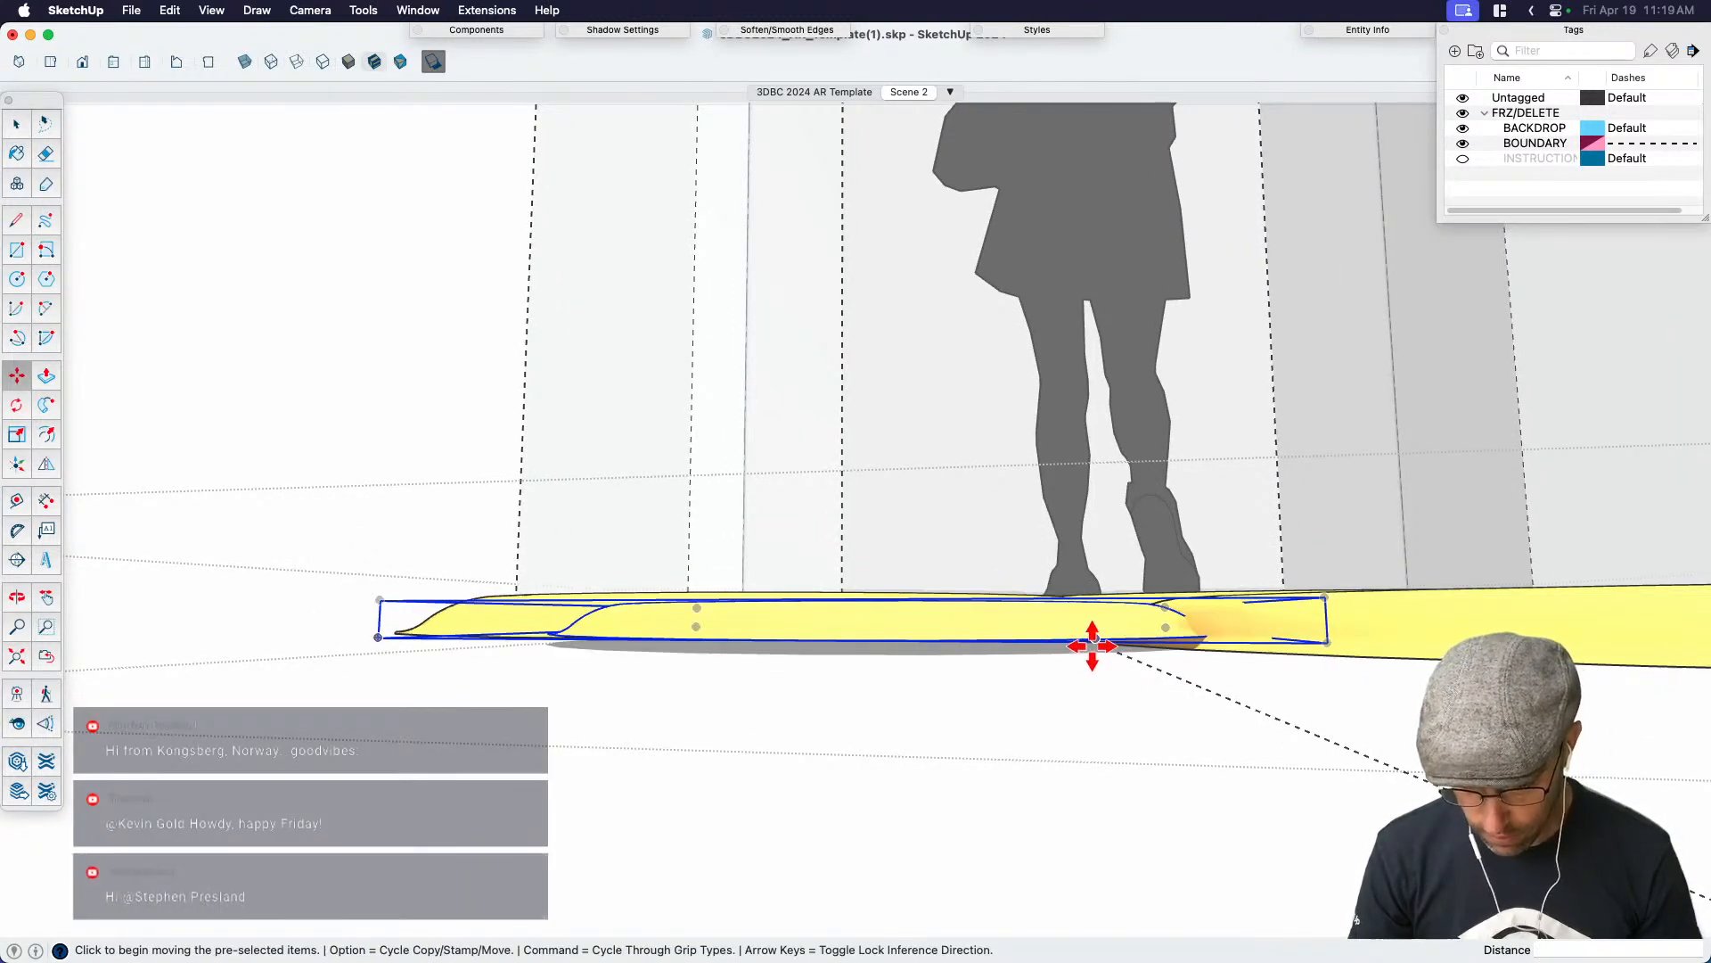
click(1091, 642)
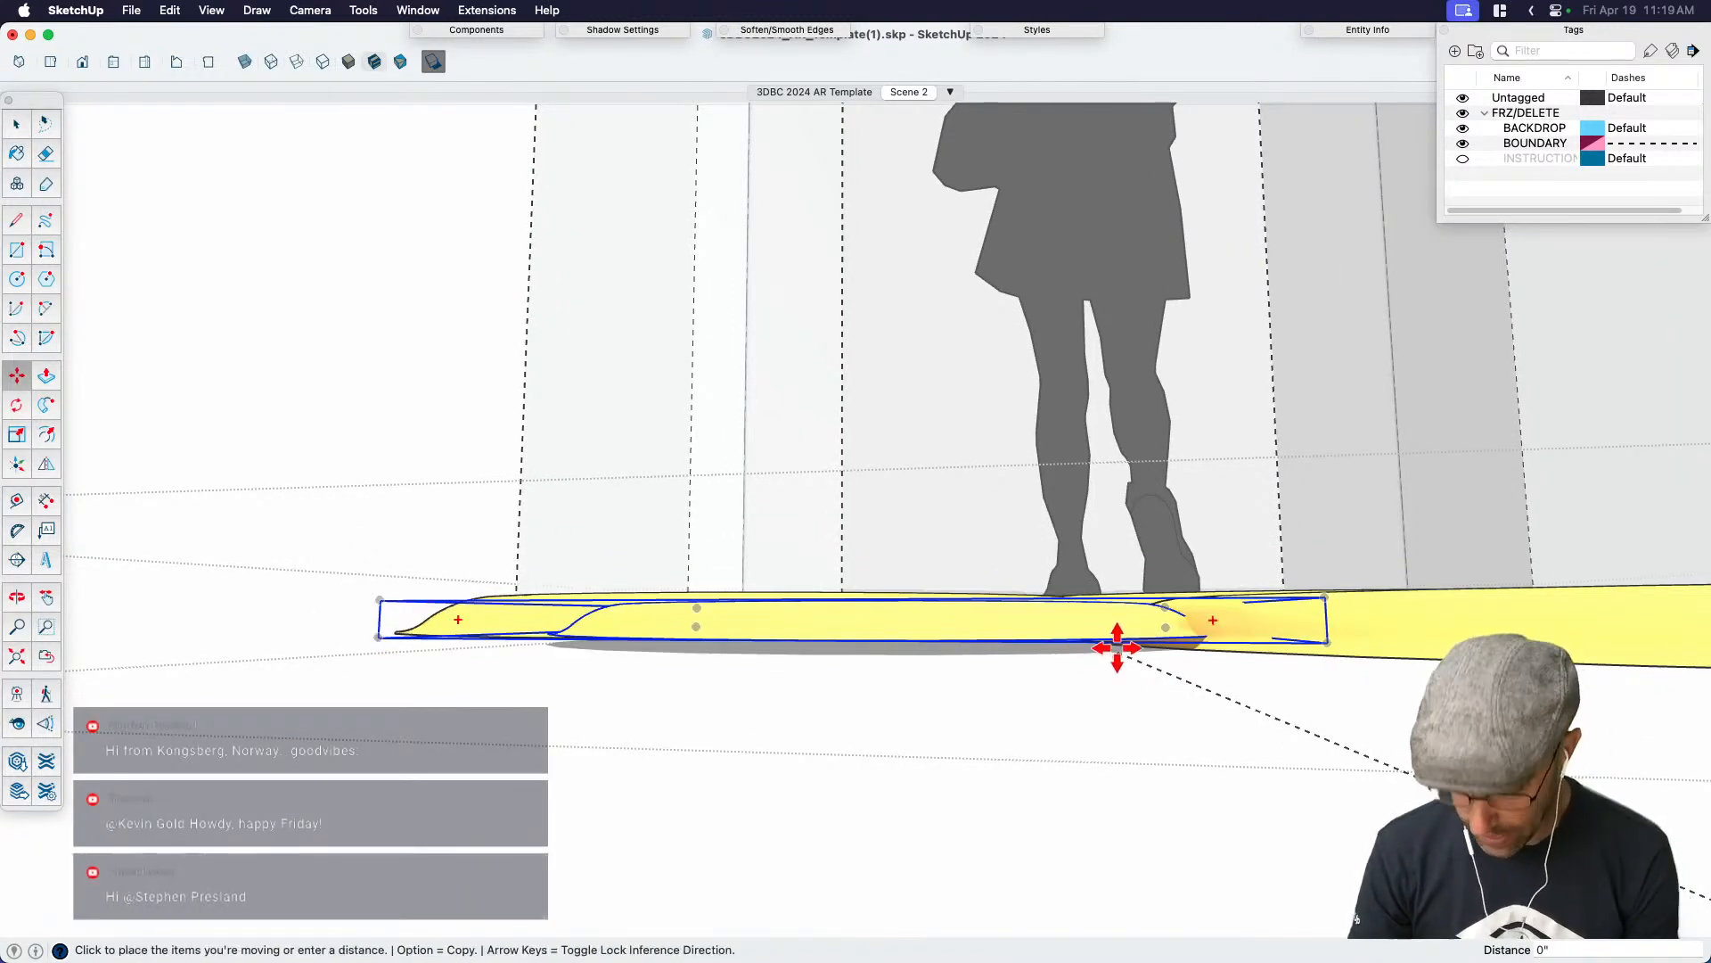
click(1428, 658)
Lower the small front crater about 1/4" so its base meets the adjacent large crater's base, and leave the group
middle_drag(1428, 658, 633, 703)
scroll(632, 706, up, 2)
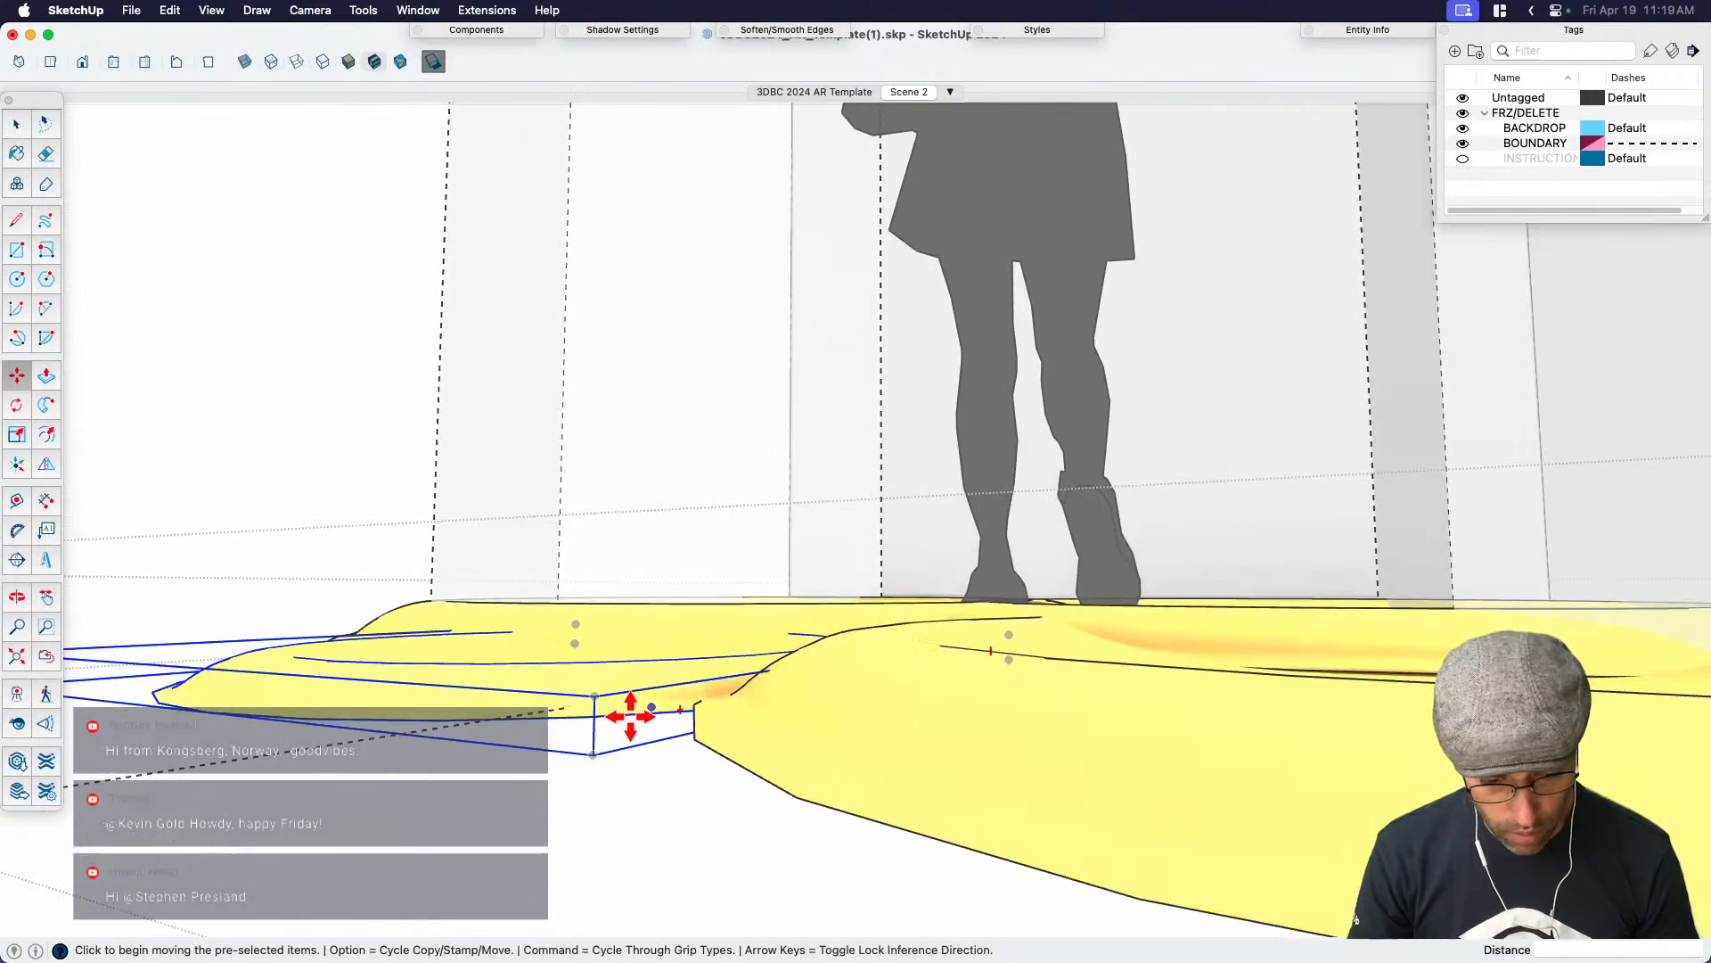
scroll(629, 716, up, 1)
scroll(629, 719, up, 1)
click(628, 704)
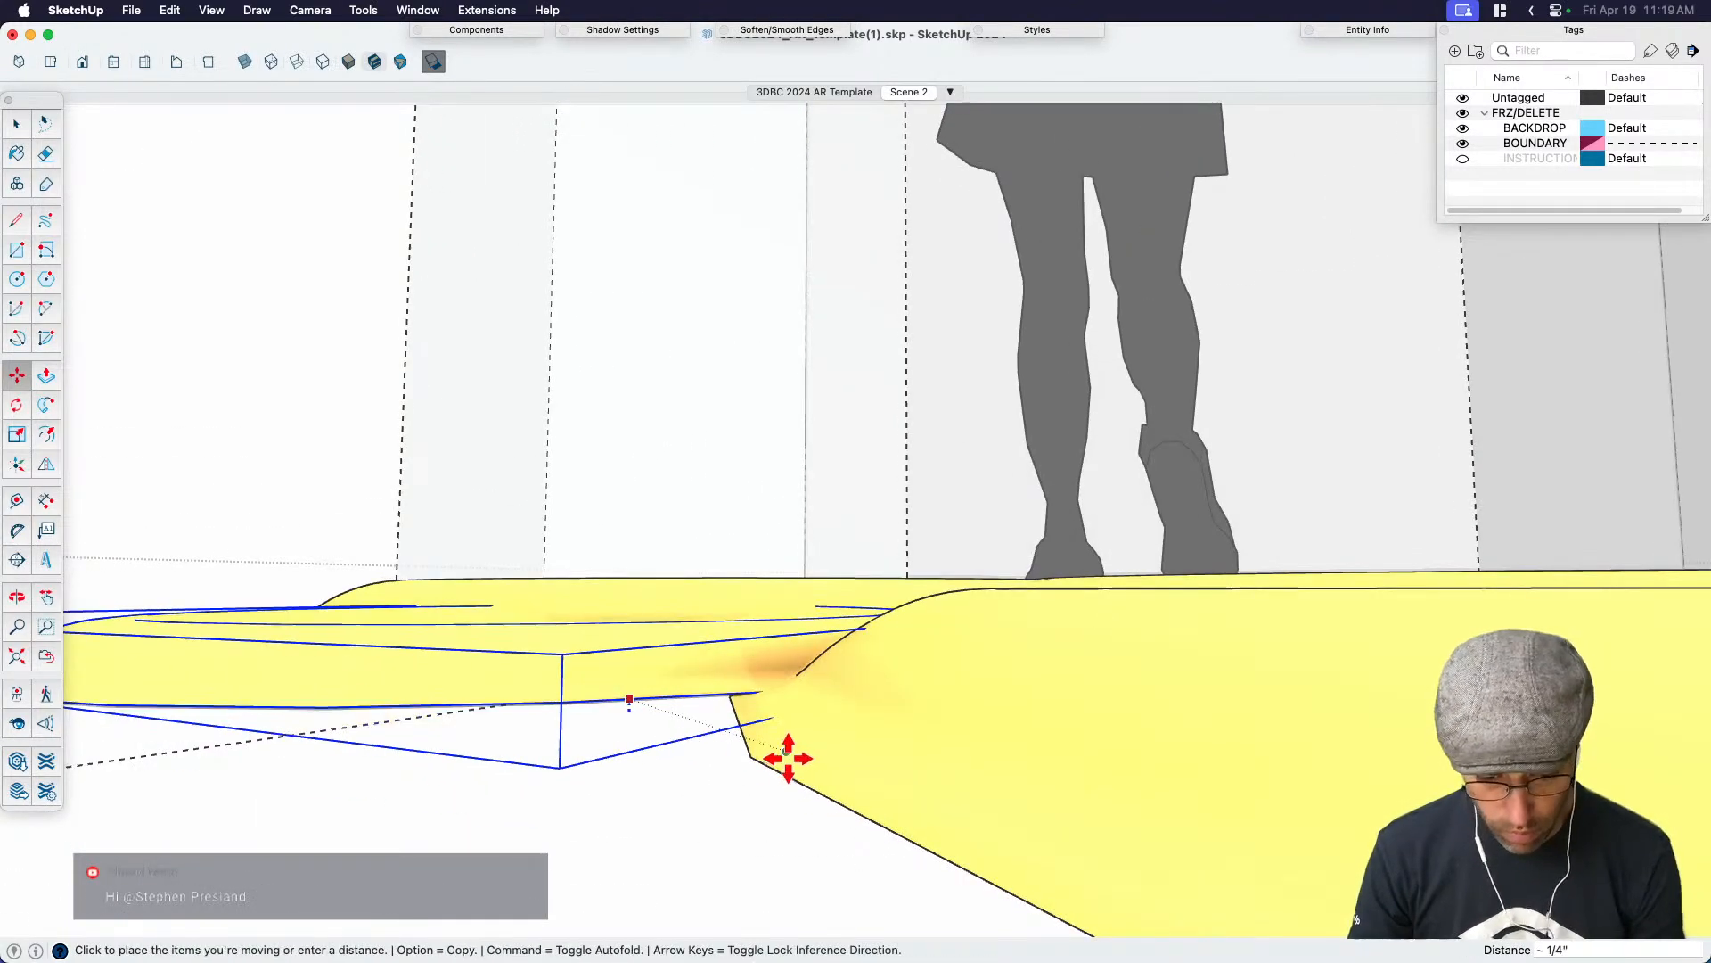
click(759, 757)
scroll(764, 753, down, 5)
key(space)
middle_drag(924, 752, 1058, 749)
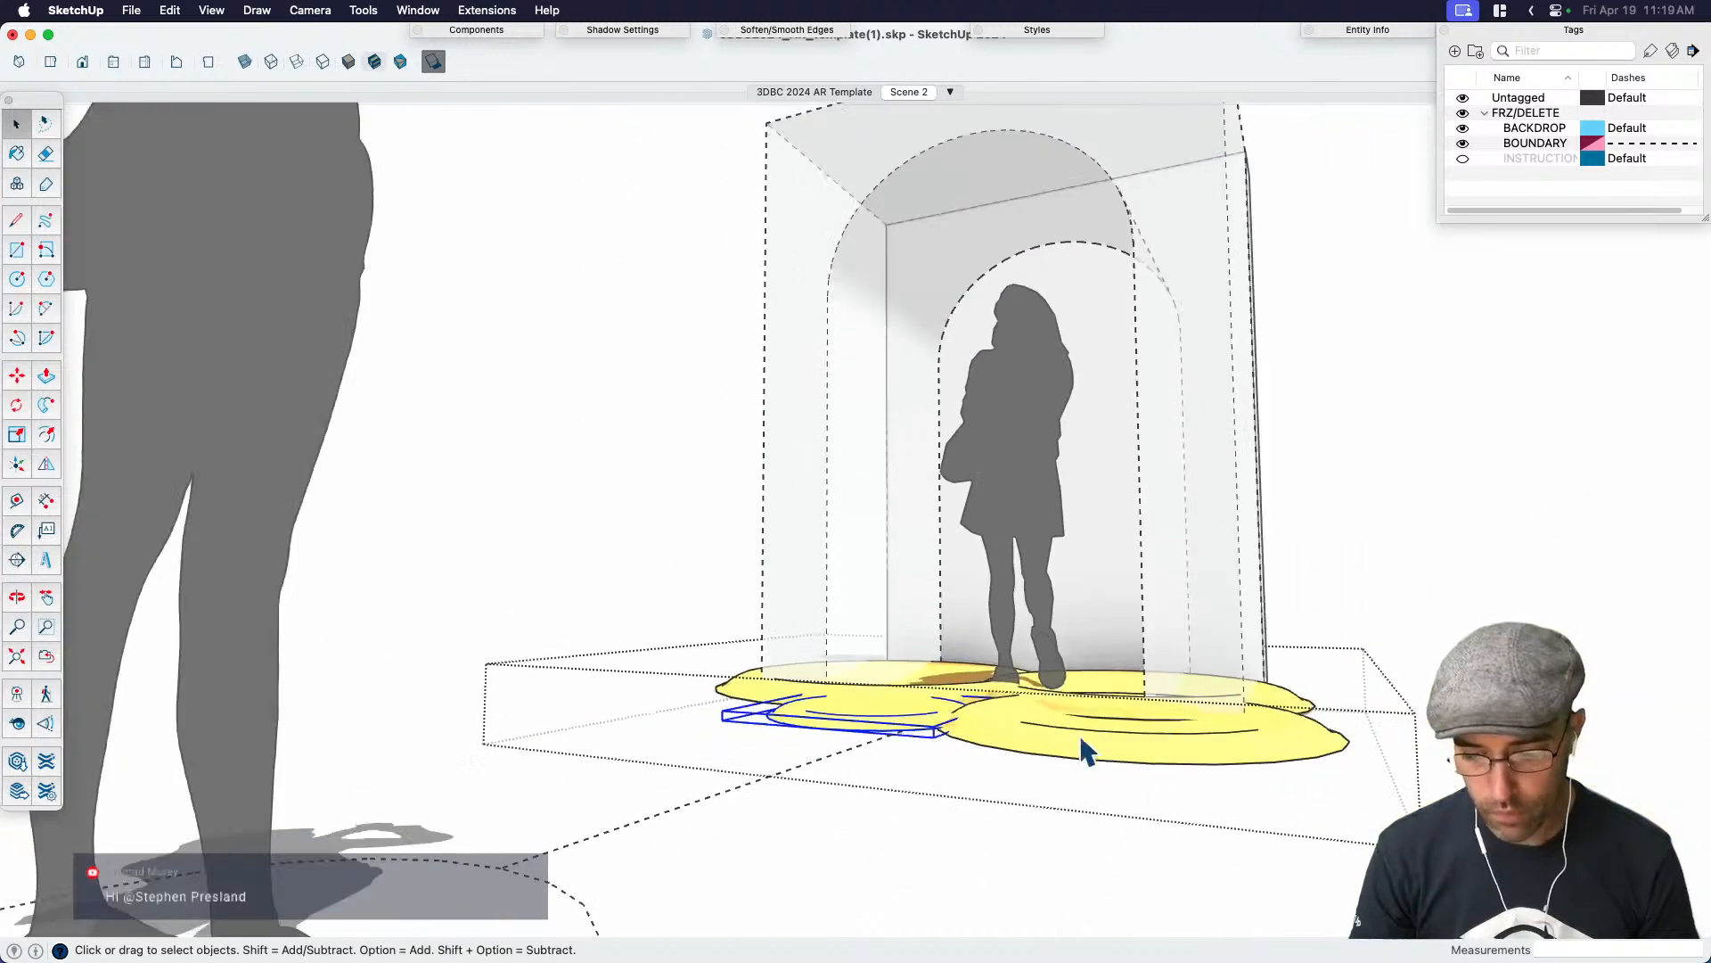
middle_drag(1428, 519, 1284, 703)
scroll(1249, 585, down, 3)
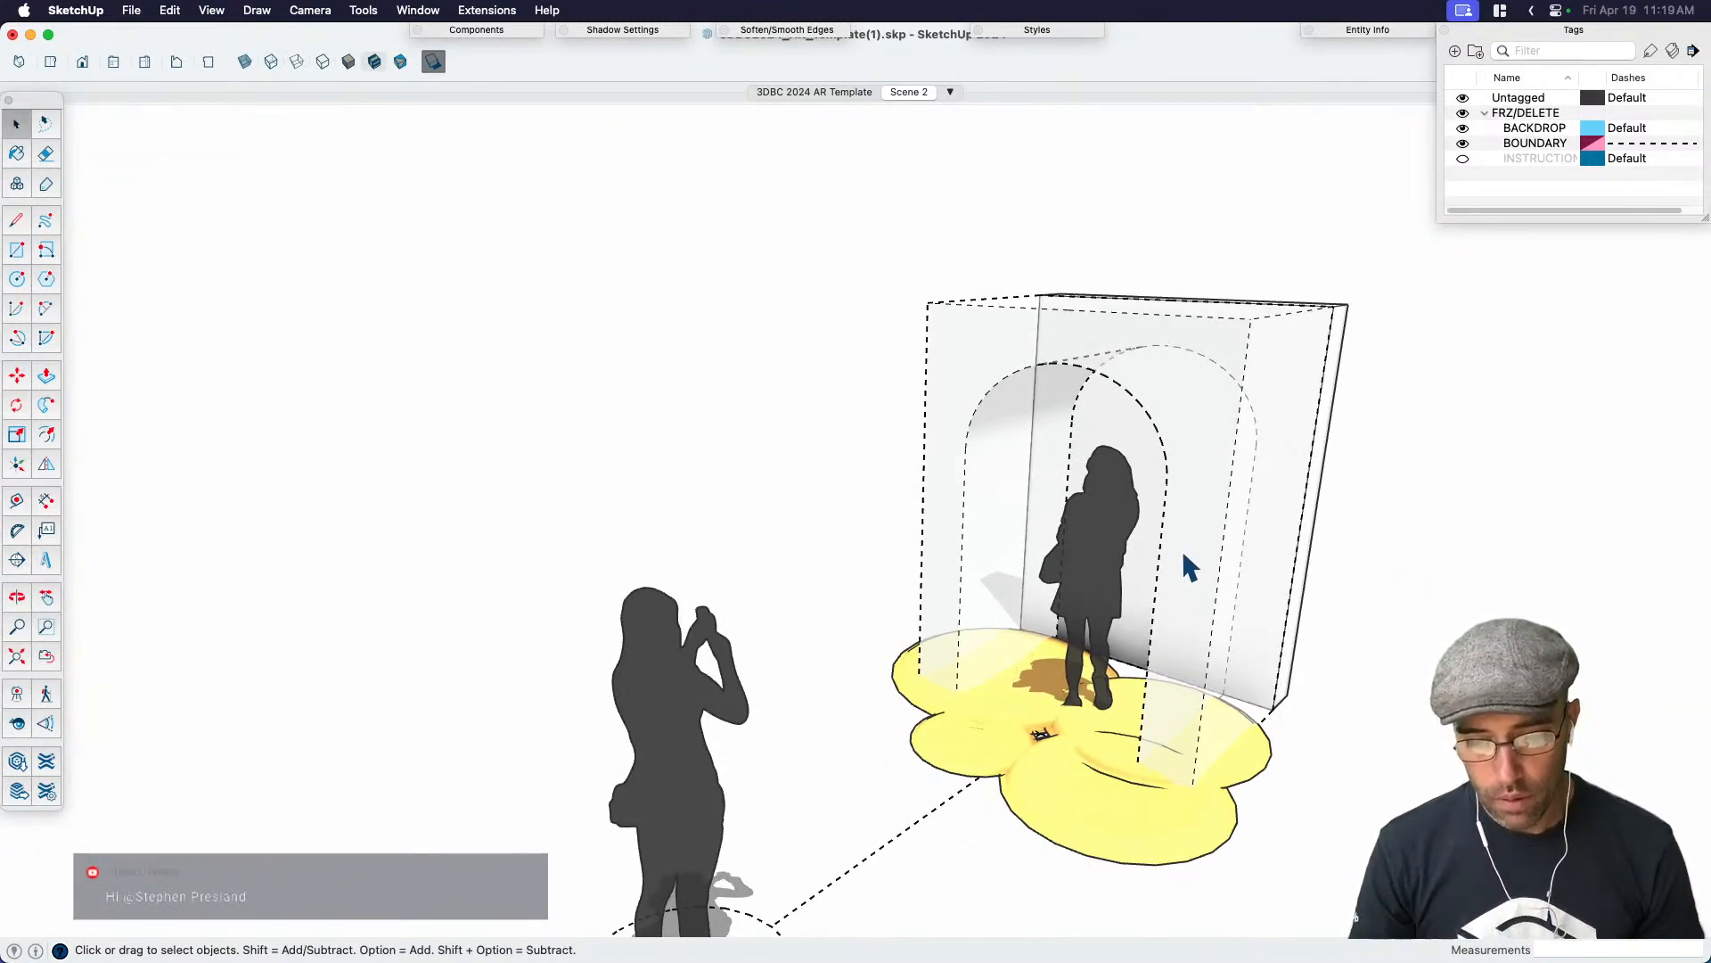
scroll(1052, 552, down, 2)
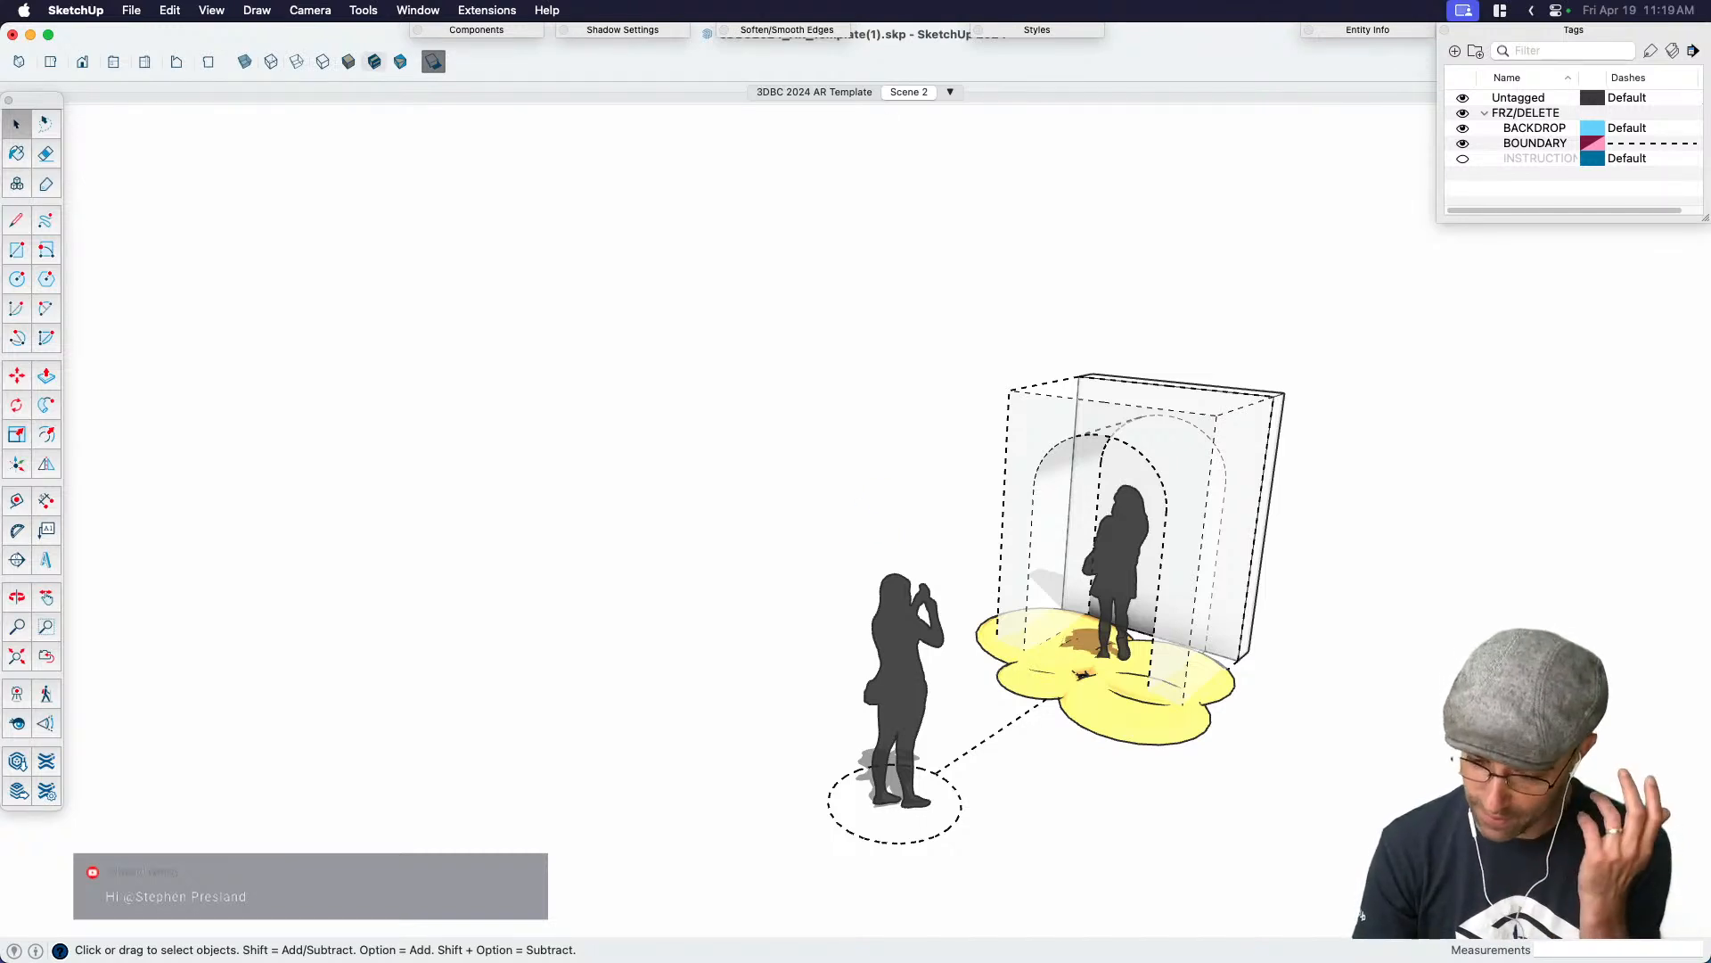
shift+middle_drag(1062, 529, 972, 504)
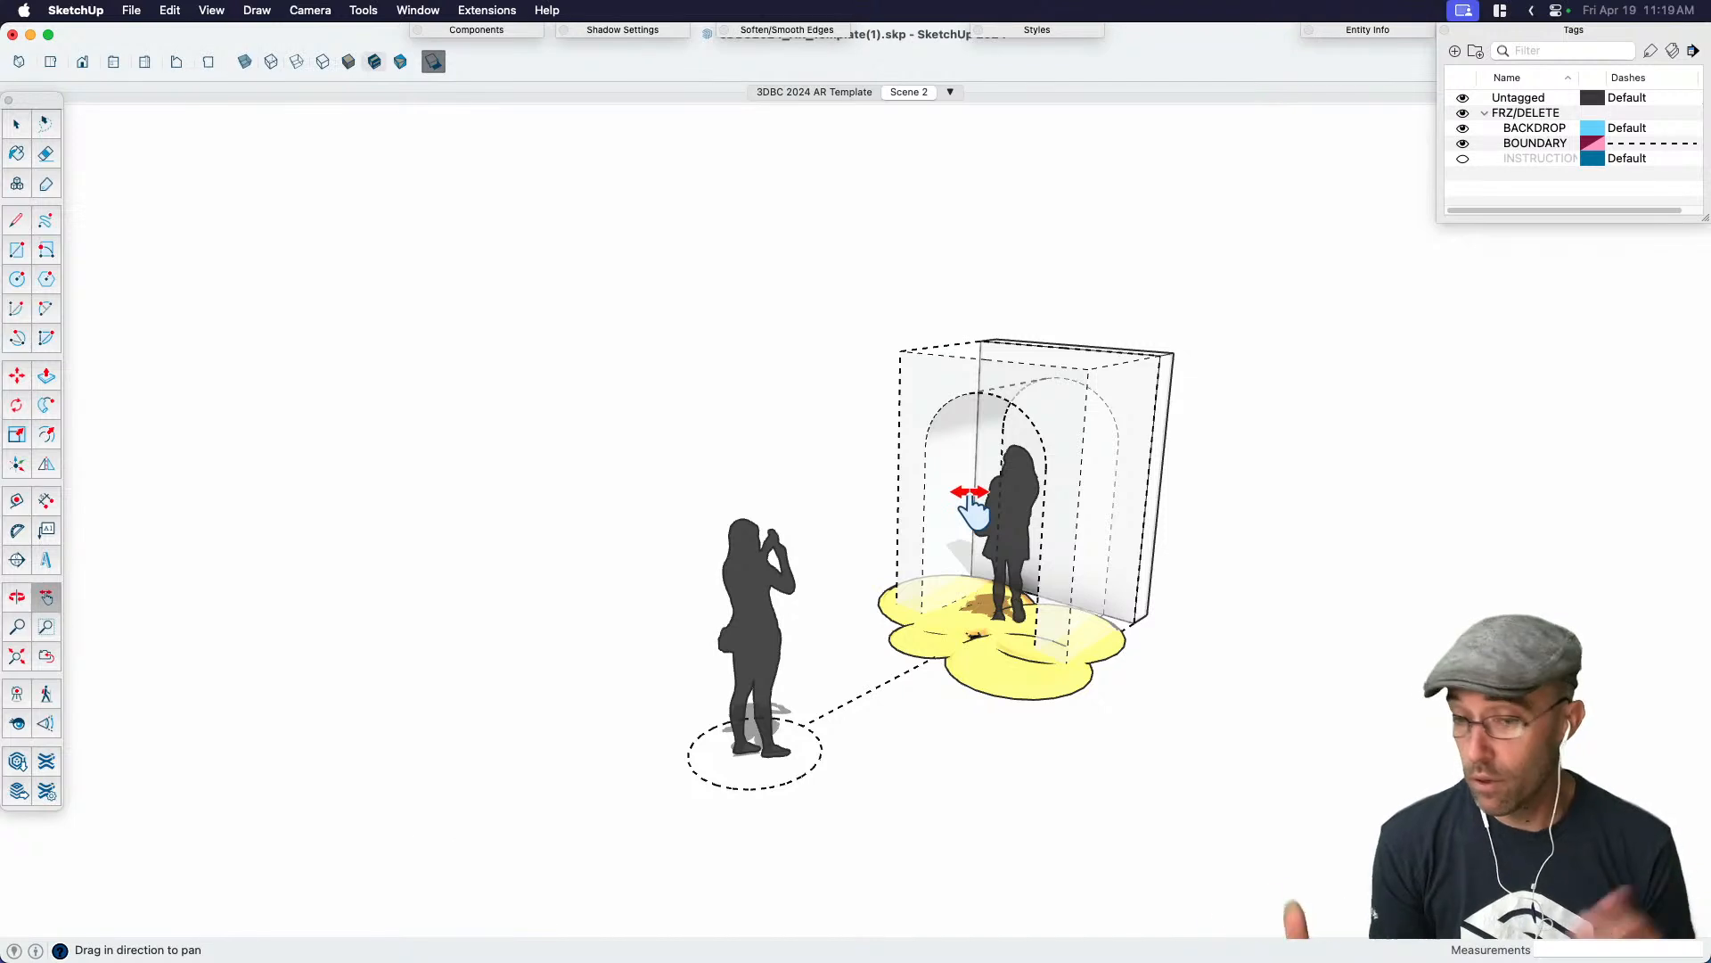
key(space)
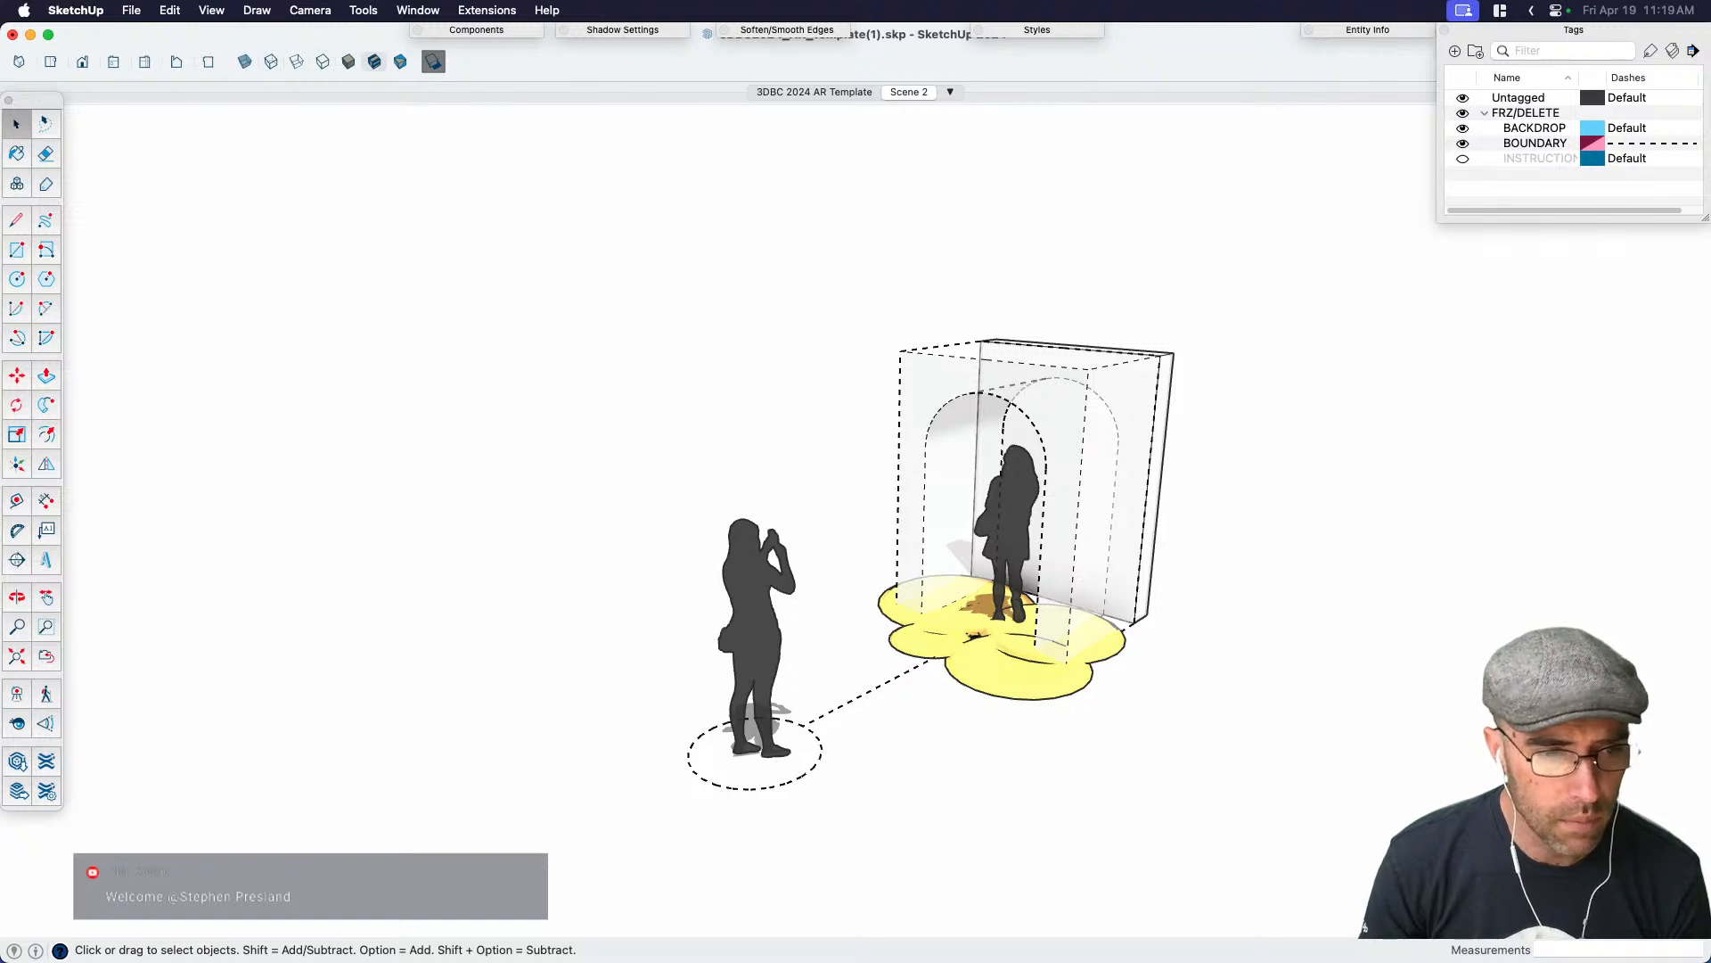
Switch to Preview and examine the rock pillars and plants in the No Man's Sky reference artwork up close
key(super+Tab)
key(super+plus)
key(super+plus)
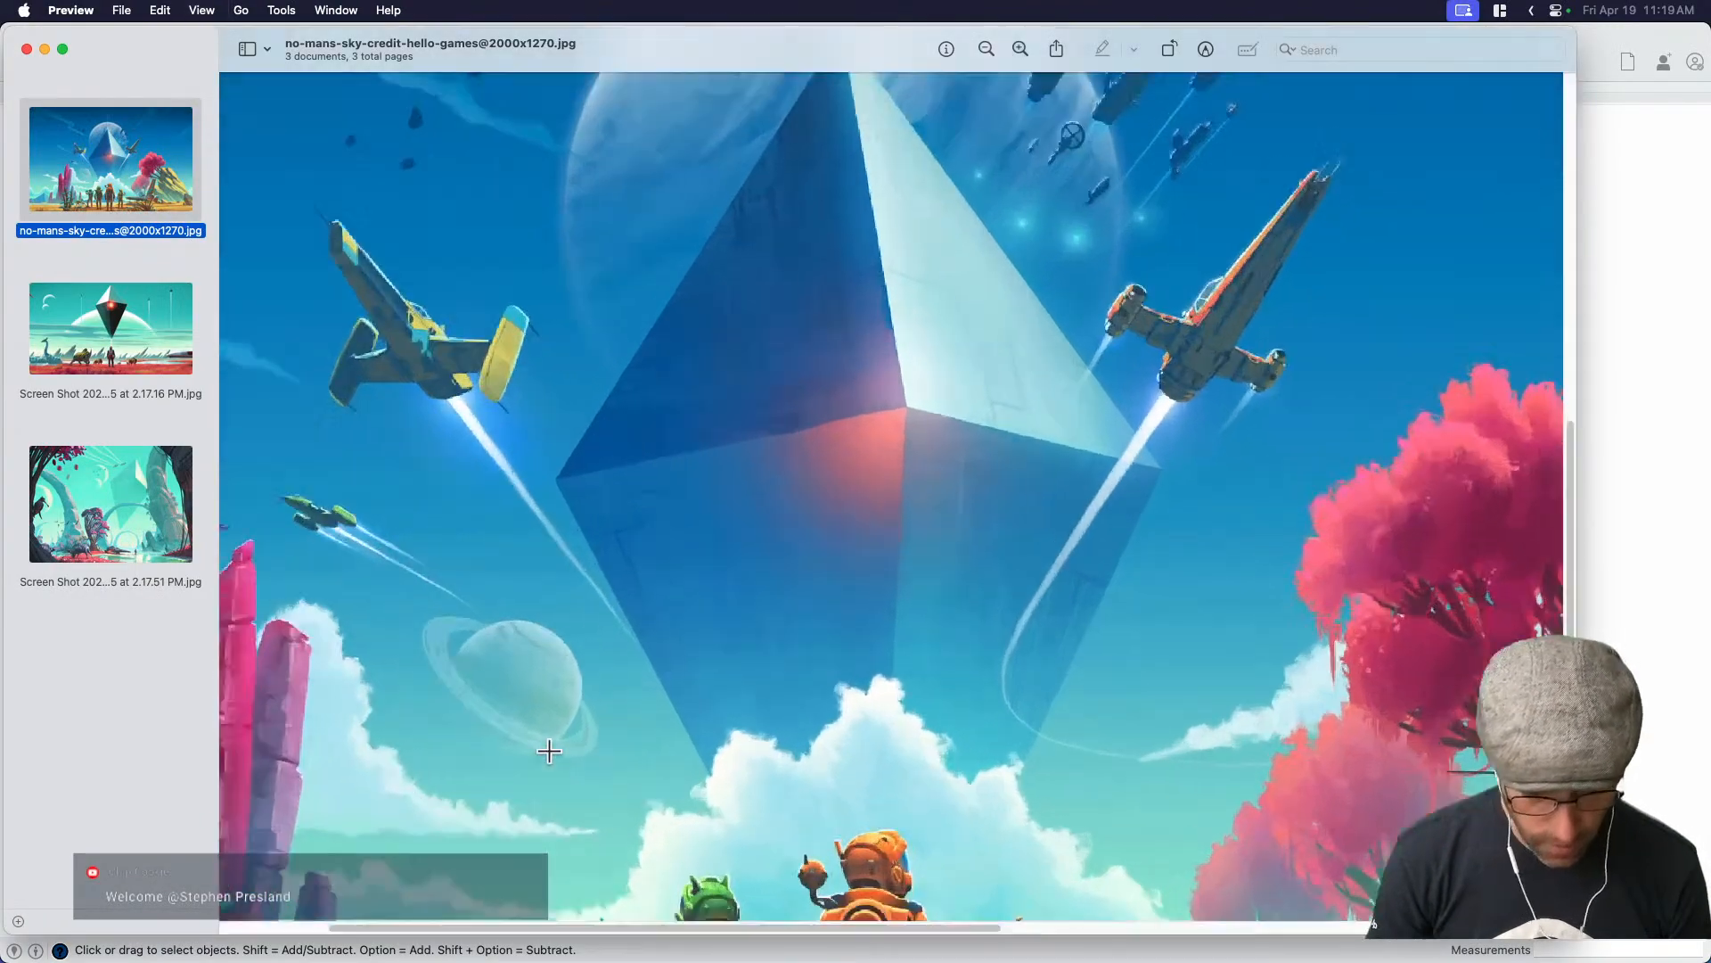
scroll(766, 626, down, 5)
scroll(1072, 843, down, 2)
drag(1074, 930, 782, 870)
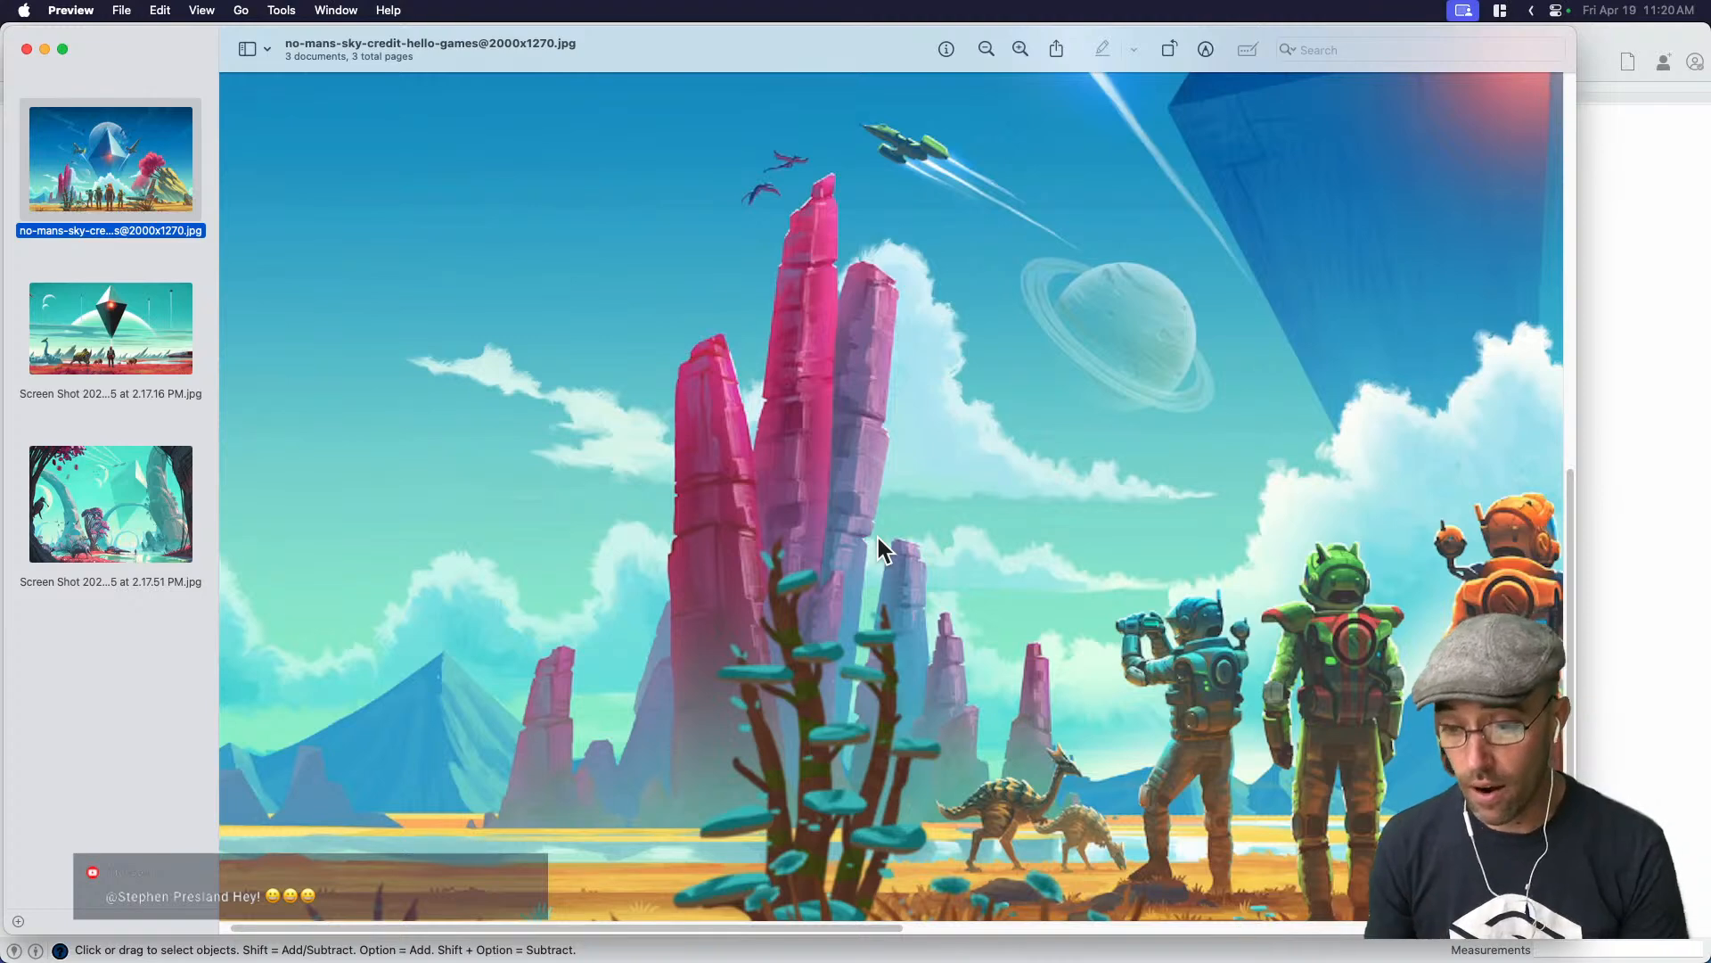
Return to SketchUp and draw a hexagon with a radius of about 1' 3 5/8" on the open ground beside the craters
click(1629, 669)
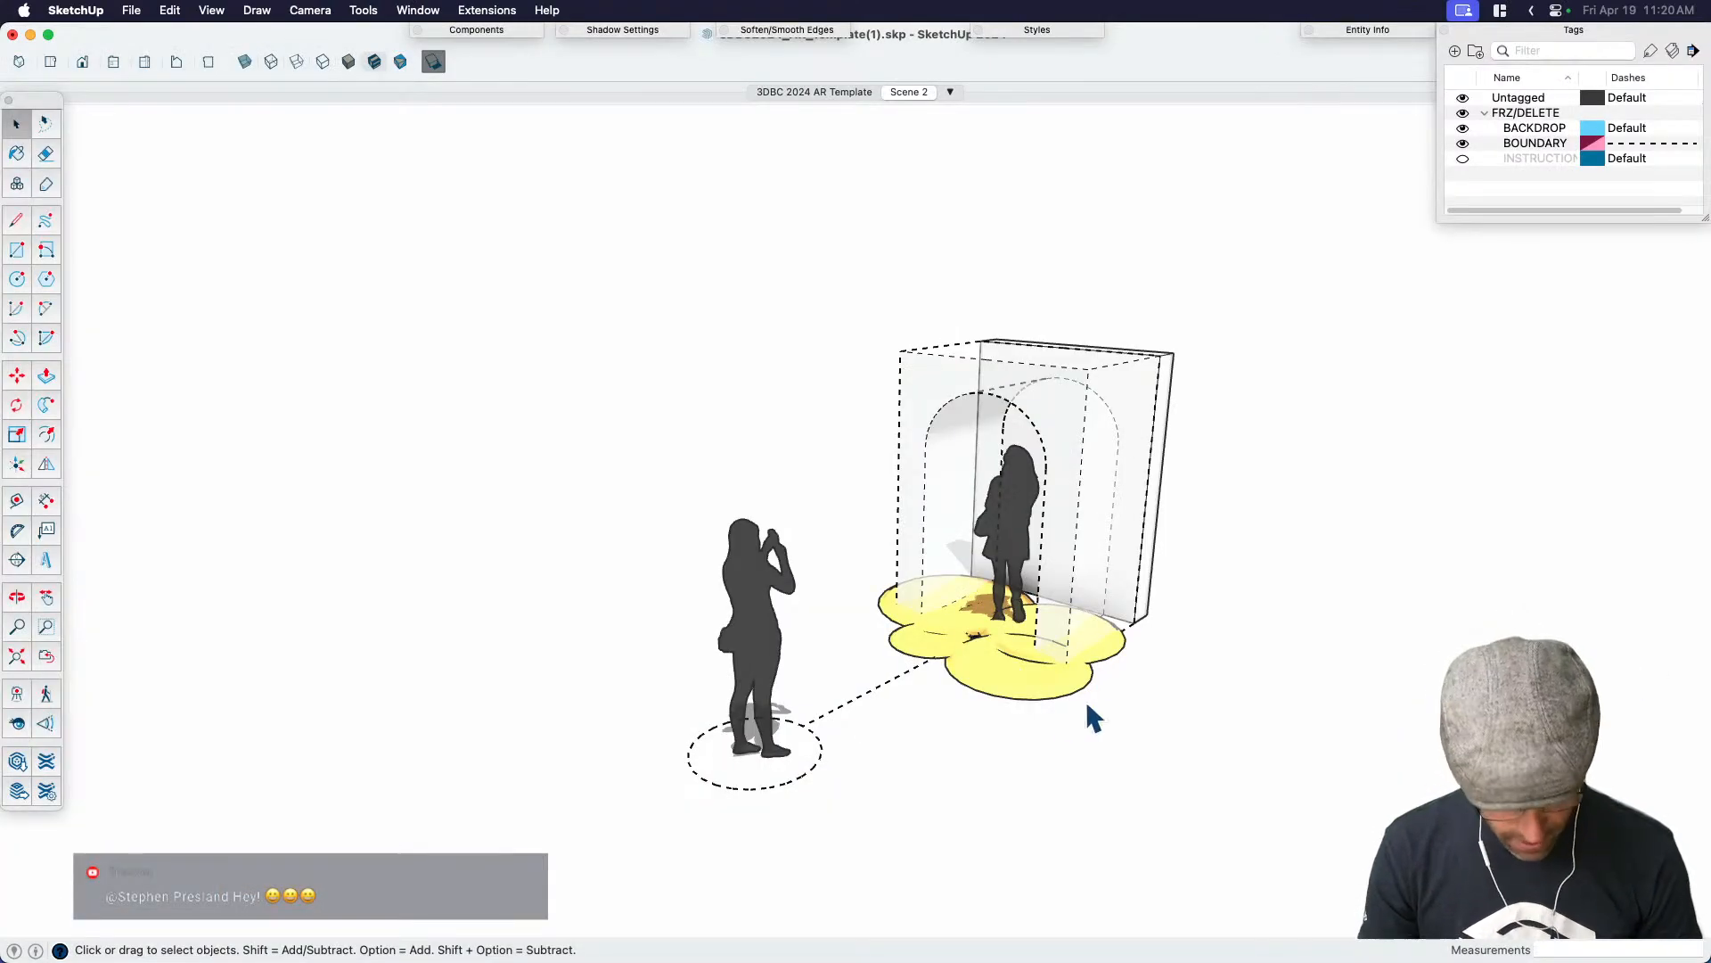
key(r)
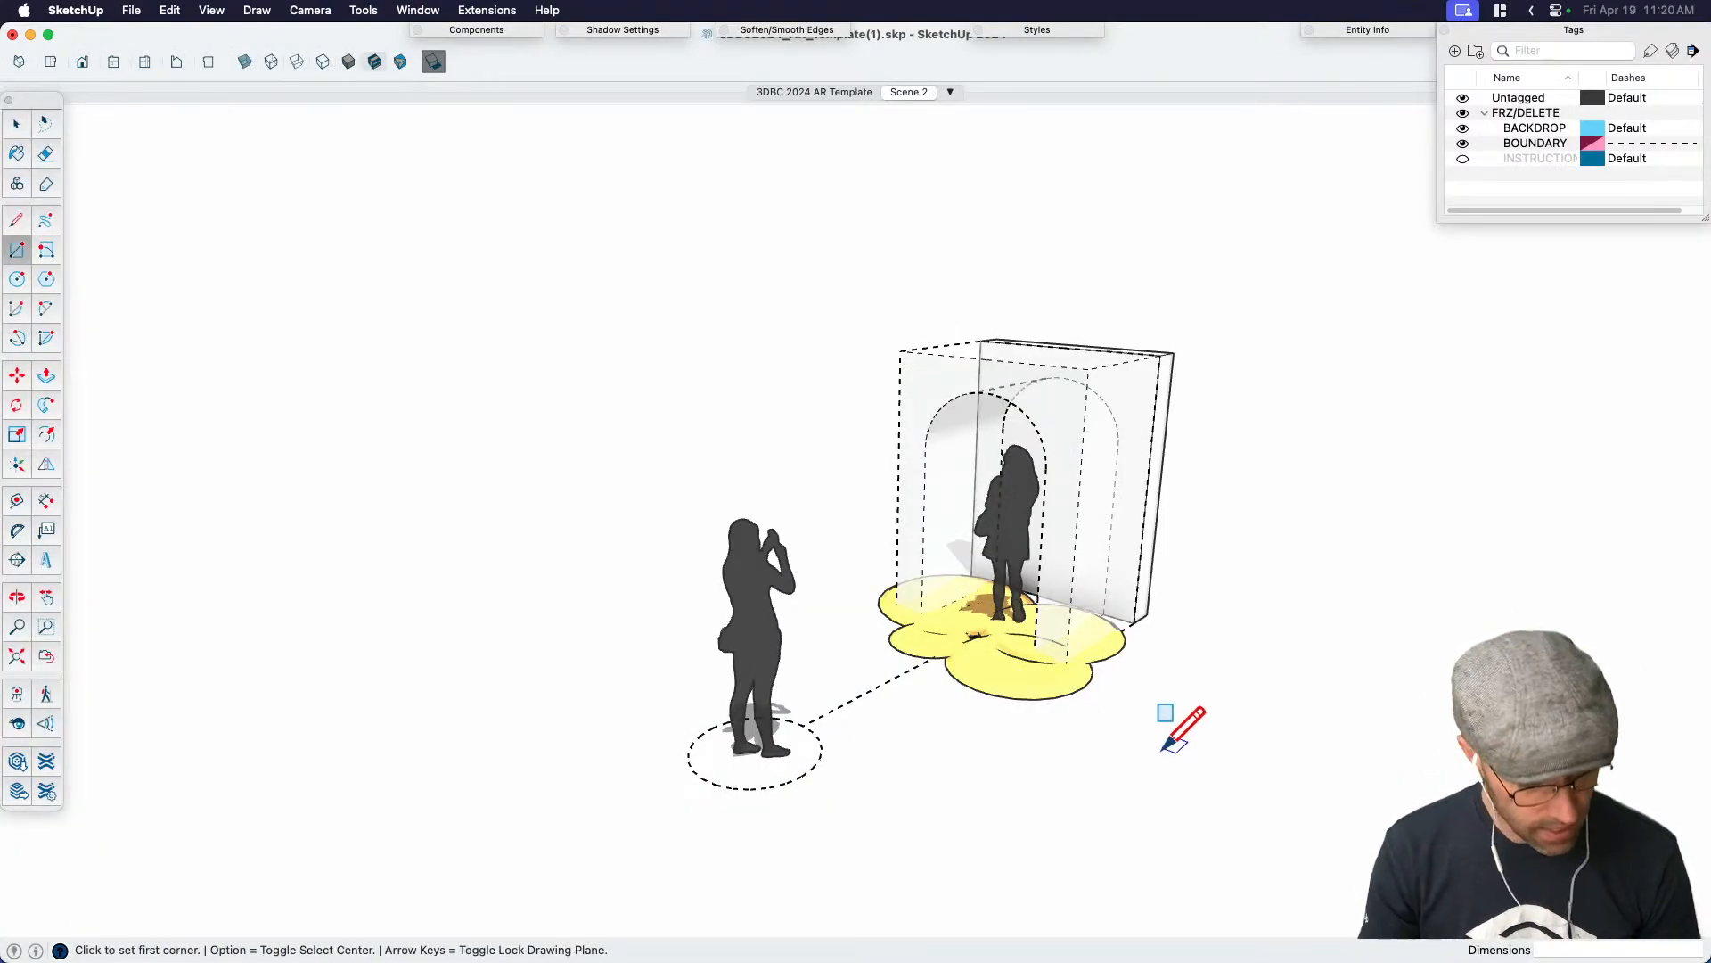
key(space)
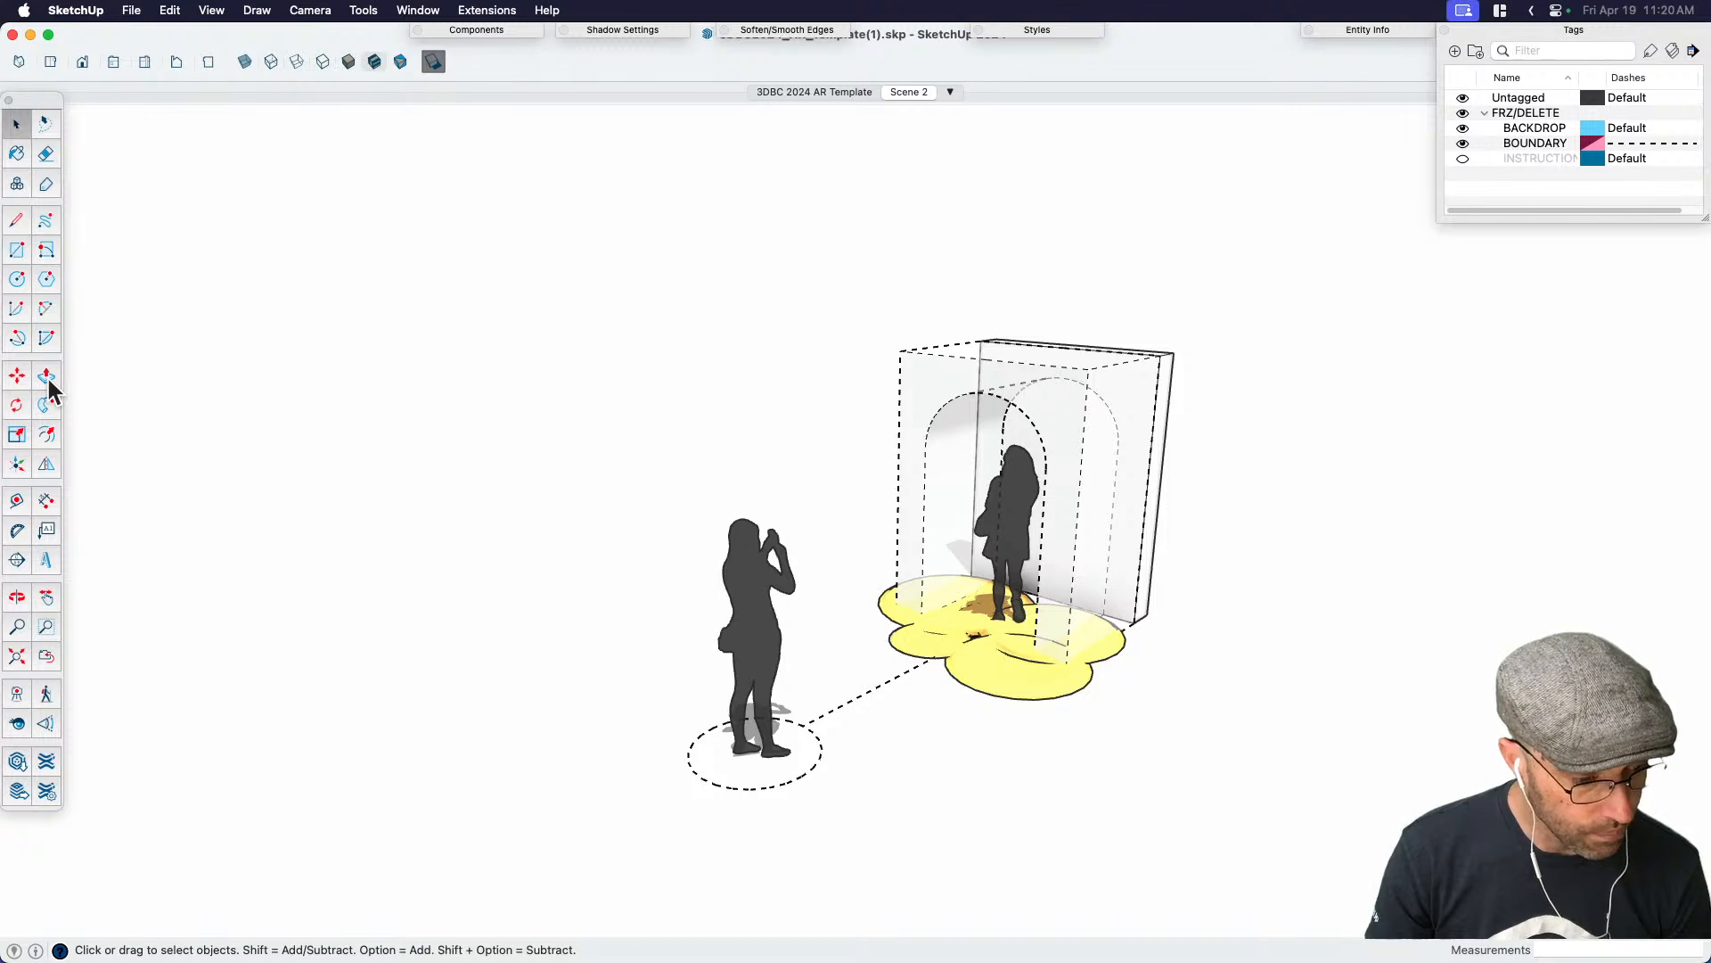
click(46, 279)
scroll(1137, 755, up, 3)
click(1160, 783)
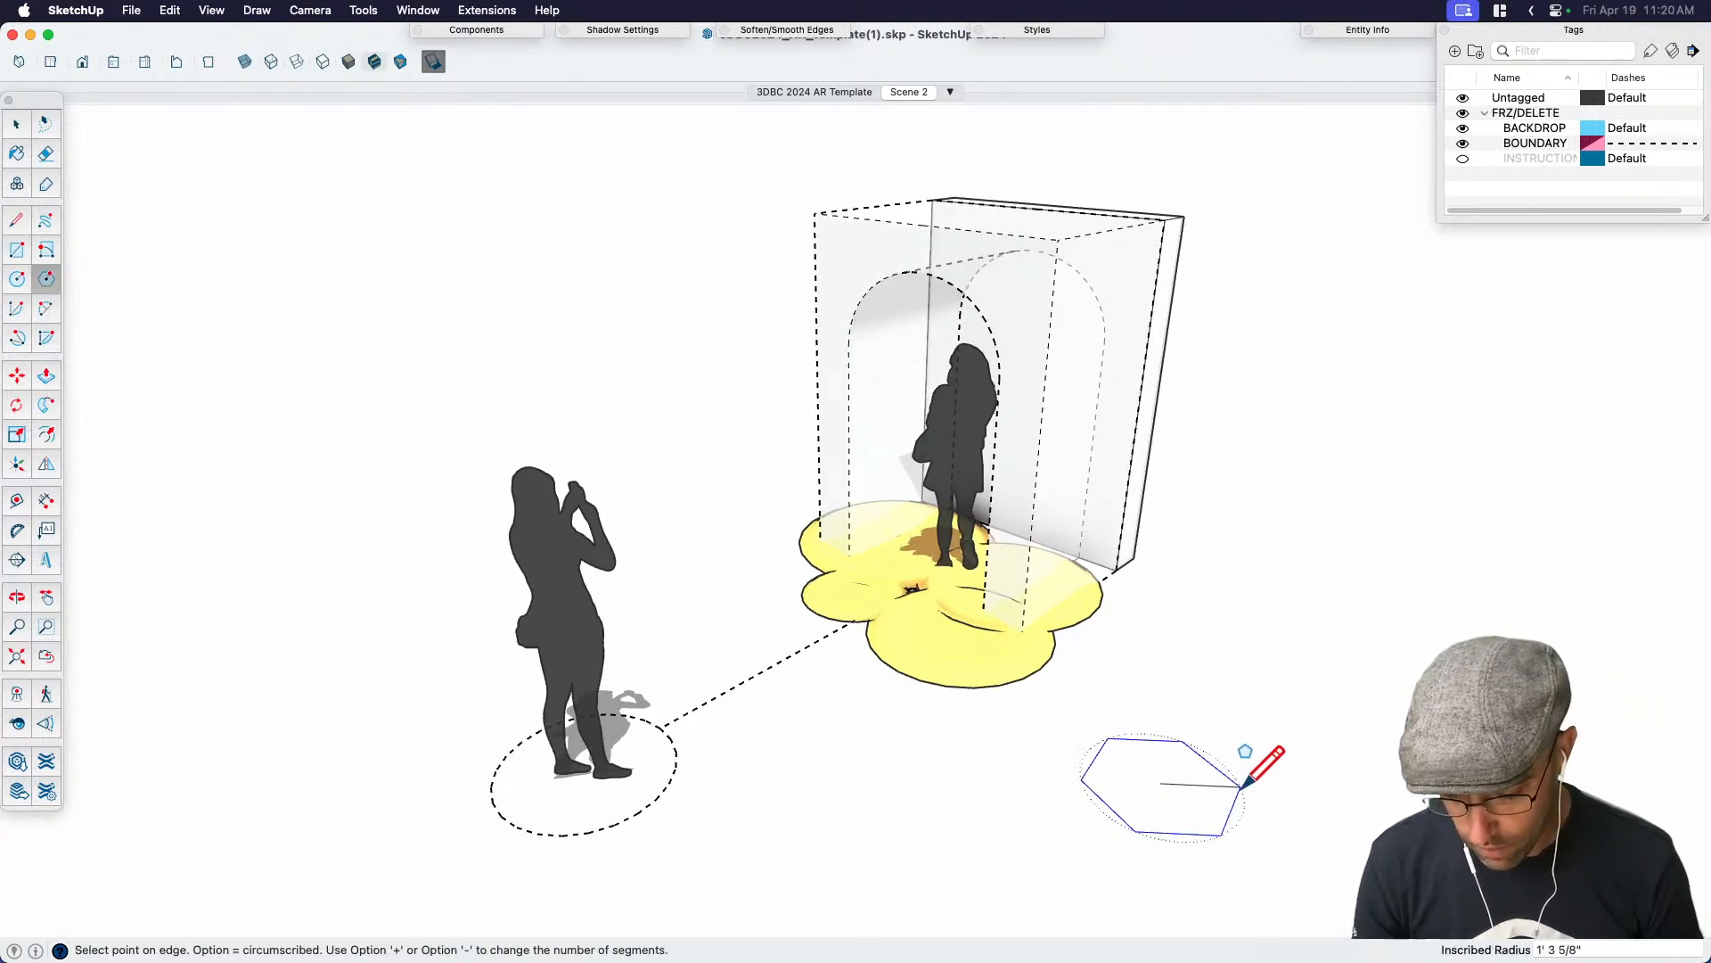
click(1240, 788)
key(space)
scroll(1152, 758, down, 5)
scroll(1152, 757, up, 3)
Extrude the hexagon upward about 10 15/16" into a low prism
click(1020, 687)
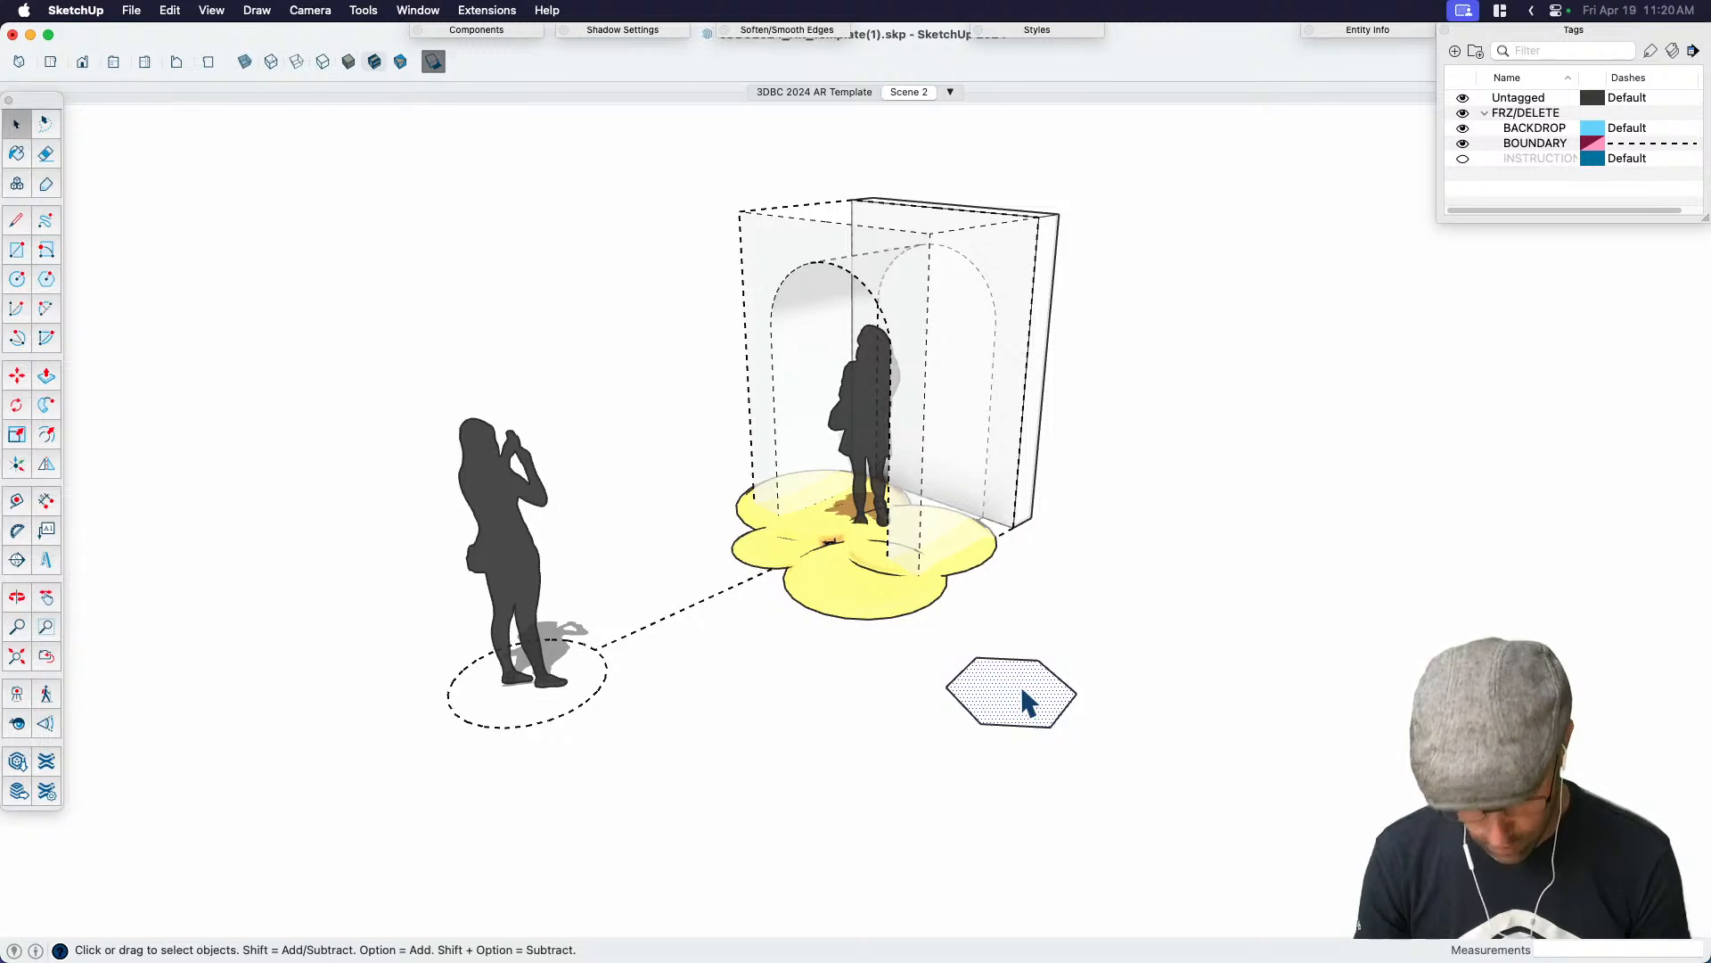
scroll(994, 669, up, 3)
key(p)
click(999, 693)
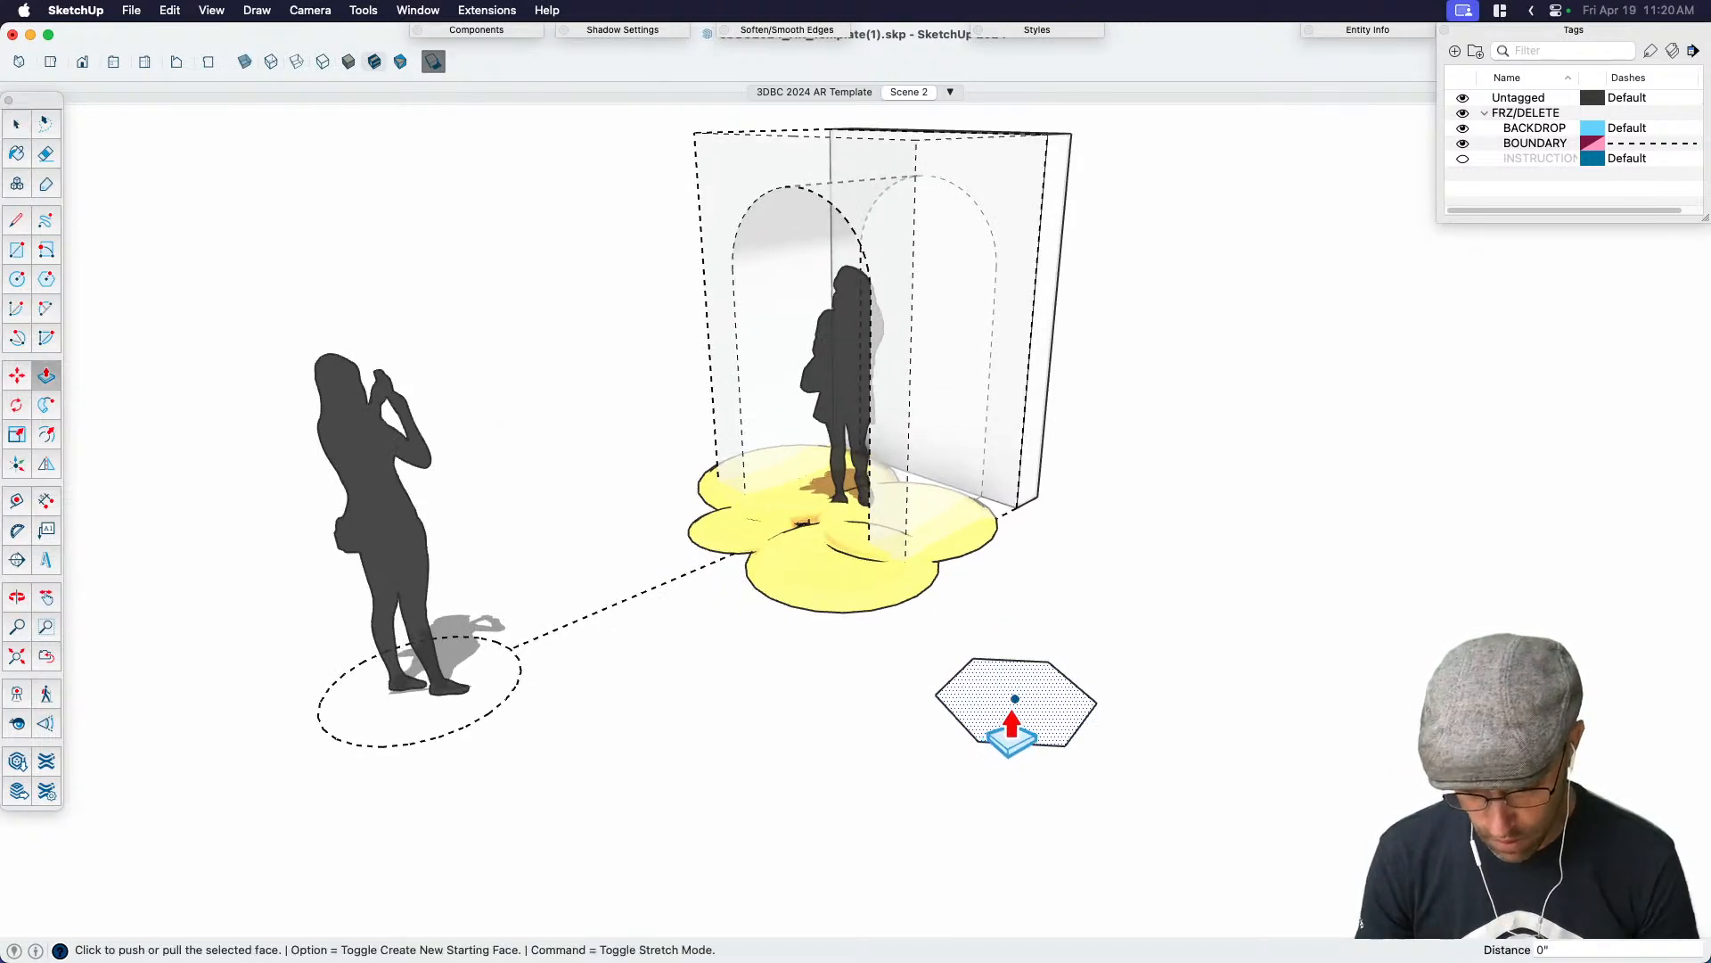
click(1032, 678)
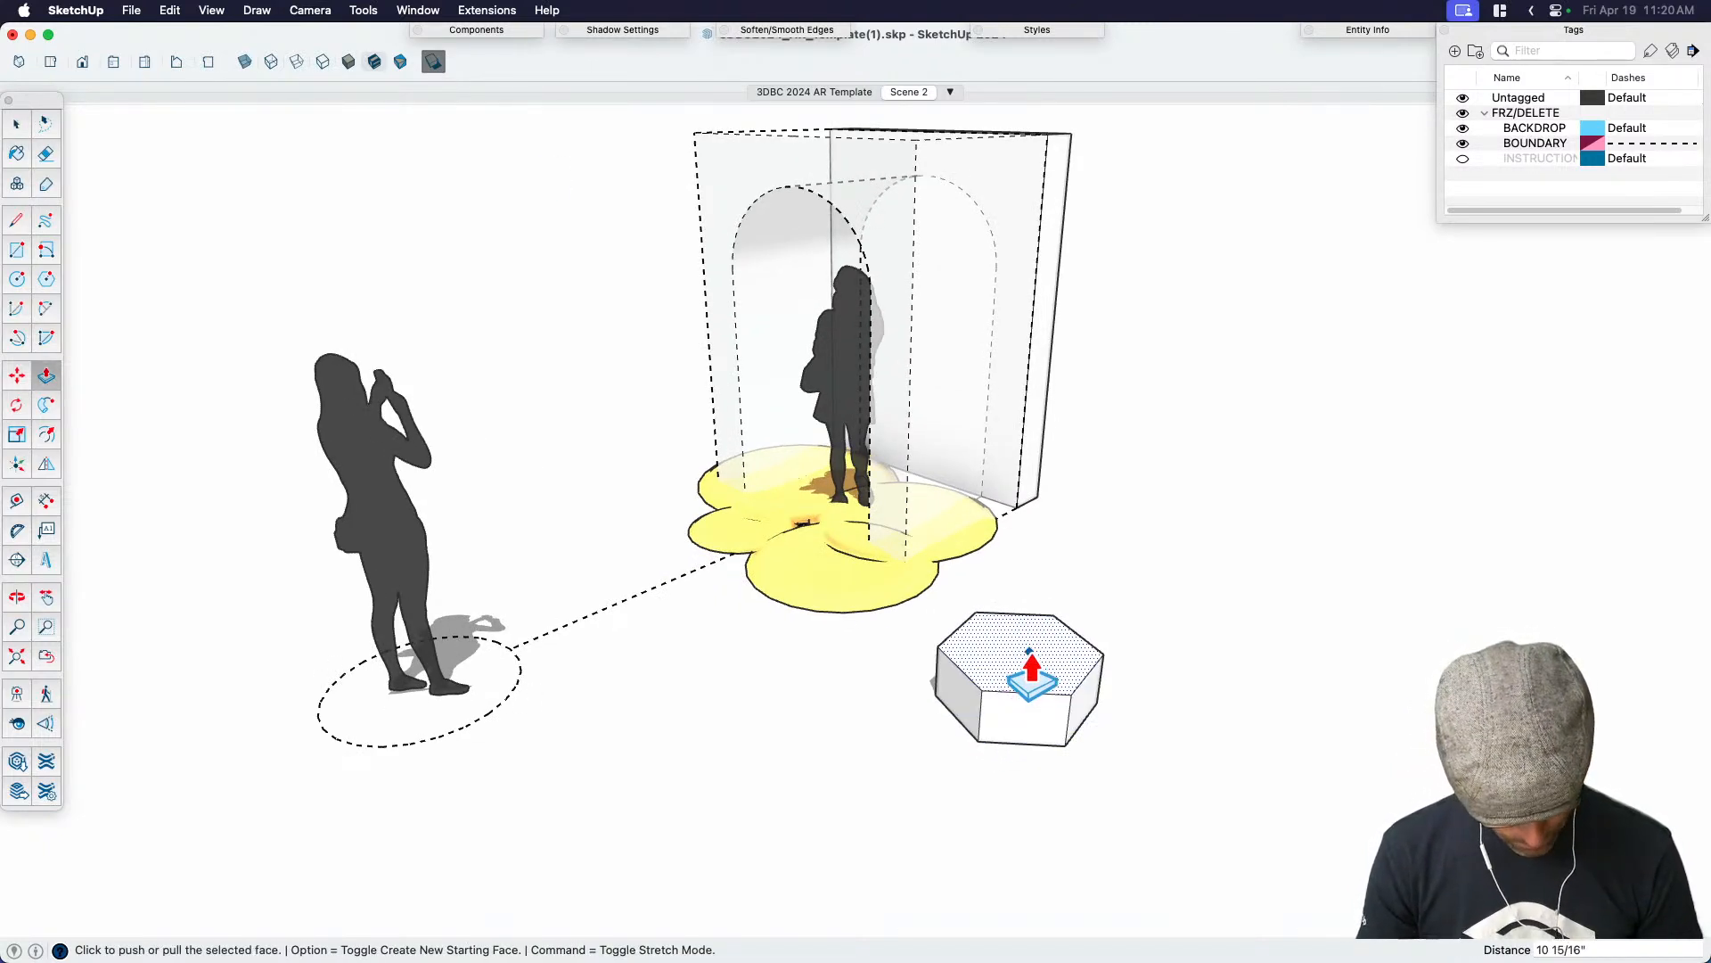
Turn the entire hexagonal prism into a component
key(space)
triple_click(1025, 665)
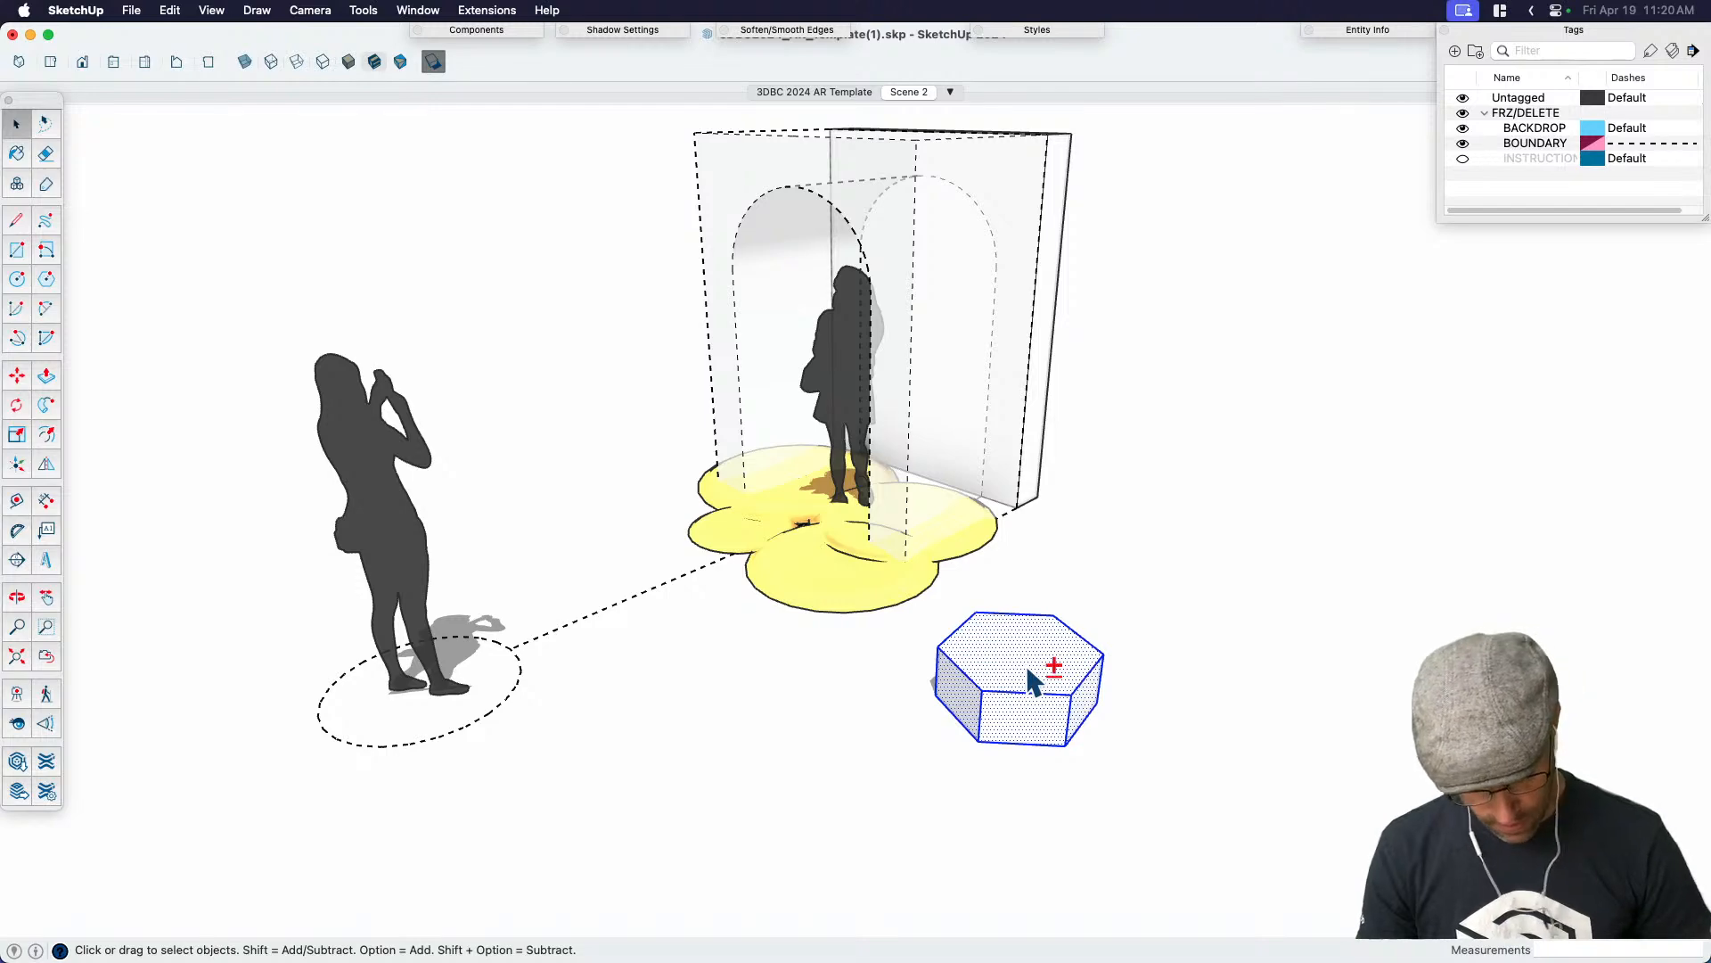
key(g)
key(Return)
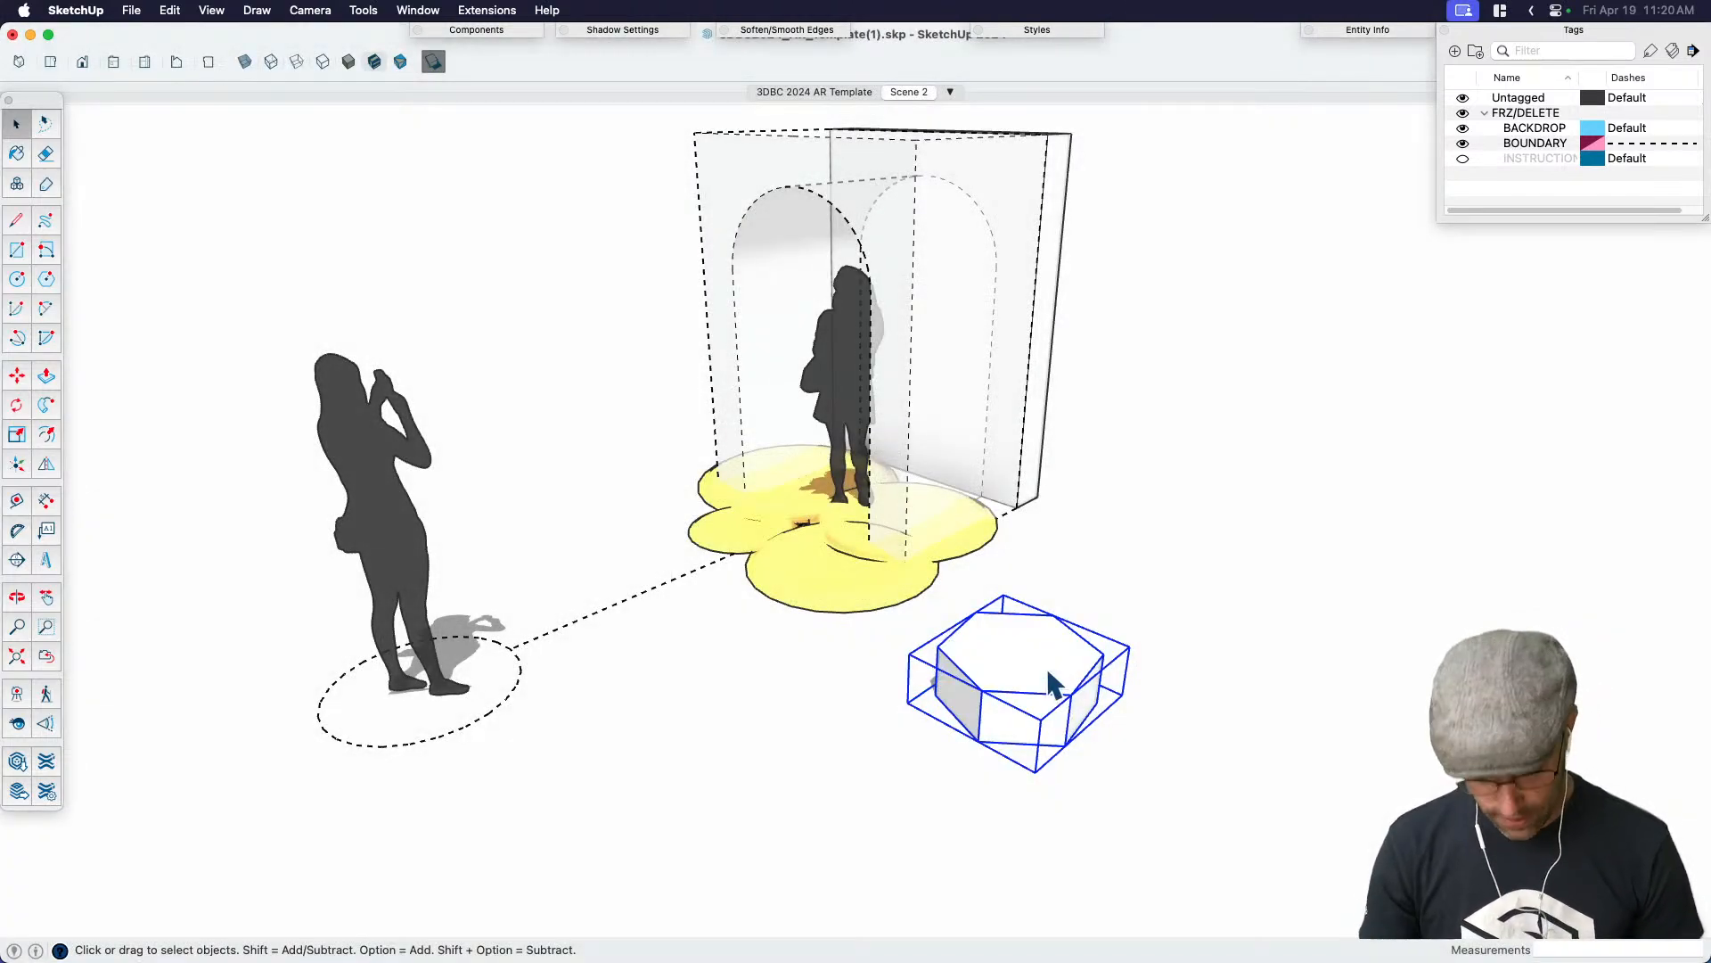
key(m)
scroll(1132, 682, up, 3)
click(1104, 684)
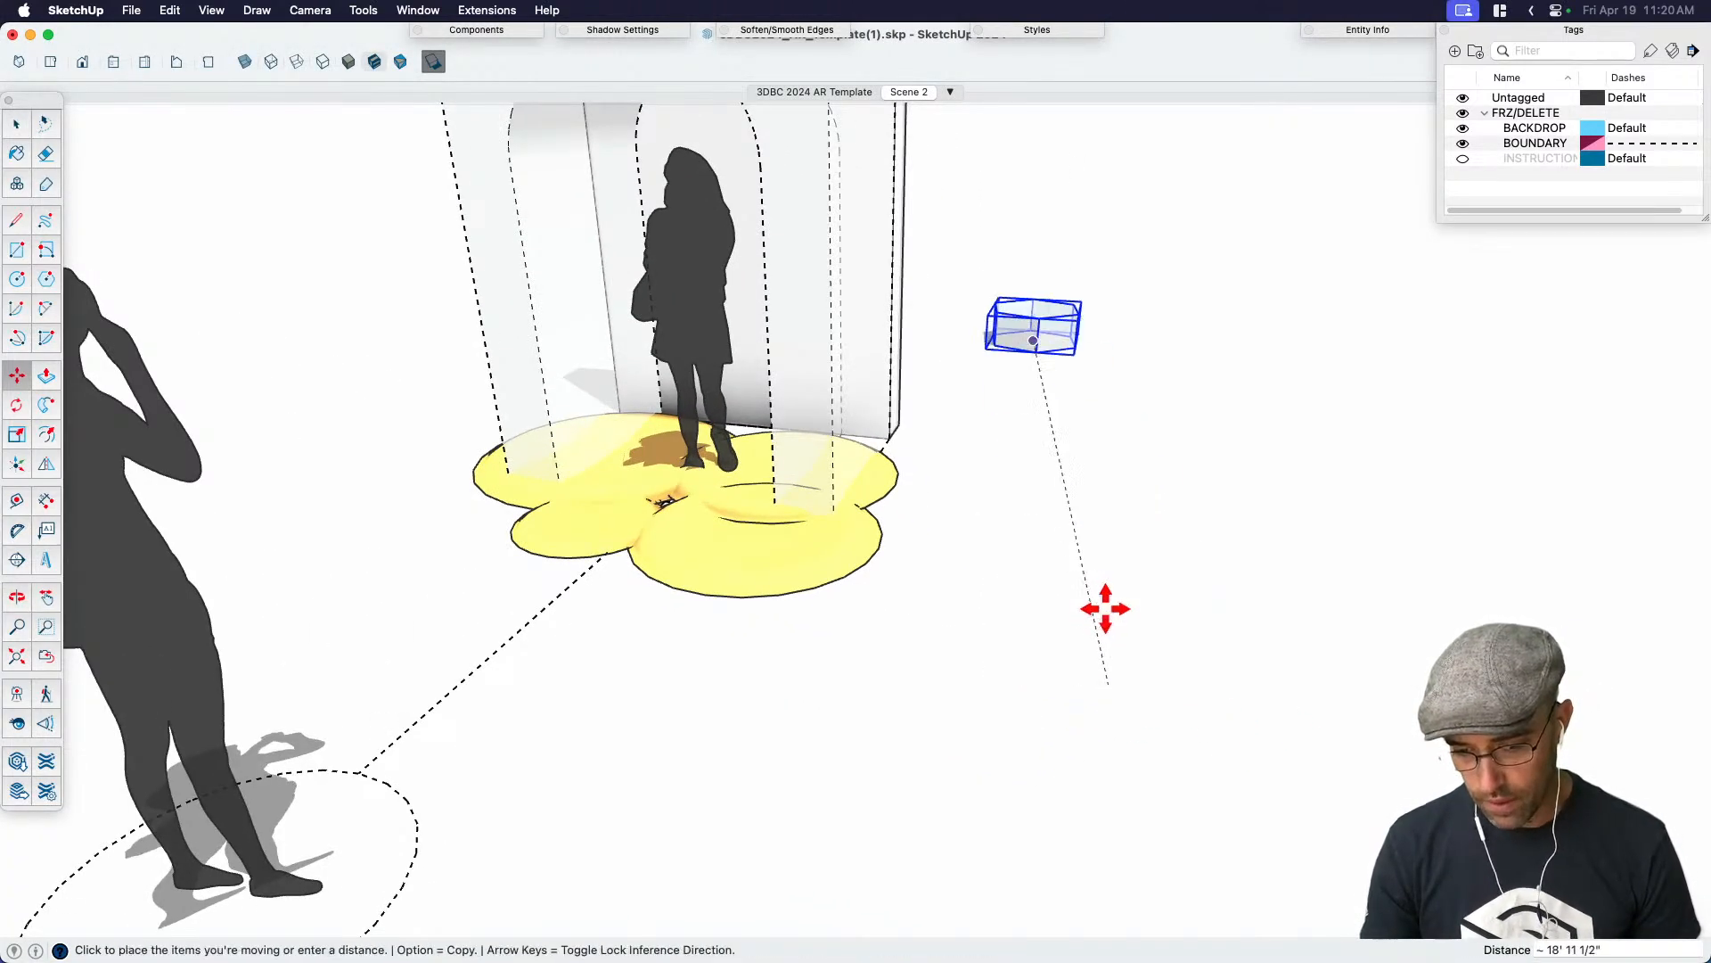
click(1115, 640)
key(space)
key(super+z)
scroll(1132, 664, up, 2)
Copy the hexagonal prism component straight up by its own height so the copy sits on top of the original
key(m)
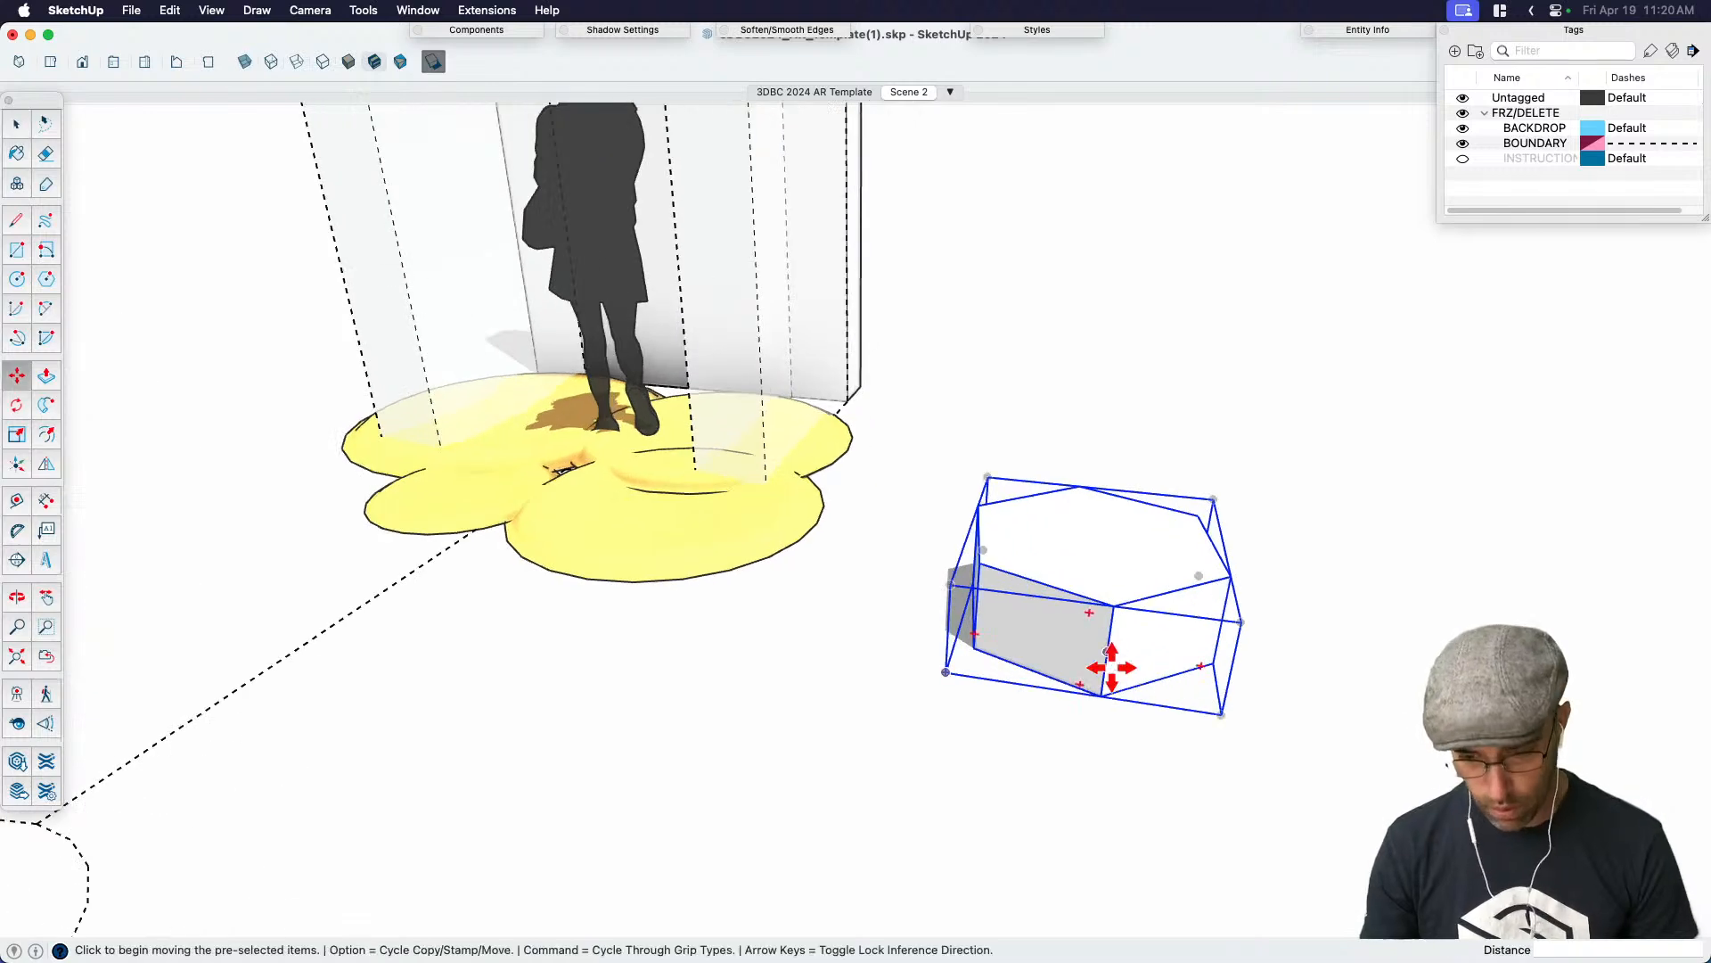
key(alt)
click(1103, 693)
click(1114, 606)
key(space)
scroll(1228, 637, down, 3)
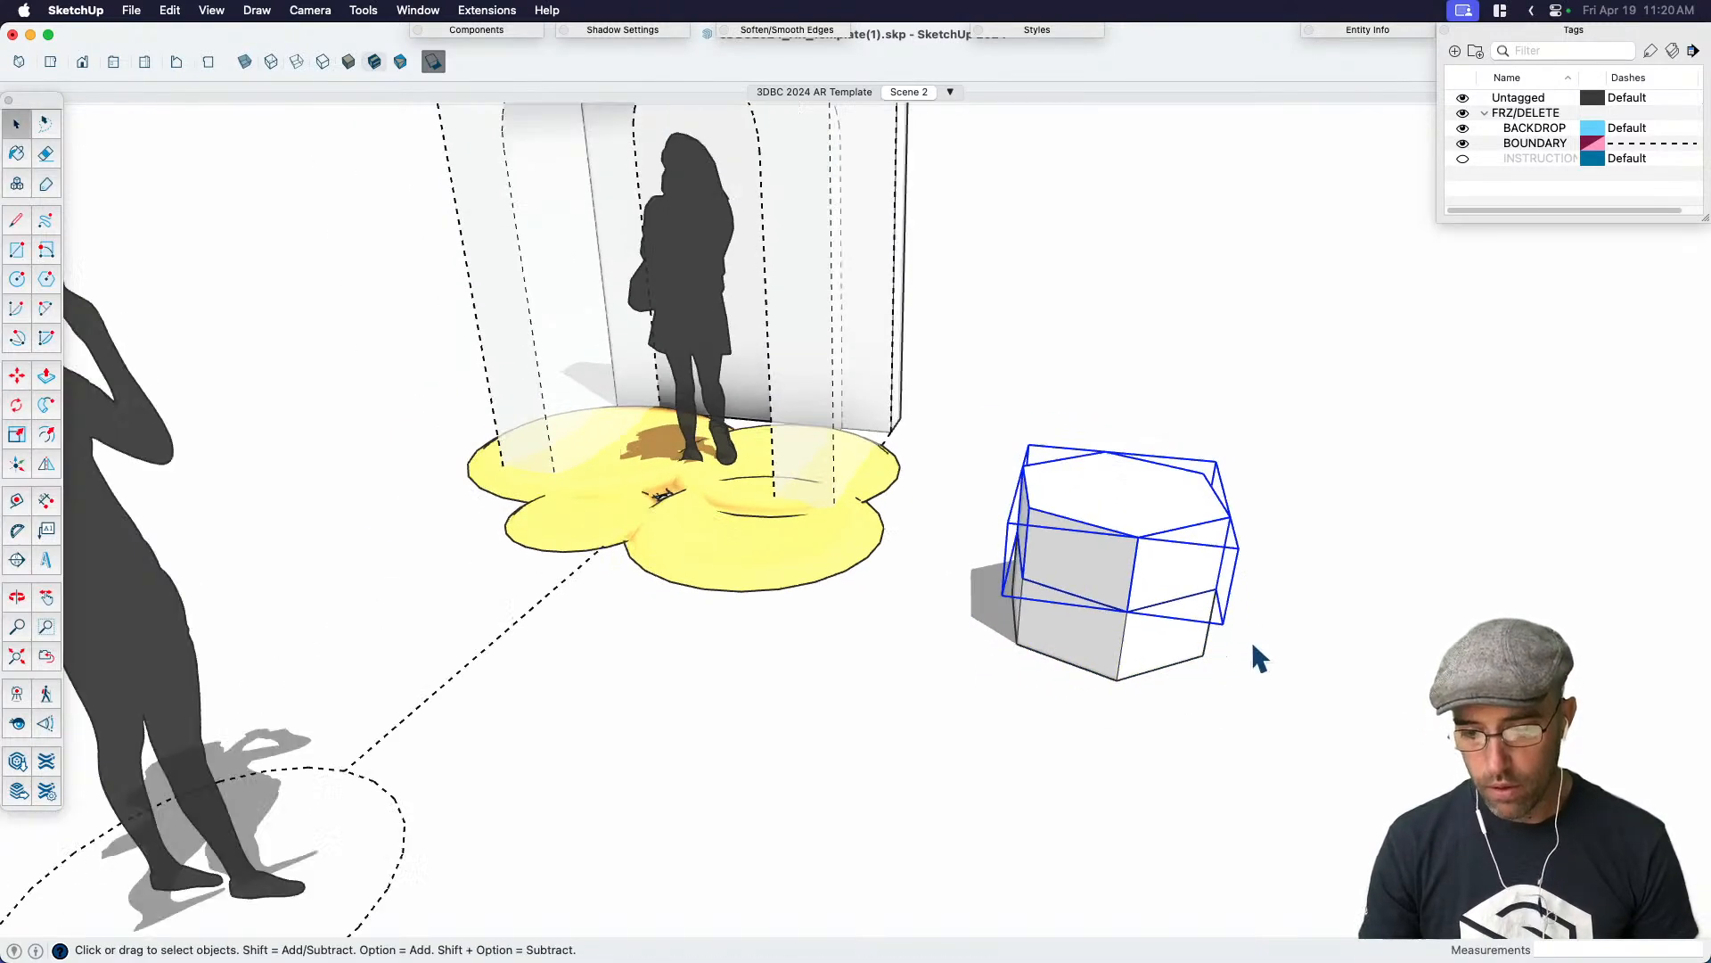
Scale the upper prism down uniformly so that it is narrower than the base prism
middle_drag(1228, 637, 1054, 524)
key(s)
key(space)
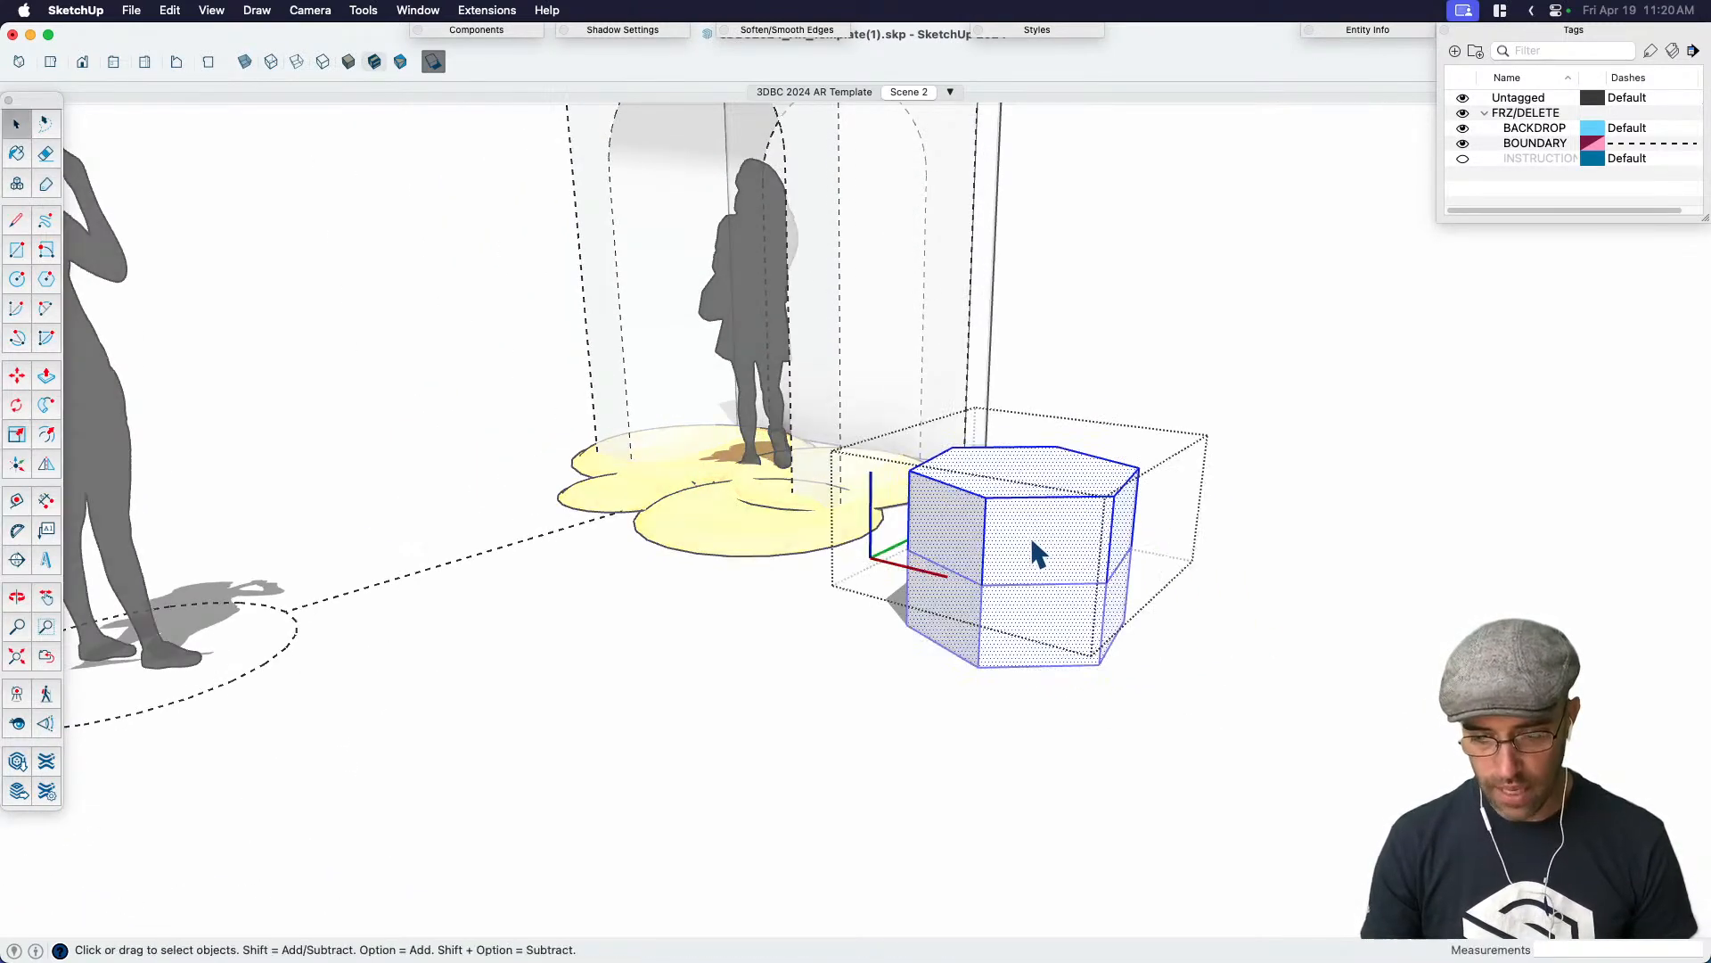
scroll(1119, 502, up, 2)
key(s)
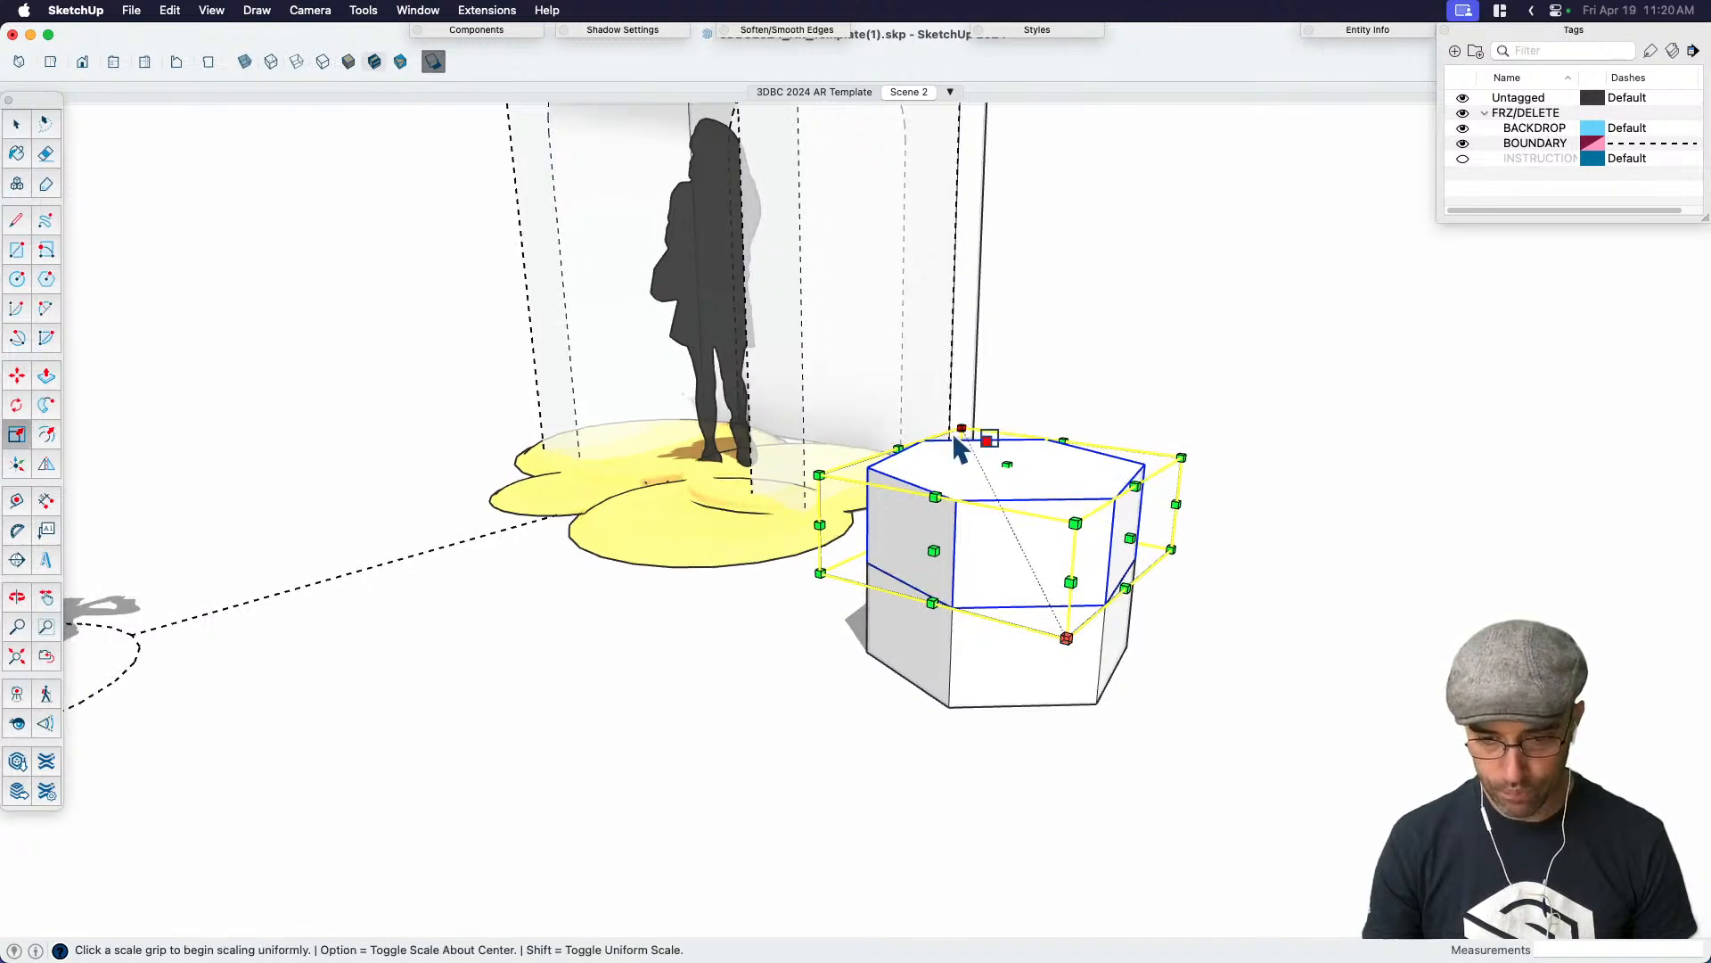
click(947, 431)
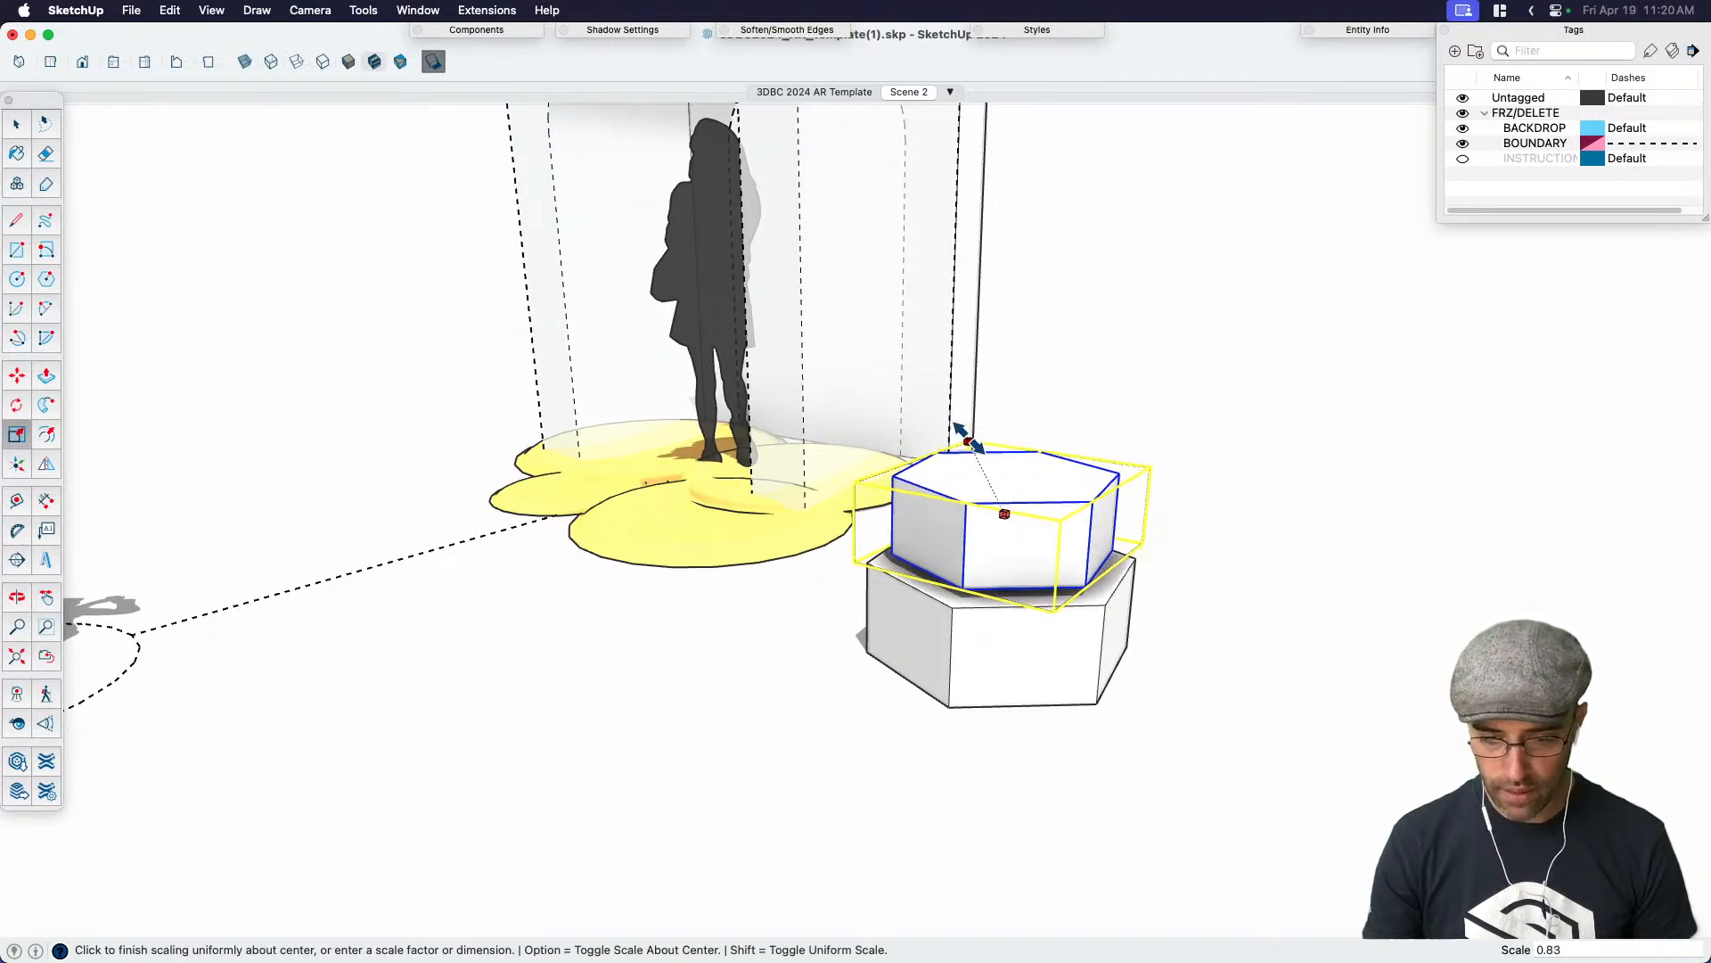
click(960, 444)
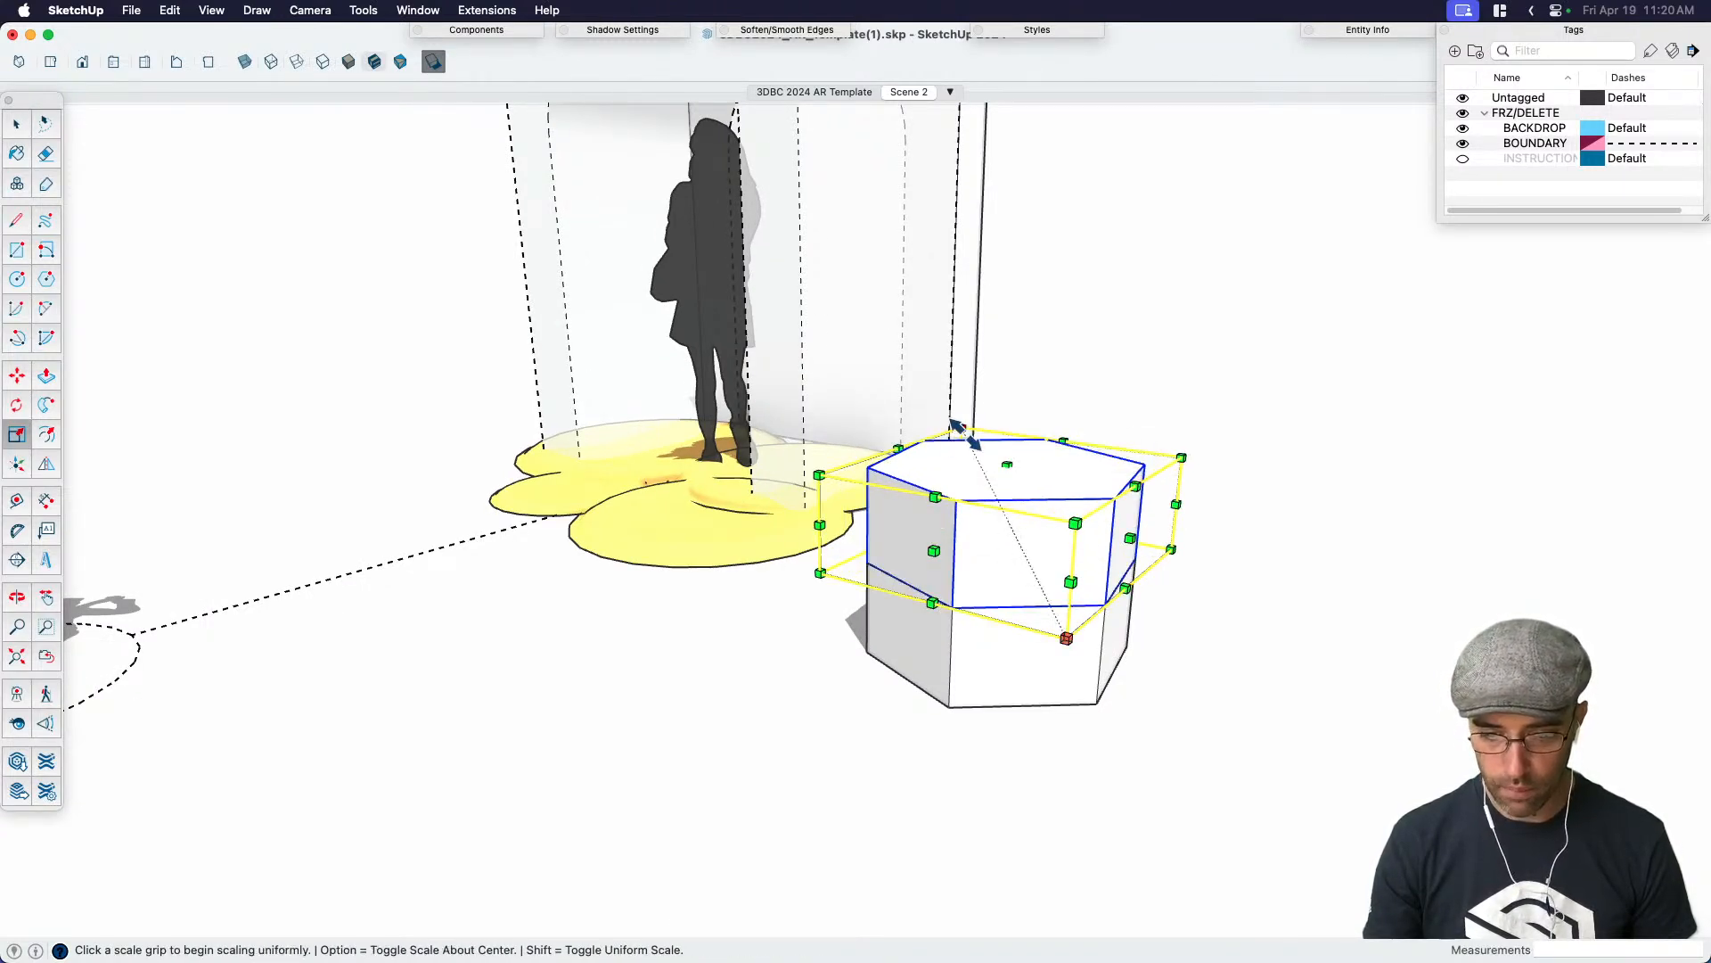
click(953, 441)
click(1019, 510)
Stretch the upper prism vertically to about three times its height
click(1020, 507)
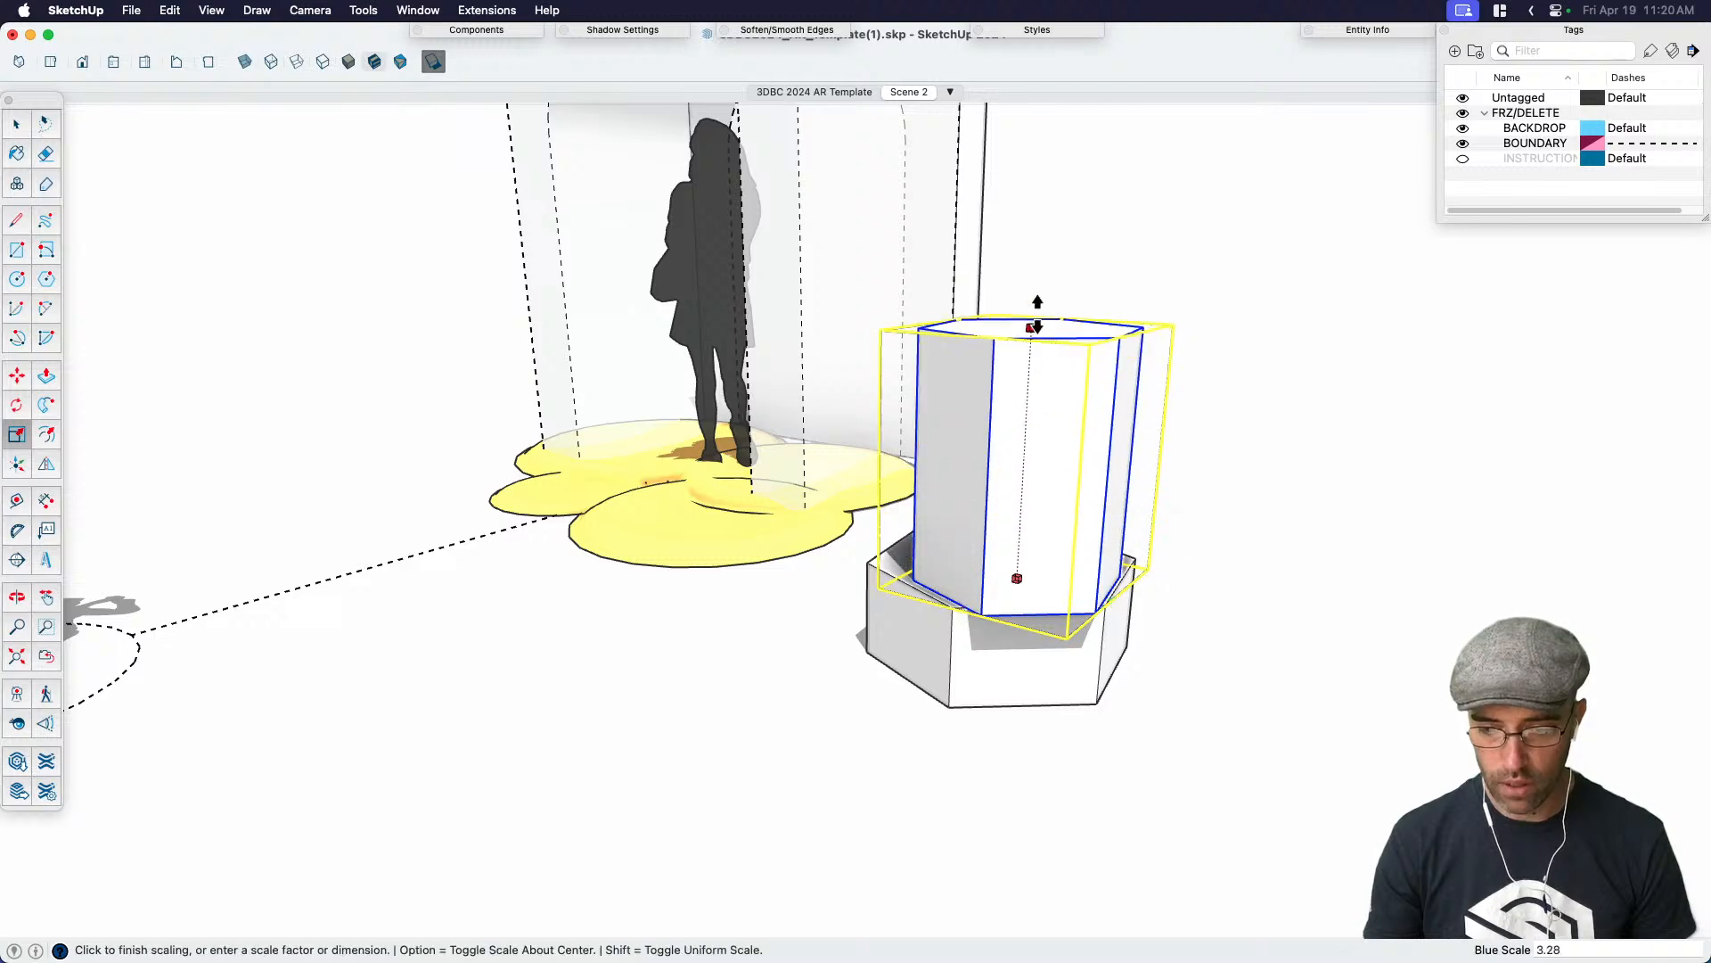
click(1039, 354)
key(space)
middle_drag(1103, 426, 1305, 596)
click(1305, 597)
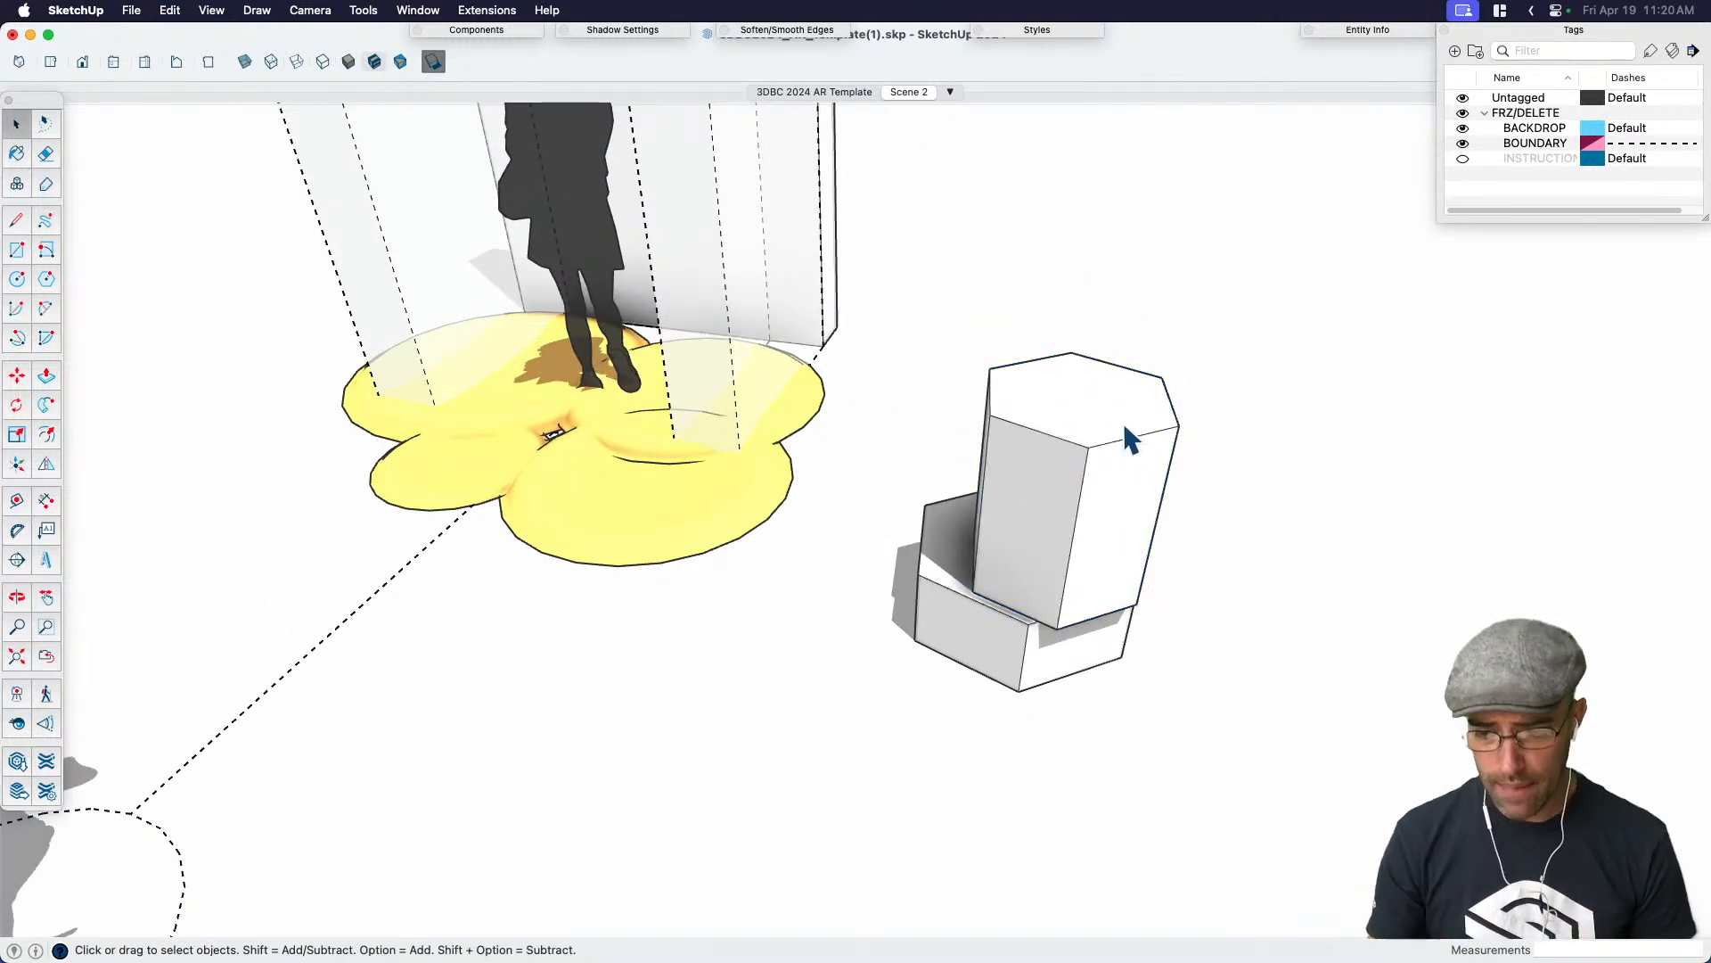
Try to taper the upper prism by scaling its top face about the centre to about 0.85 inside the component
triple_click(1096, 428)
click(1097, 432)
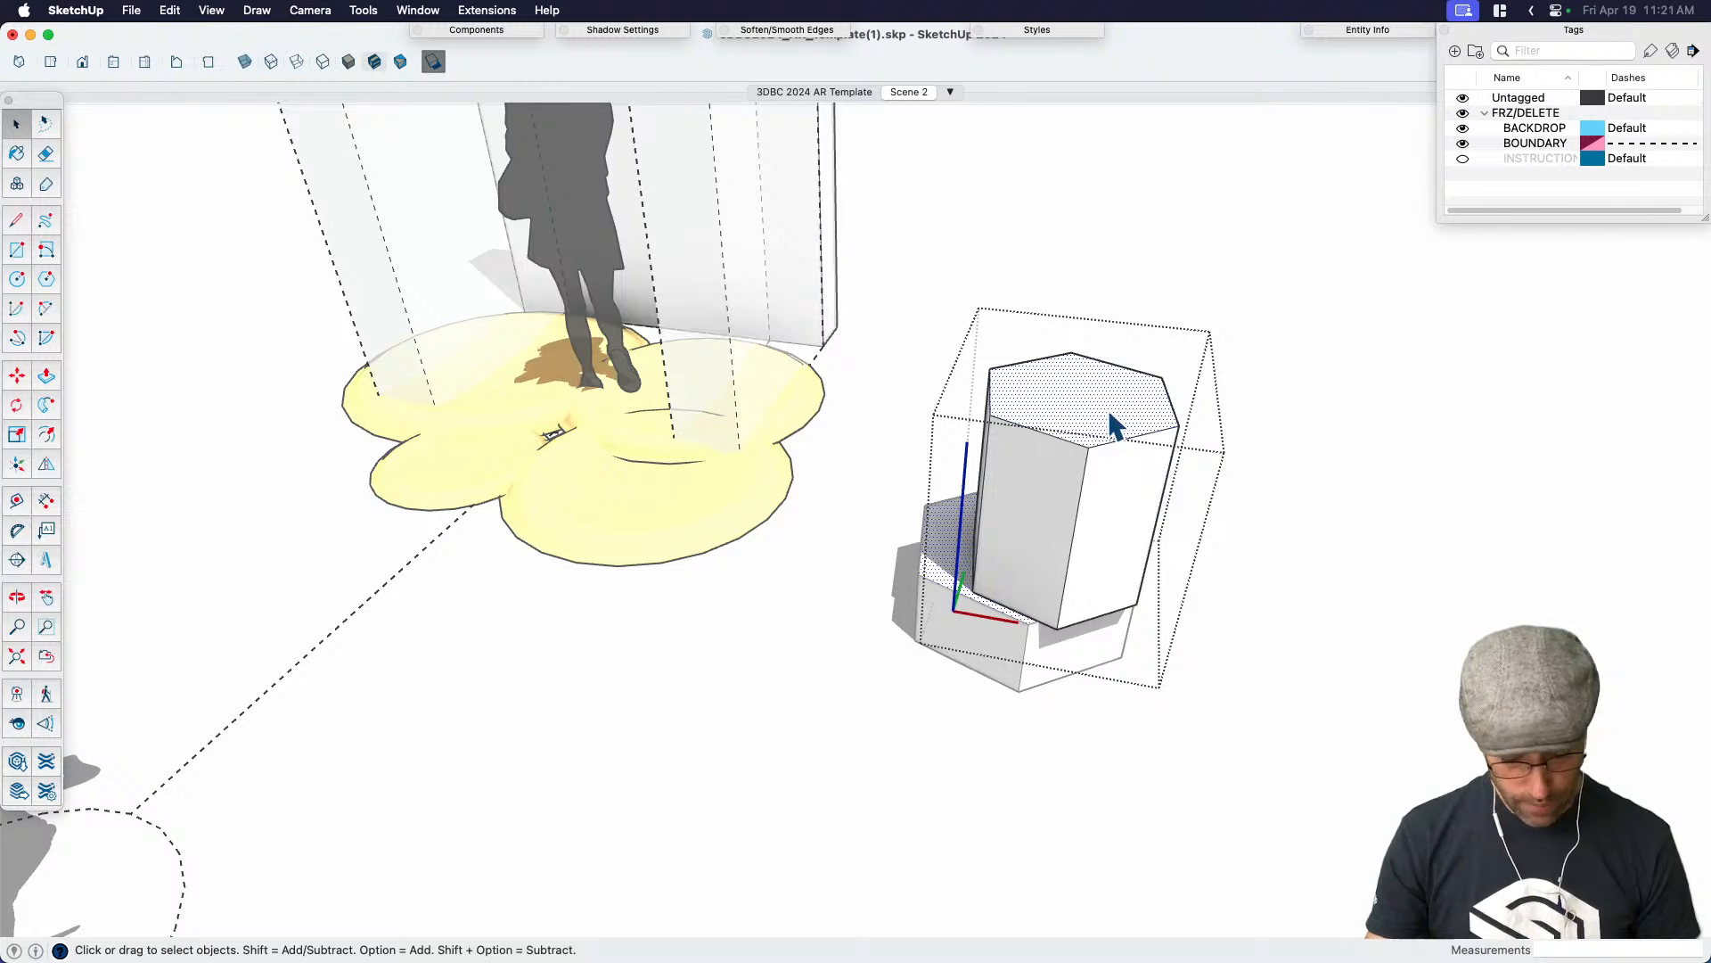
key(s)
alt+click(1166, 360)
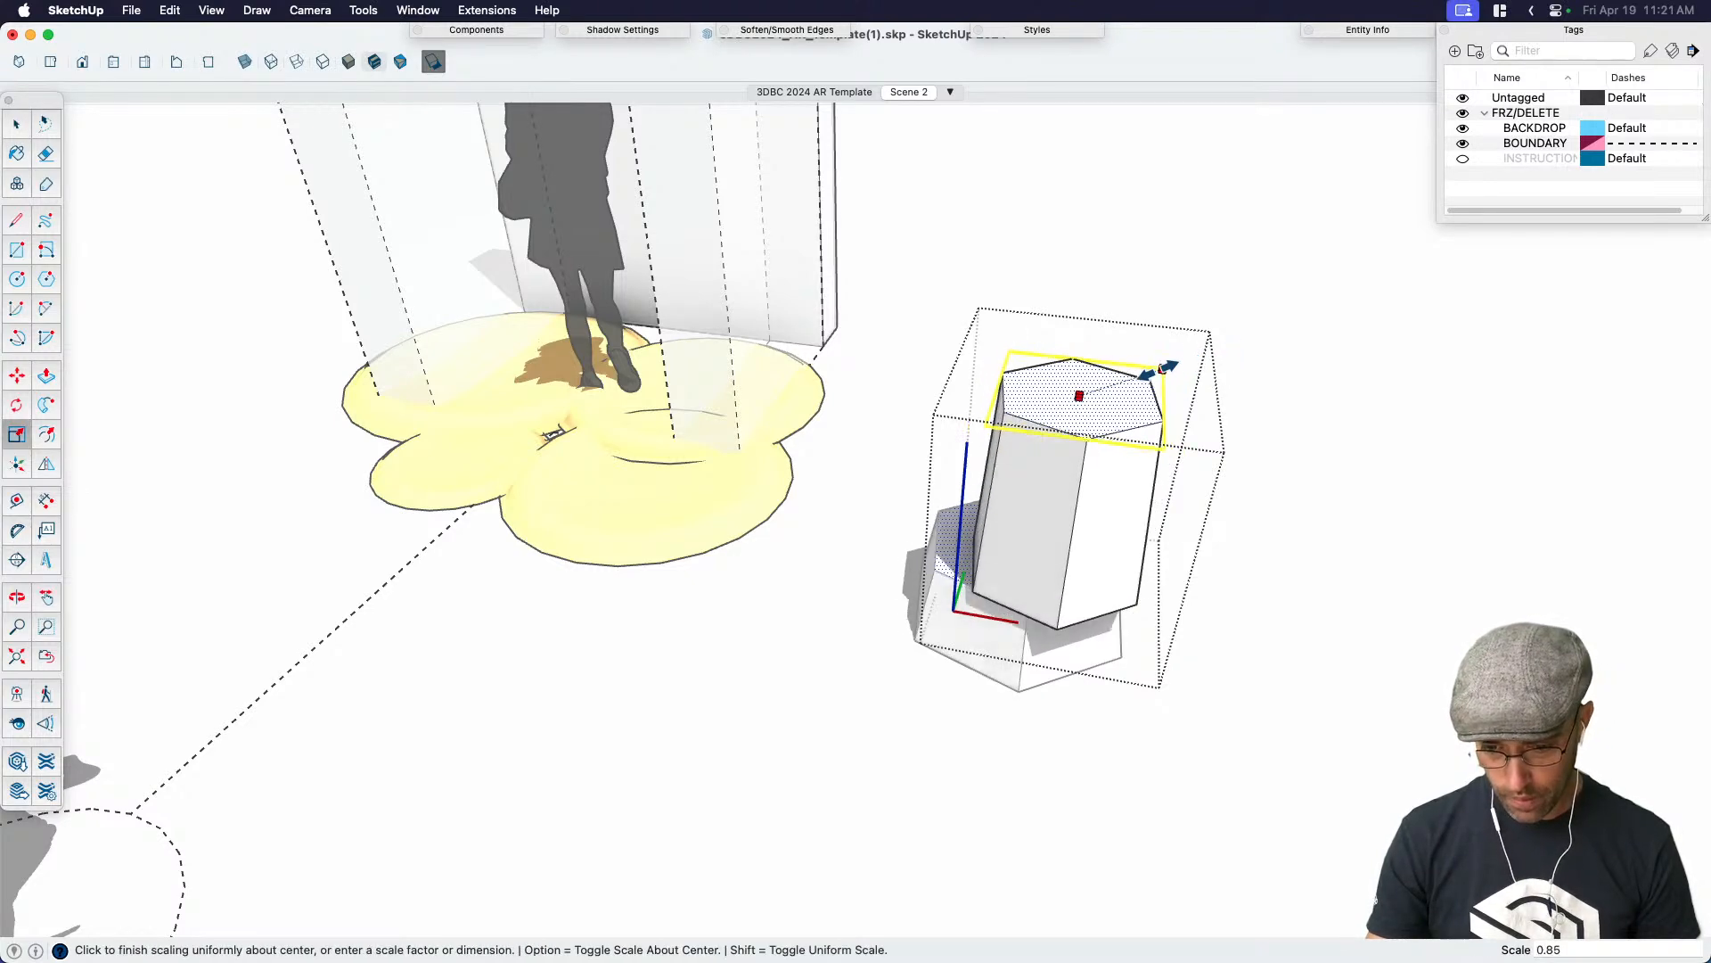
click(1159, 370)
middle_drag(1159, 370, 1261, 508)
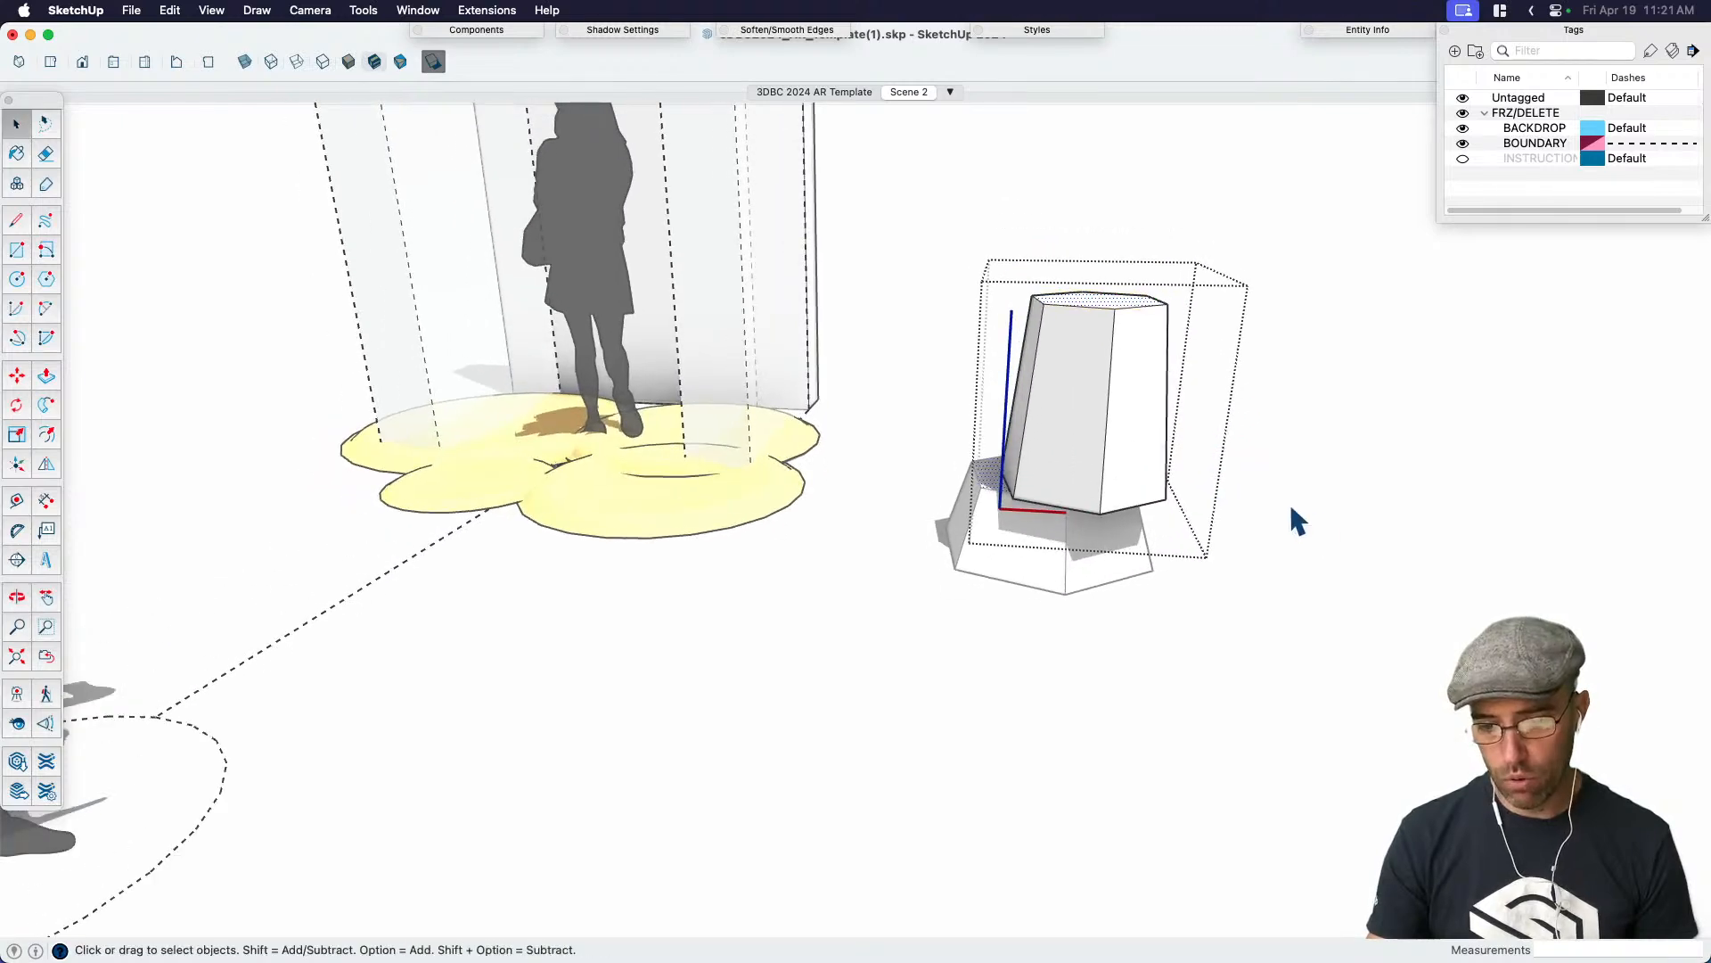
Make the upper prism component unique and taper it by scaling its top face inward about the centre
click(1133, 437)
right_click(1125, 428)
click(1251, 438)
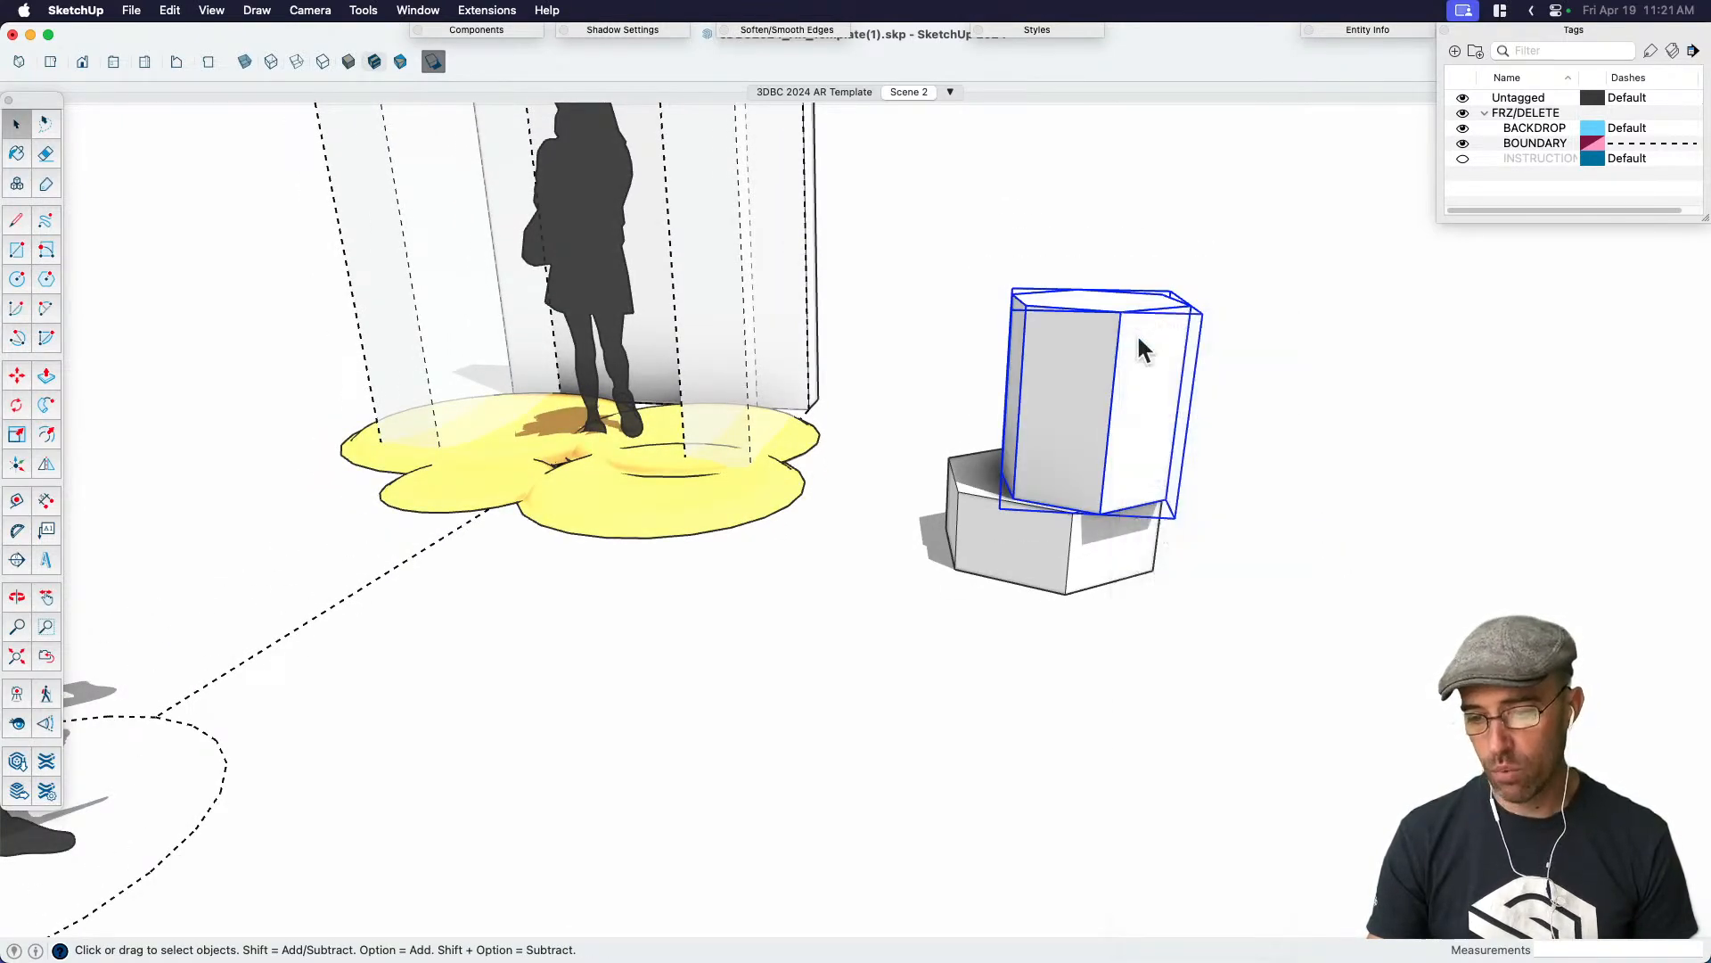
double_click(1119, 308)
middle_drag(1114, 300, 1150, 378)
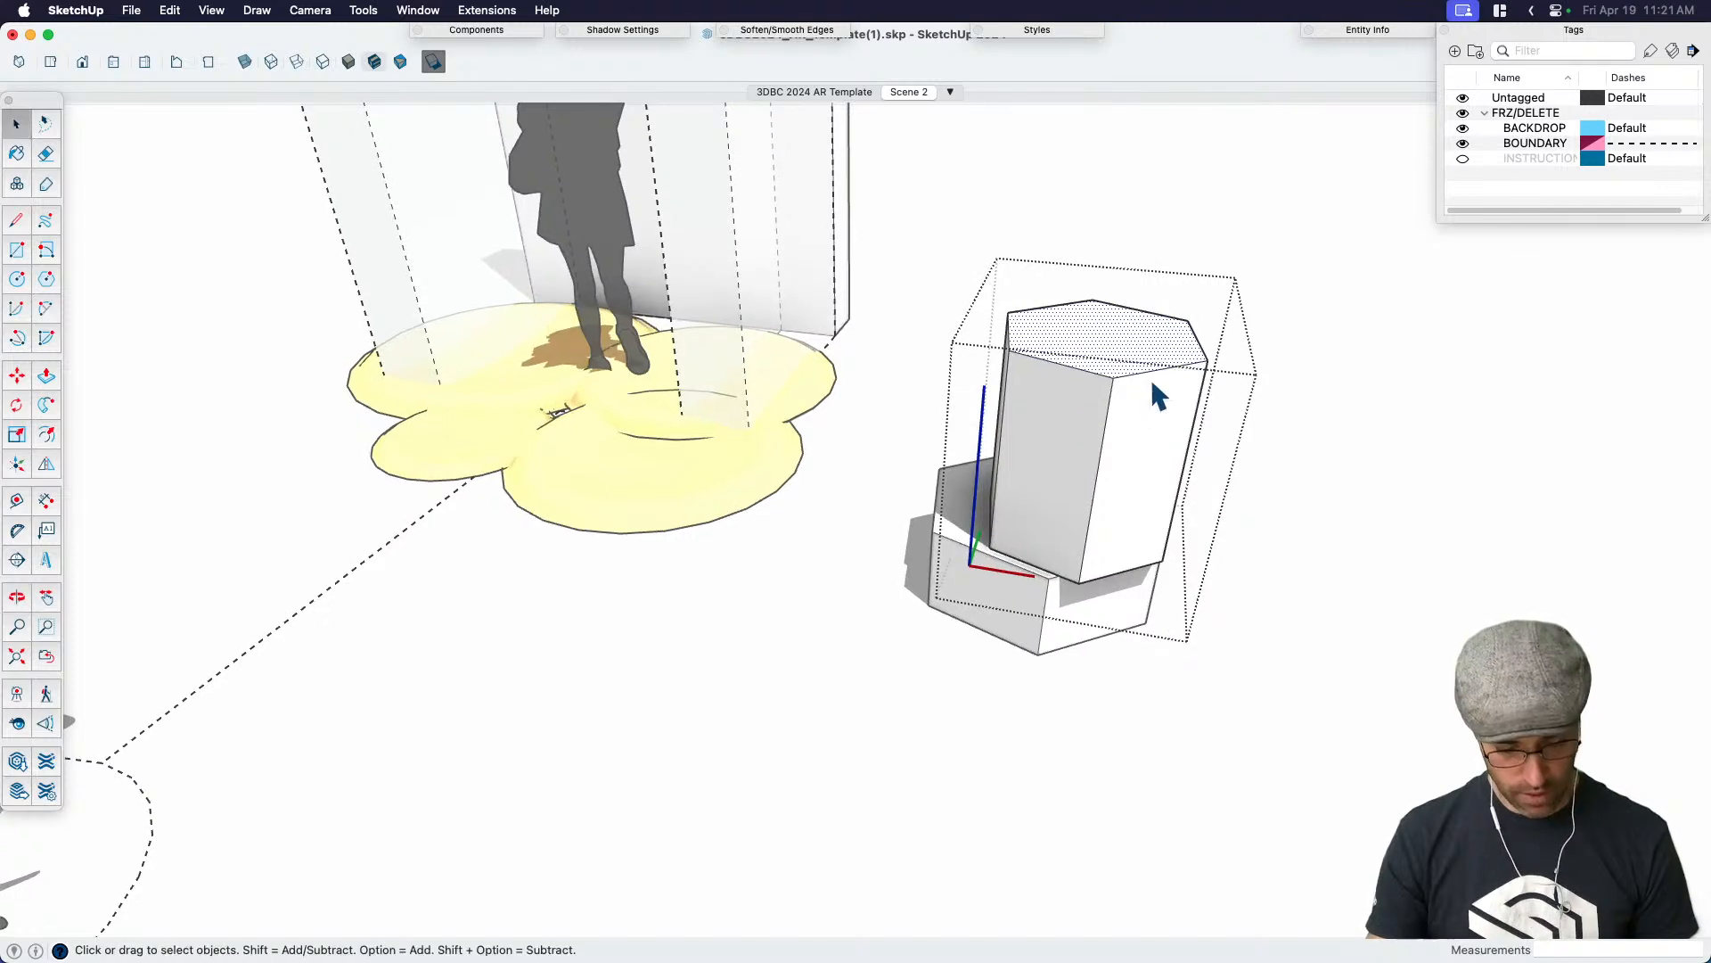
click(1150, 375)
key(s)
alt+drag(1203, 310, 1175, 320)
key(space)
click(1273, 501)
middle_drag(1129, 579, 1084, 500)
Undo the taper on the upper prism's top face
scroll(1096, 468, up, 3)
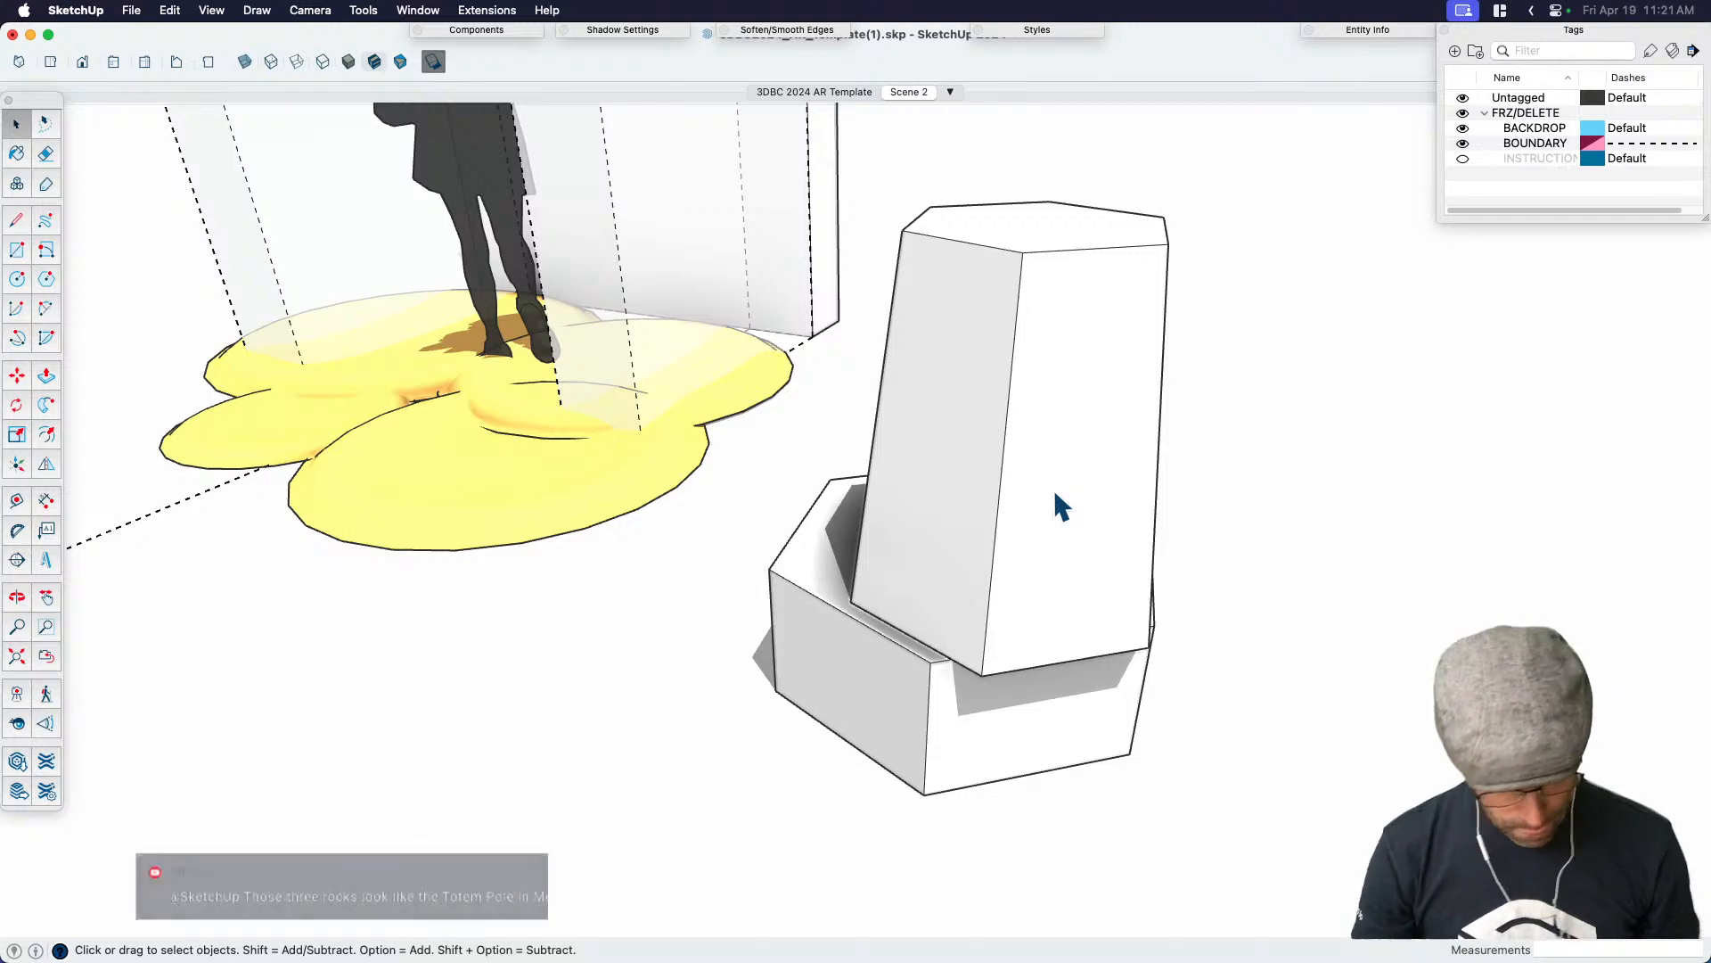
click(1064, 519)
double_click(1063, 517)
scroll(1065, 510, down, 4)
key(super+z)
click(1239, 521)
scroll(1244, 533, down, 3)
Undo the change that made the upper prism component unique
click(1103, 485)
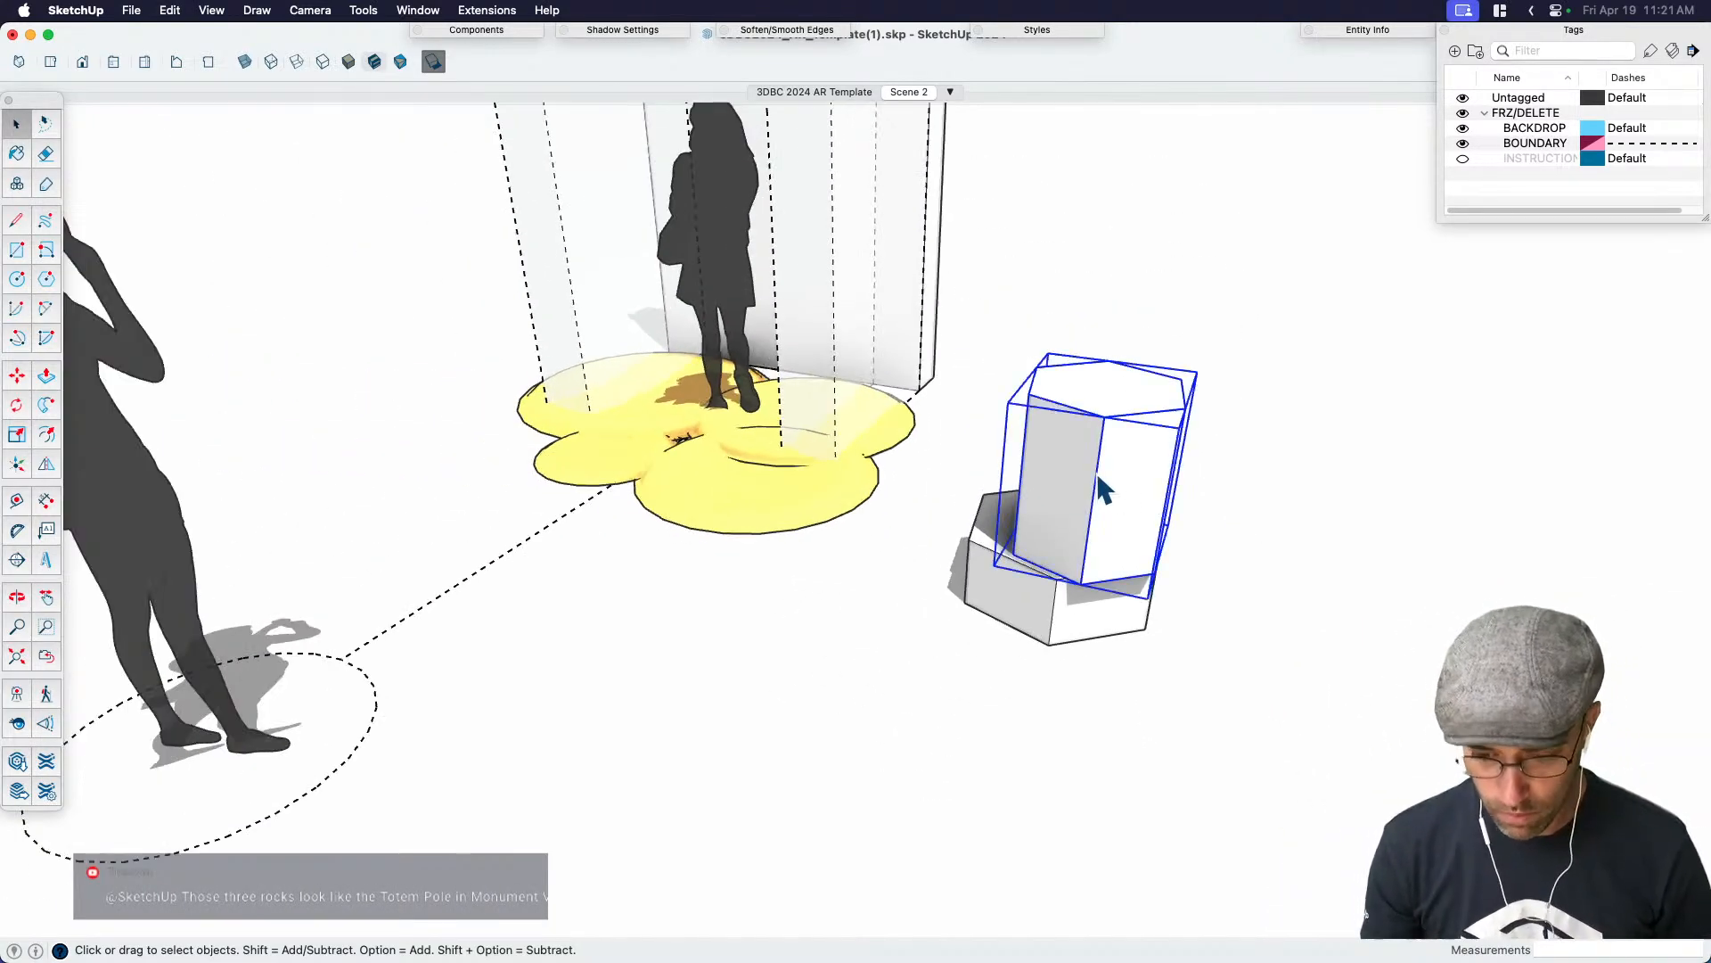
double_click(1106, 453)
triple_click(1105, 401)
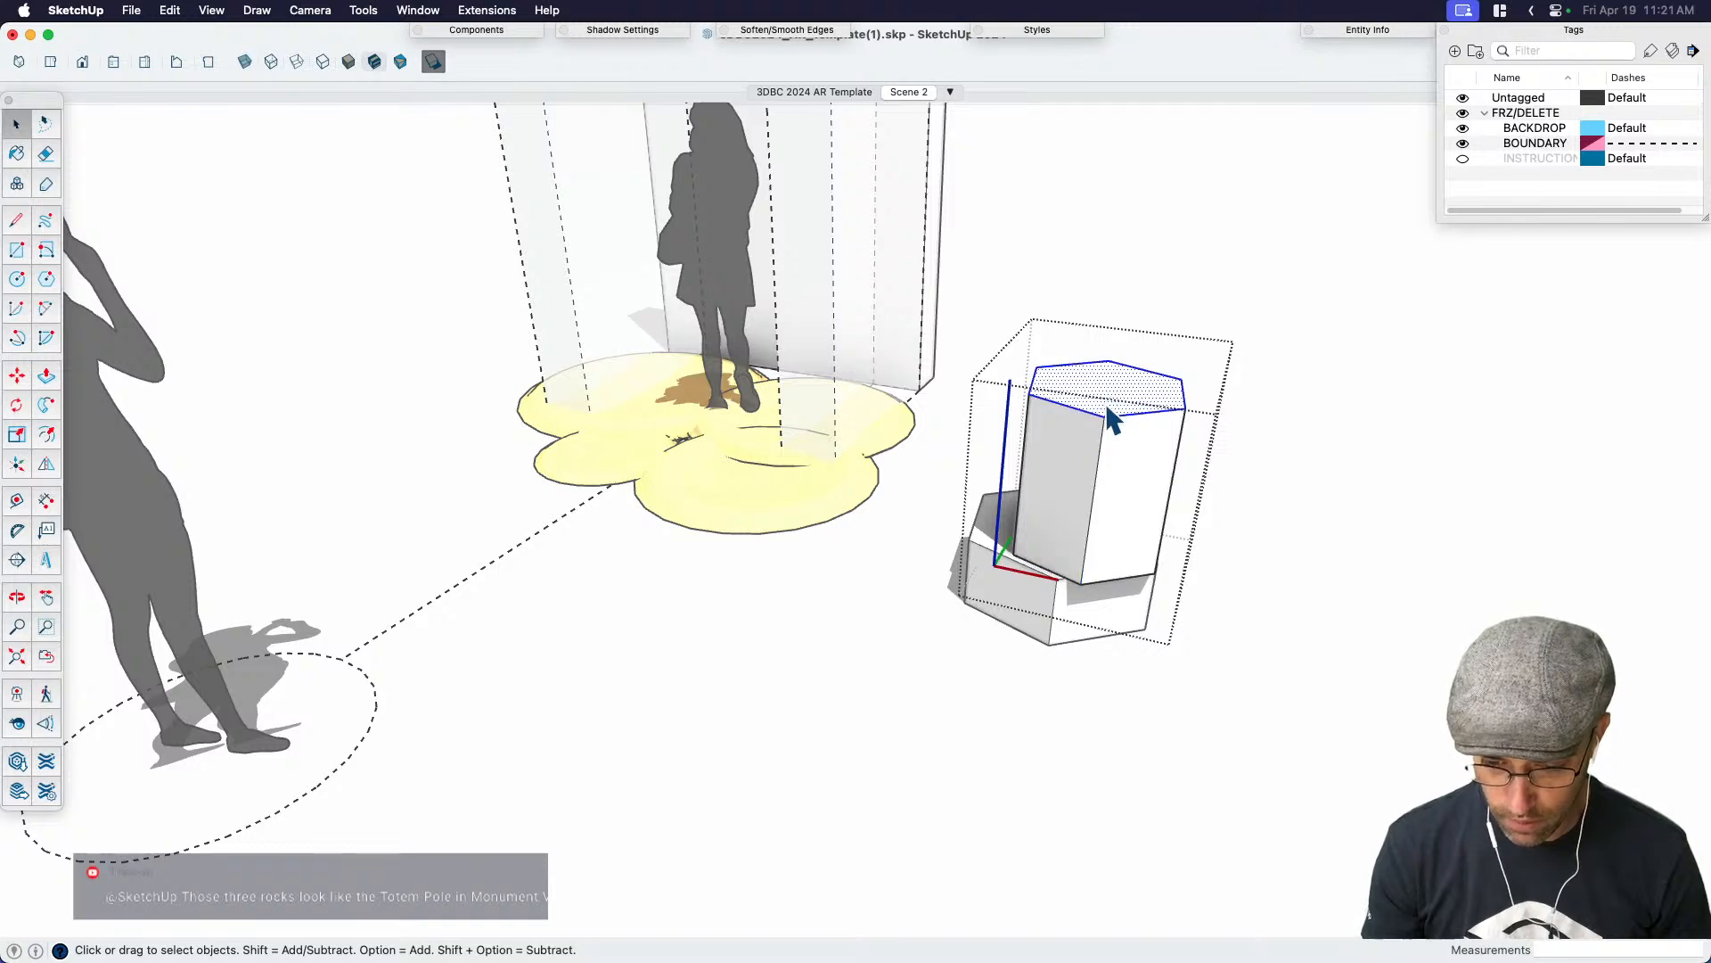
click(1326, 535)
key(super+z)
key(super+z)
key(super+z)
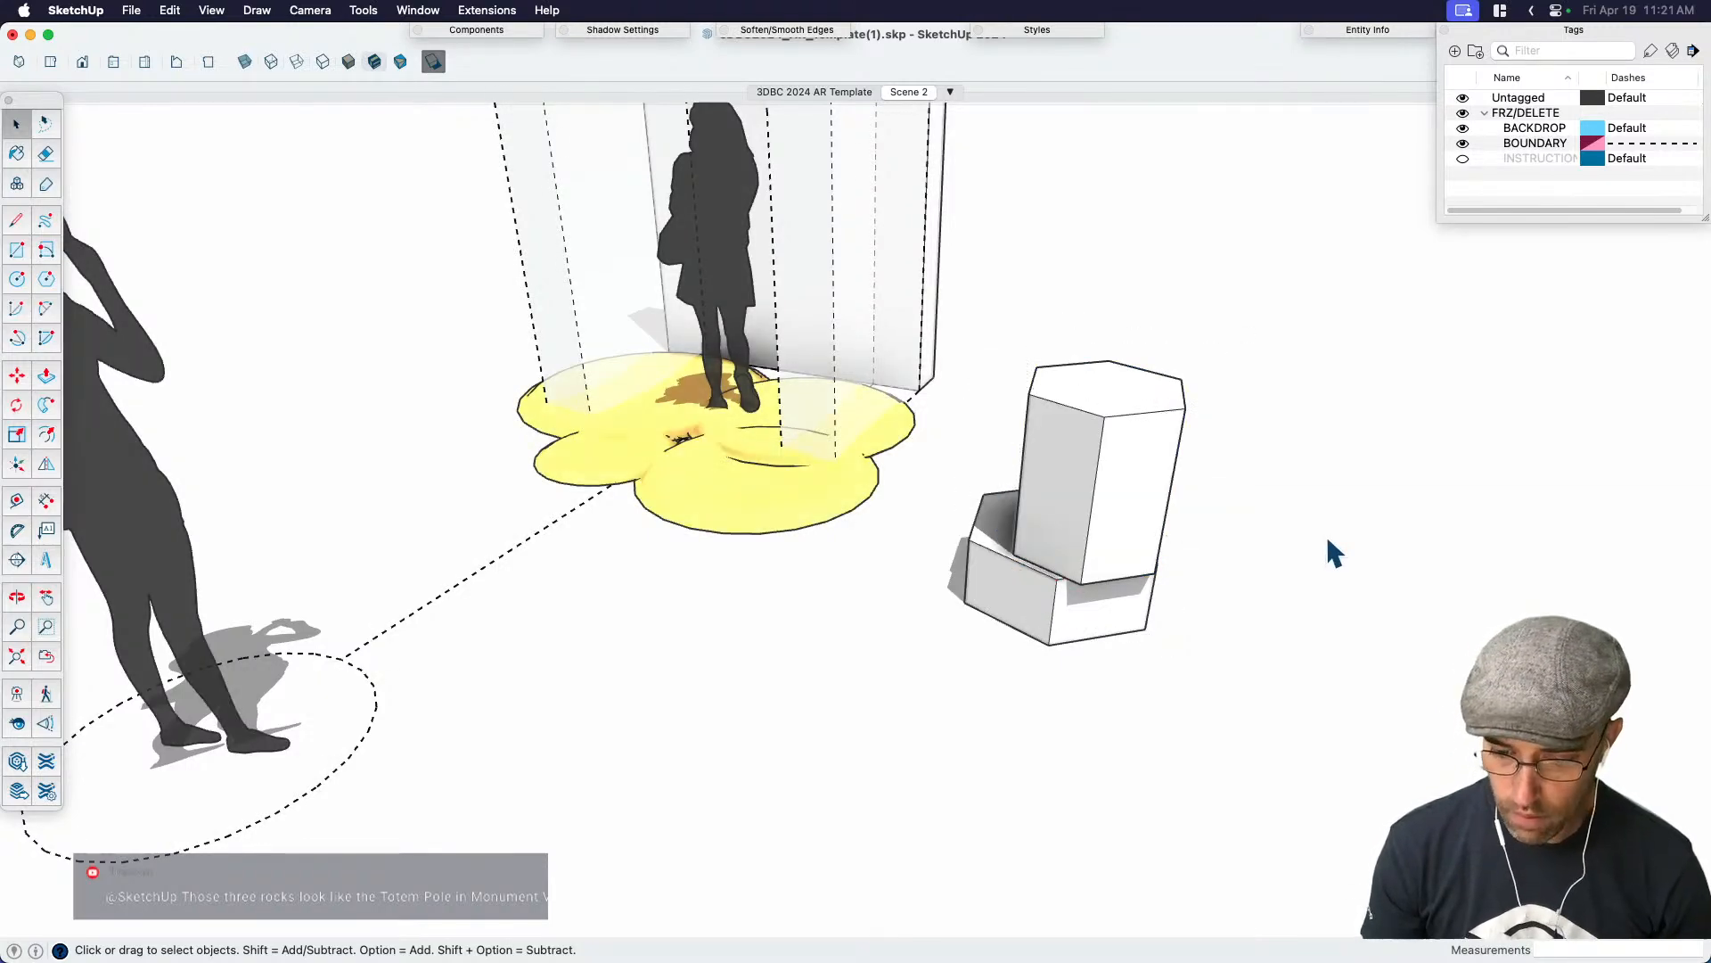
key(super+z)
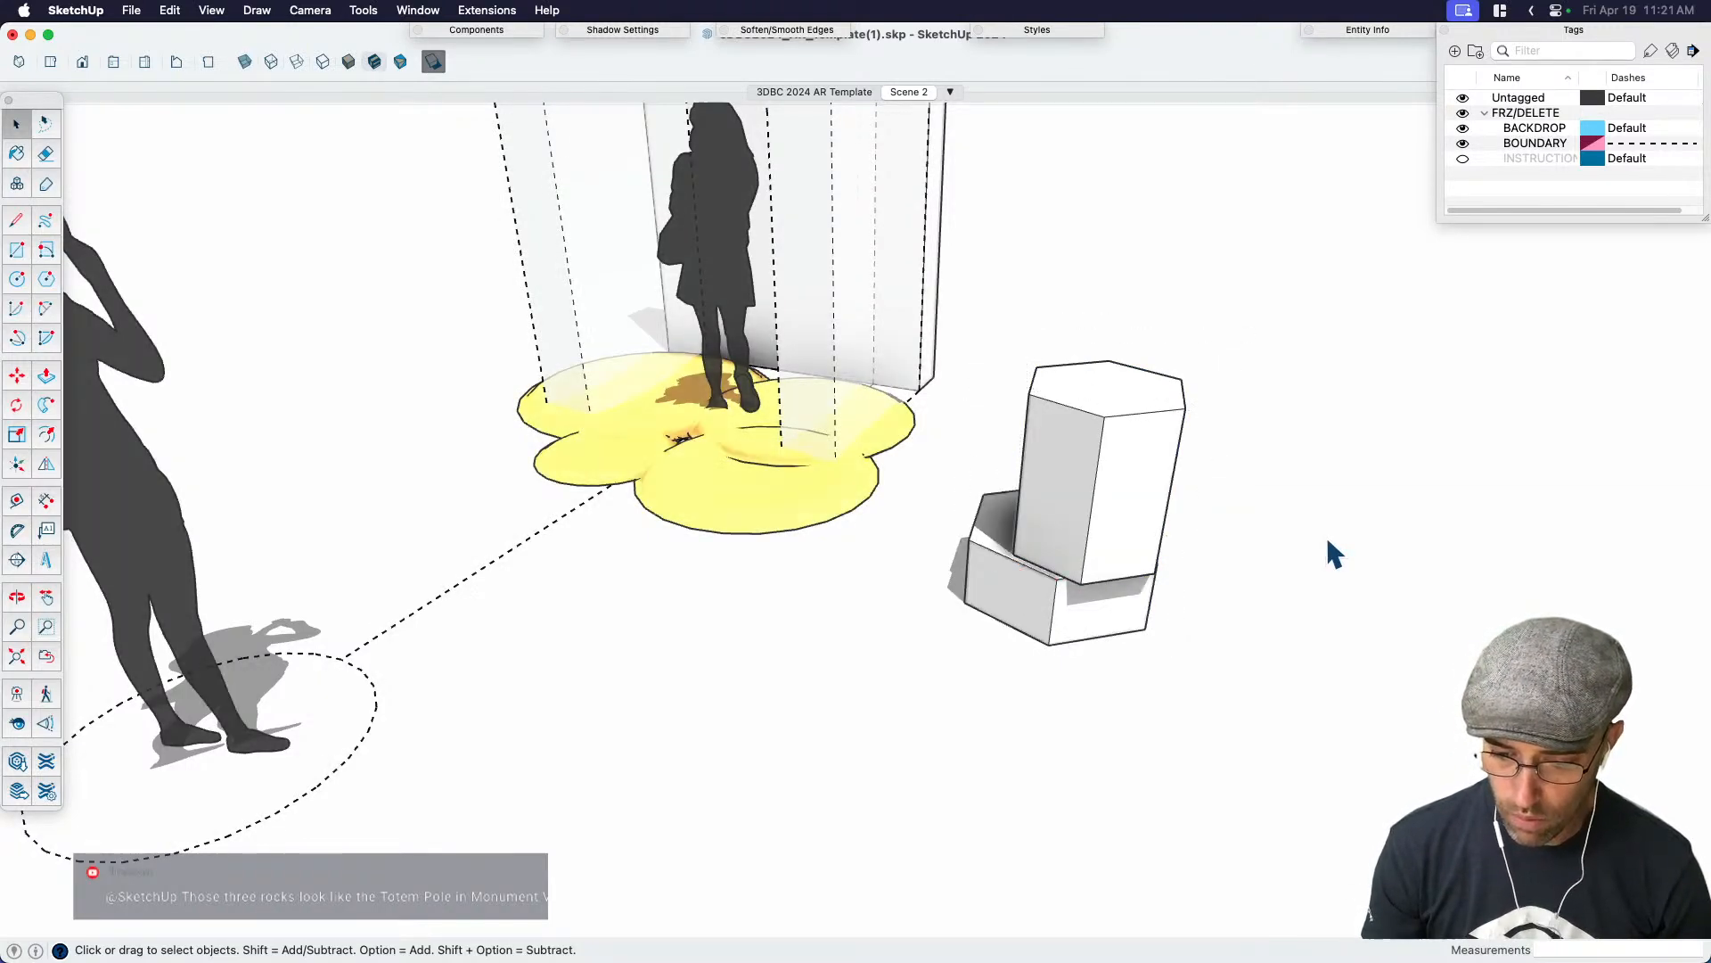
triple_click(1125, 452)
key(super+z)
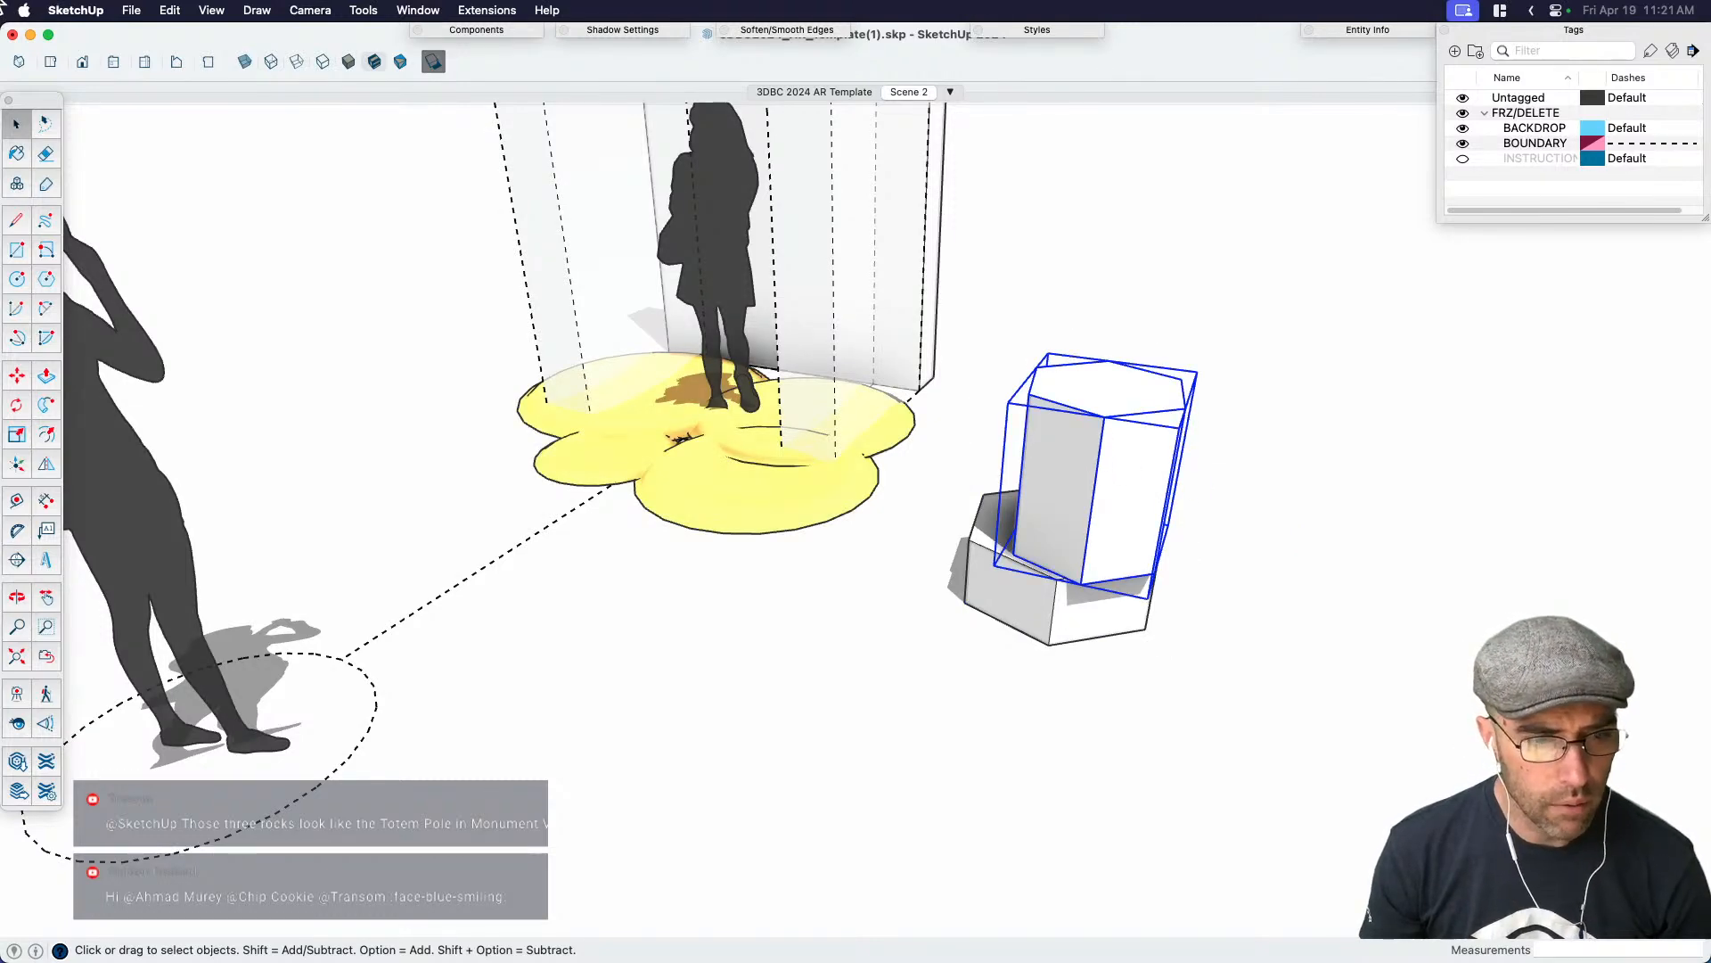
Glance at the reference artwork in Preview, and back in SketchUp split the upper prism's front face with a top-to-bottom line
key(super+Tab)
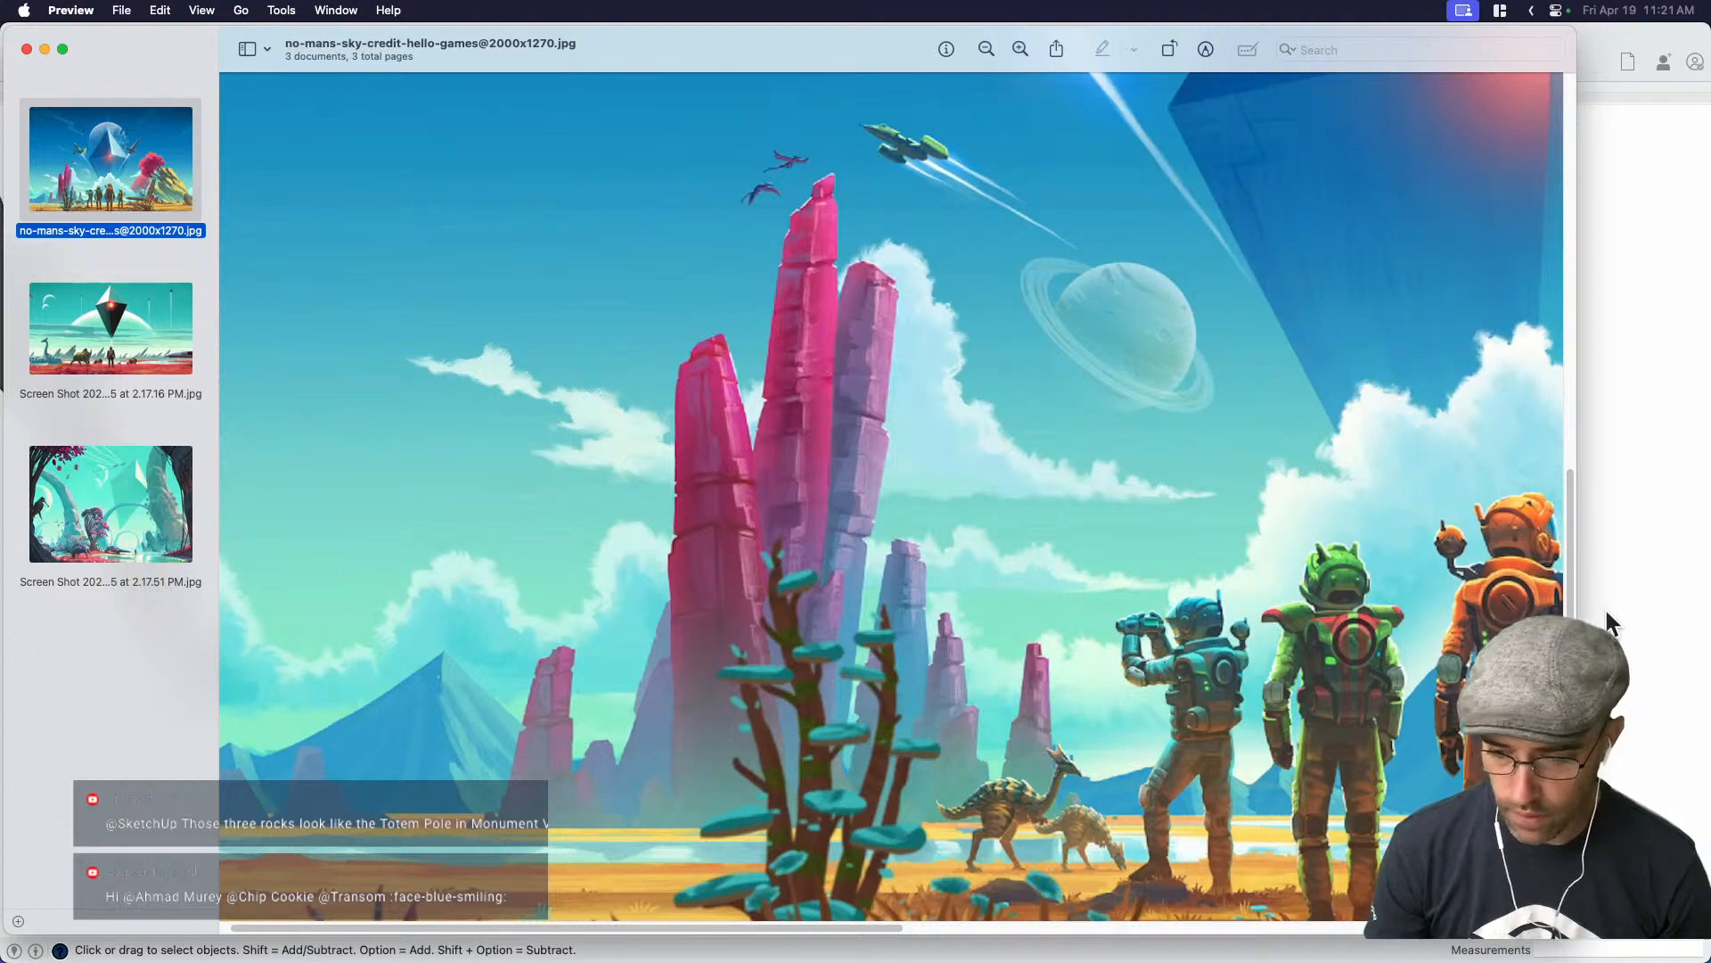
key(super+Tab)
scroll(1044, 473, up, 3)
click(1100, 528)
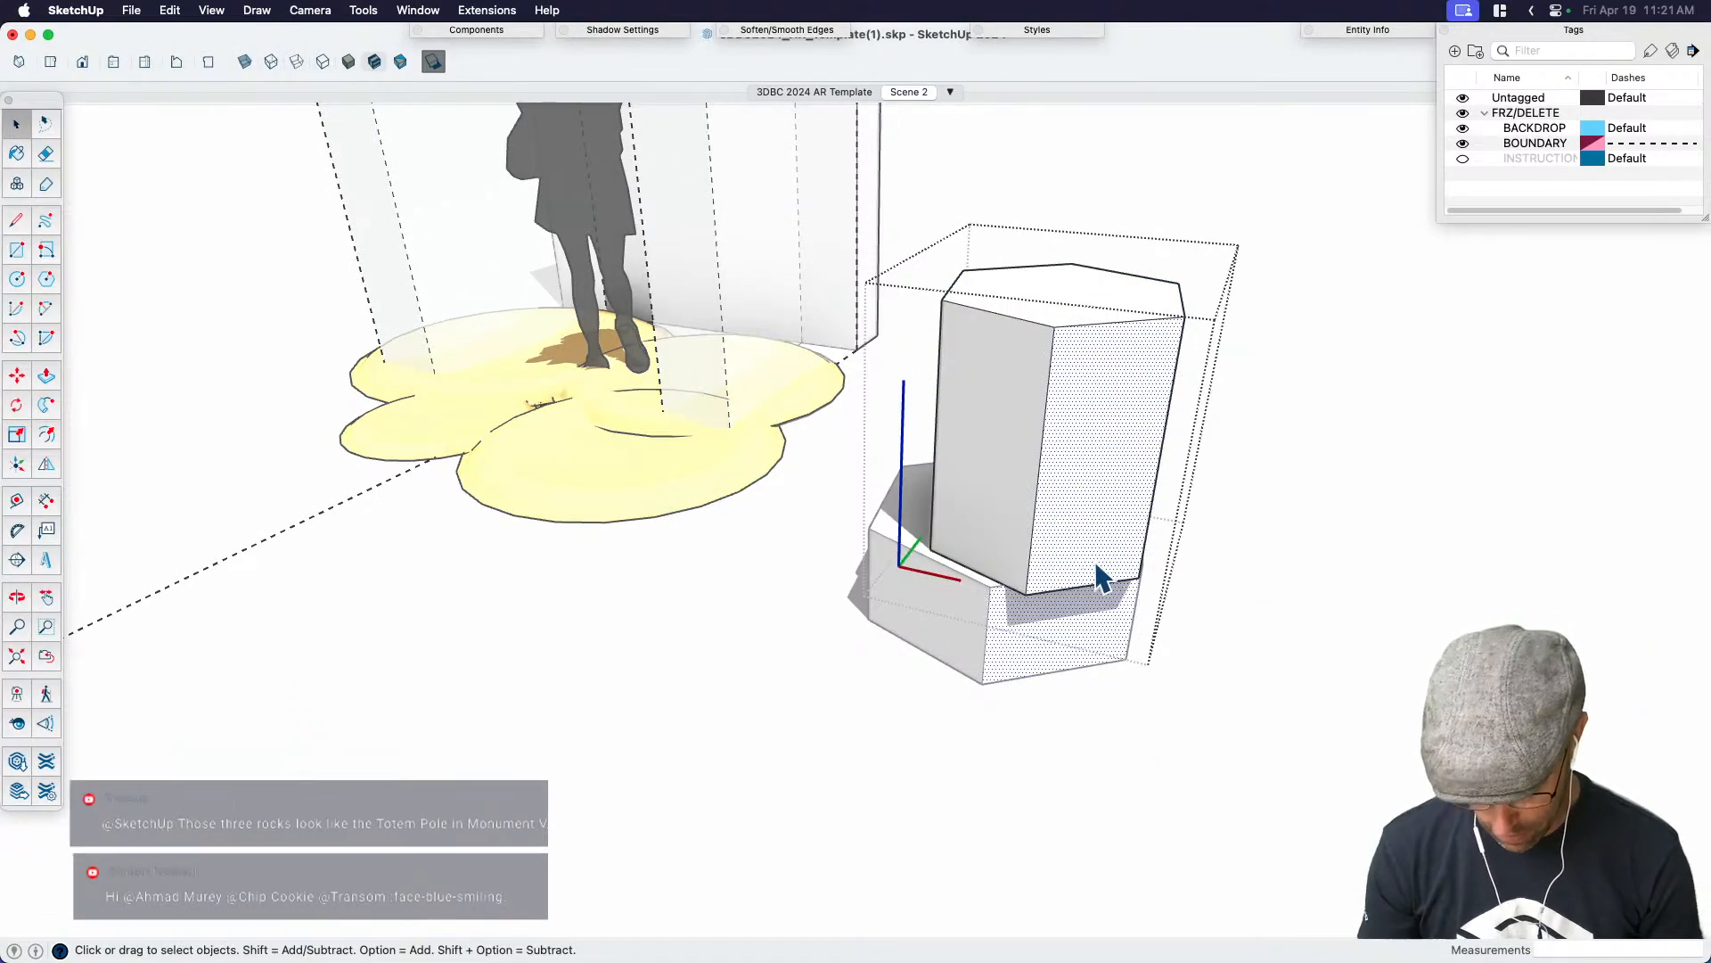
key(l)
scroll(1125, 312, up, 1)
key(space)
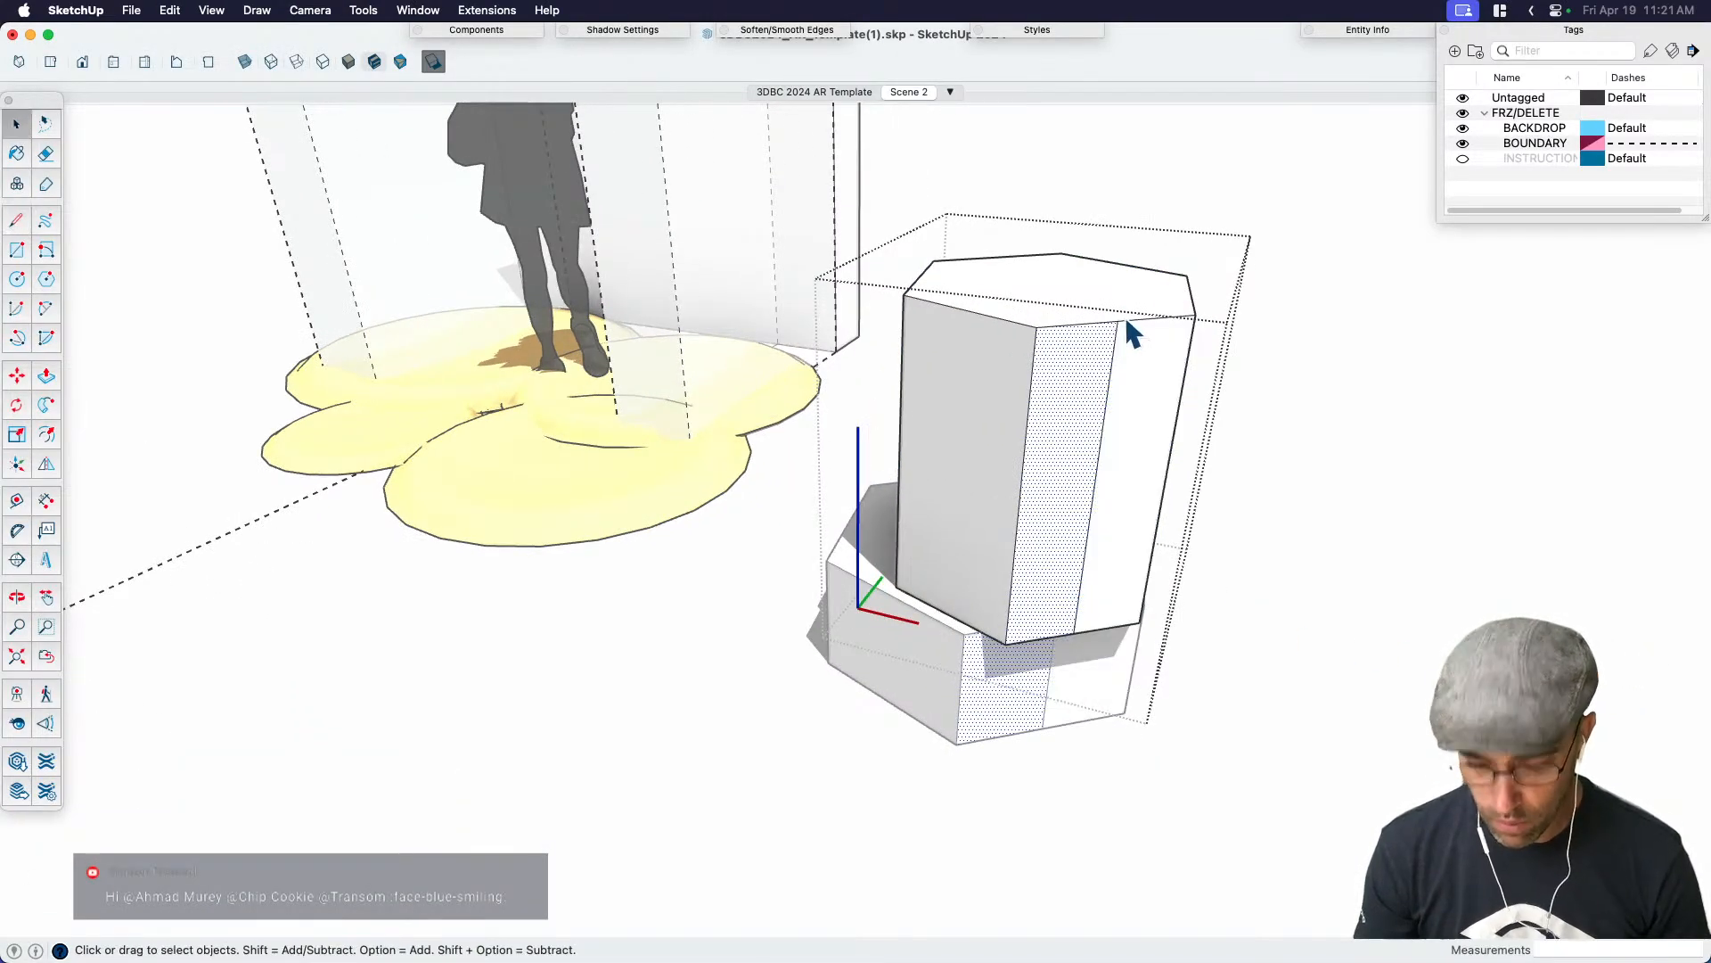
middle_drag(1126, 331, 1048, 424)
middle_drag(1085, 411, 1081, 446)
scroll(1081, 447, up, 4)
key(m)
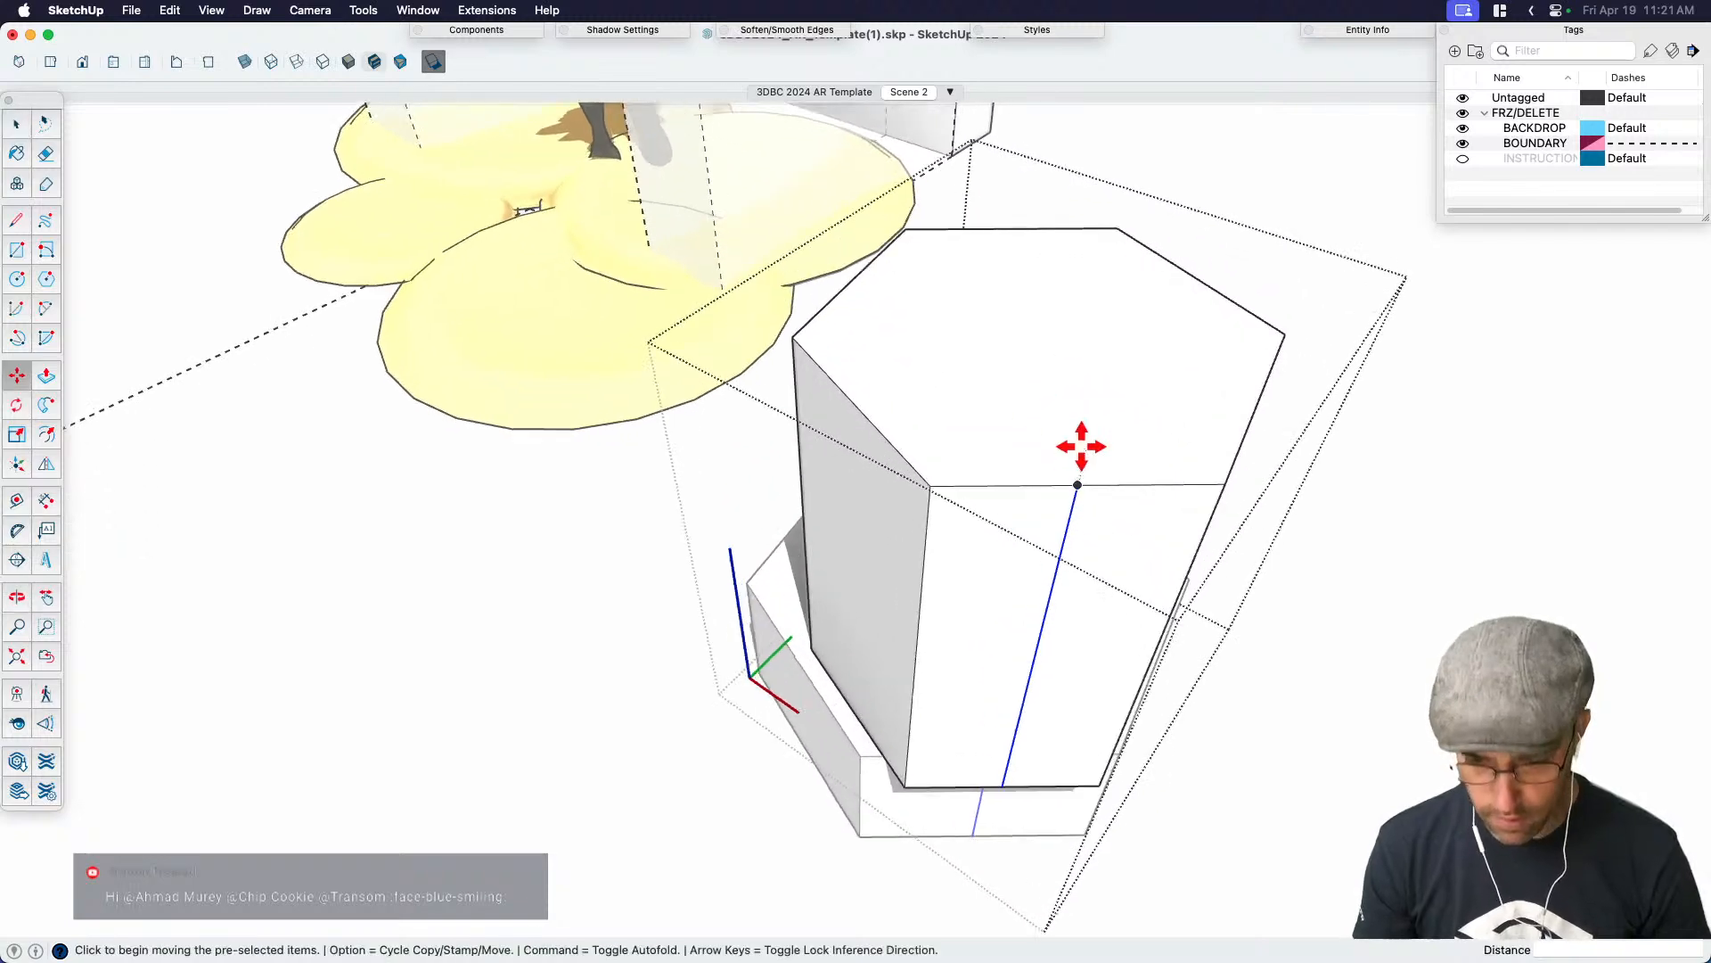
click(1073, 485)
click(1068, 462)
key(space)
scroll(1073, 482, down, 2)
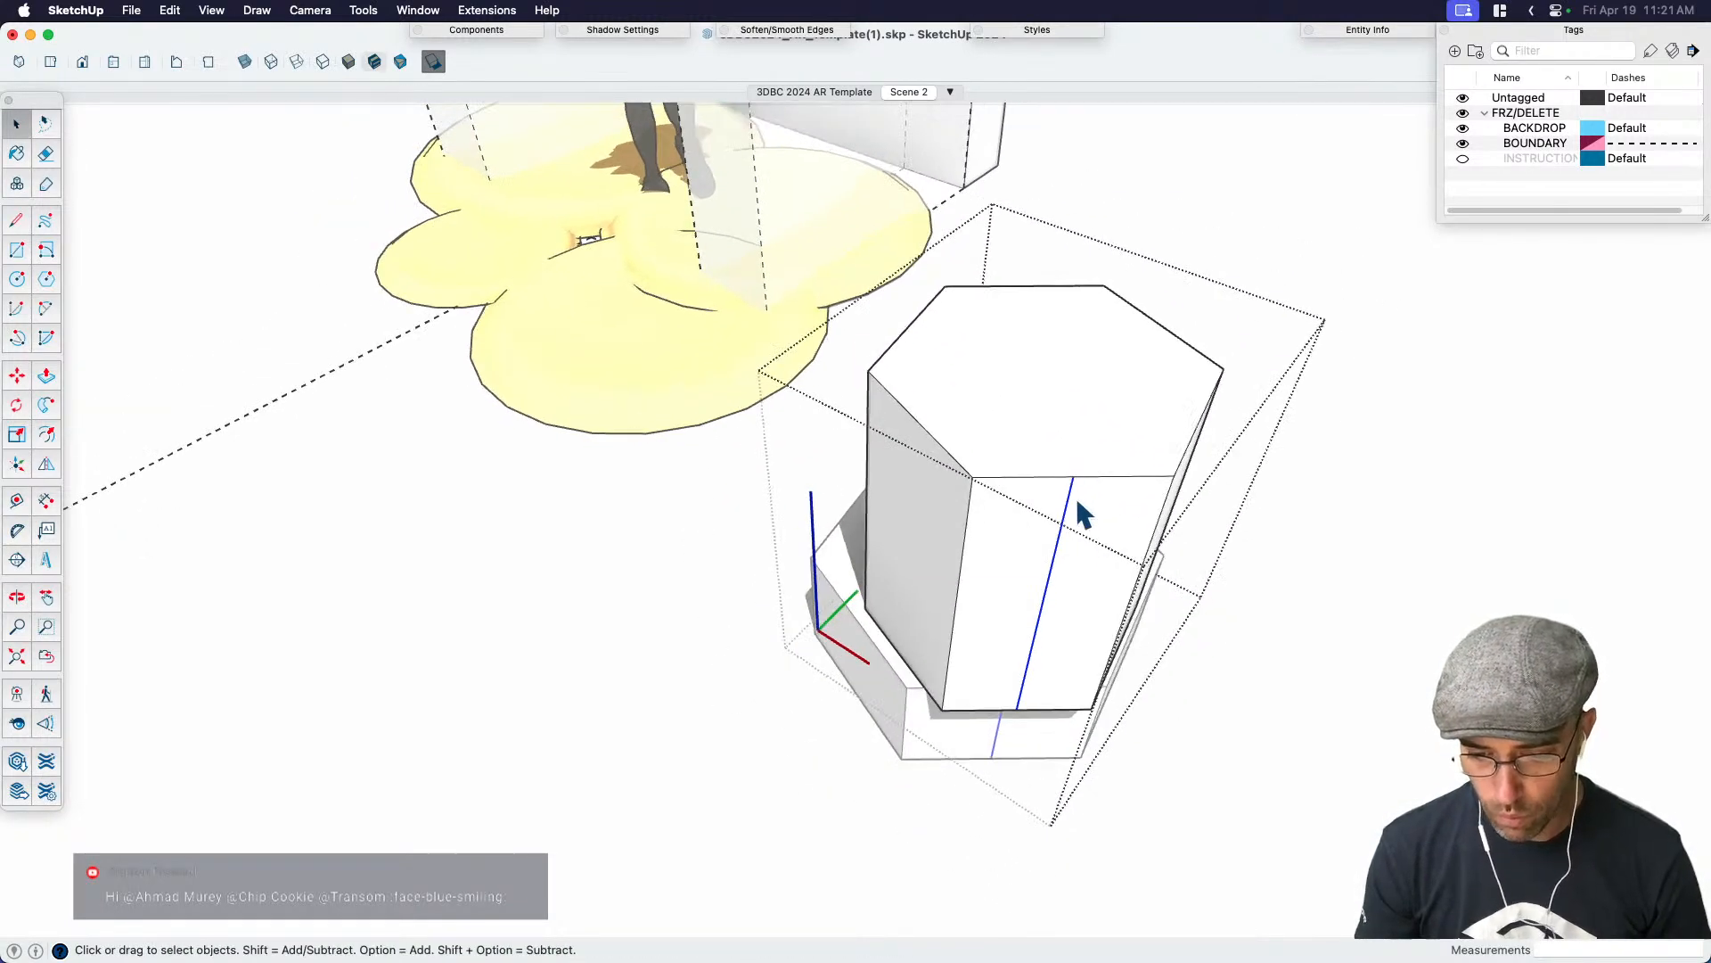
key(m)
click(1067, 466)
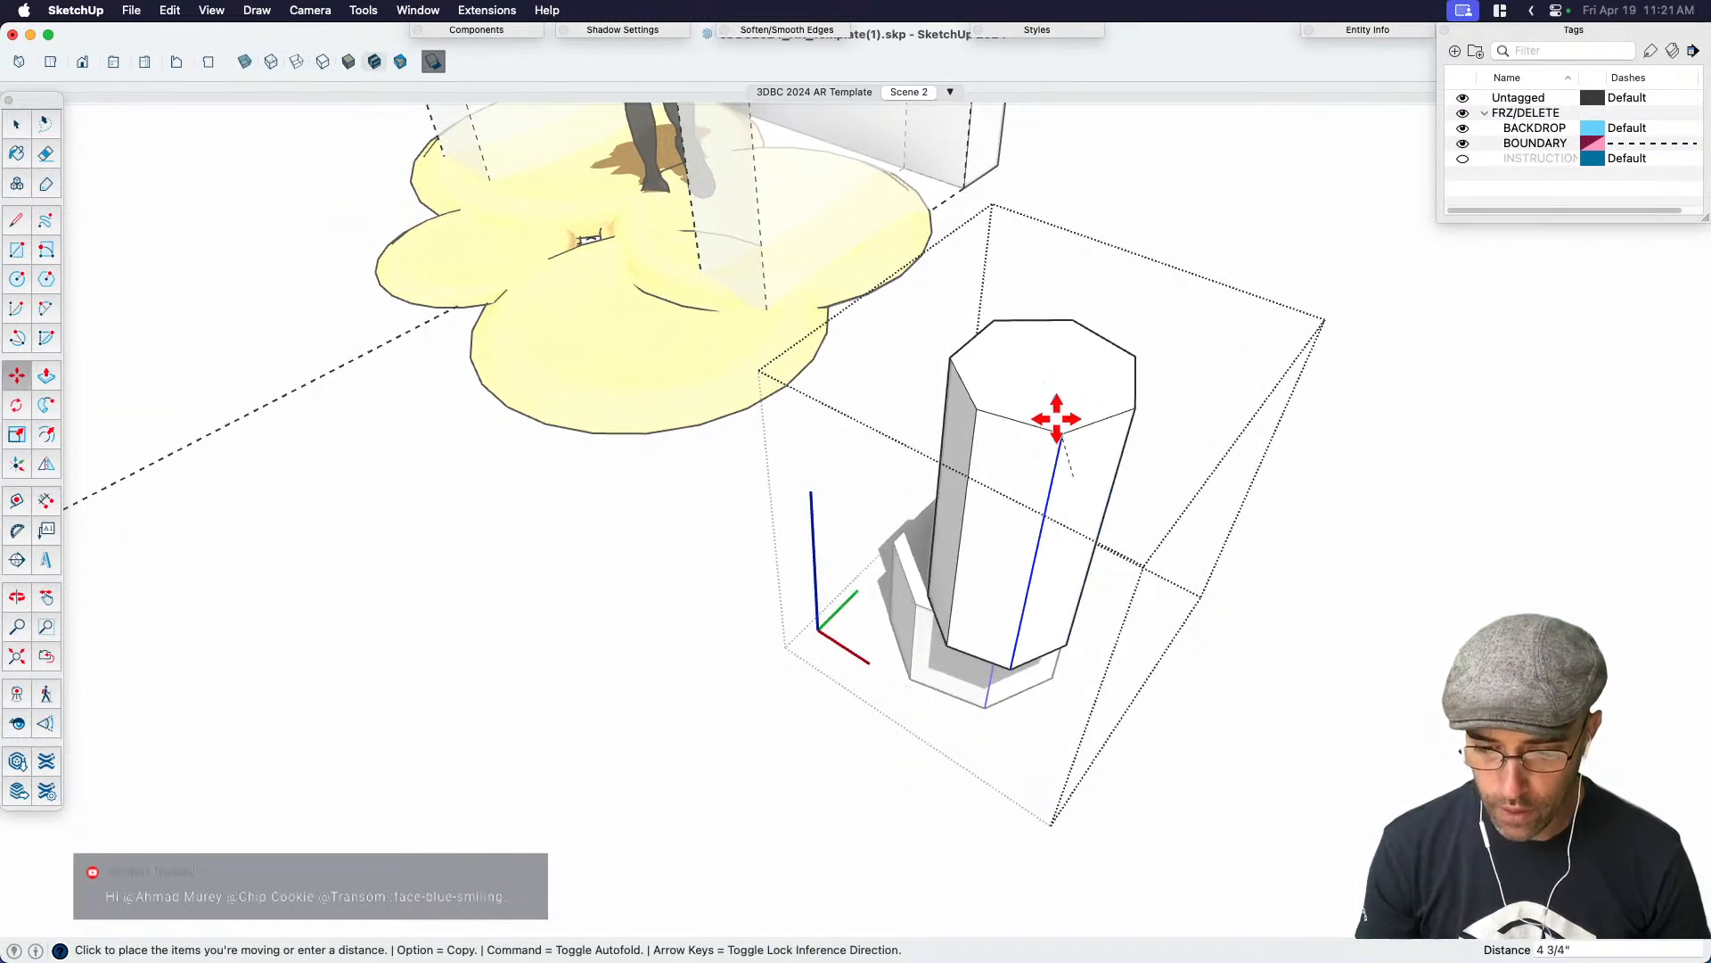
key(space)
click(1084, 528)
click(1052, 517)
key(l)
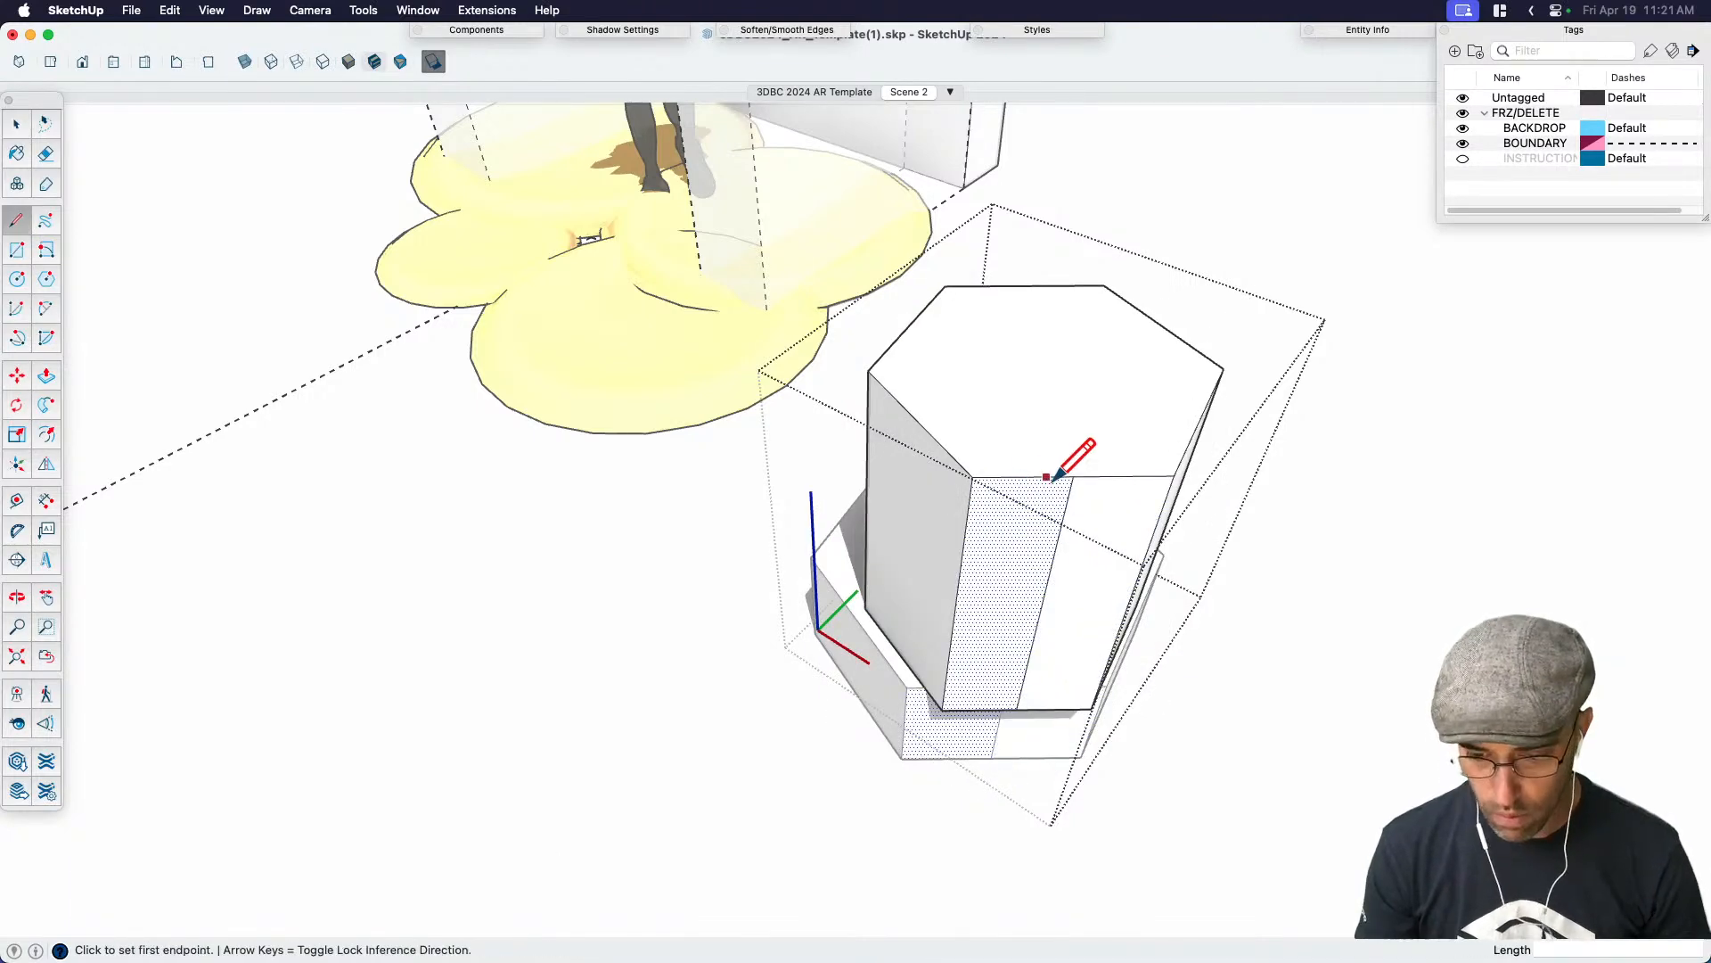
Copy the splitting line a short distance sideways along the top edge to form a narrow strip on the front face
scroll(1069, 458, up, 2)
key(space)
key(m)
click(1082, 473)
key(alt)
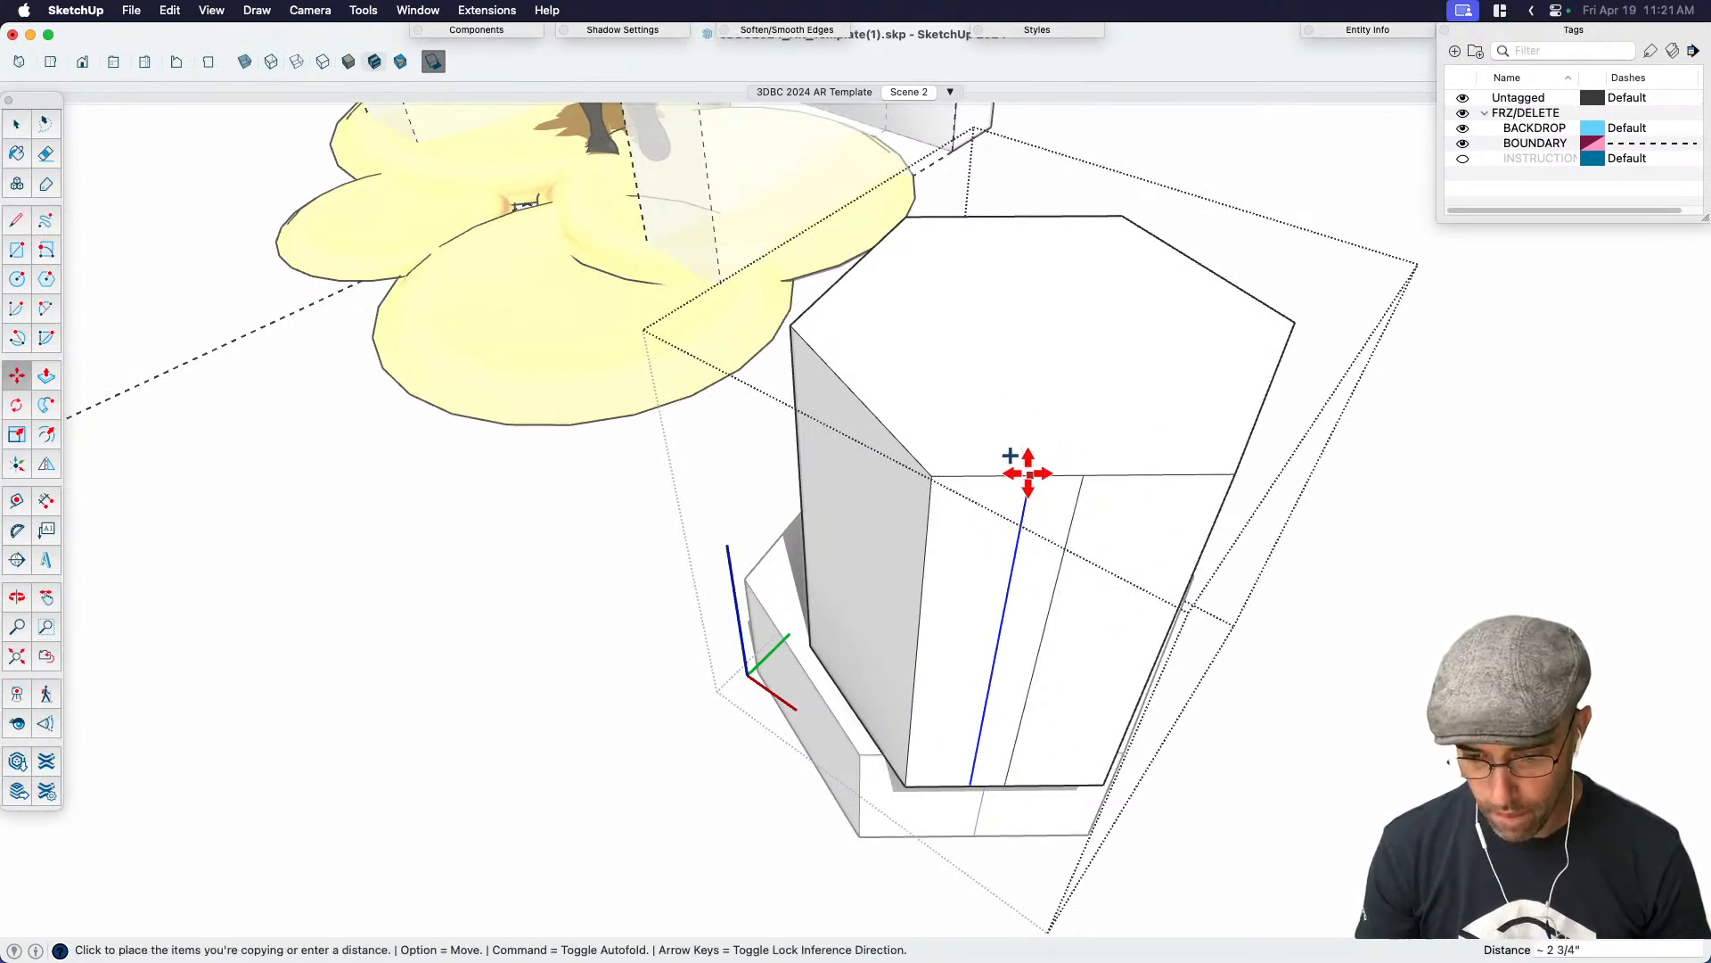
click(1054, 471)
key(space)
Draw a narrow triangle about 1 15/16" deep on the prism's top face, joining the upper ends of the two lines
scroll(1076, 469, up, 3)
key(l)
click(1066, 479)
scroll(1075, 418, up, 2)
middle_drag(1073, 420, 1011, 513)
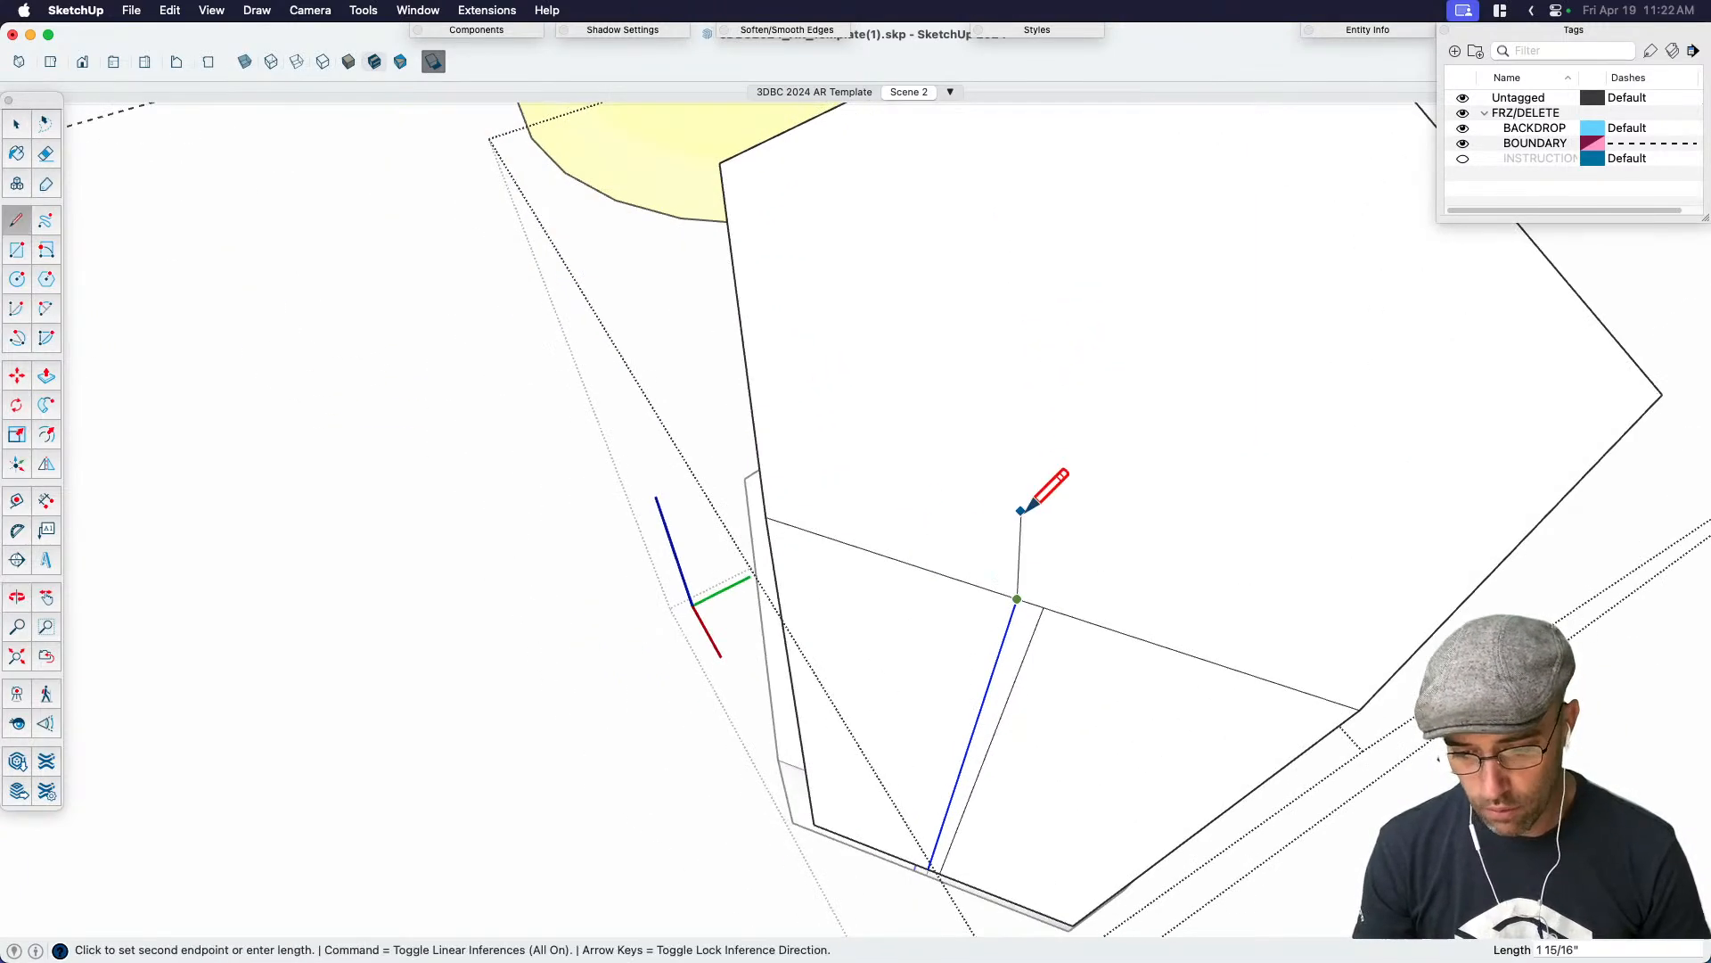
click(1044, 607)
key(space)
scroll(1108, 360, down, 3)
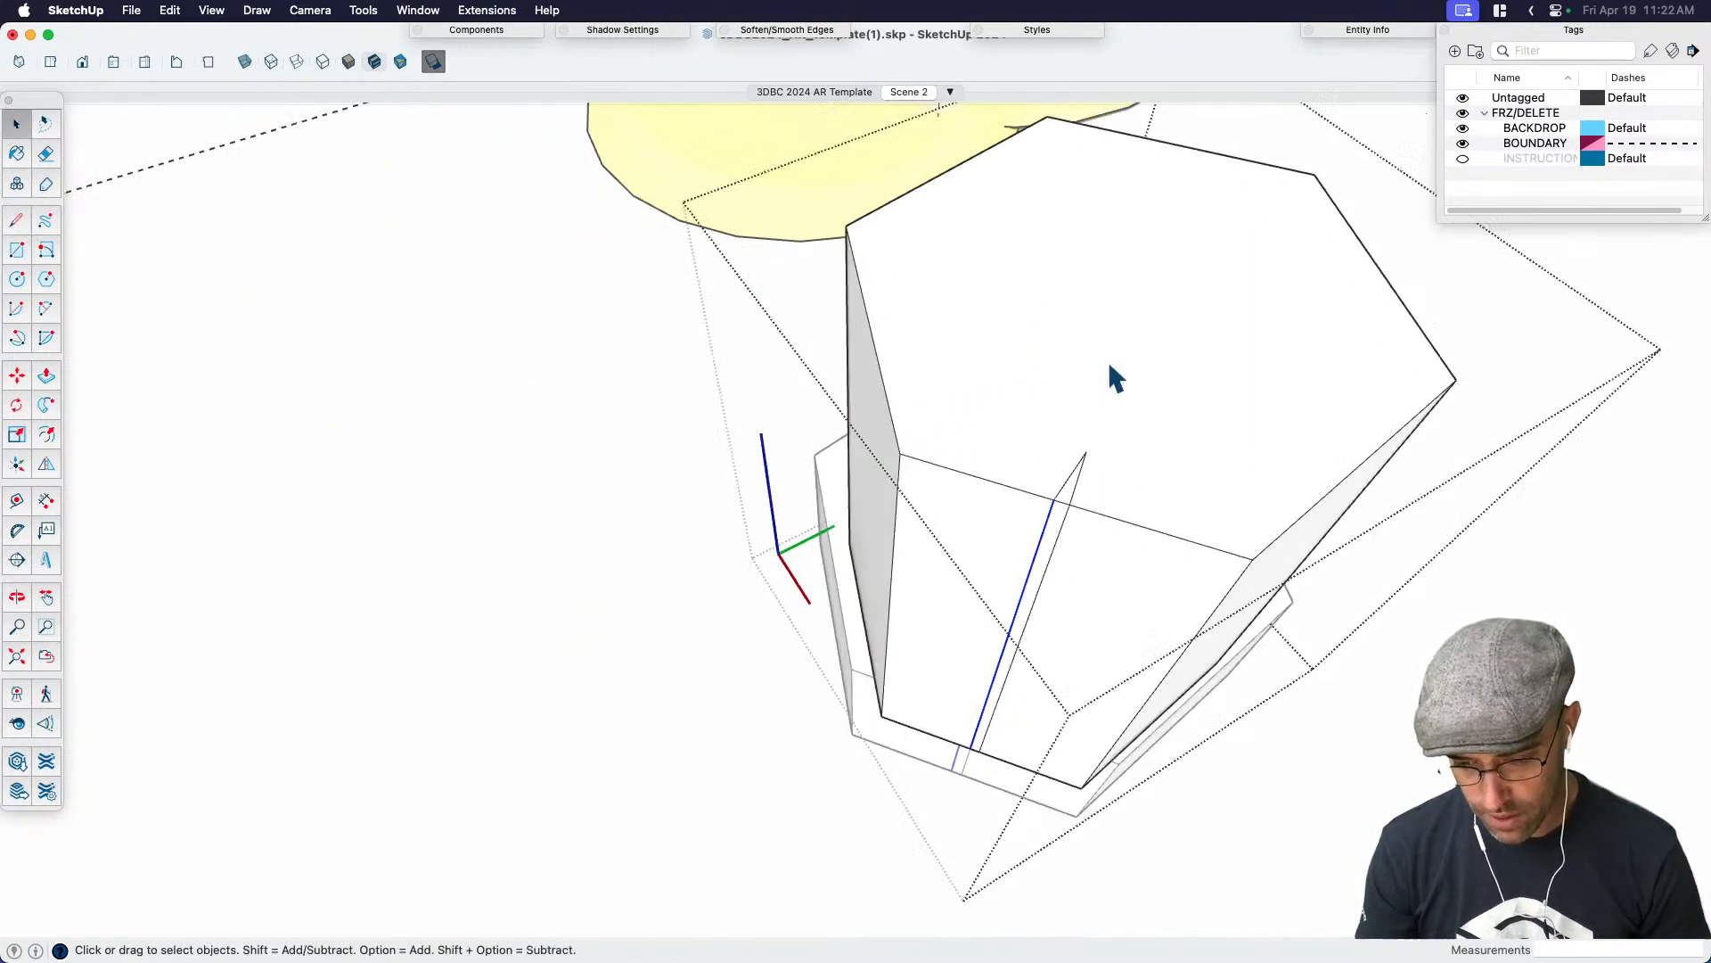
Push the small triangle down through the prism's full height, about 1' 11 15/16", to cut a vertical crack
key(p)
click(1067, 495)
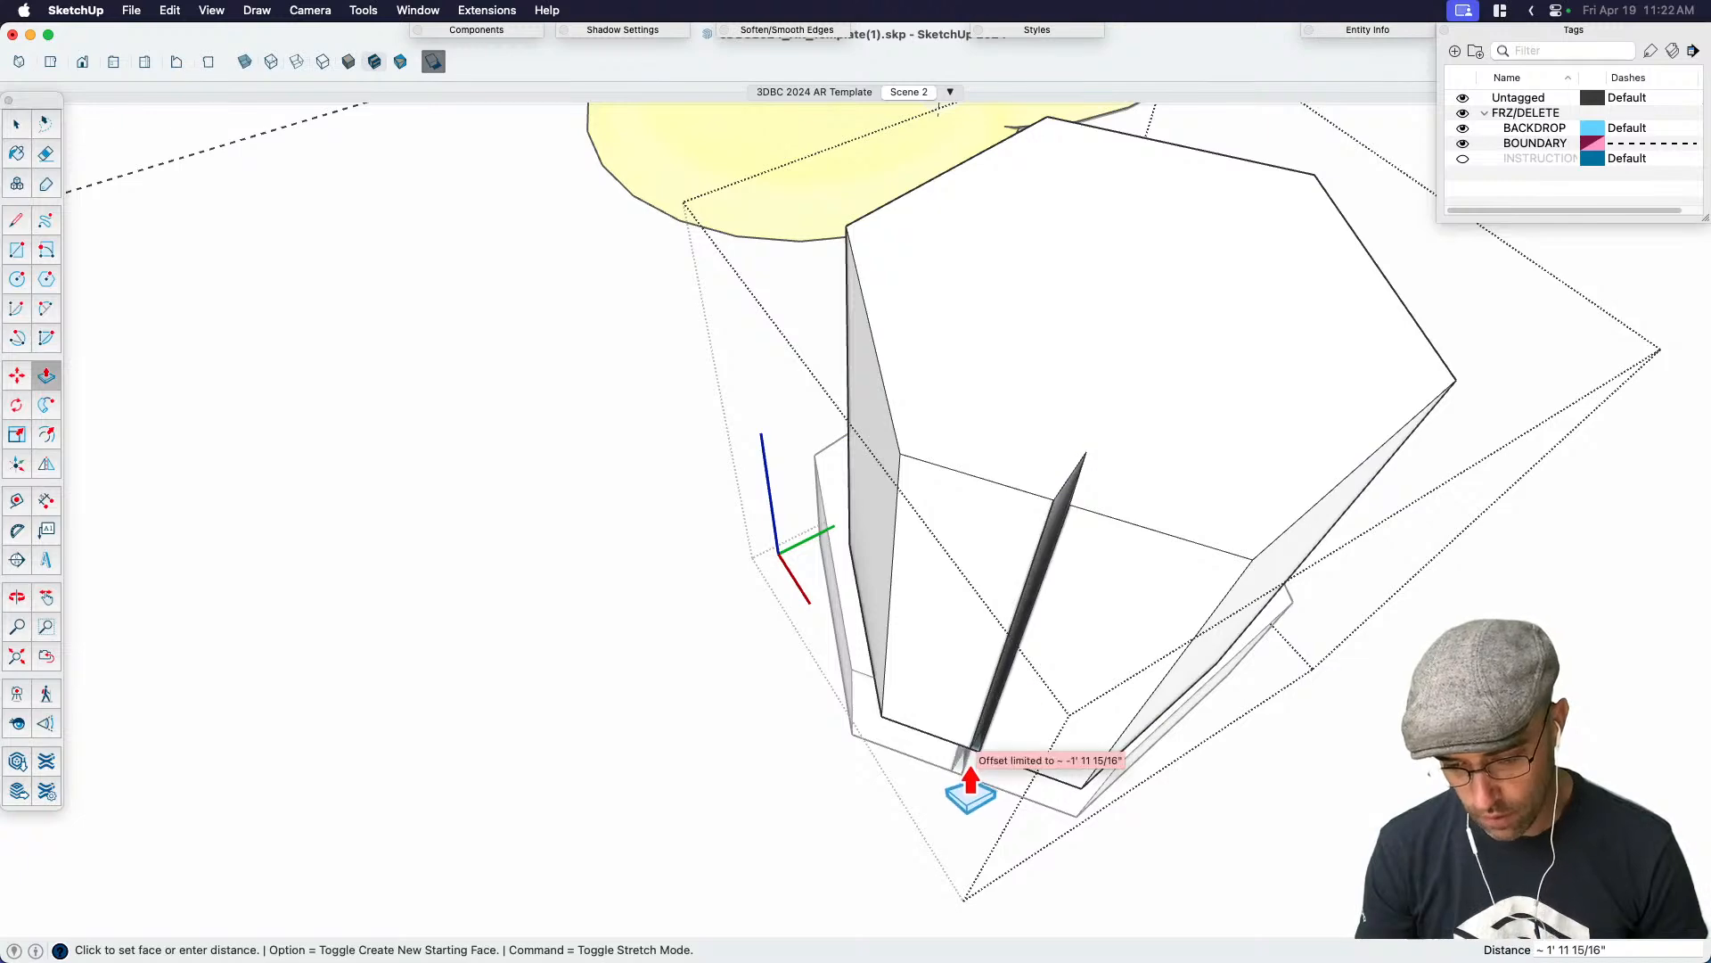
click(970, 767)
scroll(966, 353, down, 3)
middle_drag(988, 491, 897, 488)
key(space)
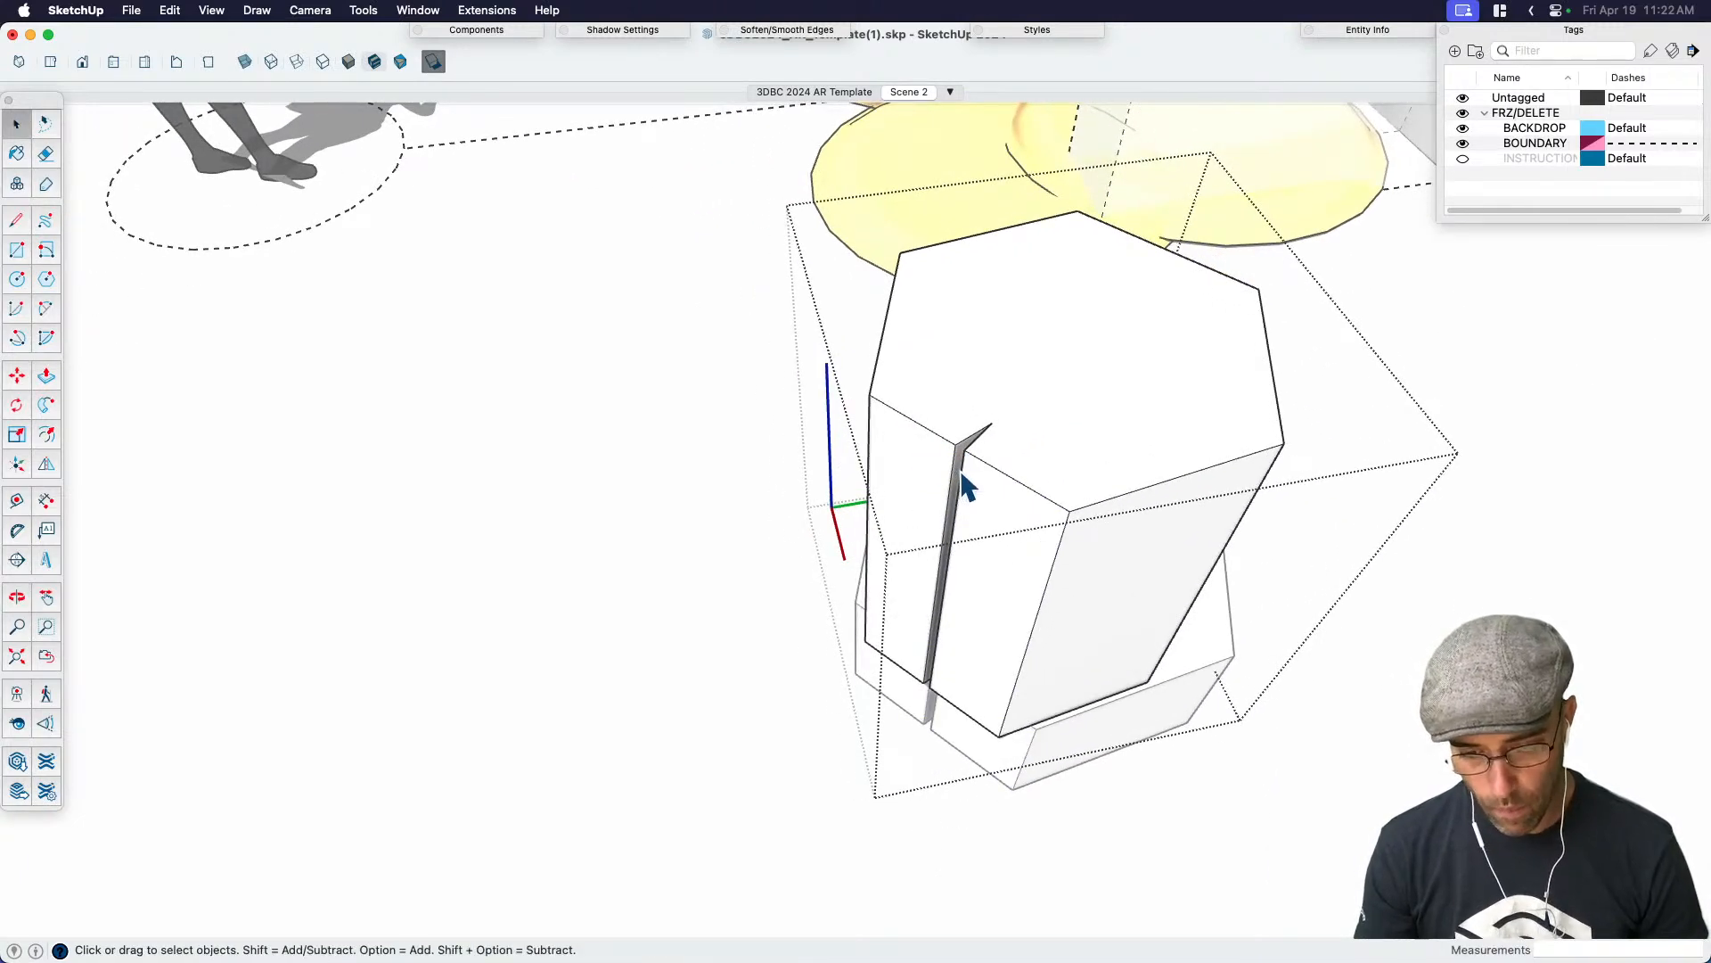
scroll(990, 459, up, 2)
key(m)
click(954, 451)
scroll(967, 459, up, 3)
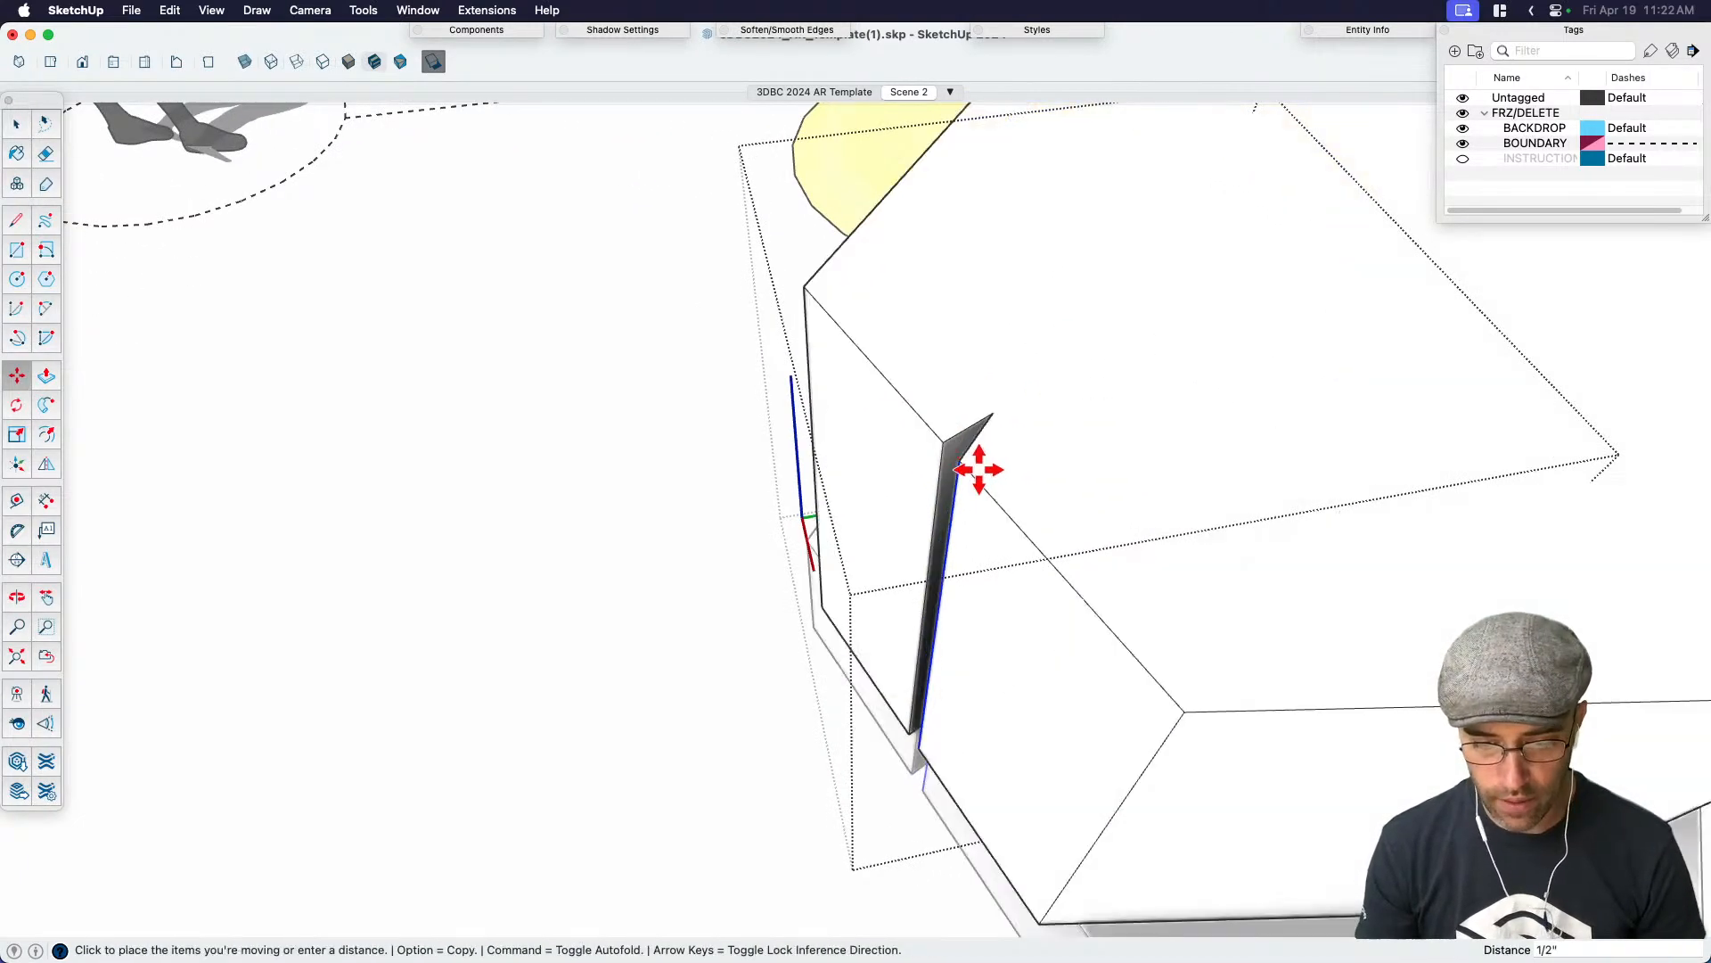
scroll(963, 468, down, 4)
scroll(992, 474, down, 2)
middle_drag(991, 474, 1083, 470)
scroll(1019, 458, down, 3)
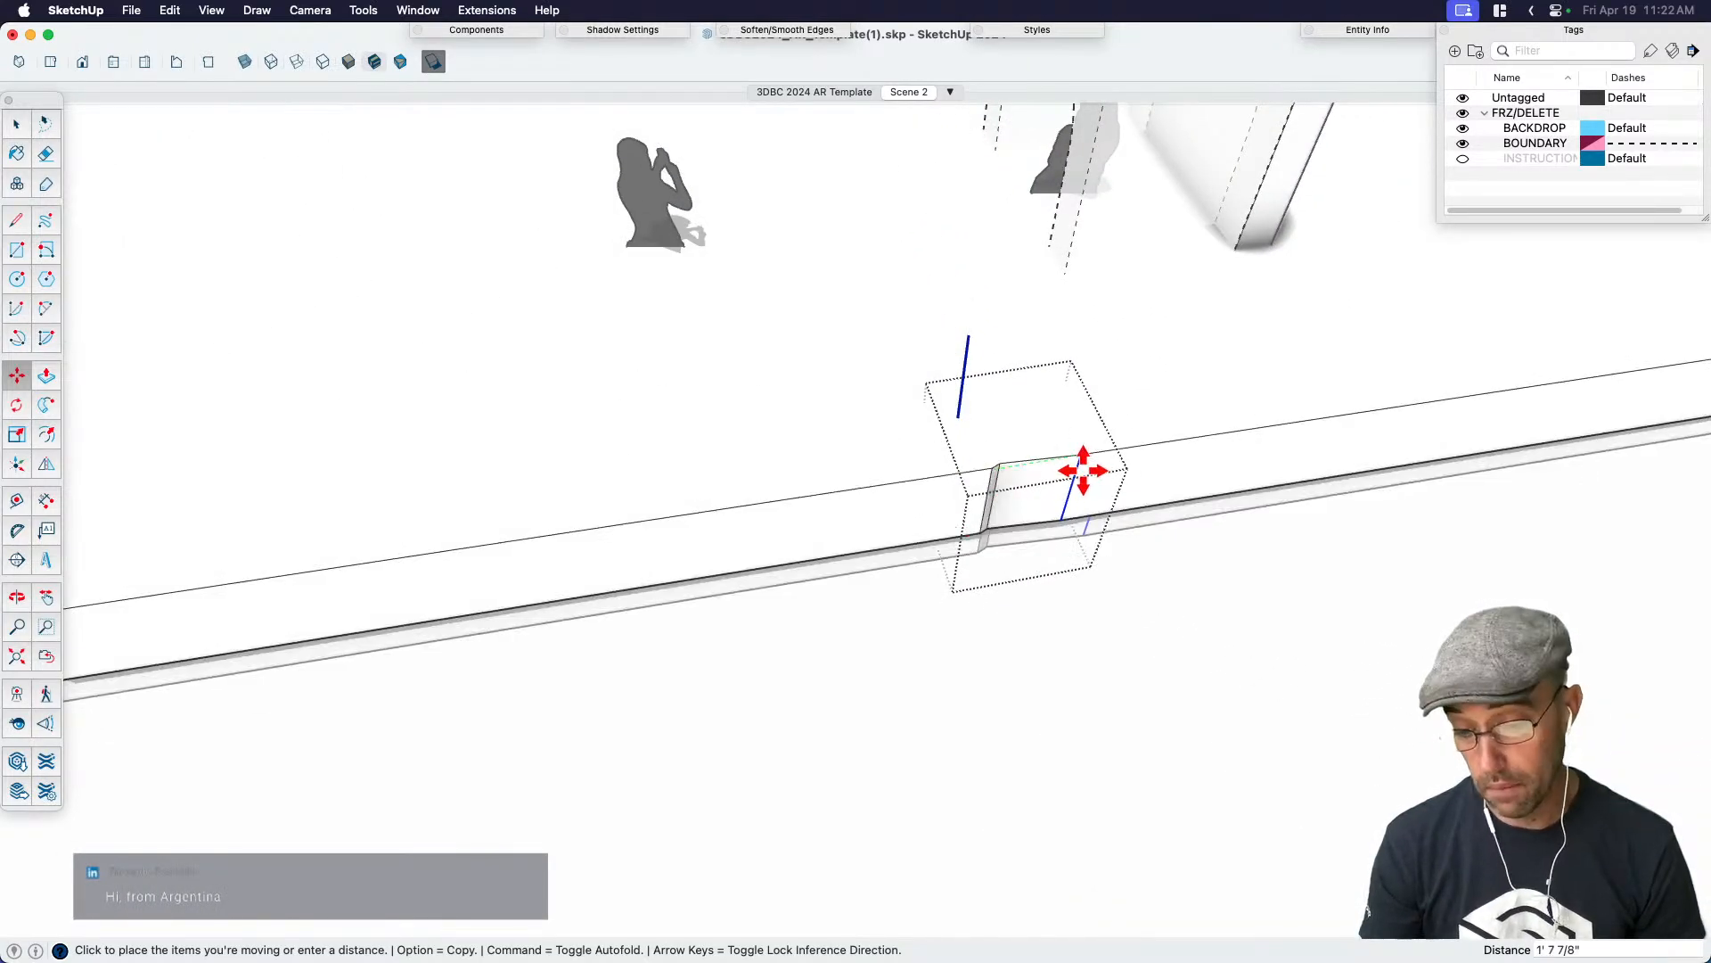
key(space)
Finish editing the cracked prism component and return to the main model
click(1008, 655)
mouse_move(998, 562)
middle_down()
mouse_move(1130, 403)
mouse_move(987, 593)
middle_up()
scroll(998, 548, up, 4)
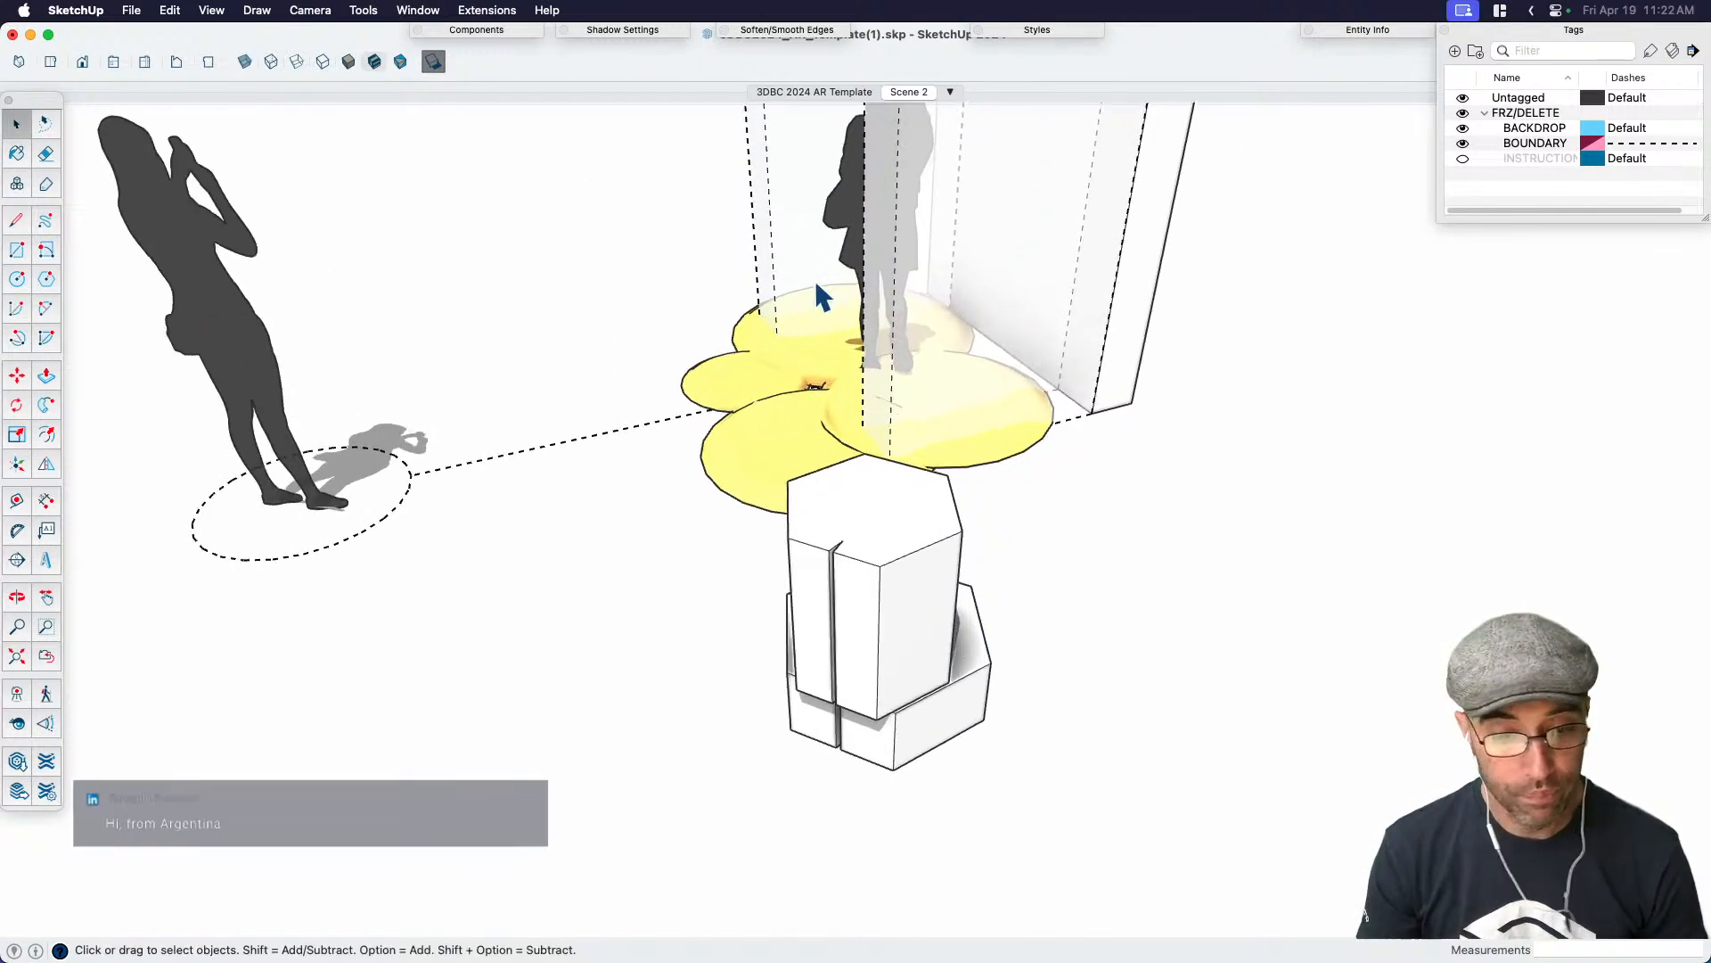
Open the upper cracked prism component and draw a line about 11 1/16" long across the lower half of the face beside the crack
click(430, 62)
scroll(873, 568, up, 2)
double_click(923, 572)
click(924, 572)
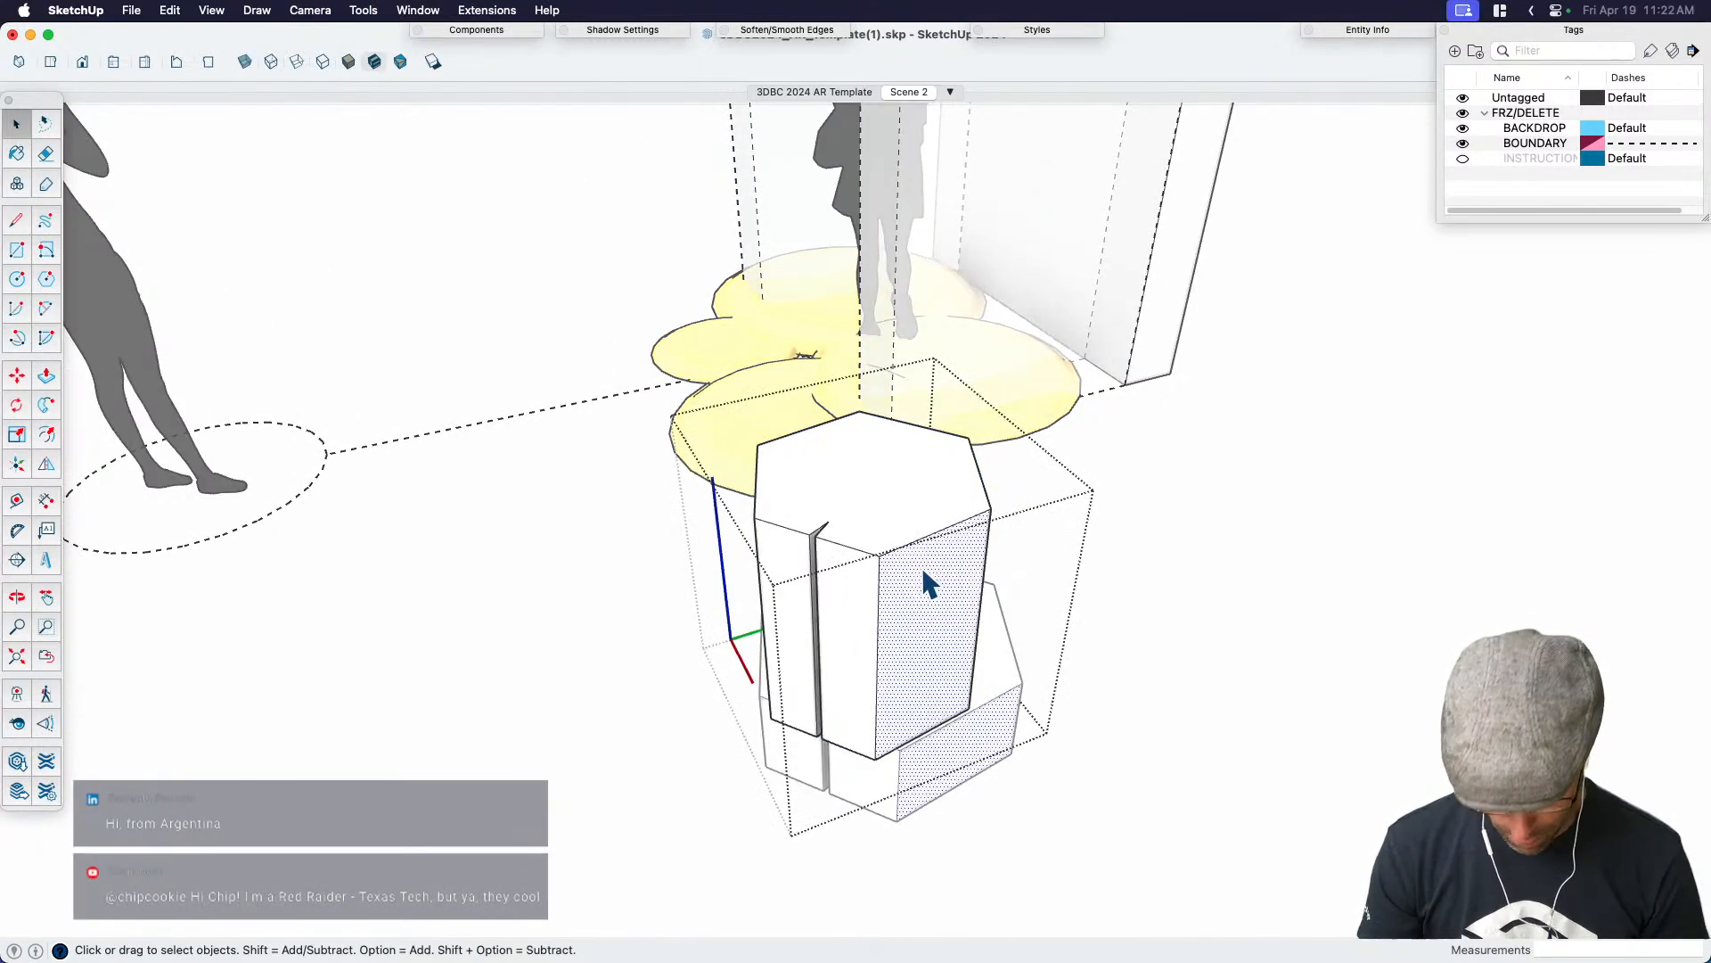
key(l)
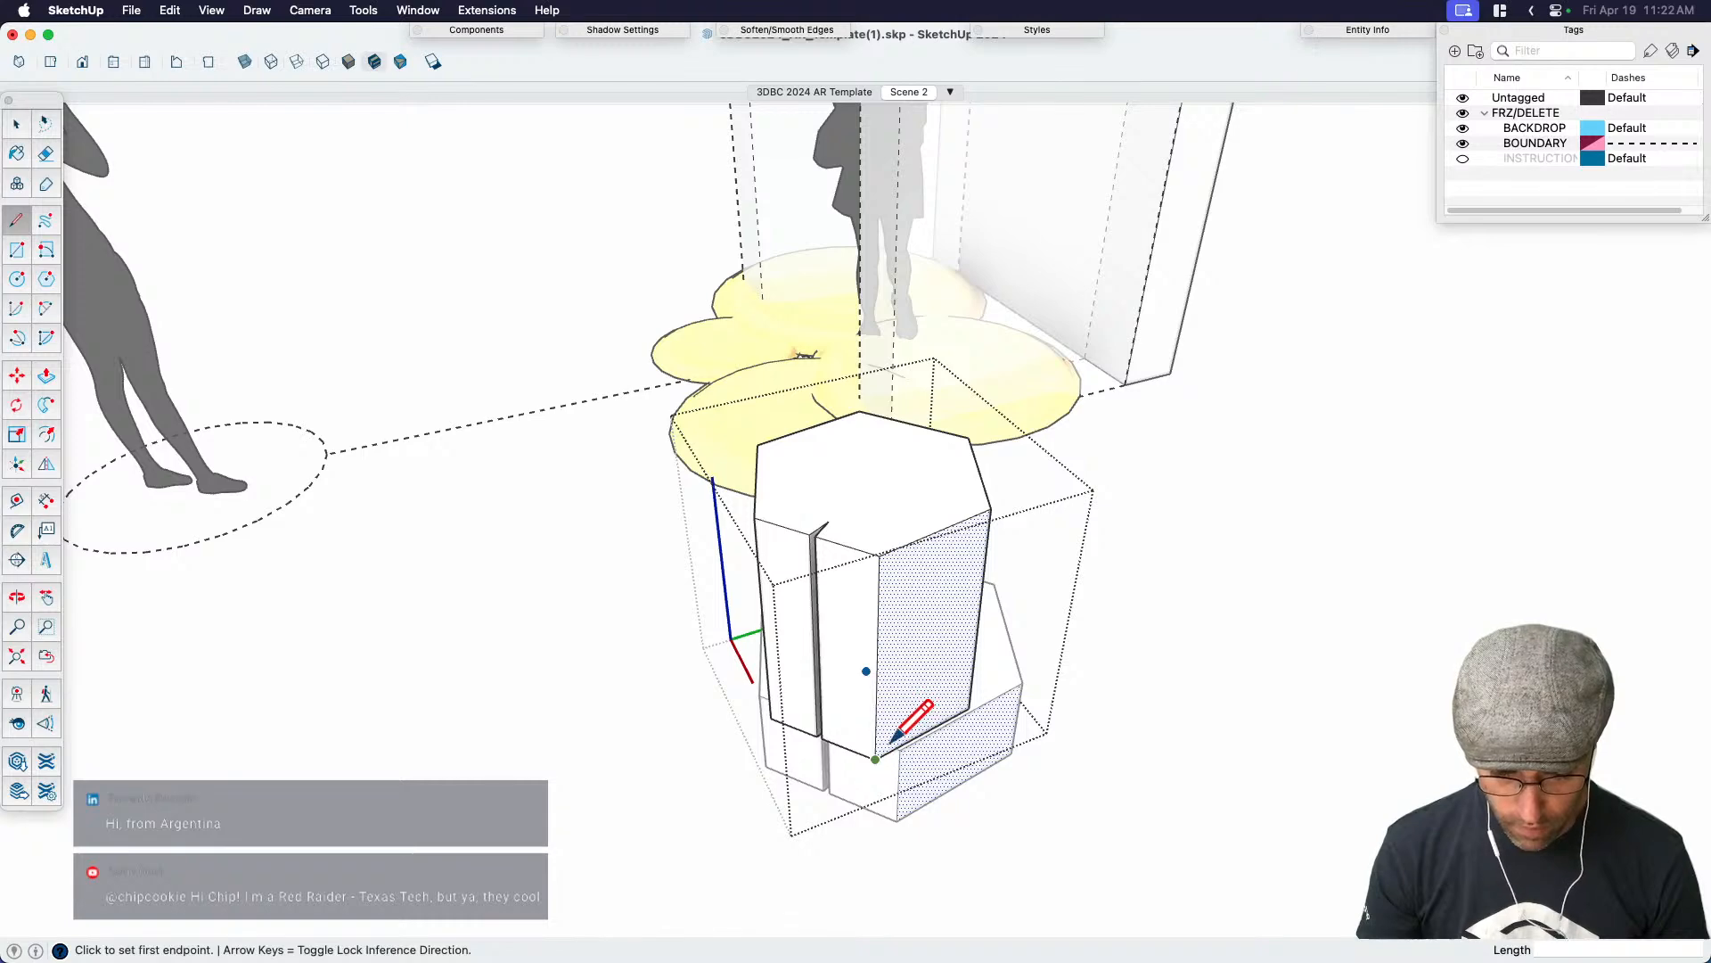
click(877, 668)
scroll(927, 686, up, 3)
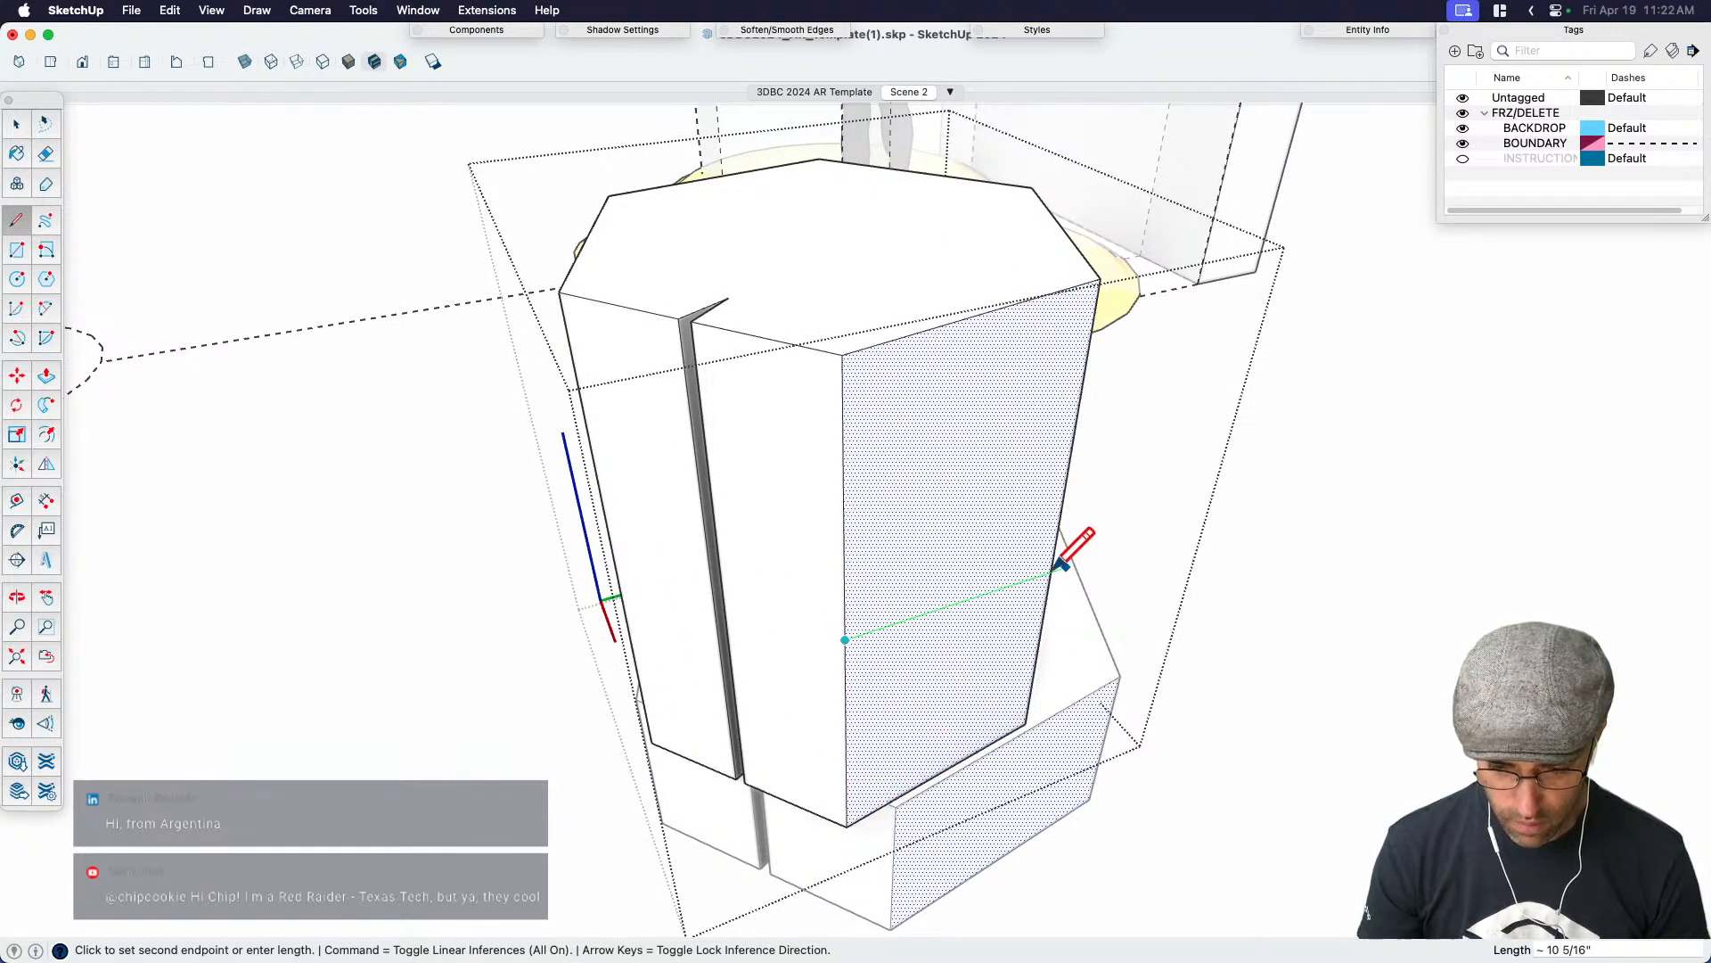
scroll(1061, 564, up, 2)
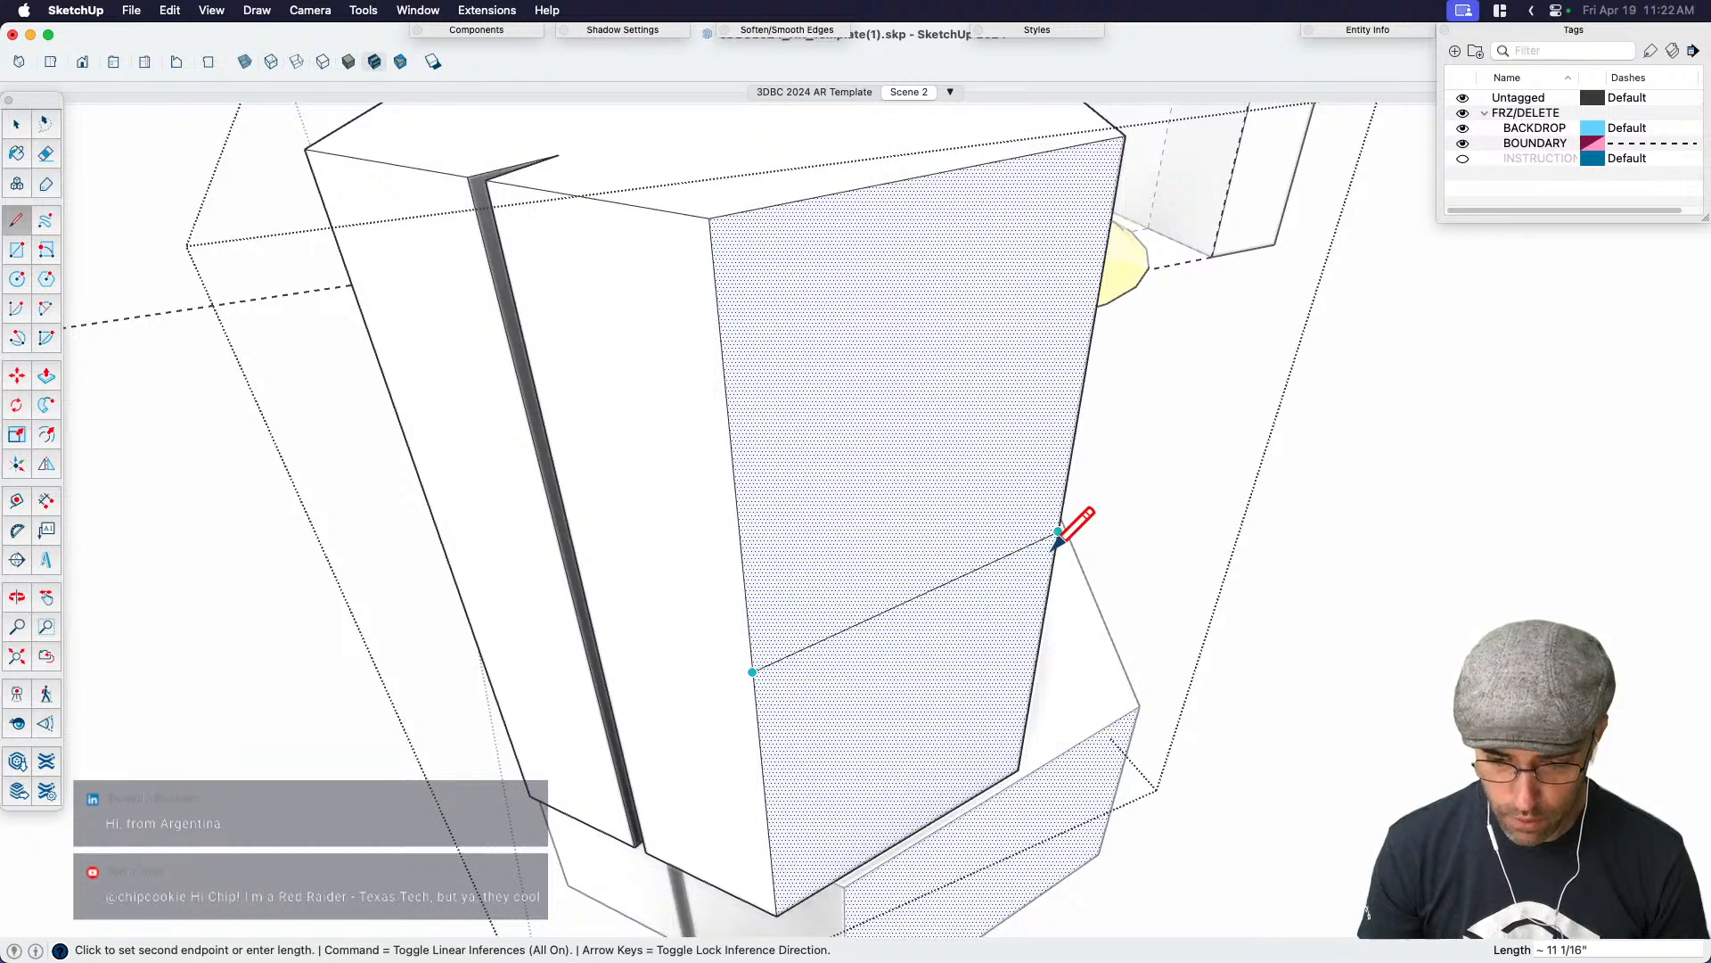
click(1059, 527)
key(space)
middle_drag(749, 699, 945, 585)
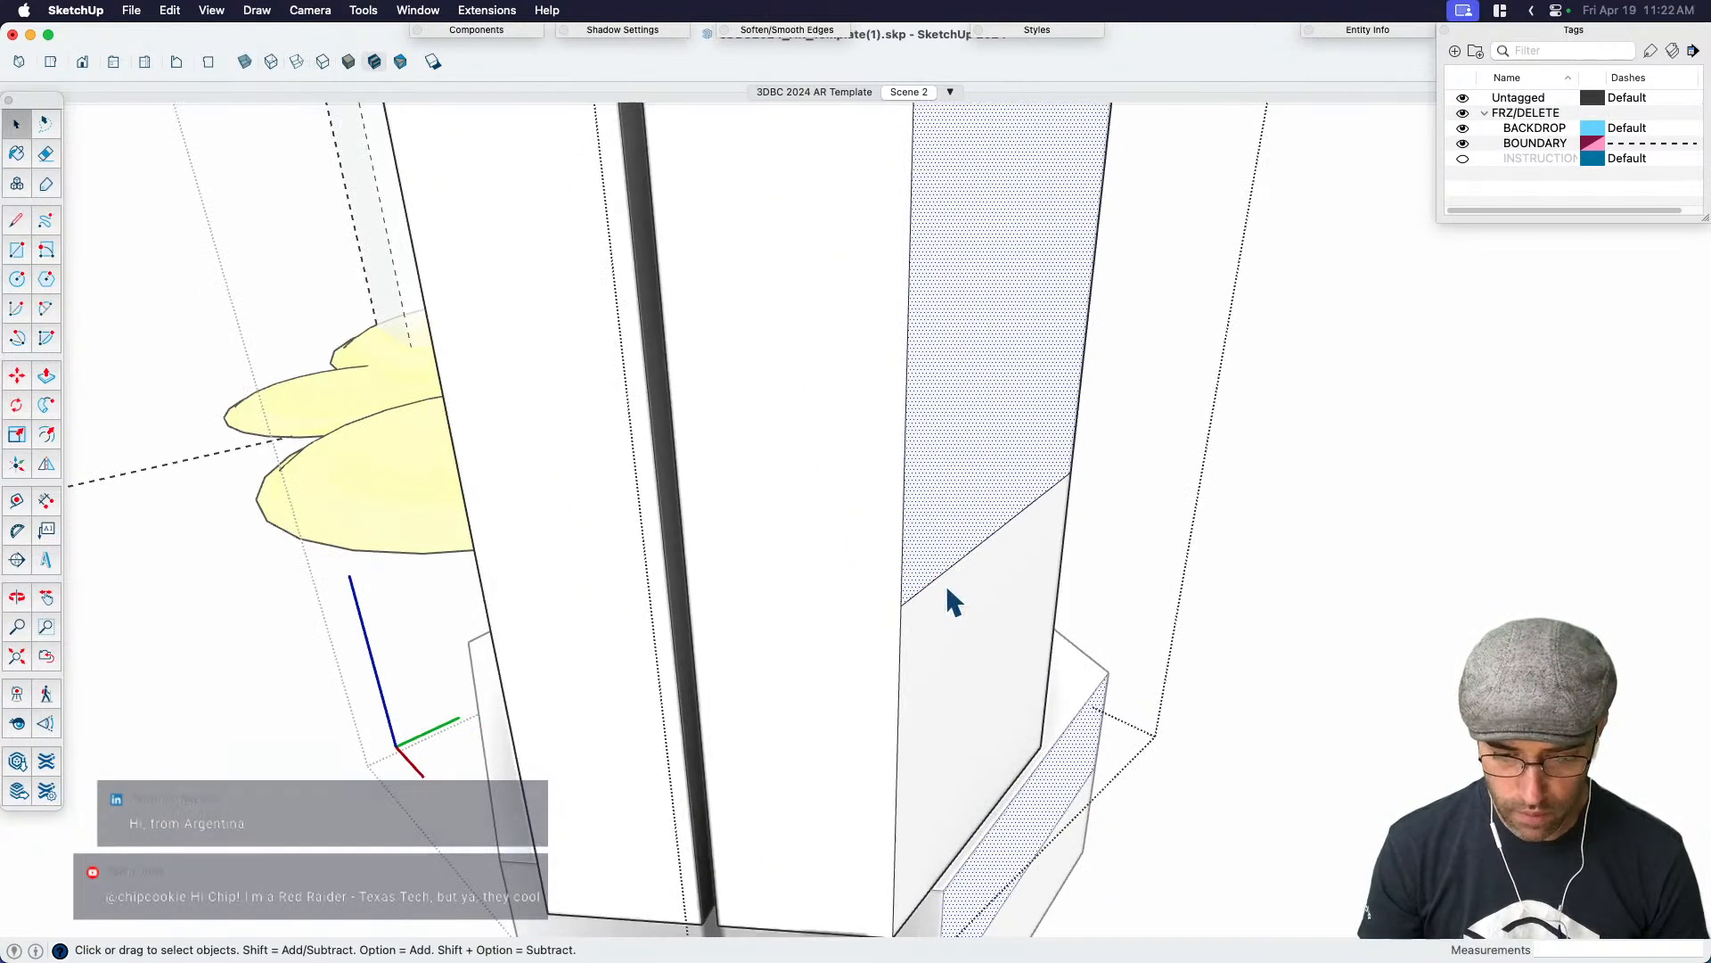
scroll(943, 584, down, 4)
key(m)
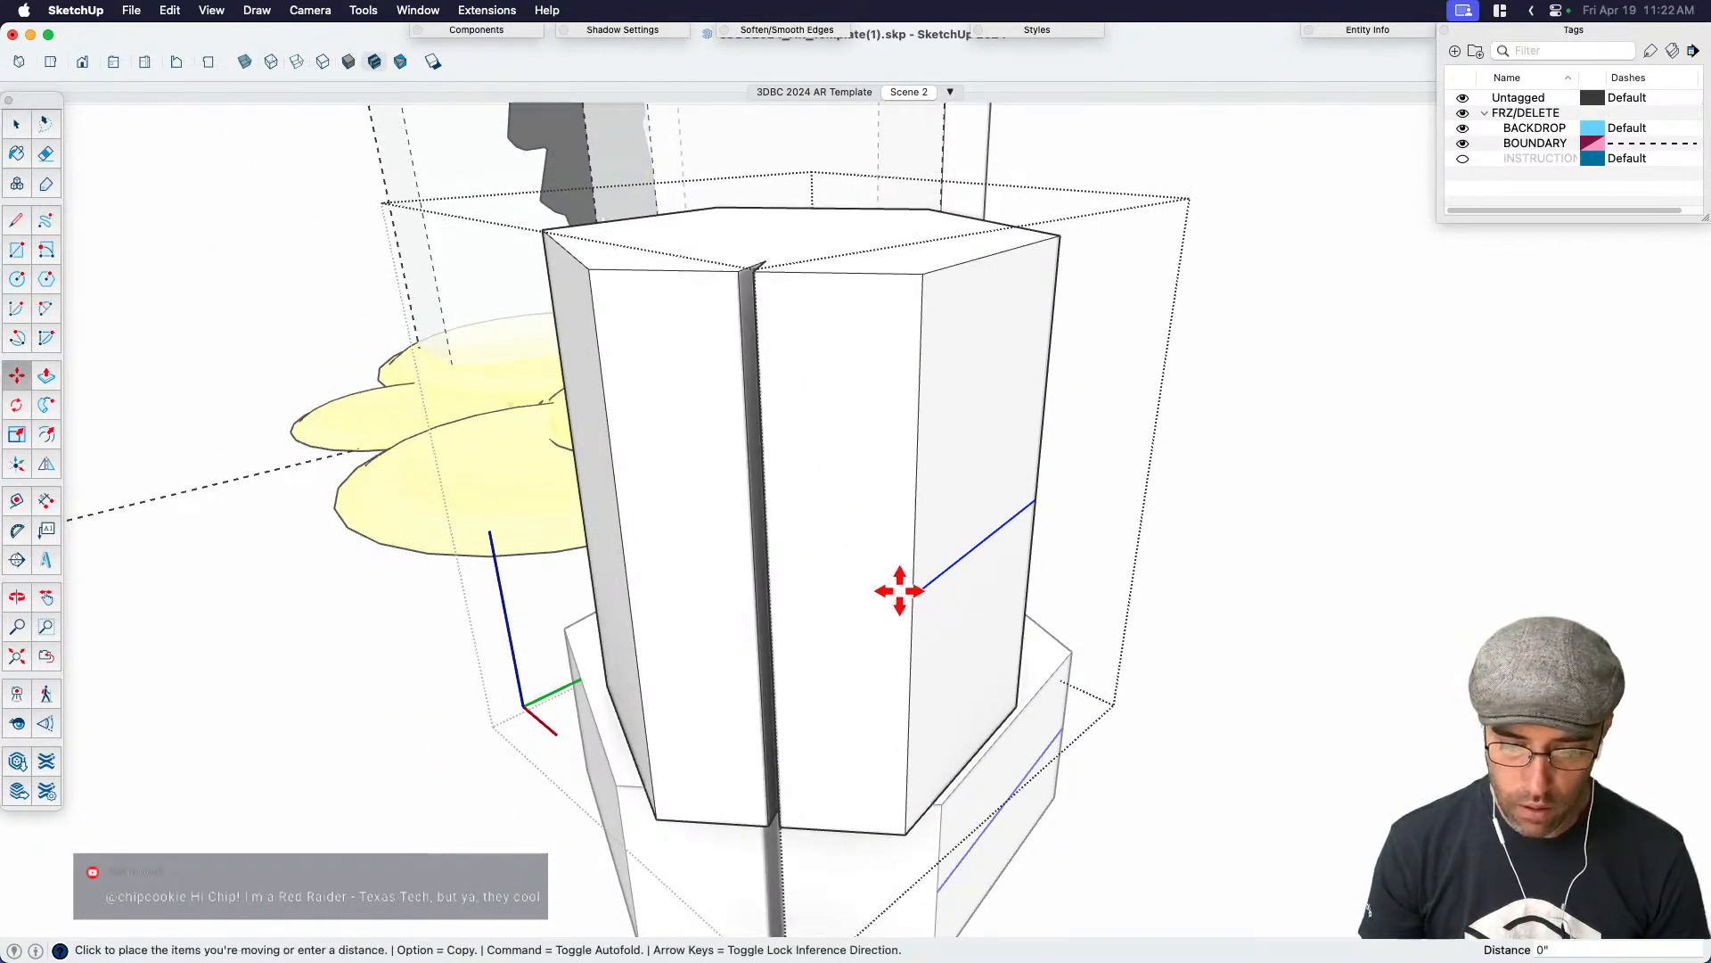
key(space)
scroll(911, 597, down, 2)
key(m)
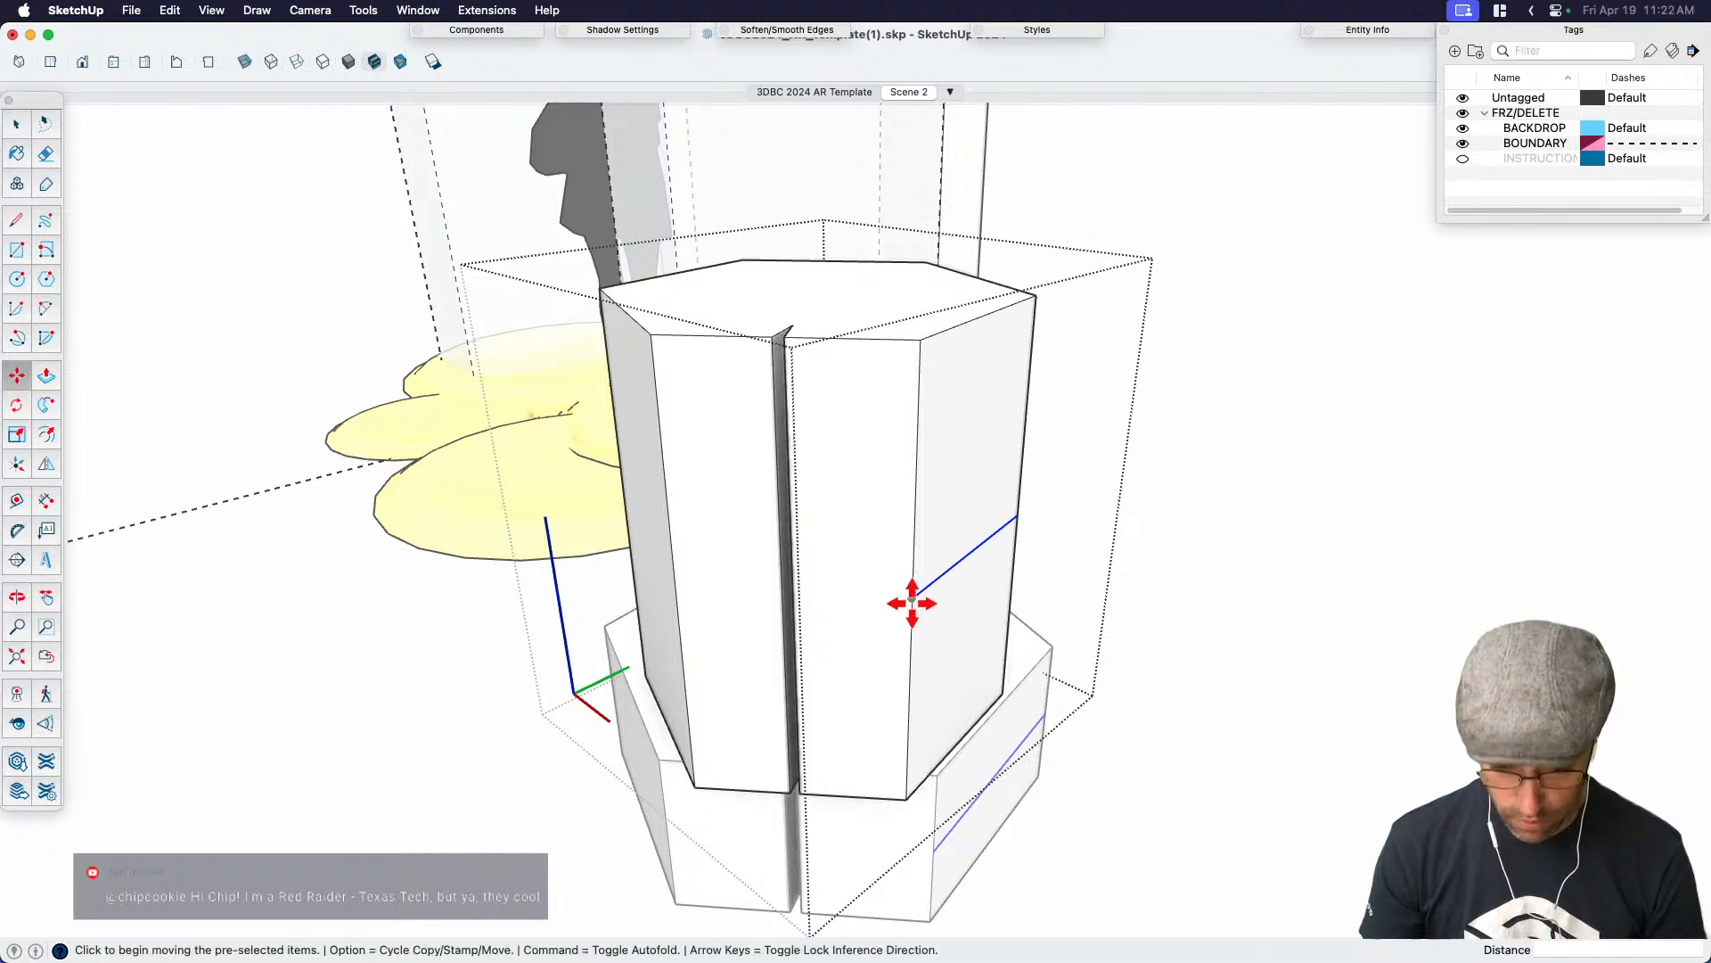
key(space)
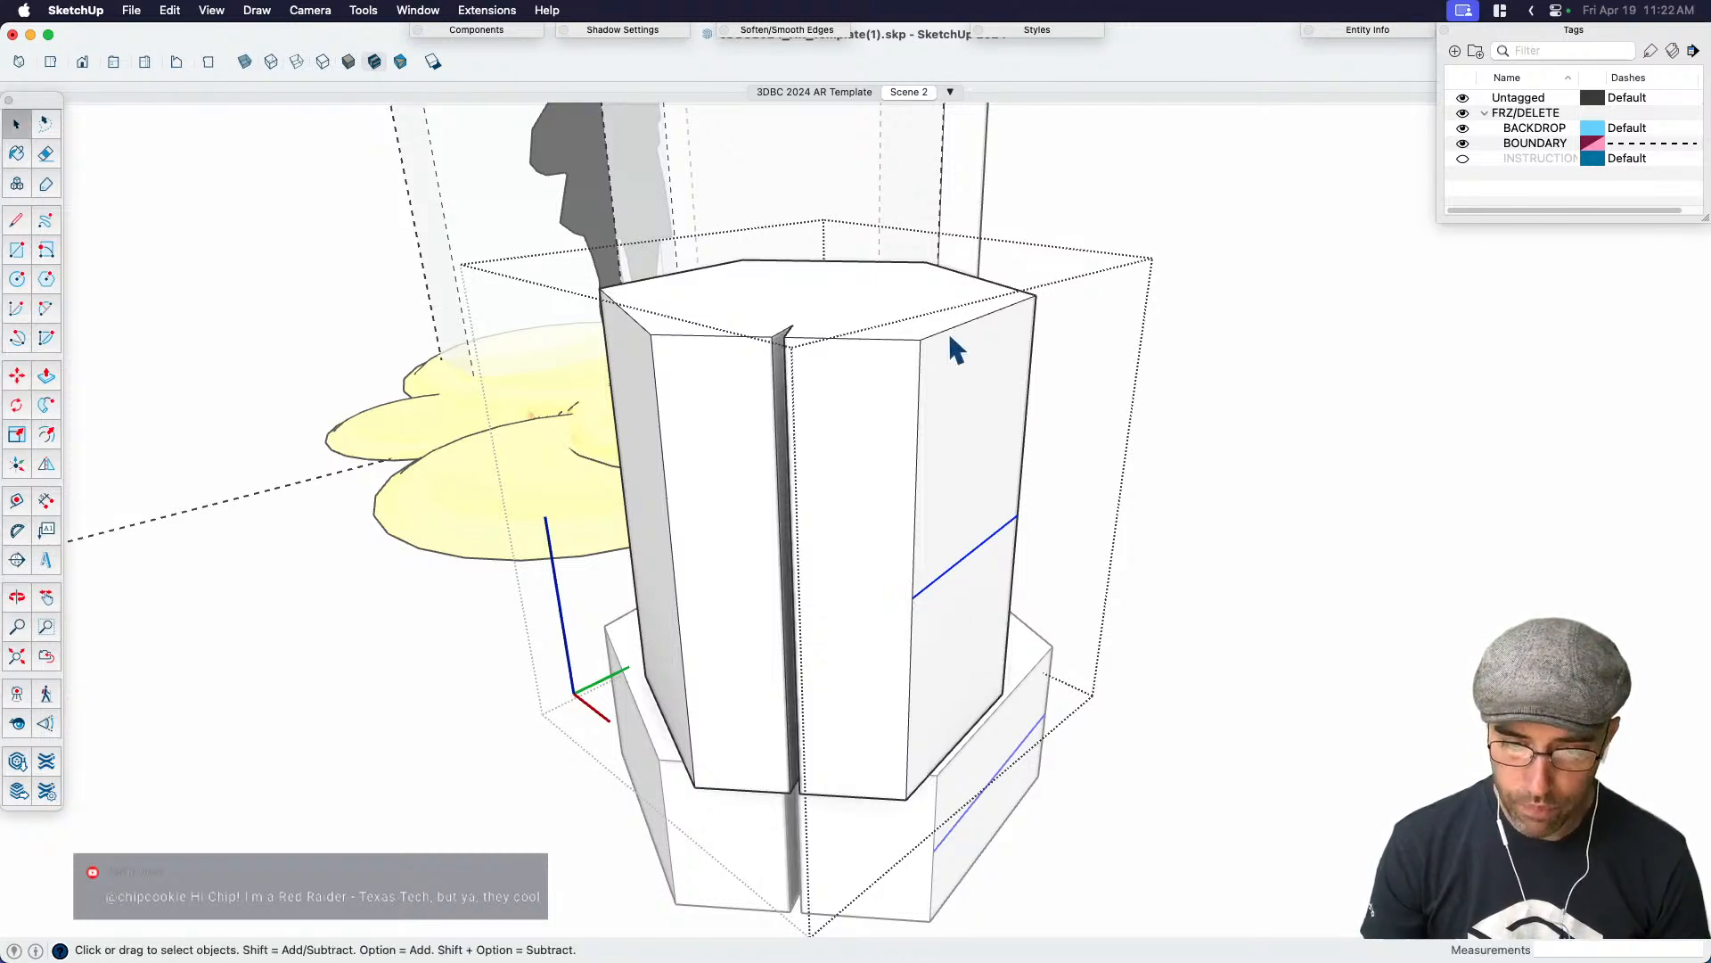
Move the top edge of the divided face about 1 3/4" inward so its upper part slopes back
middle_drag(947, 349, 950, 474)
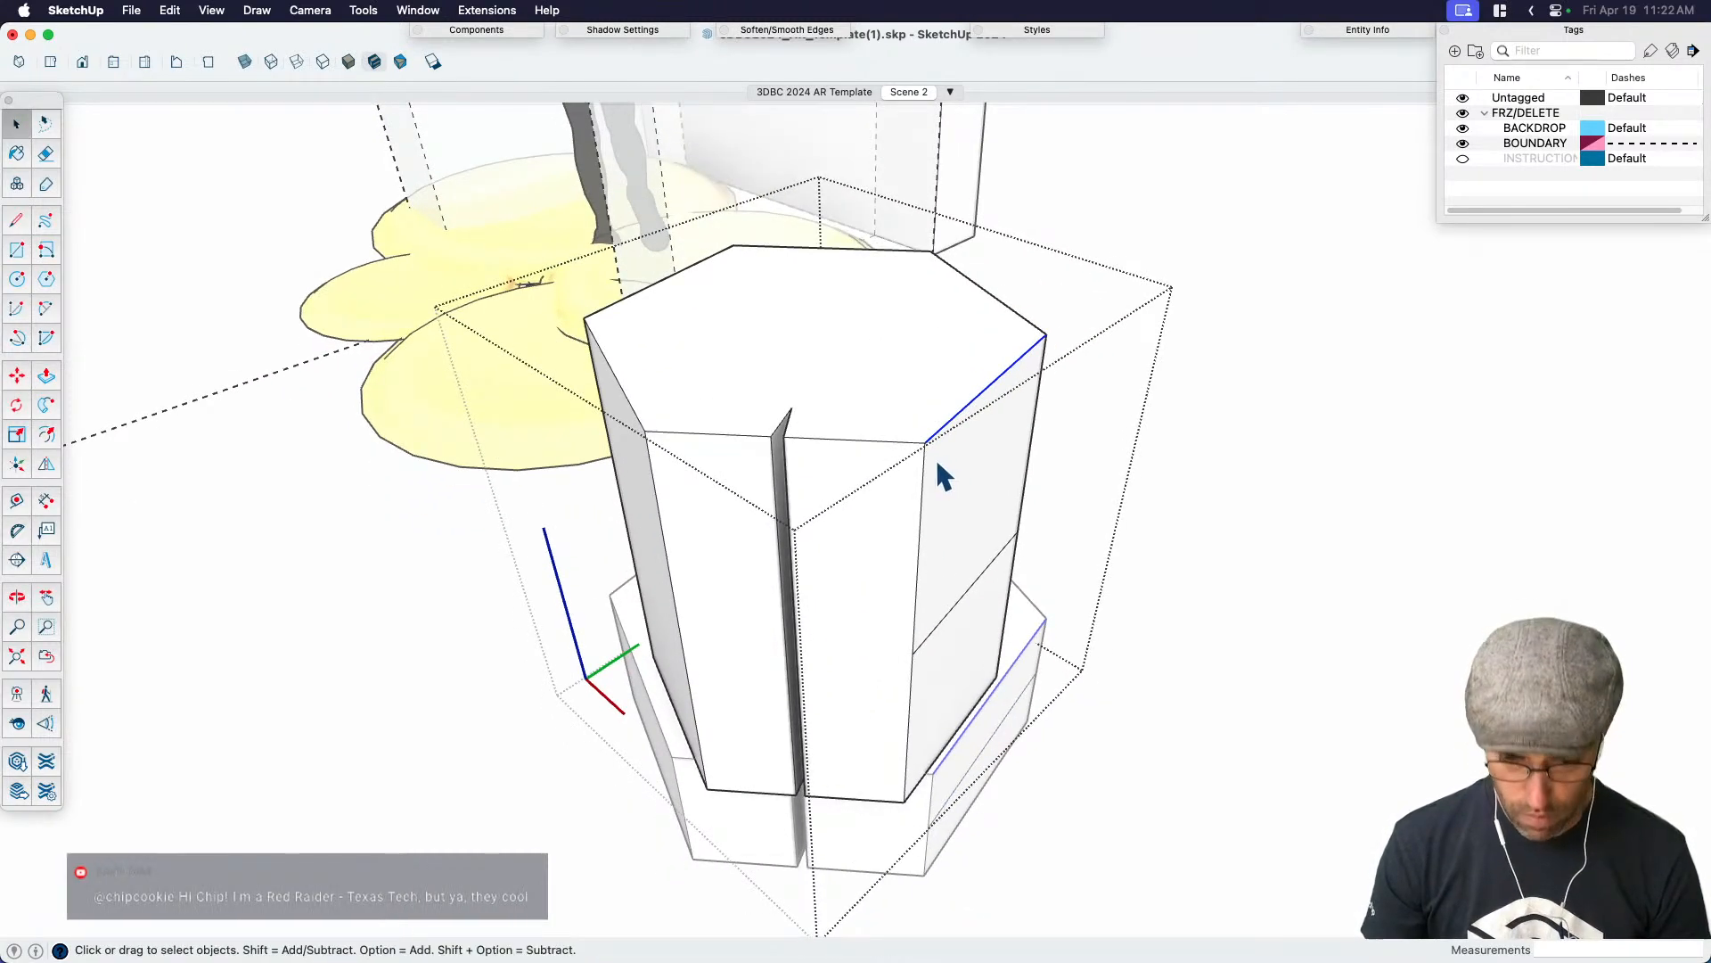
key(m)
click(923, 442)
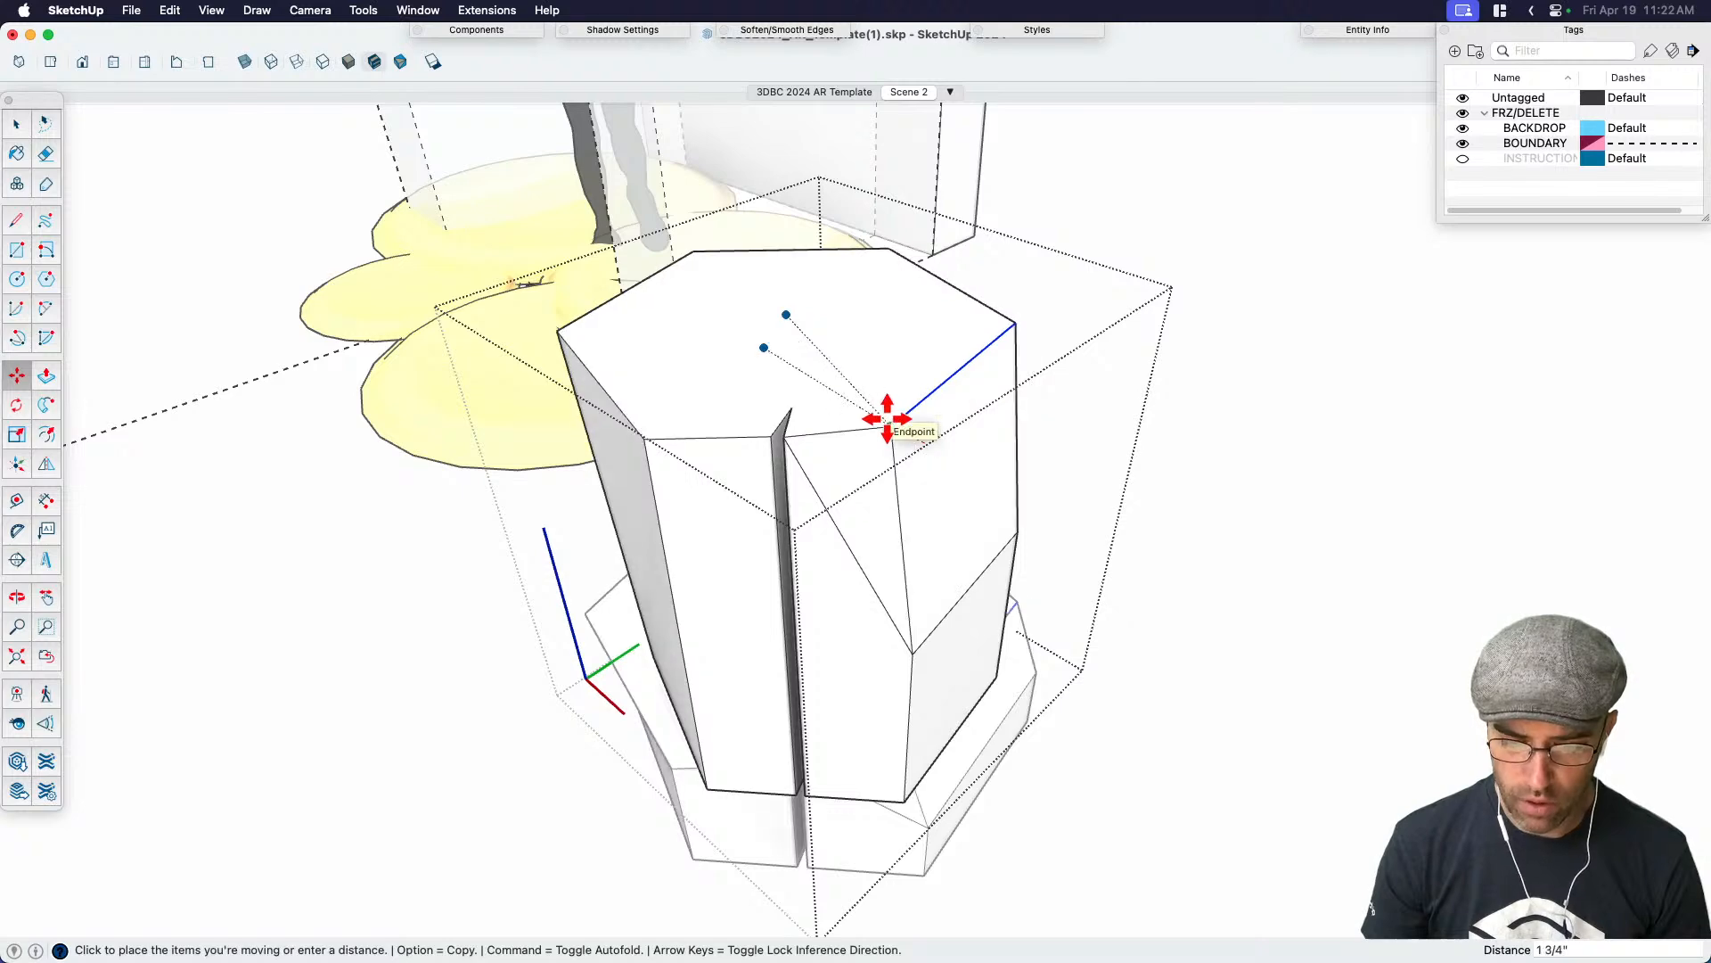
click(887, 419)
middle_drag(887, 419, 654, 398)
key(space)
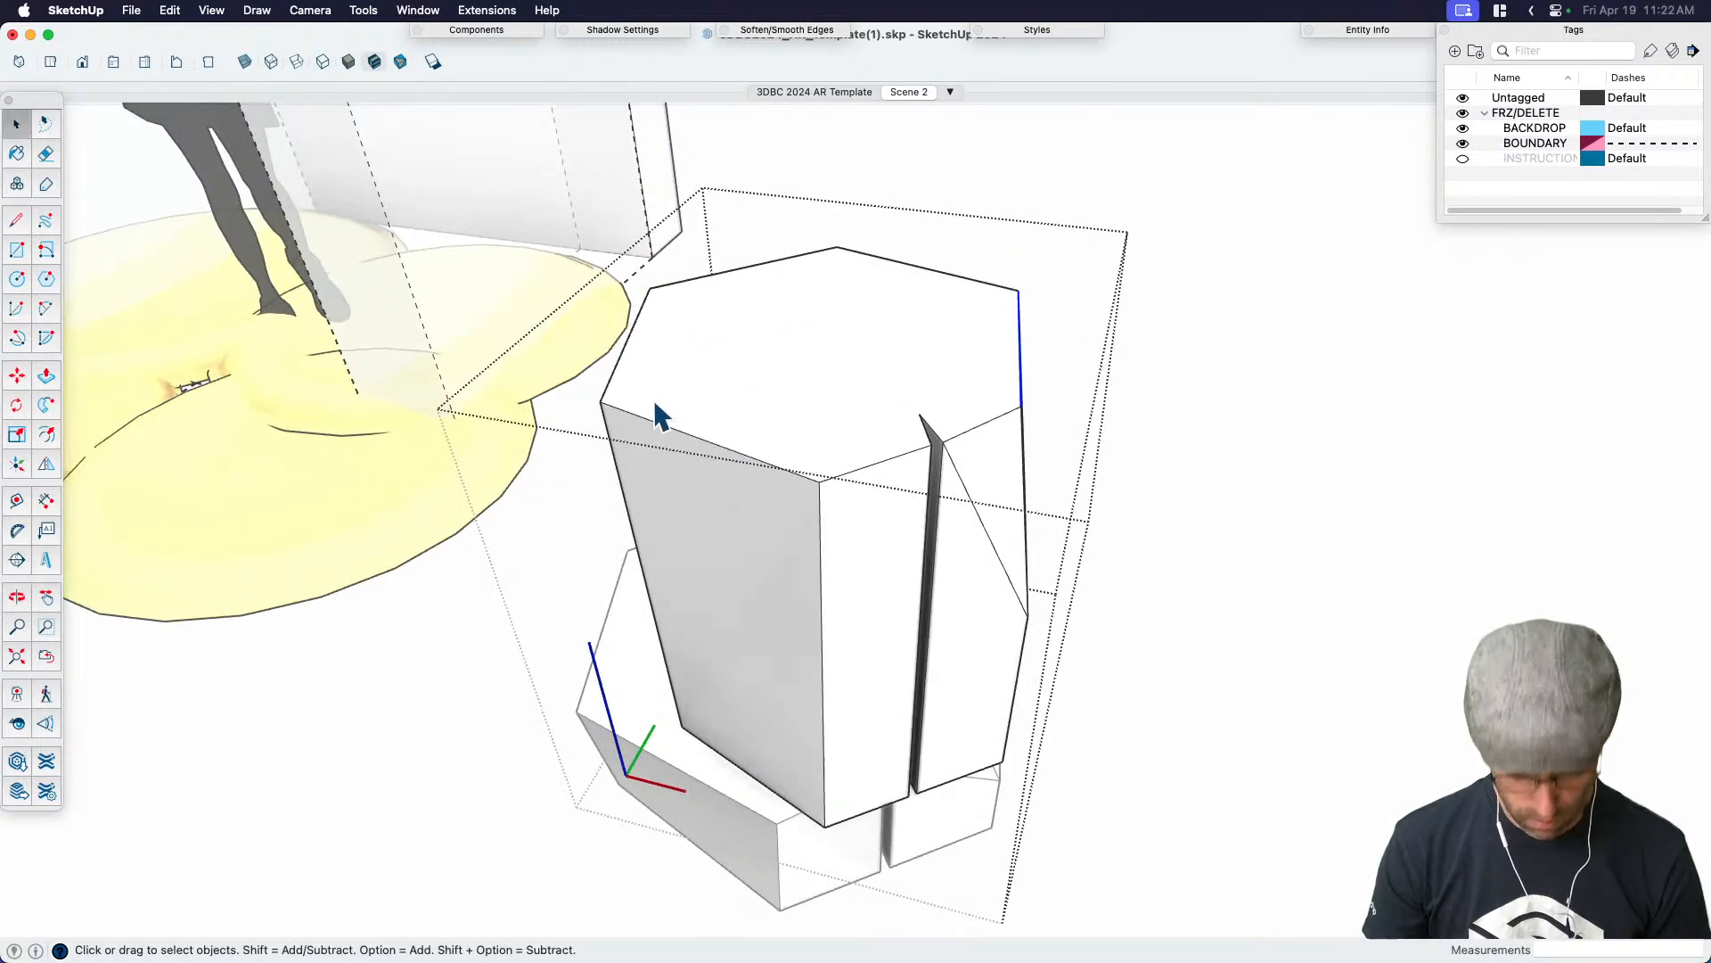
Draw a line across a far corner of the prism's top face and try to push the resulting triangle down
key(l)
scroll(636, 399, up, 3)
click(644, 416)
key(space)
scroll(633, 404, down, 3)
key(p)
click(621, 412)
key(Escape)
click(624, 419)
middle_drag(650, 535, 1157, 535)
key(space)
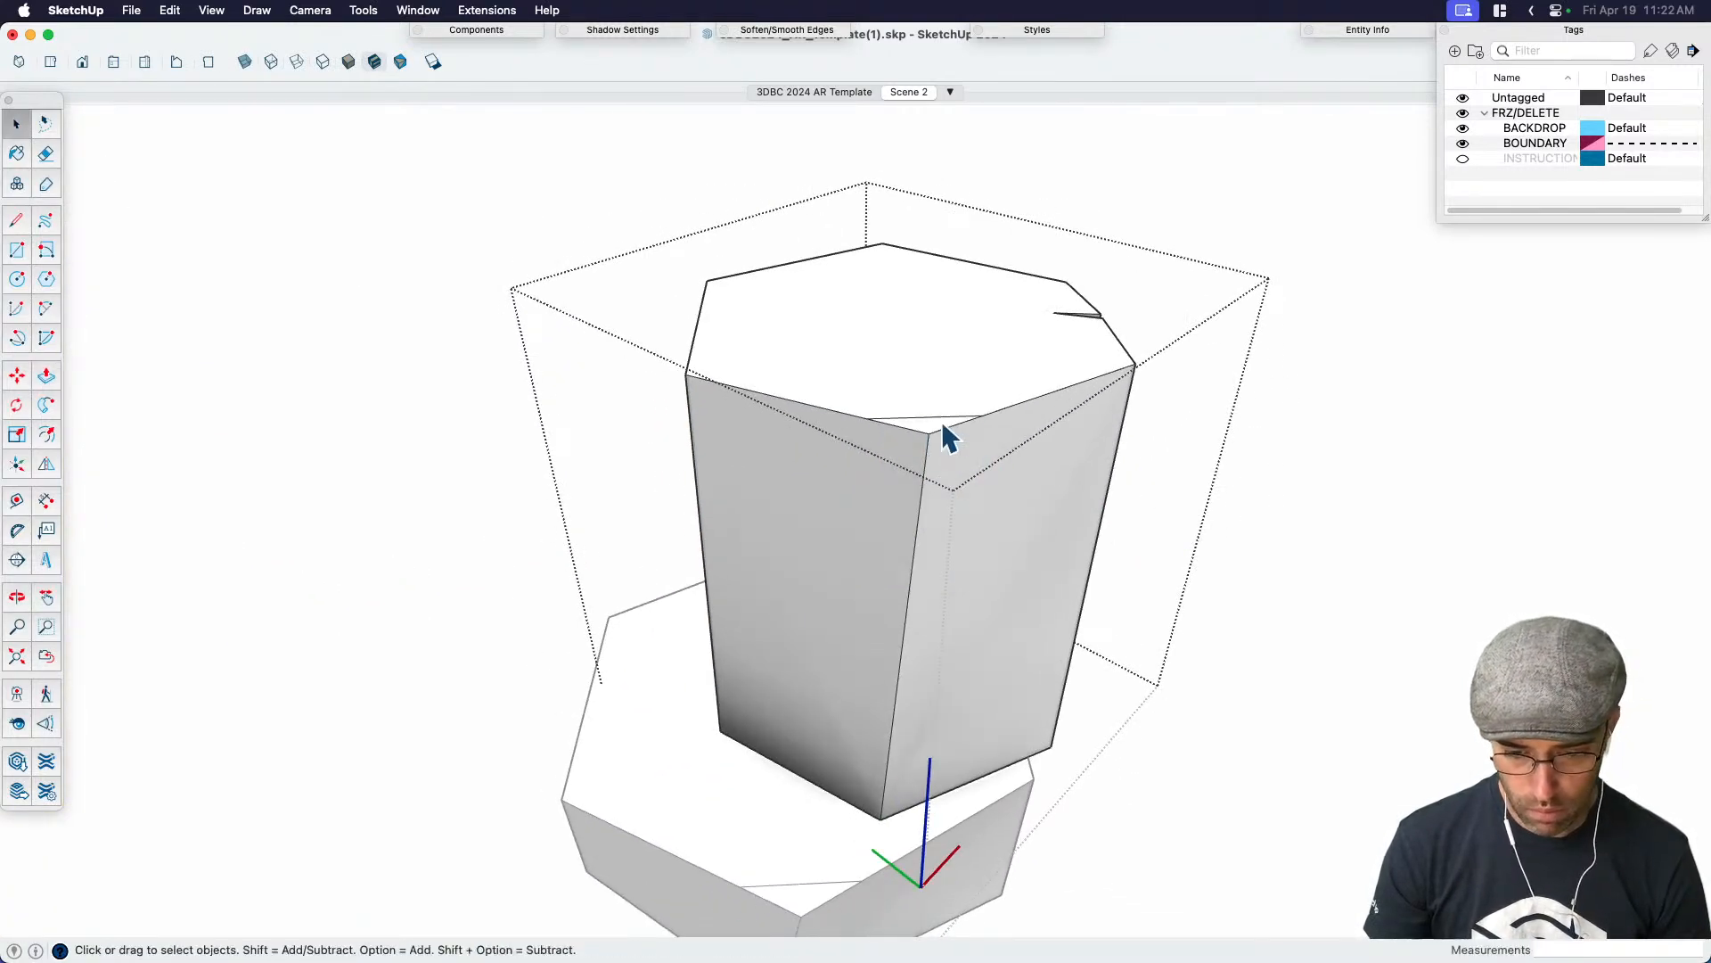
Remove the line that cuts off the far corner of the prism's top face
scroll(944, 425, down, 1)
key(l)
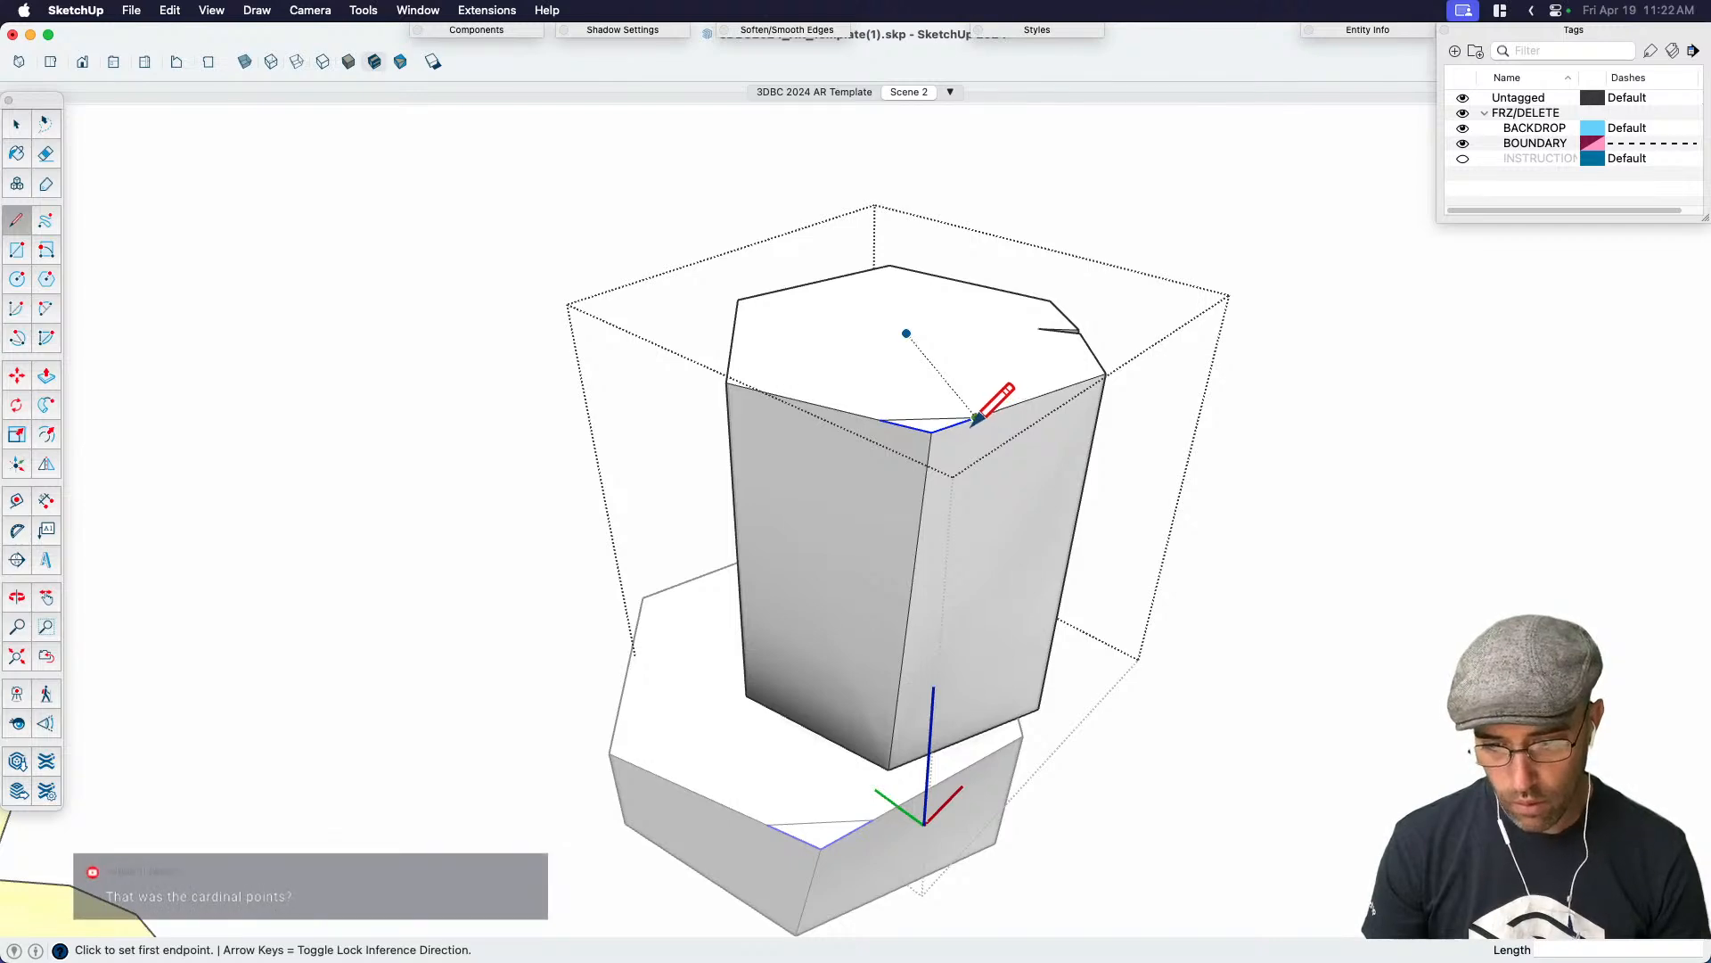
key(space)
click(947, 379)
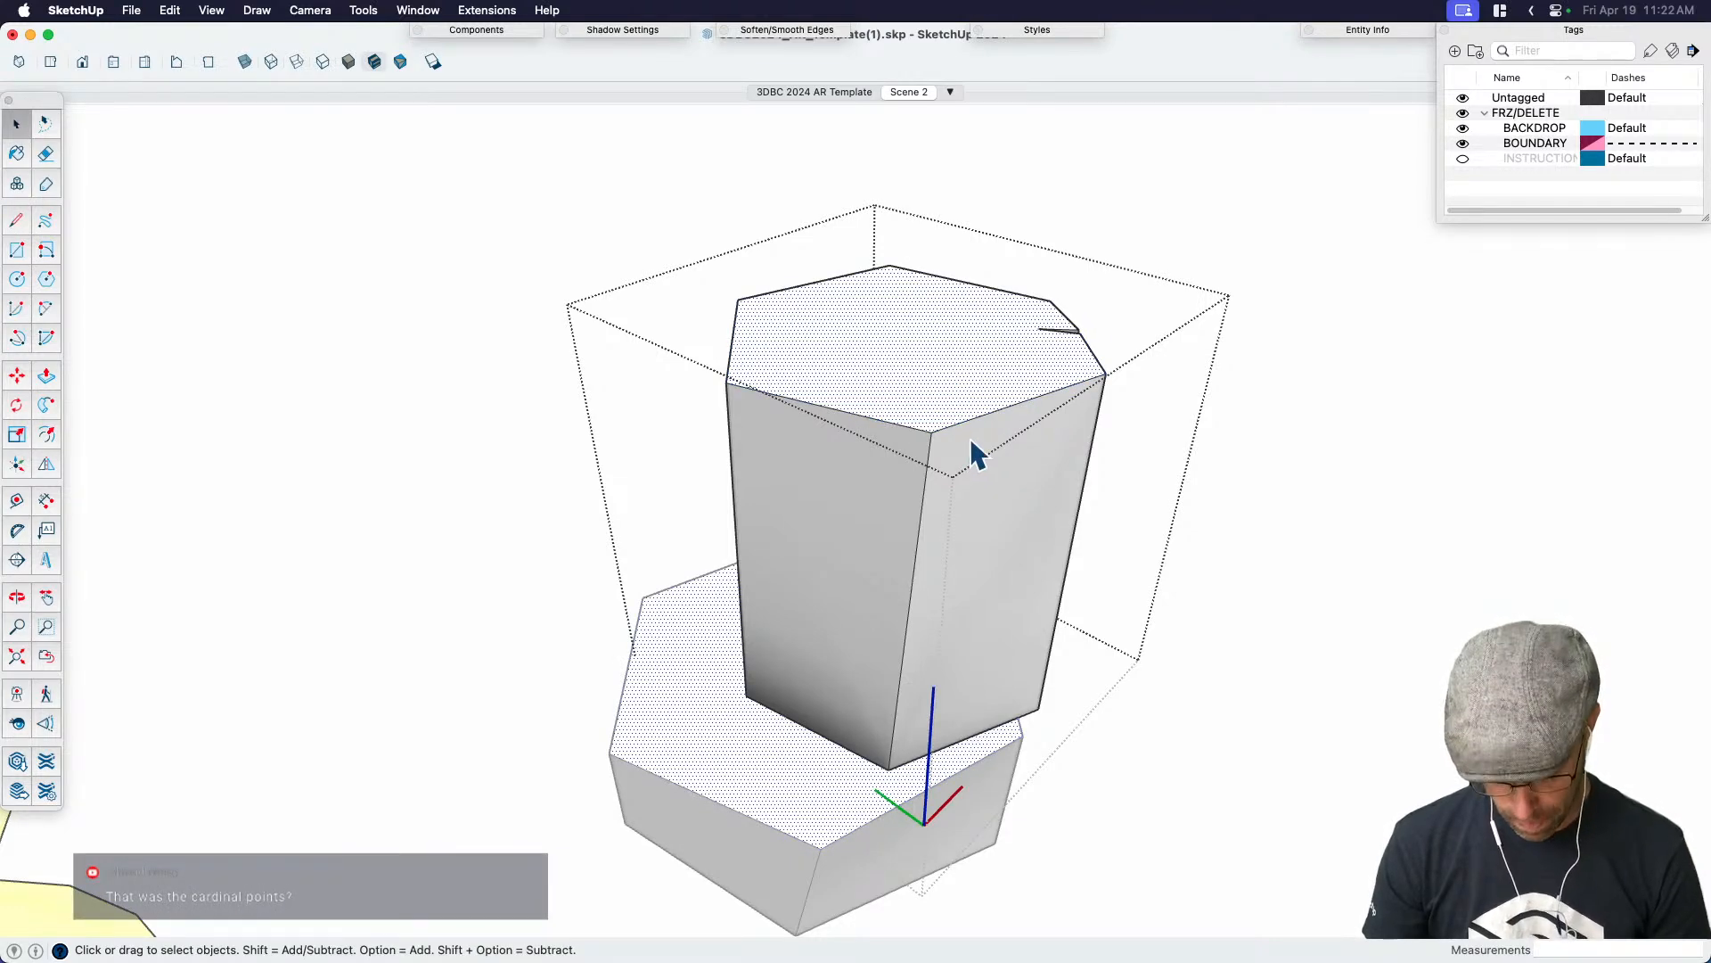
Try a slanted line about 2' 1/8" long from the bottom edge to the top edge of a rear side face
key(l)
click(1021, 402)
key(Escape)
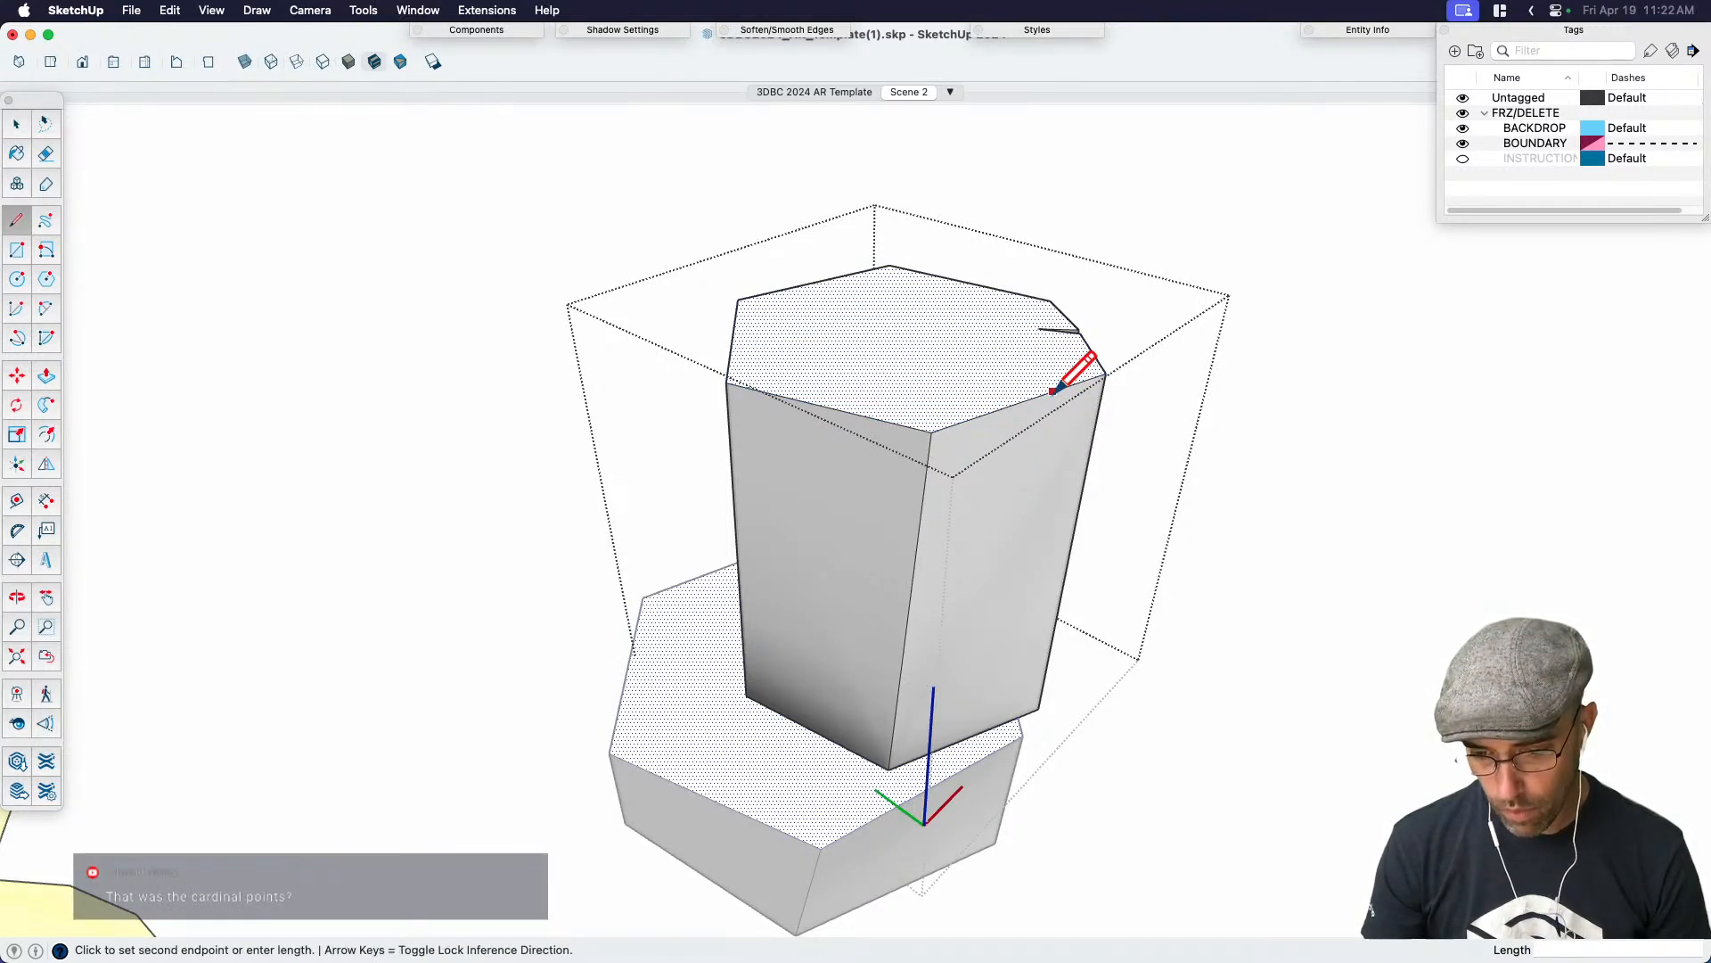
scroll(1003, 716, up, 3)
key(Escape)
click(997, 729)
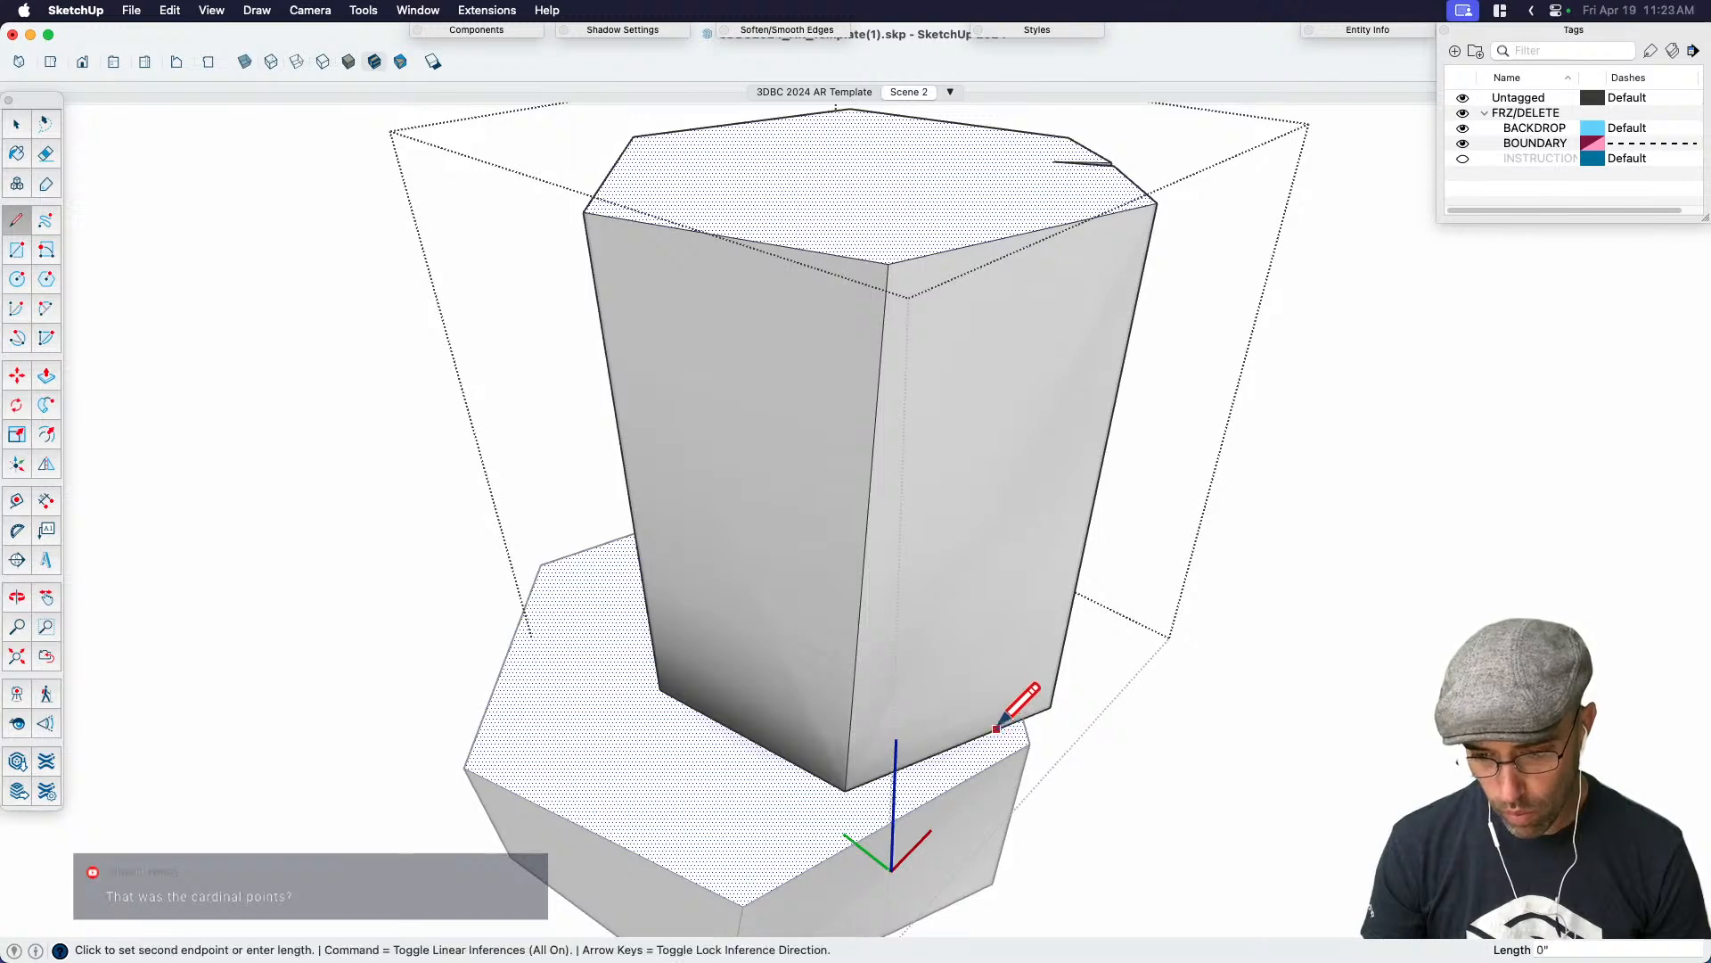
scroll(1120, 213, up, 3)
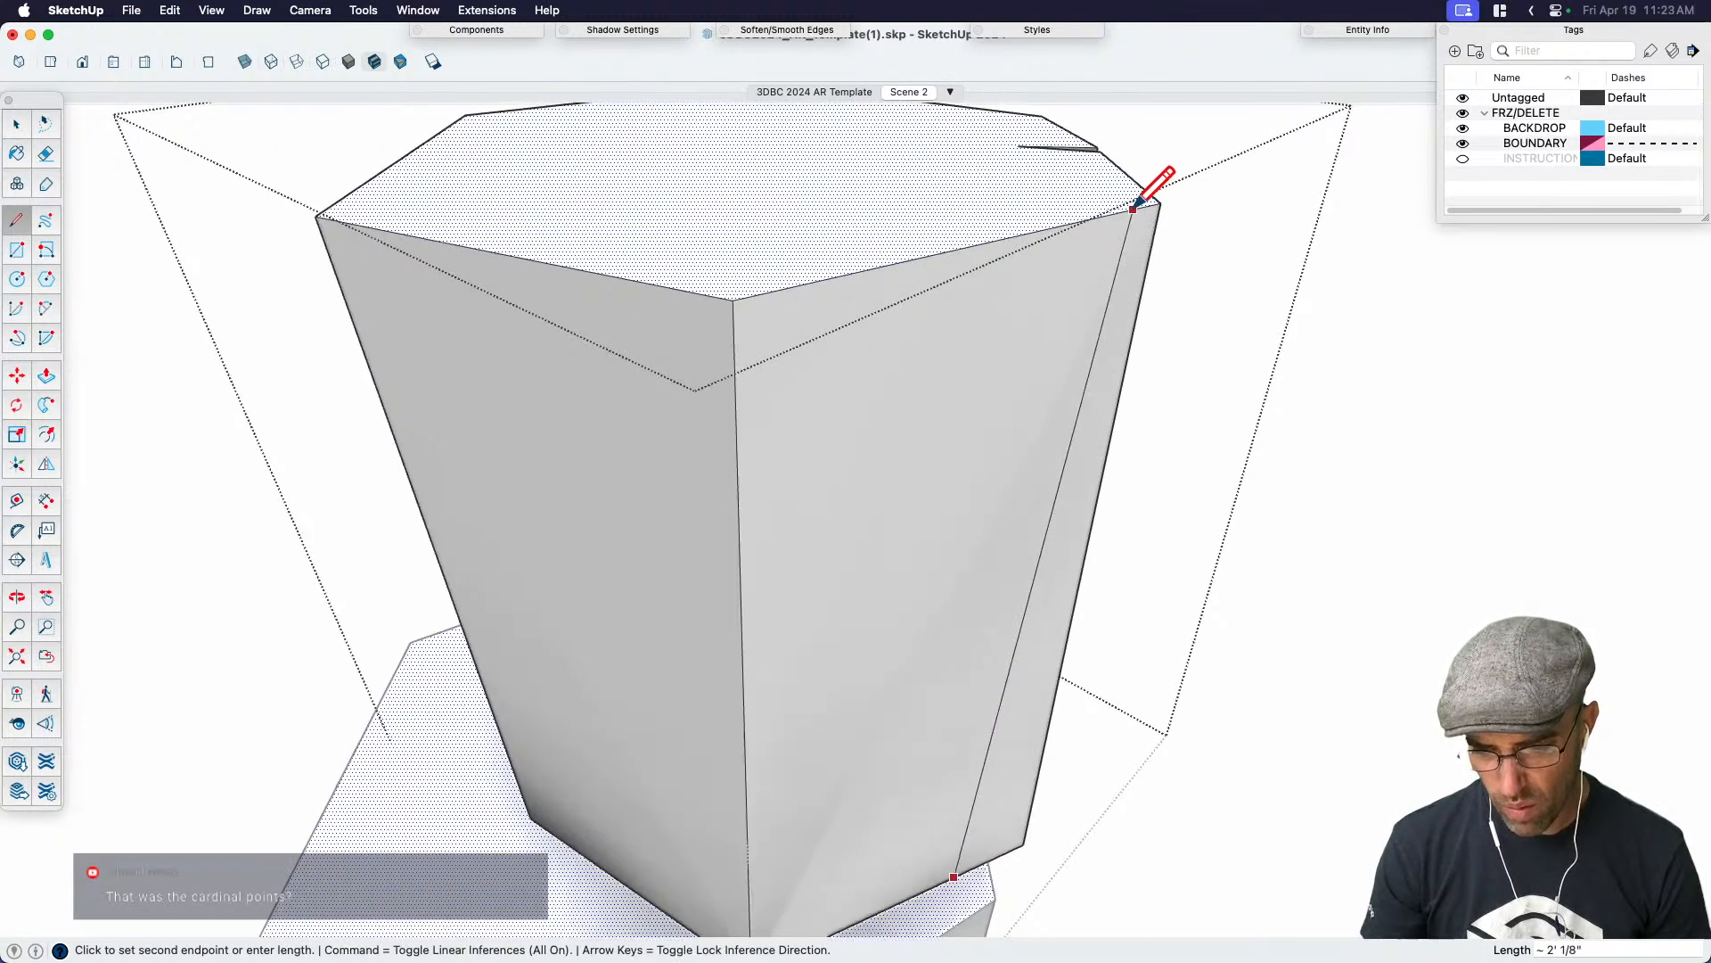
click(1125, 211)
scroll(1136, 201, down, 3)
click(706, 225)
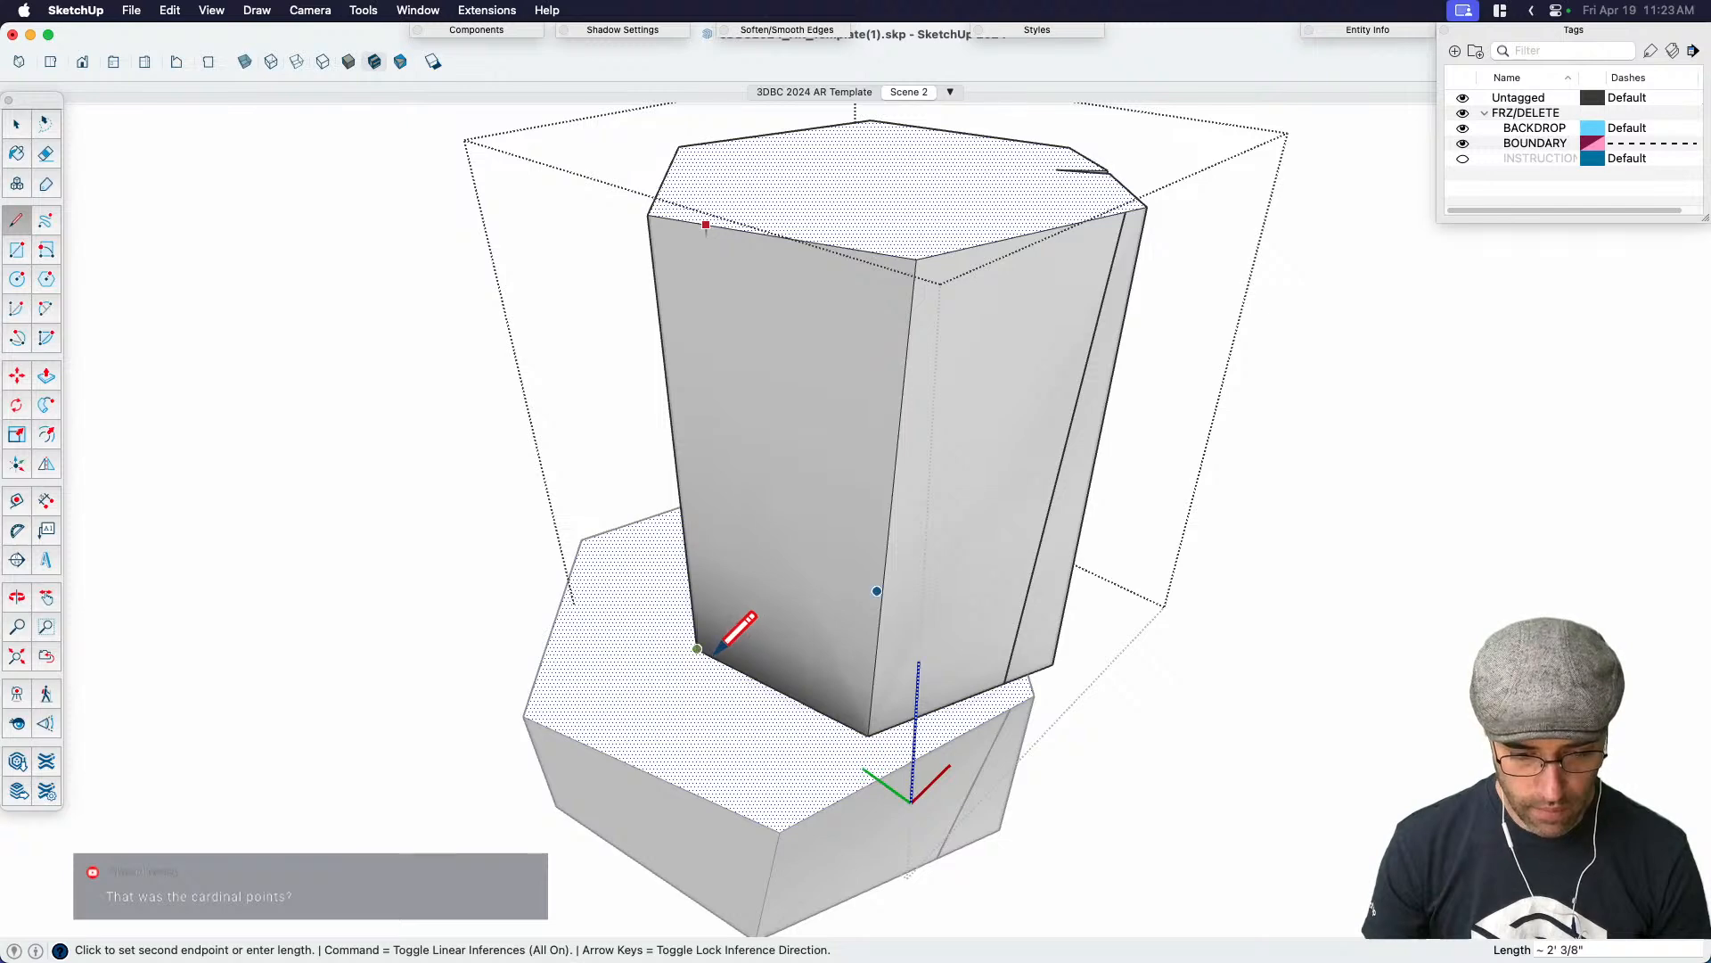
key(Escape)
Turn on hidden geometry and try to twist the prism by rotating its top face about the face's centre
middle_drag(676, 352, 957, 595)
key(space)
key(alt+h)
key(q)
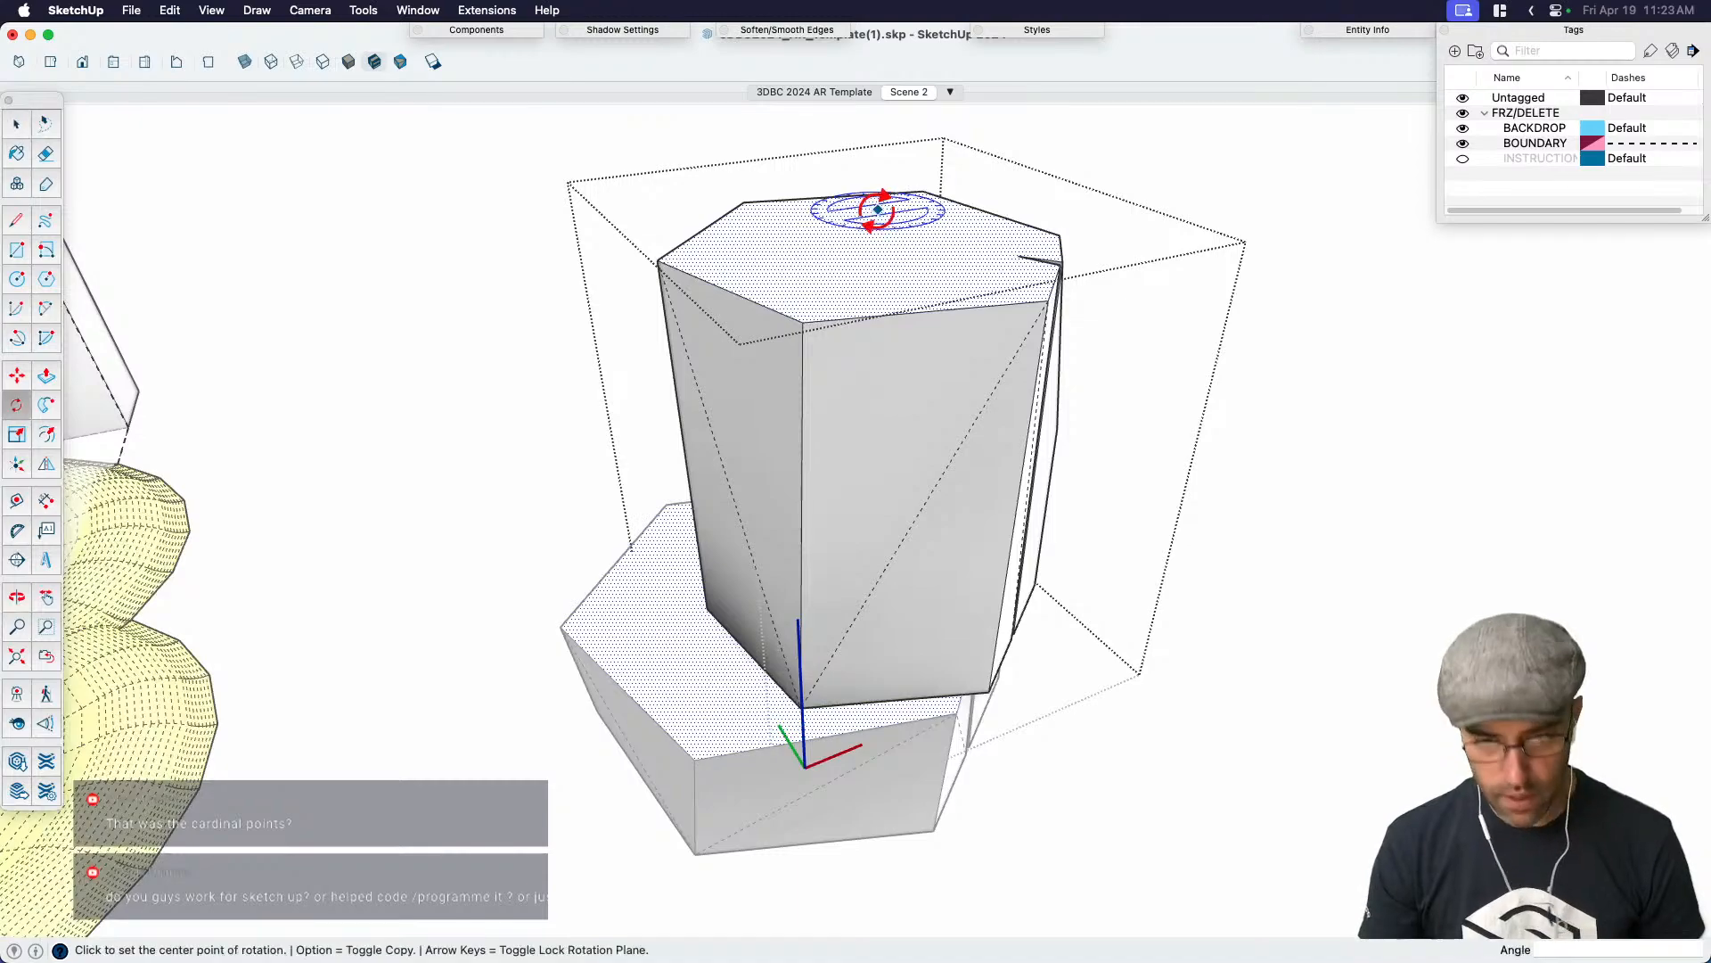
click(859, 261)
click(1248, 195)
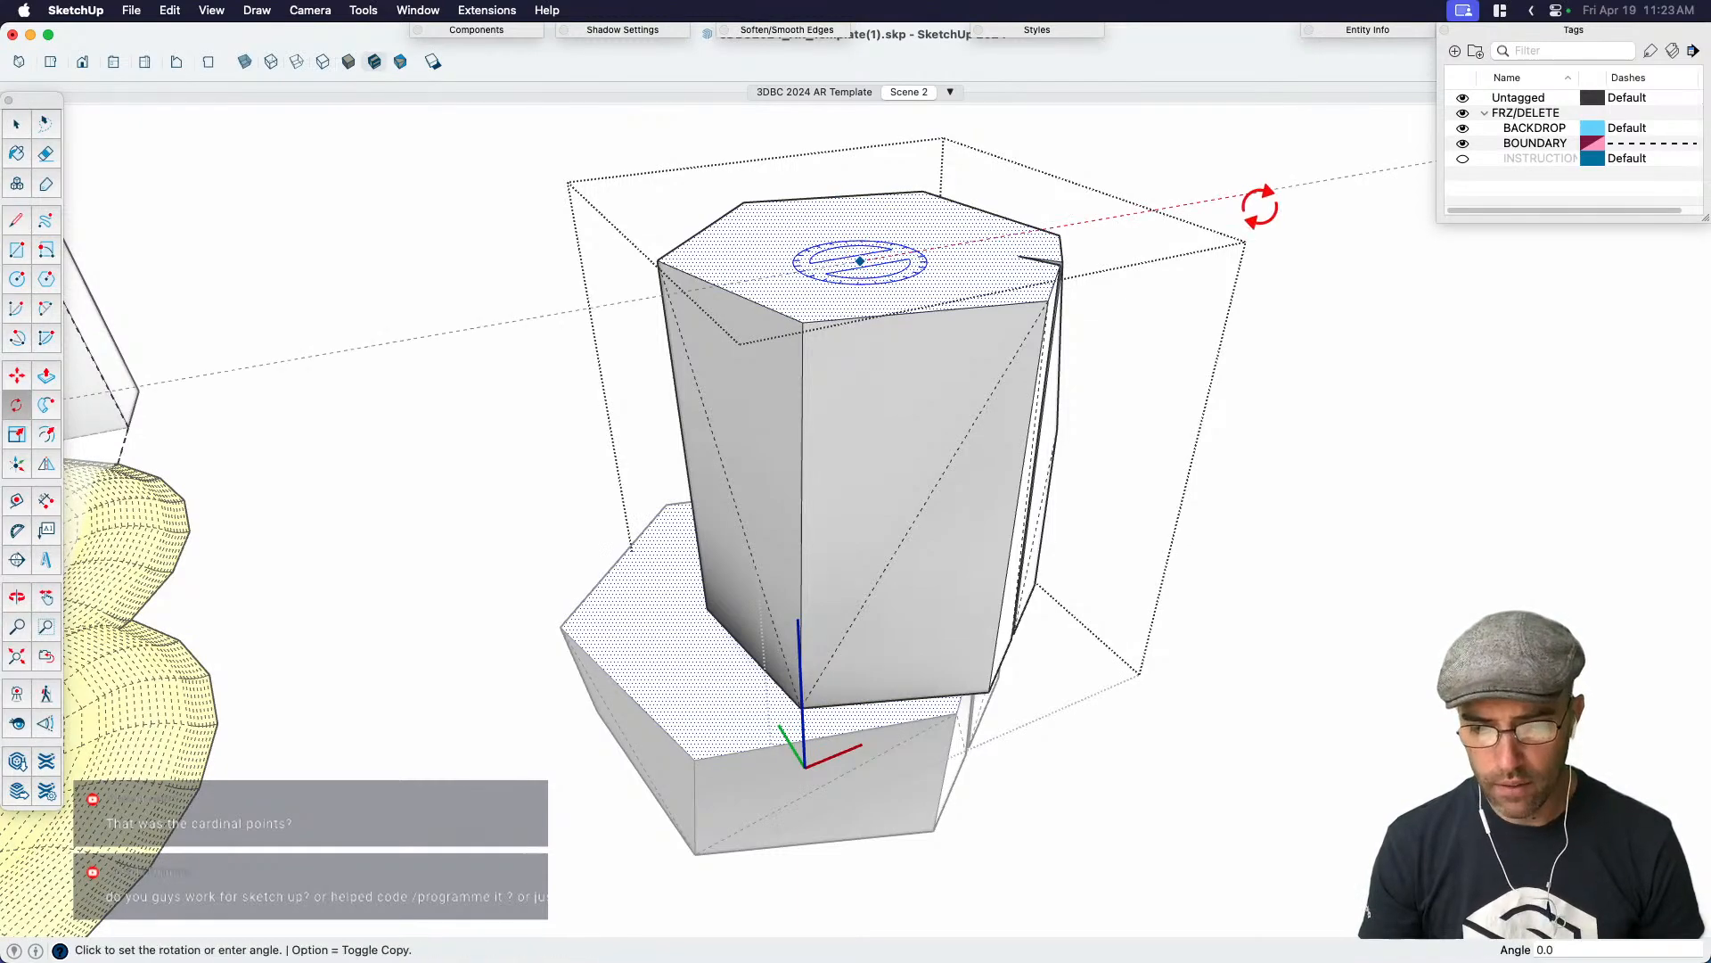
click(1274, 277)
mouse_move(1275, 277)
middle_down()
mouse_move(909, 532)
mouse_move(883, 424)
mouse_move(660, 489)
mouse_move(880, 456)
mouse_move(883, 435)
mouse_move(1096, 413)
mouse_move(1100, 464)
mouse_move(1231, 503)
mouse_move(1135, 554)
mouse_move(1100, 524)
mouse_move(1055, 611)
mouse_move(1025, 465)
mouse_move(832, 409)
mouse_move(841, 478)
mouse_move(836, 389)
middle_up()
scroll(1100, 467, down, 3)
key(space)
key(super+z)
Draw a line about 1' 3/16" long down the front face, from the top edge to the horizontal line across it
click(843, 378)
key(l)
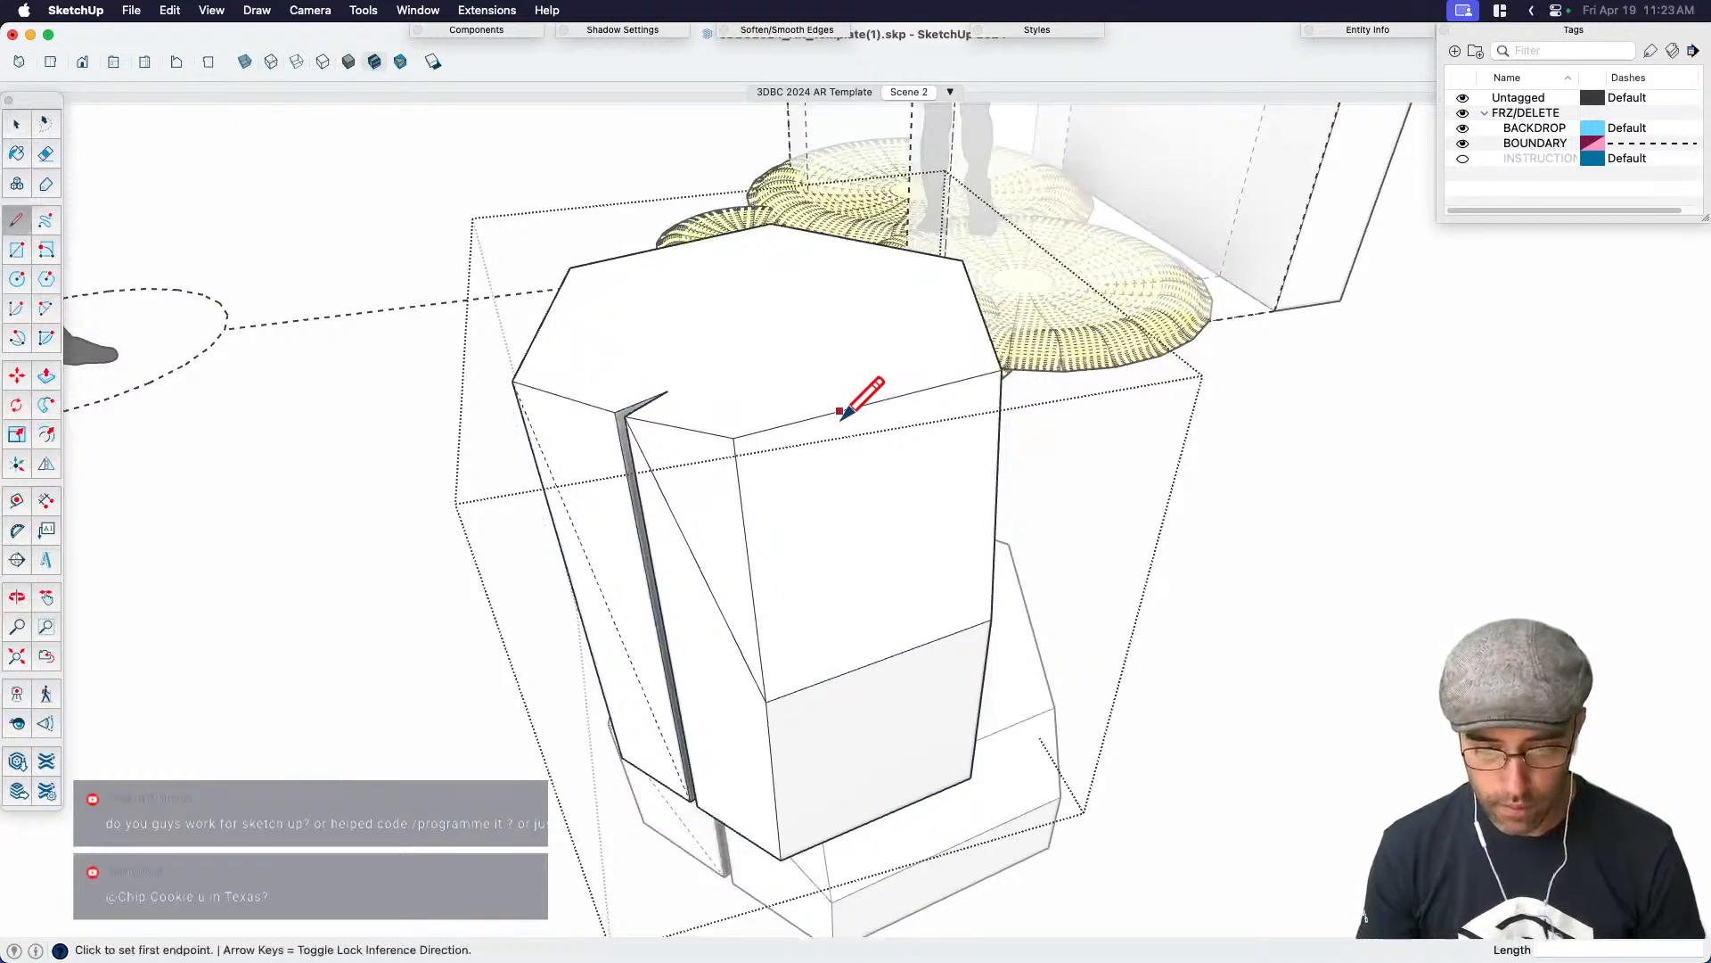
click(845, 413)
scroll(869, 435, up, 2)
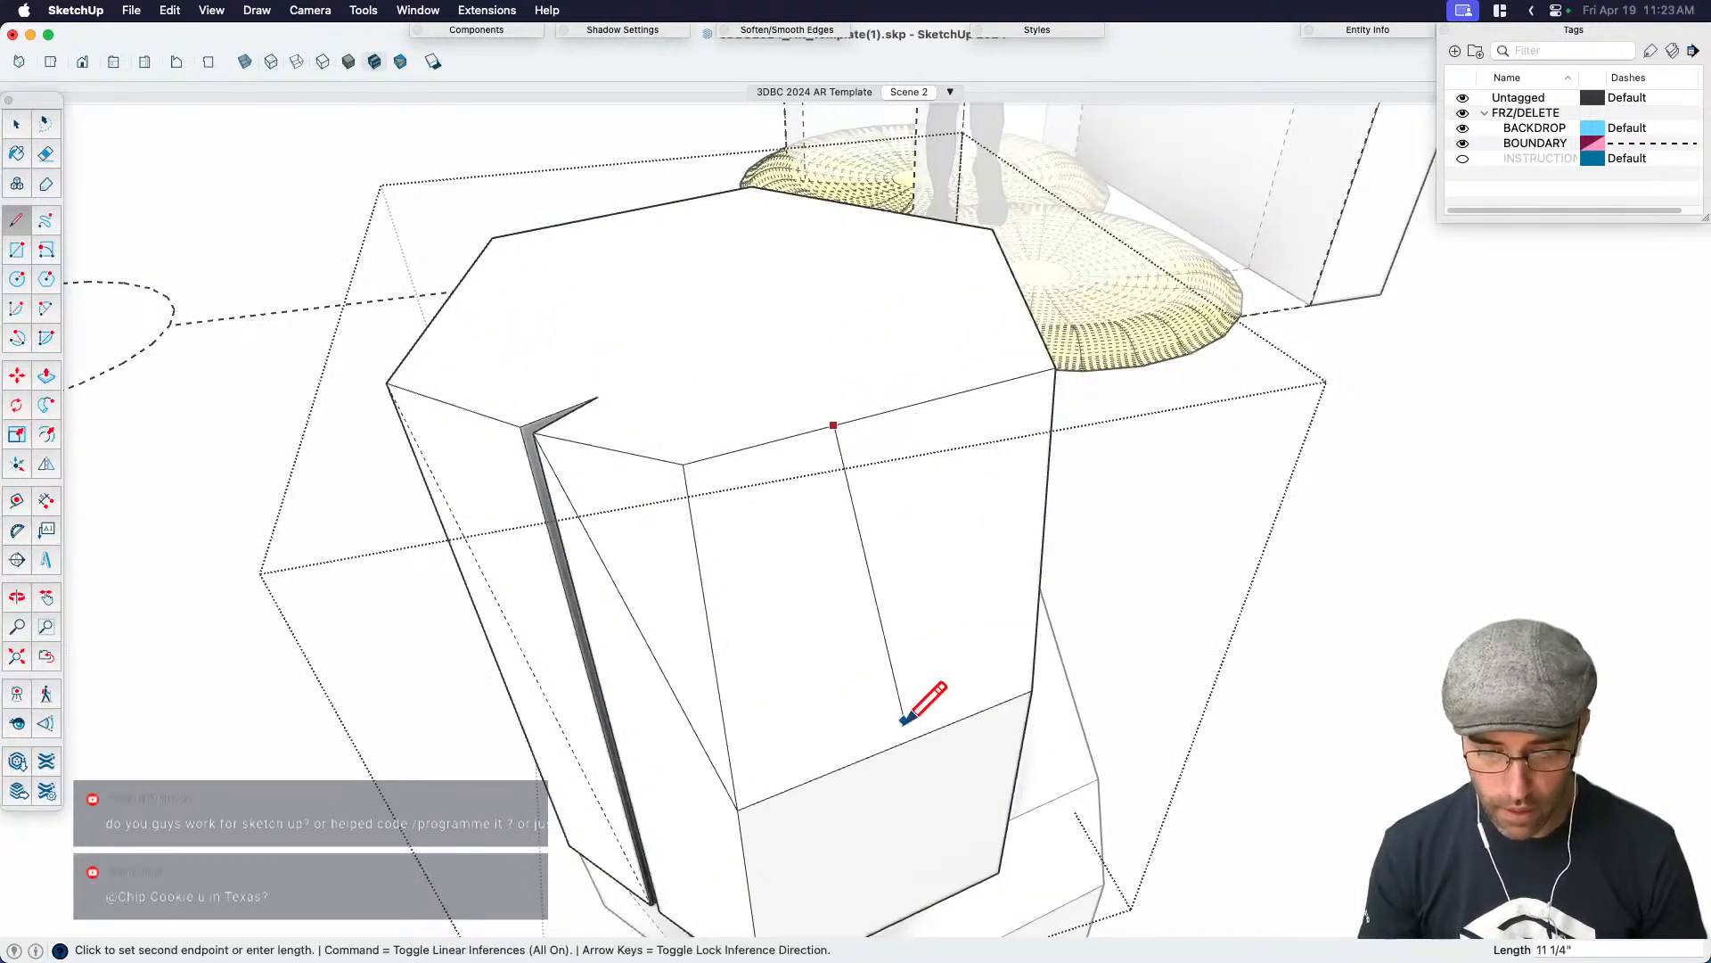
click(892, 747)
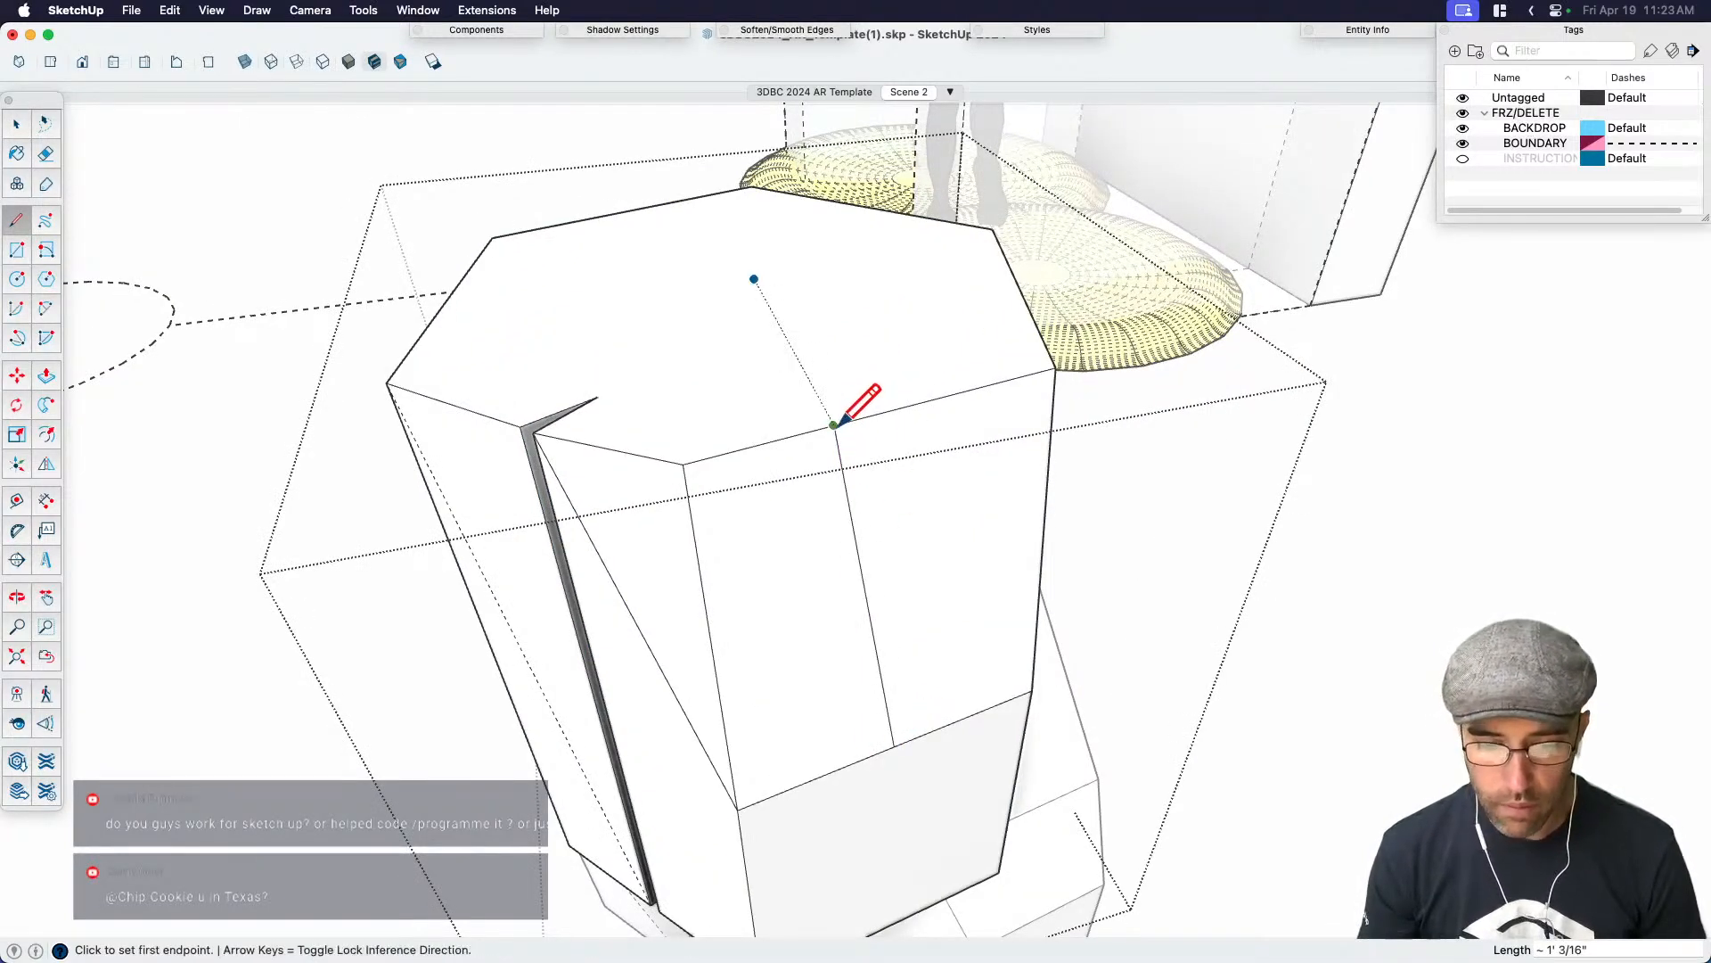
Move the new line's upper endpoint along the top edge toward the corner nearest the crack
key(space)
click(836, 425)
click(836, 434)
key(l)
key(space)
key(m)
click(834, 426)
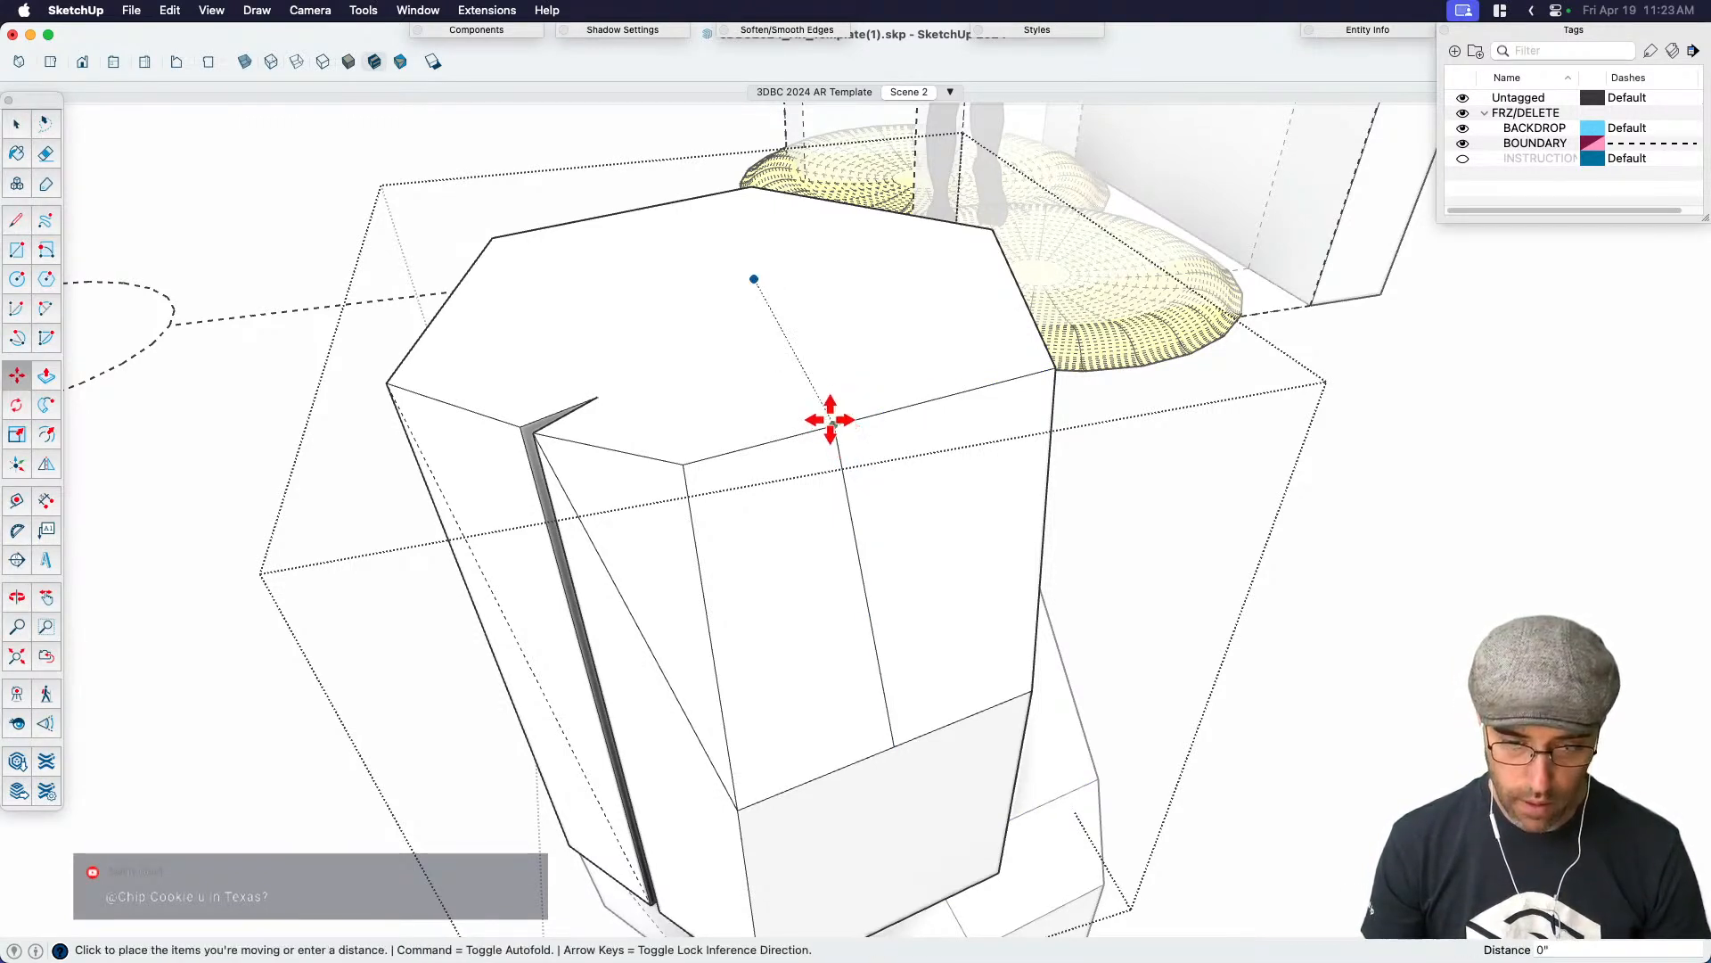
scroll(784, 437, down, 3)
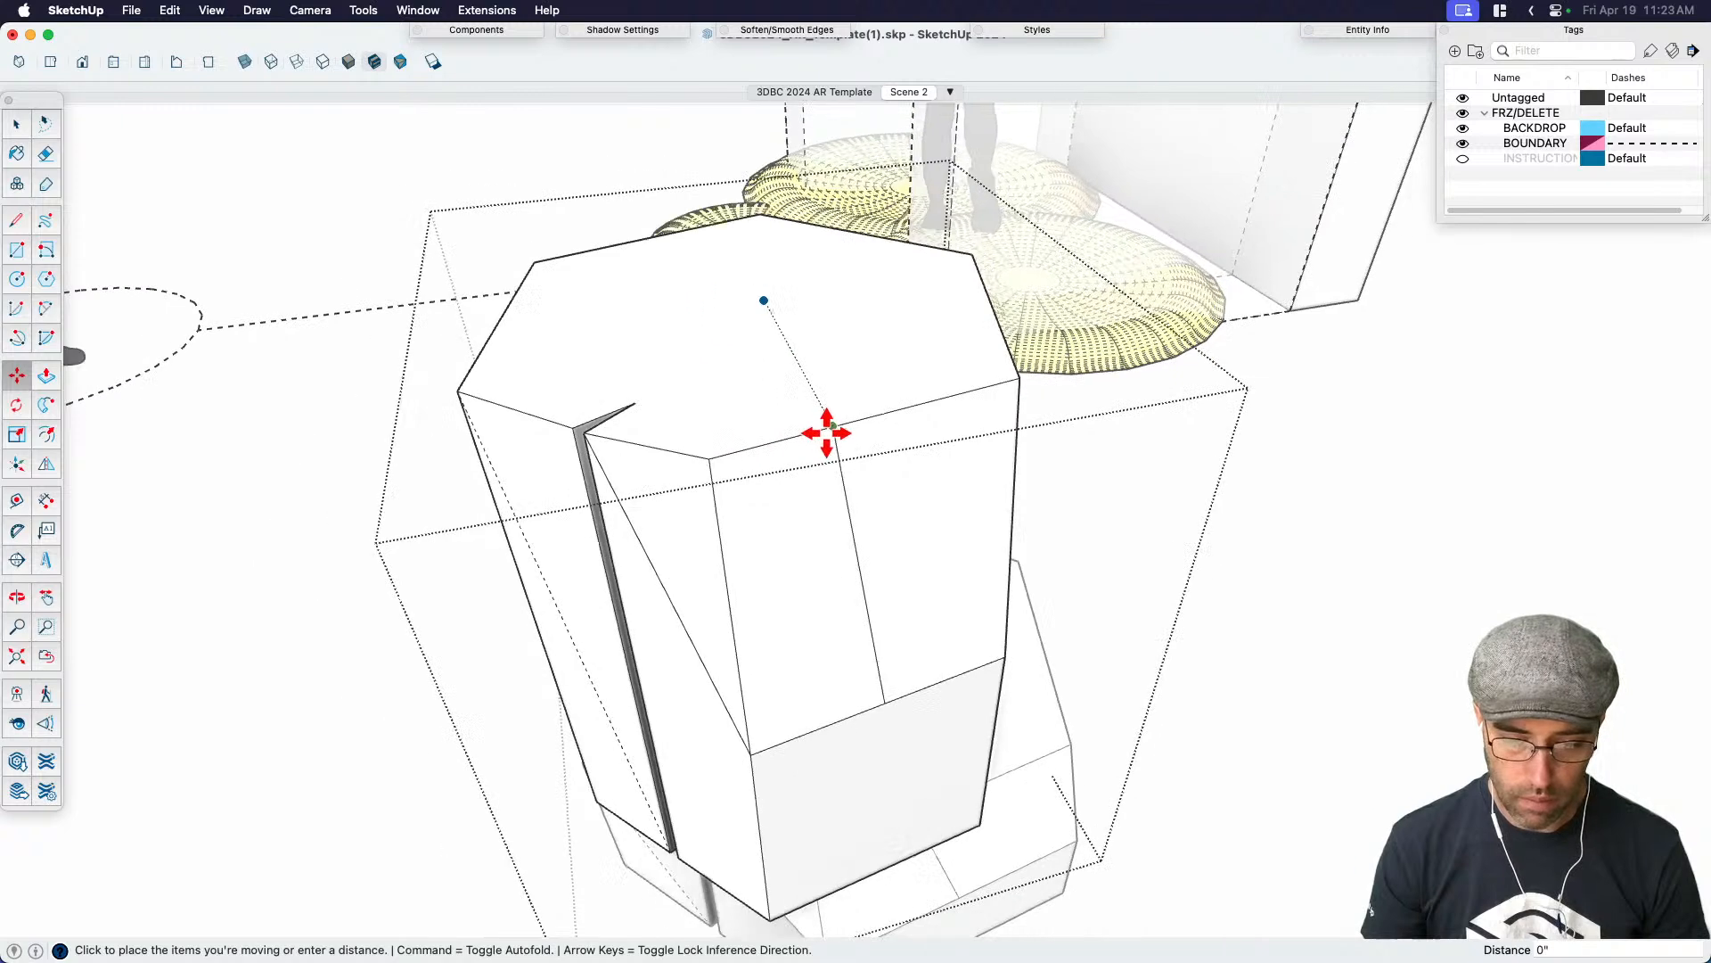
click(763, 450)
key(space)
Rotate the longer part of the divided top edge slightly inward about the slanted line's upper end
click(811, 430)
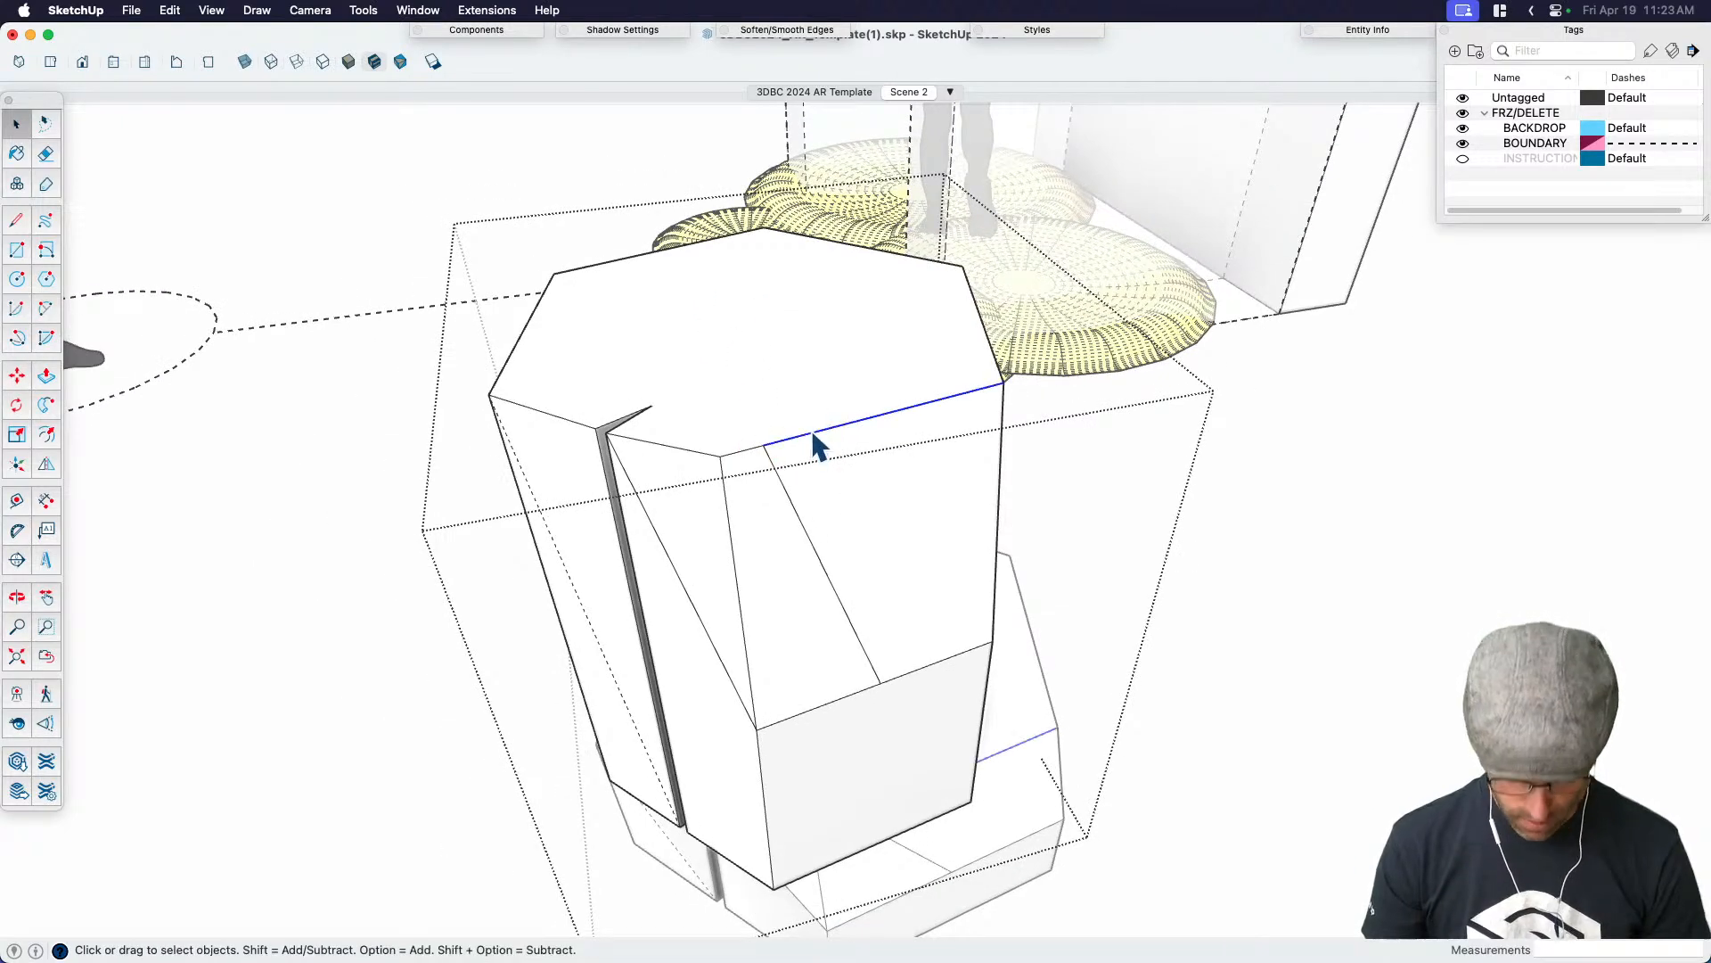
key(q)
click(763, 444)
click(980, 389)
scroll(945, 361, down, 2)
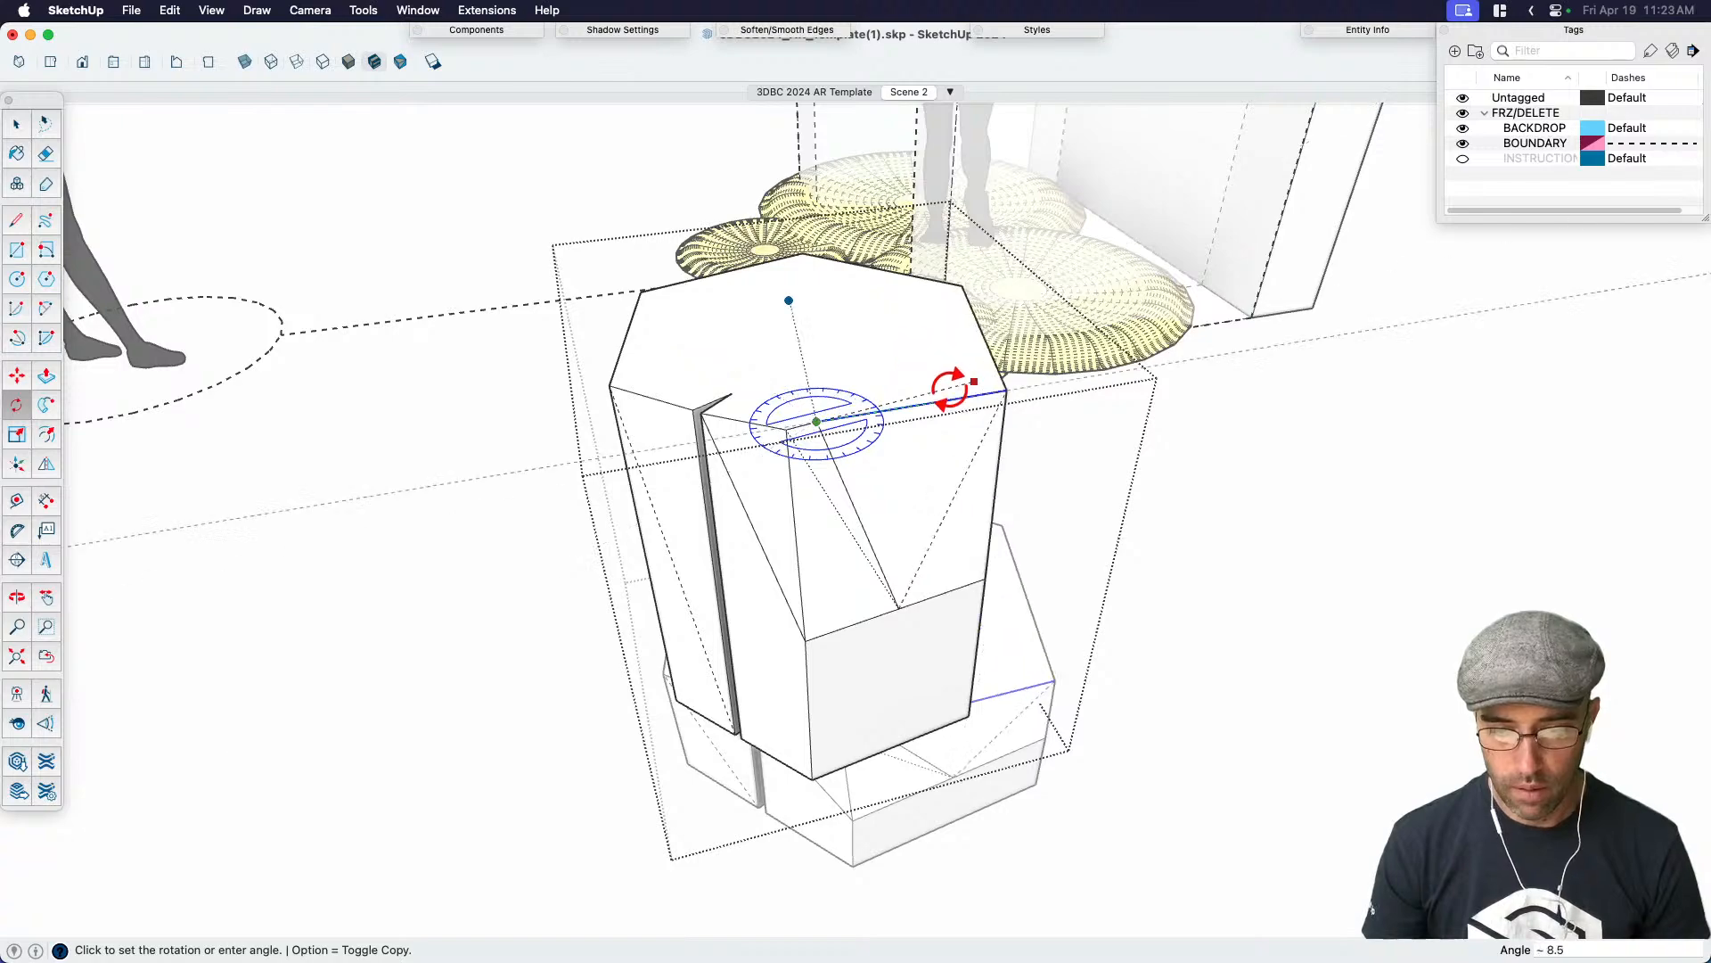
middle_drag(934, 363, 734, 535)
Draw a slanted line from the midway junction on the front face down to the prism's bottom edge
key(space)
click(724, 535)
key(l)
click(734, 506)
click(688, 692)
key(space)
Rotate the short bottom edge about the new line's lower end to bevel the prism's lower corner
middle_drag(680, 707, 767, 832)
click(824, 732)
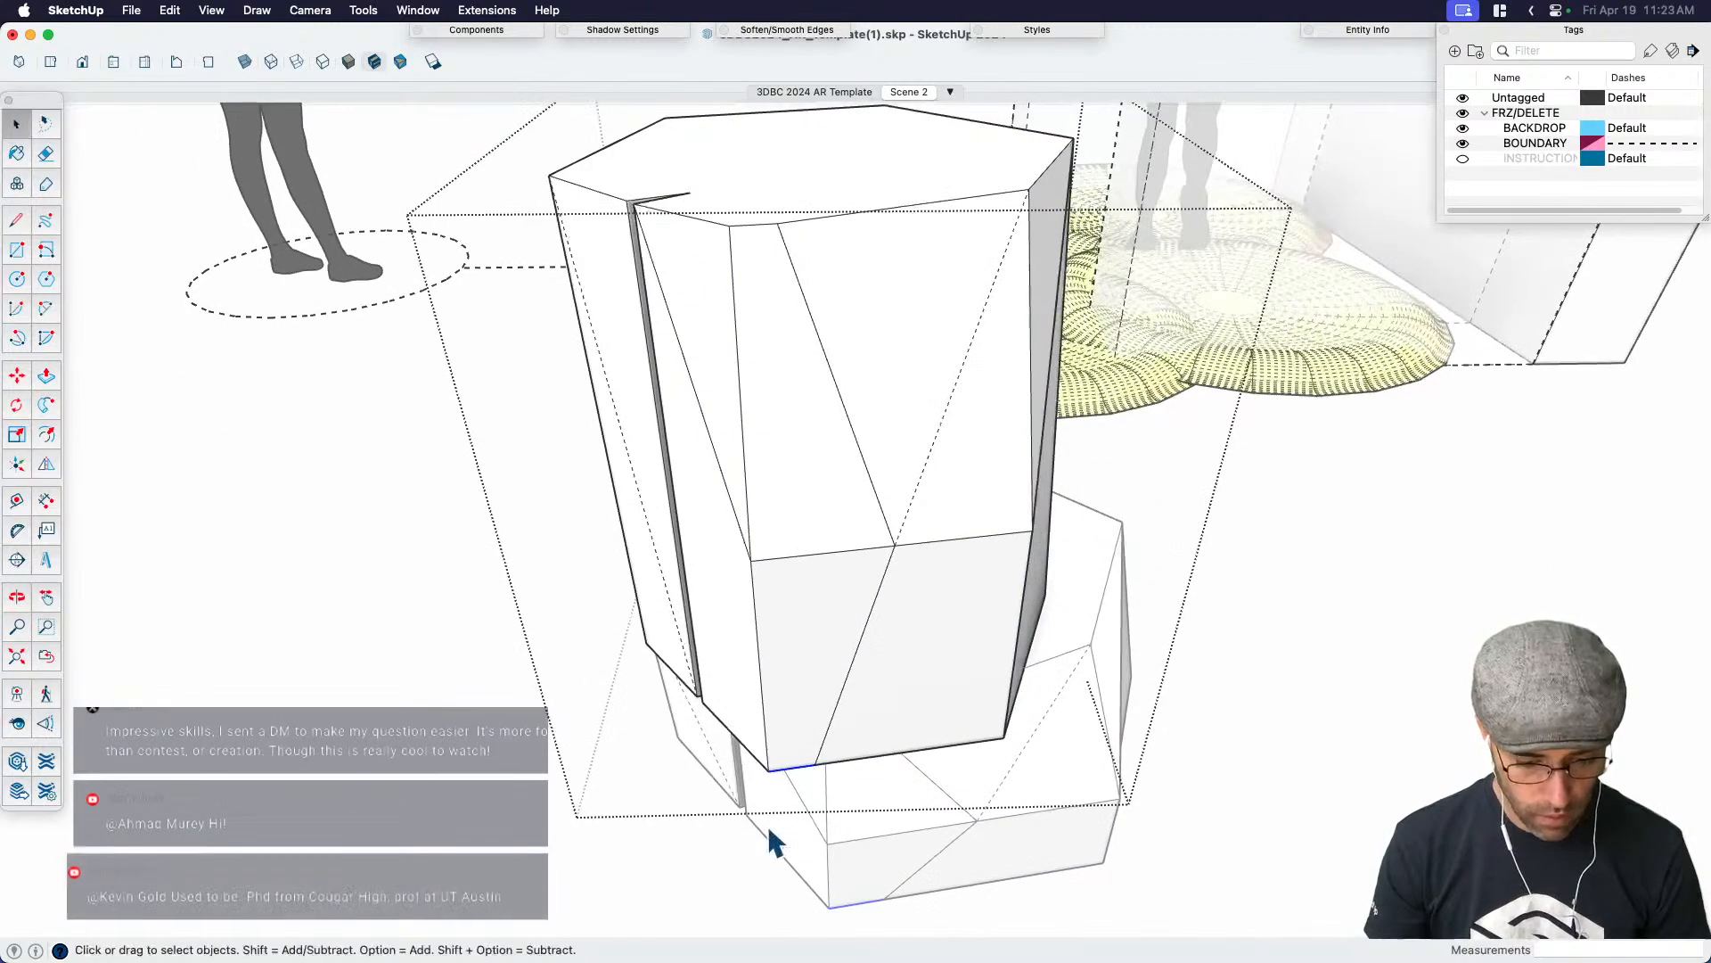
scroll(809, 767, up, 2)
key(q)
click(816, 768)
click(765, 774)
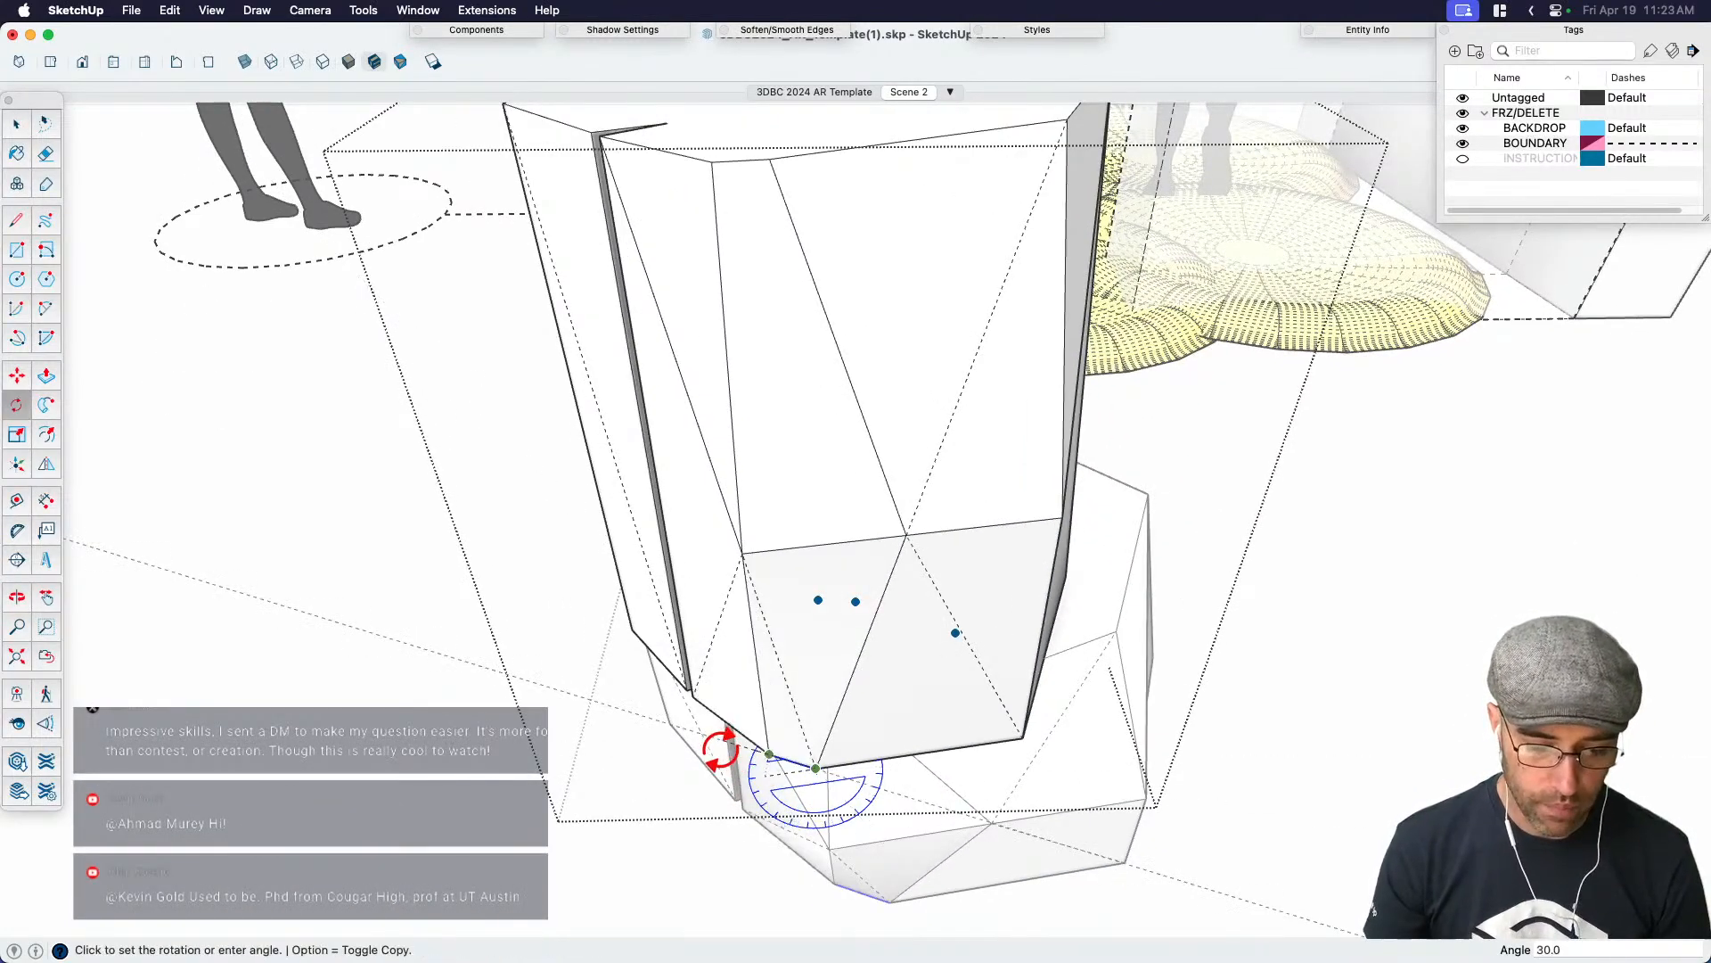
scroll(724, 747, up, 2)
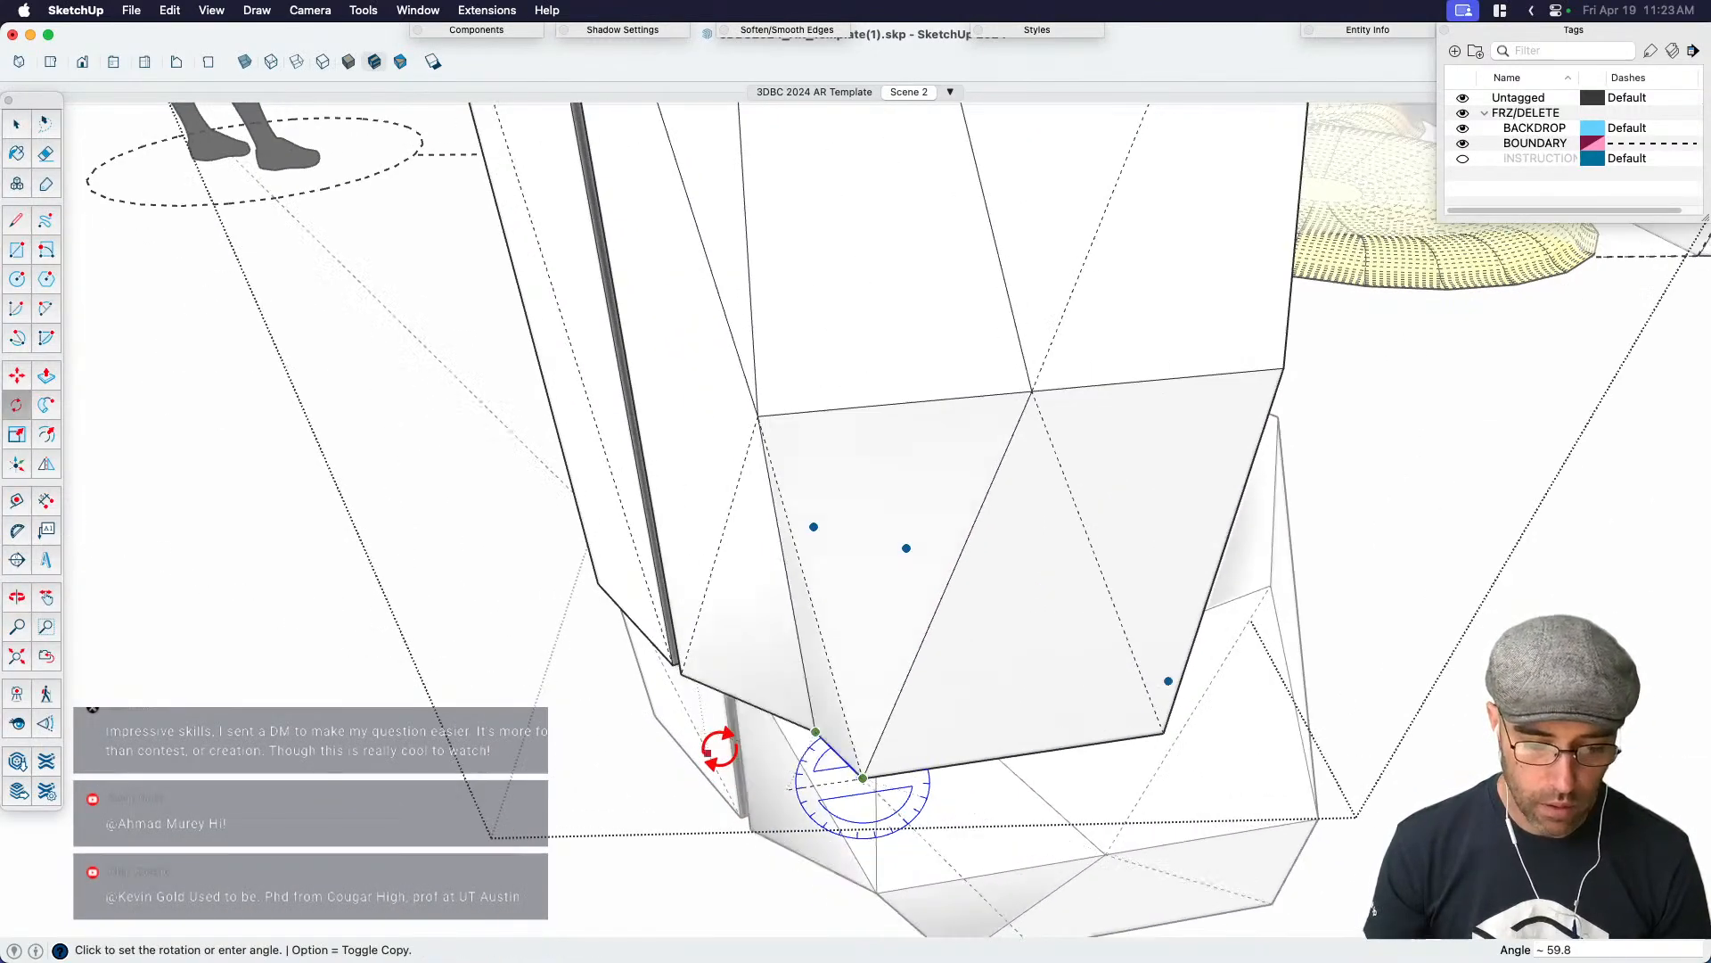
click(624, 775)
key(space)
Finish editing the faceted prism component and return to the main model
scroll(760, 713, down, 3)
middle_drag(757, 731, 1236, 578)
scroll(1237, 584, down, 2)
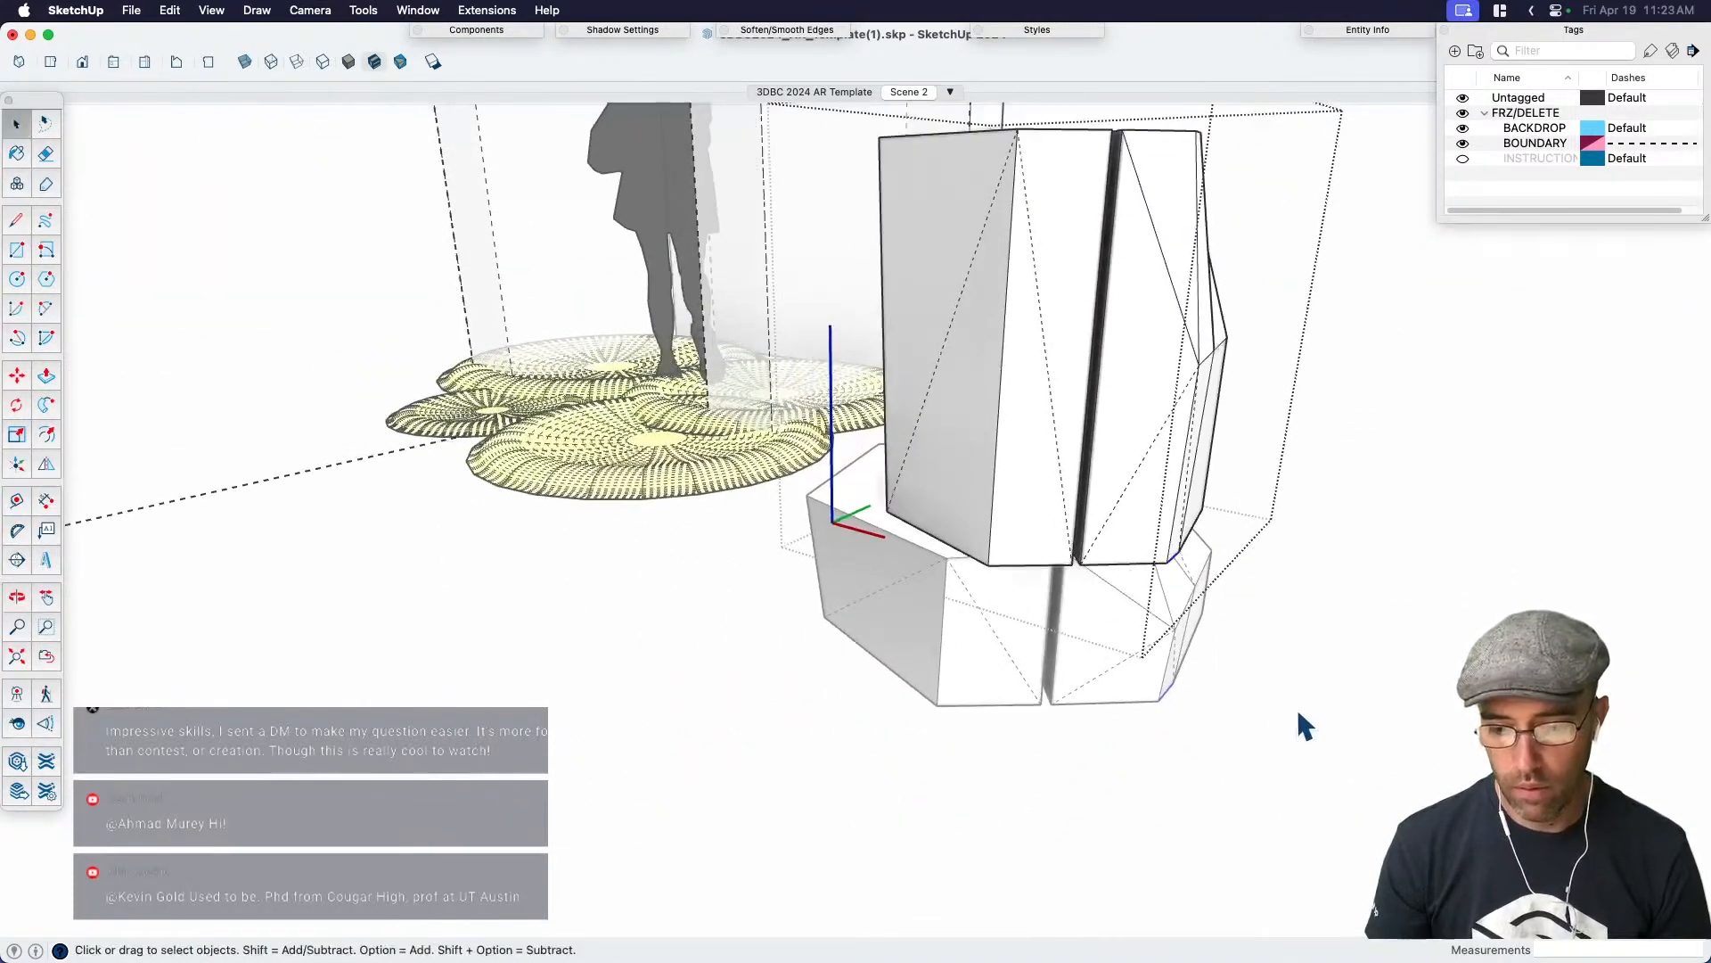
middle_drag(1105, 458, 1168, 472)
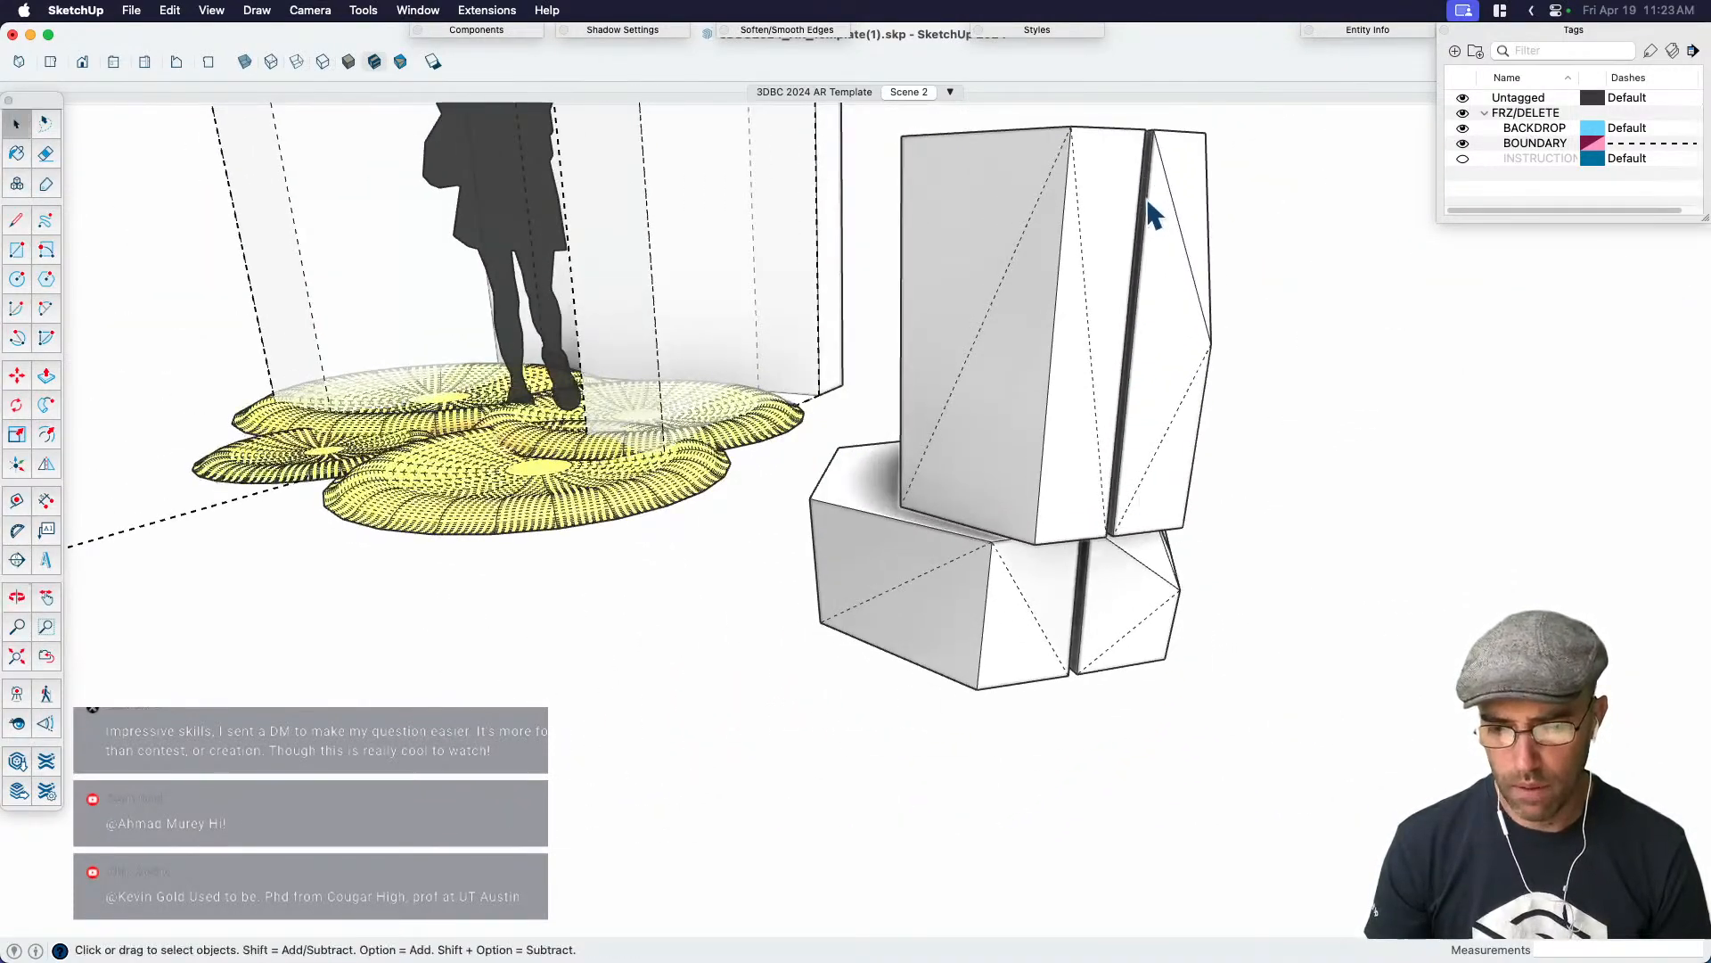
Turn off ambient occlusion in the Default style's face settings
click(1040, 30)
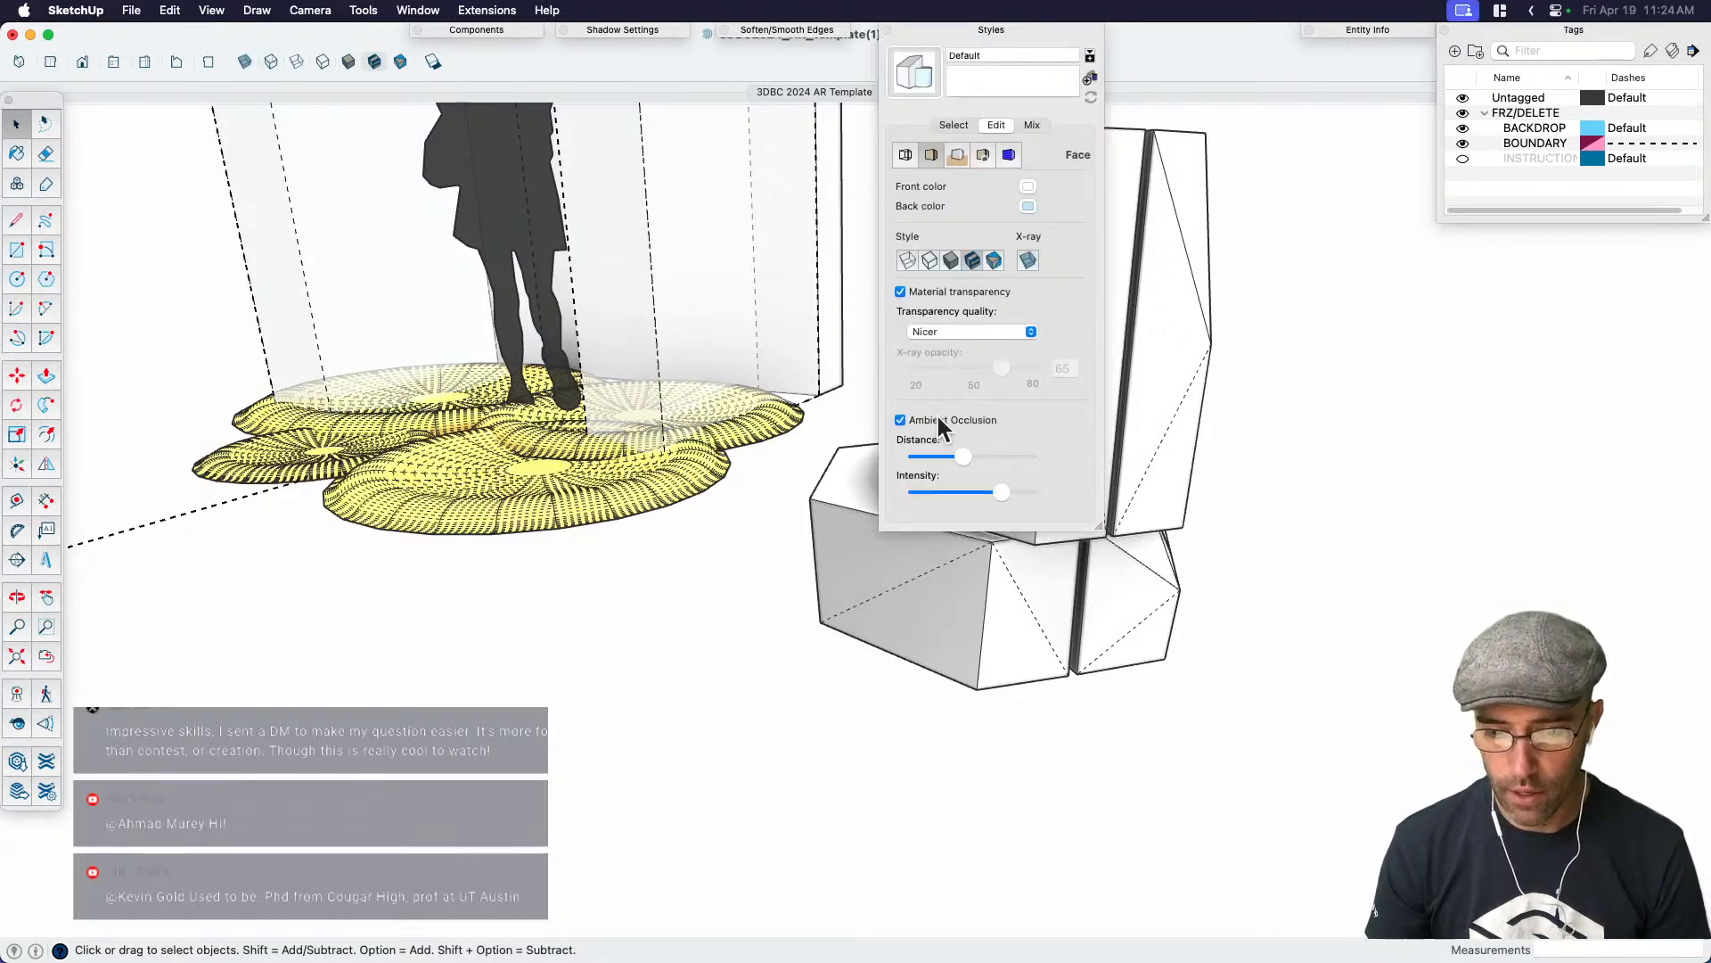
click(900, 421)
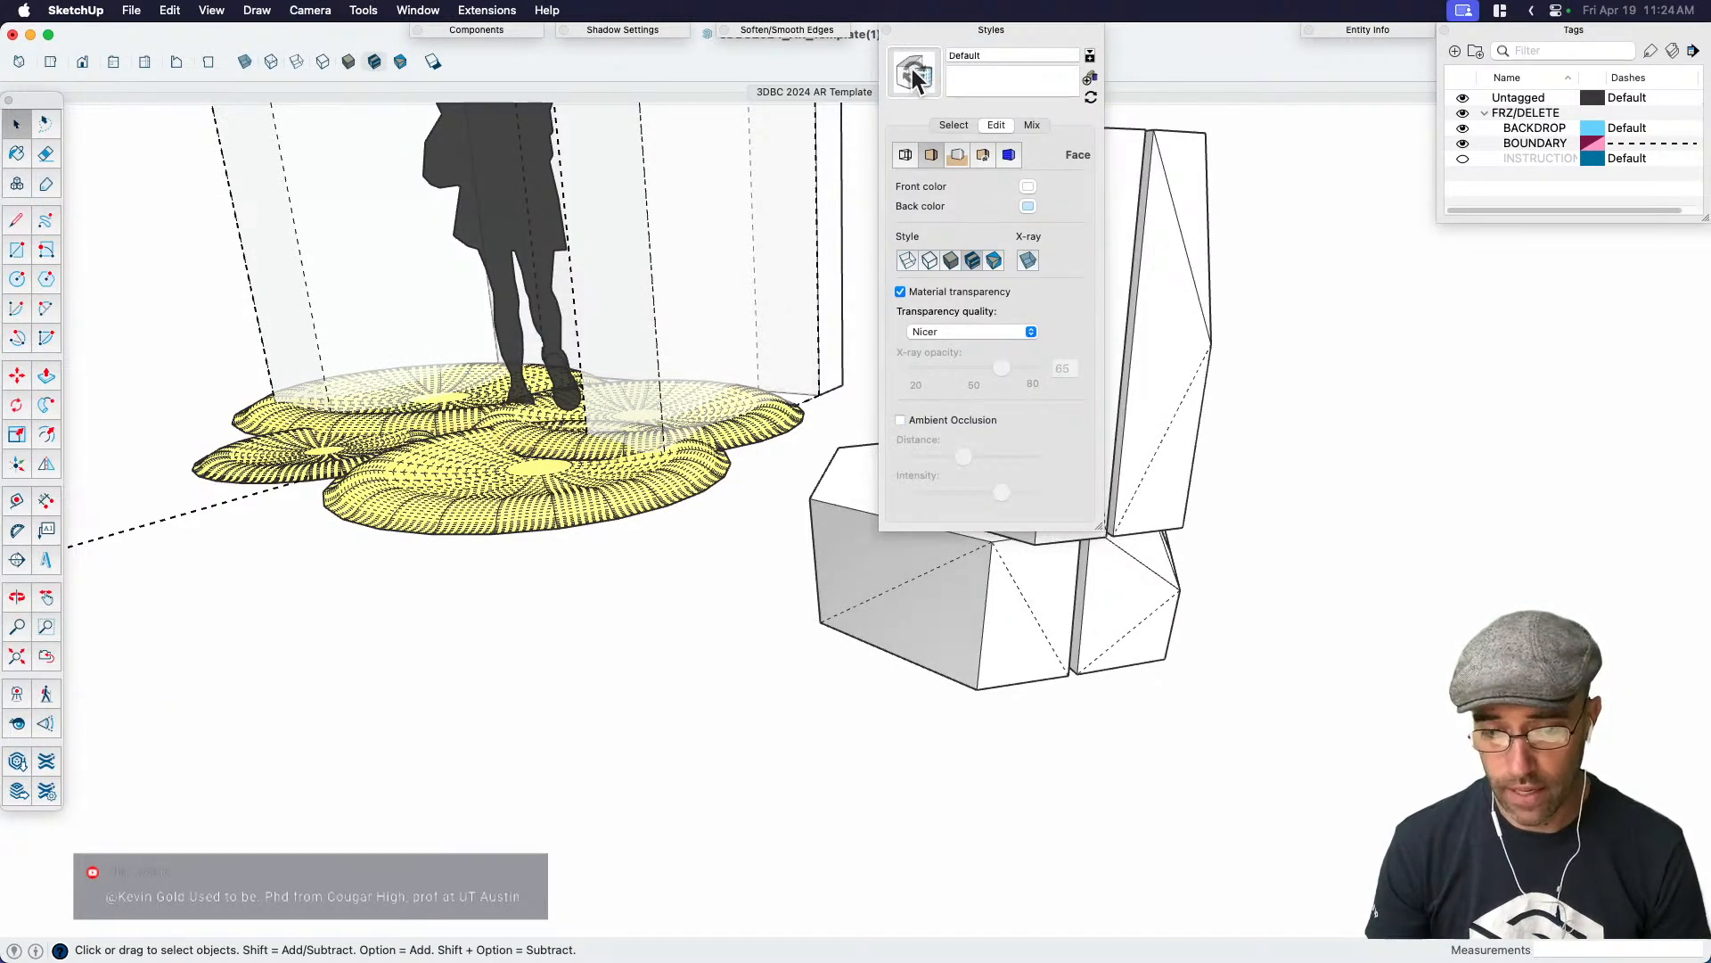
click(959, 27)
Flip the upper prism along the green axis by scaling it back through itself
middle_drag(975, 491, 1096, 496)
click(1077, 451)
key(s)
click(1242, 417)
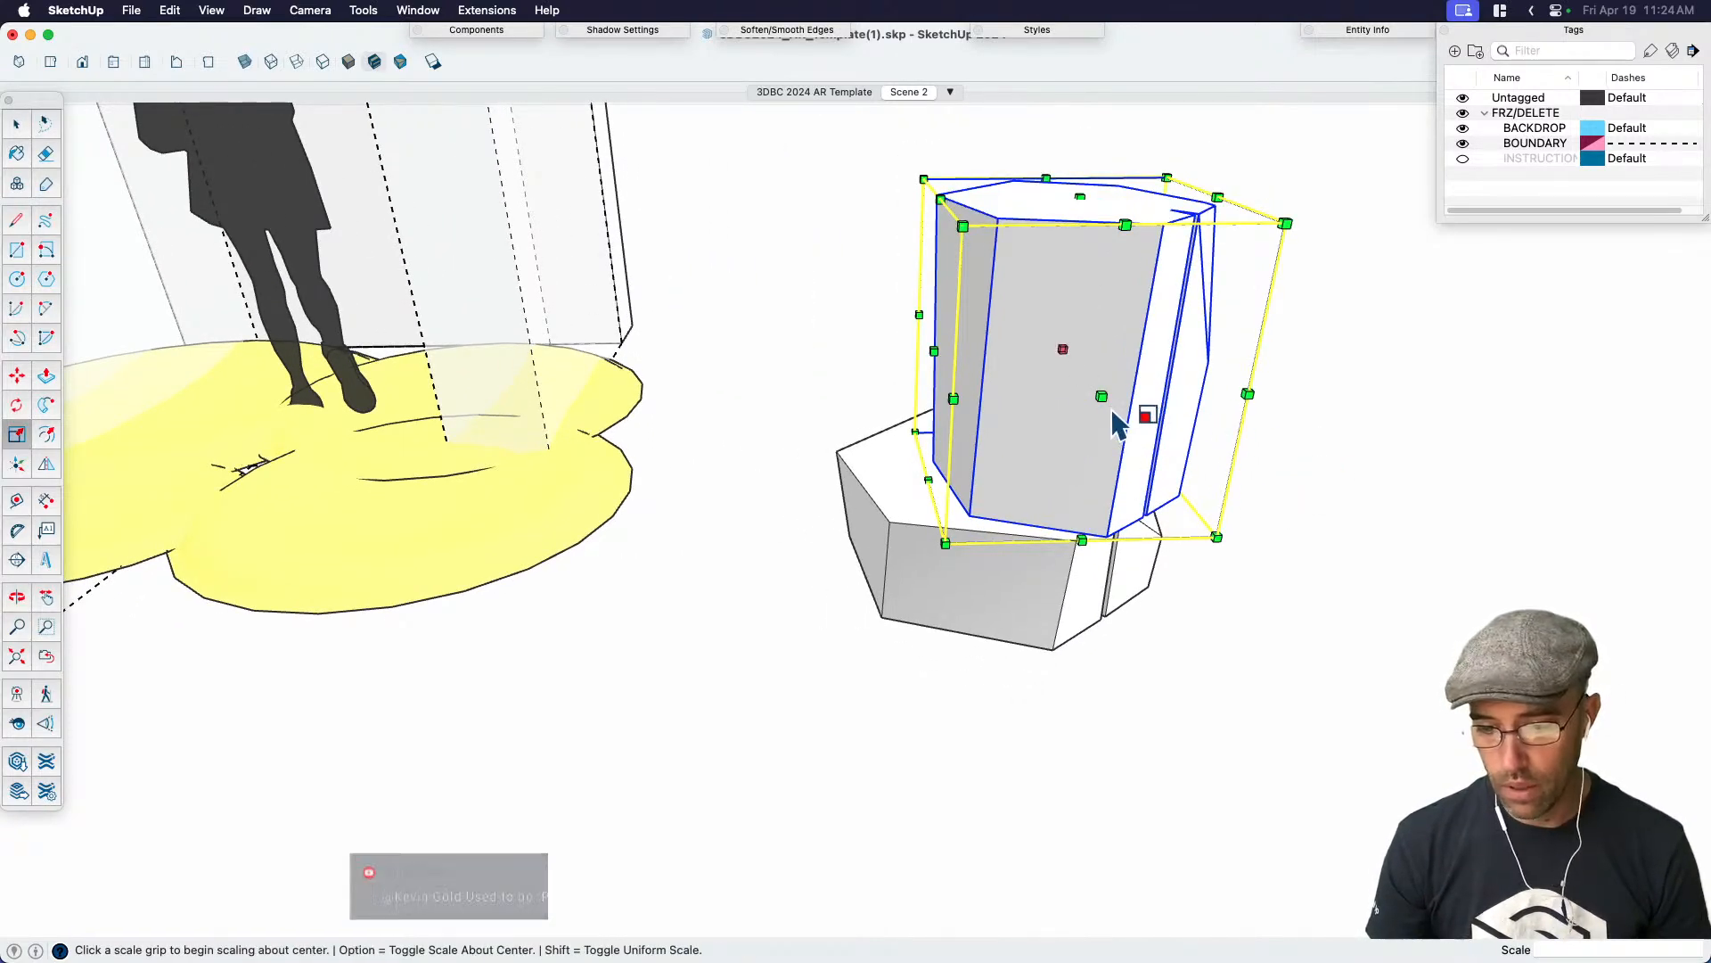
click(1092, 385)
key(space)
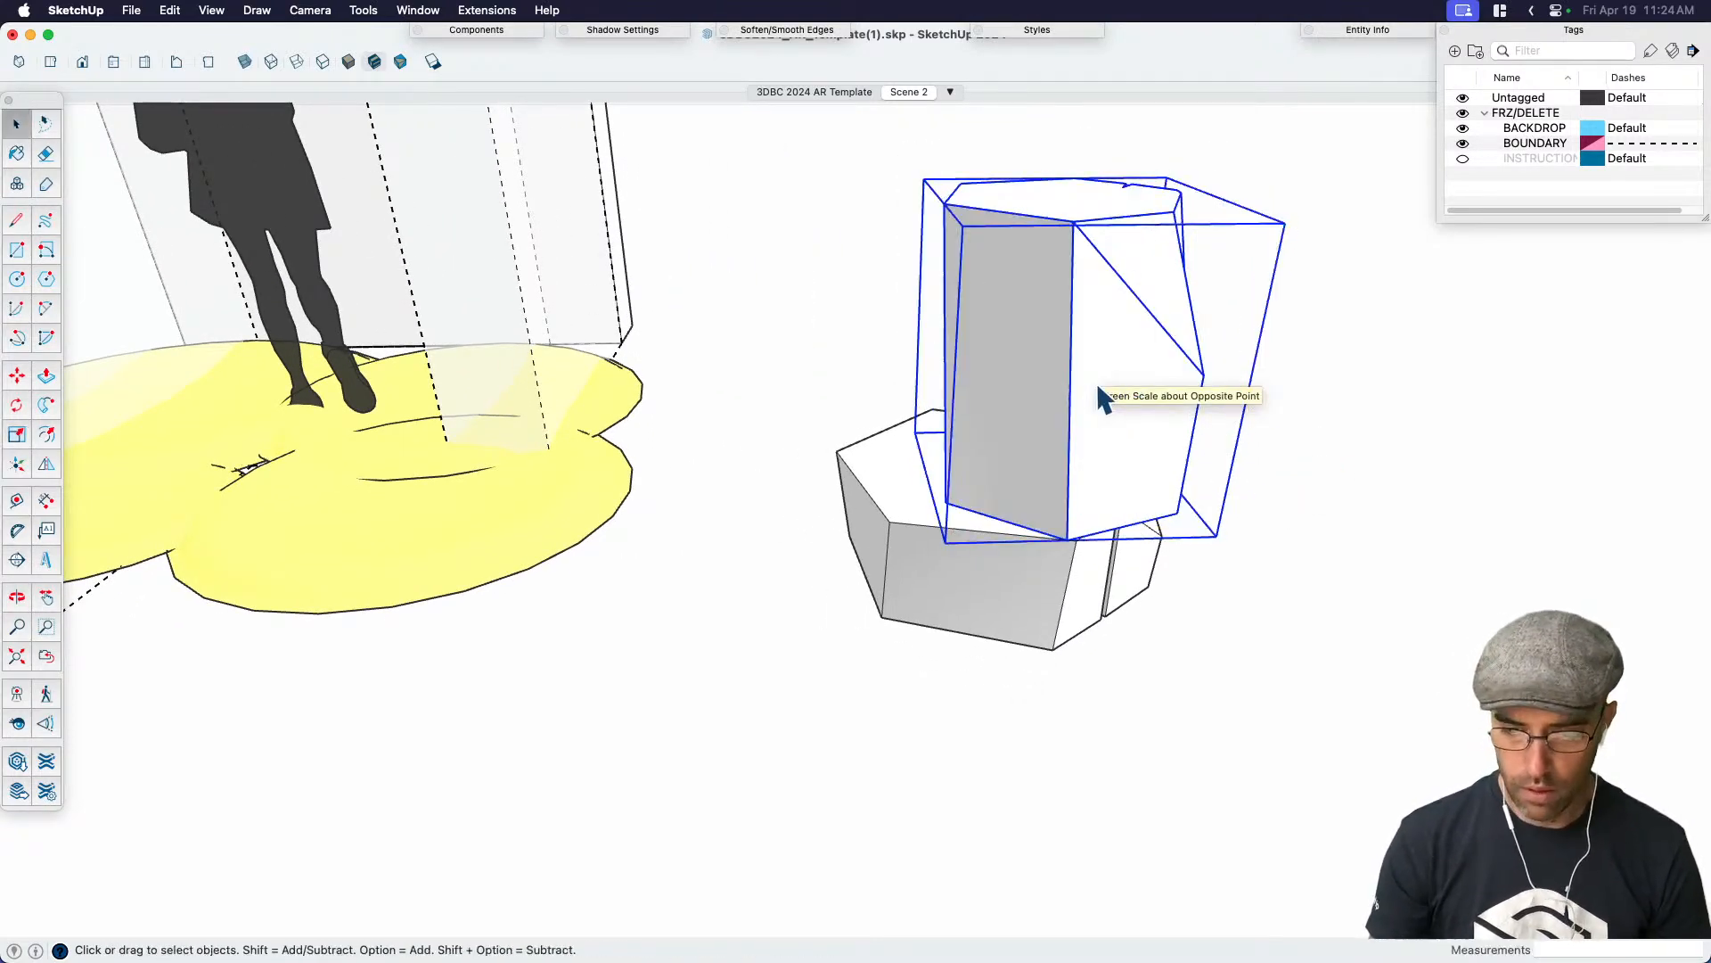
Shift the upper prism sideways on the base rock toward the portal
click(1334, 425)
middle_drag(1335, 425, 993, 527)
click(1116, 417)
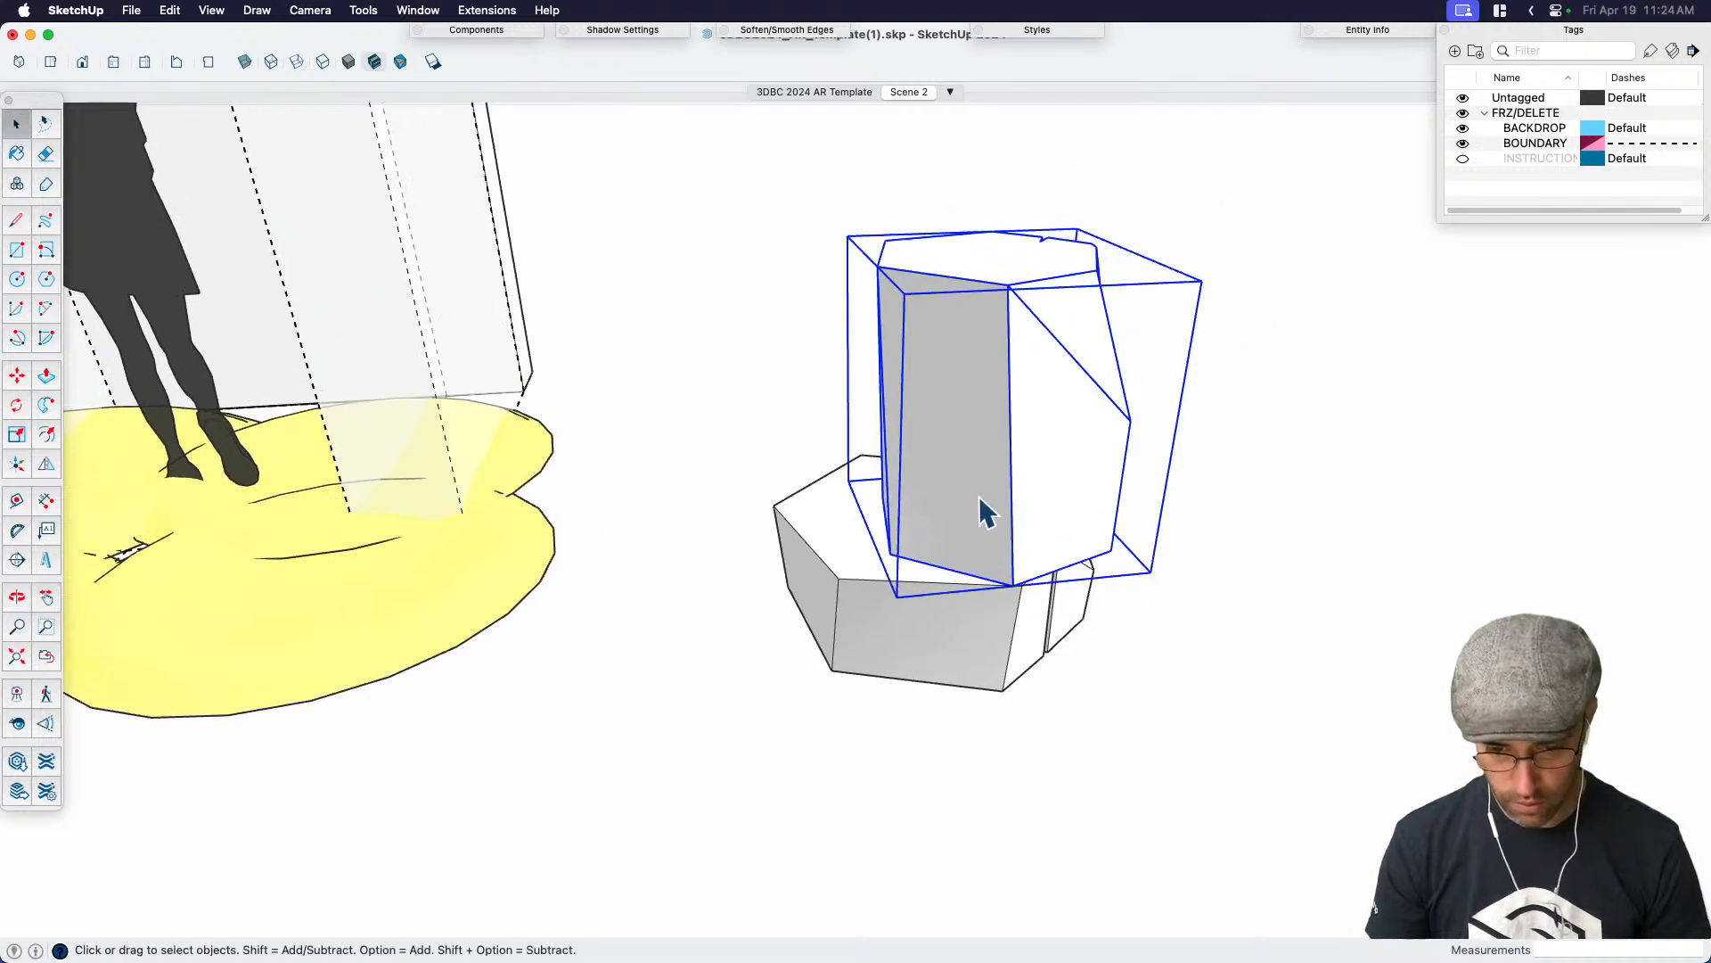
key(m)
click(987, 486)
click(928, 486)
key(space)
Copy the upper prism straight up so the copy stands on its top face
key(m)
click(953, 591)
key(alt)
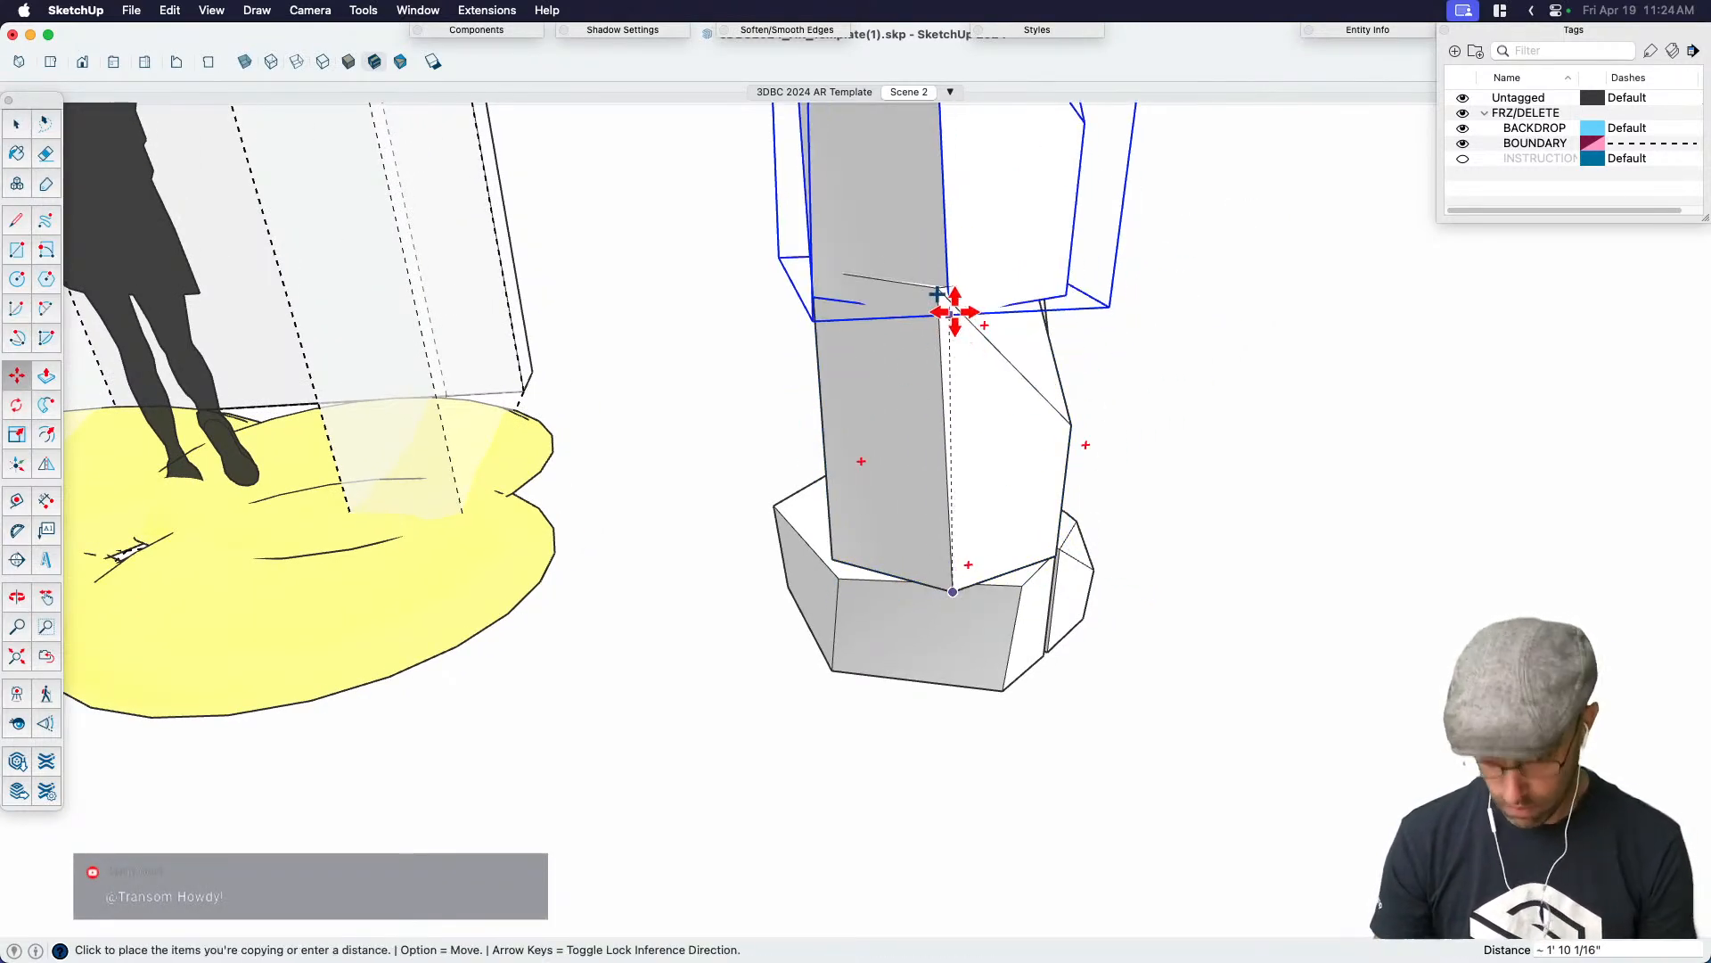
click(944, 294)
key(space)
Stretch the top prism copy vertically into a much taller block
middle_drag(944, 294, 943, 606)
shift+middle_drag(950, 506, 1008, 564)
key(s)
scroll(988, 472, down, 2)
click(948, 338)
click(974, 116)
key(space)
Scale the tall top prism down uniformly from its upper corner so it is slimmer than the block below
click(1007, 564)
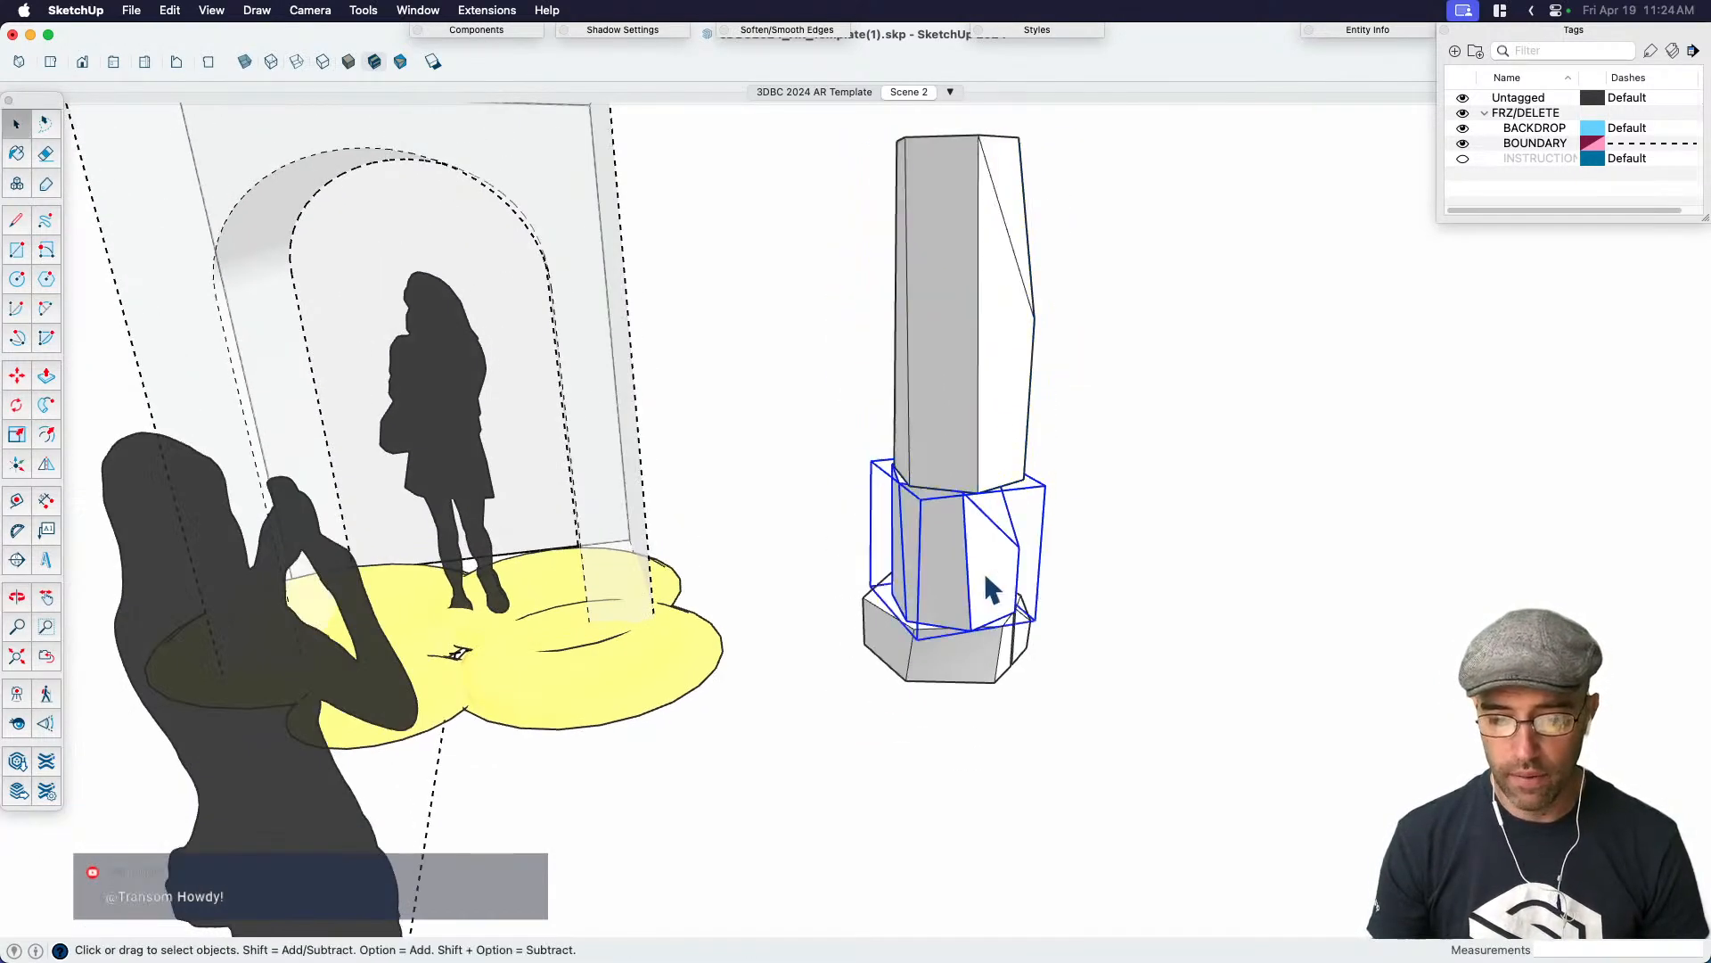
click(992, 438)
middle_drag(992, 439, 883, 464)
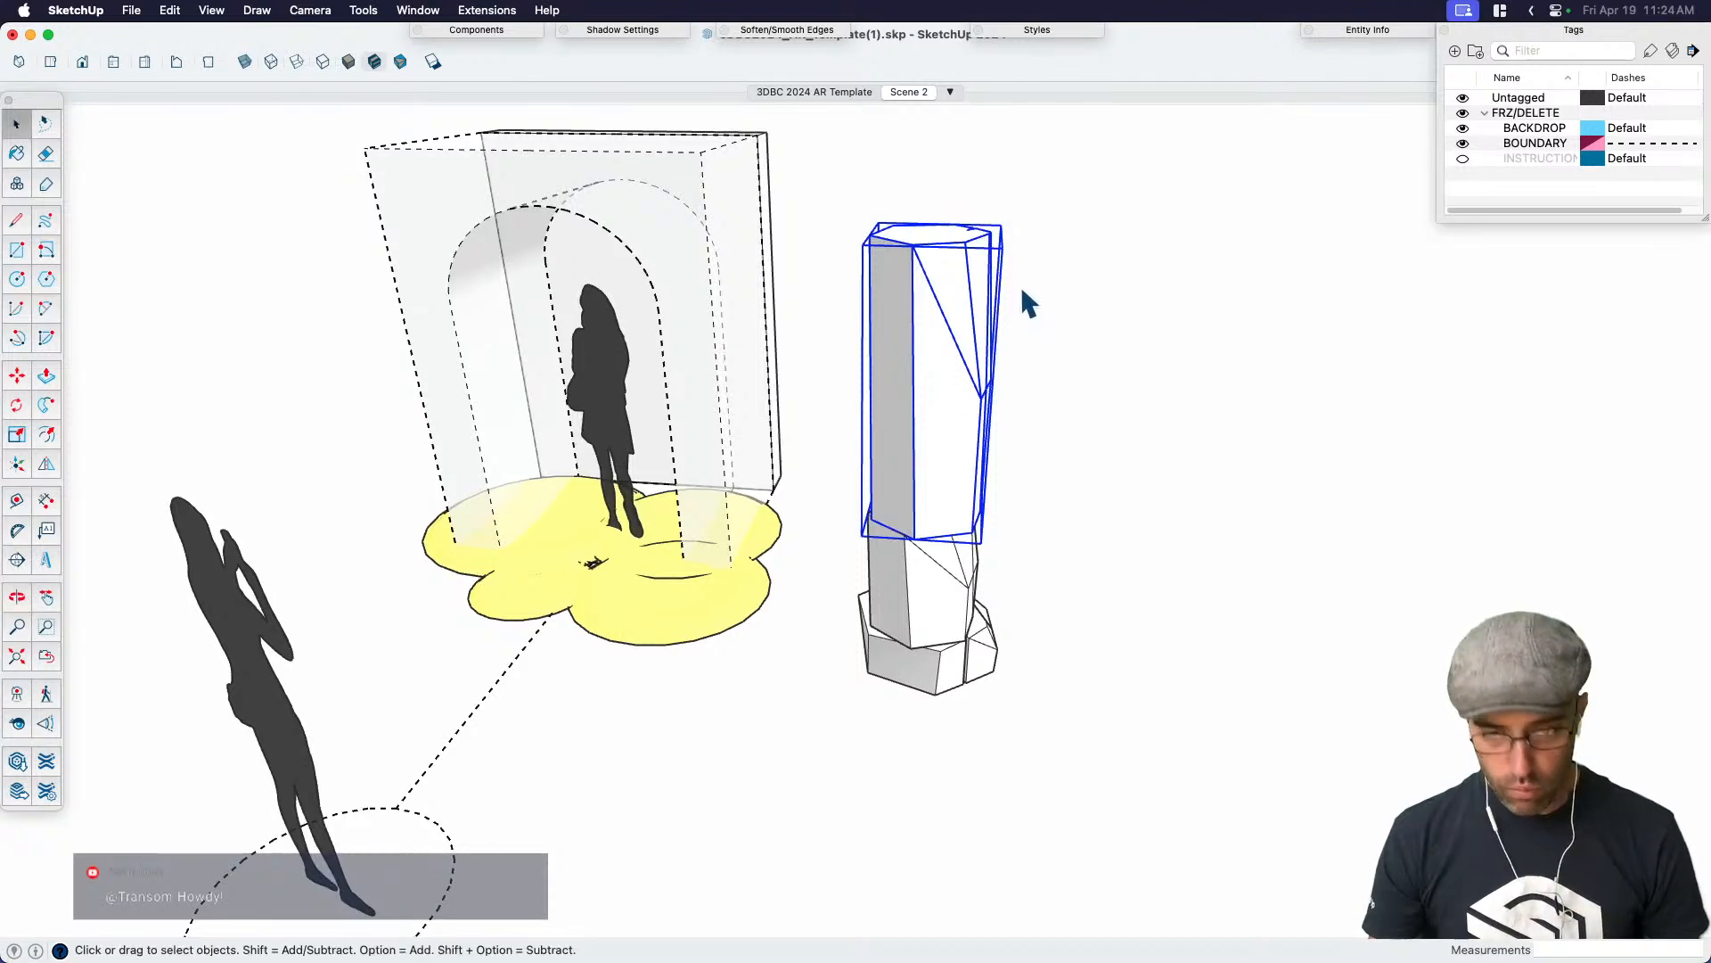
scroll(1016, 267, up, 2)
key(s)
click(995, 212)
click(952, 298)
key(space)
Copy the tall top prism vertically onto itself to add a fourth block to the pillar
middle_drag(925, 488, 995, 399)
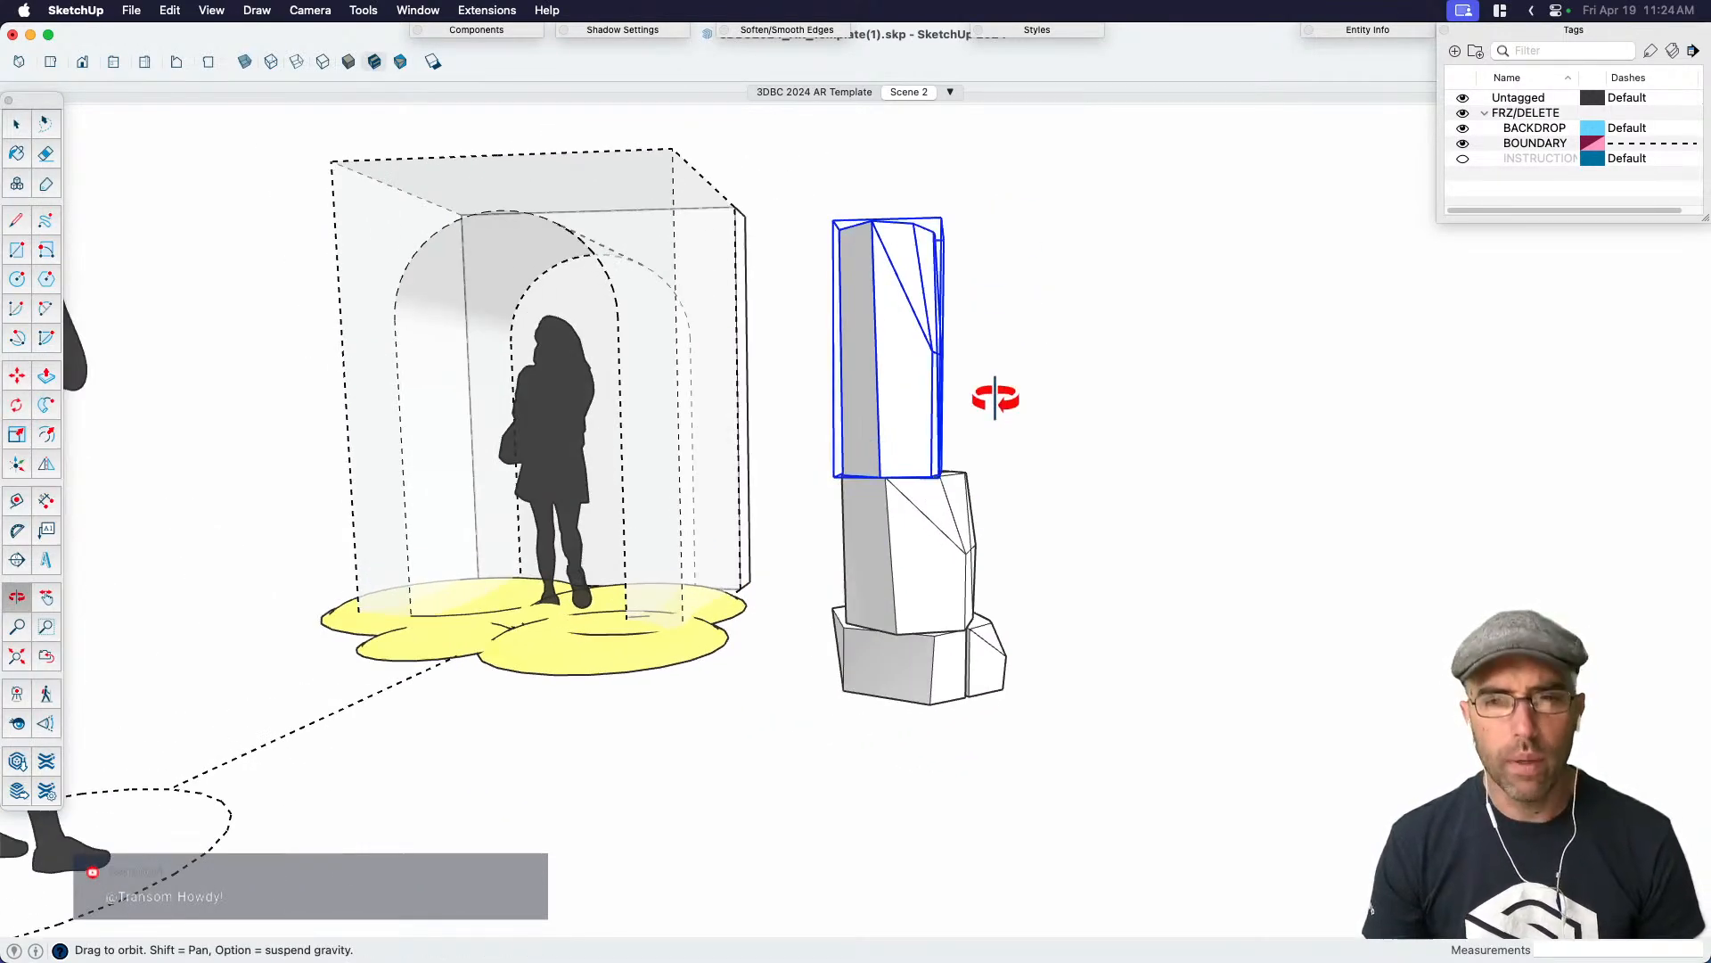
scroll(966, 438, up, 2)
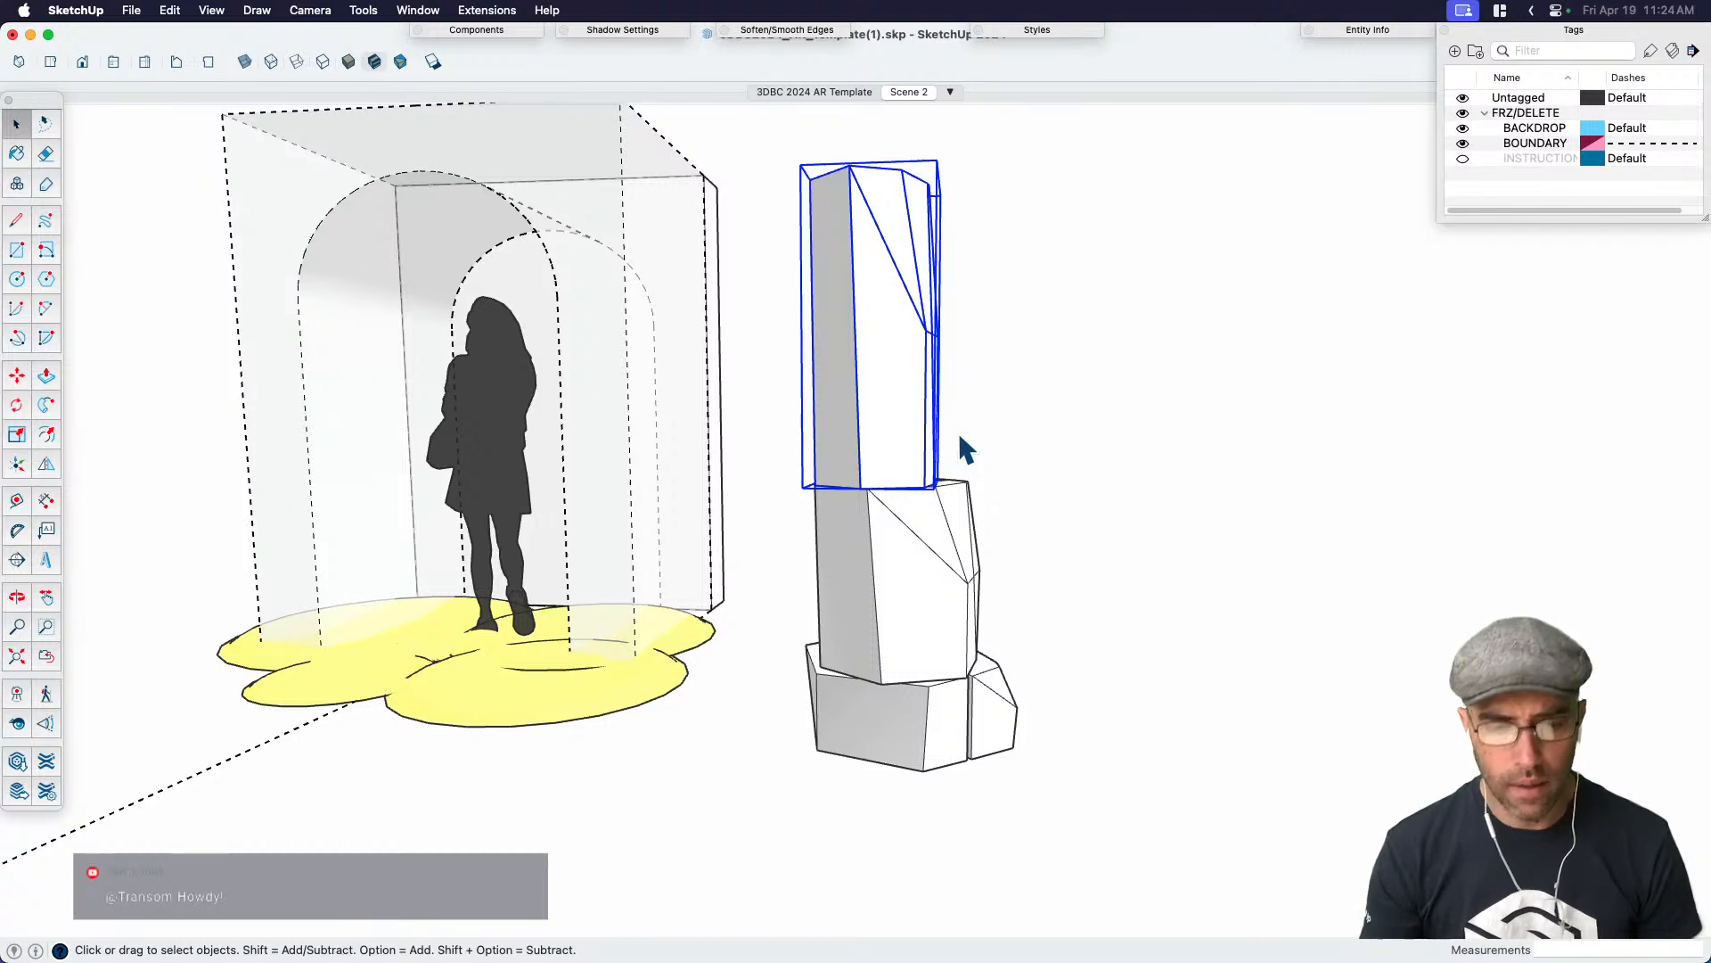
scroll(947, 490, down, 3)
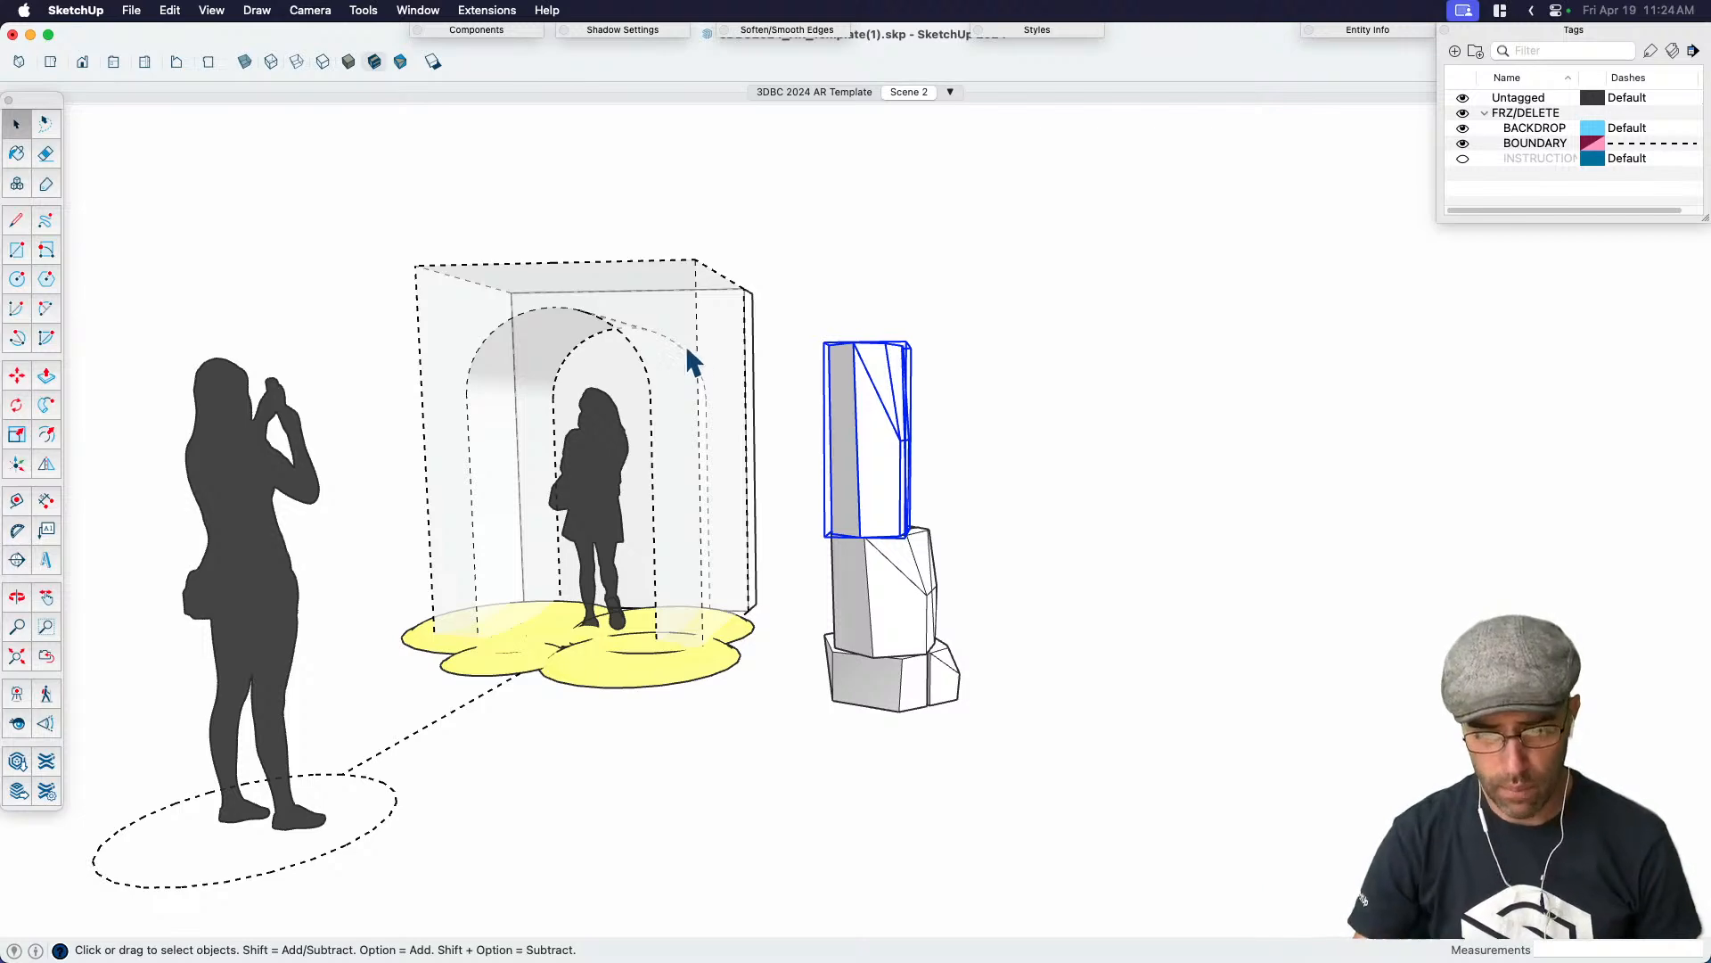
scroll(887, 504, up, 3)
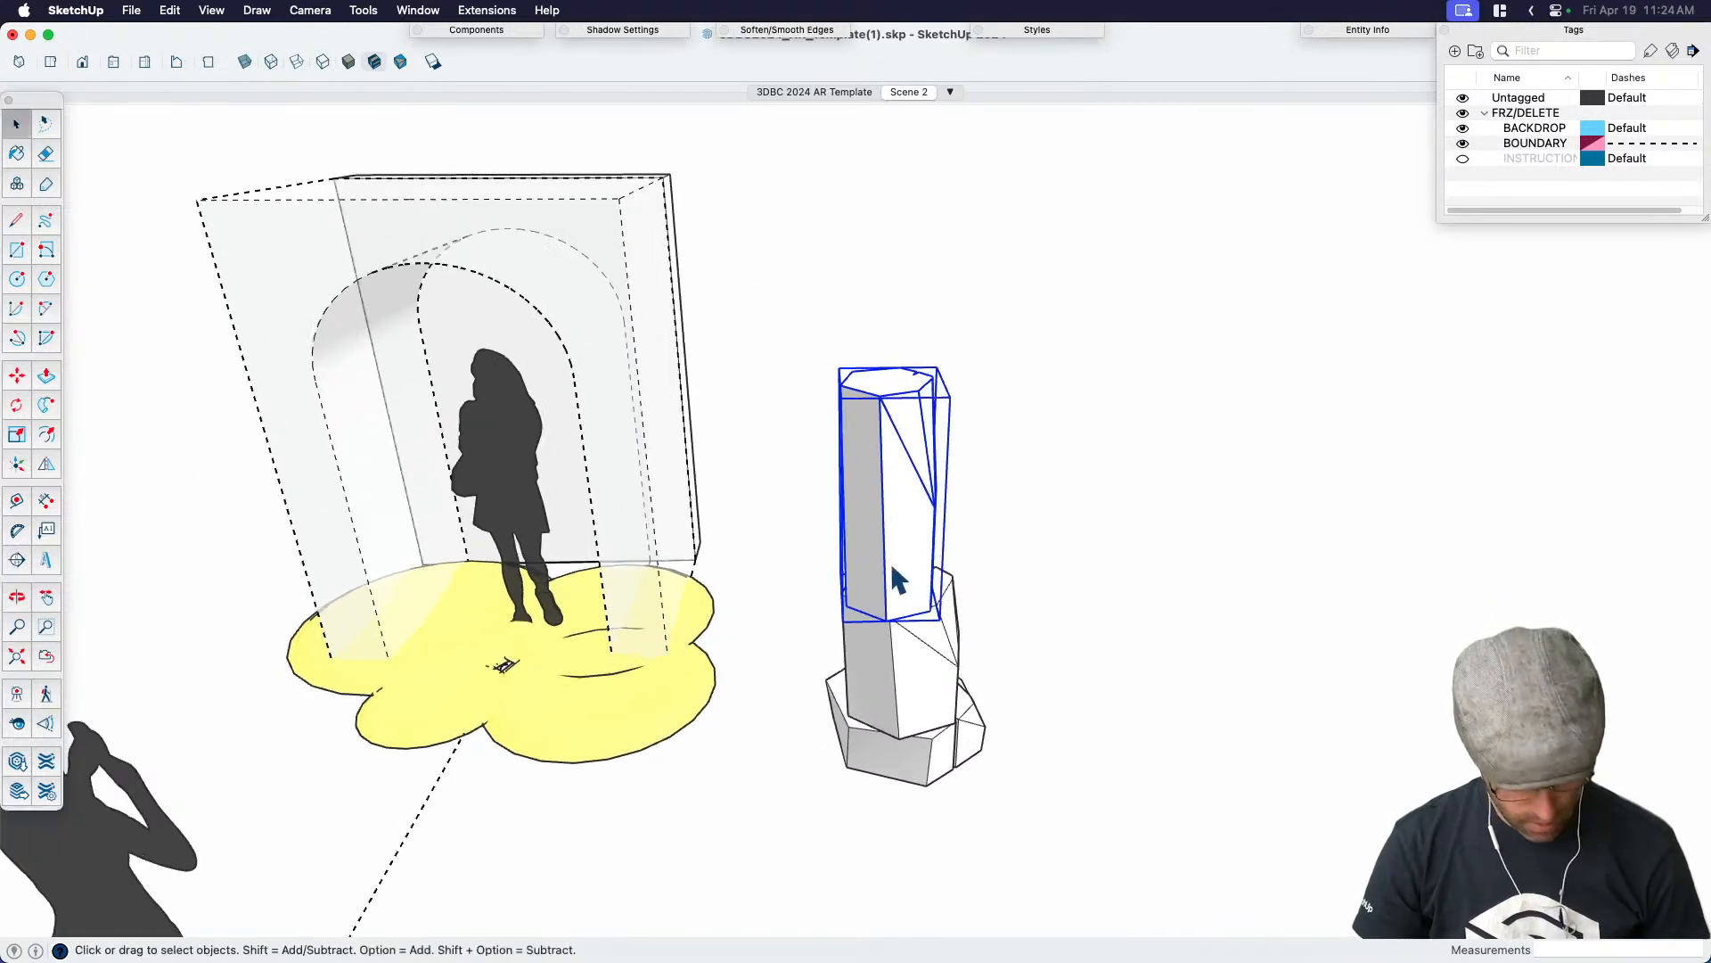
scroll(896, 579, up, 2)
key(s)
key(space)
key(m)
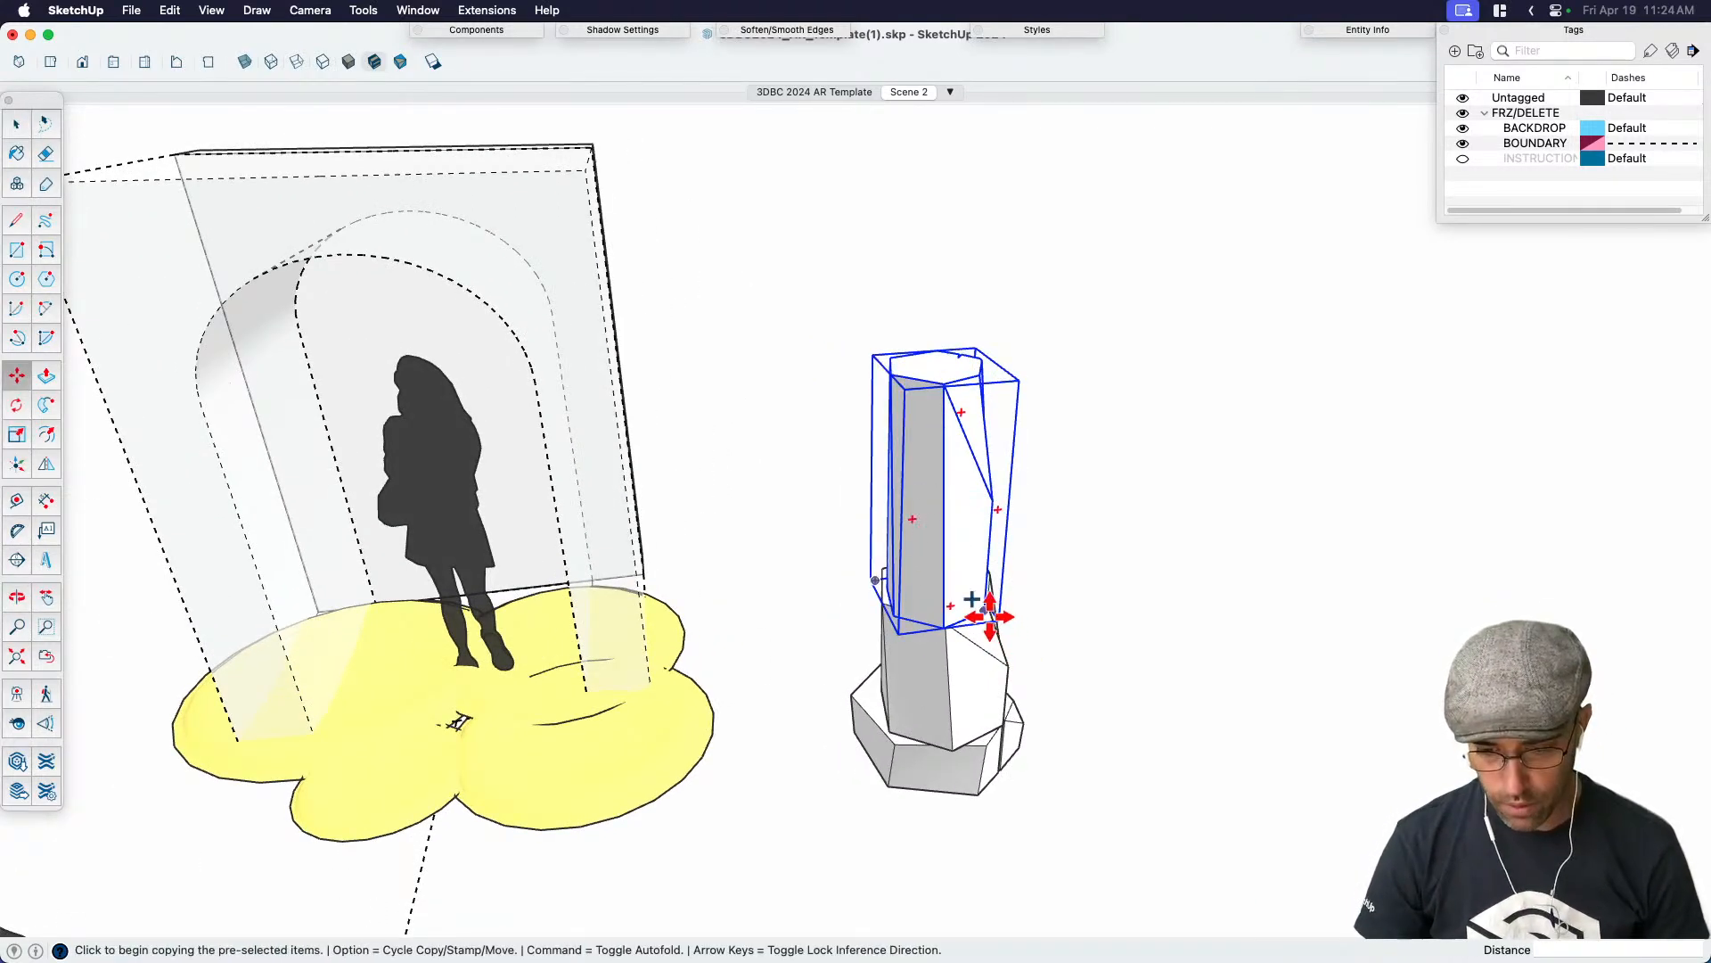
click(988, 613)
click(972, 379)
Scale the new fourth block down uniformly from its upper corner so the pillar keeps tapering
scroll(971, 384, down, 3)
middle_drag(952, 419, 866, 401)
key(q)
key(space)
scroll(884, 216, up, 2)
key(s)
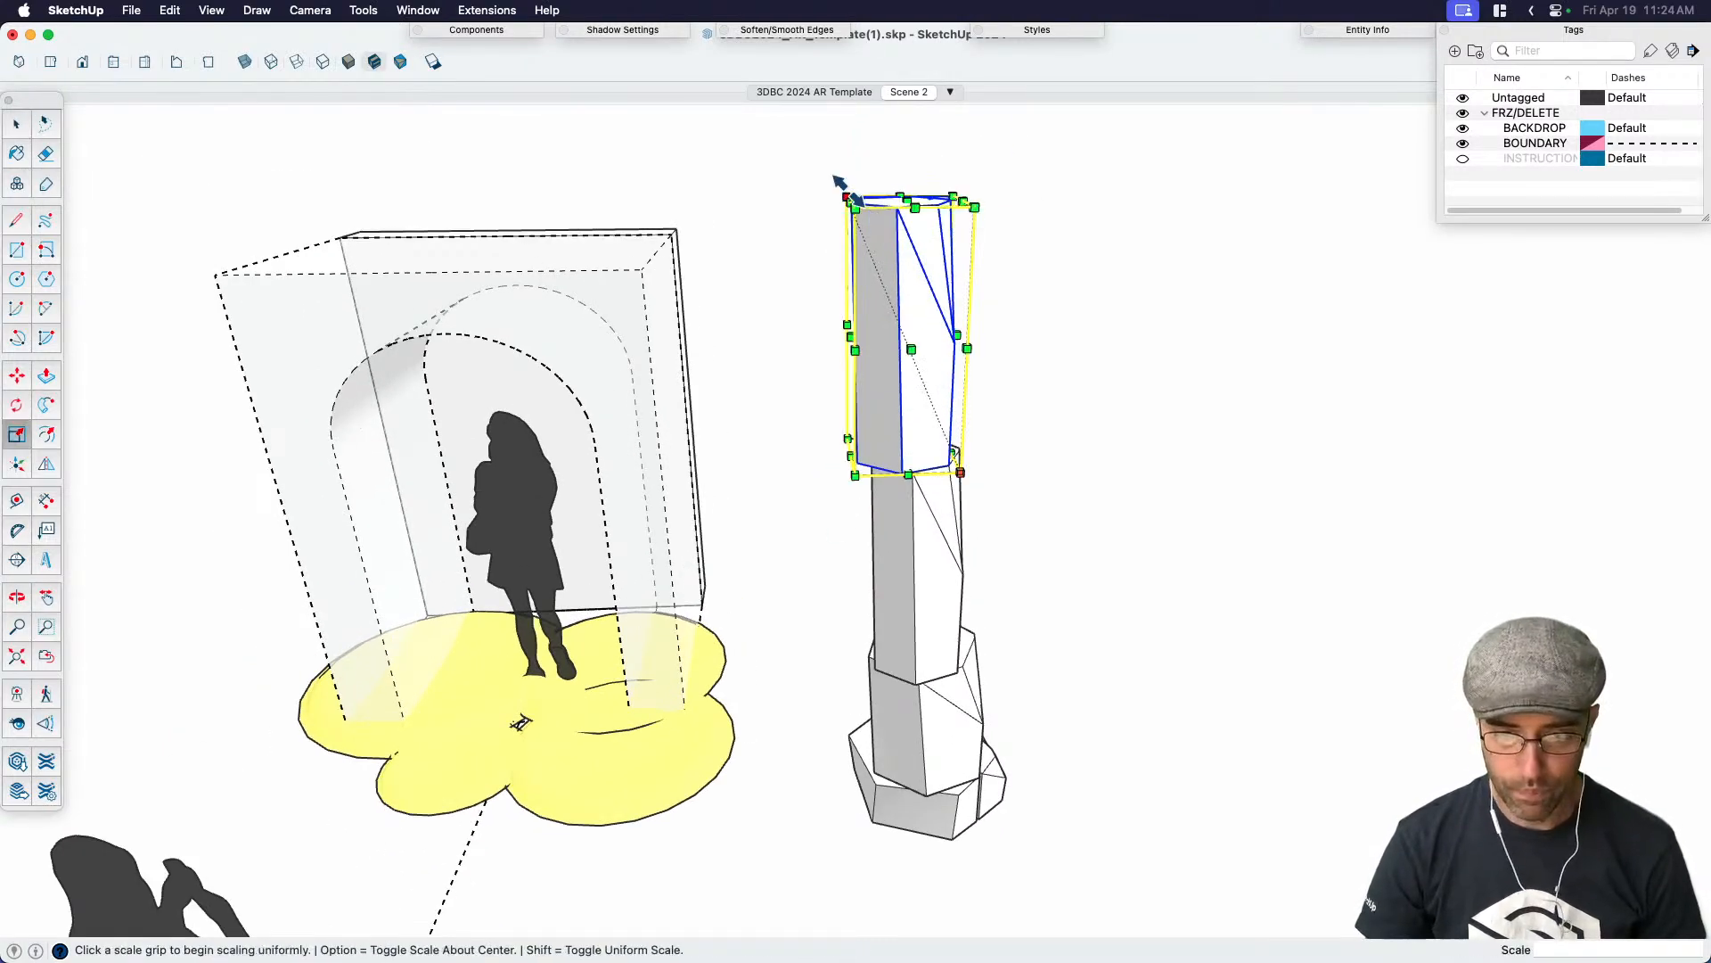
click(845, 179)
click(886, 264)
key(space)
Narrow the fourth block along the green axis about its center
middle_drag(961, 403, 882, 379)
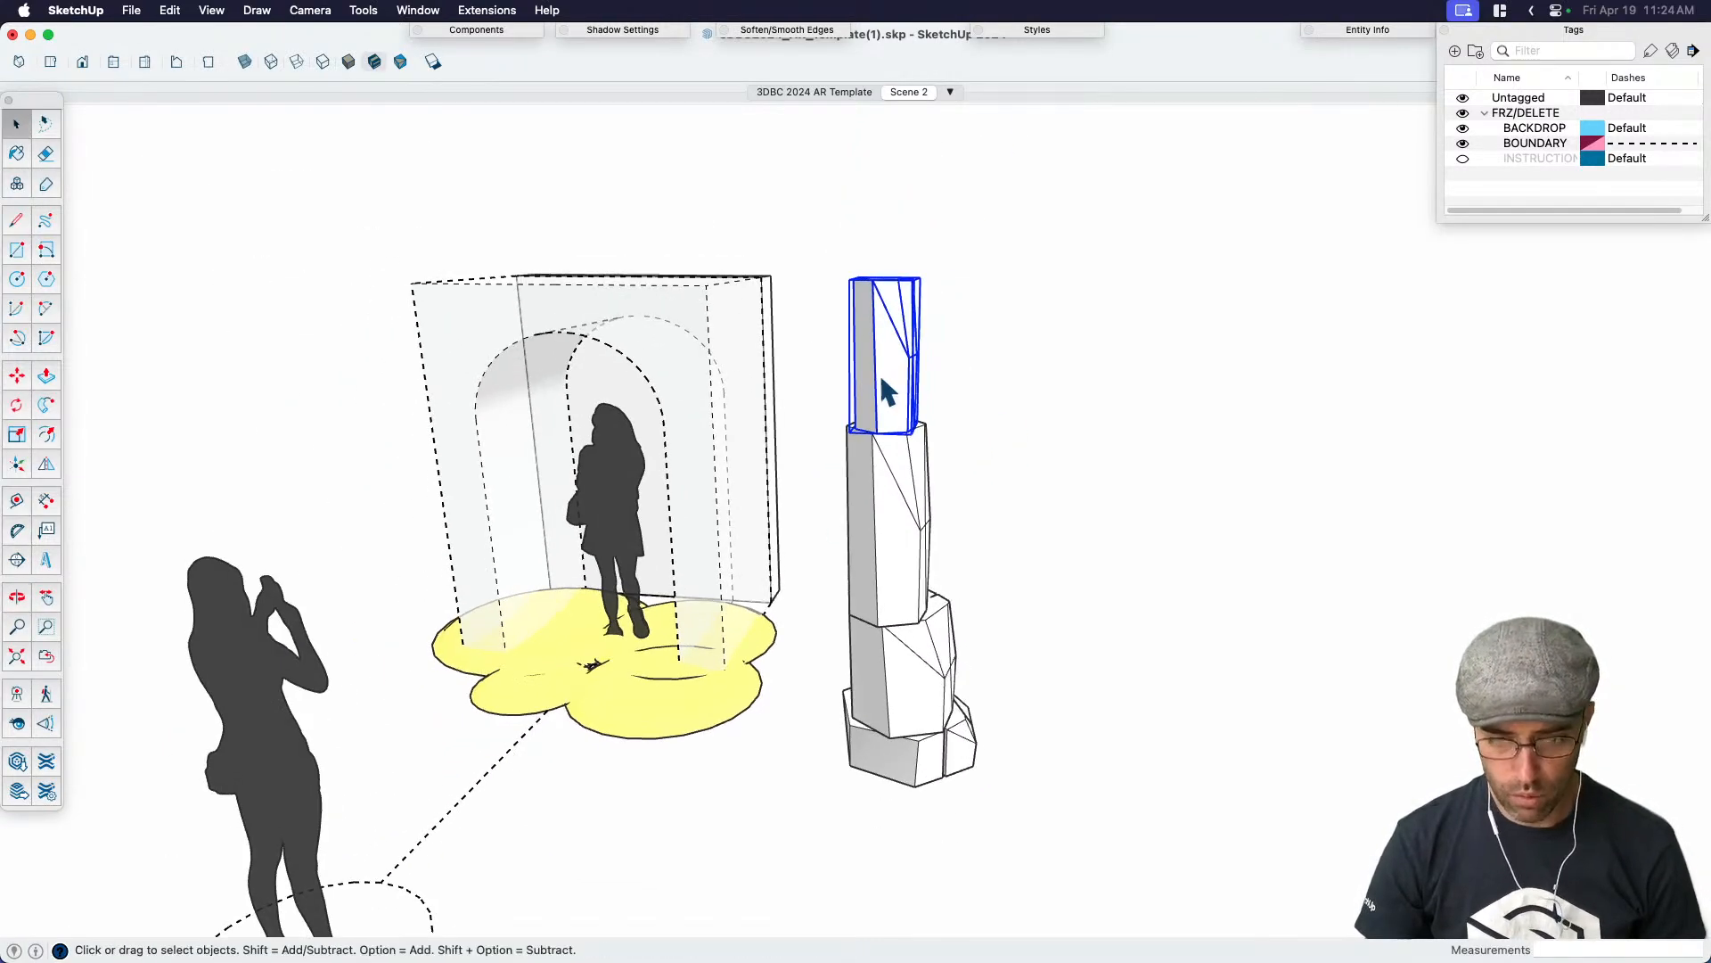
key(s)
scroll(880, 370, up, 2)
click(885, 352)
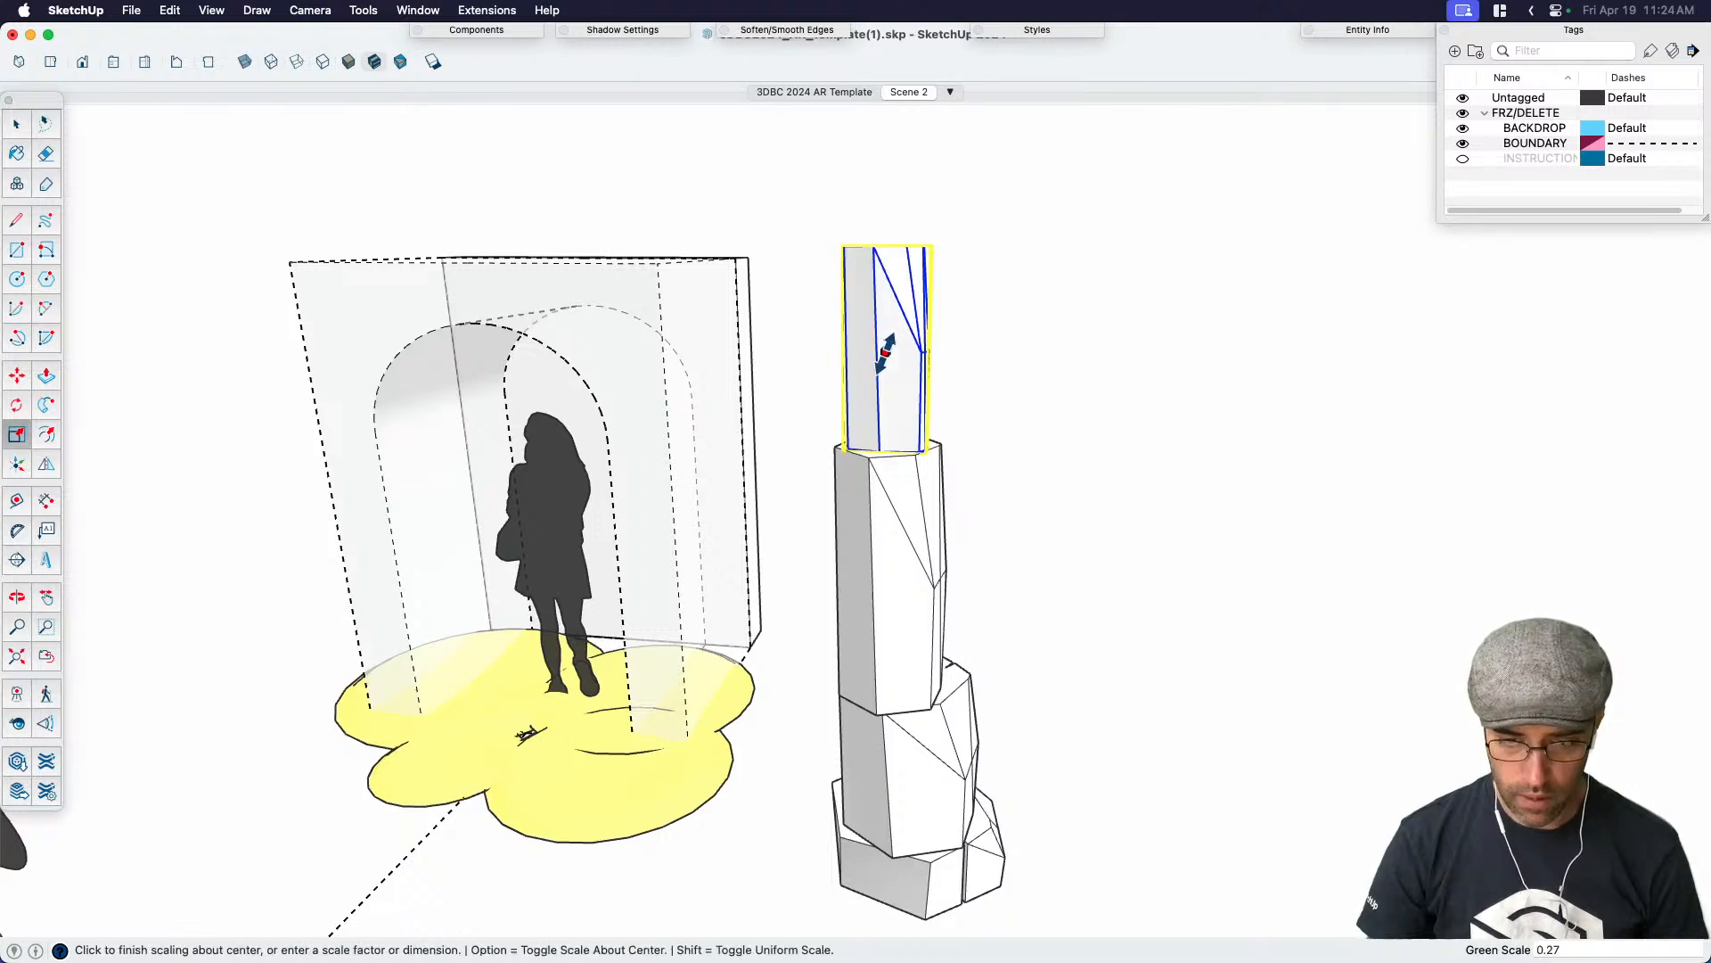
click(902, 374)
key(space)
Paint all four blocks of the stacked pillar with the Strawberry color
middle_drag(909, 384, 703, 506)
click(1032, 428)
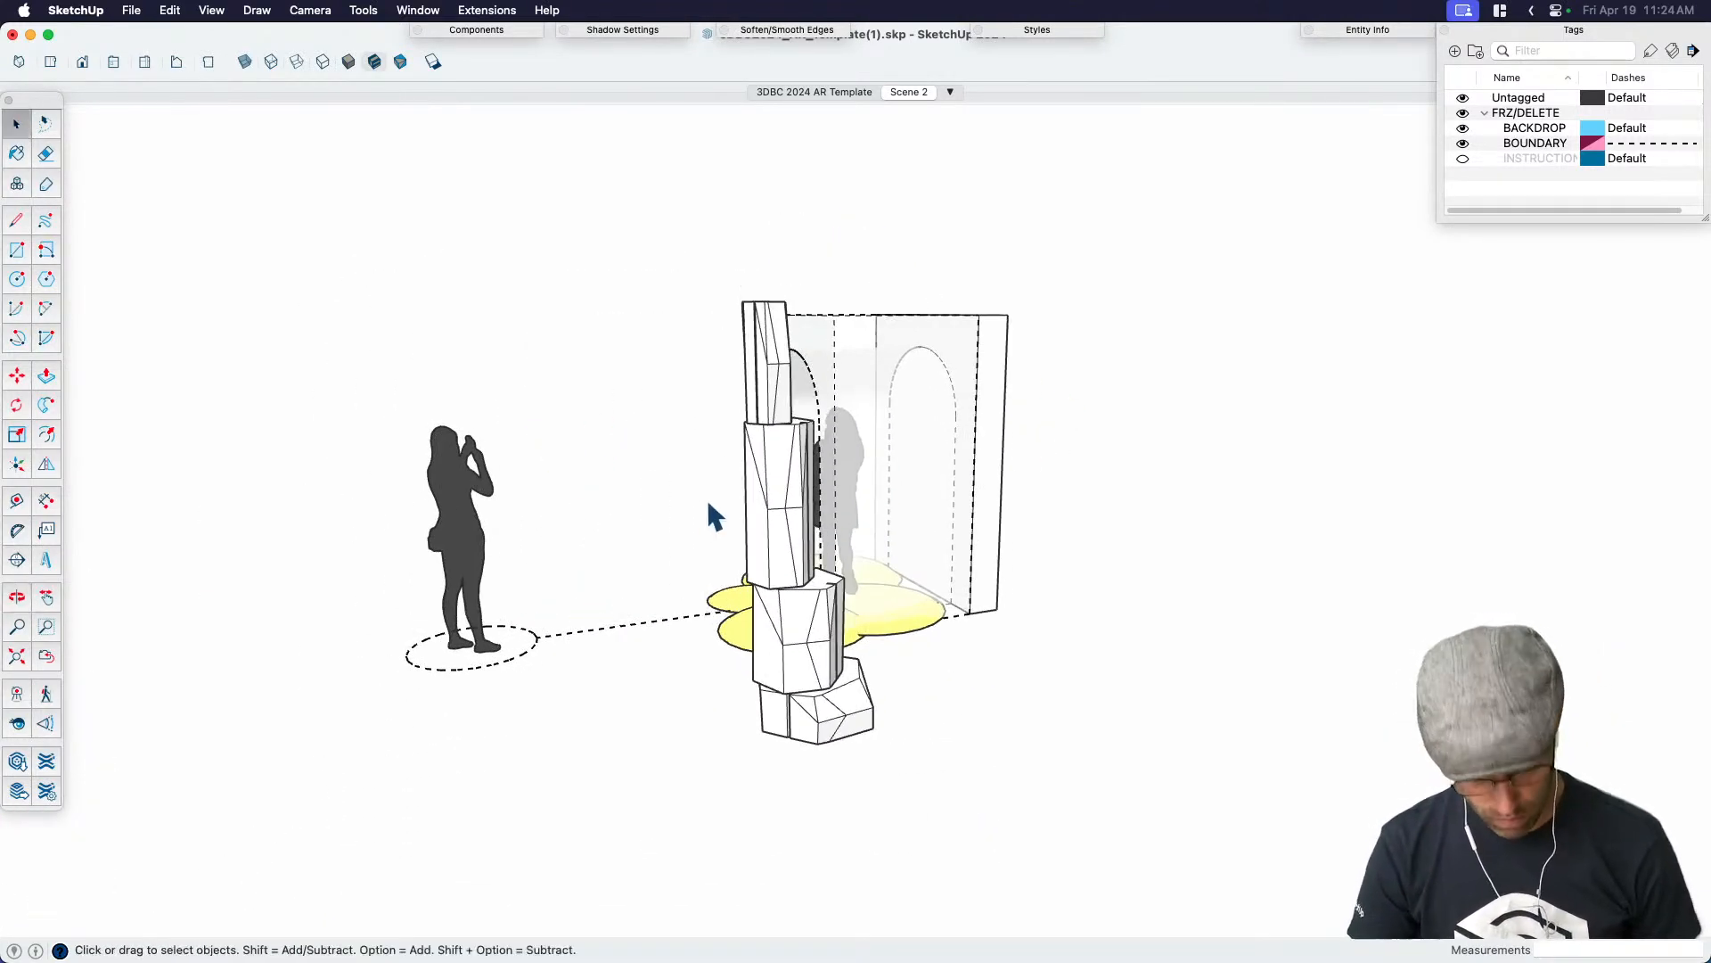
shift+click(781, 388)
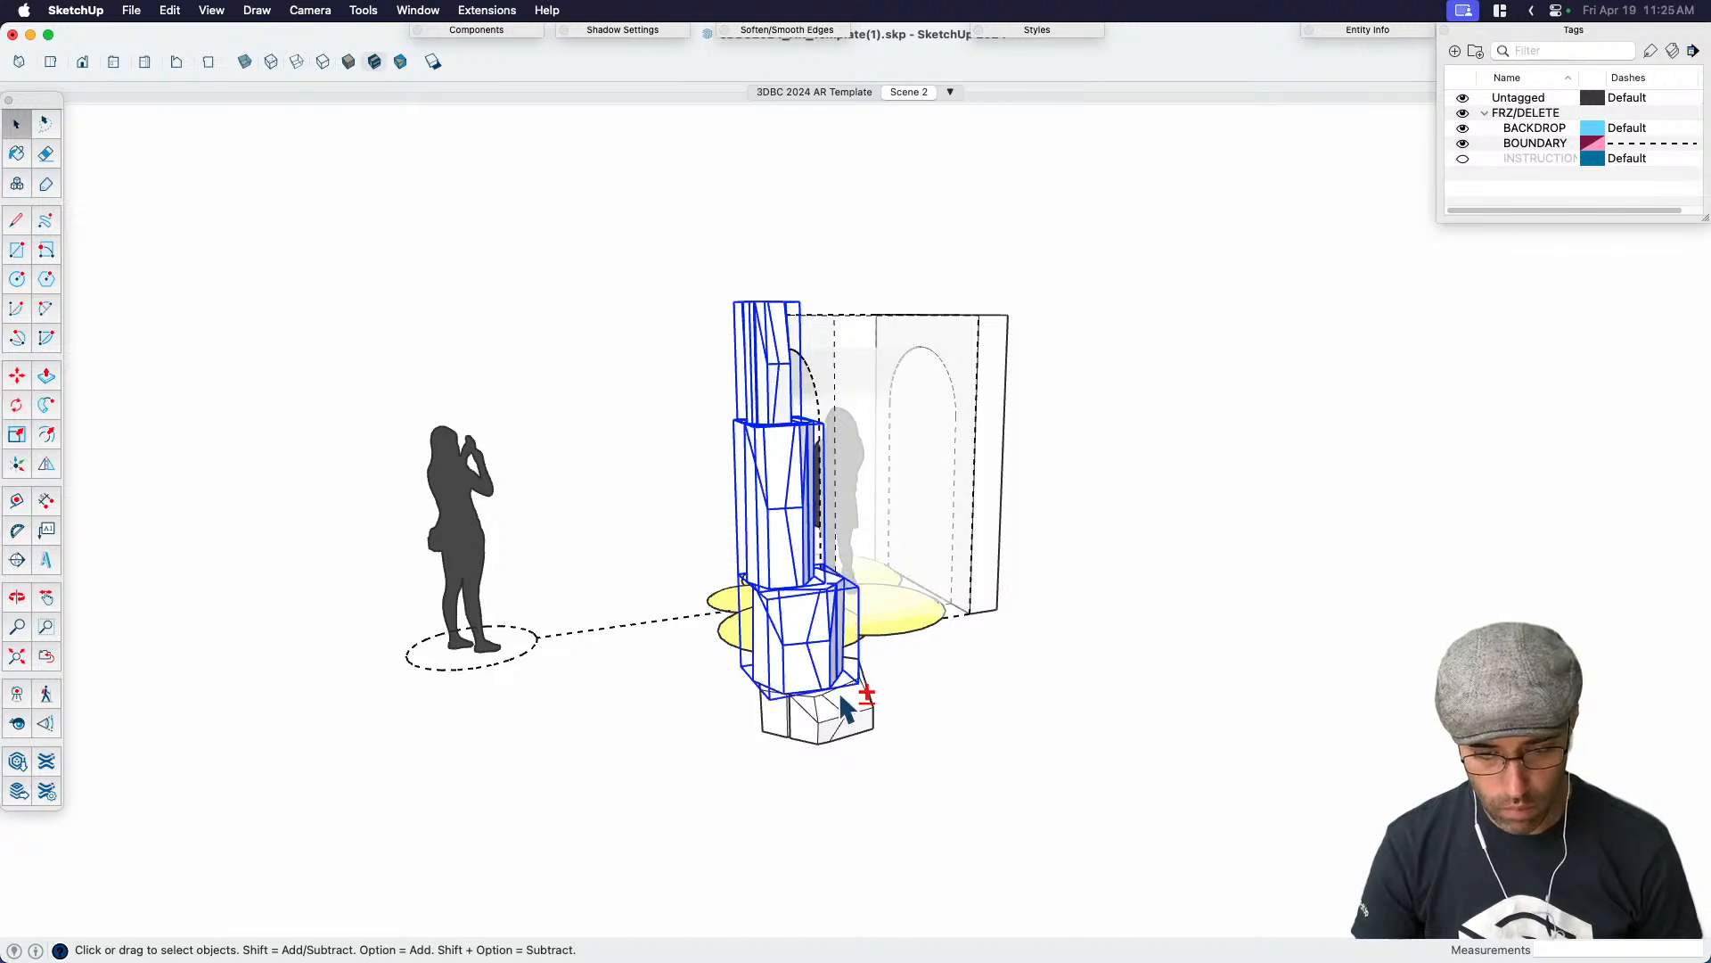
key(b)
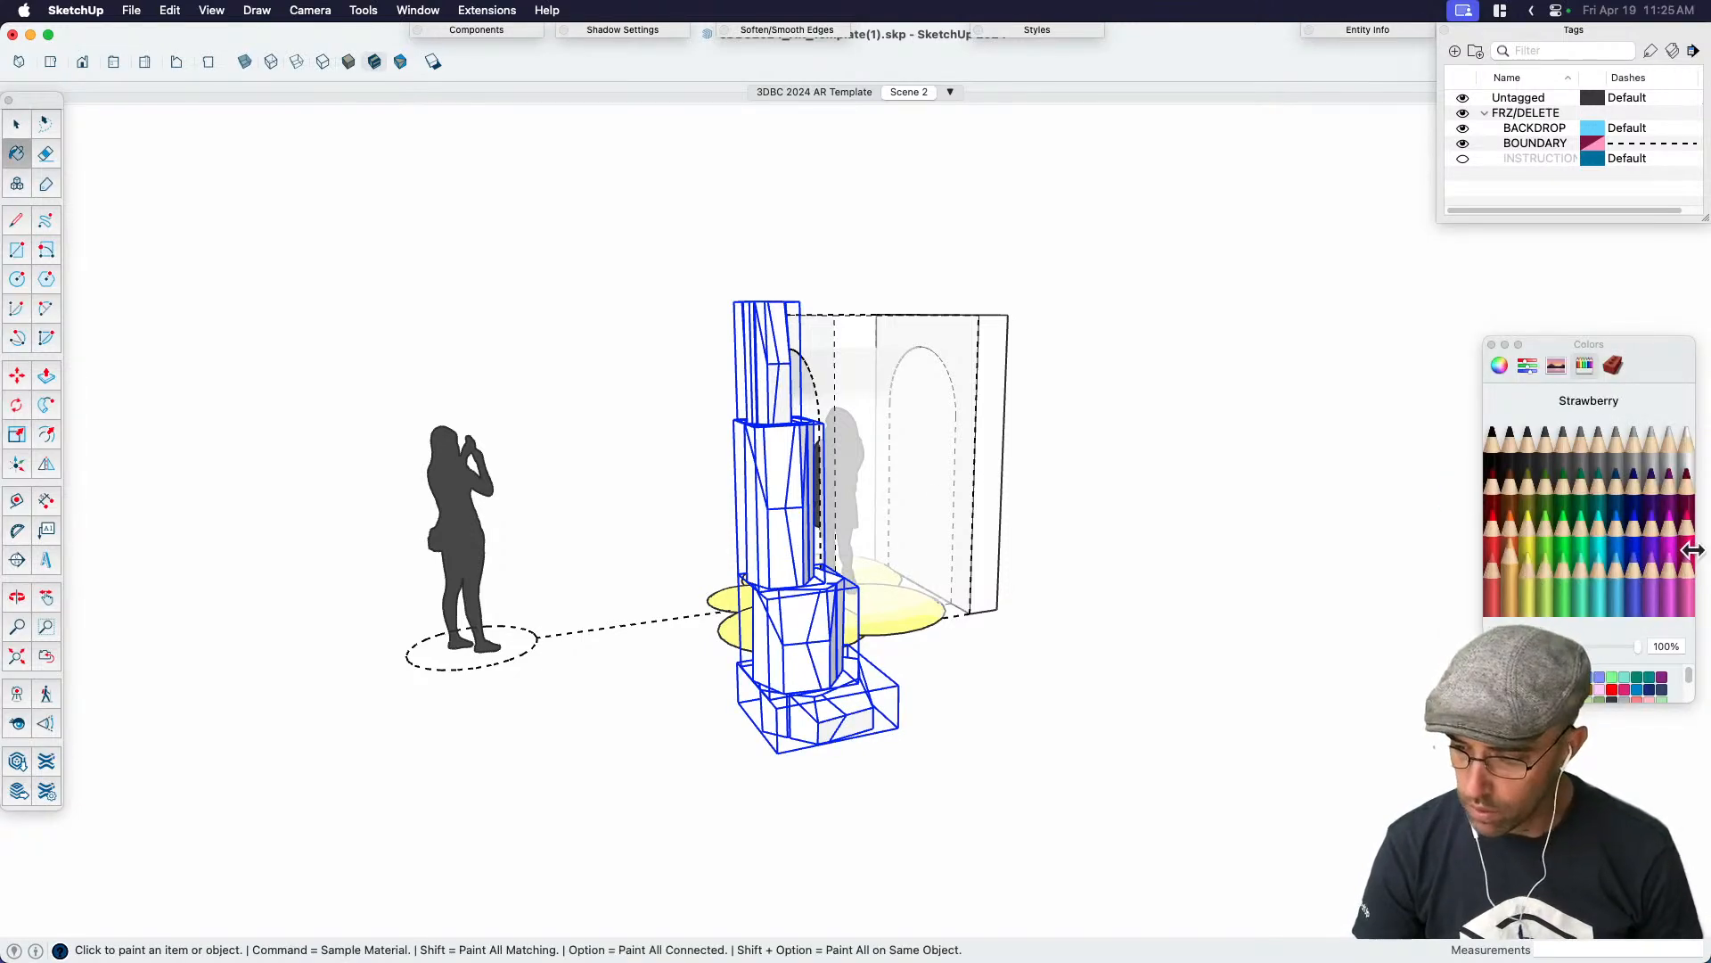
click(806, 633)
key(space)
click(981, 676)
mouse_move(981, 676)
middle_down()
mouse_move(1132, 635)
mouse_move(1203, 662)
middle_up()
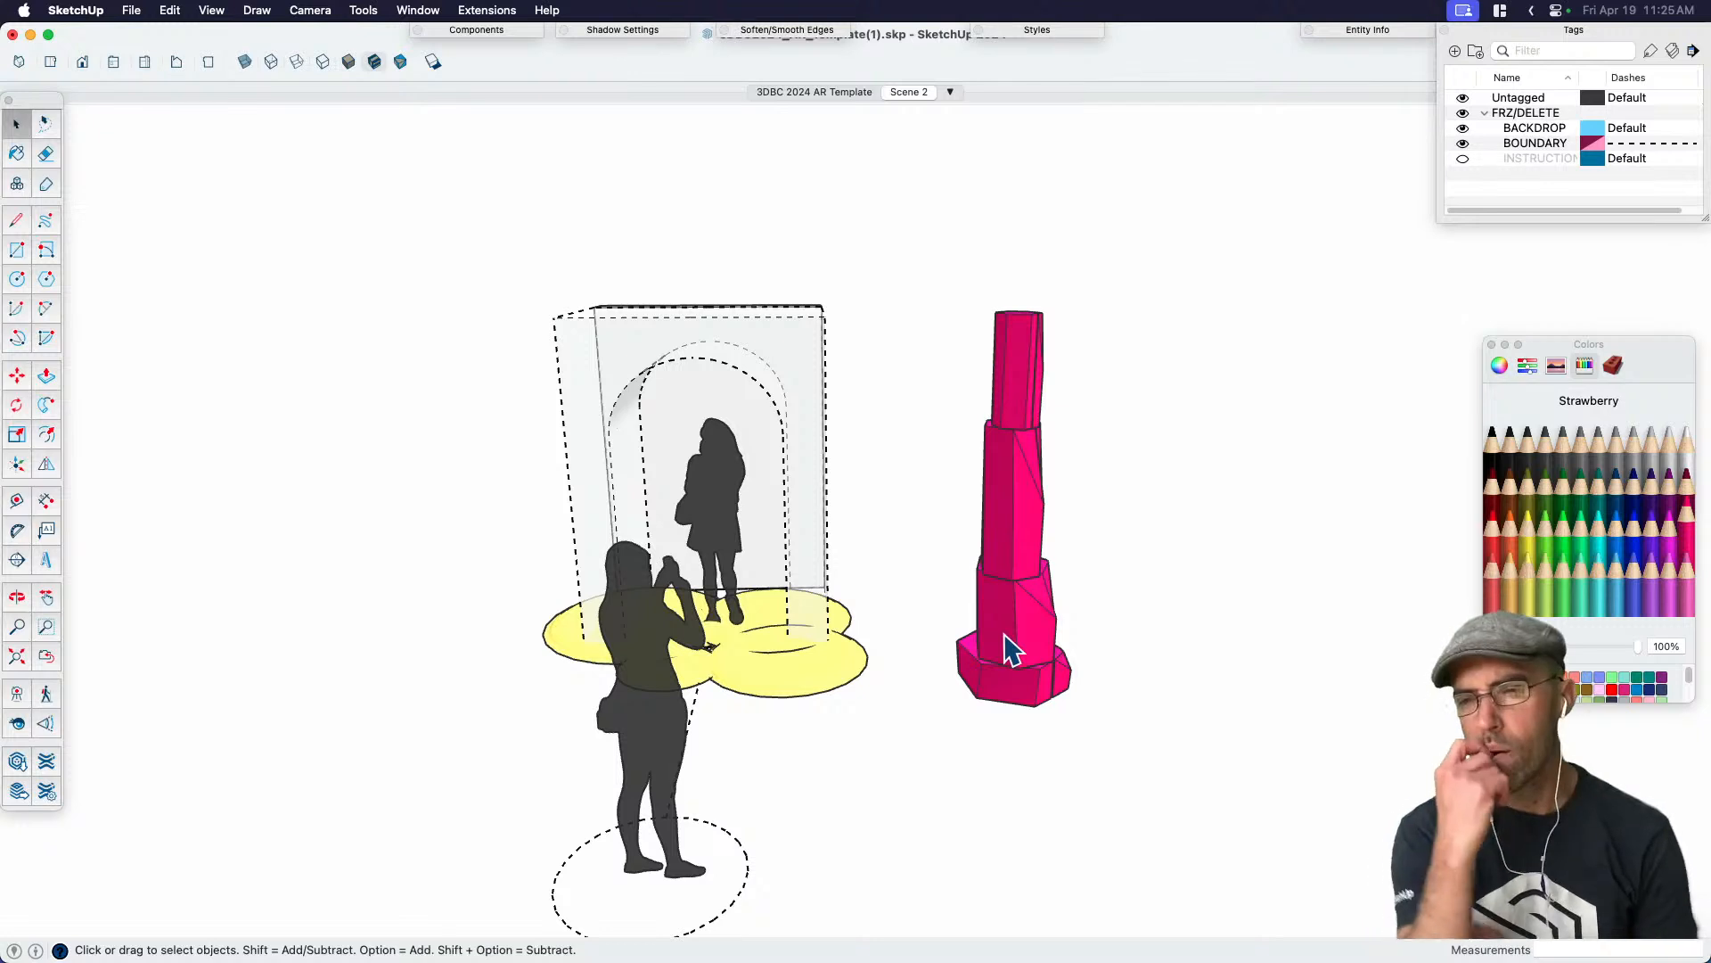
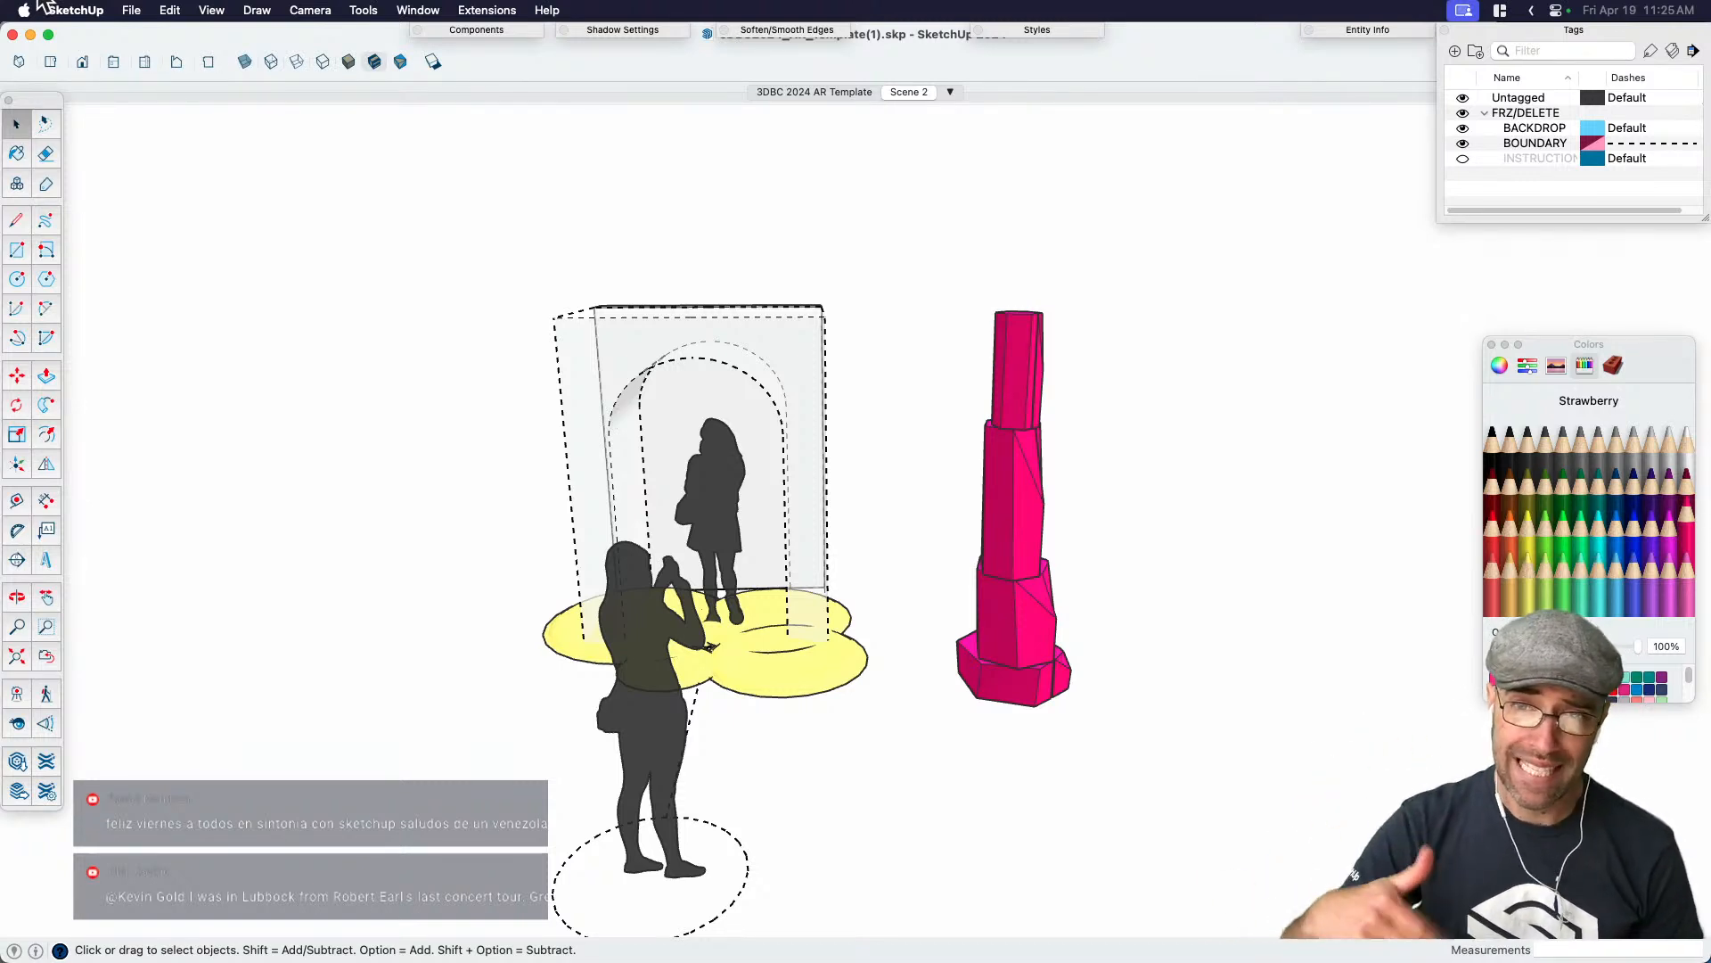
Switch to Photoshop and create a new 200 x 800 pixel document with a white background
key(super+Tab)
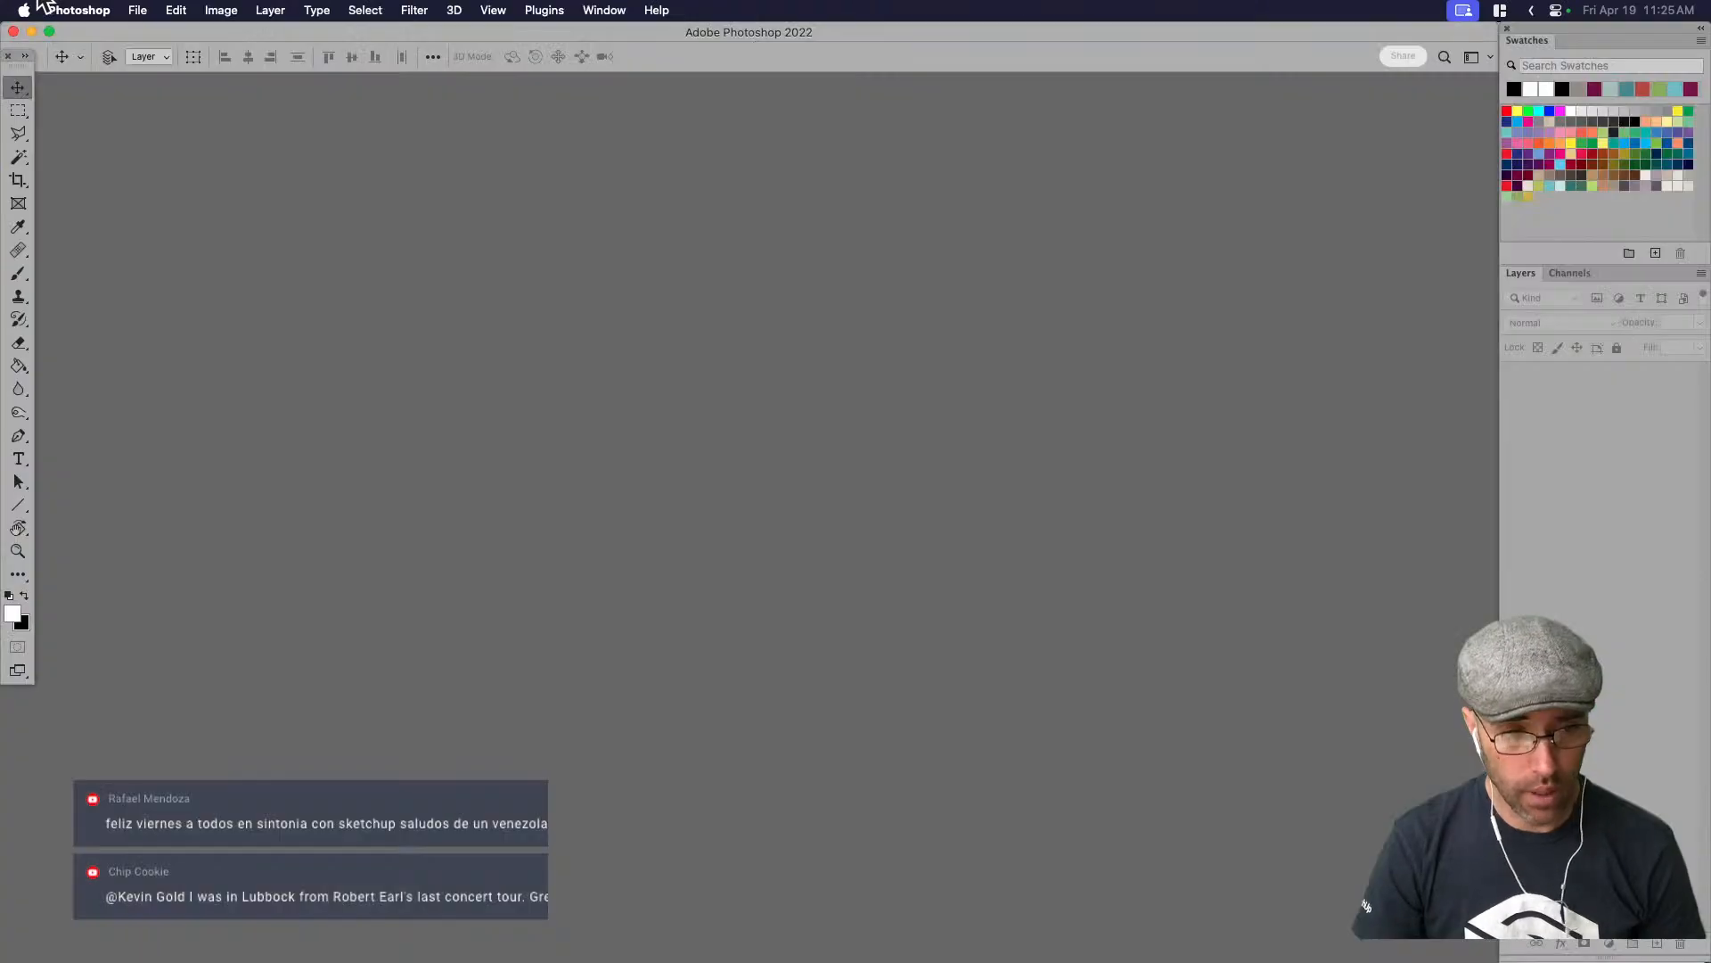
key(super+n)
double_click(557, 450)
text(70)
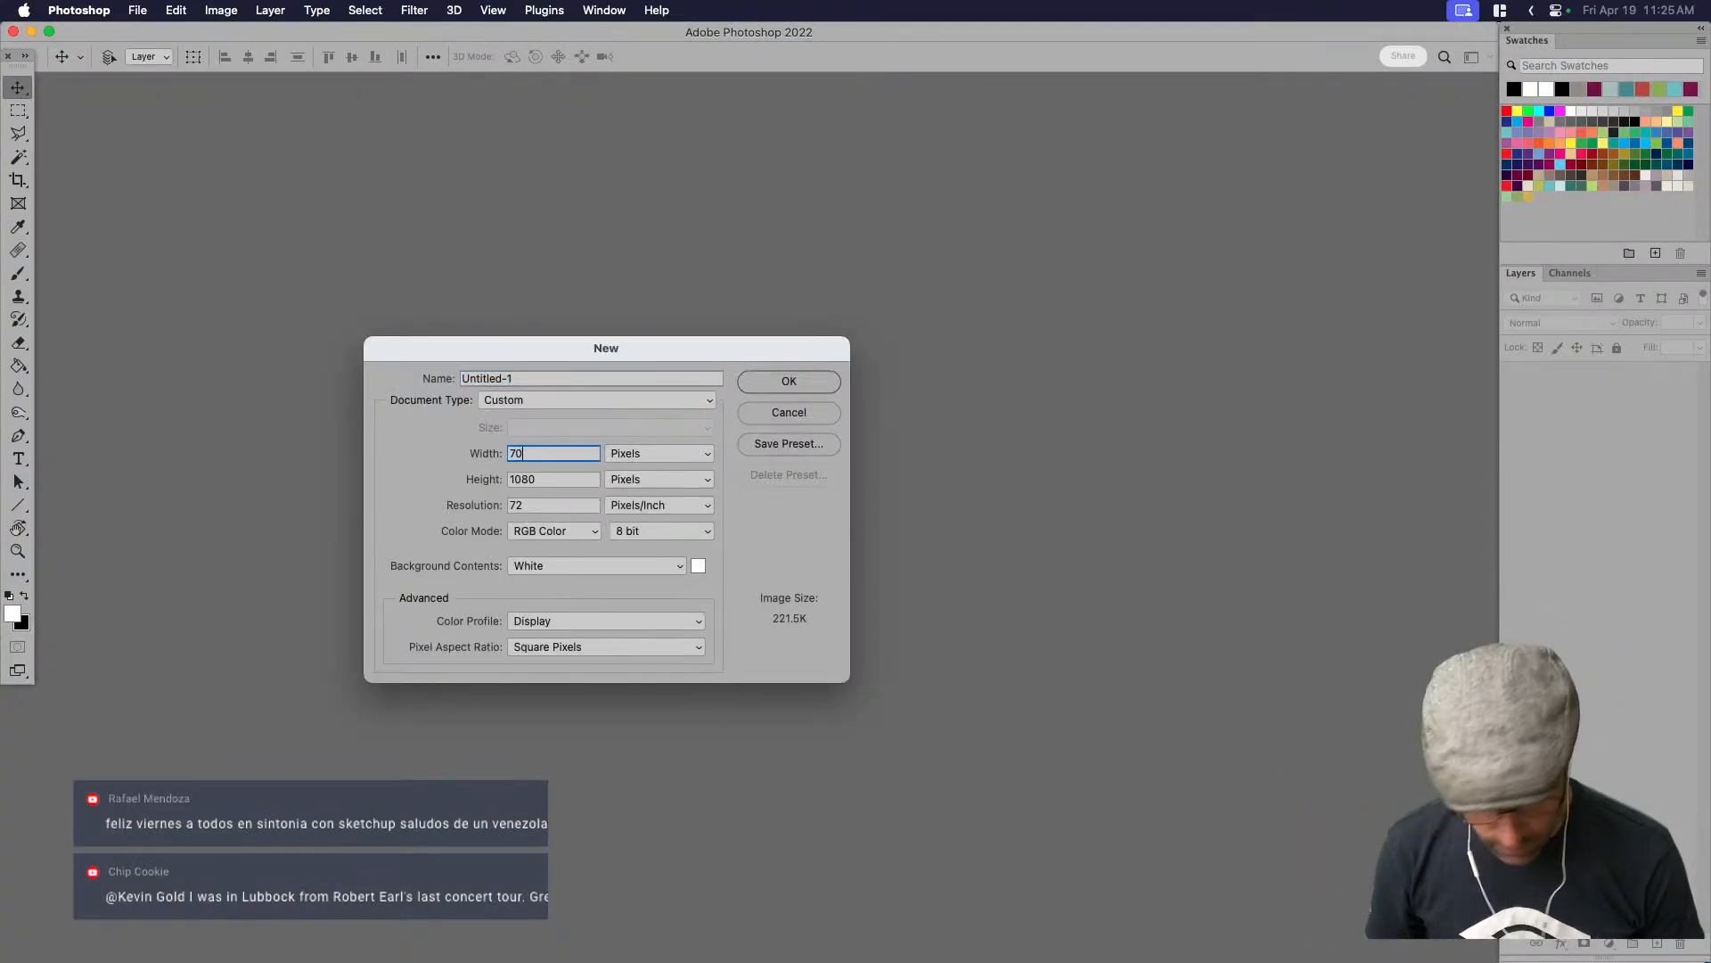
text(0)
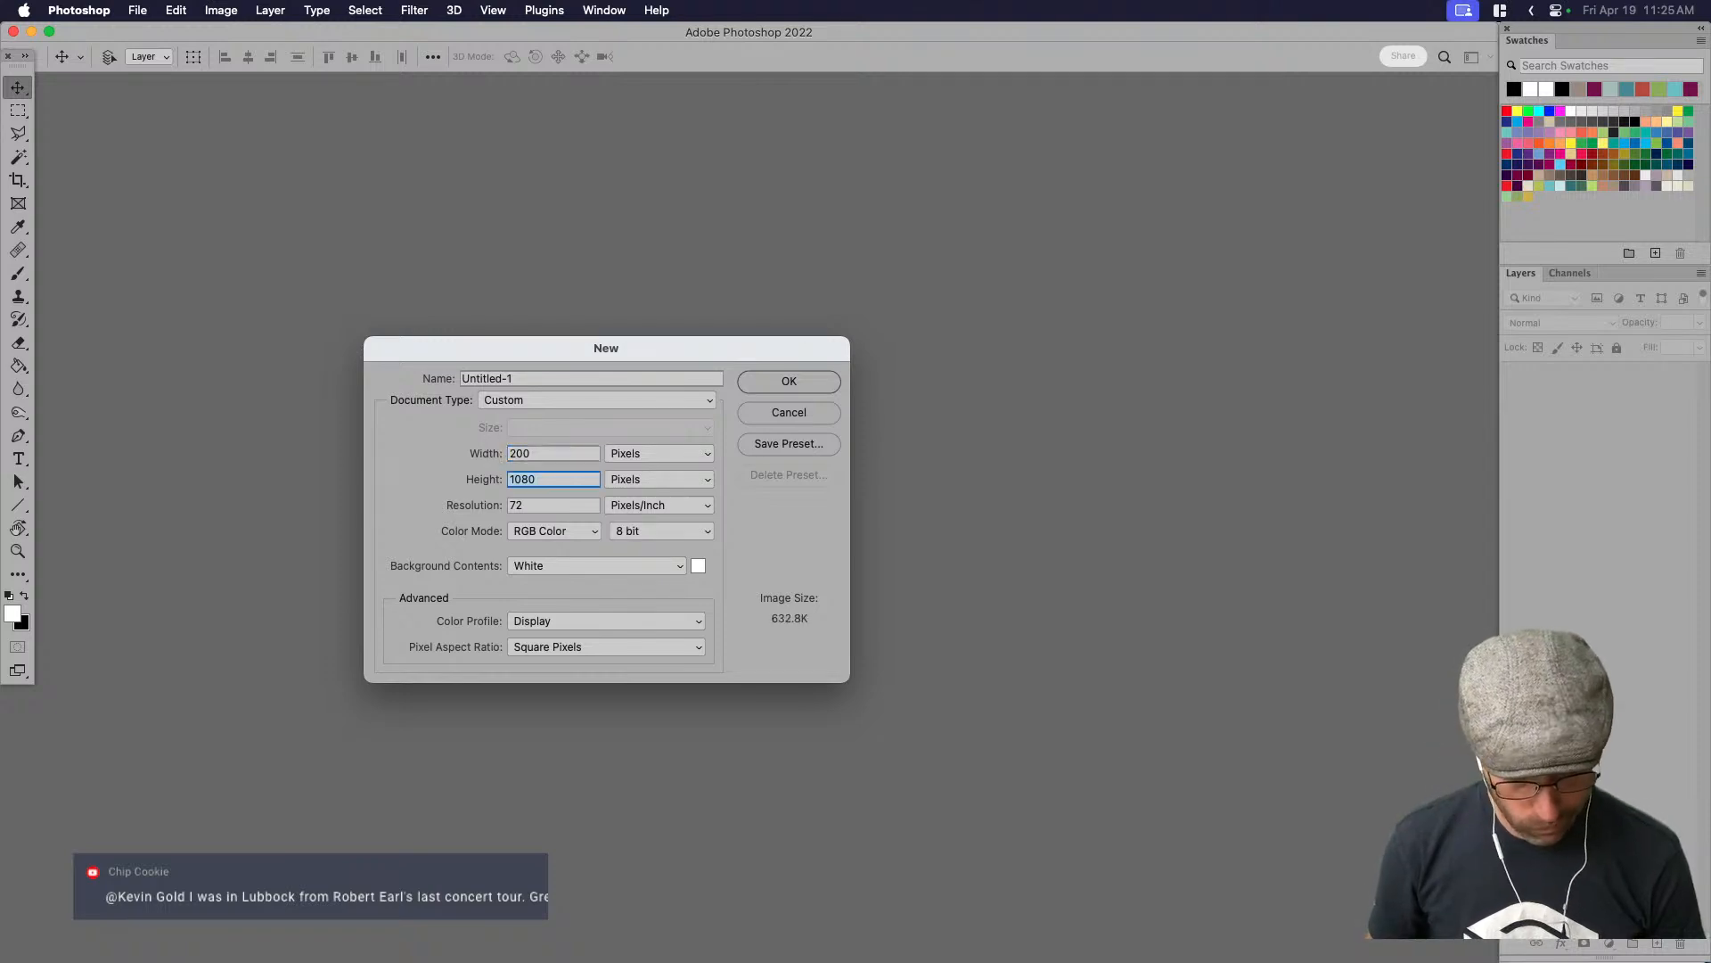
text(800)
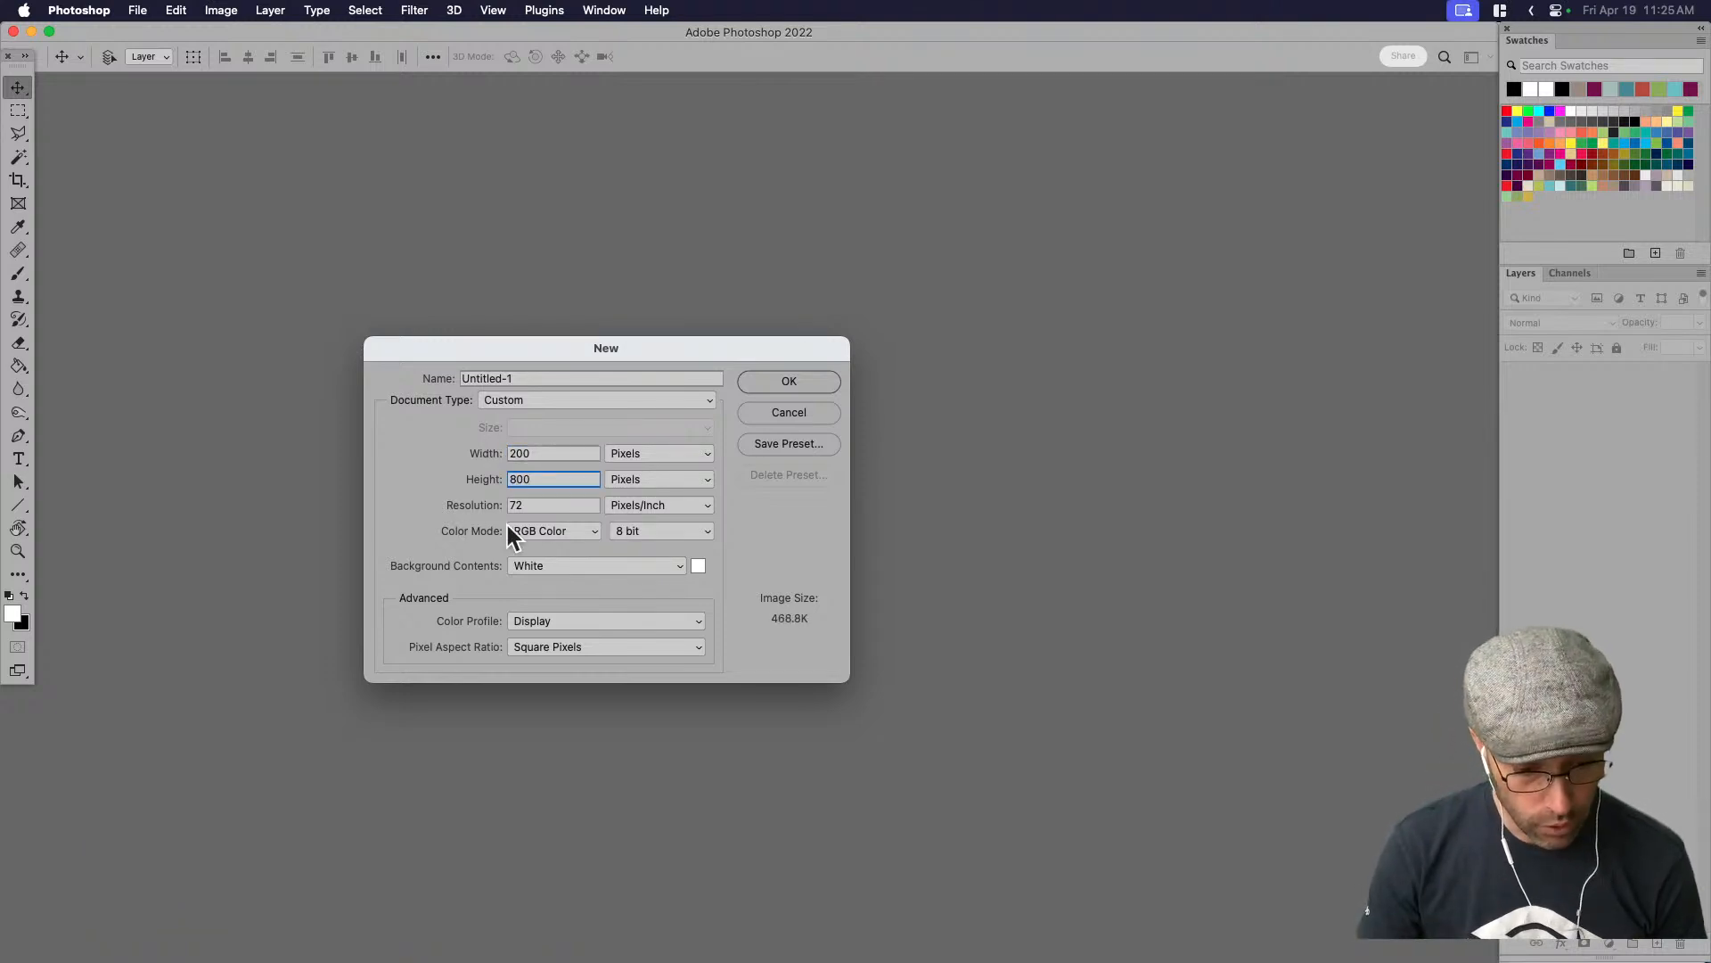
click(775, 383)
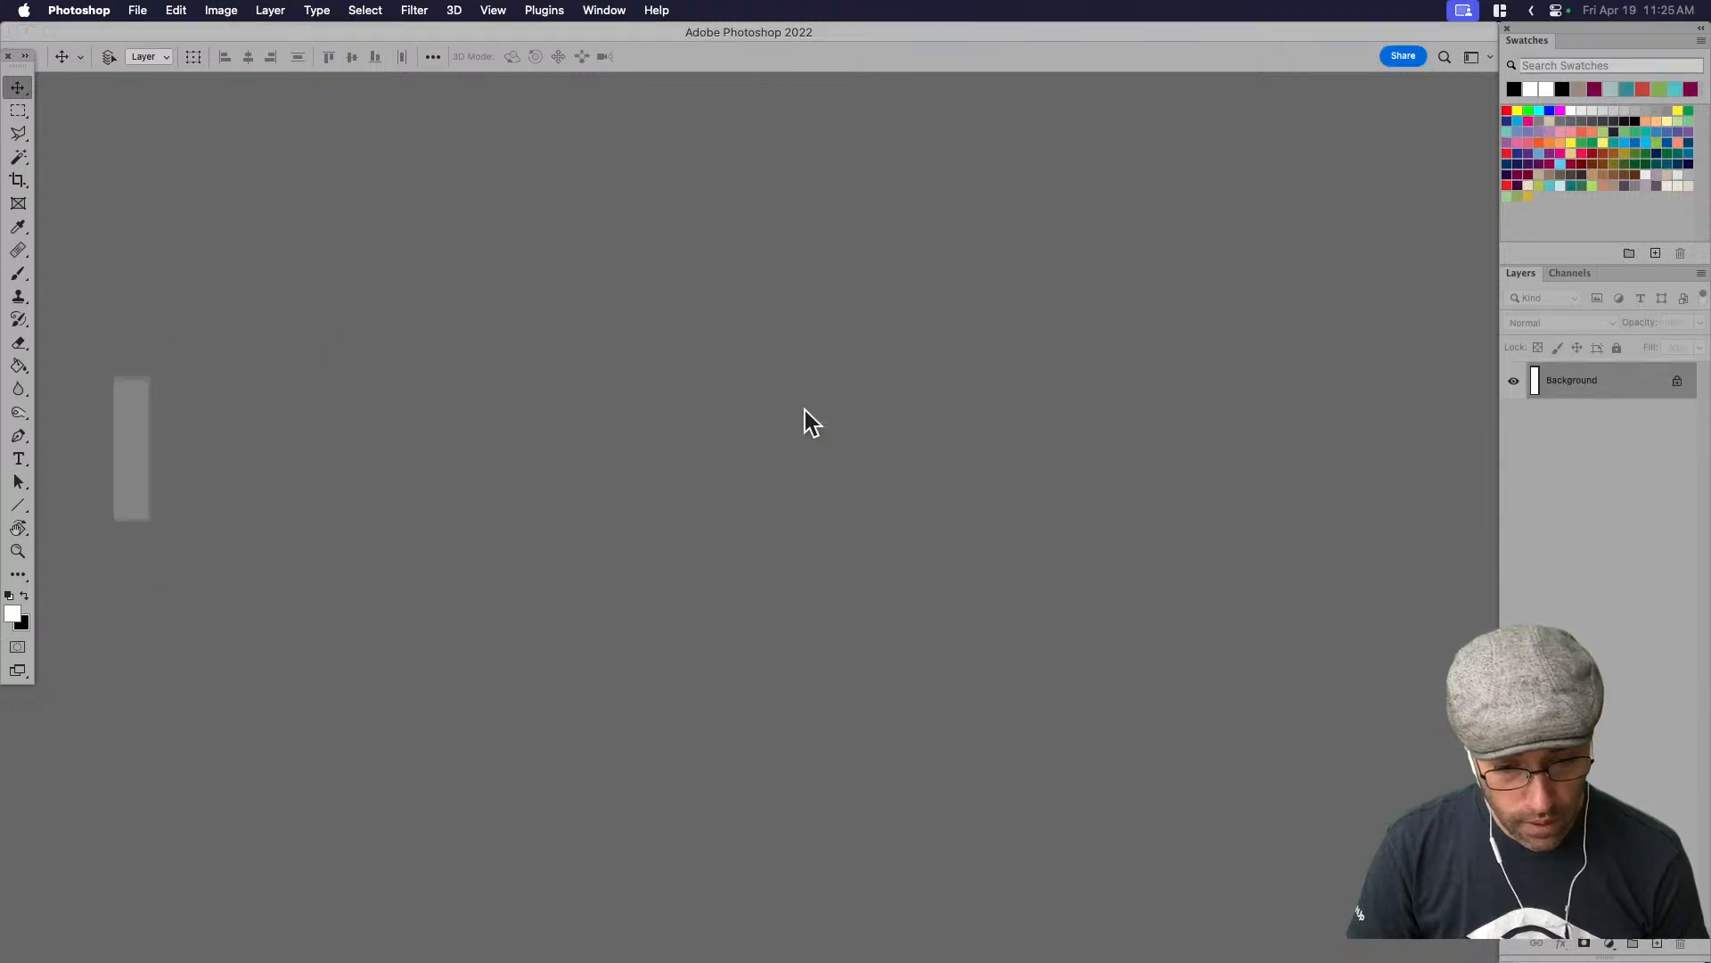
Move the blank canvas to the middle of the workspace and set foreground to light blue and background to pink
drag(158, 91, 827, 189)
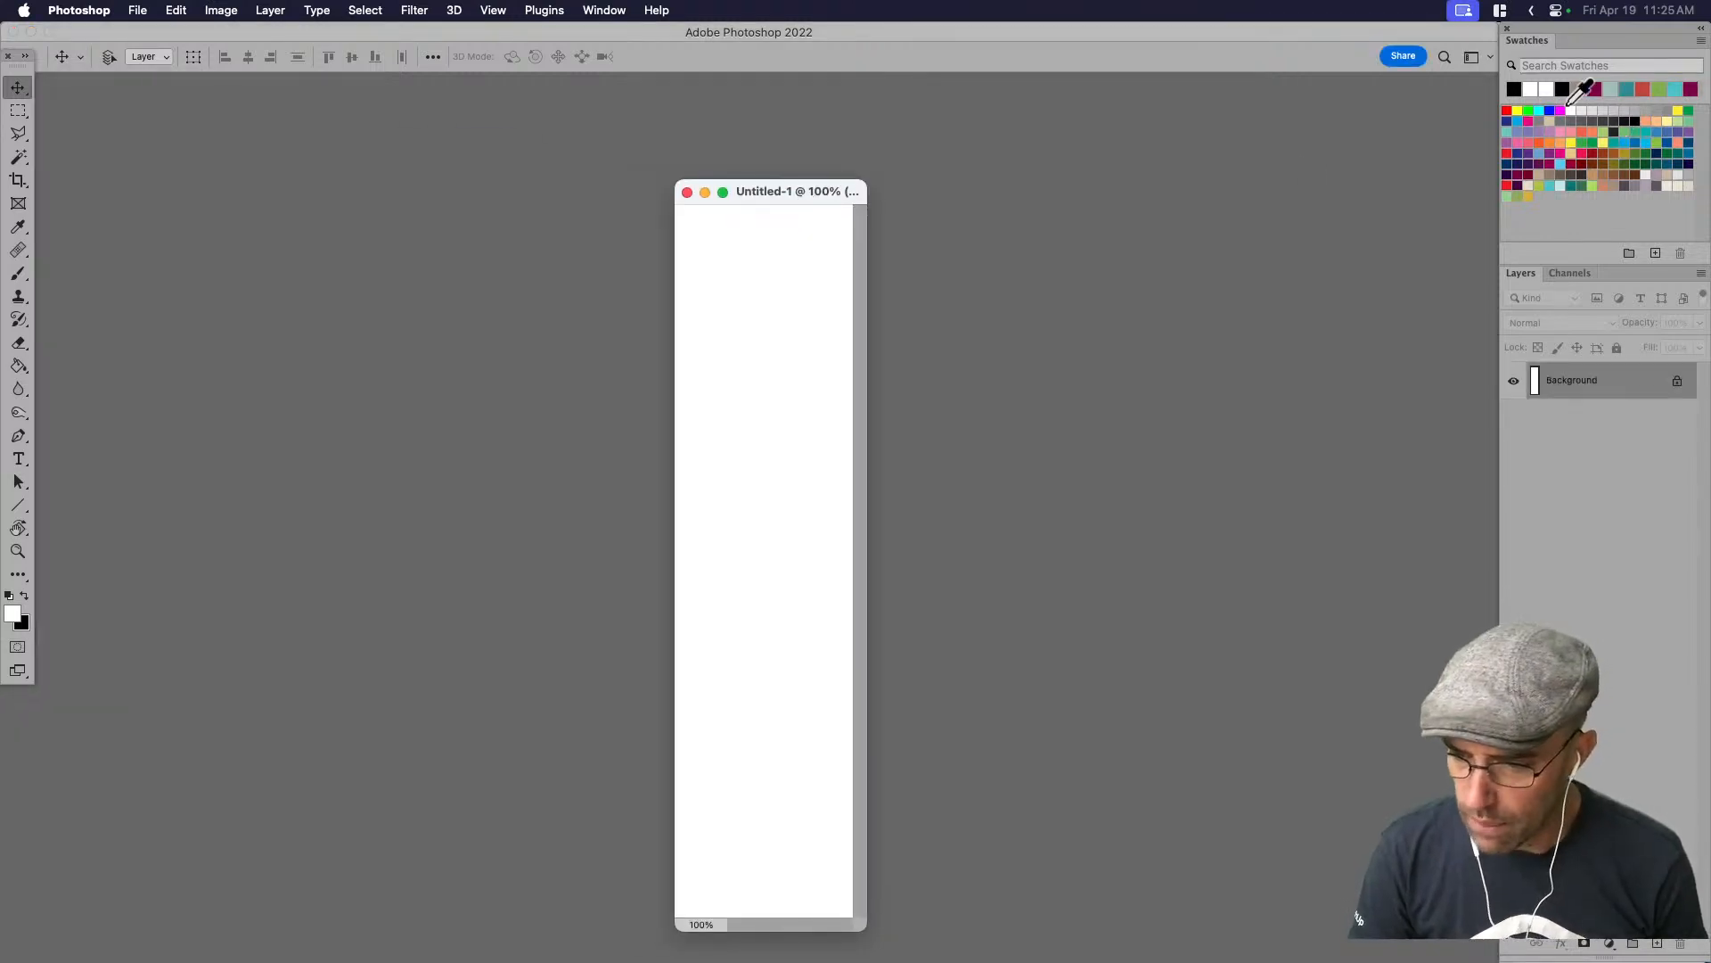
click(1530, 119)
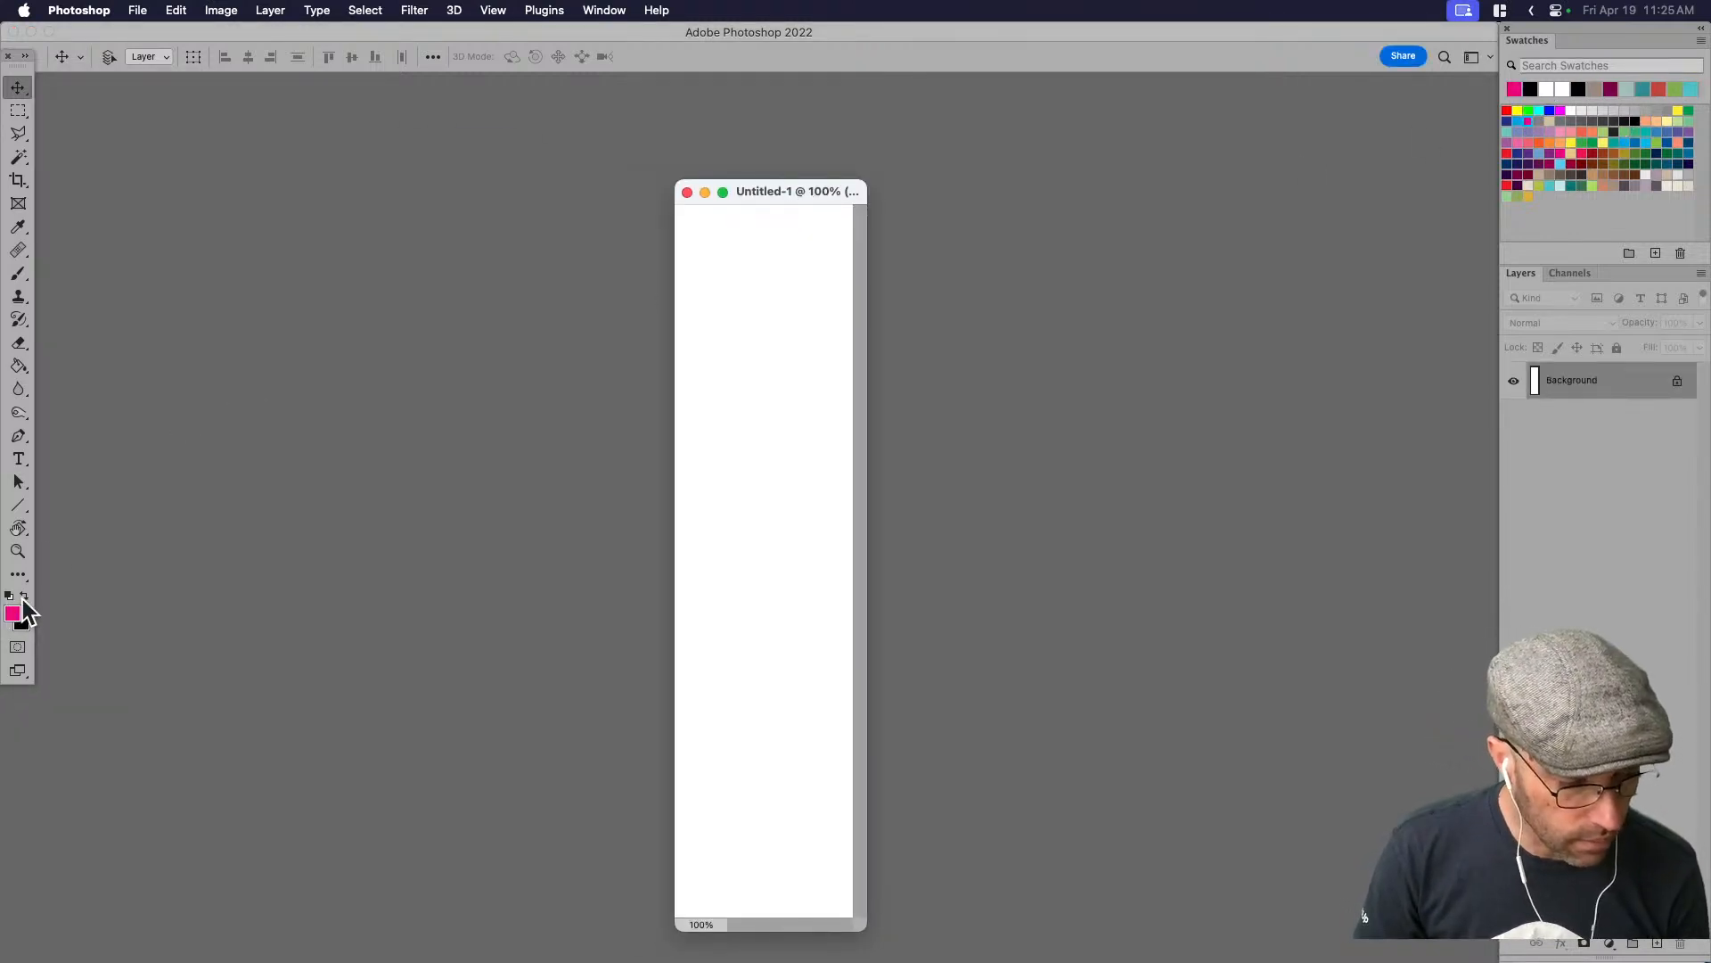
click(25, 595)
click(1517, 121)
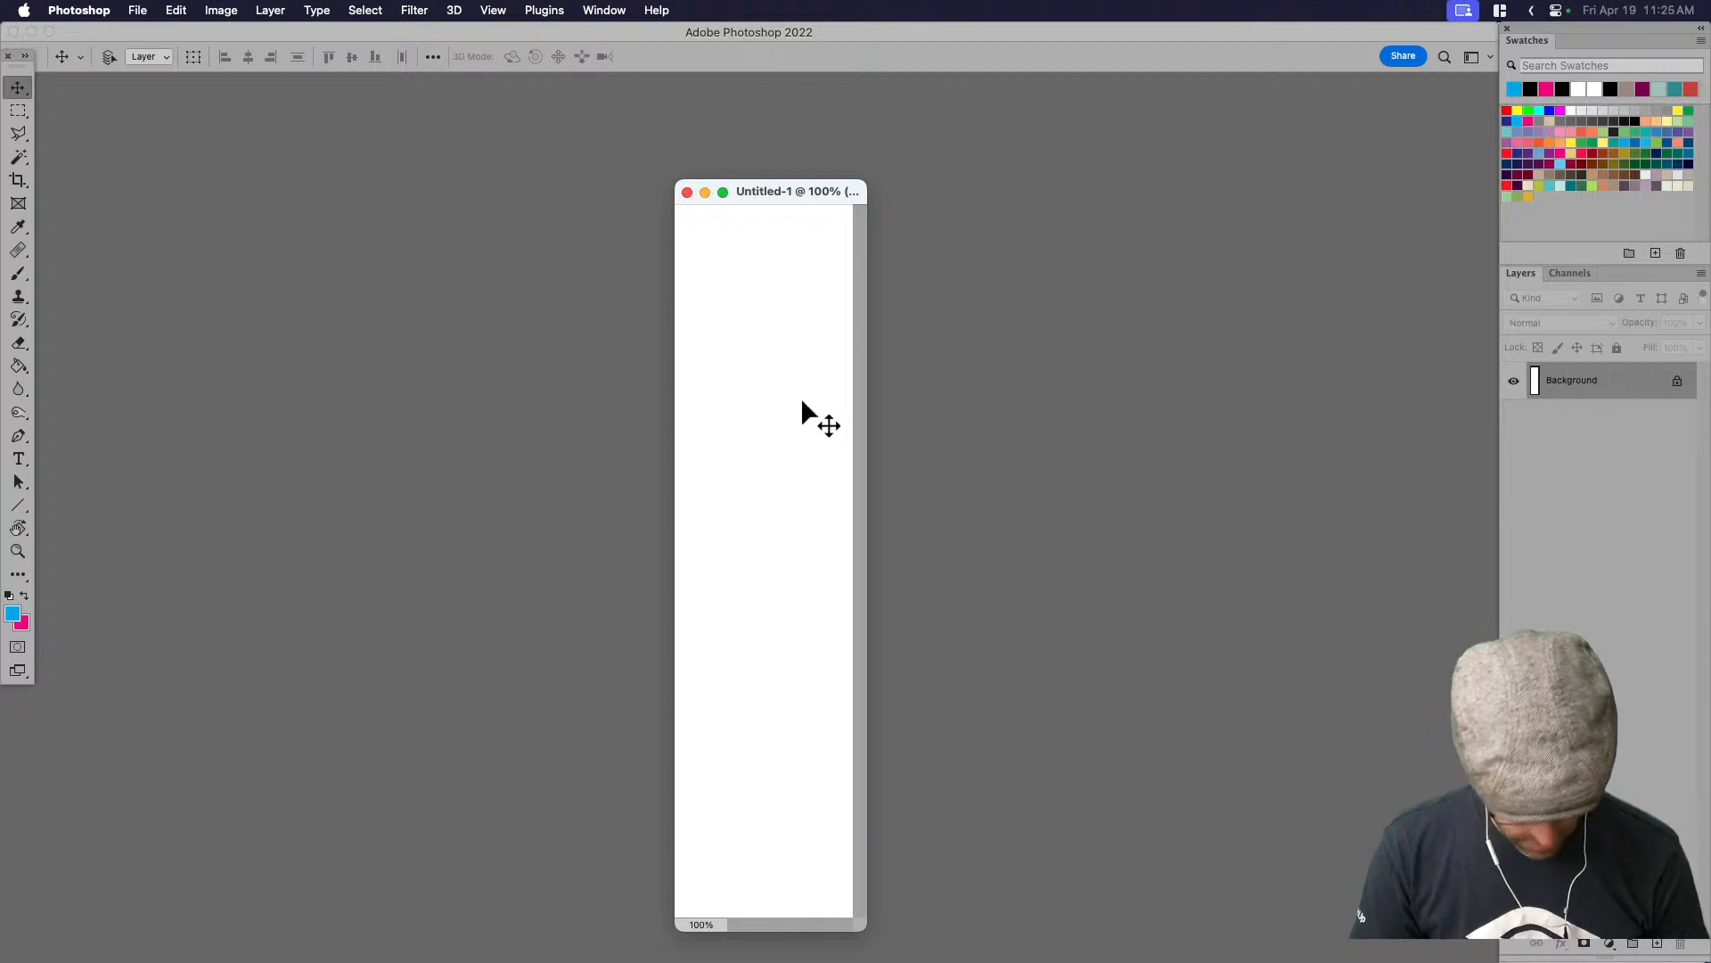
Choose the Gradient tool with the foreground-to-background preset from the Basics group
key(g)
drag(31, 367, 94, 366)
click(169, 57)
click(41, 90)
click(69, 118)
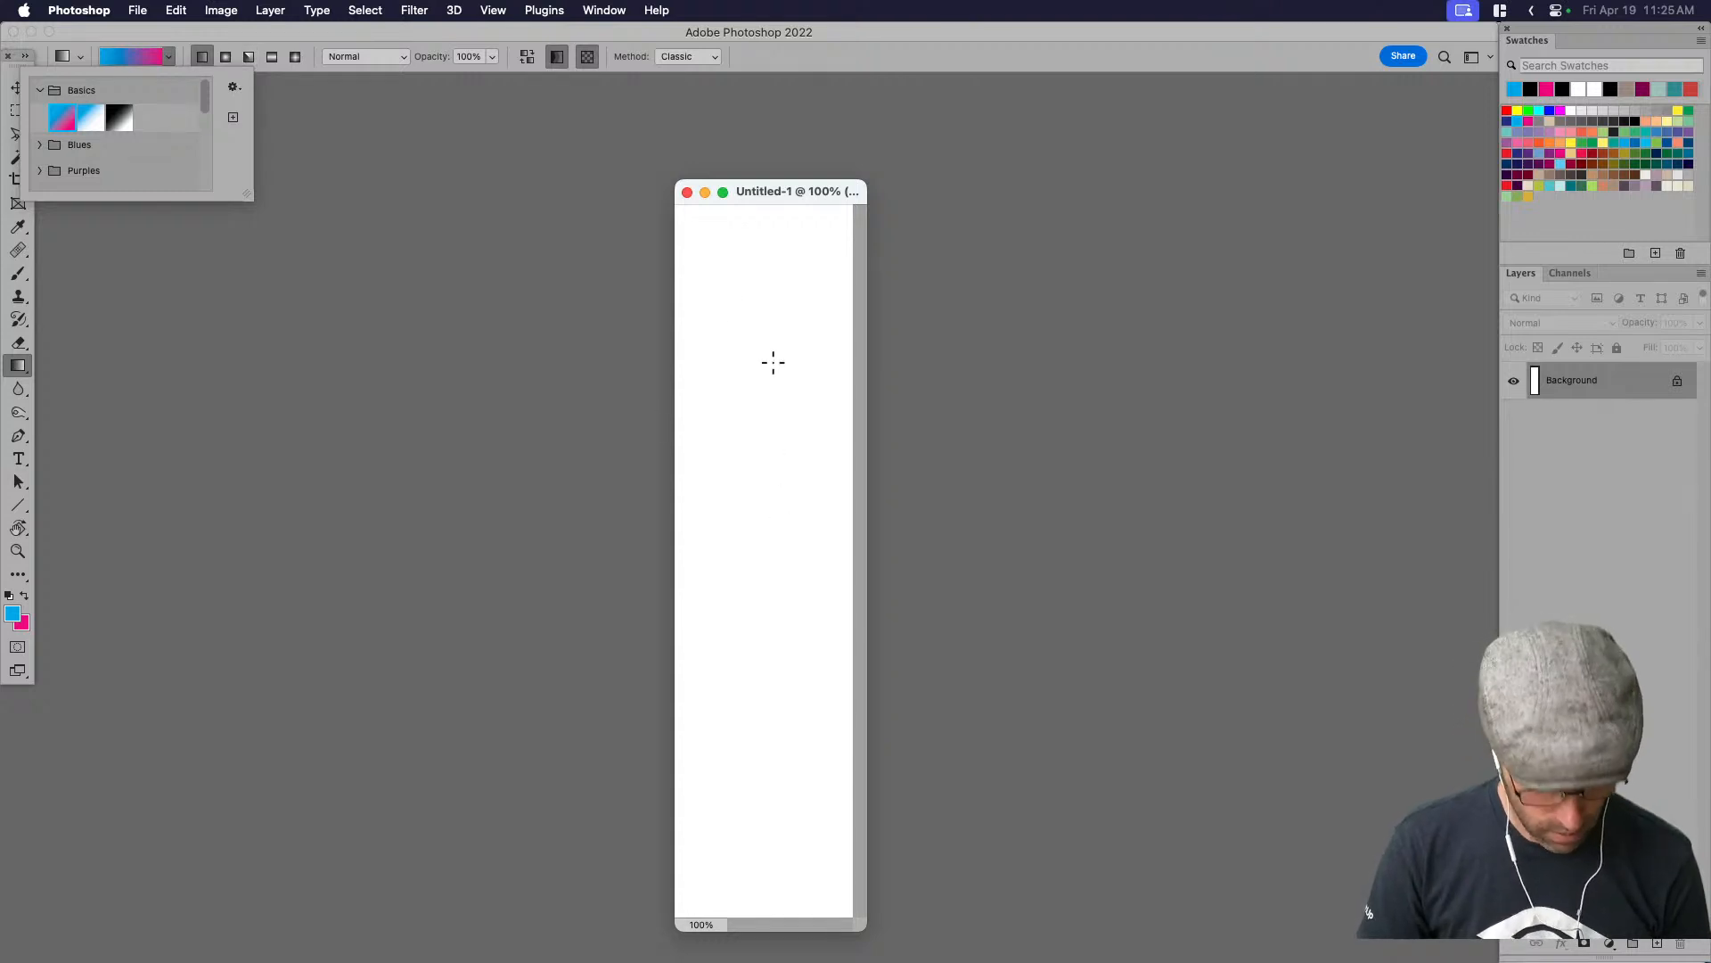
Try vertical blue-and-pink gradients on the canvas, first with blue above, then reversed, then with a shorter transition
drag(782, 250, 776, 856)
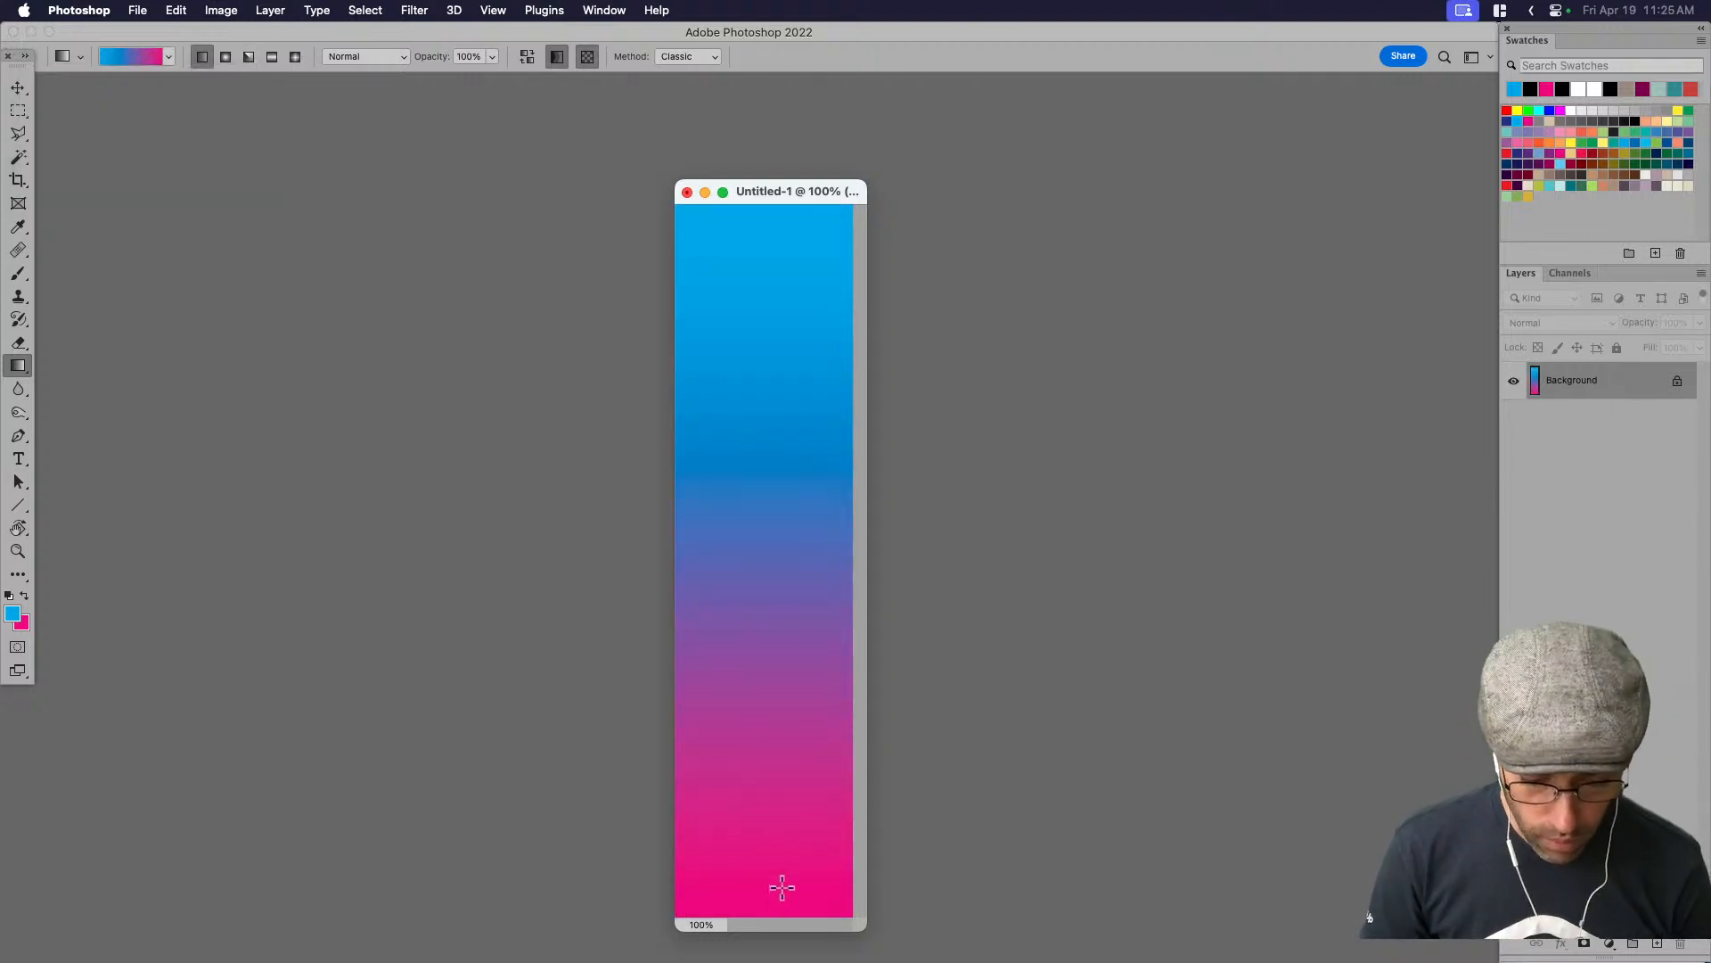
drag(803, 213, 771, 225)
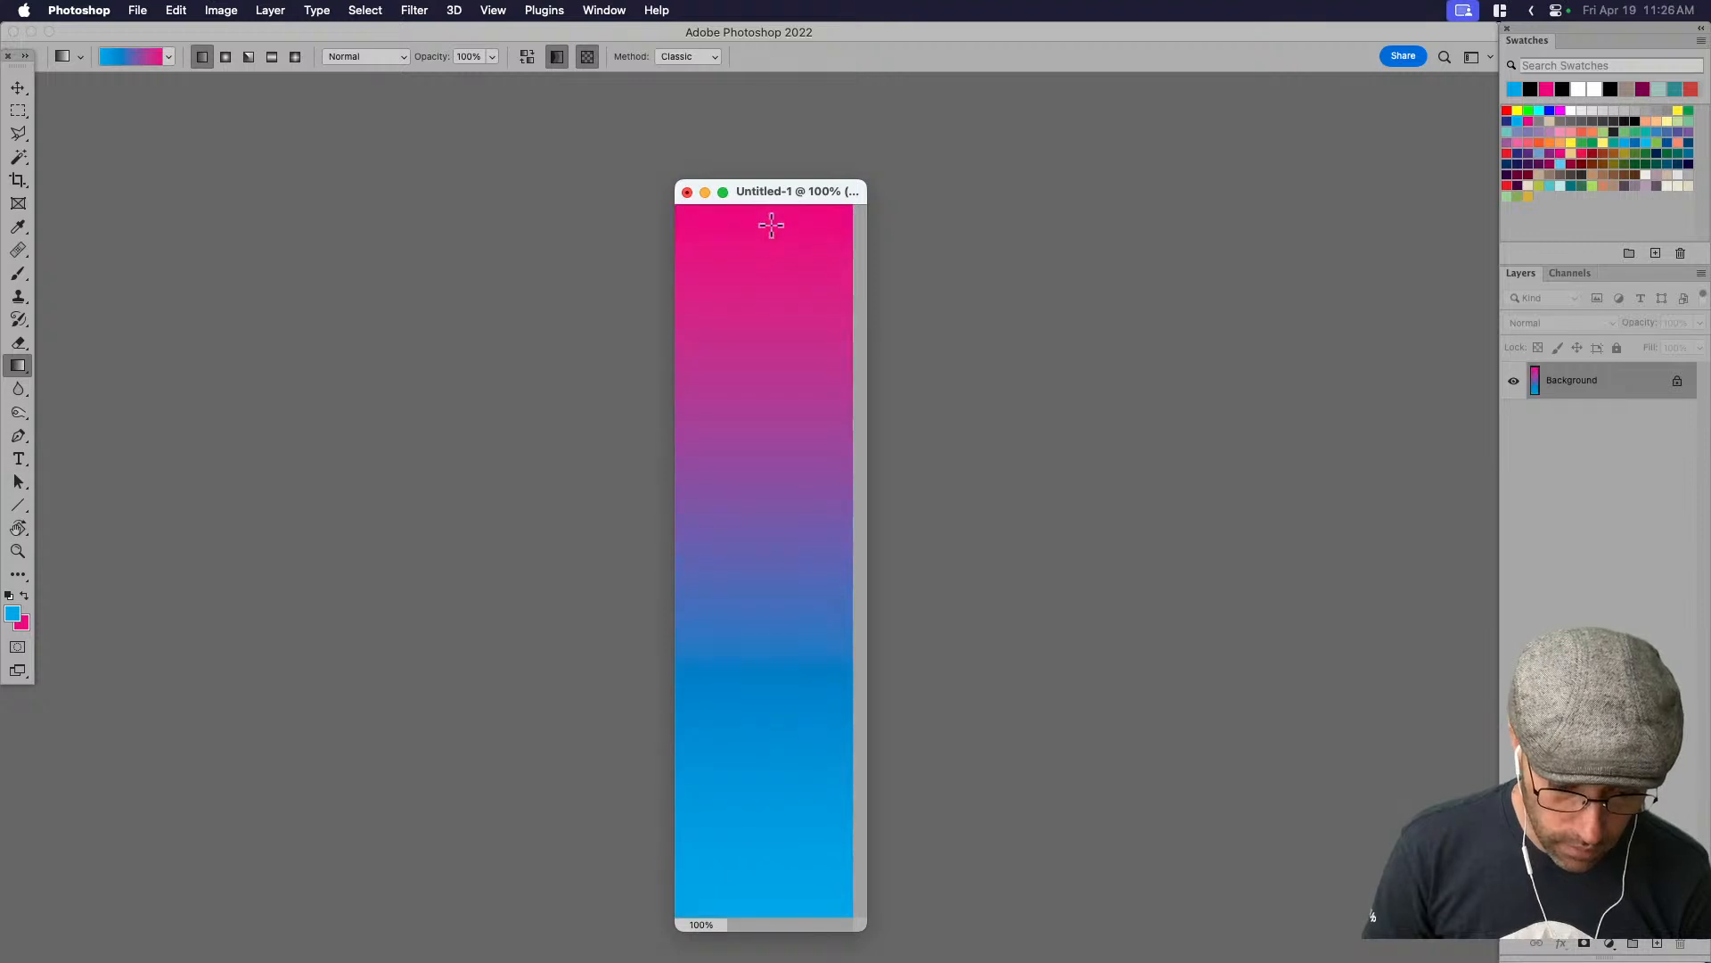
drag(790, 777, 780, 553)
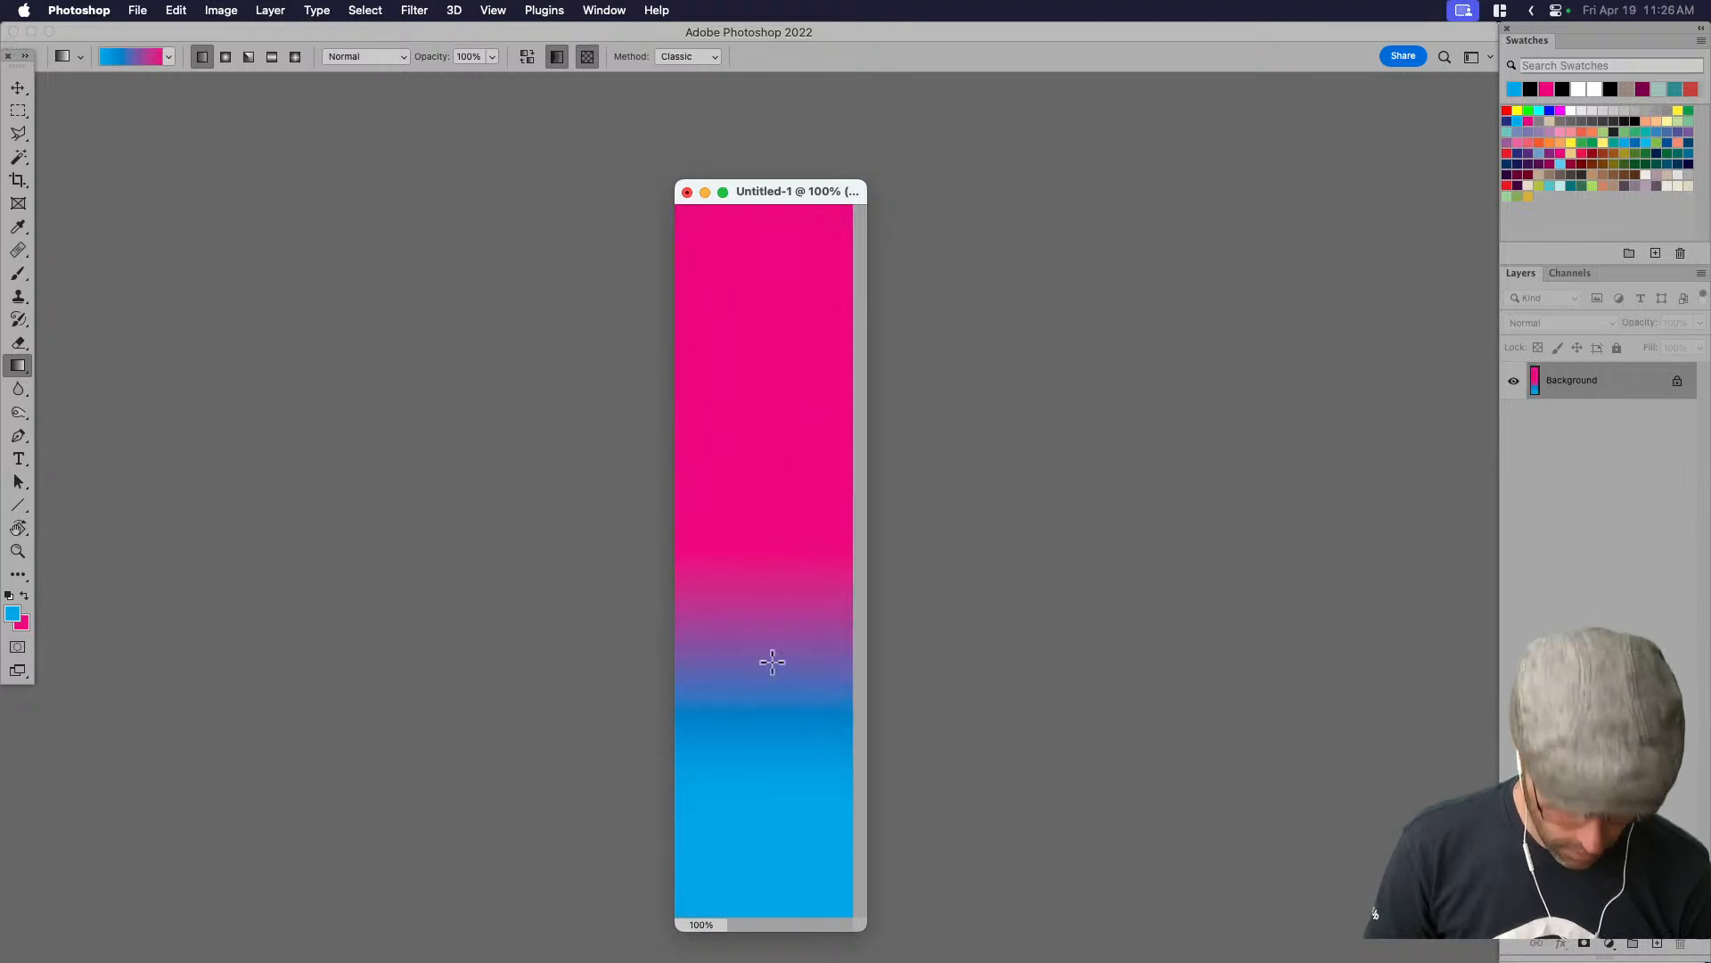
Refill the canvas with a vertical gradient from blue at its lower end, extending well beyond its upper edge
key(super+minus)
key(f)
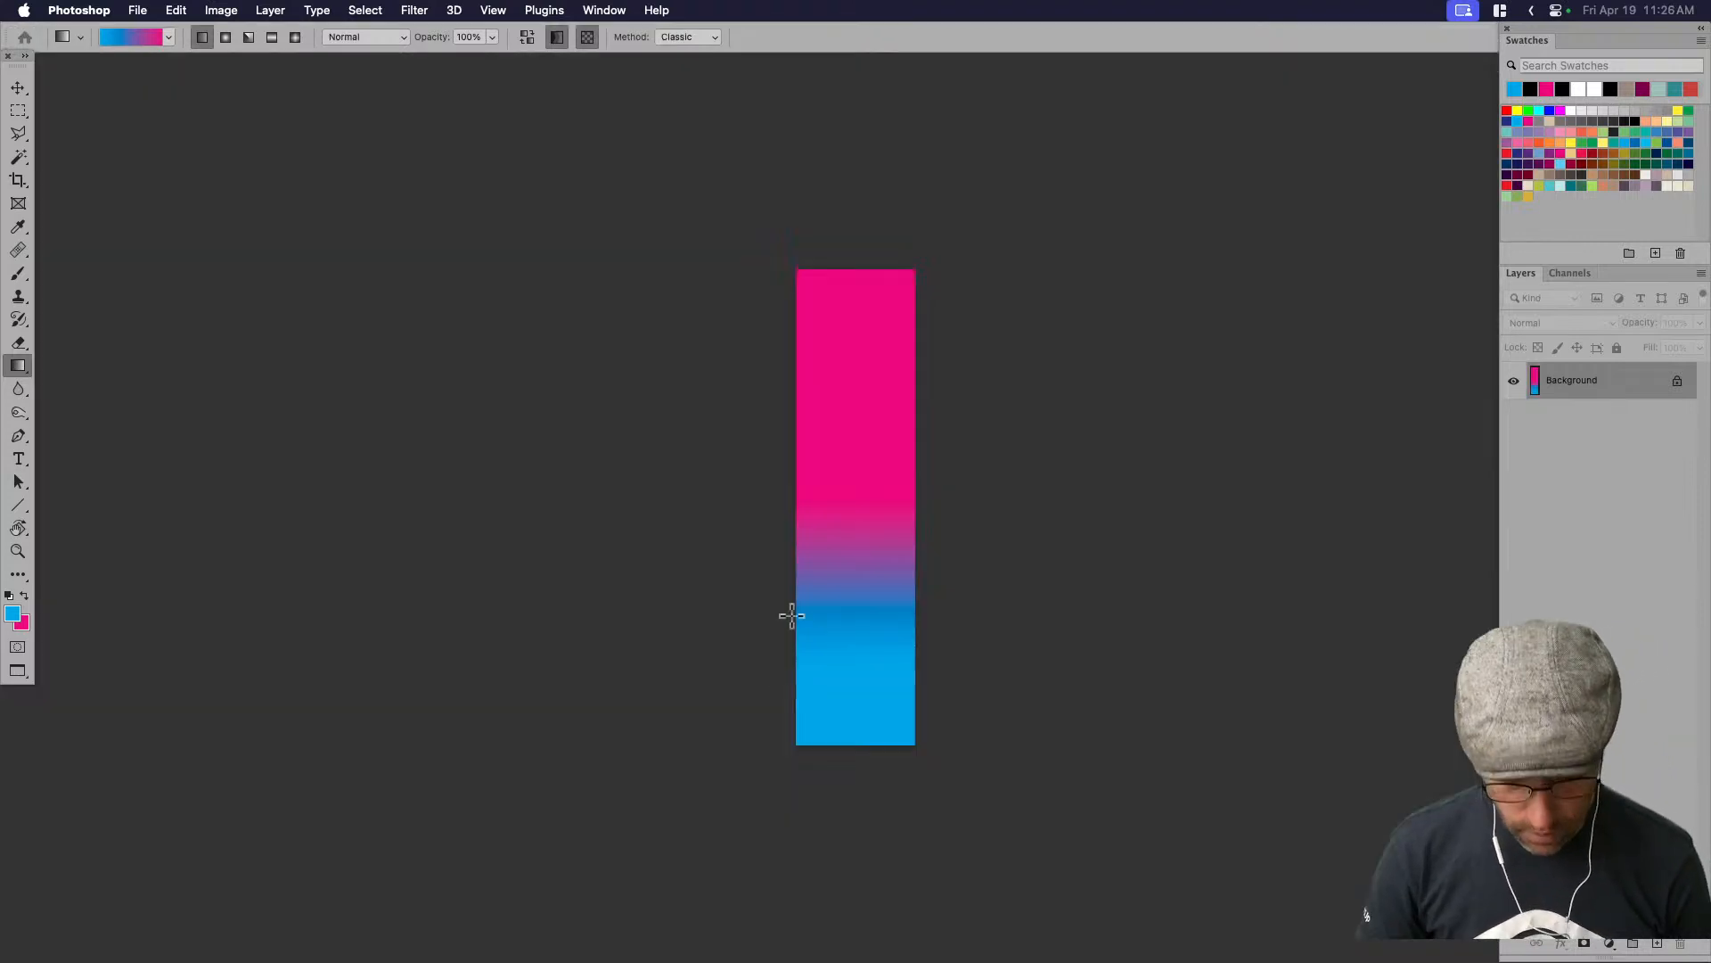
key(super+minus)
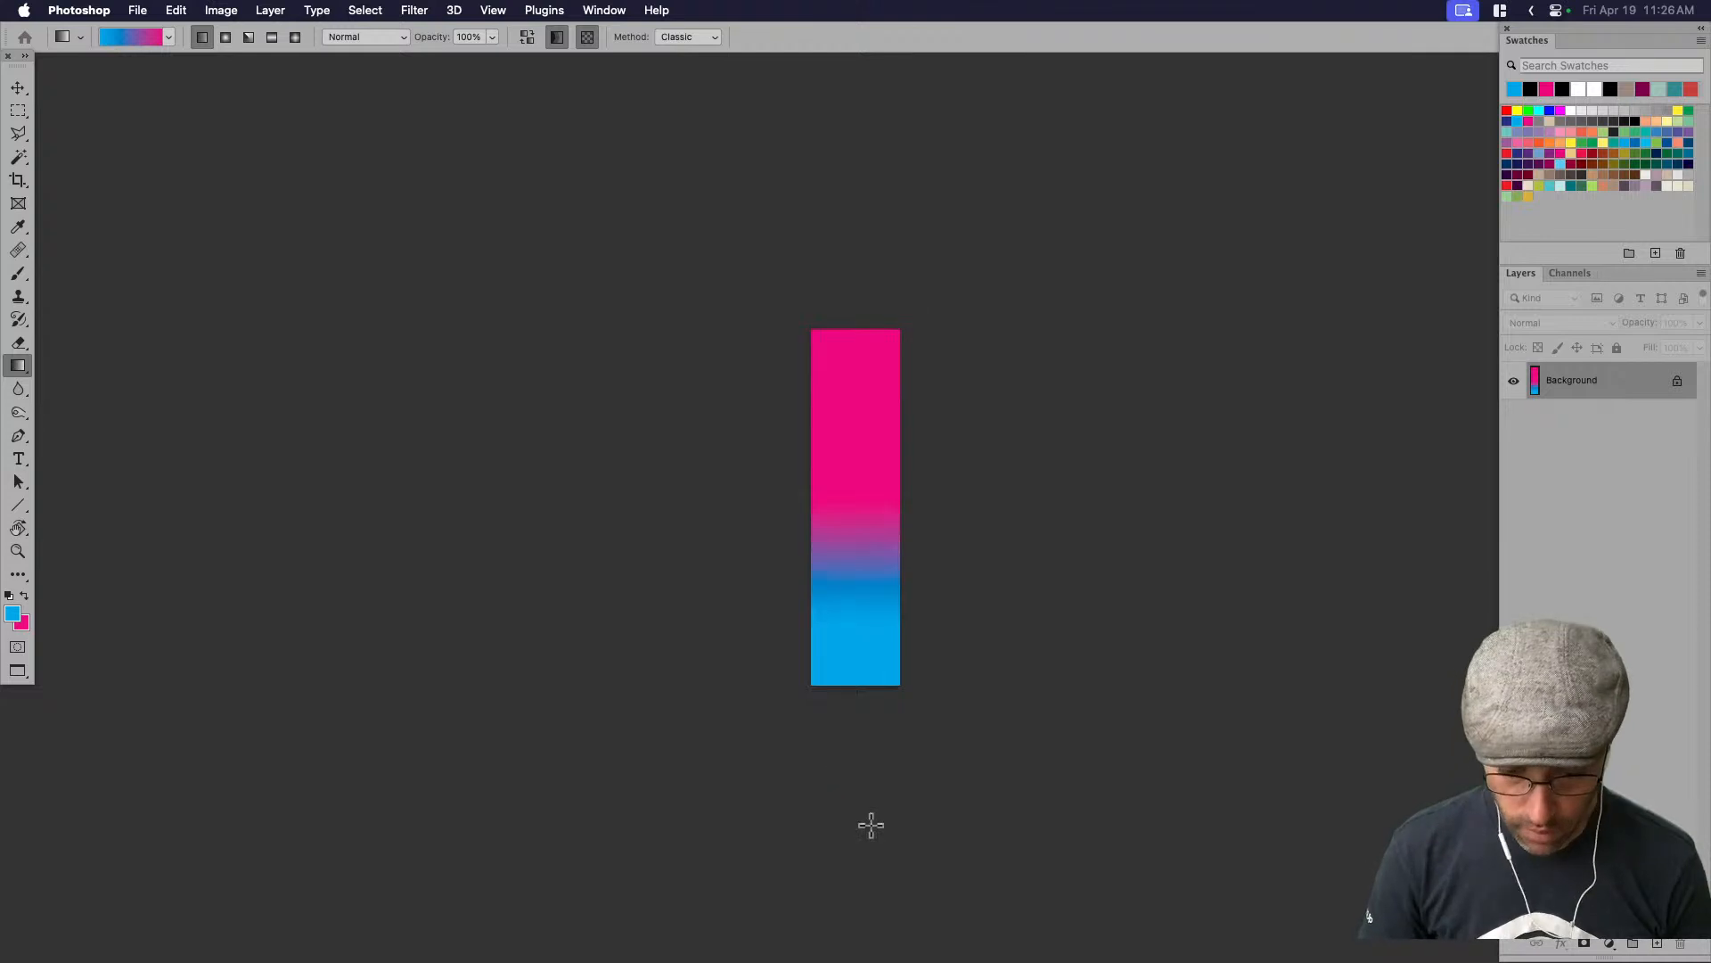
drag(886, 333, 864, 92)
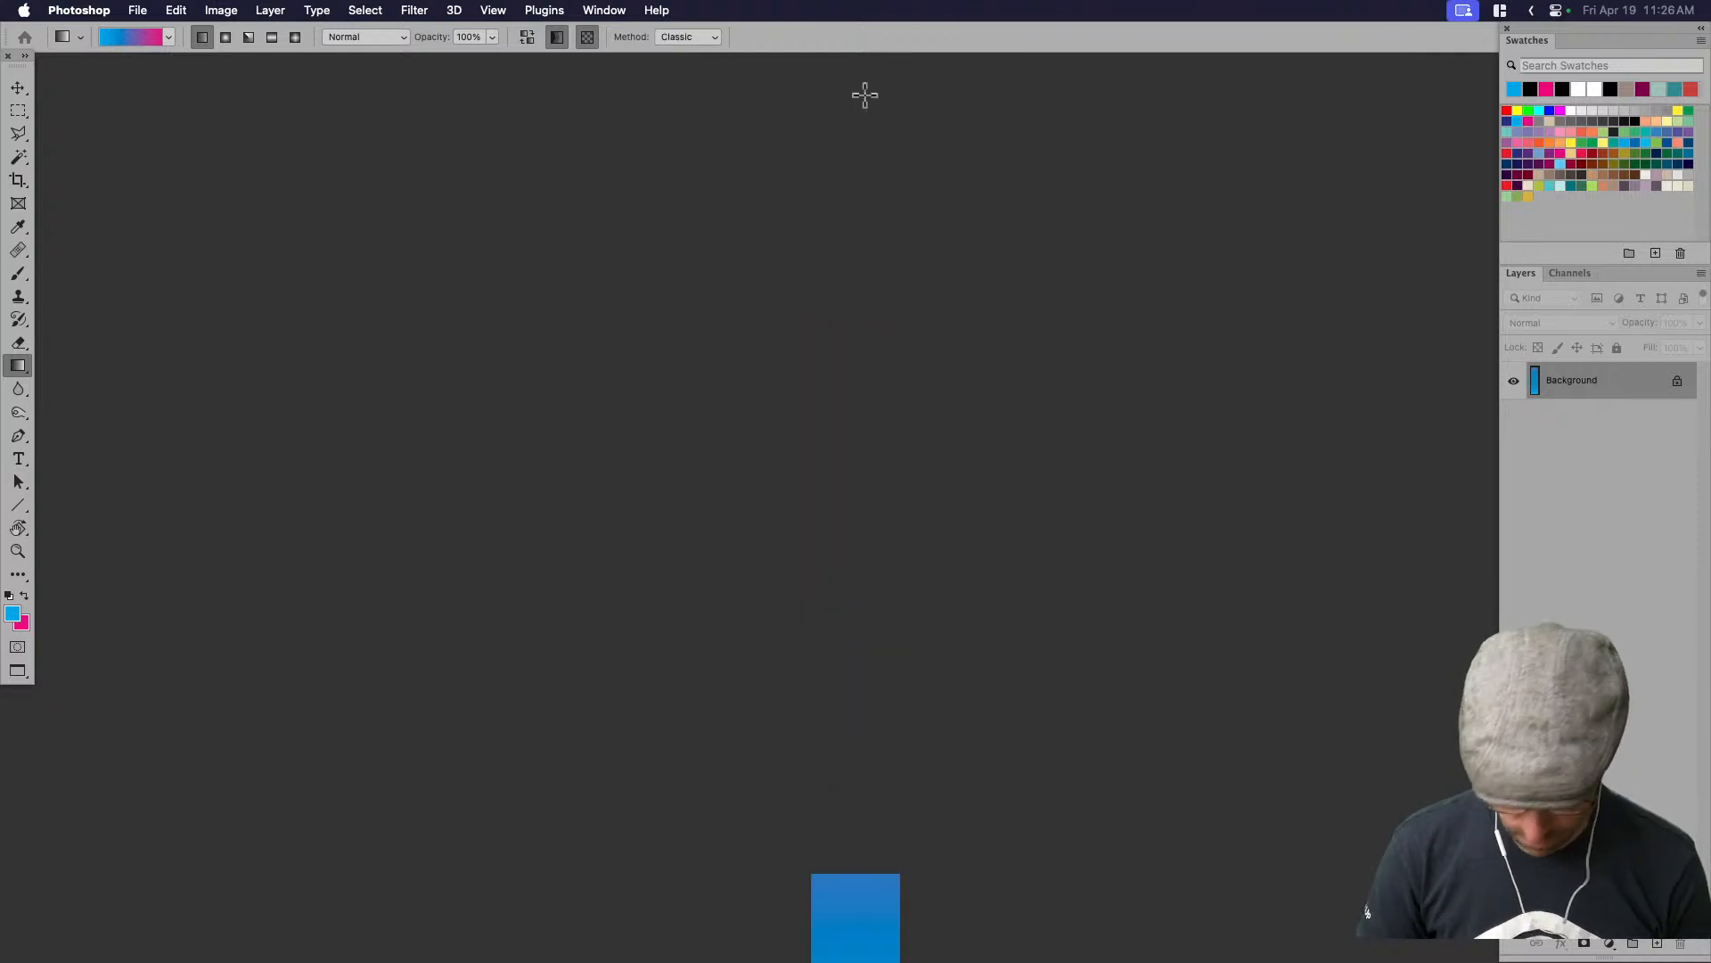
key(super+0)
key(super+minus)
key(super+minus)
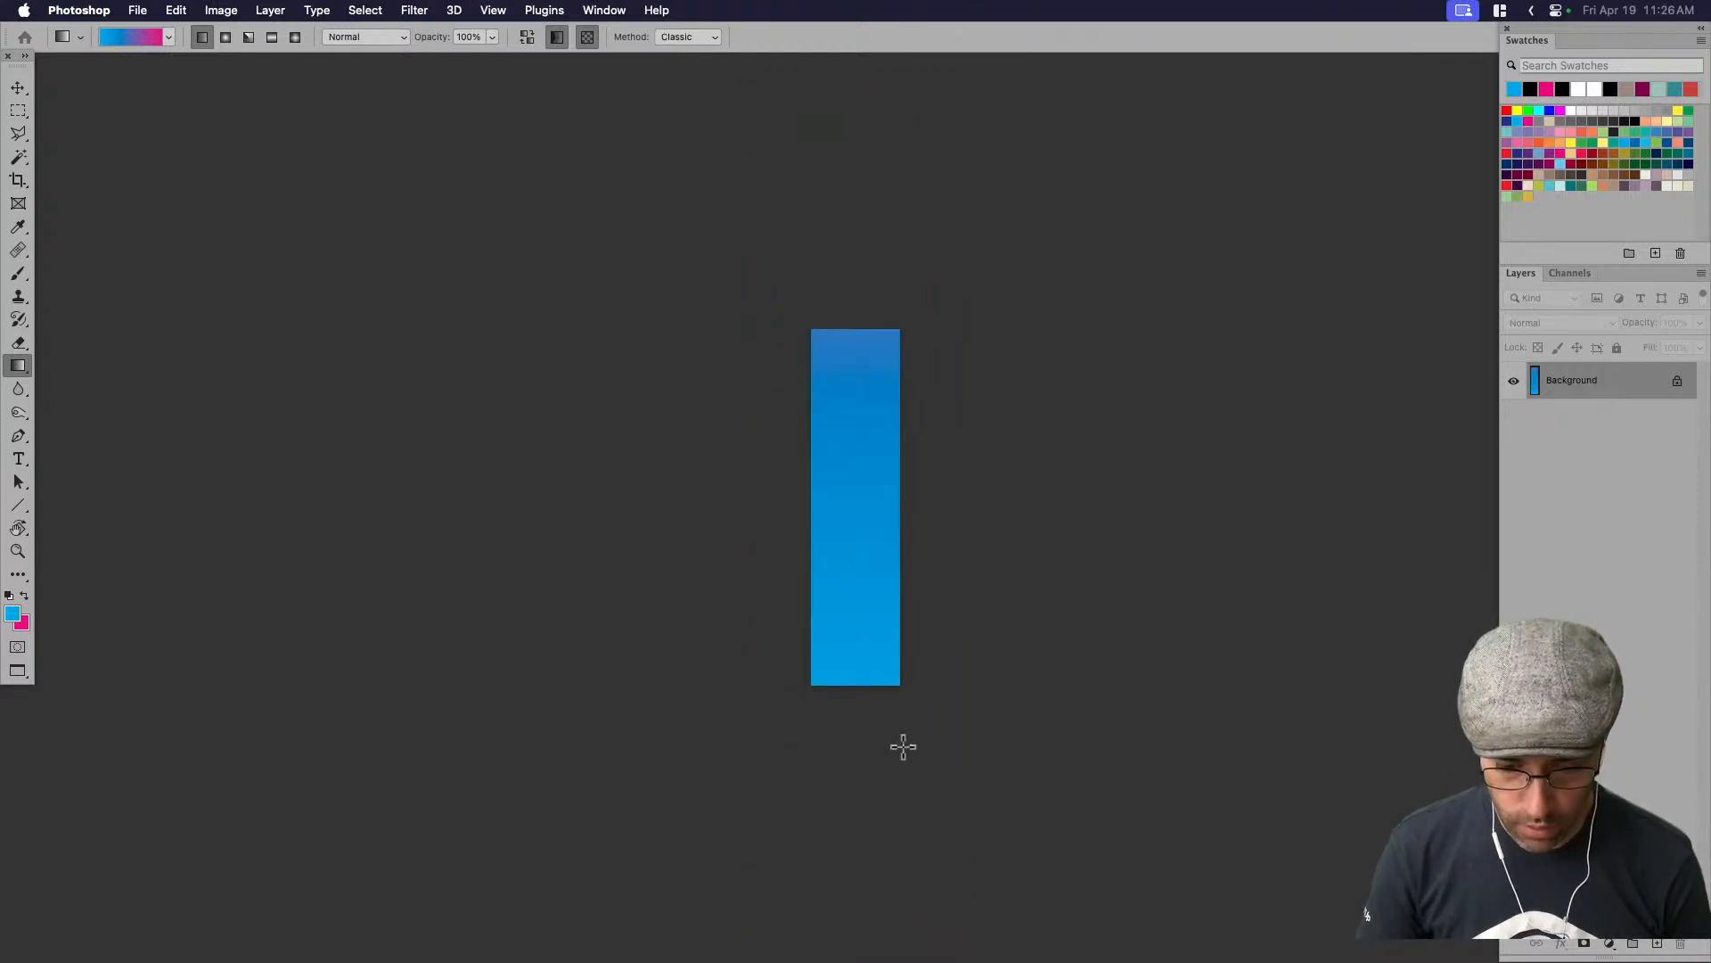
Redraw the vertical gradient so the canvas runs from blue at its lower end to full pink at its upper end
drag(859, 200, 858, 202)
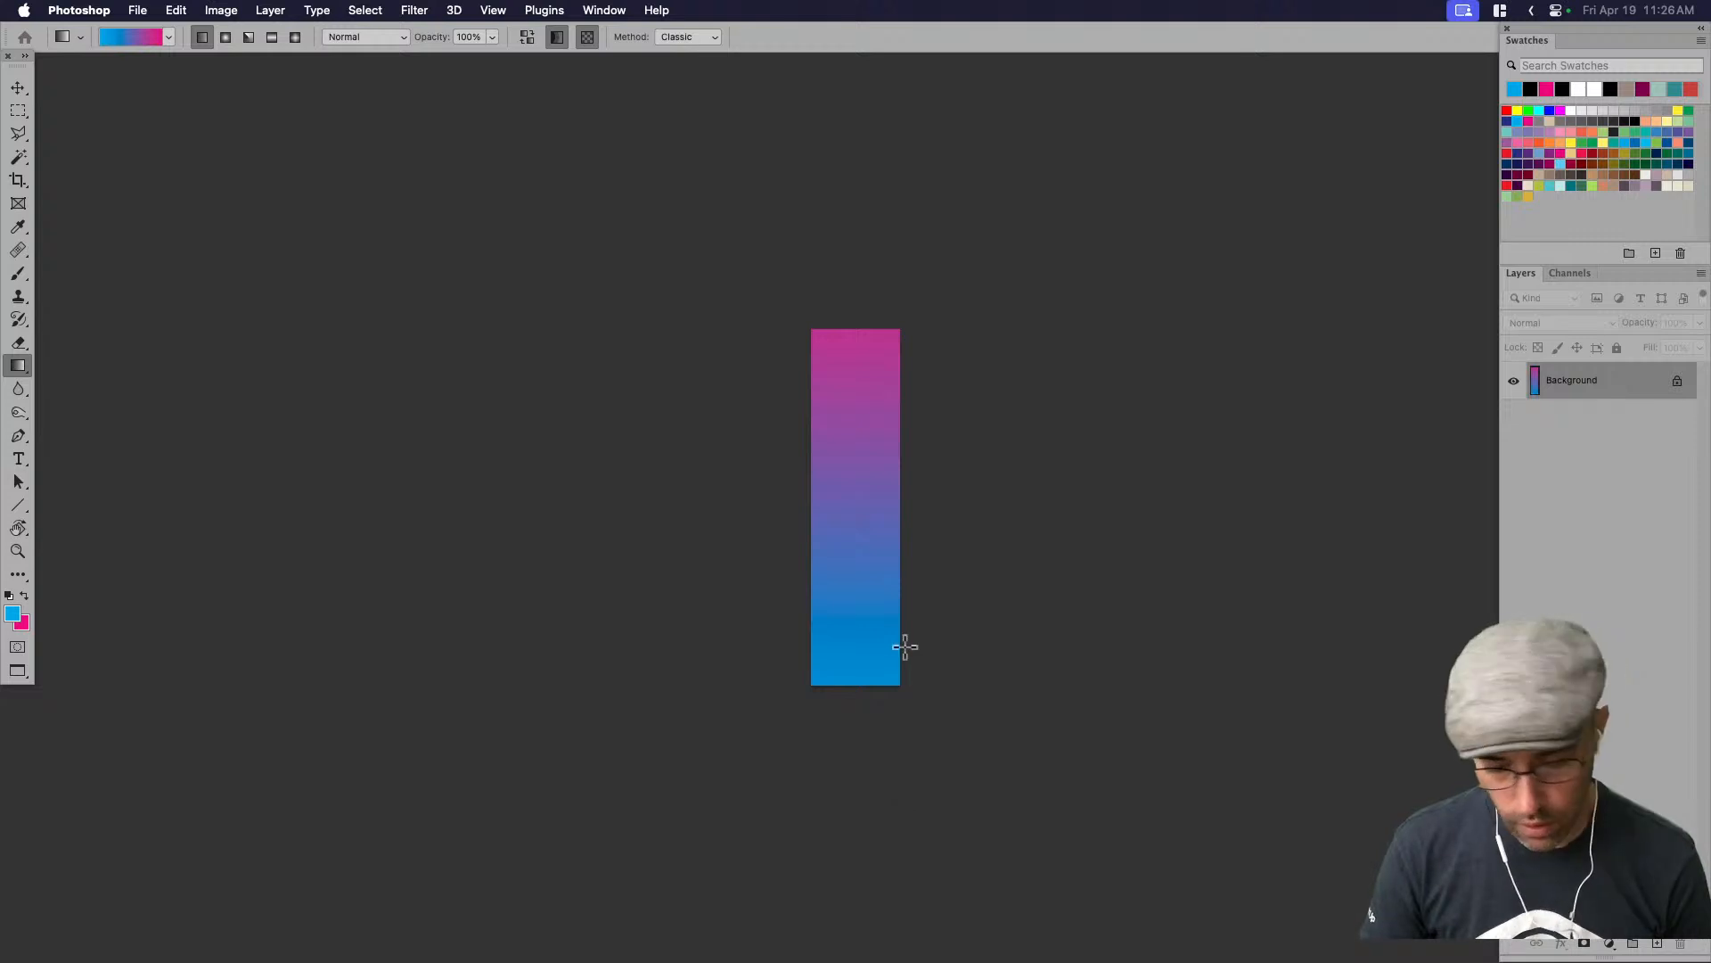
drag(872, 878, 841, 496)
drag(823, 163, 826, 159)
drag(880, 297, 880, 229)
key(v)
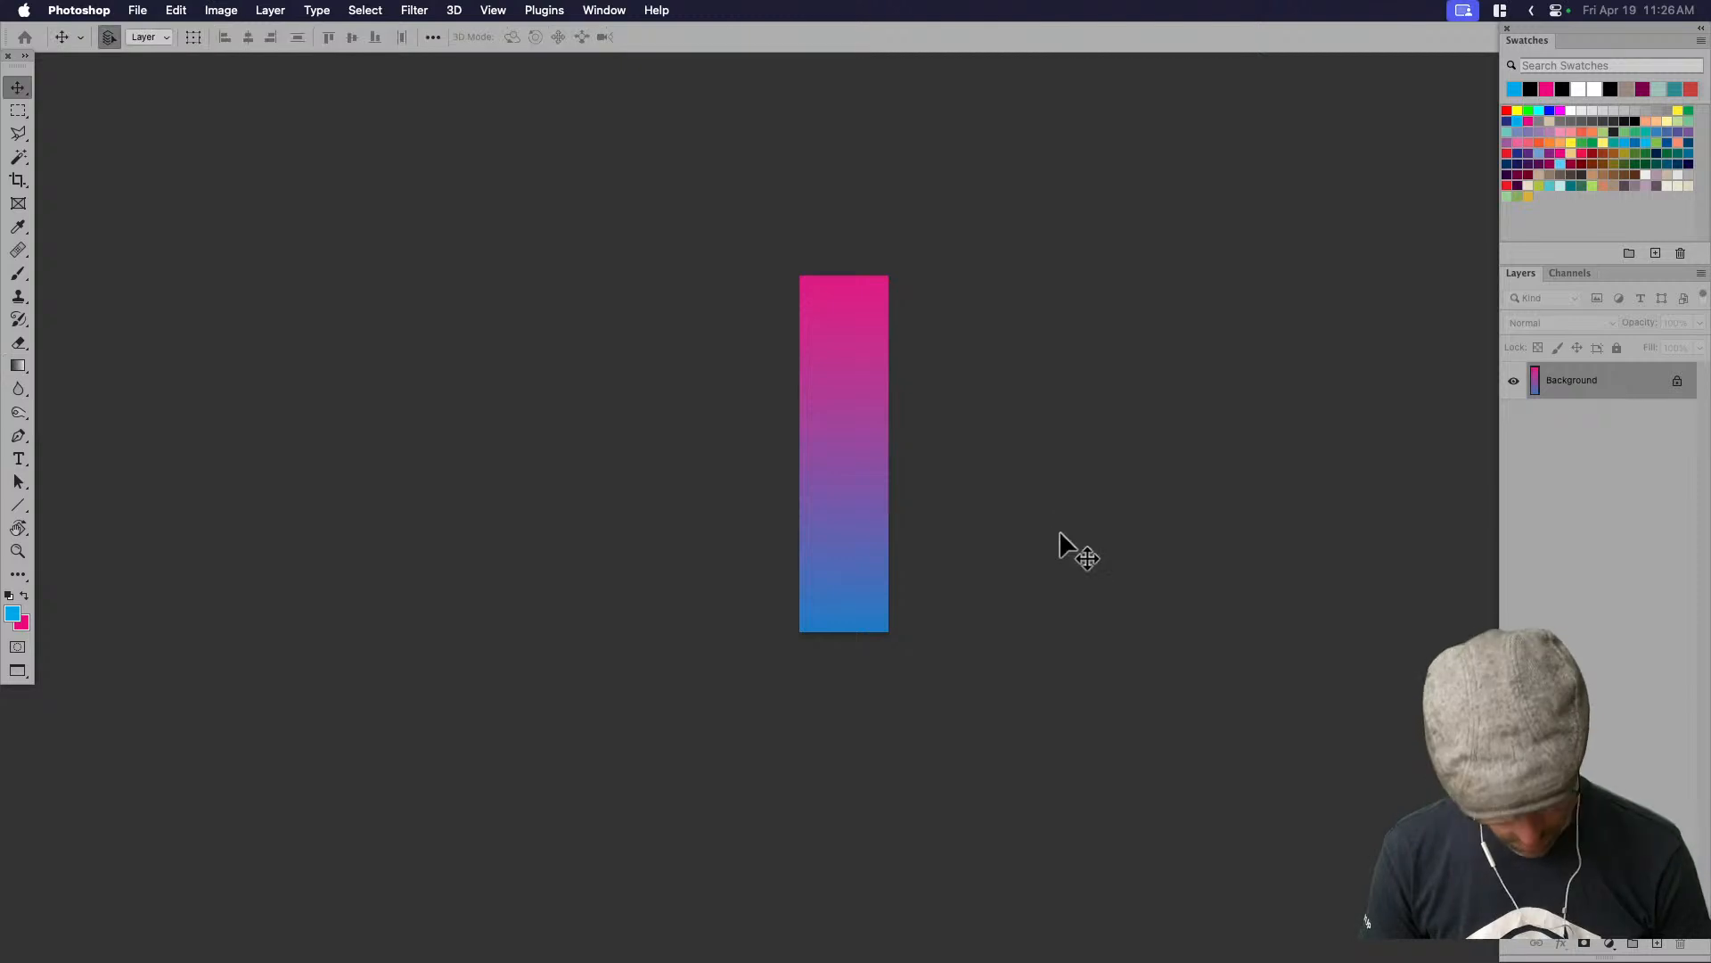
Save the canvas to the Desktop as Gradient.jpg in JPEG format with quality 9 and progressive encoding
key(super+s)
click(563, 758)
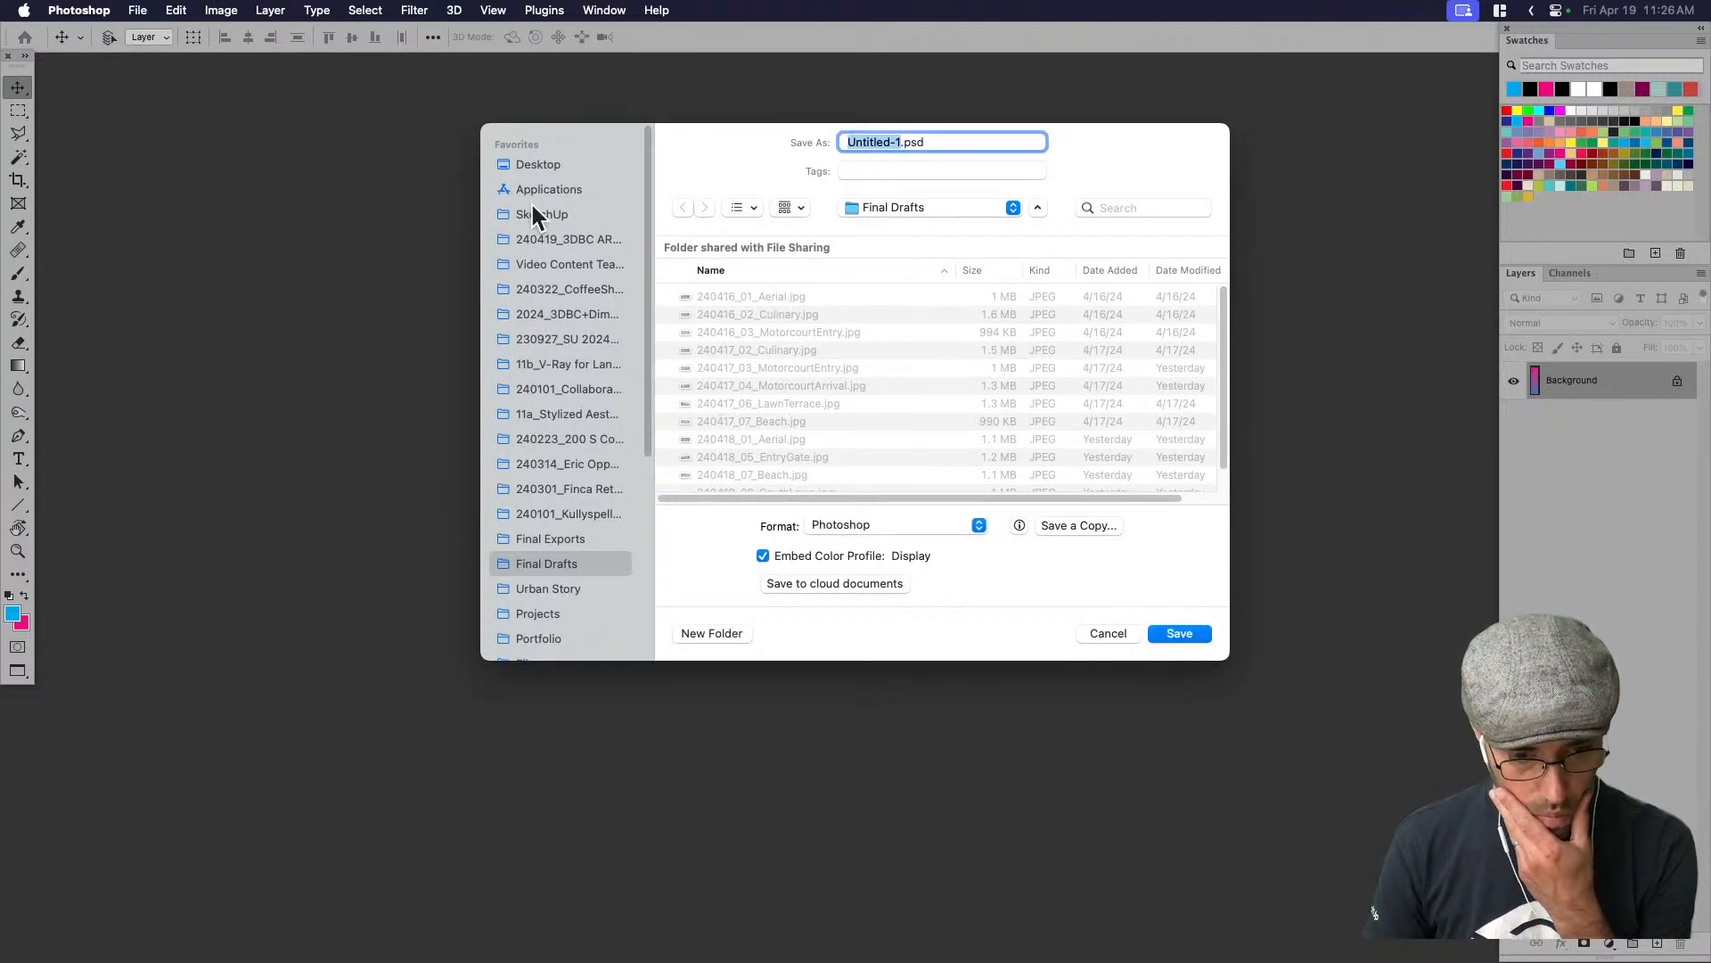
click(538, 165)
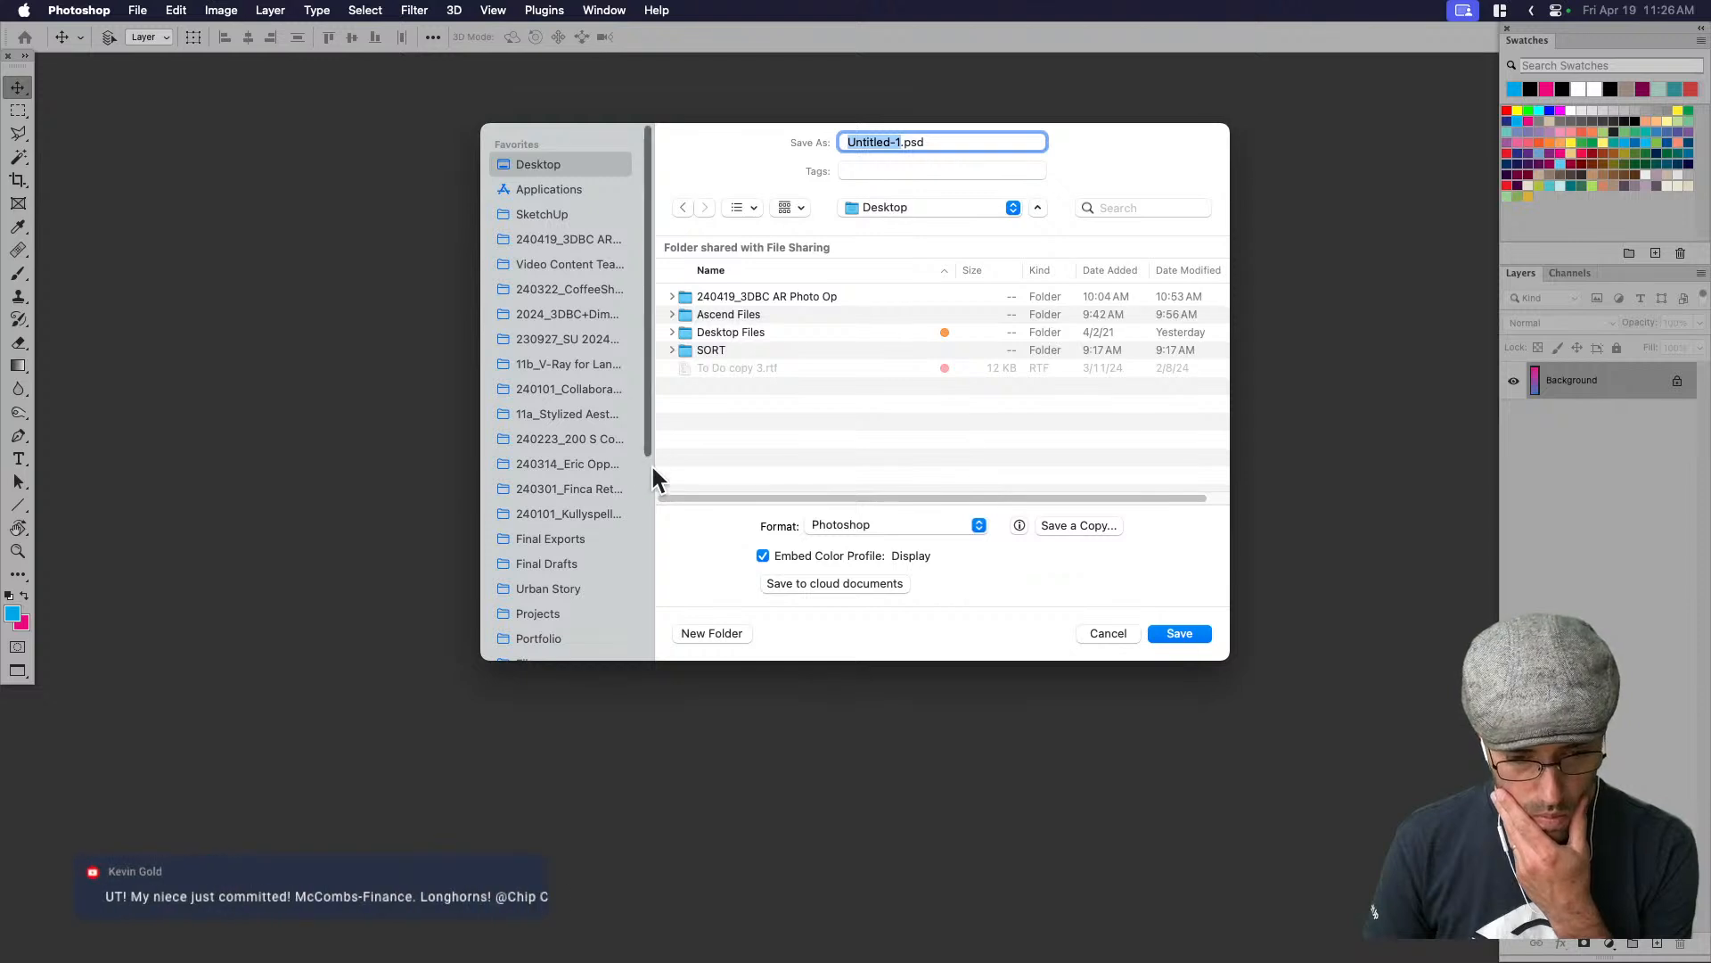
drag(581, 470, 562, 389)
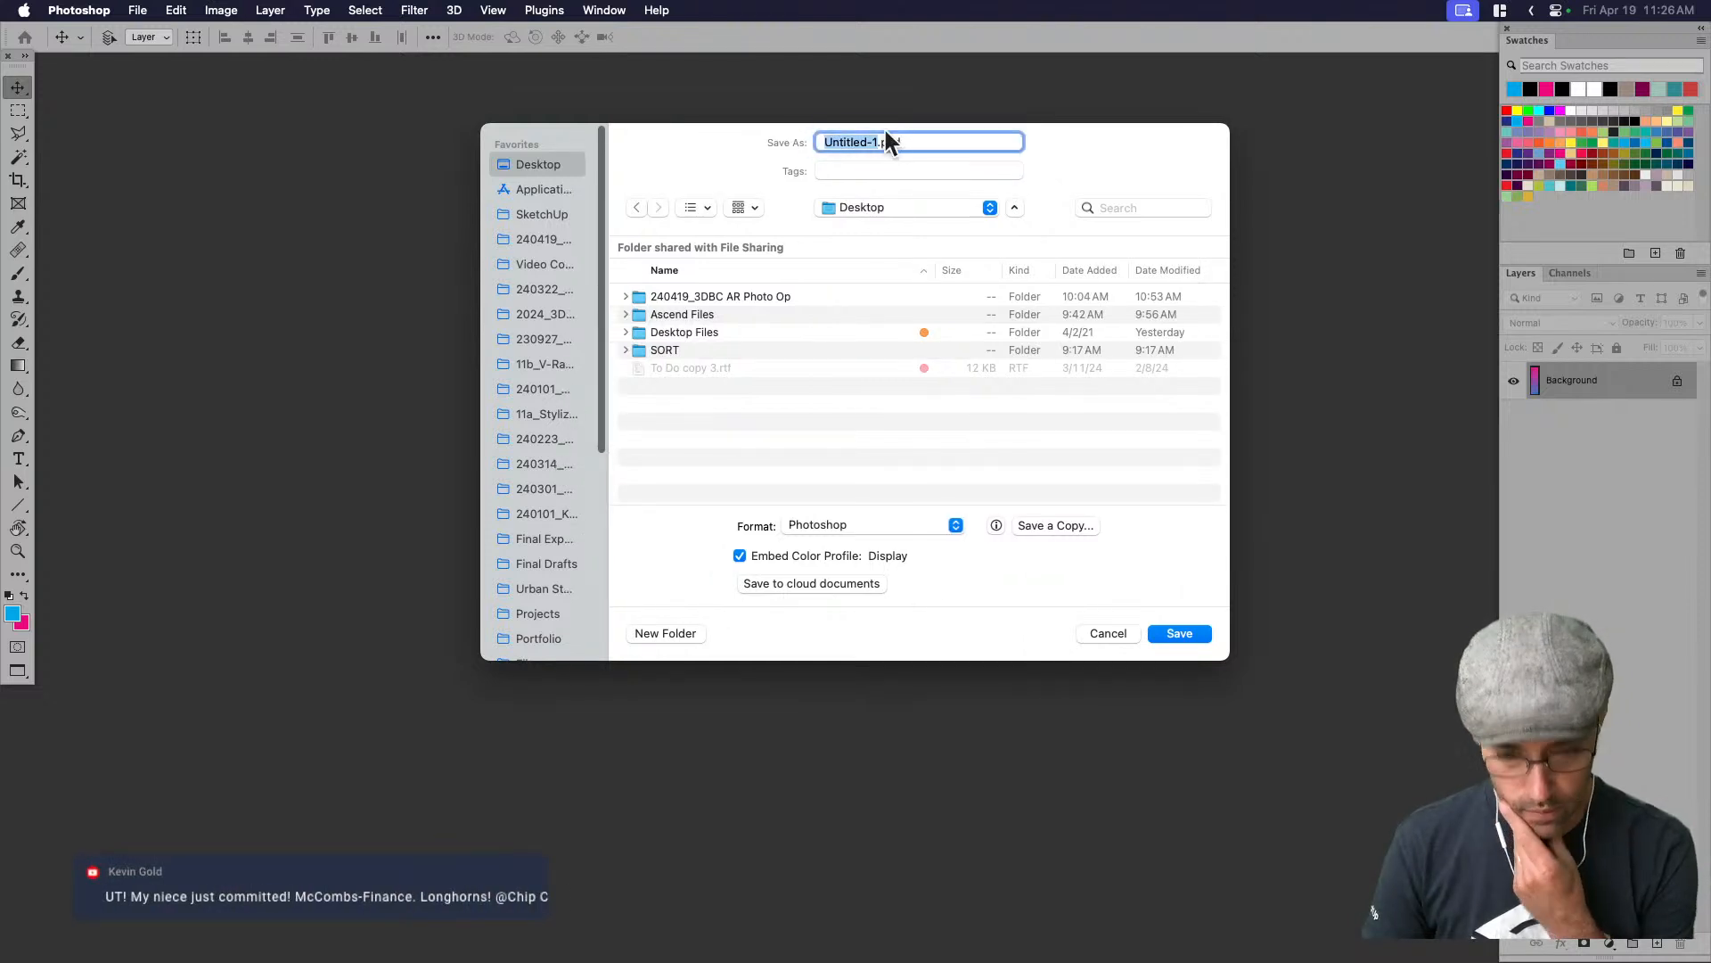
text(Gradient)
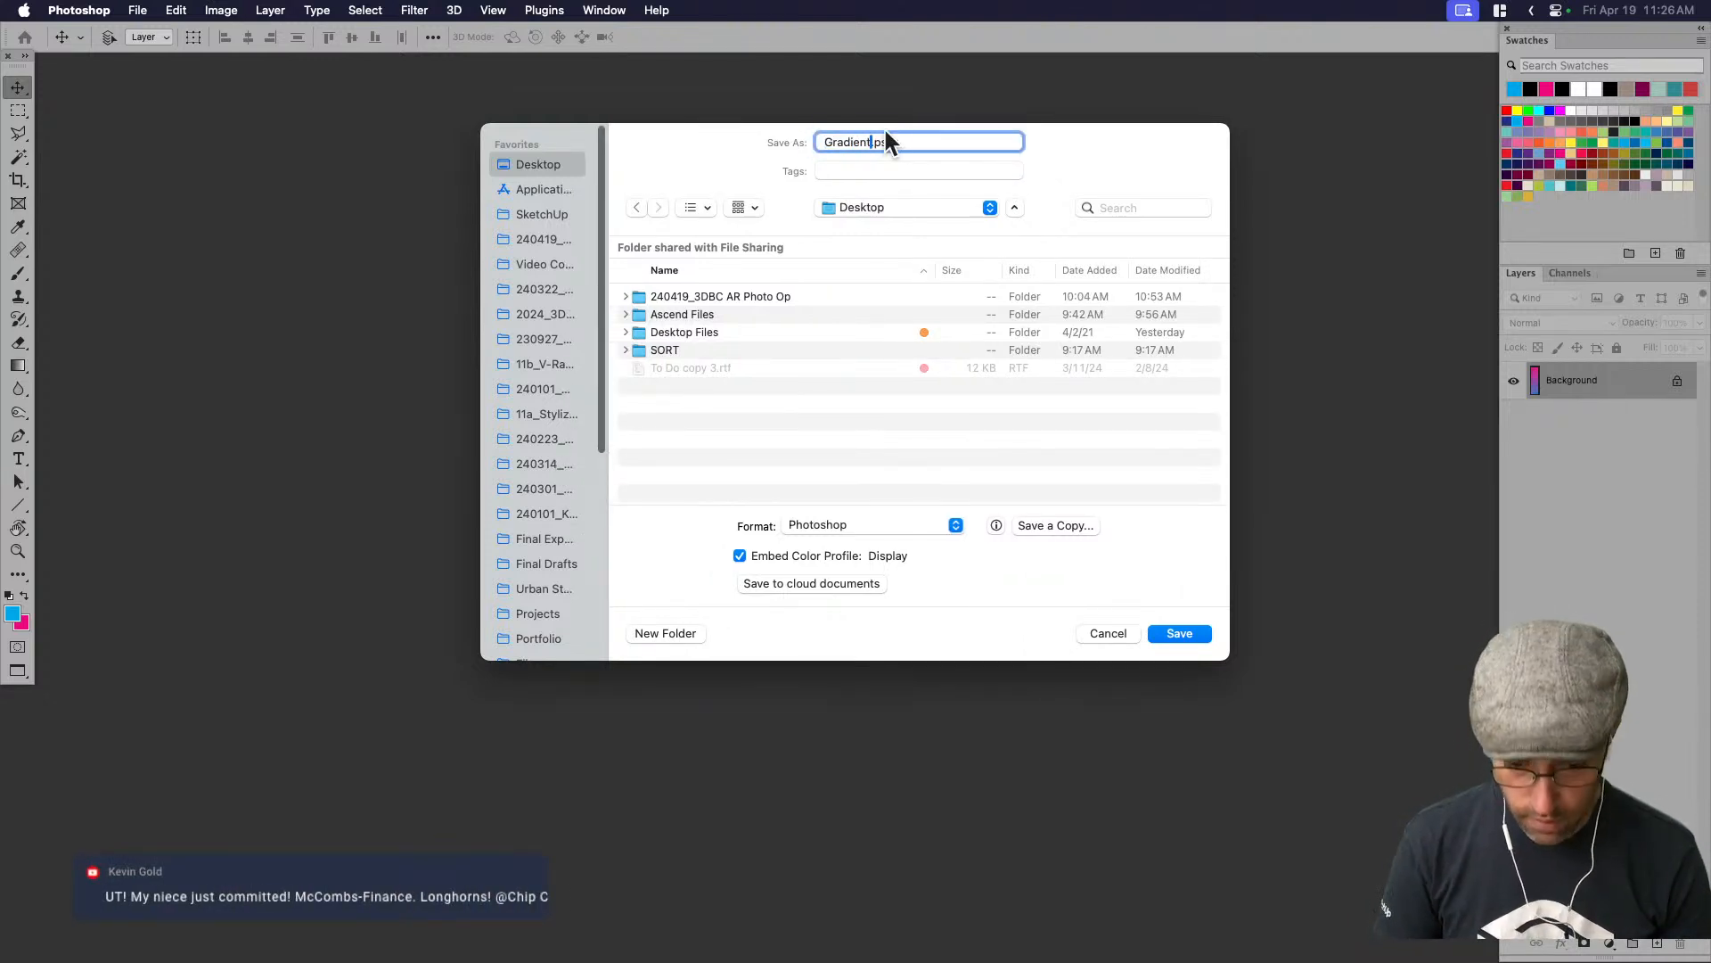
click(925, 526)
click(843, 647)
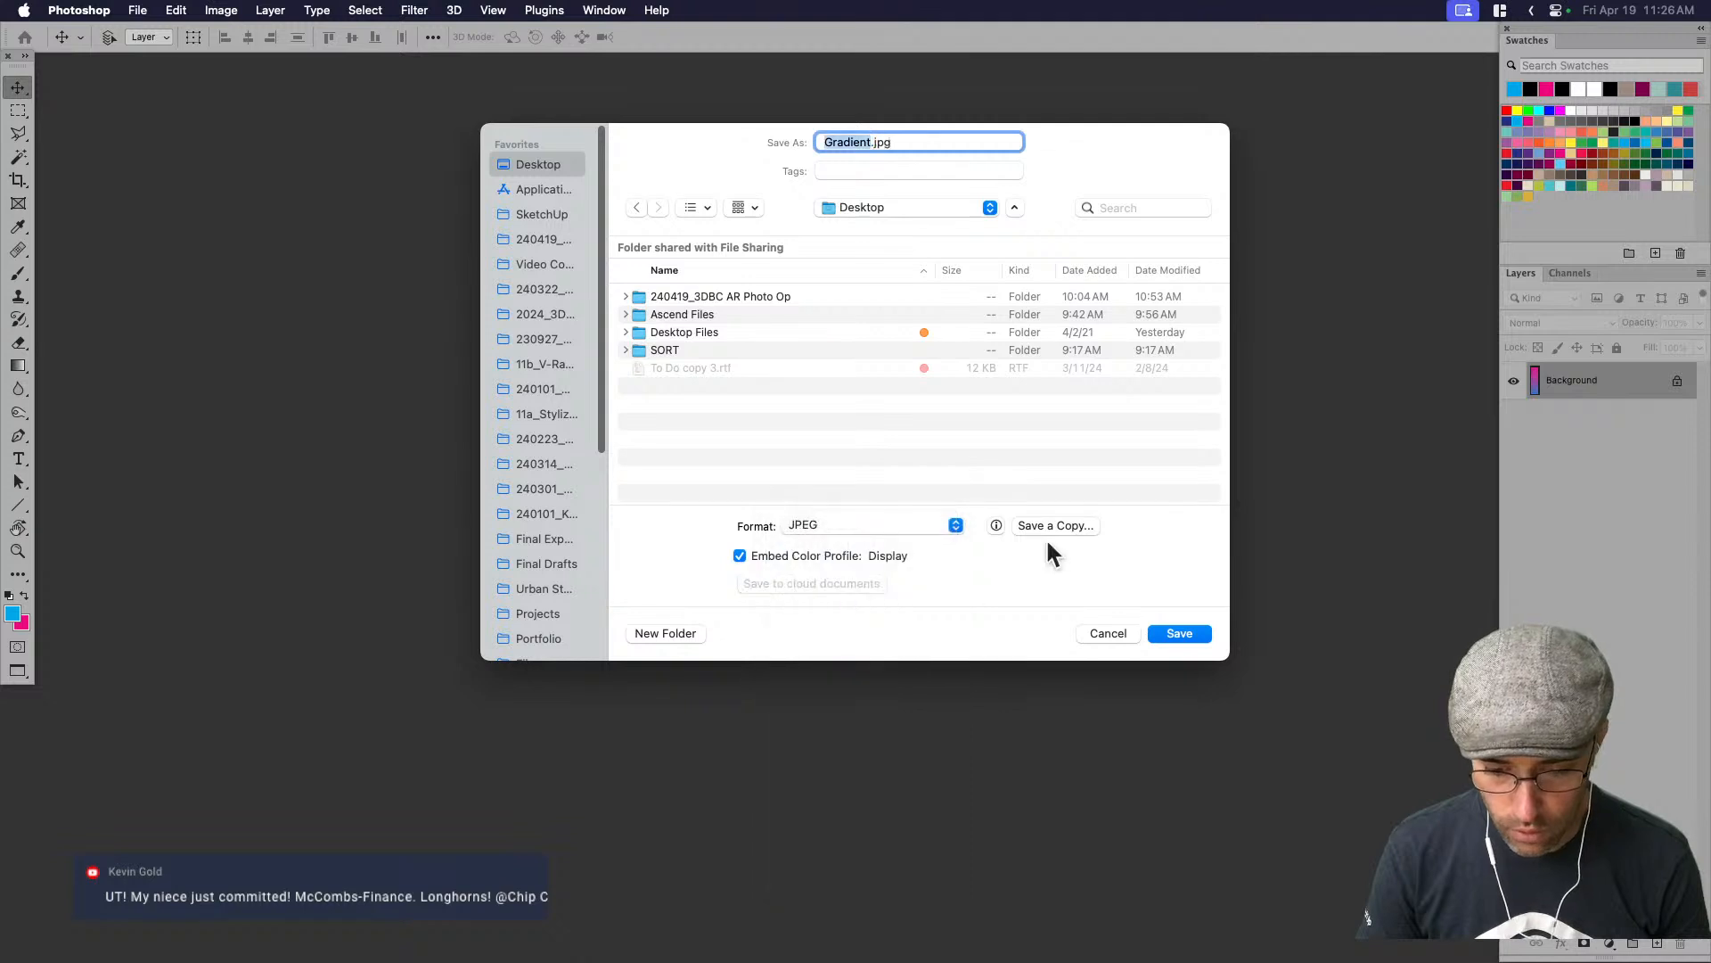
click(1179, 633)
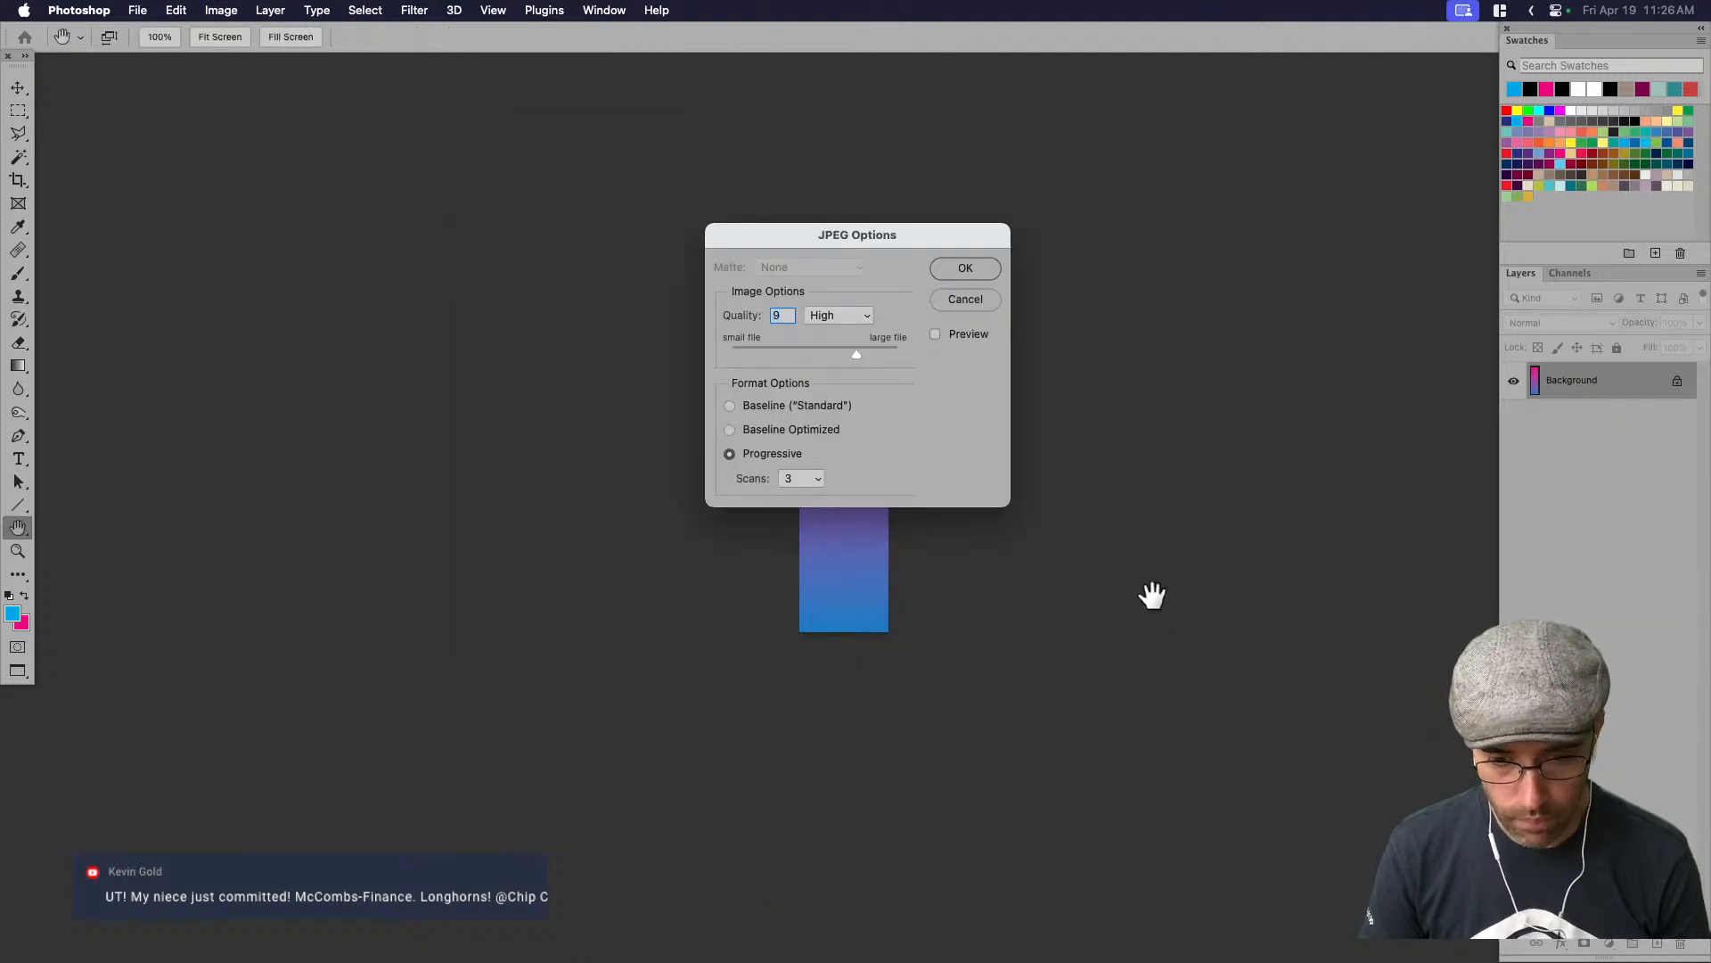
click(967, 271)
Switch to SketchUp and import the gradient JPEG as an upright image between the portal and the rock pillar
key(super+Tab)
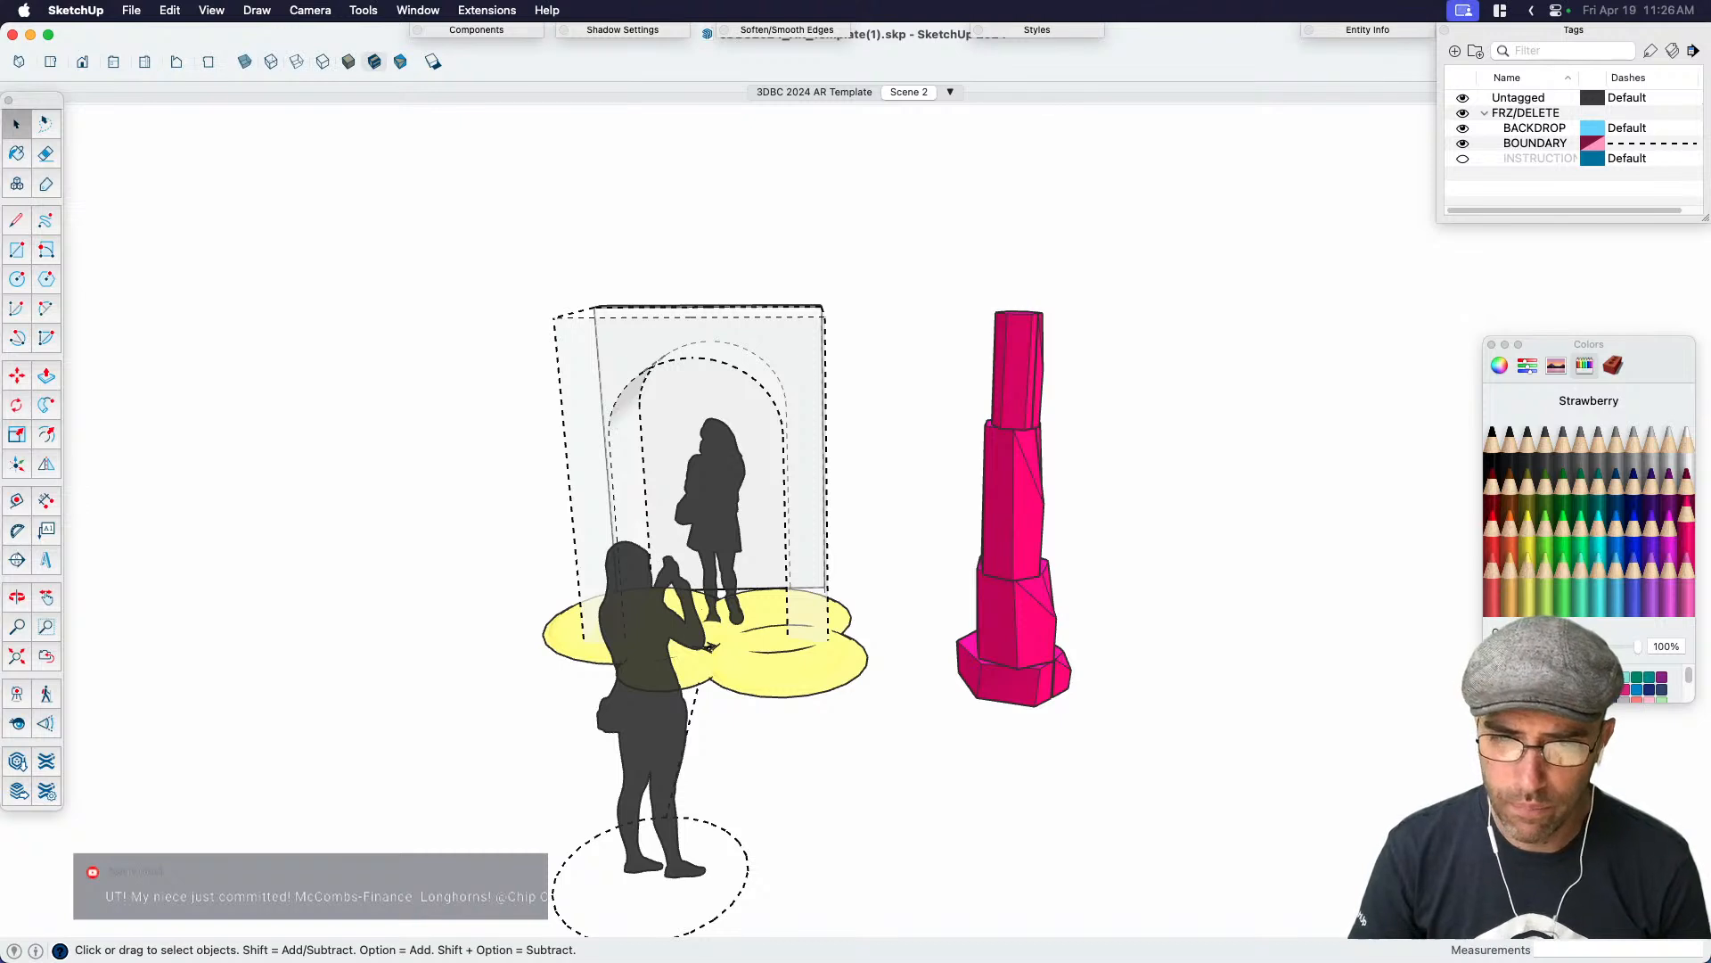
key(super+Tab)
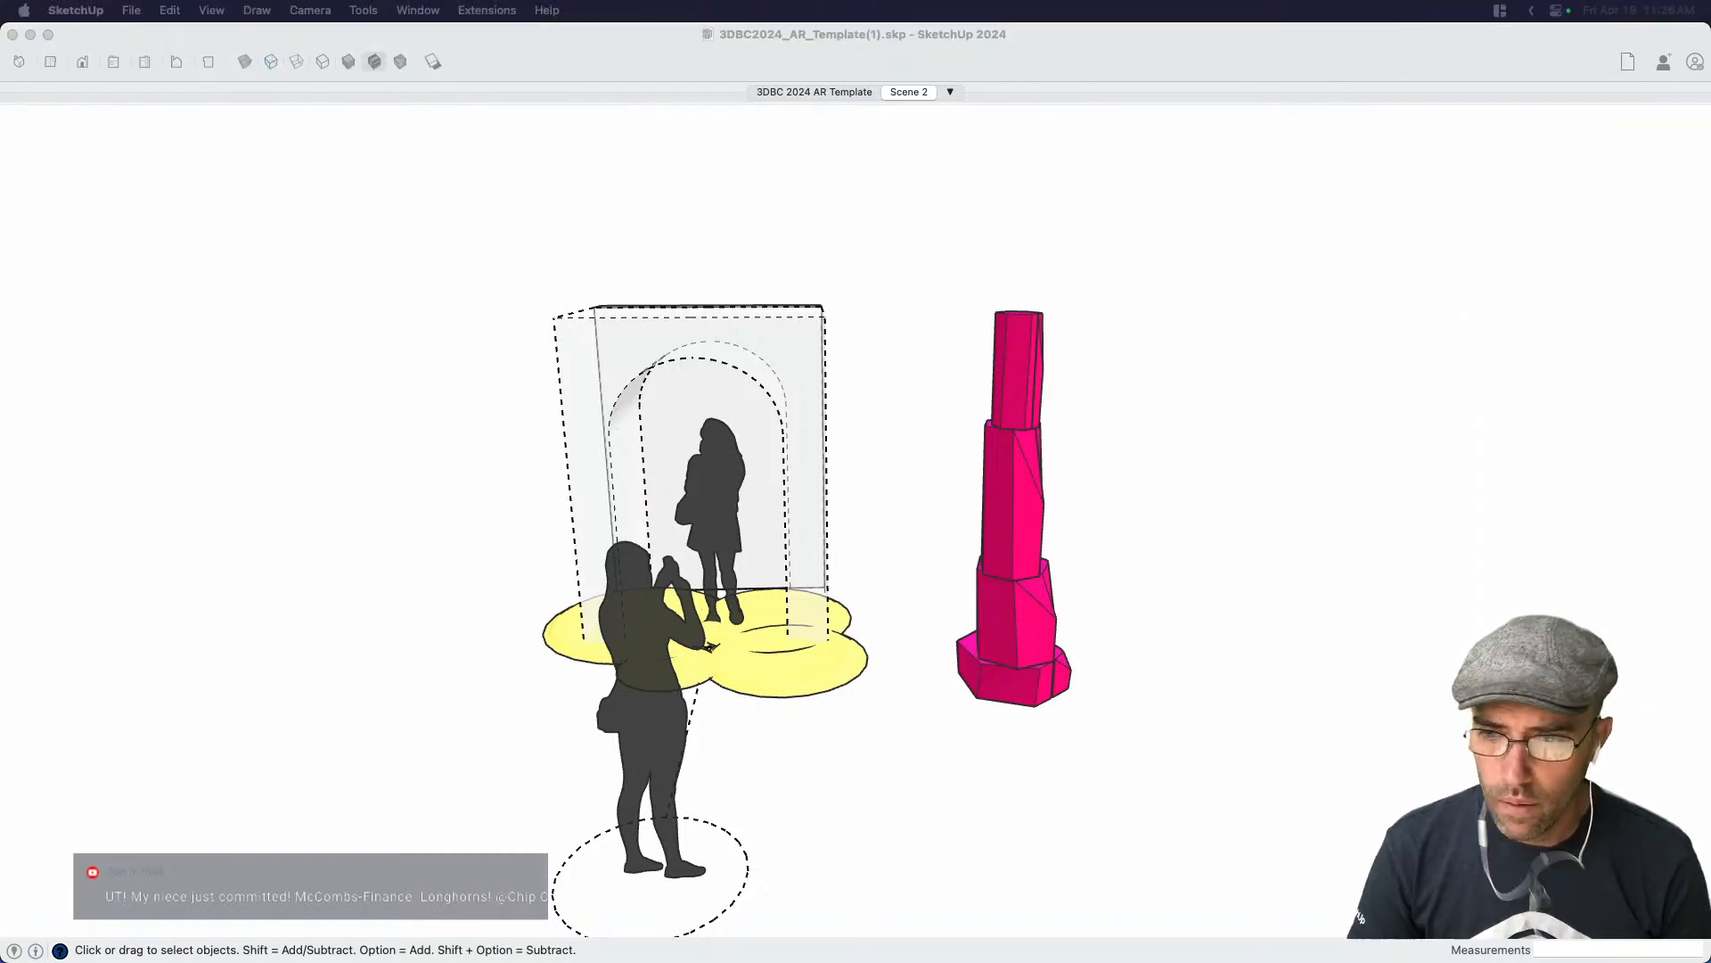
drag(1710, 704, 1166, 705)
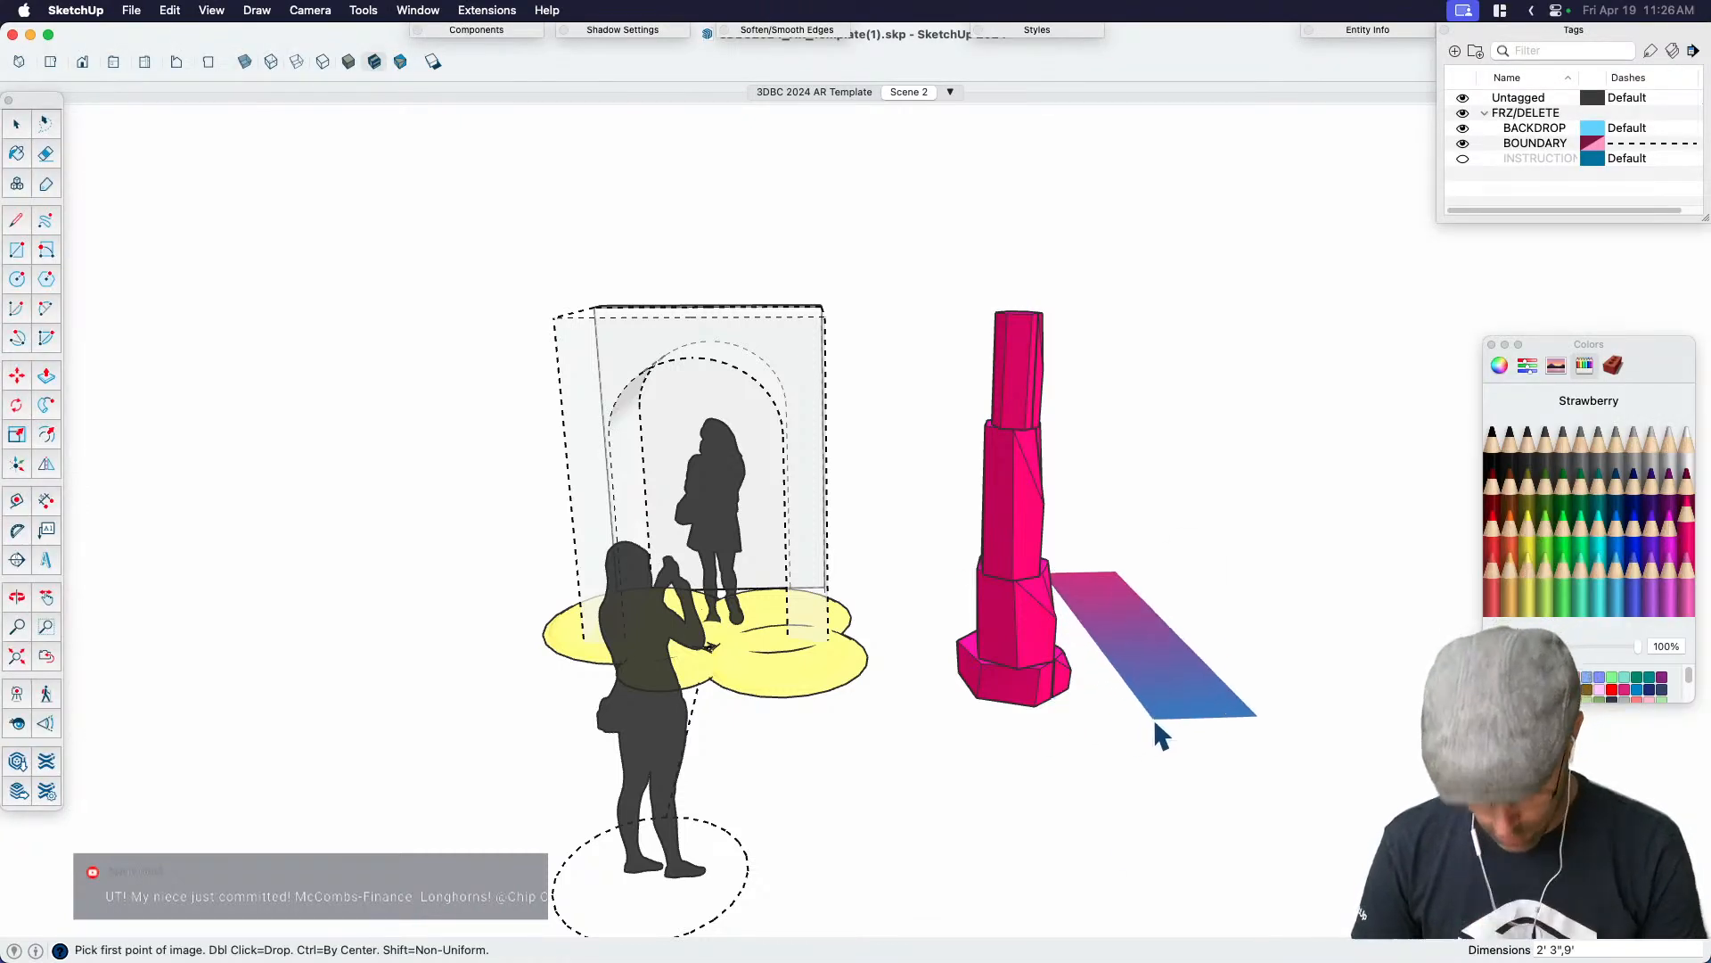
click(800, 599)
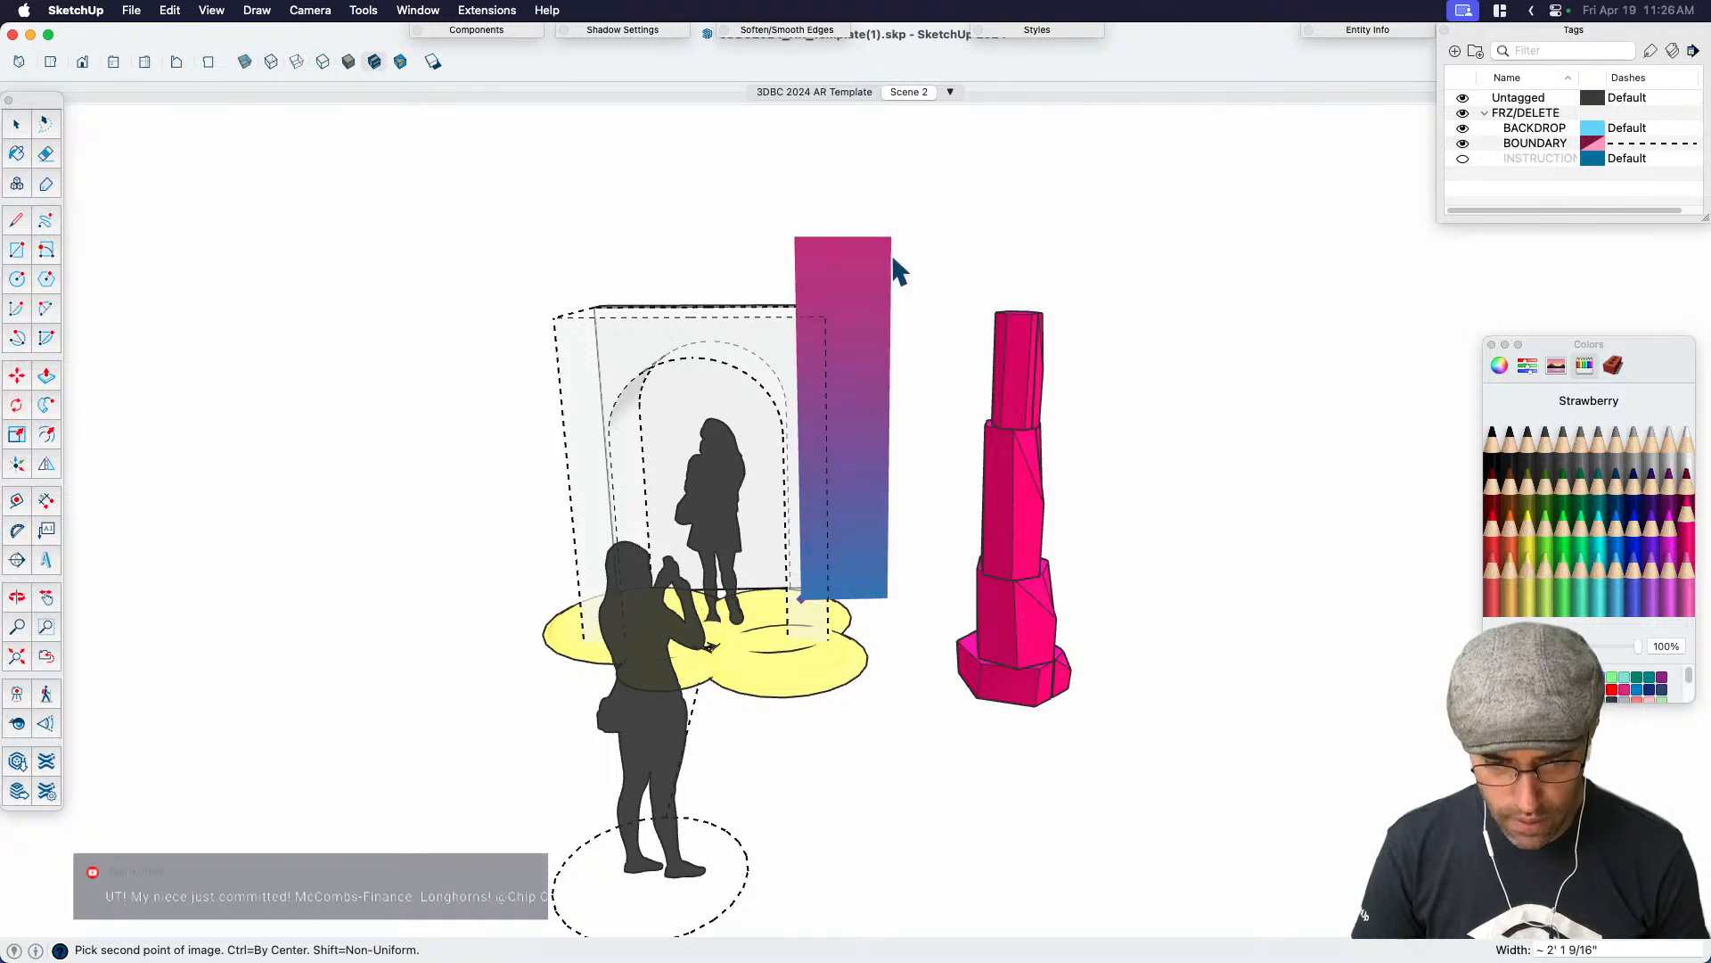
click(943, 161)
scroll(856, 351, down, 3)
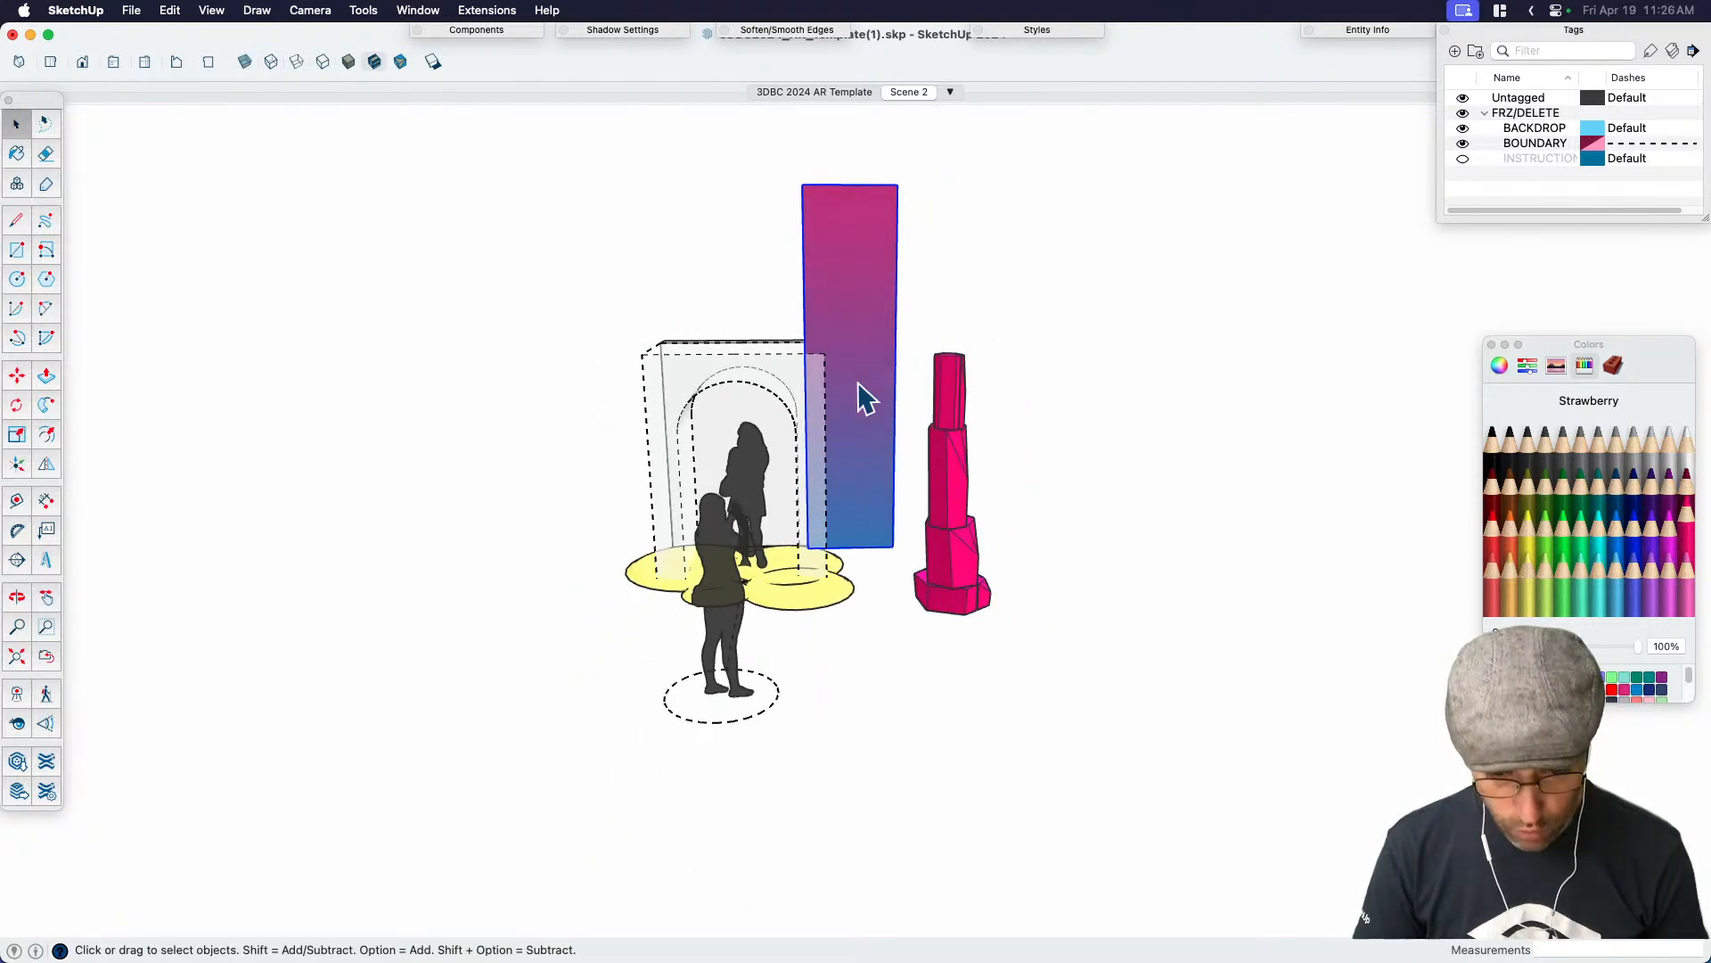
Explode the imported gradient image into a textured face
right_click(860, 380)
click(911, 528)
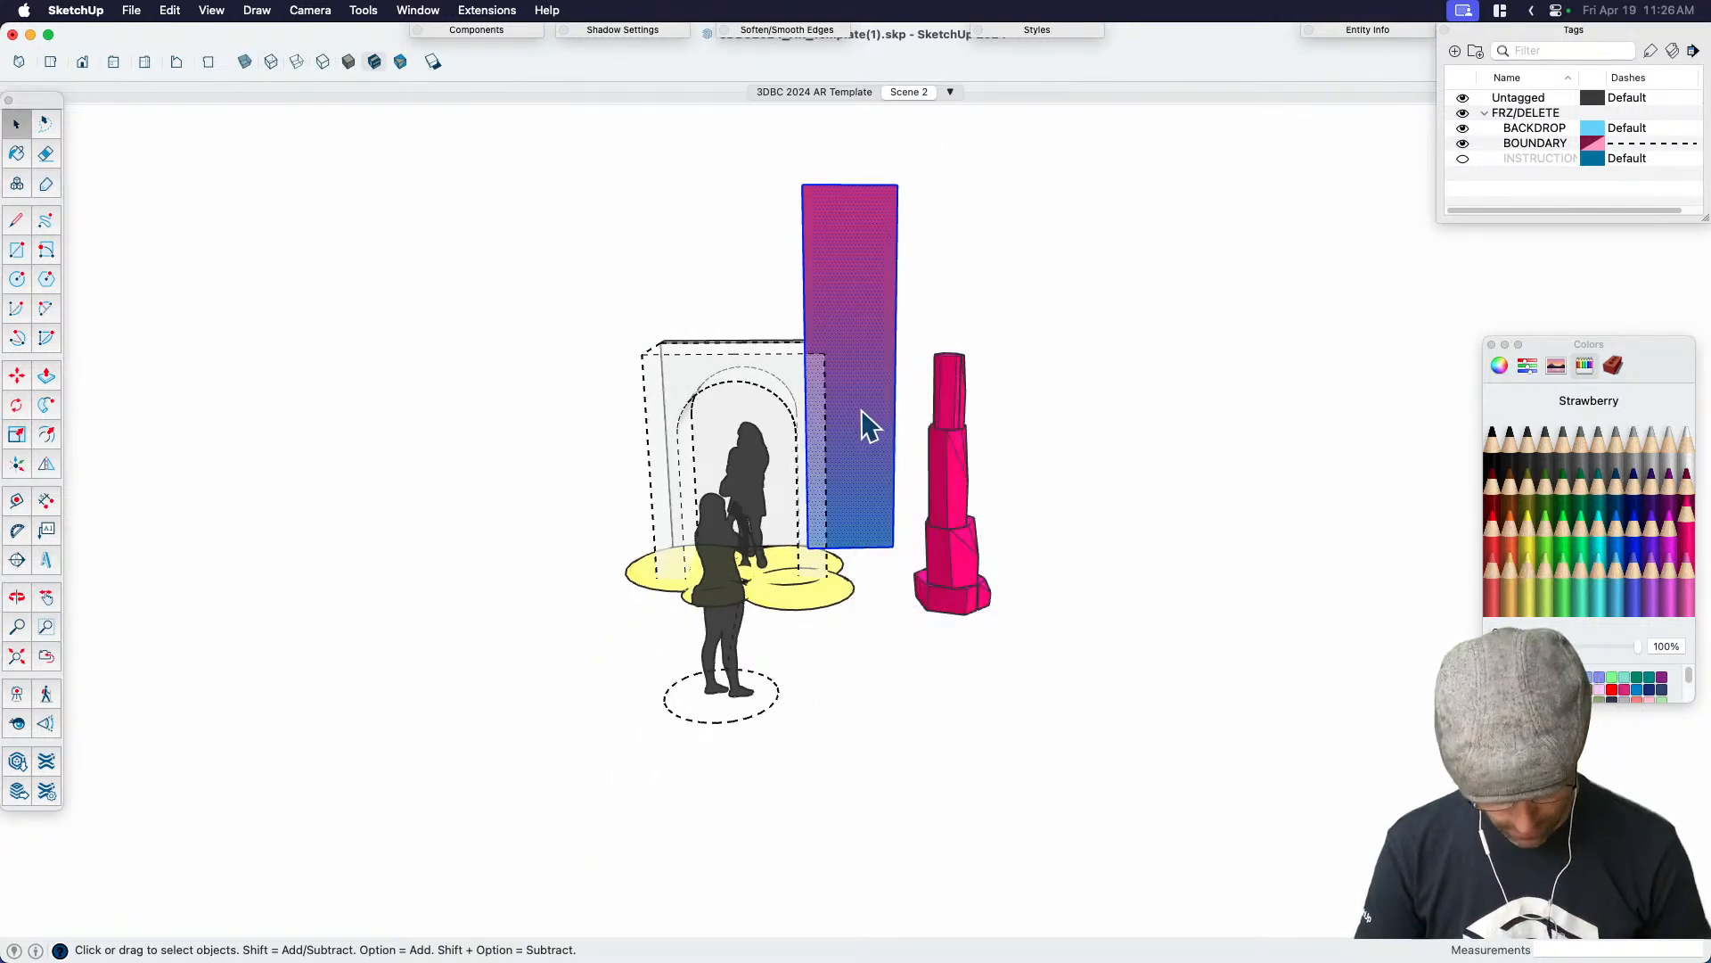
key(b)
mouse_move(889, 408)
middle_down()
mouse_move(803, 332)
mouse_move(879, 469)
middle_up()
key(space)
Move the gradient face past the rock pillar and set its lower corner against the pillar's base
scroll(876, 484, up, 2)
key(m)
click(871, 479)
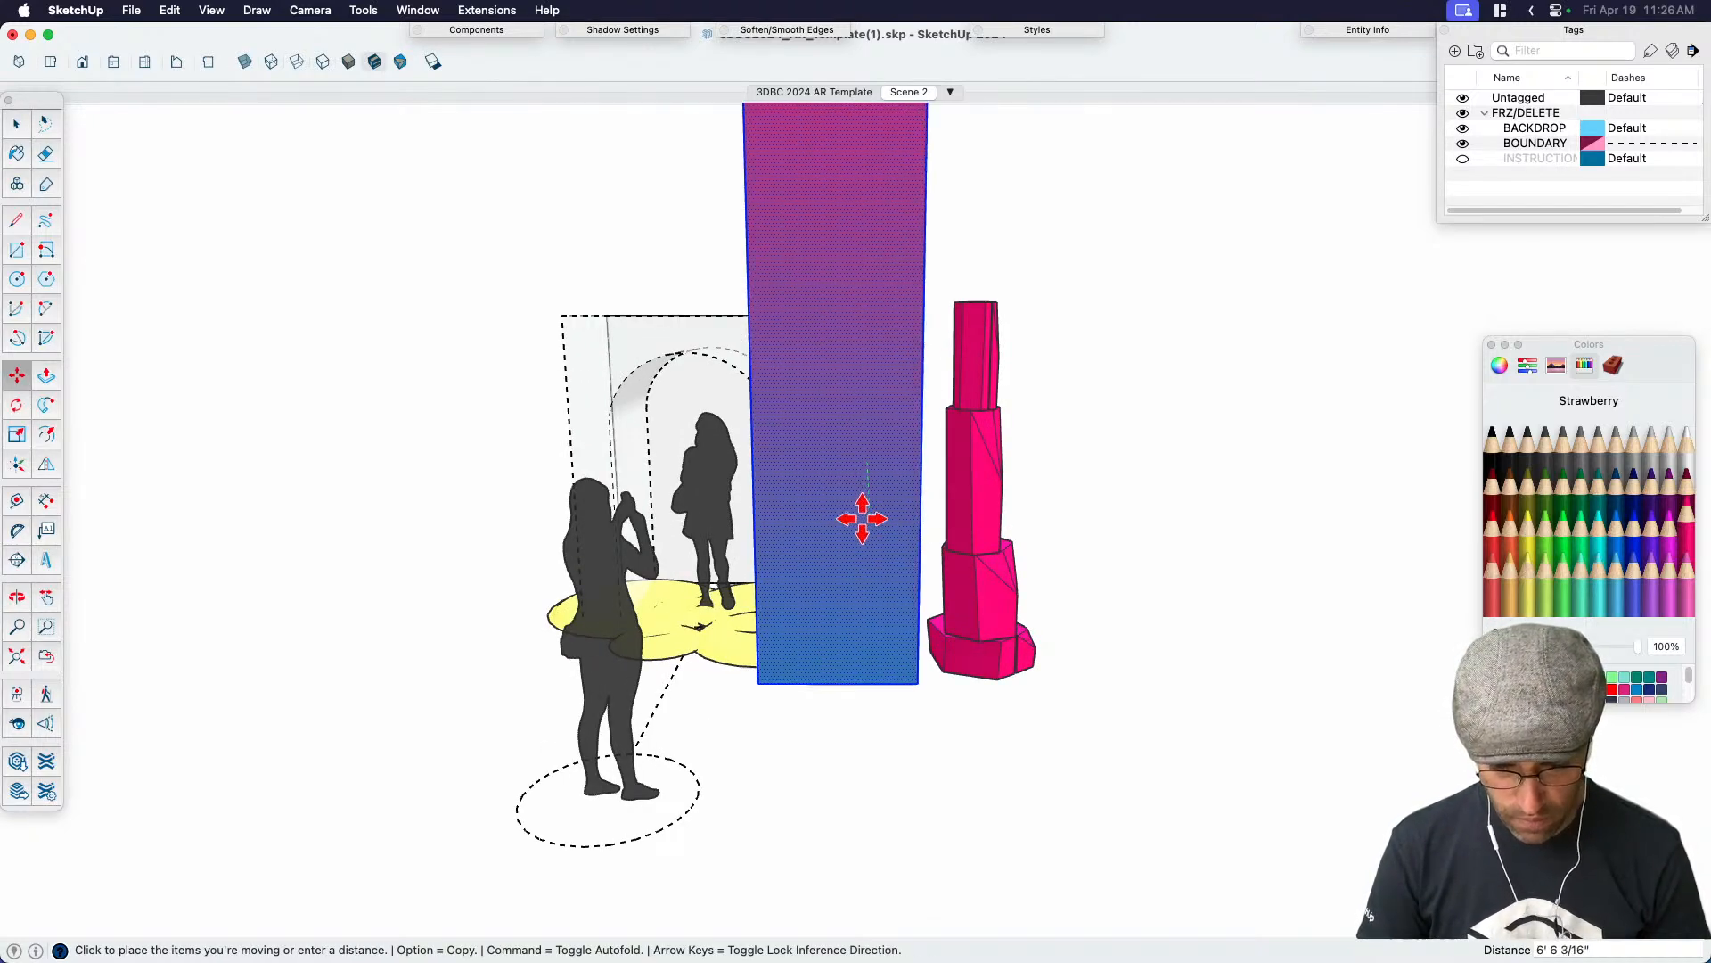
click(864, 523)
key(space)
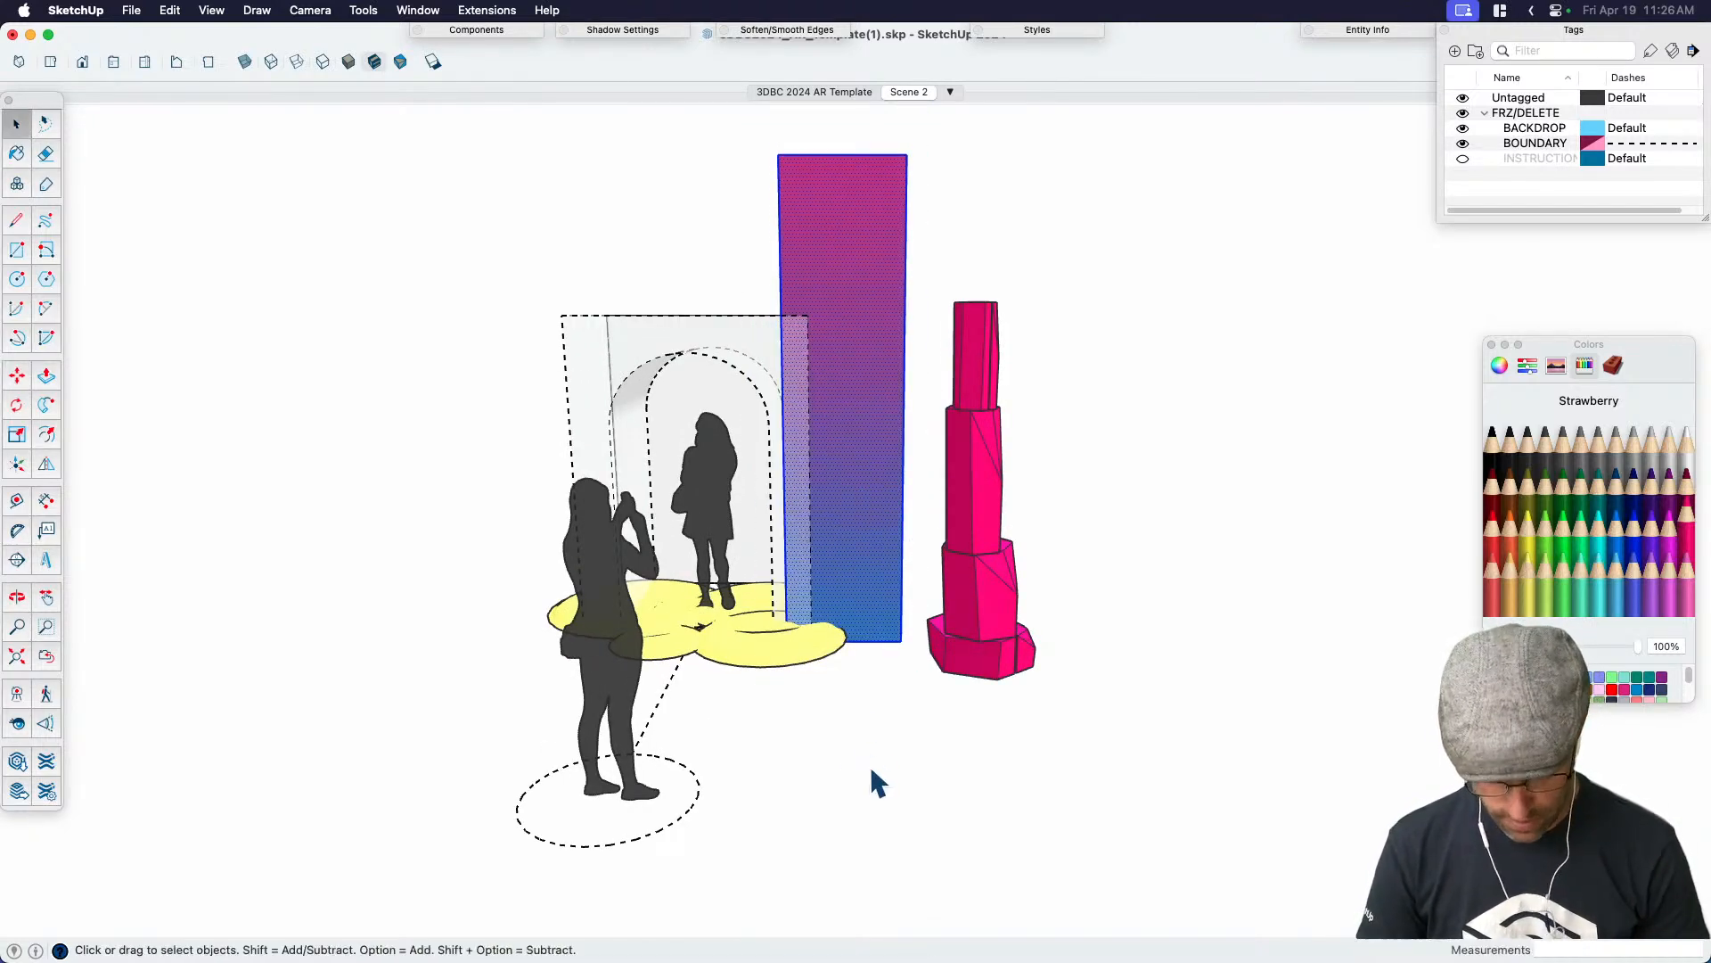
key(m)
click(872, 769)
click(1242, 772)
middle_drag(1241, 772, 1083, 677)
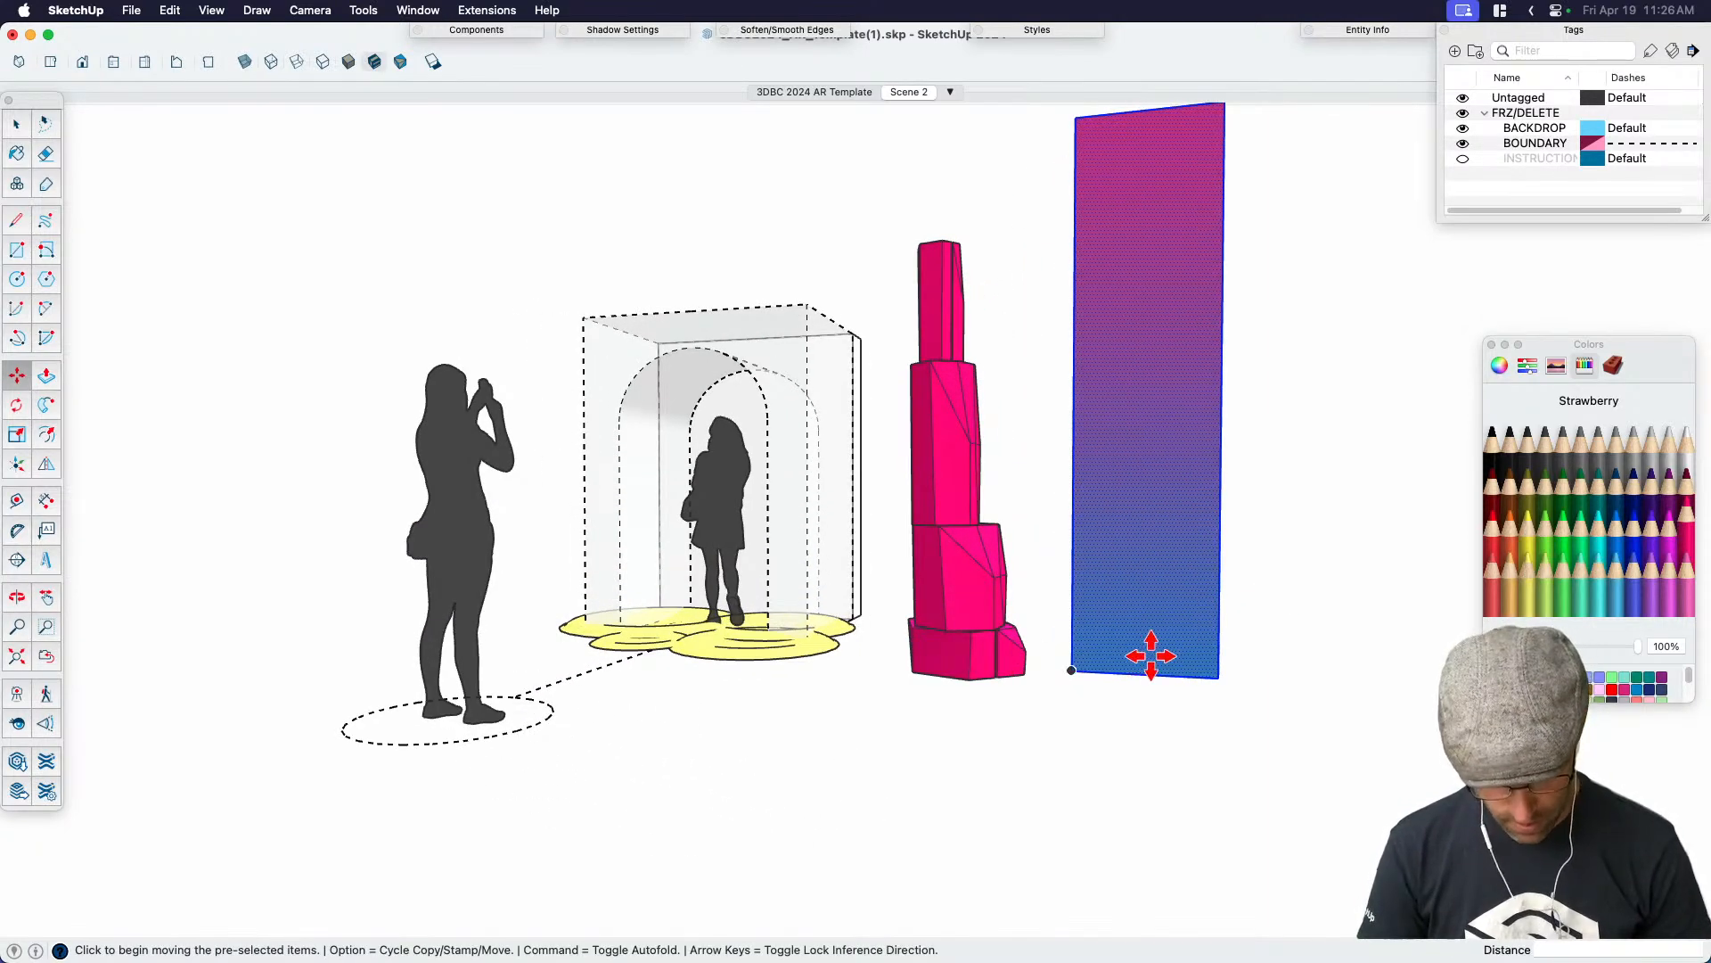
click(1081, 671)
click(978, 688)
key(space)
Sample the gradient material from the face and paint it onto the pillar's four stacked rock blocks
middle_drag(963, 688, 1051, 443)
scroll(996, 687, up, 3)
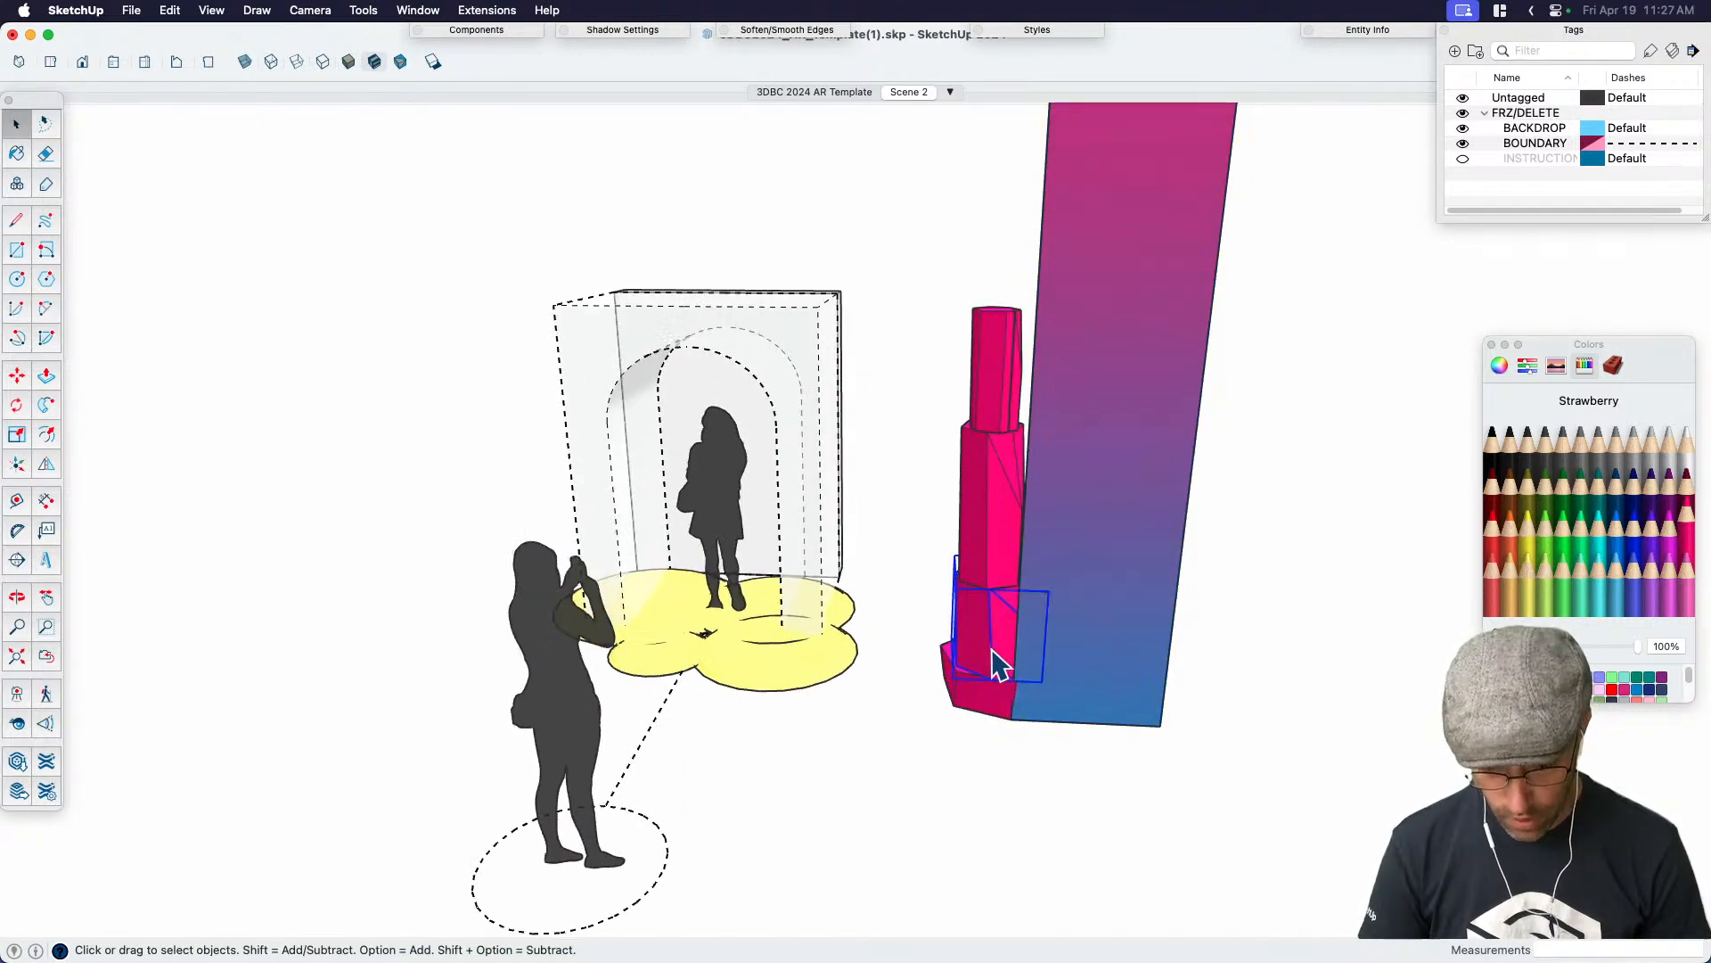
key(b)
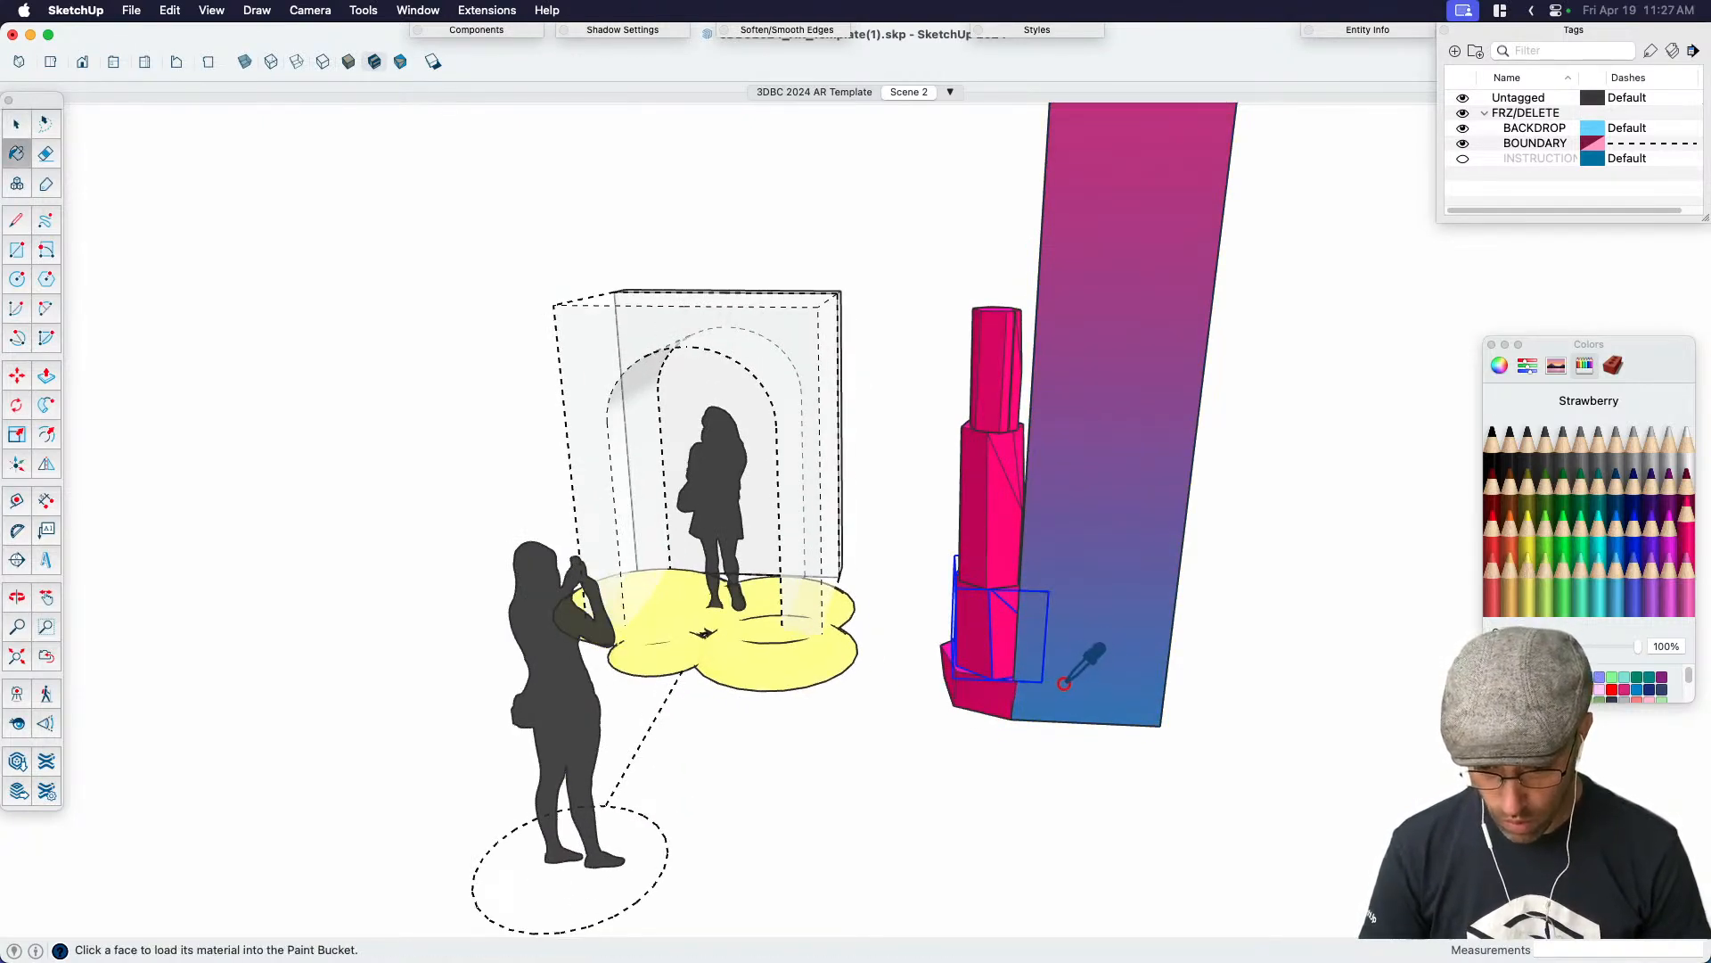
super+click(1064, 683)
click(992, 699)
click(992, 654)
click(992, 531)
click(1007, 367)
mouse_move(1016, 371)
middle_down()
mouse_move(1082, 478)
mouse_move(1158, 393)
mouse_move(1071, 421)
mouse_move(983, 486)
middle_up()
scroll(997, 579, down, 3)
key(space)
Set the texture of the gradient panel's face to Projected and exit the panel
scroll(998, 610, up, 5)
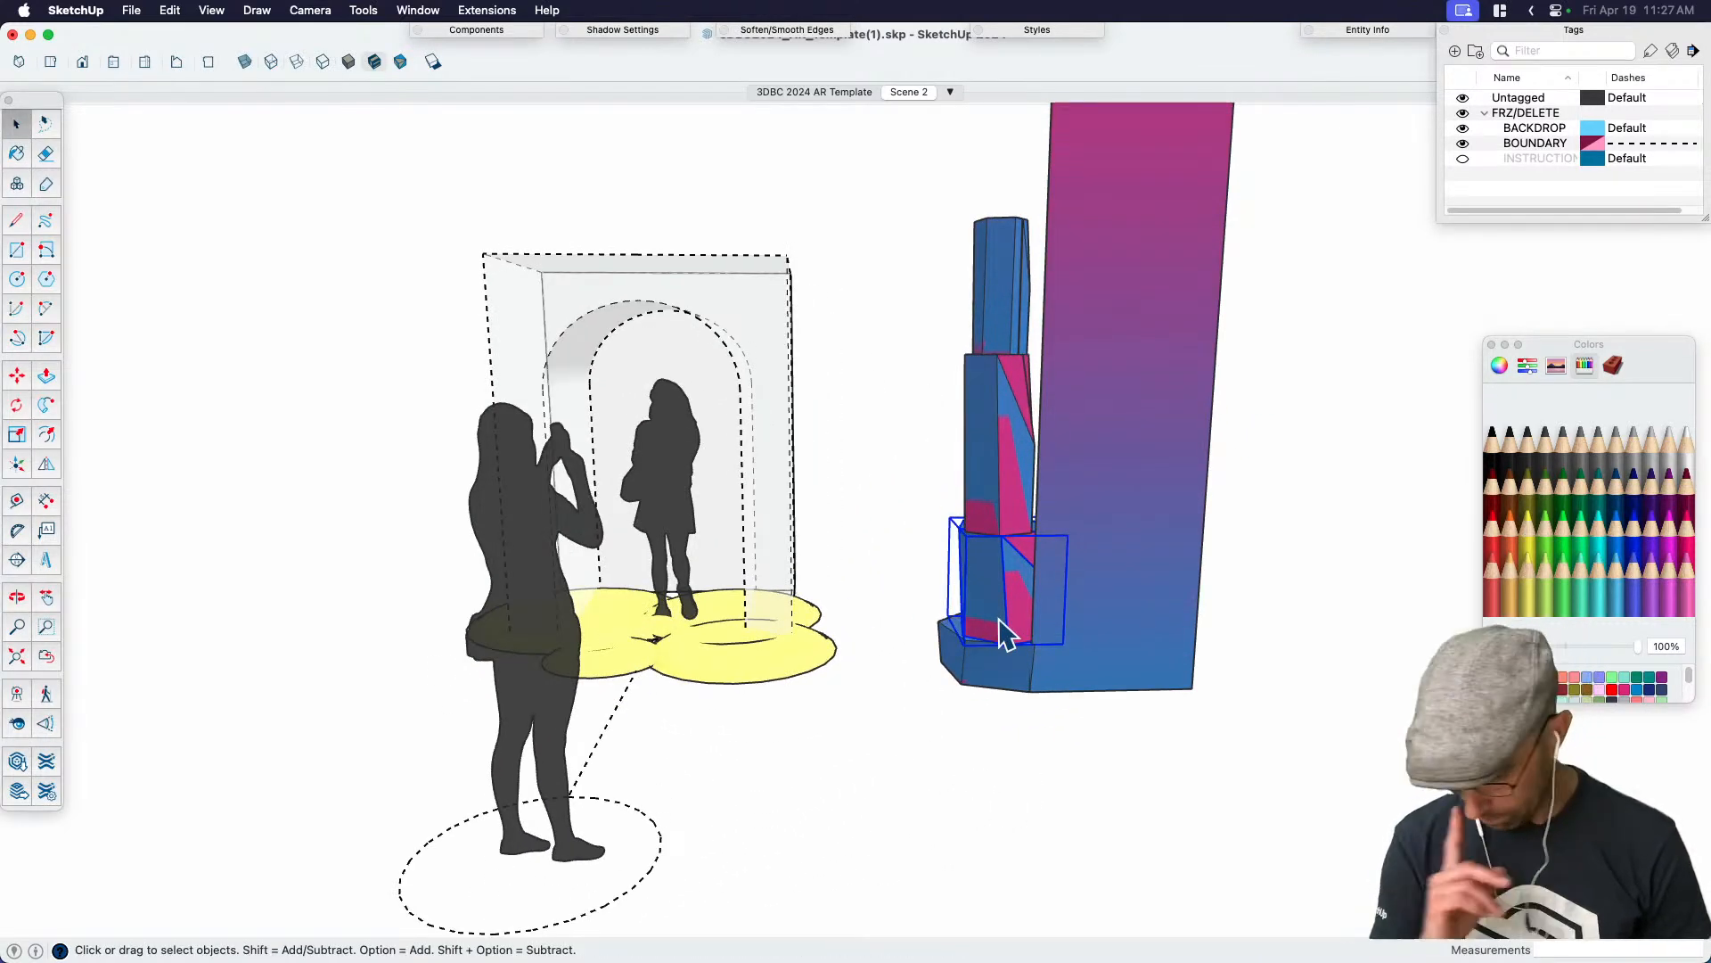
click(1110, 549)
right_click(1104, 505)
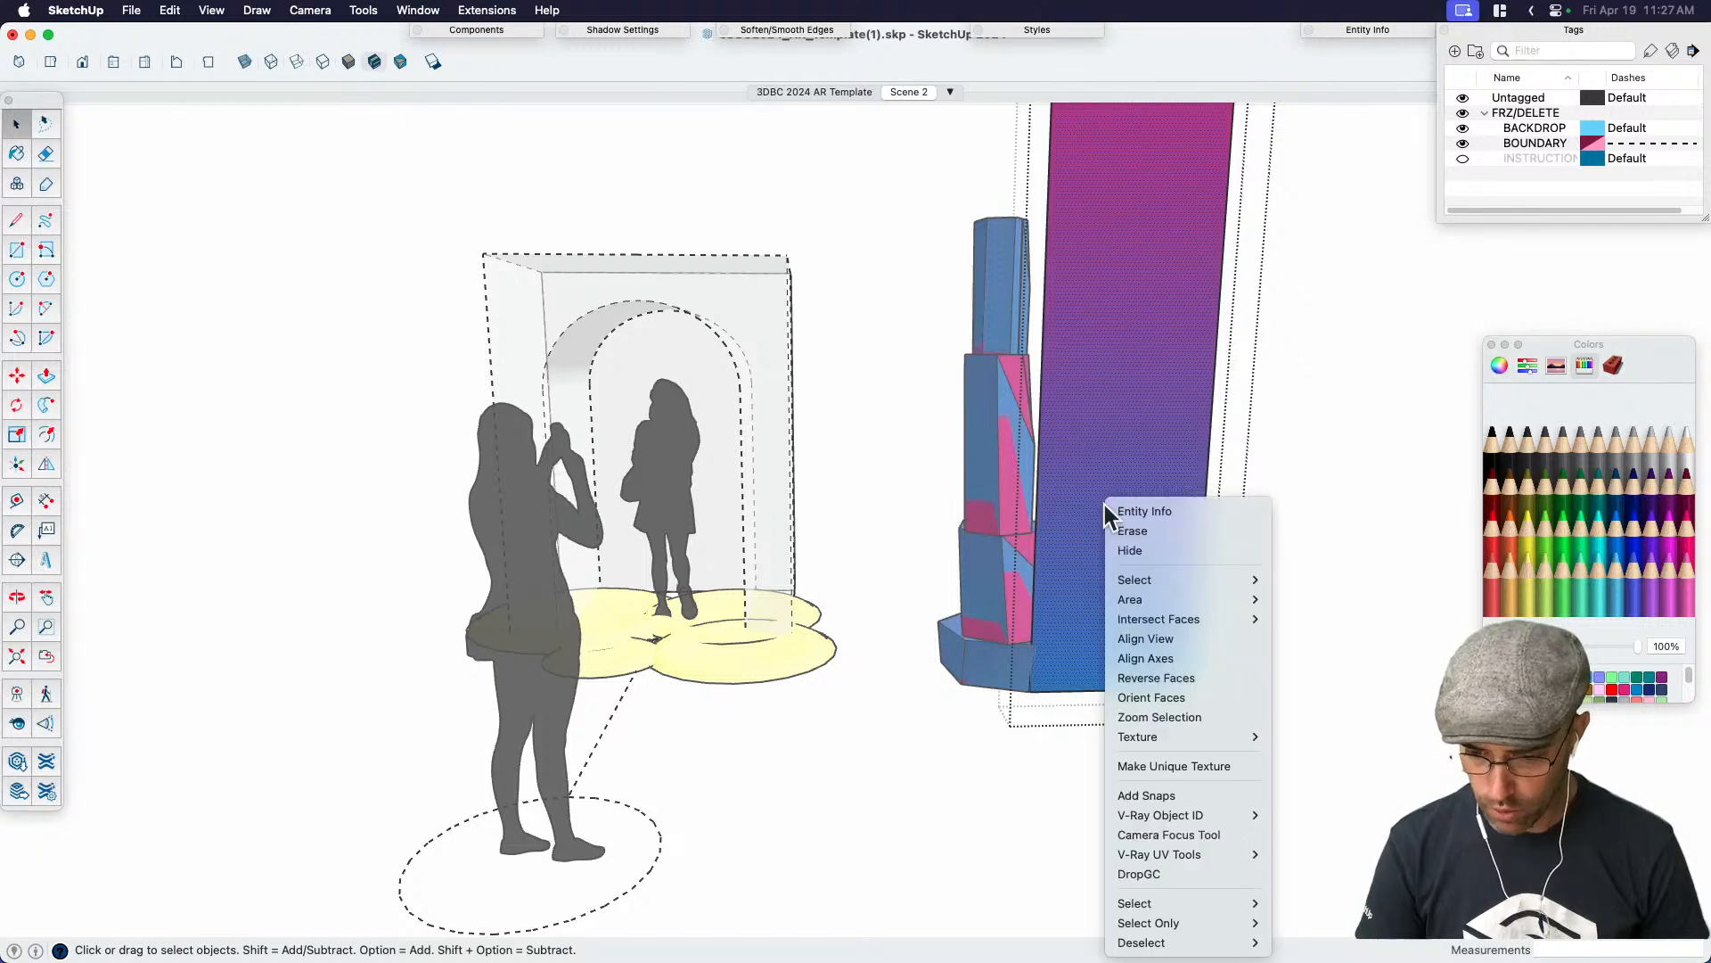
mouse_move(1192, 735)
click(1291, 787)
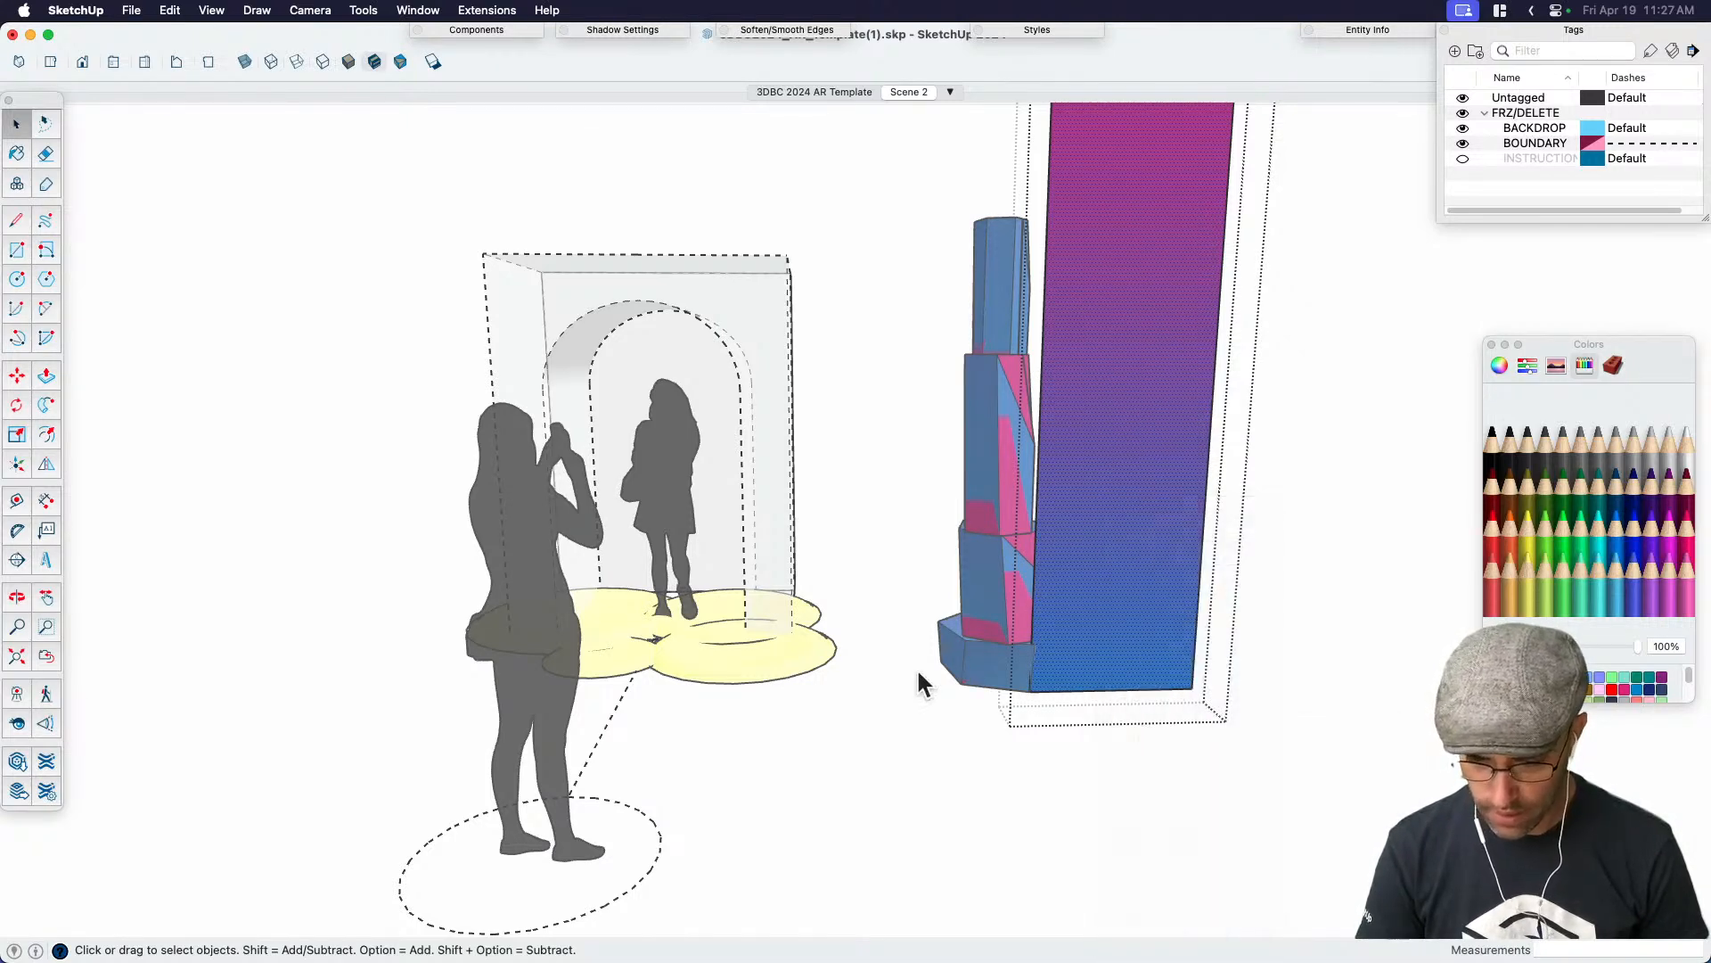
scroll(929, 671, down, 2)
click(971, 709)
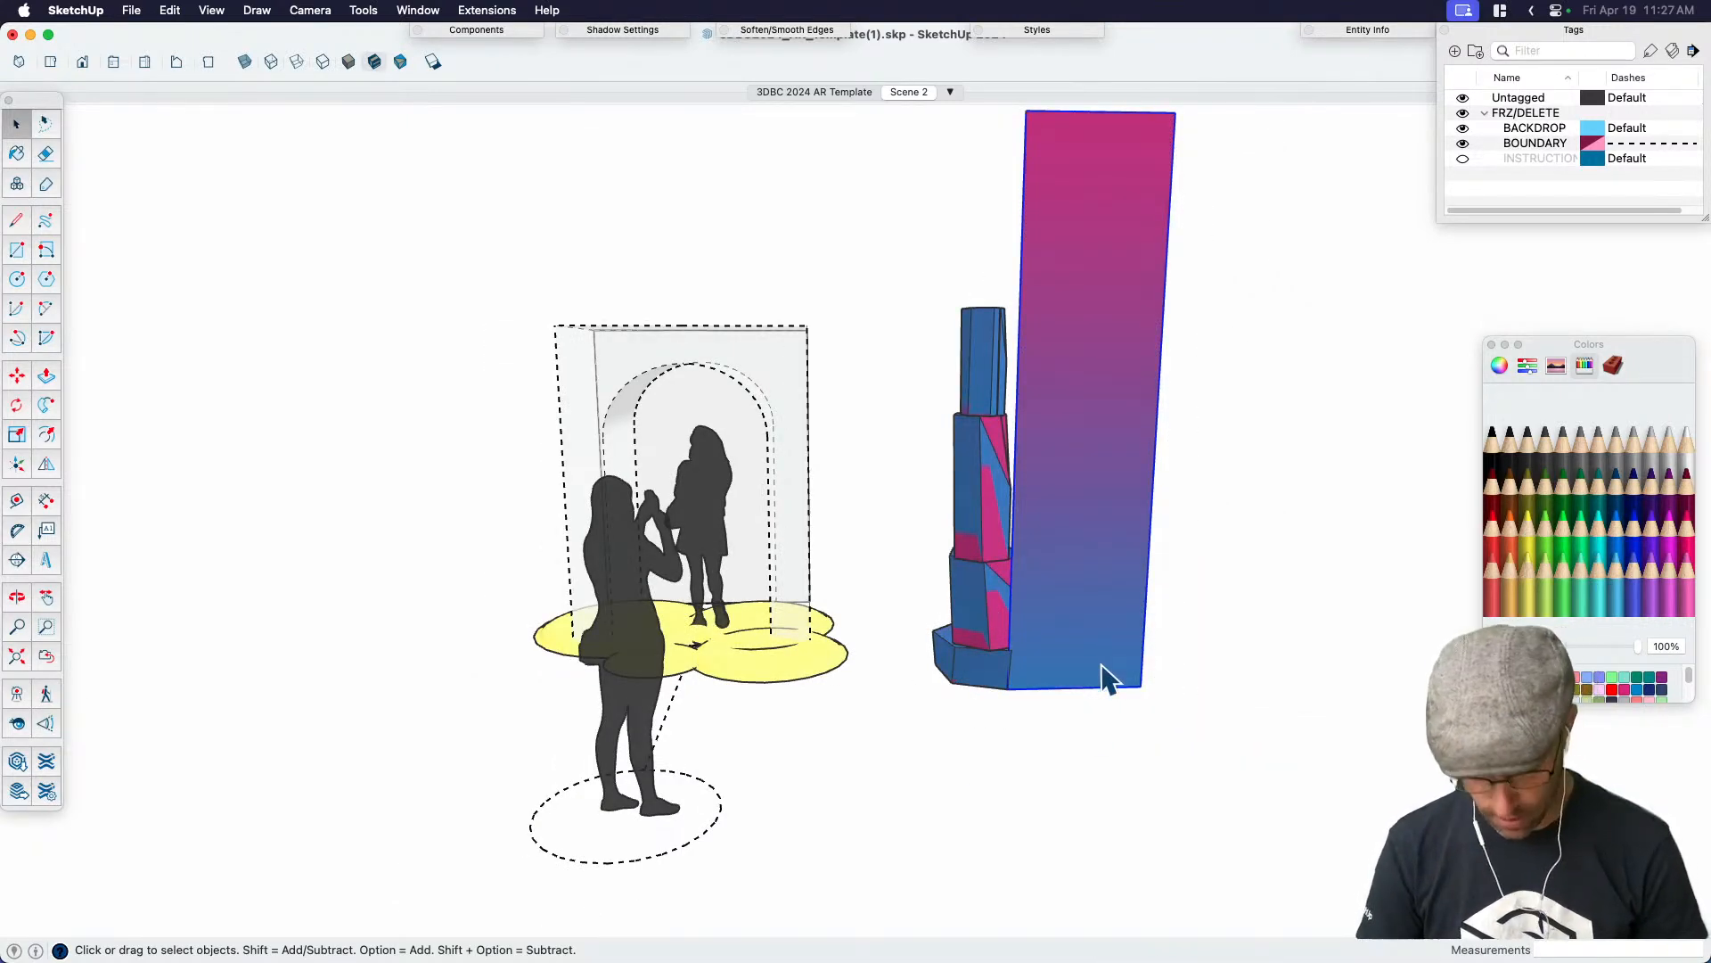
Move the gradient panel sideways to leave a gap between it and the rock pillar
key(m)
click(1111, 733)
click(1205, 758)
key(space)
middle_drag(1212, 758, 931, 742)
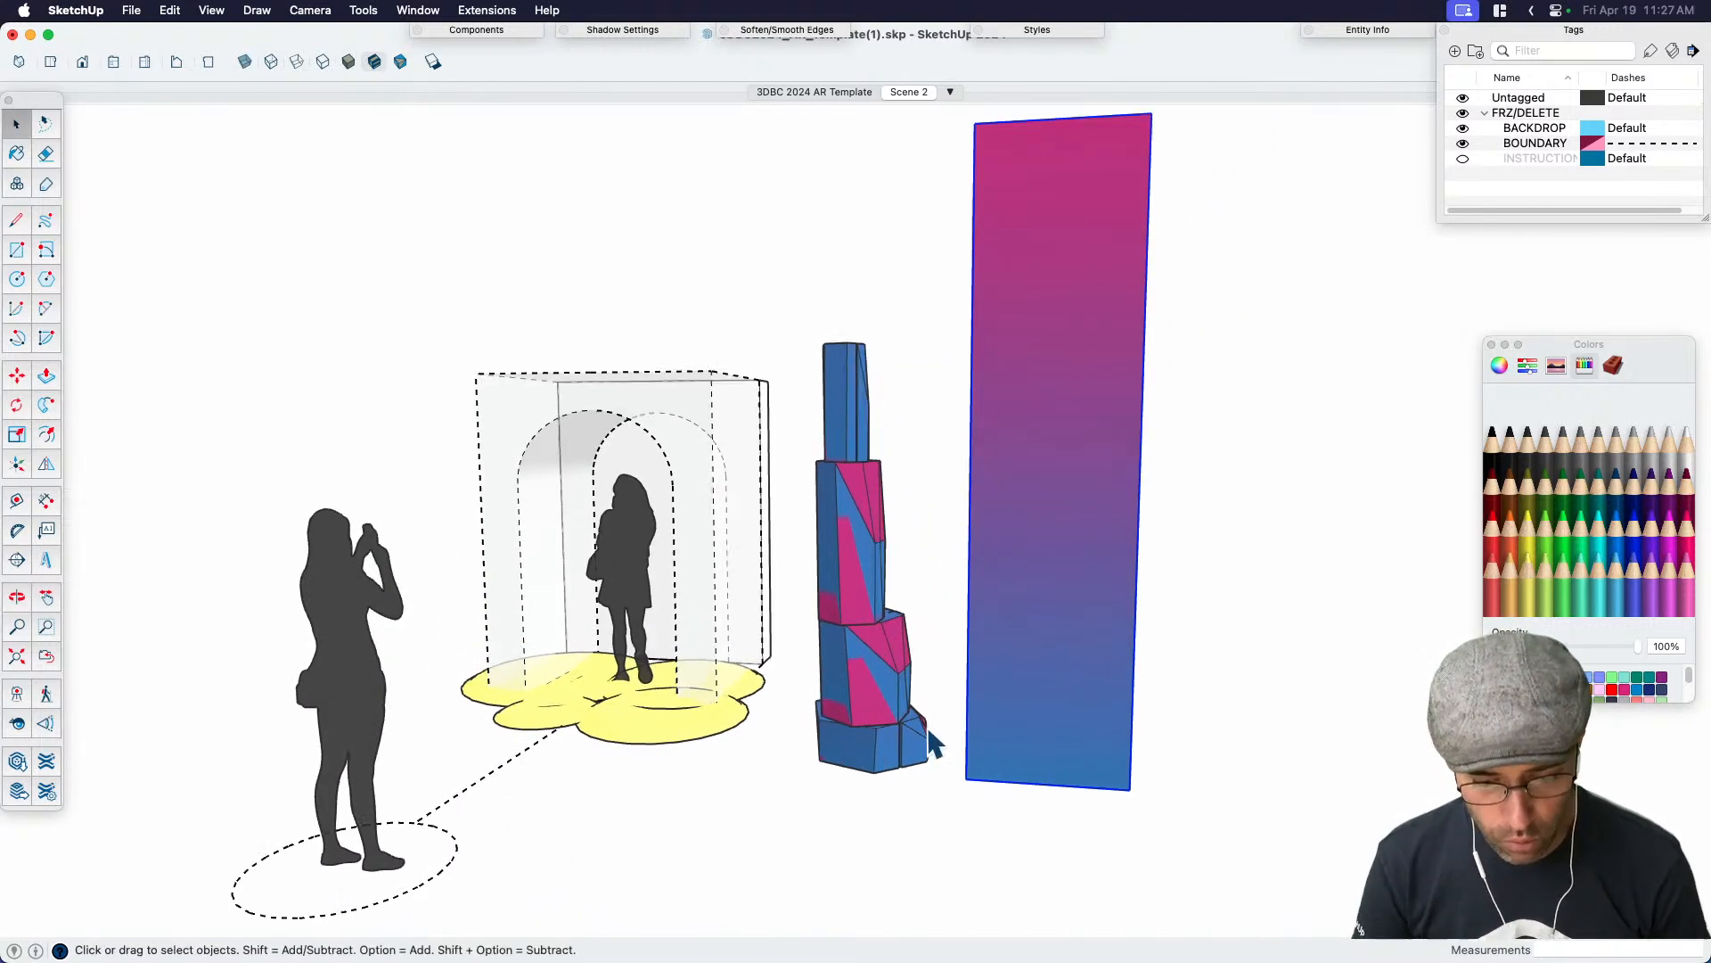
Group the pillar's four stacked rock blocks together
click(878, 758)
shift+click(869, 665)
shift+click(856, 535)
shift+click(865, 412)
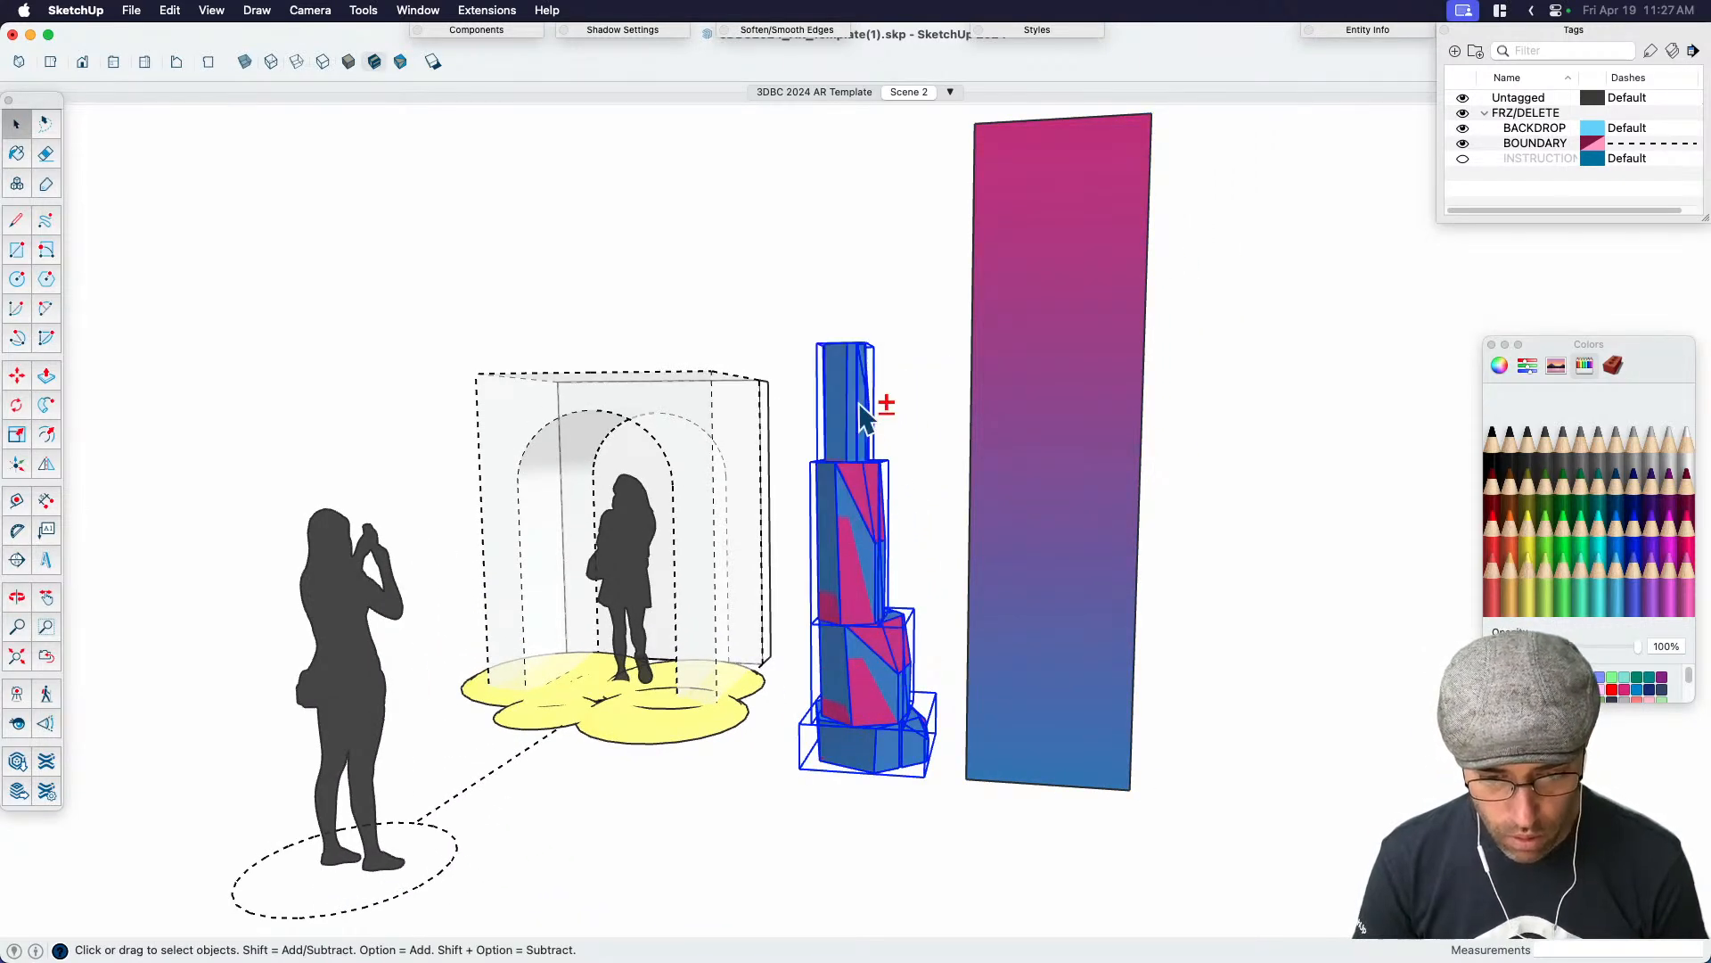
key(super+g)
Move the pillar group in front of the portal and place a copy between it and the gradient panel
key(m)
click(920, 813)
click(714, 806)
click(682, 804)
key(alt)
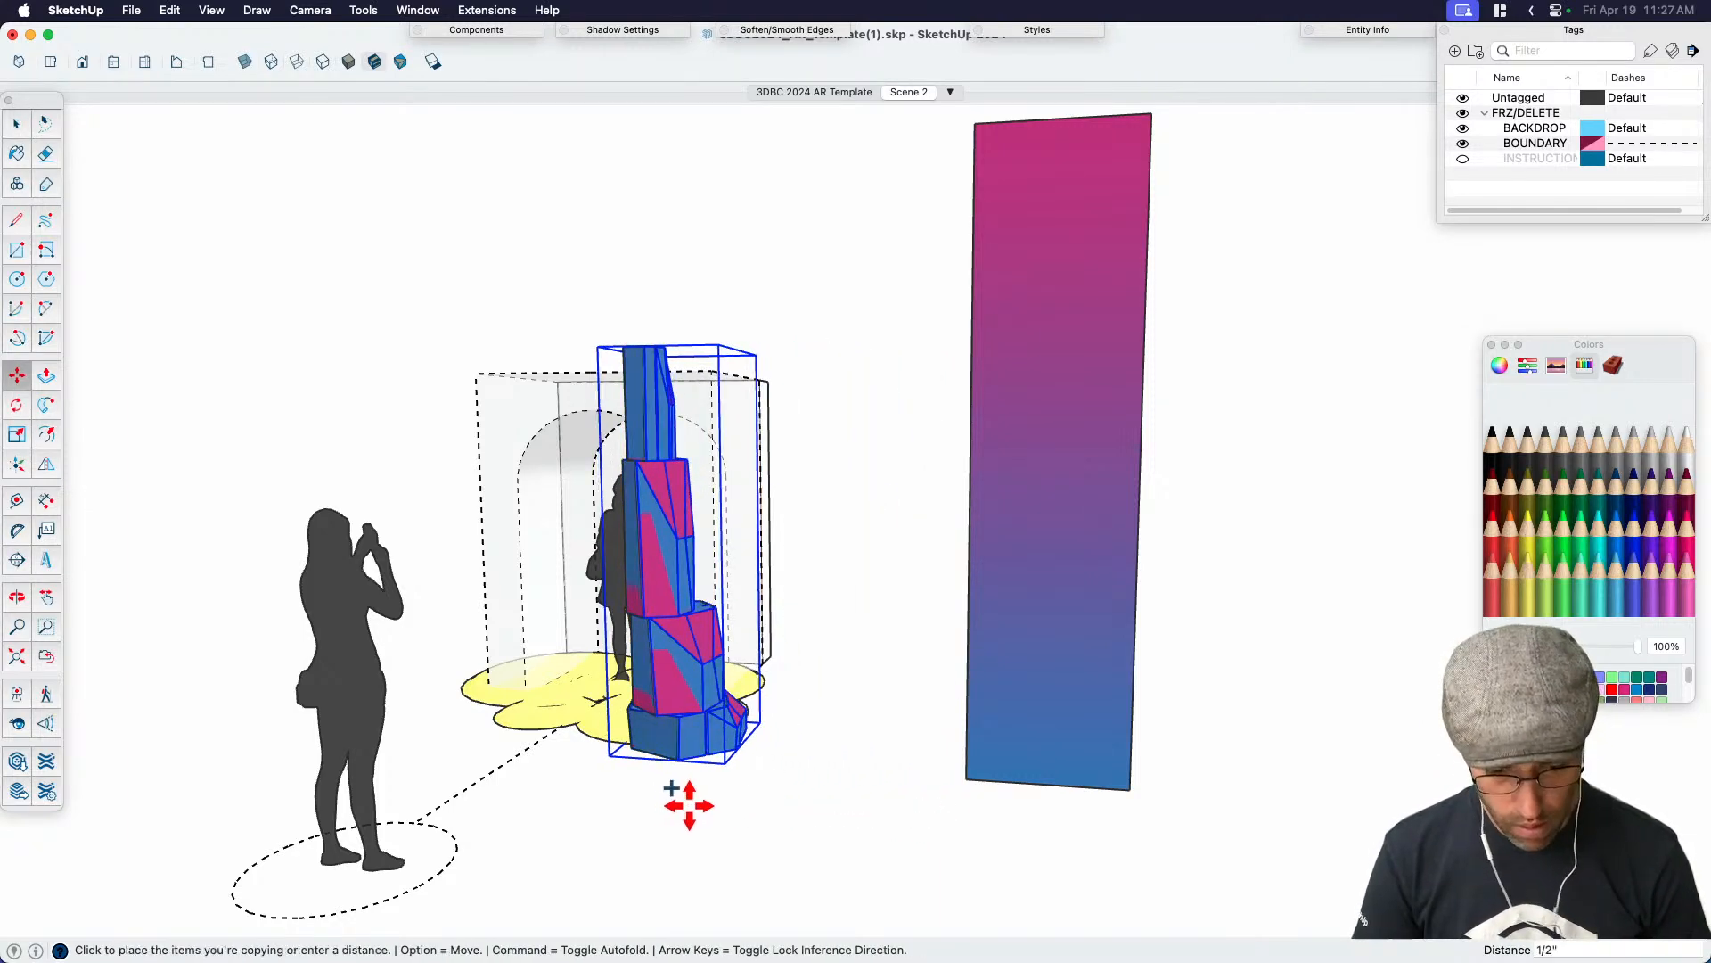
click(855, 814)
key(space)
Explode all the nested rock blocks inside the pillar copy nearest the gradient panel
double_click(858, 708)
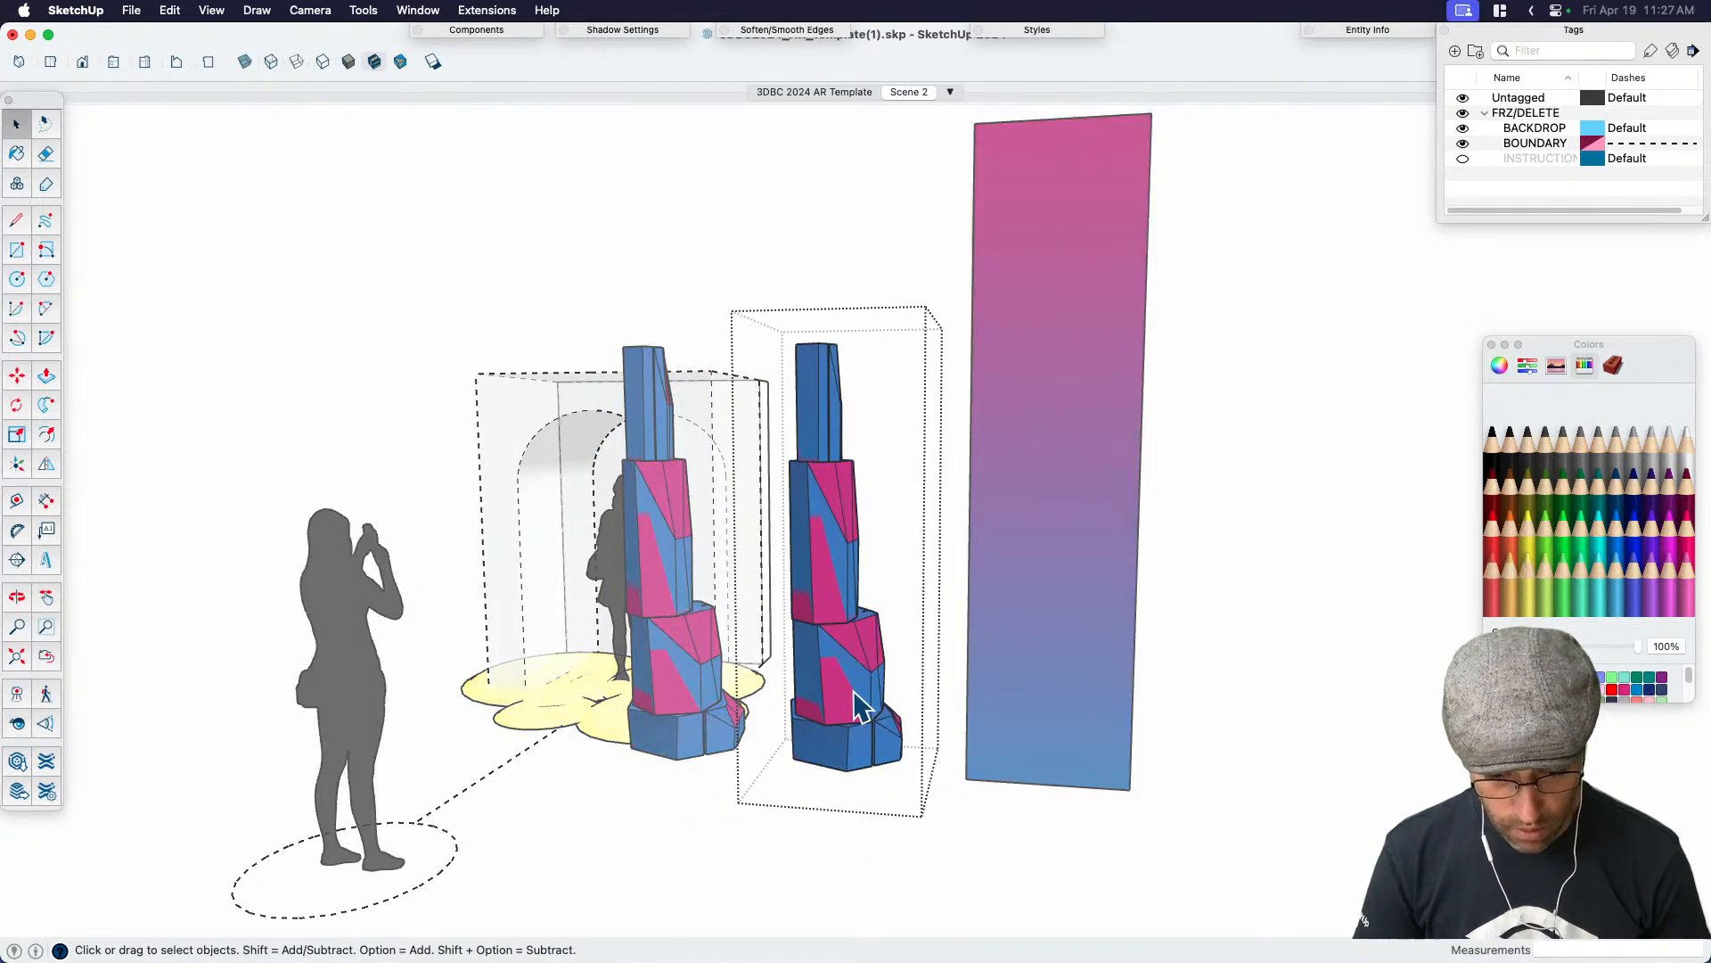
key(super+a)
right_click(843, 659)
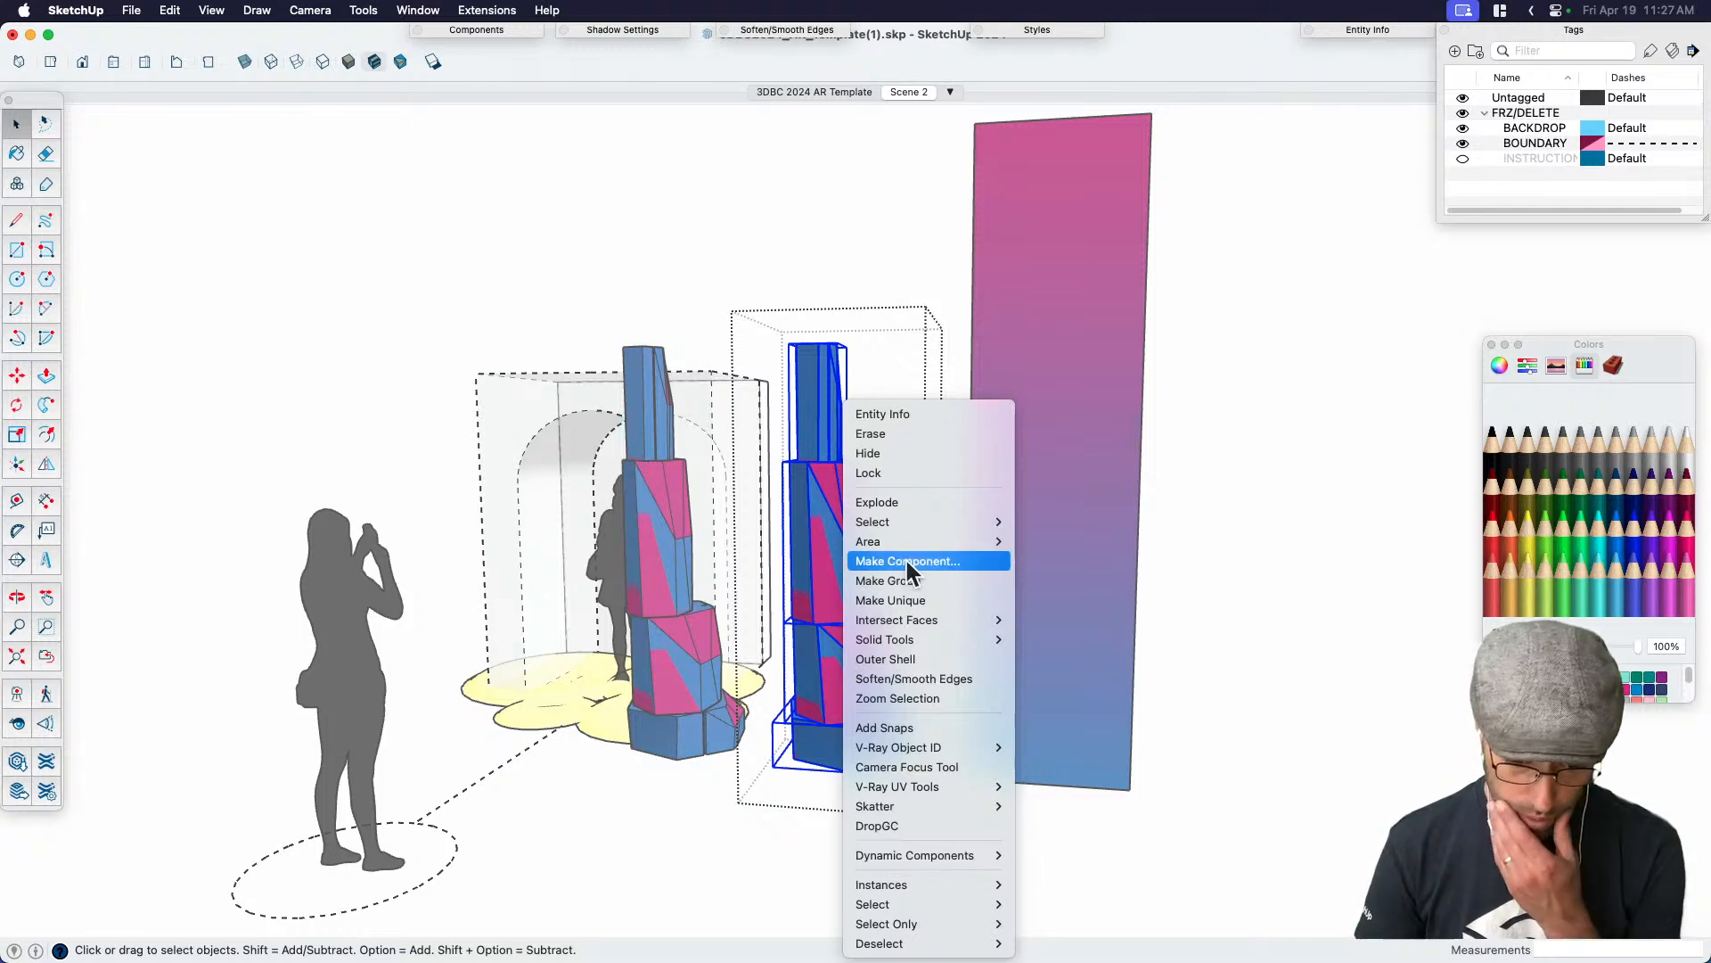
click(896, 503)
click(895, 780)
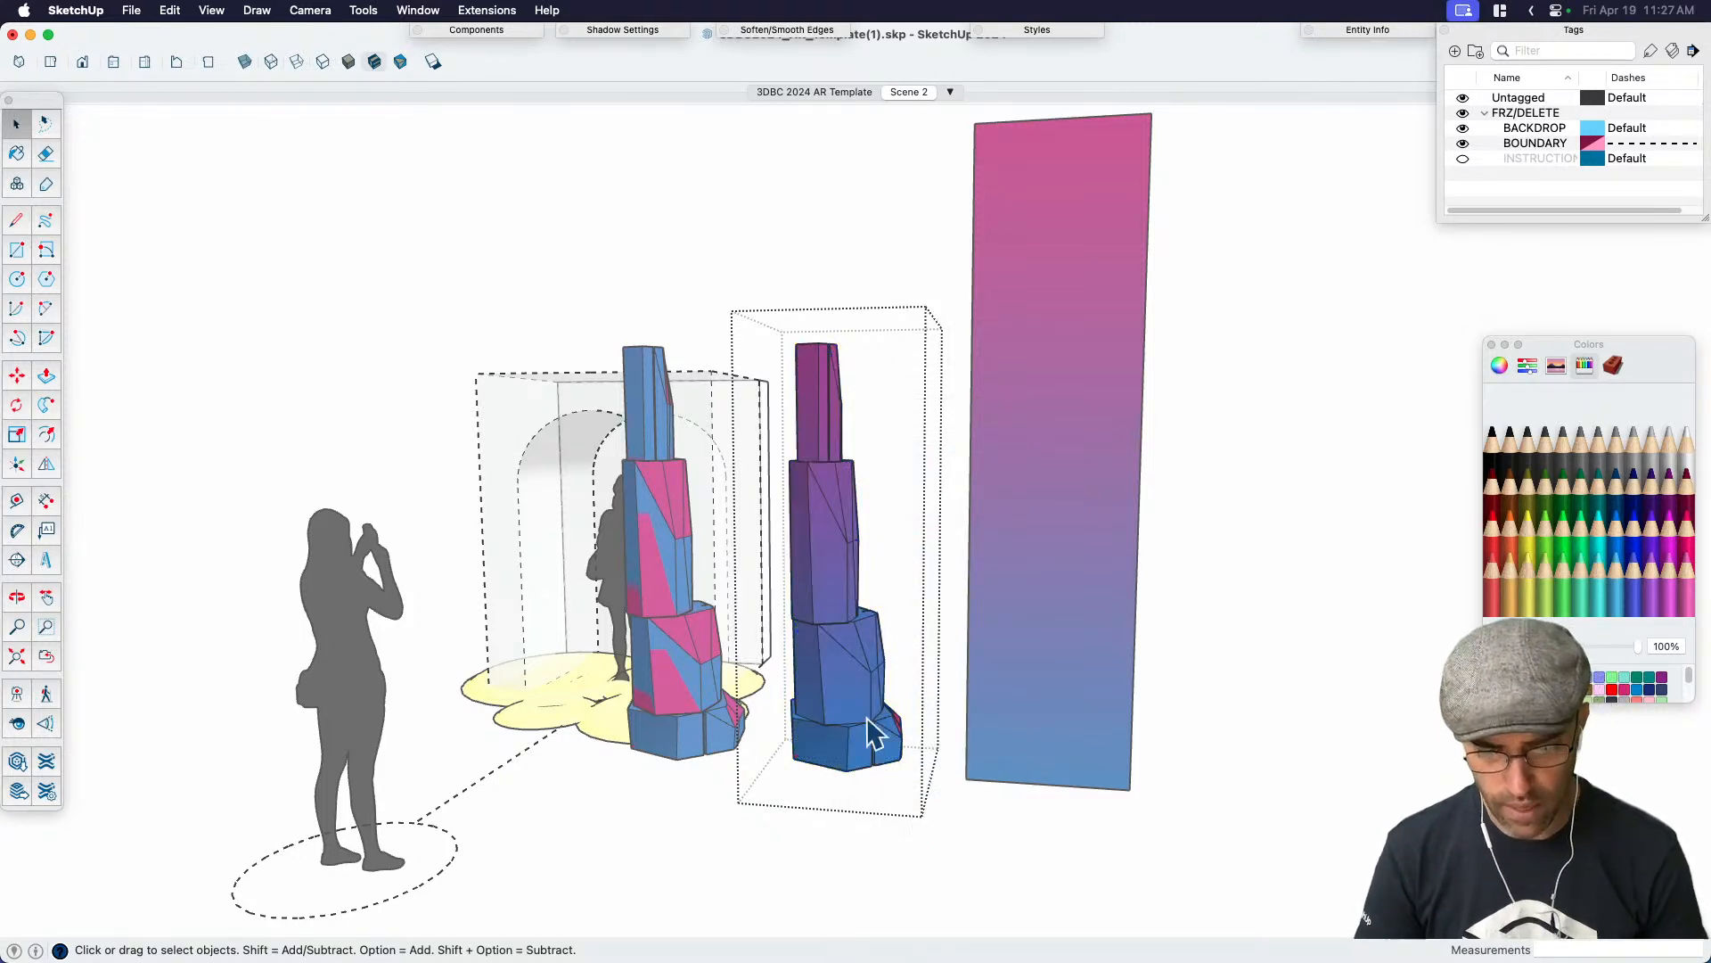
Repaint all faces of the exploded pillar copy with the projected gradient sampled from the panel, then exit the group
middle_drag(948, 709, 851, 724)
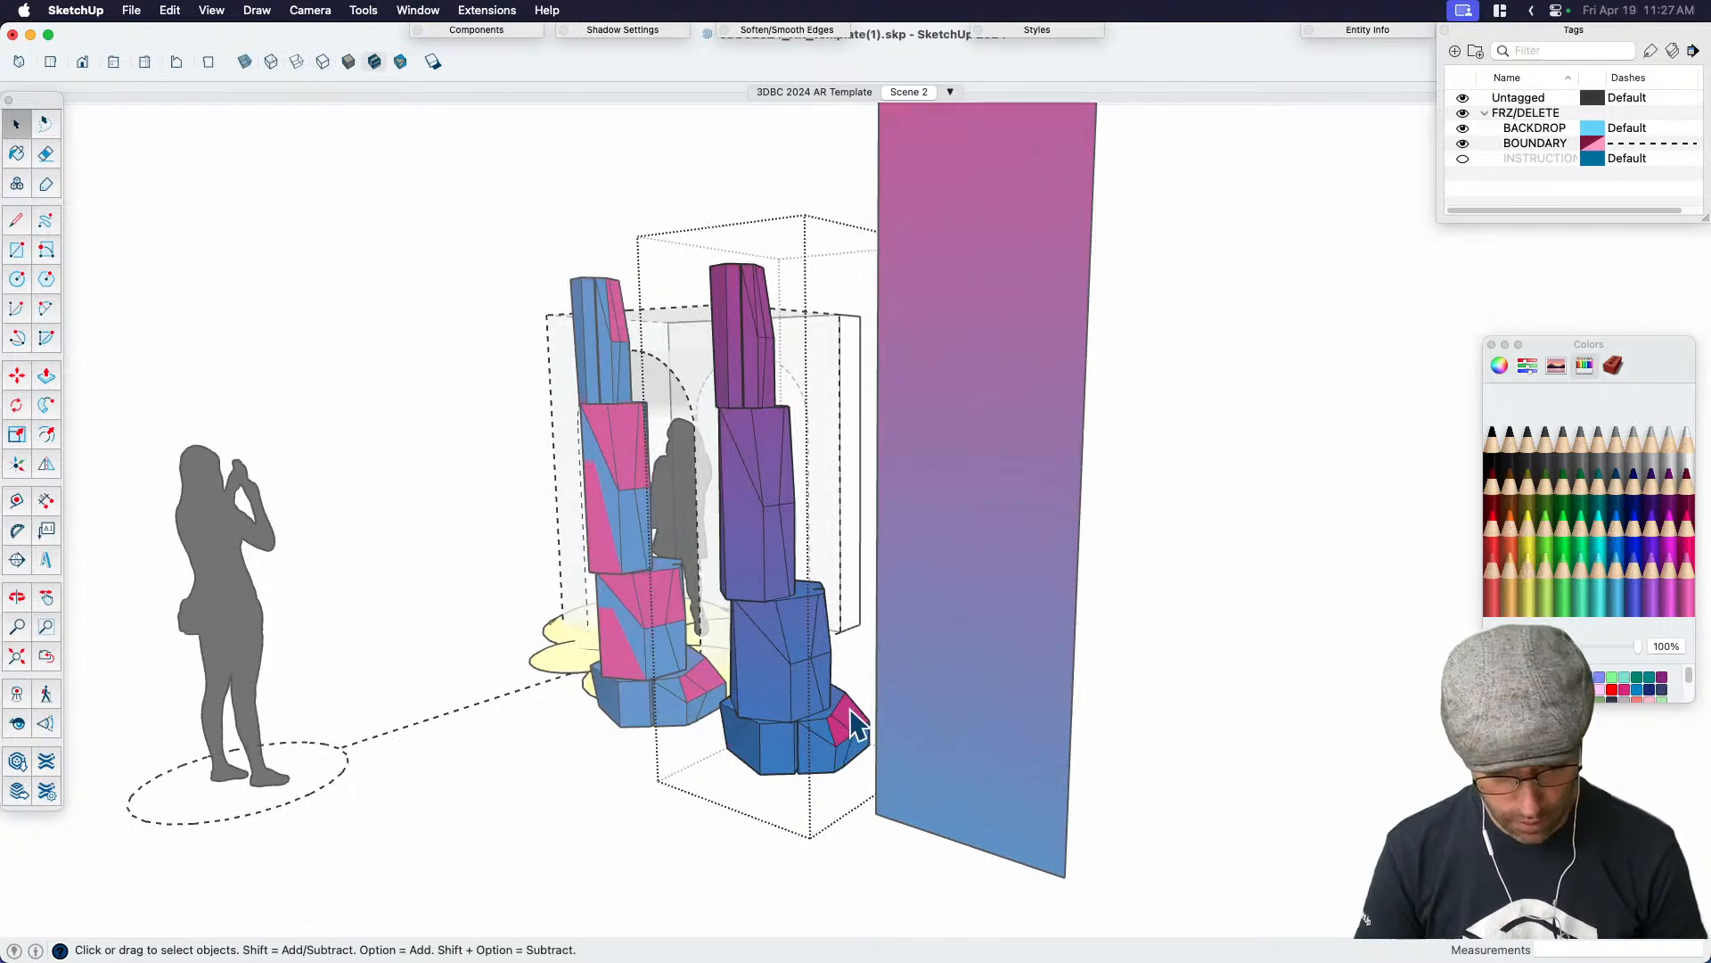
scroll(855, 726, up, 3)
key(b)
key(super+a)
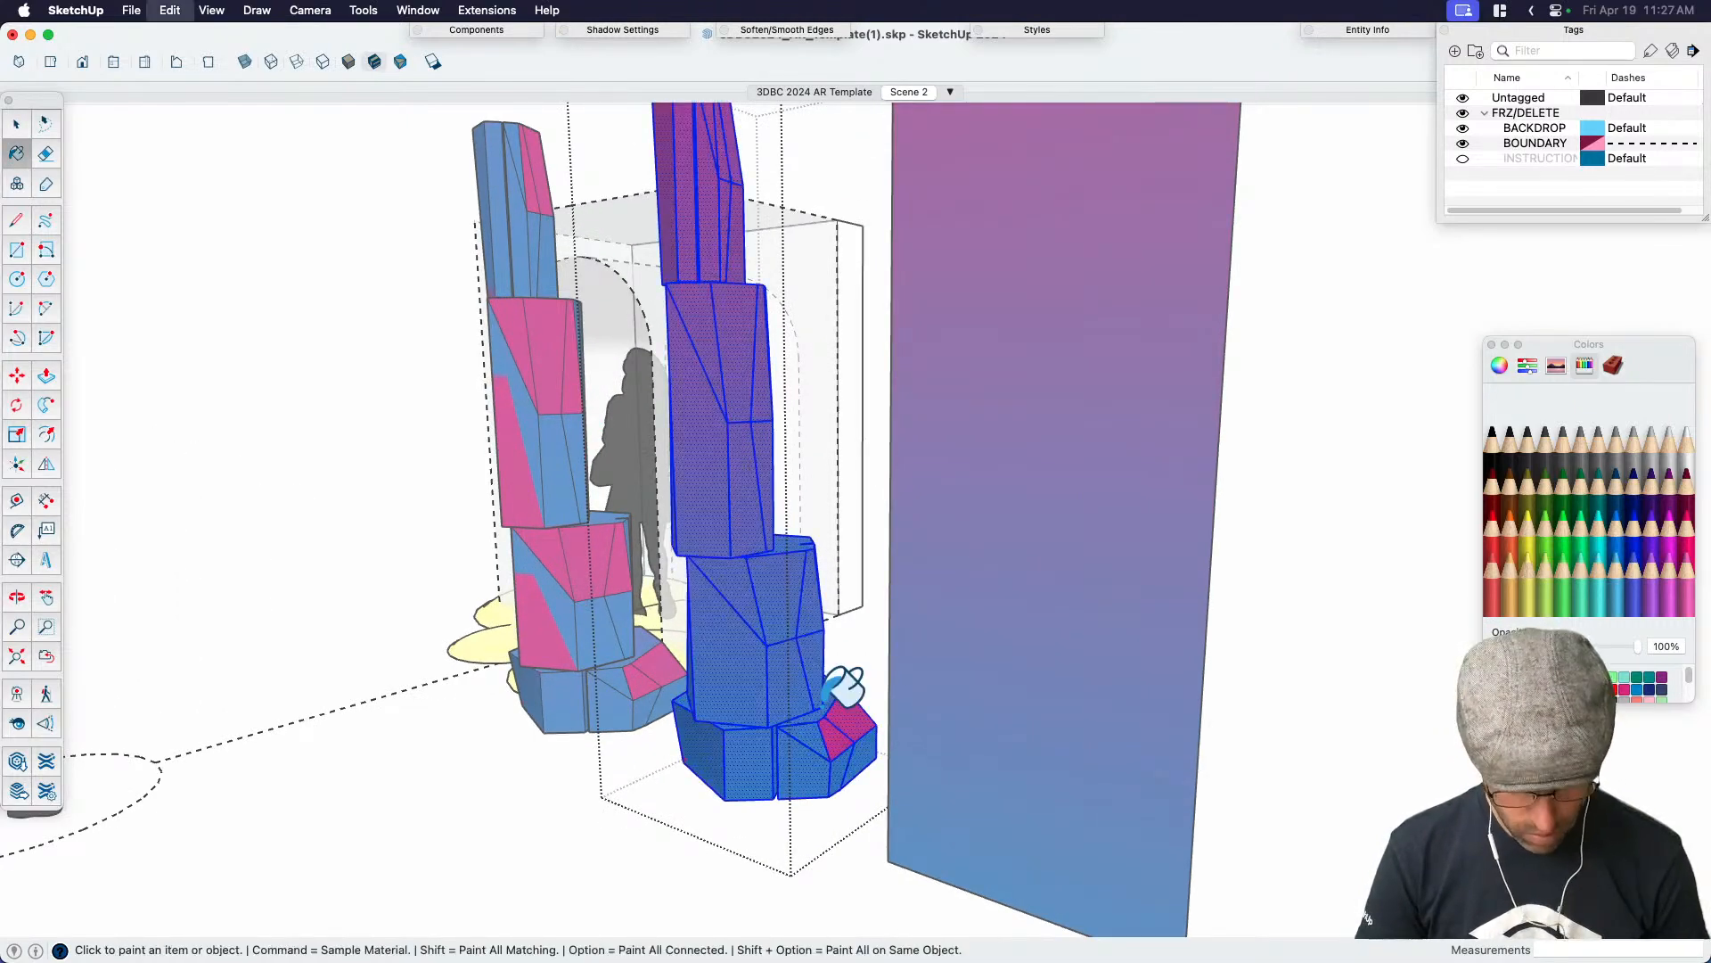
super+click(909, 754)
click(853, 716)
scroll(853, 717, down, 4)
key(space)
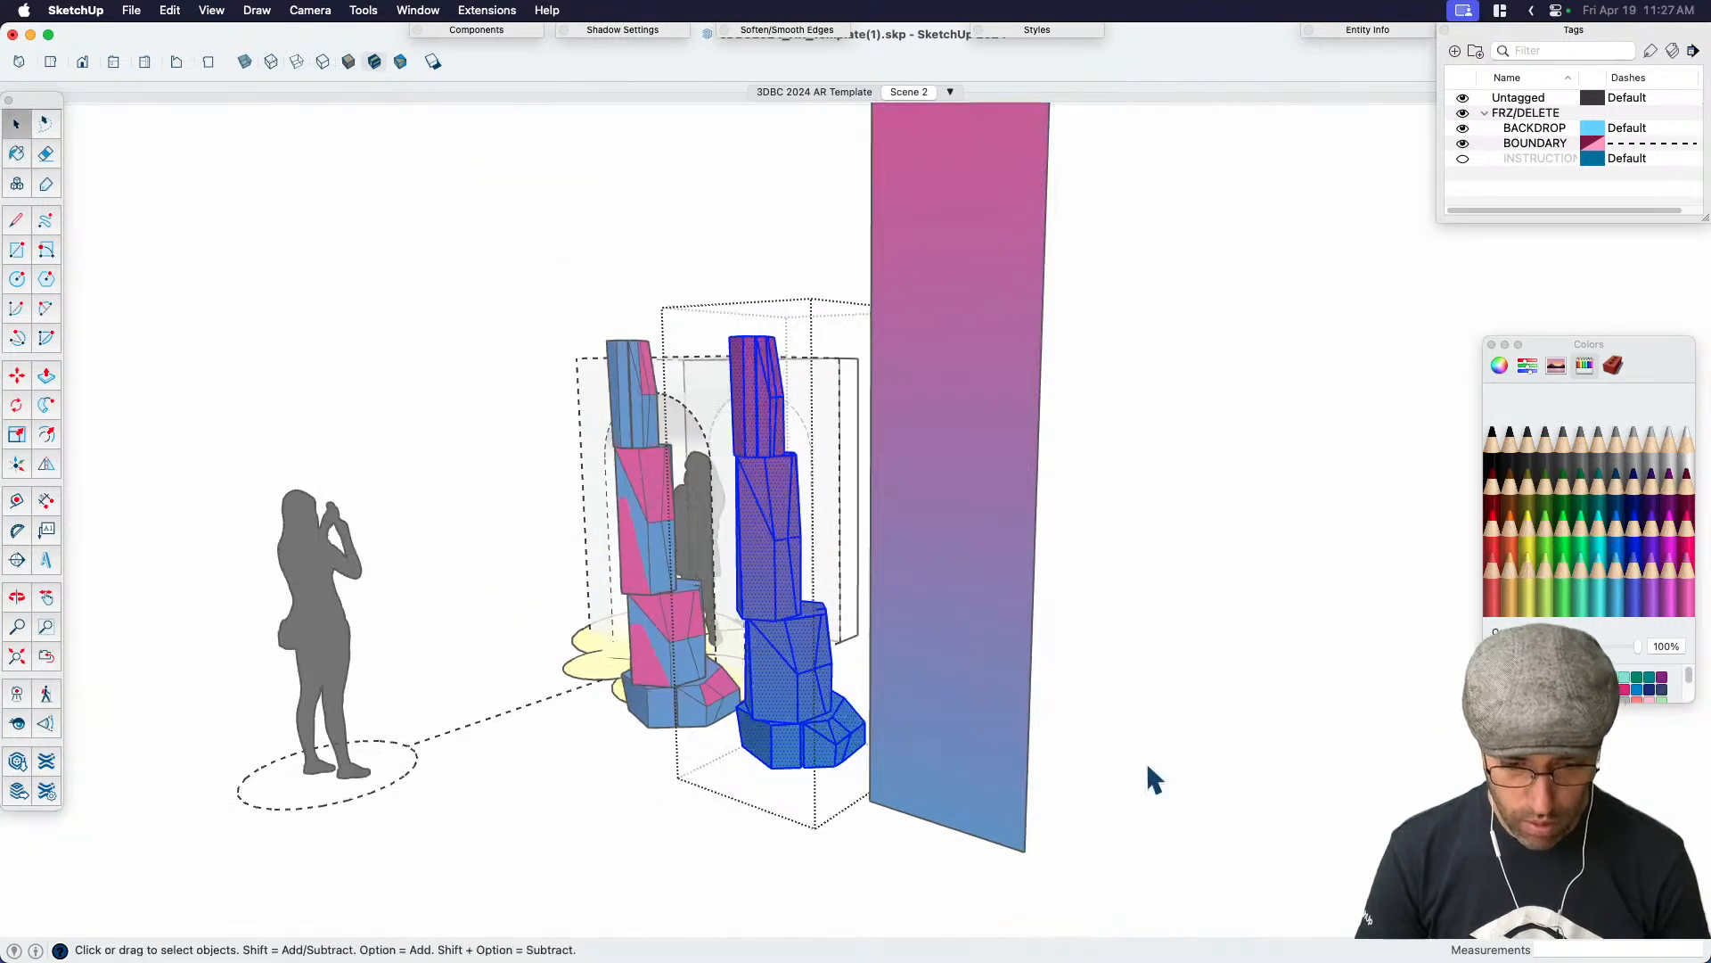
click(1075, 745)
Open the gradient panel face's texture image in Photoshop to inspect it, and return to SketchUp
middle_drag(729, 675, 971, 642)
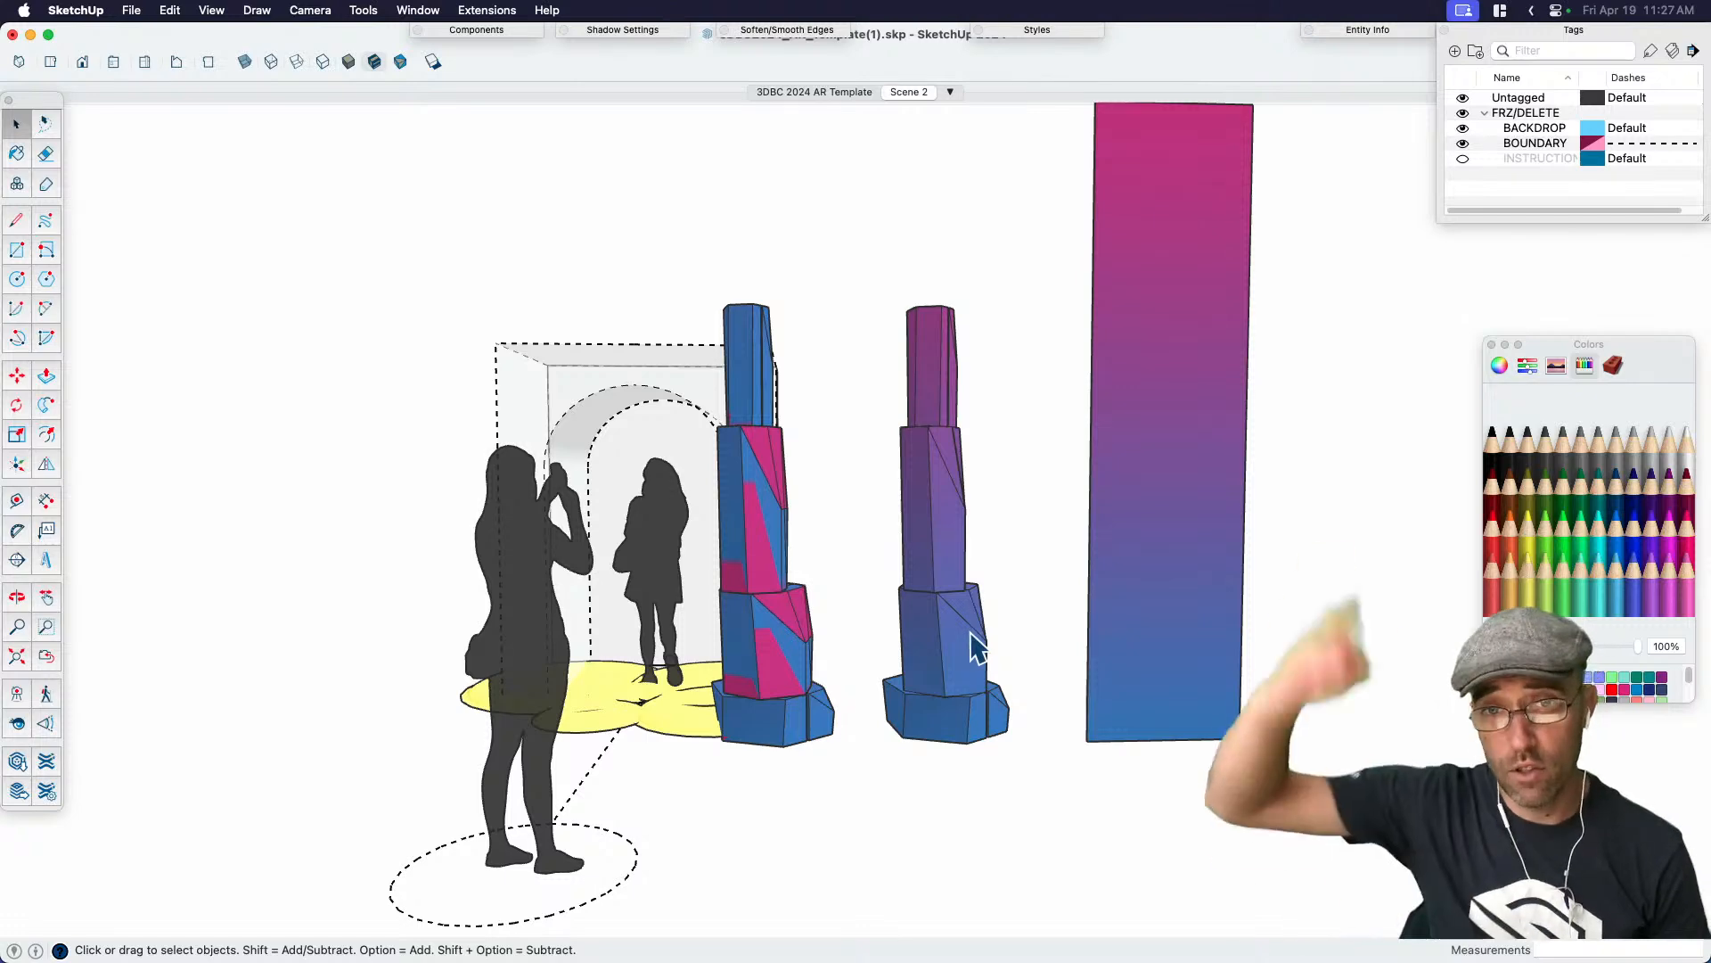
scroll(975, 646, down, 3)
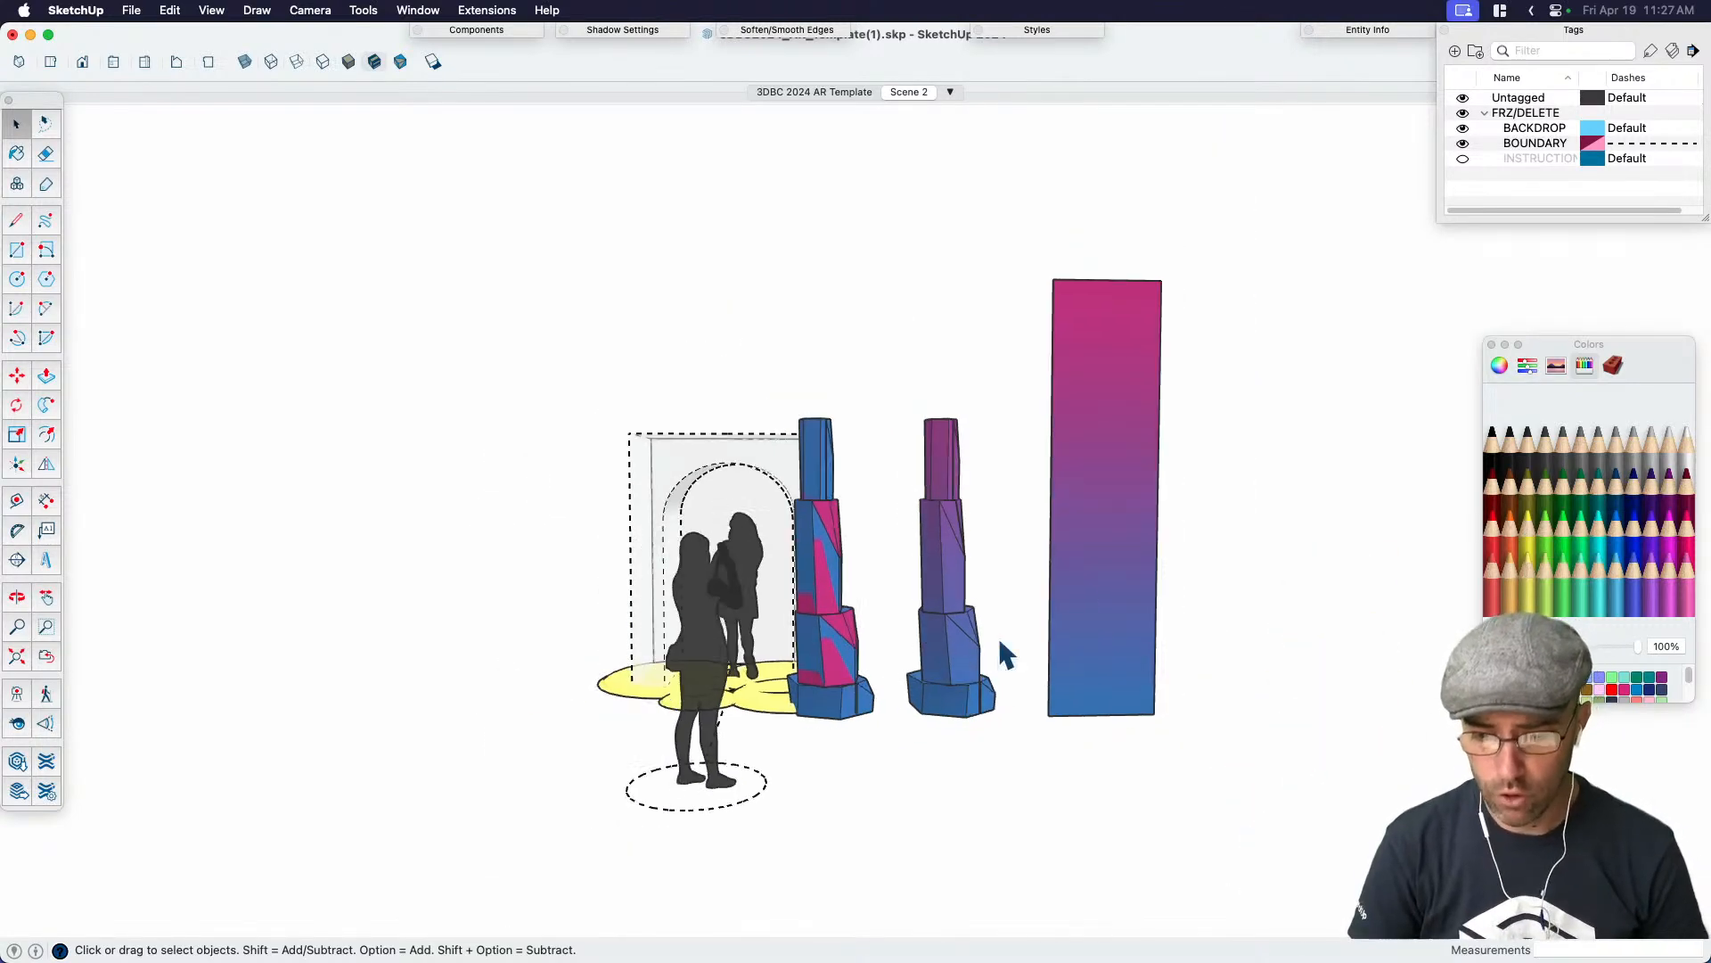
click(1115, 392)
right_click(1096, 437)
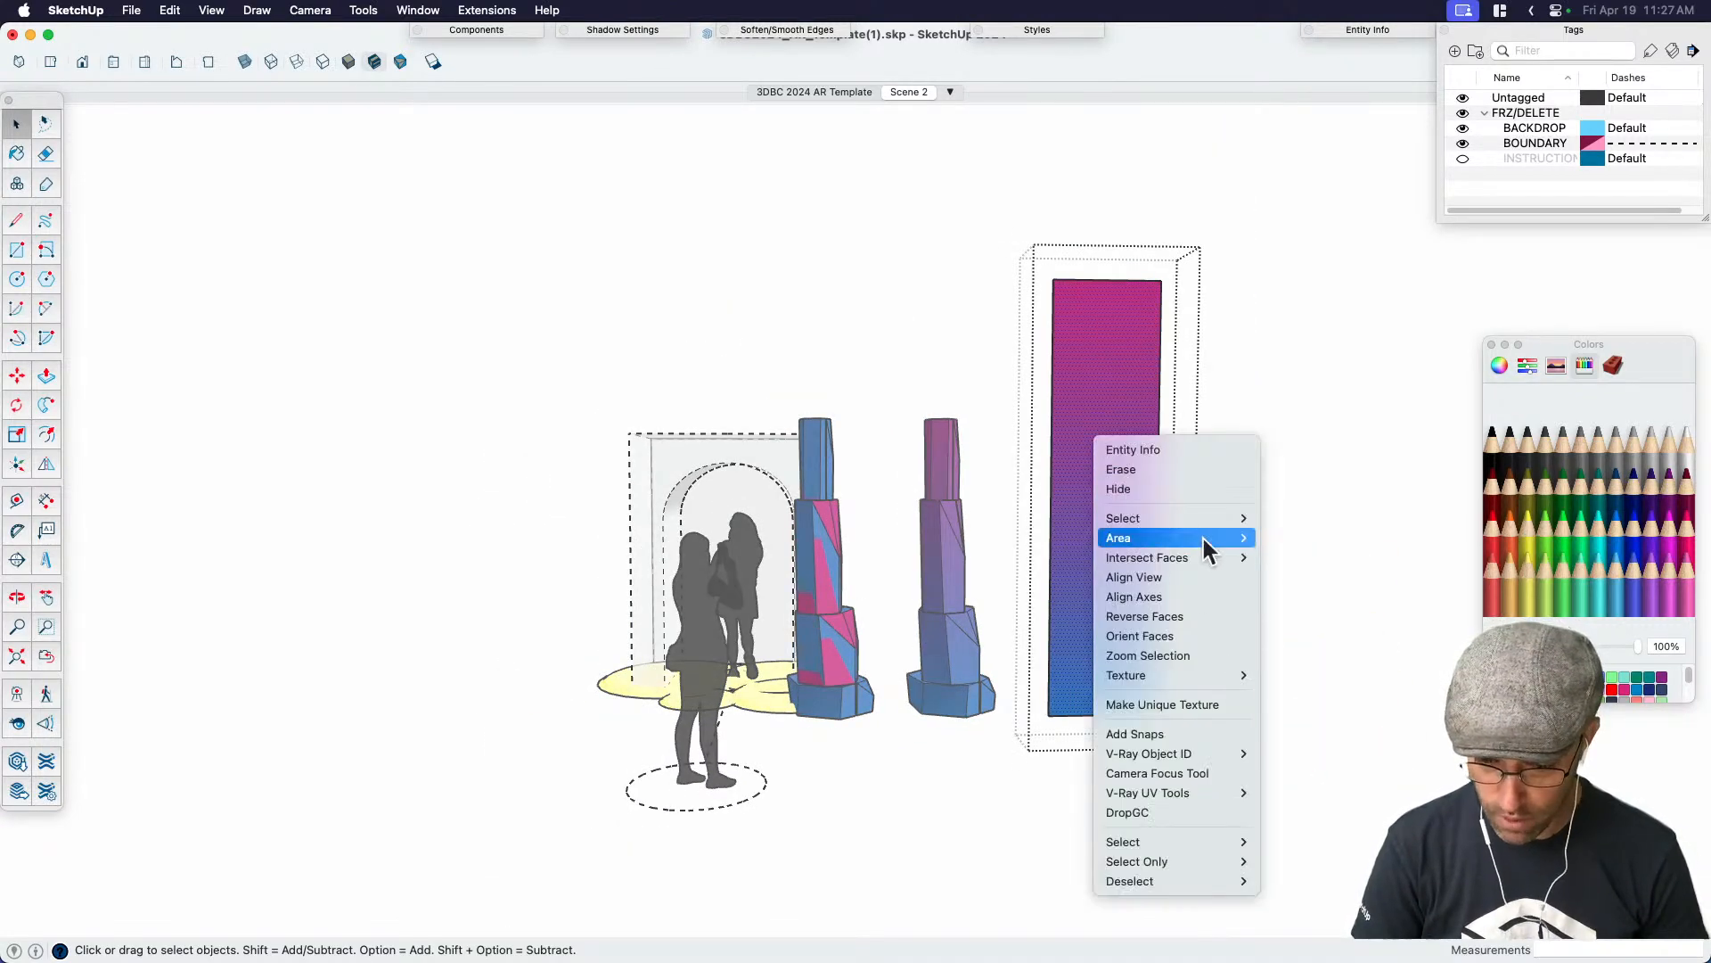
mouse_move(1170, 677)
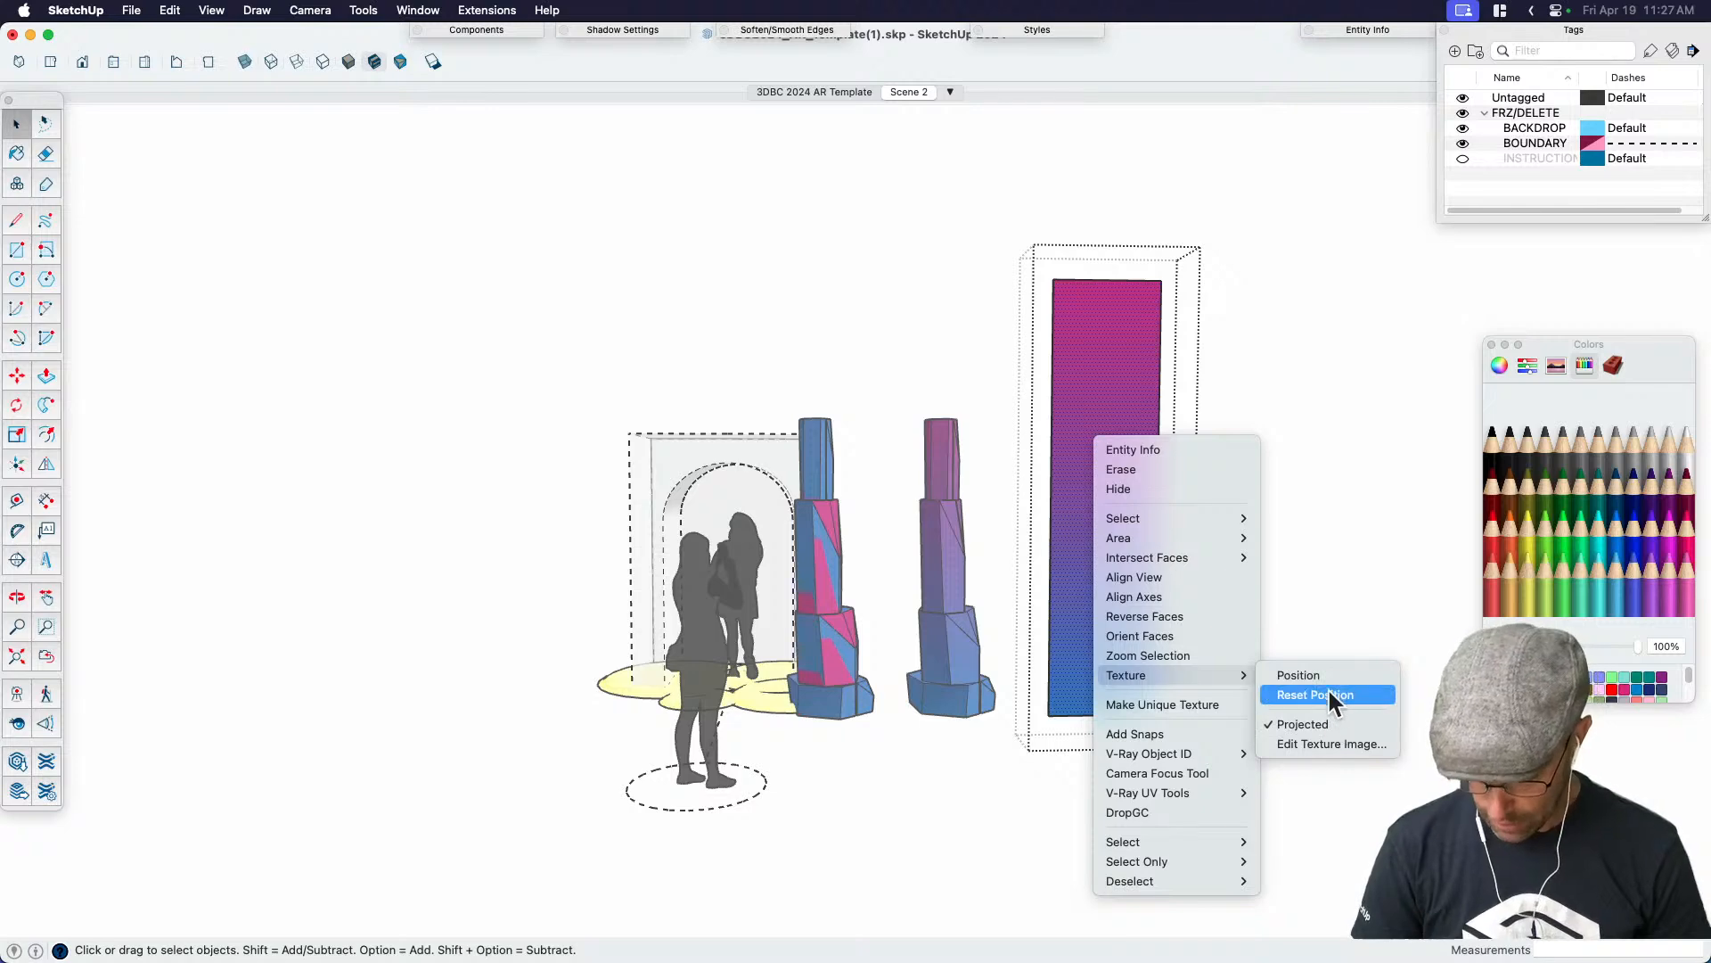
click(1332, 743)
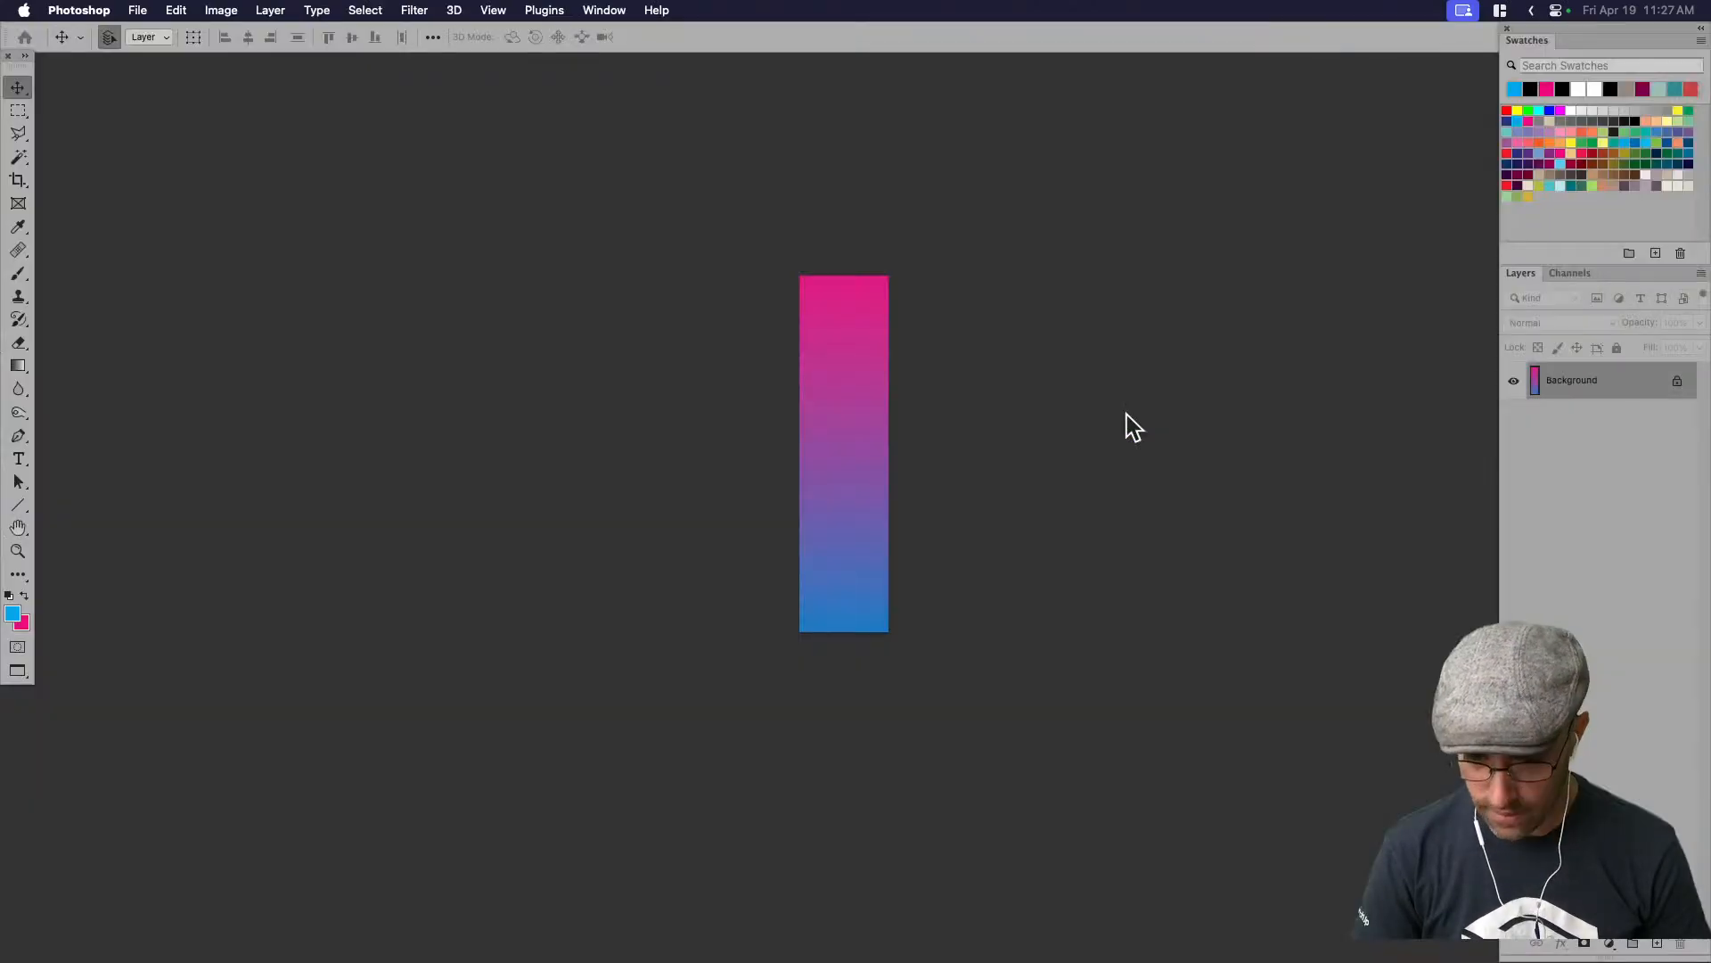
key(super+Tab)
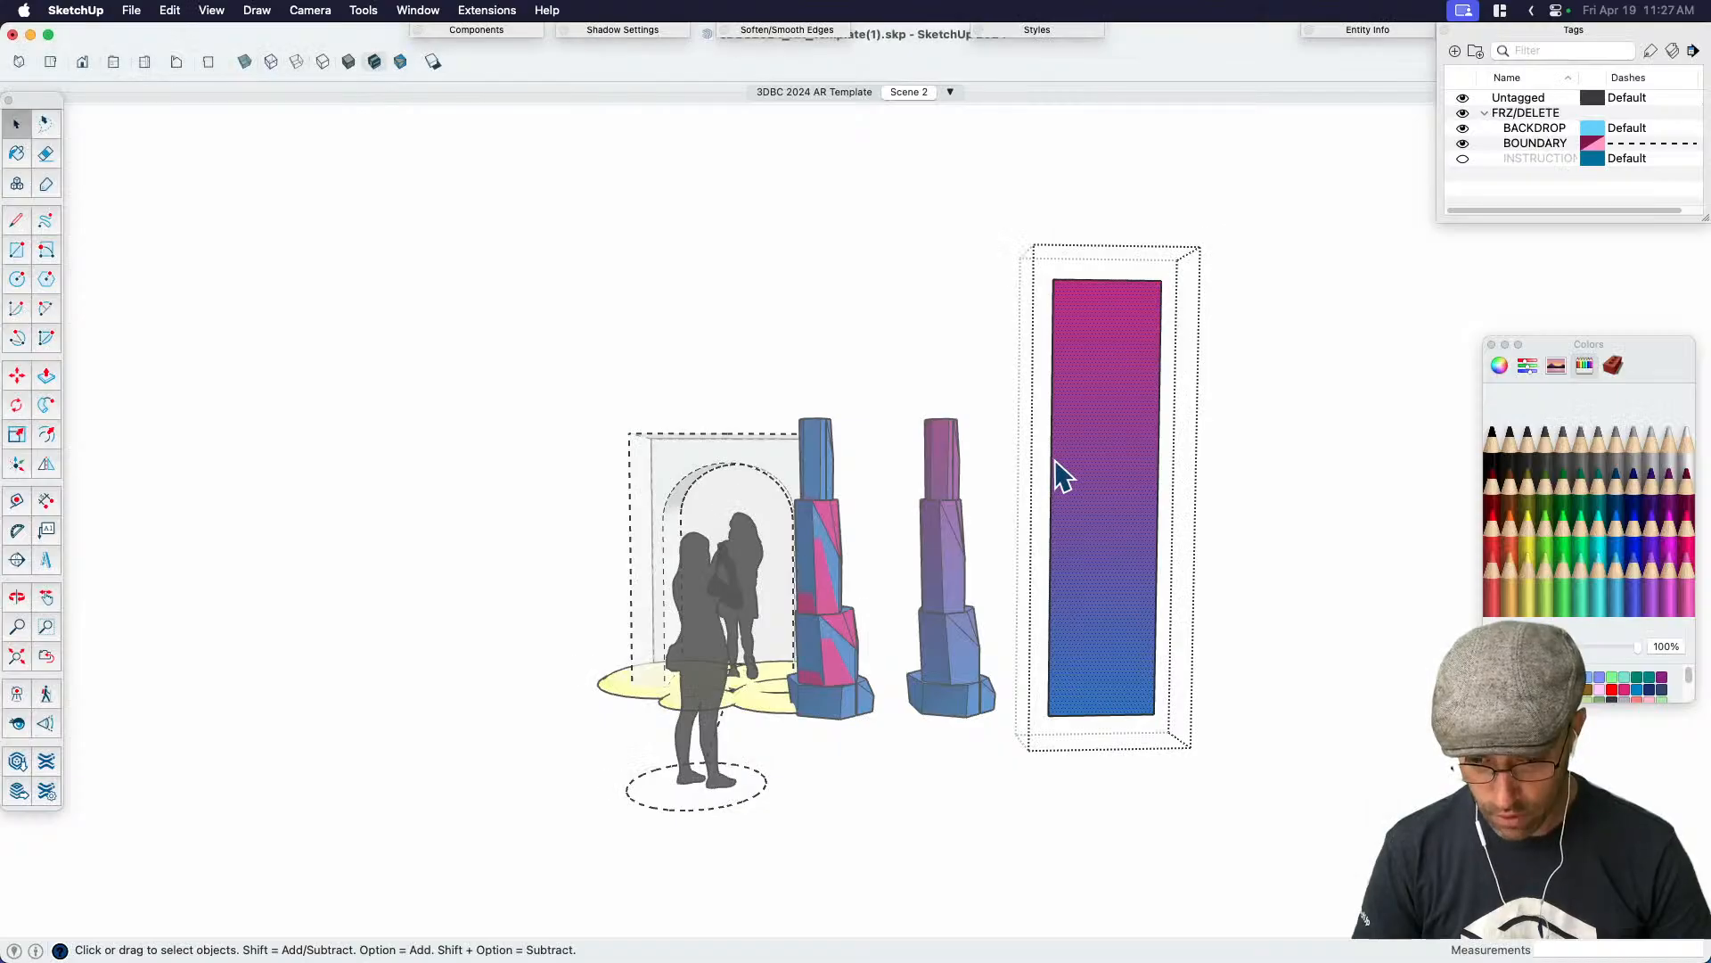
Scale the gradient panel down uniformly so its height is close to that of the pillars
click(1264, 554)
key(s)
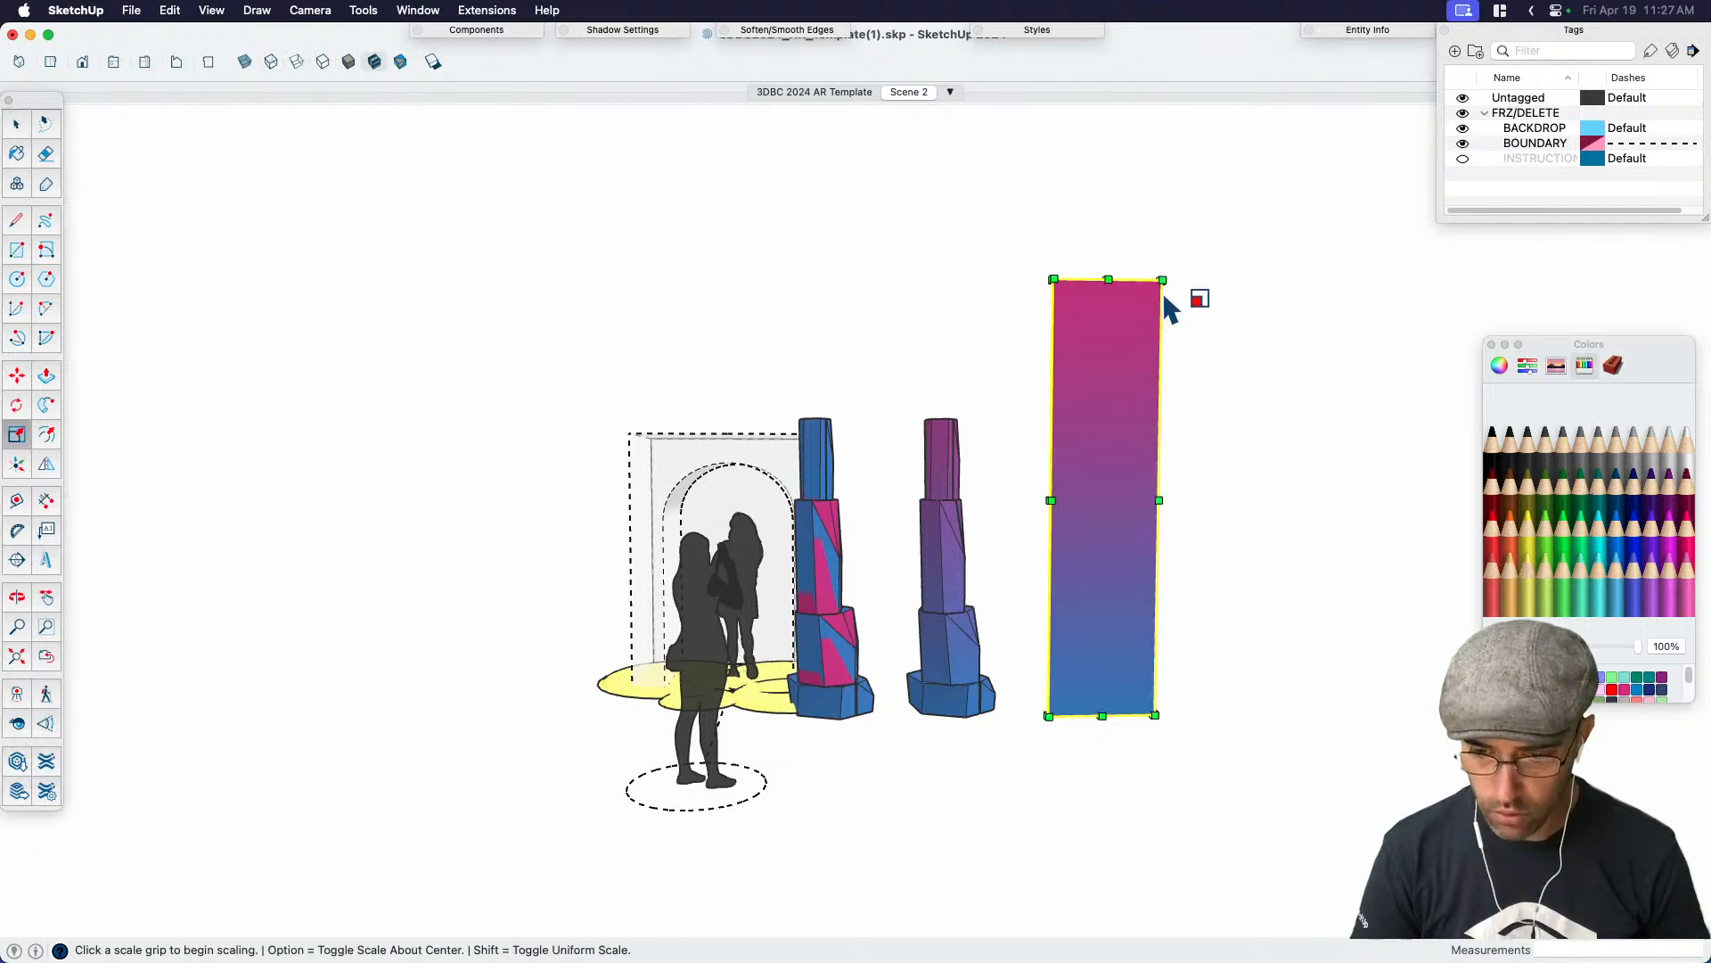
drag(1161, 283, 1104, 392)
middle_drag(1104, 410, 1009, 566)
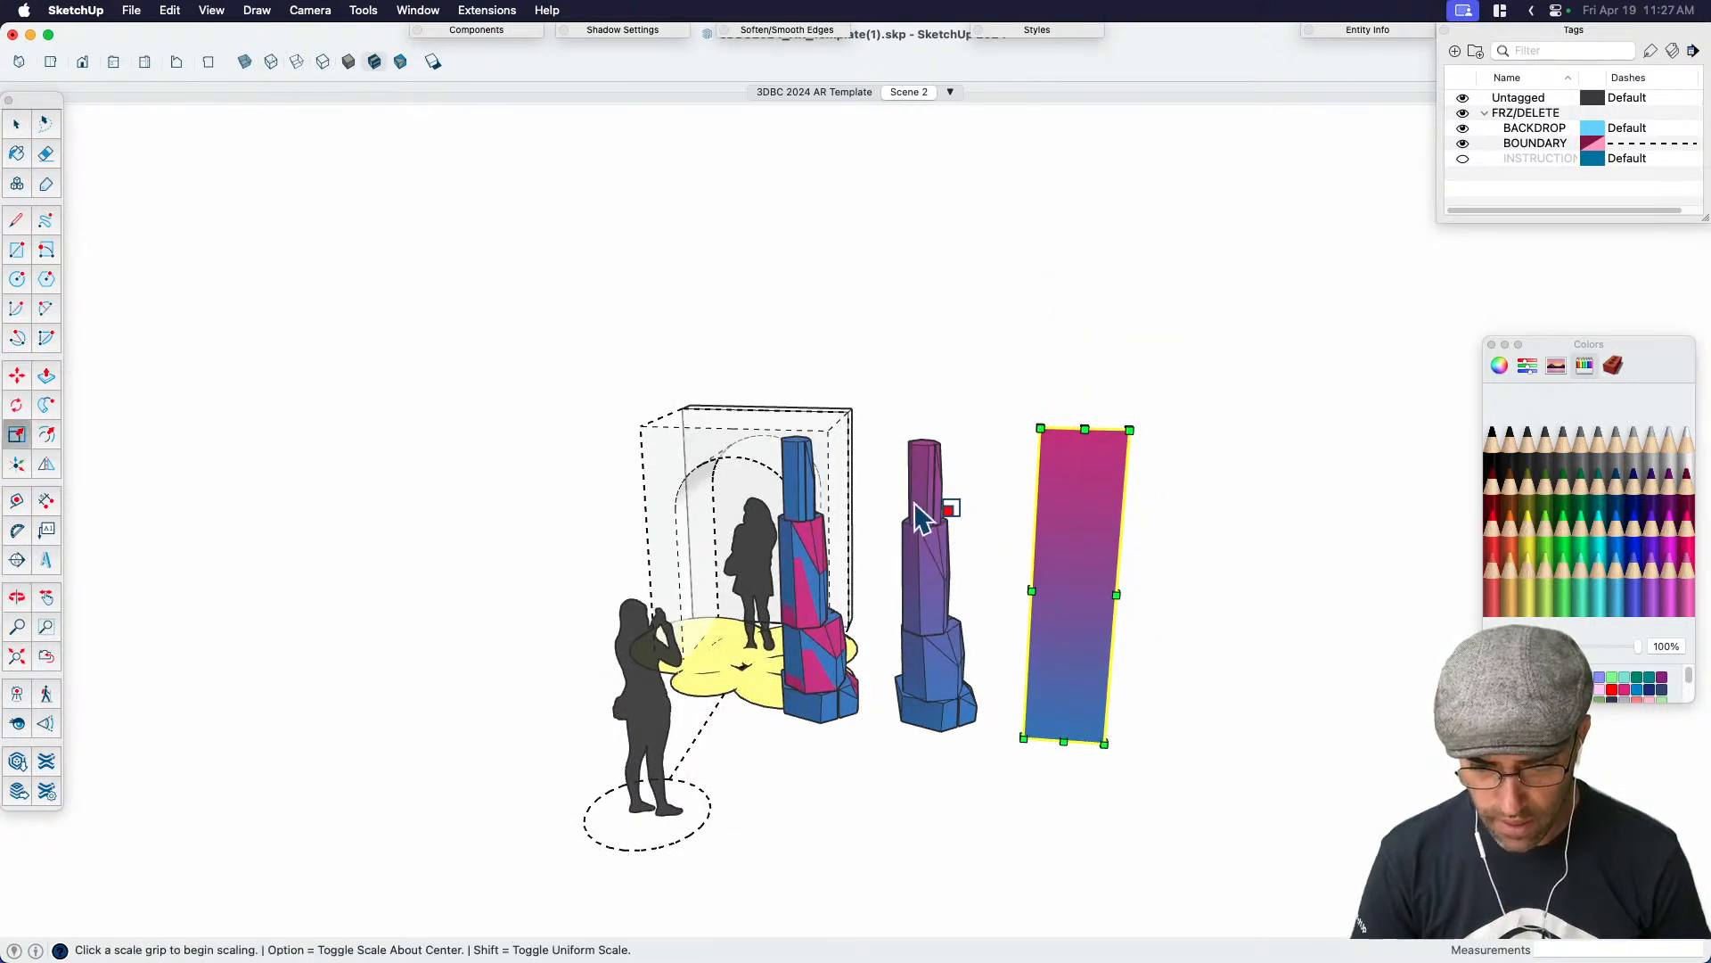
scroll(929, 508, up, 3)
Repaint the pillar copy beside the gradient panel with the projected gradient sampled from the shrunken panel
key(b)
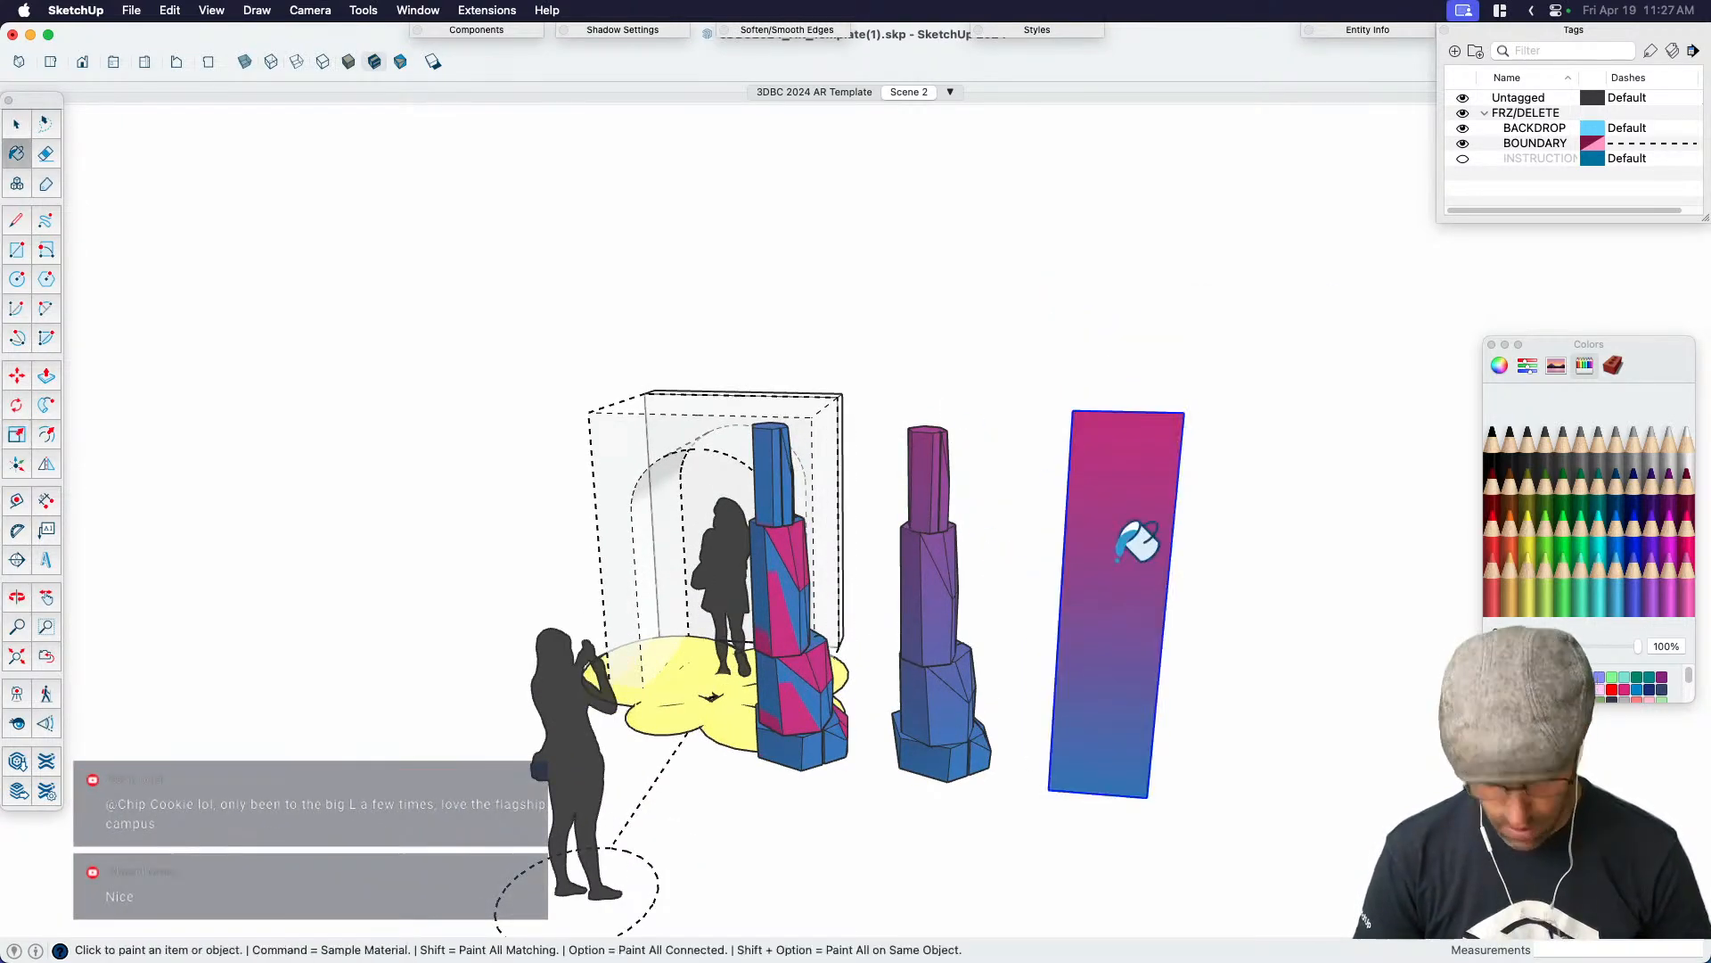
key(space)
click(931, 604)
key(b)
key(space)
click(1090, 533)
click(1090, 533)
middle_drag(1090, 535, 1106, 464)
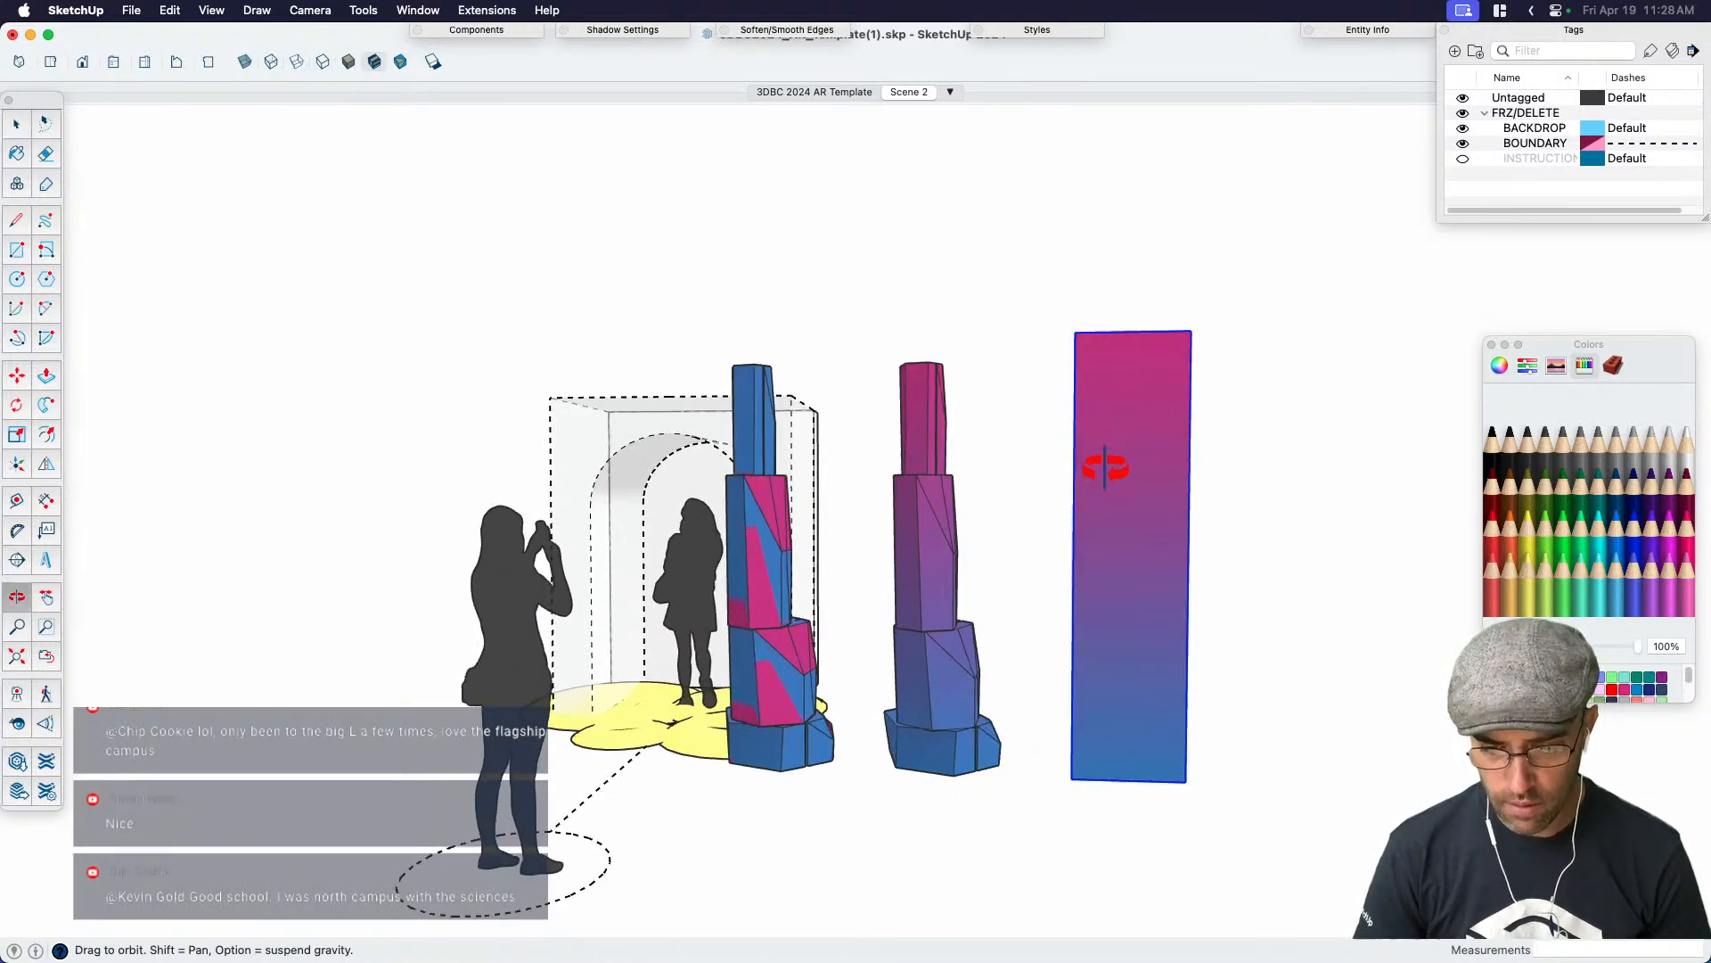
Scale the gradient panel up uniformly until it stands well above the pillars
scroll(1108, 470, down, 2)
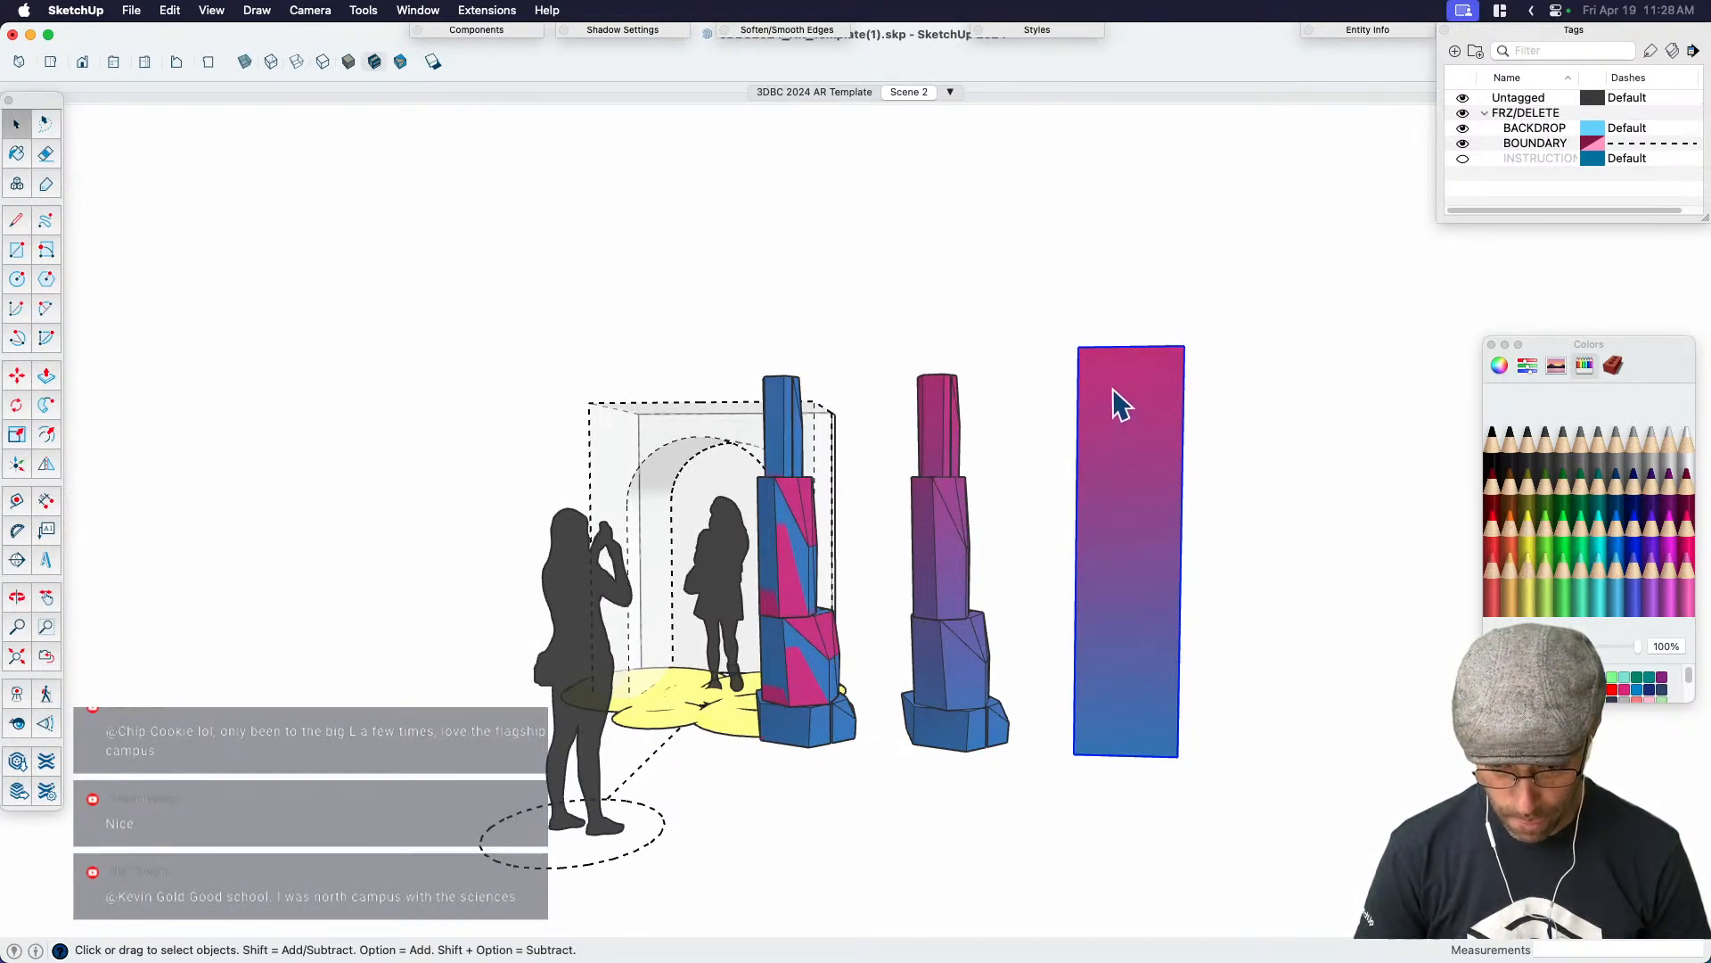
key(s)
click(1184, 347)
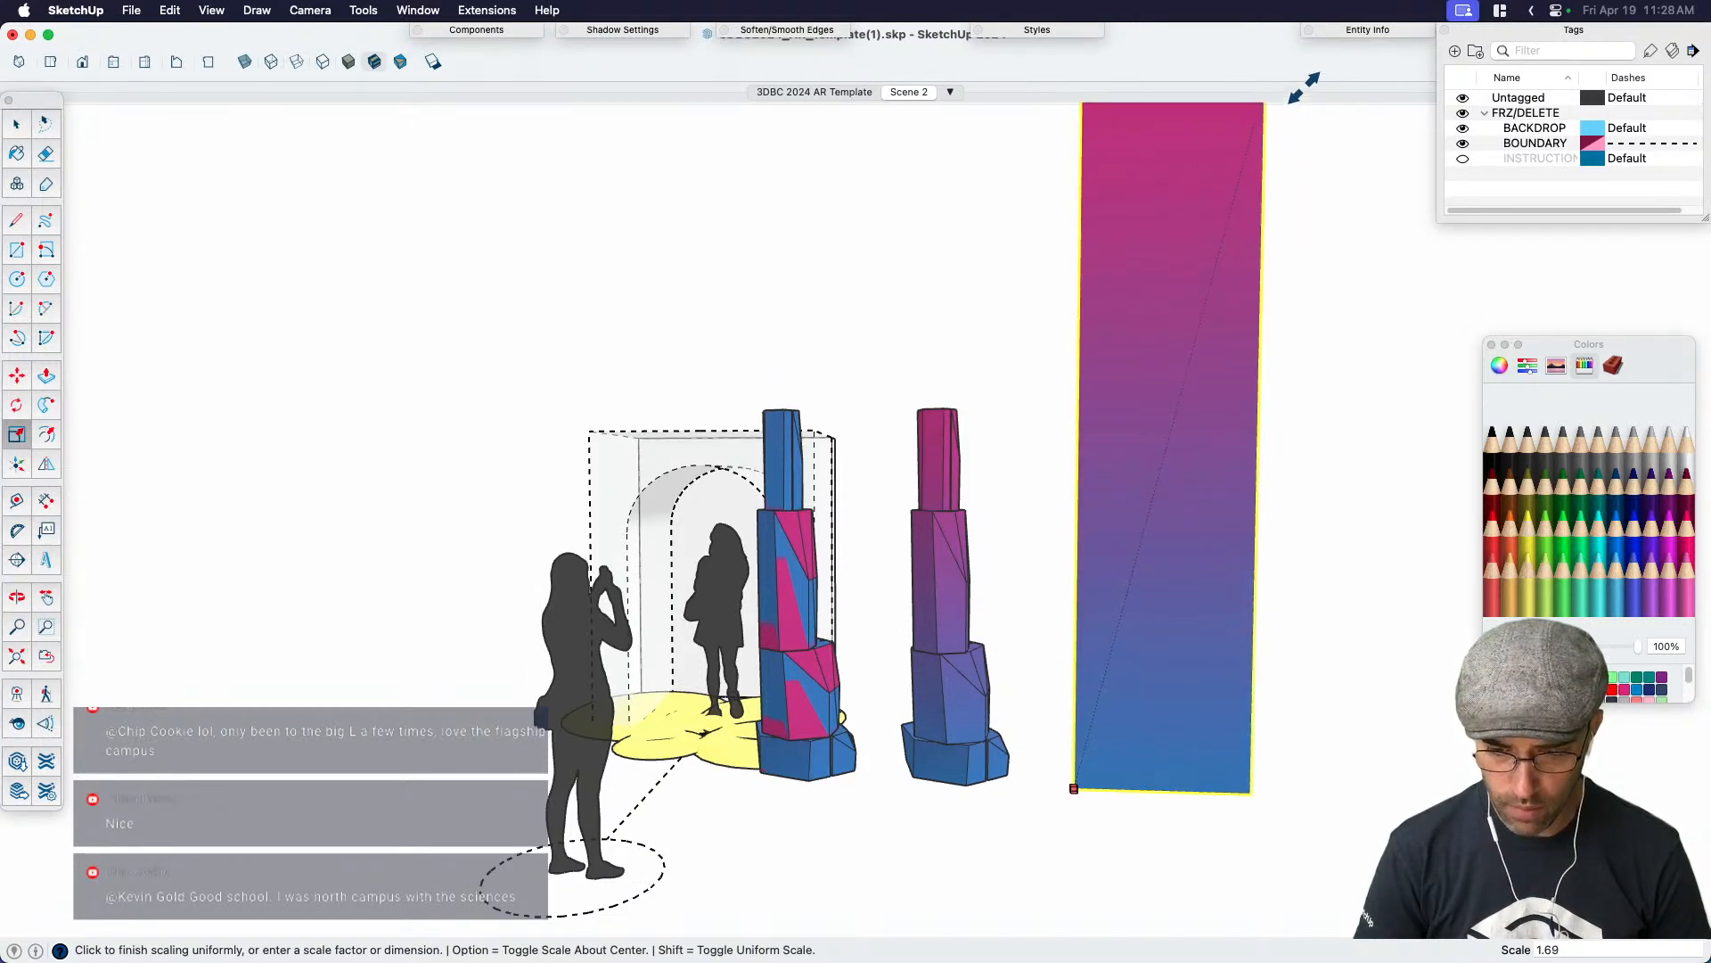
click(1282, 183)
key(space)
scroll(1051, 393, down, 4)
Copy the gradient-painted pillar to the opposite side of the gradient panel
click(984, 678)
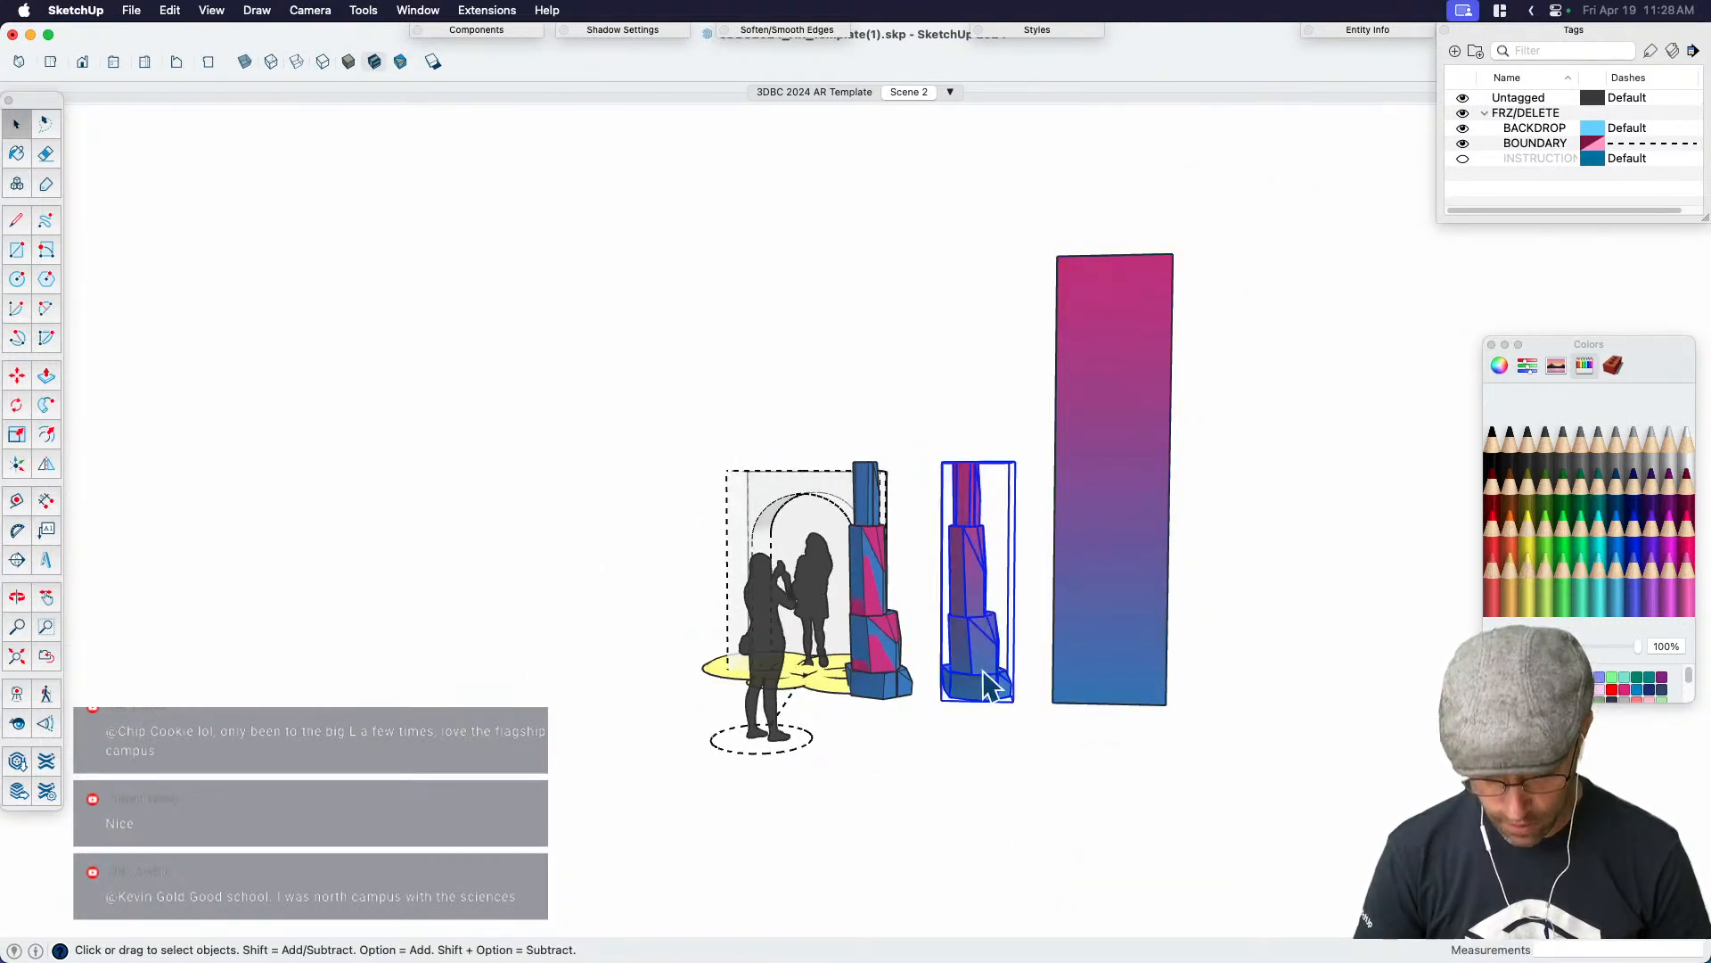
key(m)
click(971, 744)
key(alt)
click(1265, 769)
key(space)
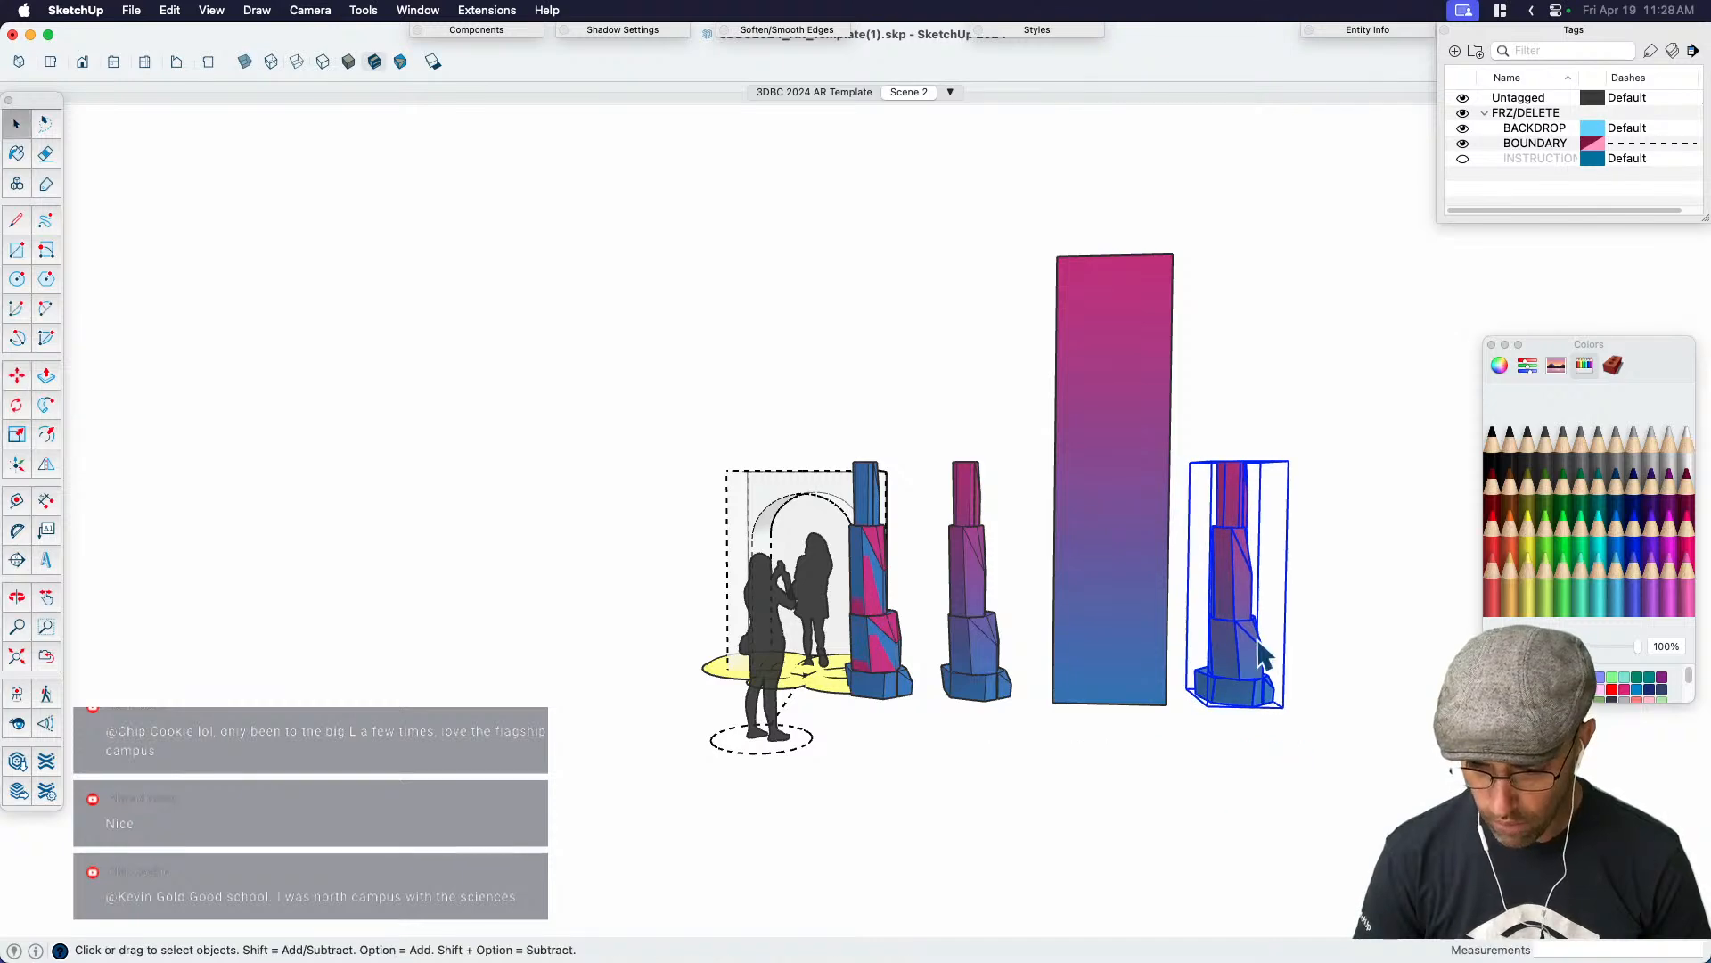
Paint all faces of the new pillar copy with the gradient sampled from the enlarged panel, and exit the group
scroll(1291, 630, up, 3)
double_click(1221, 660)
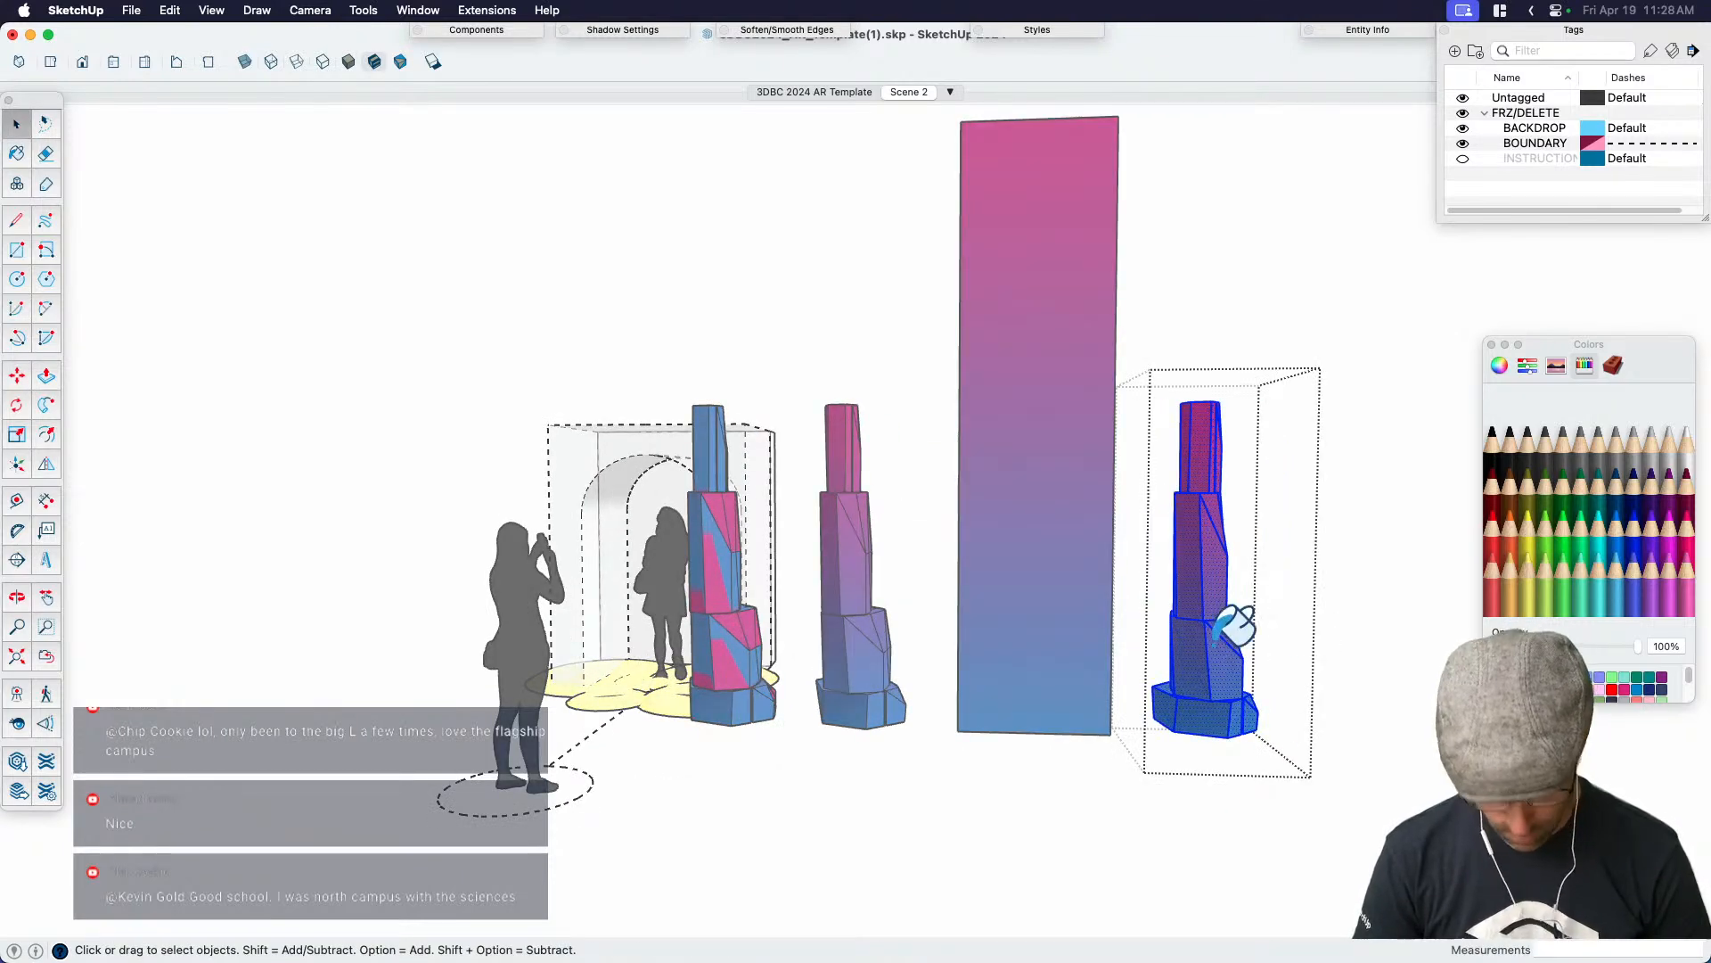
key(b)
super+click(1069, 600)
click(1201, 655)
key(space)
click(1338, 693)
Scale the gradient panel uniformly back down to about the height of the pillars
click(1051, 655)
scroll(1034, 669, down, 2)
key(s)
drag(1095, 256, 1031, 458)
key(space)
Resample the gradient from the resized panel and repaint all faces of the pillar between the portal and the panel
scroll(896, 513, up, 3)
click(890, 497)
double_click(1078, 497)
key(b)
super+click(1079, 496)
key(space)
click(906, 597)
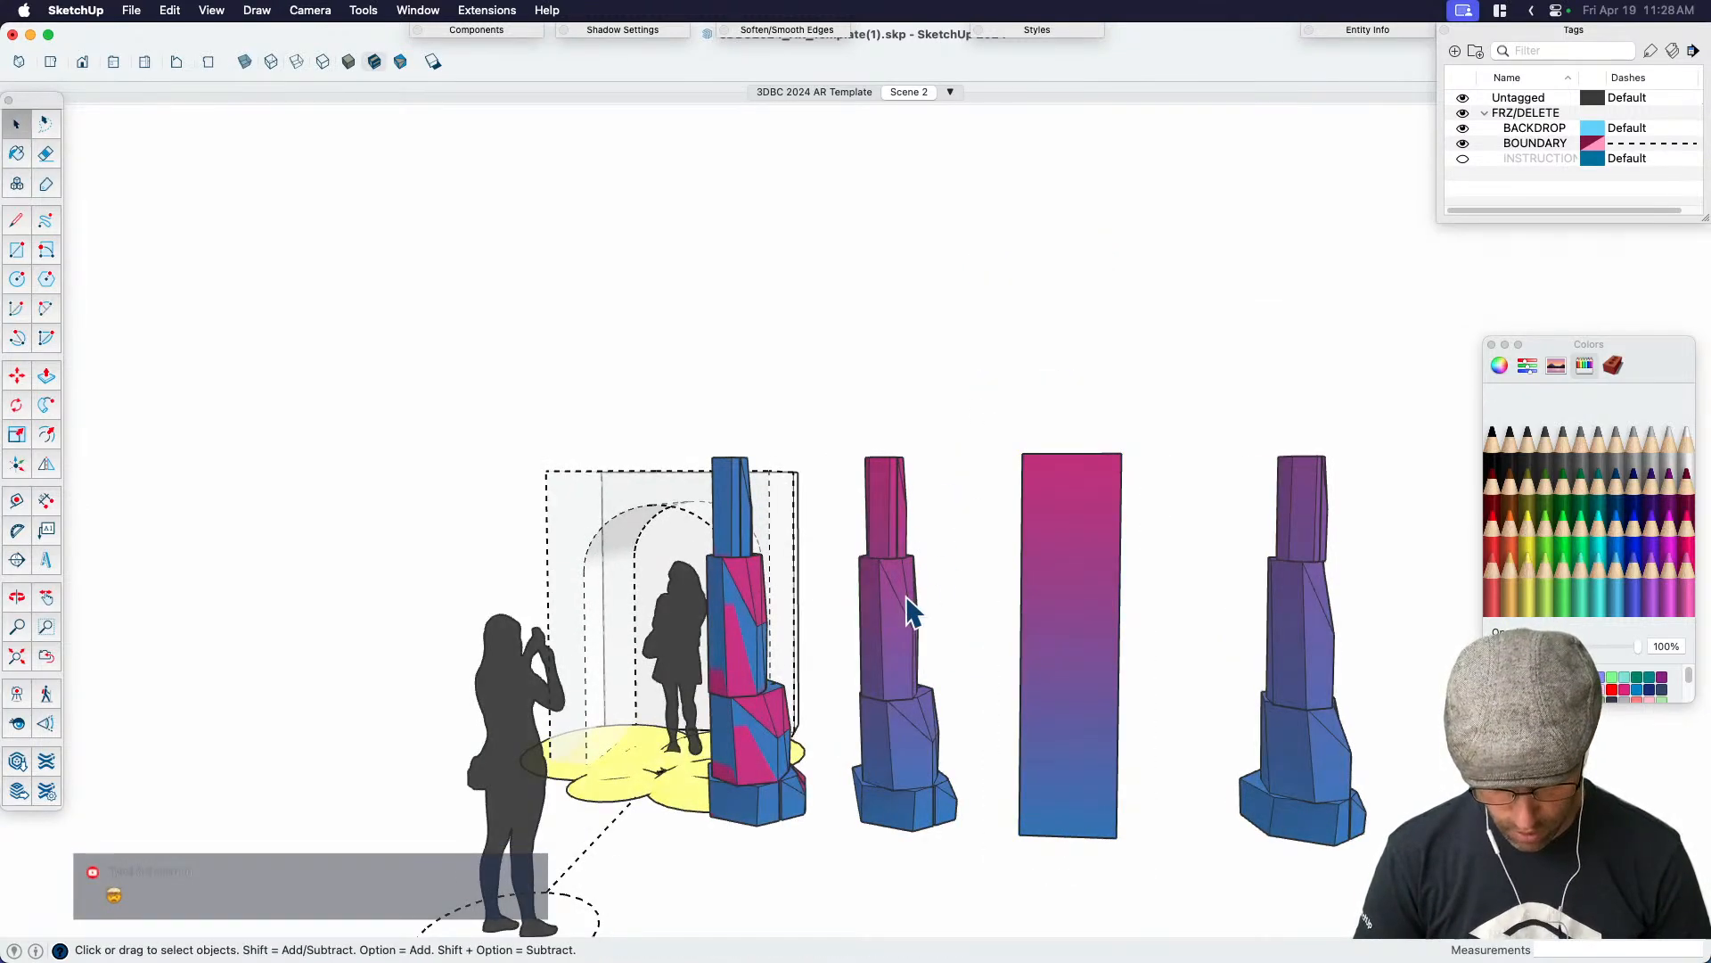
triple_click(907, 597)
key(b)
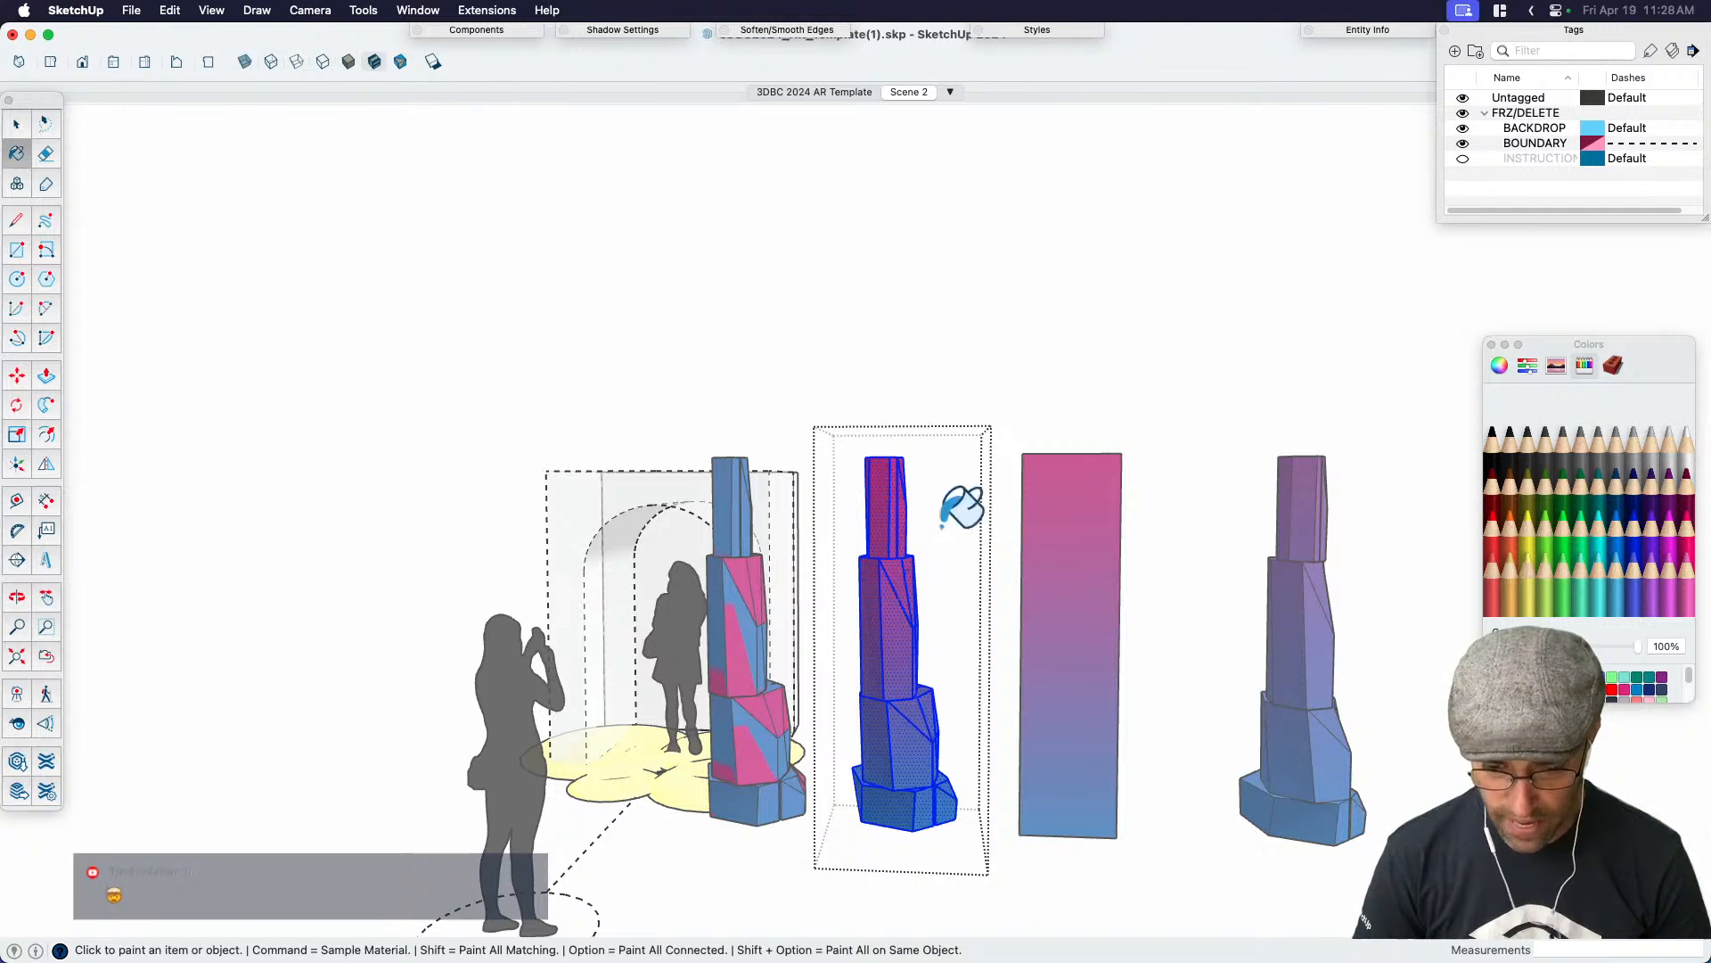
key(space)
click(1020, 424)
Move the two-tone blue and pink pillar away from the portal to beyond the other pillars
mouse_move(1040, 398)
middle_down()
mouse_move(943, 738)
mouse_move(848, 722)
middle_up()
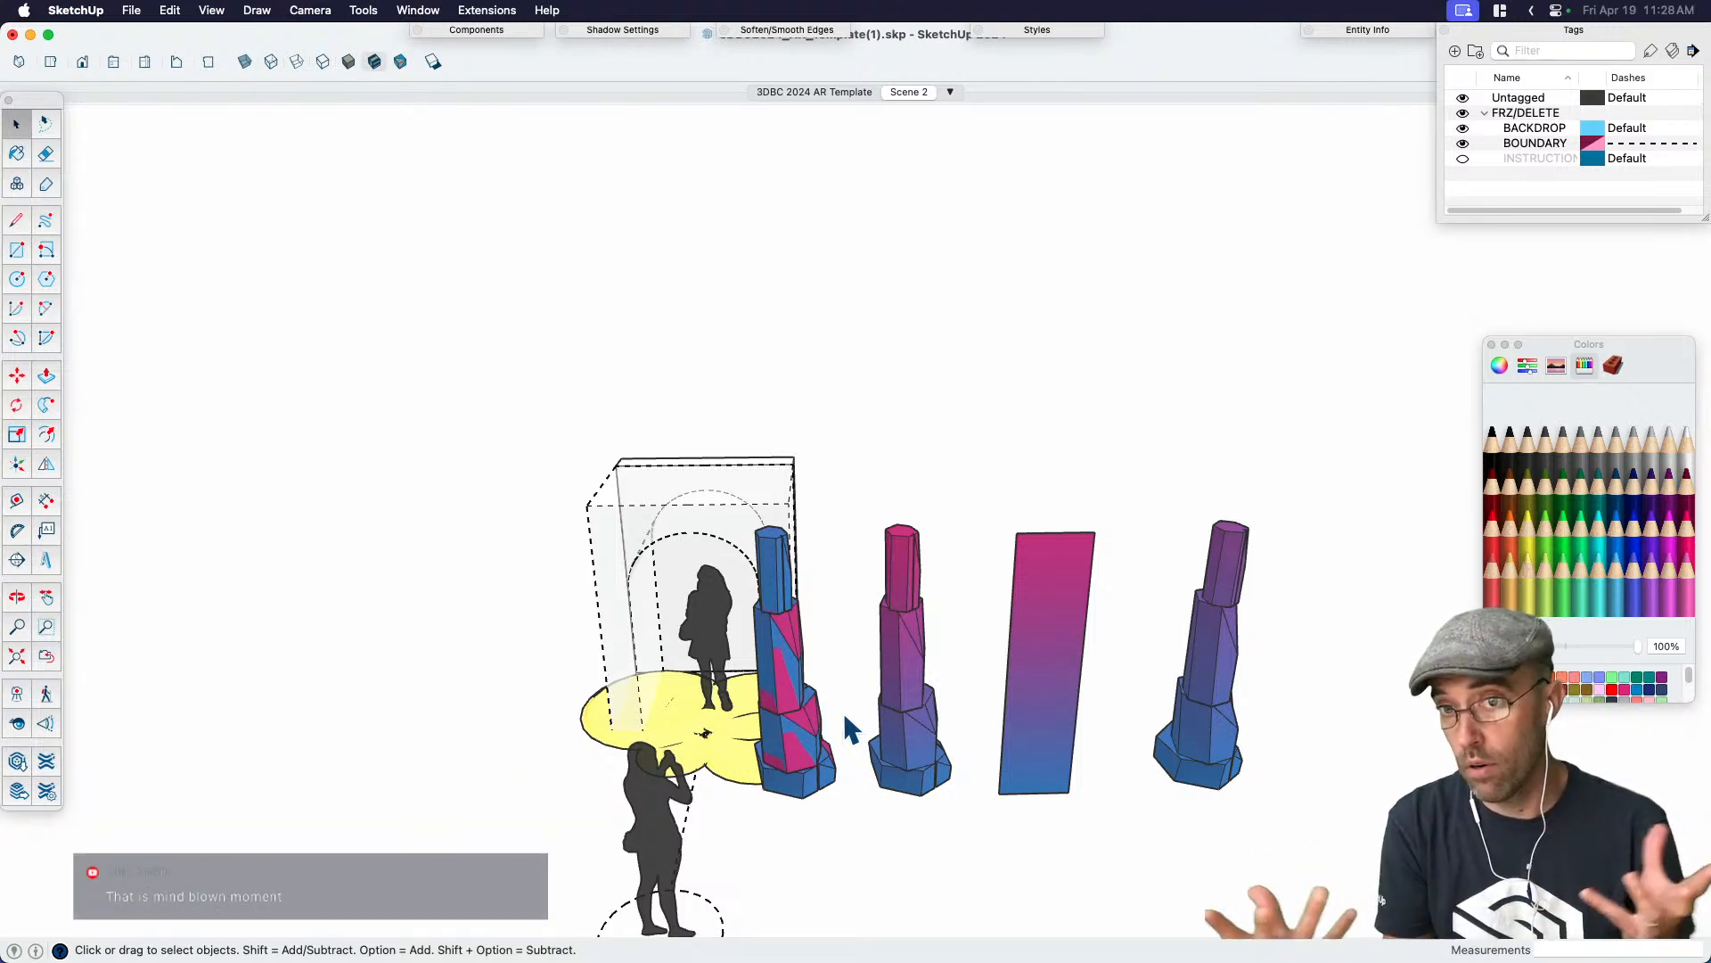
click(811, 628)
scroll(813, 637, down, 3)
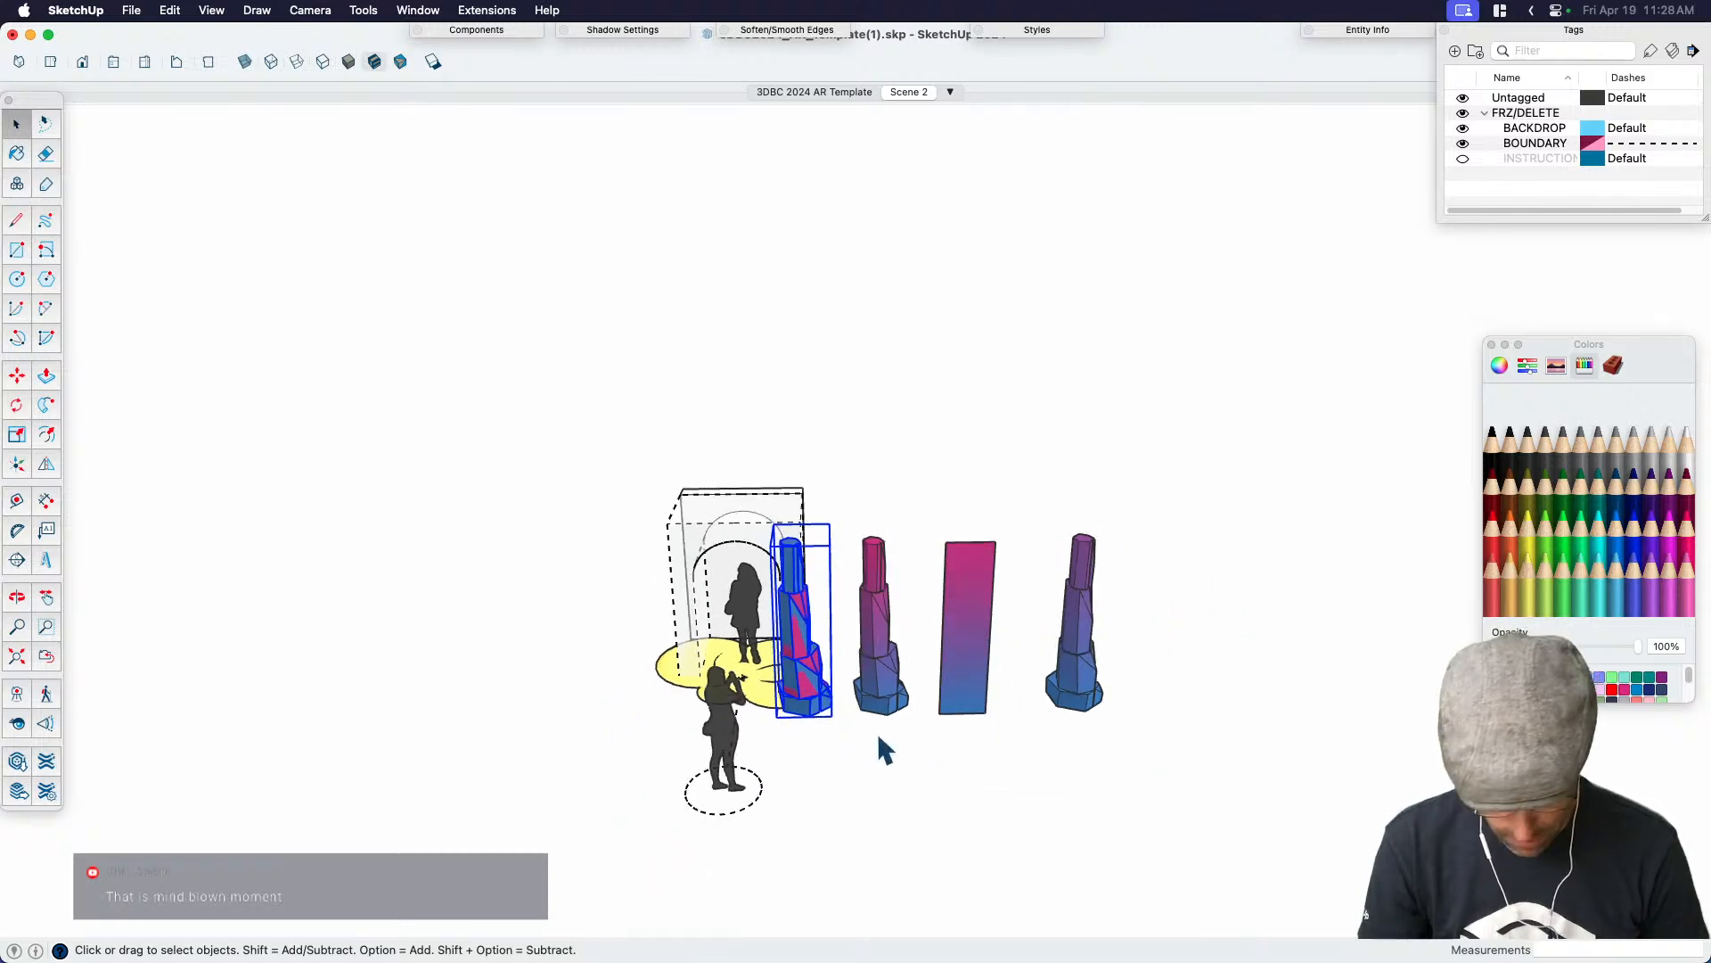
key(m)
click(863, 783)
click(1316, 753)
key(space)
Scale the top face of the pillar nearest the portal by about 0.57 to taper its uppermost block
scroll(899, 704, up, 3)
scroll(989, 624, up, 2)
scroll(1248, 638, down, 3)
scroll(824, 441, up, 5)
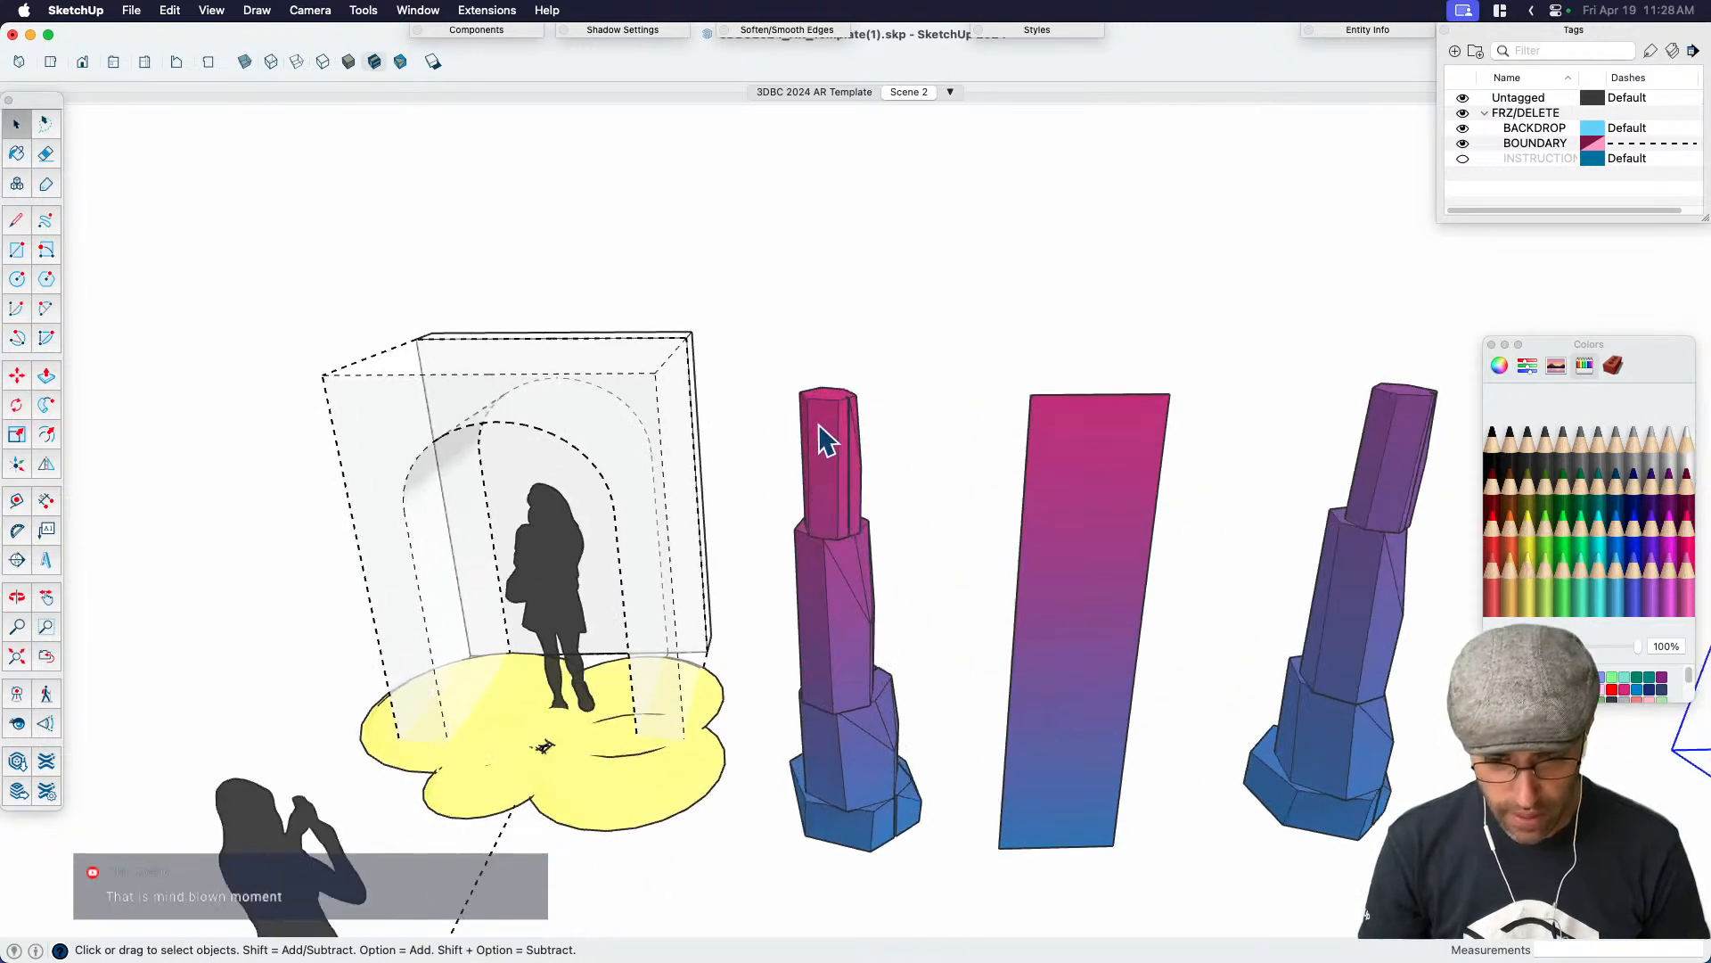
key(s)
scroll(829, 448, up, 2)
click(780, 428)
click(802, 440)
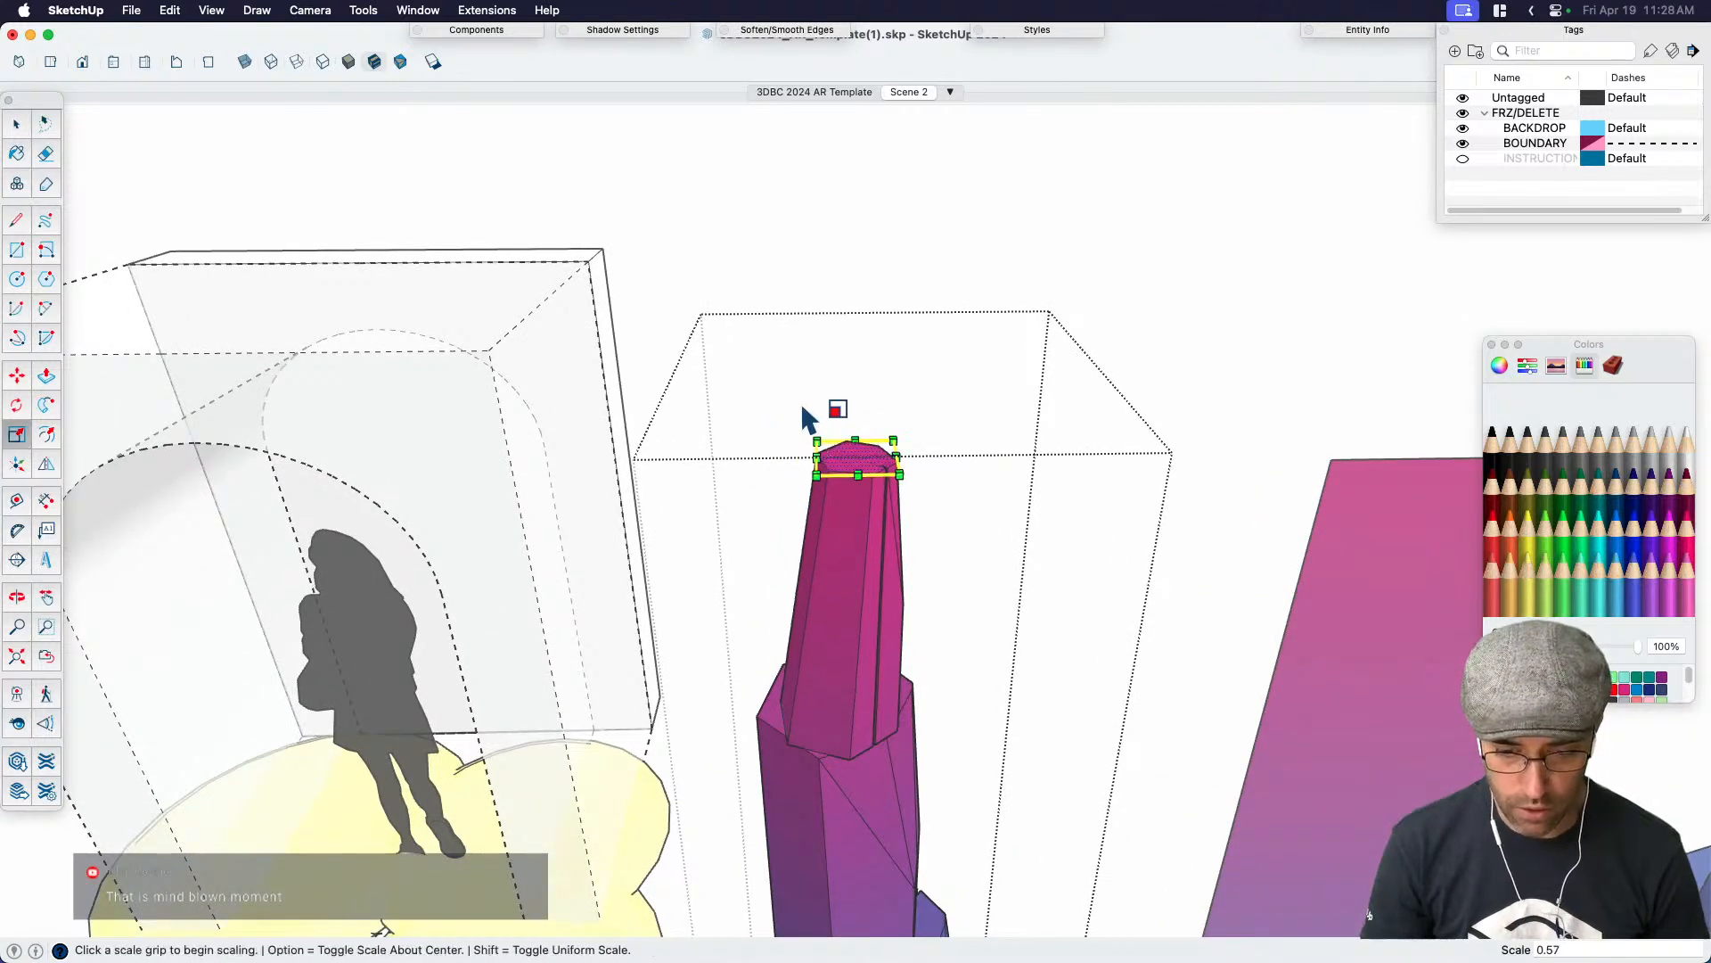
scroll(807, 437, down, 5)
key(space)
Select the edge loop where the pillar's second and third blocks from the ground meet, and scale it outward
scroll(838, 628, up, 4)
click(828, 619)
middle_drag(828, 619, 785, 553)
drag(707, 545, 830, 624)
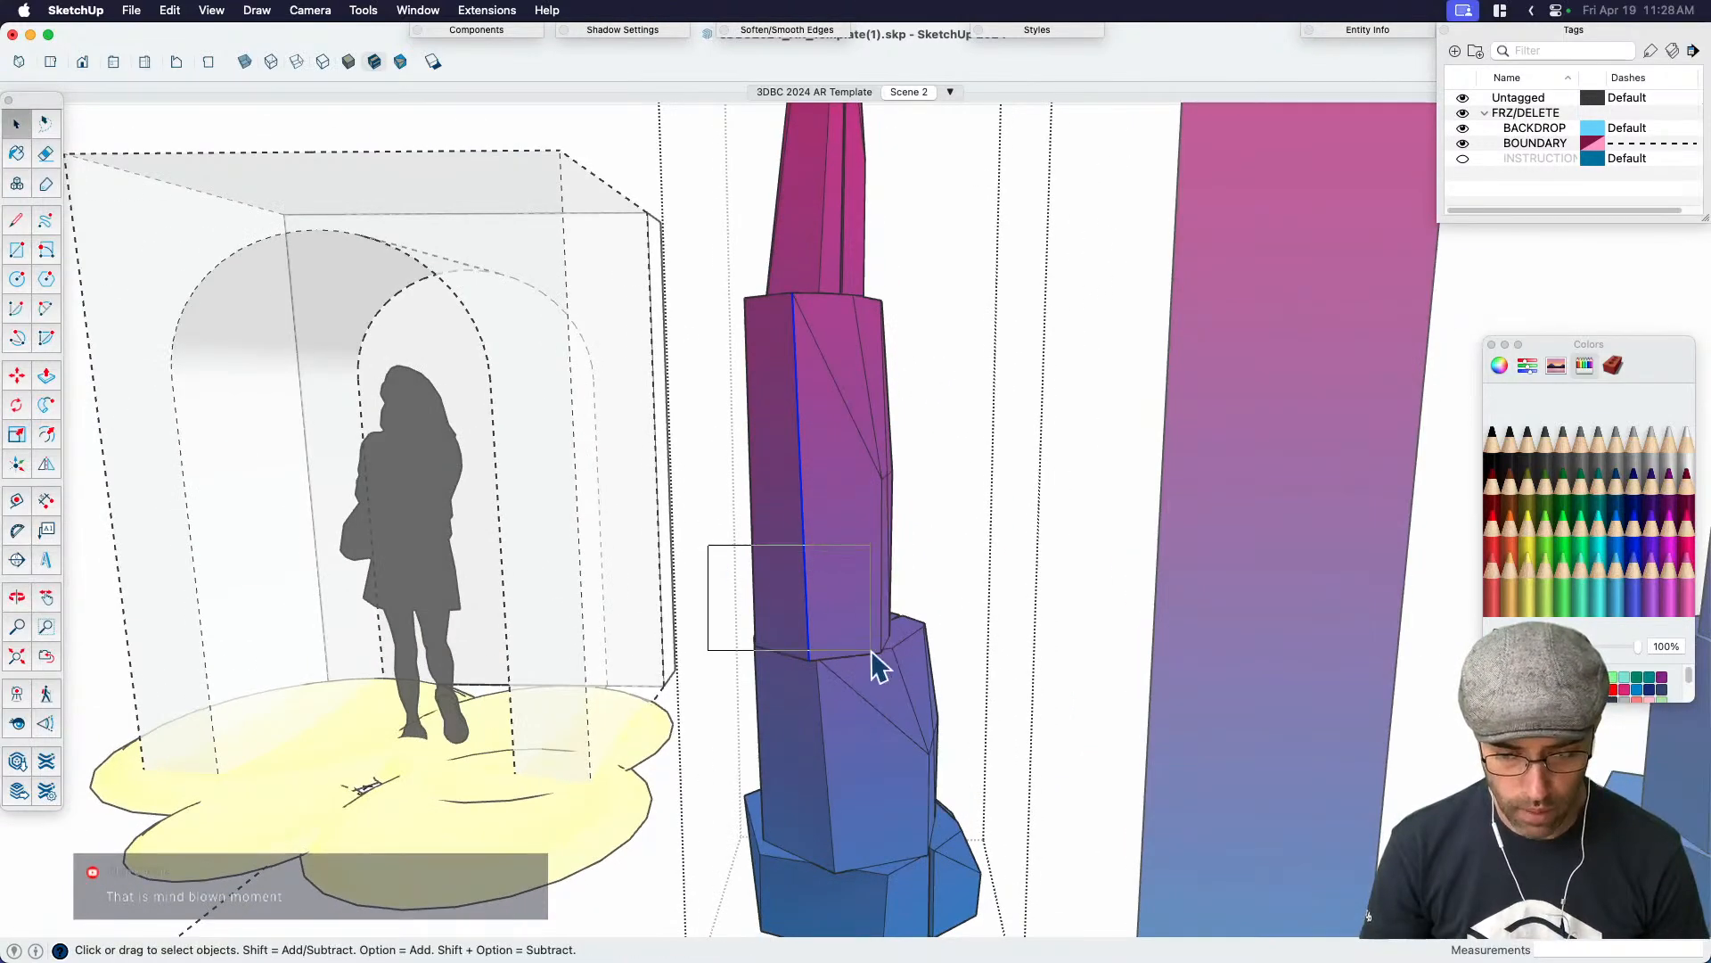
middle_drag(886, 671, 654, 494)
drag(654, 494, 867, 575)
key(s)
scroll(863, 589, up, 2)
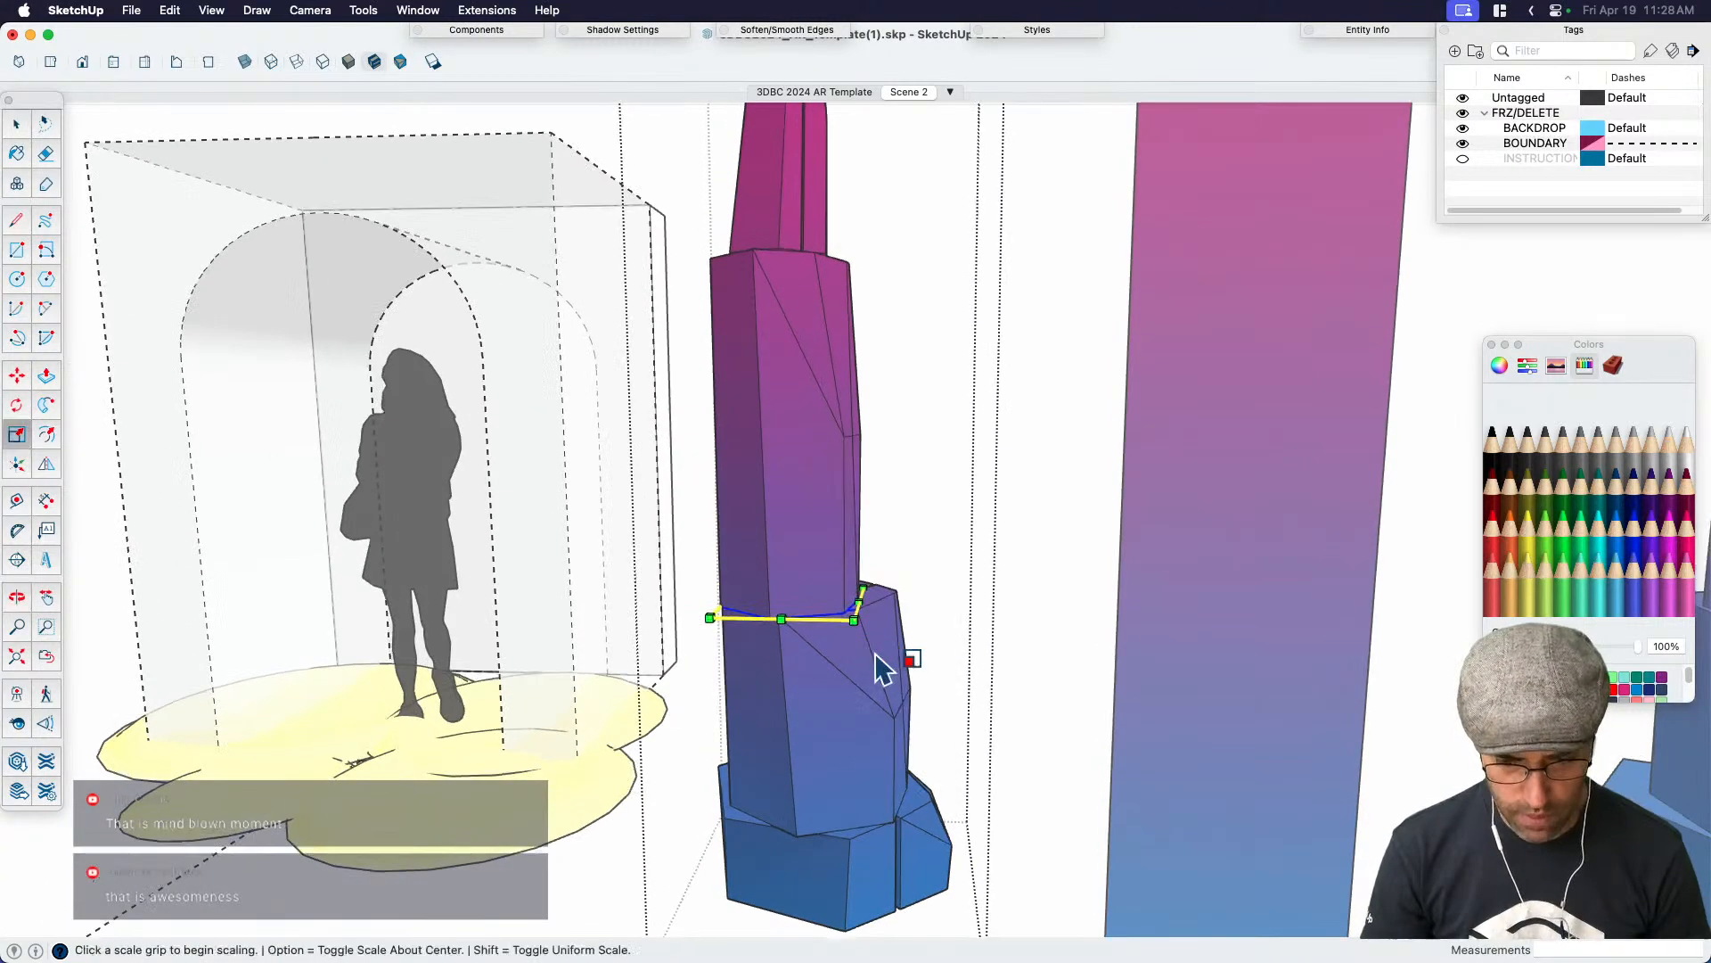
click(707, 619)
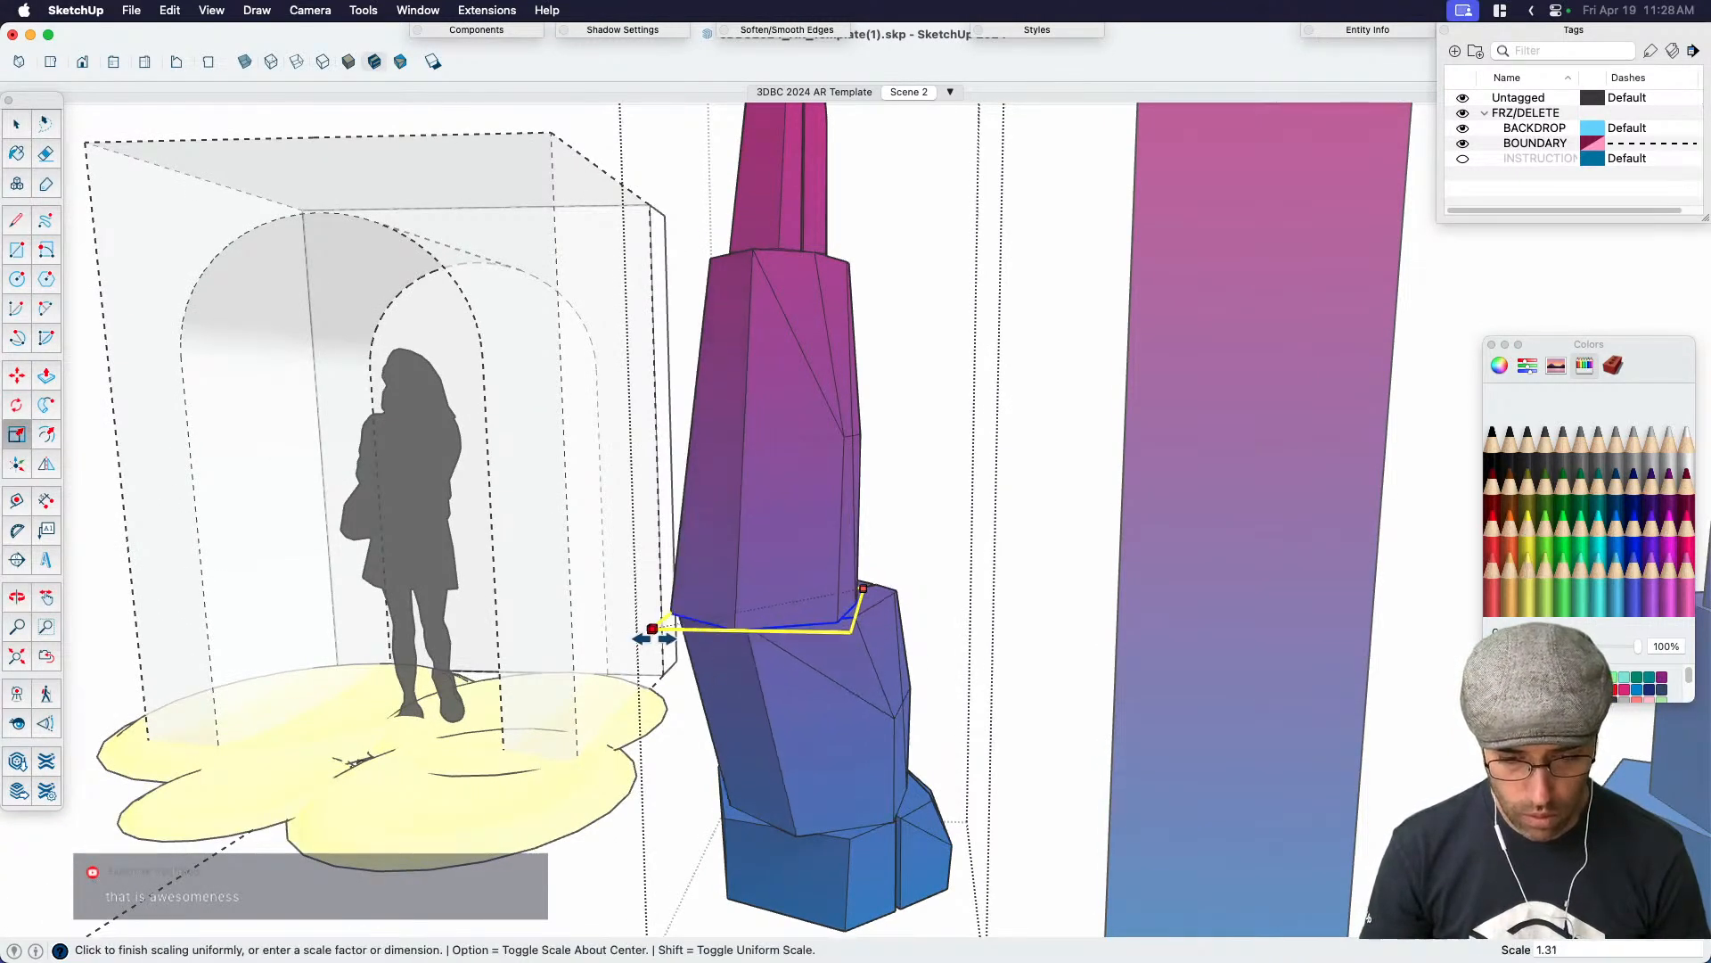
click(669, 621)
scroll(869, 526, down, 4)
key(space)
Tilt the pillar's top face by 15 degrees
middle_drag(873, 441, 840, 336)
scroll(824, 319, up, 3)
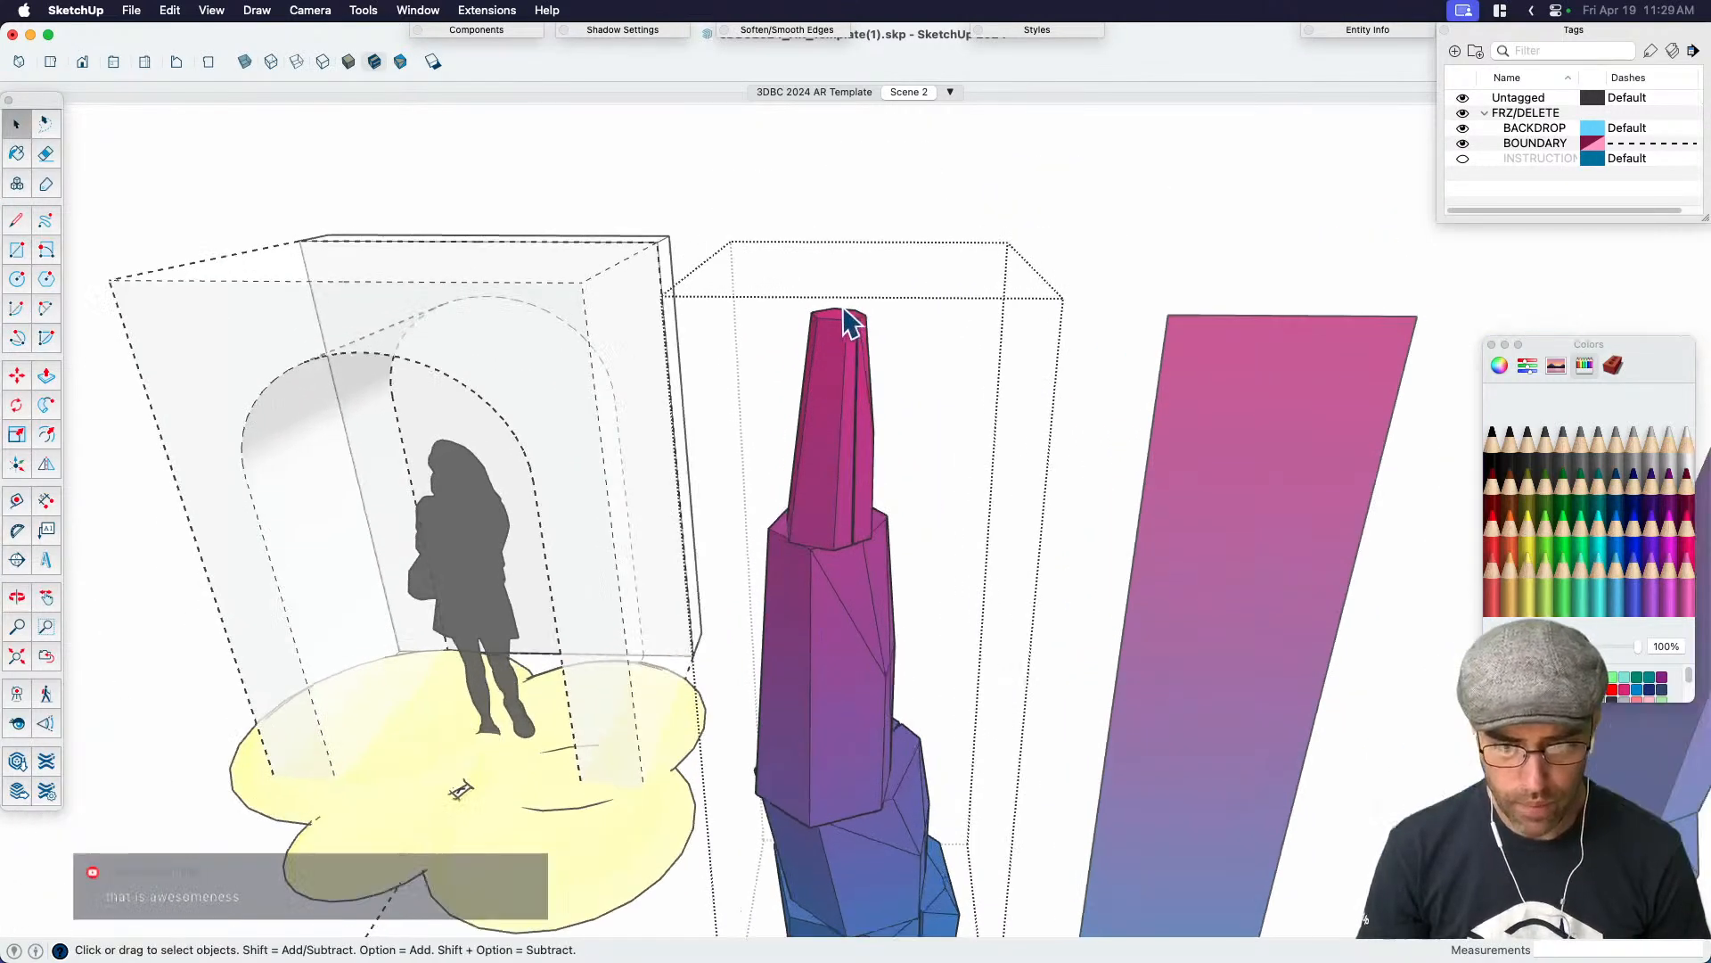
scroll(847, 332, up, 2)
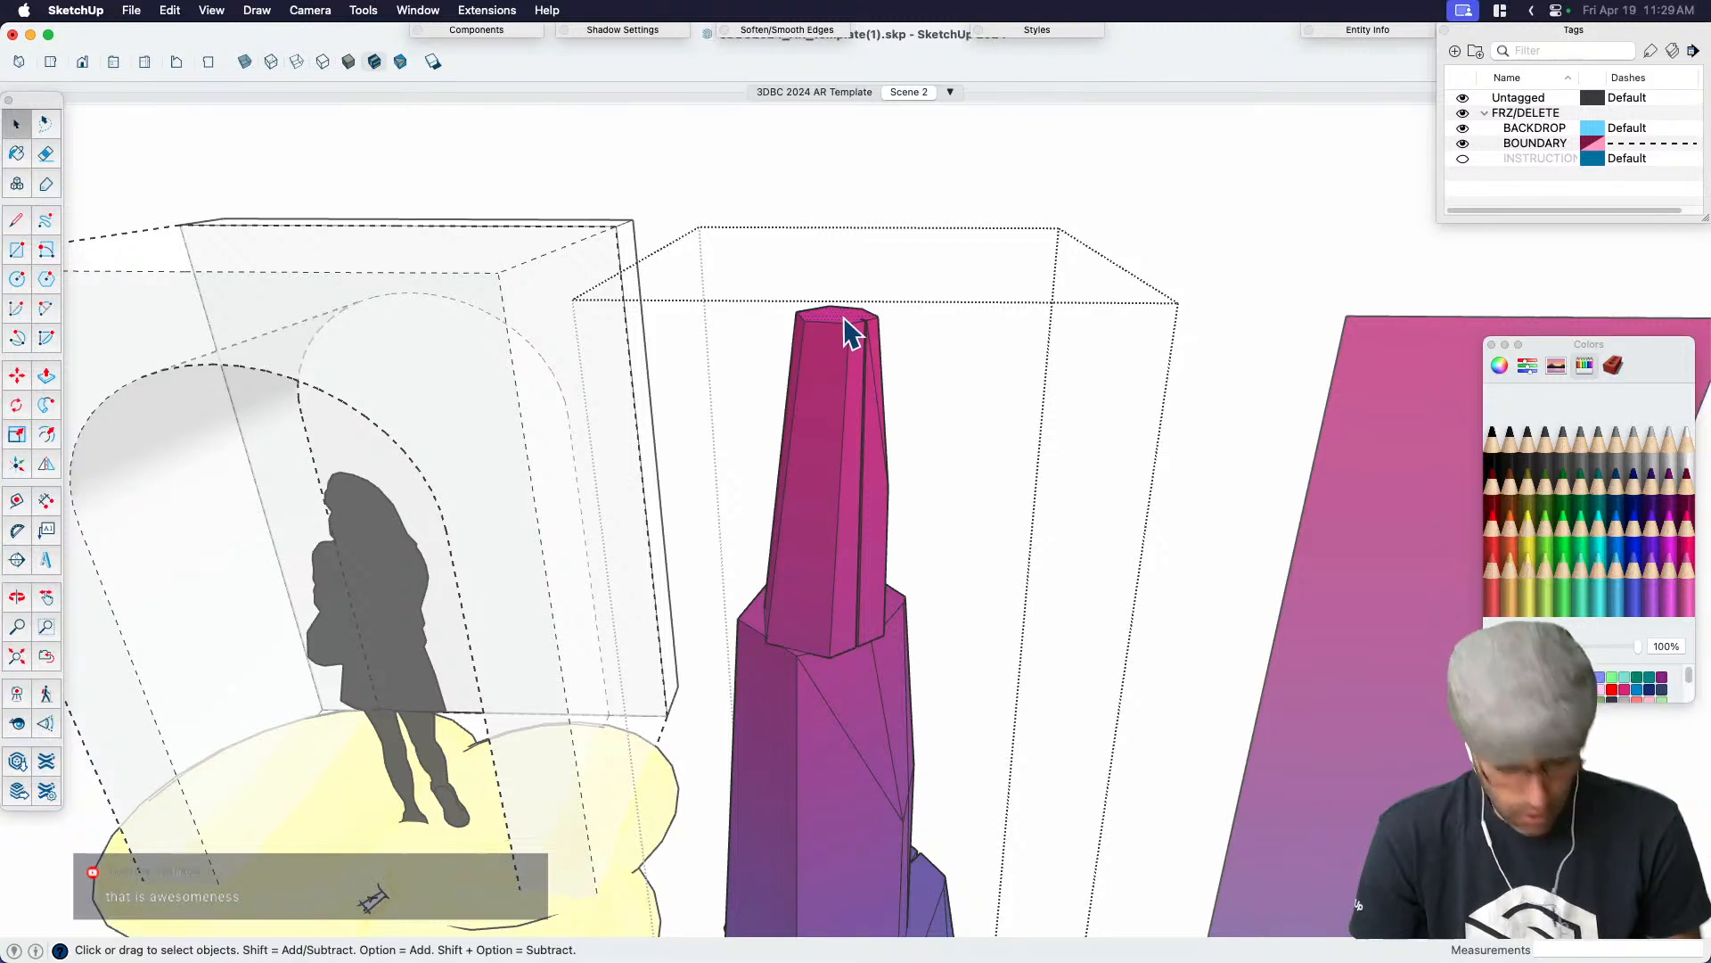
key(q)
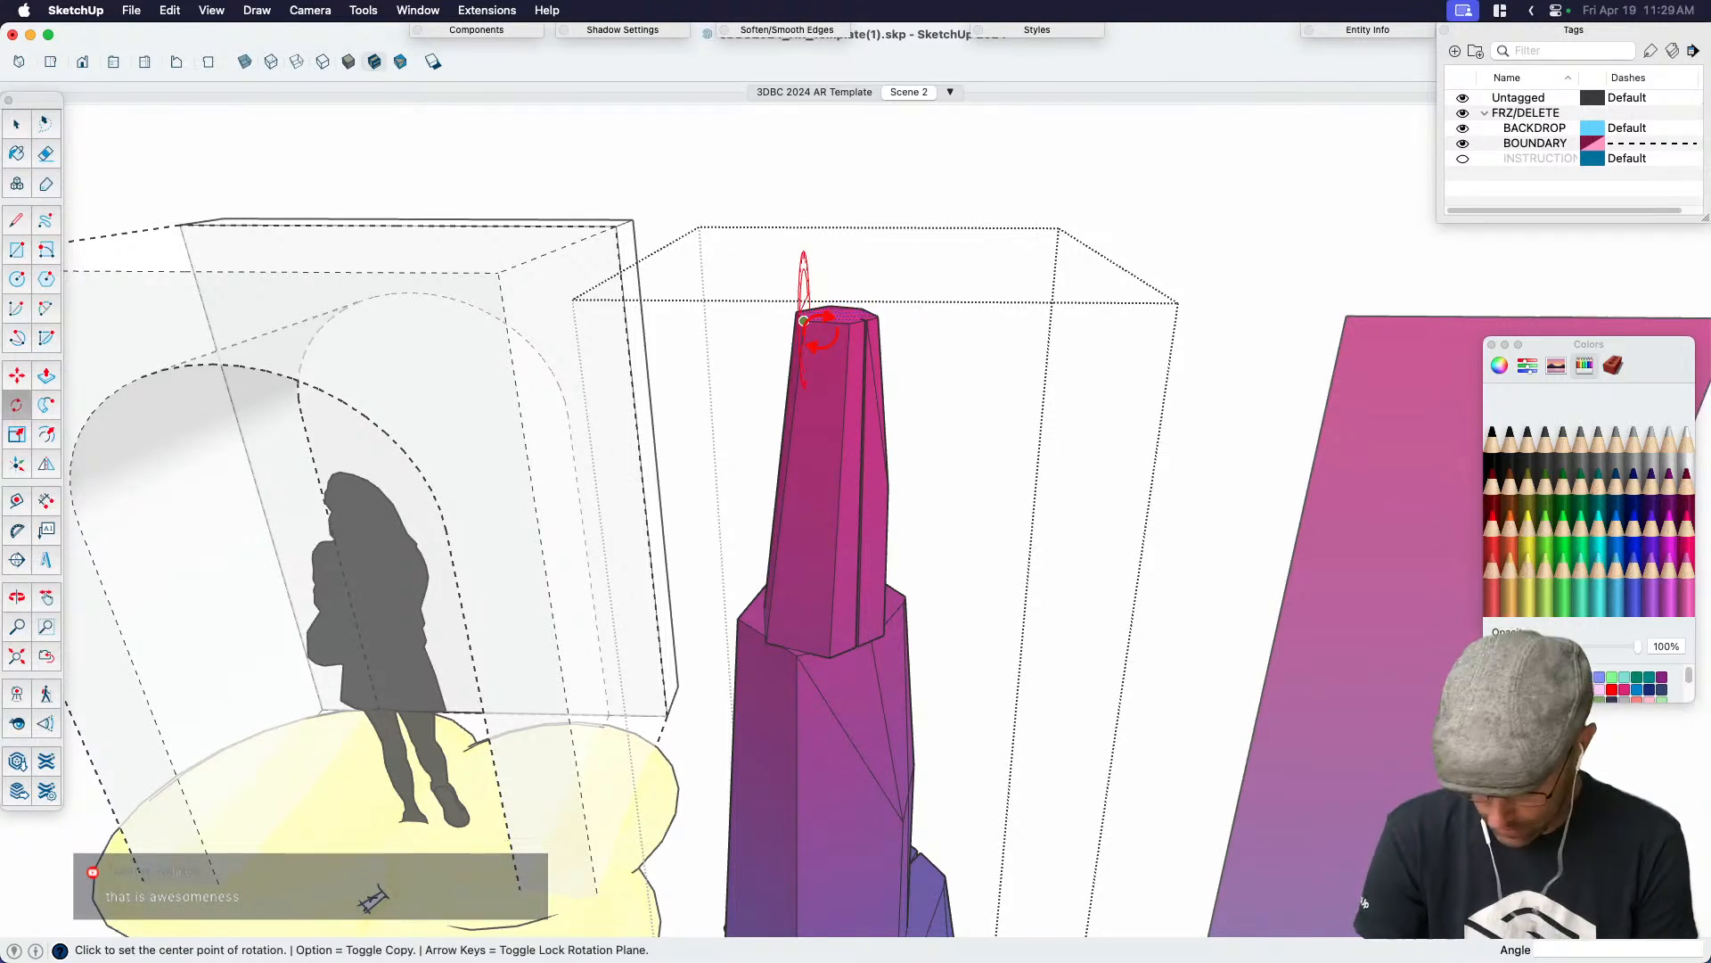
click(839, 313)
click(1216, 306)
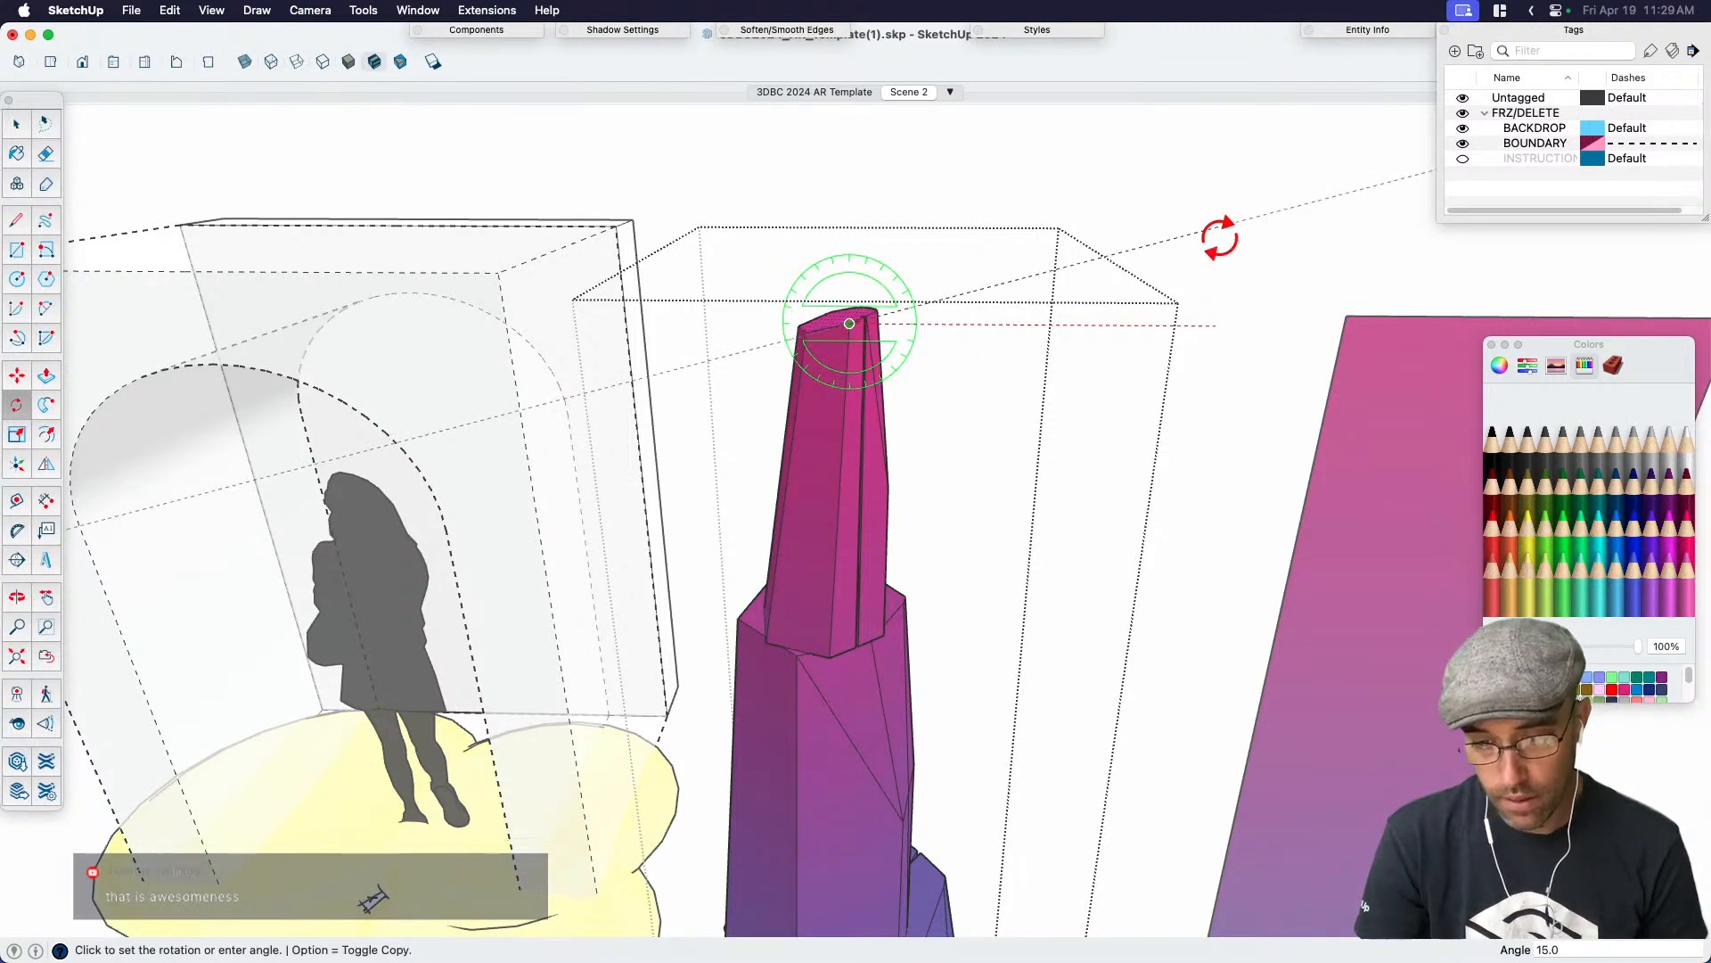
click(1218, 233)
key(space)
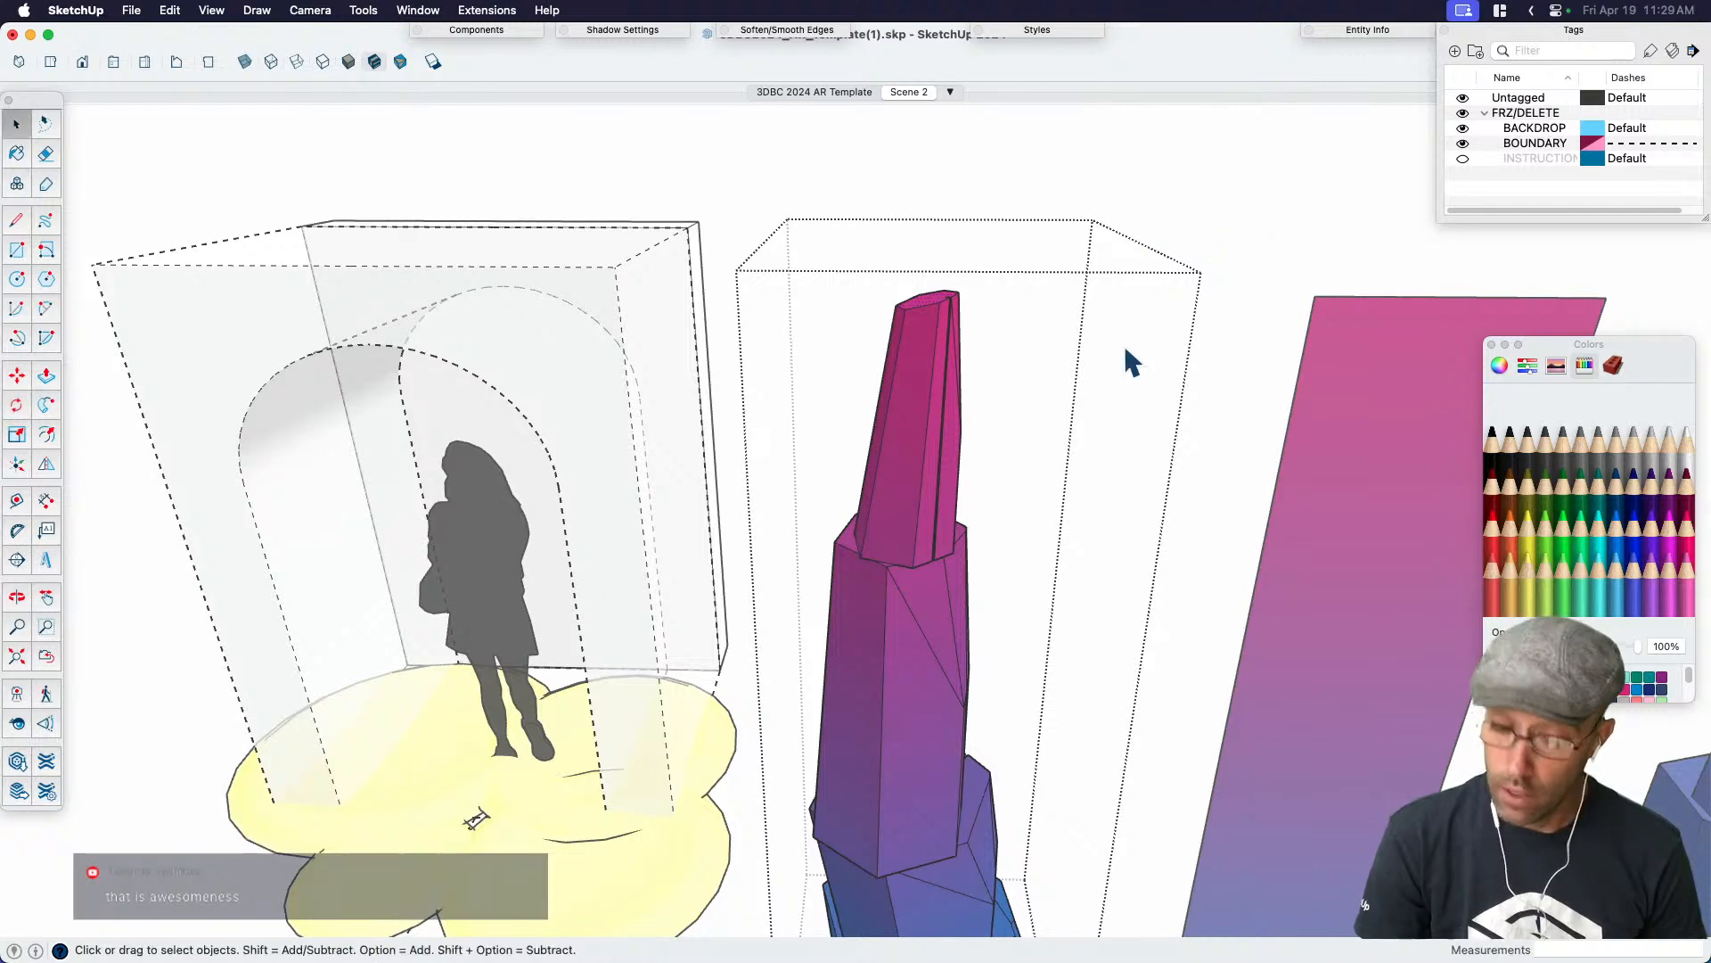
Rotate the pillar's whole uppermost block about 10.7 degrees so it leans the other way
scroll(1012, 418, down, 3)
drag(1021, 413, 877, 293)
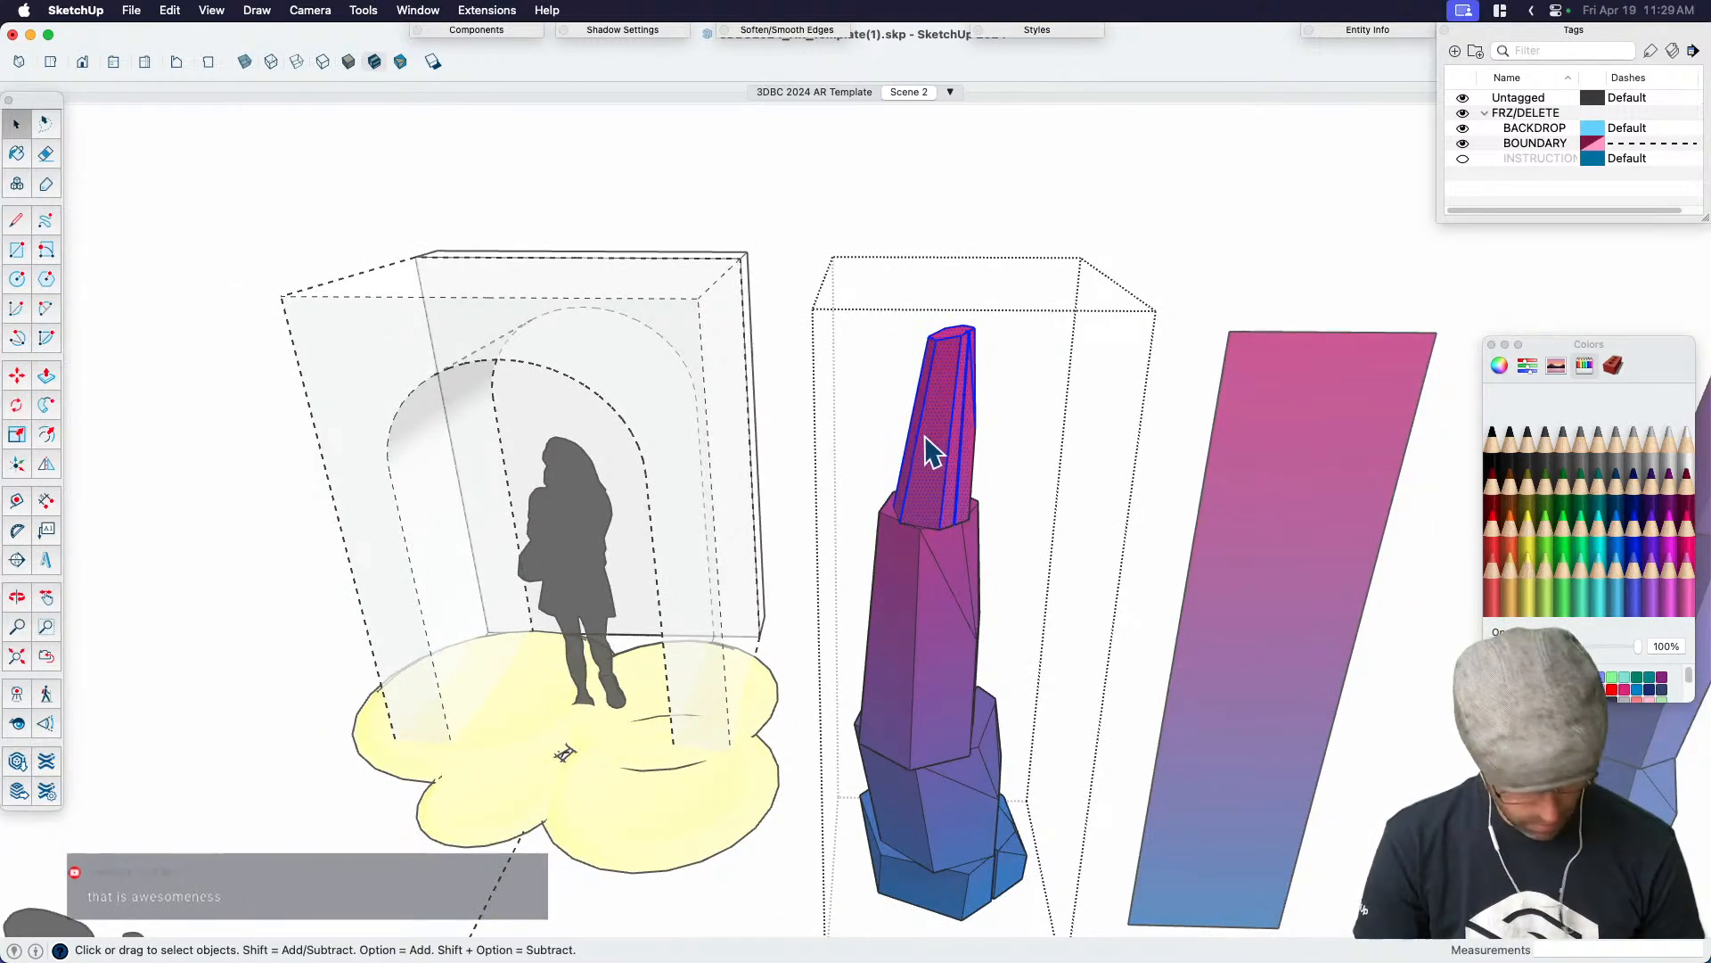
key(q)
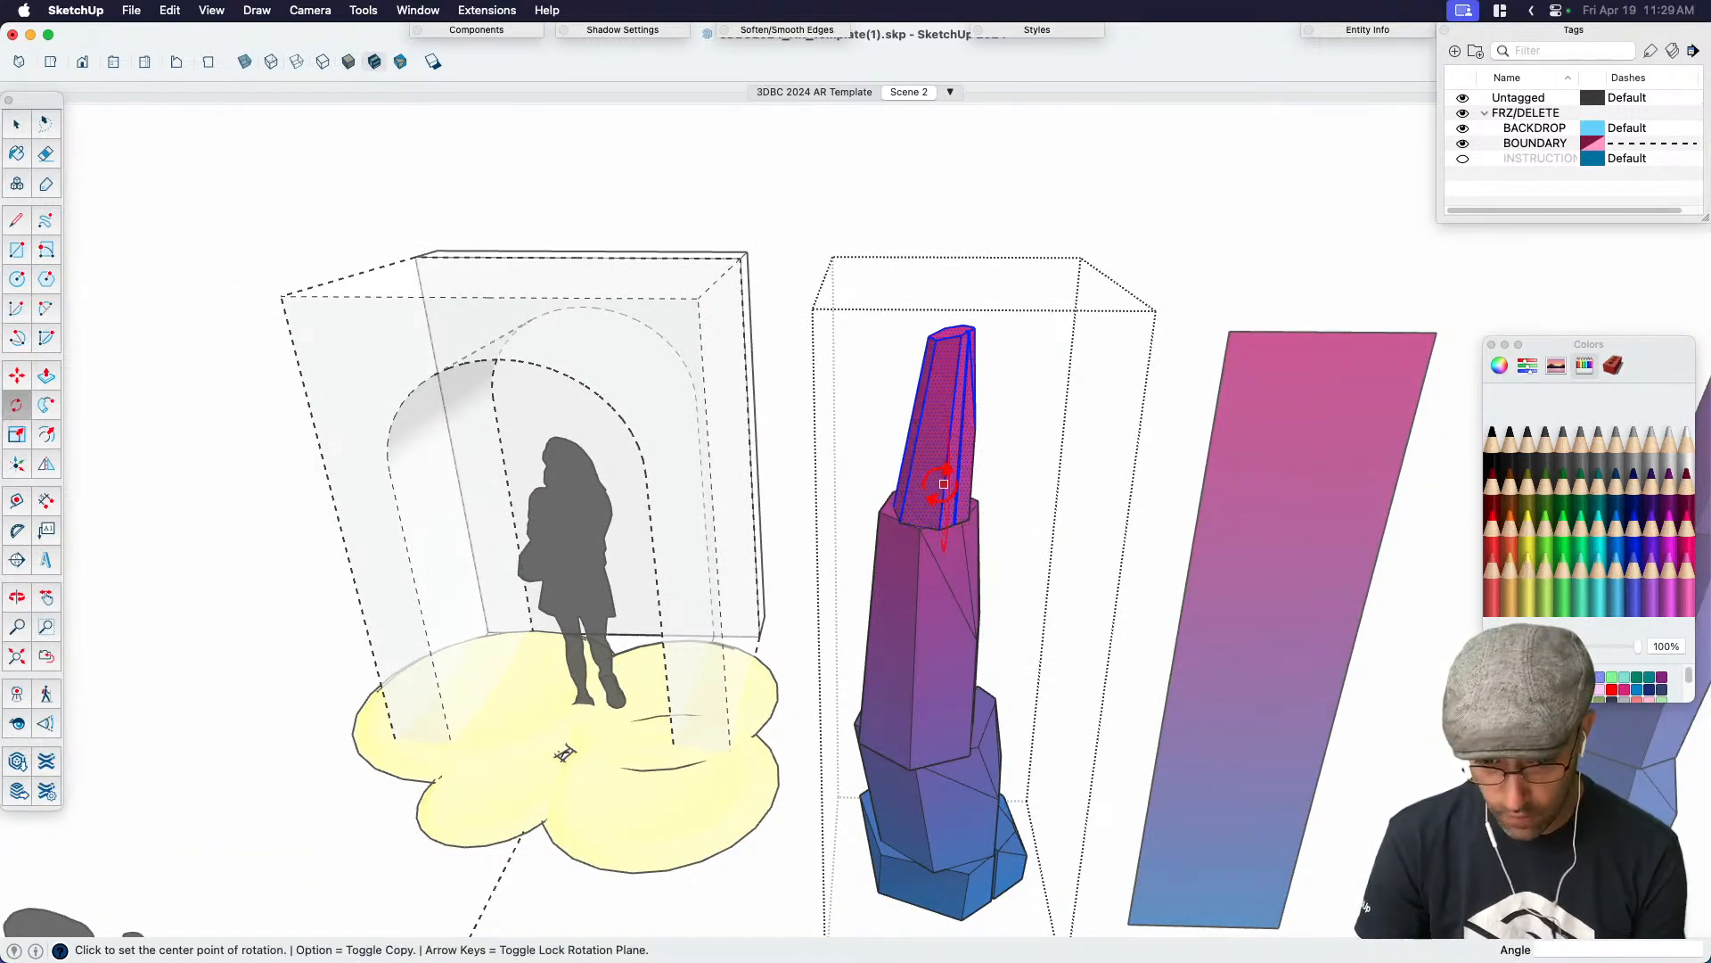
click(920, 465)
click(1116, 465)
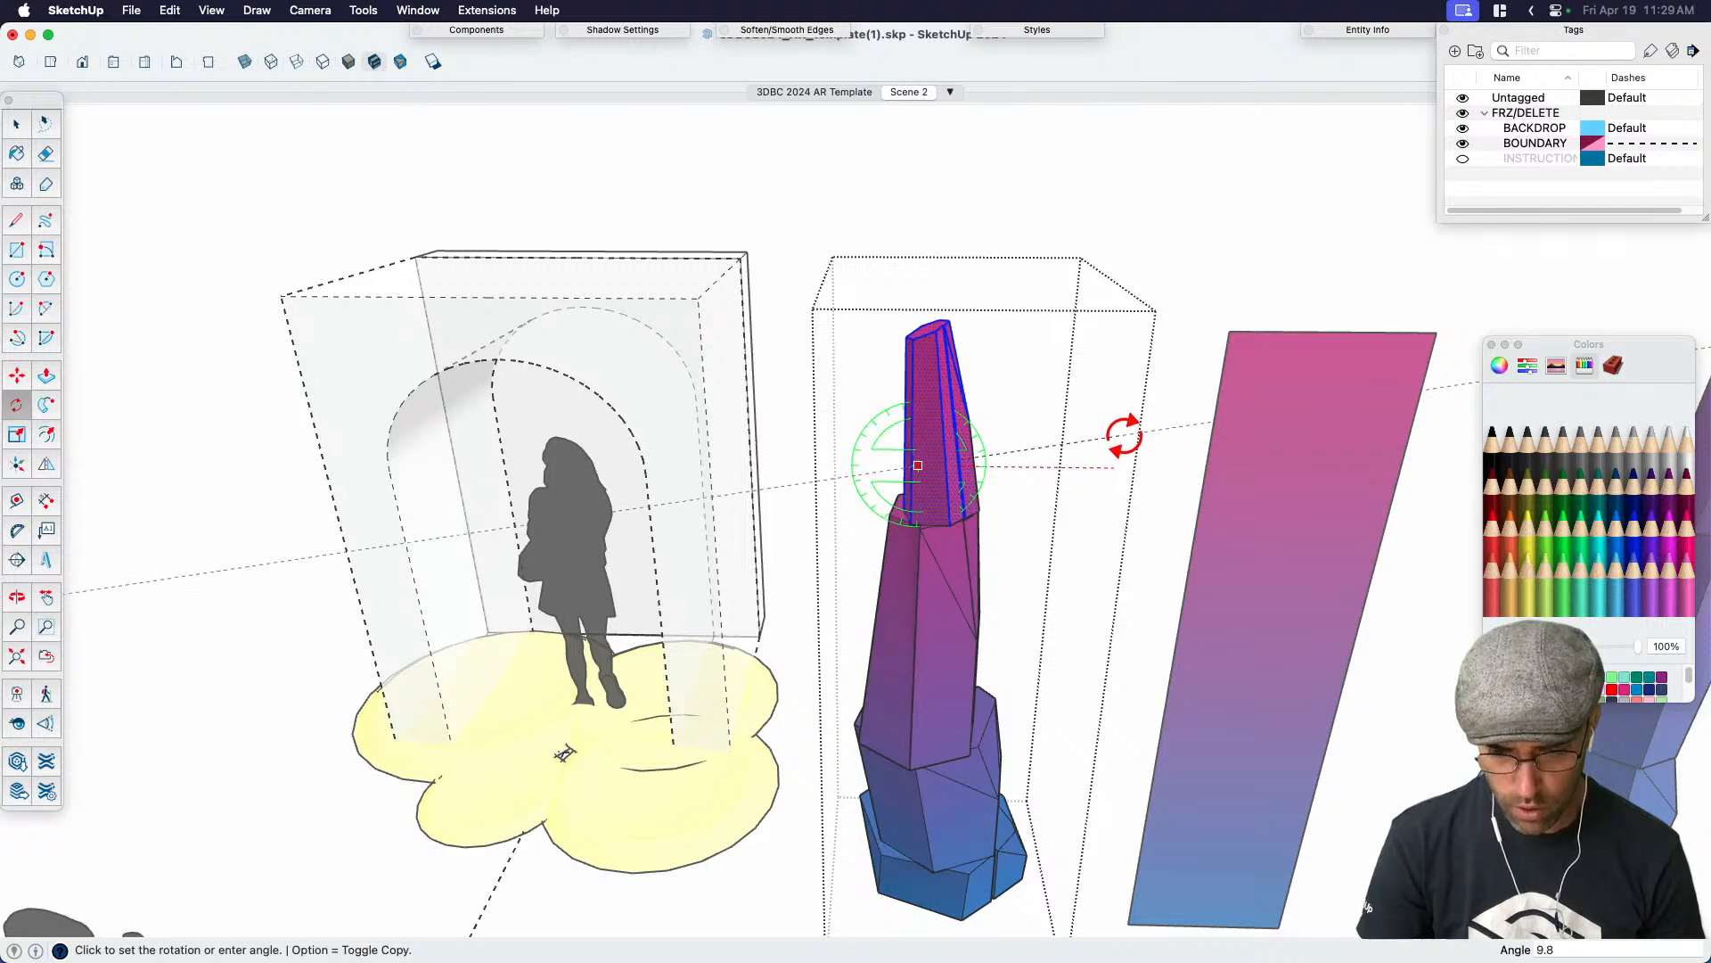
scroll(1122, 432, down, 3)
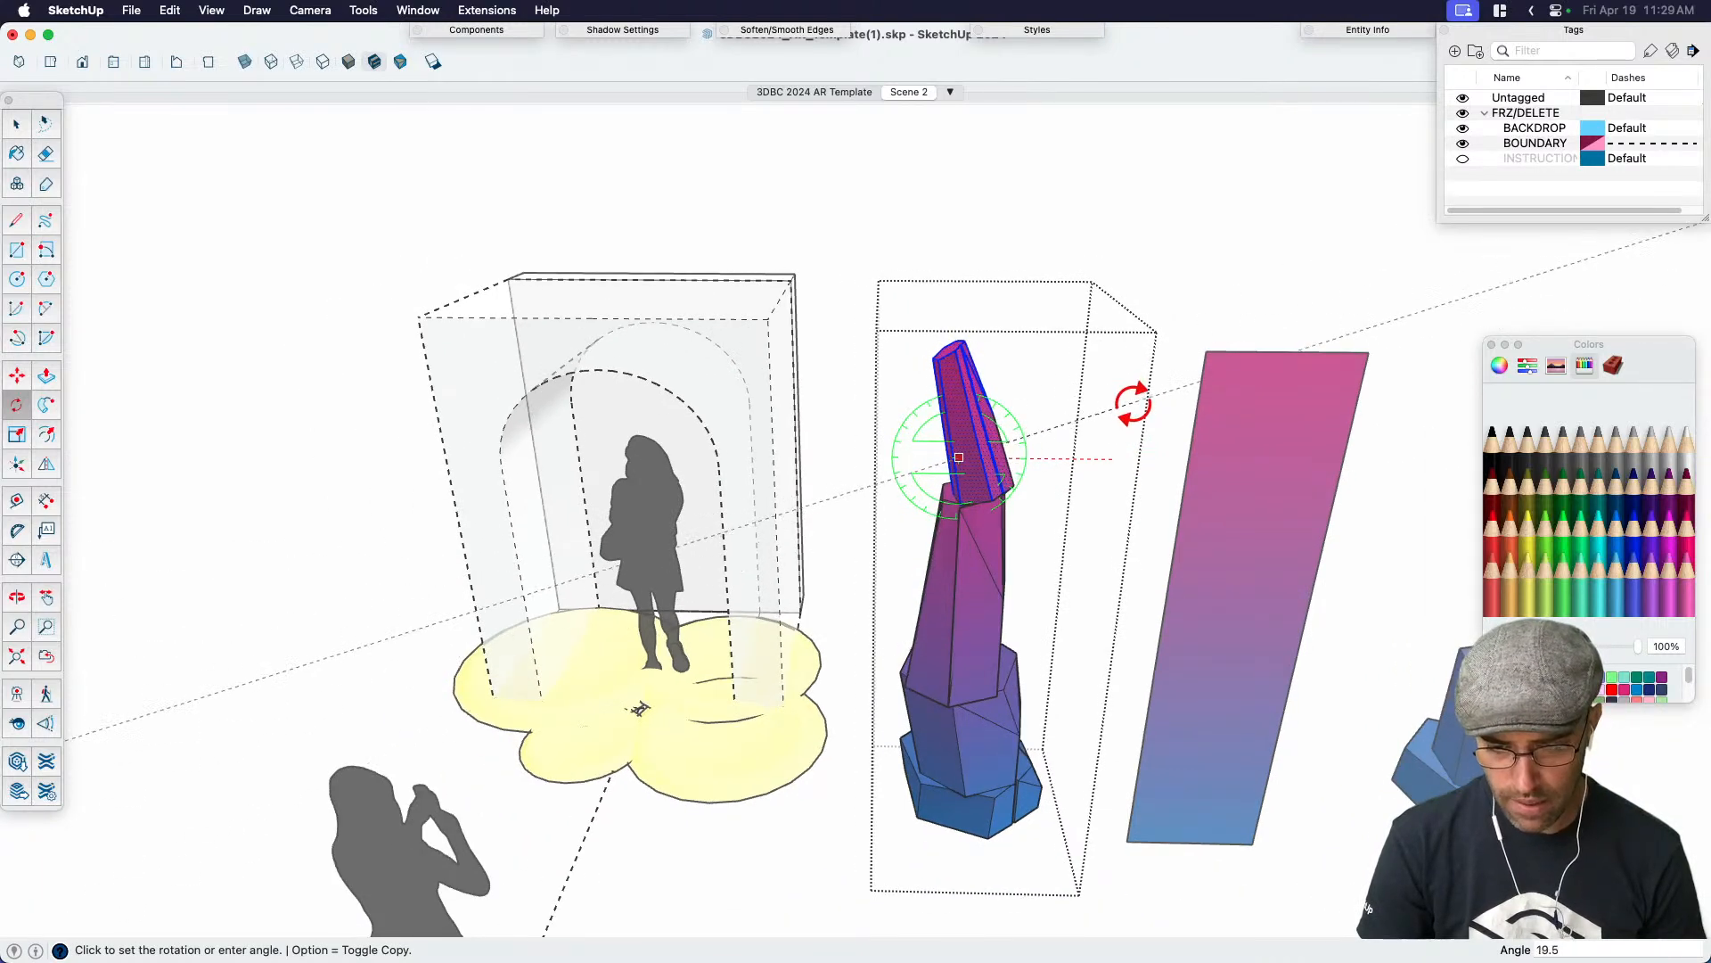
click(1157, 426)
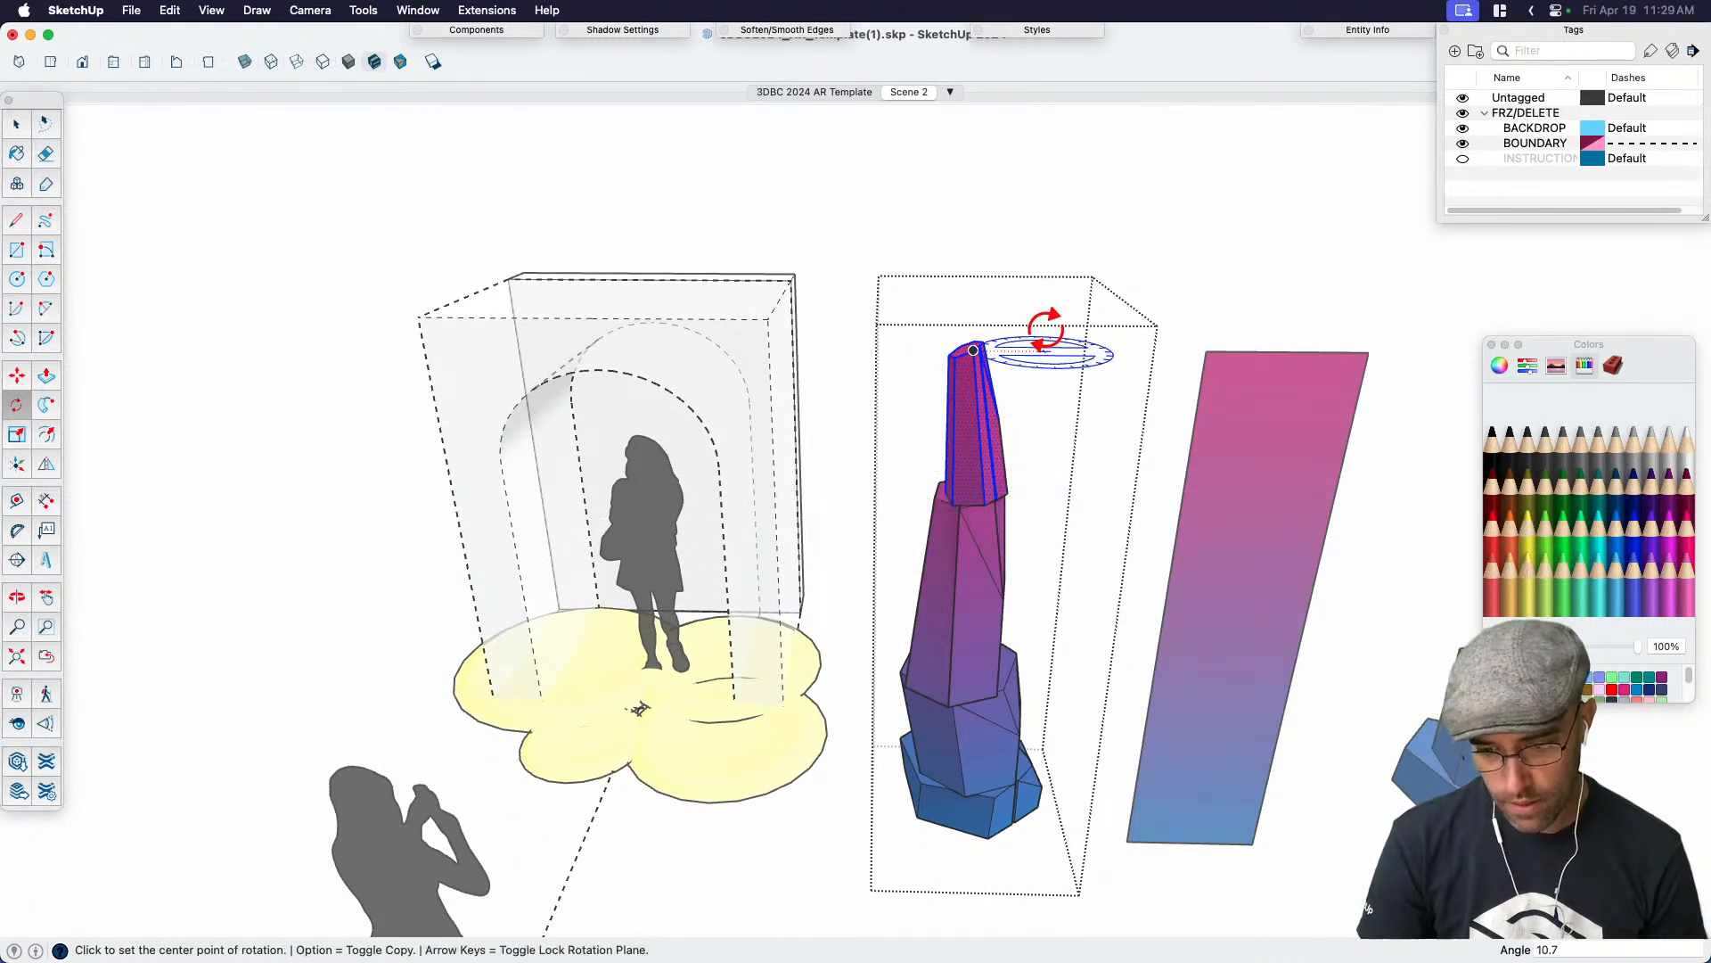
key(space)
Leave the pillar's group and move the gradient panel about 7' 6" along the ground to the far side of the second pillar
scroll(1078, 353, down, 4)
click(1149, 246)
click(1149, 246)
click(1176, 473)
scroll(1119, 475, down, 4)
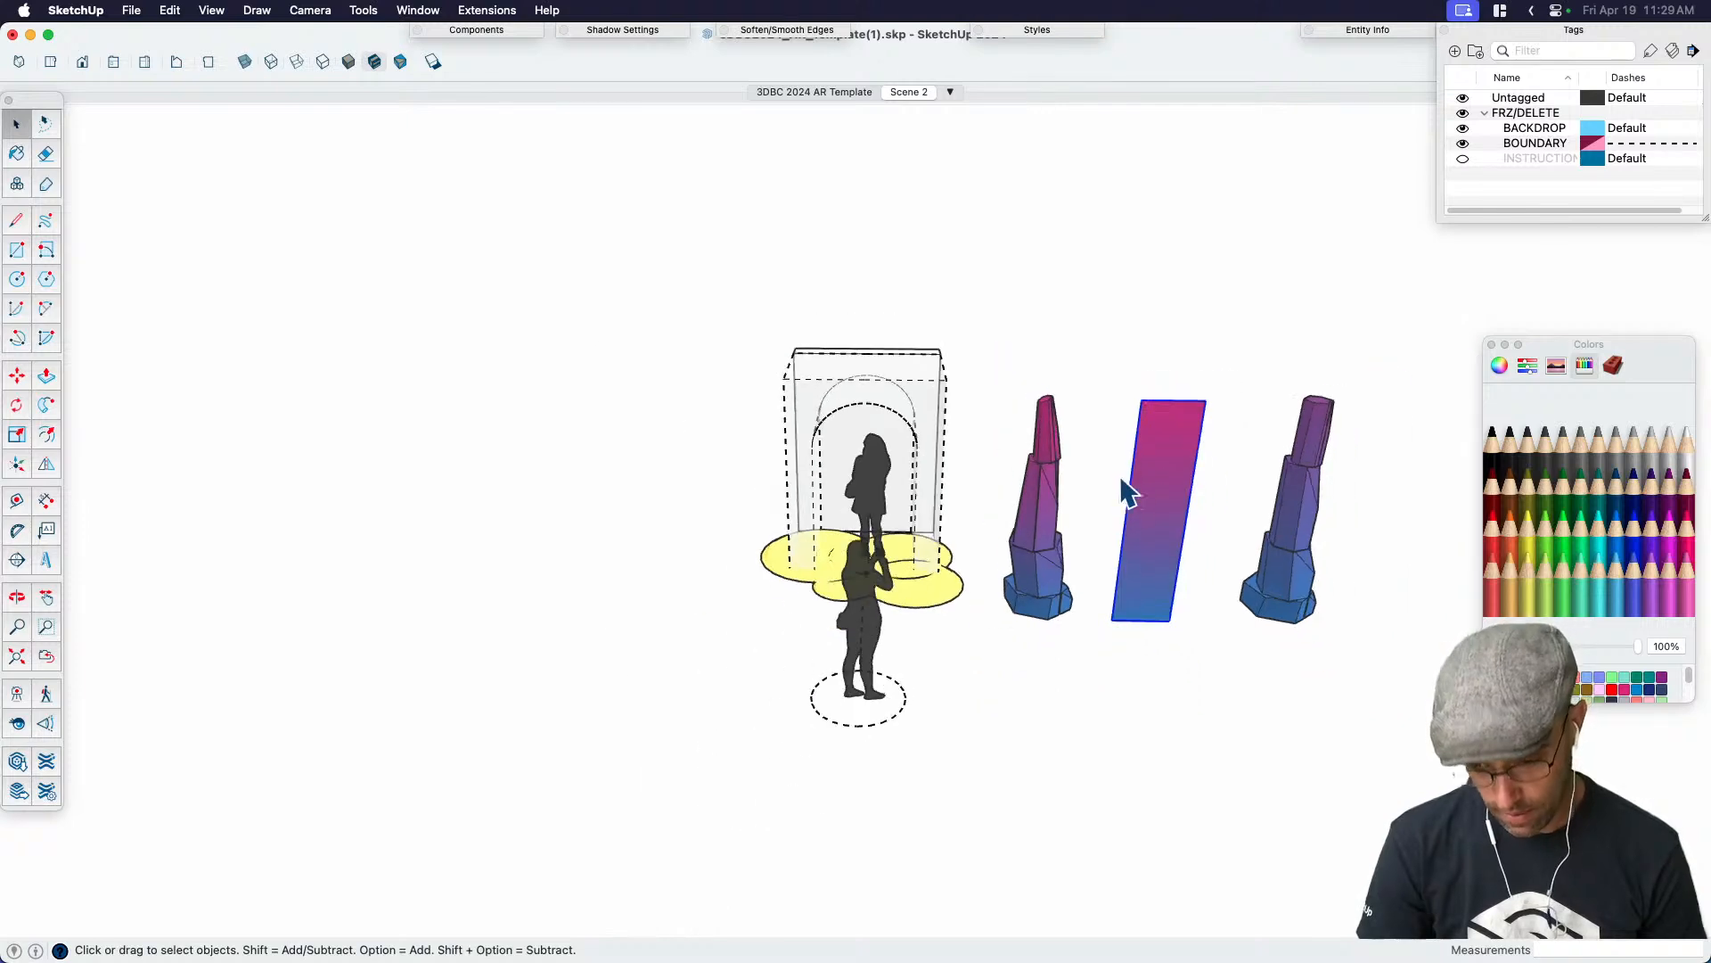
key(m)
click(1148, 733)
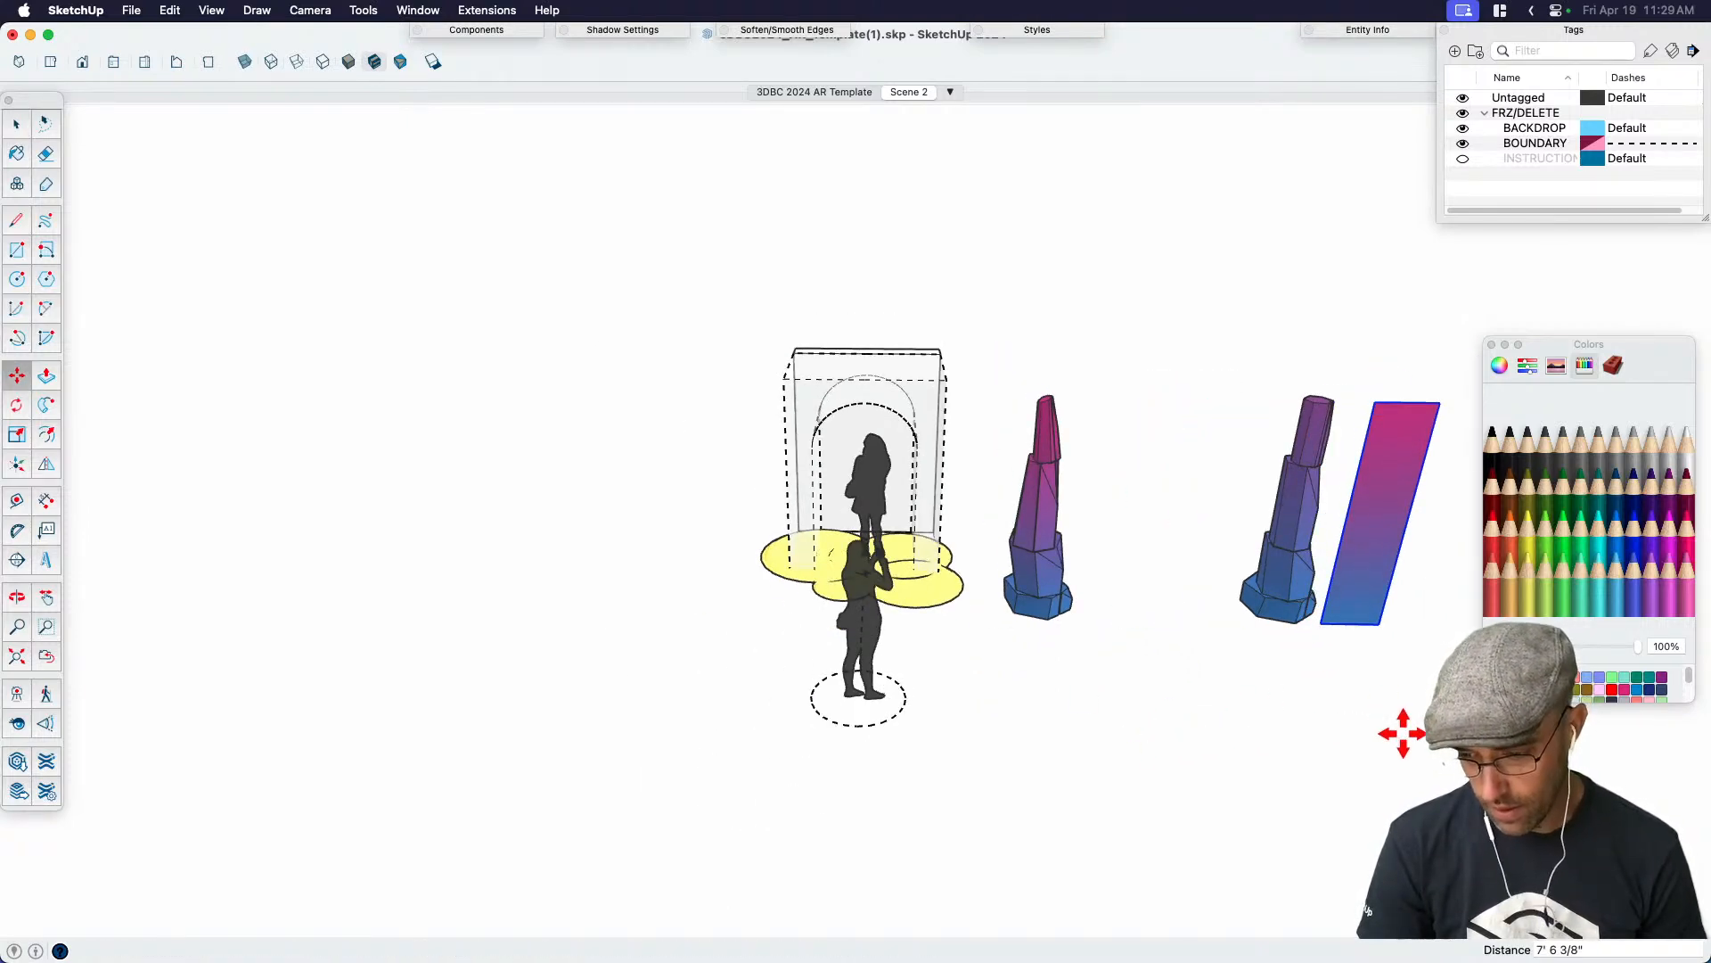
click(1405, 726)
key(space)
Examine the tapered pillar beside the portal from several angles, including a low eye-level view
scroll(1094, 568, up, 4)
click(1043, 566)
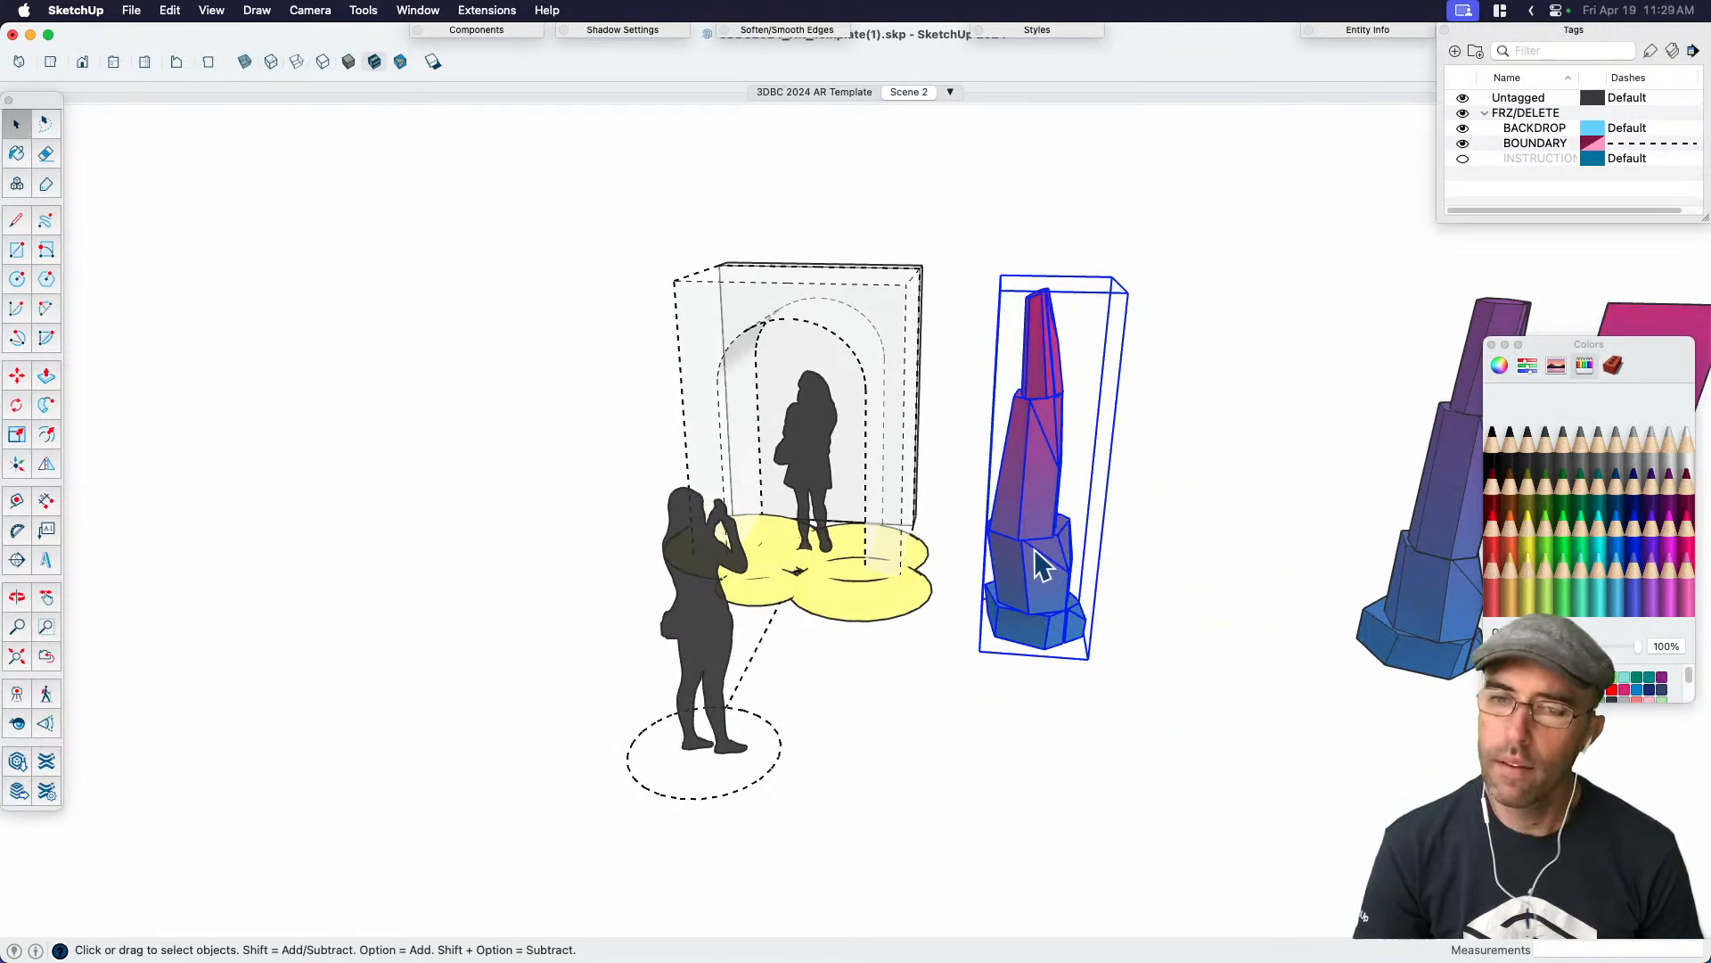
click(1129, 638)
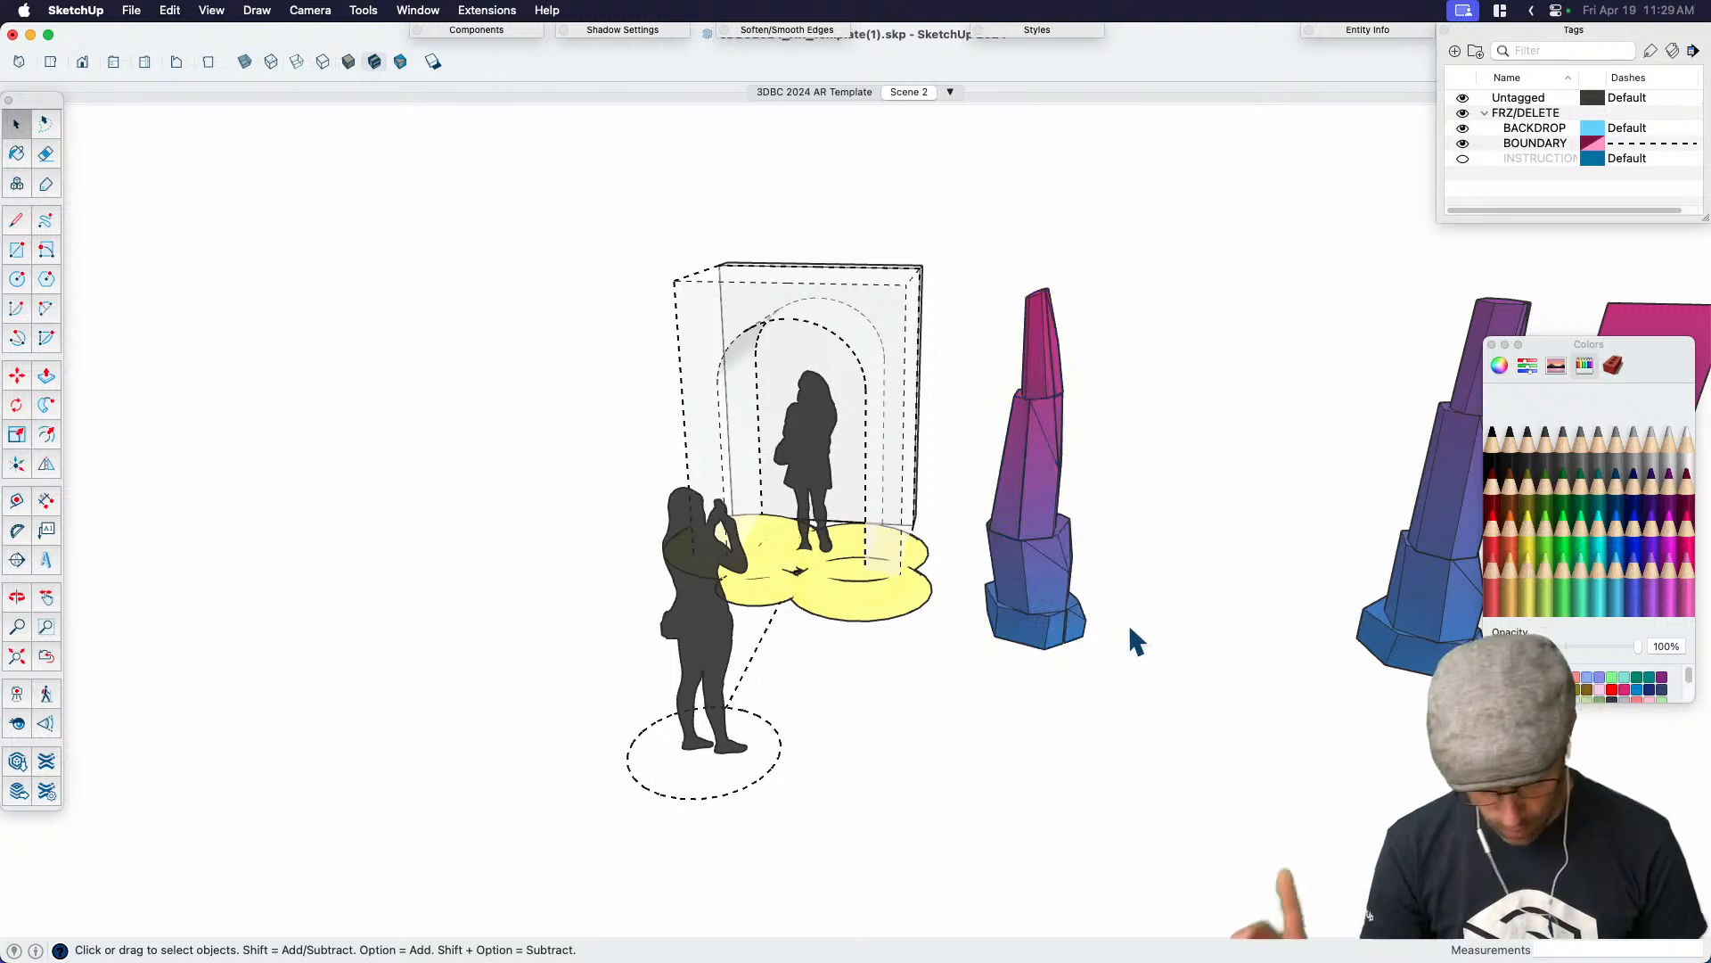
scroll(1130, 638, up, 1)
shift+middle_drag(1132, 648, 1023, 696)
scroll(841, 466, up, 4)
middle_drag(841, 469, 882, 397)
key(l)
drag(881, 473, 879, 419)
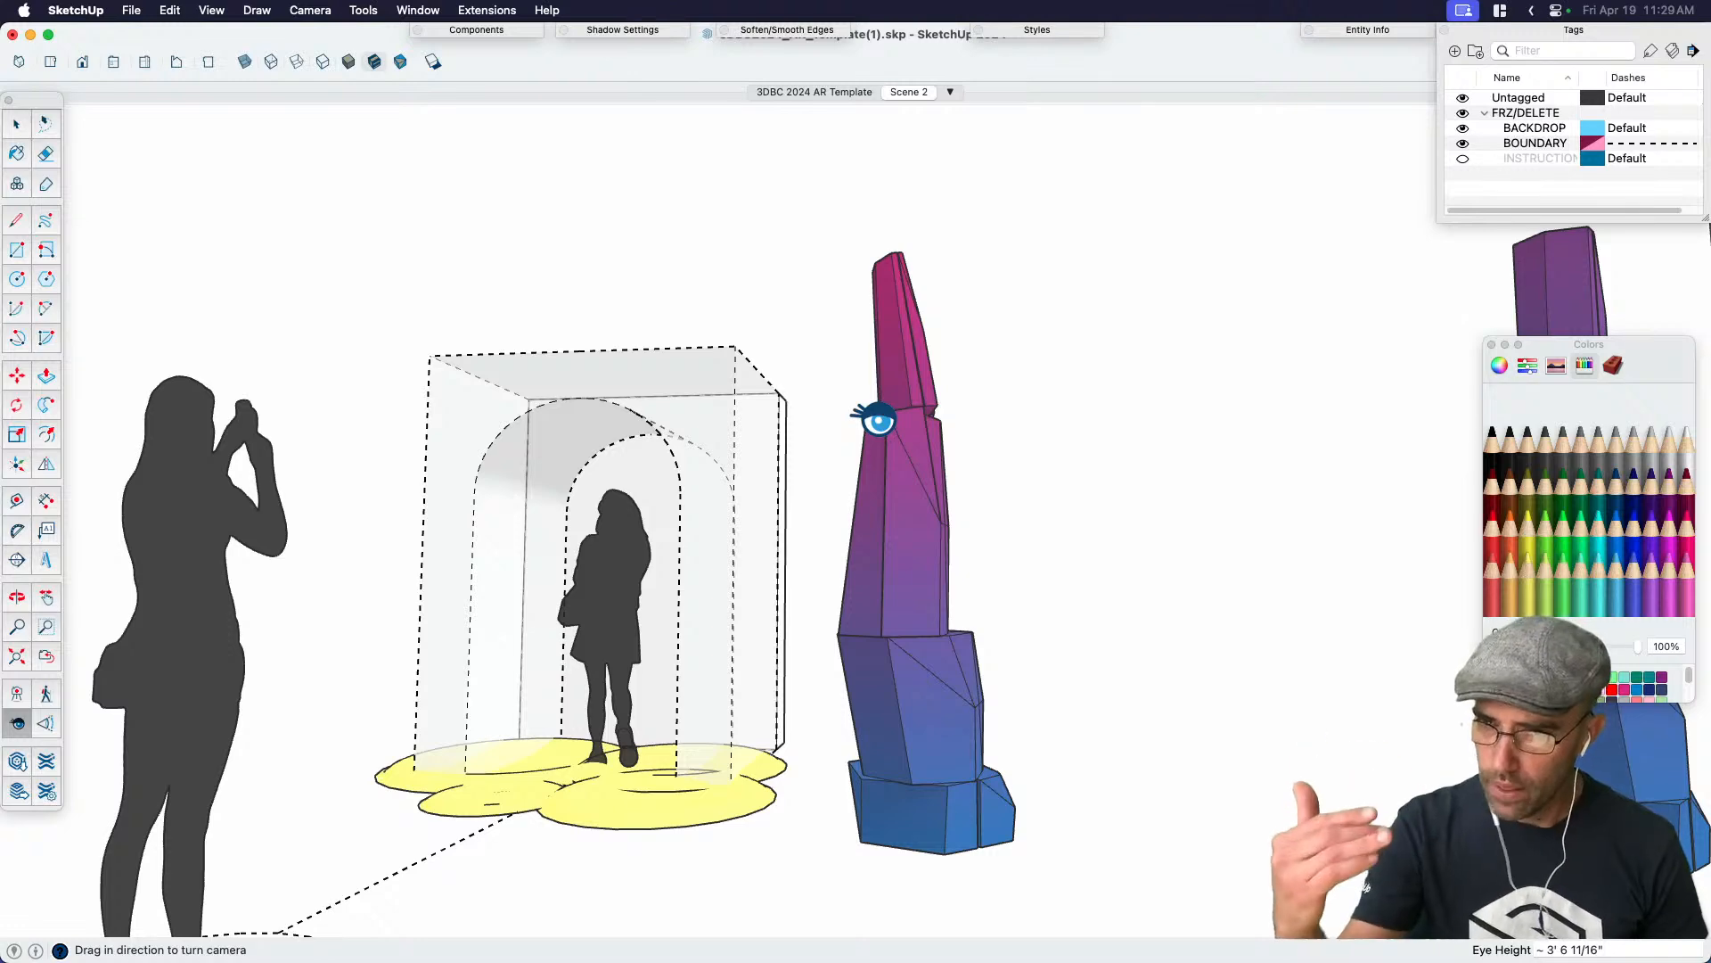
key(space)
scroll(879, 534, down, 5)
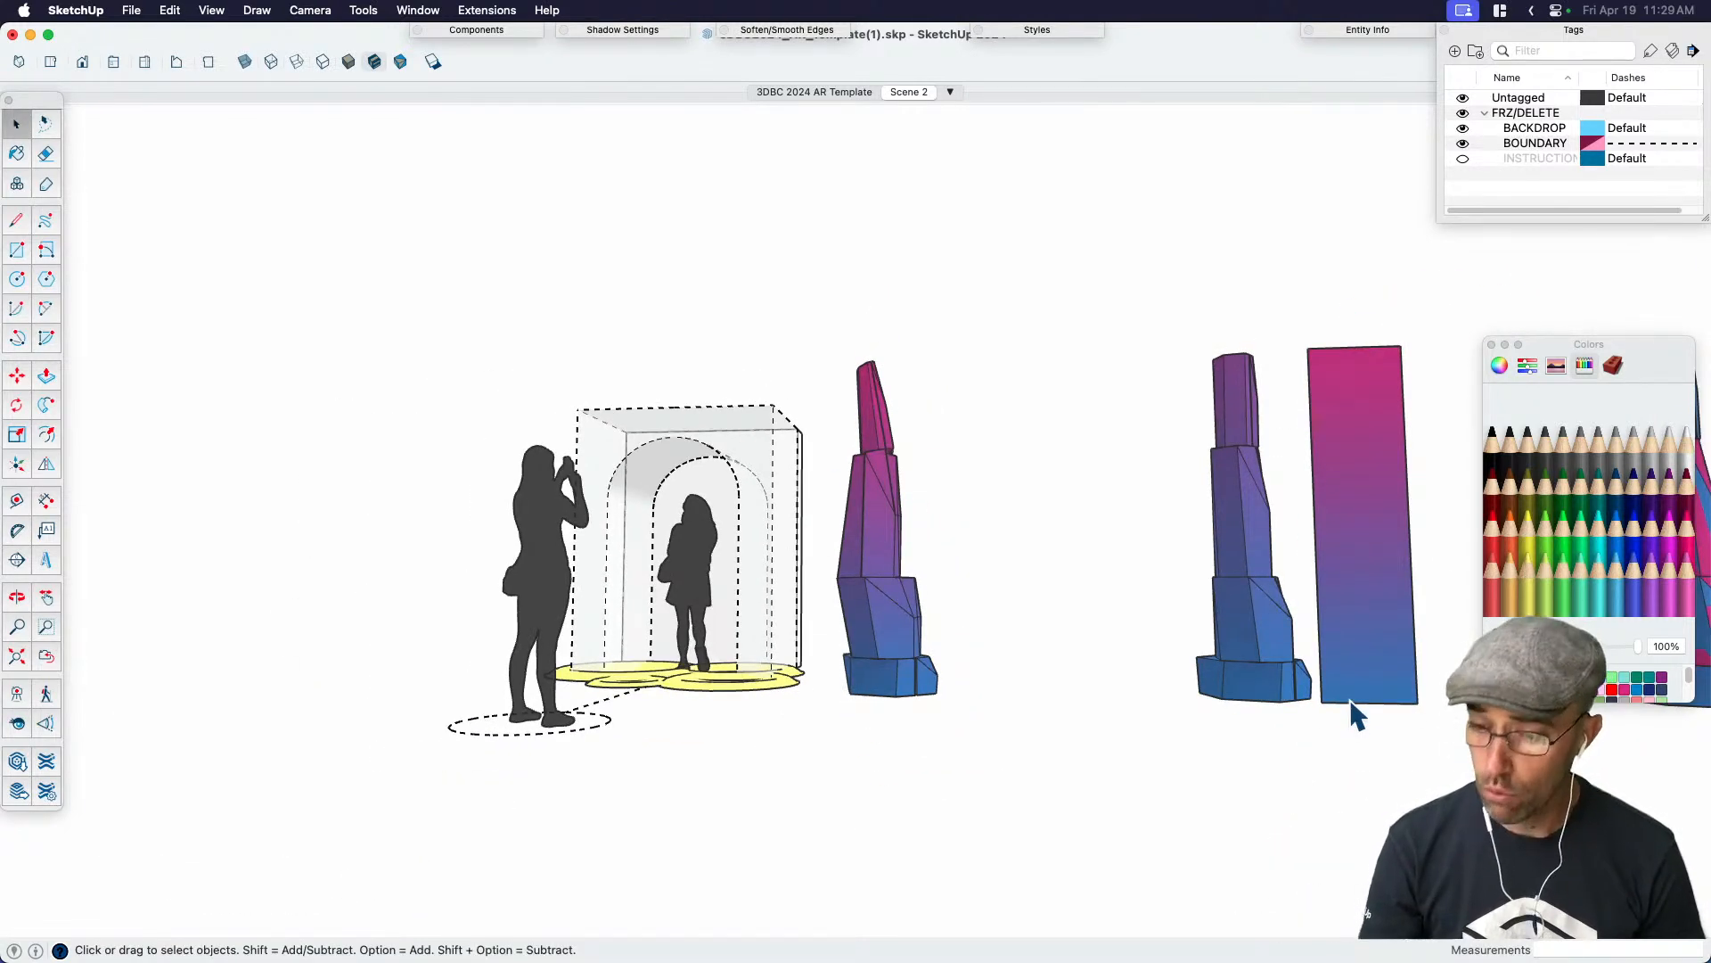
Open the gradient panel's texture image in Photoshop for editing and update Gradient.jpg from its disk copy
key(b)
right_click(1373, 503)
click(1344, 643)
key(space)
right_click(1352, 591)
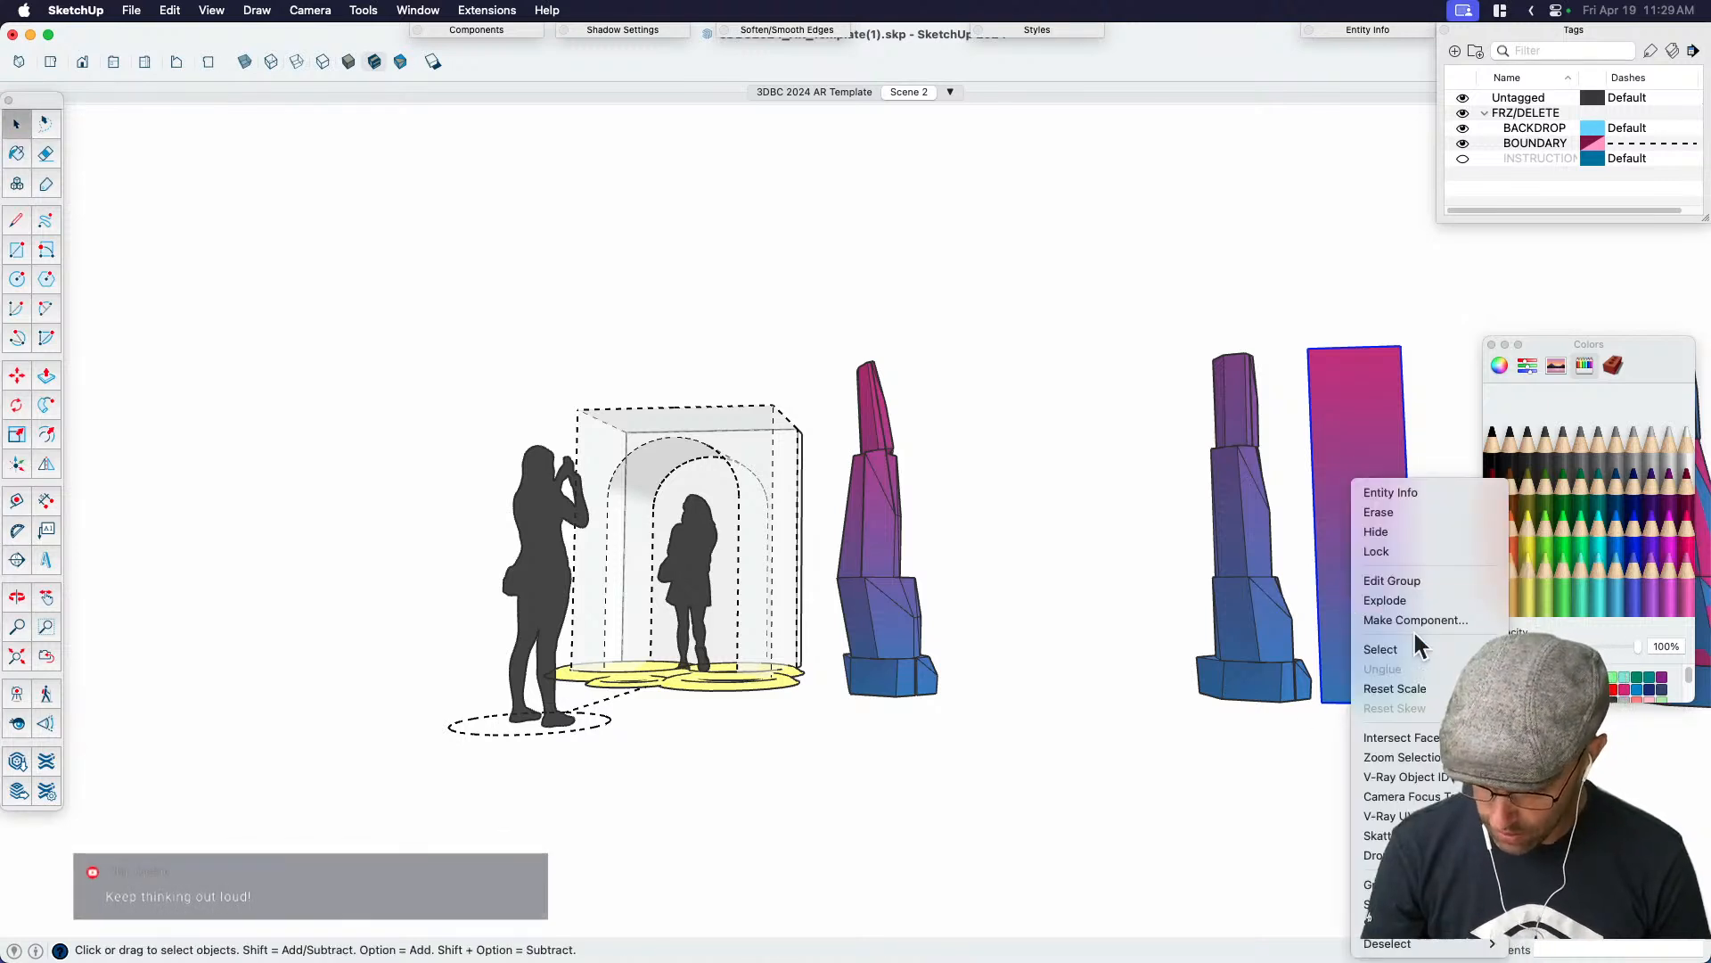
click(1326, 561)
triple_click(1352, 561)
right_click(1360, 569)
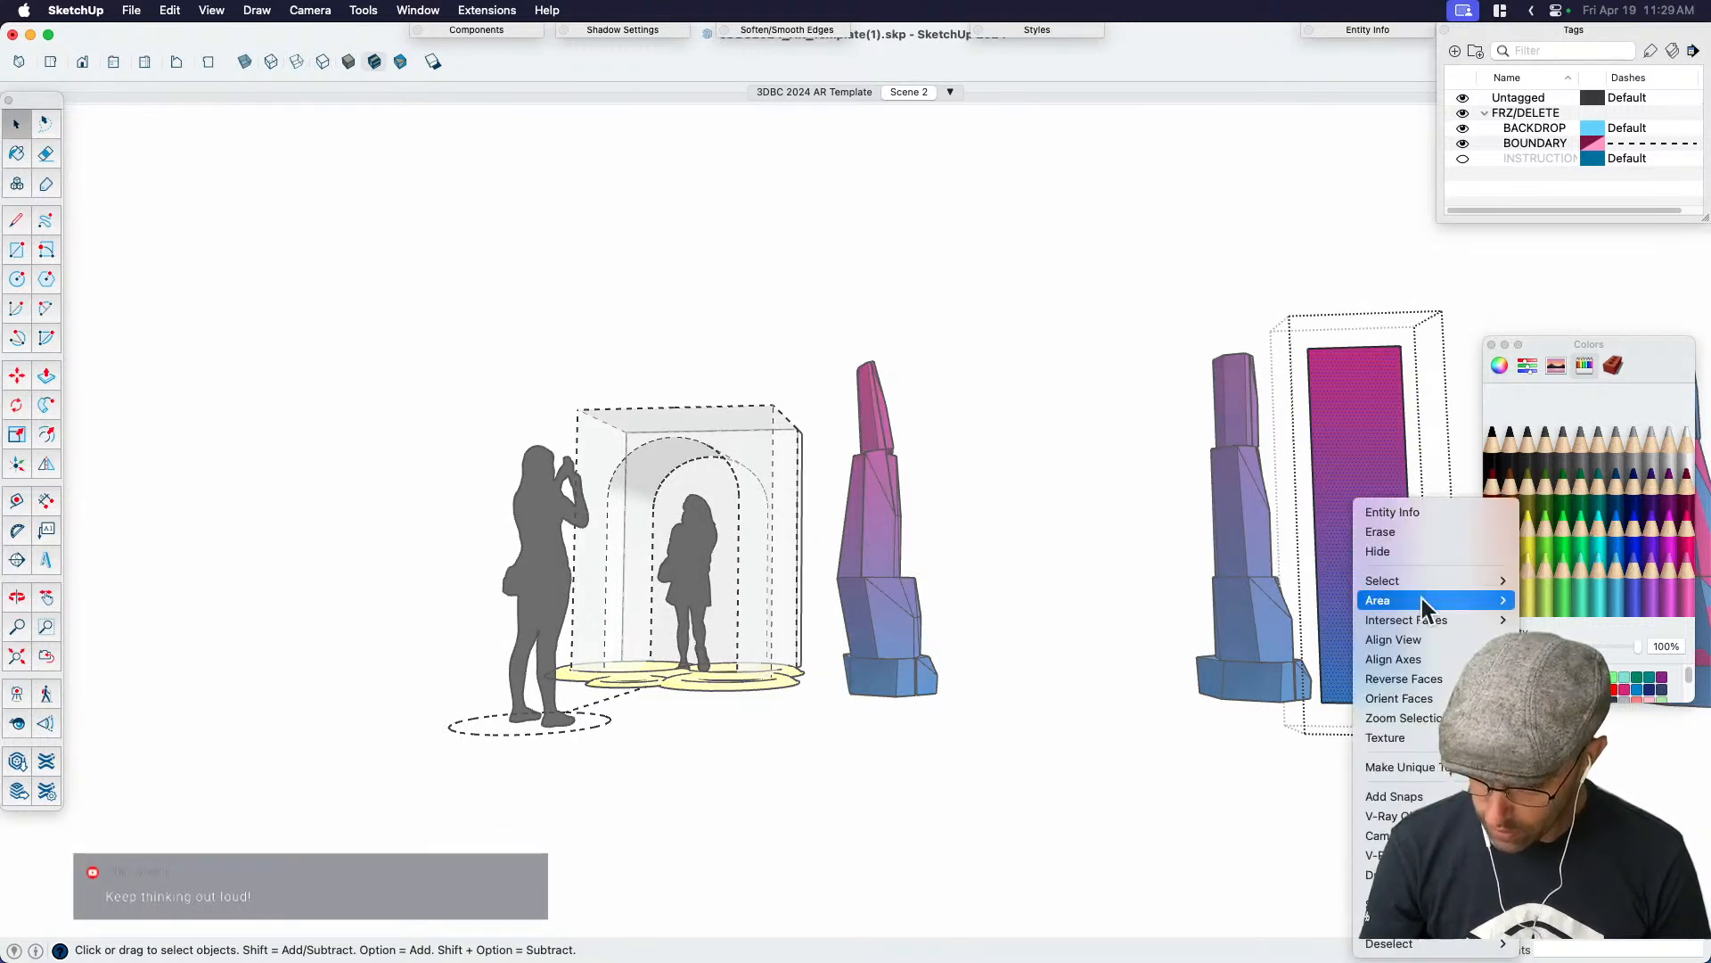
click(1631, 805)
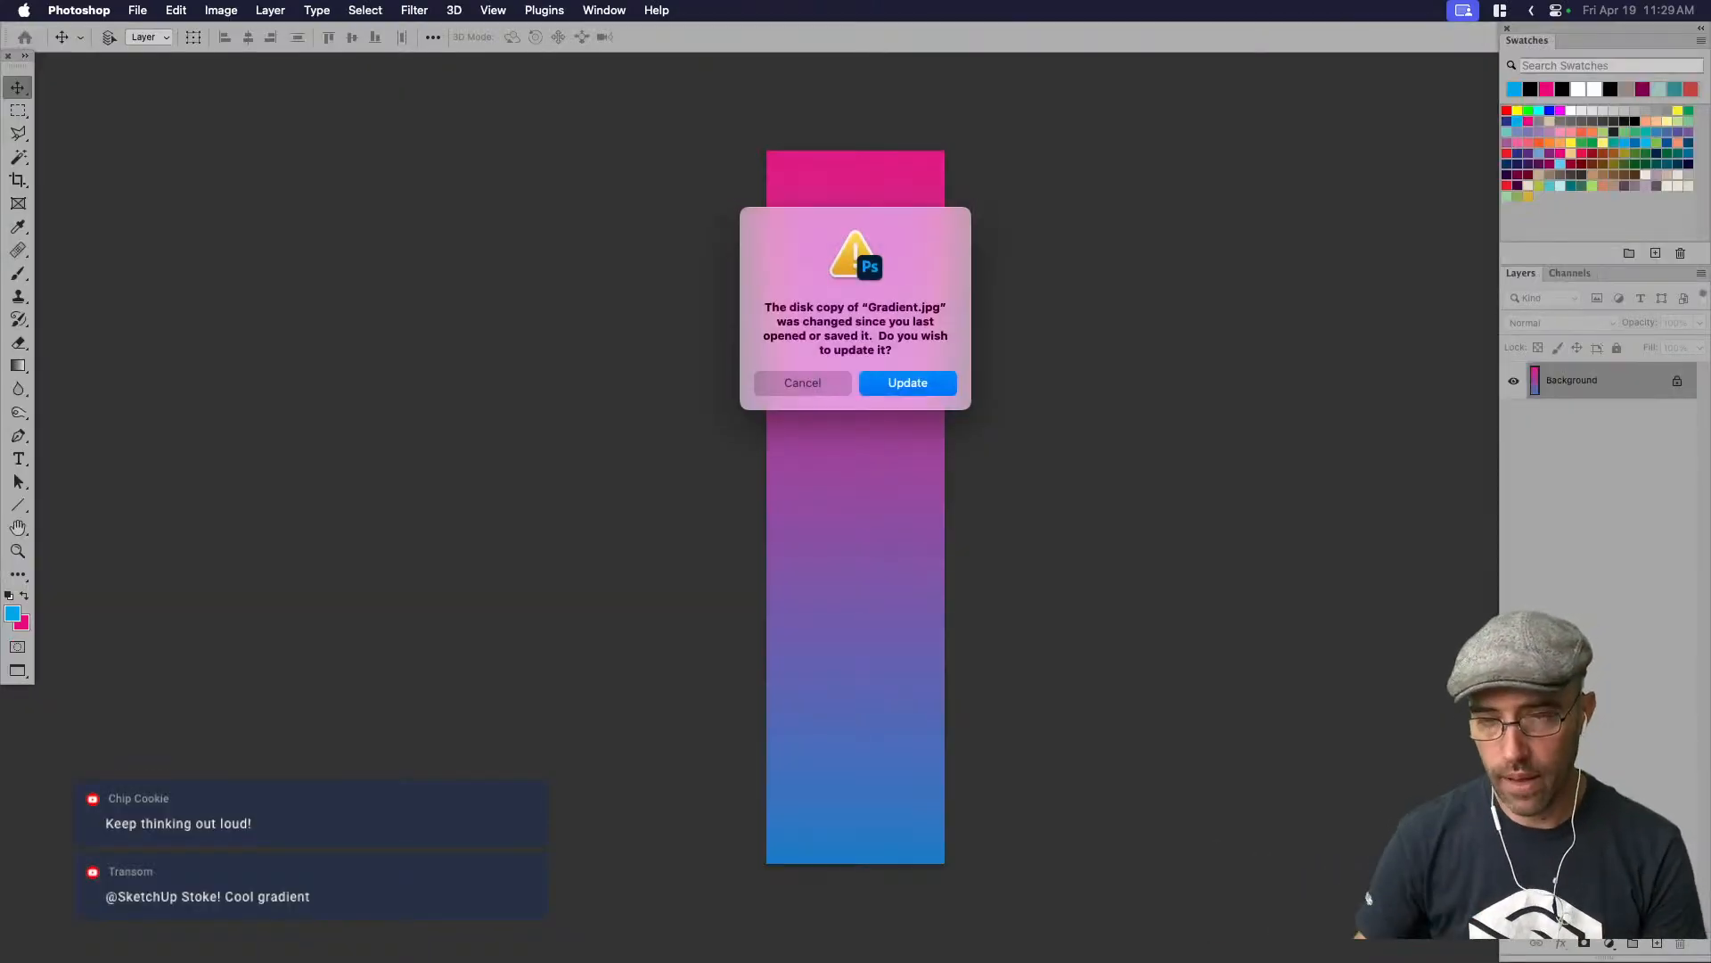
click(952, 383)
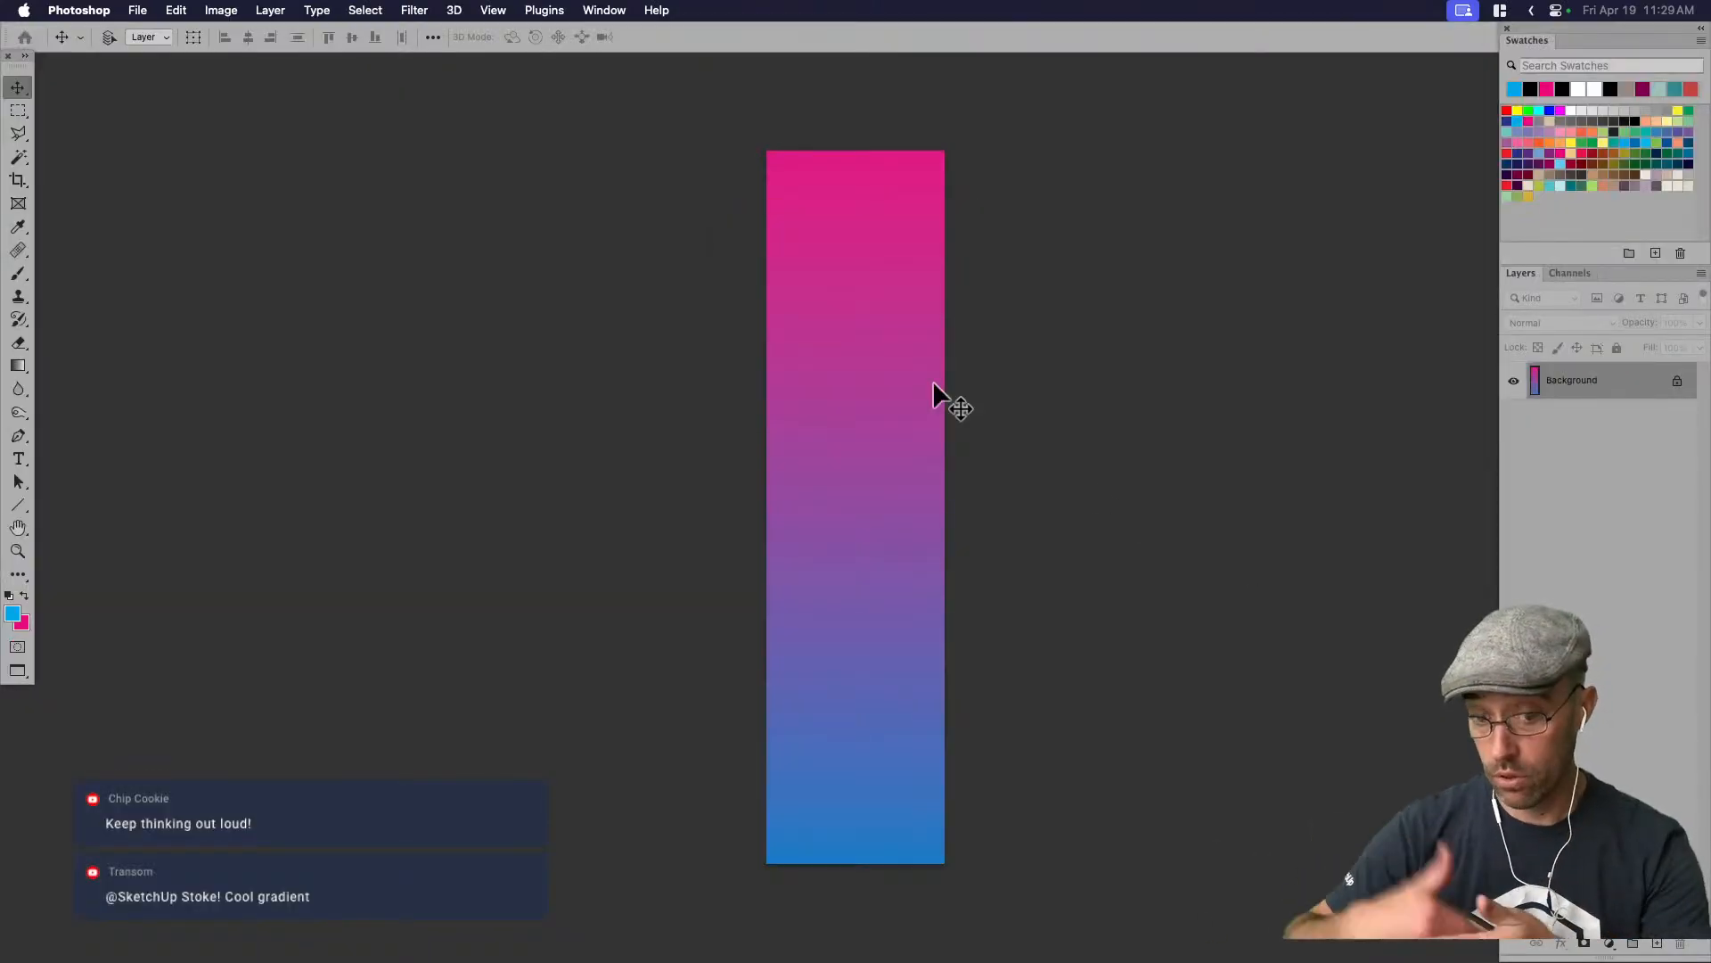
Redraw the gradient vertically with more solid pink at the top fading to blue at the bottom, and switch back to SketchUp
key(super+minus)
key(super+minus)
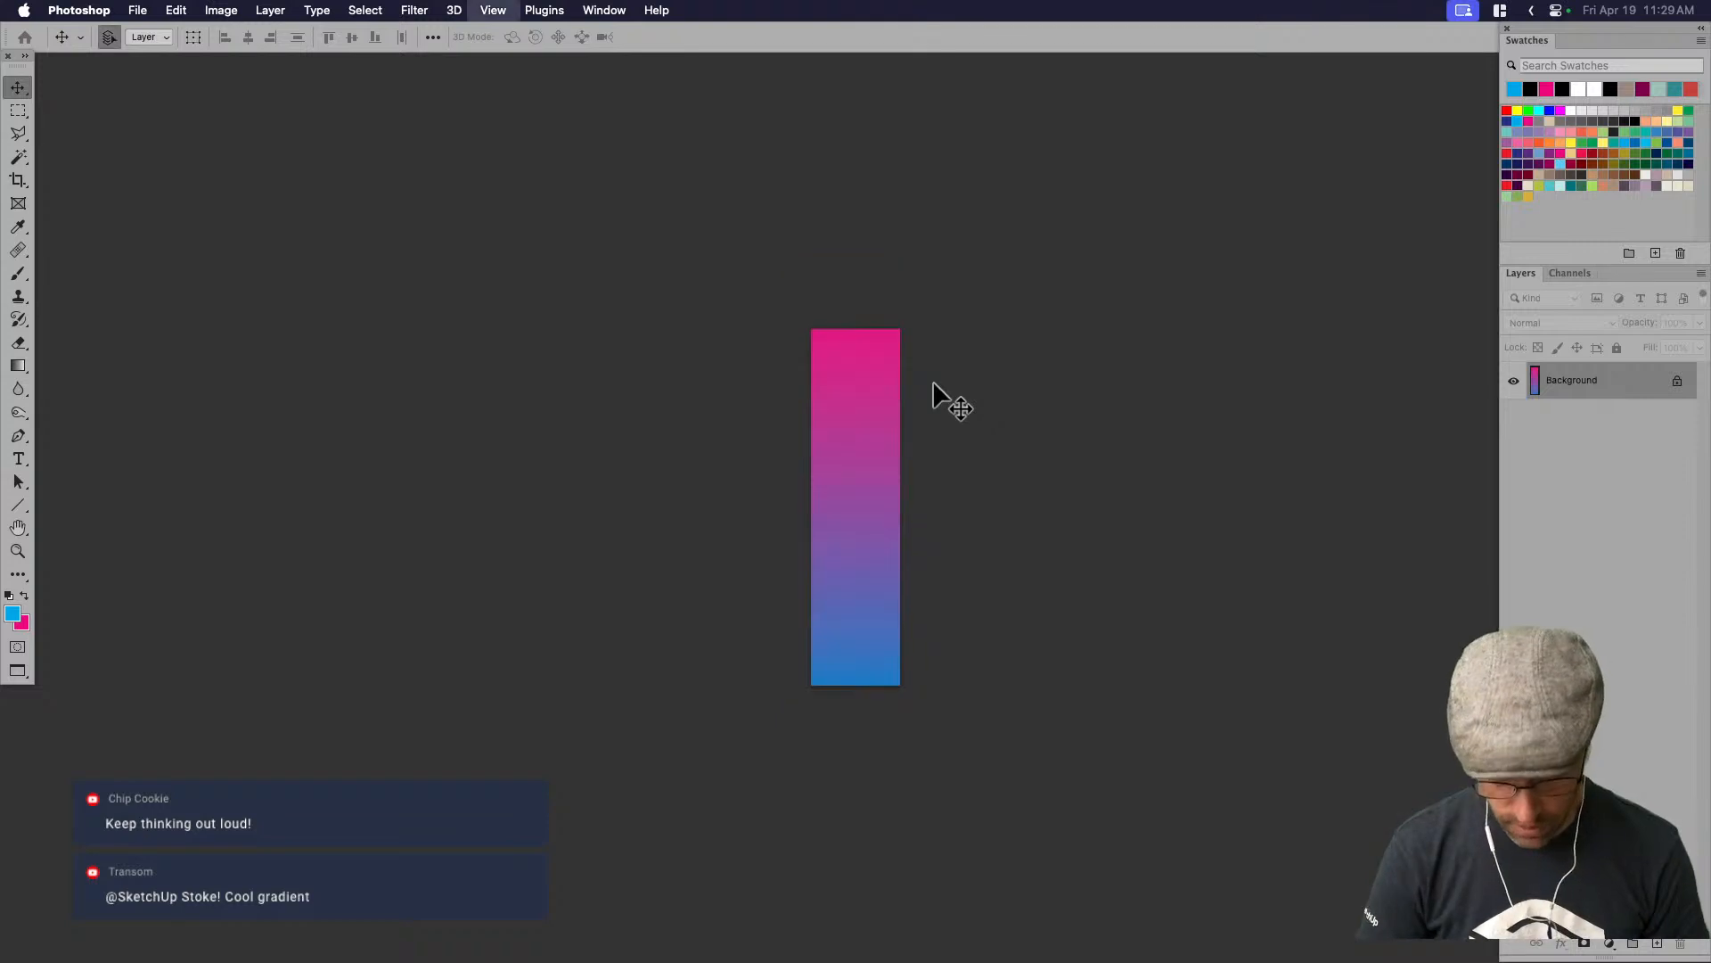
key(g)
drag(875, 624, 872, 821)
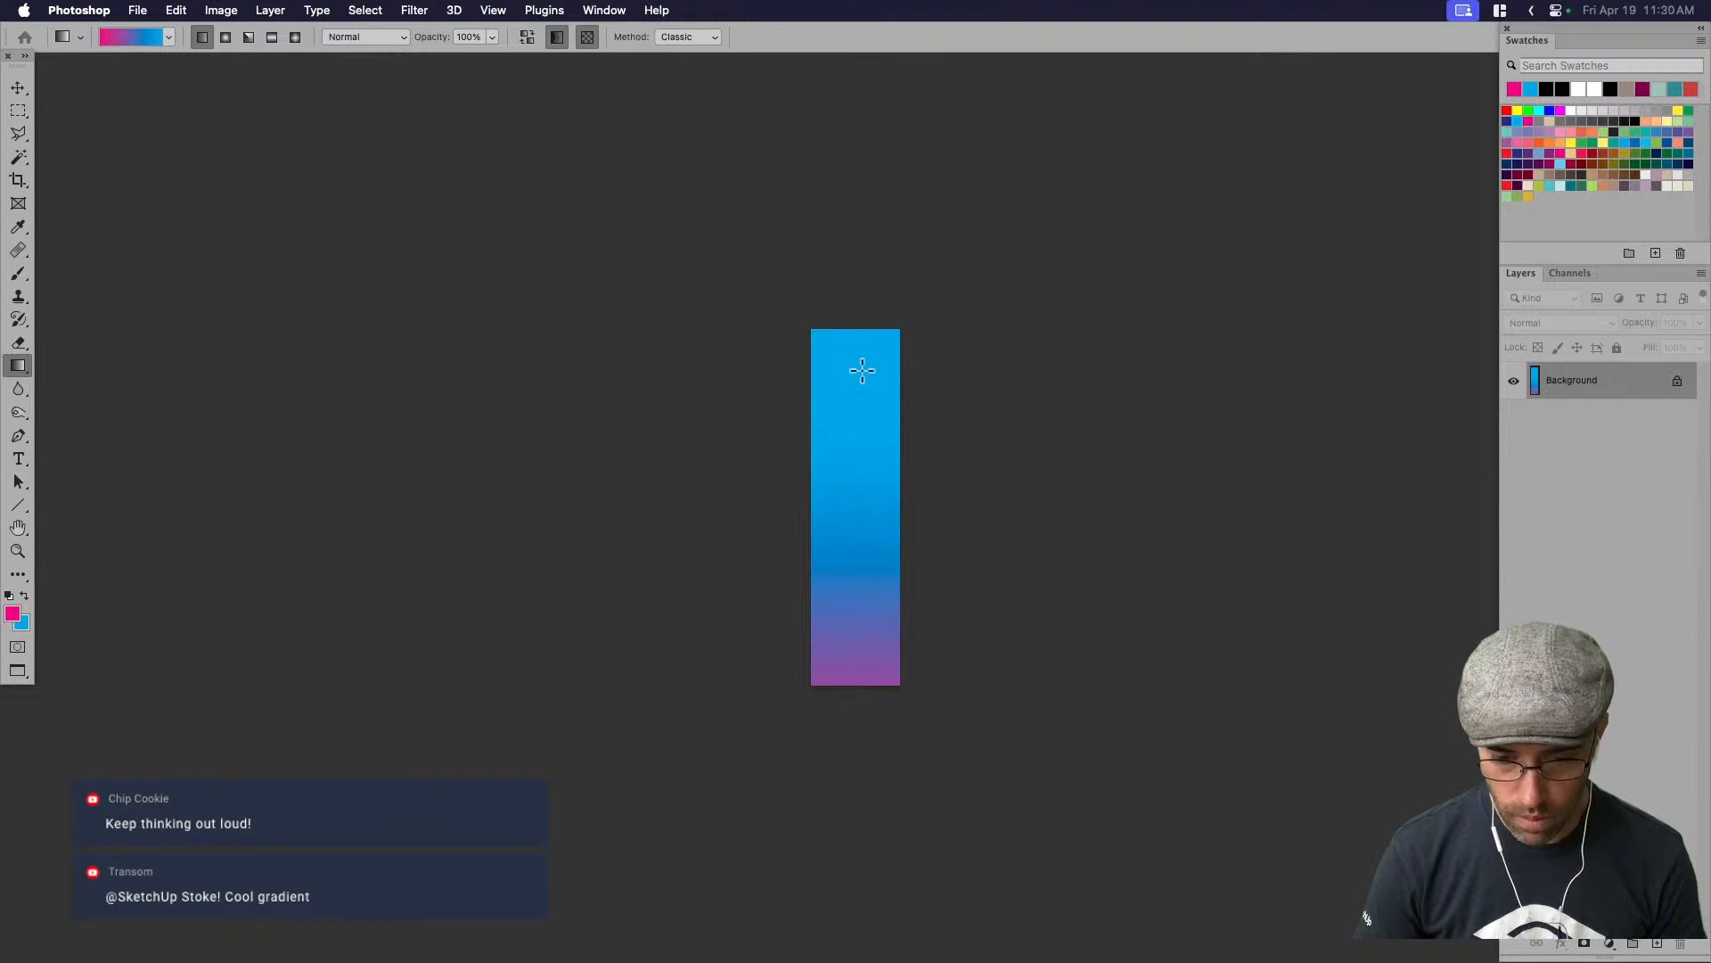
shift+drag(890, 751, 886, 846)
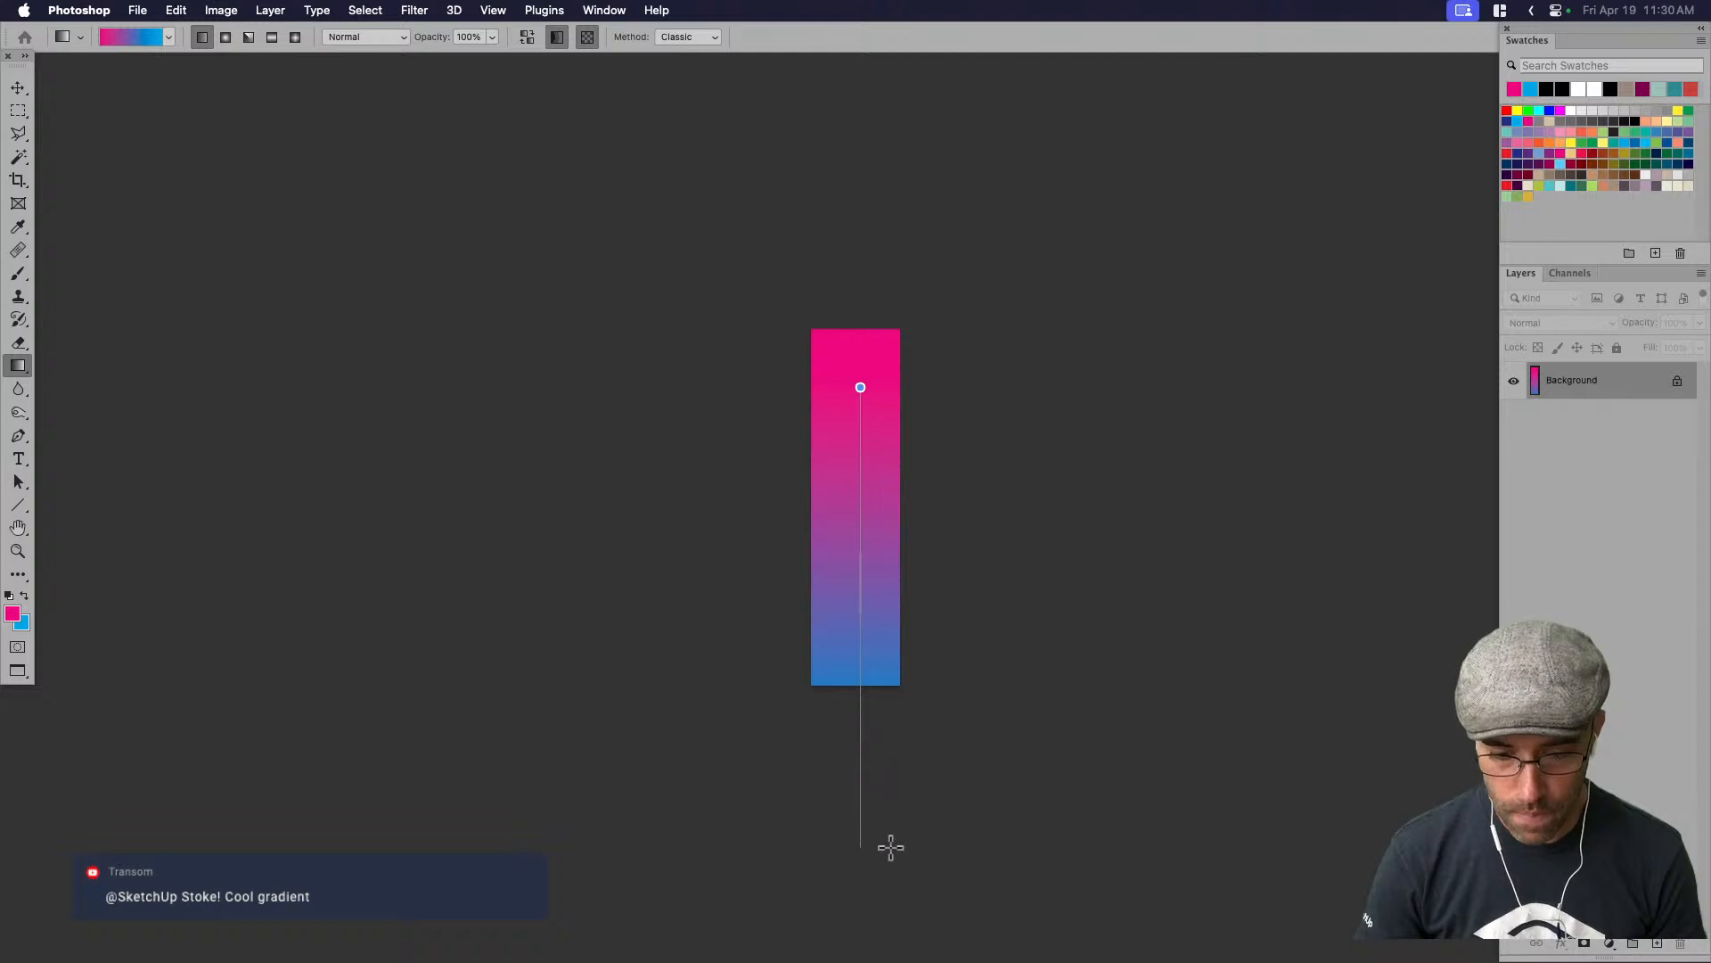
shift+drag(890, 847, 890, 847)
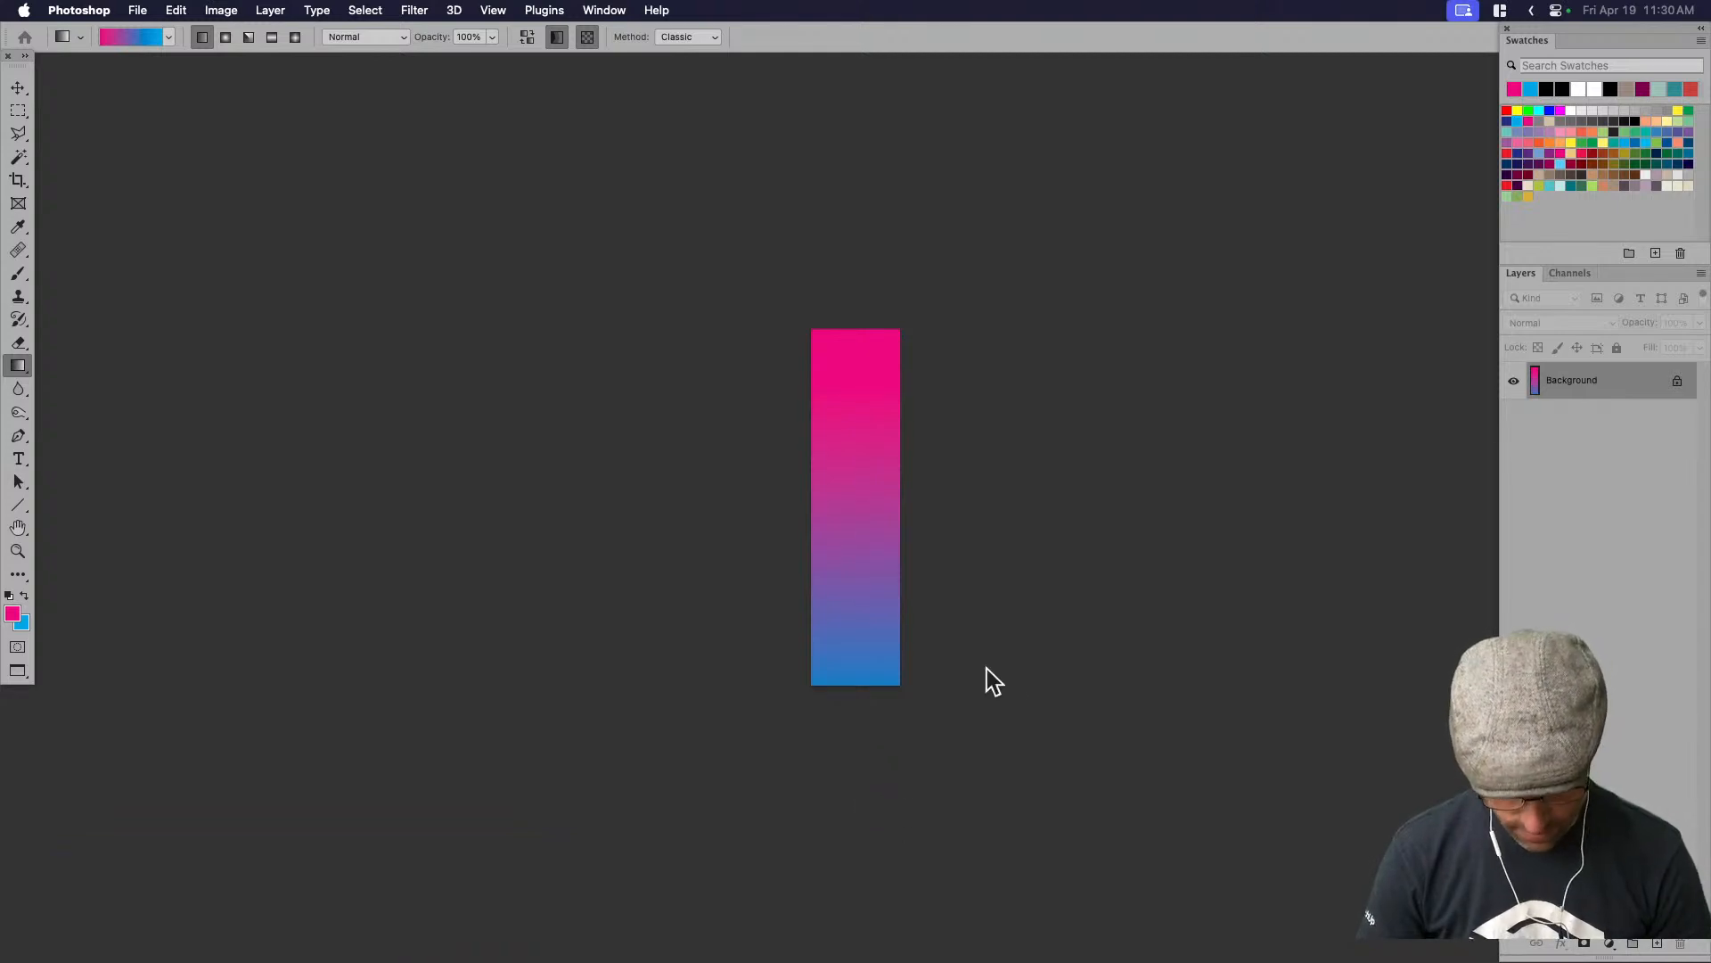
key(super+Tab)
middle_drag(966, 585, 955, 699)
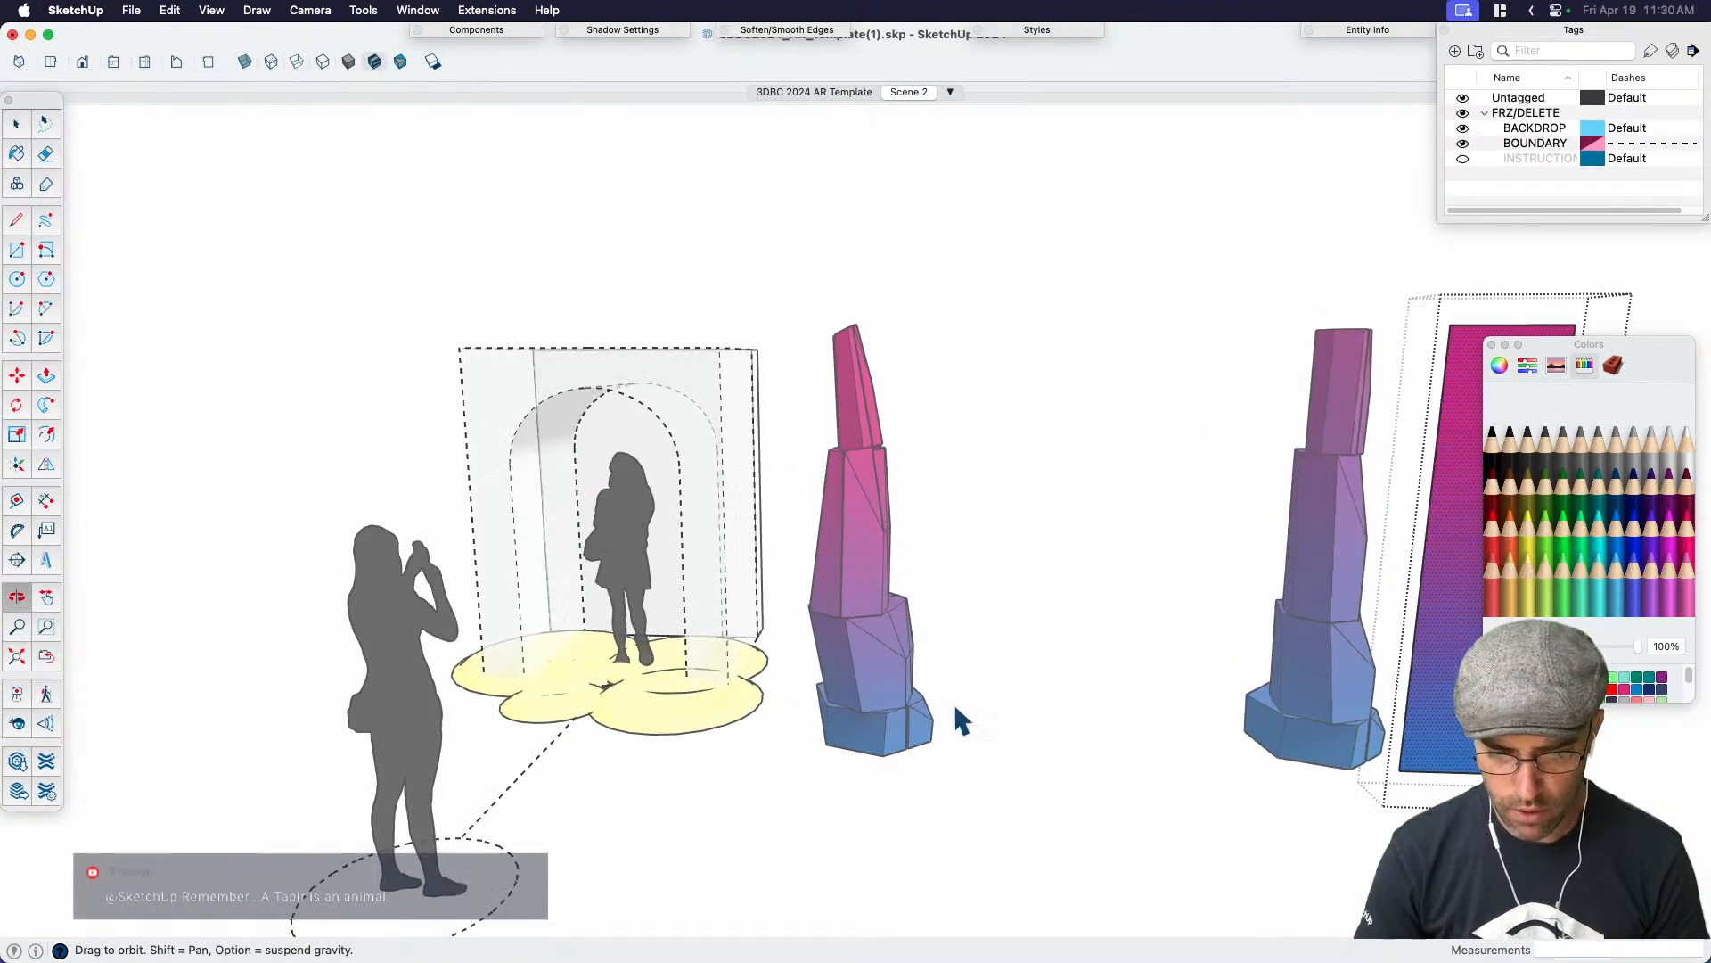
scroll(878, 588, up, 5)
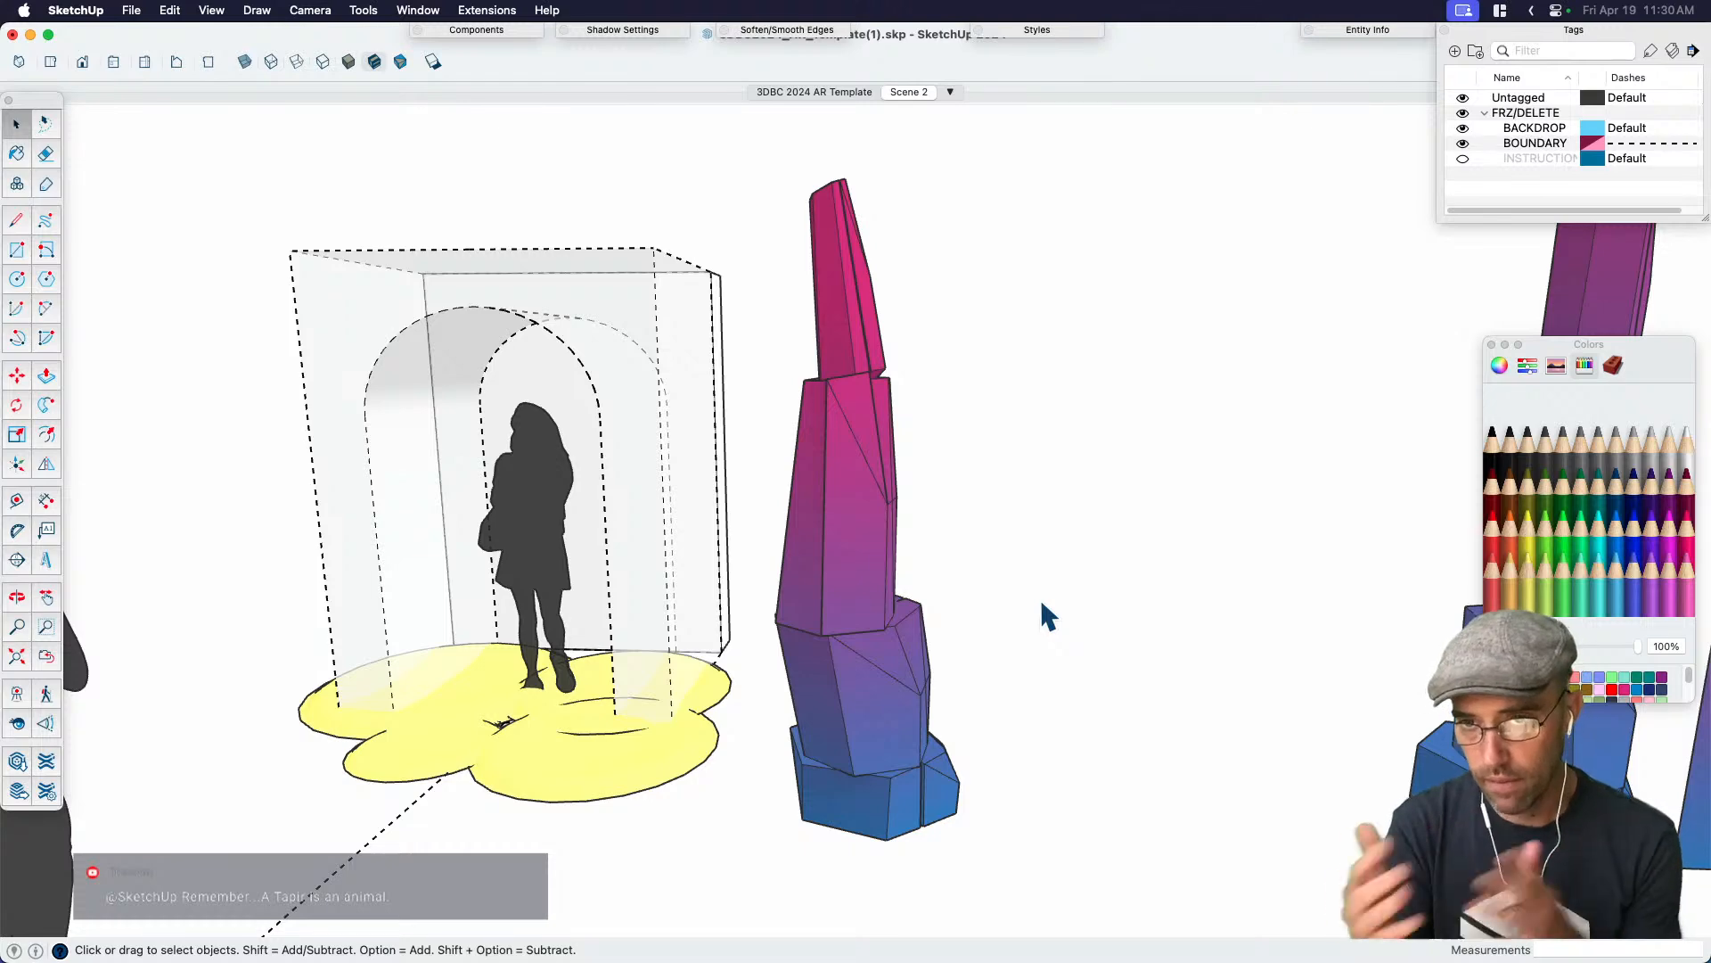
Copy the tapered pillar beside the portal along the ground into the gap toward the second pillar
key(b)
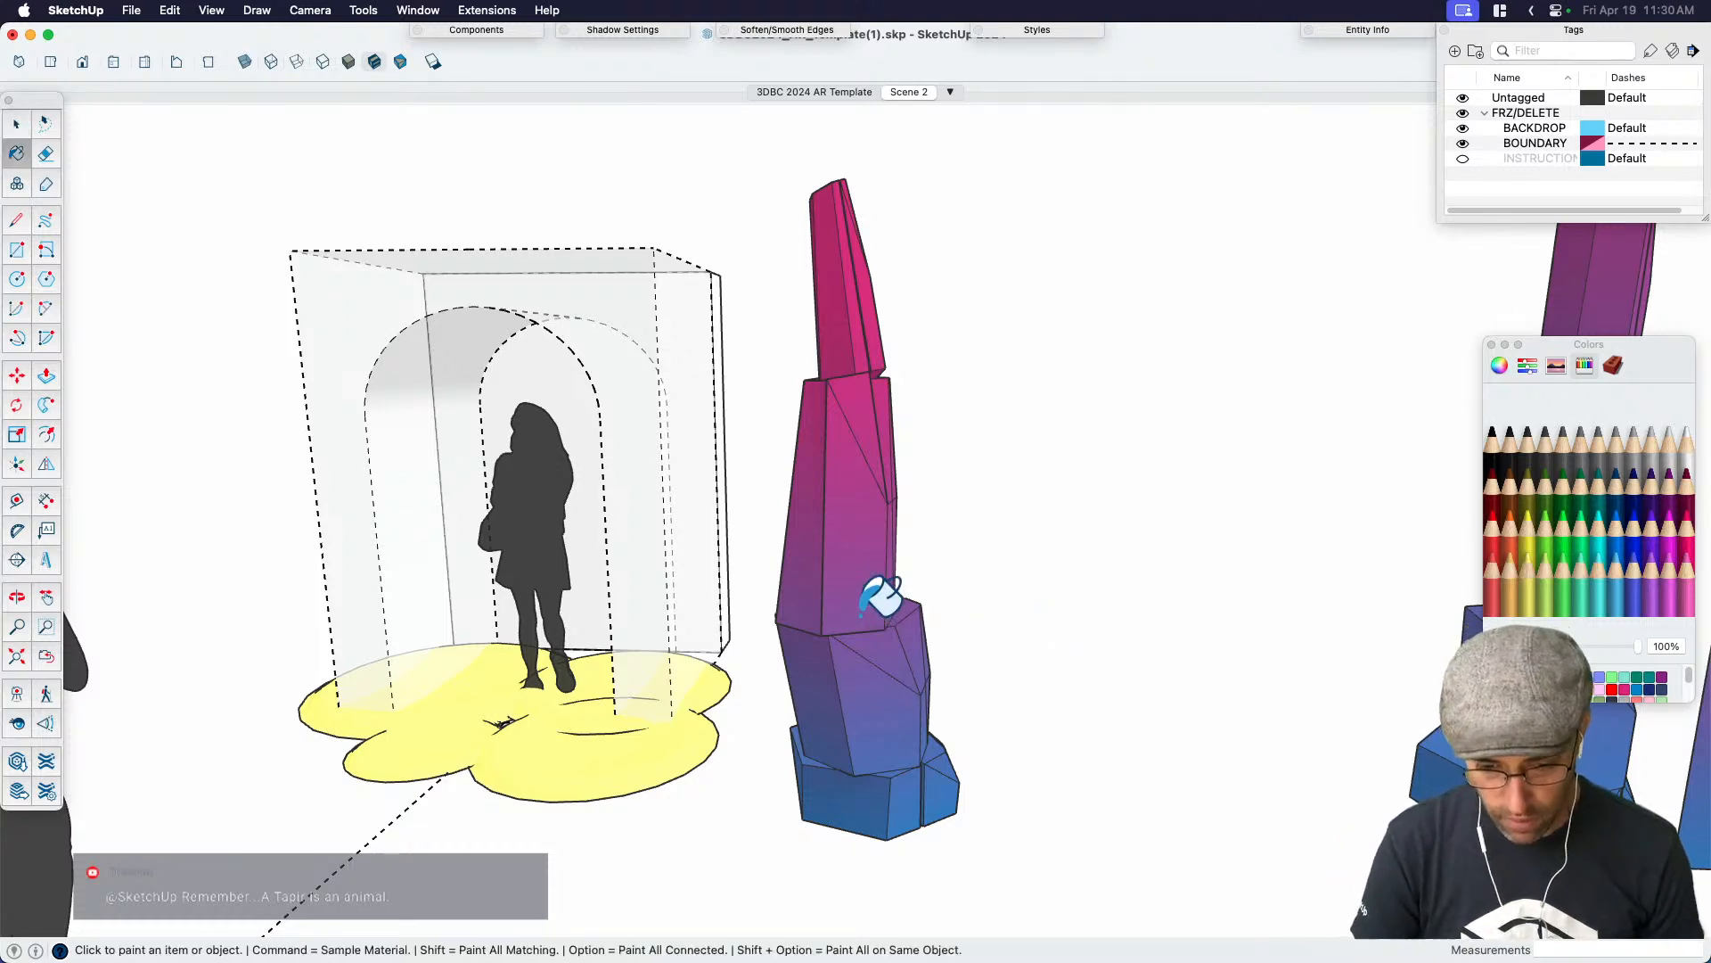
scroll(869, 588, down, 3)
key(space)
click(875, 688)
key(m)
click(900, 804)
key(alt)
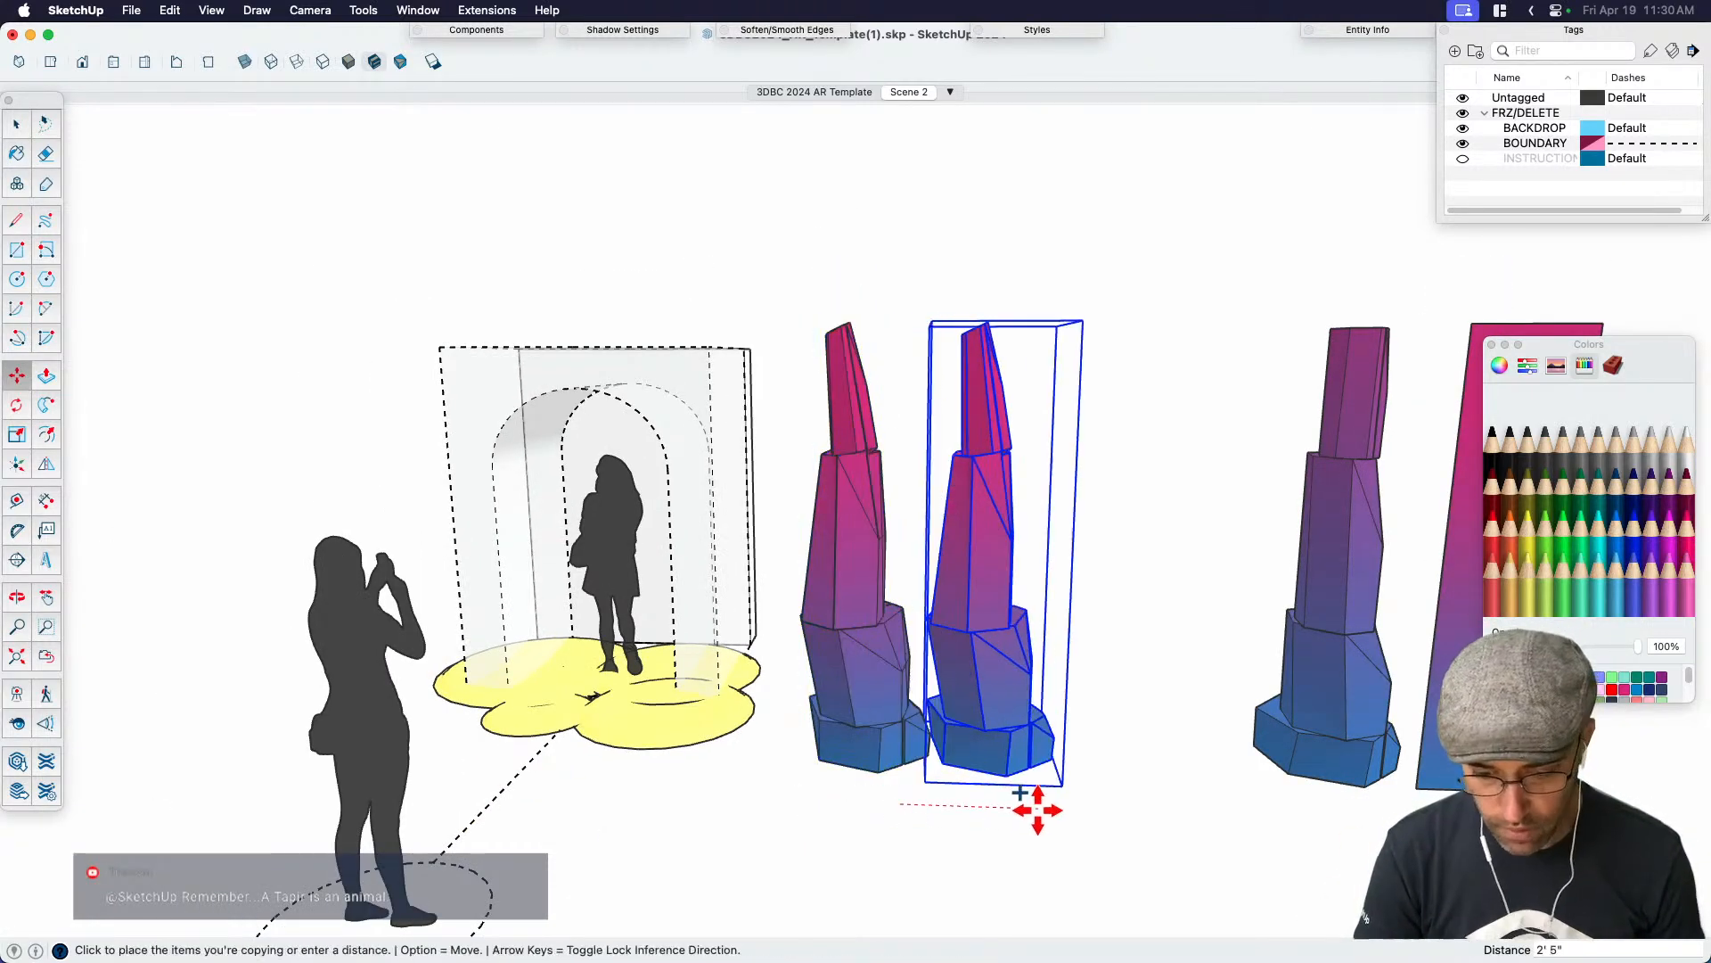
click(1071, 813)
key(space)
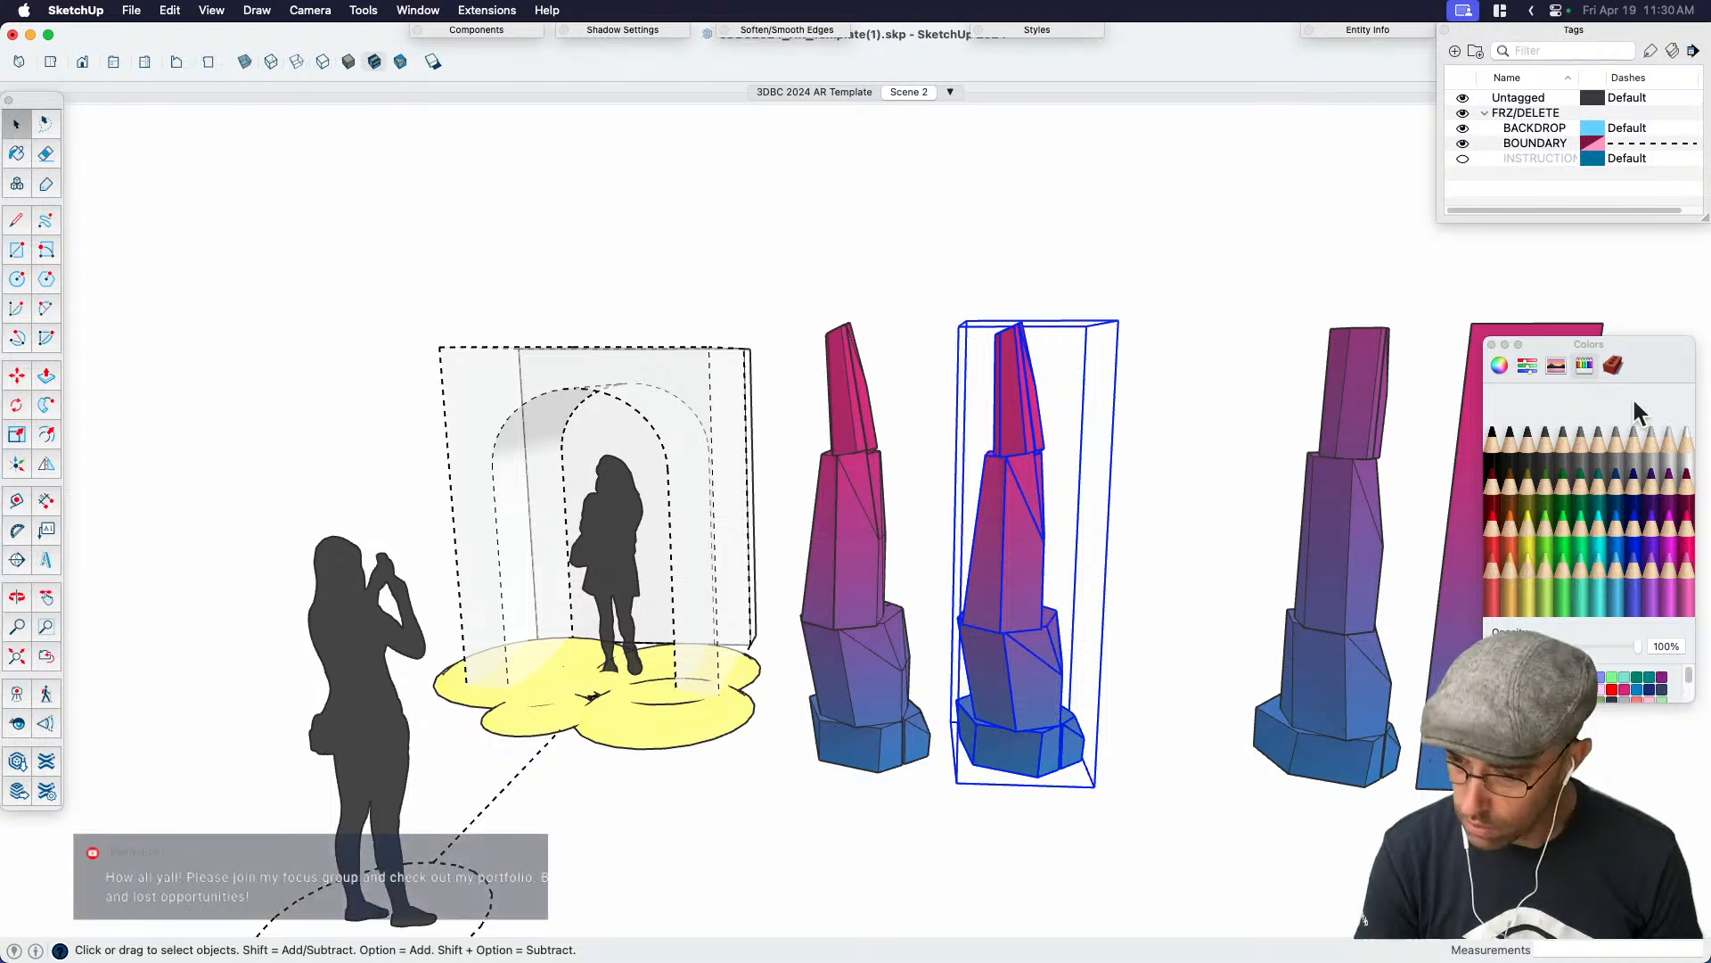
Duplicate the pink-to-blue gradient material in the model's colors and accept the name Gradient copy
click(1613, 365)
right_click(1515, 526)
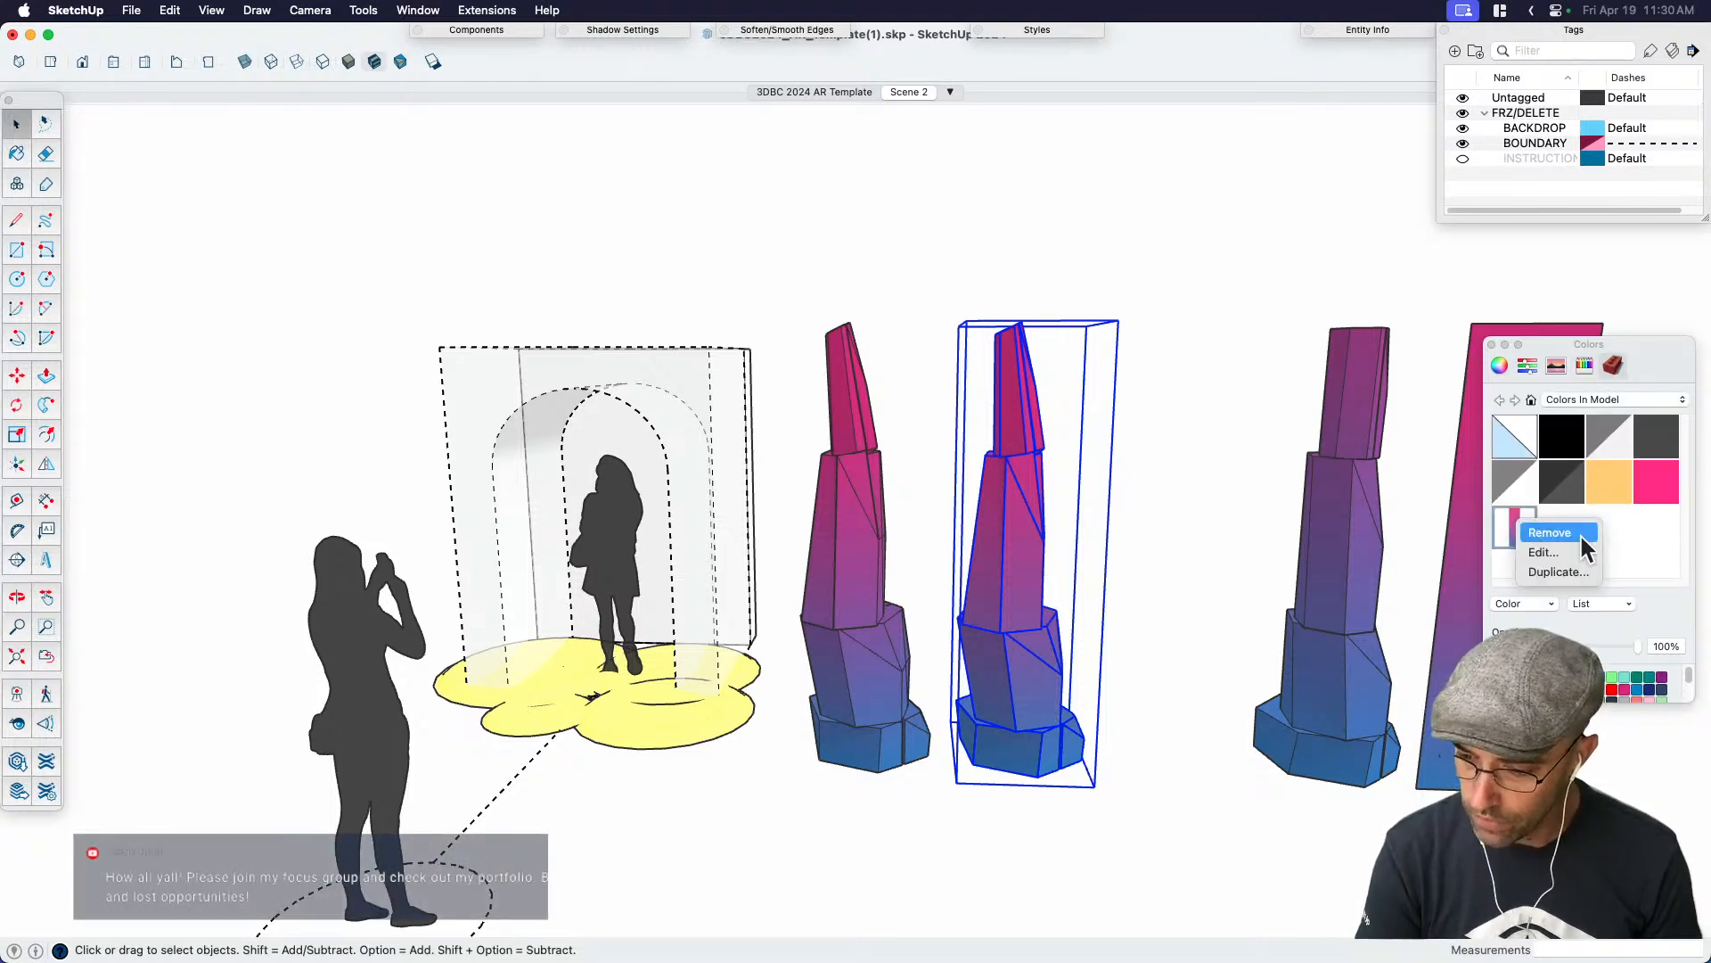
click(1551, 571)
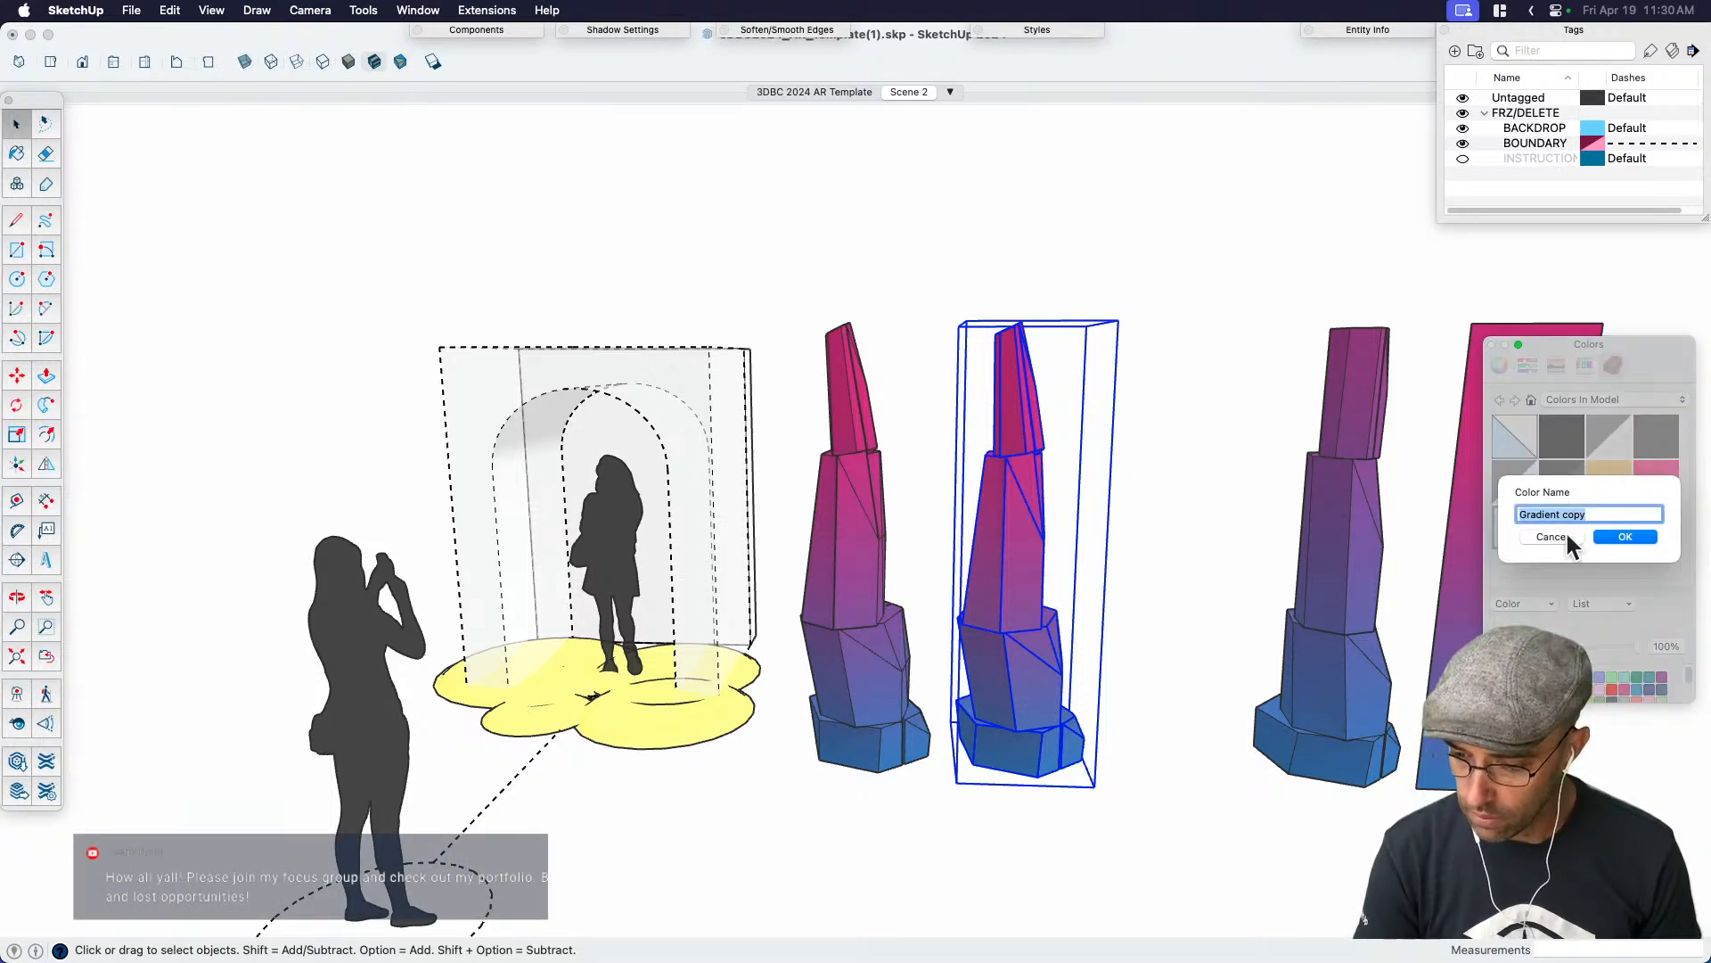
click(1643, 531)
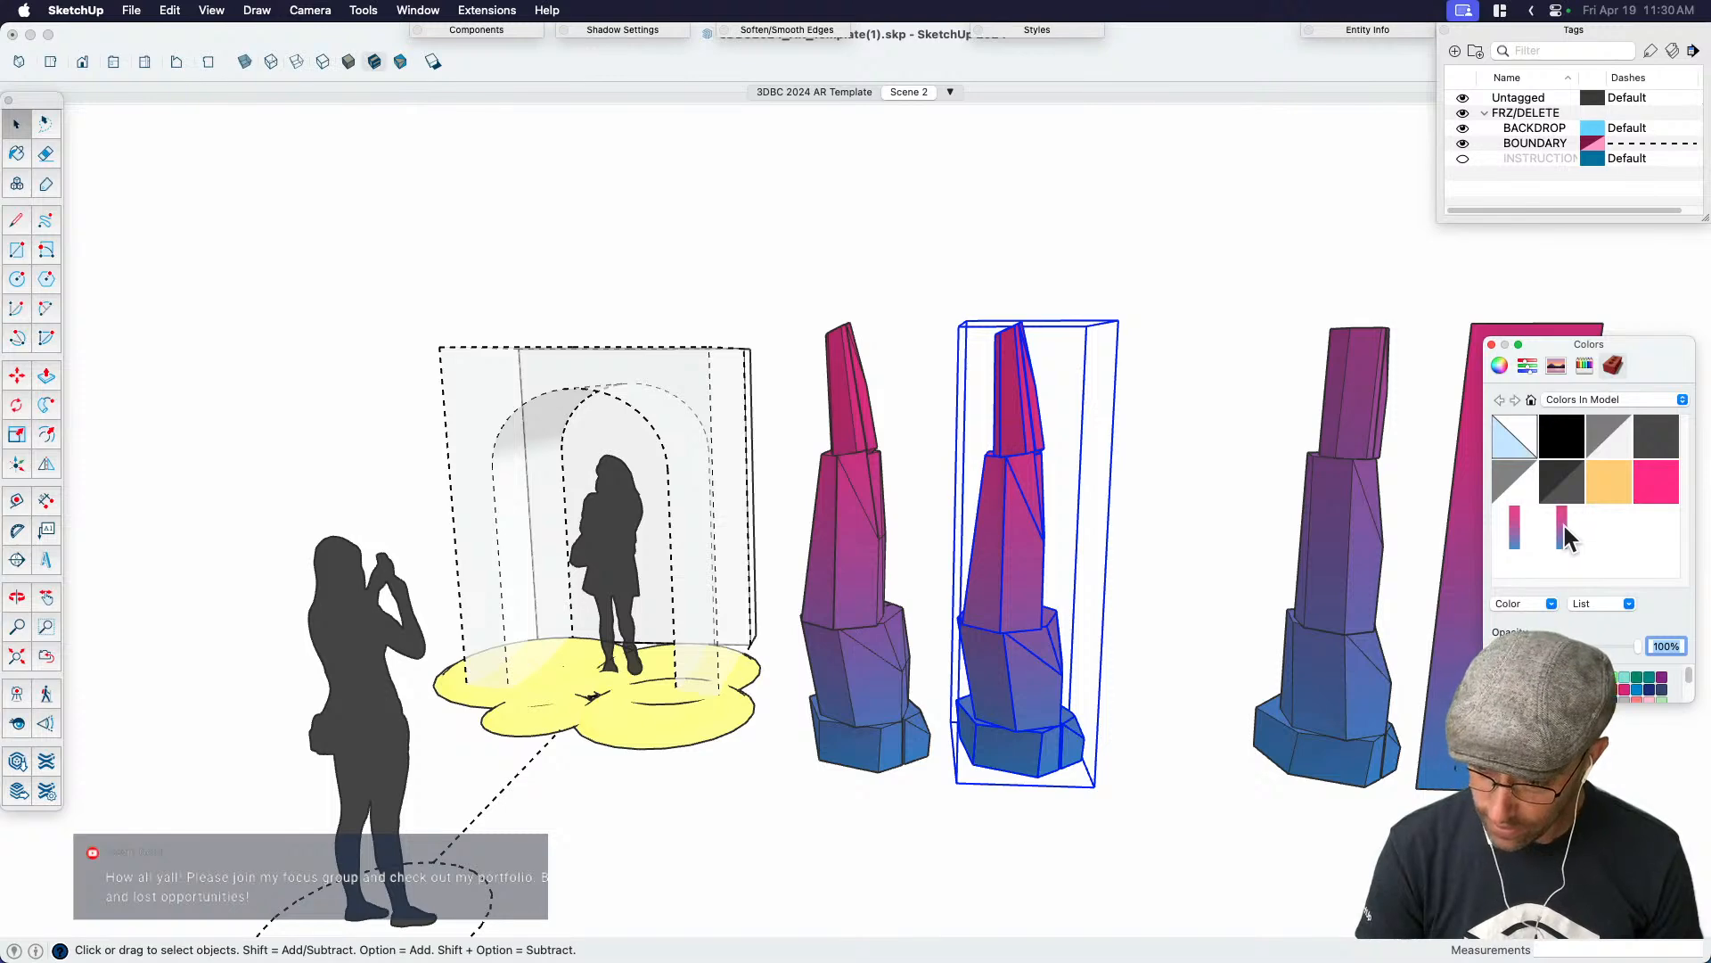
Edit the Gradient copy material and open its texture image in Photoshop
right_click(1565, 526)
click(1577, 551)
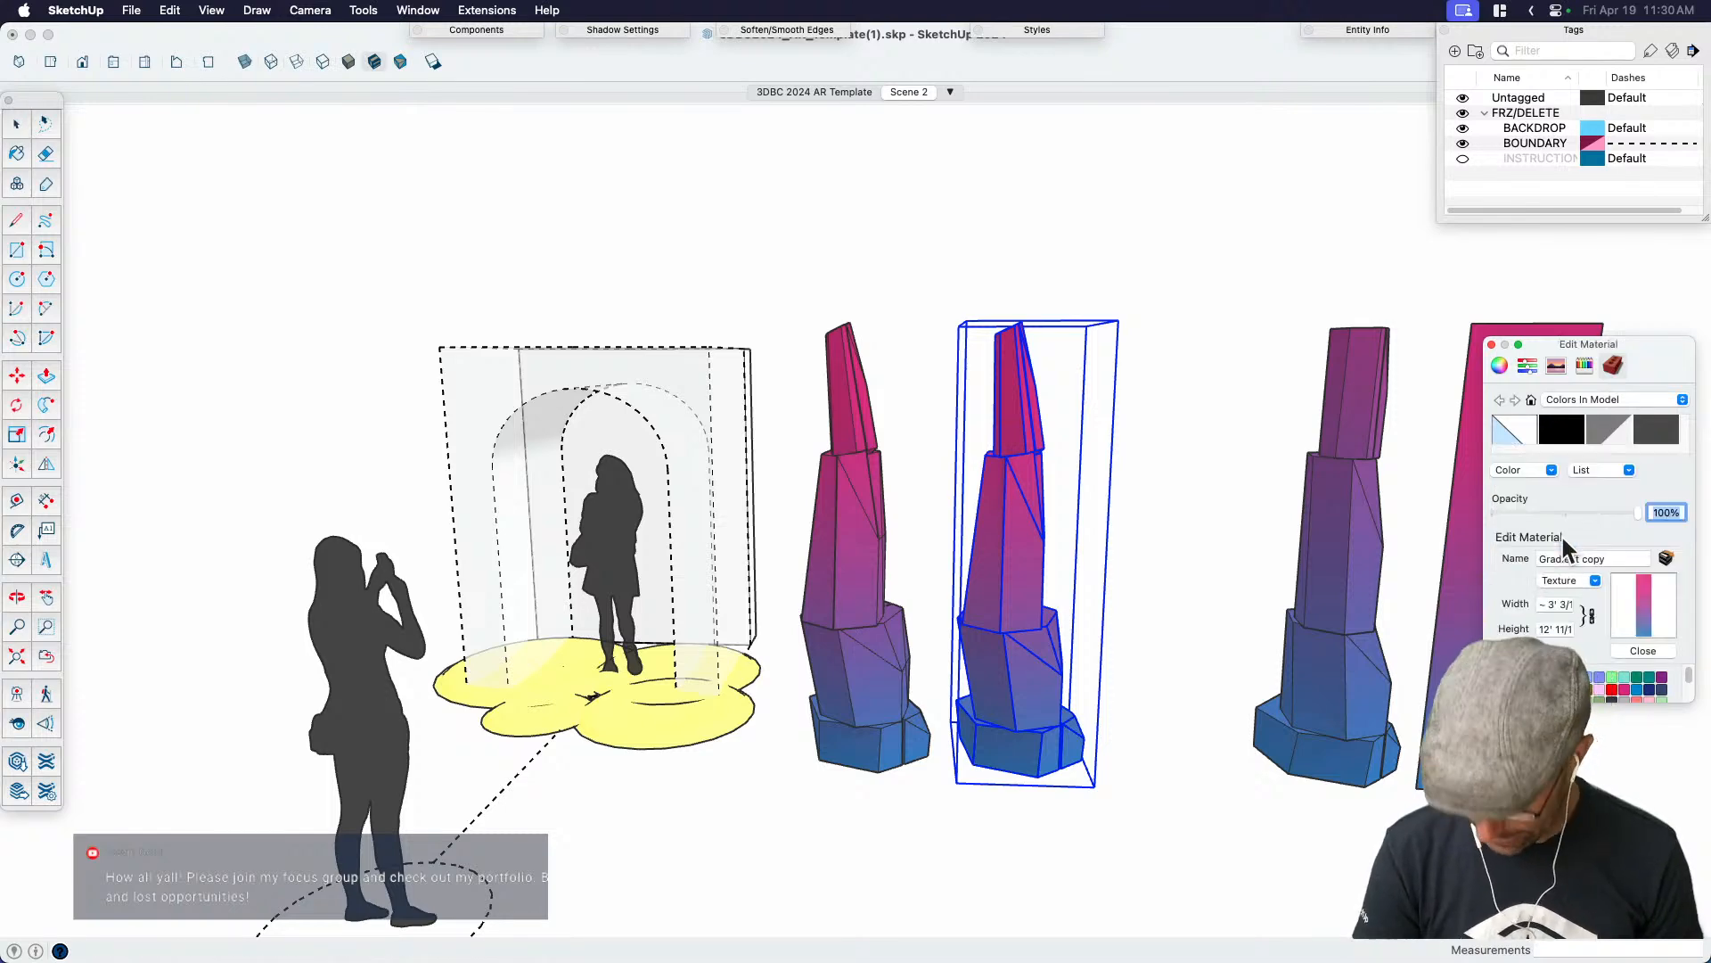
click(1580, 581)
click(1573, 640)
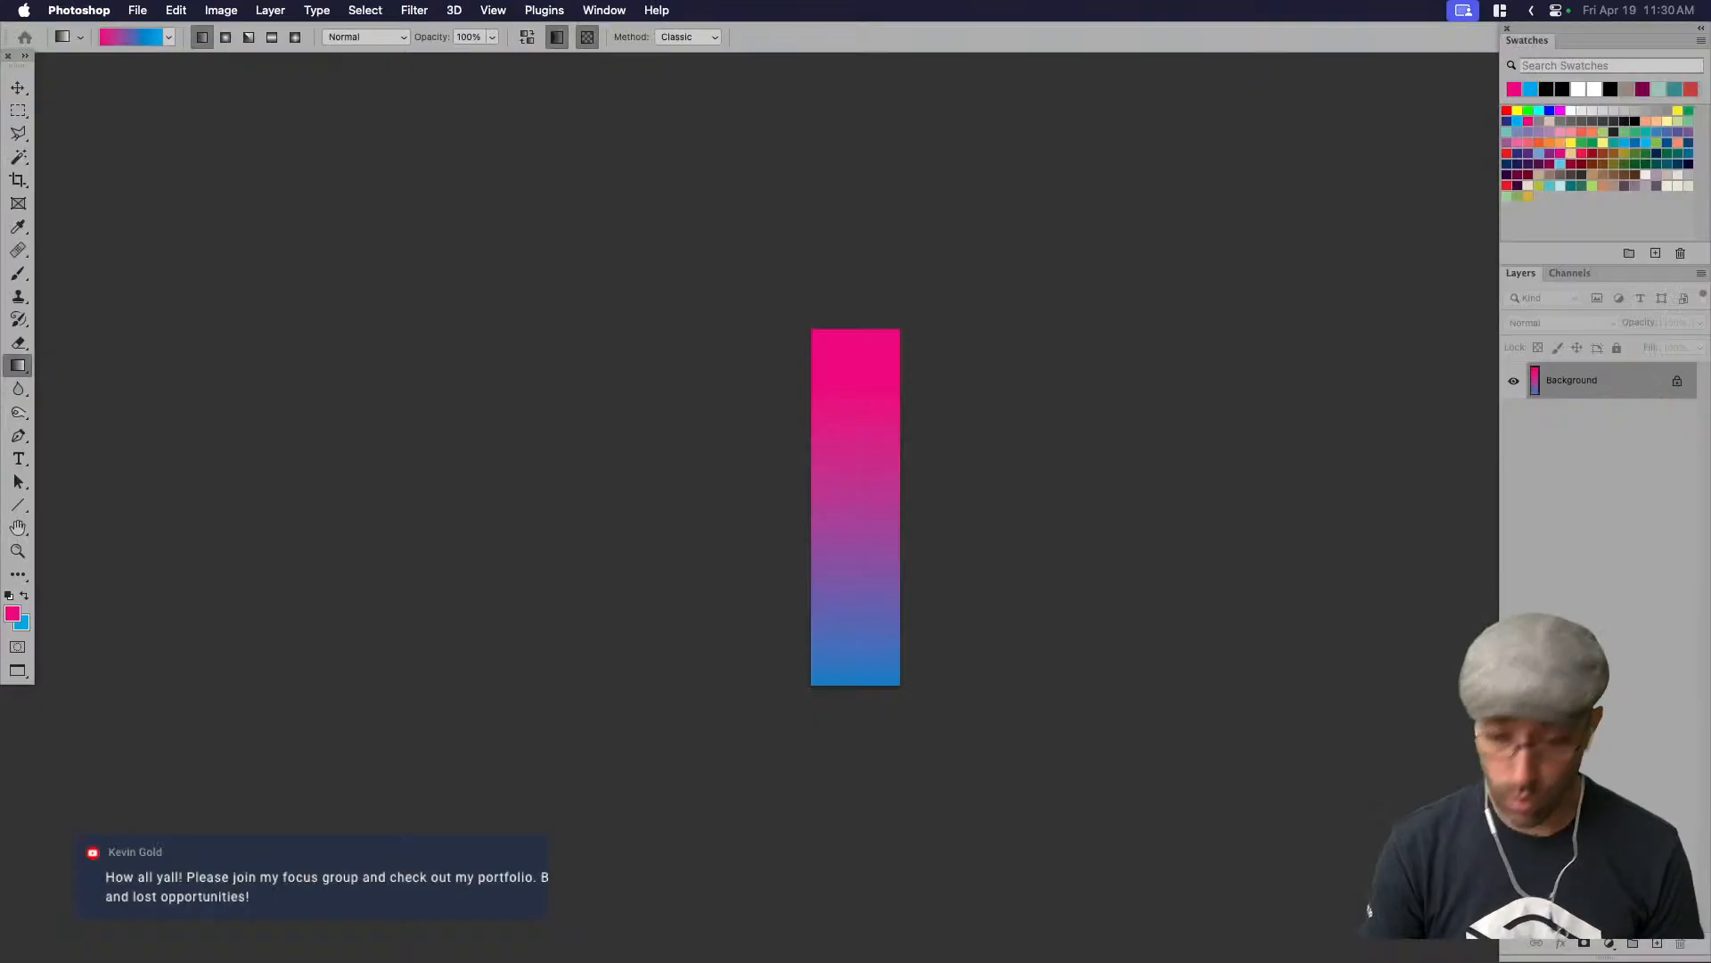
Shift the image's hue so the gradient runs from golden yellow to magenta, save it and return to SketchUp
key(super+u)
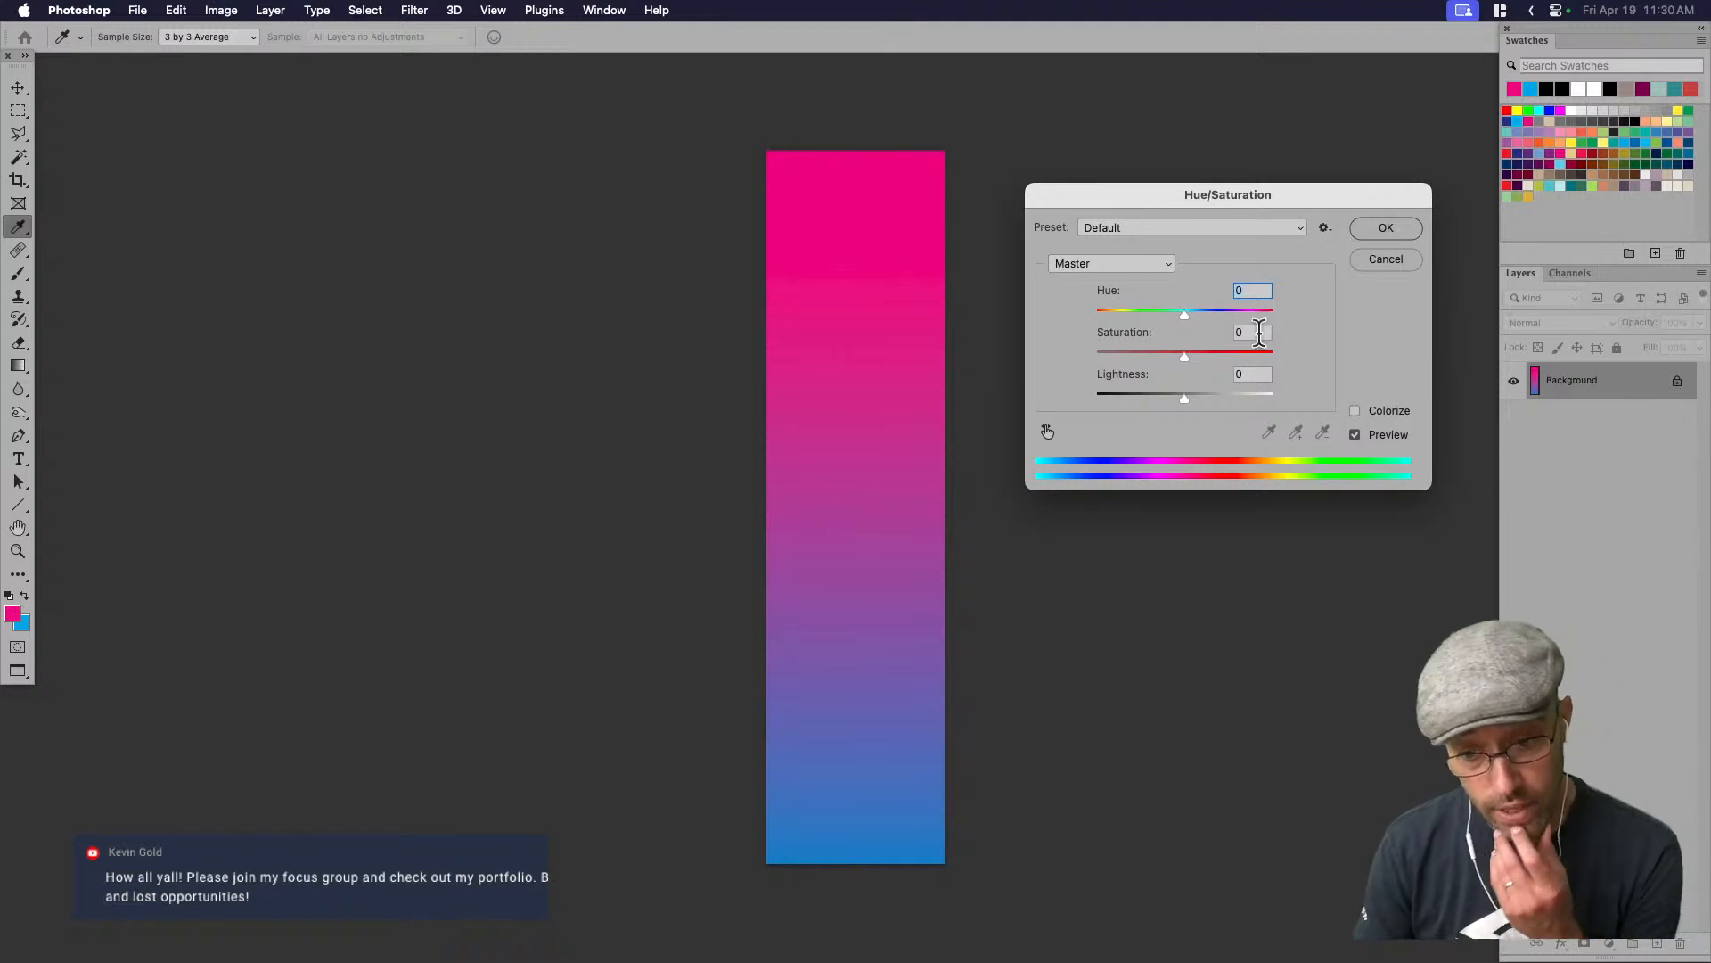
drag(1178, 323, 1237, 313)
click(1386, 228)
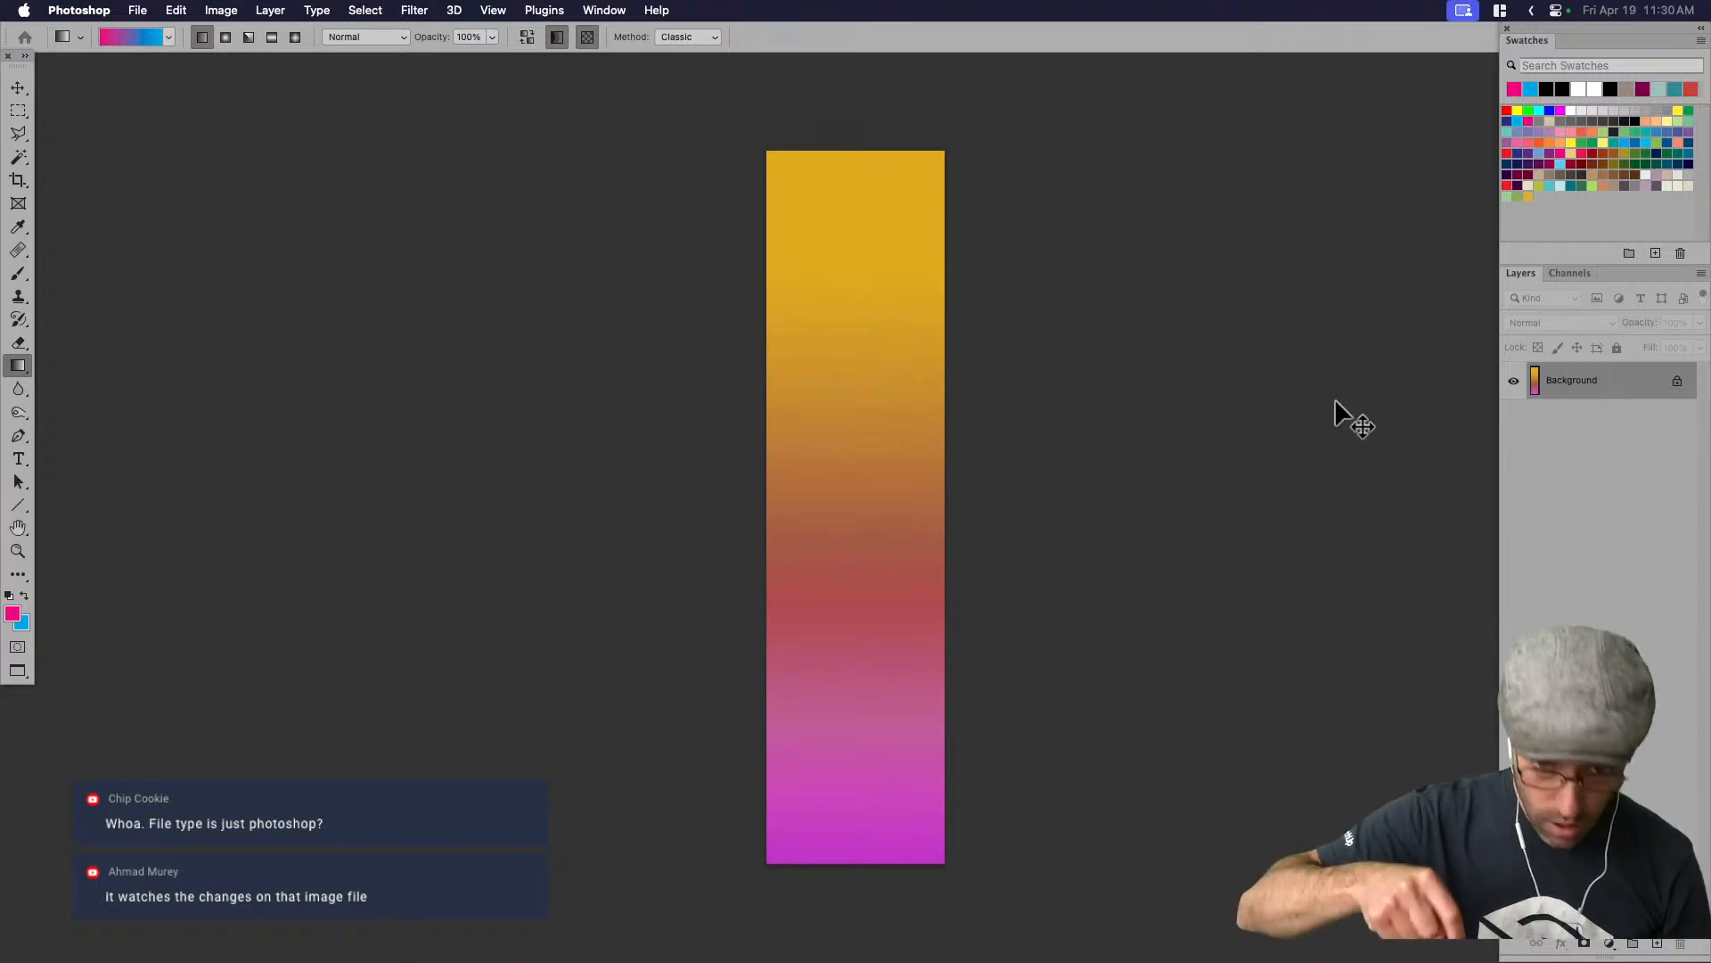
key(super+Tab)
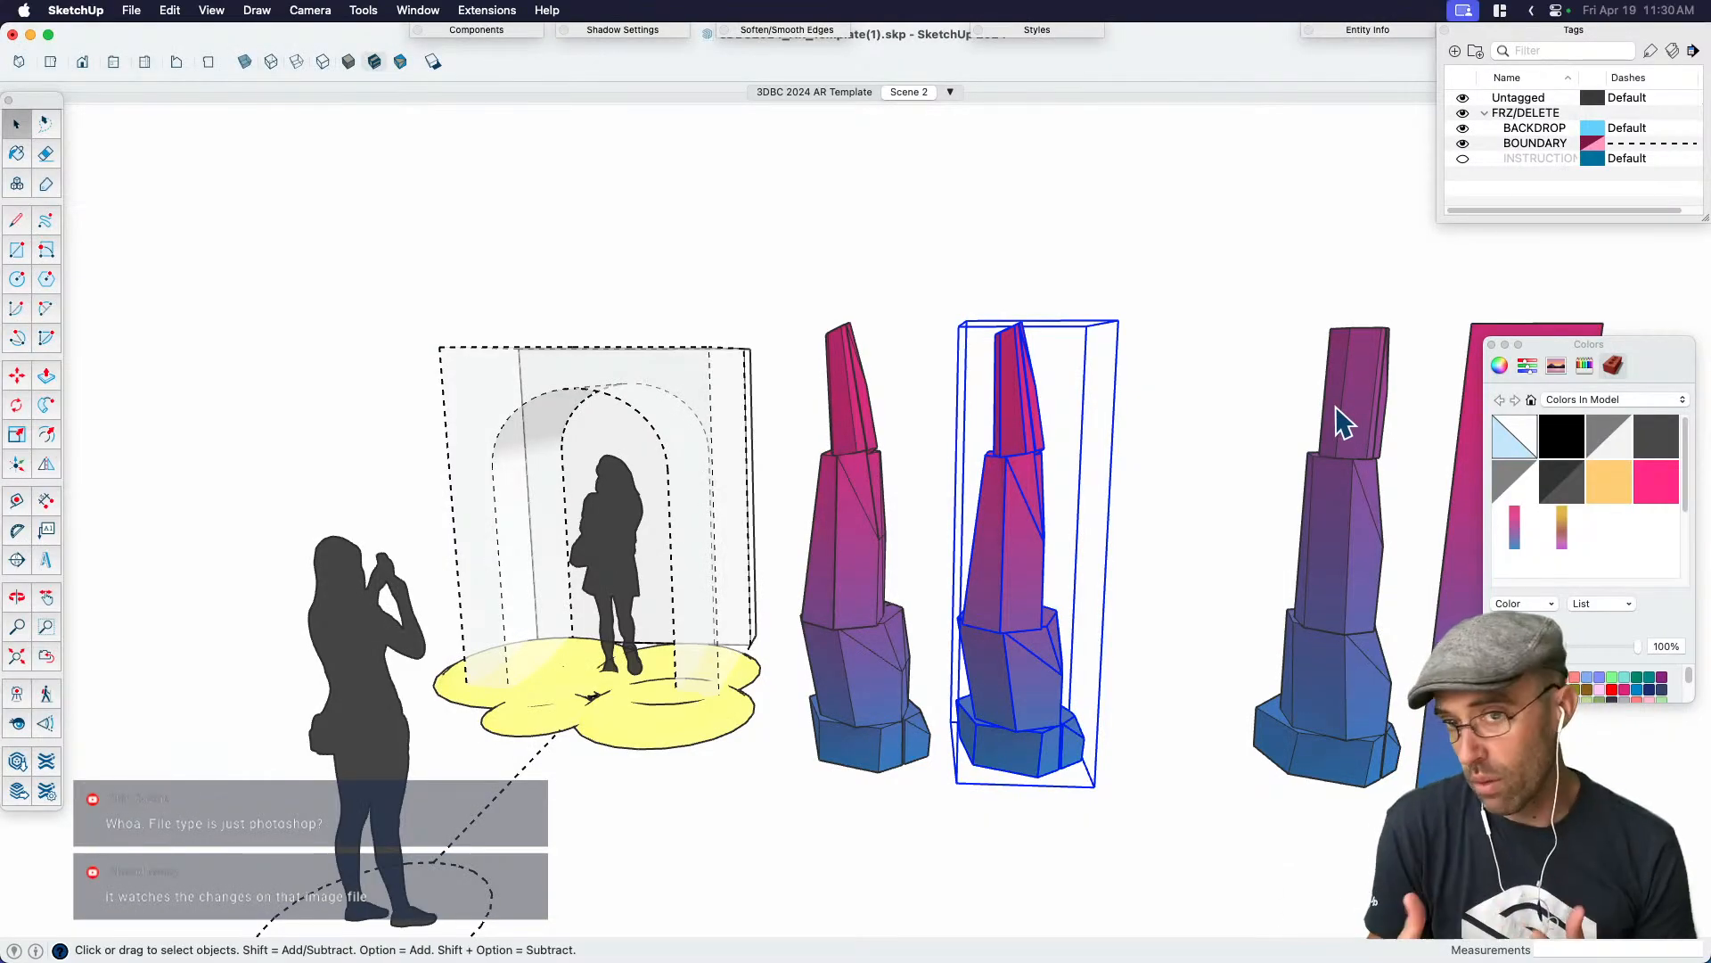
Paint all faces of the second tower with the Gradient copy material
click(1197, 551)
click(1038, 573)
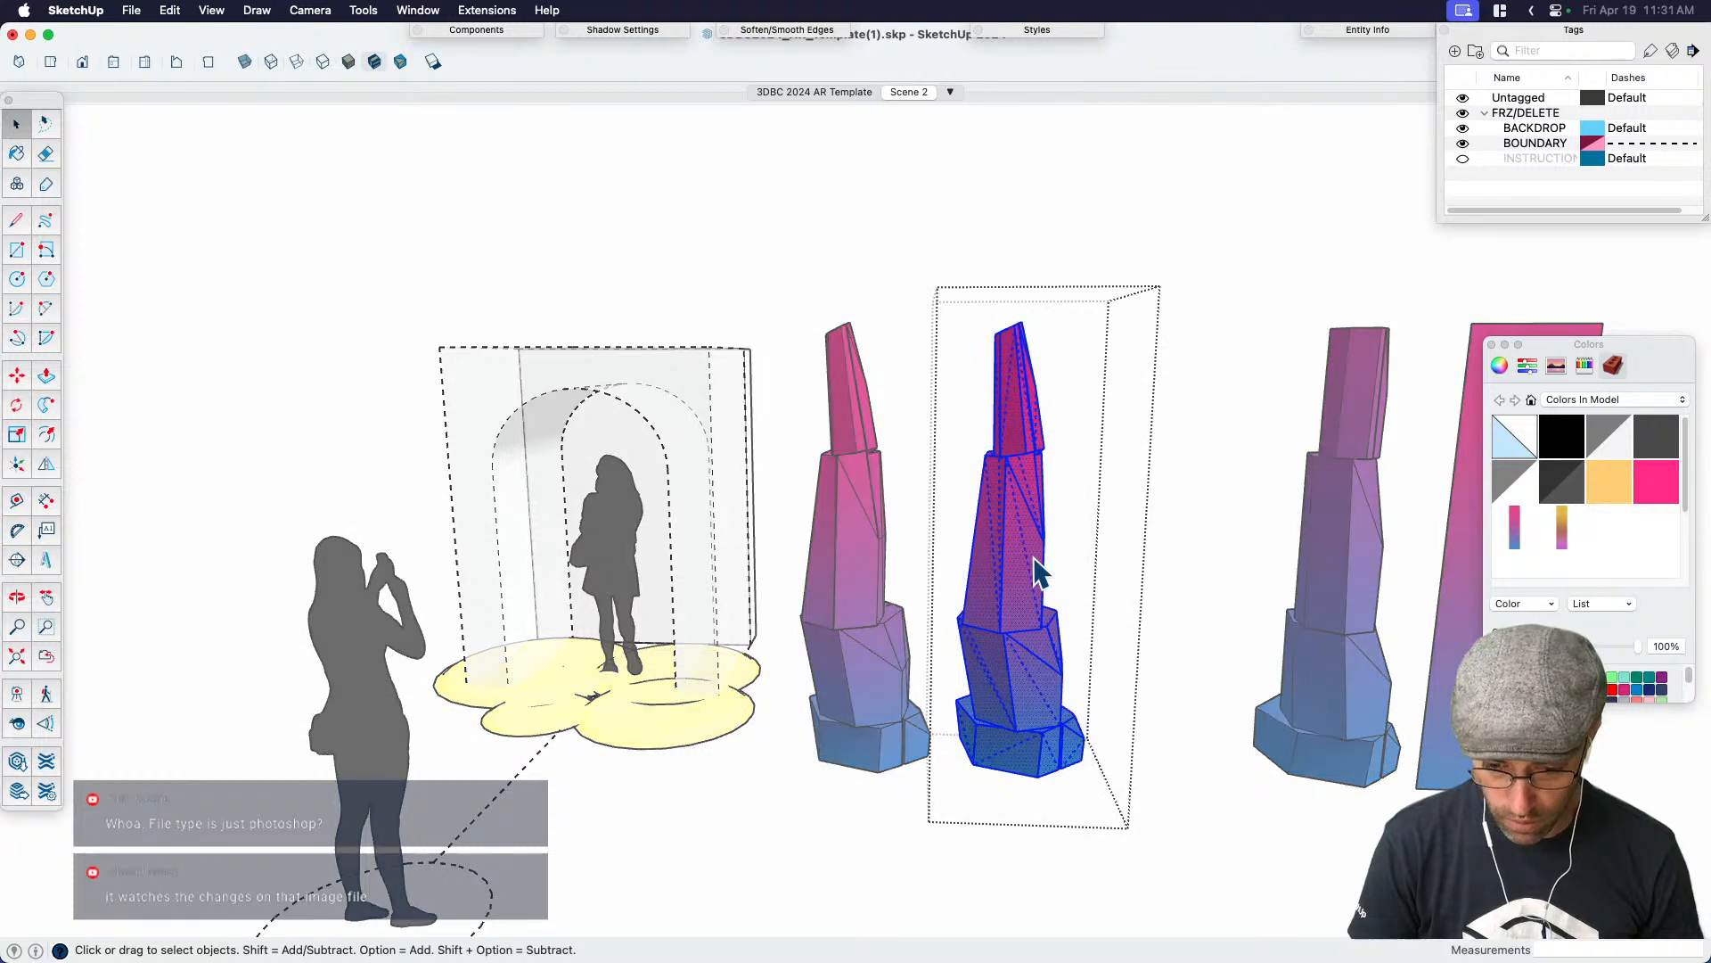
key(b)
click(1022, 573)
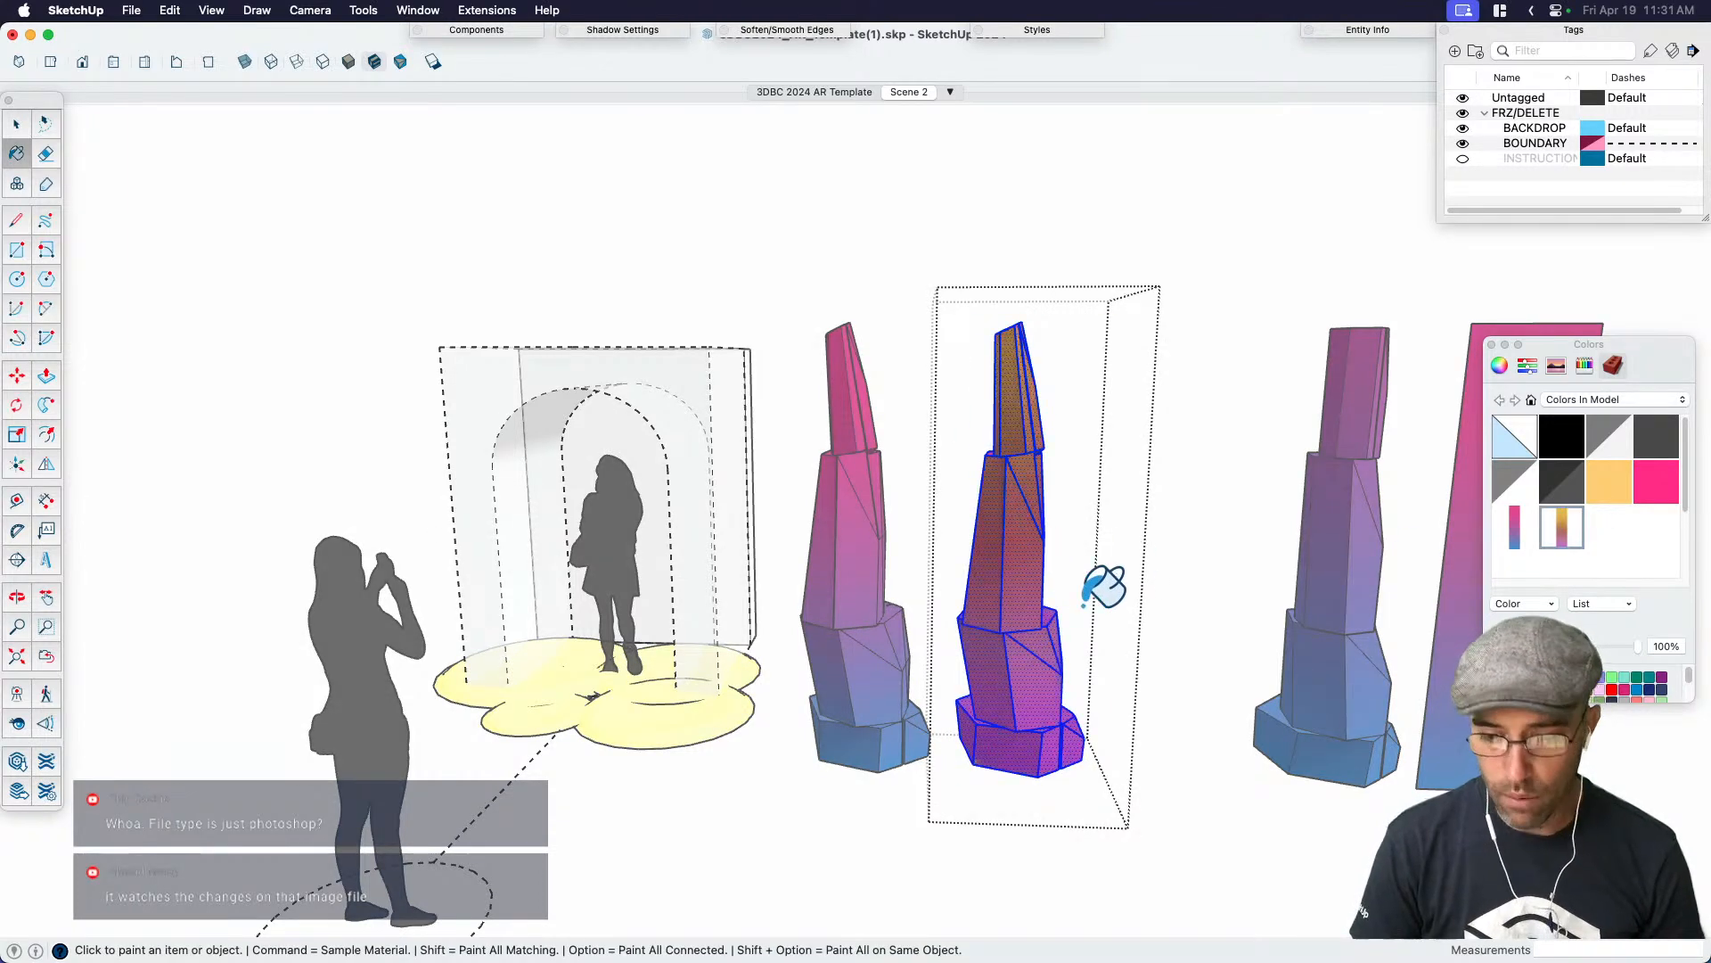
key(space)
click(1191, 642)
Sample the purple from the second tower's base and paint the leftover gold face on that base
mouse_move(1191, 642)
middle_down()
mouse_move(1066, 661)
mouse_move(786, 543)
mouse_move(790, 577)
middle_up()
scroll(925, 731, up, 4)
double_click(926, 731)
scroll(936, 729, up, 5)
click(935, 729)
key(b)
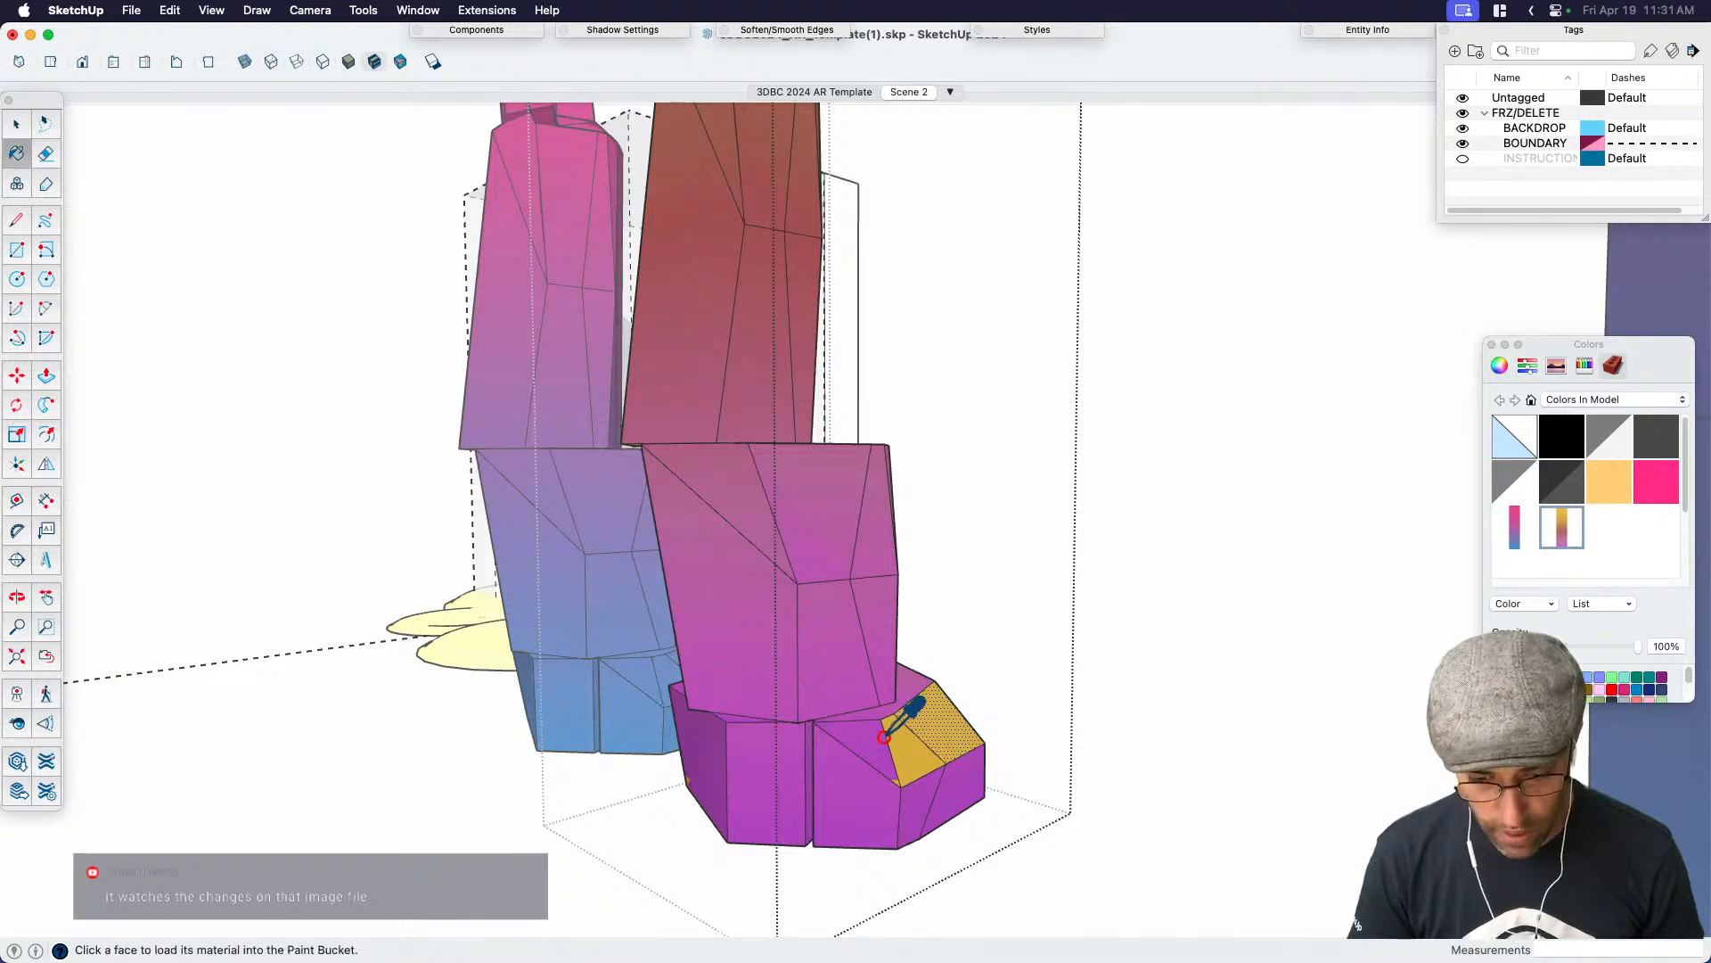
middle_drag(936, 722, 946, 781)
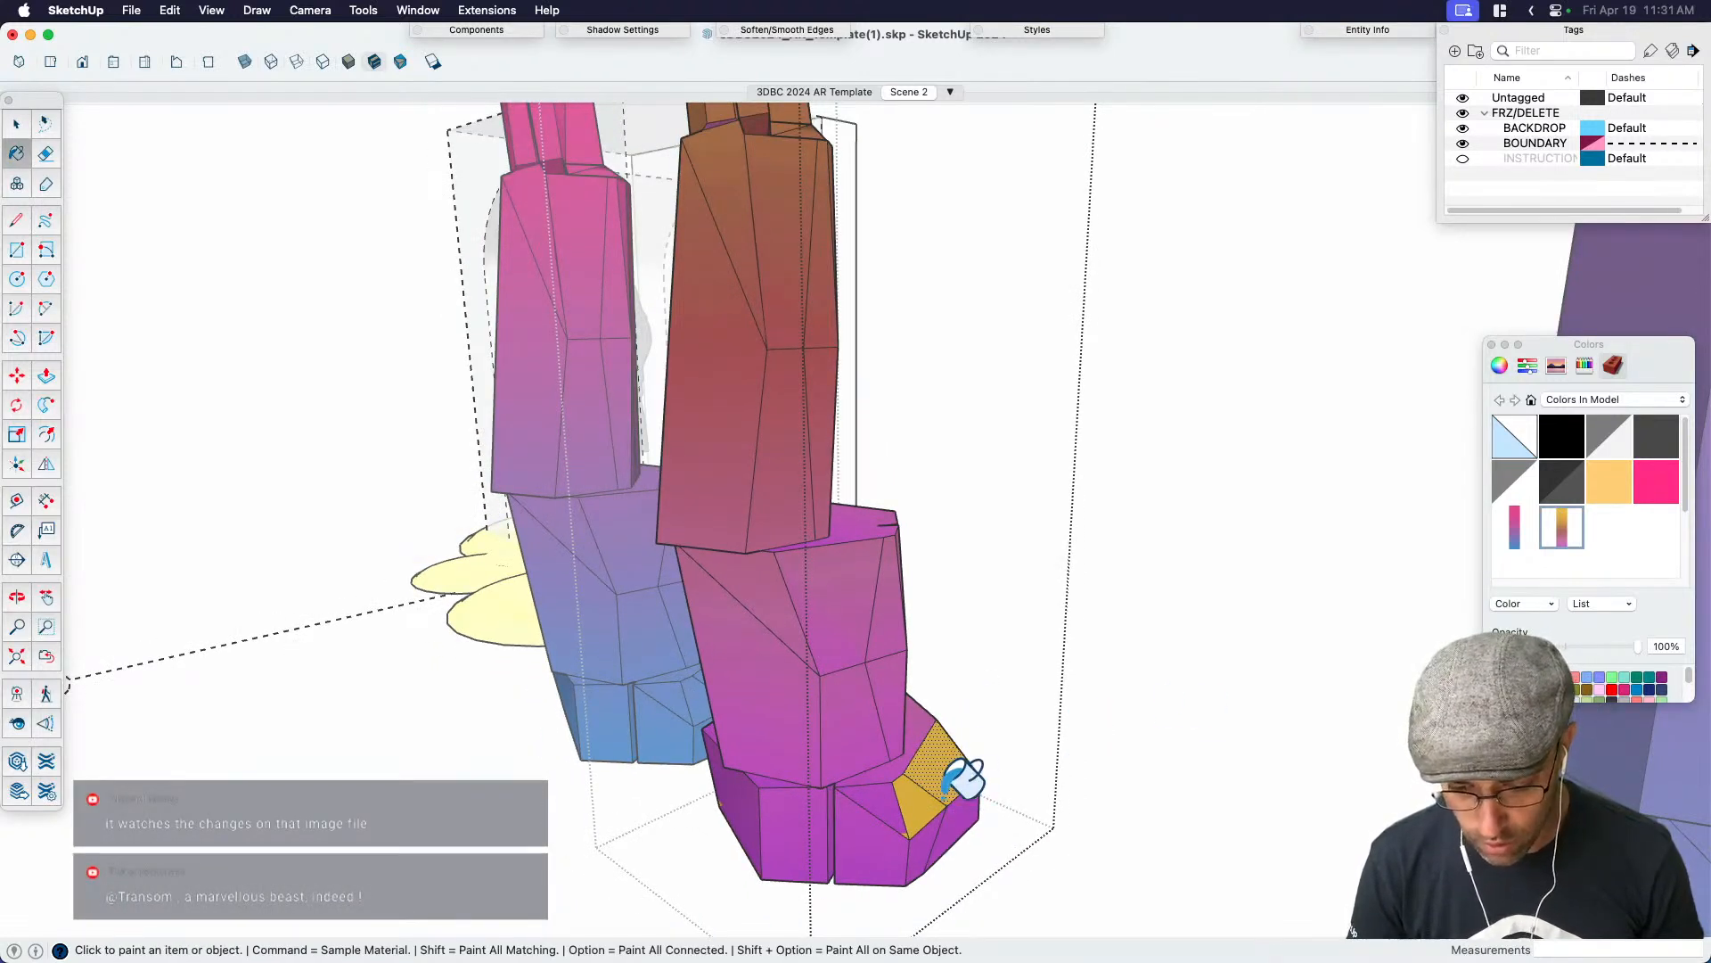
super+click(886, 801)
click(928, 795)
click(947, 766)
scroll(1021, 665, down, 3)
key(space)
click(1153, 668)
Raise the dark value in the shadow settings to 80 and update Scene 2
scroll(1153, 668, down, 4)
middle_drag(1153, 669, 1119, 561)
scroll(941, 396, up, 2)
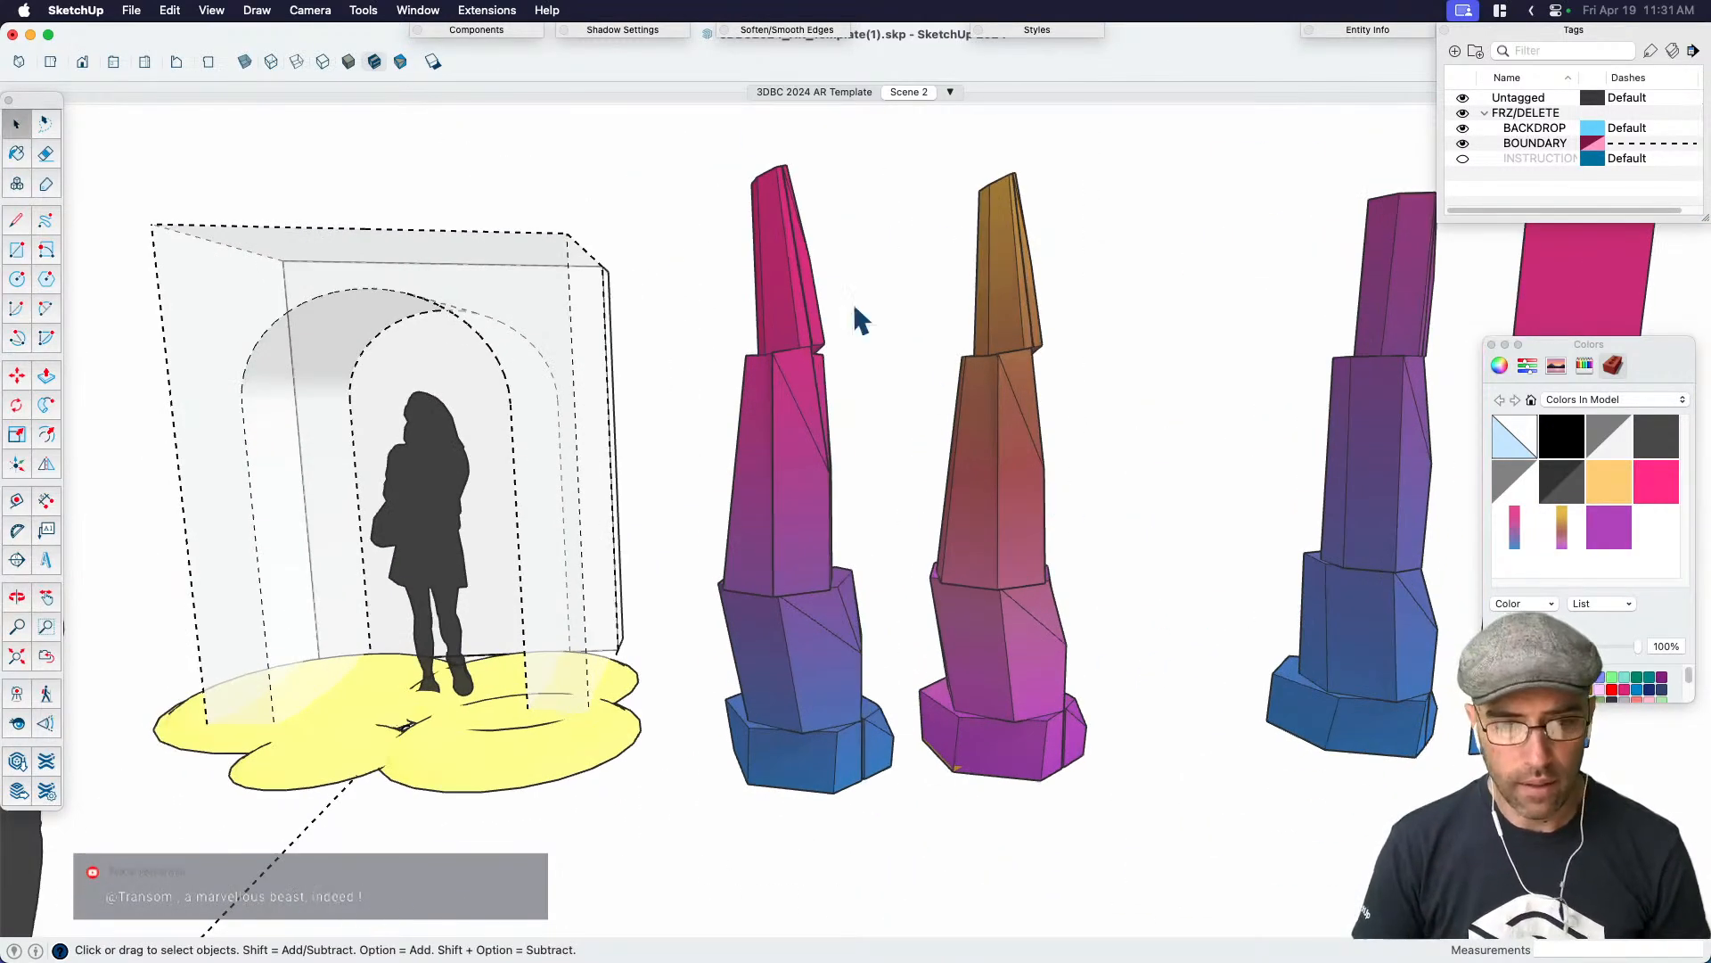
click(643, 29)
drag(690, 146, 698, 147)
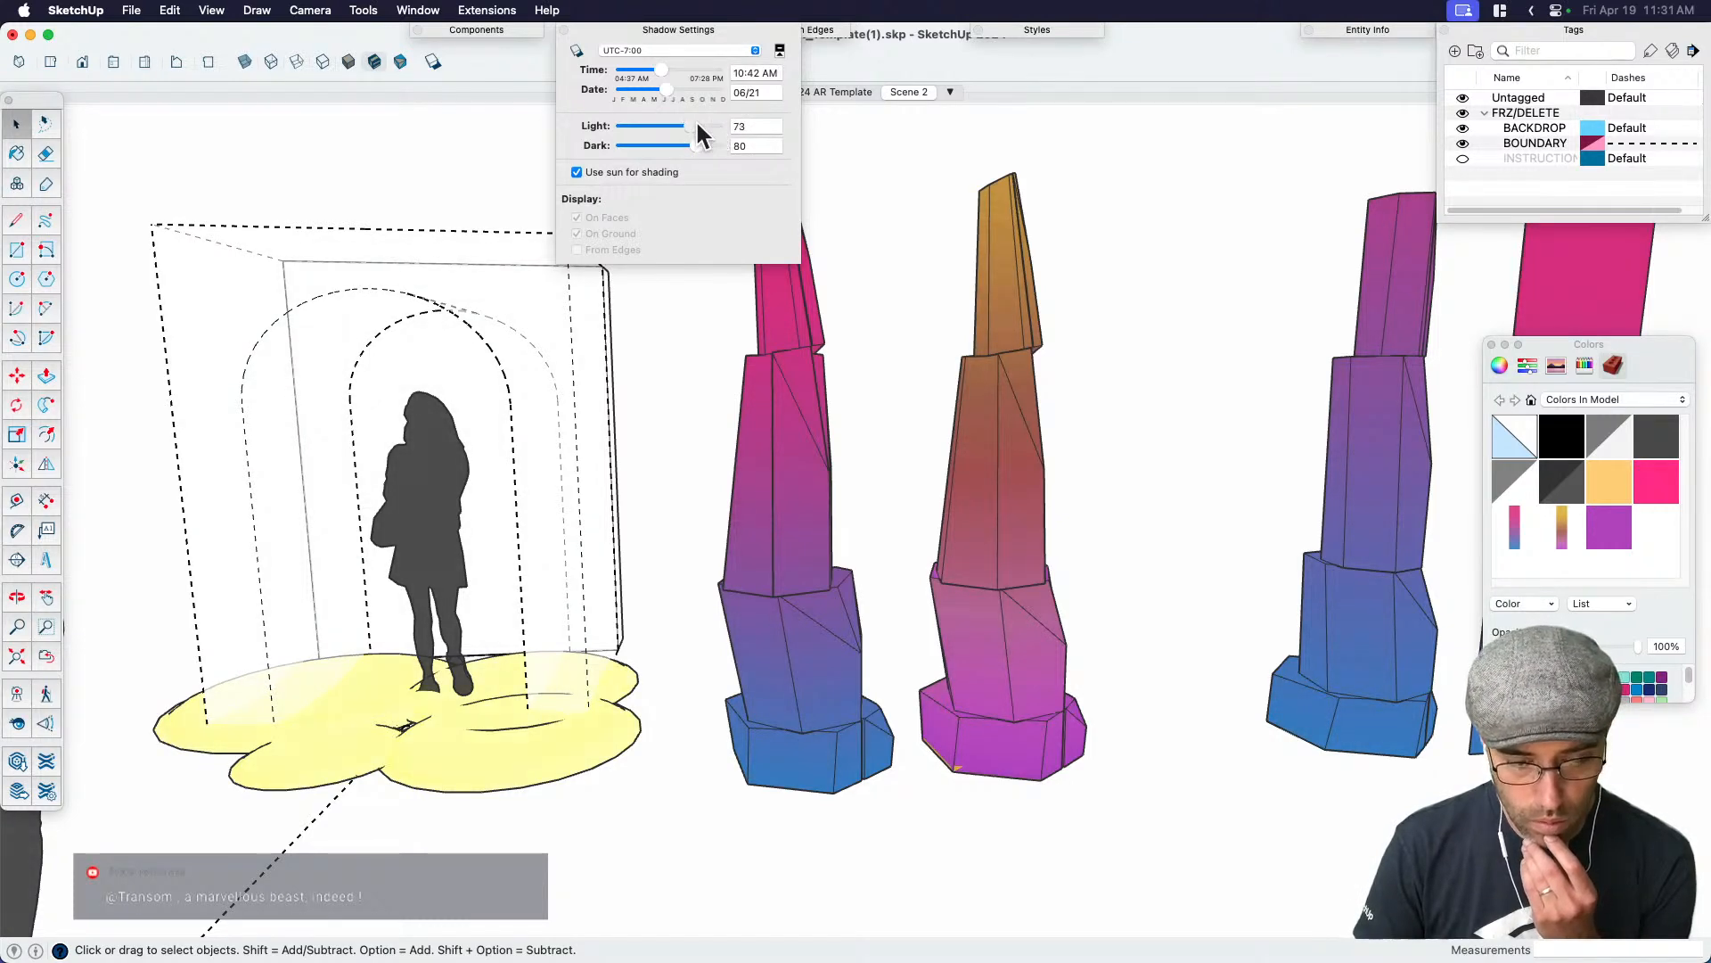
click(683, 32)
right_click(892, 93)
click(947, 169)
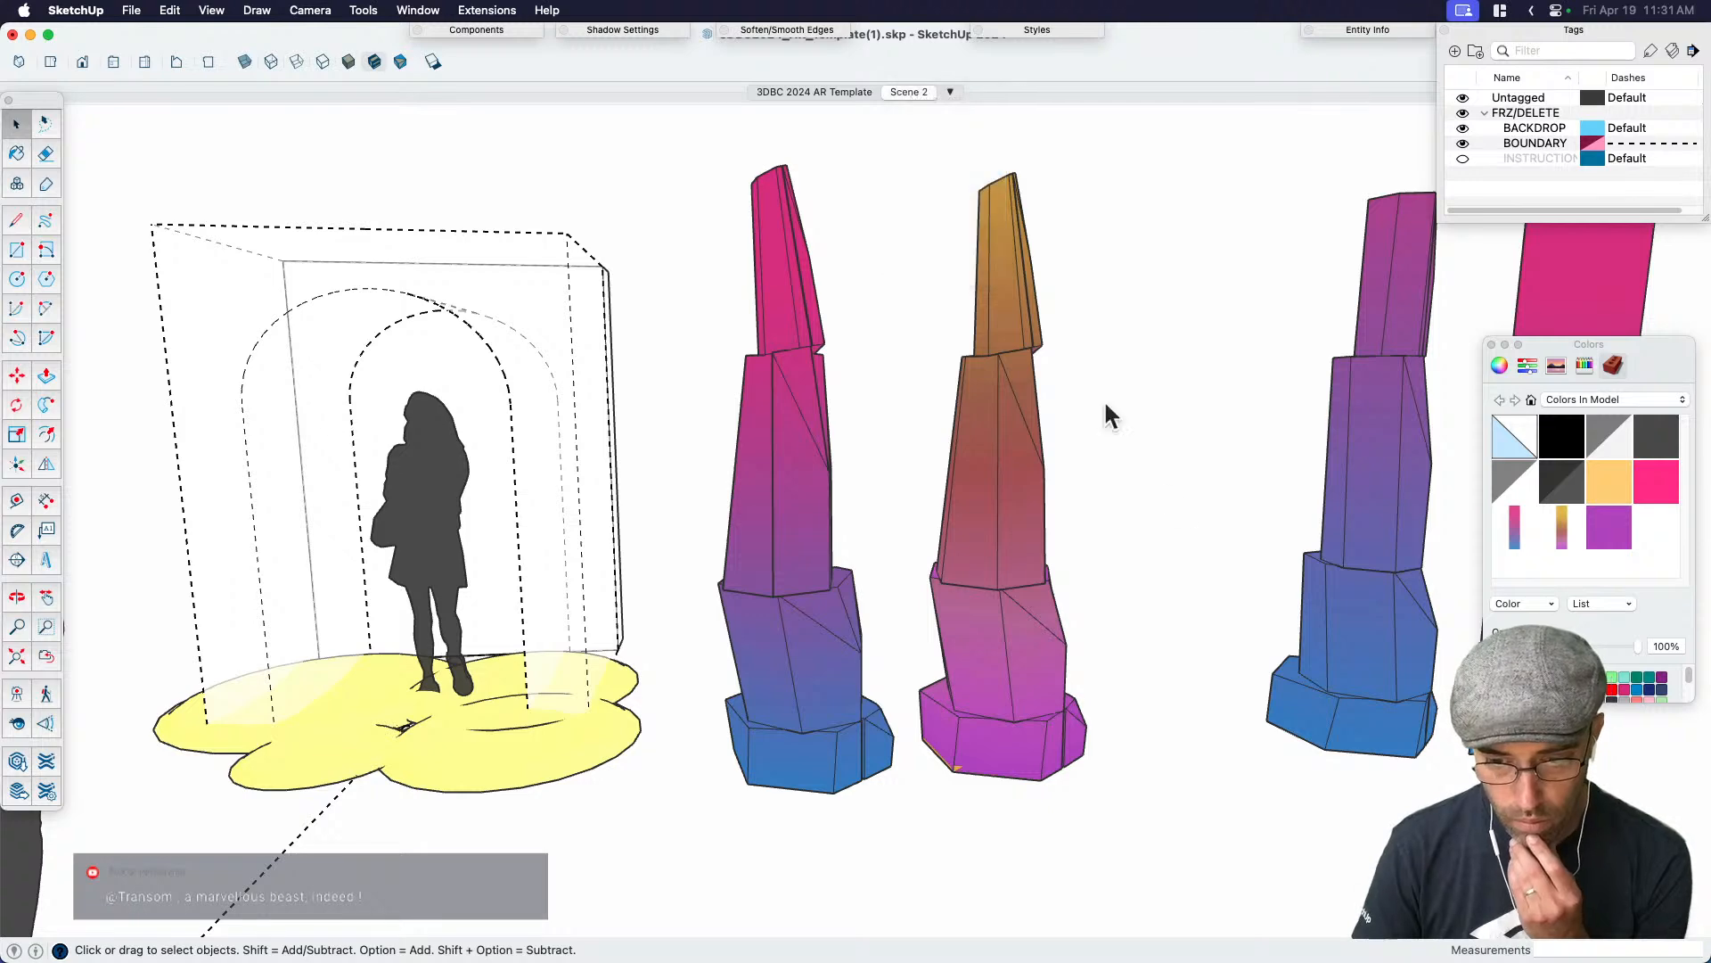
Hide the BOUNDARY tag in the FRZ/DELETE folder
scroll(1066, 450, down, 3)
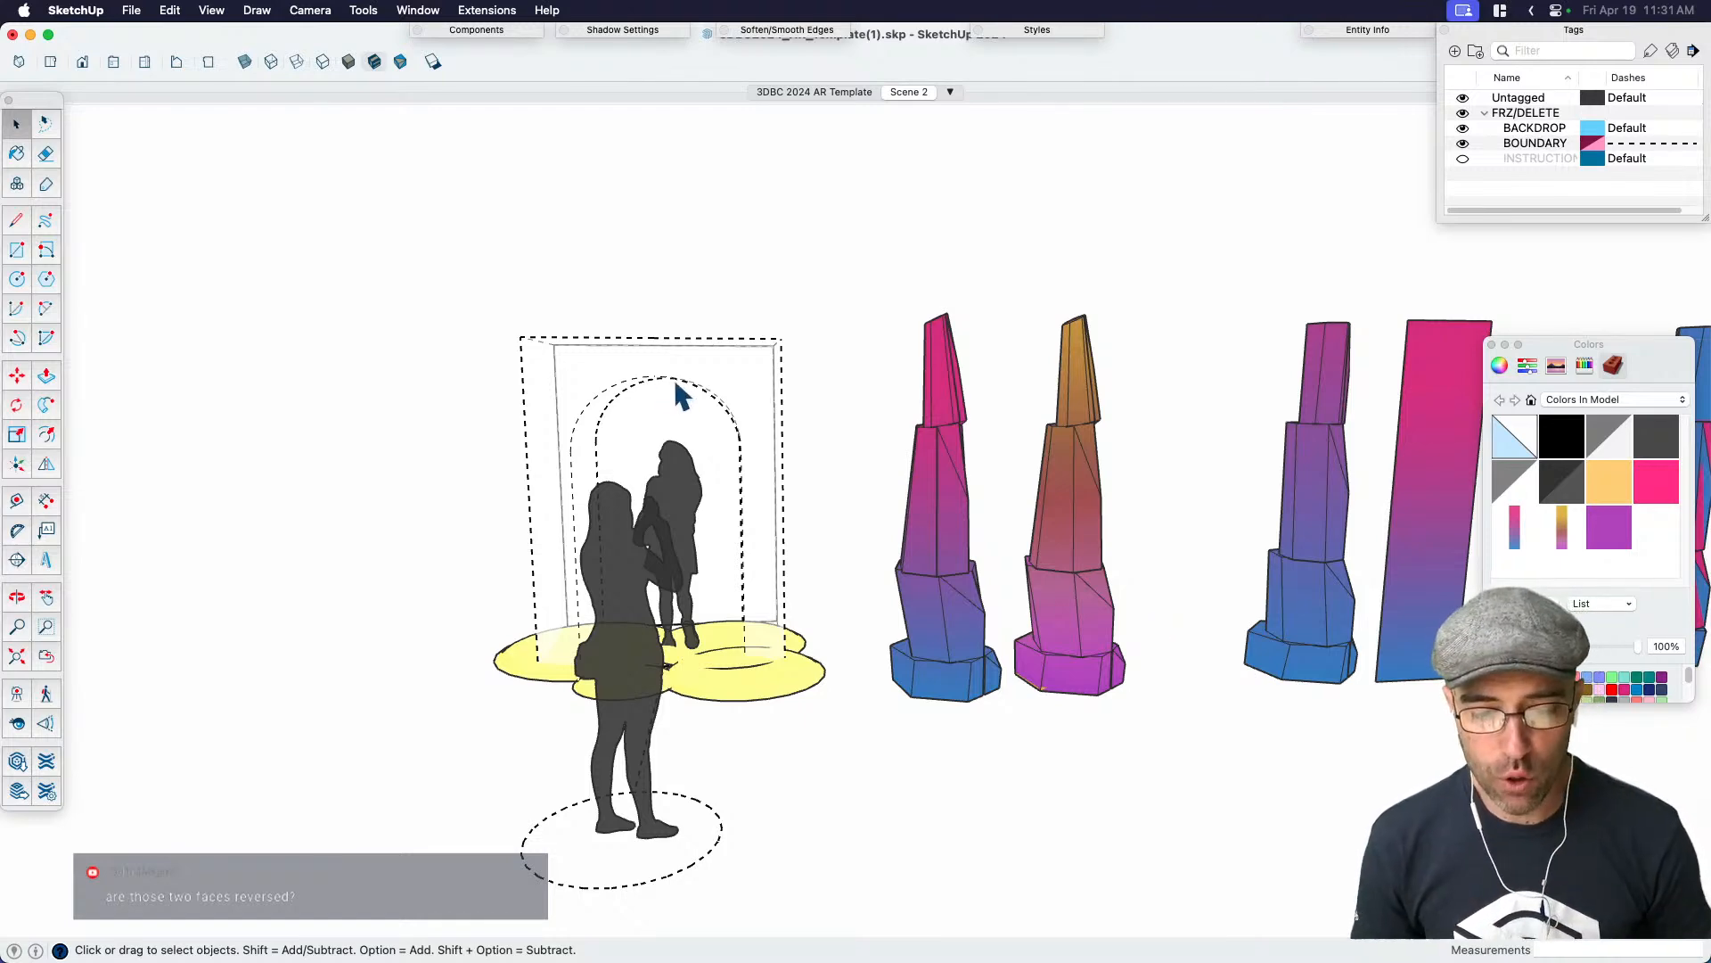
middle_drag(873, 552, 651, 595)
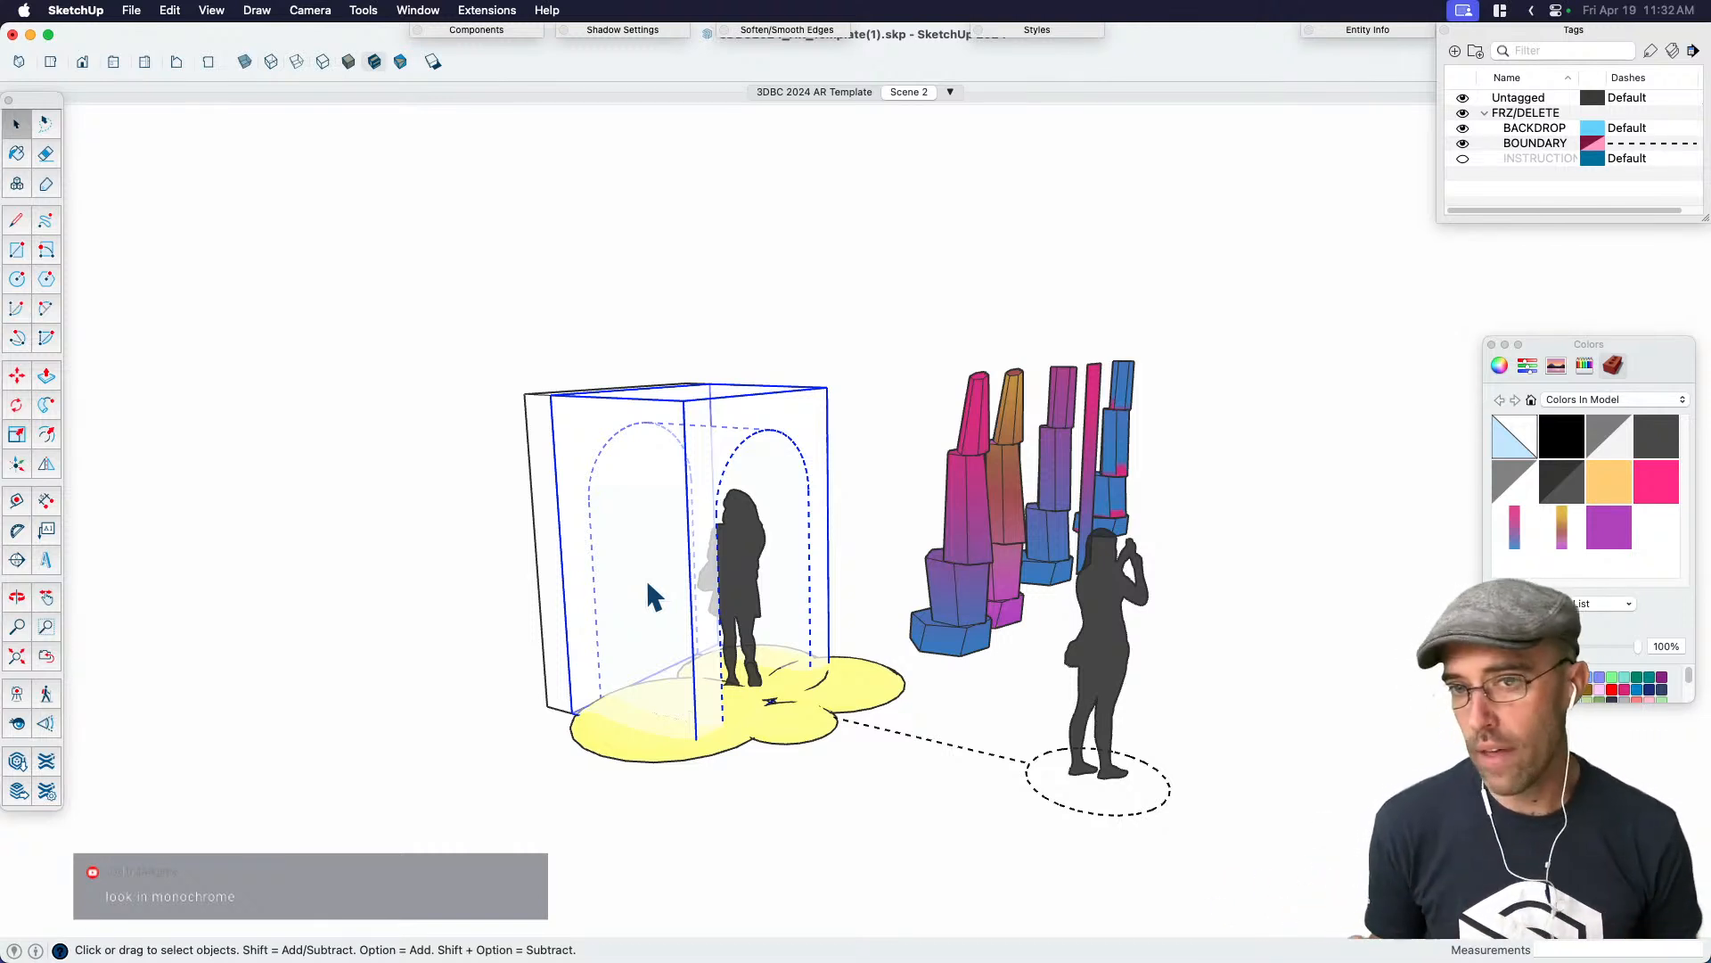
click(1463, 112)
click(1463, 114)
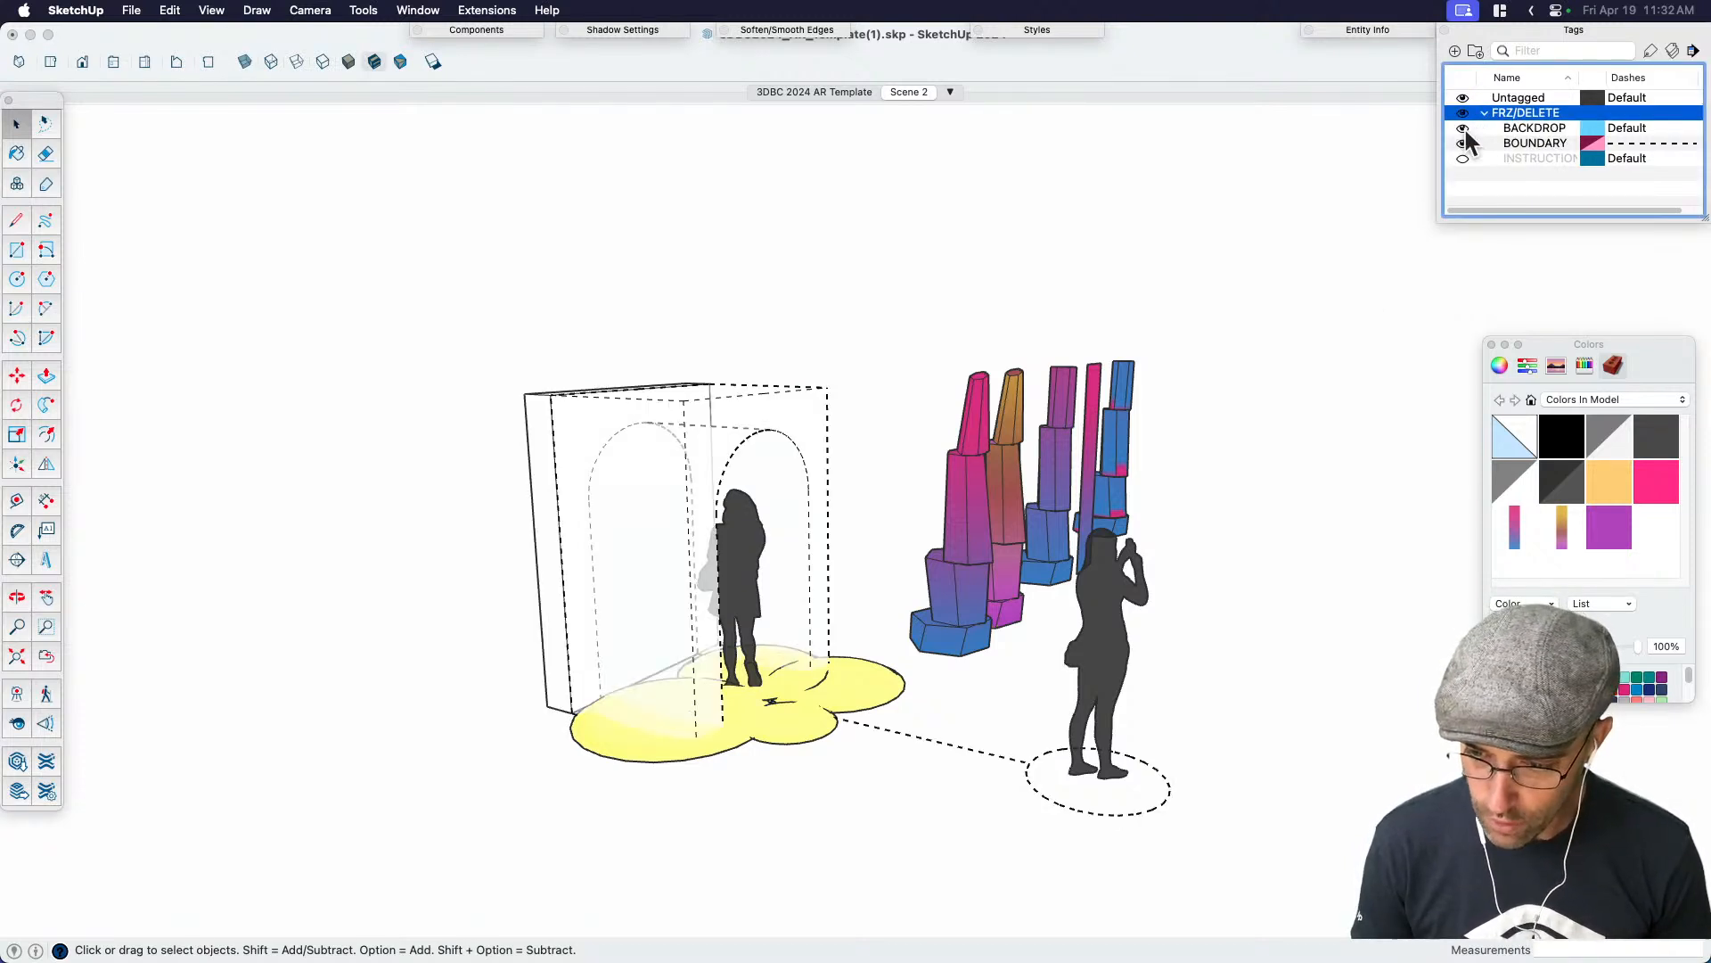
click(1463, 143)
Delete the two human silhouette figures from the model
middle_drag(1072, 428, 924, 559)
click(725, 560)
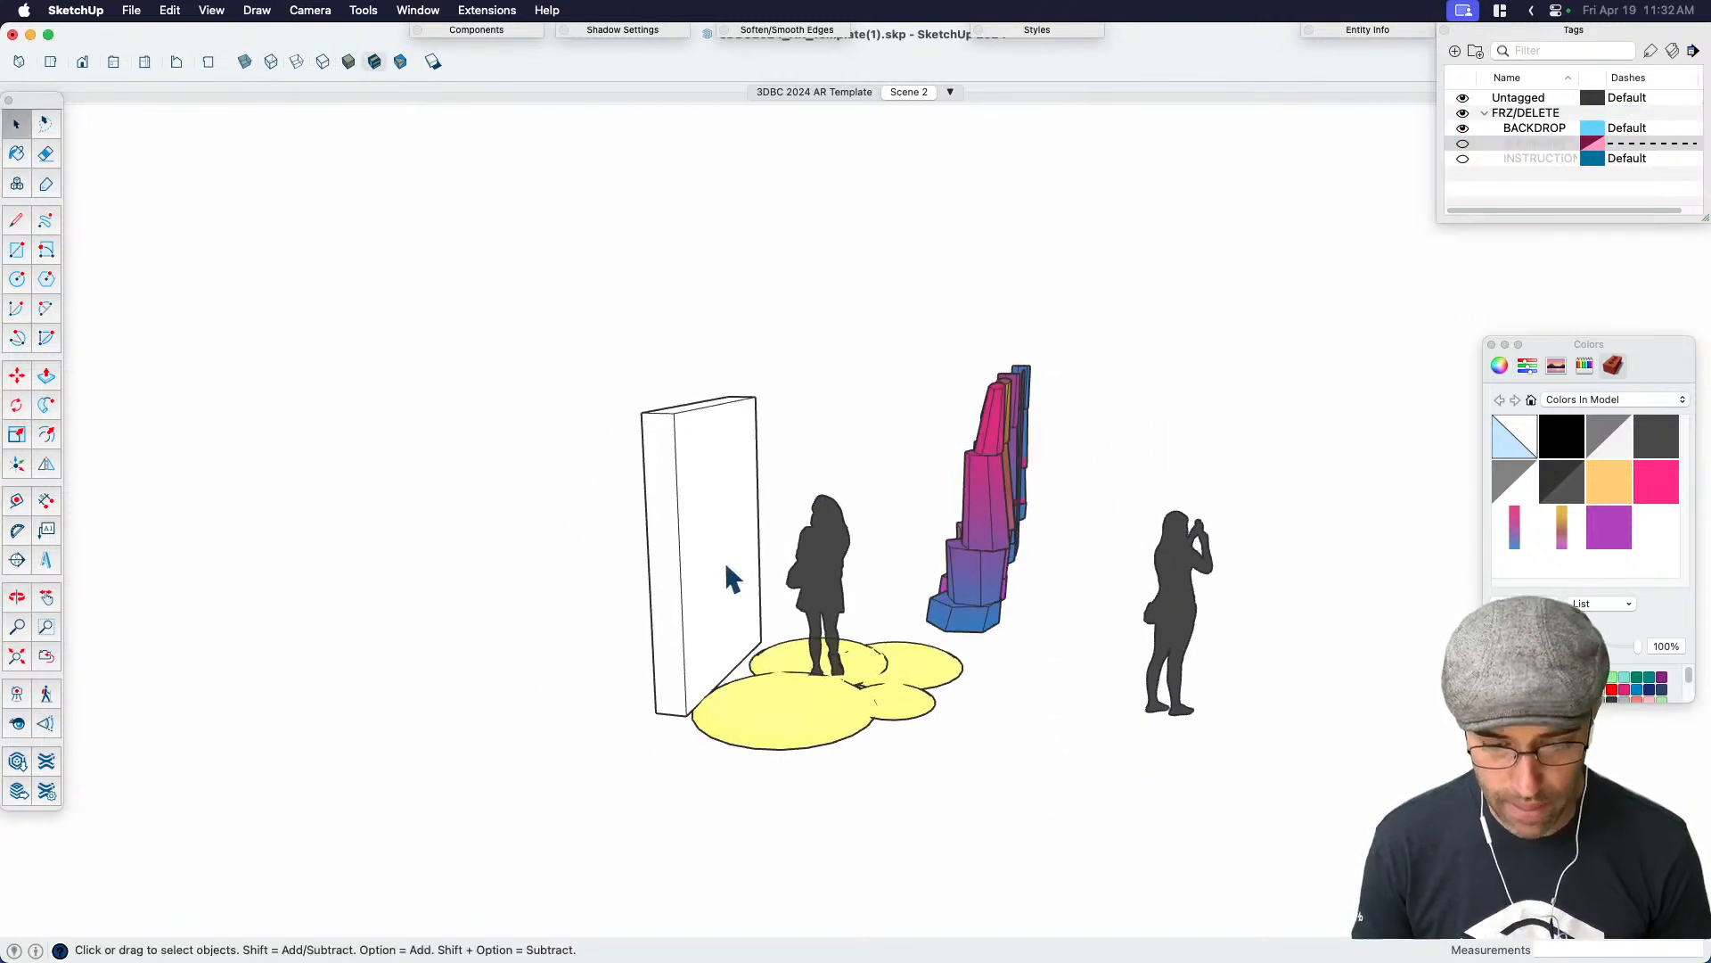
click(993, 587)
middle_drag(1033, 666, 911, 681)
click(924, 713)
middle_drag(1060, 722, 890, 699)
key(Delete)
Move the pink-to-blue tower about 11' 4" to stand beside the backdrop's left edge
click(923, 677)
key(m)
click(923, 677)
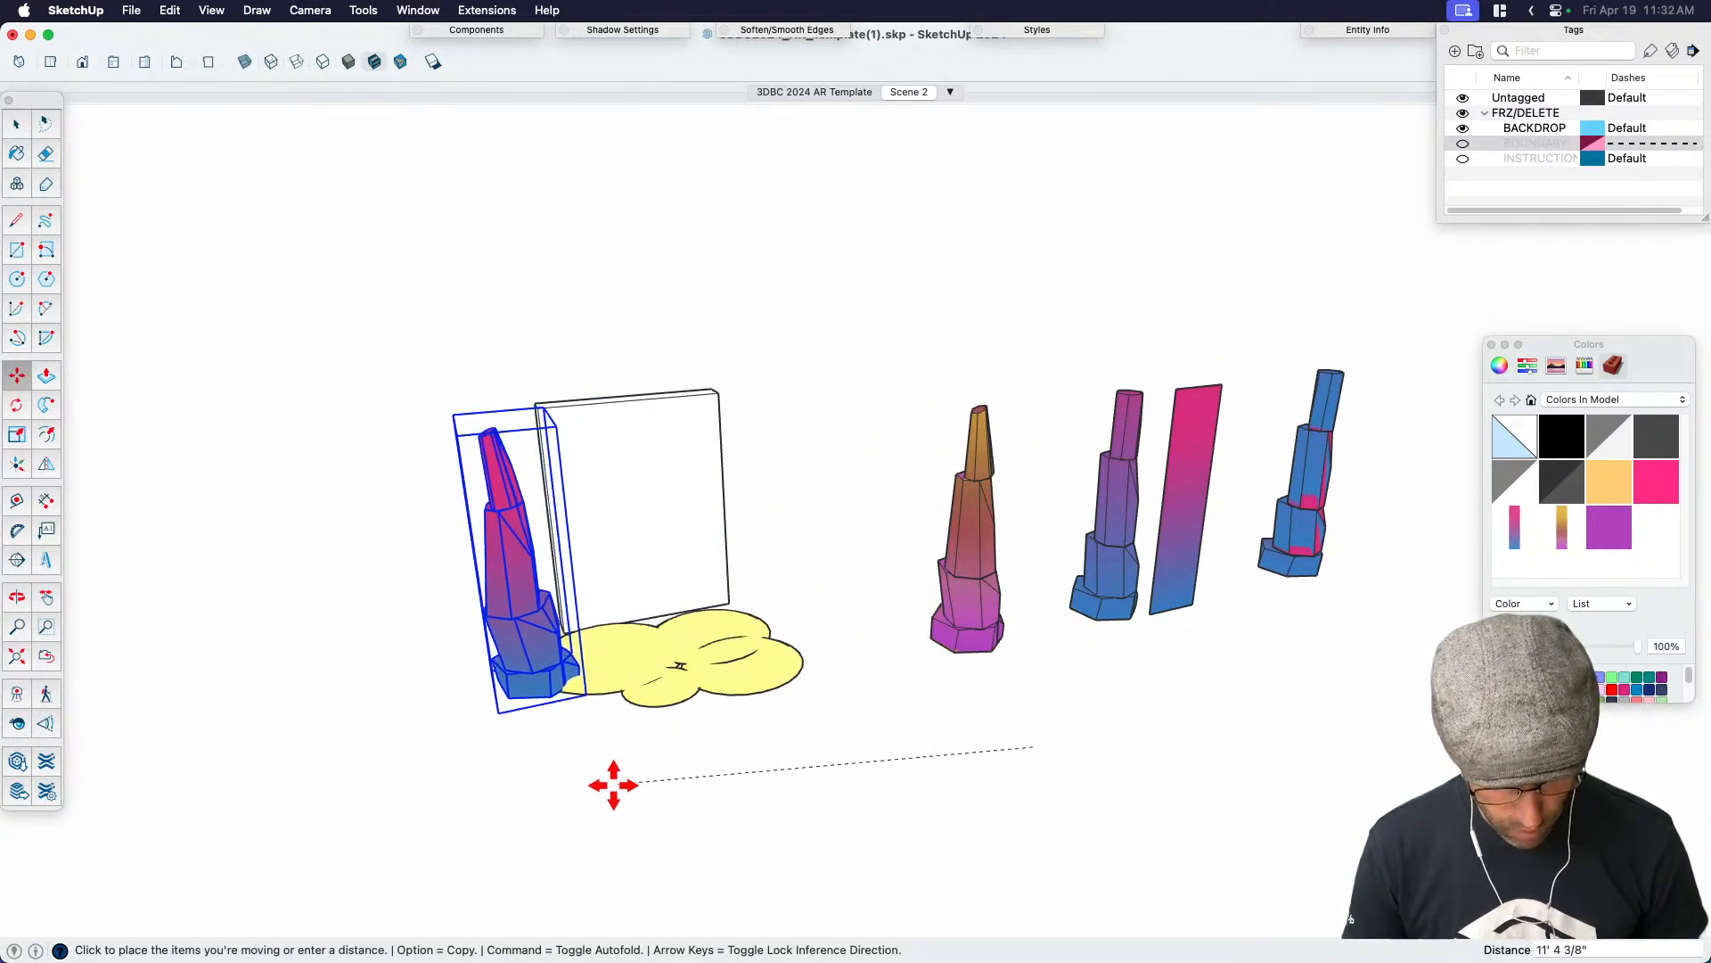
middle_drag(642, 790, 606, 729)
scroll(552, 606, up, 5)
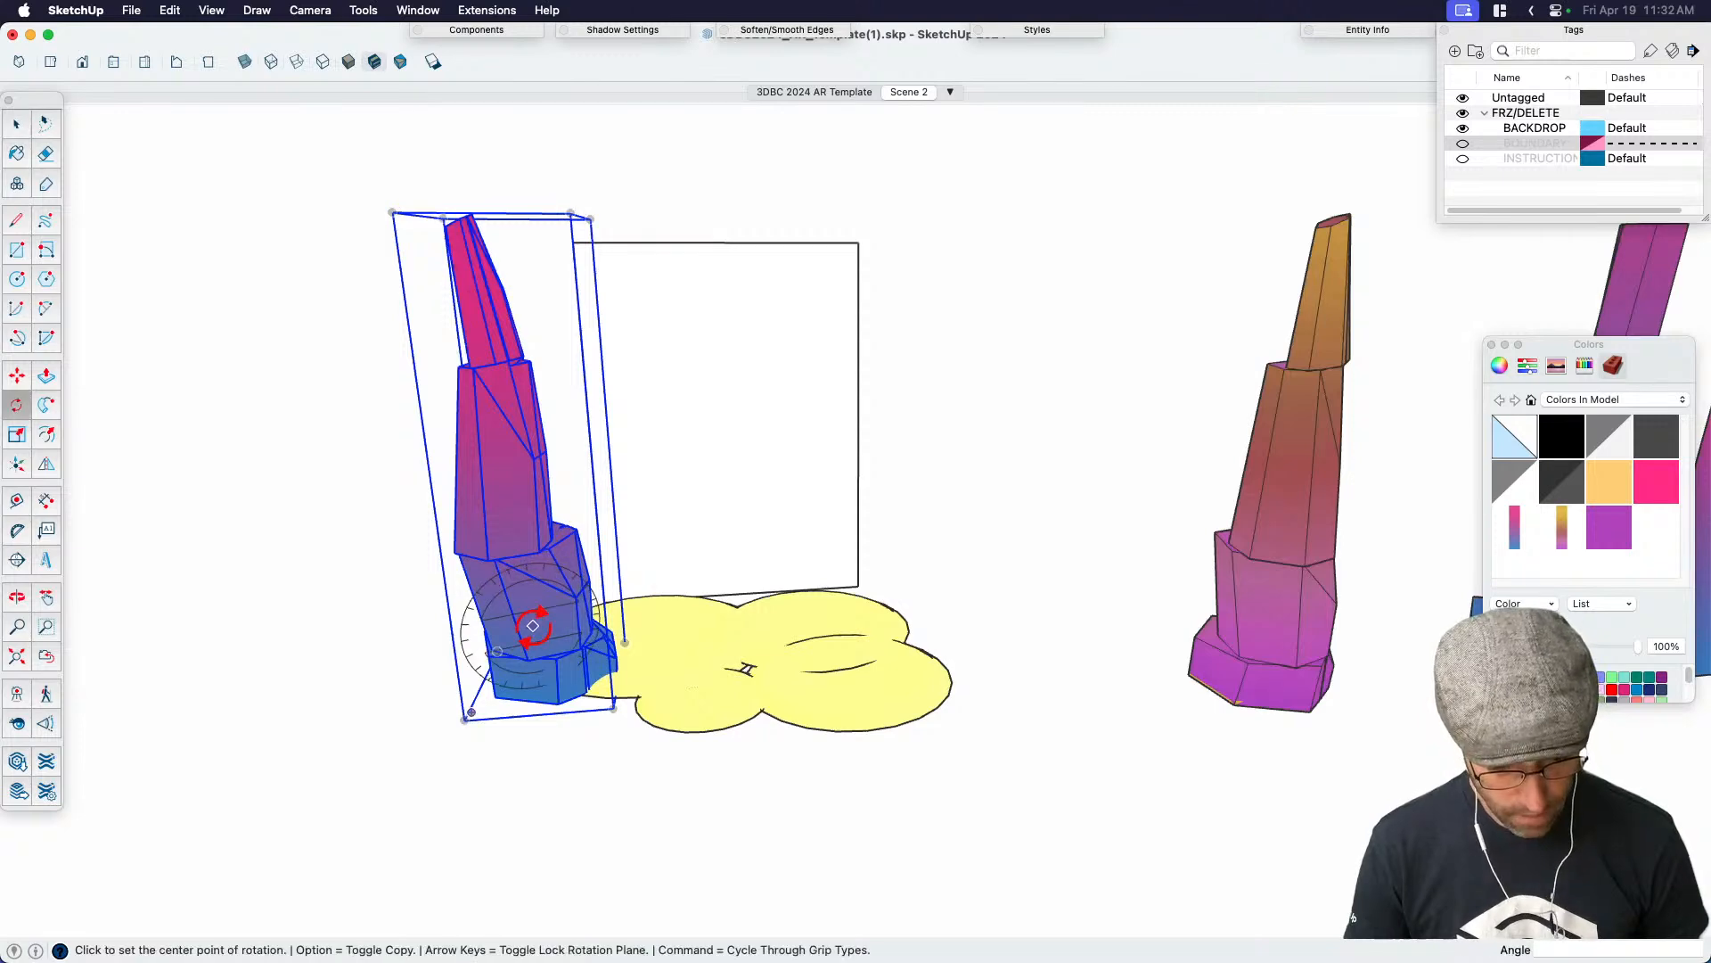
Open the tower group beside the backdrop for editing and select all its geometry
scroll(546, 620, up, 2)
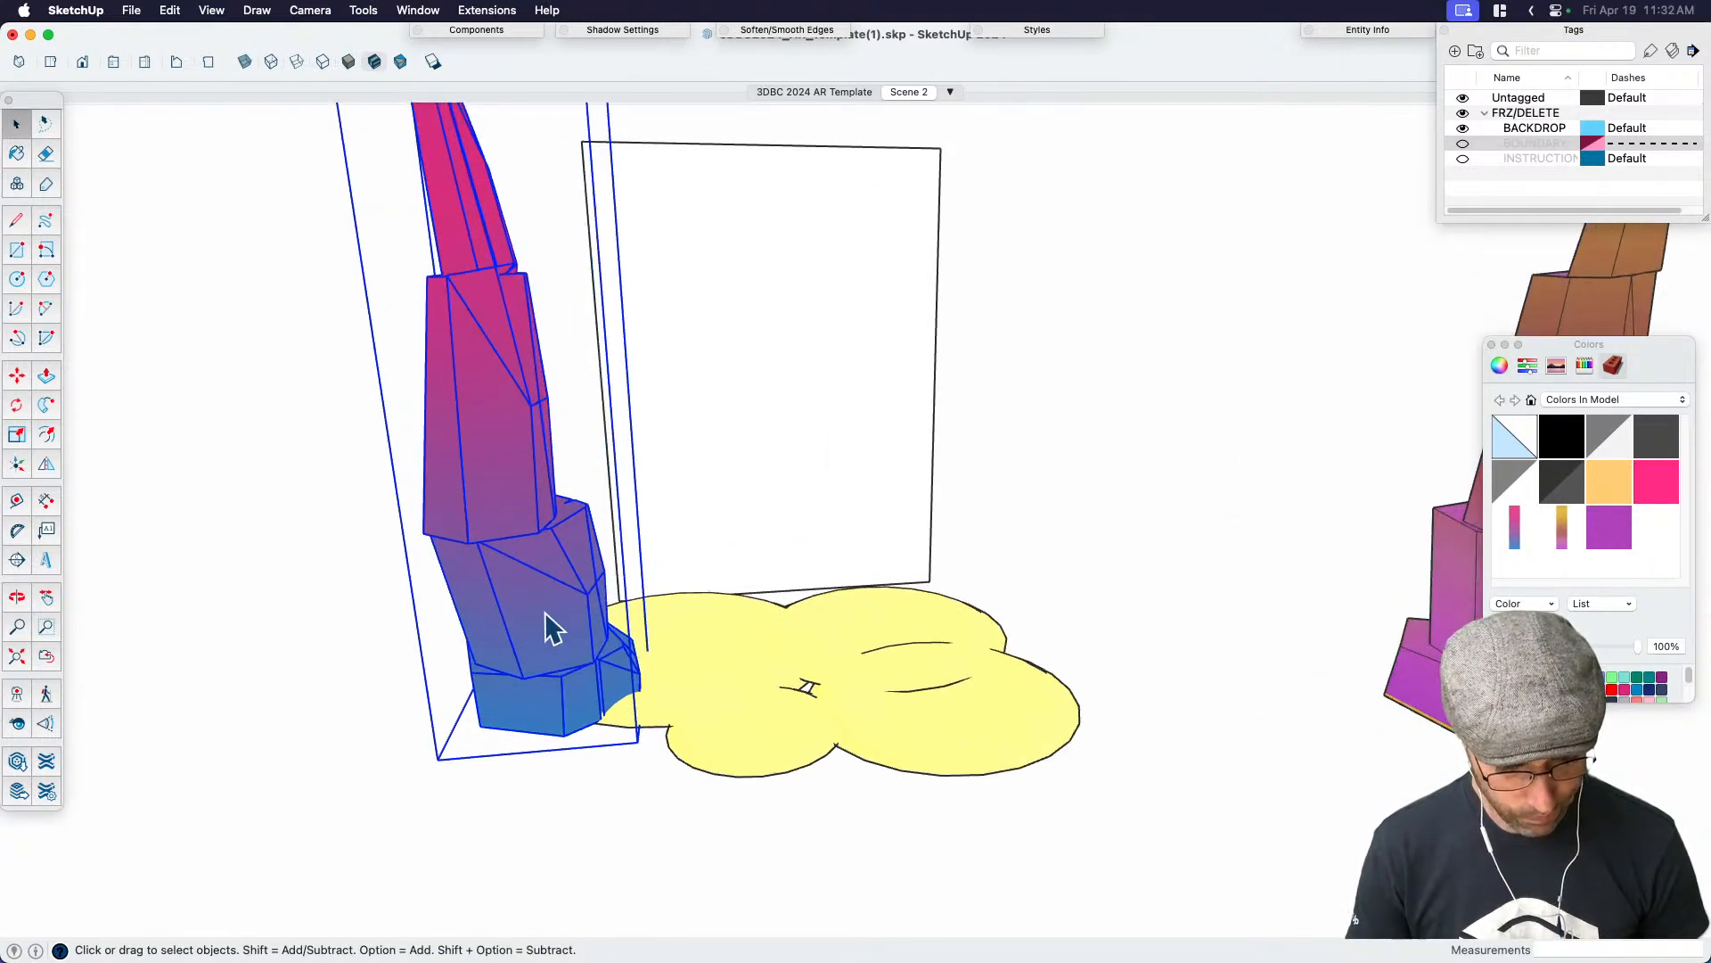
double_click(573, 619)
scroll(440, 275, down, 5)
scroll(633, 674, up, 3)
triple_click(634, 661)
scroll(615, 657, up, 3)
key(q)
scroll(554, 659, up, 1)
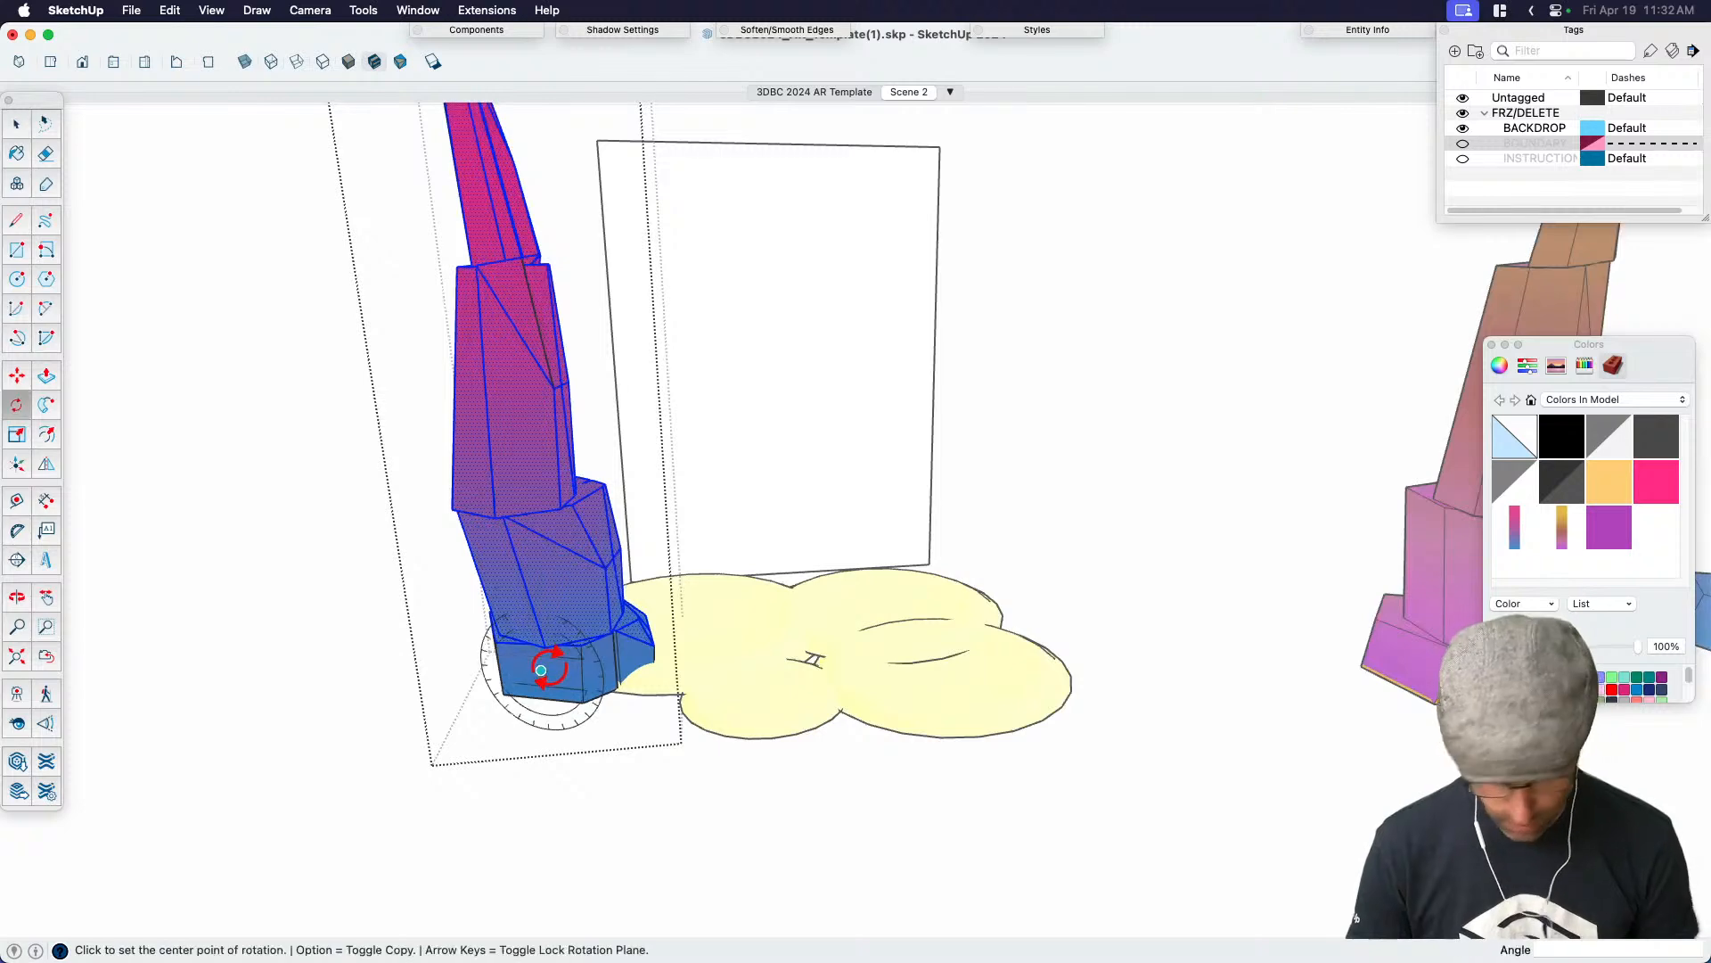
mouse_move(535, 667)
middle_down()
mouse_move(529, 636)
mouse_move(572, 606)
middle_up()
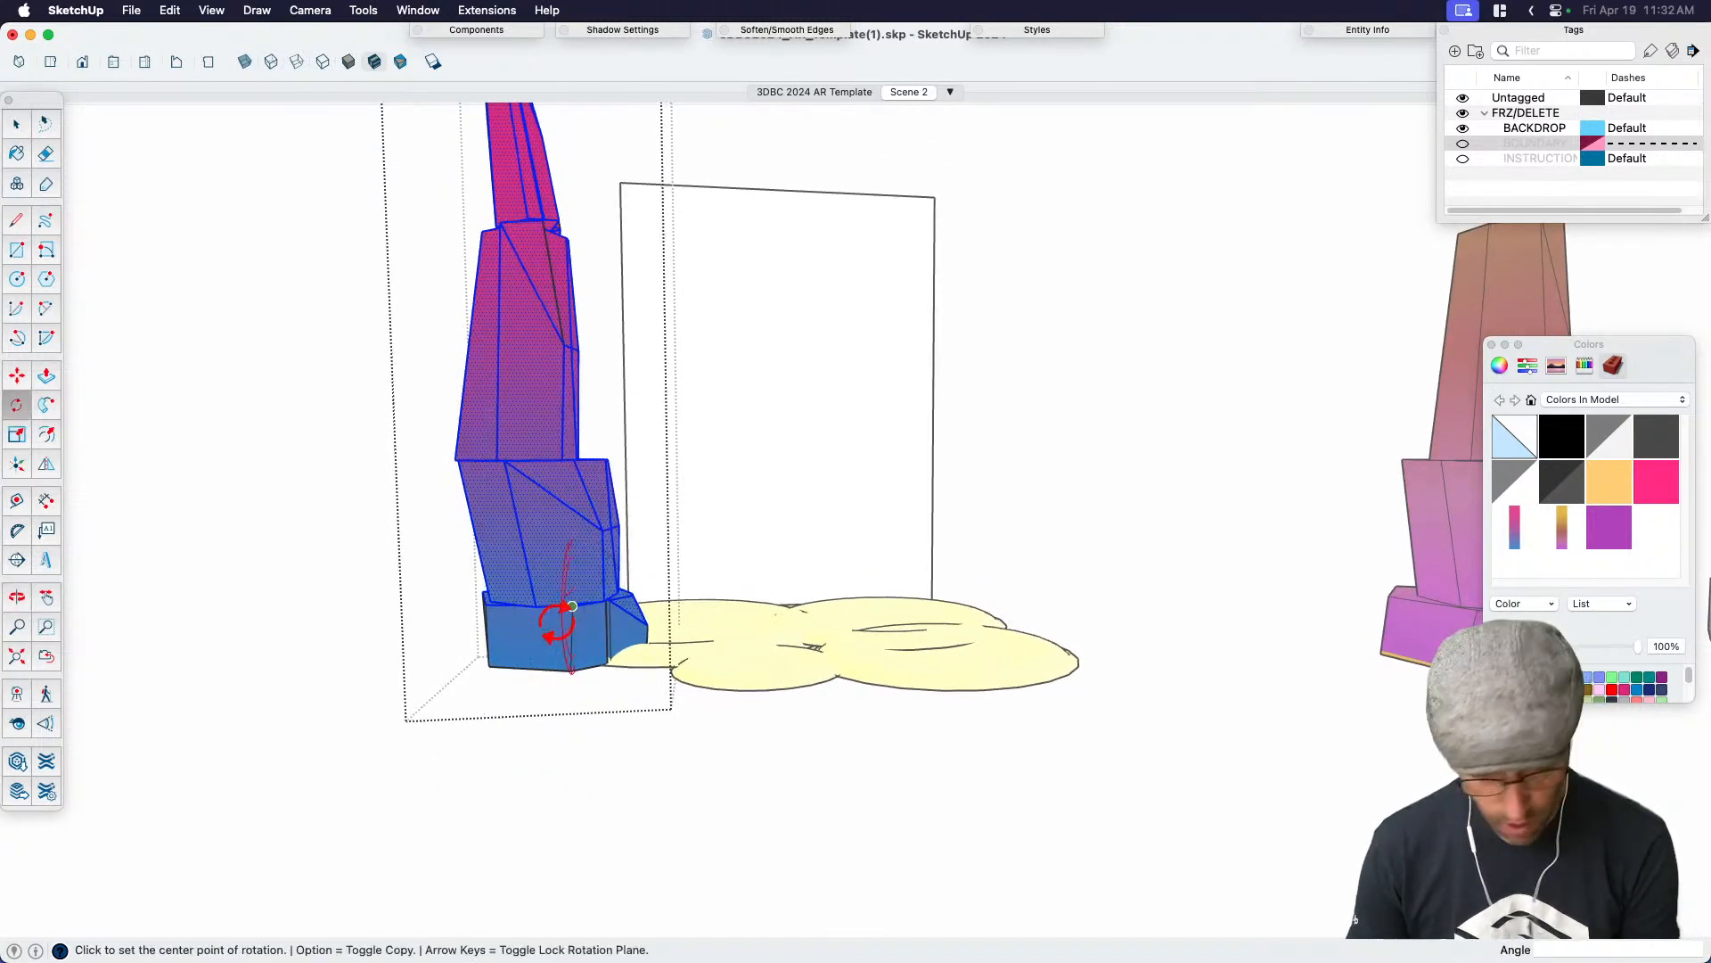
key(Left)
click(530, 636)
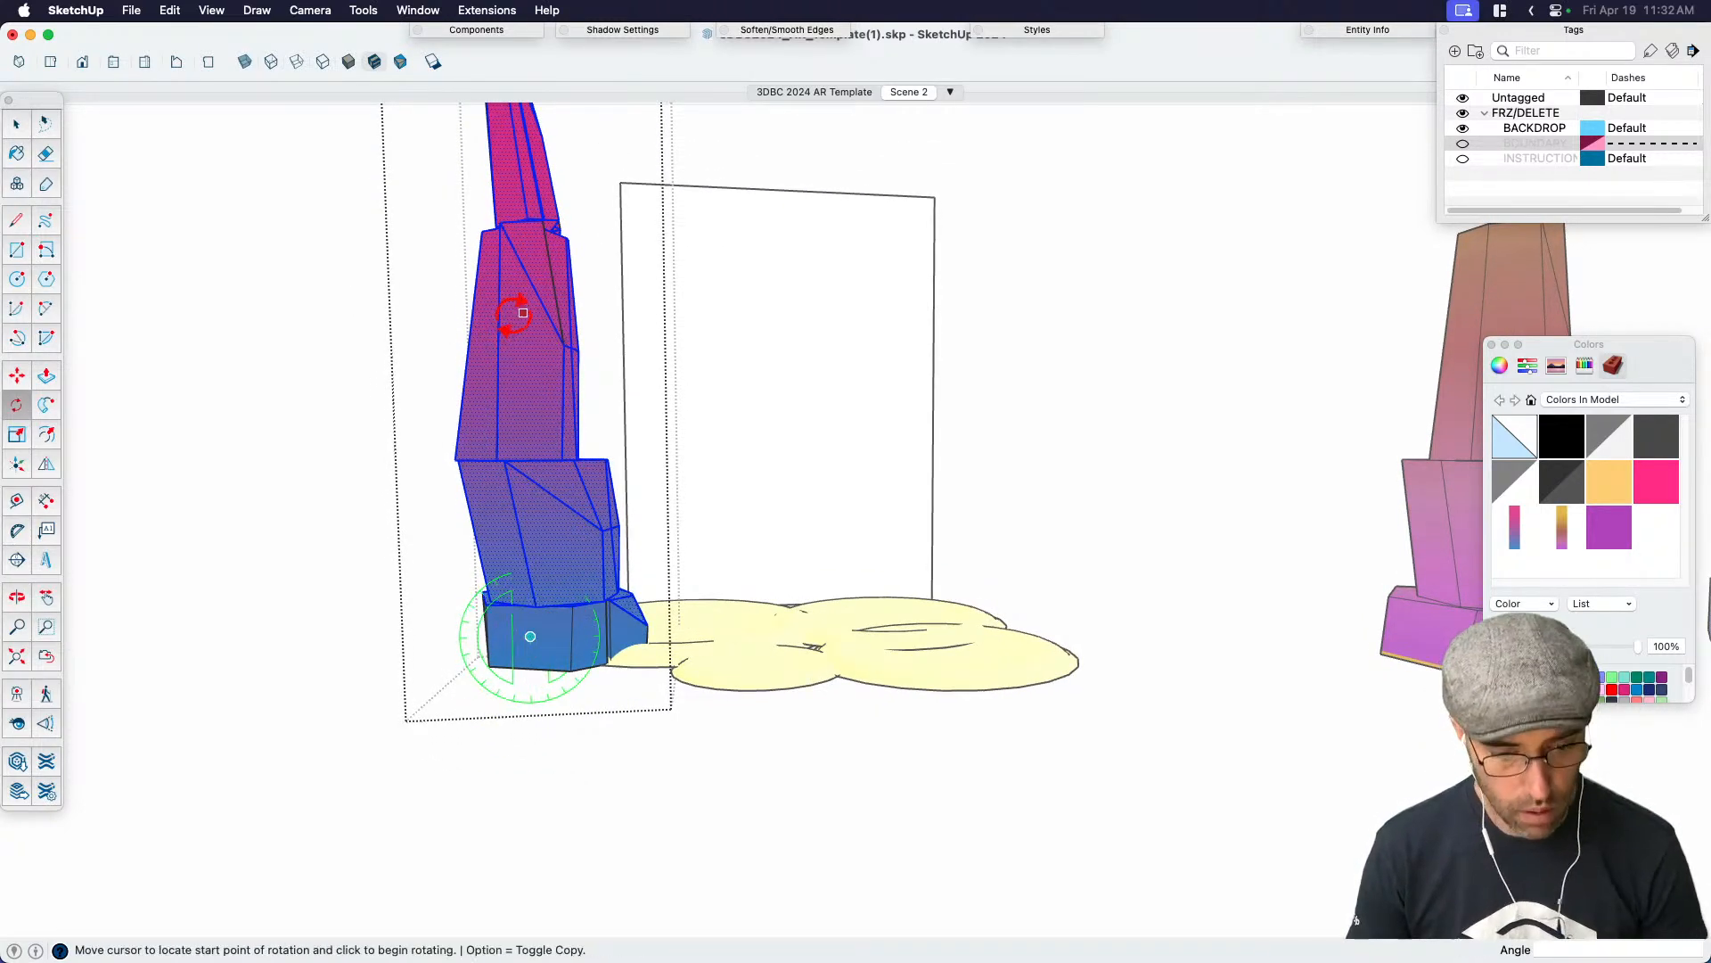
click(517, 307)
key(space)
Rotate only the tower's upper two tiers about 26 degrees toward the backdrop and close the group
middle_drag(517, 548, 554, 535)
scroll(628, 615, down, 3)
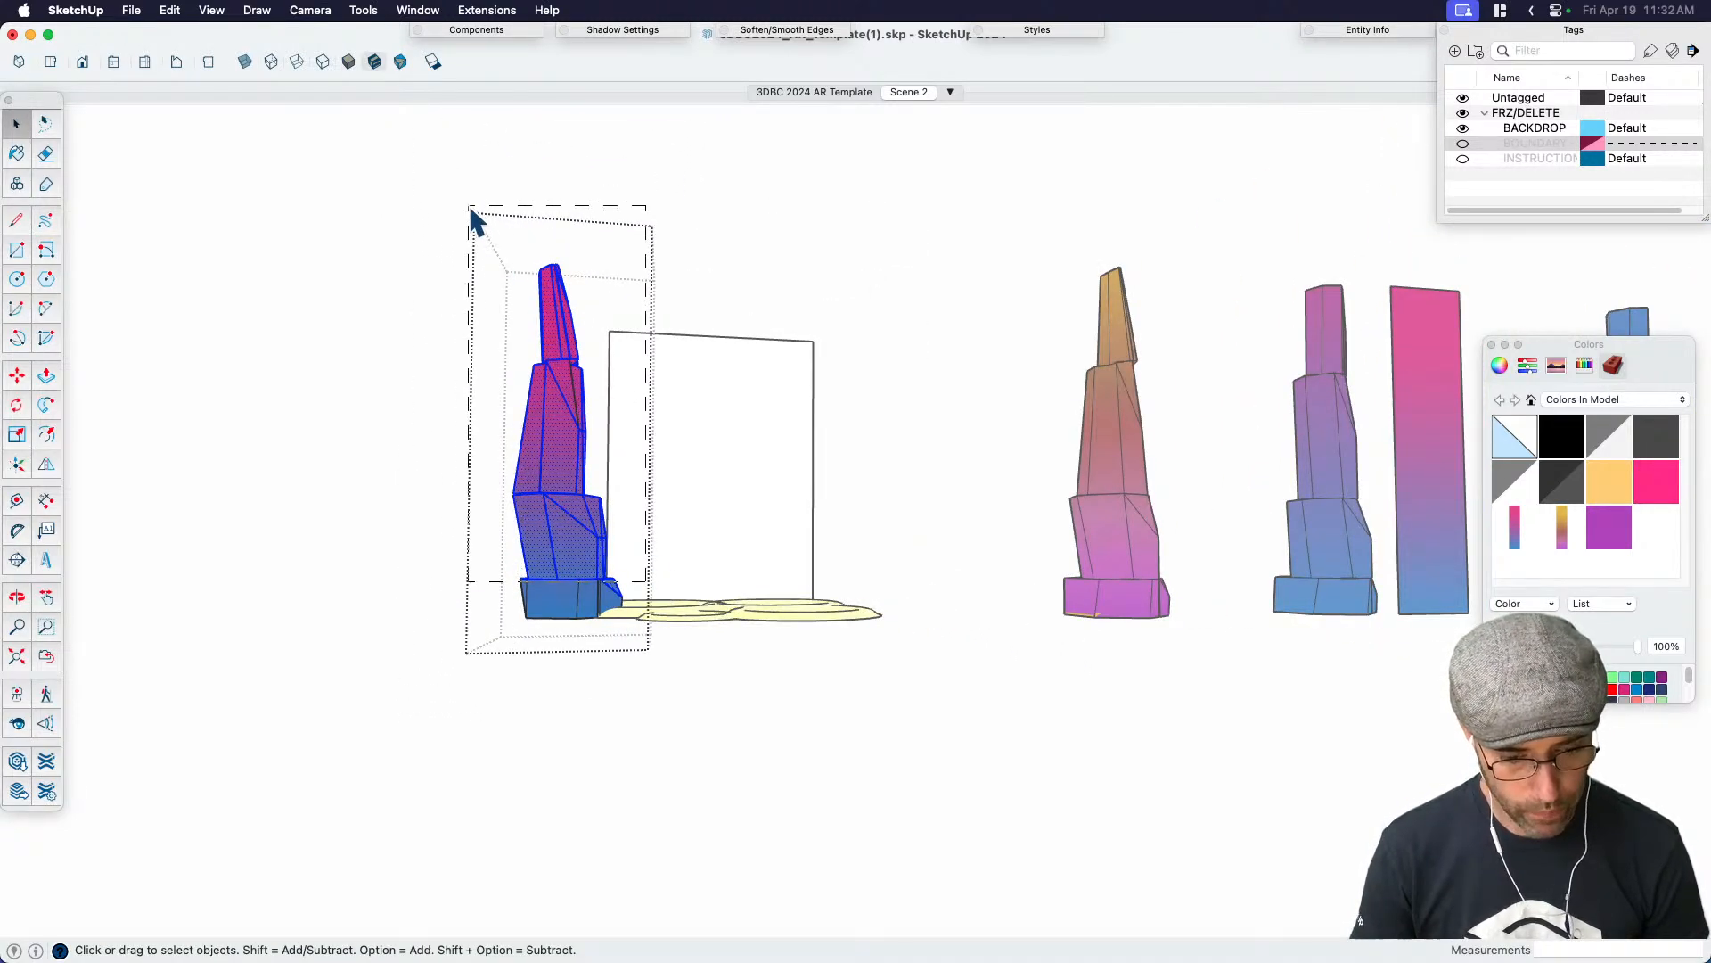
middle_drag(515, 376, 470, 226)
middle_drag(661, 586, 563, 595)
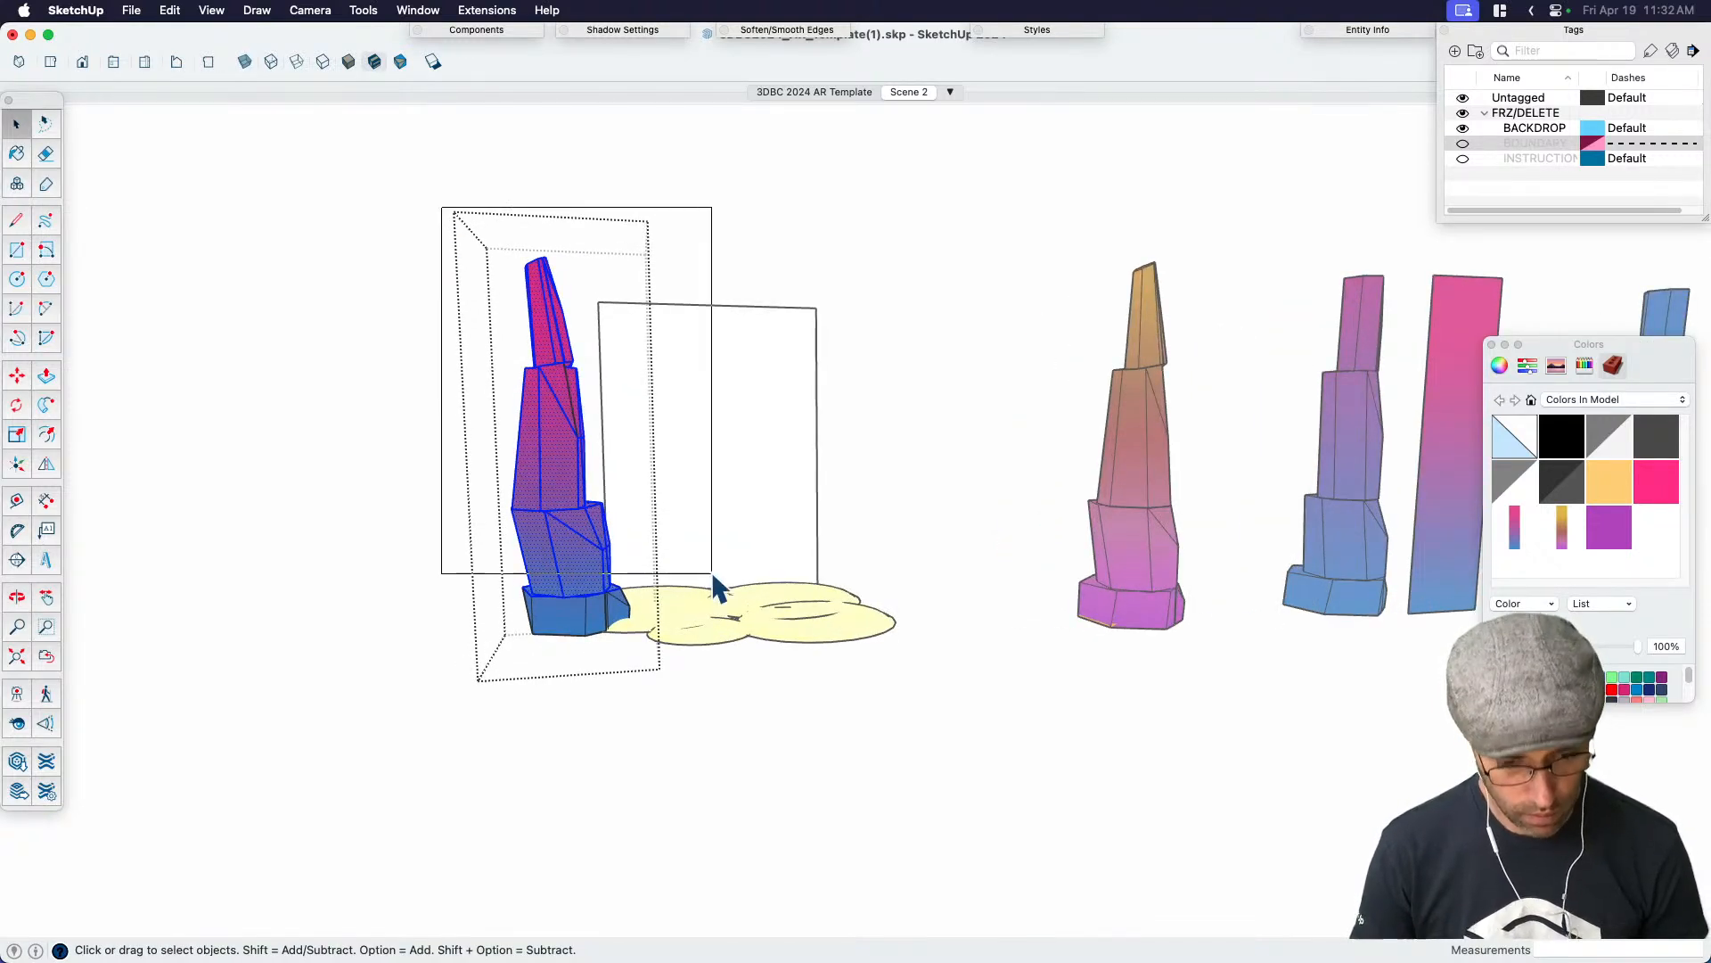
scroll(584, 573, up, 2)
key(q)
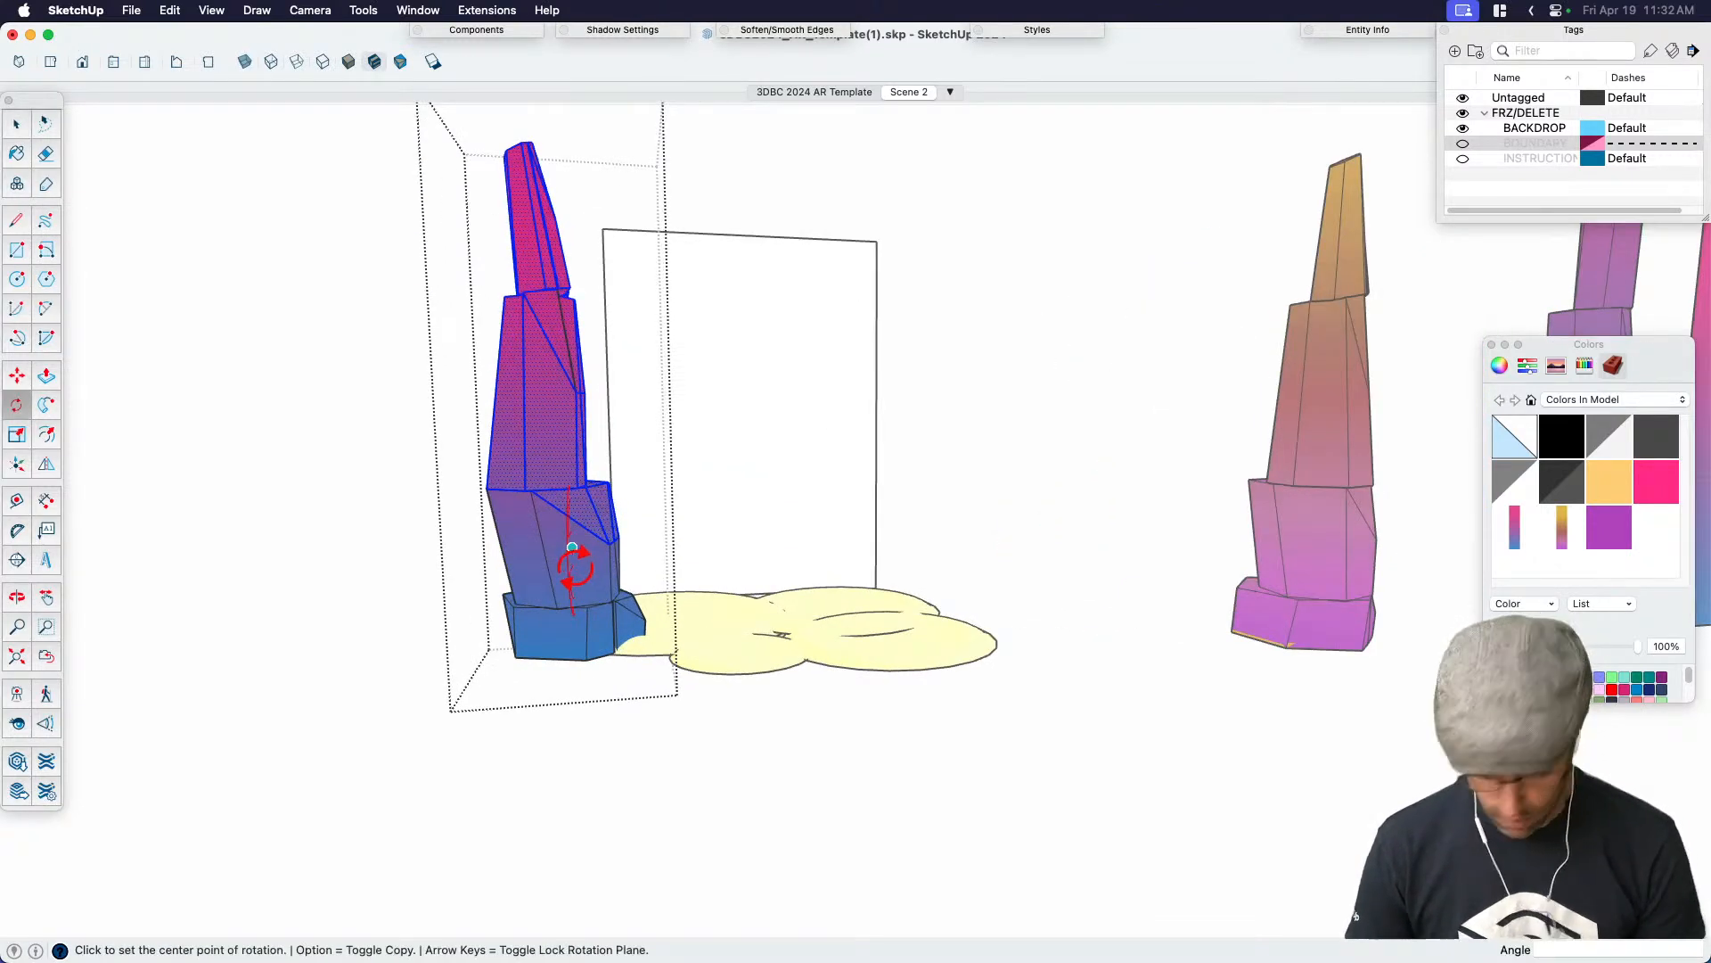
click(576, 544)
click(569, 316)
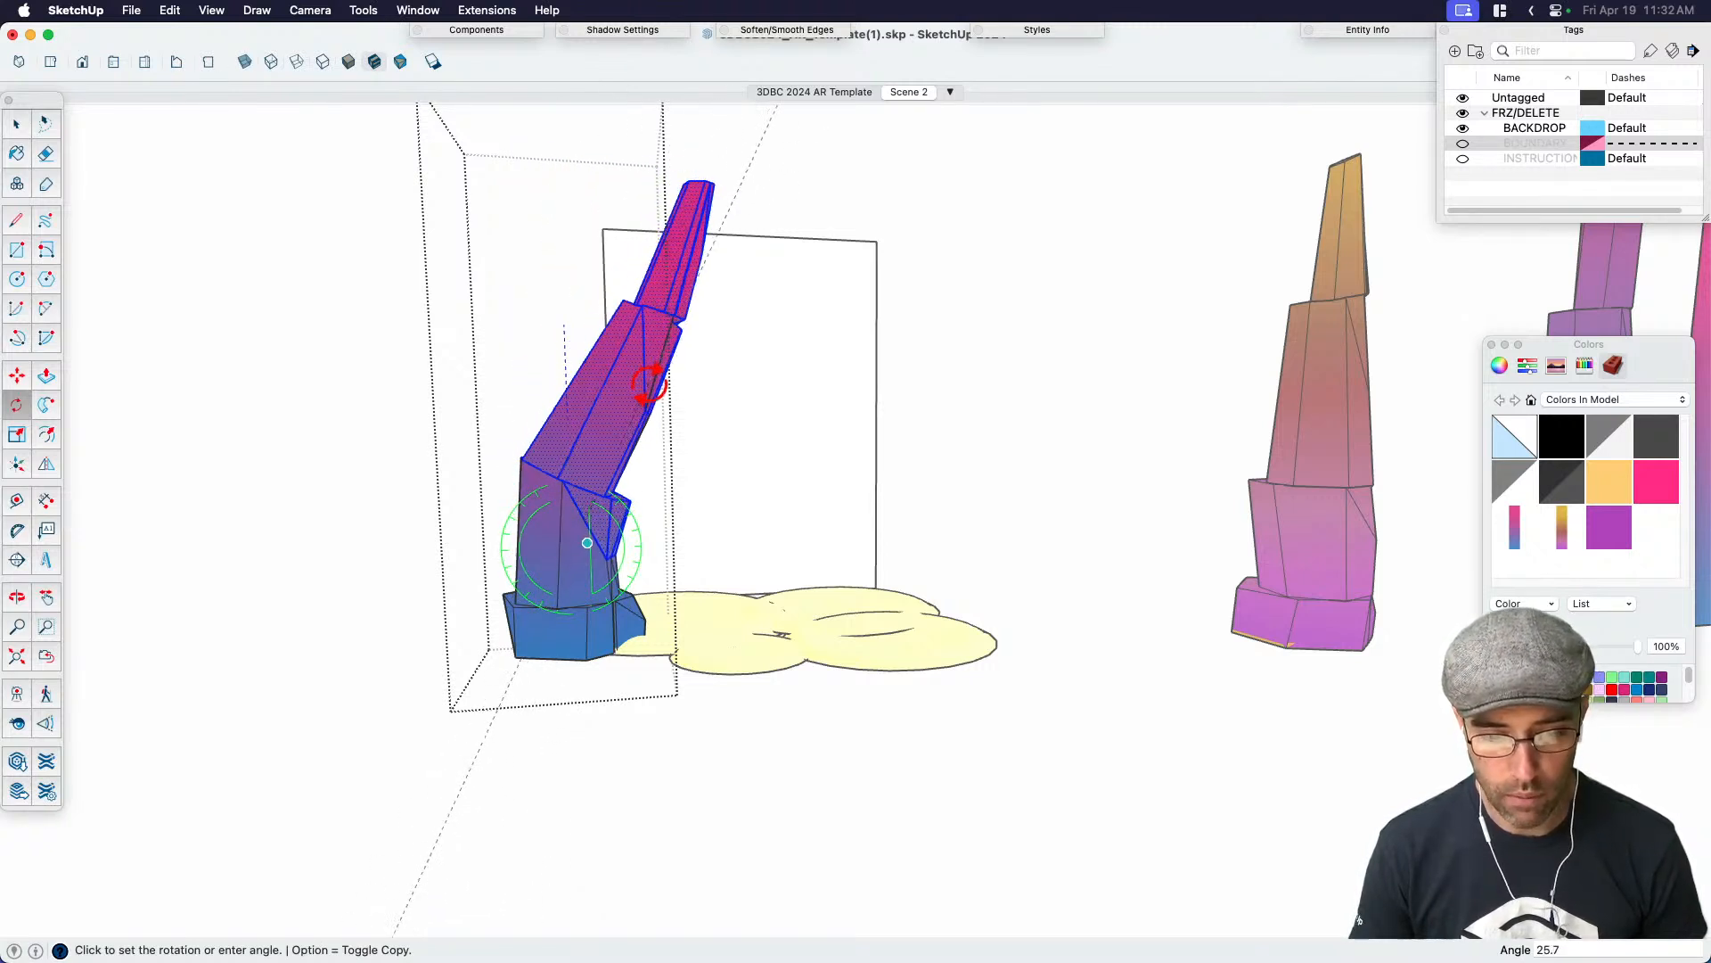
click(638, 374)
middle_drag(634, 521, 892, 575)
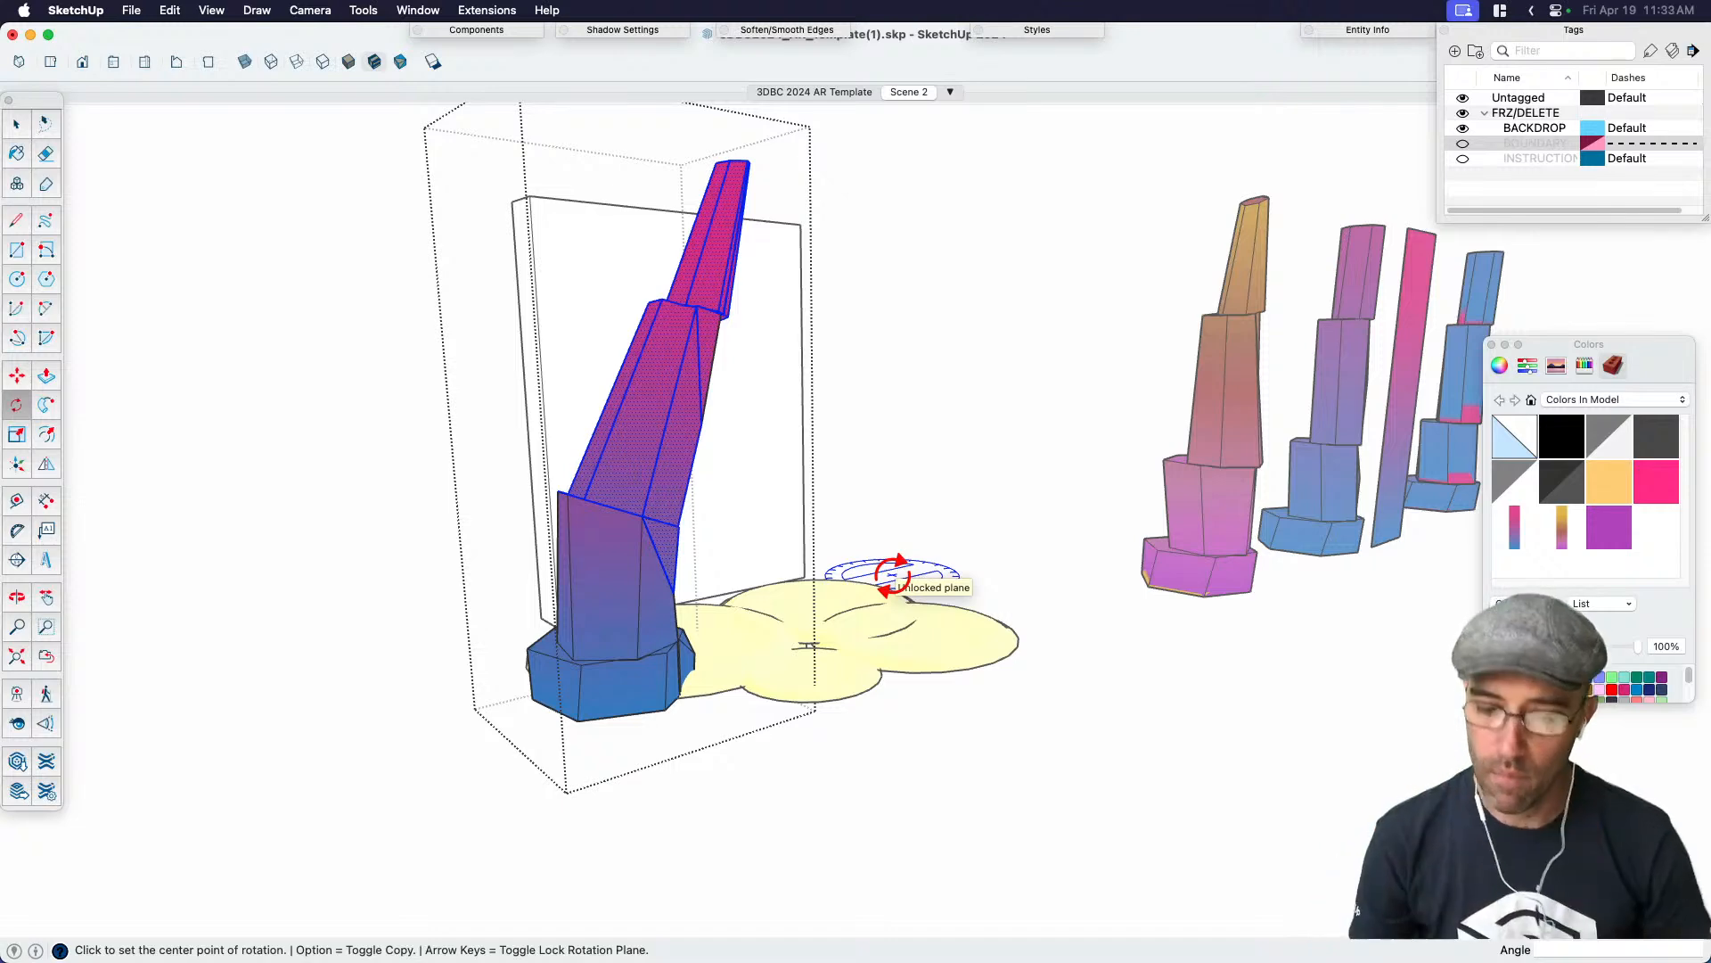
key(space)
click(954, 505)
Copy the bent tower across to the opposite side of the backdrop and yellow ground shape
middle_drag(953, 505, 712, 662)
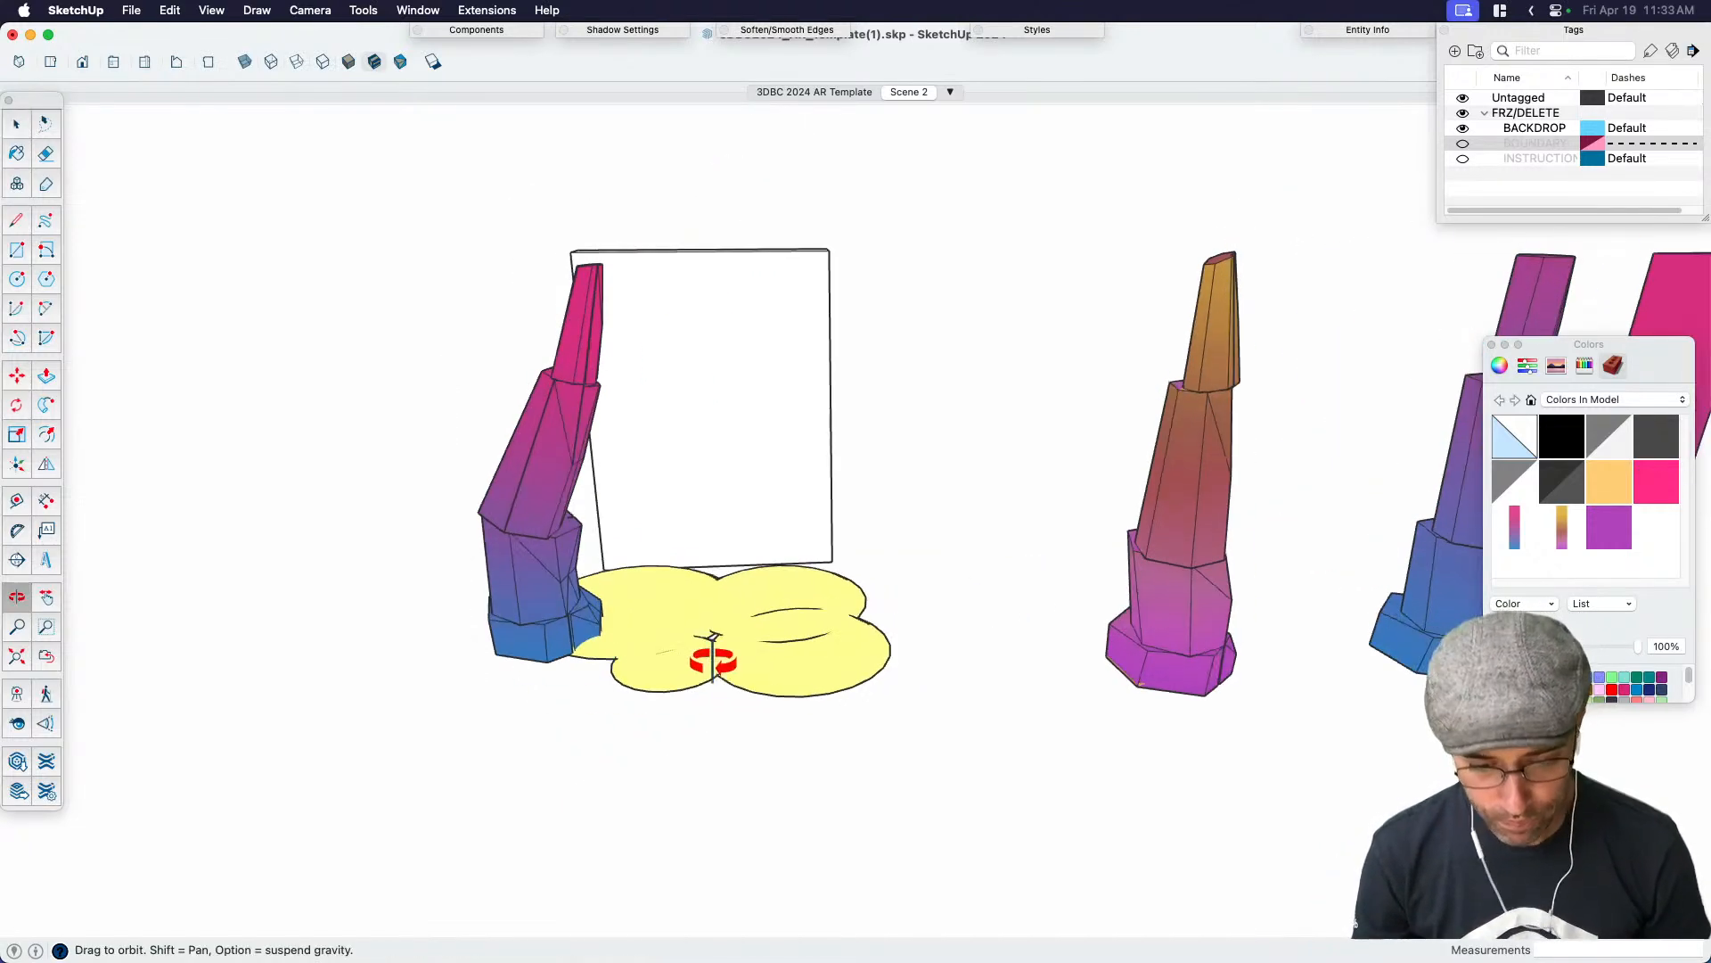
click(581, 602)
key(m)
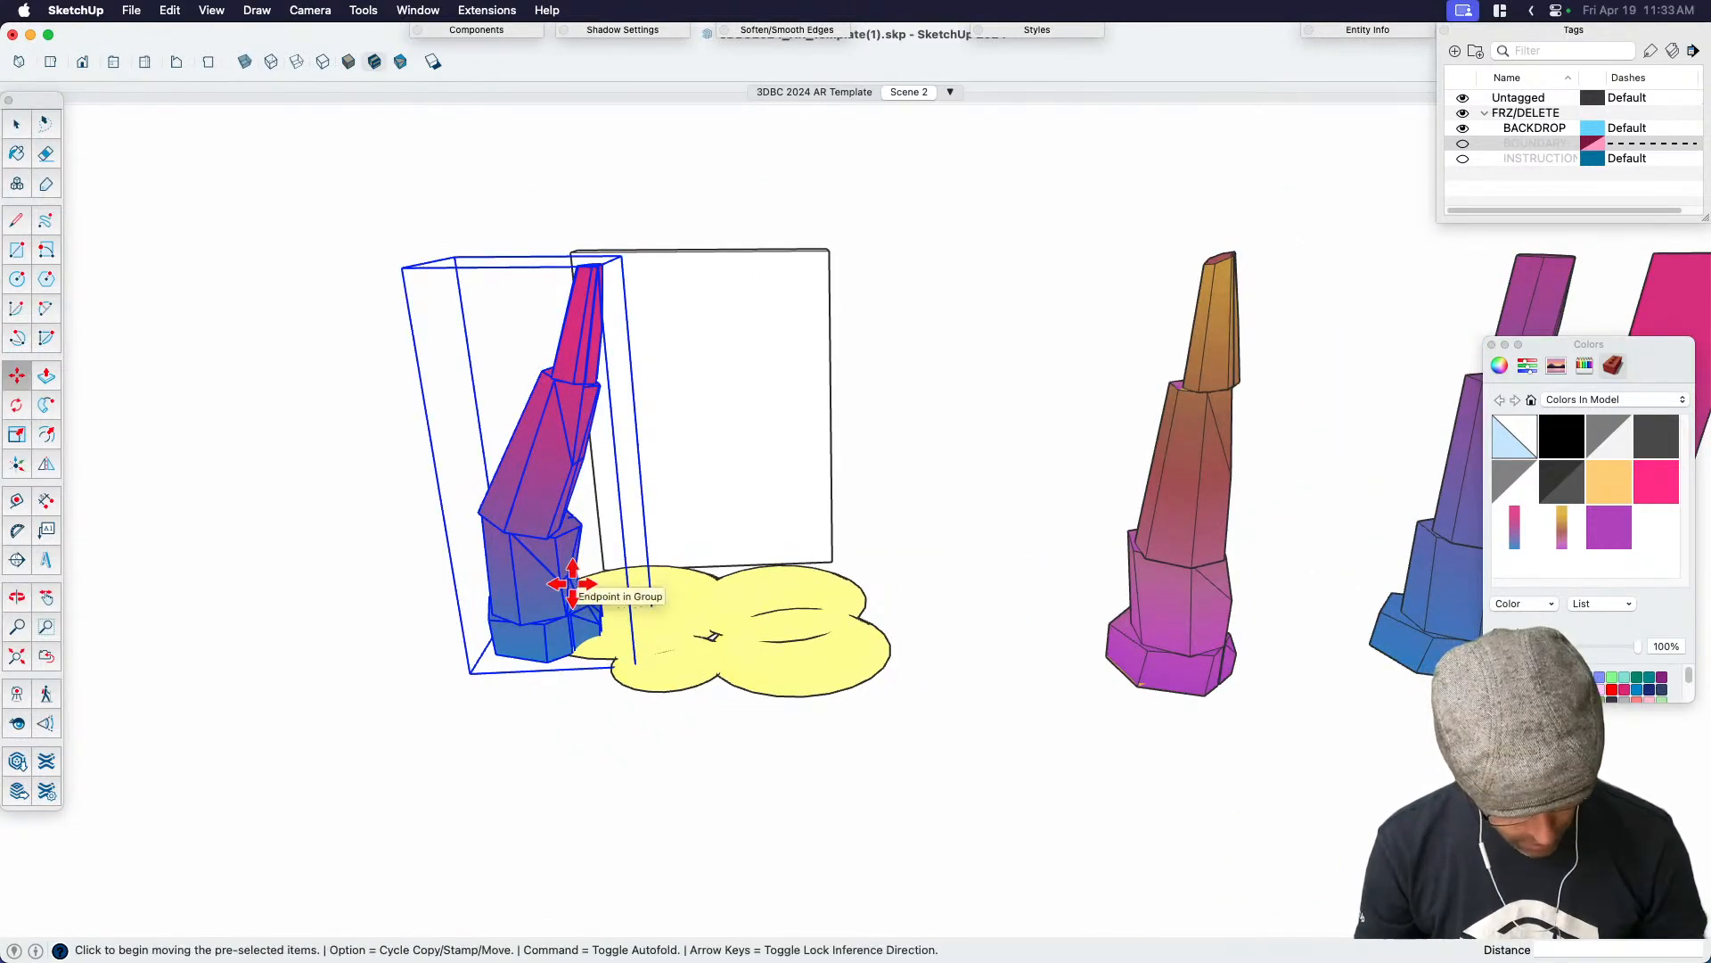
click(538, 692)
key(alt)
click(918, 691)
key(space)
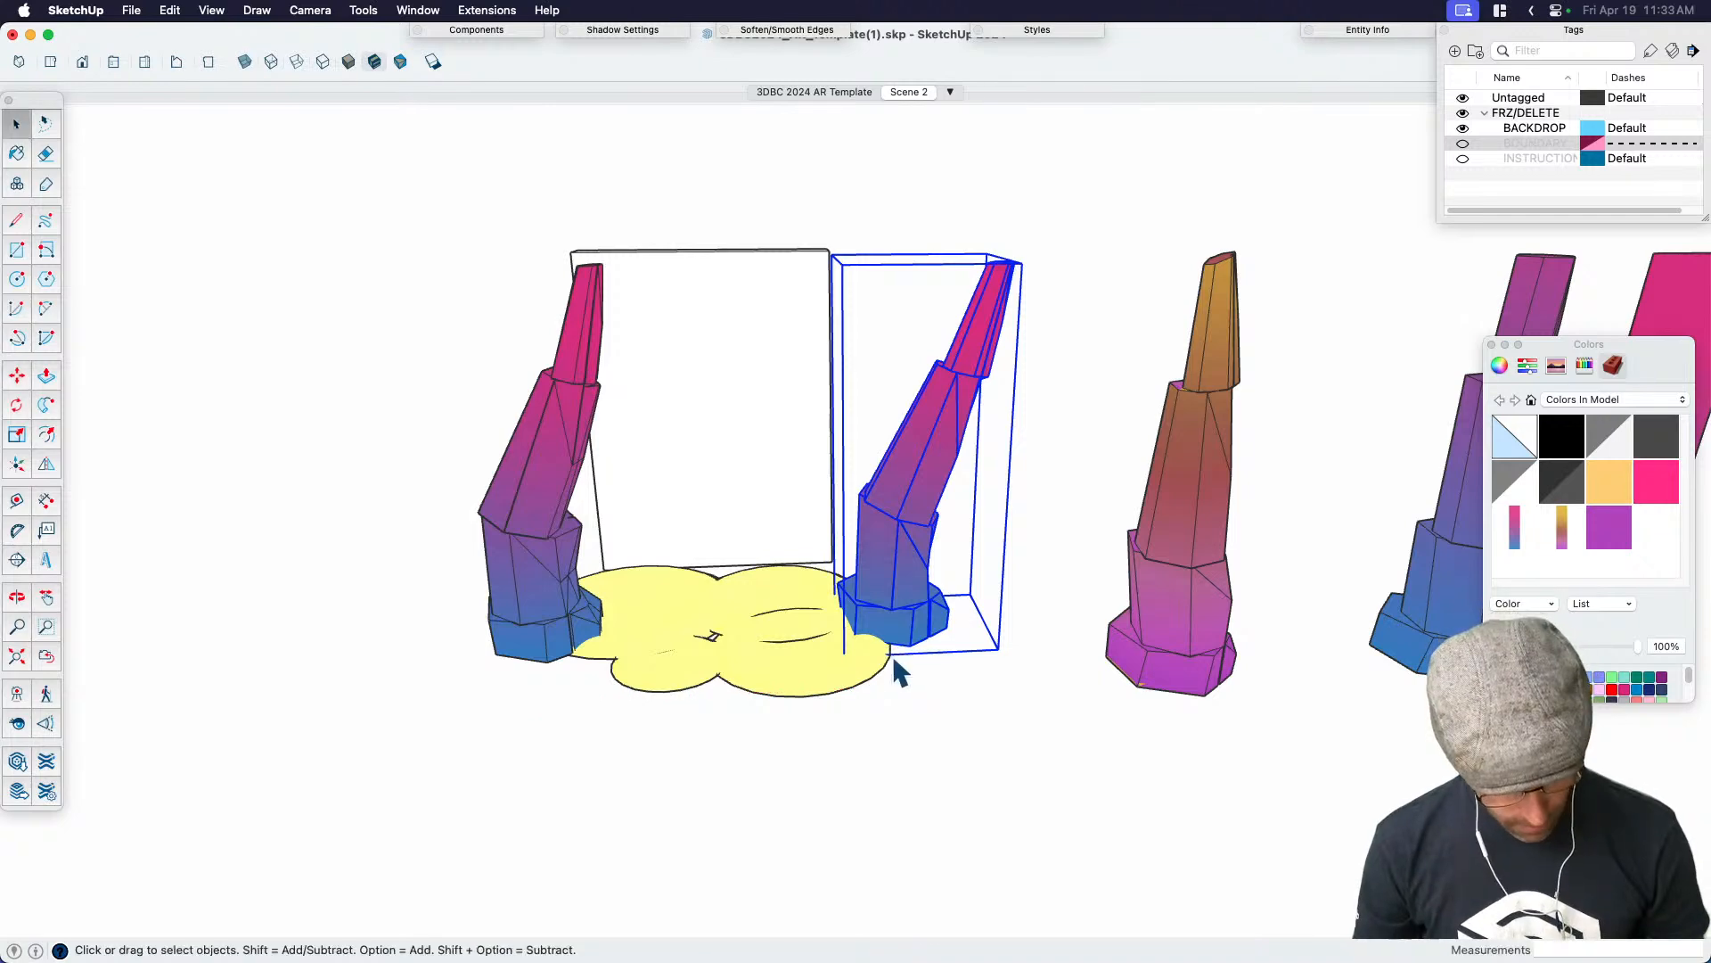
Mirror the copied tower along the red axis so it leans toward the backdrop, and move it about 1' inward
right_click(554, 572)
click(593, 581)
click(917, 571)
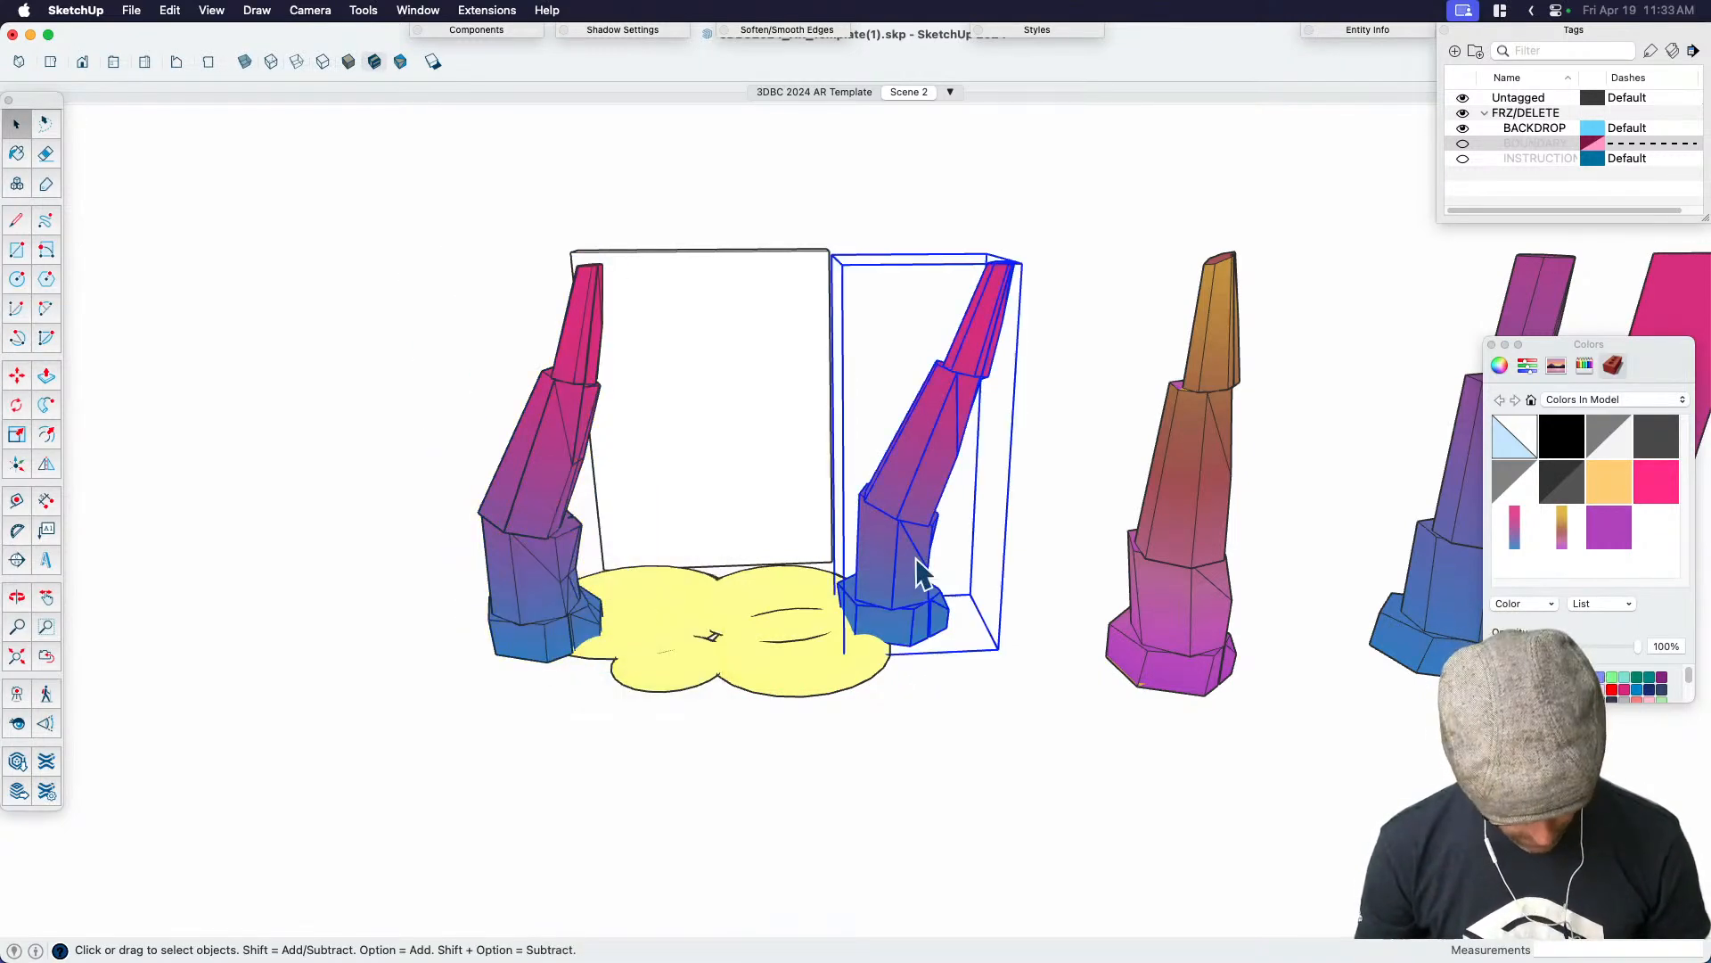
key(s)
click(1009, 471)
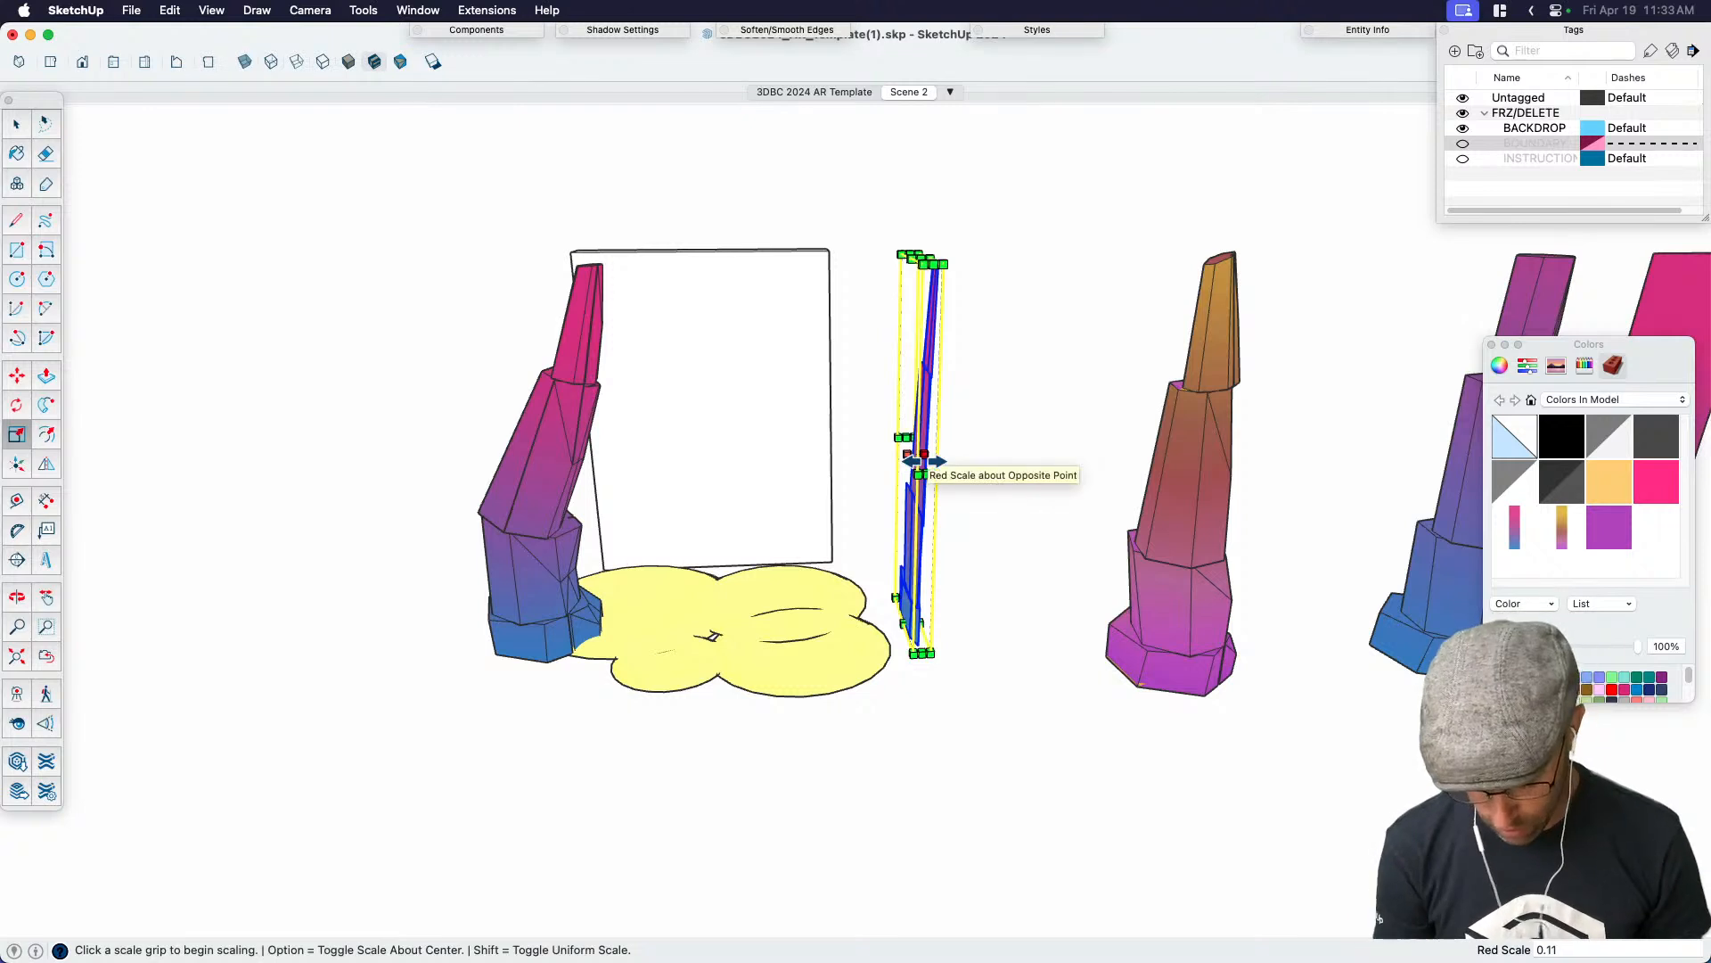
key(m)
click(1005, 683)
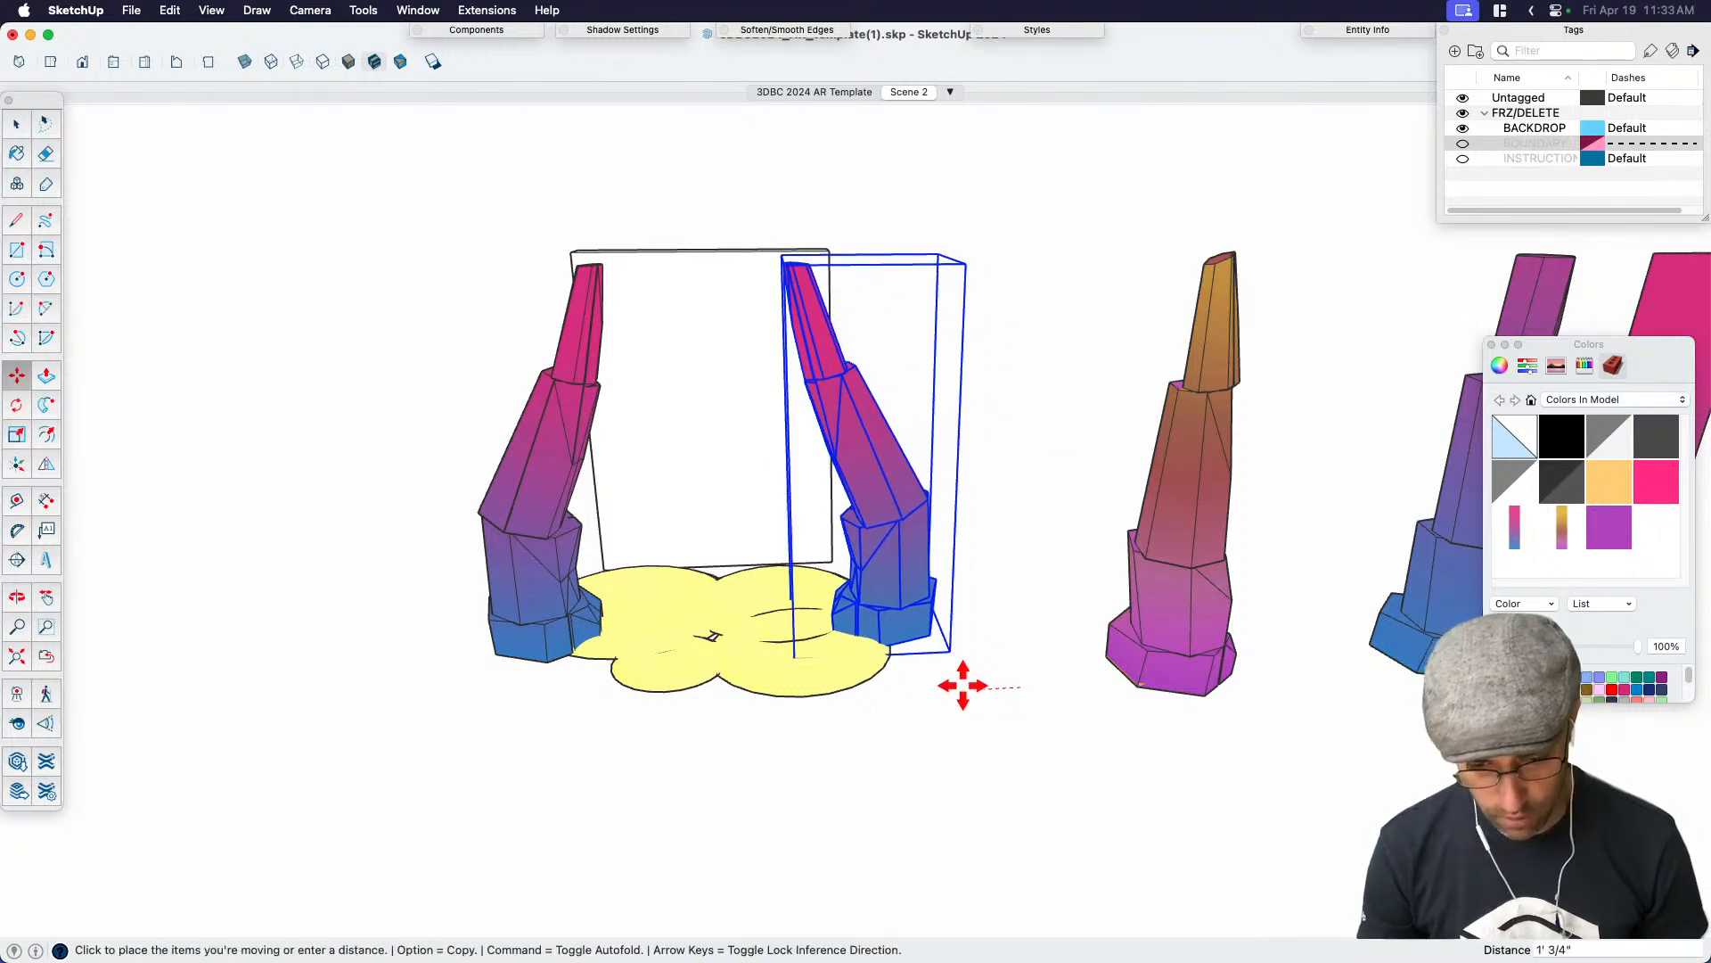
click(956, 684)
Scale the mirrored tower down uniformly and move it about 10" further toward the backdrop's center
key(s)
click(768, 256)
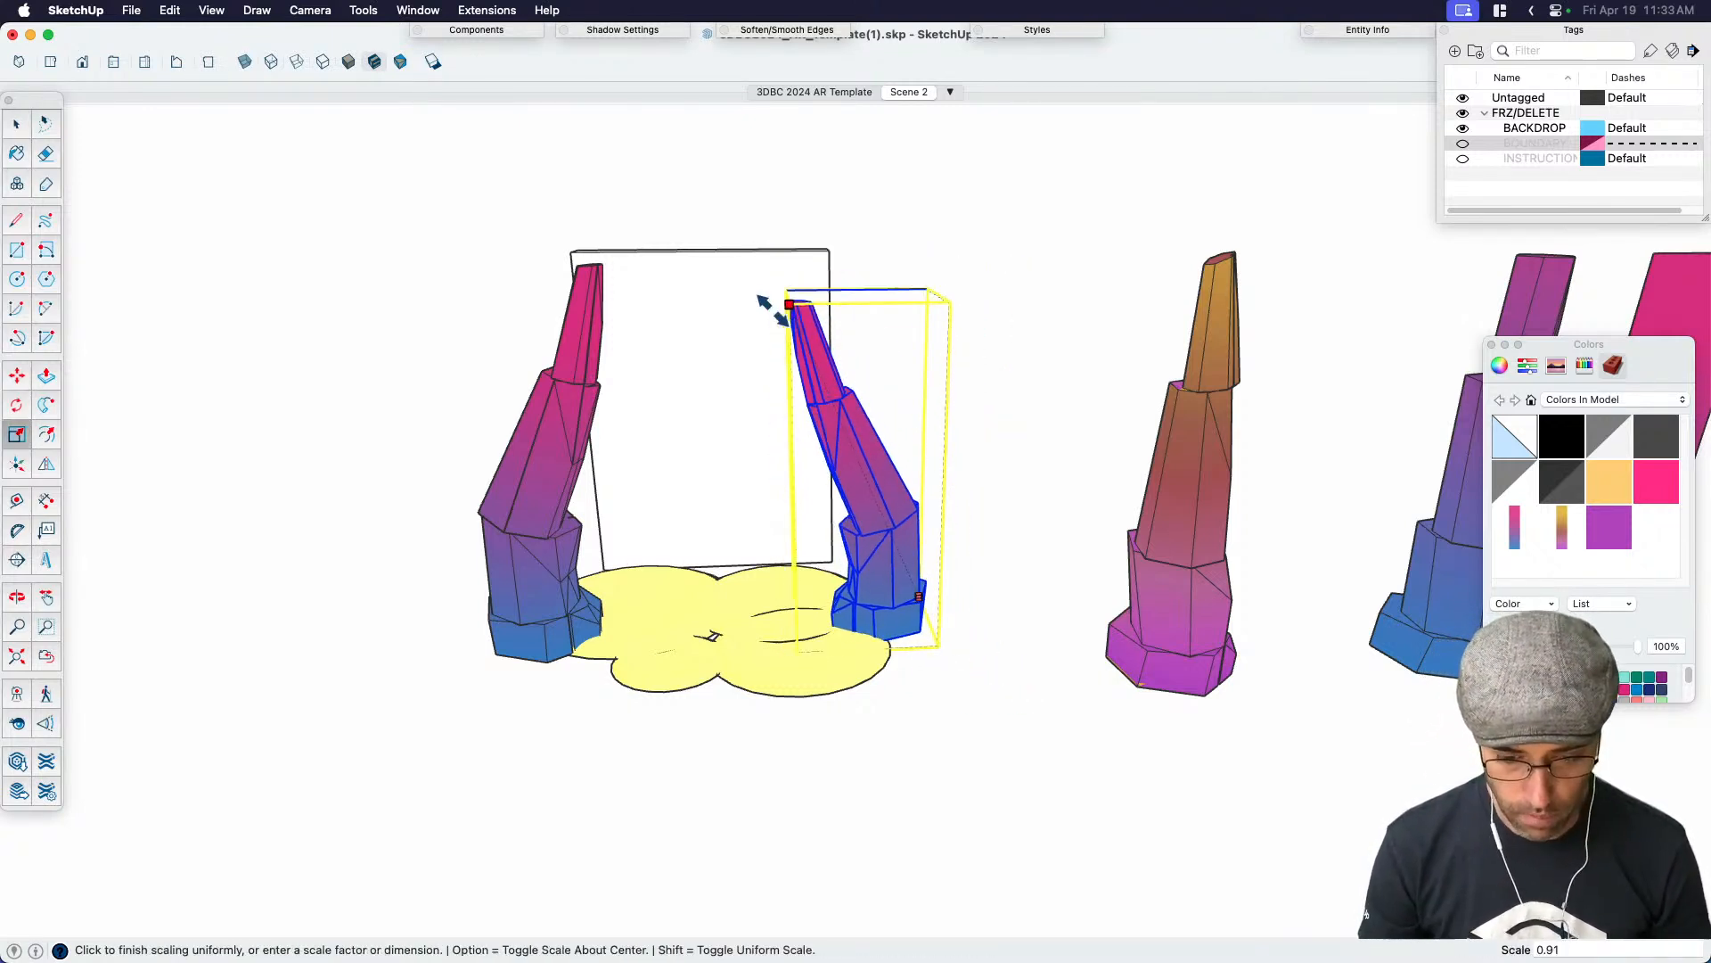
click(777, 357)
key(space)
key(m)
click(953, 669)
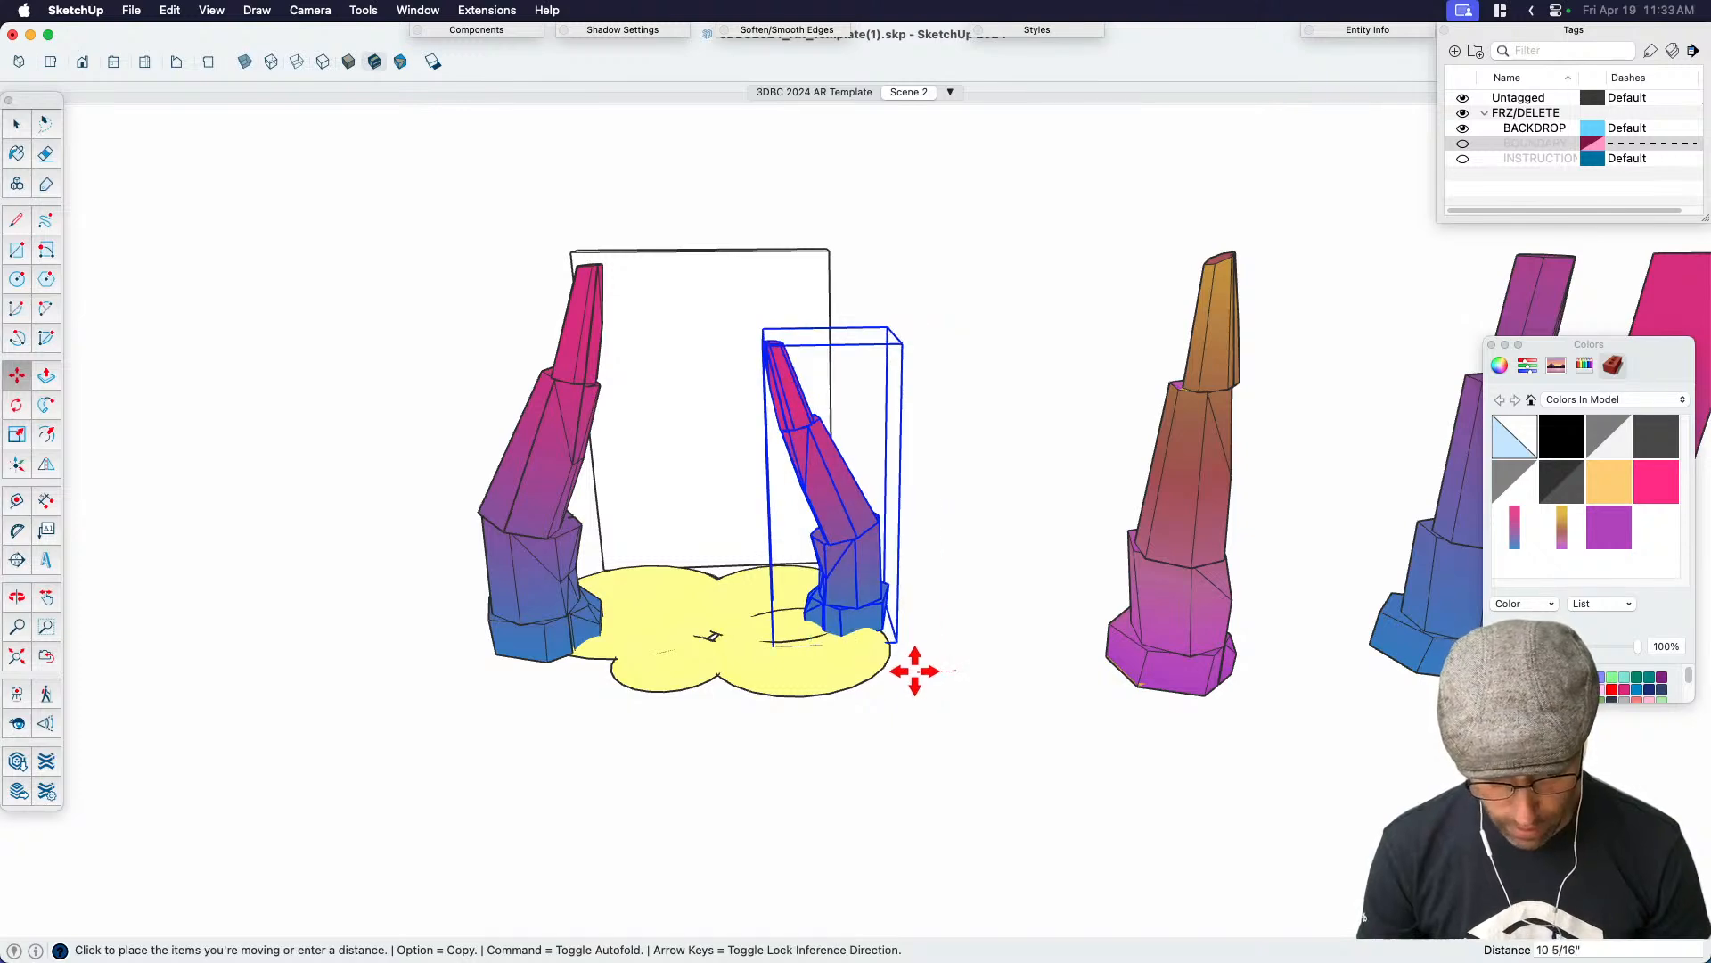
click(913, 669)
Duplicate the scaled-down mirrored tower a short distance from the original
key(space)
key(m)
key(alt)
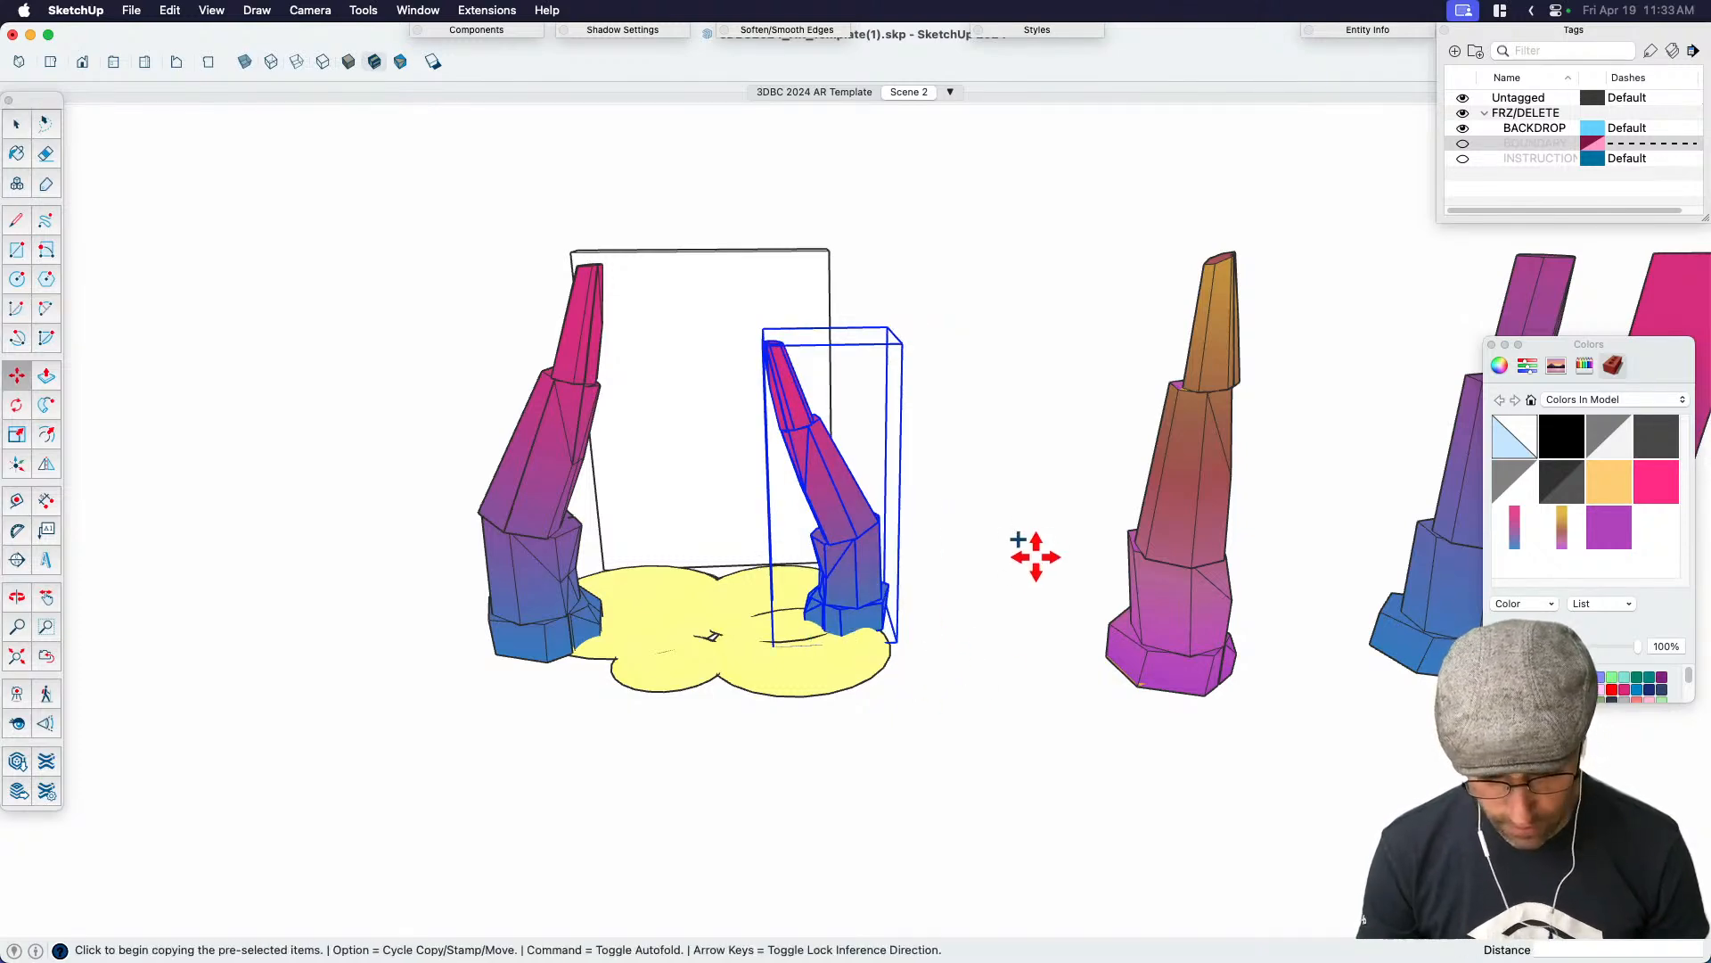
middle_drag(1032, 565, 951, 726)
click(982, 673)
click(970, 603)
Rotate the duplicated tower 30 degrees in the ground plane
key(space)
key(q)
click(1010, 531)
click(499, 682)
click(695, 859)
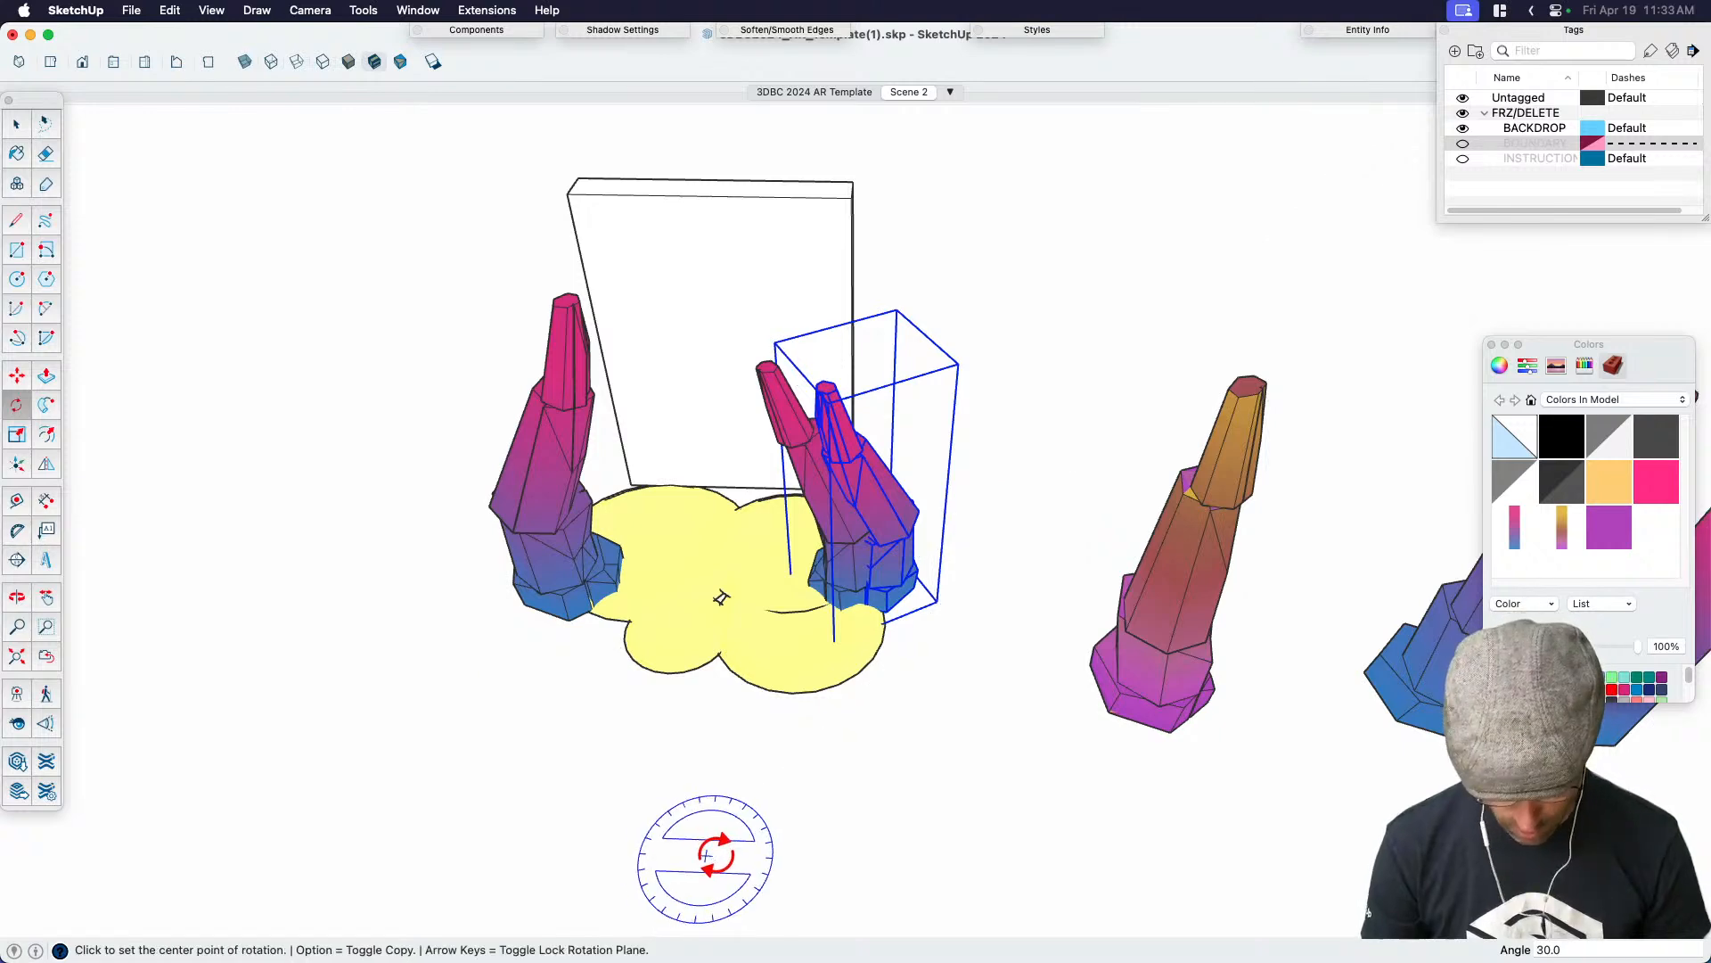
Move the rotated duplicate back about 1' 11" along the green axis, behind the smaller tower
key(m)
click(959, 848)
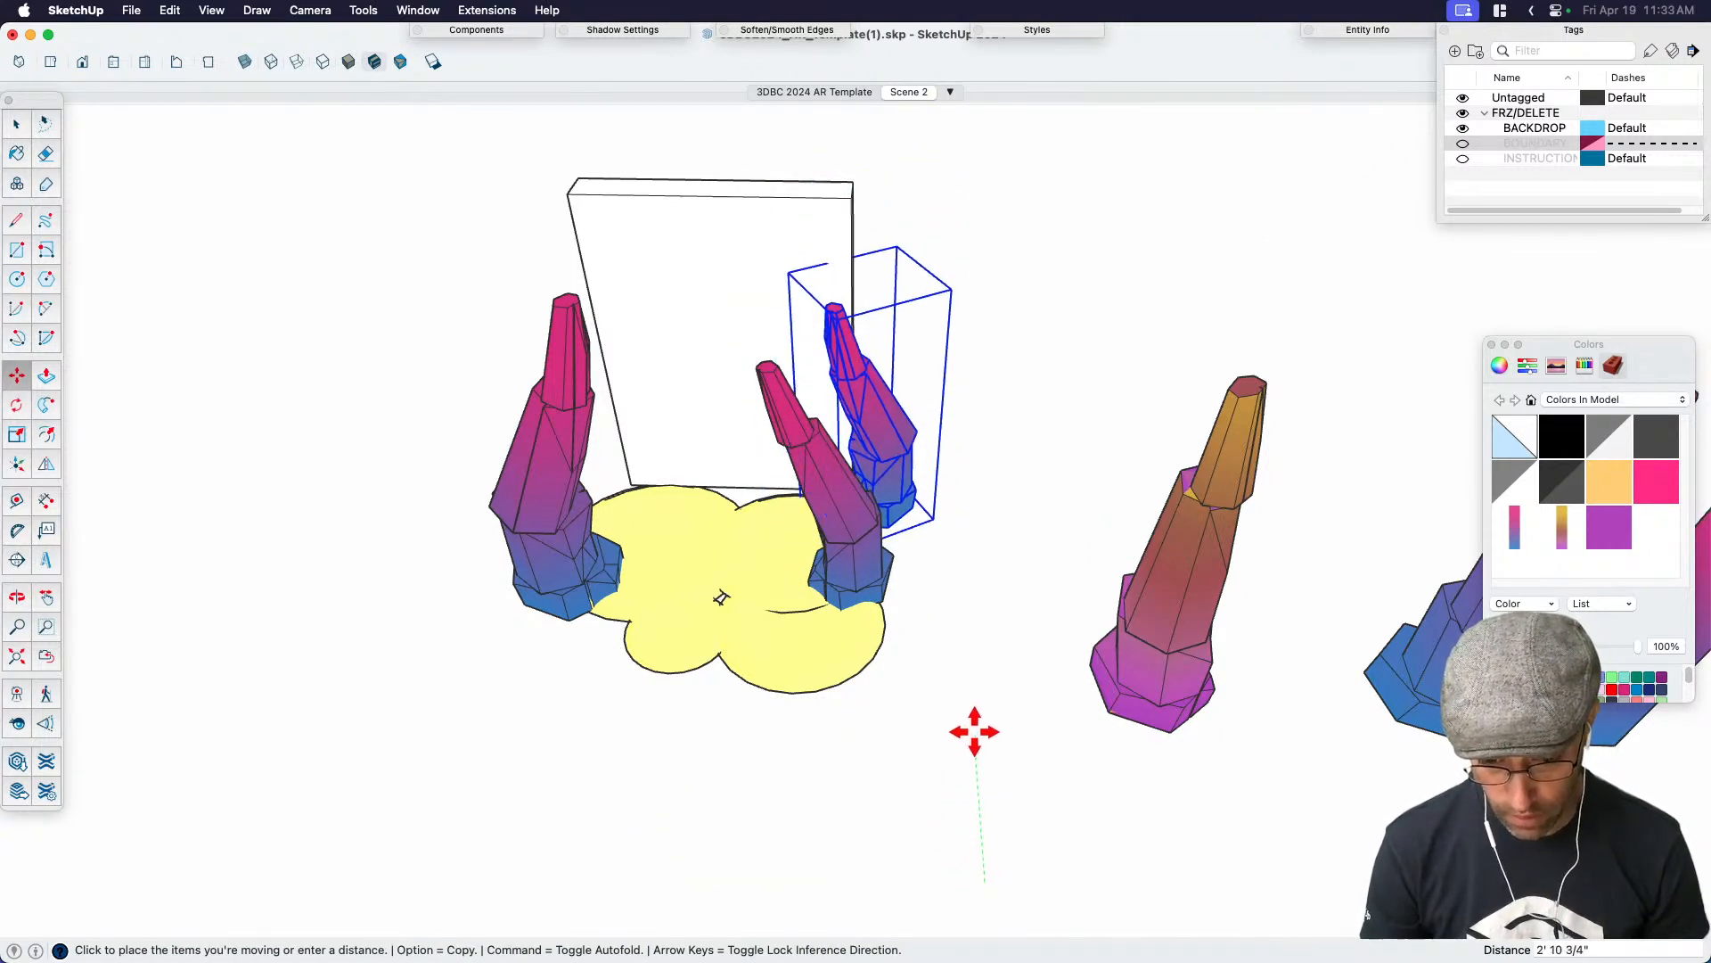
middle_drag(975, 745, 978, 817)
click(961, 784)
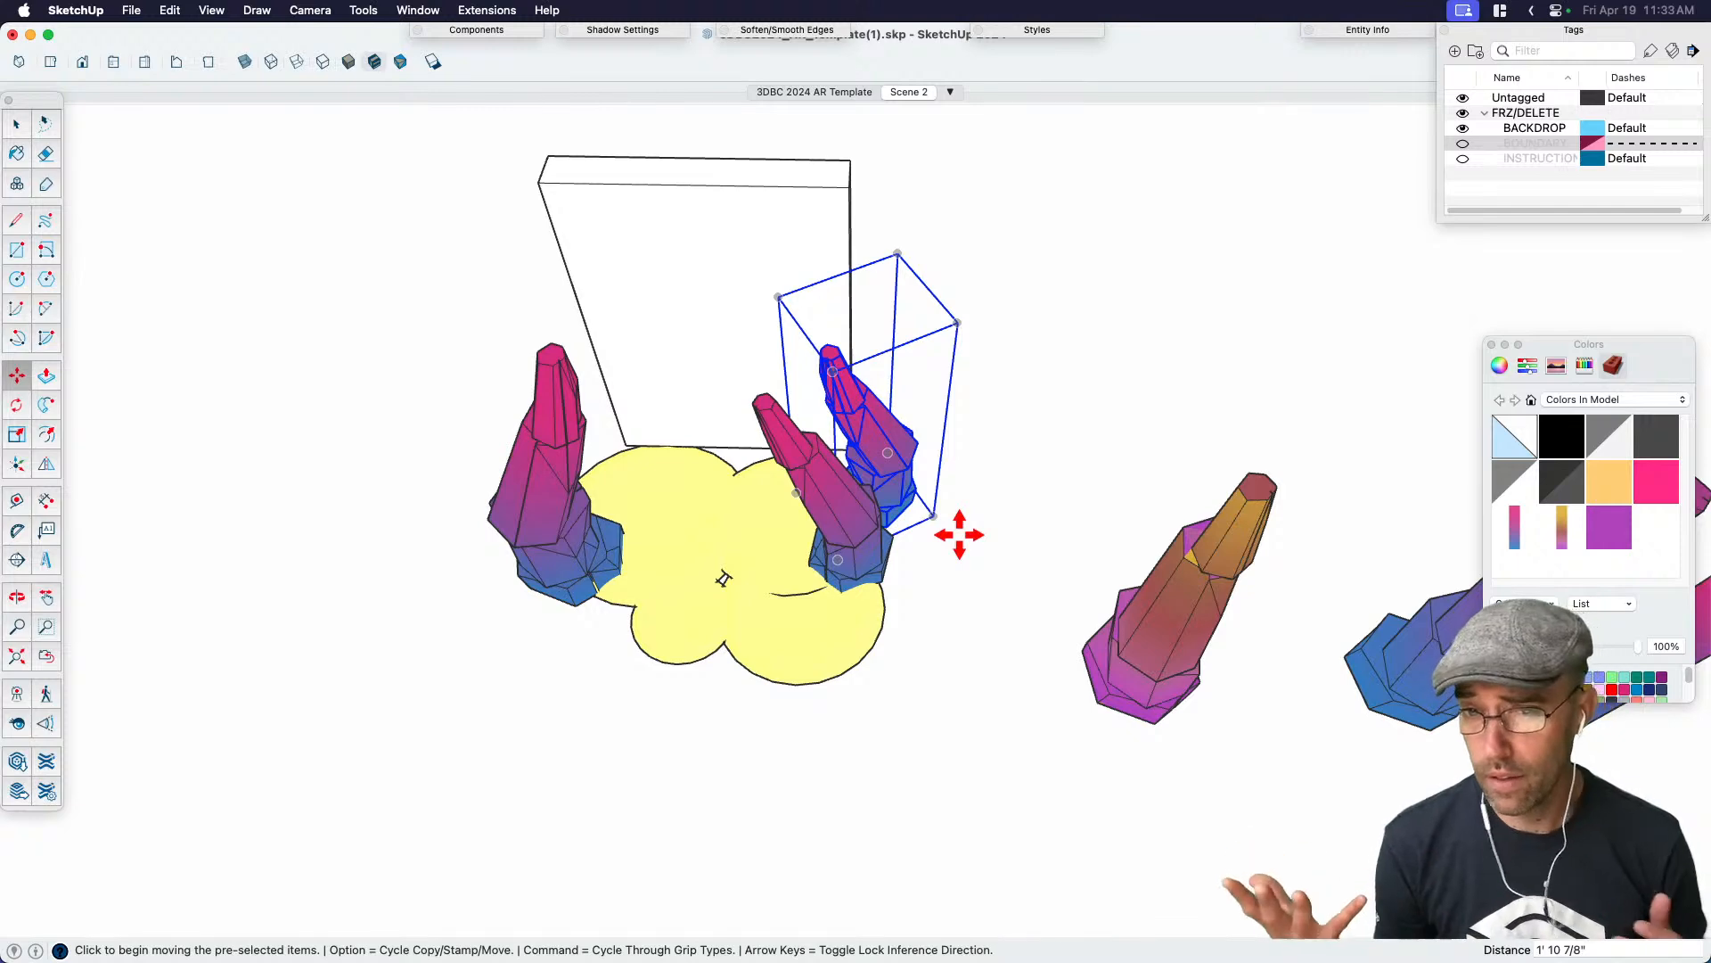
Scale the rear duplicate tower up uniformly so it stands taller than the tower in front
scroll(807, 374, up, 3)
key(s)
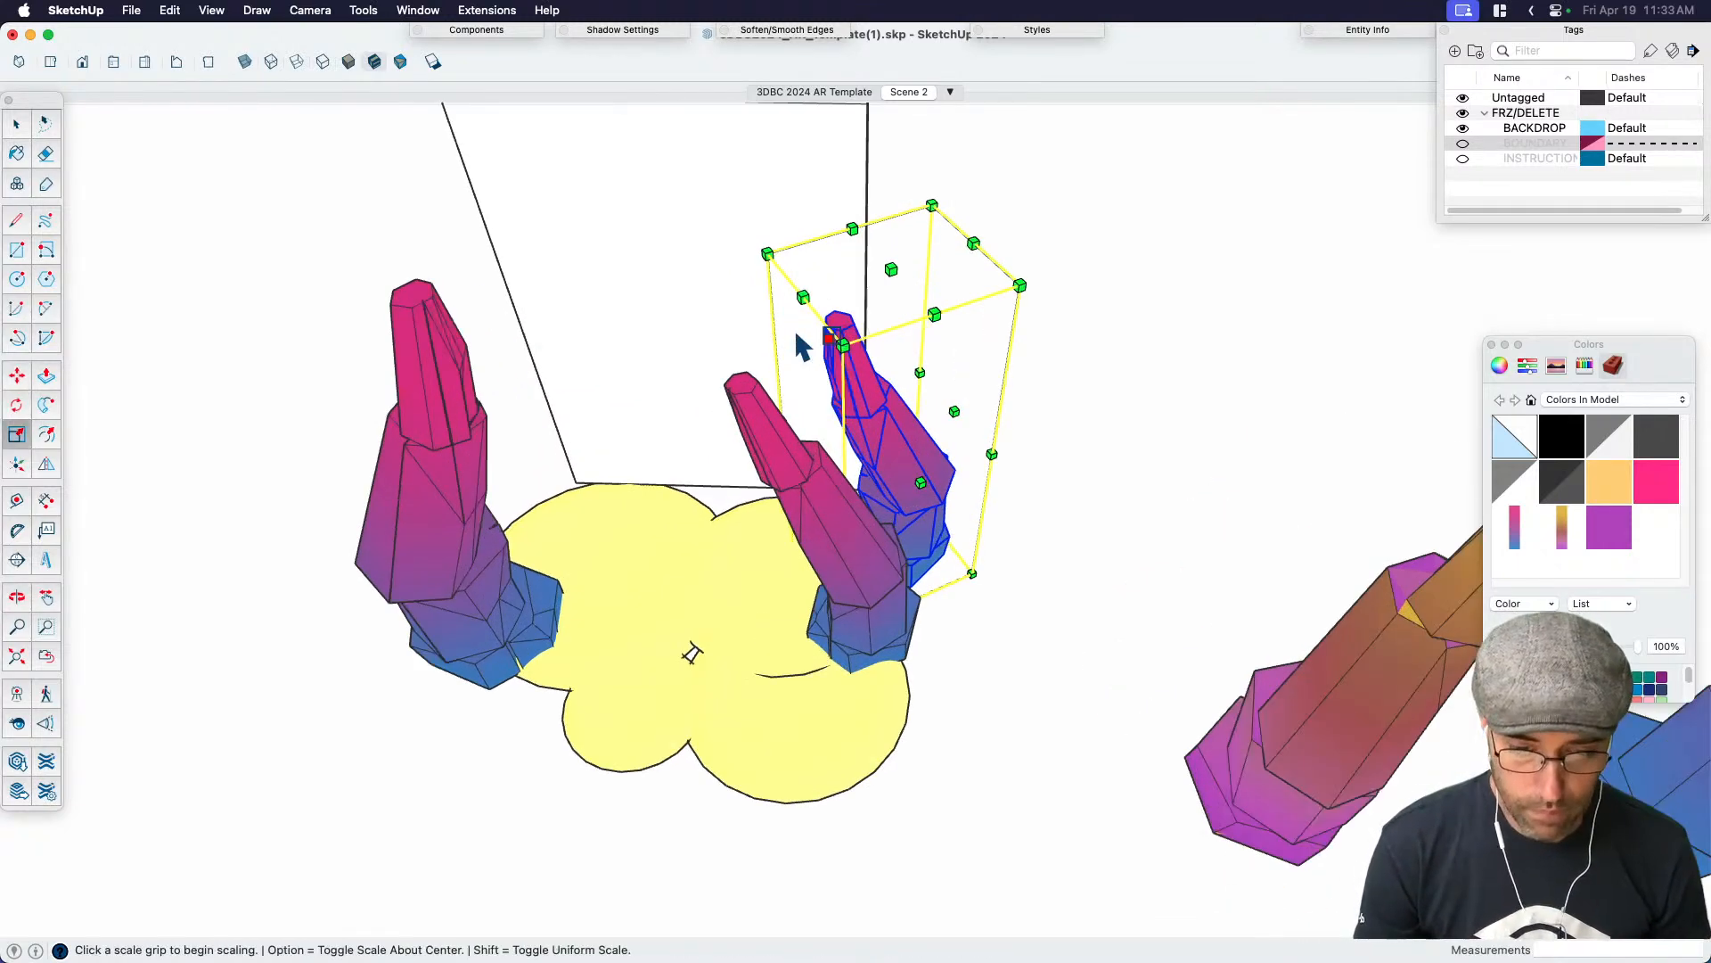
click(765, 253)
click(624, 228)
Open the enlarged rear tower group for editing
middle_drag(1003, 480, 917, 363)
key(space)
right_click(934, 396)
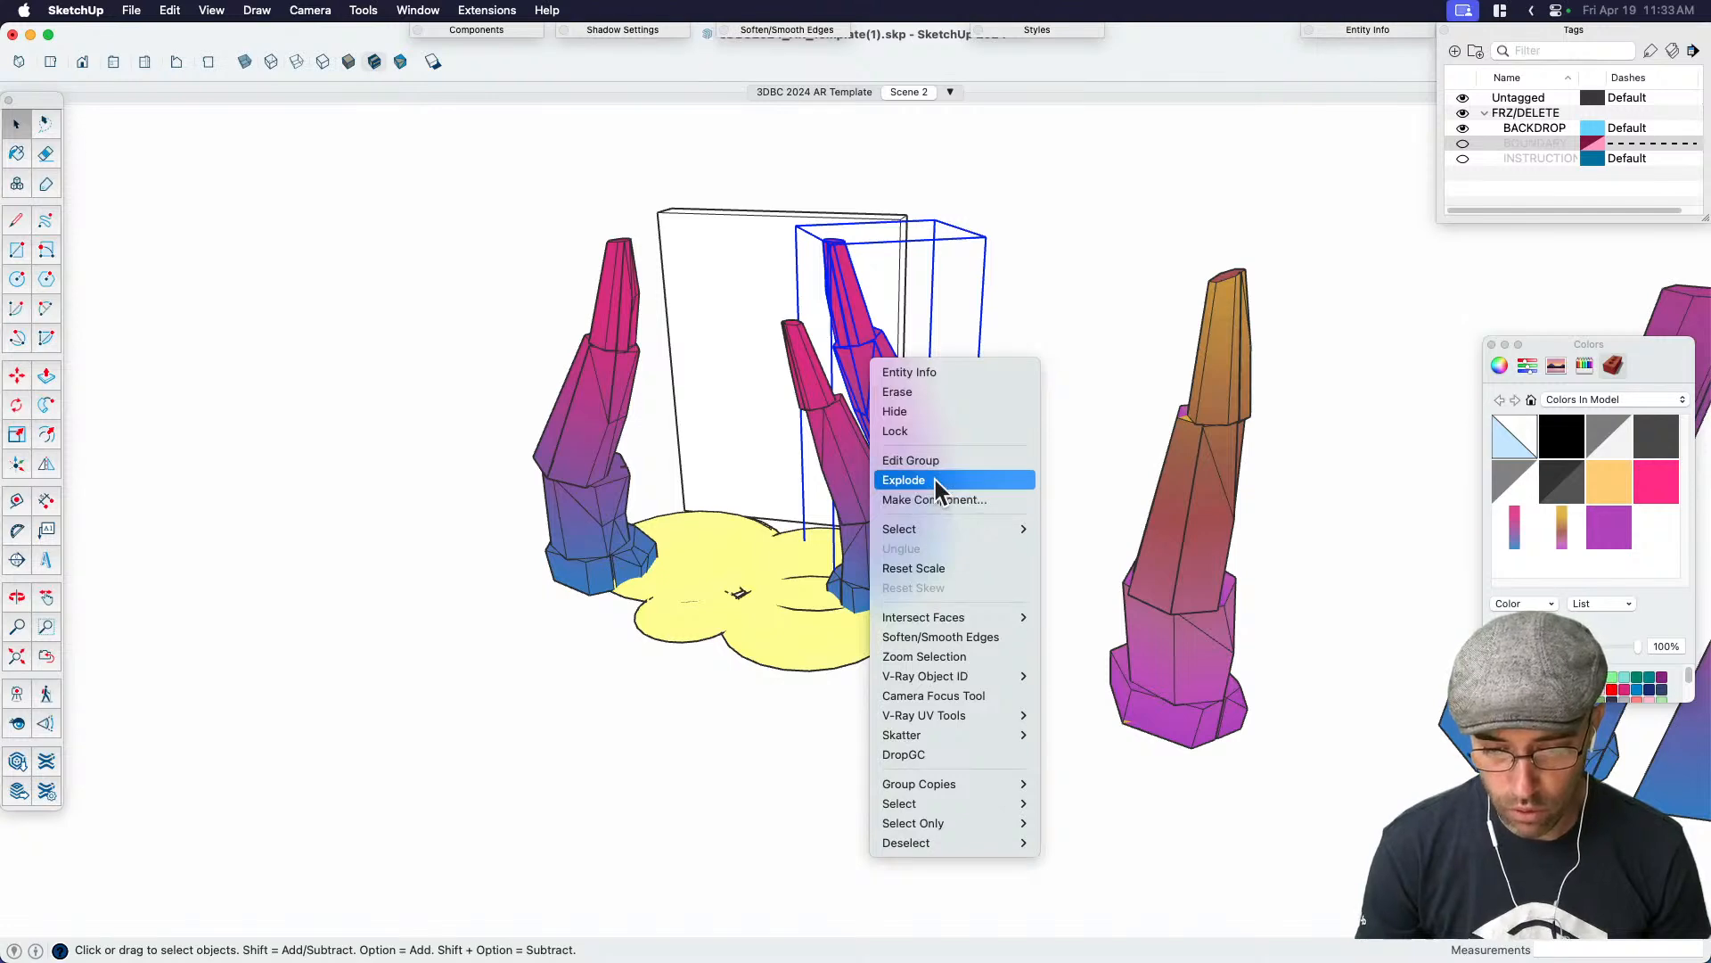
click(836, 435)
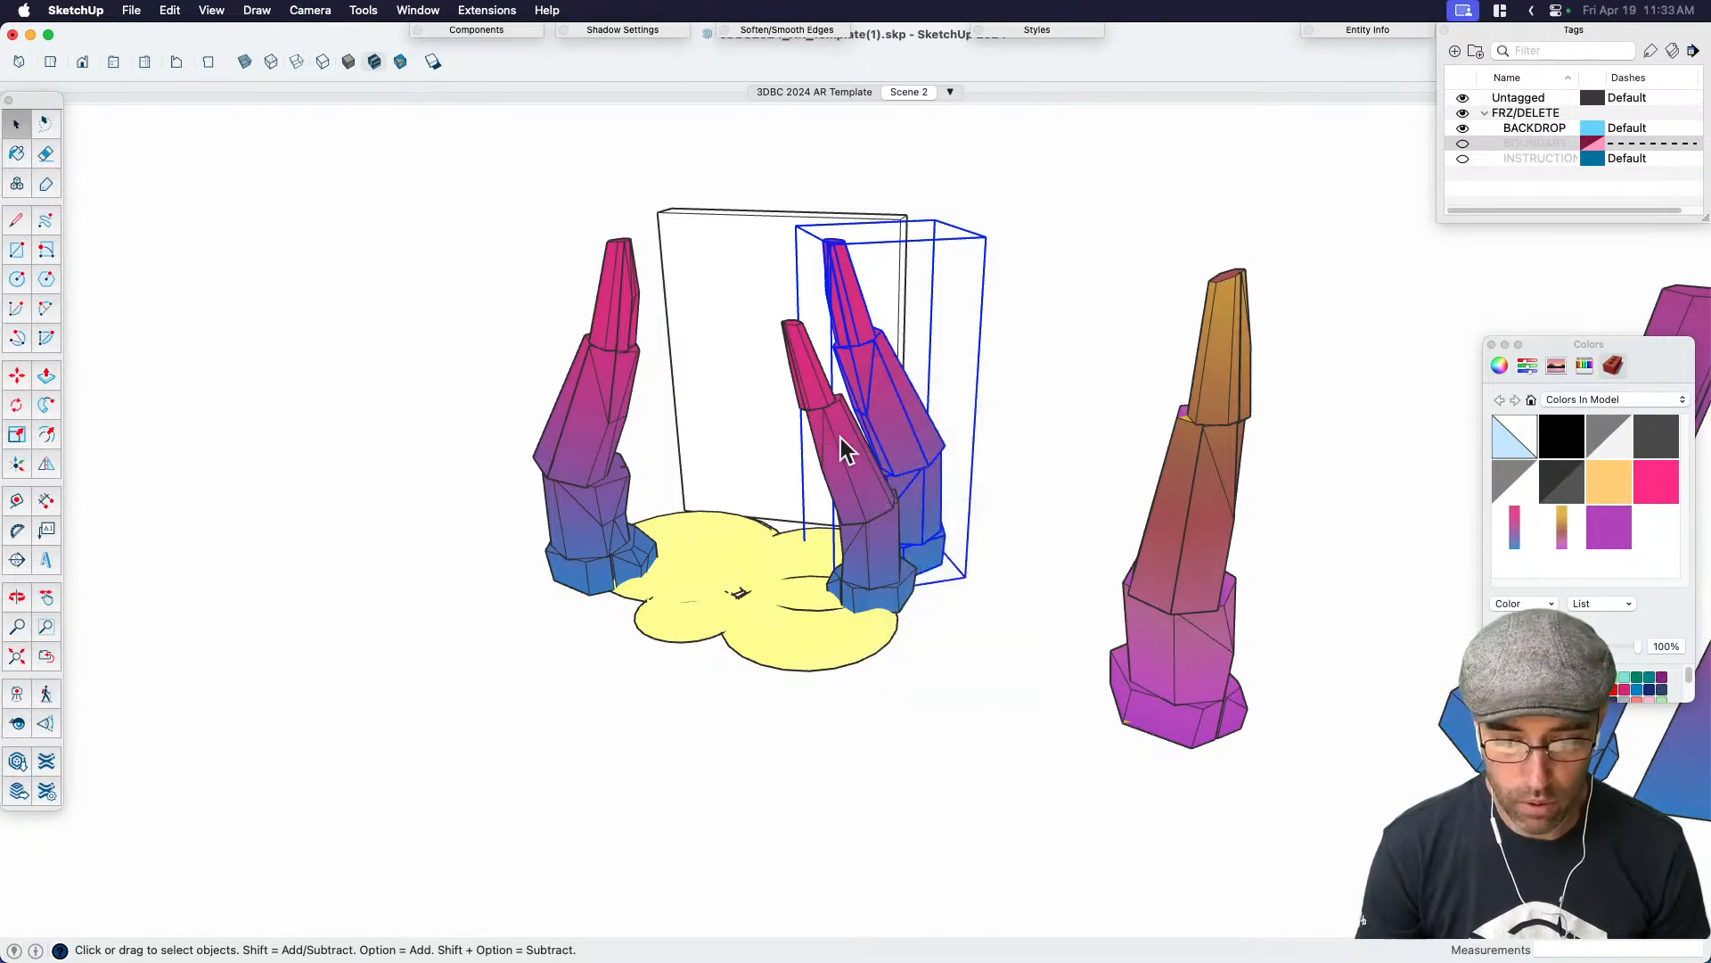
double_click(869, 350)
scroll(833, 245, up, 5)
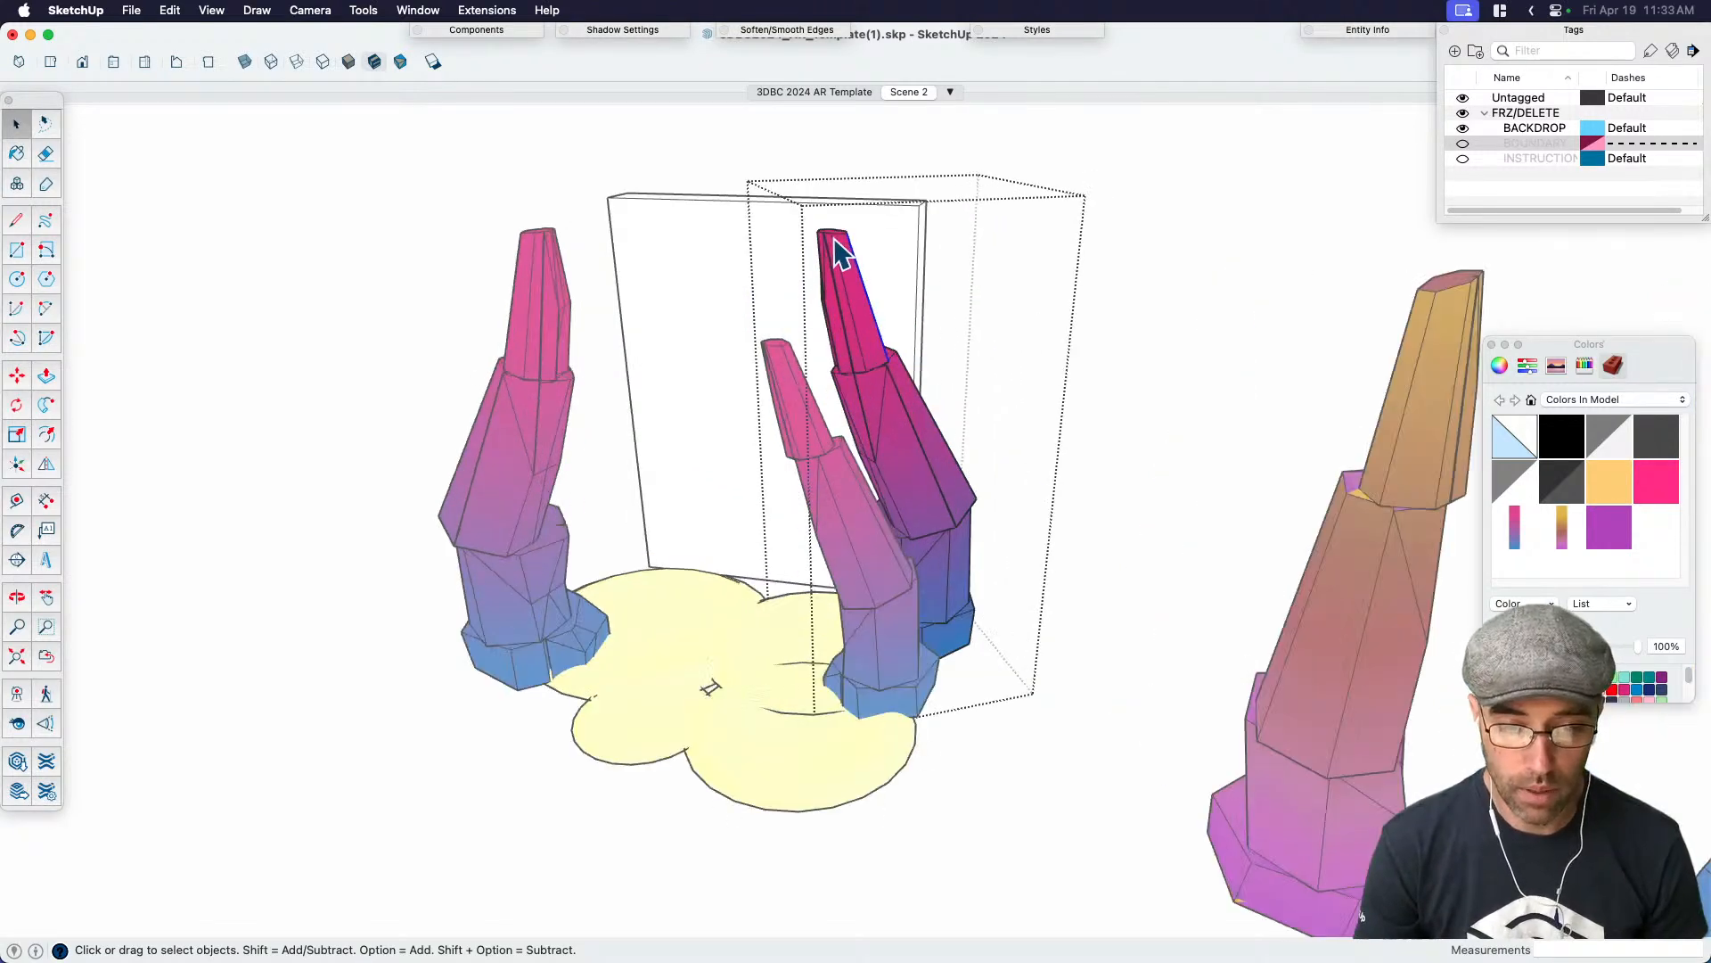
middle_drag(950, 326, 847, 284)
key(m)
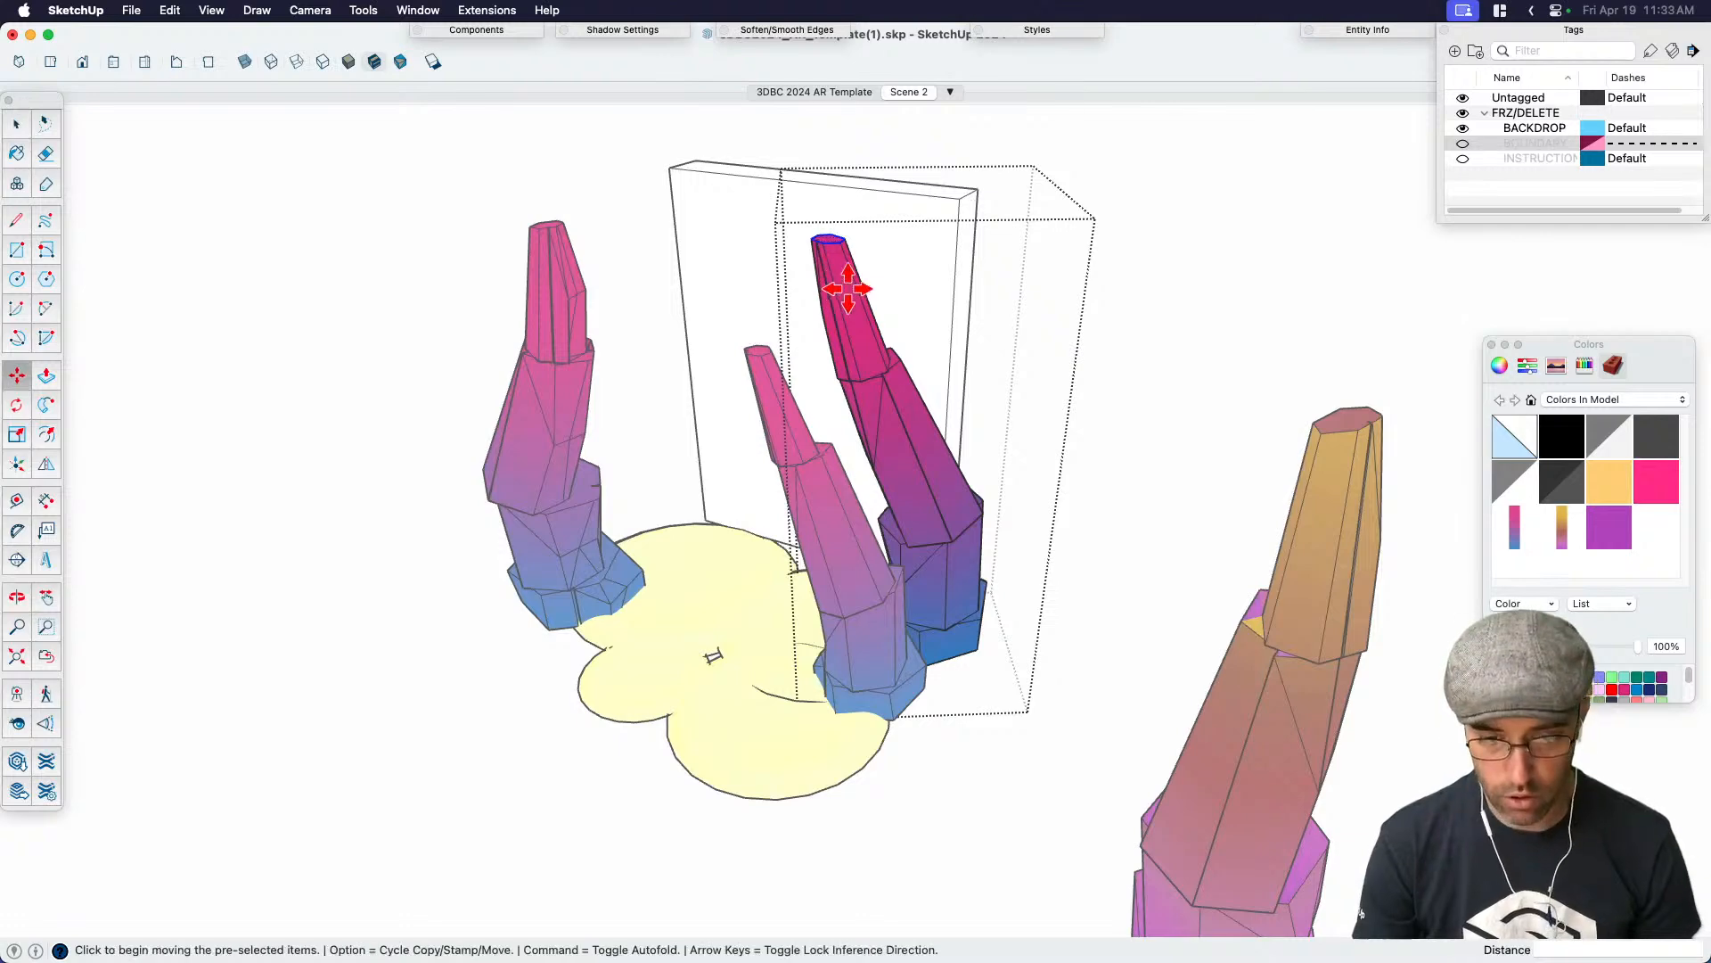
click(825, 248)
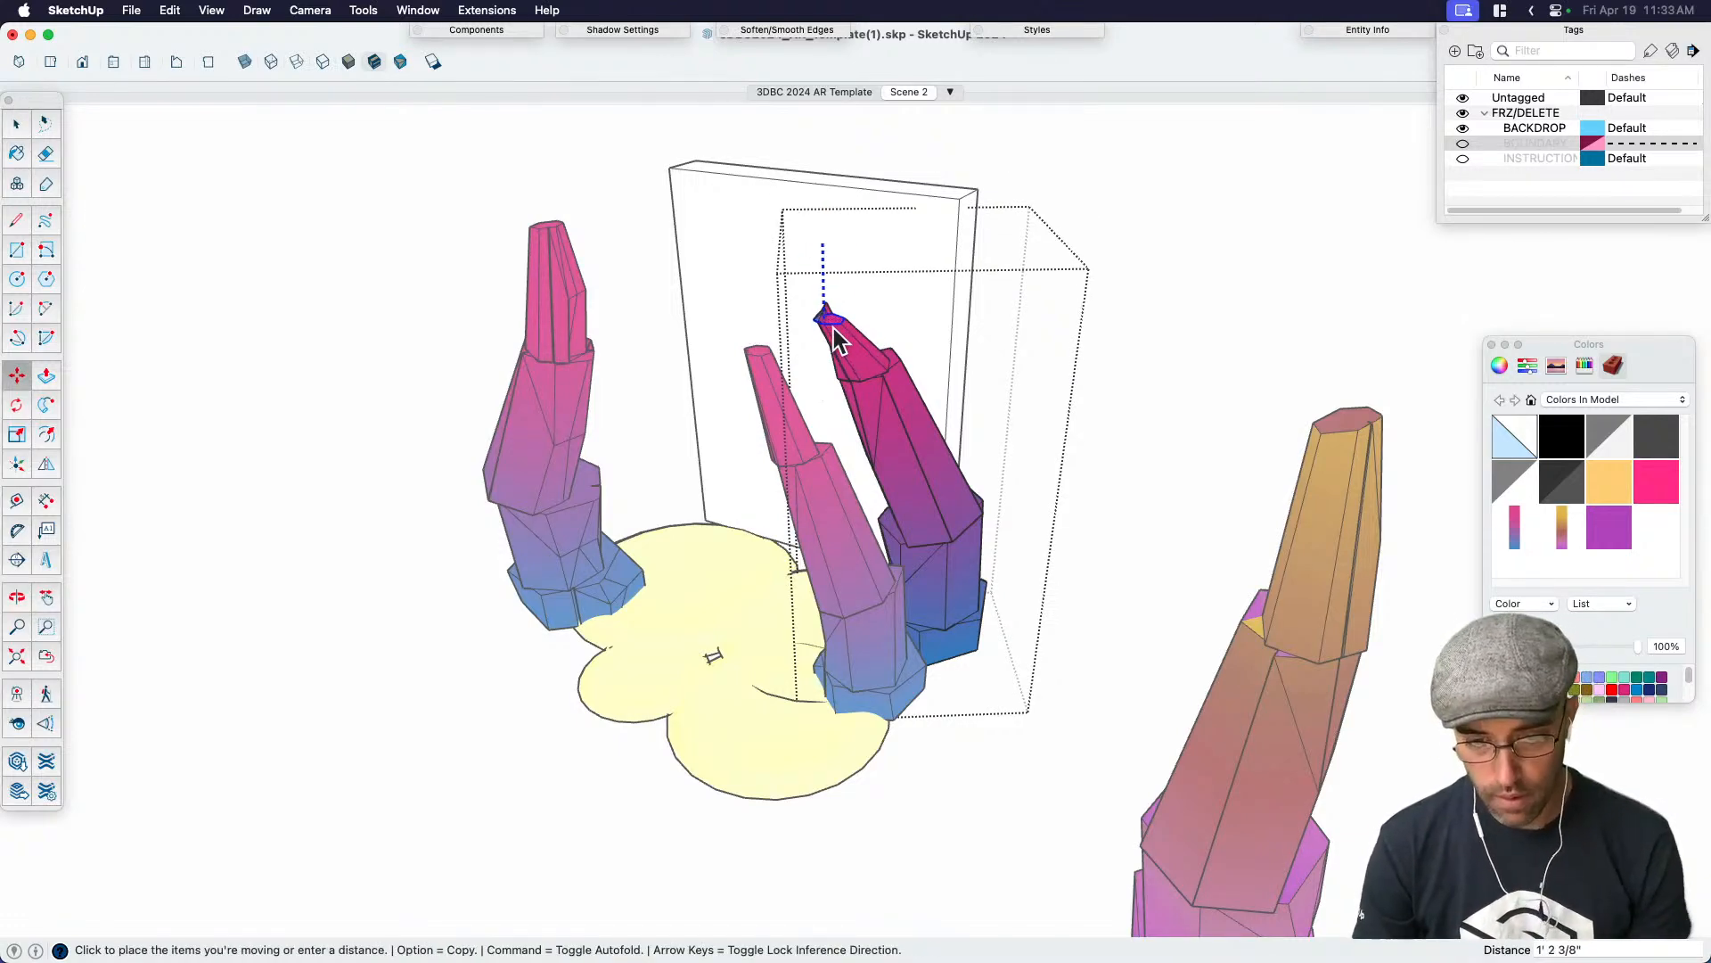
scroll(833, 330, up, 2)
key(space)
Lower the rear tower's top face to shorten its tip
middle_drag(889, 261, 1356, 264)
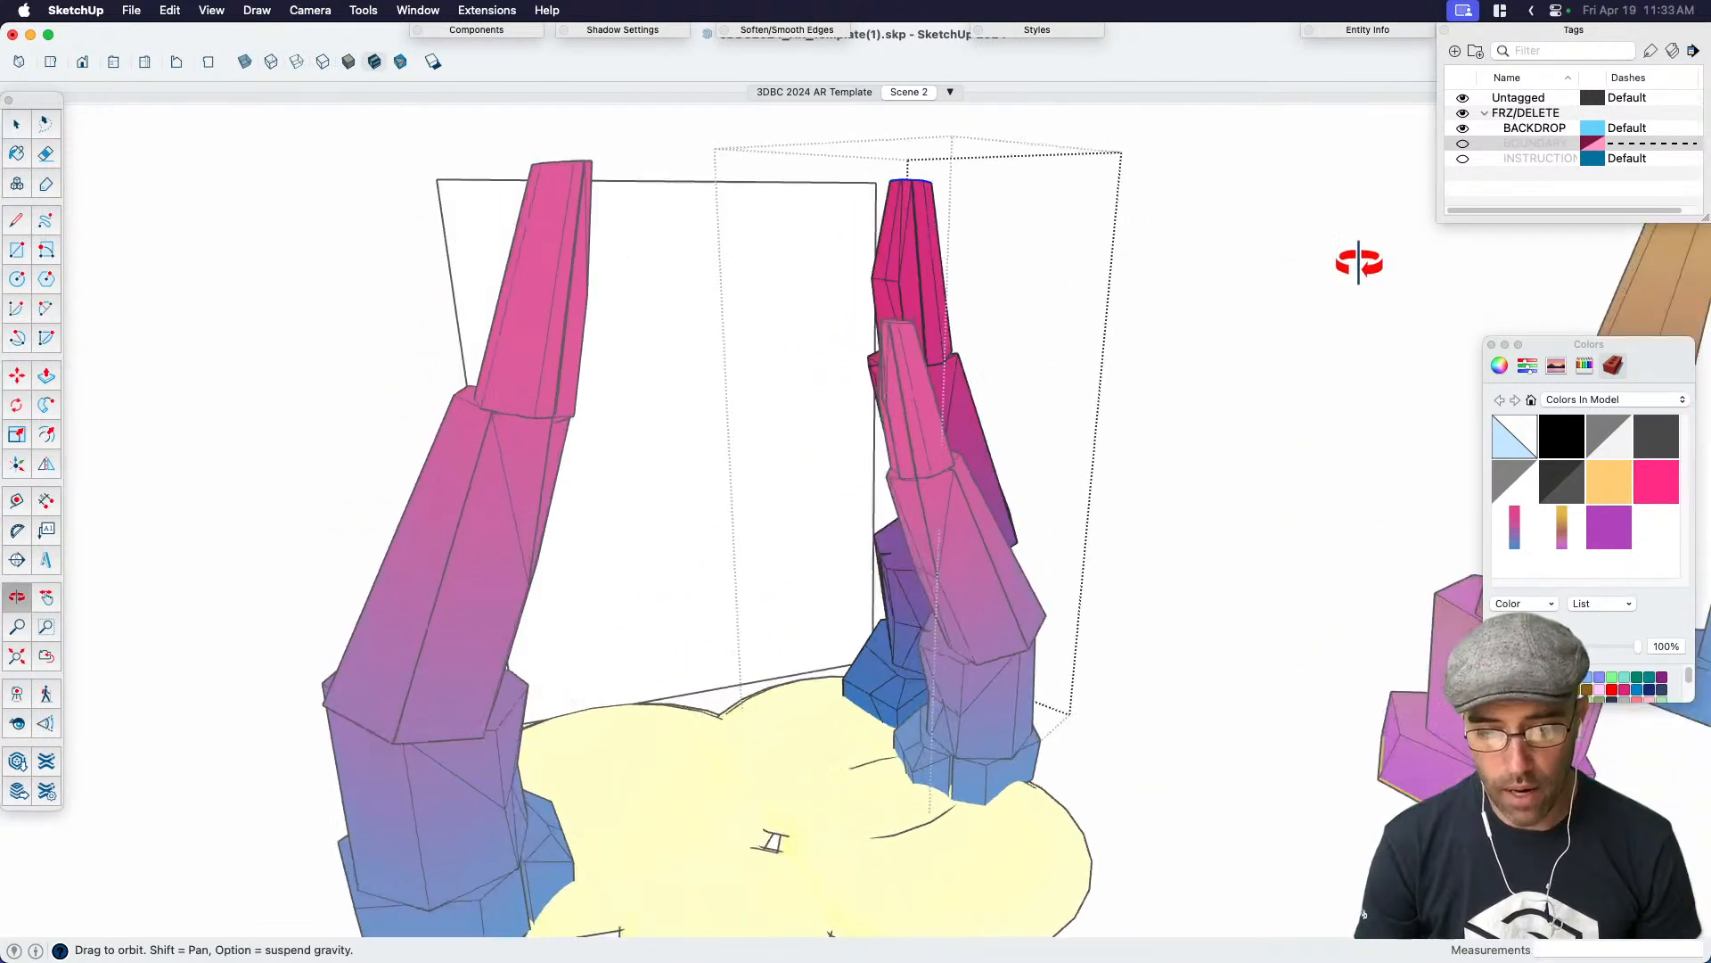
middle_drag(1014, 271, 901, 310)
scroll(902, 317, down, 2)
key(m)
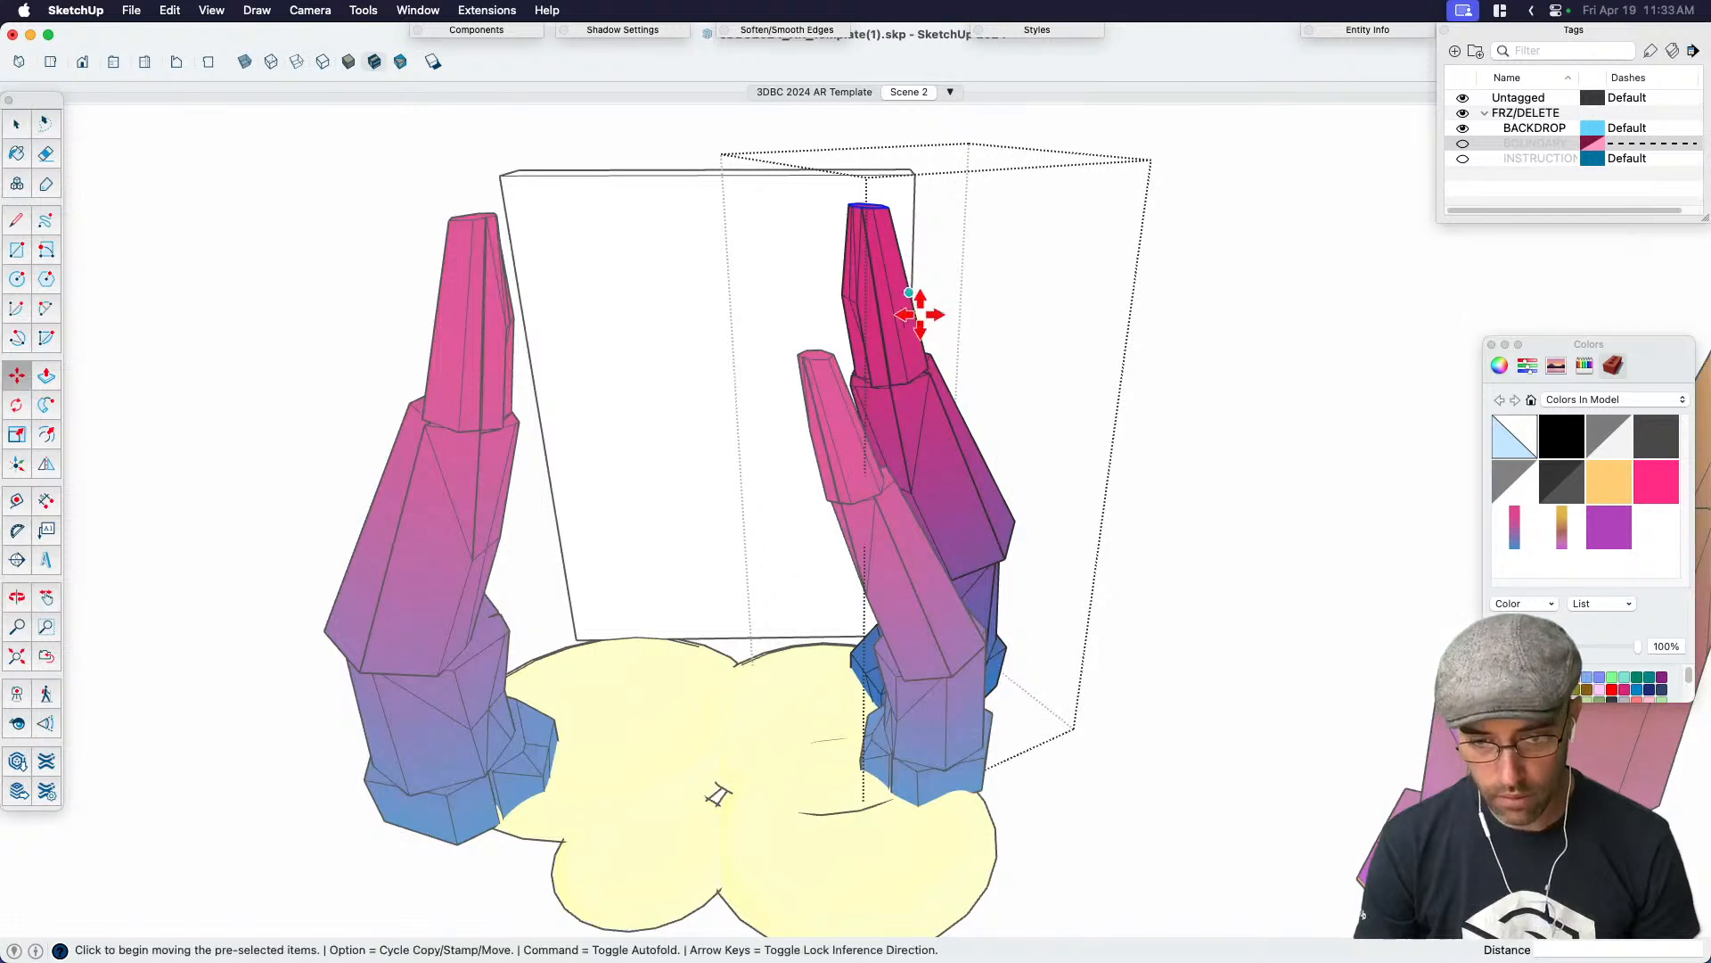
click(714, 290)
click(720, 343)
key(space)
Try to shift only the rear tower's top tier about 3' 5", leaving the lower tiers in place
middle_drag(720, 342, 860, 269)
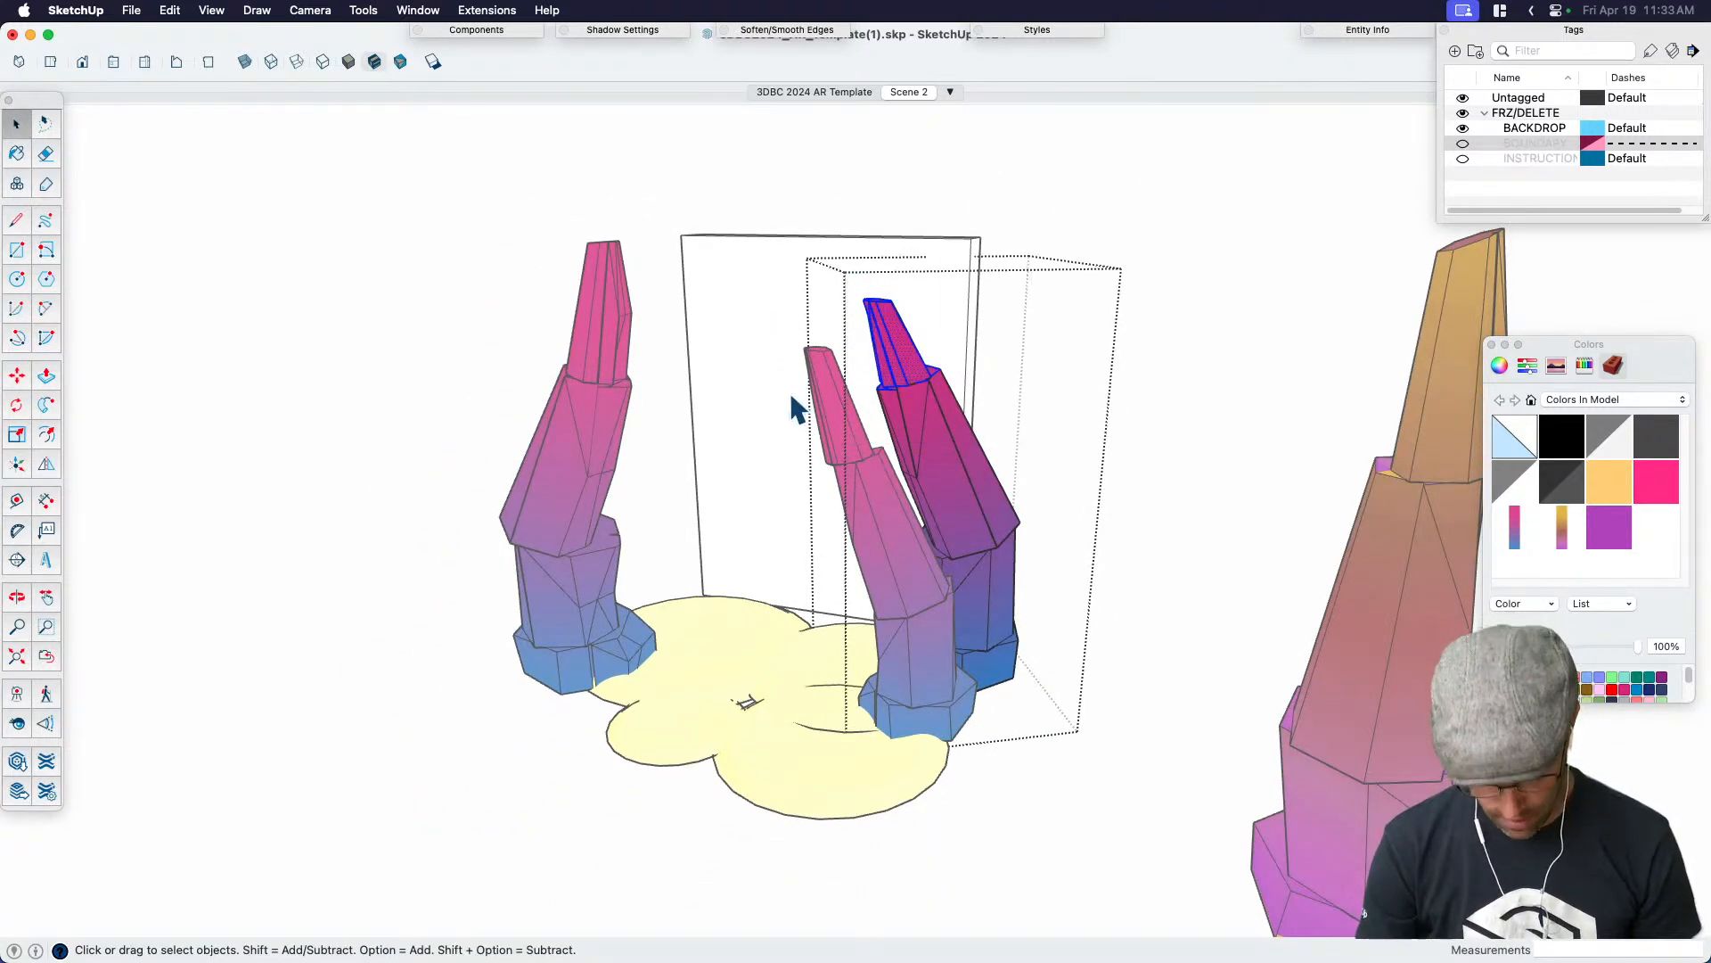
scroll(791, 401, up, 2)
key(m)
click(738, 383)
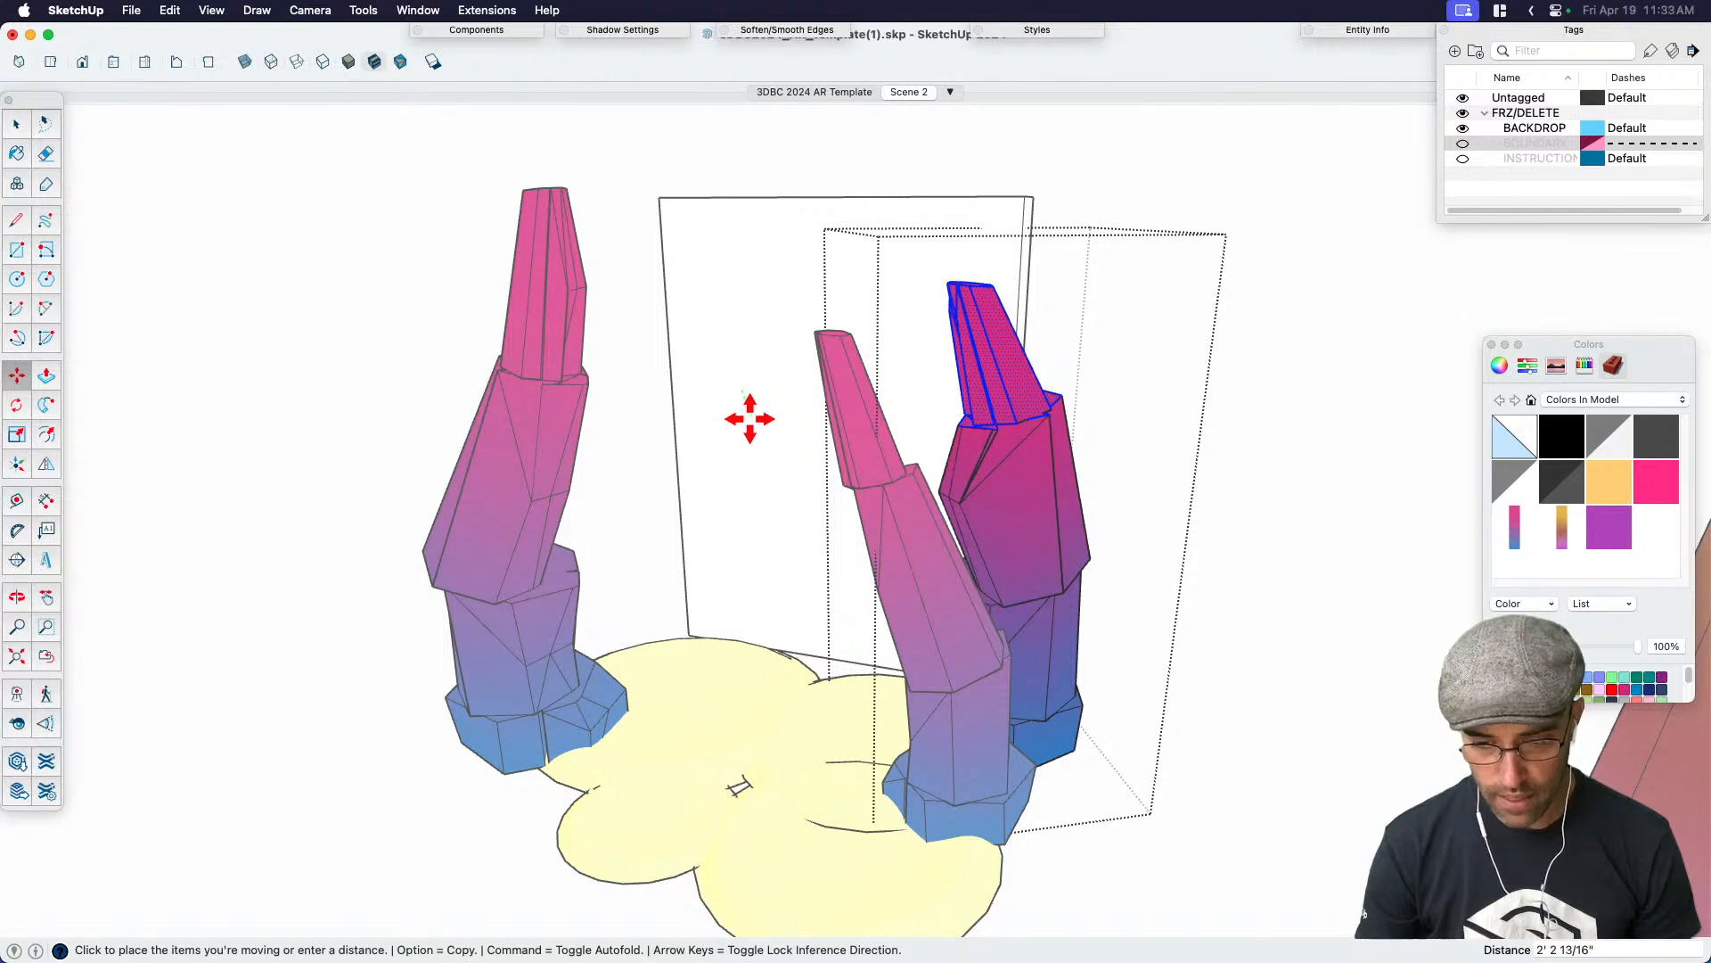
click(776, 431)
scroll(1042, 509, up, 3)
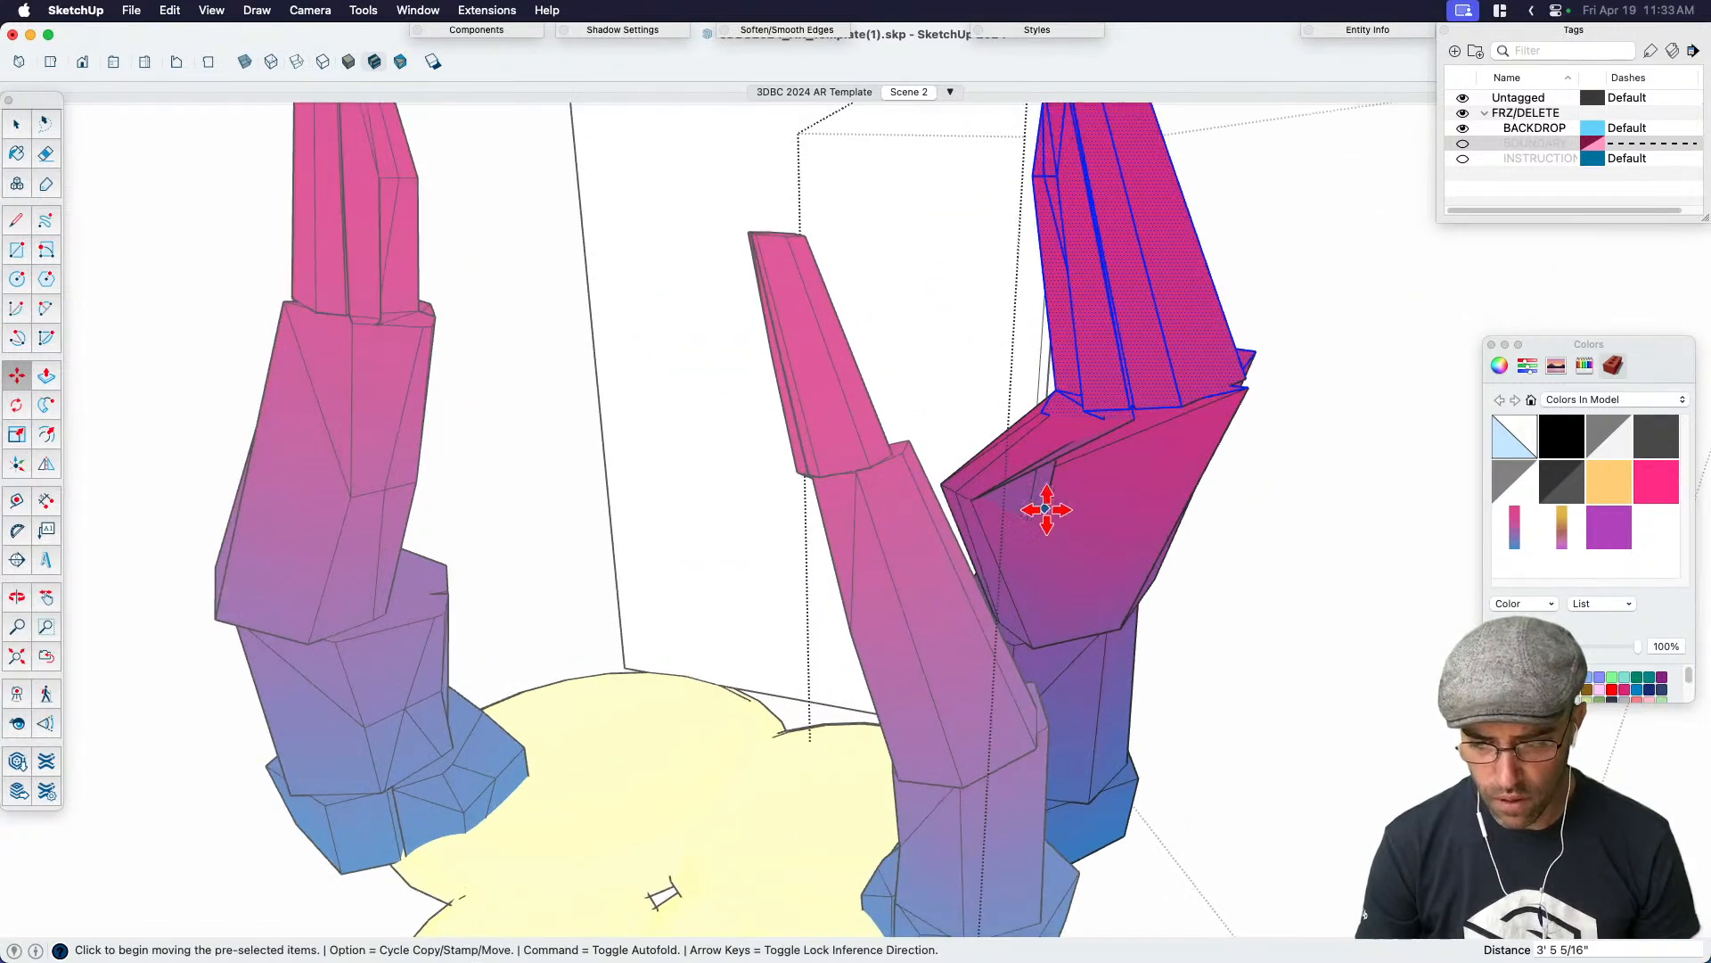
scroll(1042, 509, up, 3)
scroll(1034, 486, down, 2)
middle_drag(1043, 494, 1199, 672)
key(super+z)
Reposition the rear tower's selected top tier above its middle tier and close the group
click(1292, 723)
click(1362, 731)
key(space)
middle_drag(999, 401, 1067, 467)
middle_drag(1090, 542, 963, 543)
Mirror the whole rear tower along the green axis with a scale factor of -1
click(963, 543)
key(s)
drag(972, 601, 953, 567)
text(-1)
key(Return)
key(space)
Squash the rear tower's height to about half and move it about 10" closer to the front tower
key(s)
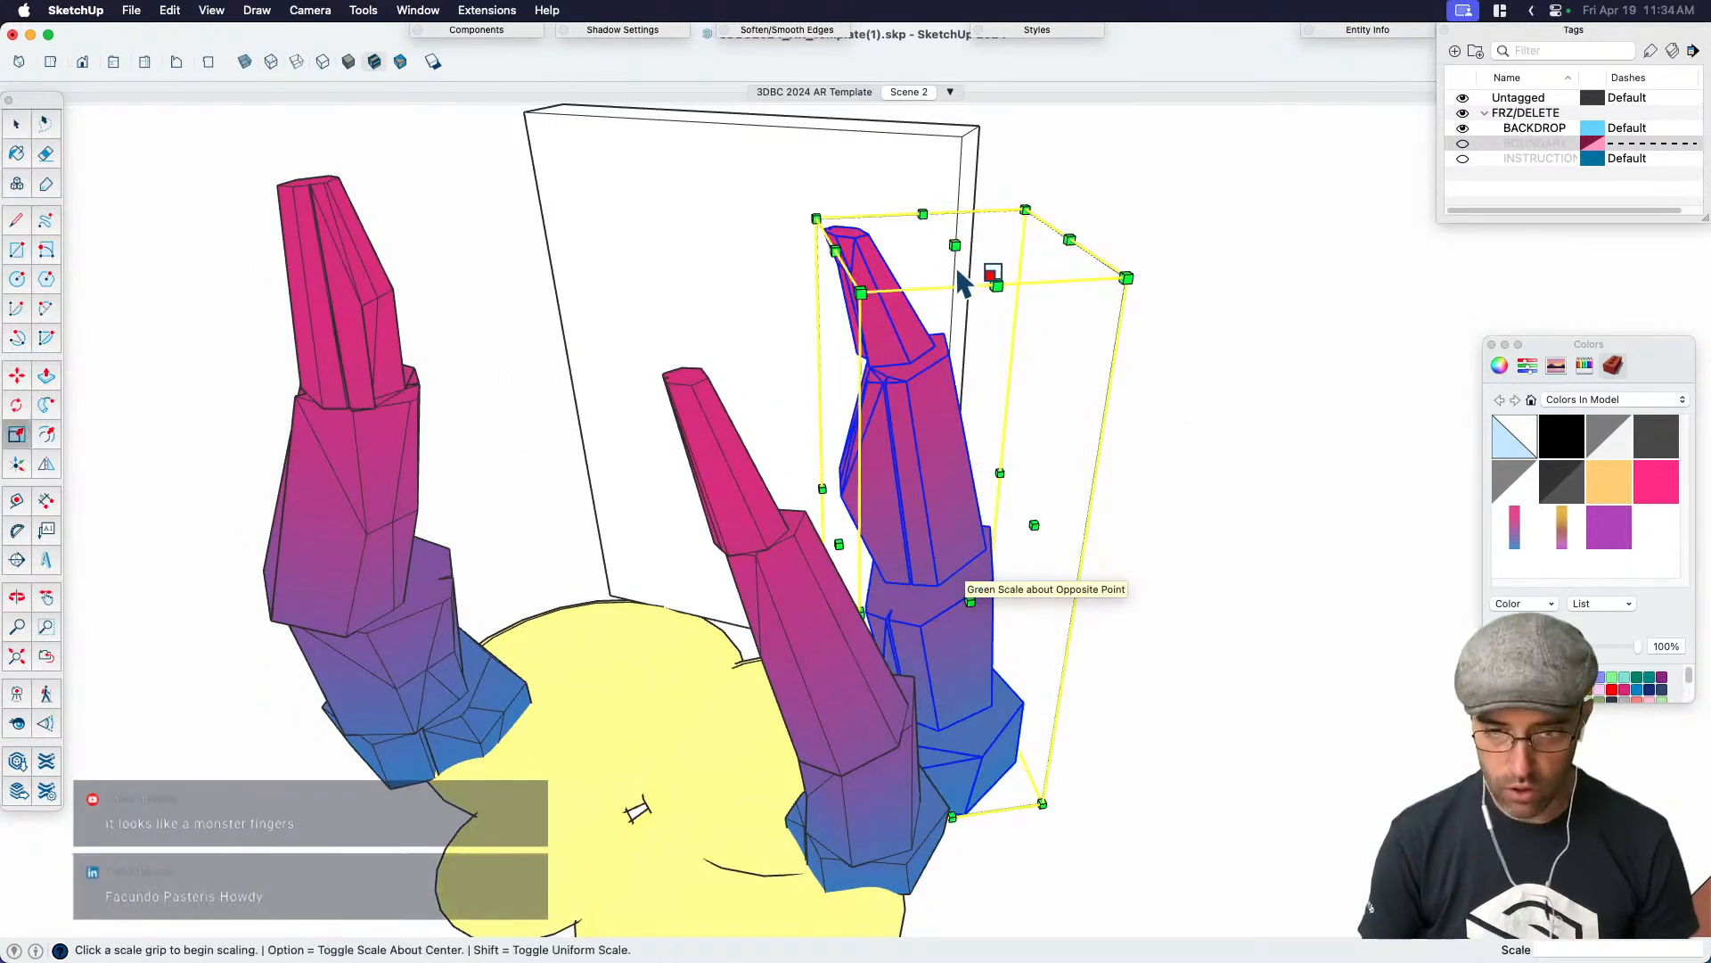
click(952, 246)
click(1012, 499)
middle_drag(1013, 499, 1185, 723)
key(m)
click(1211, 737)
click(1171, 745)
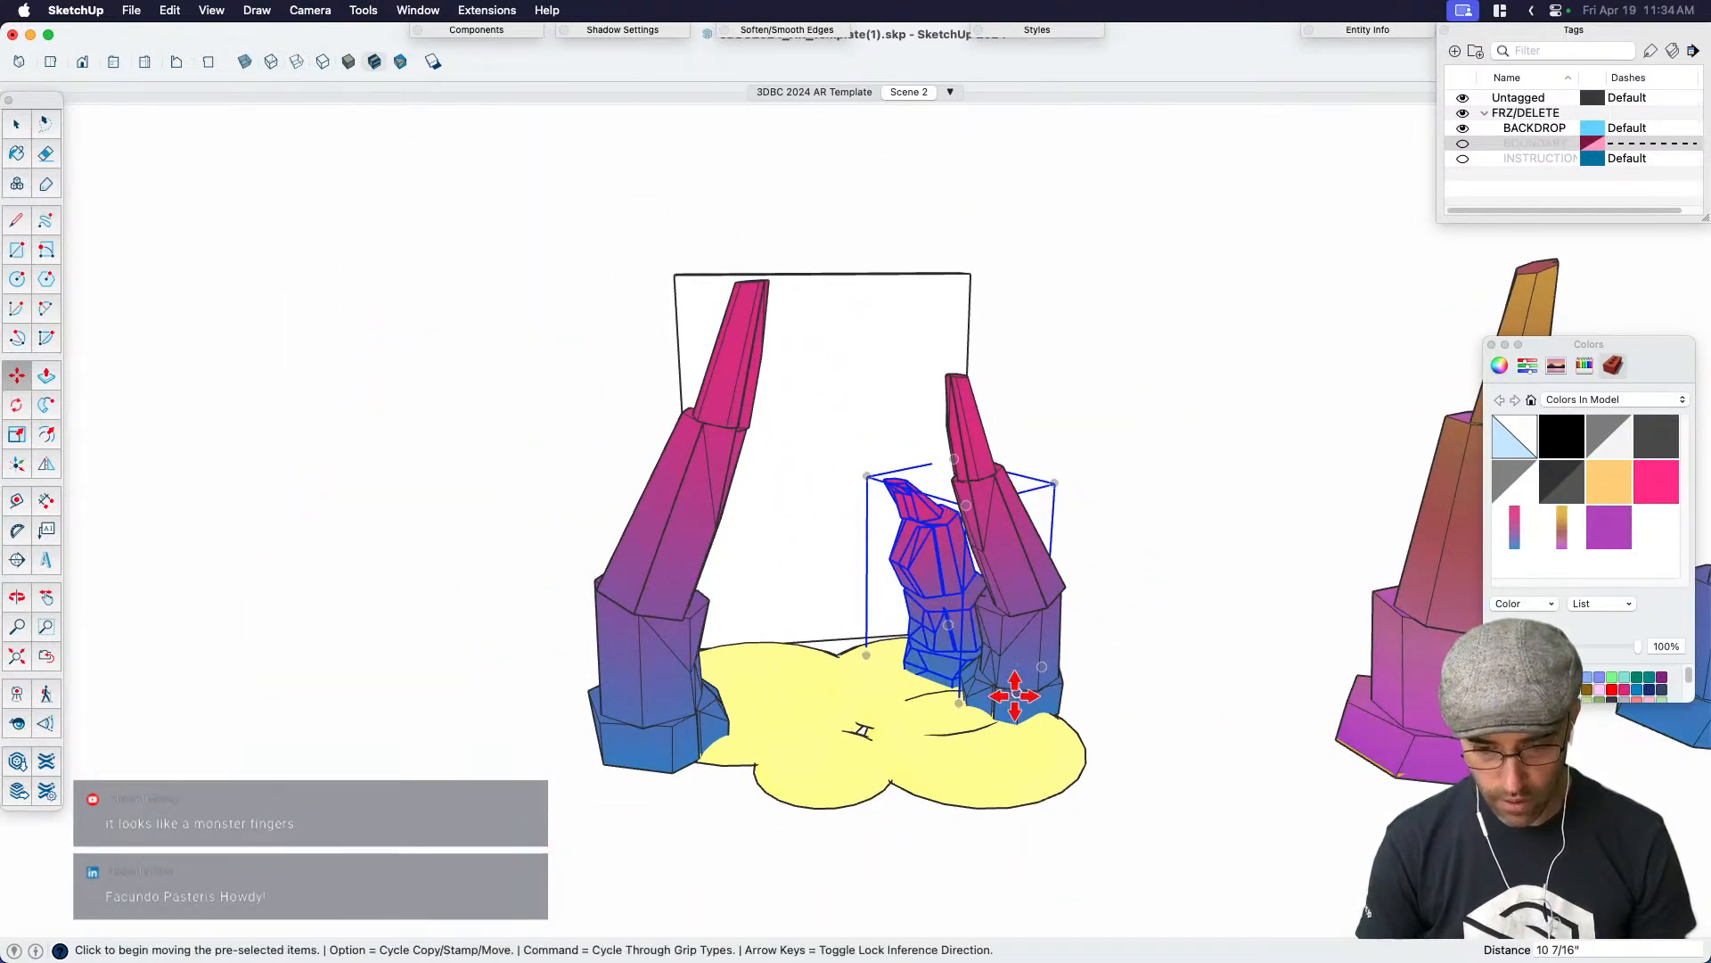
Scale the short rear tower down slightly and uniformly from a corner
middle_drag(1012, 692, 1081, 680)
key(space)
key(s)
click(1045, 471)
click(1026, 490)
middle_drag(968, 555, 878, 501)
key(space)
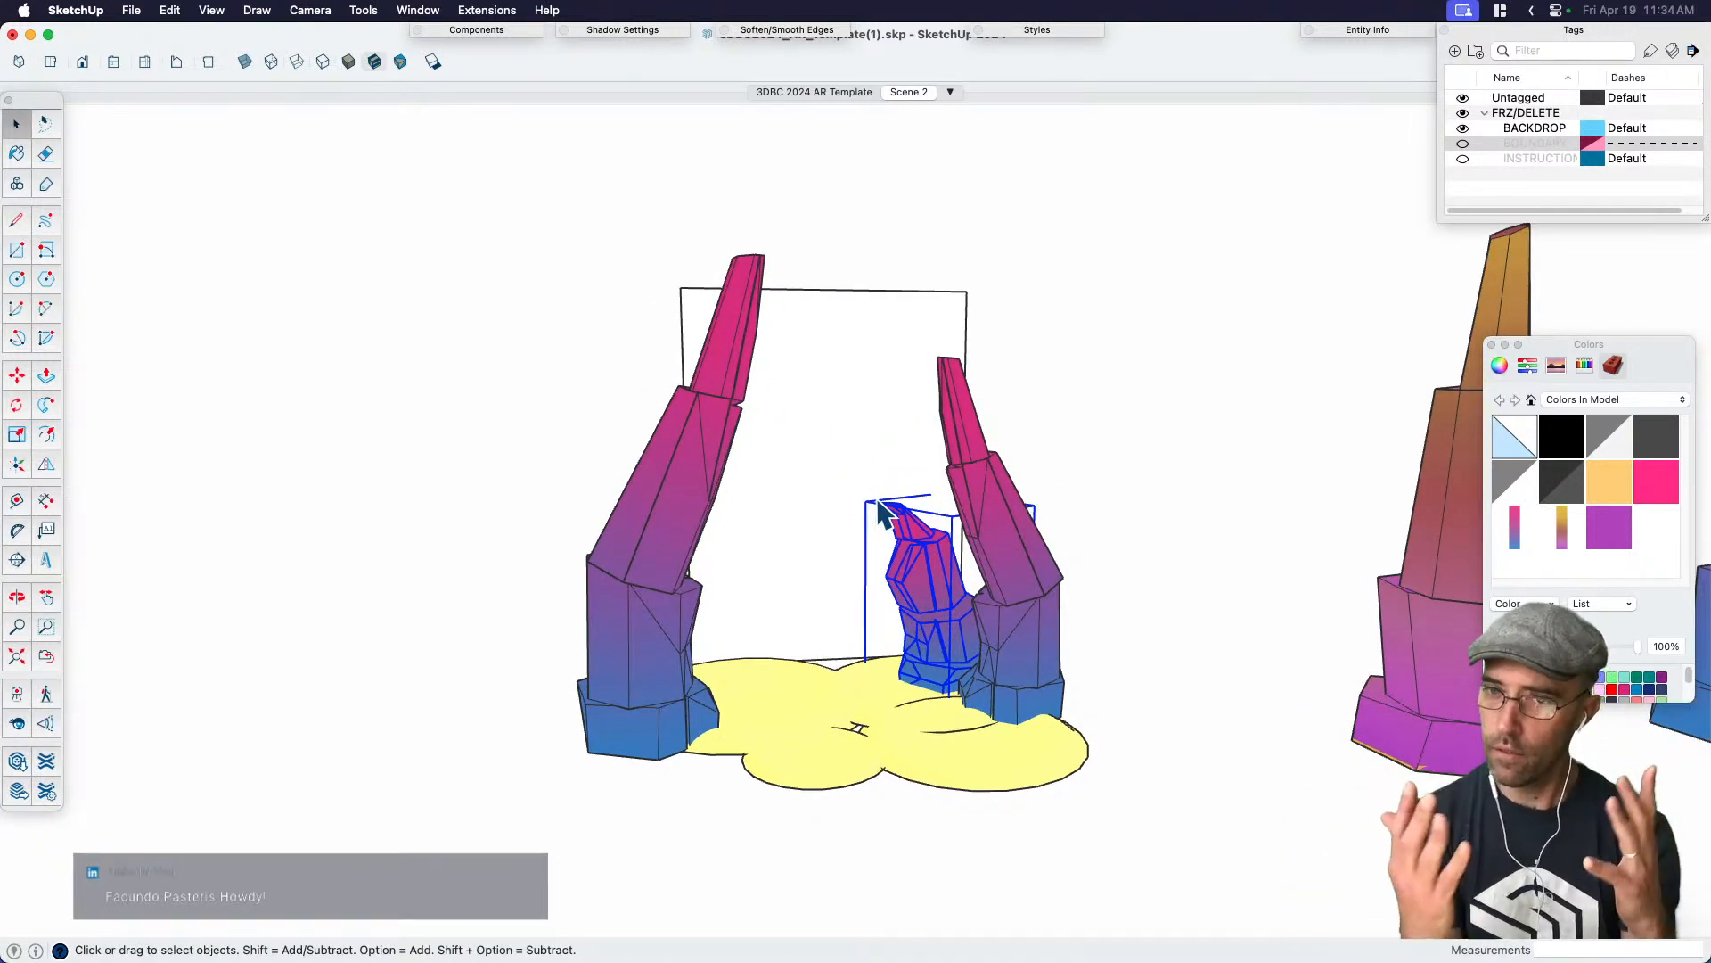
Copy the short rear tower across the yellow ground shape toward the tall tower
key(m)
click(1099, 837)
key(alt)
click(873, 839)
key(space)
middle_drag(866, 818, 741, 777)
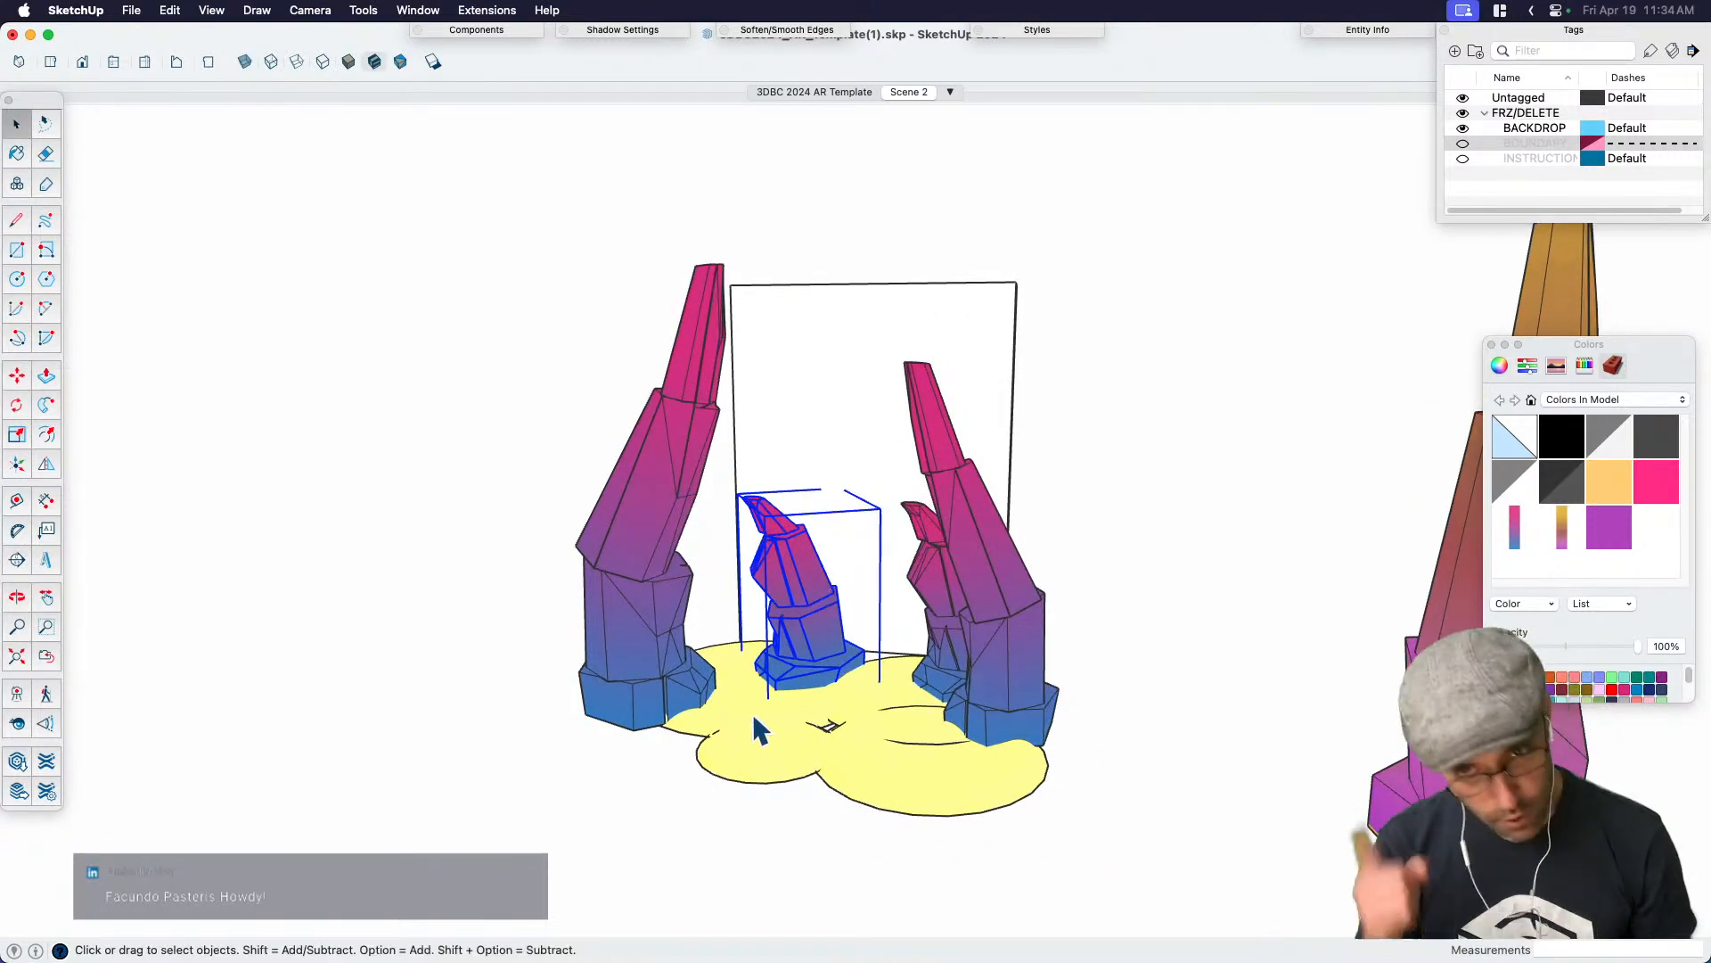
Mirror the copied short tower along the green axis with a scale factor of -1
key(s)
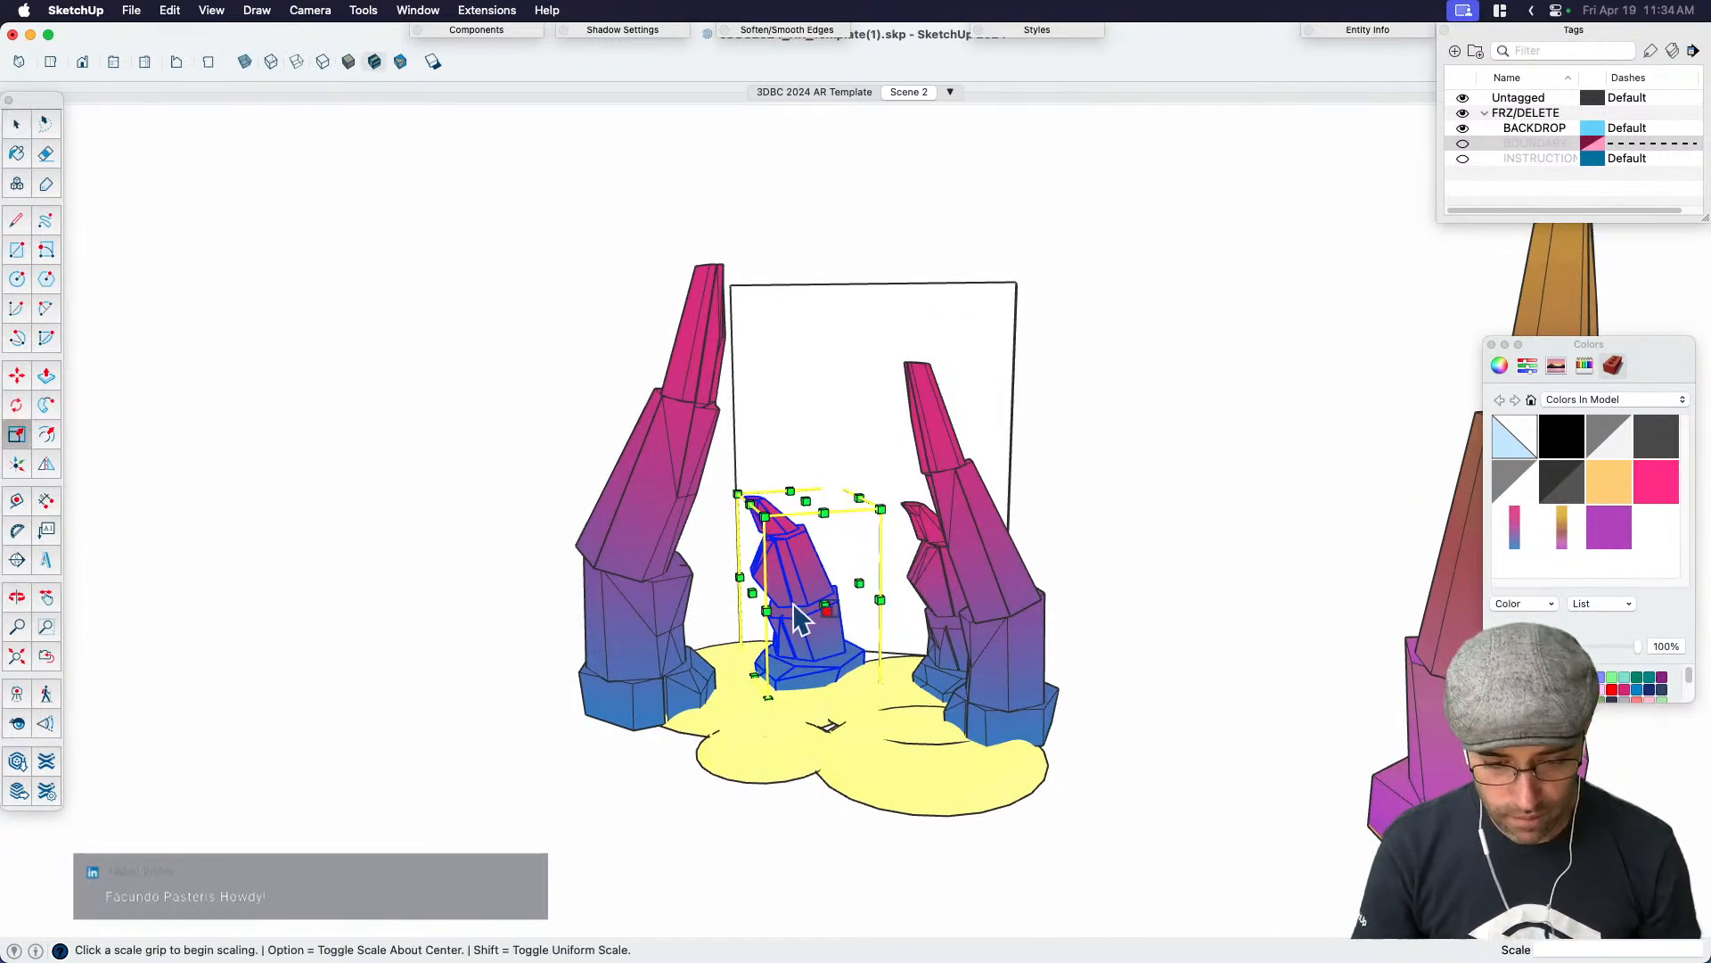
middle_drag(805, 613, 807, 637)
click(823, 600)
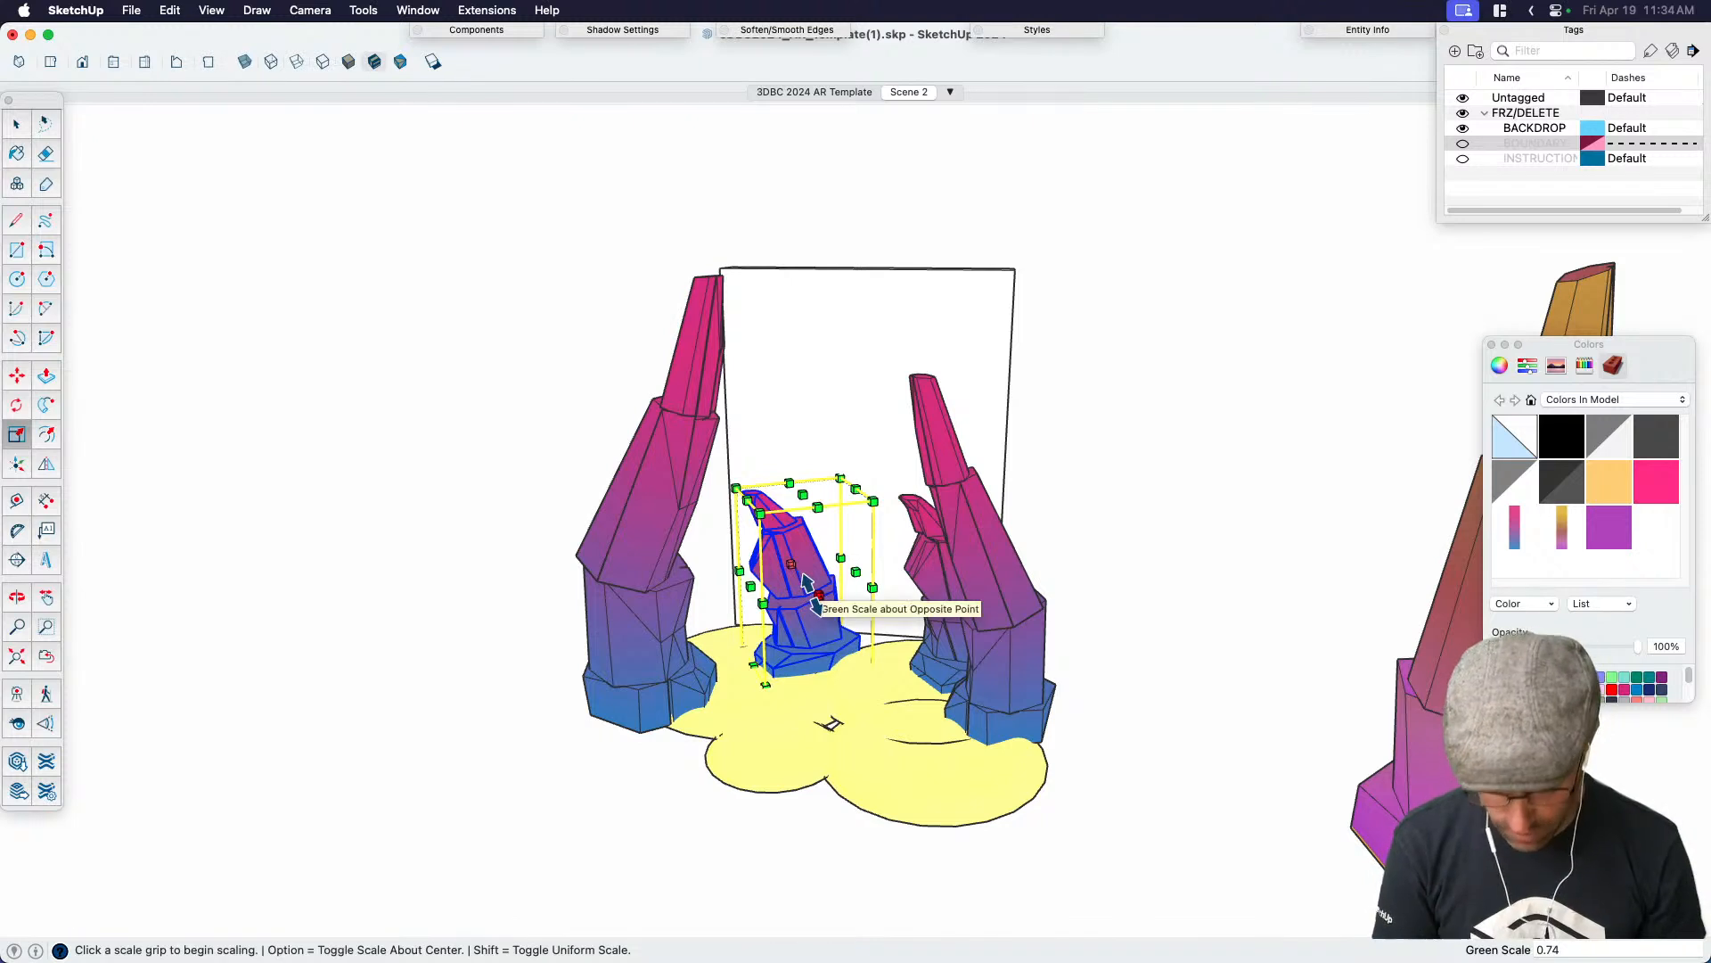
text(-1)
key(Return)
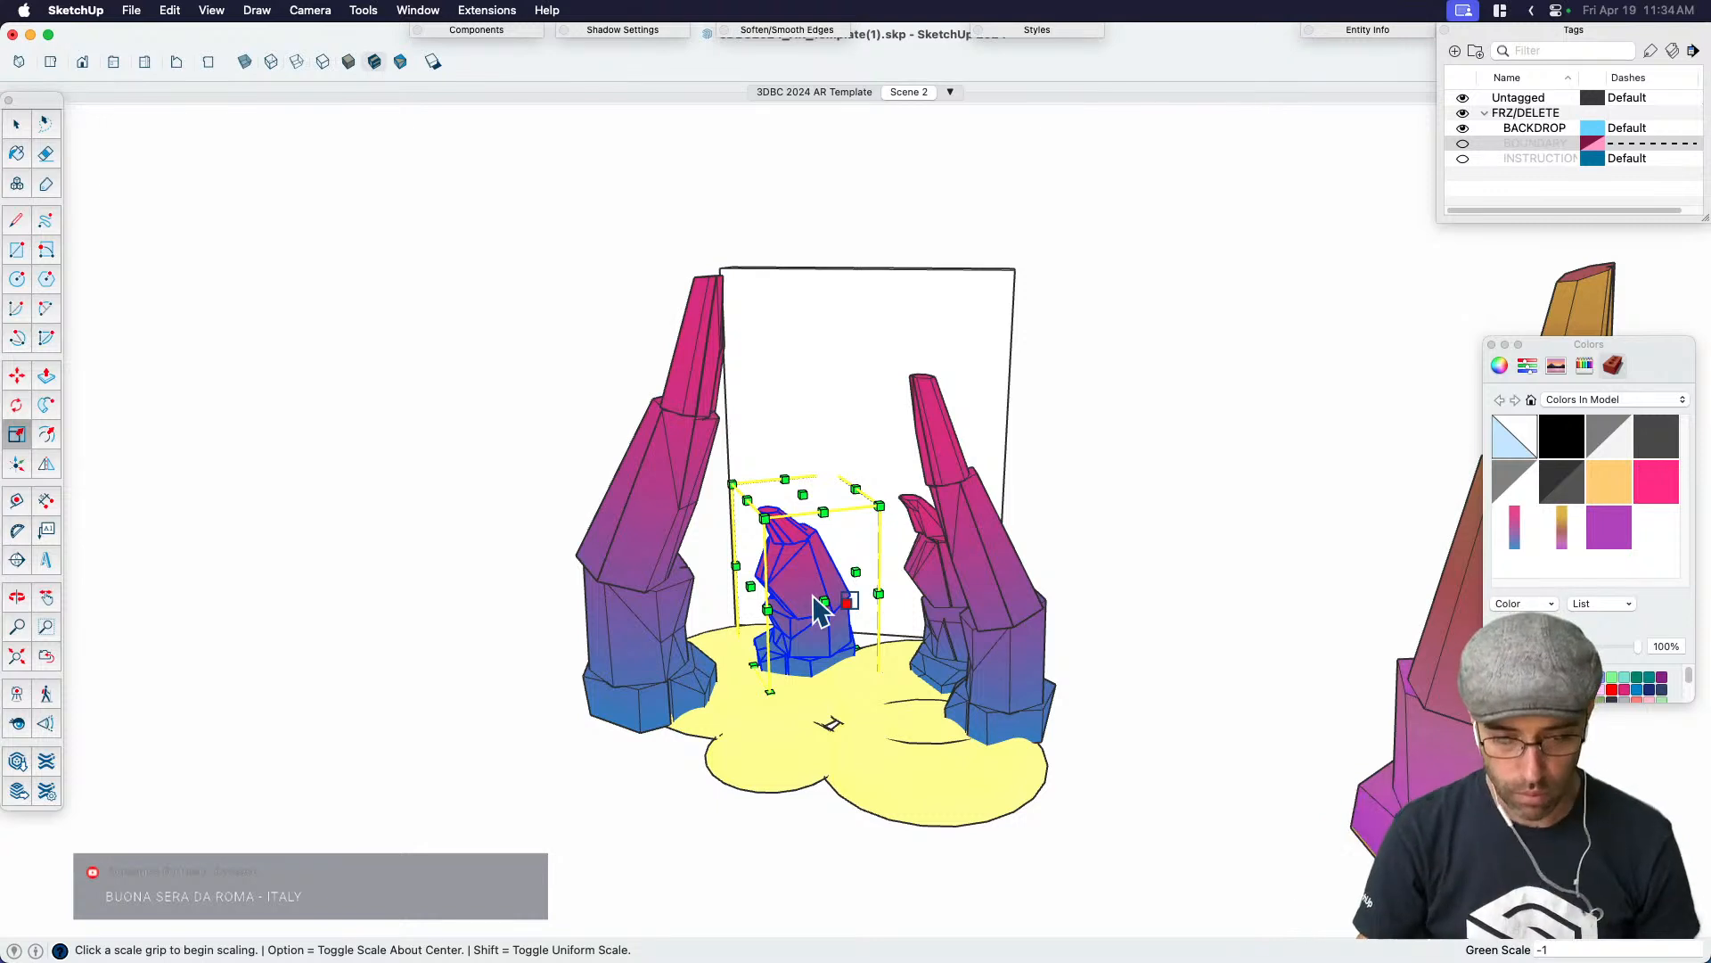
Rotate the copied short tower in the ground plane so its tip turns toward the opposite towers
key(space)
key(q)
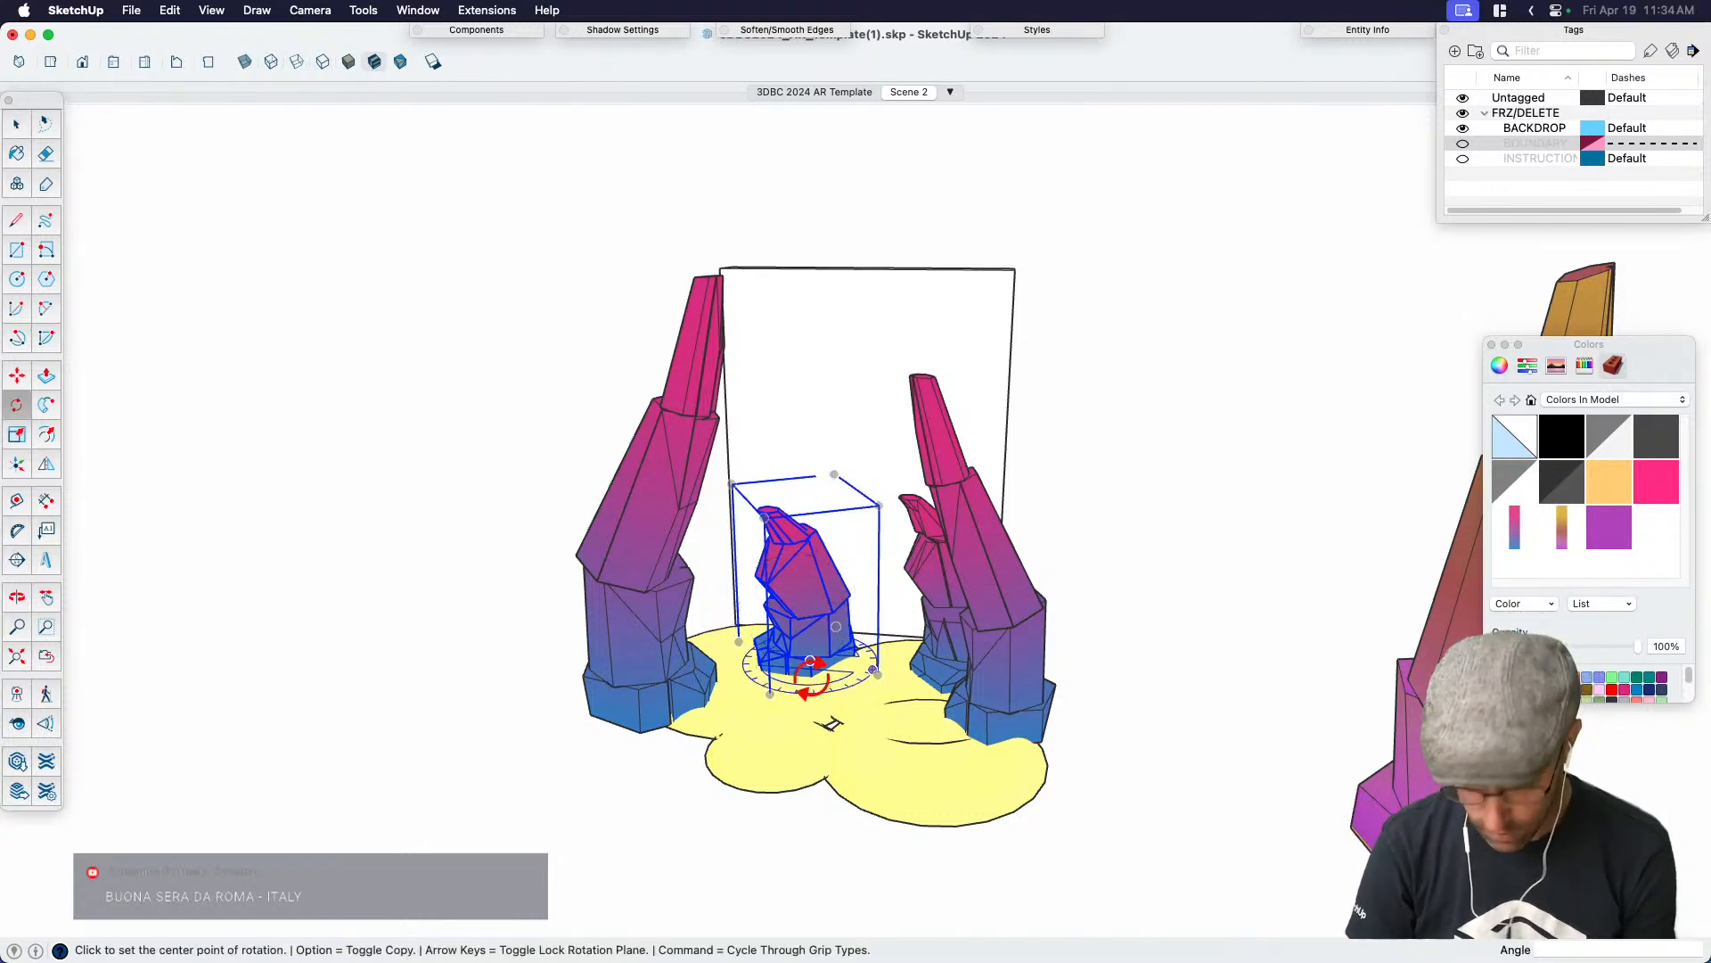
click(803, 703)
click(1087, 760)
click(1088, 394)
Move the rotated short tower back beside the base of the tall tower
middle_drag(824, 691, 768, 774)
key(m)
click(615, 886)
click(699, 632)
Scale the short tower beside the tall one up from its top corner
key(s)
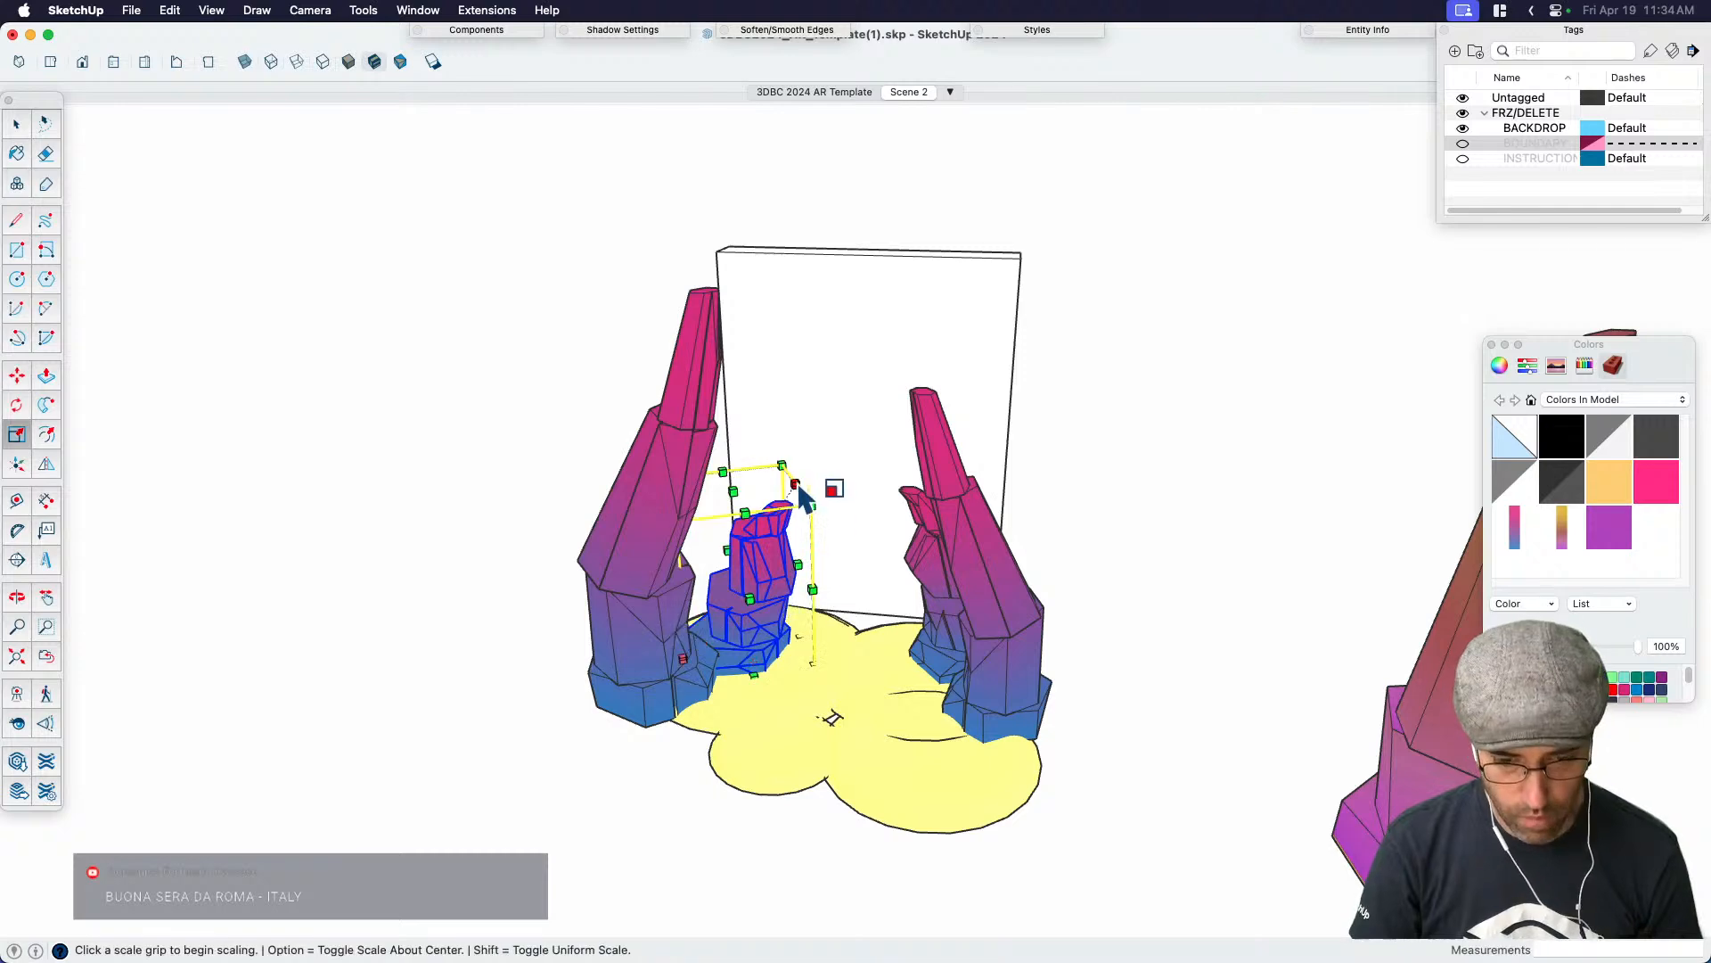
click(786, 460)
click(787, 391)
middle_drag(802, 385, 902, 429)
Nudge the enlarged short tower closer to the tall tower and clear the selection
key(space)
key(m)
click(834, 845)
click(799, 841)
key(space)
scroll(872, 799, down, 4)
click(1015, 810)
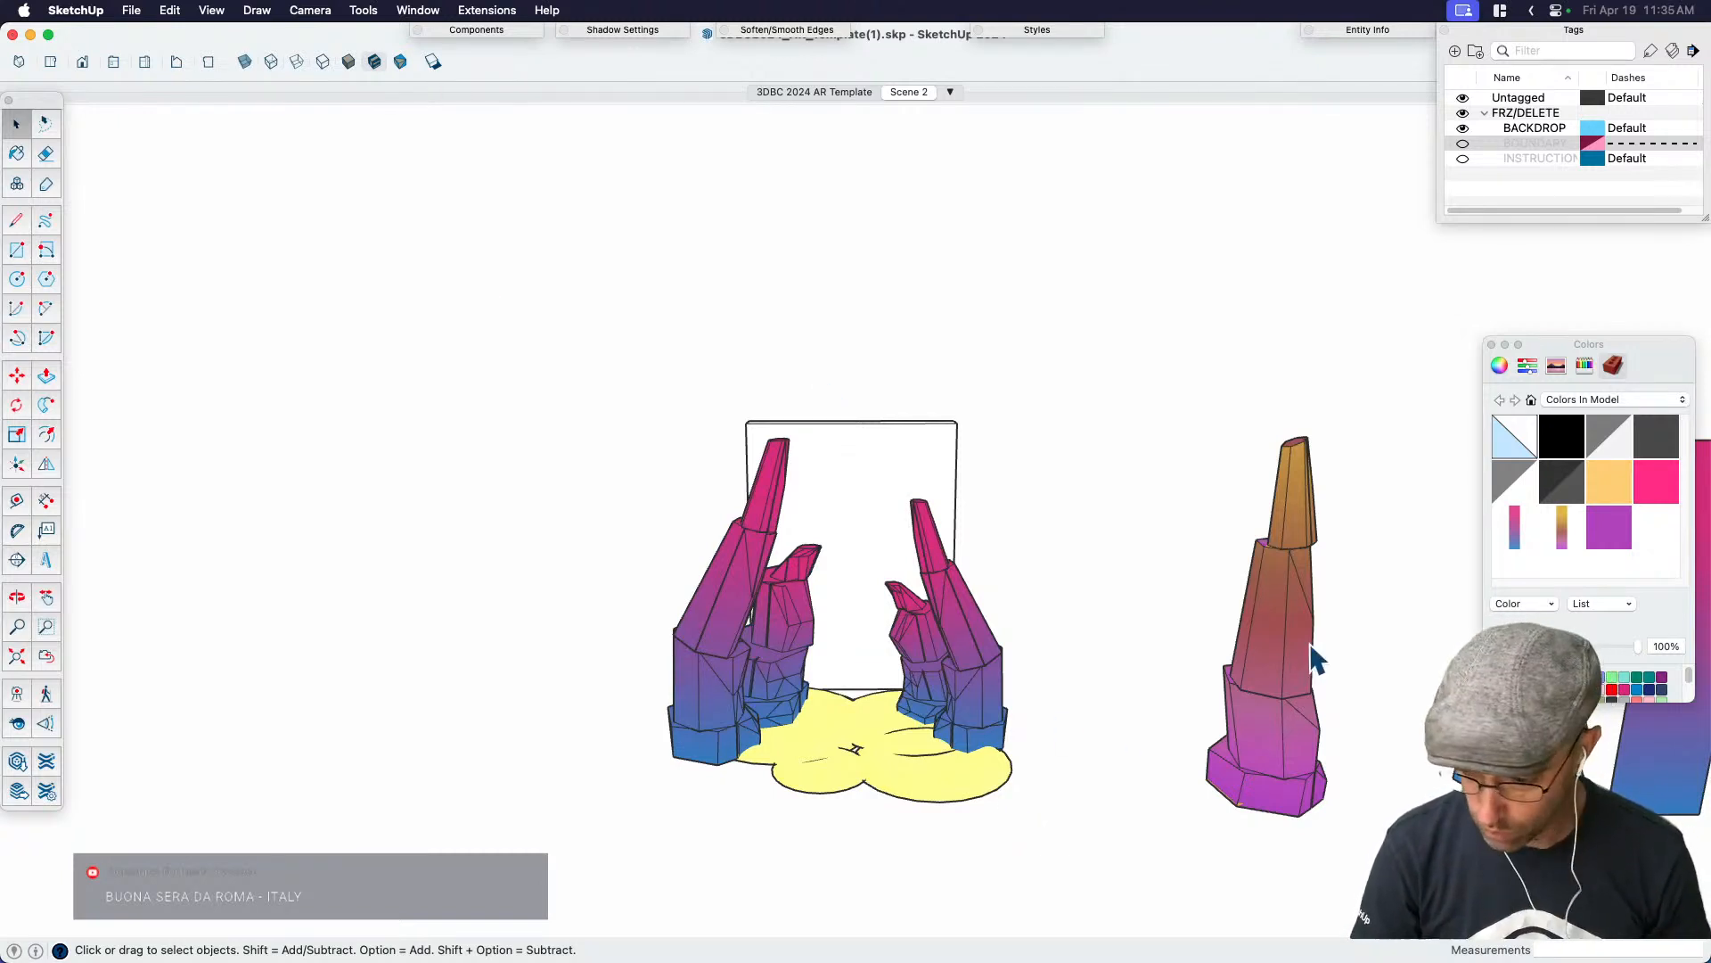
Pick the gold-to-purple gradient from the model's materials
click(1559, 527)
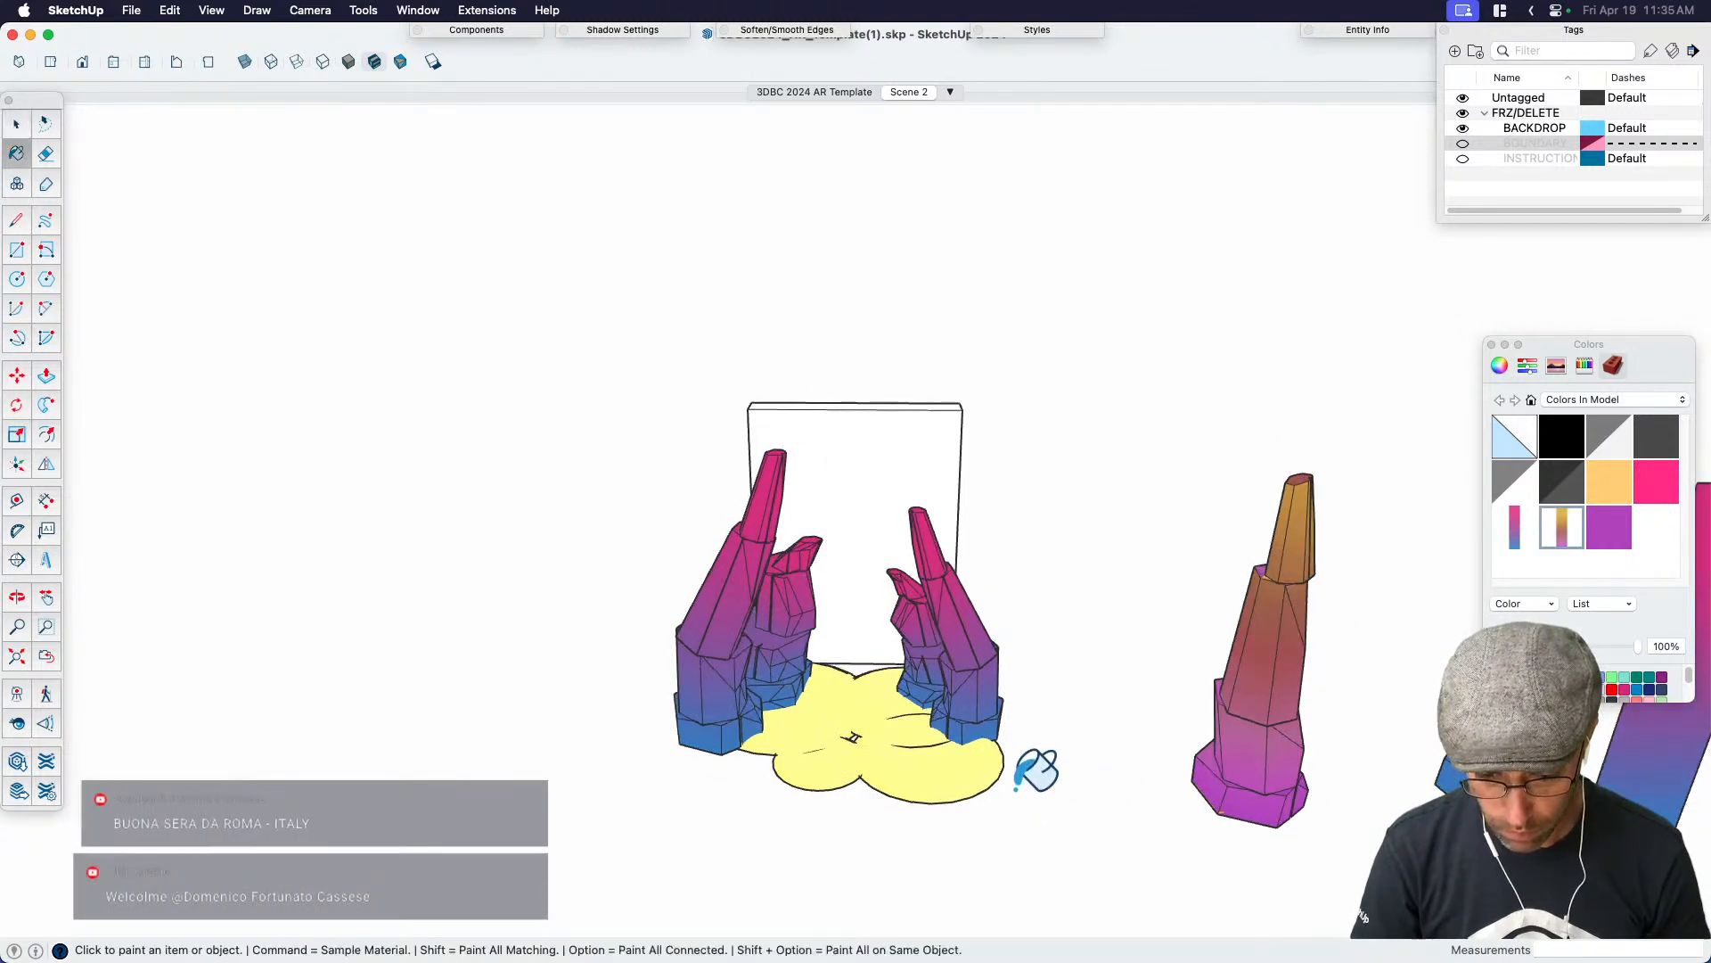
scroll(1058, 772, up, 3)
key(space)
Open the yellow ground group and its nested front part for editing, and select the geometry inside
click(948, 777)
double_click(914, 773)
click(916, 772)
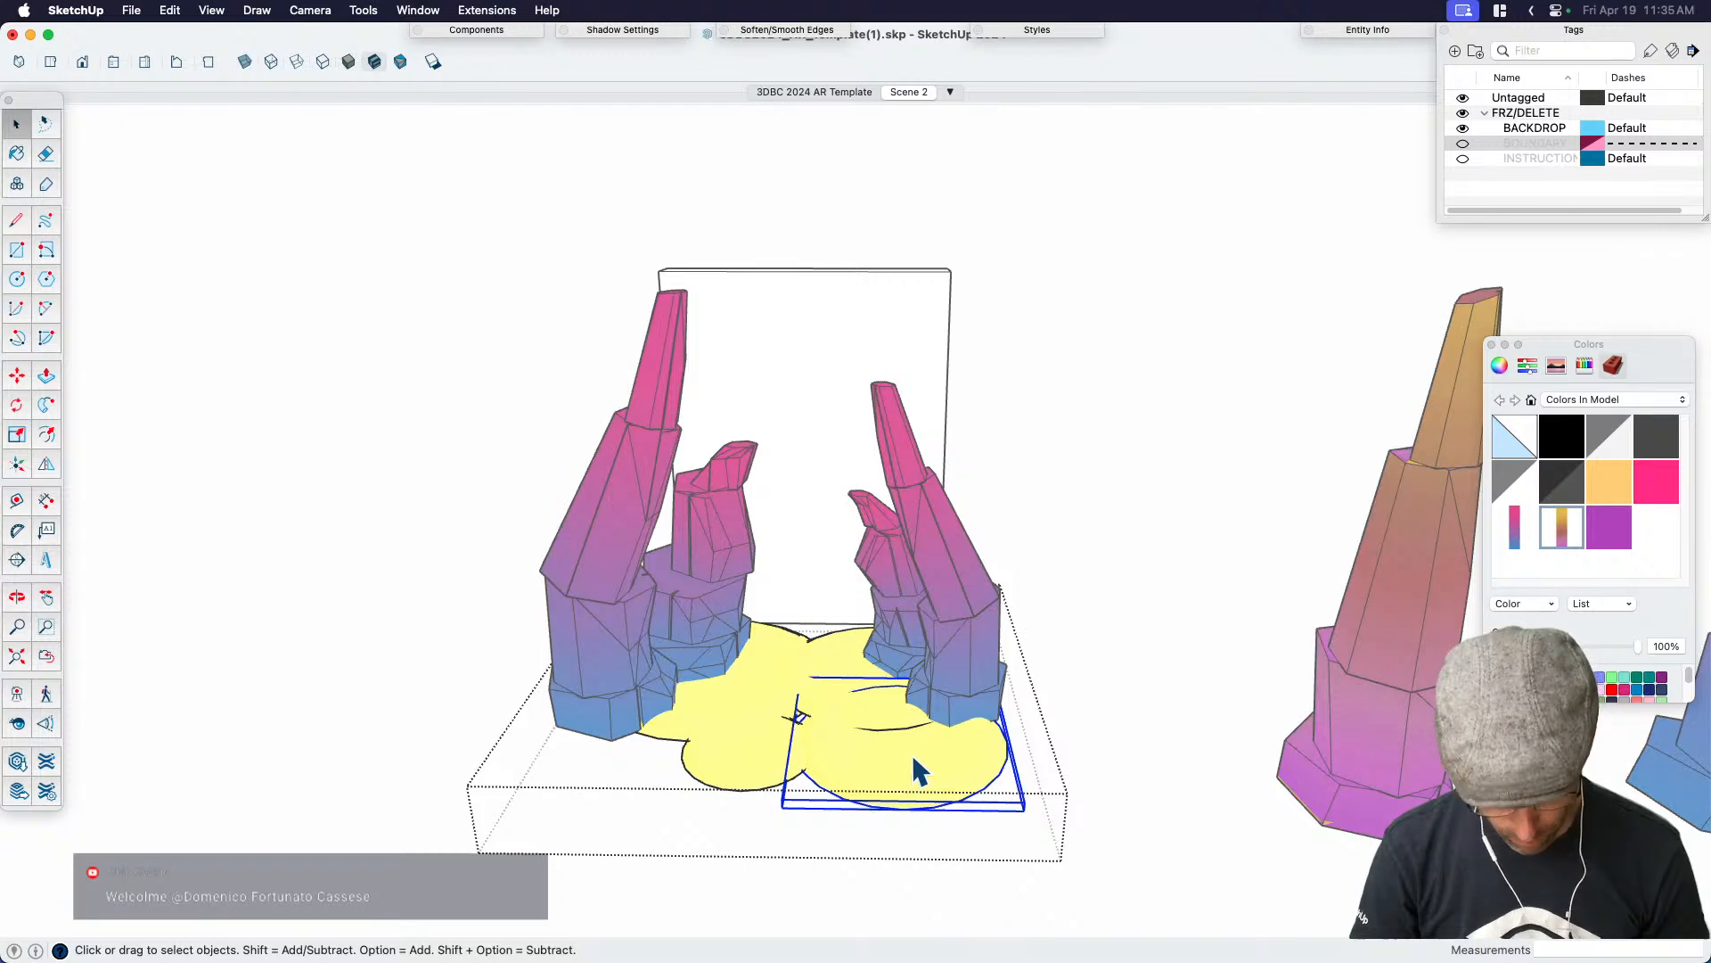
triple_click(913, 758)
click(918, 753)
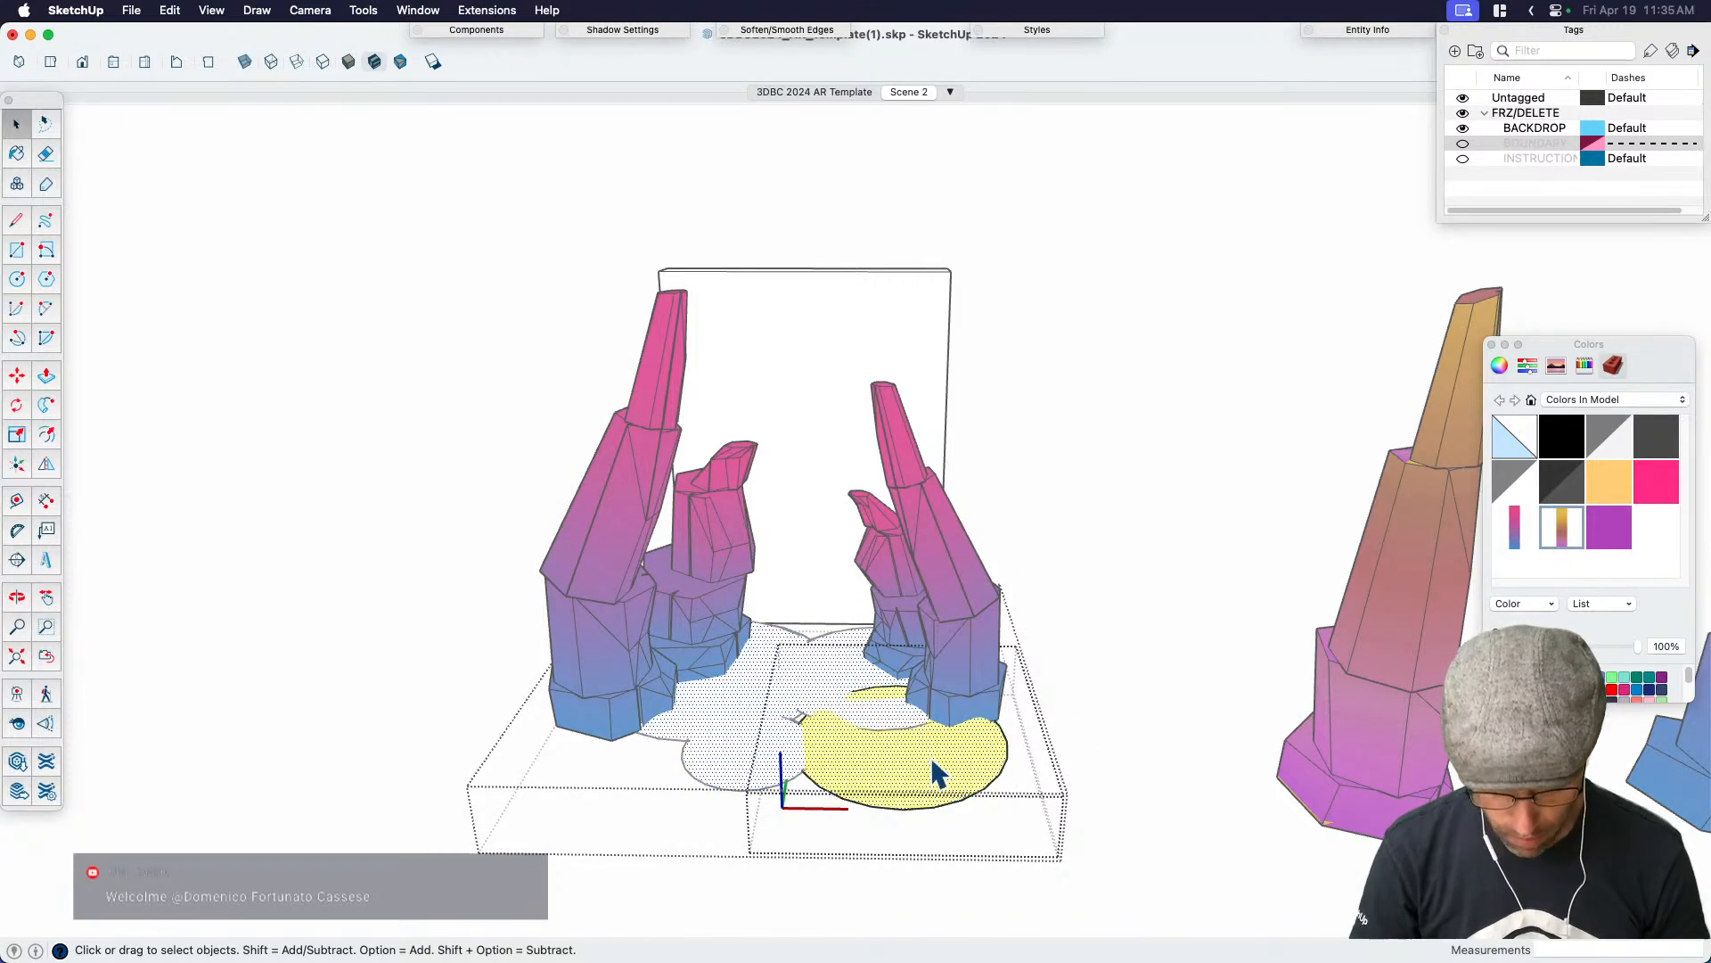
Close the ground shape's nested groups and clear the selection
scroll(934, 761, up, 2)
middle_drag(936, 764, 968, 695)
scroll(968, 695, down, 5)
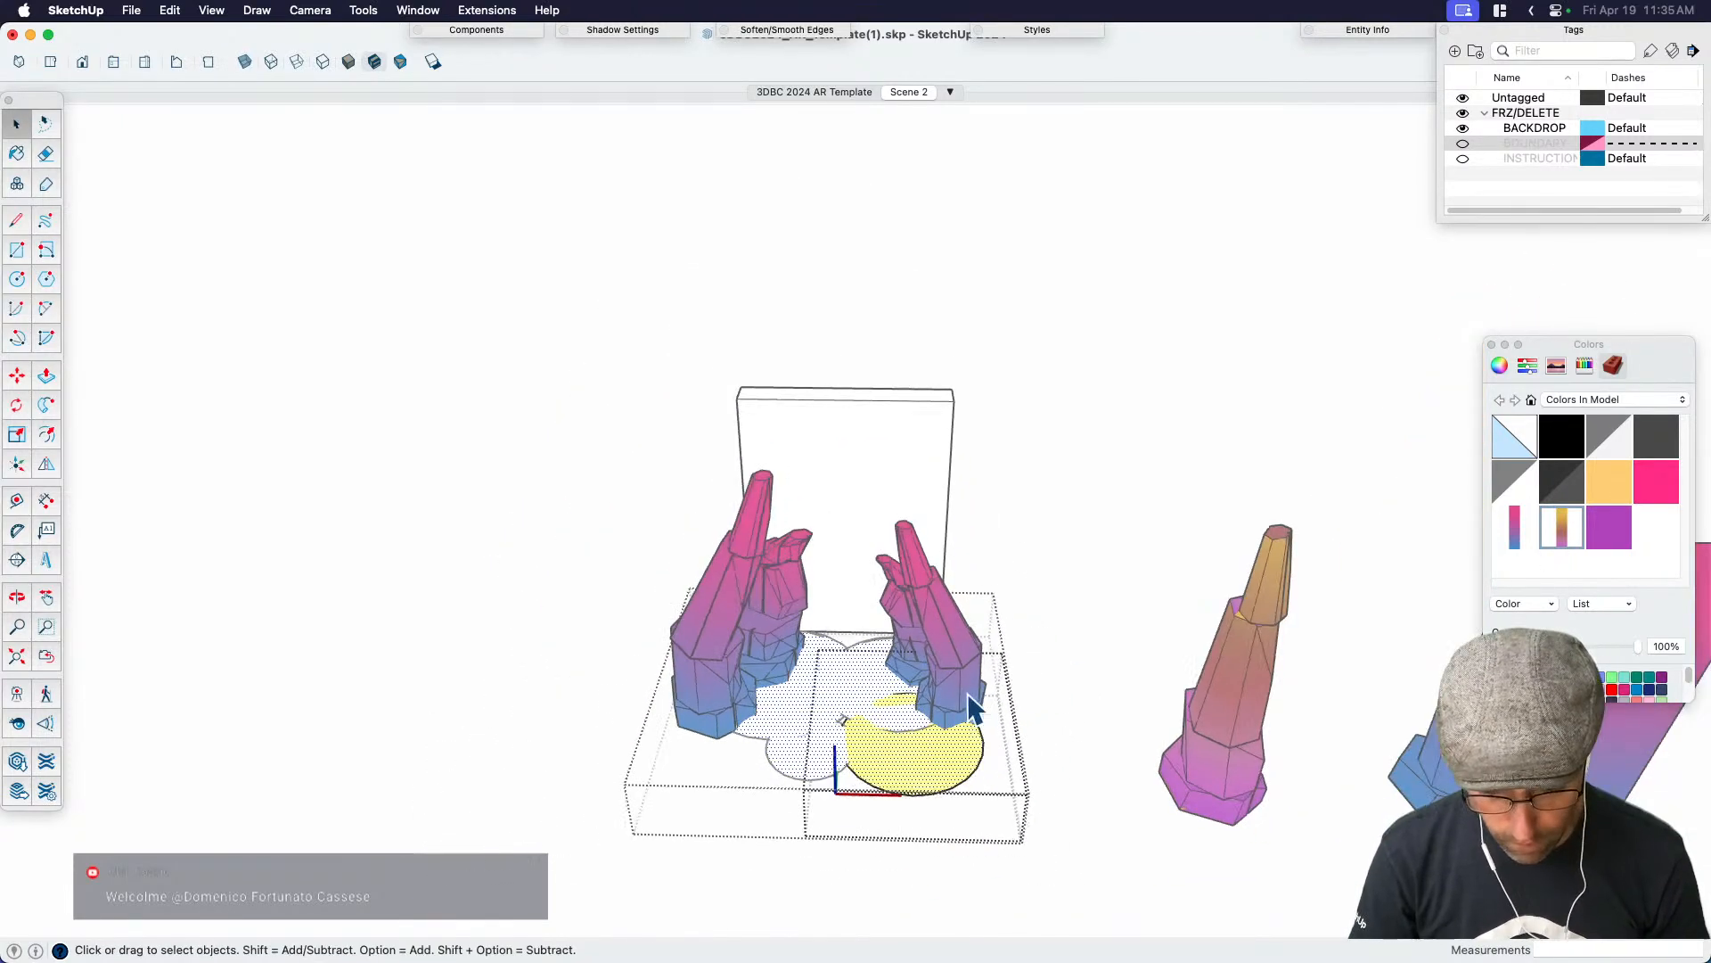
scroll(1073, 737, up, 2)
click(1064, 736)
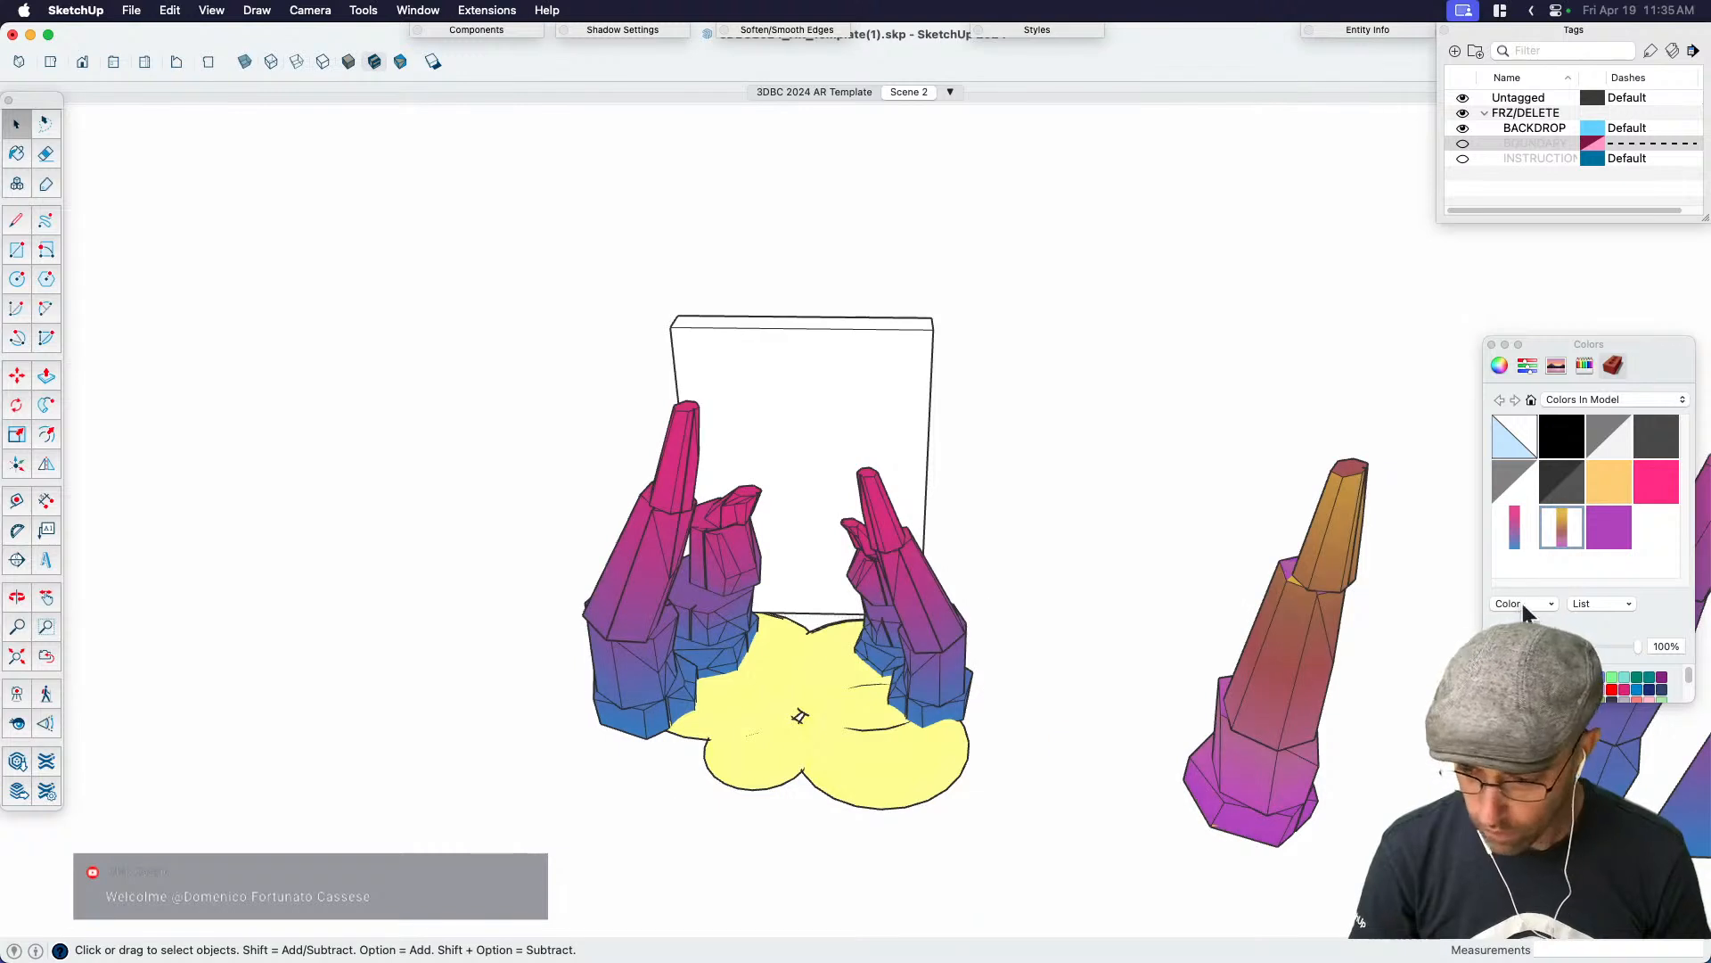
Draw a rectangle on the ground between the yellow shape and the gold-purple tower, and paint it with the gold-to-purple gradient
key(r)
click(1018, 801)
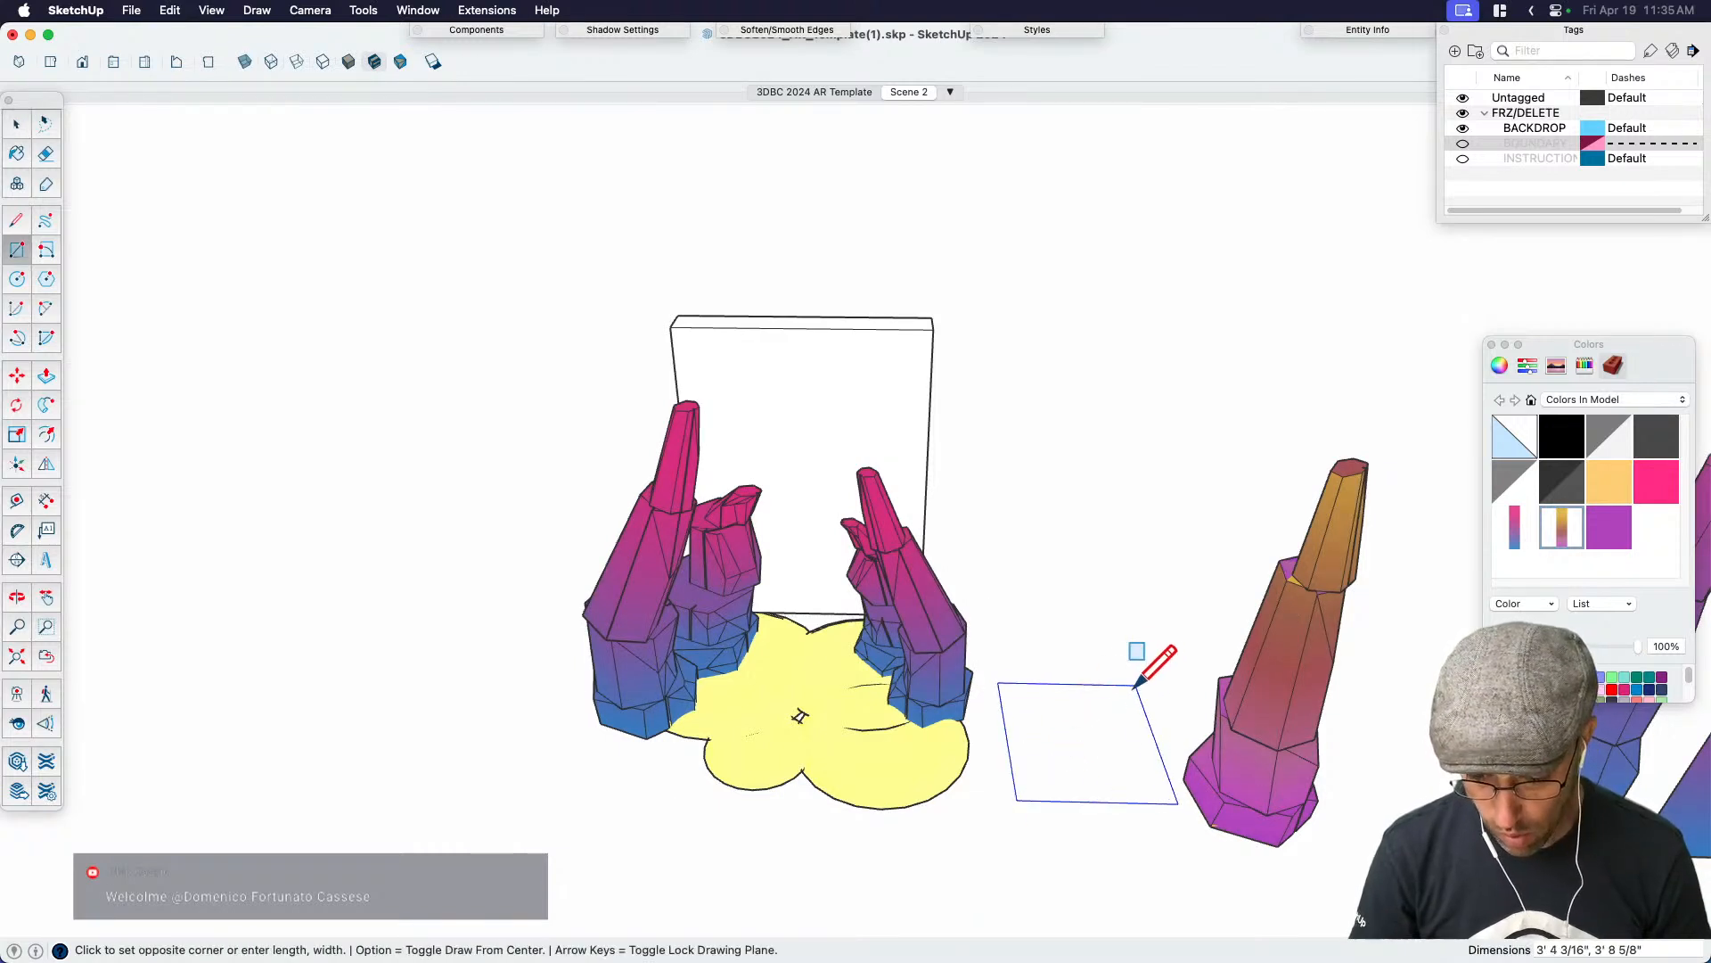
click(1127, 691)
key(space)
click(1077, 760)
key(b)
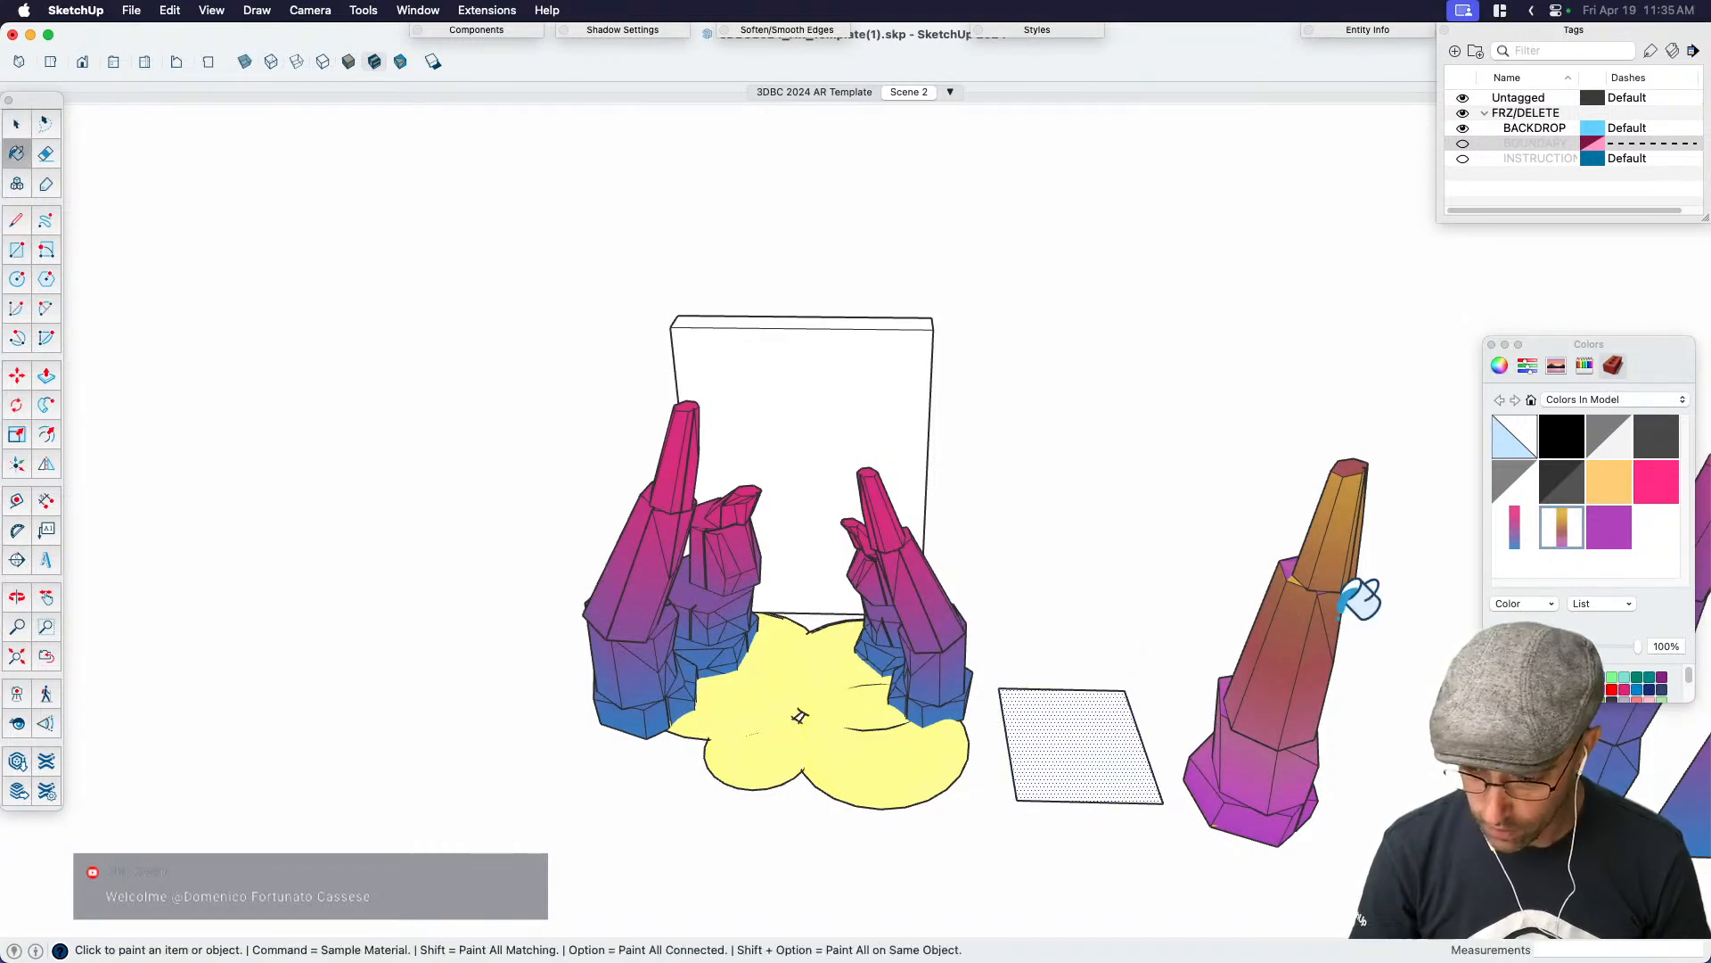
click(1124, 726)
key(space)
Set the new gradient rectangle's texture to projected
middle_drag(1066, 790, 1059, 761)
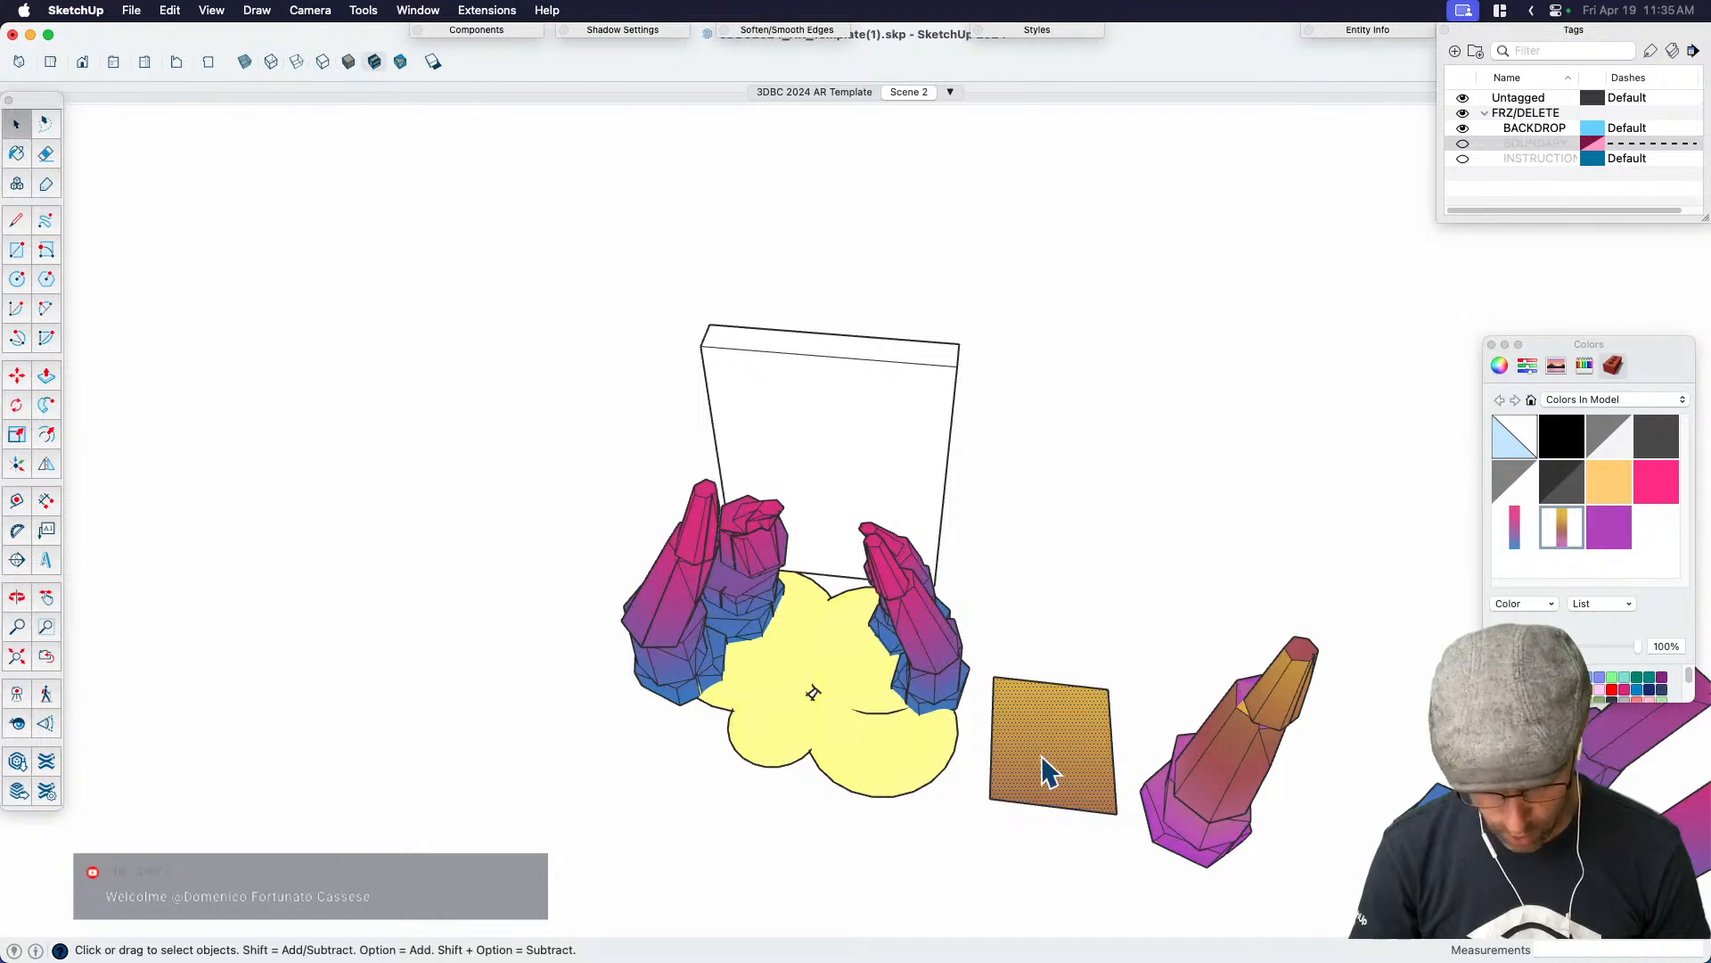
right_click(1046, 759)
mouse_move(1123, 772)
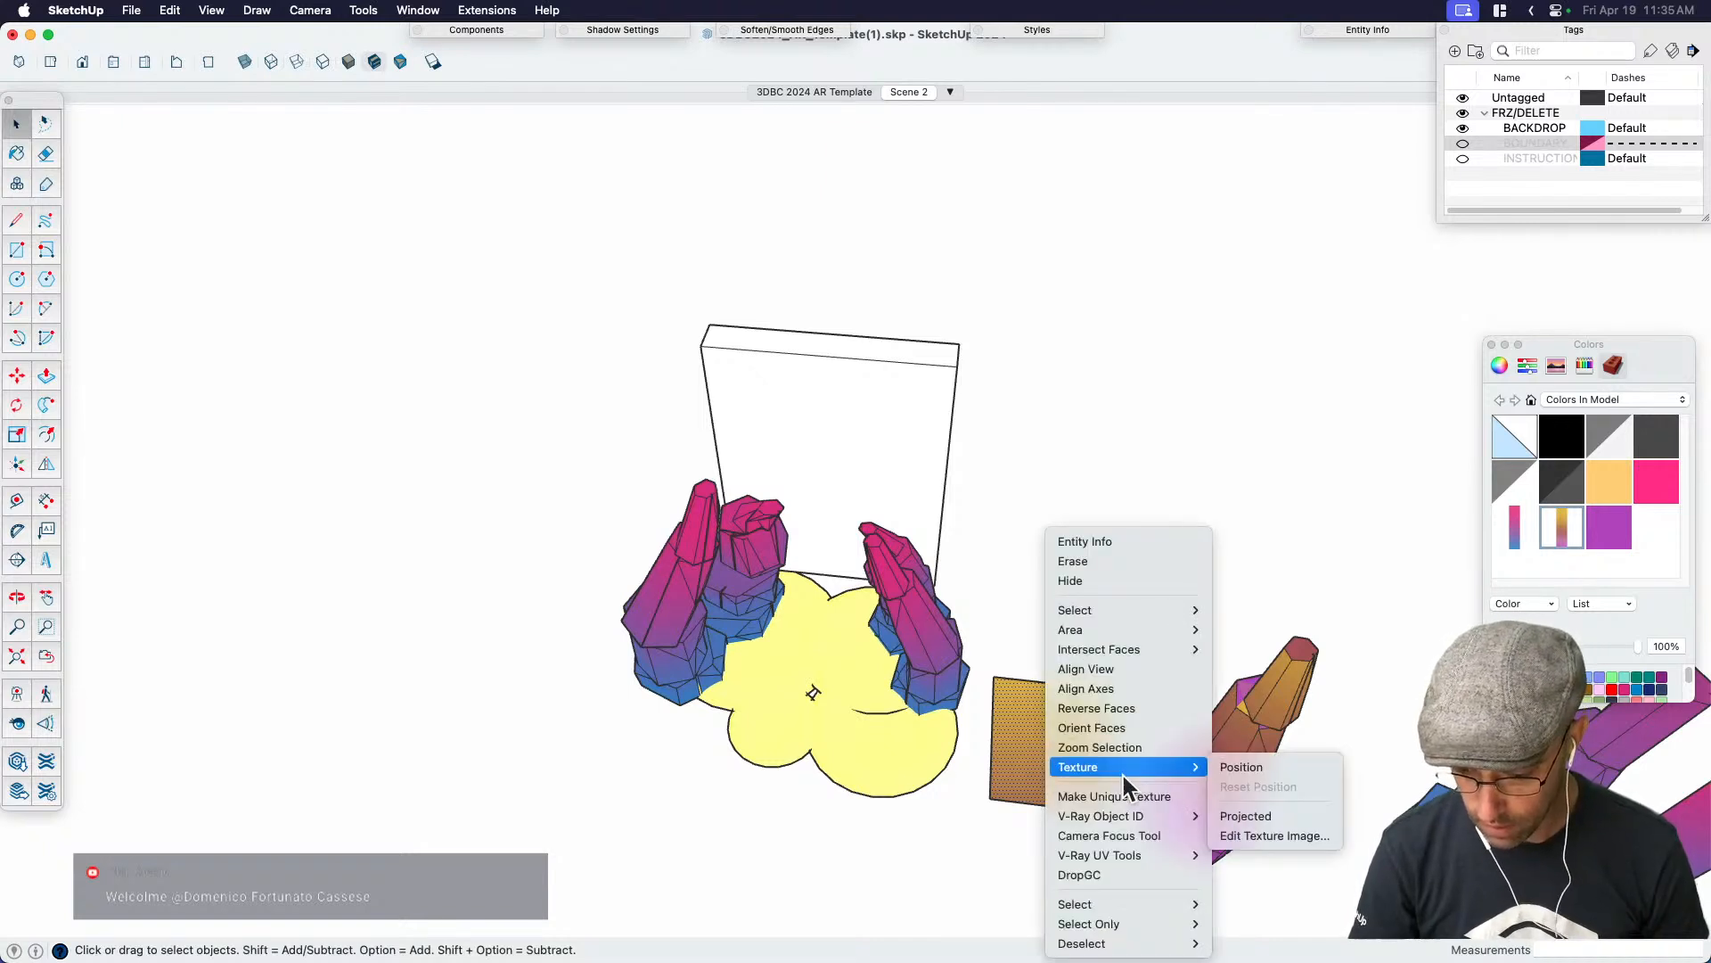
click(1257, 815)
Open the yellow ground's nested front part, sample the rectangle's projected gradient, paint the ground surface with it, and close the group
key(b)
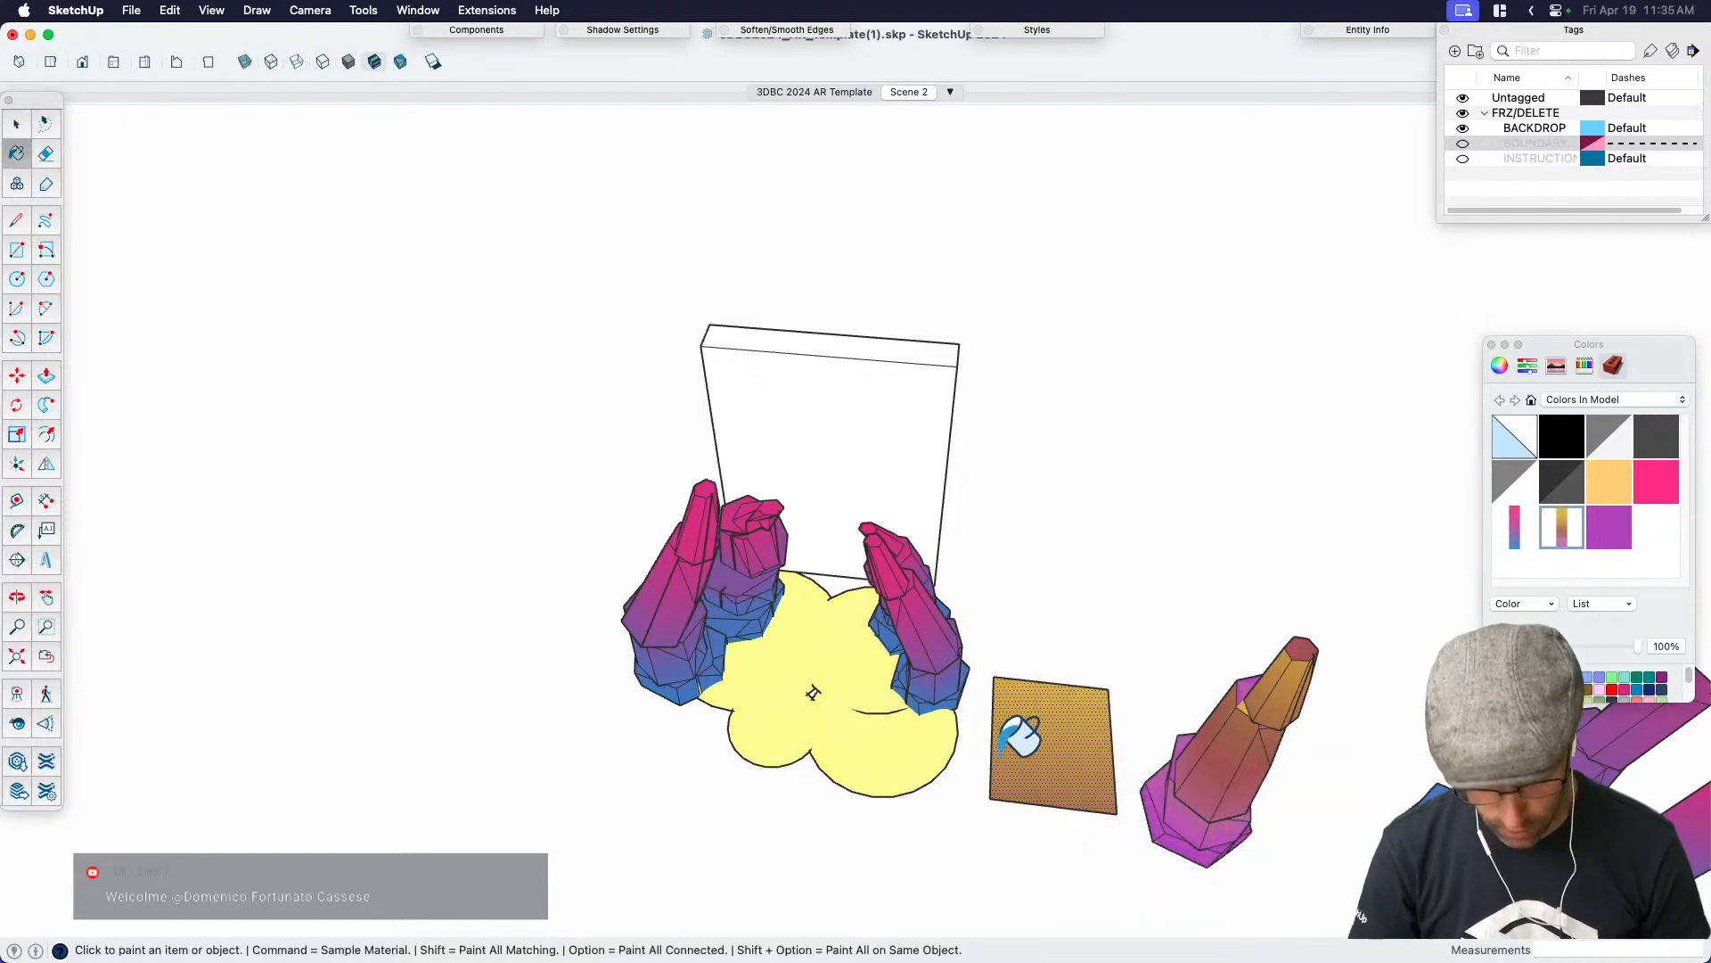
key(space)
click(930, 753)
double_click(929, 753)
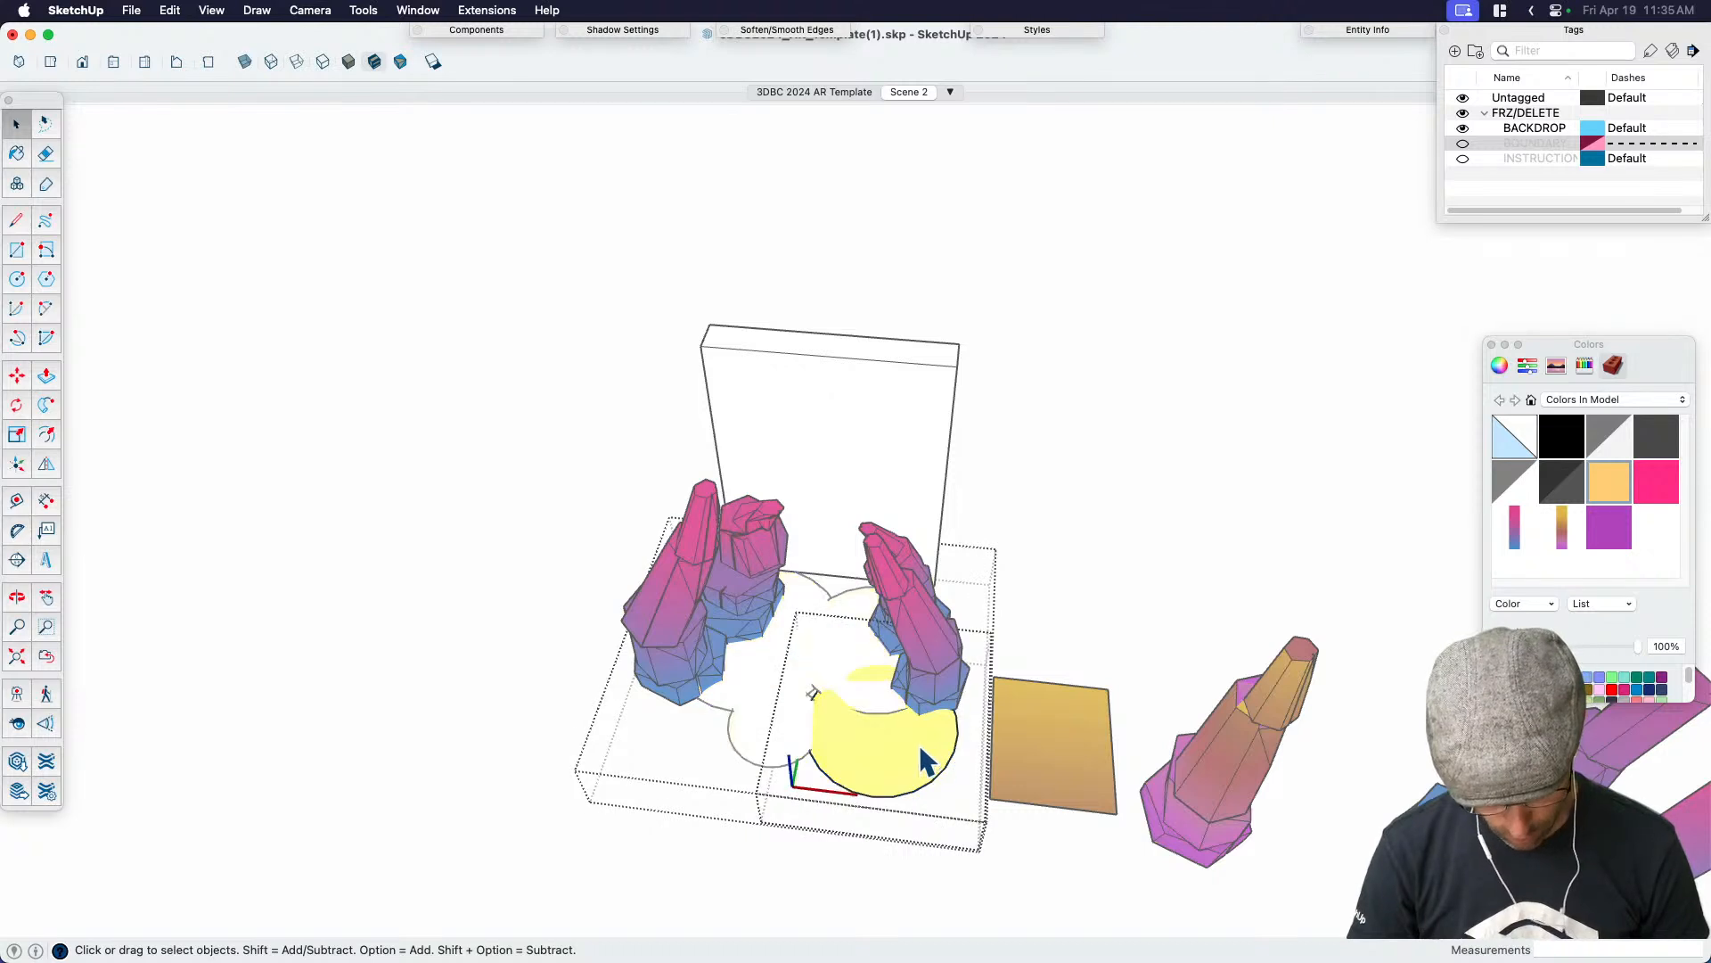
key(b)
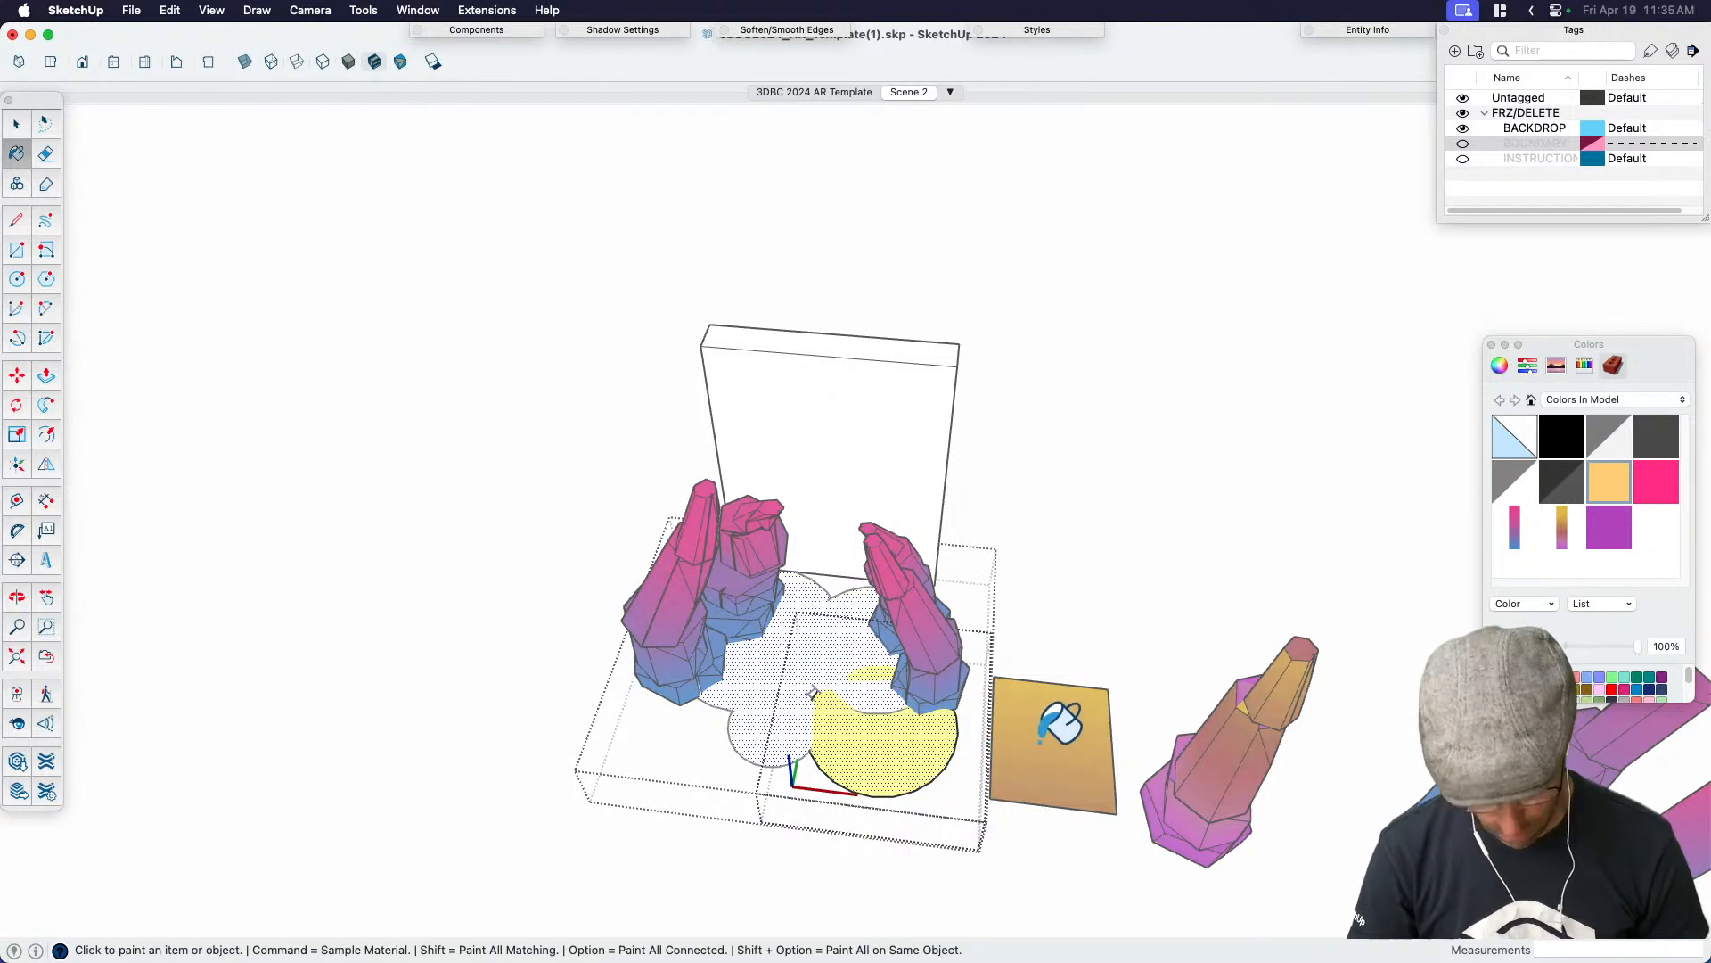
super+click(1063, 720)
click(938, 729)
key(space)
click(1118, 606)
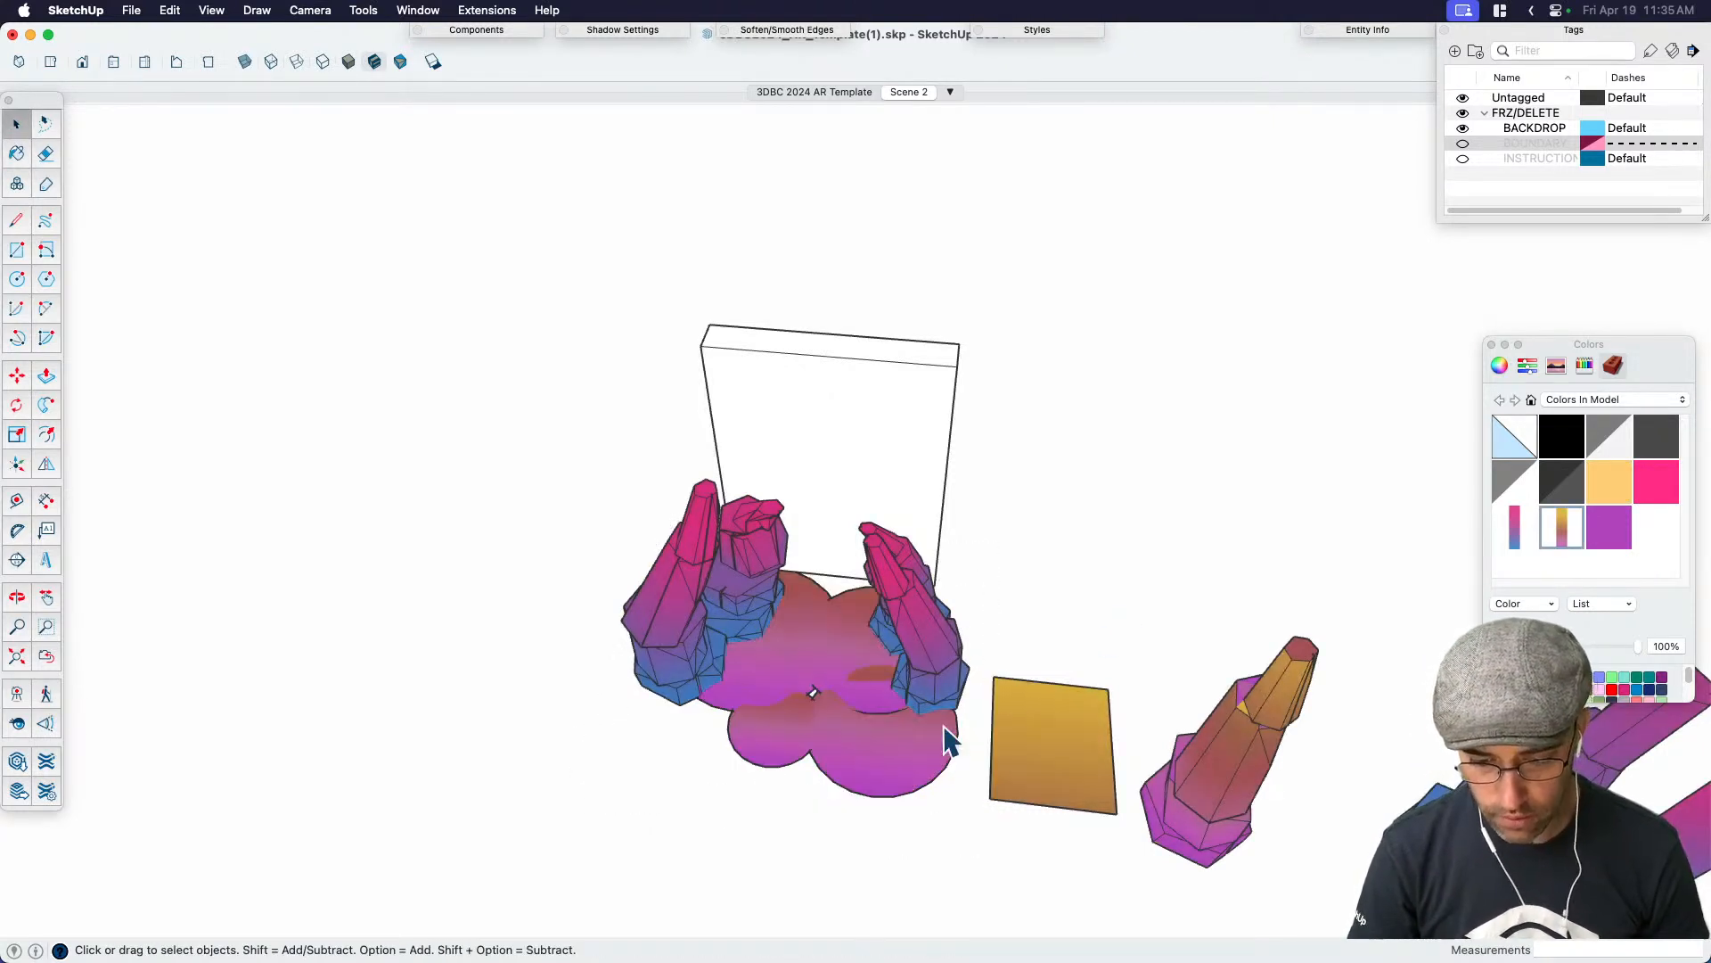
Inspect the gradient across the overlapping ground discs from several angles
middle_drag(960, 711, 1129, 606)
middle_drag(1116, 694, 579, 615)
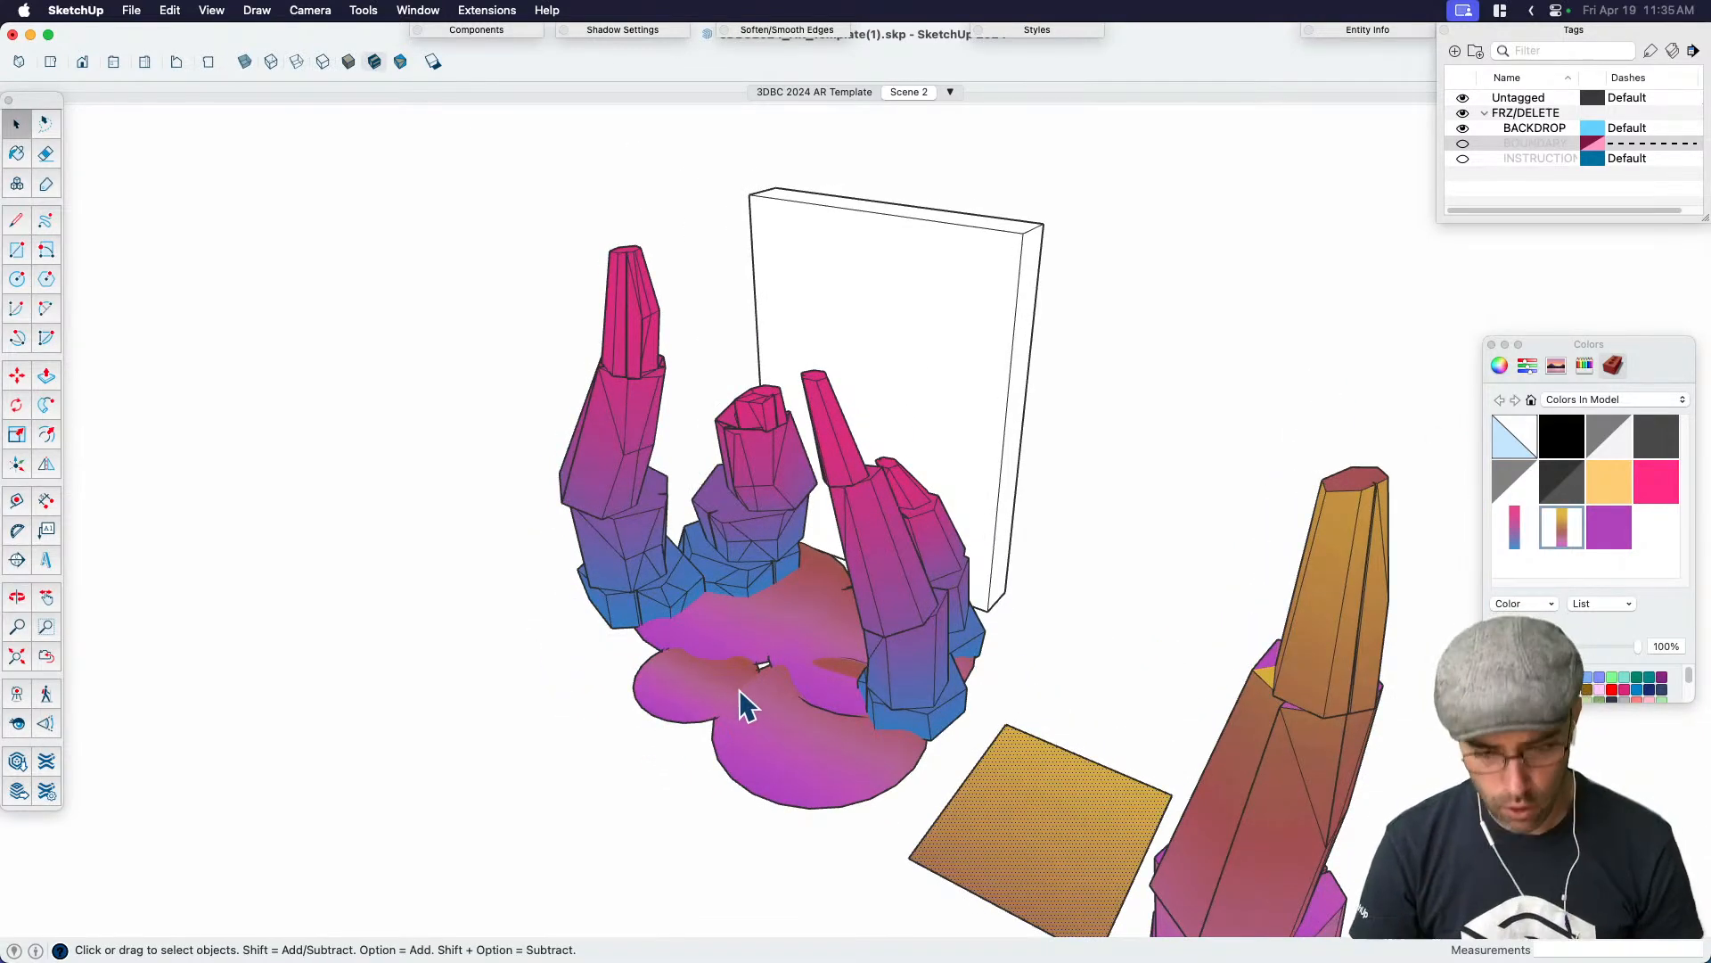
click(807, 762)
middle_drag(809, 769, 1061, 834)
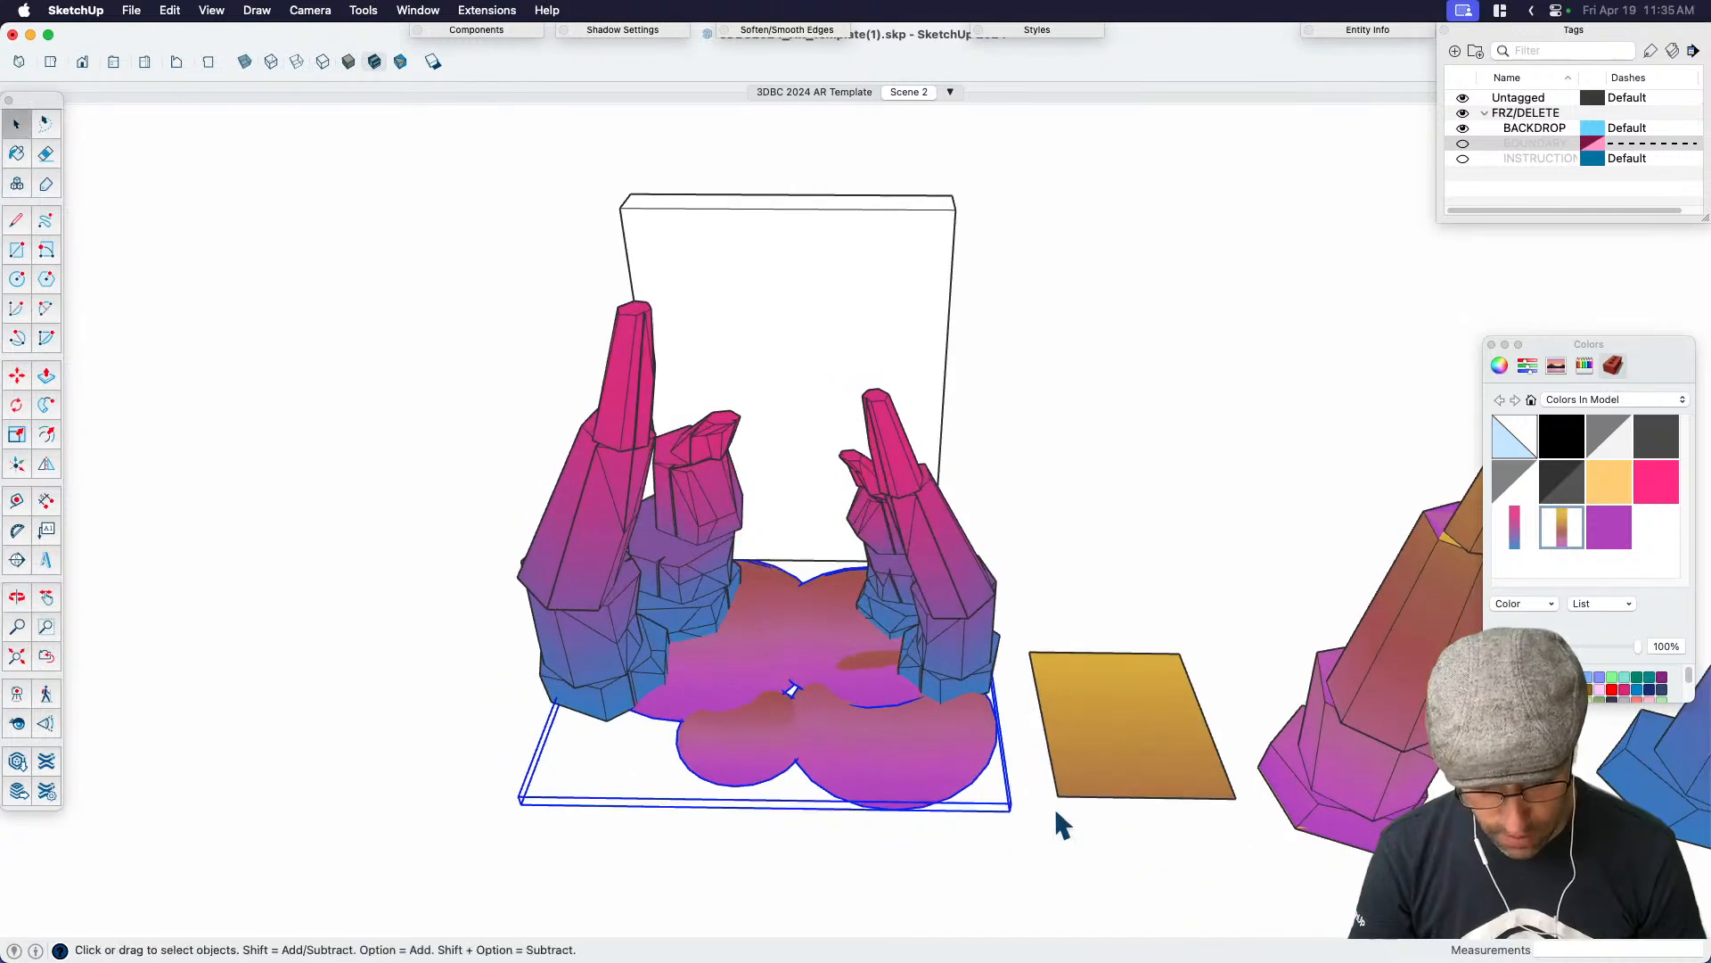
middle_drag(1011, 753, 832, 752)
double_click(843, 759)
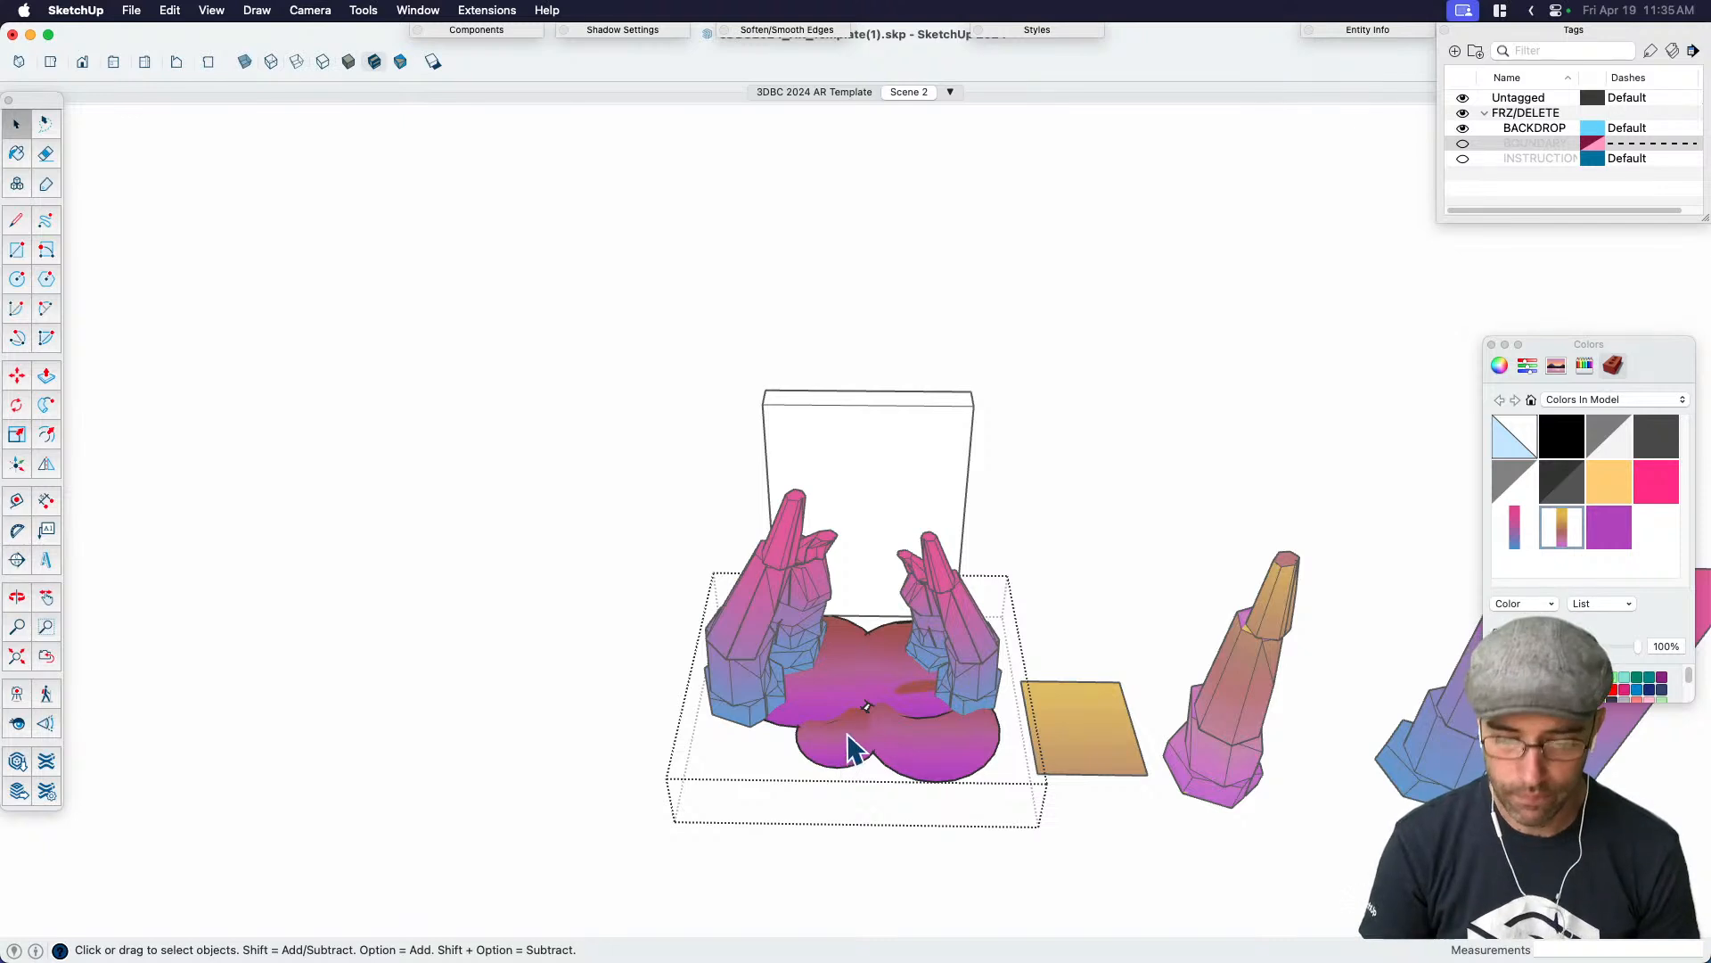
click(1119, 604)
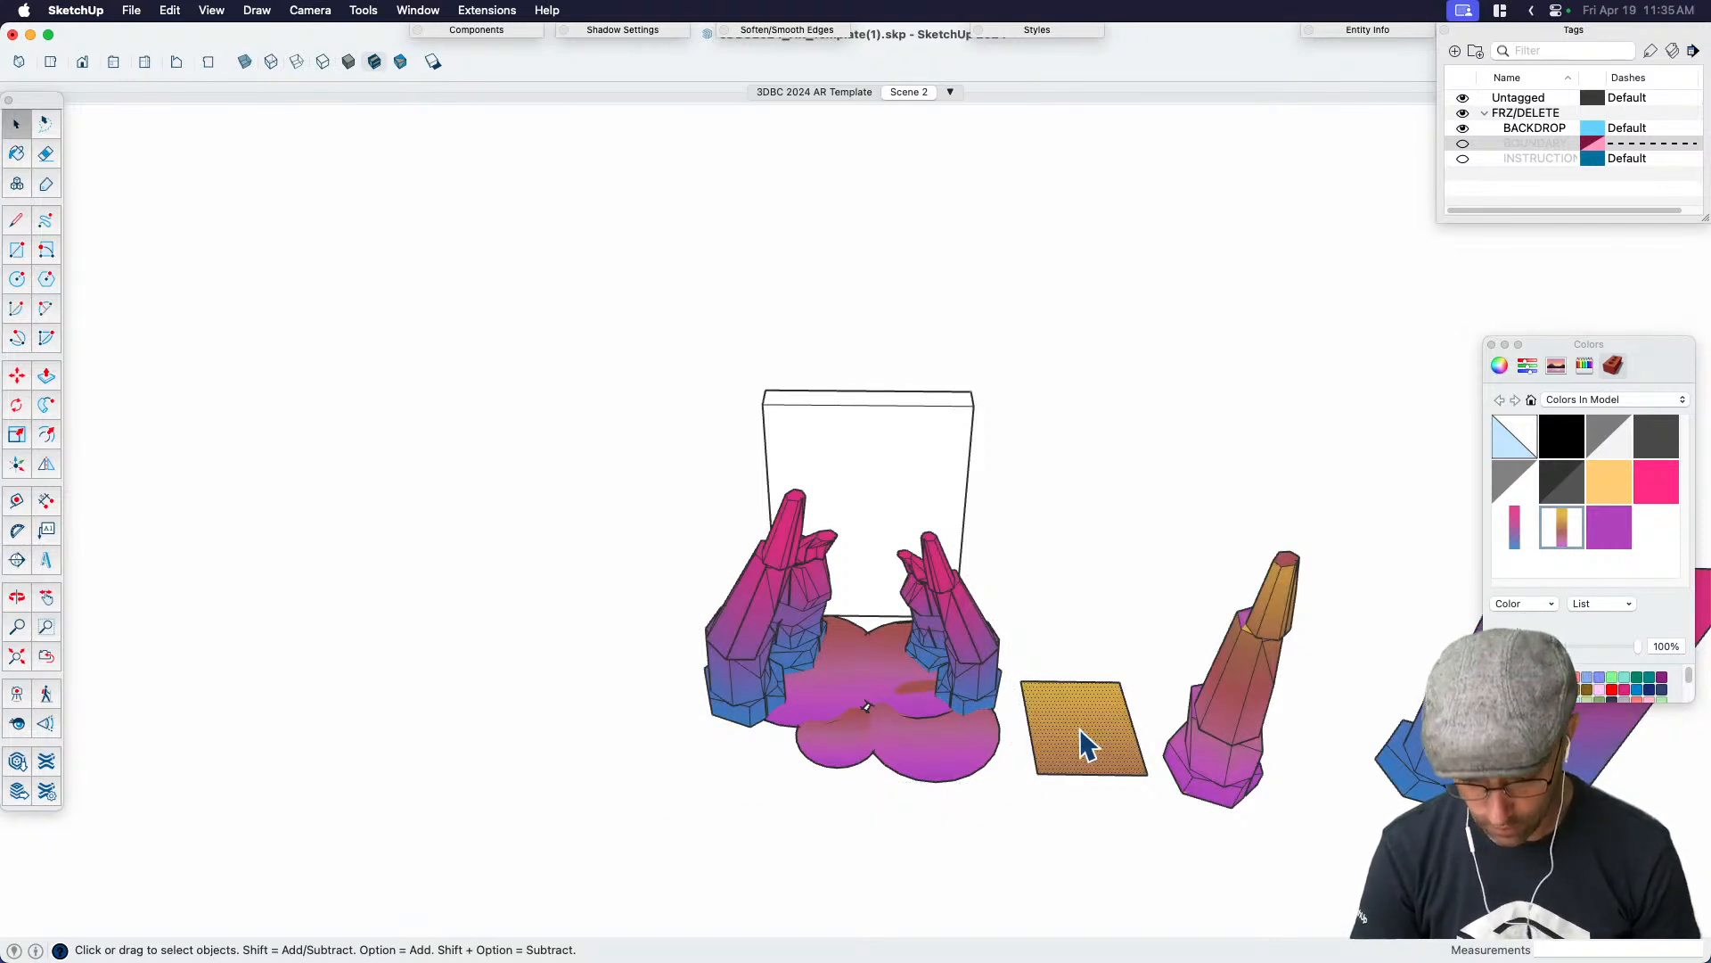
Copy the small front disc out of the ground group and paste it on the open ground in front of the rectangle
double_click(847, 761)
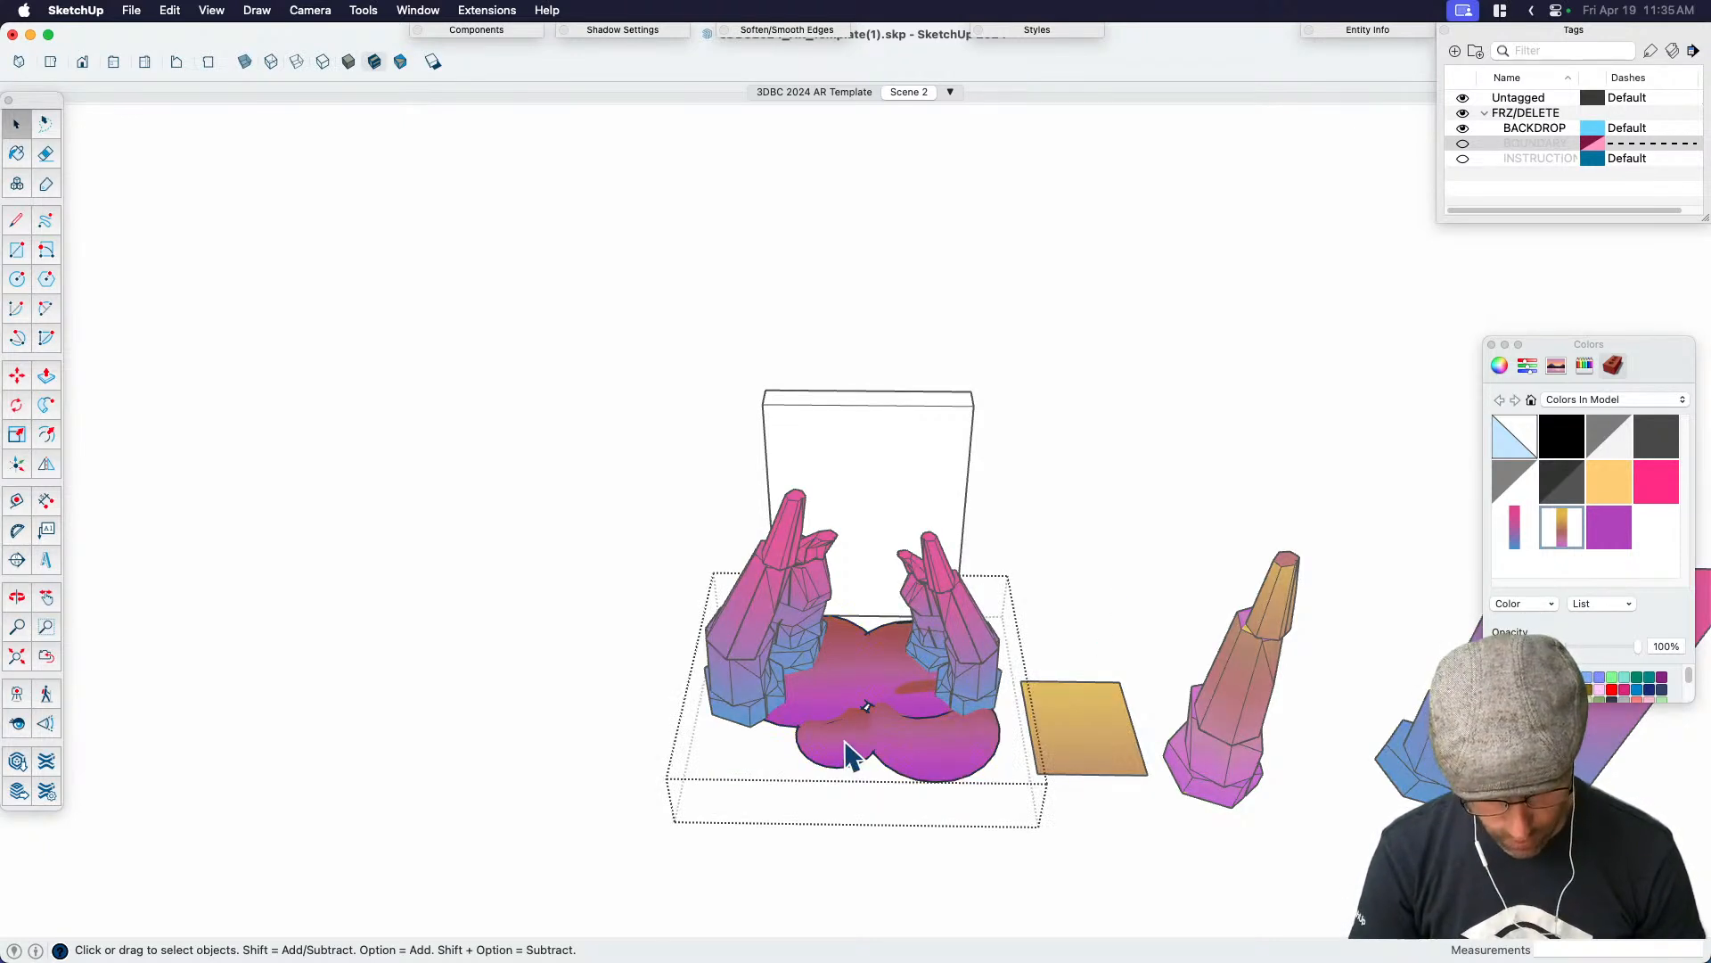
scroll(848, 761, down, 3)
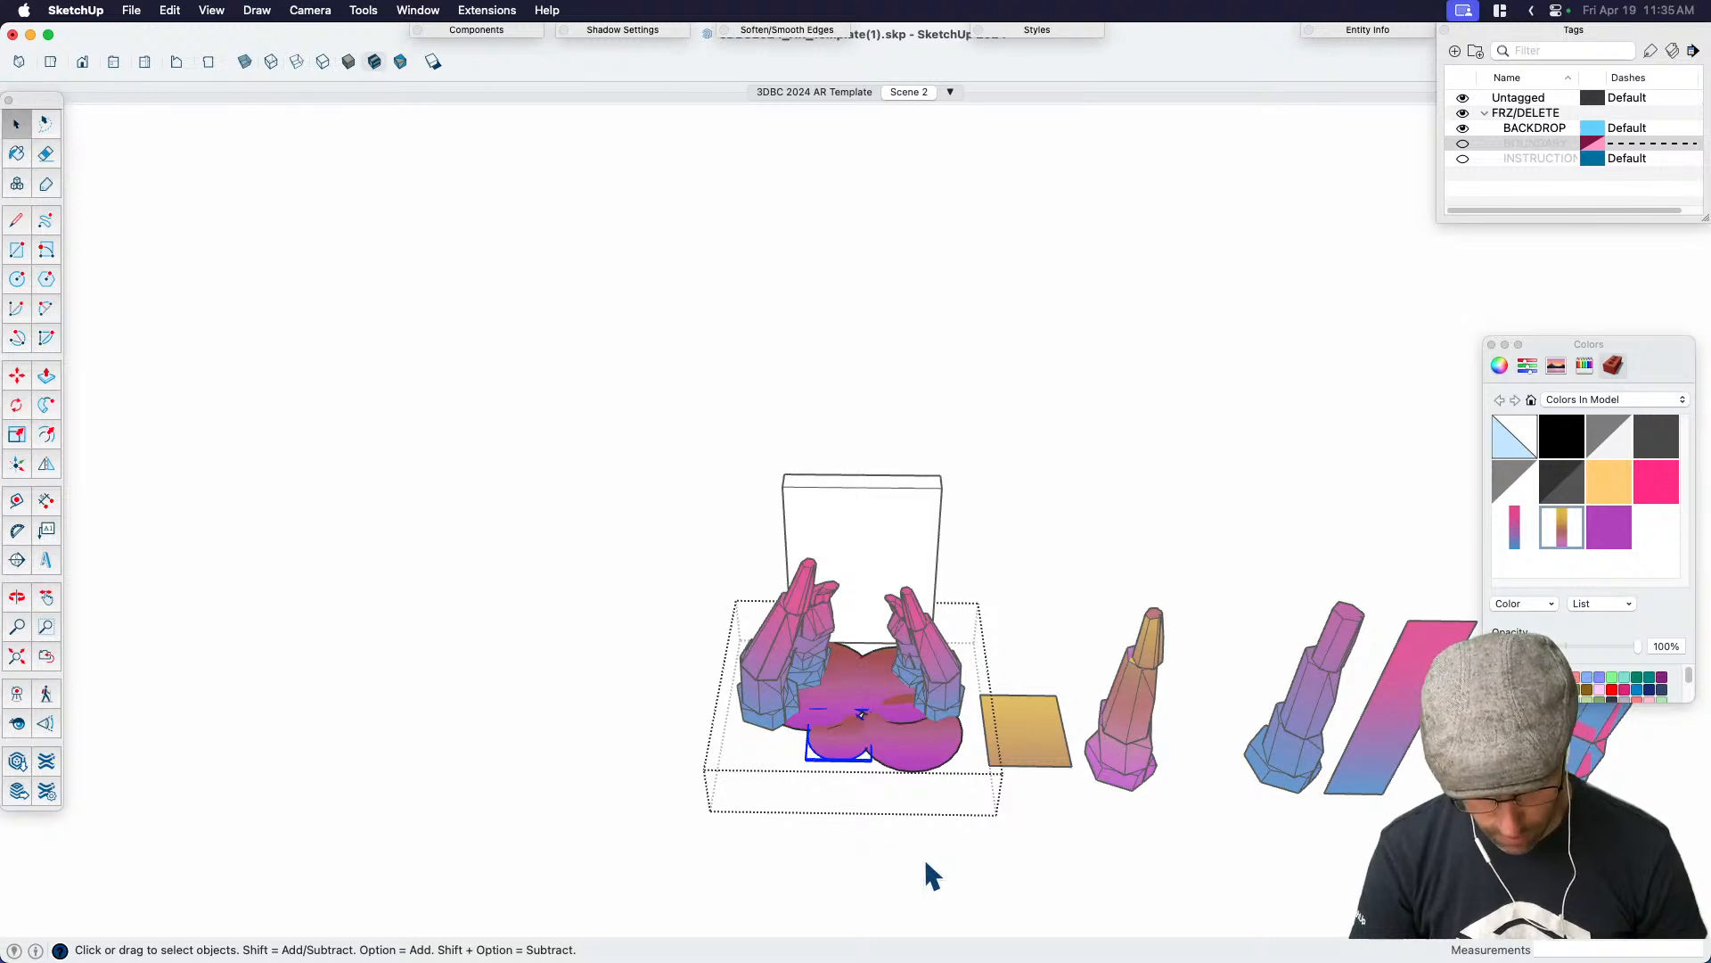
key(super+x)
key(super+v)
click(1016, 826)
key(space)
Reveal hidden geometry and examine the facets of the pasted disc up close
scroll(1089, 872, up, 3)
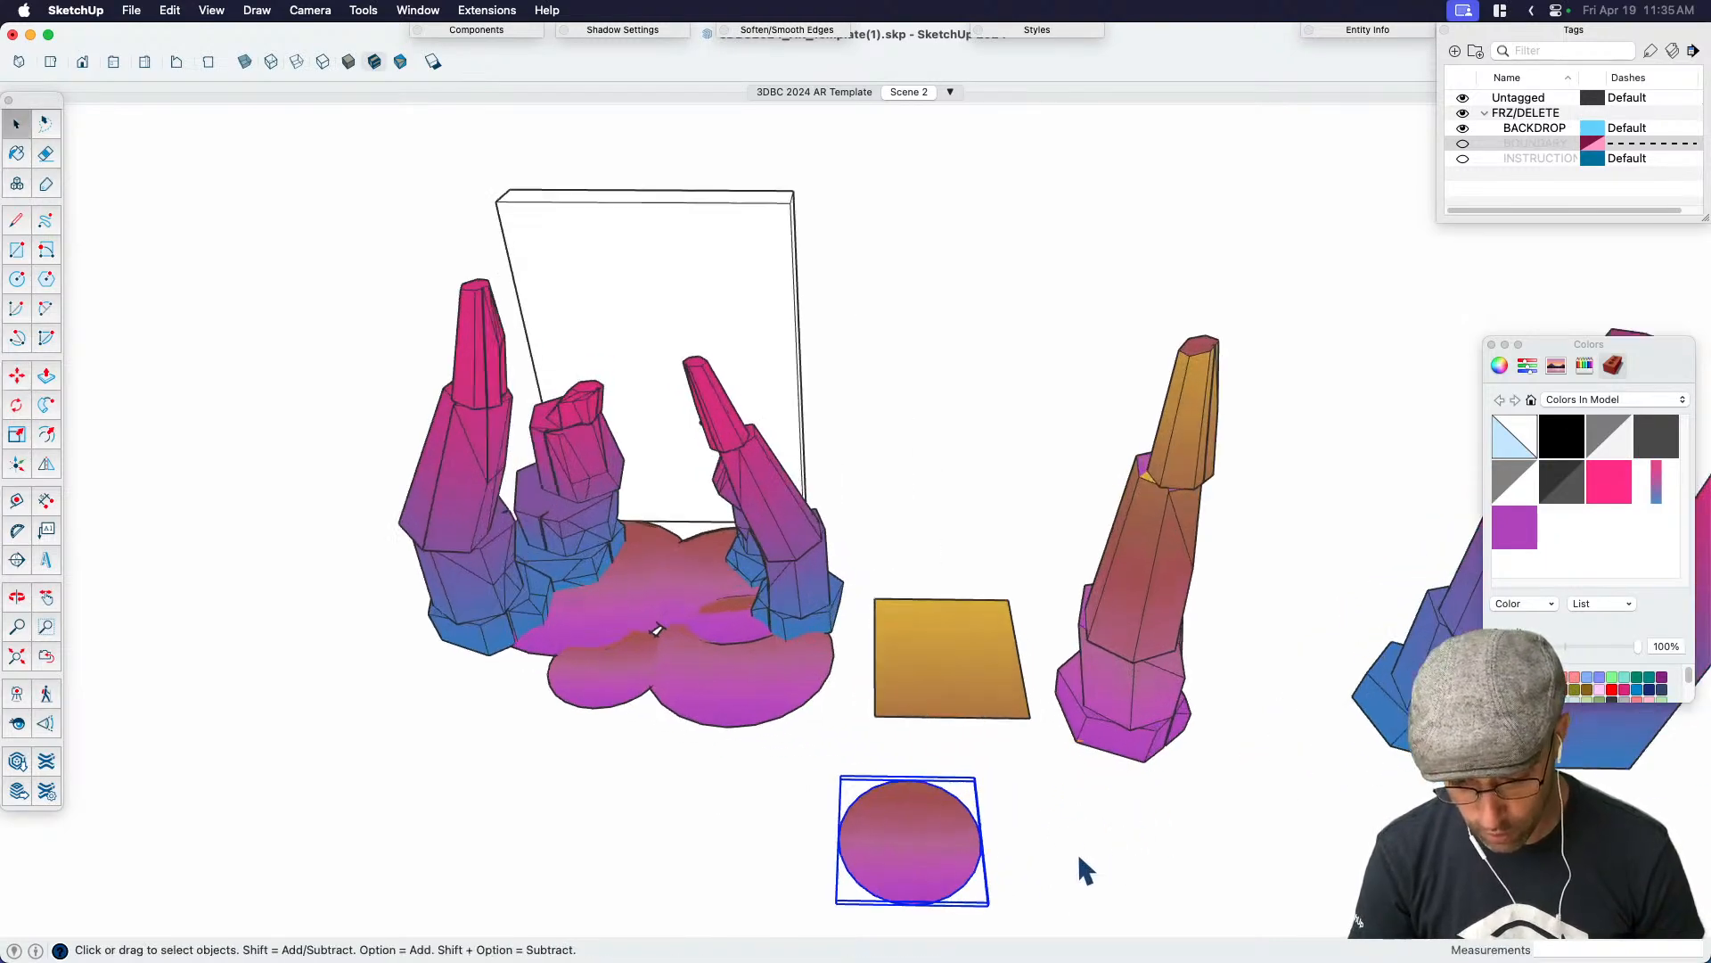
middle_drag(1050, 815, 1100, 610)
scroll(963, 669, up, 1)
middle_drag(970, 667, 1056, 556)
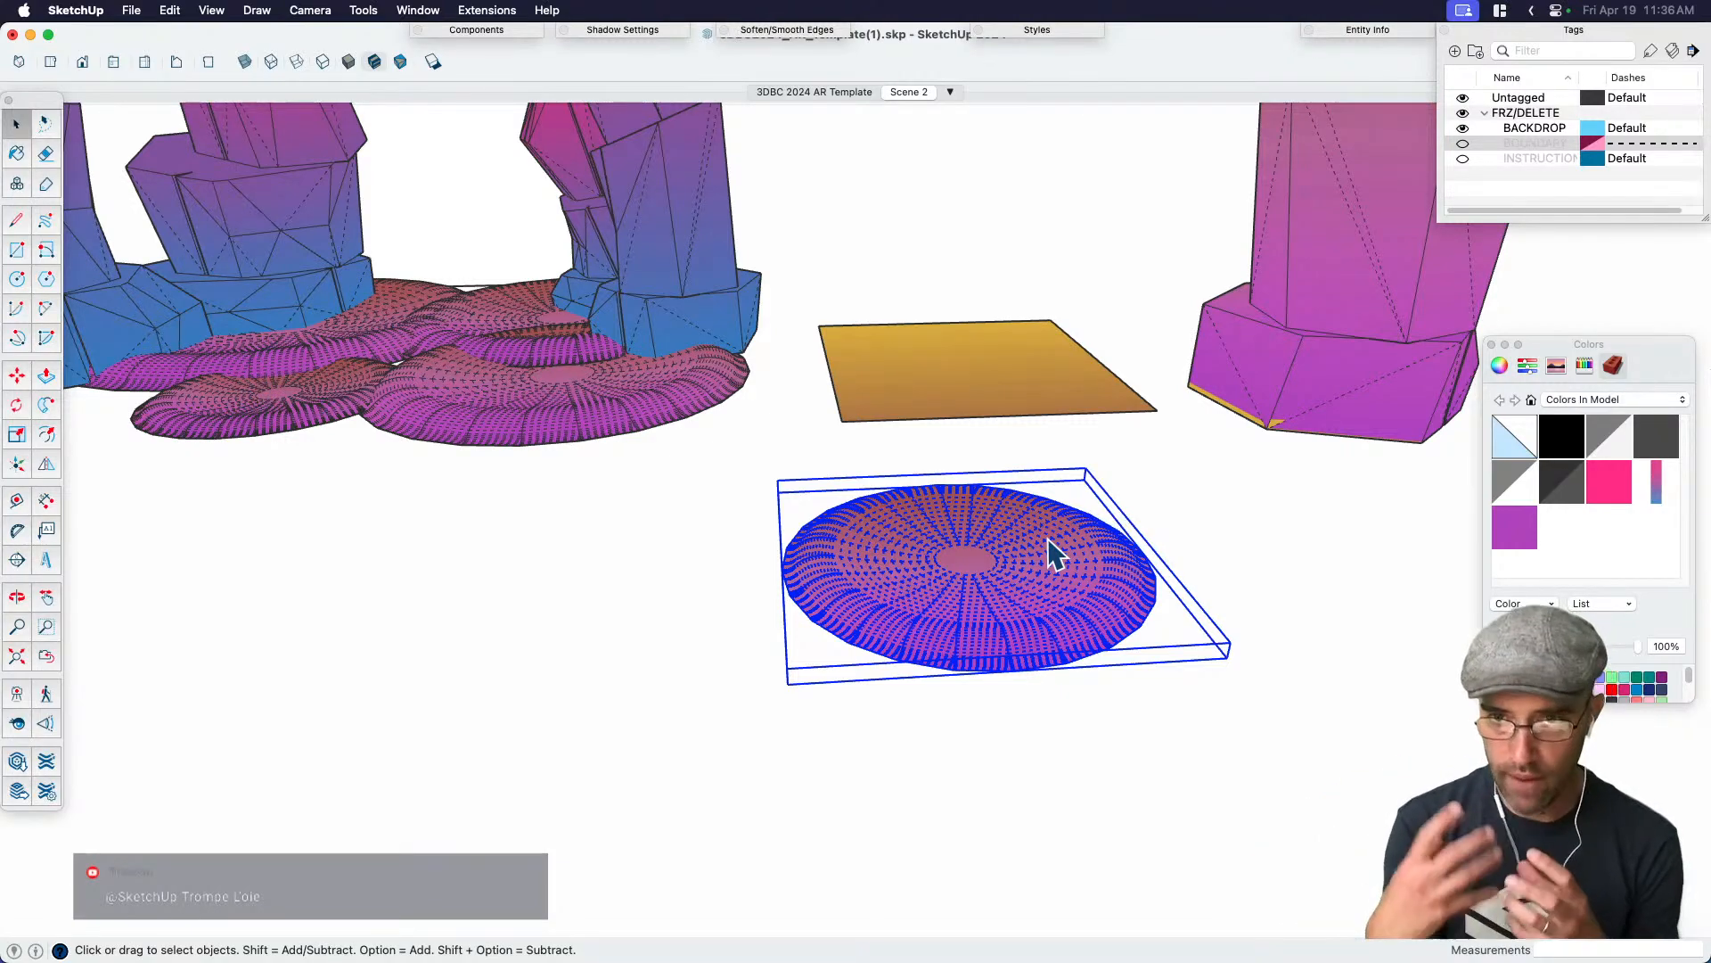
middle_drag(1054, 503, 1045, 624)
Move the gradient rectangle so that it surrounds the pasted disc
click(1021, 413)
scroll(1035, 420, down, 3)
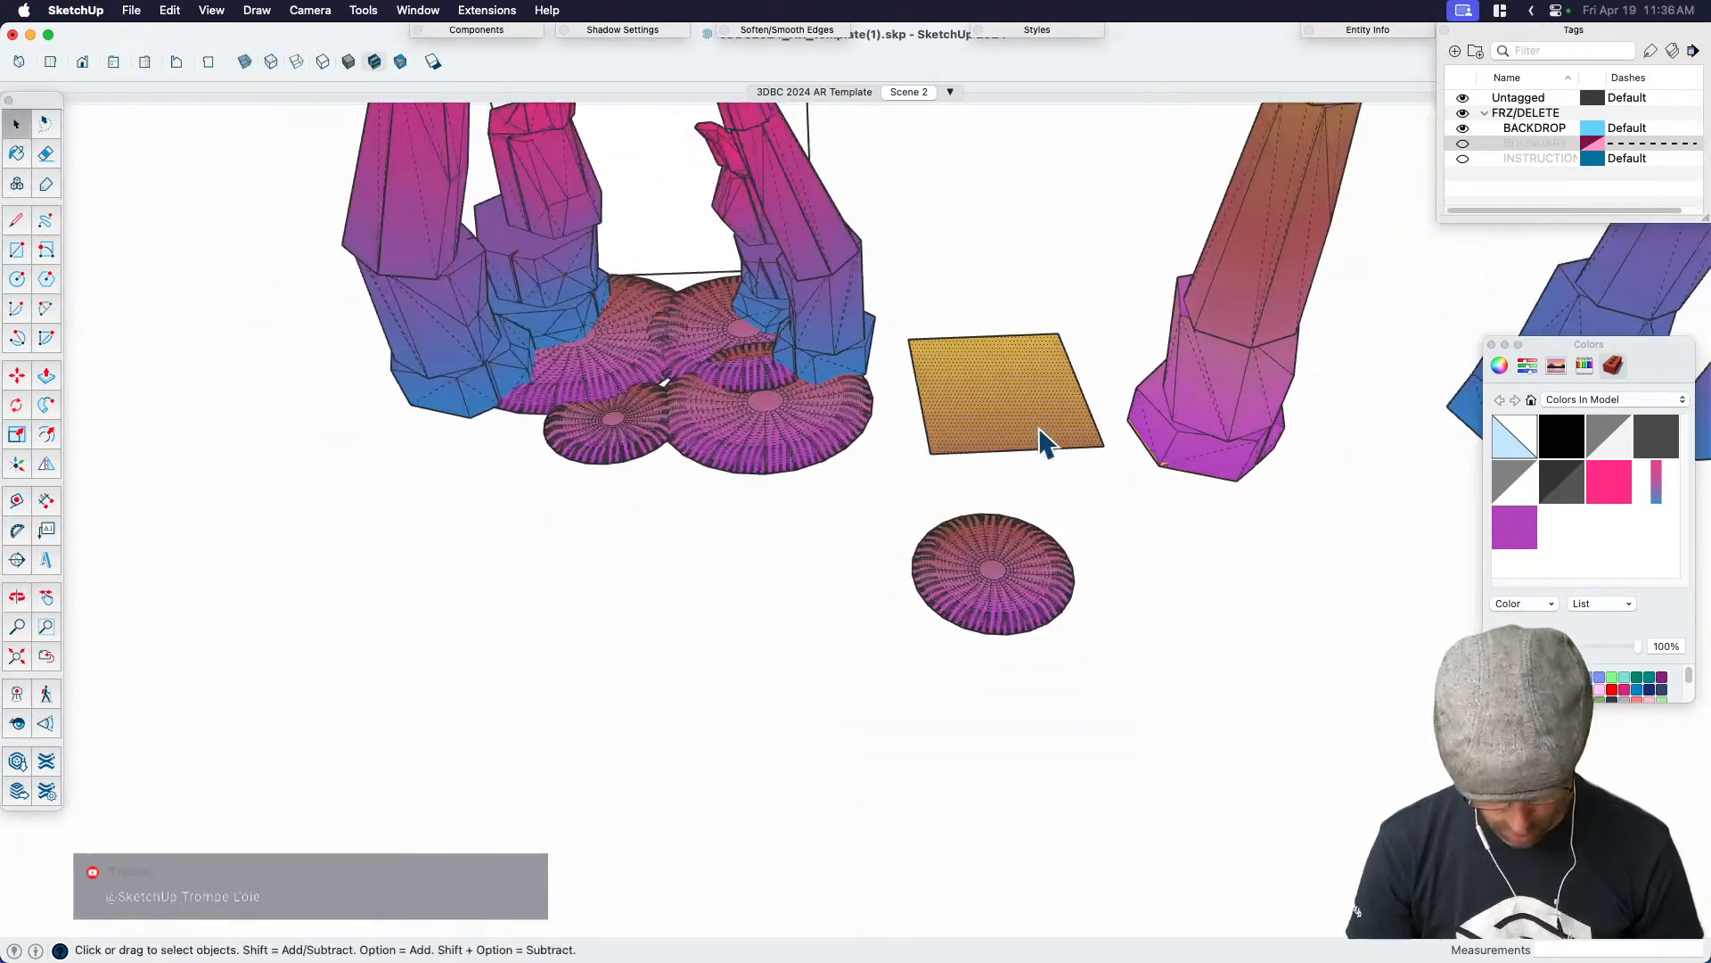
key(m)
click(1197, 537)
key(space)
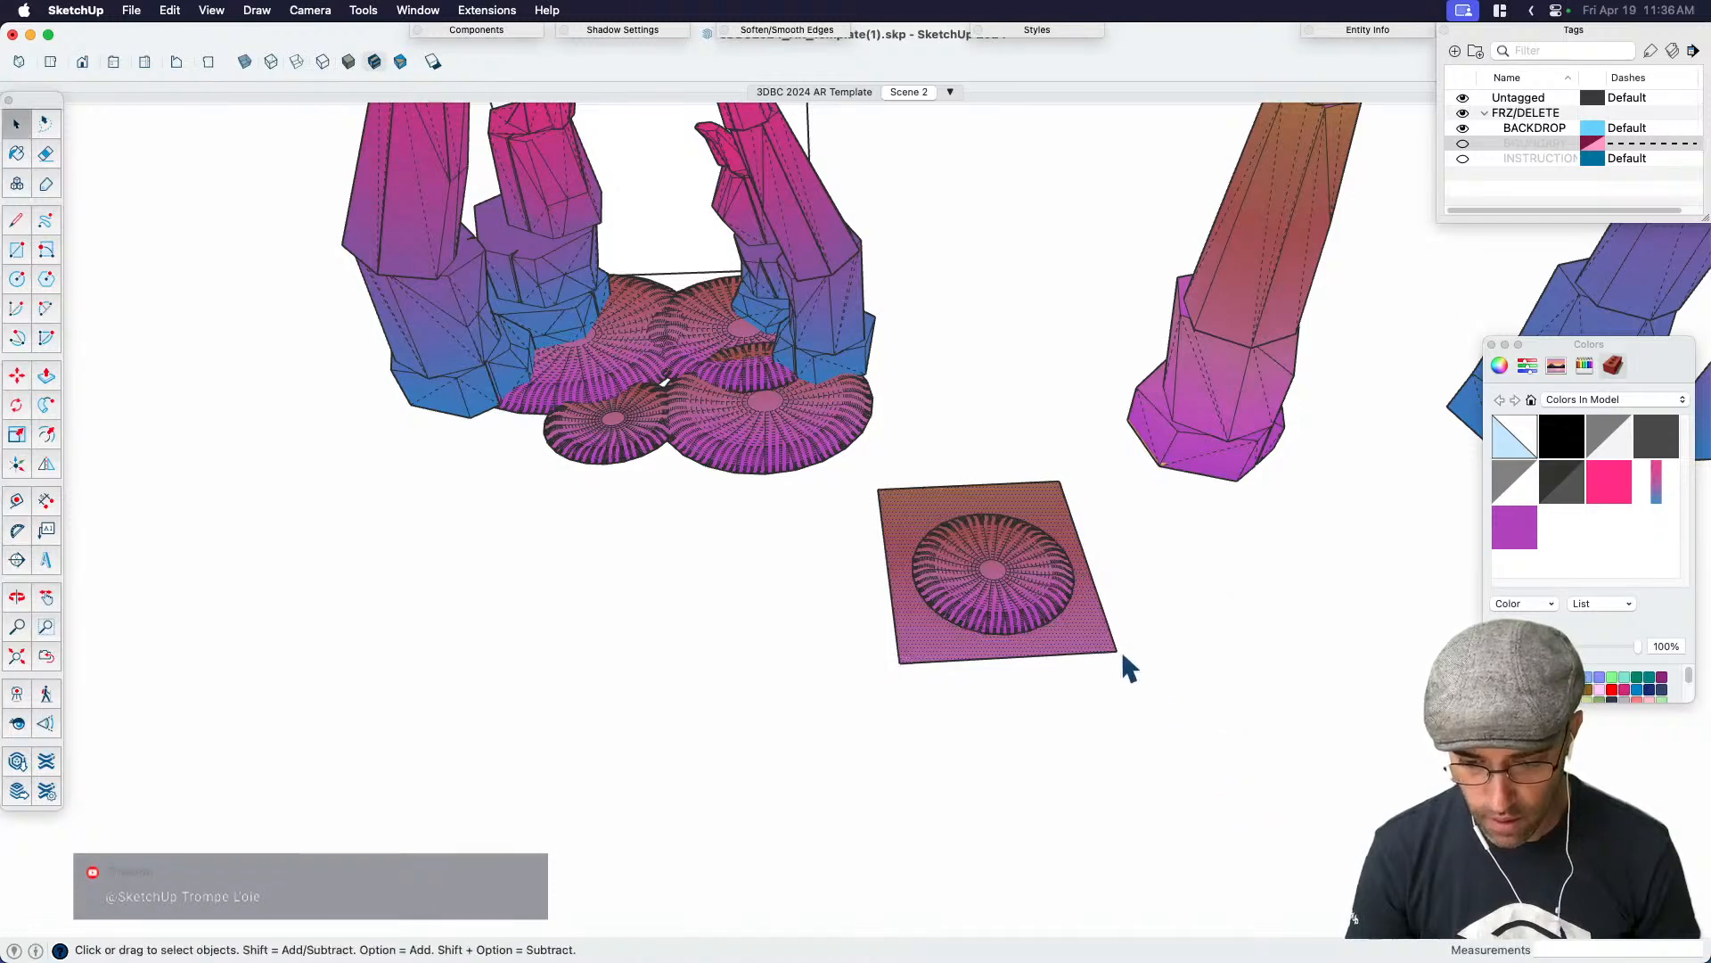
Turn off projected mapping for the rectangle's texture
scroll(1074, 624, up, 3)
right_click(1067, 617)
mouse_move(1168, 767)
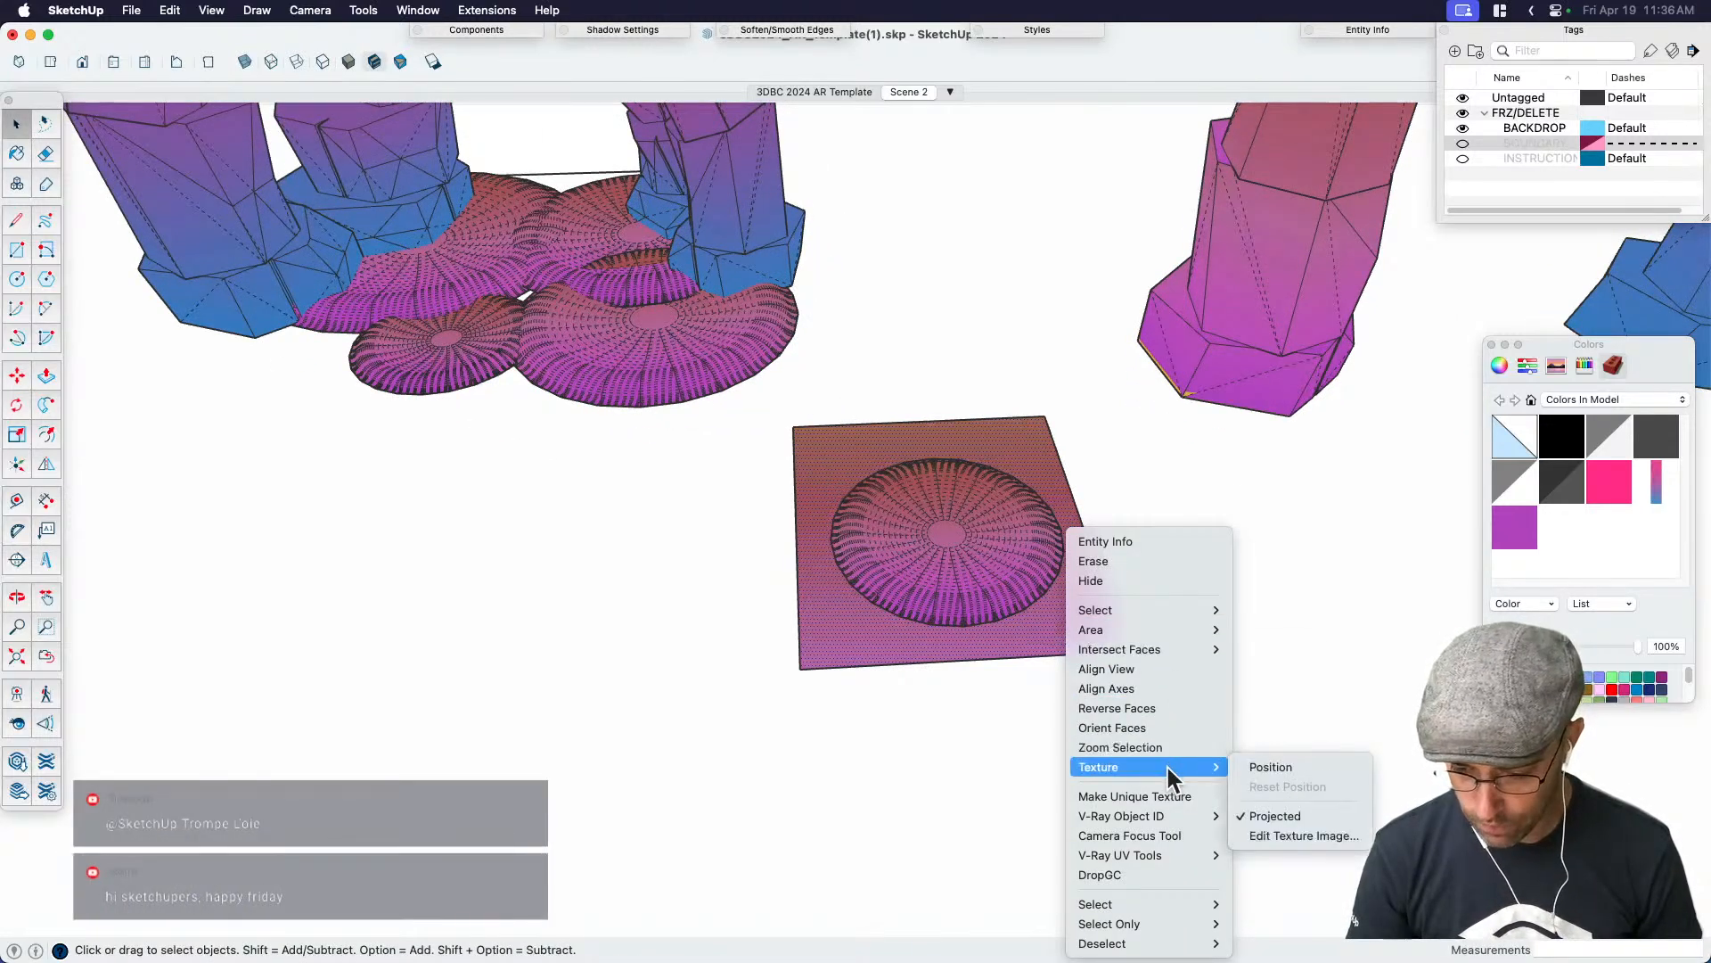
click(1269, 816)
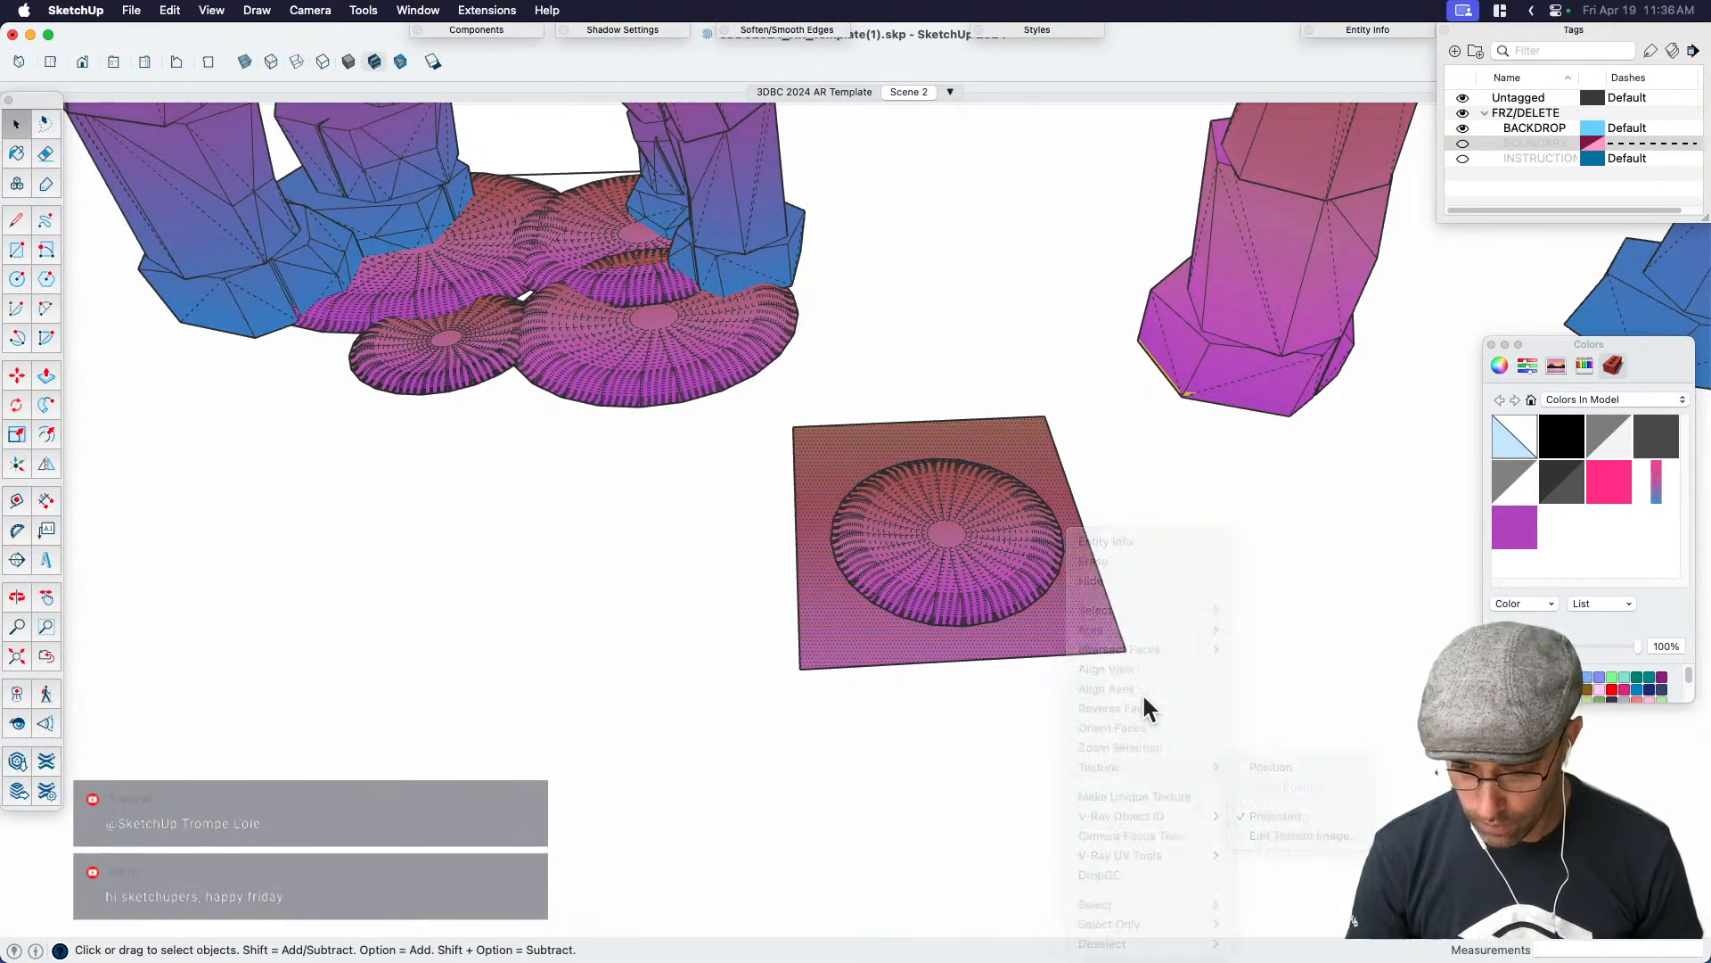
right_click(1070, 642)
mouse_move(1158, 767)
click(1260, 745)
Hide the hidden geometry again and make a unique texture from the rectangle's face, seen from above
middle_drag(997, 608, 1057, 693)
key(super+1)
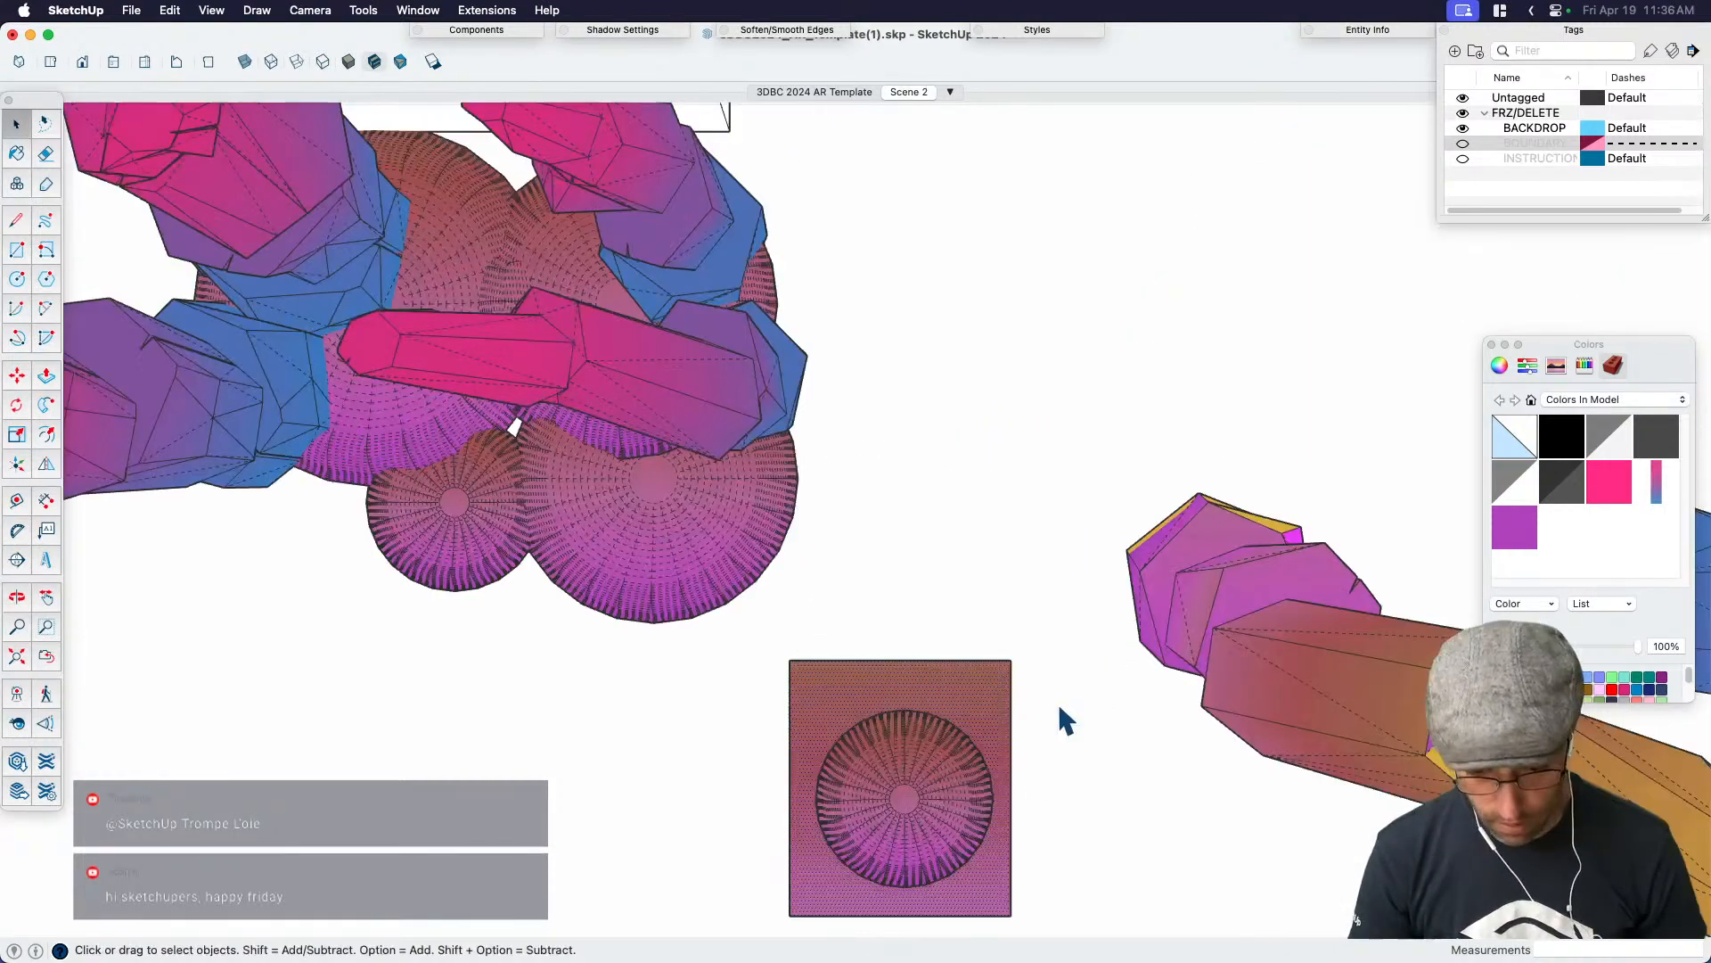
scroll(1086, 496, down, 3)
scroll(1047, 511, up, 3)
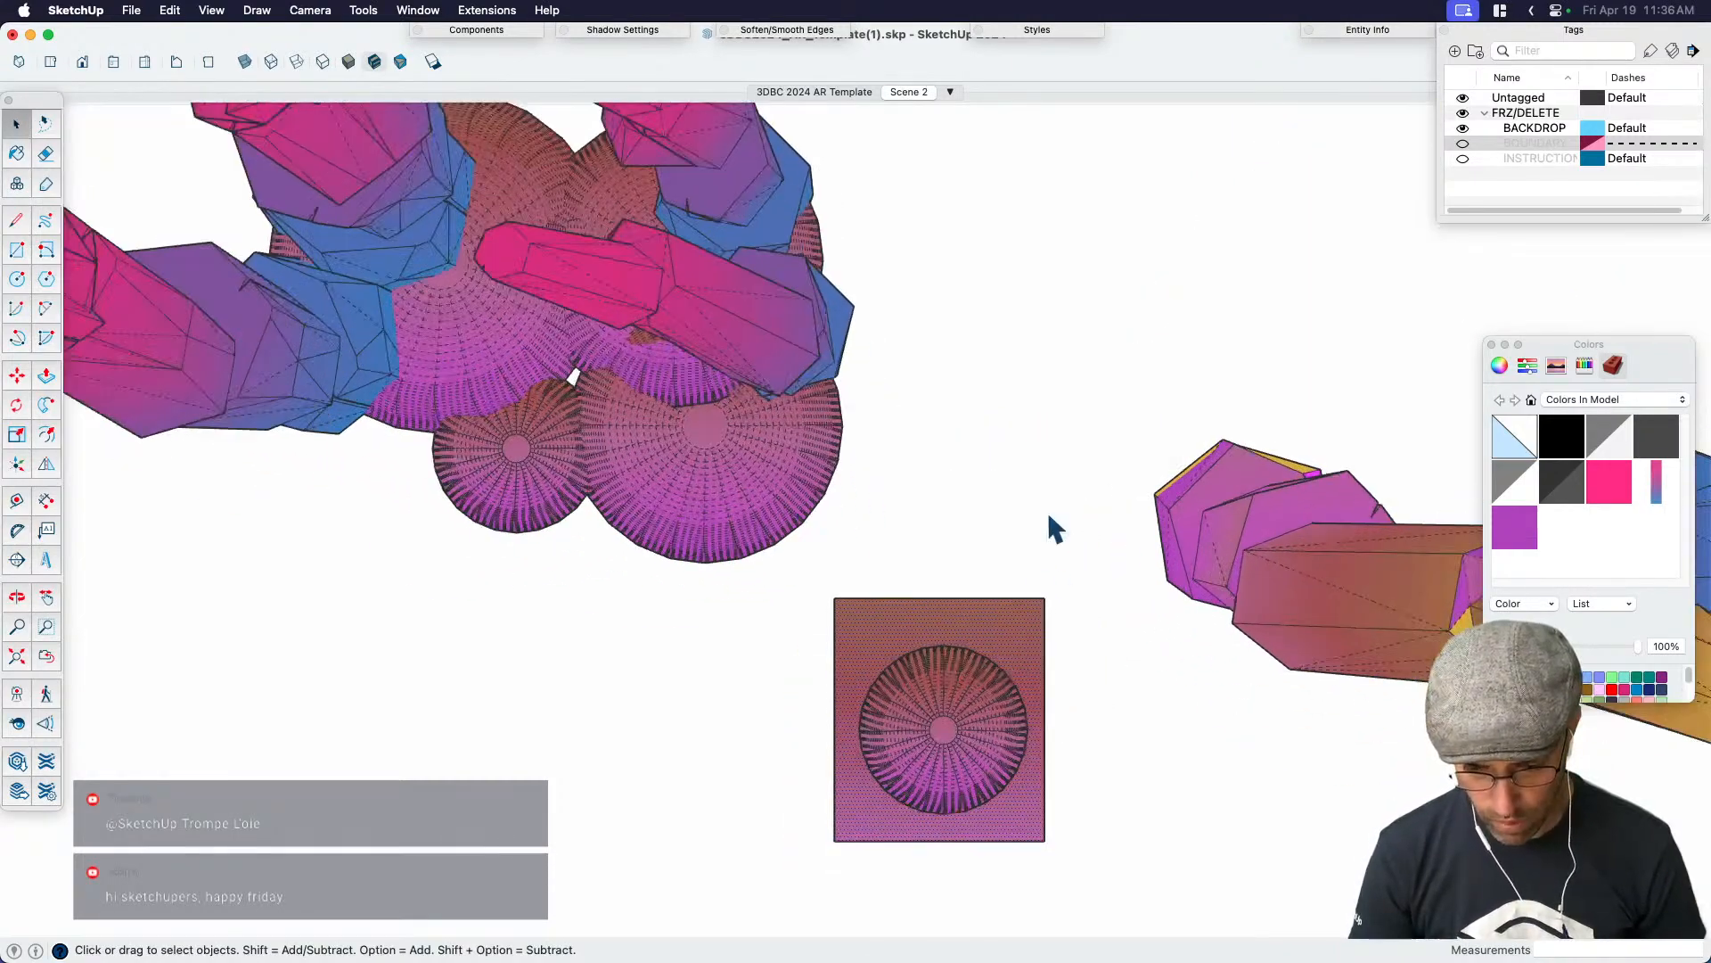
key(alt+h)
right_click(1005, 619)
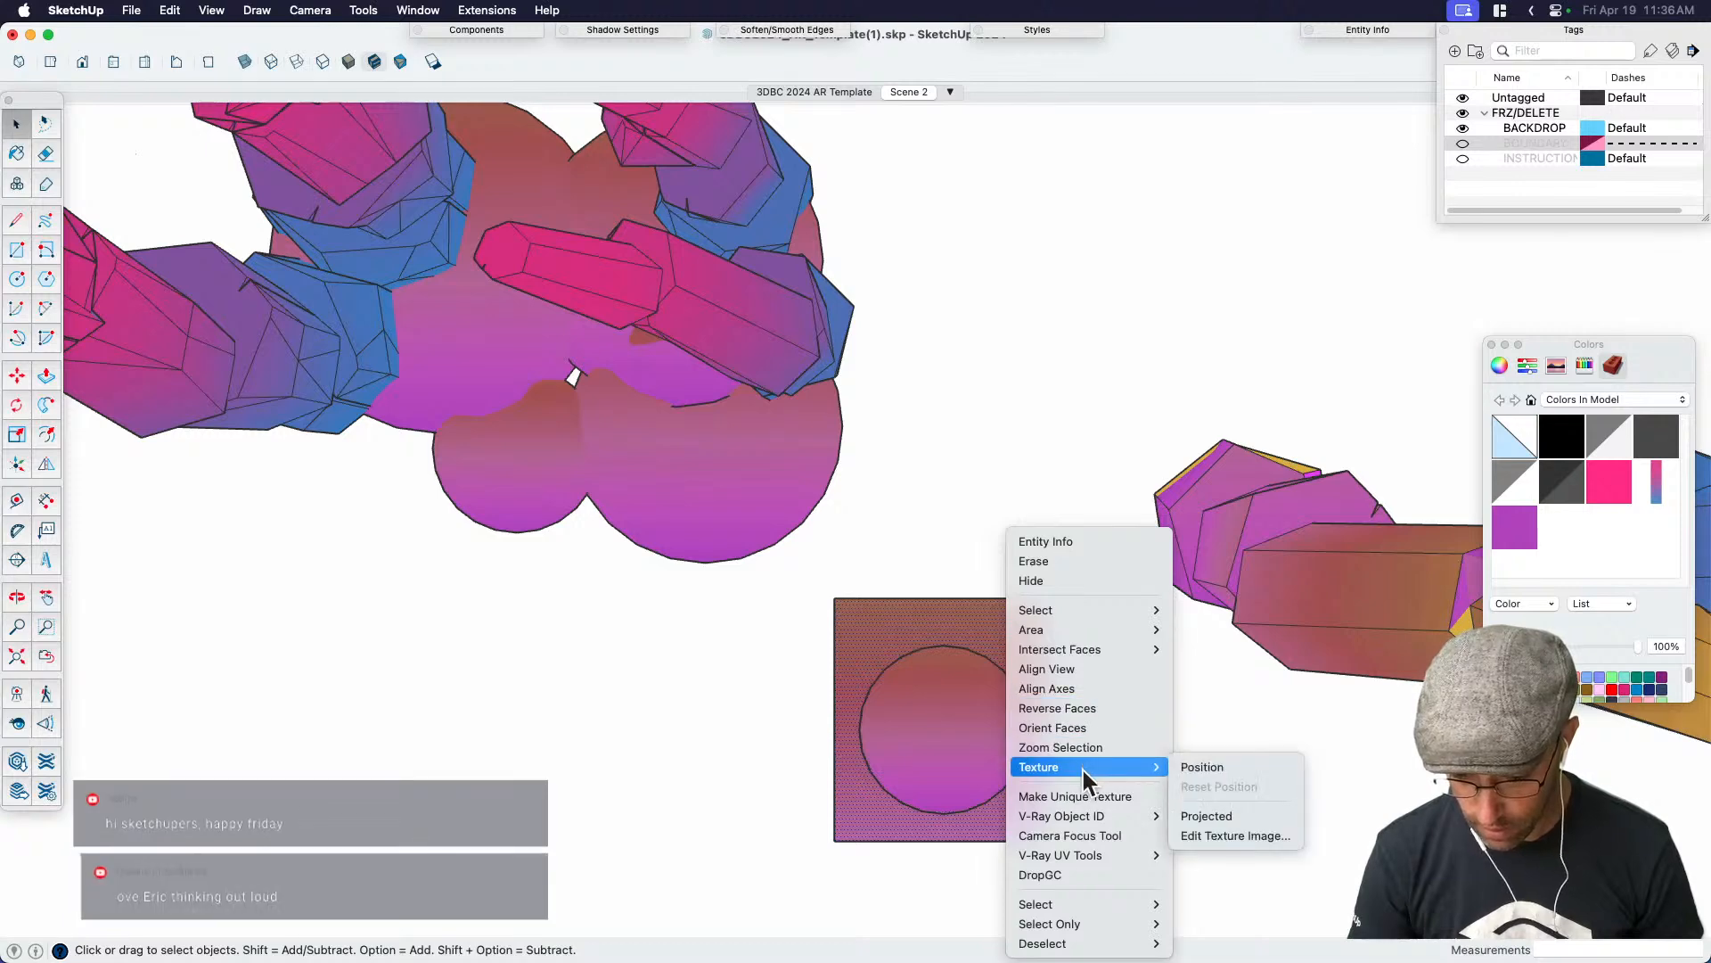
click(1084, 795)
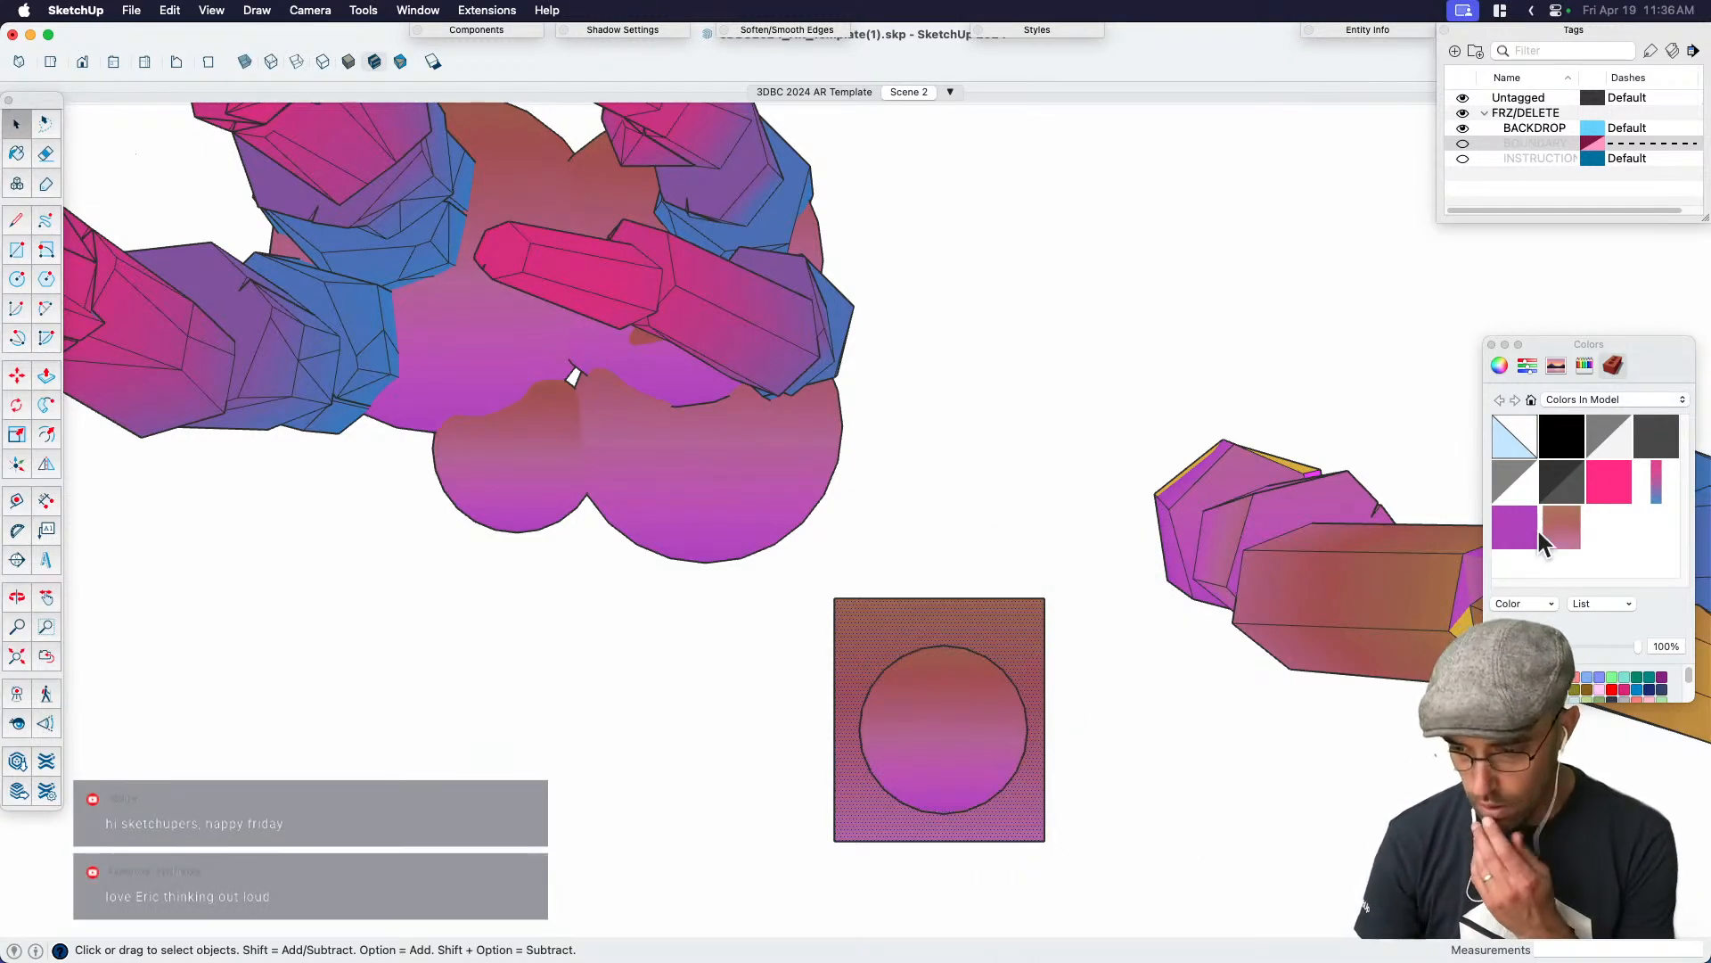
Edit the new material Gradient copy#1 and open its texture image in Photoshop
right_click(1561, 527)
click(1597, 573)
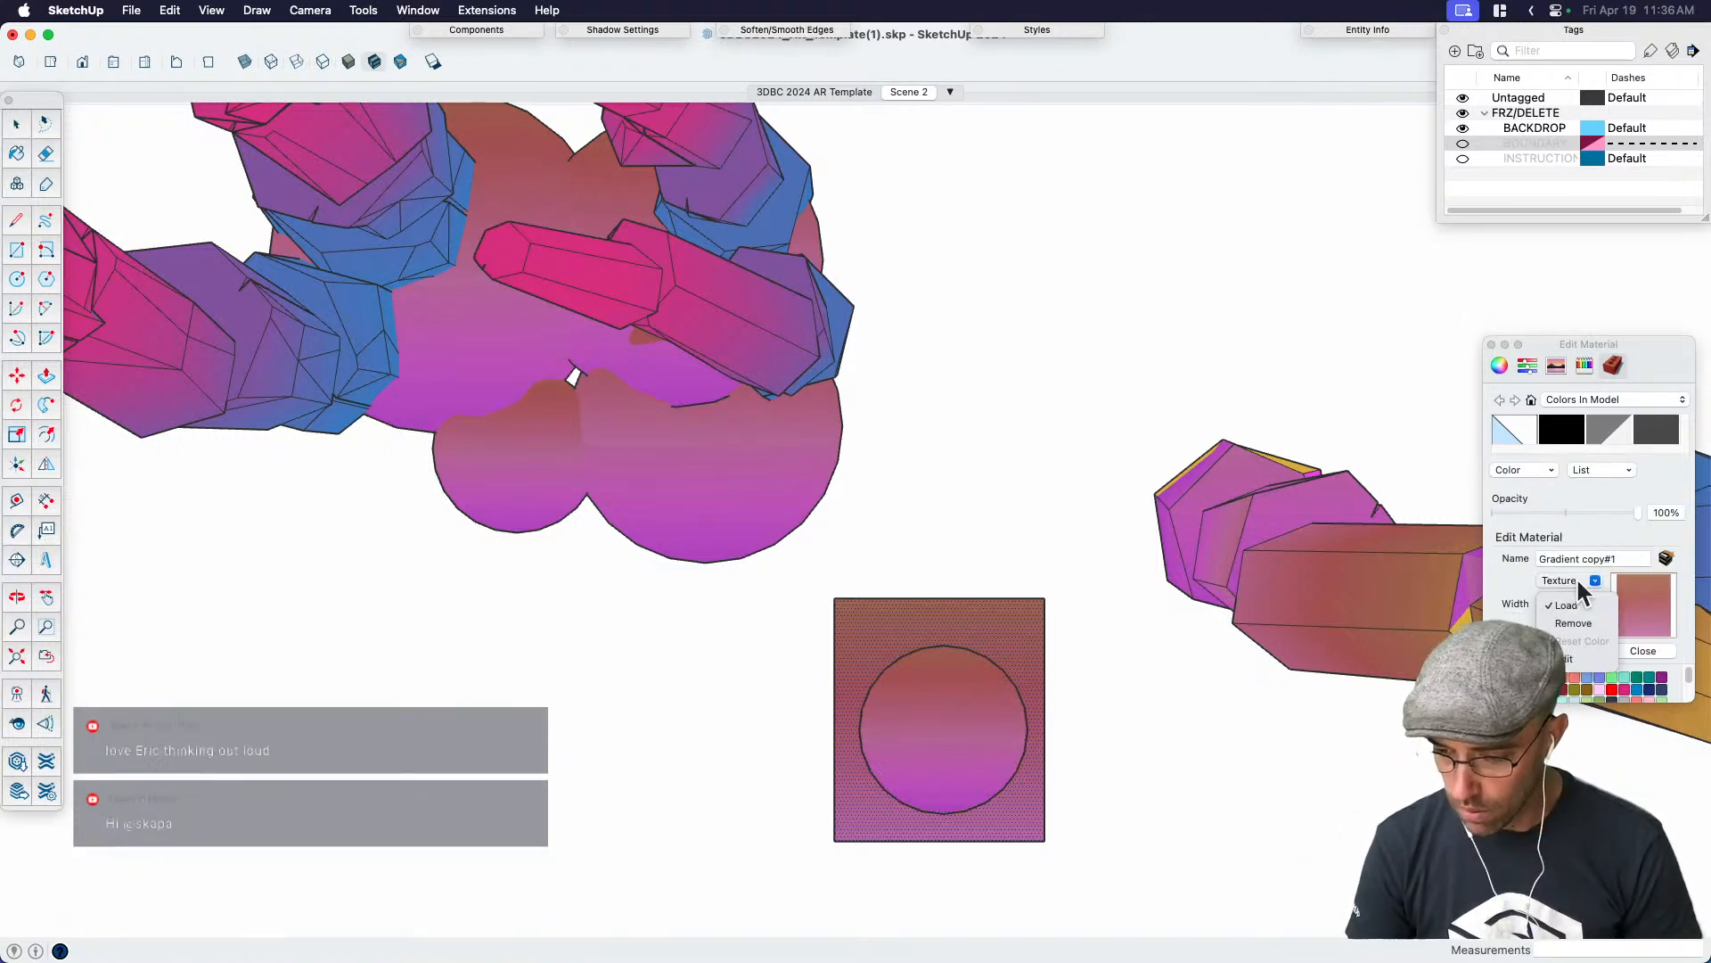
key(super+Tab)
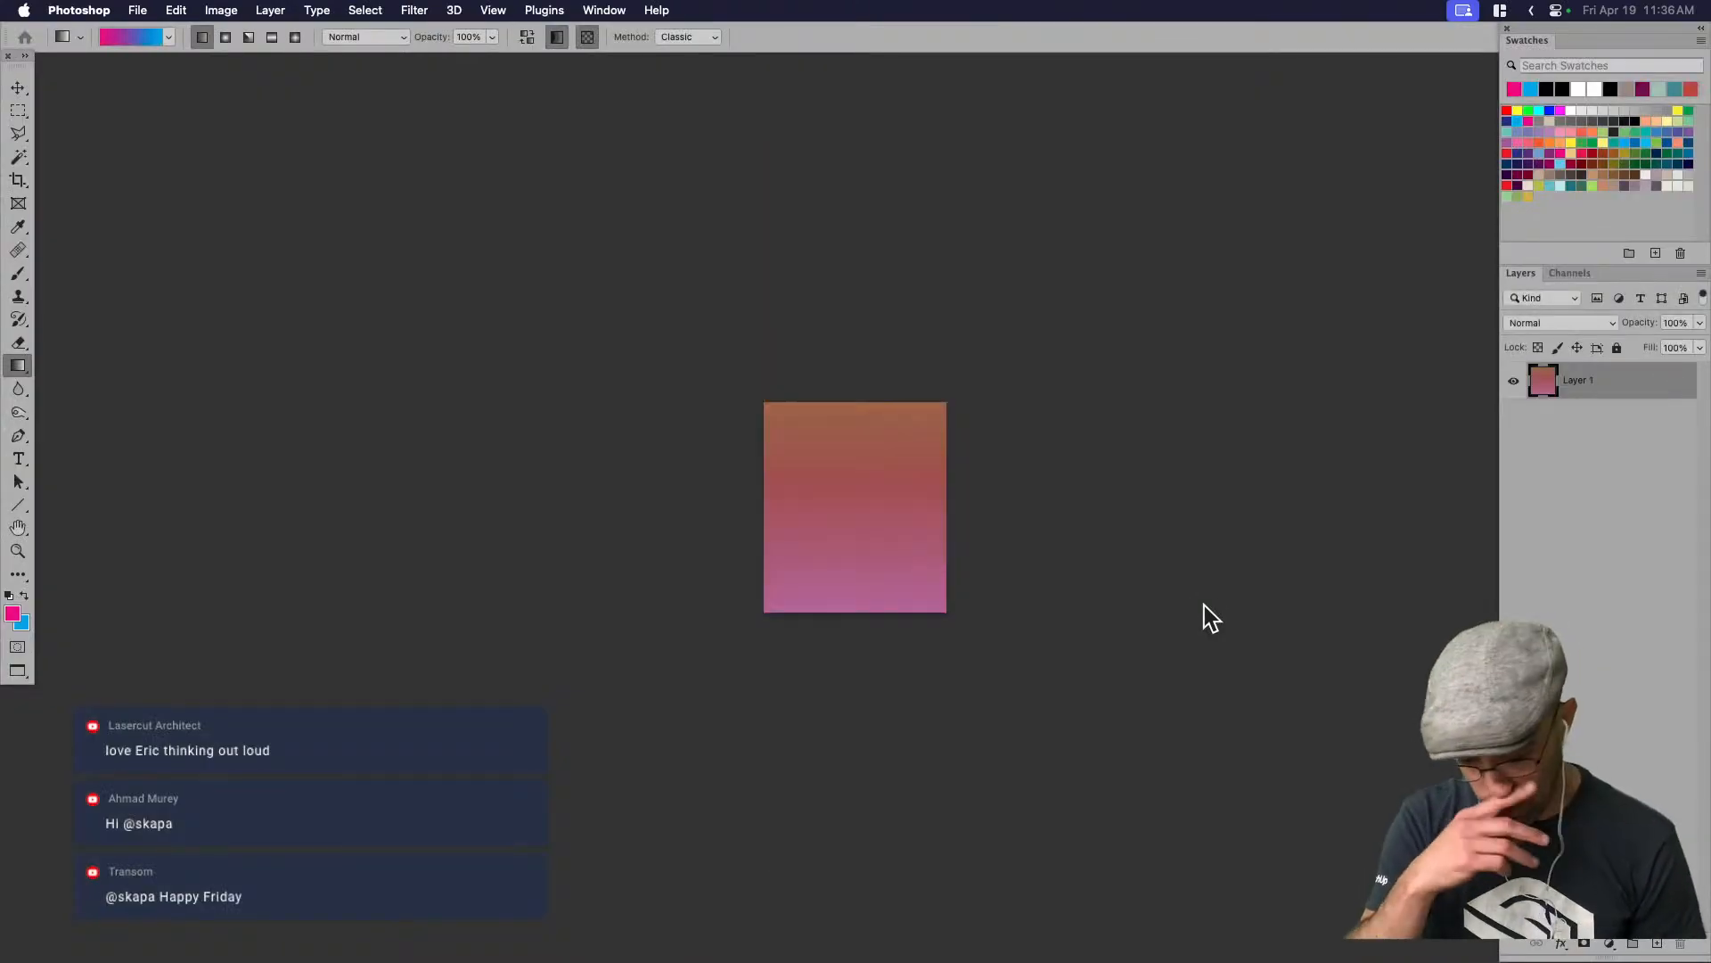
Fill the texture image with a radial pink-to-blue gradient from its center out to near the edge
click(27, 369)
click(225, 36)
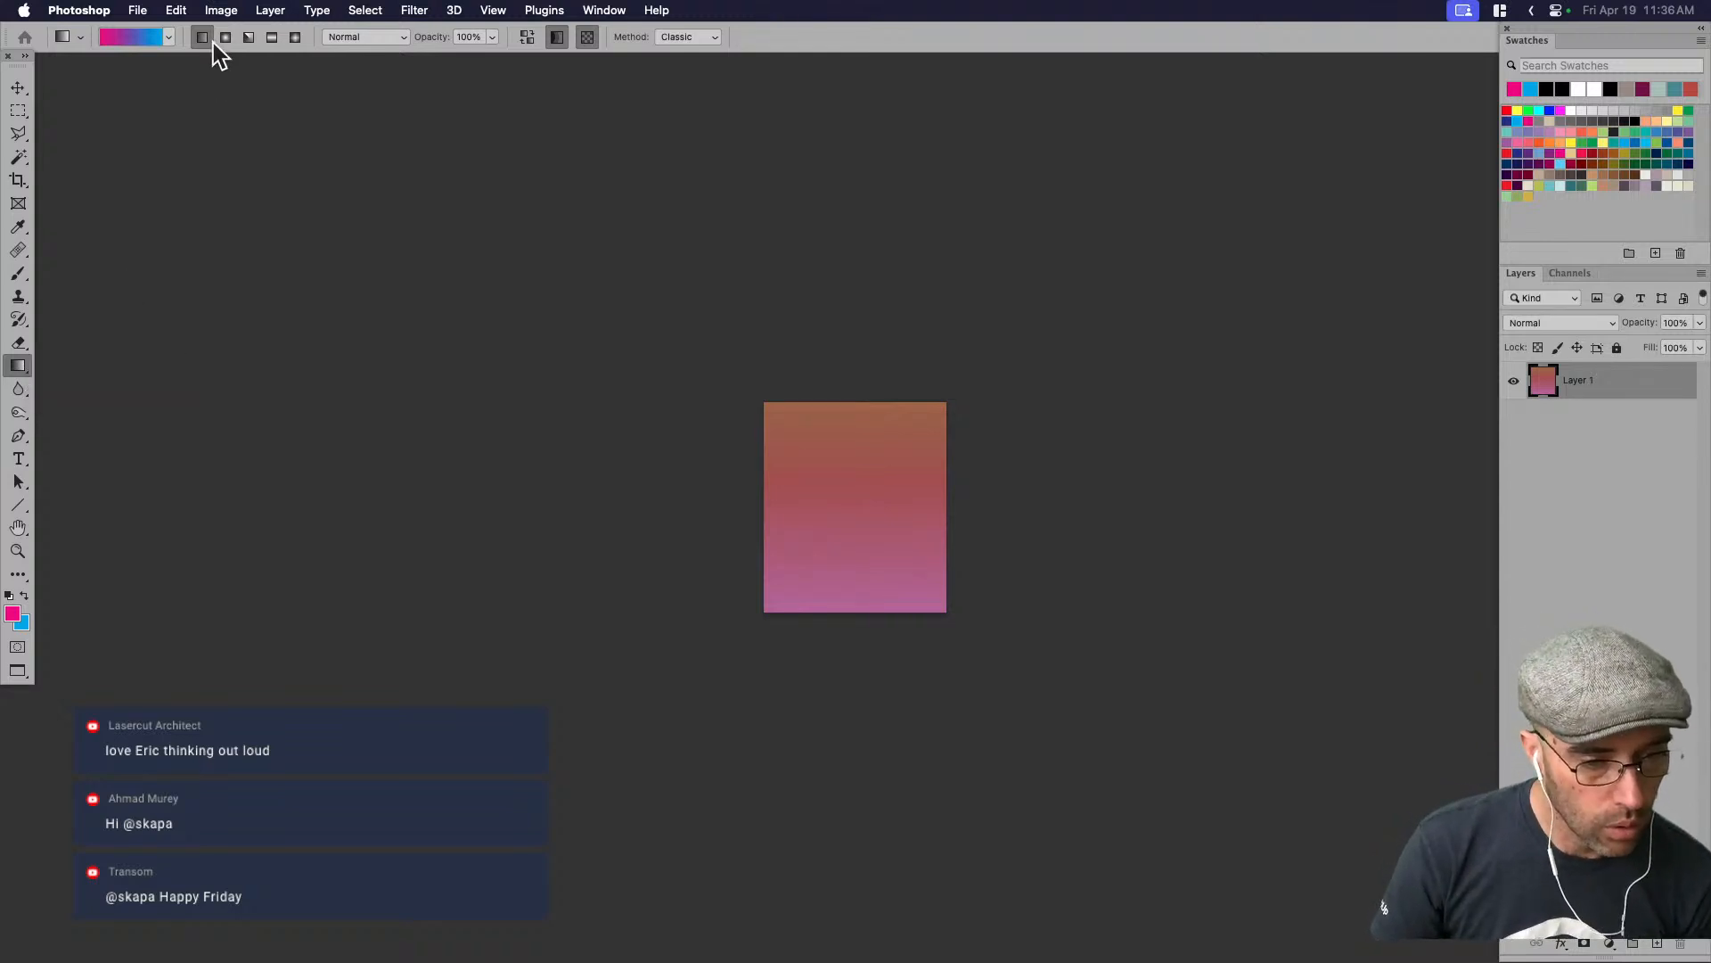
drag(856, 509, 939, 515)
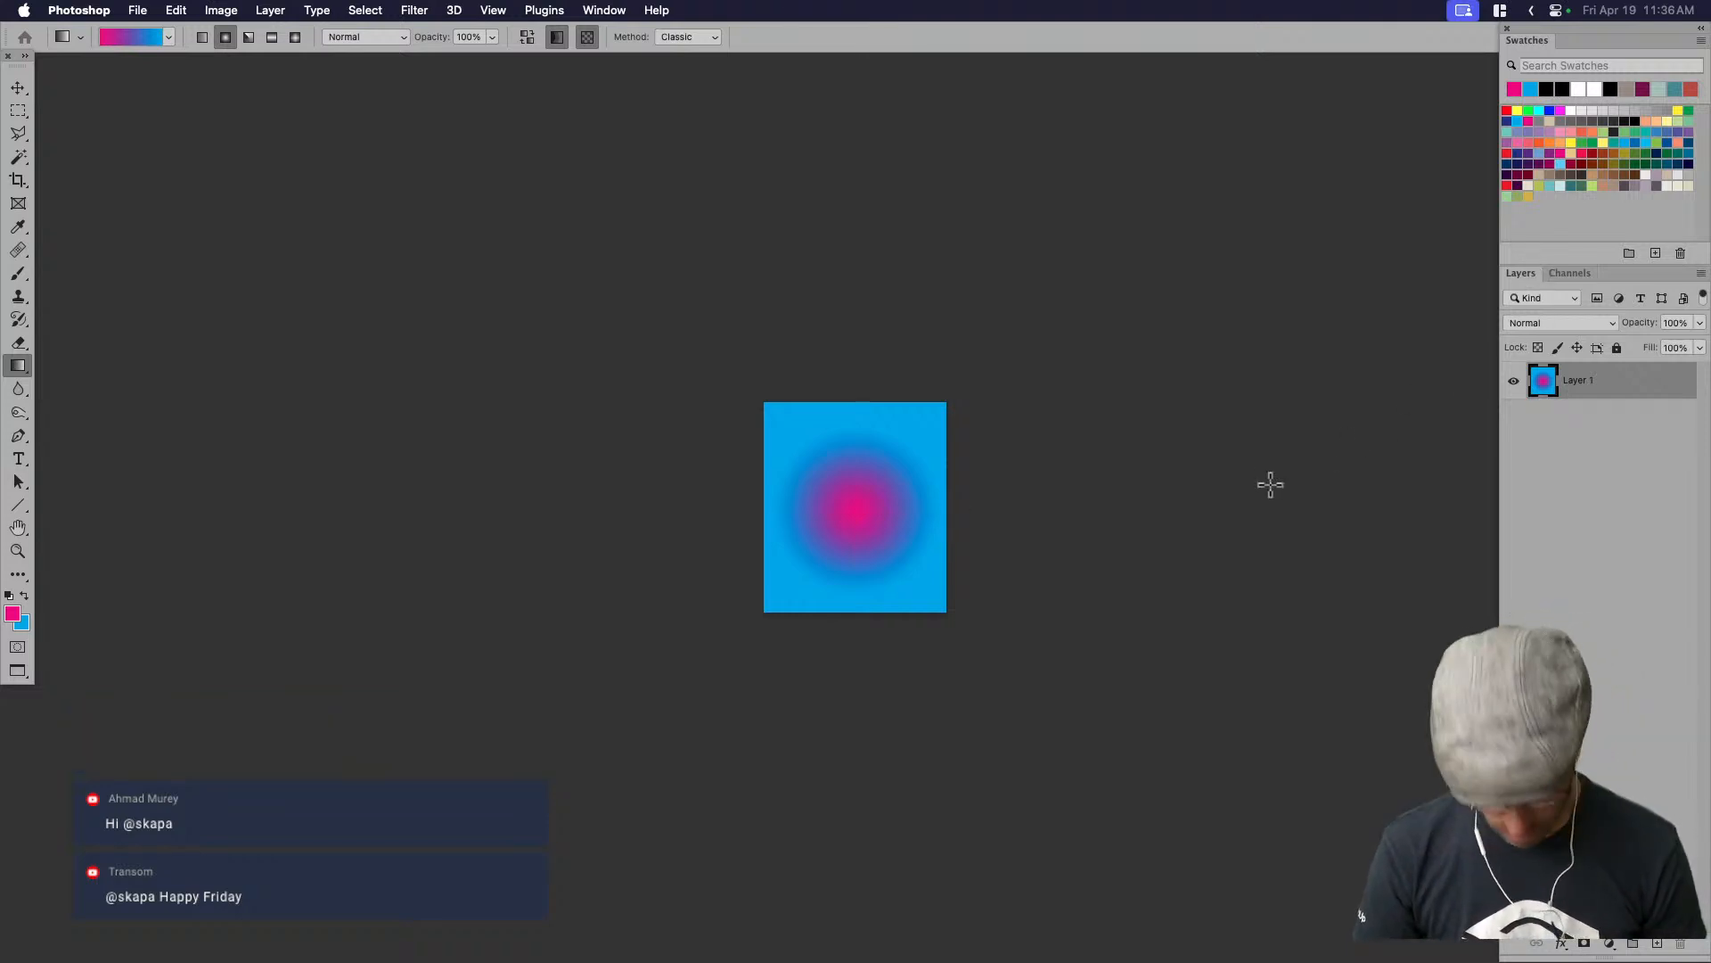
Shift the image's hue by -151 with Hue/Saturation and reselect the Gradient tool
key(super+u)
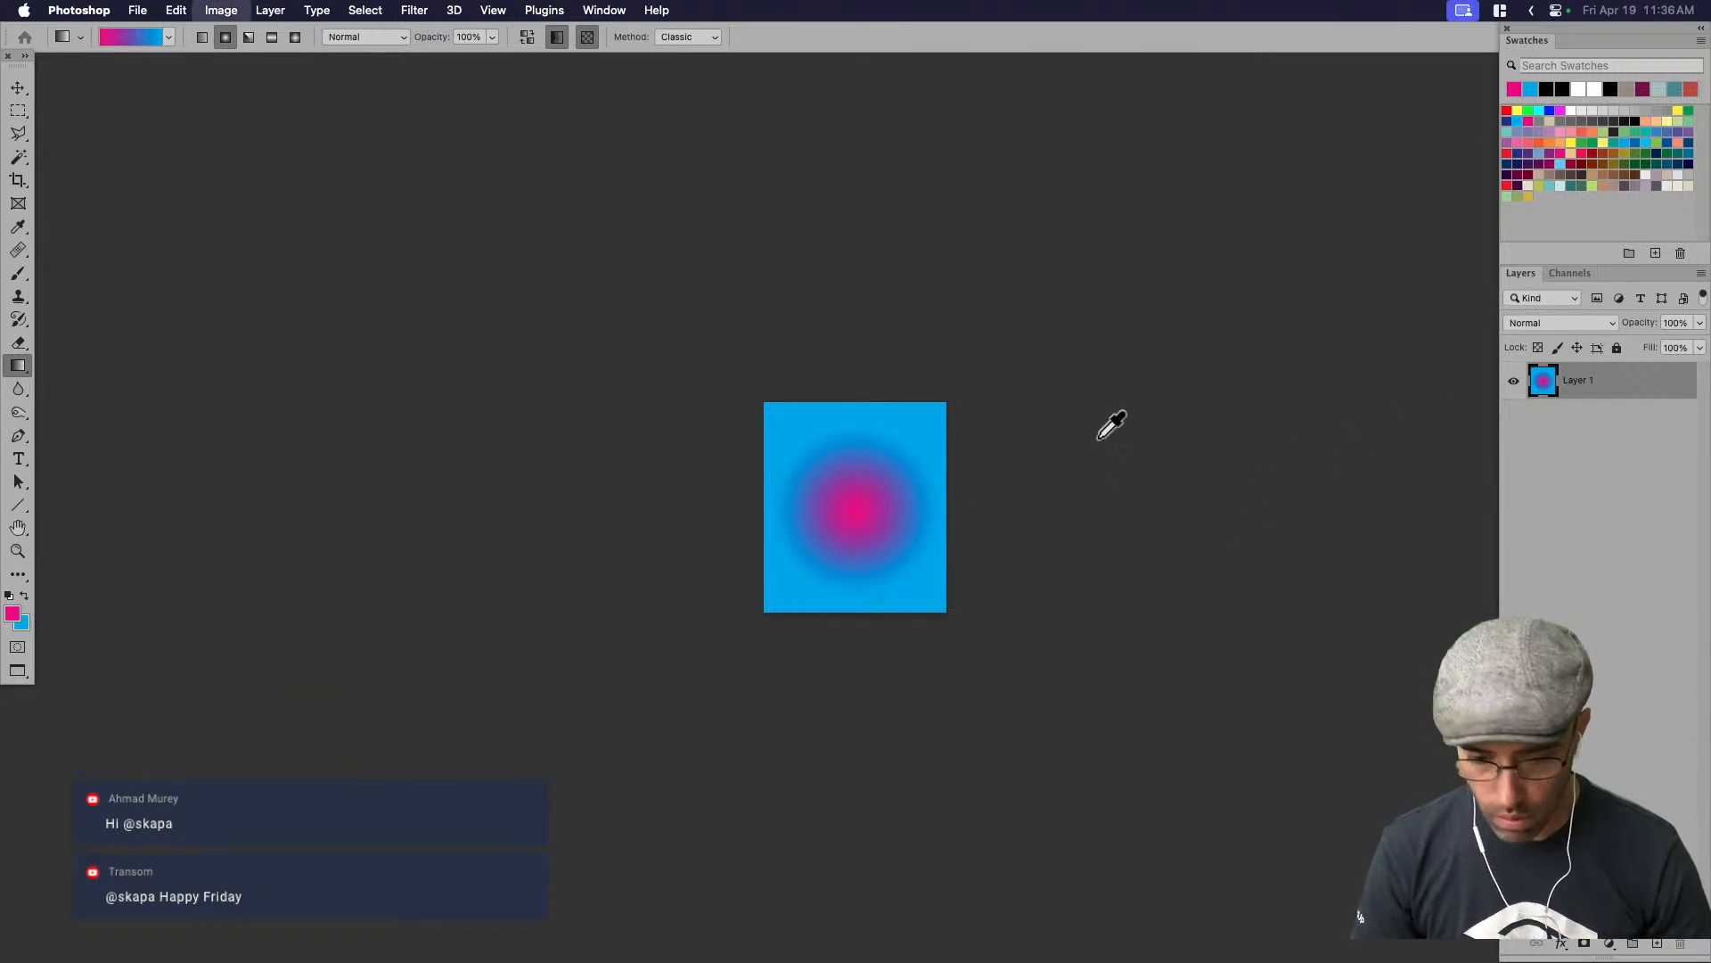
drag(1187, 316, 1107, 321)
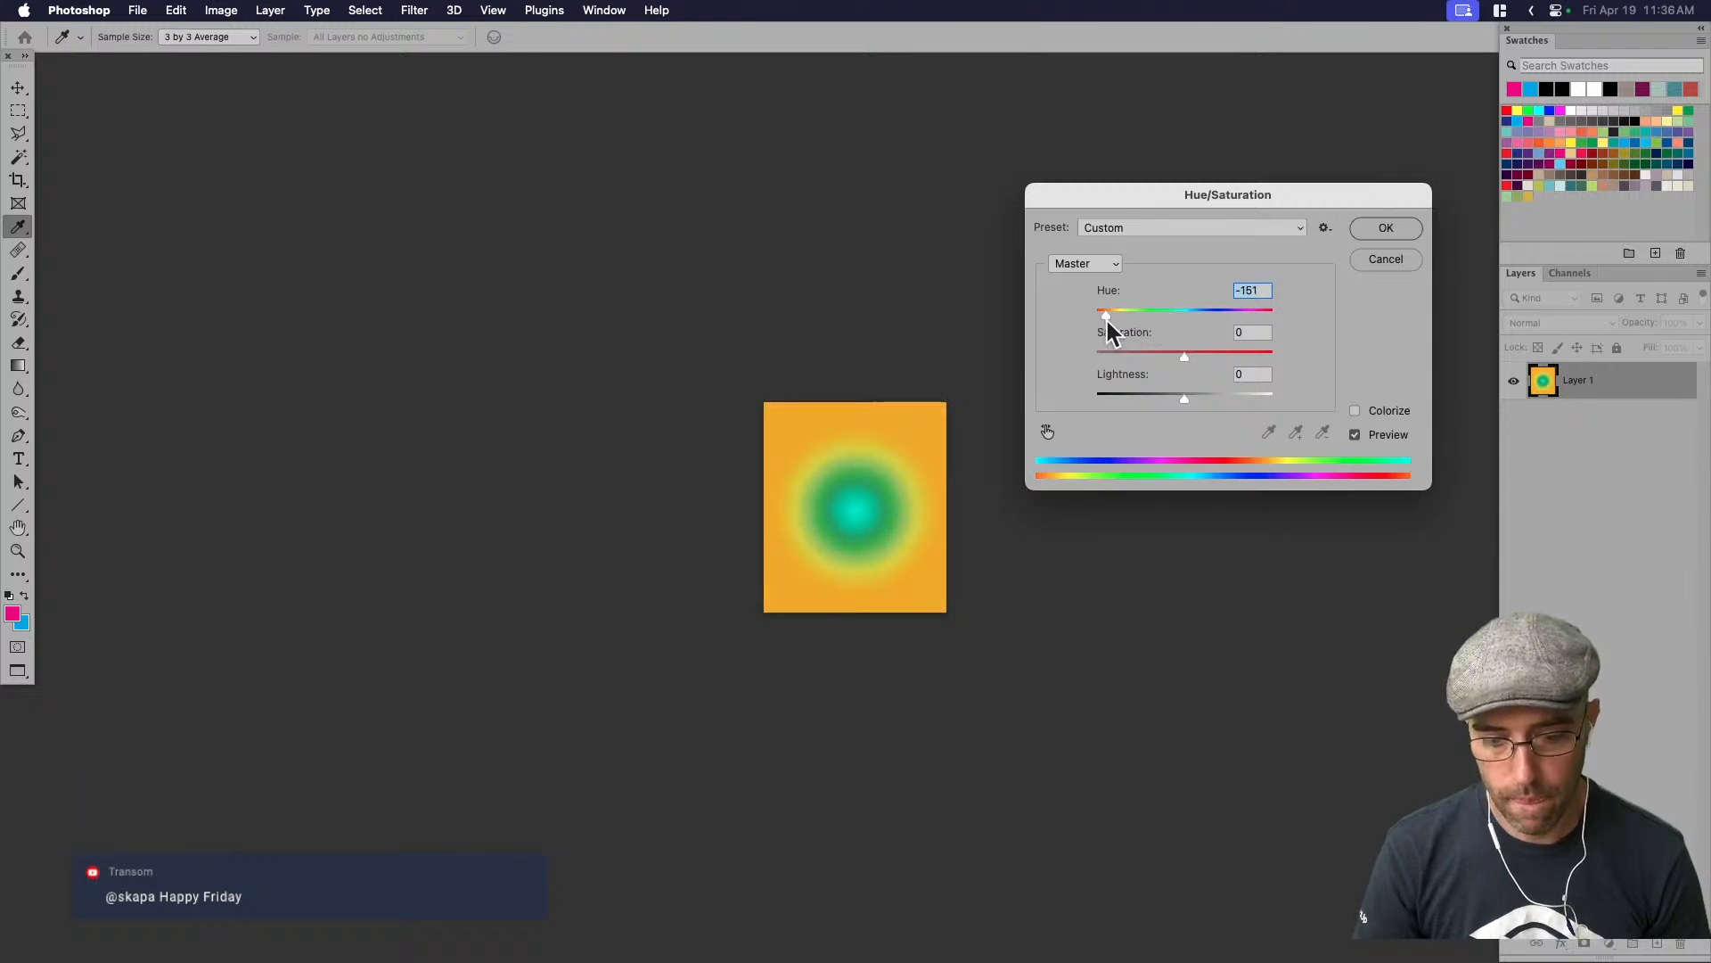
click(1386, 228)
key(g)
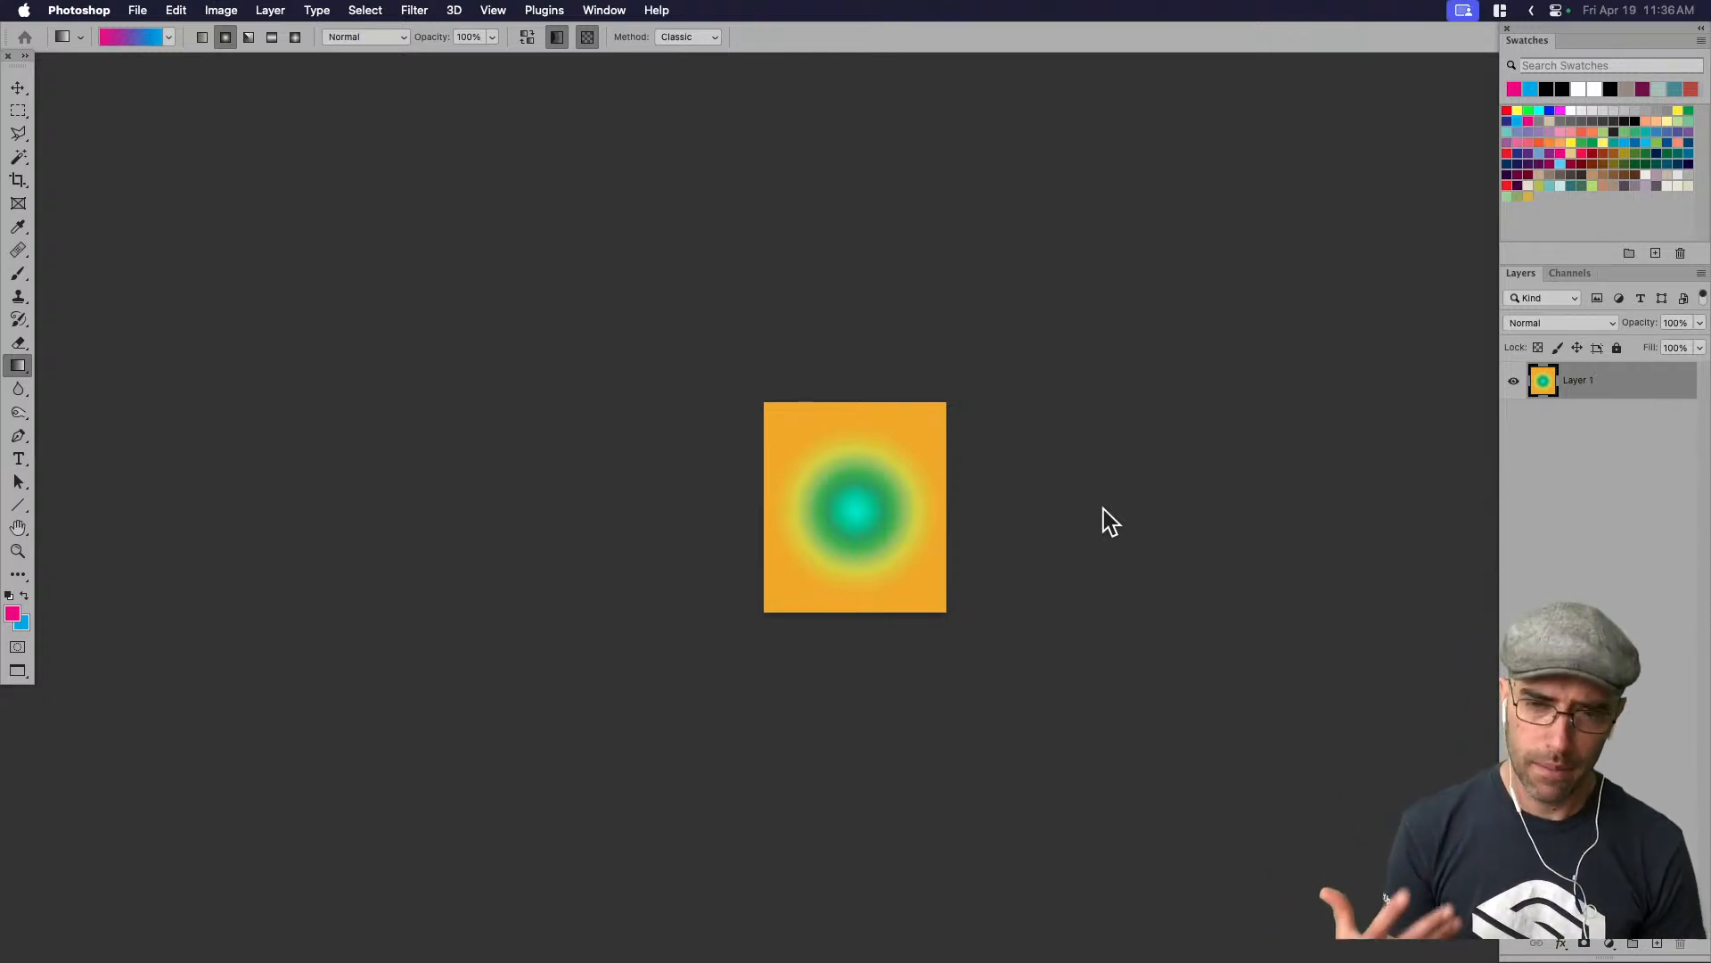
Switch back to SketchUp, group the radial-gradient rectangle, and move it straight up above the disc
key(super+Tab)
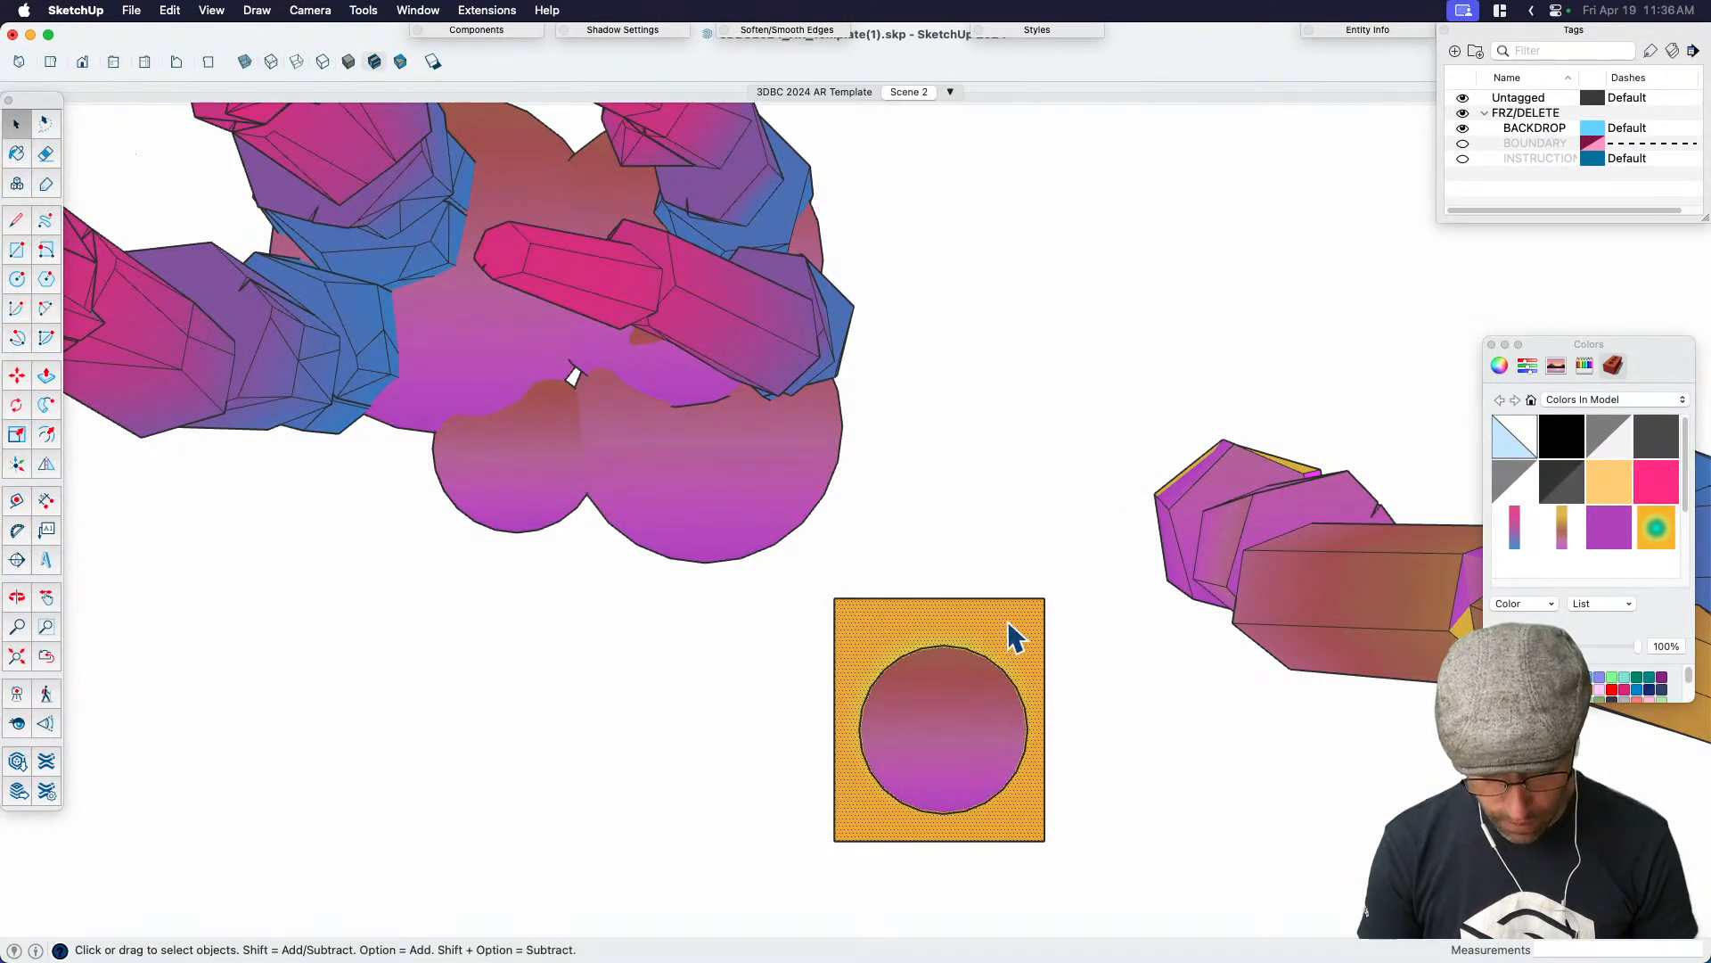
middle_drag(1013, 637, 1010, 518)
mouse_move(1043, 675)
middle_down()
mouse_move(1066, 794)
mouse_move(1089, 659)
middle_up()
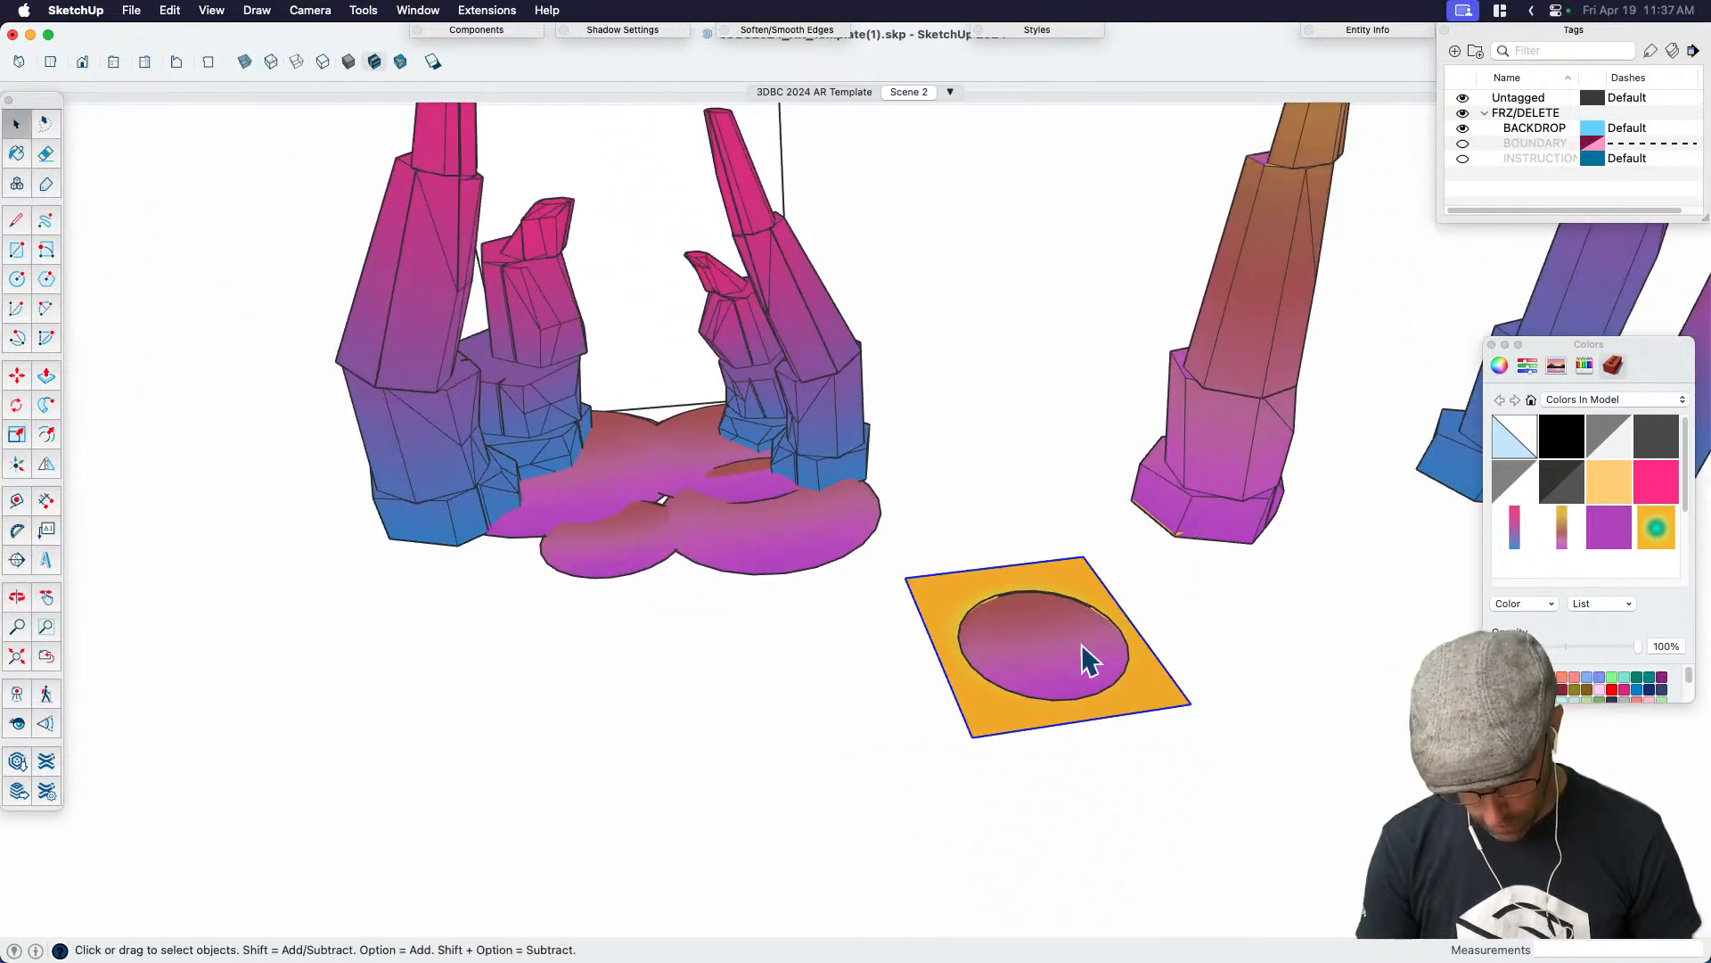
key(m)
click(1193, 706)
middle_drag(1222, 585, 1031, 443)
Select the face inside the raised rectangle's group and set its radial texture to projected
scroll(1031, 443, up, 2)
click(1015, 444)
right_click(1015, 444)
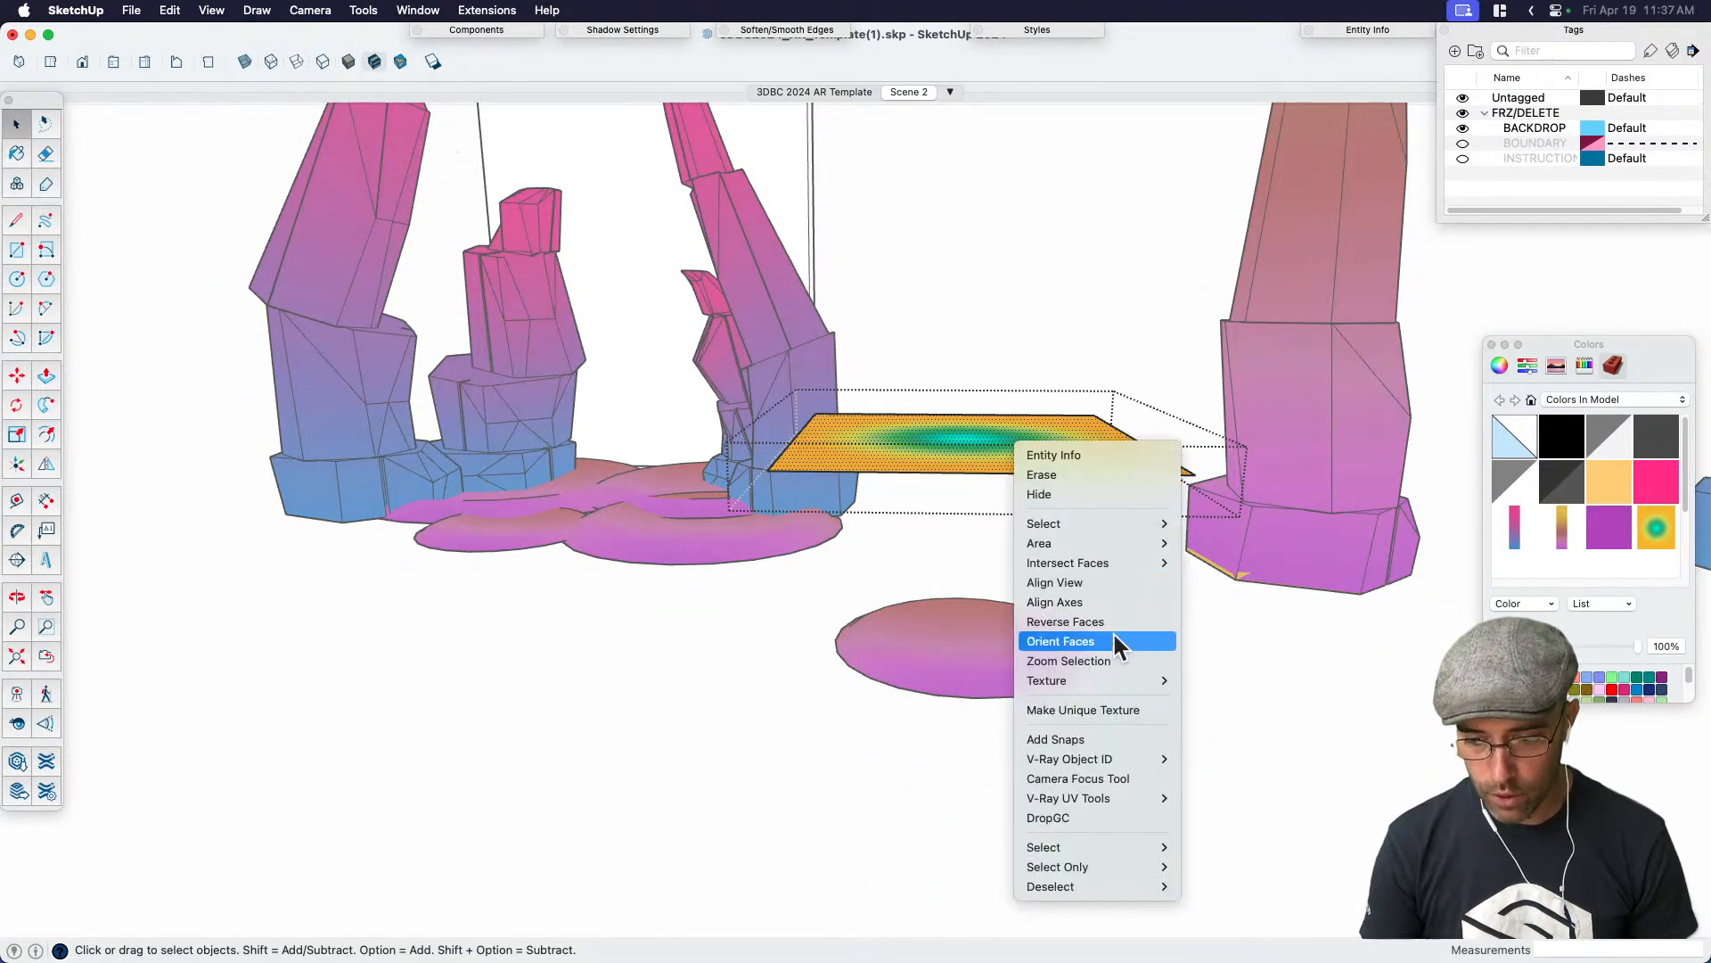
mouse_move(1109, 685)
click(1236, 727)
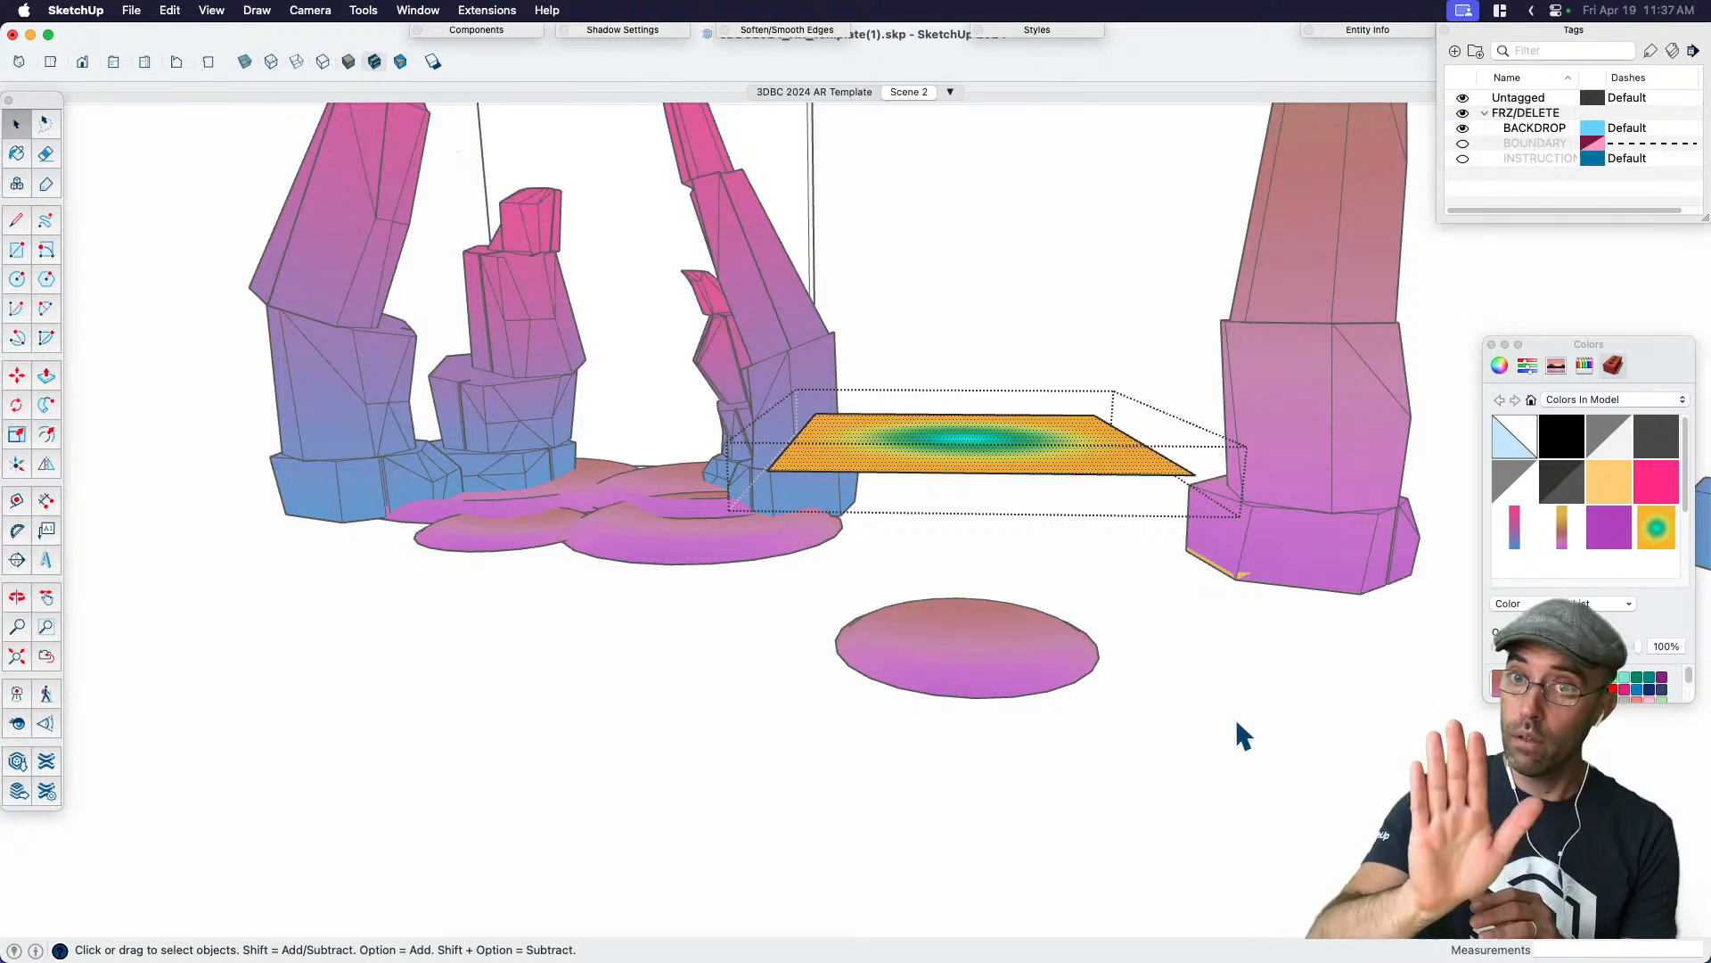
Sample the raised rectangle's projected radial gradient and paint it onto the face inside the standalone disc
key(b)
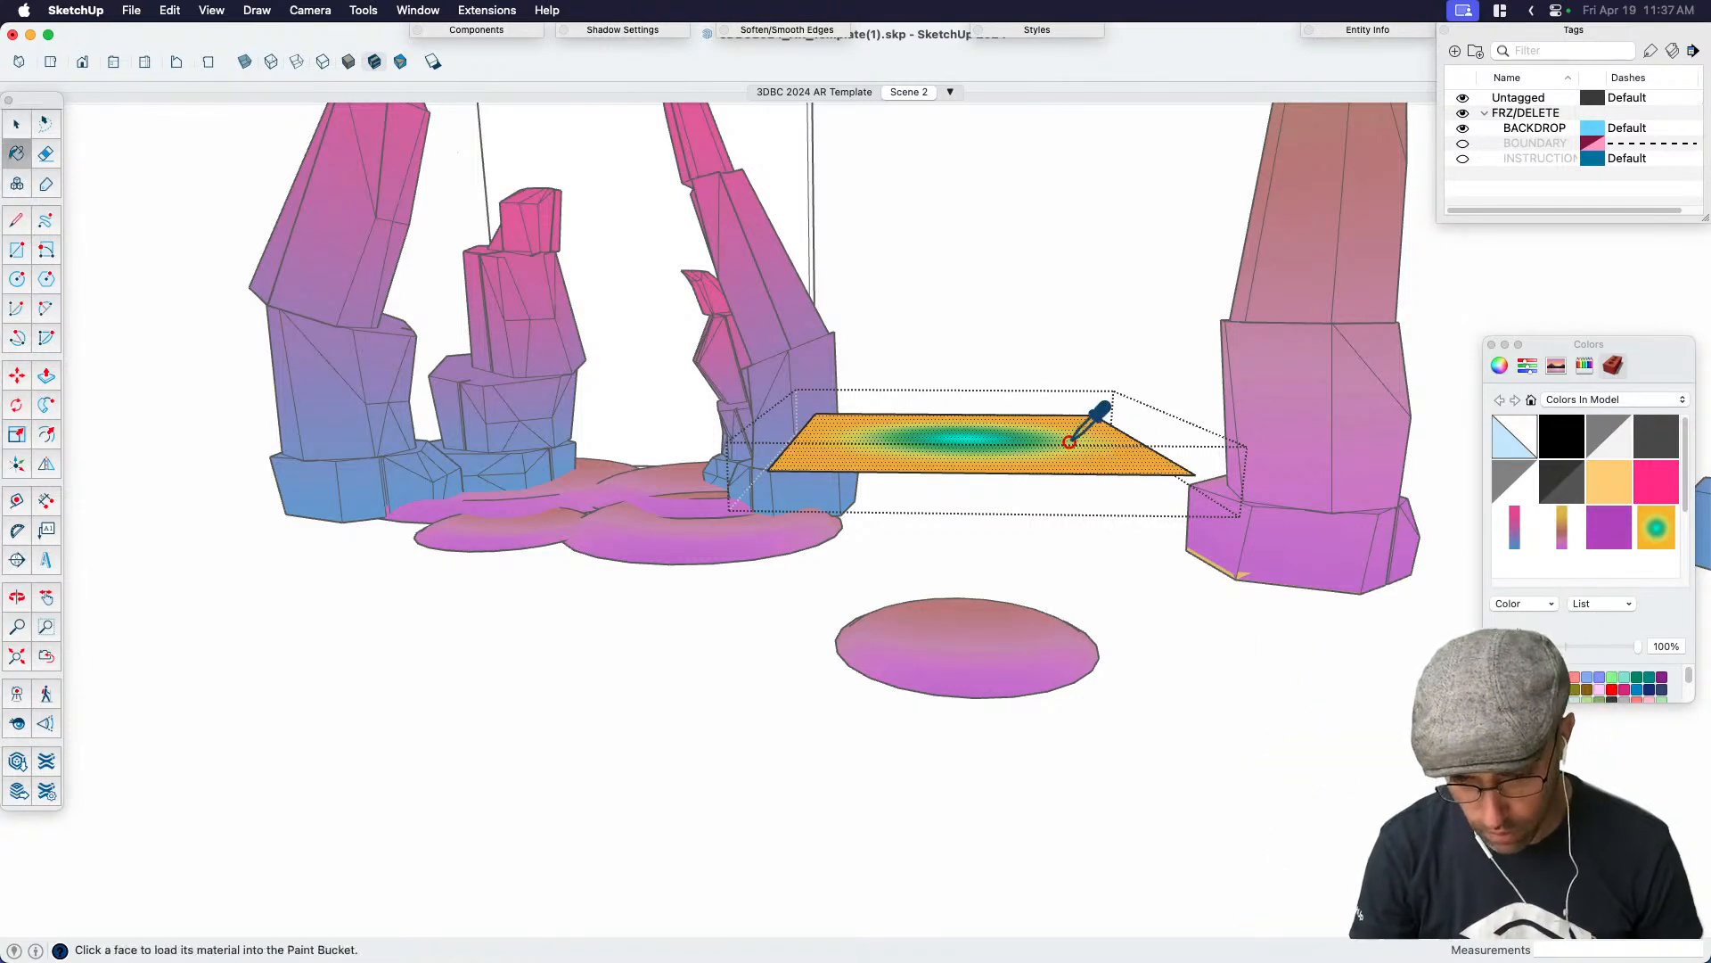
key(space)
click(990, 651)
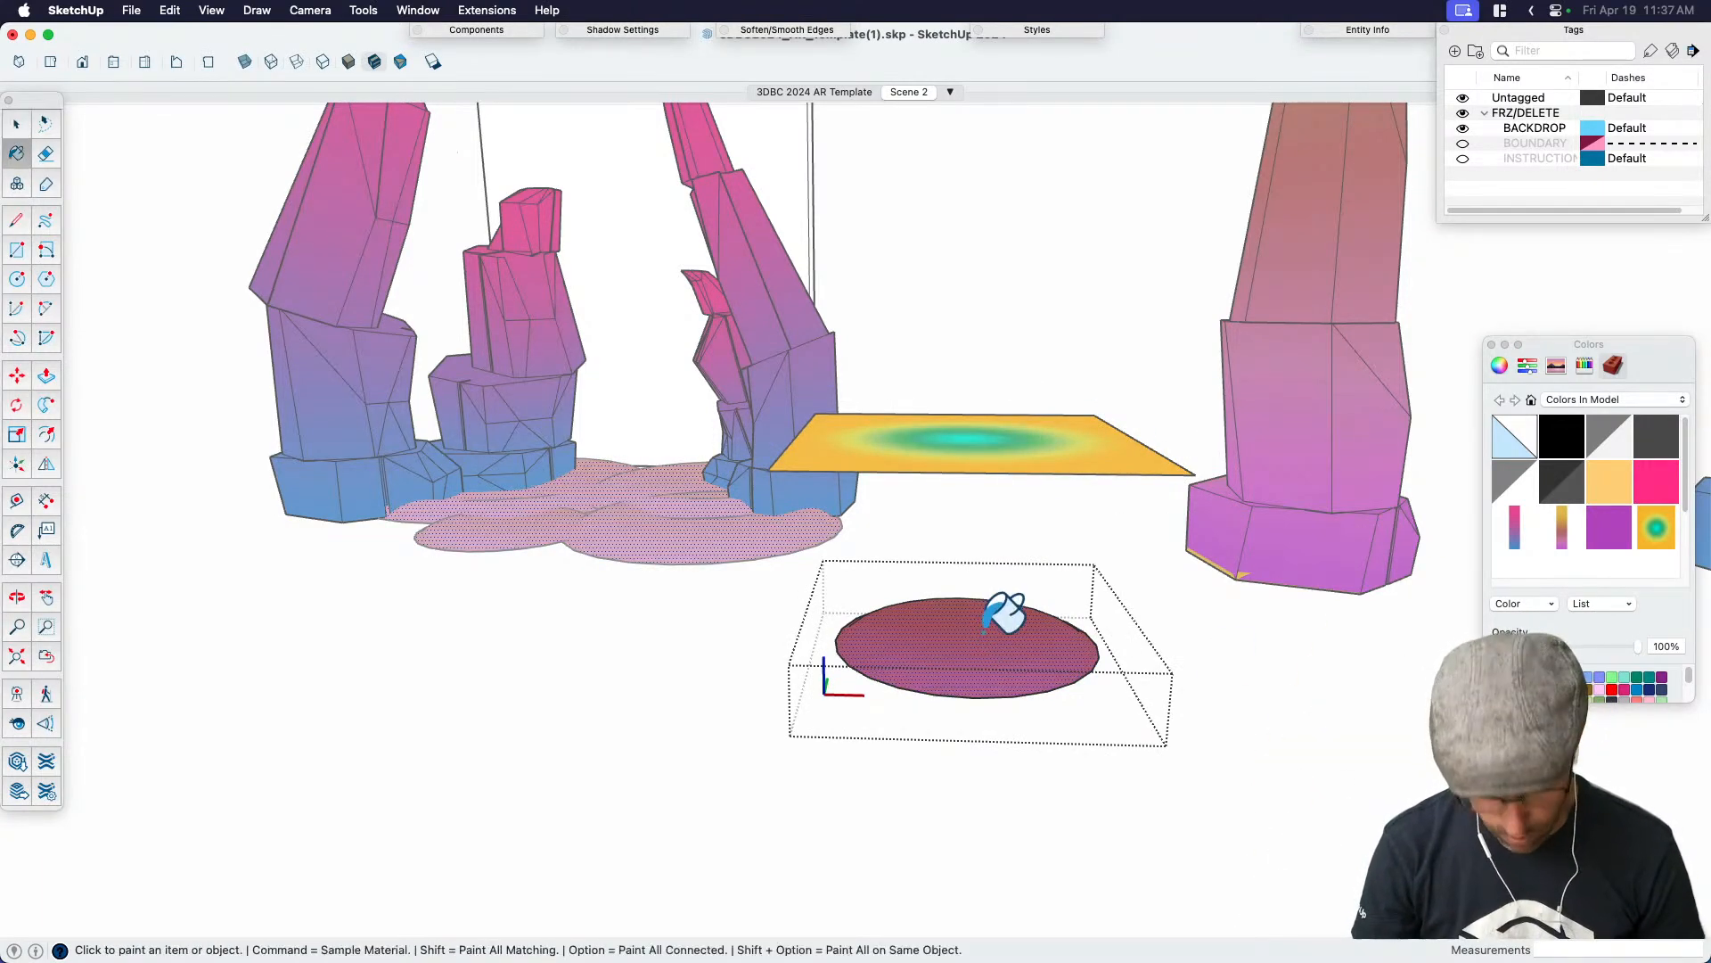
key(b)
click(989, 650)
key(space)
Close the disc's group and delete the raised radial-gradient rectangle above it
click(1206, 691)
click(1023, 450)
double_click(1018, 437)
key(Escape)
click(1067, 446)
key(Delete)
Open the ground-disc group and move the small front disc outward in front of the tall left tower
scroll(1177, 550, down, 2)
middle_drag(1178, 553, 1147, 680)
scroll(882, 573, up, 5)
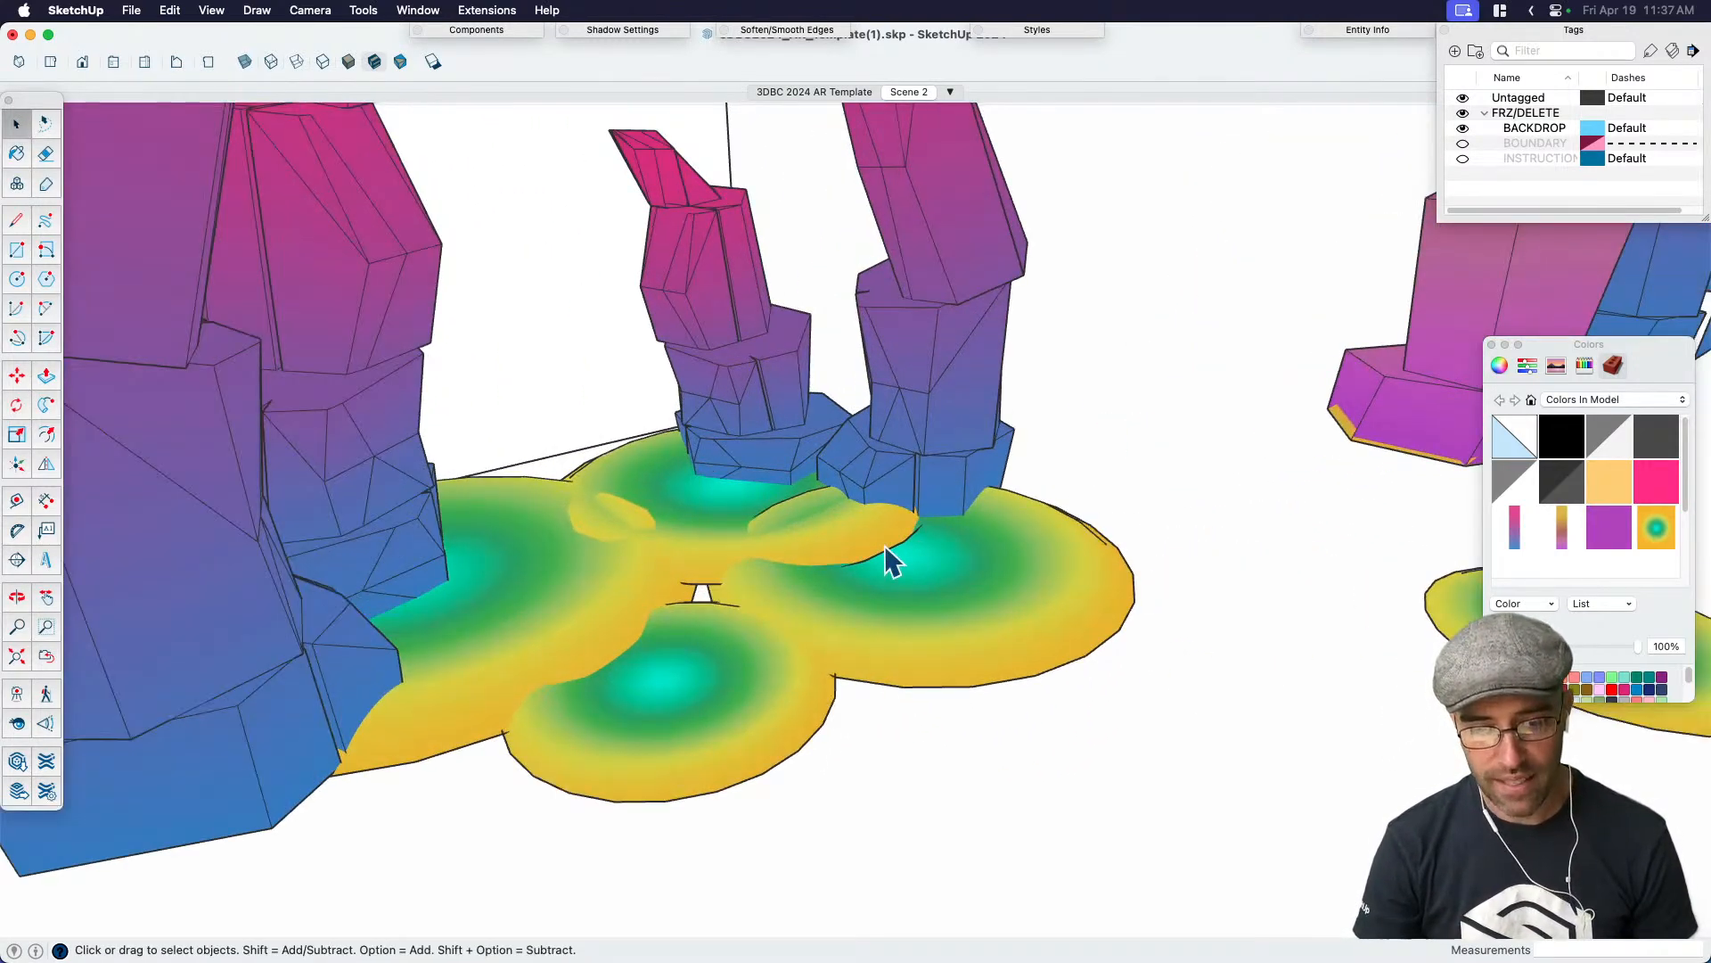
scroll(884, 544, down, 3)
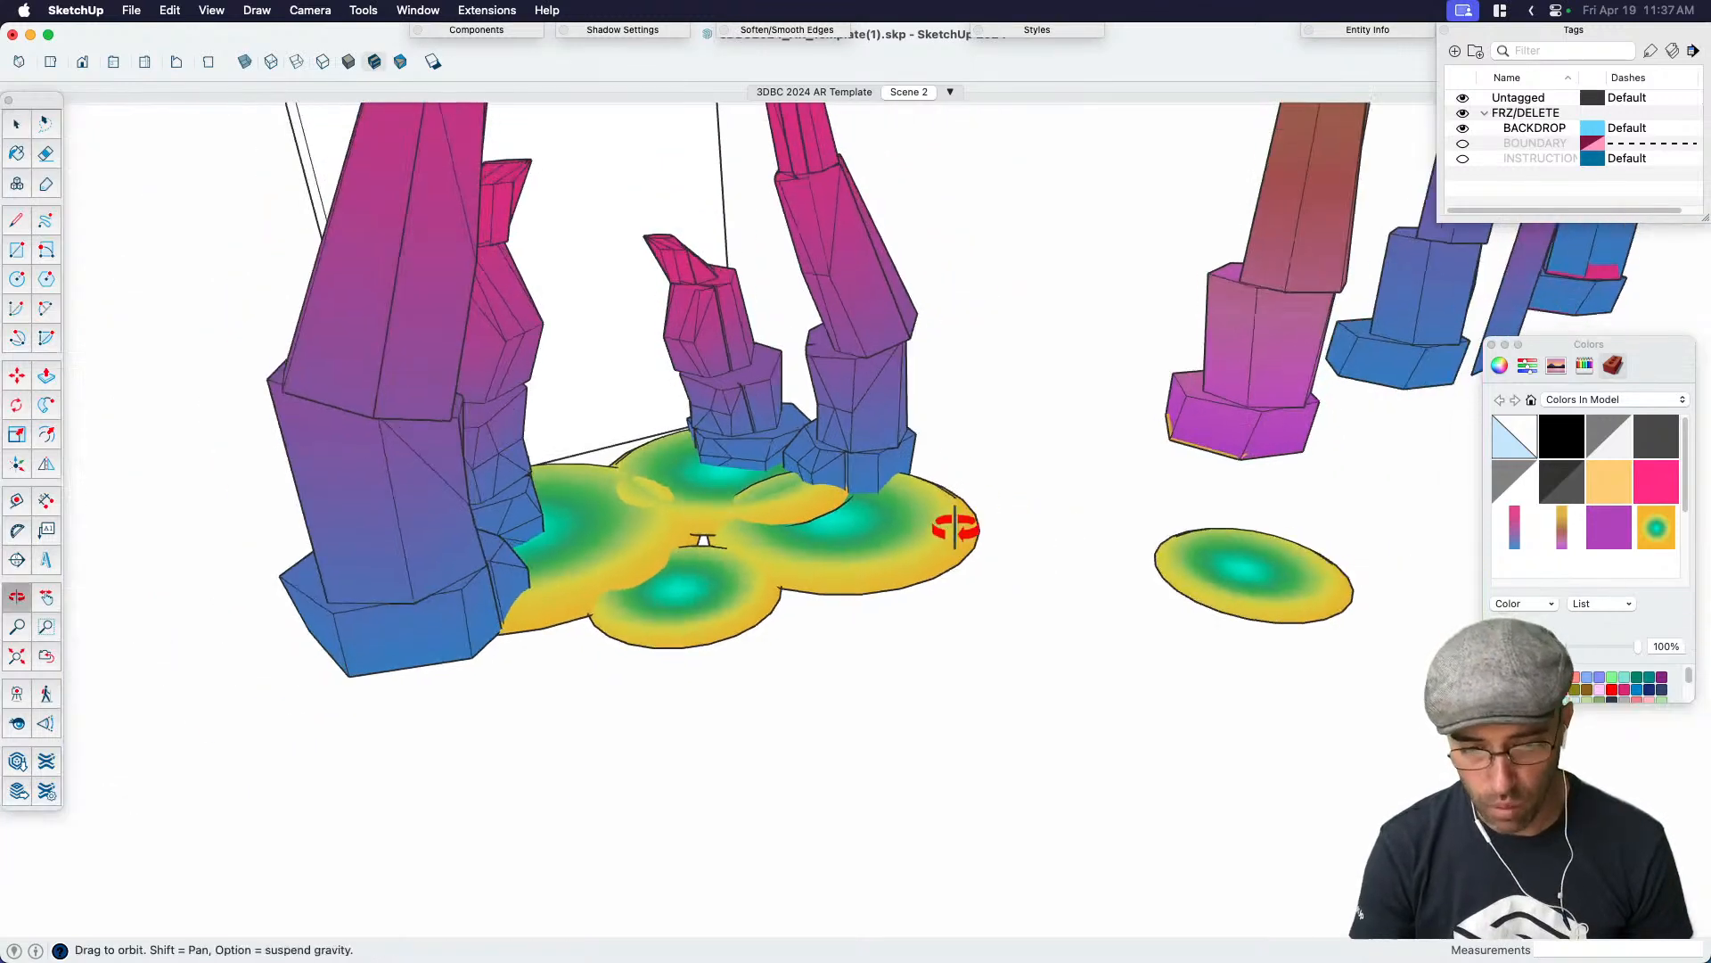
middle_drag(971, 497, 726, 473)
click(719, 453)
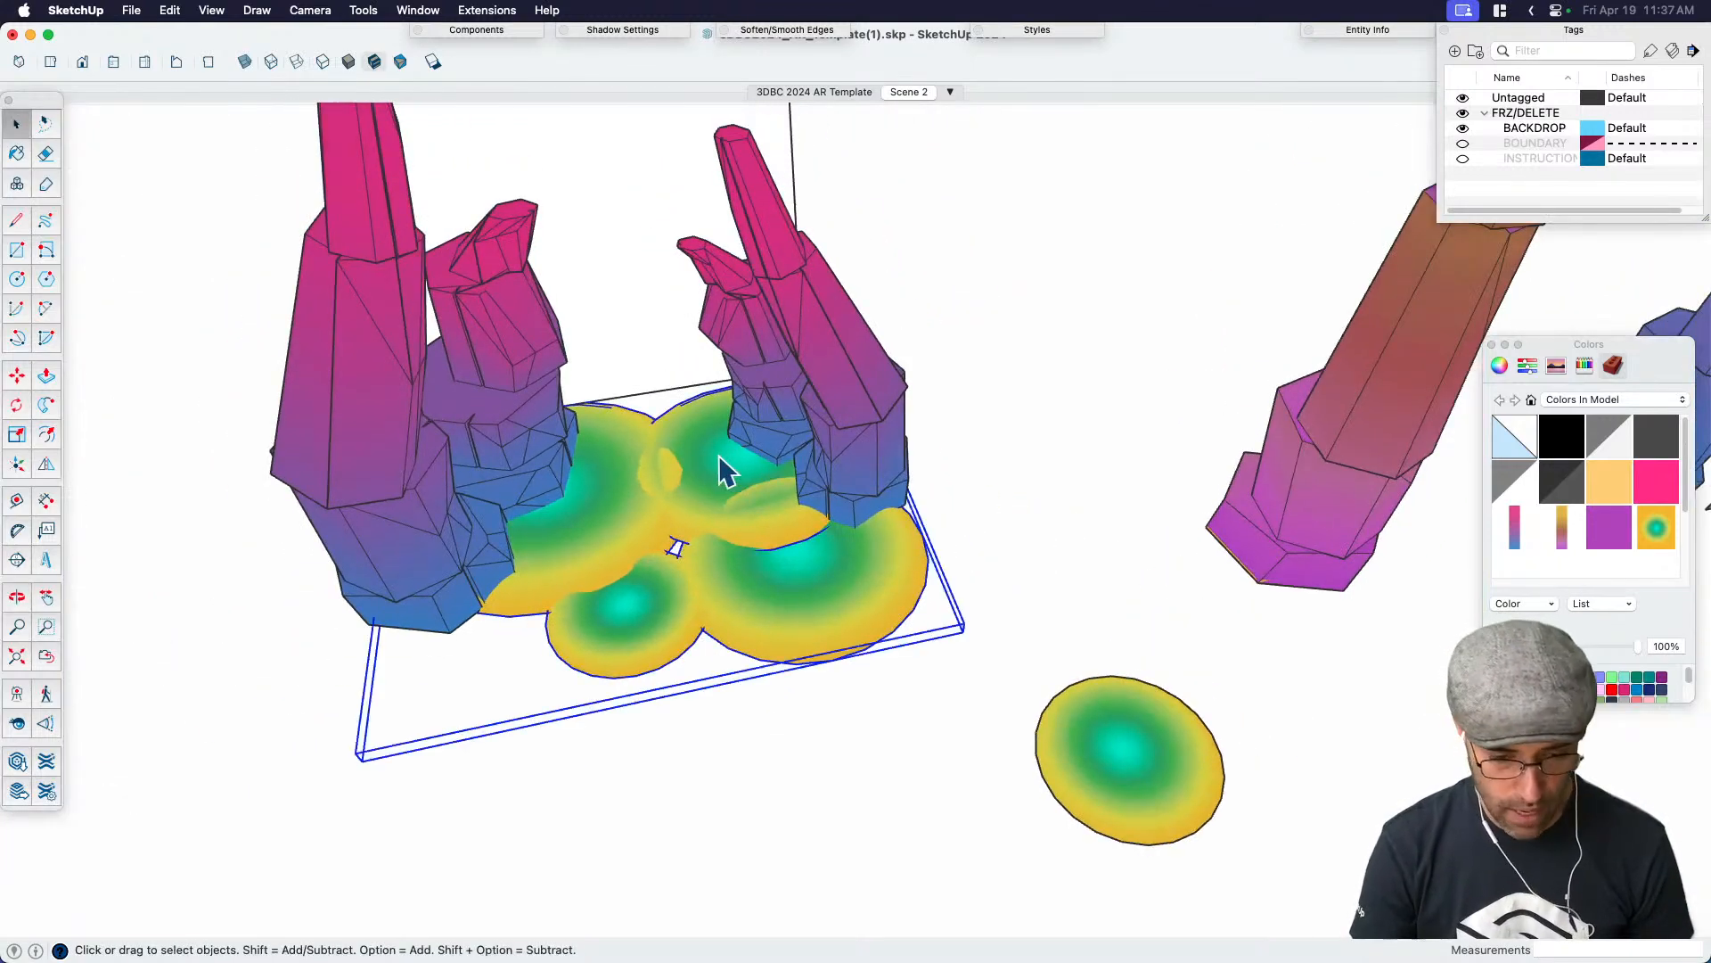
double_click(654, 635)
click(670, 648)
key(s)
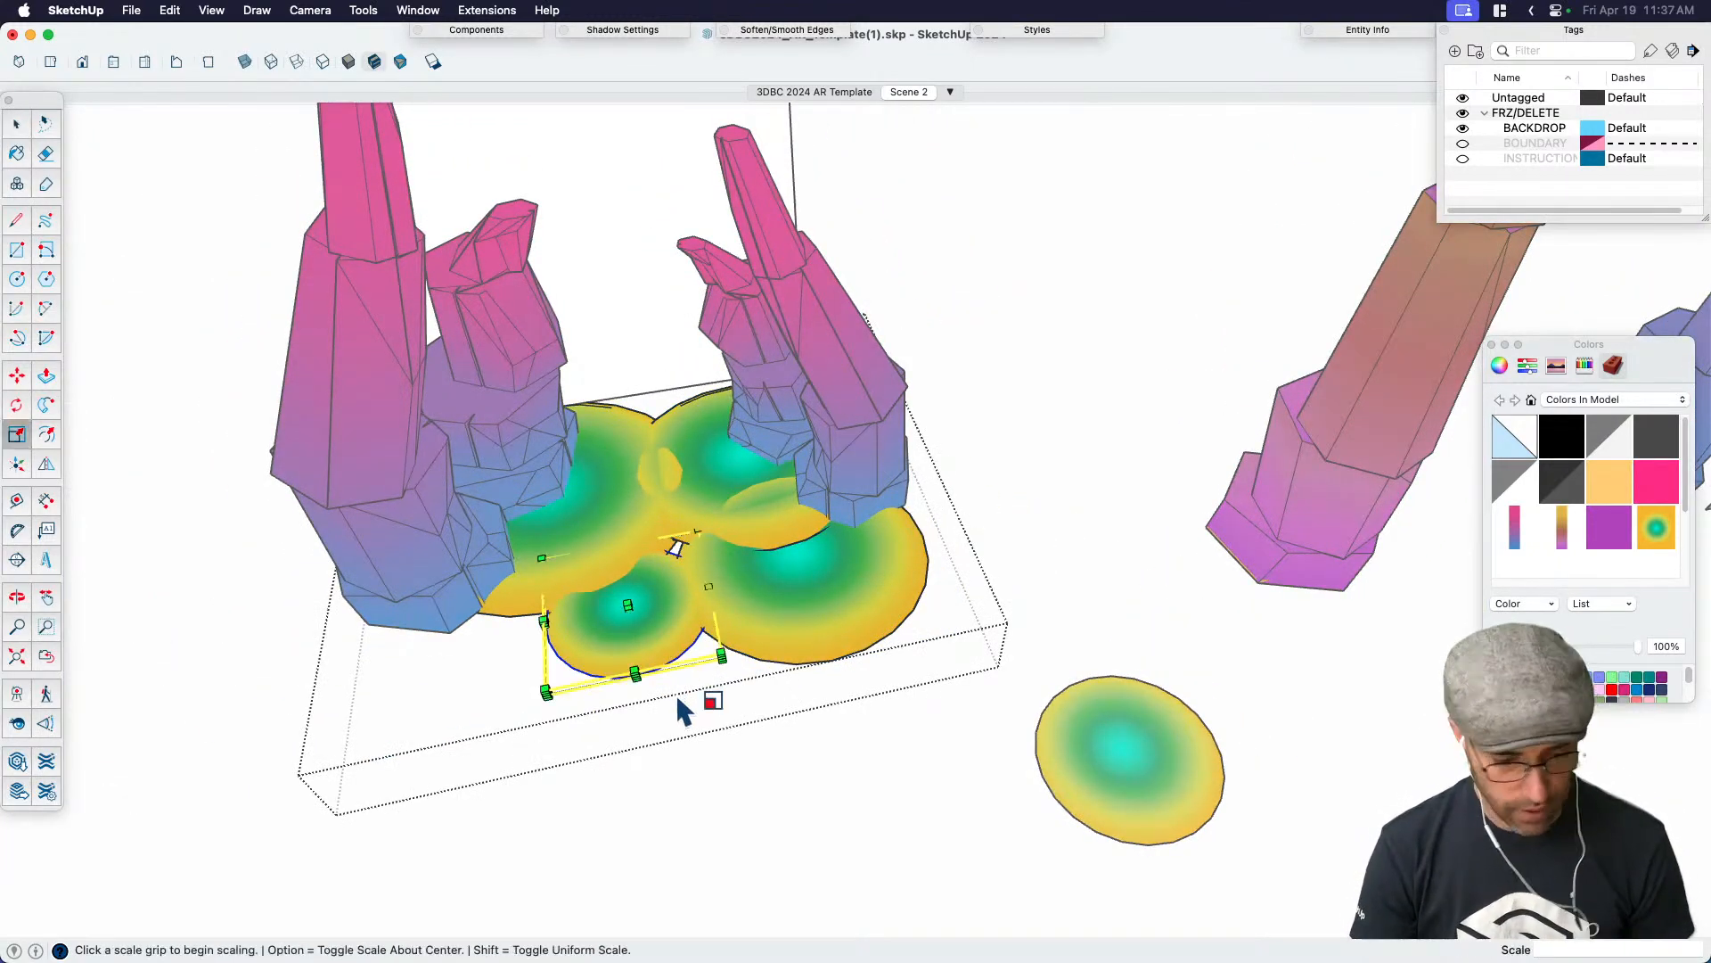
key(space)
key(m)
click(703, 718)
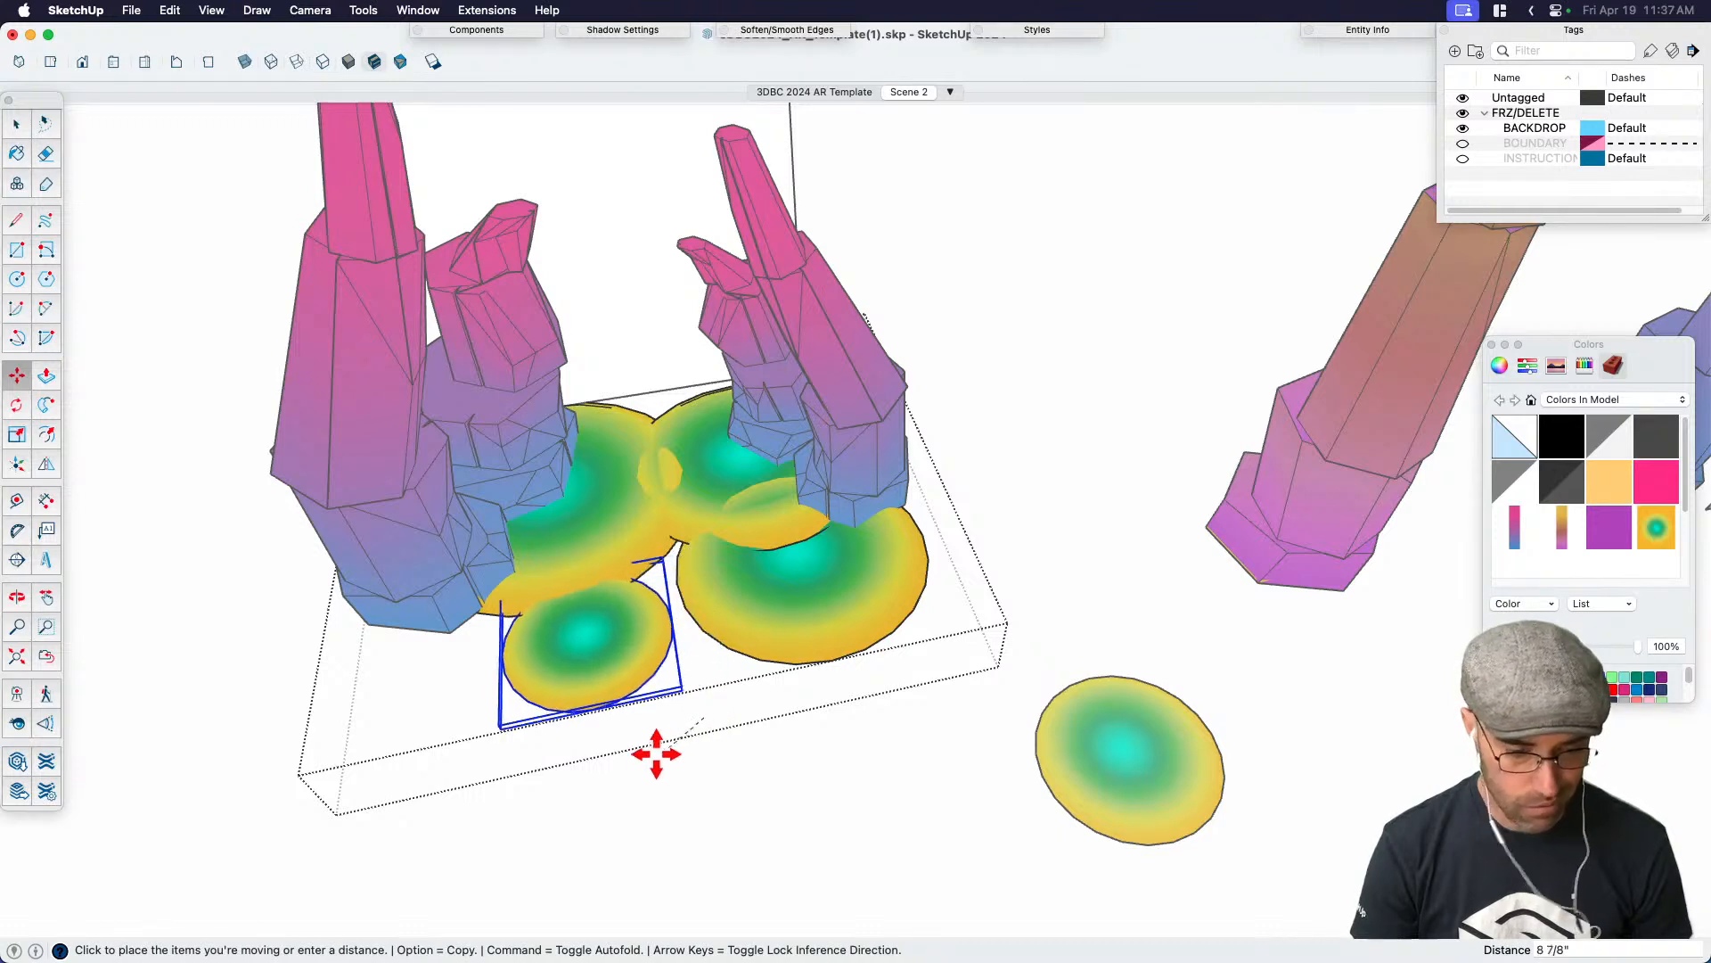
click(581, 772)
Move the back-right ground disc farther back, away from the front-right disc
key(space)
click(709, 486)
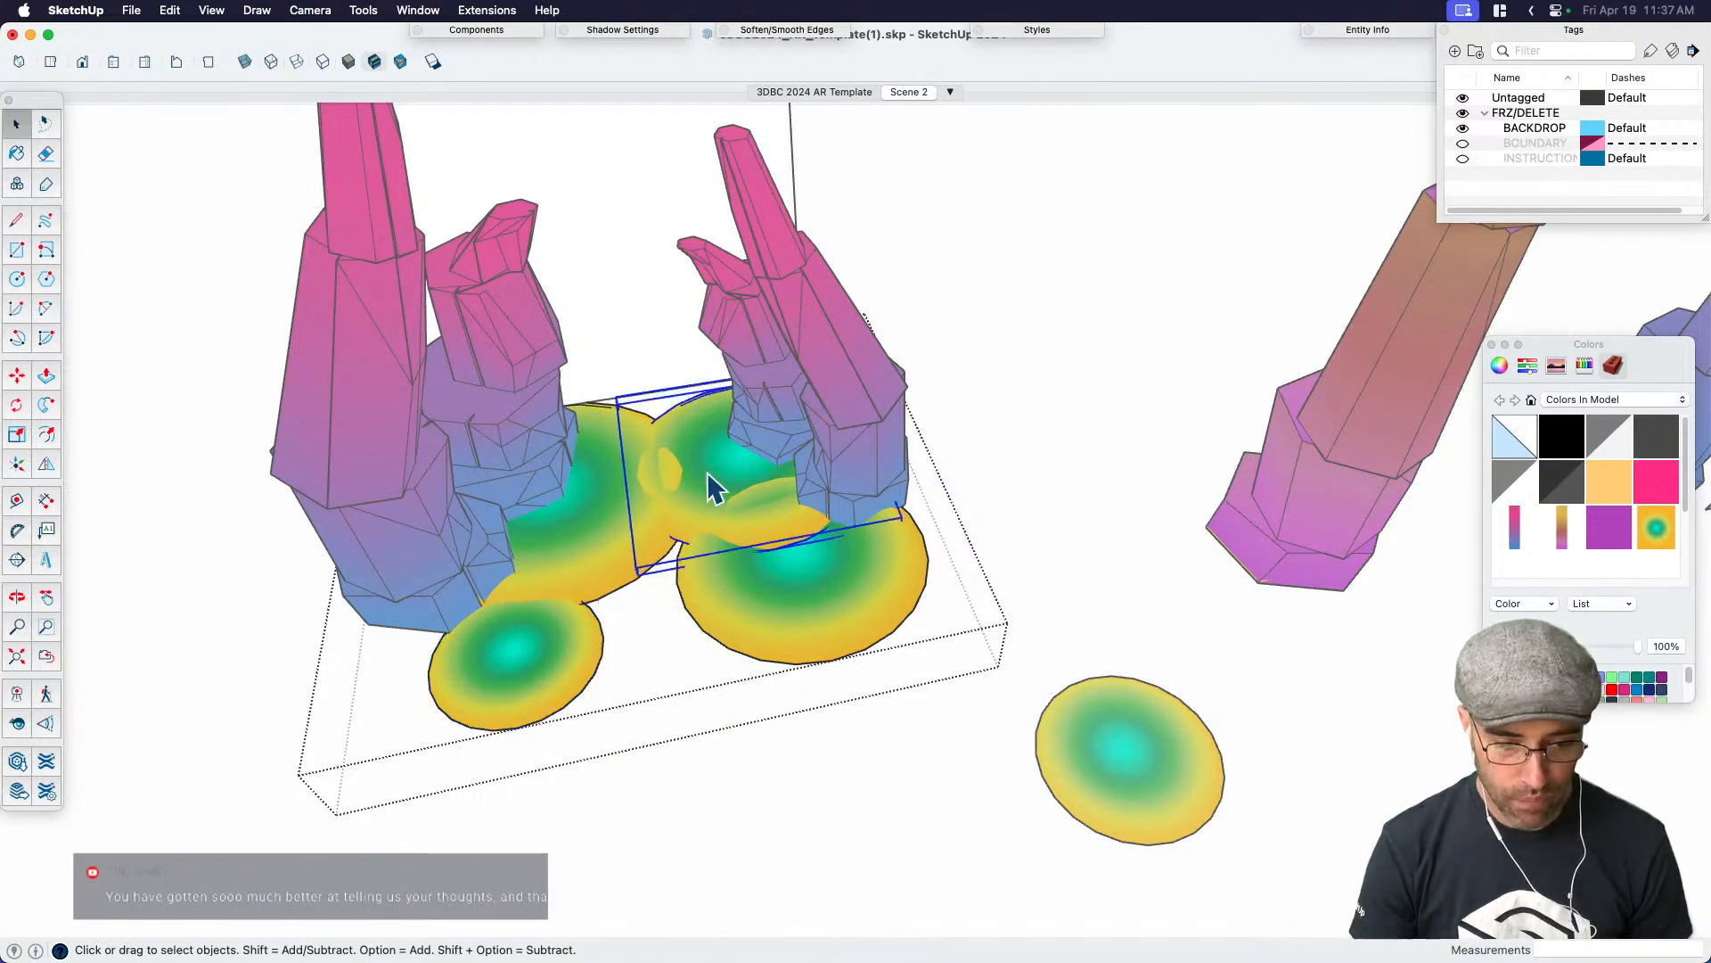
key(m)
click(745, 771)
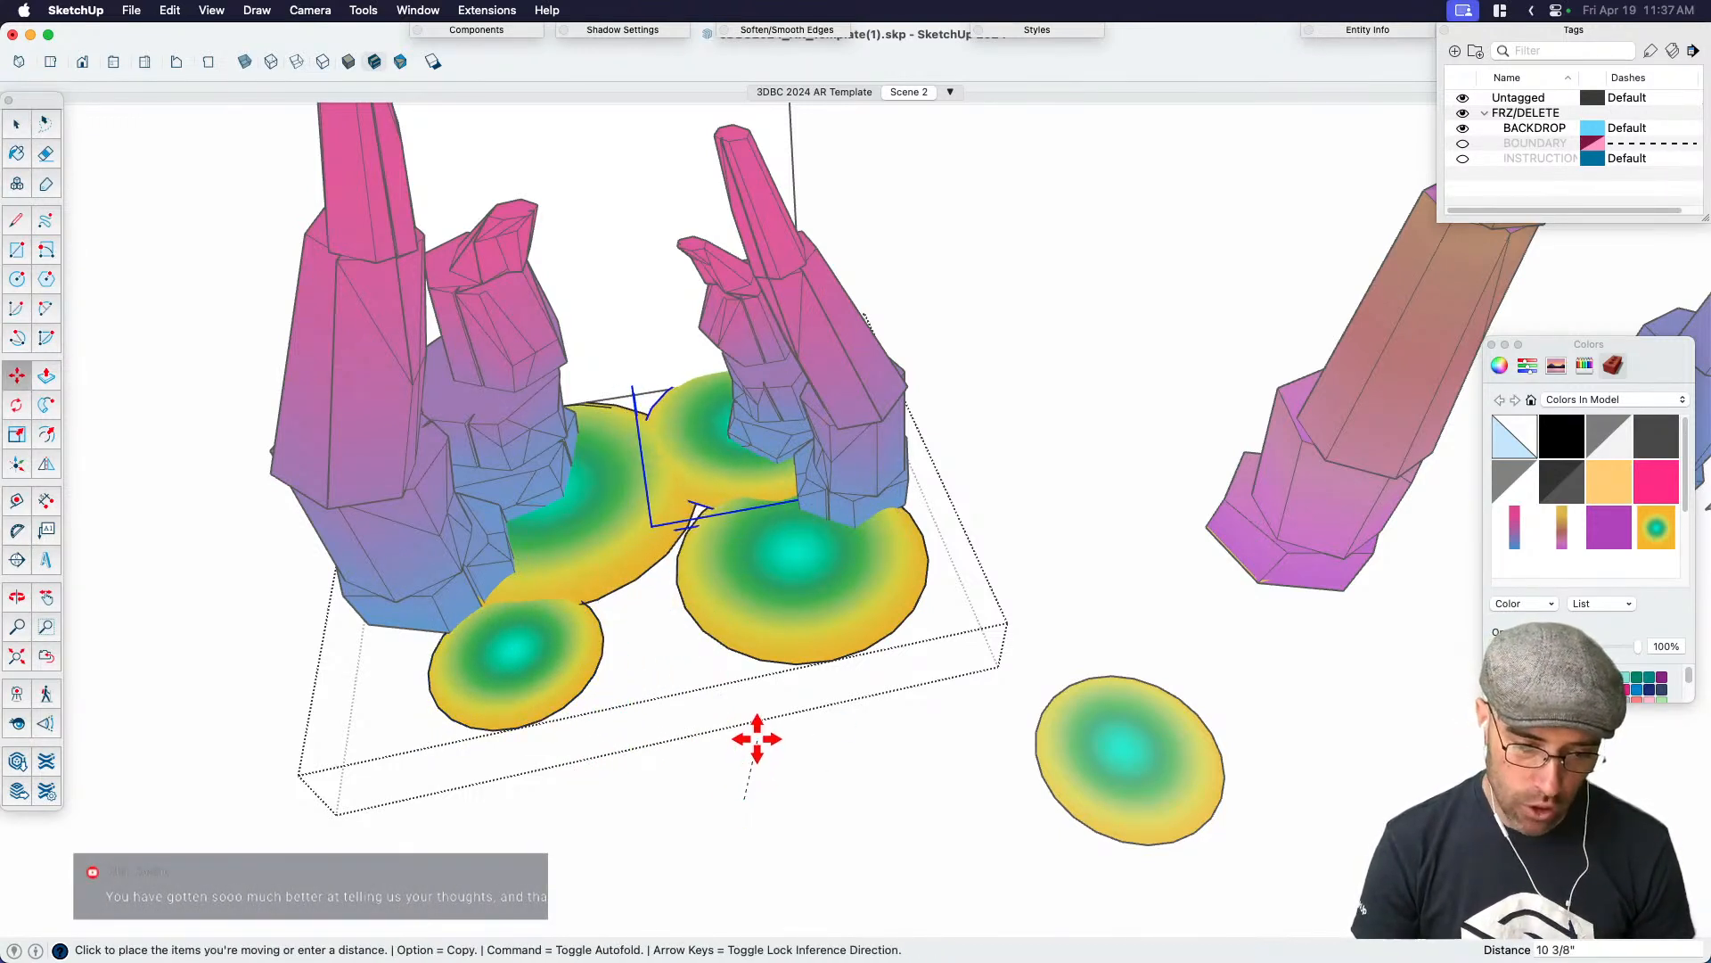
click(754, 733)
key(space)
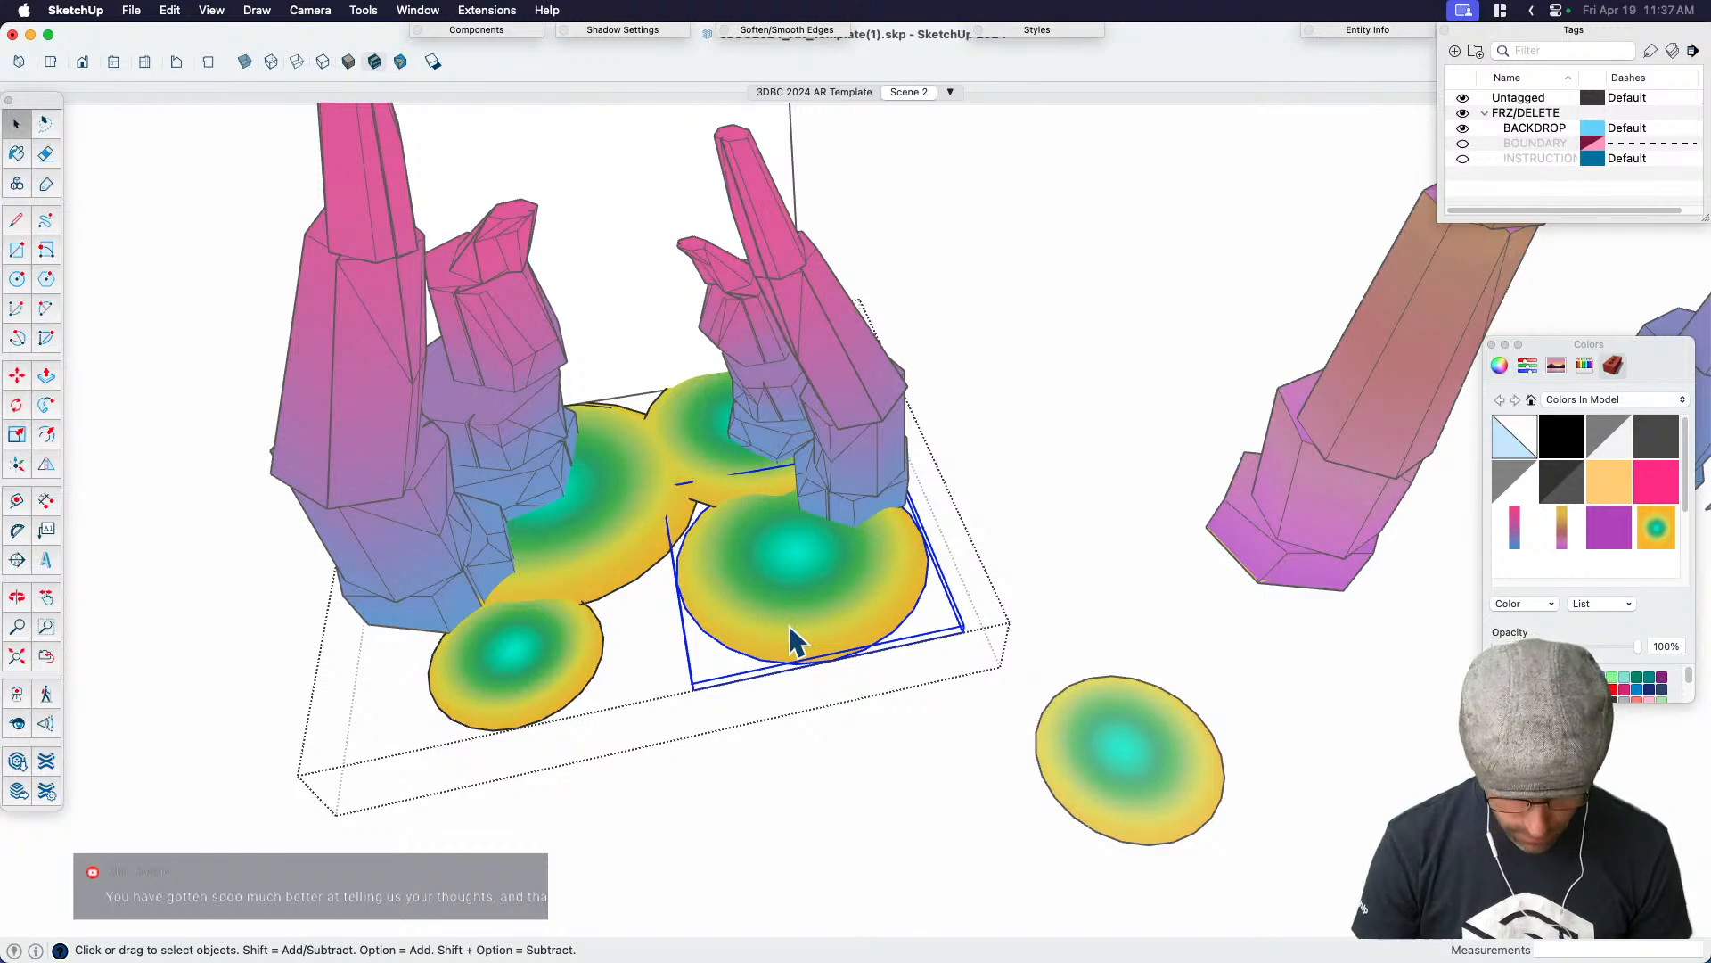
Copy the front-left disc sideways into the gap beside the large front-right disc
click(573, 686)
key(m)
click(546, 774)
key(alt)
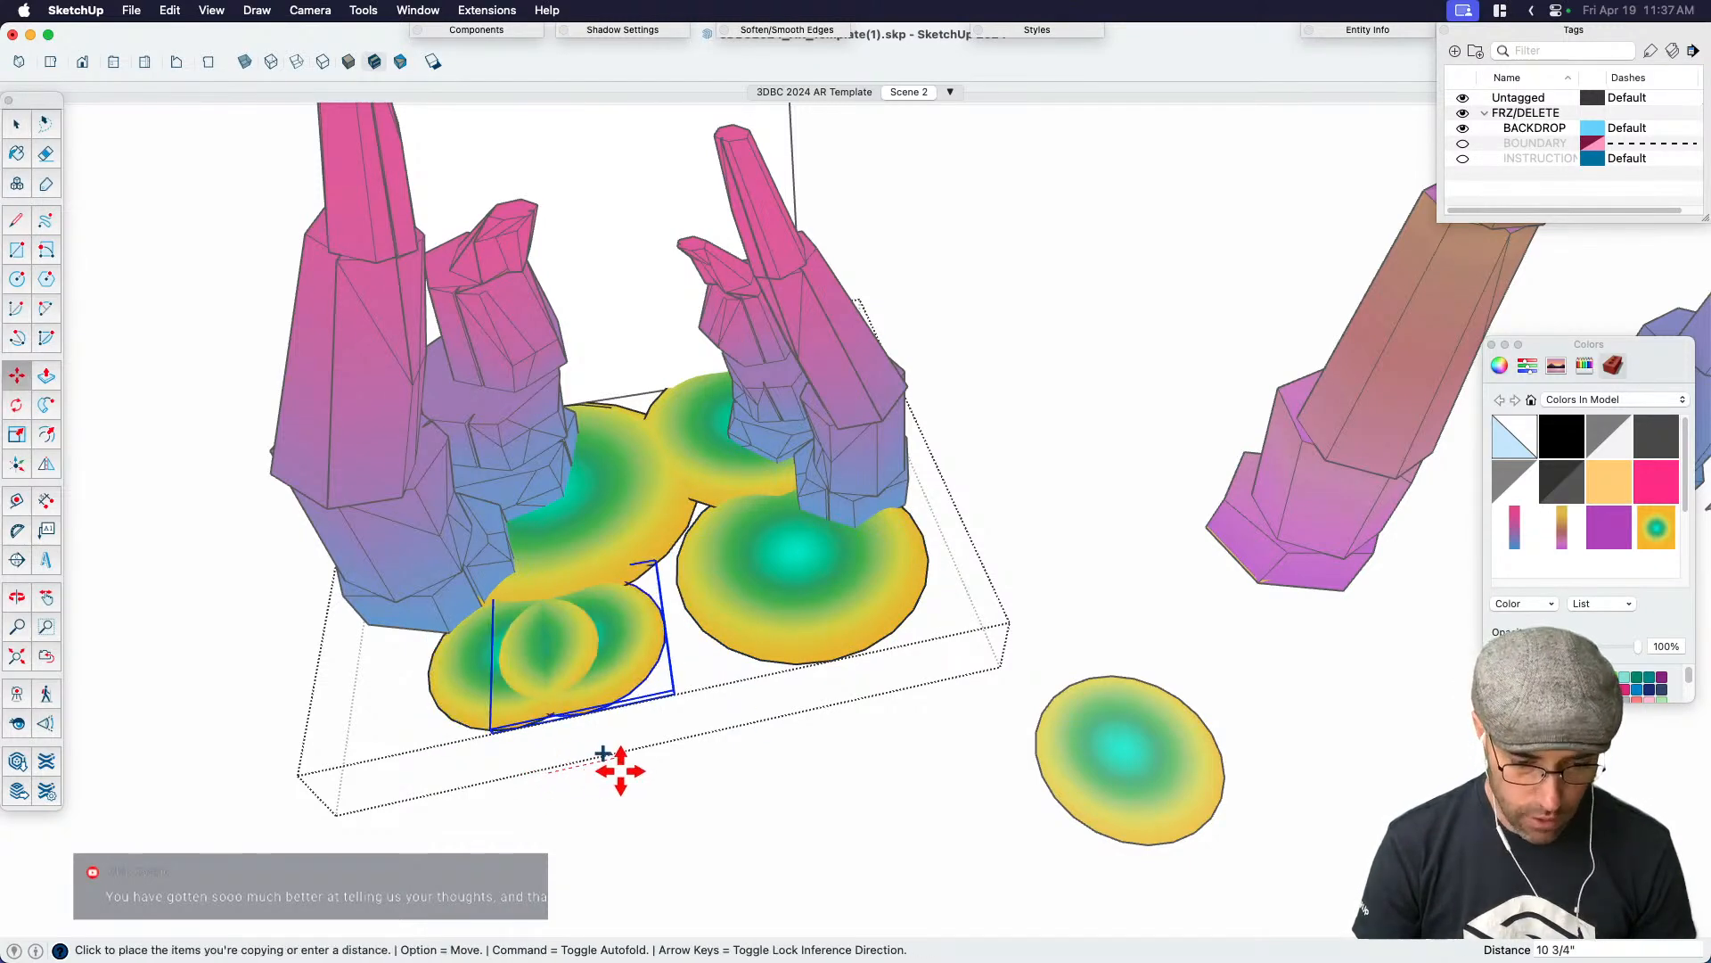
click(667, 756)
Scale the copied disc uniformly about its center to about 0.65
key(s)
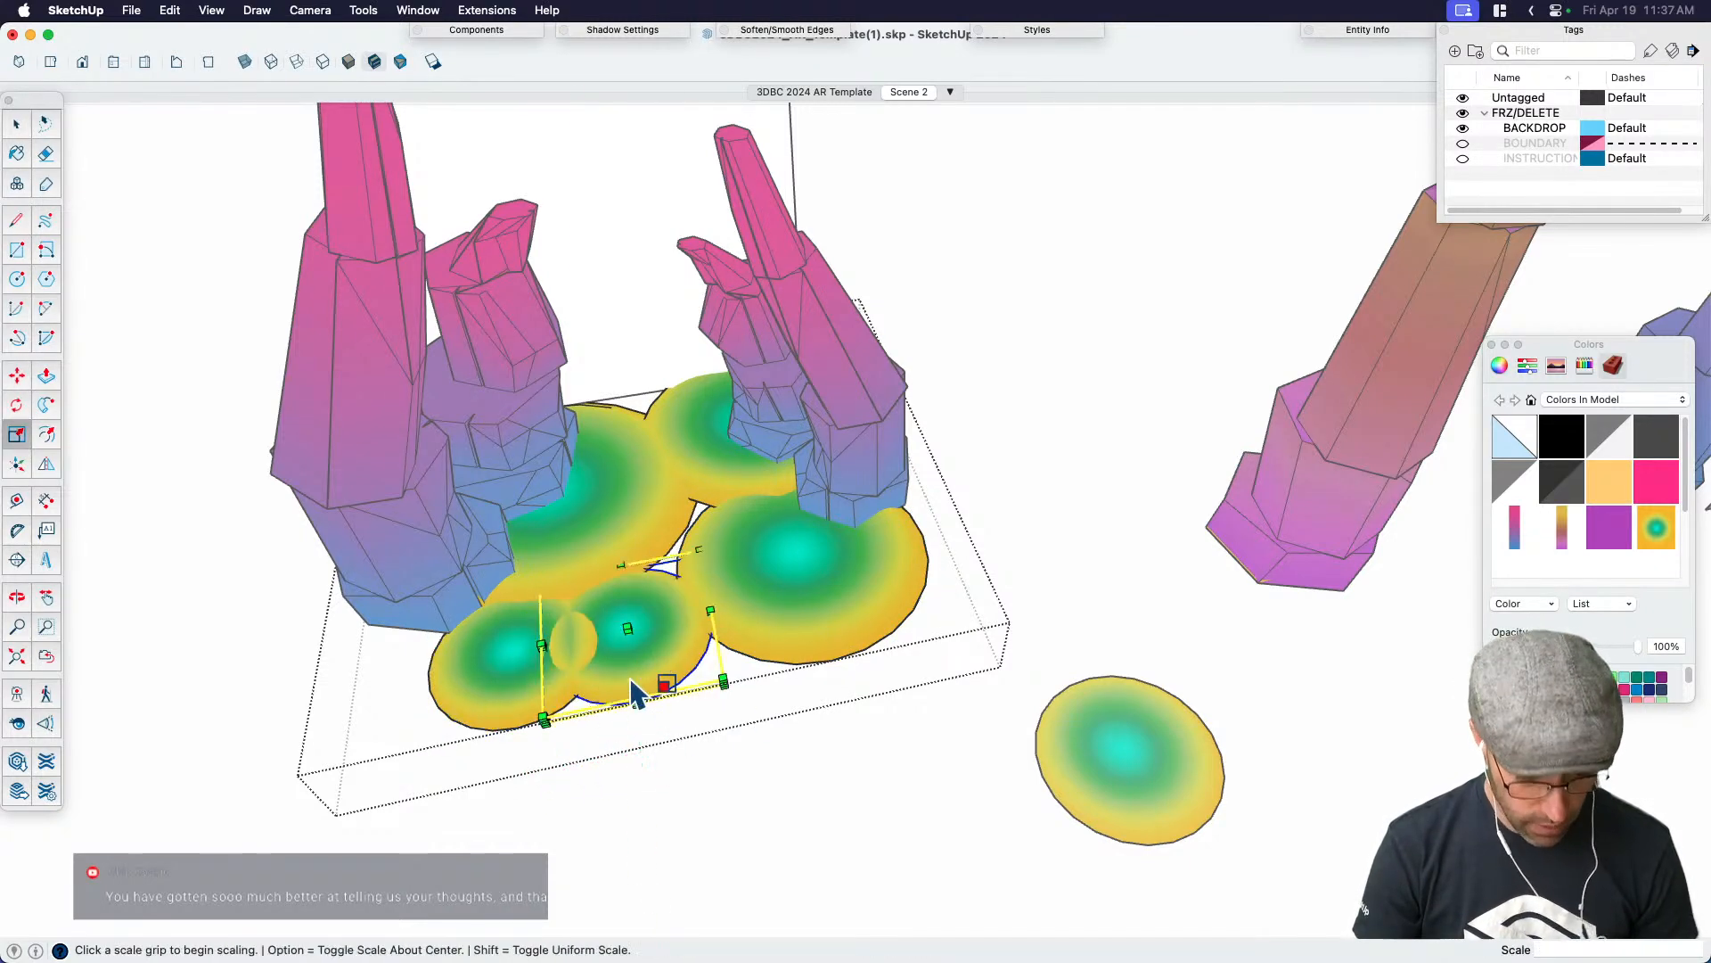
click(543, 715)
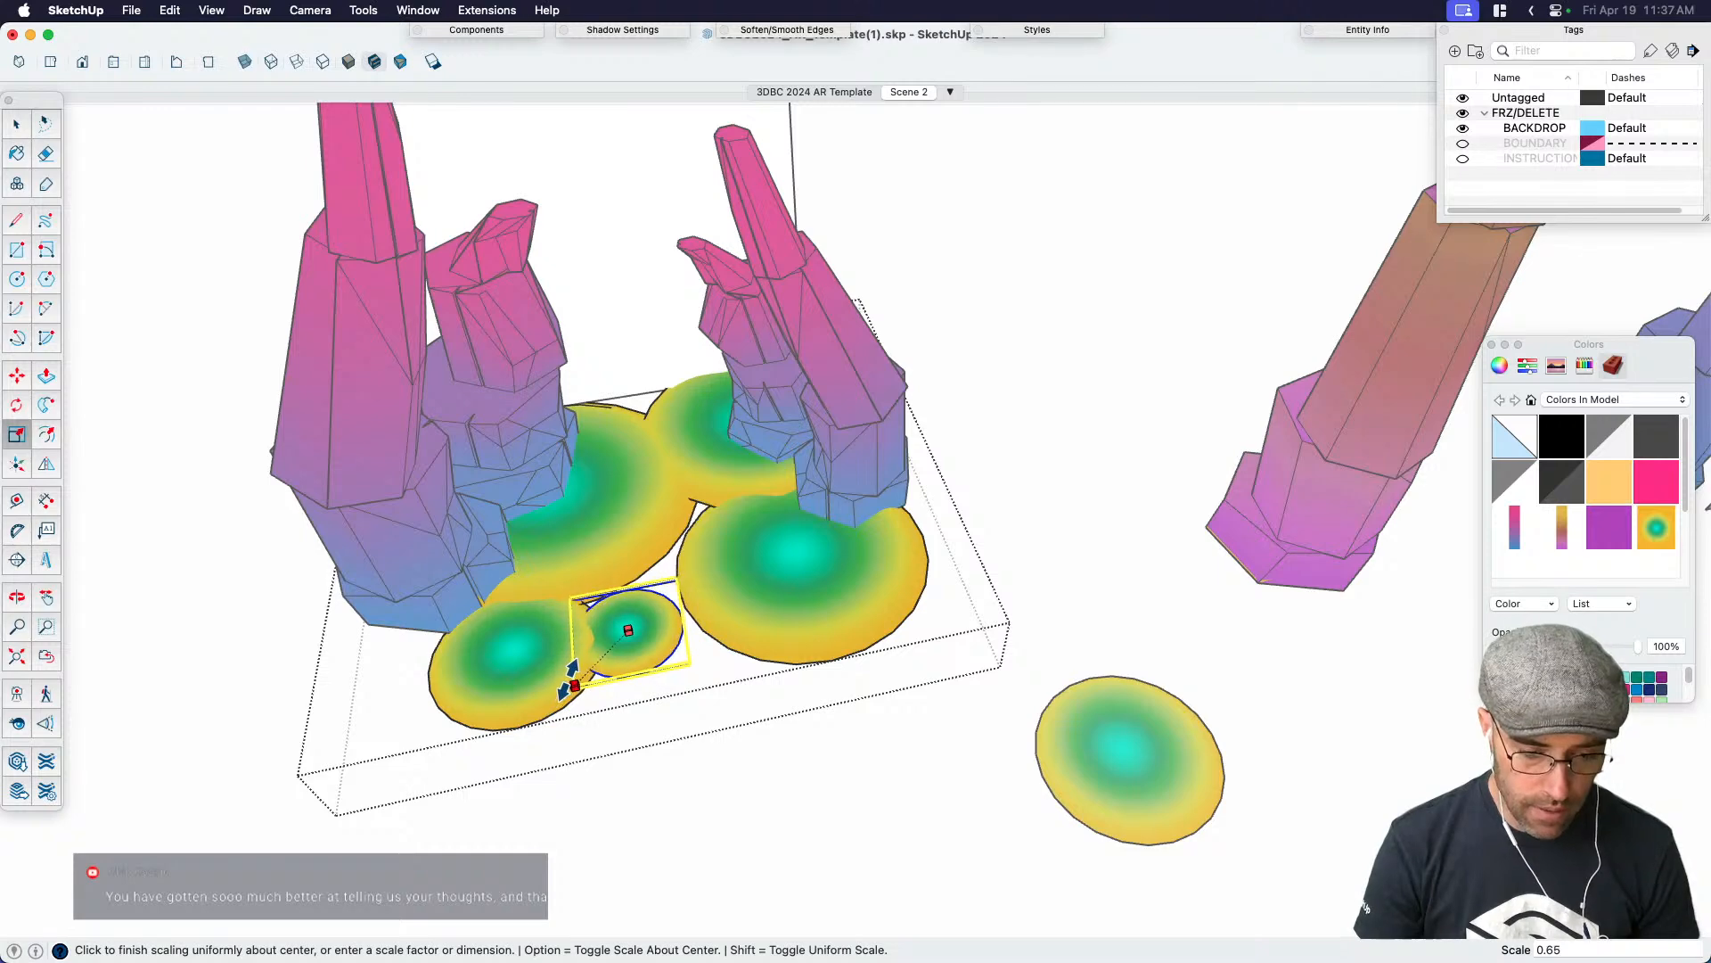
click(571, 686)
click(572, 688)
click(577, 685)
Move the small copied disc slightly toward the front-left disc so their edges overlap
middle_drag(606, 655, 610, 544)
scroll(571, 567, up, 5)
key(space)
scroll(609, 584, up, 8)
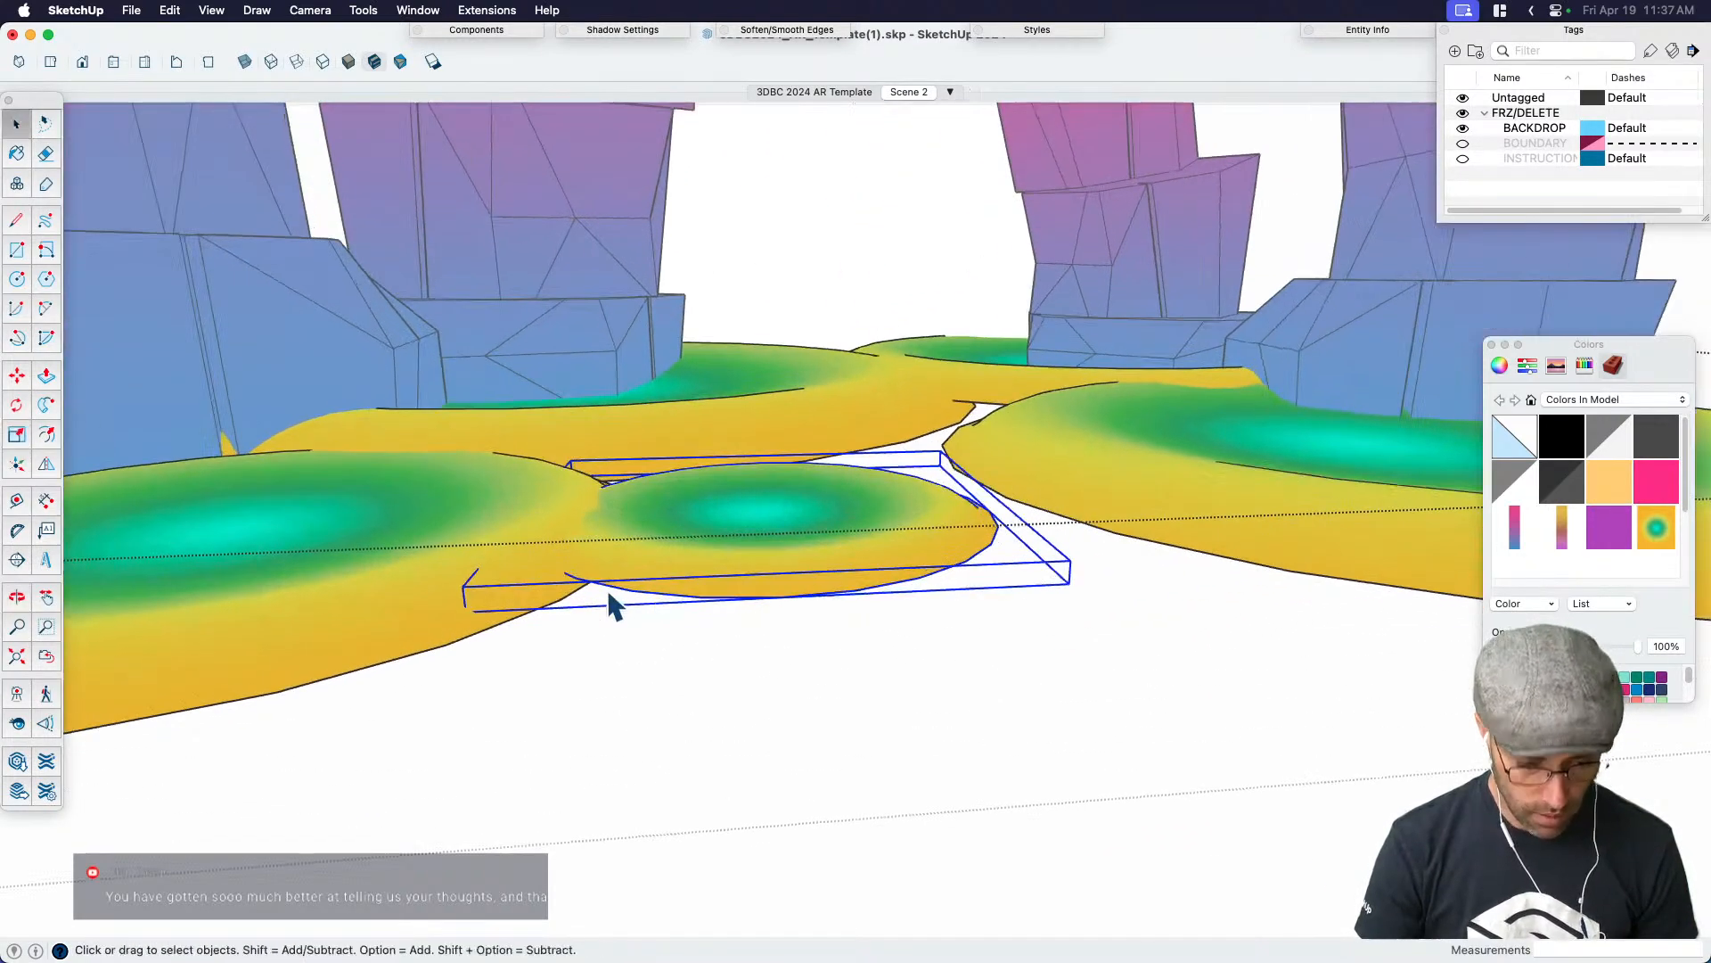
key(m)
click(595, 583)
click(540, 617)
key(space)
Scale the small middle disc vertically by about 1.77 to make it thicker
scroll(621, 682, down, 5)
key(s)
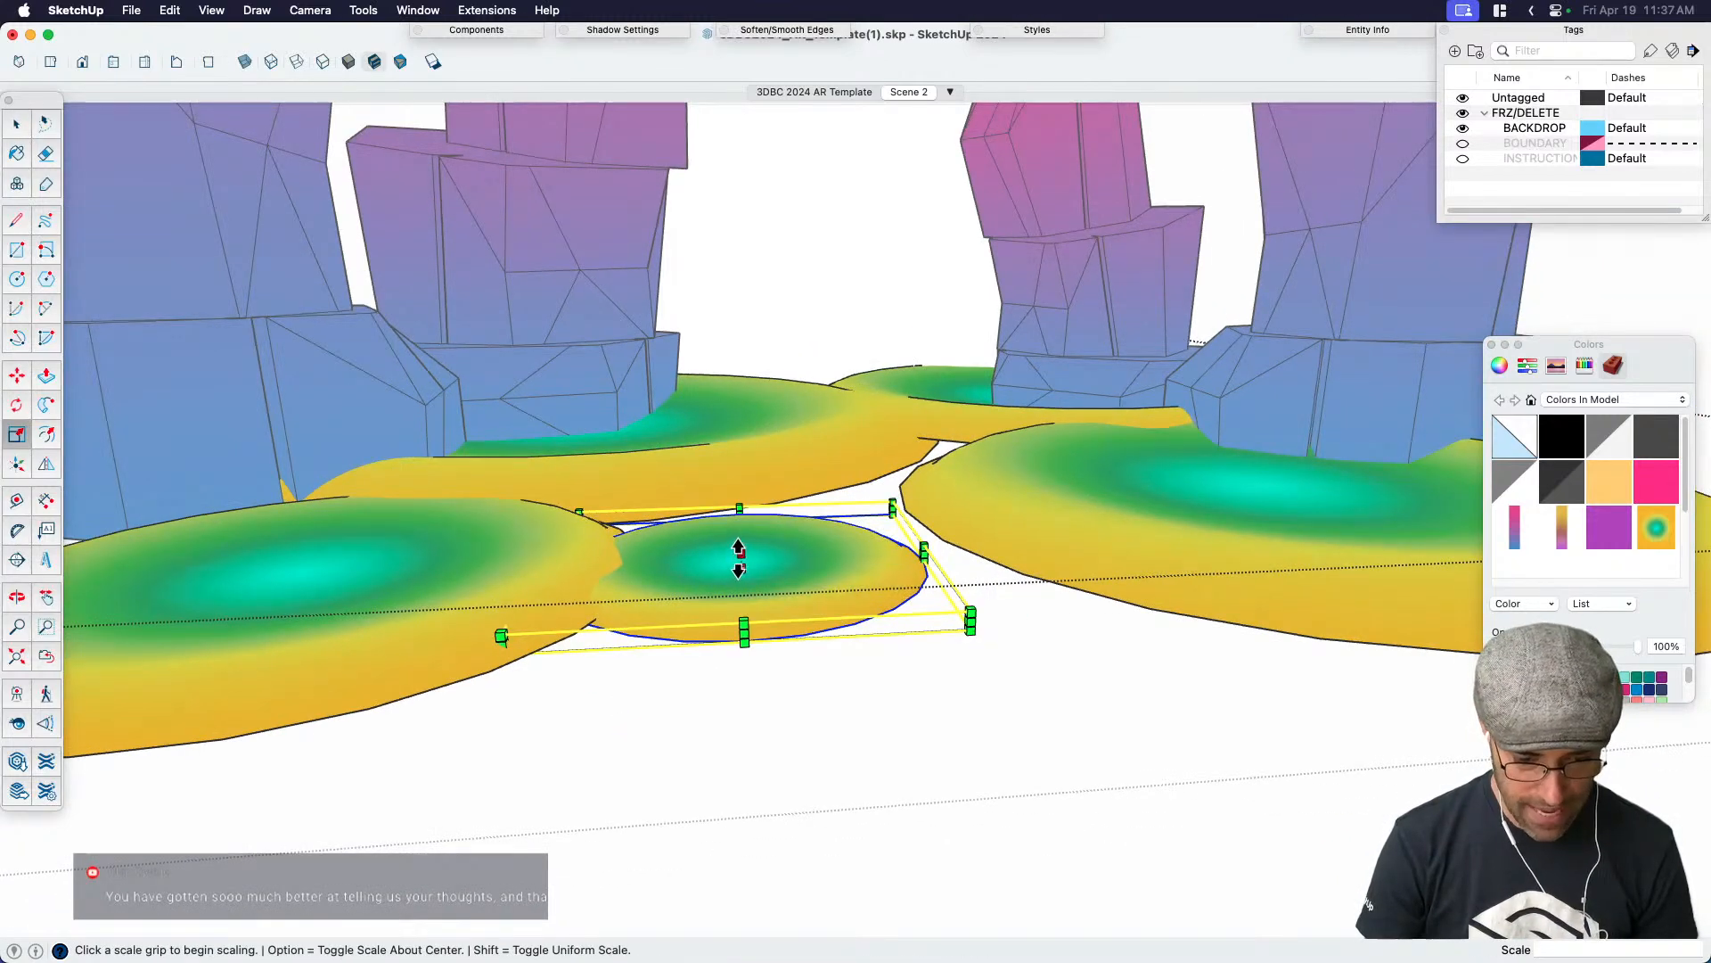
click(741, 557)
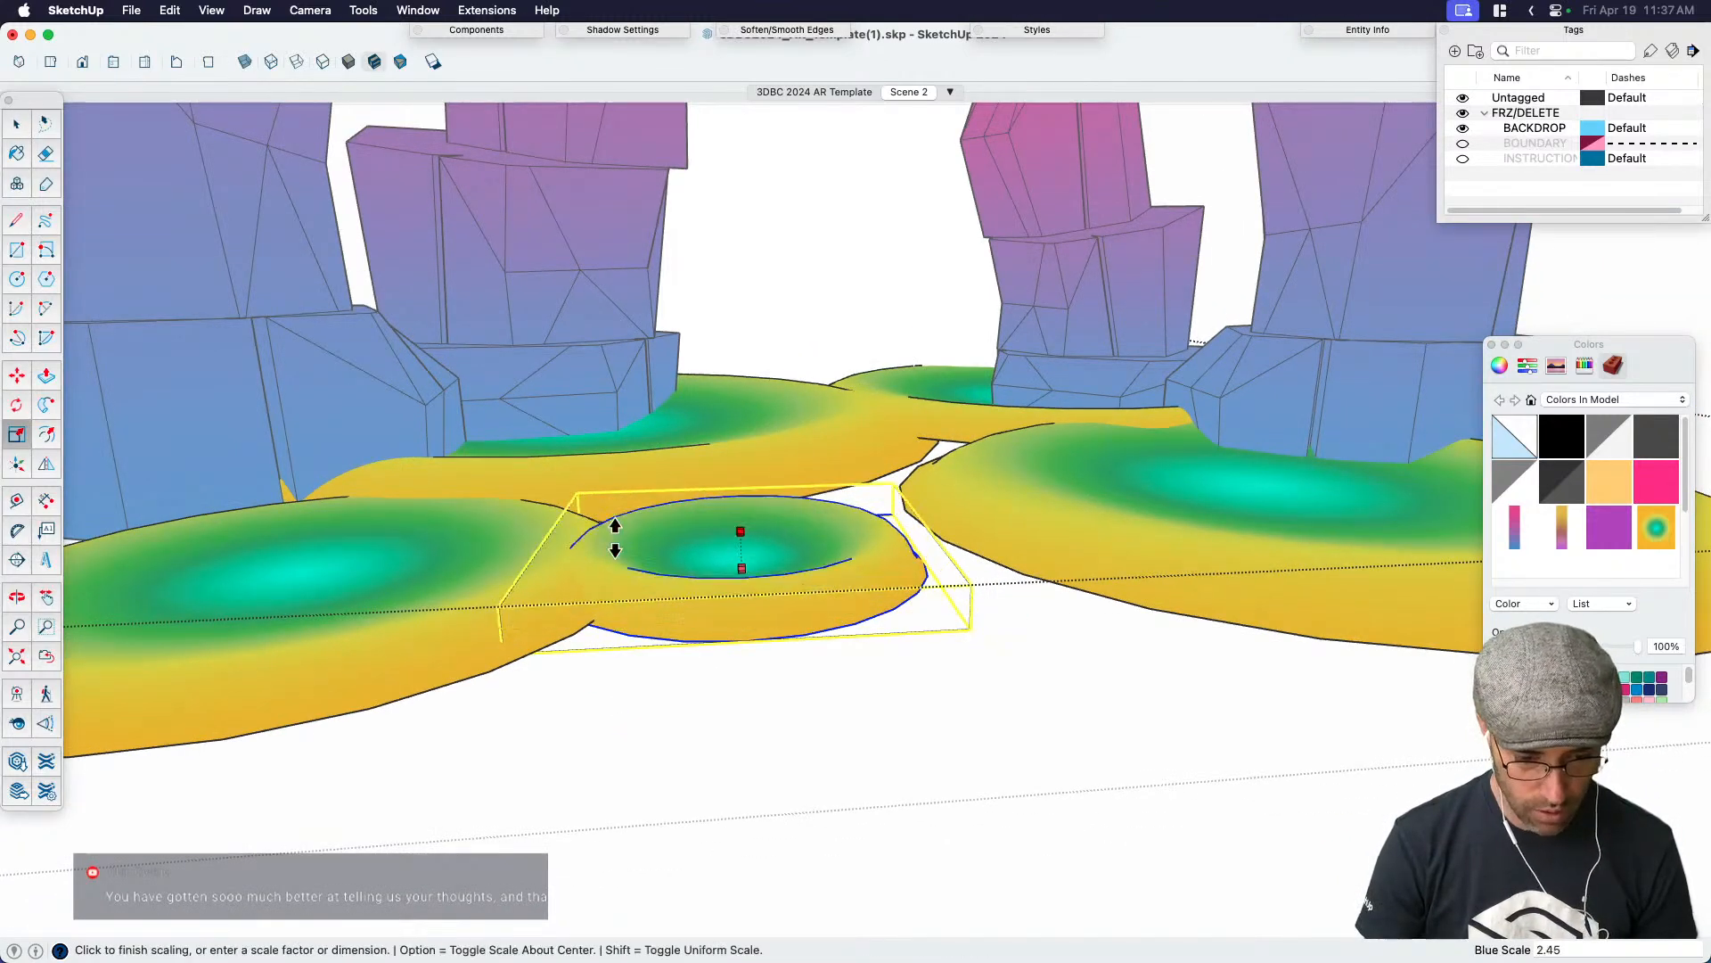
click(537, 563)
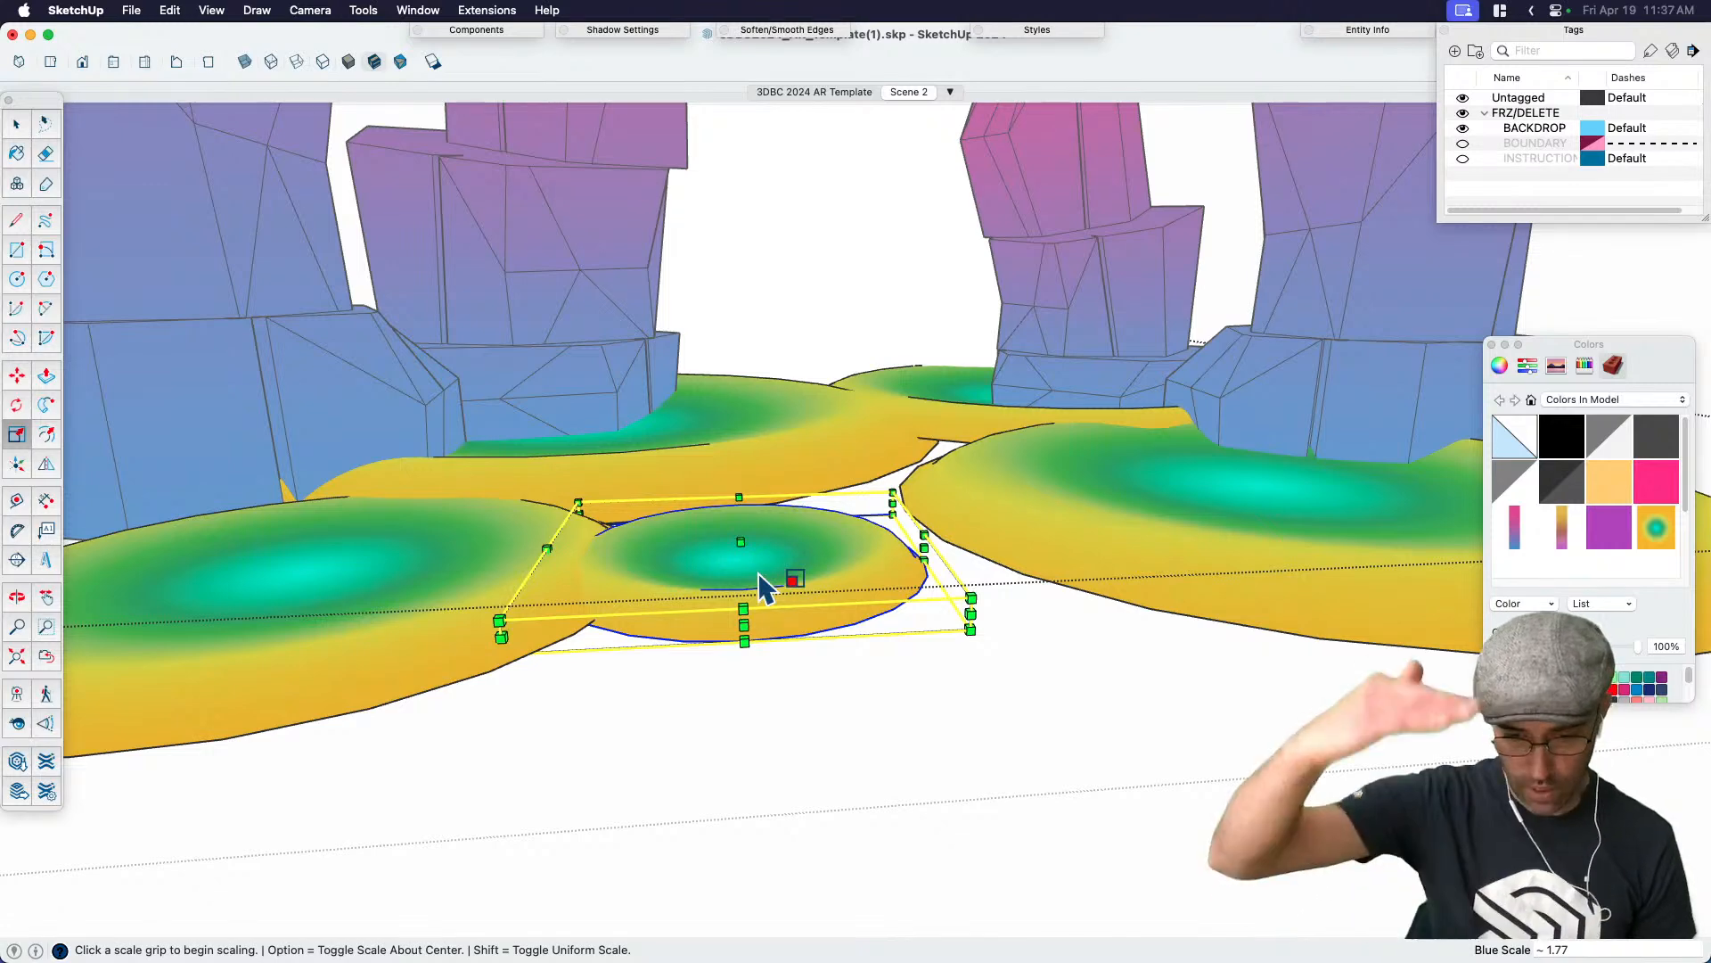
key(space)
Move the small disc back into the gap between the two front discs
middle_drag(758, 570, 896, 578)
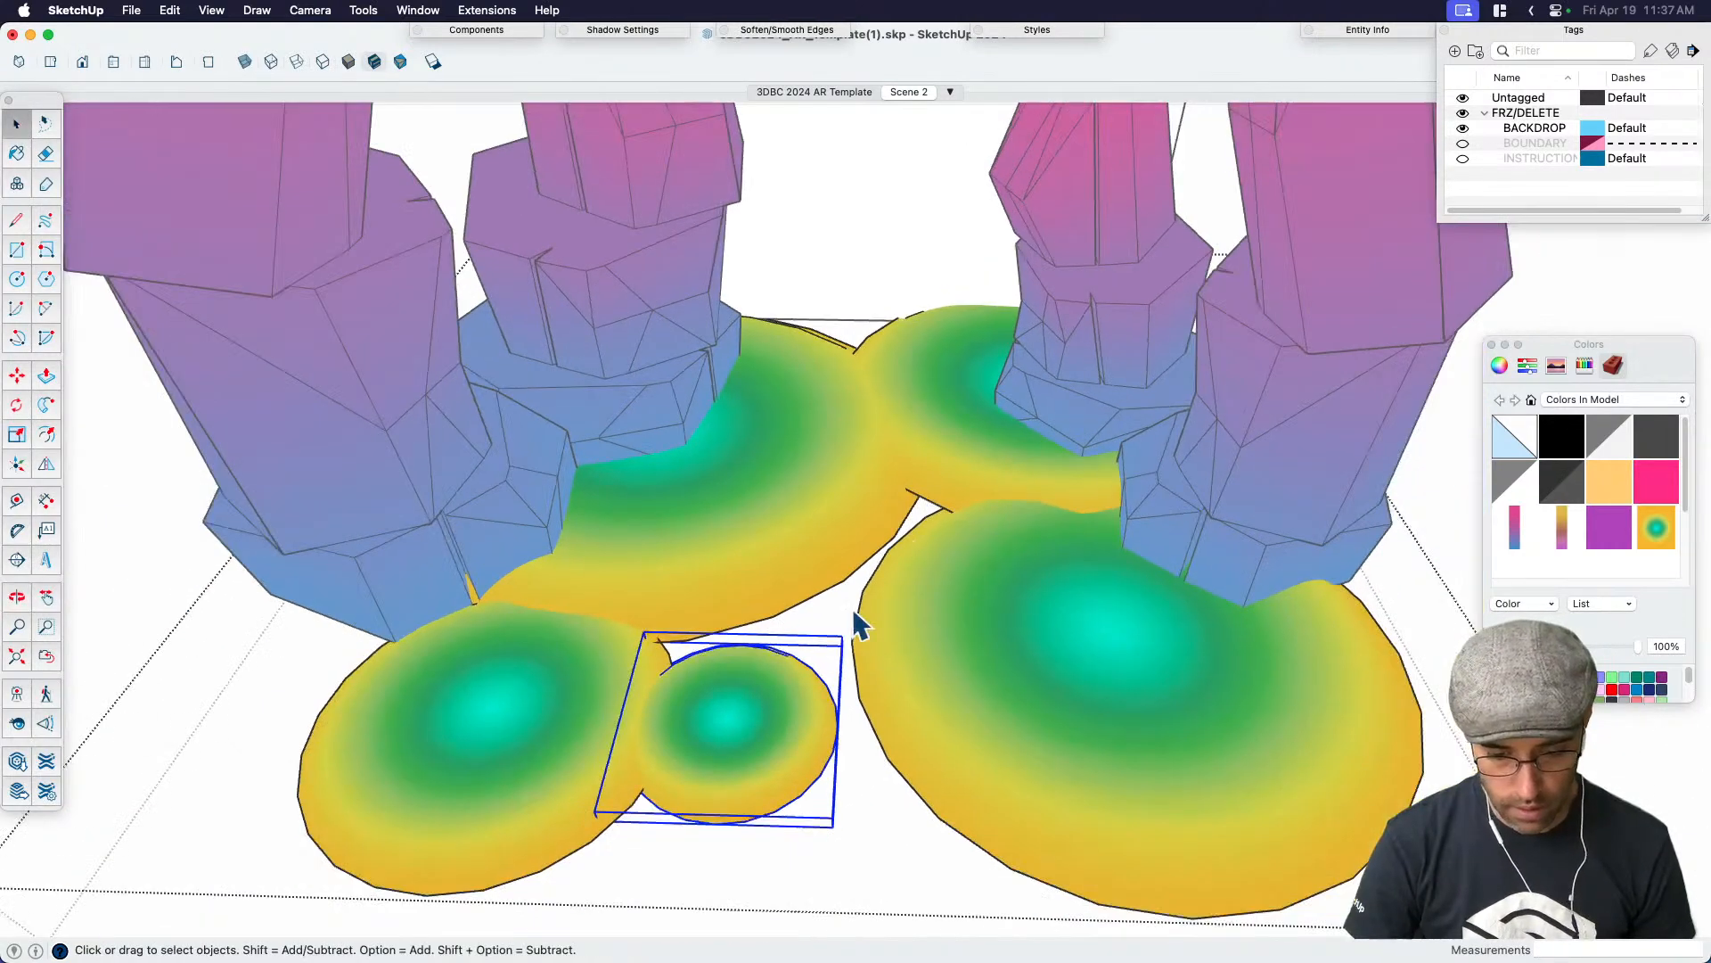
scroll(848, 650, down, 3)
key(m)
click(810, 764)
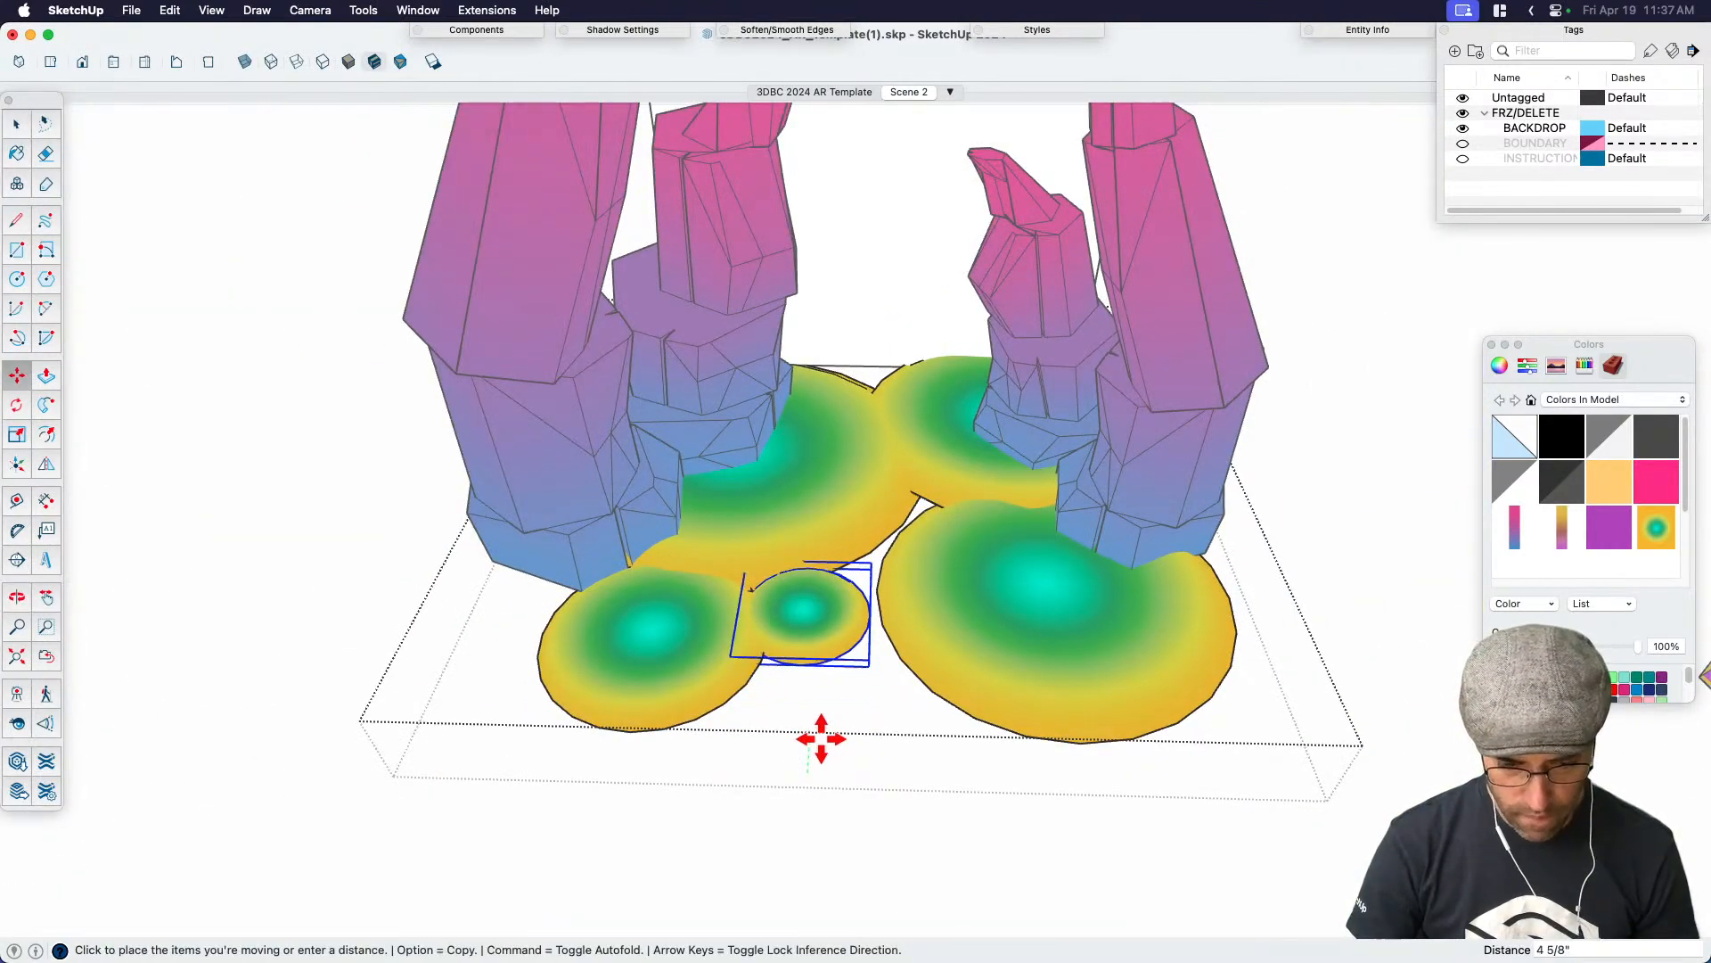
scroll(851, 731, up, 6)
Stretch the small middle disc along the red axis until it meets the large front-right disc
key(s)
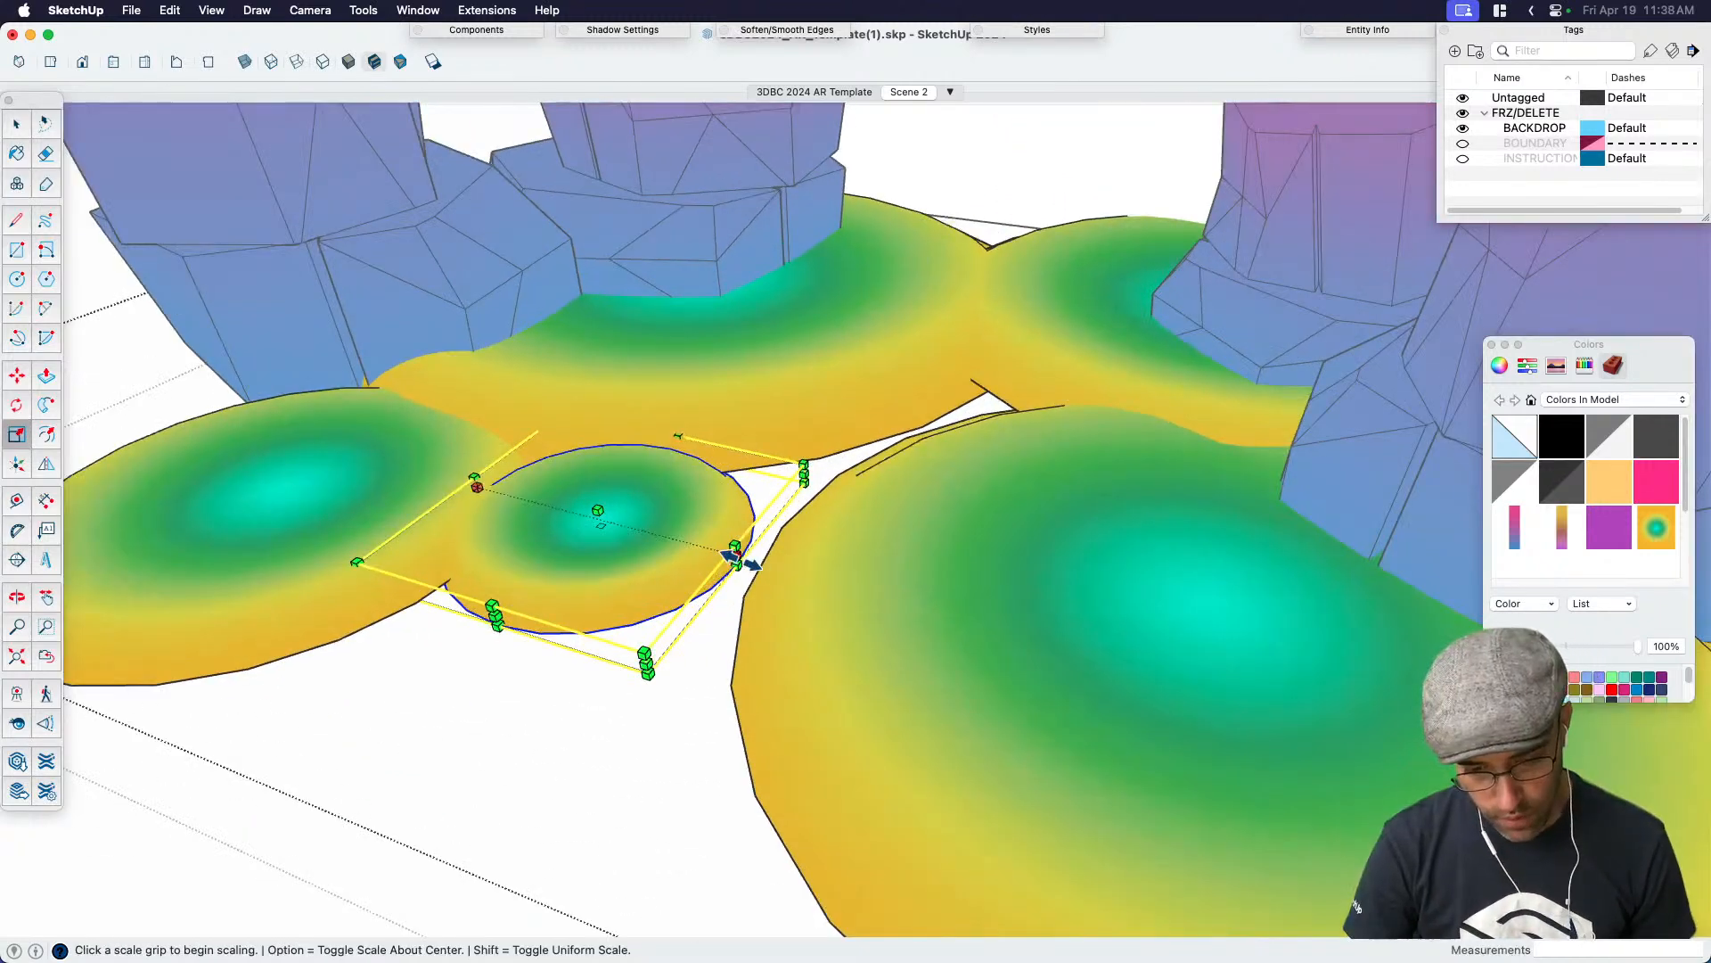
click(733, 552)
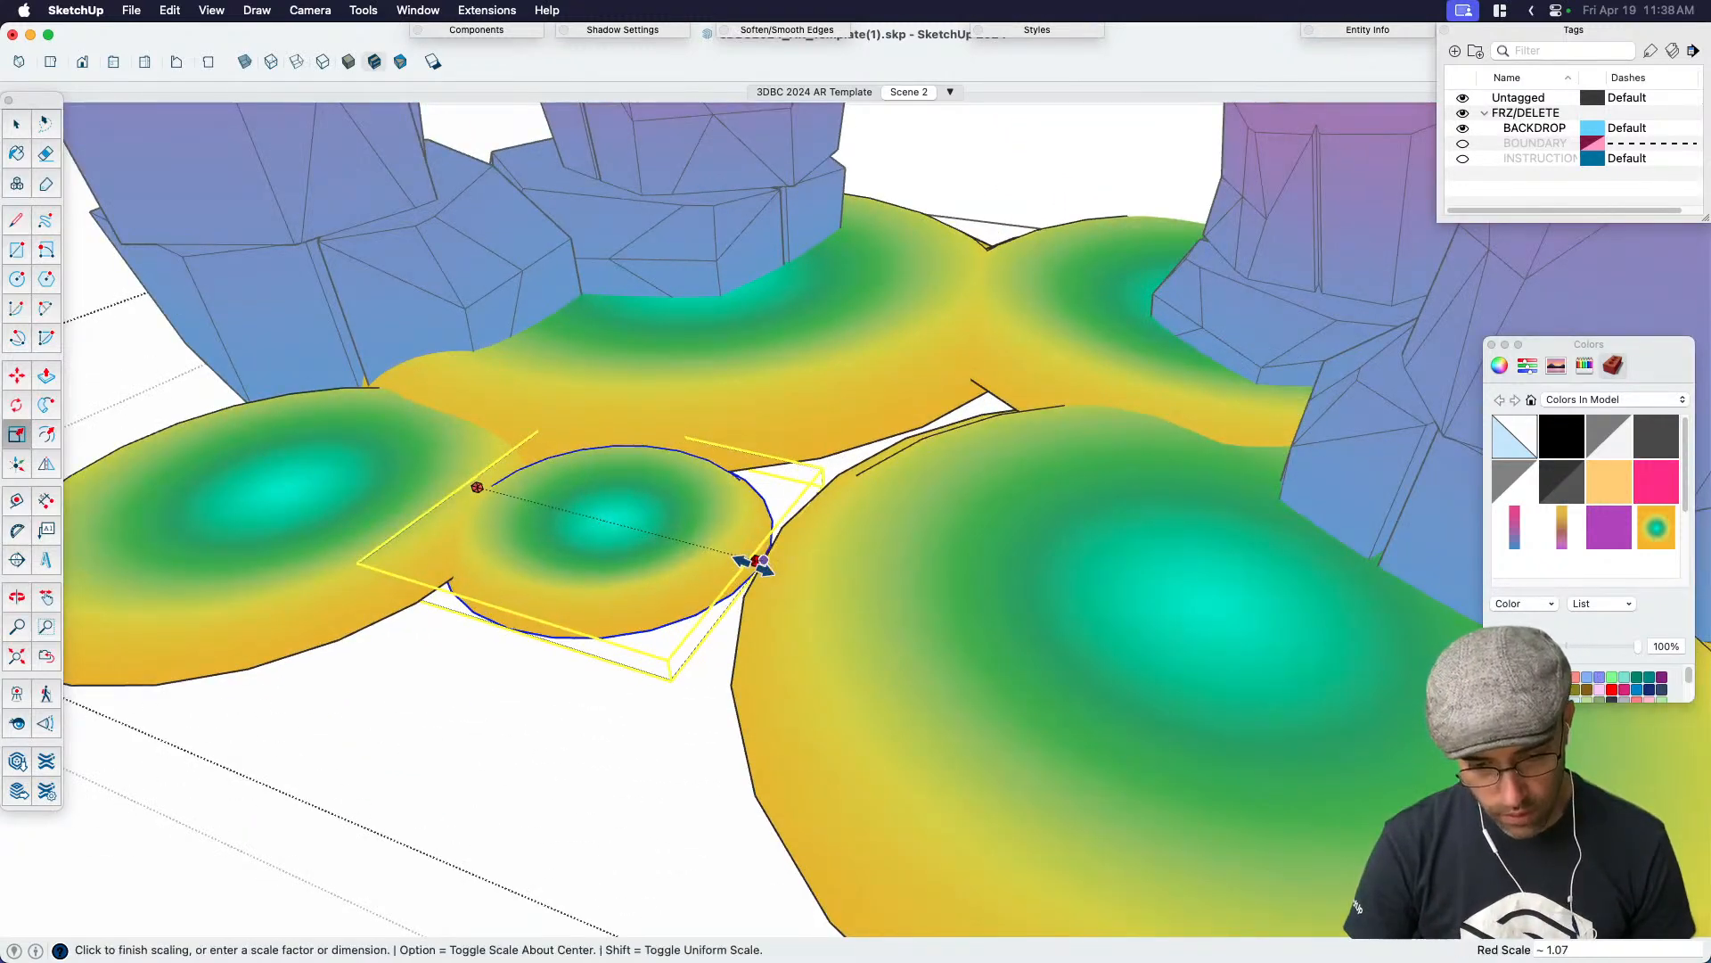
click(808, 575)
key(space)
Stretch the front-left disc outward, away from the small middle disc
scroll(838, 419, down, 4)
scroll(508, 515, up, 2)
key(s)
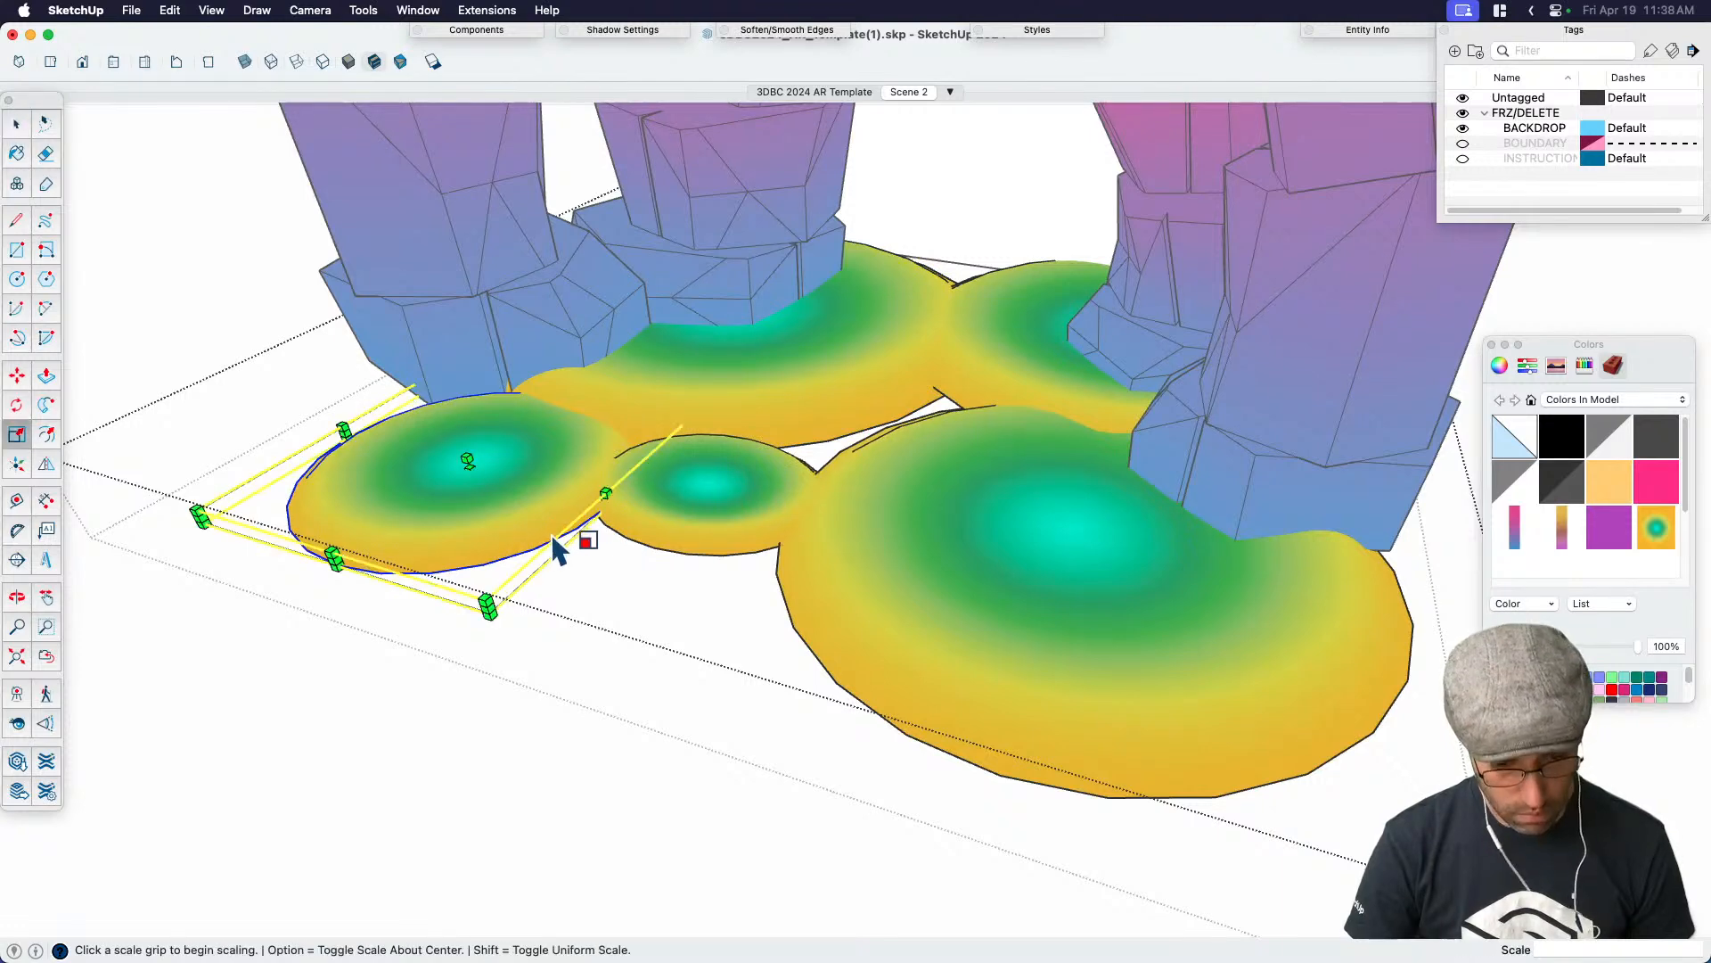
click(345, 435)
click(271, 408)
key(space)
Rotate the large back-left disc horizontally about its middle, turning its near corner toward the front-left disc
scroll(842, 423, down, 4)
click(977, 453)
click(890, 374)
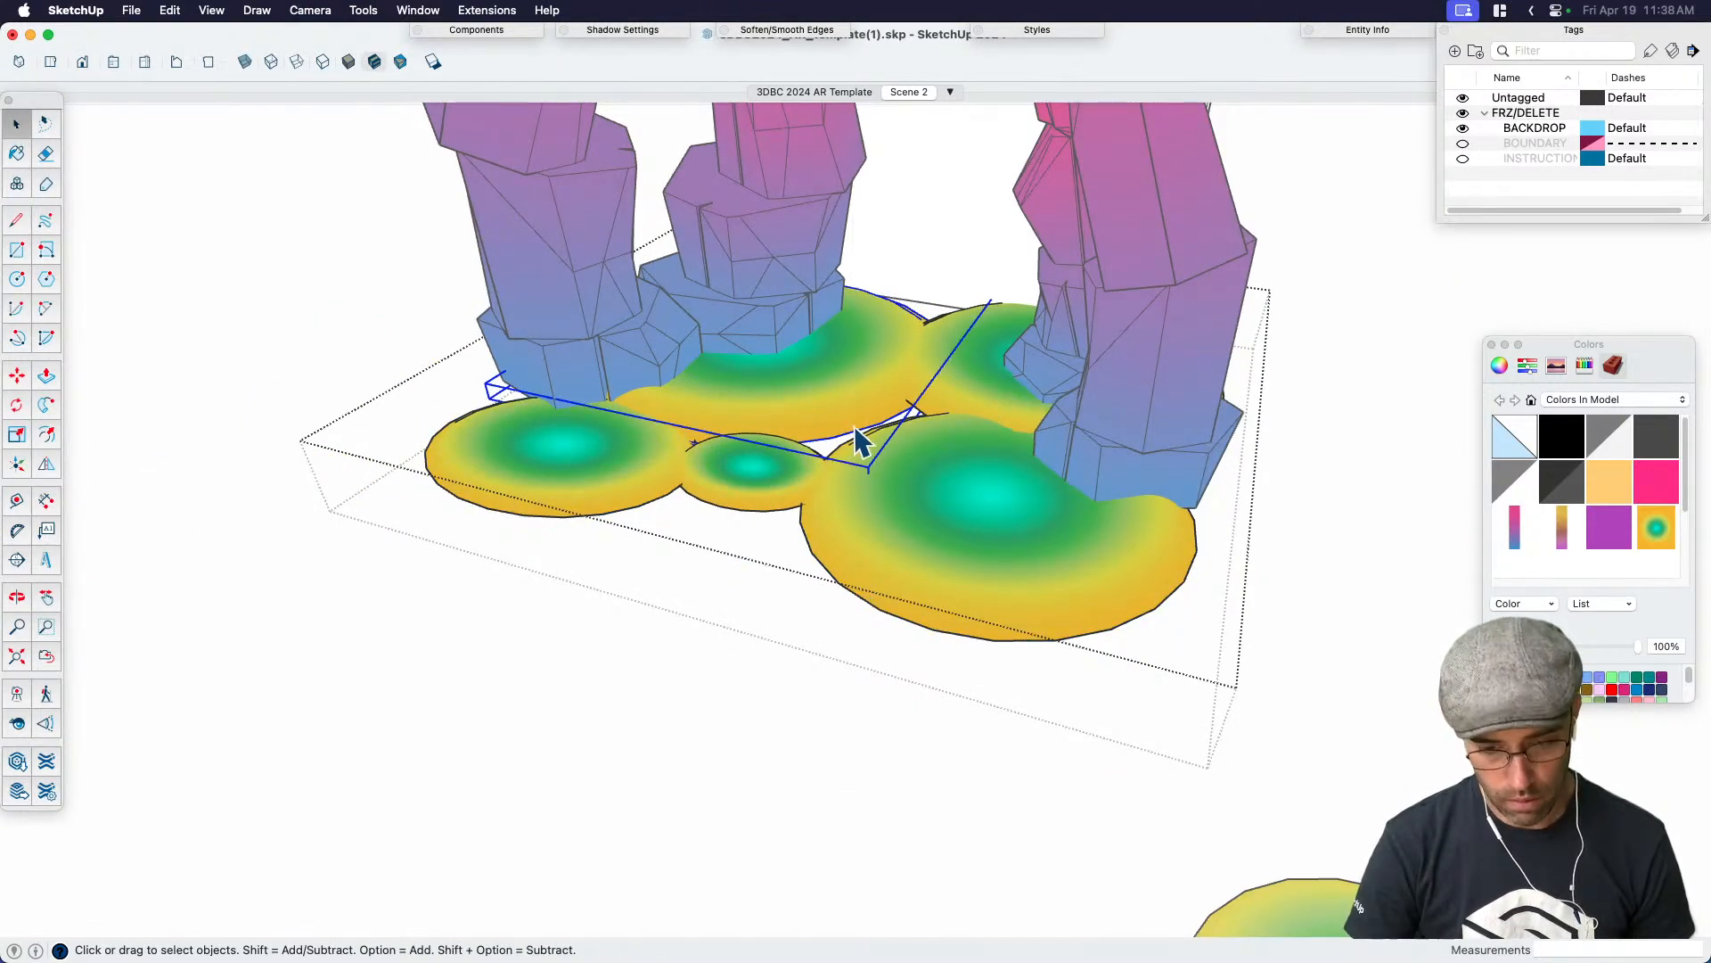
middle_drag(896, 432, 865, 489)
key(q)
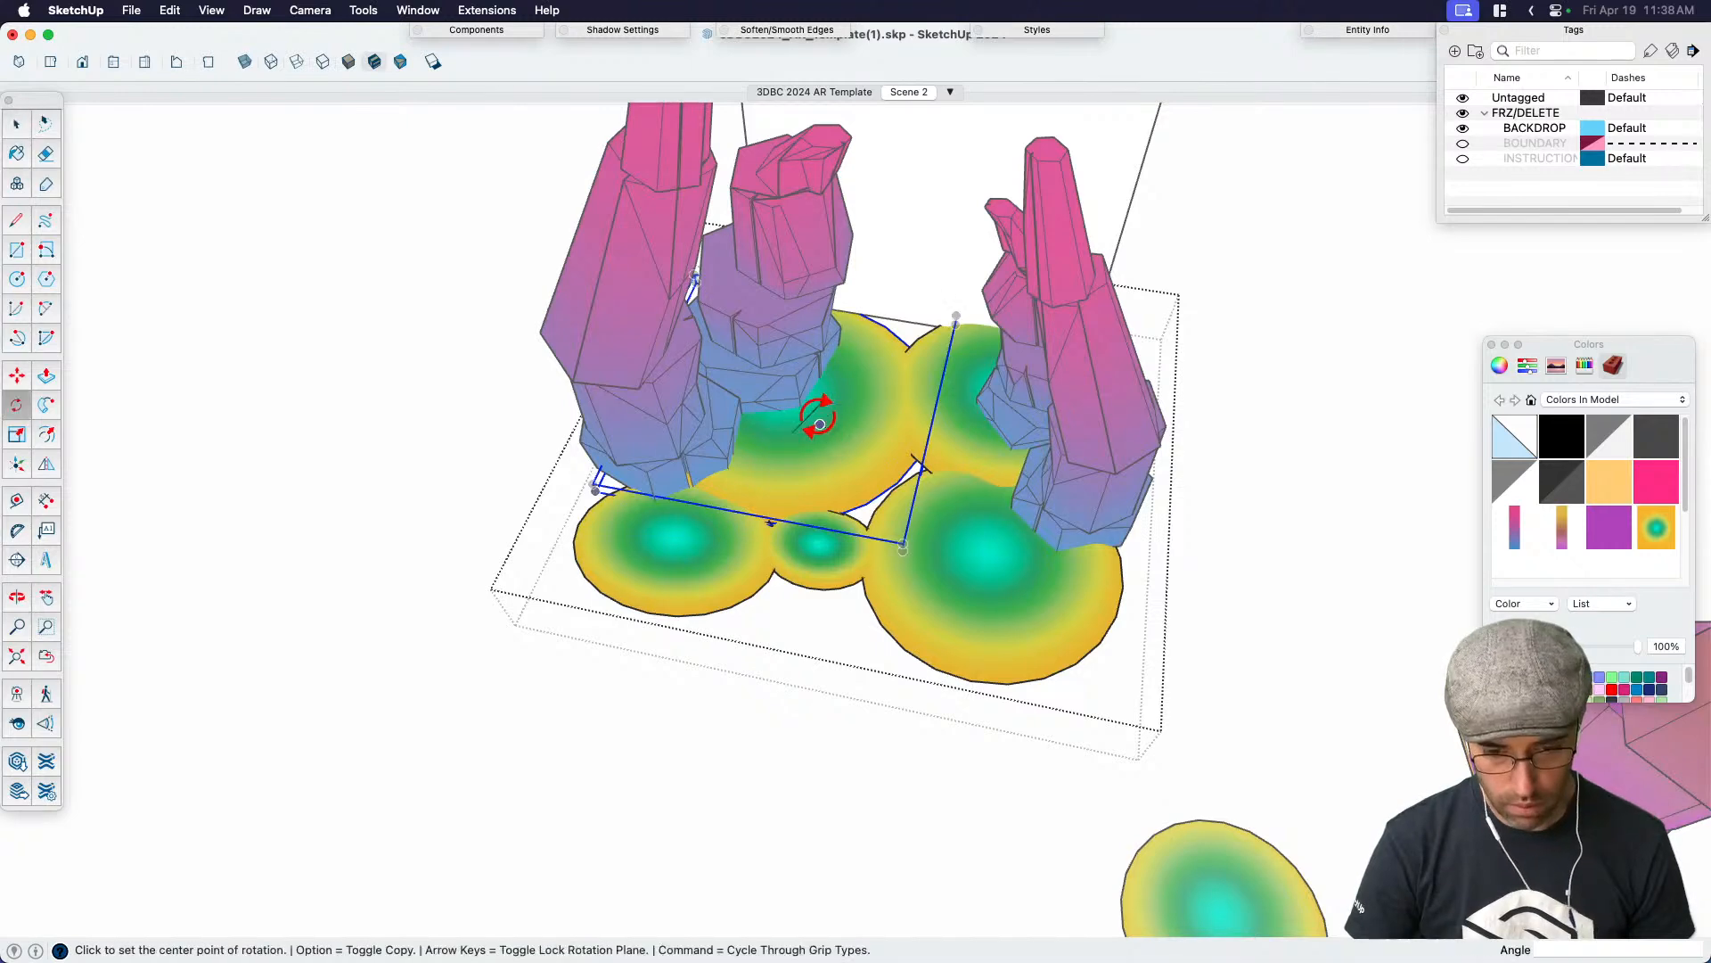
click(820, 425)
click(1043, 749)
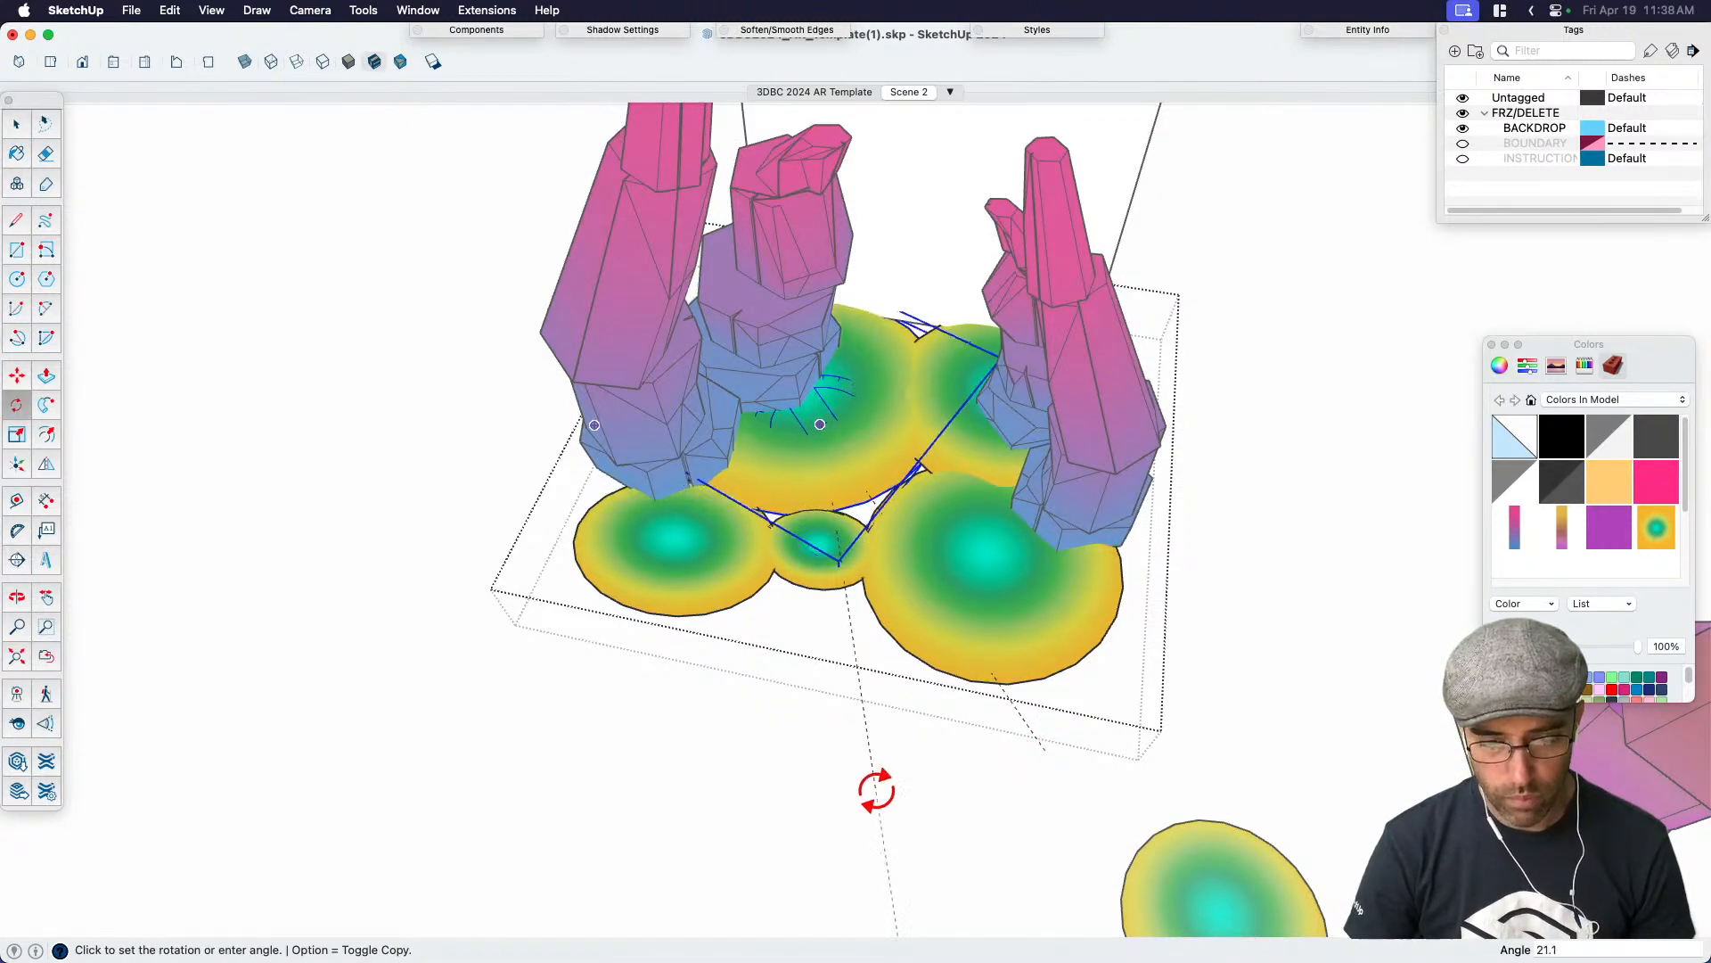
click(737, 790)
key(space)
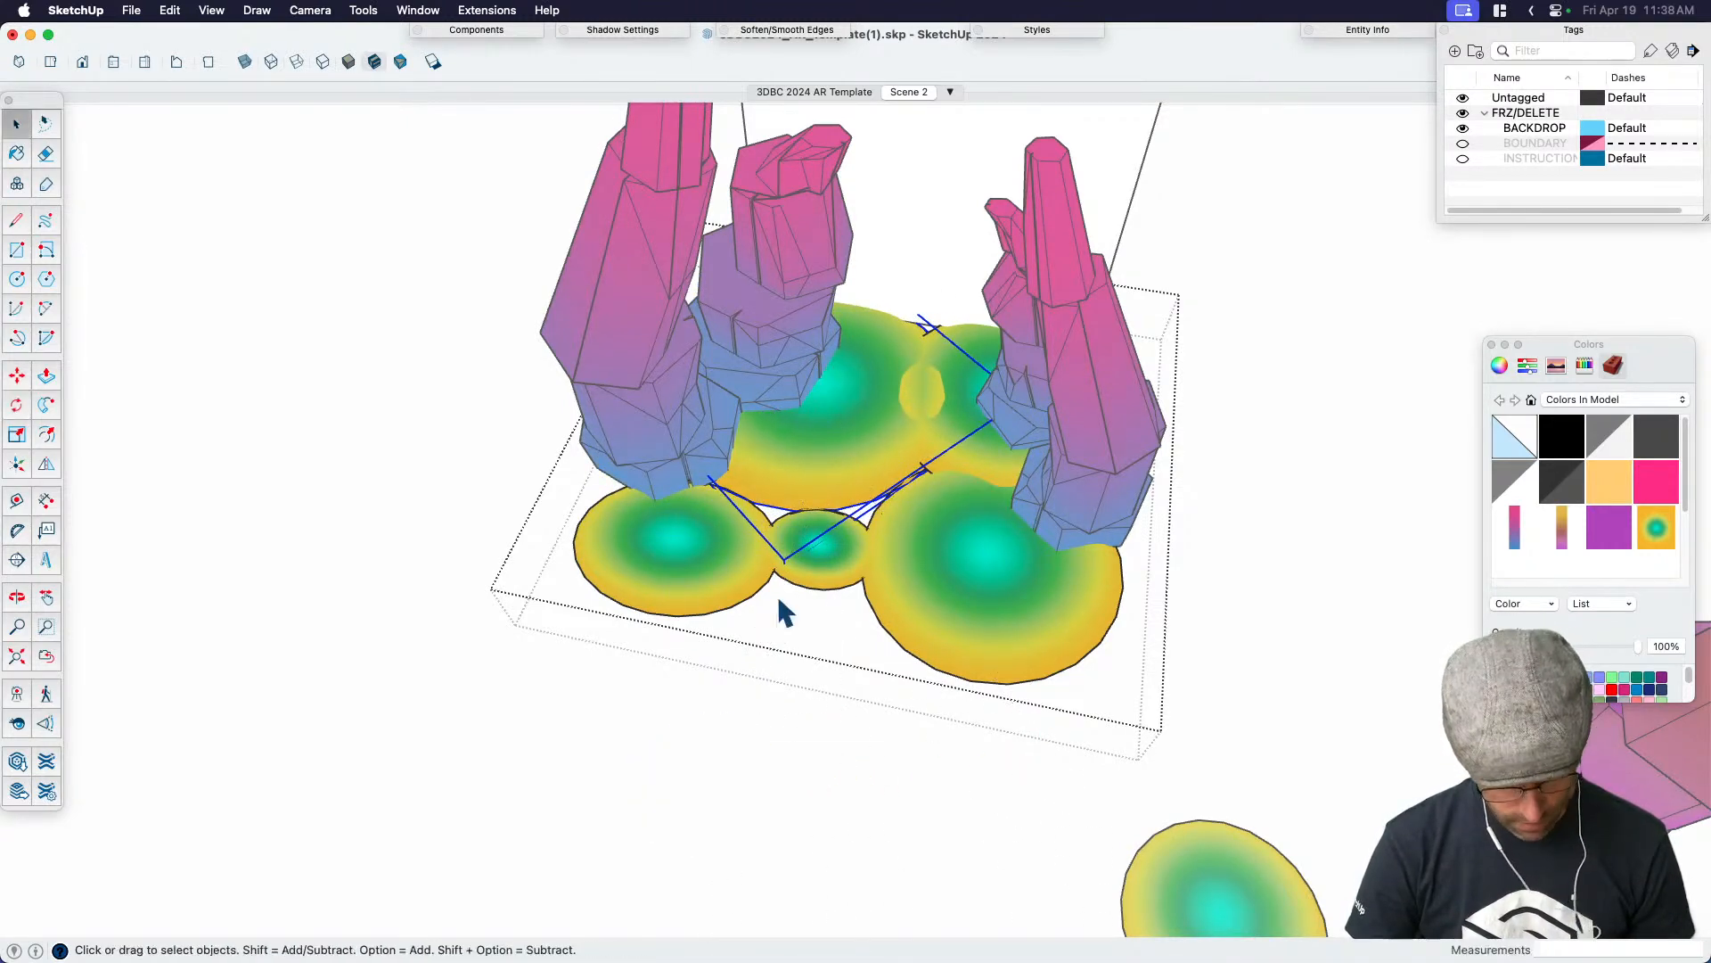
Stretch the rotated back-left disc slightly along the red axis toward the front-right disc
key(s)
scroll(891, 508, up, 3)
click(918, 470)
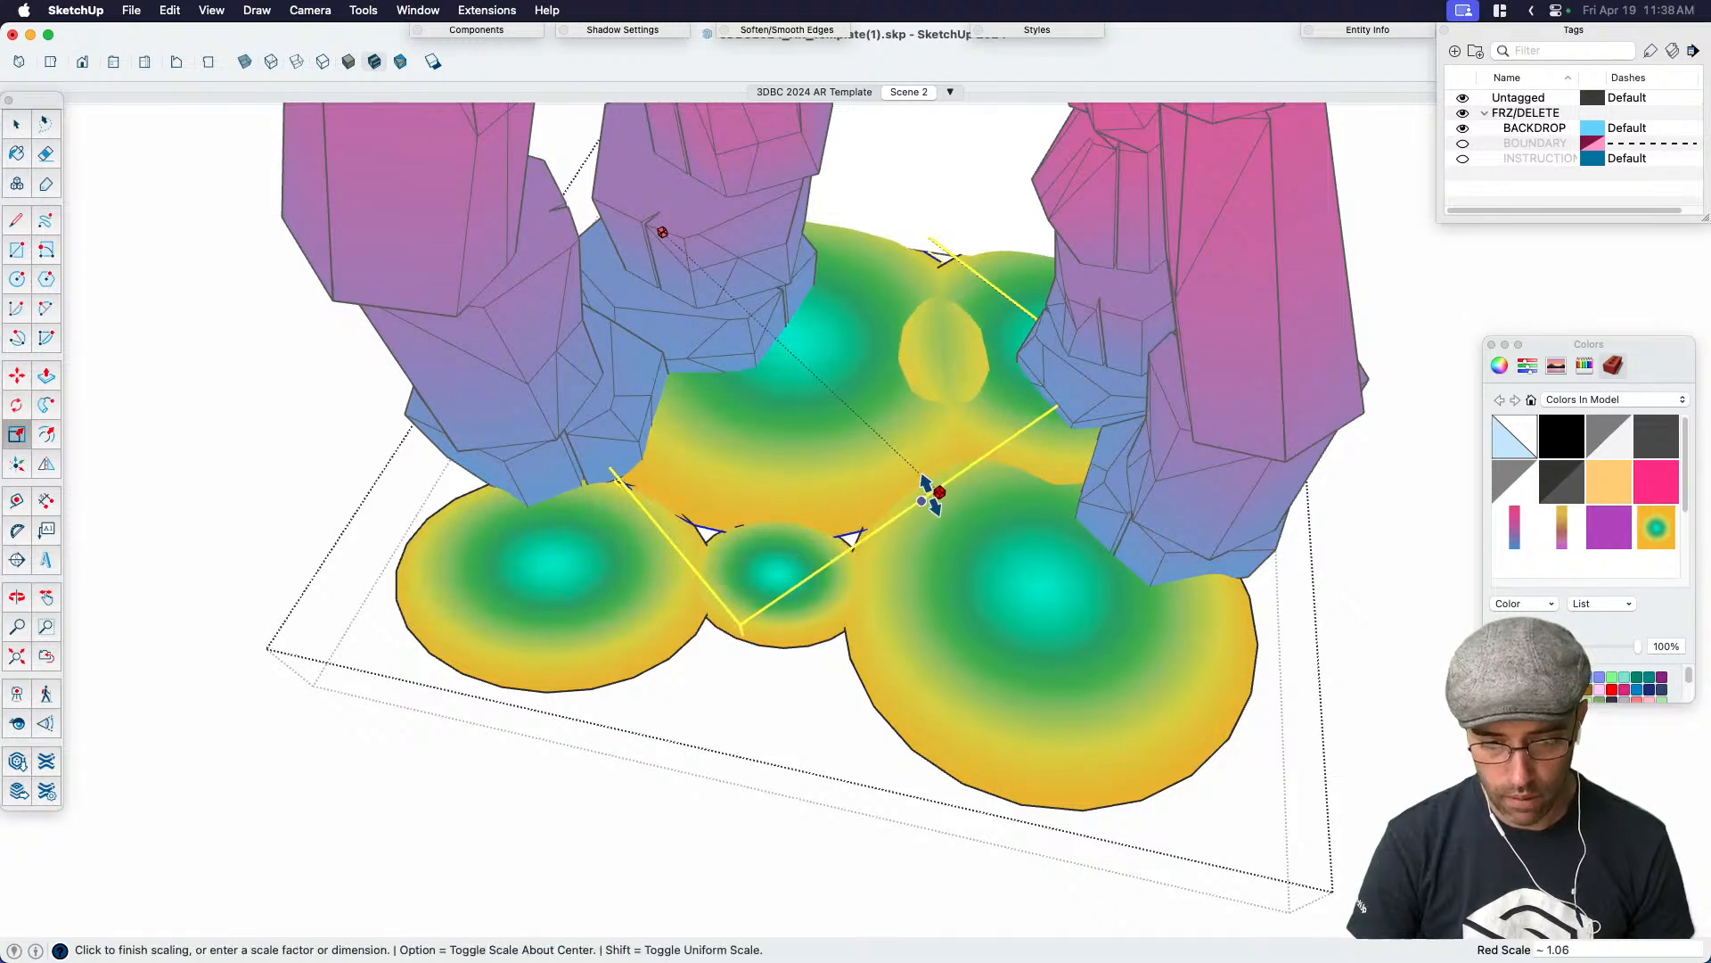
click(934, 503)
key(space)
Move the back-right disc a little sideways, away from the back-left disc
scroll(952, 479, down, 3)
click(1010, 462)
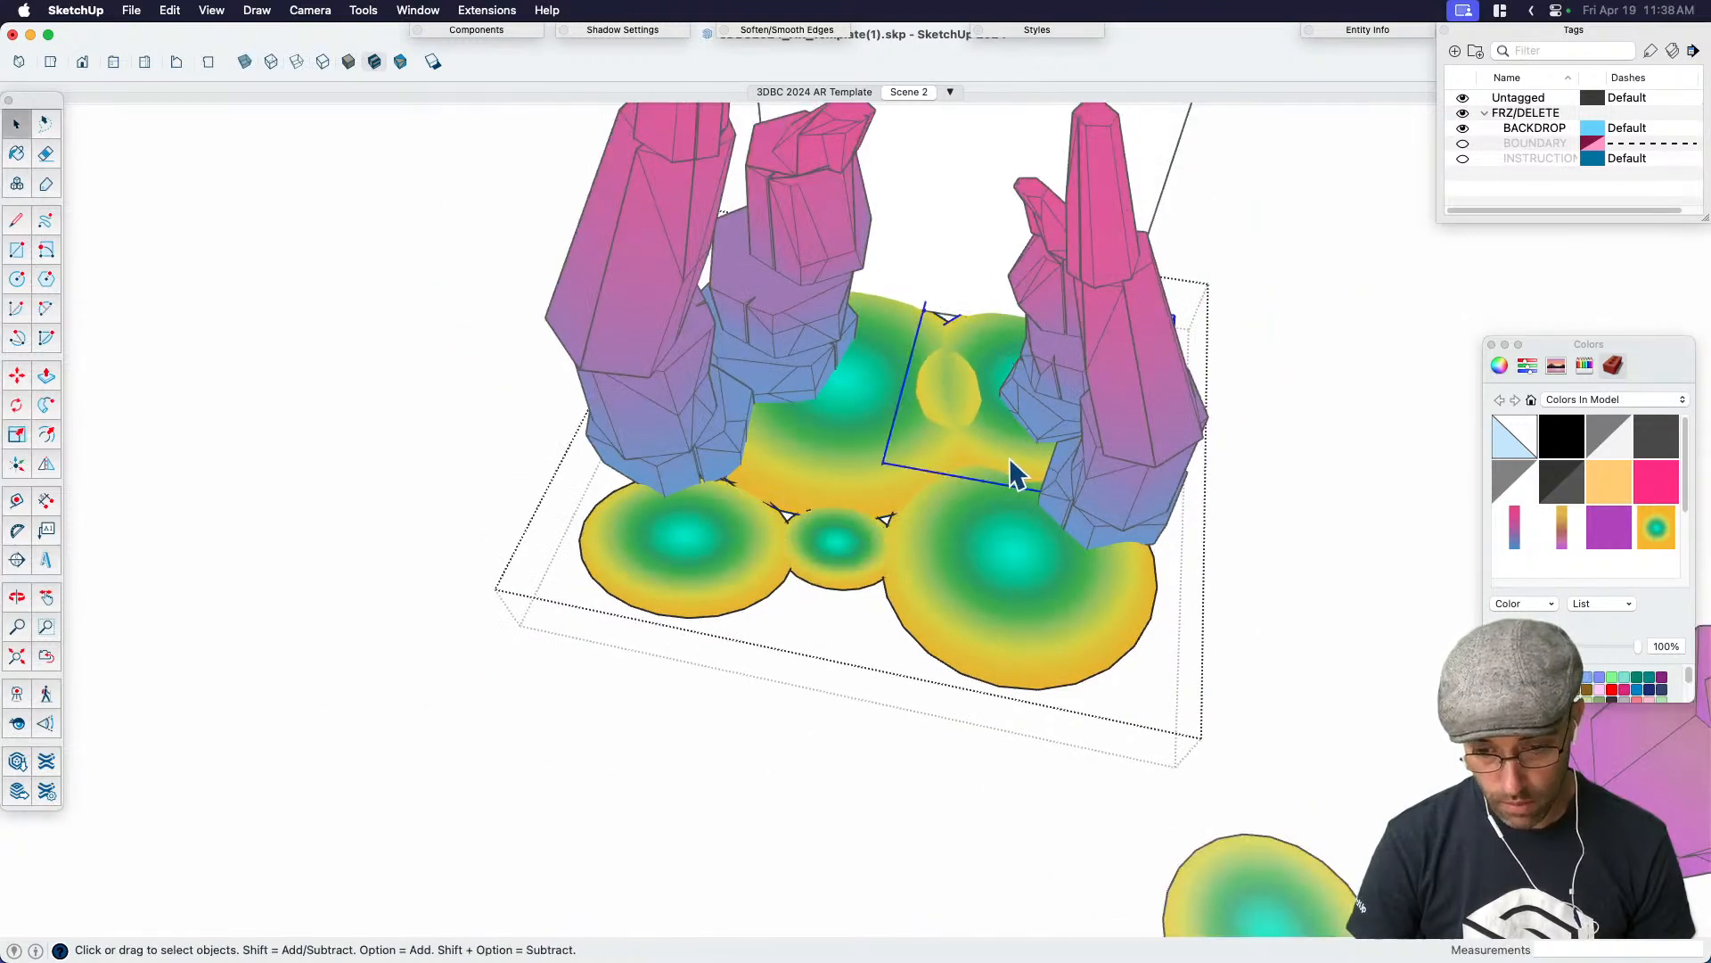
key(m)
click(906, 711)
click(973, 726)
Close the ground-disc group and delete the leftover standalone disc beside the scene
middle_drag(976, 713, 1145, 412)
key(space)
click(1206, 642)
middle_drag(1205, 643, 1032, 544)
key(Delete)
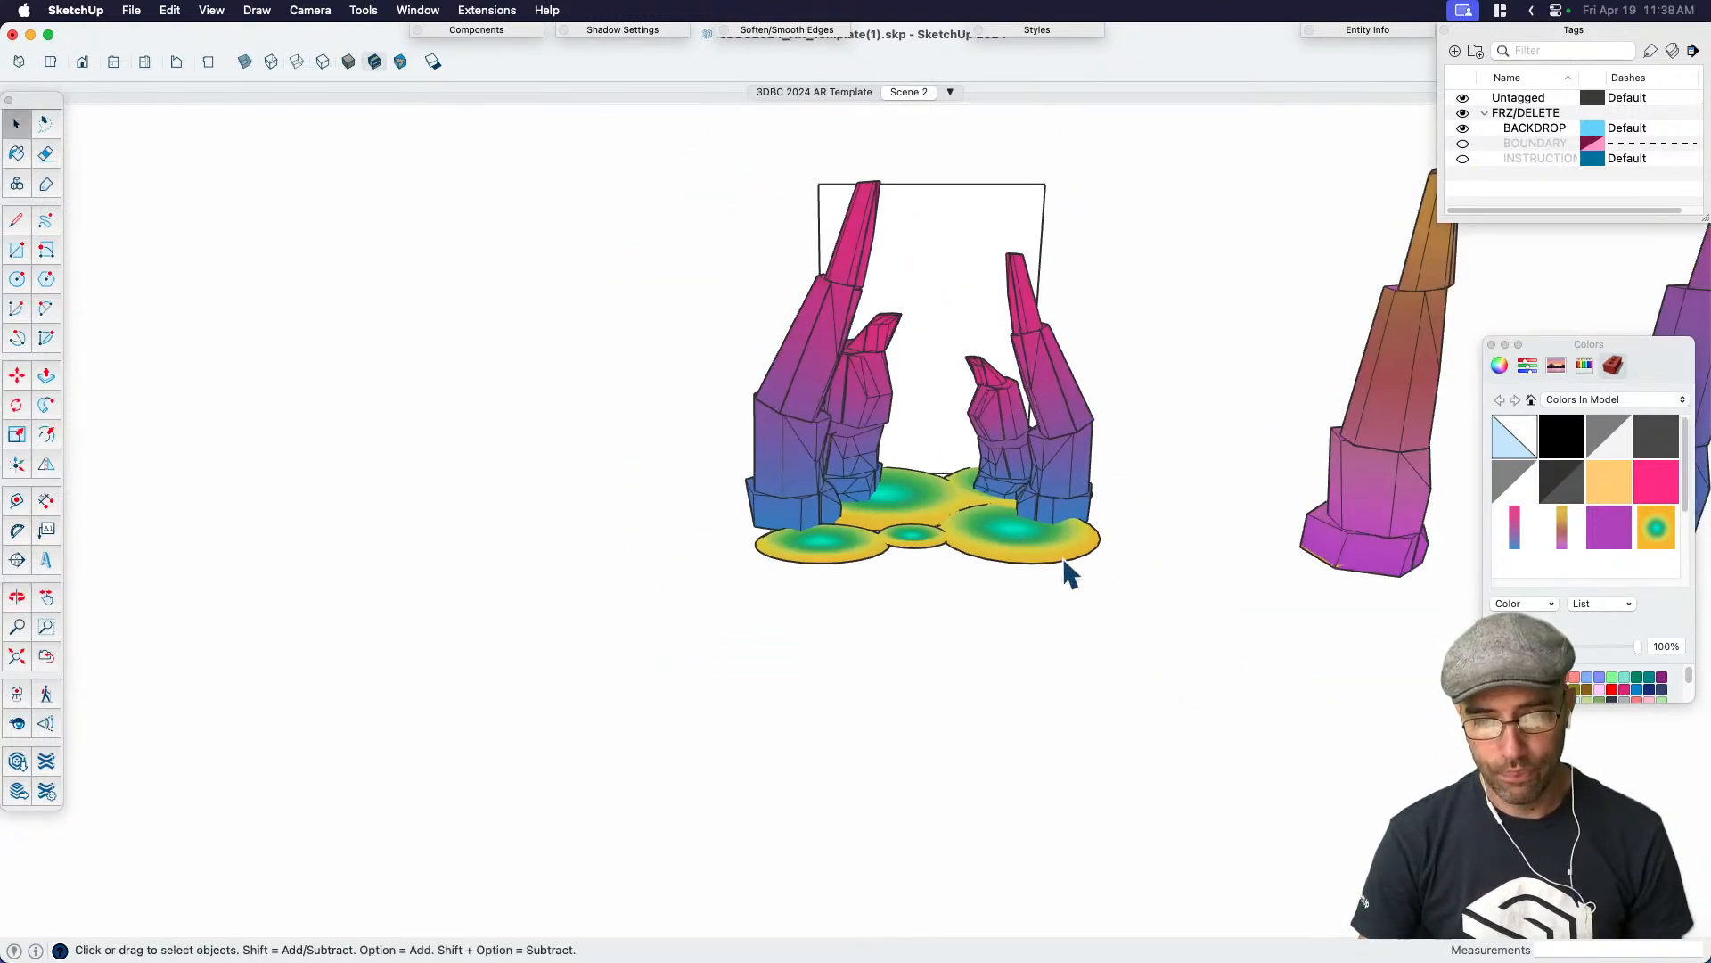
scroll(1090, 480, up, 3)
drag(998, 566, 954, 455)
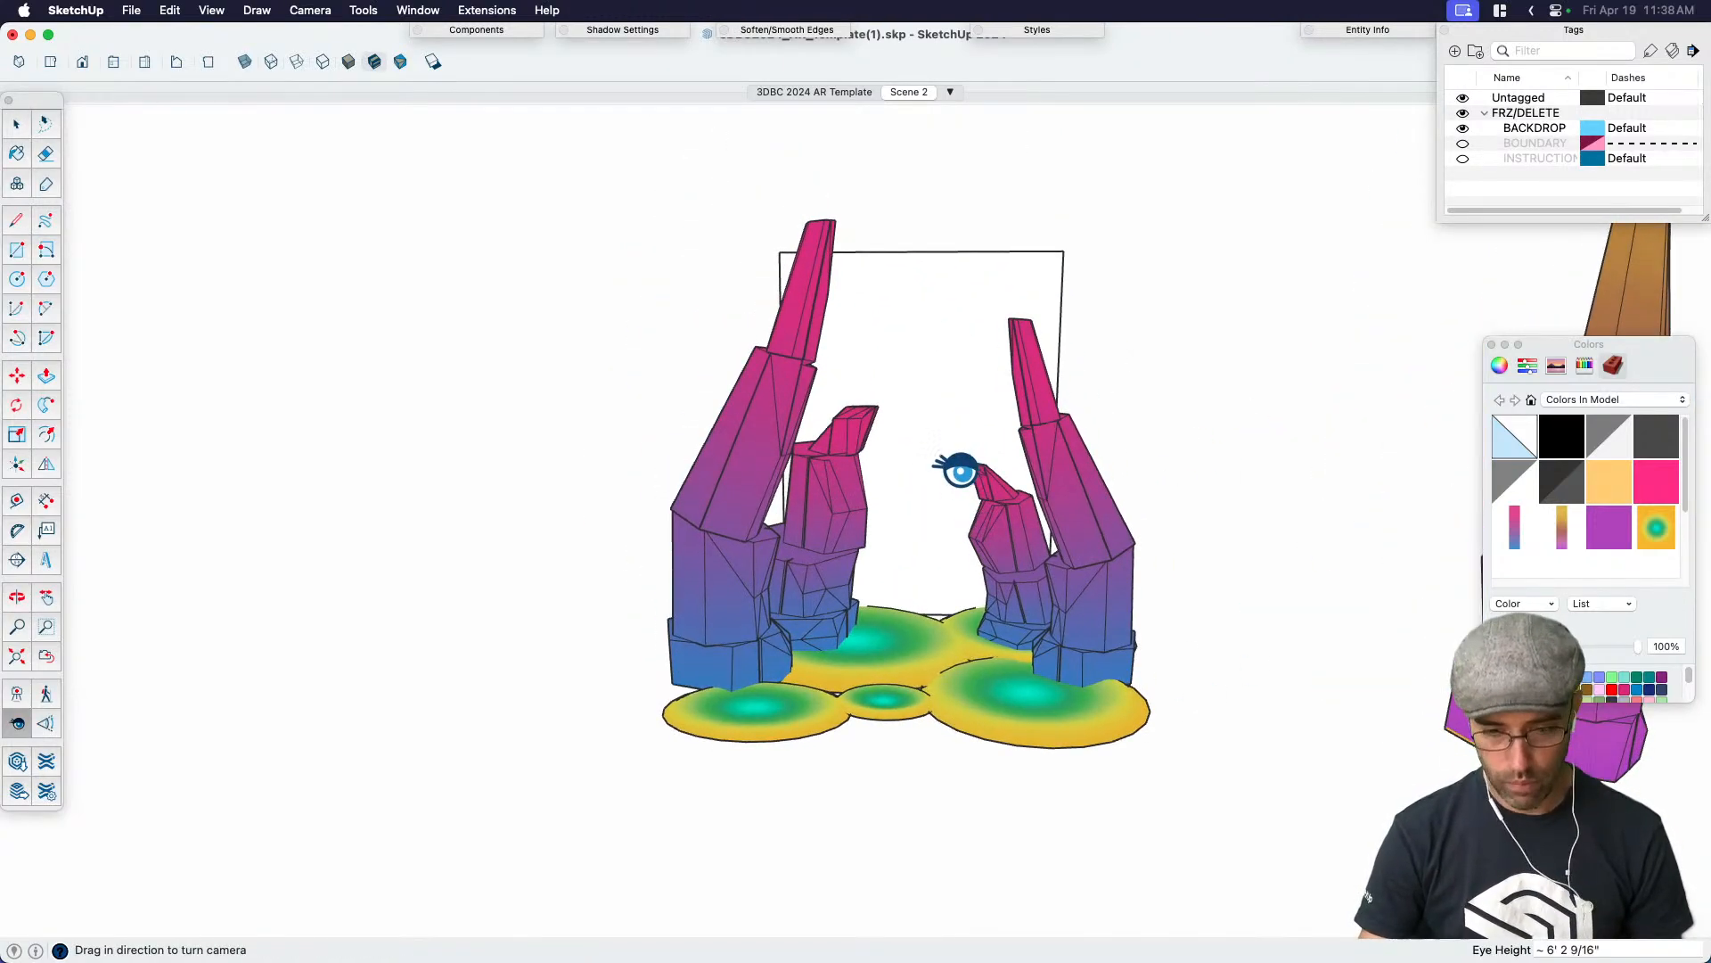
scroll(1034, 567, up, 4)
scroll(1014, 629, down, 4)
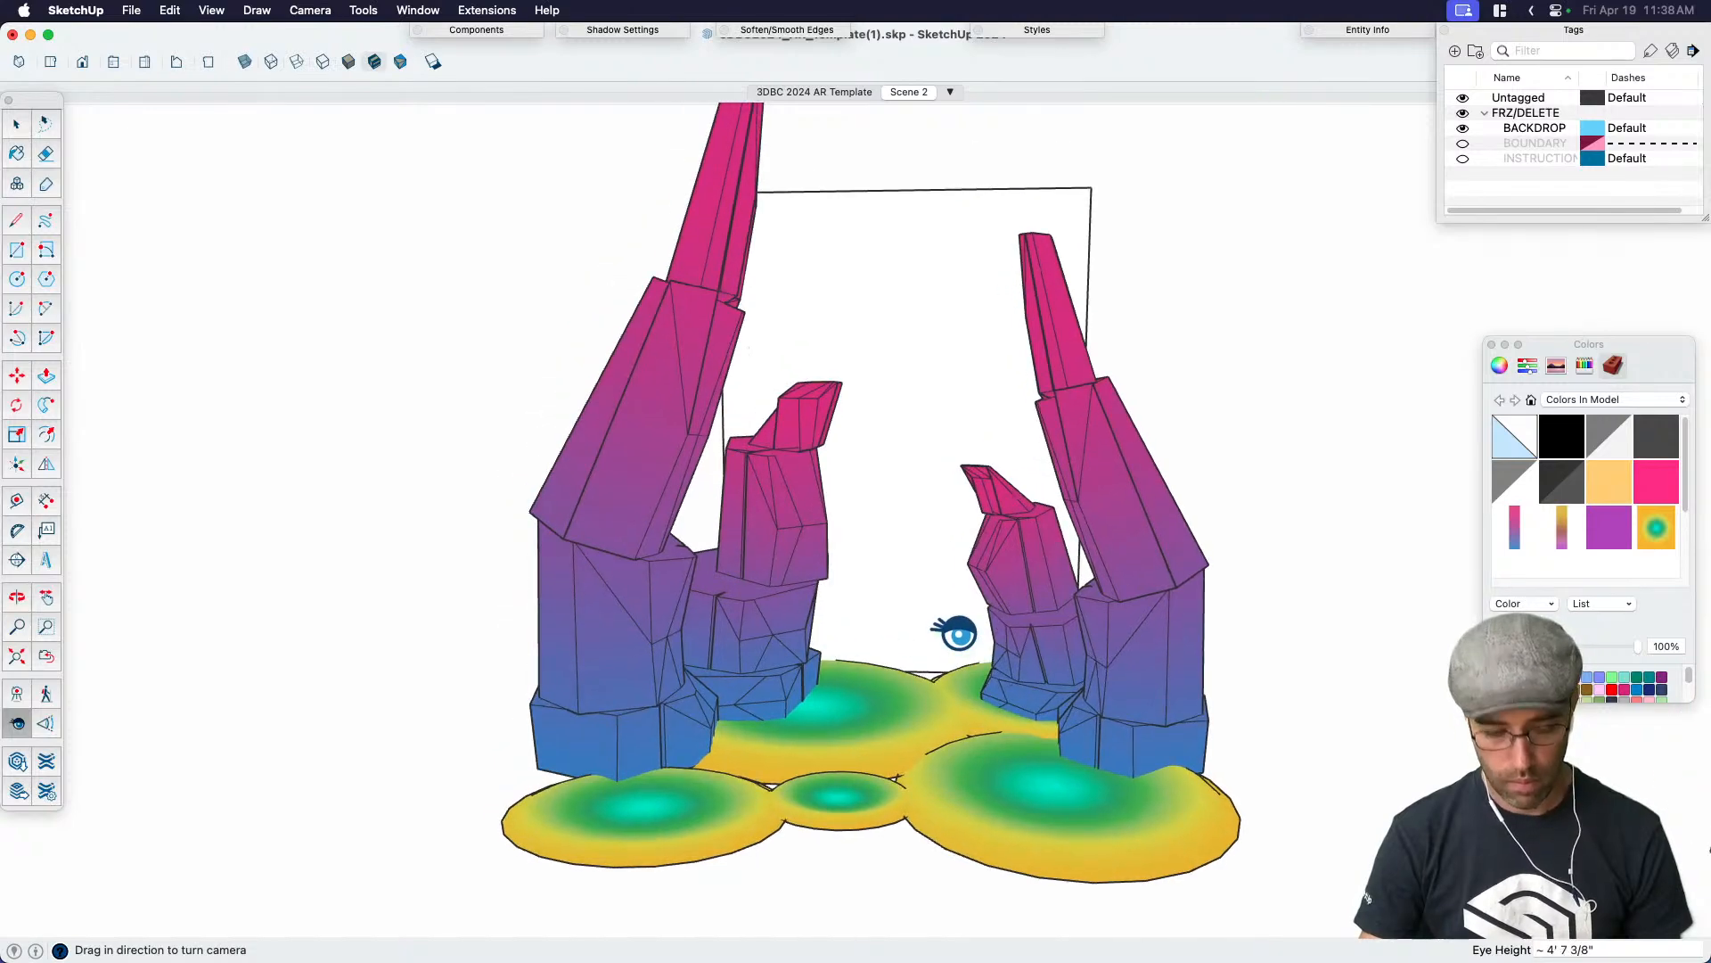
key(space)
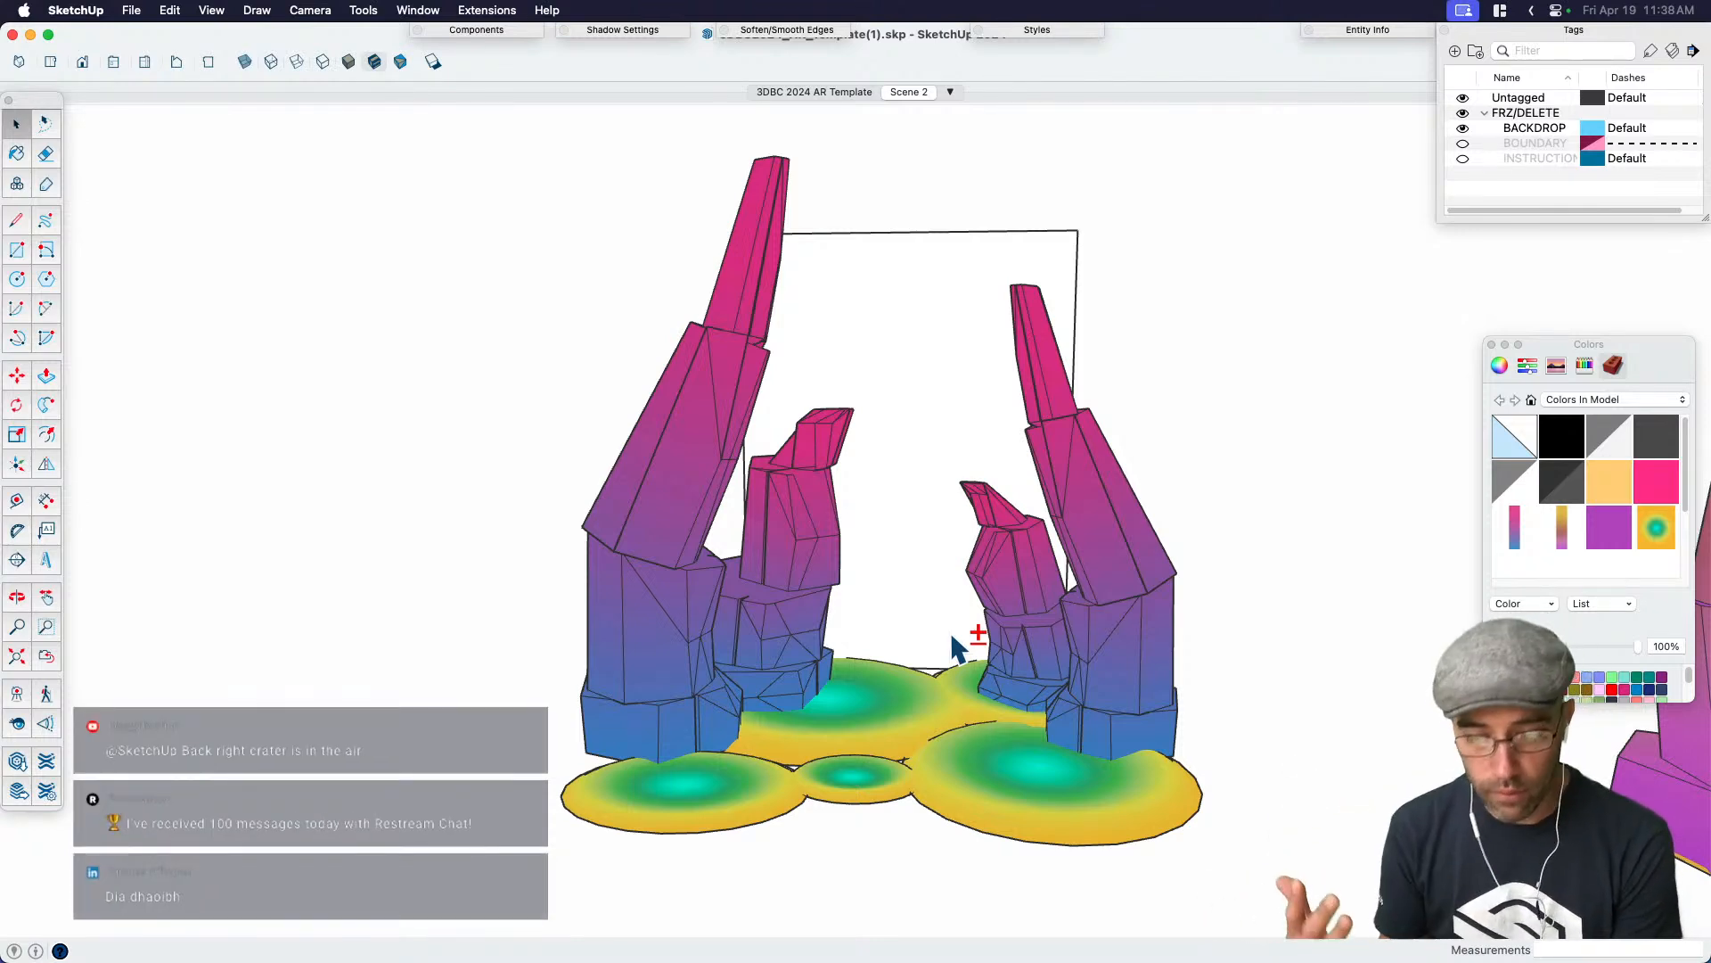
Inside the front-left tower, group the faceted geometry of its lowest base block and copy that group
scroll(948, 669, down, 5)
middle_drag(1185, 681, 1120, 618)
click(1073, 603)
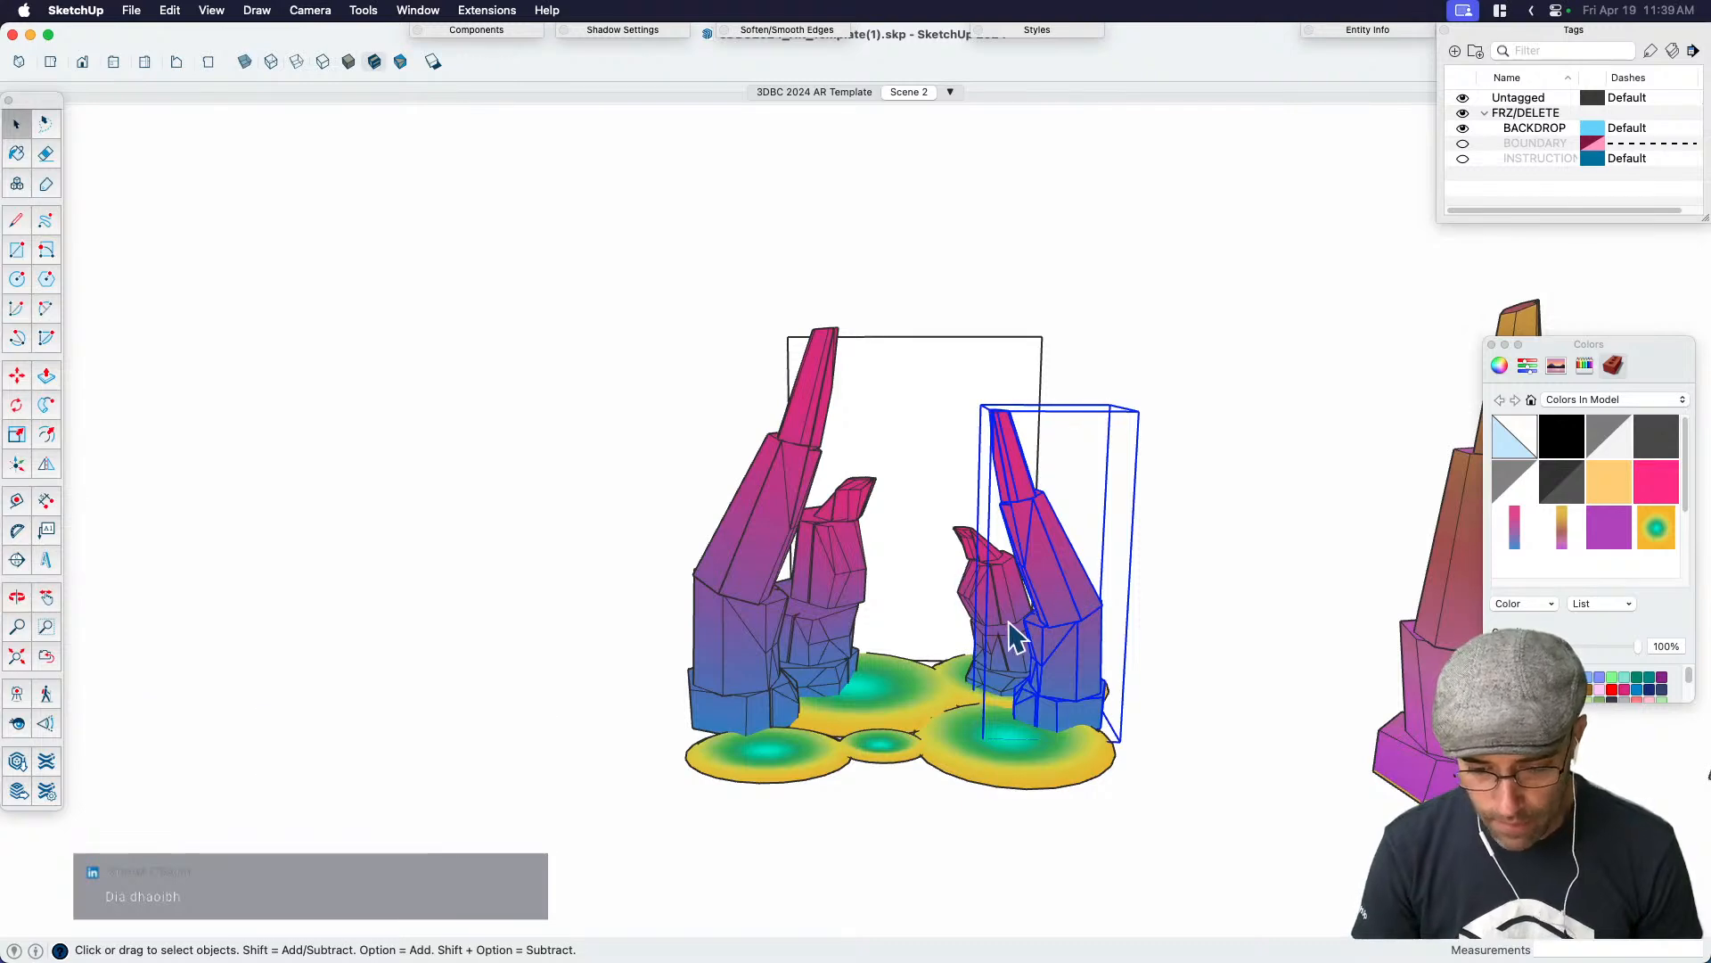
middle_drag(1020, 669, 763, 718)
click(762, 717)
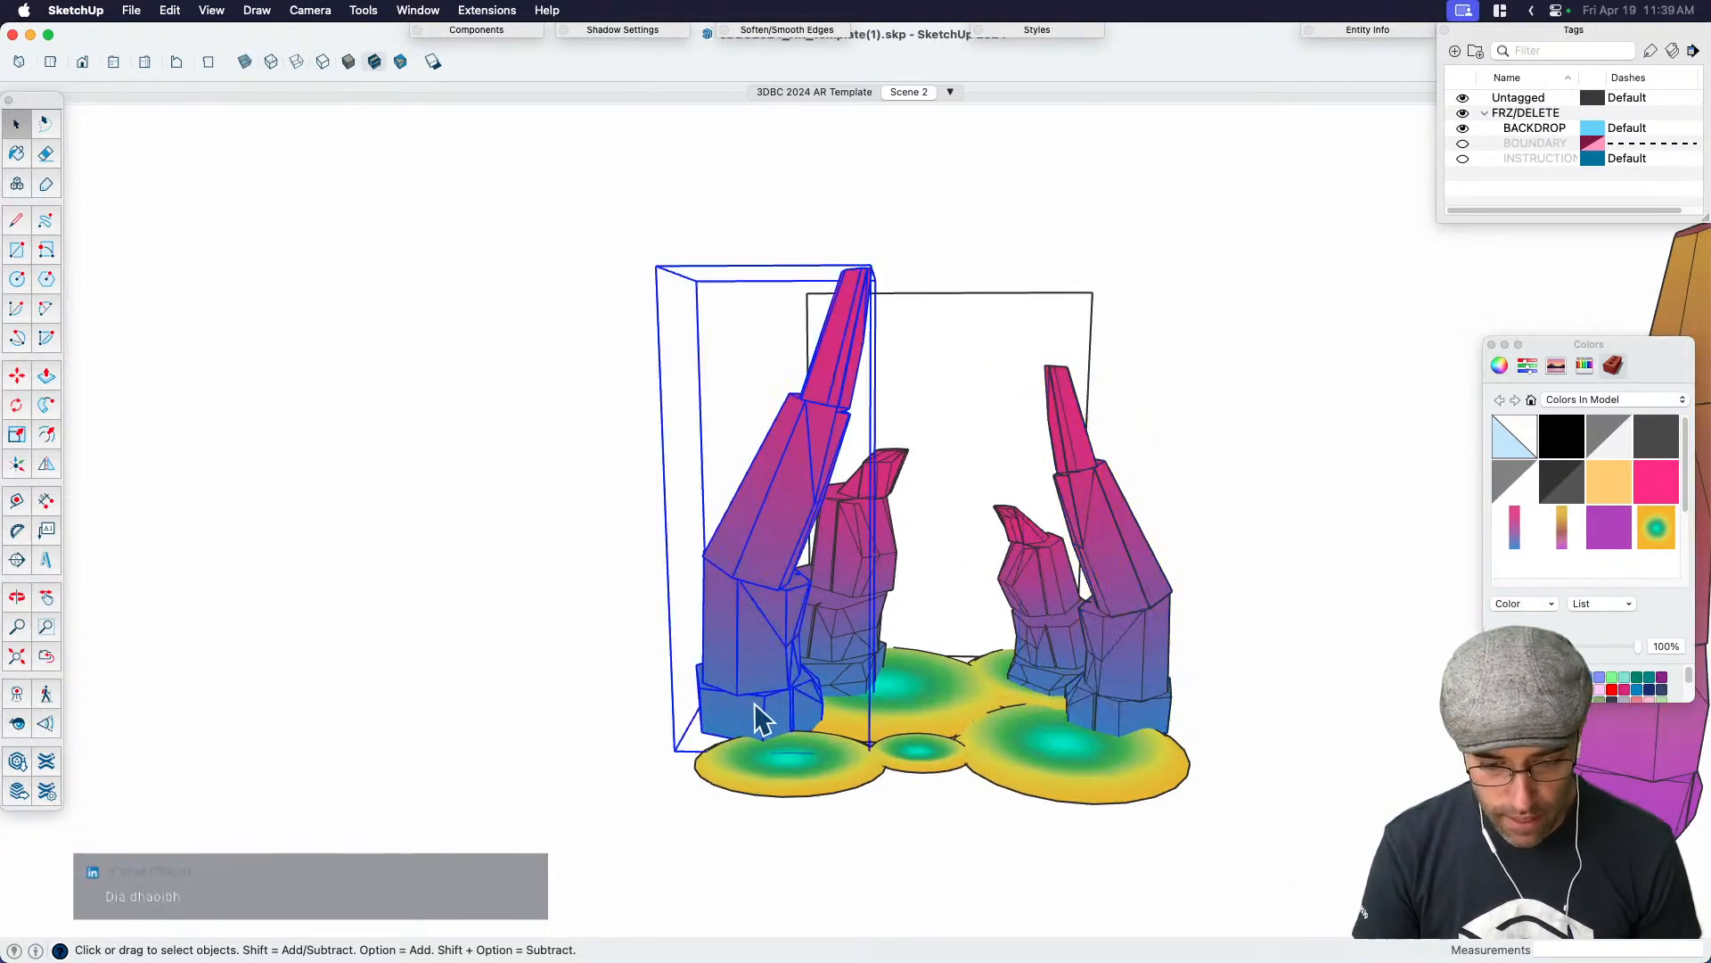
double_click(762, 717)
scroll(731, 708, up, 3)
click(851, 686)
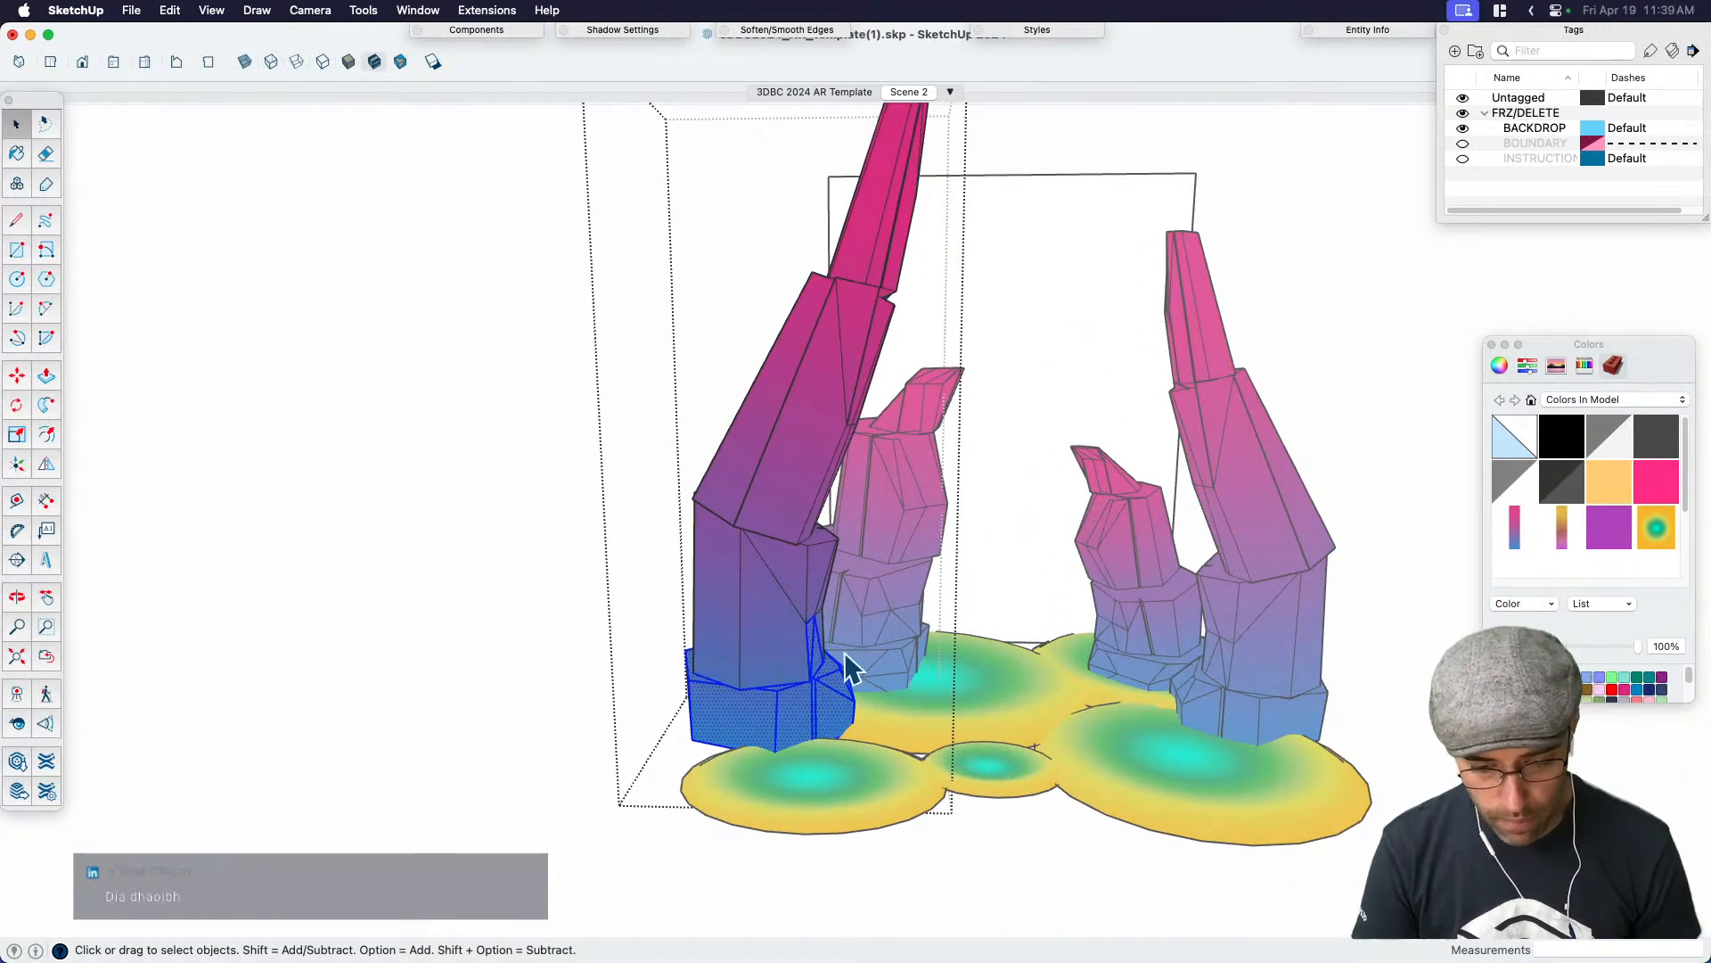
middle_drag(878, 653, 787, 630)
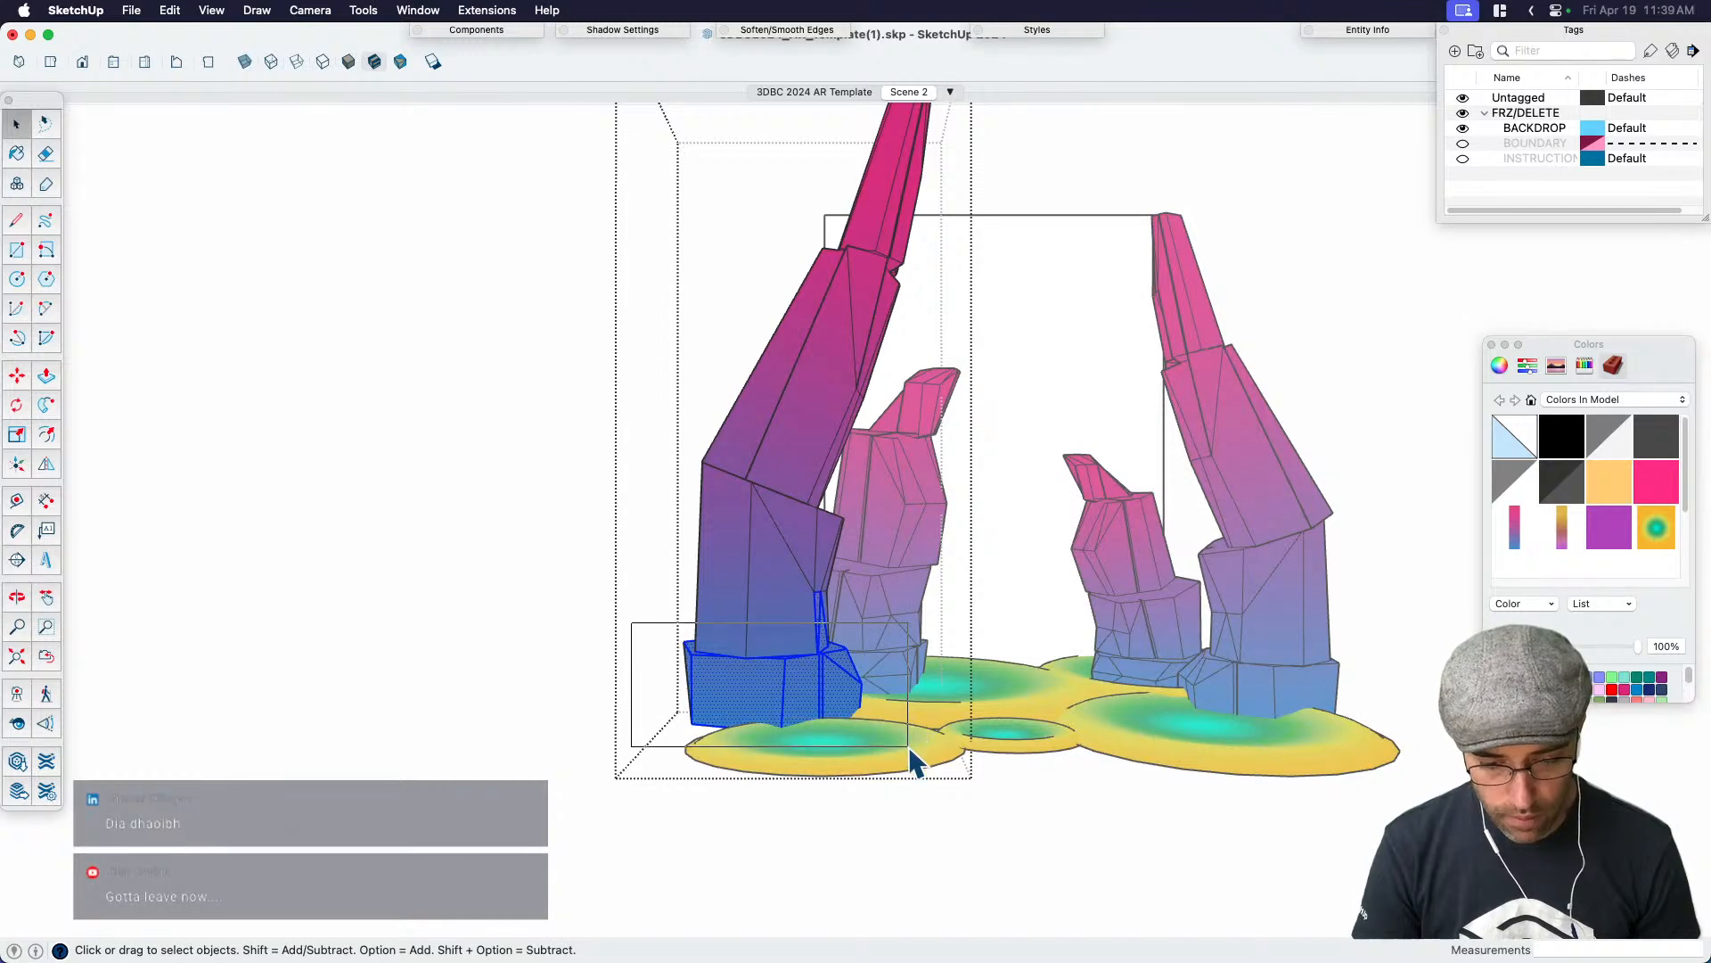
key(super+g)
key(super+c)
Close the tower group and paste the copied base block onto the ground discs between the towers
click(1040, 777)
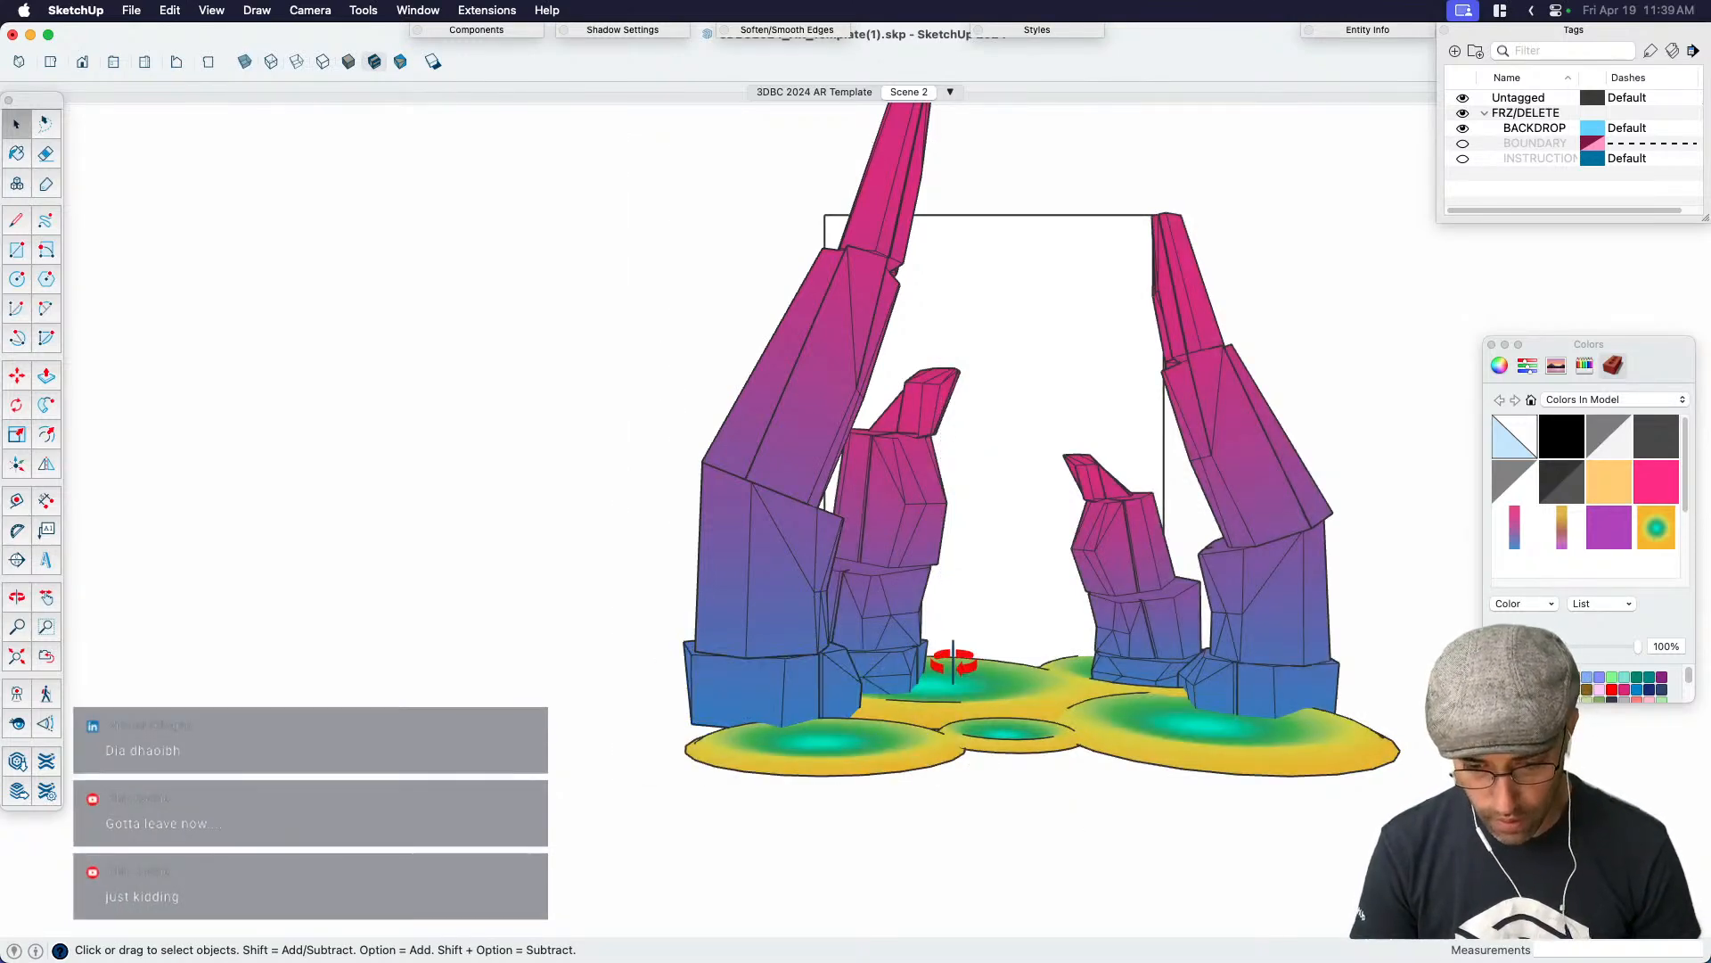
middle_drag(954, 669, 962, 696)
key(super+v)
click(939, 763)
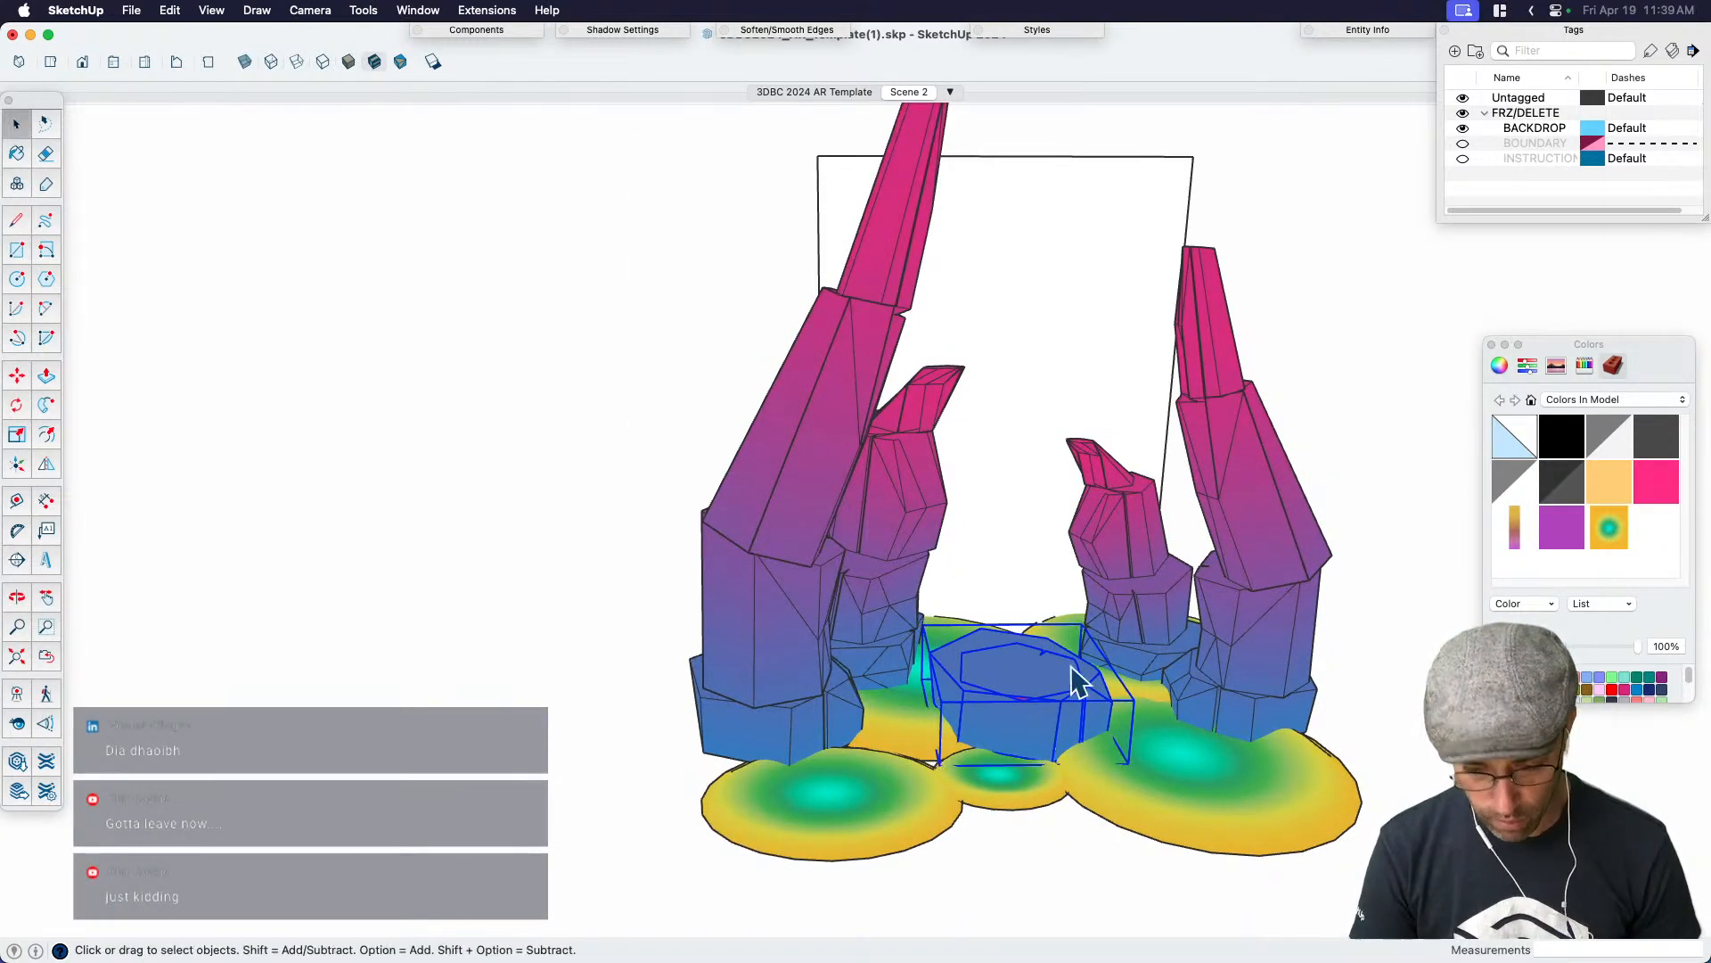
Scale the pasted block down uniformly from its corner into a small rock, then deselect it
key(s)
click(936, 624)
click(983, 661)
key(space)
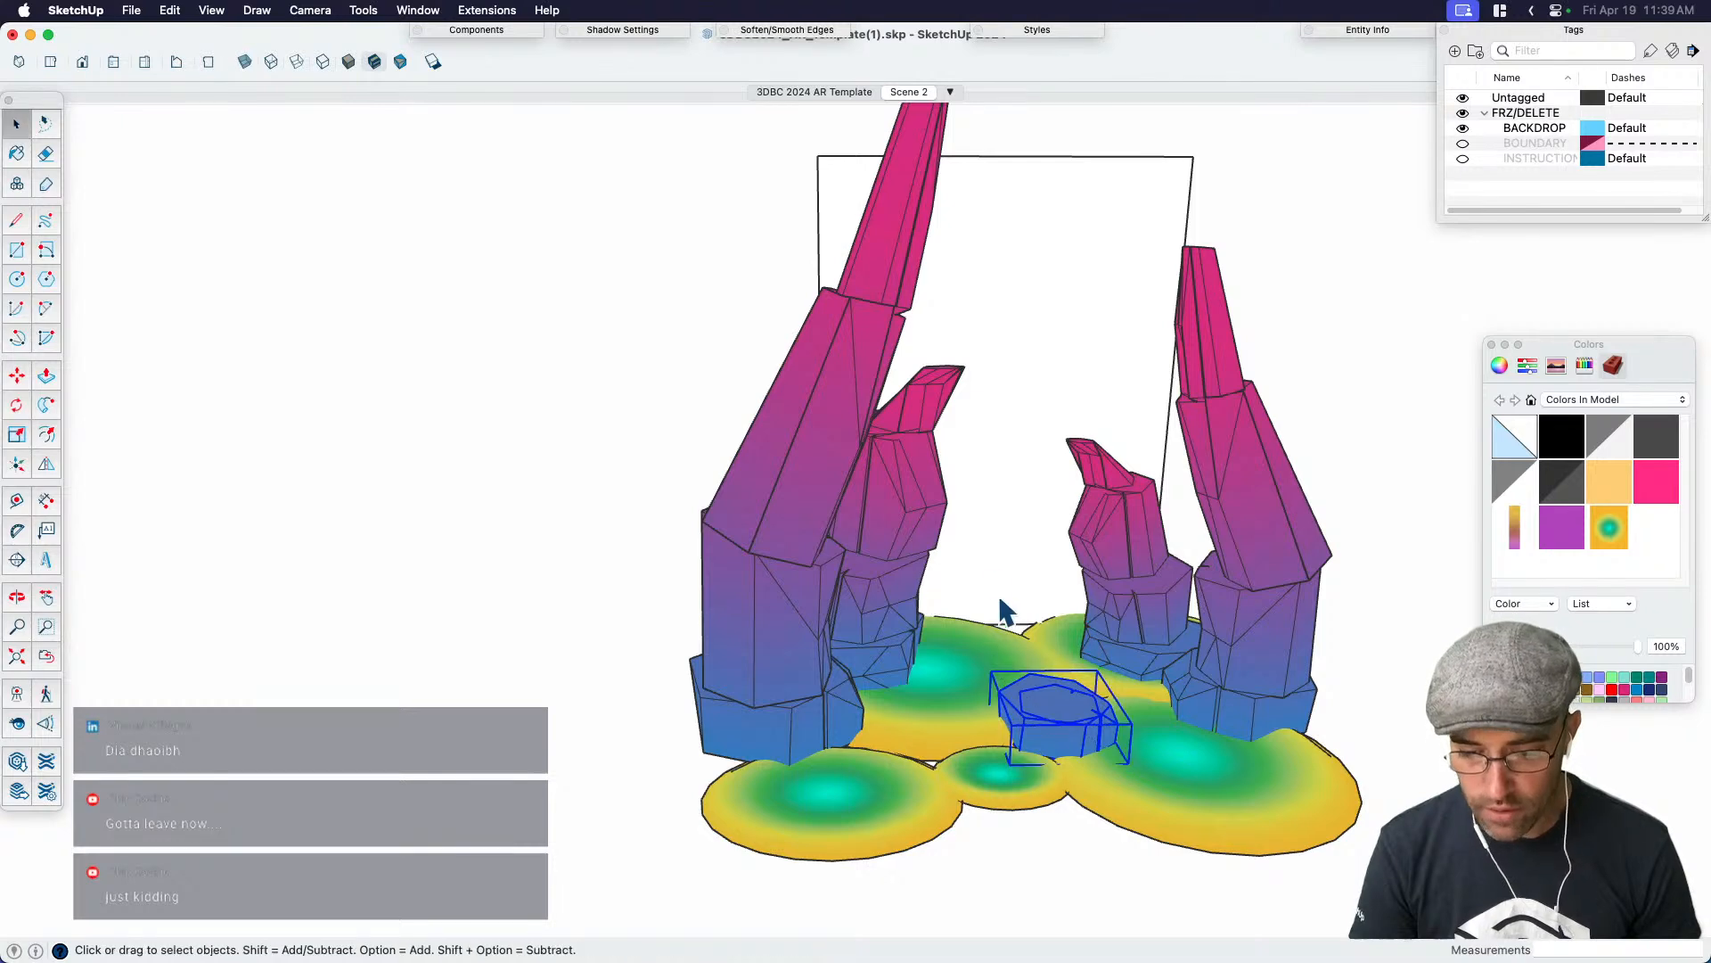
click(398, 520)
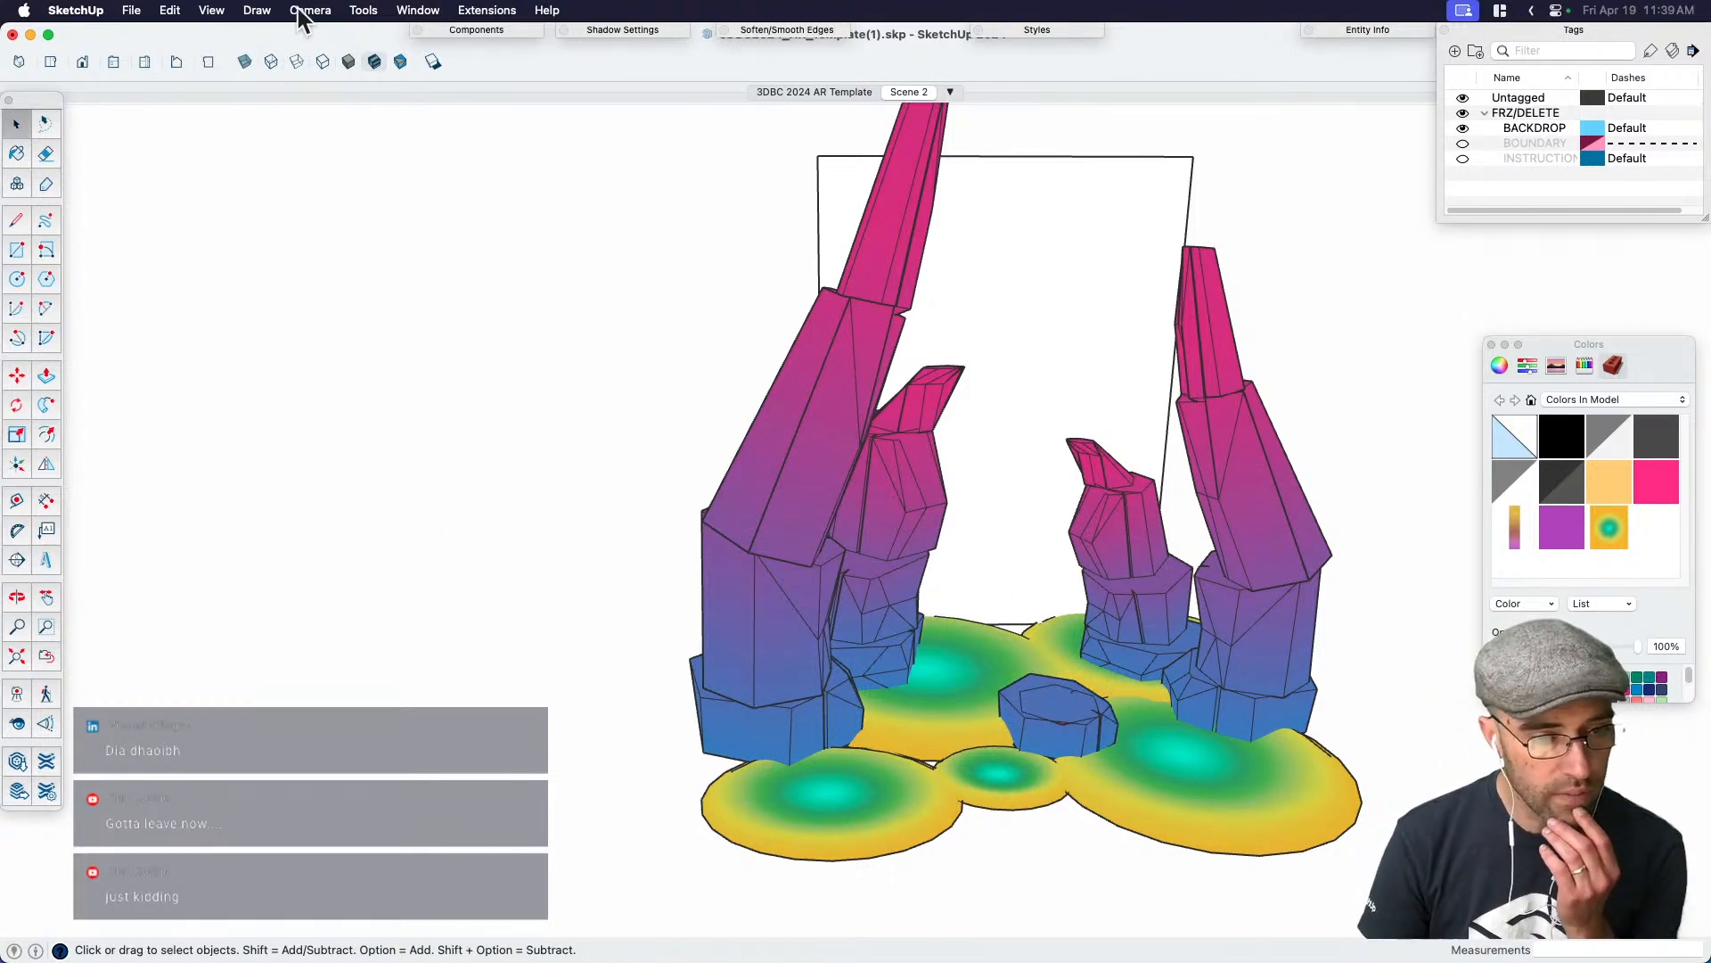
Turn off profiles and edges in the edge settings of the current style
click(1008, 31)
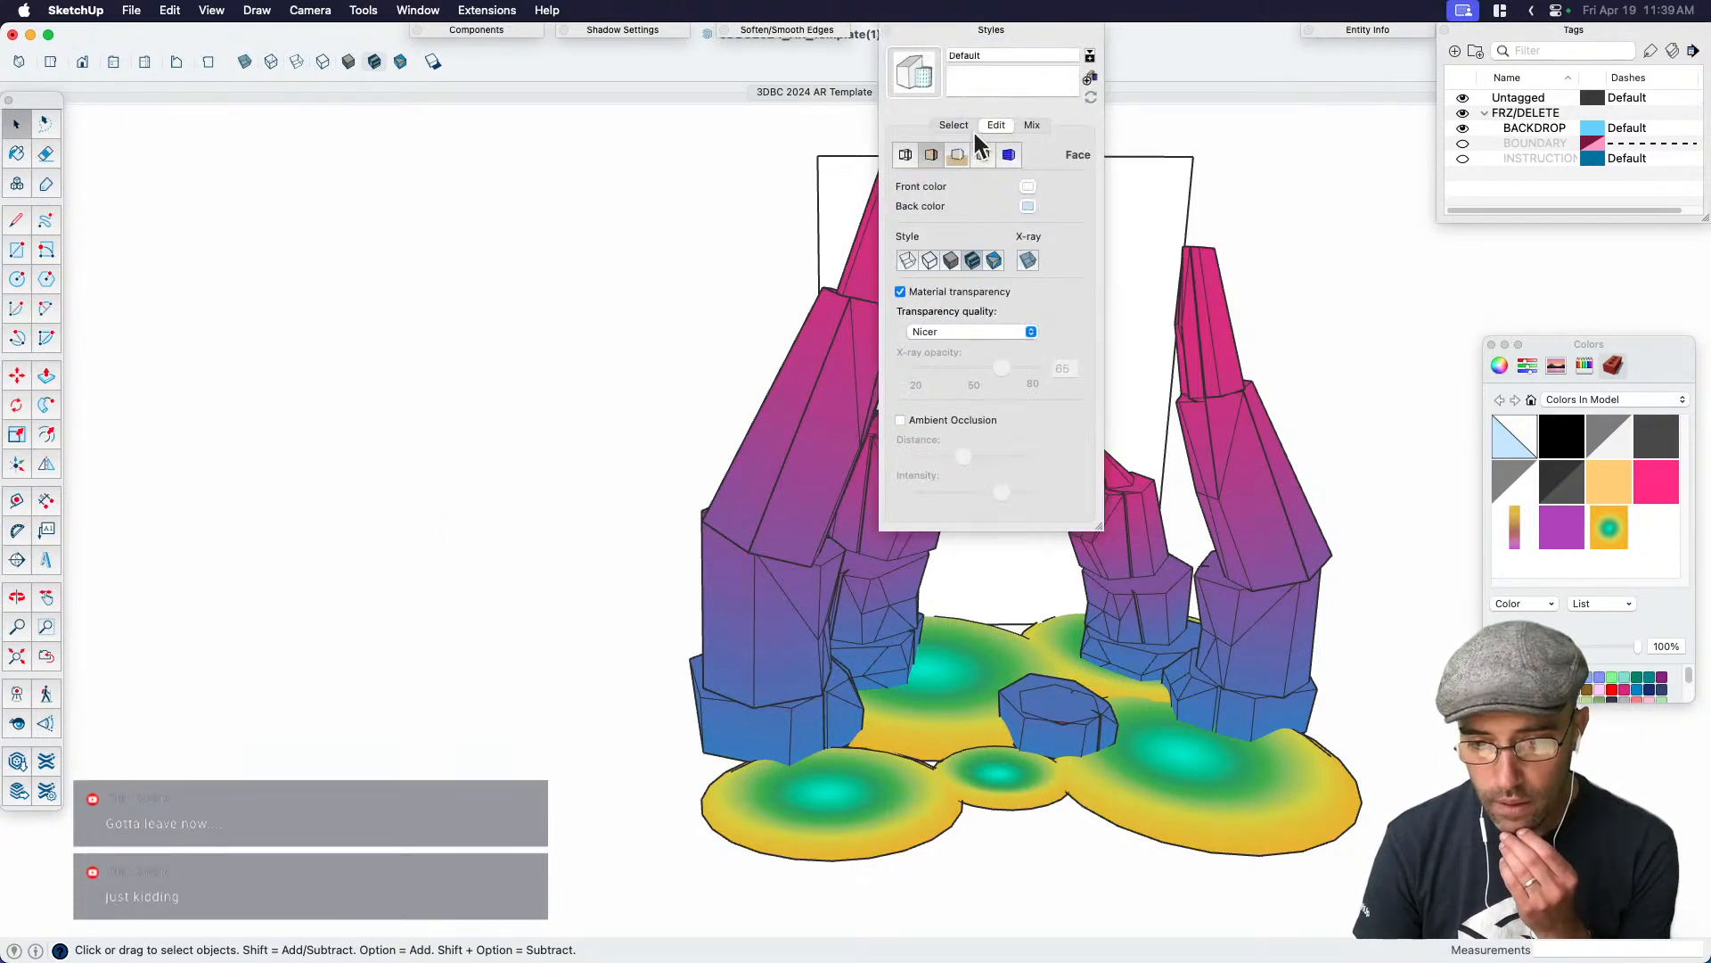
click(905, 155)
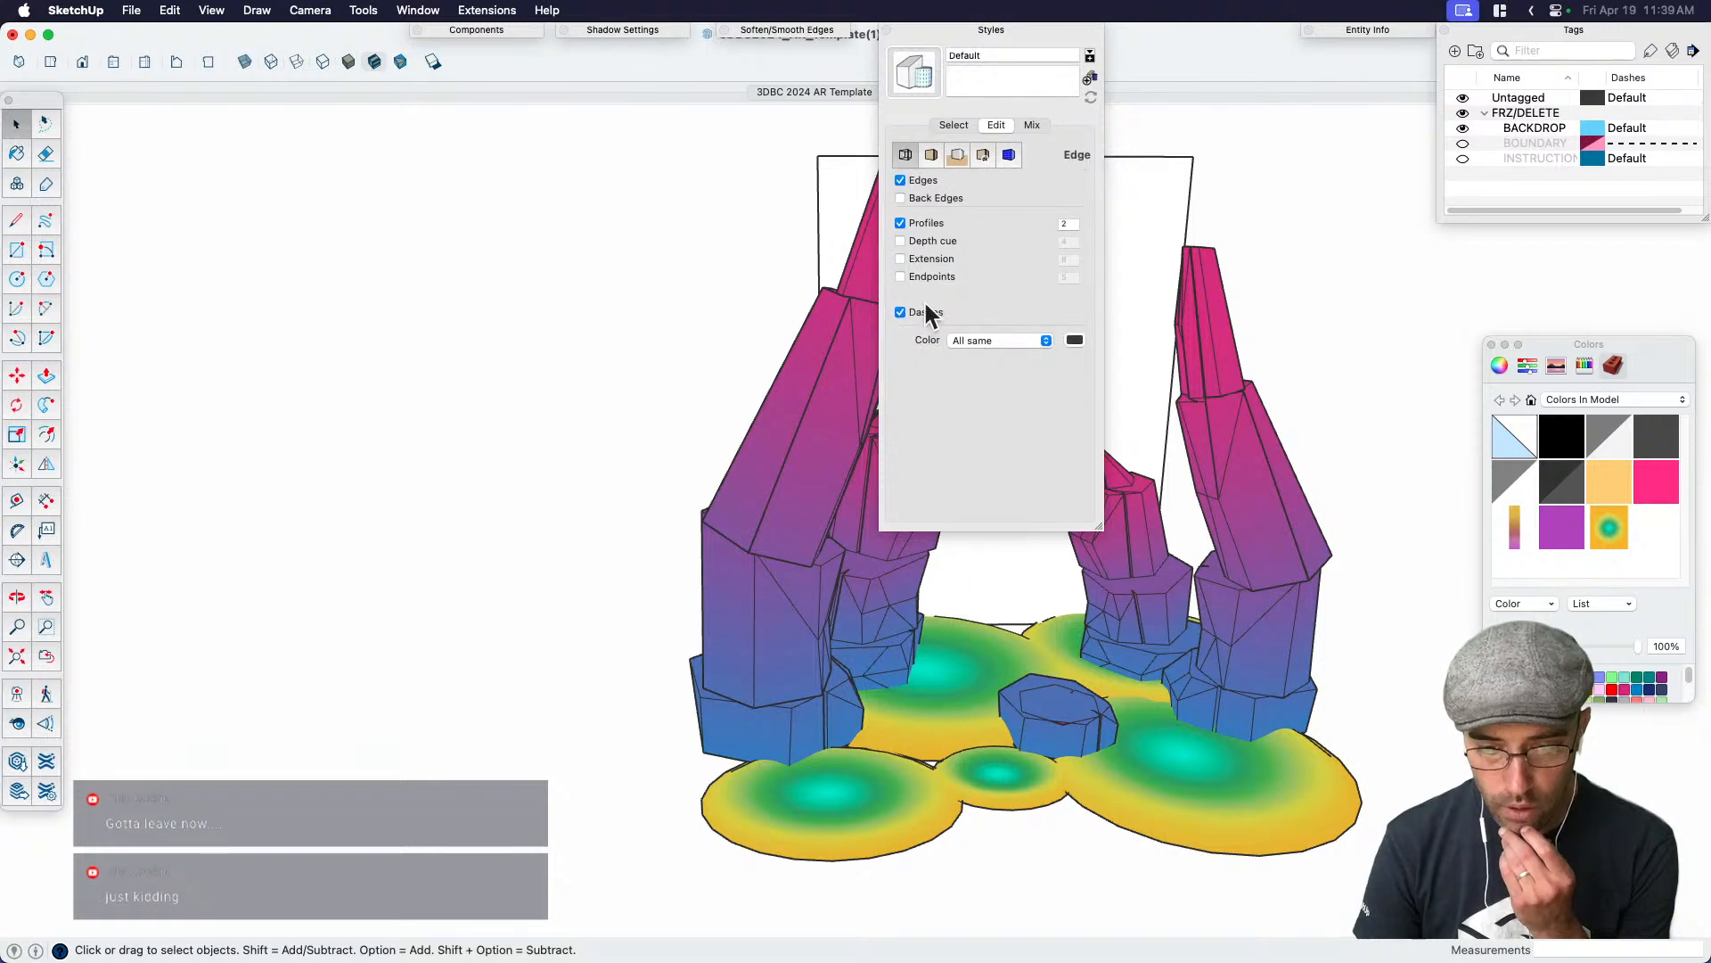
click(900, 222)
click(900, 180)
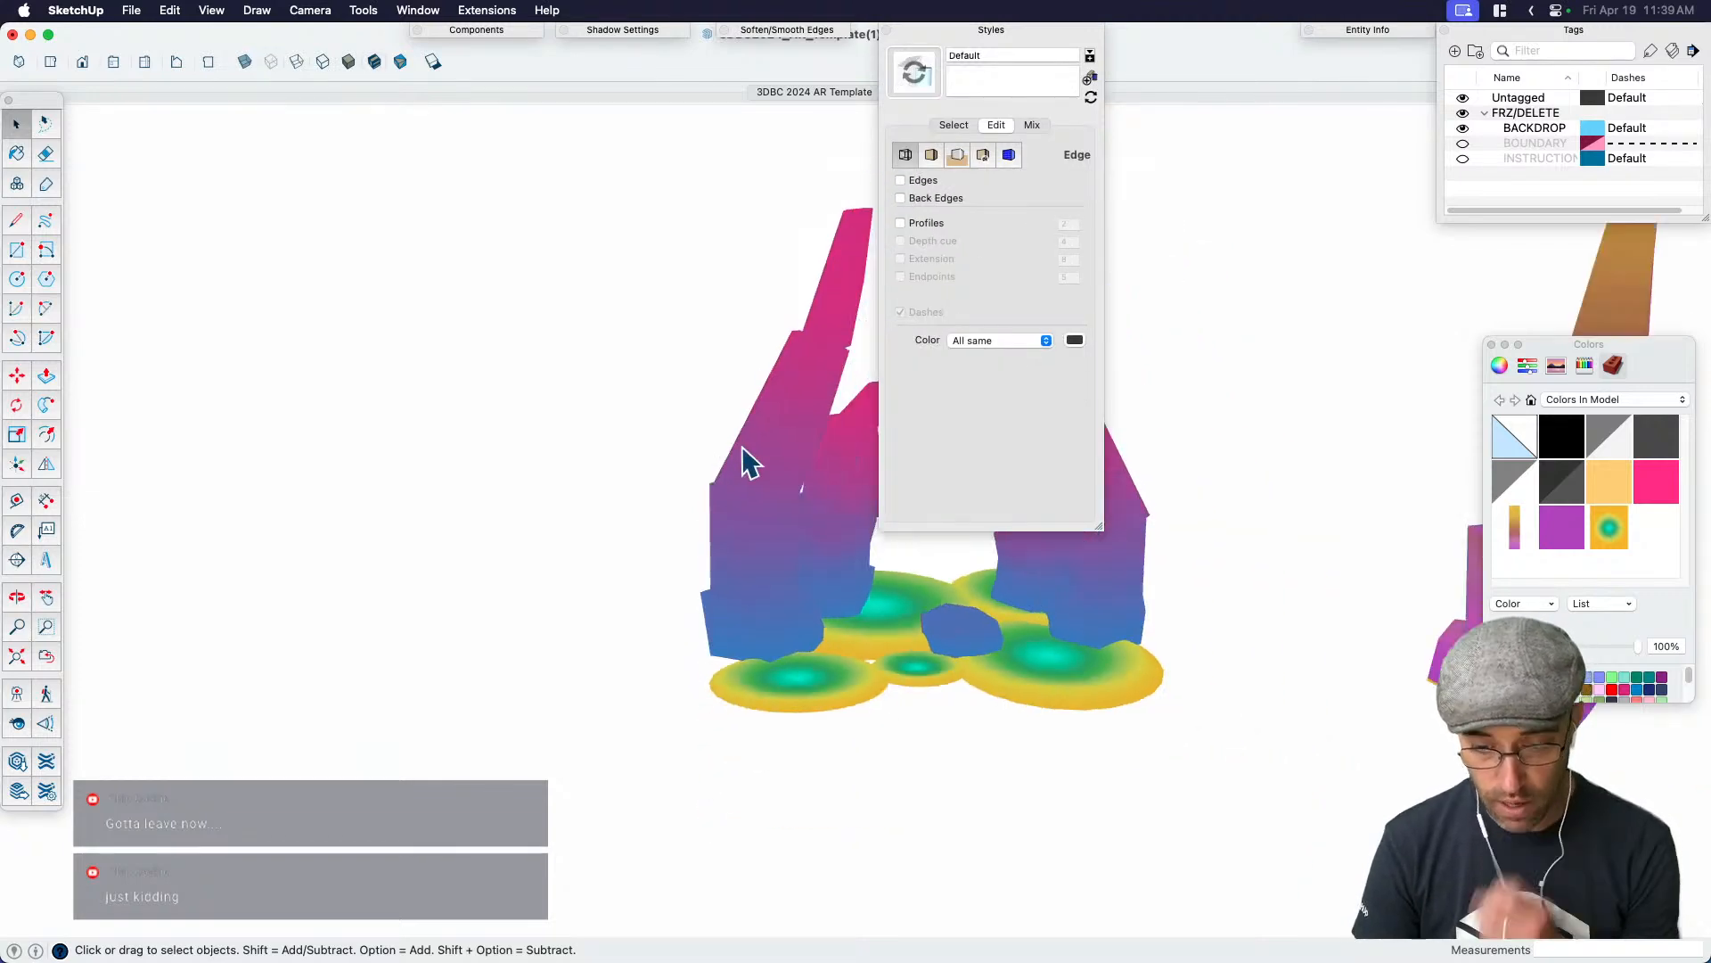
click(966, 32)
middle_drag(829, 428, 802, 550)
Turn on shadows and set the shadow Dark value to 51
click(433, 62)
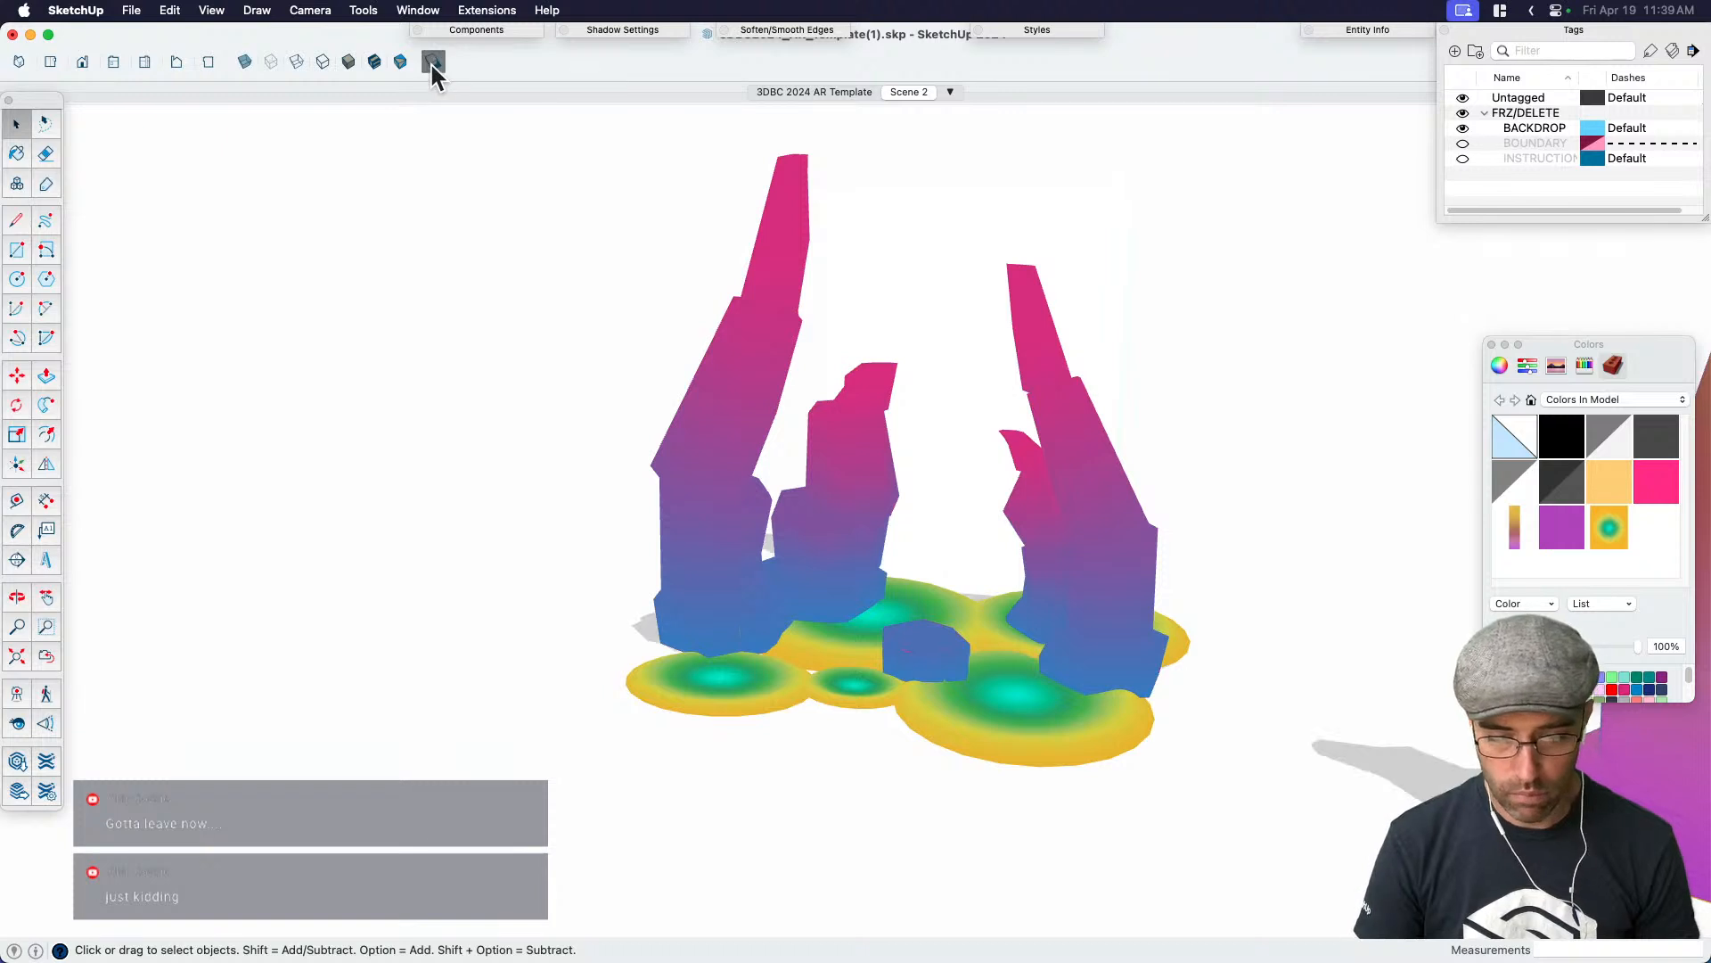
click(602, 29)
drag(696, 145, 670, 146)
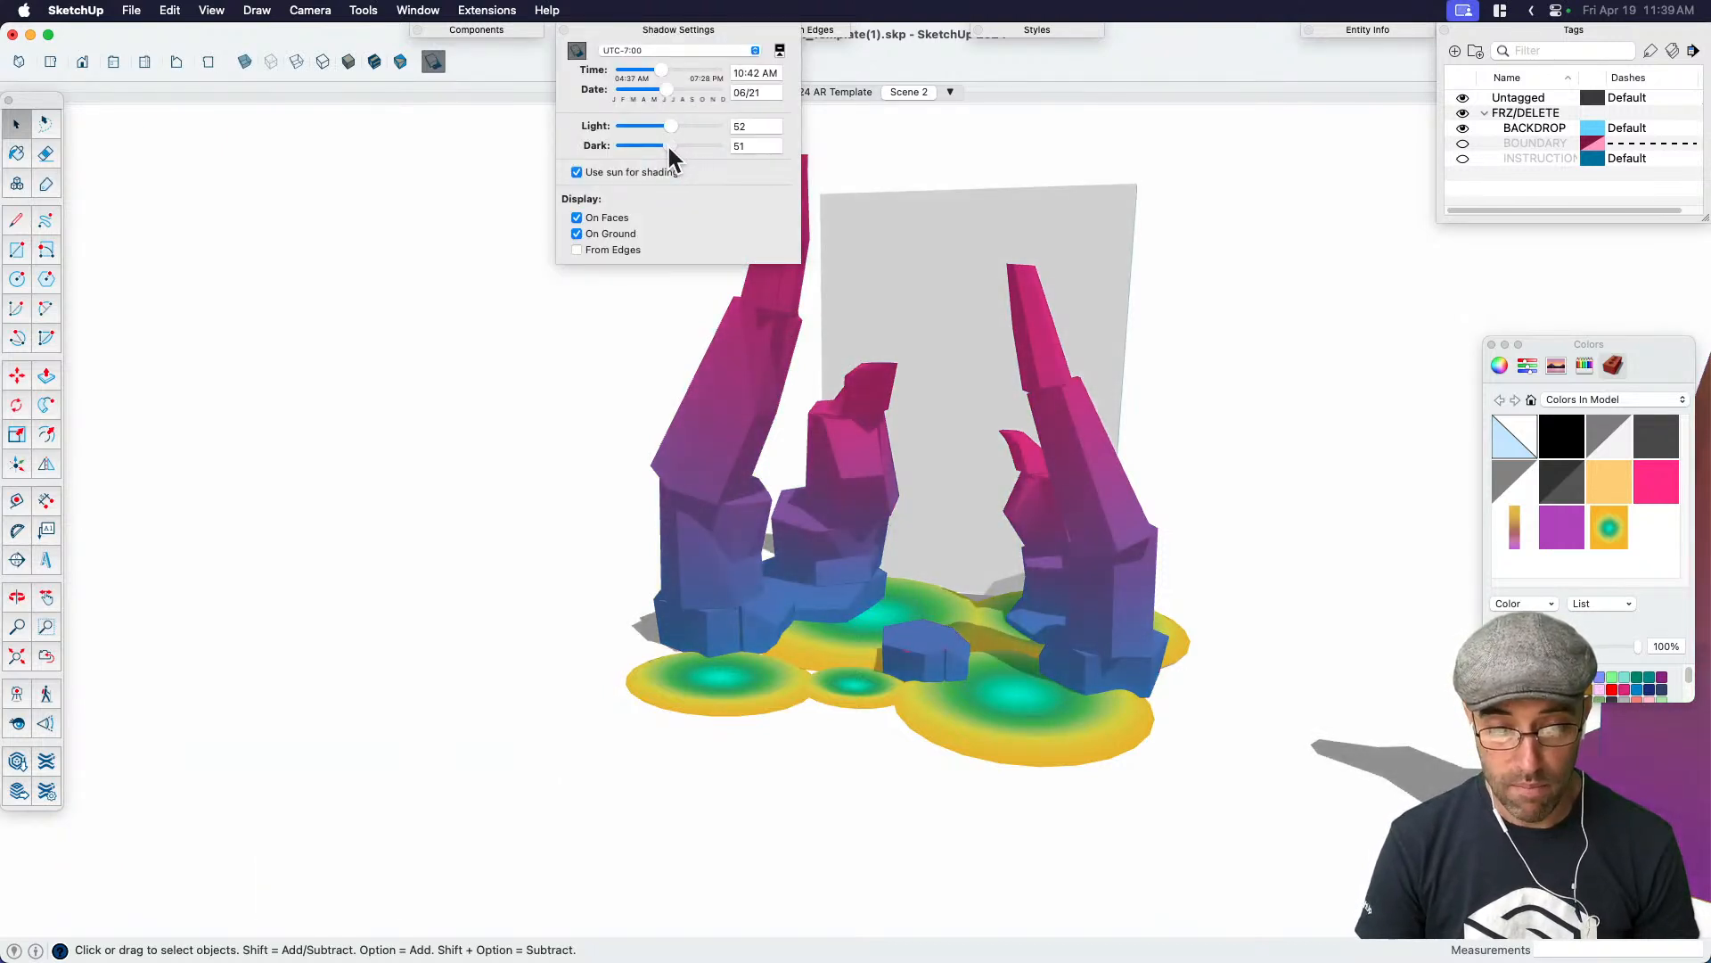
click(682, 30)
middle_drag(989, 437, 856, 499)
scroll(918, 420, up, 2)
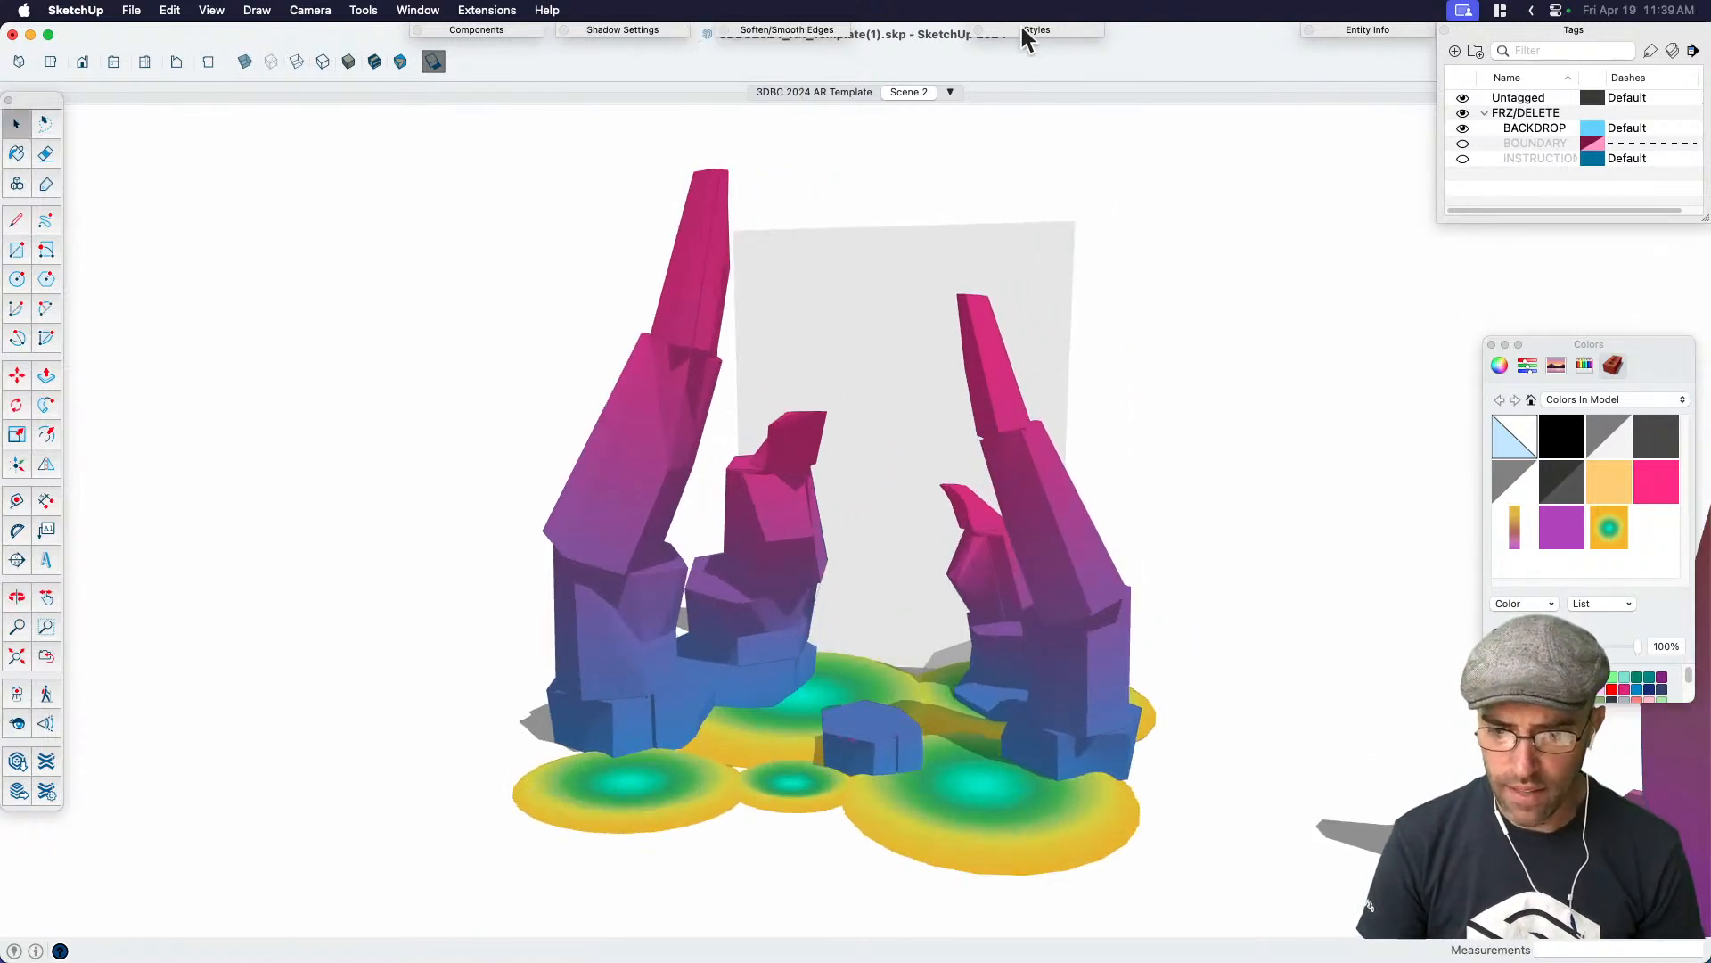
Add a new scene after Scene 2 that stores the edgeless, shadowed look
click(1034, 31)
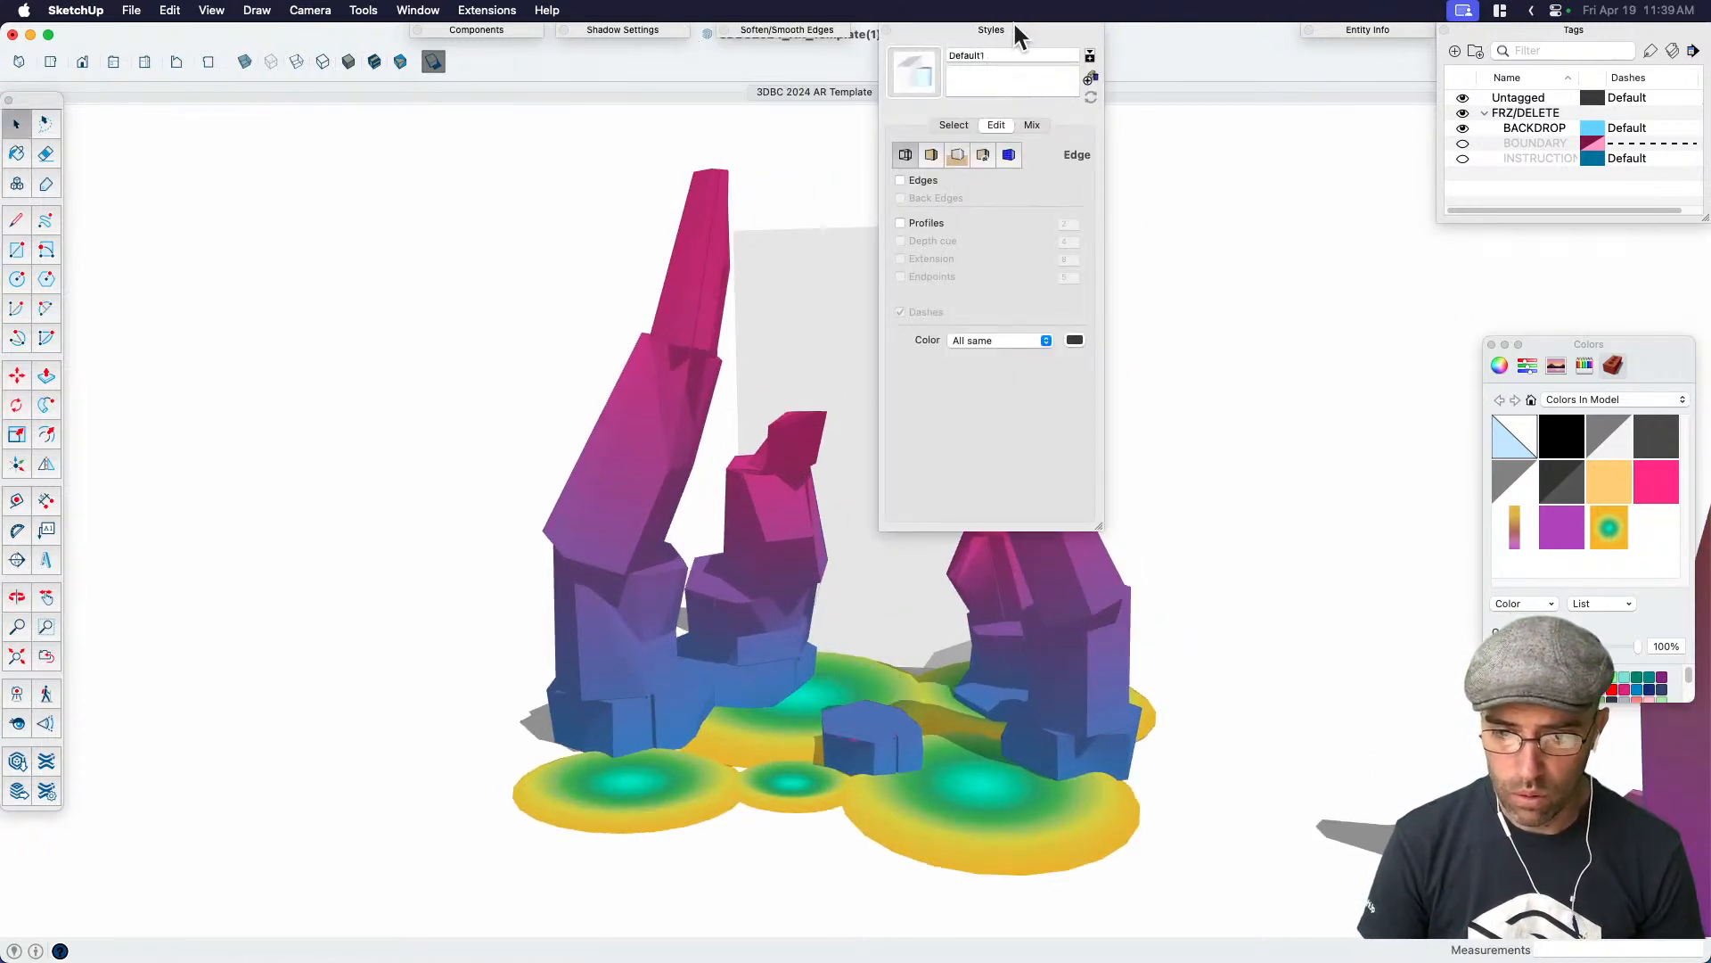
click(966, 26)
right_click(913, 89)
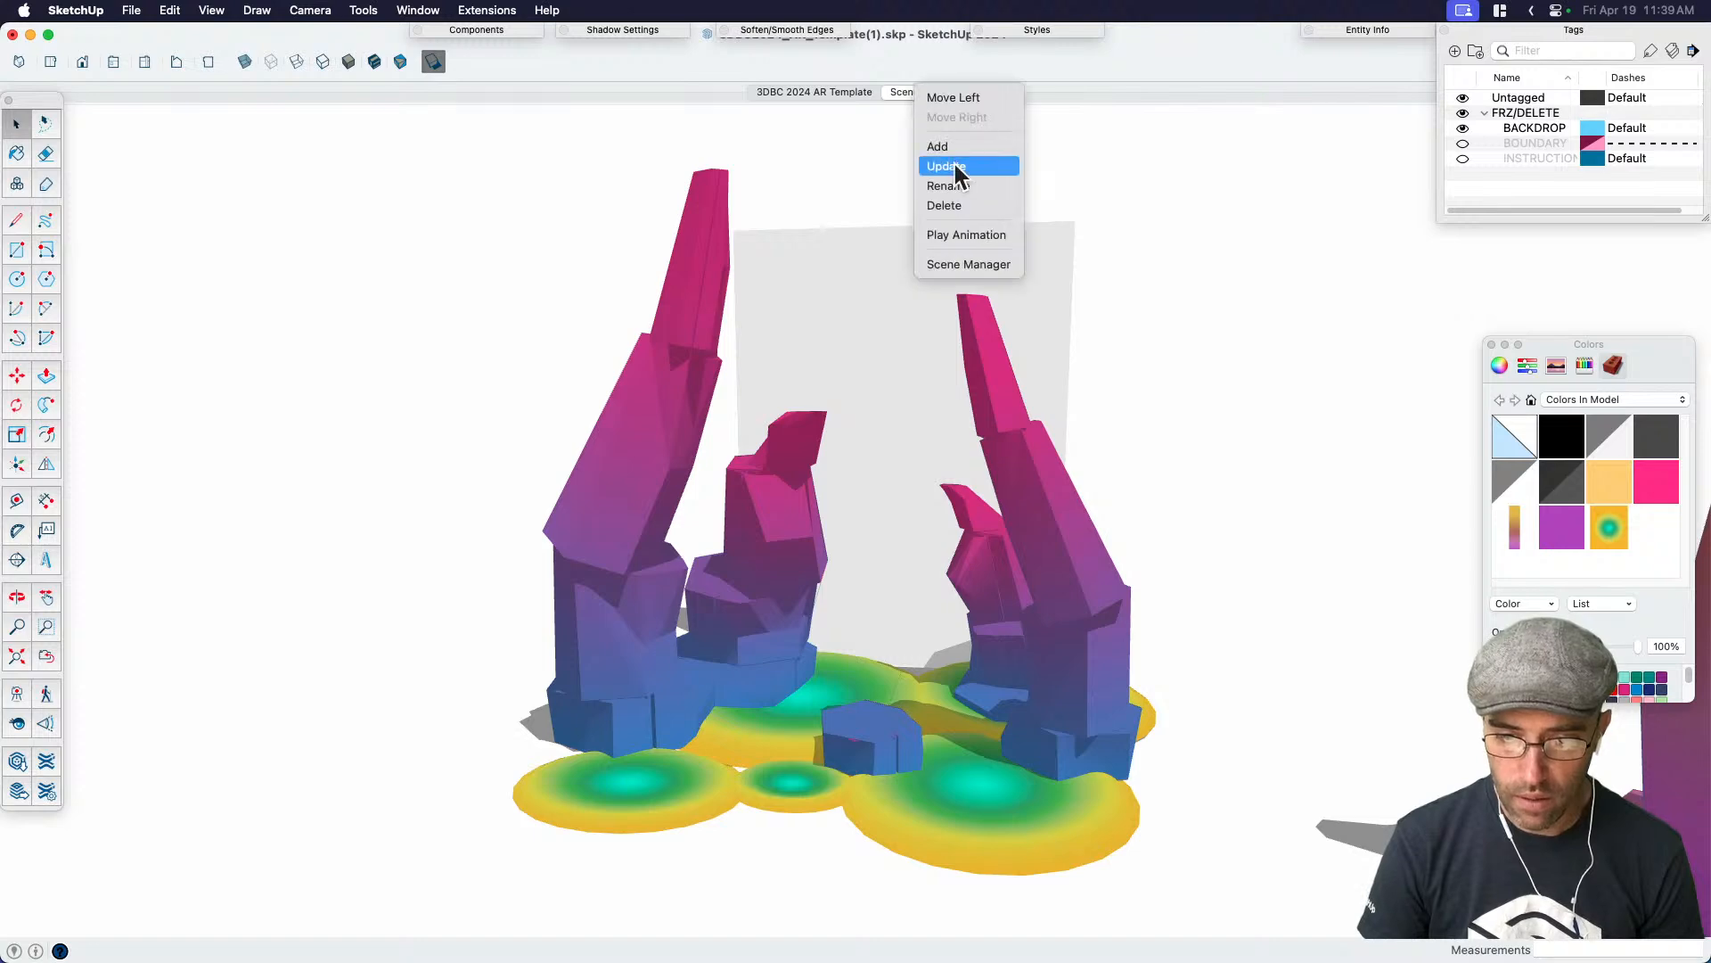
click(951, 148)
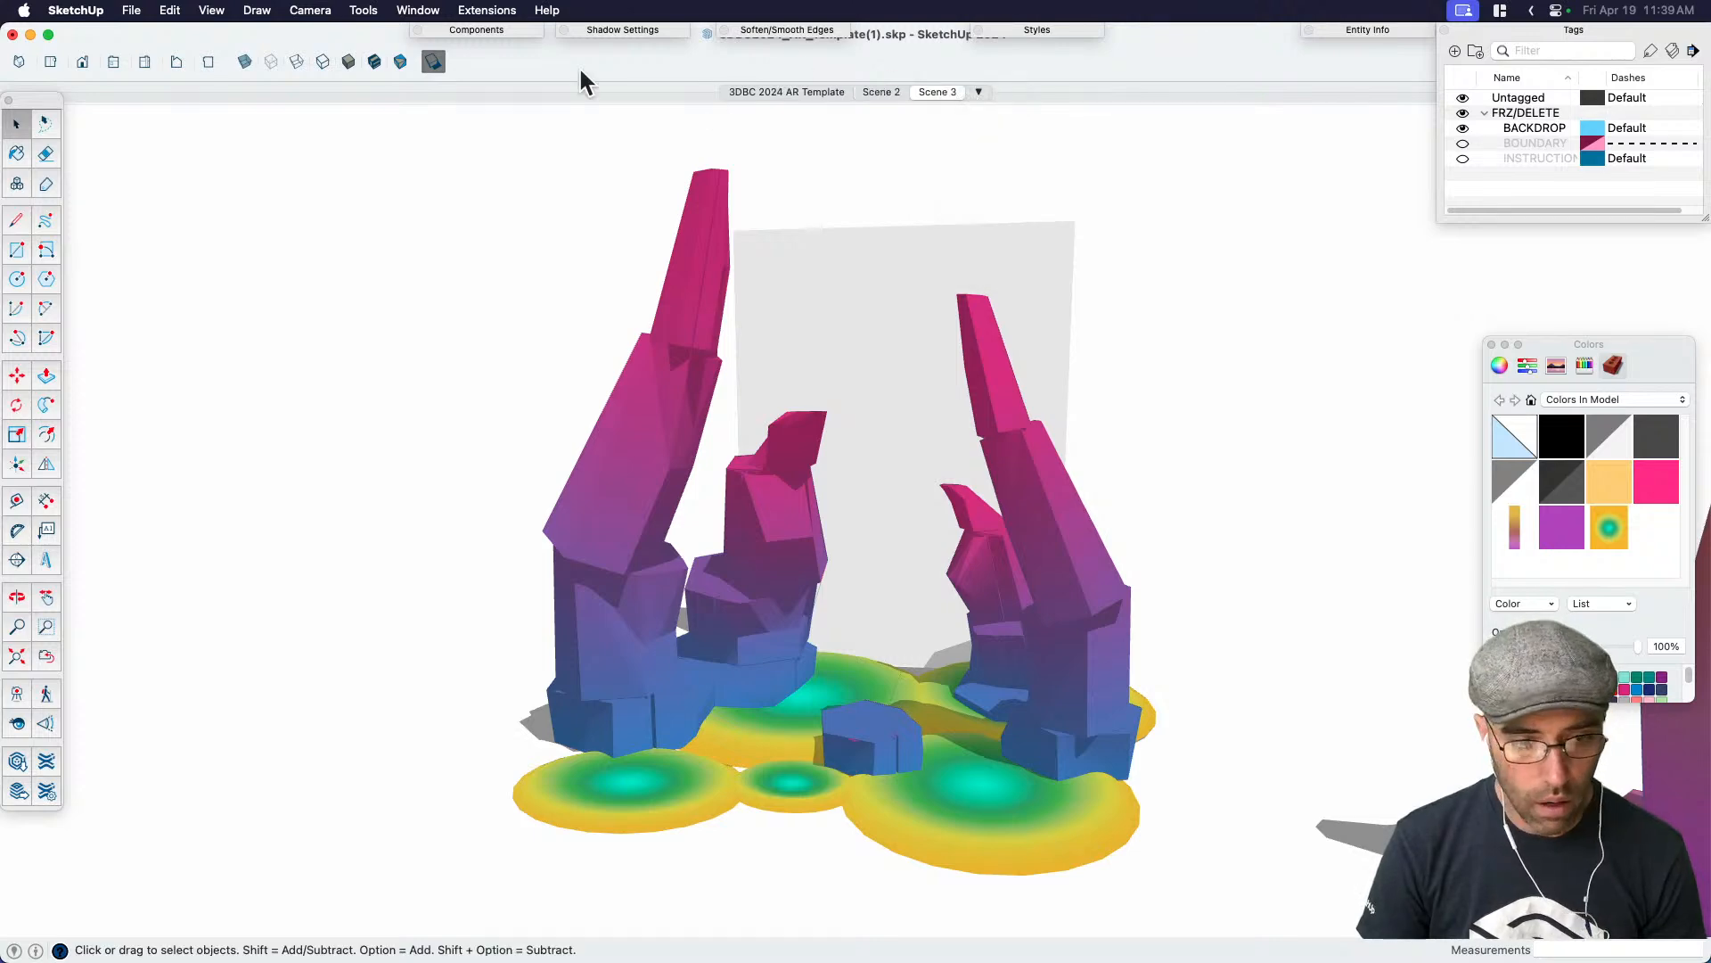
Open the scene manager, list the scenes as plain names and show the details of Scene 3
click(425, 13)
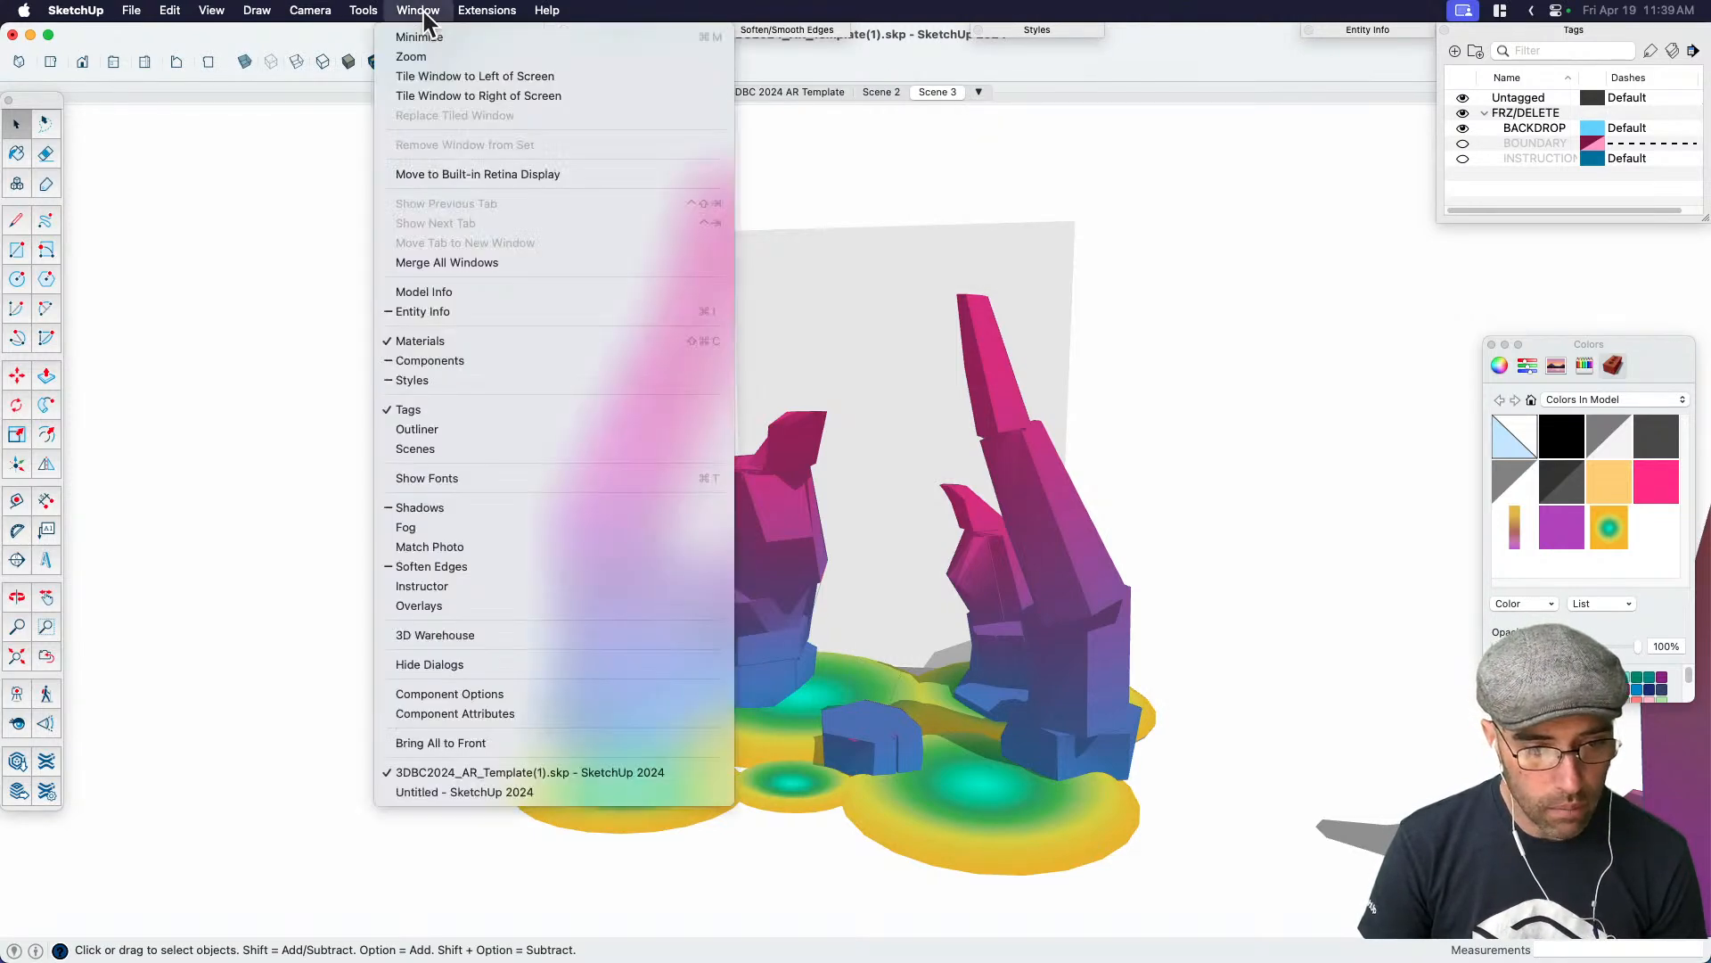
click(437, 449)
click(975, 52)
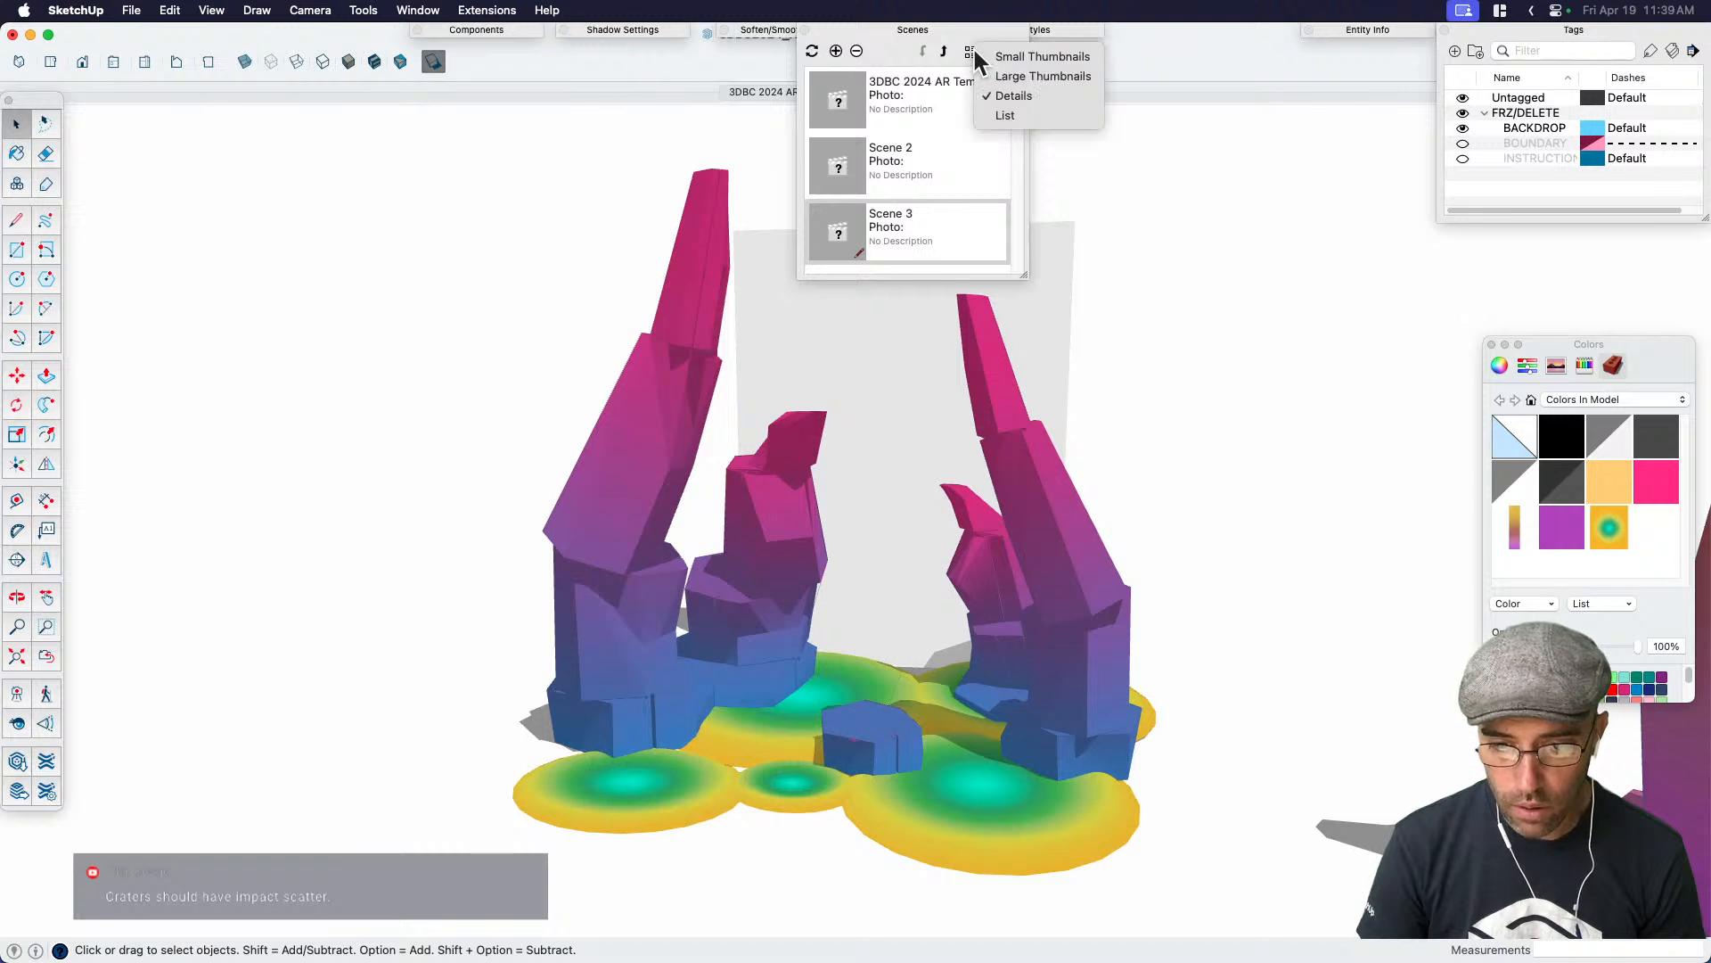
click(1003, 115)
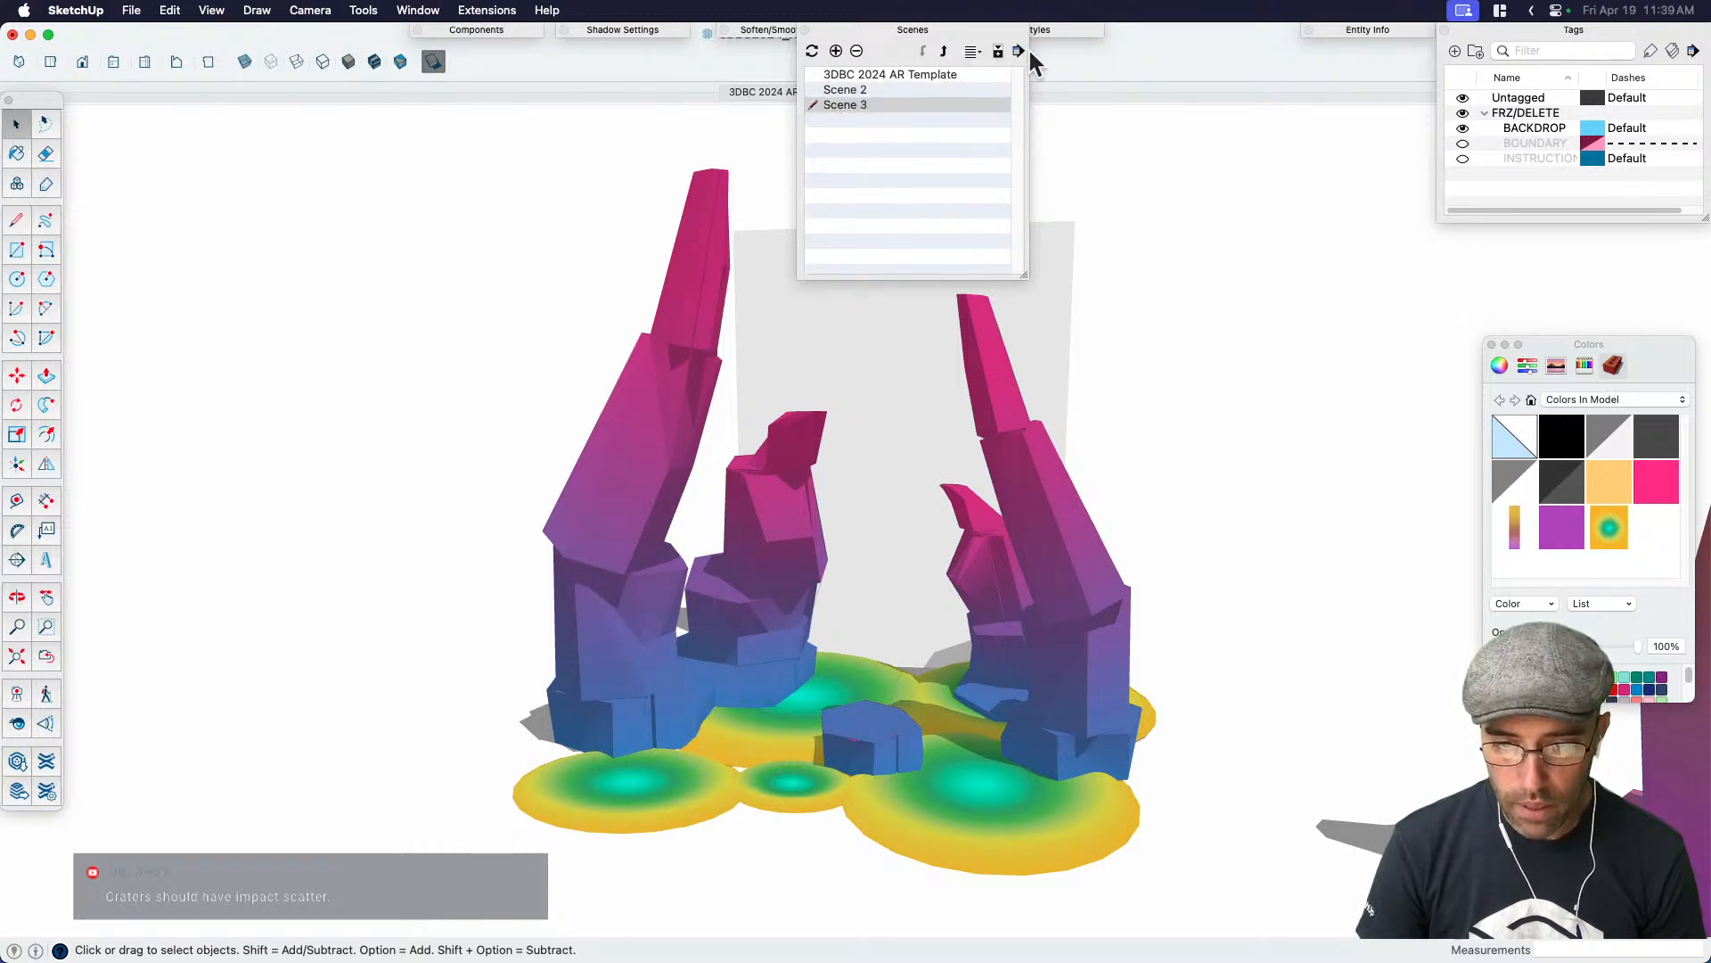
click(1000, 51)
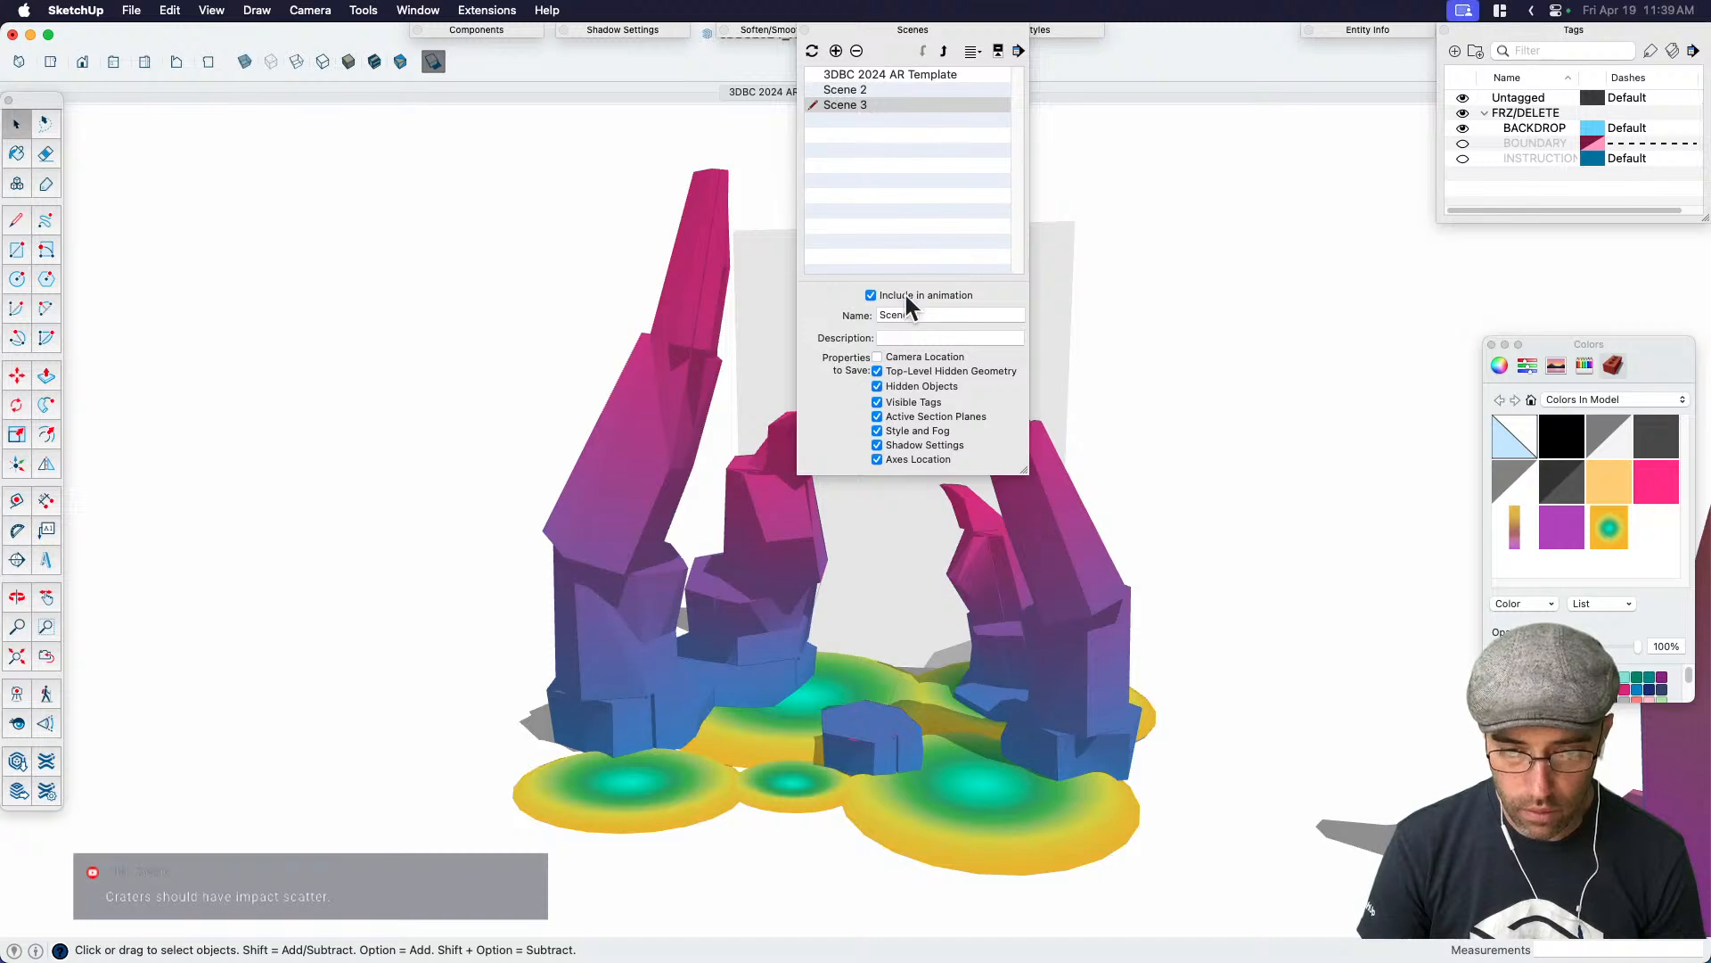
Rename Scene 3 to NoEdges, with Camera Location left out of its saved properties, and collapse the scene manager
triple_click(918, 315)
text(NoEdges)
key(Return)
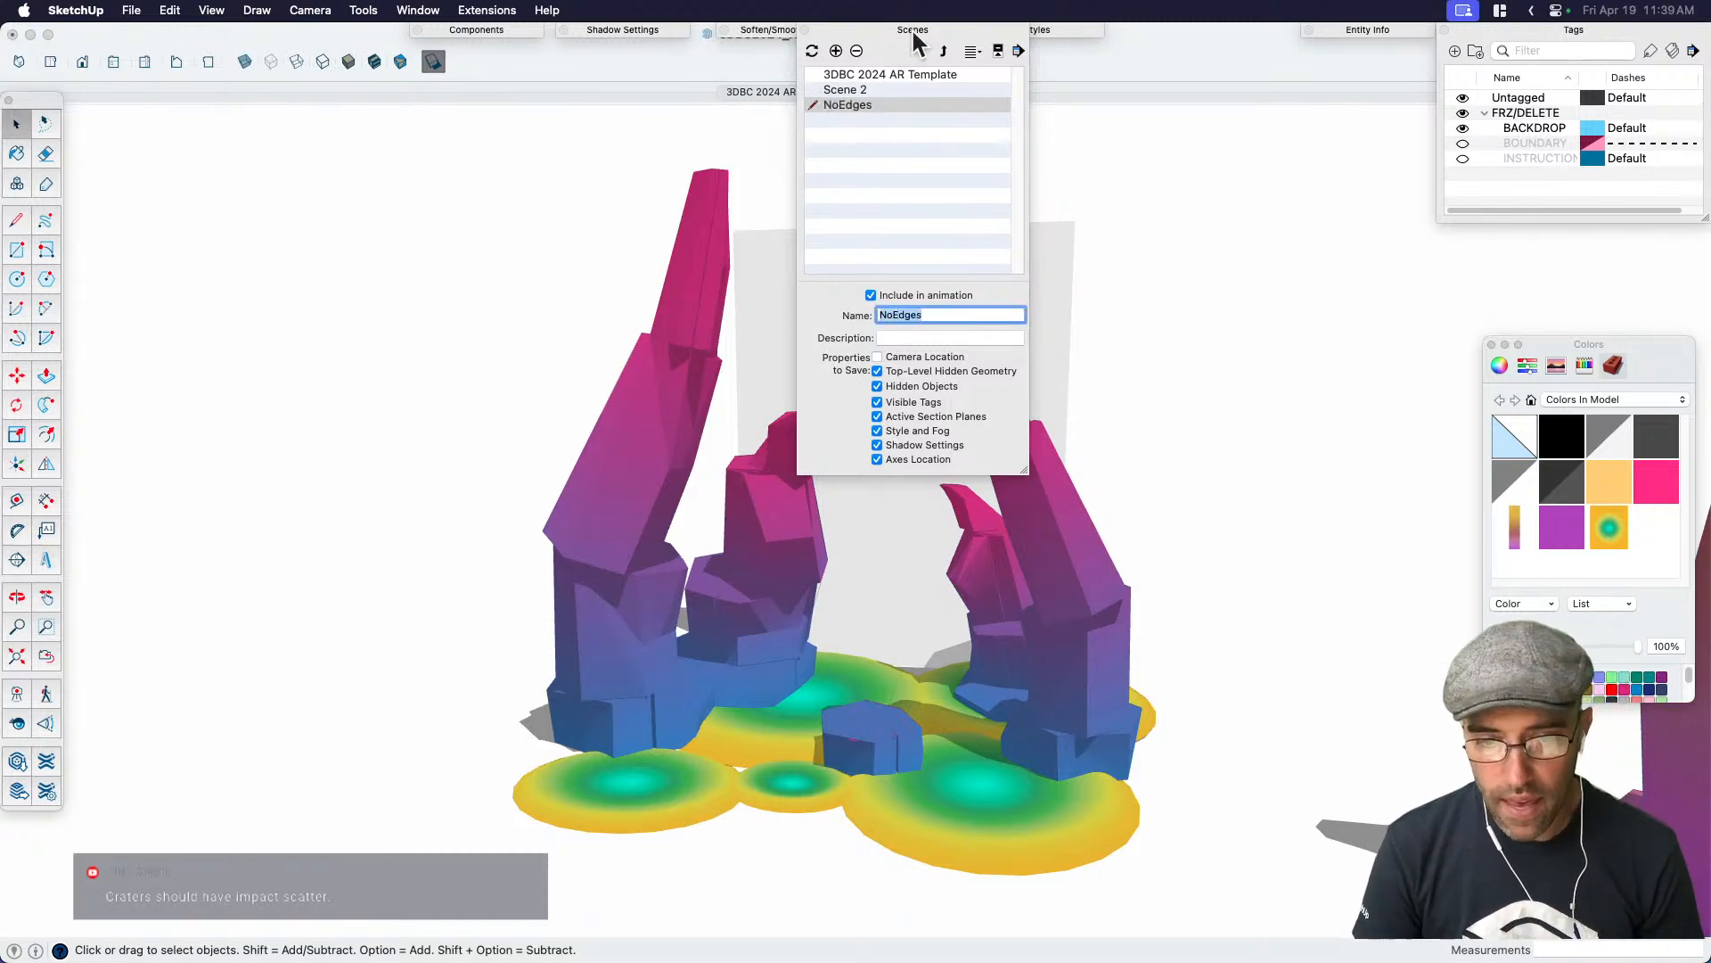
click(913, 30)
Switch to Scene 2 and rename it Working
click(883, 90)
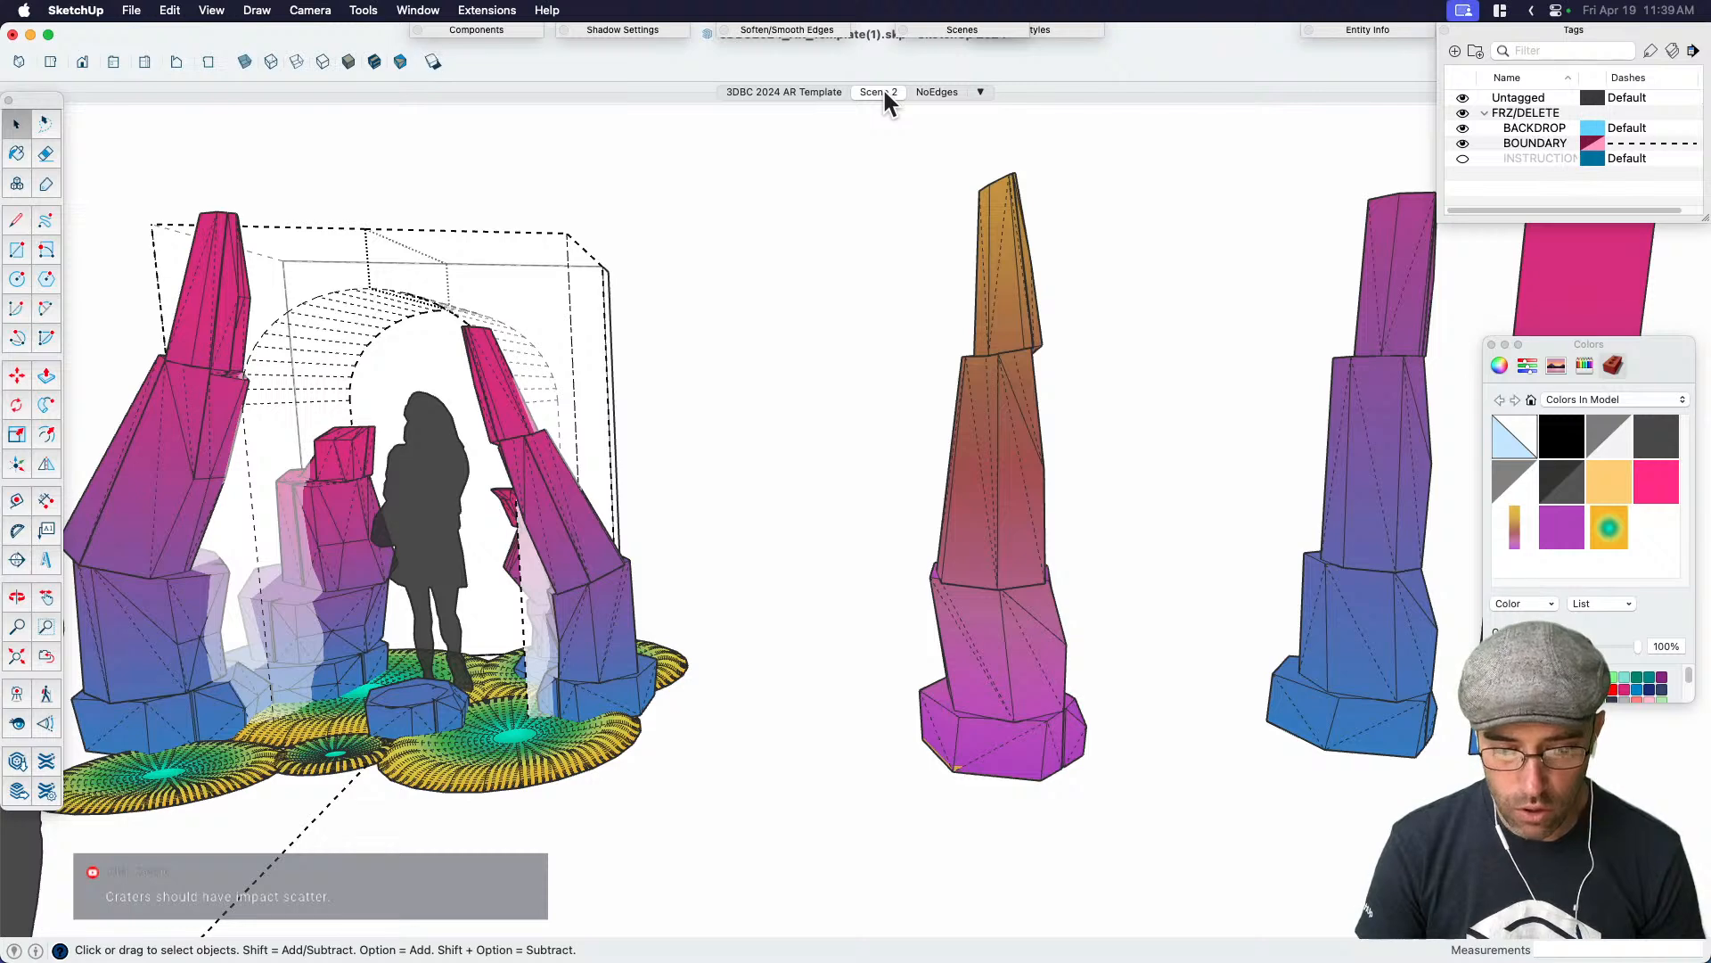
right_click(882, 90)
click(945, 187)
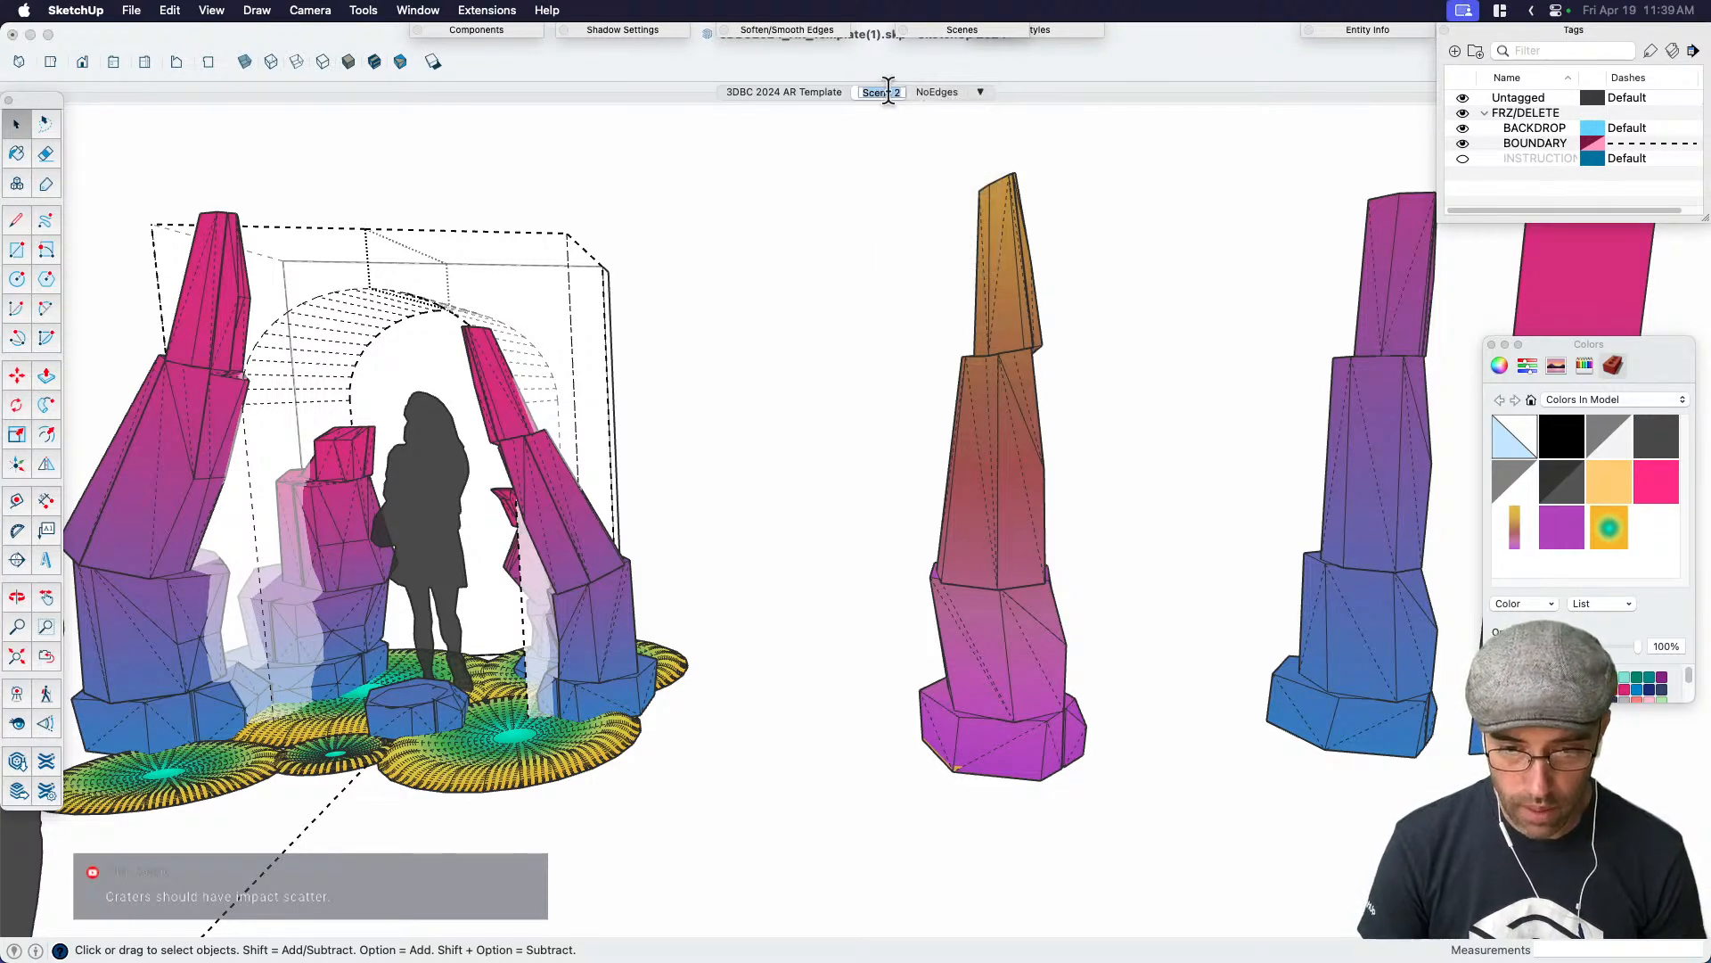
text(Work 2)
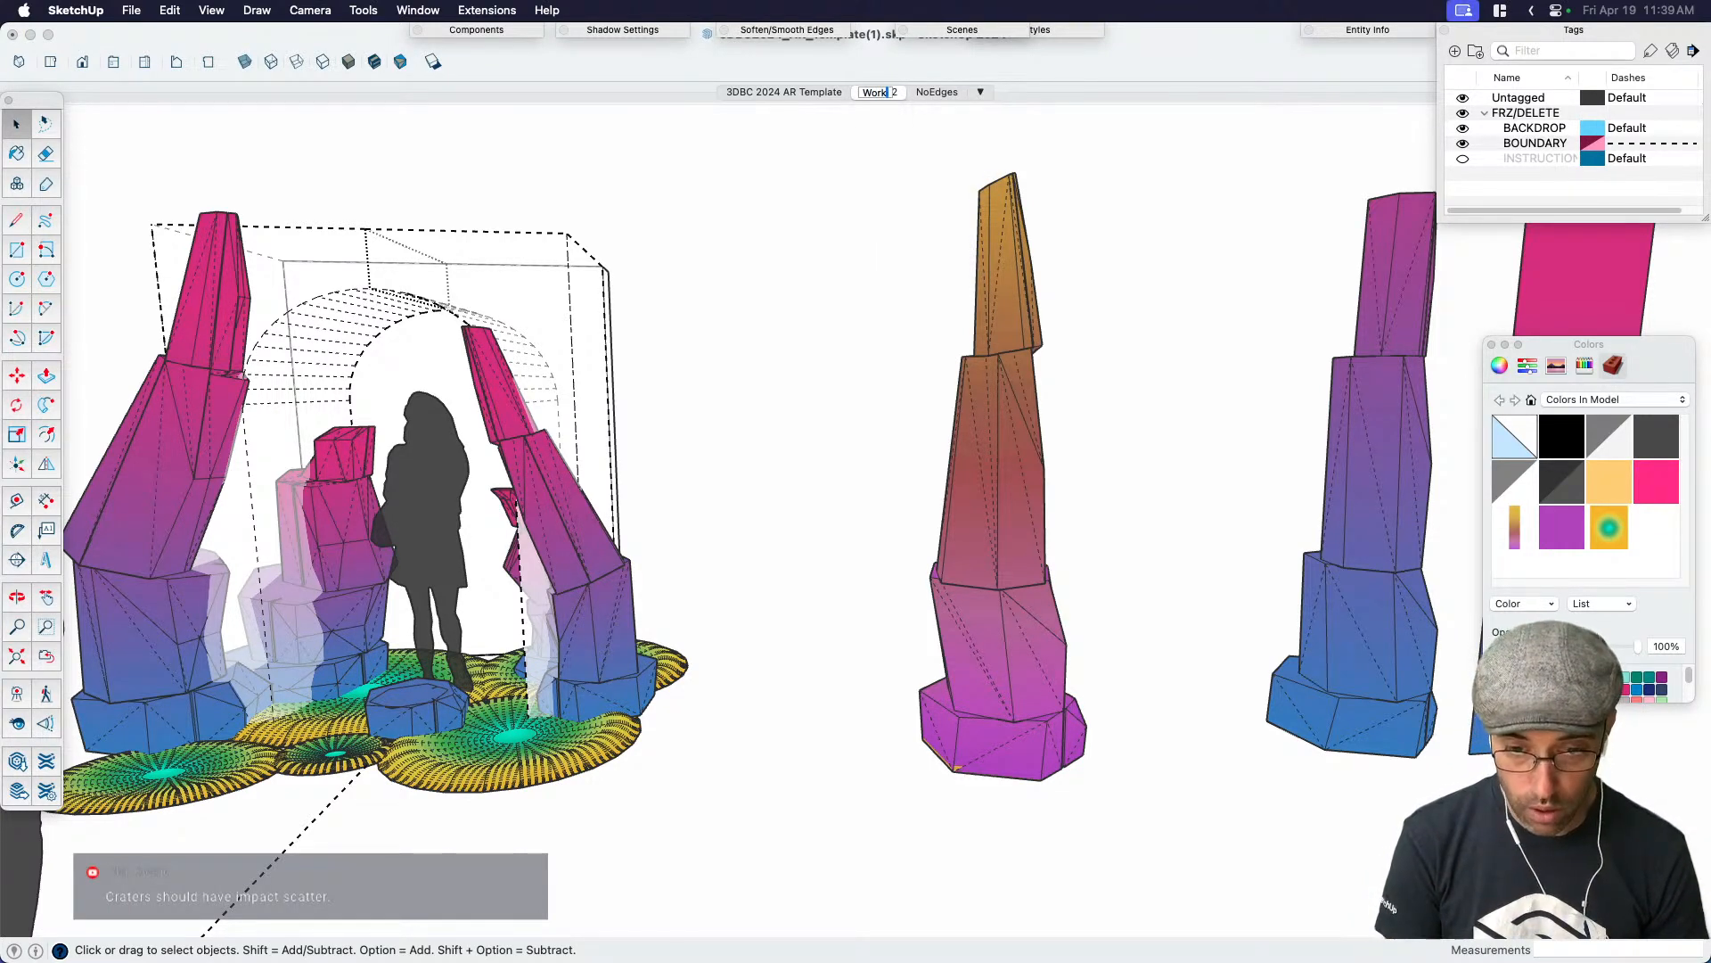
text(ing)
key(Return)
key(b)
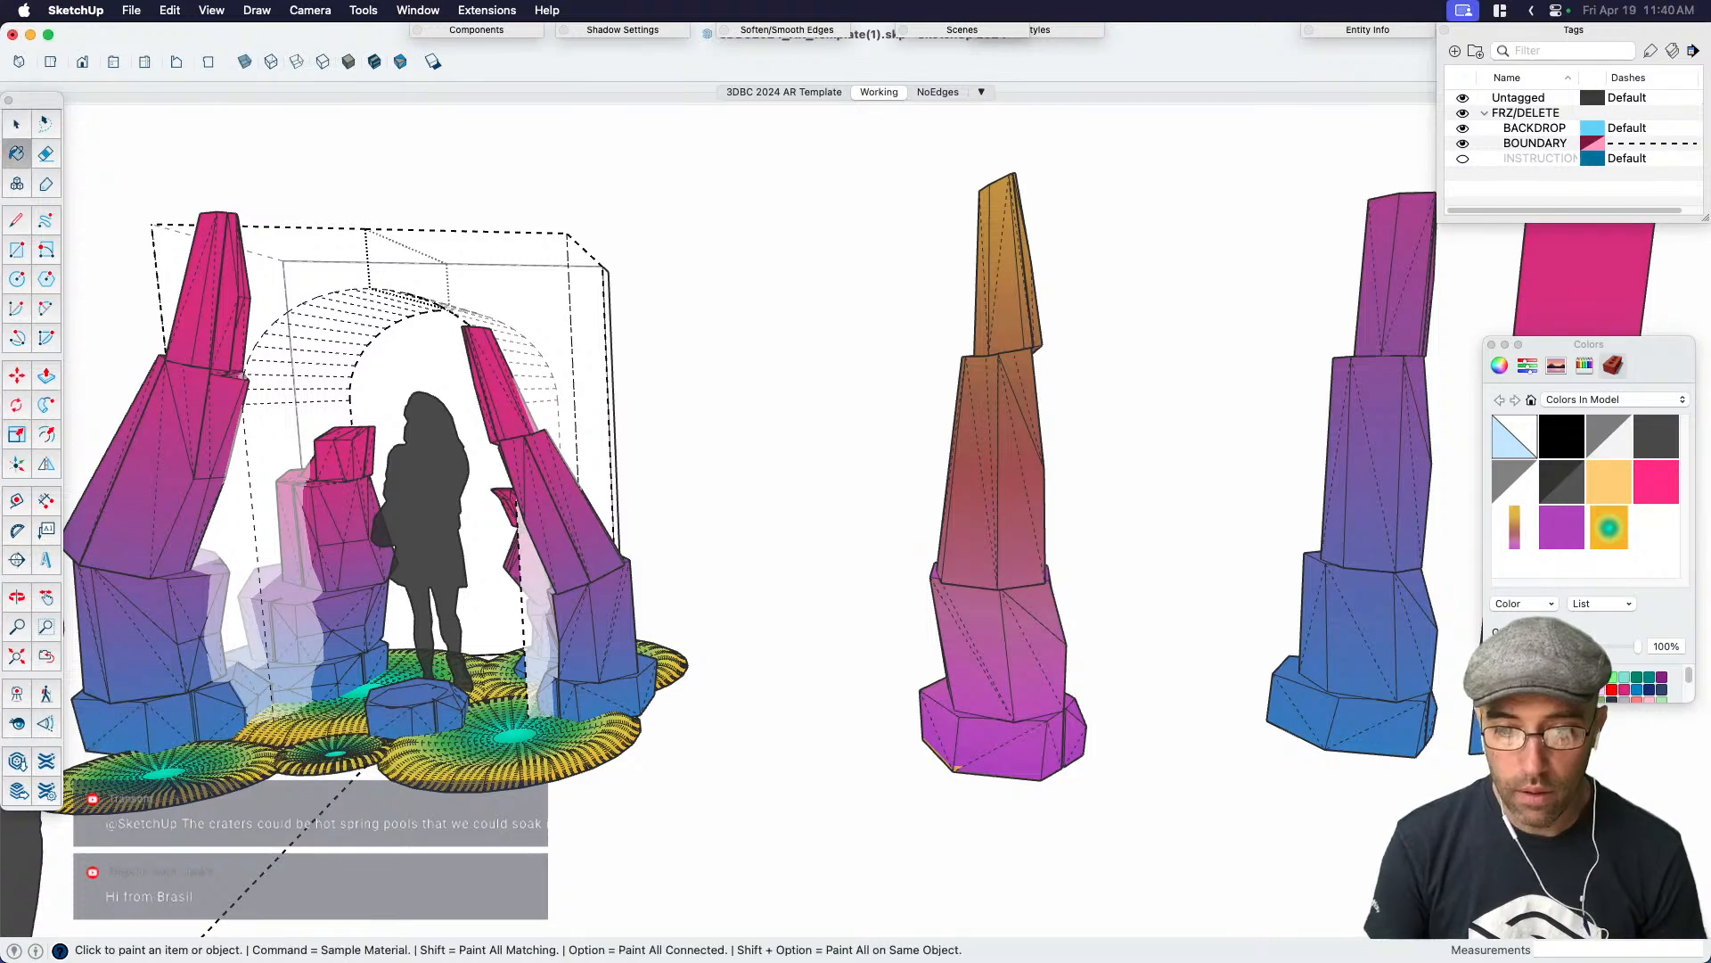
key(space)
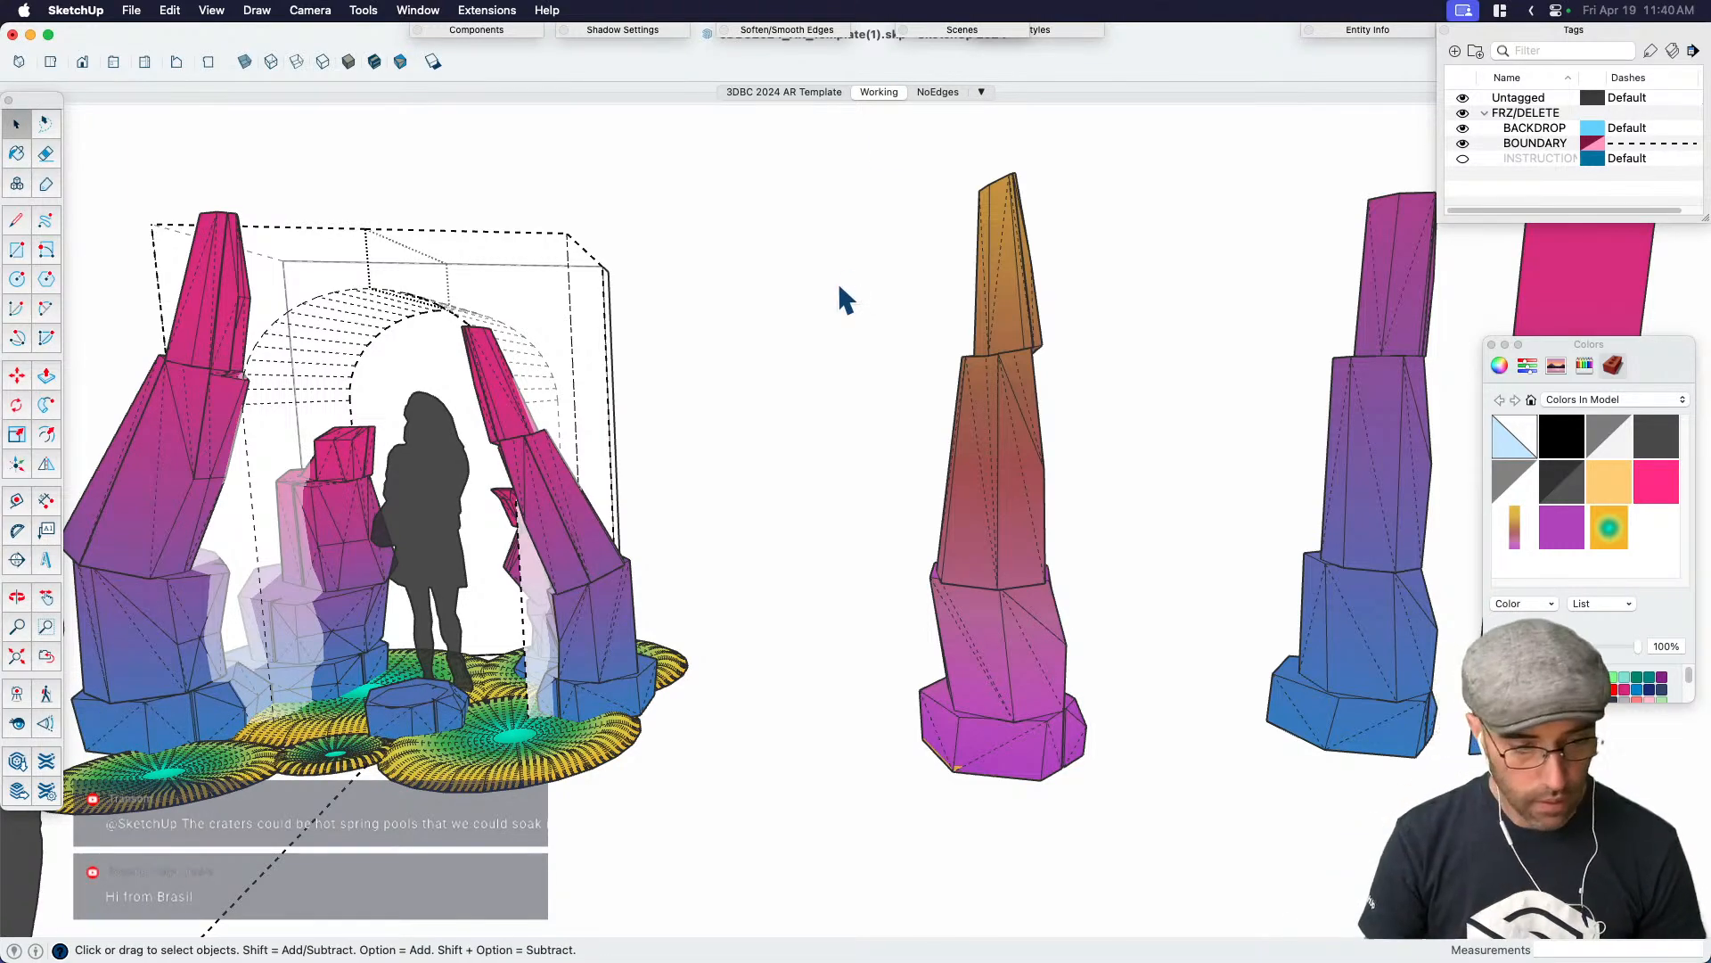
In the NoEdges scene, hide the spare towers and gradient panel beside the composition and update the scene
scroll(700, 577, down, 5)
middle_drag(700, 577, 975, 202)
click(938, 92)
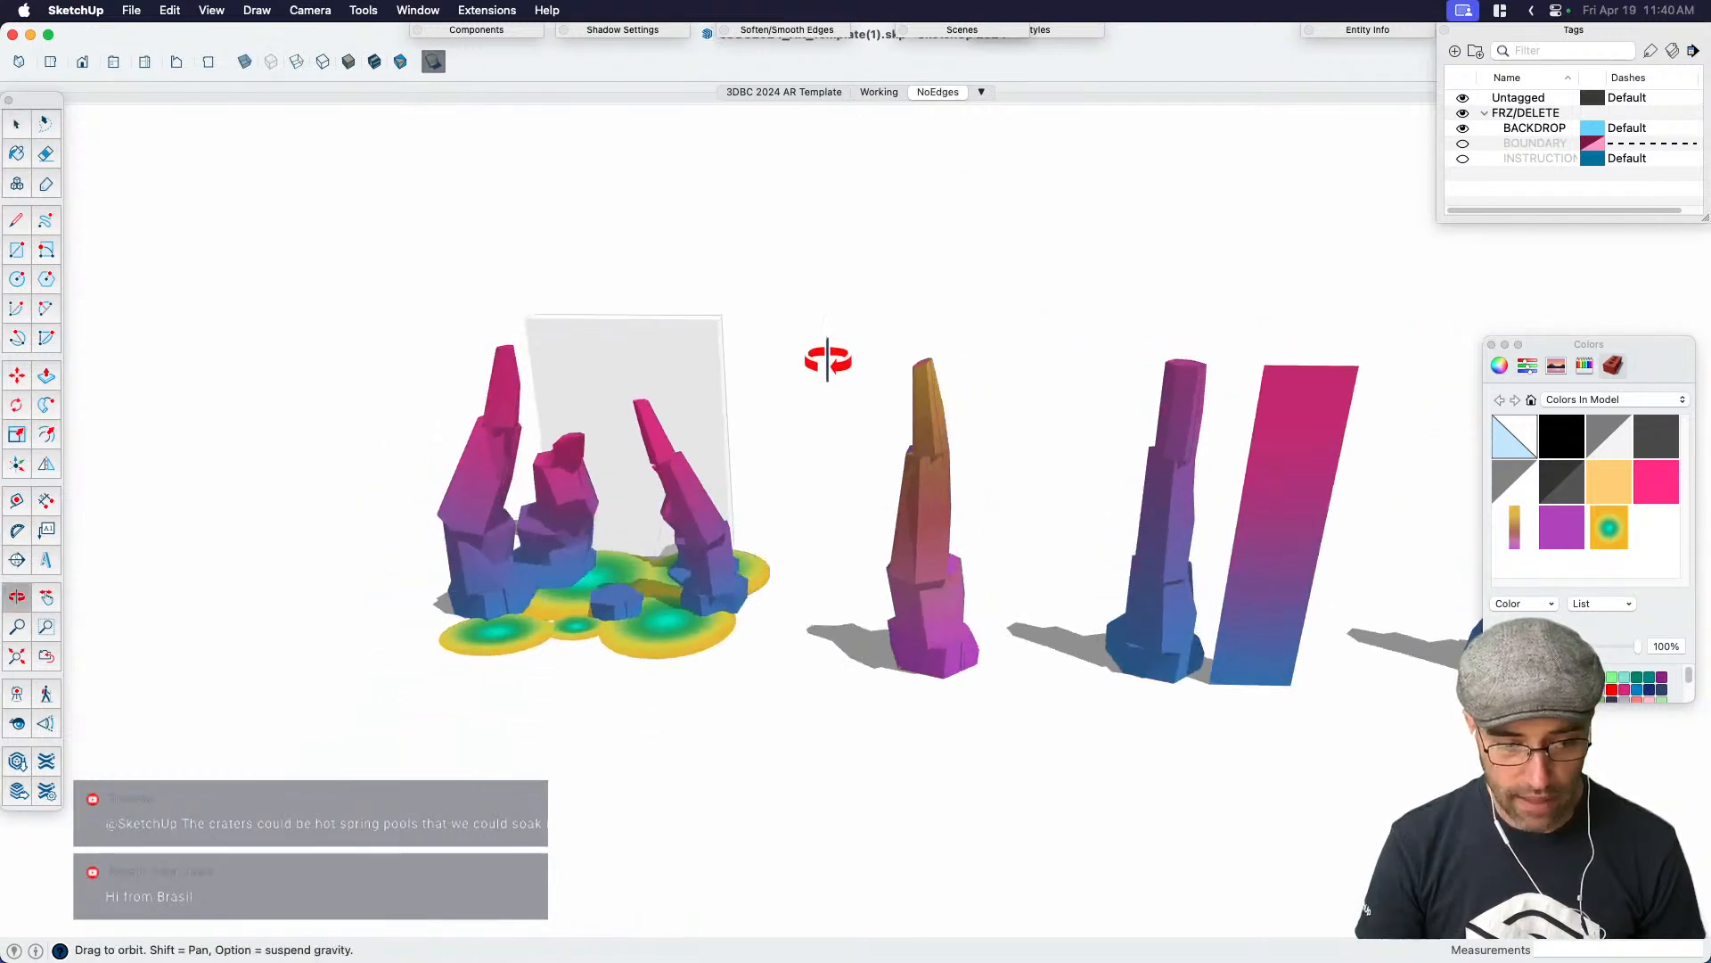
drag(1391, 706, 886, 440)
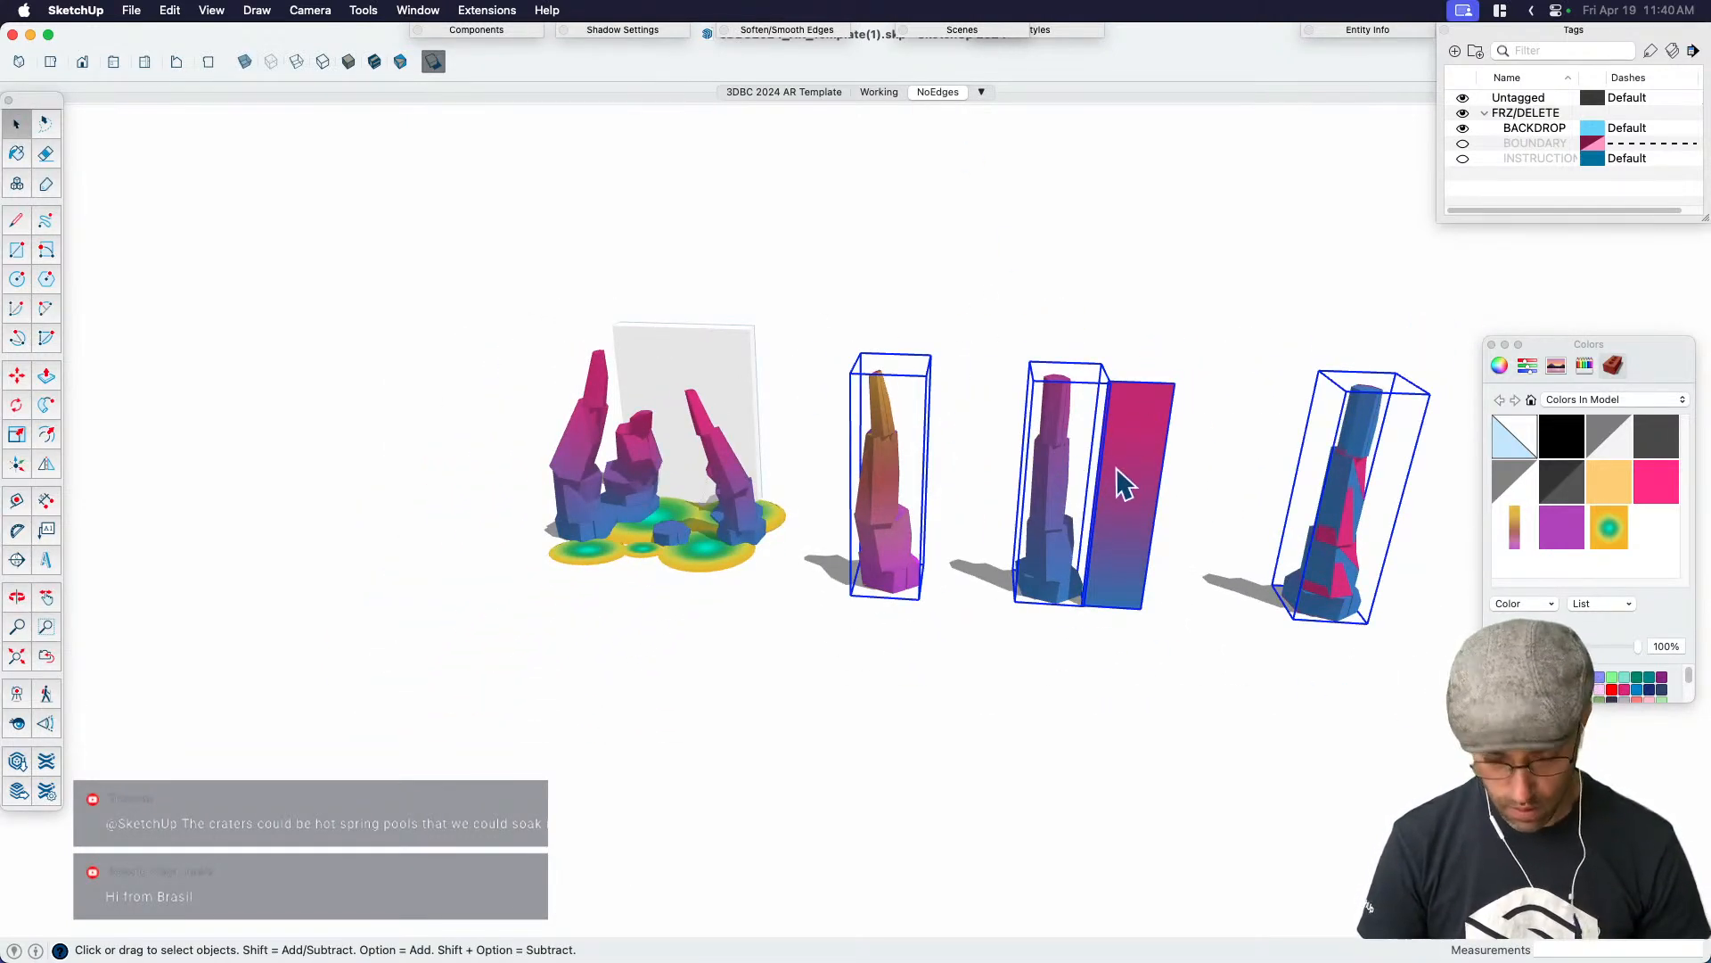
key(Delete)
right_click(934, 90)
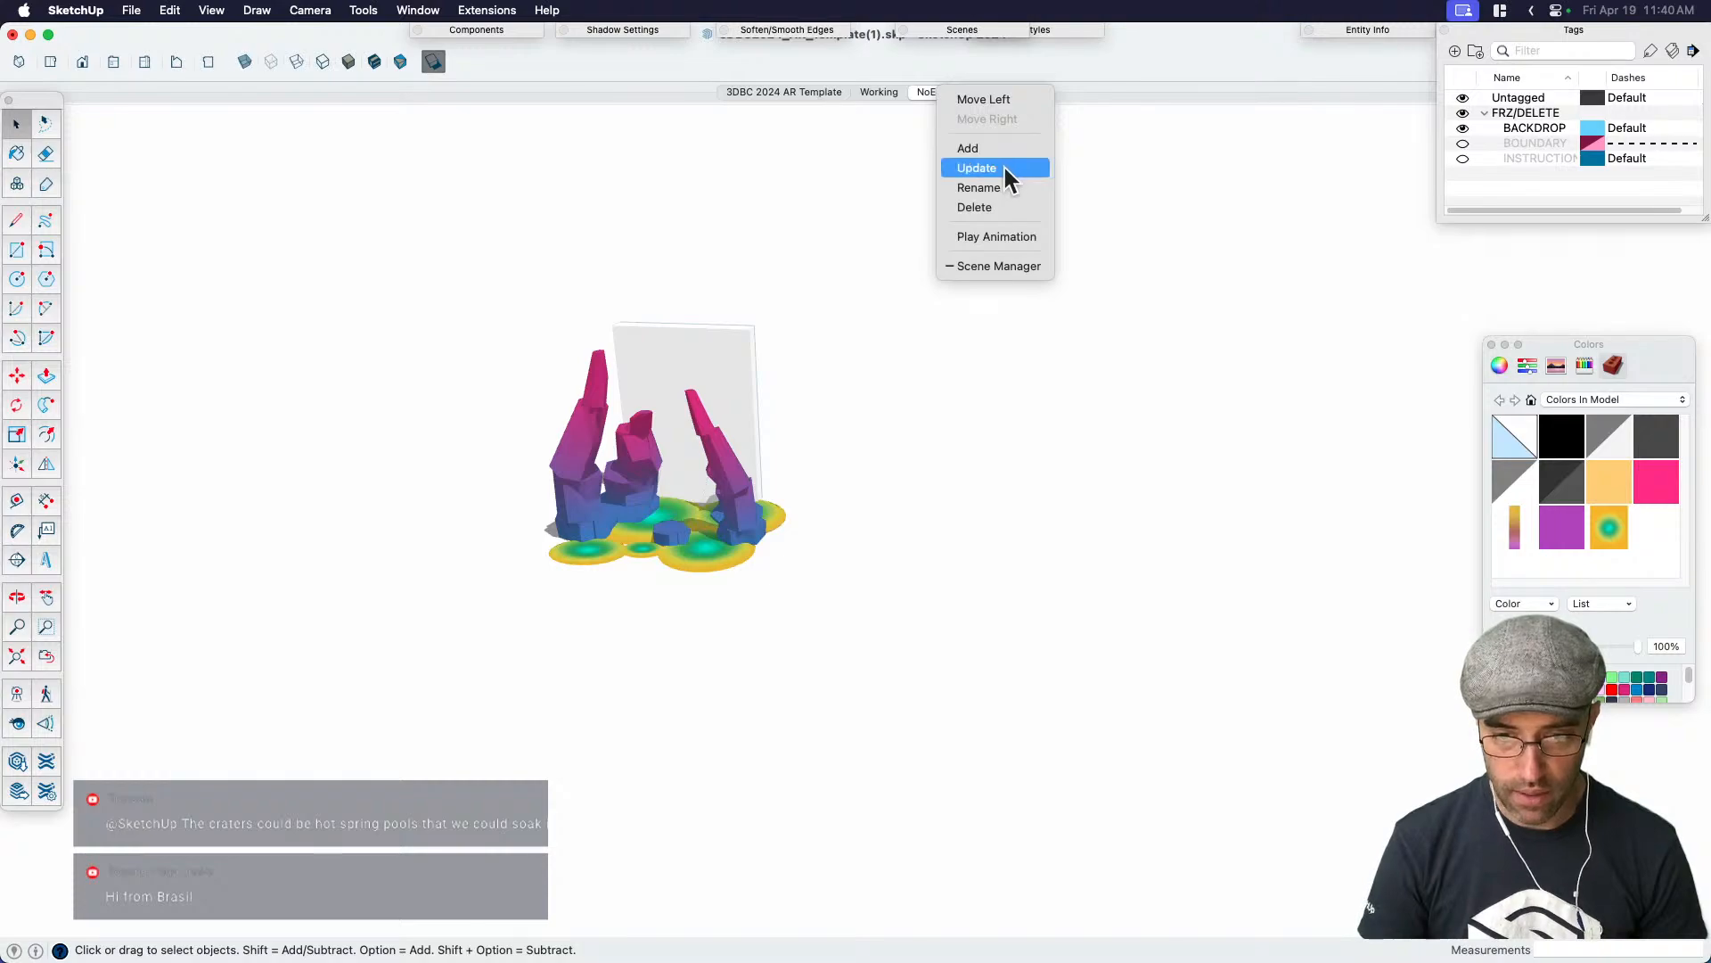
click(977, 168)
scroll(660, 383, up, 5)
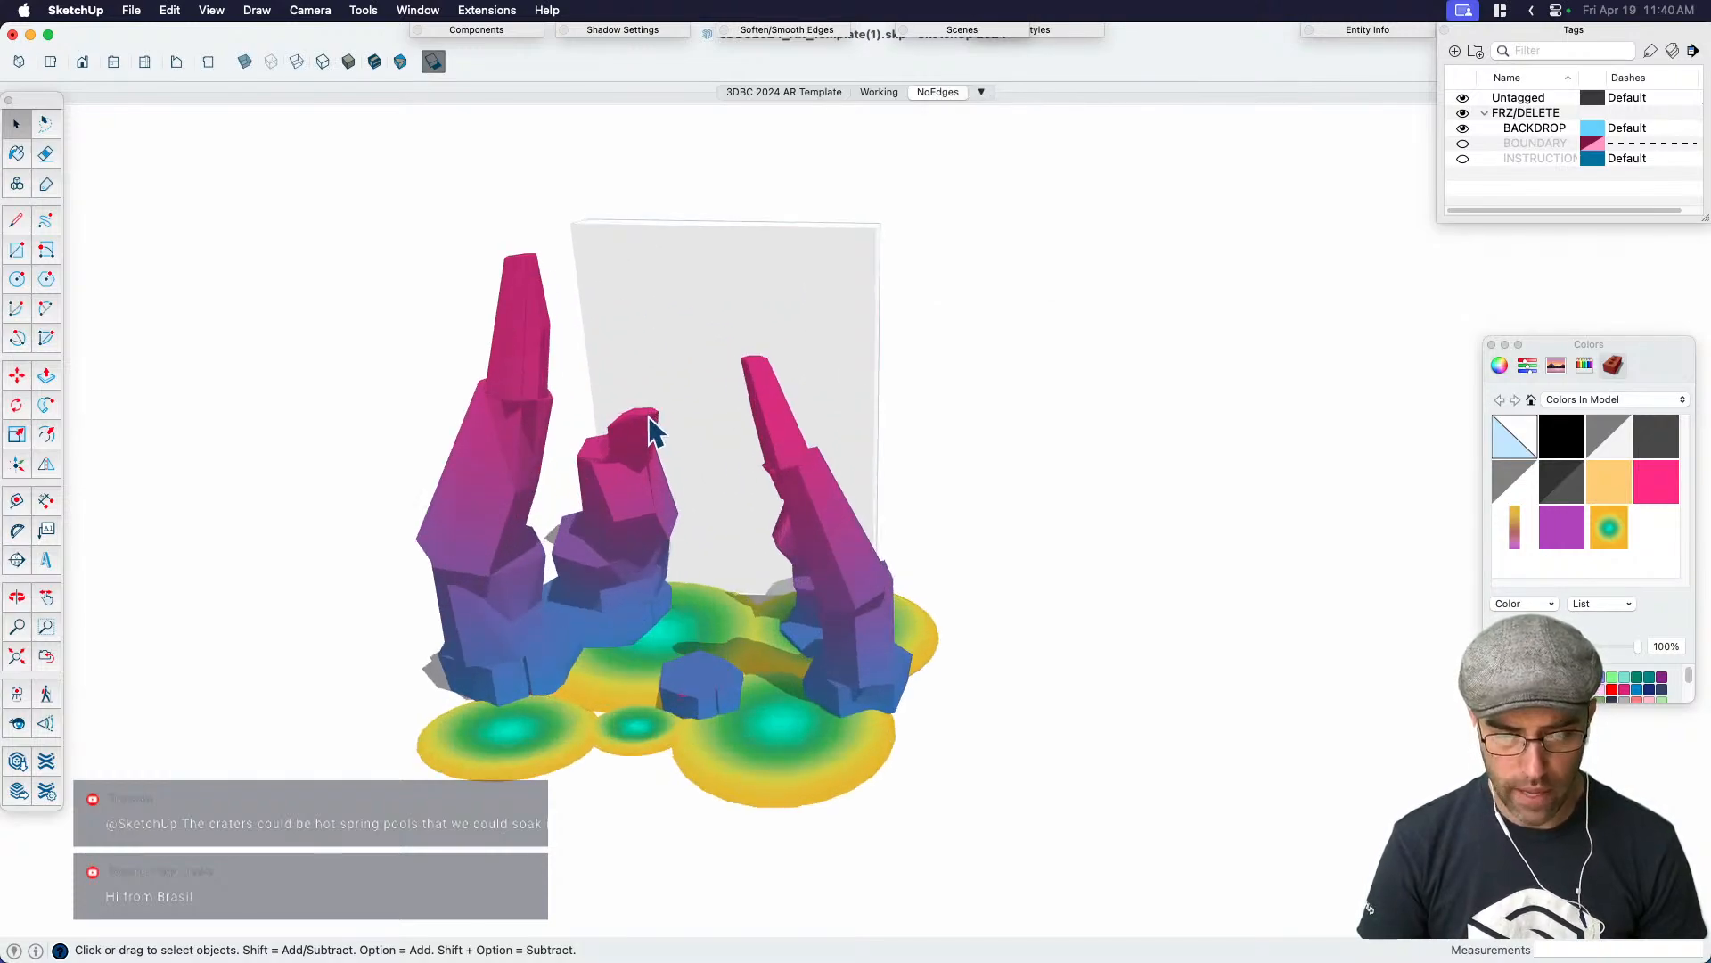
Return to the Working scene and review its saved properties in the scene manager
click(861, 91)
middle_drag(650, 369, 753, 435)
scroll(581, 474, down, 4)
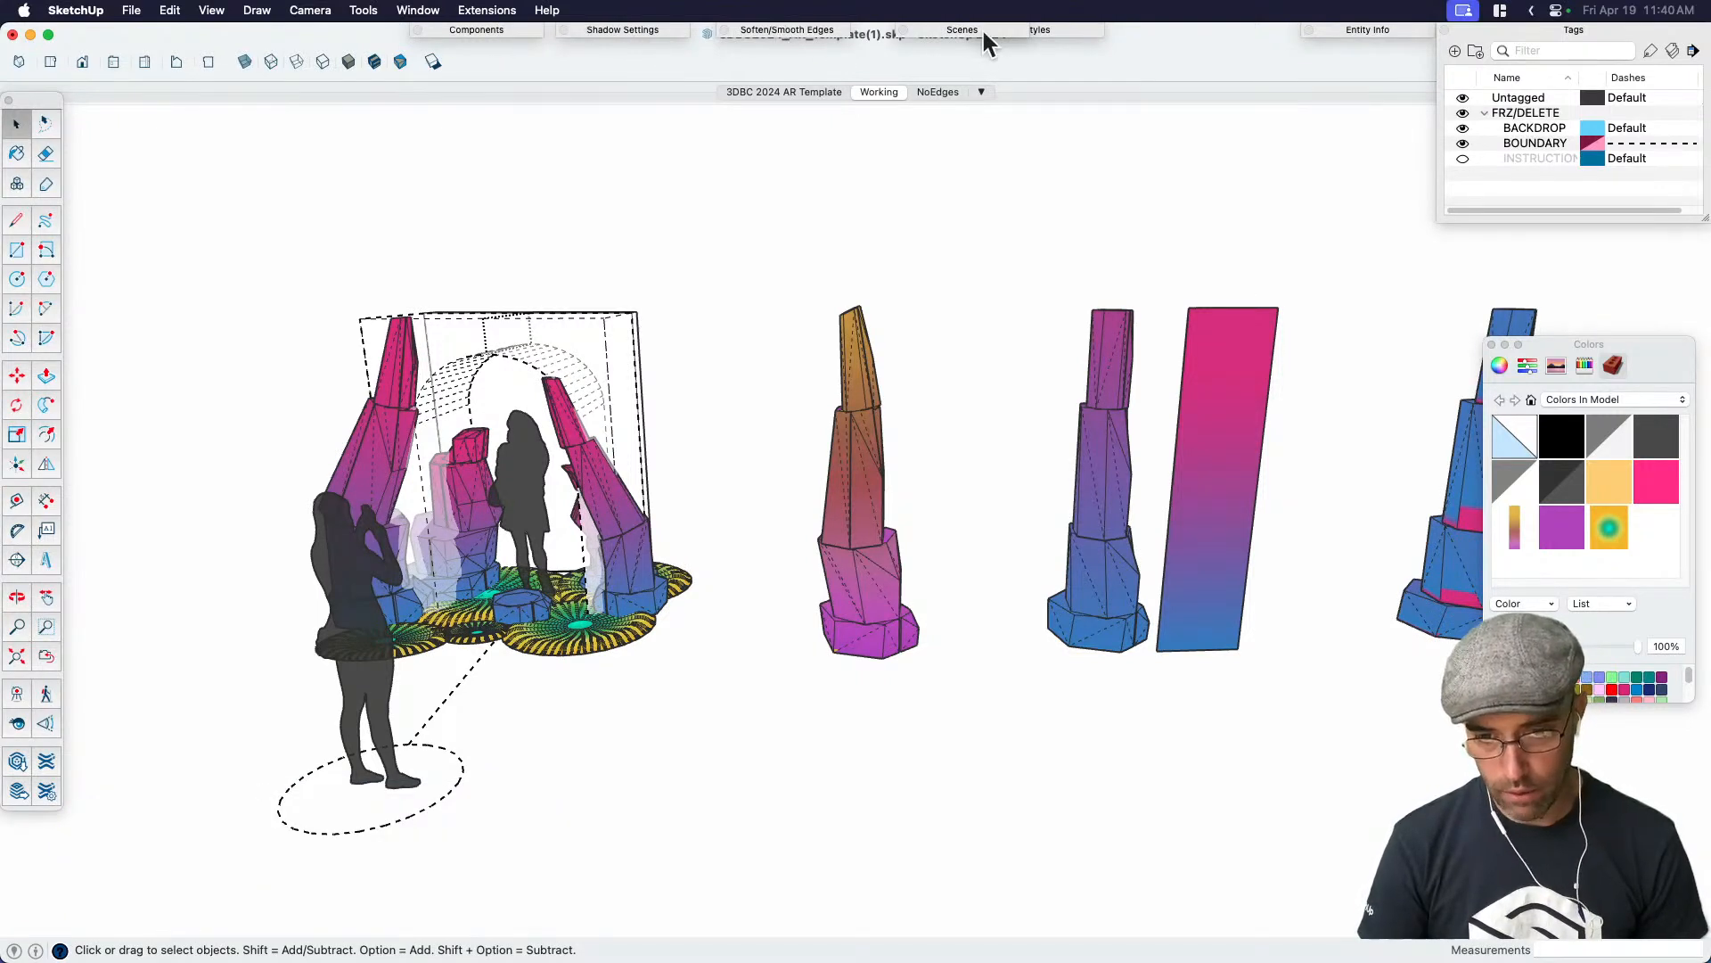
click(910, 26)
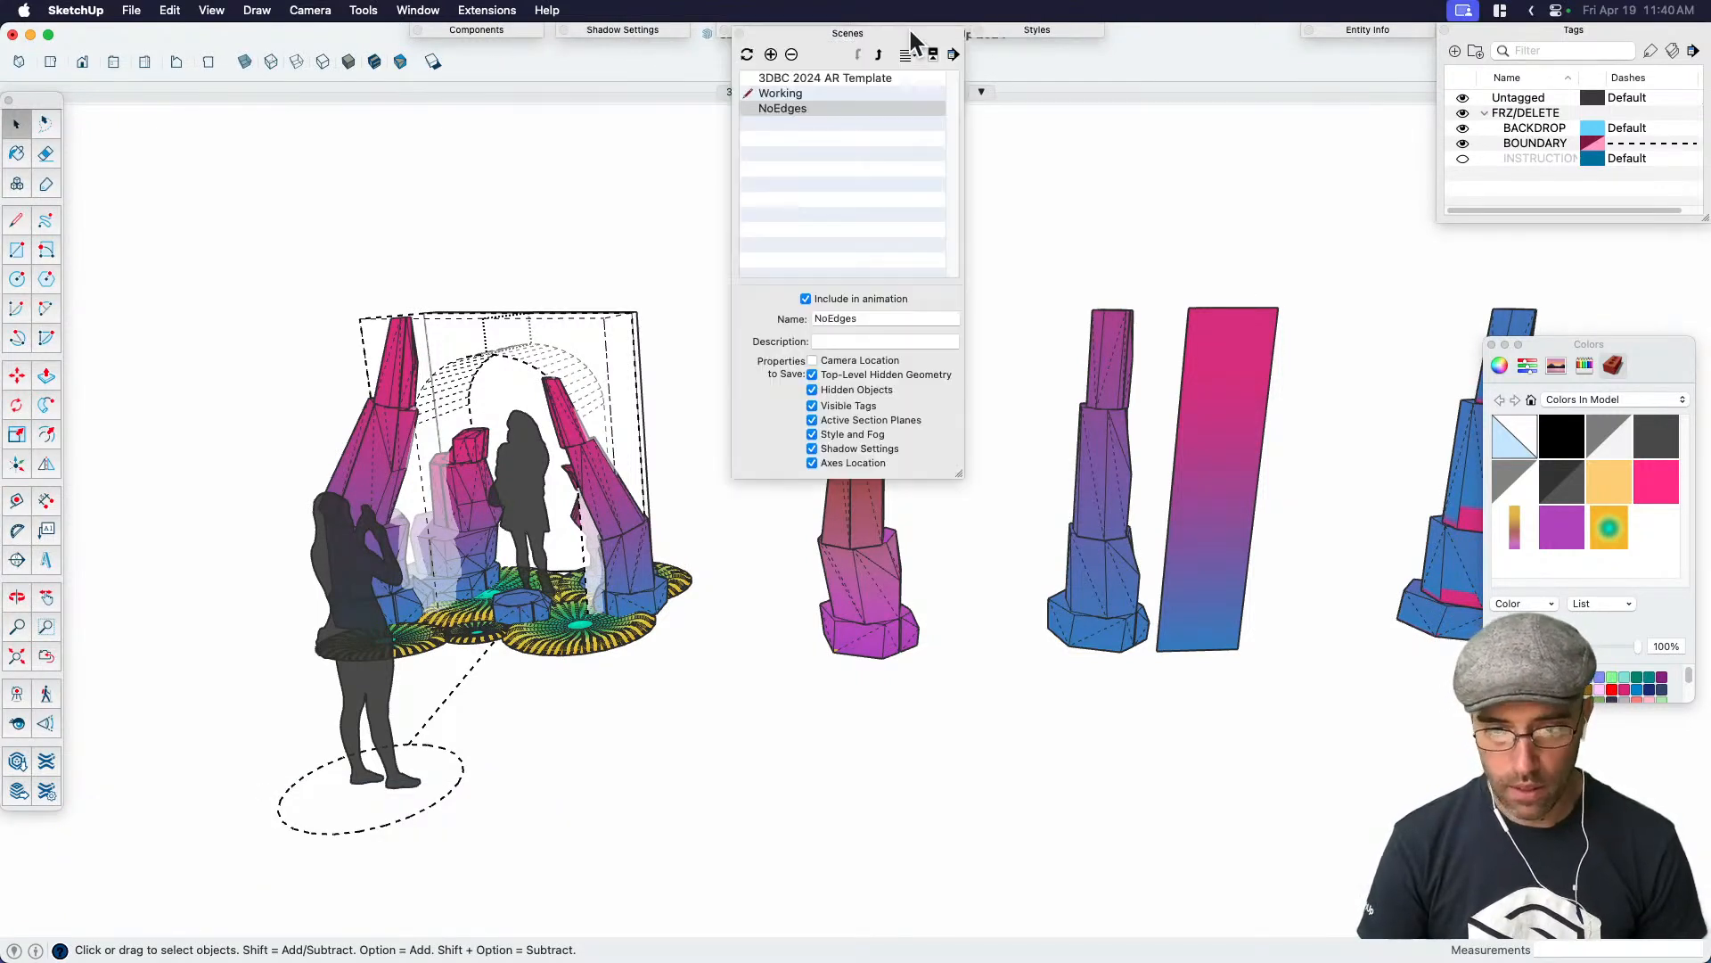
click(790, 94)
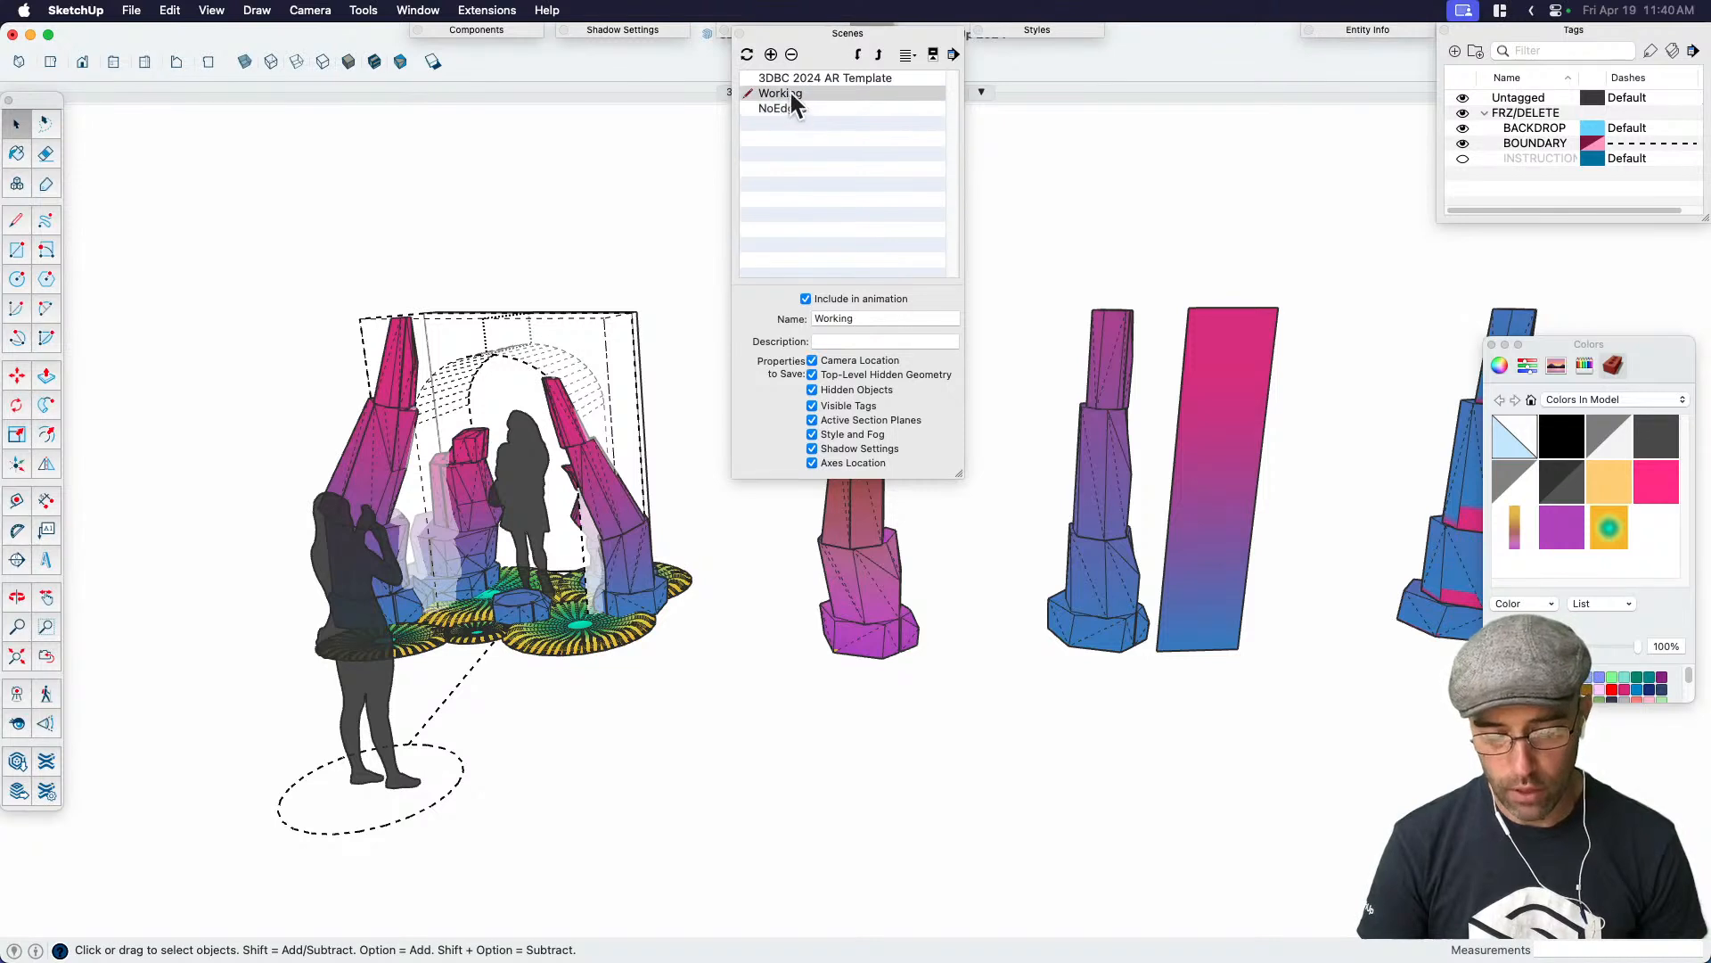
click(852, 35)
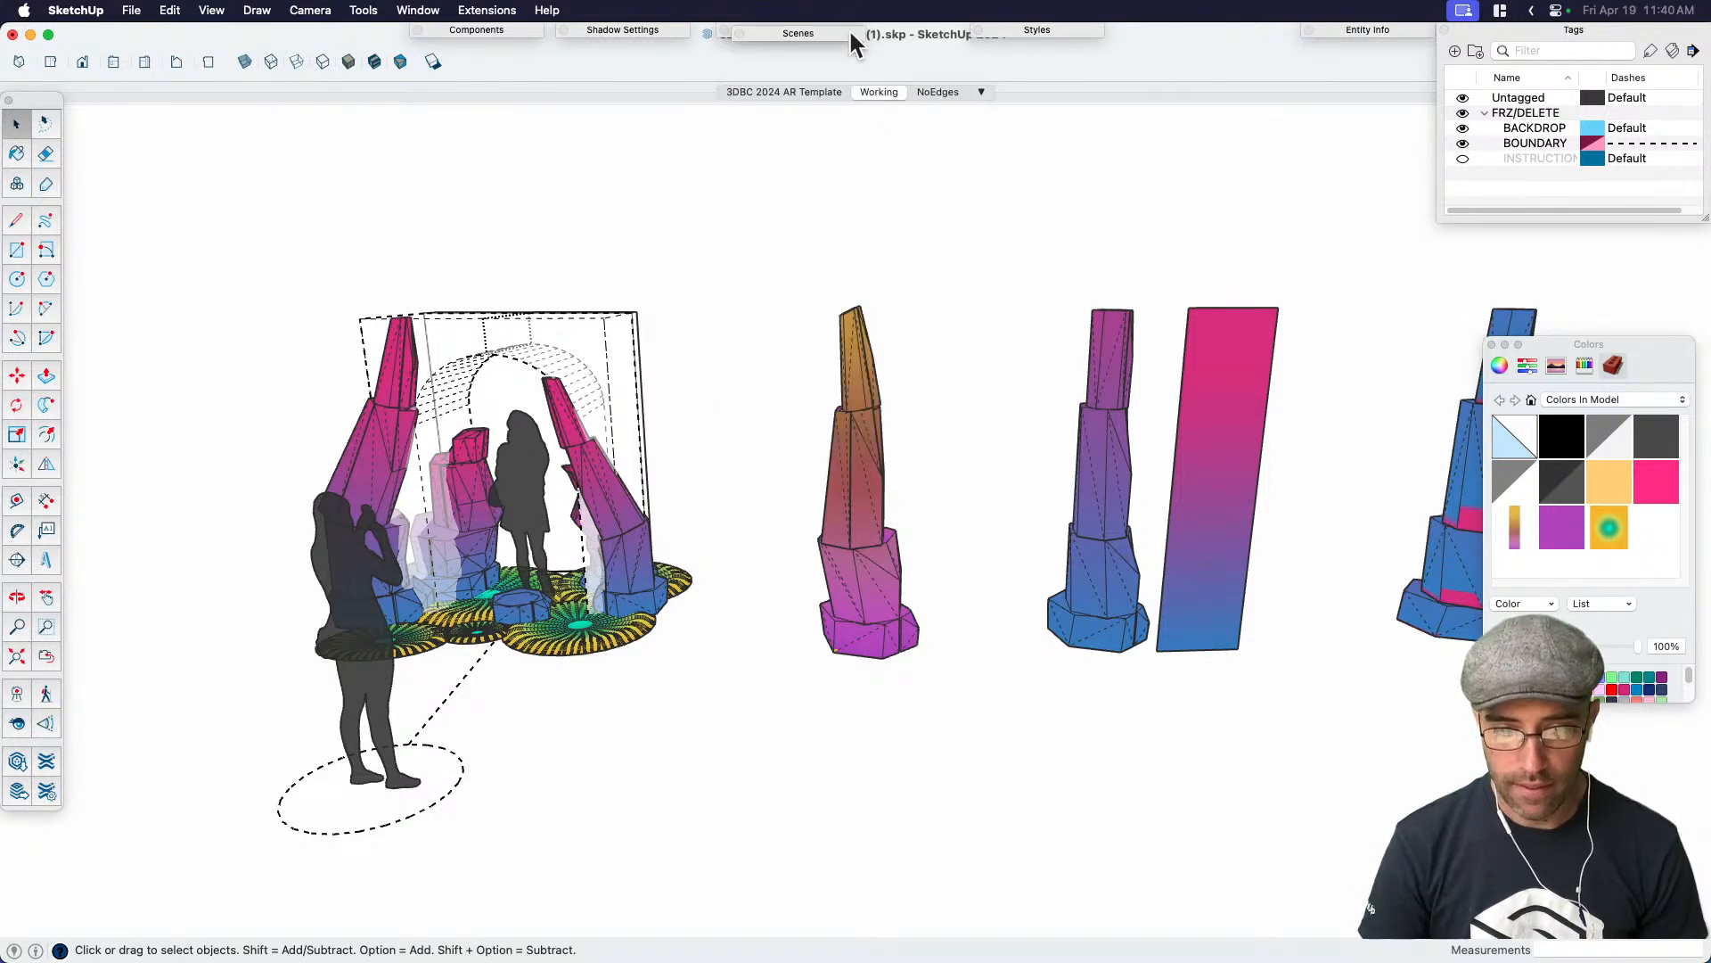
Save the model and compare the Working and NoEdges scenes from a closer view of the towers
key(super+s)
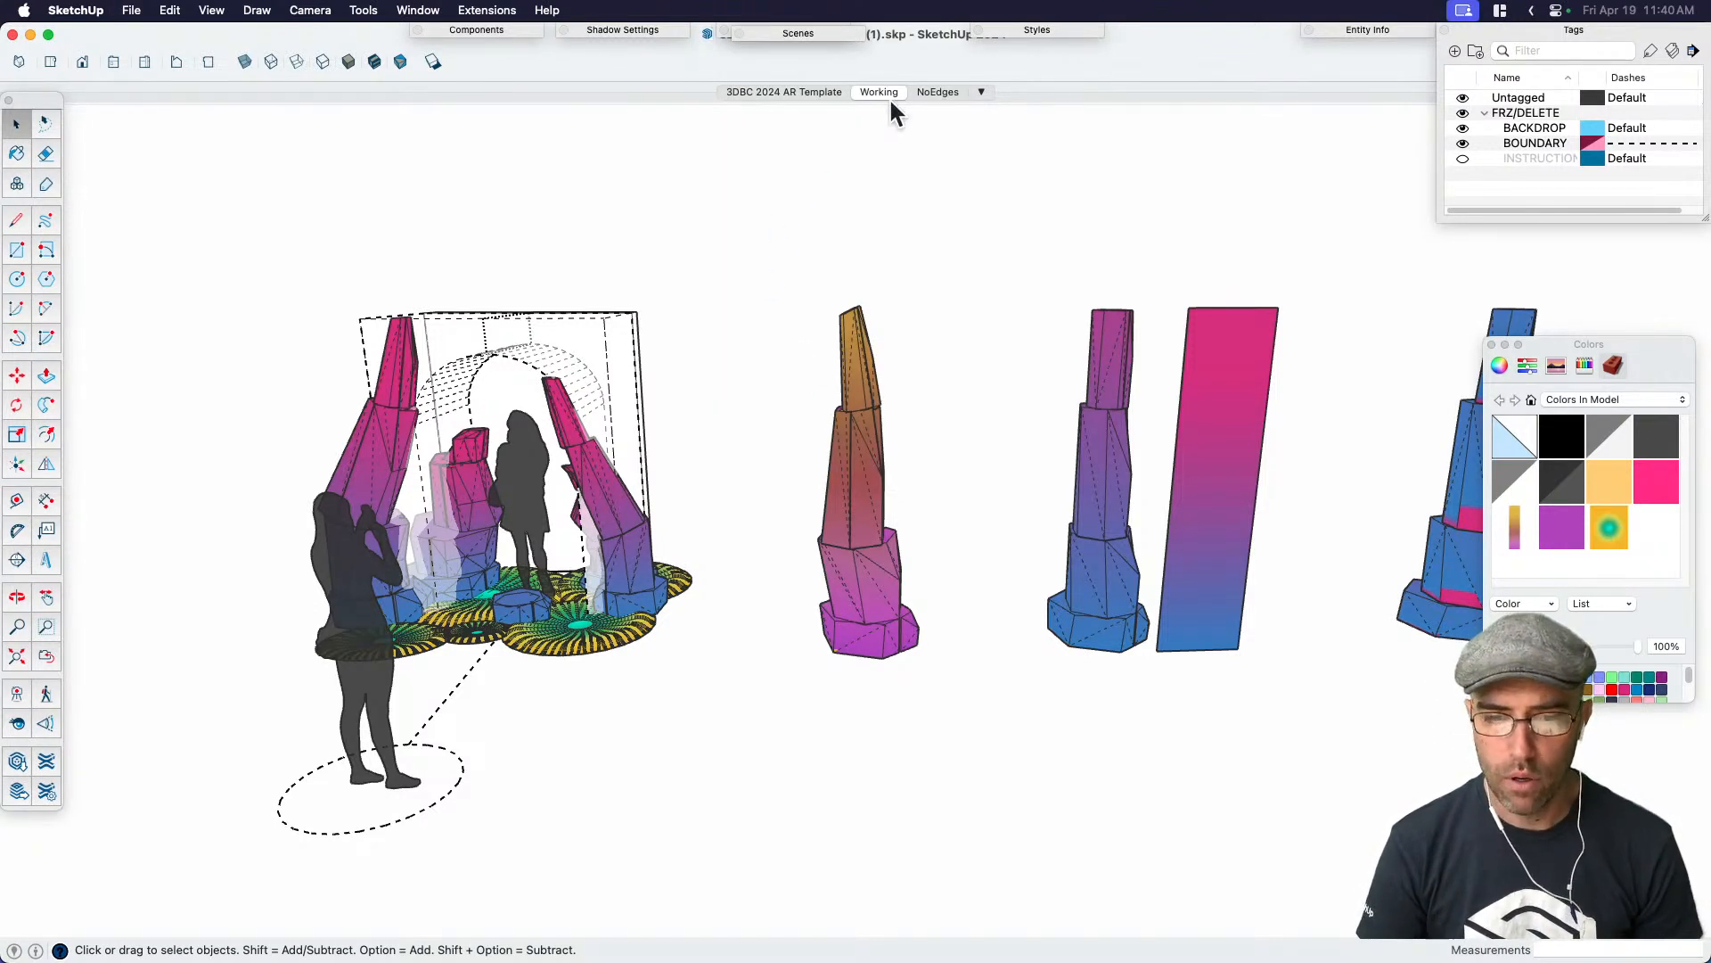
click(935, 92)
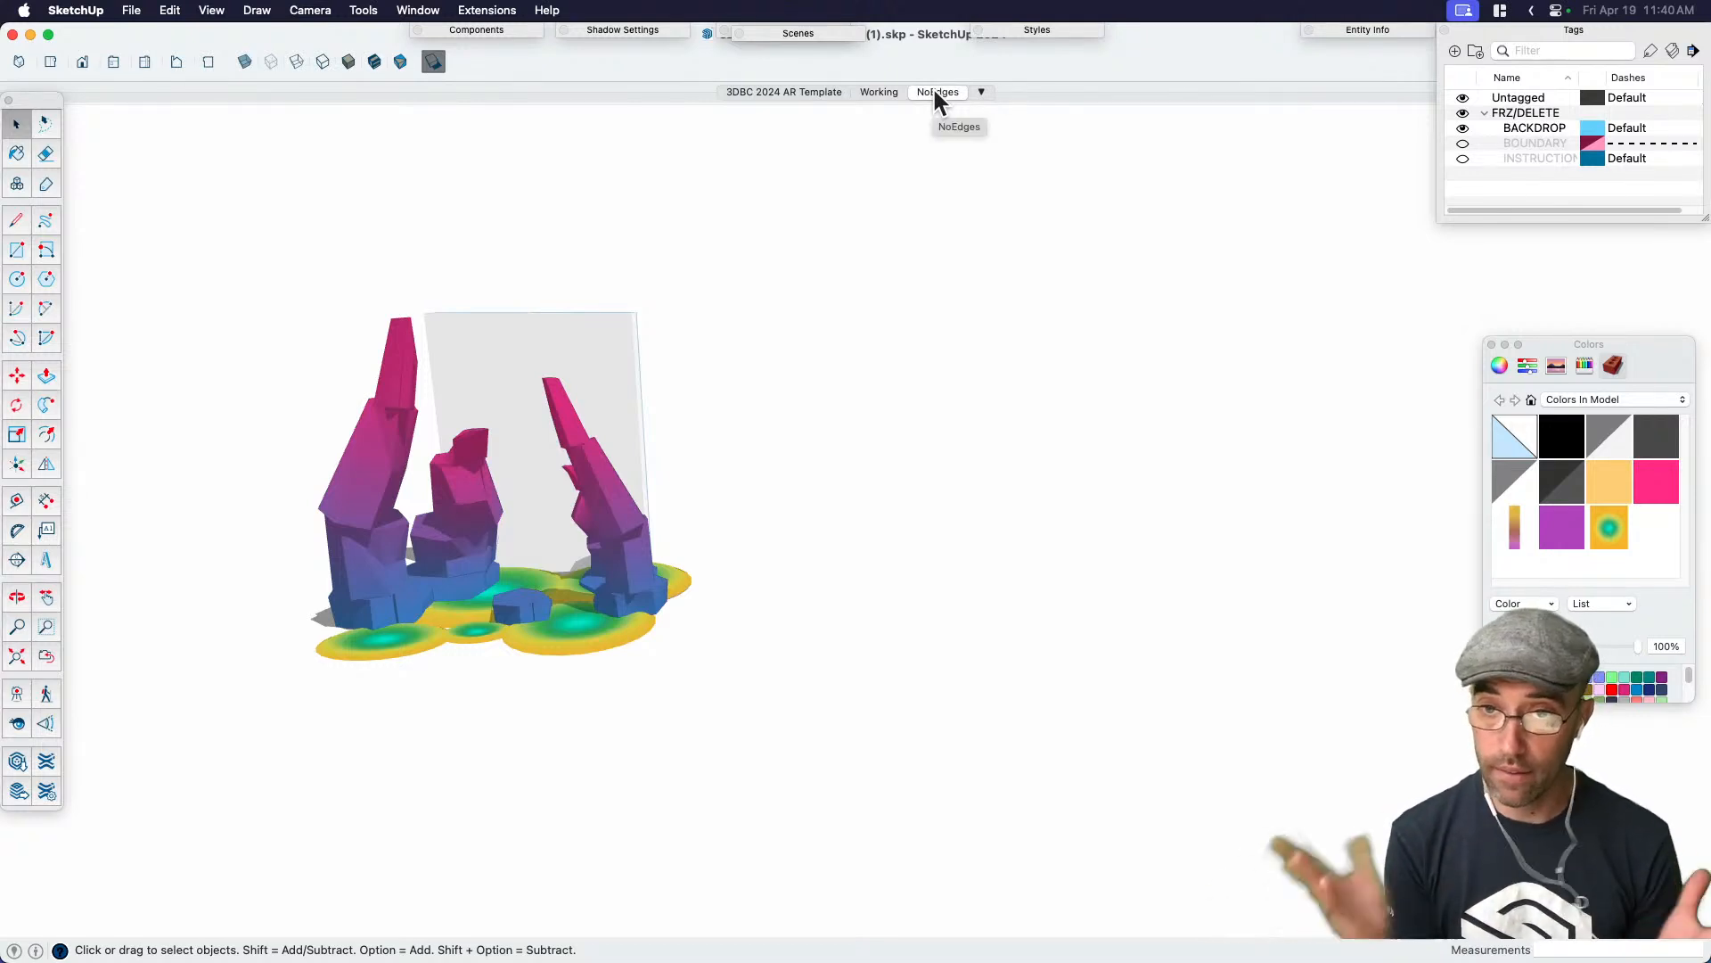
middle_drag(584, 481, 744, 504)
scroll(501, 601, up, 8)
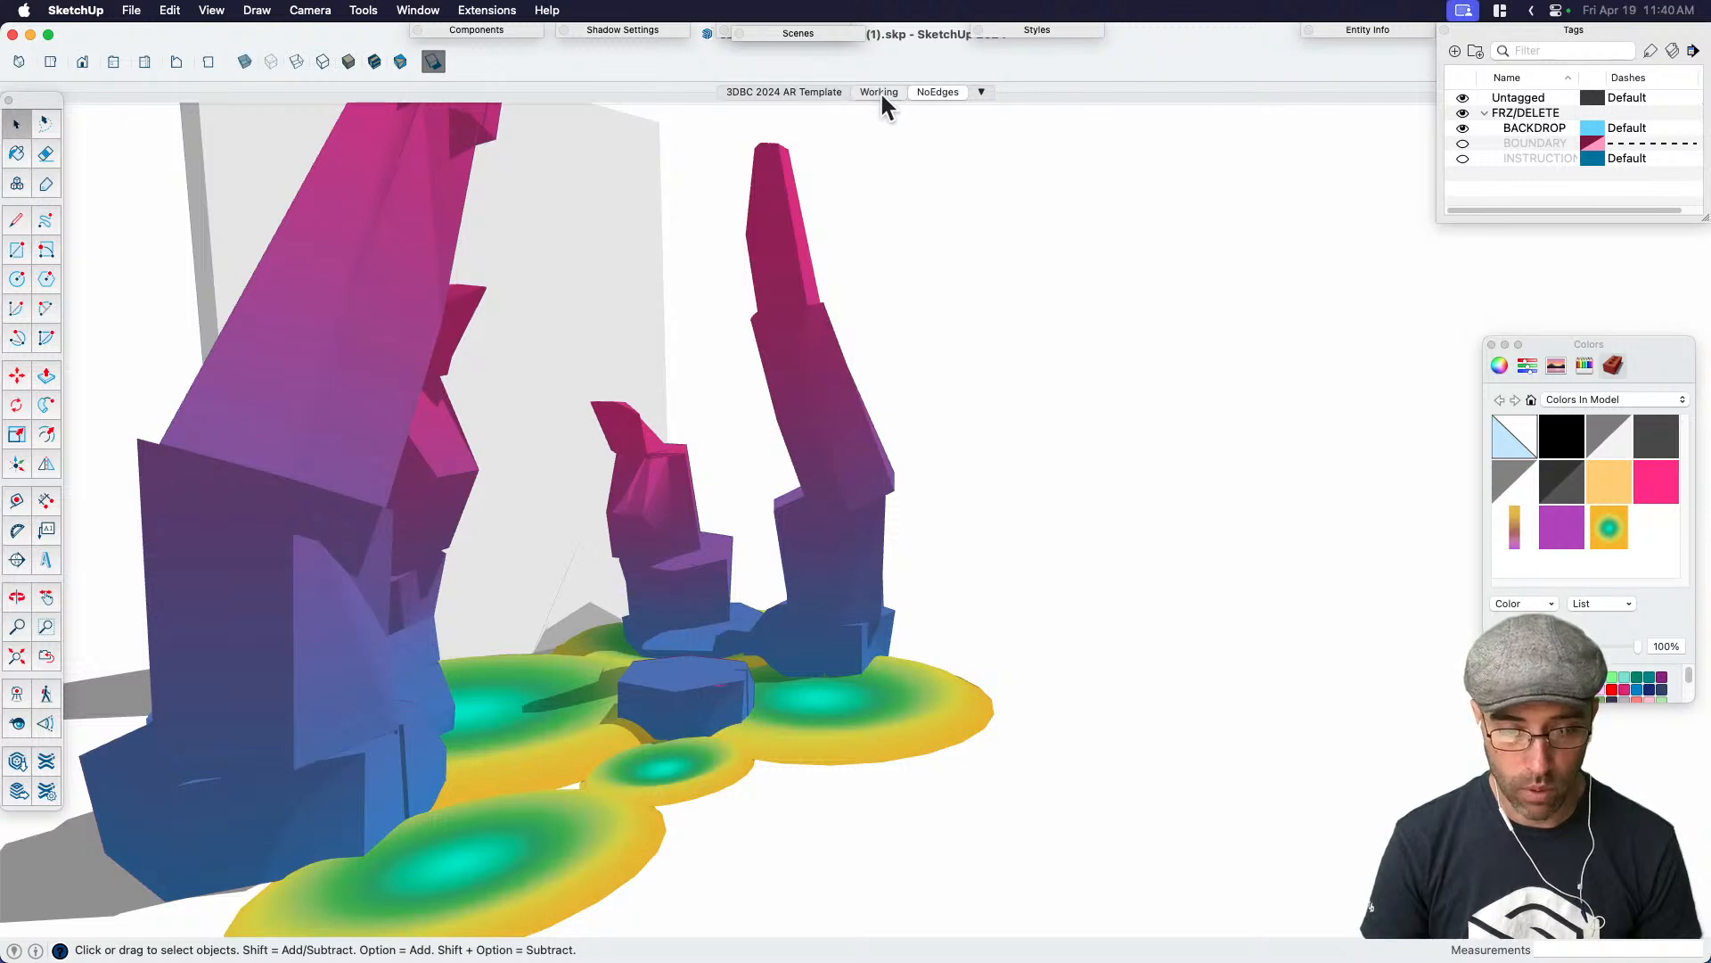
click(881, 91)
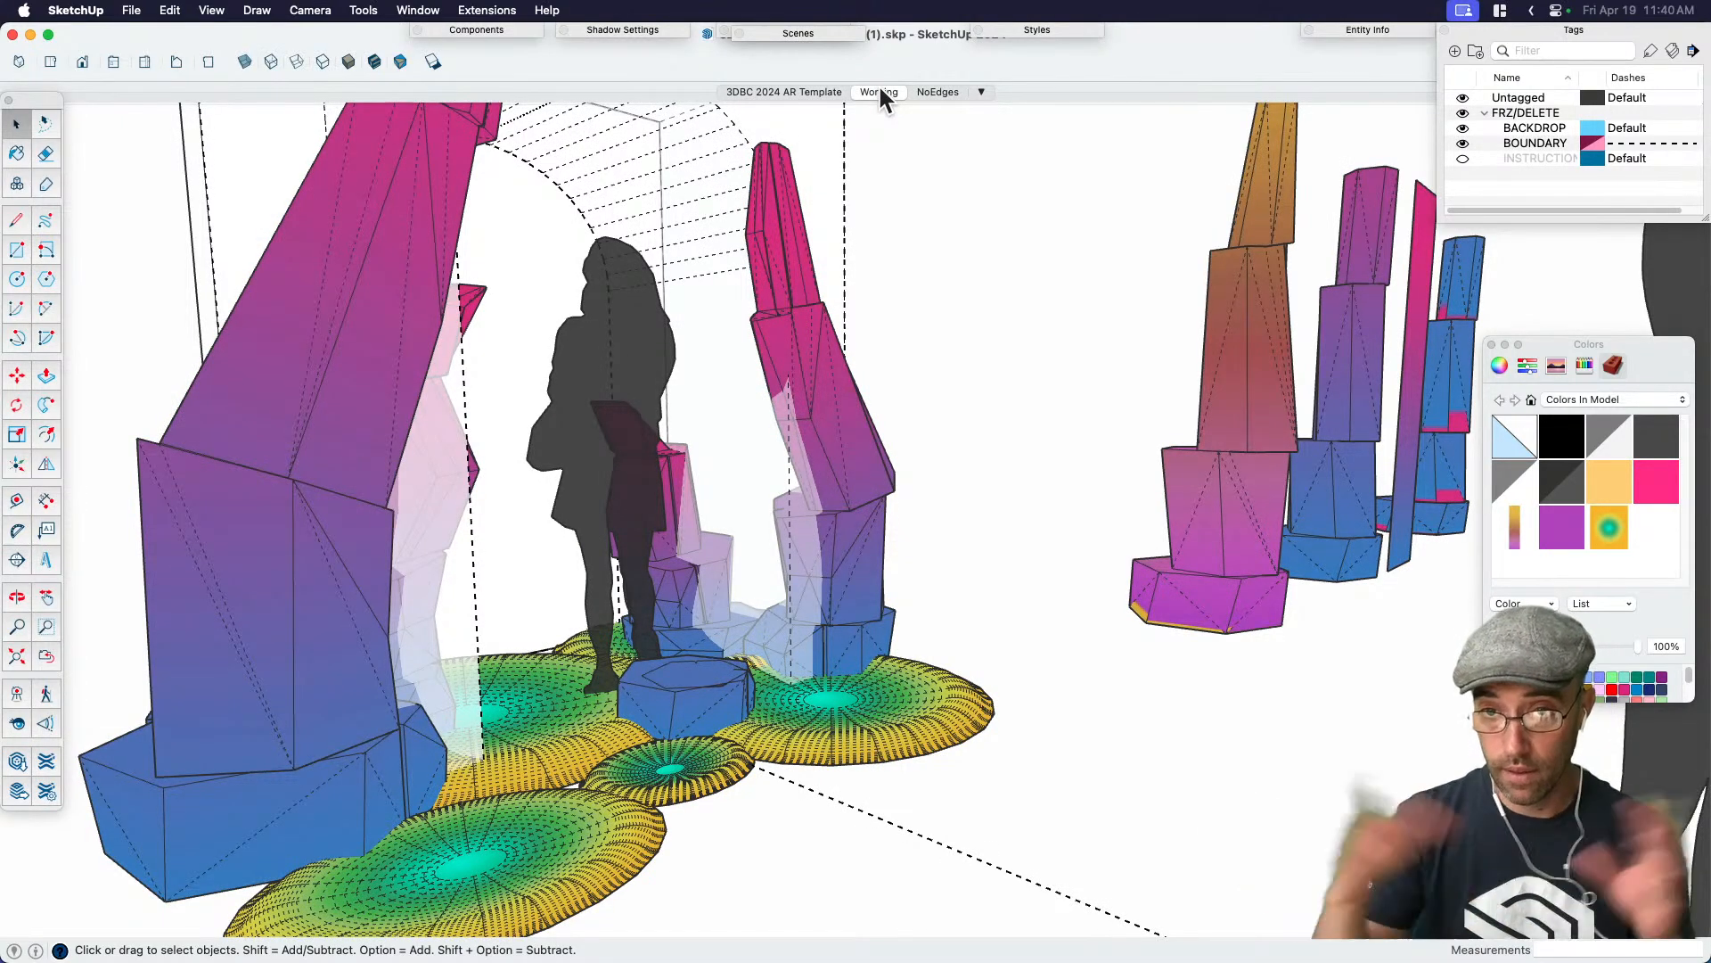
click(939, 90)
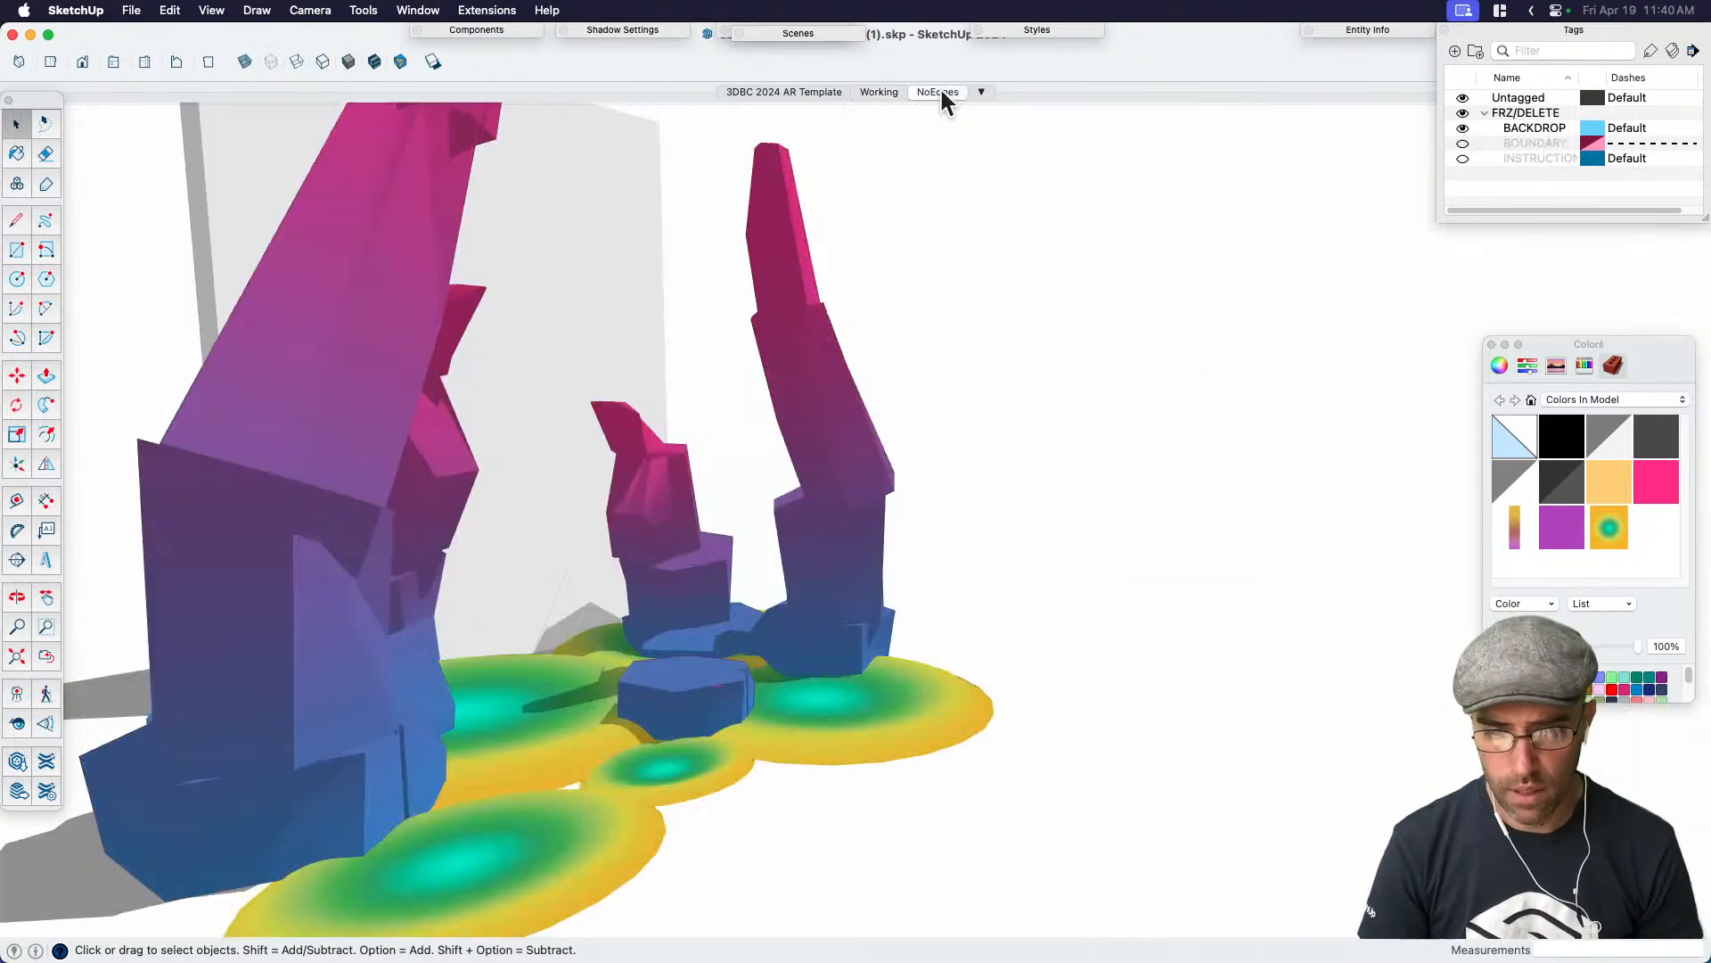
Move the small rock sideways toward the foot of the right front tower, on the large ground disc
middle_drag(1029, 425, 667, 602)
middle_drag(800, 529, 687, 404)
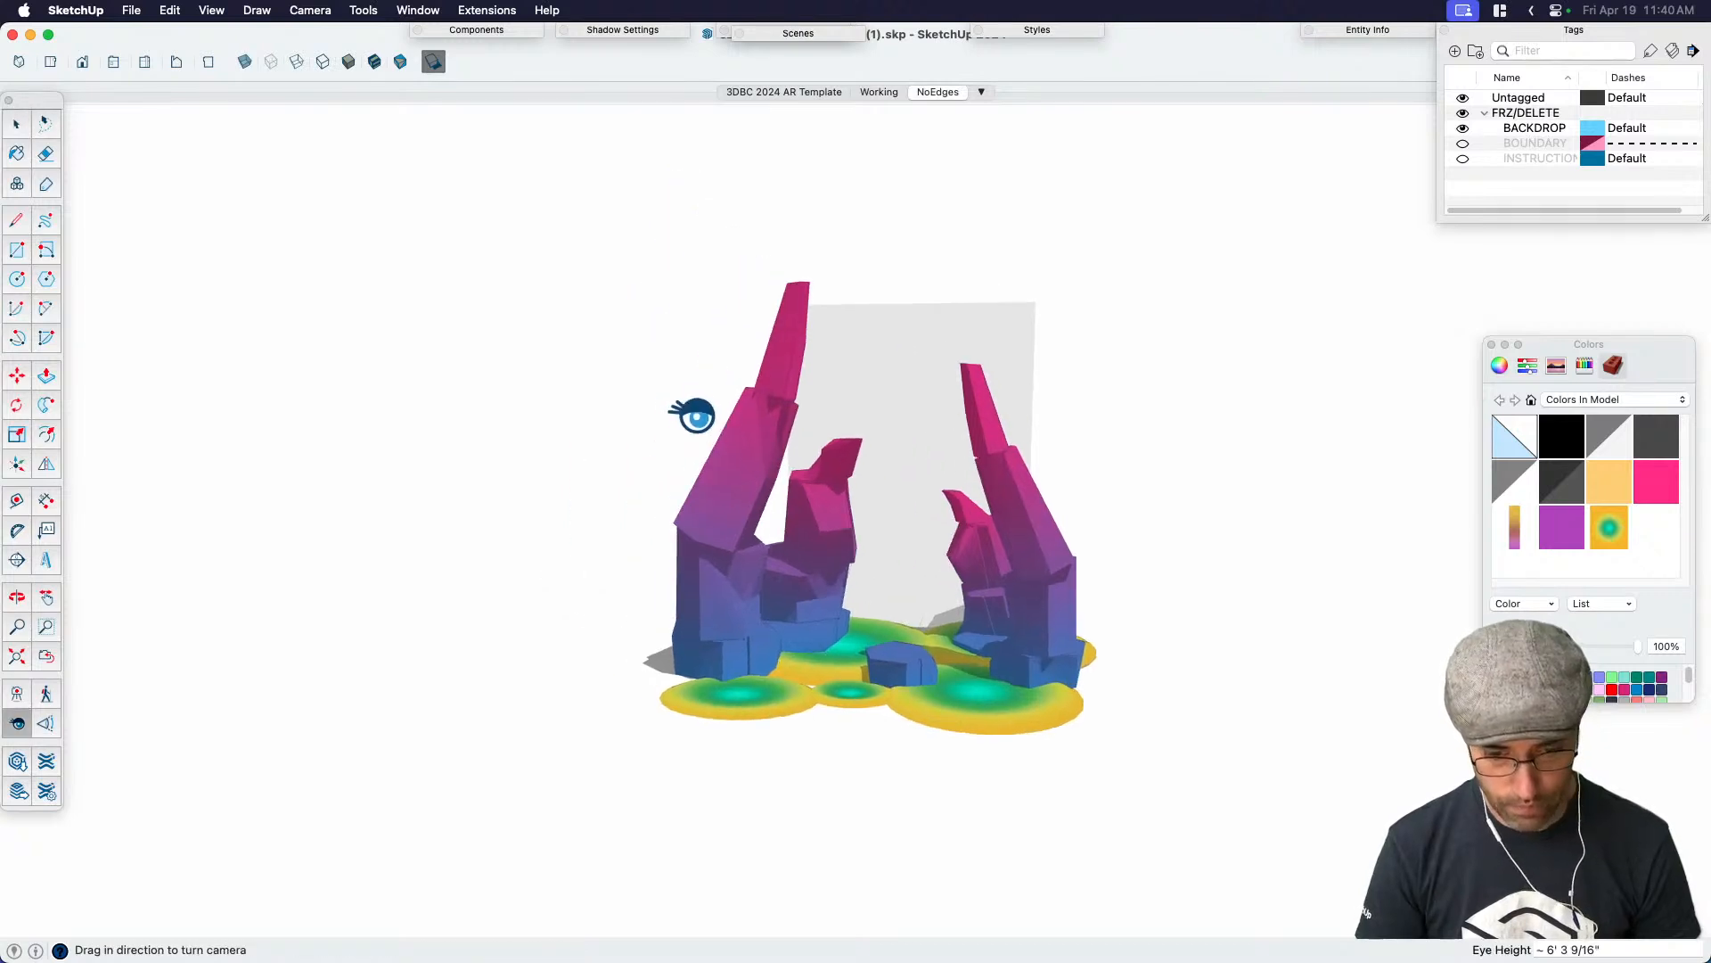
middle_drag(1137, 561, 1037, 585)
scroll(824, 690, up, 4)
middle_drag(829, 699, 968, 706)
click(927, 677)
scroll(927, 679, down, 4)
scroll(890, 802, up, 2)
key(m)
click(869, 778)
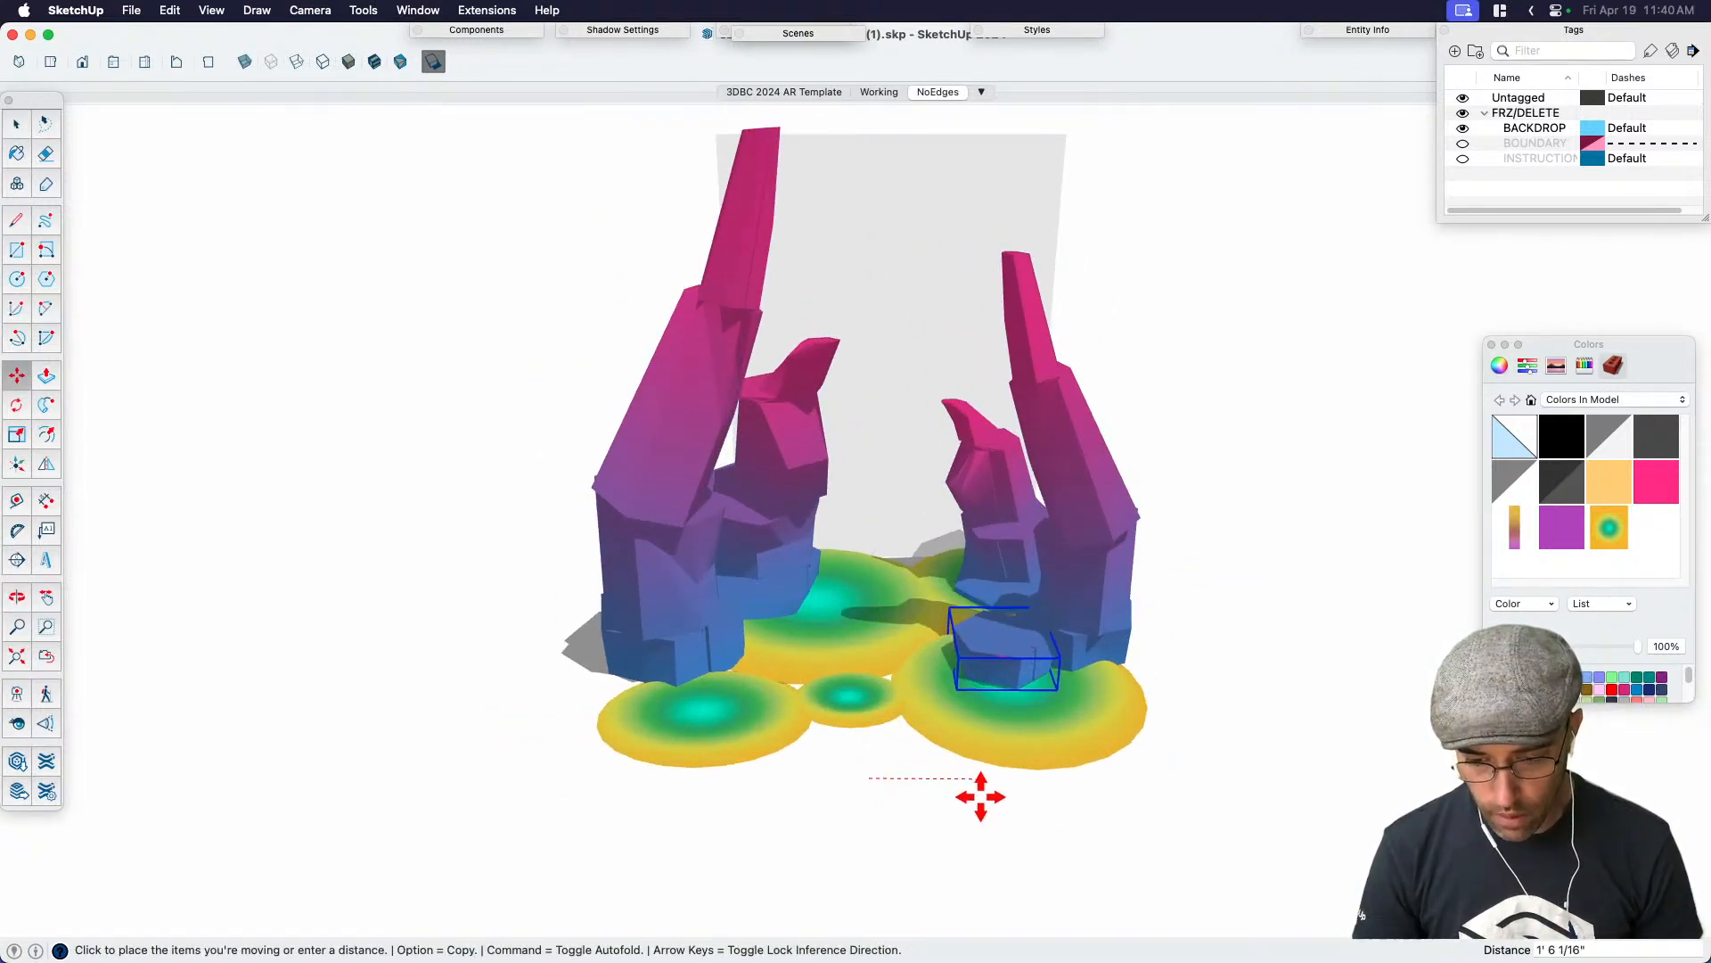
click(940, 791)
Copy the rock across to the ground in front of the left tower
key(space)
scroll(989, 682, up, 2)
key(m)
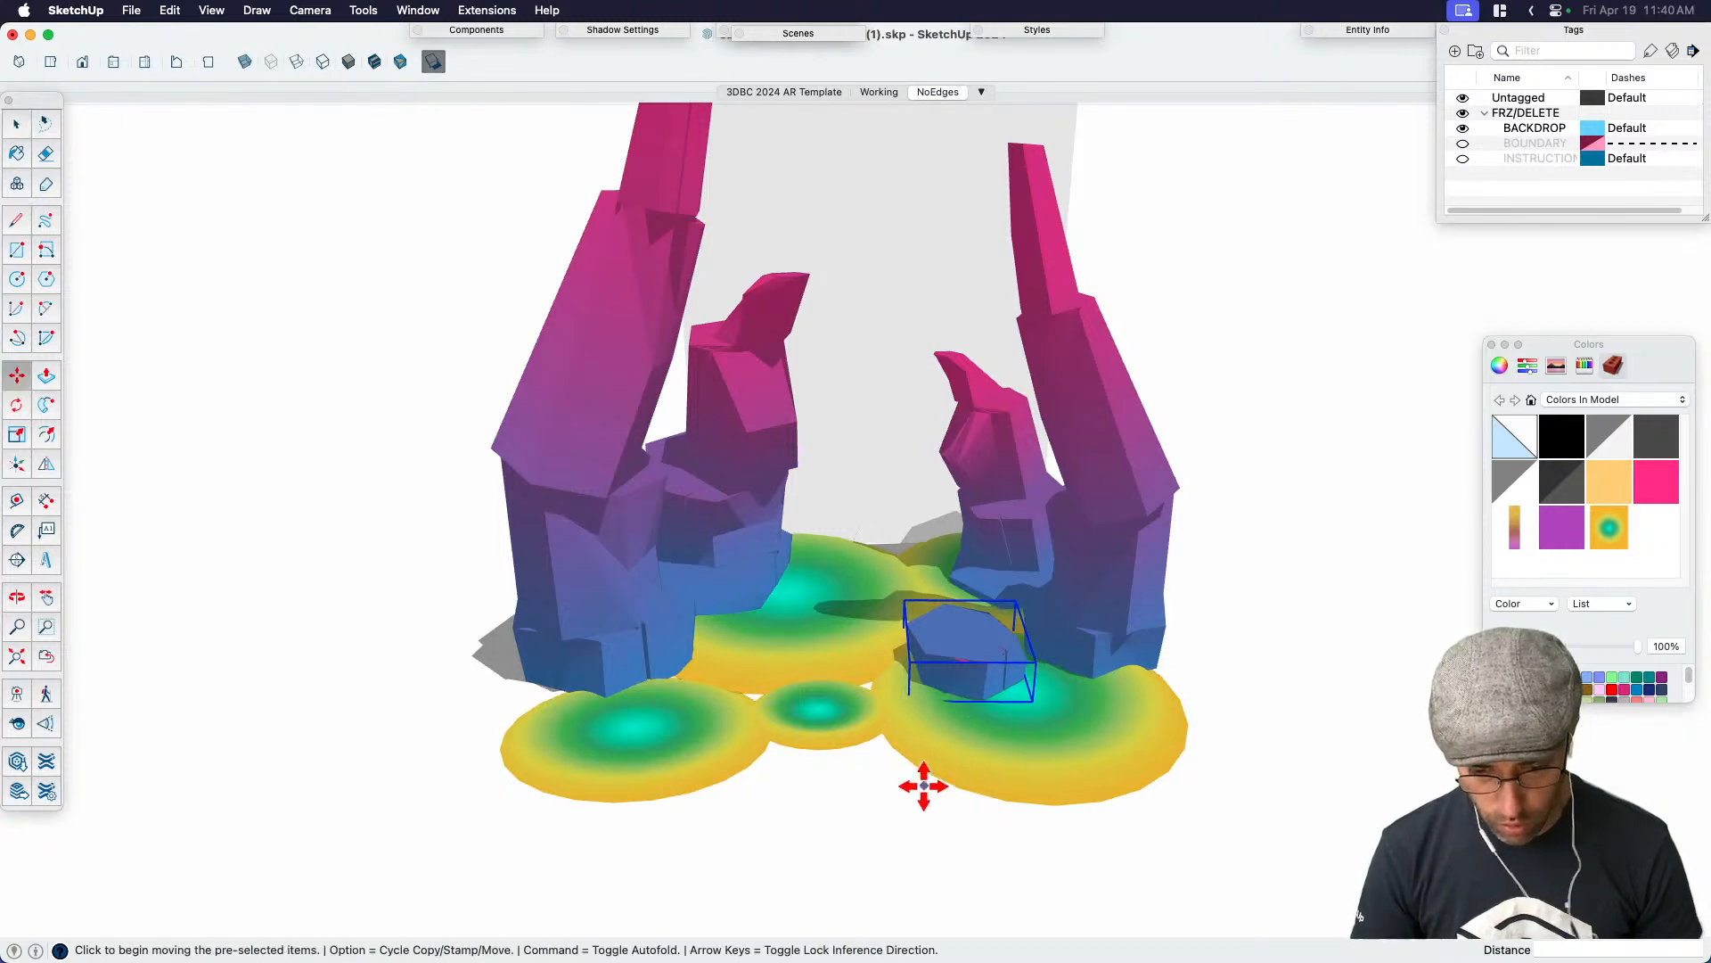
click(925, 782)
key(alt)
click(618, 814)
key(space)
scroll(767, 655, up, 5)
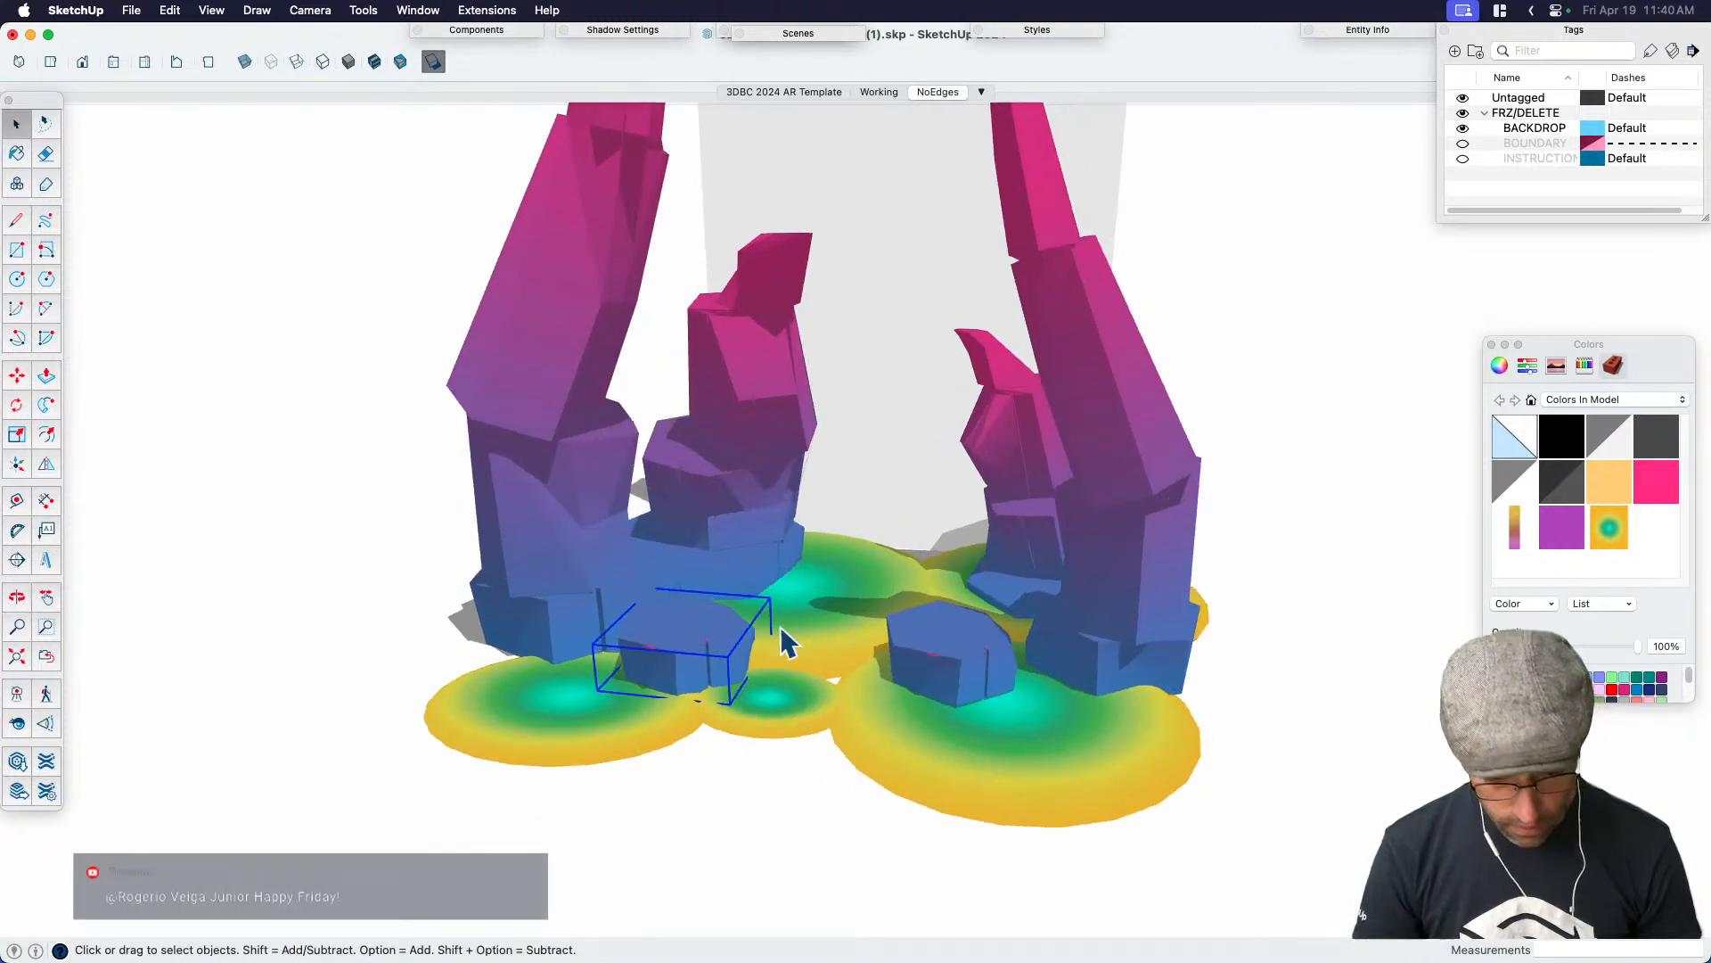
Scale the copied rock sideways and move it about 1' 4 11/16" toward the smallest disc between the towers
key(s)
click(783, 644)
click(713, 637)
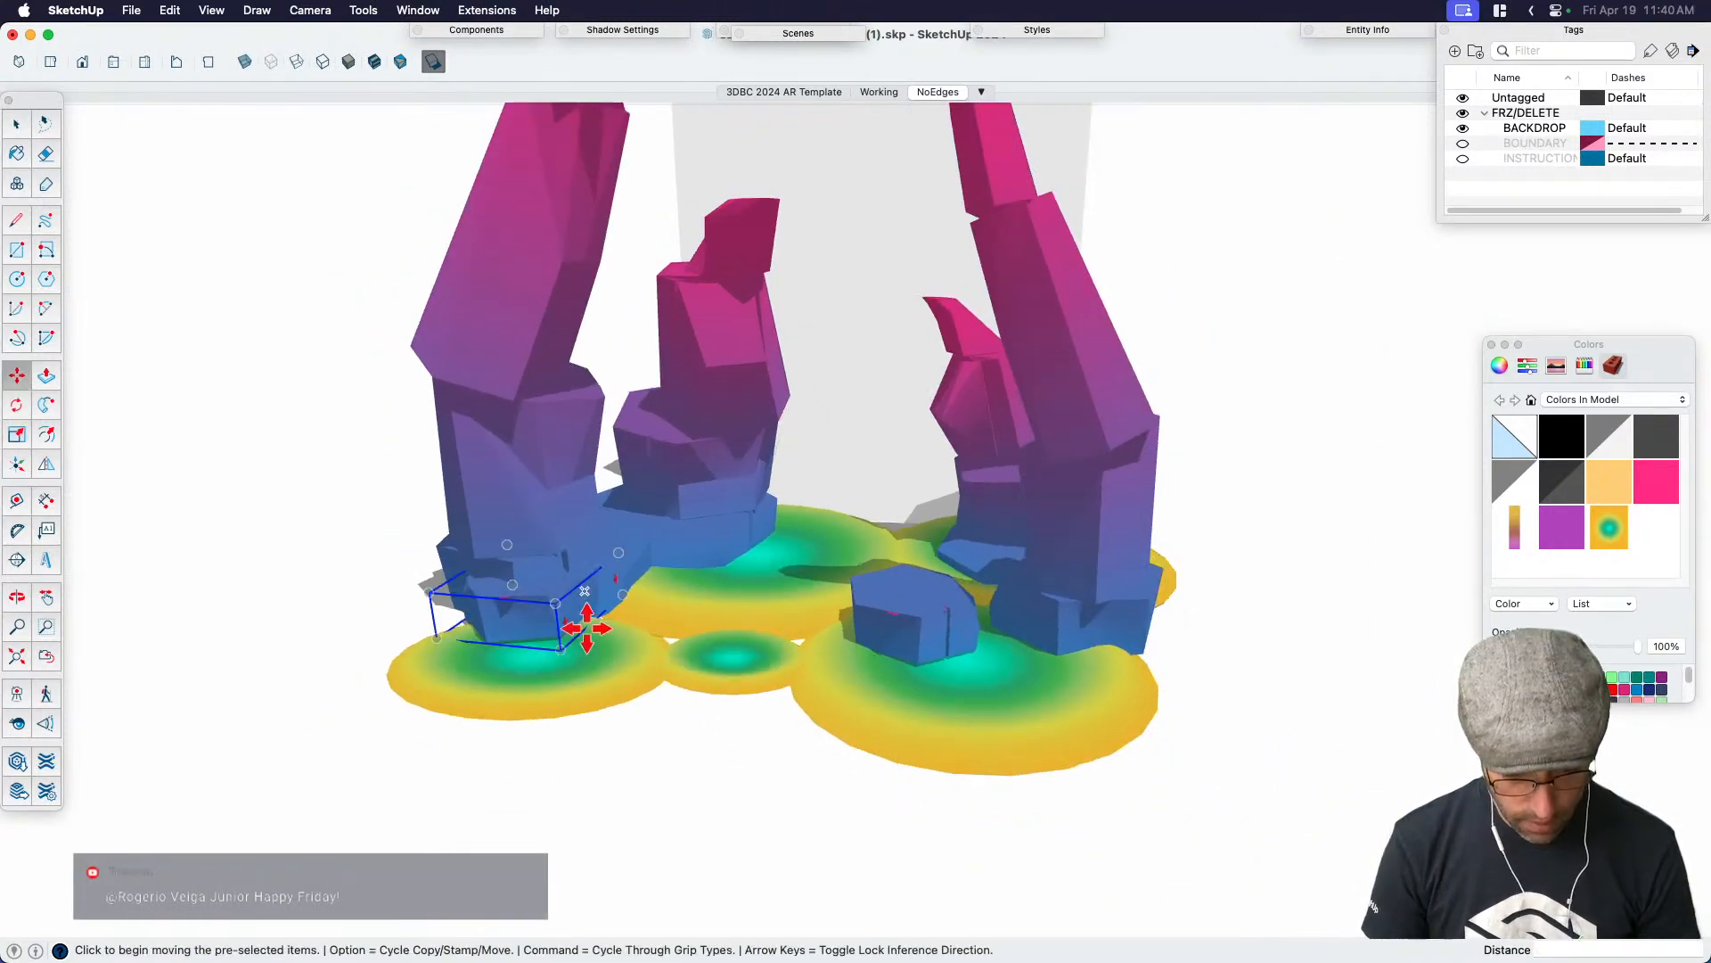
key(m)
scroll(580, 624, down, 3)
click(634, 790)
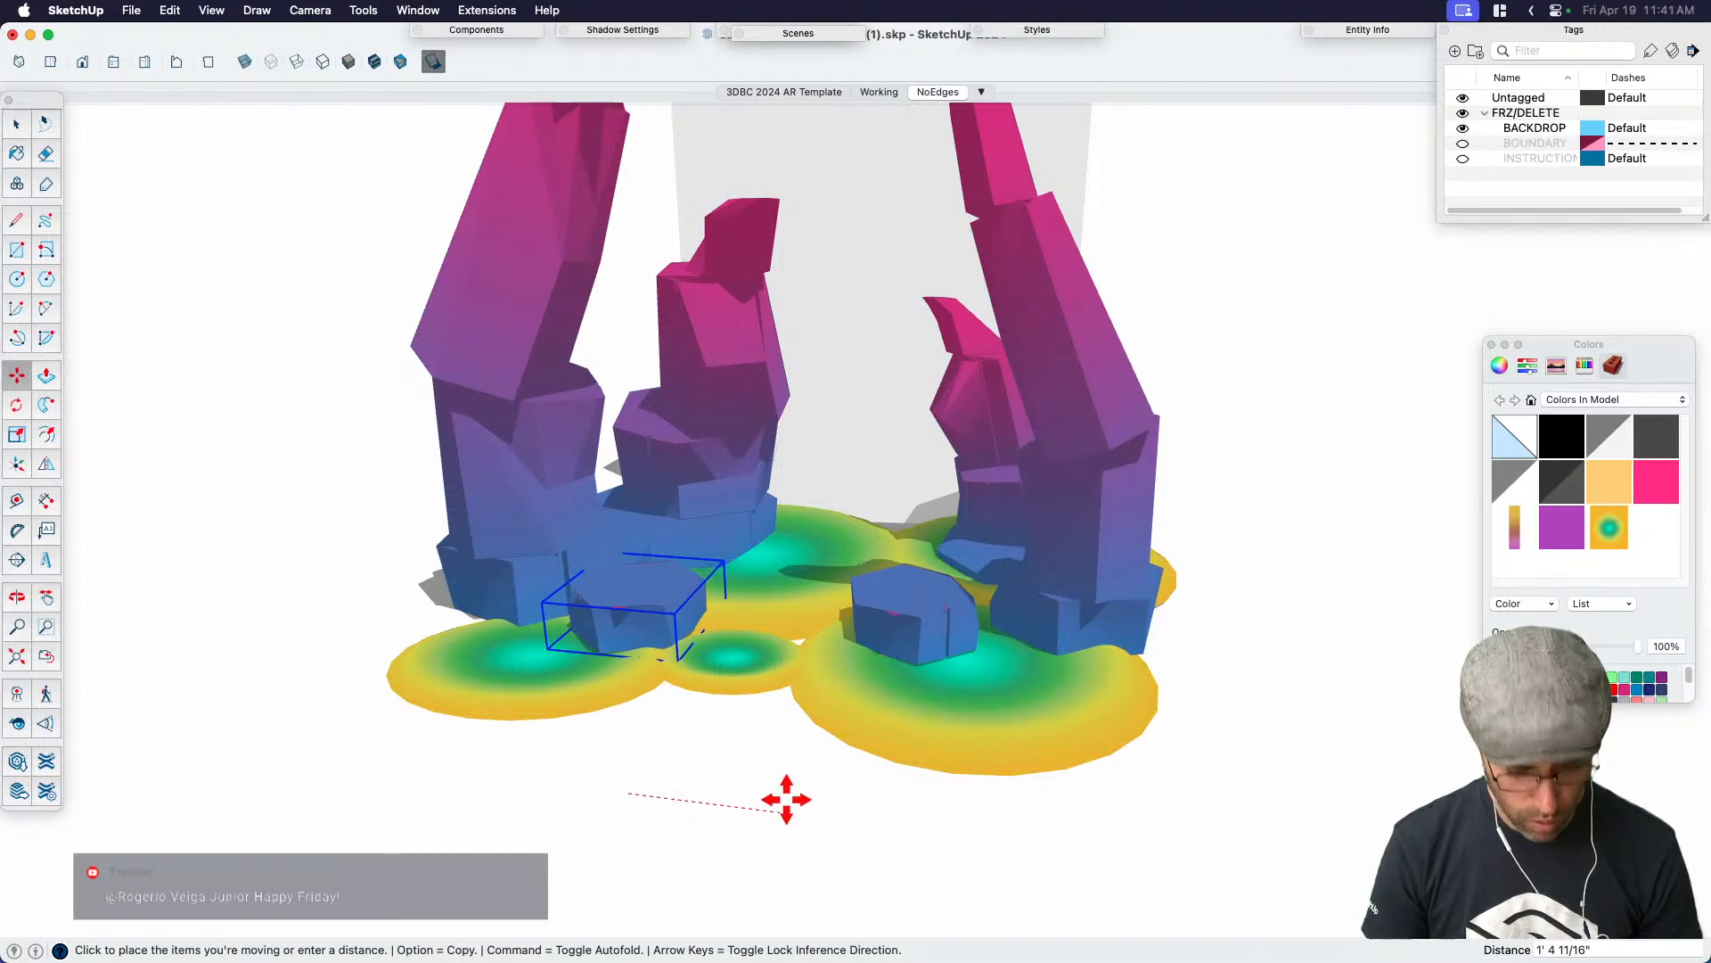
click(787, 798)
Scale the copied rock uniformly to about 0.76 and save the model
scroll(682, 589, up, 3)
key(s)
click(573, 535)
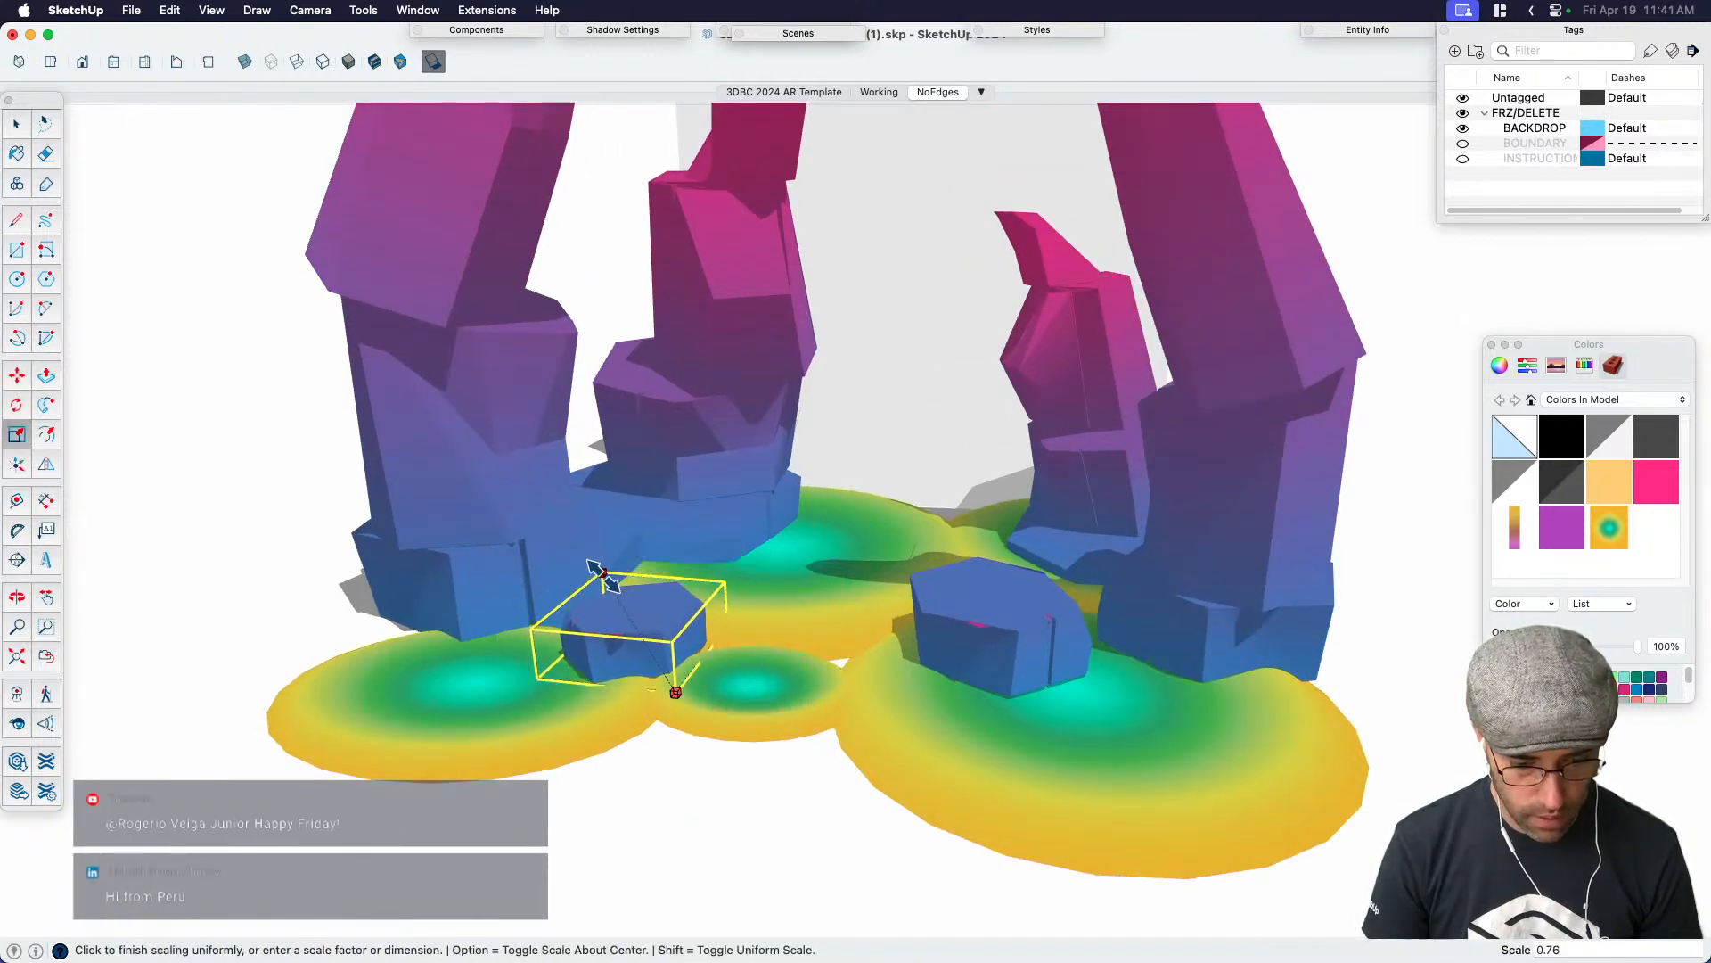
click(592, 580)
key(space)
scroll(778, 645, down, 5)
mouse_move(1158, 624)
middle_down()
mouse_move(986, 567)
mouse_move(847, 490)
mouse_move(1070, 634)
middle_up()
key(super+s)
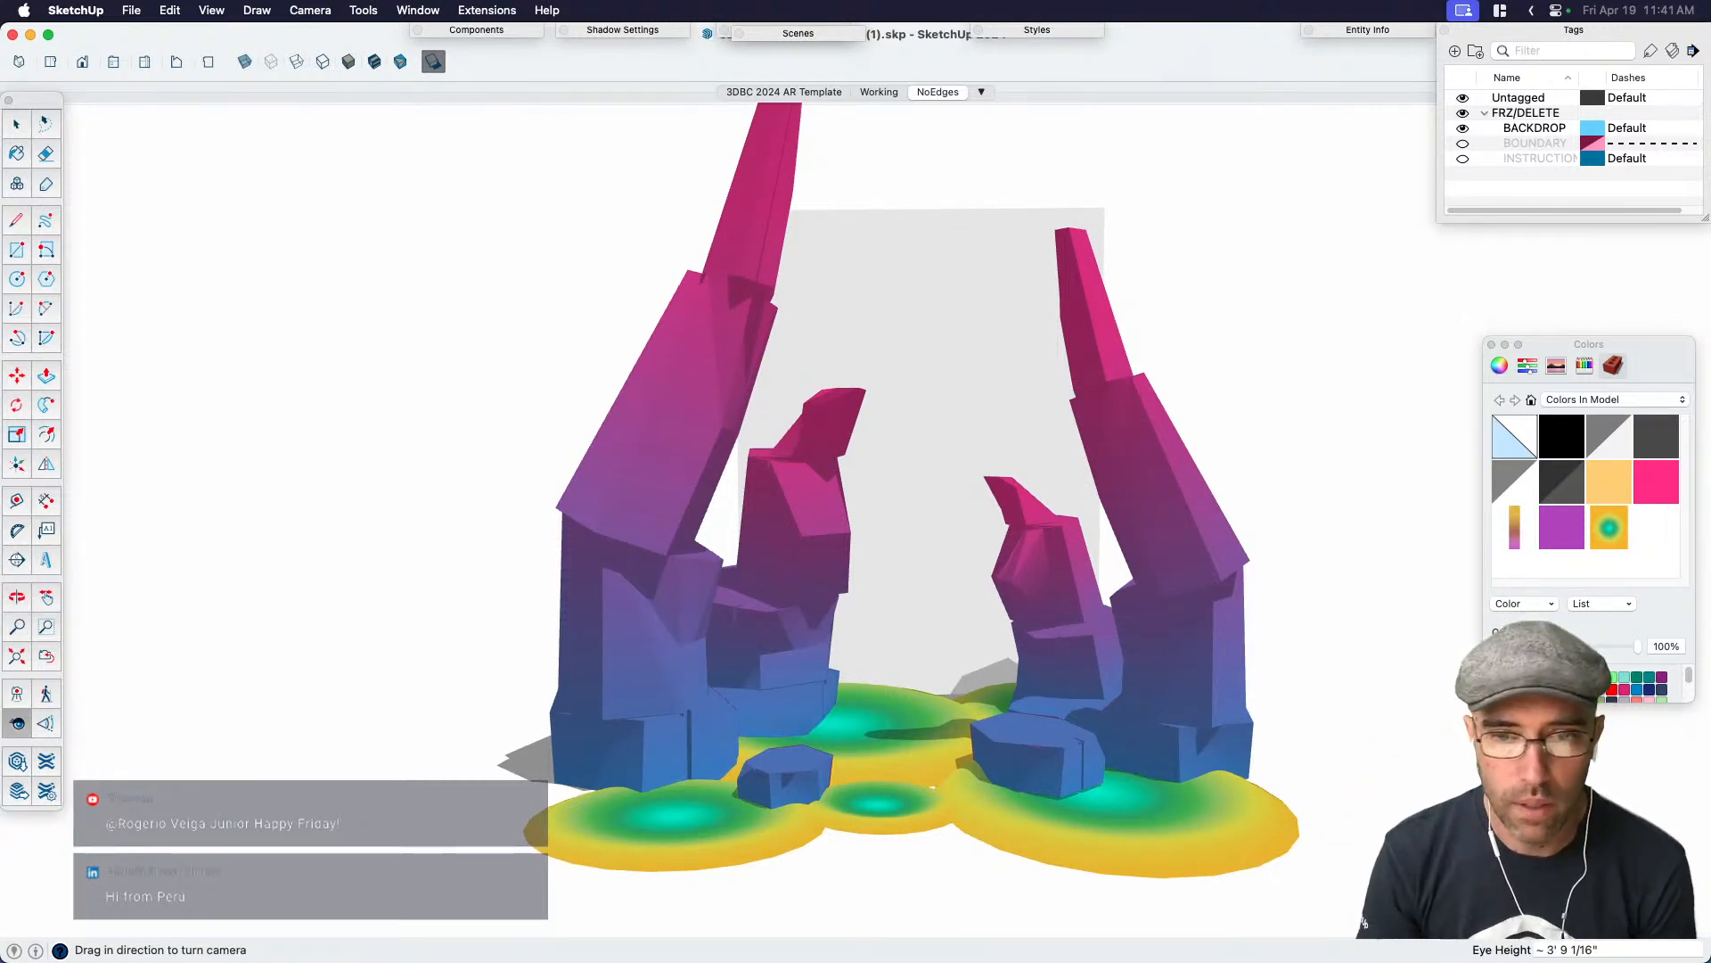
Switch to Preview to examine the rock spires and plants in the No Man's Sky reference image, and return to SketchUp
key(super+Tab)
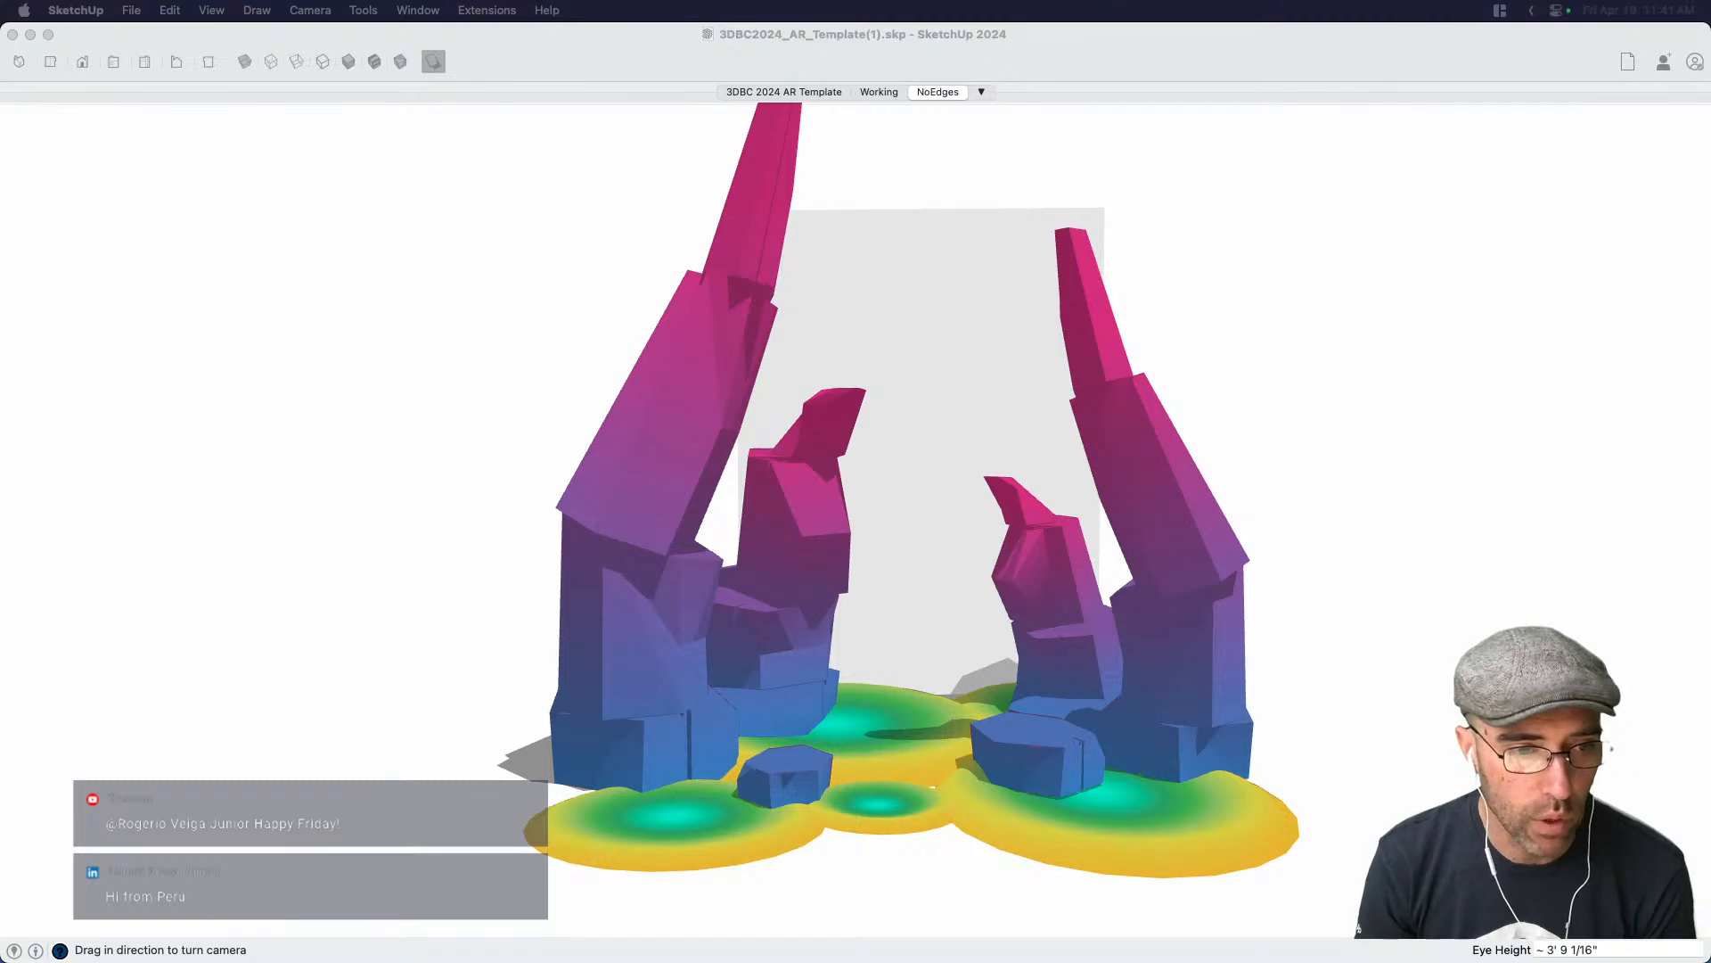
key(super+Tab)
scroll(972, 629, down, 2)
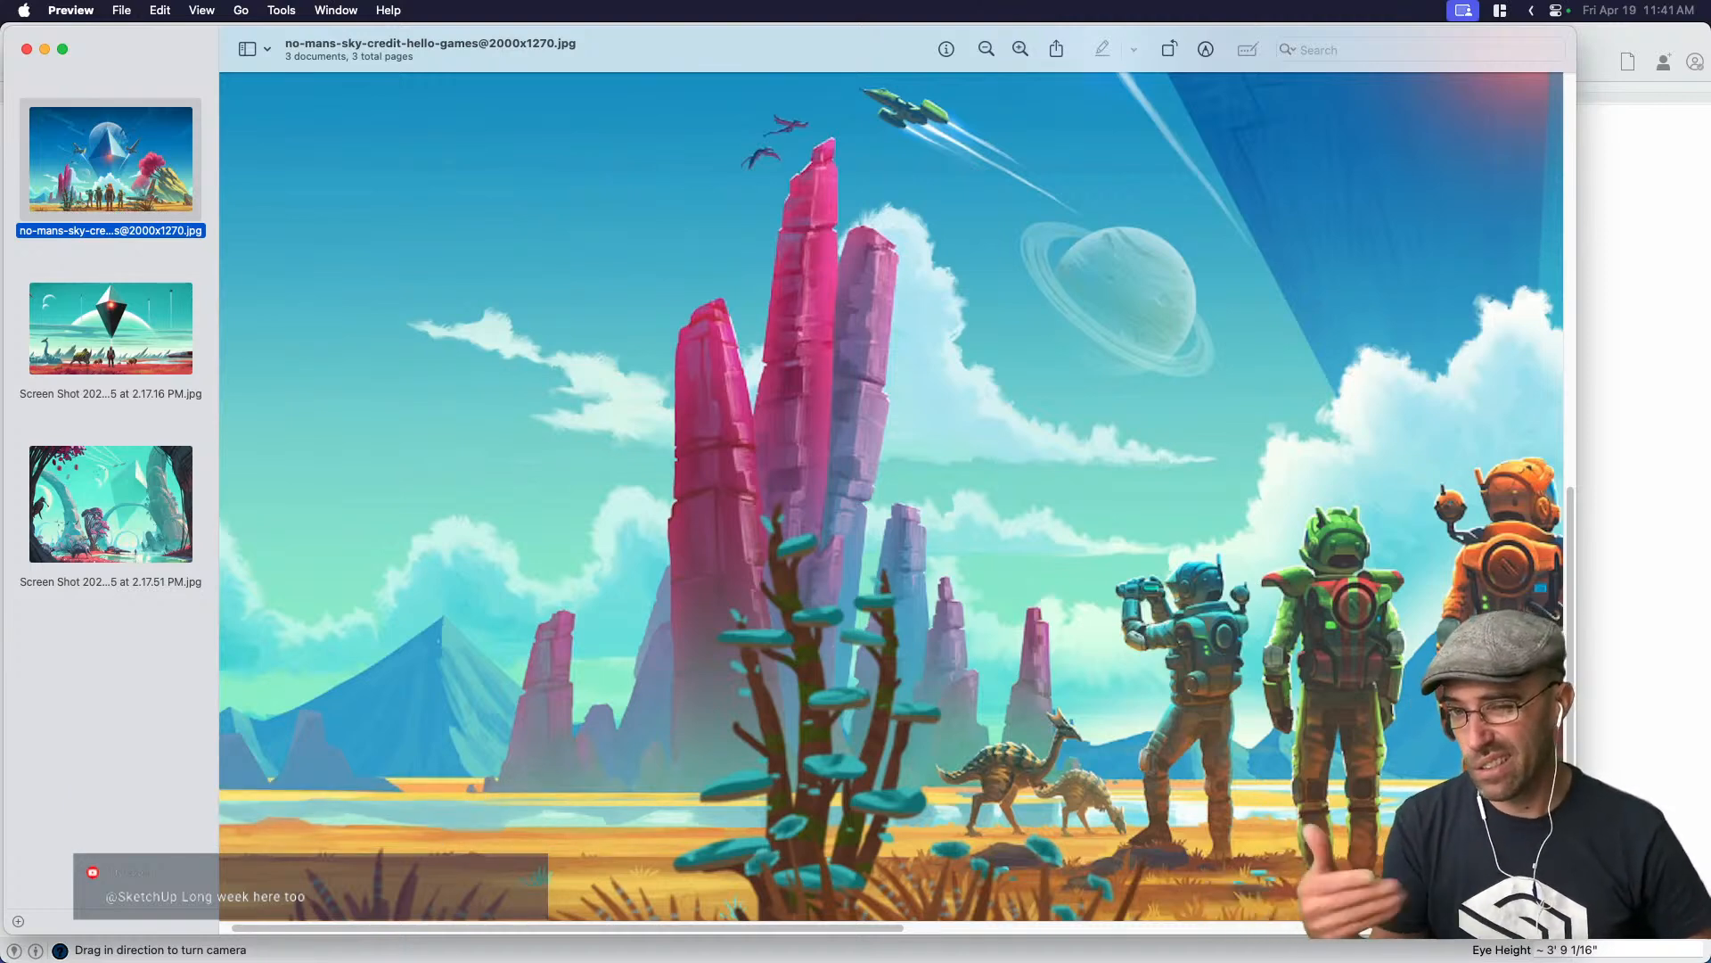
key(super+Tab)
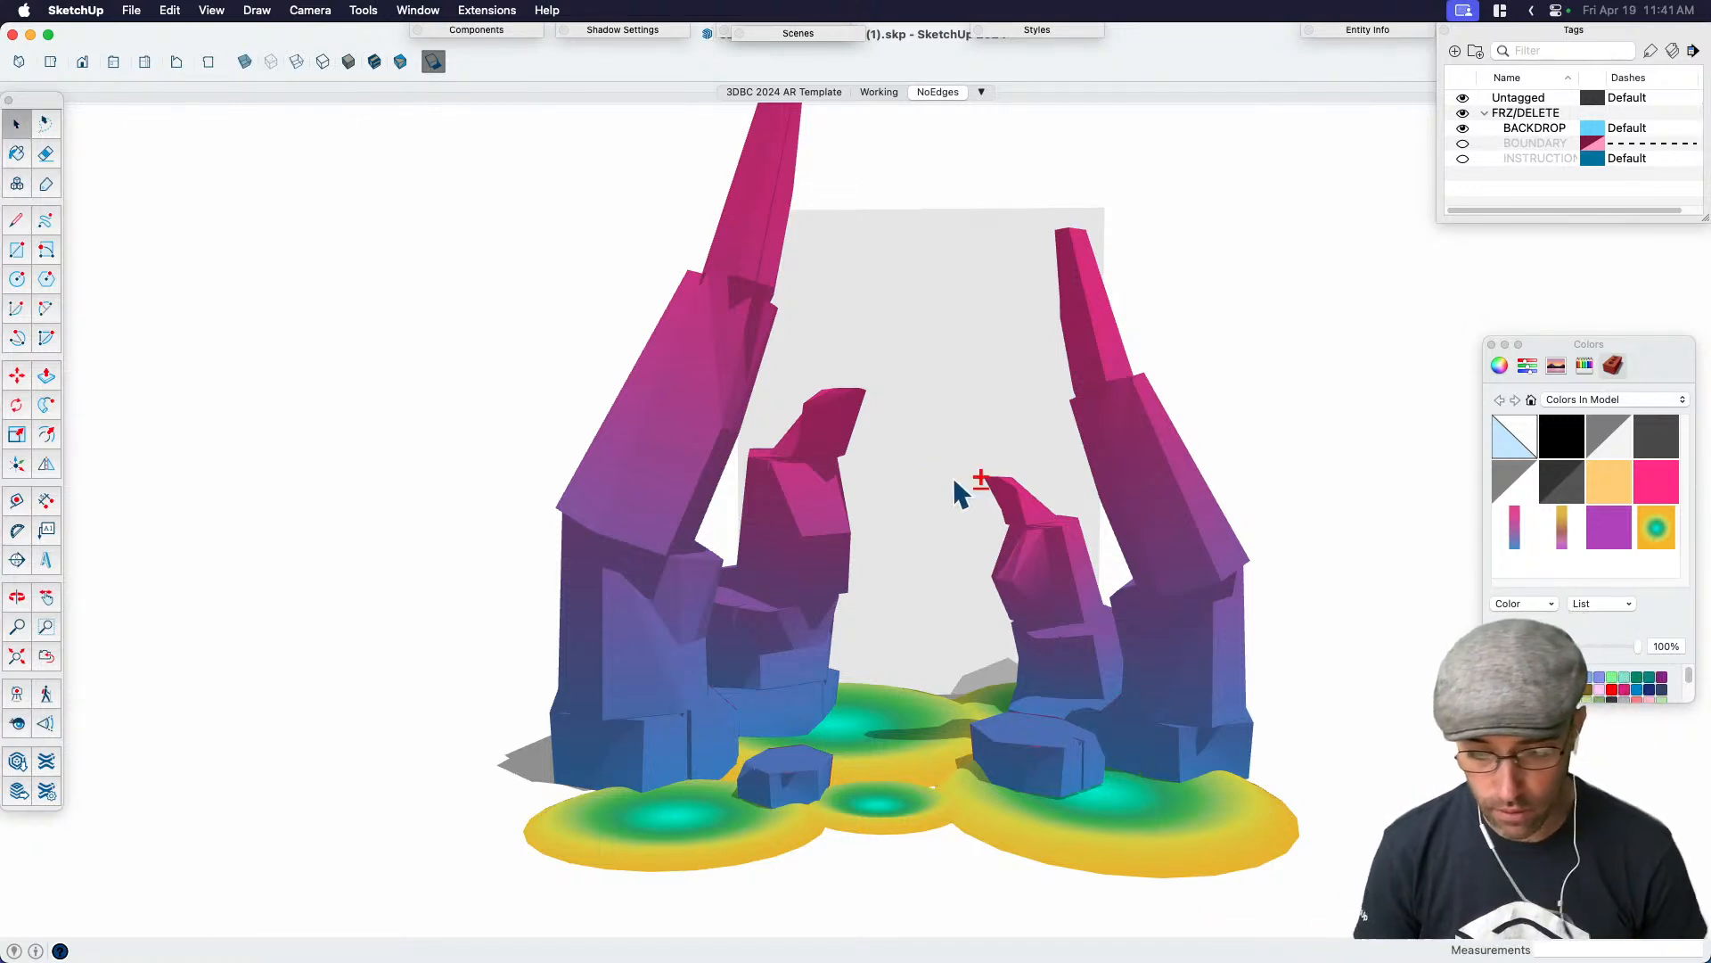
Clear the active tool and move the Colors window up beneath the Tags window
key(space)
scroll(946, 479, down, 5)
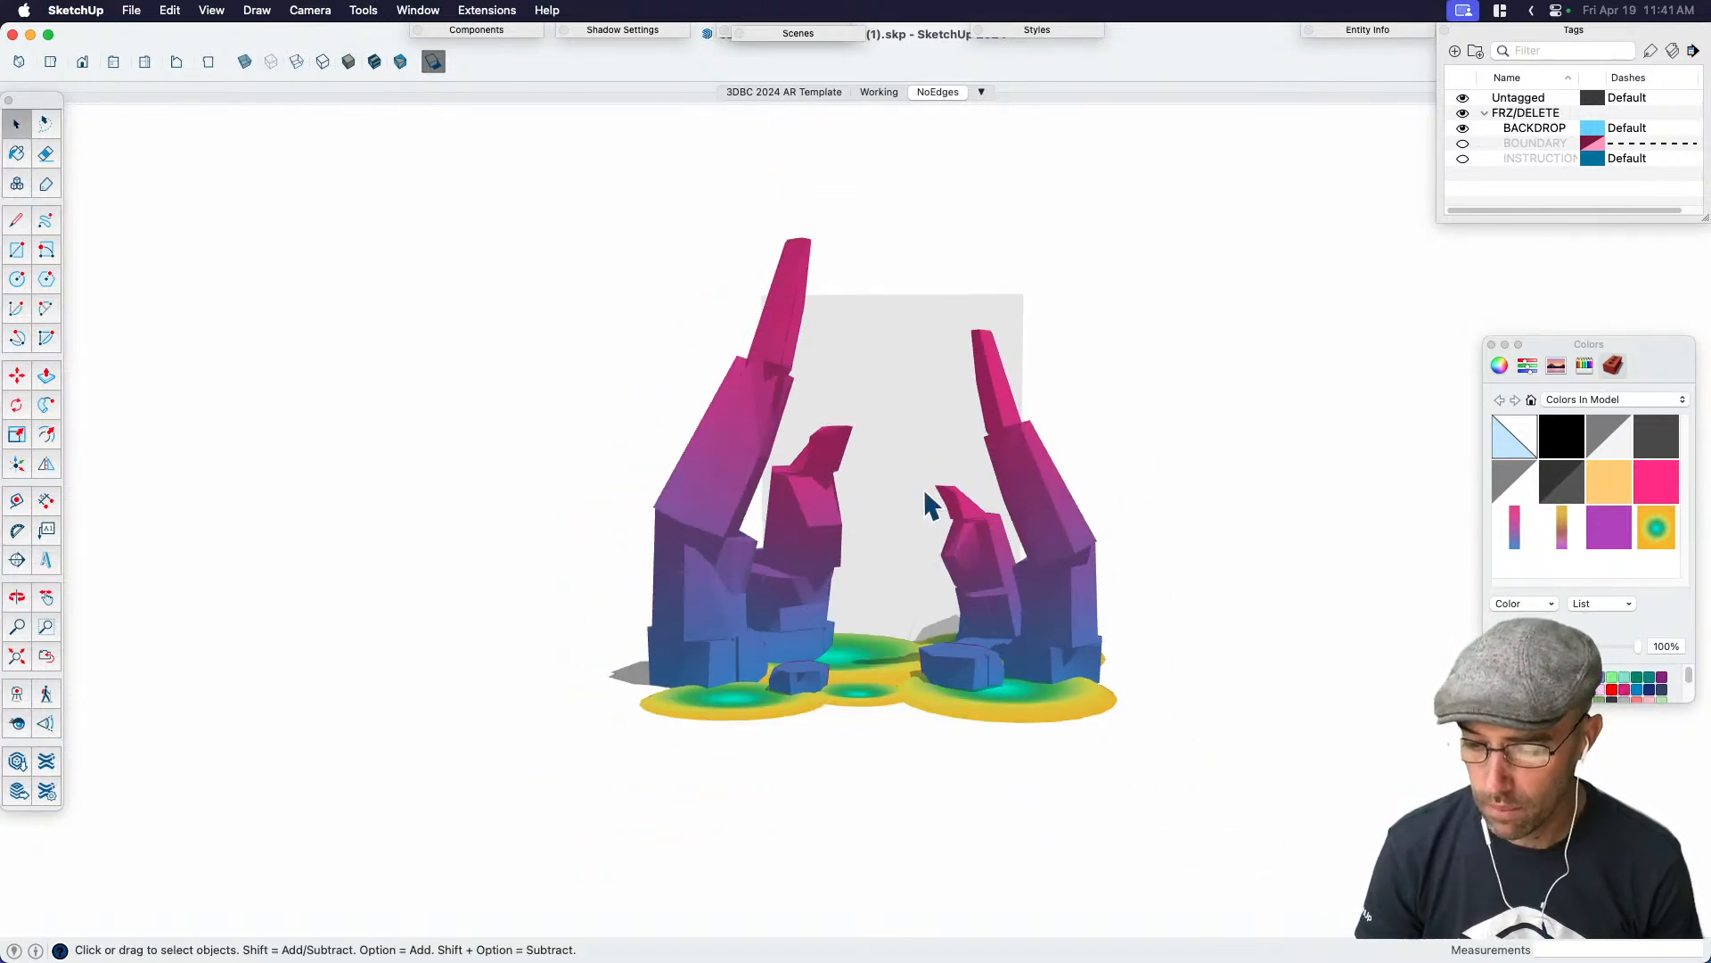
drag(1661, 355, 1660, 283)
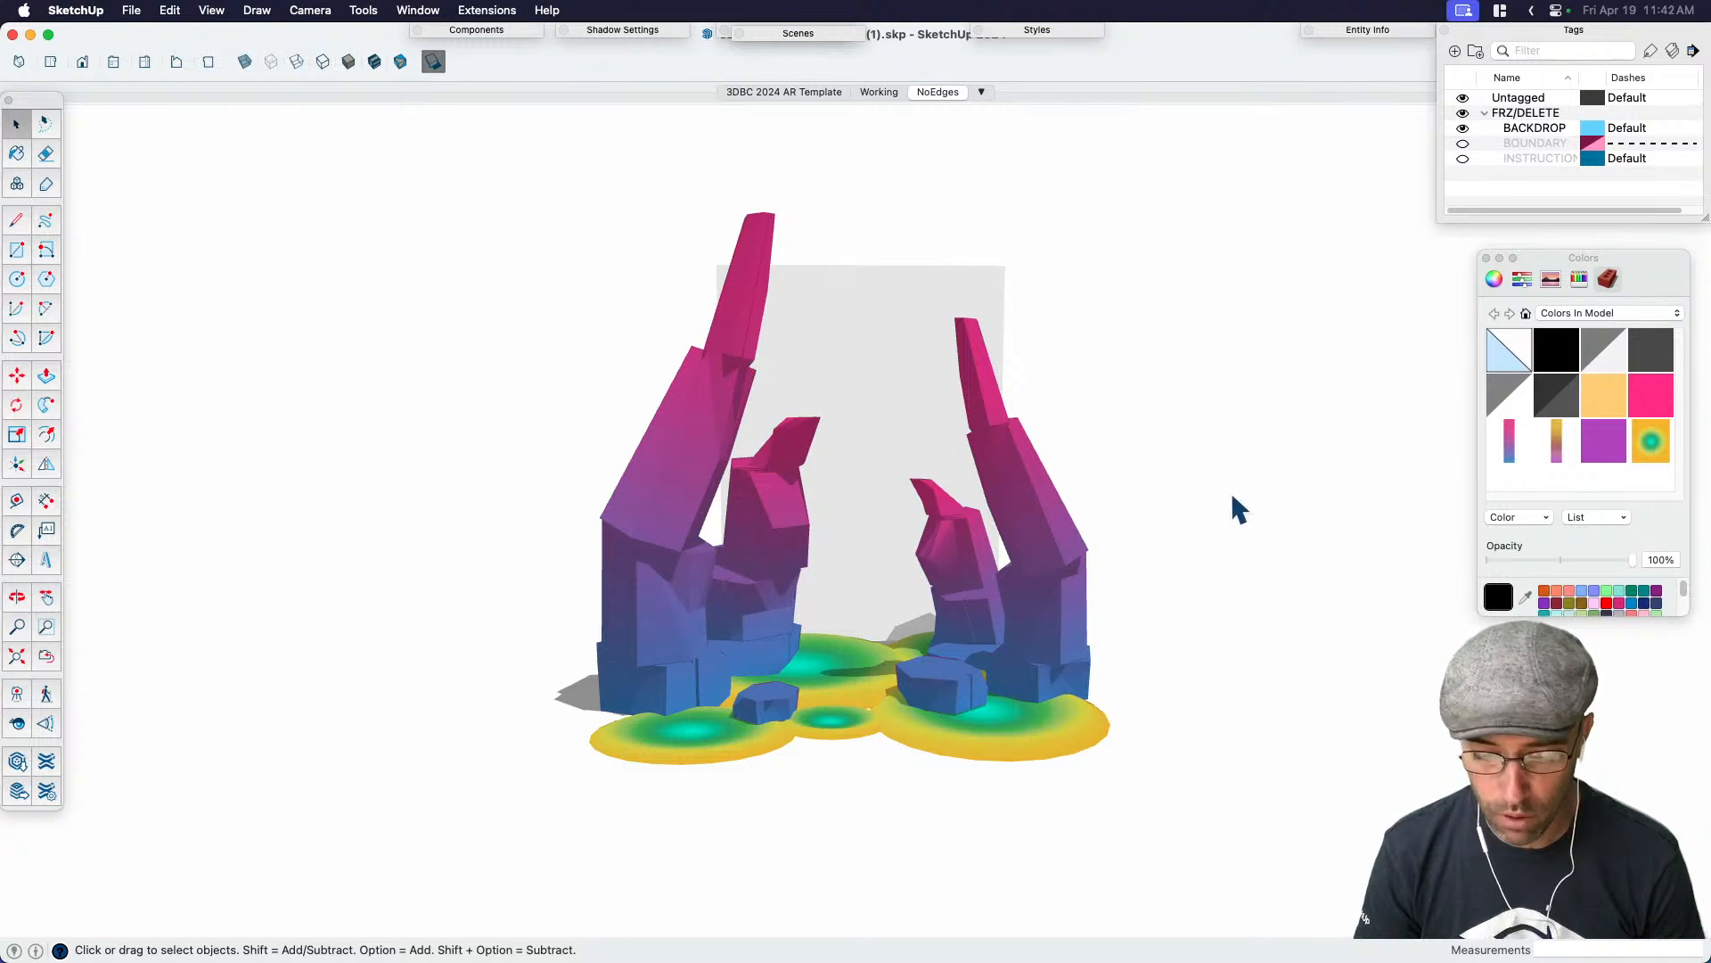
scroll(969, 599, down, 3)
scroll(920, 661, up, 2)
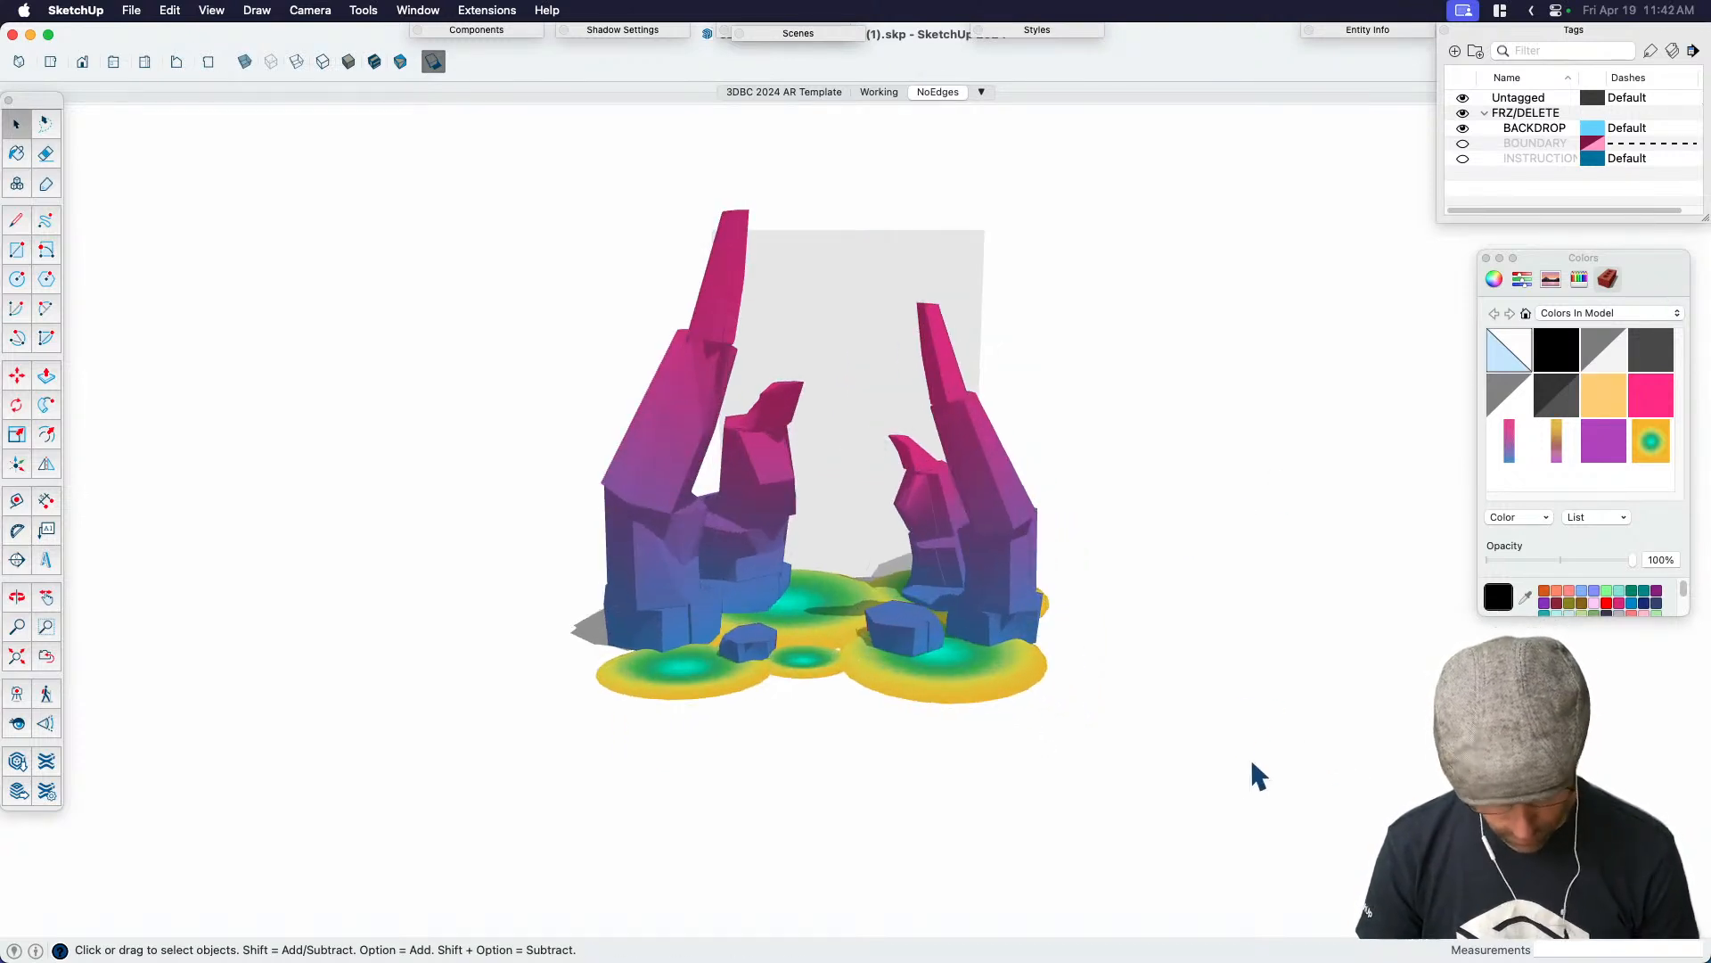
Switch to the Working scene and adjust the height of one leaning tower with the Scale tool
click(879, 92)
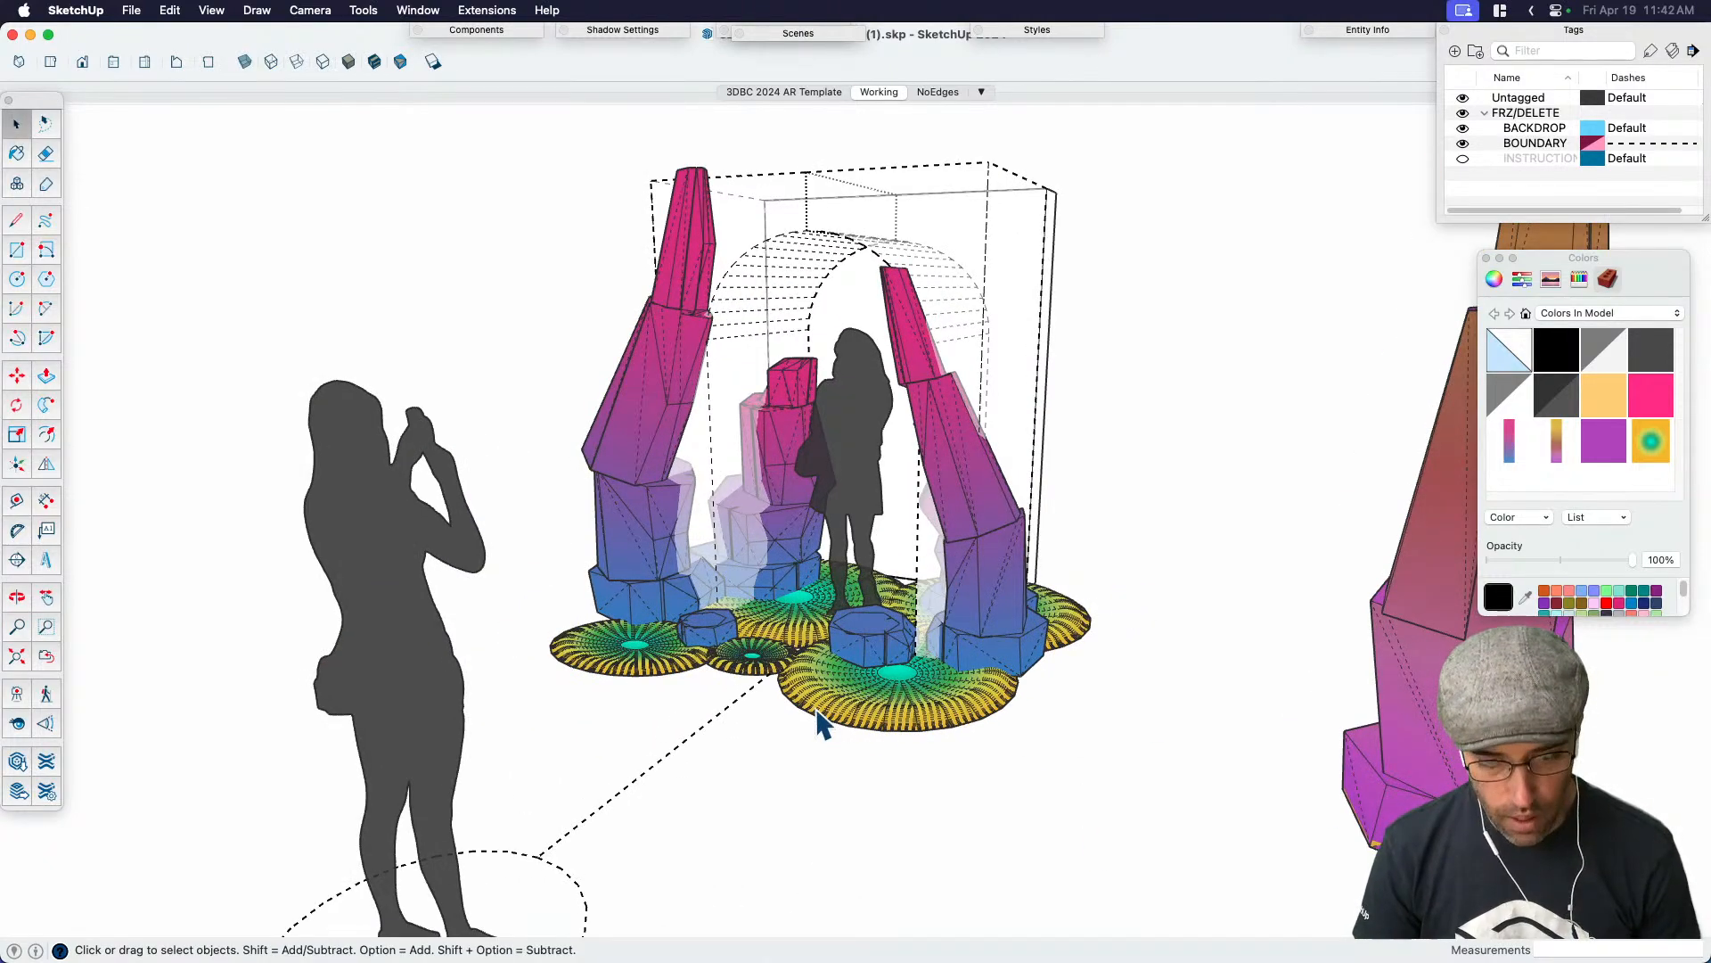
mouse_move(737, 718)
middle_down()
mouse_move(963, 630)
mouse_move(1031, 622)
mouse_move(825, 609)
mouse_move(696, 677)
mouse_move(716, 702)
middle_up()
middle_drag(765, 339, 905, 379)
click(920, 392)
middle_drag(963, 446, 949, 374)
middle_drag(709, 334, 751, 267)
key(s)
drag(730, 223, 747, 198)
key(space)
Scale the right front tower vertically to about 0.97
click(855, 385)
middle_drag(841, 435, 853, 388)
key(s)
drag(828, 329, 805, 292)
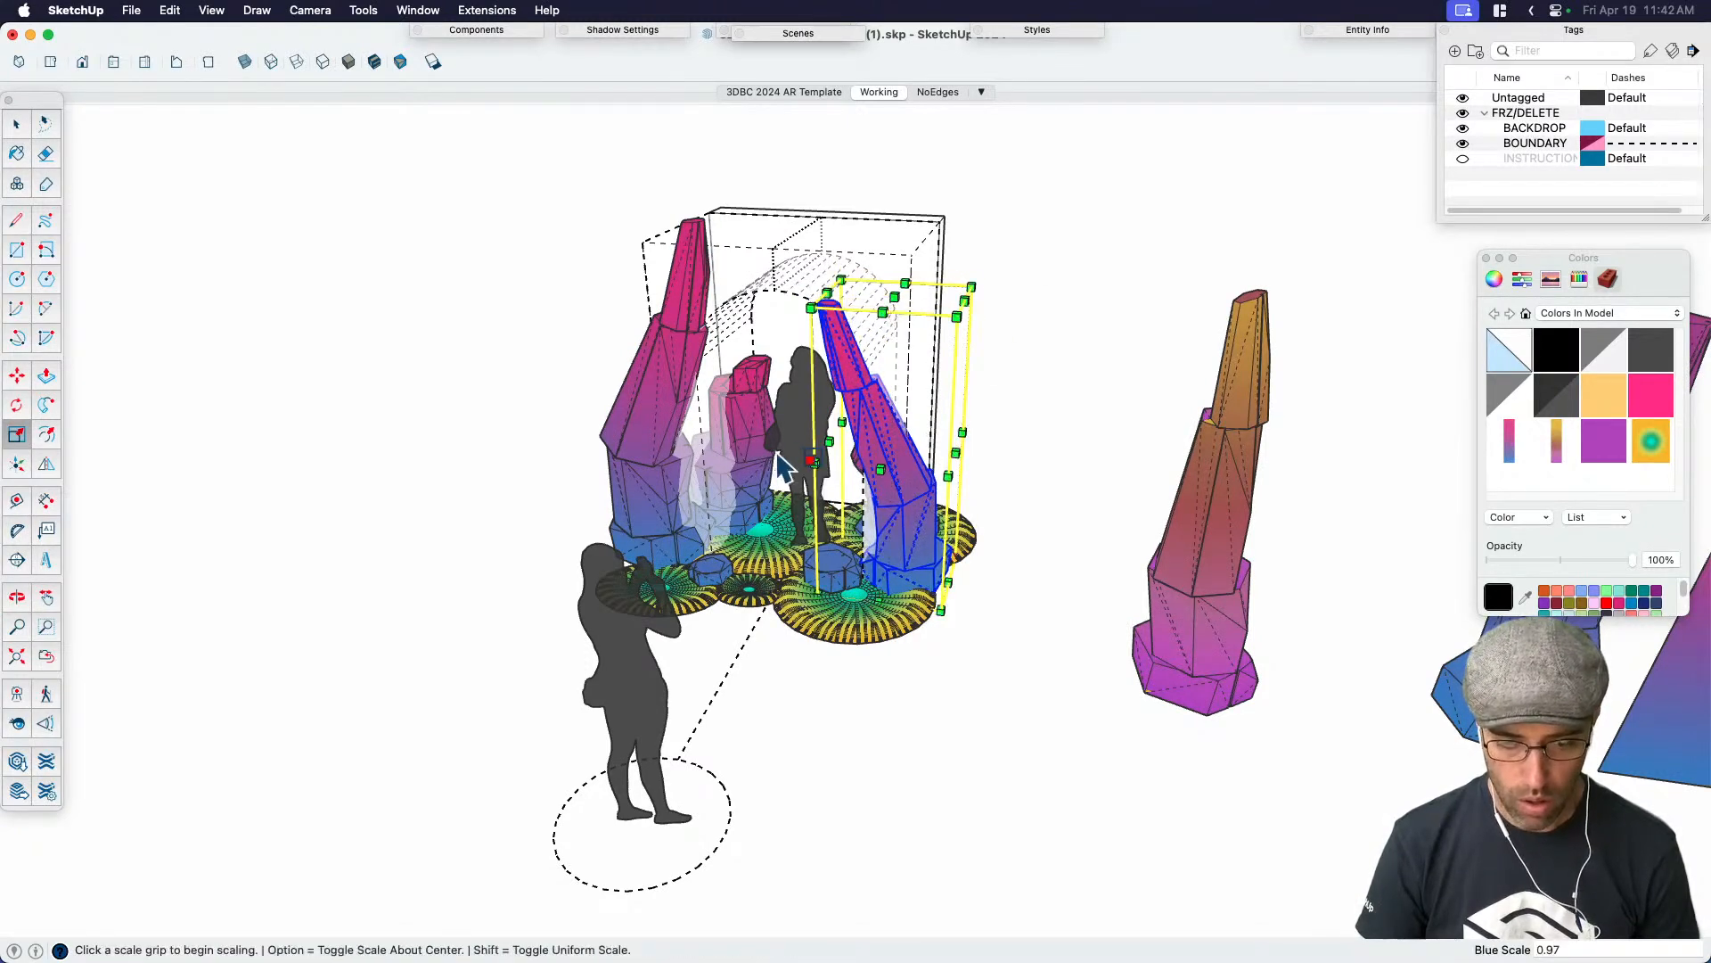
middle_drag(896, 287, 1001, 344)
key(space)
click(1023, 542)
middle_drag(1024, 542, 775, 443)
scroll(775, 443, up, 3)
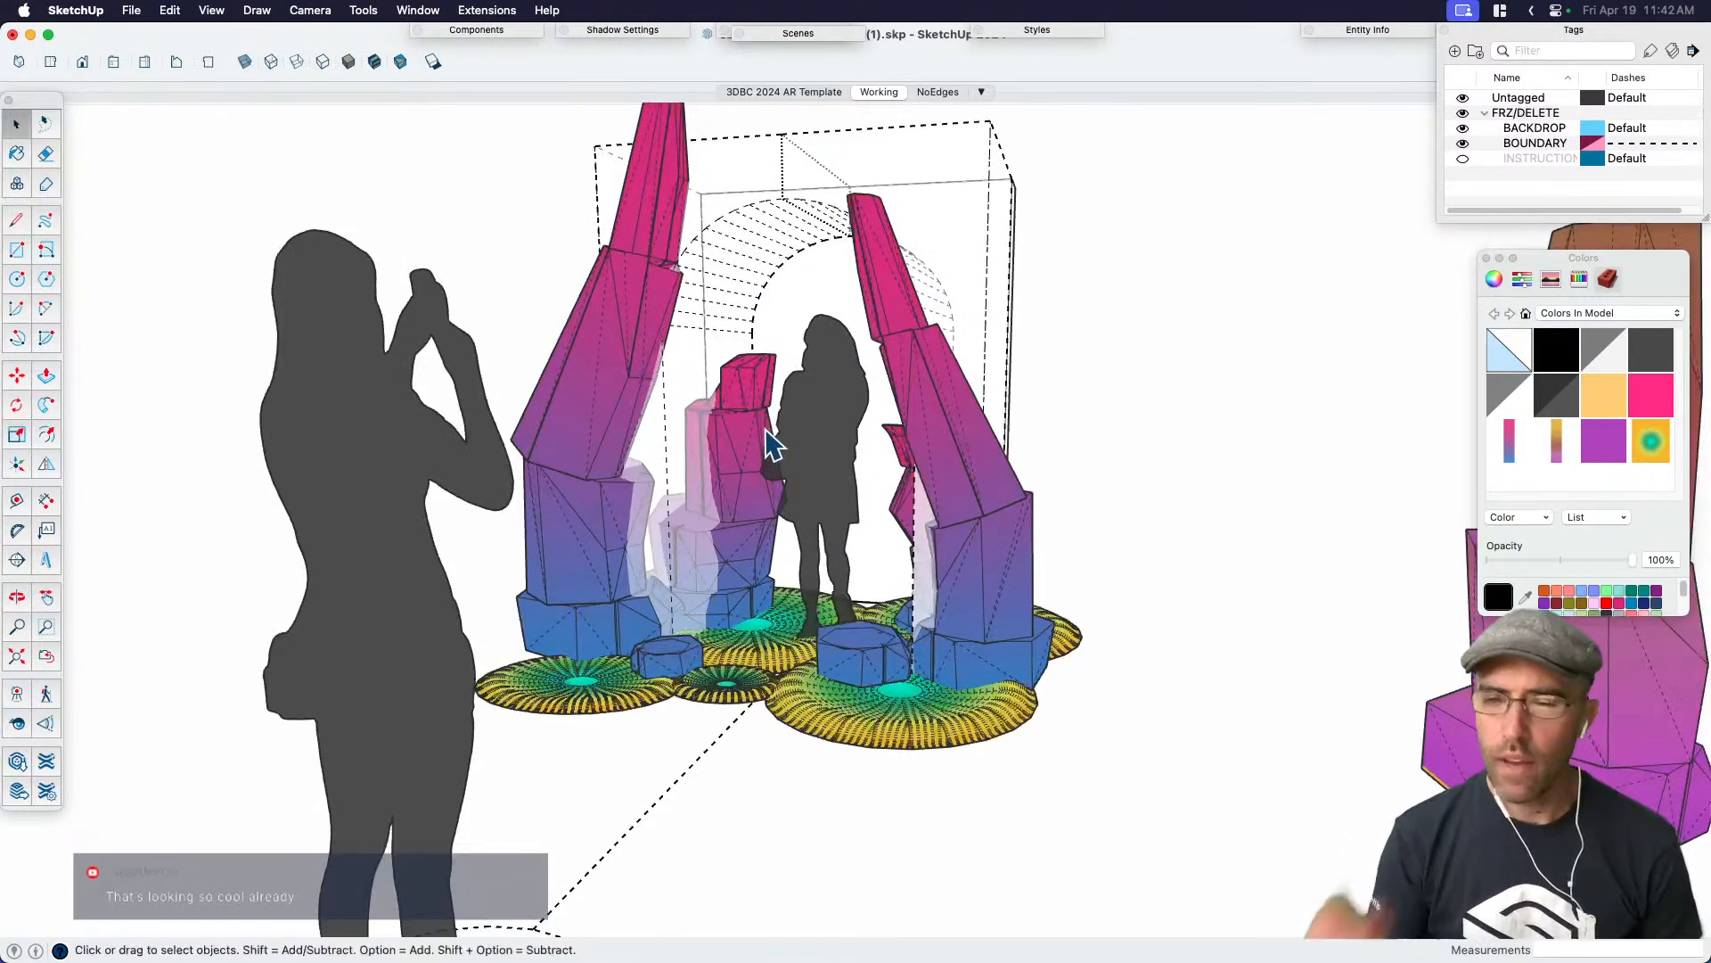
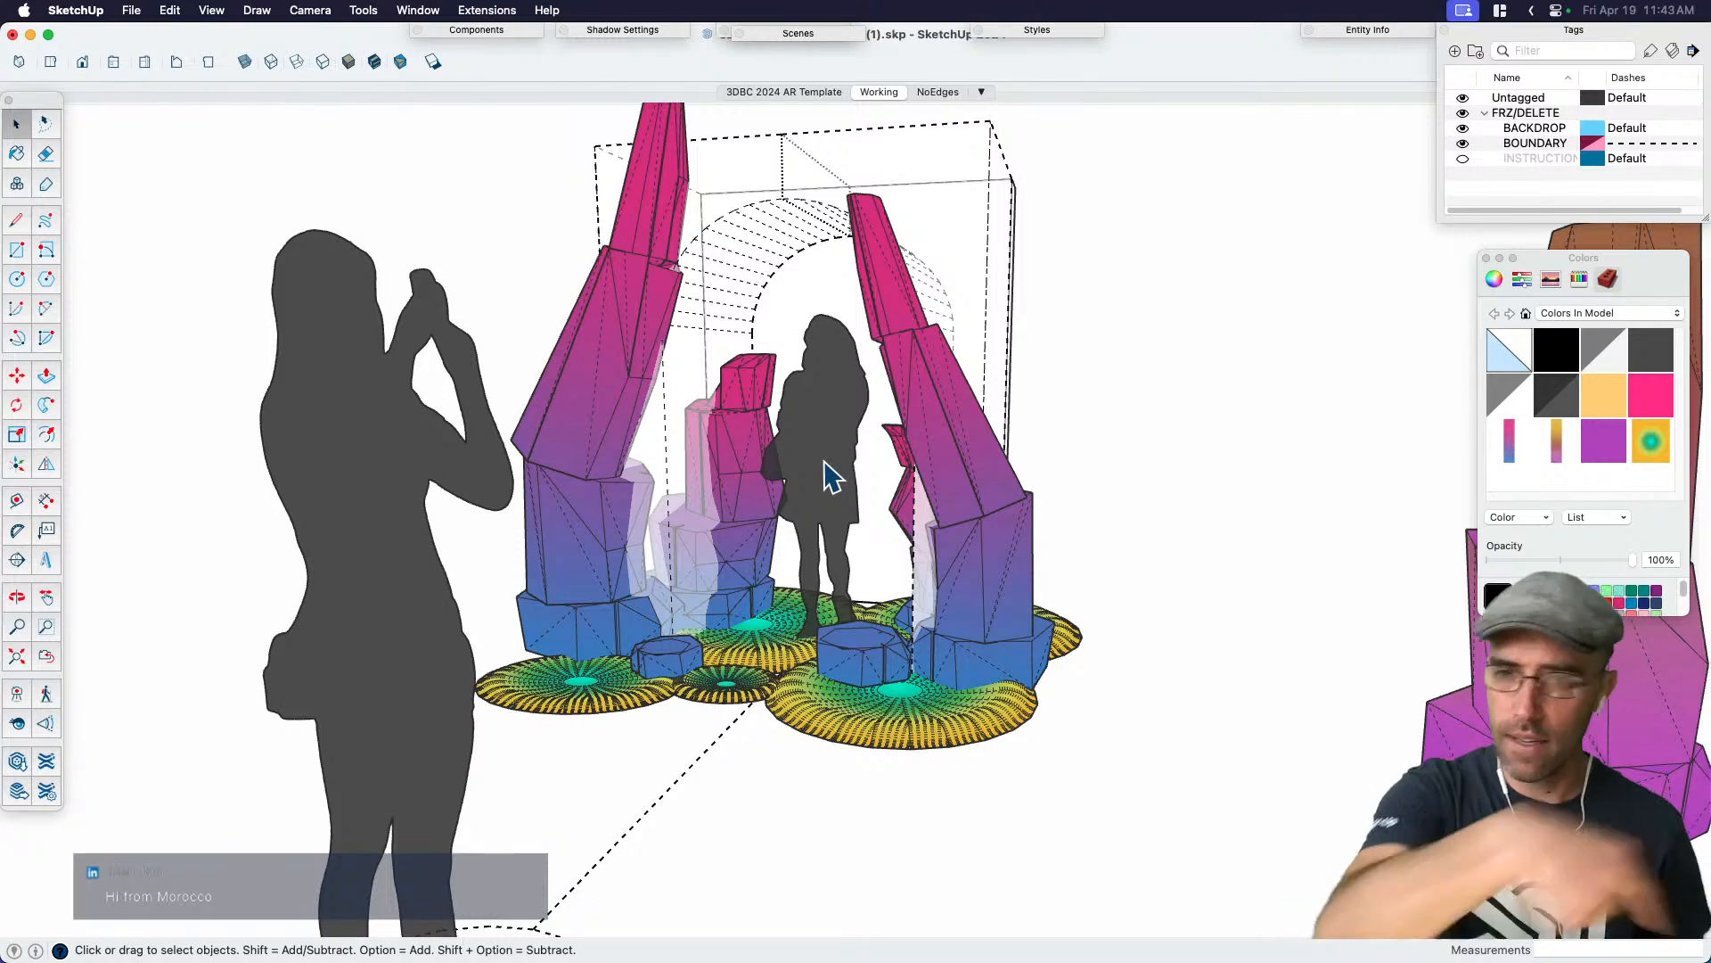
Draw a short vertical line in the open space to the right of the tower composition
scroll(1137, 566, down, 3)
mouse_move(1137, 566)
middle_down()
mouse_move(1203, 667)
mouse_move(1061, 612)
middle_up()
scroll(1086, 594, down, 5)
scroll(997, 838, up, 3)
mouse_move(997, 838)
middle_down()
mouse_move(1112, 802)
mouse_move(1019, 779)
middle_up()
scroll(1011, 885, up, 2)
scroll(1011, 885, up, 1)
key(l)
click(1050, 773)
click(1052, 683)
key(space)
Draw a circle with a radius of about 6 1/4" centred on the vertical line and erase its right half
middle_drag(1045, 754, 1116, 741)
scroll(1116, 741, up, 2)
key(l)
key(space)
key(c)
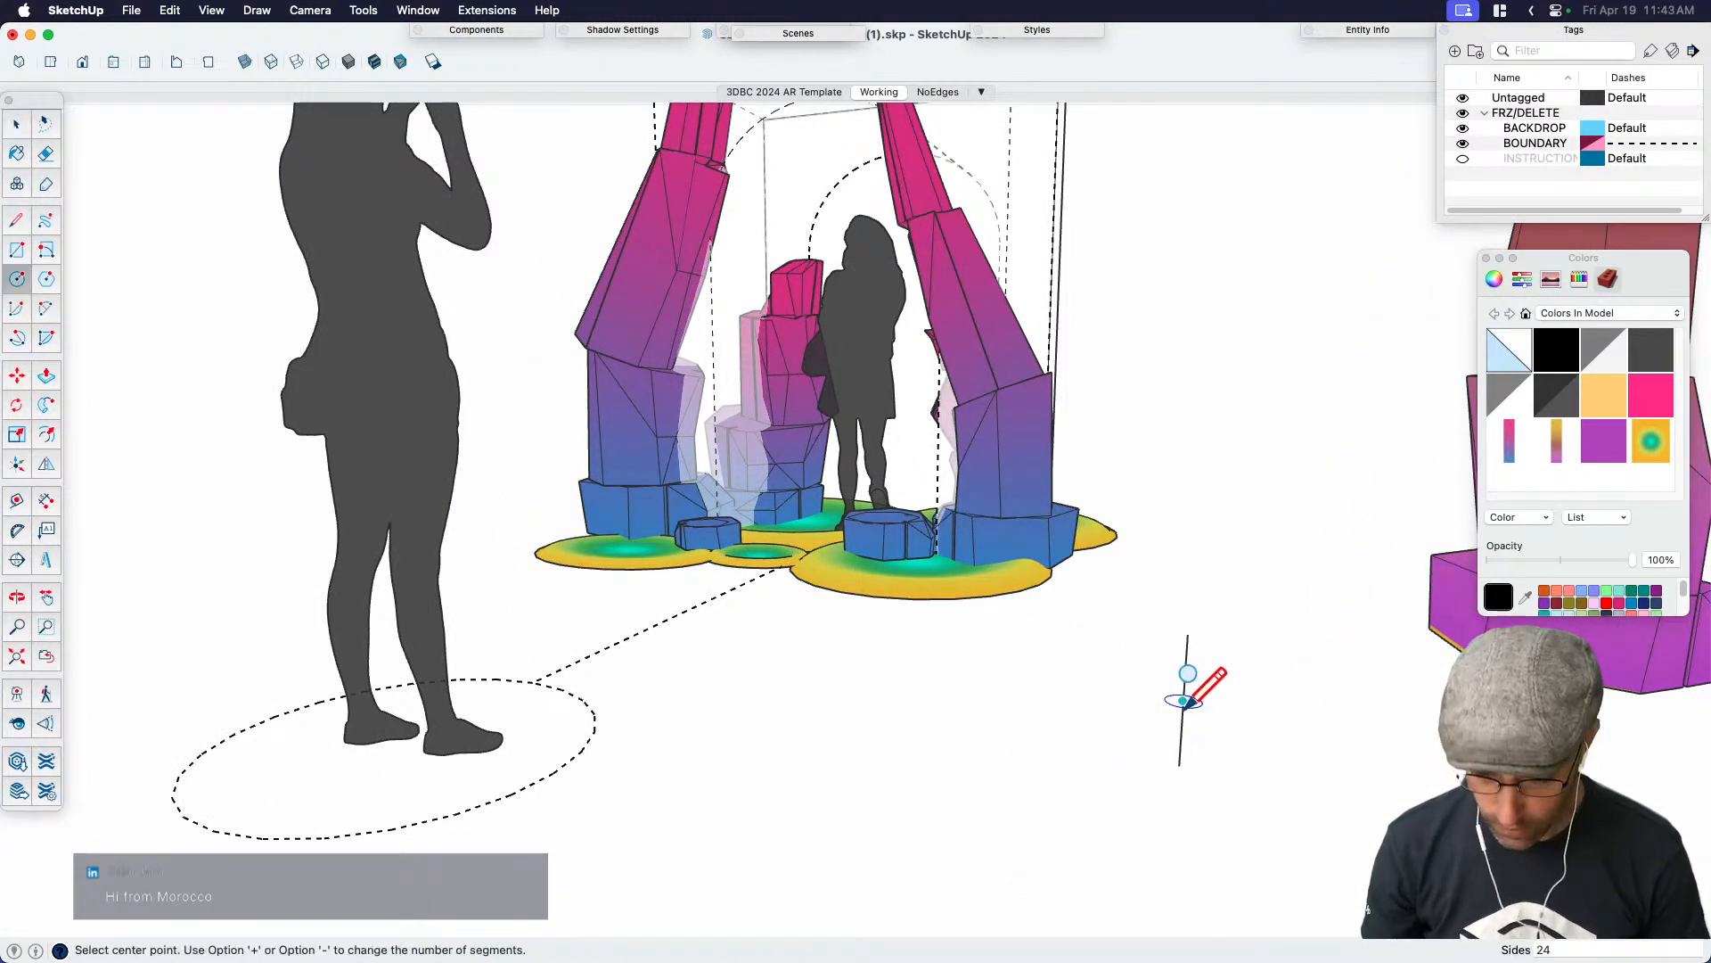
click(1183, 701)
click(1186, 662)
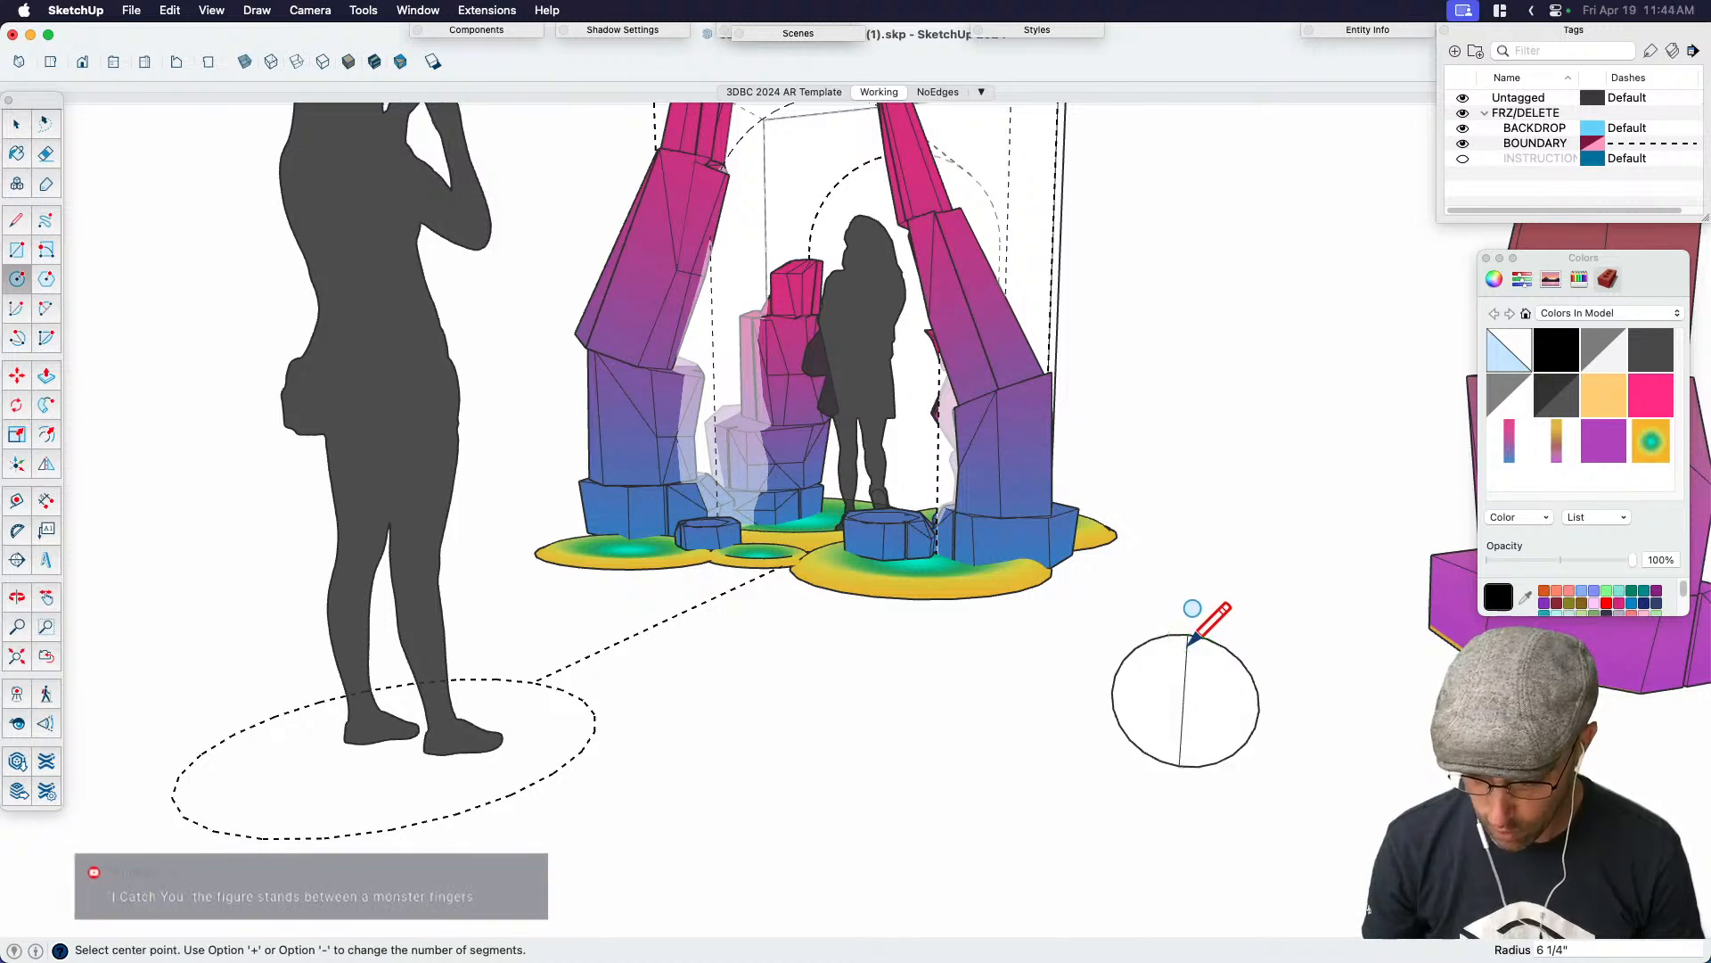
key(space)
key(e)
click(1223, 700)
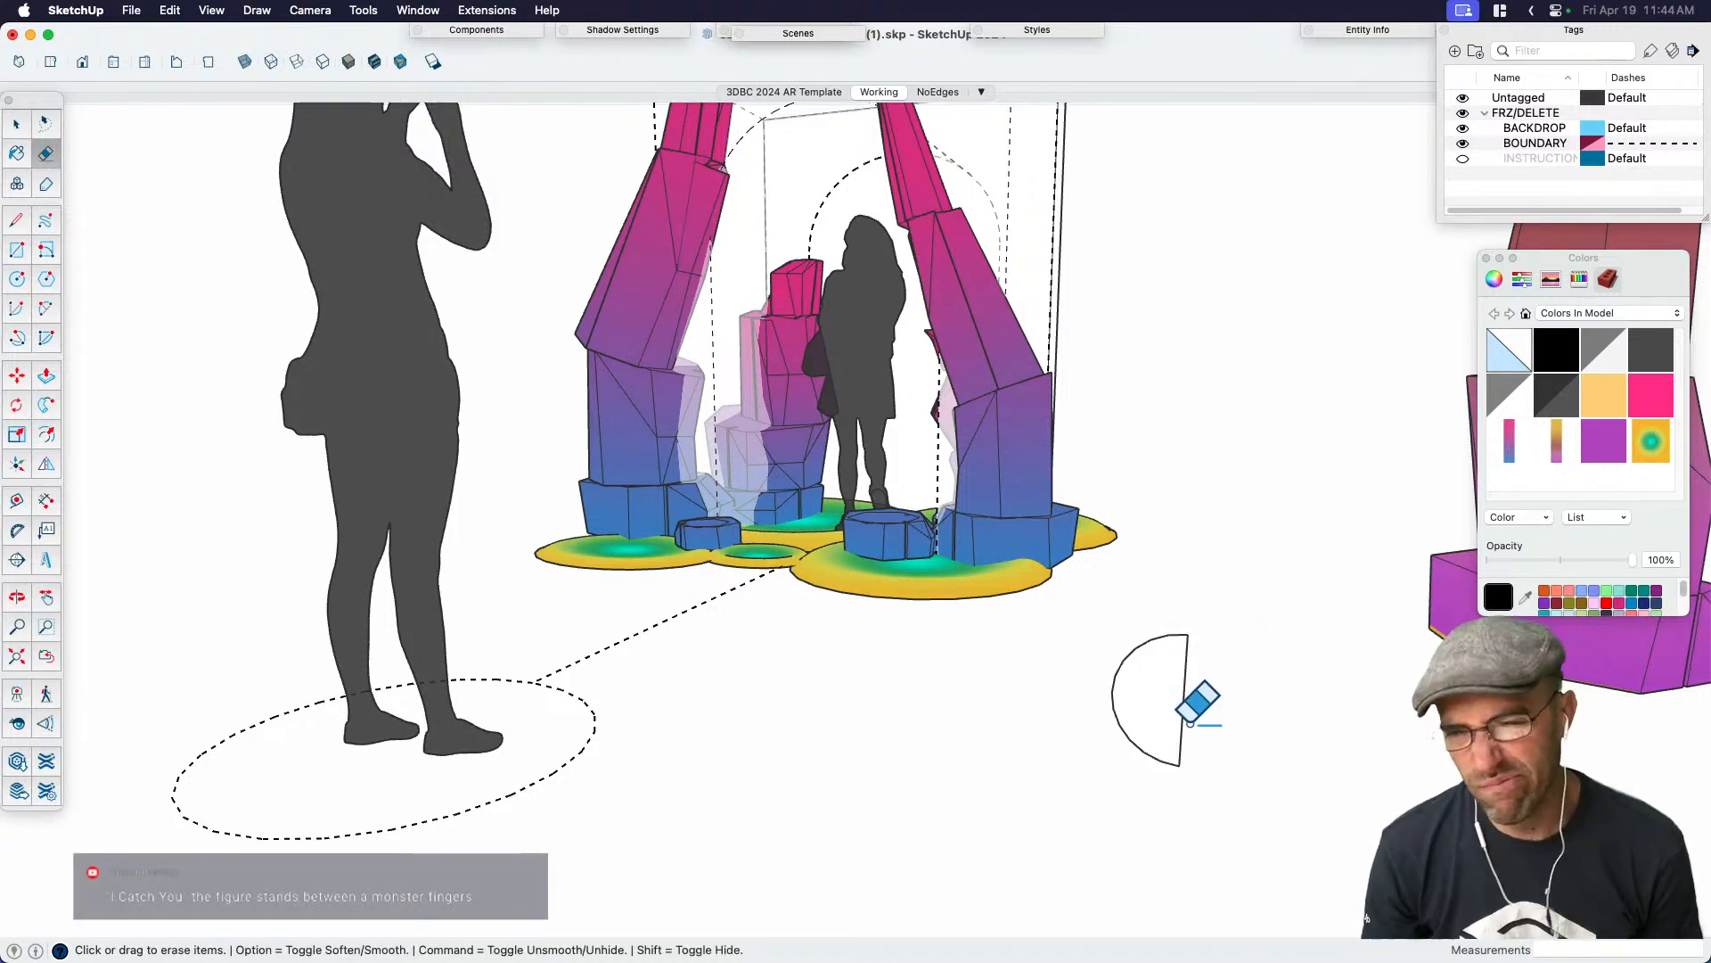
Add a rectangle across the lower half of the semicircle and erase the dividing edge and lower arc
key(space)
scroll(1138, 730, up, 2)
key(l)
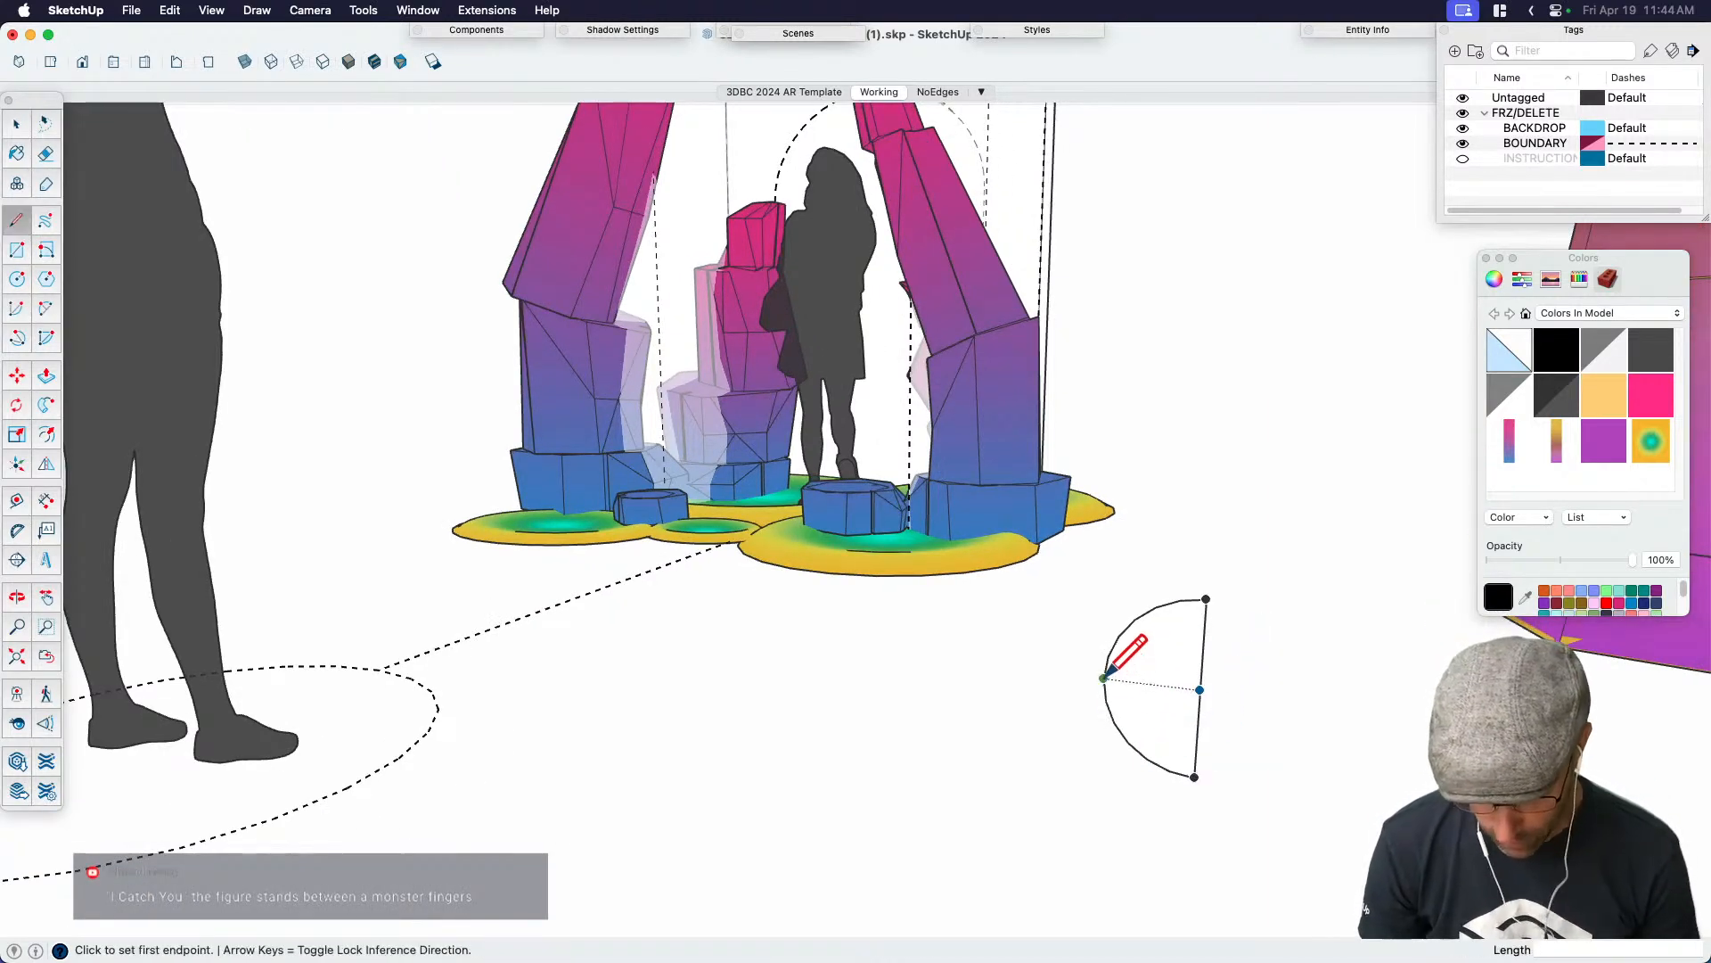
click(1206, 599)
click(1194, 776)
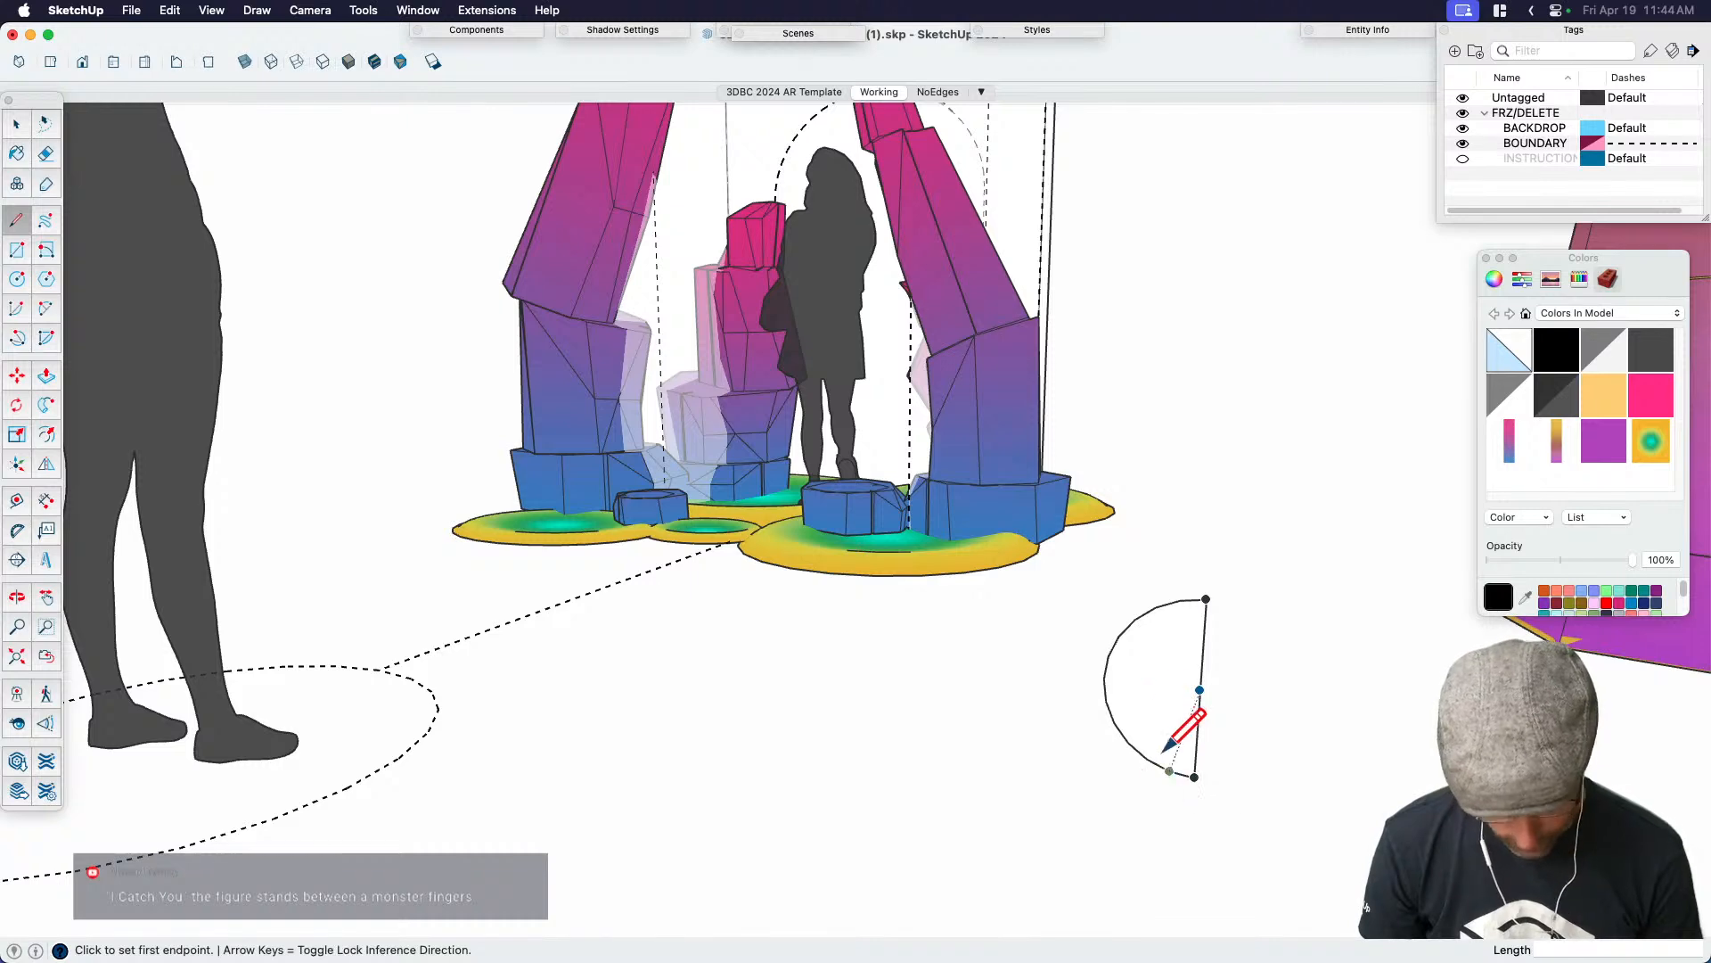
key(r)
click(1105, 679)
click(1196, 775)
key(e)
click(1135, 686)
click(1125, 718)
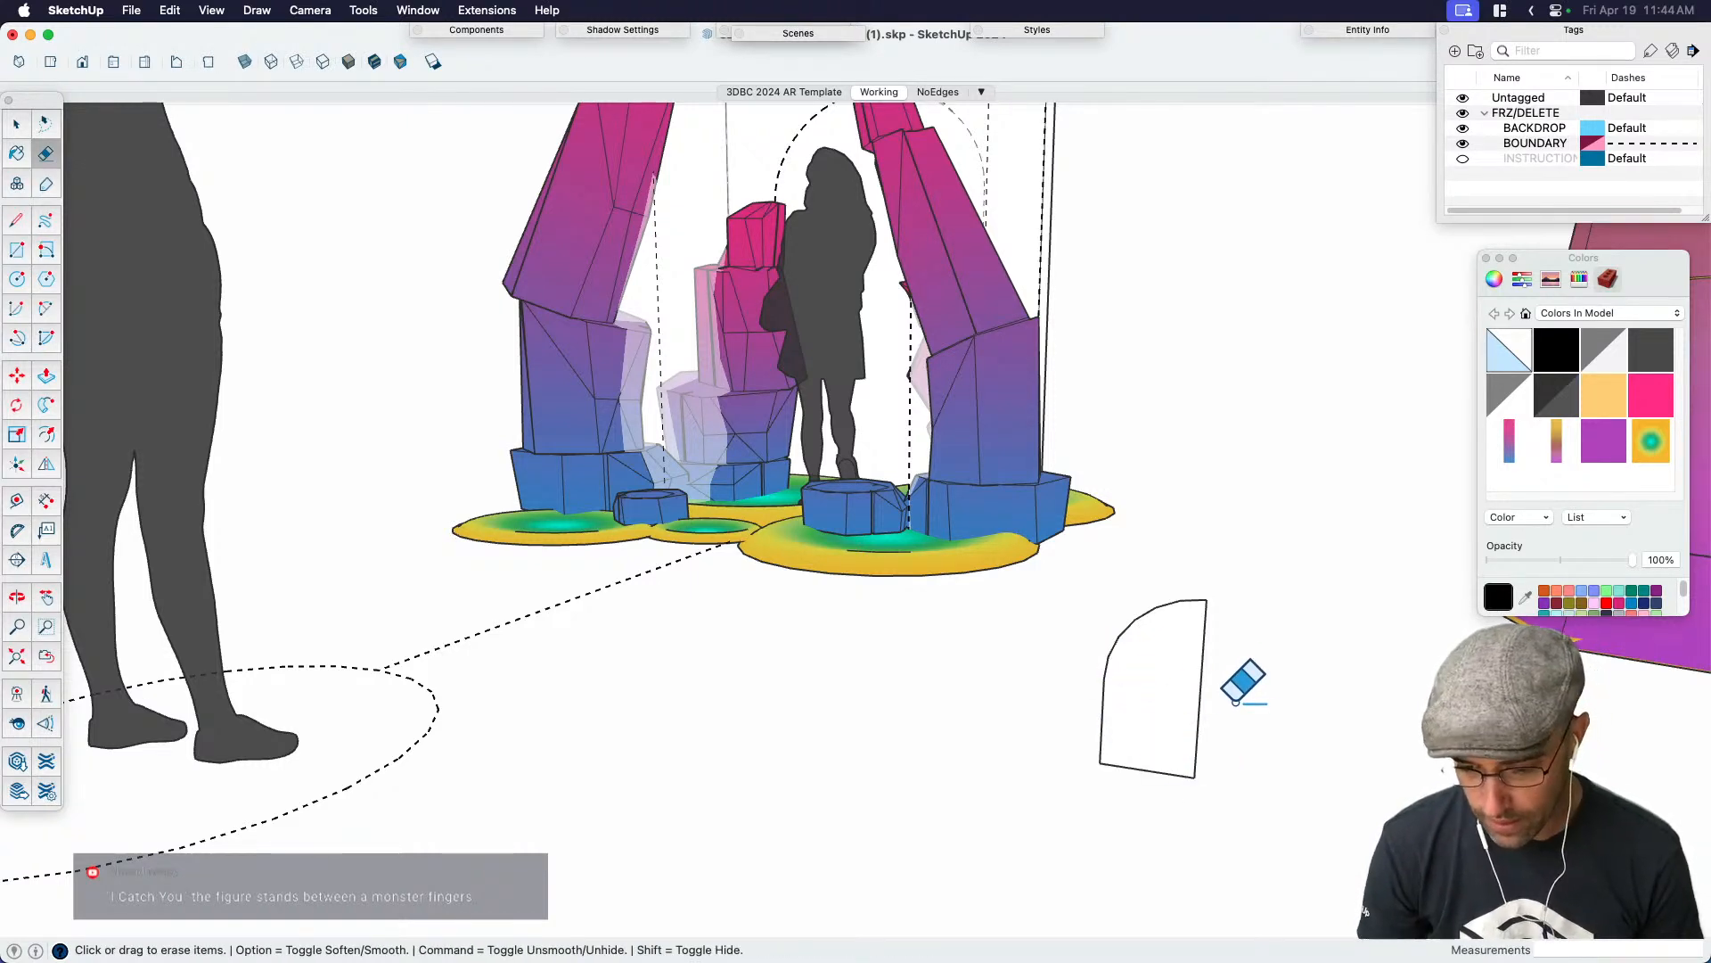
Try erasing the profile's base and centre edges to leave an open curve of arc and straight side
key(space)
scroll(1156, 824, up, 3)
key(e)
drag(1290, 856, 1321, 840)
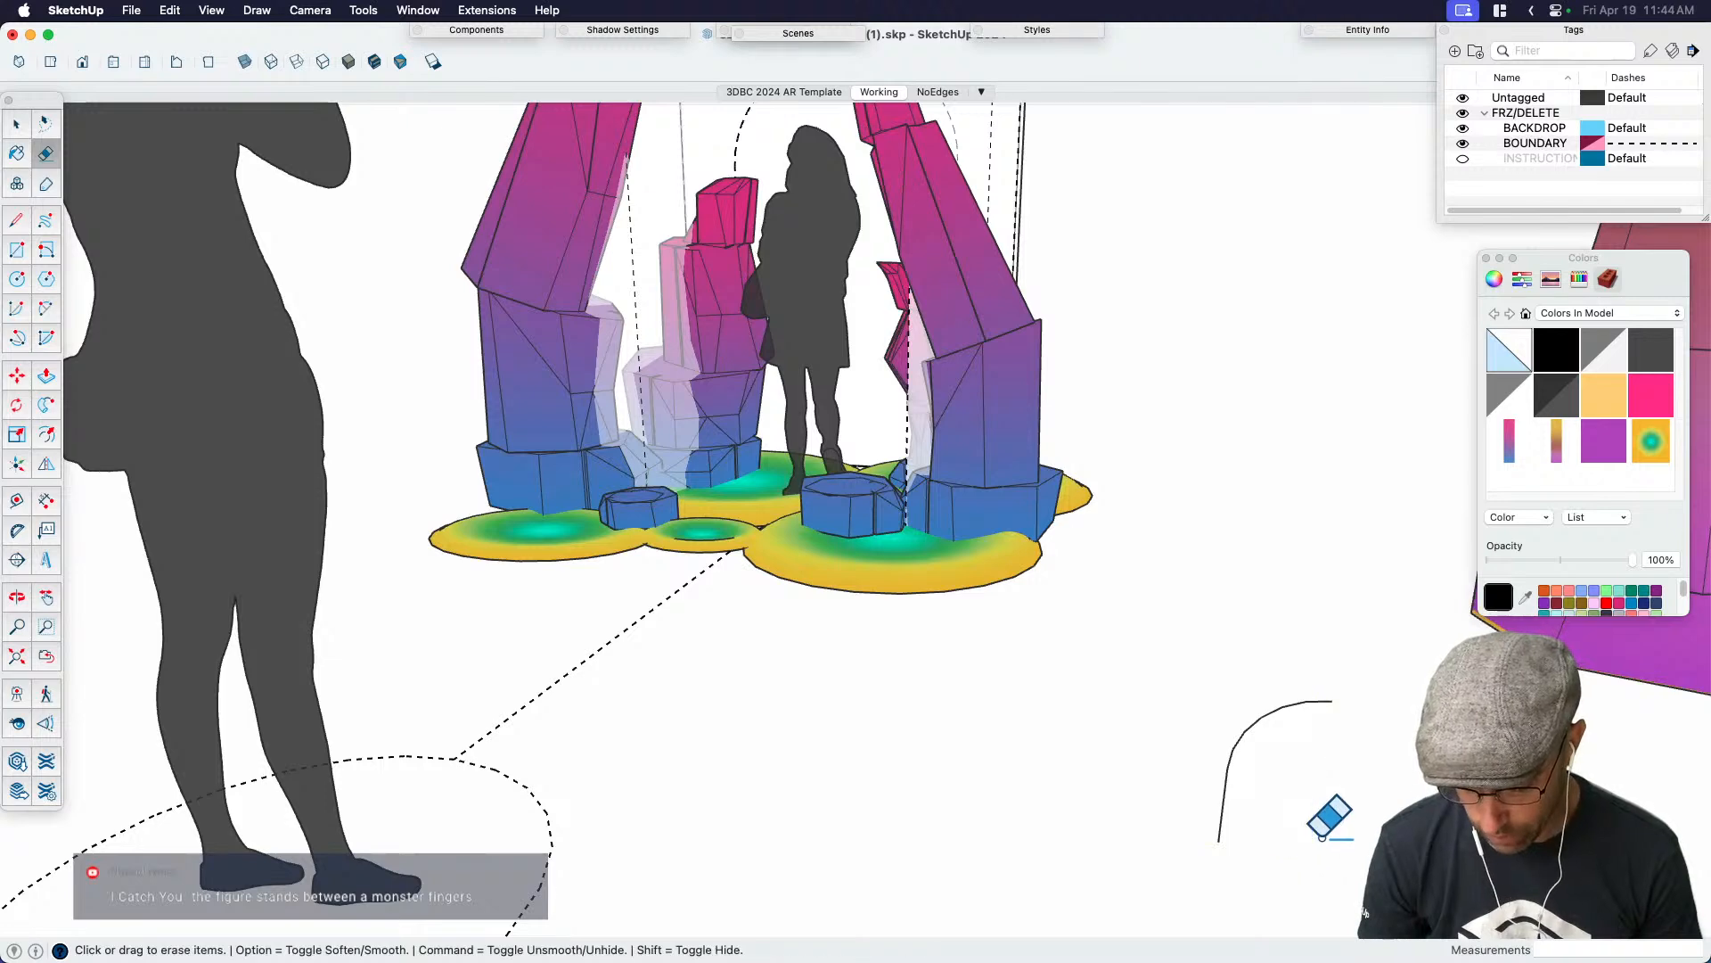
scroll(1128, 713, down, 5)
scroll(1241, 798, up, 5)
Try rotating the profile's top arc about its lower end and resizing it with the Scale tool
key(space)
click(1238, 613)
key(q)
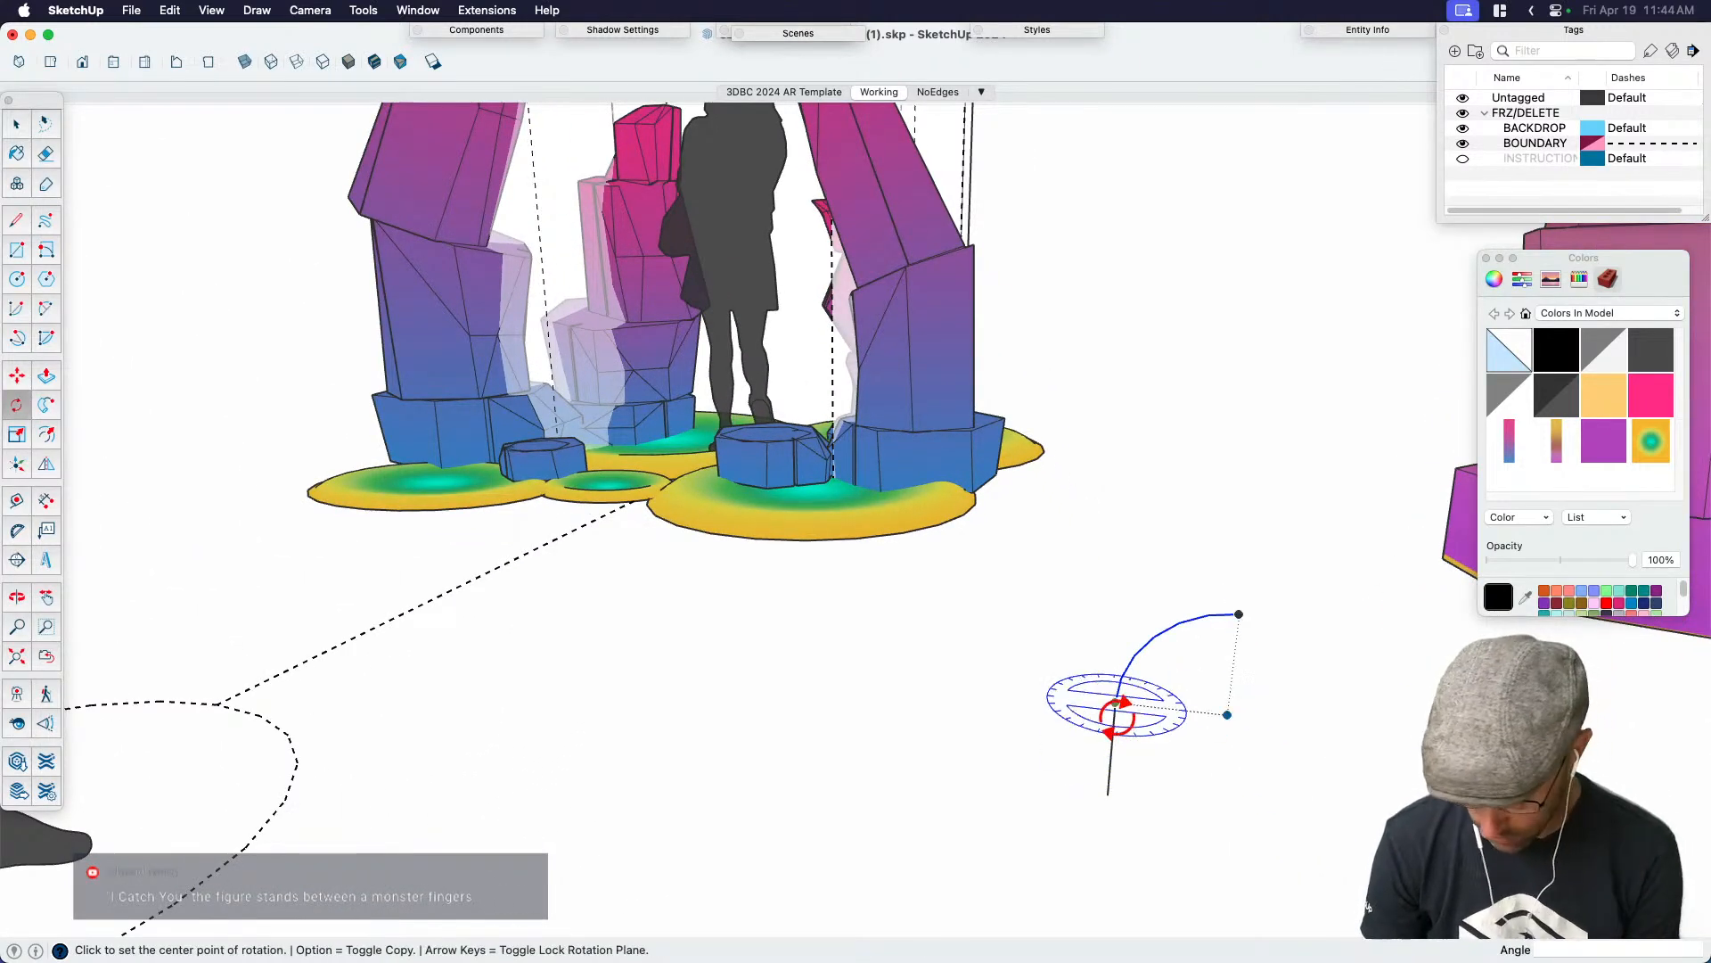
click(1115, 703)
click(1238, 613)
click(1223, 558)
key(space)
scroll(1162, 634, up, 1)
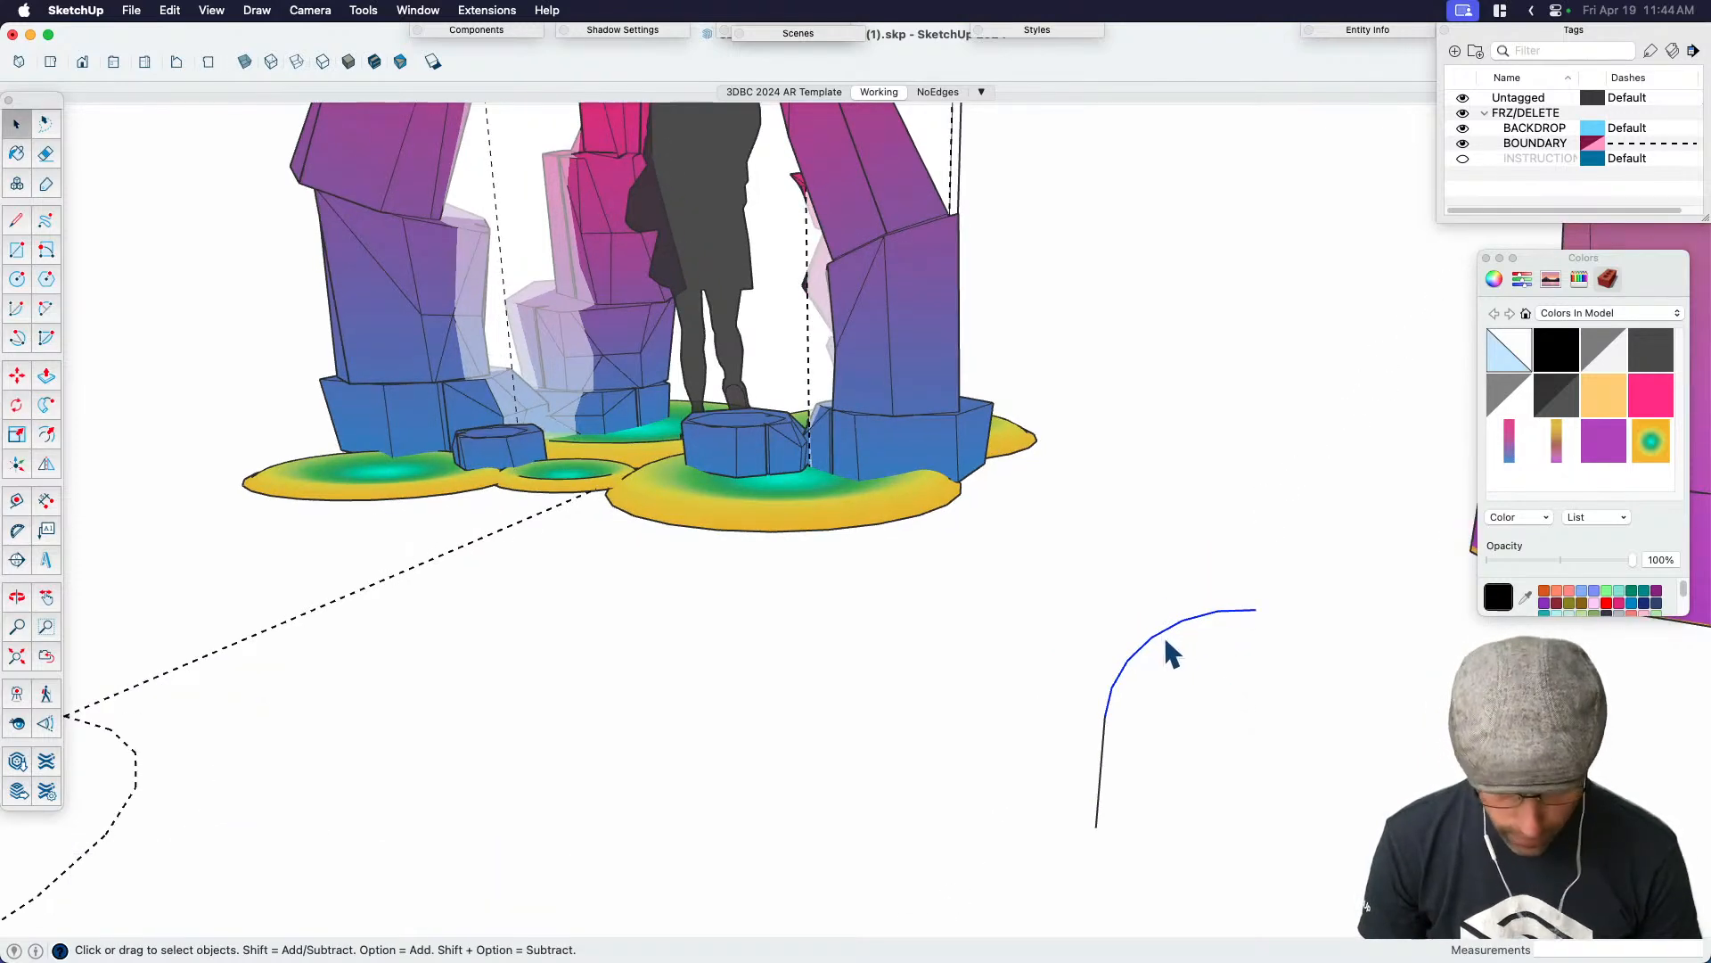
key(s)
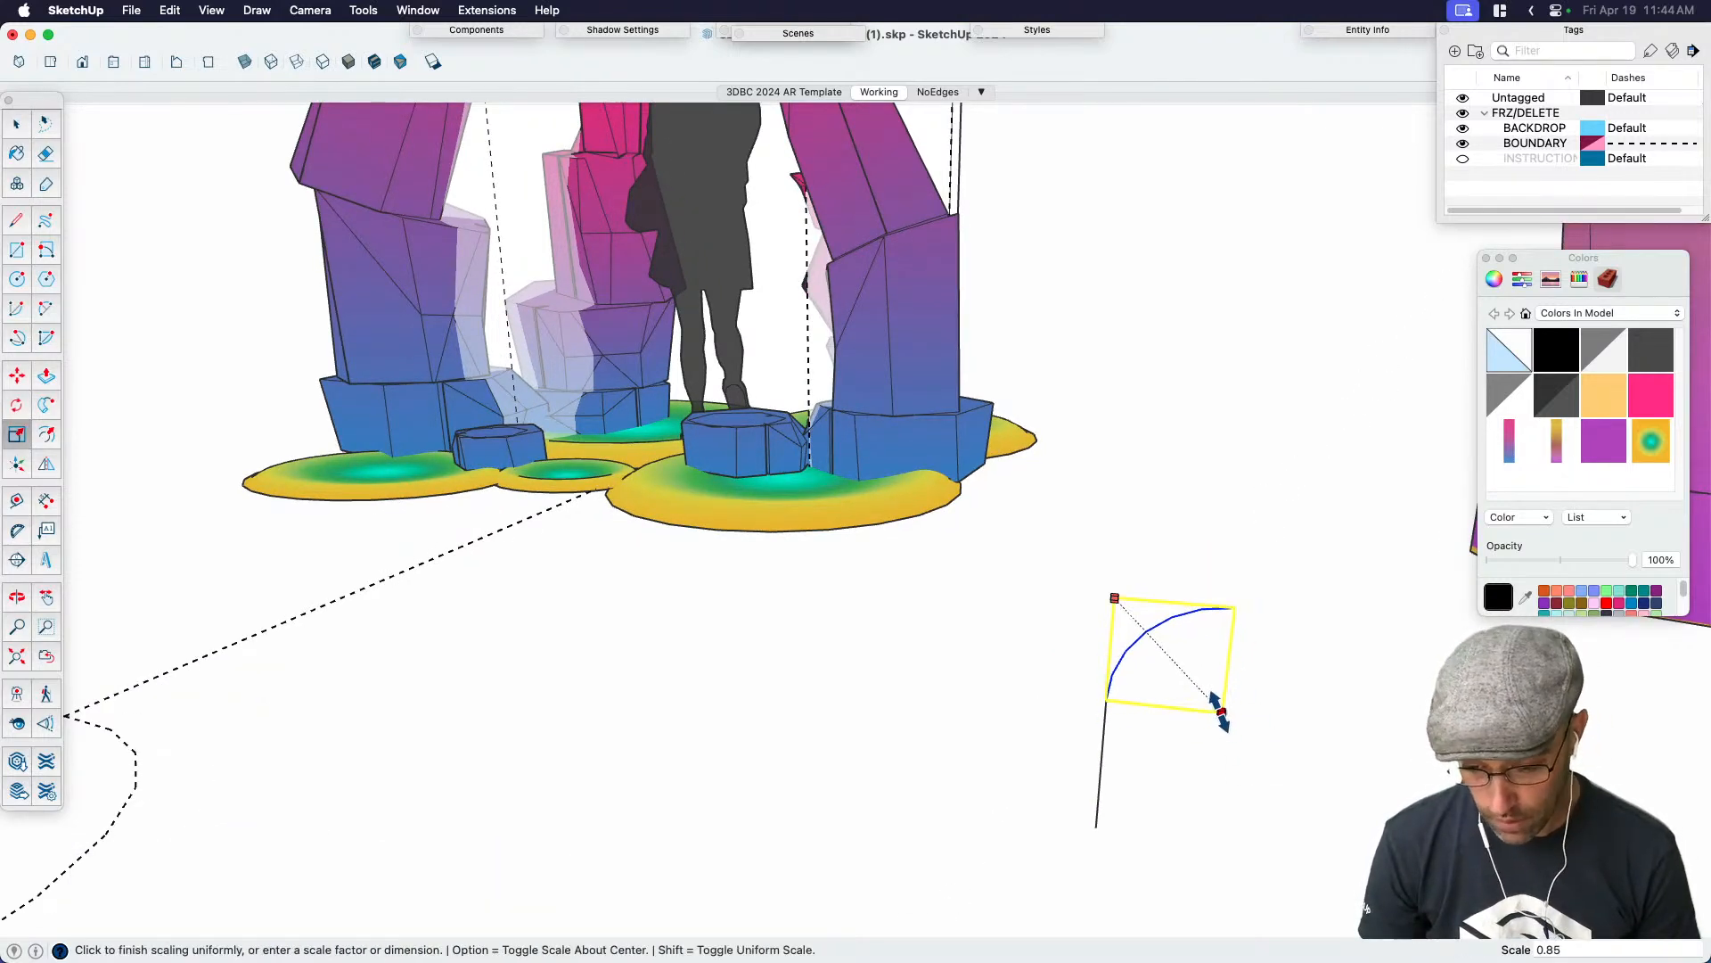
key(space)
middle_drag(1076, 772, 1001, 730)
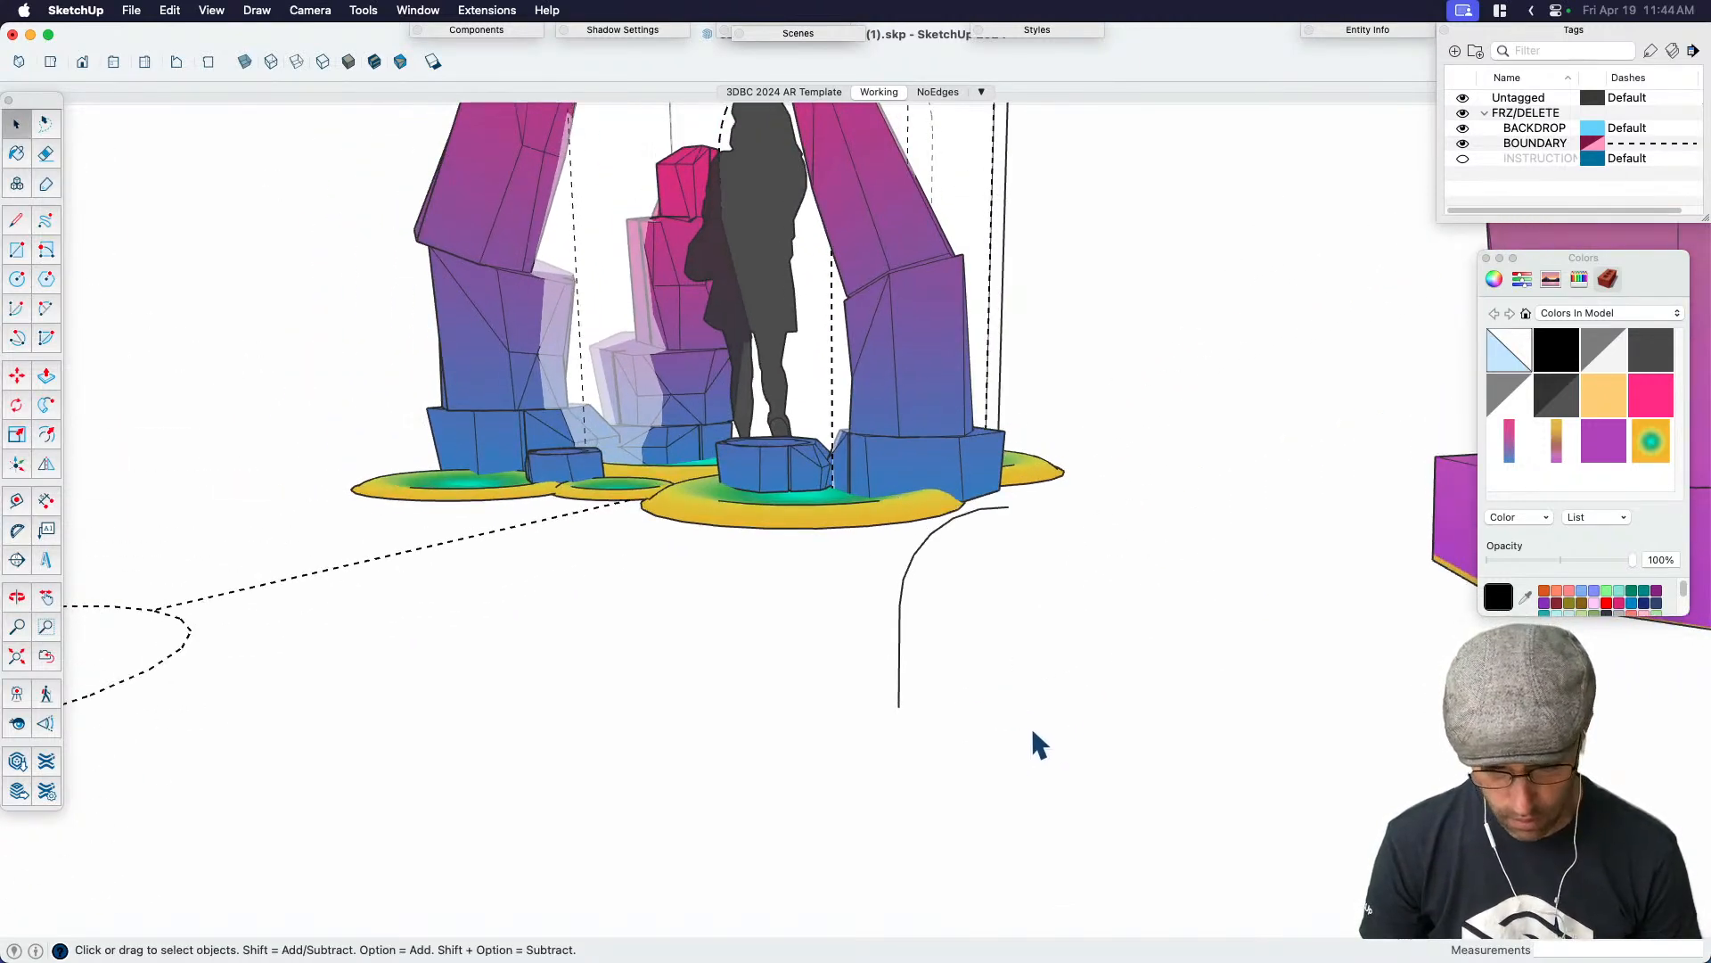
scroll(1043, 740, down, 5)
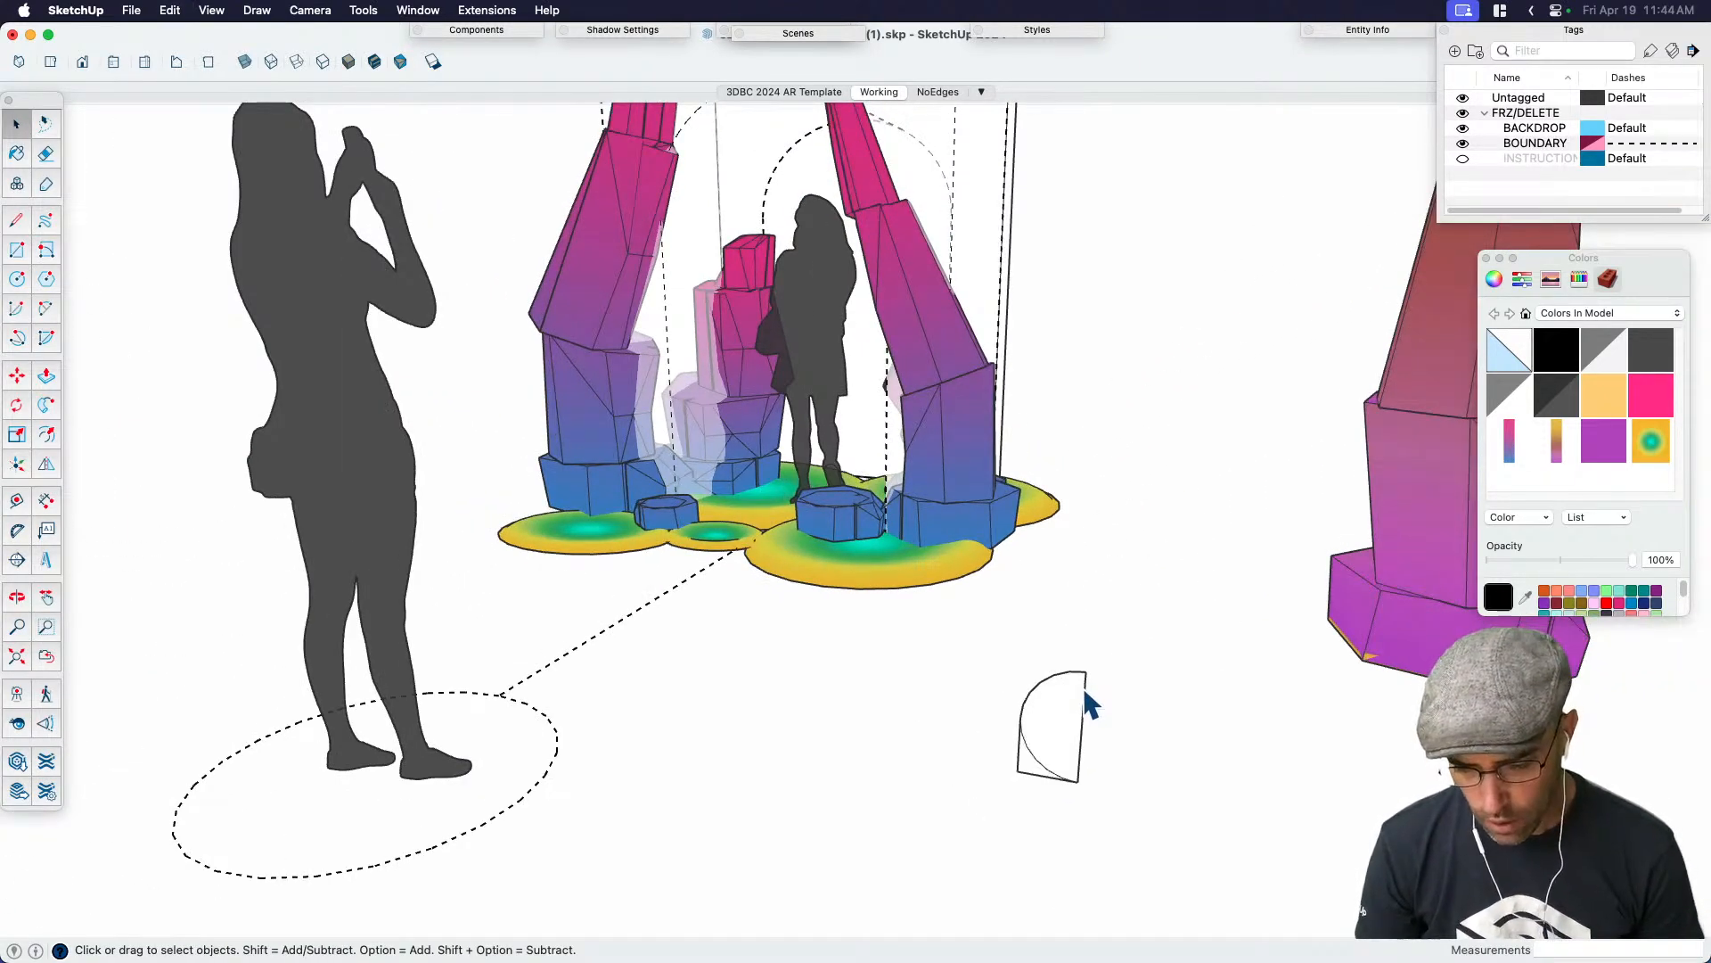
Undo the domed profile and its circle back to the bare vertical line
key(super+z)
key(super+z)
key(super+z)
key(super+z)
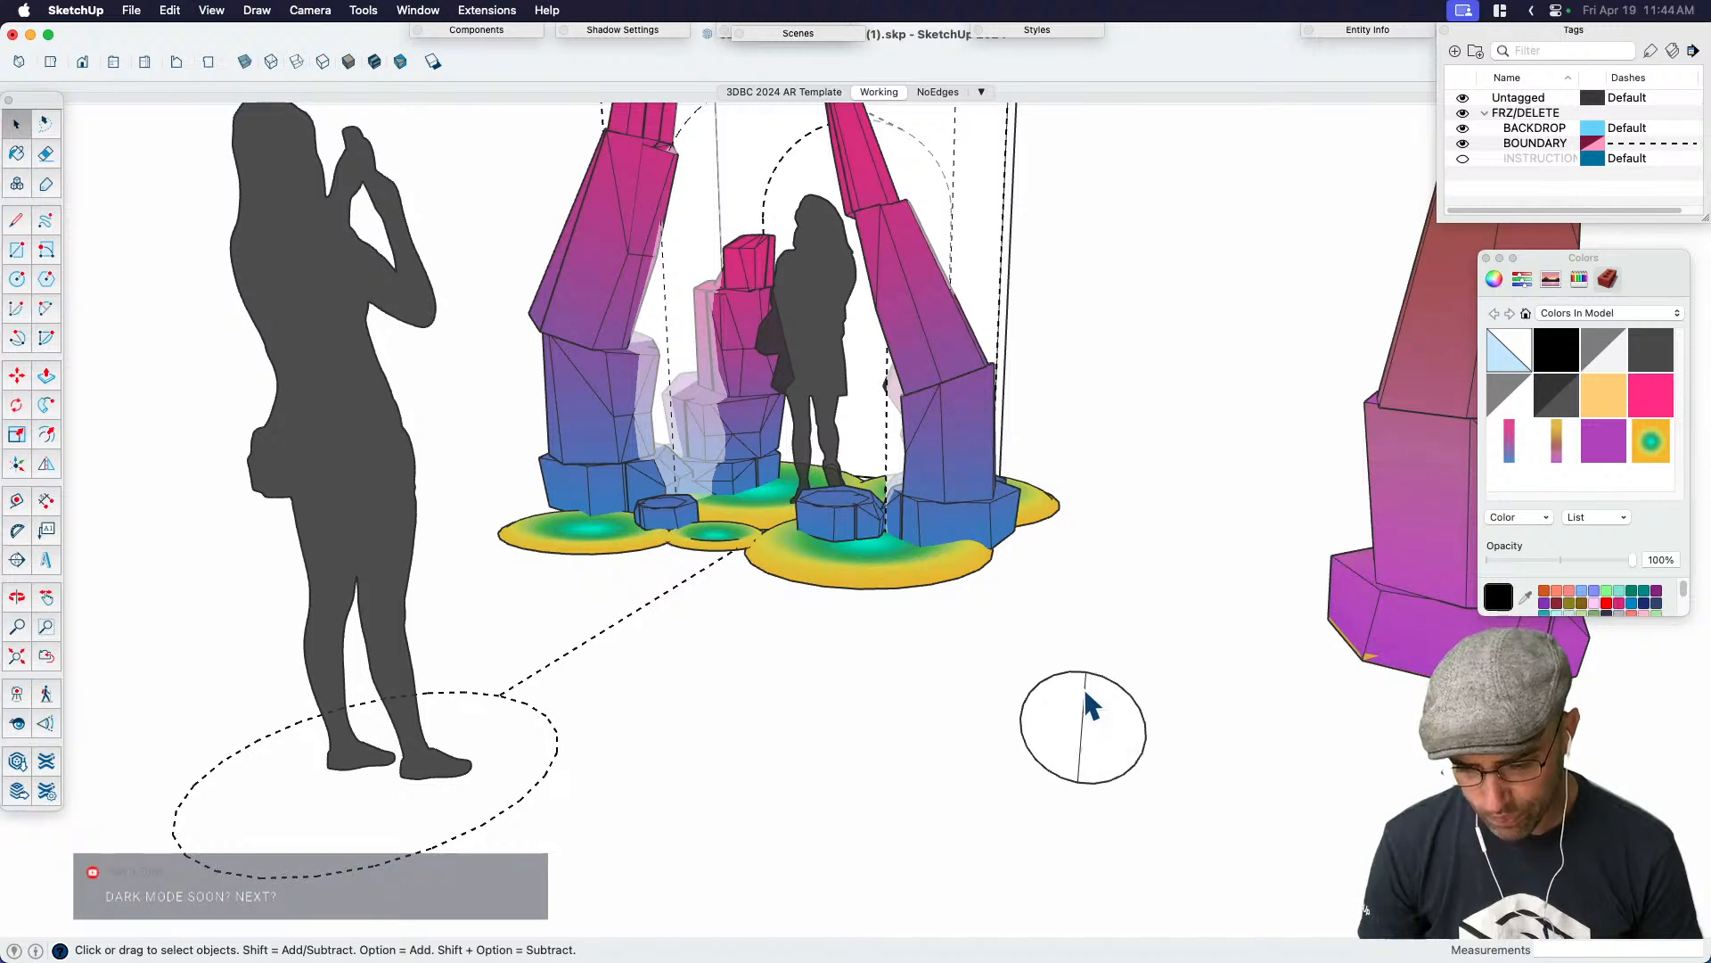
scroll(1087, 742, up, 2)
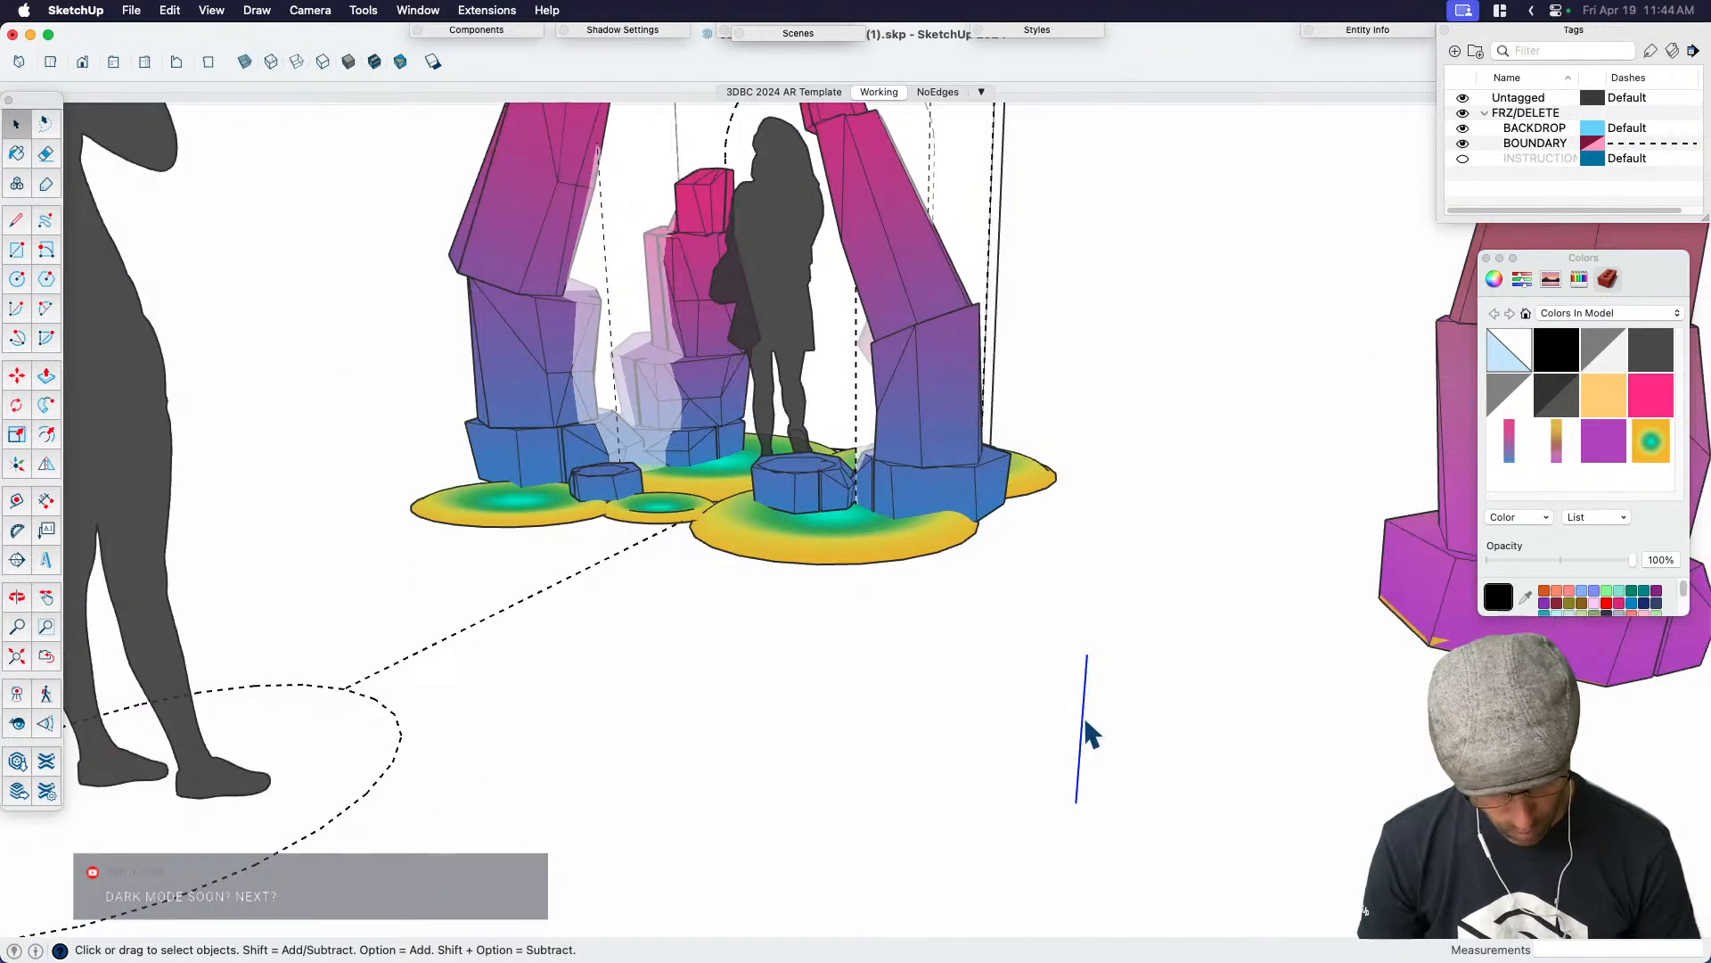
key(a)
key(space)
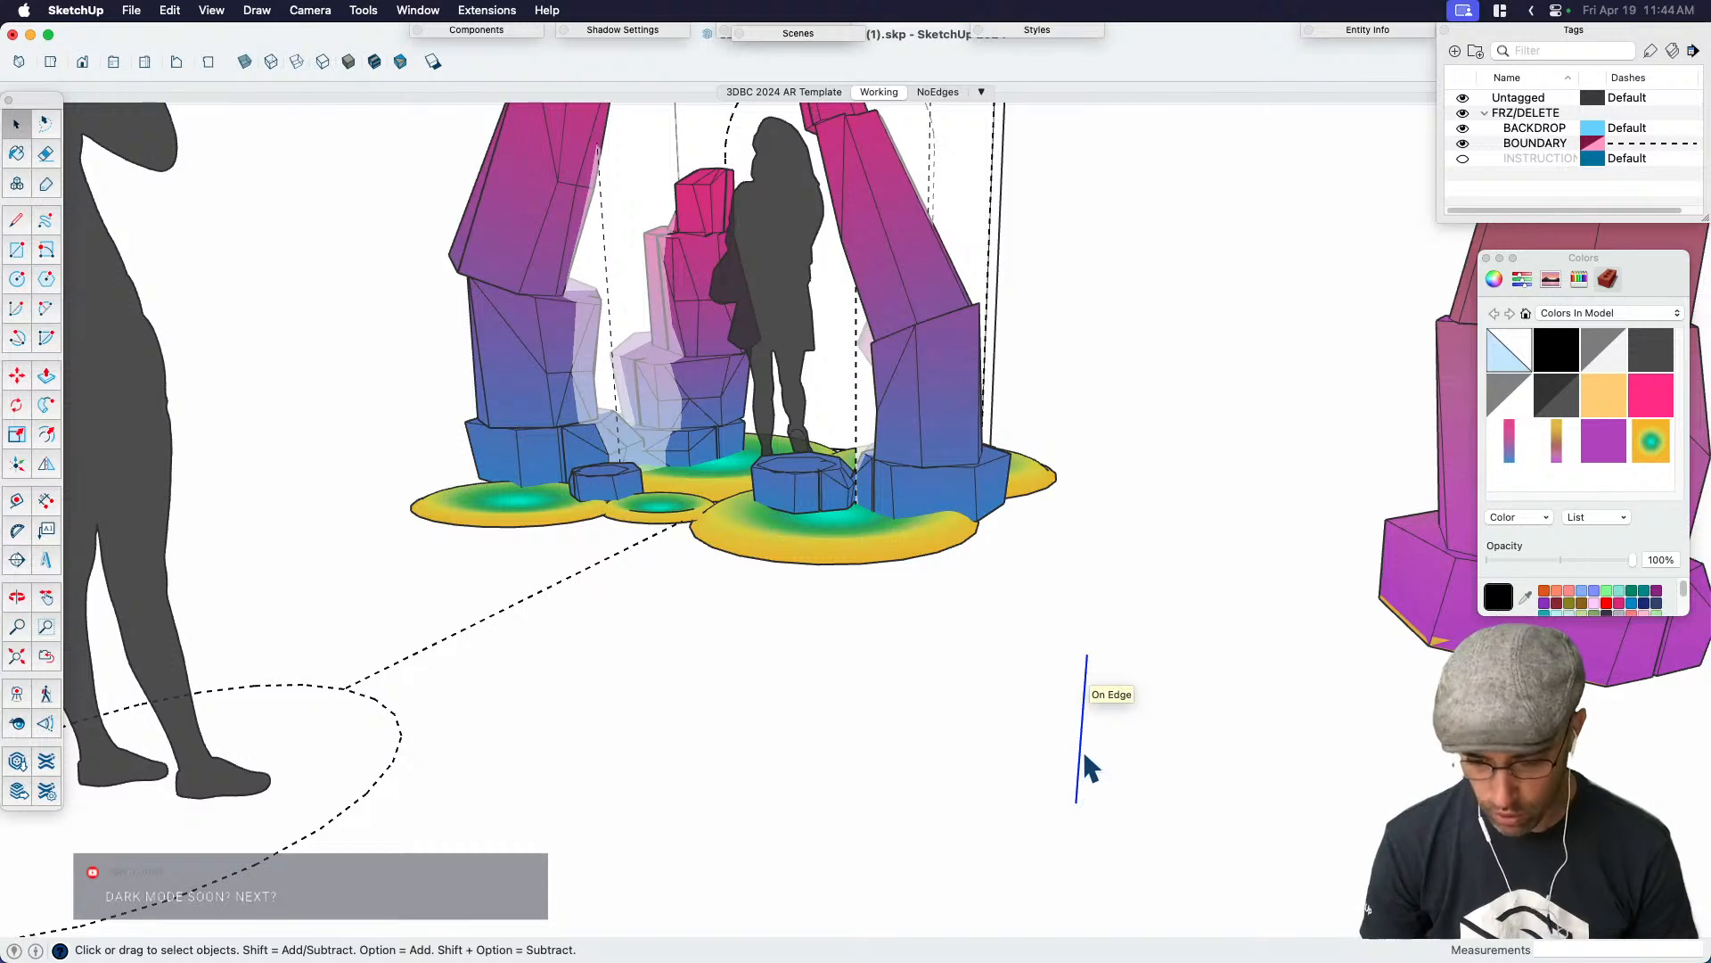
key(r)
click(1076, 802)
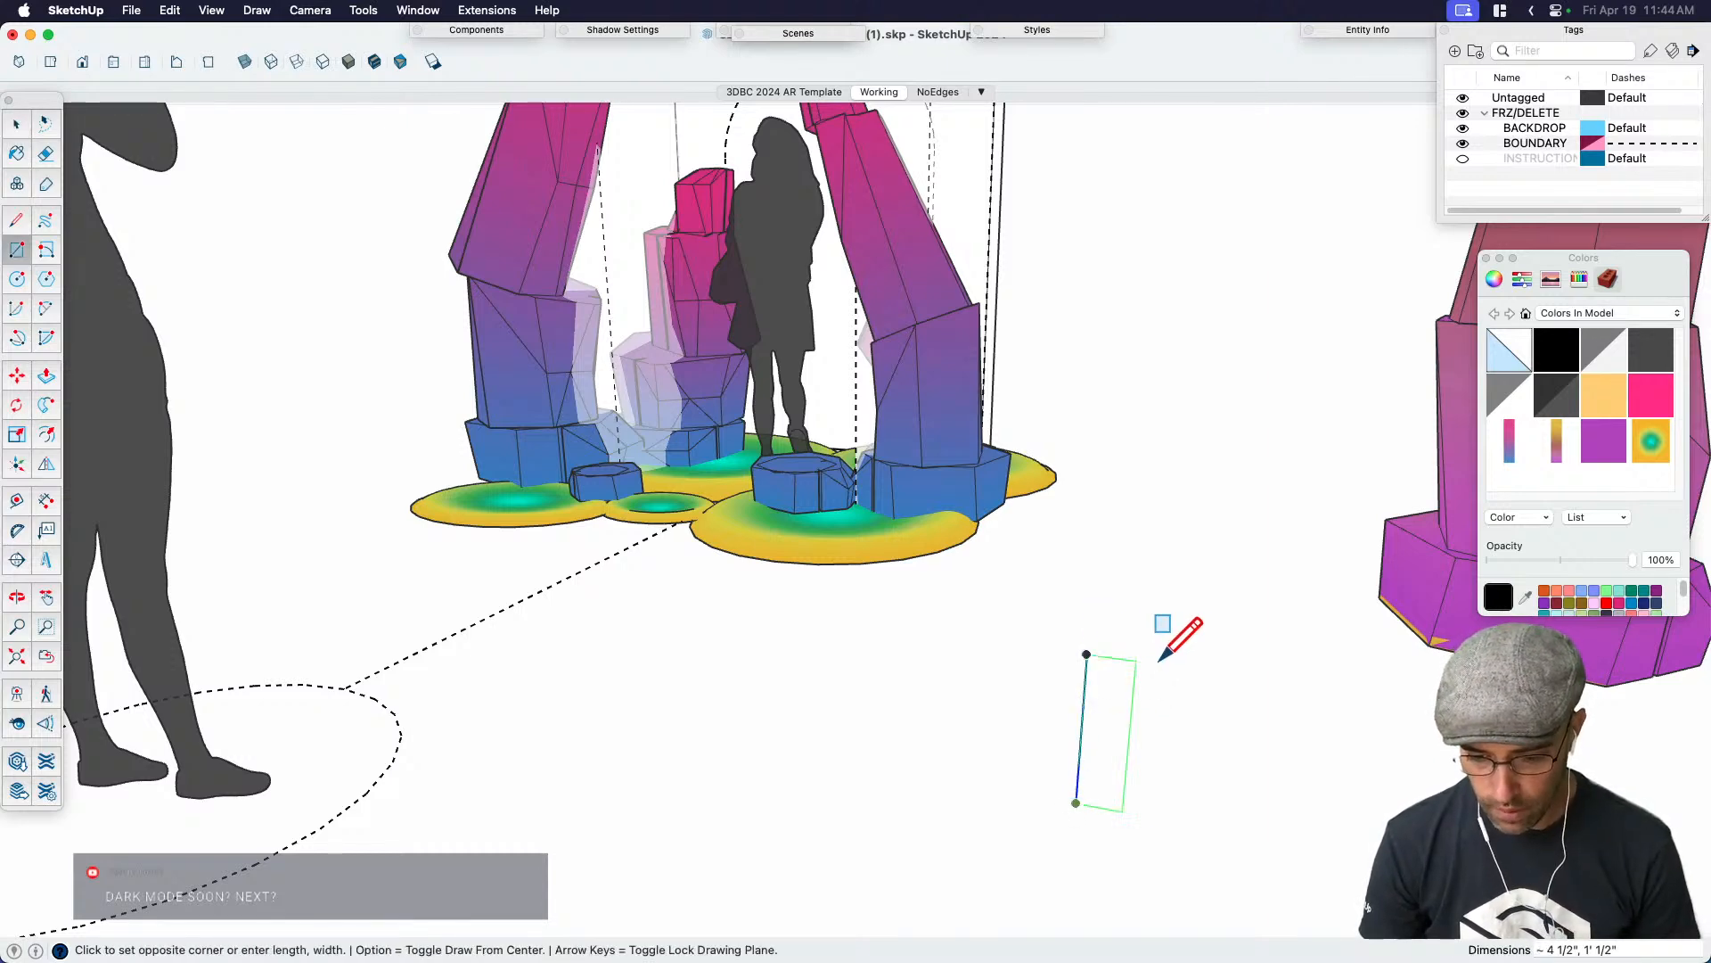
key(space)
Draw a vertical rectangle centred on the line's midpoint, with the line dividing it into two halves
key(r)
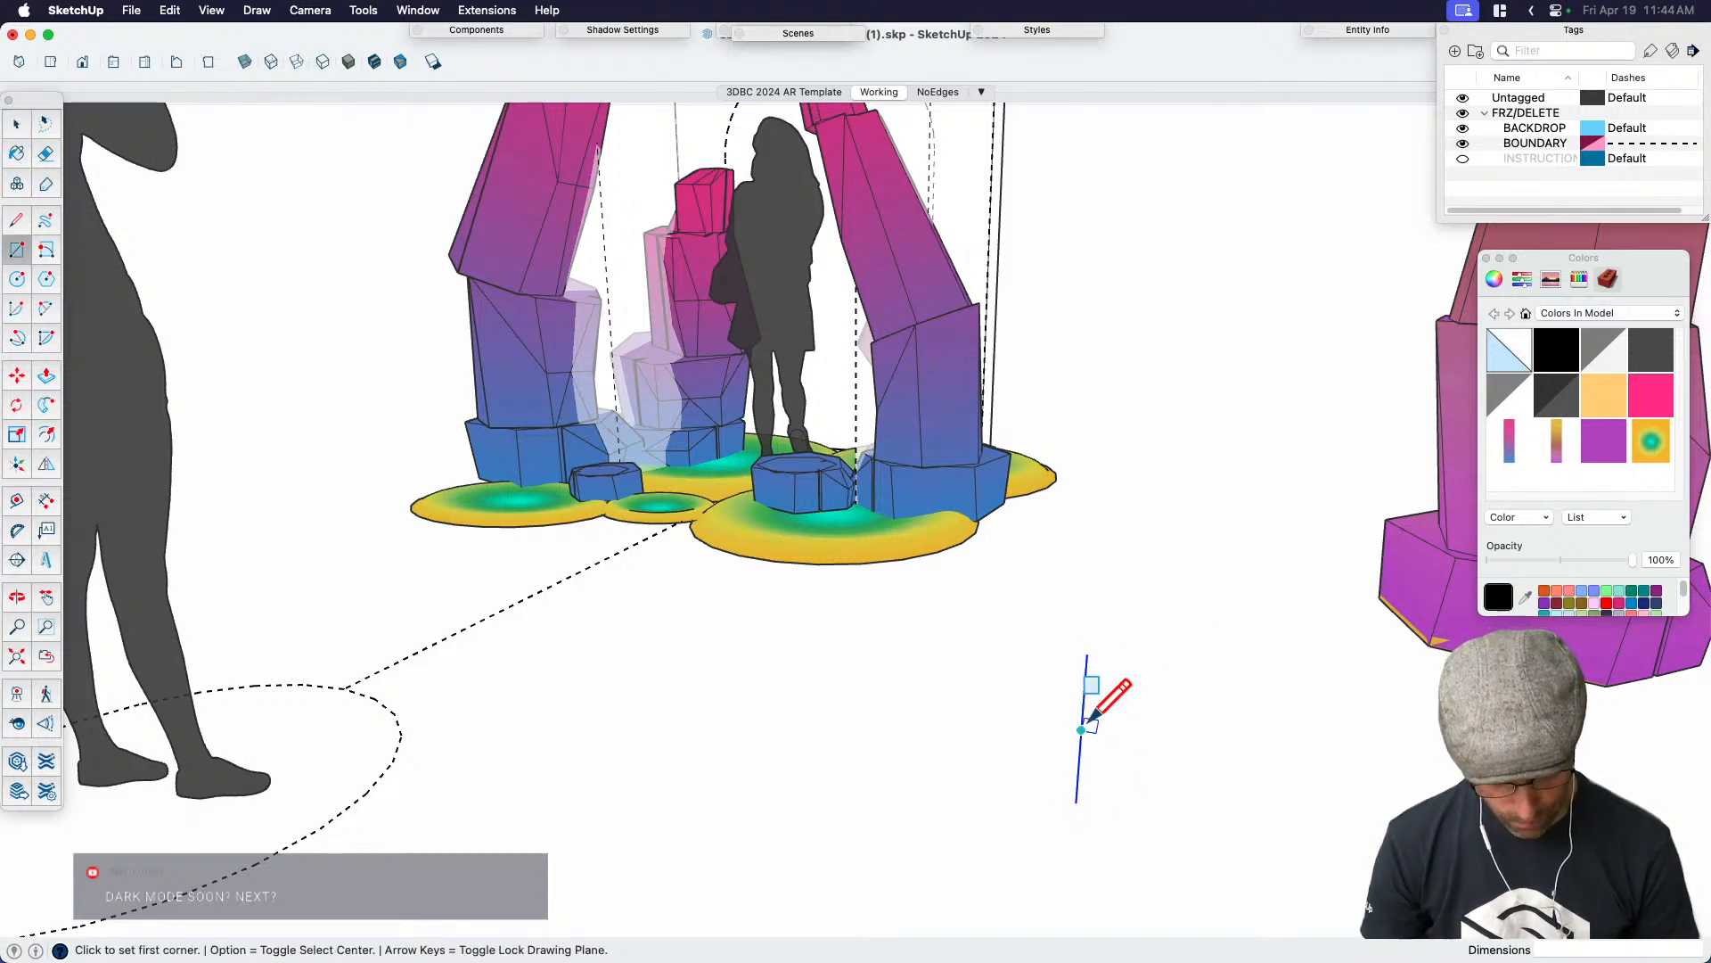
click(1082, 730)
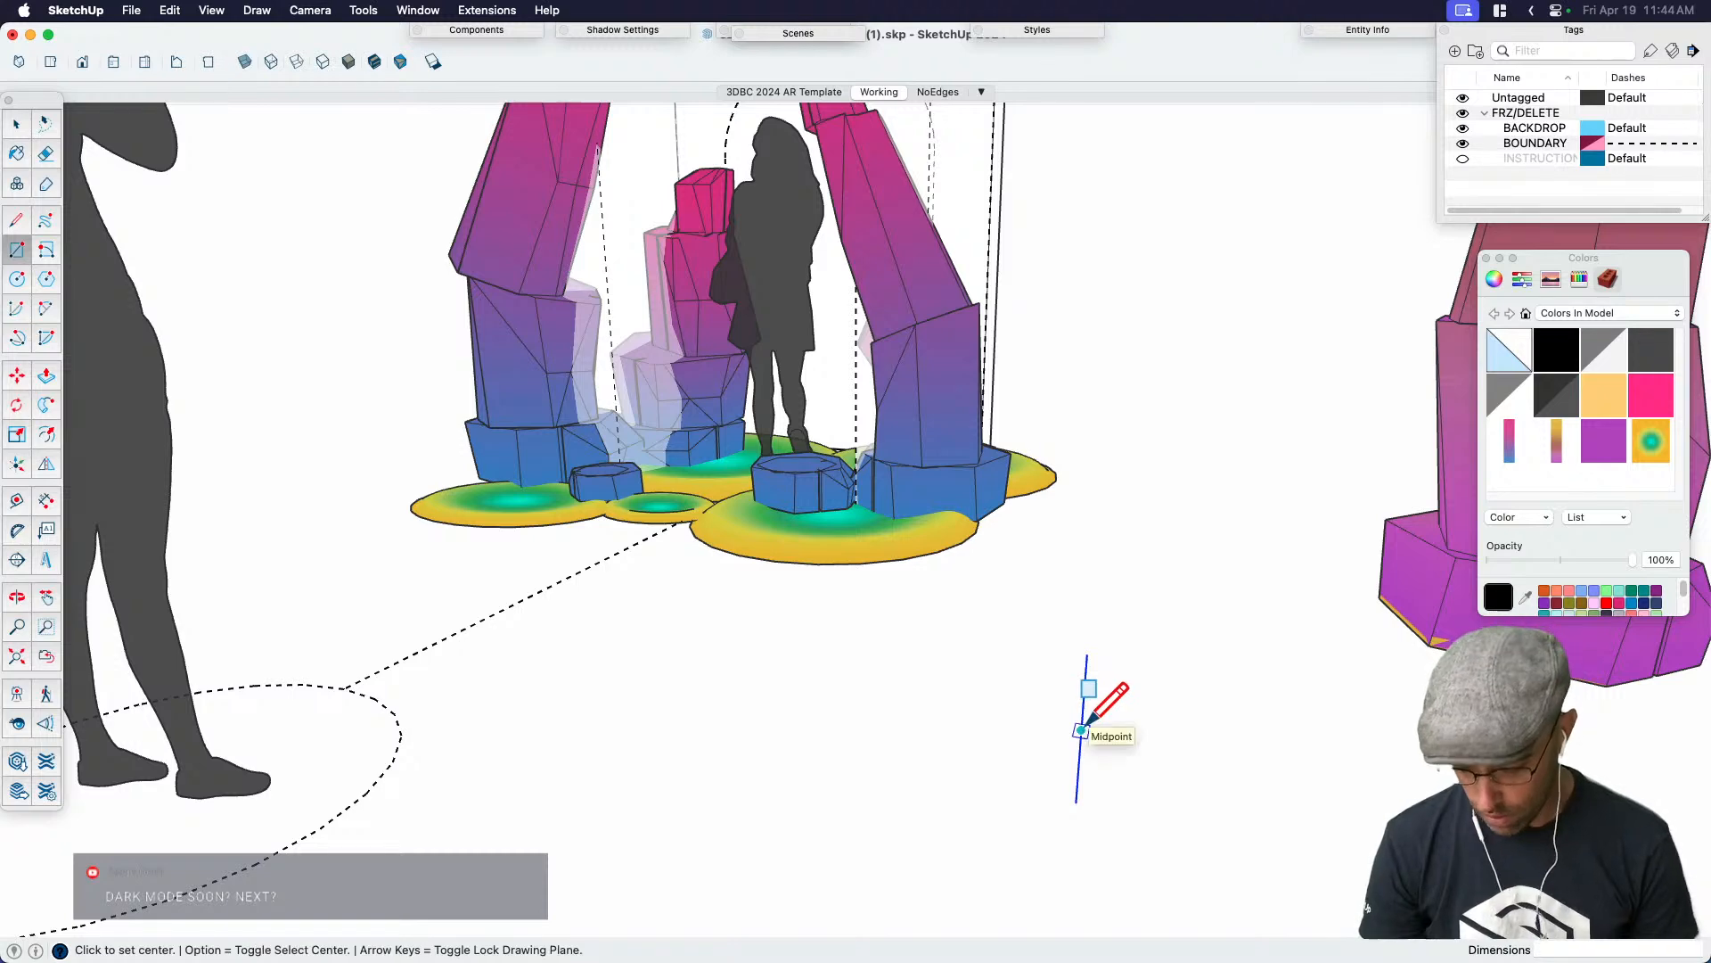
click(1186, 640)
middle_drag(1157, 698, 1157, 660)
scroll(1110, 786, up, 4)
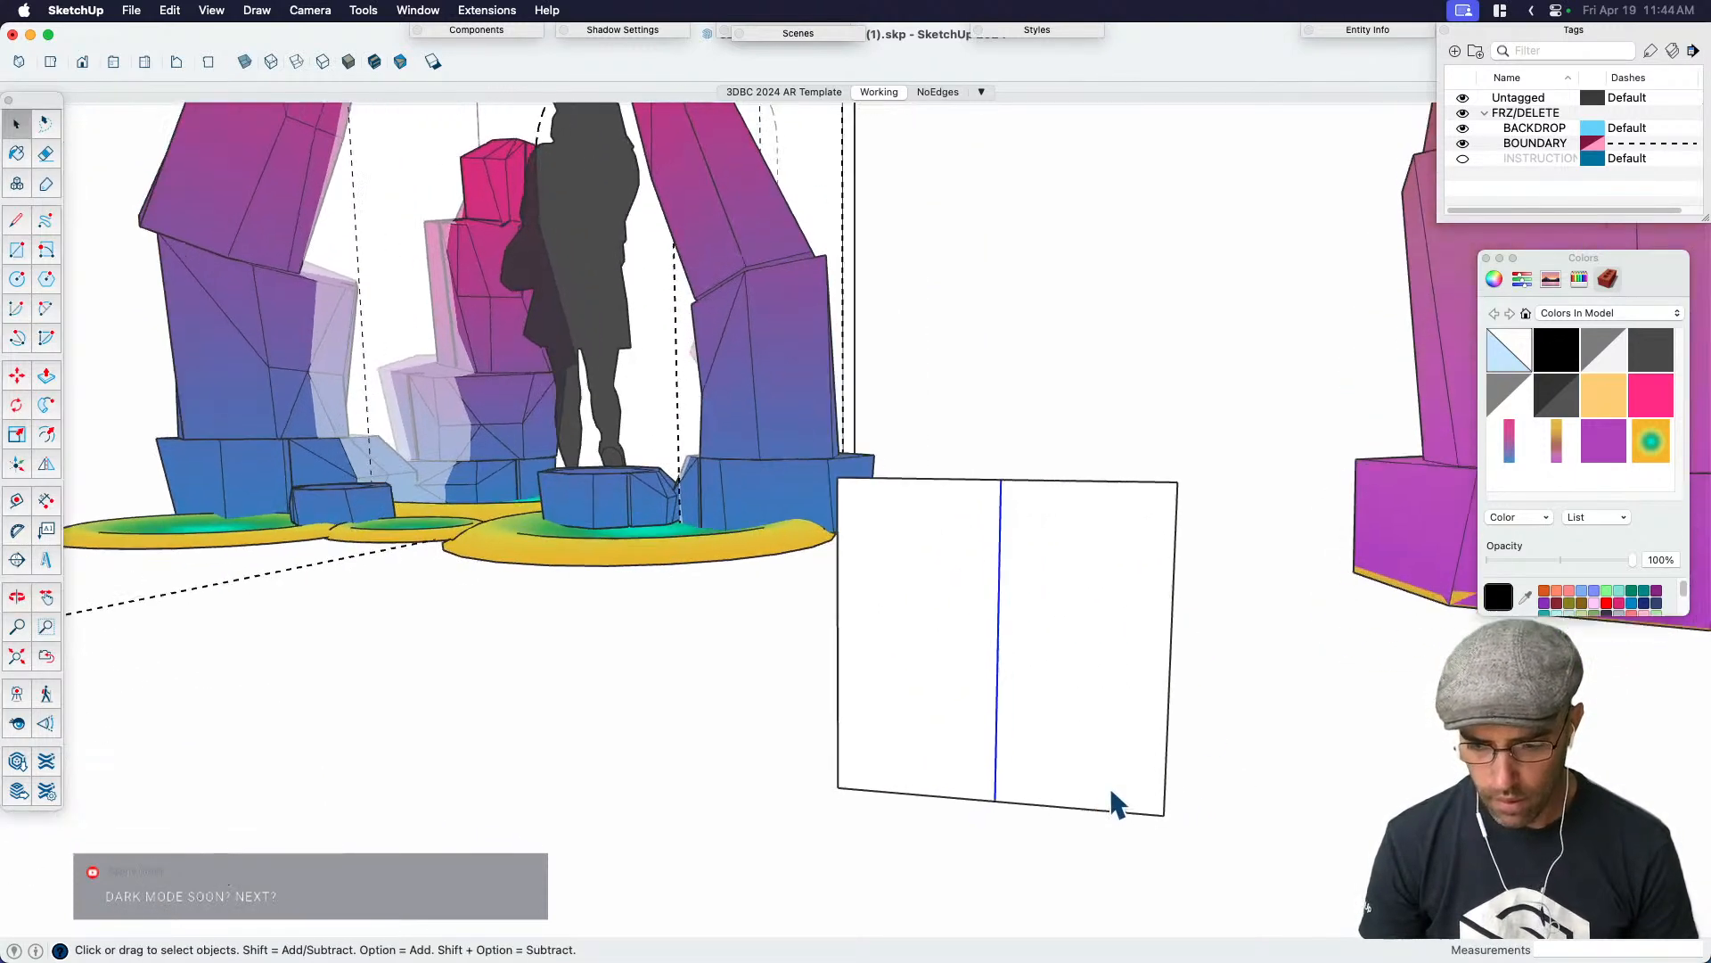
shift+middle_drag(1108, 784, 1115, 682)
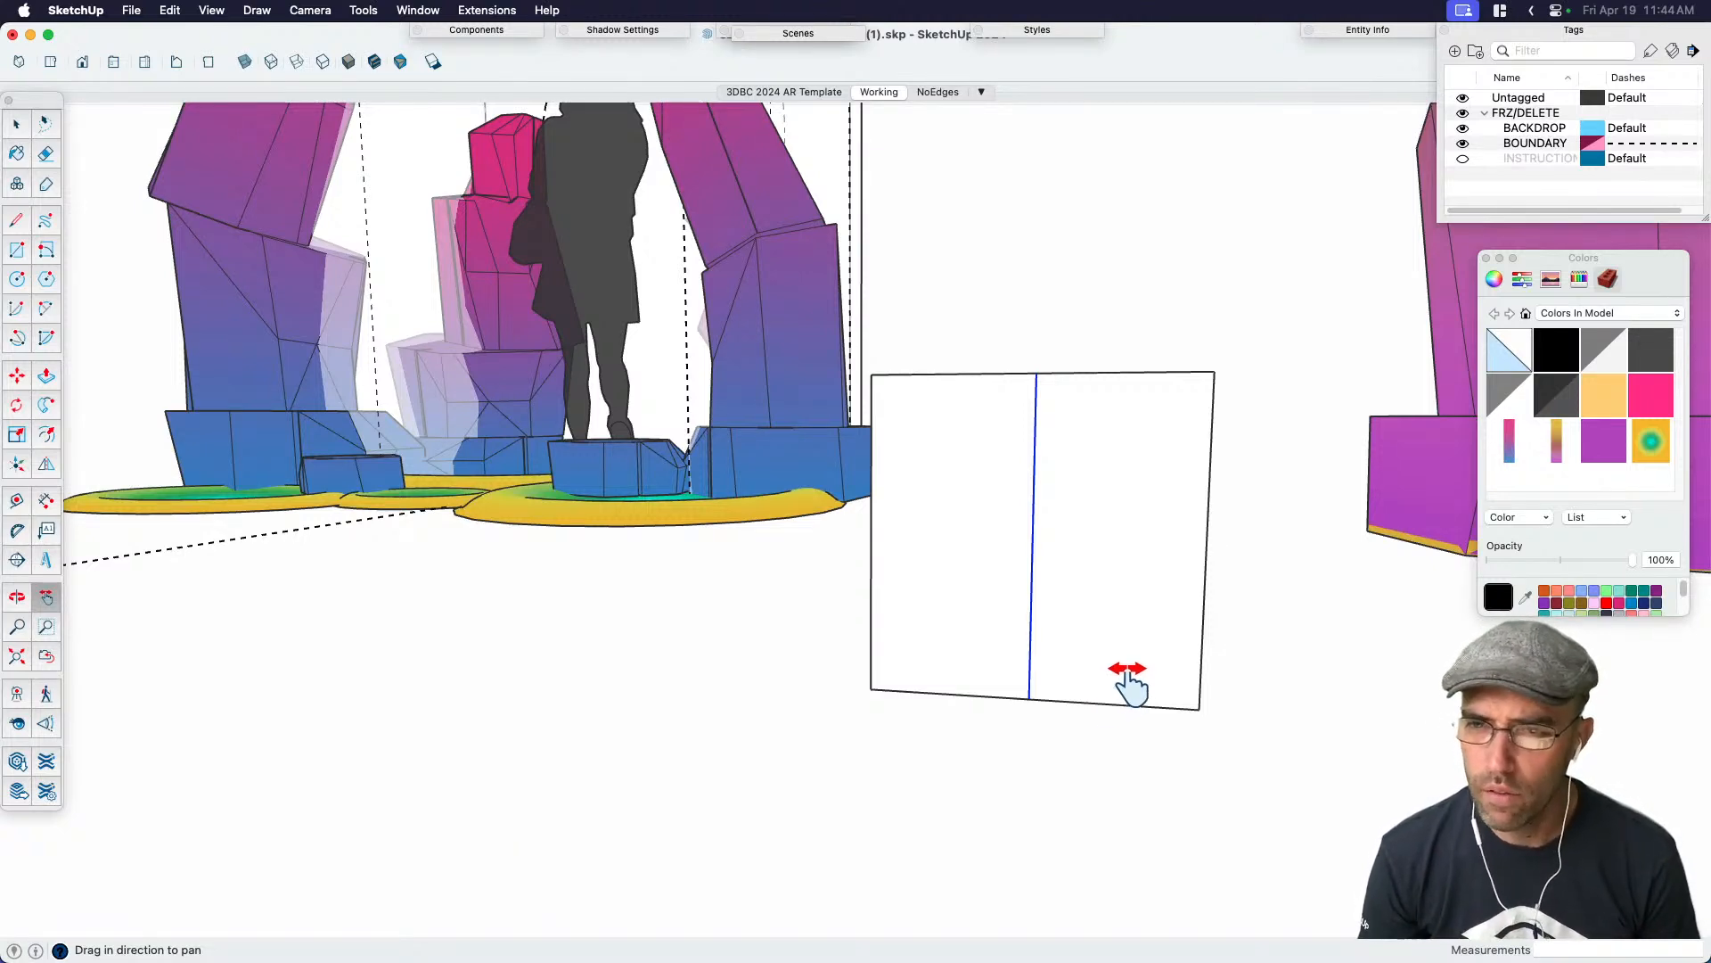
middle_drag(1128, 682, 992, 731)
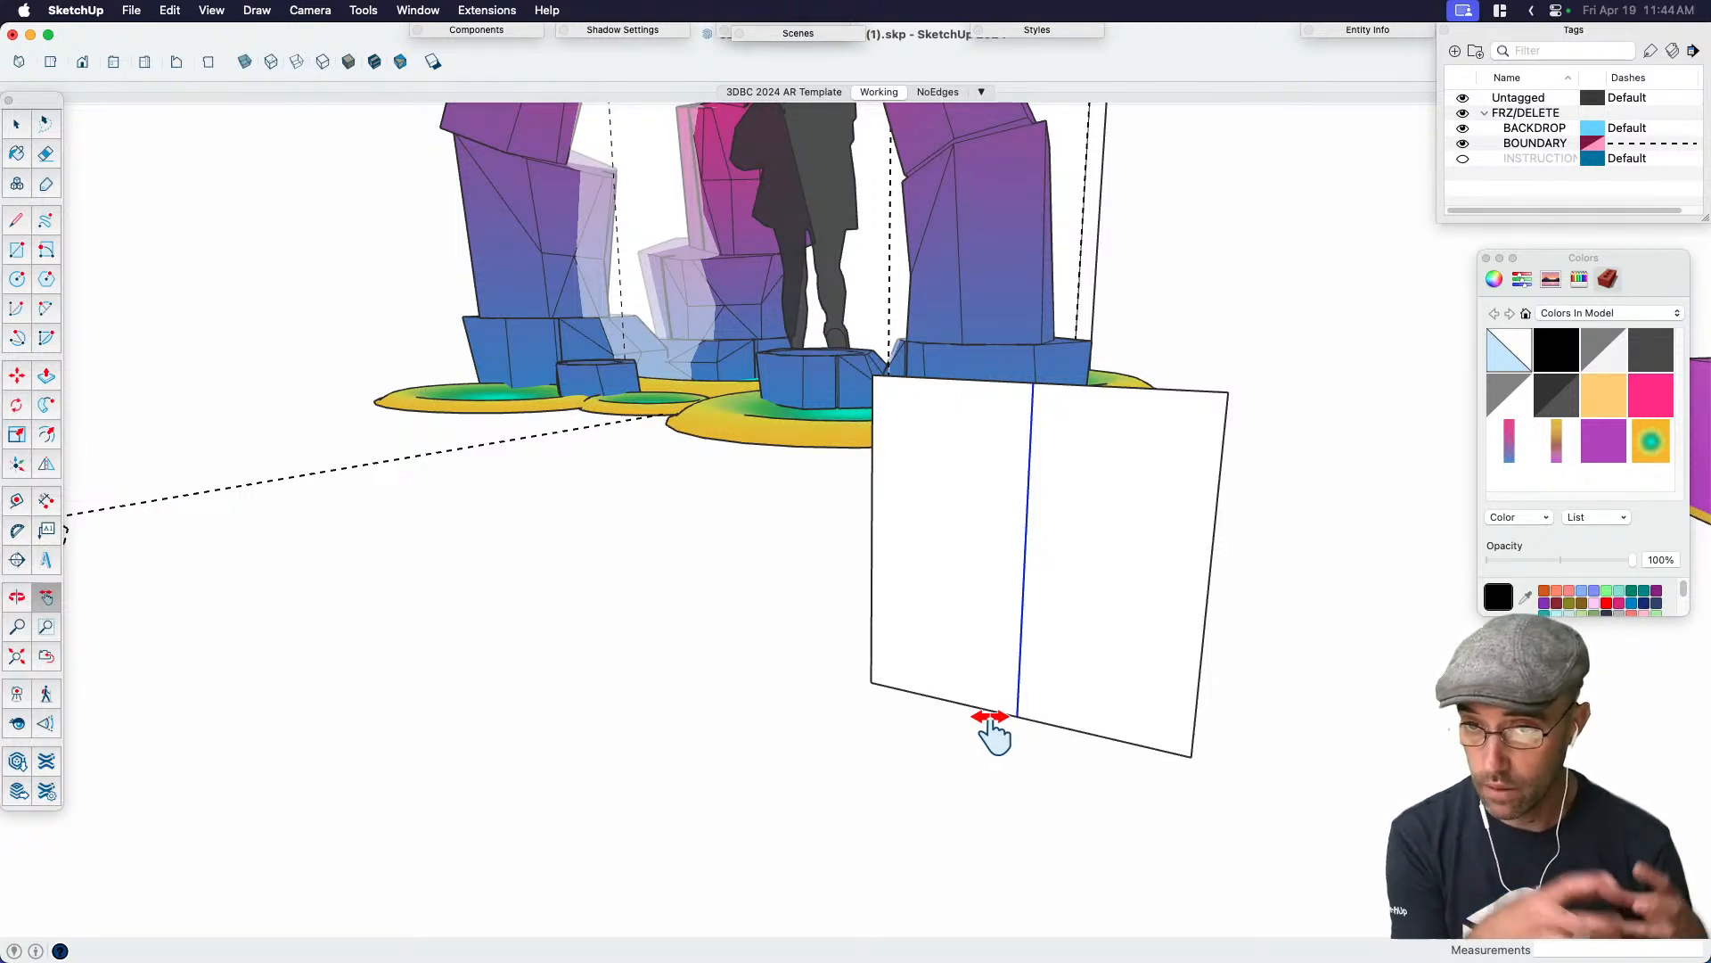
scroll(1061, 660, down, 3)
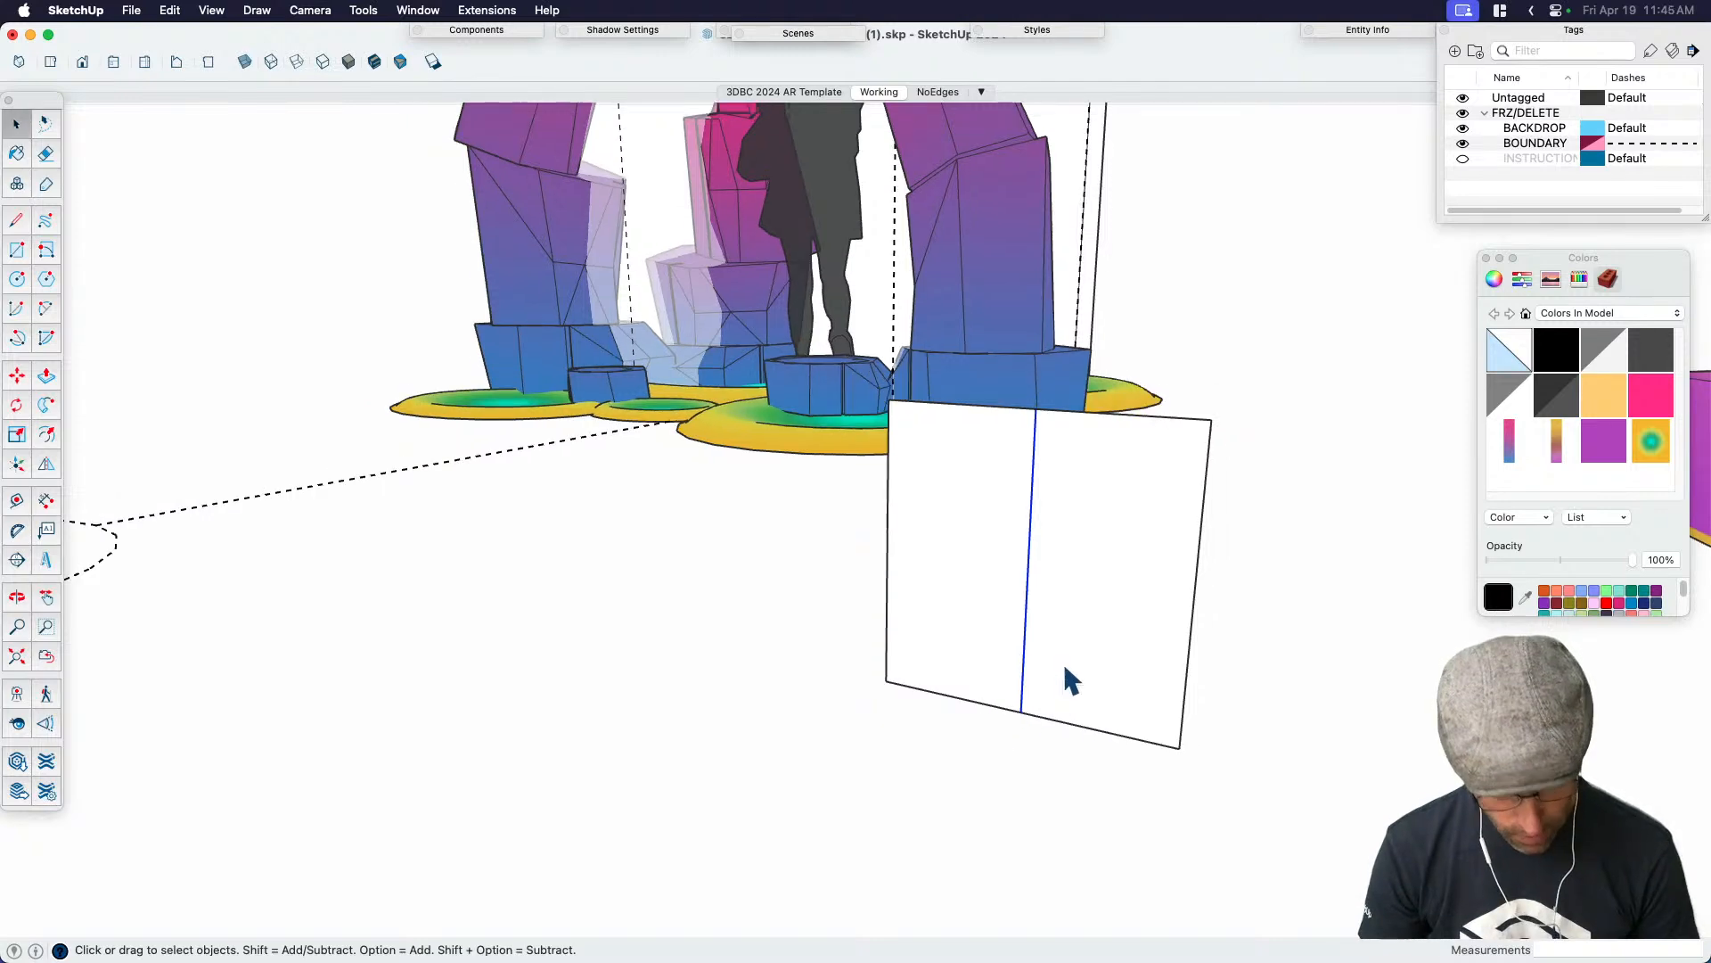
middle_drag(1034, 617, 1014, 649)
scroll(1014, 649, up, 1)
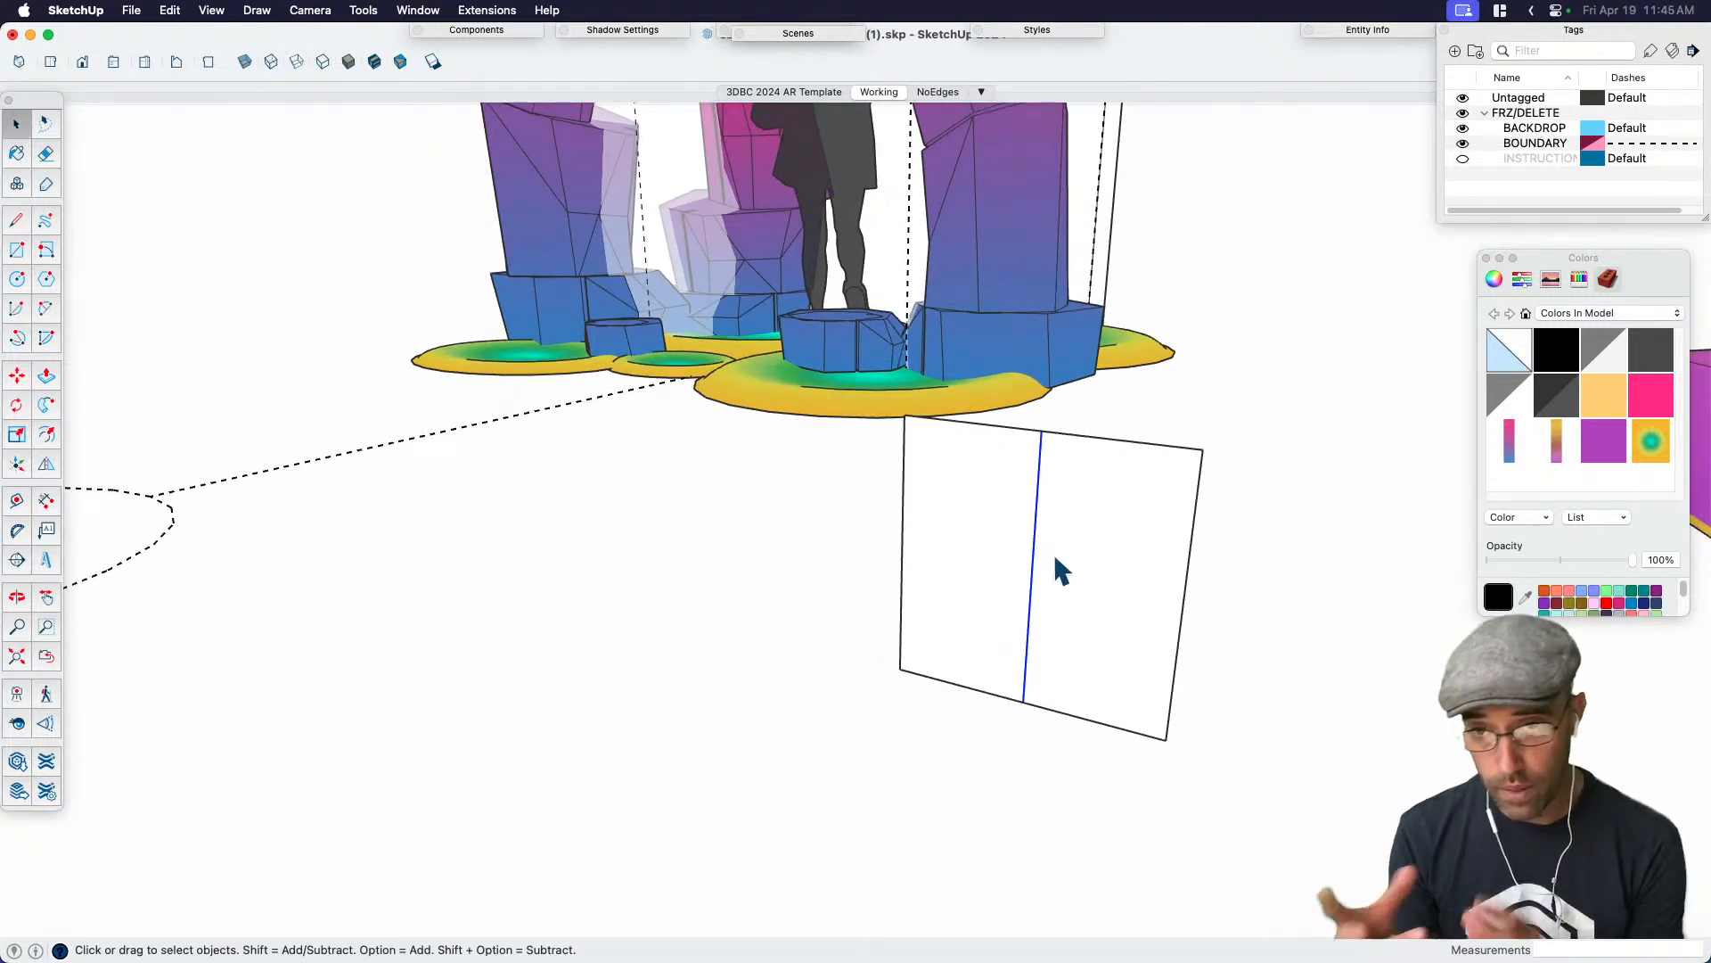
Draw an arc across the rectangle's left half, from its lower outer corner to the top of the centre line
click(1114, 598)
middle_drag(1114, 597, 1293, 731)
key(a)
click(1041, 746)
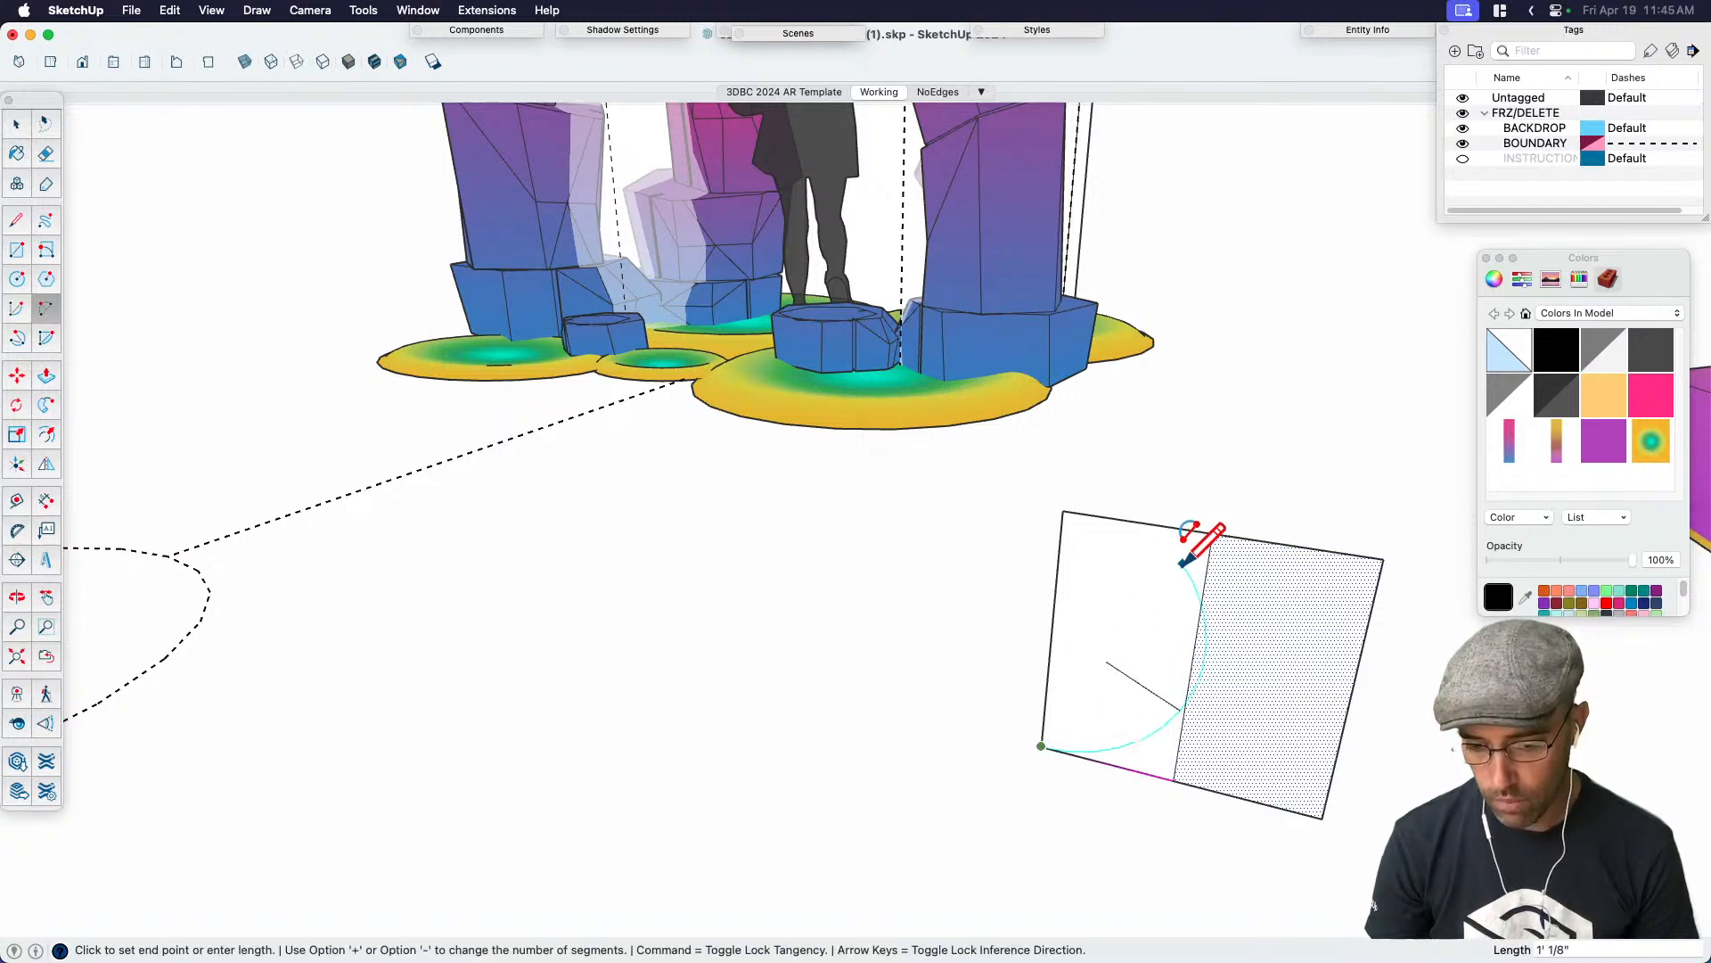
scroll(1112, 575, up, 2)
click(1116, 576)
mouse_move(1119, 561)
middle_down()
mouse_move(1192, 623)
mouse_move(1275, 570)
middle_up()
Erase the right half of the rectangle, keeping the half that contains the arc
key(e)
click(1409, 528)
mouse_move(1320, 825)
middle_down()
mouse_move(1204, 675)
mouse_move(1297, 825)
middle_up()
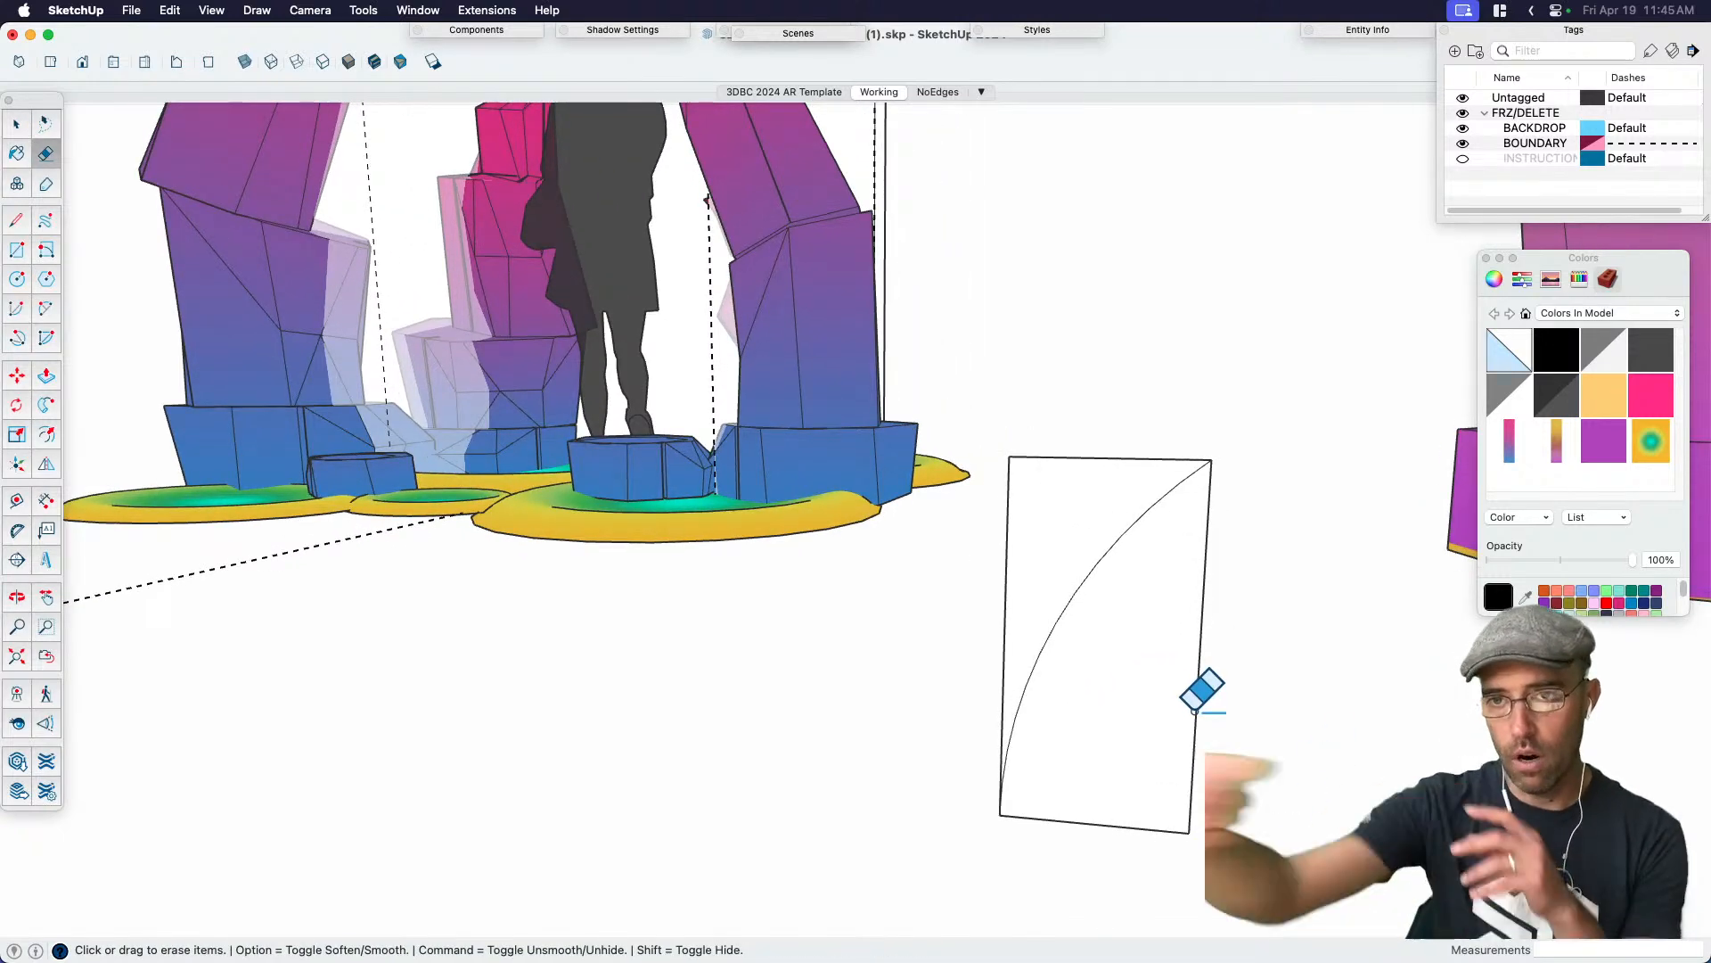
middle_drag(1197, 690, 1010, 838)
key(z)
key(space)
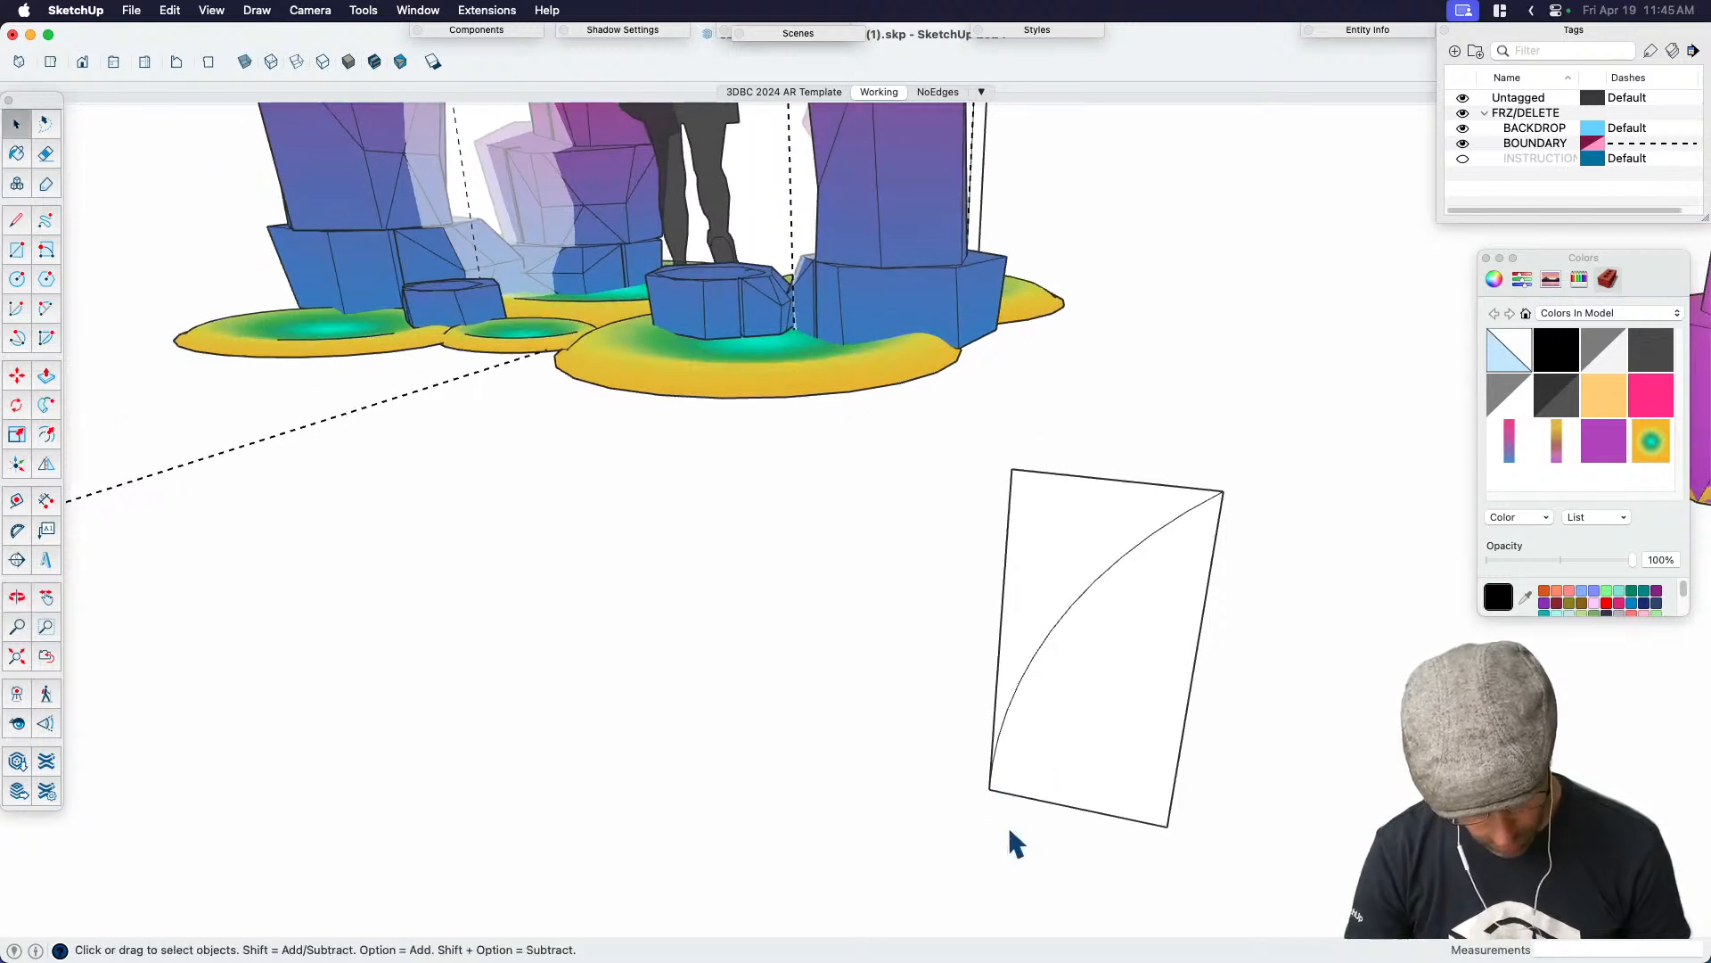
Draw a small horizontal circle centred on the arc's lower end
key(c)
click(989, 789)
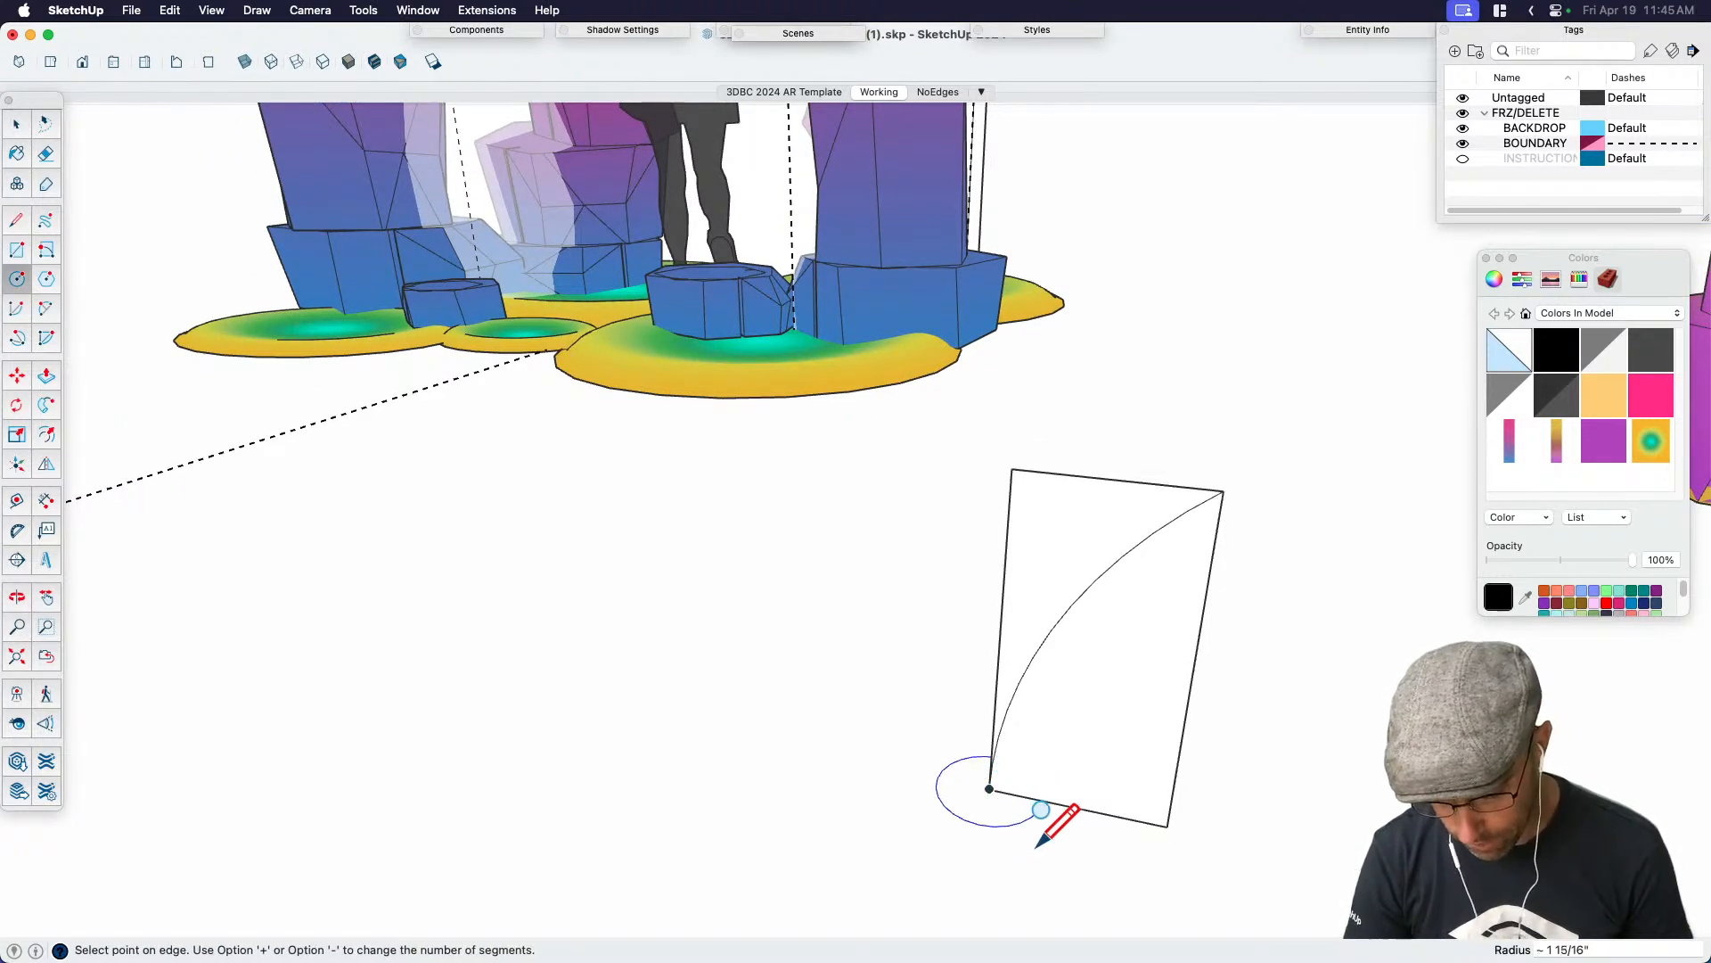
click(1028, 822)
key(space)
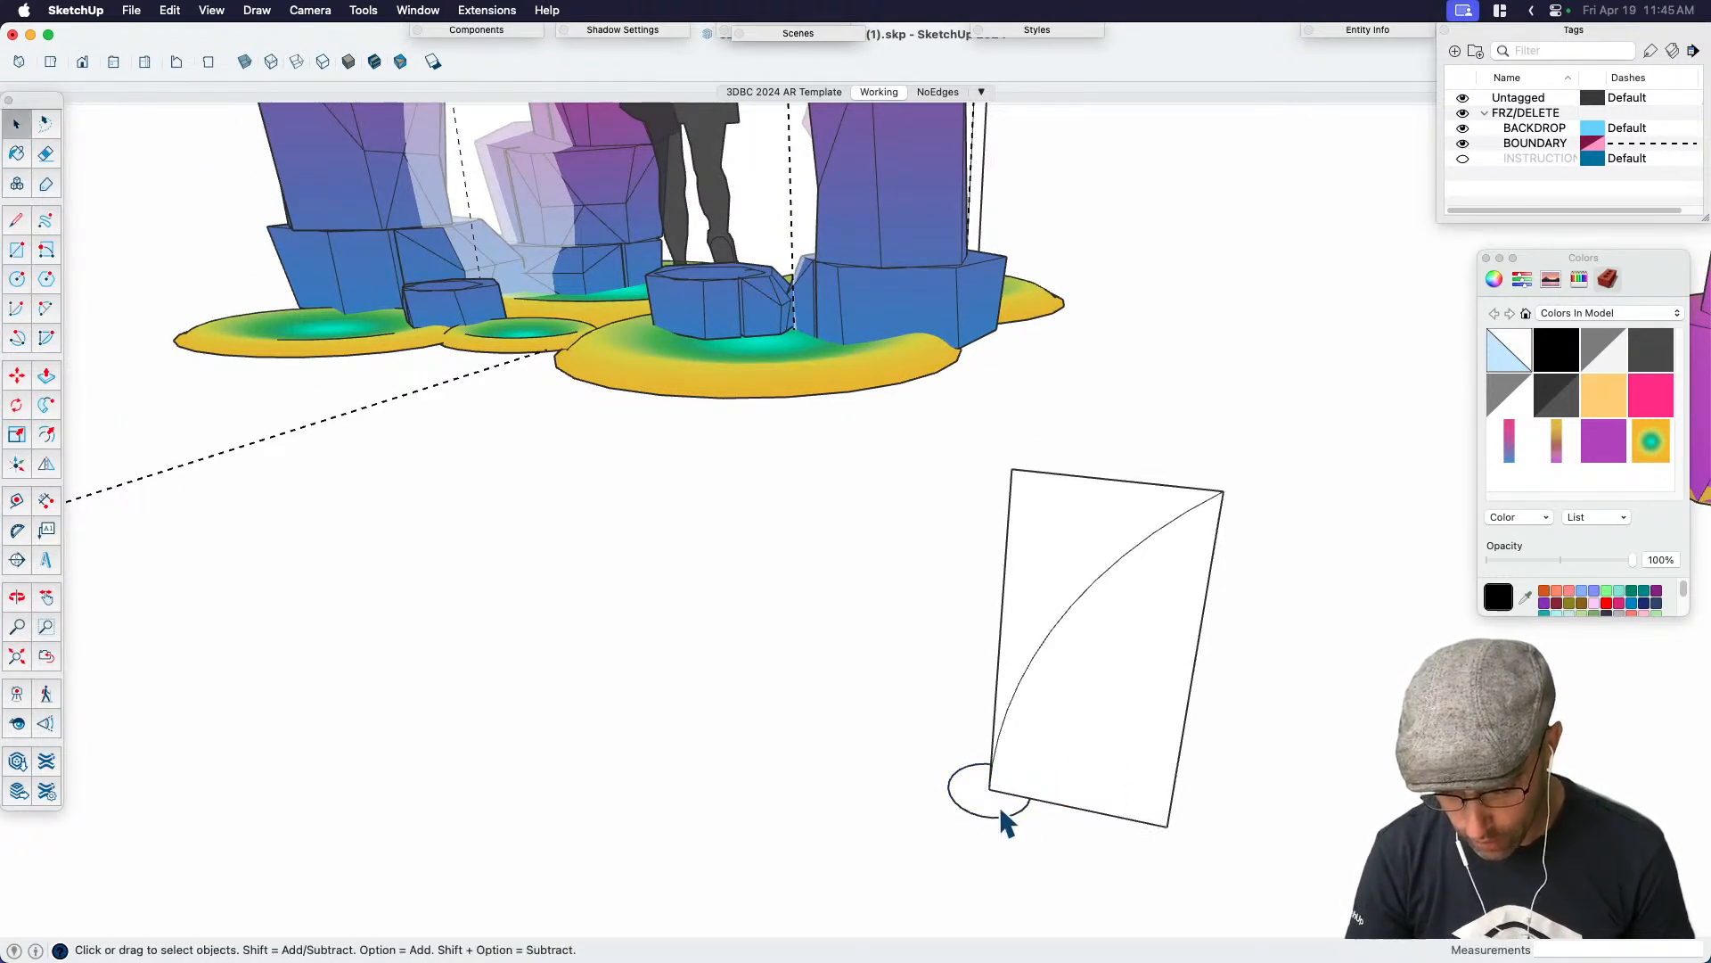
Erase the remaining rectangle edges and sweep the circle along the arc with Follow Me to form a curved tube
key(e)
drag(1154, 813, 1123, 636)
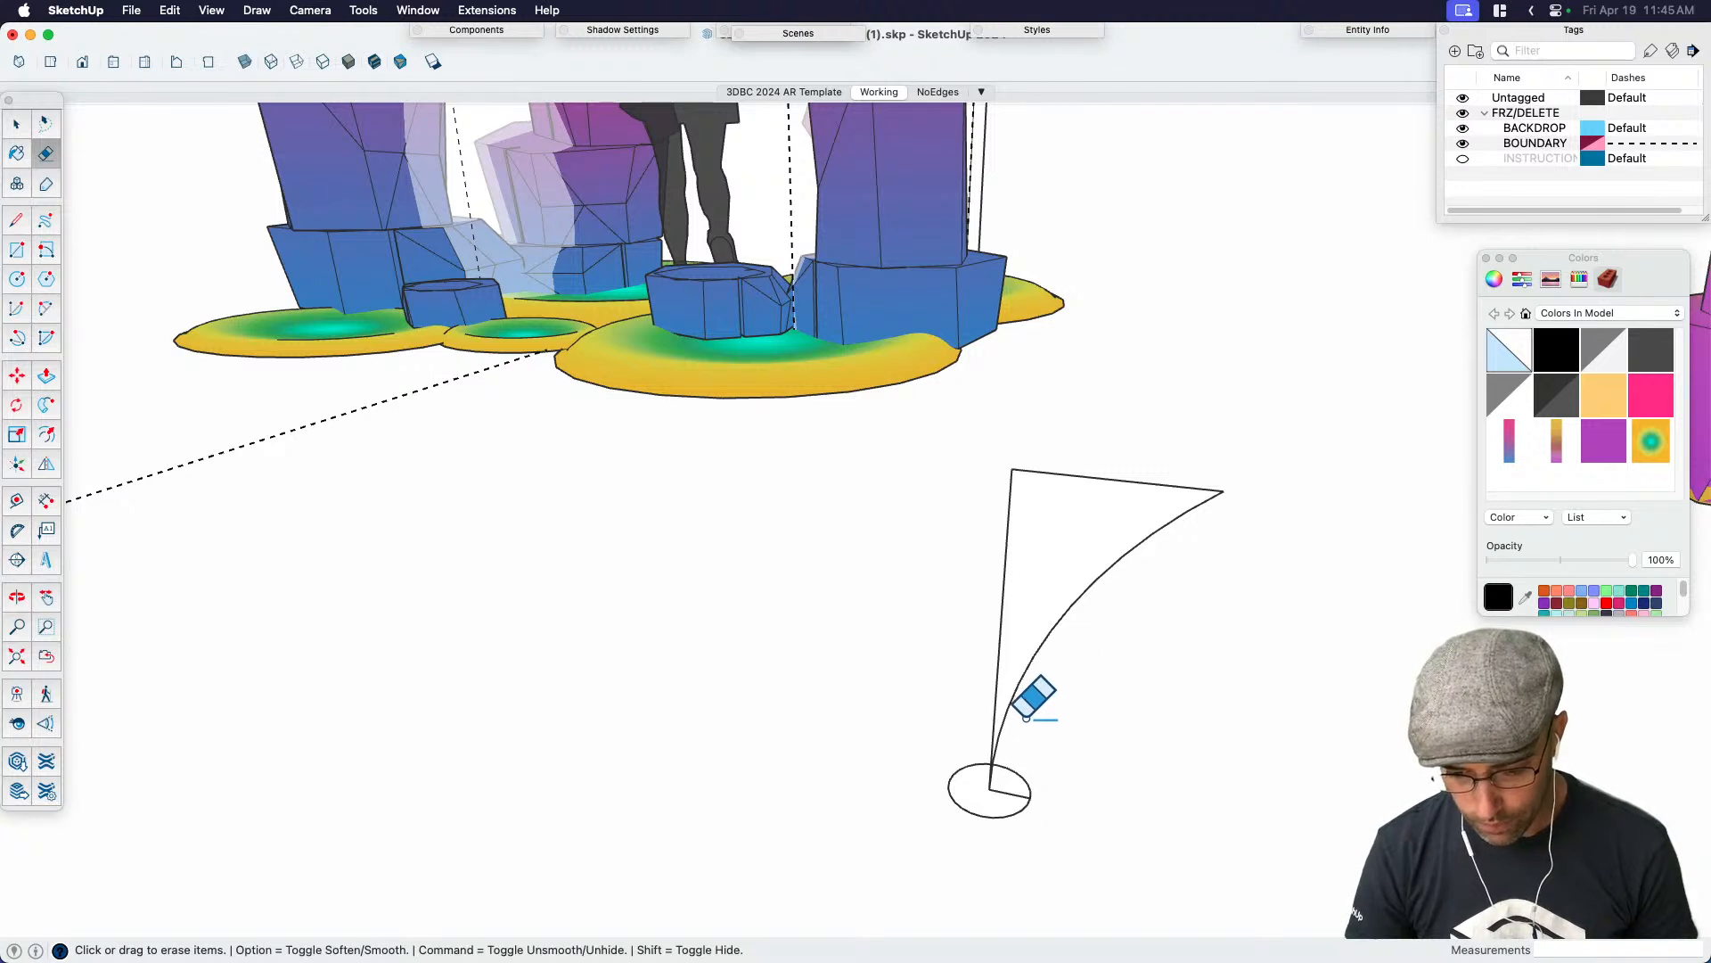
drag(1004, 791, 1039, 486)
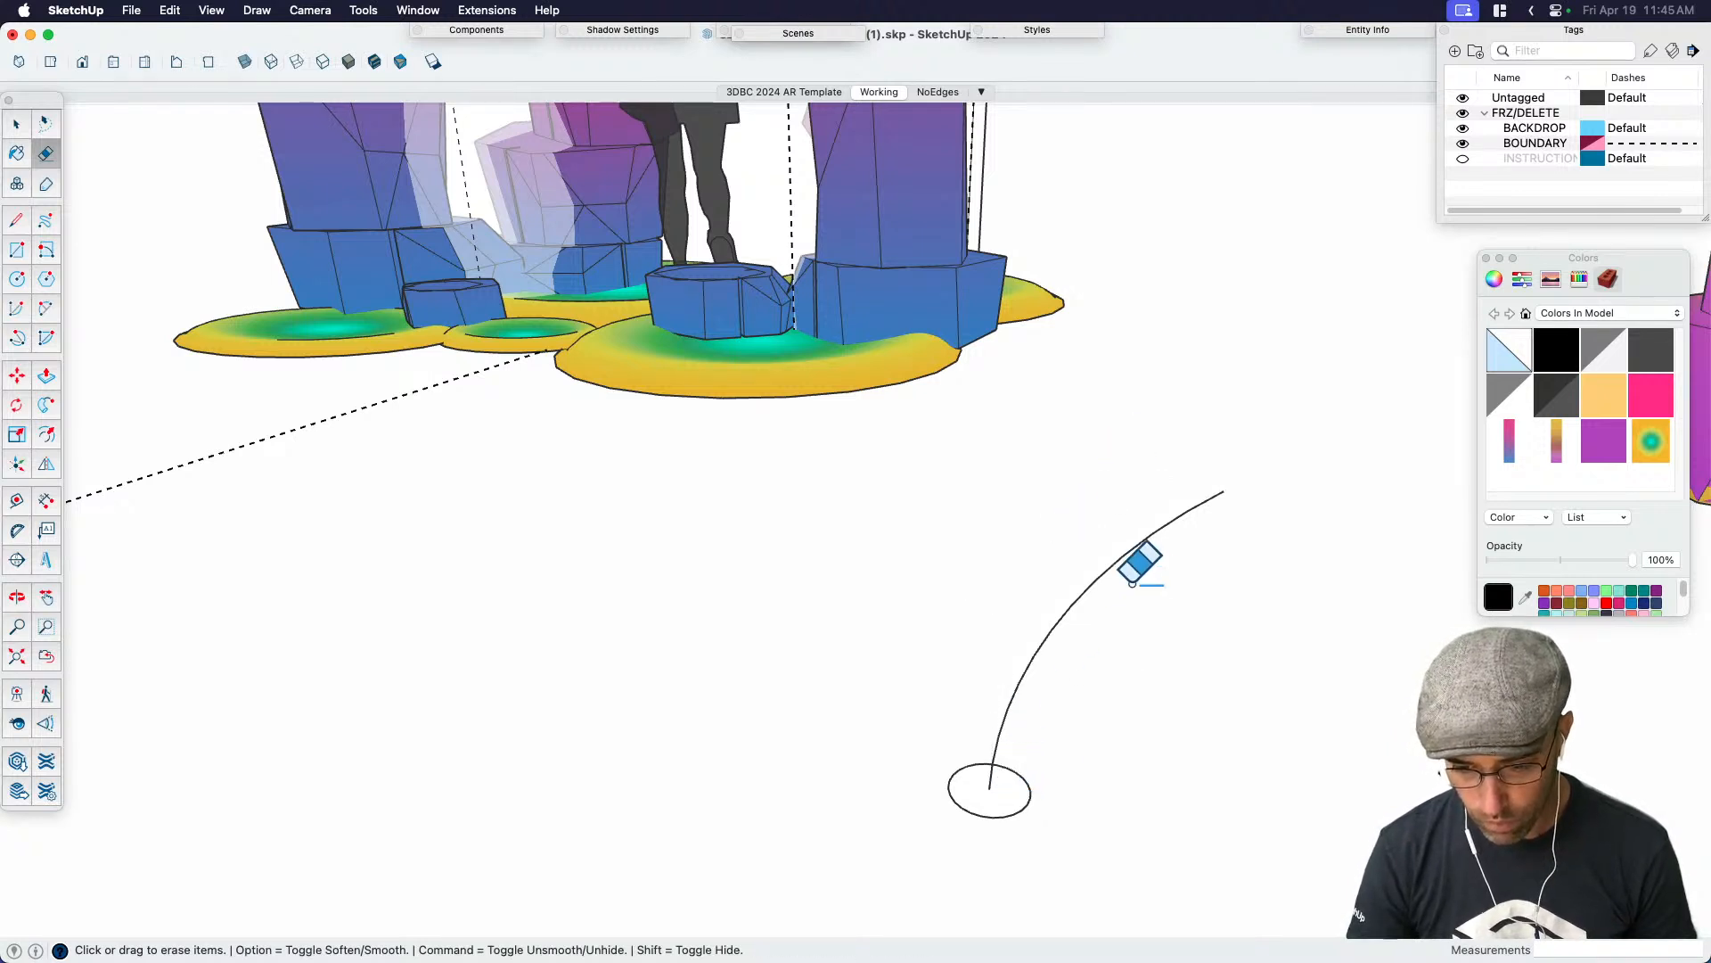
key(space)
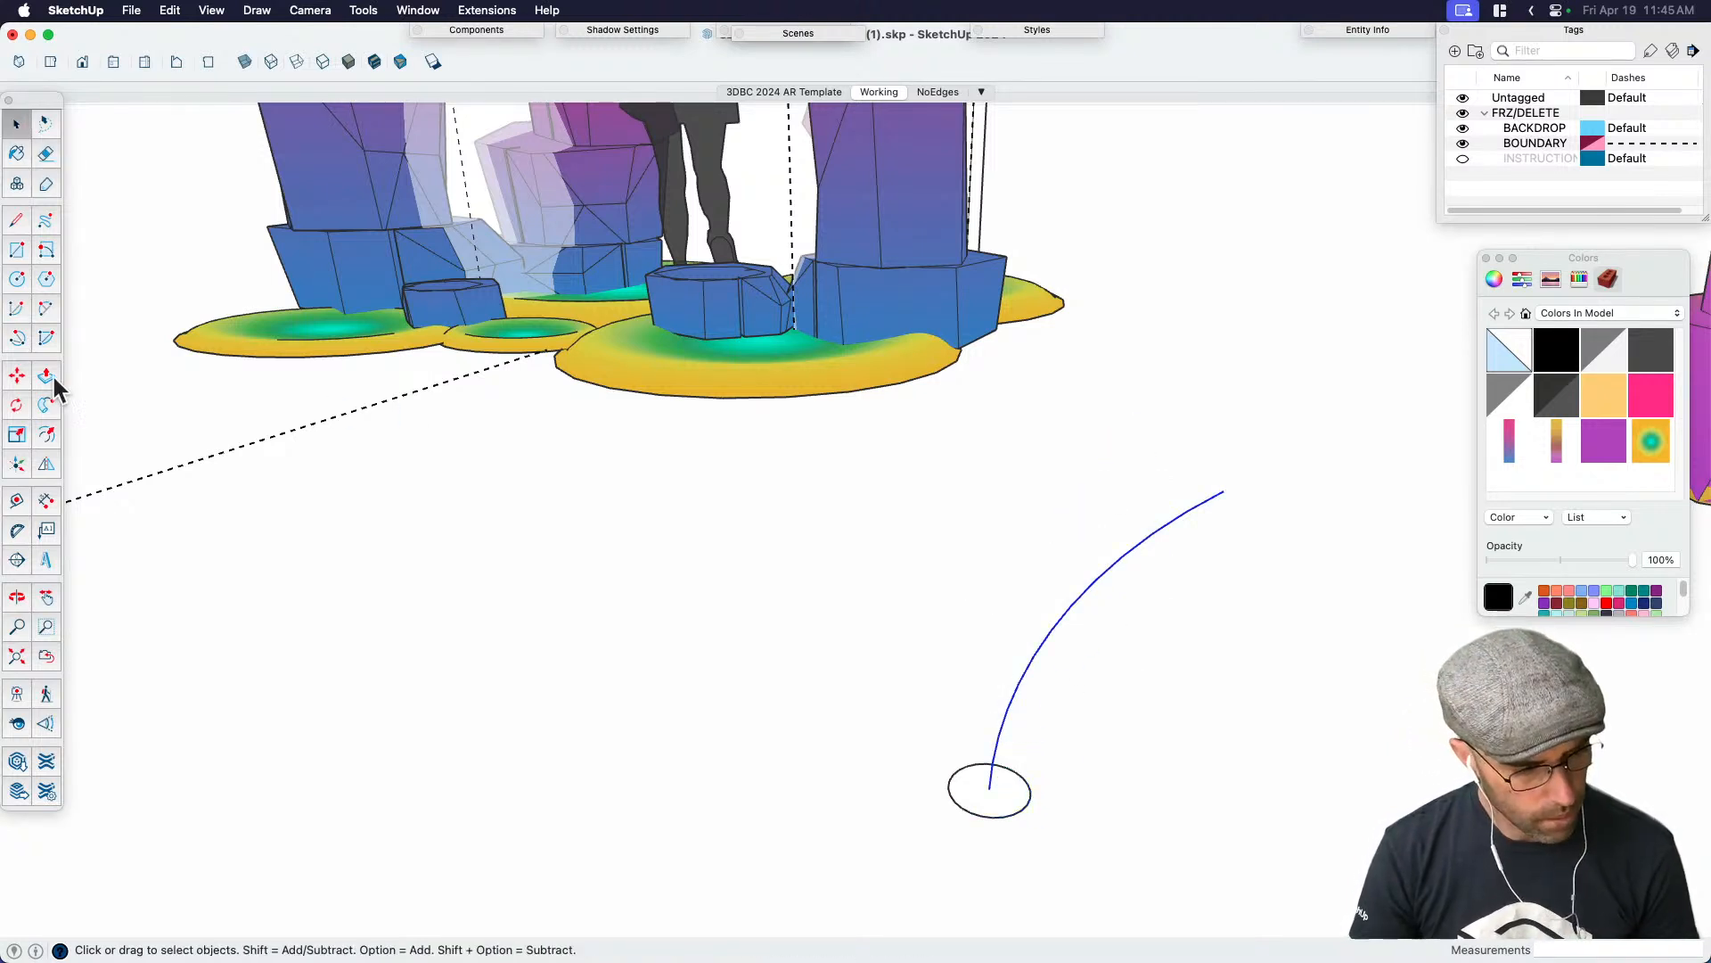
click(46, 375)
click(997, 797)
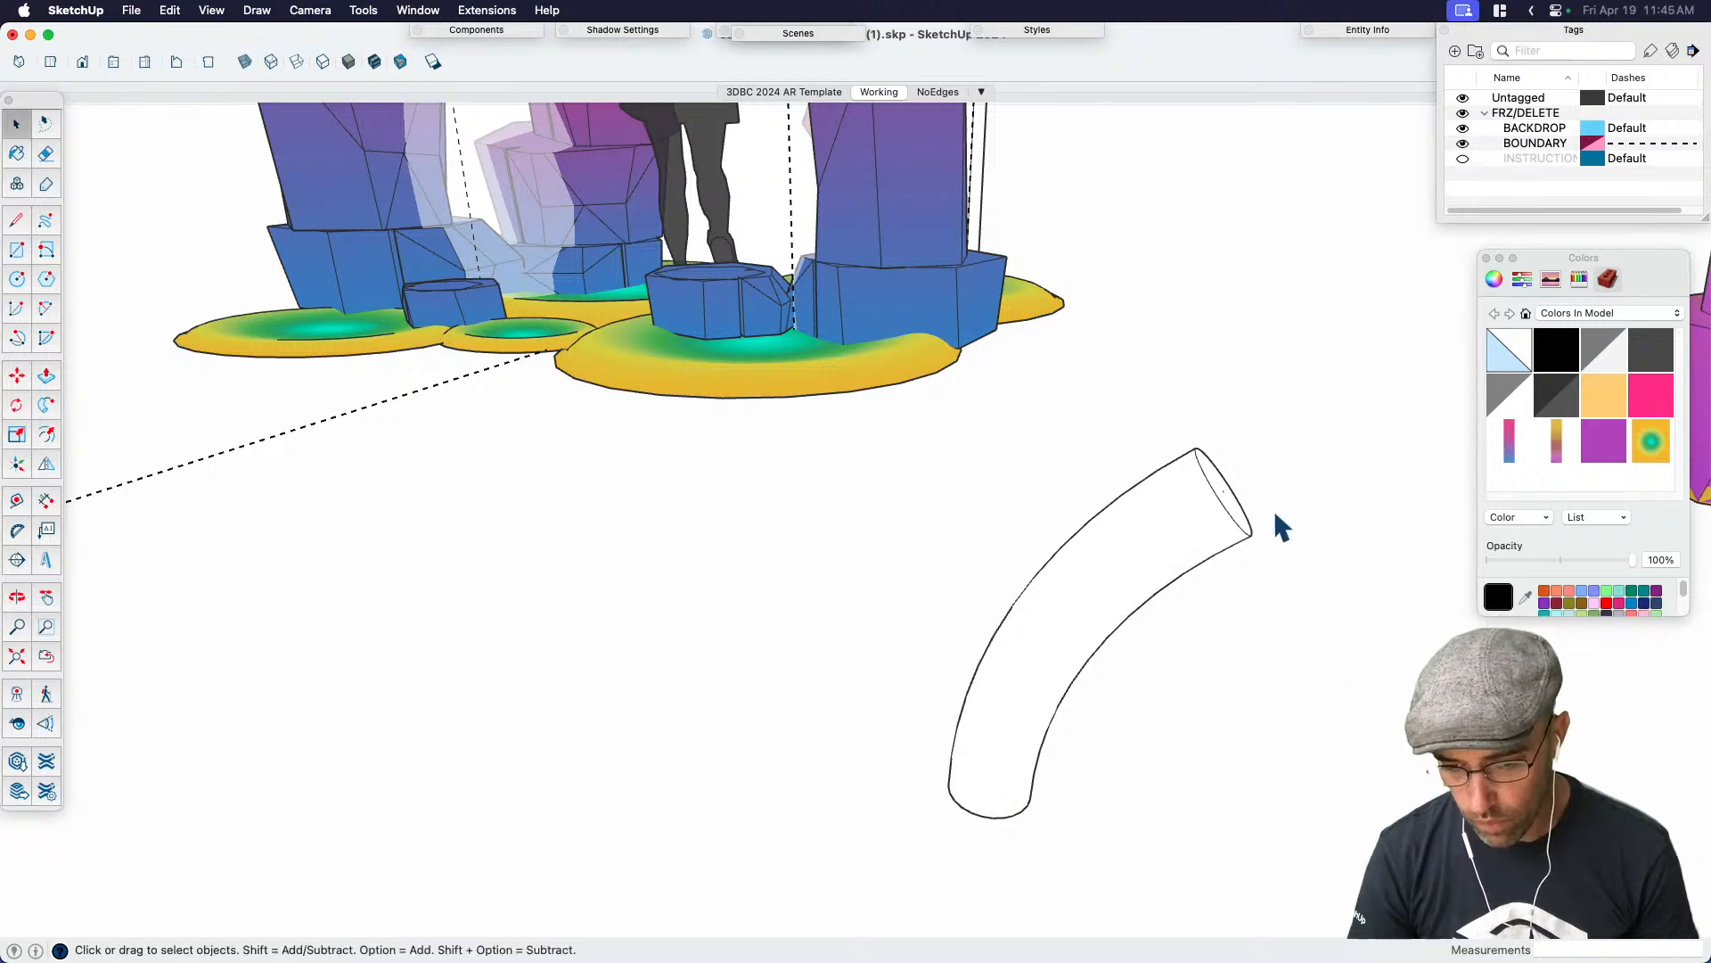
Scale the tube's upper end face down uniformly about its centre to taper the tip
middle_drag(1264, 511, 967, 590)
middle_drag(793, 647, 909, 562)
key(s)
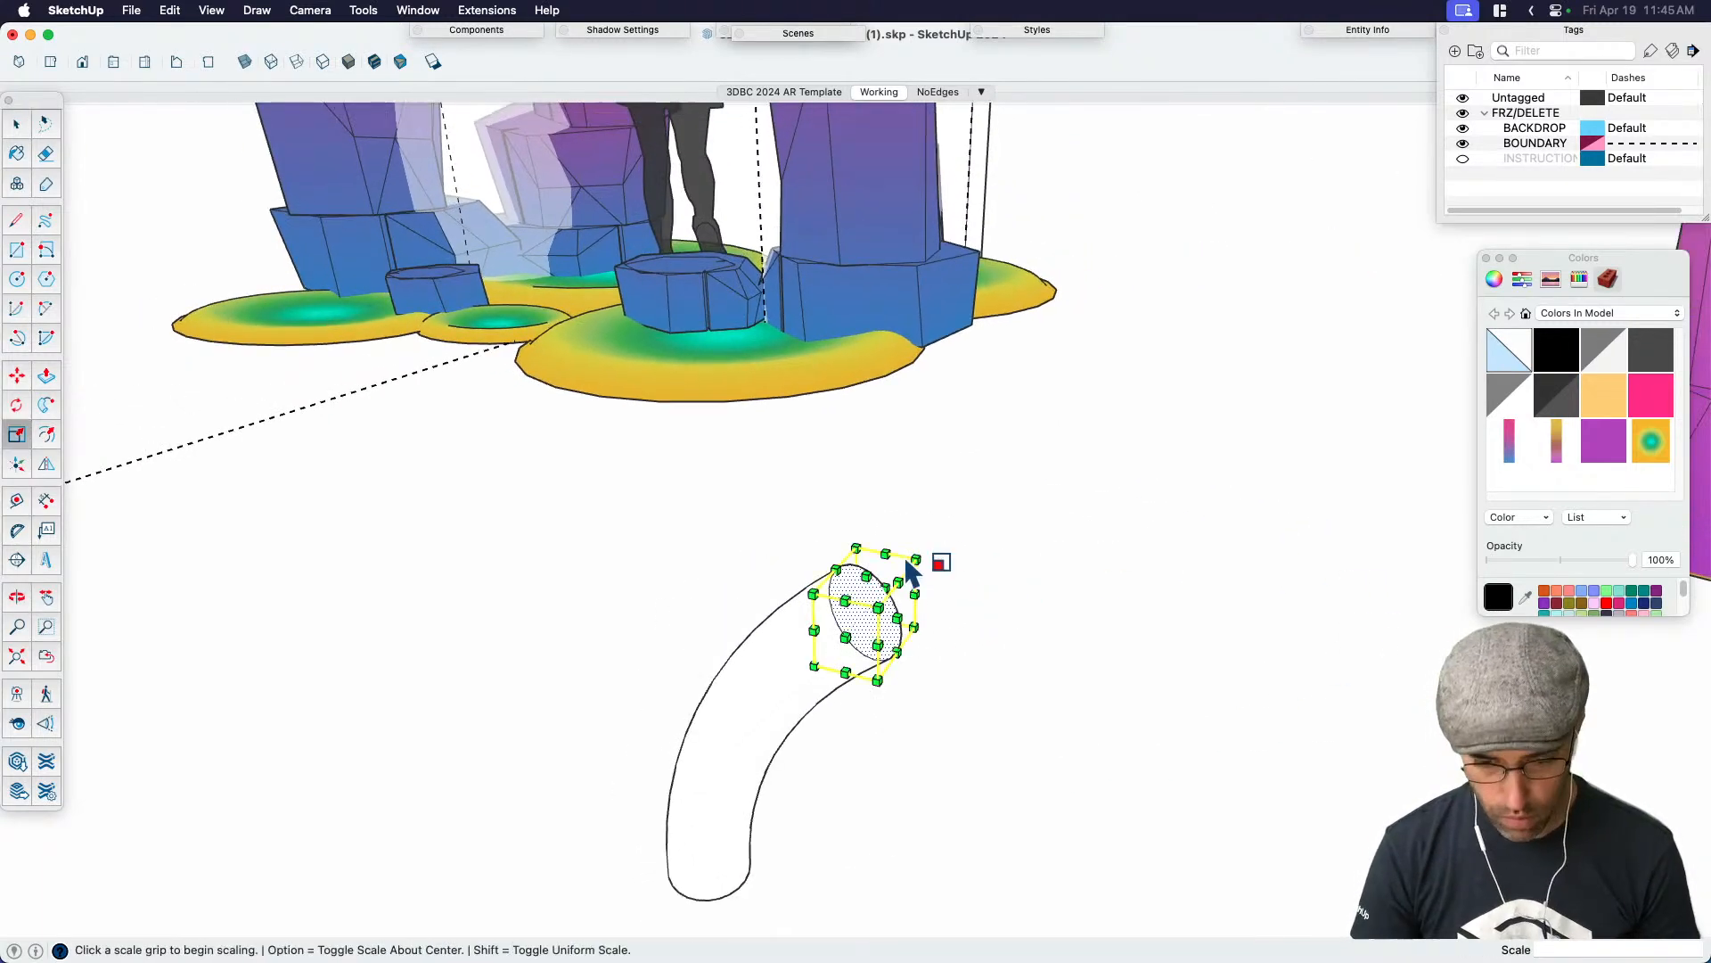
click(916, 558)
key(alt)
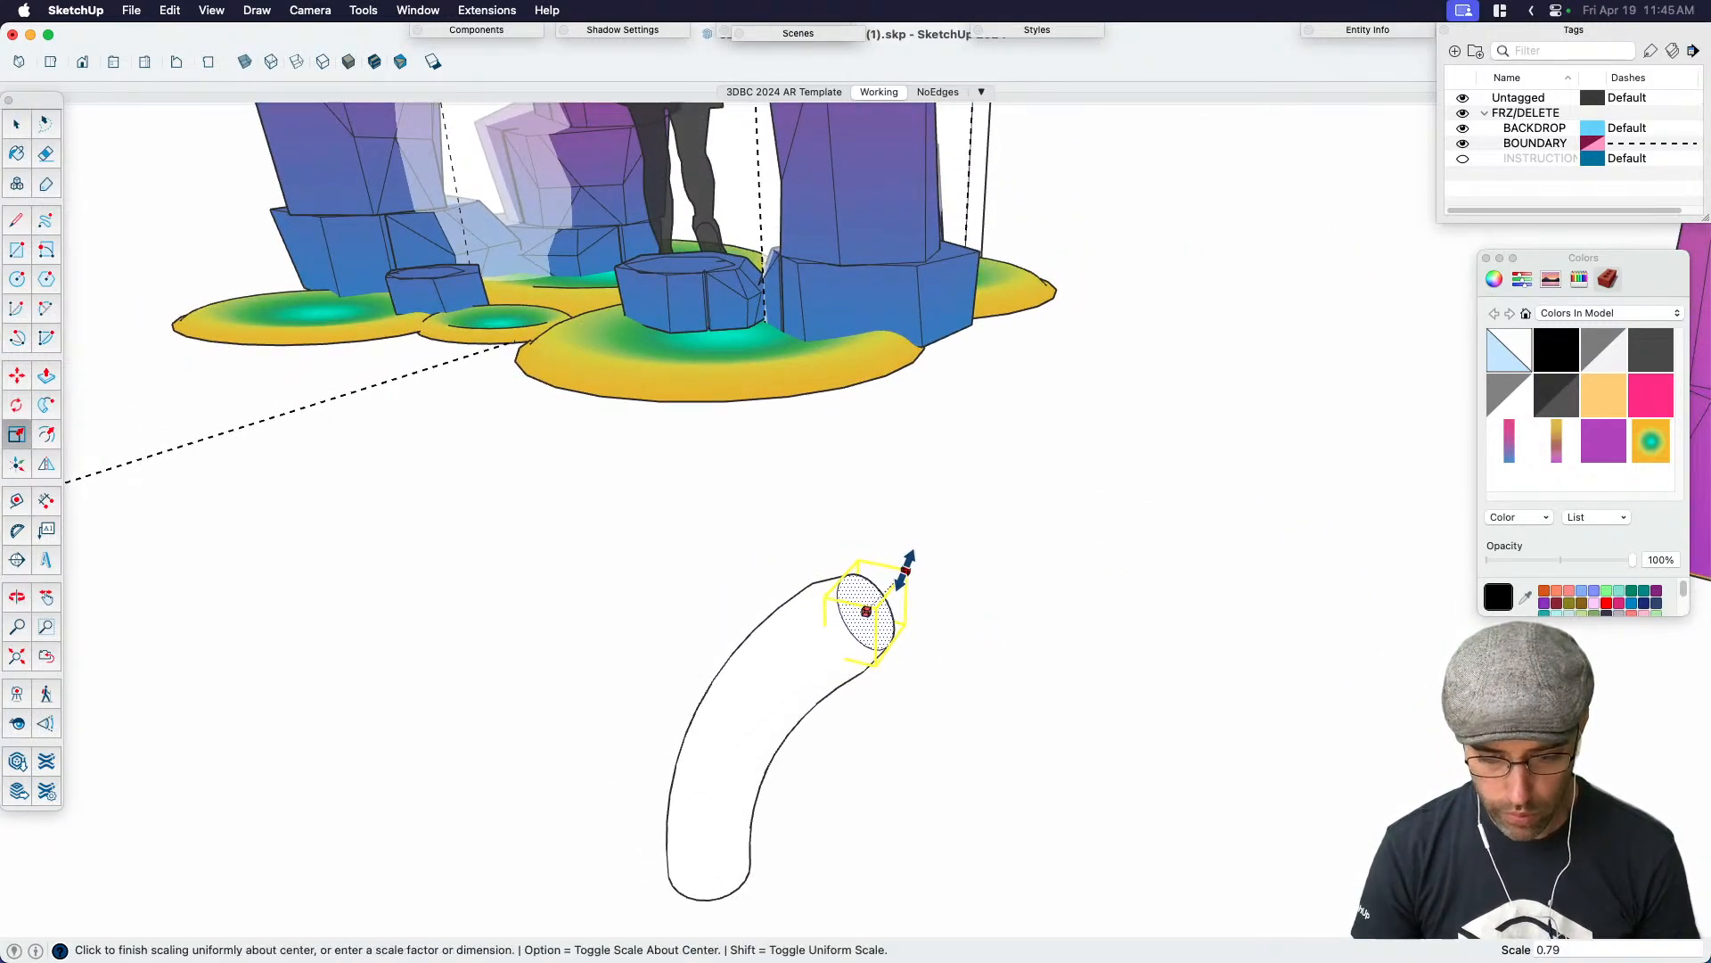
click(898, 591)
key(space)
Turn on the display of hidden geometry to expose the tube's segment edges
middle_drag(932, 563, 977, 604)
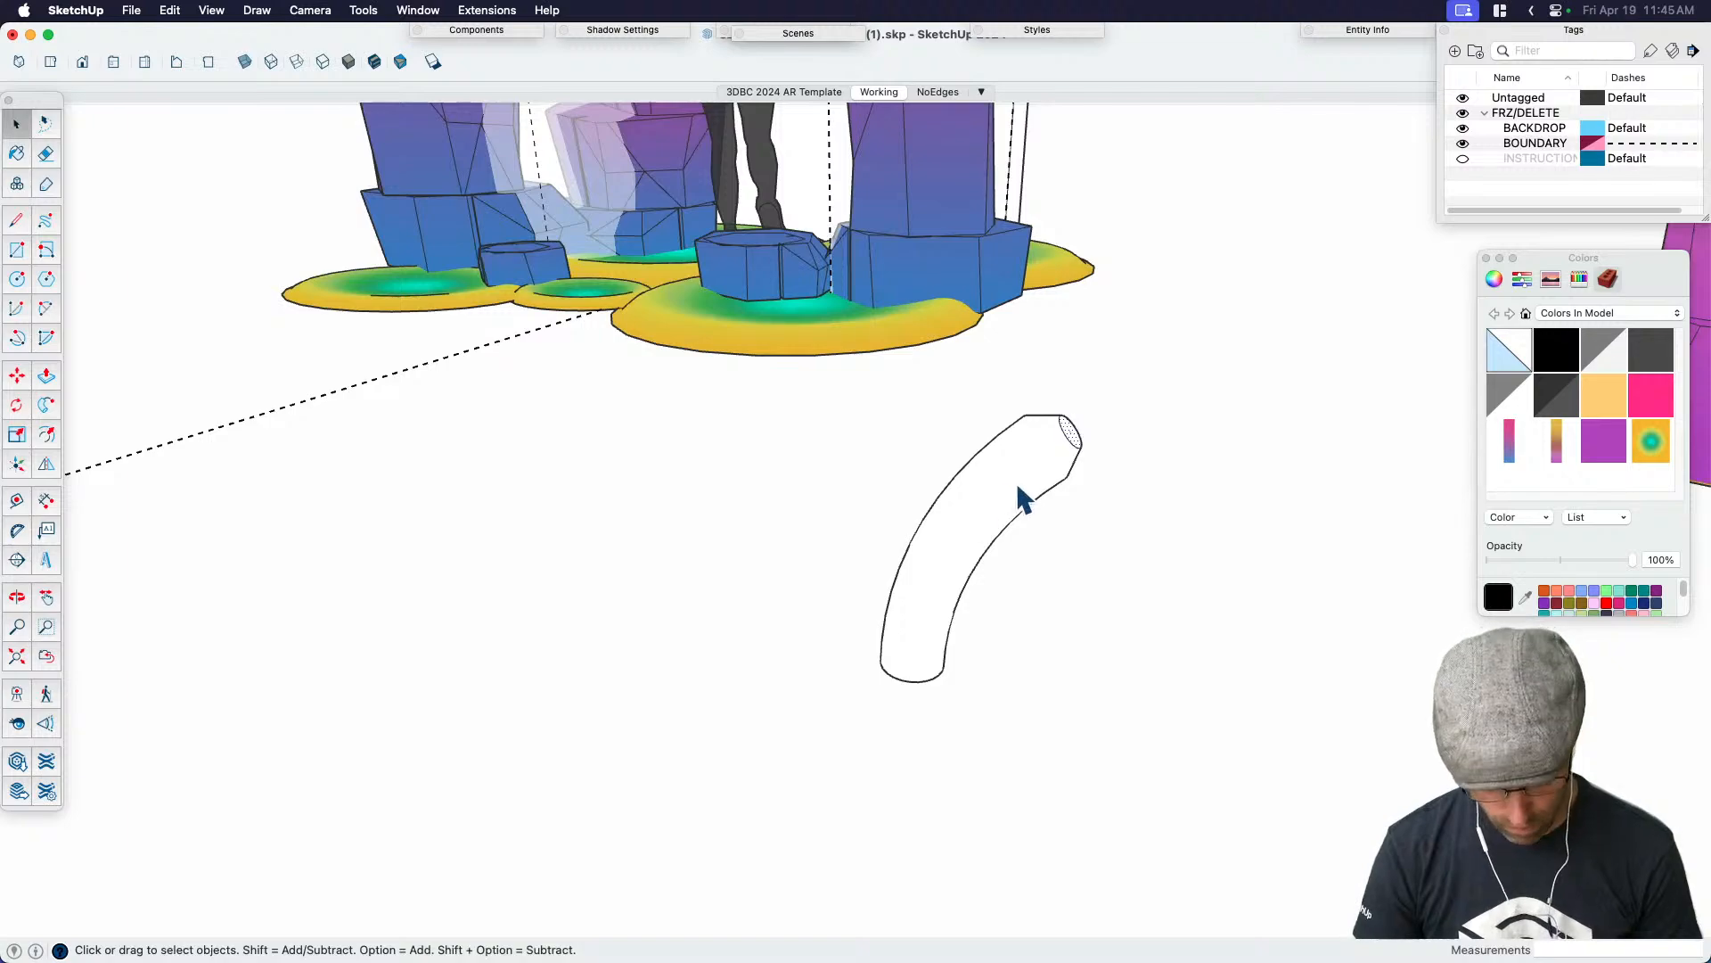
scroll(1044, 482, up, 3)
key(h)
middle_drag(1108, 435, 945, 400)
middle_drag(1045, 532, 1222, 409)
scroll(1078, 618, down, 5)
scroll(1061, 710, down, 2)
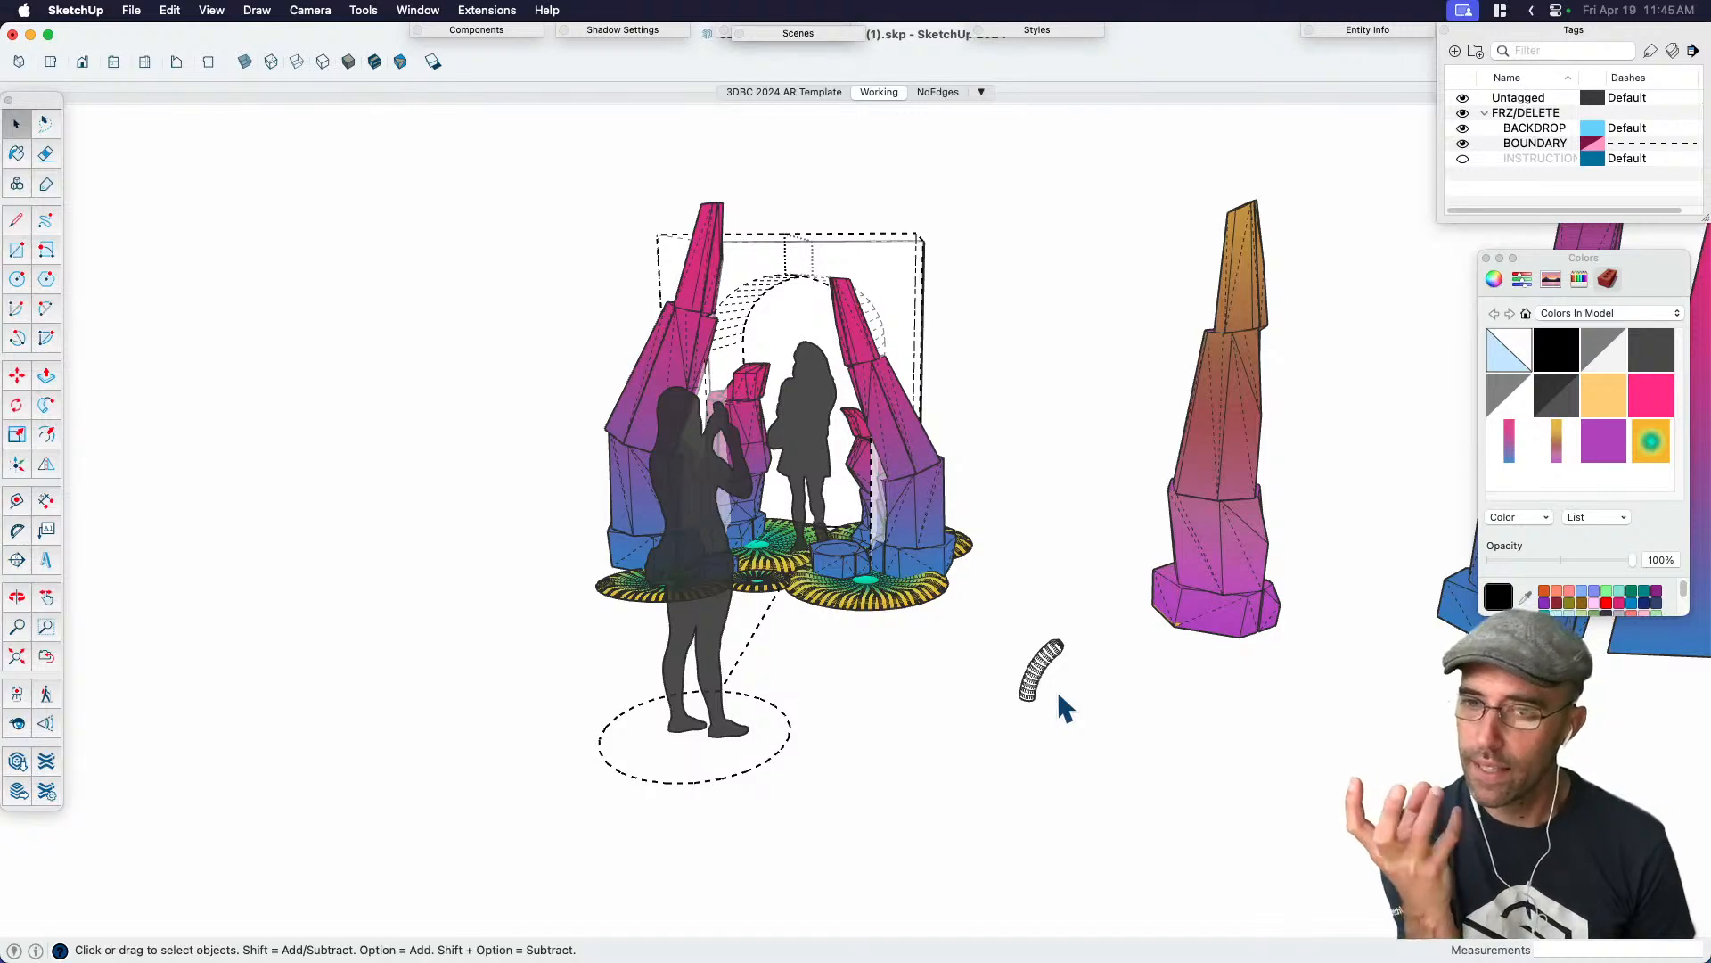
Scale the tube's end face down further about its centre to narrow the tip again
scroll(1058, 695, up, 8)
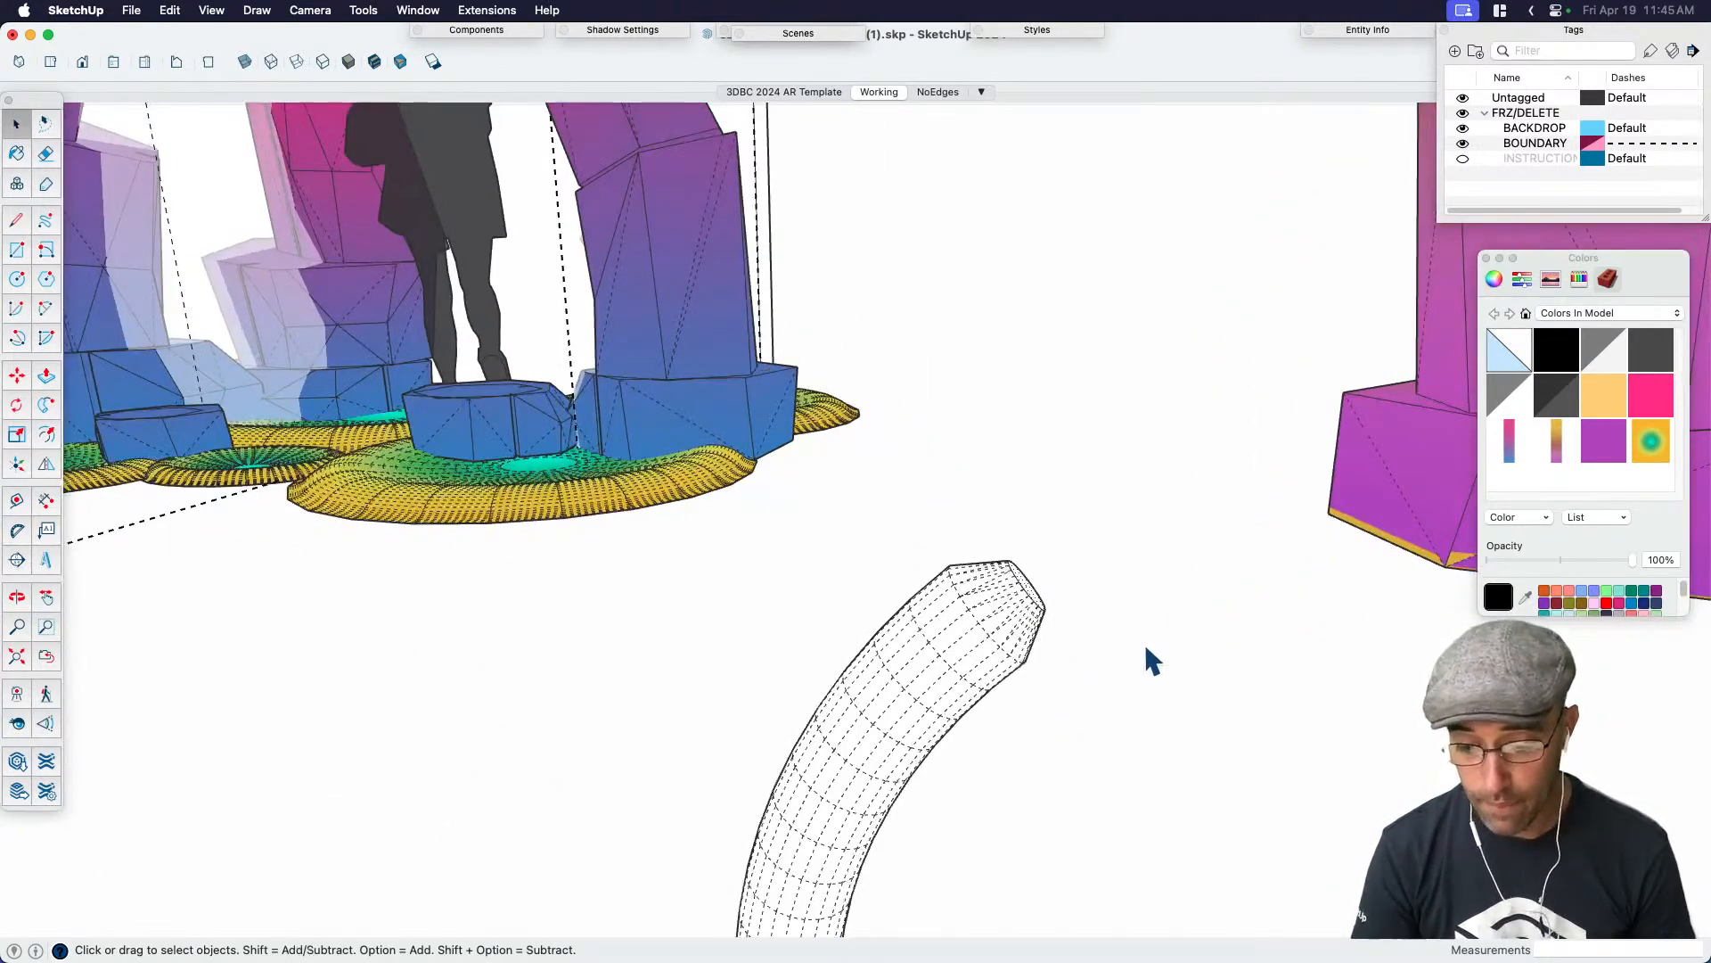
scroll(986, 615, up, 2)
key(s)
scroll(994, 579, up, 2)
scroll(992, 590, down, 2)
click(987, 615)
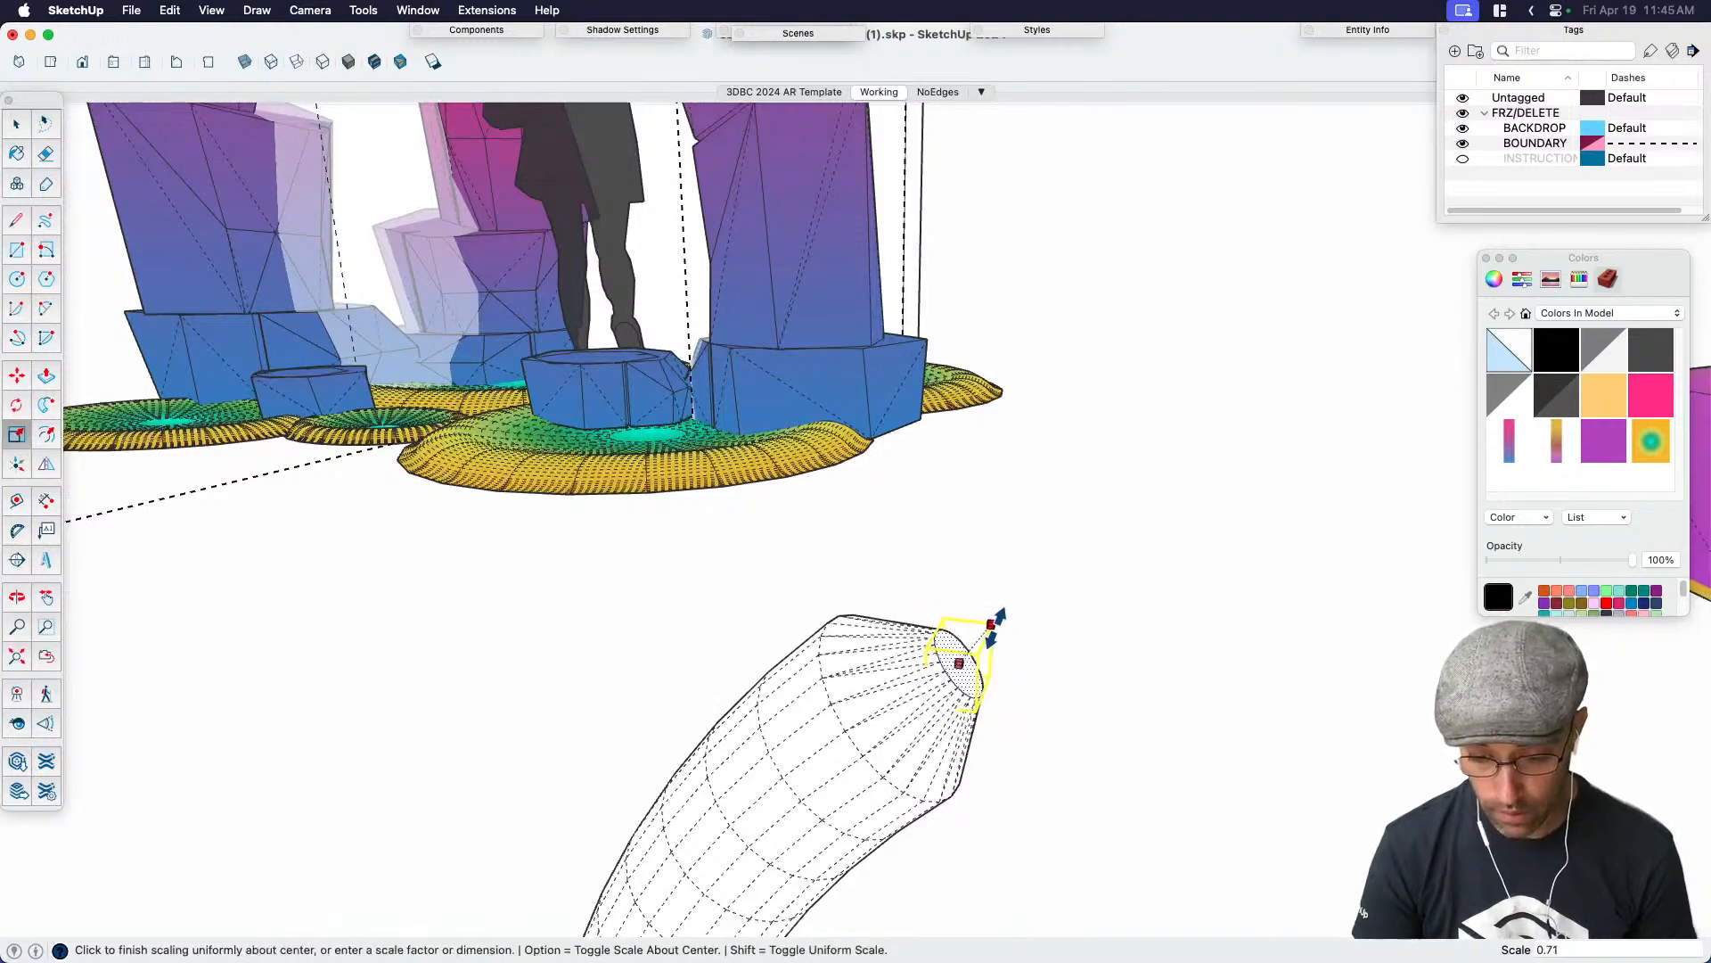
click(985, 635)
scroll(850, 657, up, 2)
key(space)
middle_drag(863, 620, 1001, 562)
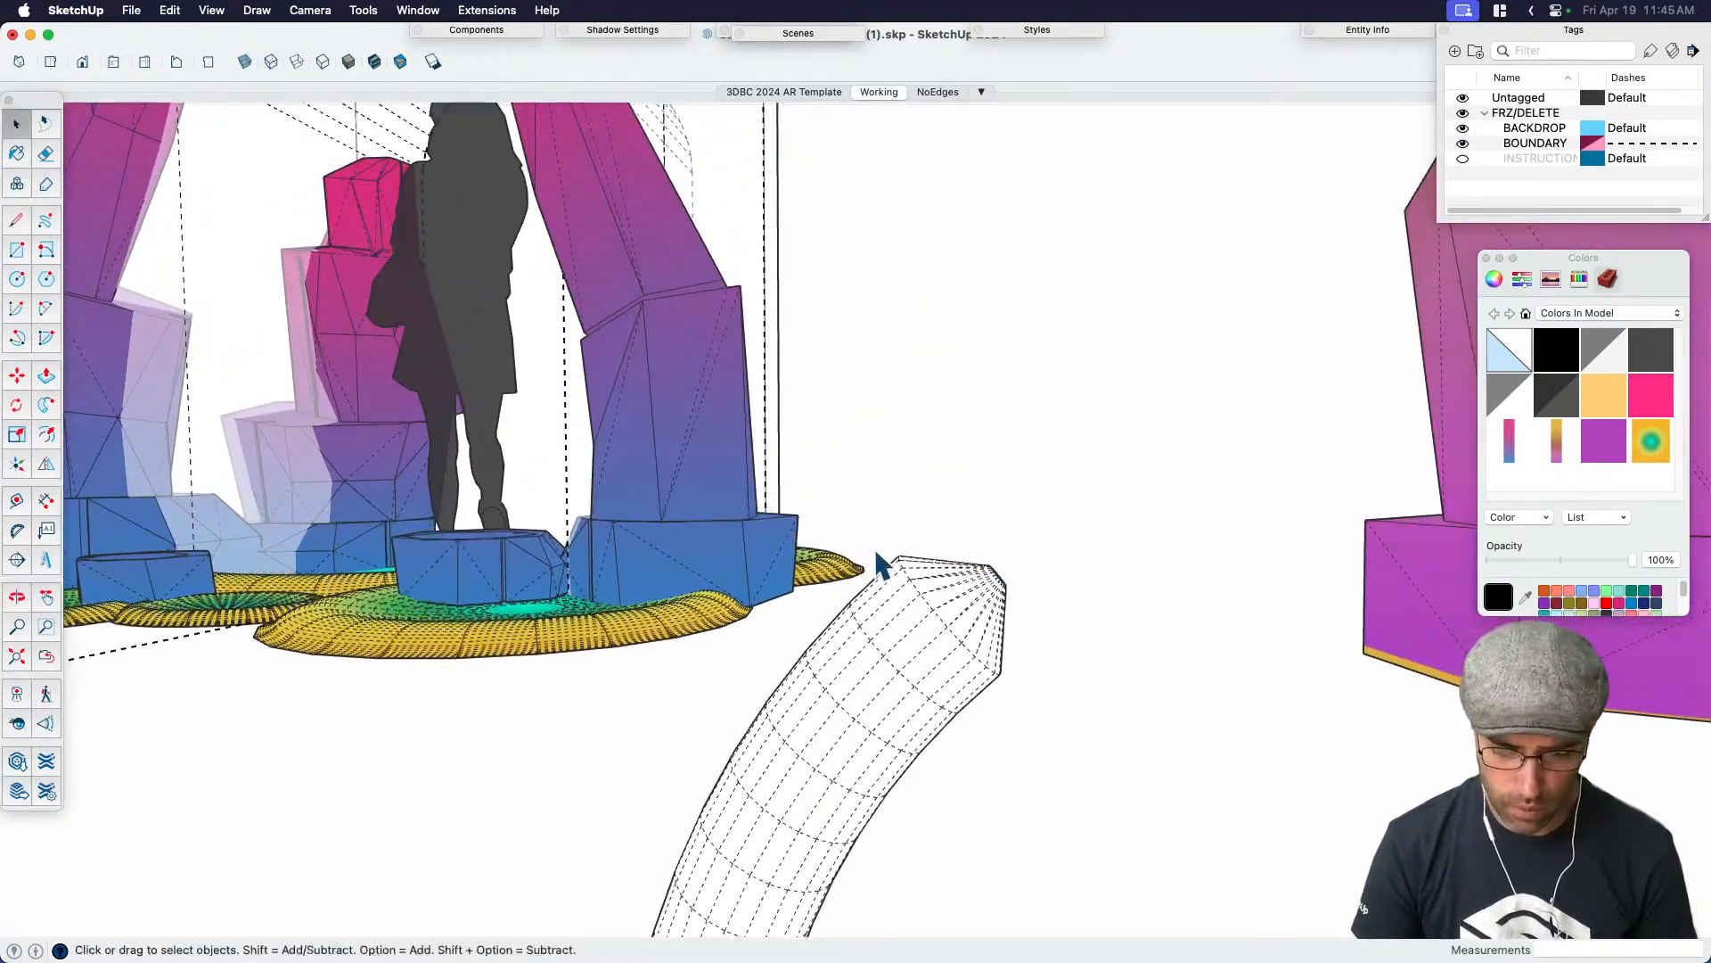
Select all of the tapered tube's geometry and make it a component
scroll(945, 535, down, 3)
middle_drag(959, 496, 924, 592)
triple_click(927, 575)
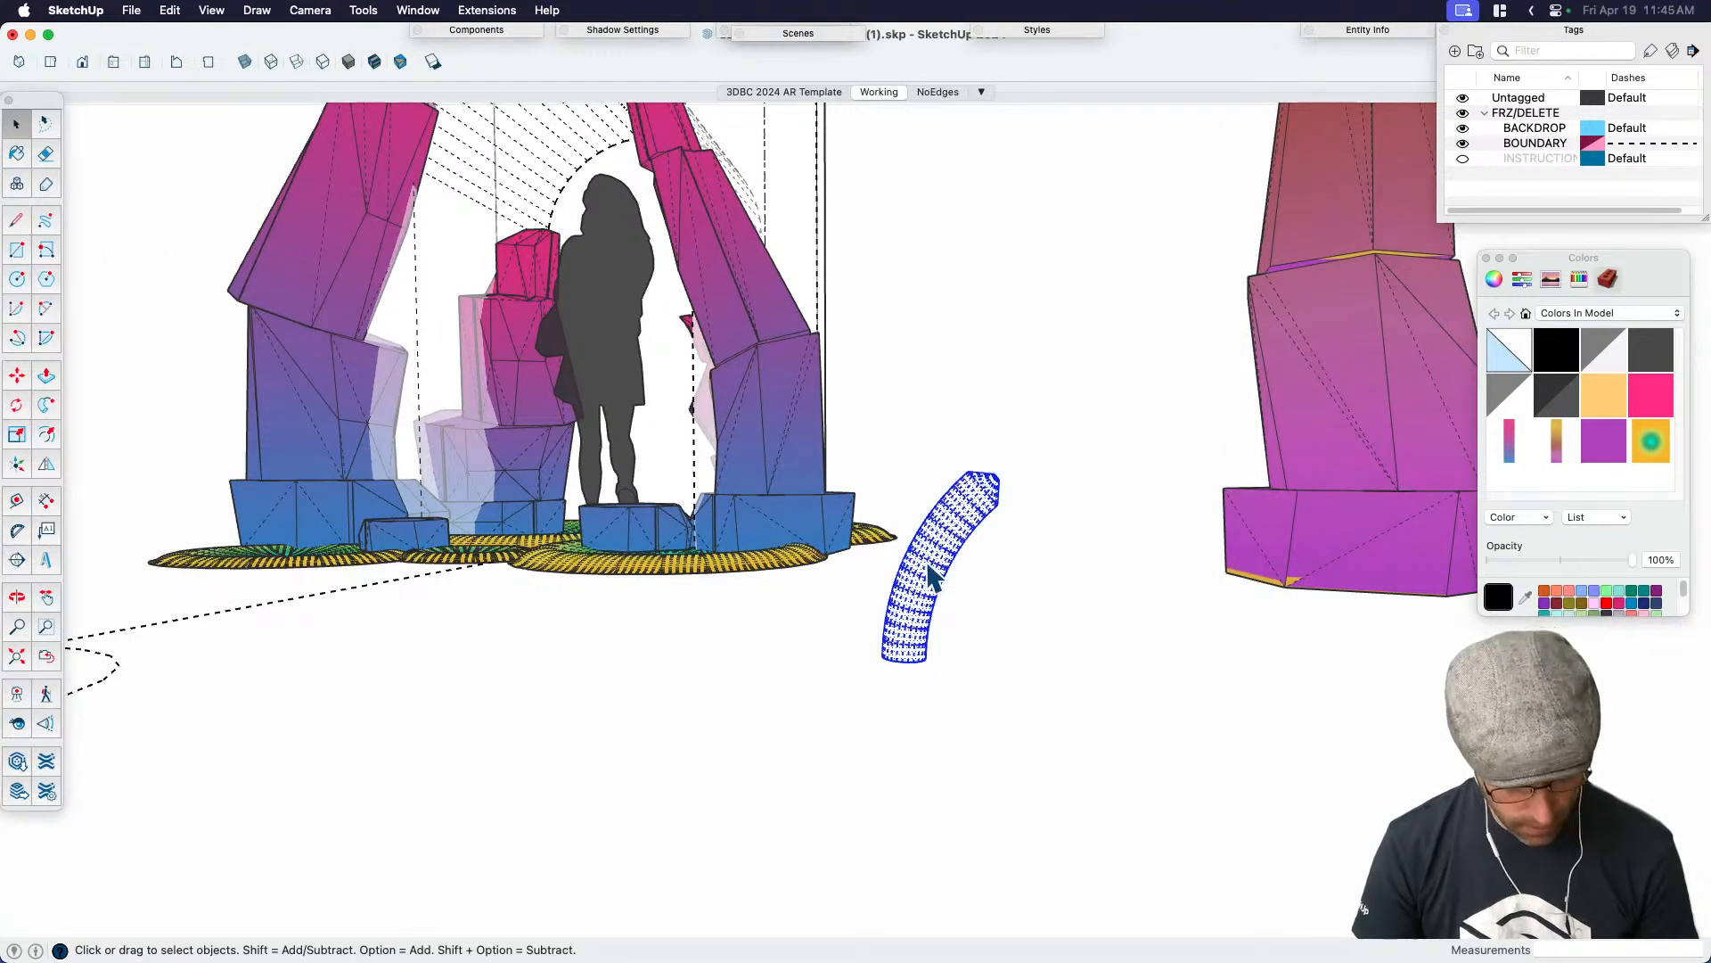
key(q)
key(space)
key(g)
key(Return)
Try rotating the tube by about 62° in its own plane about a point near its base
key(q)
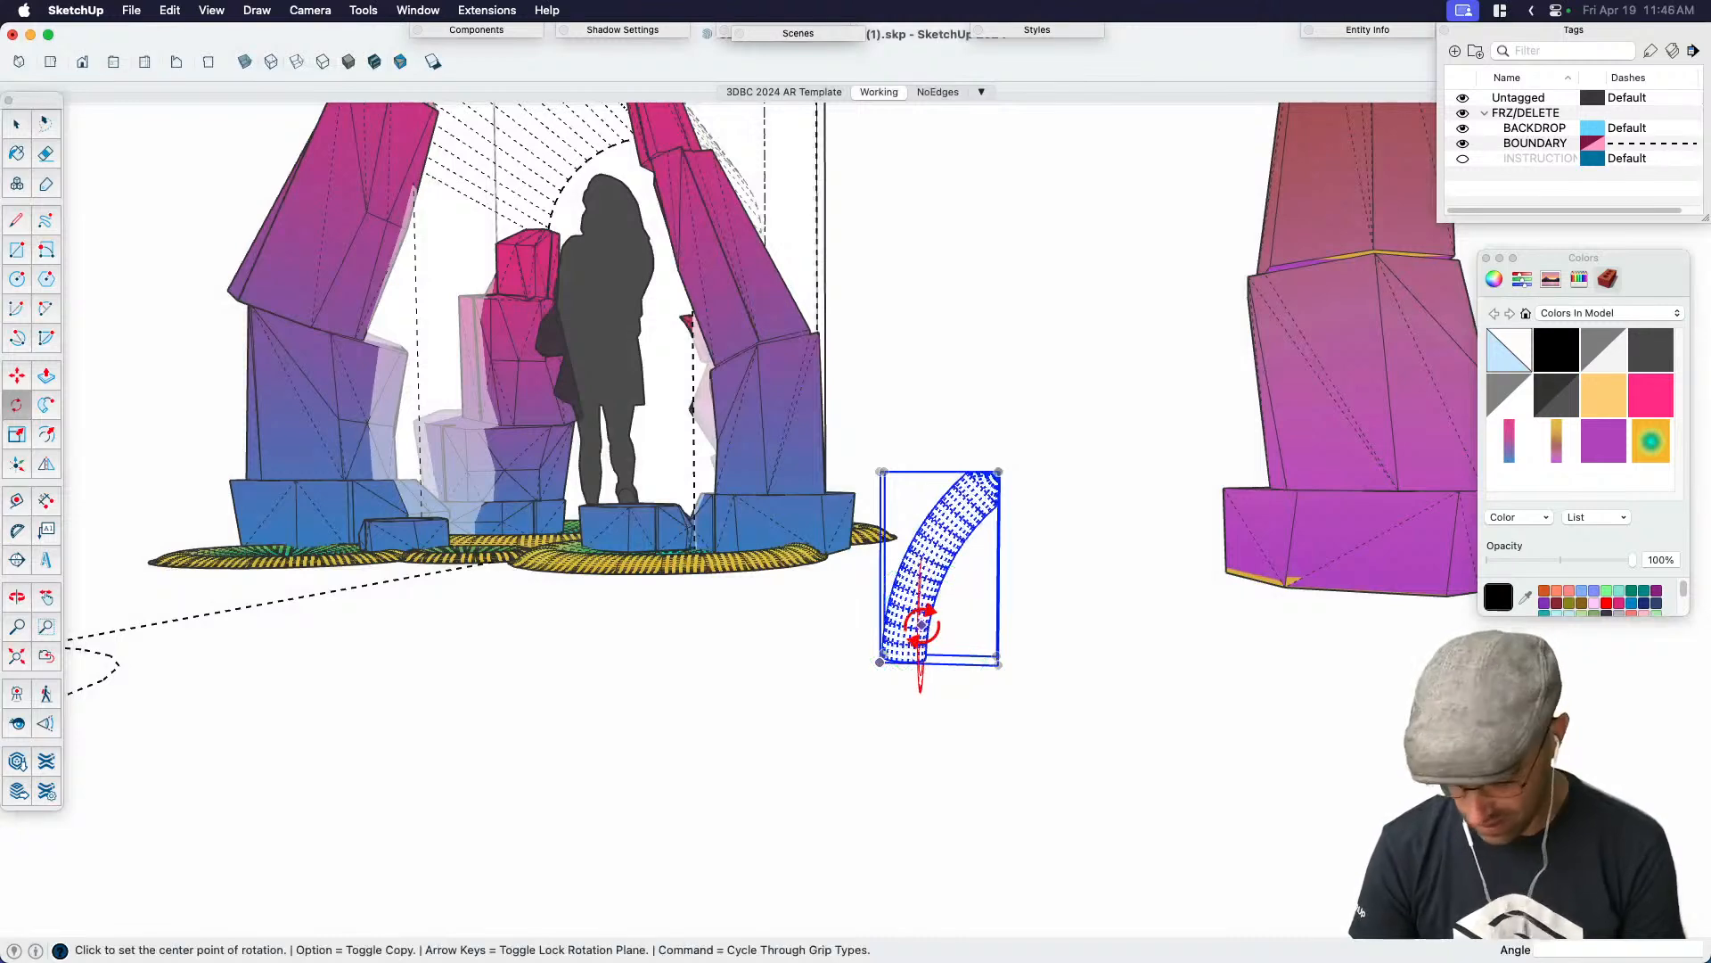
click(920, 624)
click(989, 490)
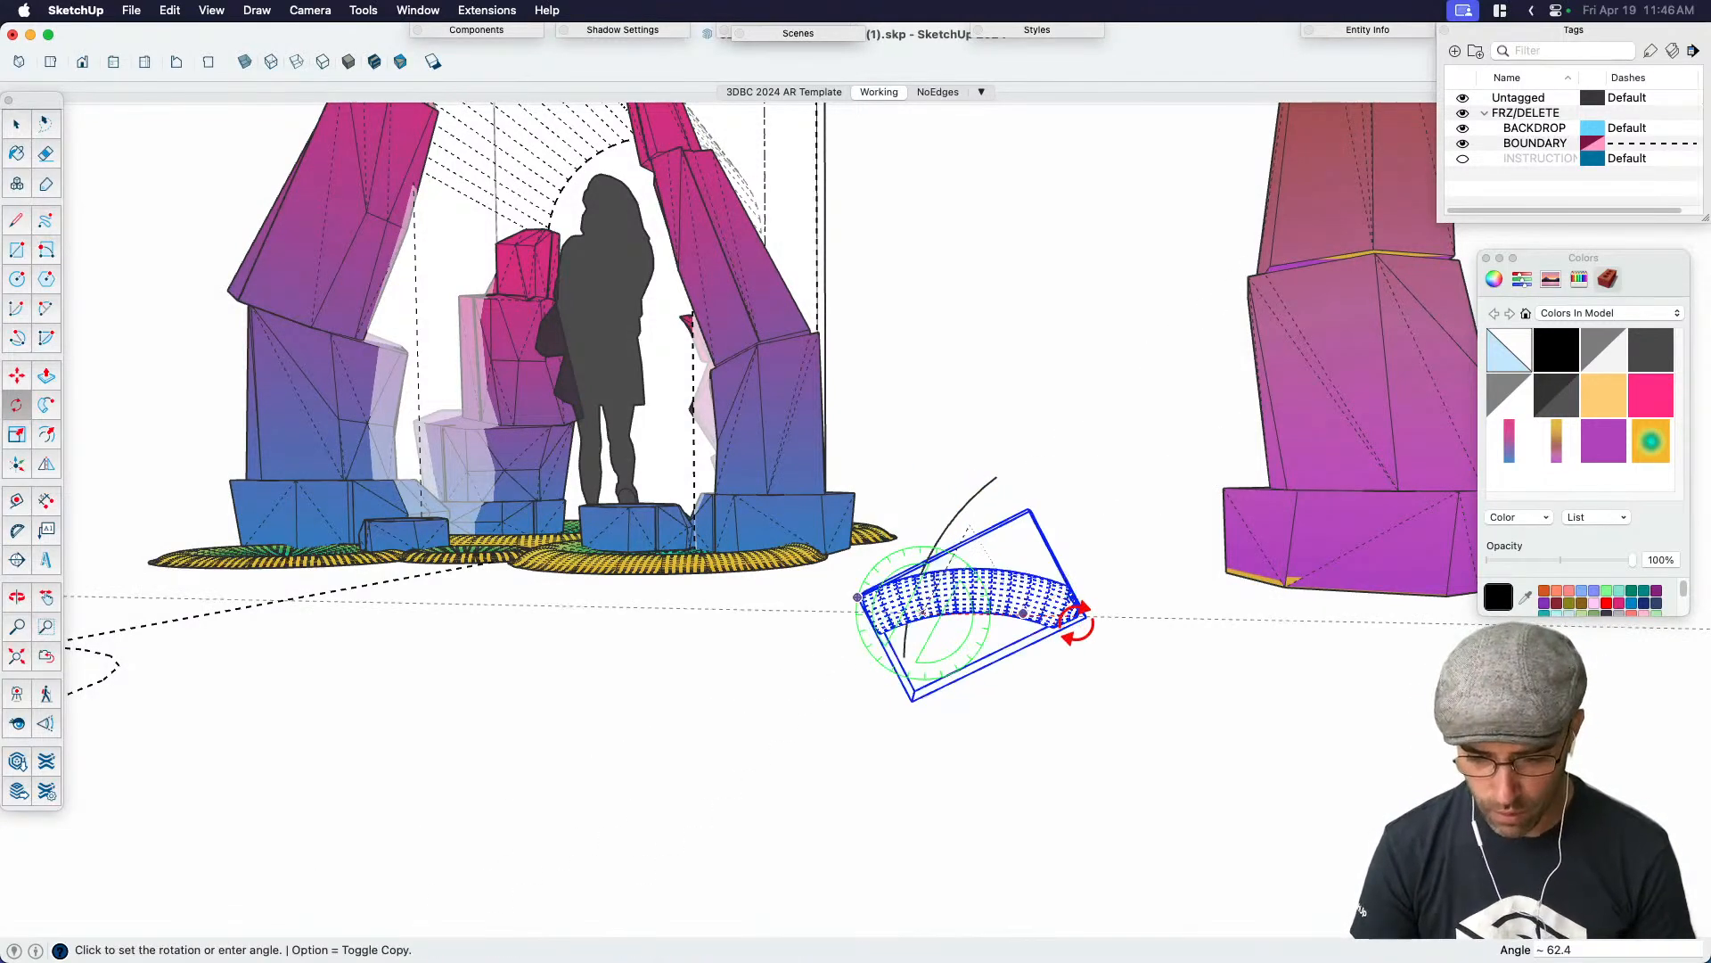
click(1076, 615)
key(m)
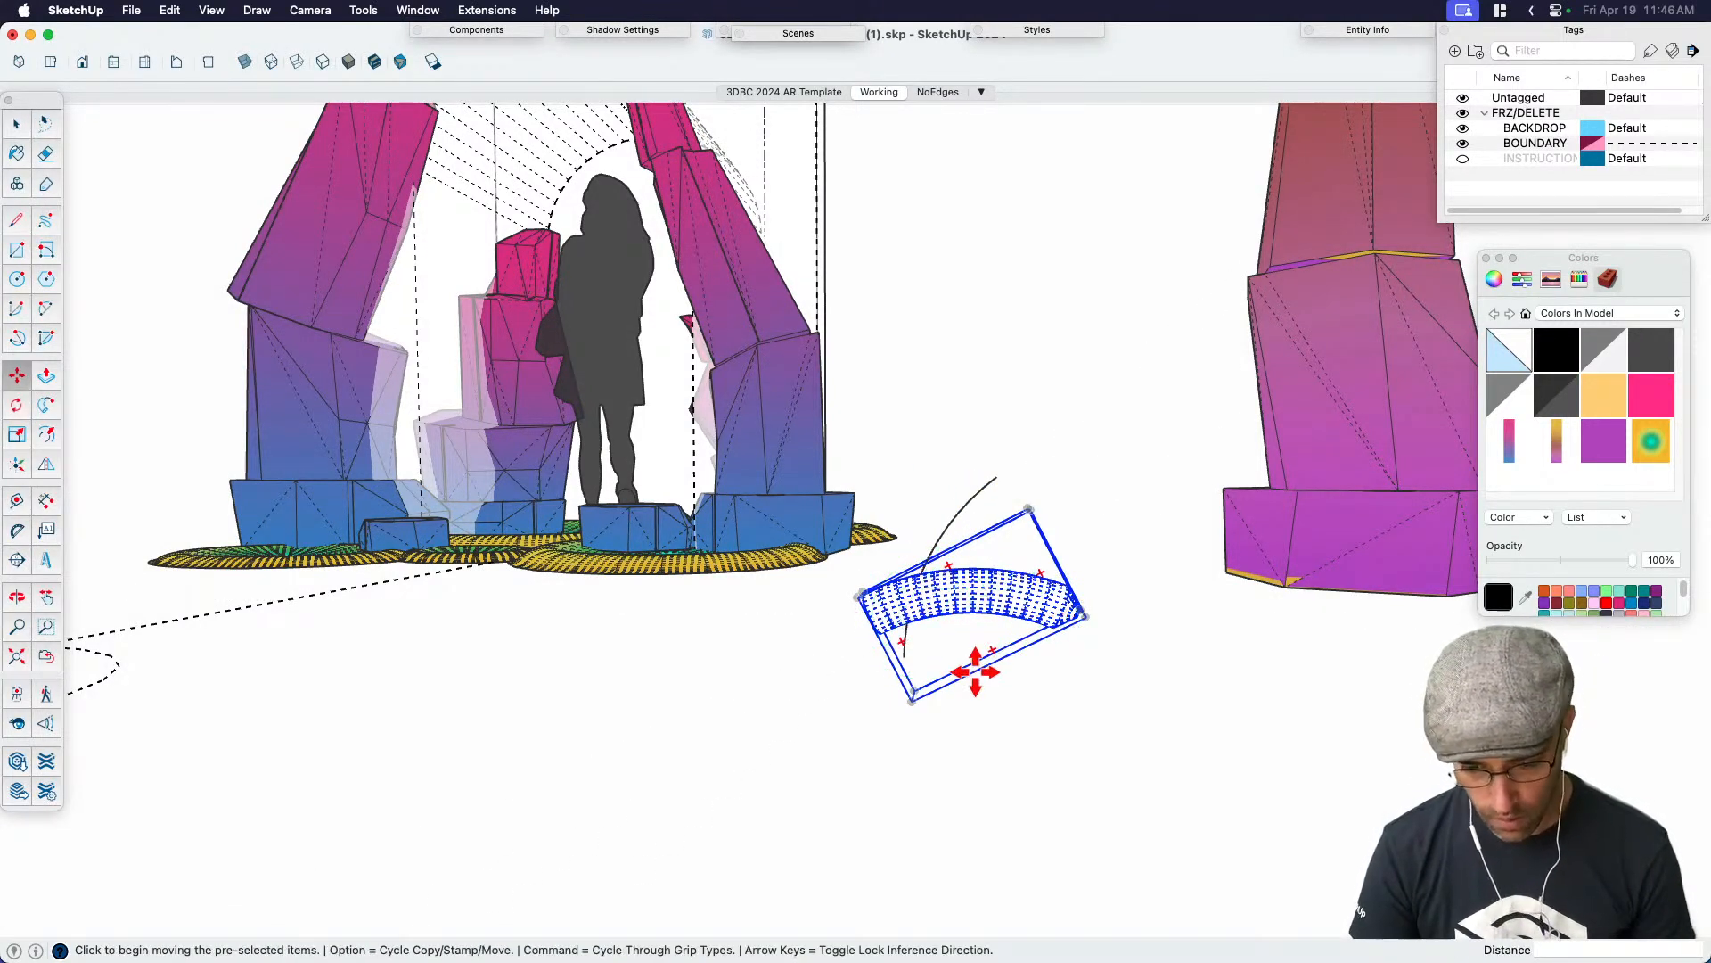
key(space)
key(super+z)
Place a copy of the curved tube a short distance to the right of the original
key(m)
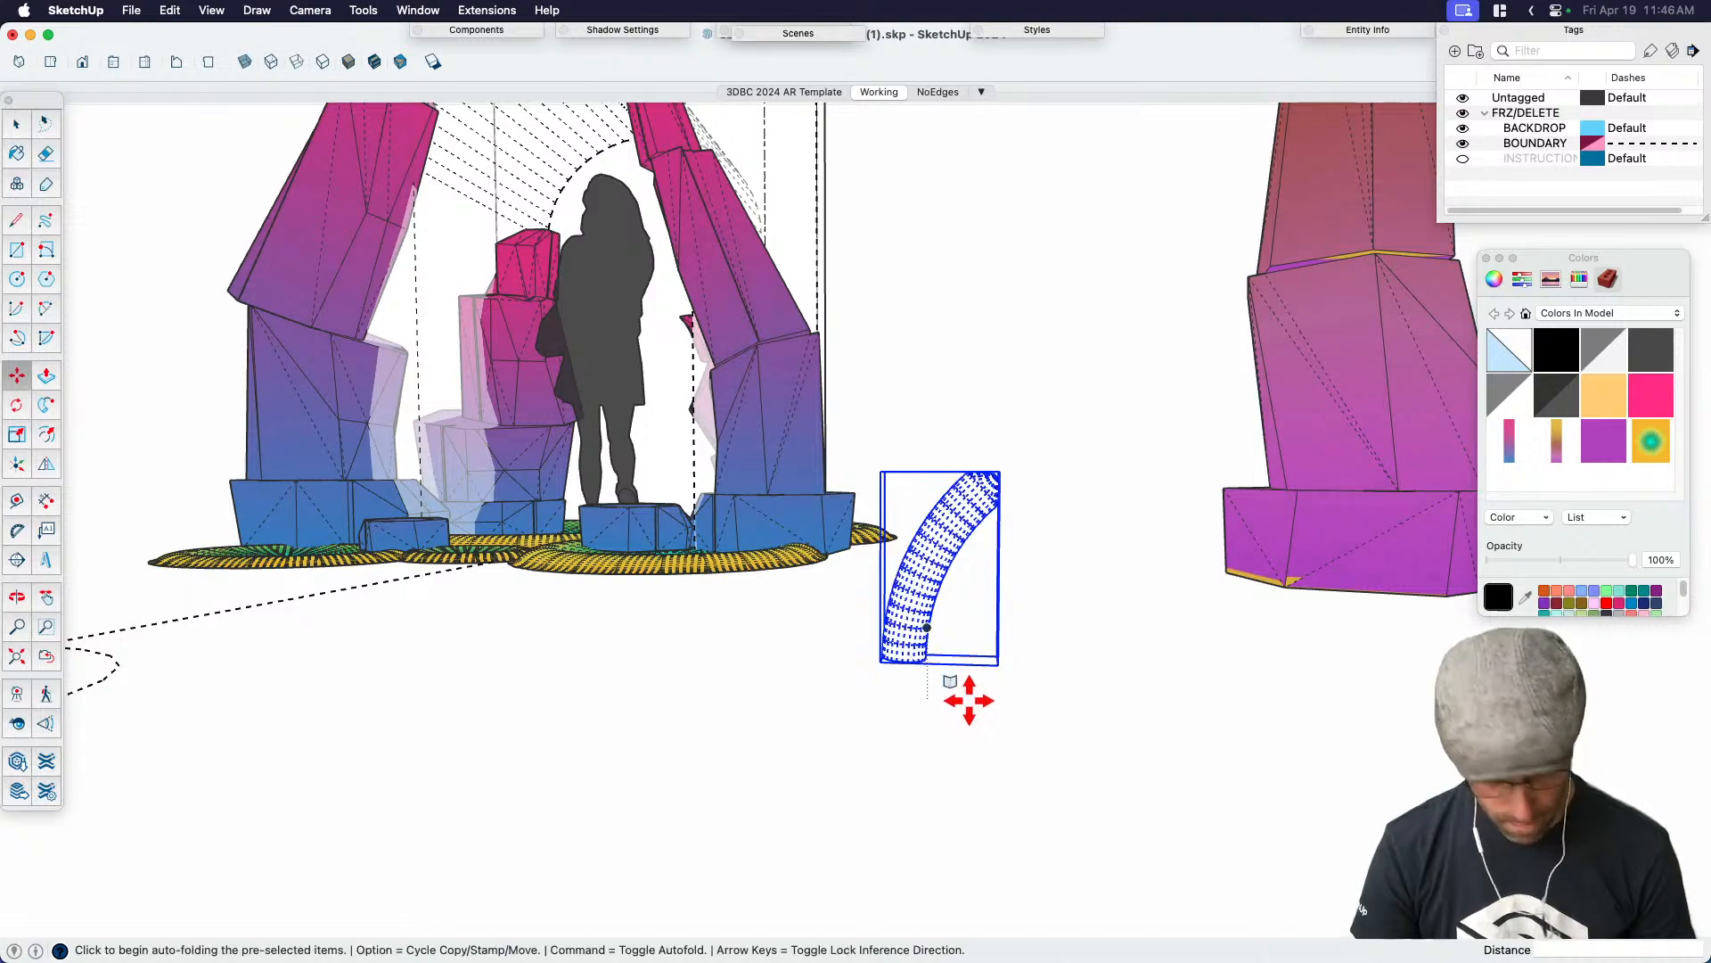
key(alt)
click(927, 716)
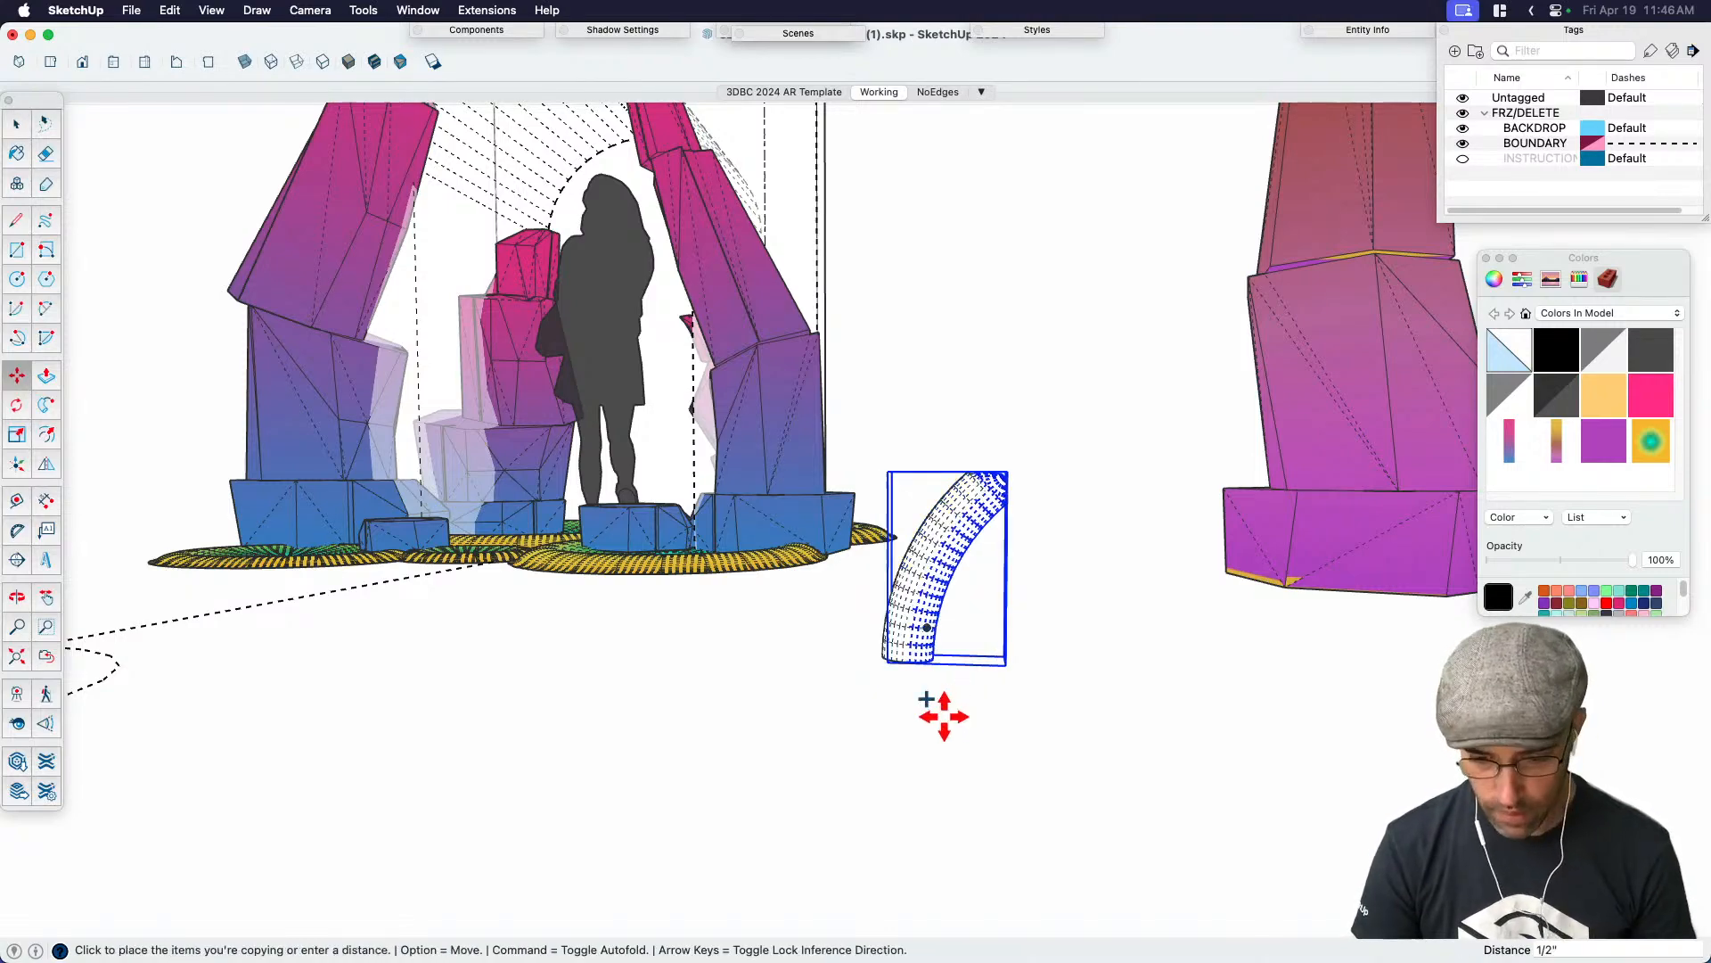
click(1092, 725)
key(space)
shift+middle_drag(1075, 688, 949, 726)
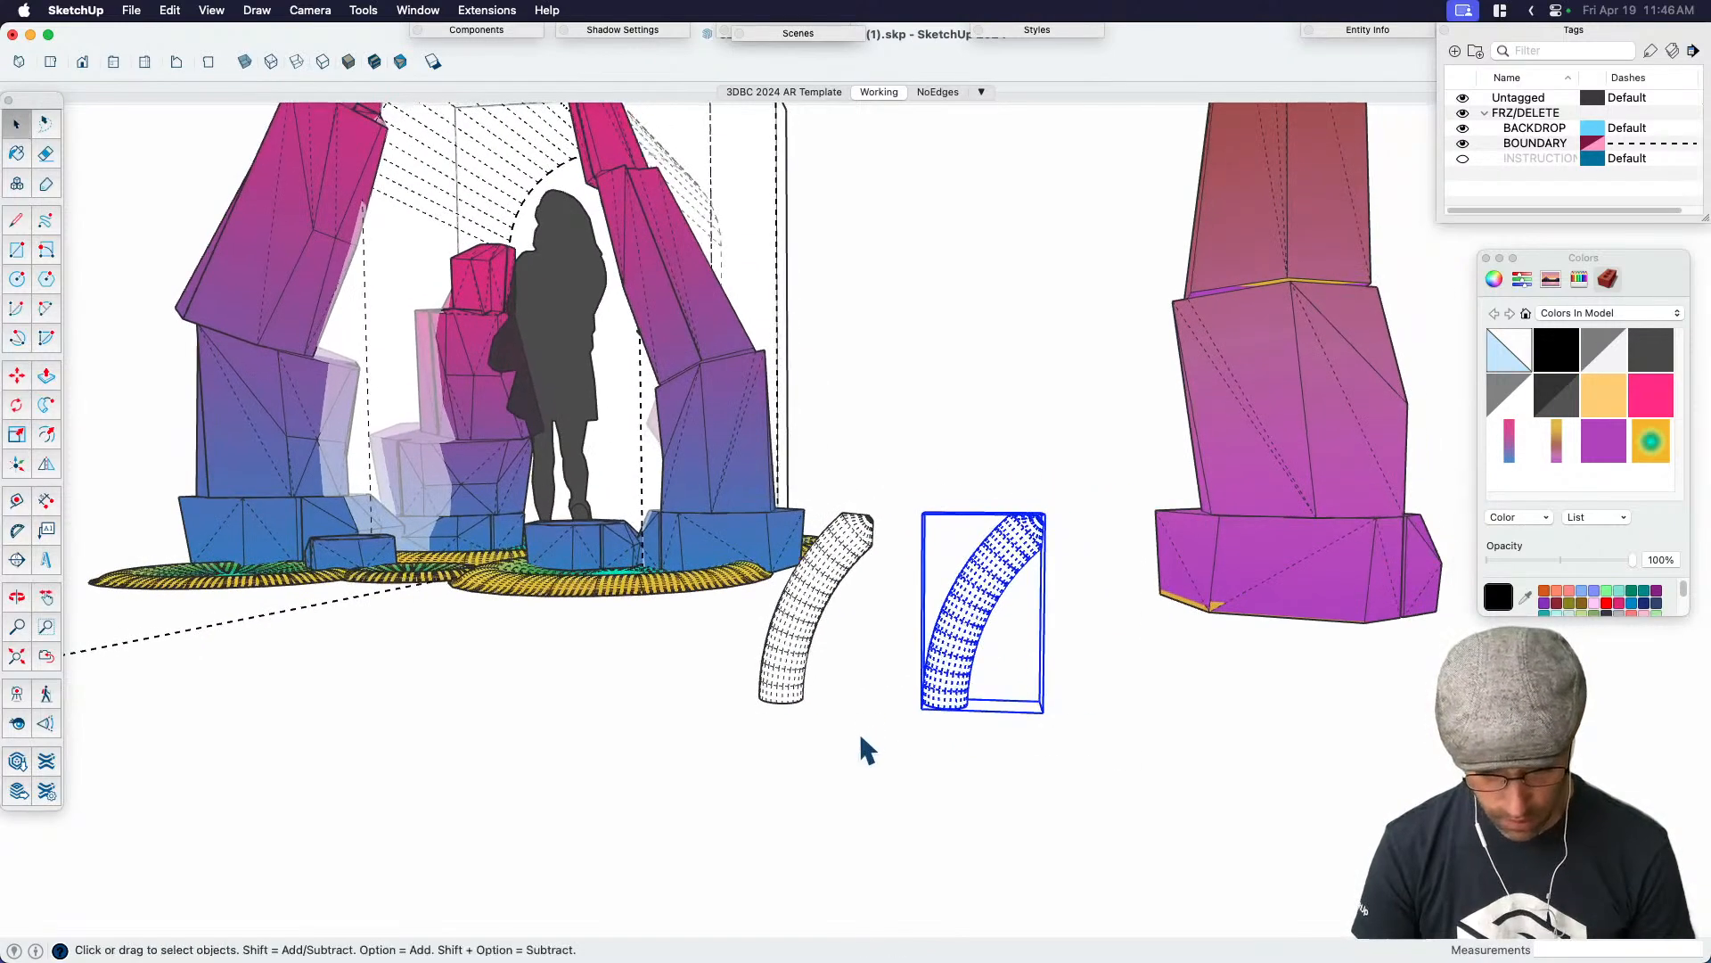
Rotate the copied tube about 64° clockwise in its own plane about a point near its base
scroll(957, 672, up, 2)
scroll(960, 686, up, 2)
key(q)
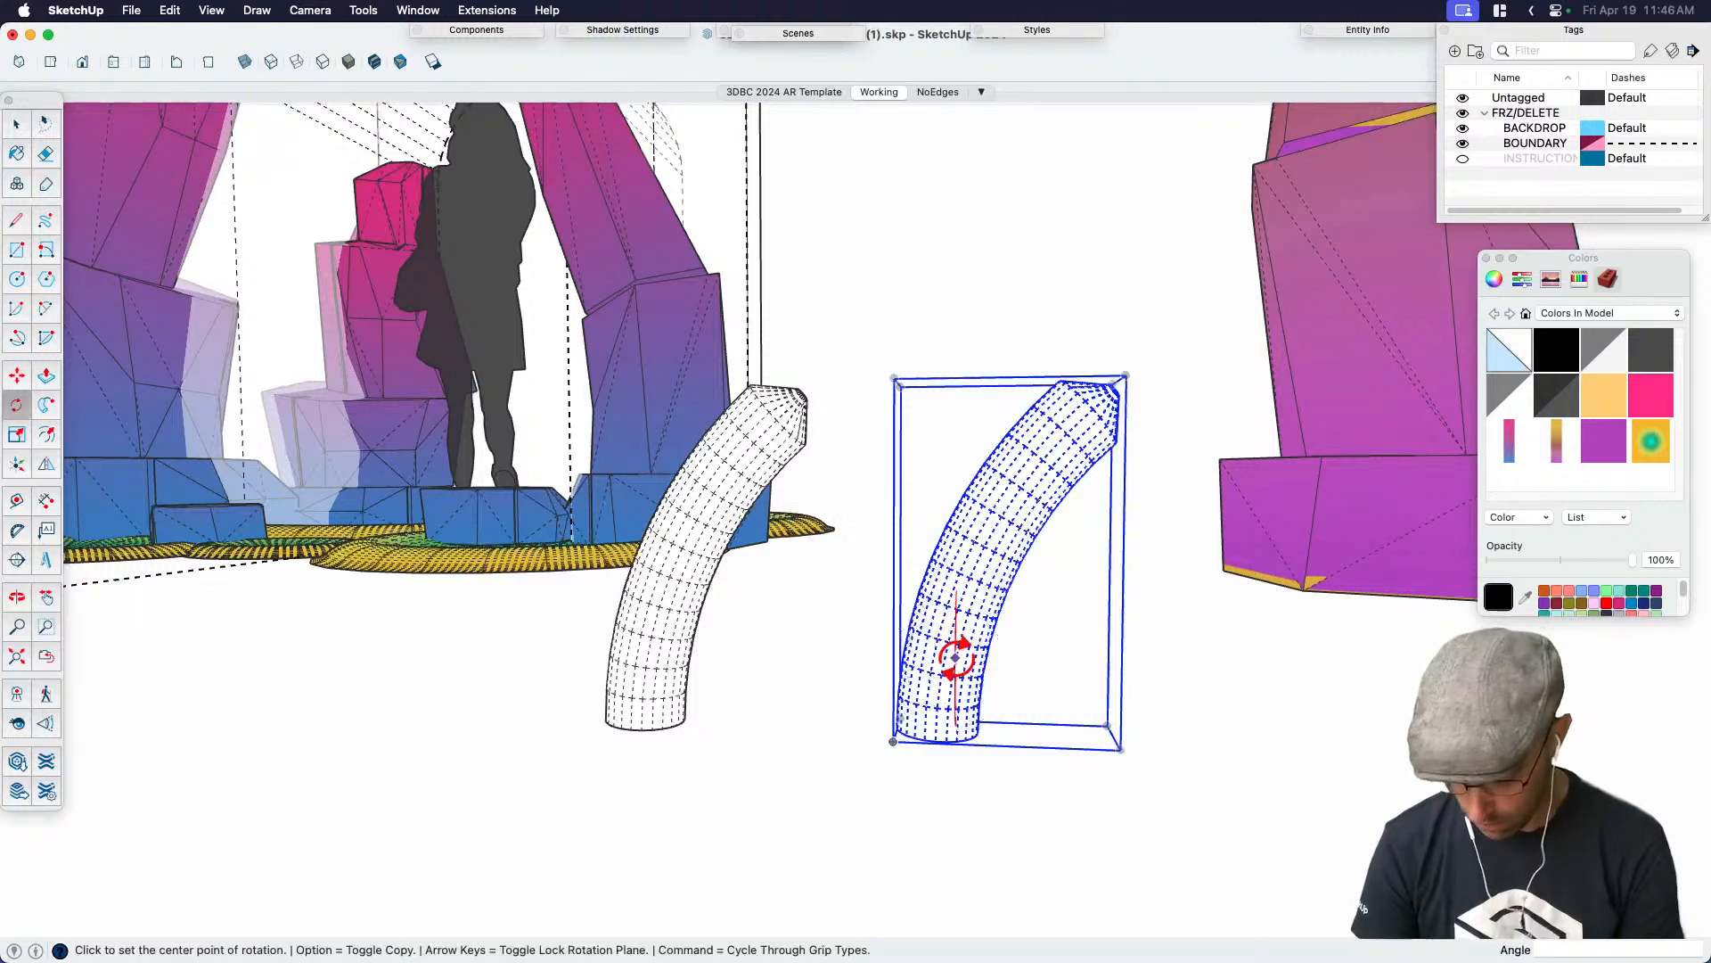
click(959, 649)
click(1045, 474)
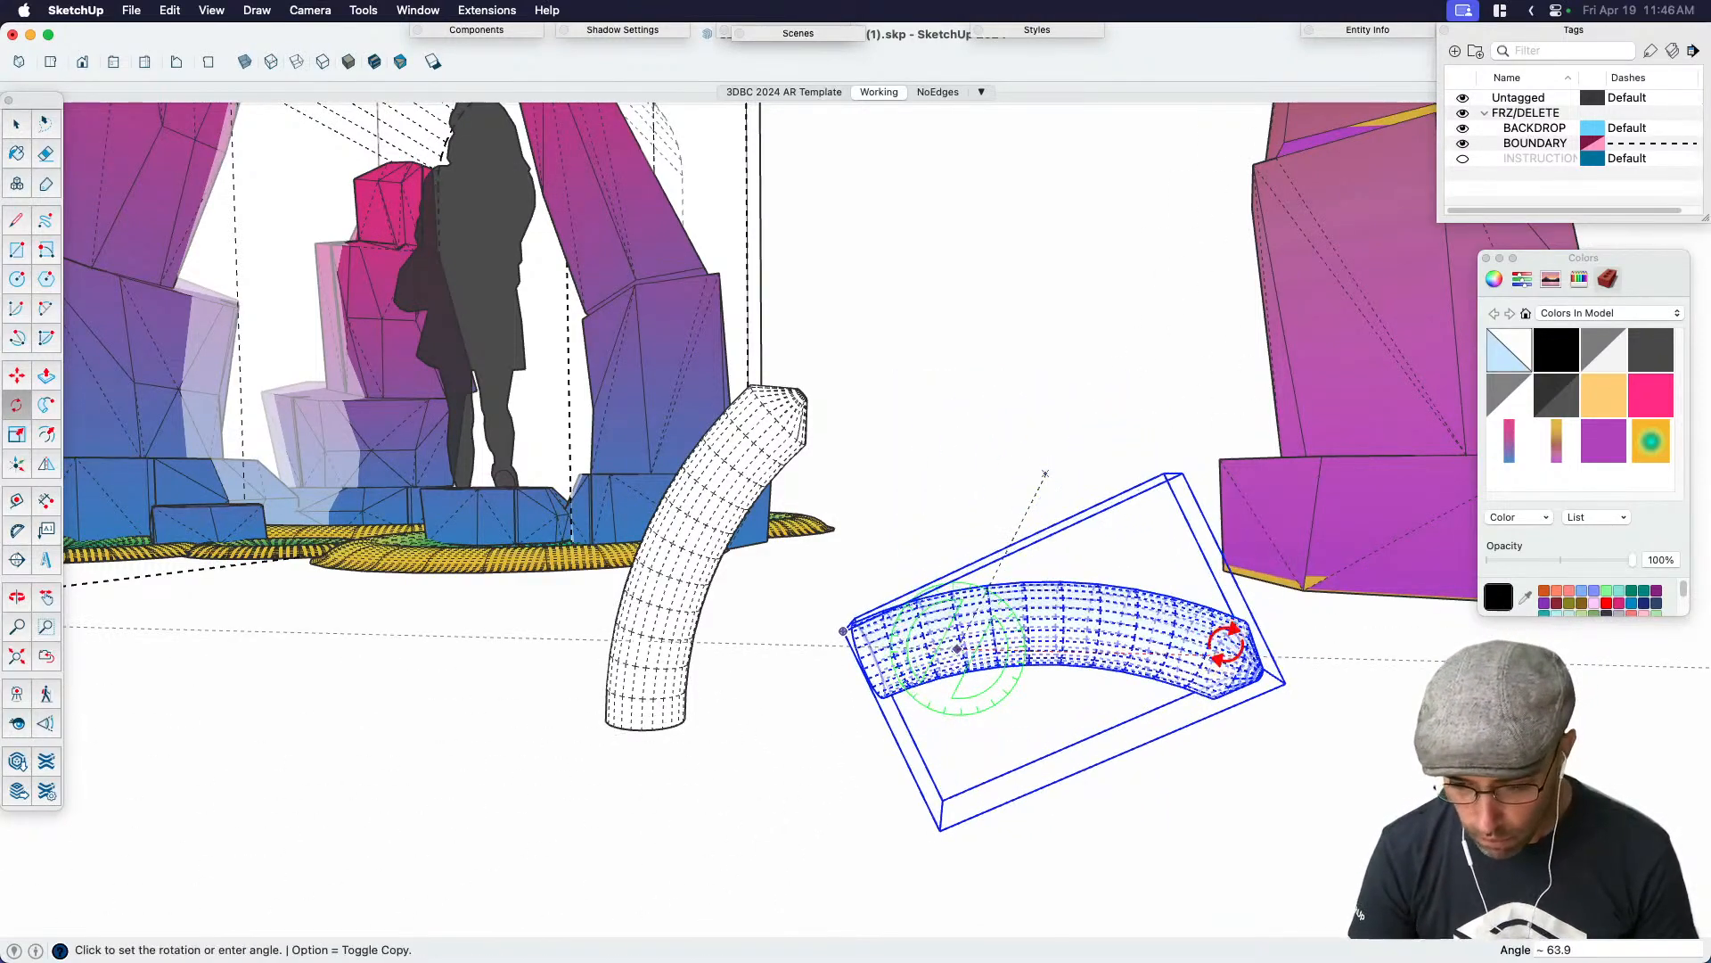
click(1227, 636)
key(space)
Rotate the copied tube slightly counter-clockwise about a point near its base, raising the tip
scroll(1001, 669, down, 4)
scroll(943, 569, up, 5)
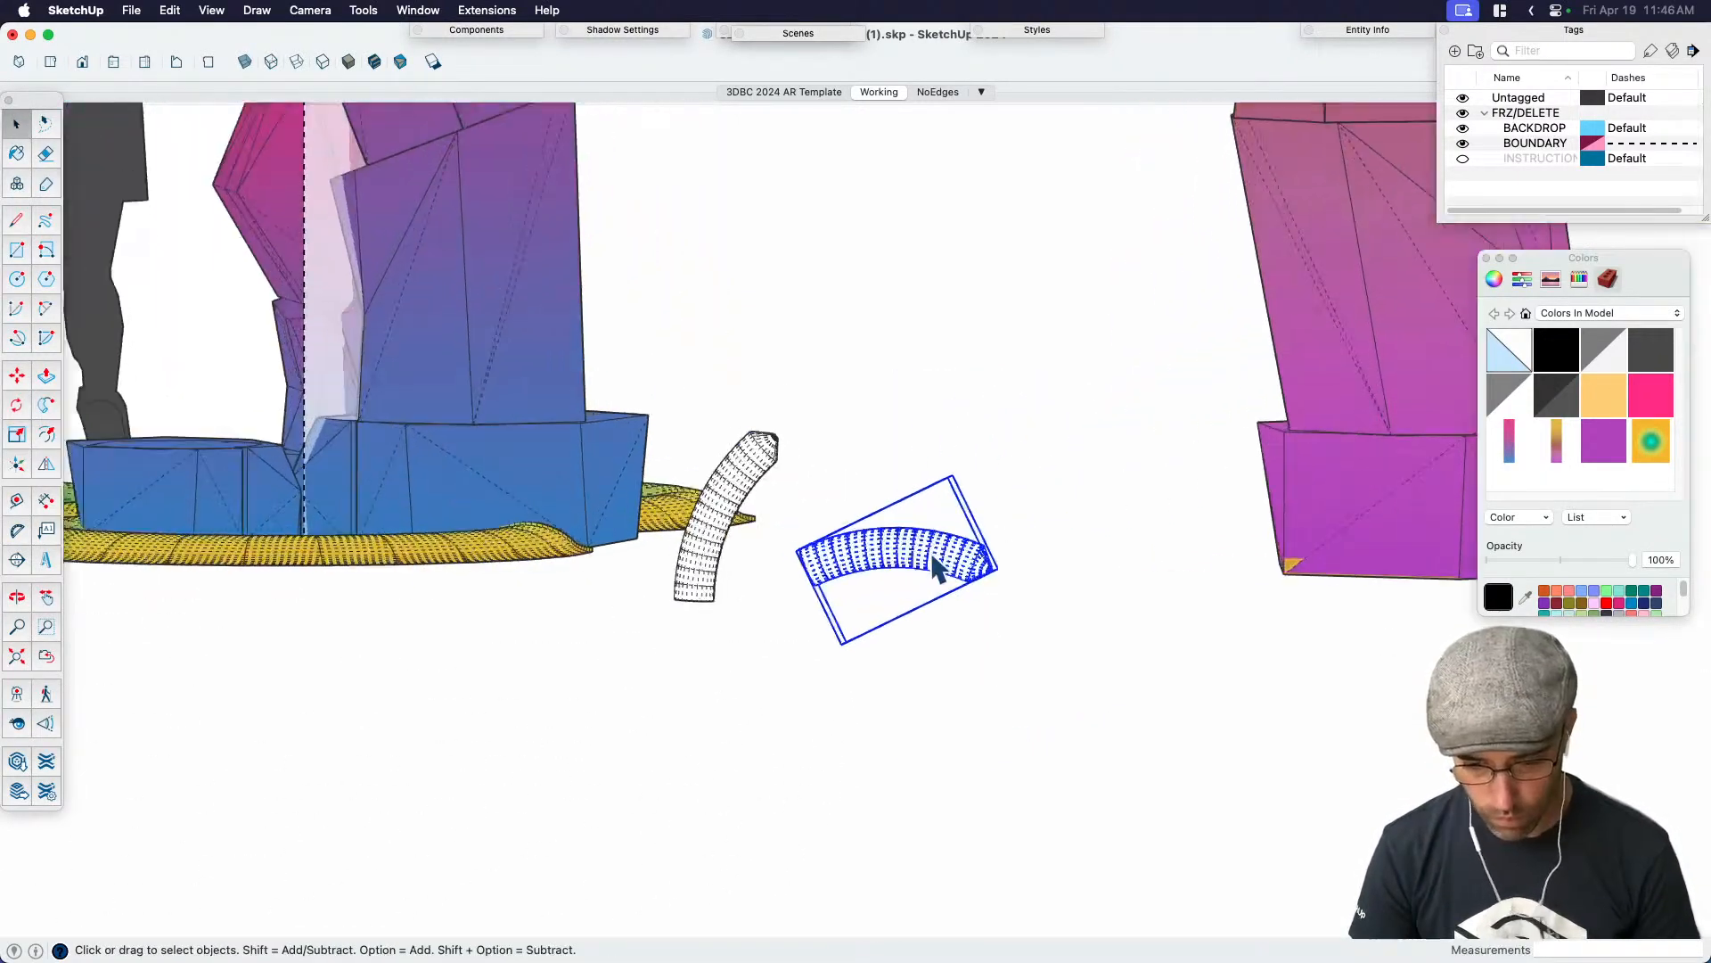
scroll(943, 569, up, 1)
middle_drag(947, 624, 1120, 631)
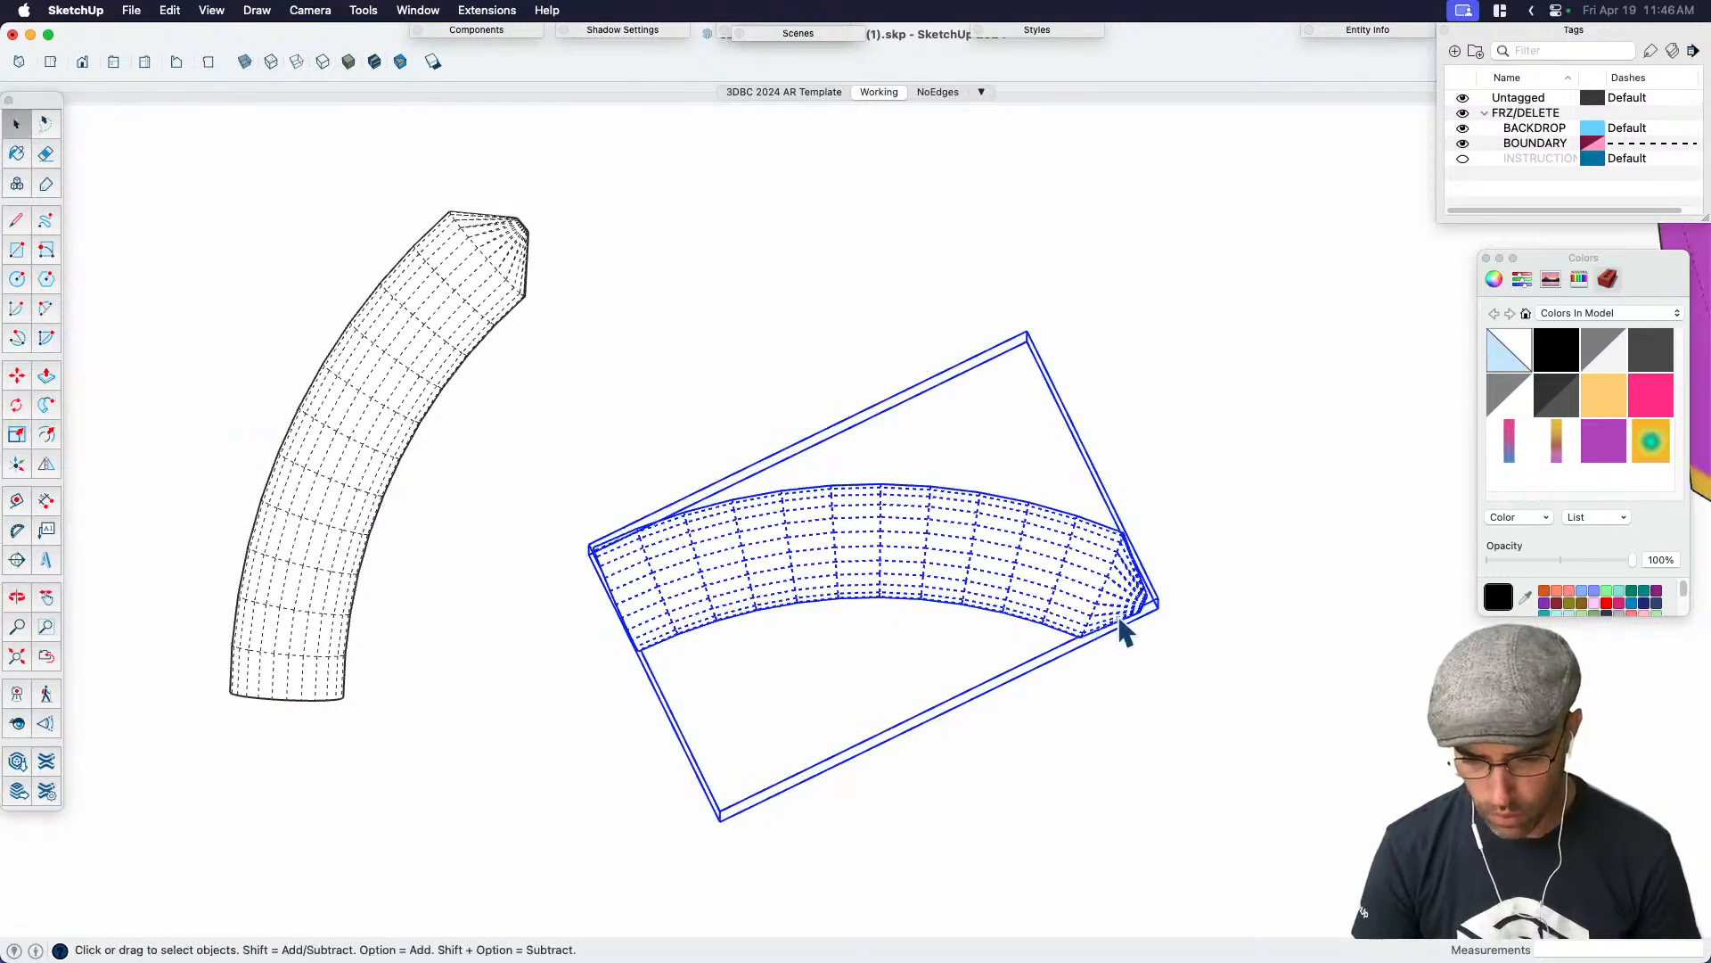
scroll(1086, 585, up, 2)
double_click(1087, 585)
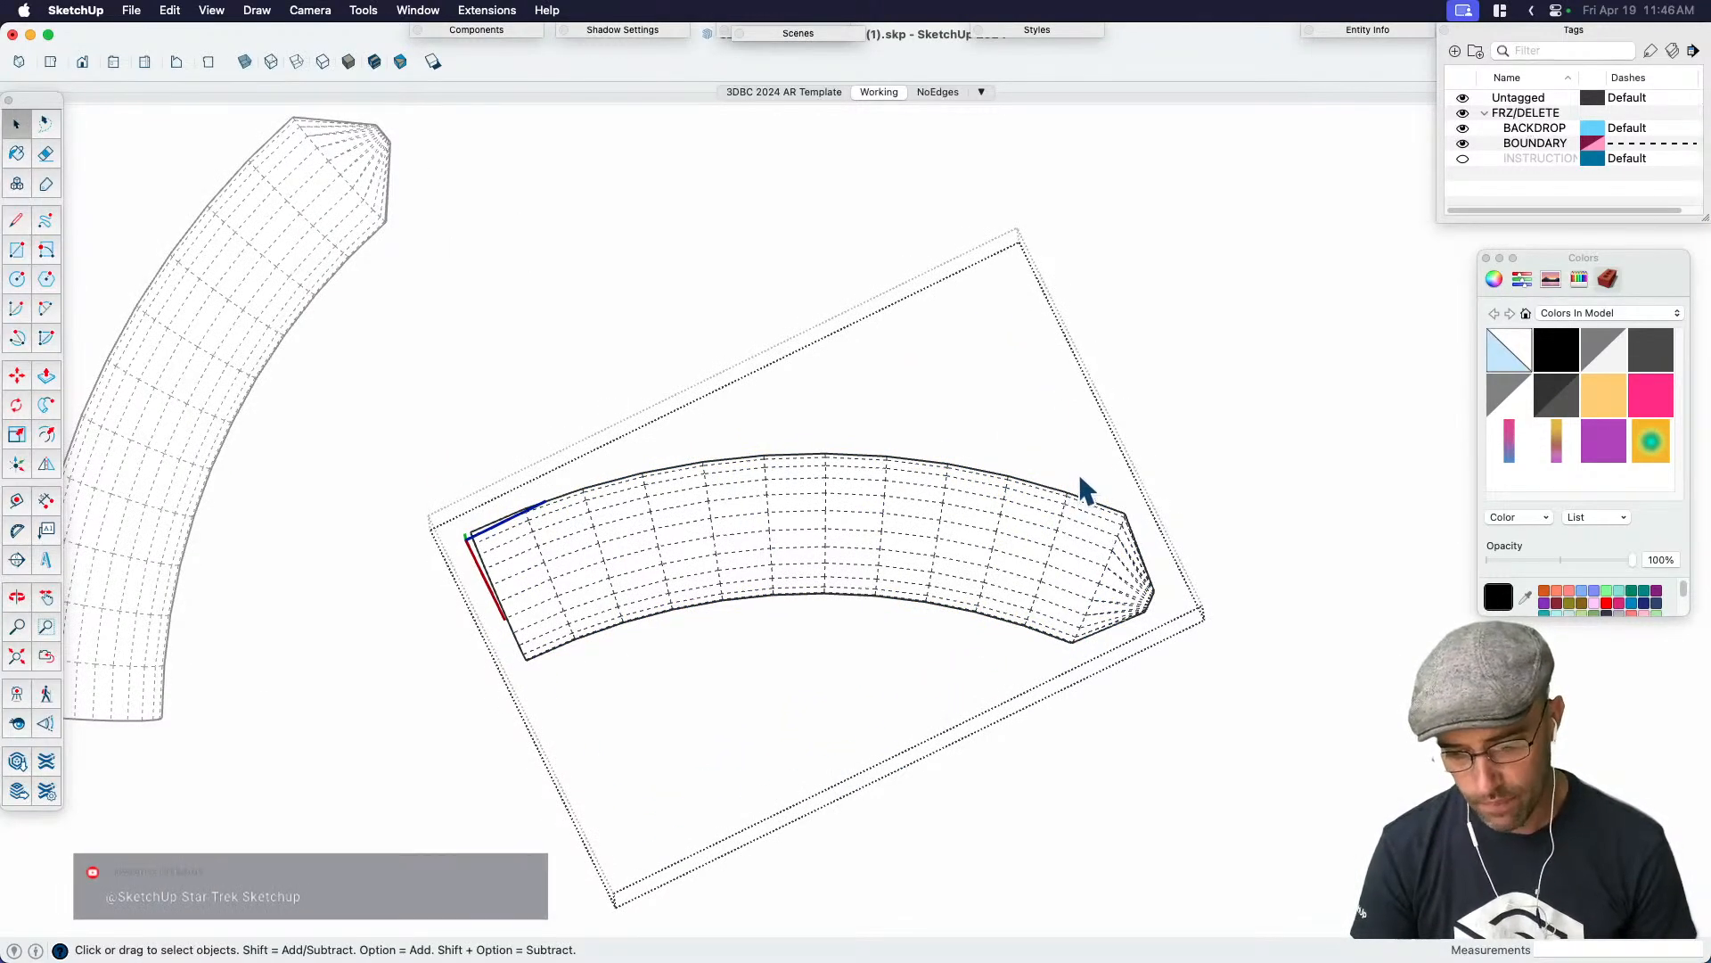
key(Escape)
click(875, 562)
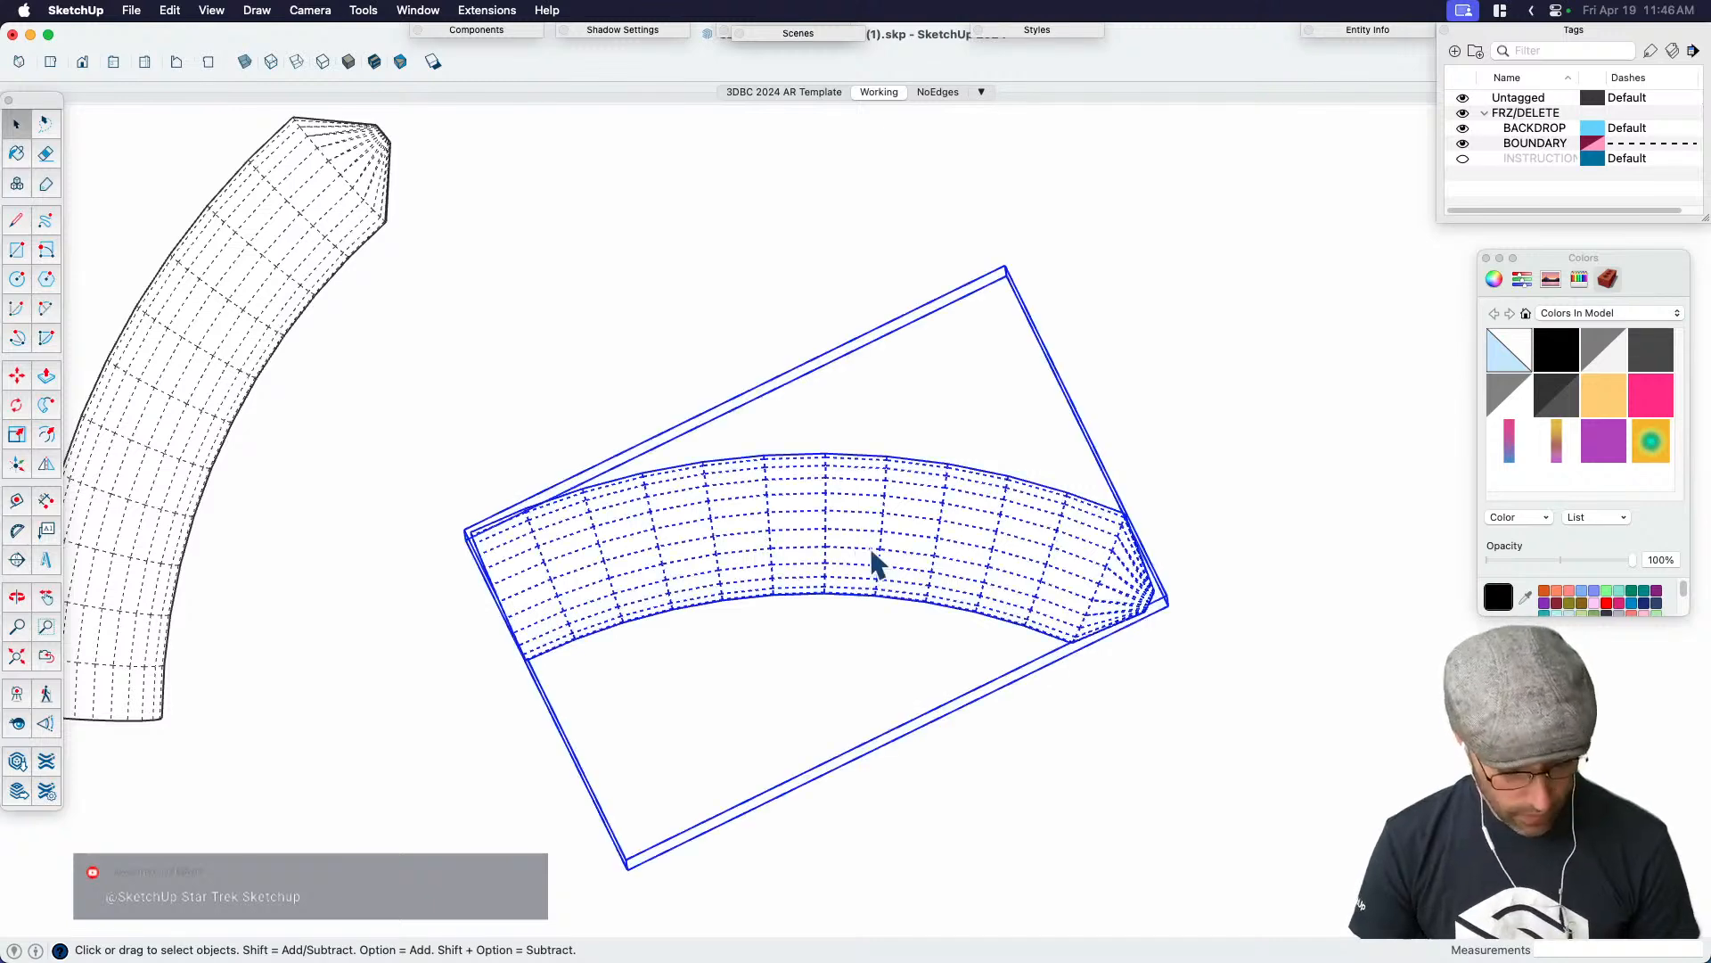
key(q)
click(557, 595)
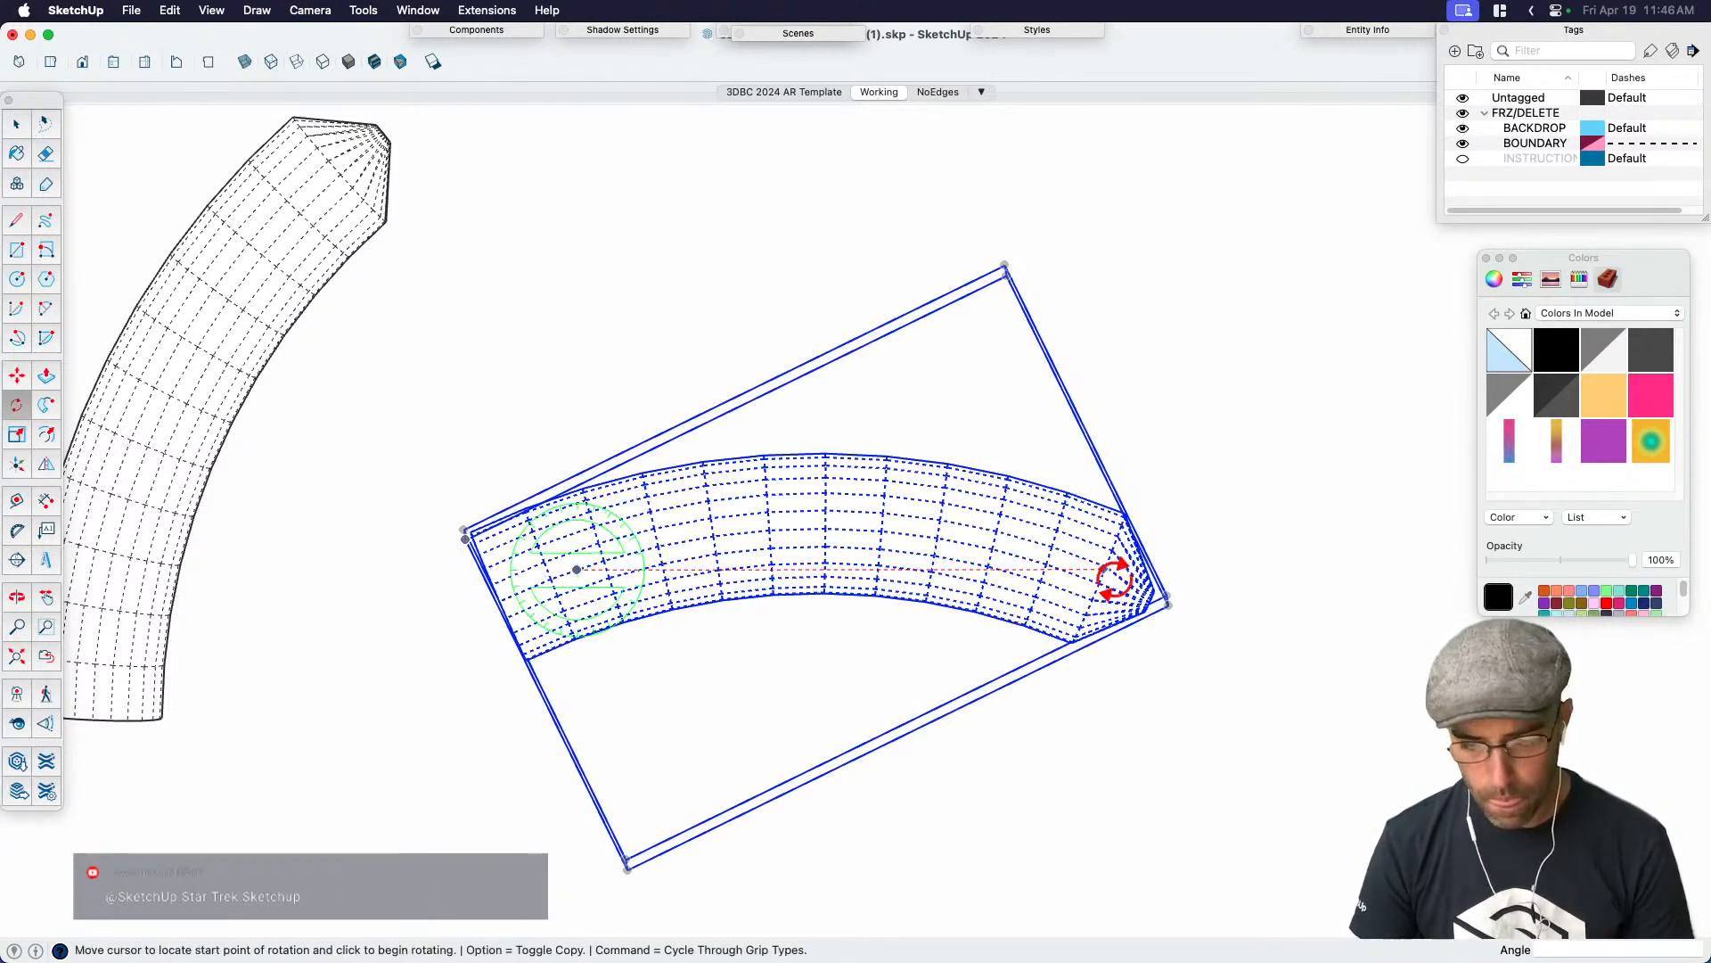
click(1109, 579)
click(1292, 459)
key(space)
Open the copied tube for editing and scale the edge ring nearest the tip to about 0.61 about its centre
double_click(1082, 485)
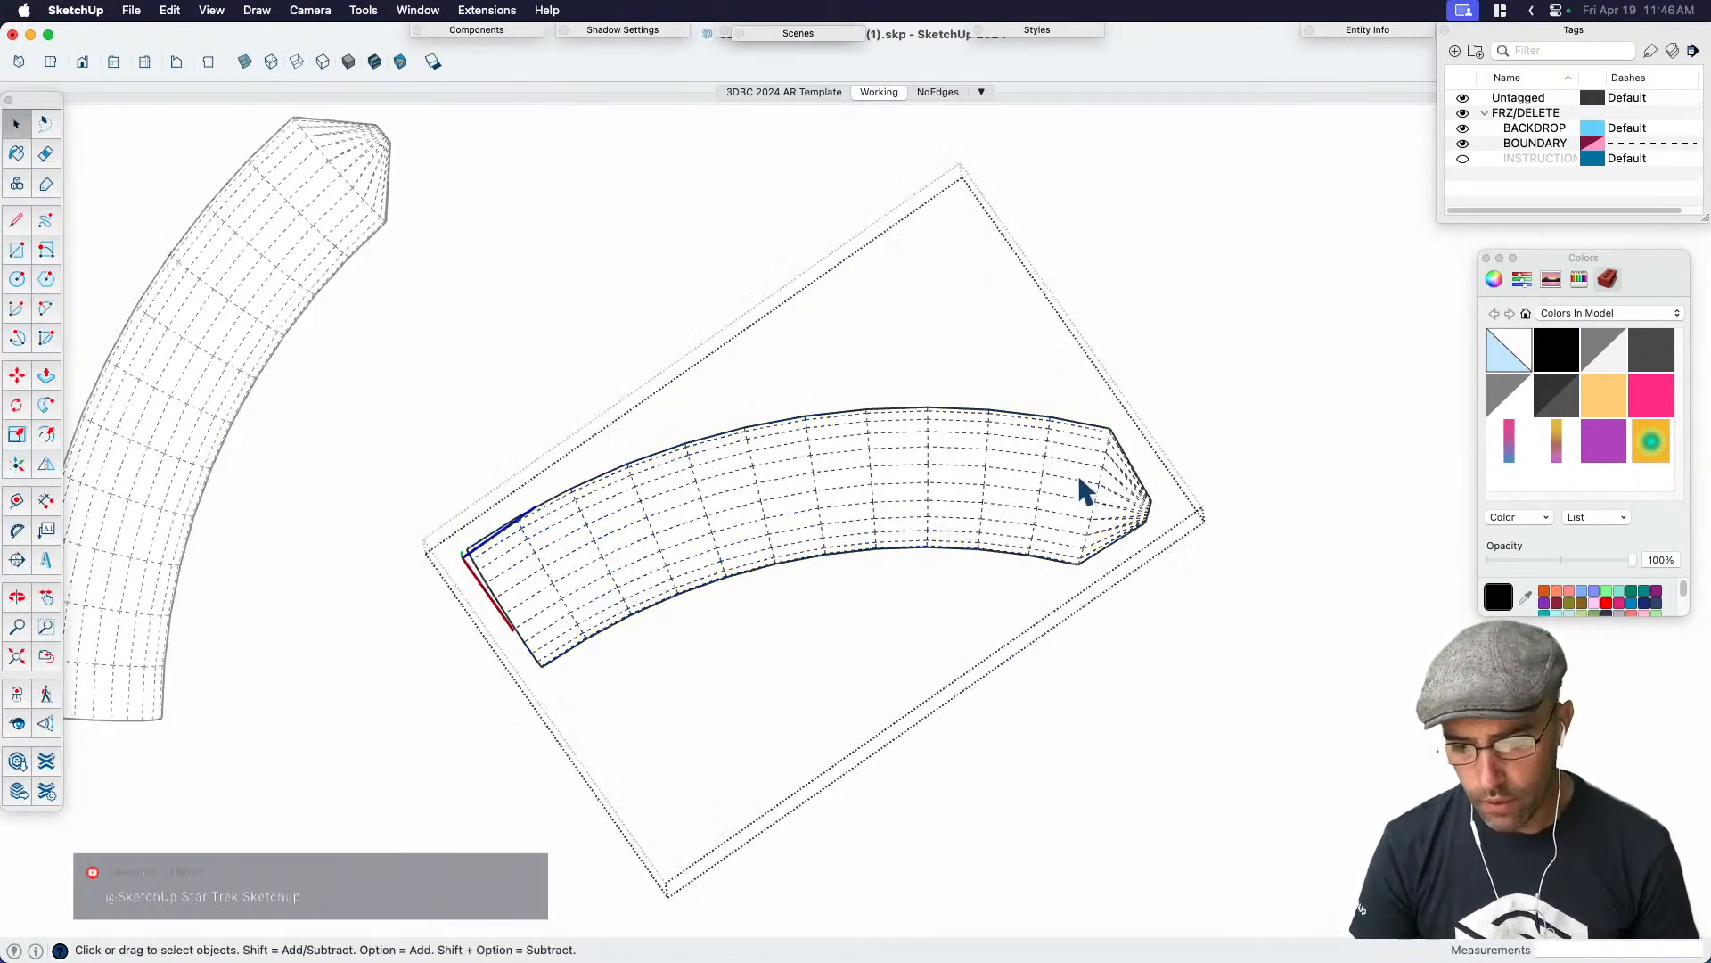
drag(1127, 622, 1122, 624)
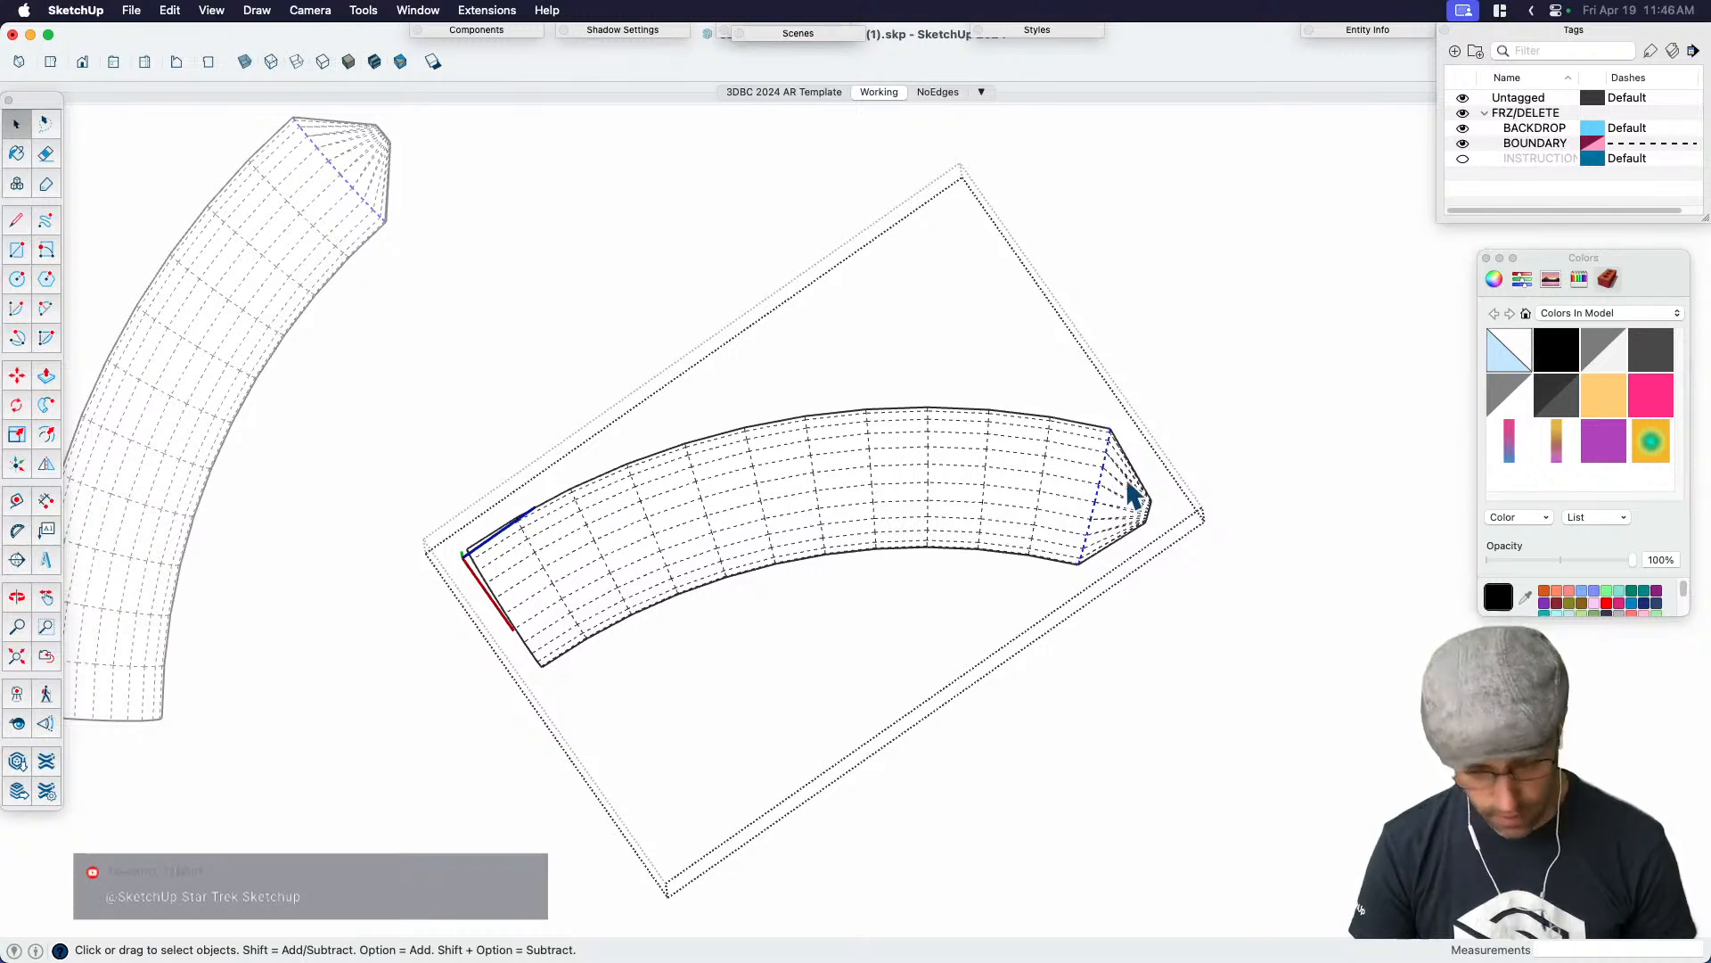
scroll(1135, 516, up, 2)
key(s)
click(1107, 434)
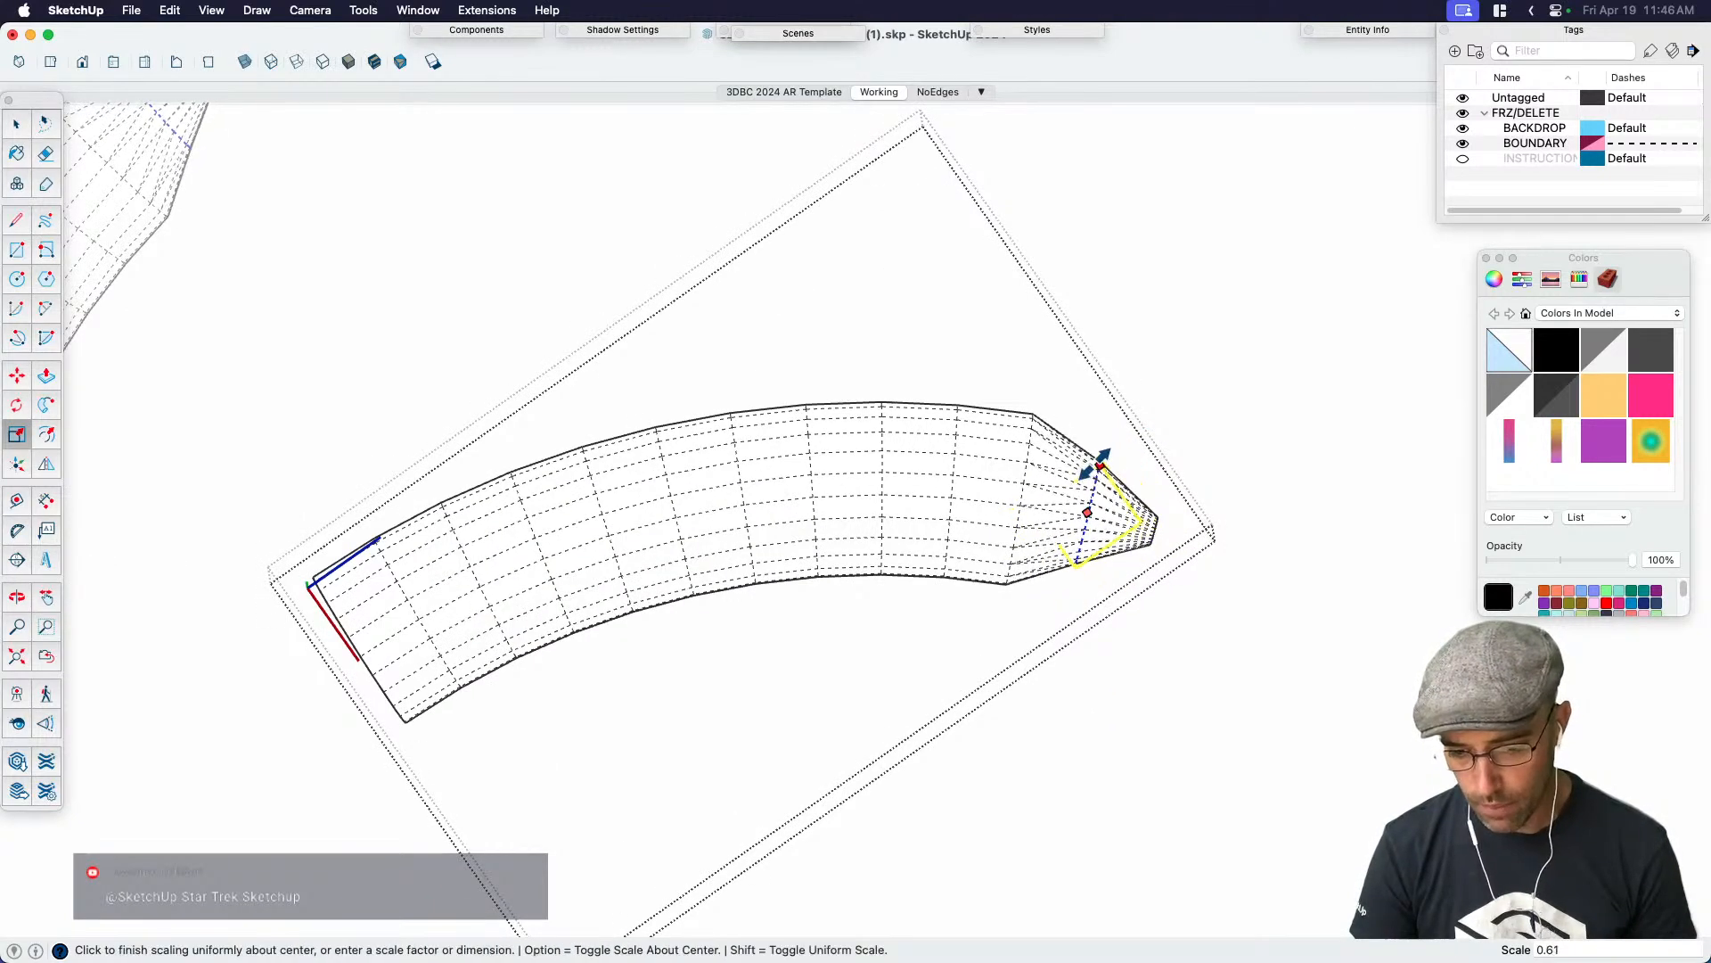
click(1096, 464)
key(space)
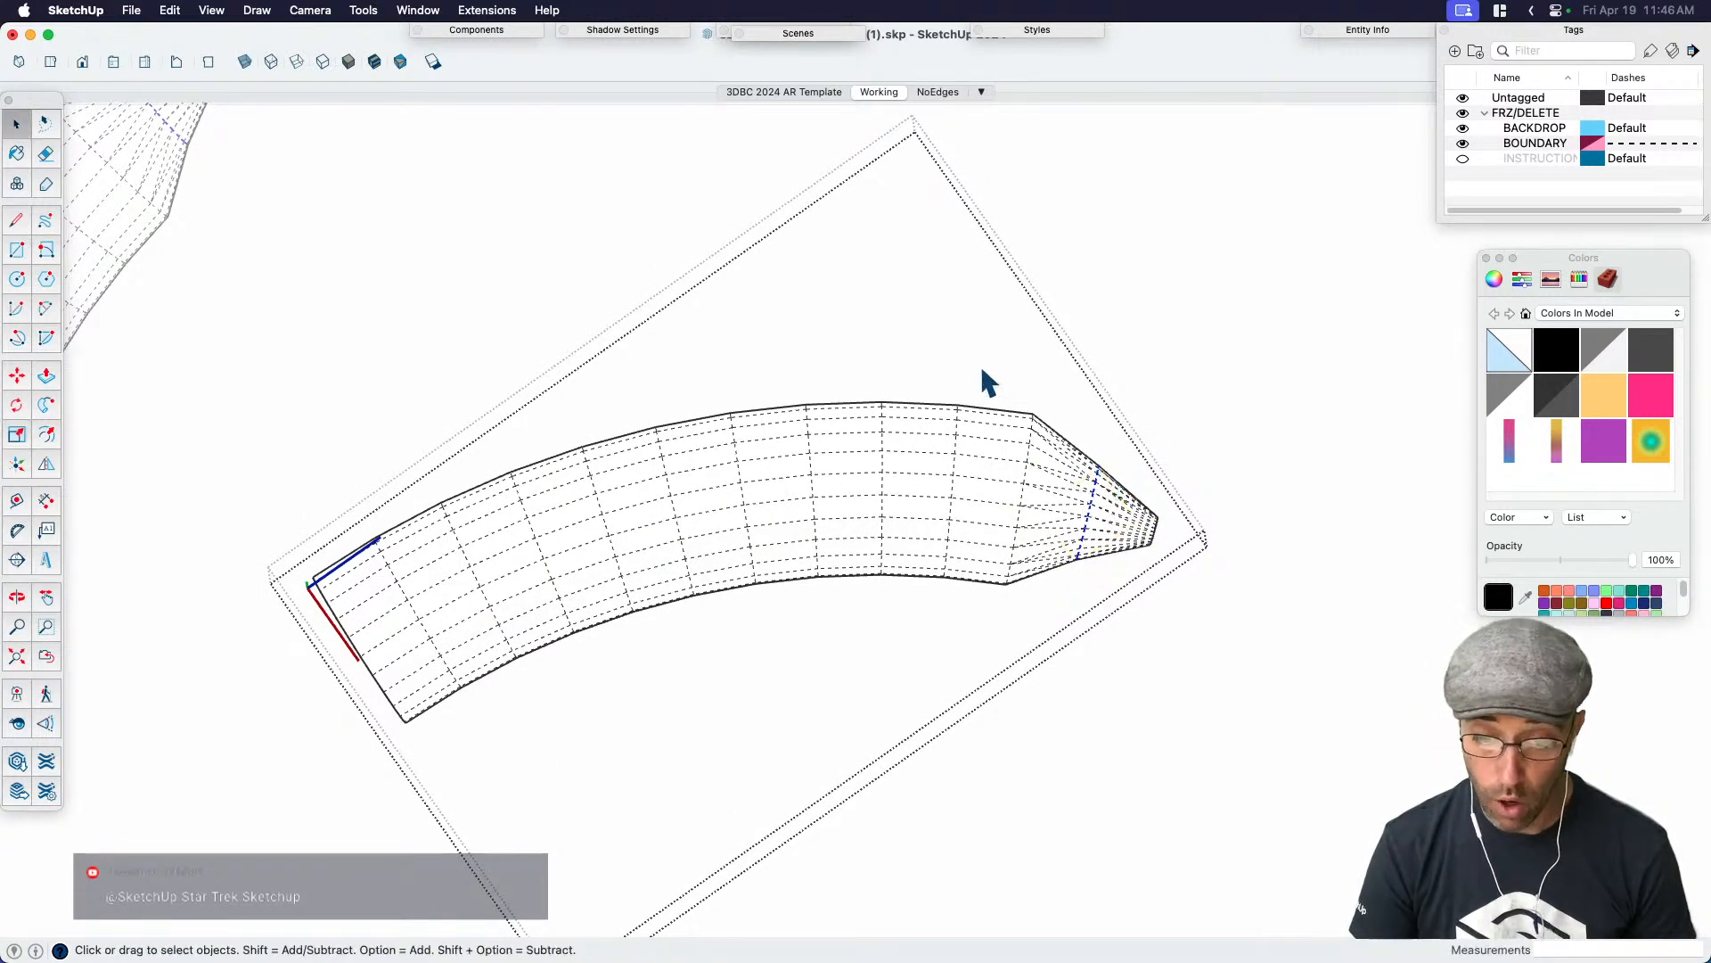
Scale down the second edge ring from the tip about its centre to lengthen the taper
key(s)
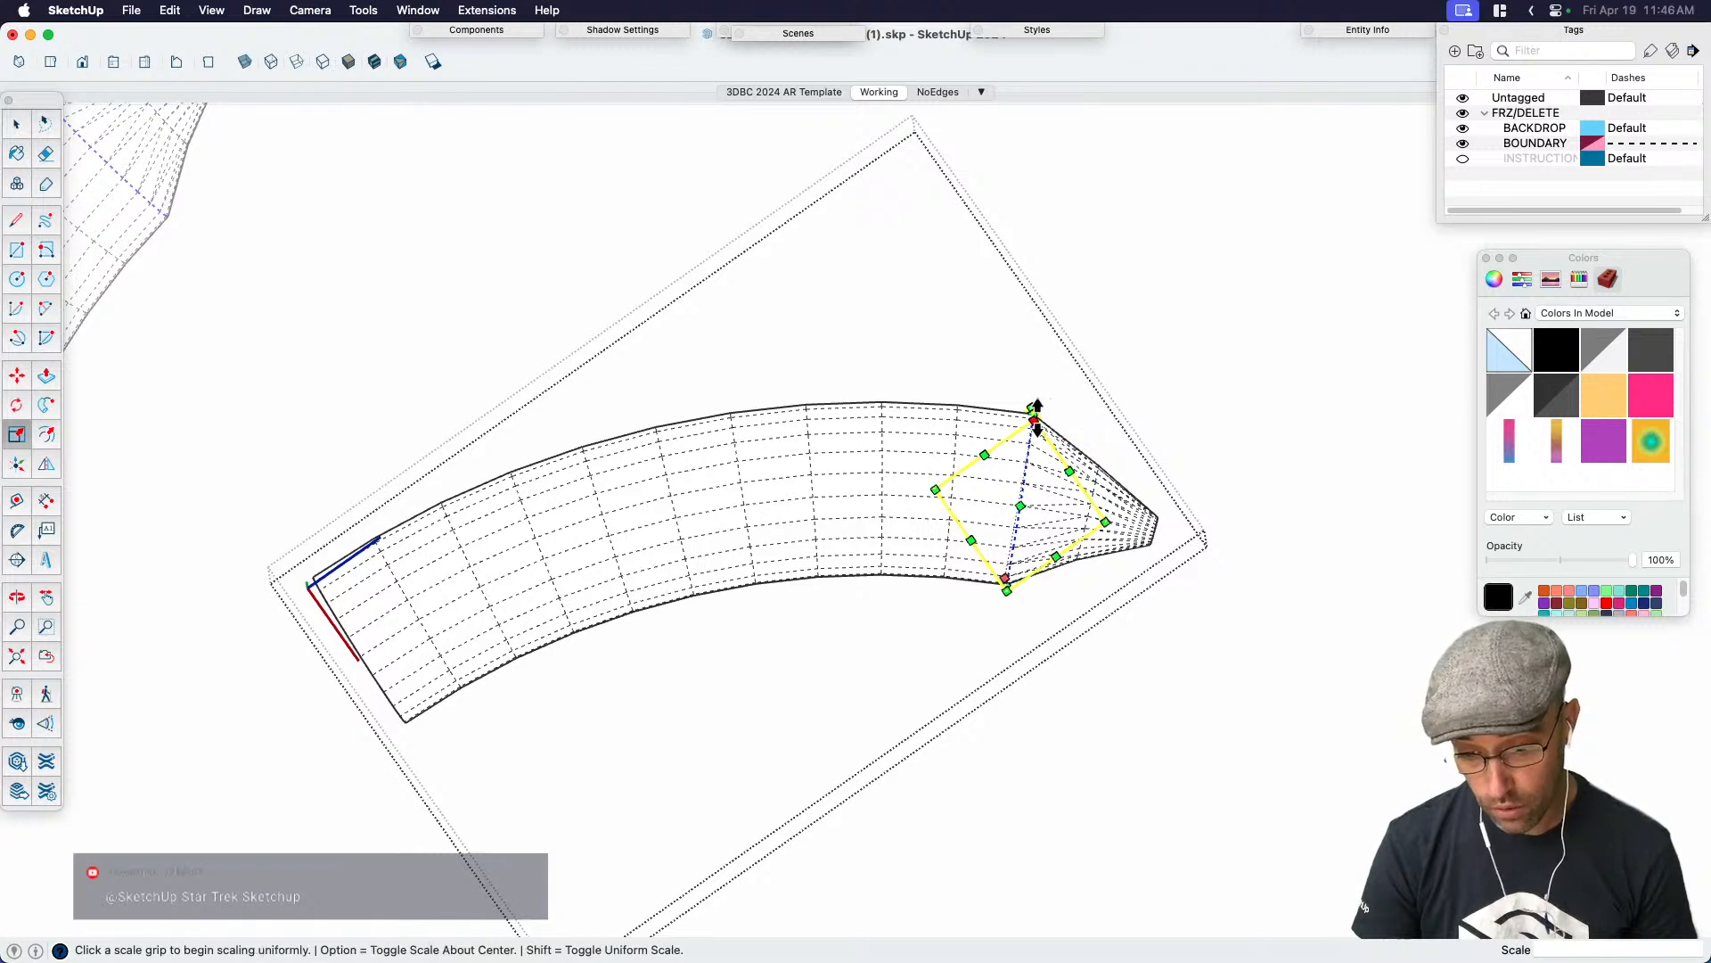
click(1034, 410)
click(1029, 445)
key(space)
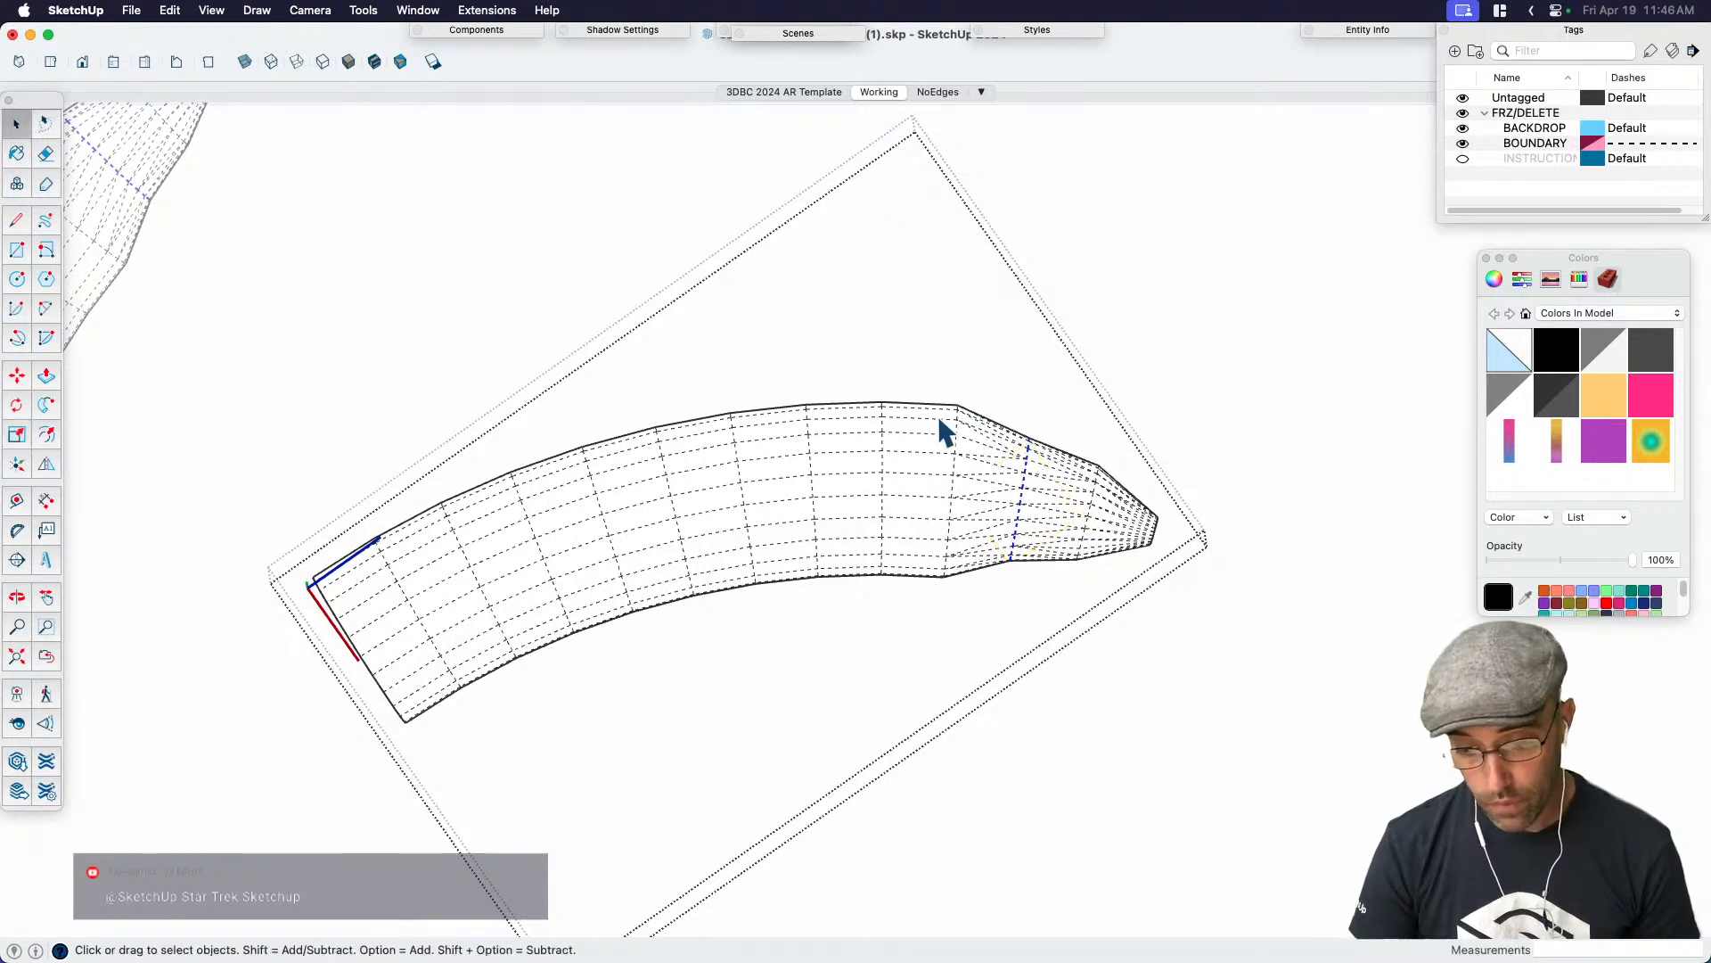
Scale the third edge ring from the tip to about 0.6 about its centre
click(963, 450)
key(s)
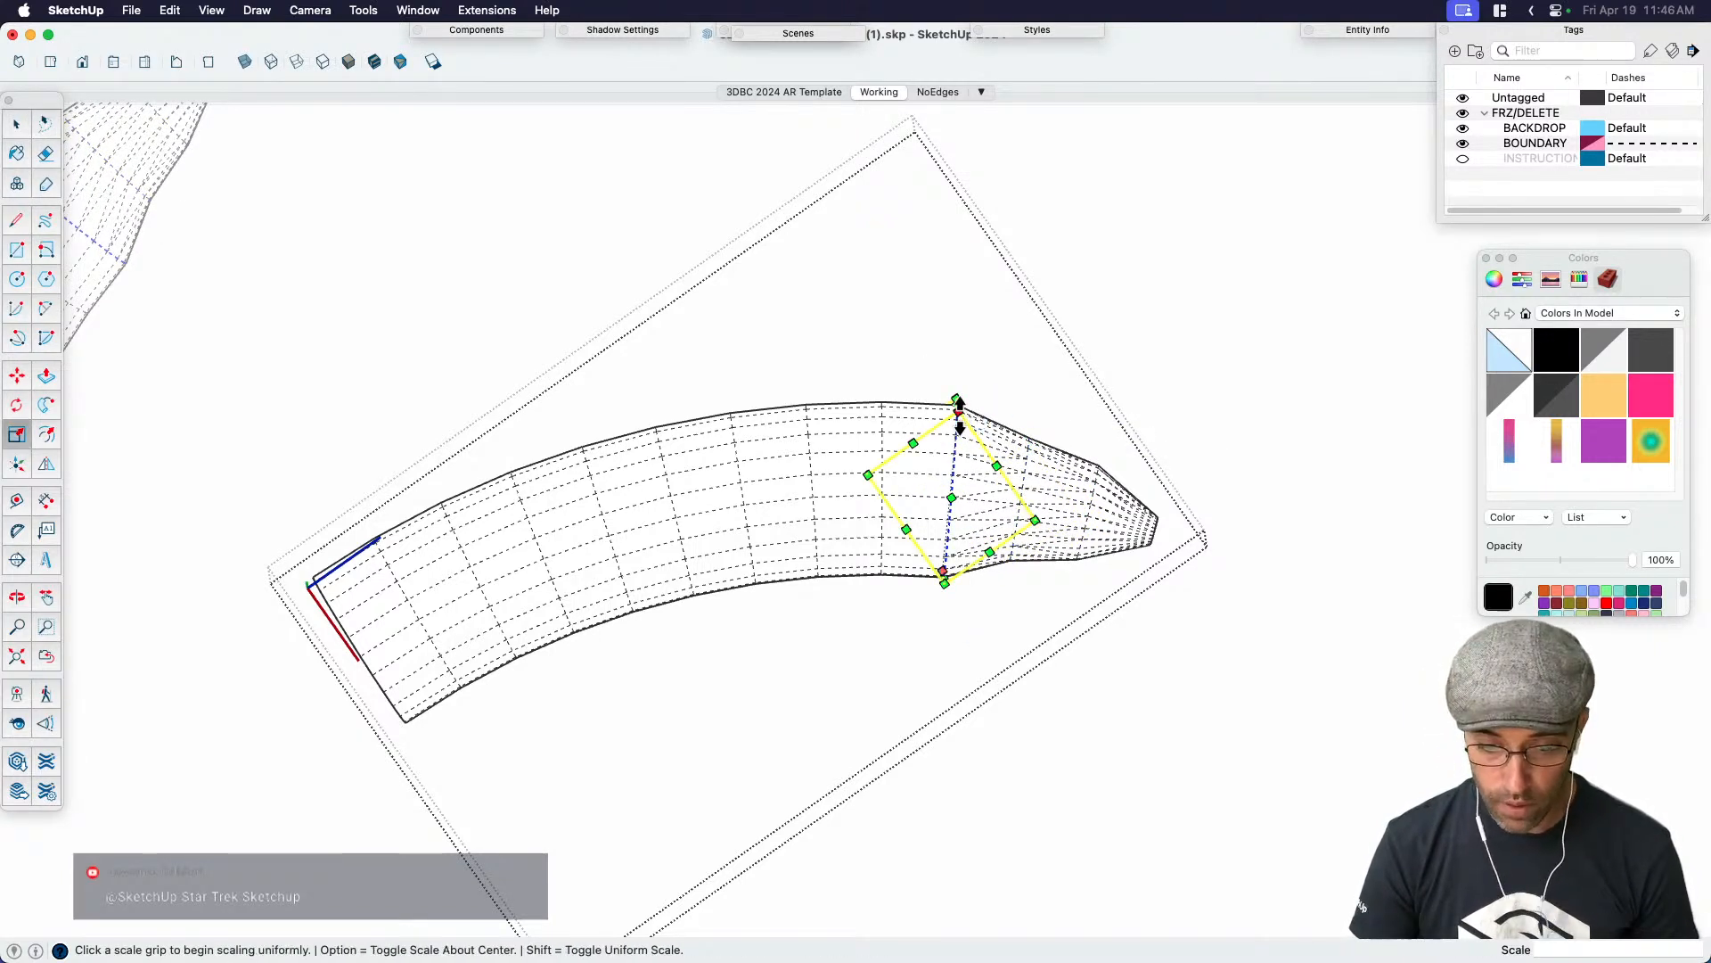
click(957, 407)
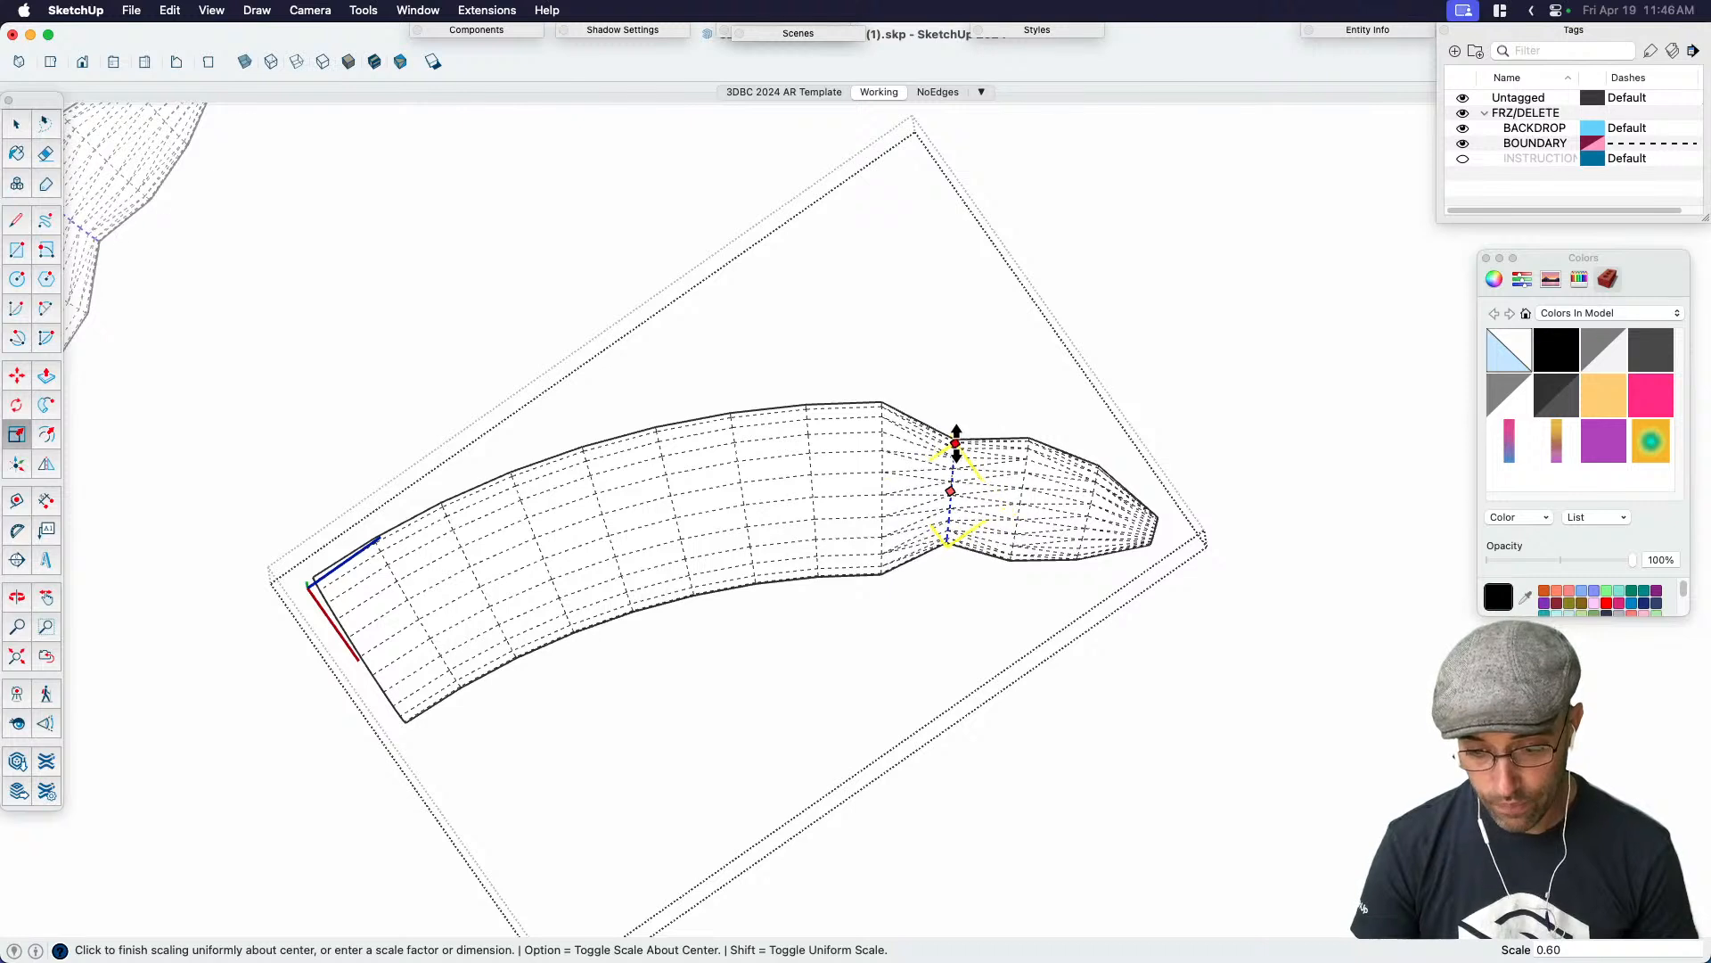
click(897, 417)
key(space)
Scale the fourth edge ring from the tip to about 0.82 about its centre
drag(862, 370, 916, 612)
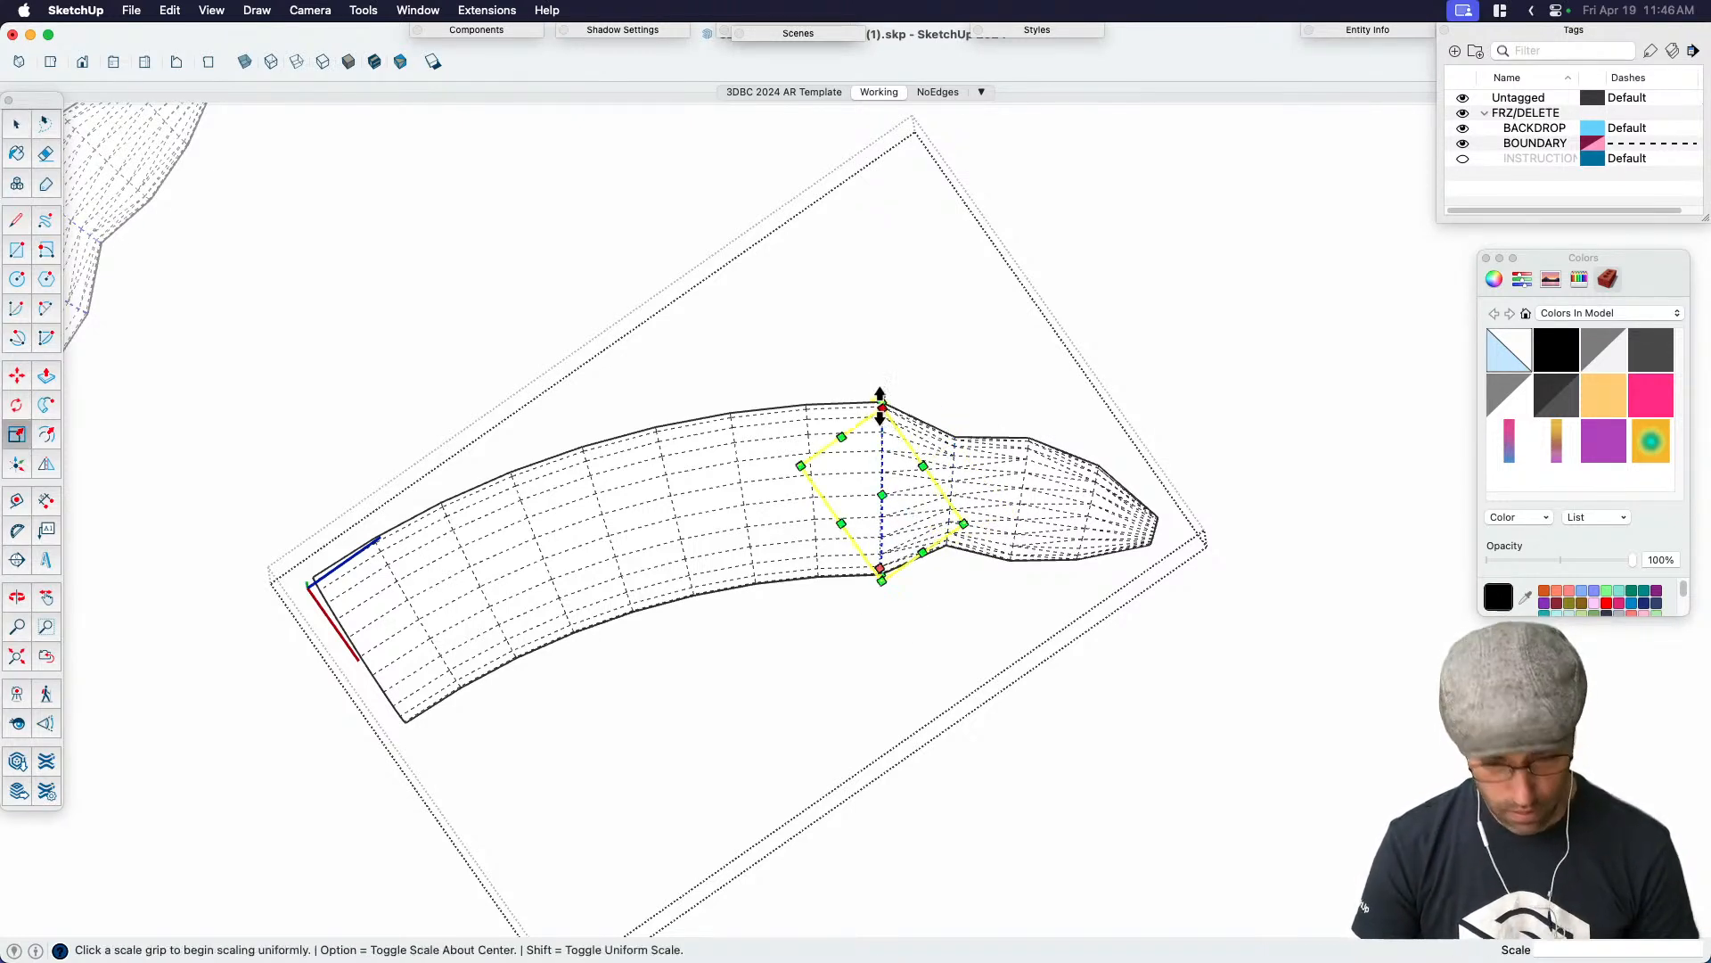
key(s)
click(881, 407)
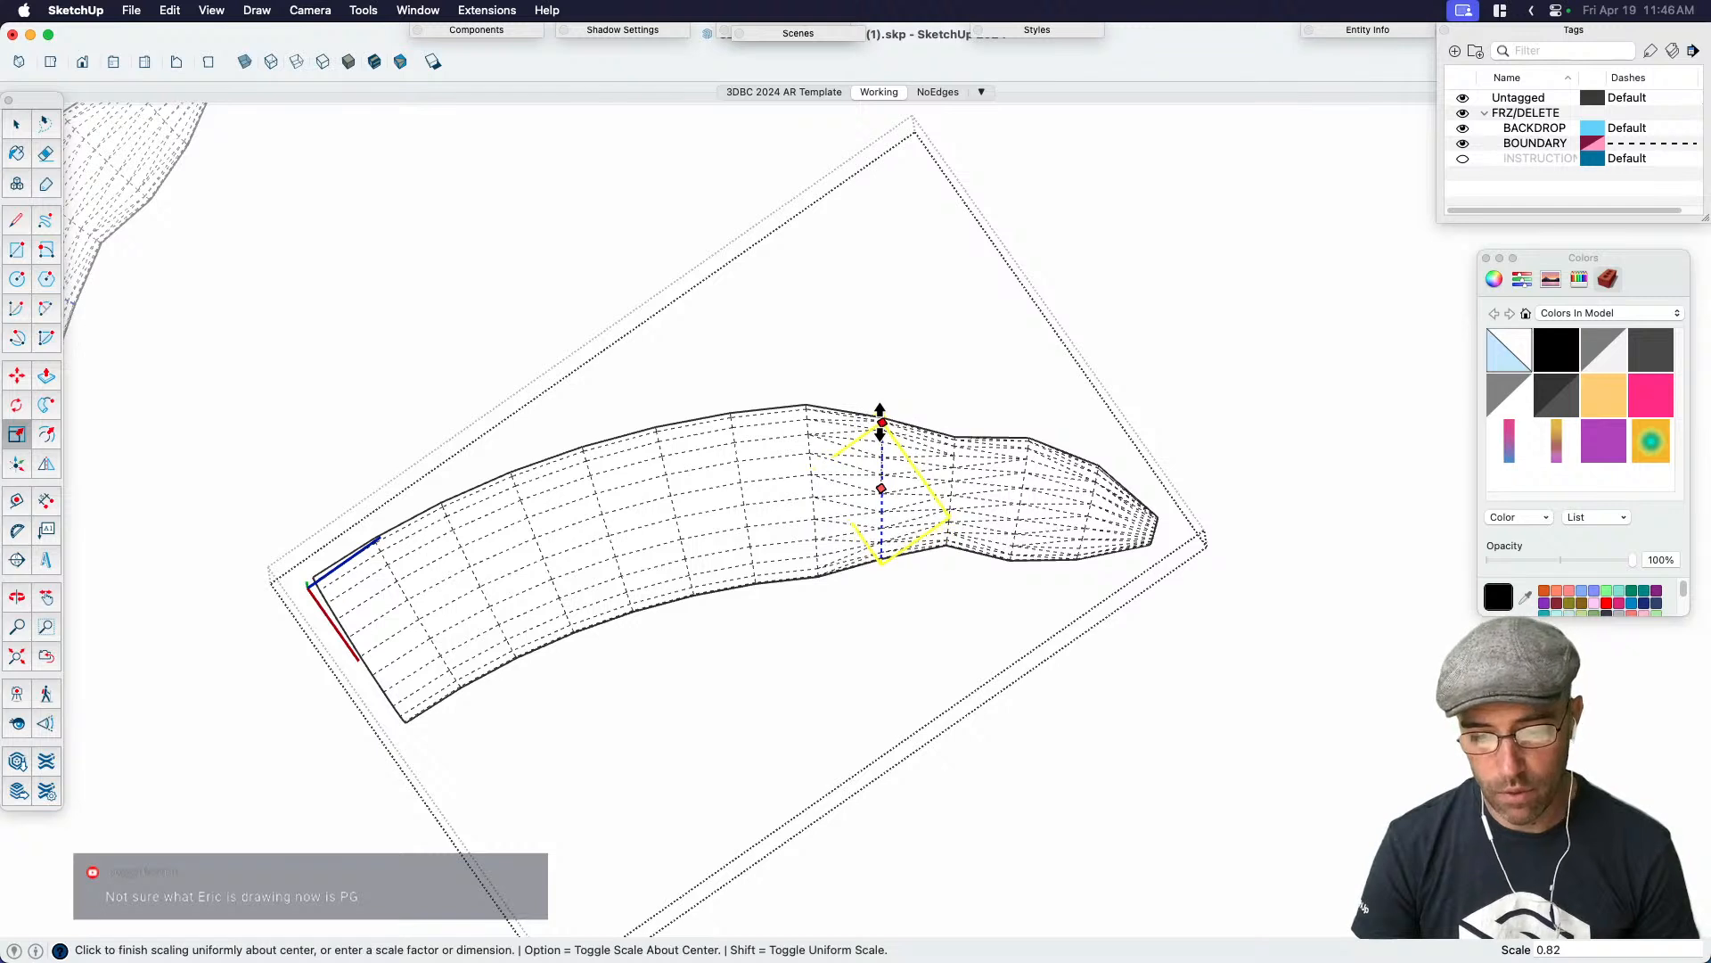
click(881, 413)
key(space)
key(s)
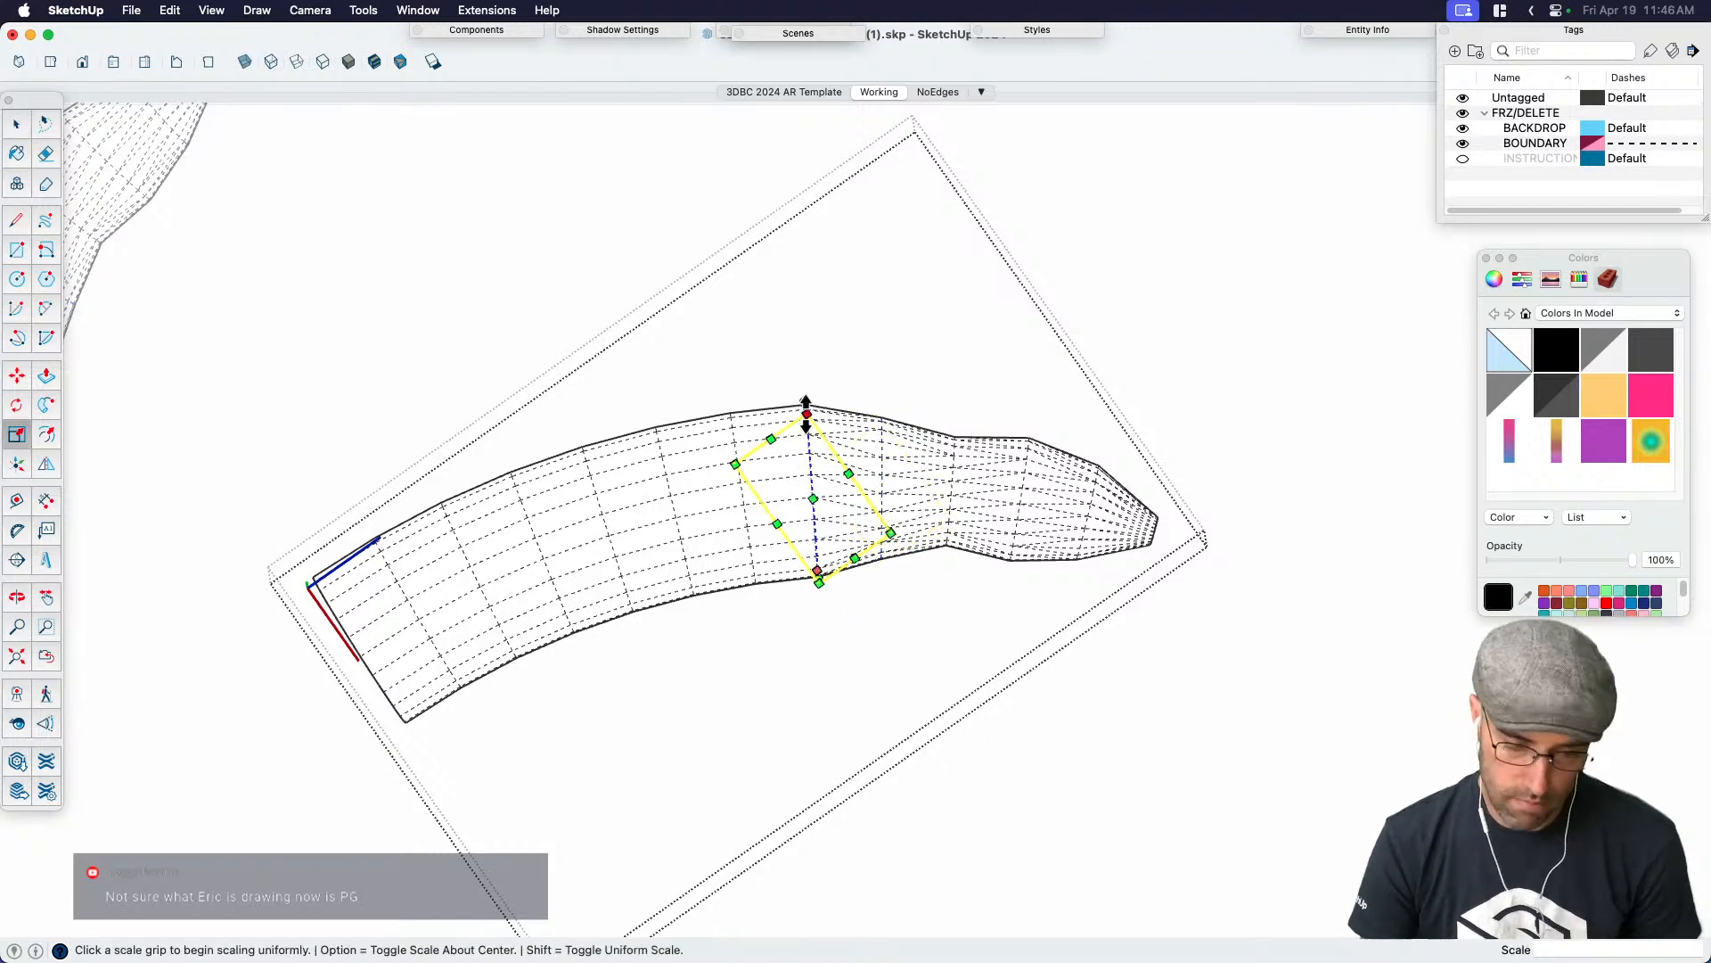
click(806, 408)
key(super+z)
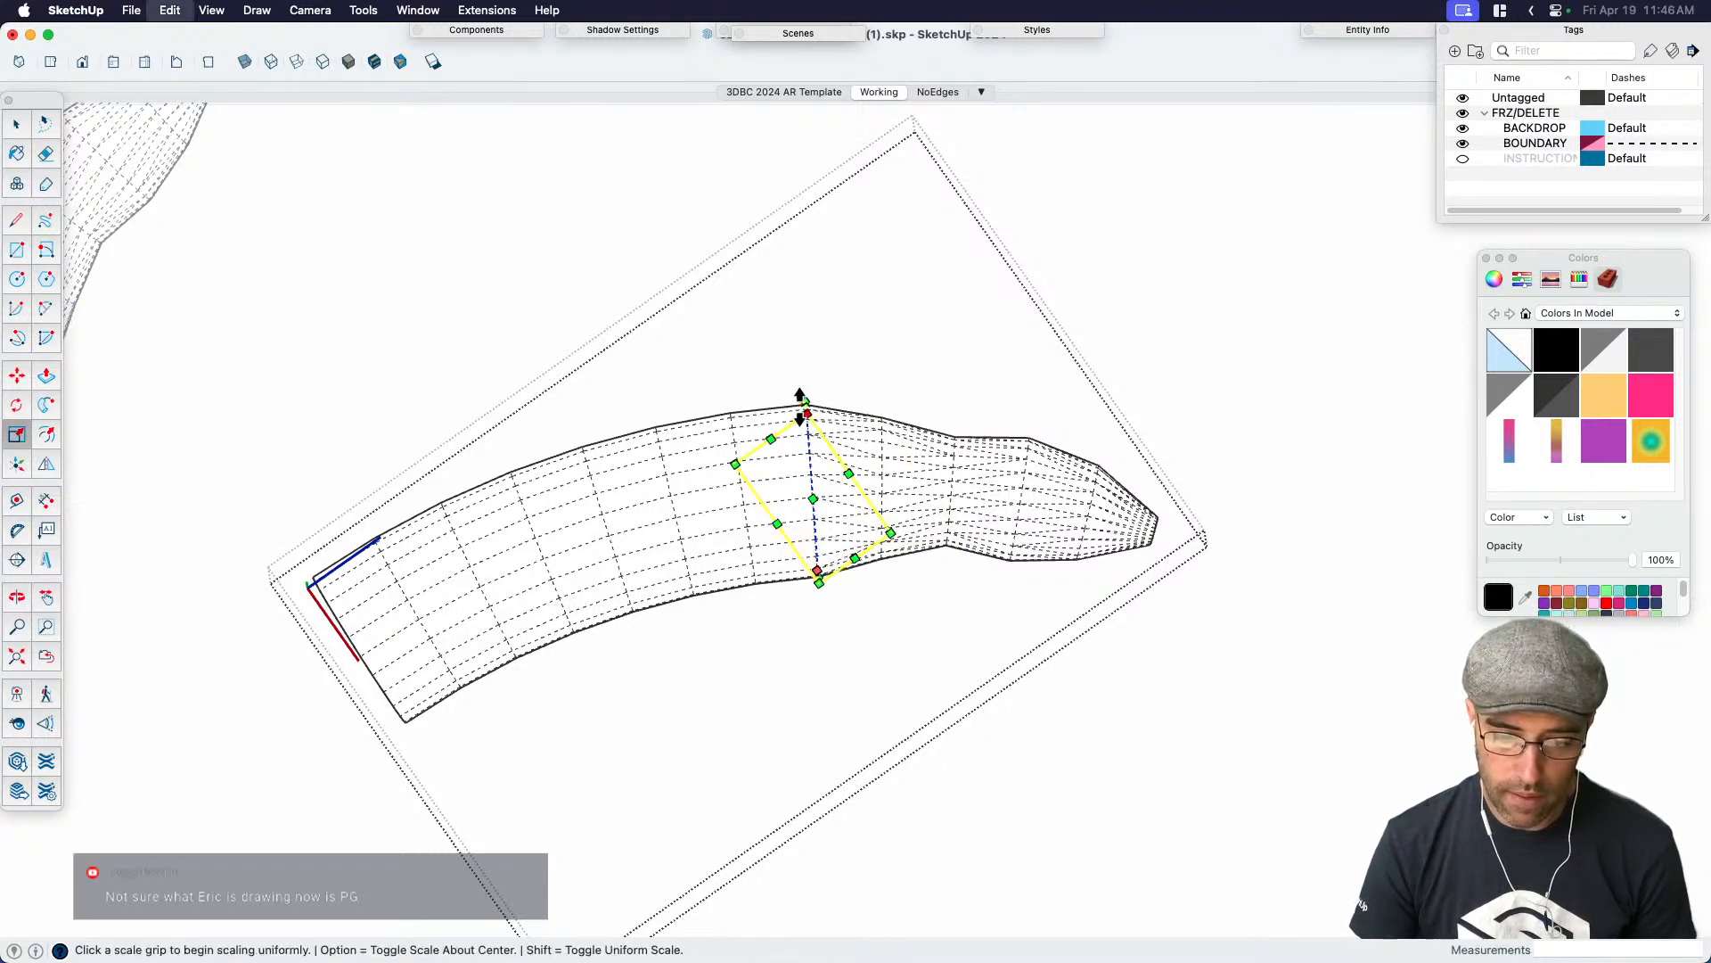
key(space)
Scale the fifth edge ring from the tip to about 0.86 about its centre
drag(783, 349, 850, 588)
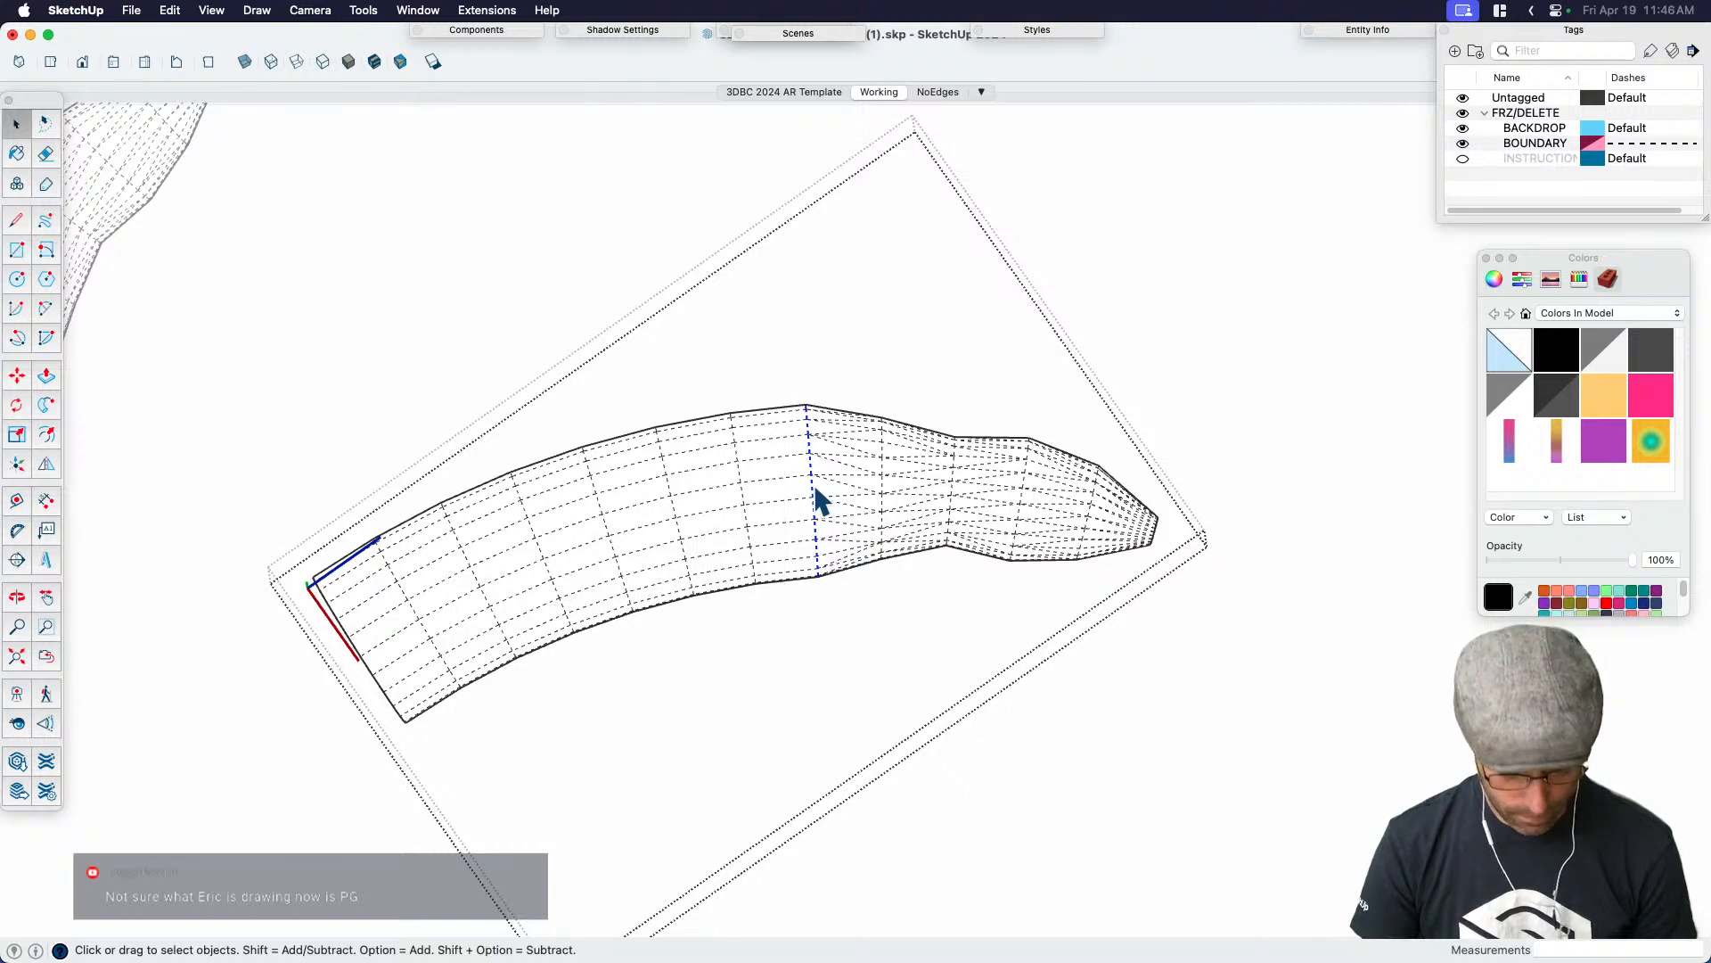
key(s)
click(806, 408)
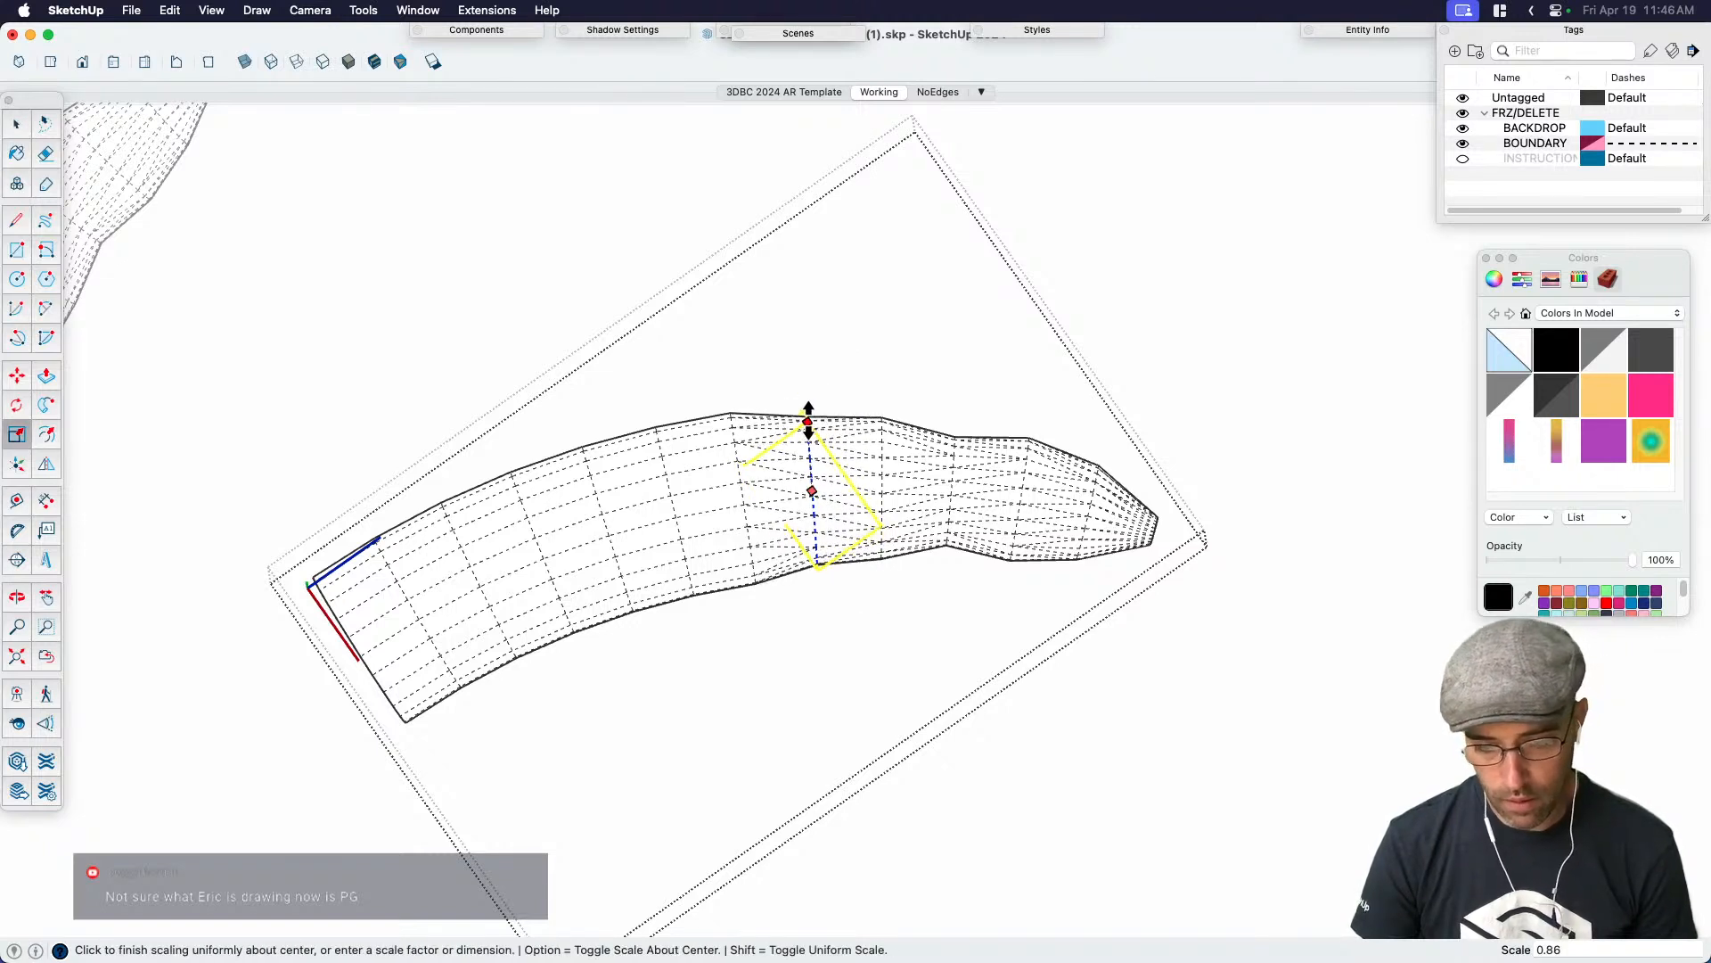
key(Escape)
key(space)
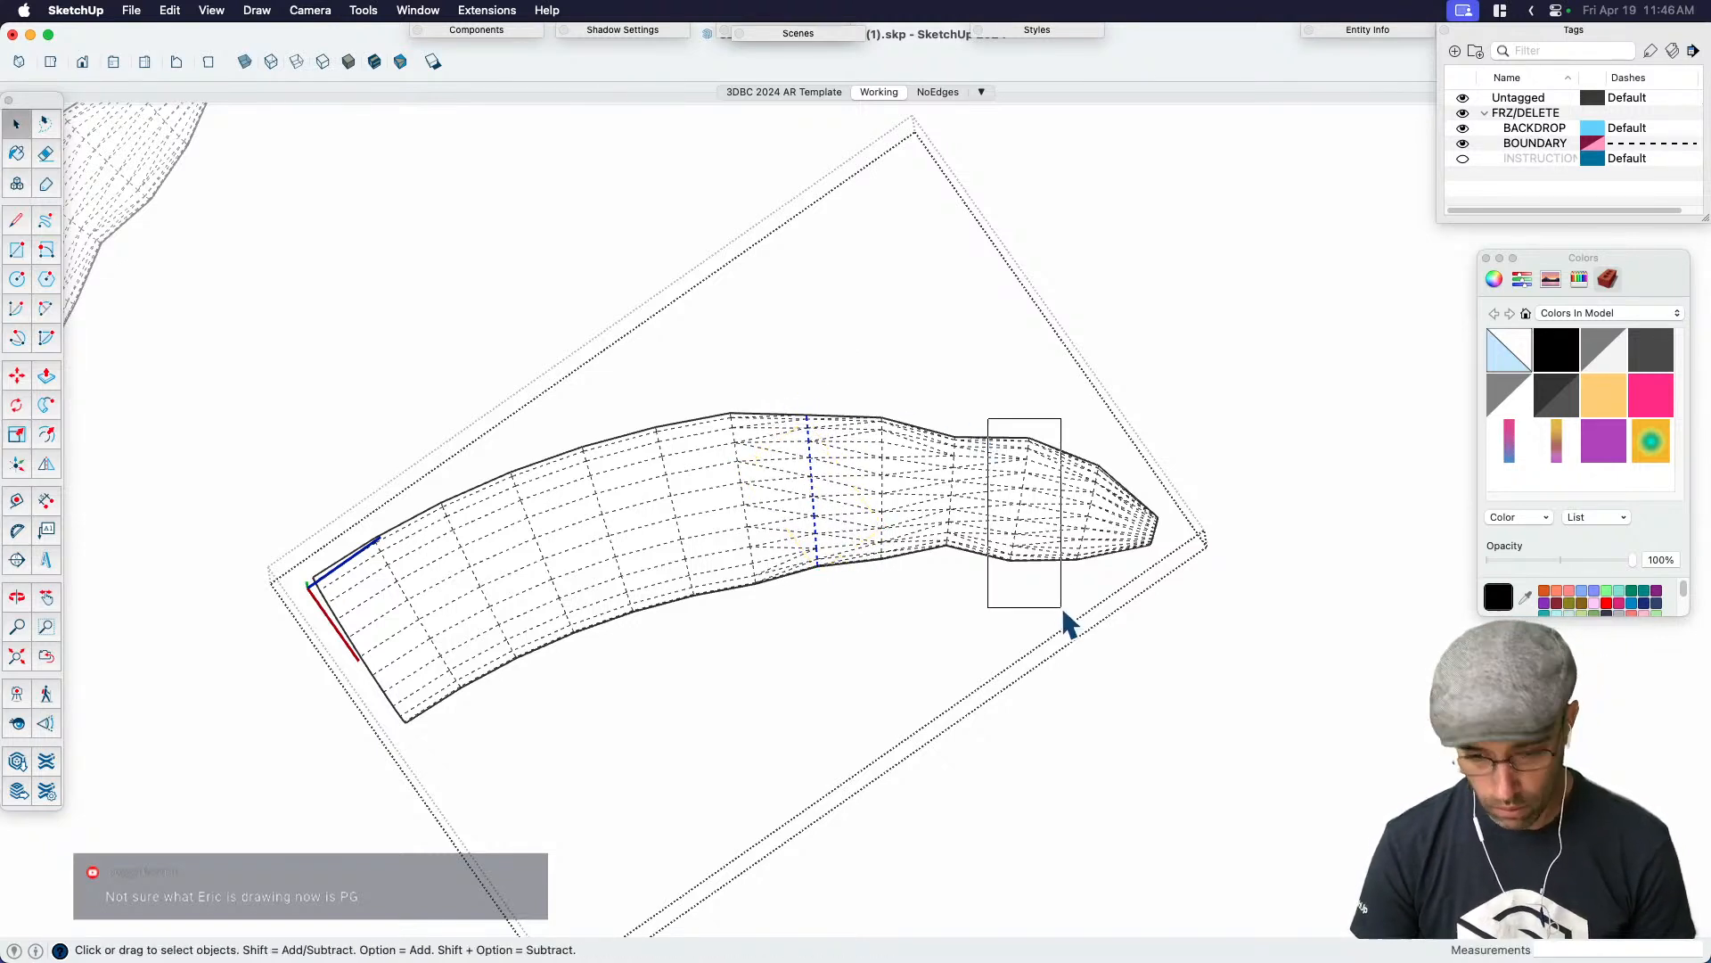
Scale the second edge ring from the tip down again to smooth the bulge behind the tip
key(s)
click(1031, 440)
click(1025, 457)
key(space)
Scale the edge ring nearest the tip to about 0.63 about its centre to sharpen the taper
key(s)
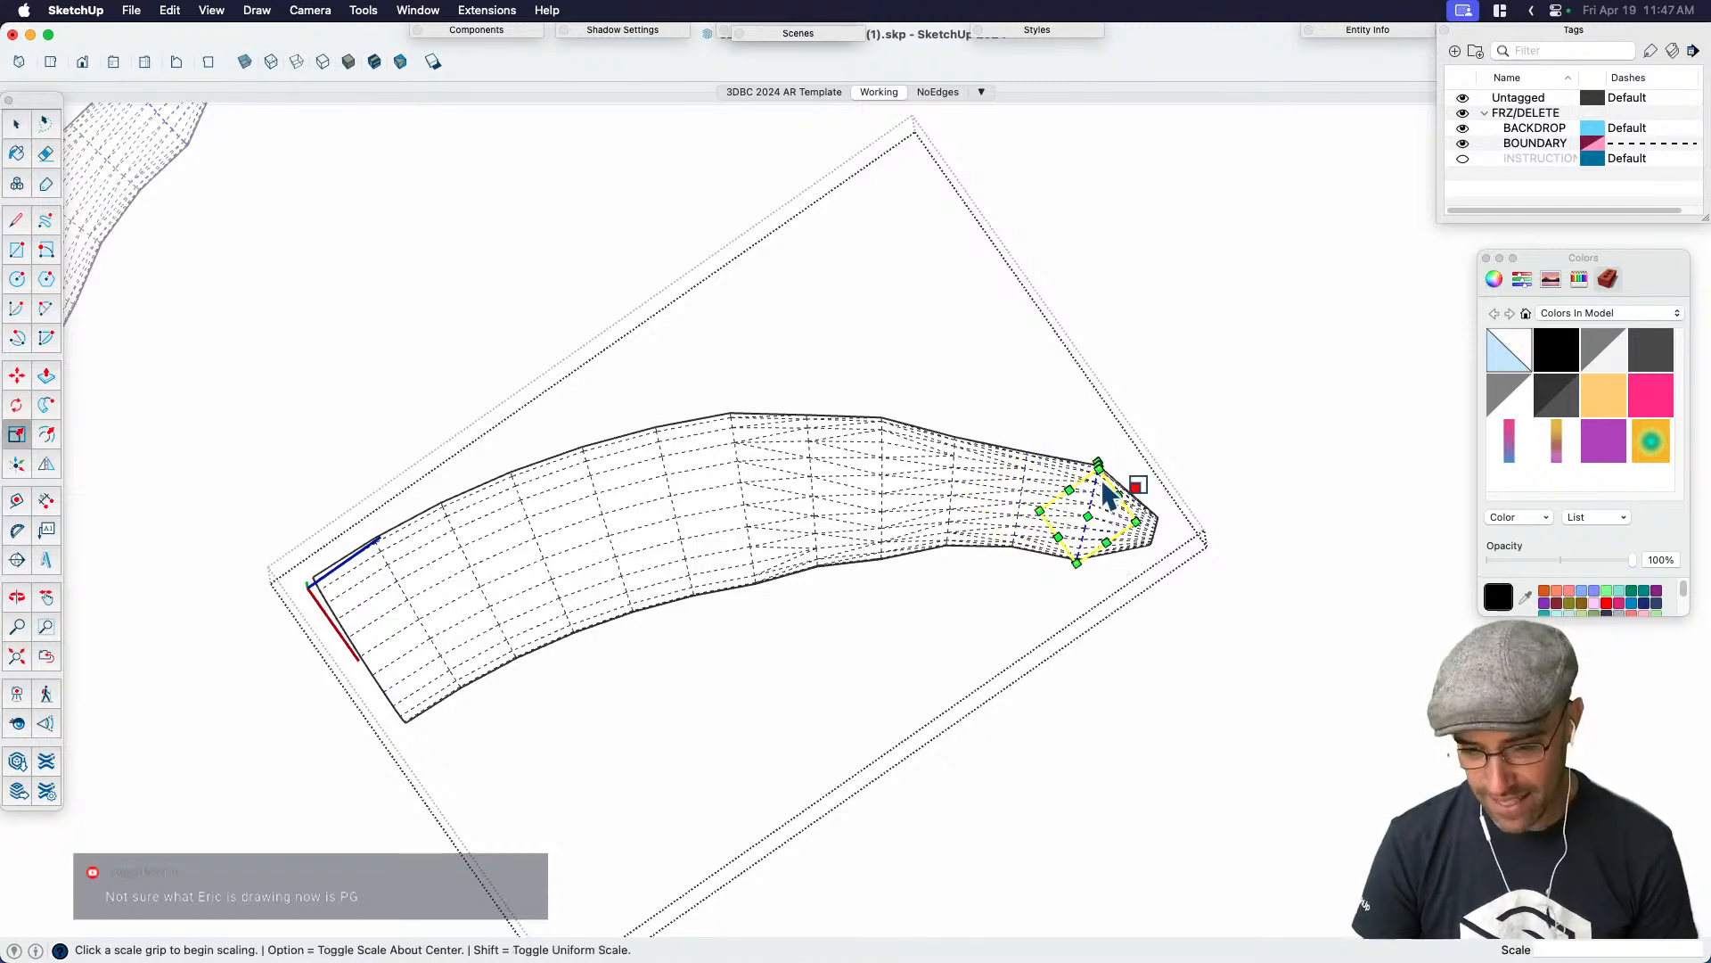
scroll(1102, 472, up, 2)
click(1096, 467)
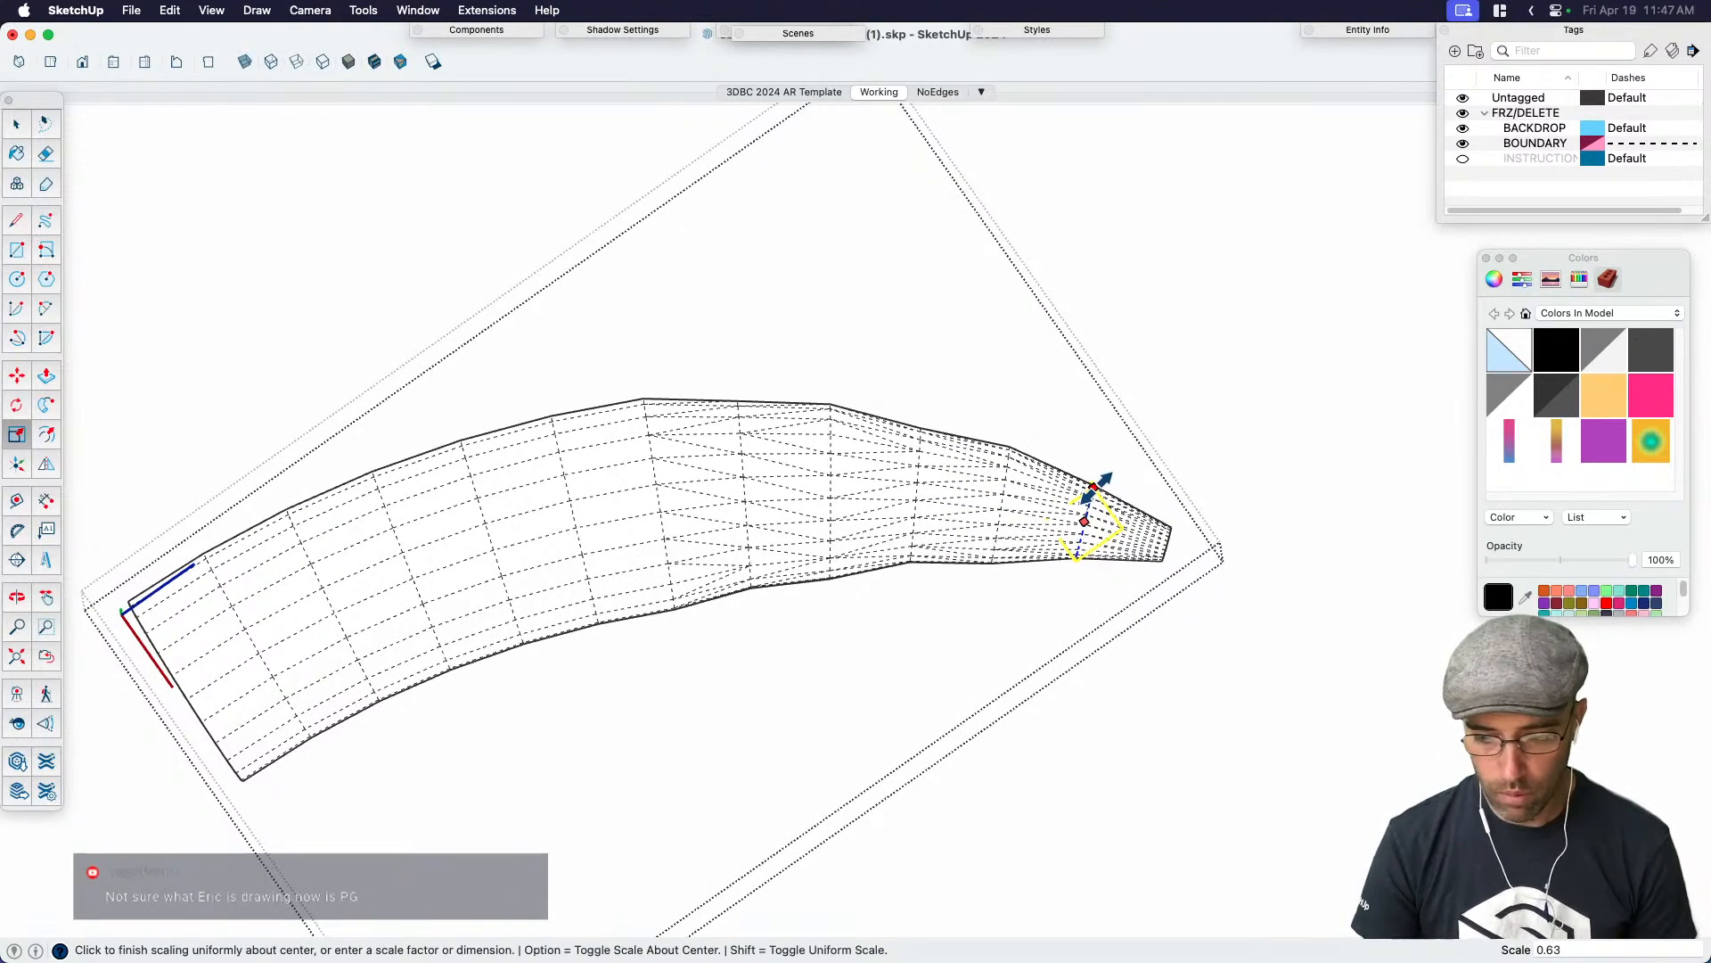
click(1102, 481)
key(space)
scroll(1102, 464, down, 2)
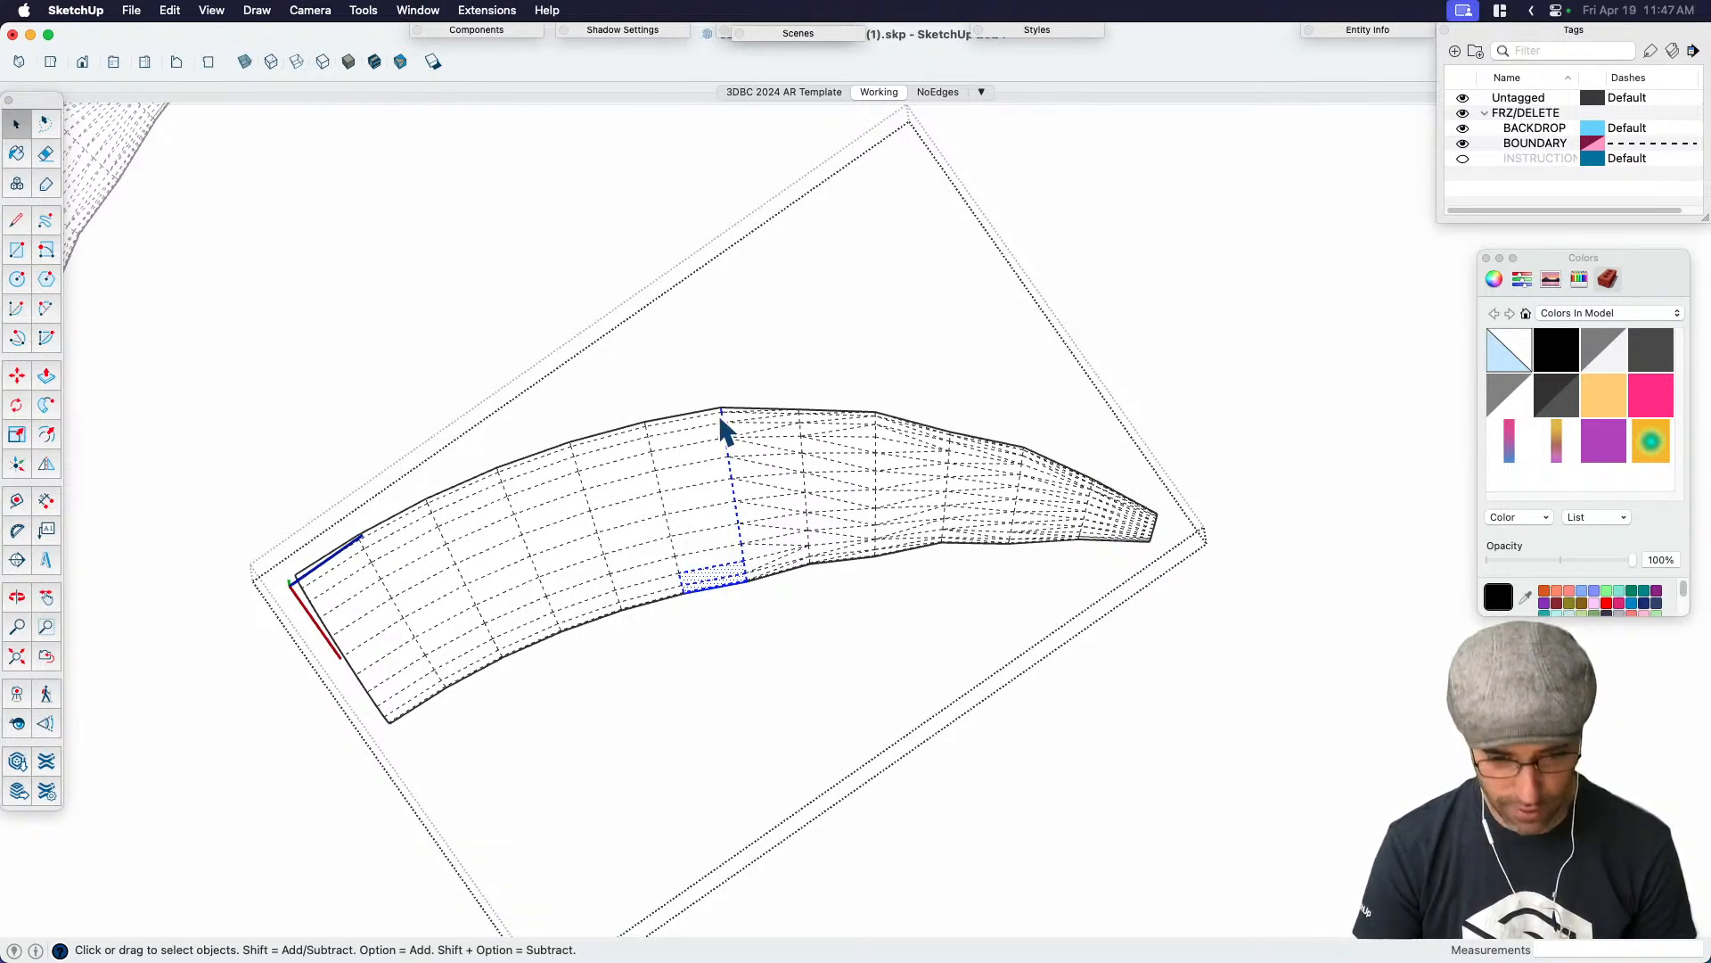
Scale the sixth edge ring from the tip to about 0.76 about its centre
drag(765, 621, 765, 621)
scroll(713, 417, up, 1)
key(s)
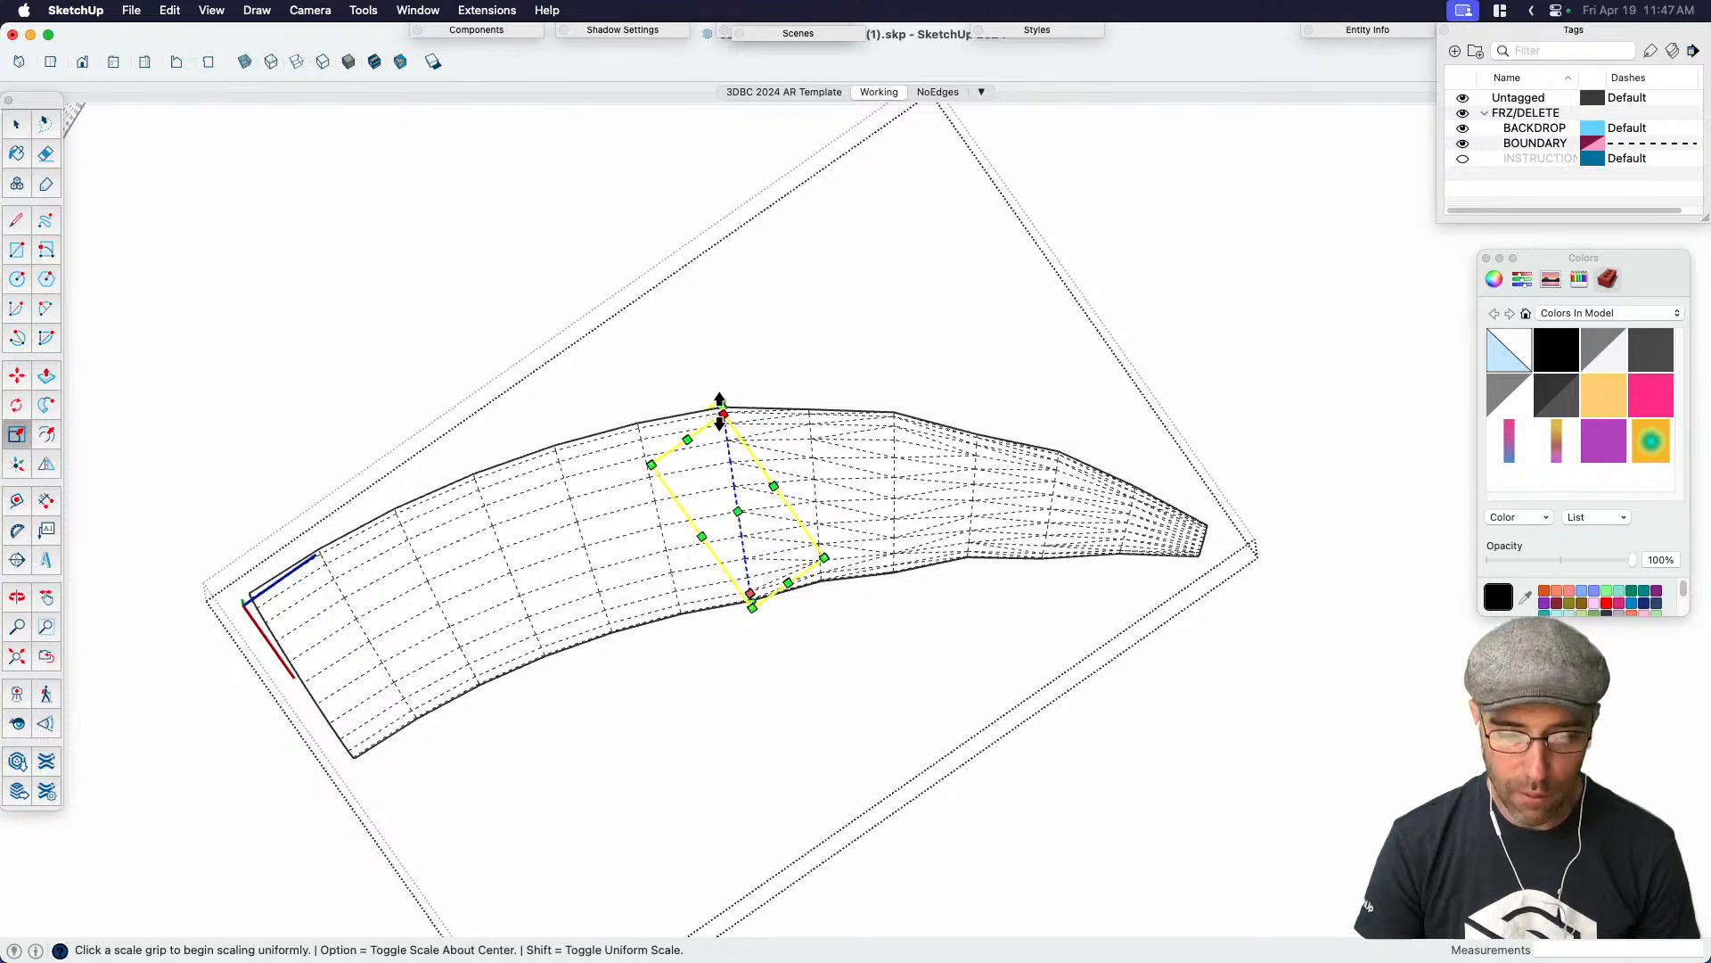
click(723, 415)
key(alt)
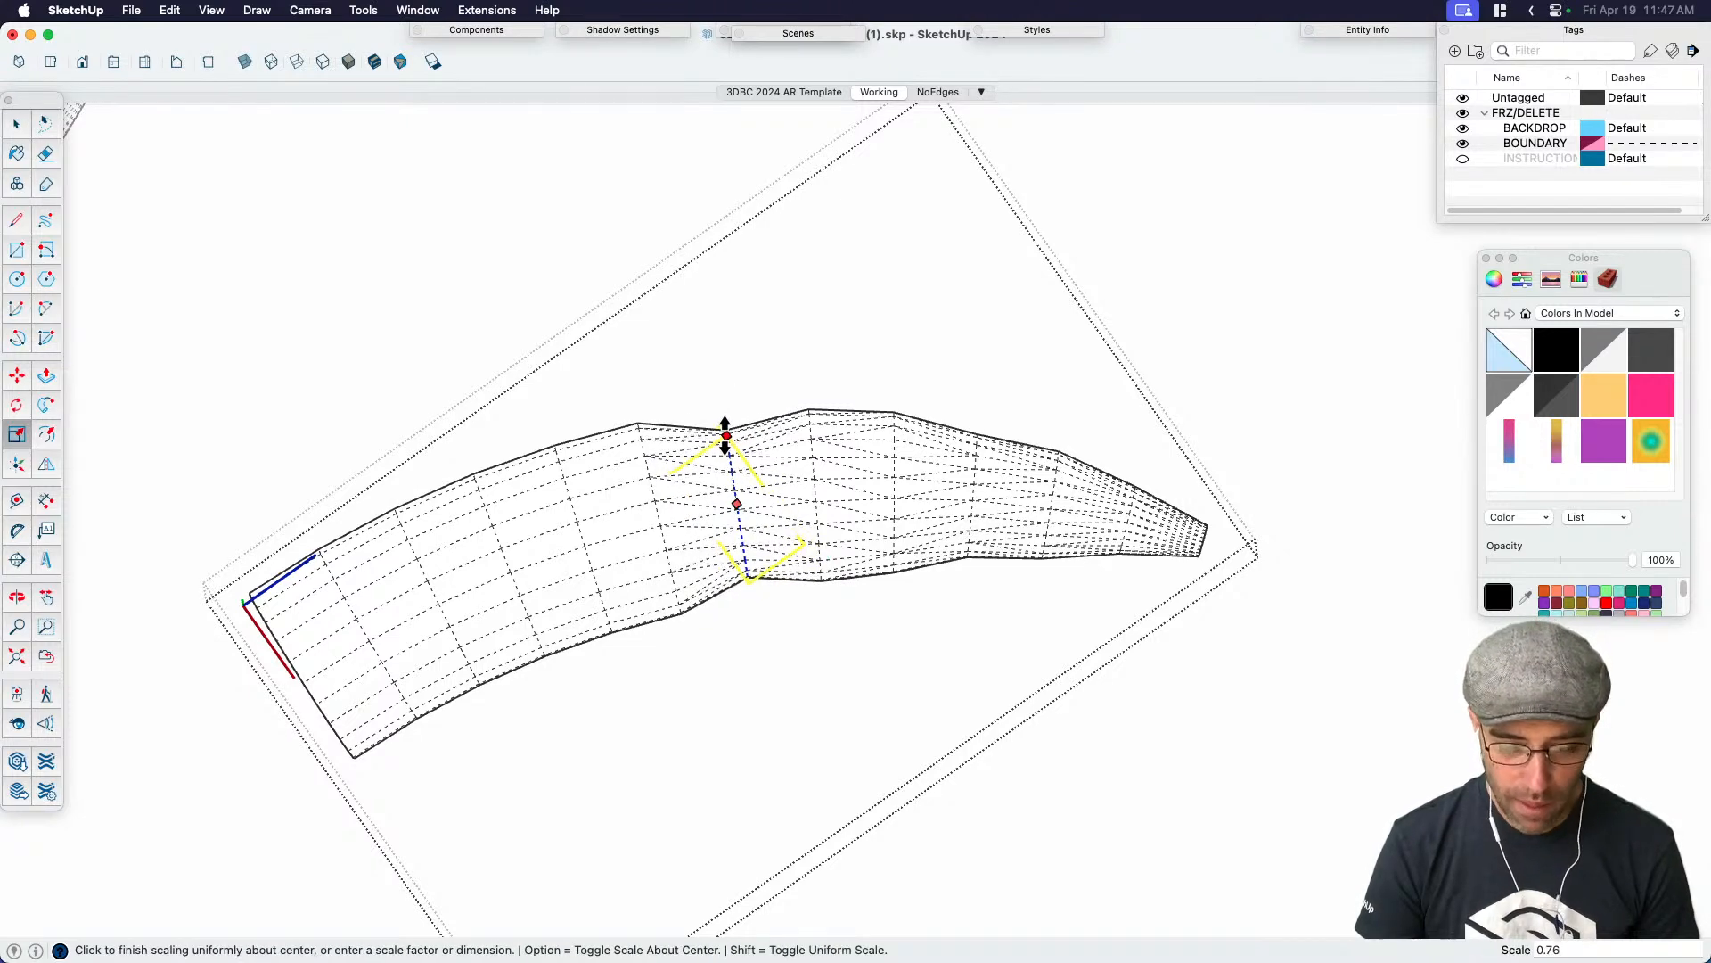
click(727, 437)
key(space)
Close the component and rotate the copied tube slightly clockwise in its own plane, lowering the tip
drag(725, 623, 724, 629)
middle_drag(688, 551, 1094, 546)
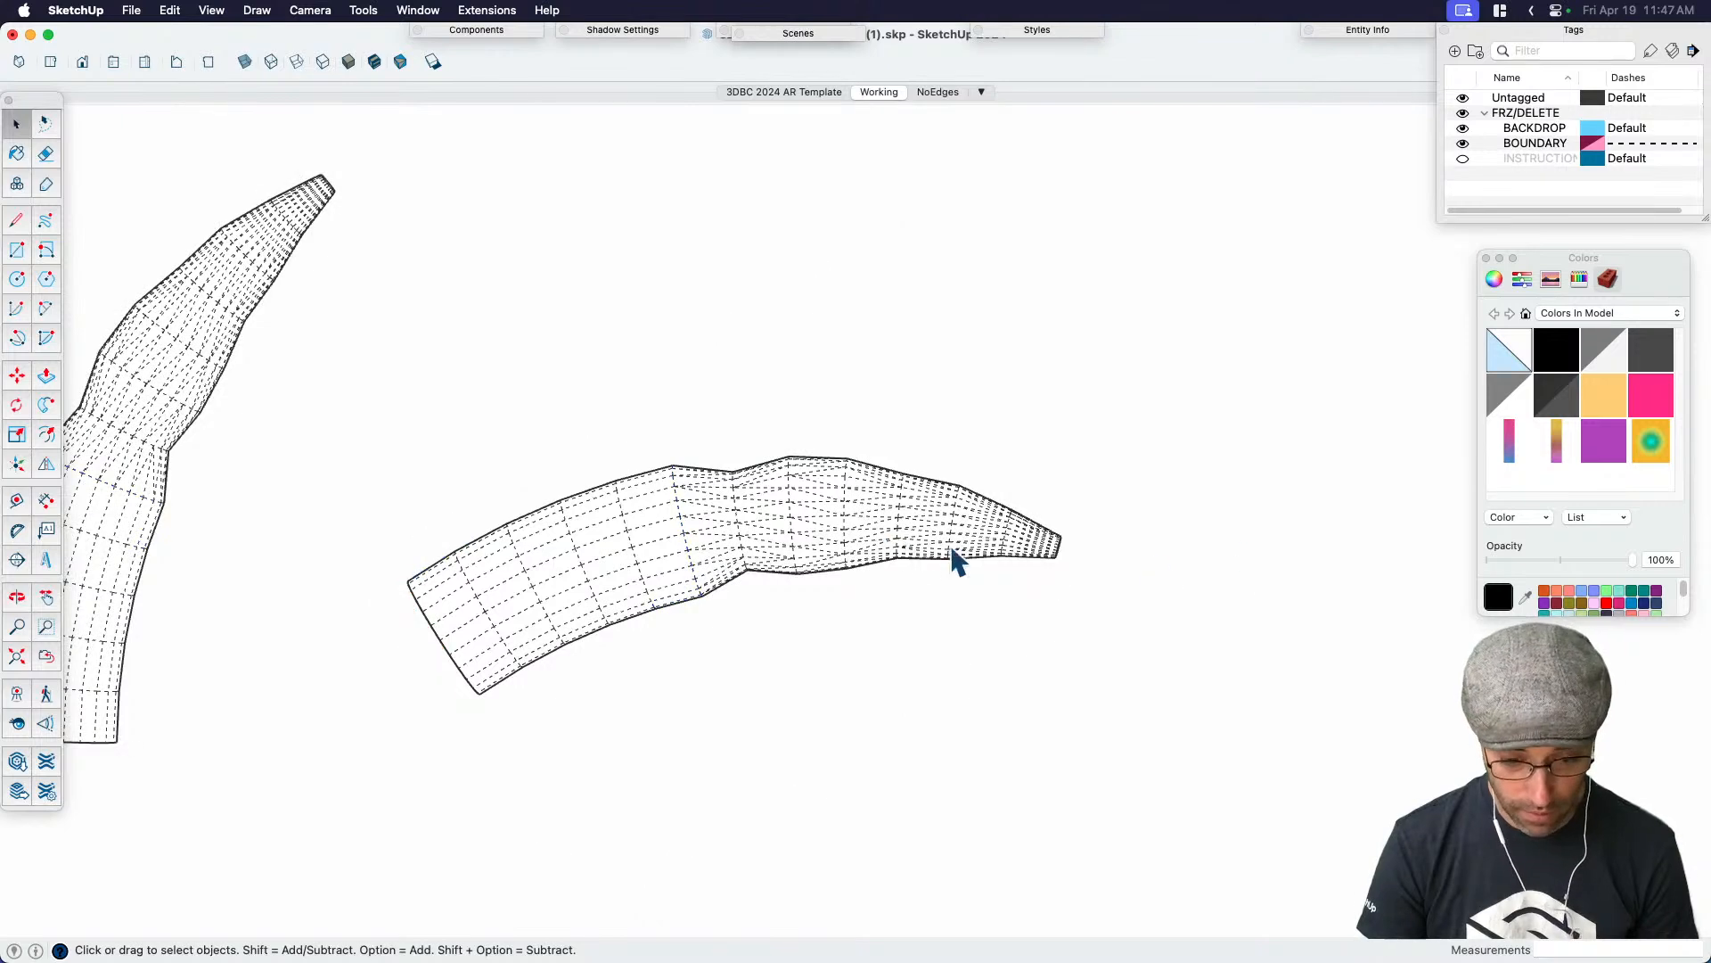
triple_click(1056, 556)
key(q)
key(Left)
click(689, 557)
click(1106, 546)
click(1144, 630)
key(space)
Reopen the copied tube and scale down the fifth edge ring from the base about its centre
shift+middle_drag(775, 652, 945, 705)
scroll(914, 611, up, 3)
double_click(864, 599)
drag(827, 456, 886, 705)
key(s)
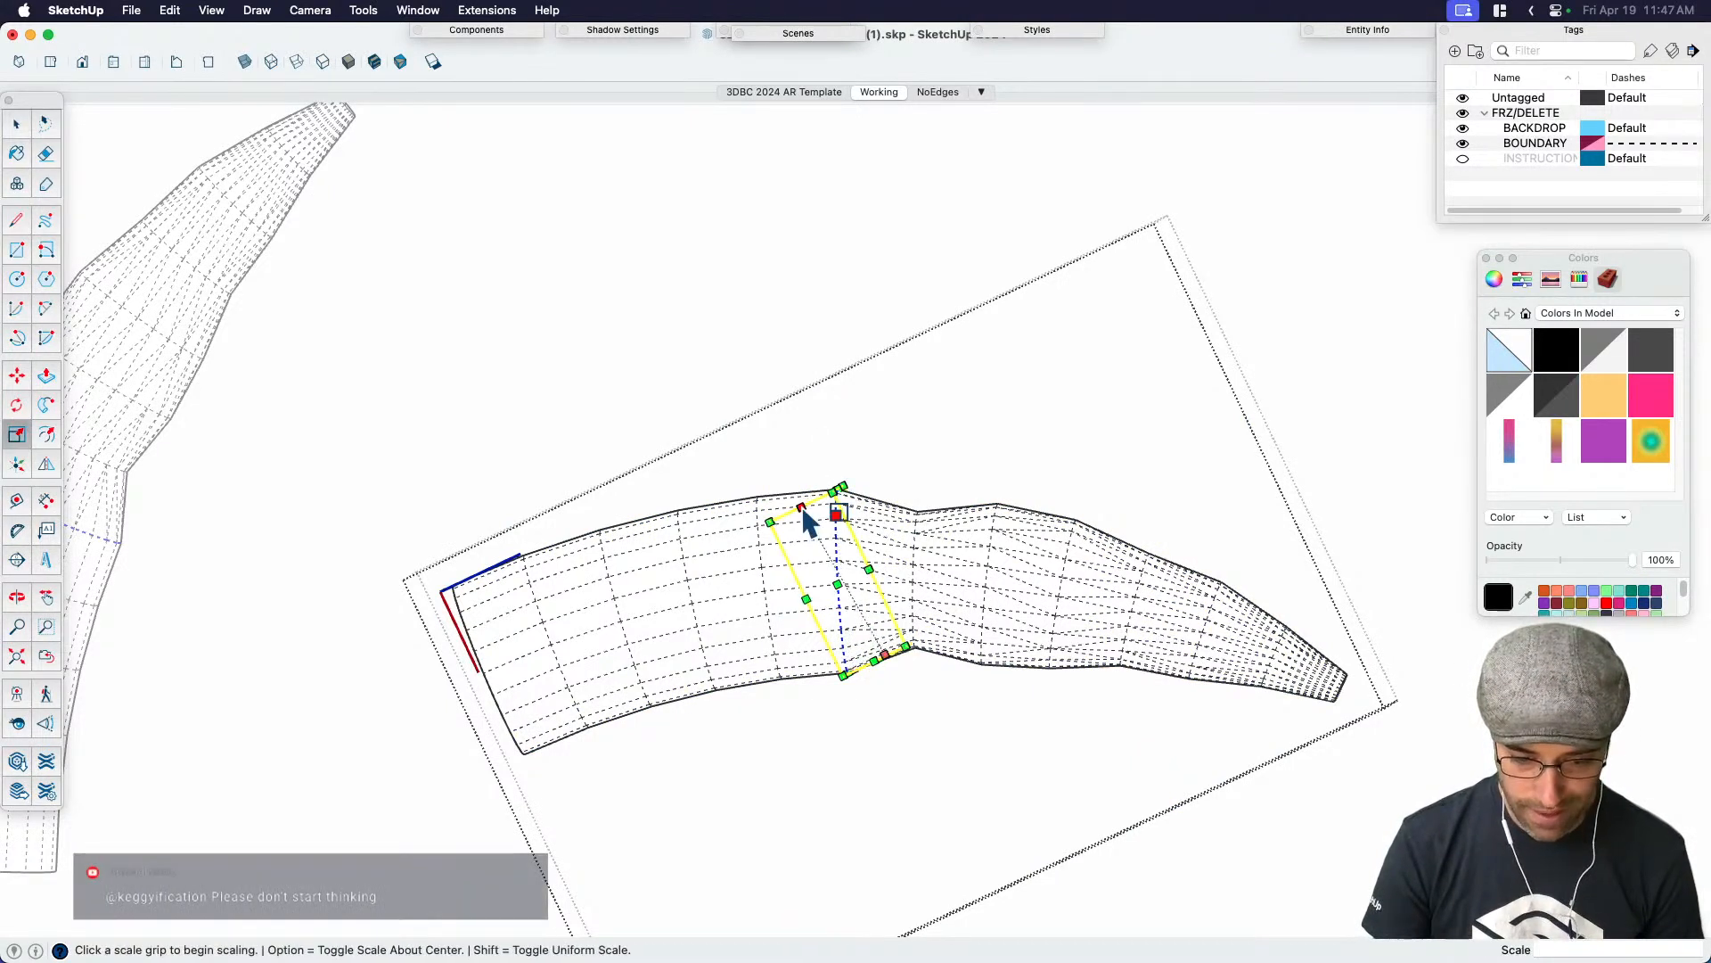
click(837, 485)
click(835, 513)
key(space)
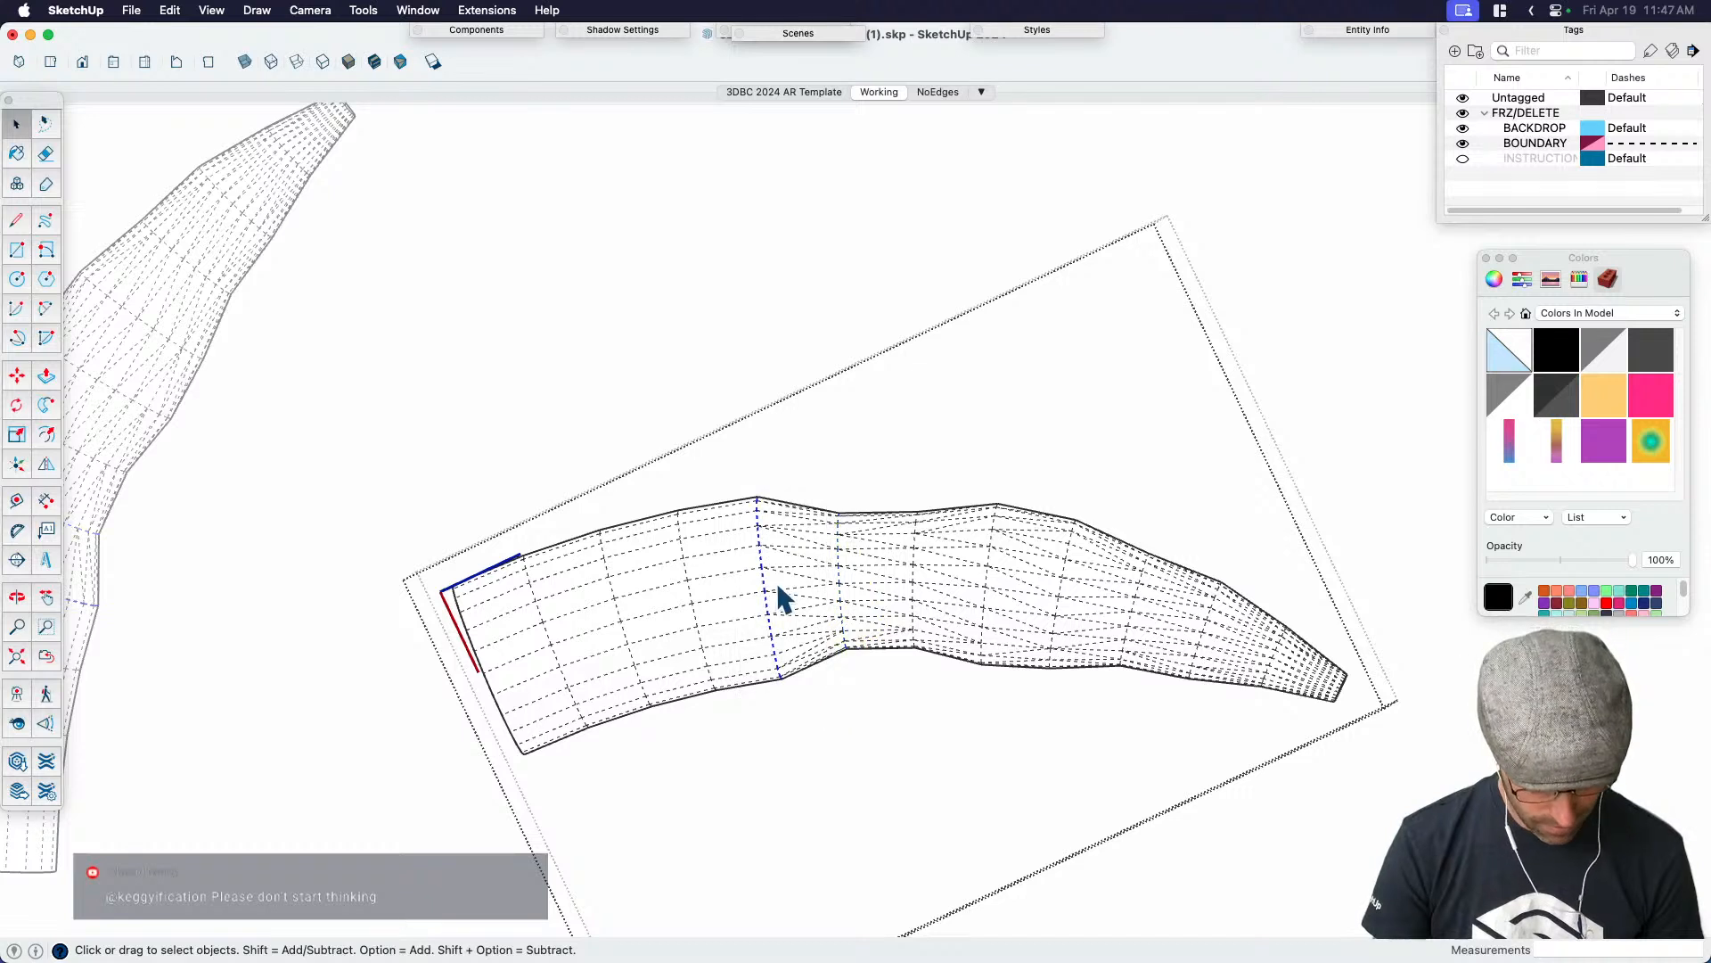
Scale the fourth edge ring from the base to about 0.78 and the third to about 0.80, each about its centre
key(s)
click(757, 497)
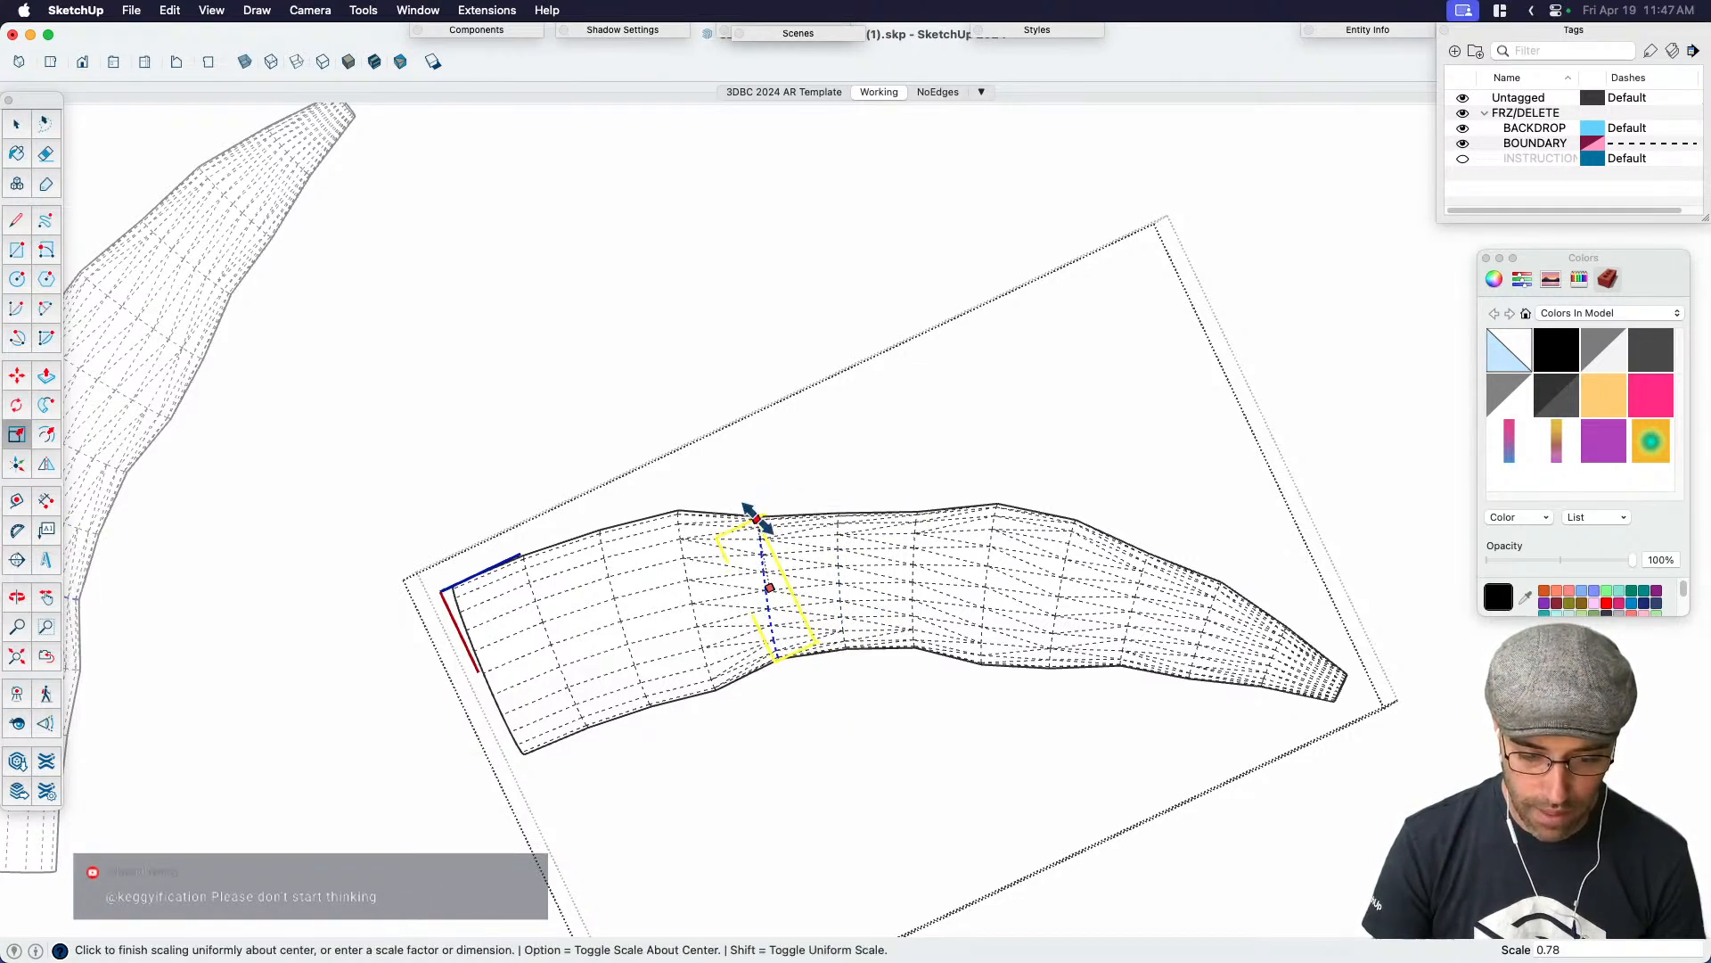
click(757, 517)
key(space)
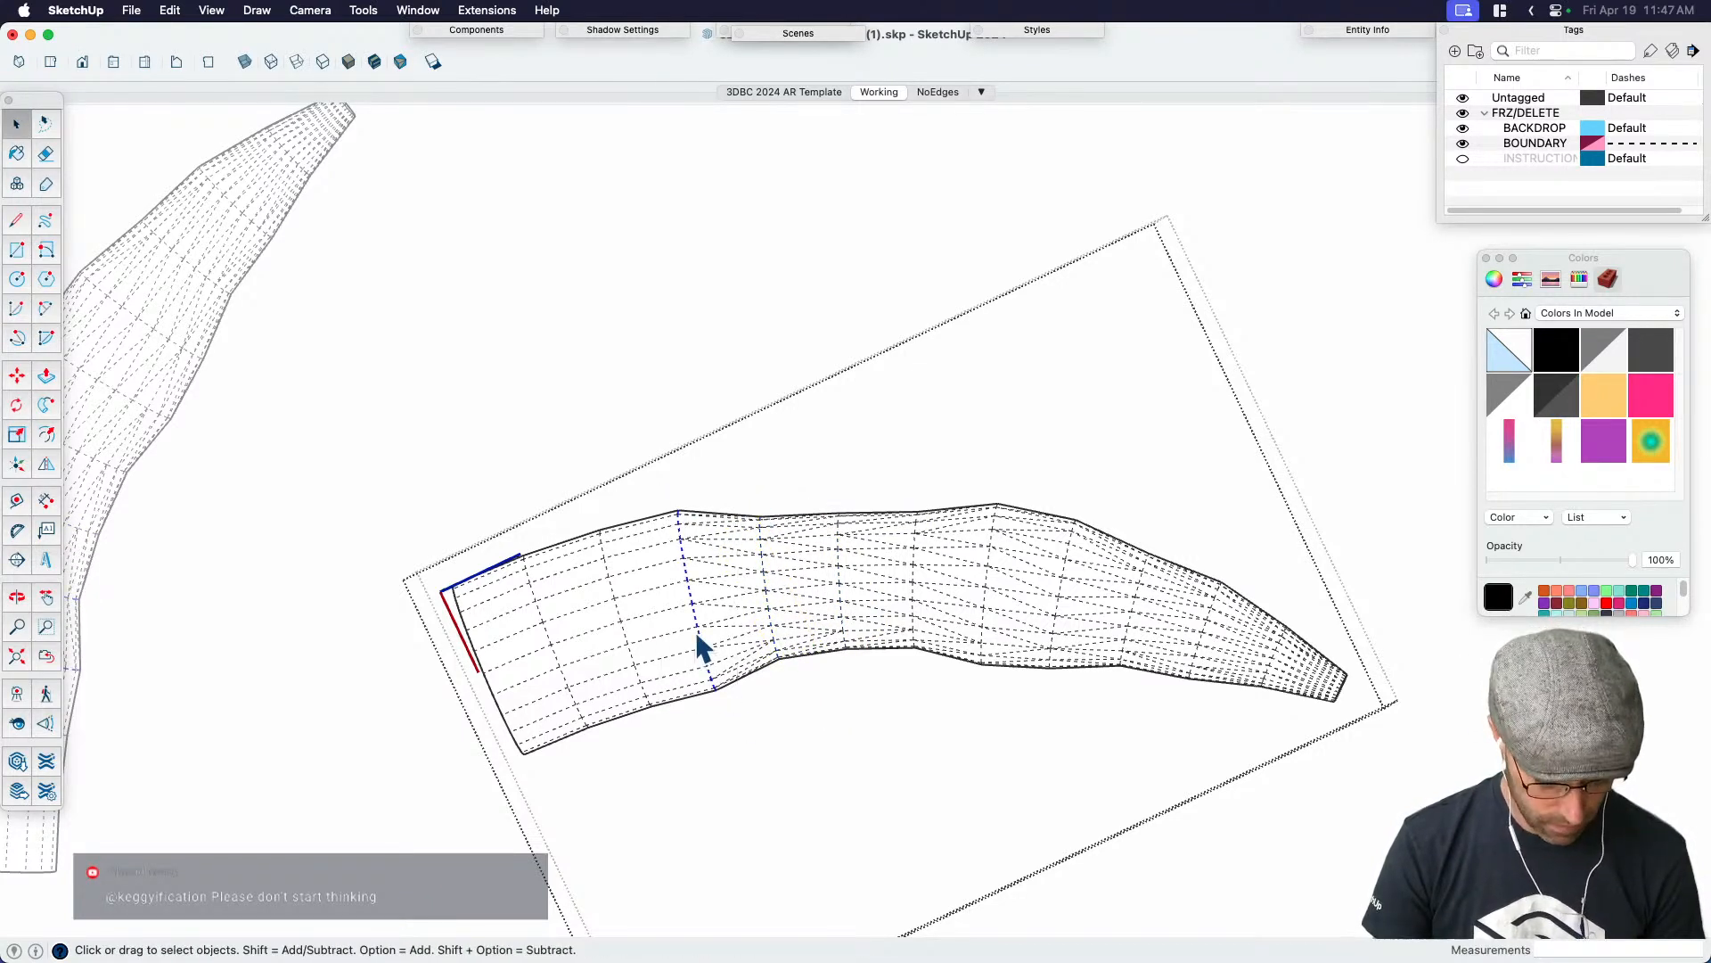
key(s)
click(671, 511)
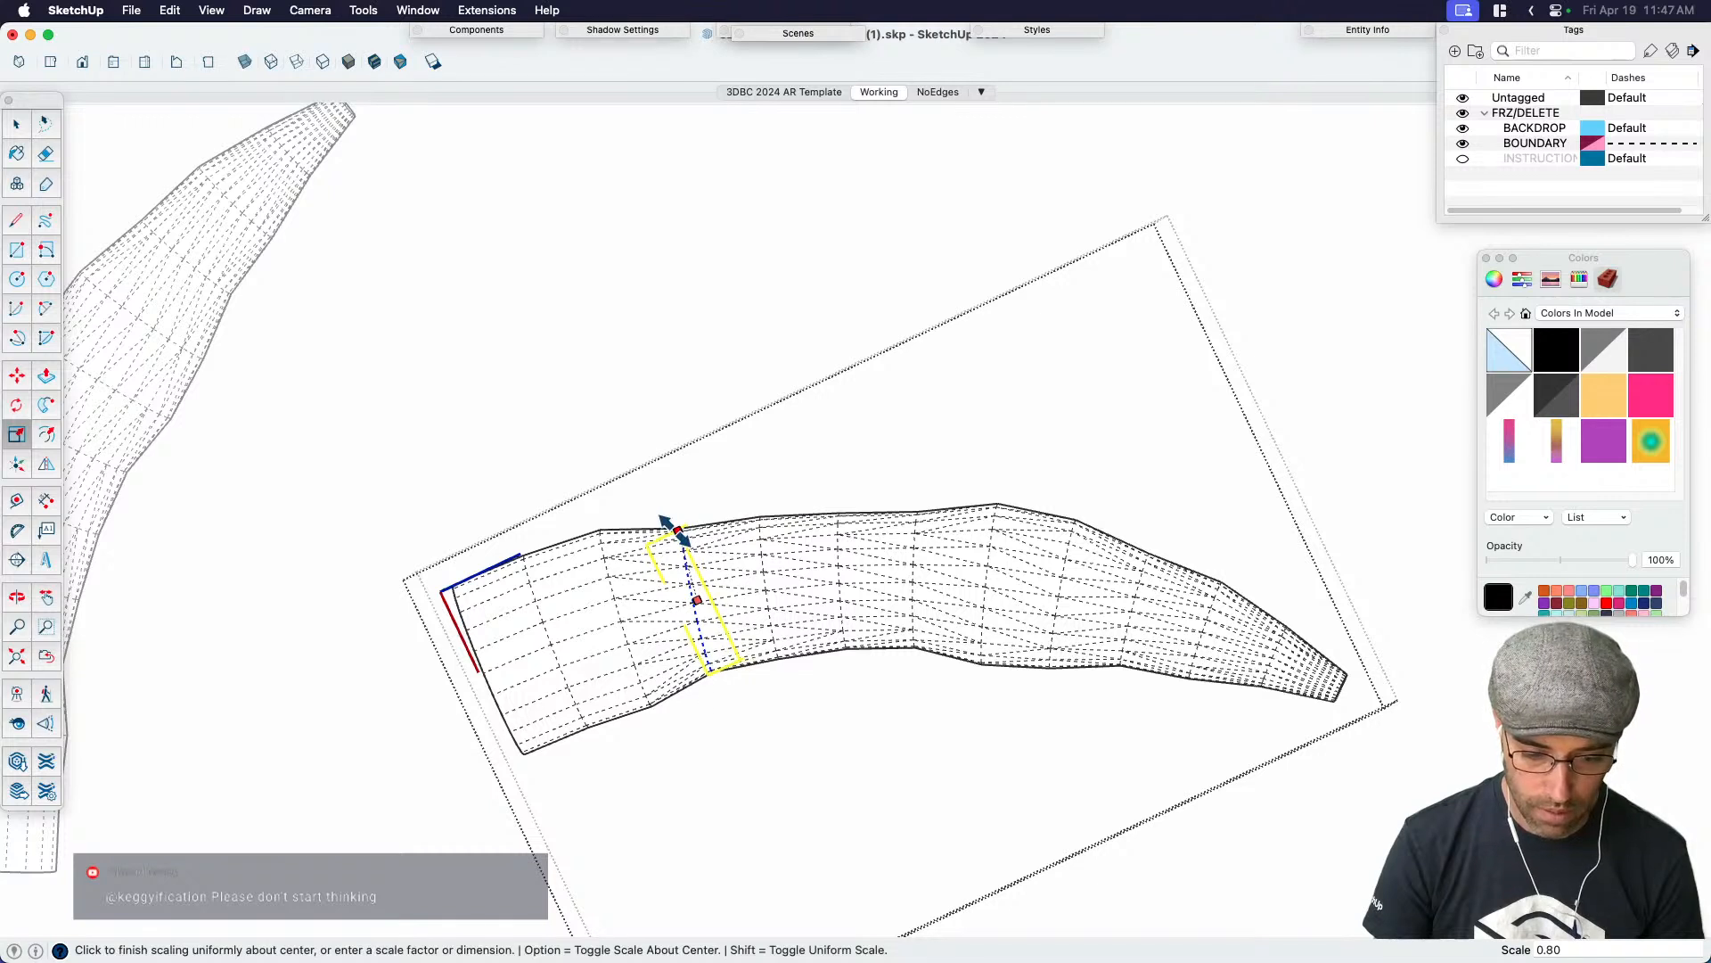
click(670, 526)
key(space)
Scale down the second edge ring from the base about its centre to continue the taper
drag(585, 502, 668, 722)
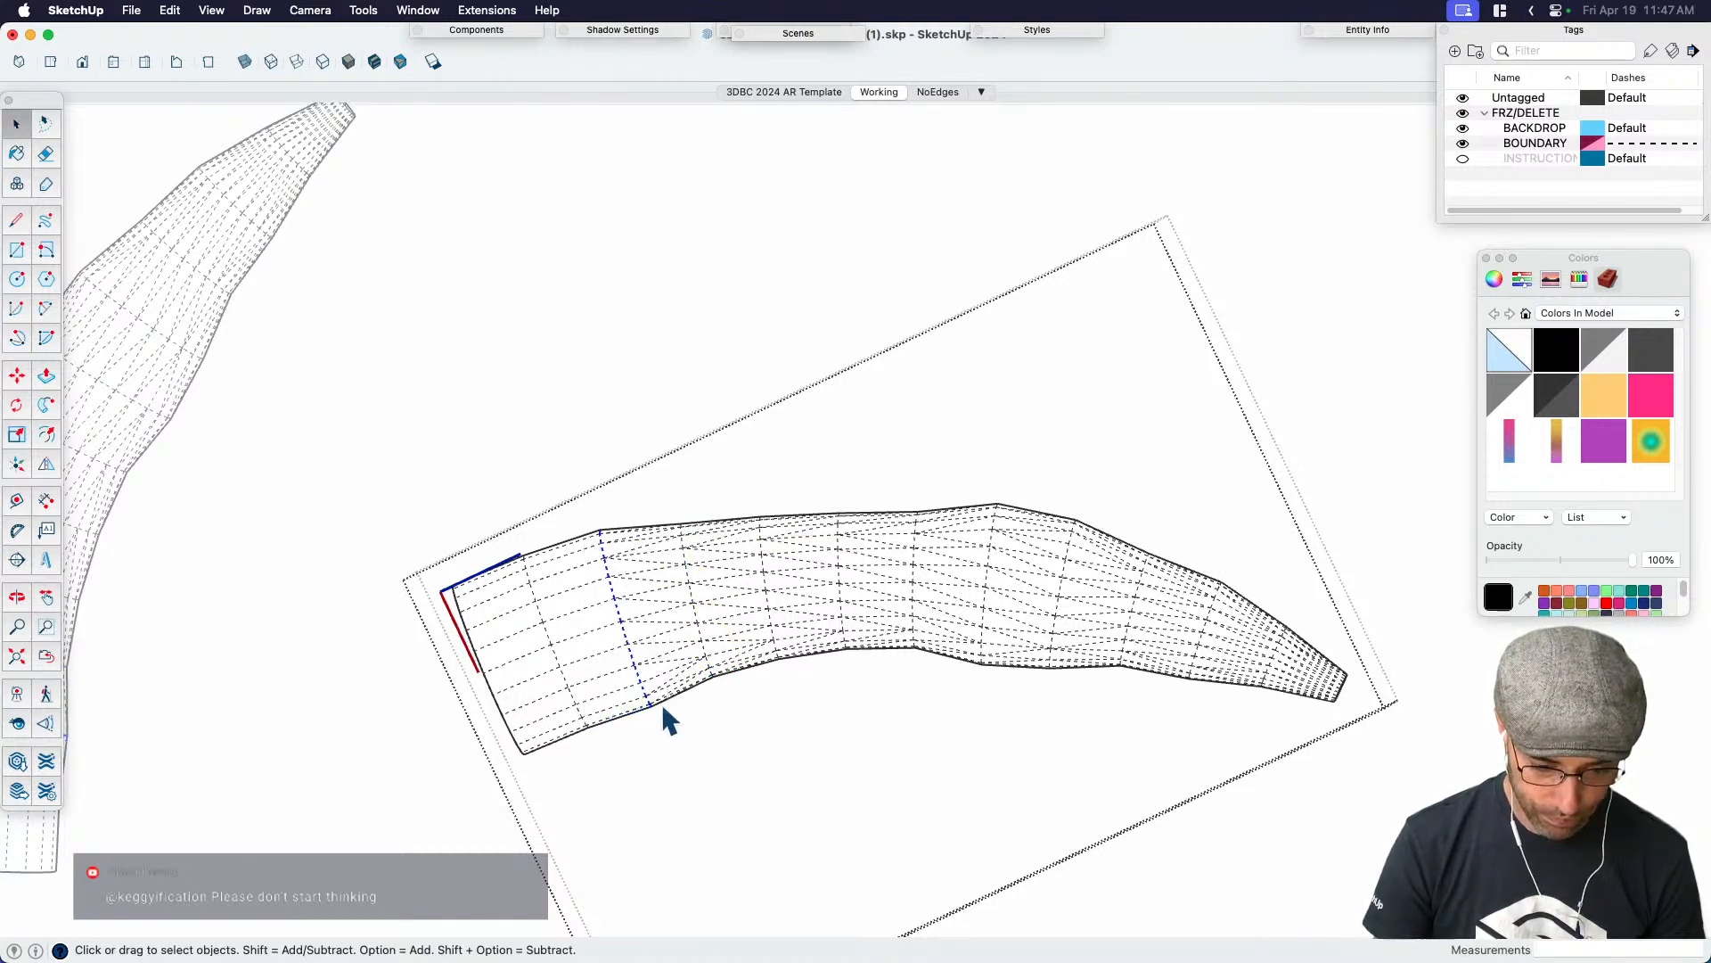
key(s)
click(593, 532)
click(681, 581)
key(space)
scroll(855, 526, down, 3)
scroll(958, 556, up, 2)
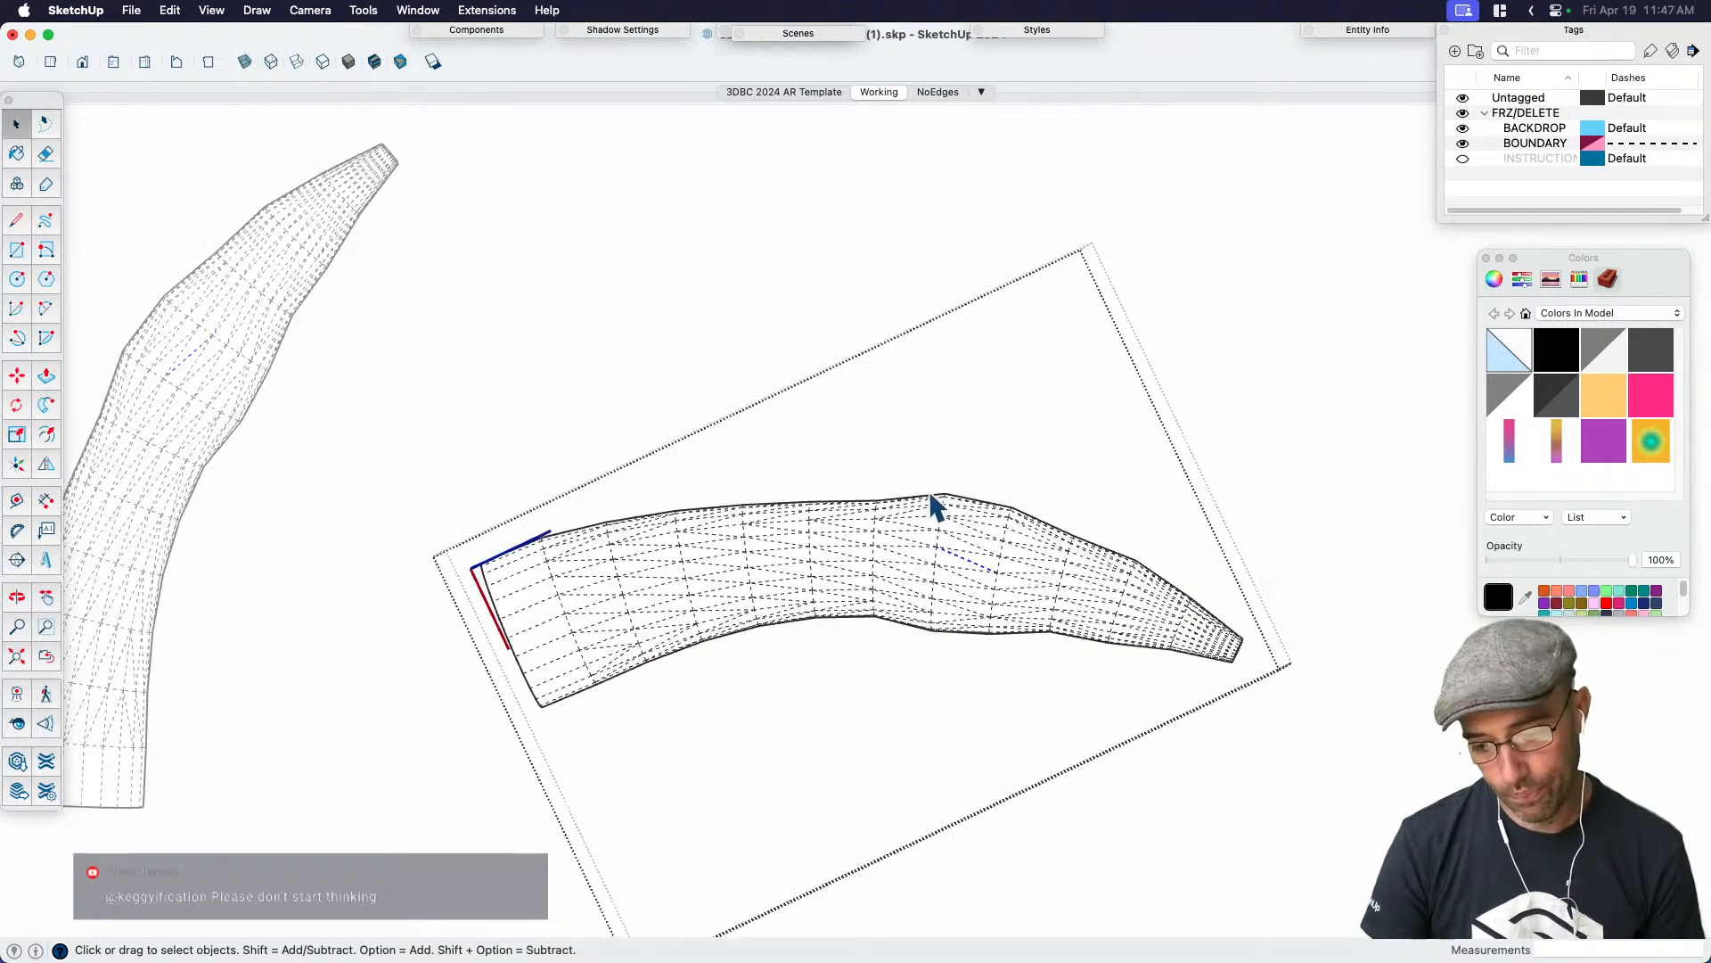
Scale down the edge ring at the start of the copied tube's bulge about its centre
scroll(948, 550, up, 3)
key(s)
alt+click(944, 486)
alt+click(943, 496)
key(space)
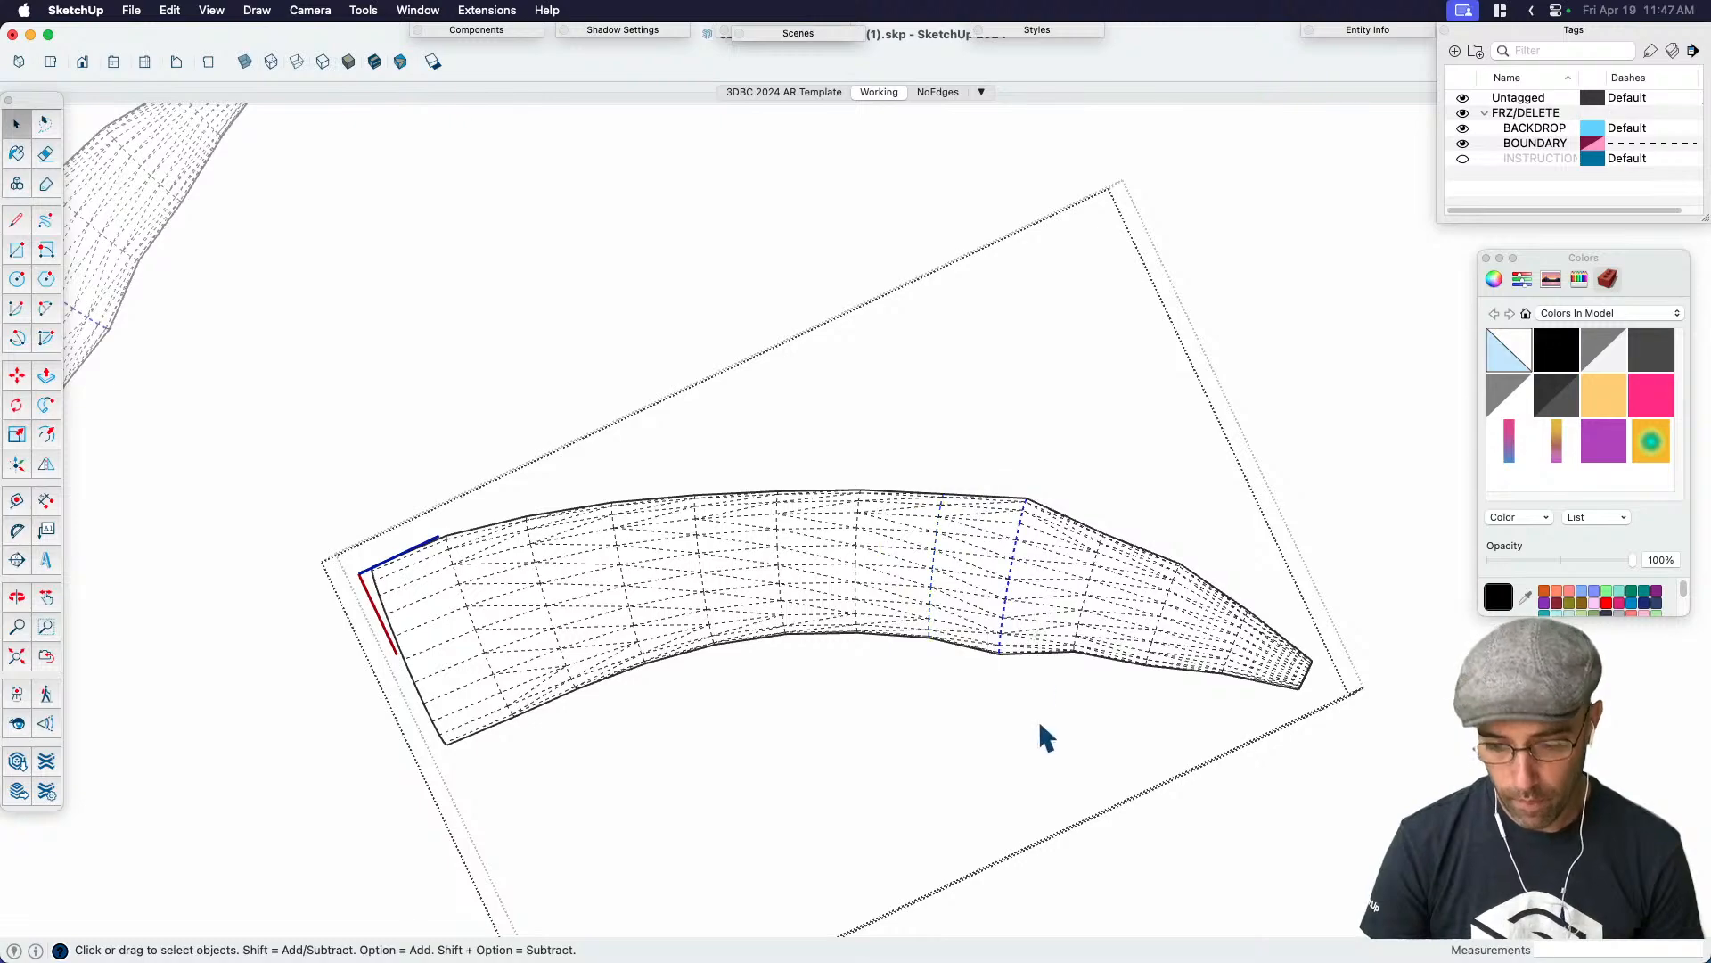
Scale the next edge ring toward the tip to 0.87 about its centre and close the tube component
key(s)
alt+click(1024, 497)
alt+click(1024, 503)
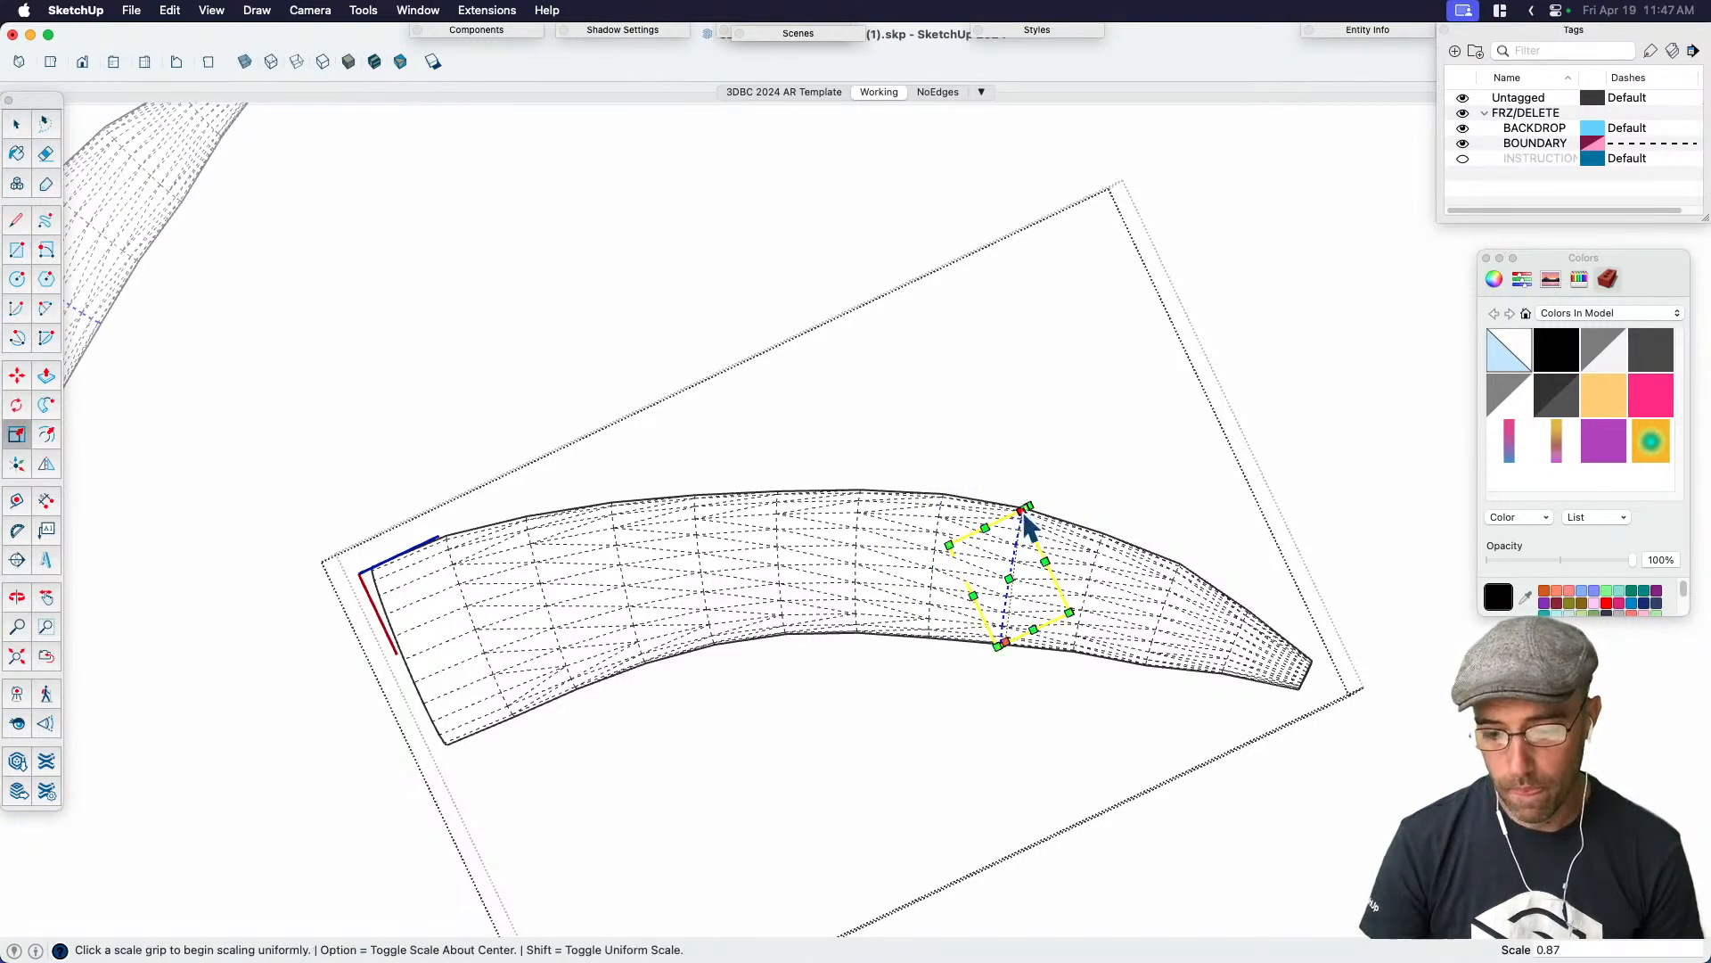
key(space)
scroll(970, 553, down, 3)
scroll(1157, 640, up, 3)
scroll(1161, 610, down, 5)
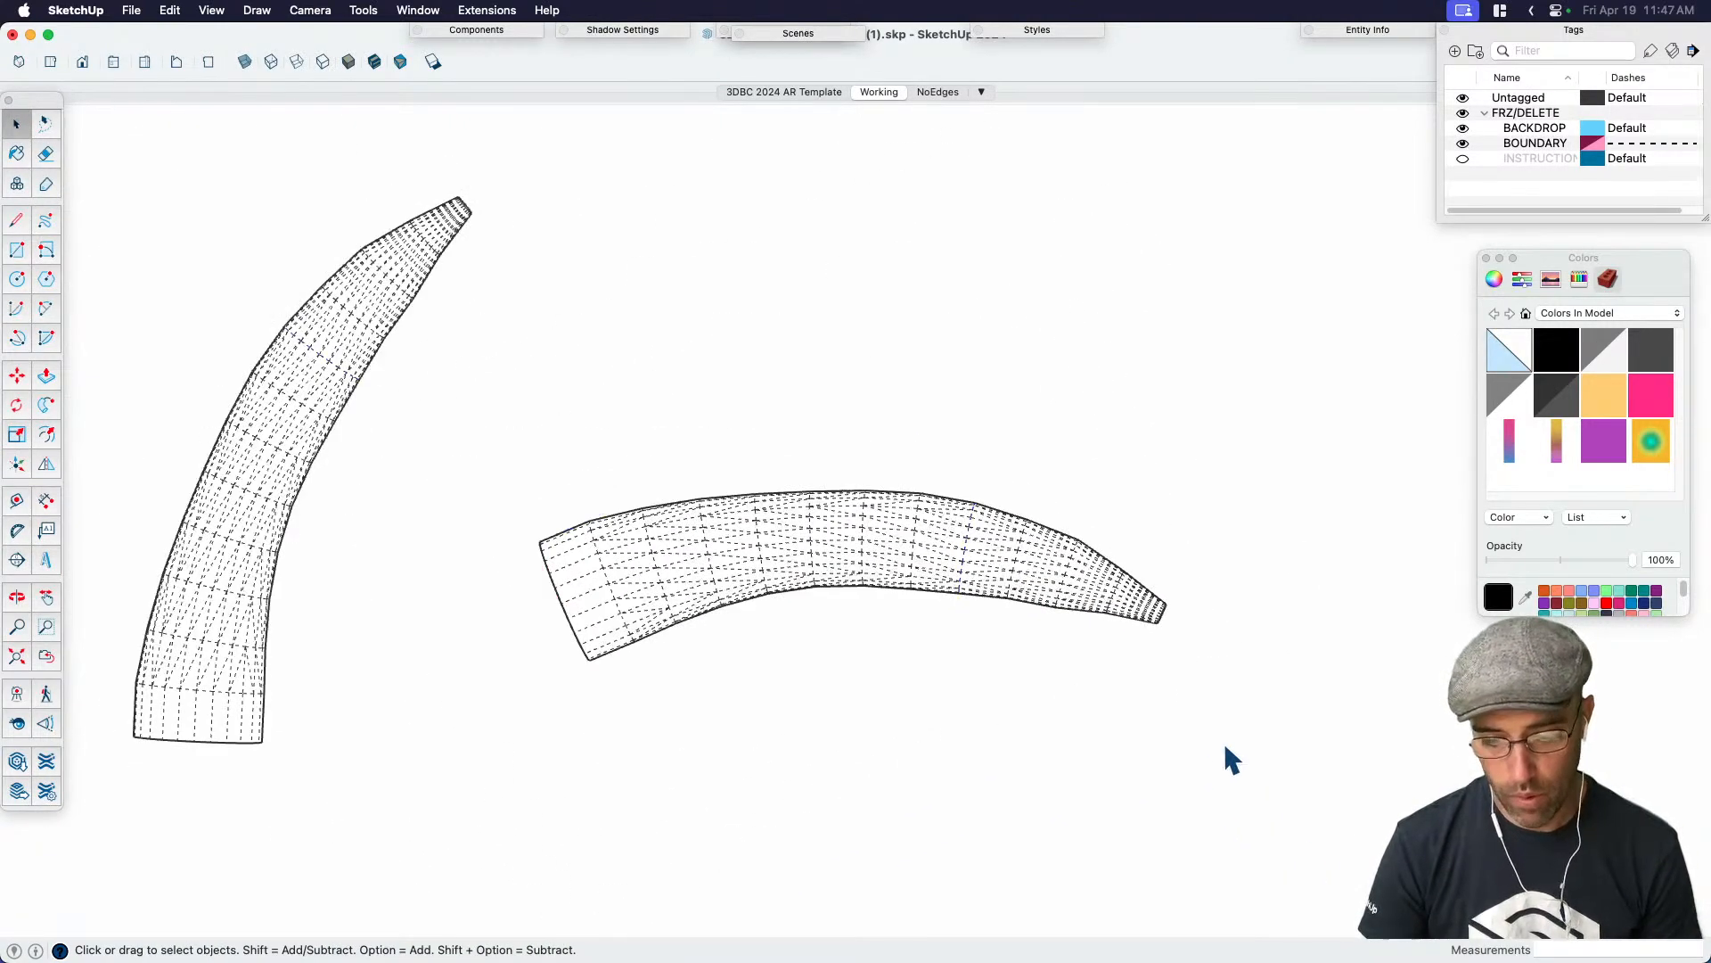
Delete the copied tube, keeping the upright one, and turn off the display of hidden geometry
click(986, 639)
key(Delete)
key(alt+h)
middle_drag(1004, 594, 804, 637)
scroll(1043, 547, down, 3)
Check the No Man's Sky reference image in Preview and switch to the pink-to-blue gradient image in Photoshop
key(b)
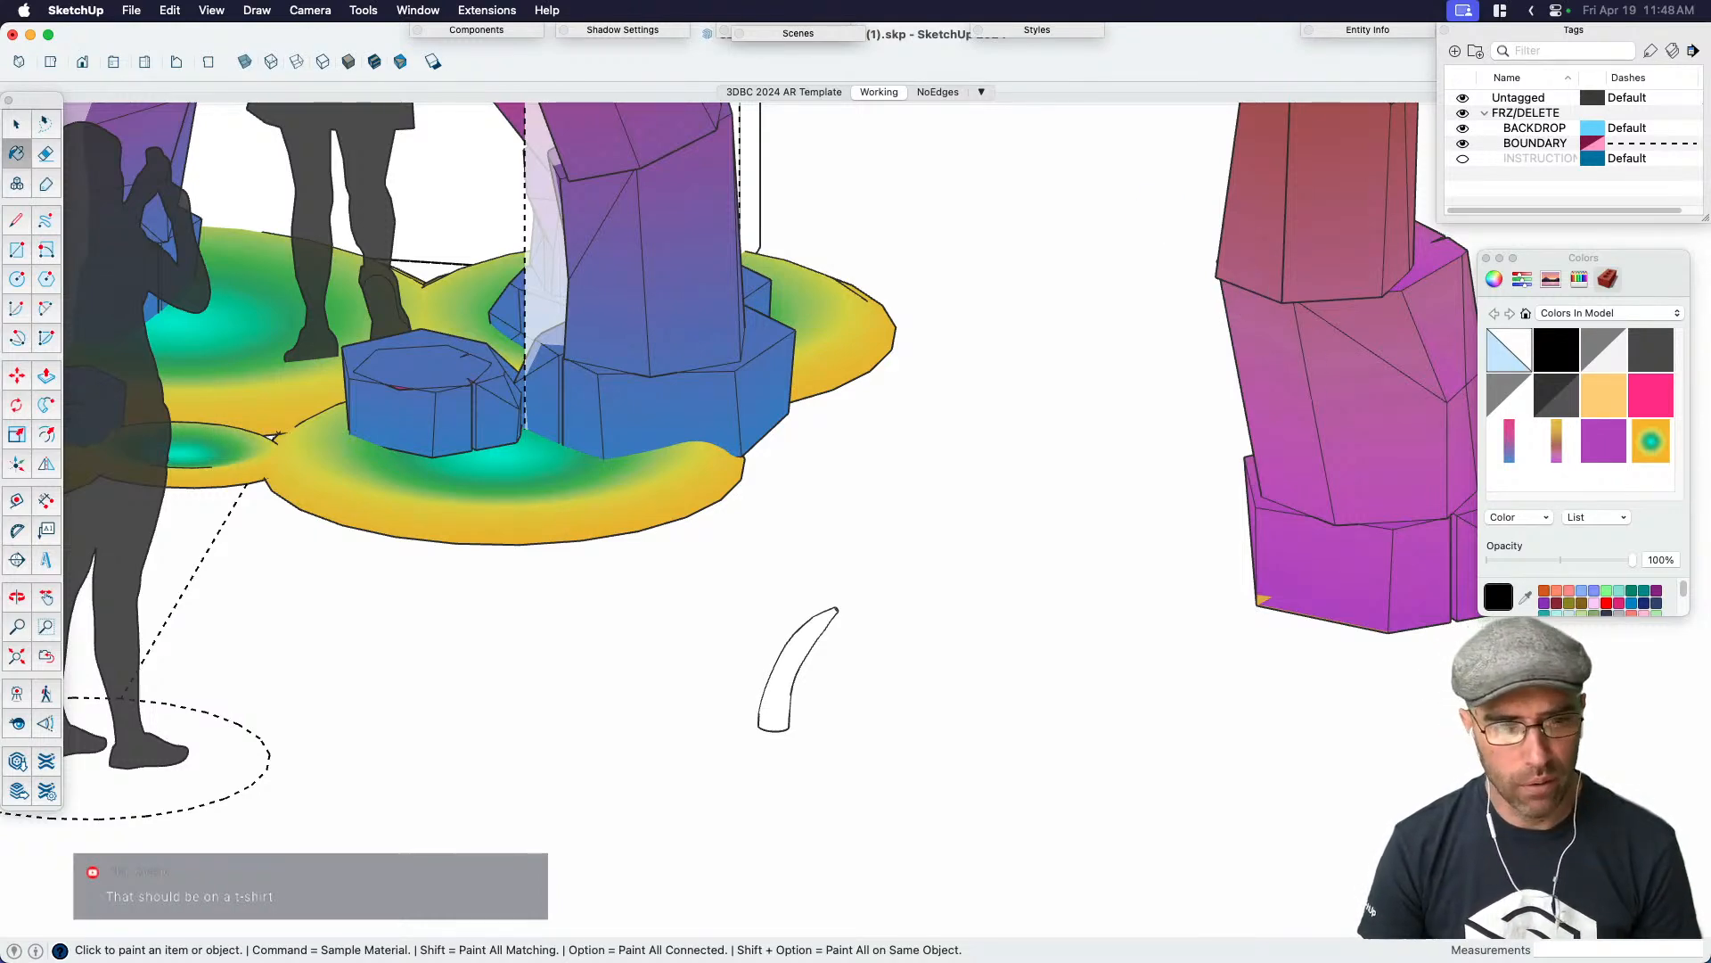
key(super+Tab)
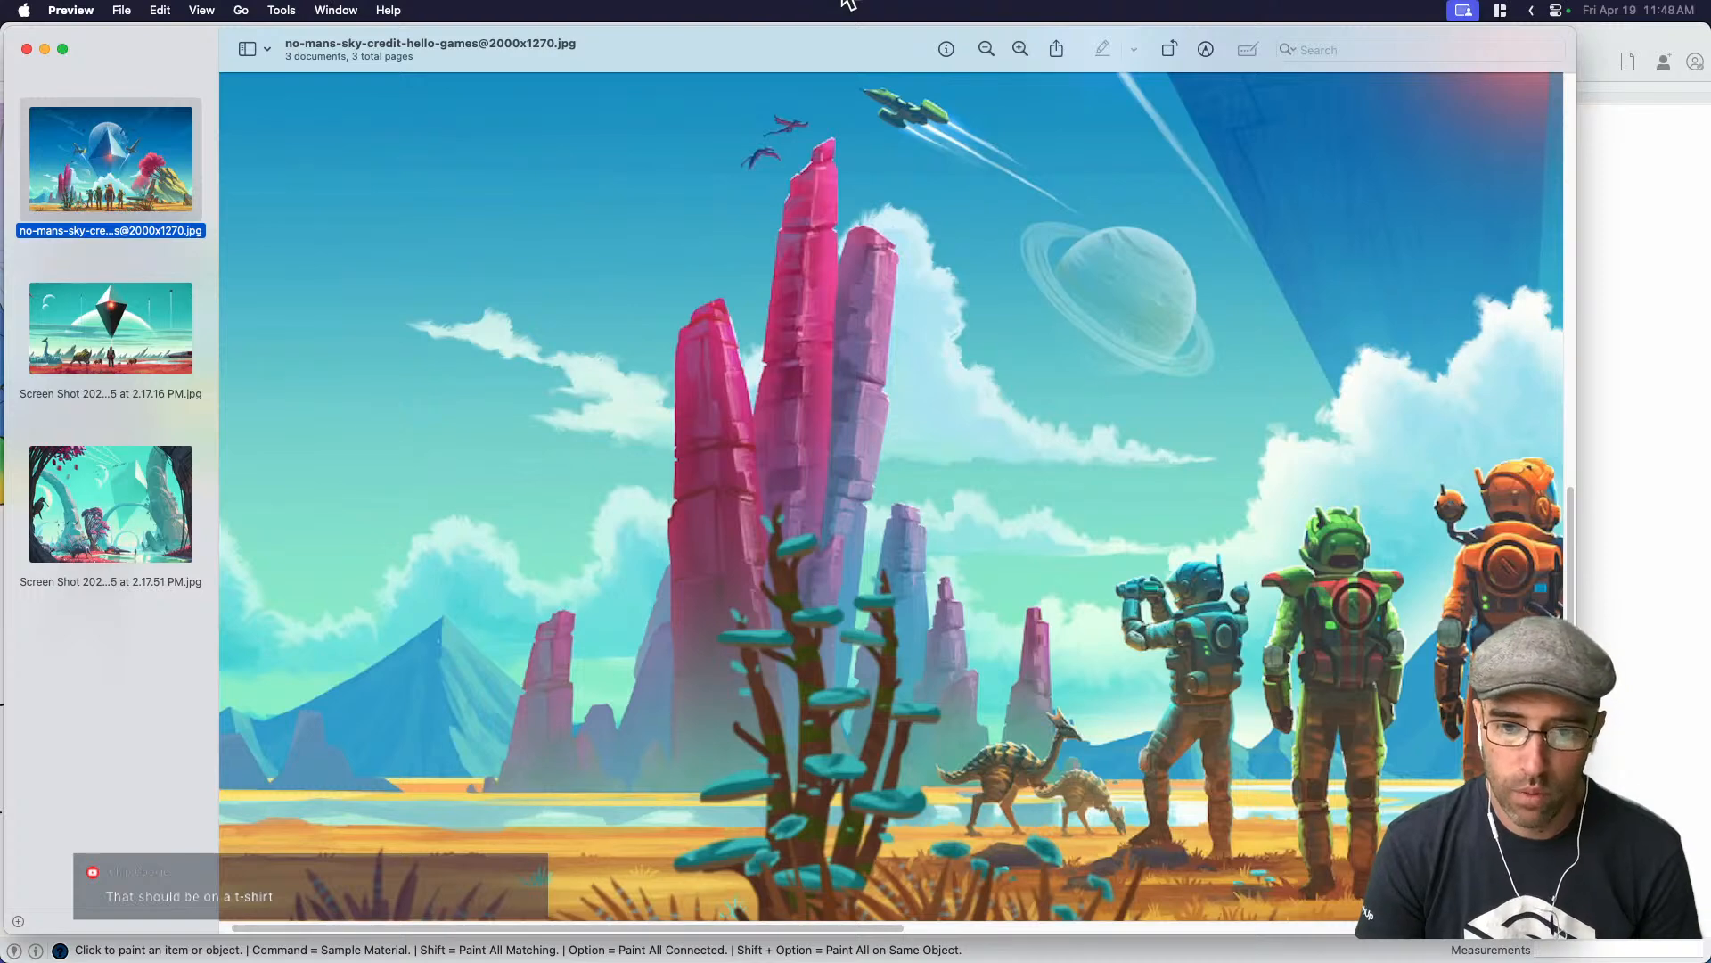
key(super+Tab)
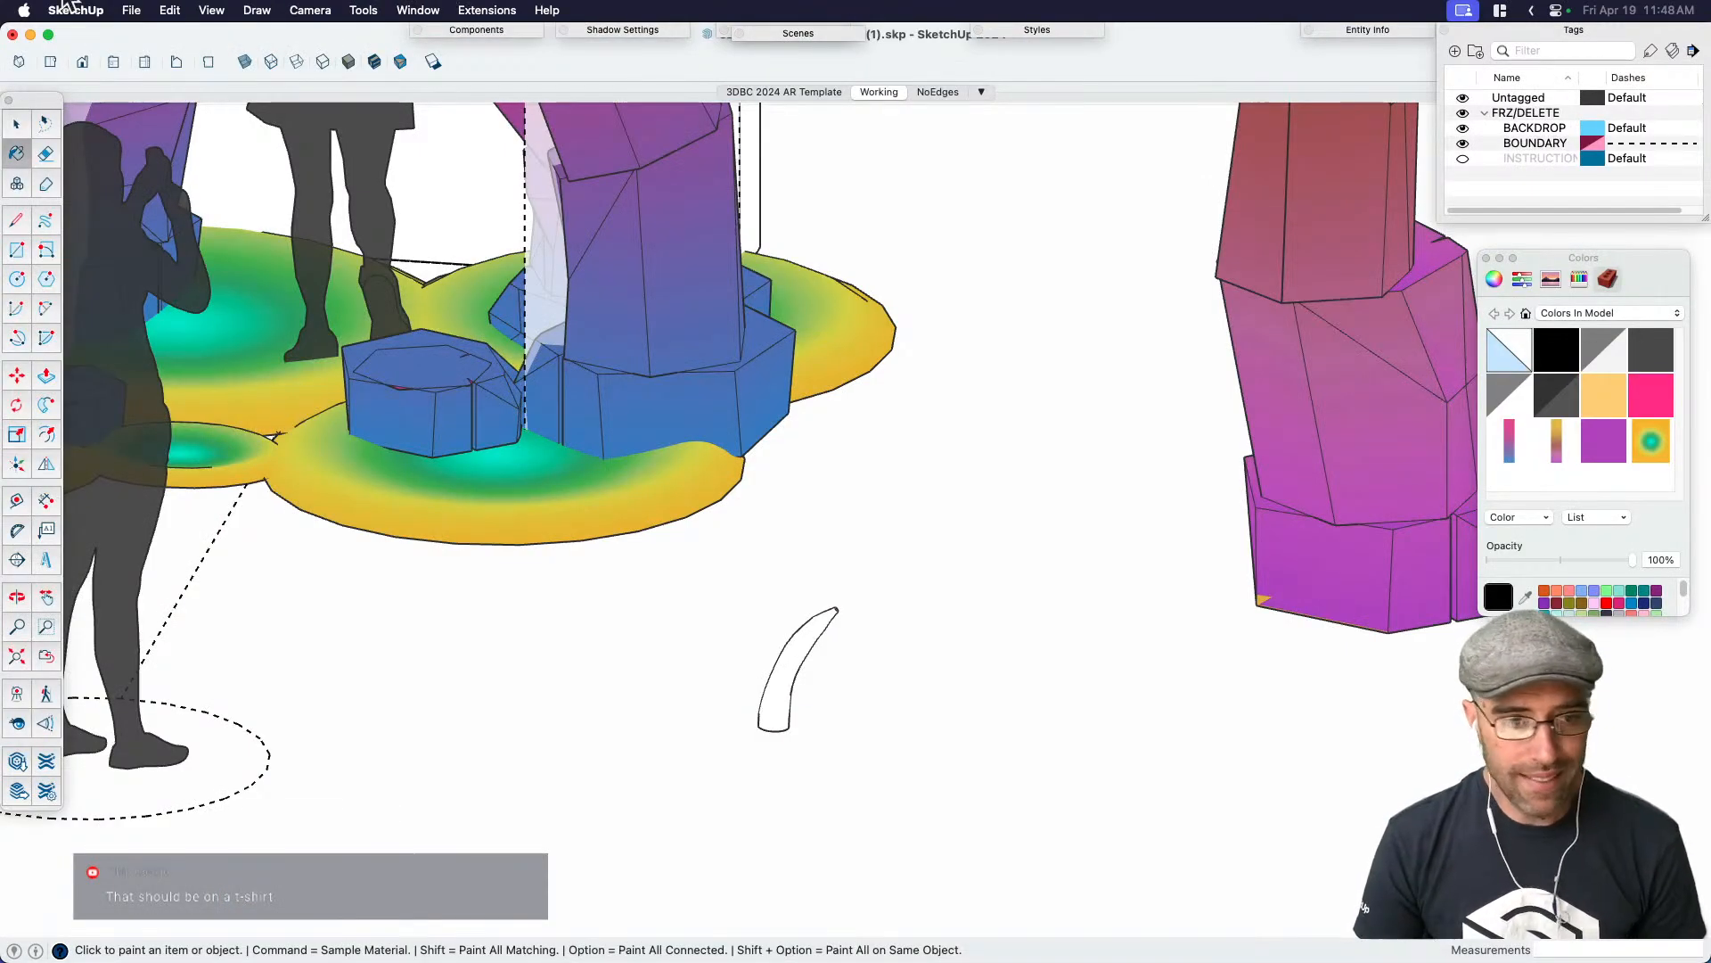
key(super+Tab)
key(ctrl+Tab)
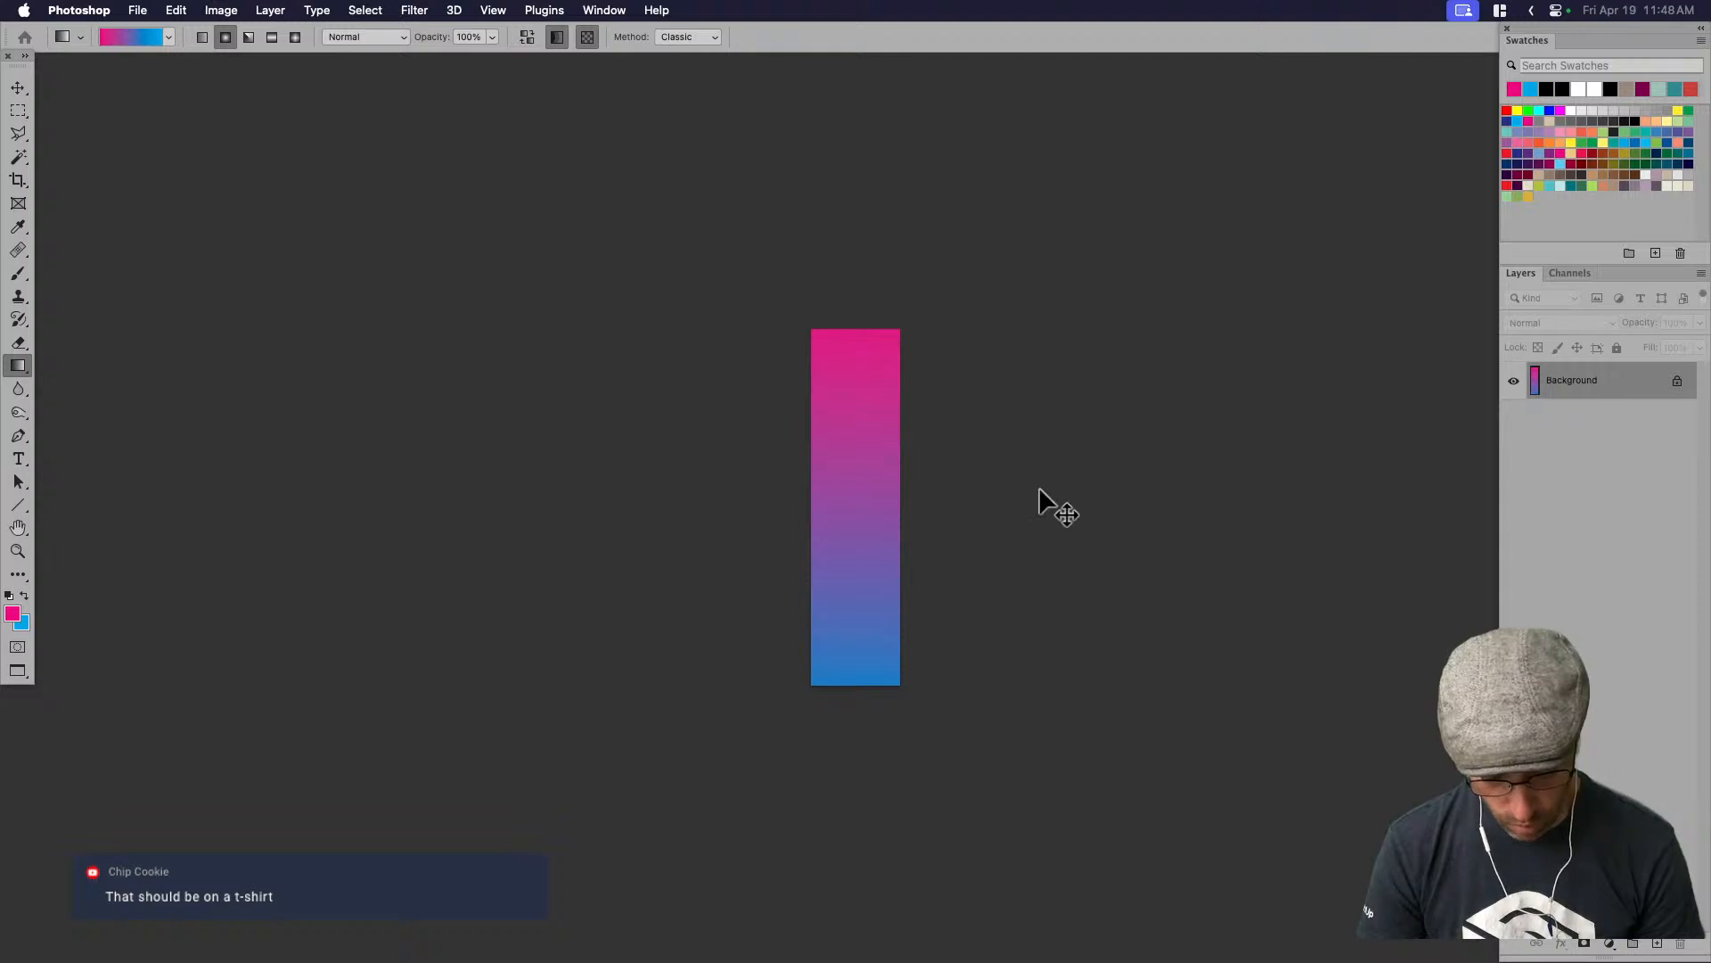
key(super+u)
click(1187, 311)
mouse_move(1188, 316)
mouse_down()
mouse_move(1275, 319)
mouse_move(1094, 334)
mouse_move(1151, 328)
mouse_move(1125, 355)
mouse_move(1159, 393)
mouse_move(1147, 387)
mouse_move(1184, 316)
mouse_up()
drag(1229, 312, 1223, 312)
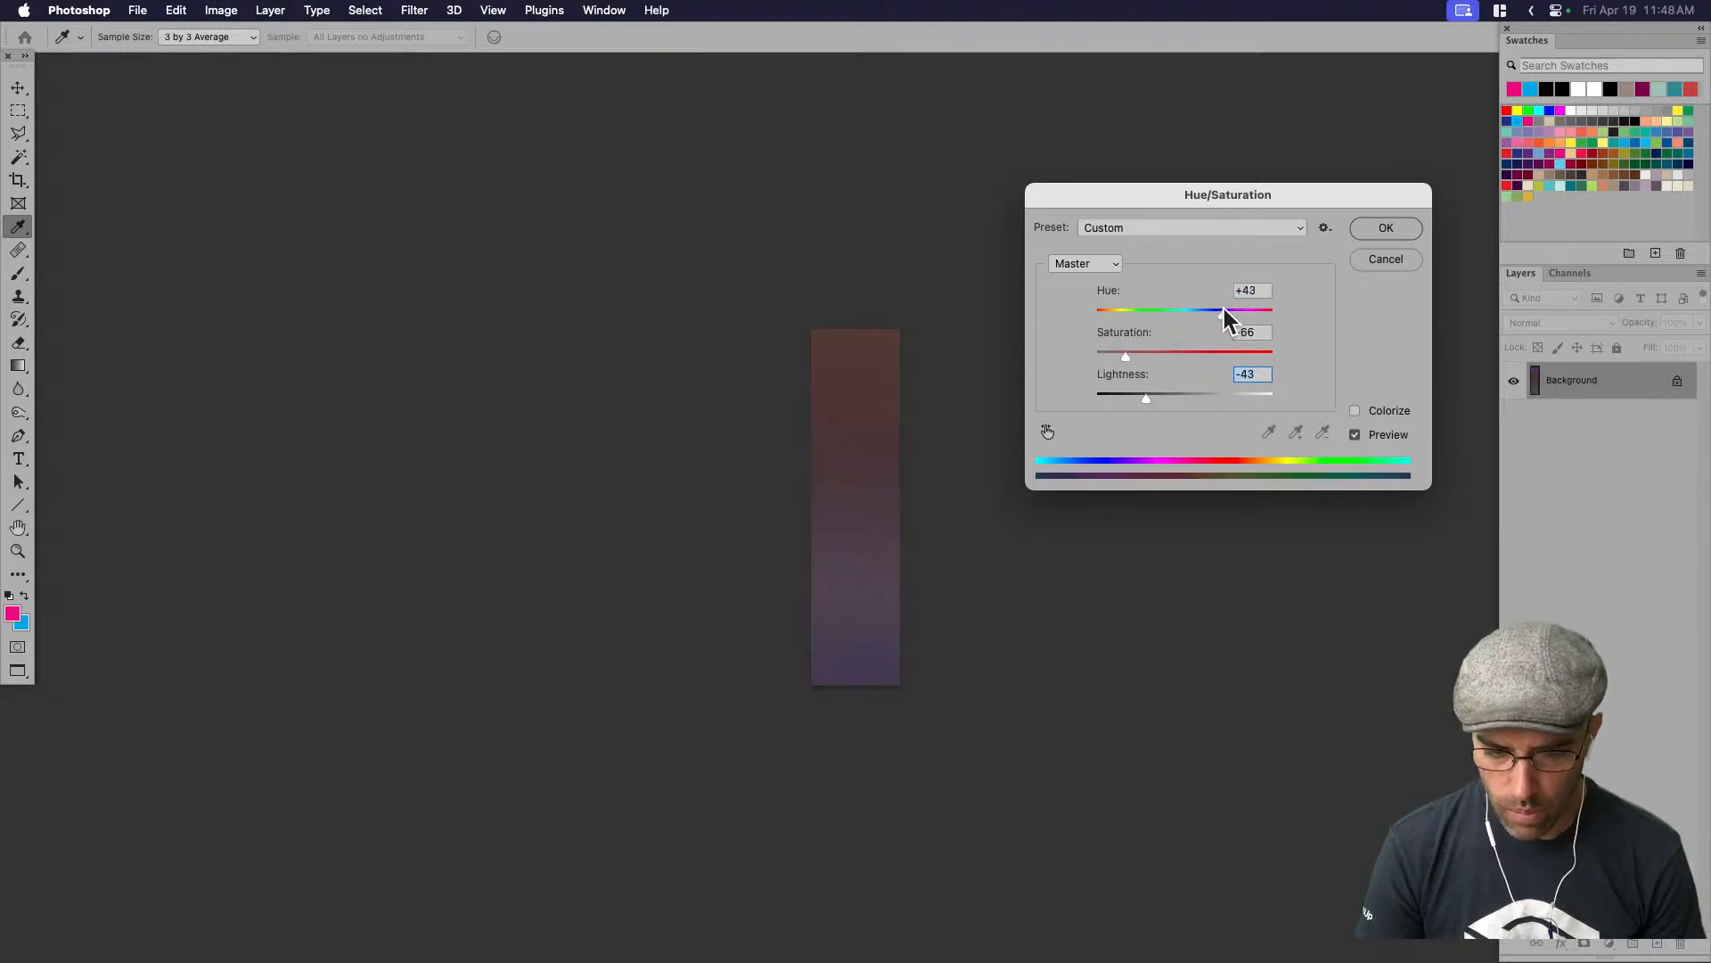
drag(1136, 354, 1167, 354)
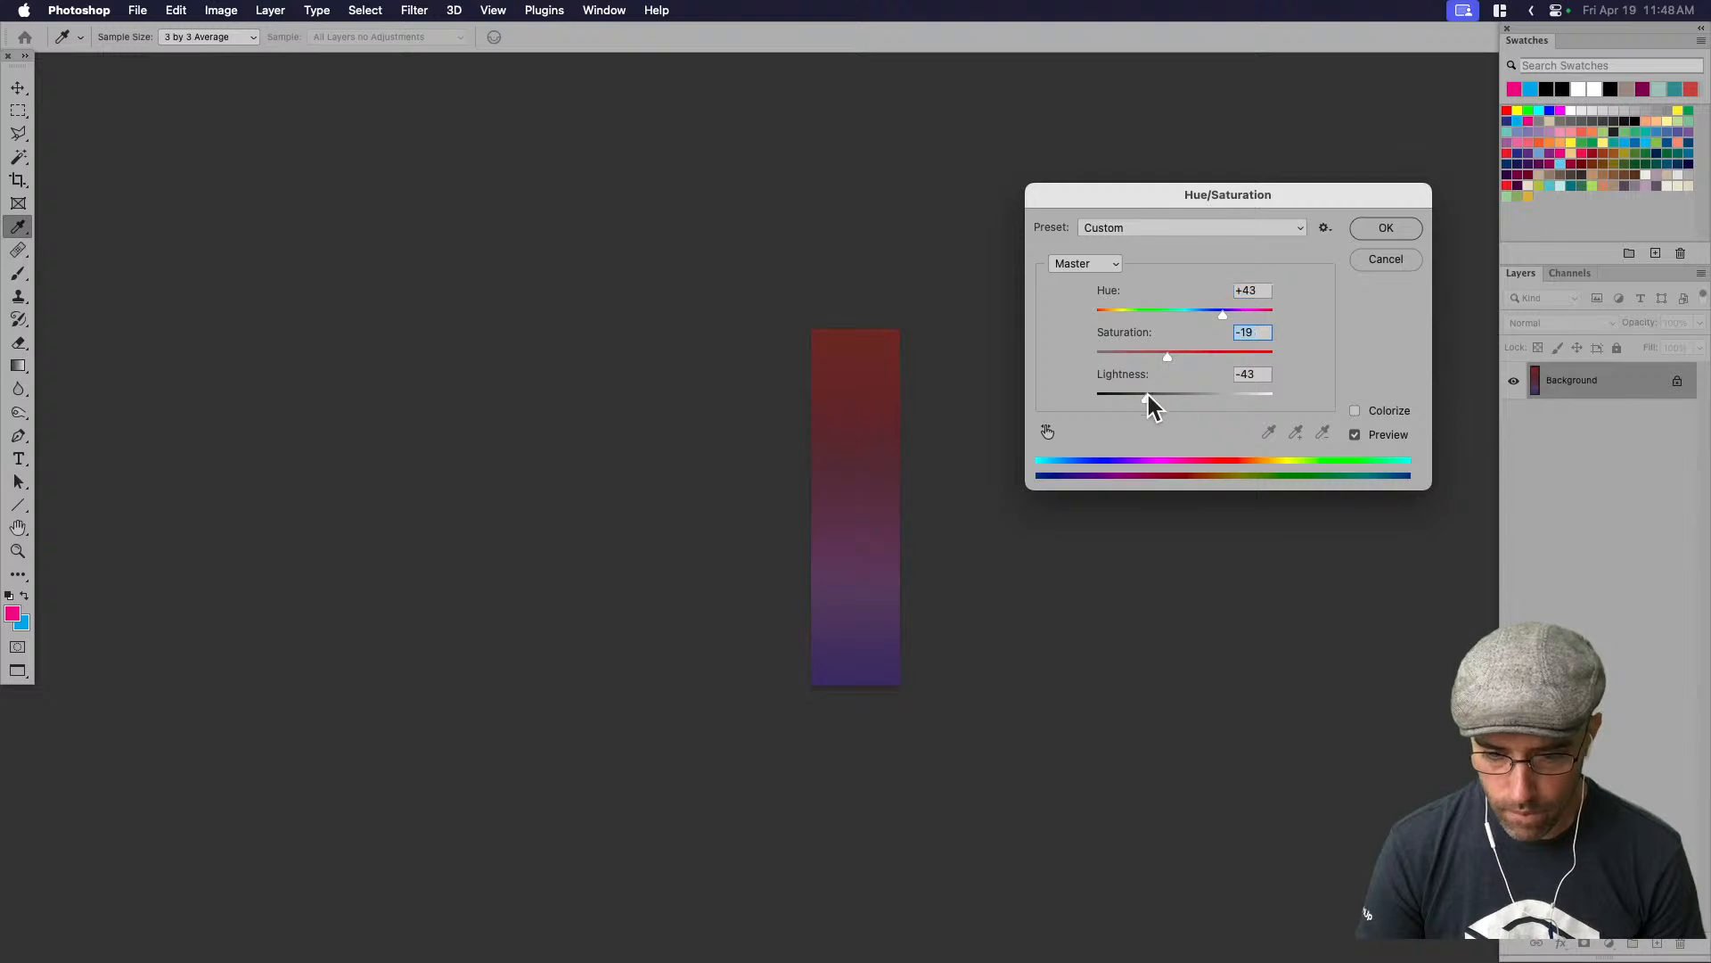
click(1376, 264)
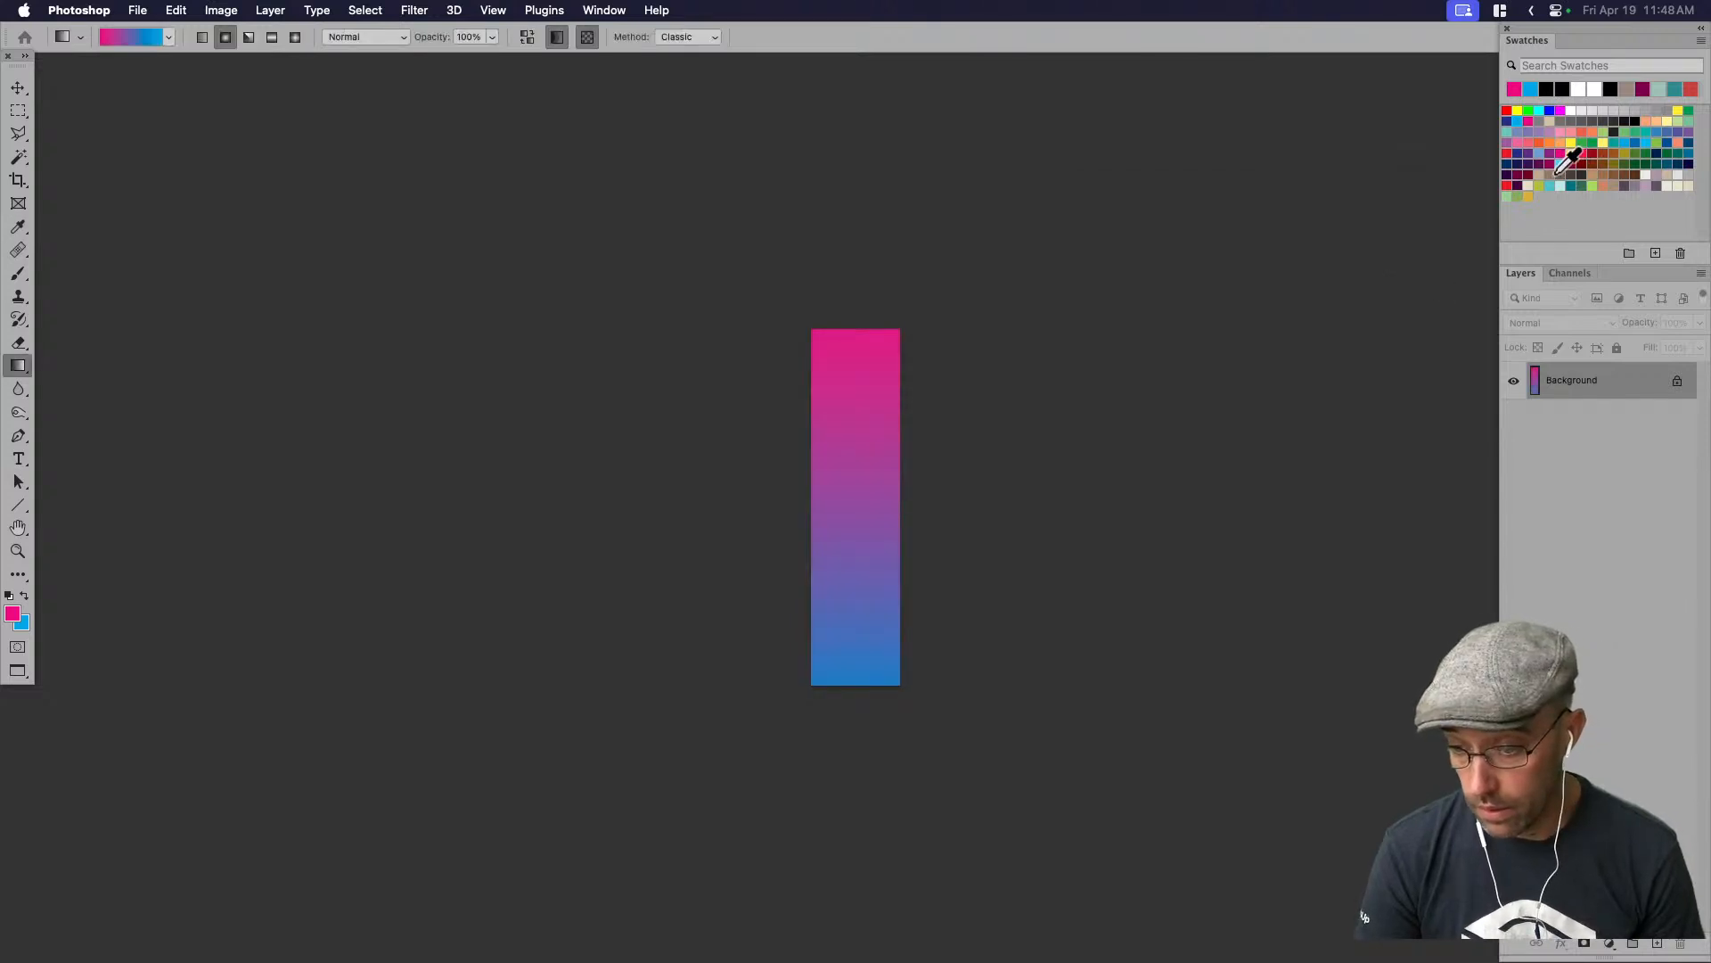
Set two brown swatch colours and redraw the gradient from light brown at the top to darker brown below
click(1608, 175)
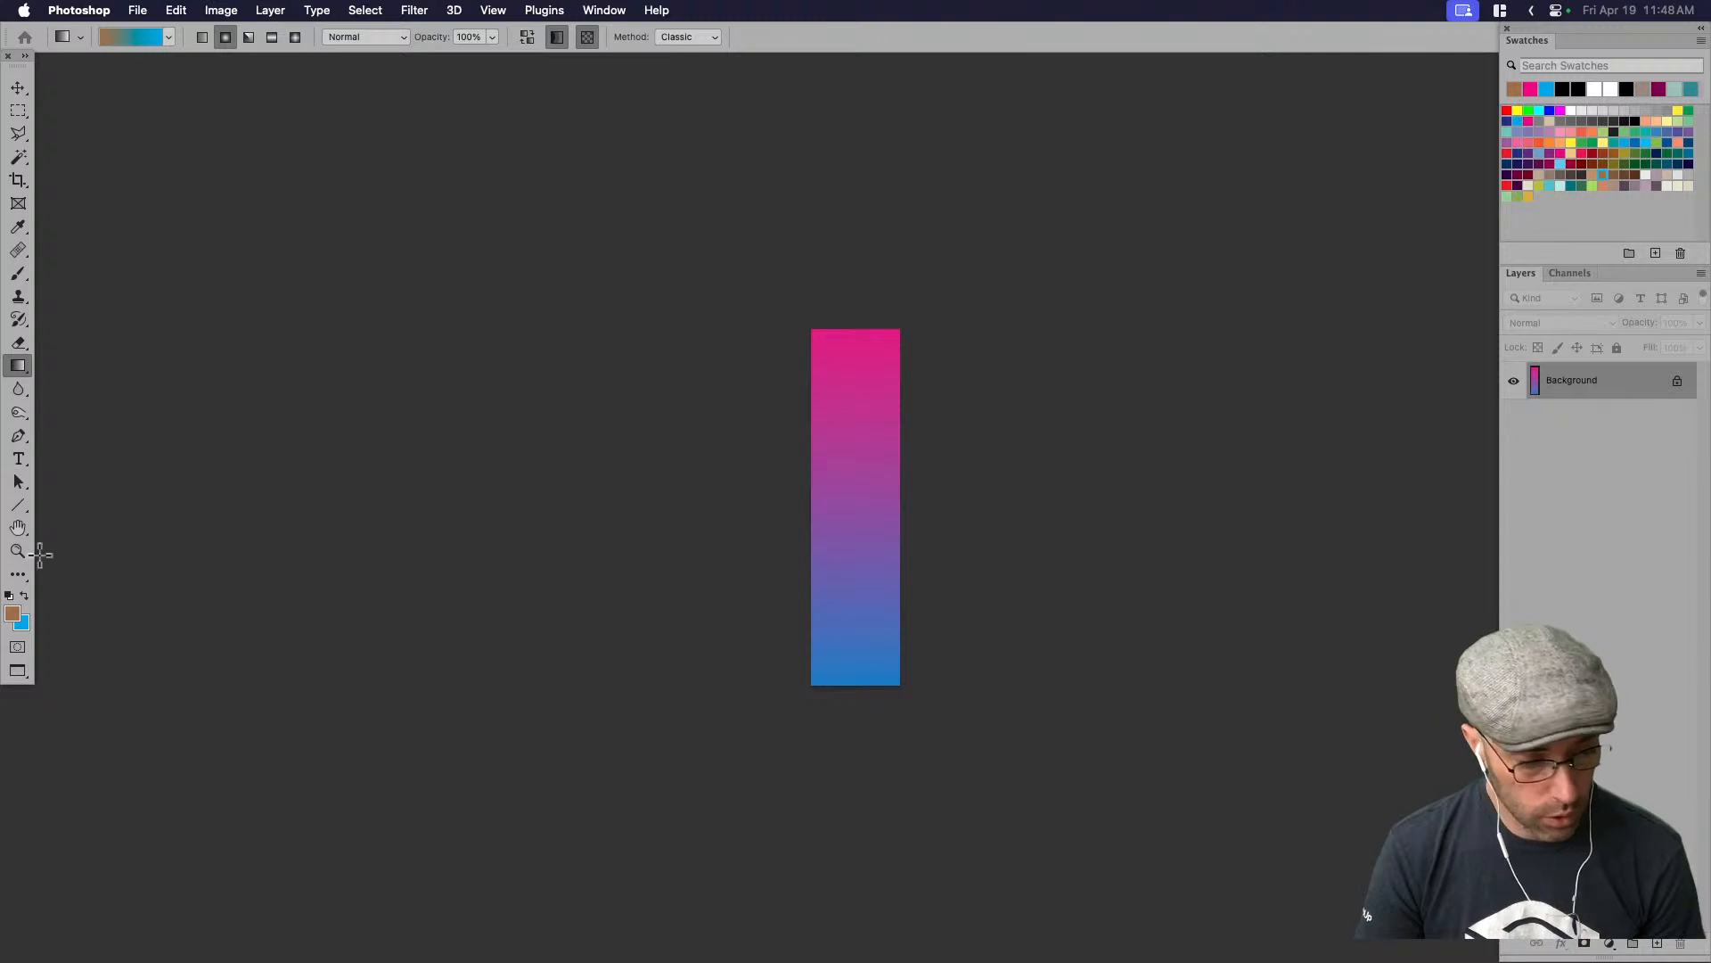
click(1602, 174)
drag(848, 660, 852, 664)
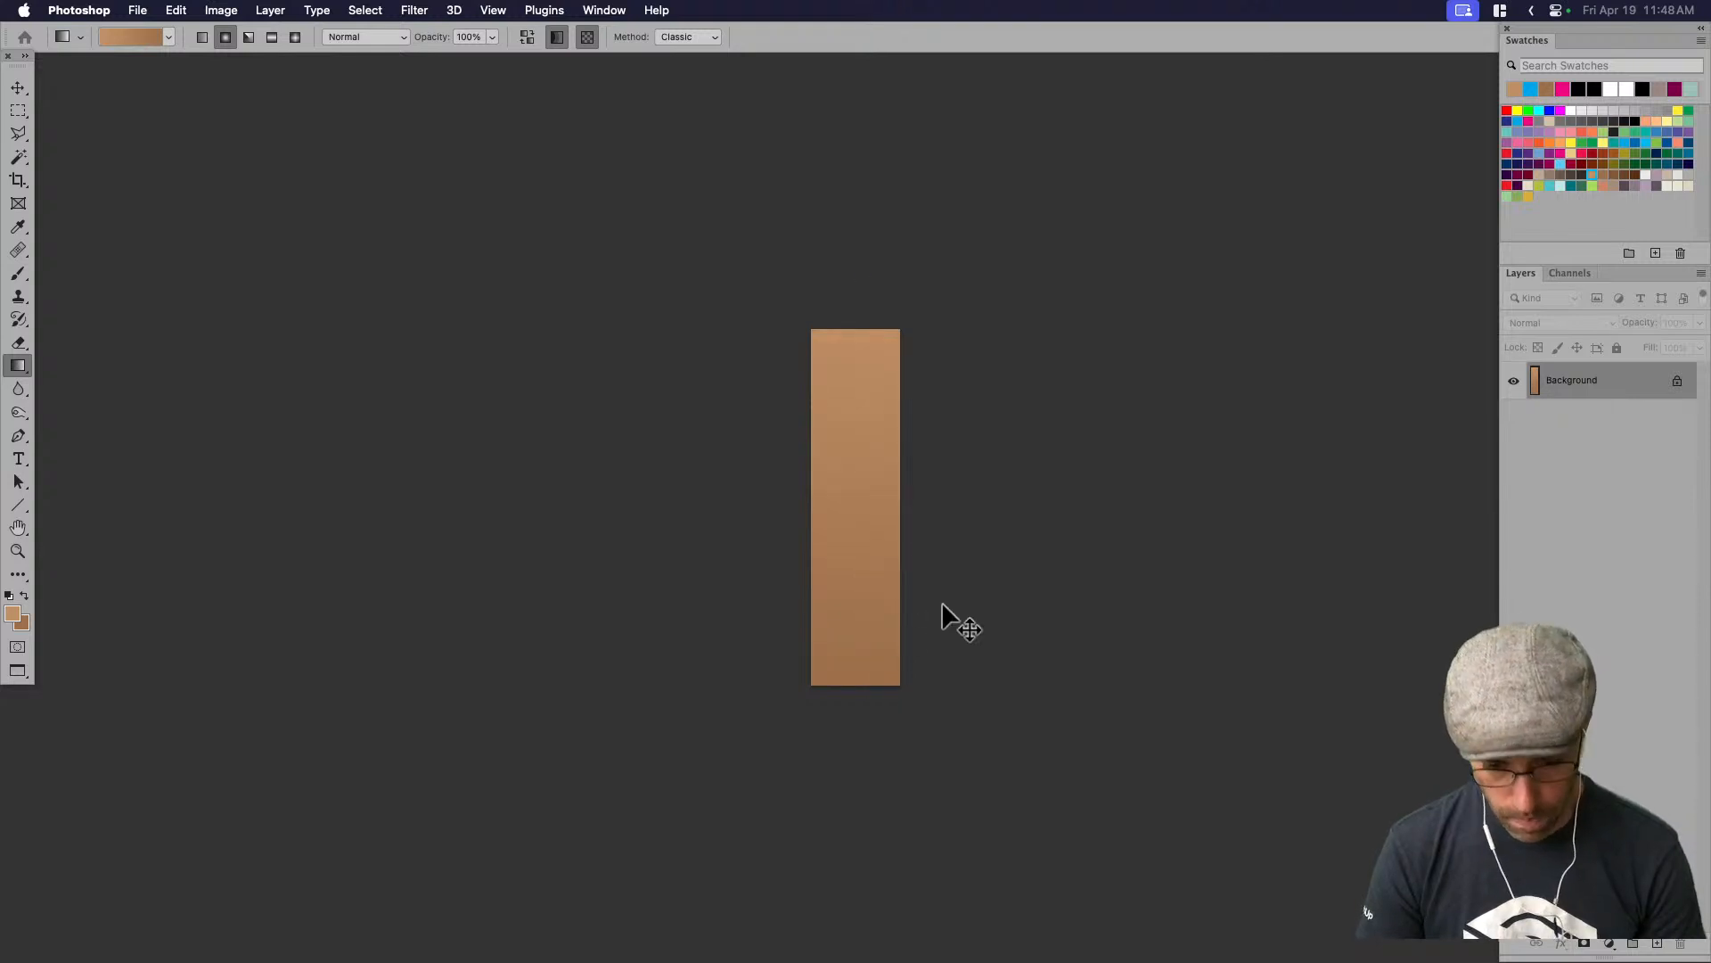
Darken the brown gradient slightly by lowering the lightness in Hue/Saturation
key(i)
key(super+u)
drag(1185, 395, 1174, 394)
click(1390, 230)
key(g)
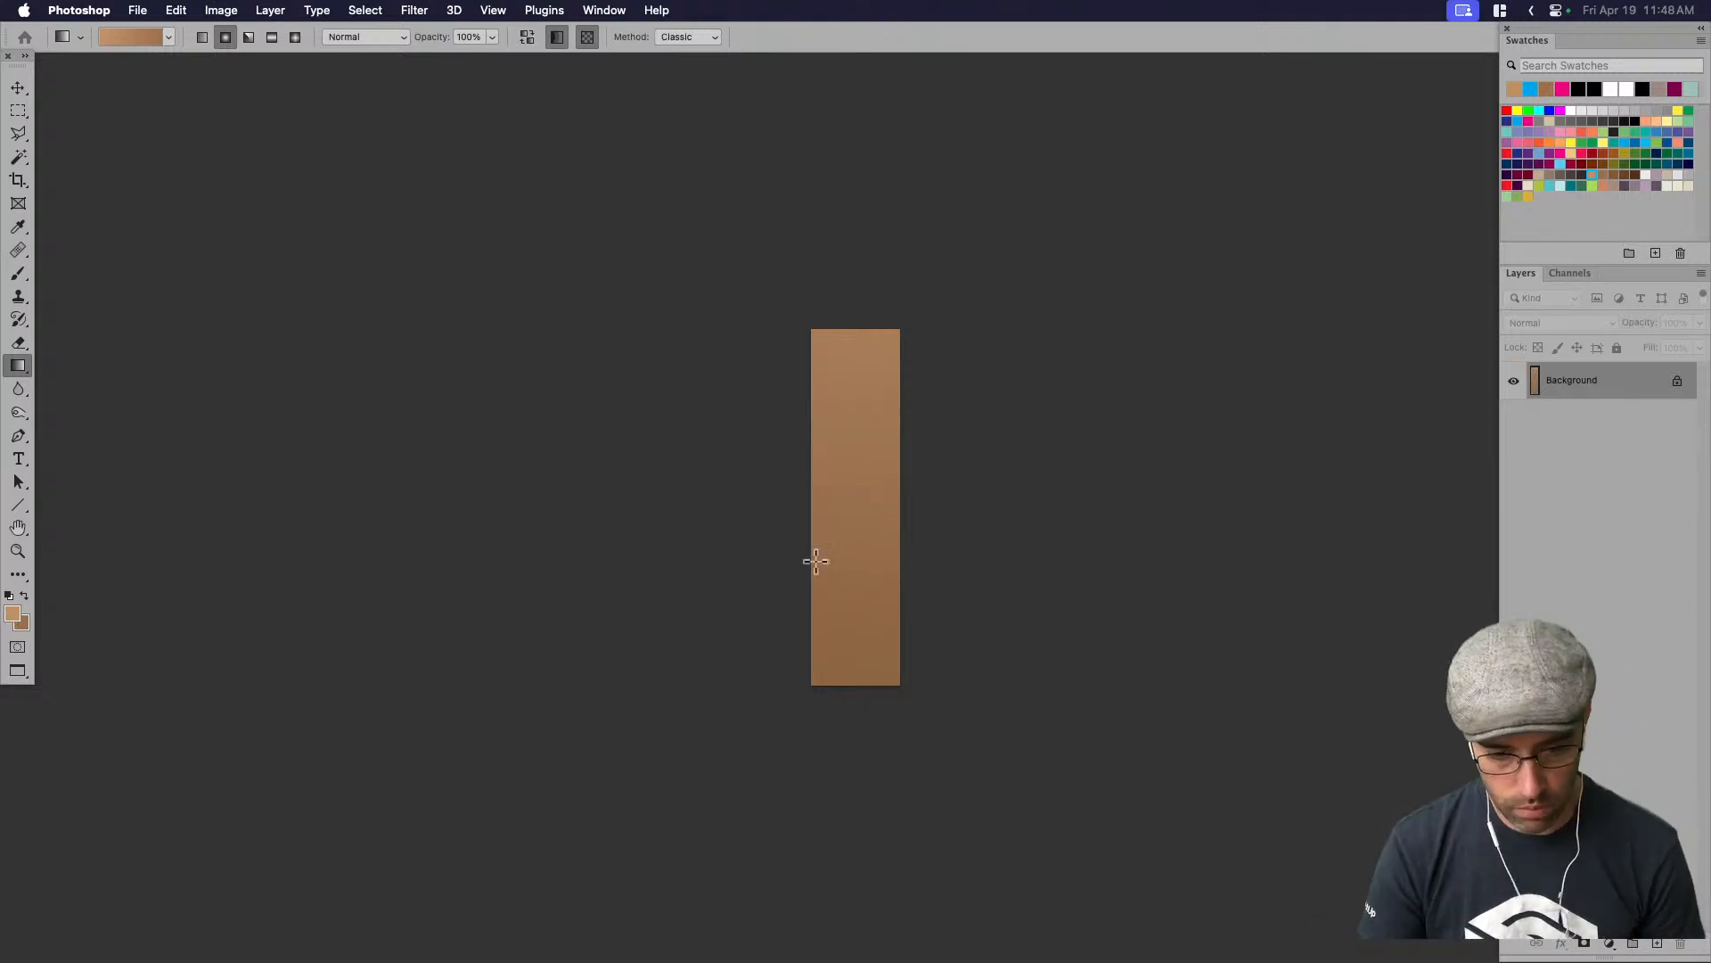
scroll(817, 568, up, 2)
Save the image as Gradient-Brown.jpg on the Desktop and switch back to SketchUp
key(super+shift+s)
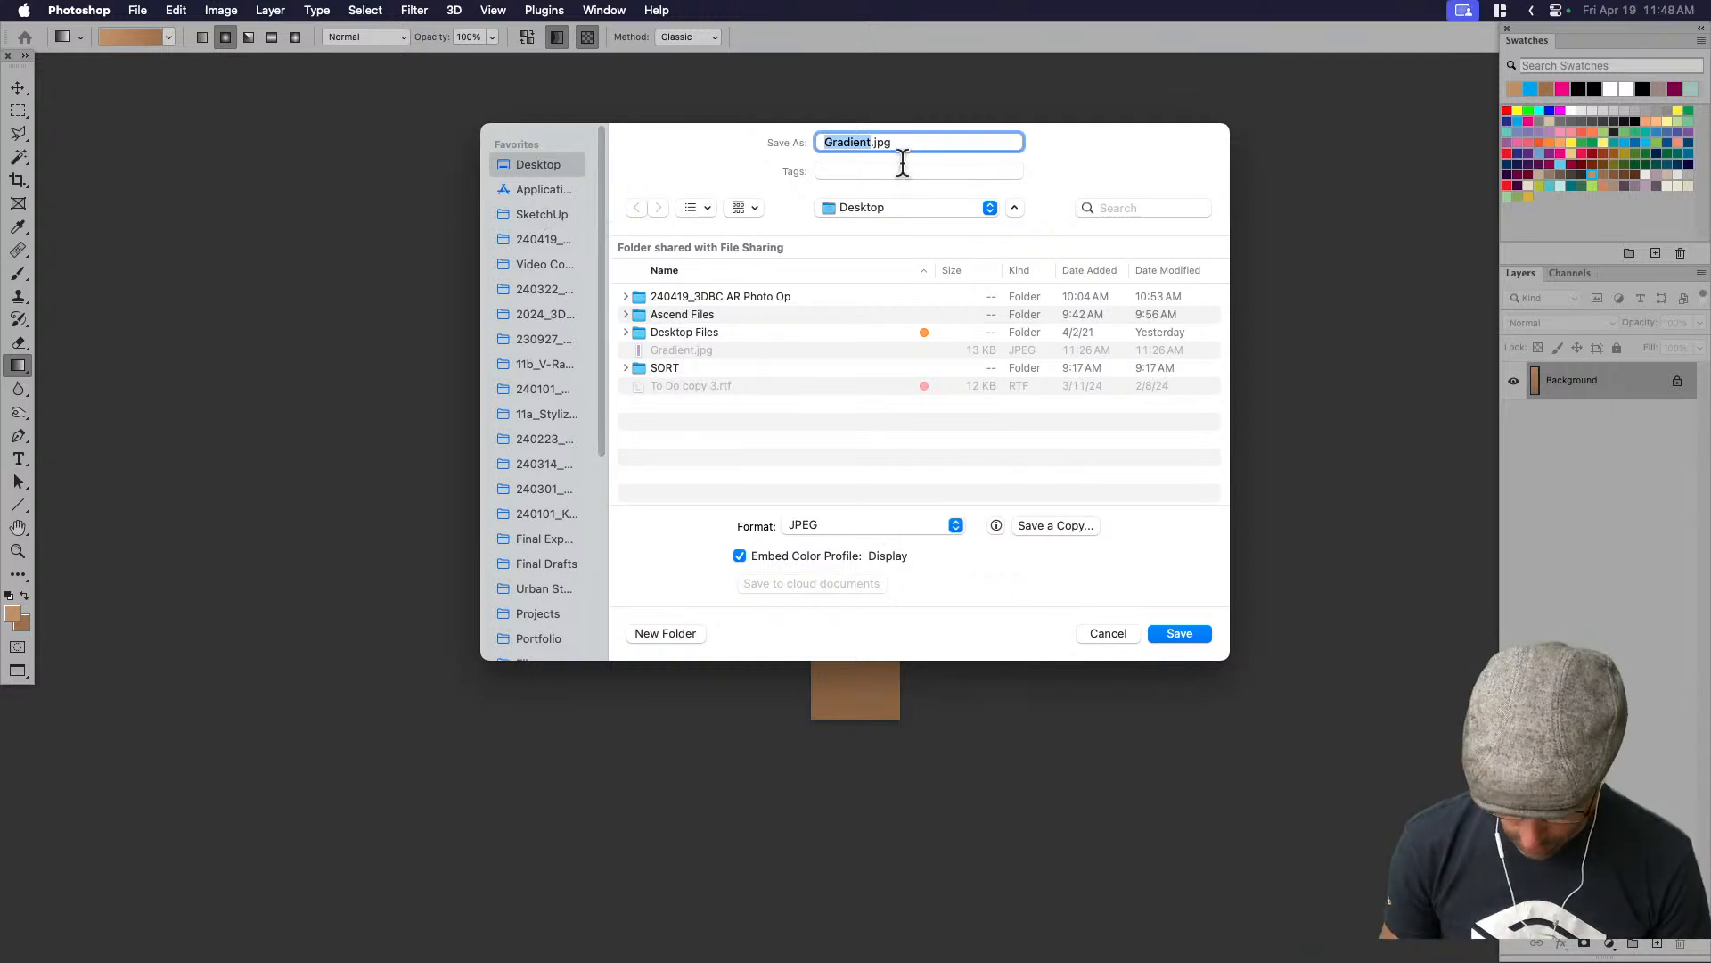
text(-Brown)
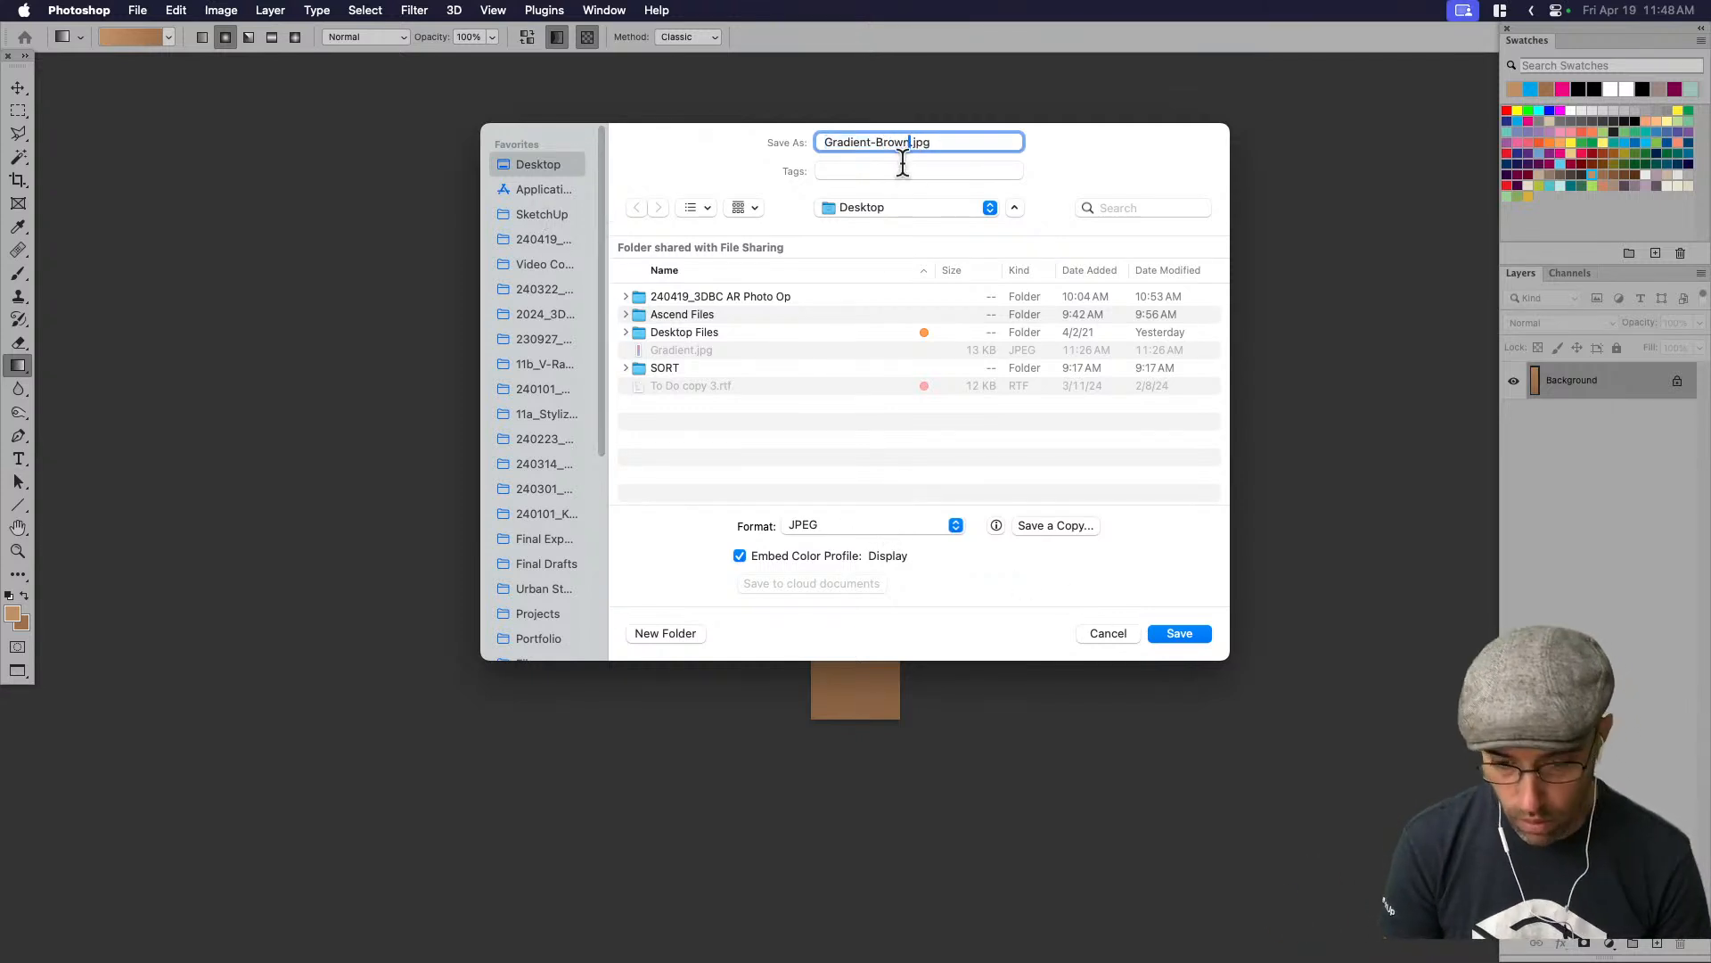
key(Return)
click(971, 258)
key(super+Tab)
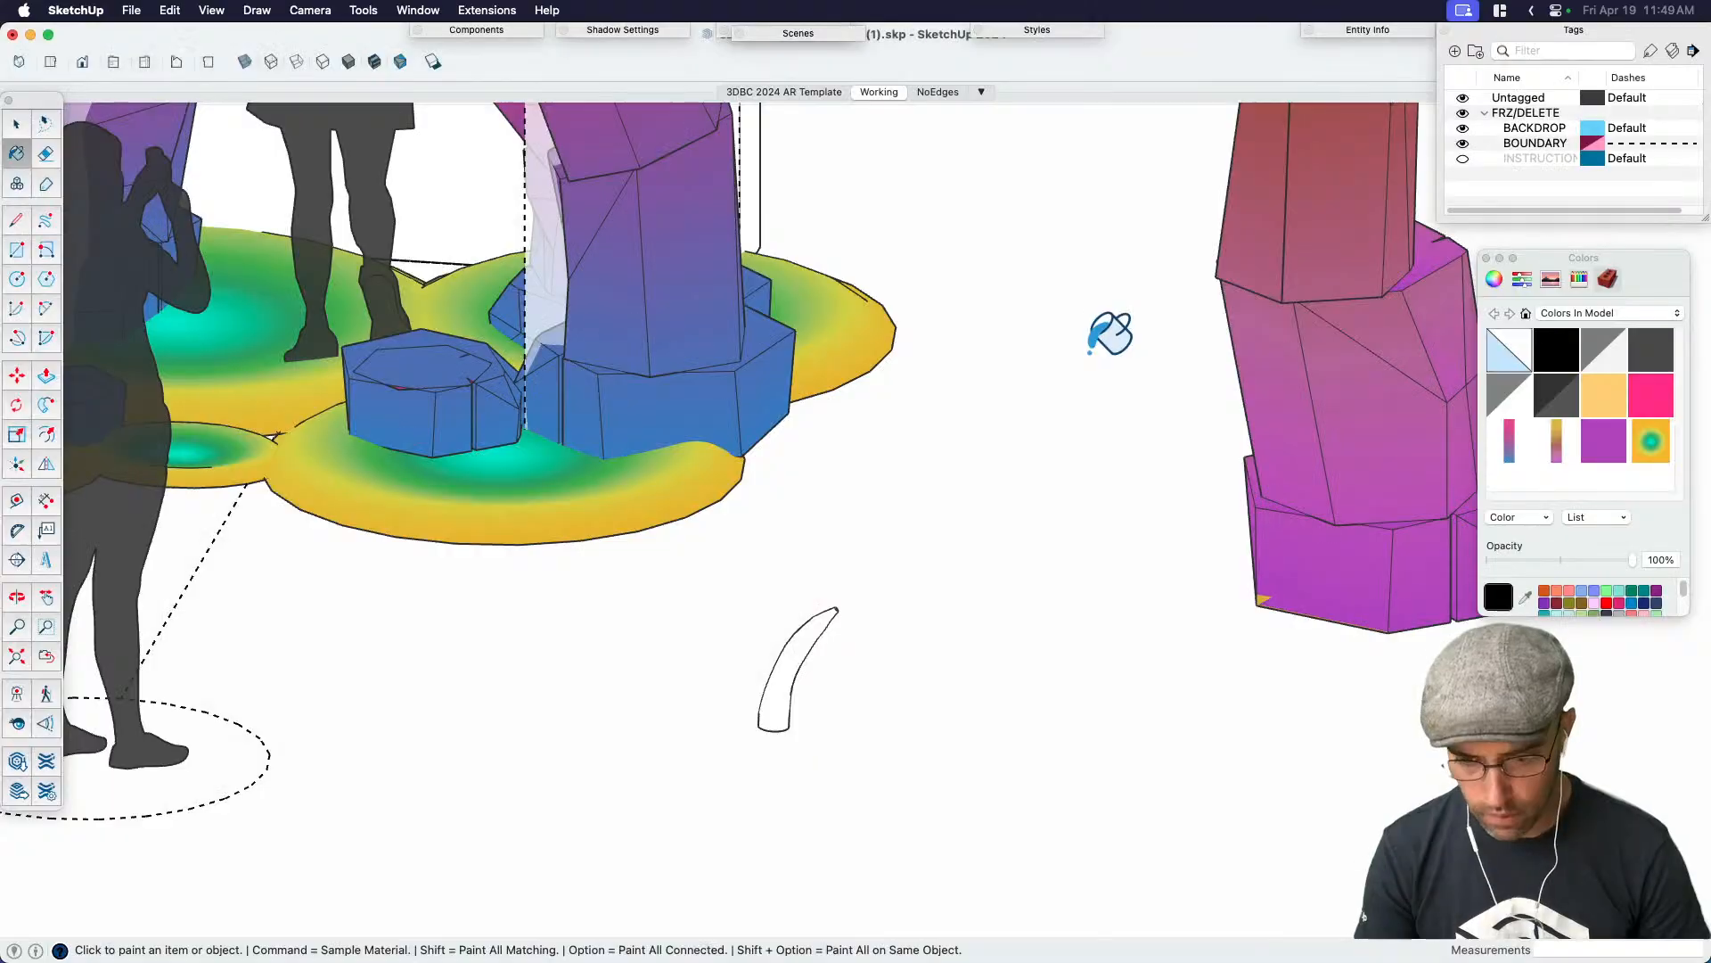
Duplicate the gold-to-purple gradient material, naming the duplicate Gradient copy1
scroll(1156, 486, down, 3)
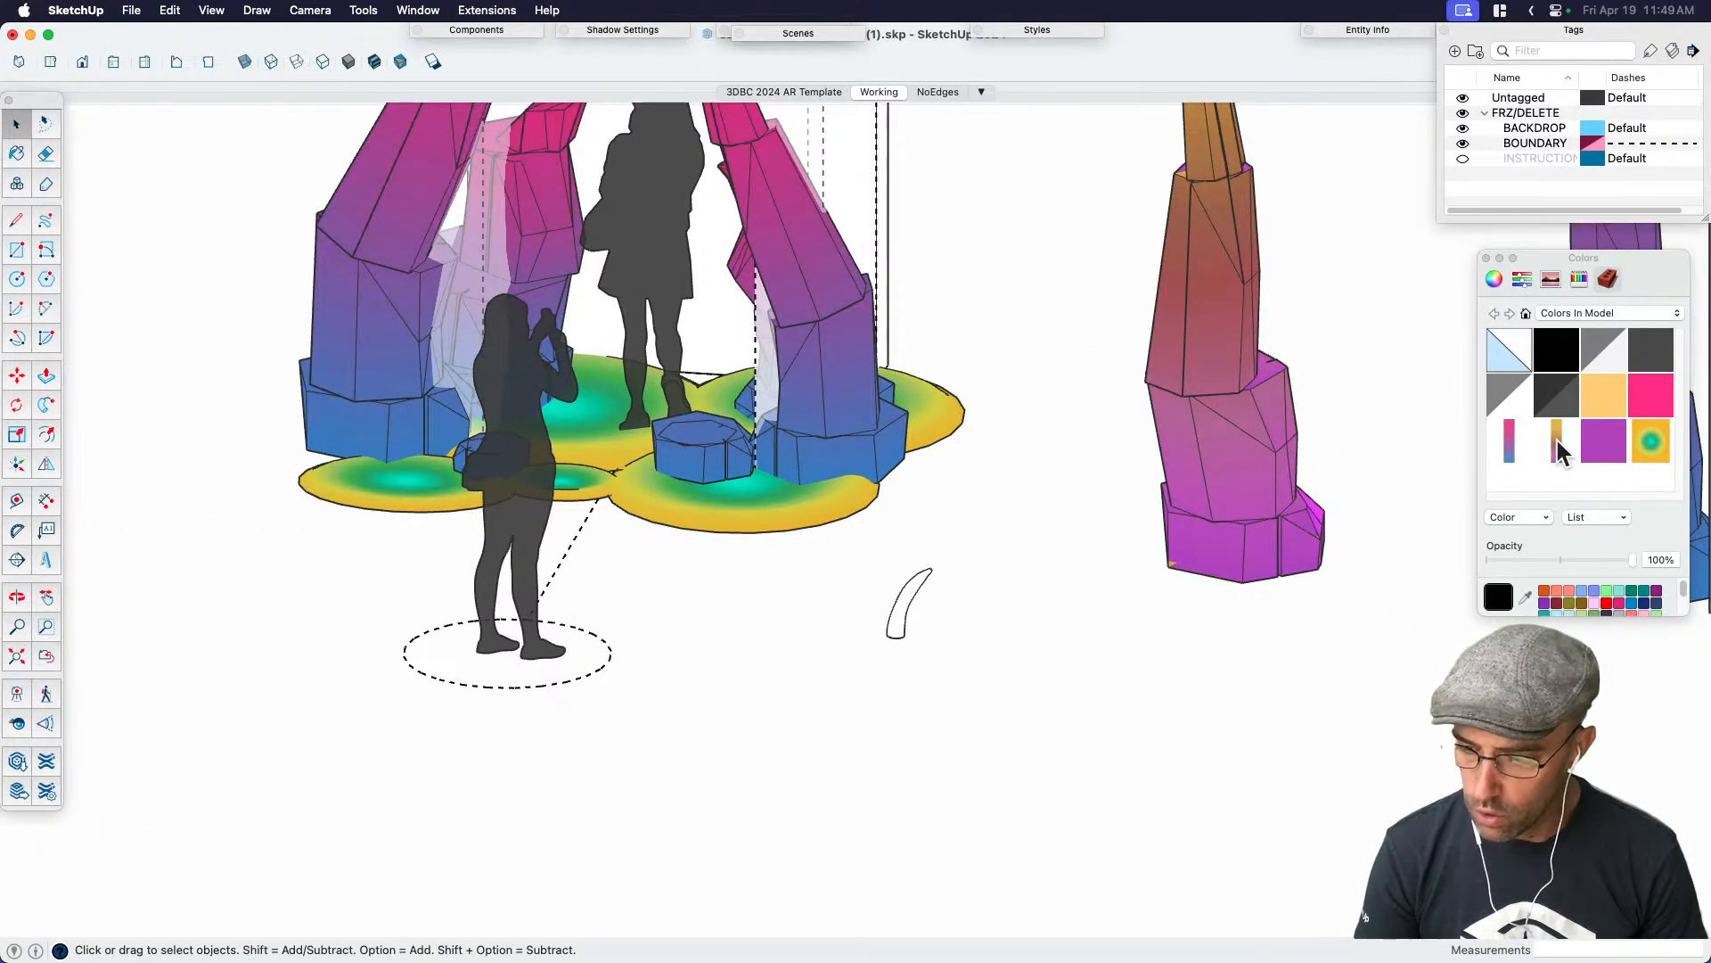
right_click(1558, 443)
click(1601, 484)
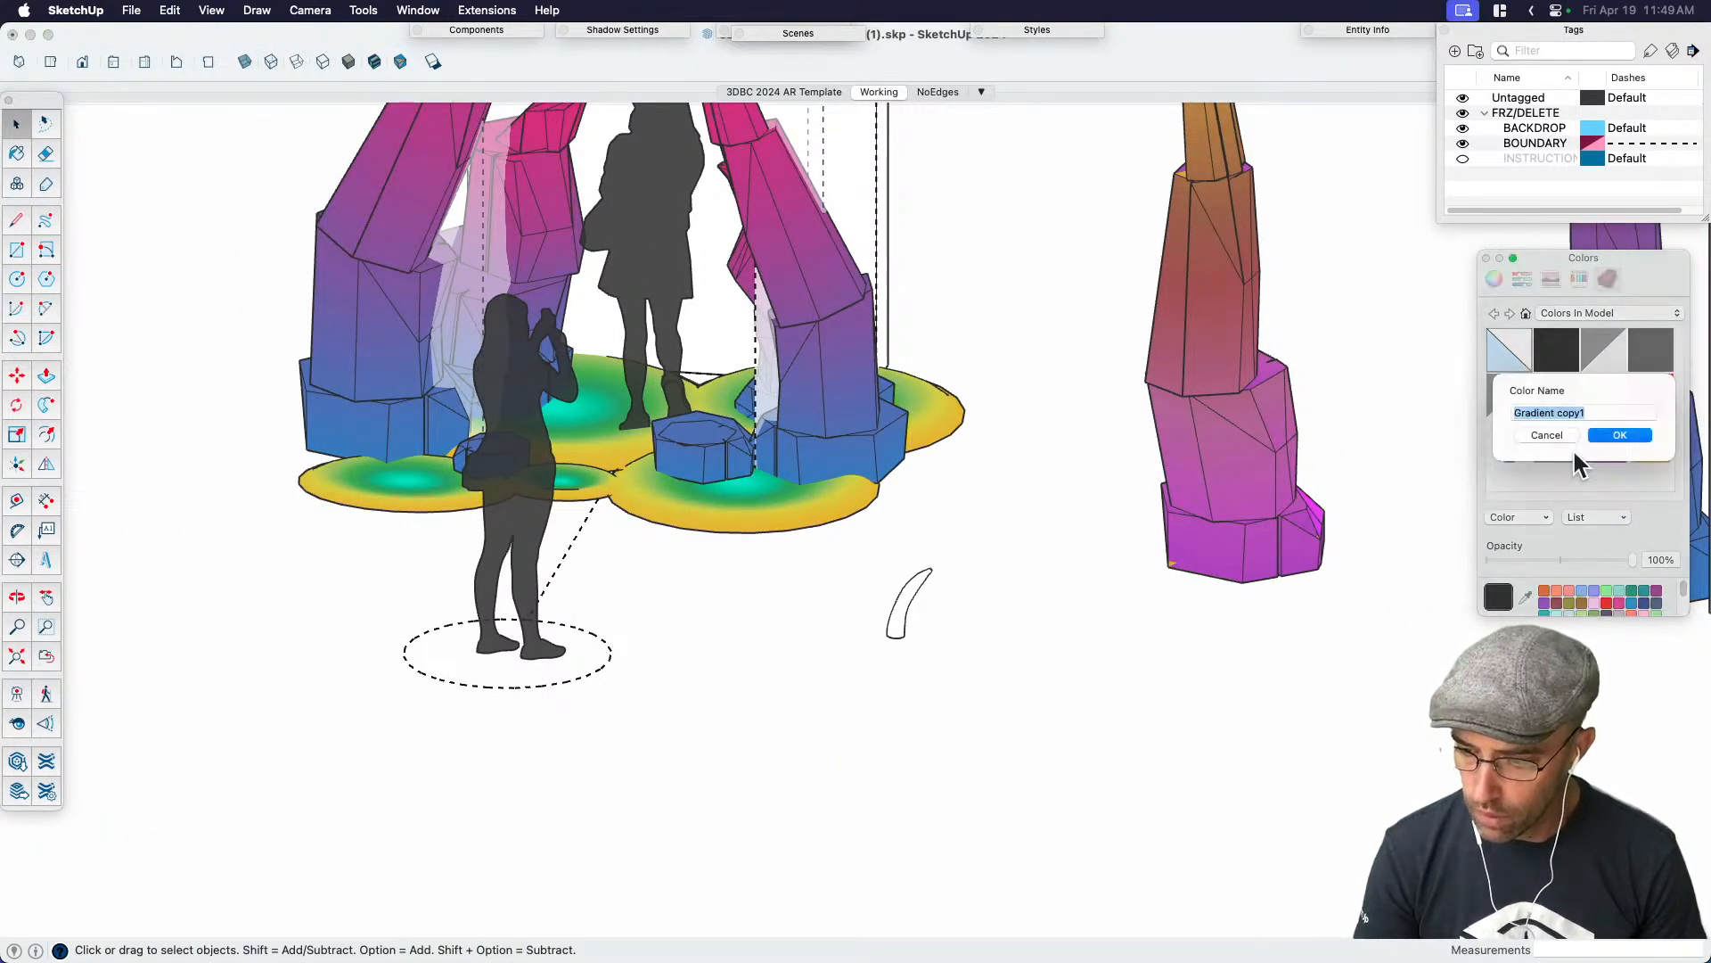
click(1595, 452)
Edit the Gradient copy1 material to load the brown gradient image as its texture, and finish editing
double_click(1508, 475)
click(1565, 496)
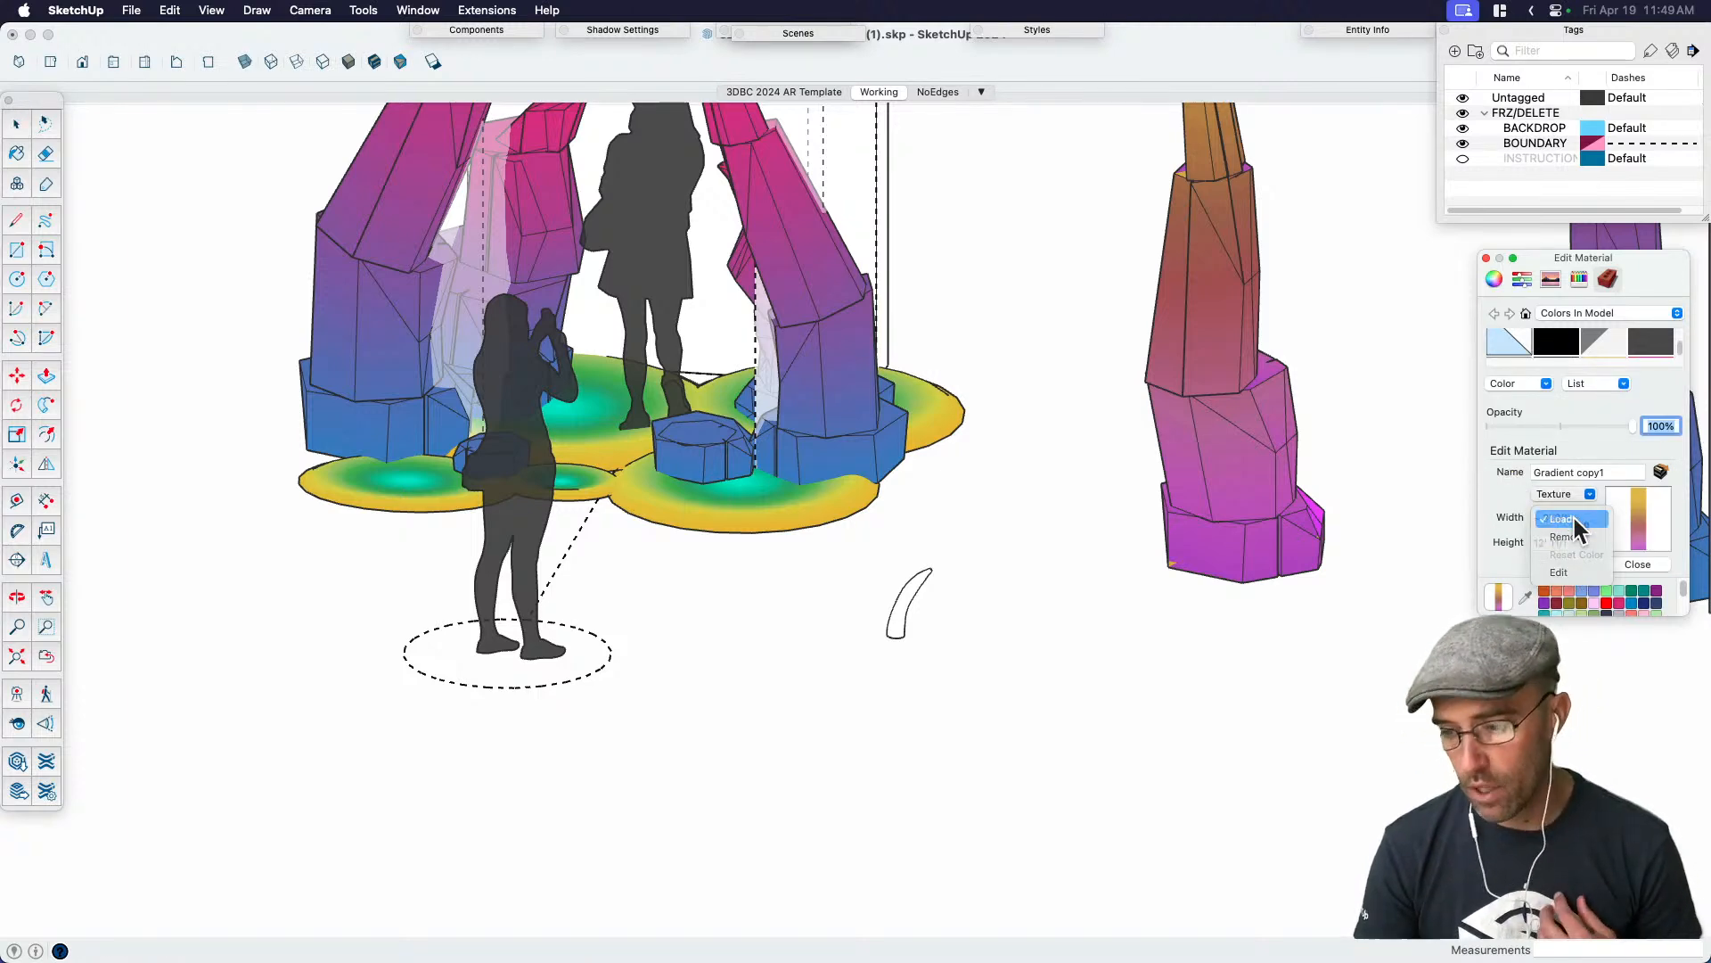
click(1571, 517)
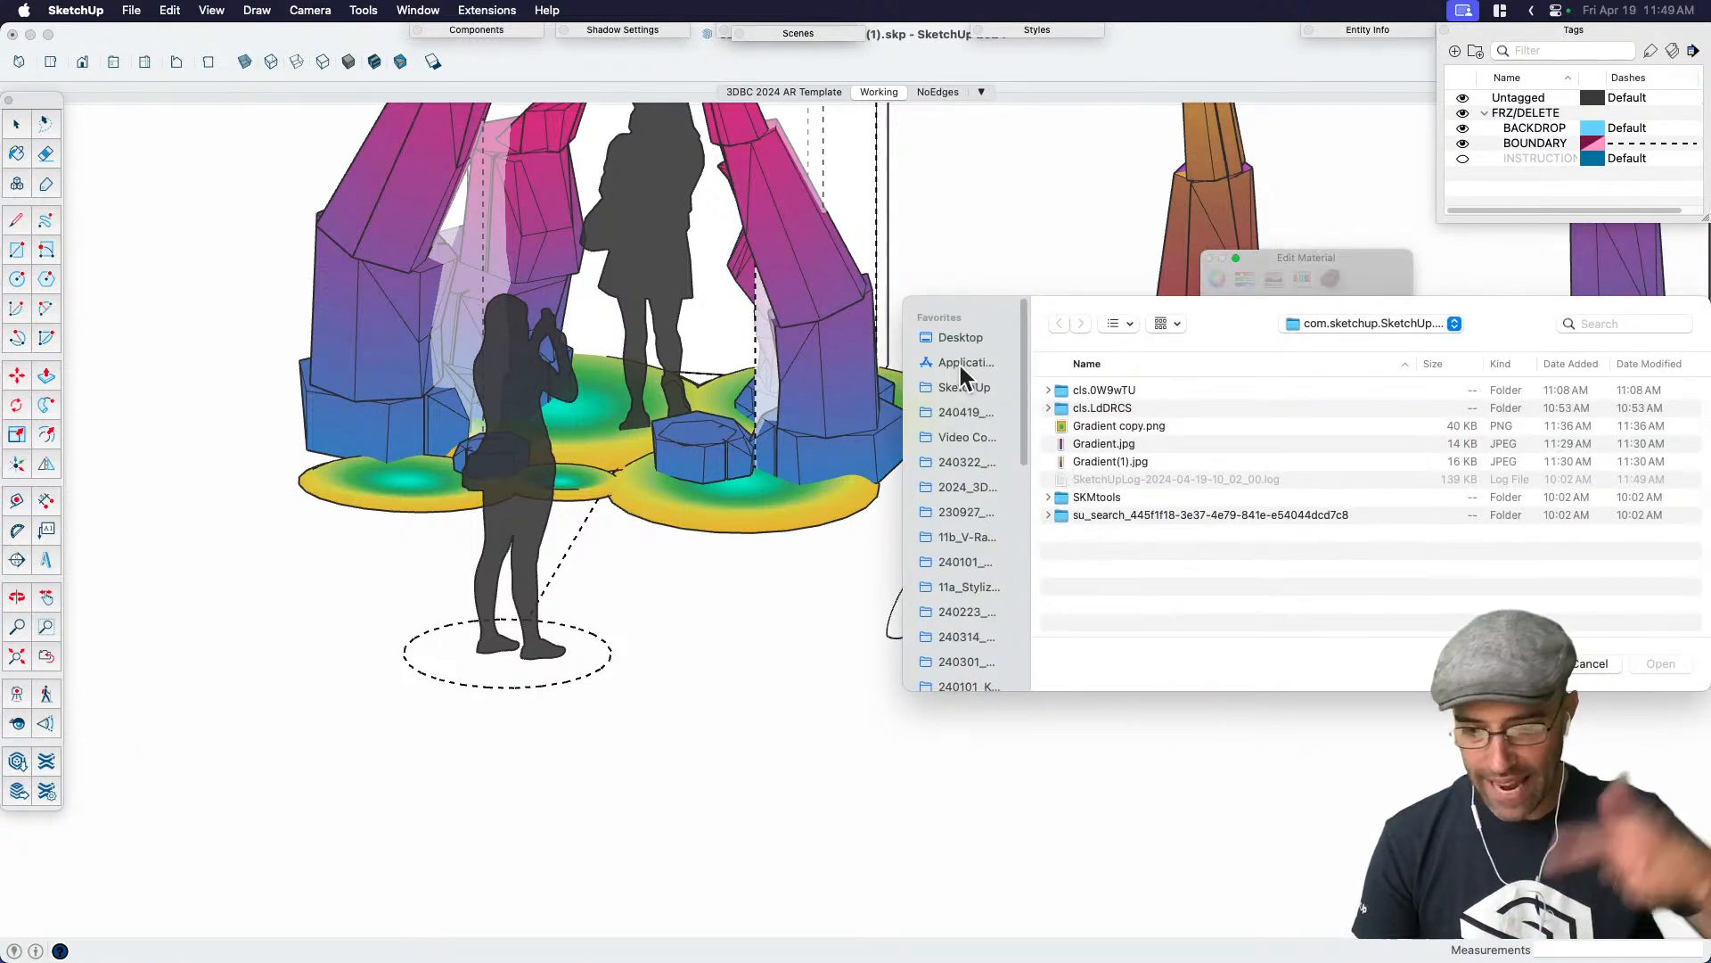
click(1106, 460)
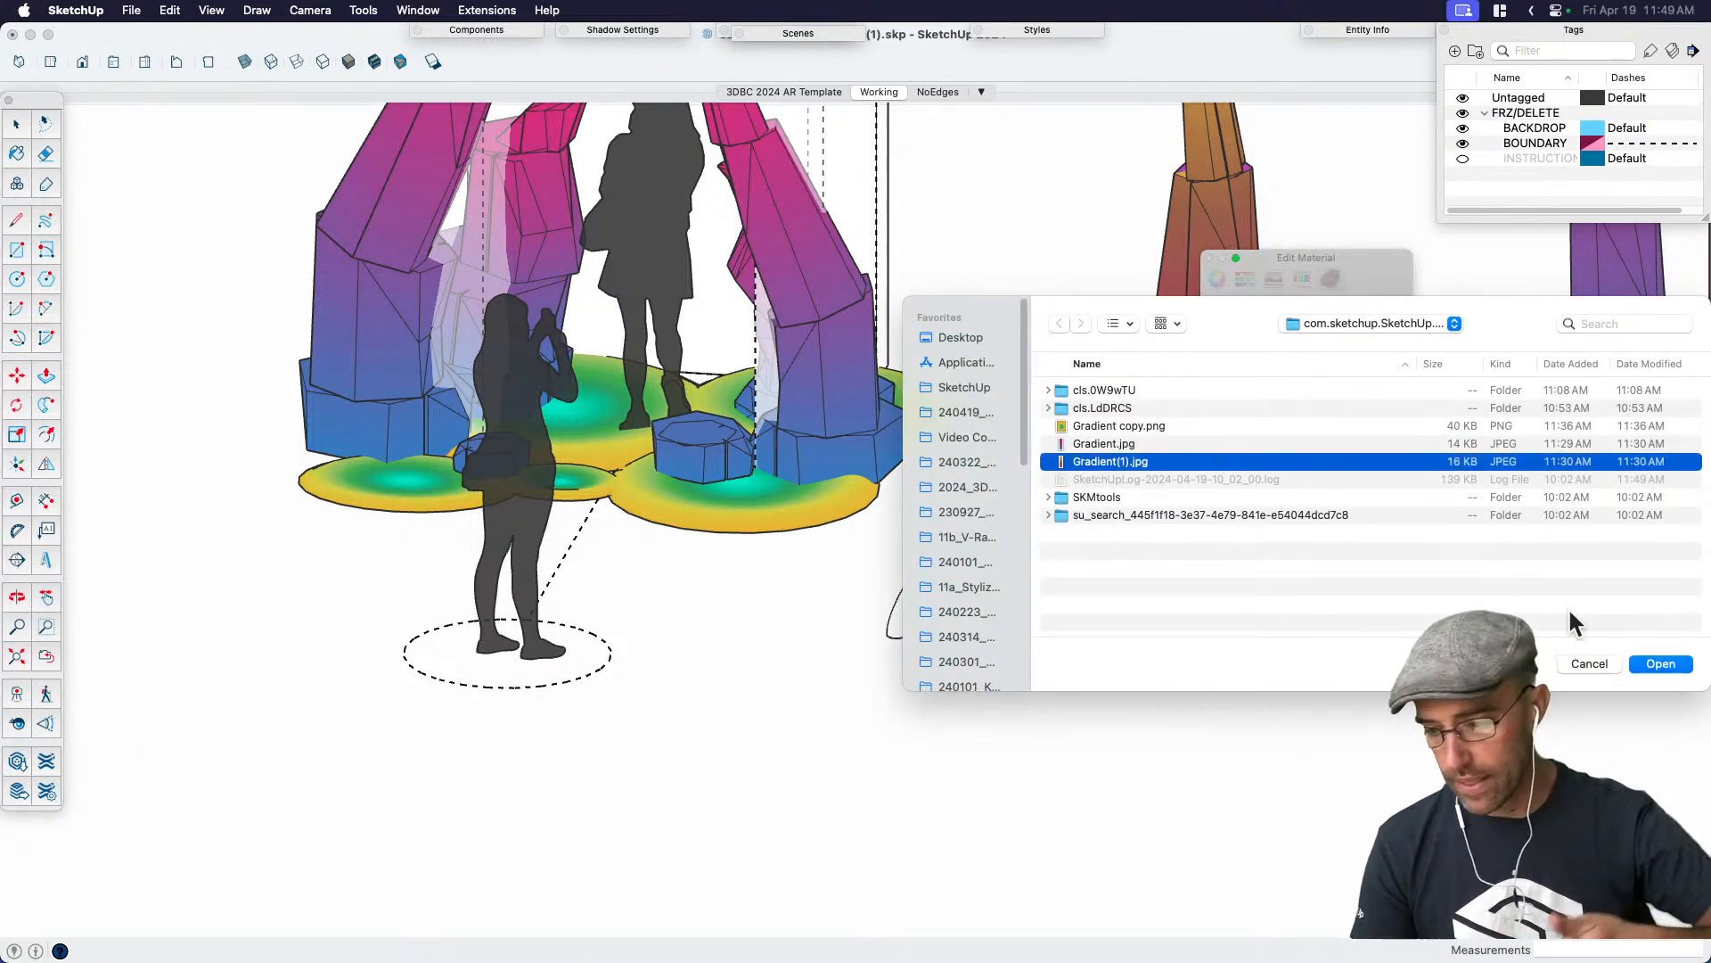
click(1644, 663)
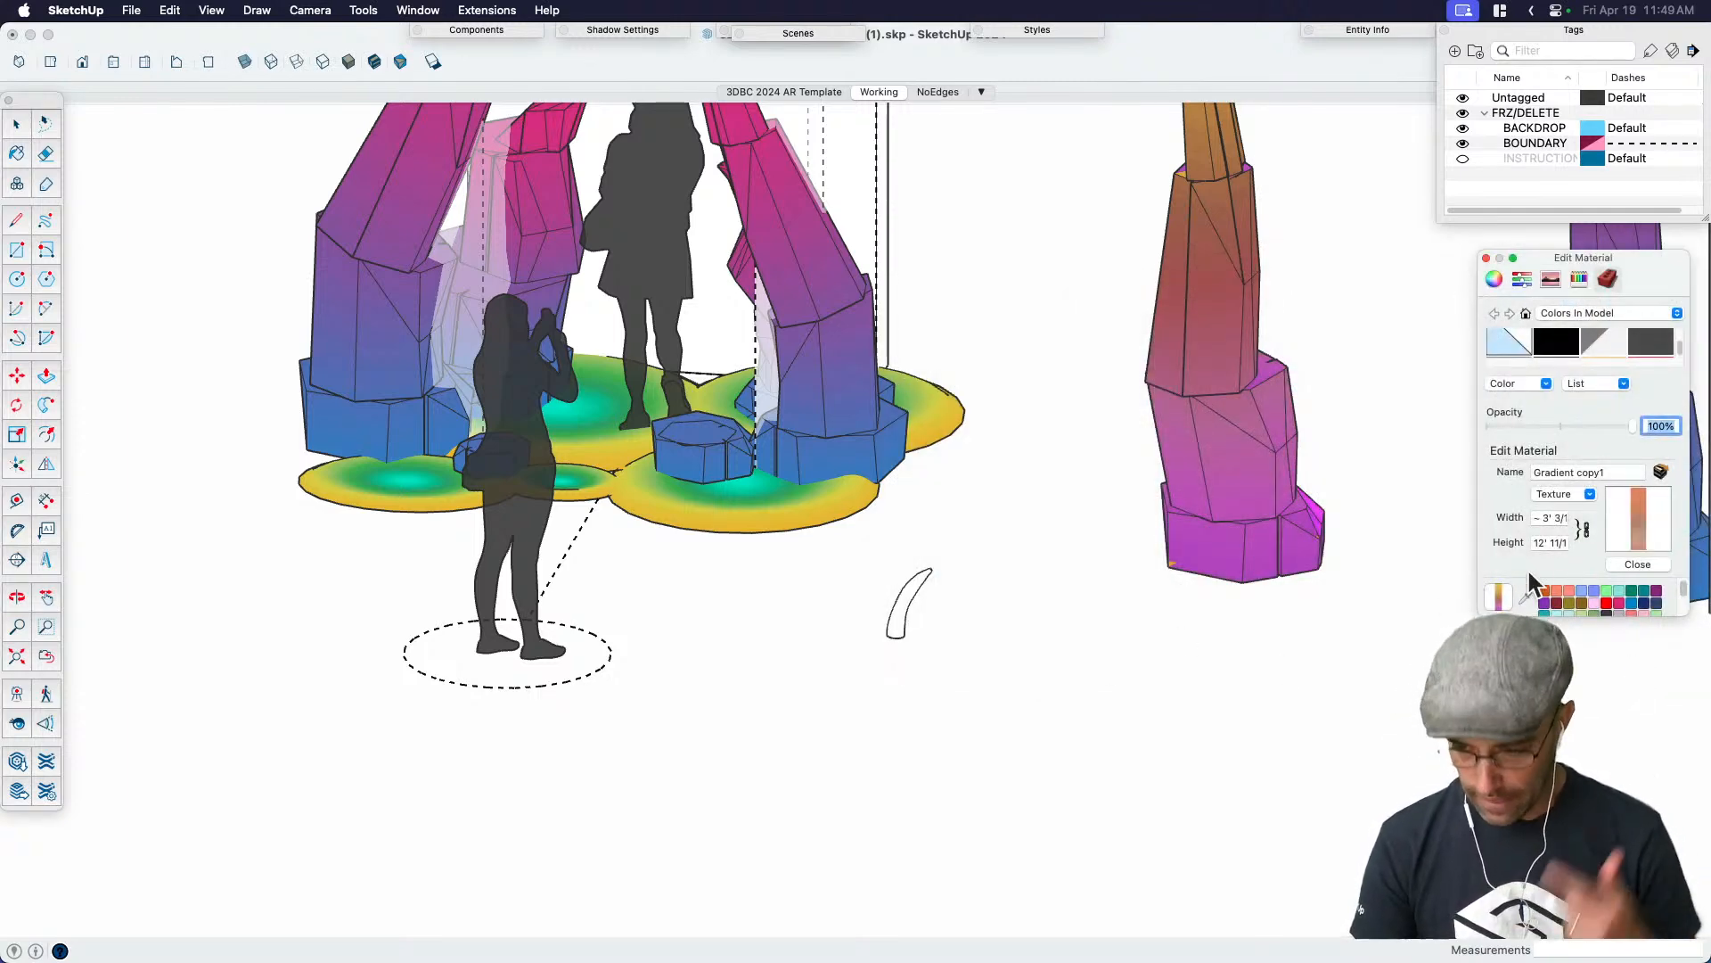
click(1636, 566)
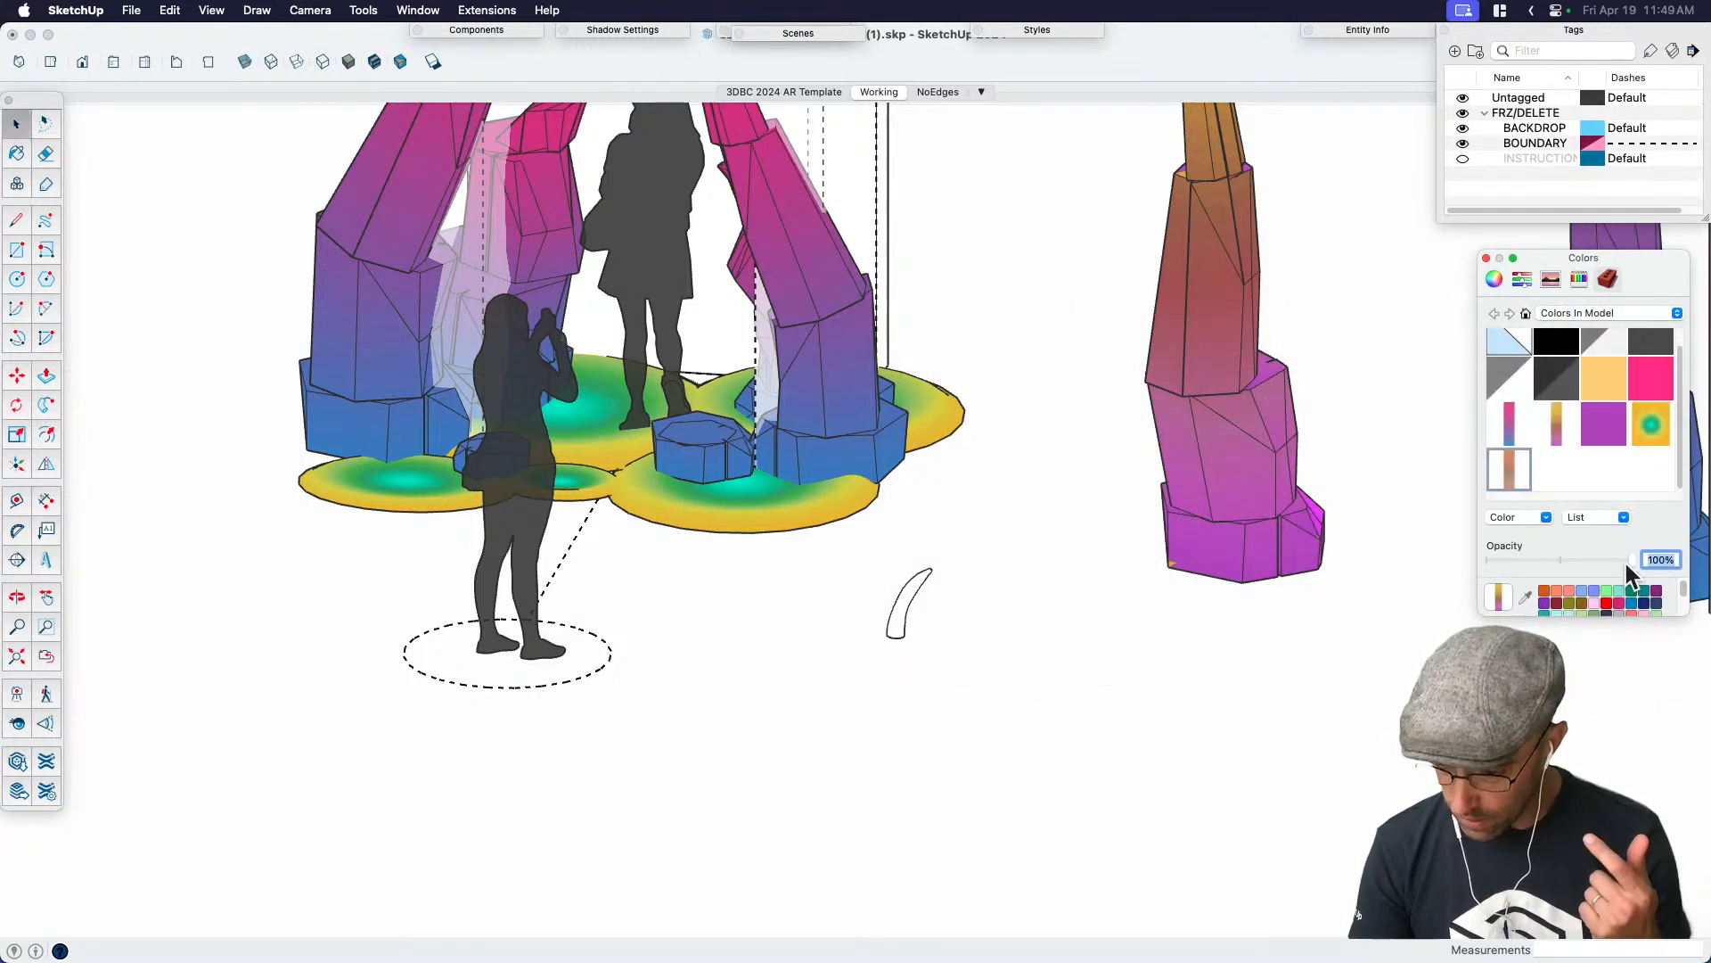
Draw a vertical rectangle beside the tube and paint it with the brown gradient material
click(922, 596)
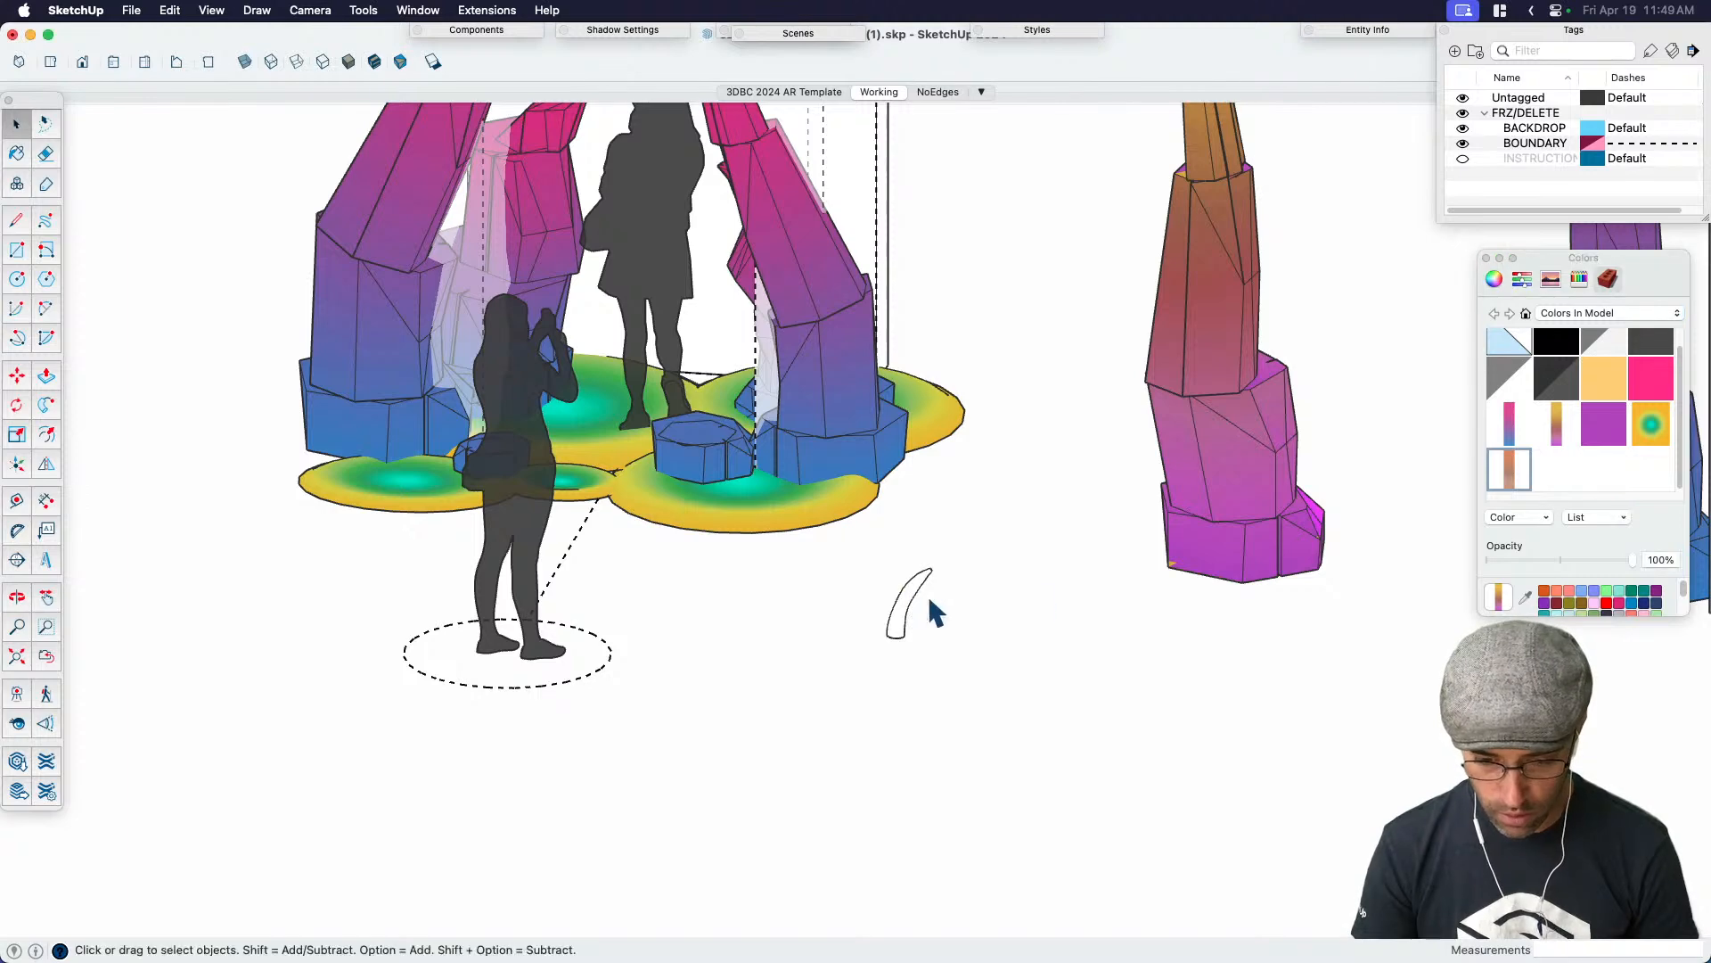
key(r)
click(955, 640)
click(1006, 553)
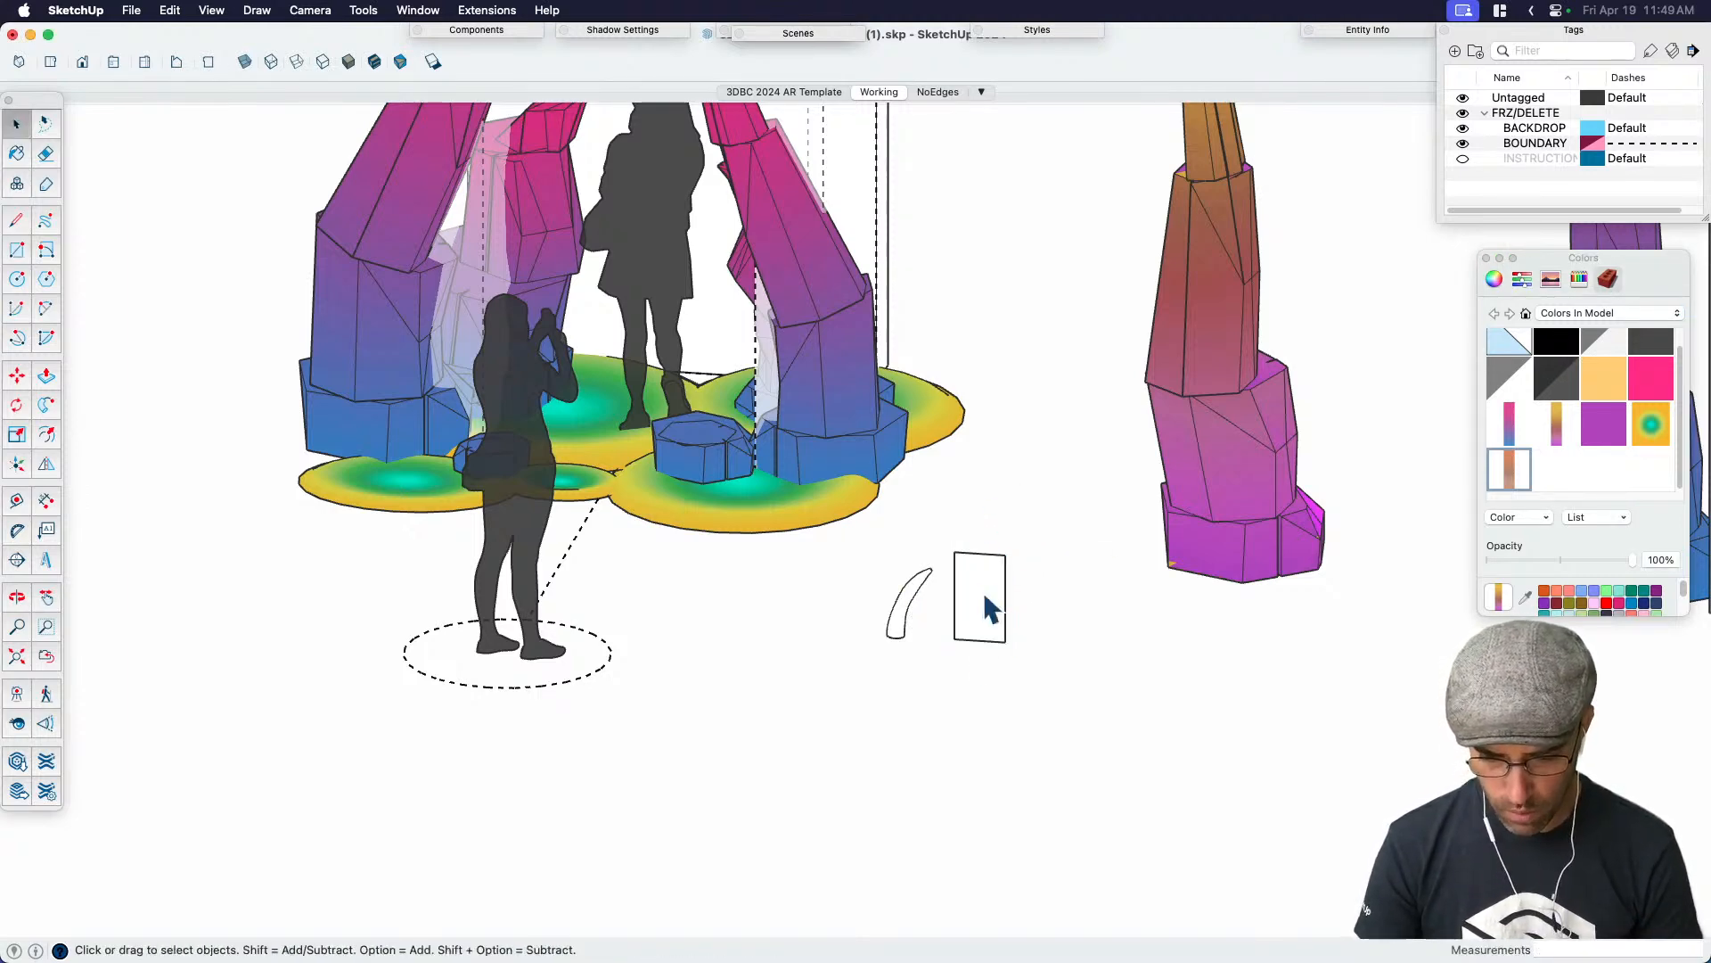
scroll(981, 592, up, 4)
key(b)
click(984, 595)
mouse_move(961, 657)
middle_down()
mouse_move(1093, 559)
mouse_move(1120, 512)
mouse_move(1103, 528)
middle_up()
Paint the upright tube component with the brown gradient material
key(space)
click(911, 521)
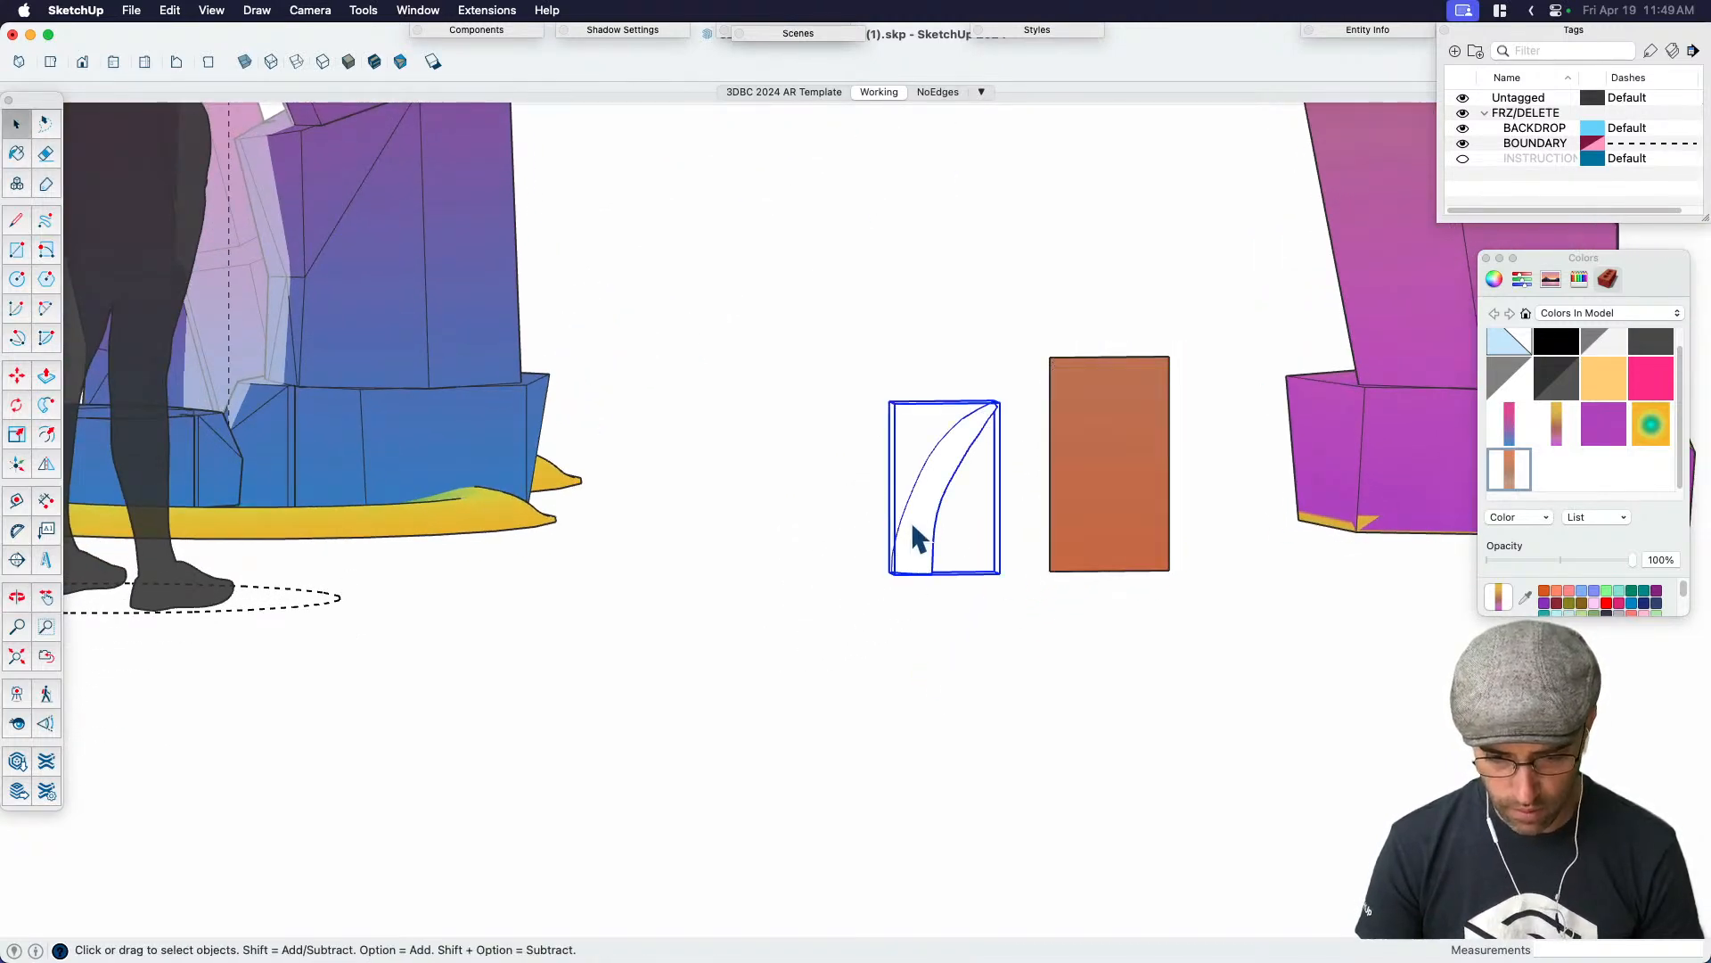
key(b)
click(951, 488)
scroll(953, 472, up, 3)
scroll(963, 473, up, 1)
key(space)
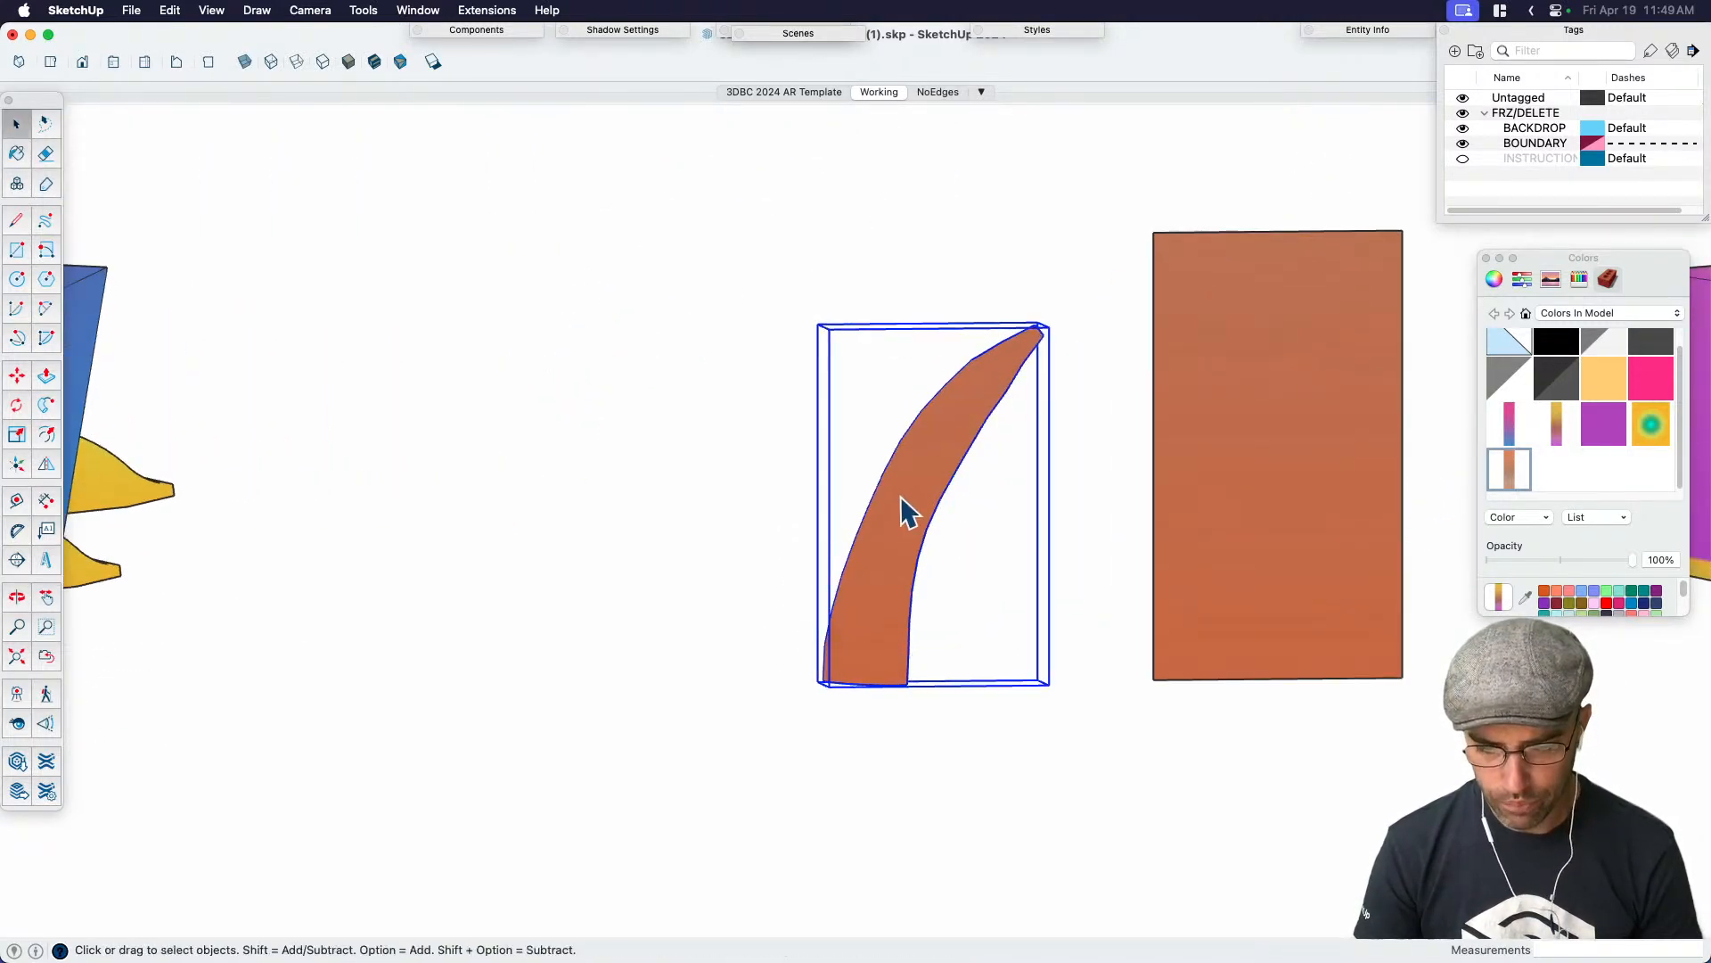
Rotate the painted rectangle upside down in its own plane
scroll(928, 547, down, 3)
click(1132, 527)
scroll(1101, 546, up, 3)
key(q)
click(1104, 560)
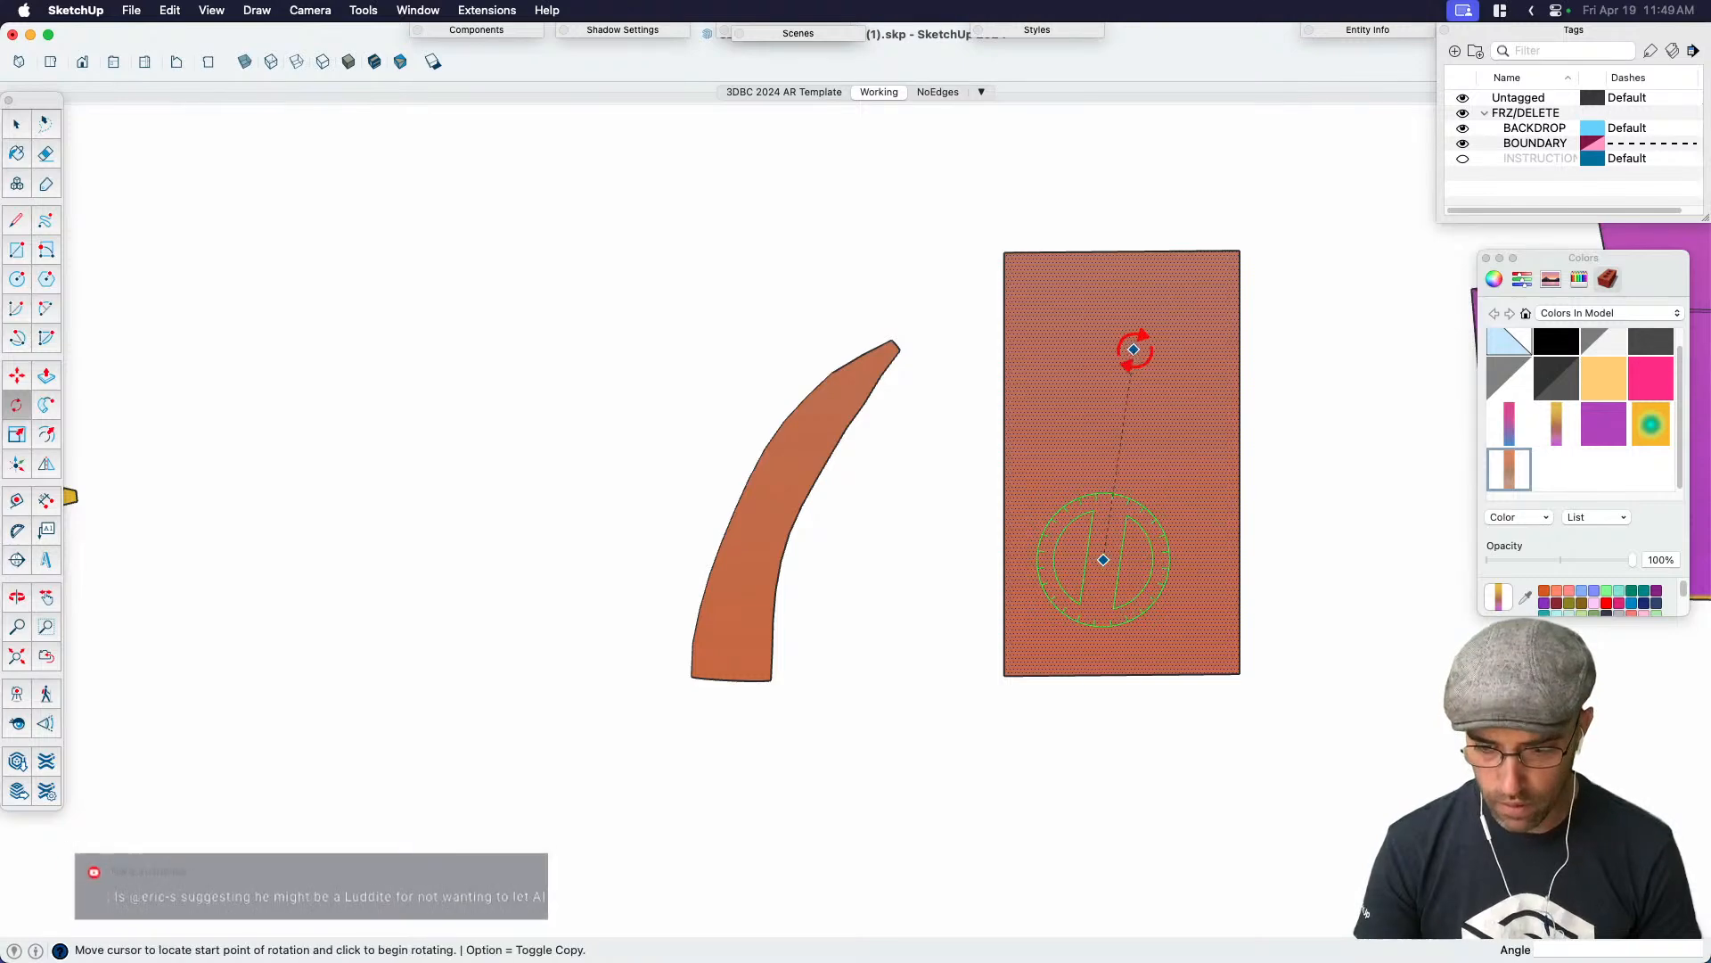
click(1136, 353)
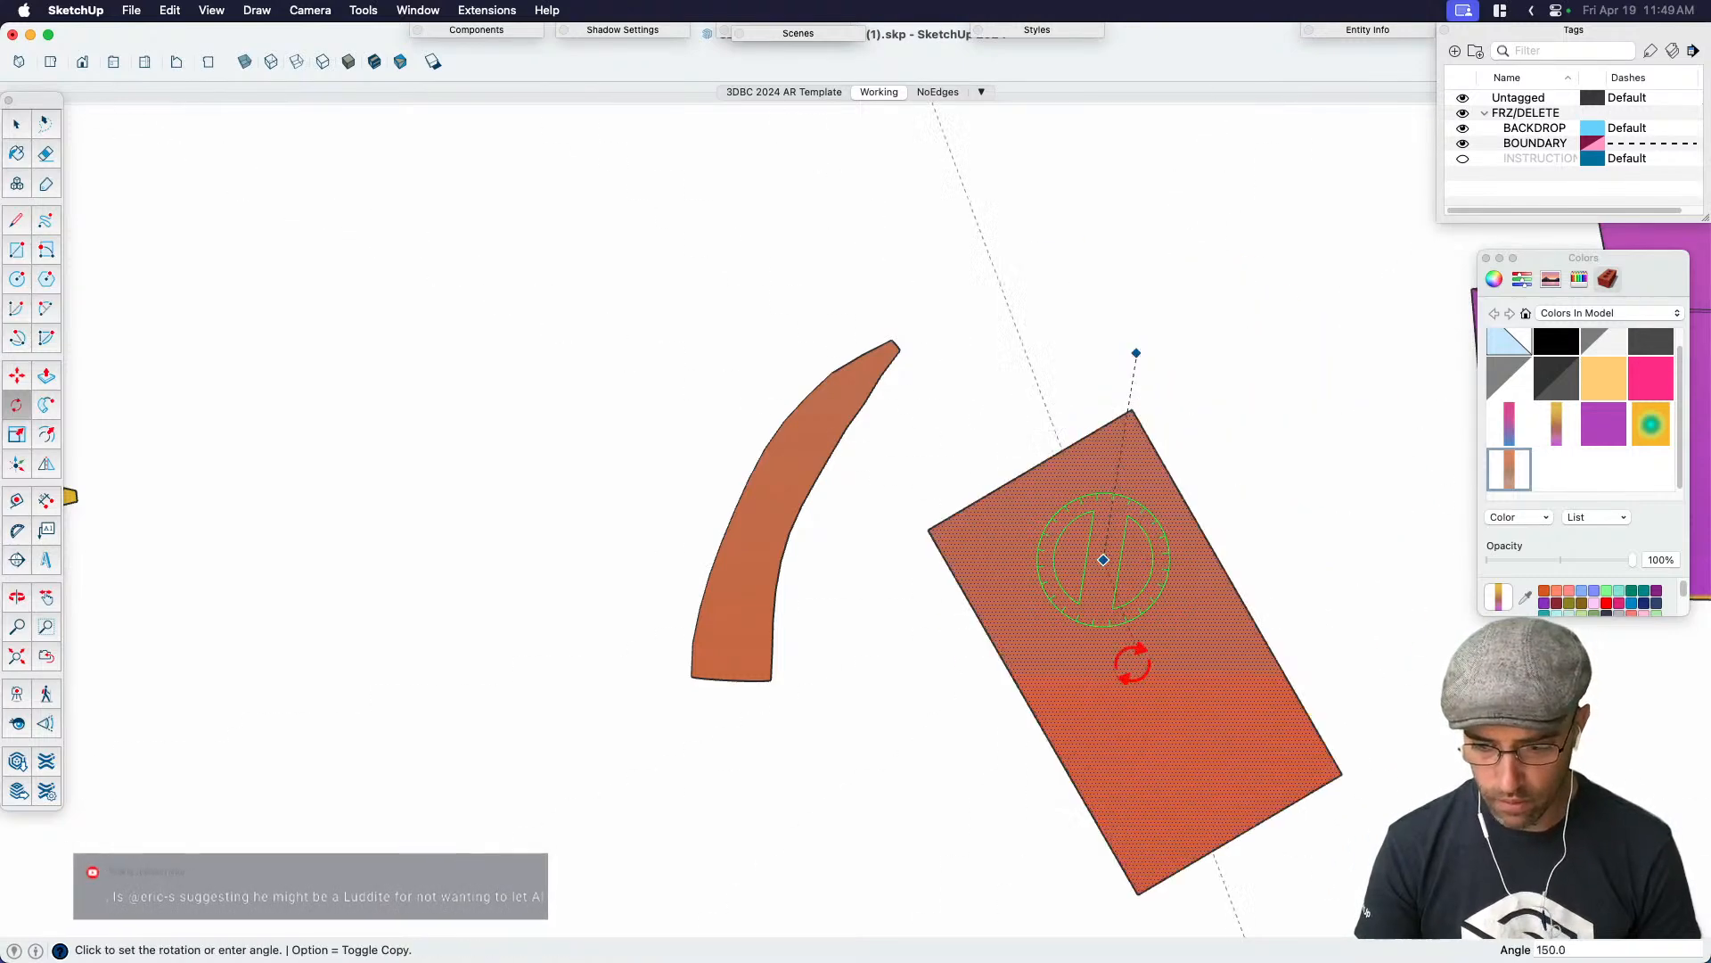
click(1072, 689)
key(space)
Delete the painted rectangle beside the tube
scroll(1077, 687, down, 2)
key(b)
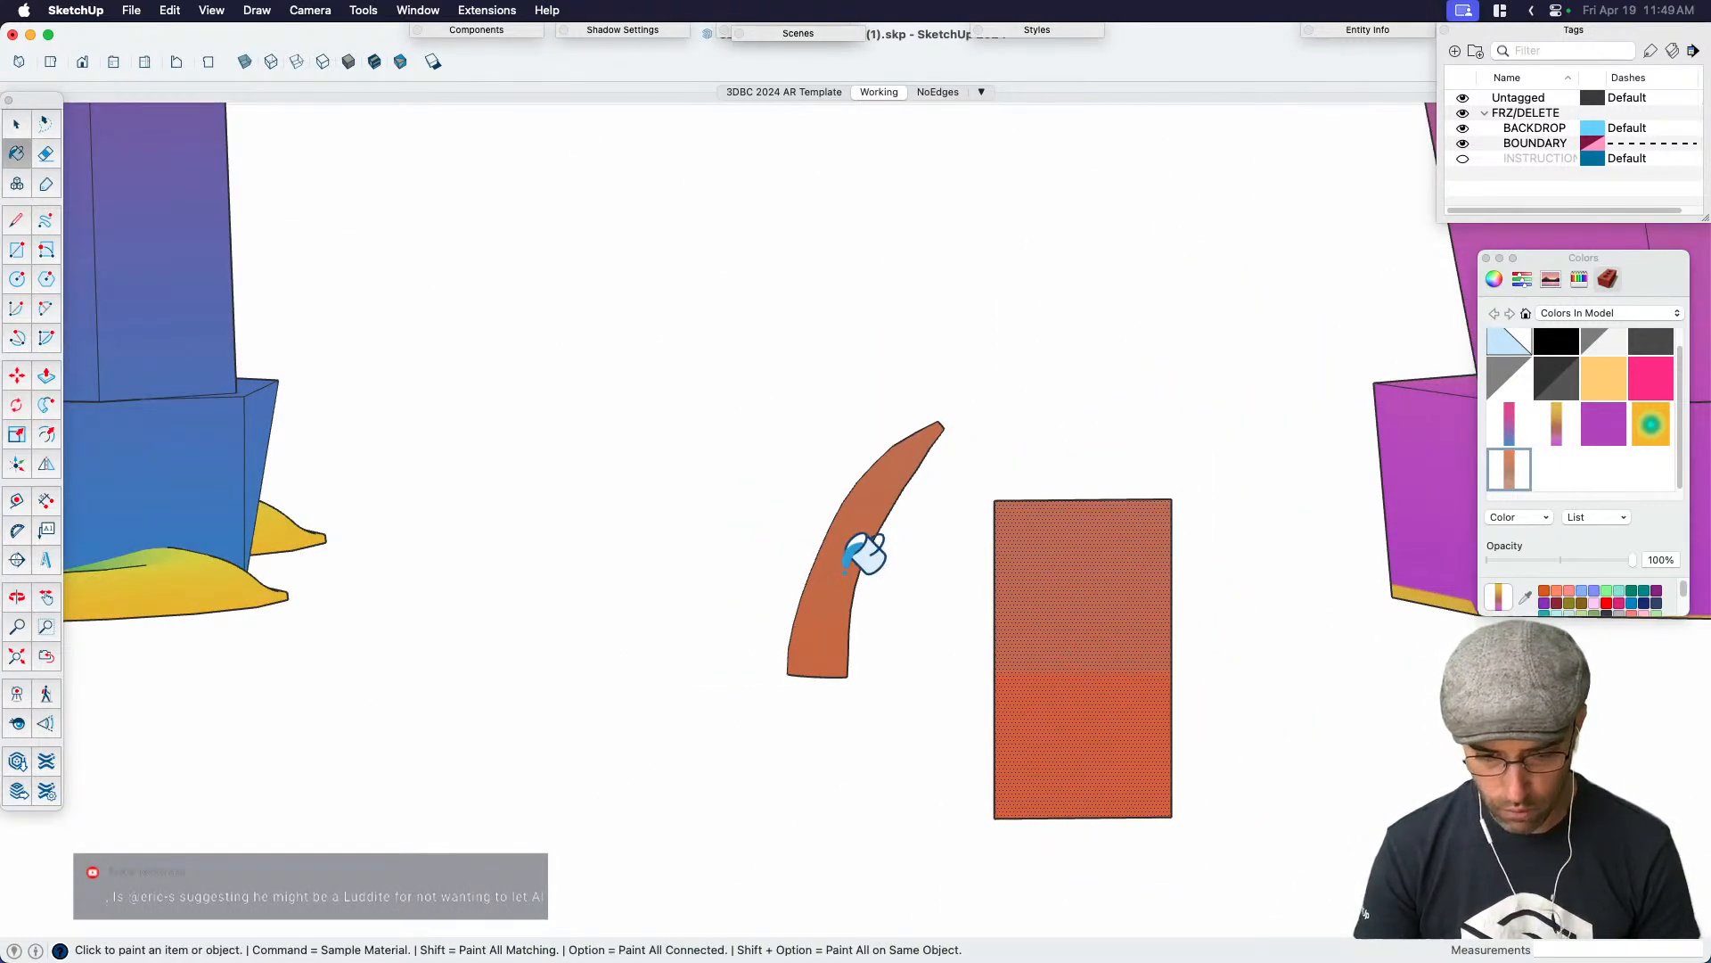
scroll(906, 510, down, 2)
middle_drag(894, 489, 970, 655)
key(space)
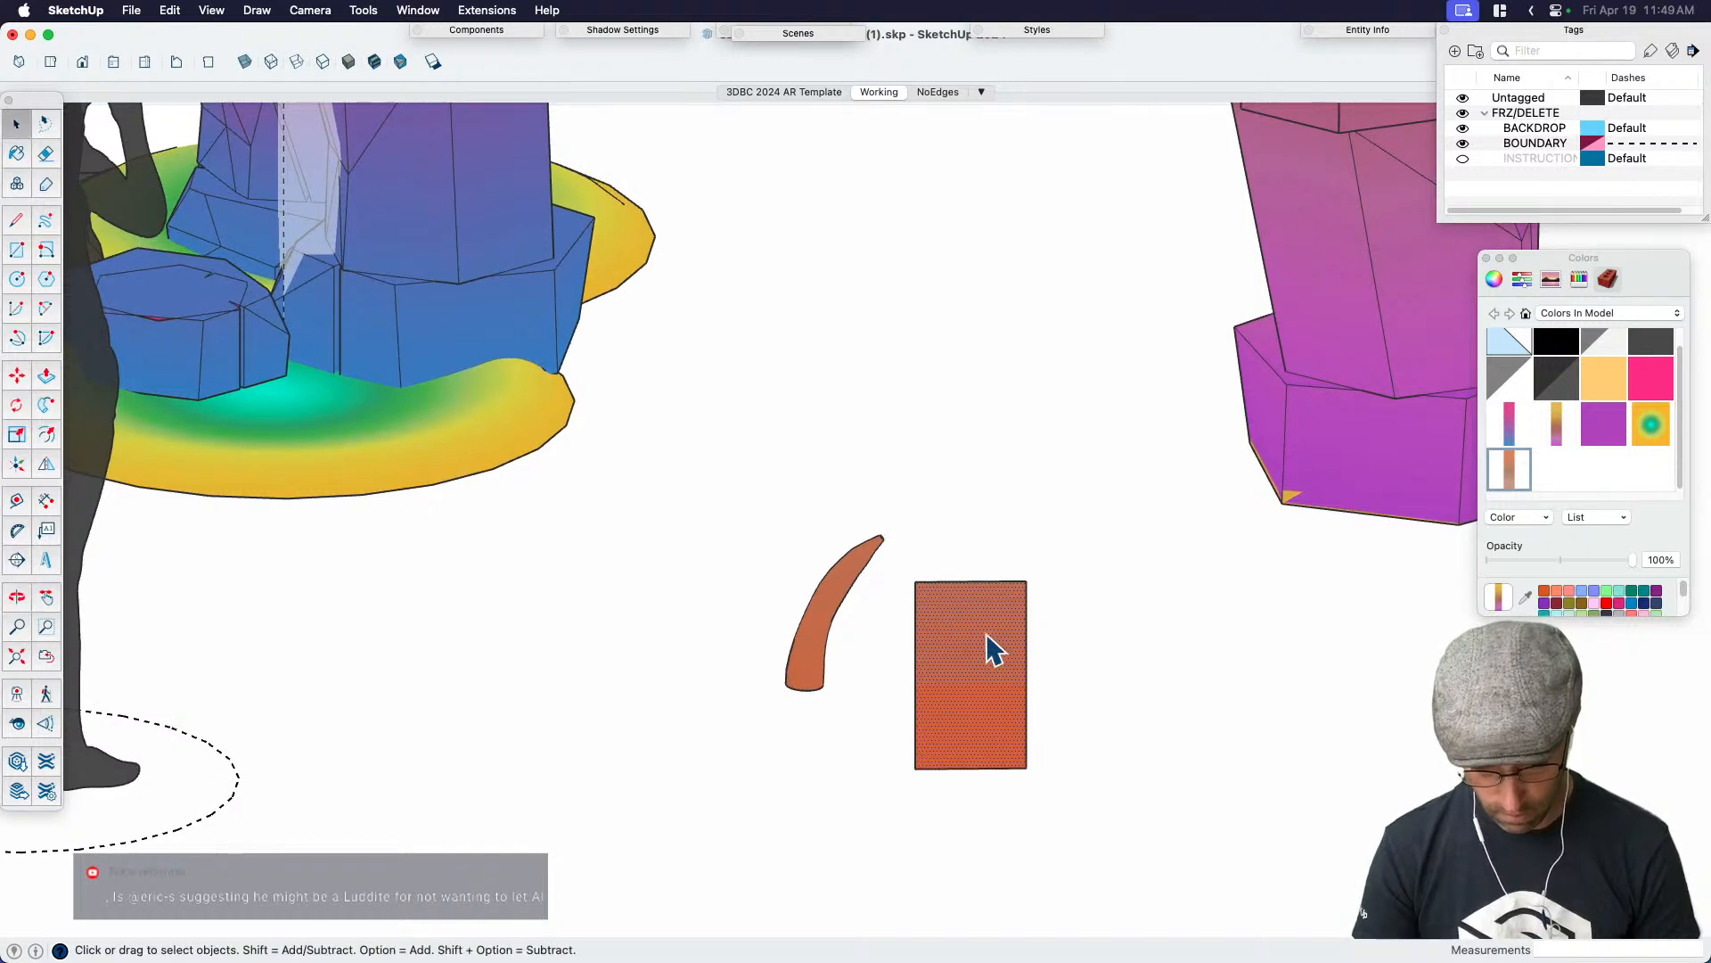
key(Delete)
Scale up the brown tube component uniformly from a corner of its bounding box
middle_drag(1051, 612, 947, 669)
click(883, 682)
key(s)
drag(928, 622, 988, 529)
key(space)
middle_drag(986, 630, 926, 670)
scroll(896, 670, up, 2)
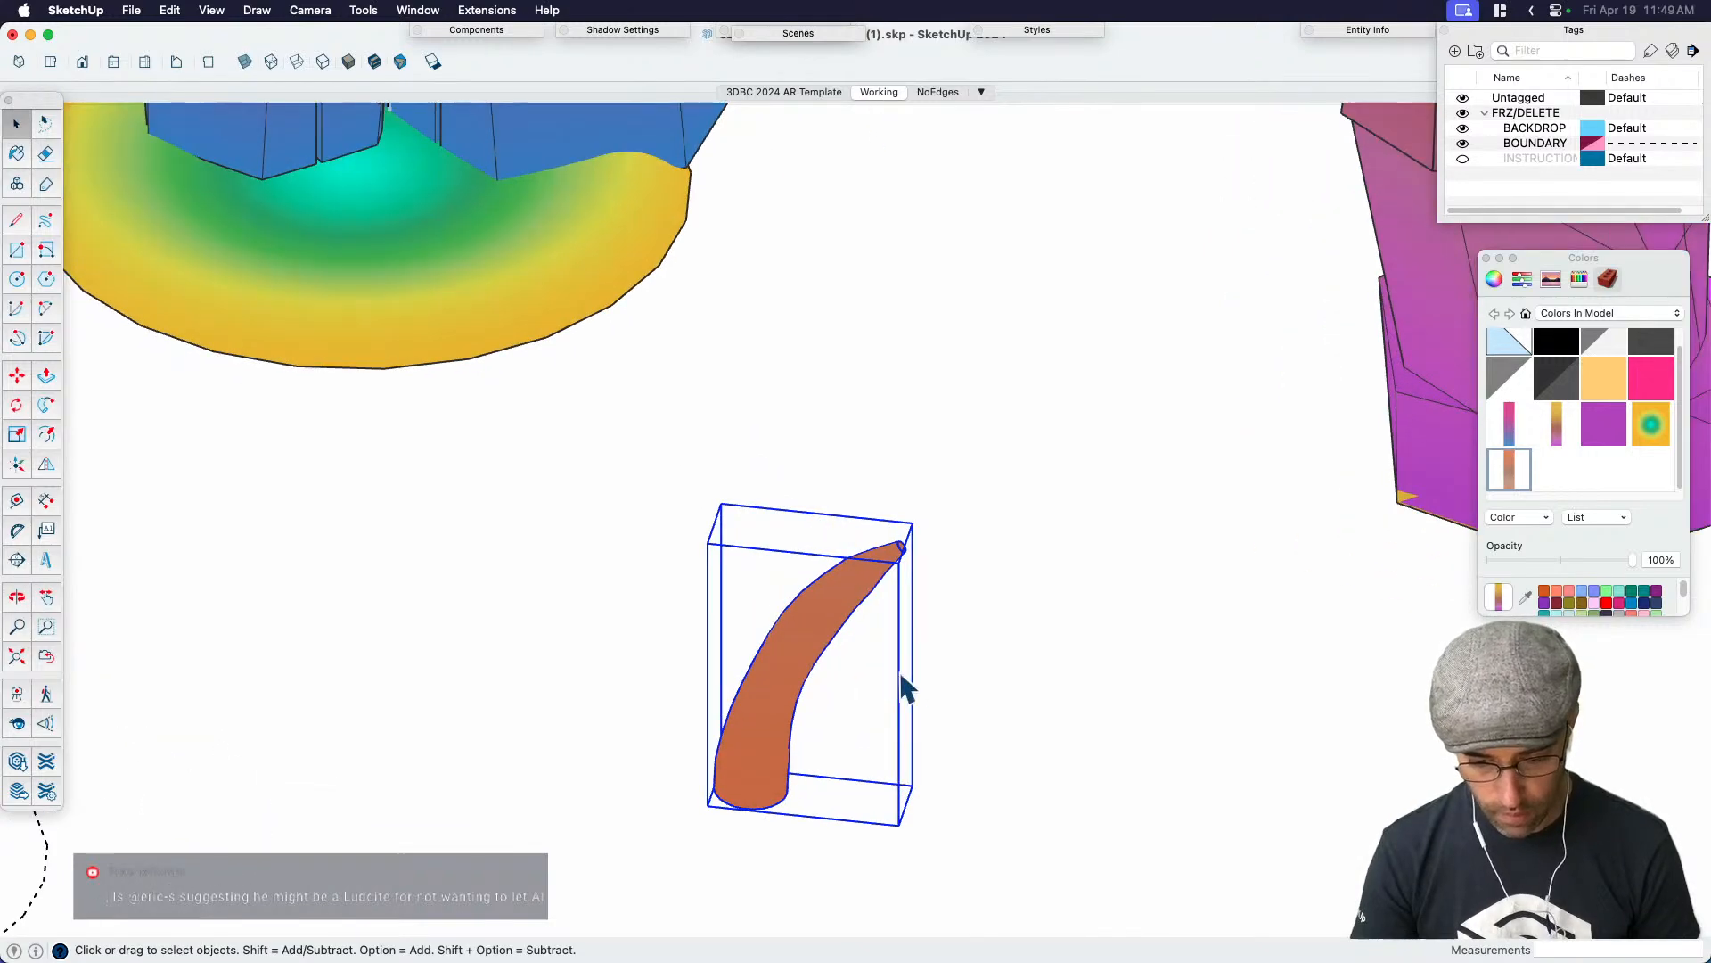
Copy the brown tube a few inches sideways so the two bases sit against each other
scroll(927, 616, down, 3)
scroll(922, 537, down, 2)
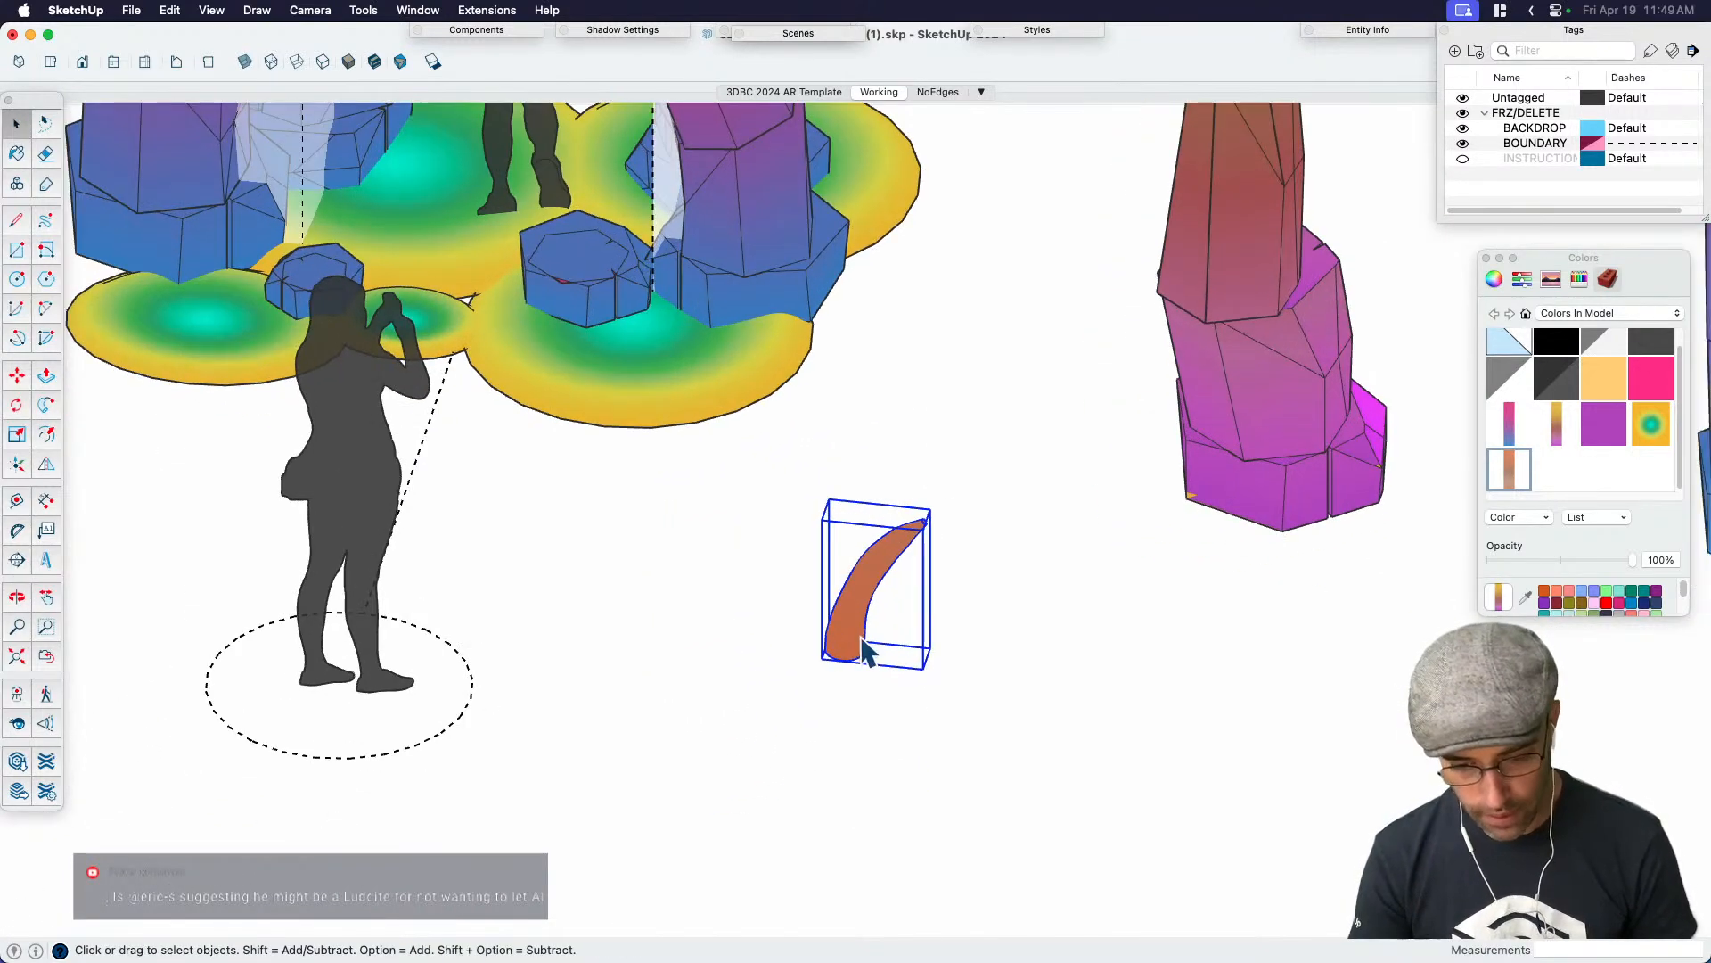
key(m)
click(848, 687)
key(alt)
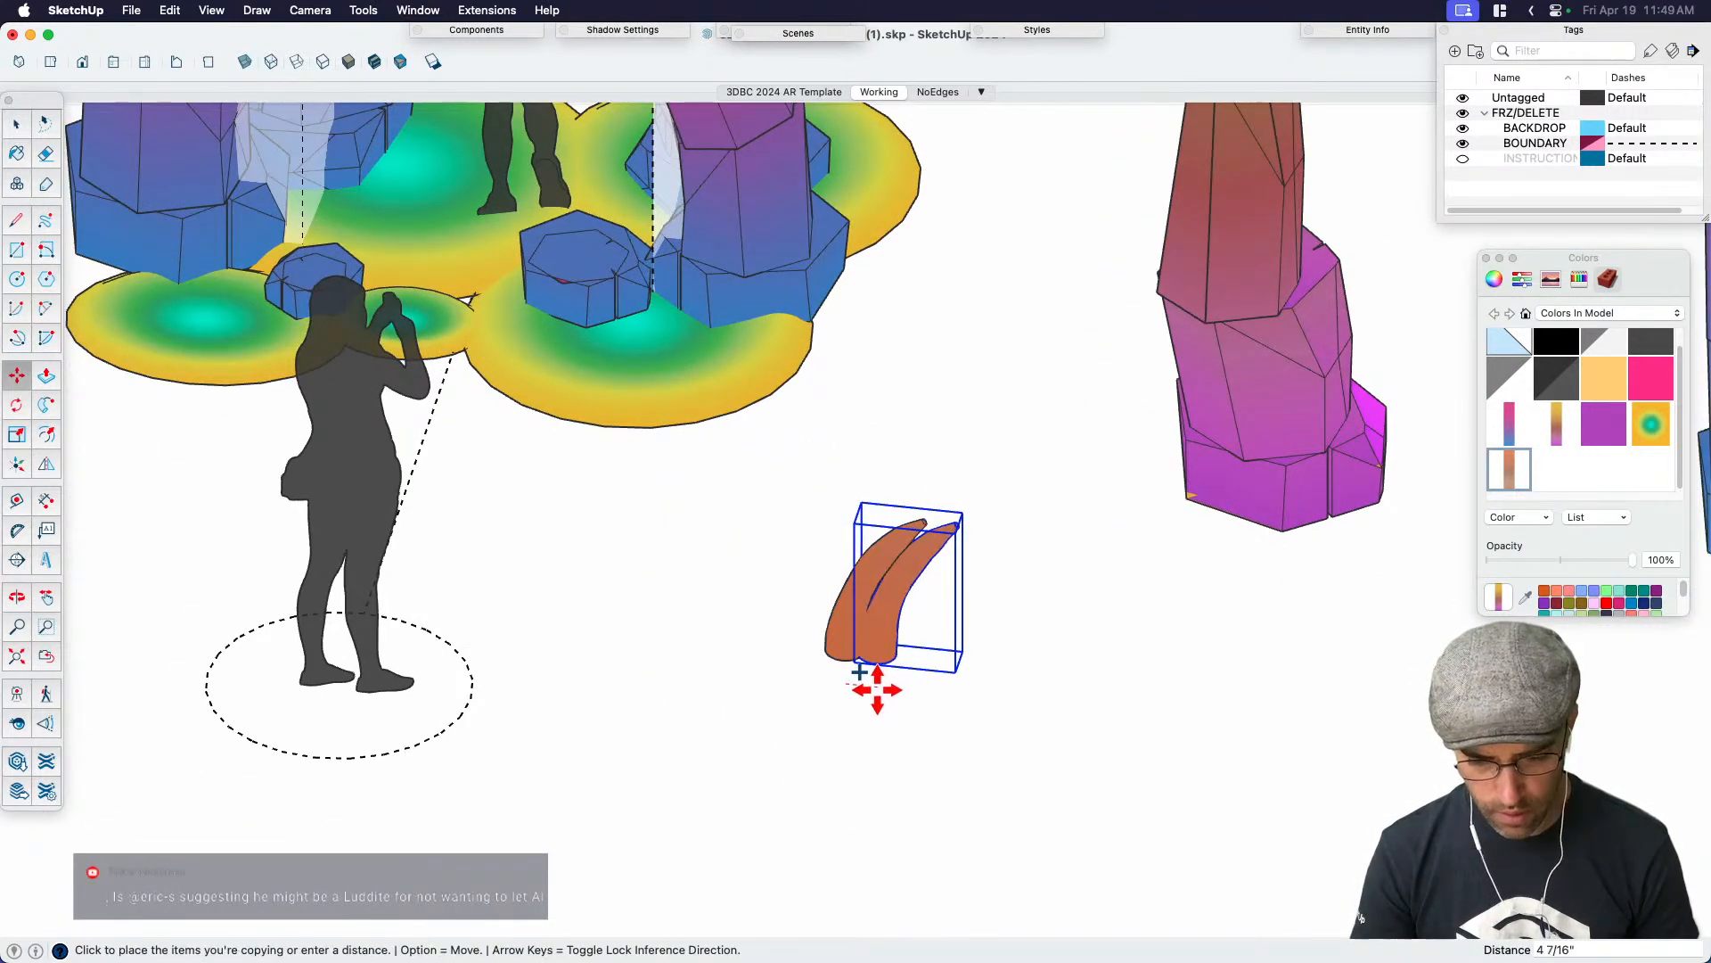
click(883, 688)
key(space)
scroll(906, 621, up, 2)
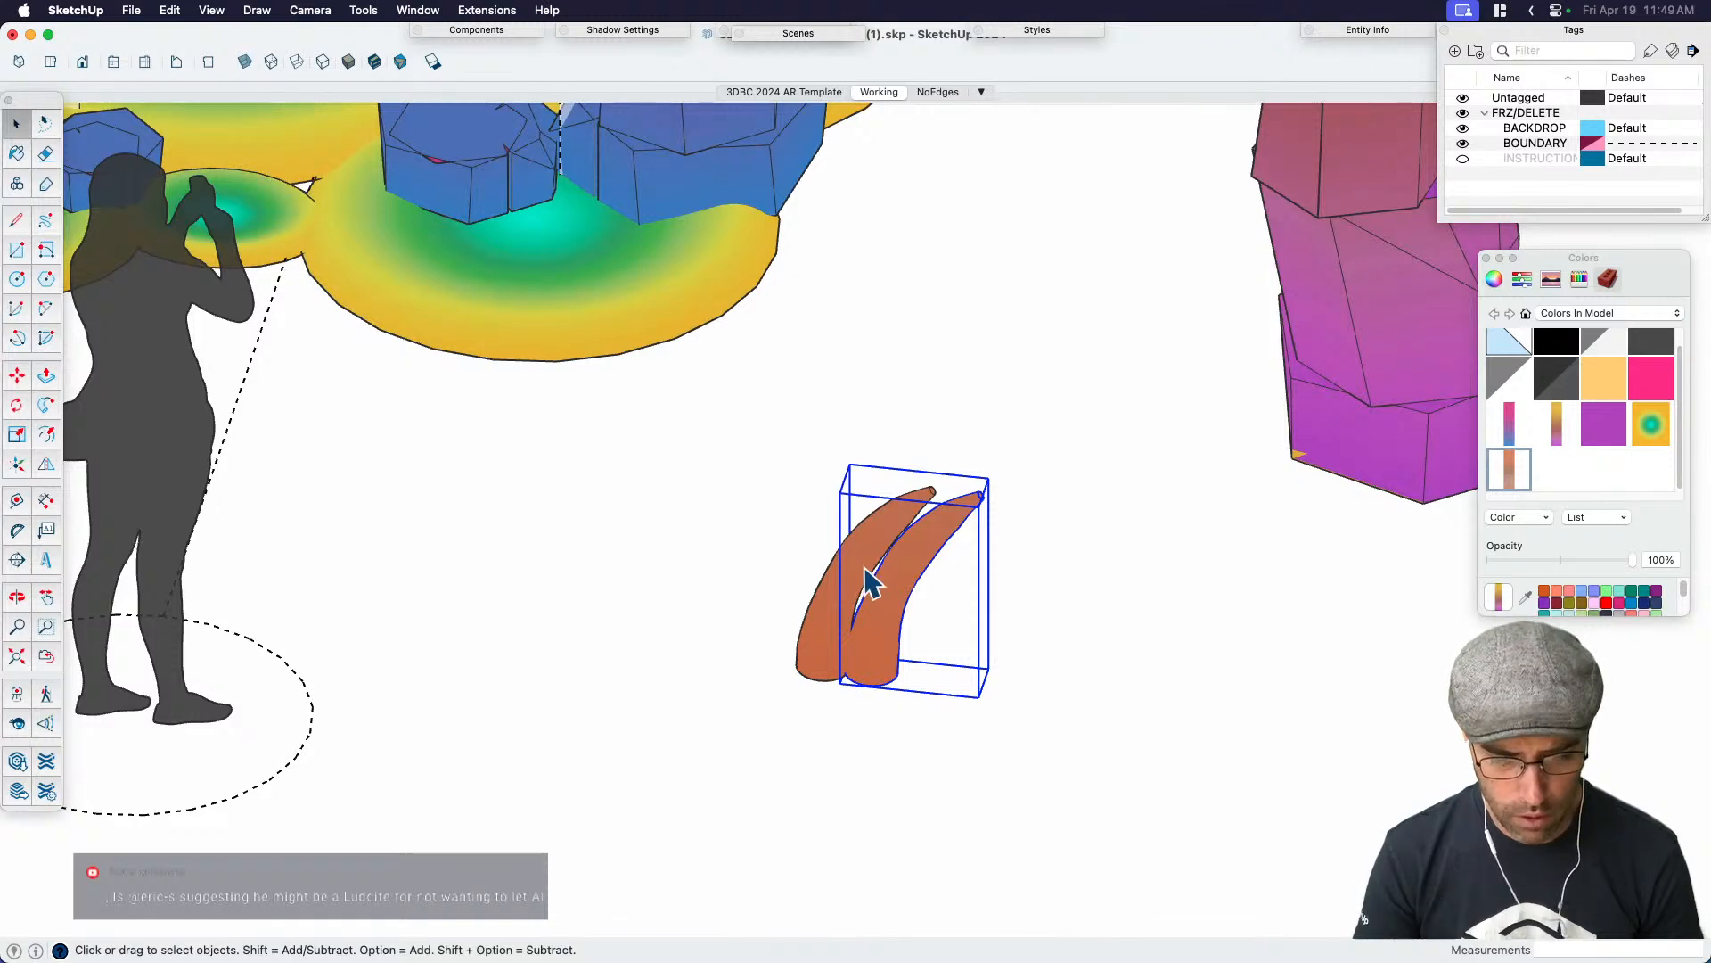
key(m)
key(alt)
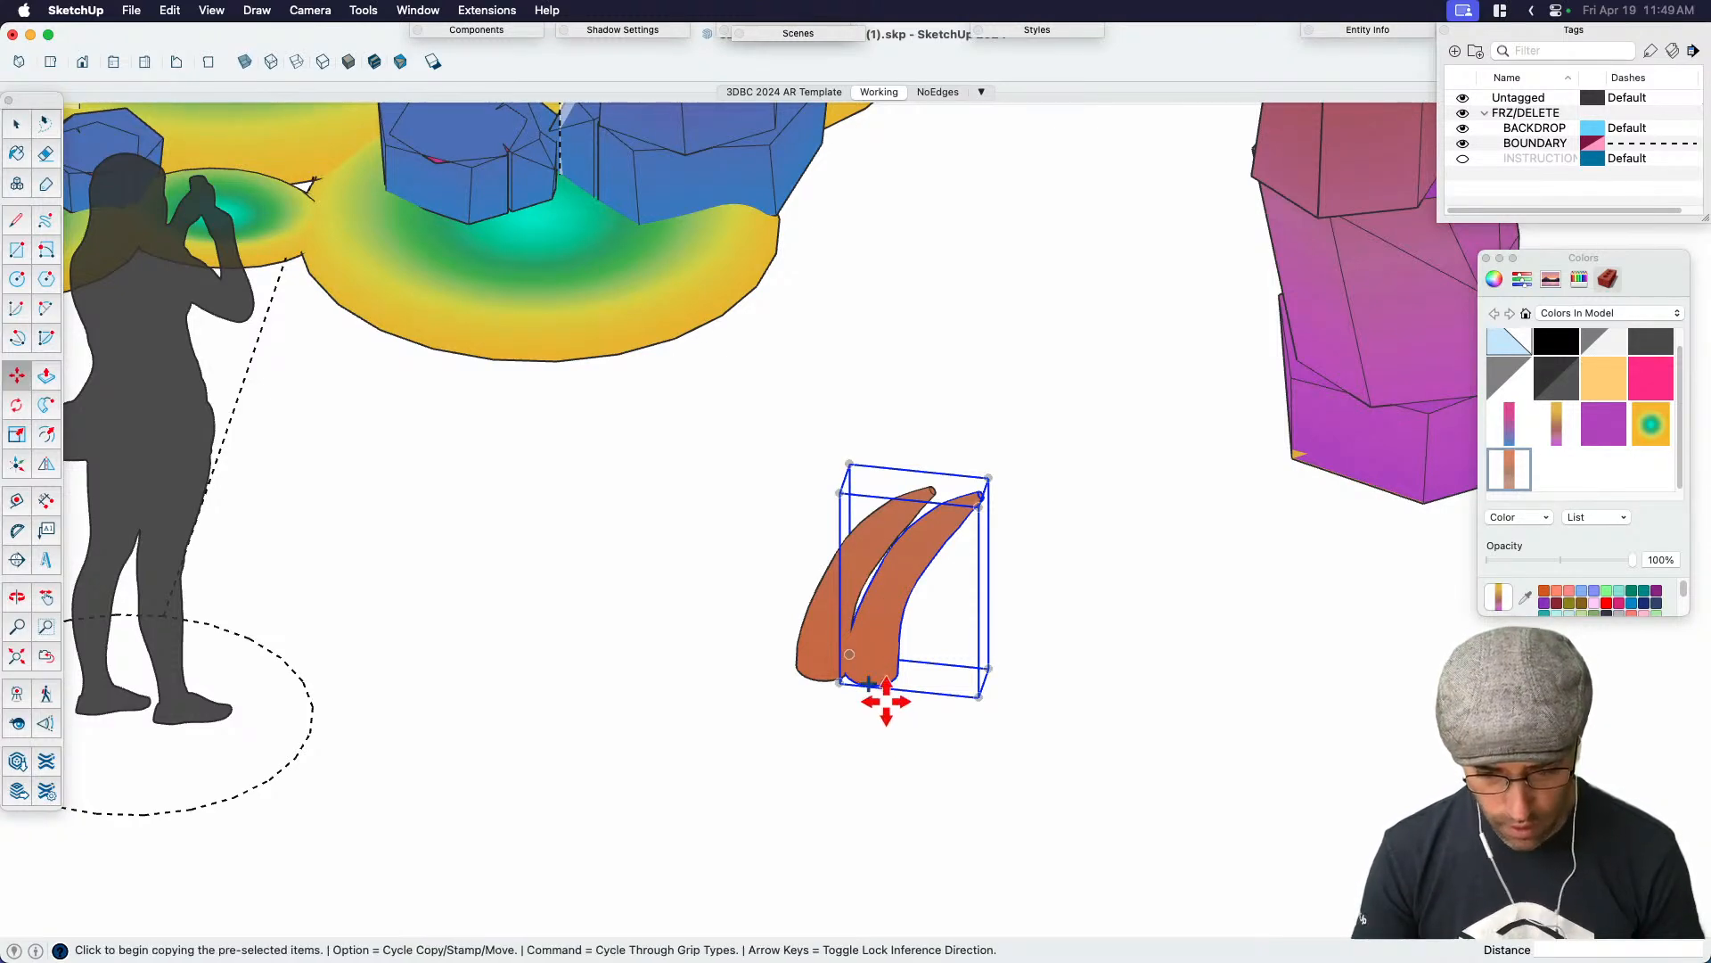
key(alt)
middle_drag(890, 714, 917, 790)
key(space)
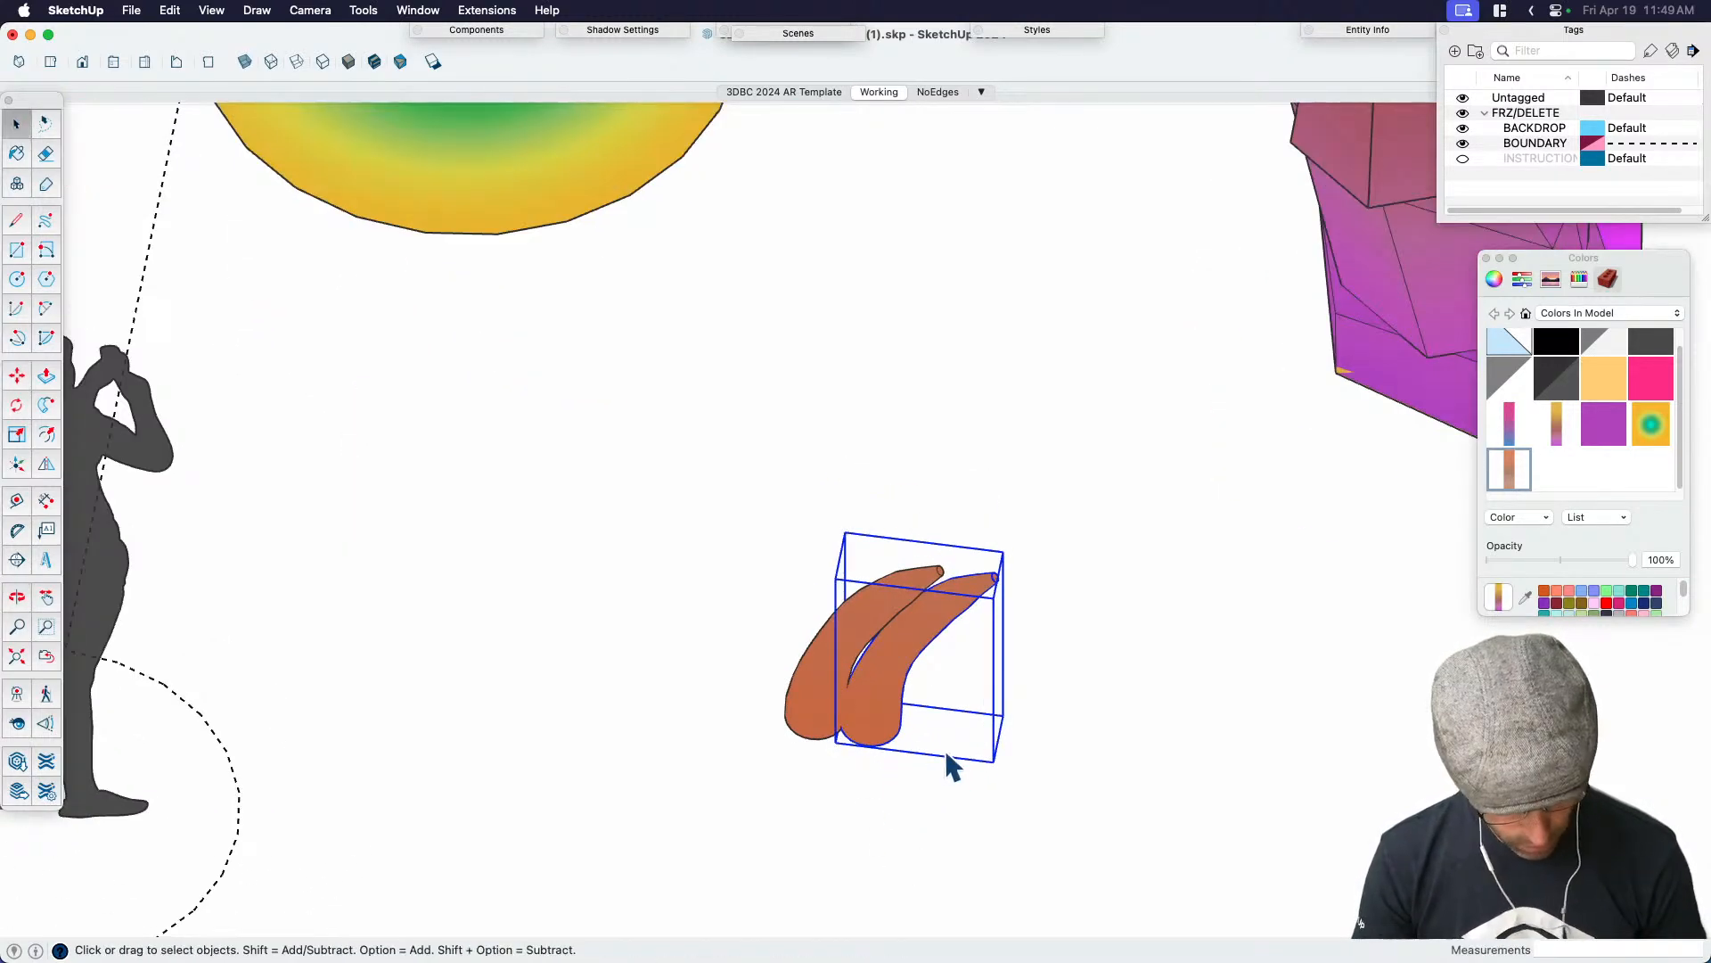
Move the copied brown tube away from the first so the two stand apart on the ground
scroll(946, 754, up, 5)
scroll(945, 753, down, 5)
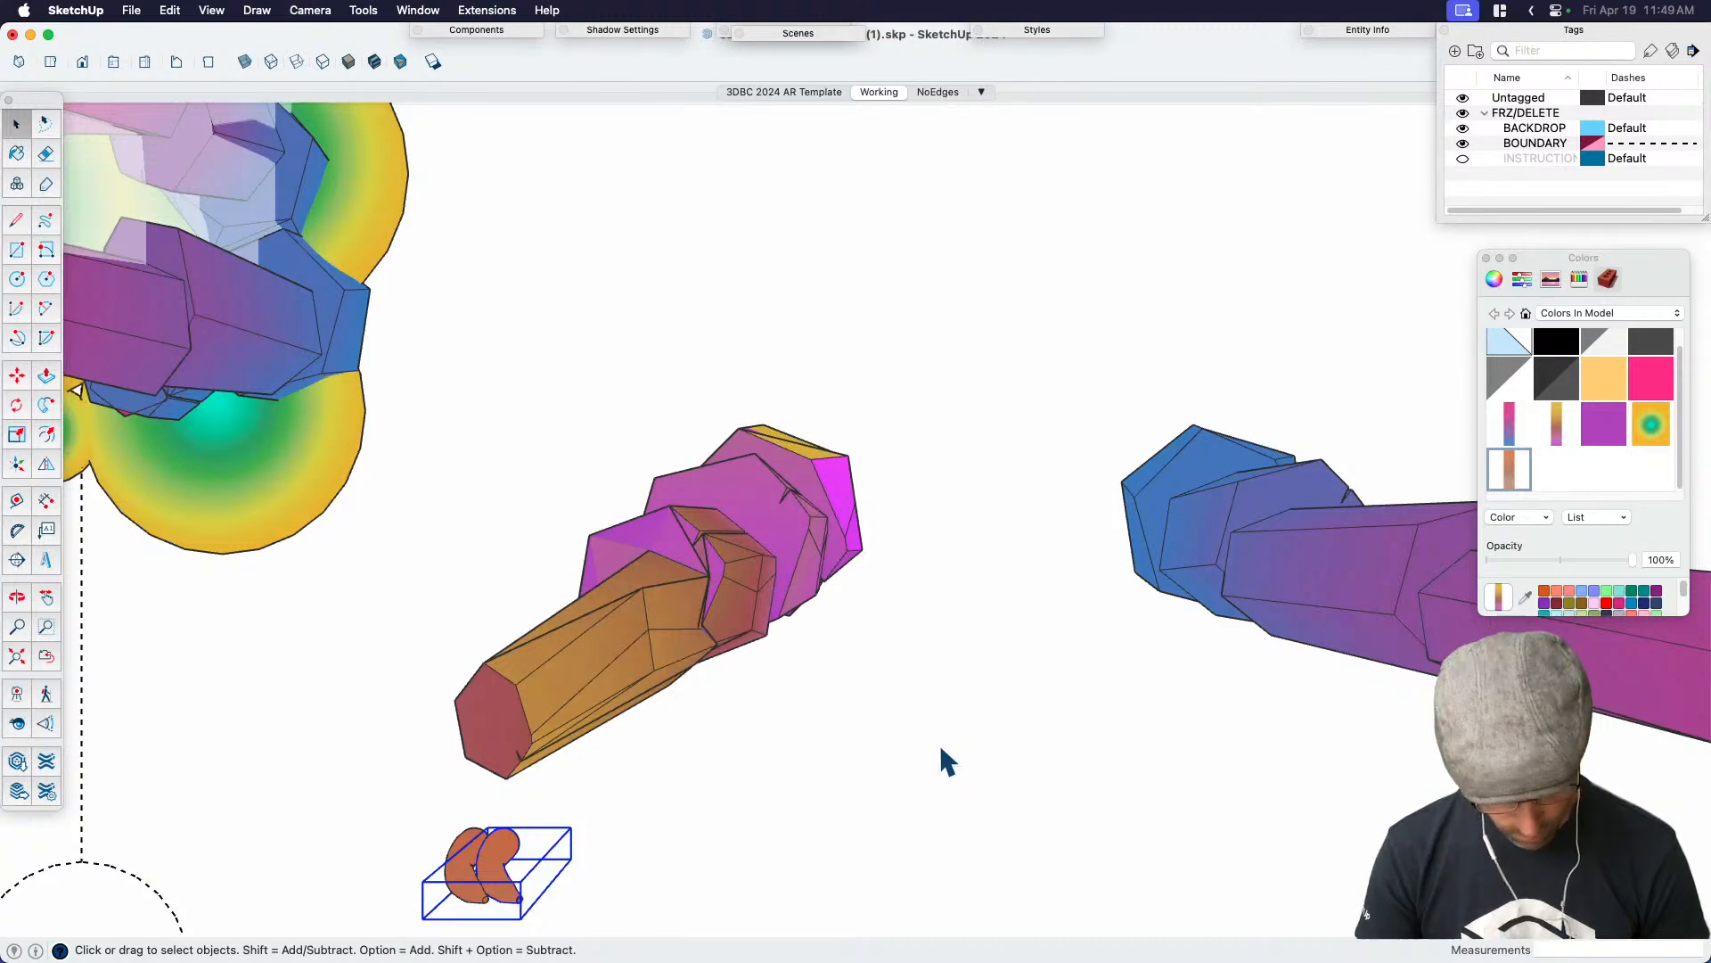
scroll(887, 571, down, 4)
scroll(642, 680, up, 5)
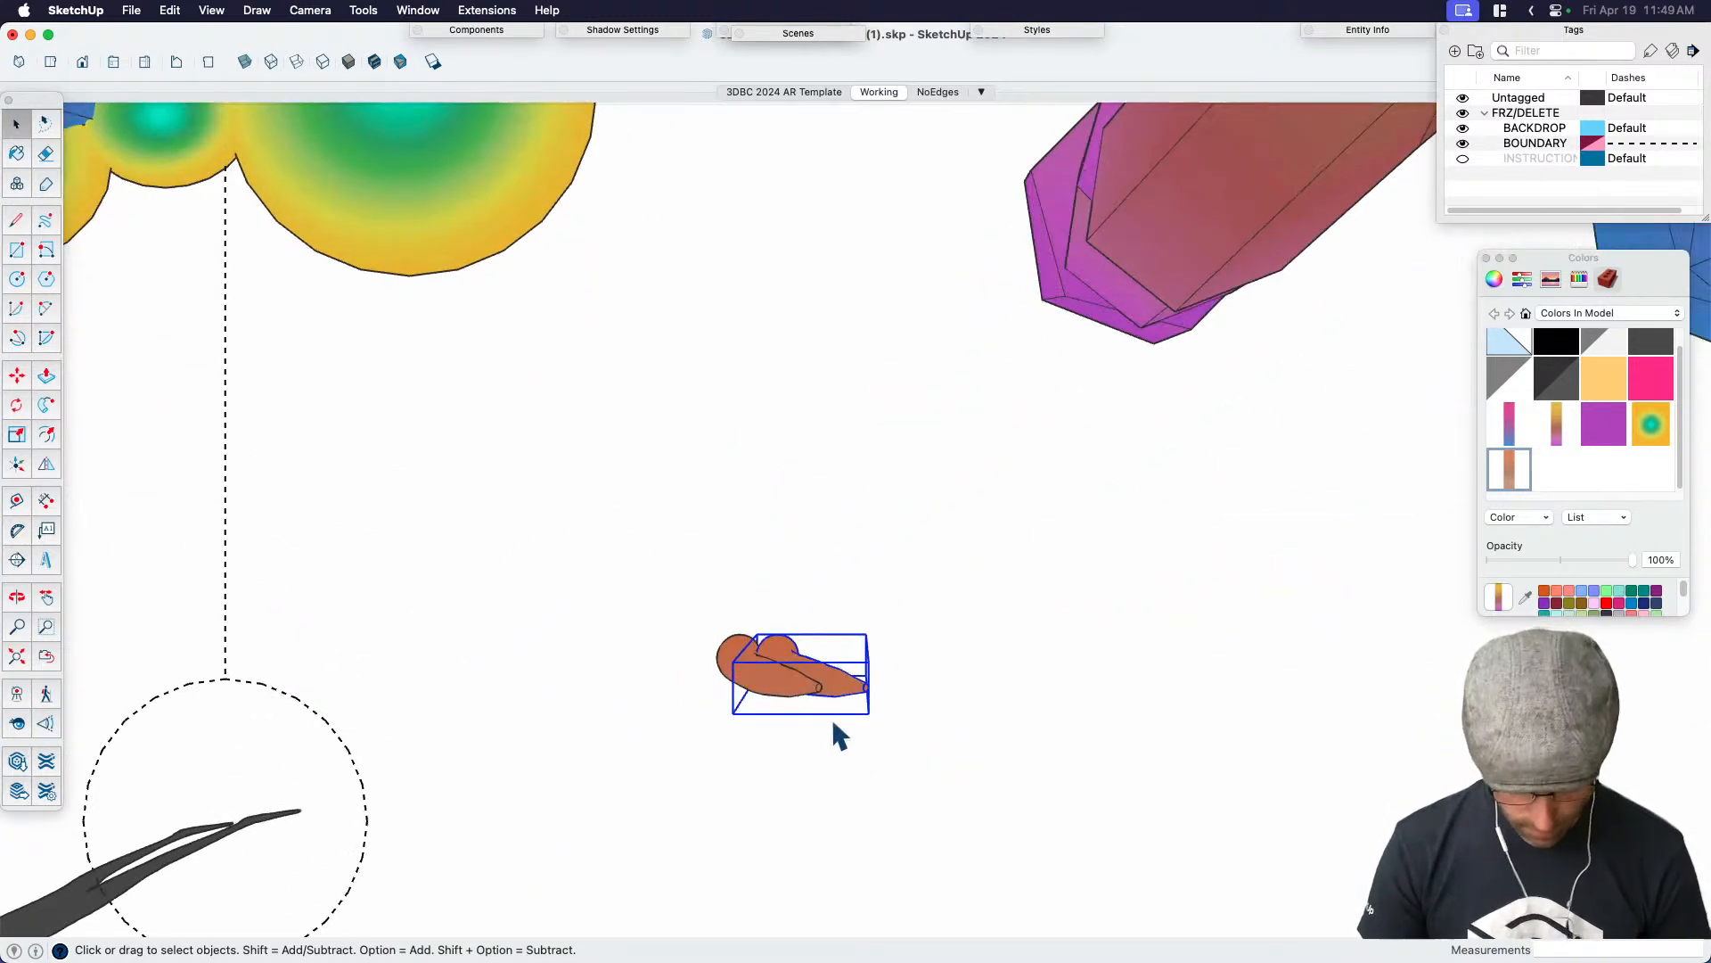
key(m)
click(853, 792)
click(885, 750)
key(space)
scroll(1082, 649, down, 3)
scroll(939, 630, up, 4)
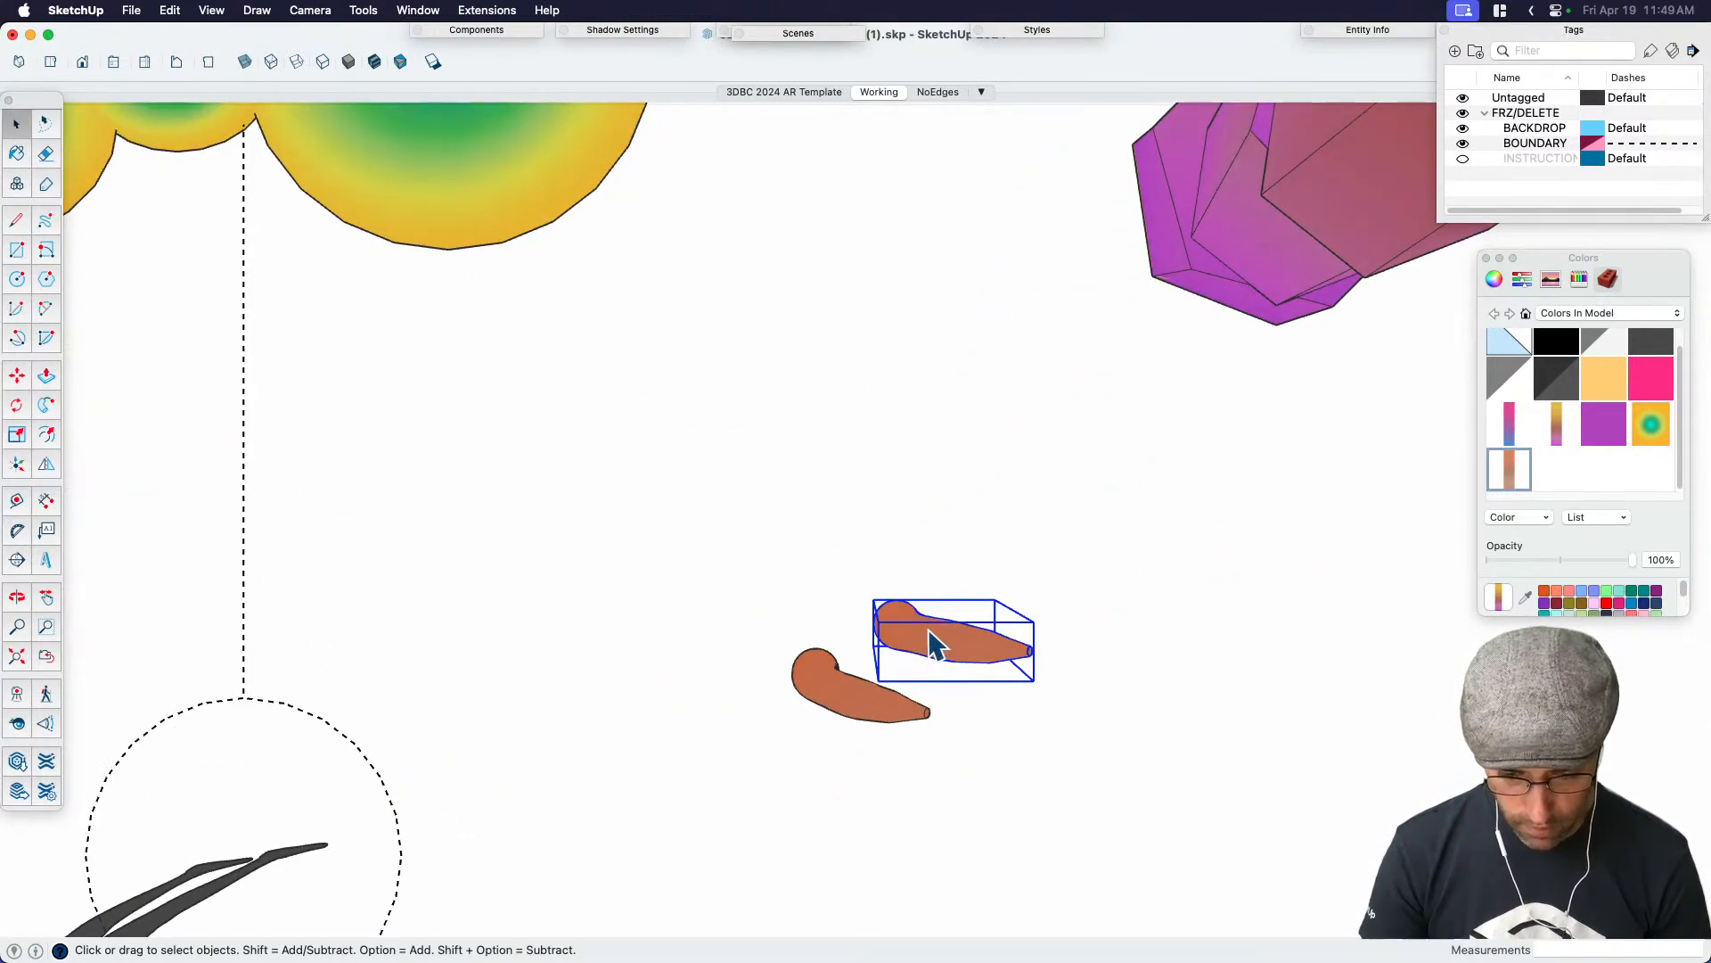
Place two more copies of the selected tube side by side behind the first two
key(m)
click(1150, 769)
key(alt)
click(1127, 752)
click(1205, 781)
click(1125, 802)
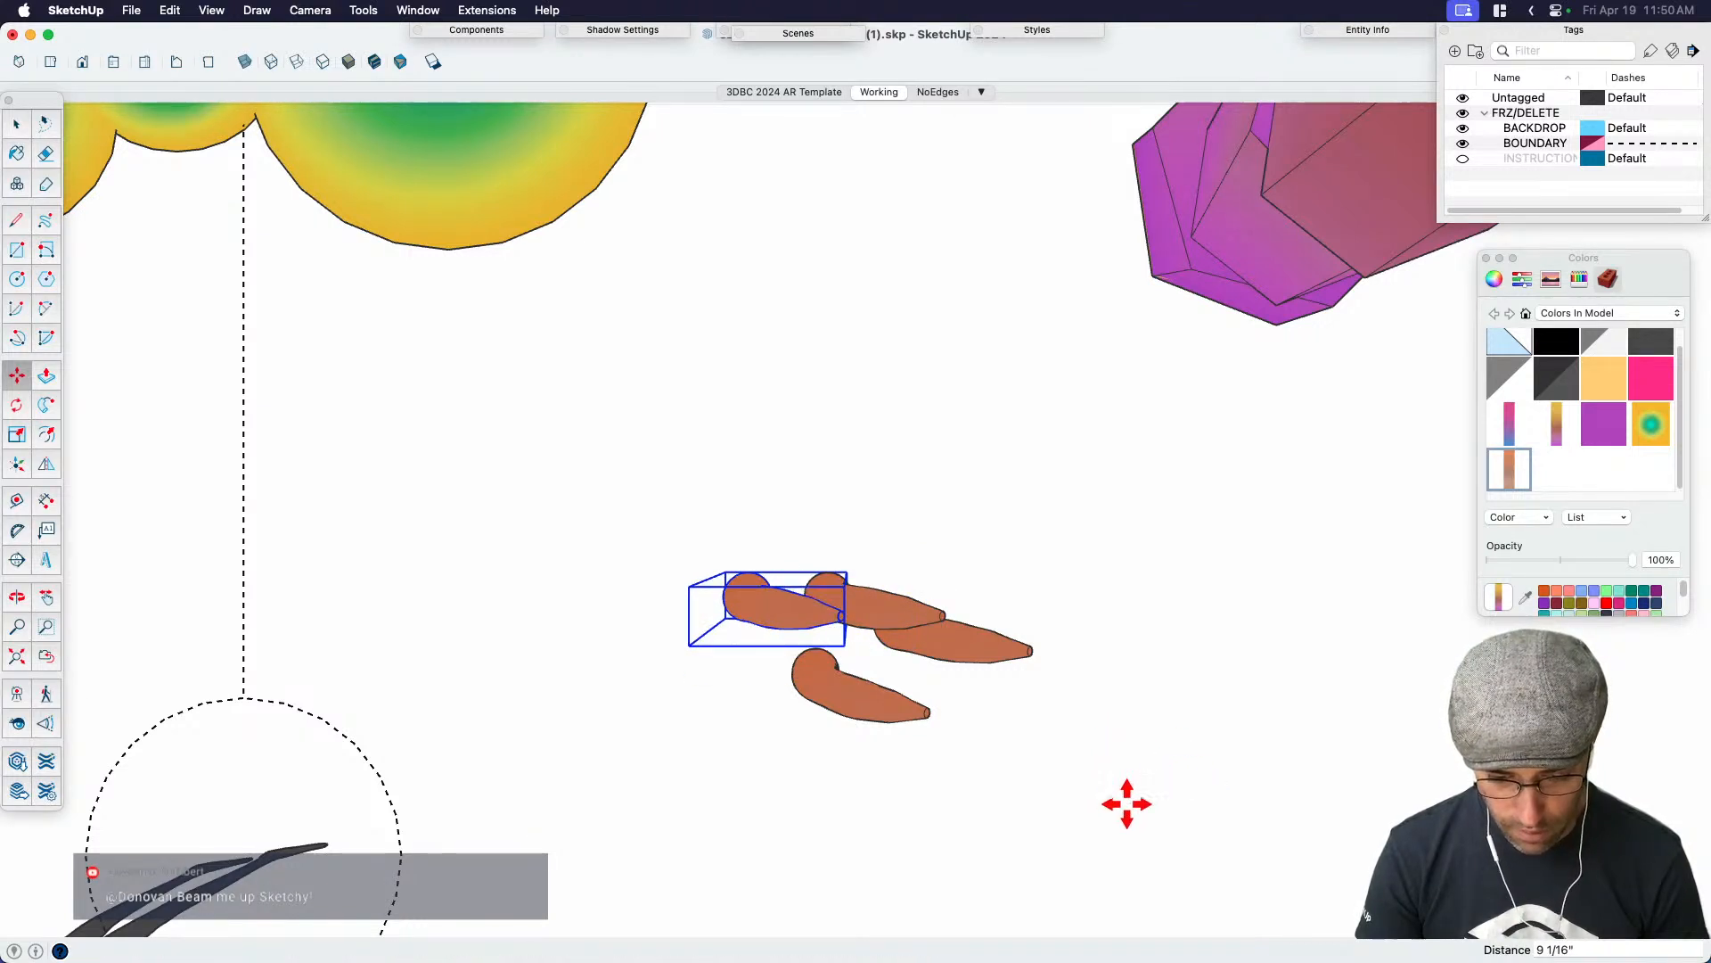
Add three further tube copies in front of the others, making a loose group of seven
click(855, 772)
click(837, 810)
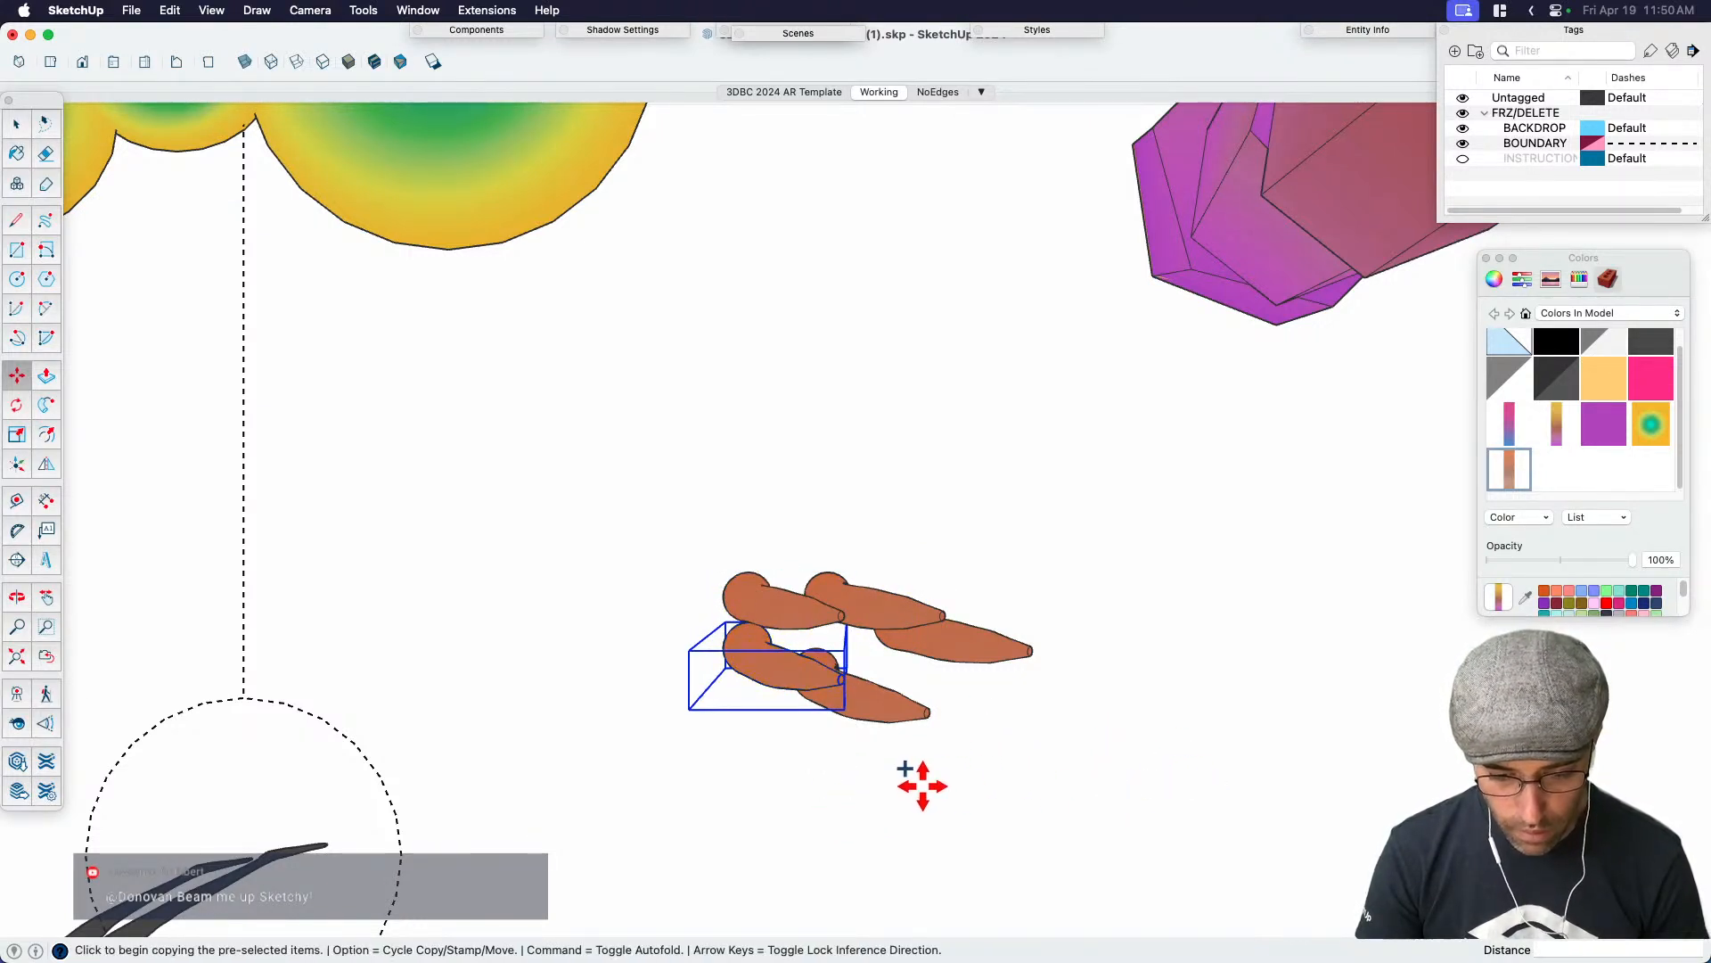
click(921, 782)
click(957, 836)
click(959, 840)
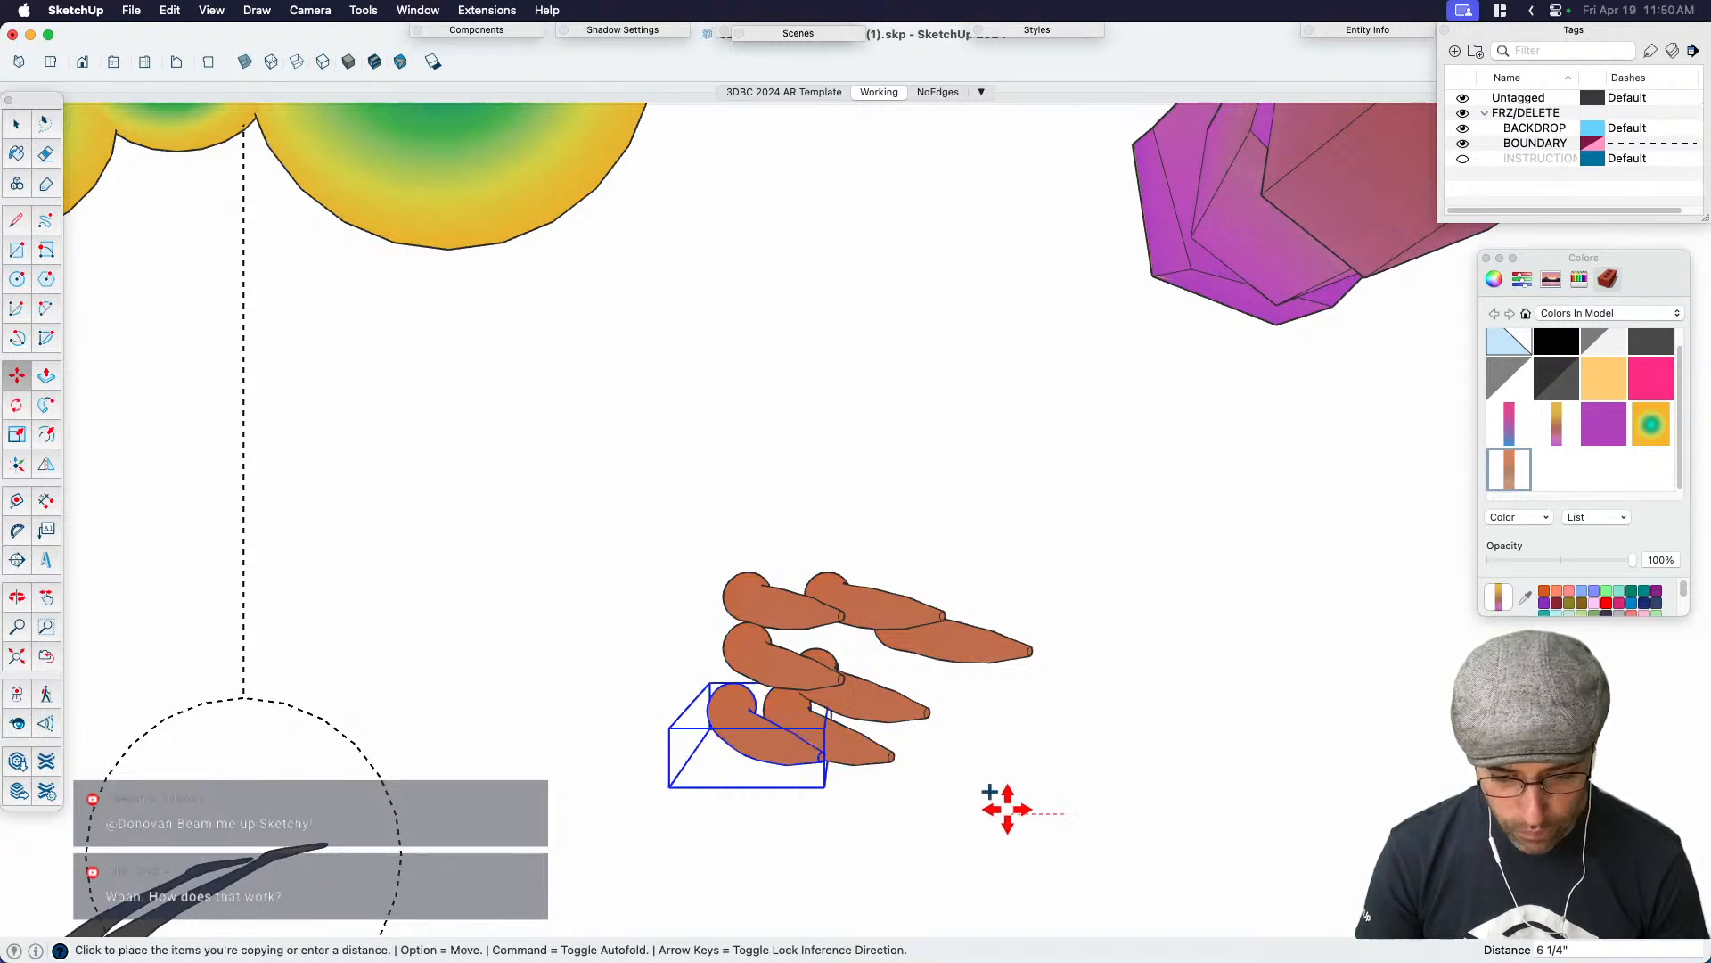
click(992, 802)
key(space)
Randomly scale and rotate all seven tubes about their centers, with scale 0.75 to 1.25 and rotation 30 to 300
scroll(1058, 615, down, 4)
scroll(1021, 620, up, 4)
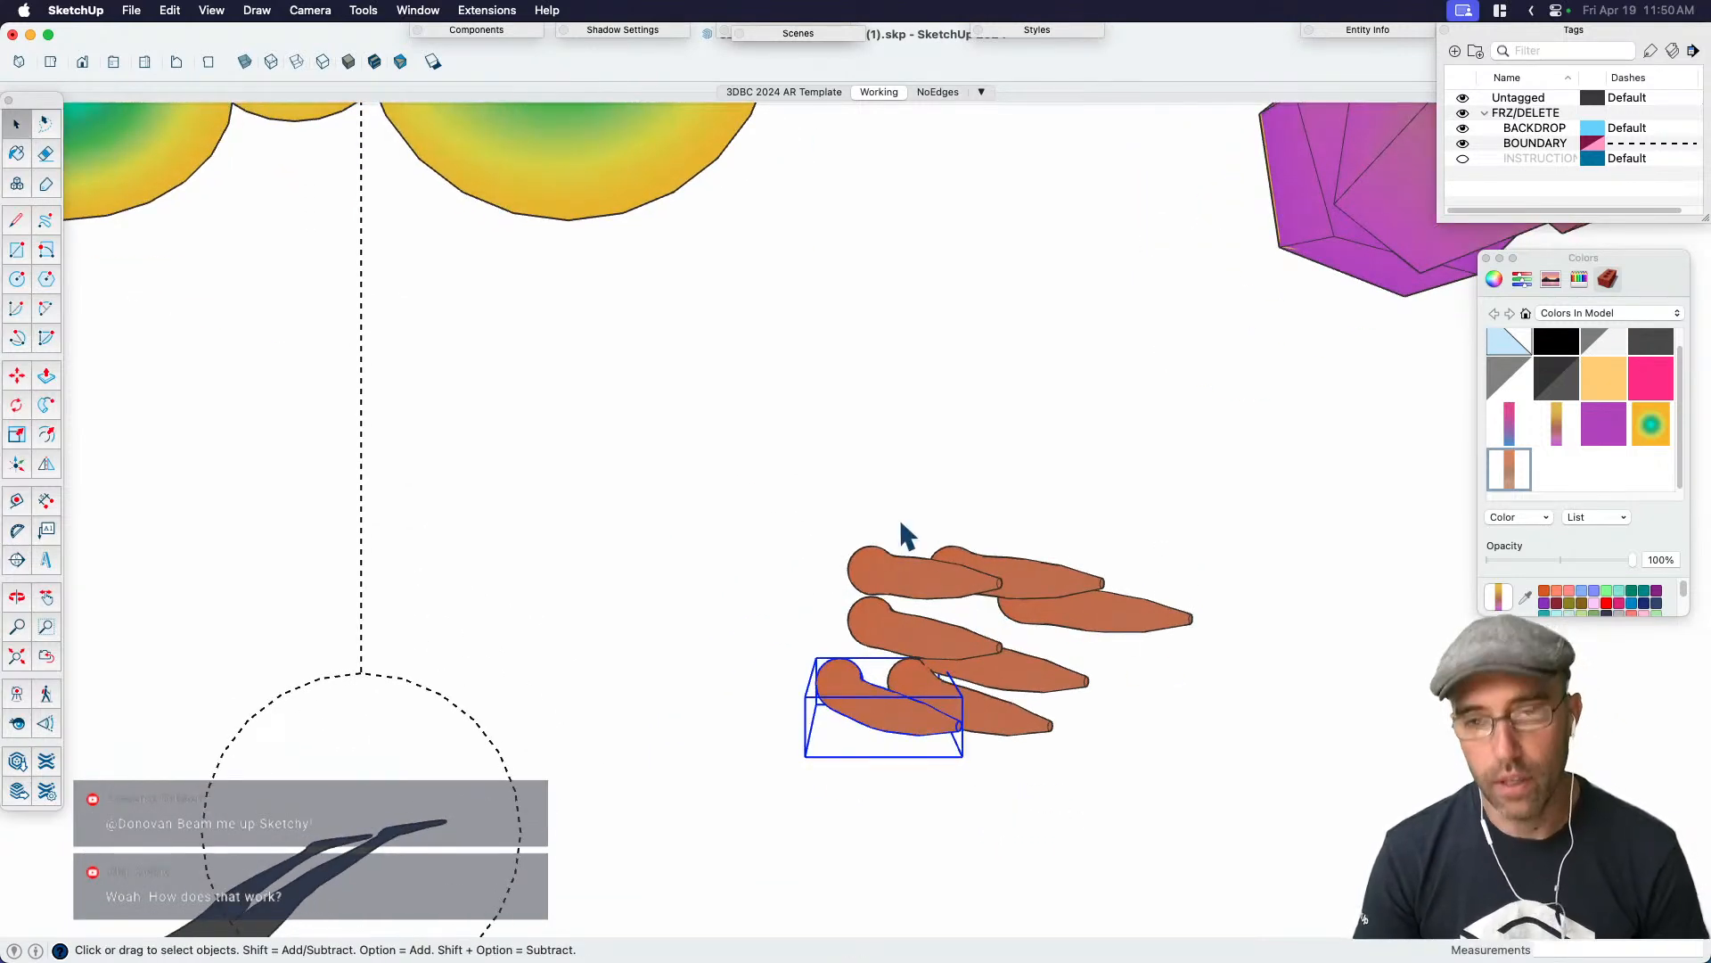
scroll(988, 648, up, 2)
click(763, 458)
scroll(762, 457, down, 3)
drag(722, 422, 1129, 753)
click(487, 11)
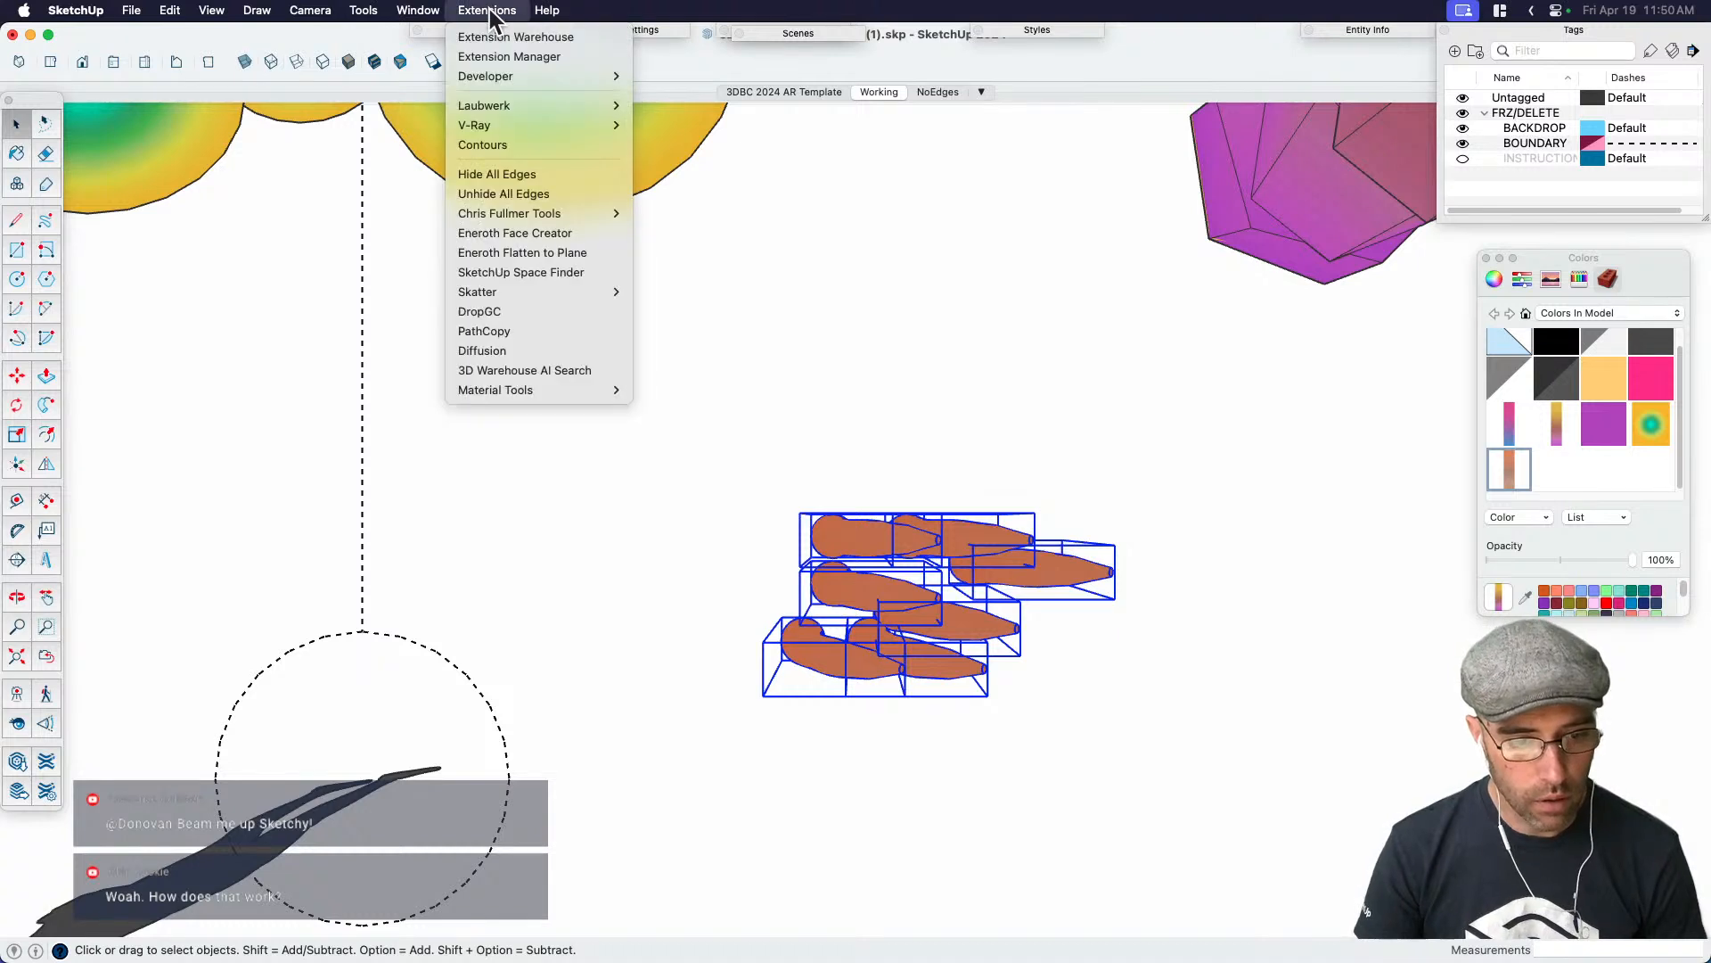
mouse_move(565, 216)
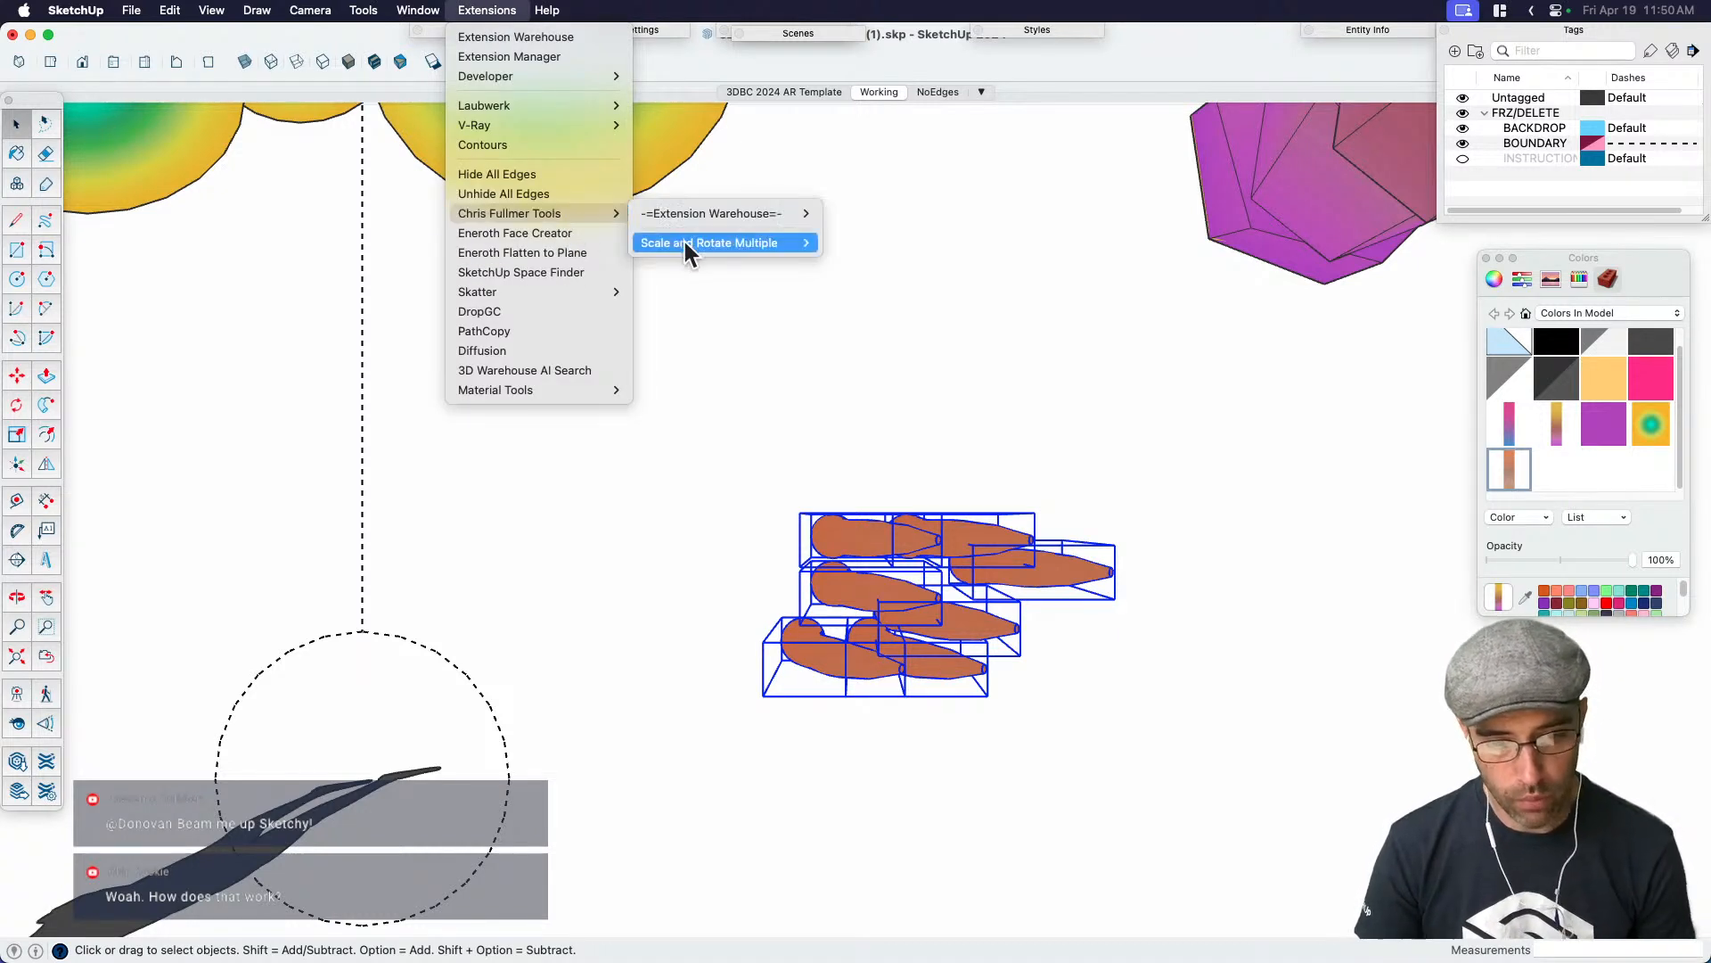
mouse_move(685, 242)
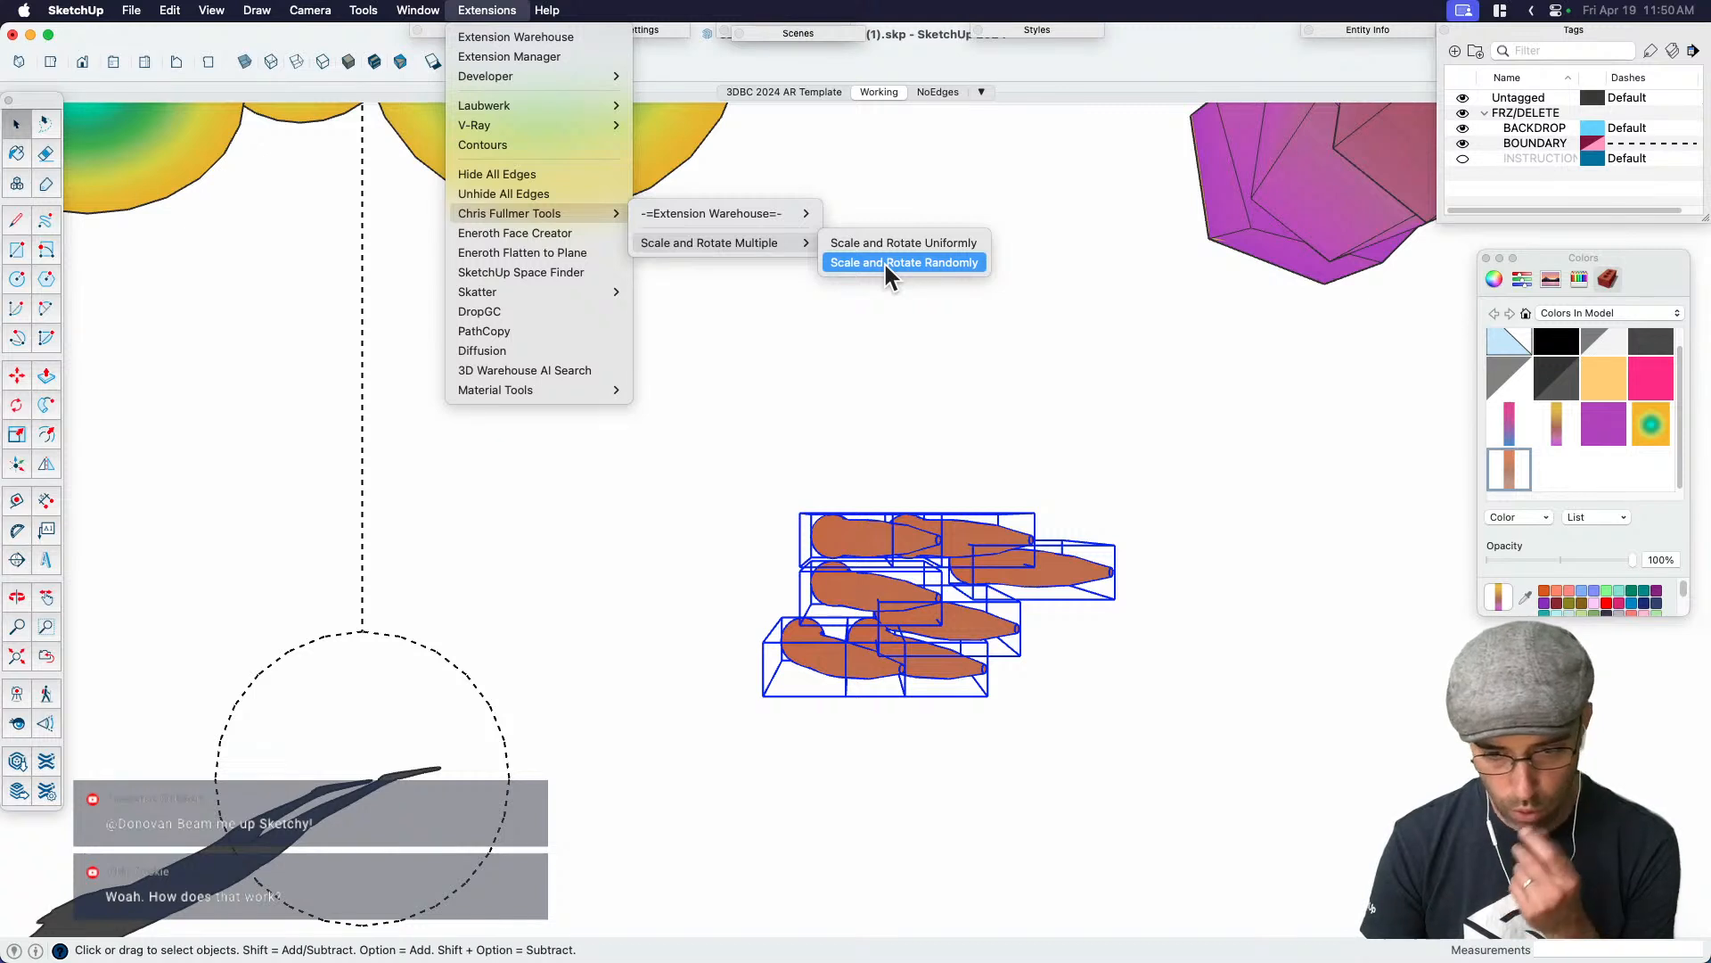
click(885, 260)
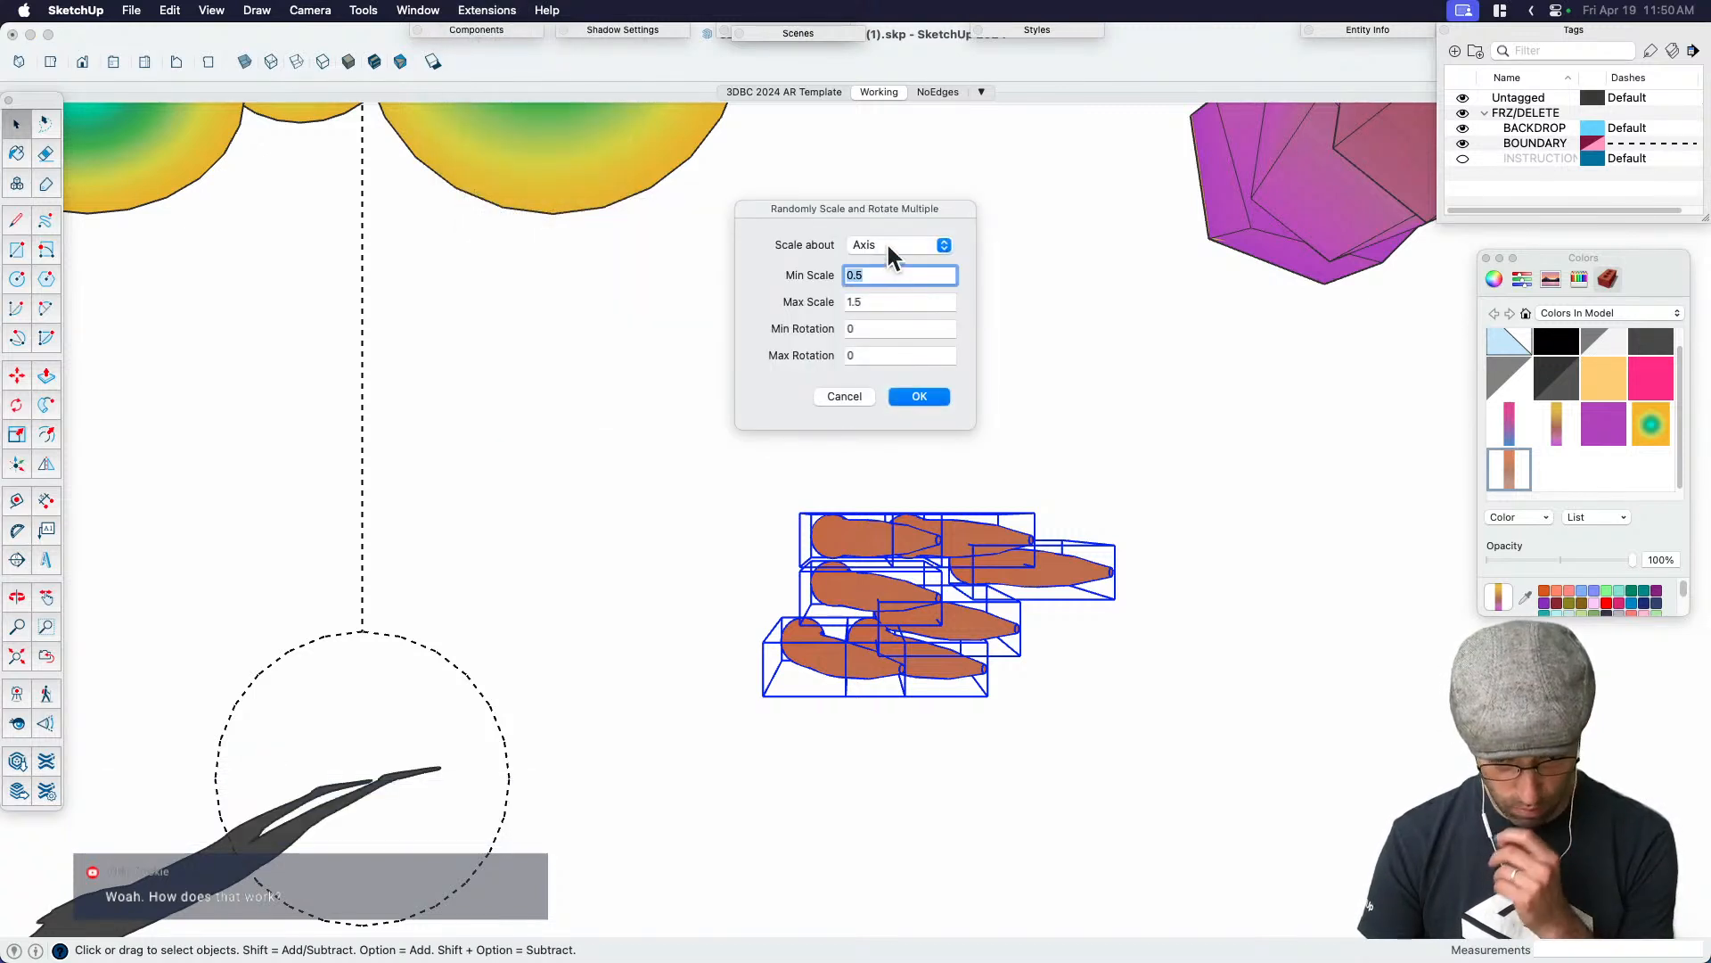
click(889, 247)
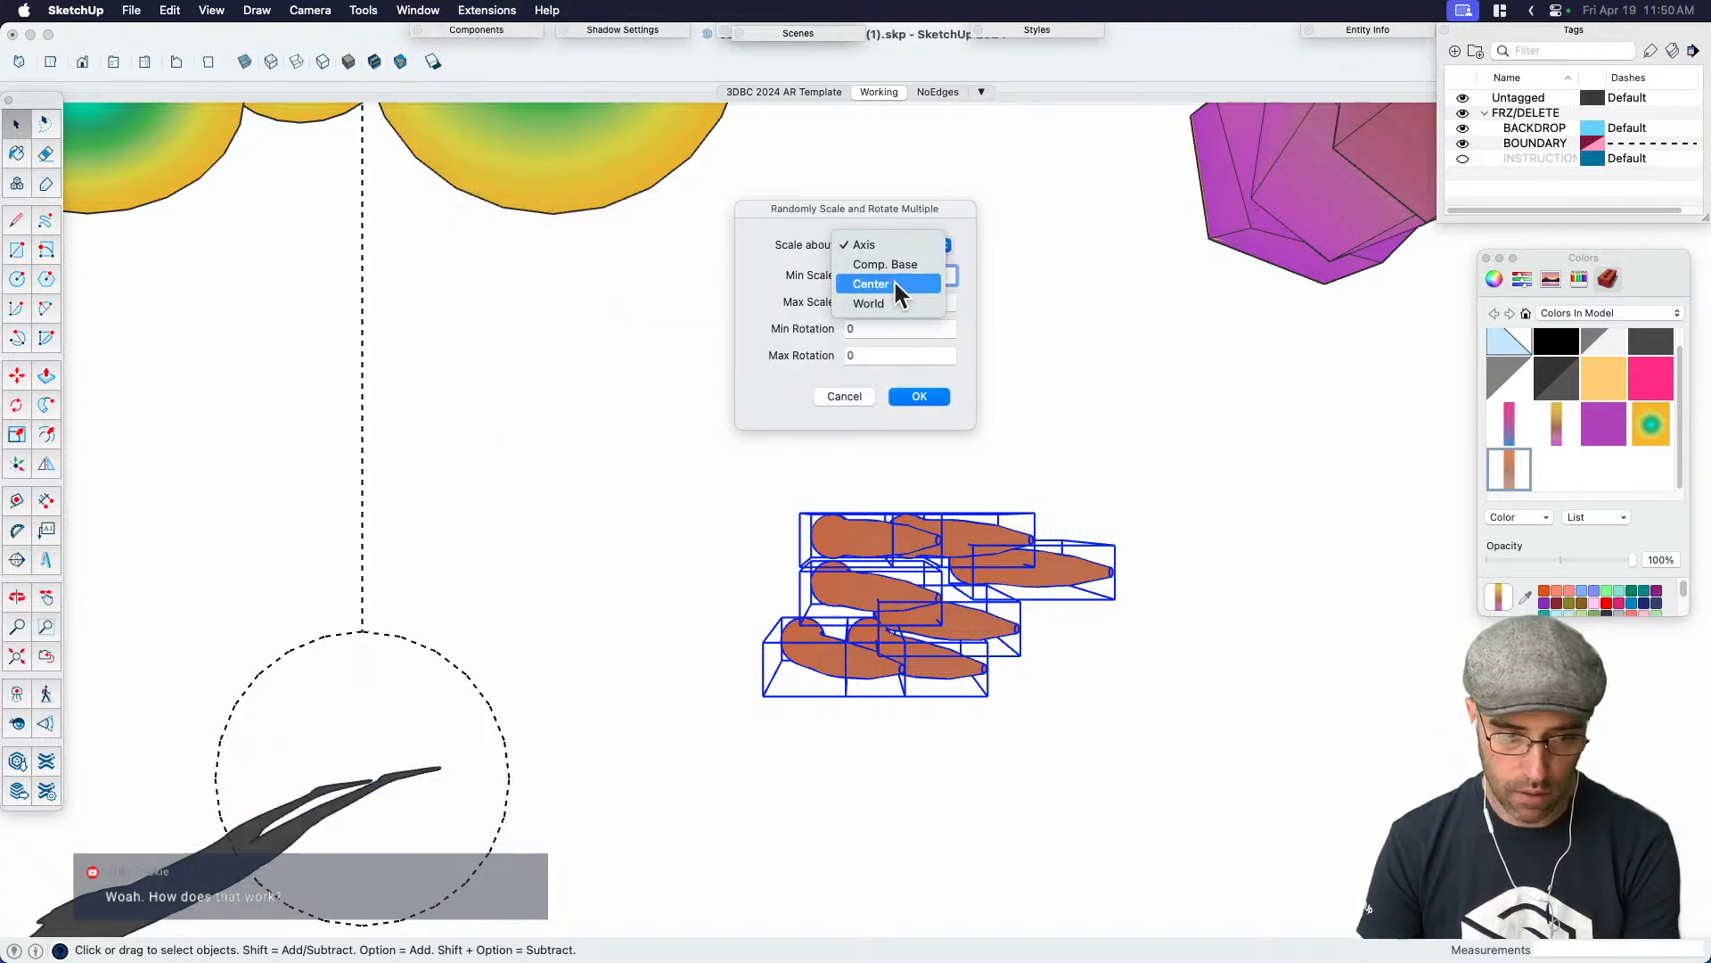
click(894, 283)
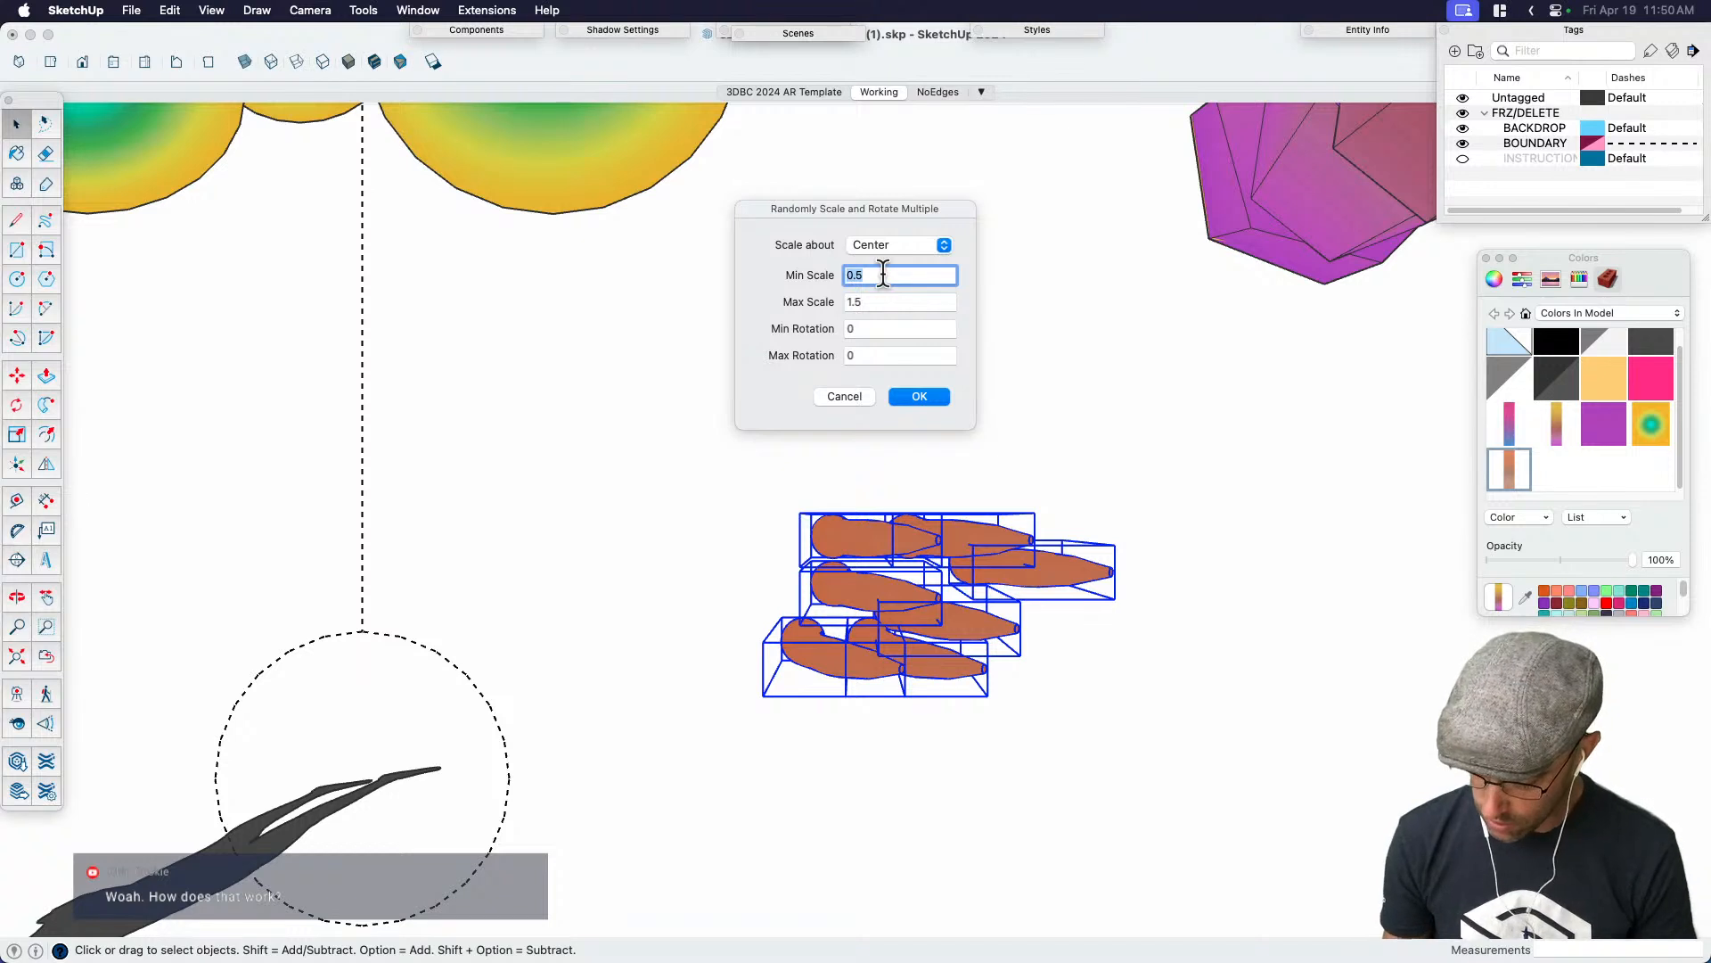
key(Tab)
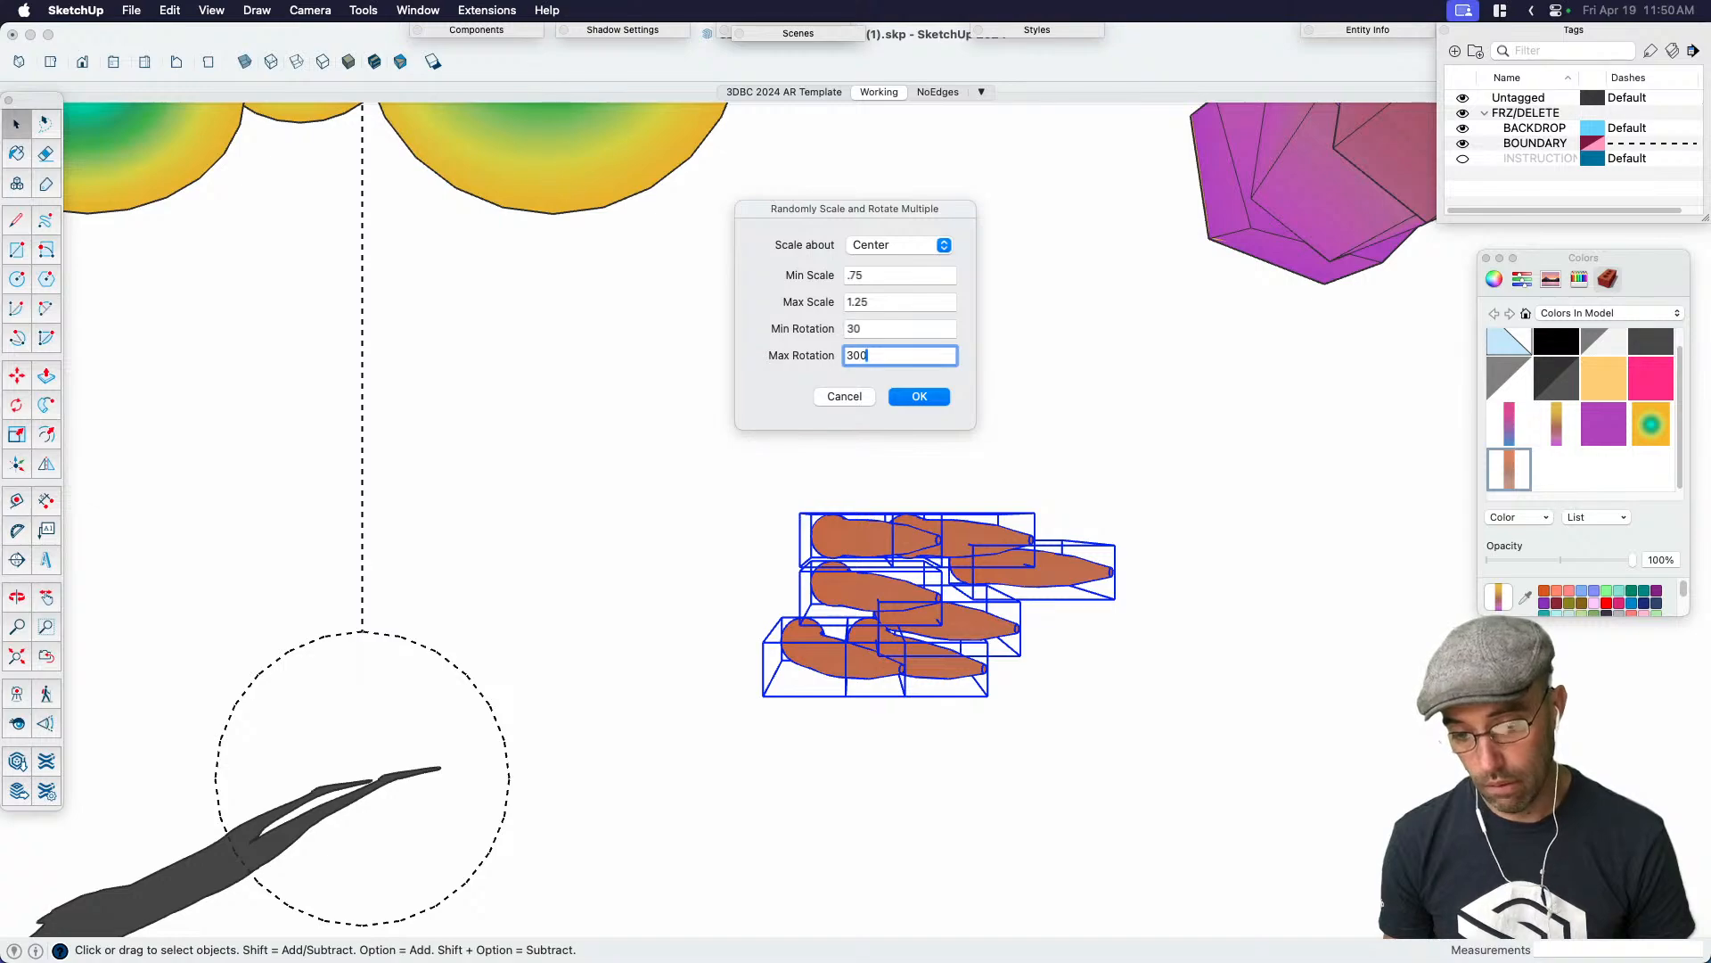
key(Return)
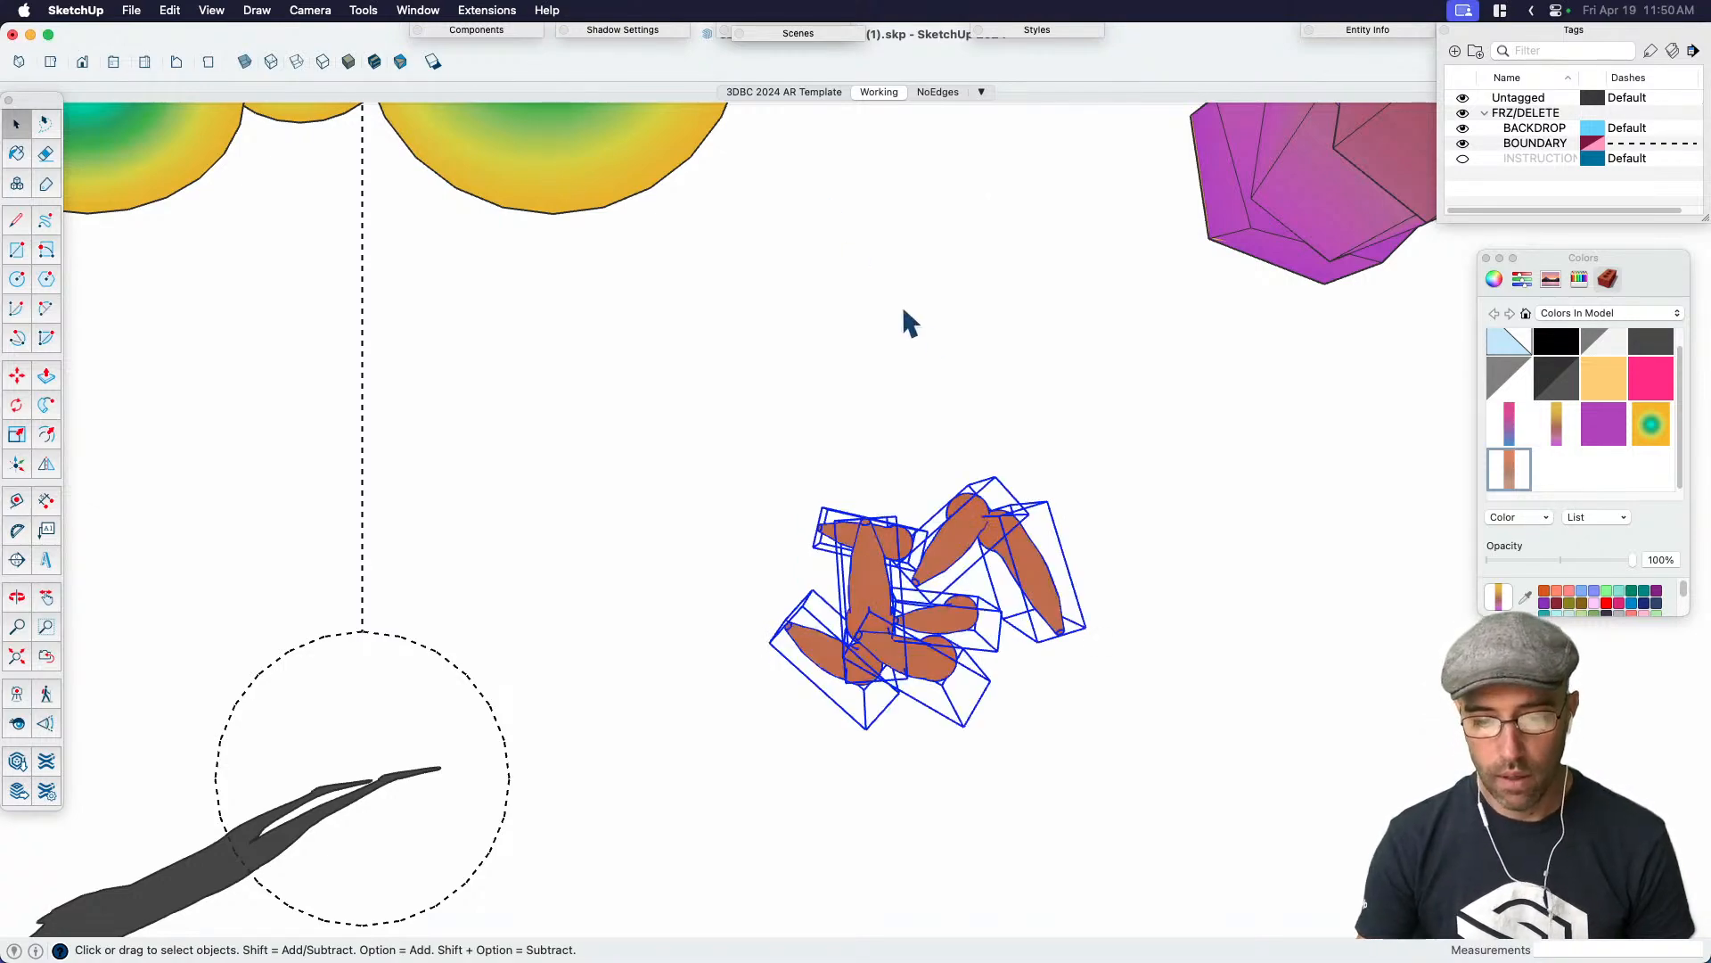
Nudge the long upright-pointing tube slightly so its base sits beside the lower tubes of the group
click(878, 279)
scroll(940, 424, down, 3)
middle_drag(939, 426, 895, 587)
middle_drag(1079, 606, 909, 599)
scroll(907, 593, up, 2)
click(842, 515)
scroll(858, 624, up, 4)
key(m)
click(998, 734)
click(990, 737)
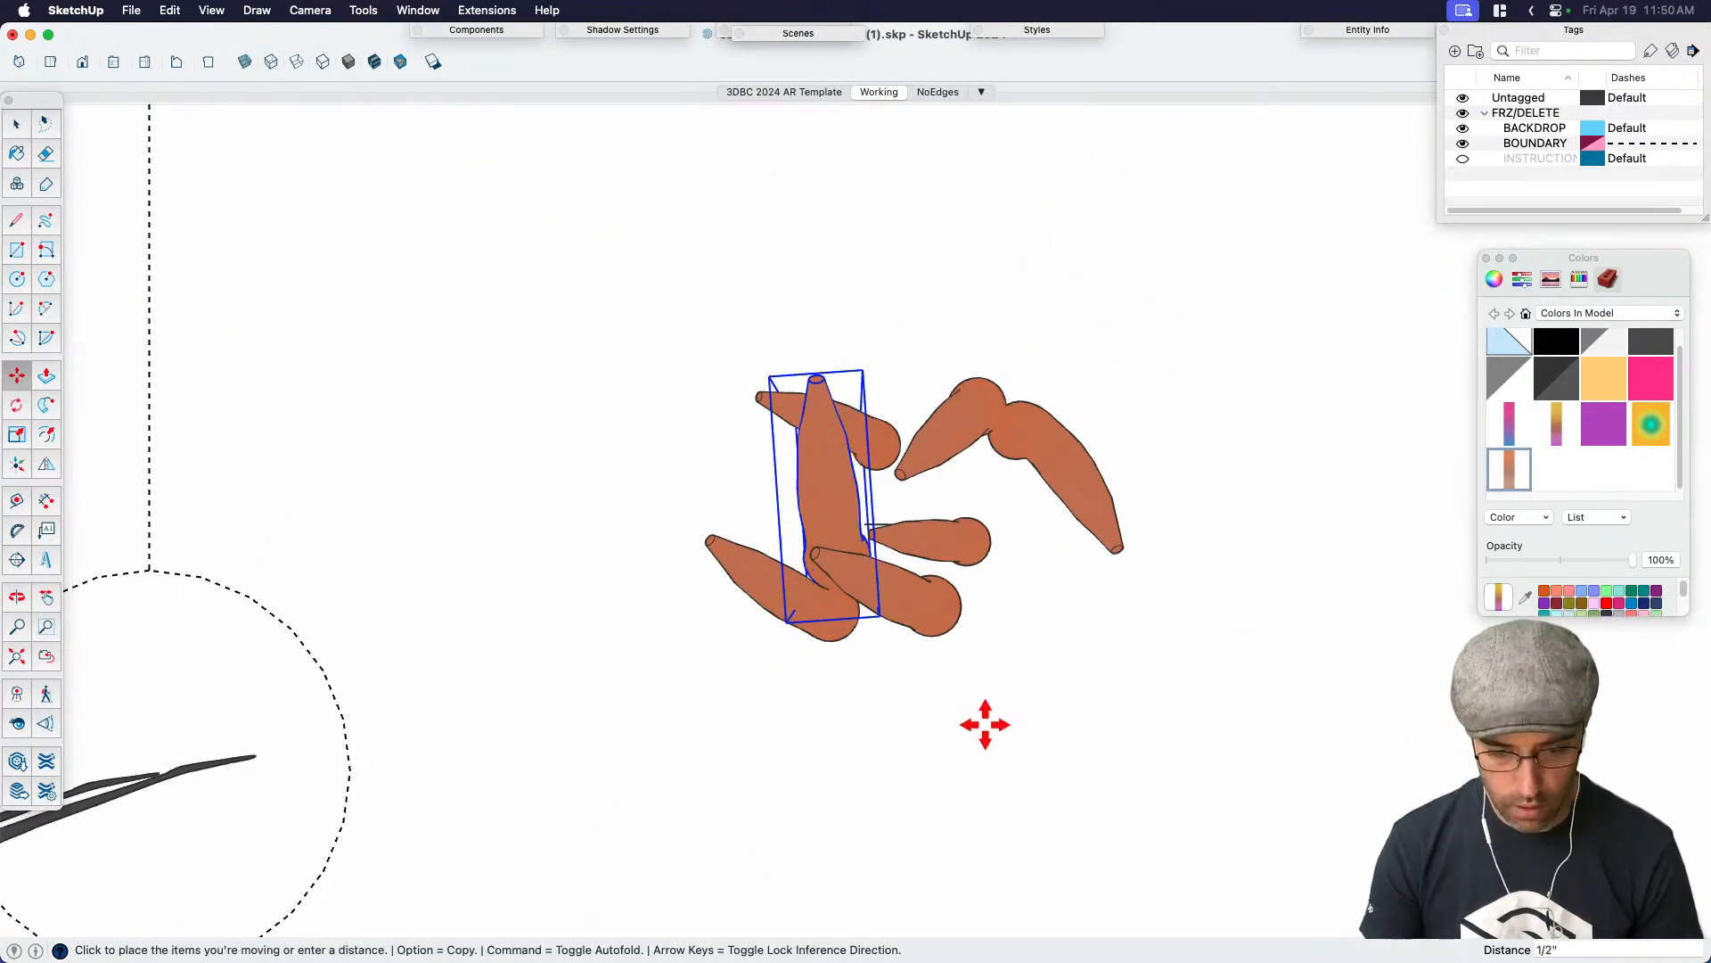
key(space)
Move the two nearby tubes inward one after the other so their bases overlap the upright-pointing tube's base
click(942, 615)
key(m)
click(1158, 727)
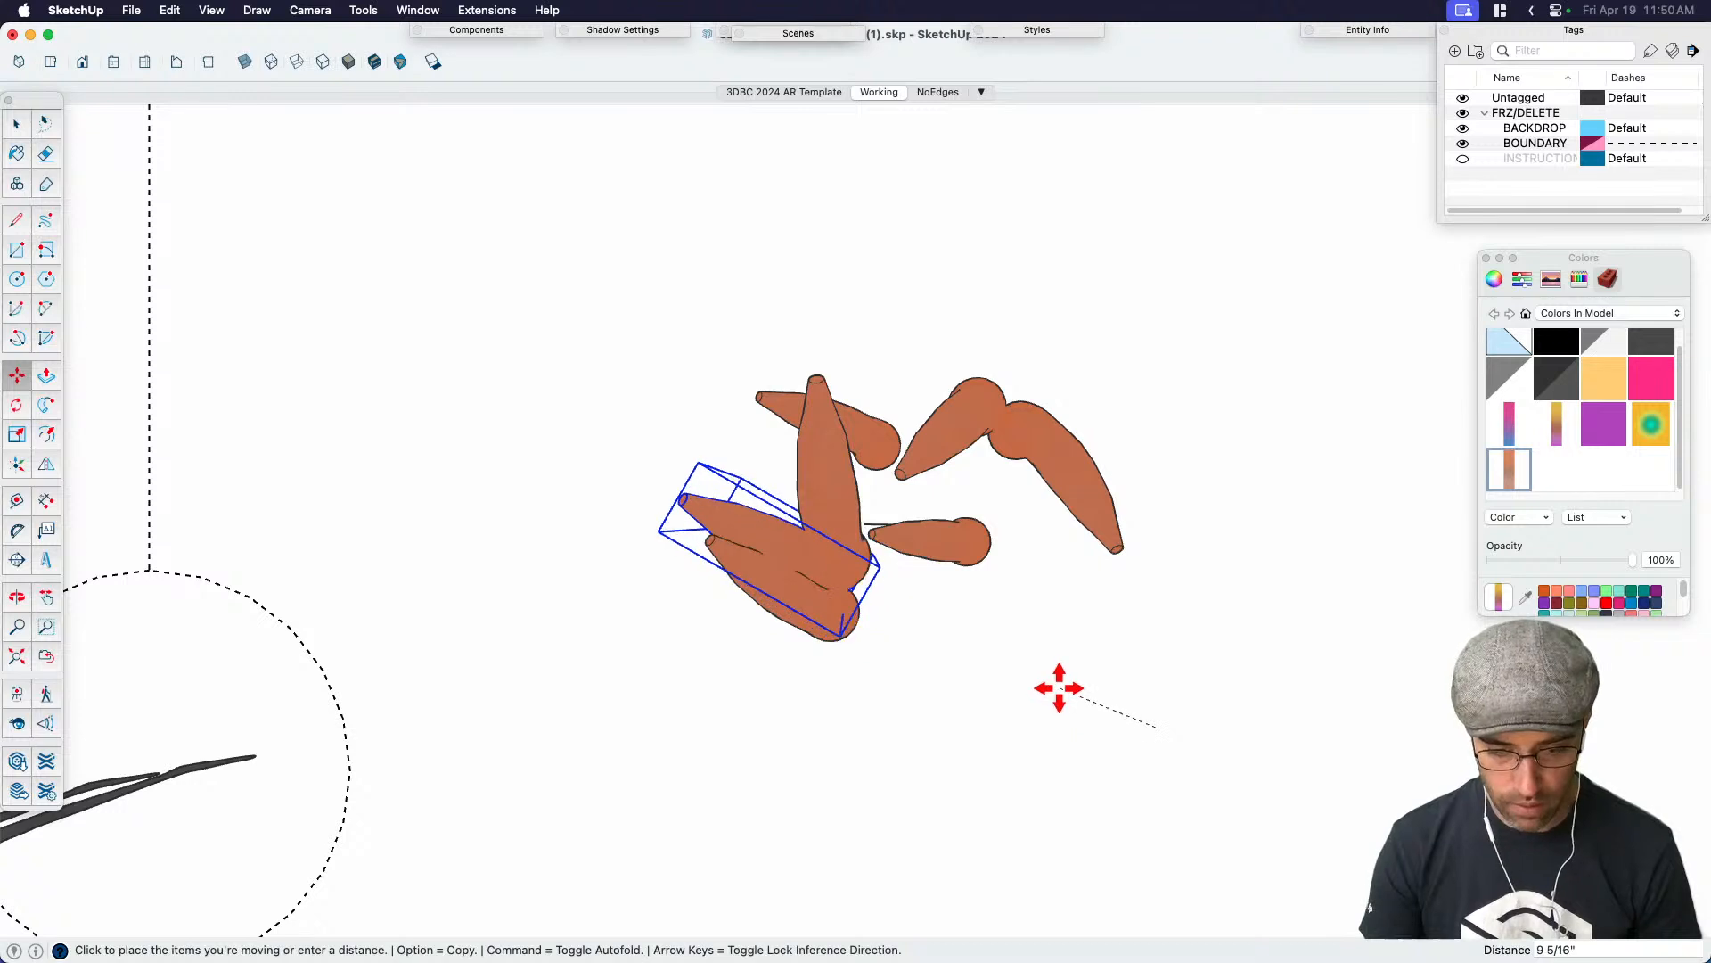
click(1052, 731)
key(space)
click(963, 542)
key(m)
click(1150, 695)
click(1031, 723)
key(space)
Move the loose tube behind the upright-pointing one so its base lies in the cluster
click(891, 455)
key(m)
click(974, 574)
click(948, 700)
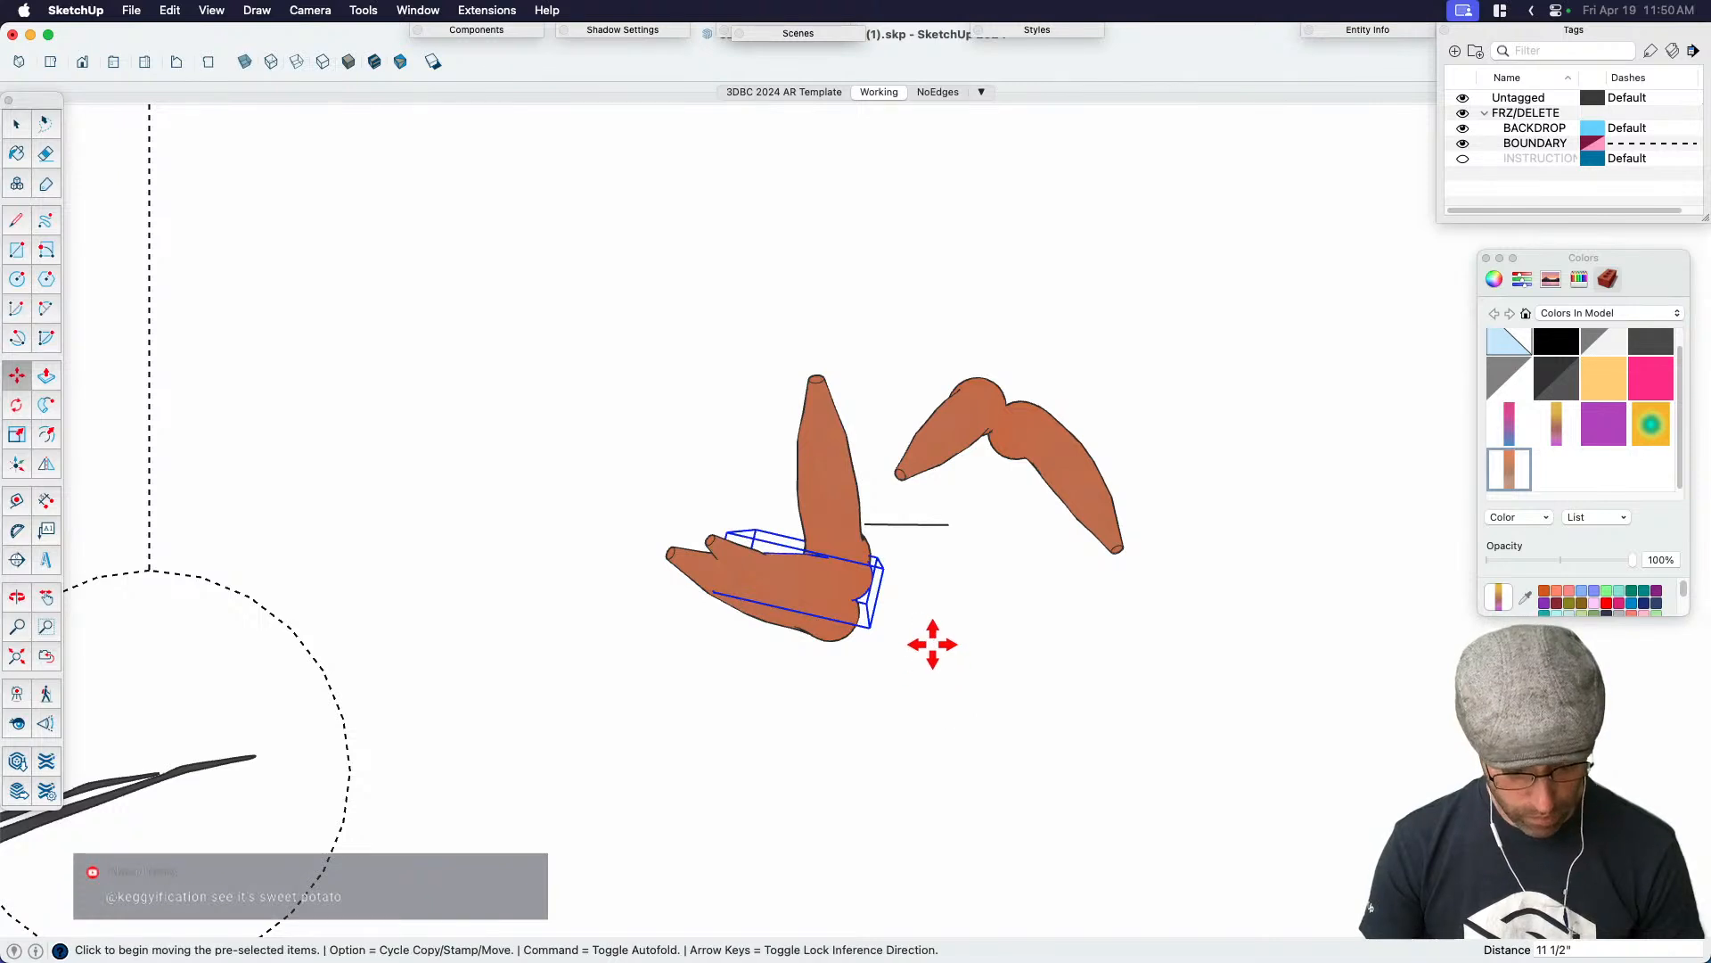
Rotate the selected tube about the vertical axis to point the opposite way and set its base back into the cluster
key(q)
click(987, 699)
click(692, 678)
click(1128, 666)
key(m)
click(1424, 691)
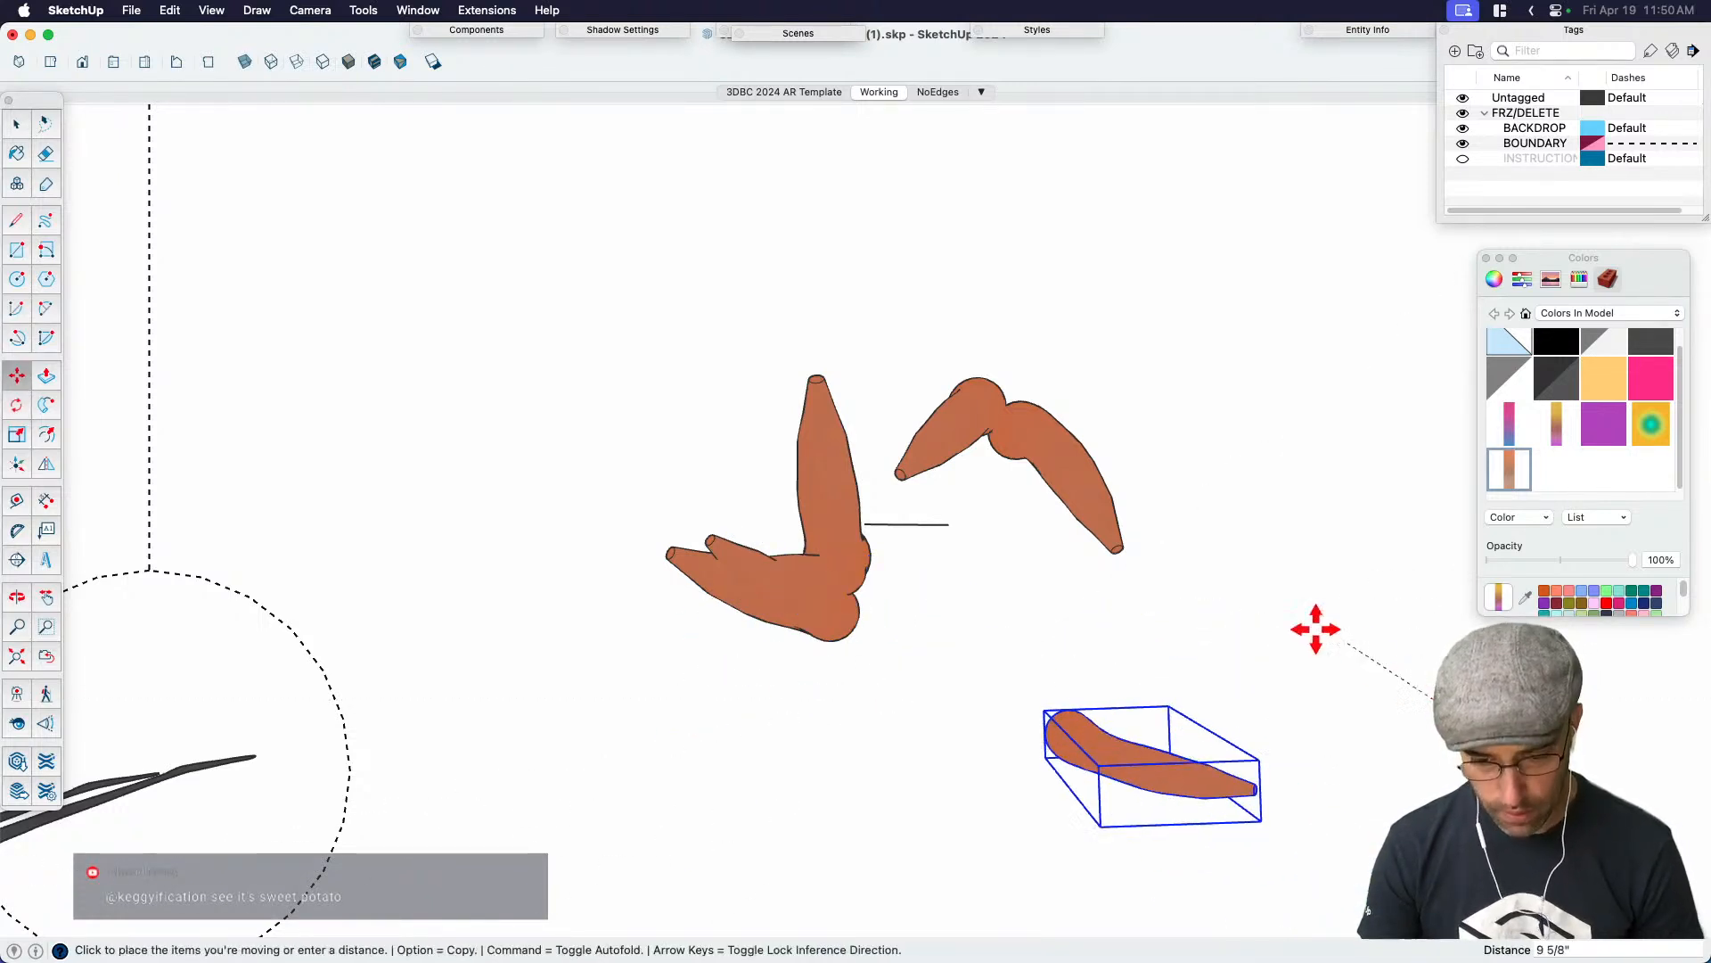
click(1154, 501)
middle_drag(1165, 513, 1193, 541)
key(space)
scroll(943, 613, up, 3)
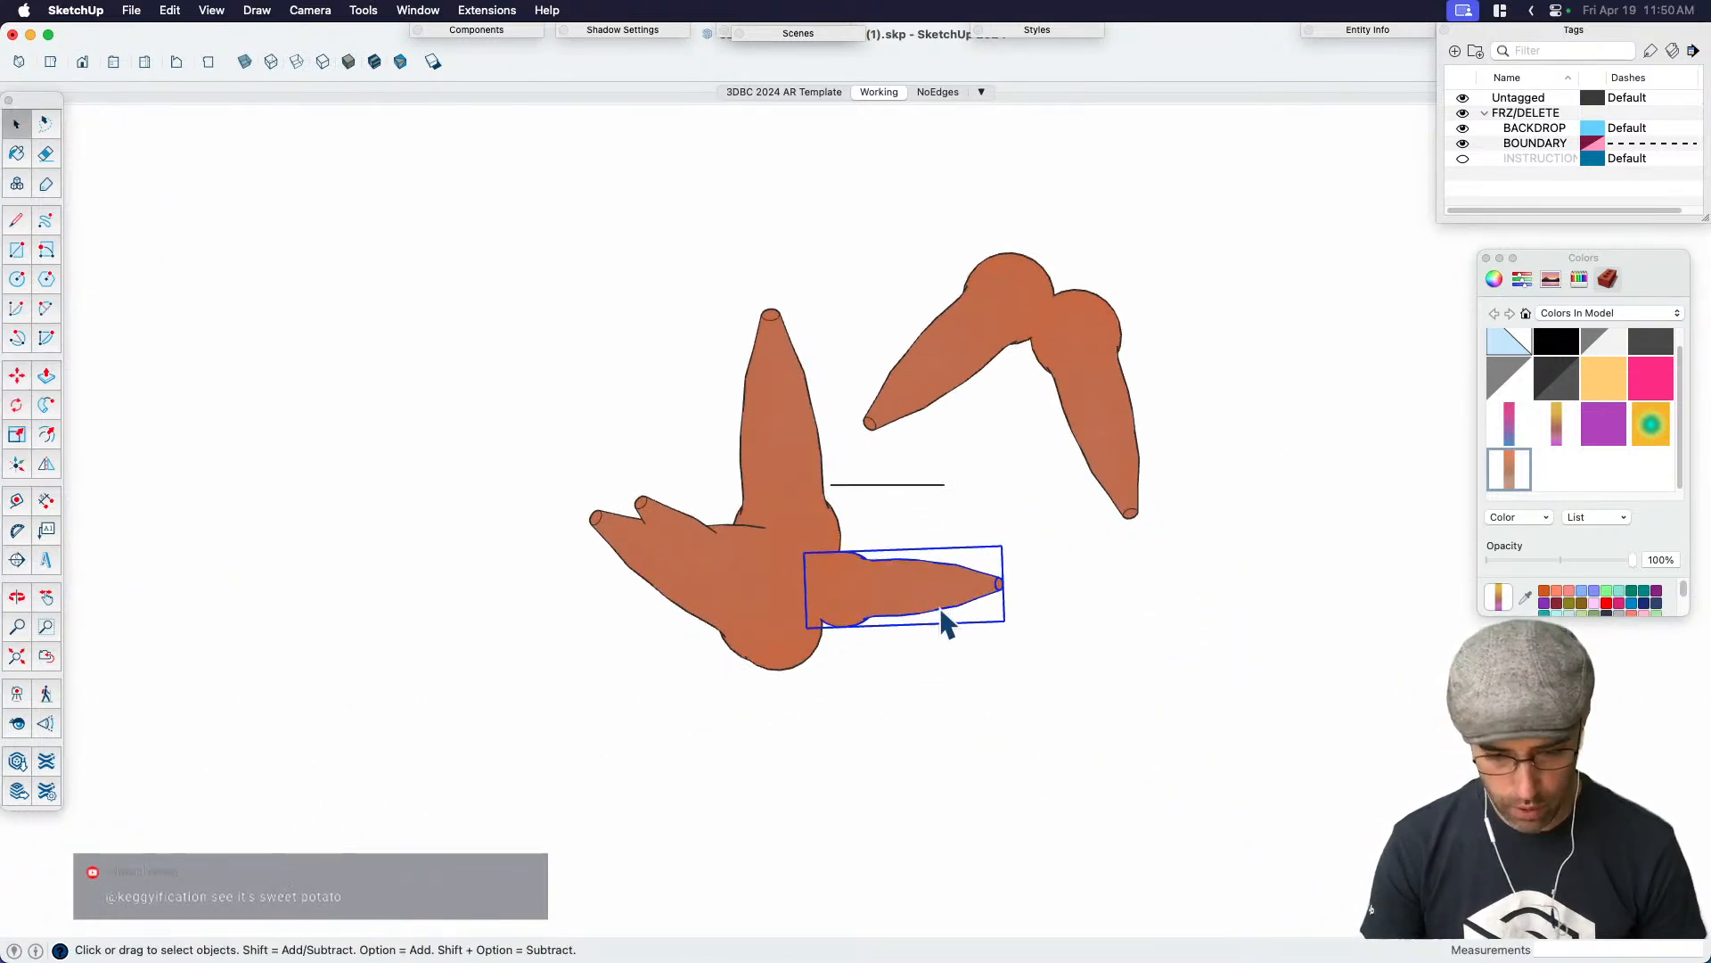
Move the two remaining outlying tubes into the open front side of the cluster so all the bases join like a starfish
shift+middle_drag(945, 686, 1055, 706)
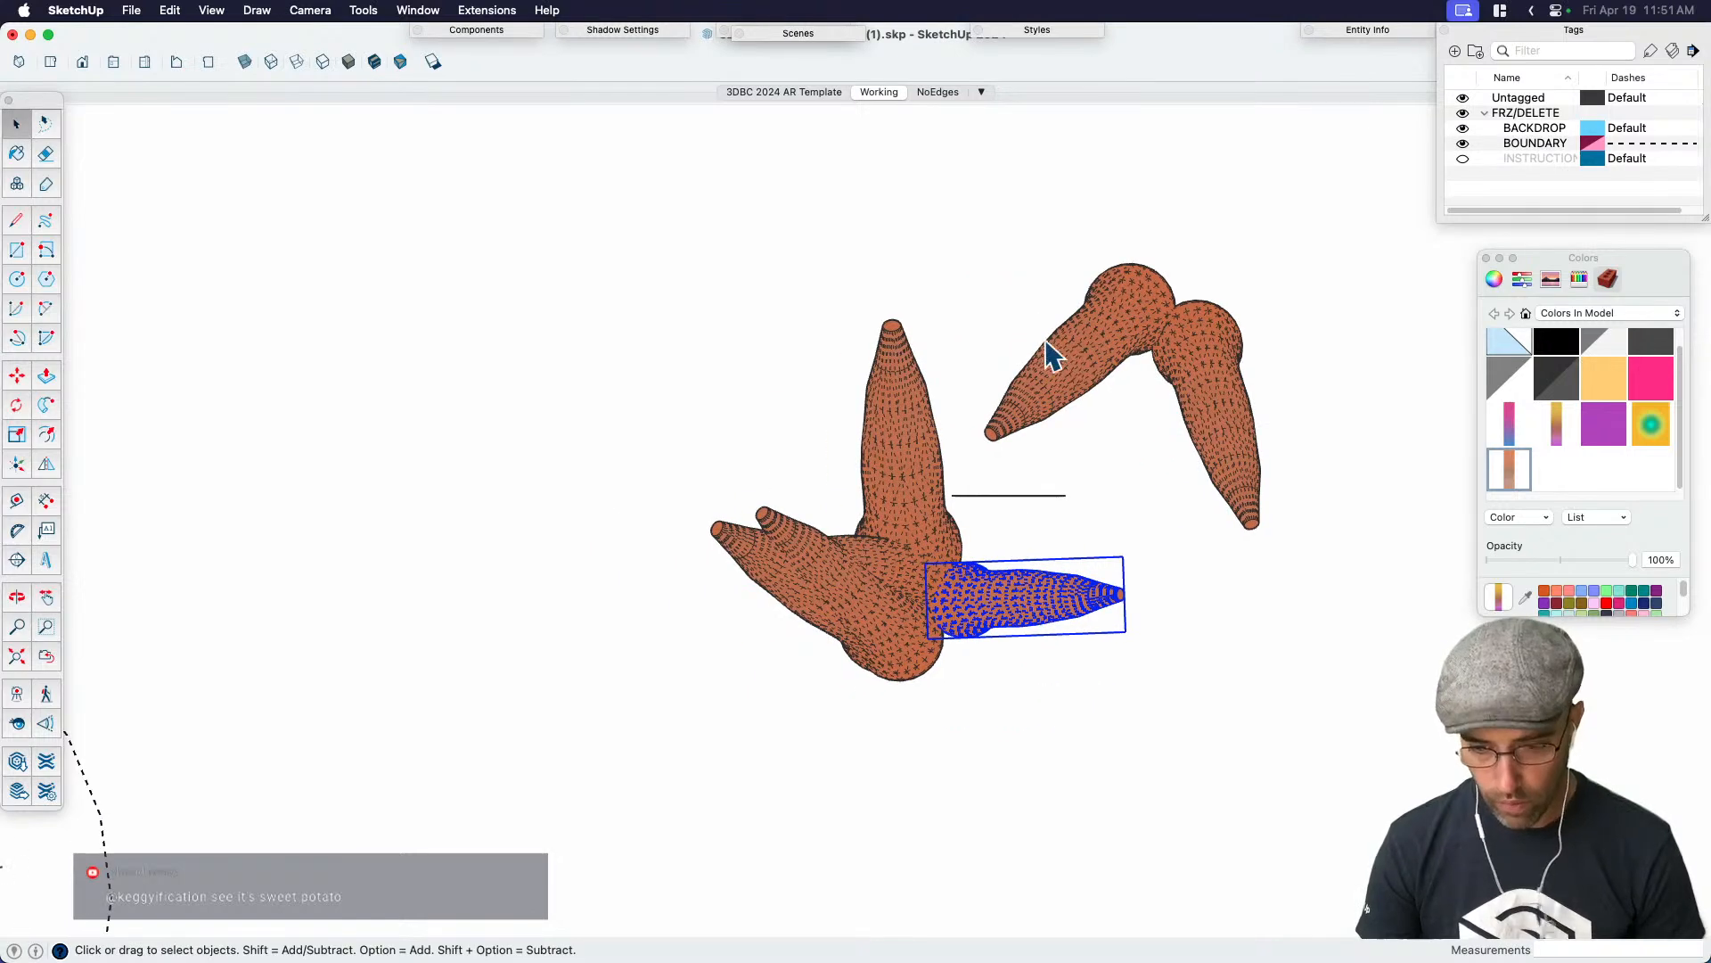
click(1047, 361)
key(m)
click(1255, 378)
click(1108, 688)
key(space)
click(1210, 383)
key(m)
click(1210, 383)
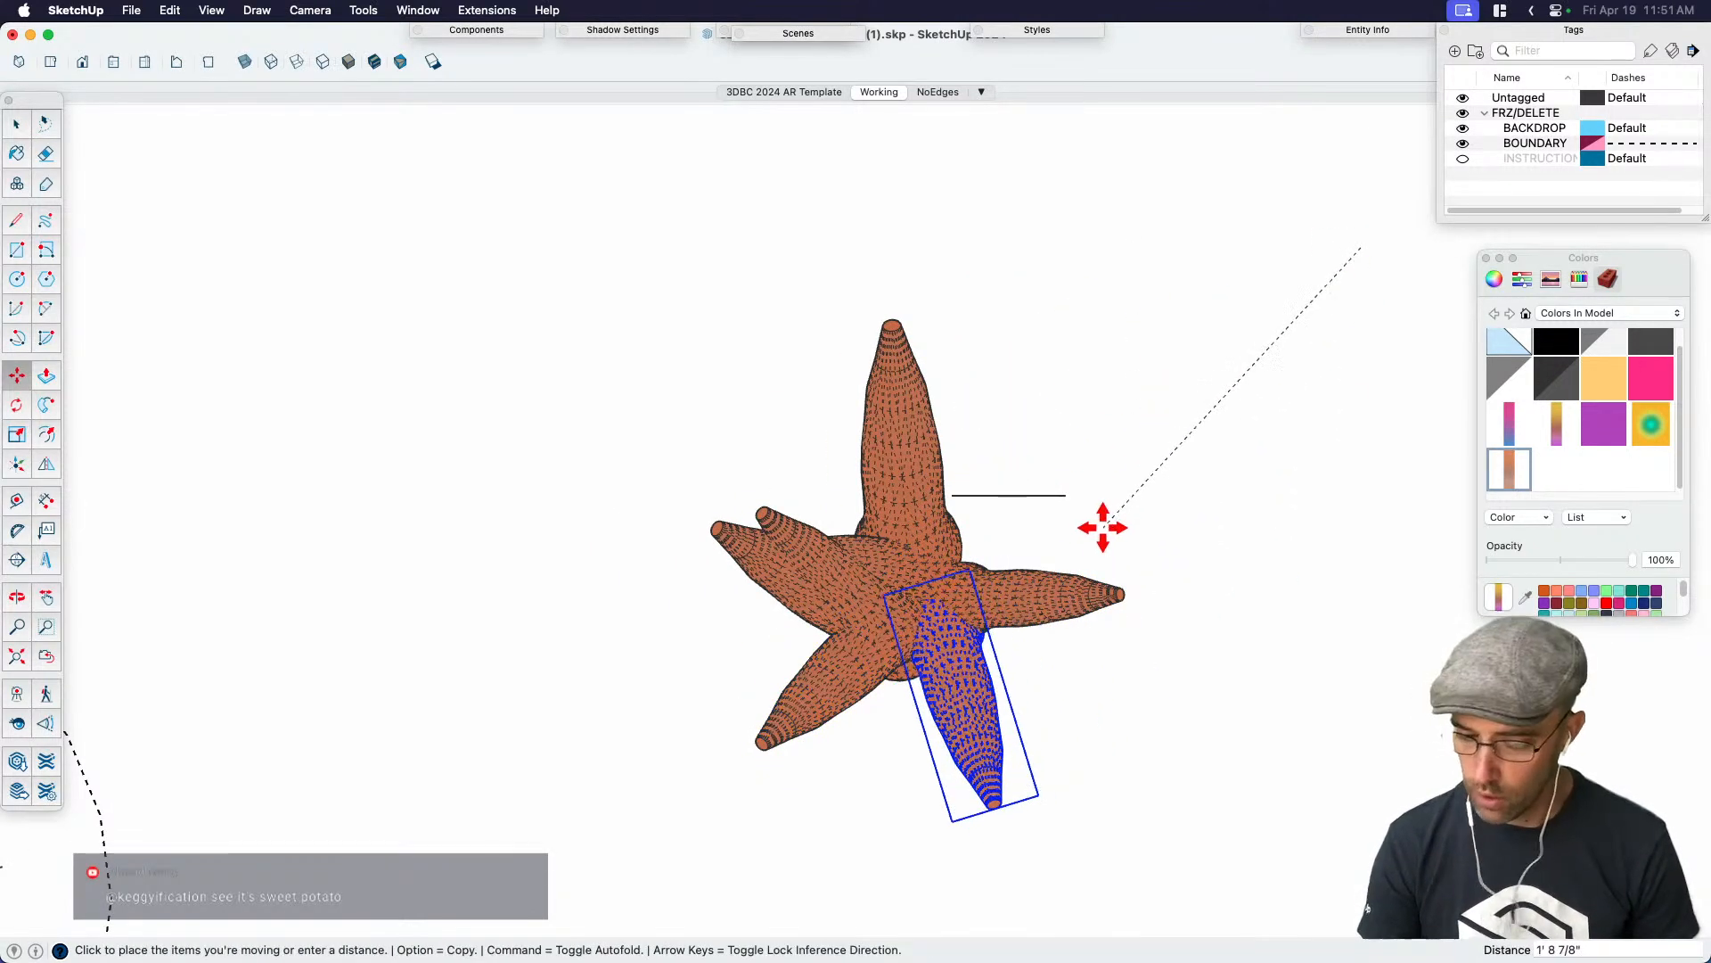
click(1098, 535)
key(space)
Move the inner of the two parallel left-pointing tubes about 1 15/16 inches away from its neighbour
click(843, 589)
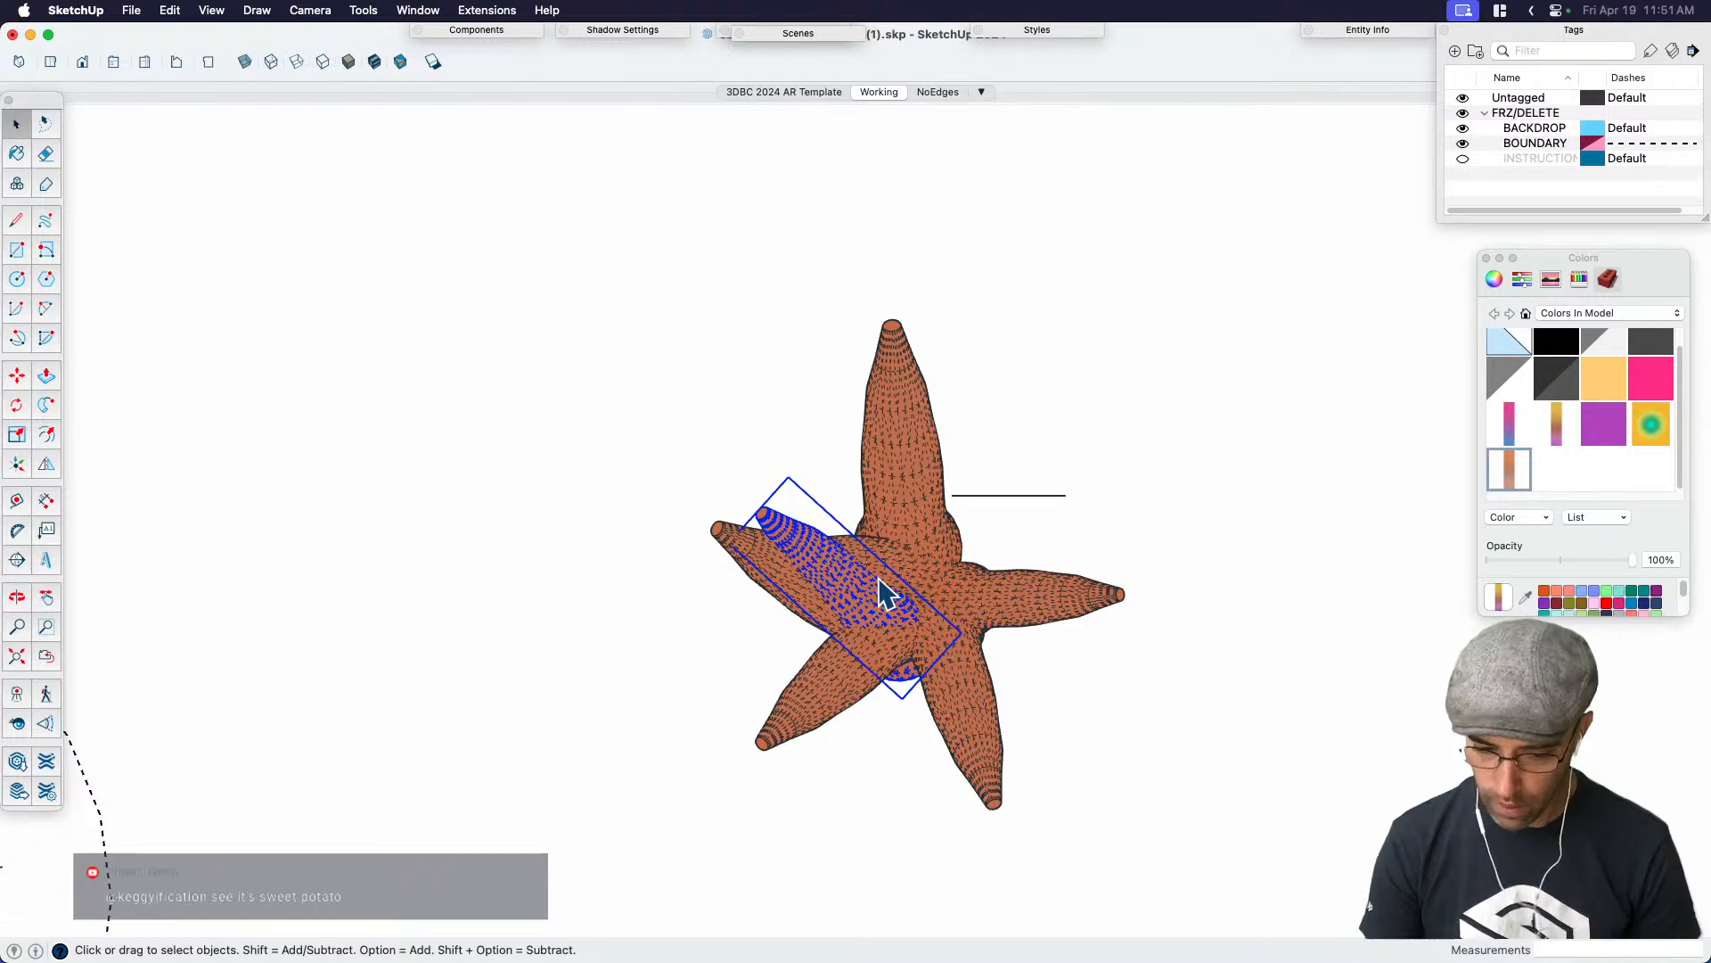
key(m)
click(1104, 795)
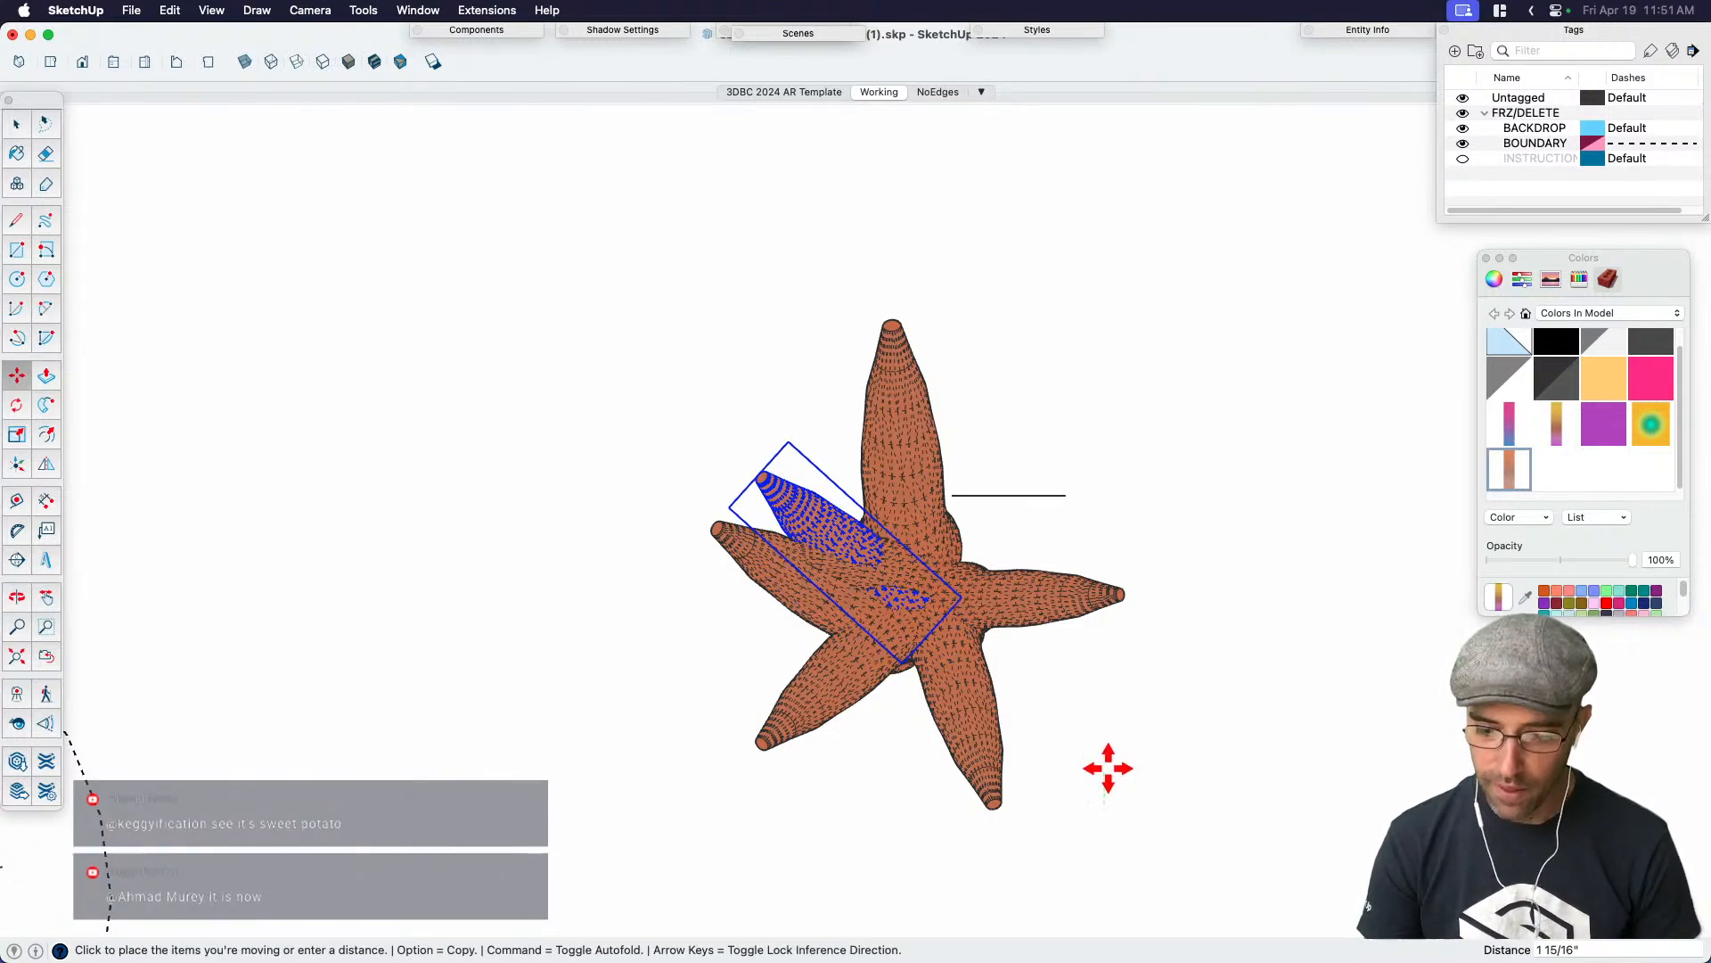
click(1108, 768)
key(space)
Rotate the short tube buried in the cluster and place it in the gap between the long and right-pointing tubes
middle_drag(803, 647, 889, 615)
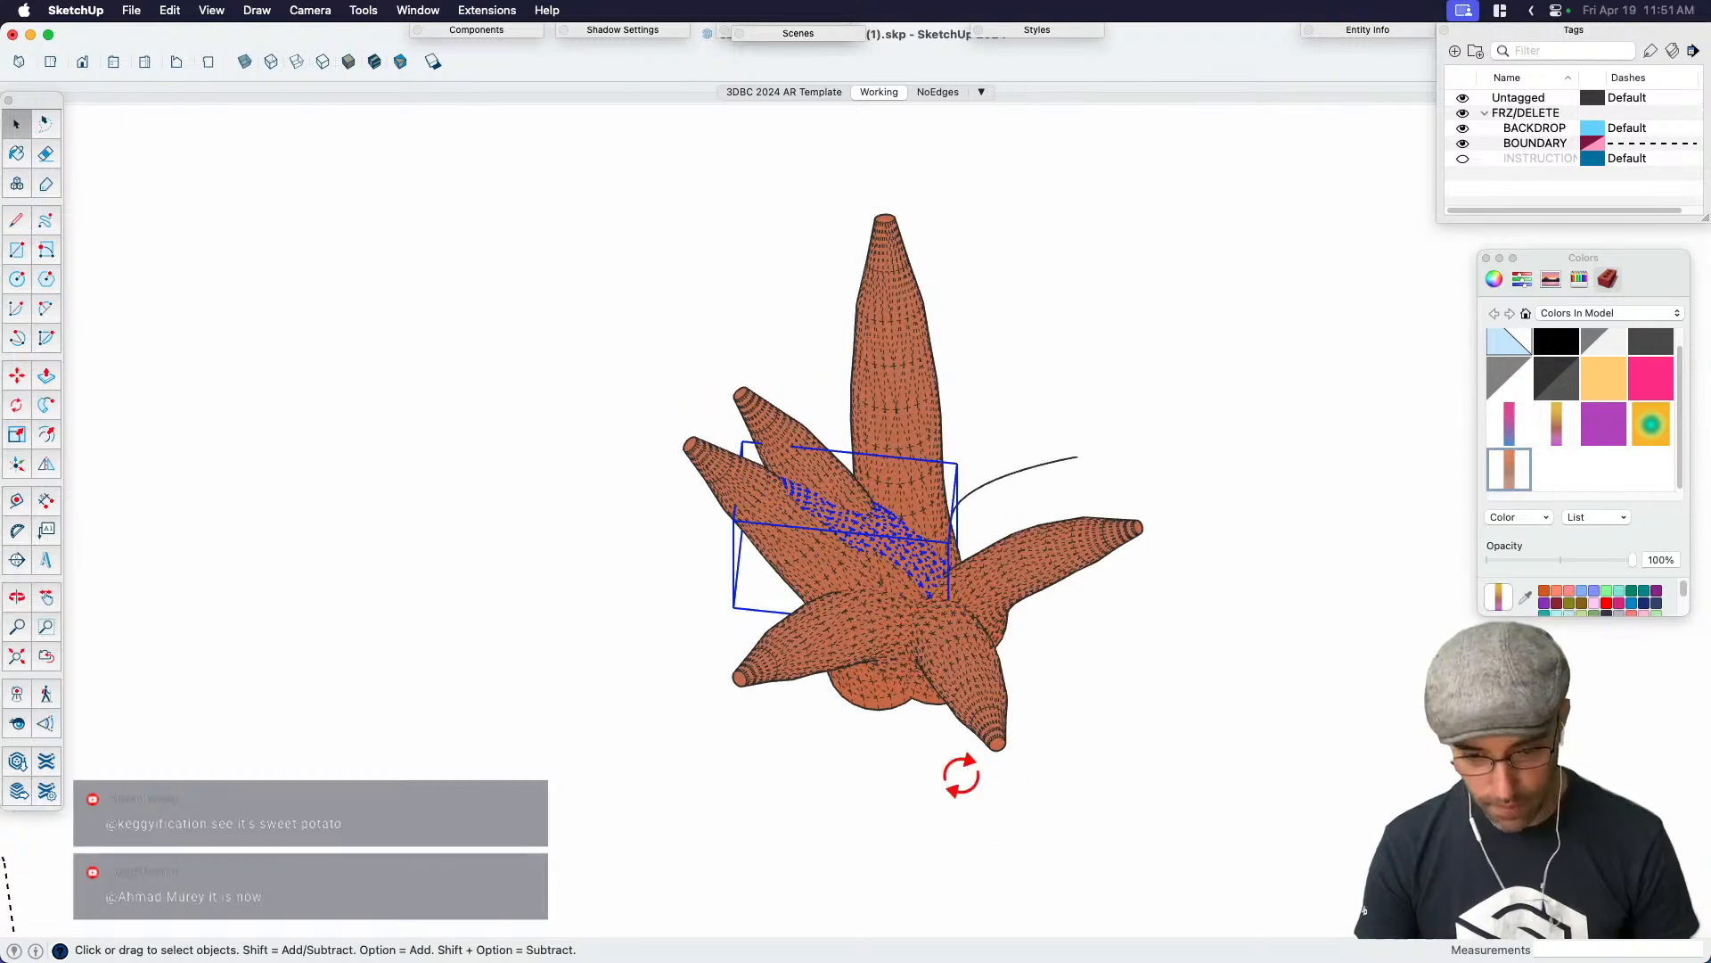
key(q)
click(898, 775)
click(1112, 322)
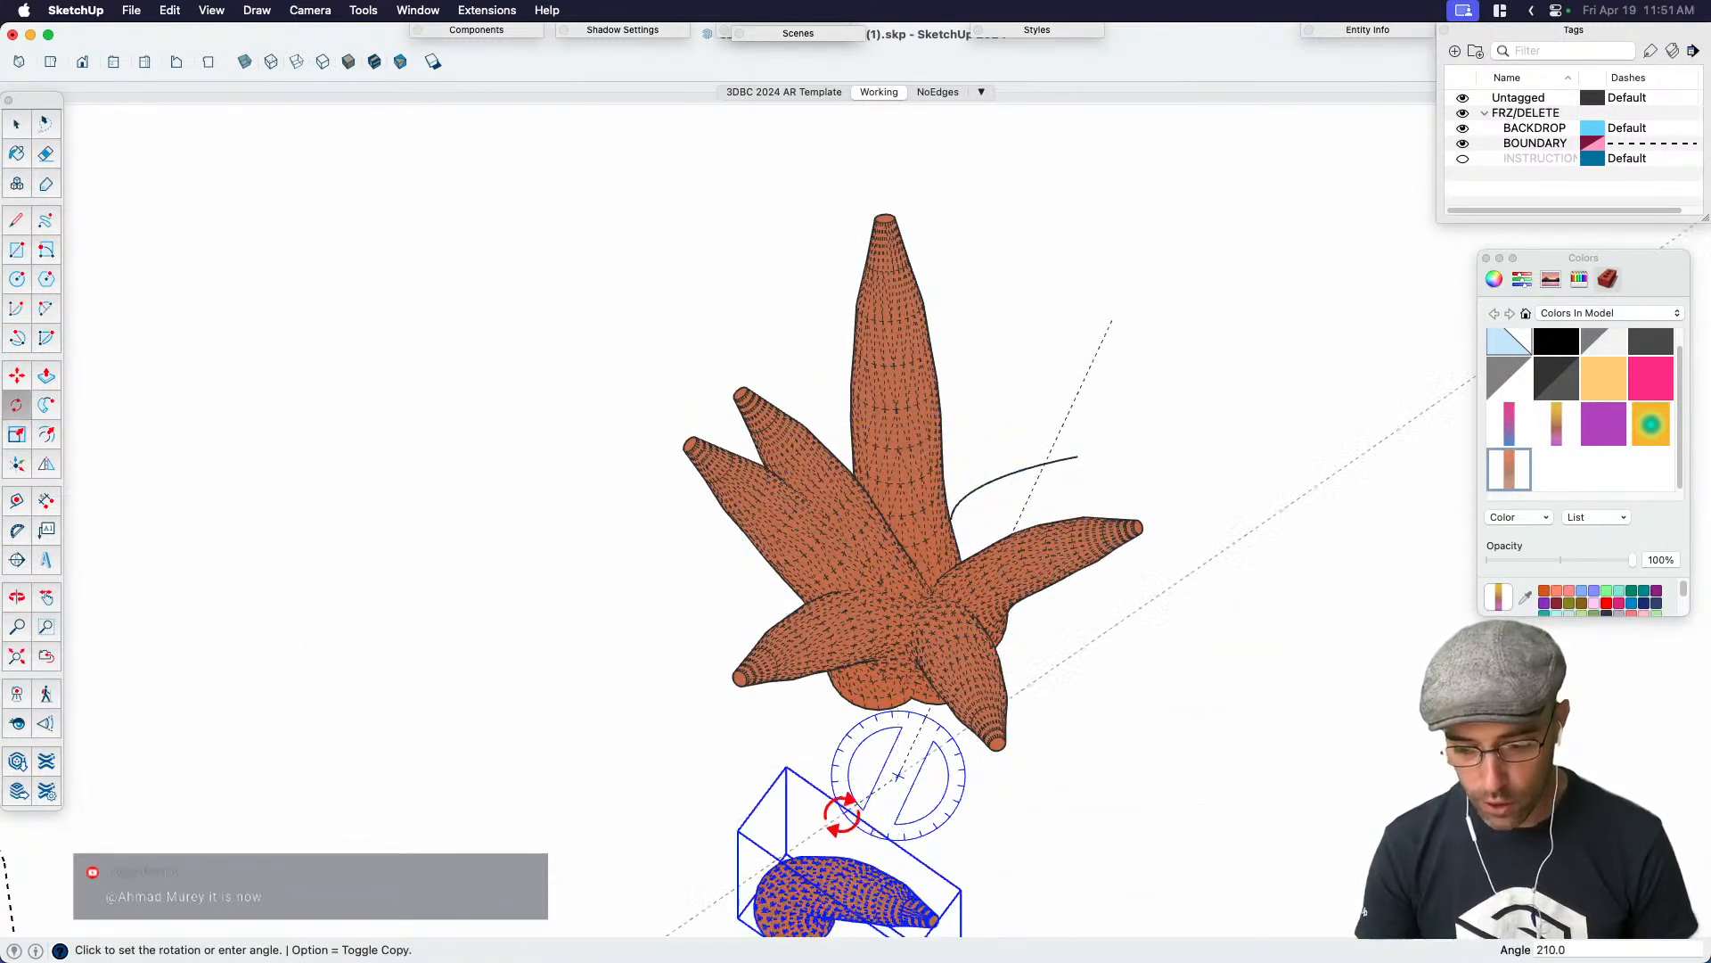
click(936, 821)
key(space)
key(m)
click(1360, 792)
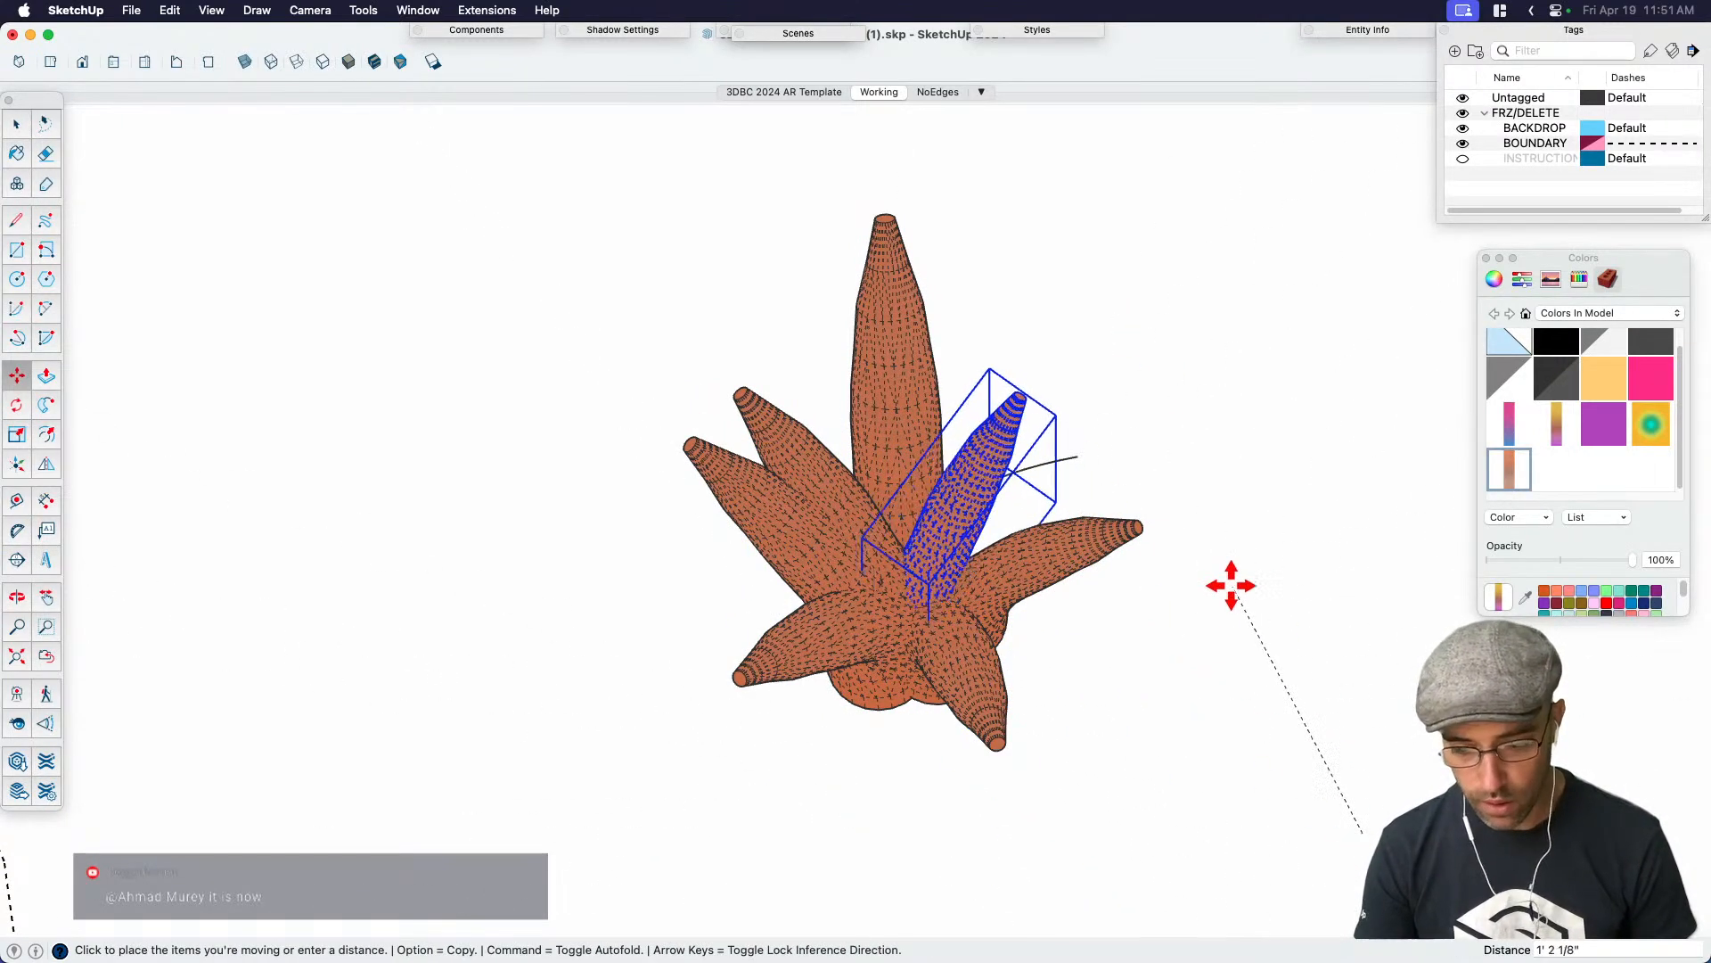
click(1230, 585)
key(space)
Stretch the short repositioned tube upward so it rises to roughly the height of the tallest tube
middle_drag(1013, 623, 1012, 347)
key(s)
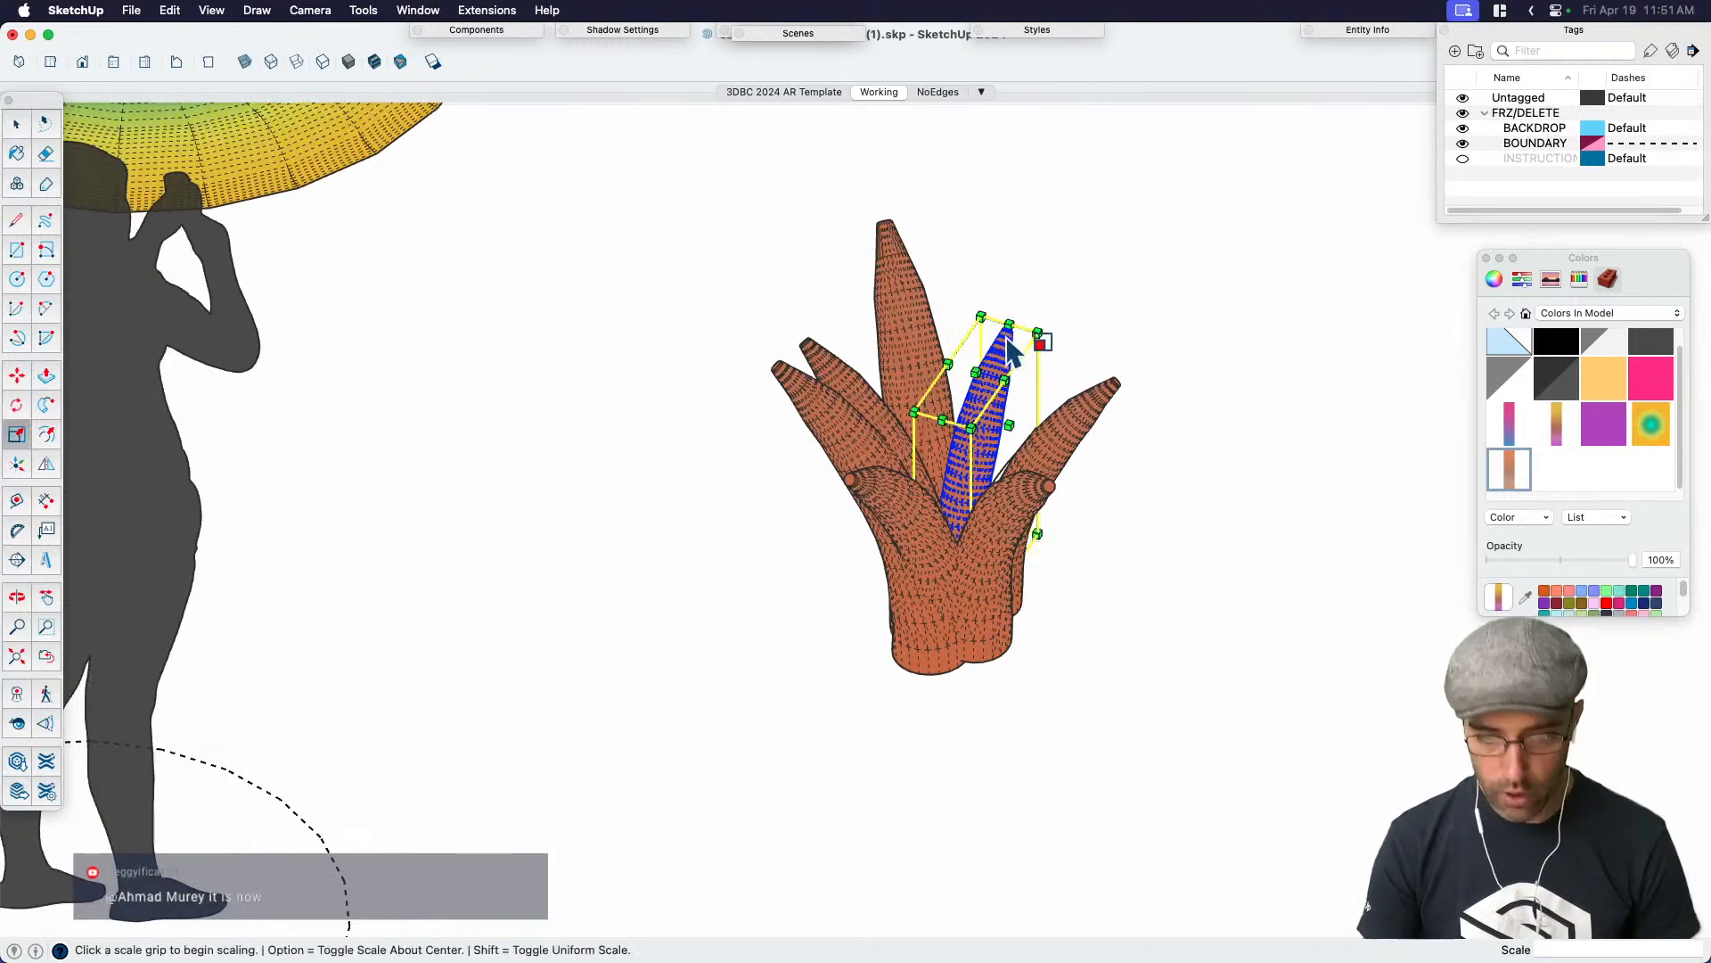
click(1005, 346)
click(991, 233)
key(space)
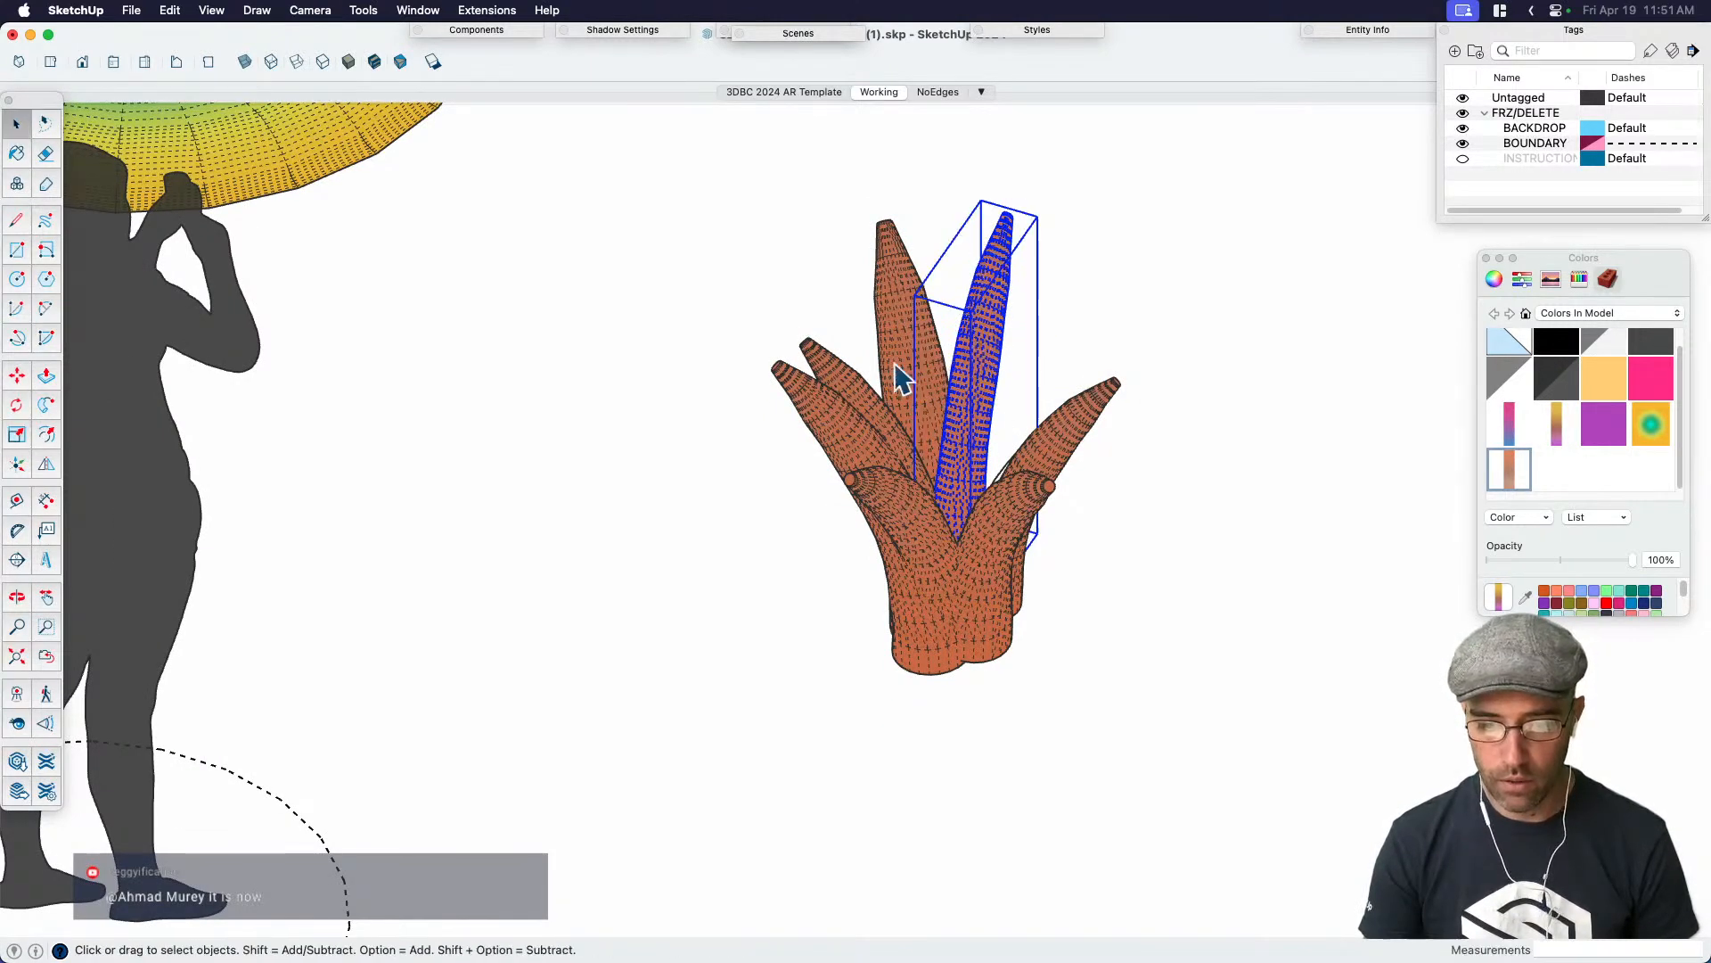
Stretch one of the left-leaning tubes vertically to well above its neighbours
click(802, 414)
middle_drag(802, 414, 695, 383)
key(s)
click(846, 337)
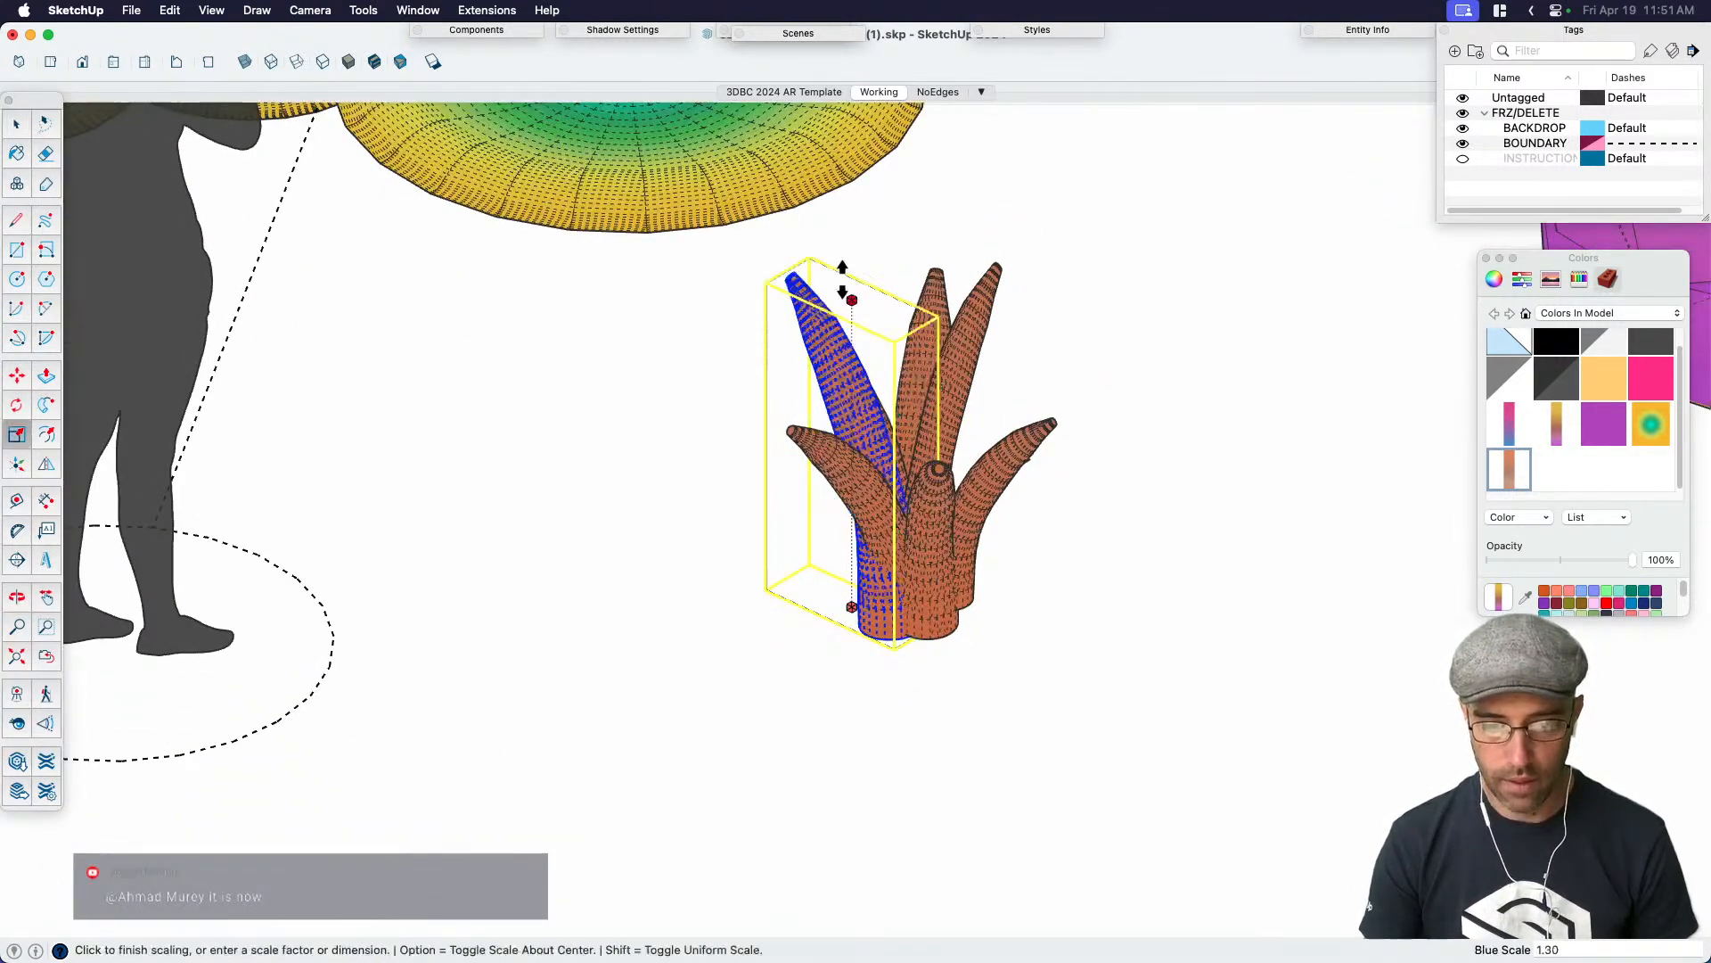
click(836, 207)
middle_drag(990, 381, 1025, 677)
click(927, 261)
click(892, 278)
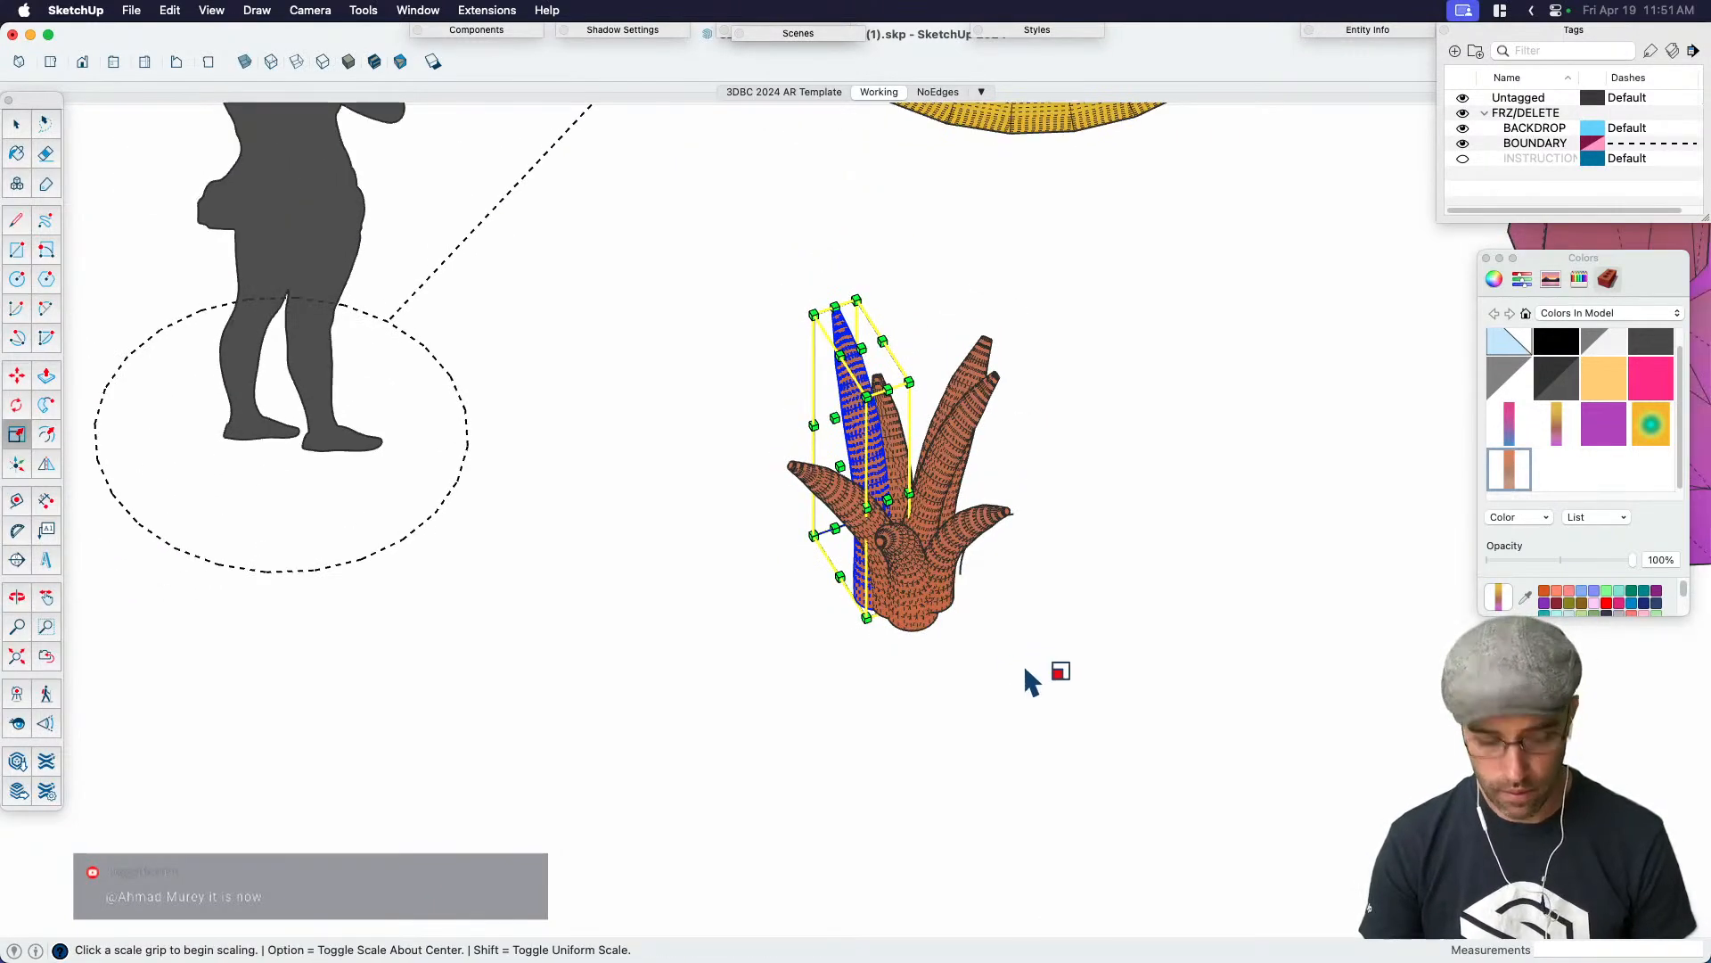
Rotate the stretched tube about 23.6° around the vertical axis and move its base back into the cluster
key(q)
click(1090, 716)
click(688, 516)
click(700, 663)
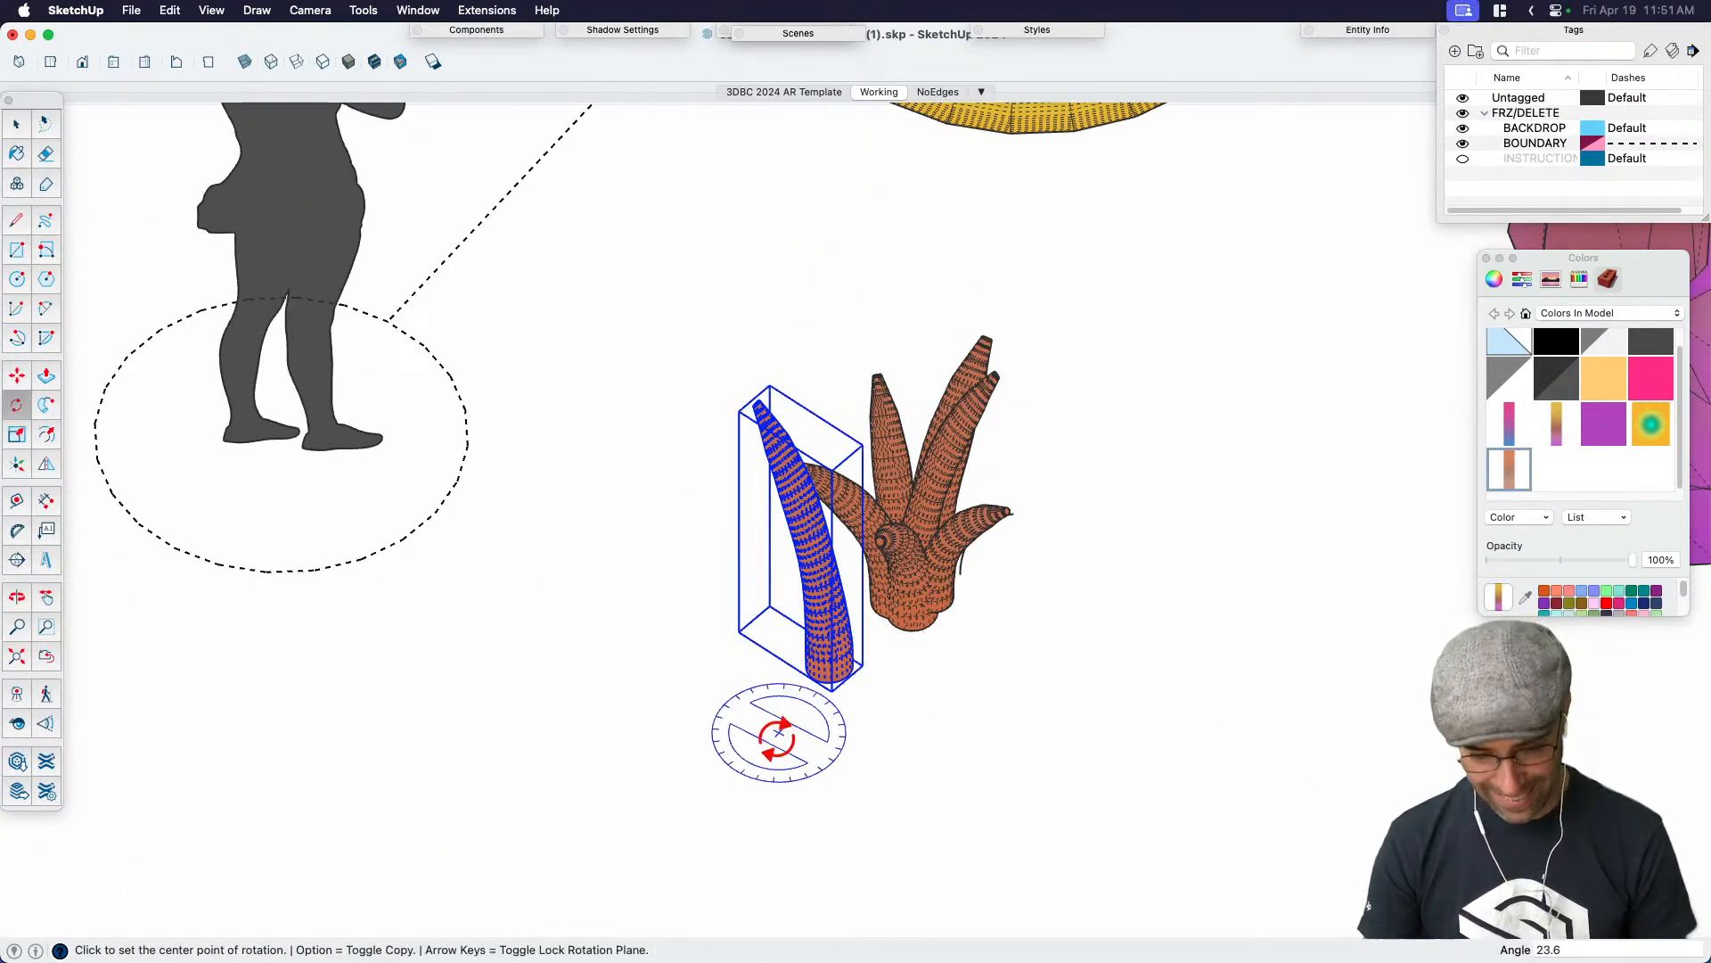
key(m)
click(775, 741)
click(857, 688)
key(space)
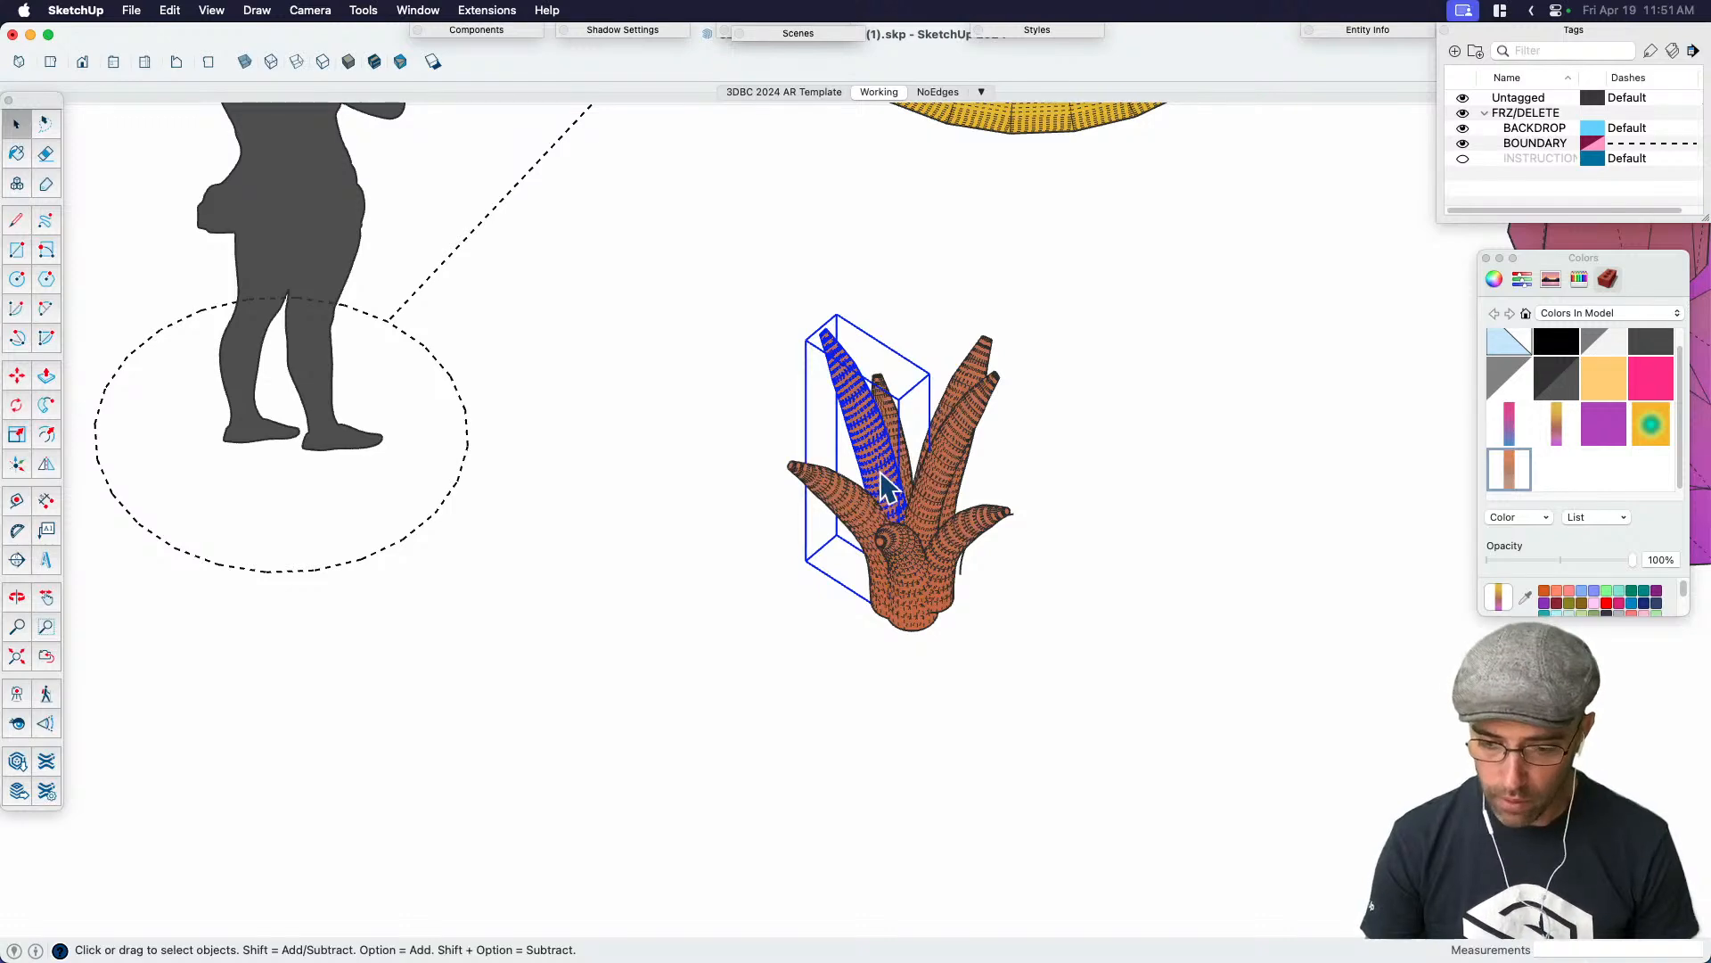
Open the short left-leaning tube and stretch its shared geometry vertically by about 2.16, so every tube in the cluster grows
click(1049, 494)
middle_drag(855, 499, 912, 467)
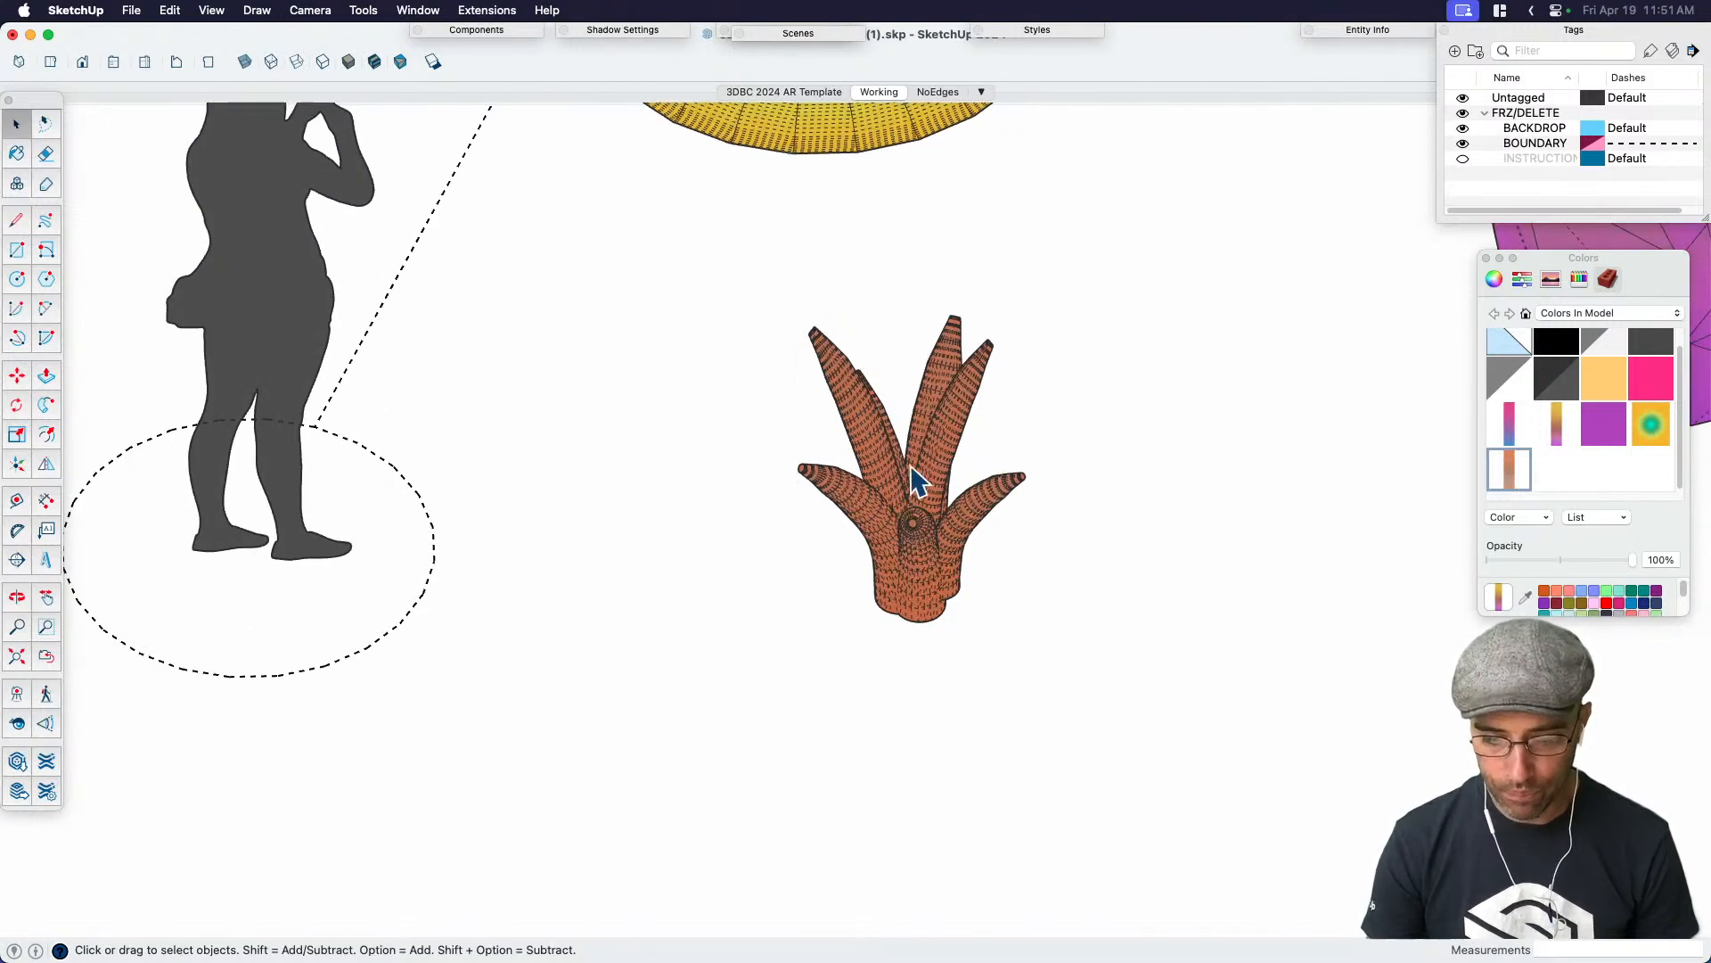
double_click(872, 512)
scroll(872, 512, up, 2)
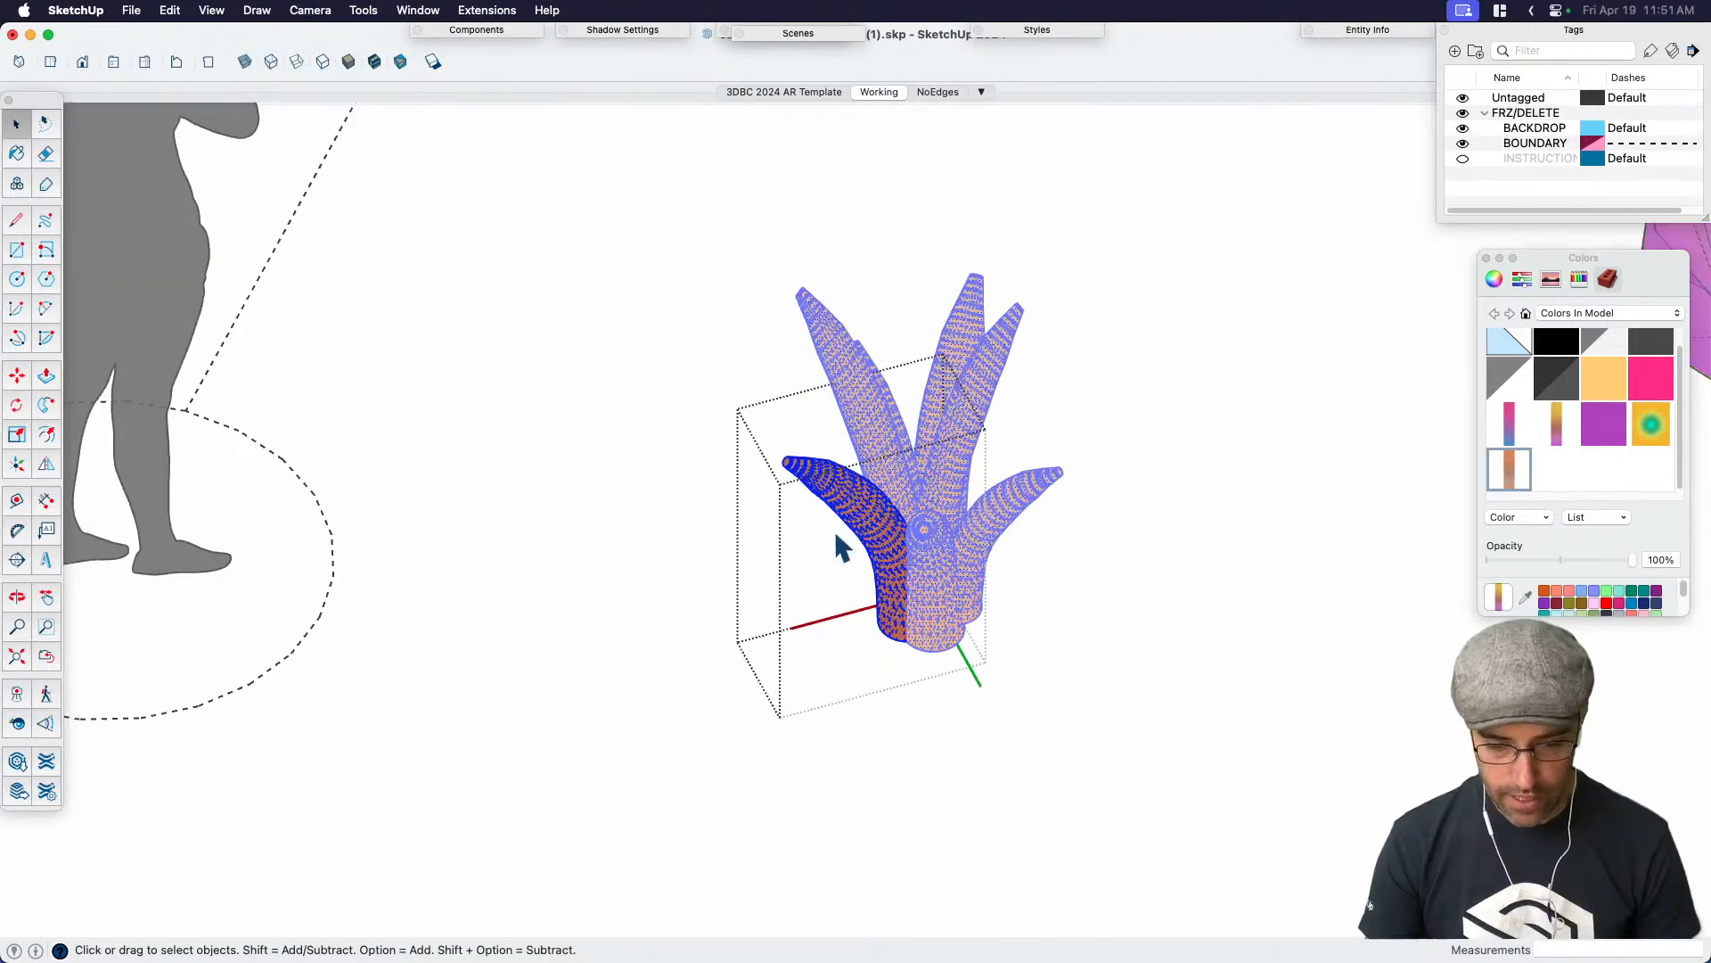
key(s)
drag(773, 432, 883, 338)
scroll(990, 459, up, 2)
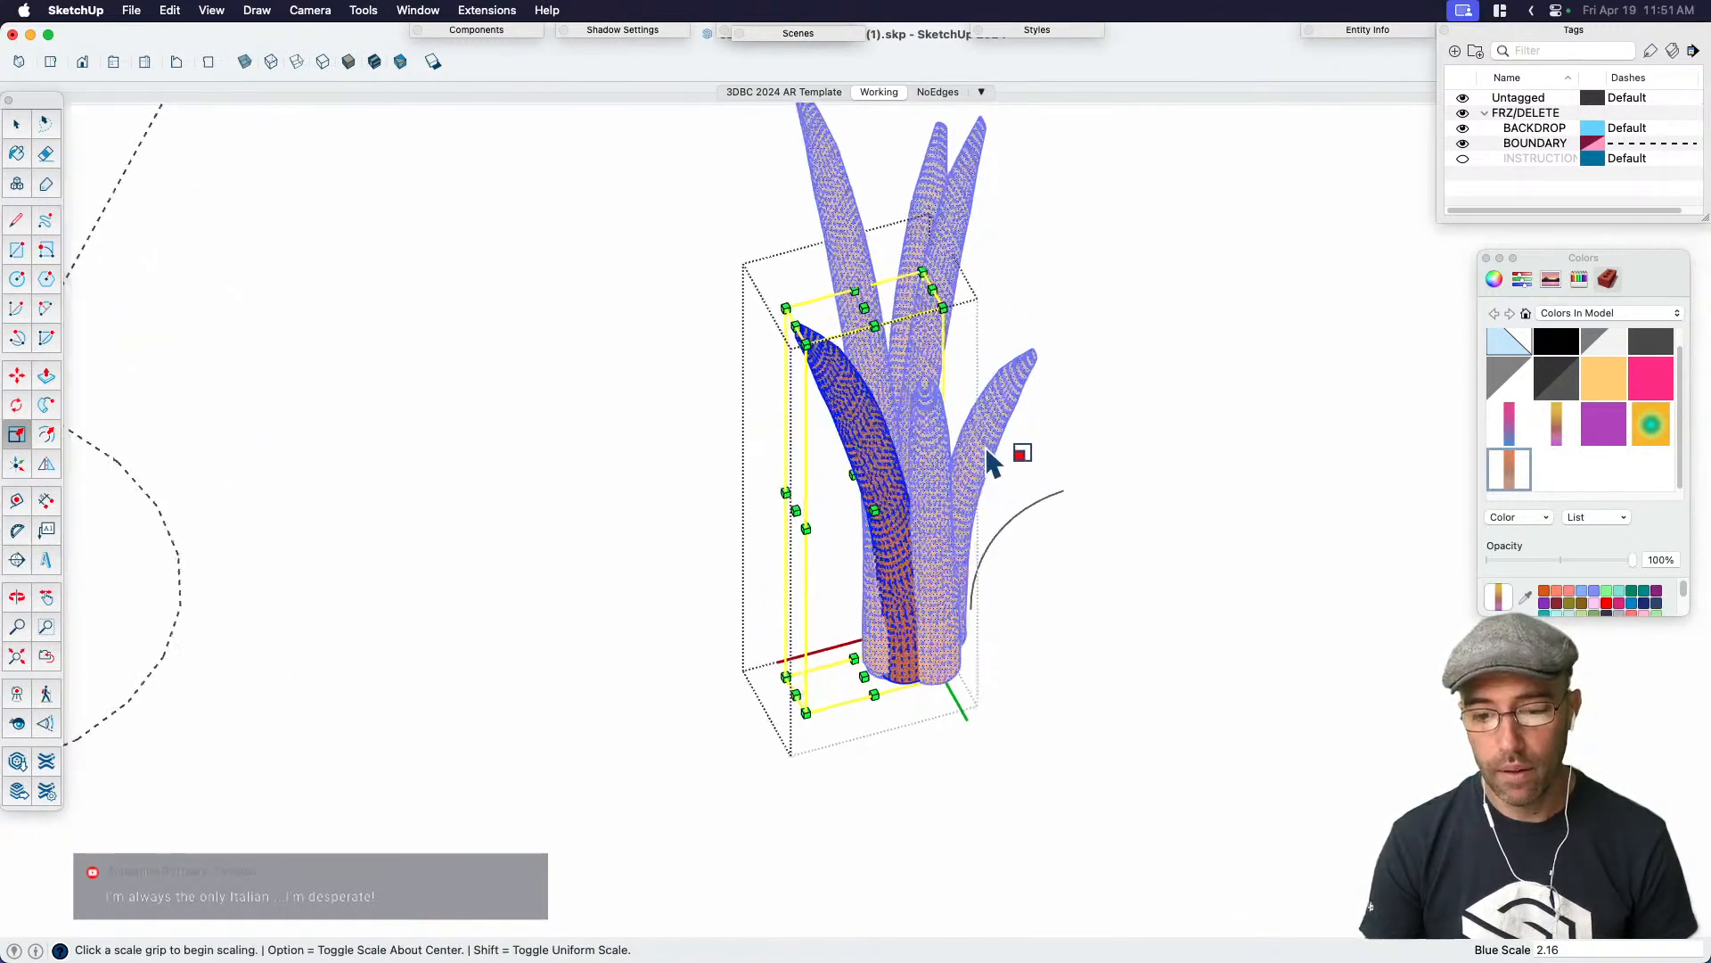
Try scaling the shared tube geometry uniformly from an upper corner, then return it to a scale of 1.00
middle_drag(838, 401, 981, 501)
scroll(824, 564, down, 2)
middle_drag(824, 564, 959, 488)
scroll(924, 445, up, 2)
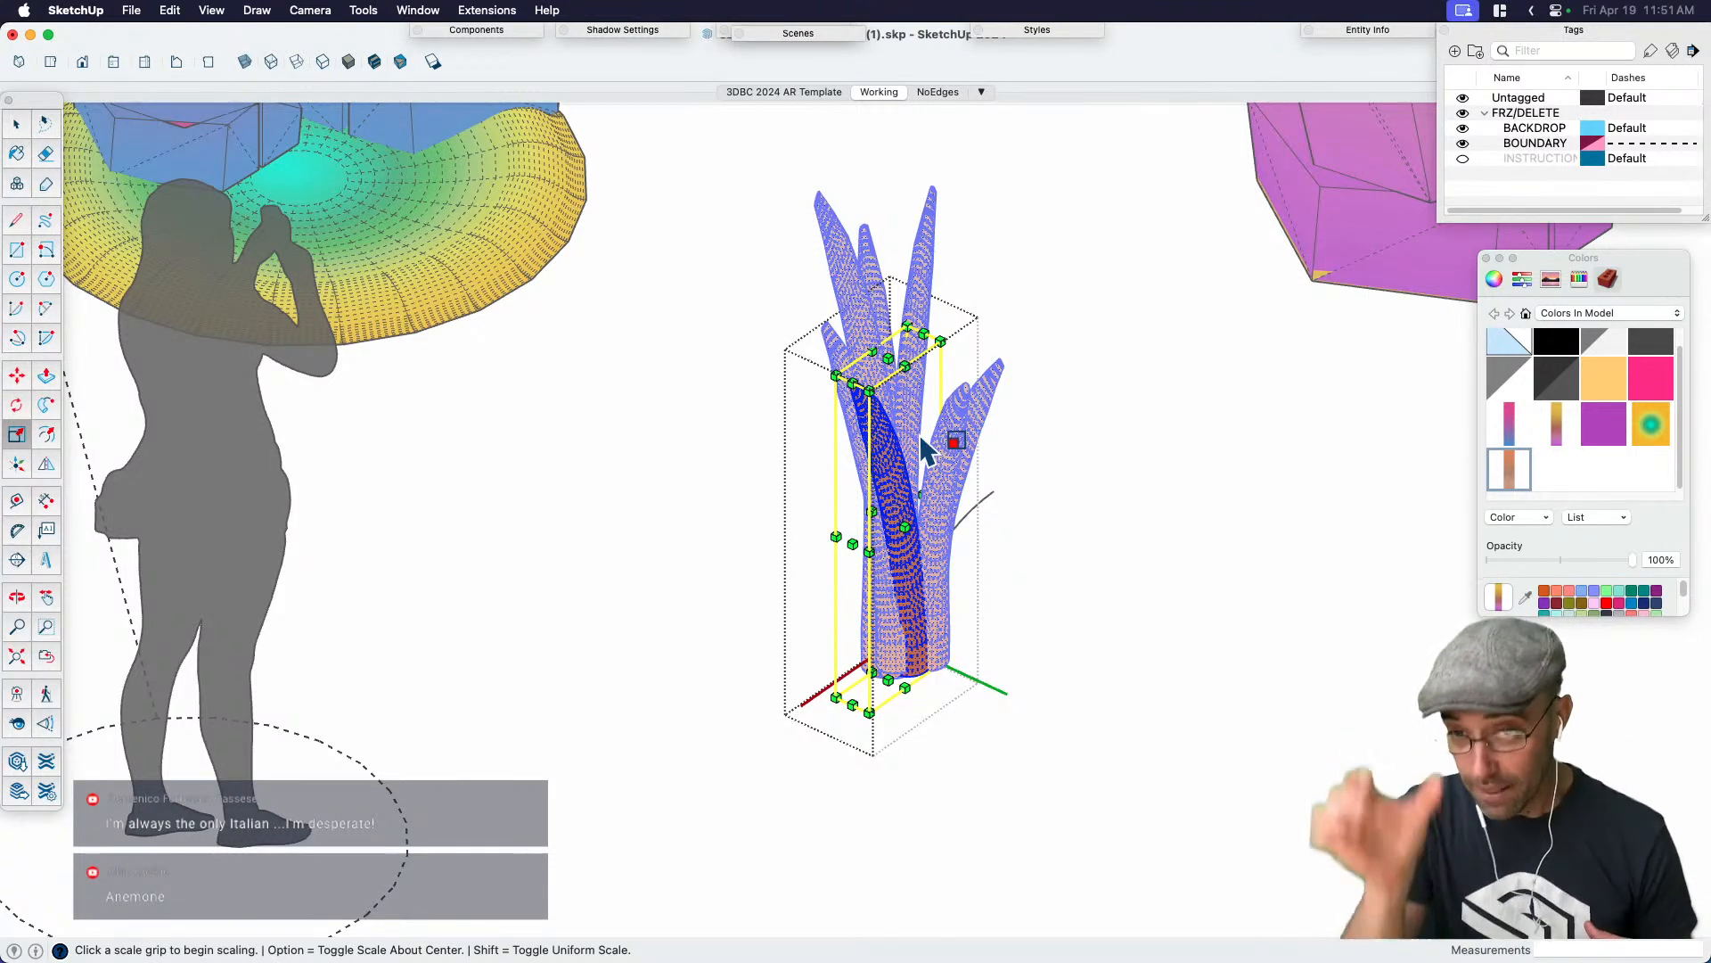
scroll(927, 451, up, 5)
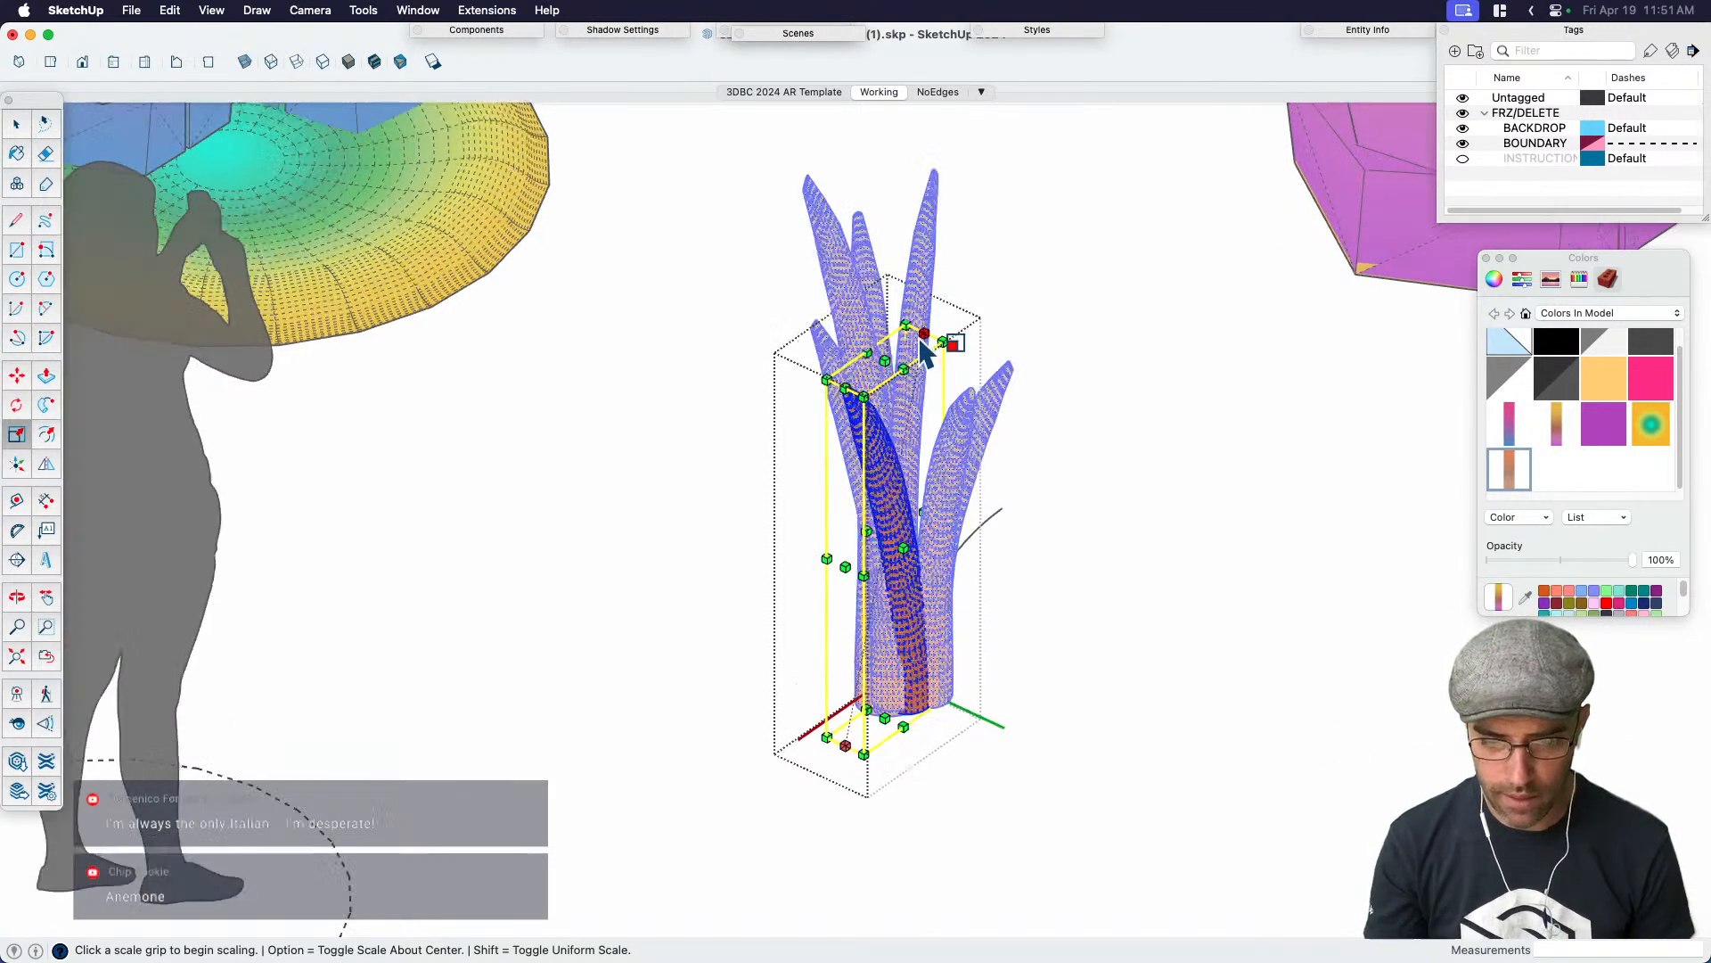
click(942, 339)
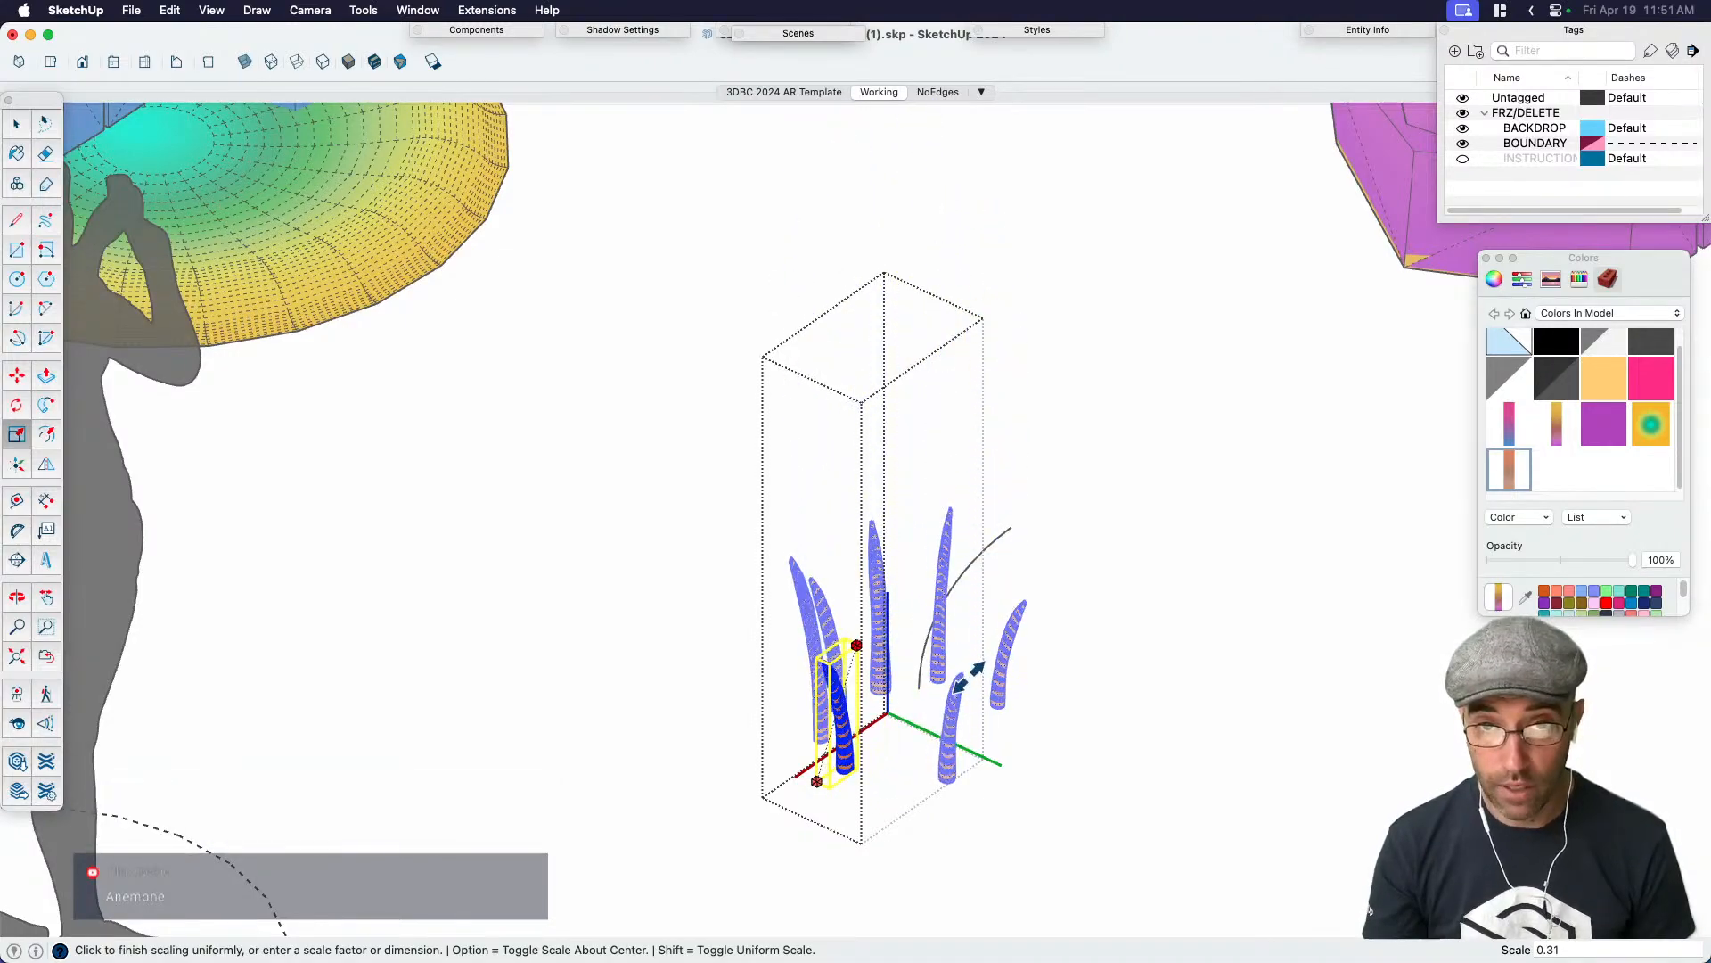
click(1021, 308)
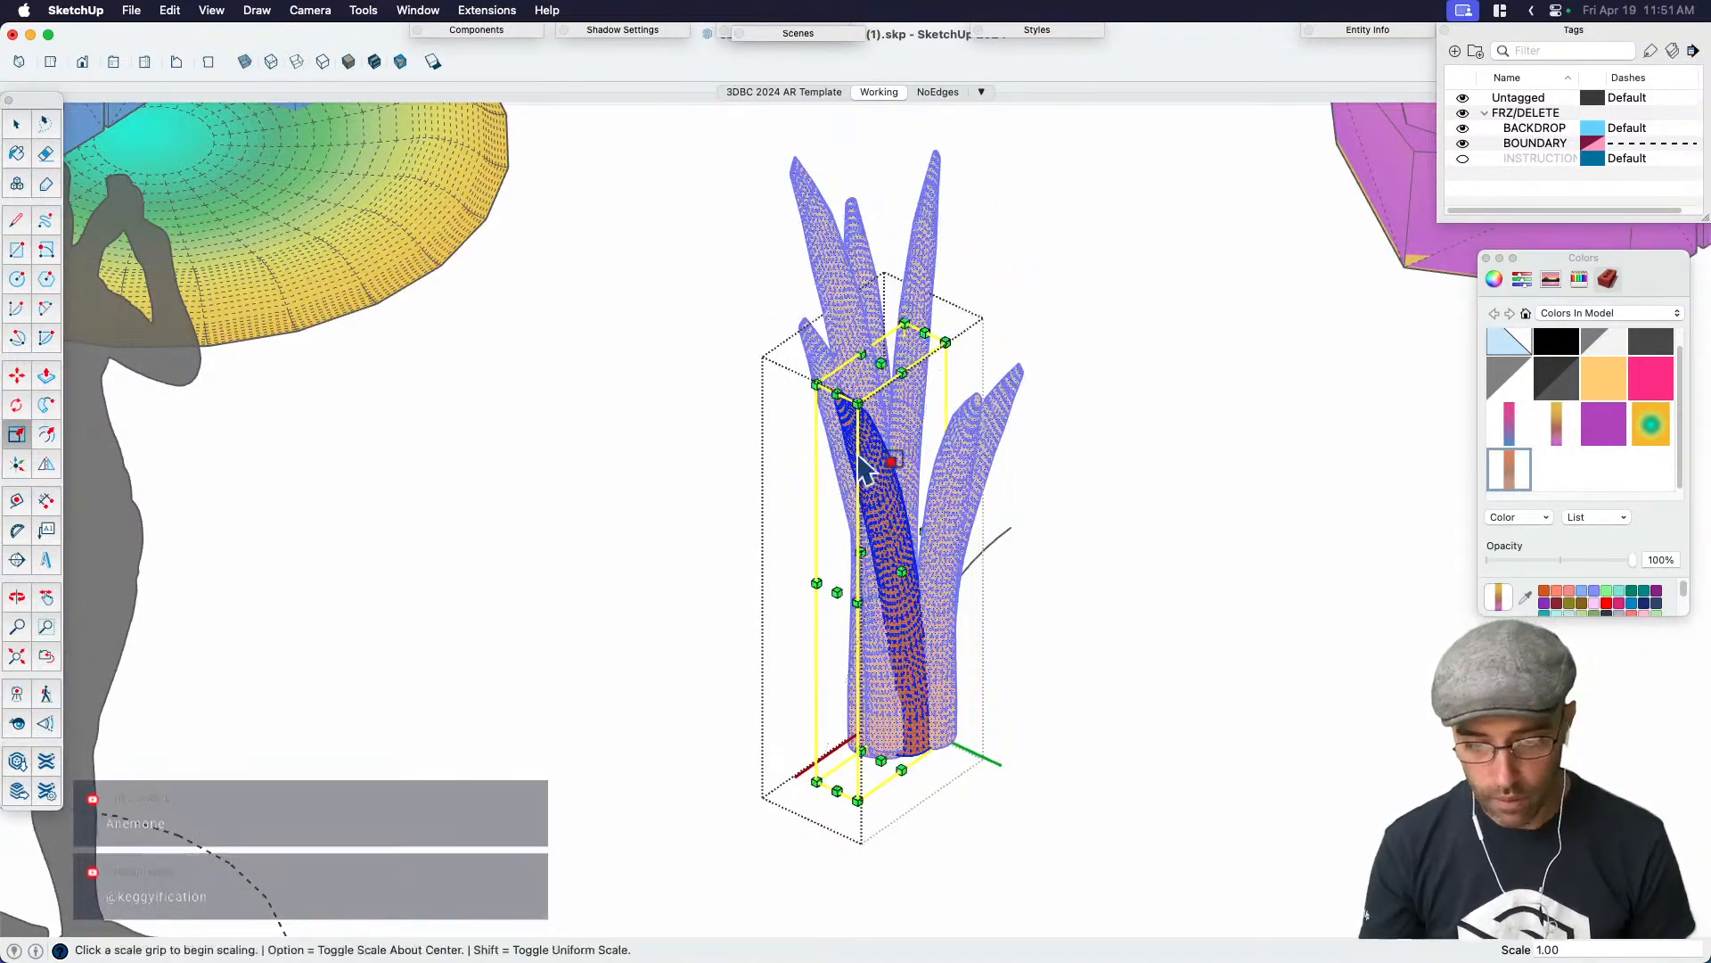
Exit tube editing, select the whole brown tube cluster and make it a component with the default settings
key(space)
scroll(974, 642, down, 3)
click(975, 640)
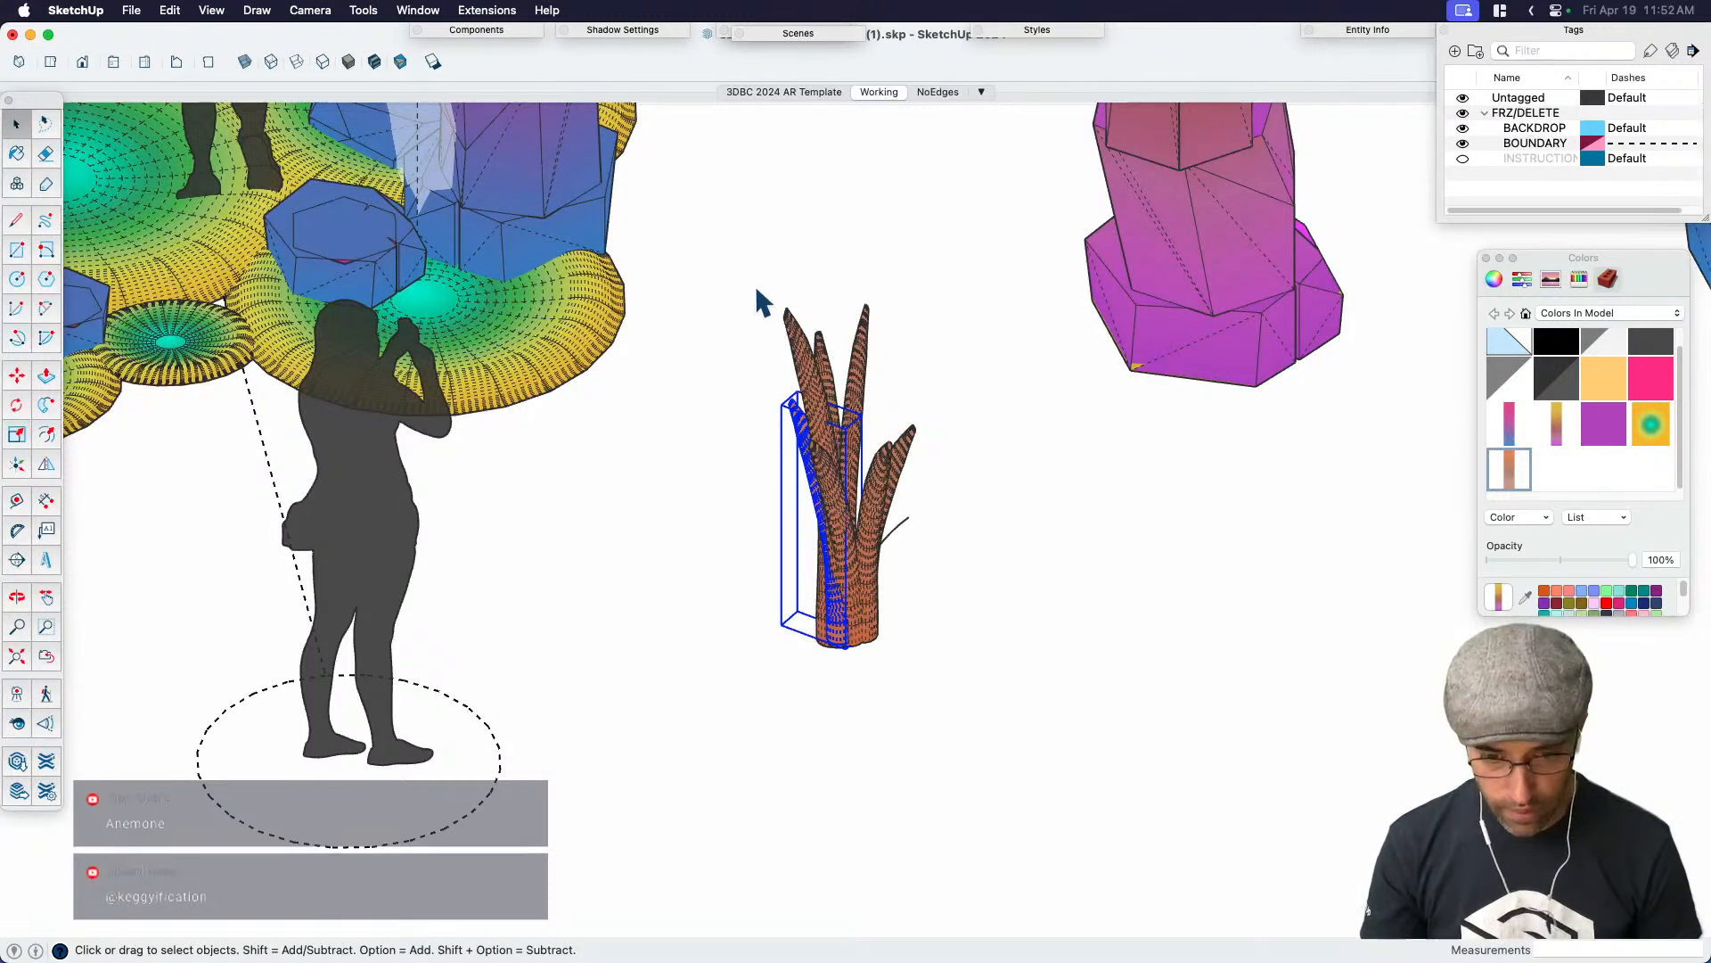
drag(955, 693, 955, 693)
key(g)
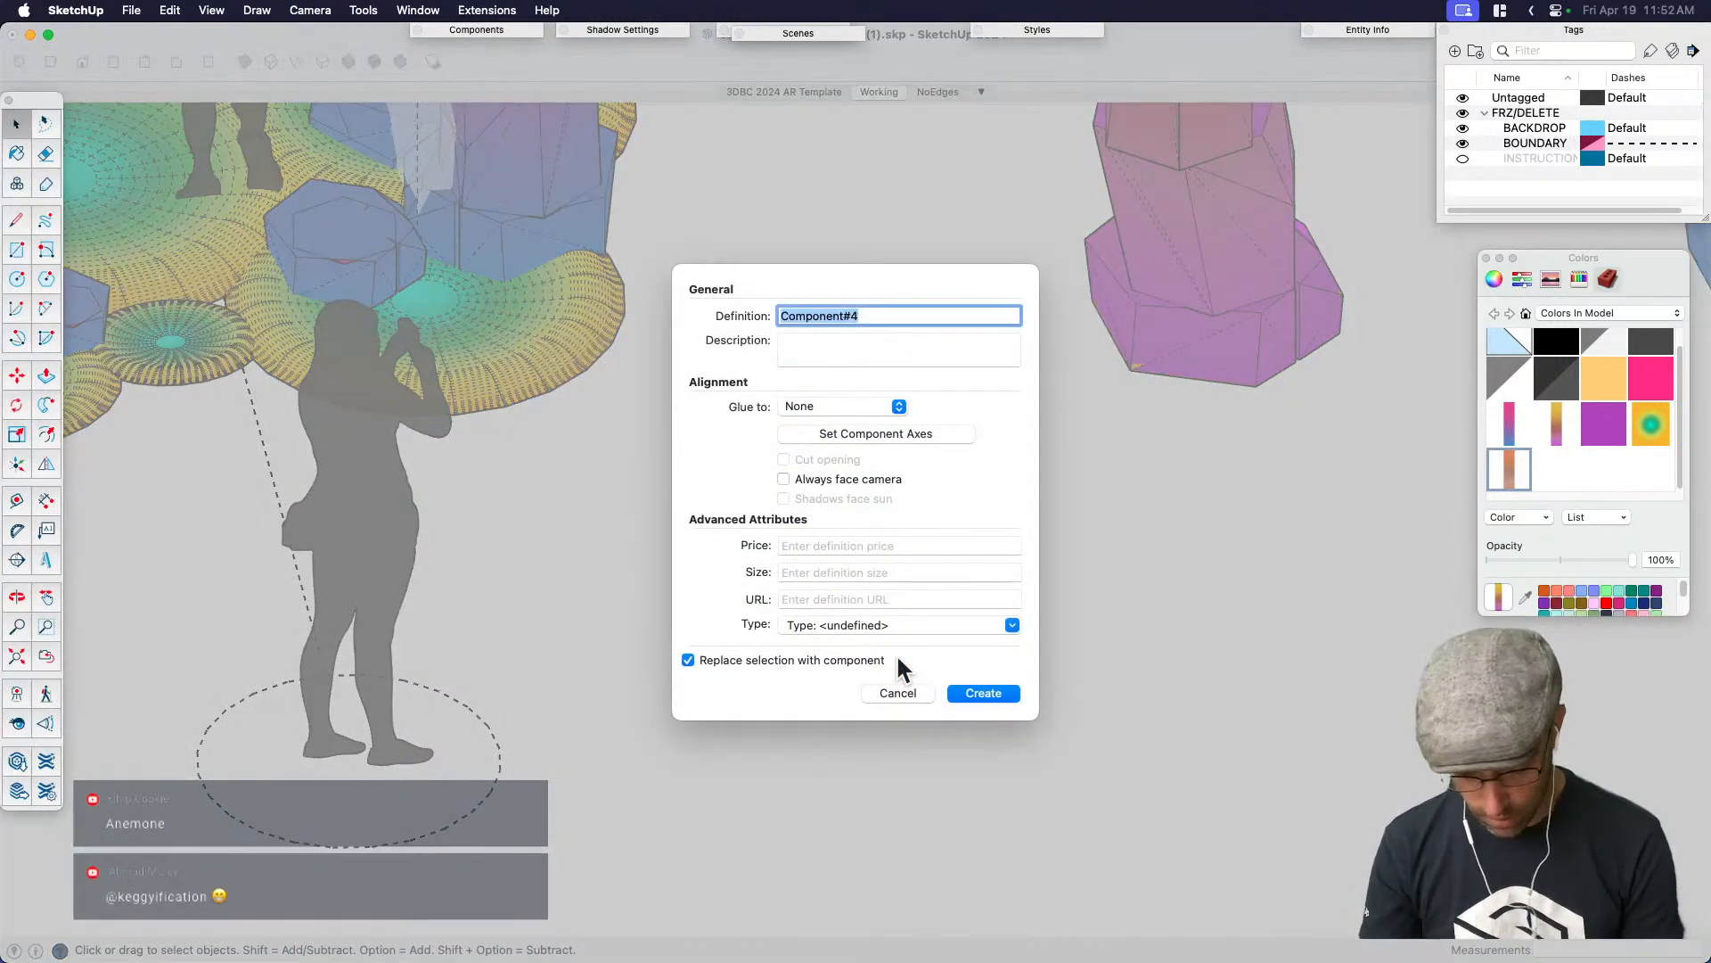
key(Return)
Place a copy of the tube cluster right beside the original, on the side toward the purple tower
key(m)
key(alt)
click(842, 696)
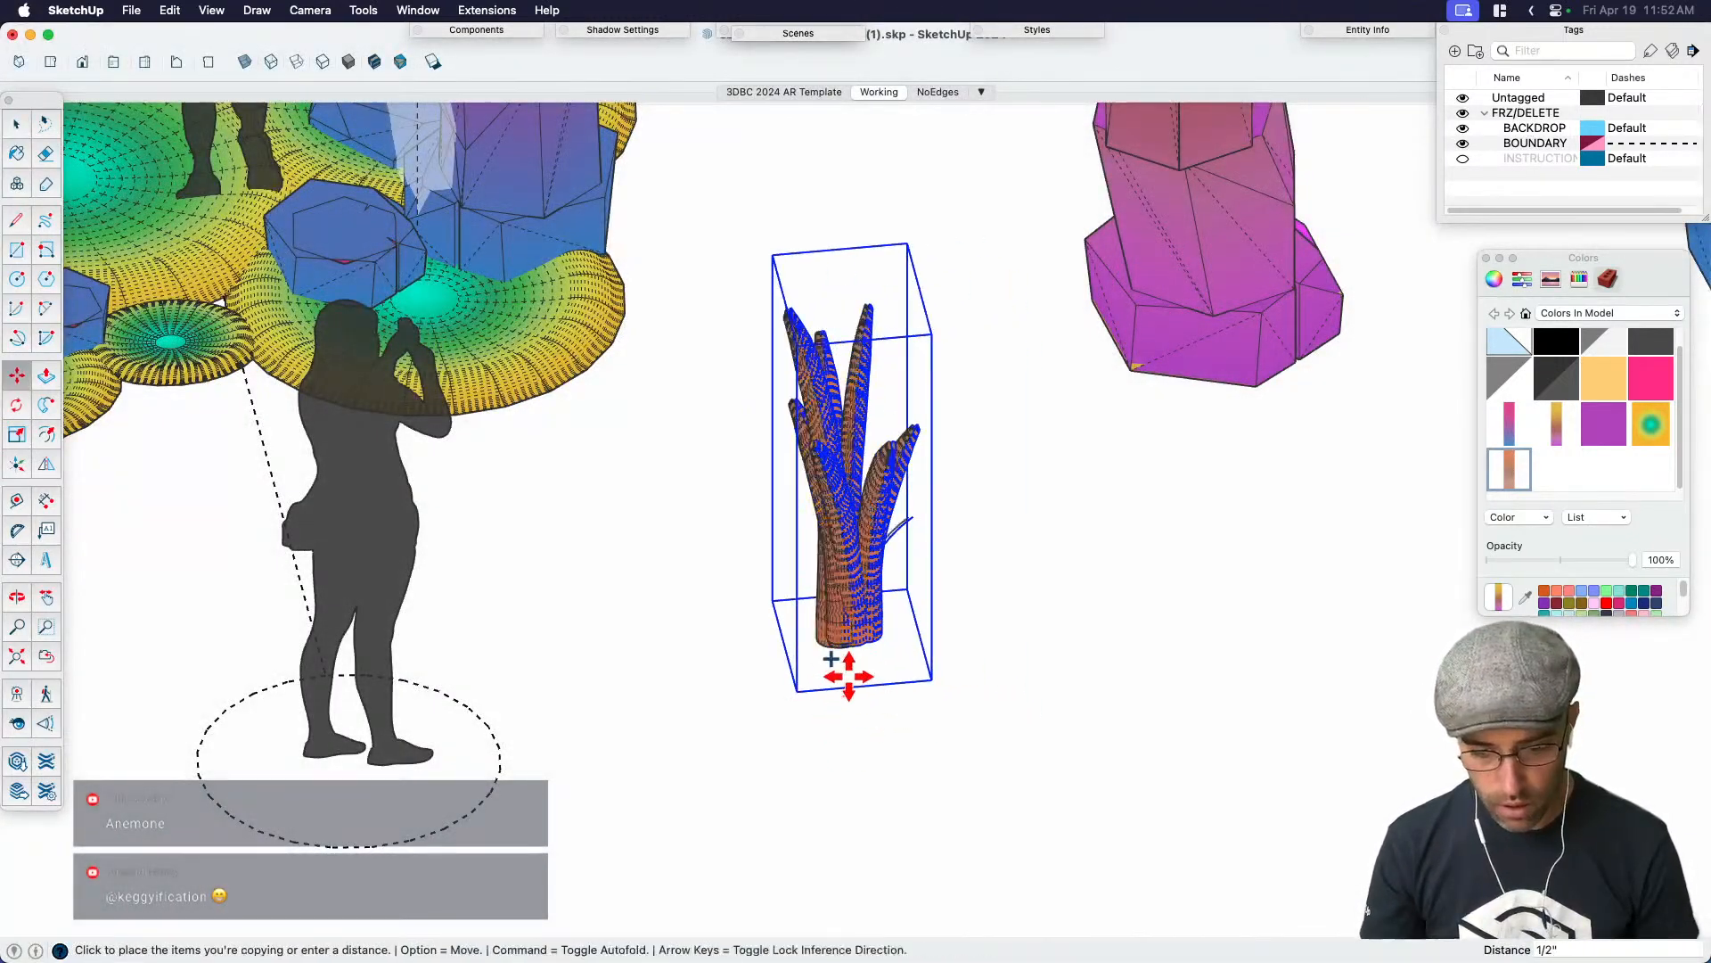
click(959, 677)
key(space)
Make the copied cluster unique, open it and make all its tubes unique from those in the original
right_click(986, 328)
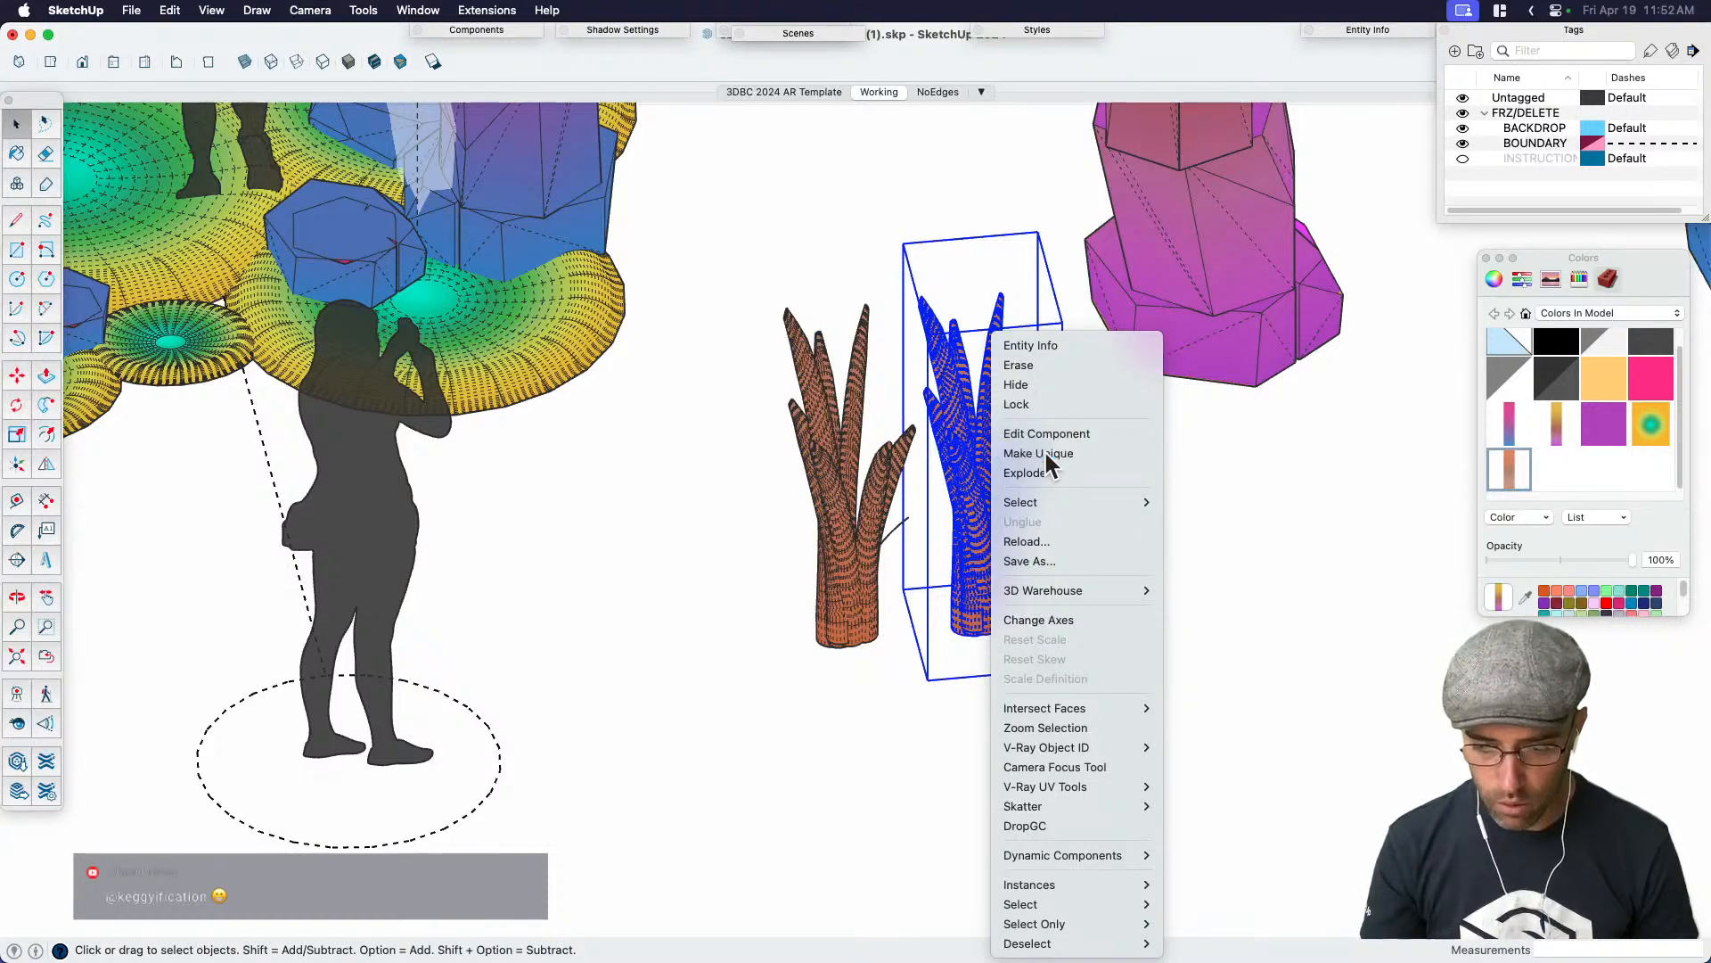
click(1025, 431)
click(976, 570)
right_click(978, 571)
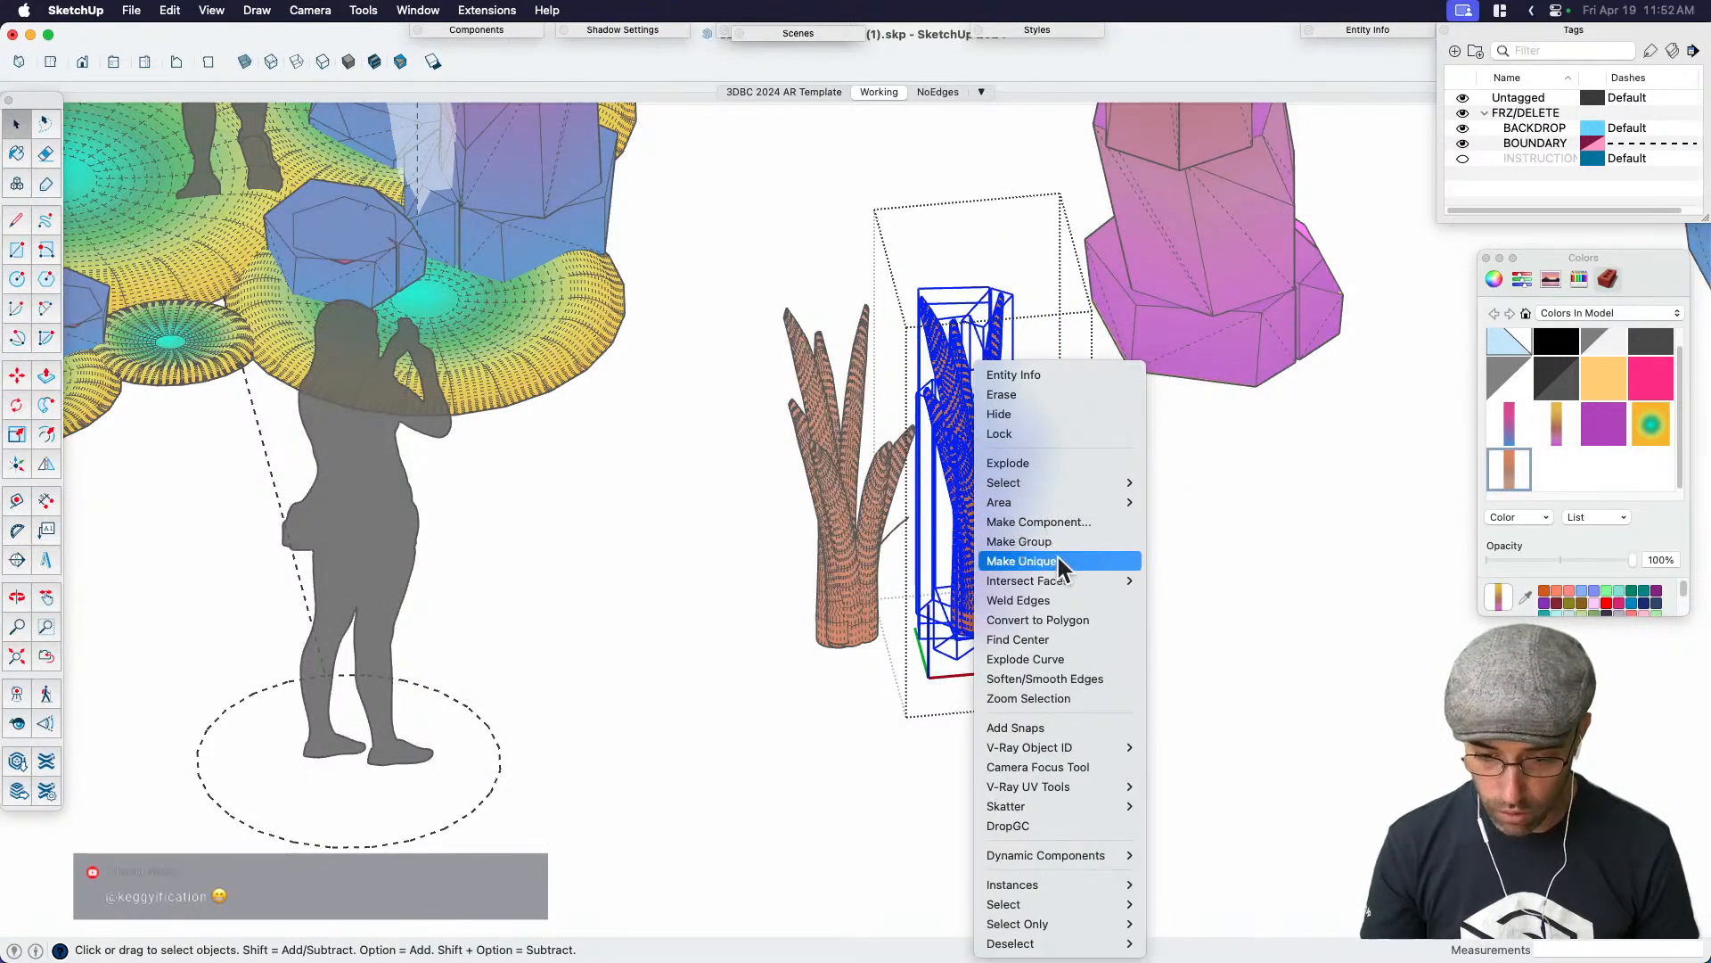
click(1048, 561)
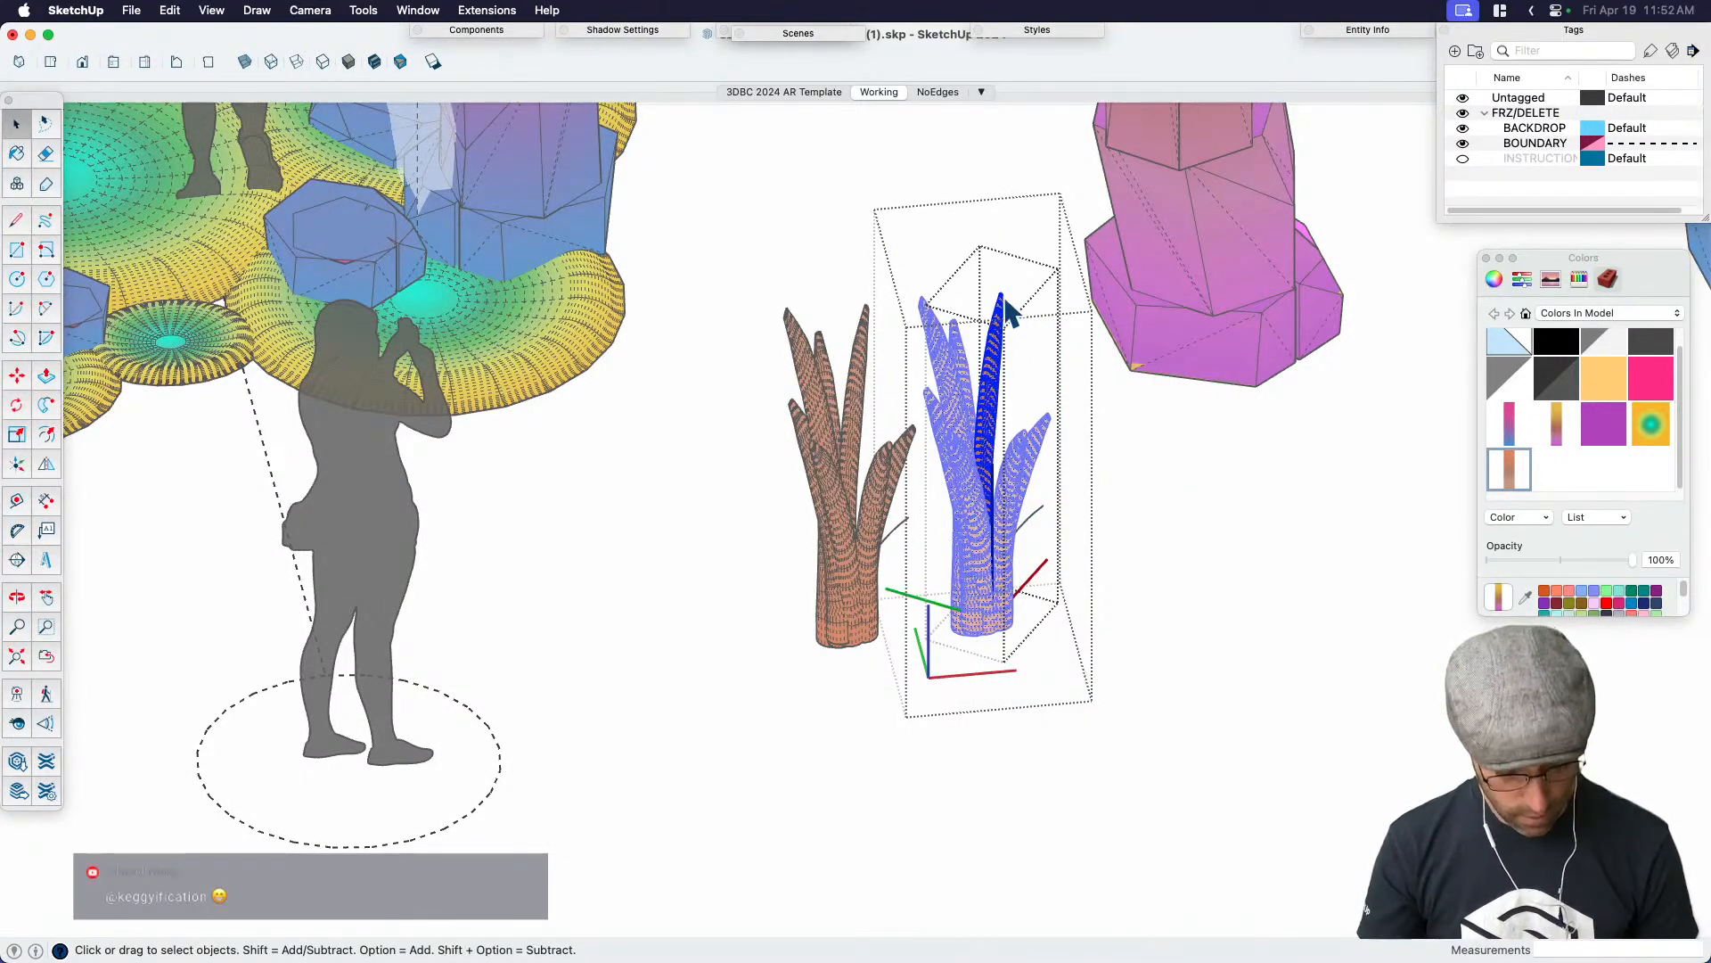
click(1137, 540)
click(999, 488)
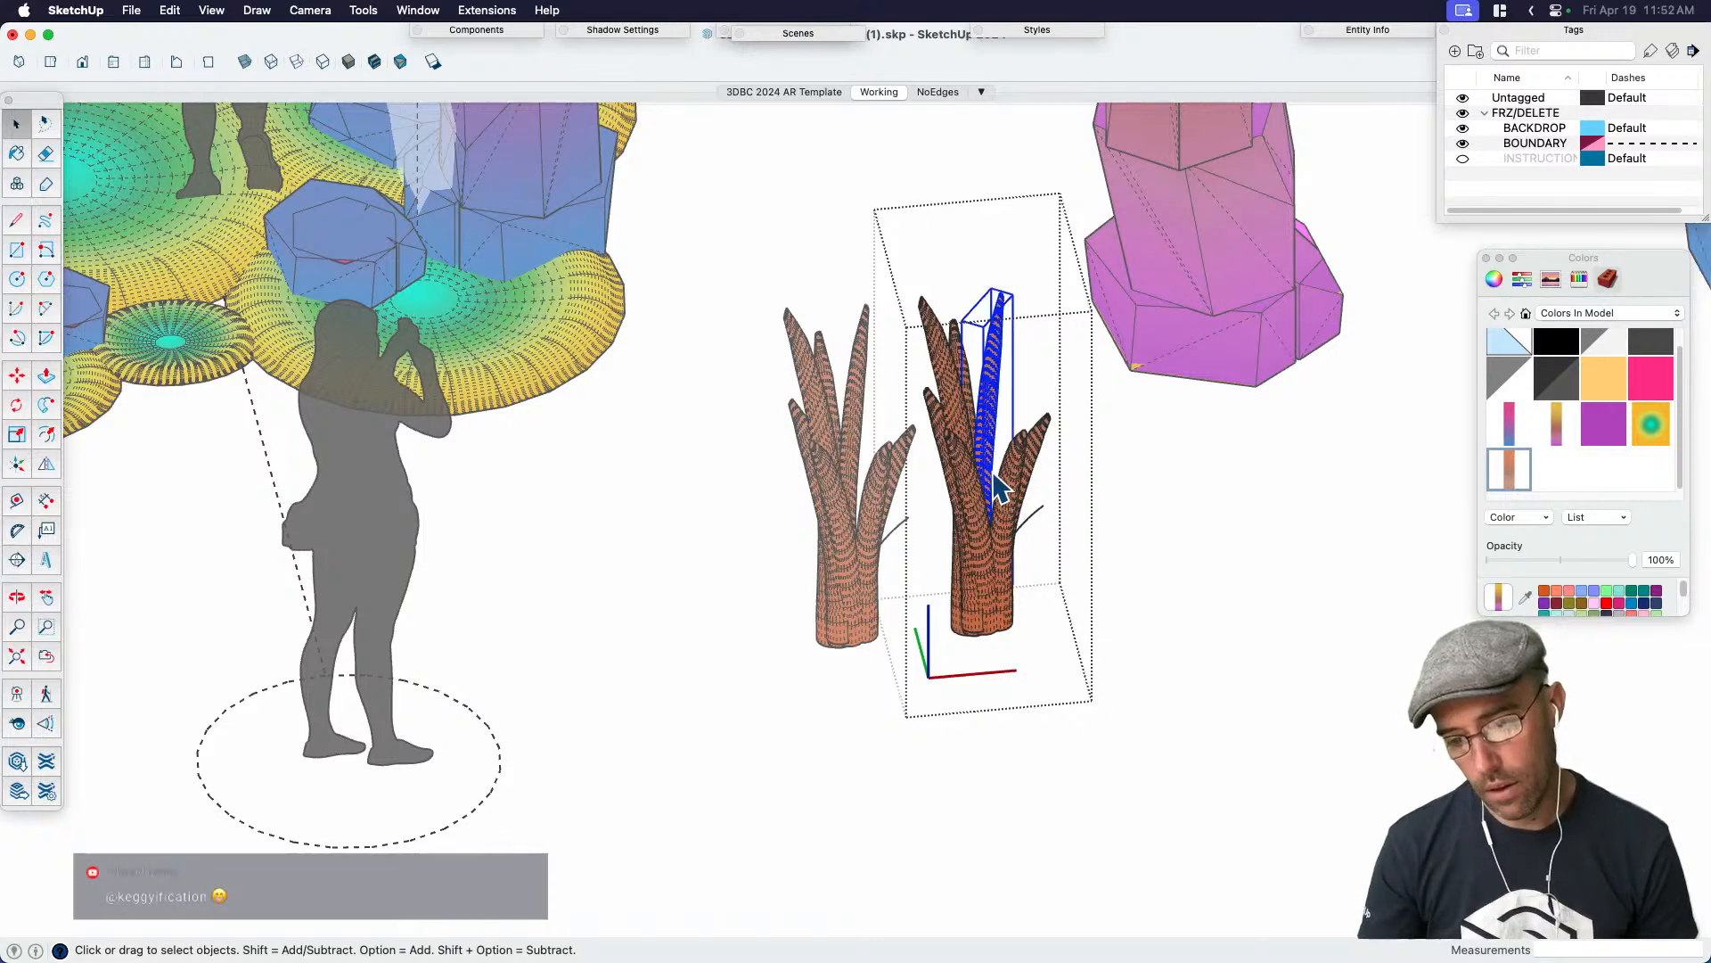
Open the tallest tube in the copied cluster, scale all its geometry down so every tube there shrinks, and exit editing
double_click(1000, 350)
key(super+a)
scroll(1023, 332, up, 3)
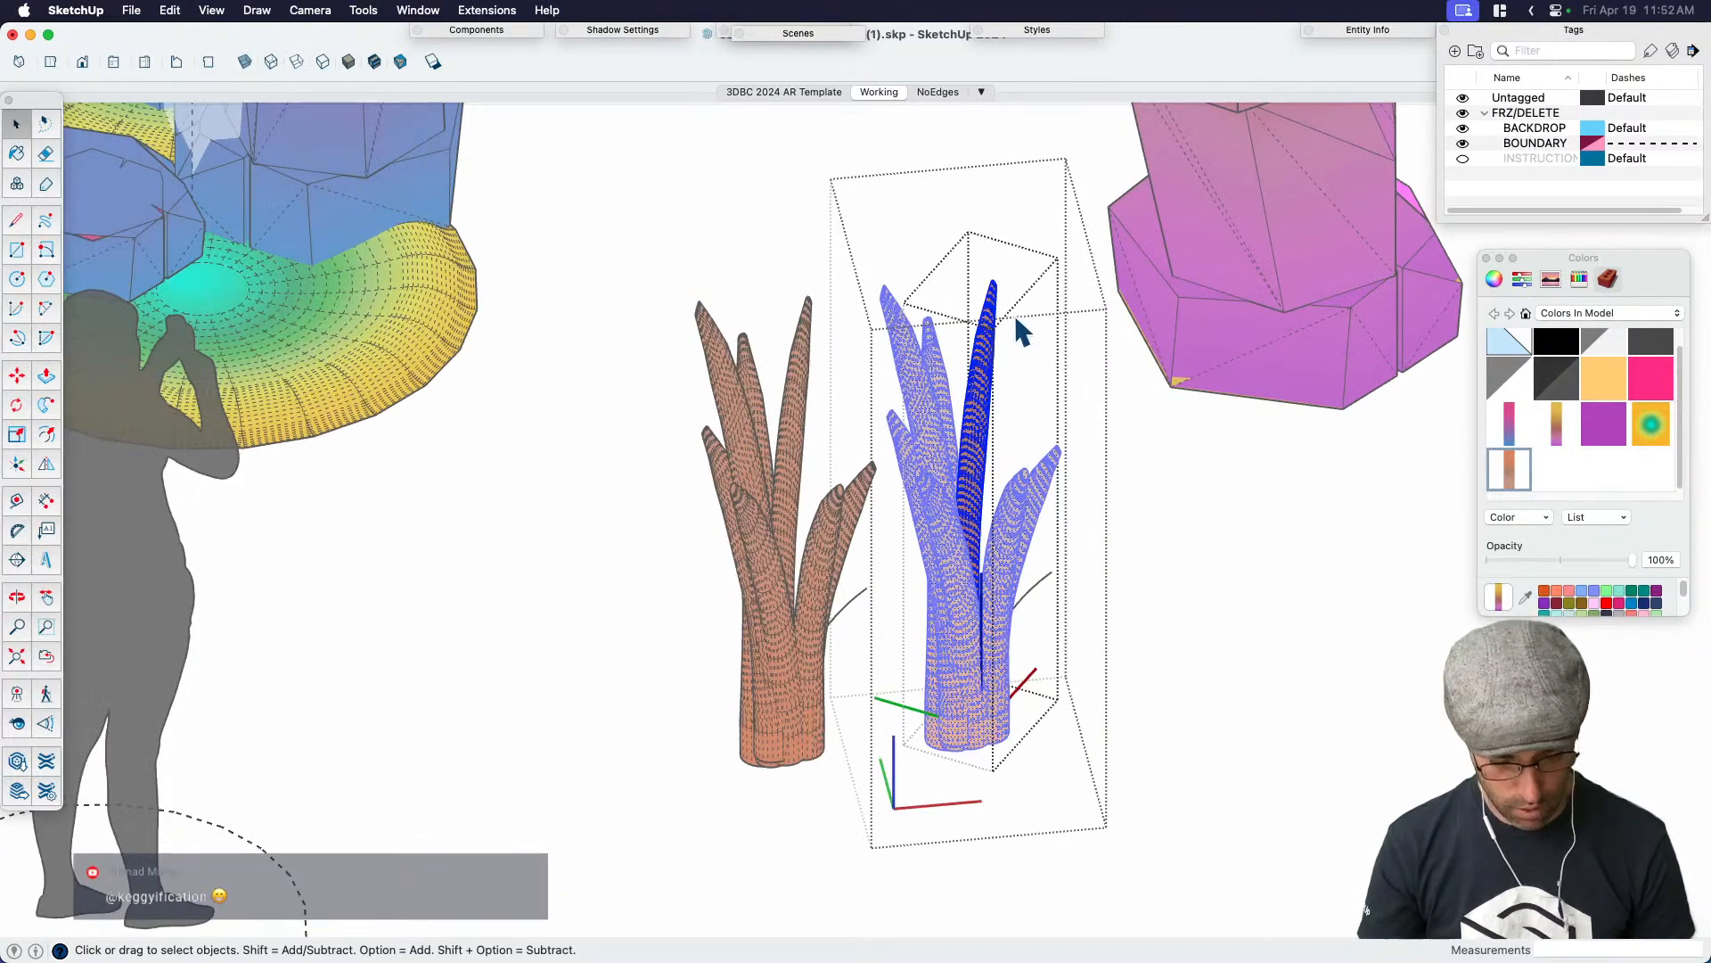
scroll(1025, 331, down, 2)
key(s)
drag(1012, 290, 1004, 367)
key(space)
click(1156, 621)
middle_drag(1156, 621, 902, 575)
click(1084, 690)
scroll(905, 578, down, 4)
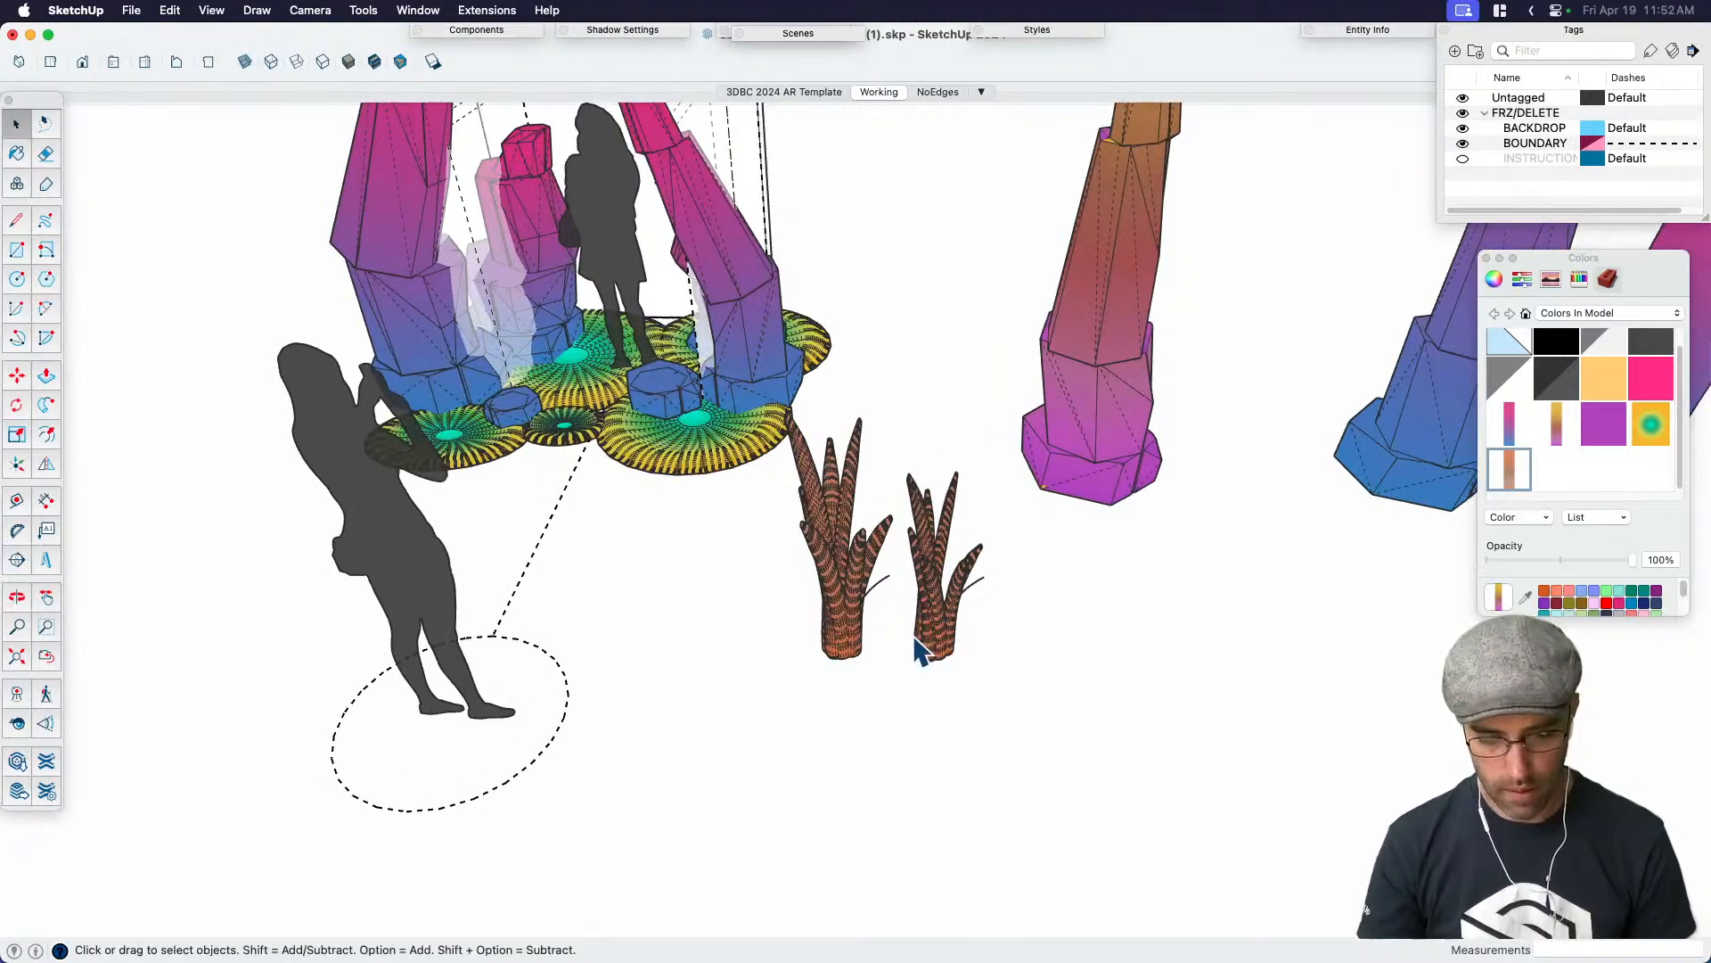
Delete the stray arc inside the original tube cluster and remove the shorter copied cluster beside it
middle_drag(919, 651, 845, 532)
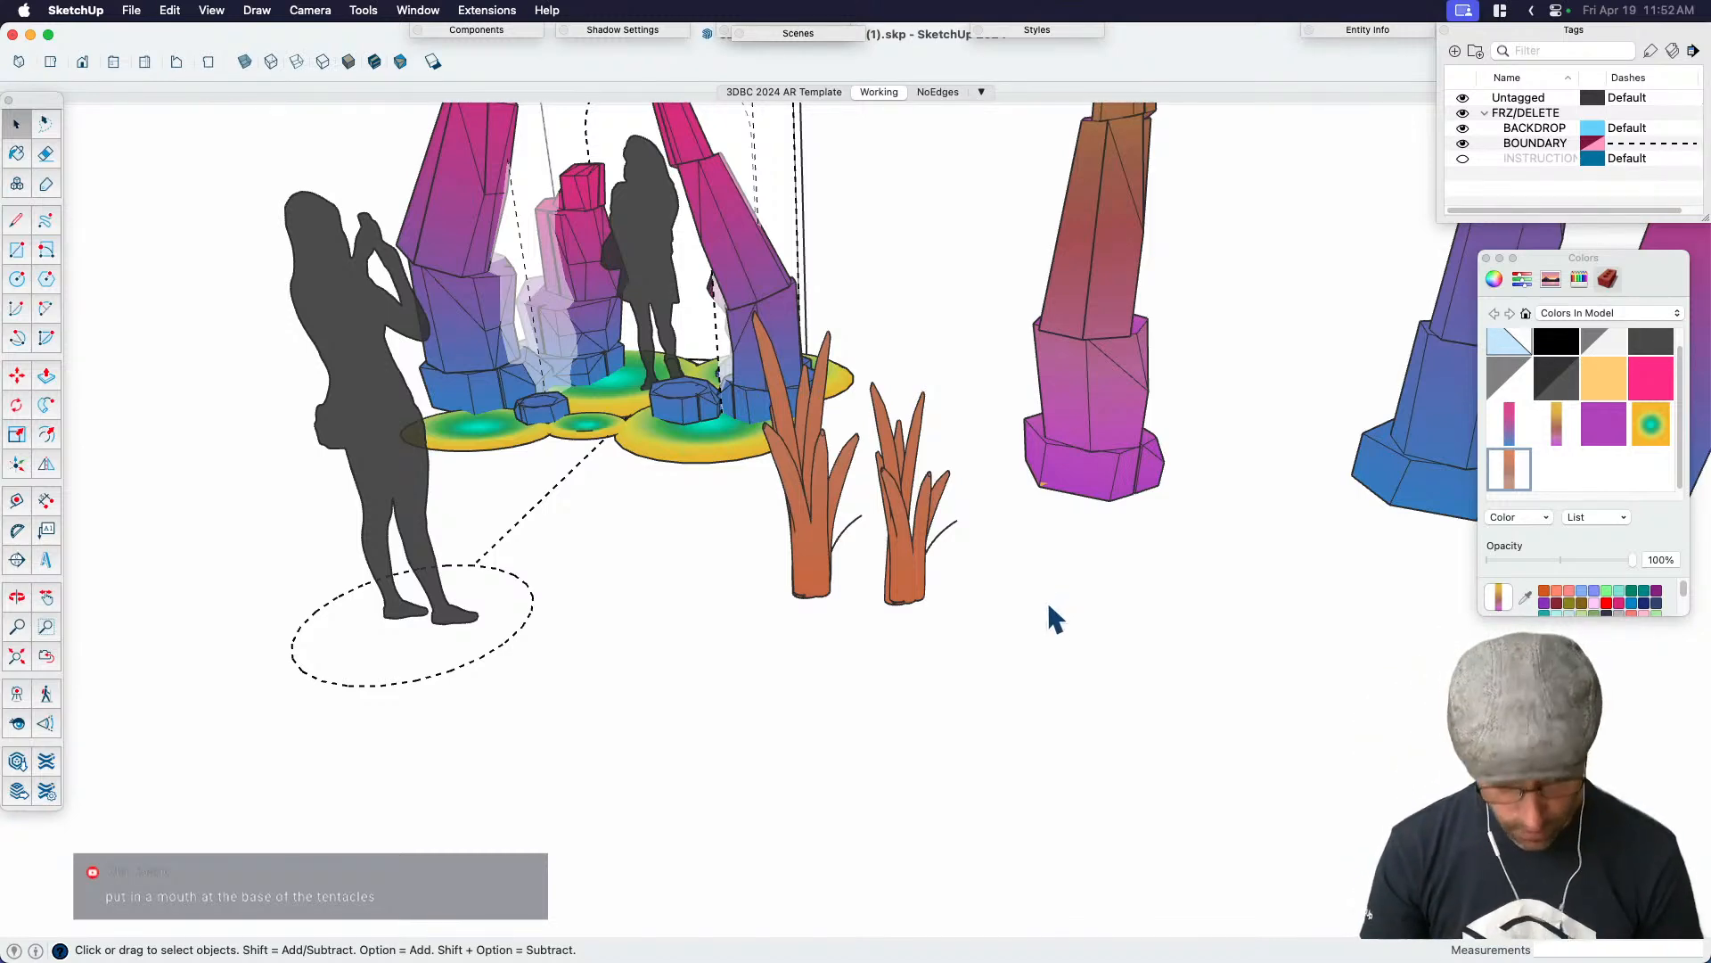
scroll(1051, 615, down, 3)
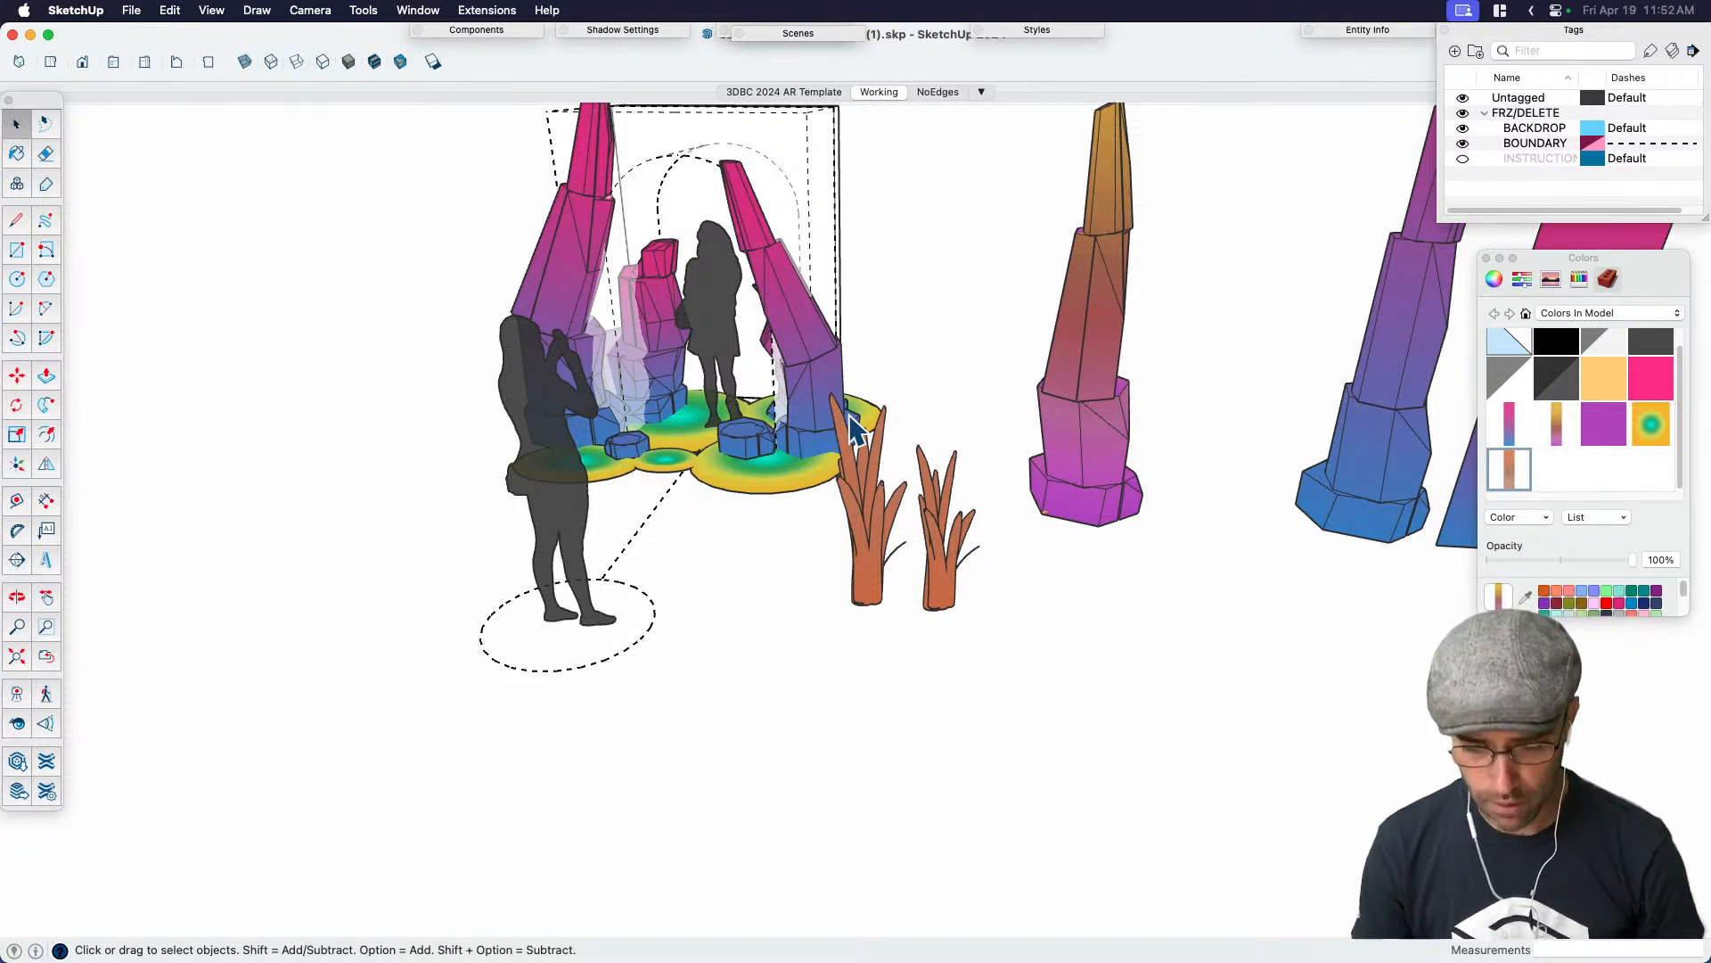
double_click(907, 558)
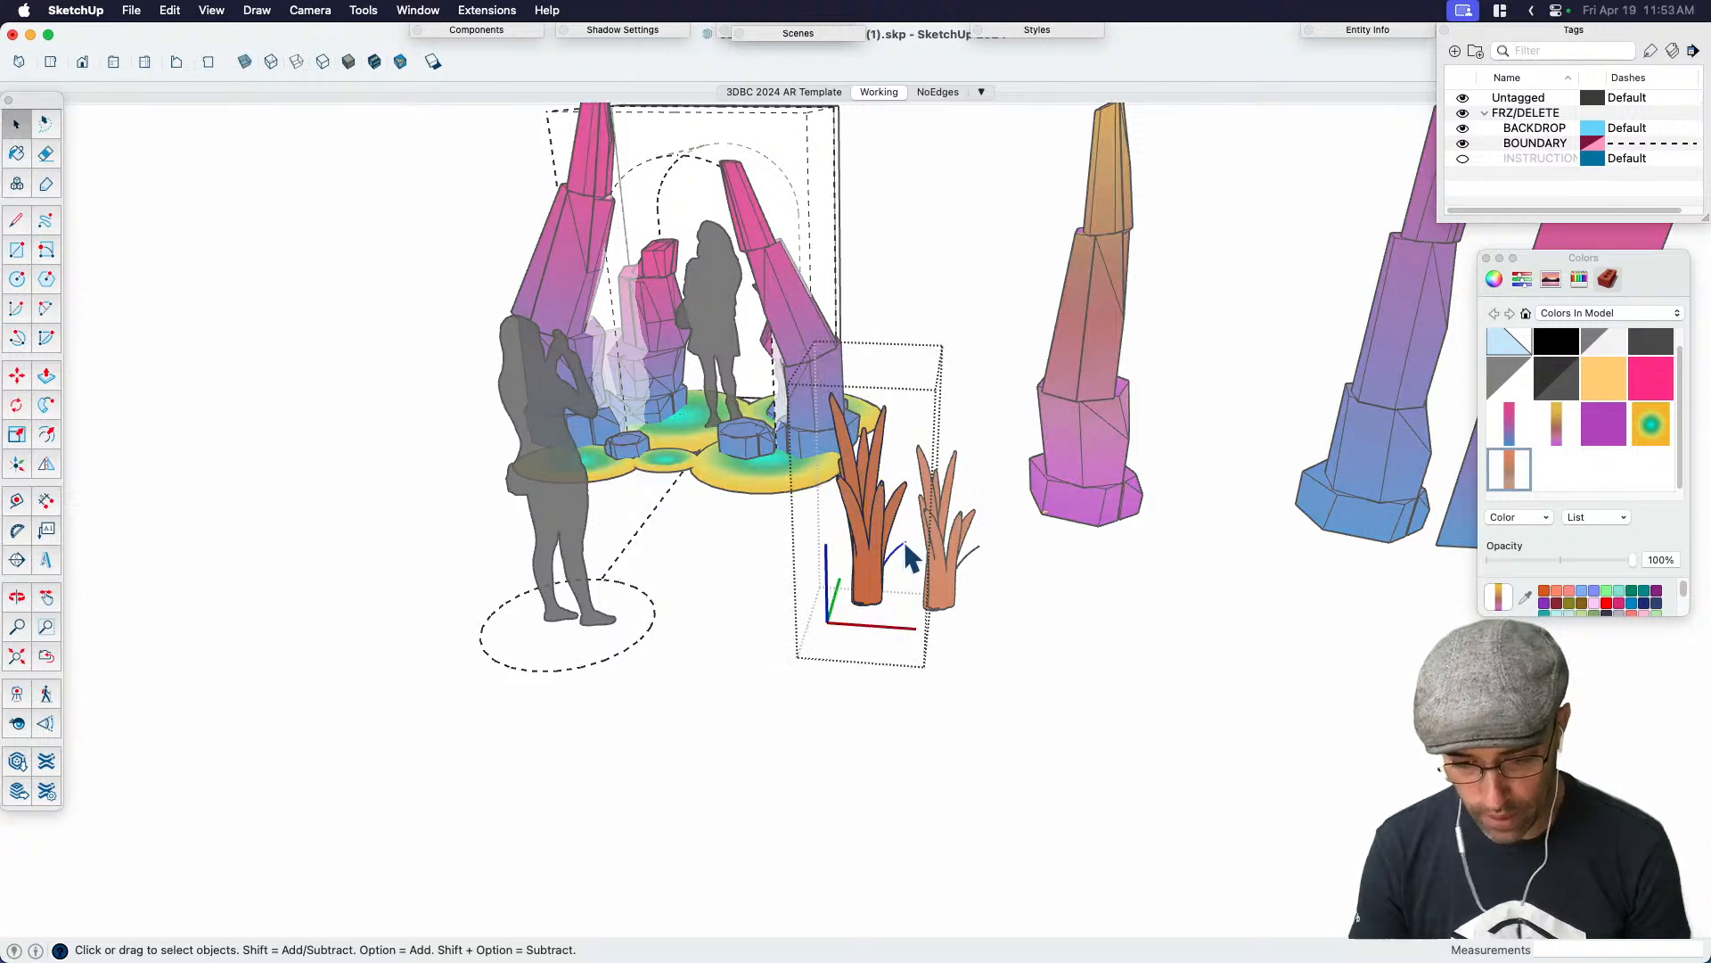
click(973, 564)
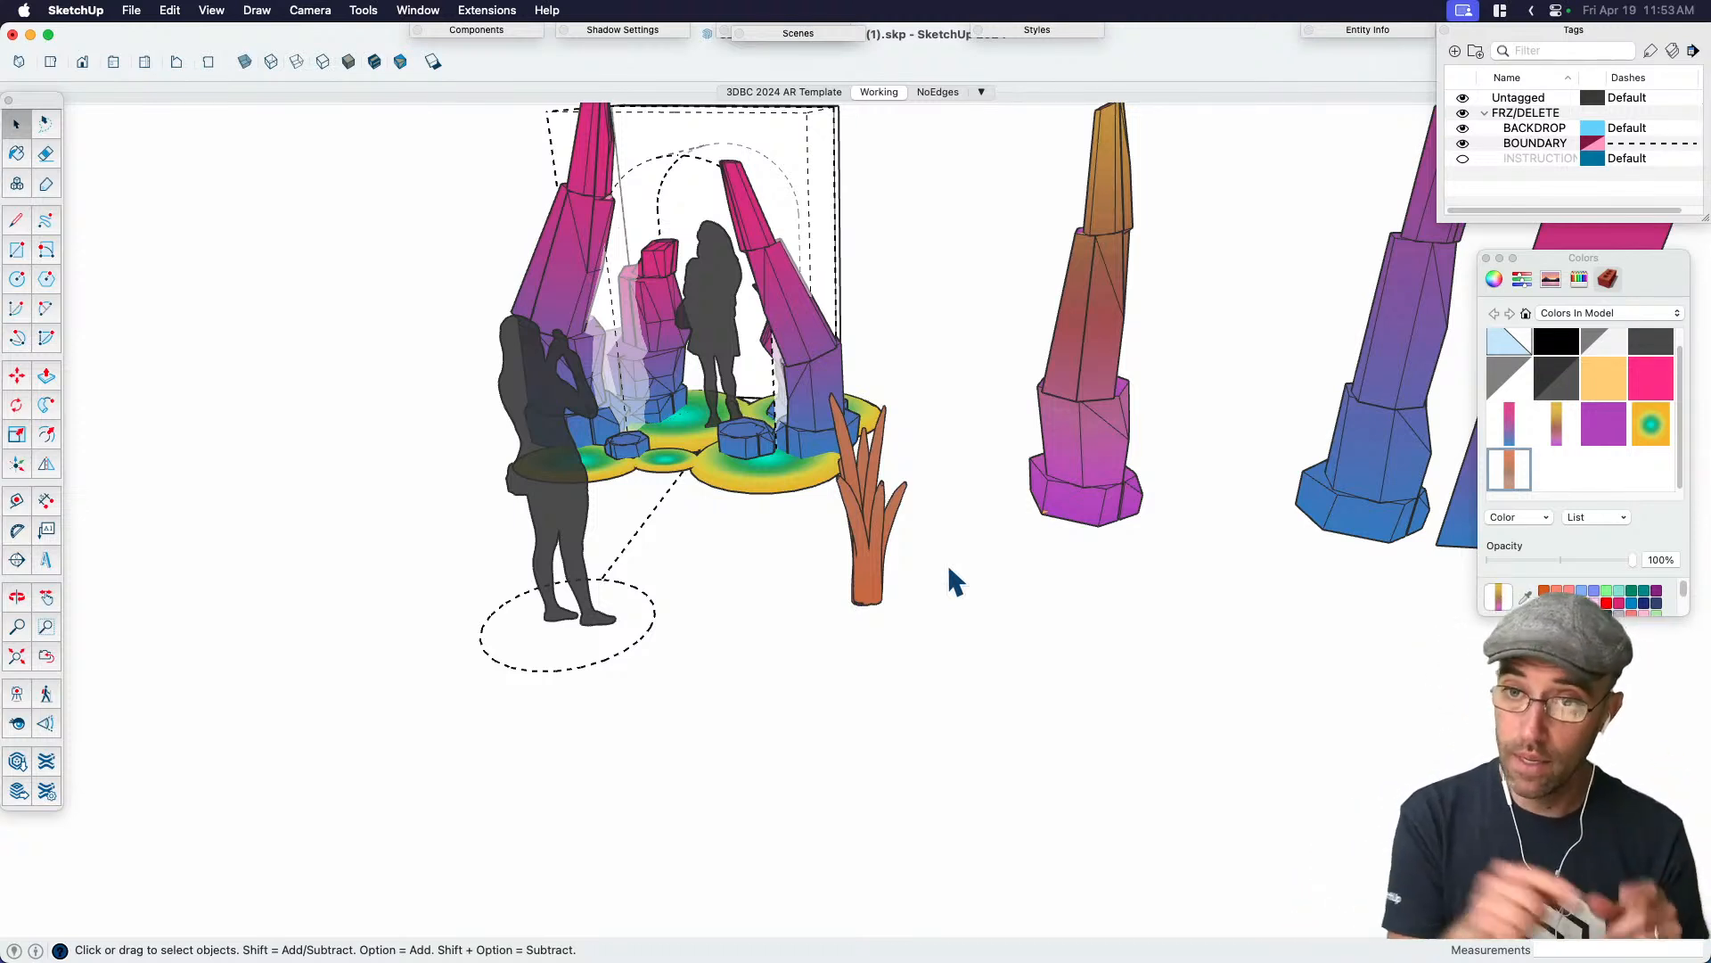
Copy the small green-and-yellow disc out of the ground component and paste it on open ground beside the orange branch
key(h)
drag(948, 563, 986, 714)
key(o)
key(space)
click(986, 715)
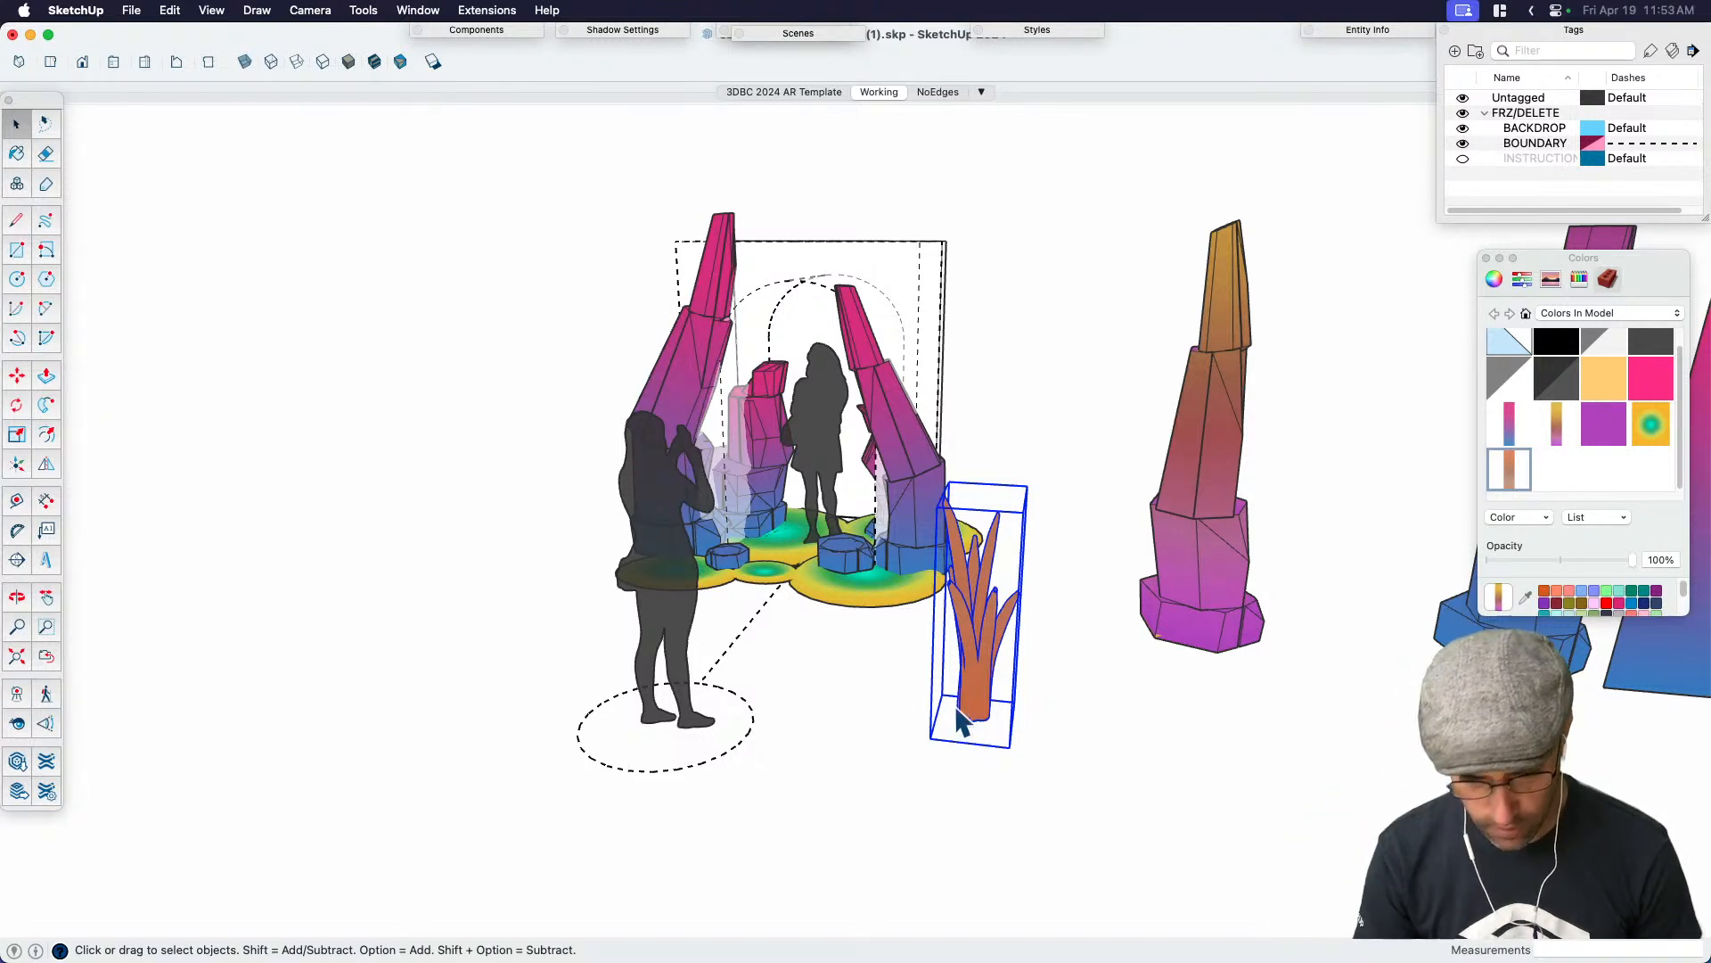
double_click(767, 576)
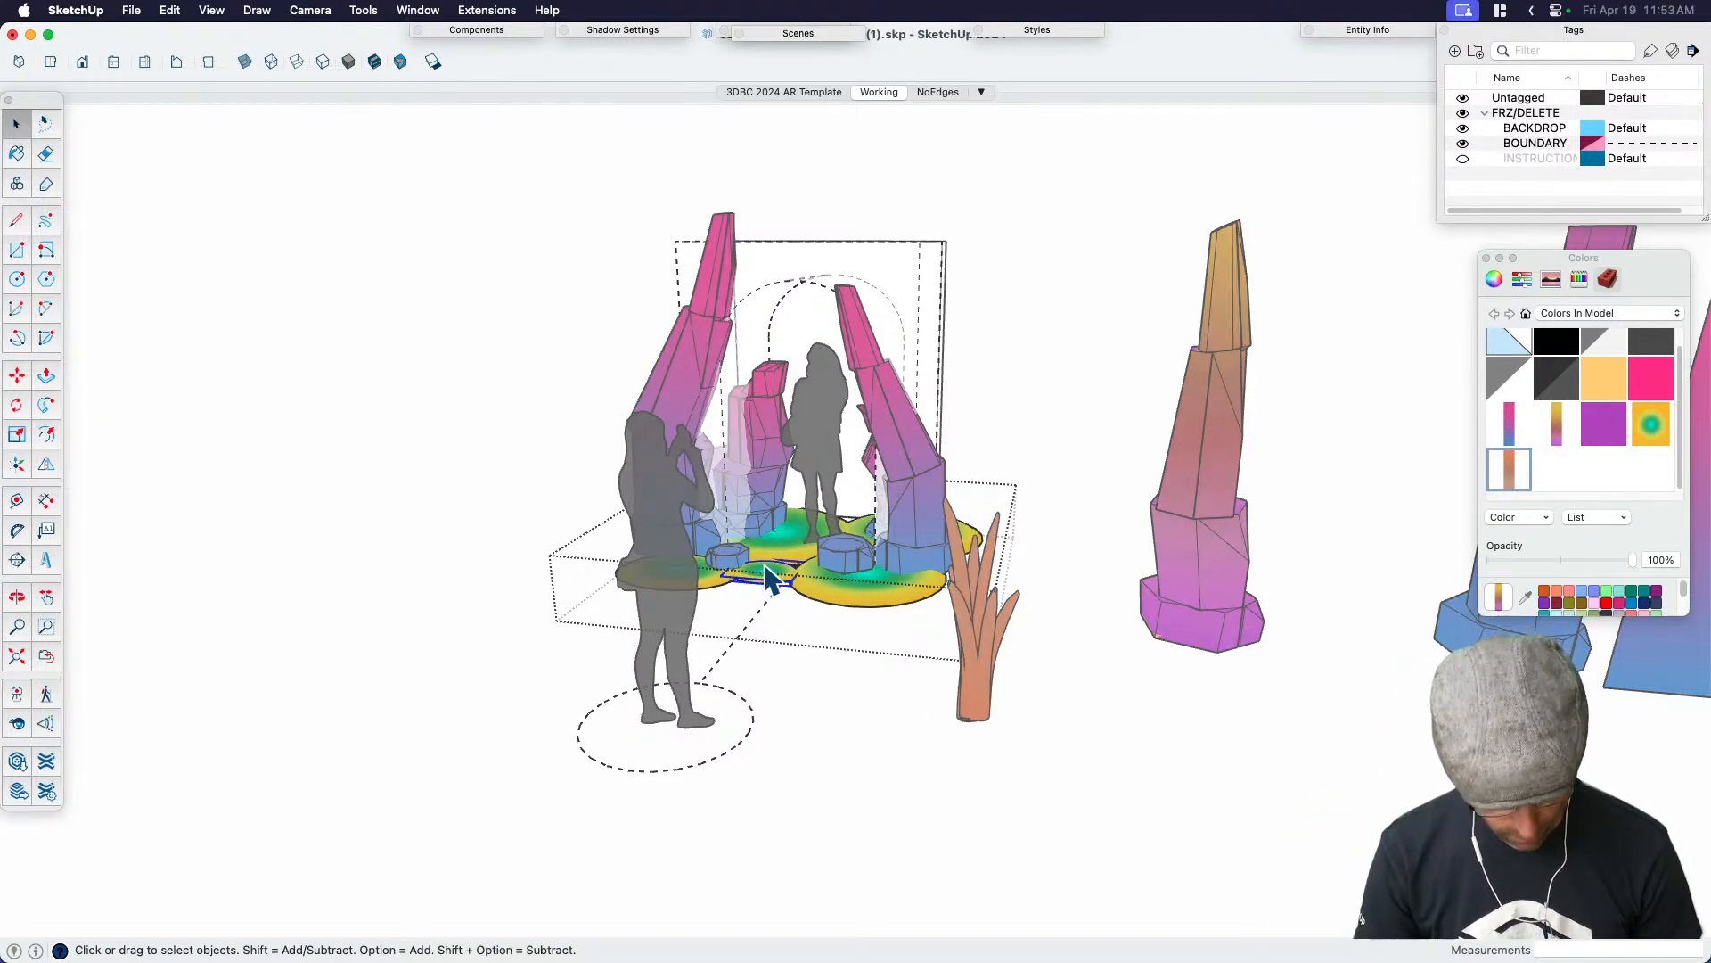
key(super+v)
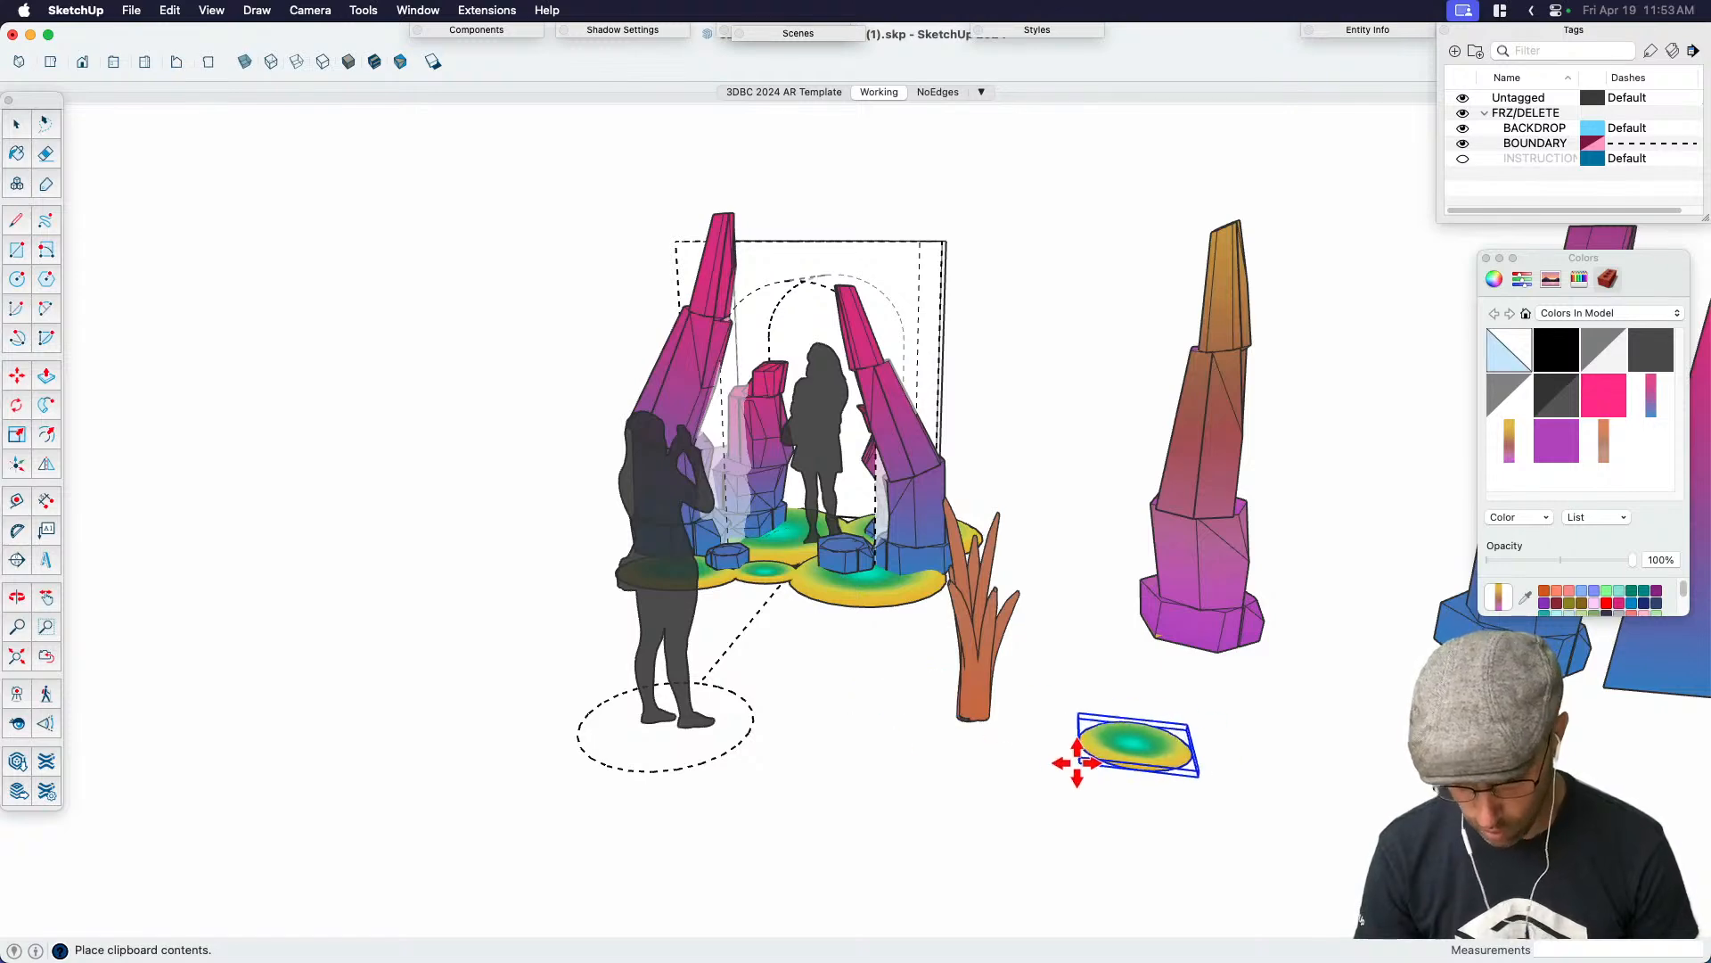
click(1088, 766)
Make the pasted green-and-yellow disc a unique component
scroll(1181, 801, up, 3)
scroll(1031, 665, up, 5)
right_click(1041, 565)
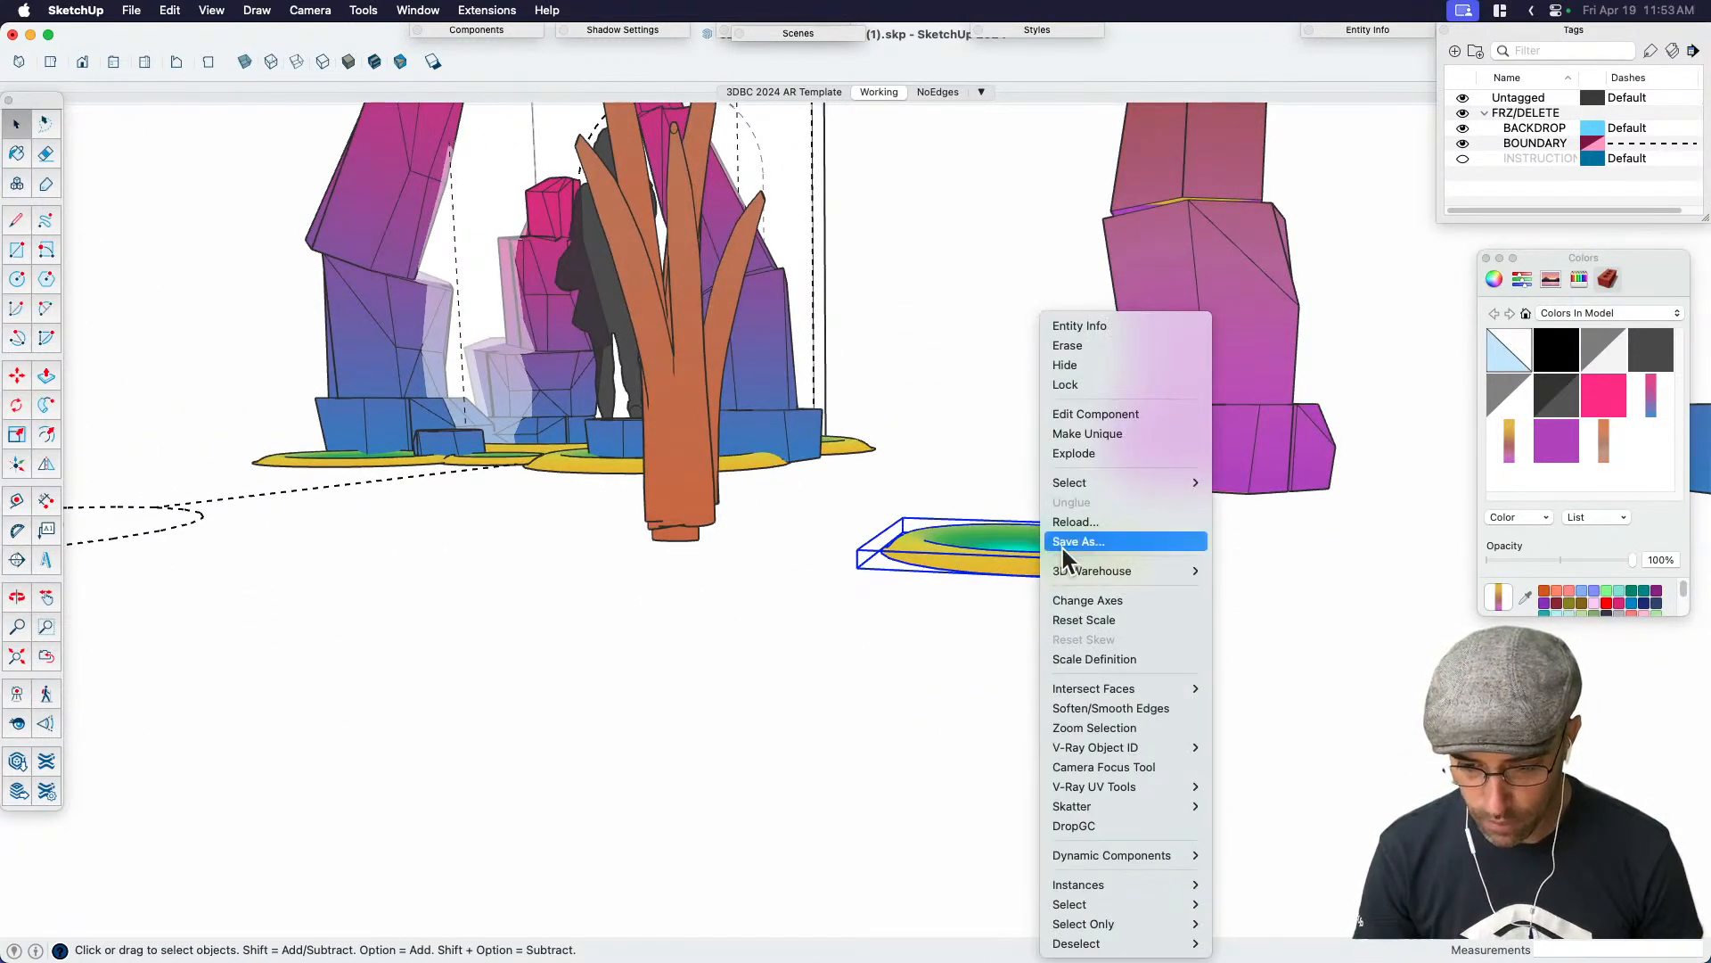
click(1088, 434)
Place a second copy of the disc directly below the pasted one
key(m)
key(alt)
click(1050, 573)
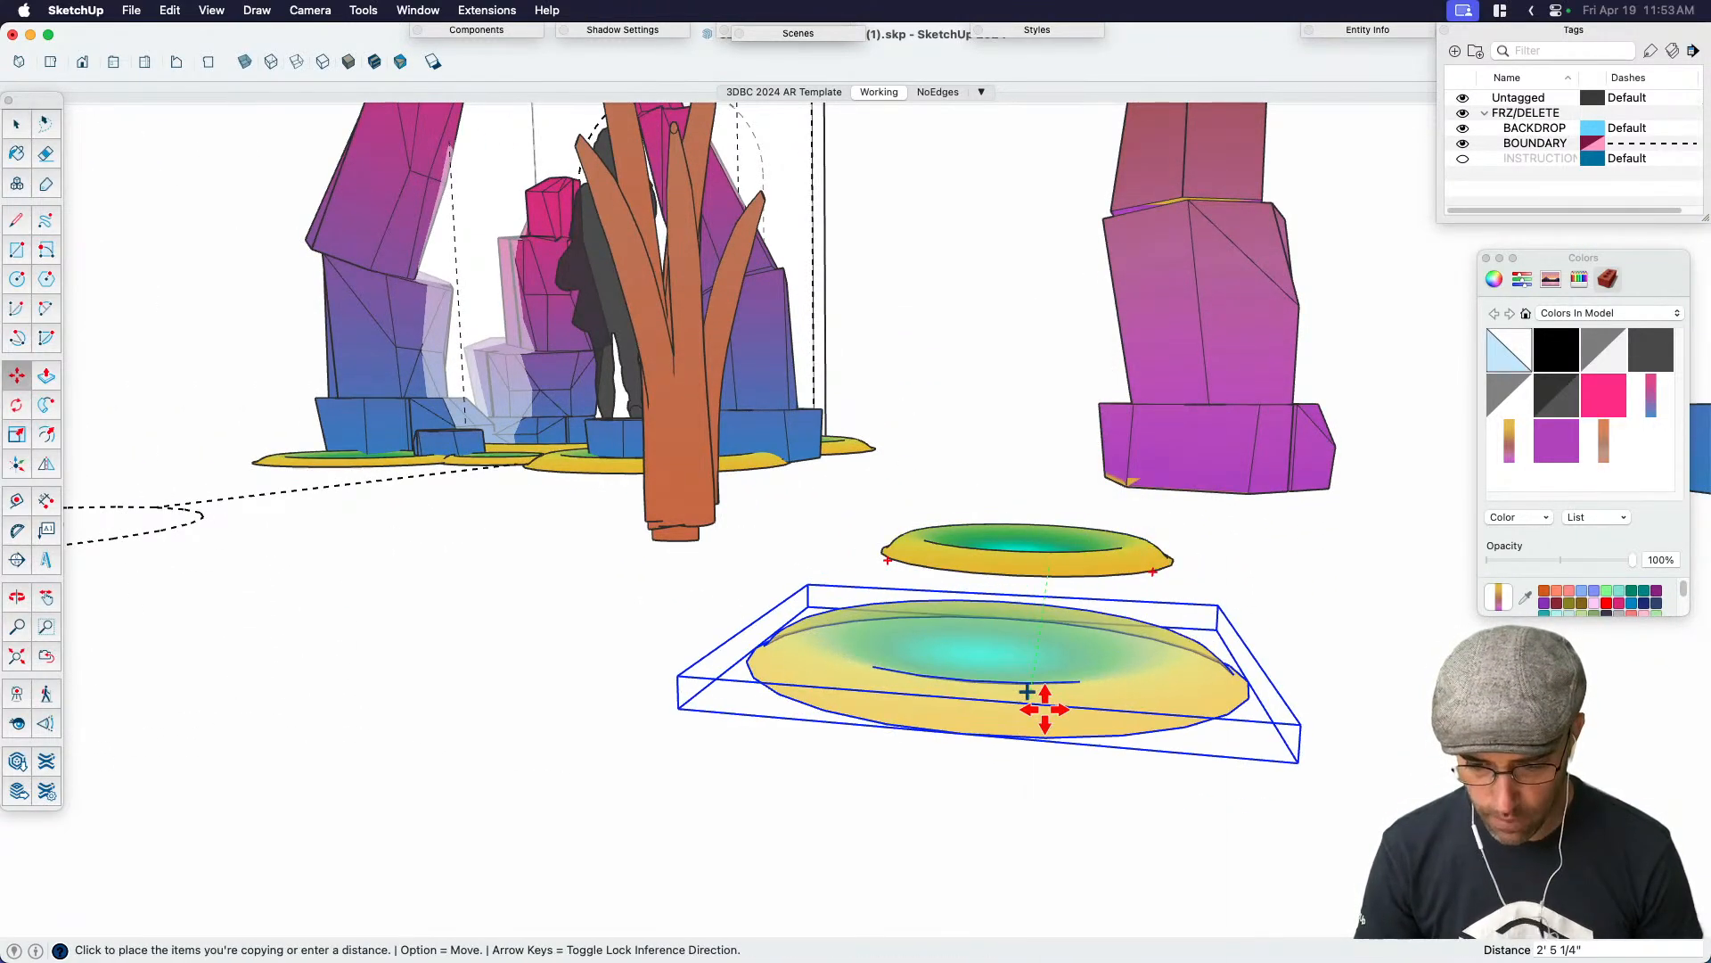
click(1040, 701)
key(space)
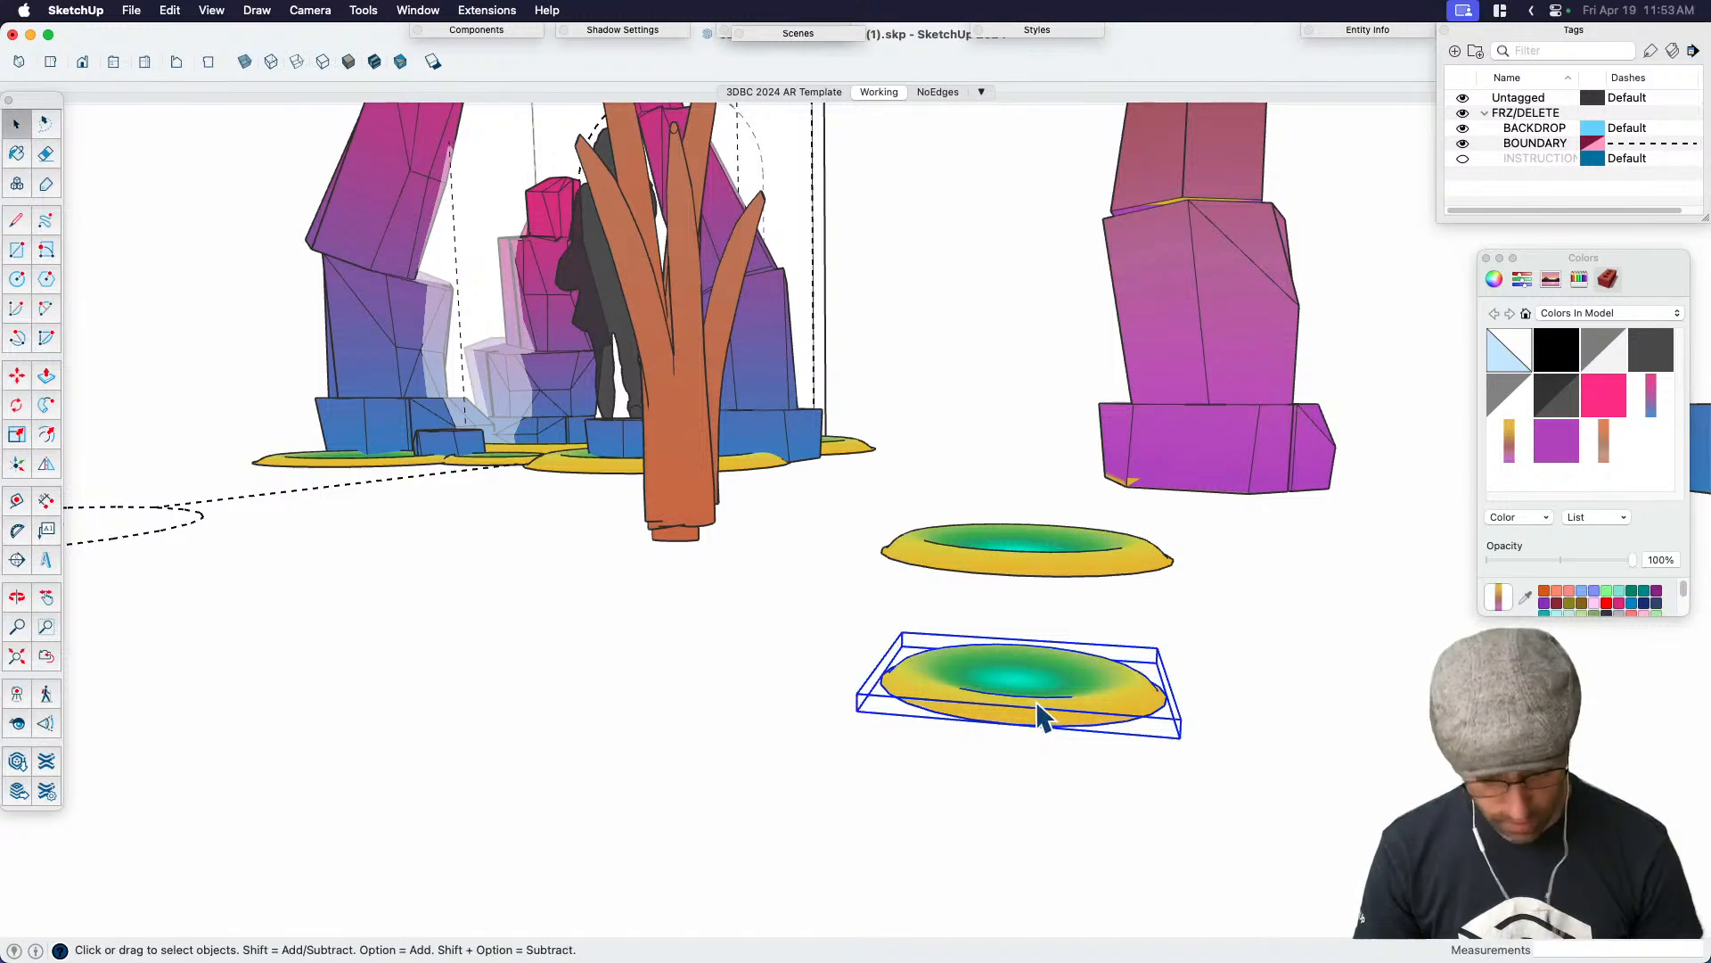
Flip the lower disc copy upside down by scaling it to -1 along the blue axis
key(s)
key(alt)
click(1020, 668)
click(1025, 720)
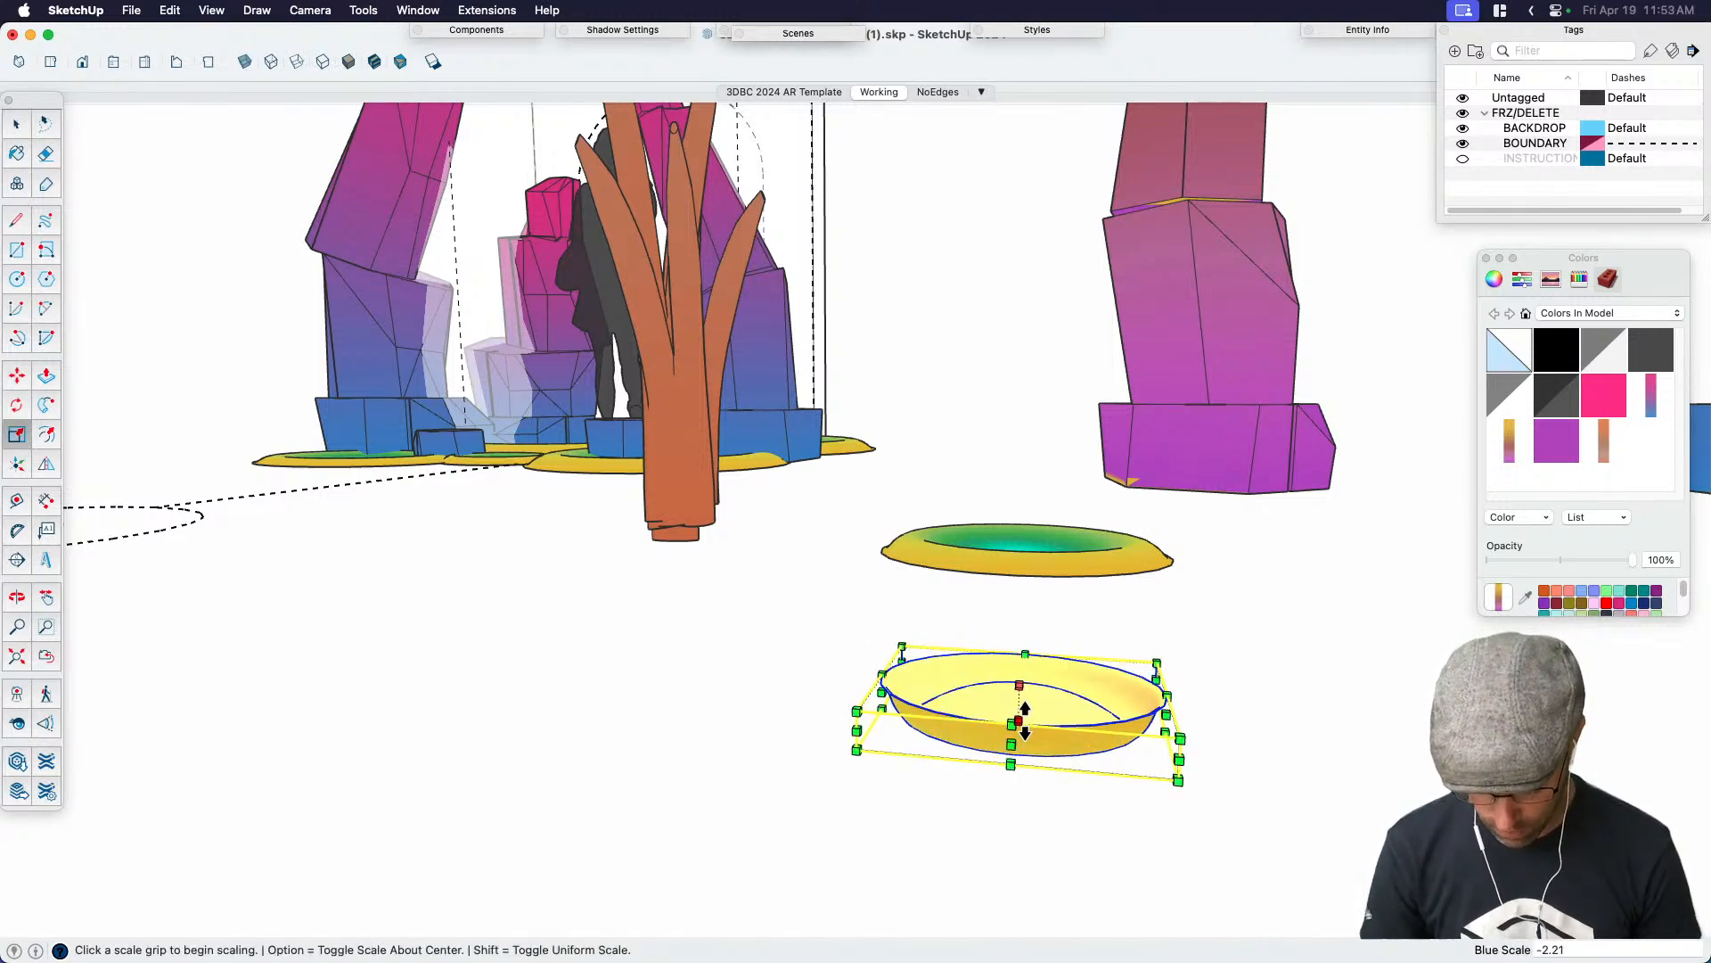
text(-1)
key(Return)
key(space)
Move the flipped disc up against the underside of the original disc
key(m)
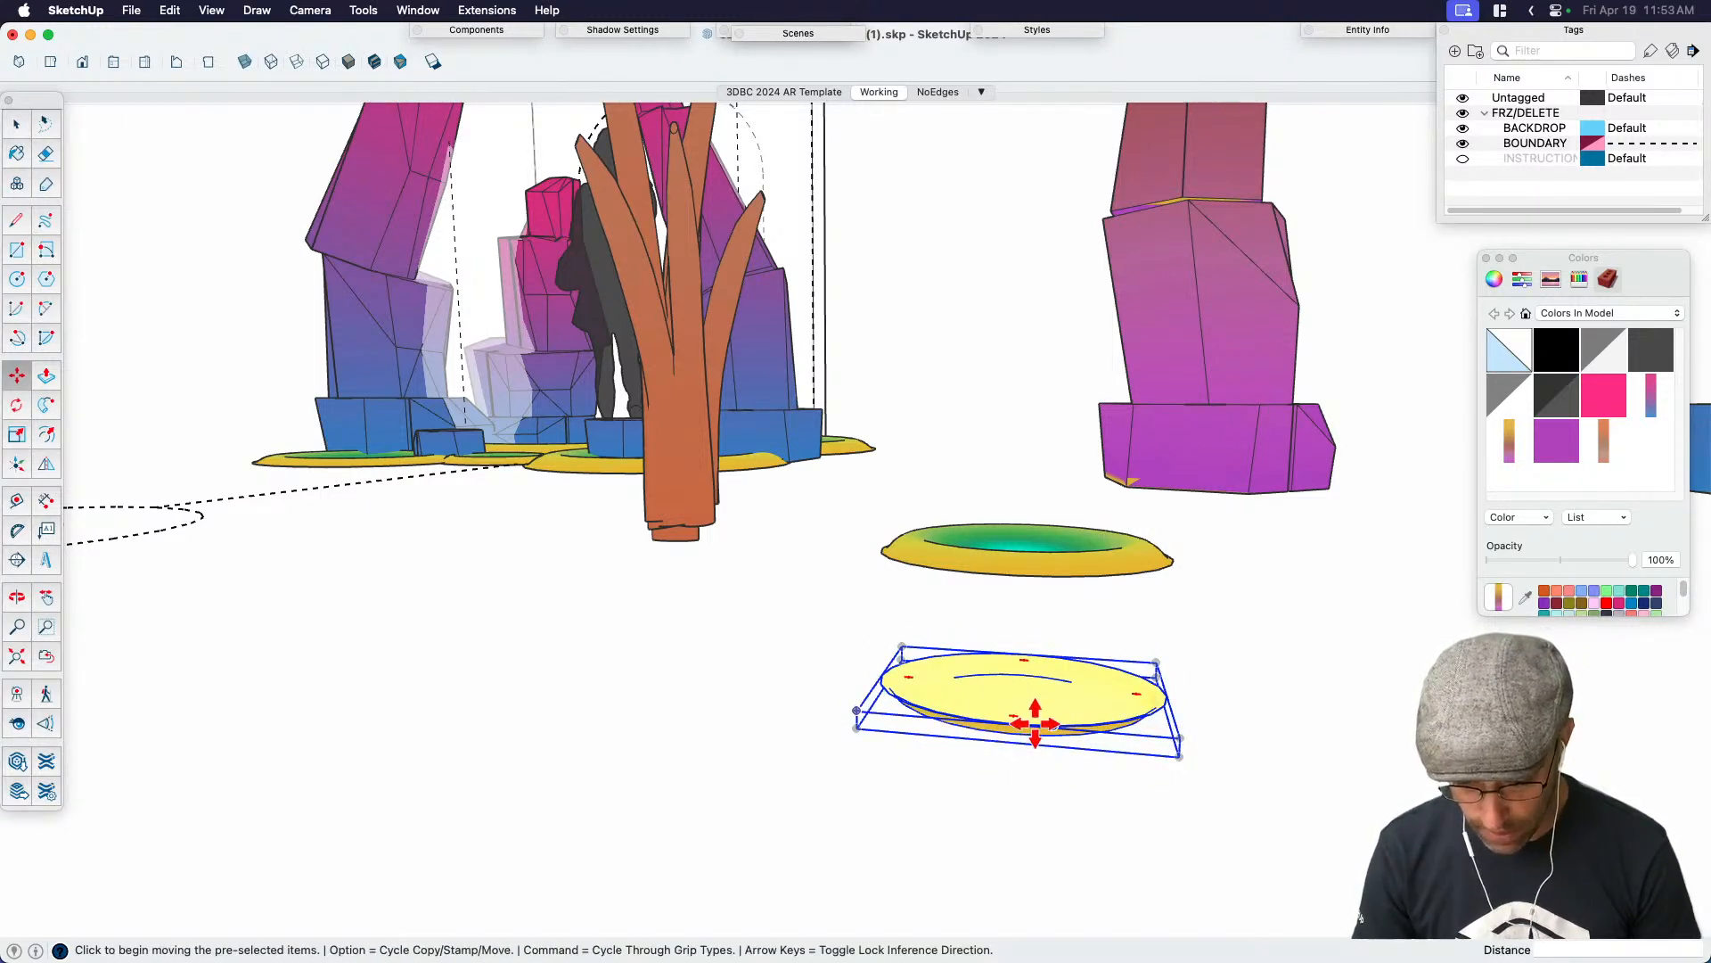
click(1035, 724)
click(1032, 578)
key(space)
click(1046, 770)
Combine the upper and flipped lower disc halves into one new component
middle_drag(1046, 771, 1070, 703)
click(1040, 713)
alt+click(1013, 670)
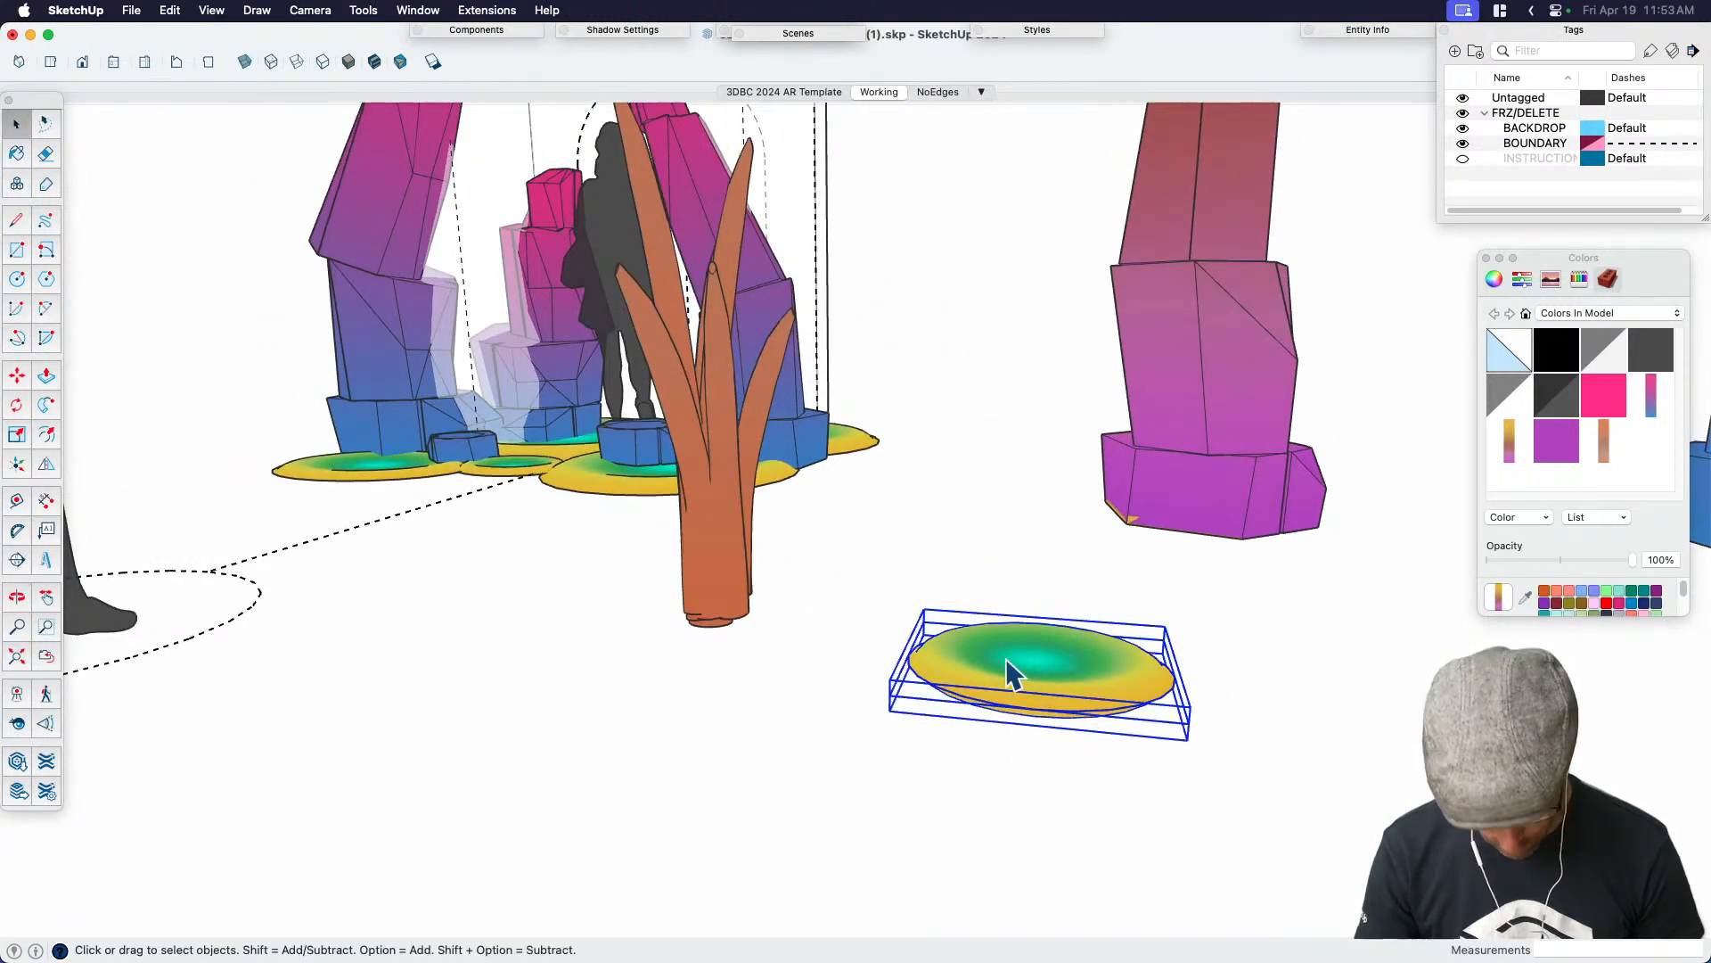
key(g)
key(Return)
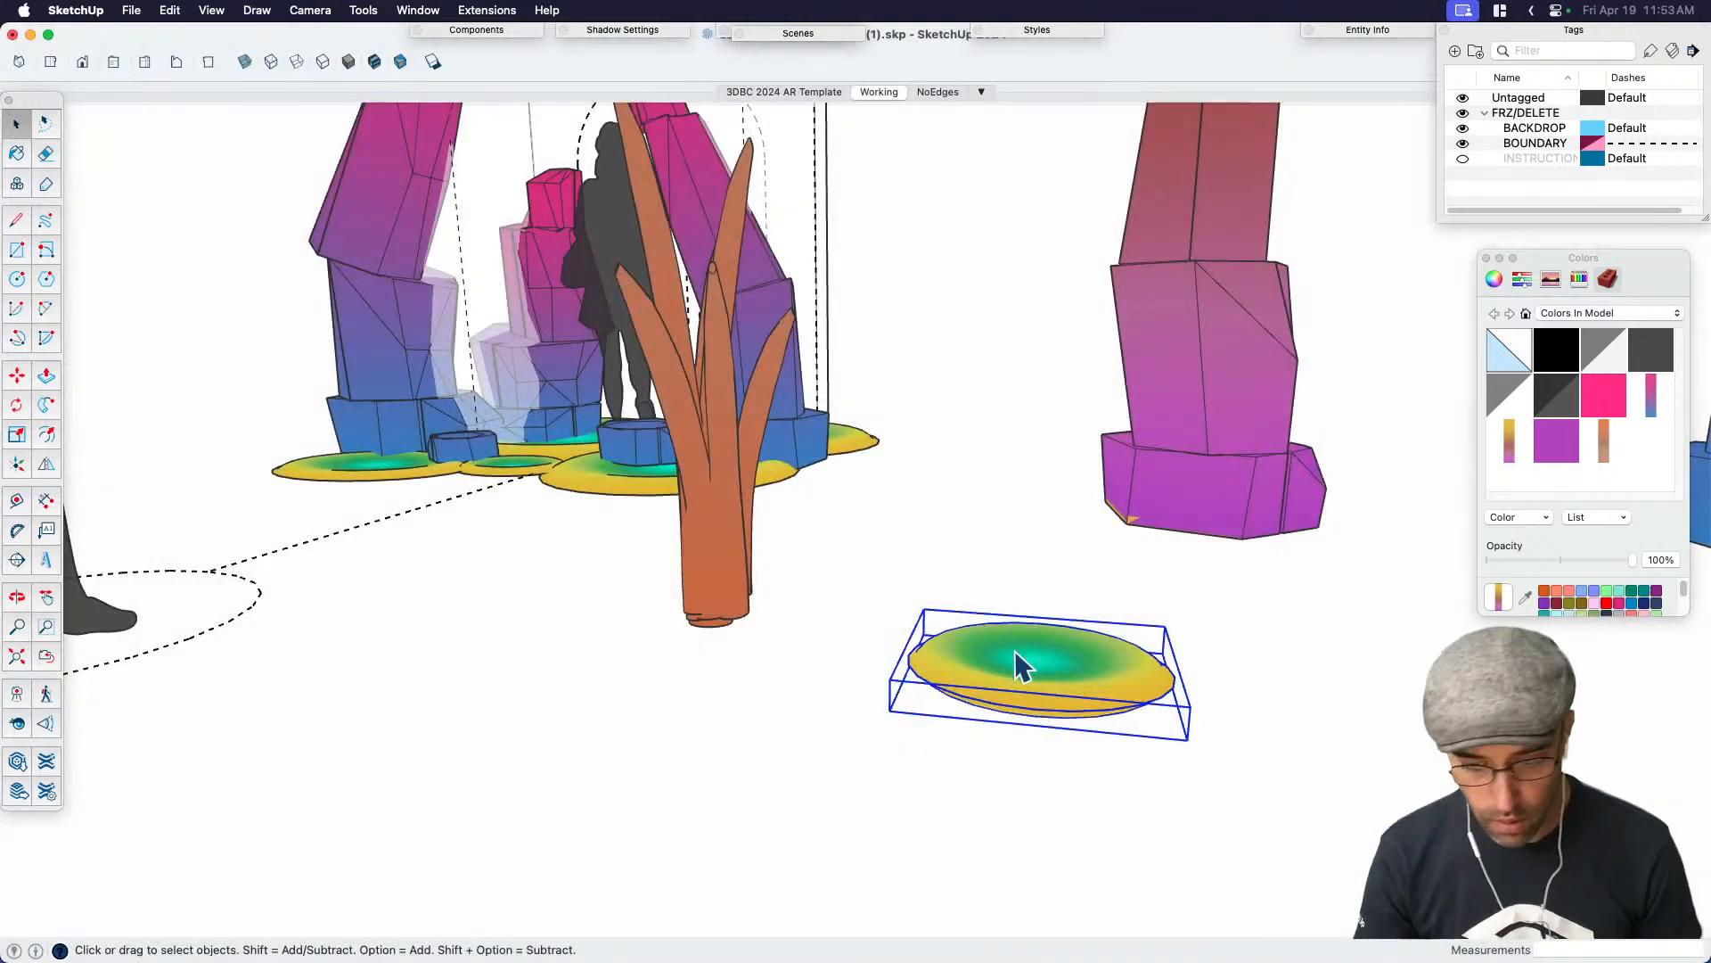
Remove the materials from the selected disc component with Material Tools
click(486, 10)
mouse_move(584, 389)
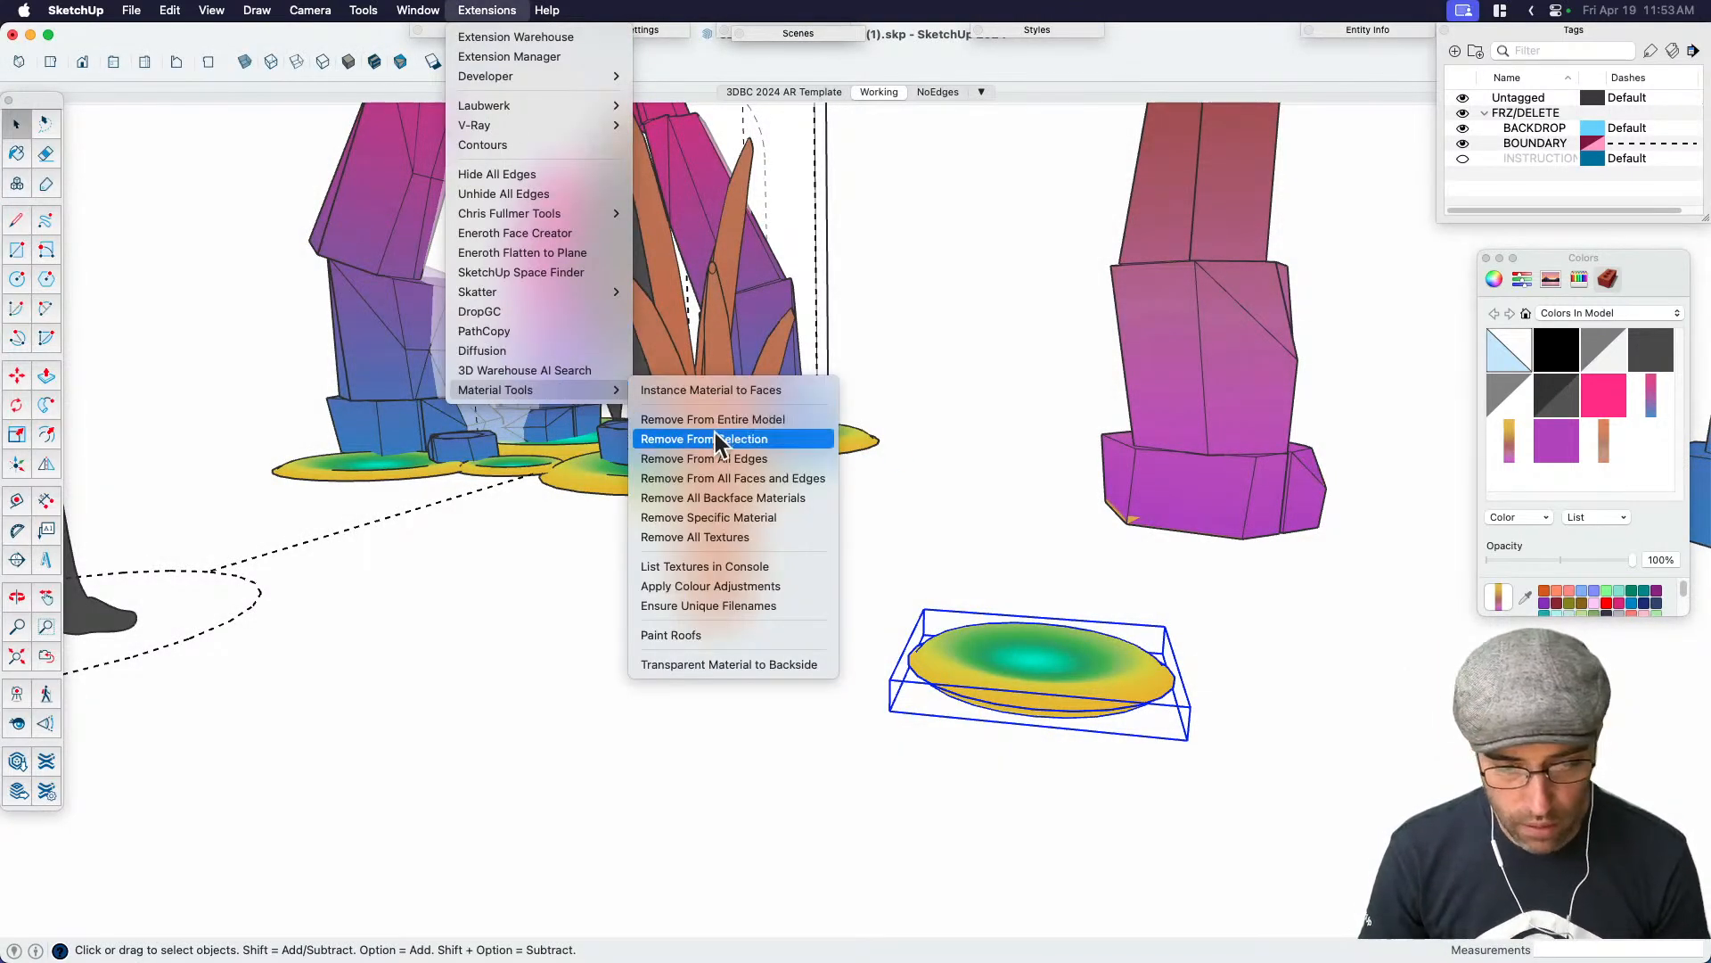
click(713, 425)
Paint the cleared disc component with the Ice pencil color
key(b)
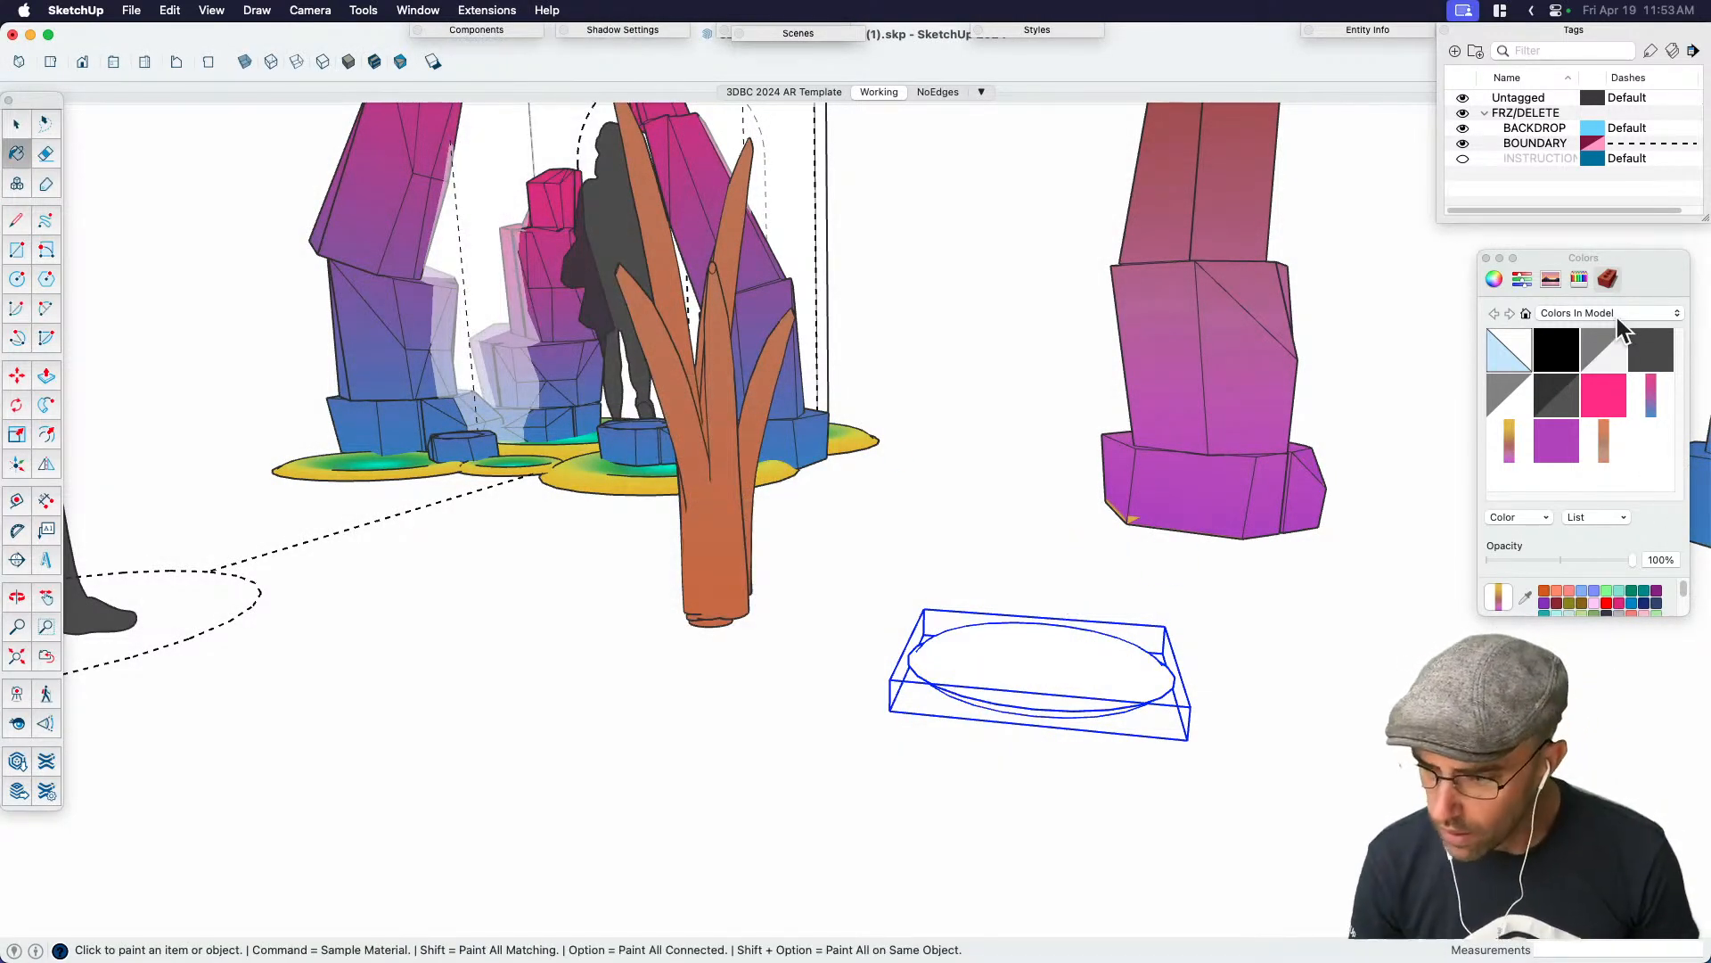
click(1578, 280)
click(1593, 508)
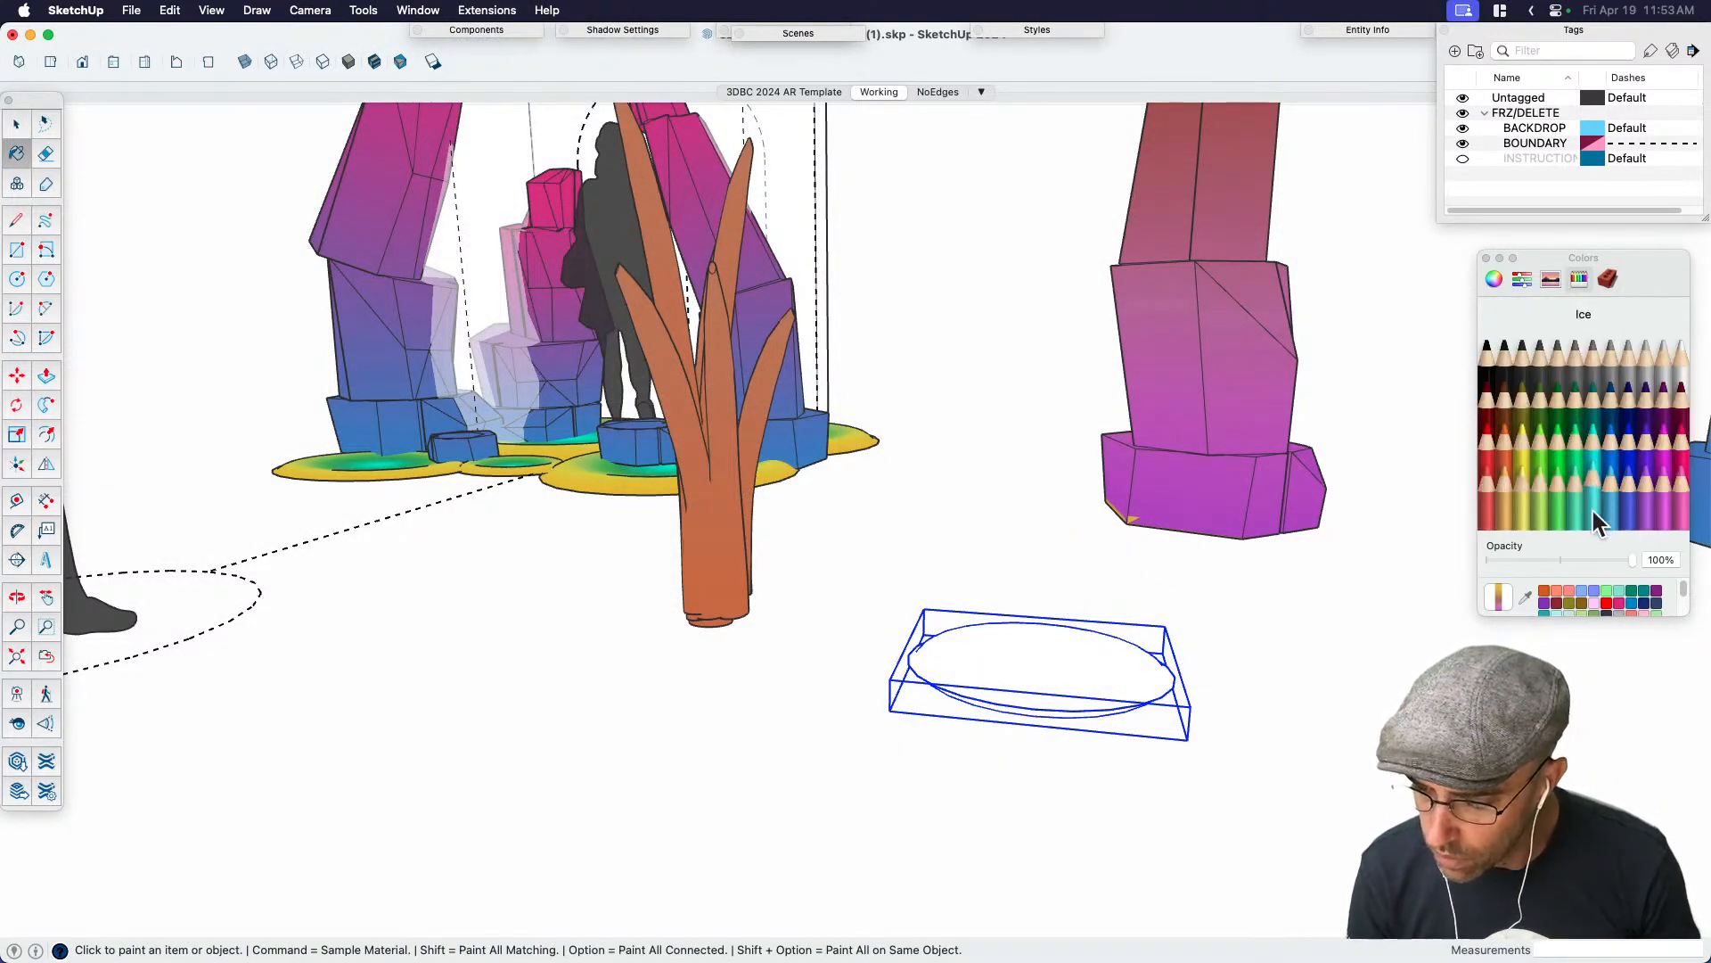
click(1141, 646)
scroll(1155, 599, down, 3)
key(space)
click(1272, 700)
mouse_move(1275, 690)
middle_down()
mouse_move(1391, 619)
mouse_move(1429, 512)
mouse_move(1364, 522)
mouse_move(1089, 712)
middle_up()
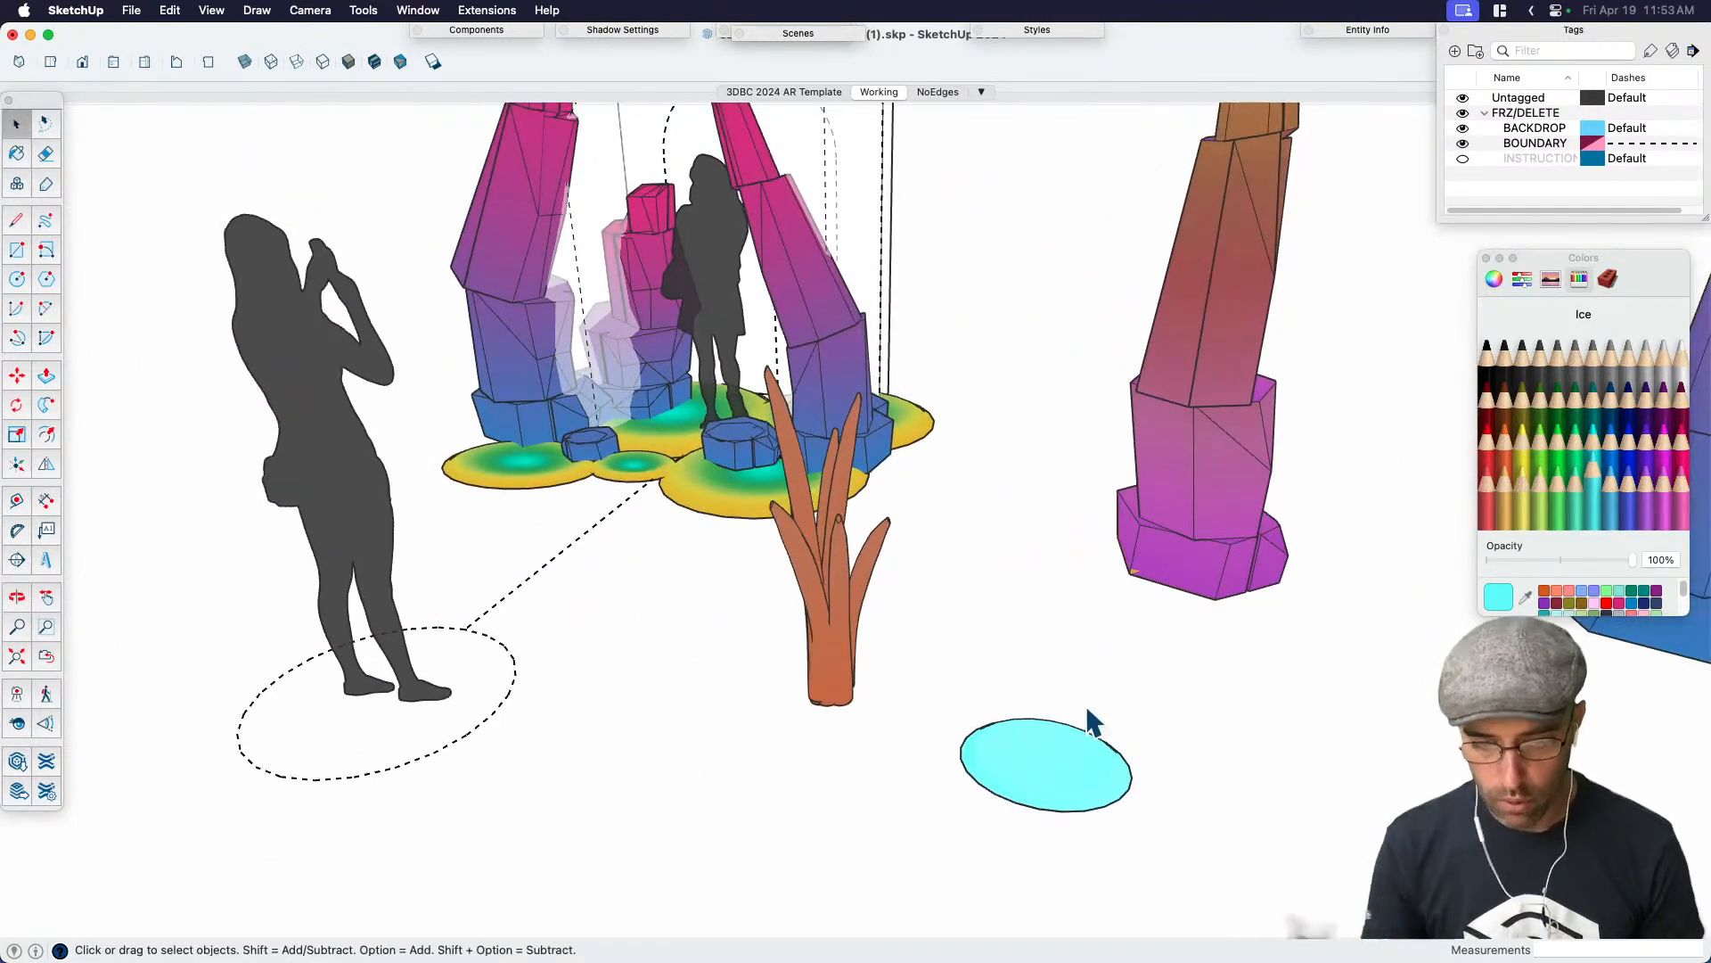
Undo the Ice paint and the material removal on the disc
key(super+z)
key(super+z)
key(b)
key(space)
Duplicate the green-and-yellow radial gradient material in the model's color list
click(1607, 278)
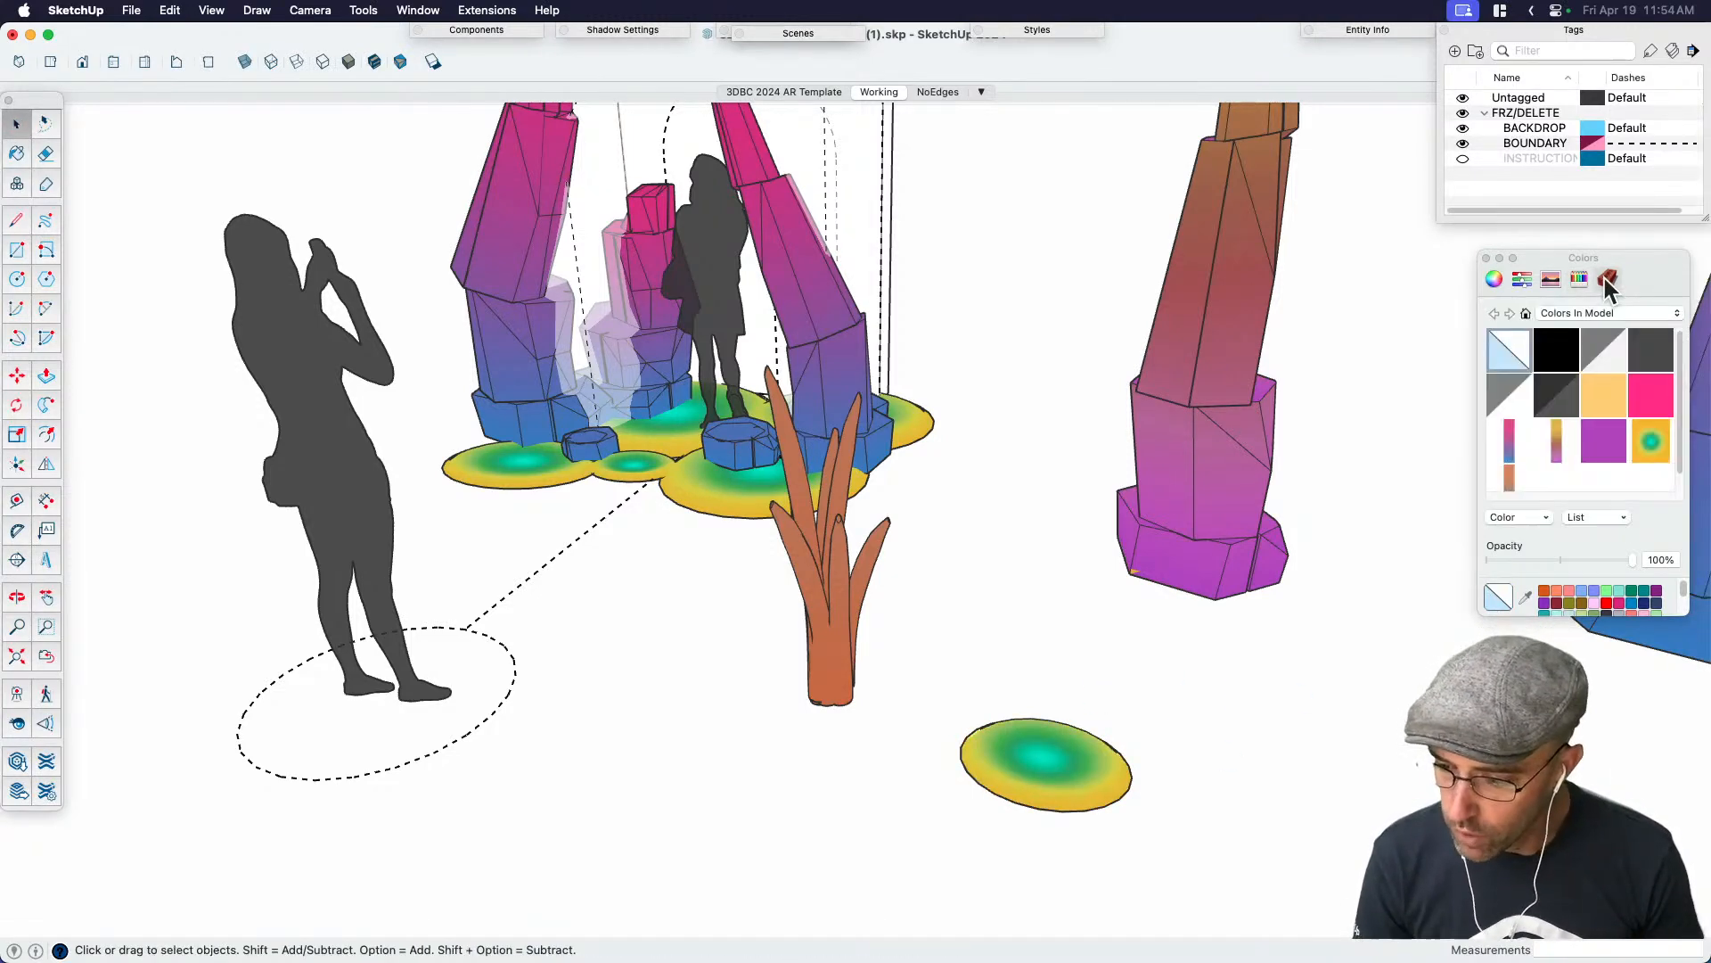
right_click(1666, 448)
click(1633, 479)
click(1614, 452)
Open the duplicated gradient material's texture image for editing in Photoshop
right_click(1558, 472)
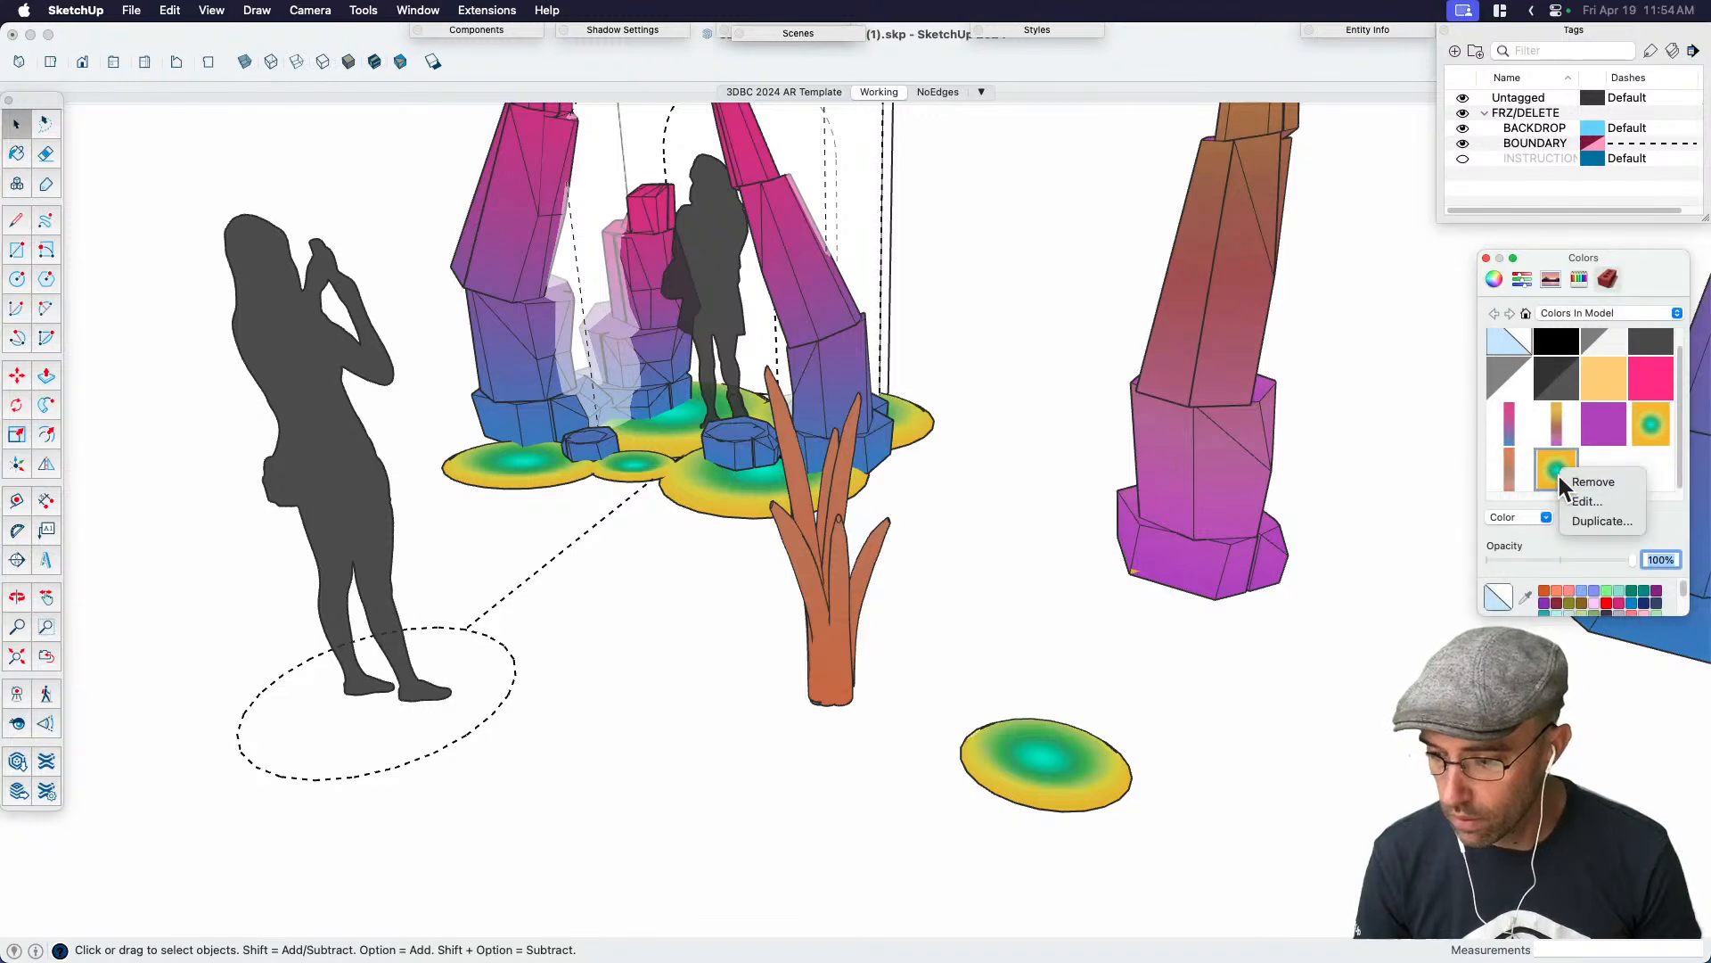
click(1599, 503)
click(1566, 494)
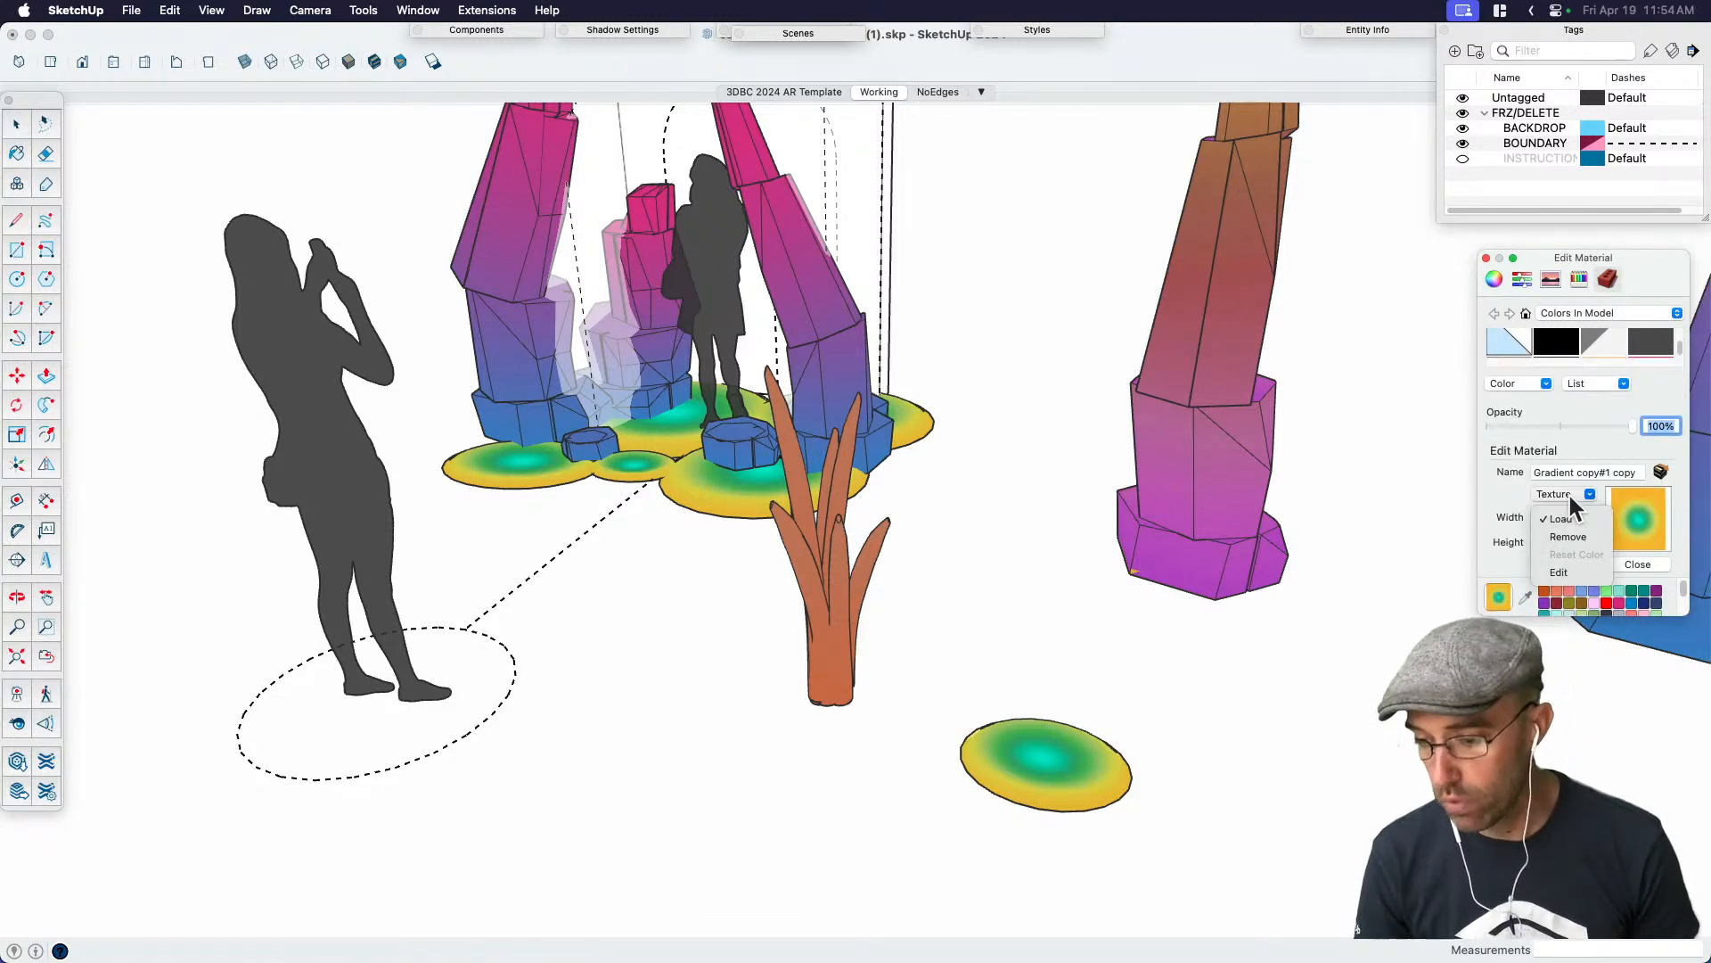
click(1580, 572)
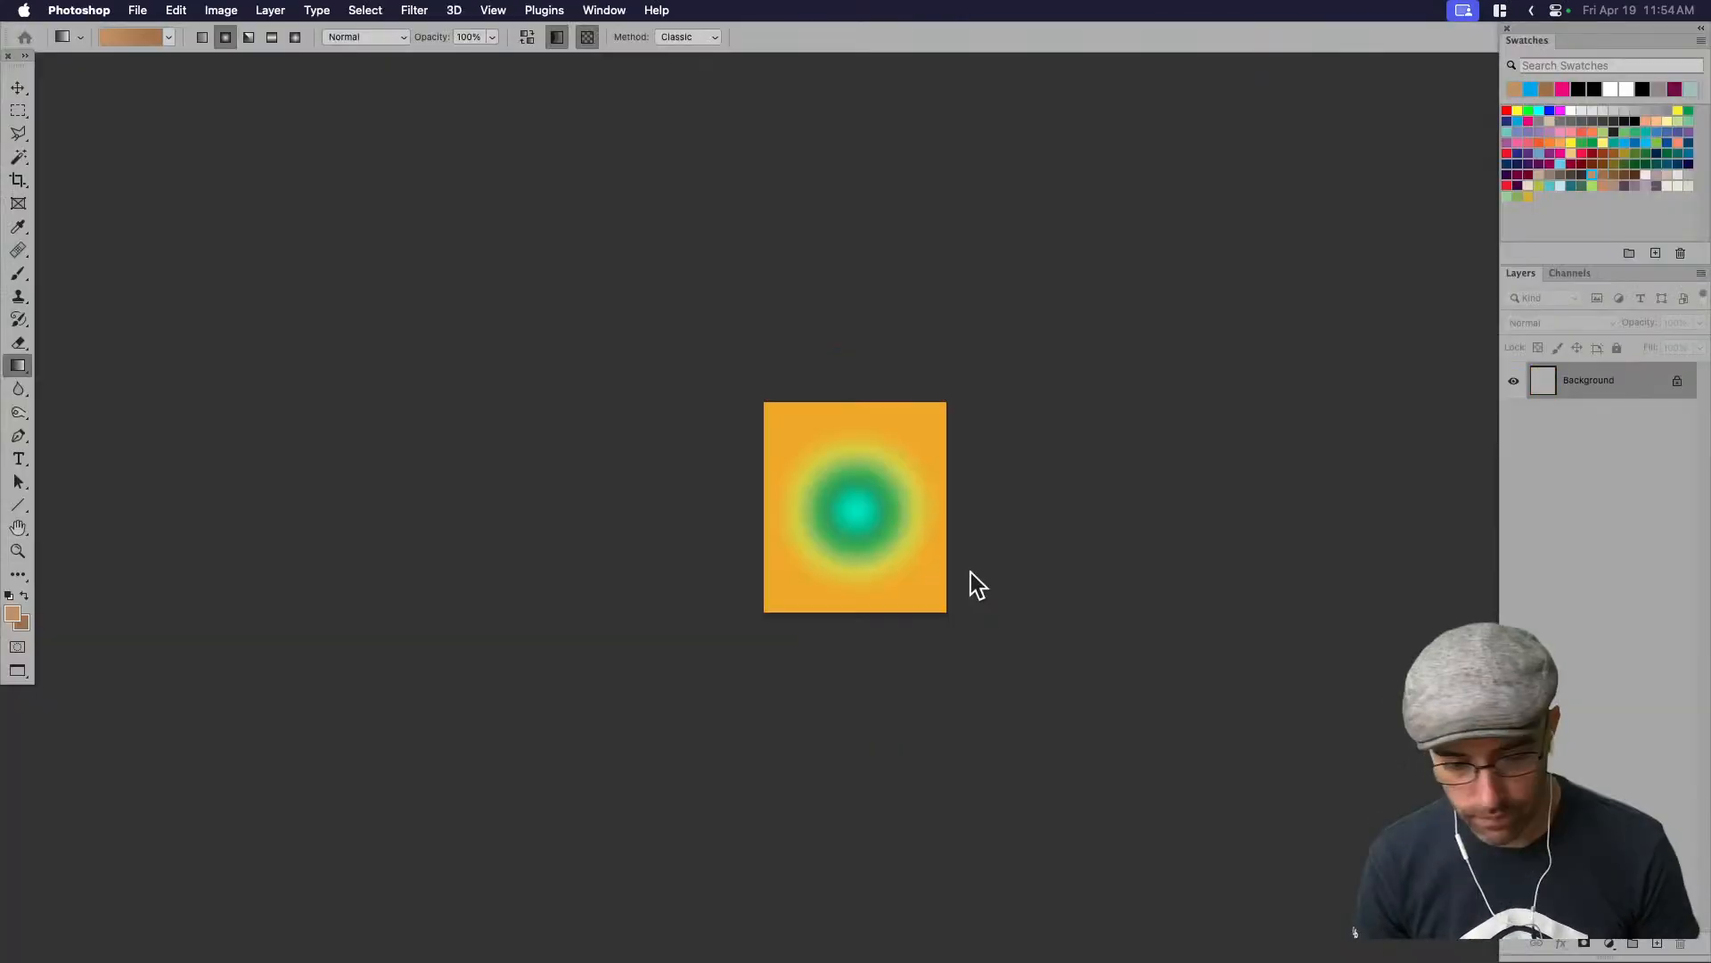
Apply a midtone Color Balance to the texture with cyan-red at -100 and yellow-blue at +100
key(super+u)
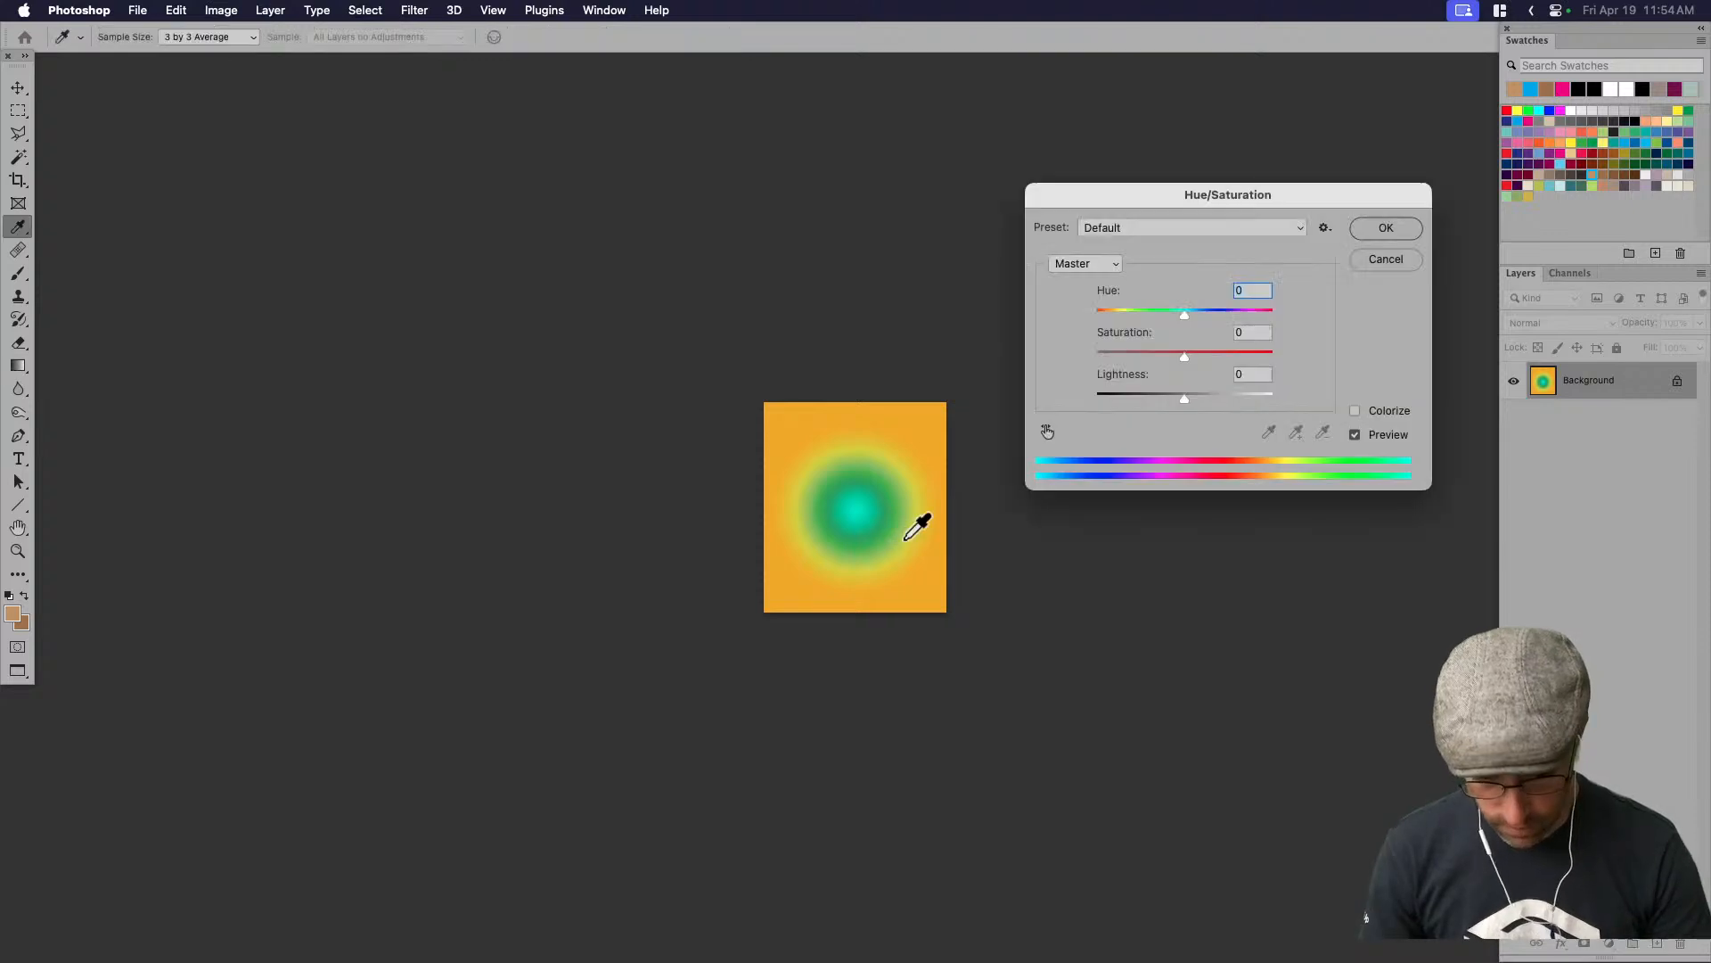
click(1377, 259)
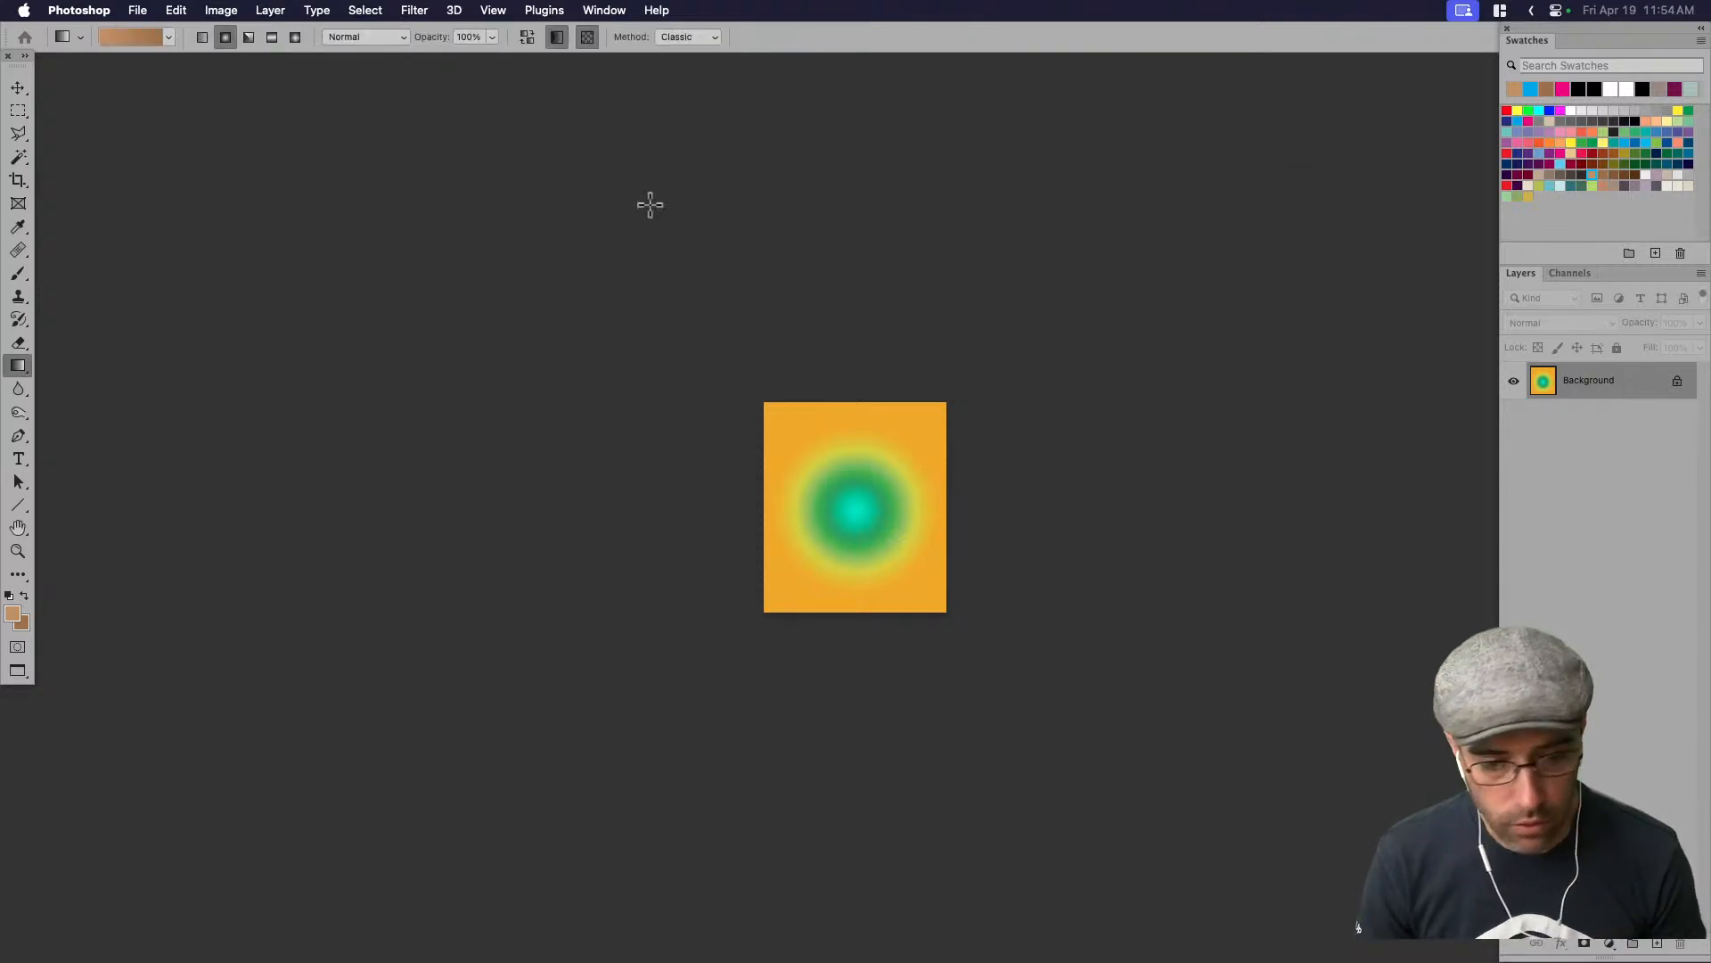
click(230, 13)
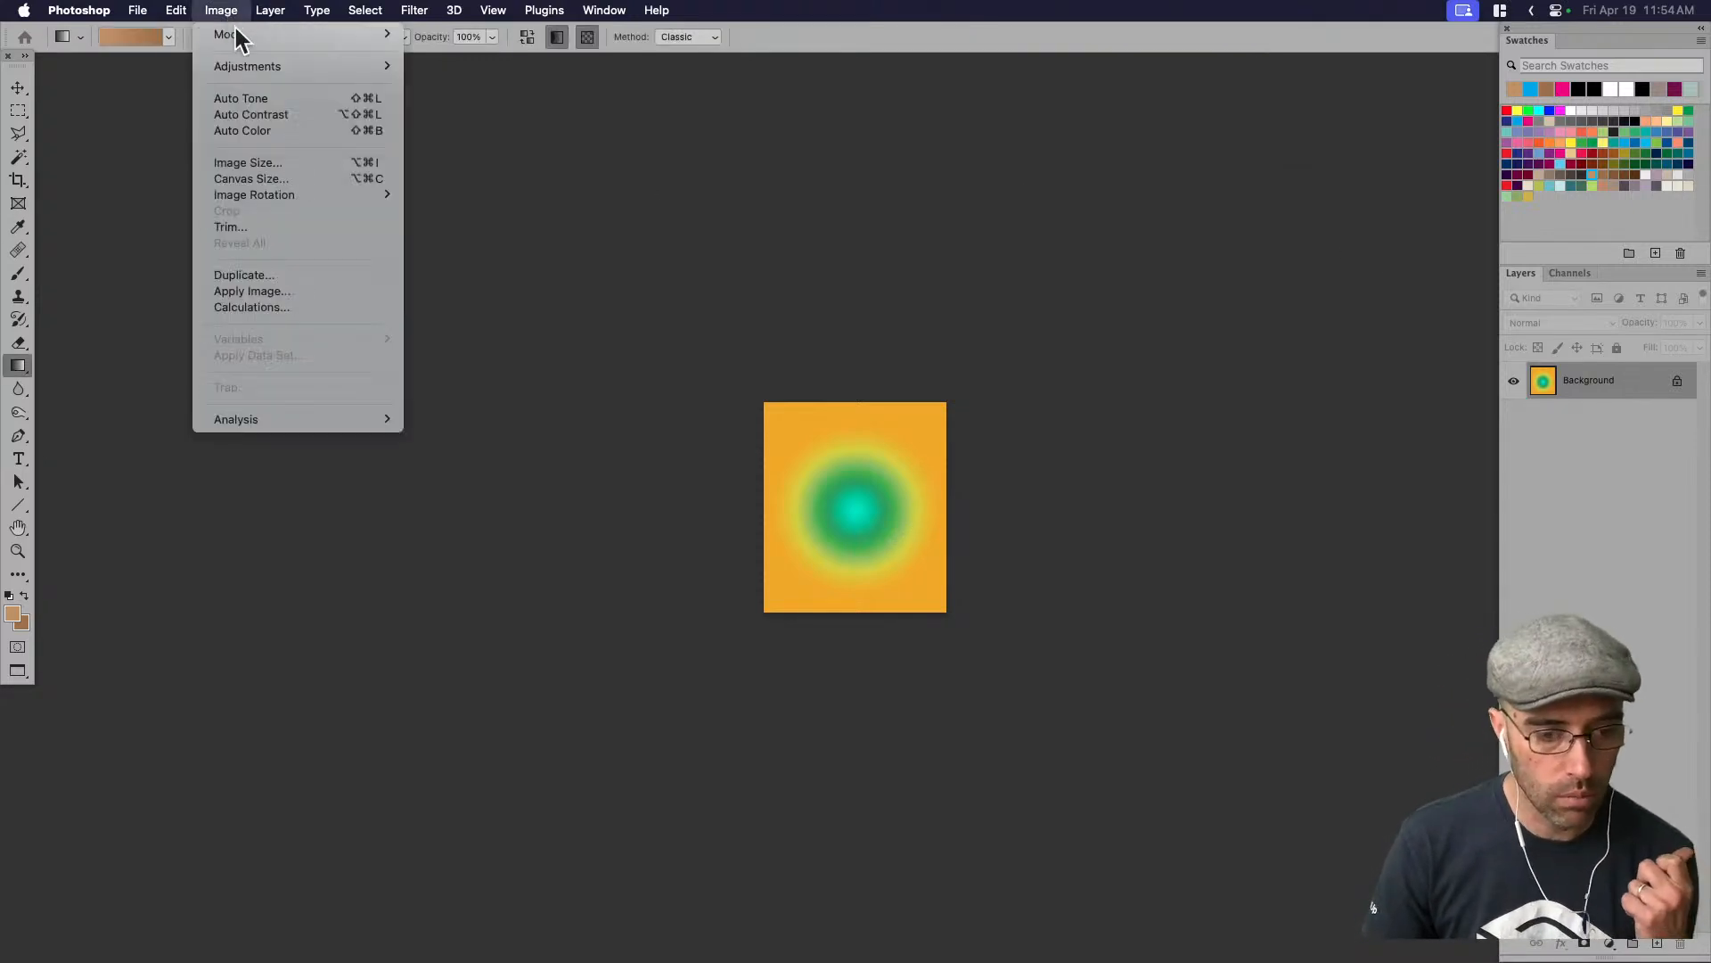
mouse_move(260, 71)
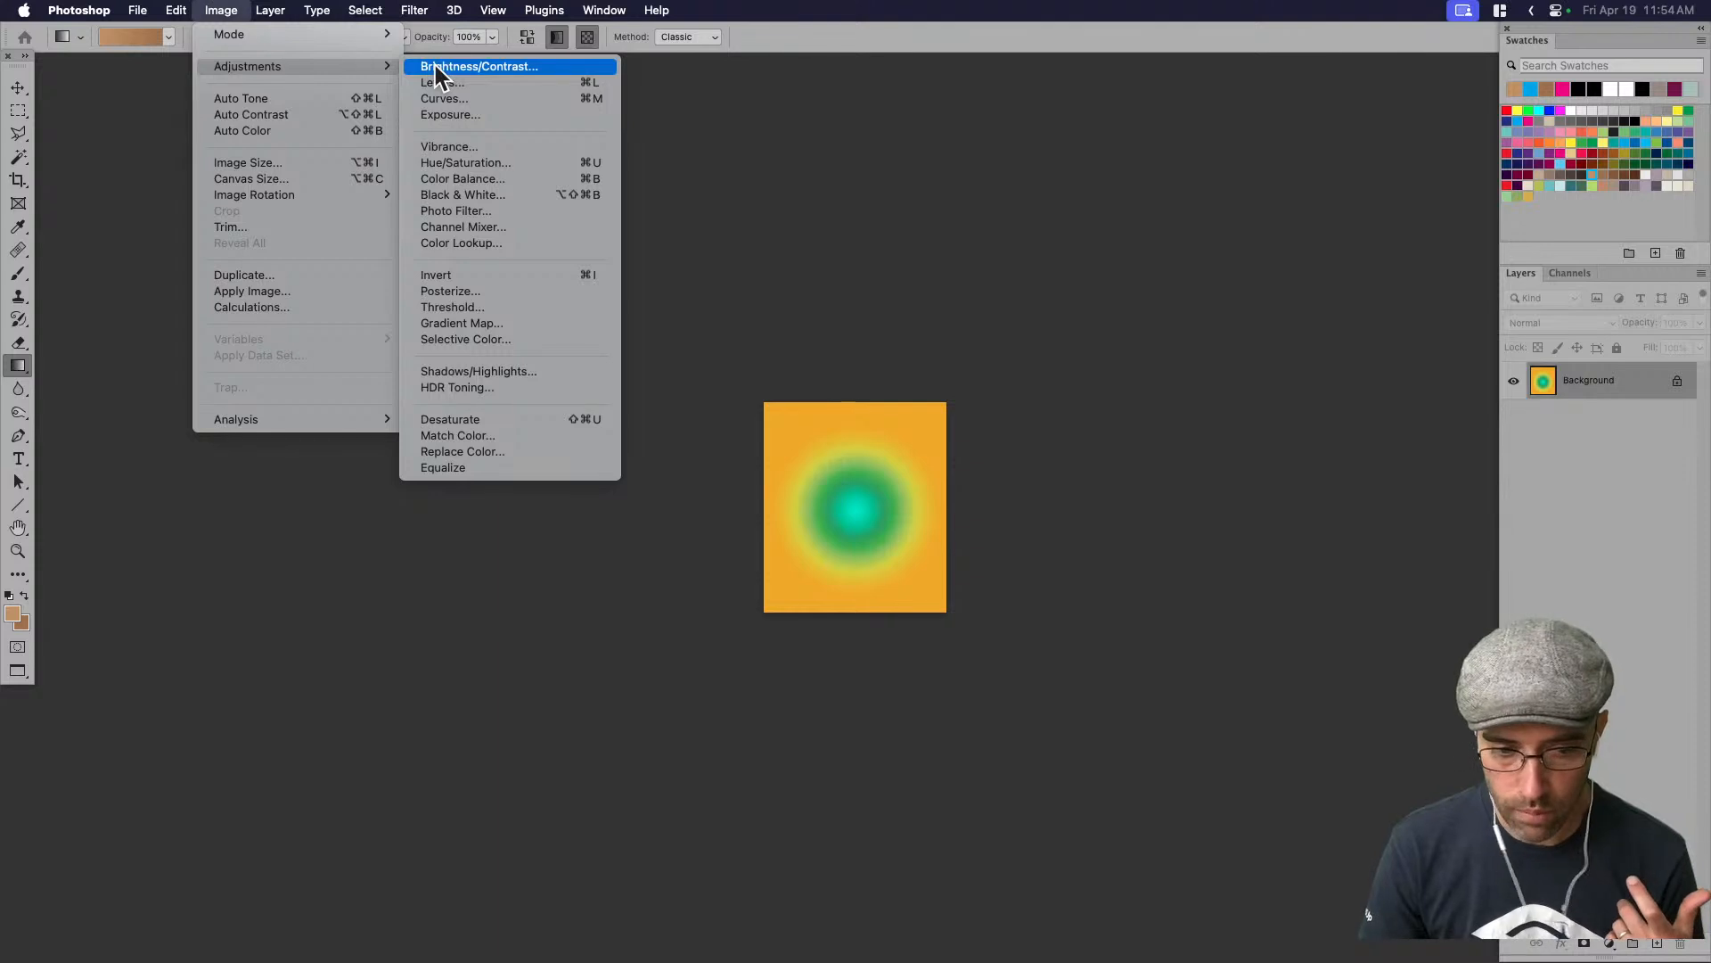
click(480, 180)
drag(1070, 153, 1265, 148)
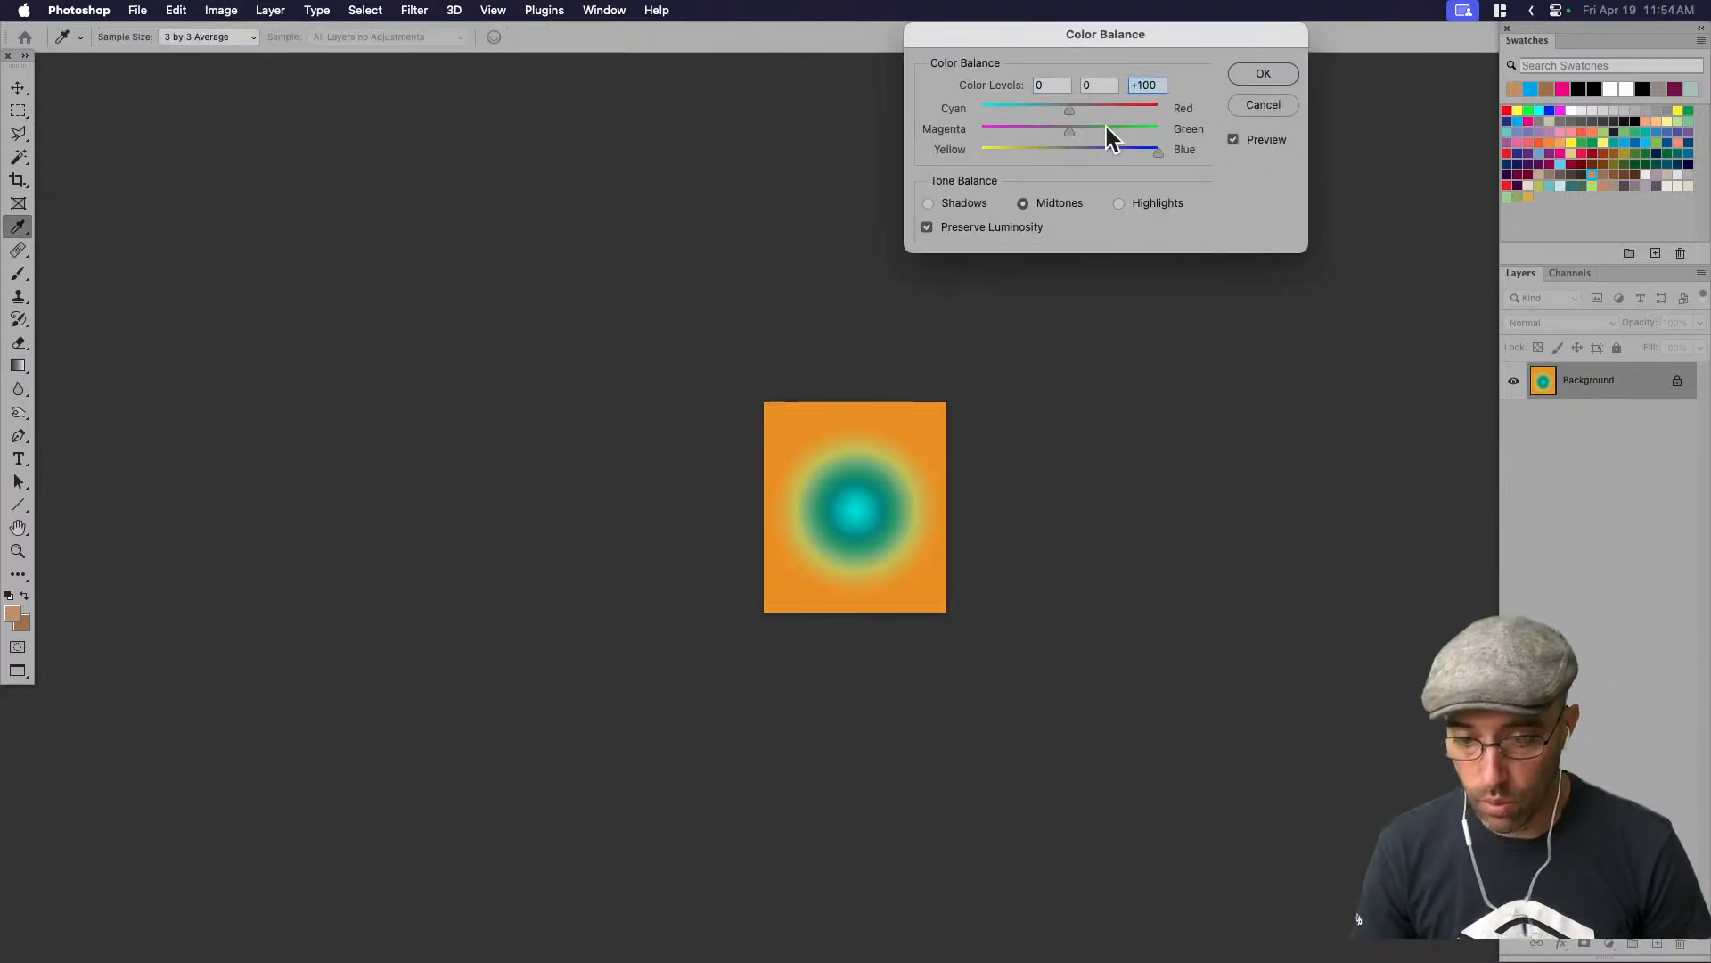
drag(1068, 111, 879, 107)
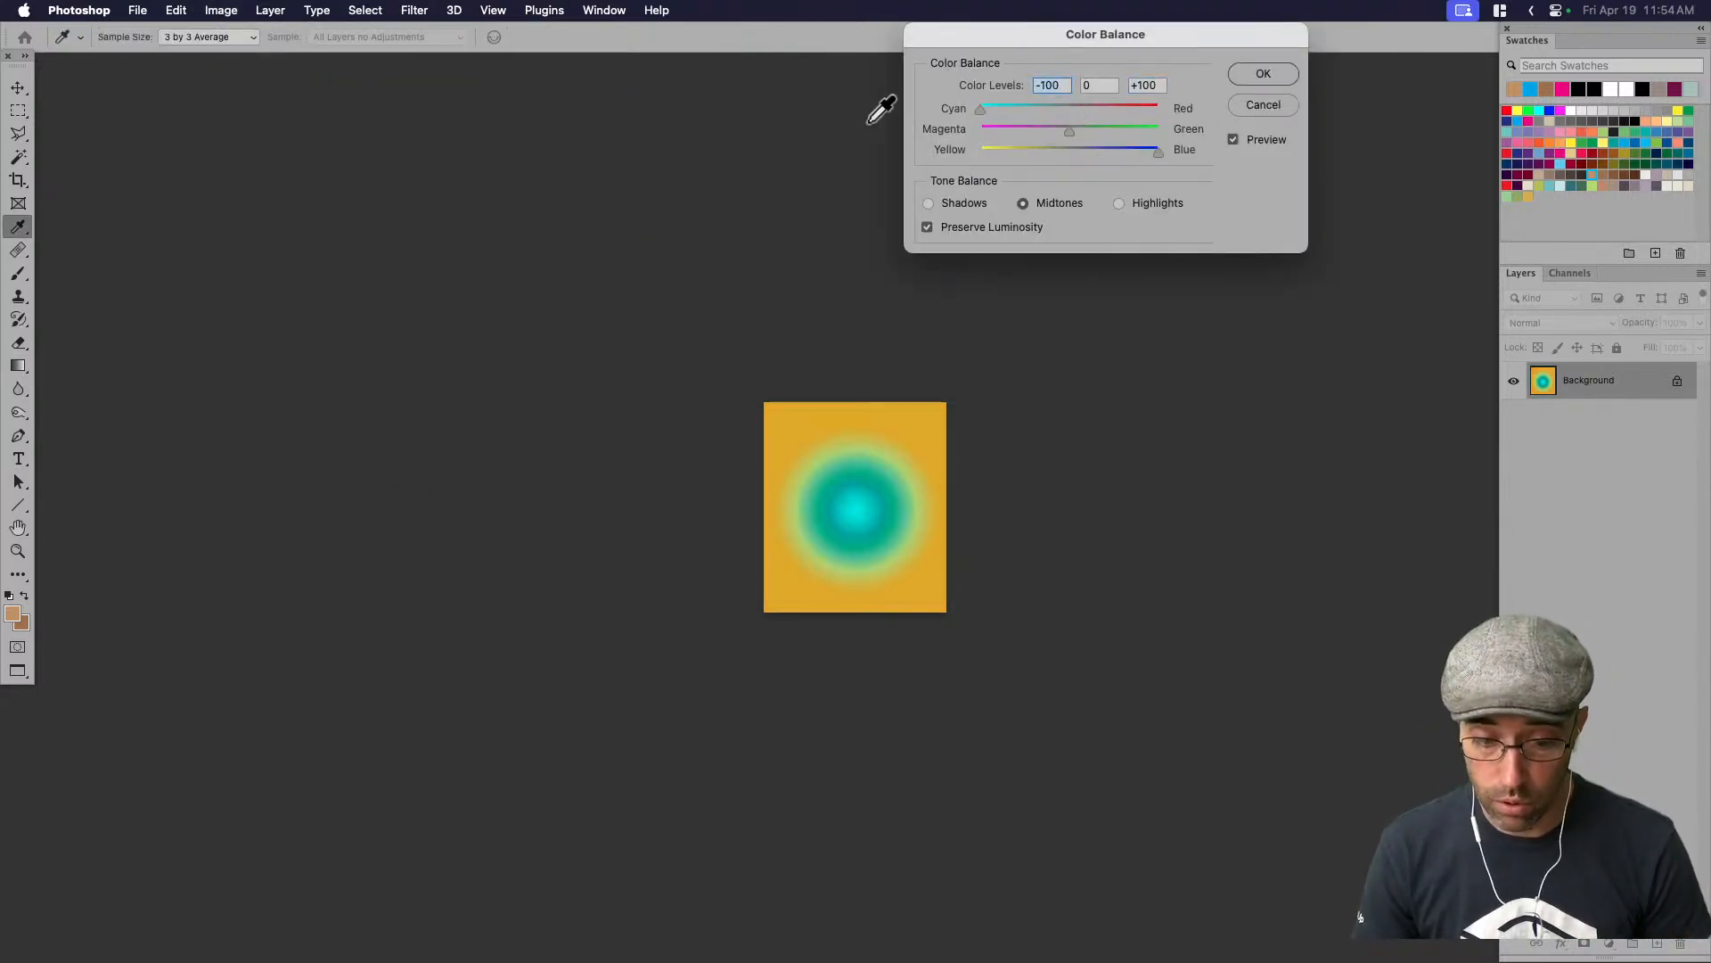
click(1266, 77)
Add a new layer above the gradient background and fill it with bright blue
click(1655, 943)
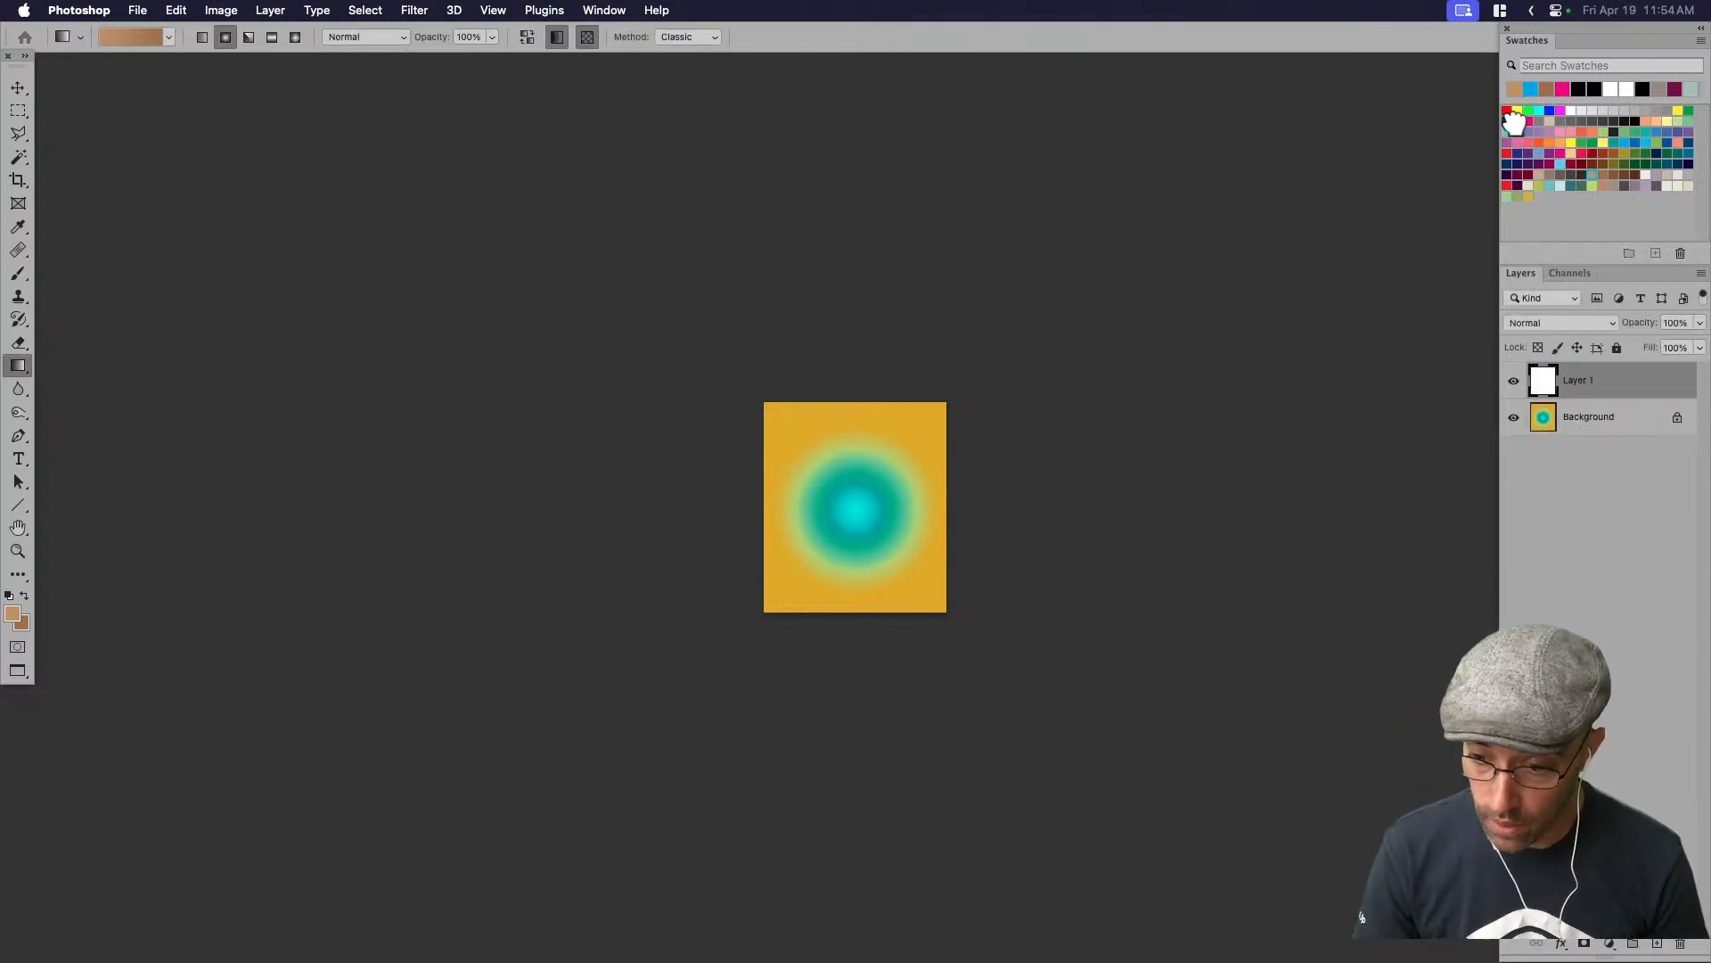
drag(18, 367, 99, 400)
click(899, 546)
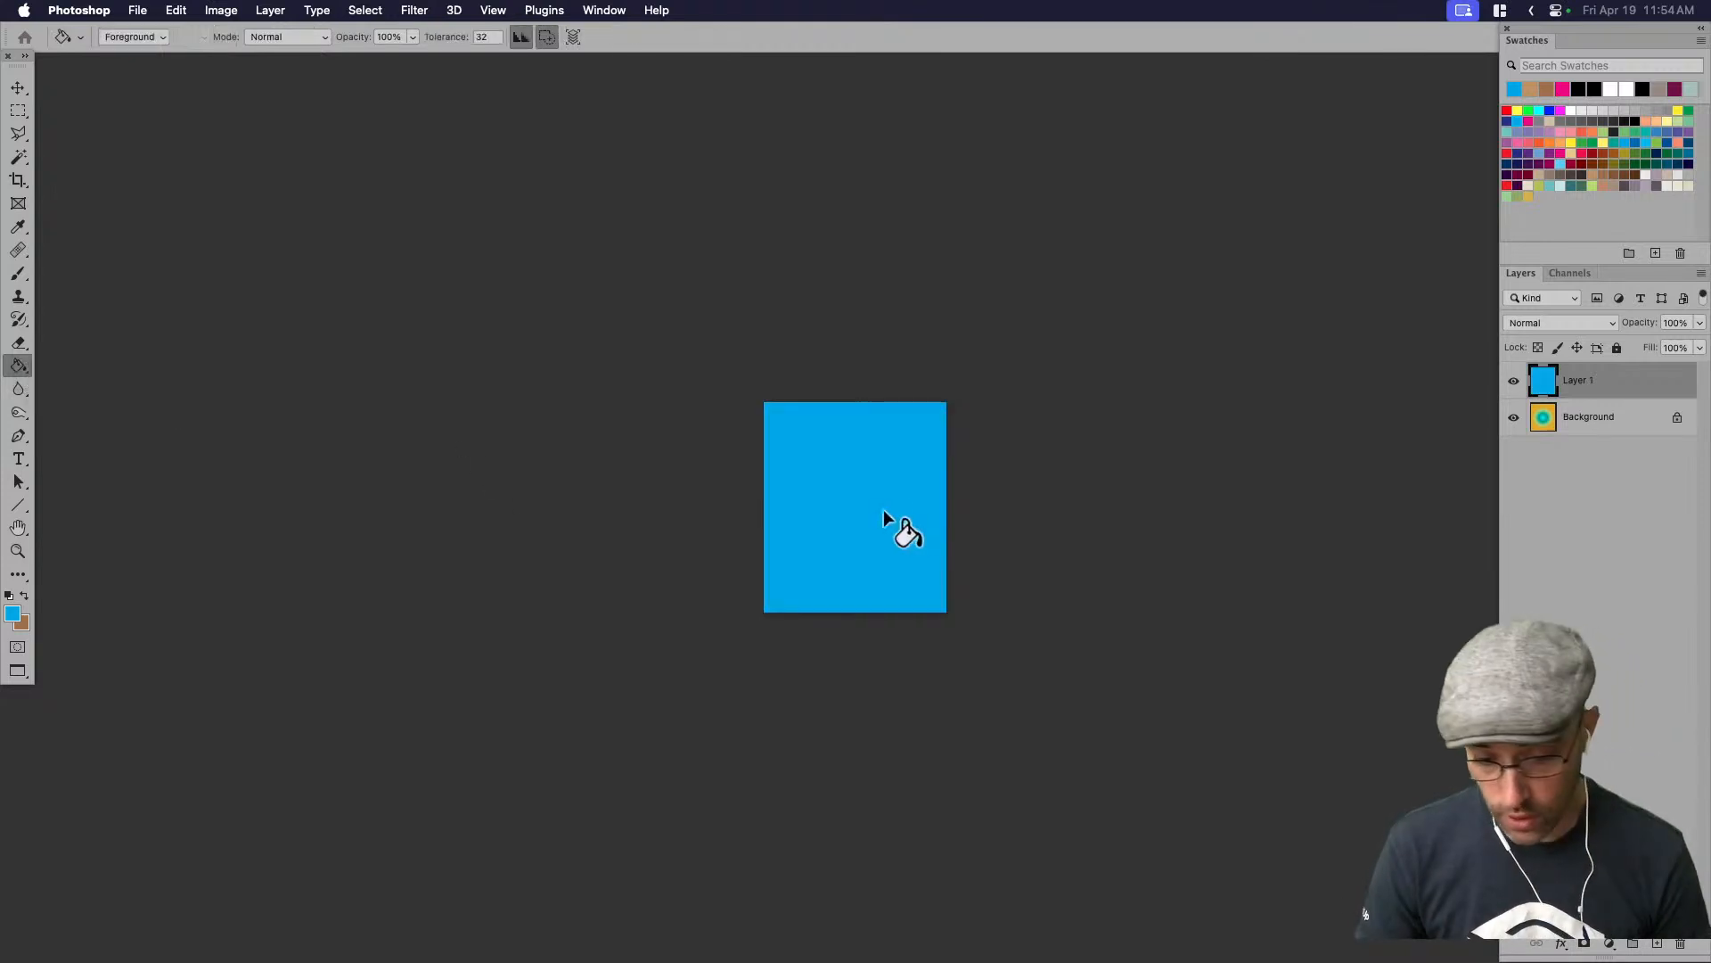
Set the blue layer's blend mode to Color and compare the gradient with the layer hidden and shown
click(1551, 323)
click(1526, 861)
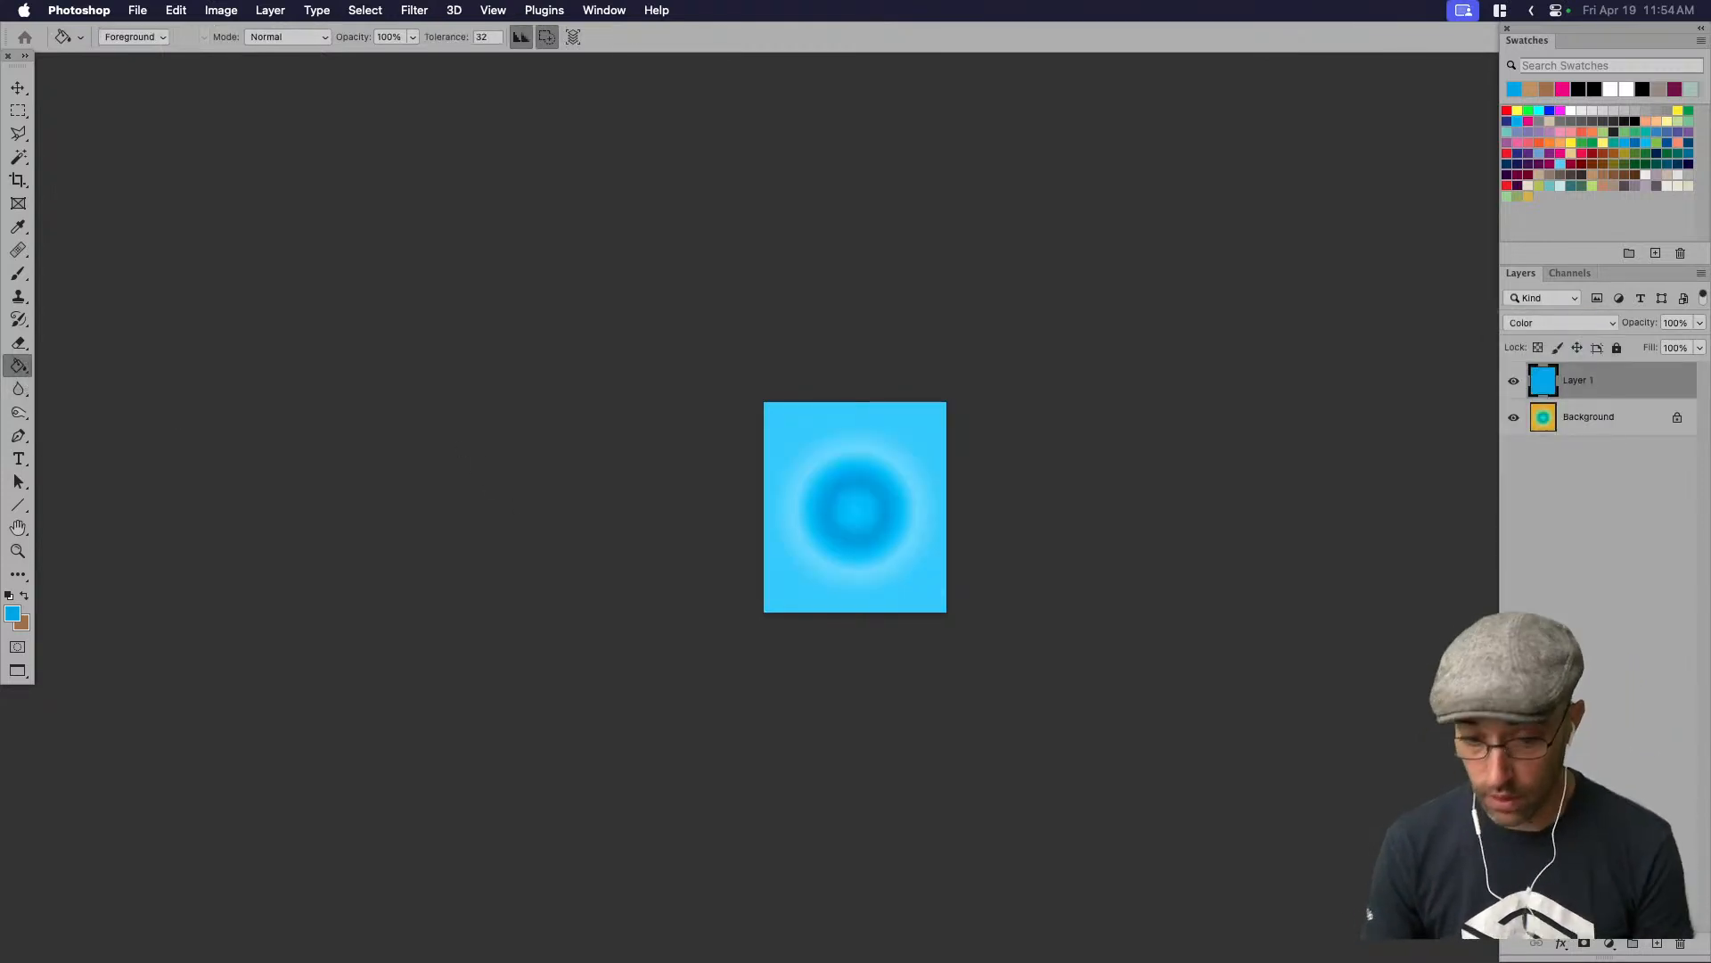
key(super+plus)
key(super+plus)
key(super+plus)
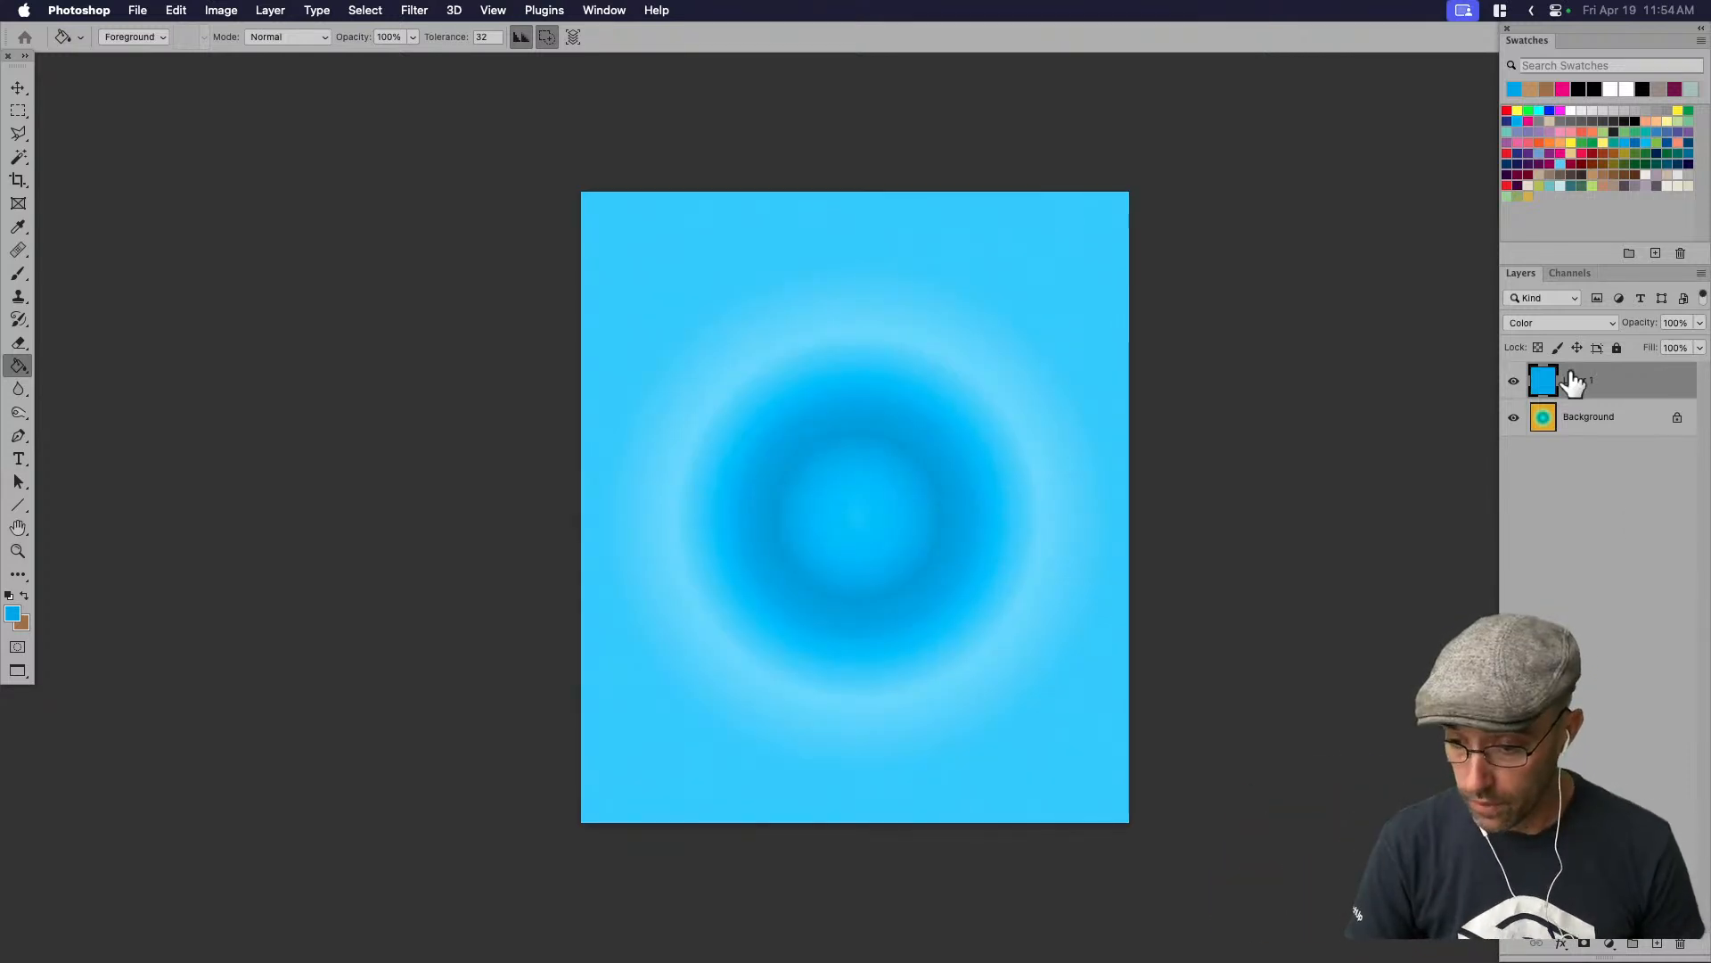
click(1551, 322)
click(1551, 323)
click(1514, 382)
click(1515, 382)
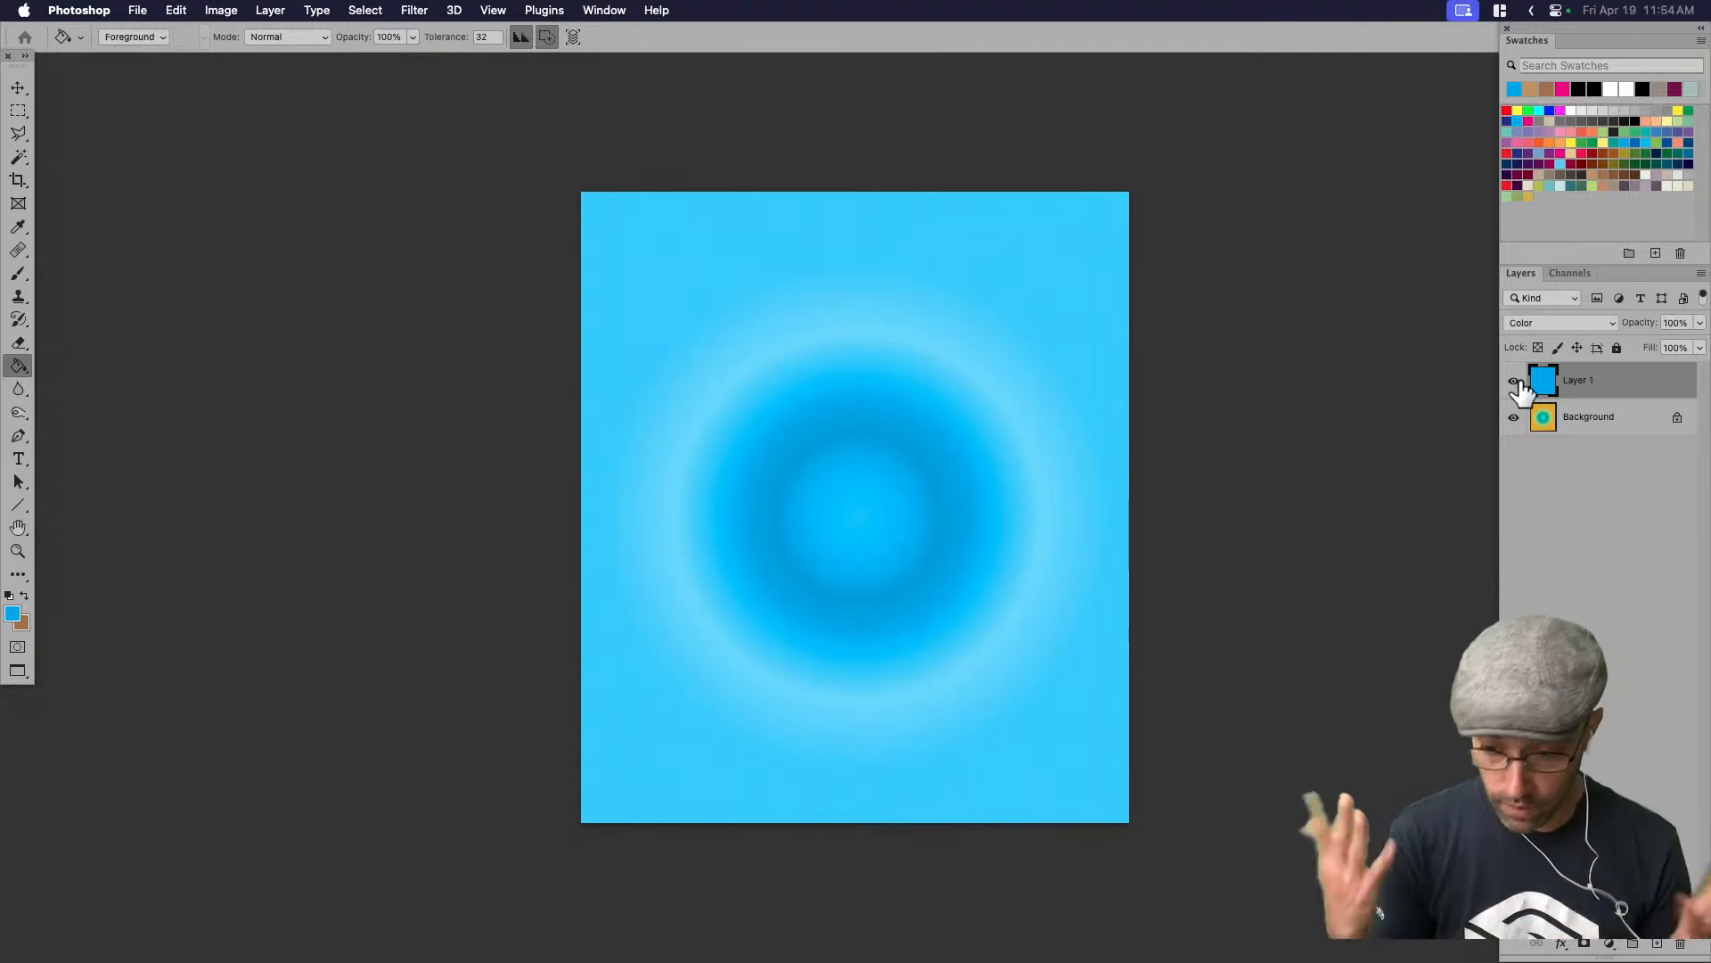
Merge the blue layer into the background and save the edited texture back to SketchUp
key(super+e)
key(super+s)
key(super+Tab)
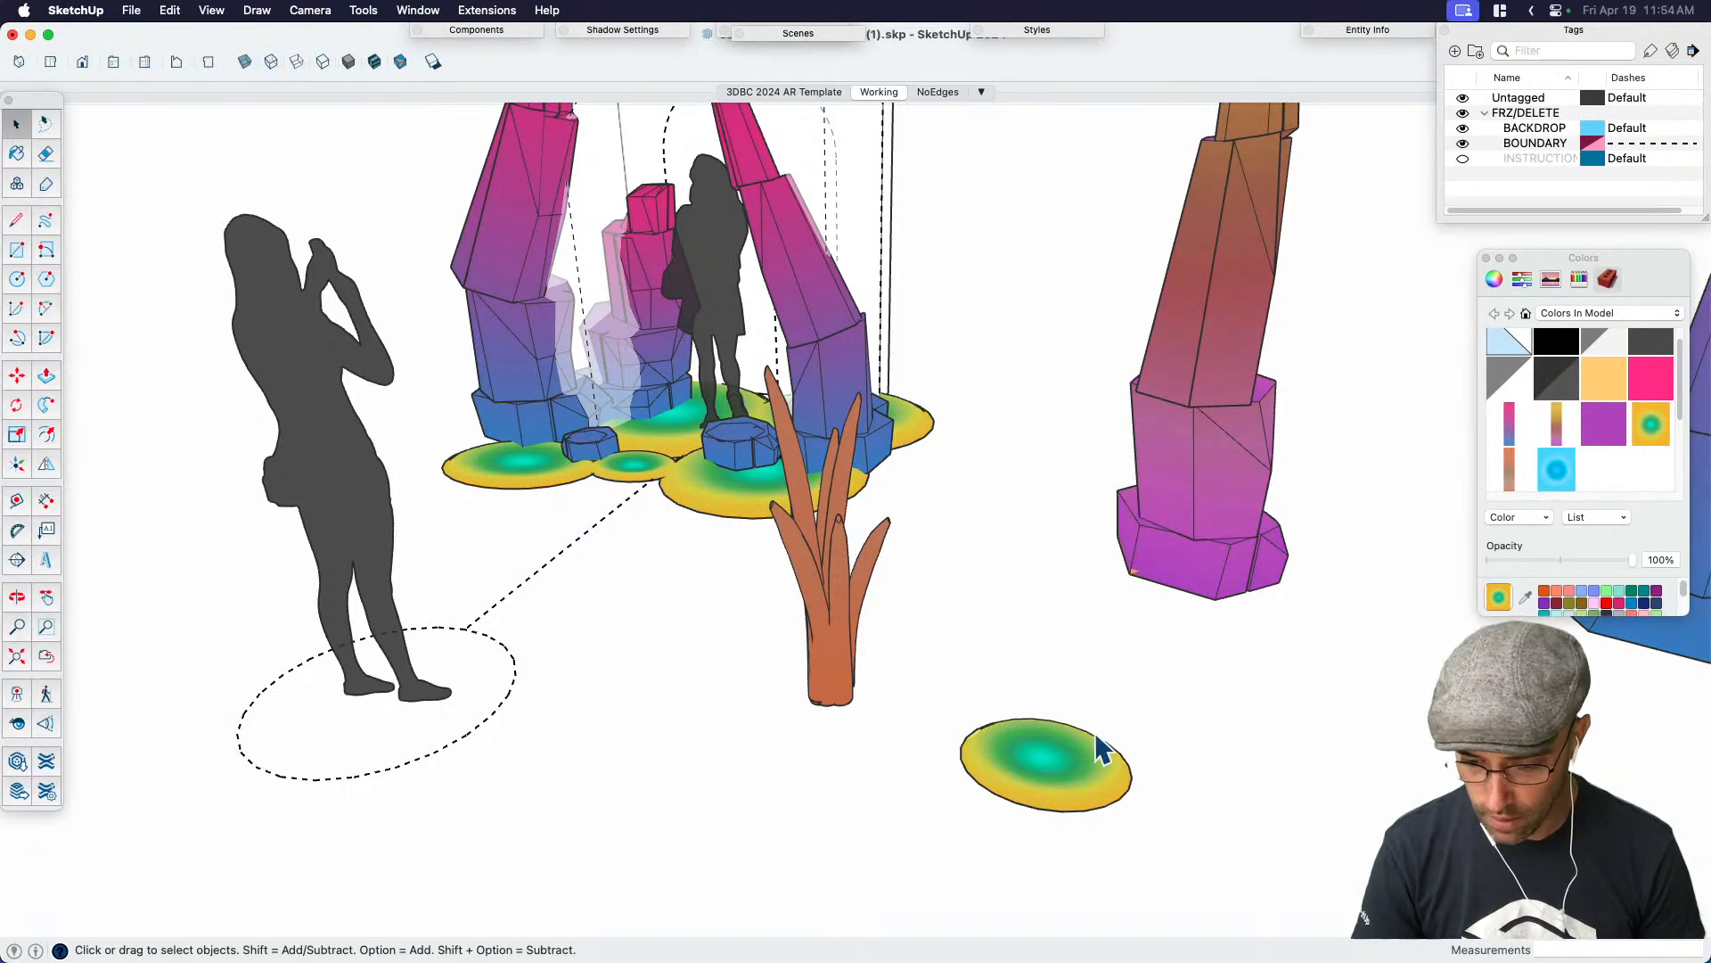
Try painting the disc surface inside its component with the blue radial gradient material
double_click(1065, 772)
double_click(1061, 764)
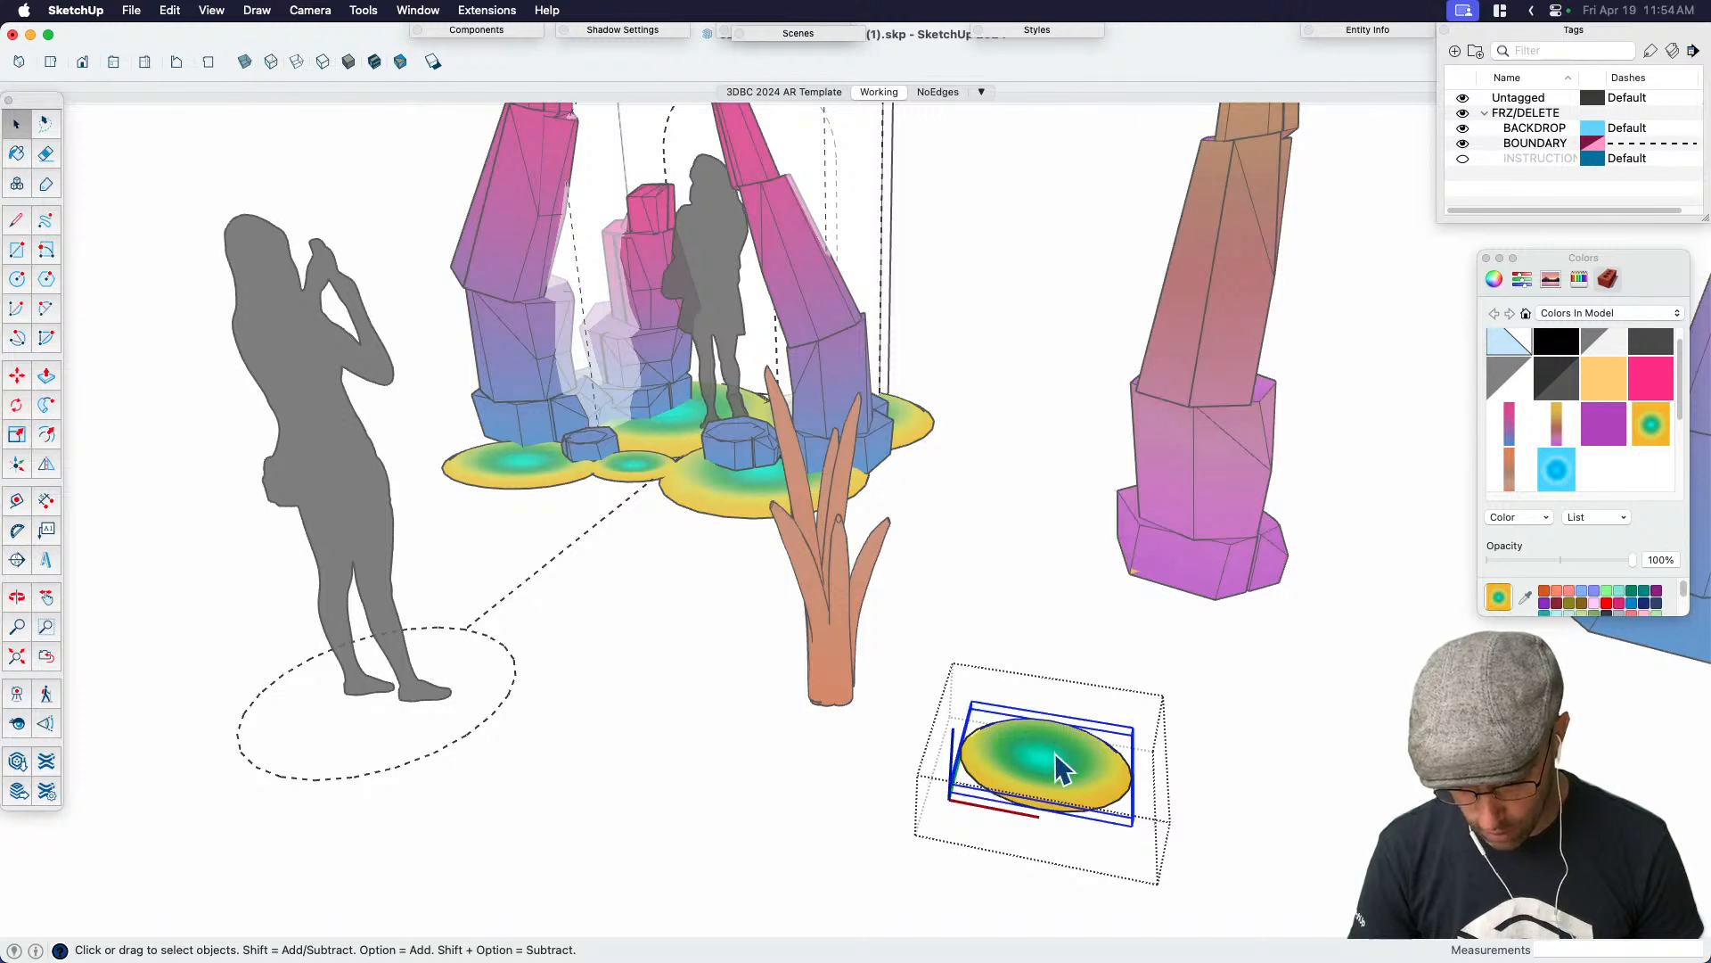
click(1061, 764)
click(1549, 470)
click(1083, 727)
key(space)
scroll(1158, 784, up, 2)
scroll(1102, 834, up, 2)
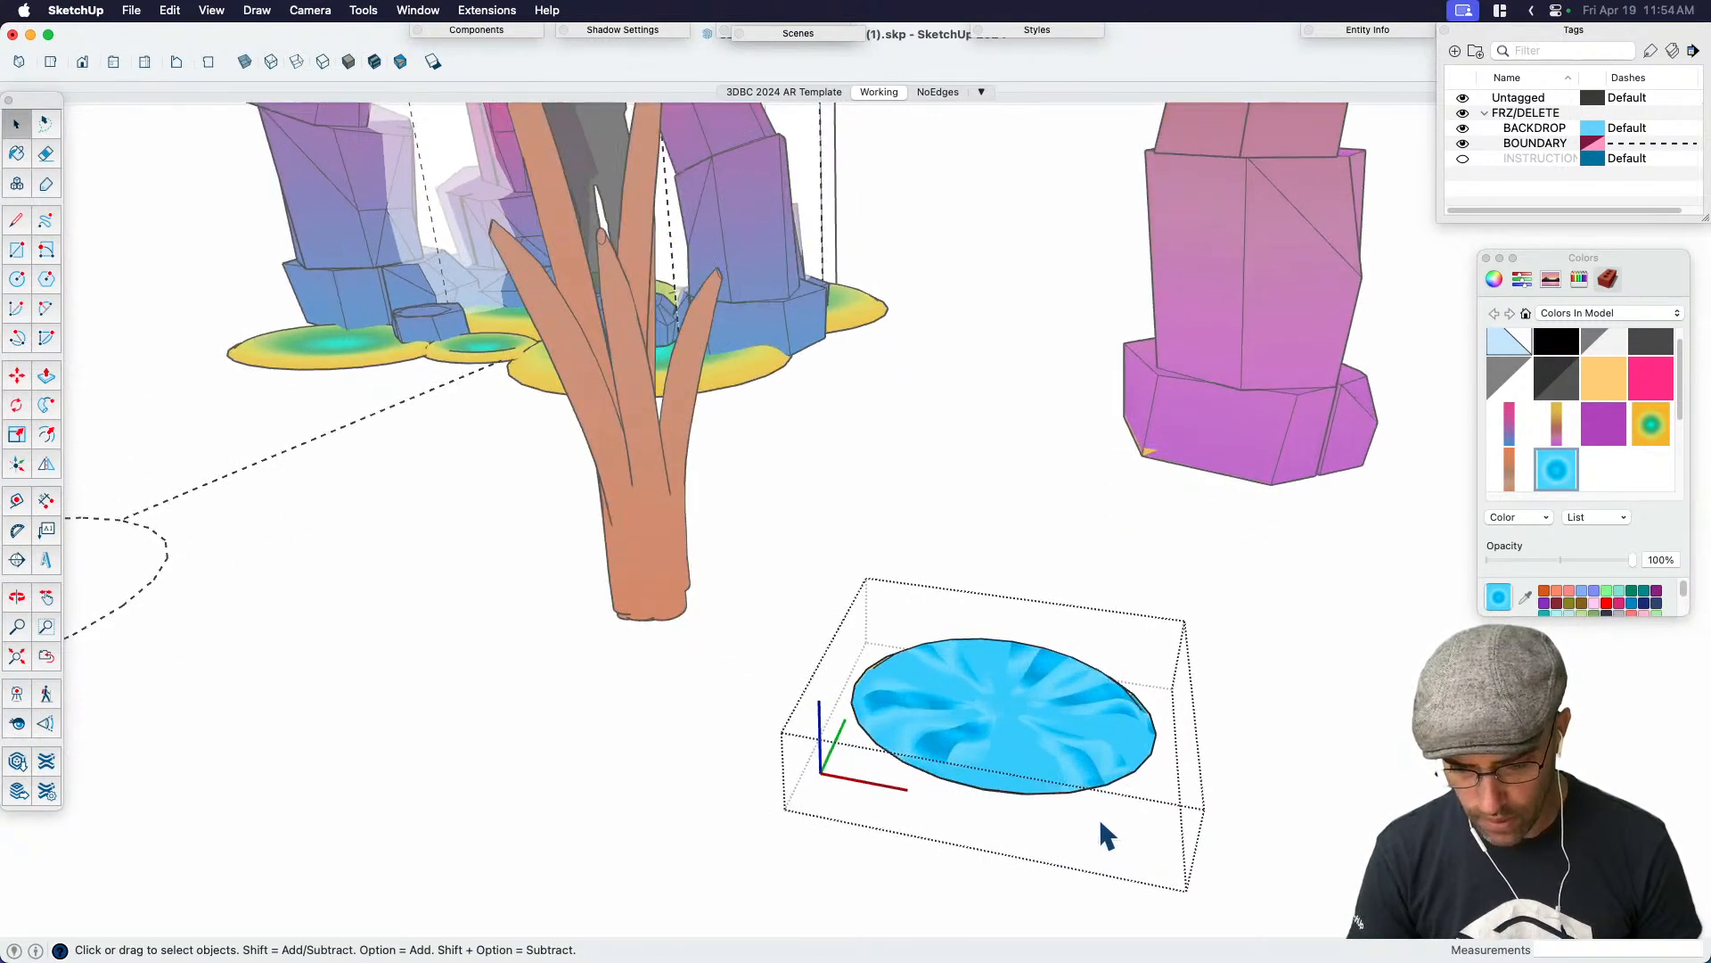
click(1279, 692)
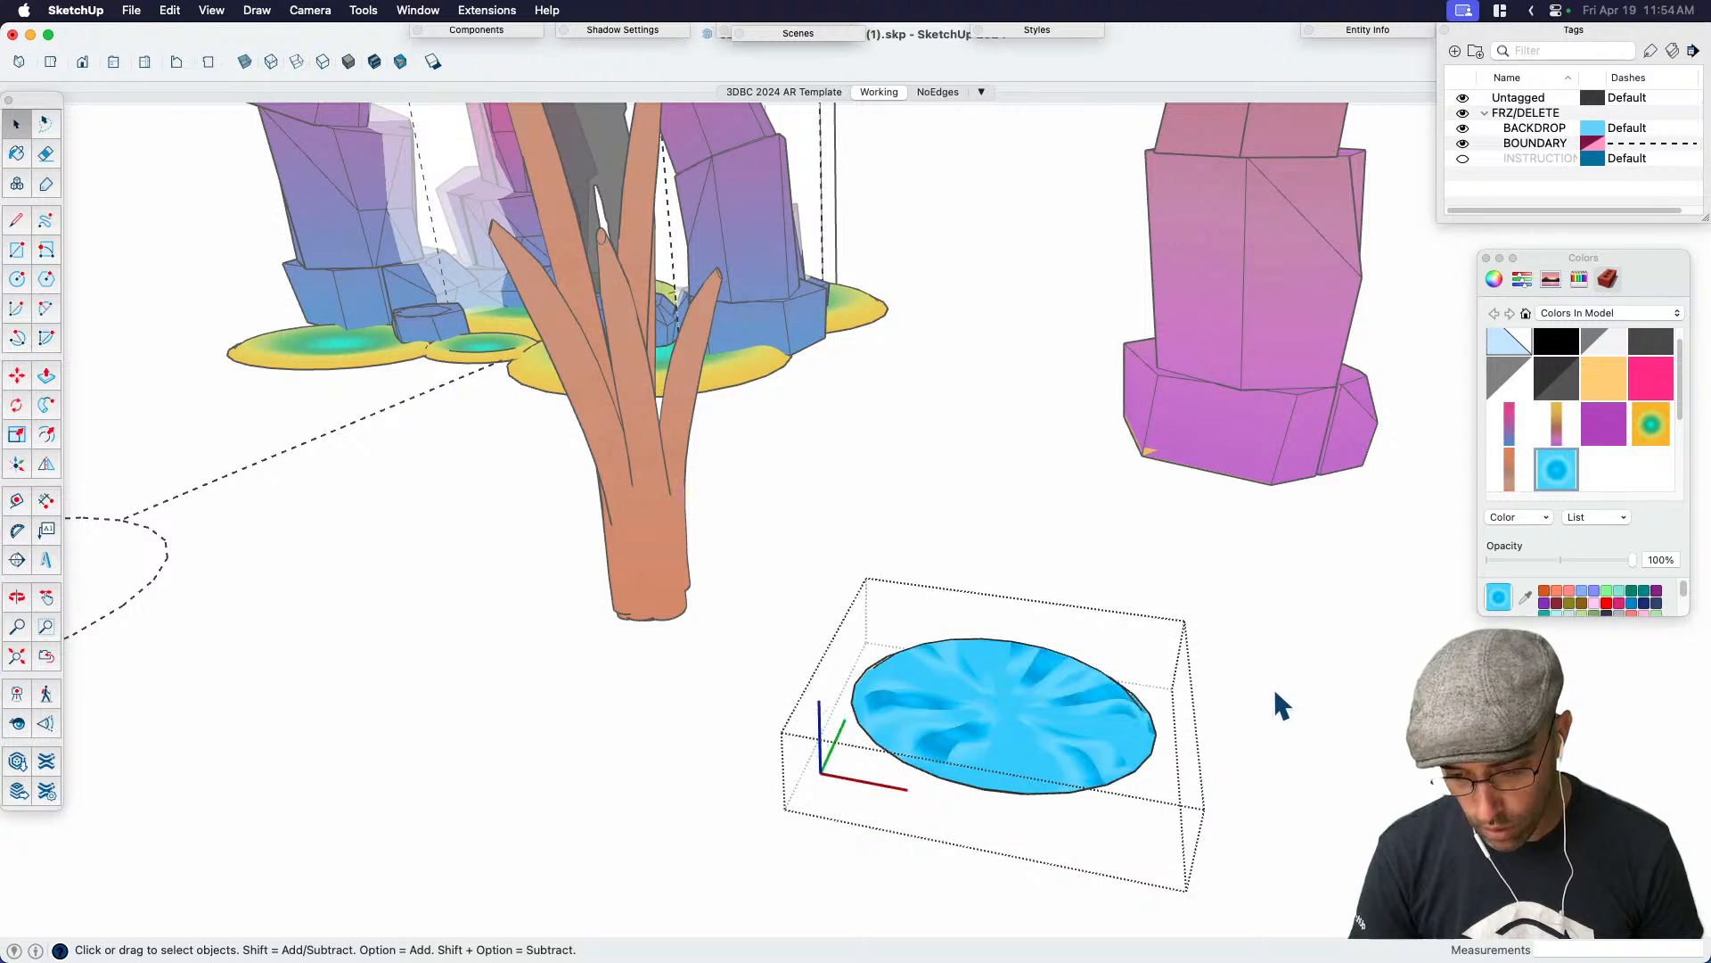
Undo the blue gradient paint on the disc
key(super+z)
key(super+z)
scroll(1277, 691, down, 2)
key(super+z)
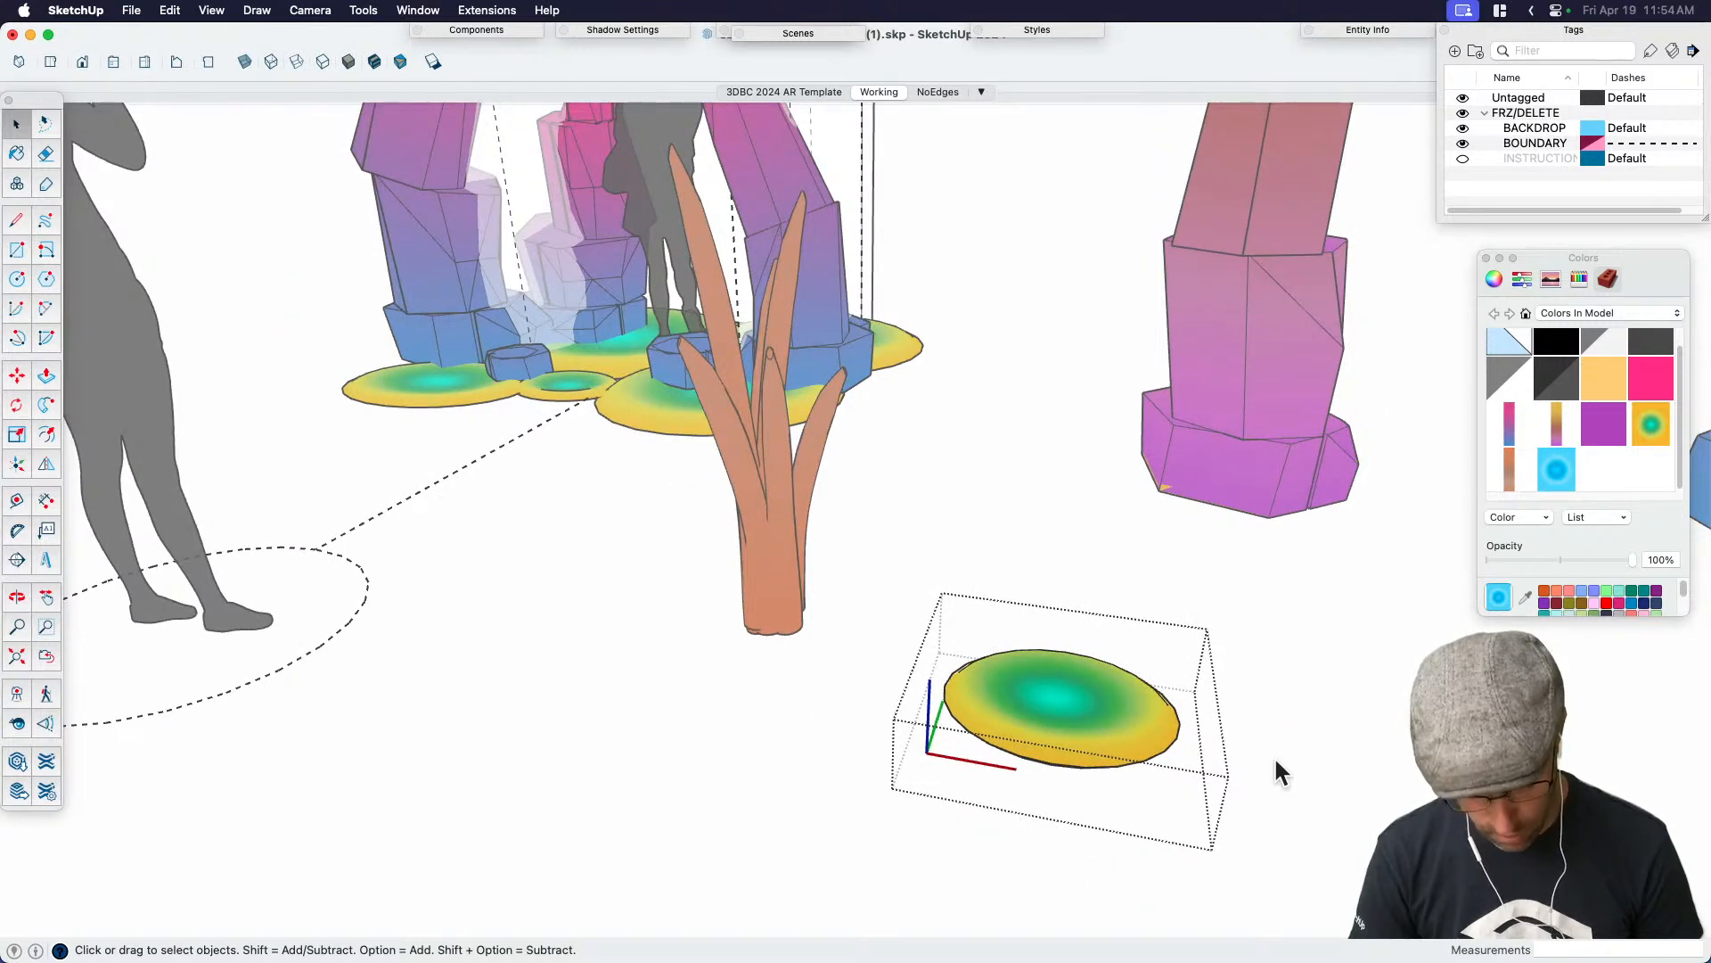
Draw a flat rectangle on the ground beside the disc, inside the open disc component
key(r)
click(1244, 829)
click(1435, 753)
key(space)
scroll(1118, 625, down, 3)
middle_drag(1118, 627, 1134, 700)
Paint the new rectangle's face with the blue radial gradient material
click(1272, 814)
key(b)
click(1289, 783)
key(space)
scroll(973, 597, down, 1)
scroll(974, 596, down, 2)
scroll(1228, 751, up, 3)
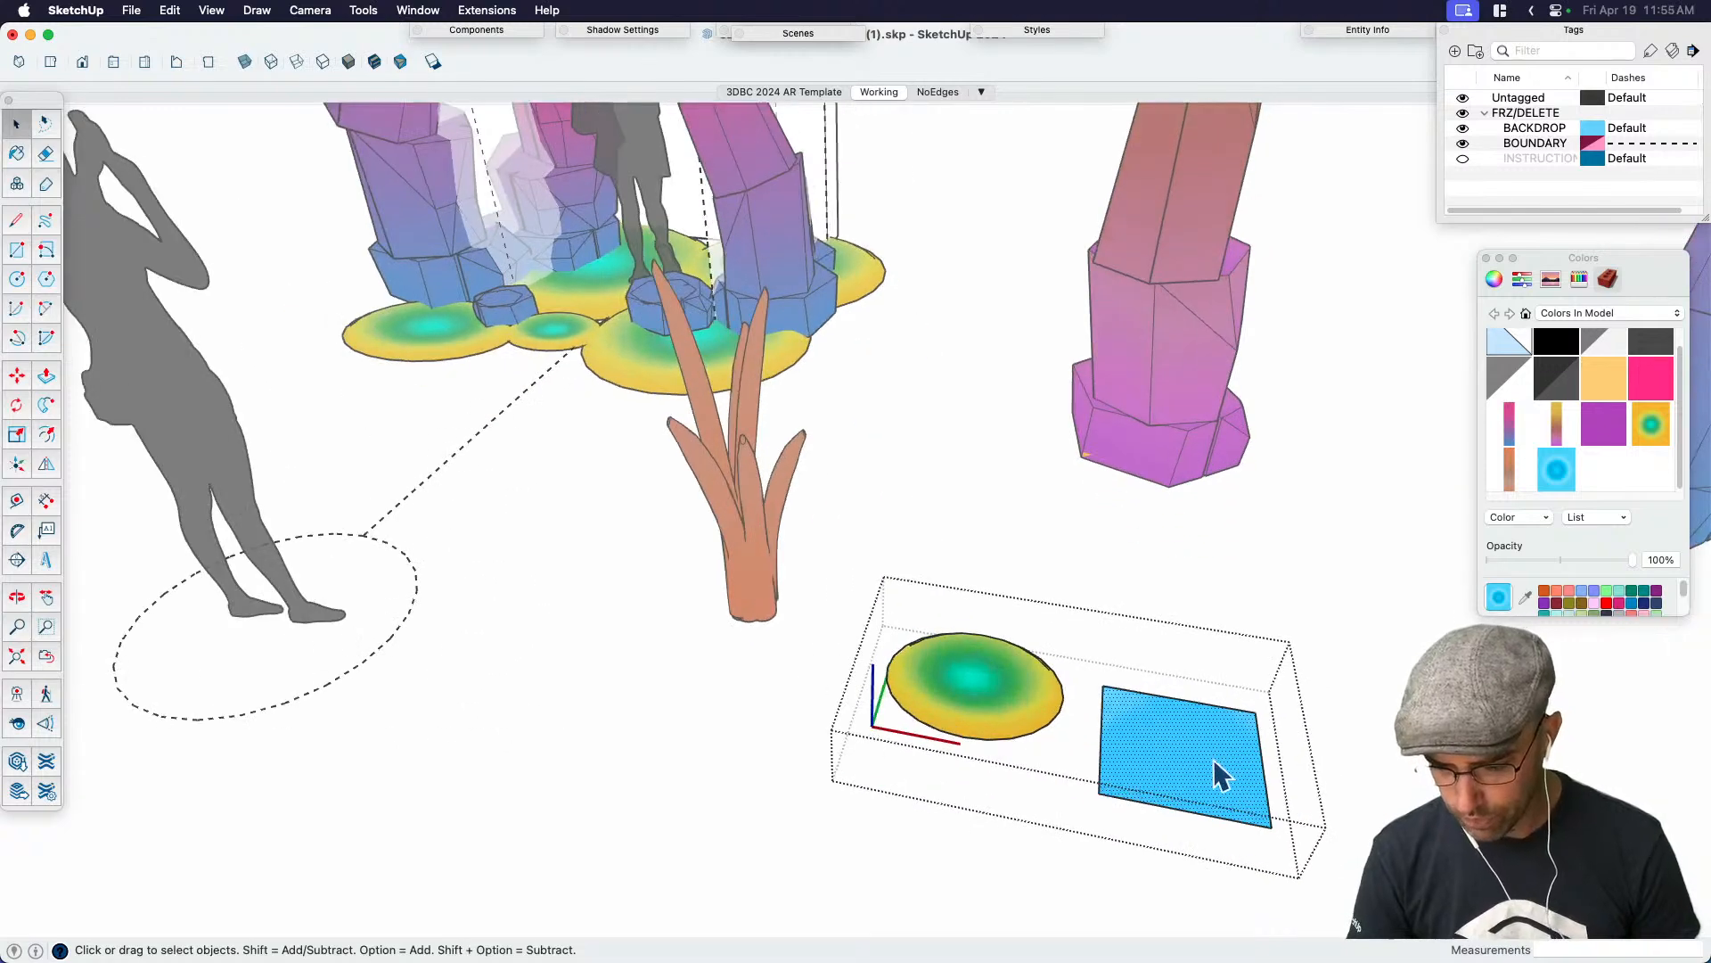
scroll(924, 746, down, 3)
scroll(1115, 729, up, 3)
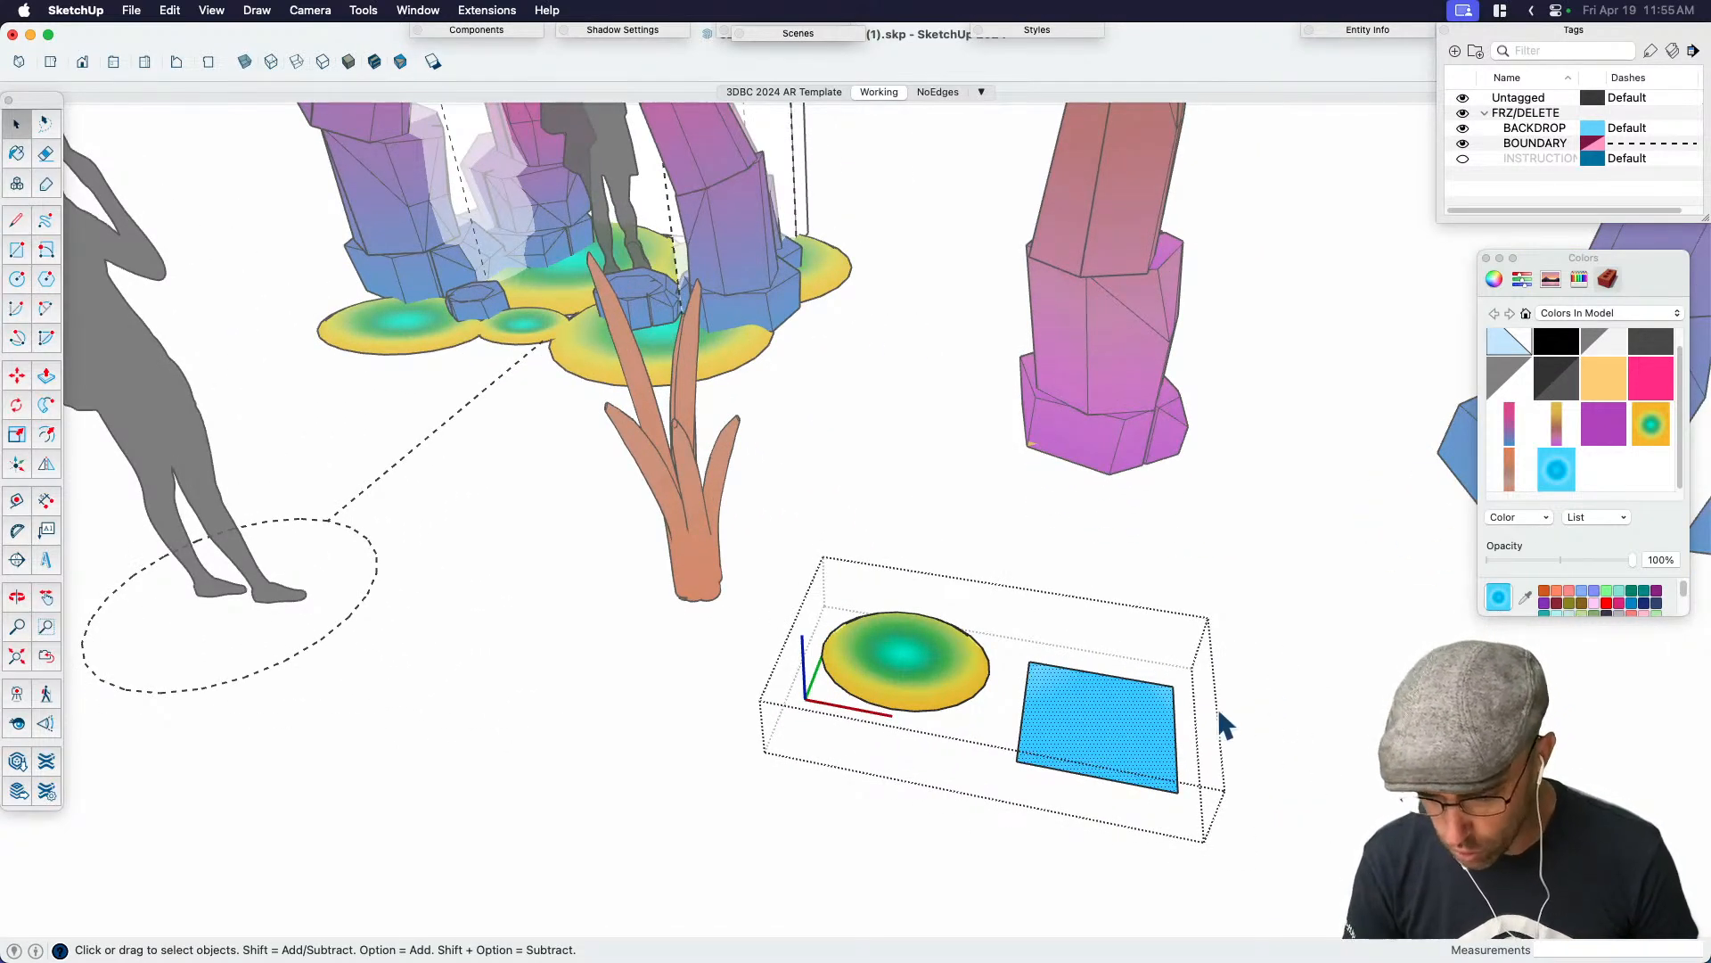
right_click(1128, 740)
click(1403, 593)
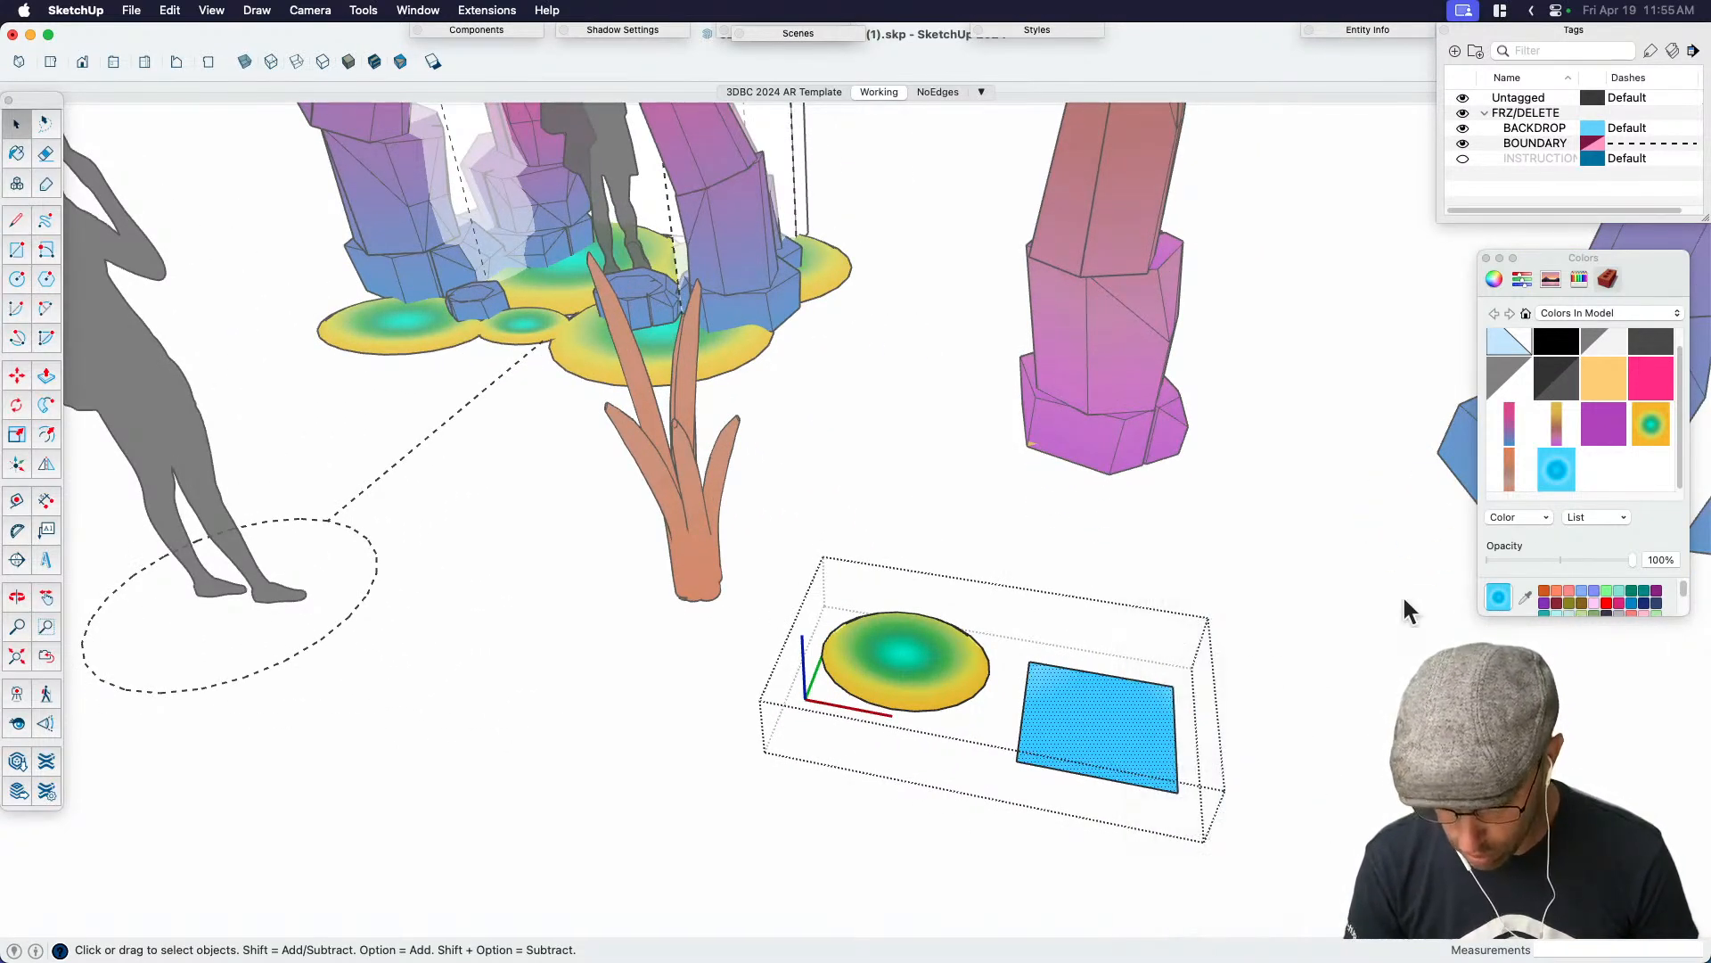
click(1557, 470)
key(space)
scroll(1112, 712, down, 3)
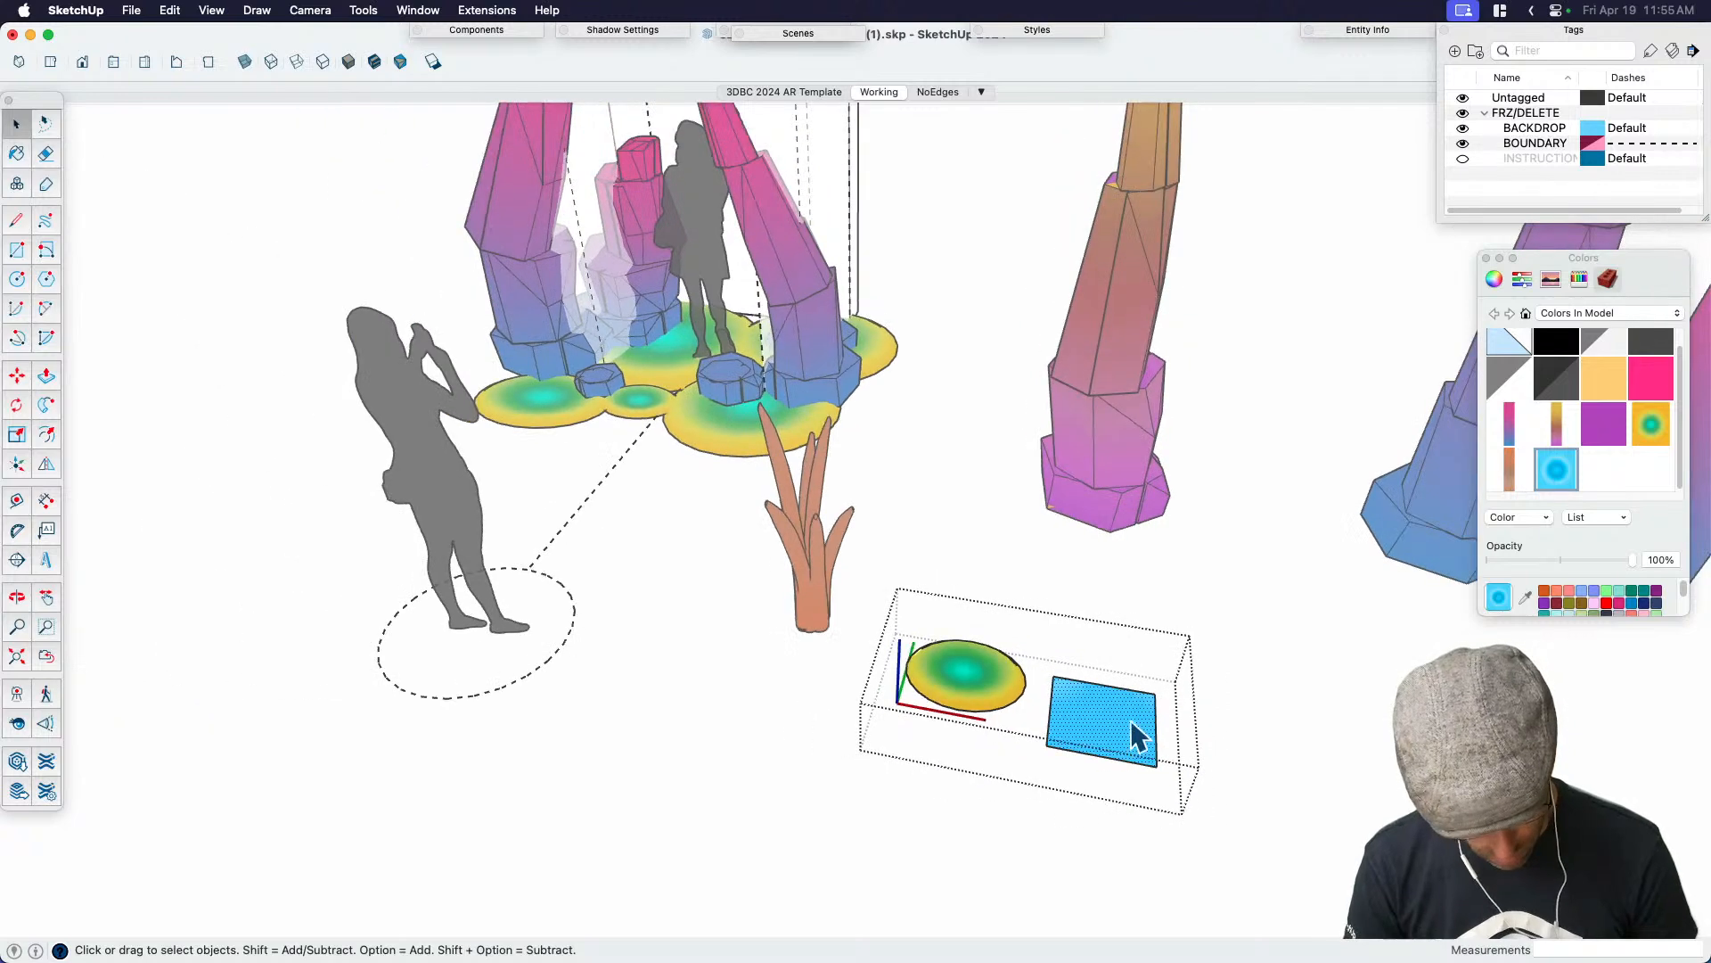
Scale the blue gradient rectangle up diagonally to several times its size so the full radial pattern fits on it
key(s)
click(1146, 698)
click(1376, 629)
key(space)
click(1042, 688)
Make the enlarged blue rectangle a group of its own inside the disc component
key(super+1)
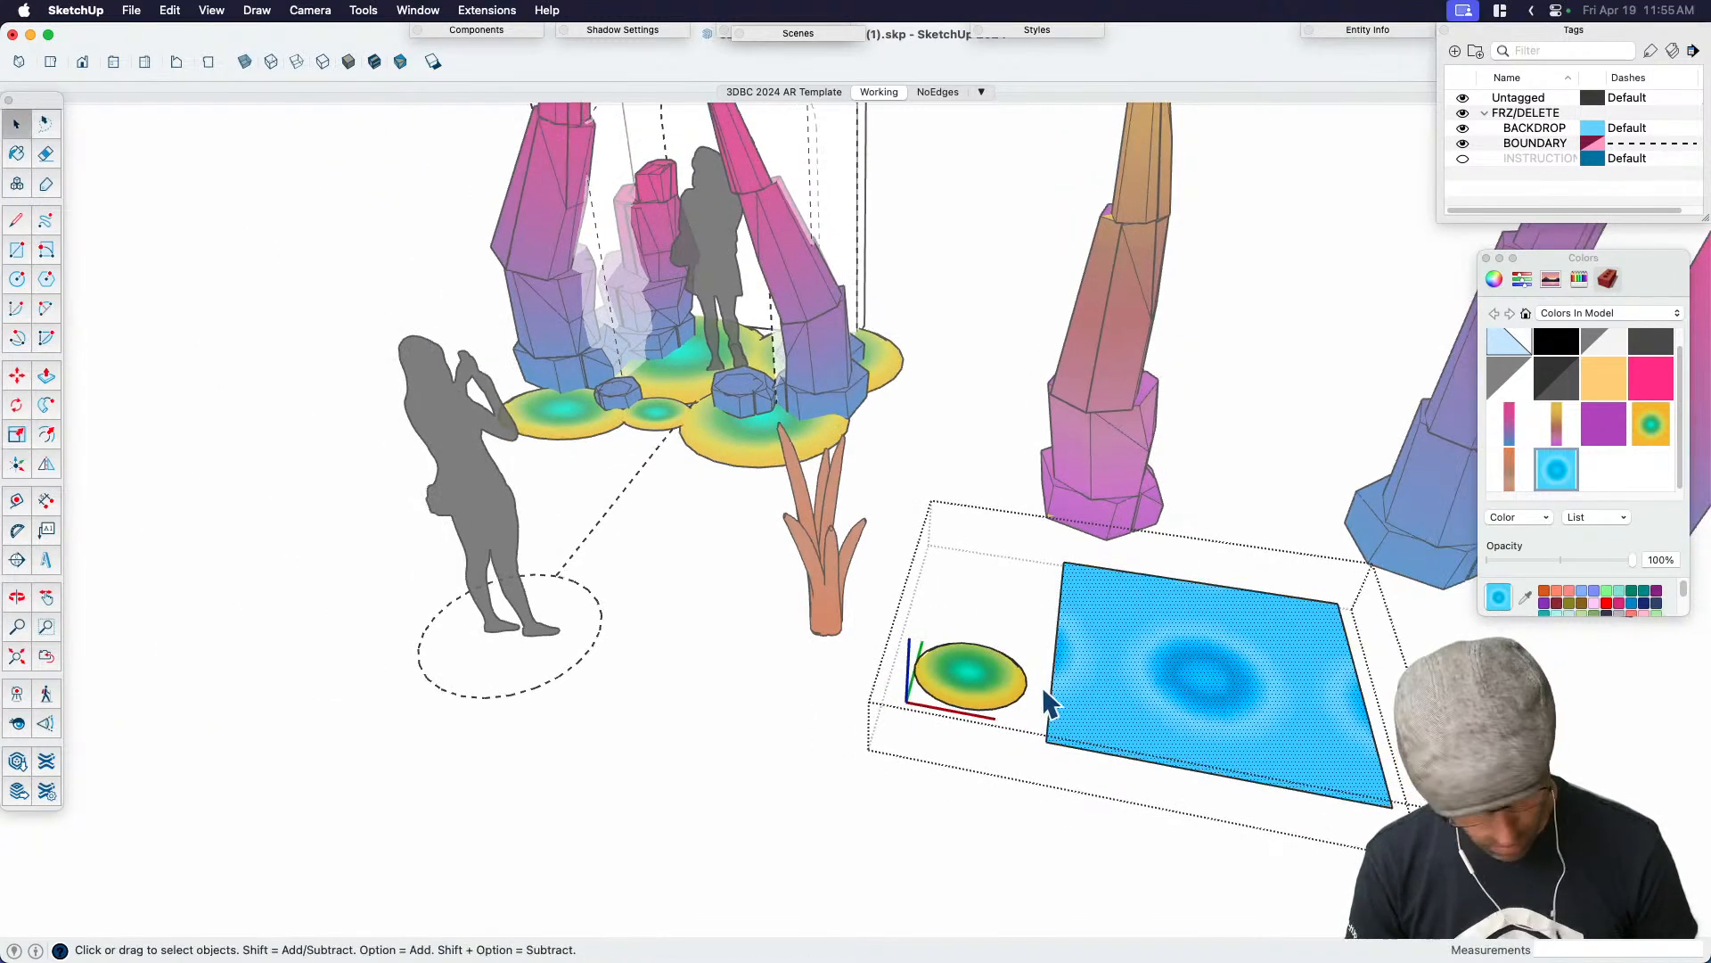
scroll(1045, 690, up, 4)
scroll(1114, 637, down, 3)
click(1096, 694)
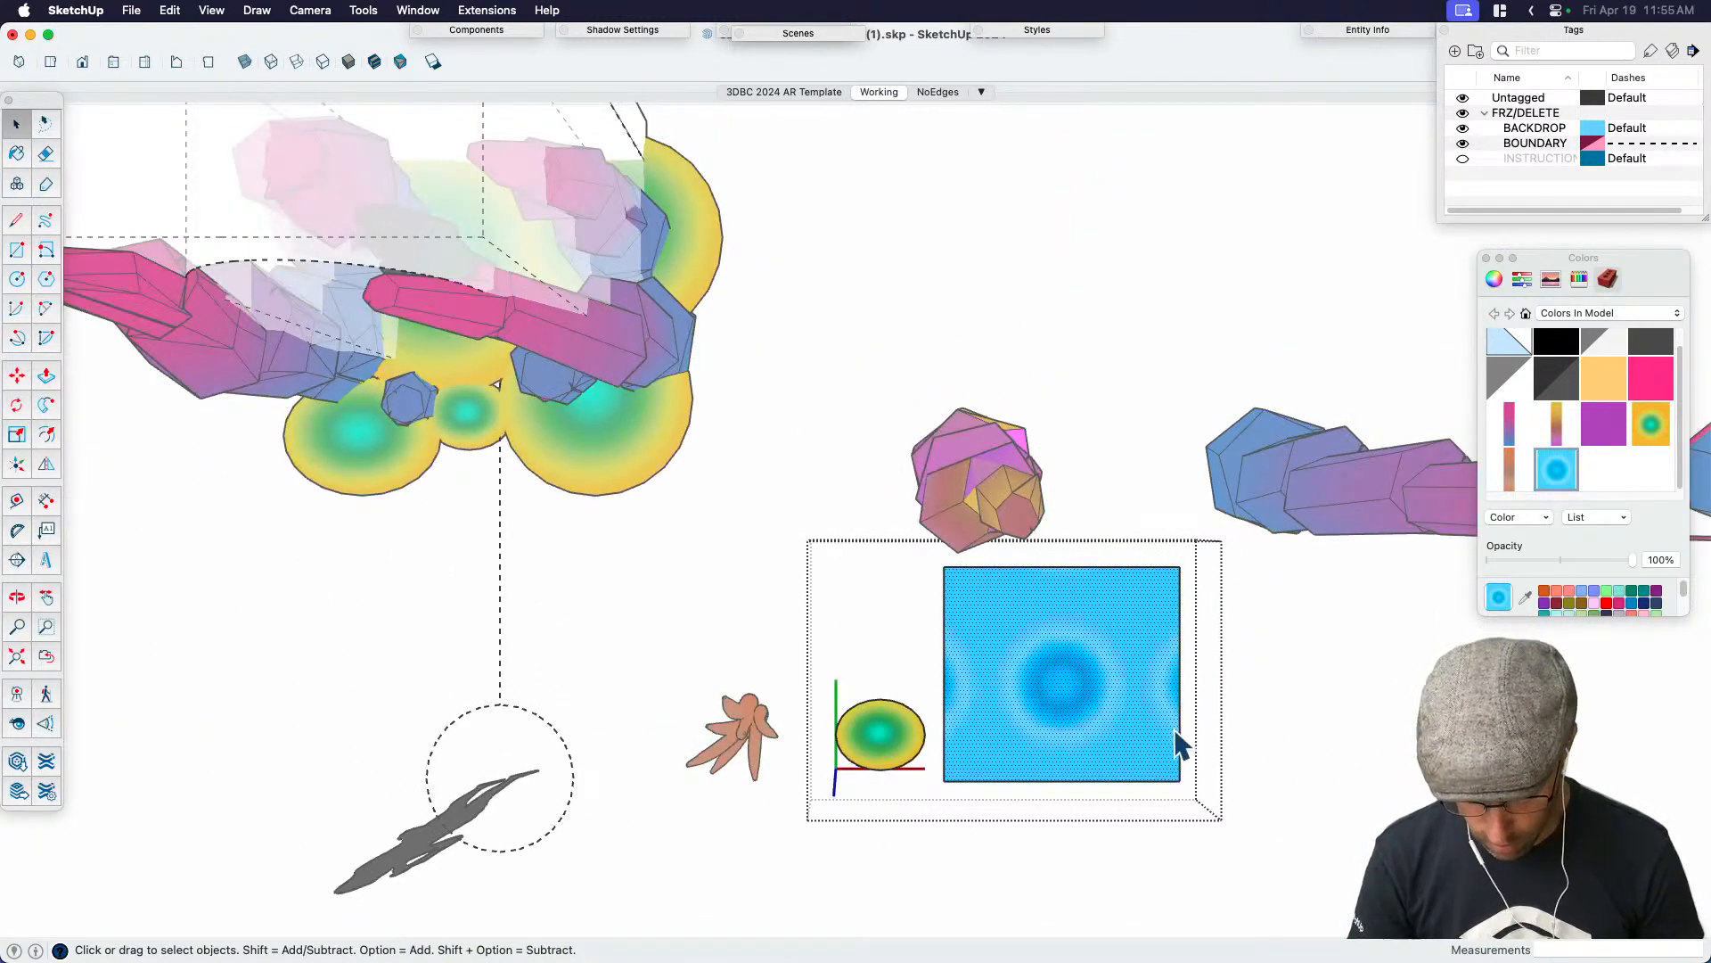
key(Escape)
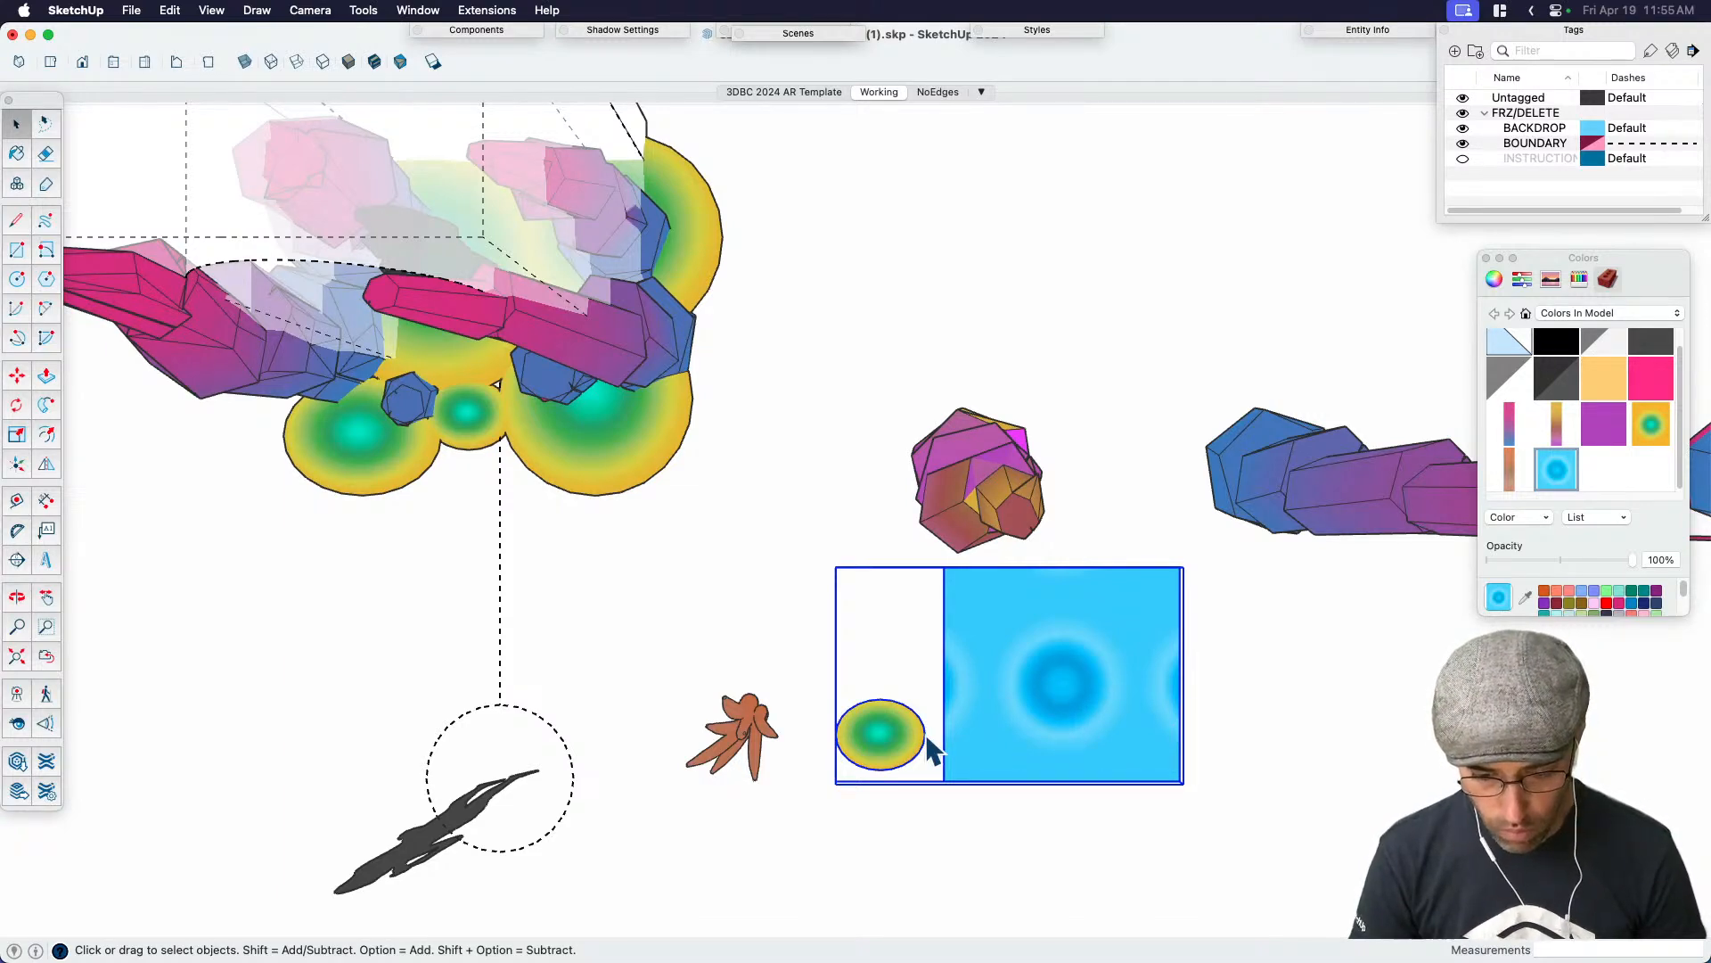
double_click(1047, 724)
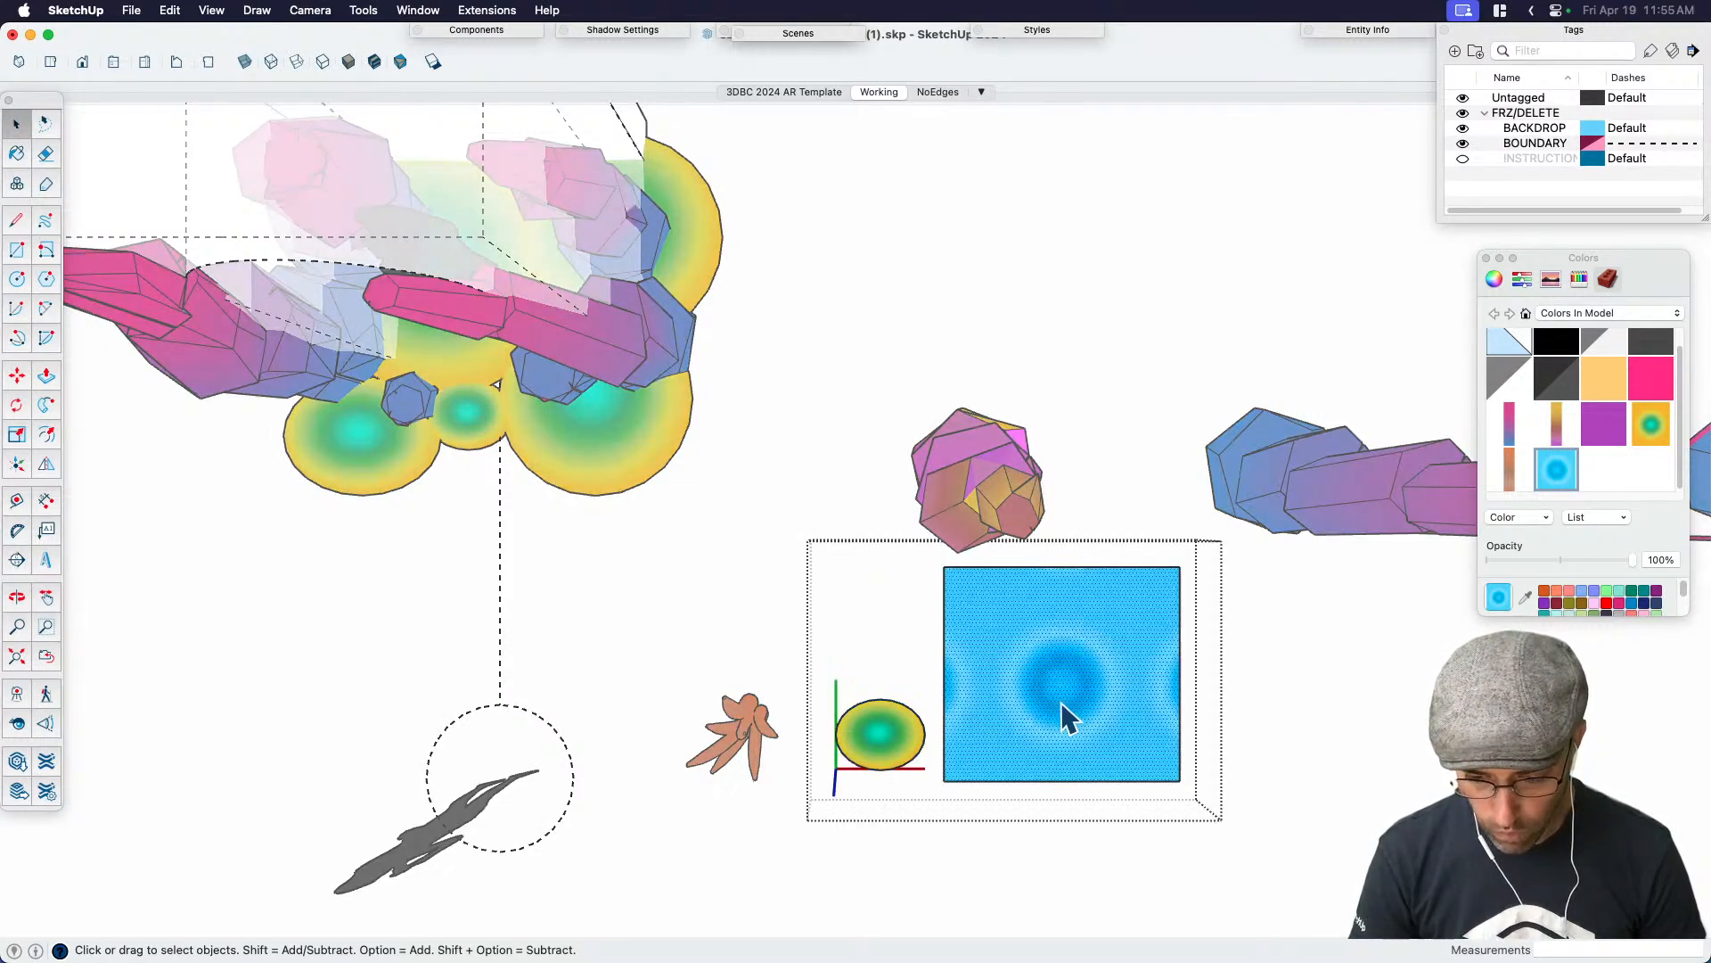
Move the blue rectangle group over the disc so that one of its radial gradient circles is centred on it
key(m)
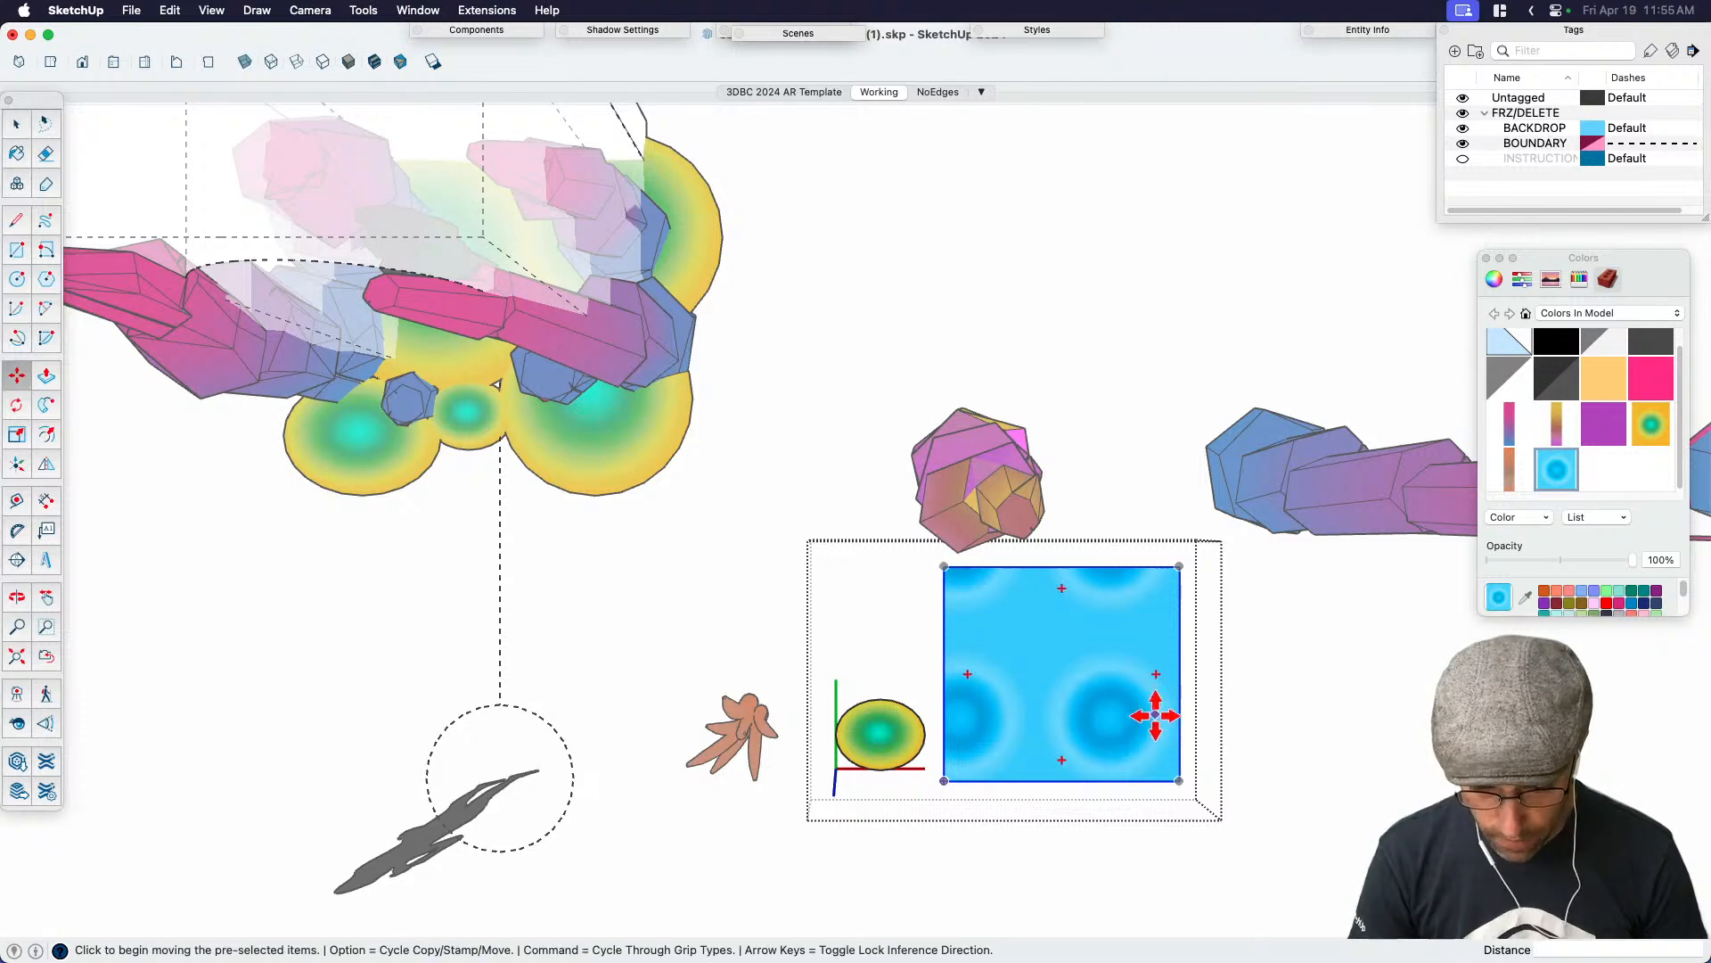
scroll(1153, 713, up, 2)
click(1146, 737)
click(866, 763)
scroll(1038, 672, up, 1)
click(1038, 673)
click(1023, 698)
scroll(813, 801, up, 3)
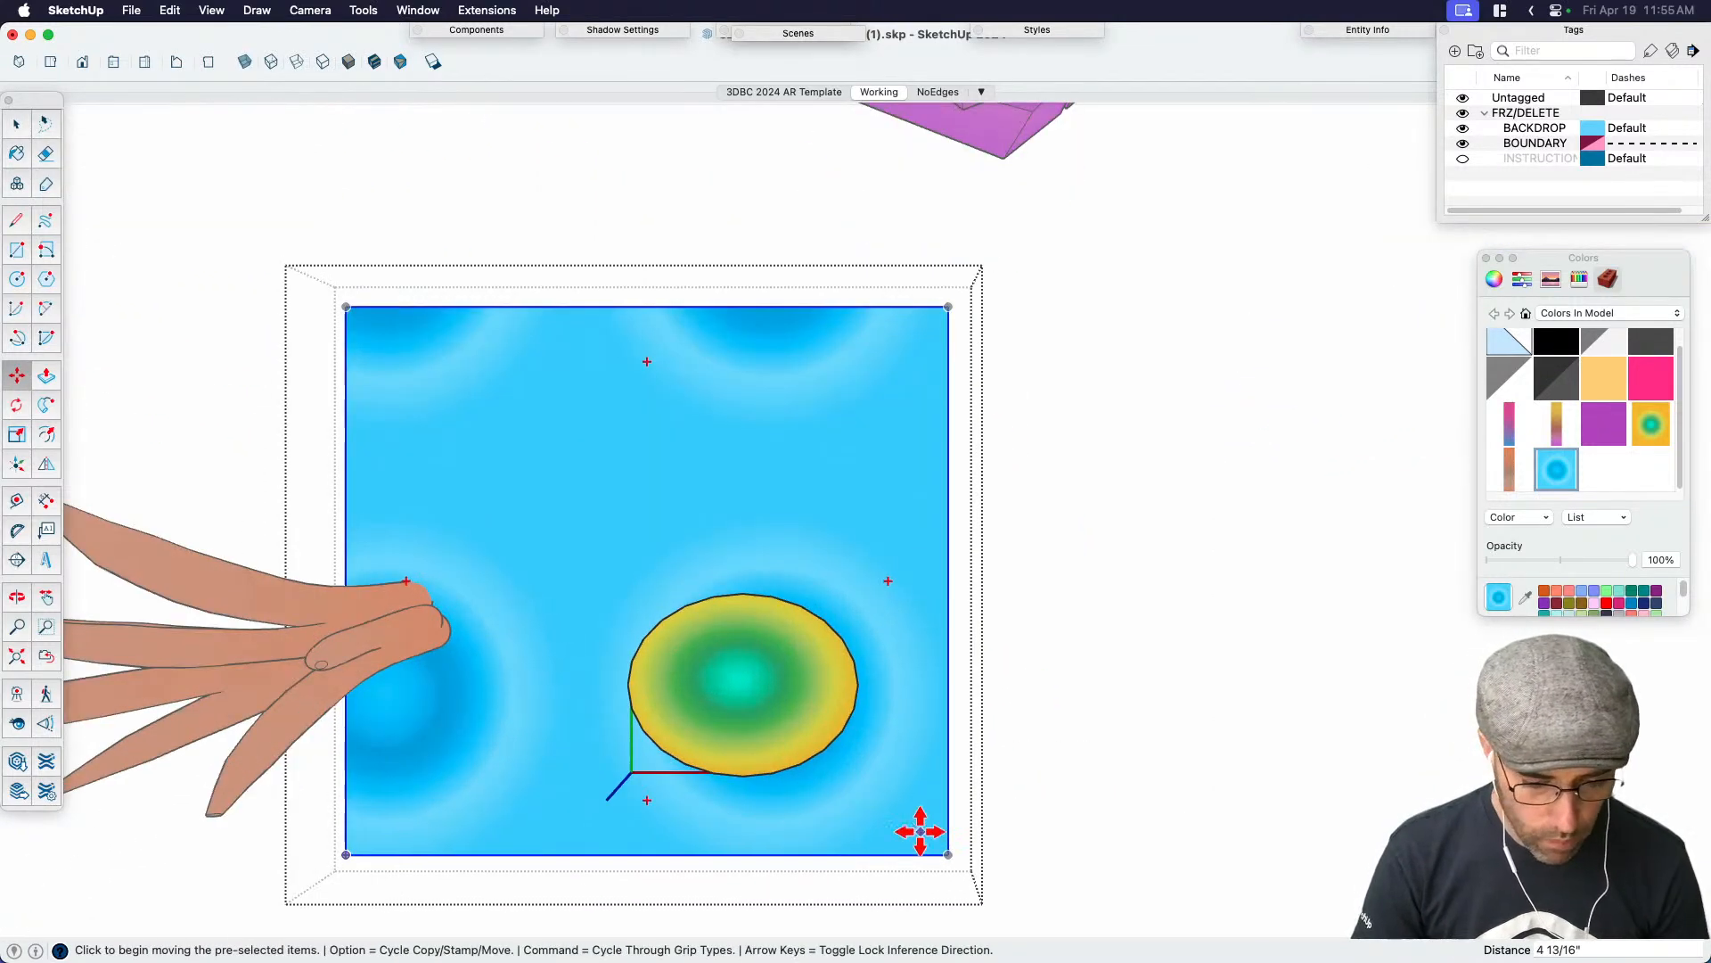
click(916, 829)
click(878, 817)
scroll(711, 799, up, 1)
scroll(710, 798, up, 1)
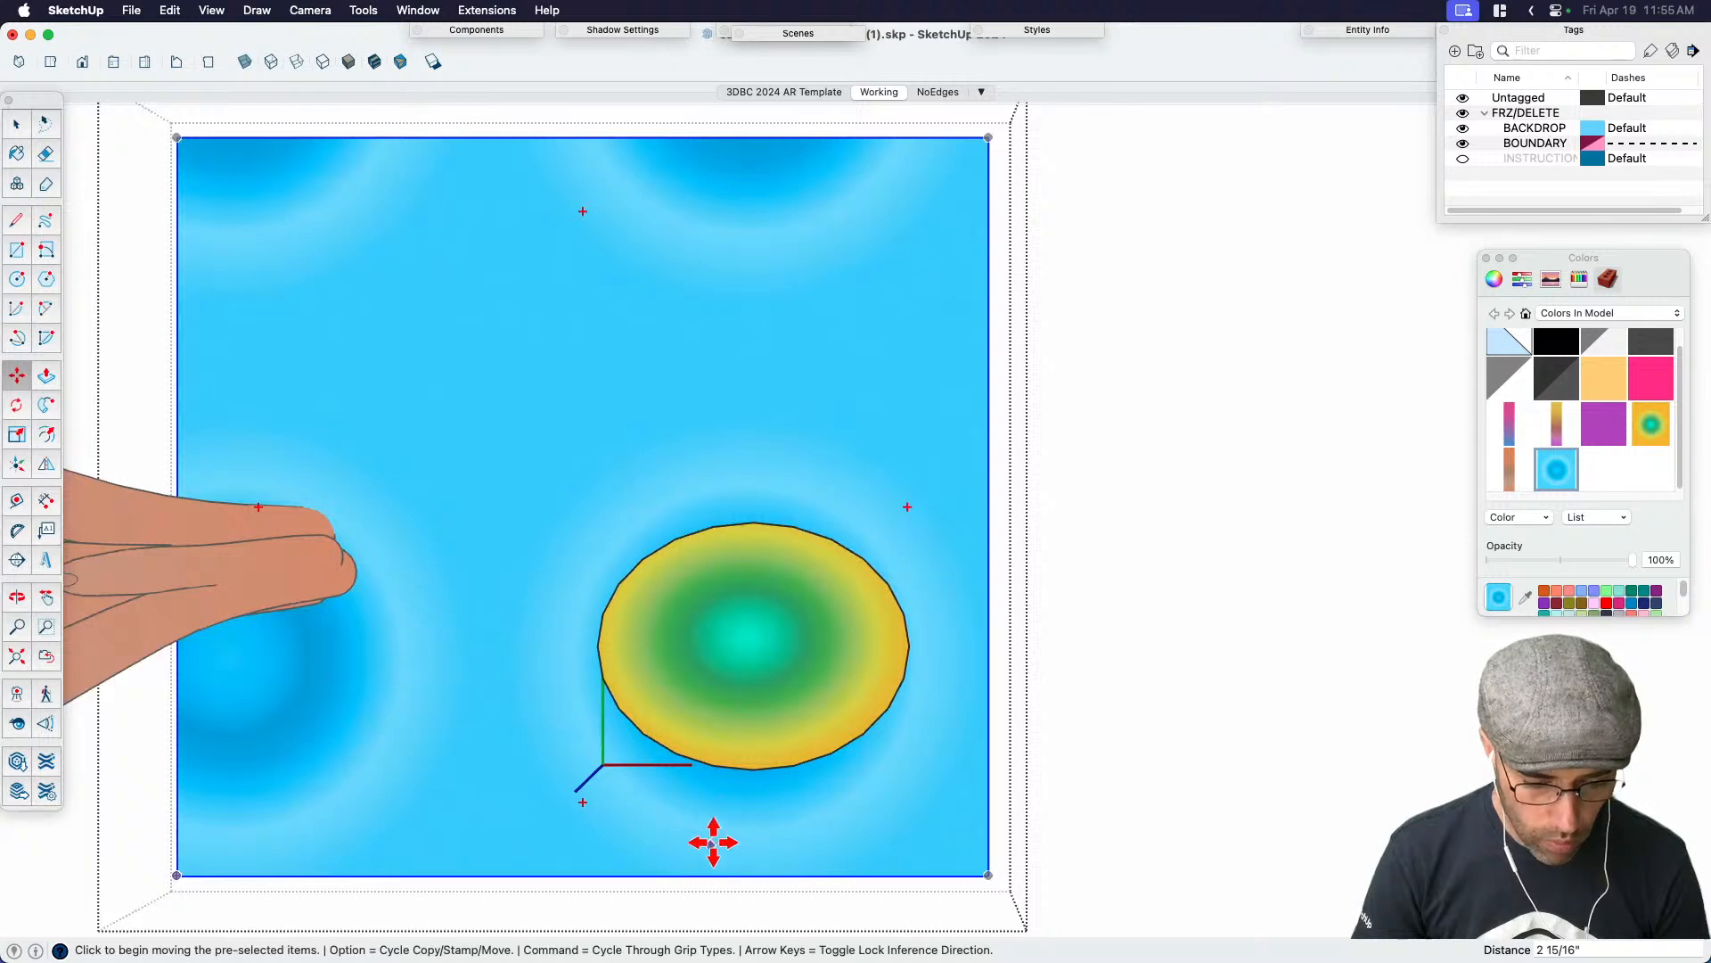
Scale the rectangle group down slightly from opposite corners, by about 0.96, to match its gradient circle to the disc
scroll(707, 844, down, 3)
key(s)
click(507, 360)
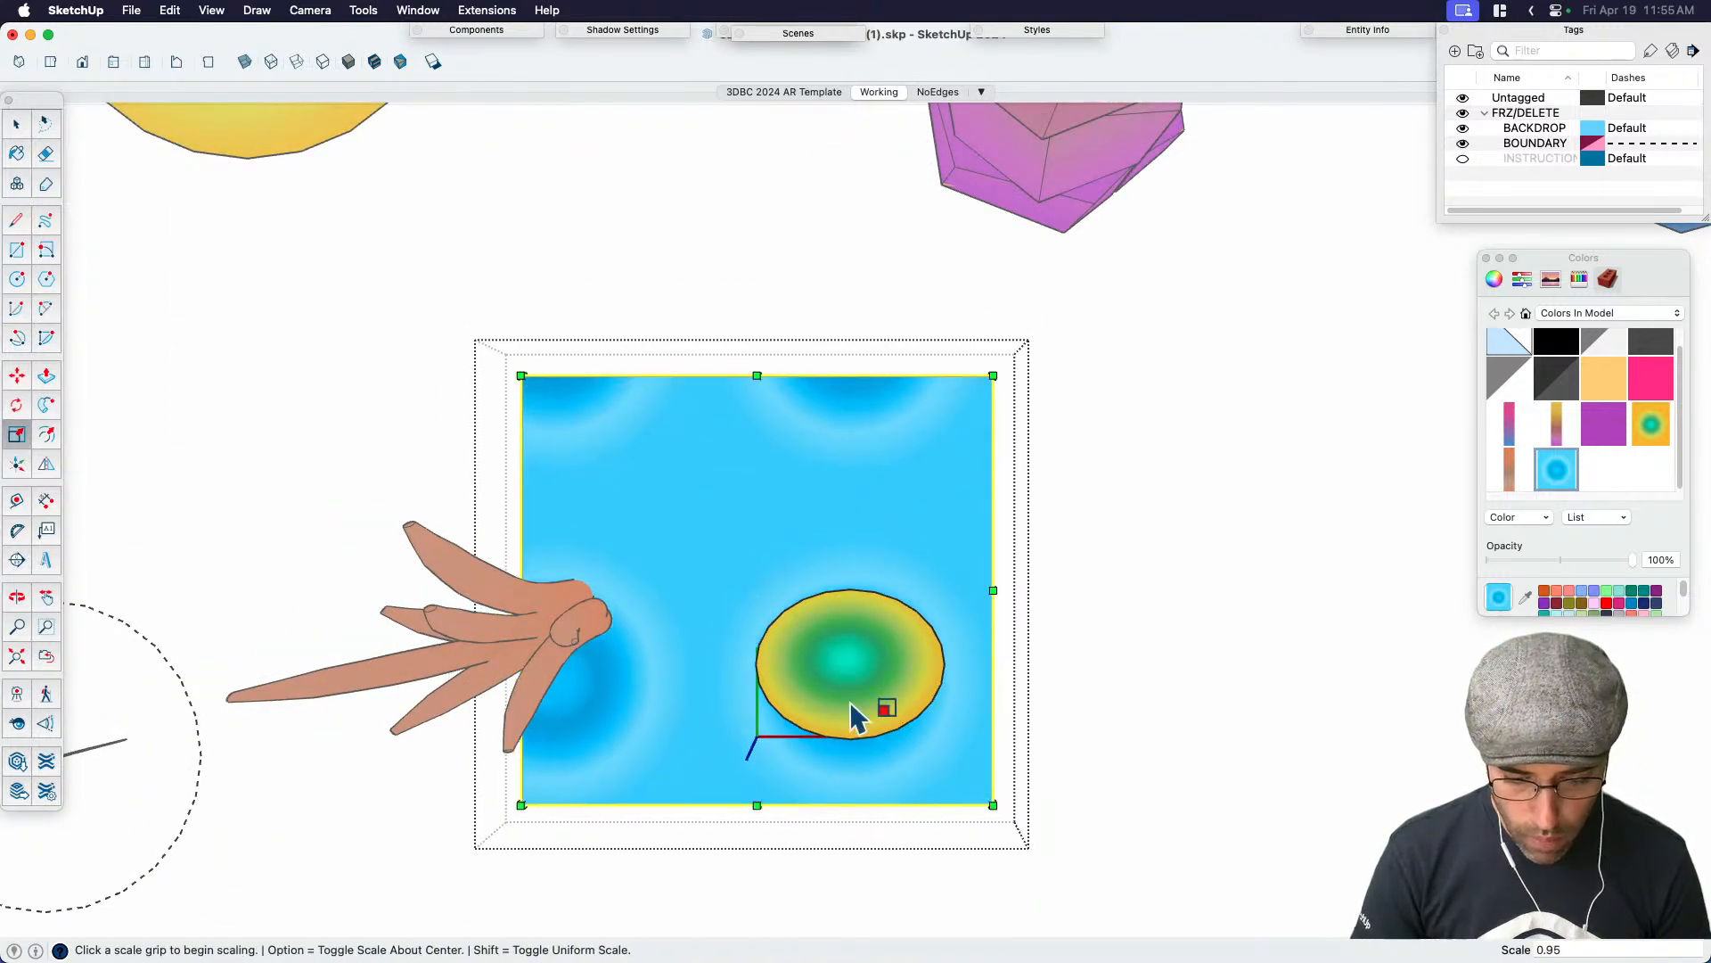
scroll(972, 813, up, 2)
click(981, 762)
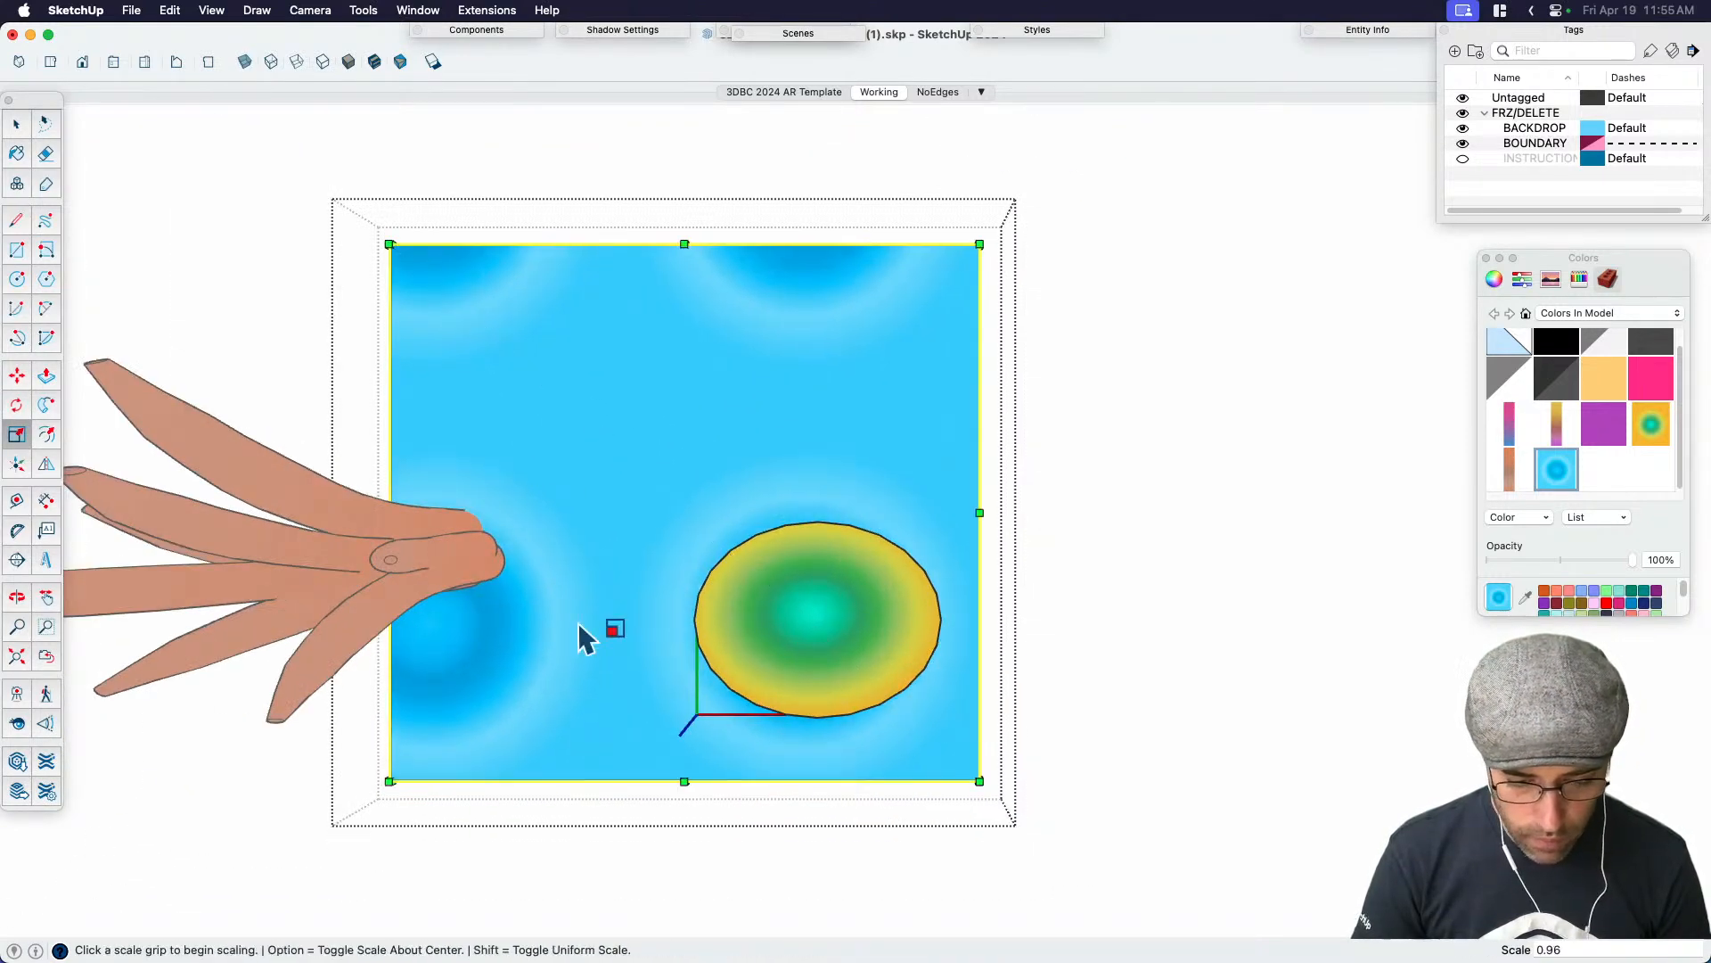
click(383, 262)
click(448, 284)
Raise the rectangle group straight up so it floats above the disc
key(space)
middle_drag(988, 640, 951, 437)
key(m)
click(918, 449)
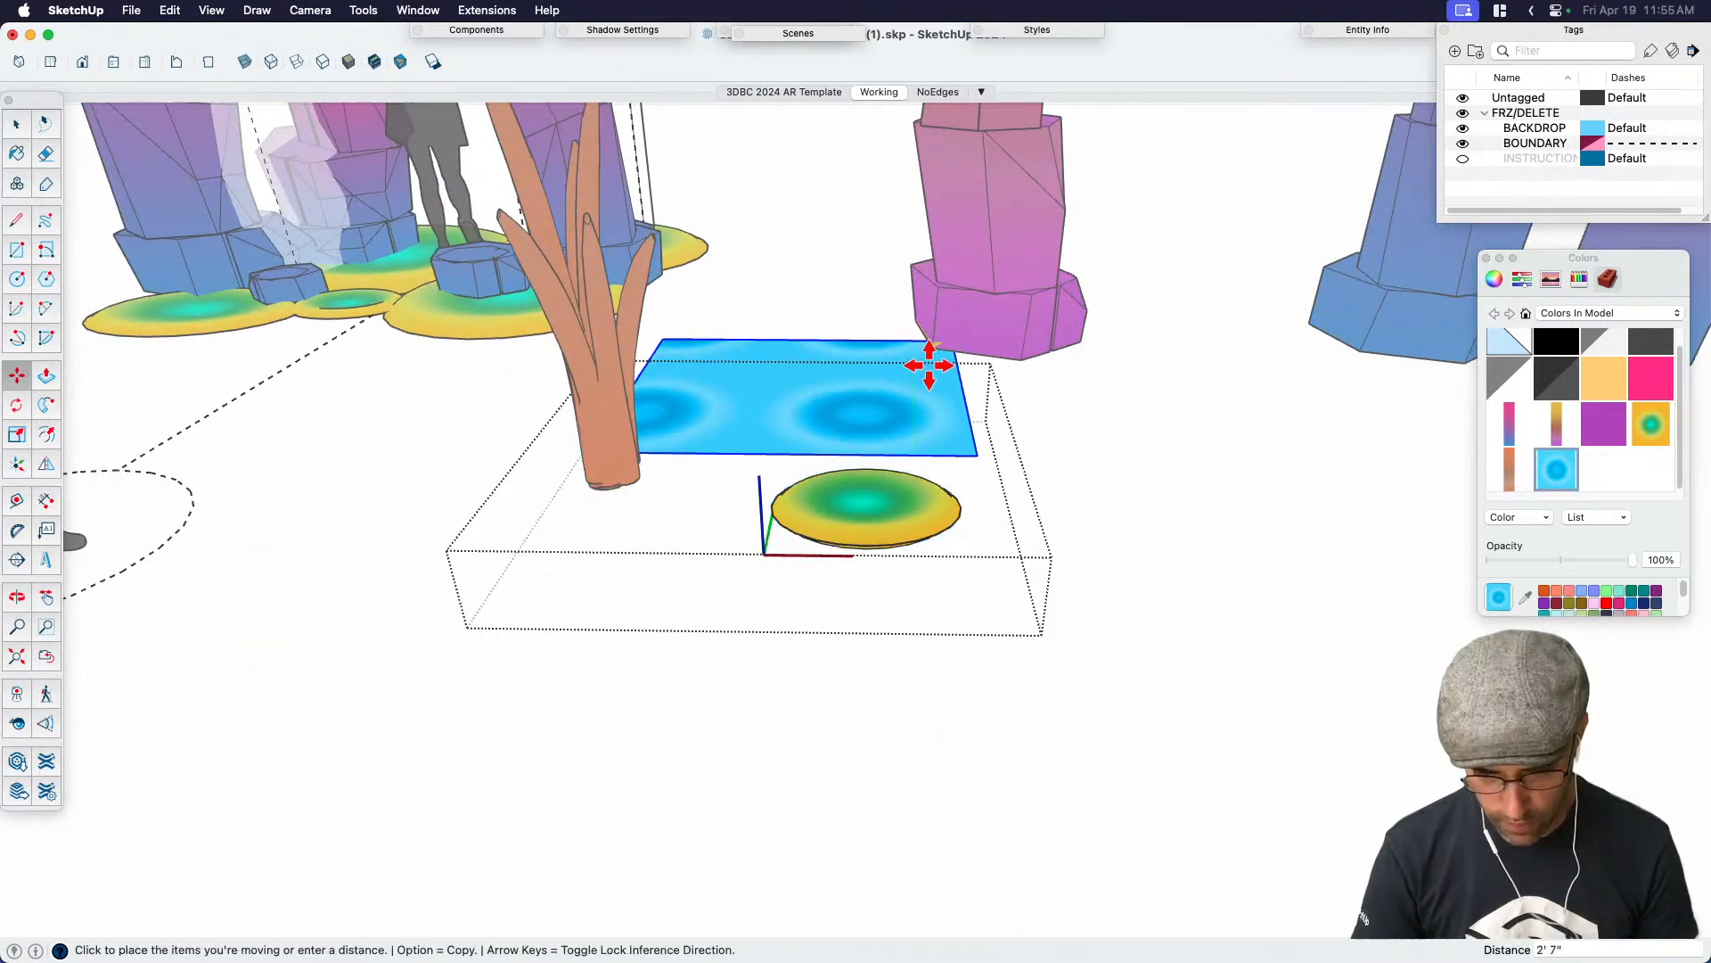
click(928, 371)
key(space)
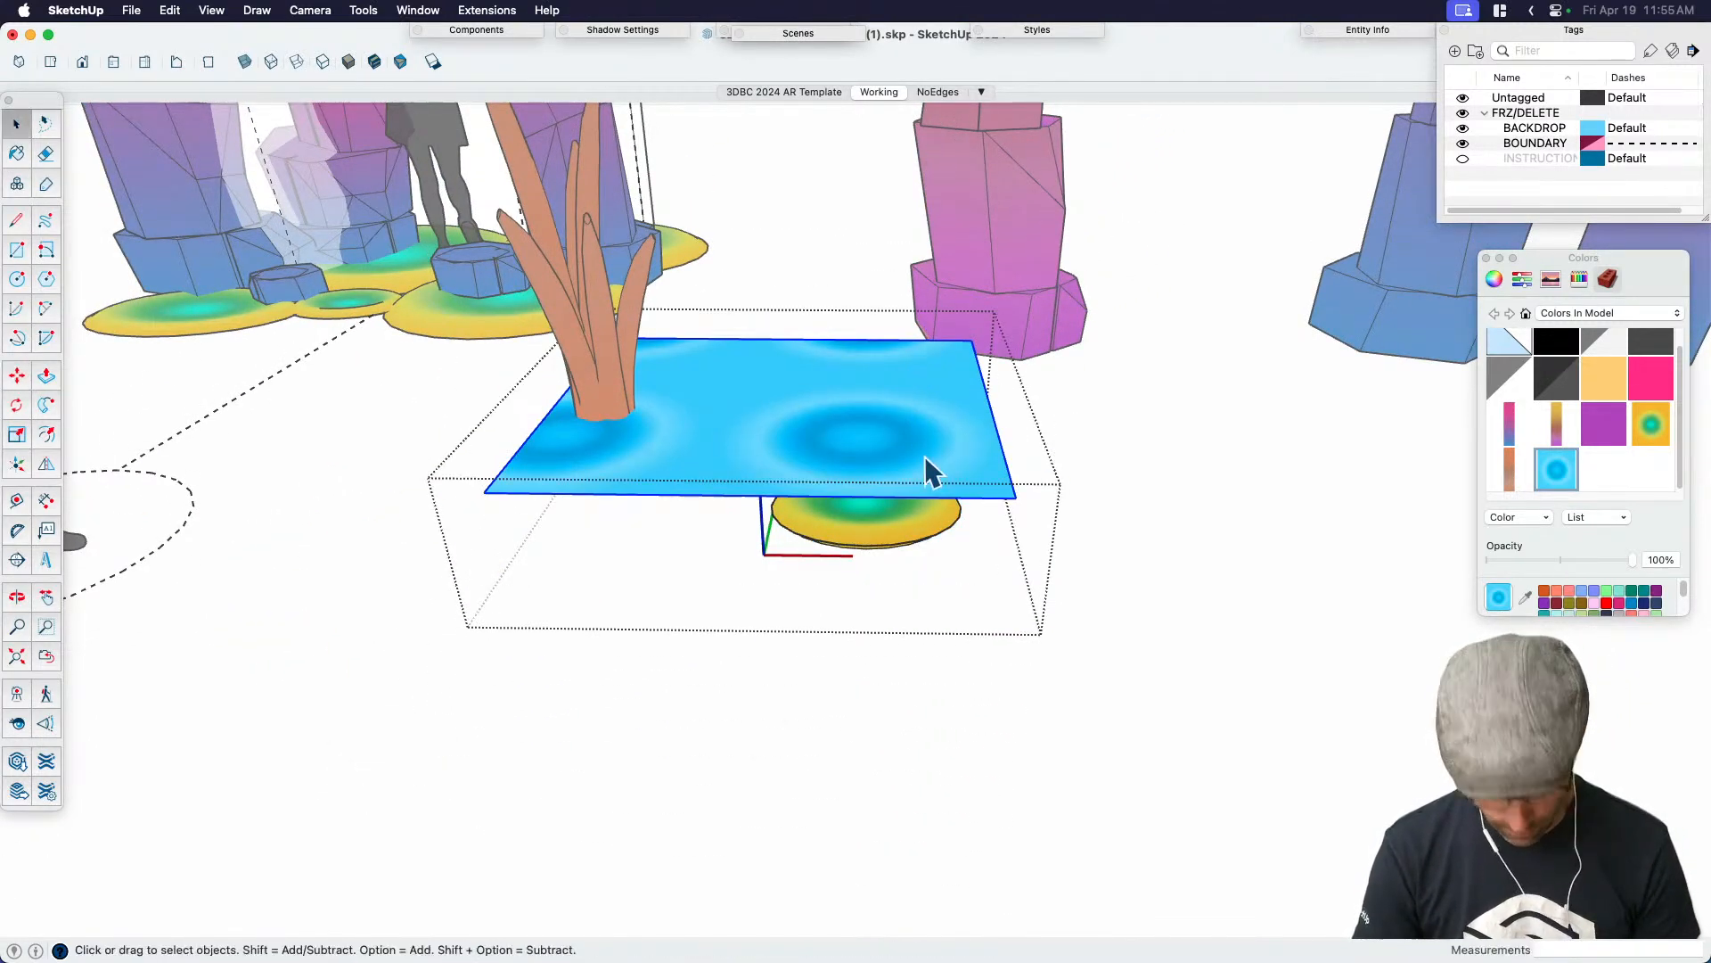
Open the disc's inner group and paint its surface with the blue radial gradient material
key(b)
key(space)
scroll(891, 437, up, 3)
click(886, 536)
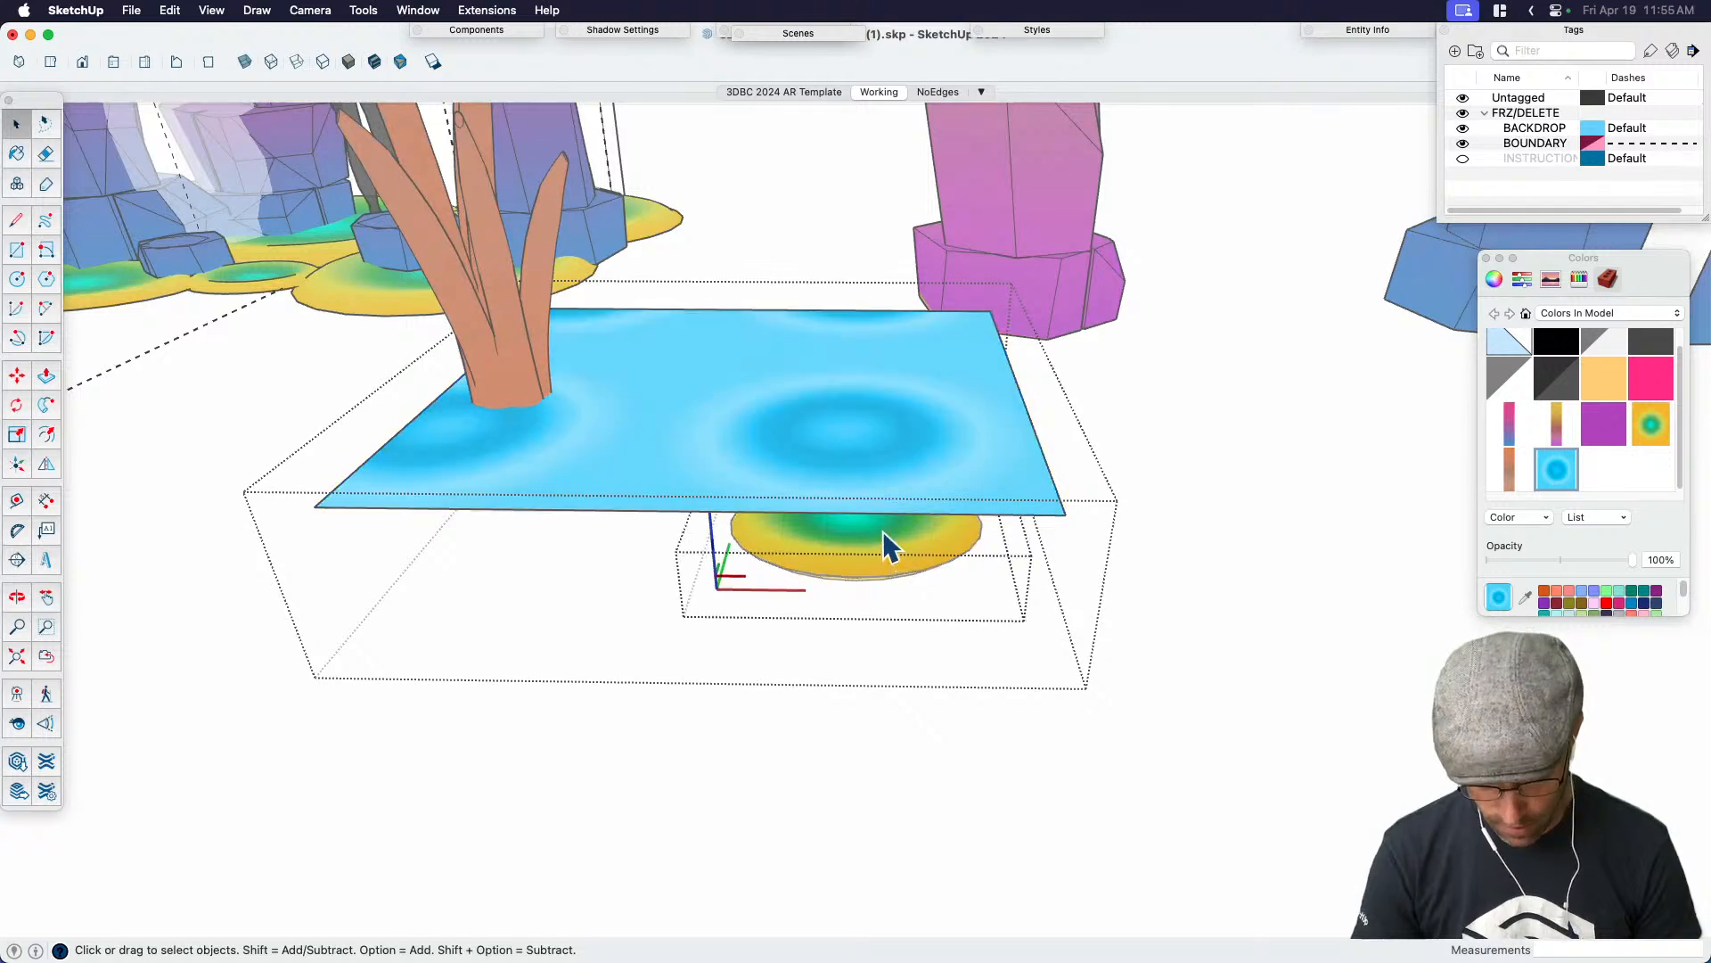
key(b)
click(894, 521)
middle_drag(894, 521, 895, 463)
key(space)
Open the floating rectangle's group and set the texture on its face to Projected
click(866, 399)
right_click(866, 400)
click(821, 407)
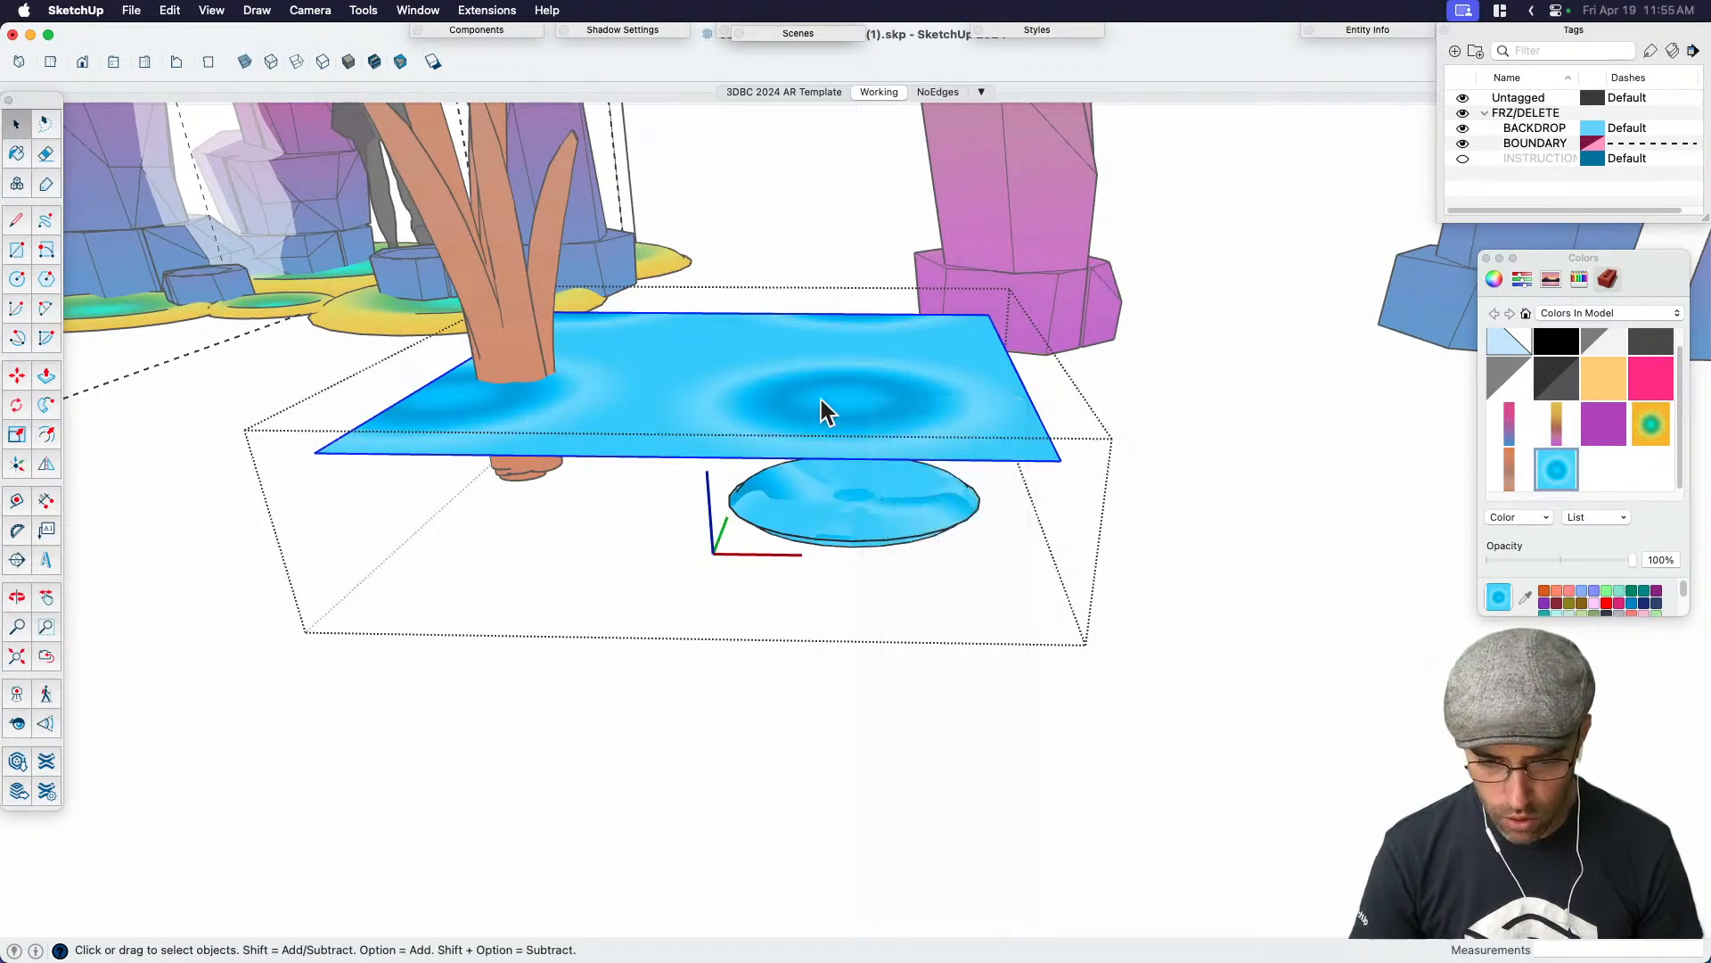
double_click(861, 406)
right_click(861, 405)
mouse_move(988, 638)
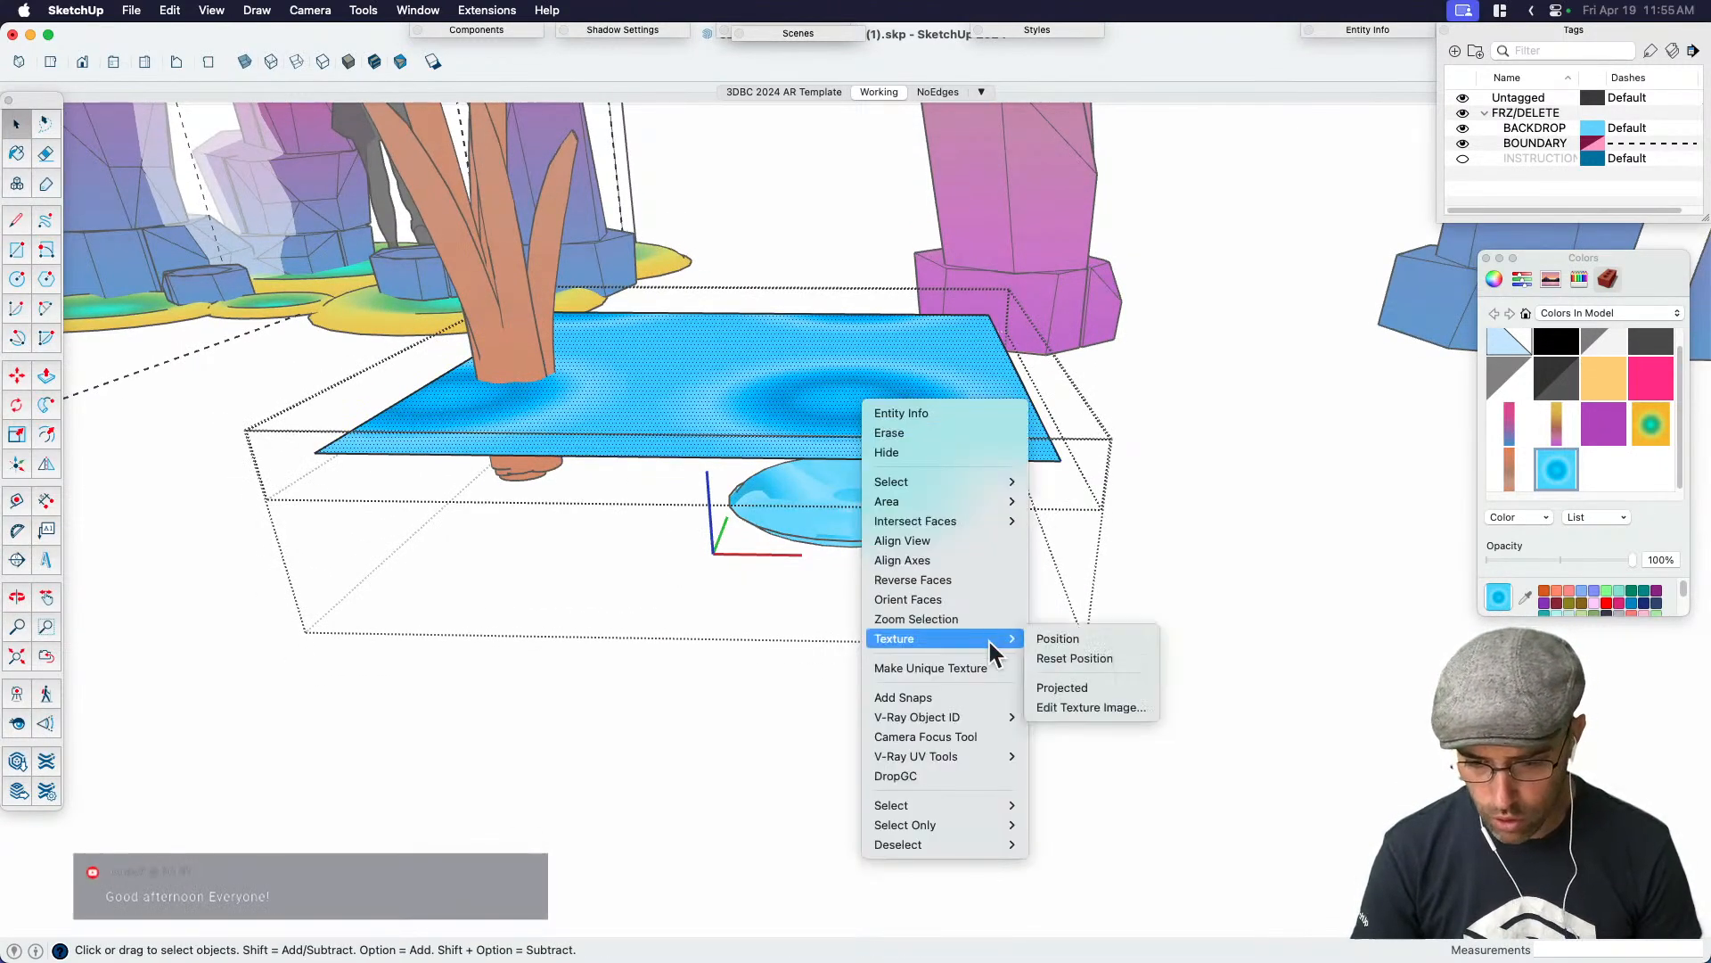
click(1073, 683)
scroll(884, 502, up, 3)
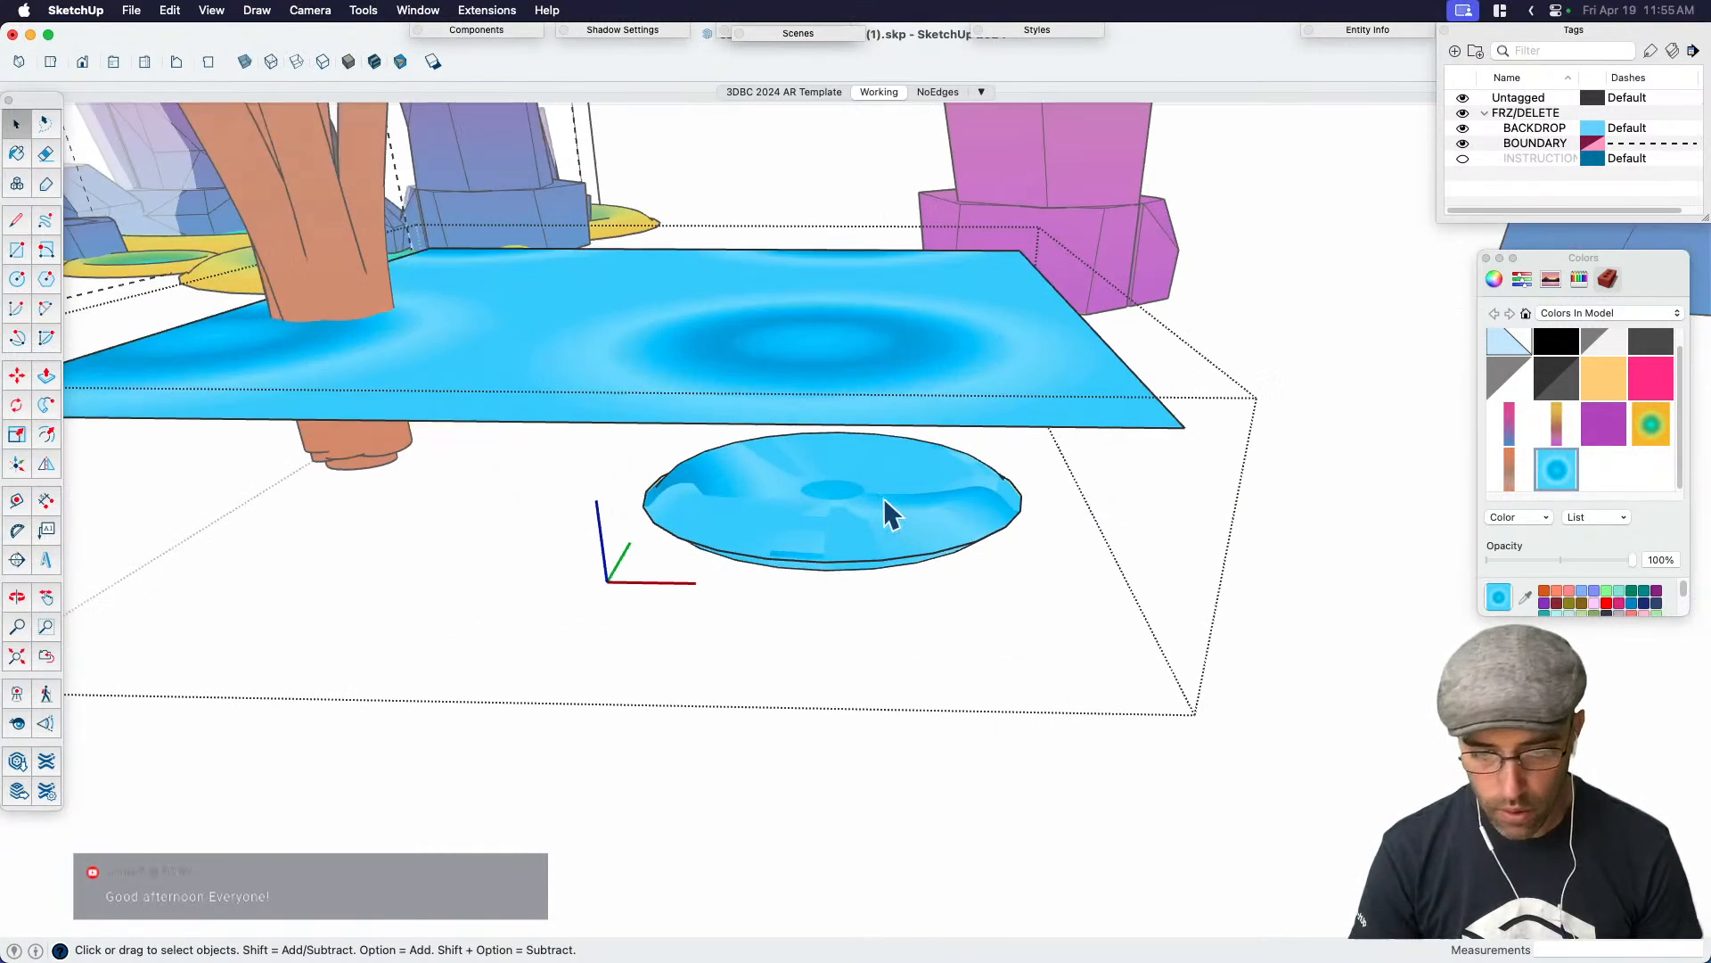
Sample the projected blue gradient from the floating rectangle and try repainting the disc's surface with it
click(878, 506)
key(b)
click(868, 477)
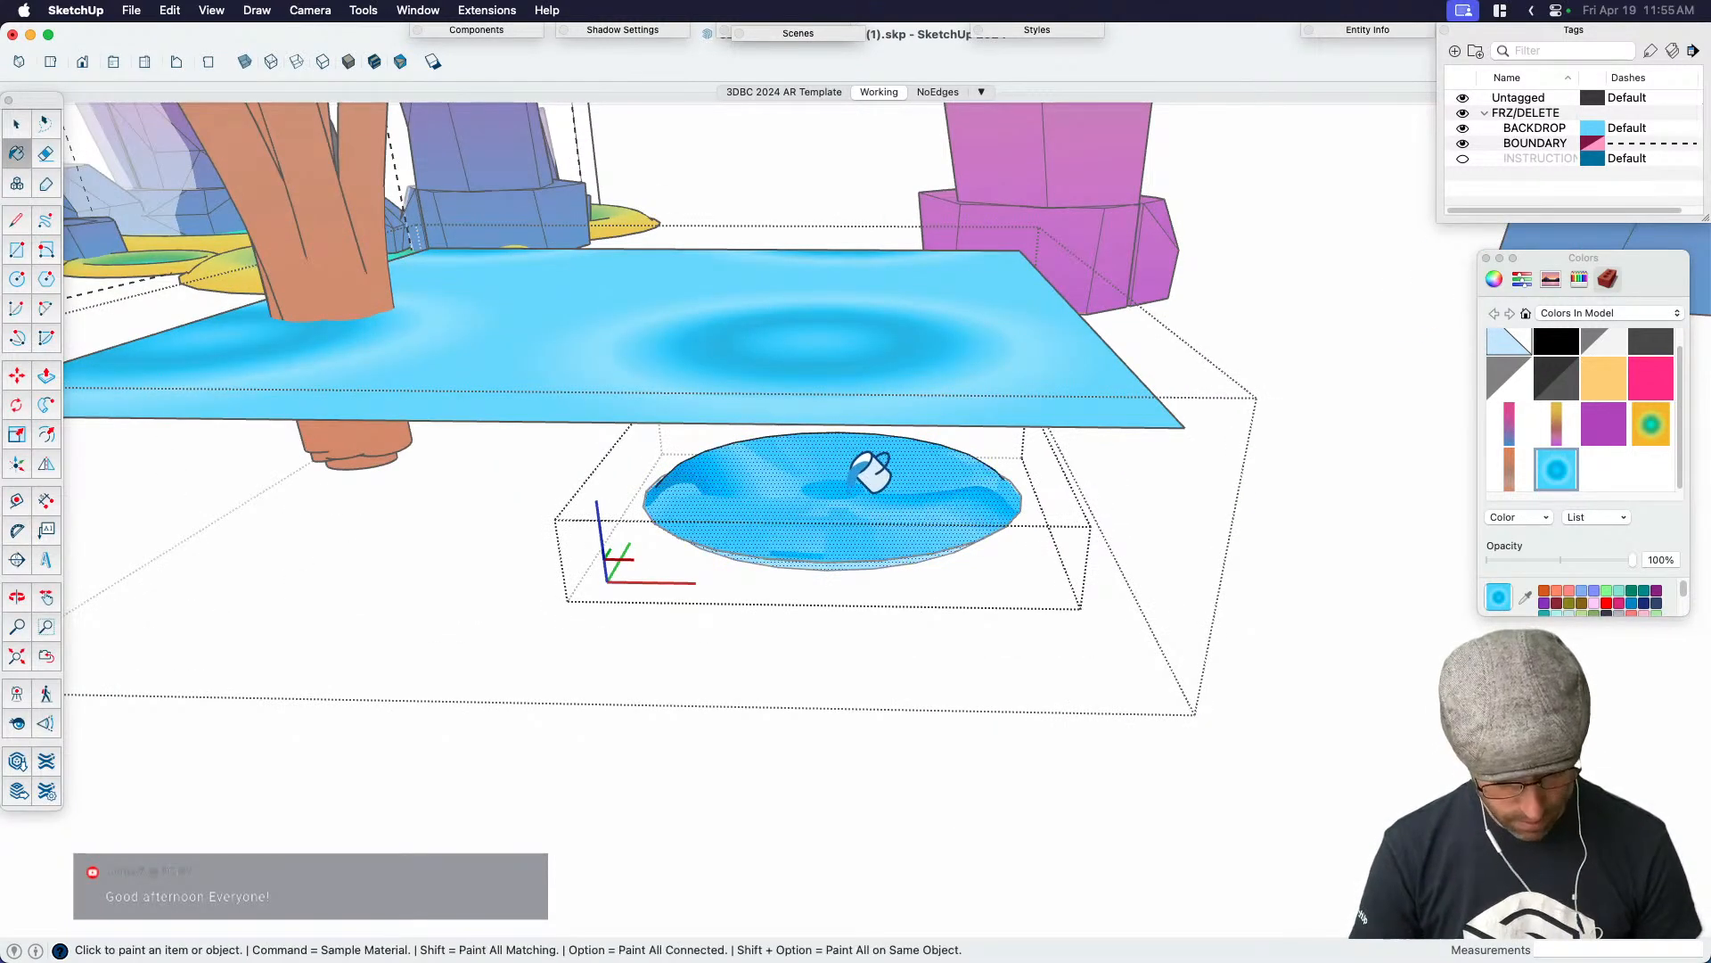
key(space)
key(b)
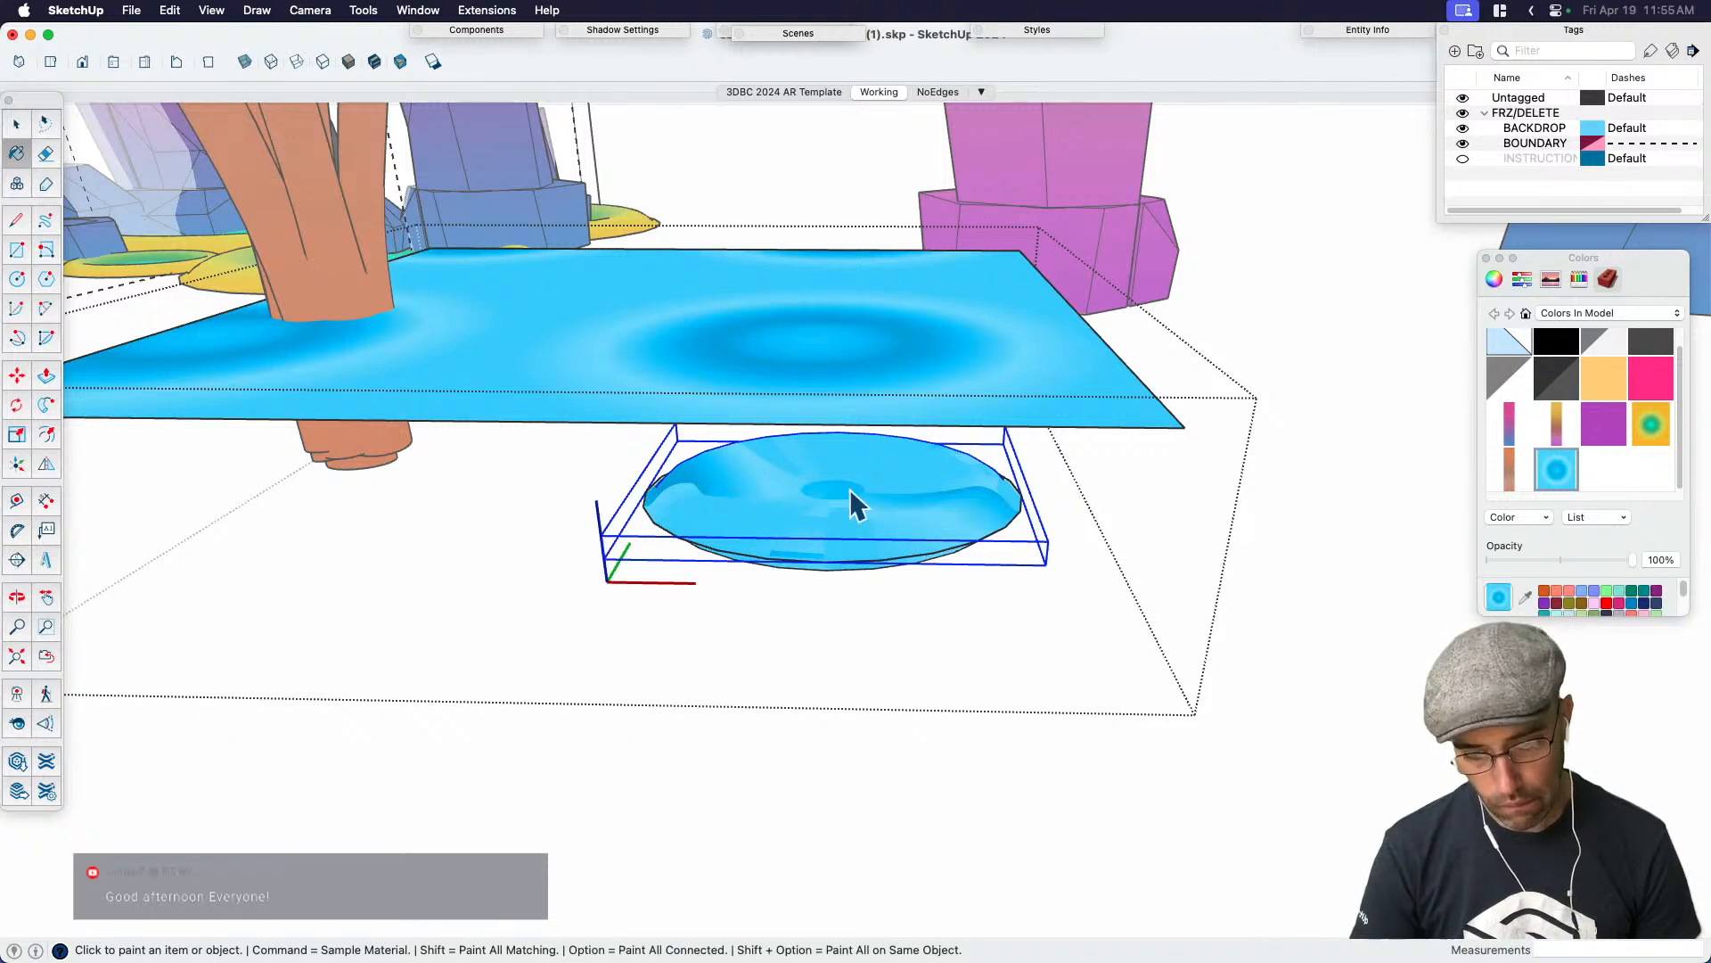
key(space)
key(b)
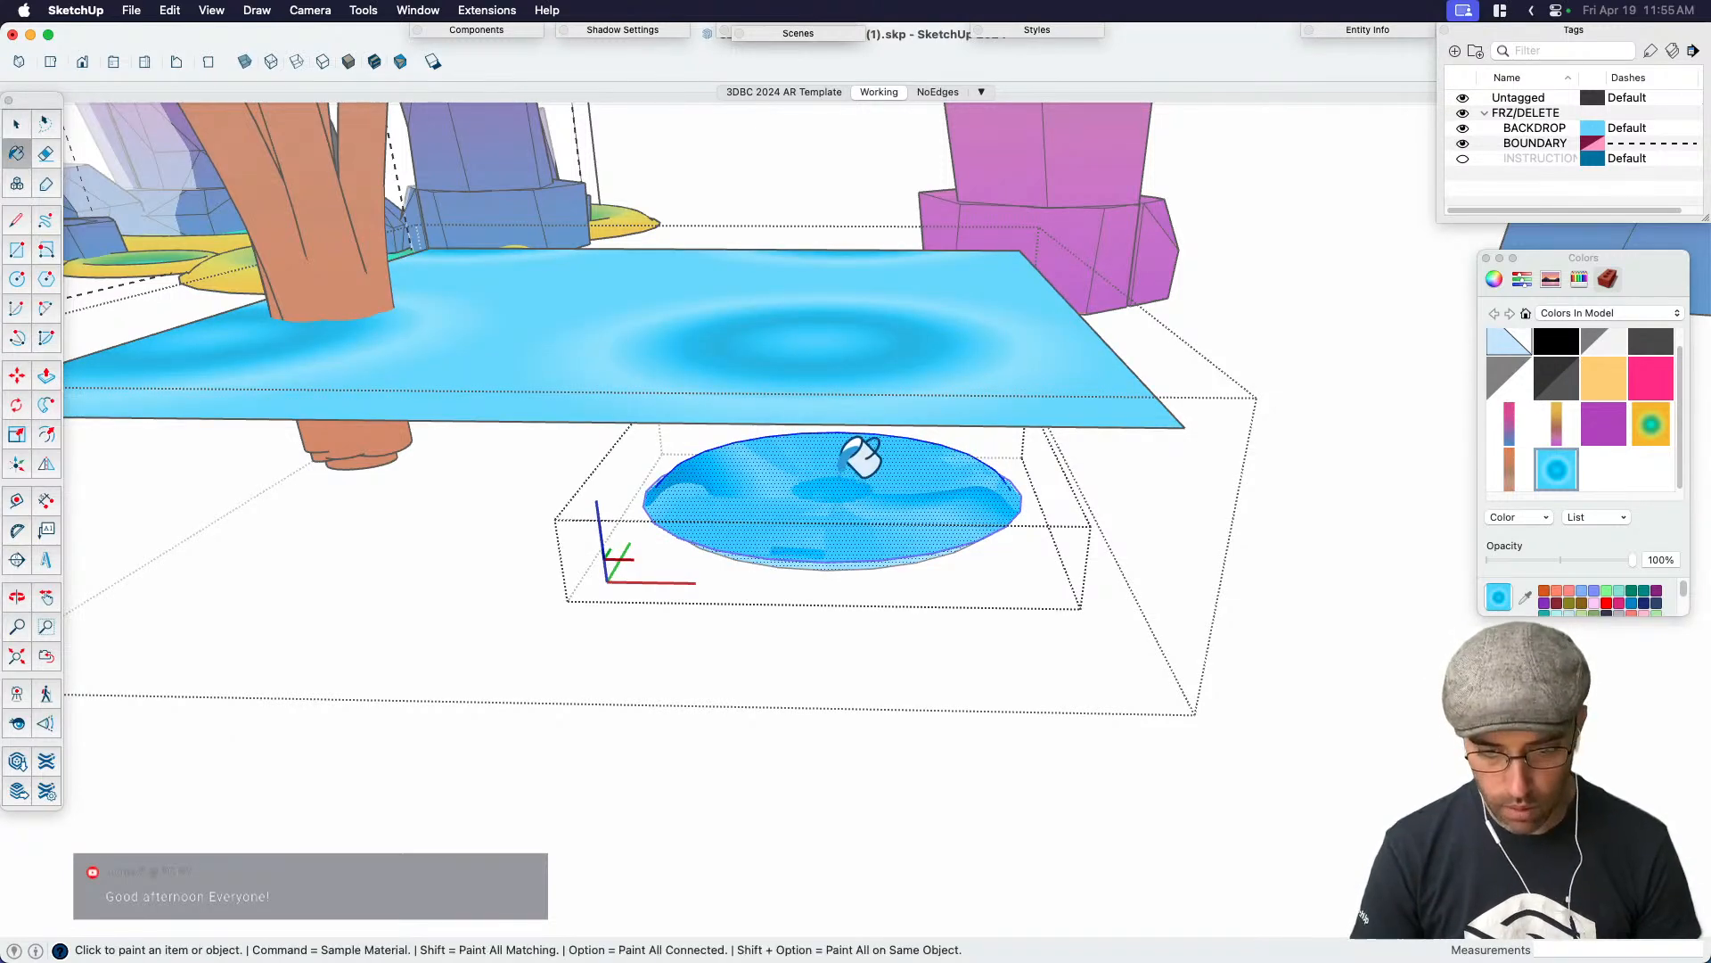
Show the hidden geometry, select all of the disc's faces and try painting them with the projected blue gradient
middle_drag(891, 502, 709, 570)
key(space)
click(736, 546)
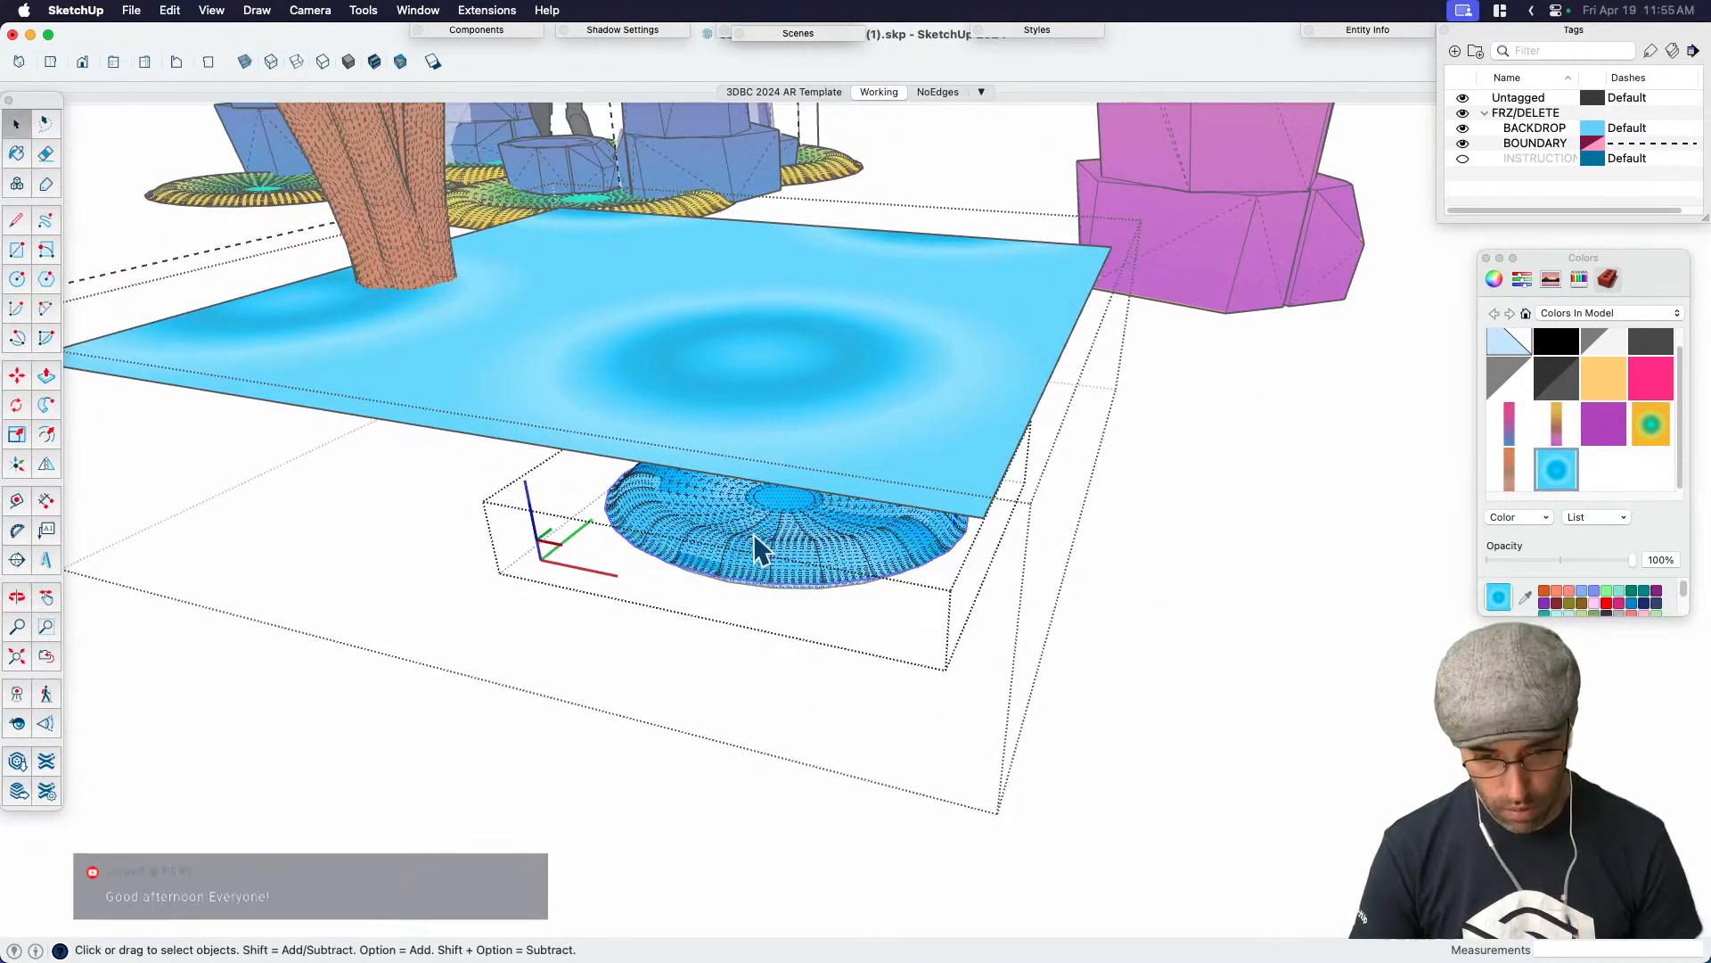
scroll(754, 537, up, 3)
key(b)
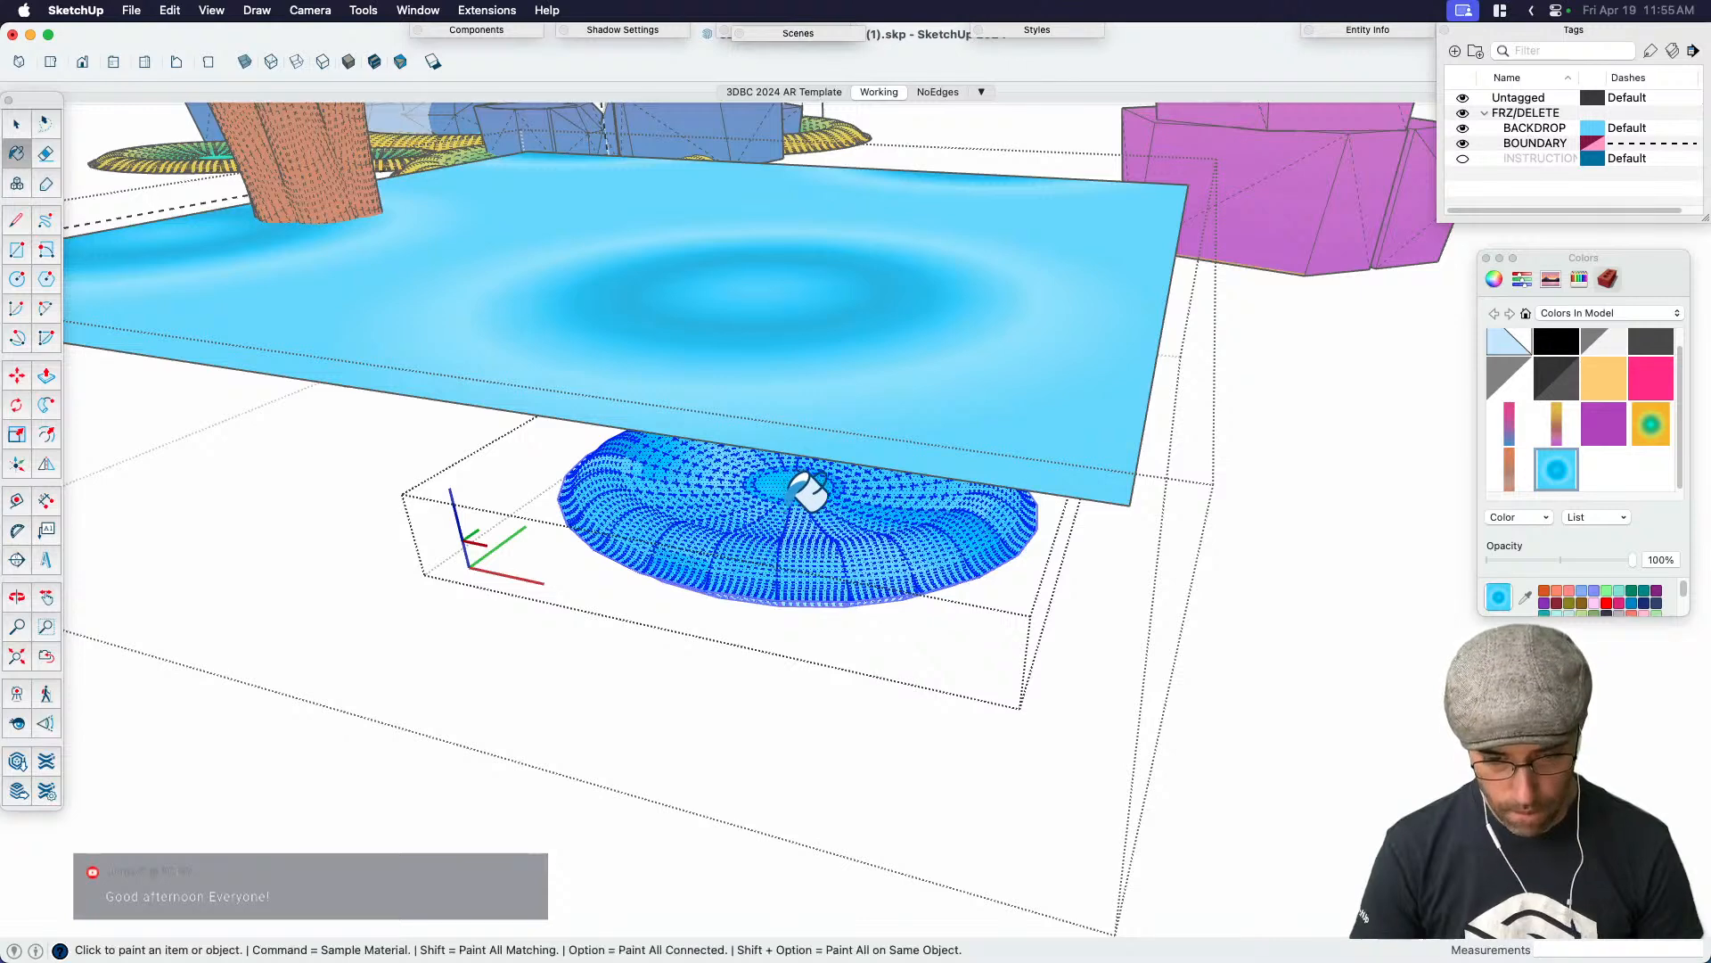
Delete the floating blue gradient rectangle above the disc and hide the hidden geometry again
key(space)
scroll(1170, 640, down, 3)
click(1241, 694)
middle_drag(1103, 698, 878, 575)
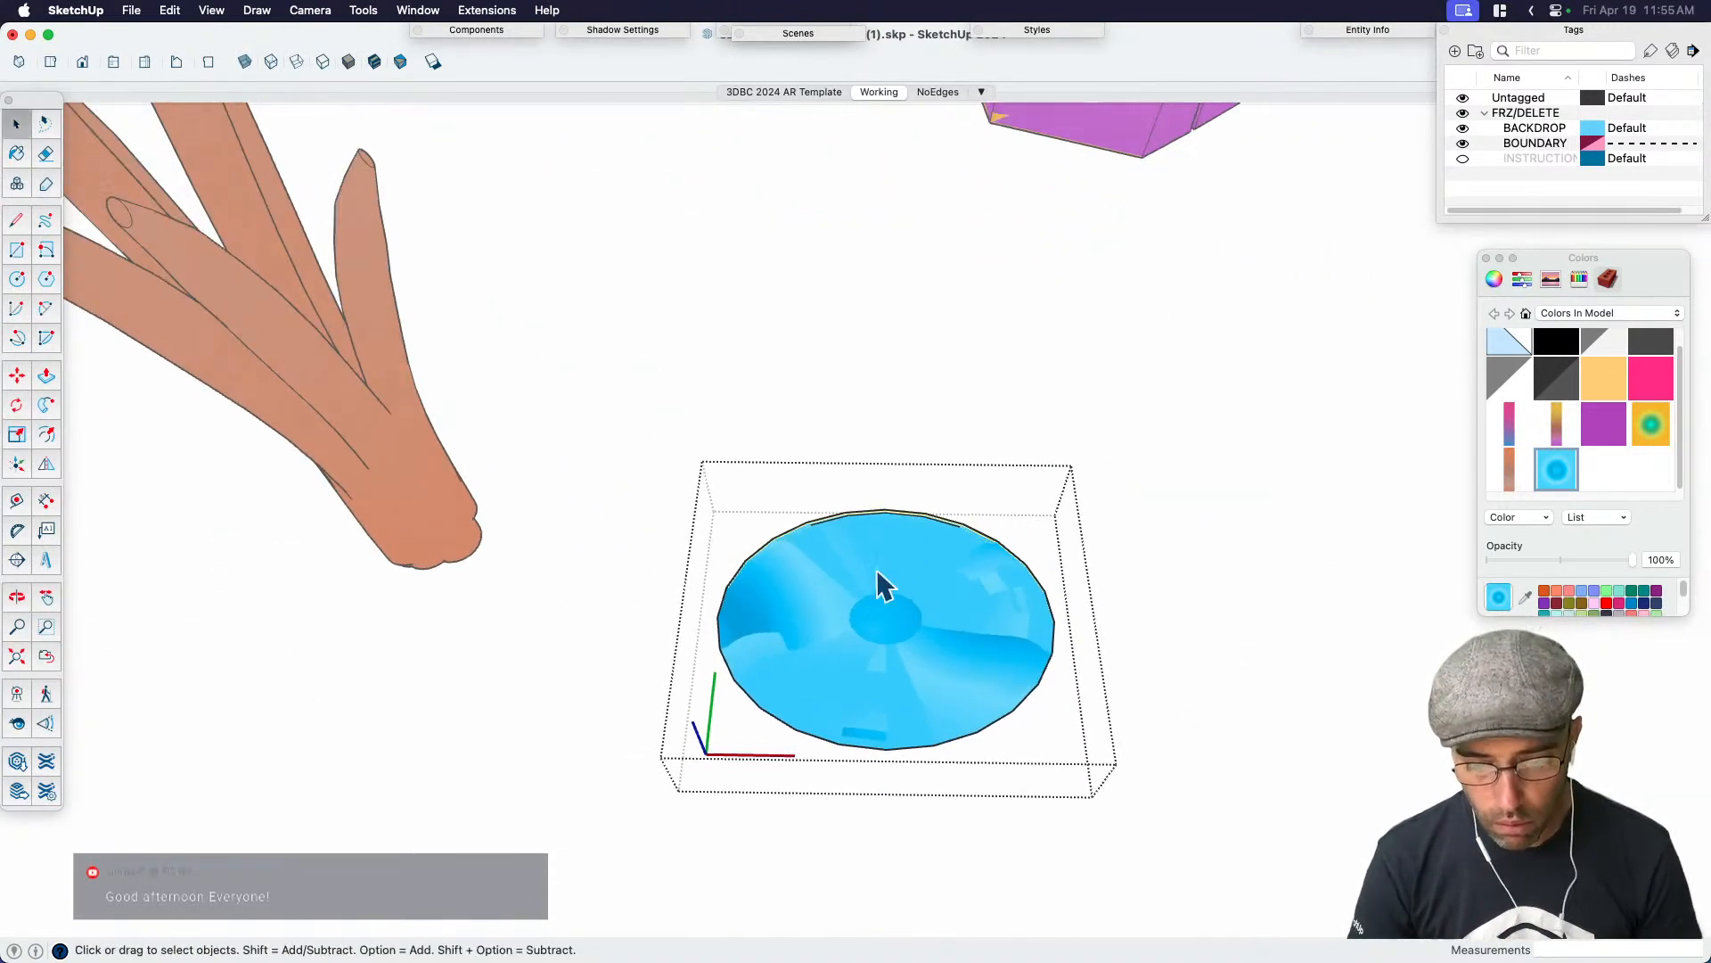
Select all of the disc's geometry and paint it with the solid Sky blue pencil colour
triple_click(902, 628)
key(b)
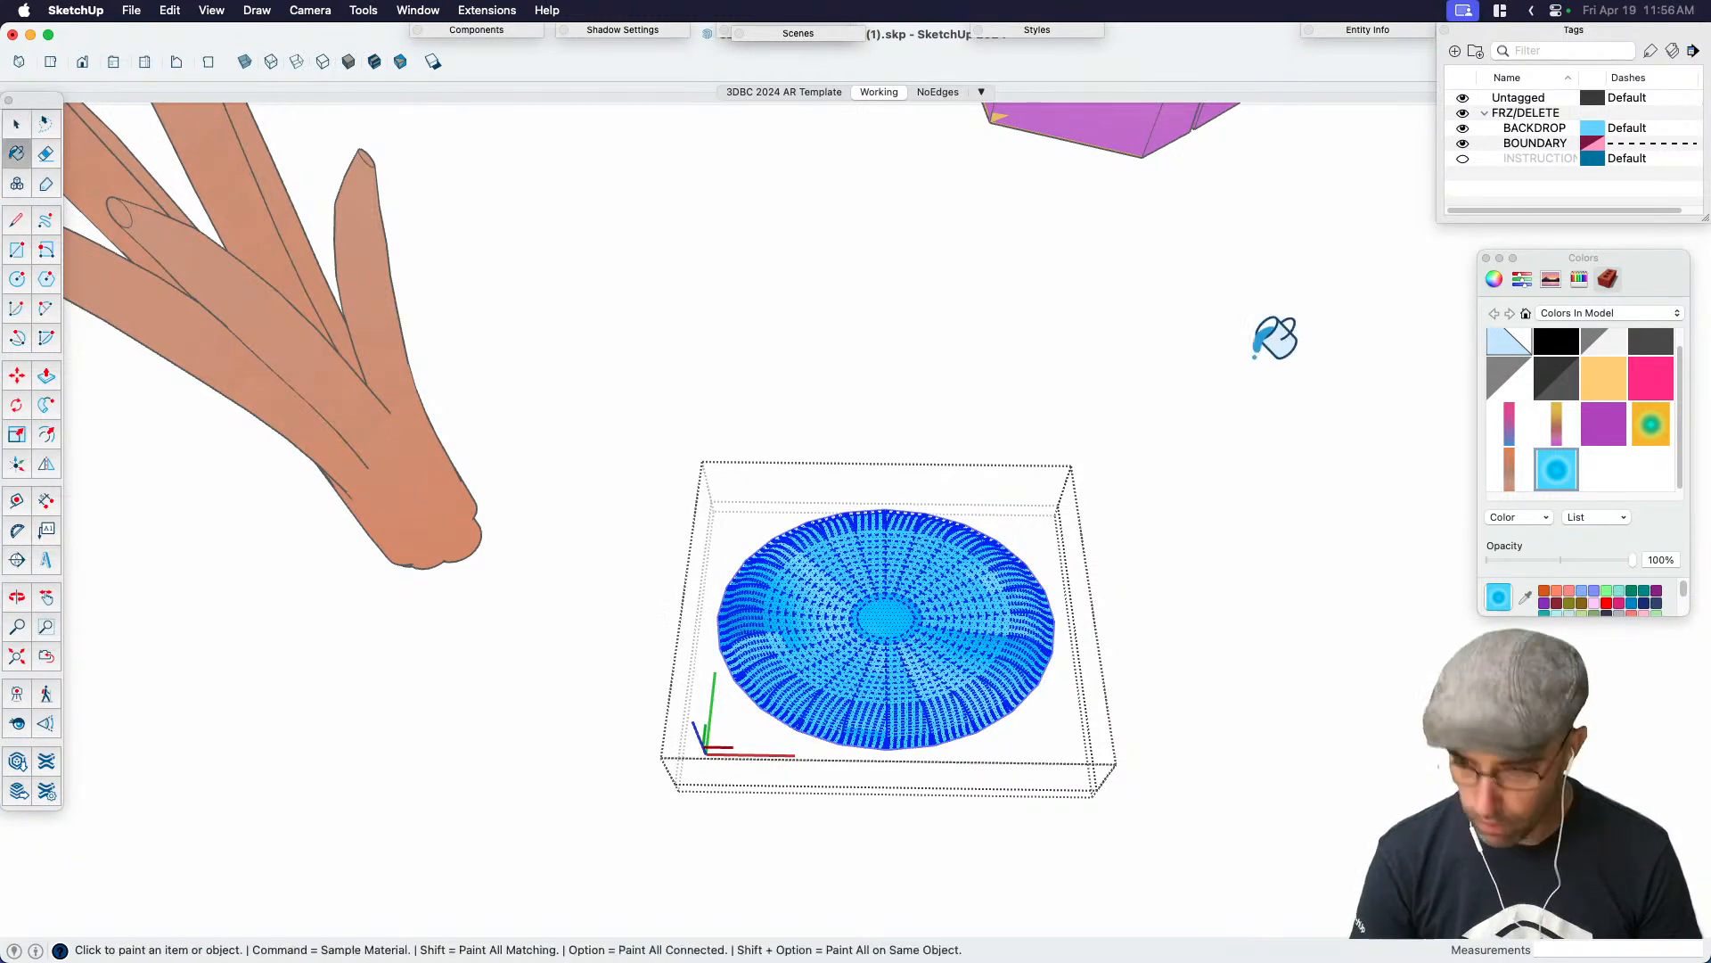
click(1579, 279)
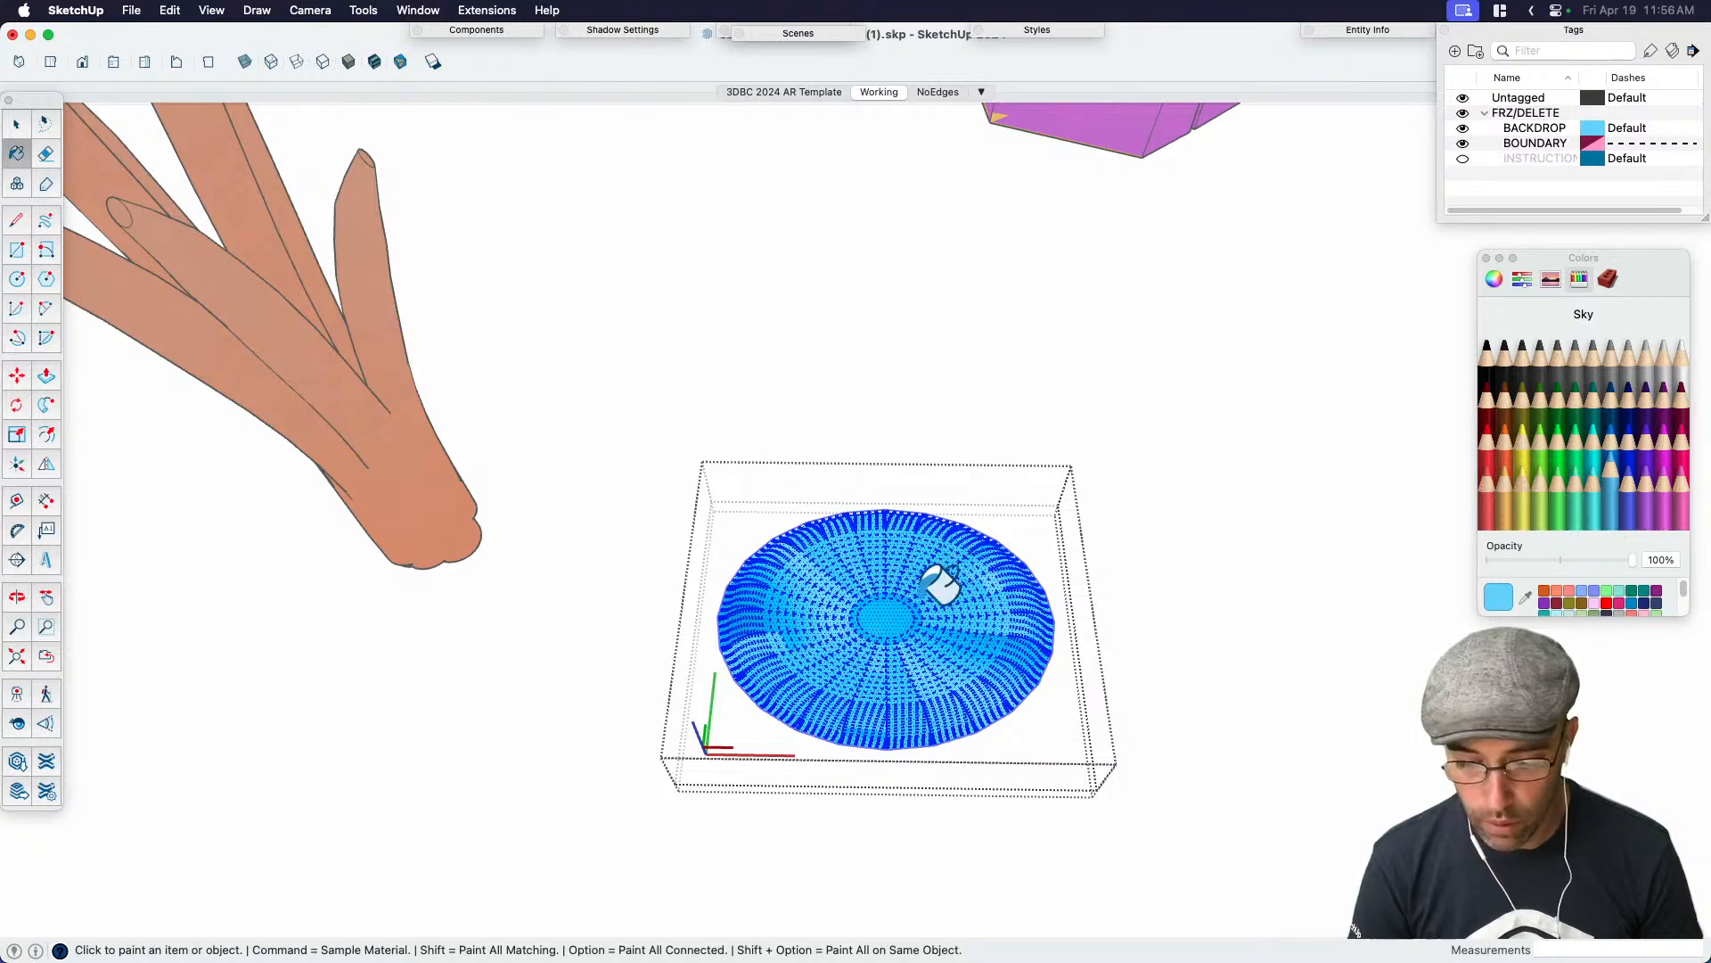
click(890, 596)
key(space)
click(1260, 697)
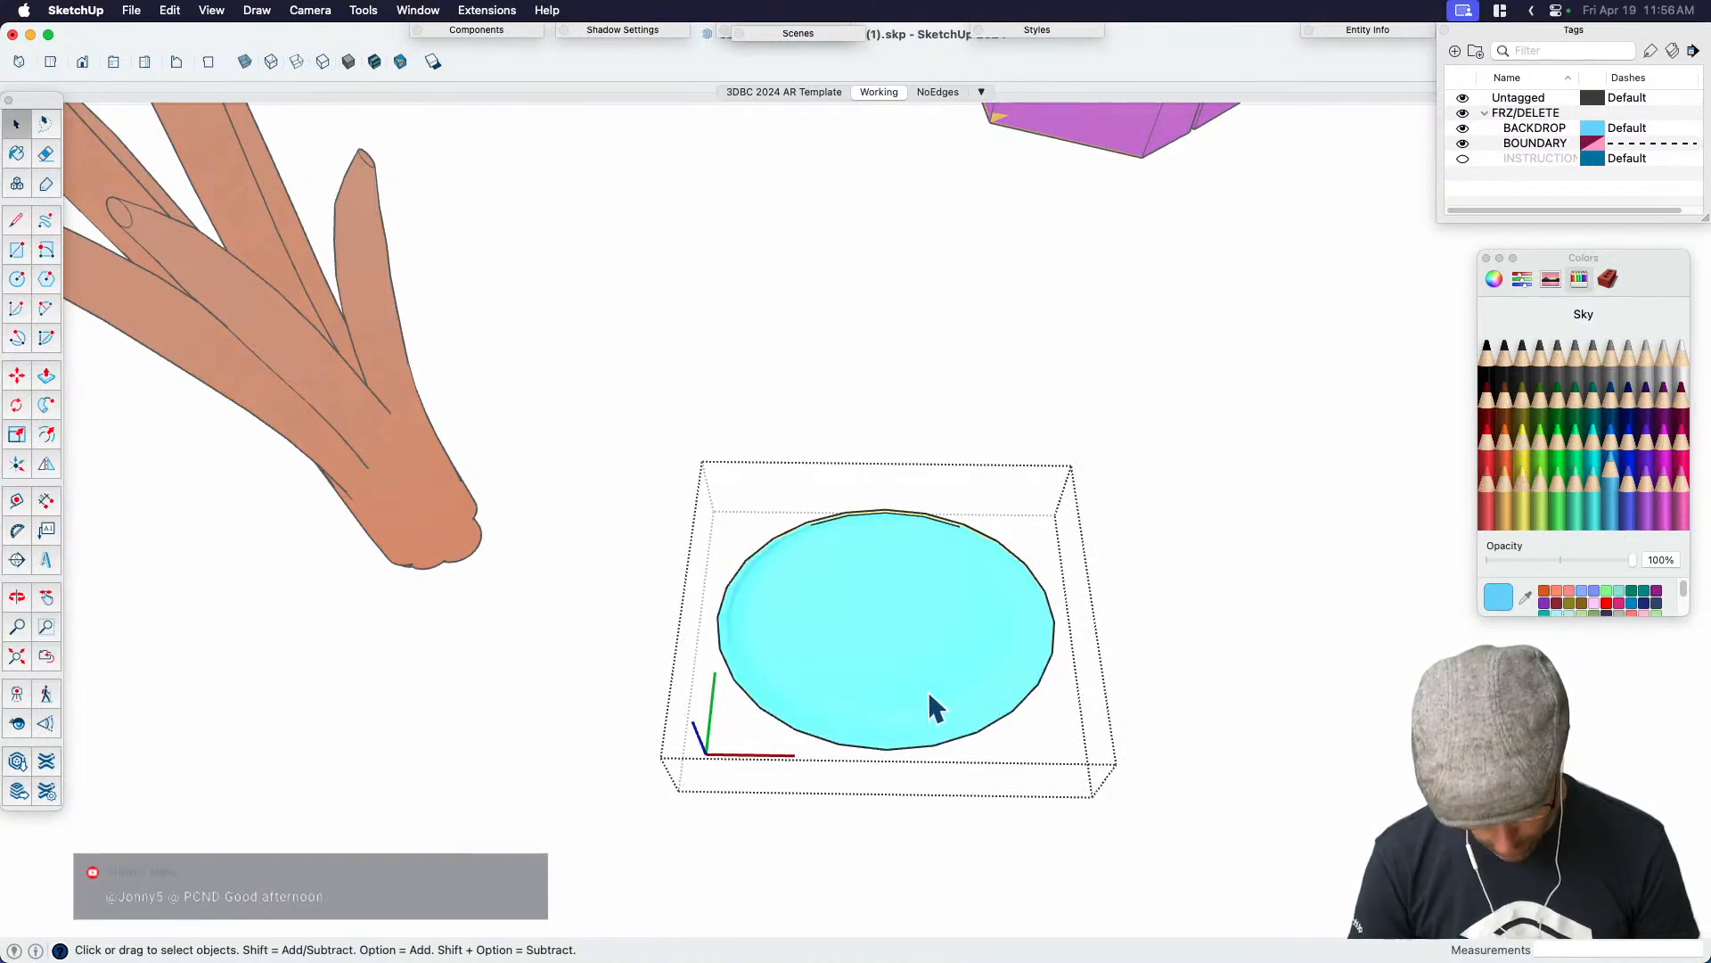
Show the hidden geometry and open the disc's inner group for editing
key(h)
scroll(873, 637, up, 5)
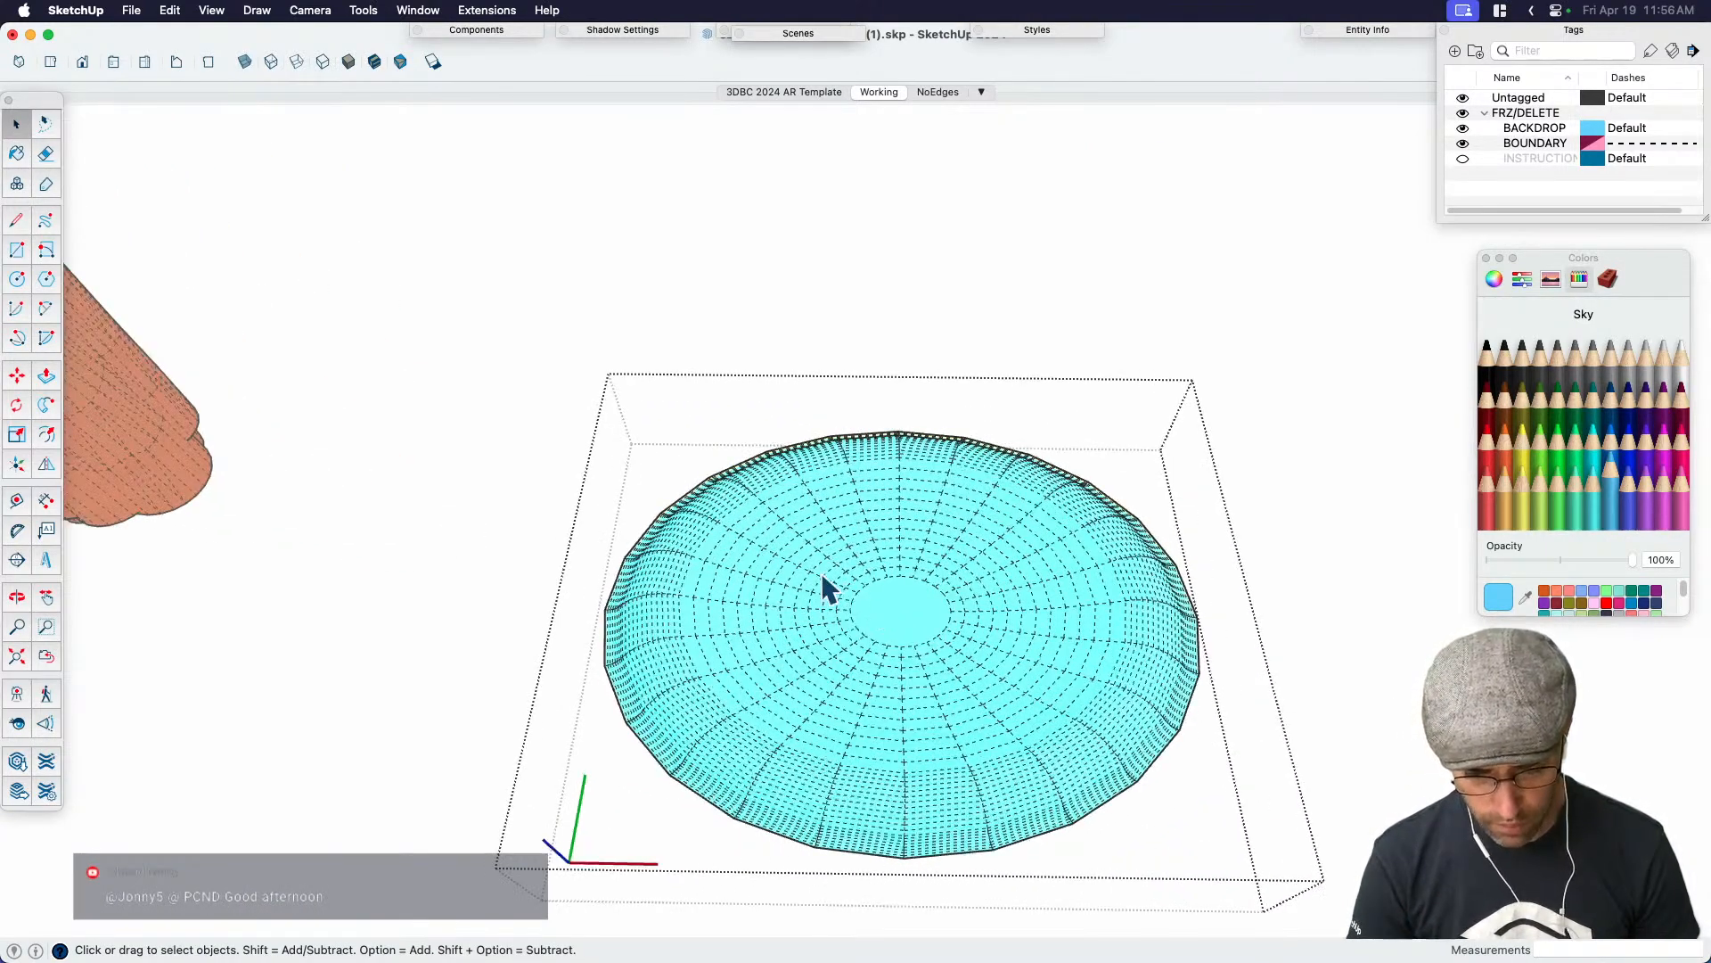
click(900, 613)
double_click(904, 608)
Paint the disc's round centre face with a darkened Sky blue, darkening the shade once more and repainting the face
key(b)
click(1591, 506)
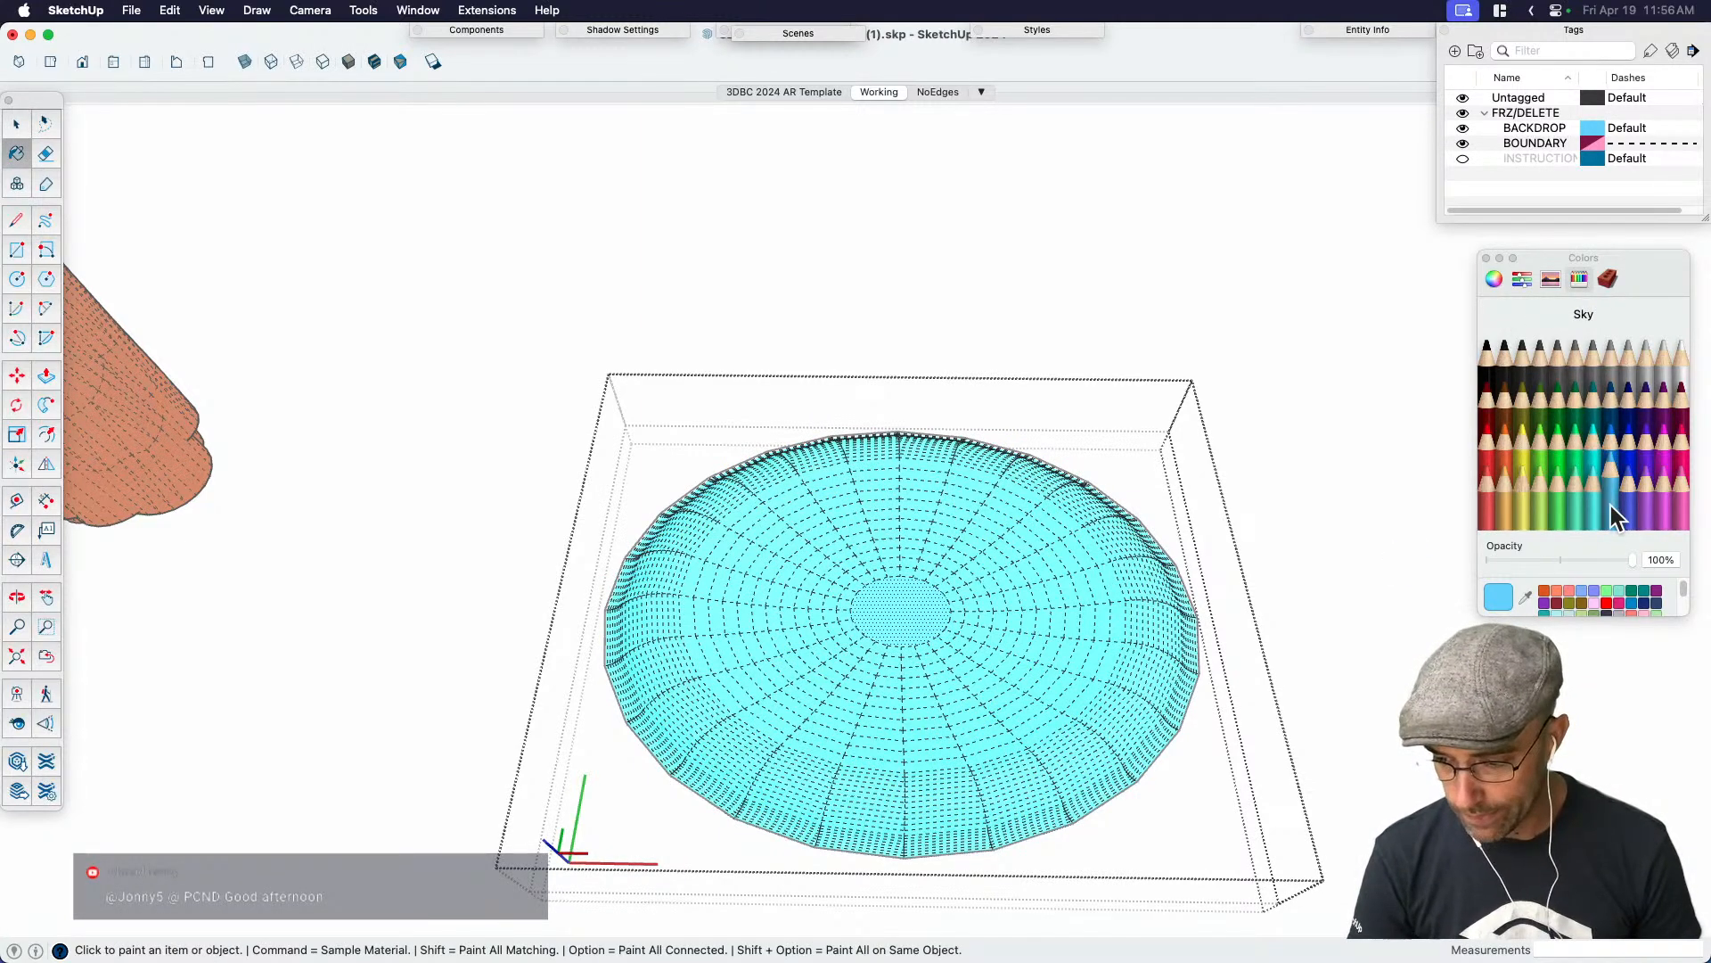
click(1494, 279)
drag(1513, 517, 1526, 517)
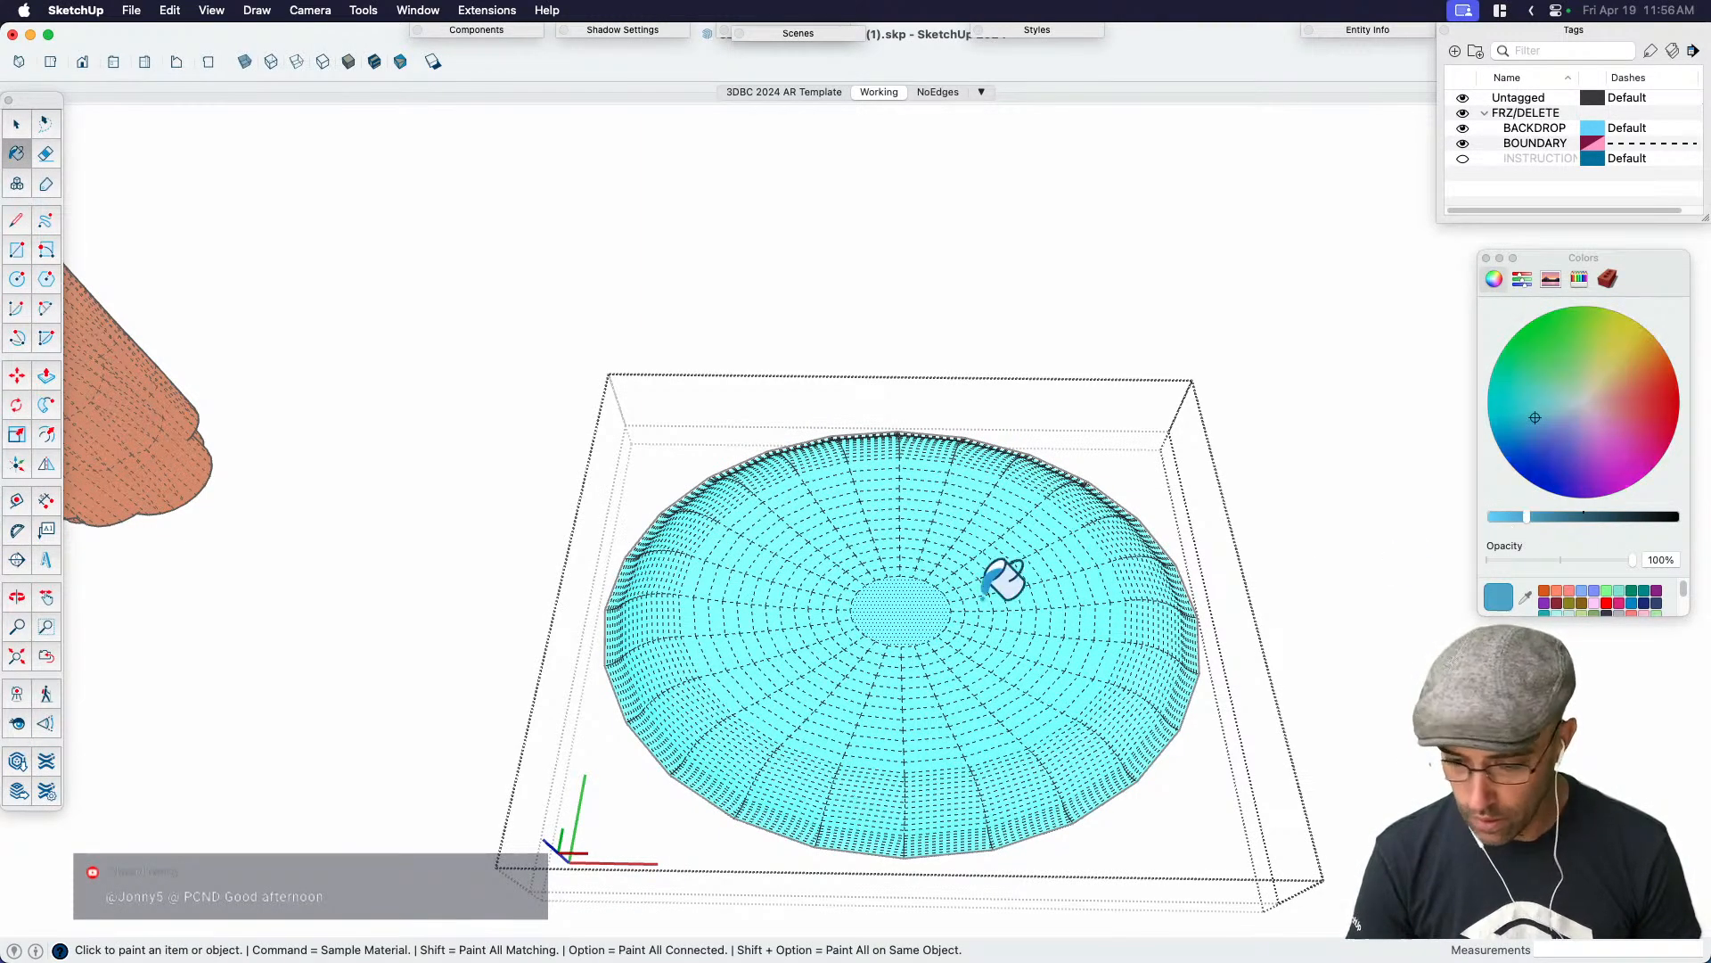
click(936, 613)
scroll(855, 622, up, 3)
scroll(919, 613, up, 2)
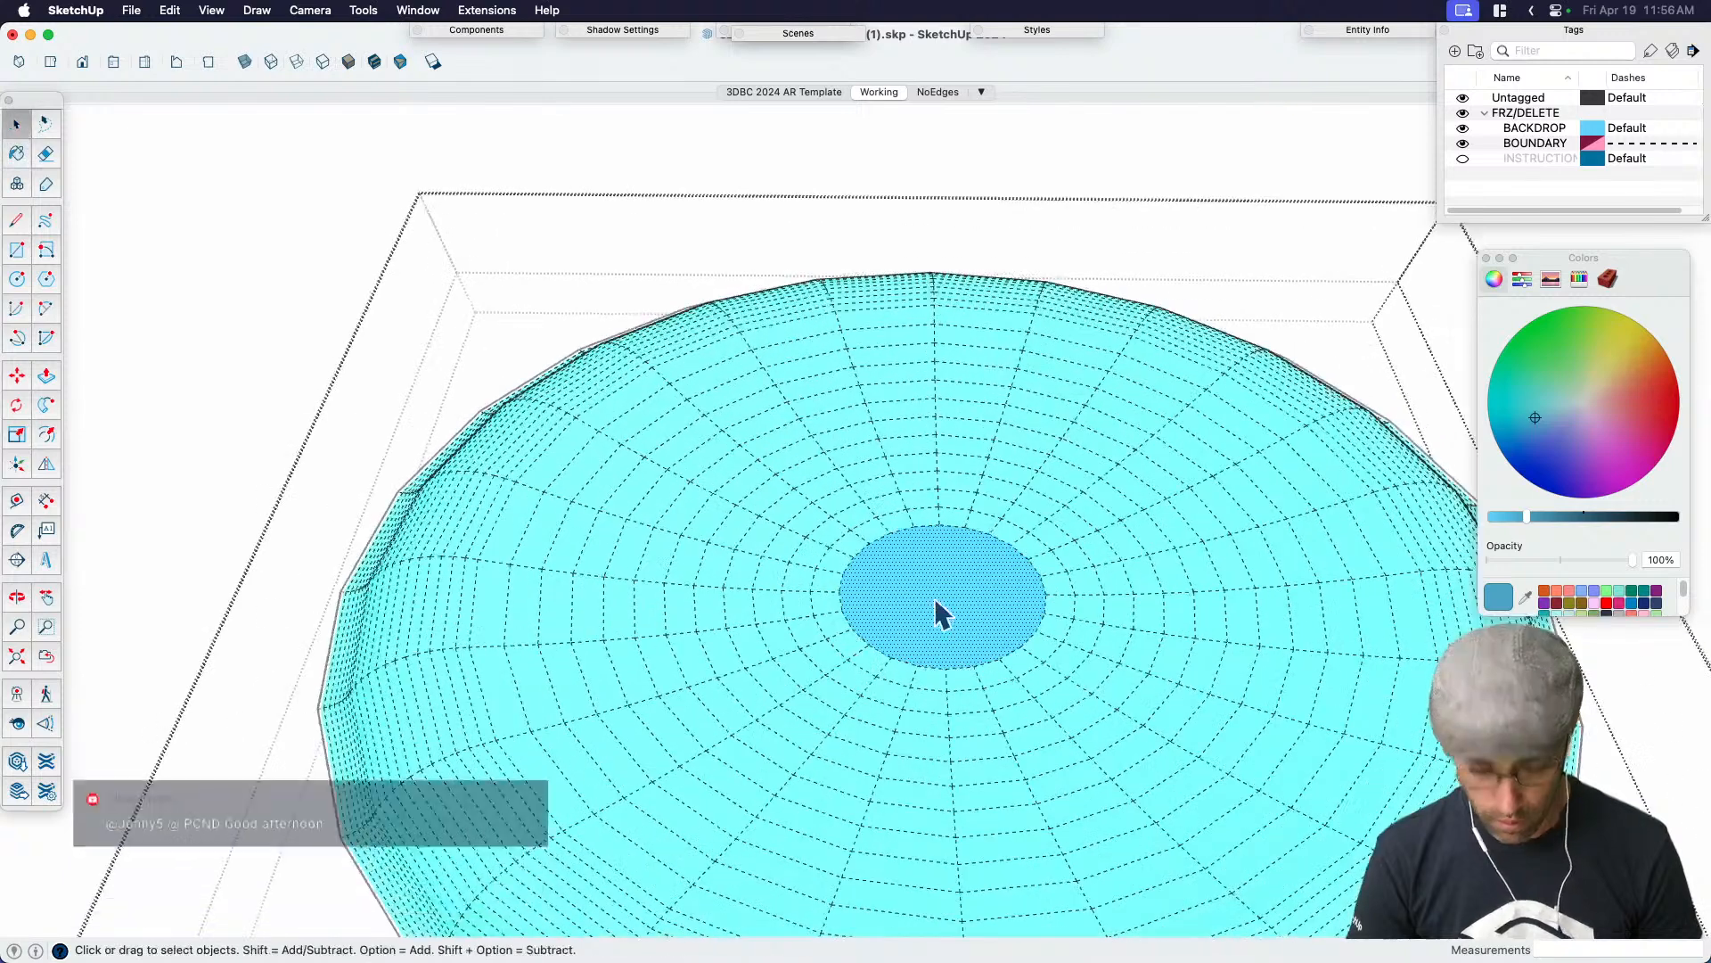
click(1551, 517)
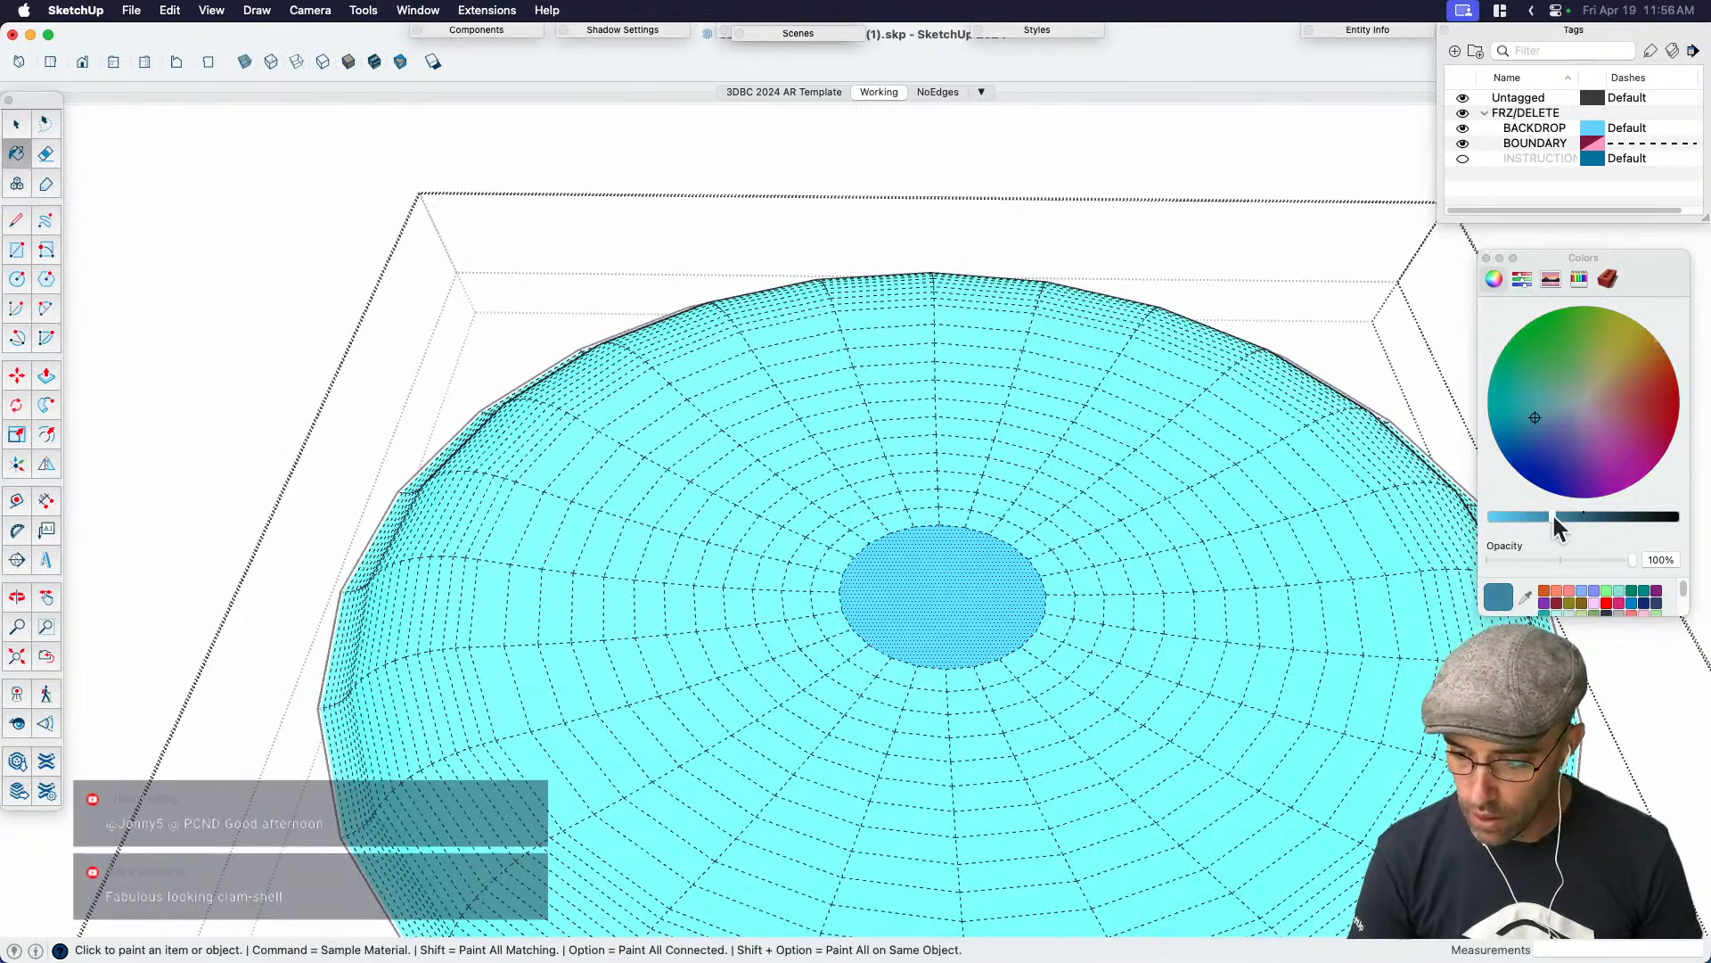
click(1000, 573)
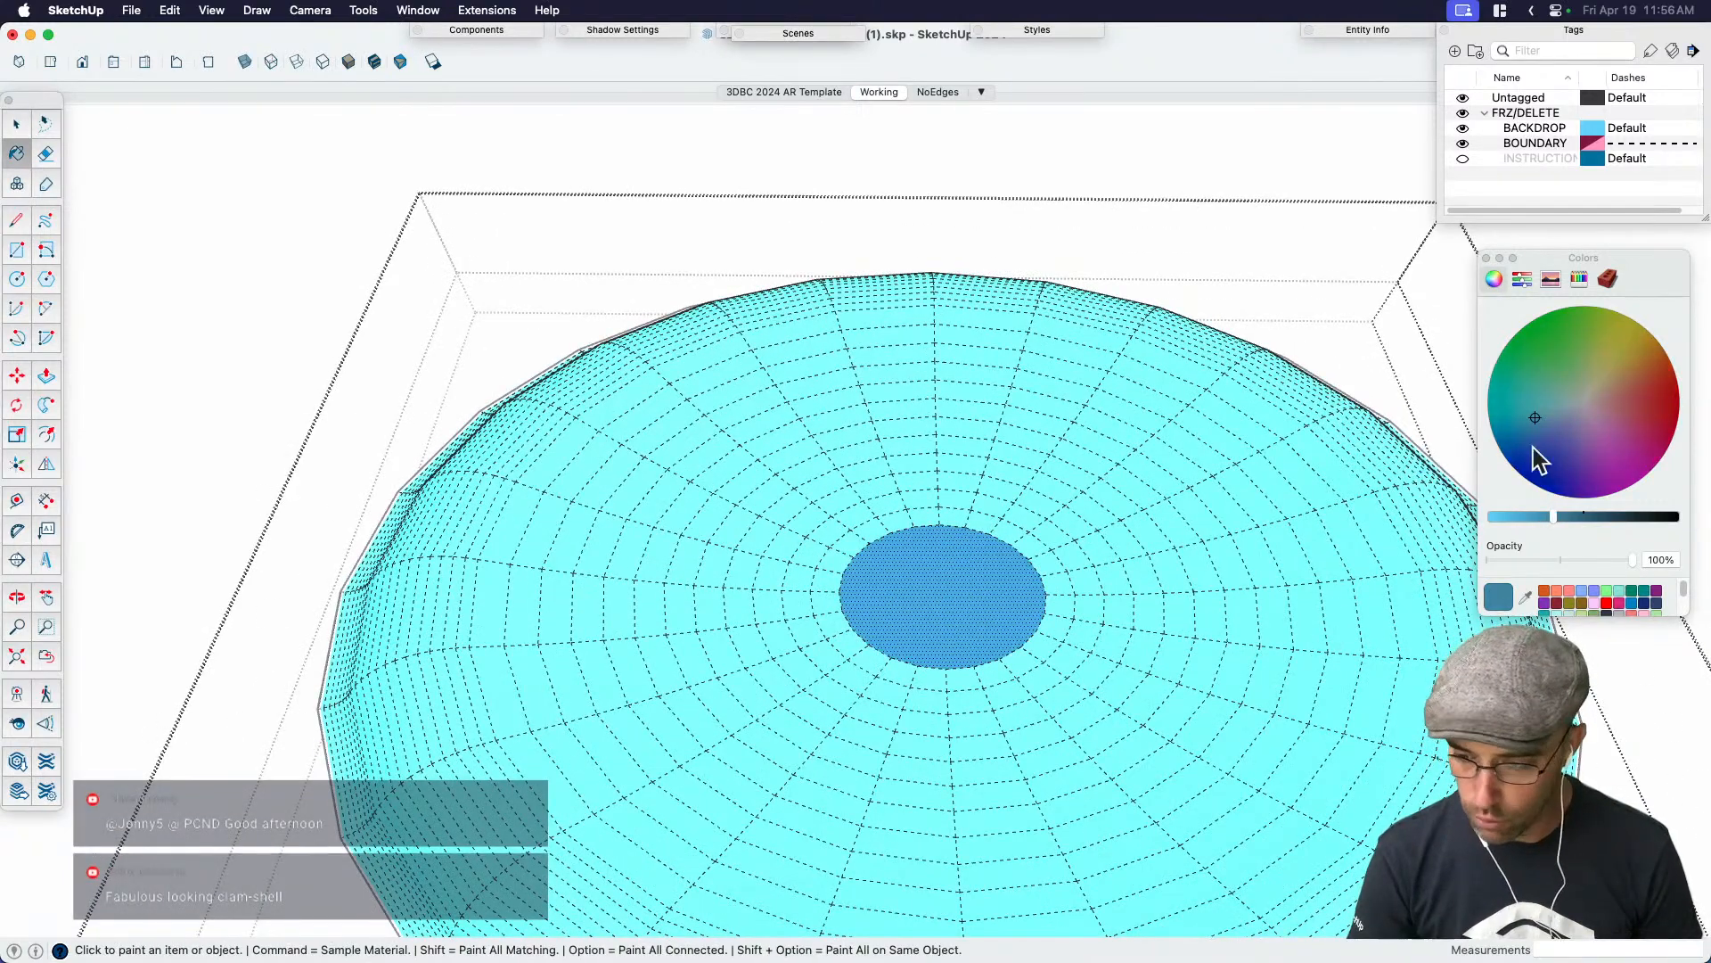
Try to paint the ring of faces around the disc's centre in a slightly lighter blue, undo it and resample the centre colour
click(1534, 516)
key(space)
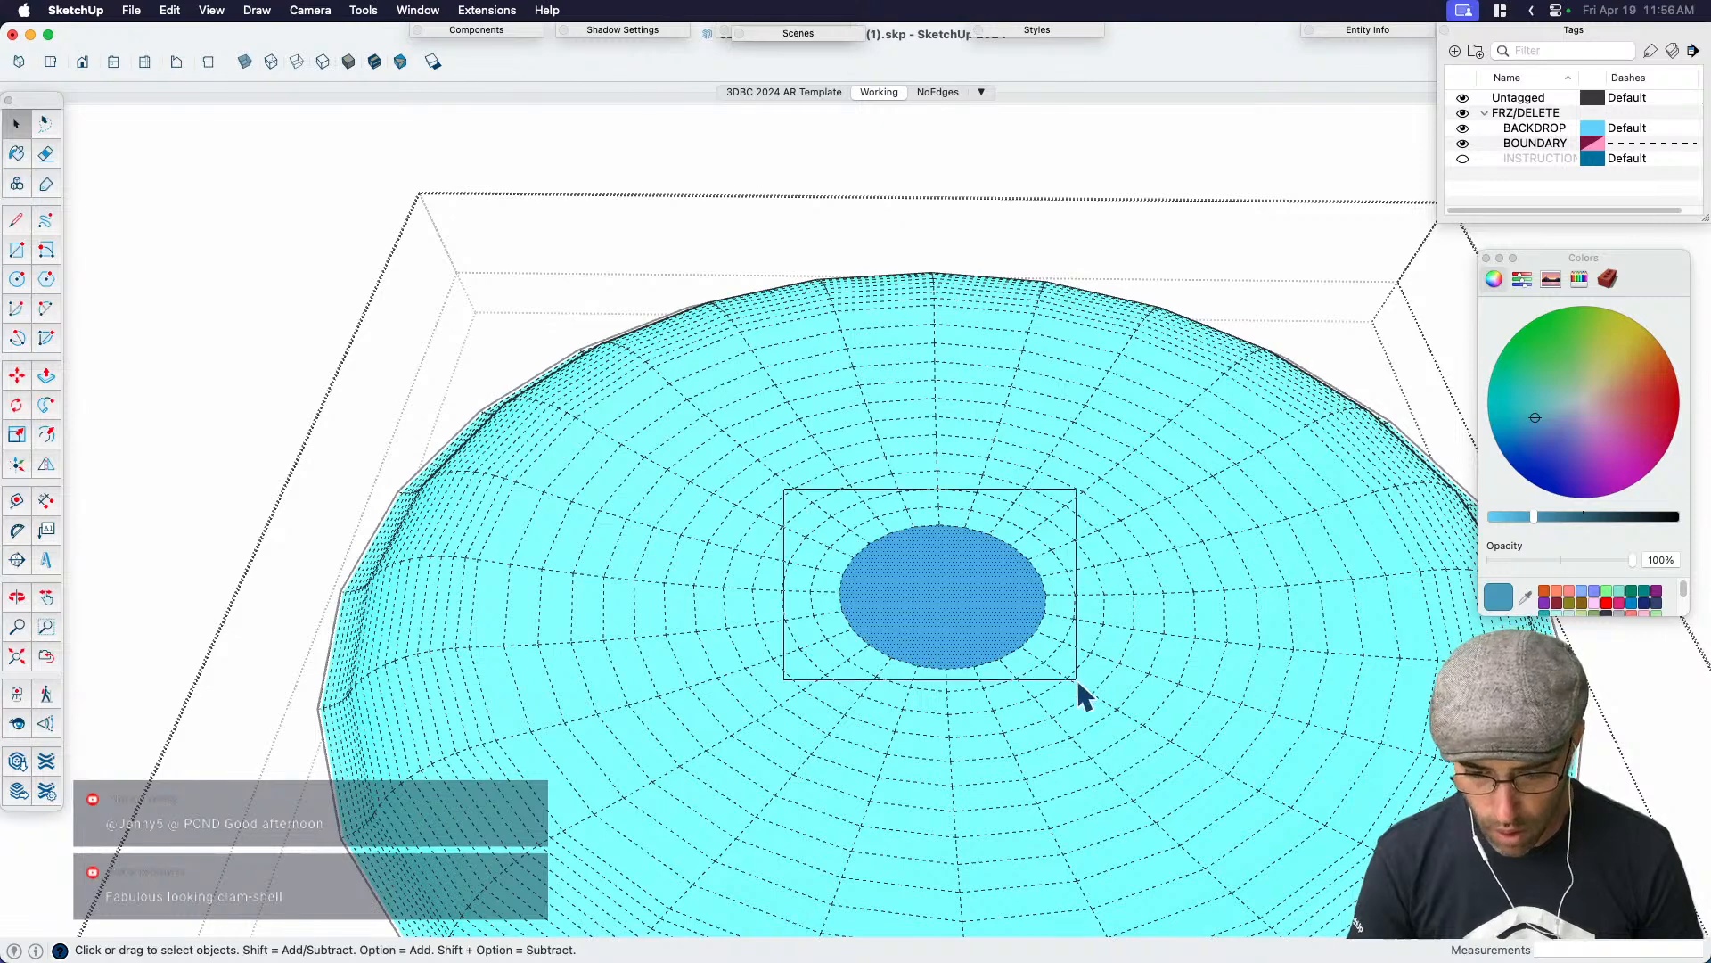
drag(1089, 692, 1092, 698)
key(b)
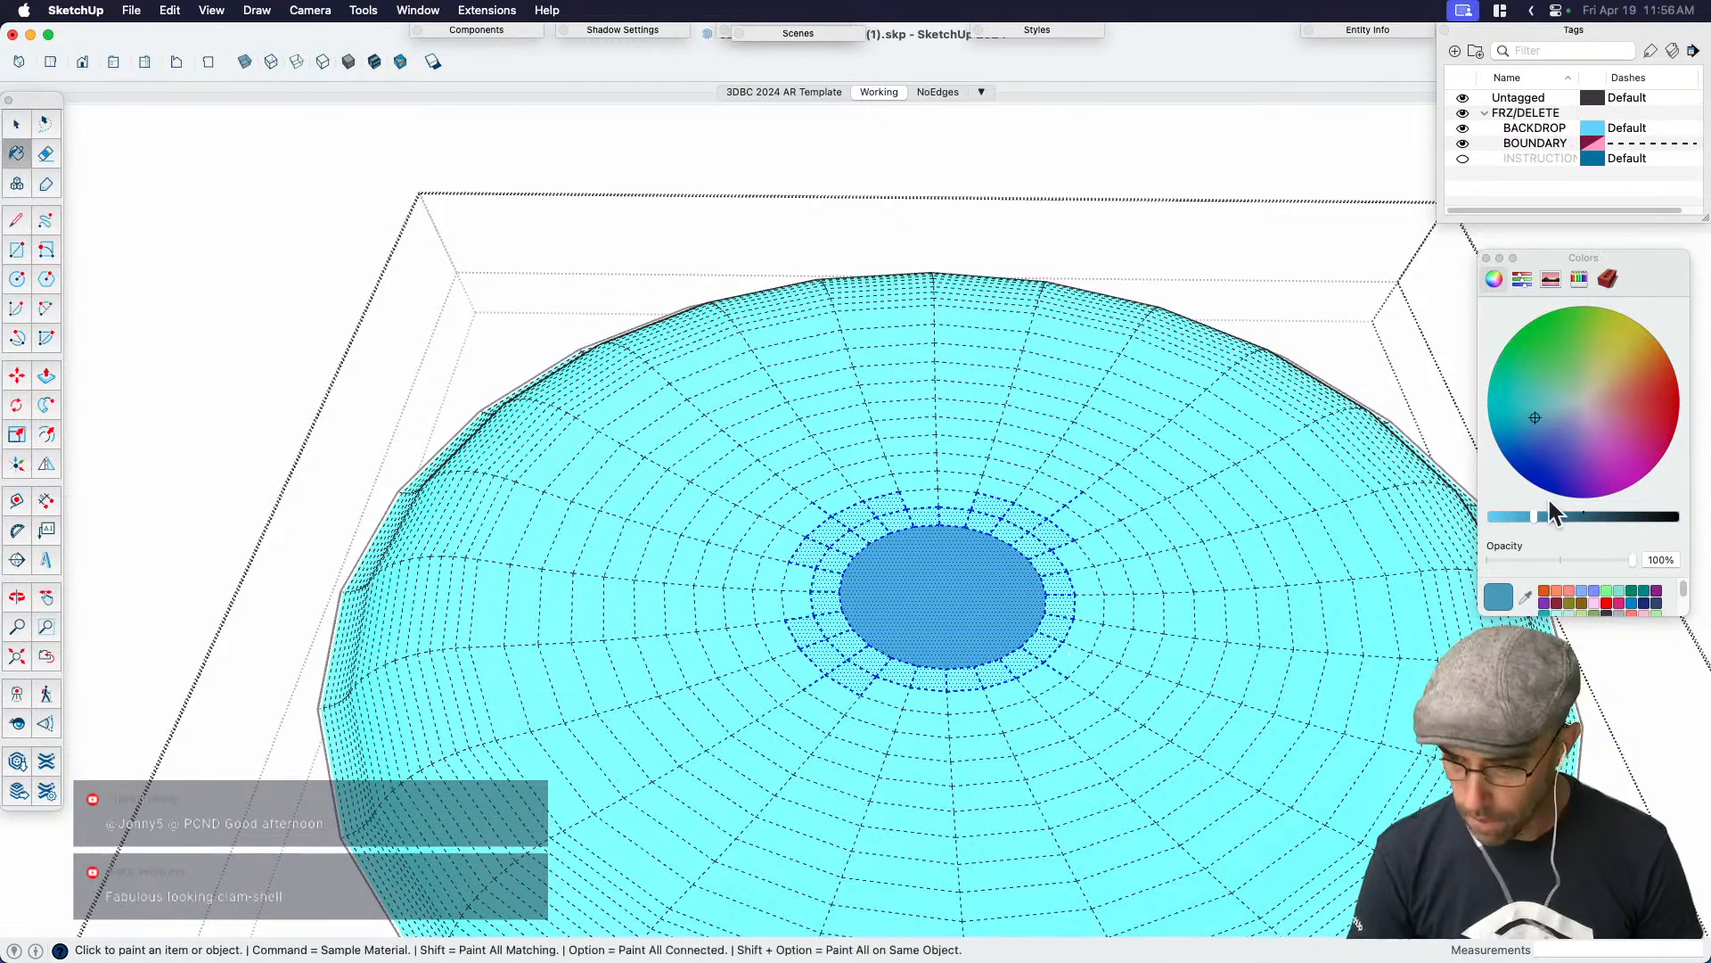
click(1050, 631)
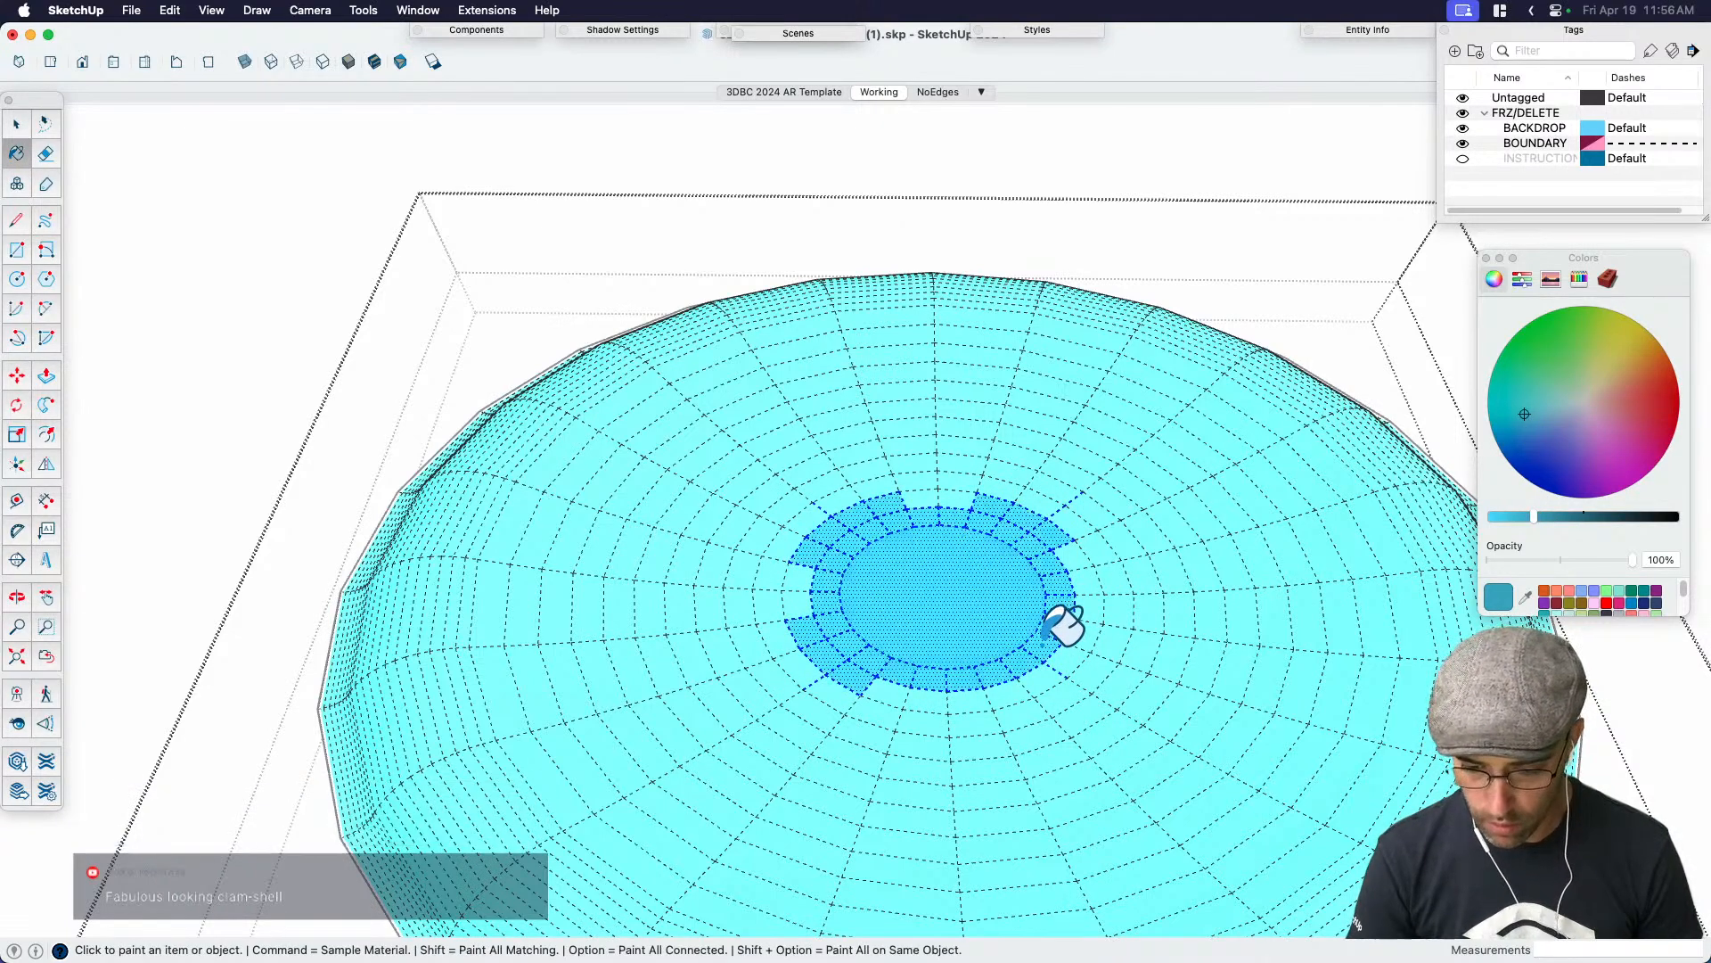
key(super+z)
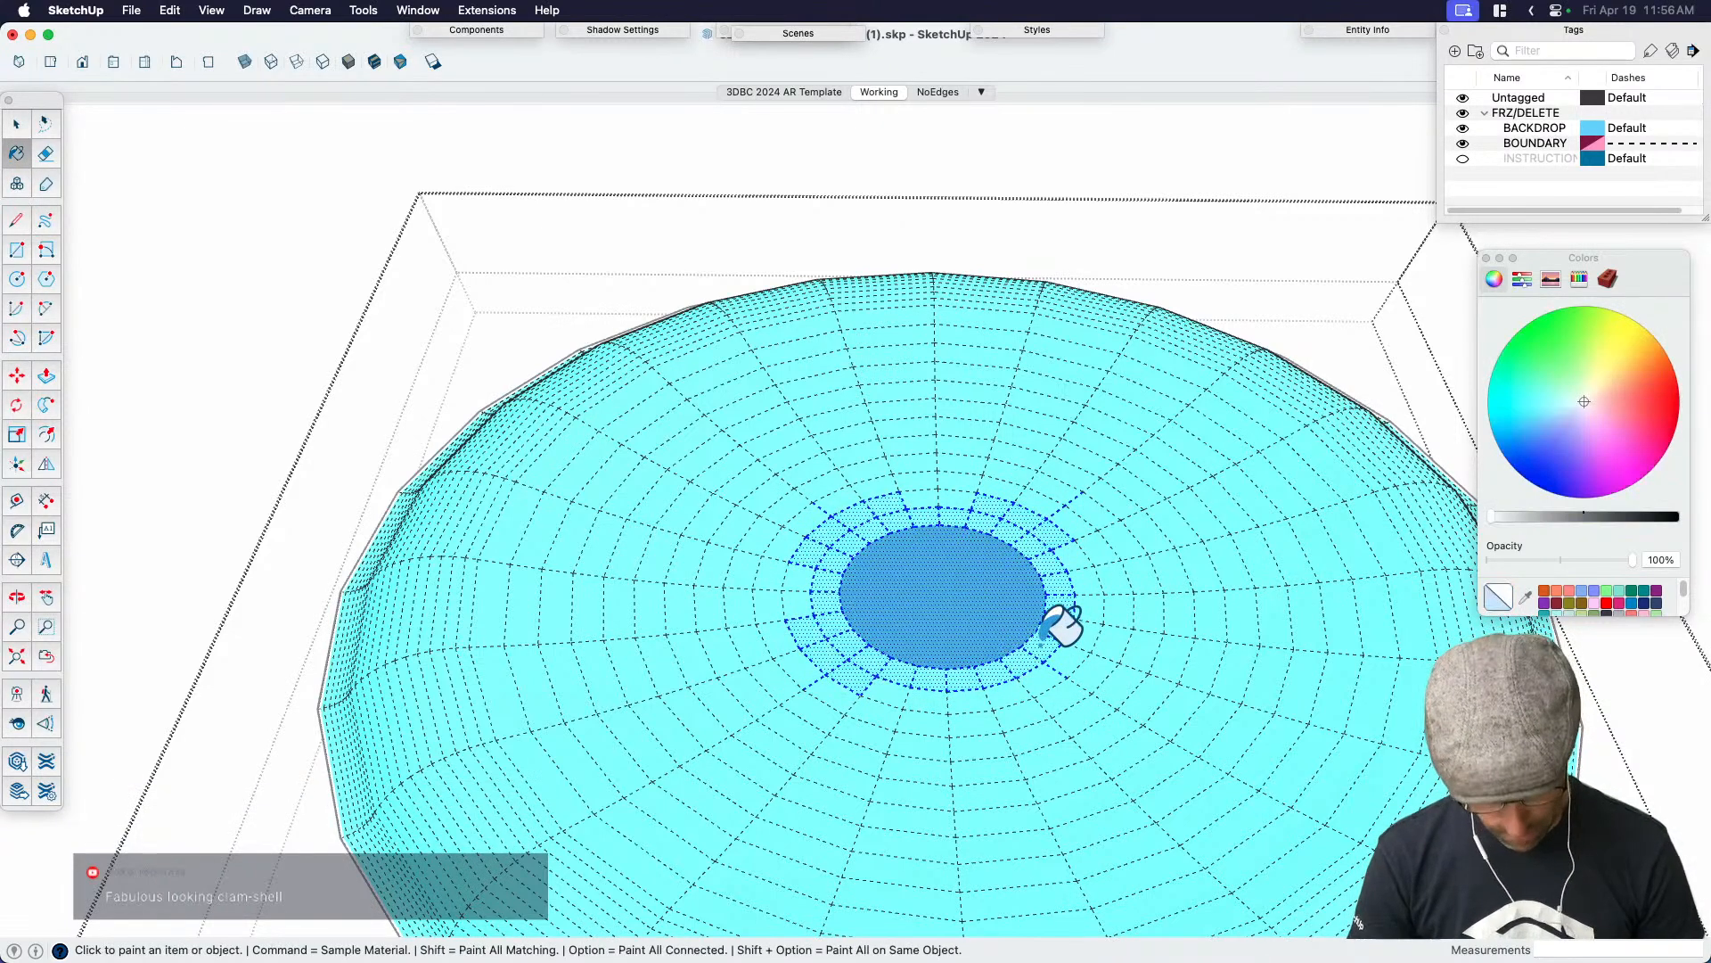
super+click(1000, 623)
key(space)
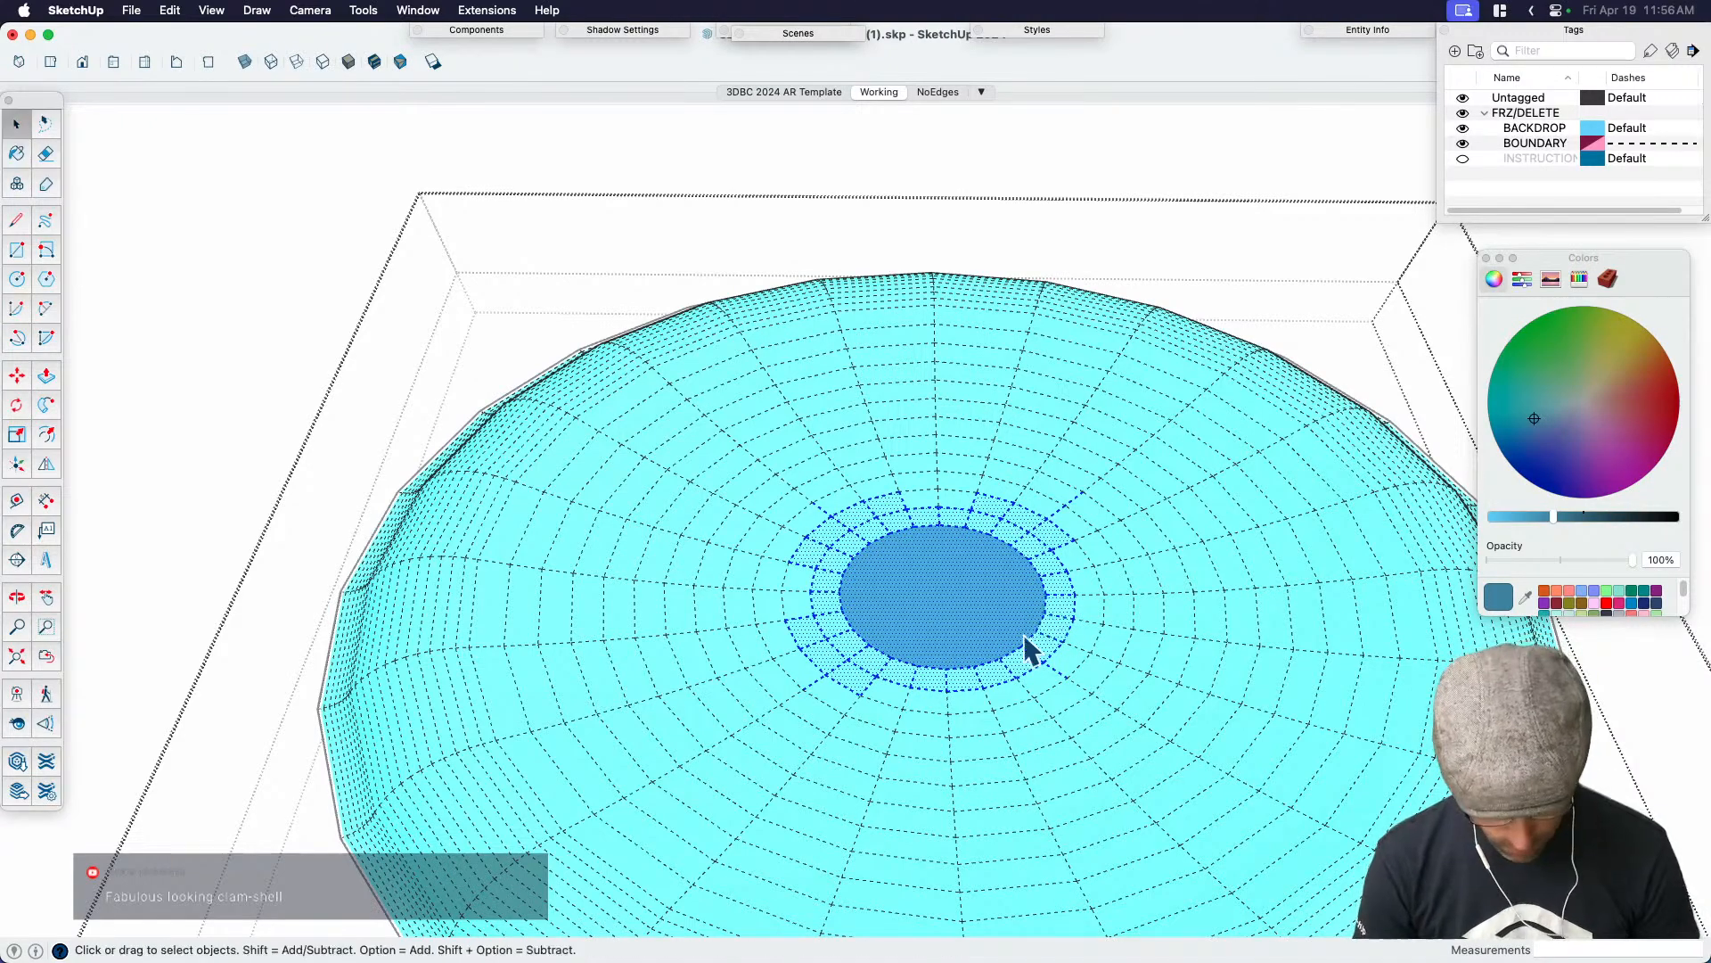
click(970, 608)
scroll(965, 606, down, 5)
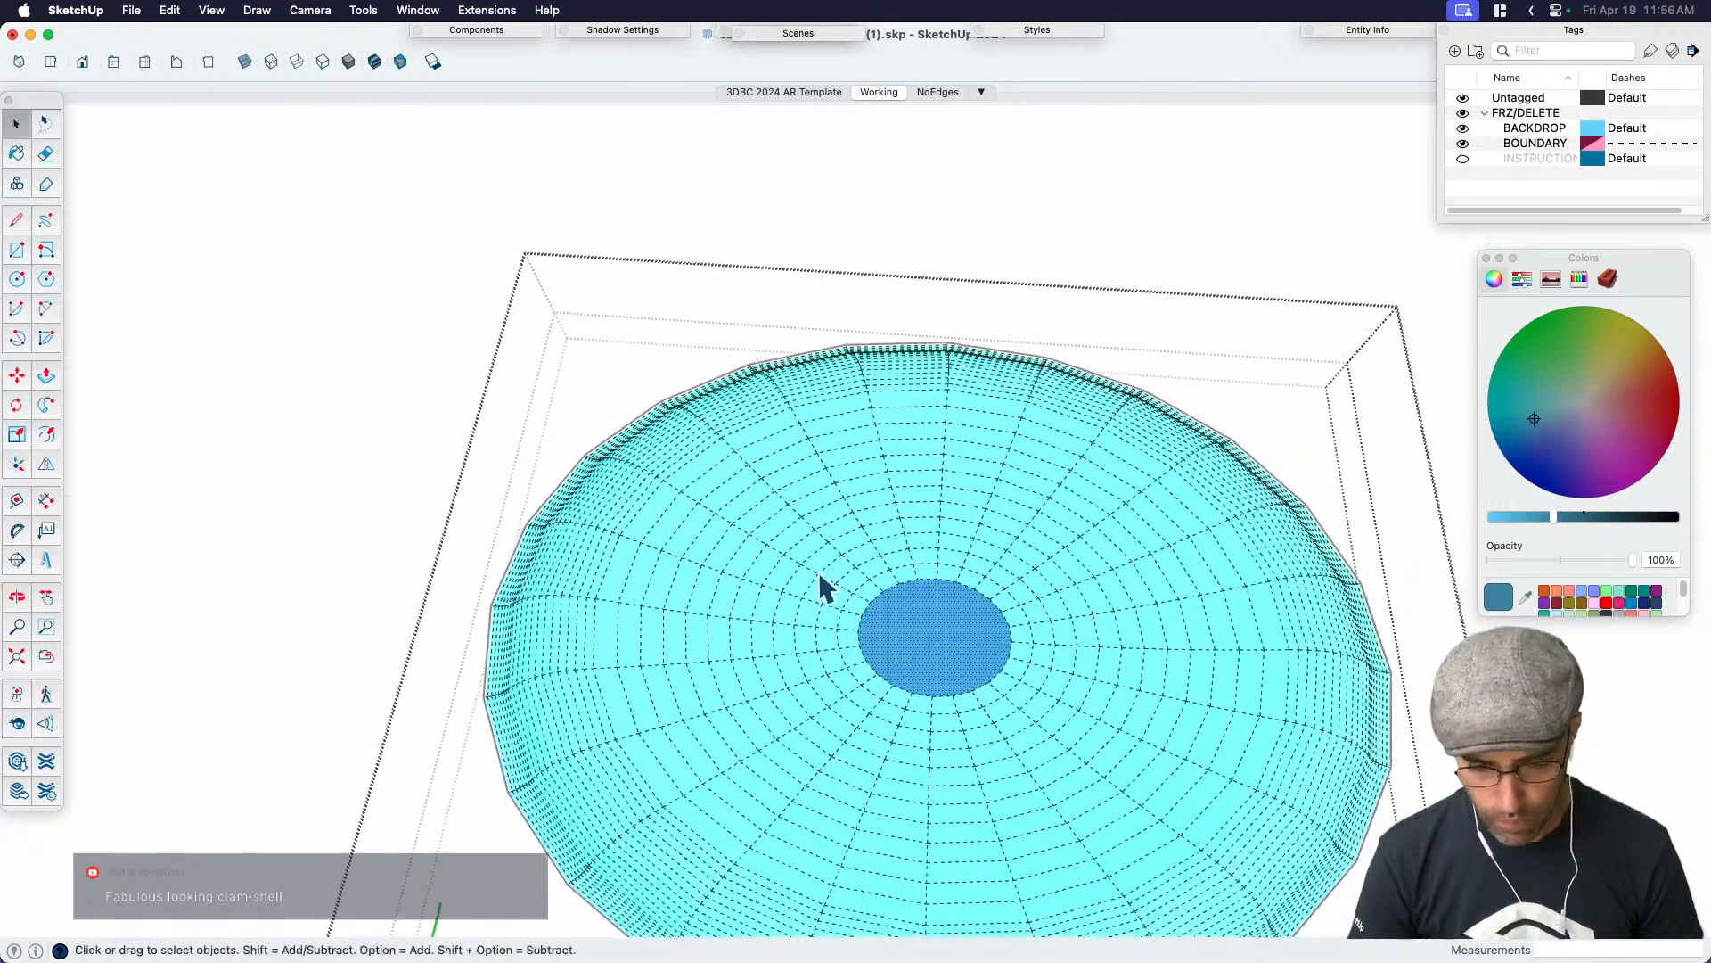
drag(818, 571, 1019, 745)
scroll(1012, 647, down, 3)
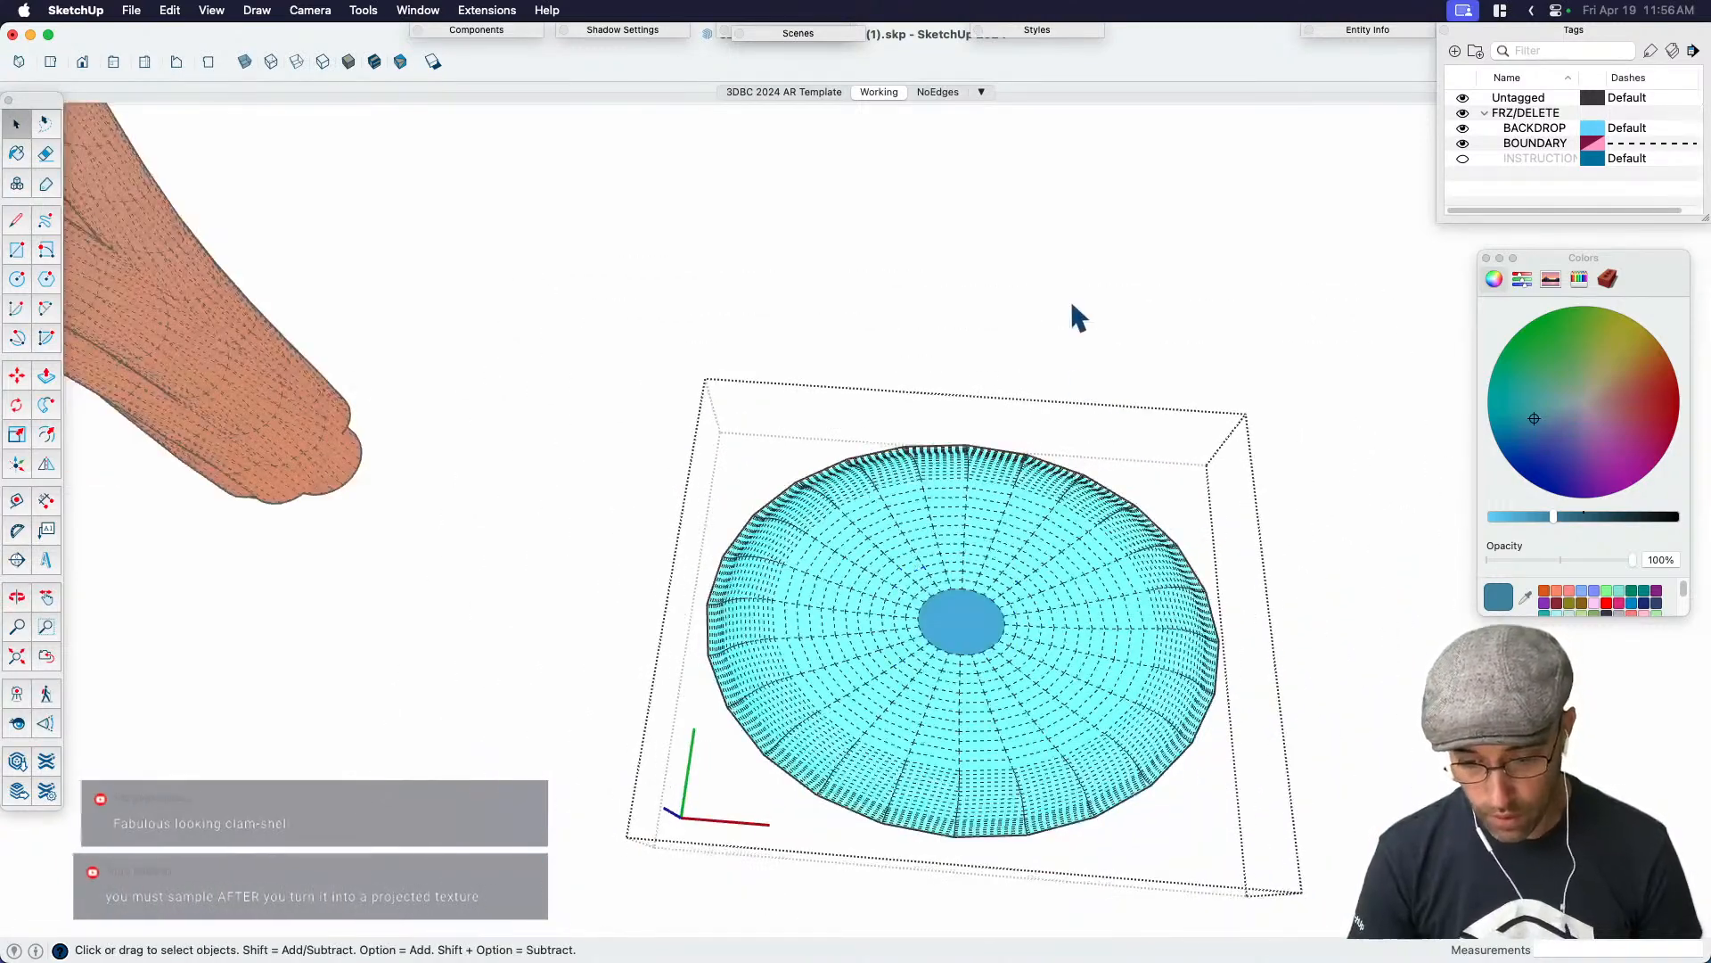
Repaint the whole disc with the Sky blue sampled from its side, then leave the component
click(1072, 312)
mouse_move(1070, 611)
middle_down()
mouse_move(1076, 631)
mouse_move(1022, 348)
mouse_move(1023, 521)
mouse_move(975, 473)
mouse_move(1069, 351)
mouse_move(1008, 624)
middle_up()
click(1023, 517)
key(b)
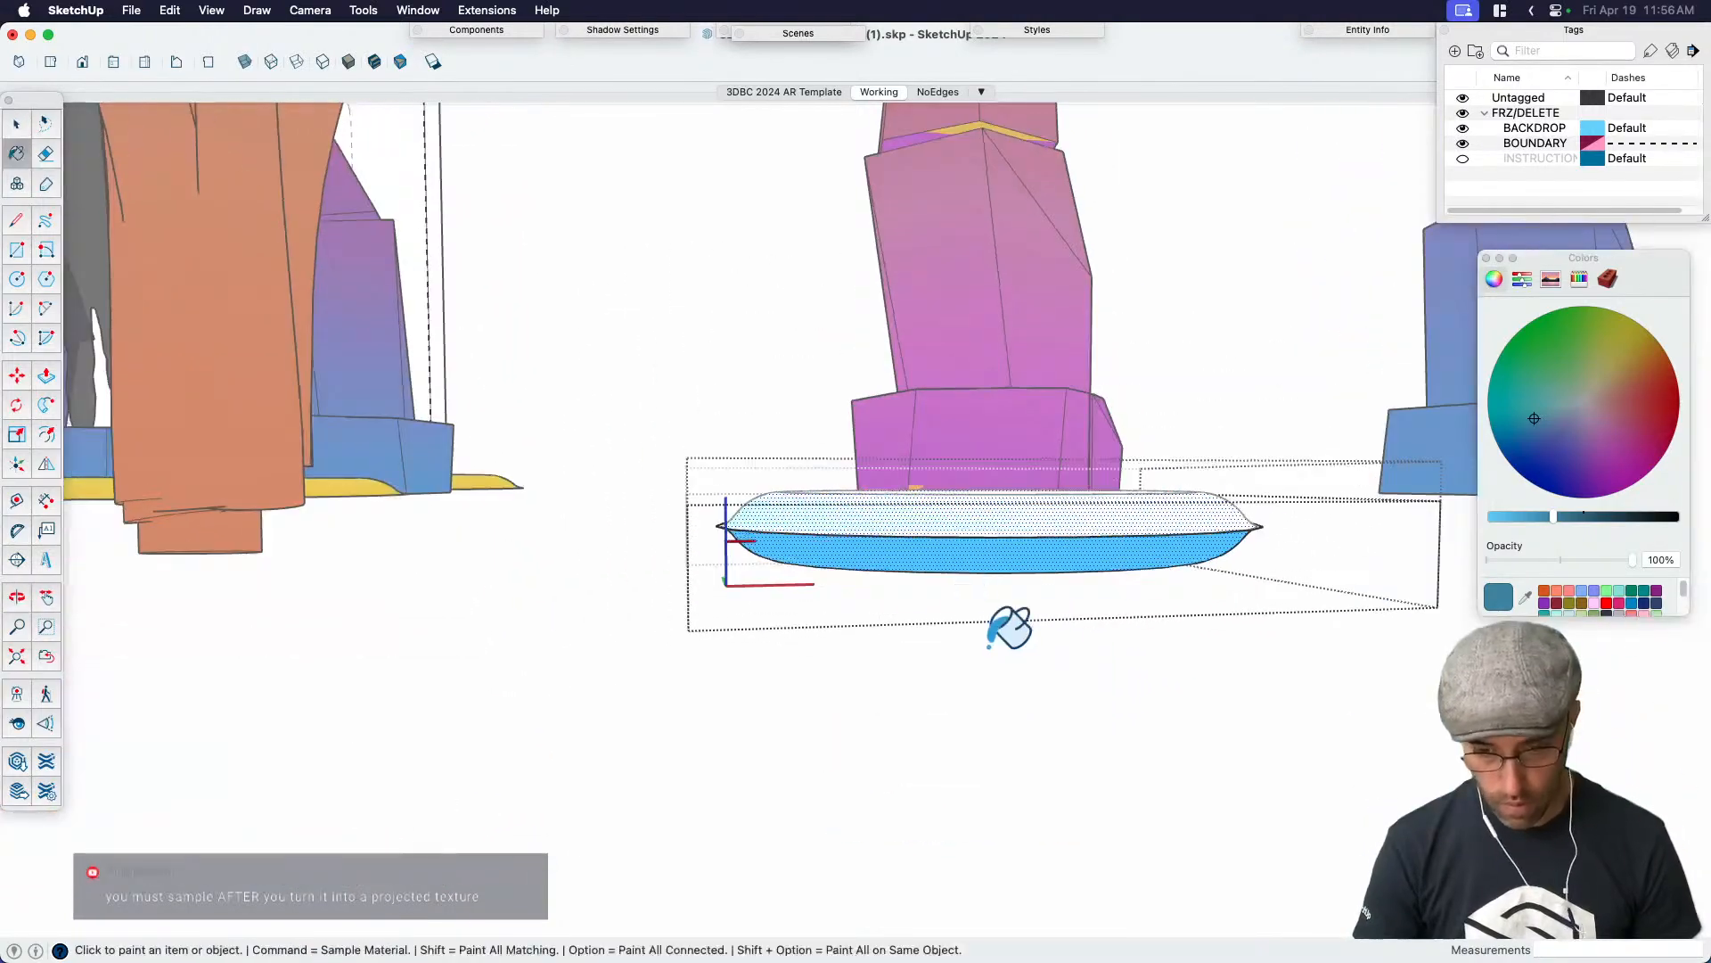
super+click(937, 518)
click(944, 557)
scroll(941, 563, down, 3)
key(space)
click(934, 715)
scroll(901, 572, up, 4)
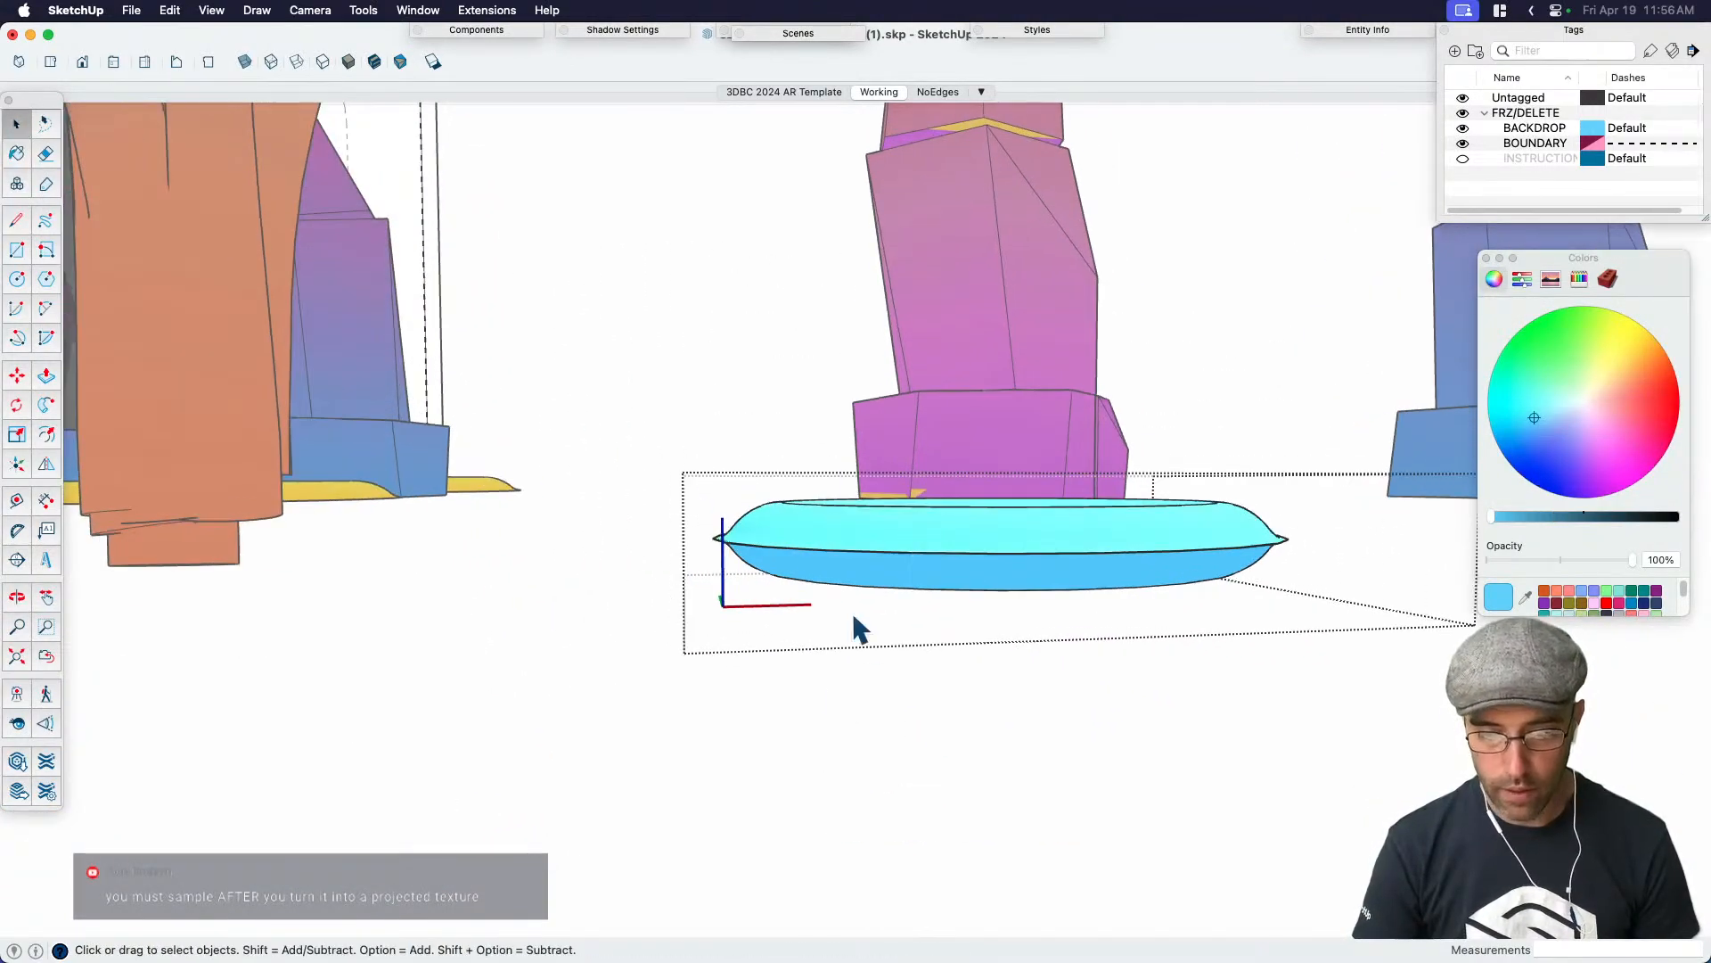
click(822, 666)
Set the shadow settings' Light value to 0 and Dark value to 90
click(638, 29)
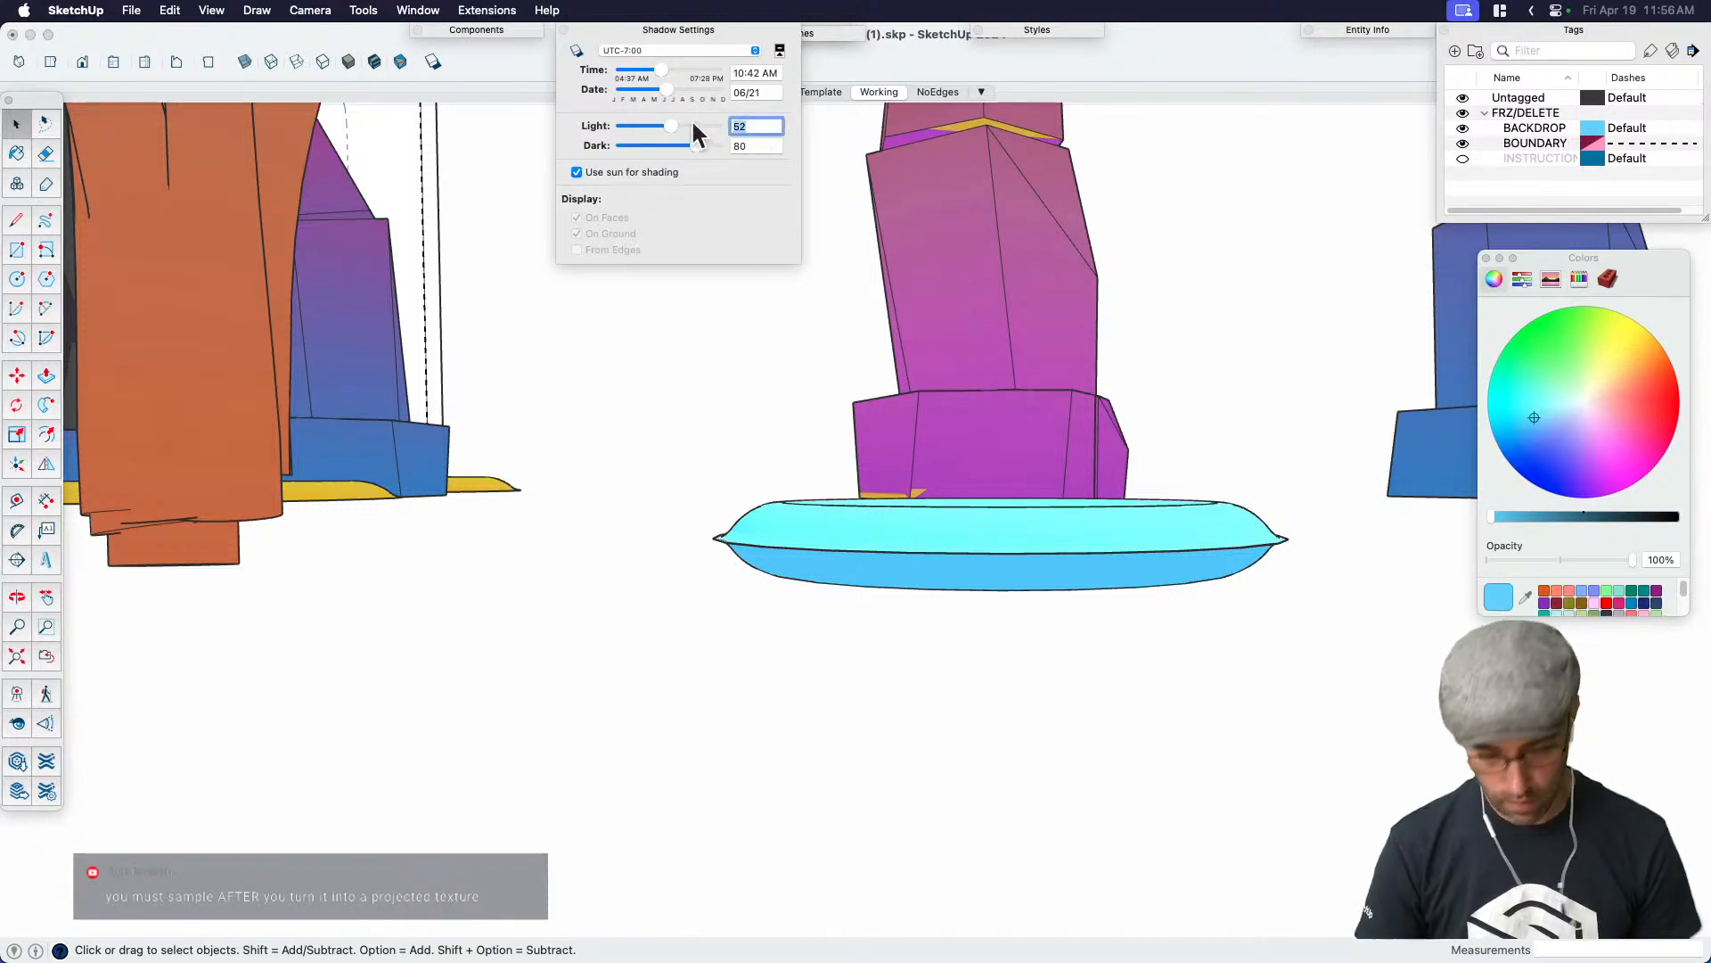
text(0)
key(Tab)
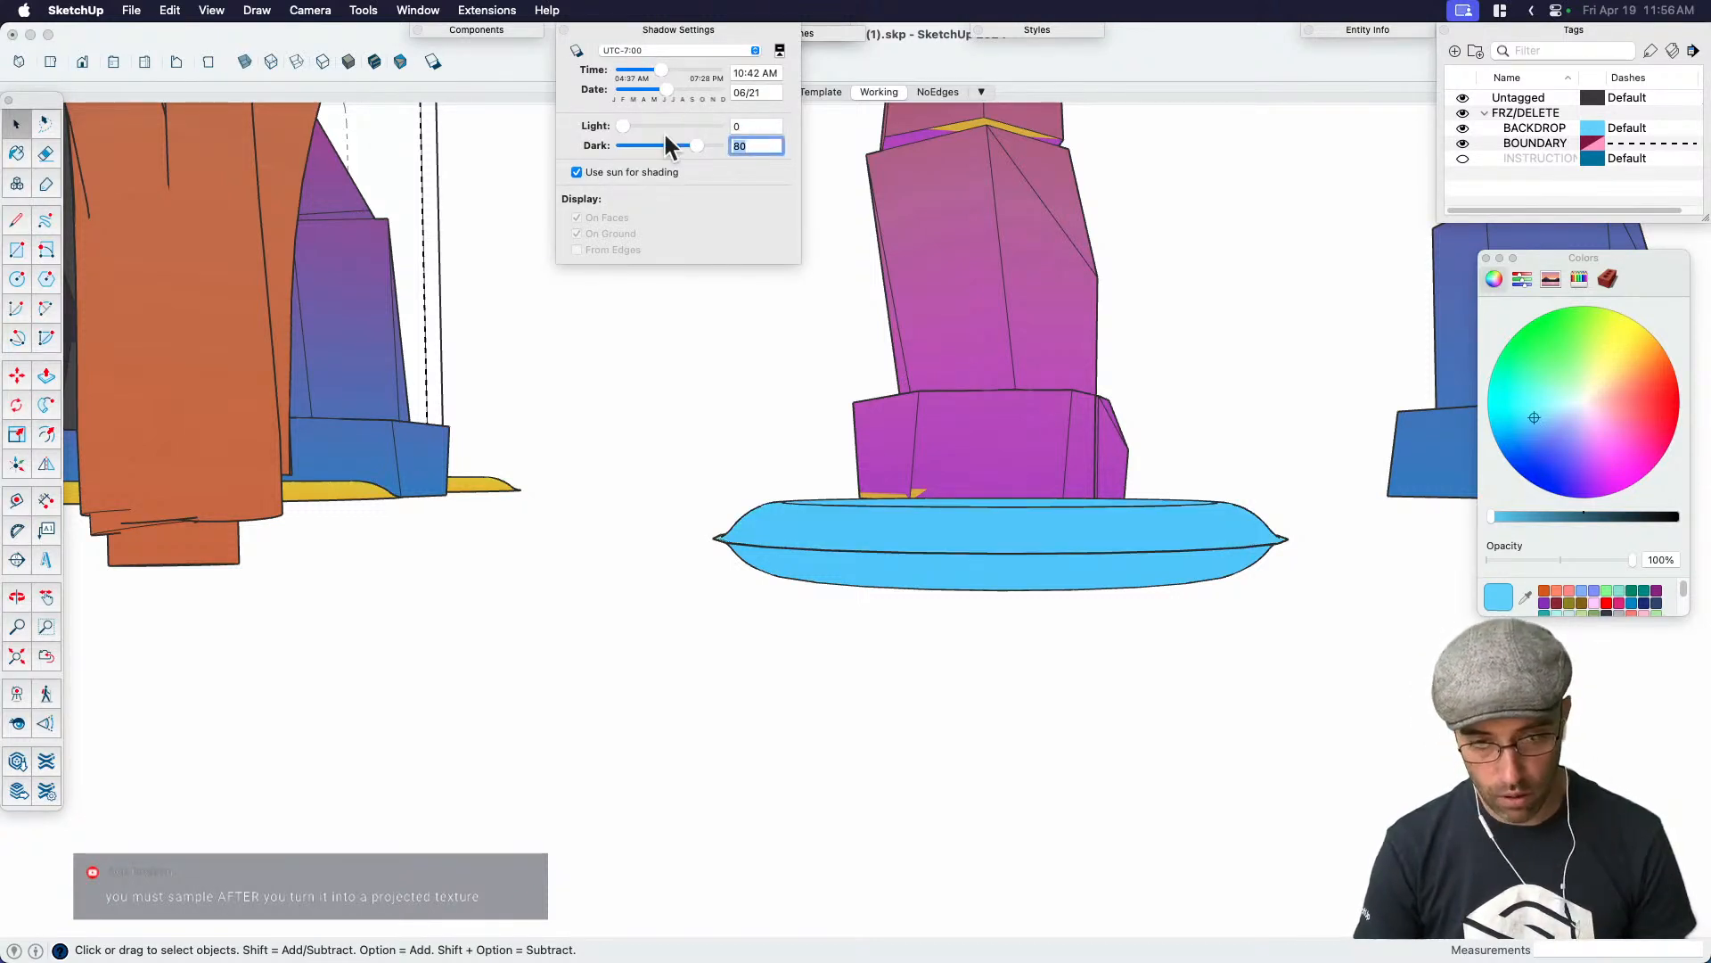
text(0)
key(Tab)
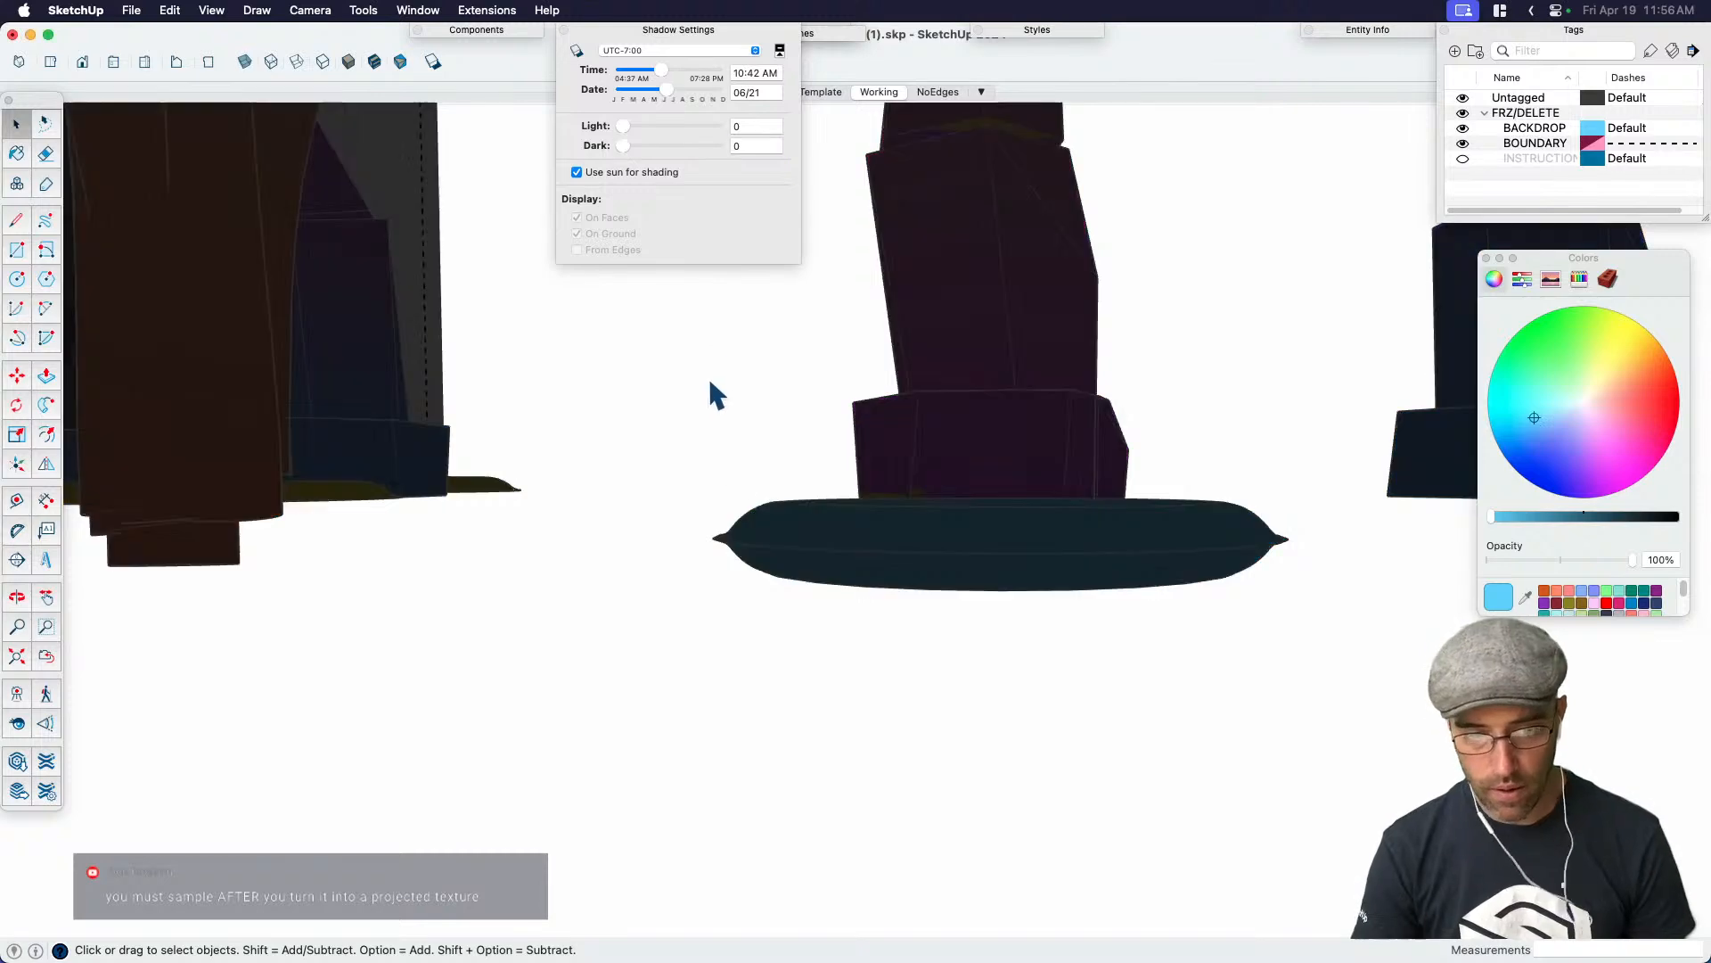
click(746, 147)
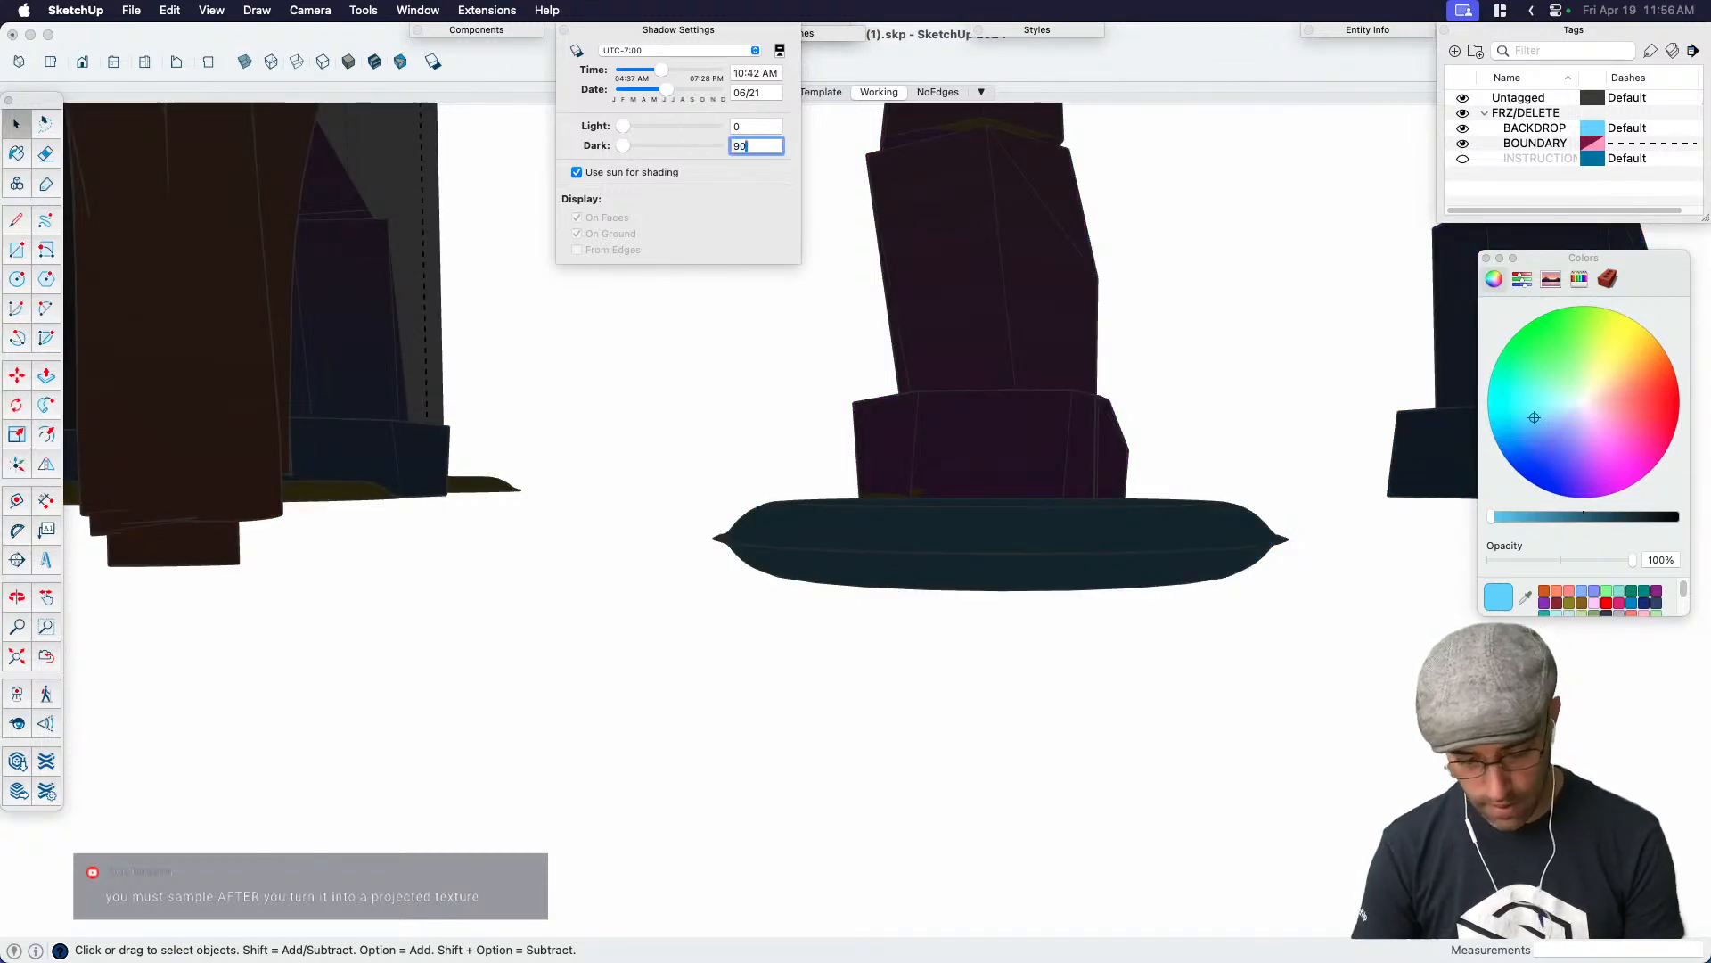
text(90)
key(Return)
click(685, 32)
Show the hidden geometry and open the disc's nested group for editing from above
middle_drag(994, 553, 998, 649)
scroll(989, 570, up, 4)
key(alt+h)
double_click(1002, 606)
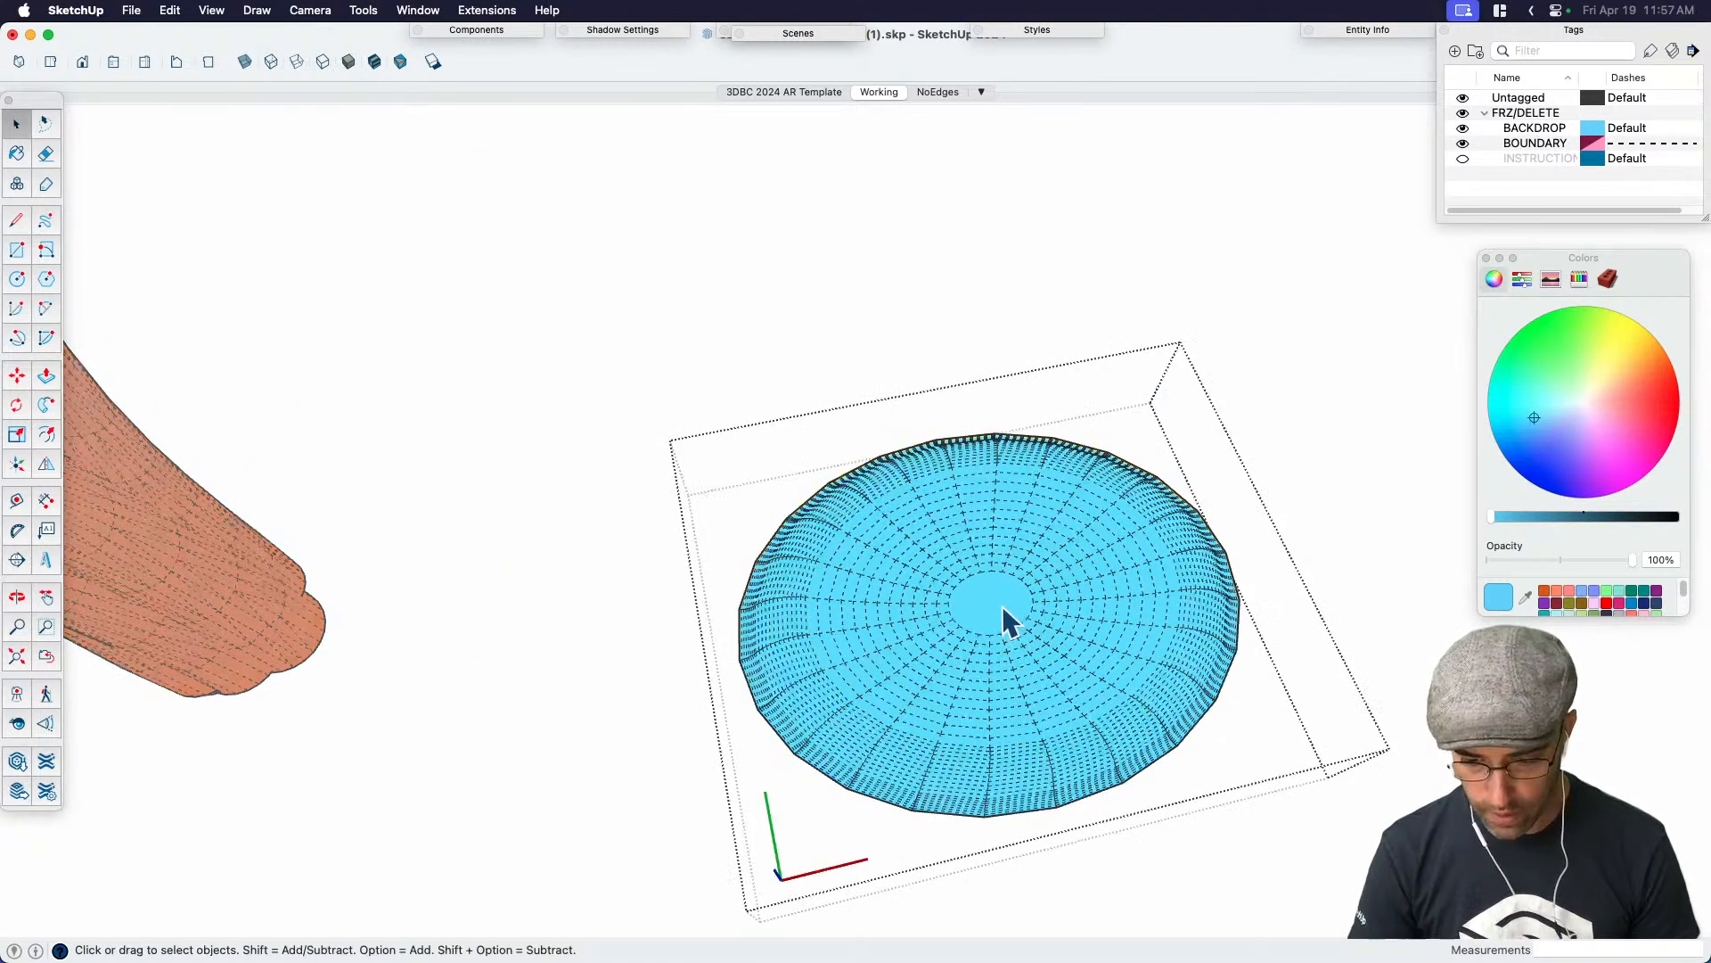
click(1001, 602)
double_click(1002, 602)
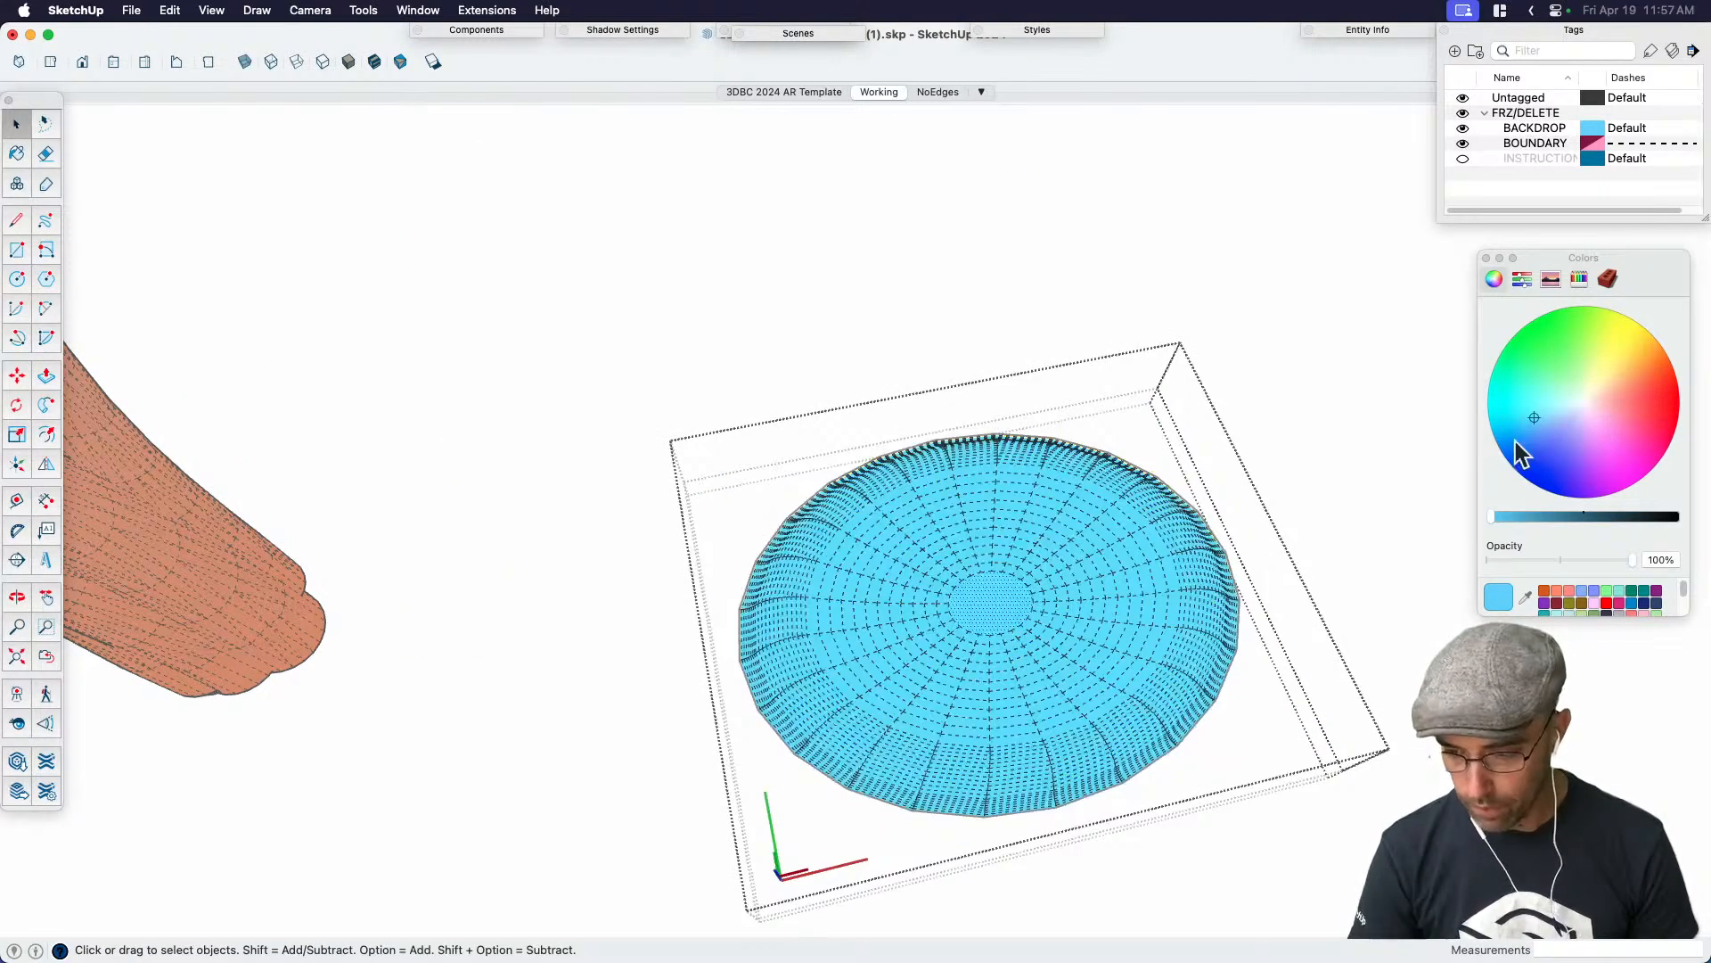
Paint the disc's round centre face with a darkened Sky blue, lighten the shade in two stages, and close the disc
drag(1501, 516, 1548, 516)
click(1015, 586)
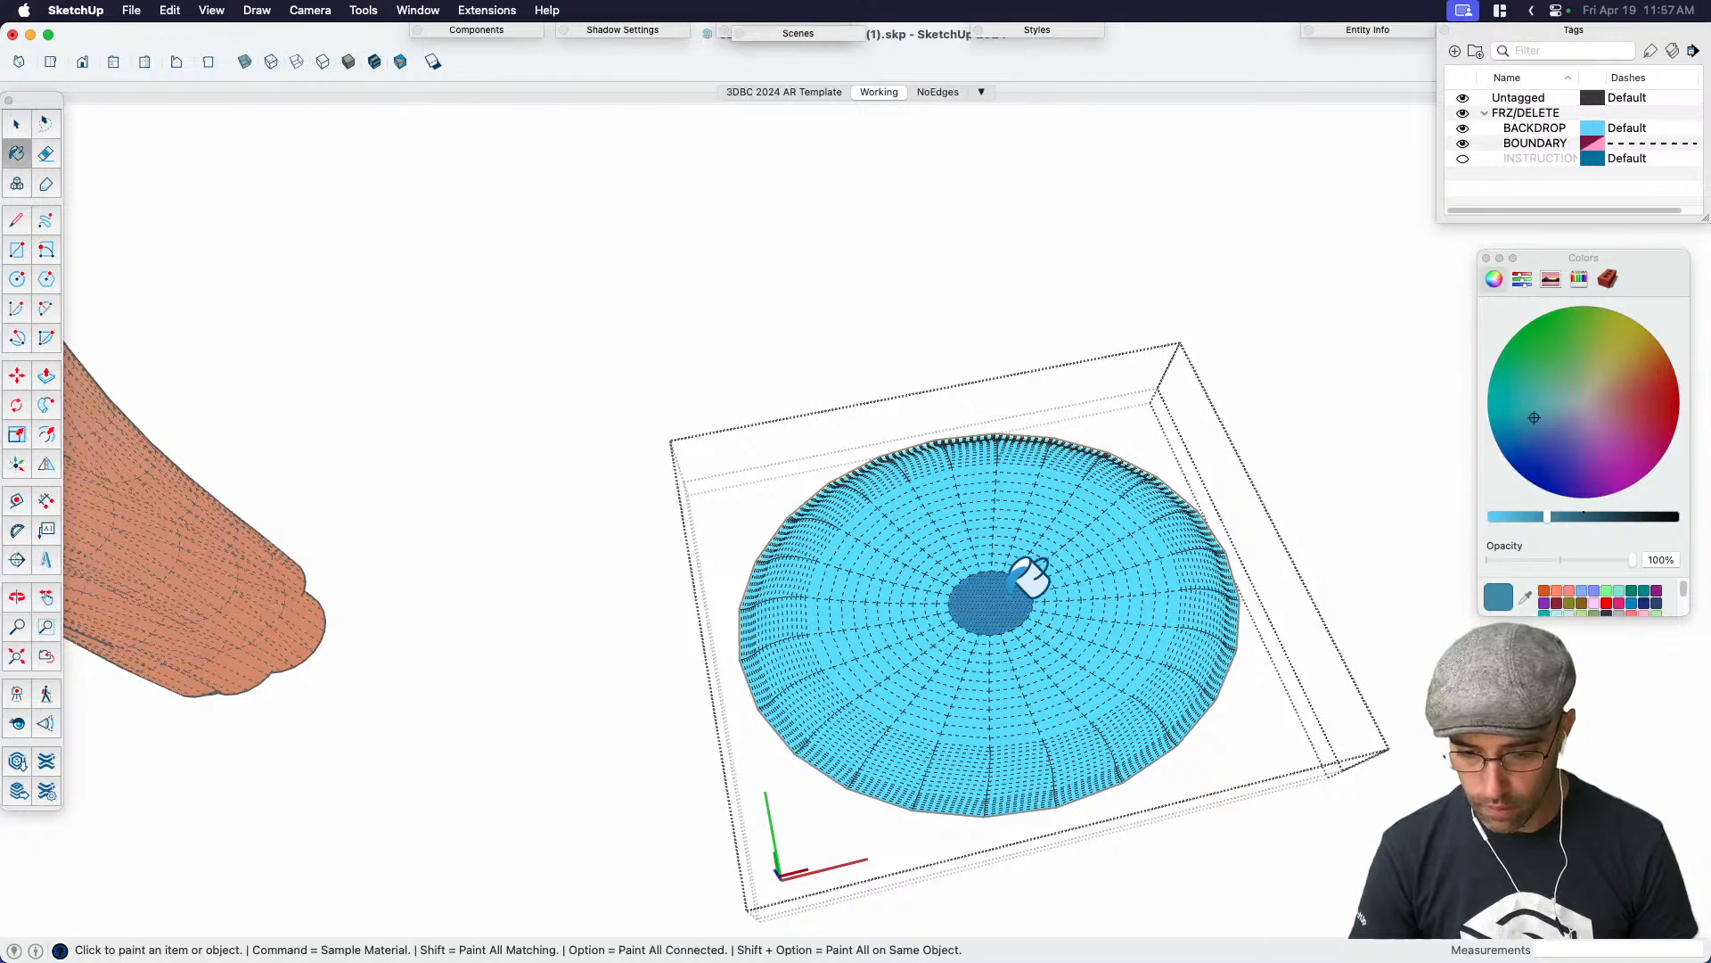
click(1517, 517)
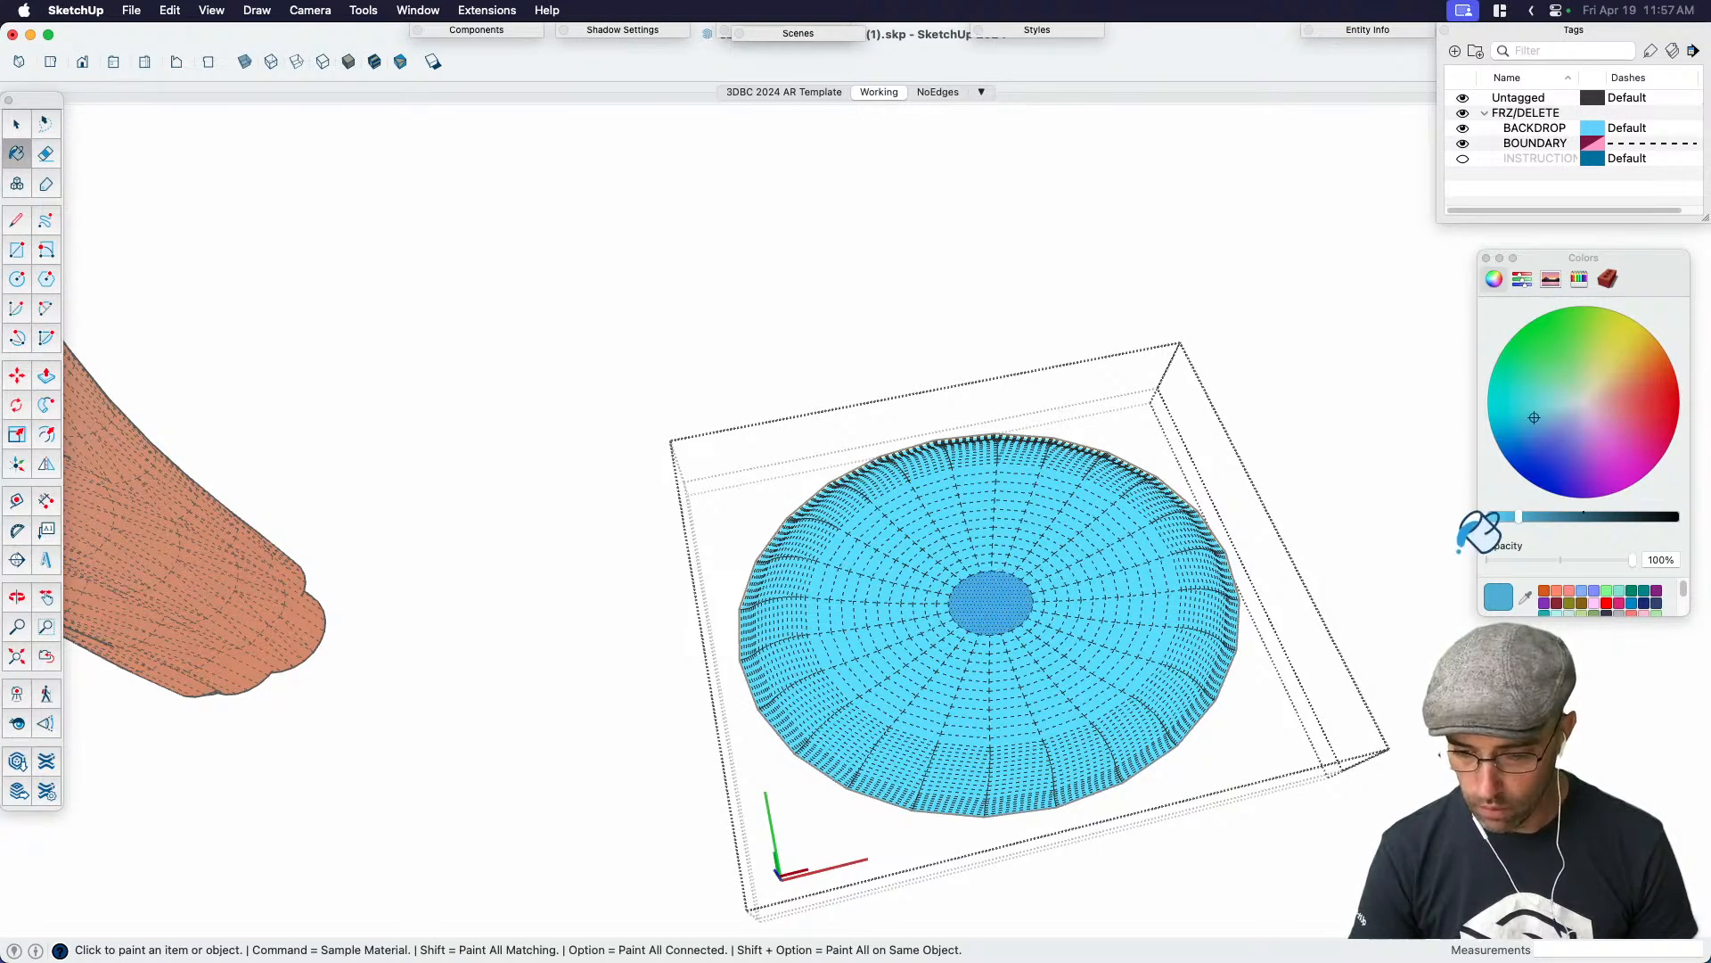
click(1509, 516)
click(1012, 595)
key(space)
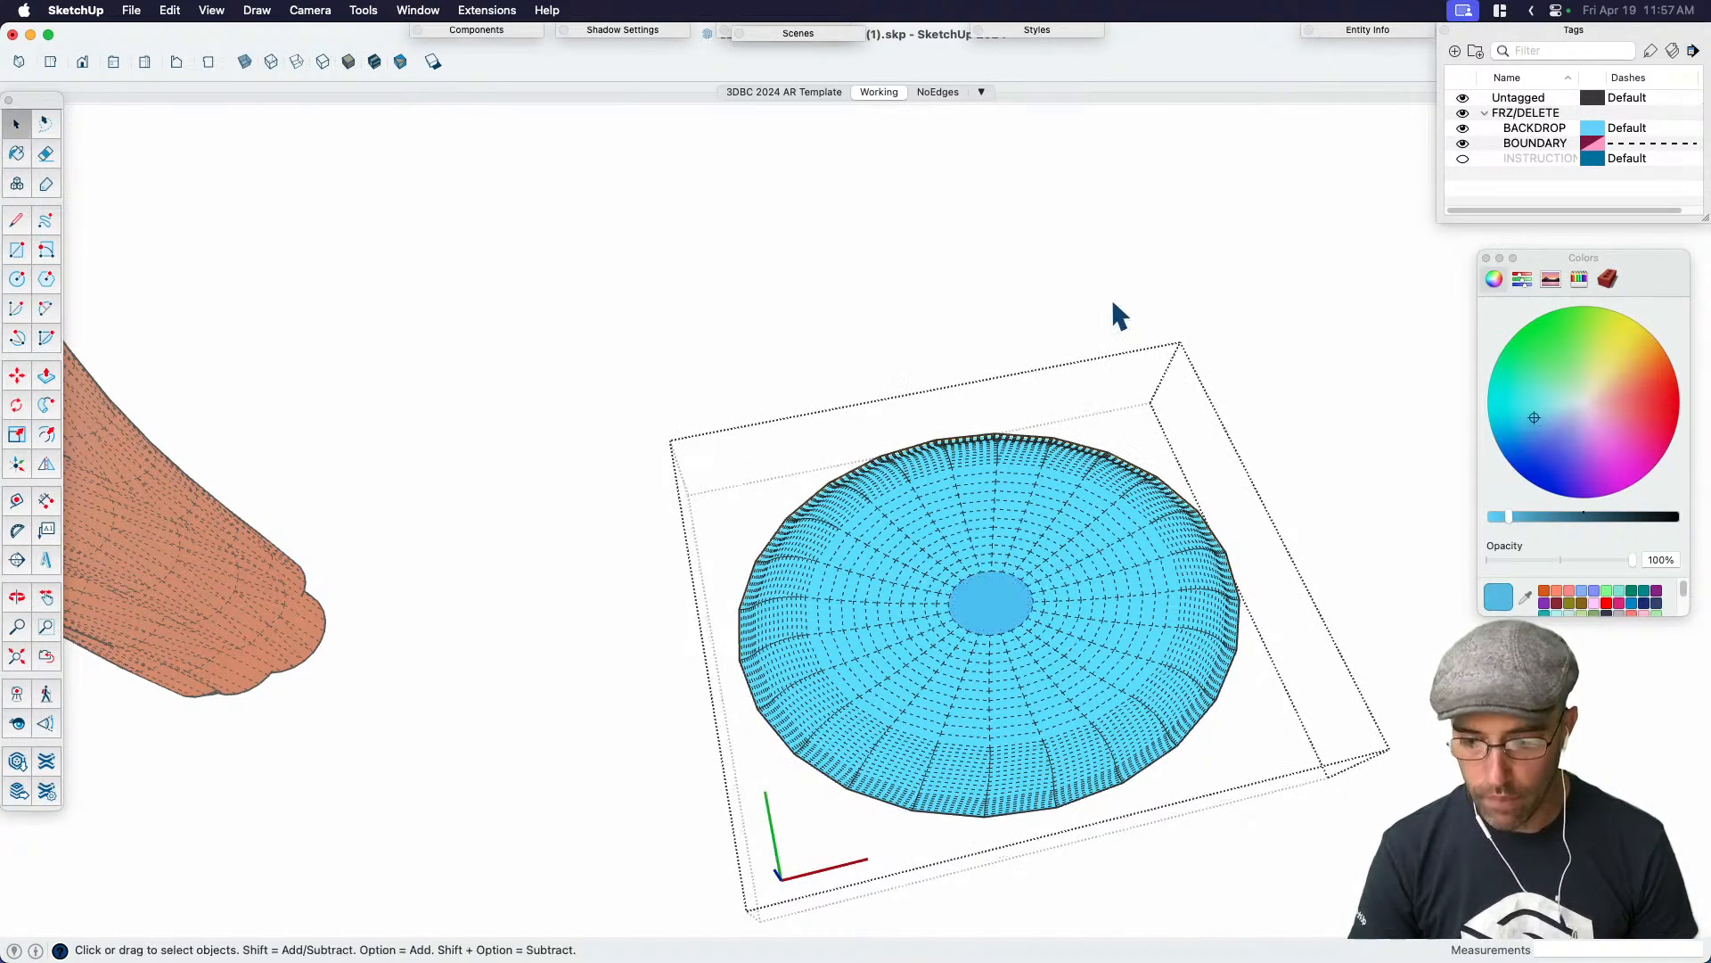
click(1036, 304)
scroll(1176, 553, down, 4)
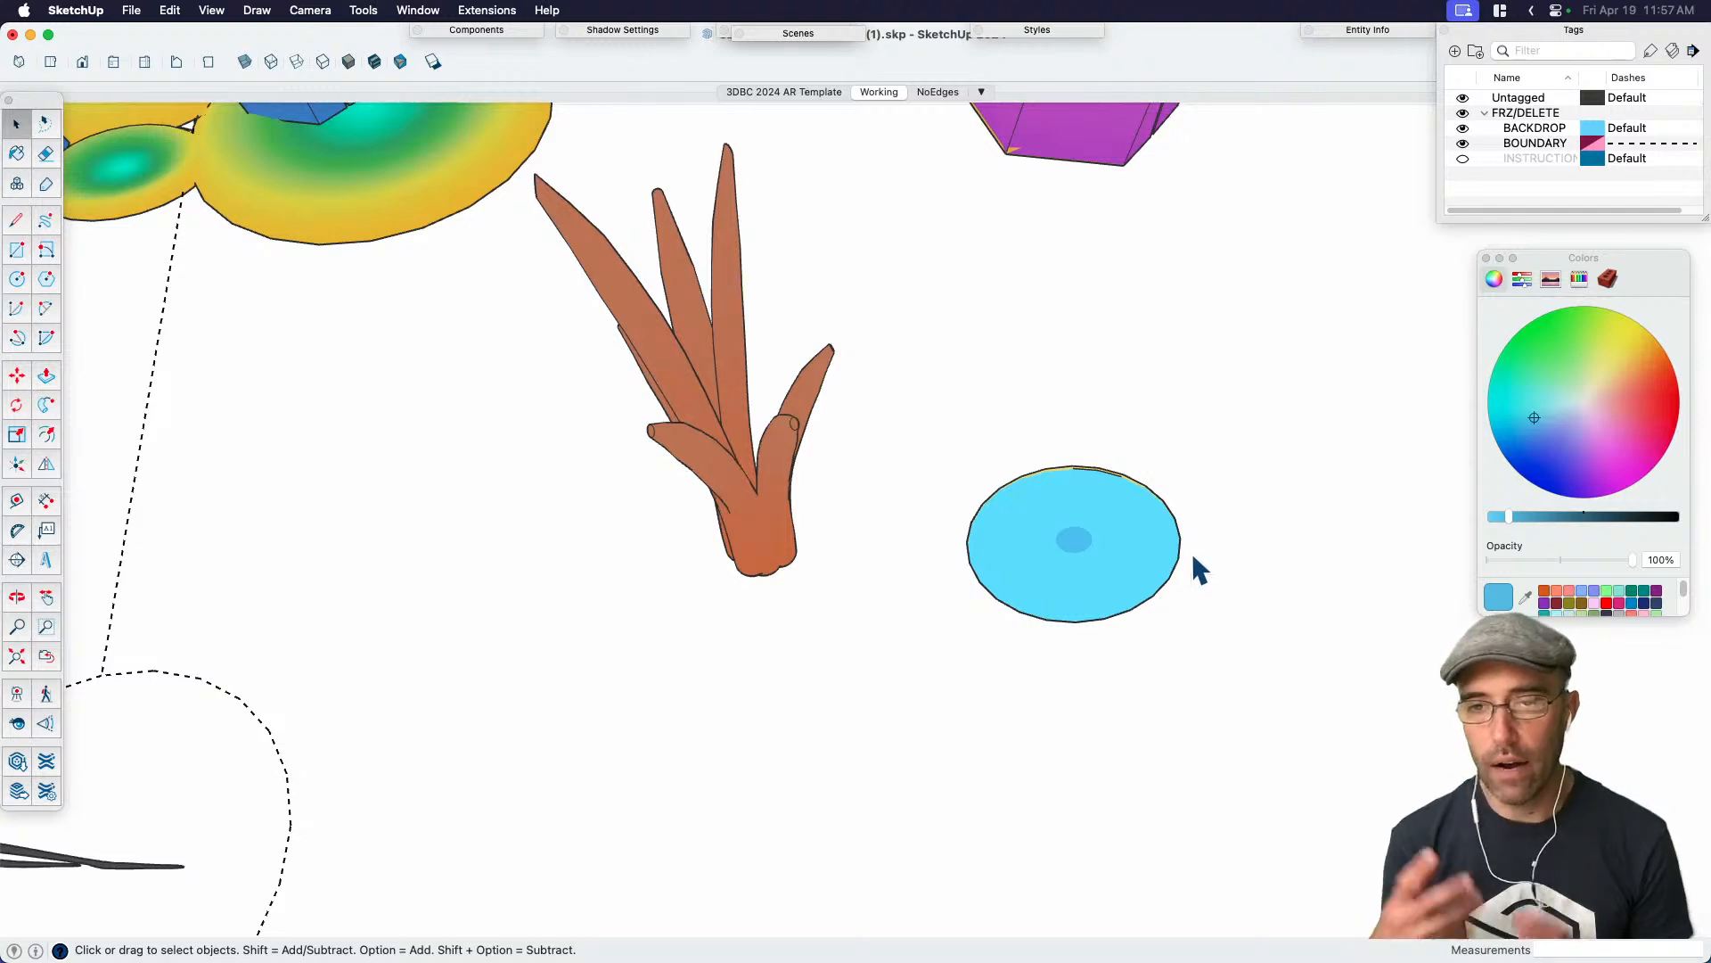
Stretch the disc component slightly along one horizontal axis, then scale it down uniformly about the opposite corner
click(1154, 549)
scroll(1123, 546, down, 4)
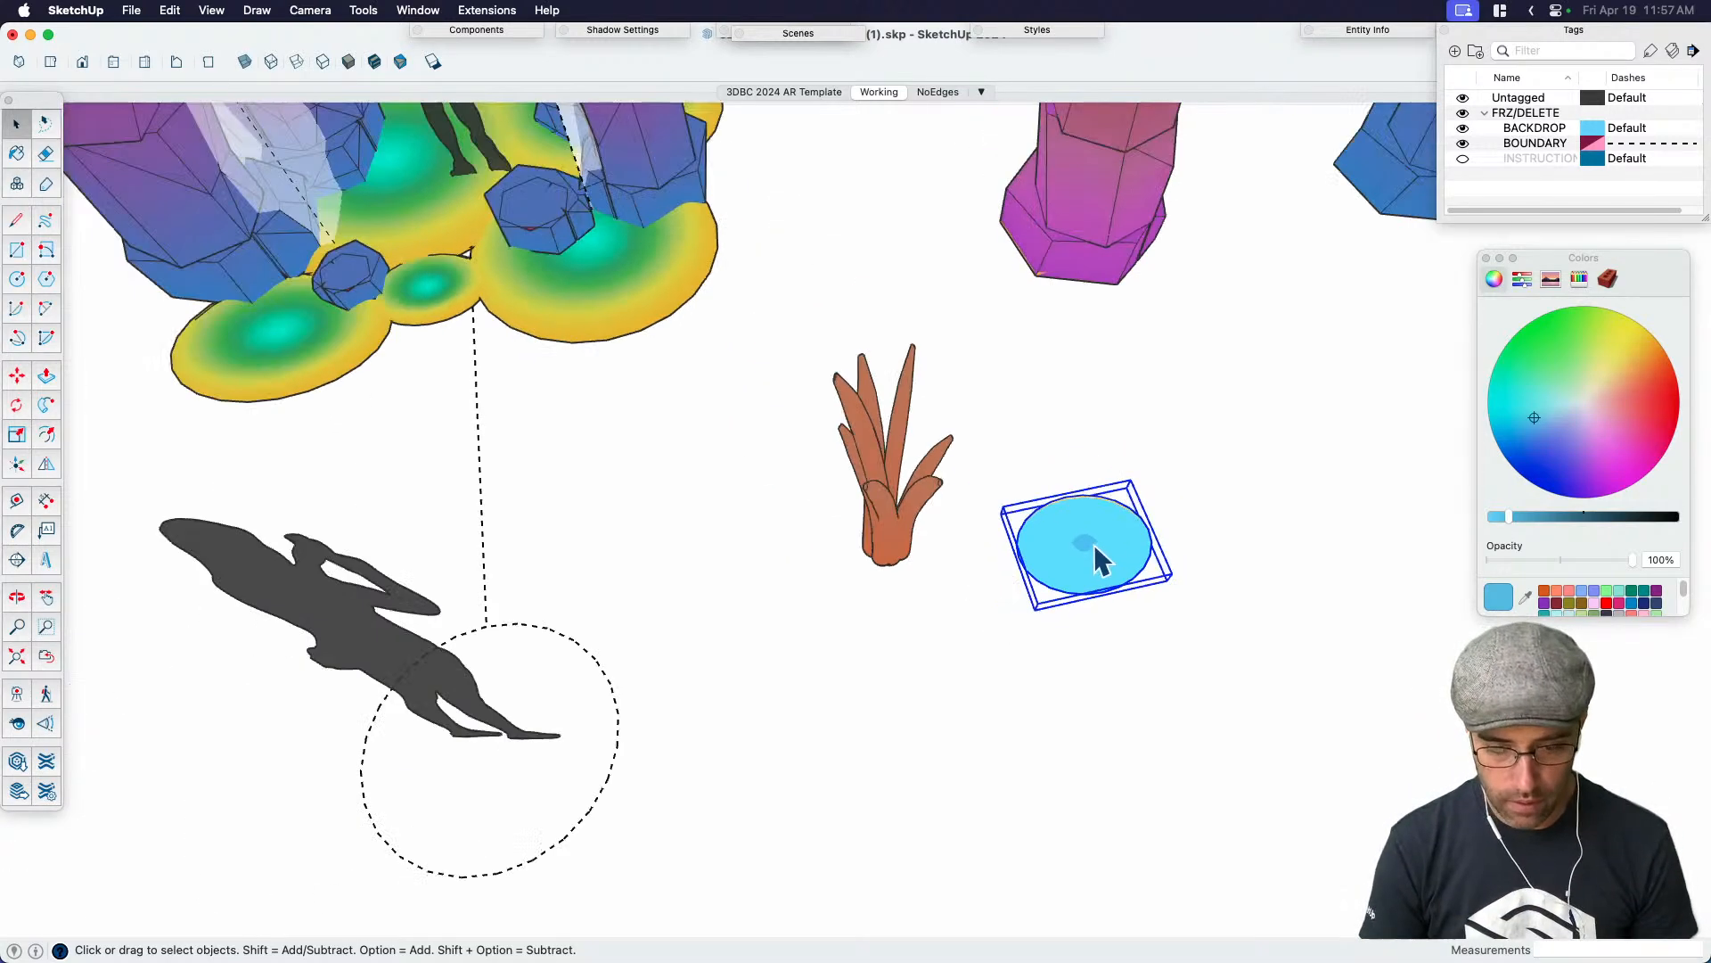
scroll(1094, 542, up, 4)
scroll(1083, 535, up, 3)
middle_drag(1089, 534, 1025, 477)
key(s)
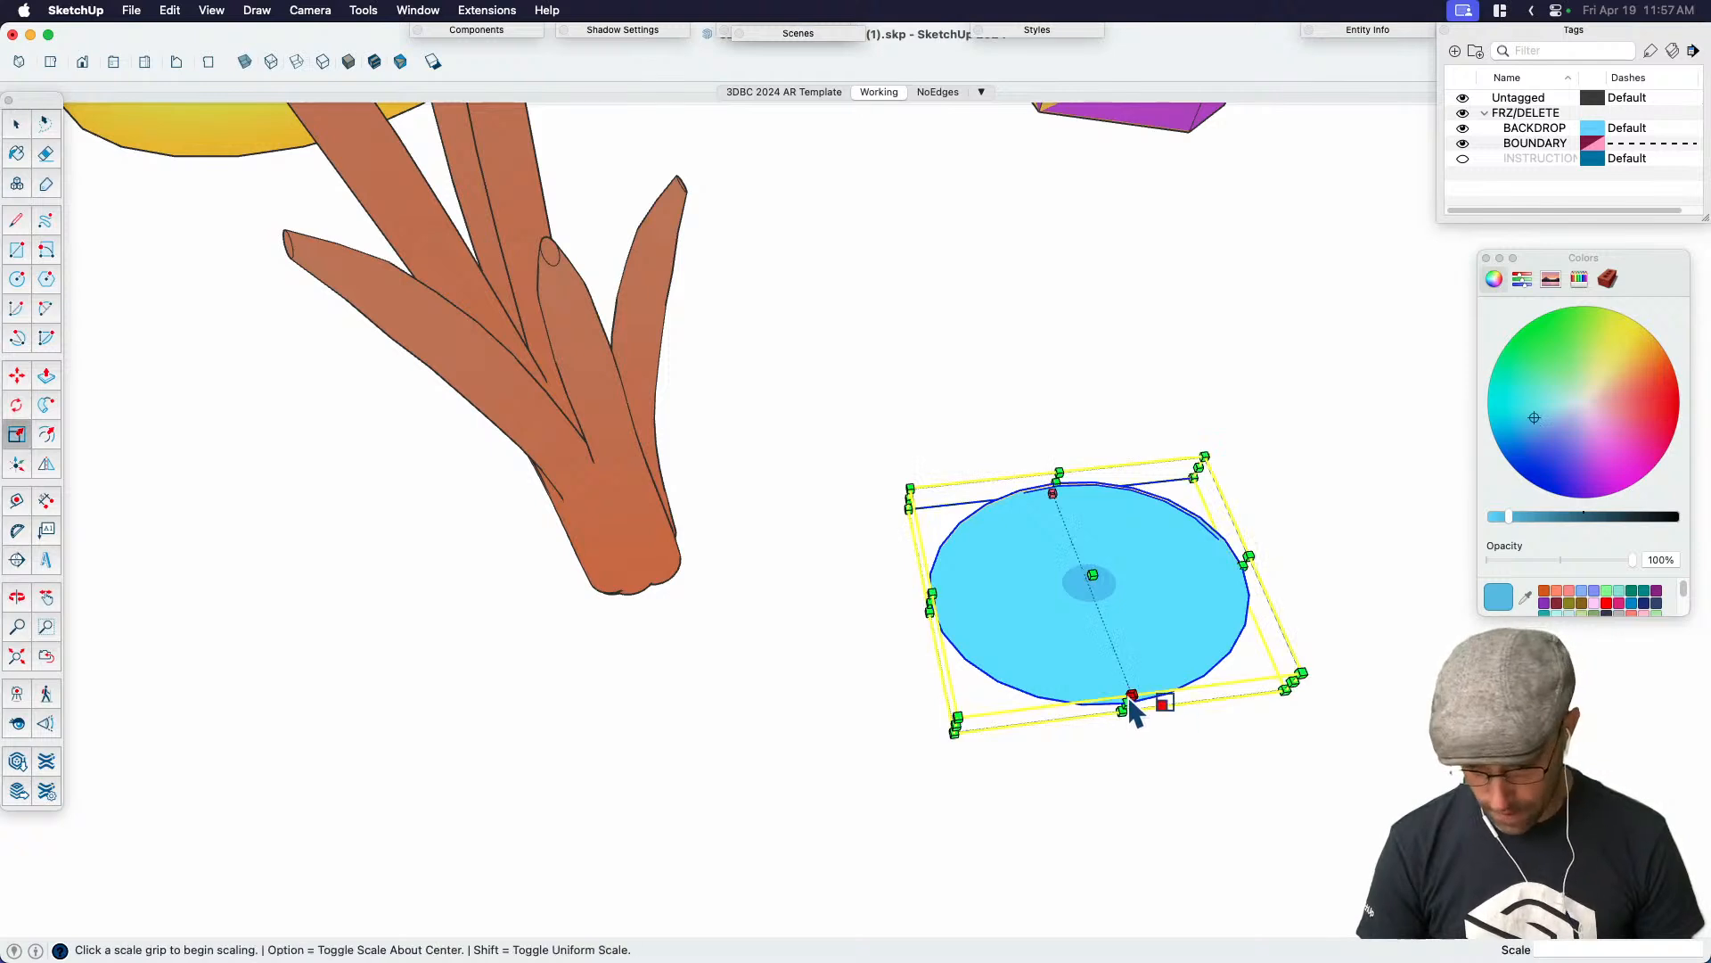
drag(1121, 697, 1171, 731)
key(space)
middle_drag(1175, 744, 1193, 535)
key(s)
drag(1196, 496, 1104, 625)
key(space)
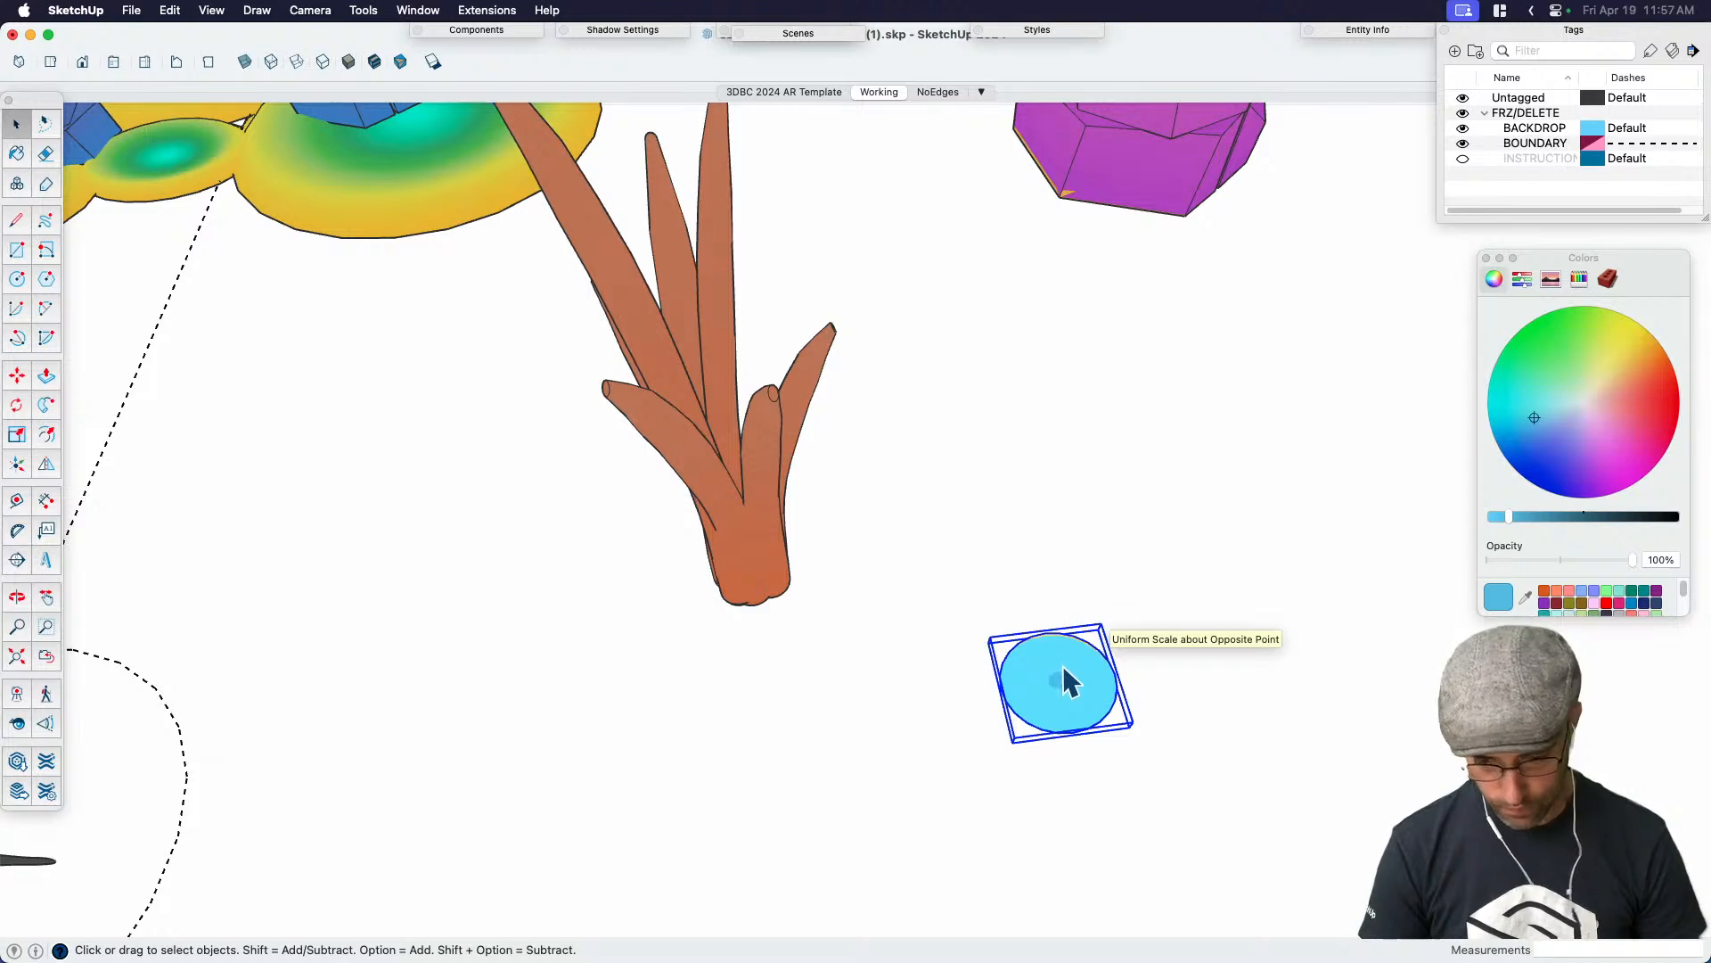
Open the brown plant group and its short front stem component for editing
click(952, 634)
middle_drag(791, 619, 828, 592)
double_click(733, 519)
click(719, 509)
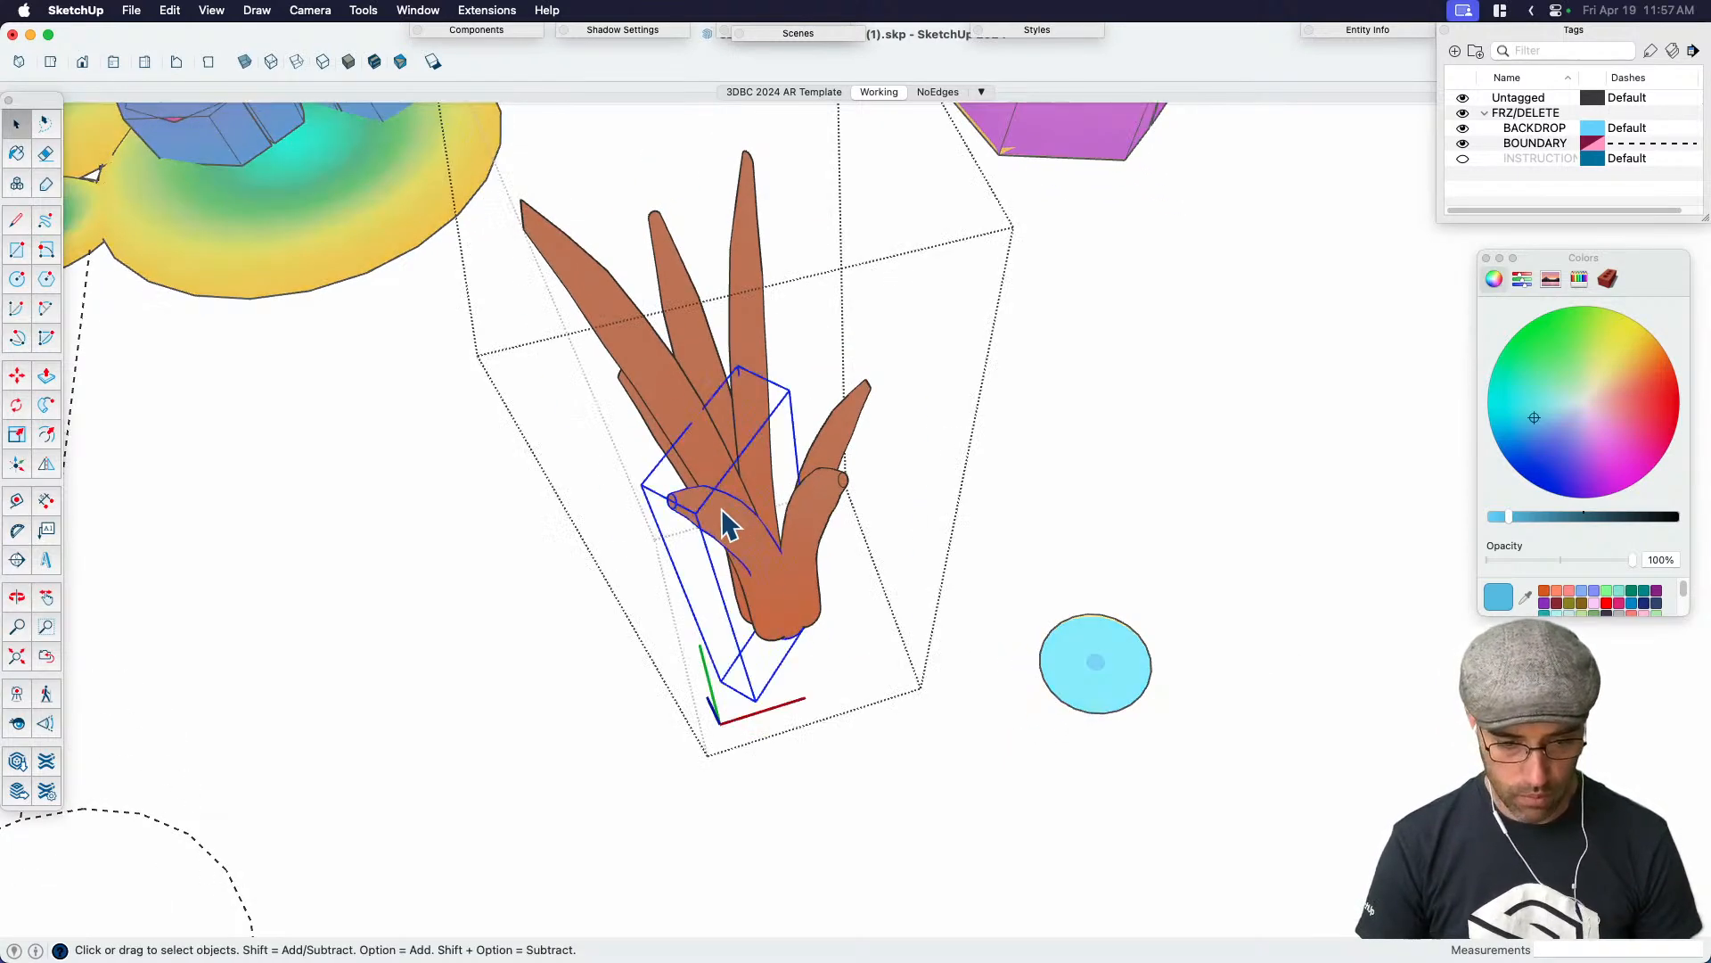
double_click(725, 529)
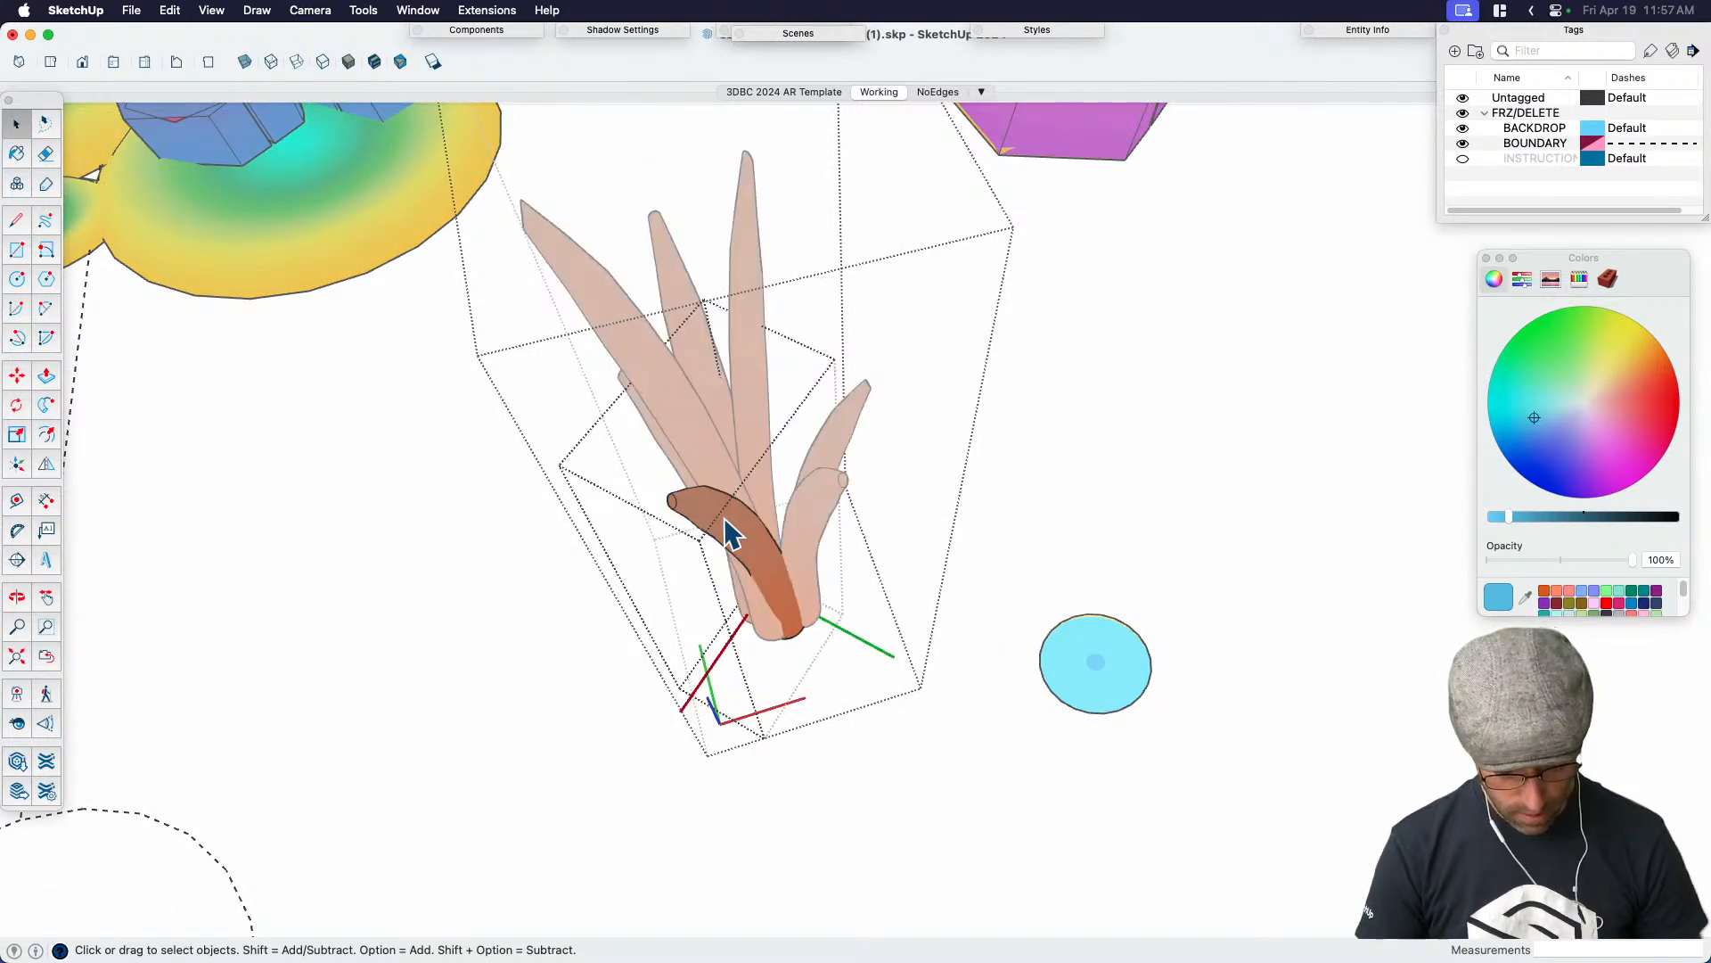
Paste the copied blue disc in place inside the stem and move it onto the stem's lower part
key(super+shift+v)
key(m)
click(1265, 764)
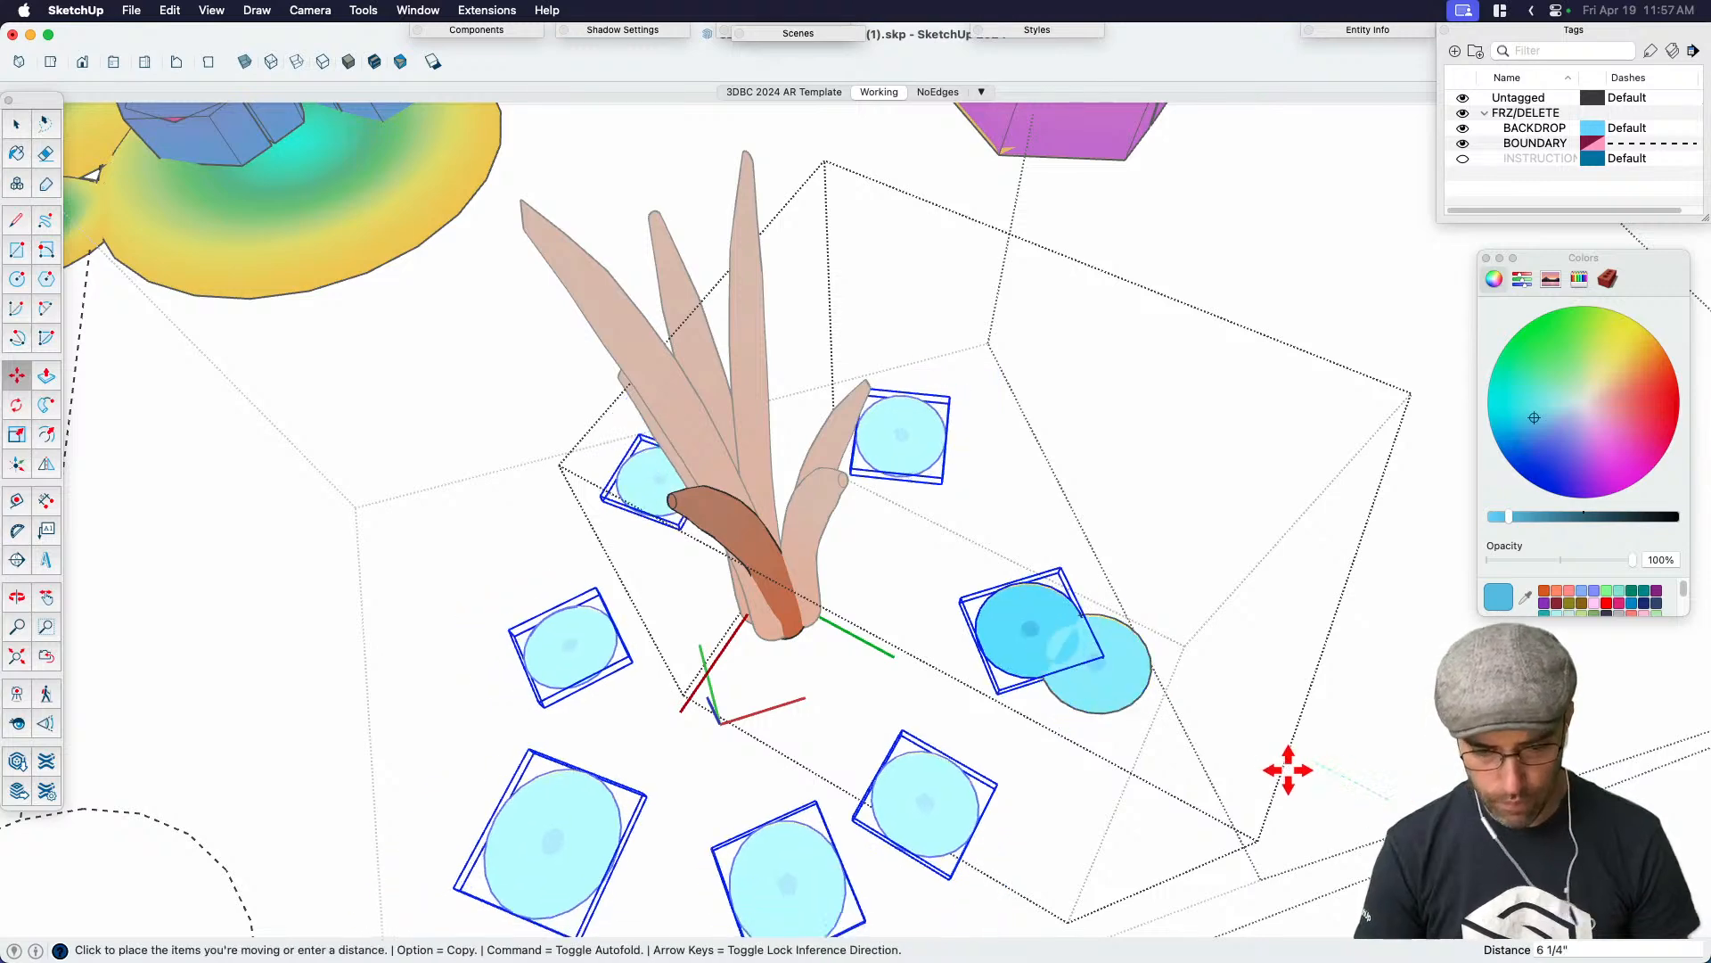
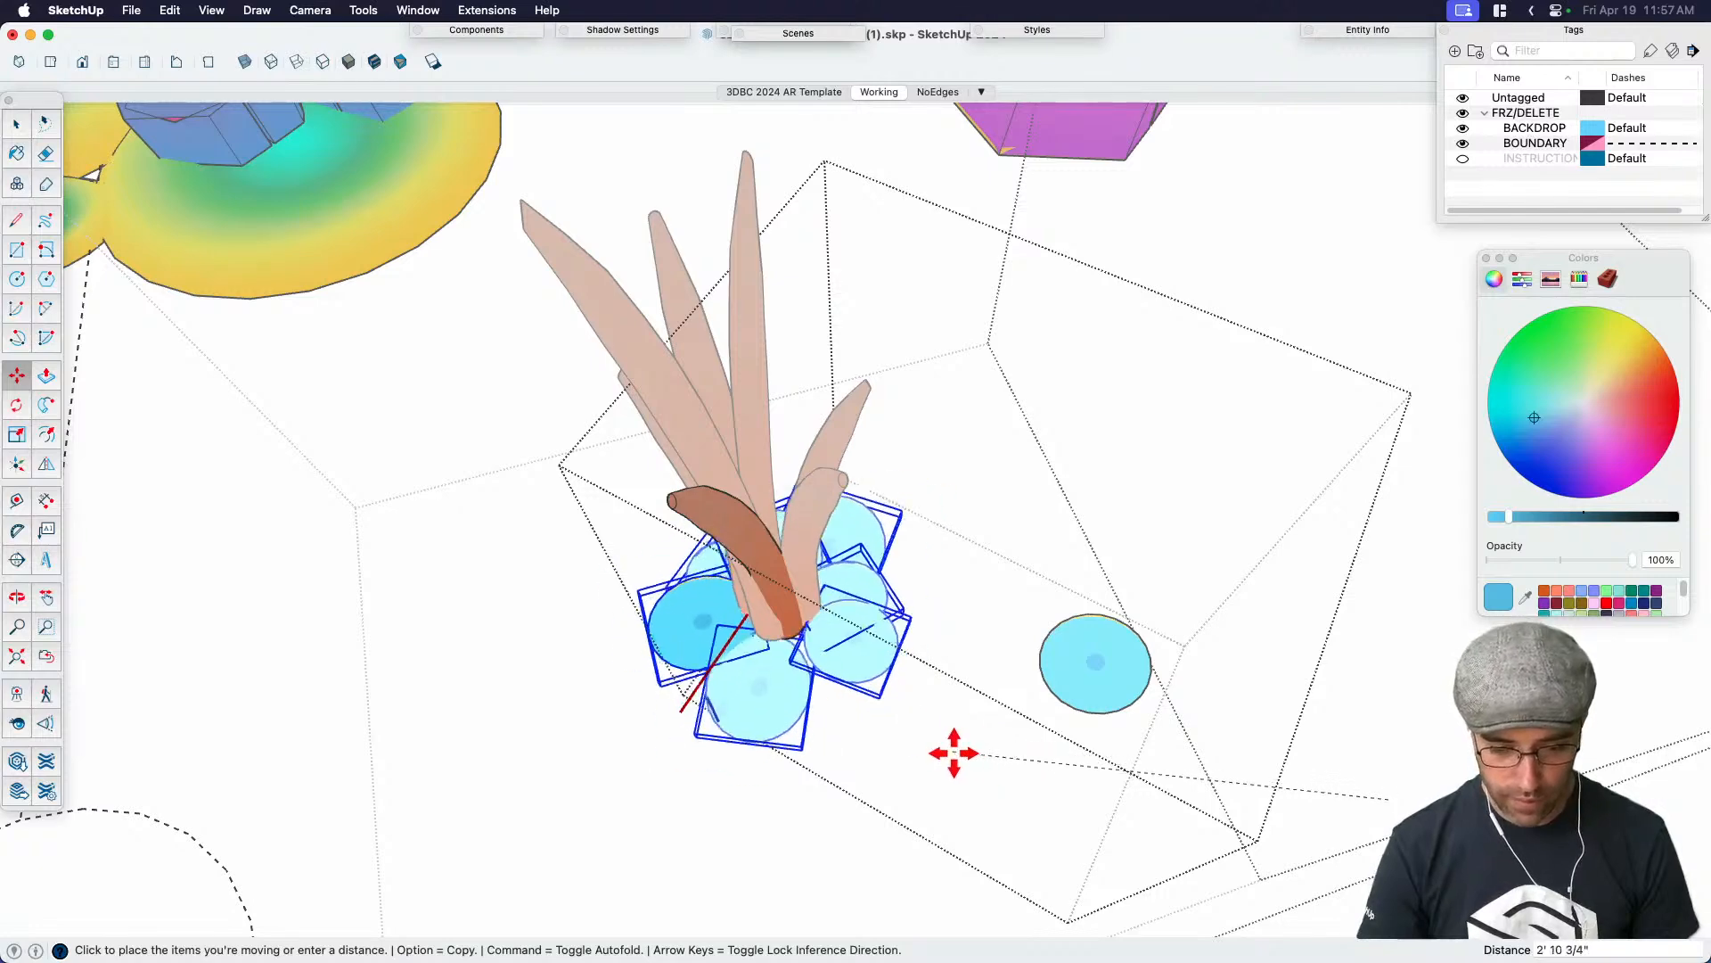
middle_drag(978, 768, 879, 600)
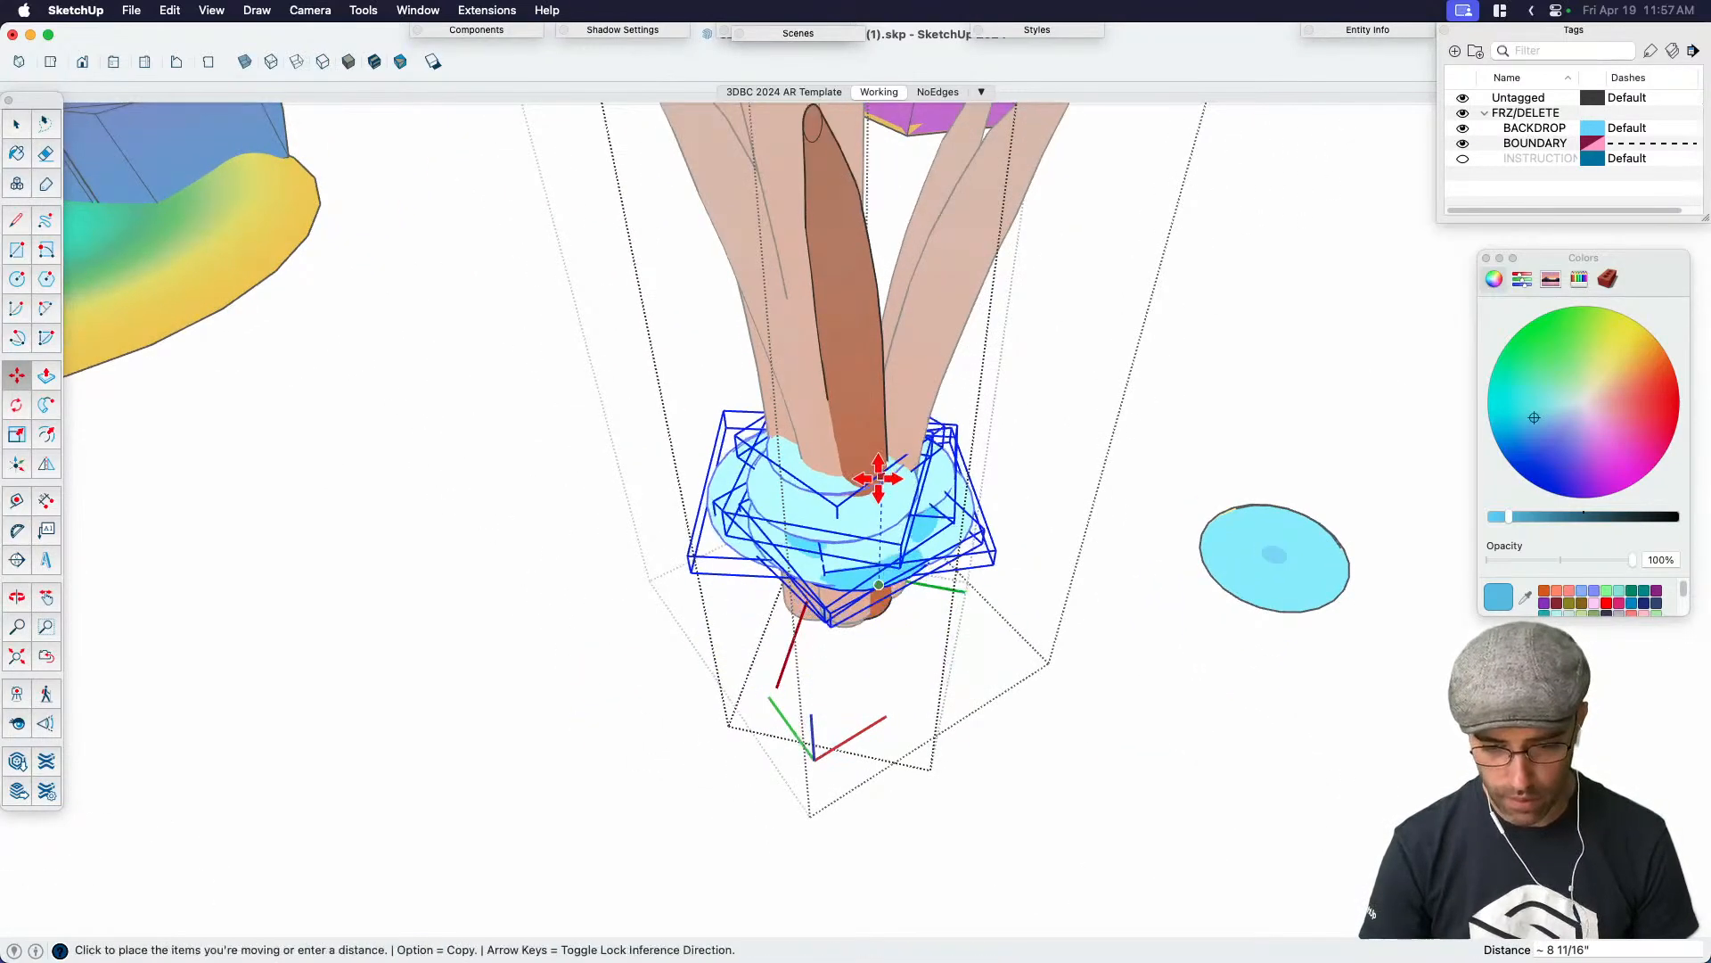
click(879, 475)
middle_drag(879, 475, 745, 432)
scroll(745, 432, down, 3)
scroll(811, 490, down, 3)
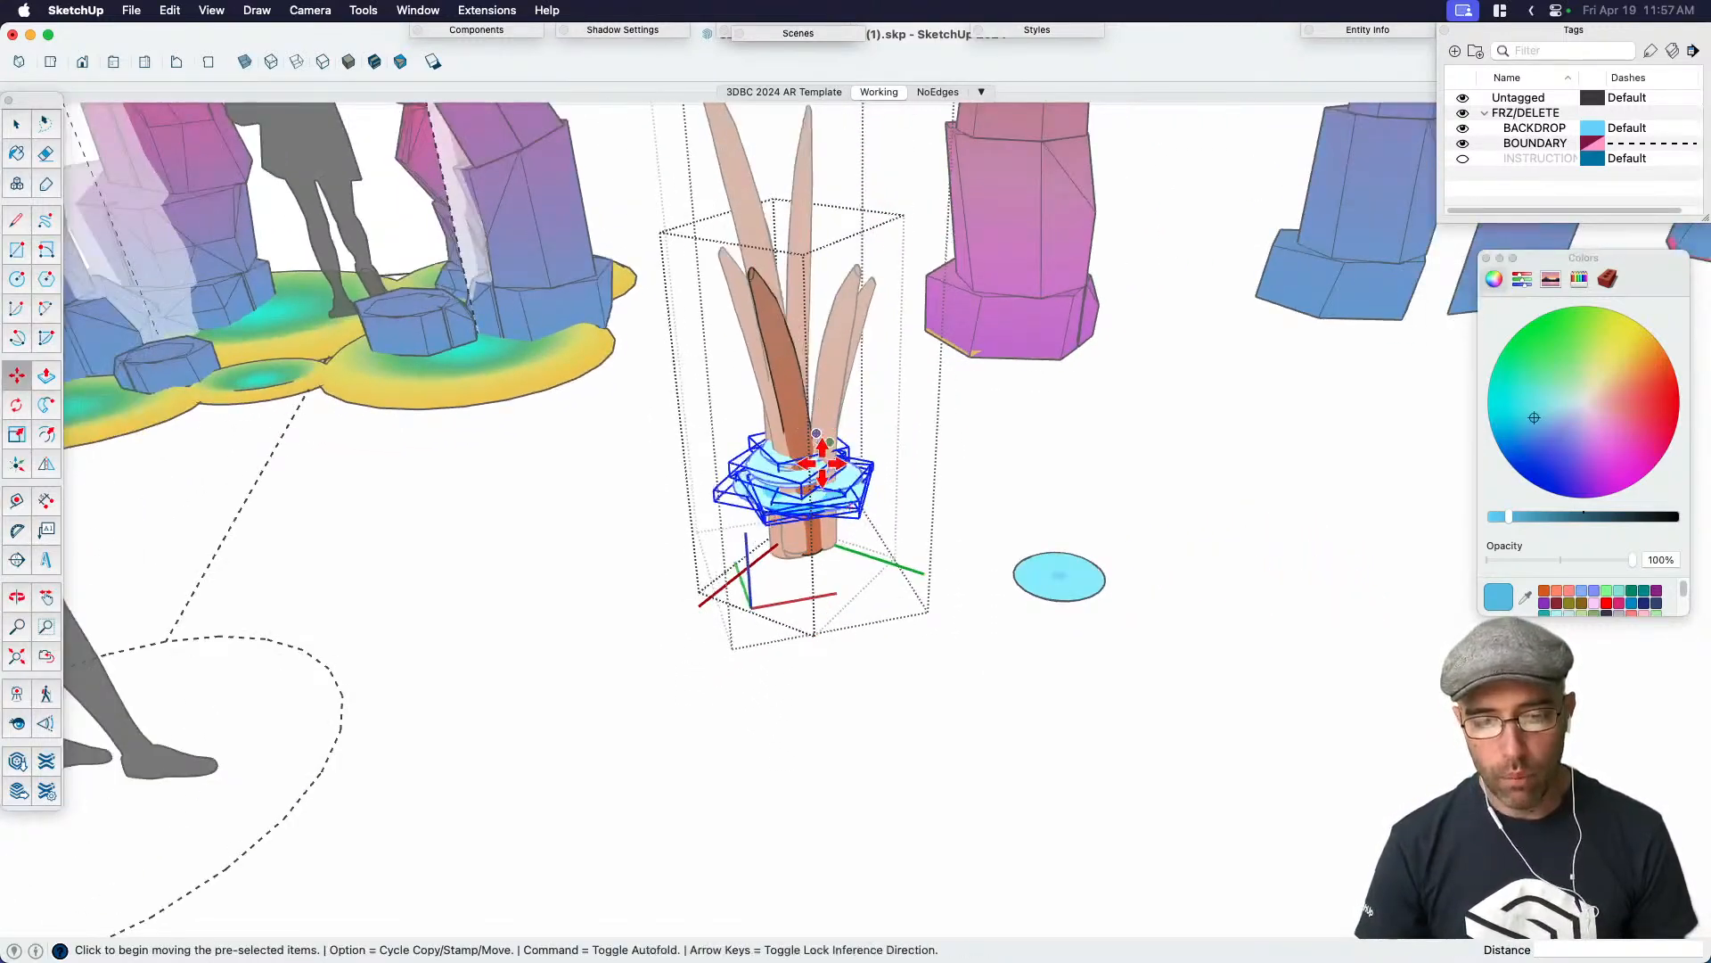
Copy the disc a short distance up the stem
scroll(822, 462, up, 1)
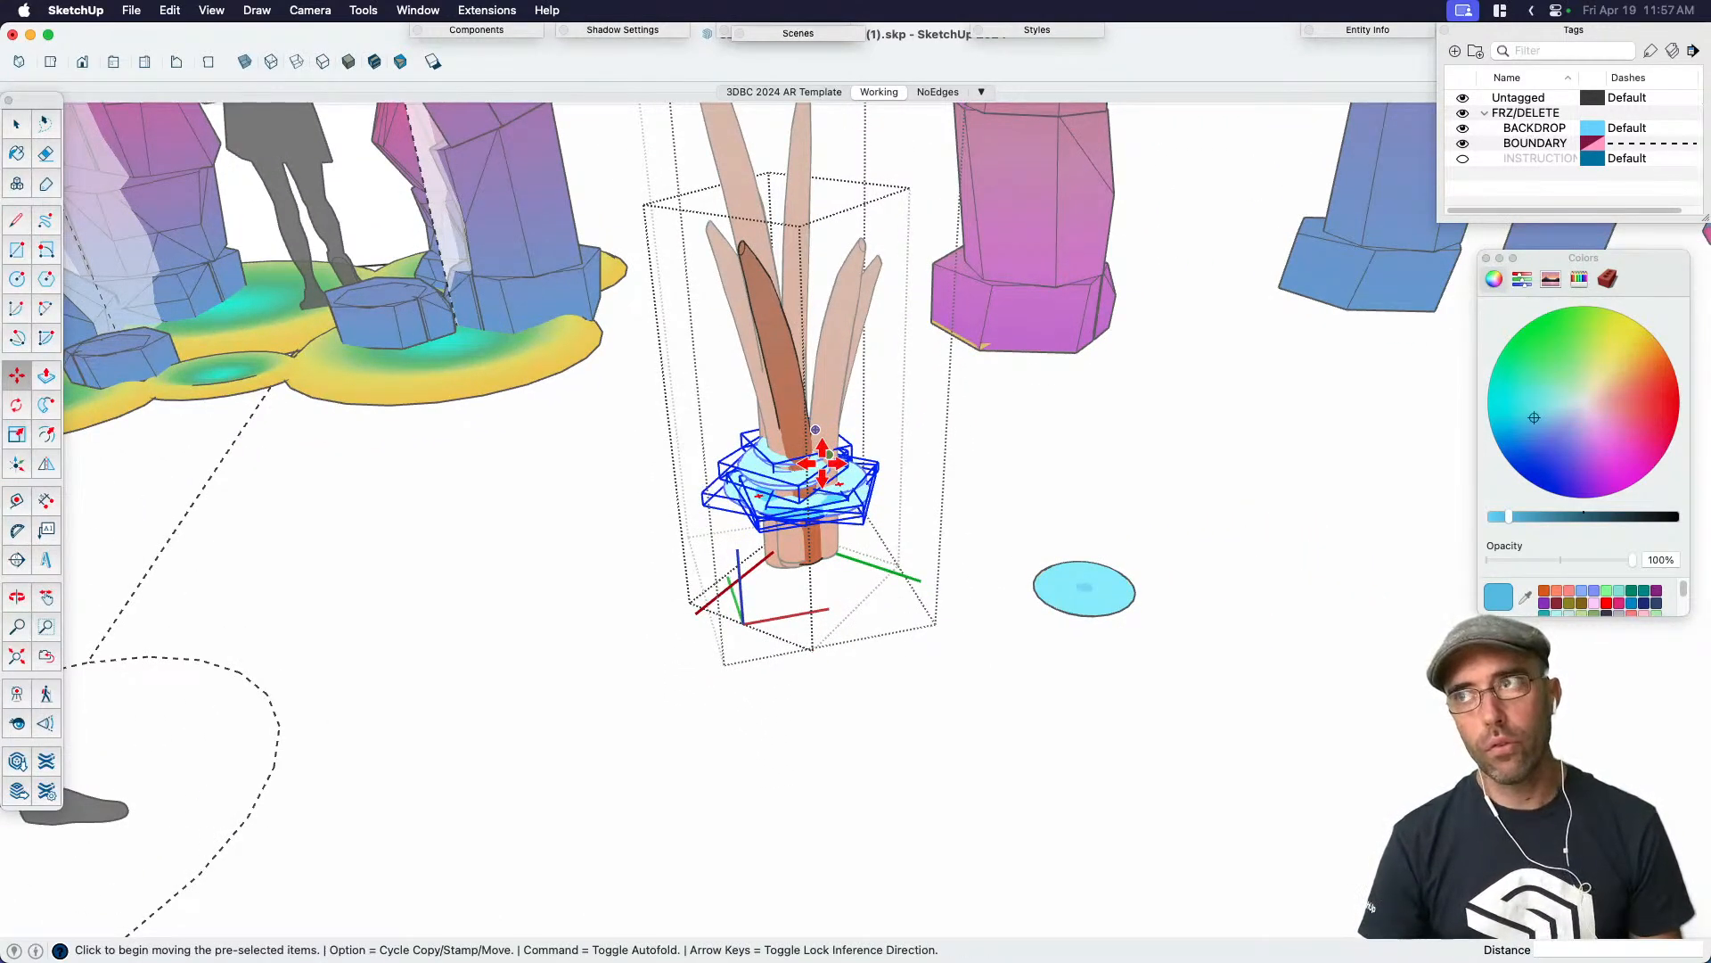
scroll(822, 462, up, 1)
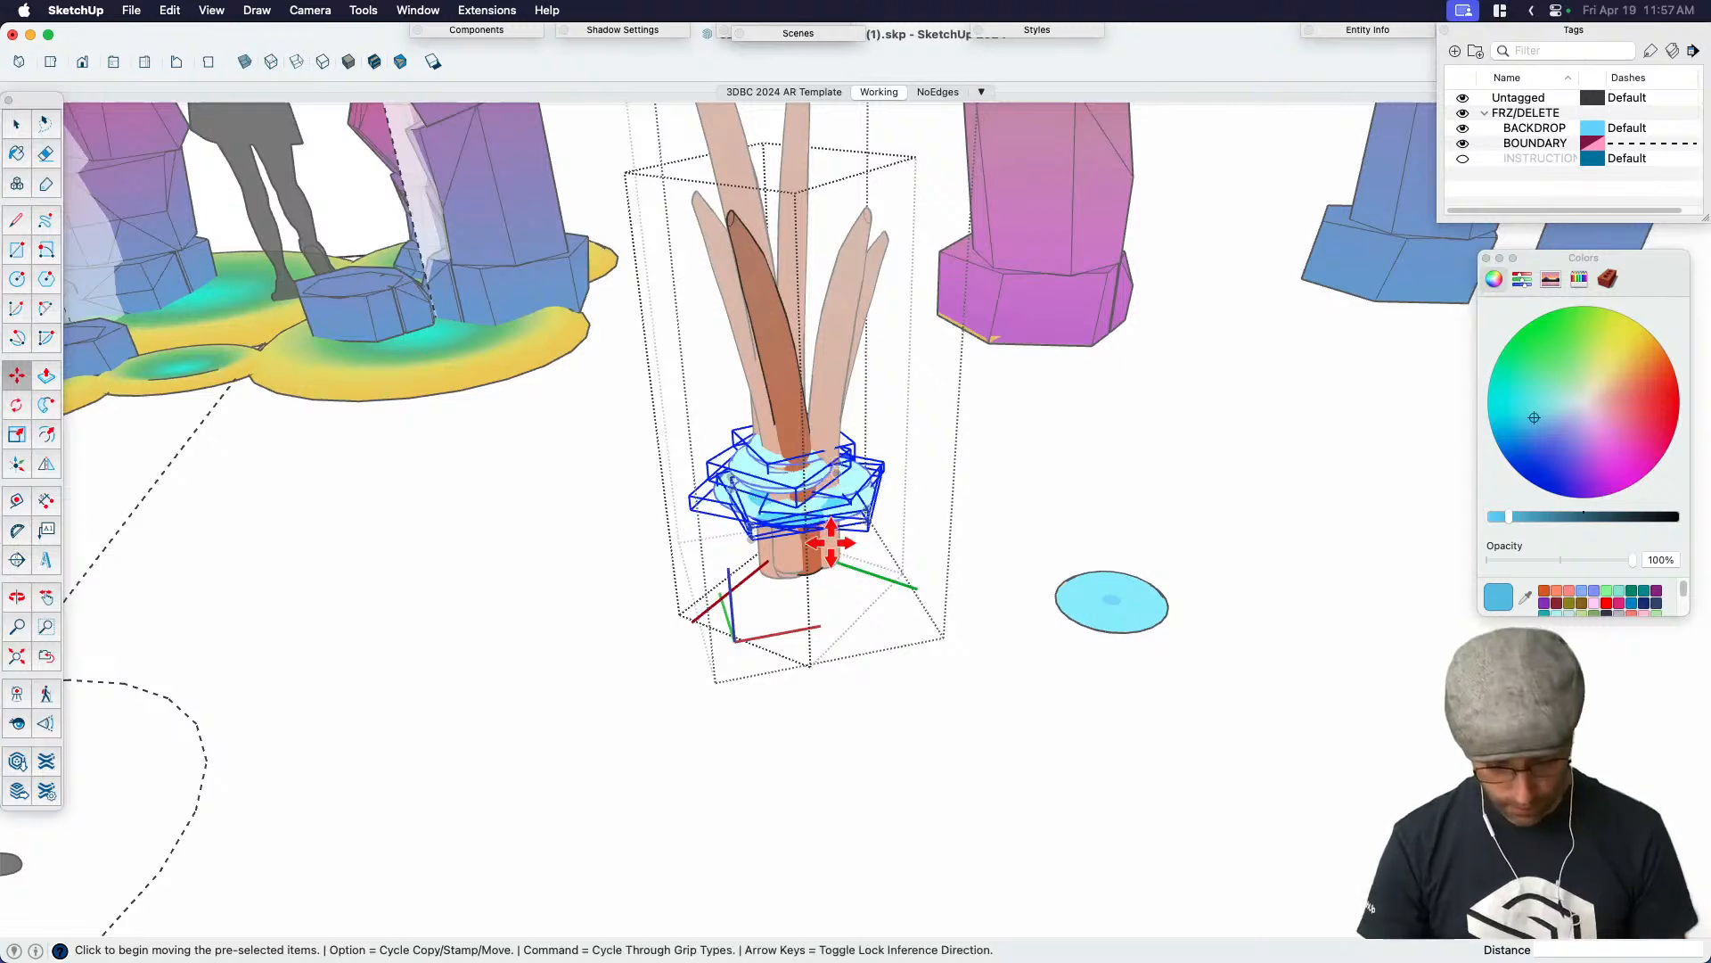
scroll(828, 534, up, 1)
click(808, 496)
key(alt)
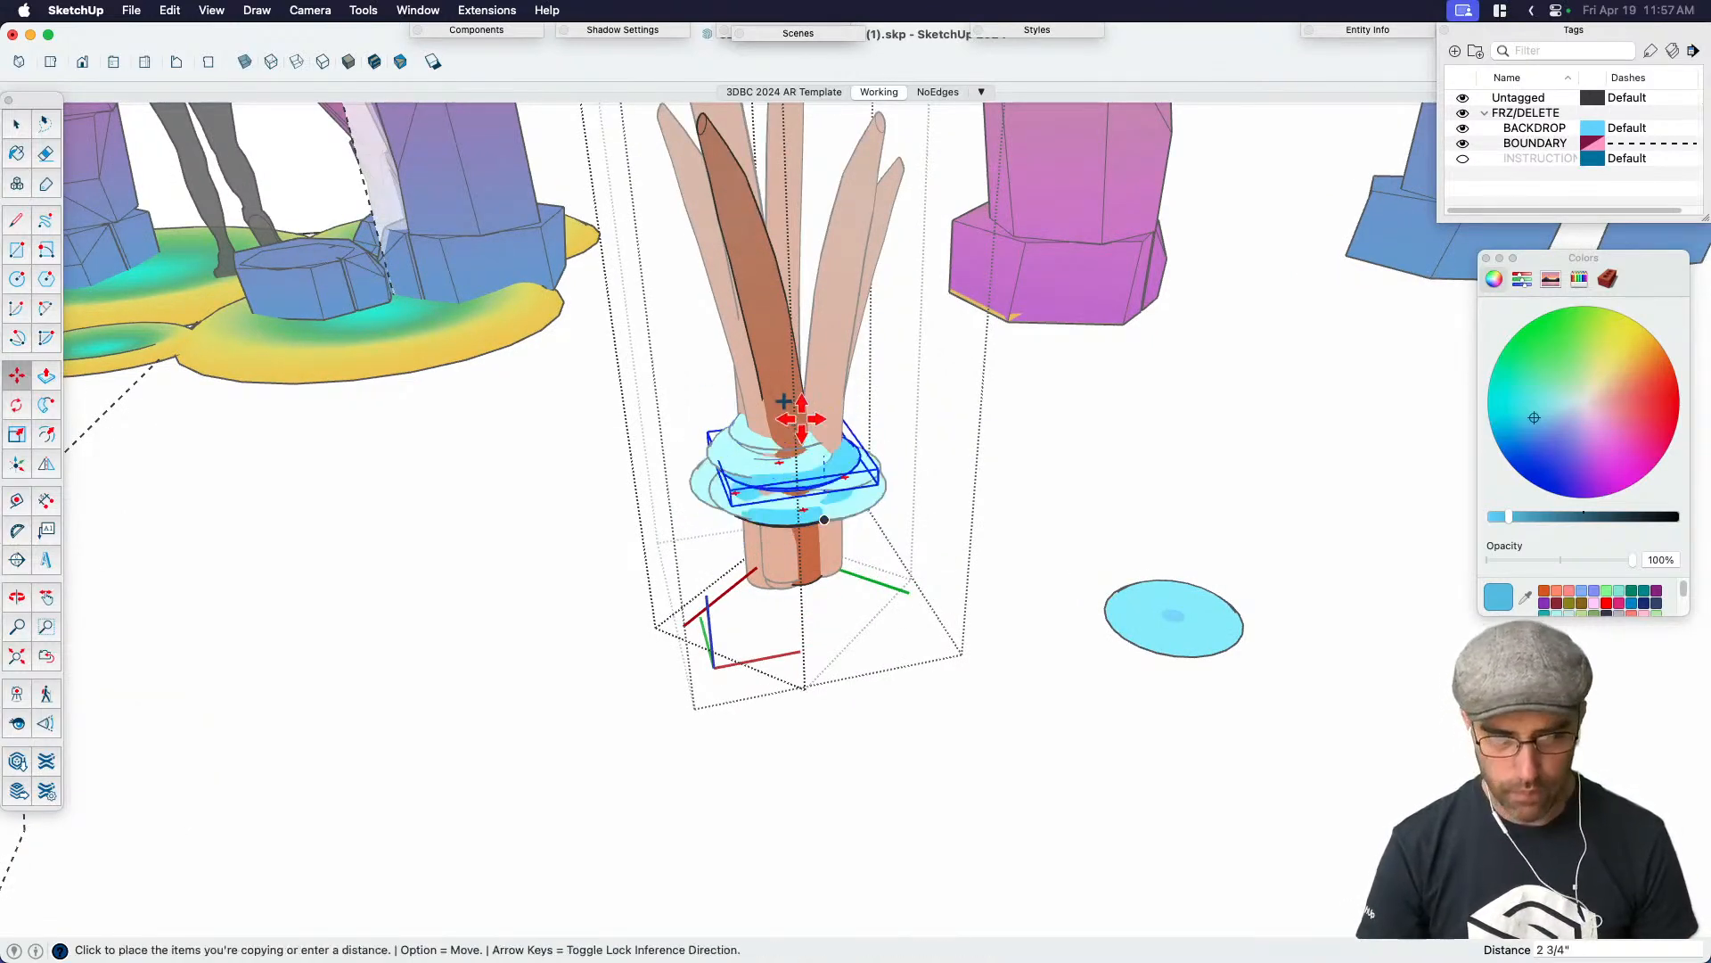
click(800, 376)
middle_drag(730, 359, 835, 455)
Reposition the upper disc copy so that it sits offset from the disc below on the stem
scroll(835, 455, up, 1)
click(818, 459)
click(1047, 490)
middle_drag(1046, 491, 1073, 520)
click(1073, 519)
click(1098, 539)
key(space)
scroll(1091, 546, down, 2)
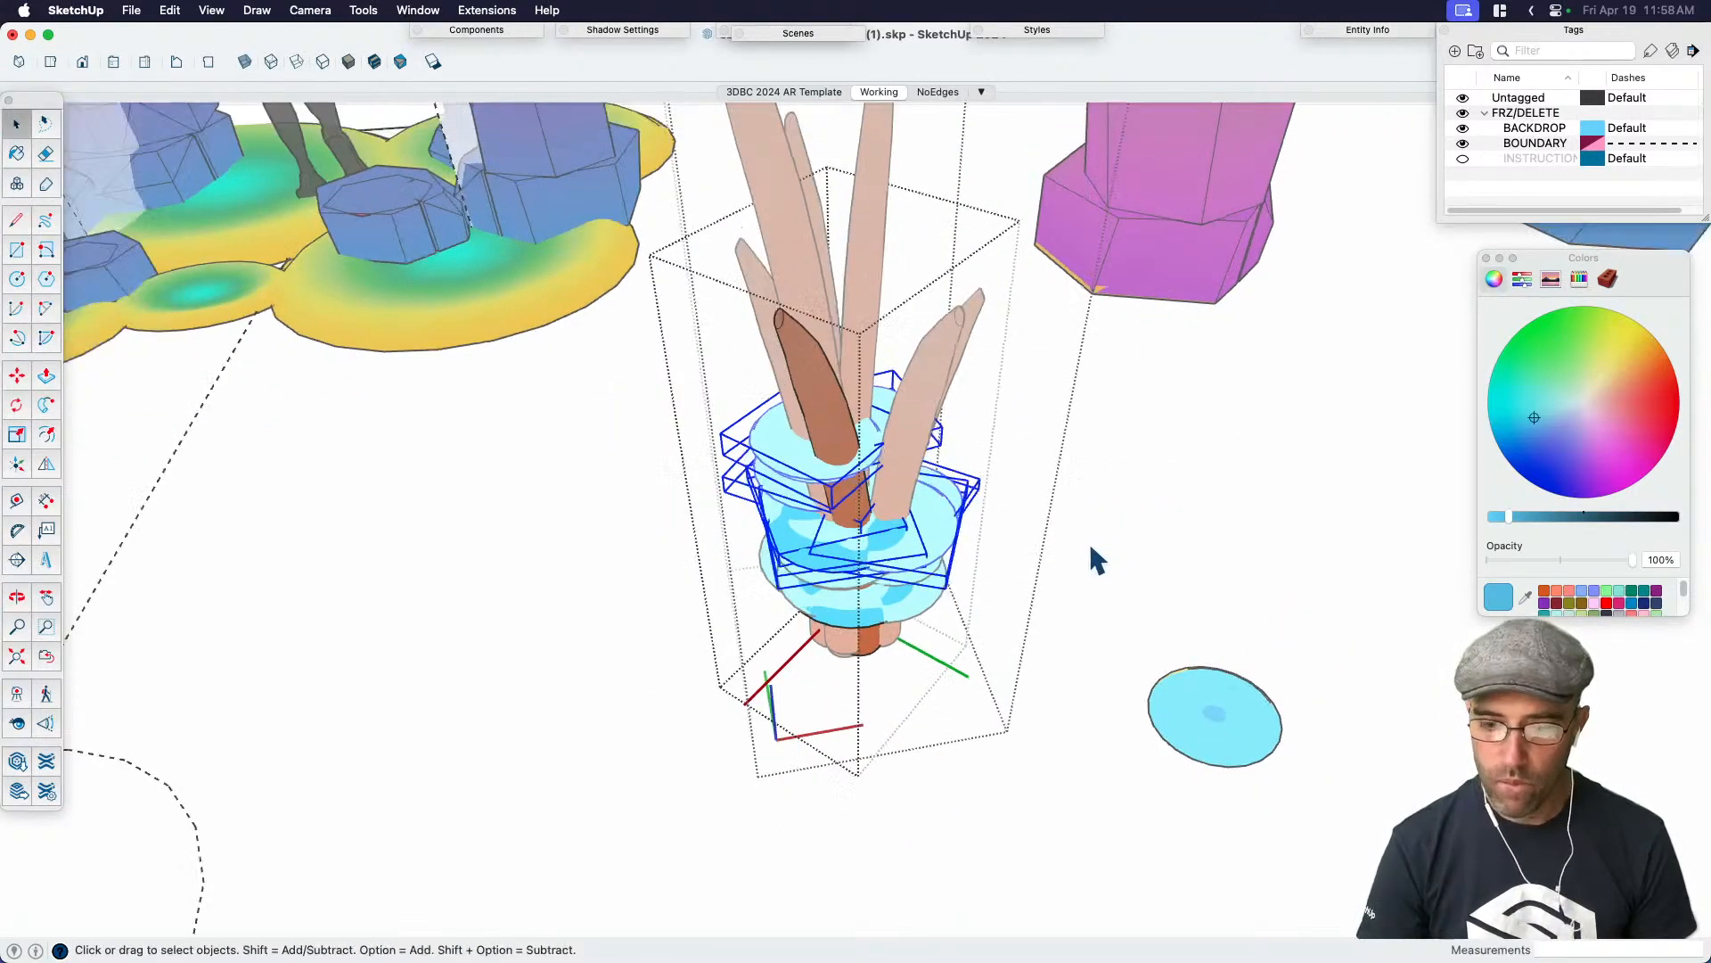
click(1121, 546)
Paste a copy of the front stem component in place outside the plant group and move the copy beside the plant
click(842, 450)
double_click(831, 433)
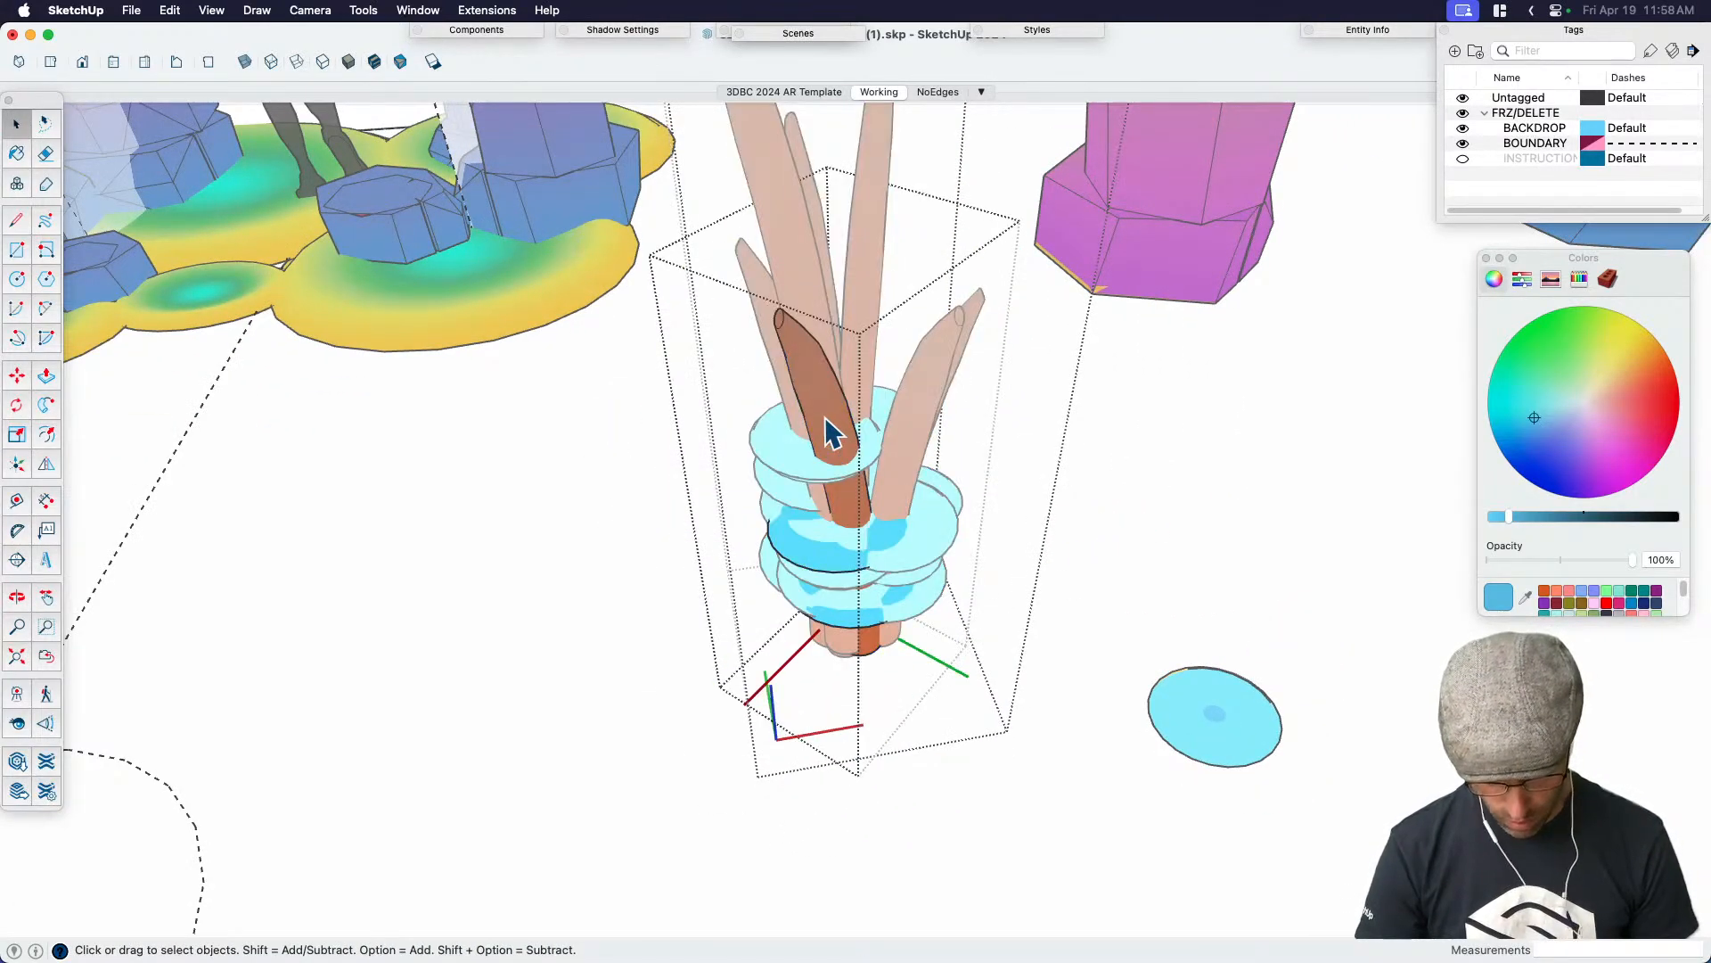
click(828, 424)
click(1169, 497)
click(838, 452)
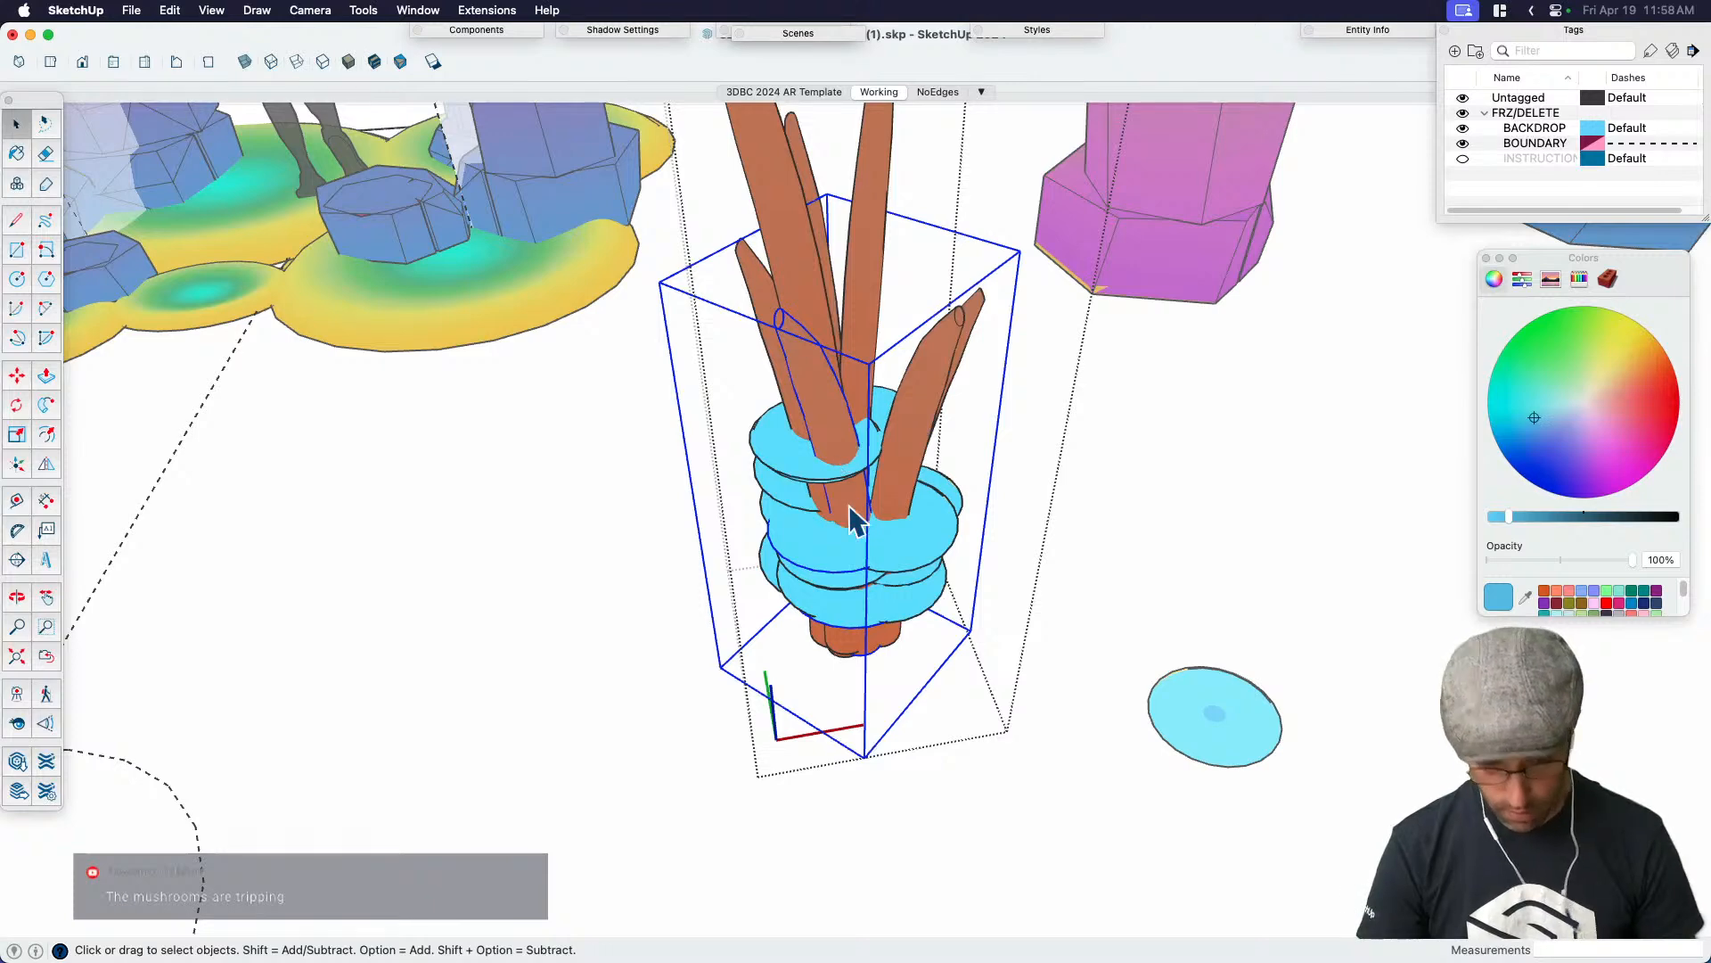
scroll(849, 499, down, 3)
click(1068, 548)
key(shift+super+v)
key(m)
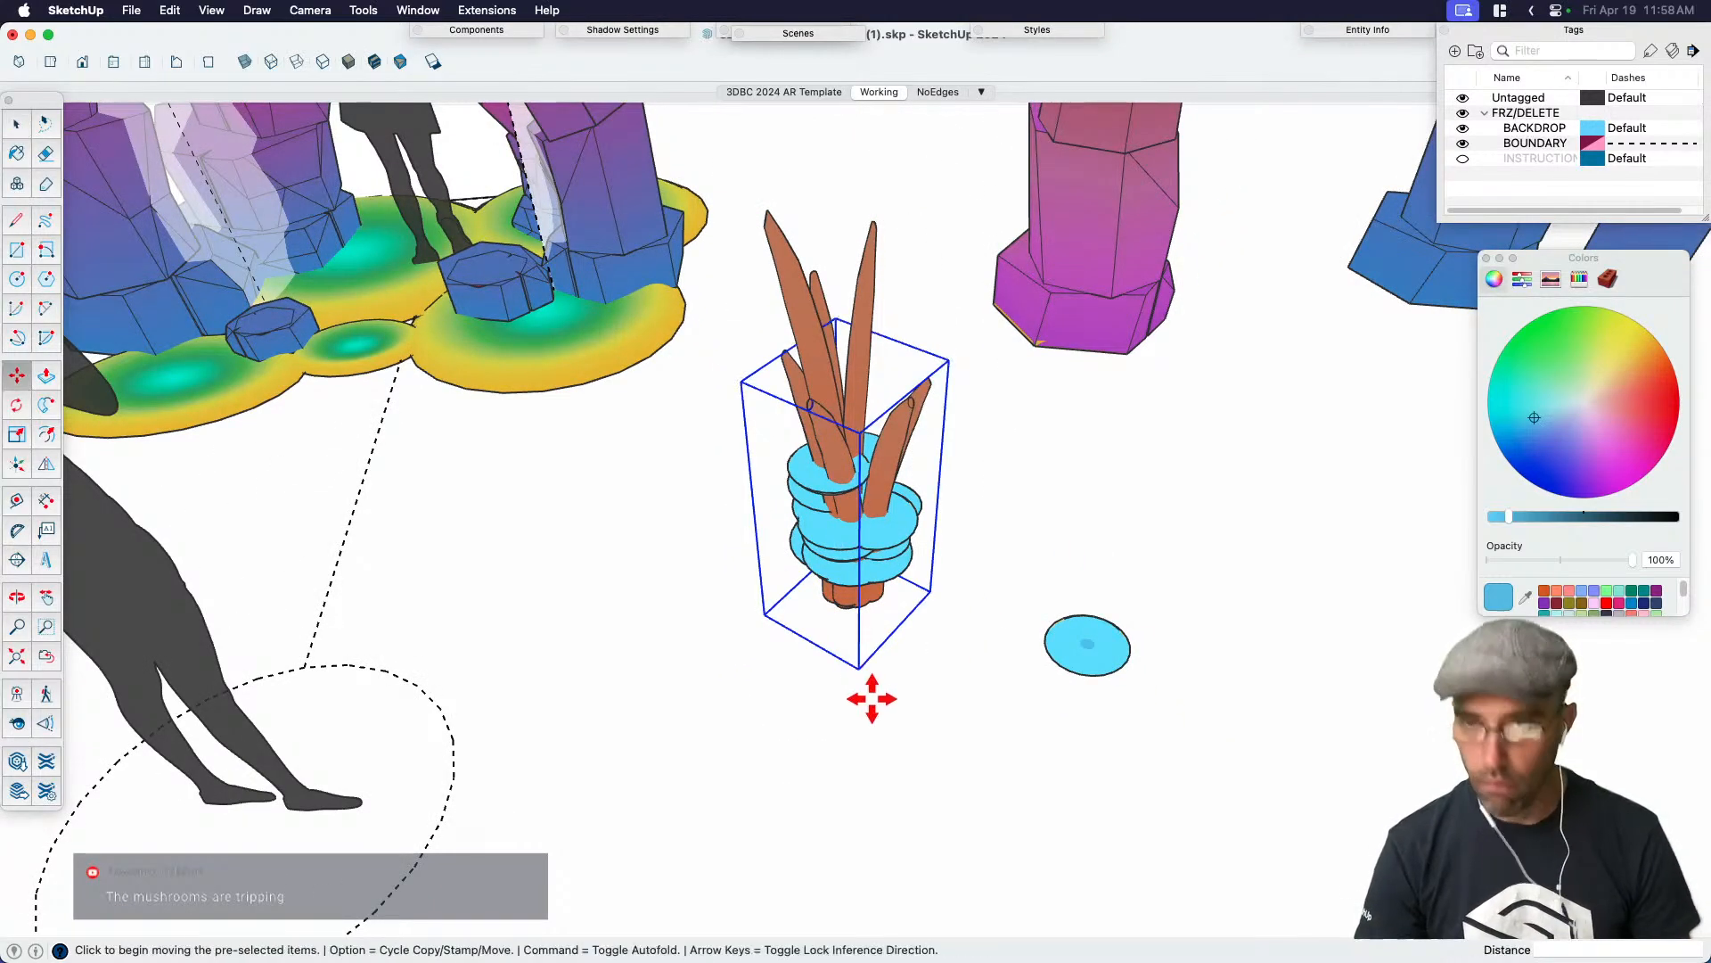
click(871, 720)
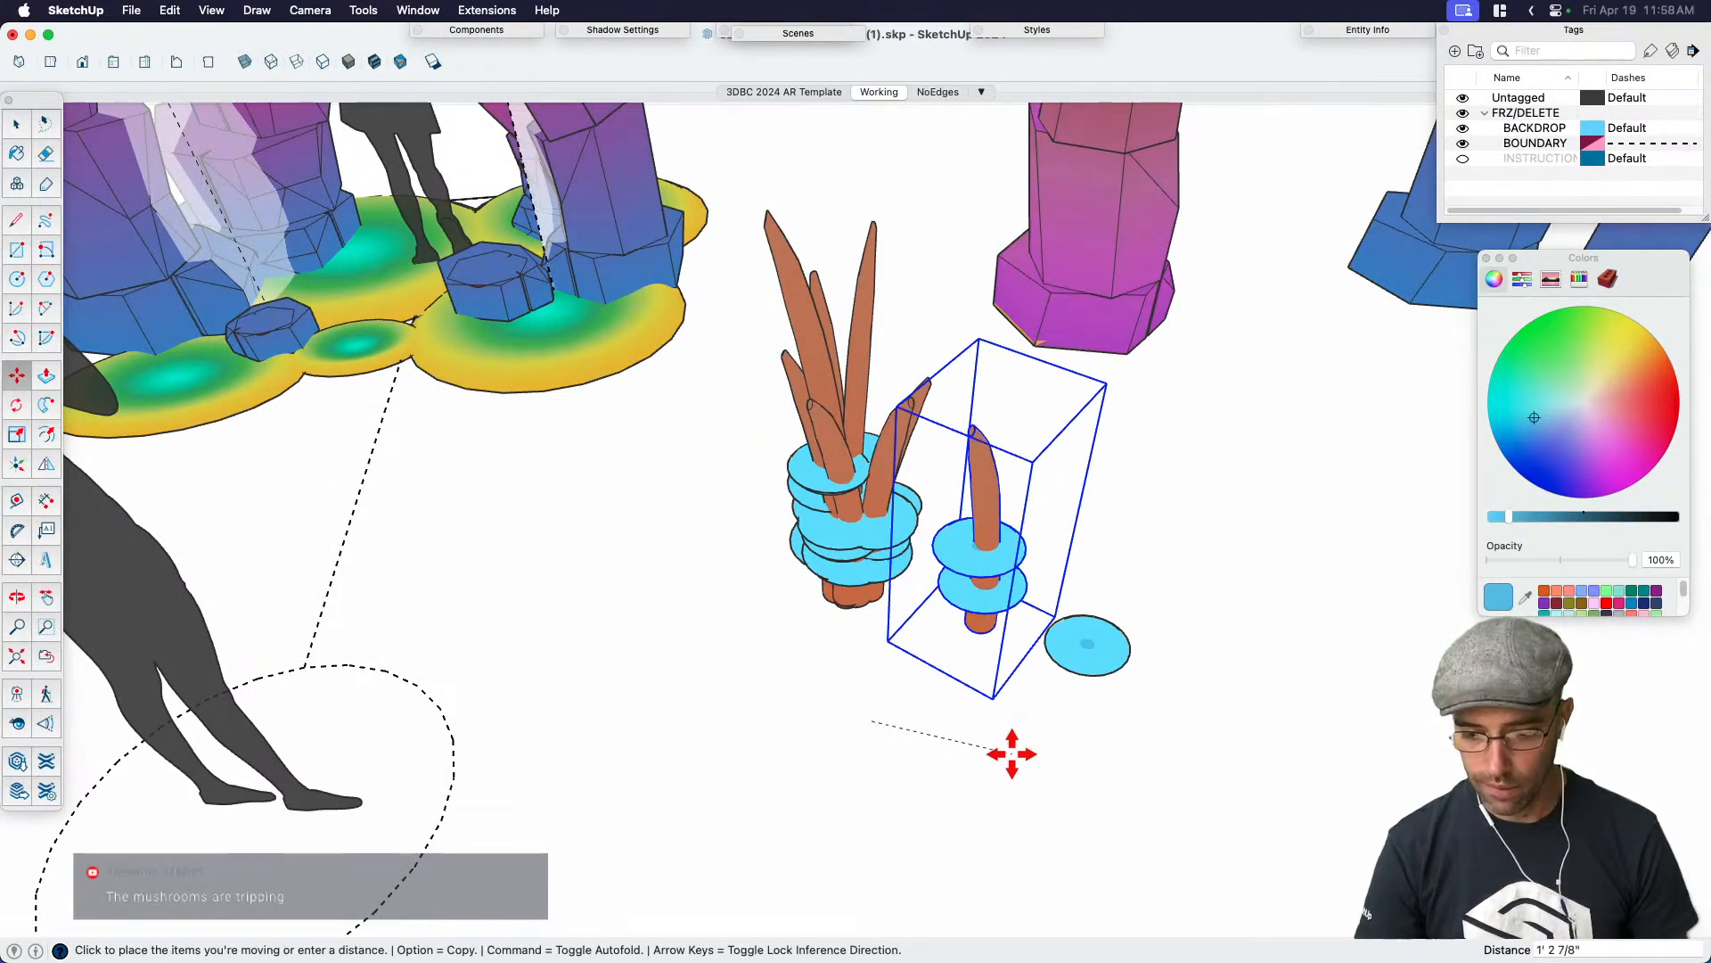
click(1086, 706)
key(space)
scroll(1084, 687, up, 3)
click(1077, 664)
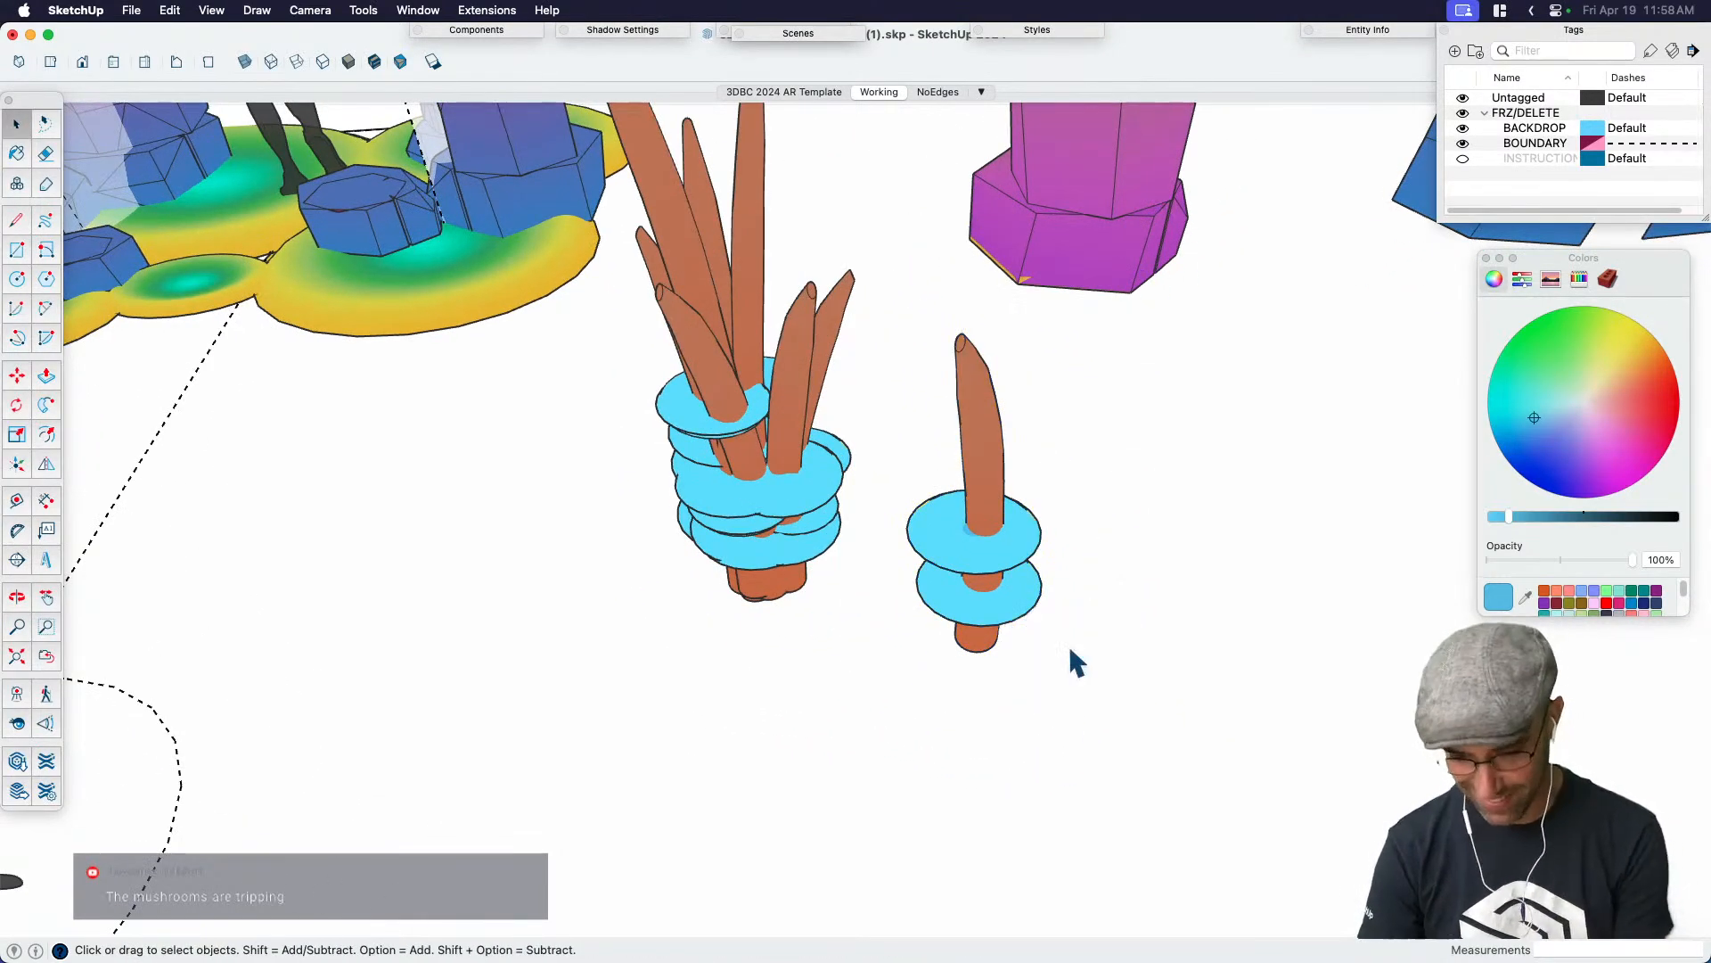
Open the separate stem copy for editing and scale its upper disc down slightly
double_click(1016, 557)
scroll(998, 565, up, 2)
key(s)
scroll(856, 474, up, 2)
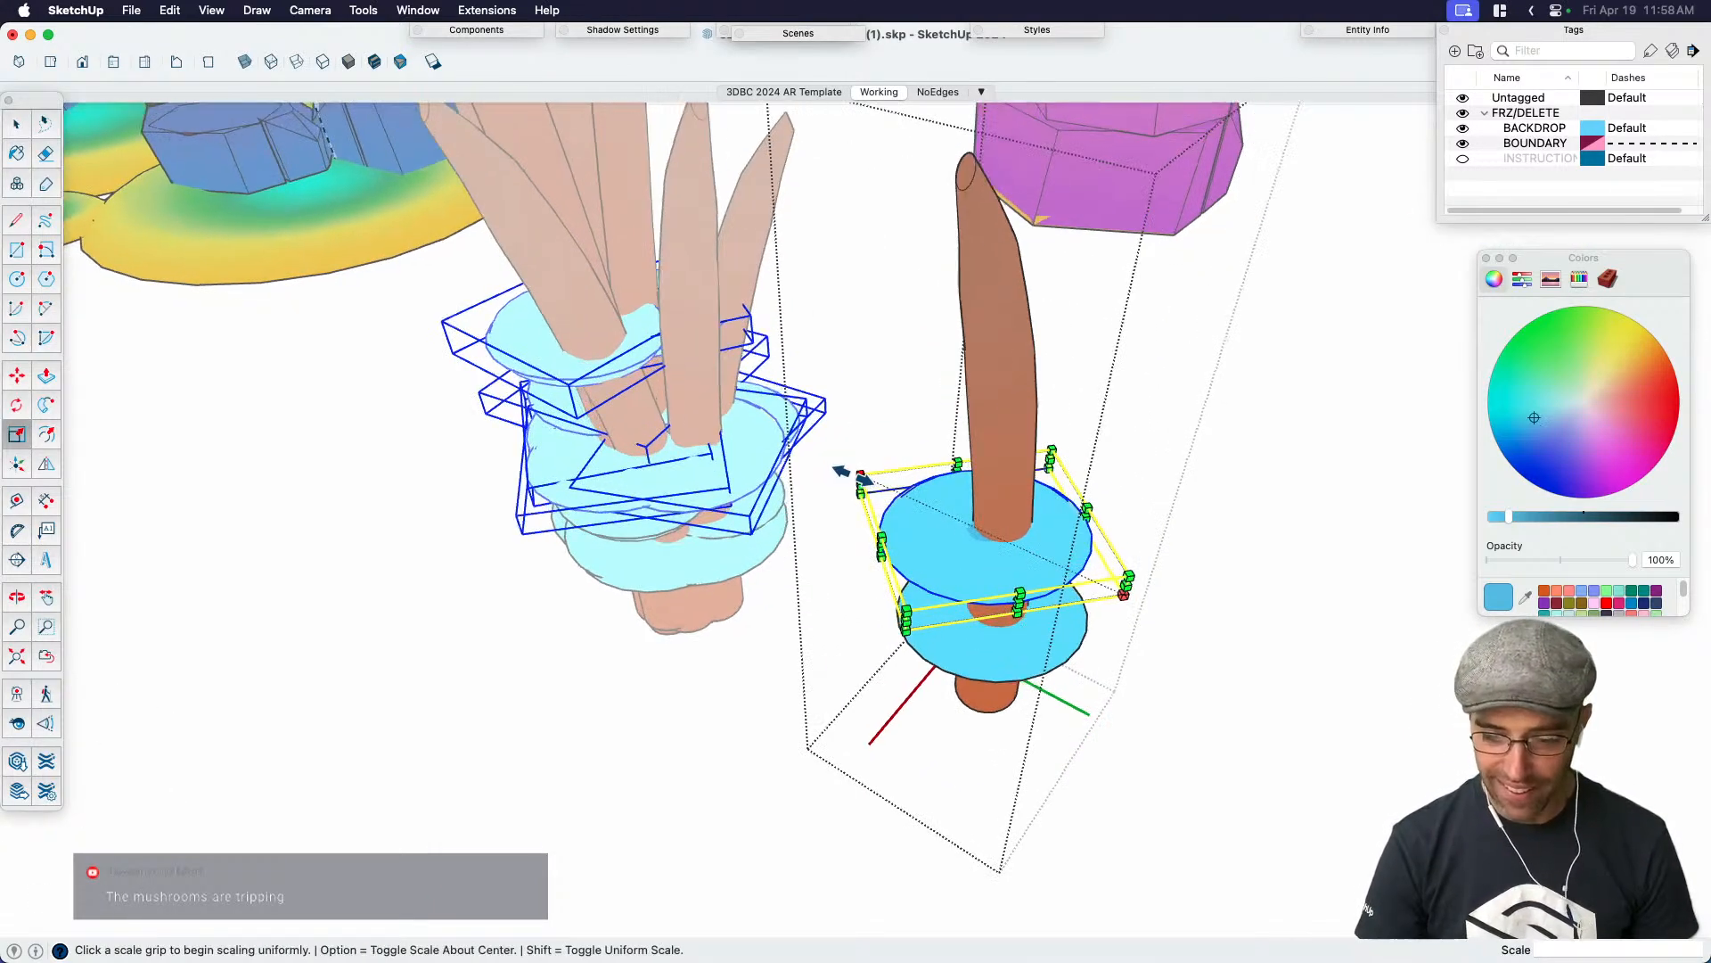
click(861, 478)
click(879, 489)
Move the scaled upper disc so that the stem passes through it
key(m)
click(1151, 611)
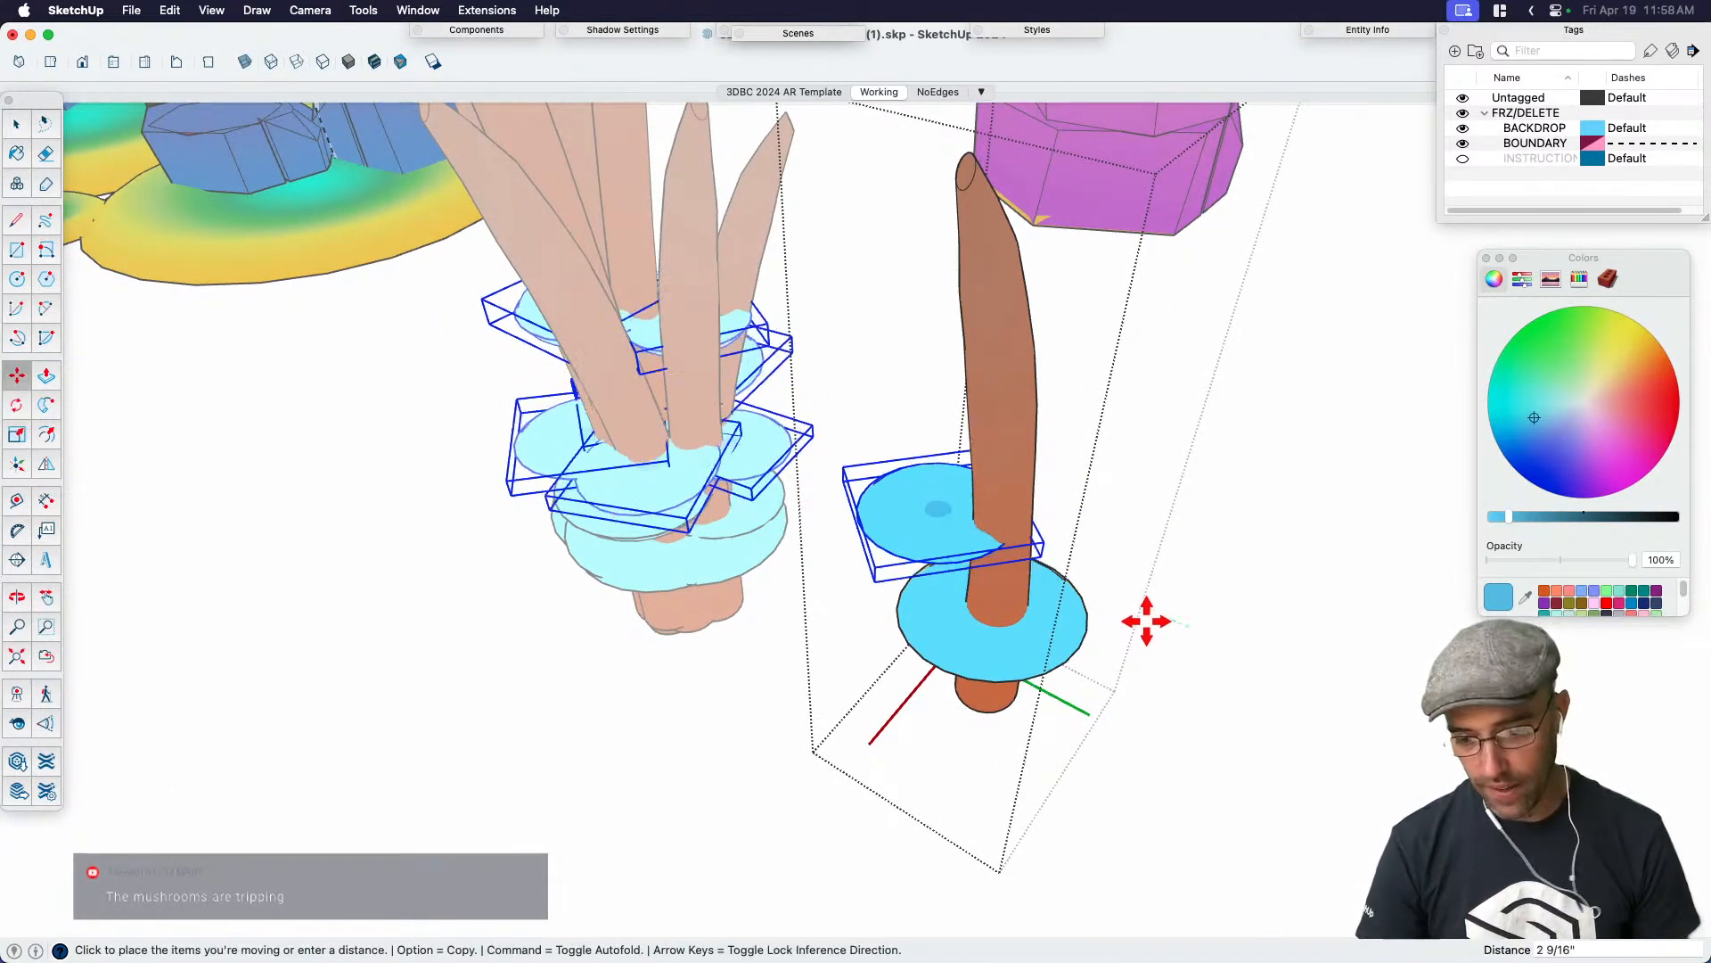
click(1025, 565)
key(space)
scroll(931, 516, up, 2)
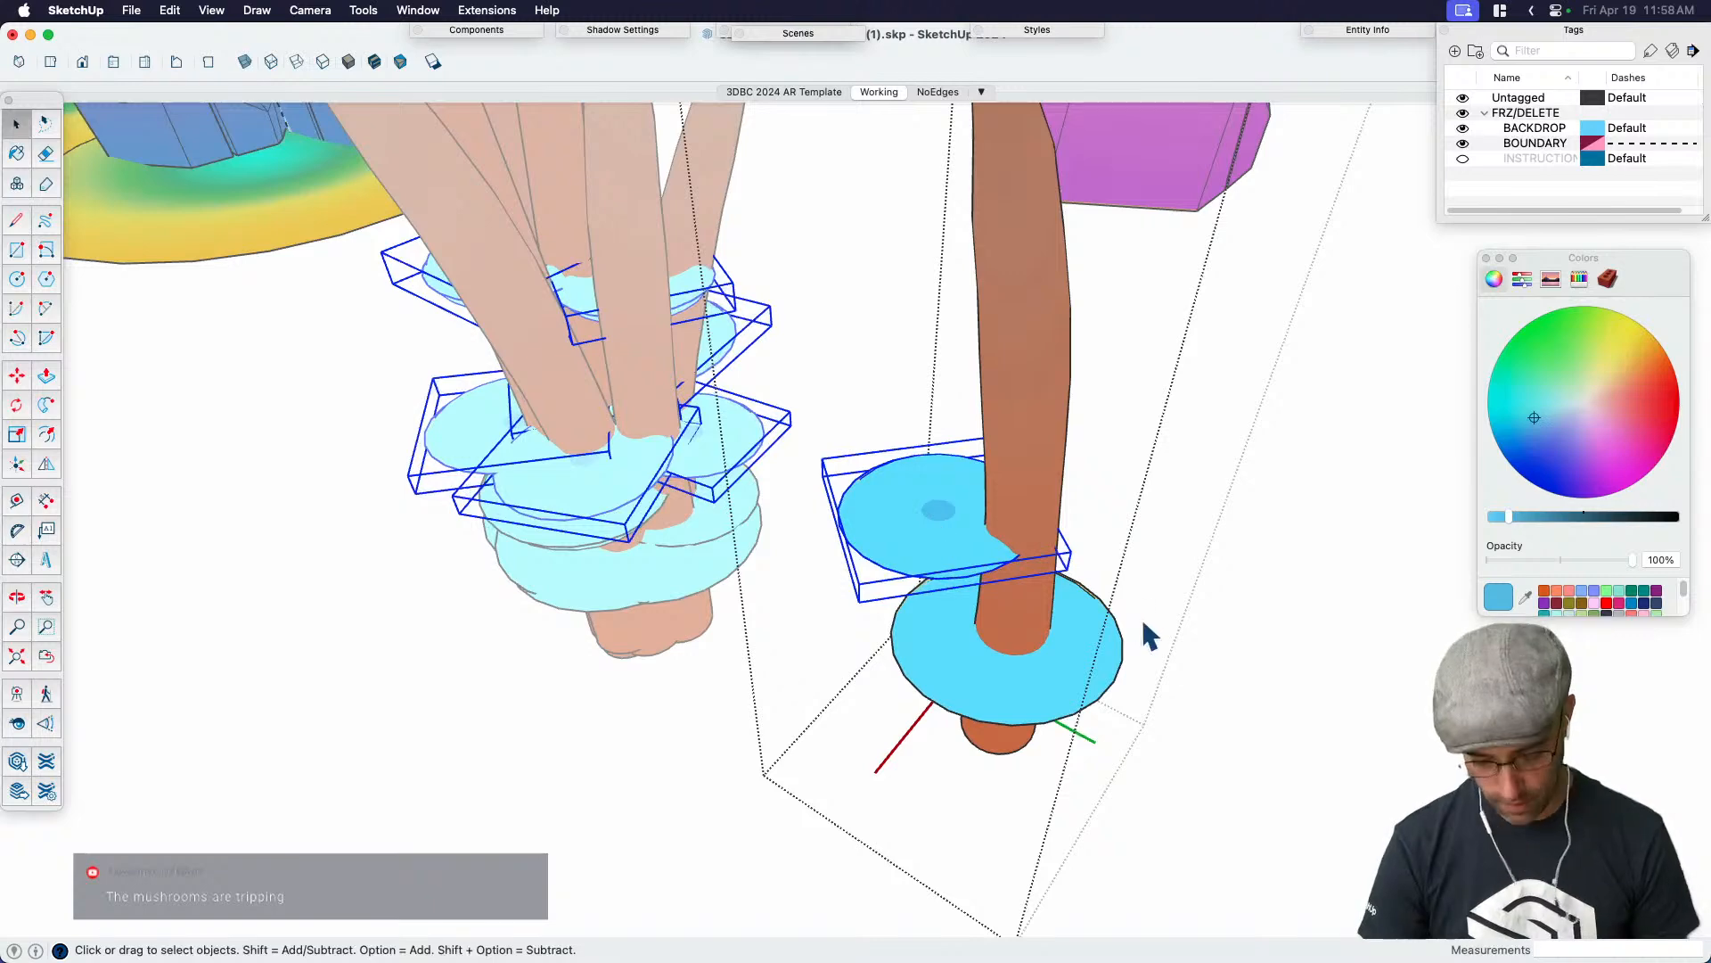
key(m)
click(1160, 677)
click(1227, 695)
key(space)
Copy the upper disc farther up the stem, towards the tapered tip
middle_drag(1039, 624, 1129, 585)
key(m)
click(1097, 573)
key(alt)
middle_drag(1074, 496, 687, 535)
click(1087, 348)
key(space)
key(m)
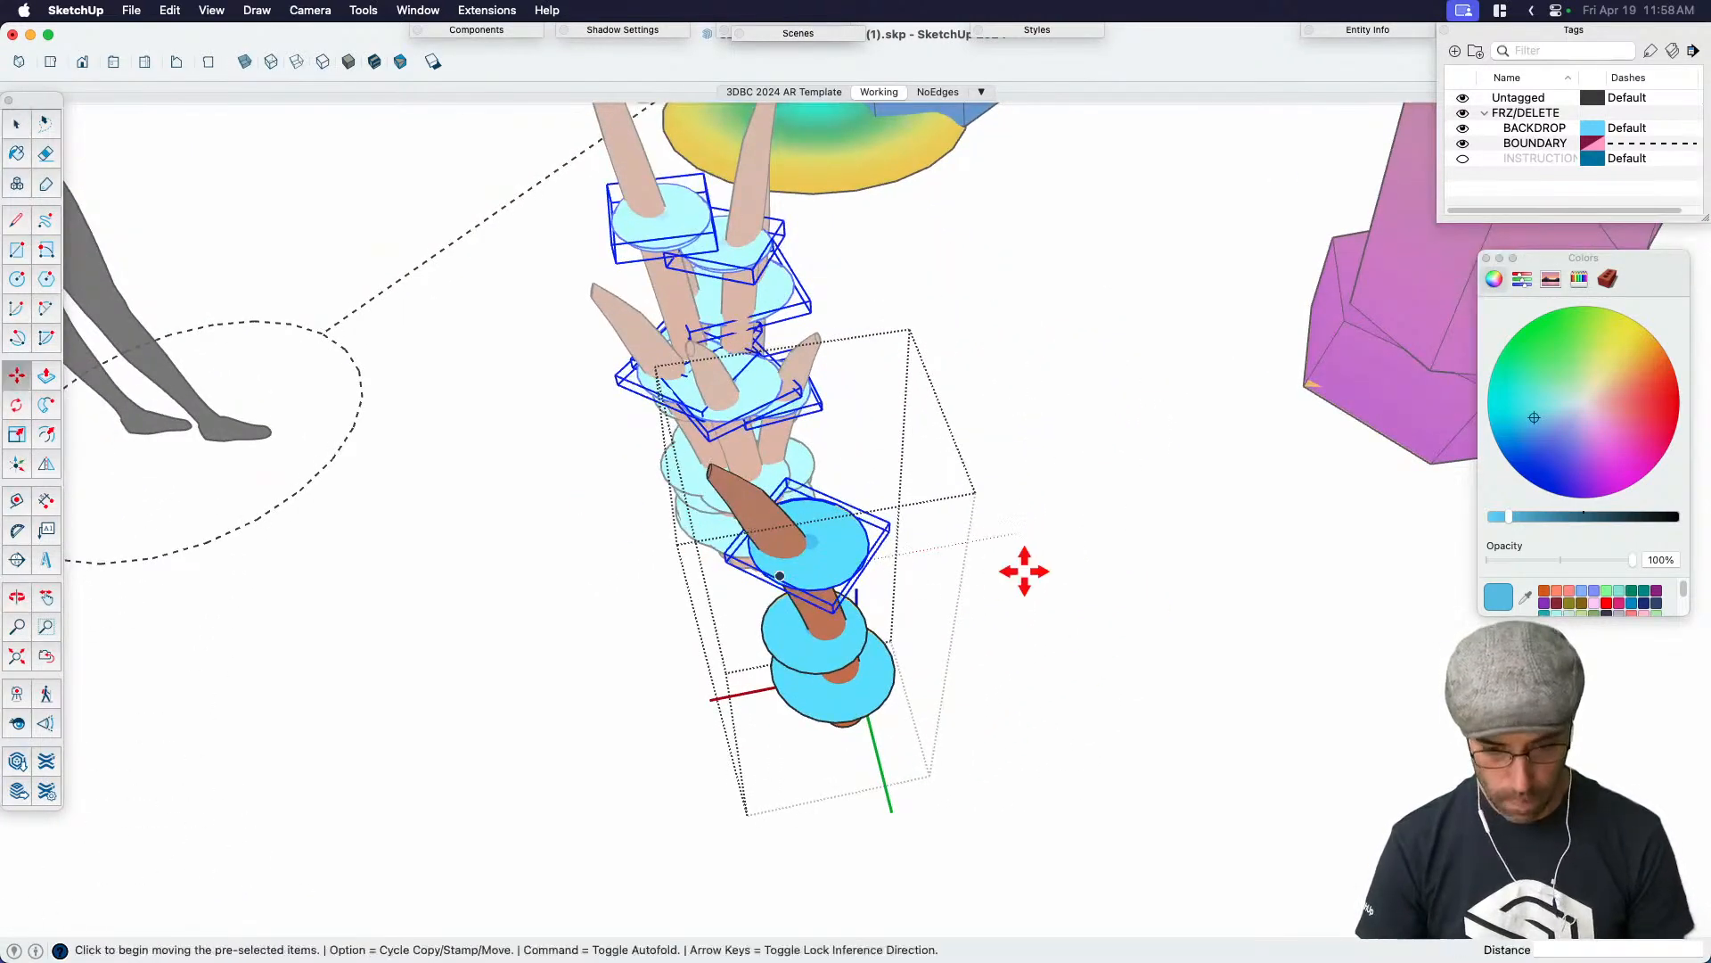
scroll(833, 492, up, 3)
key(space)
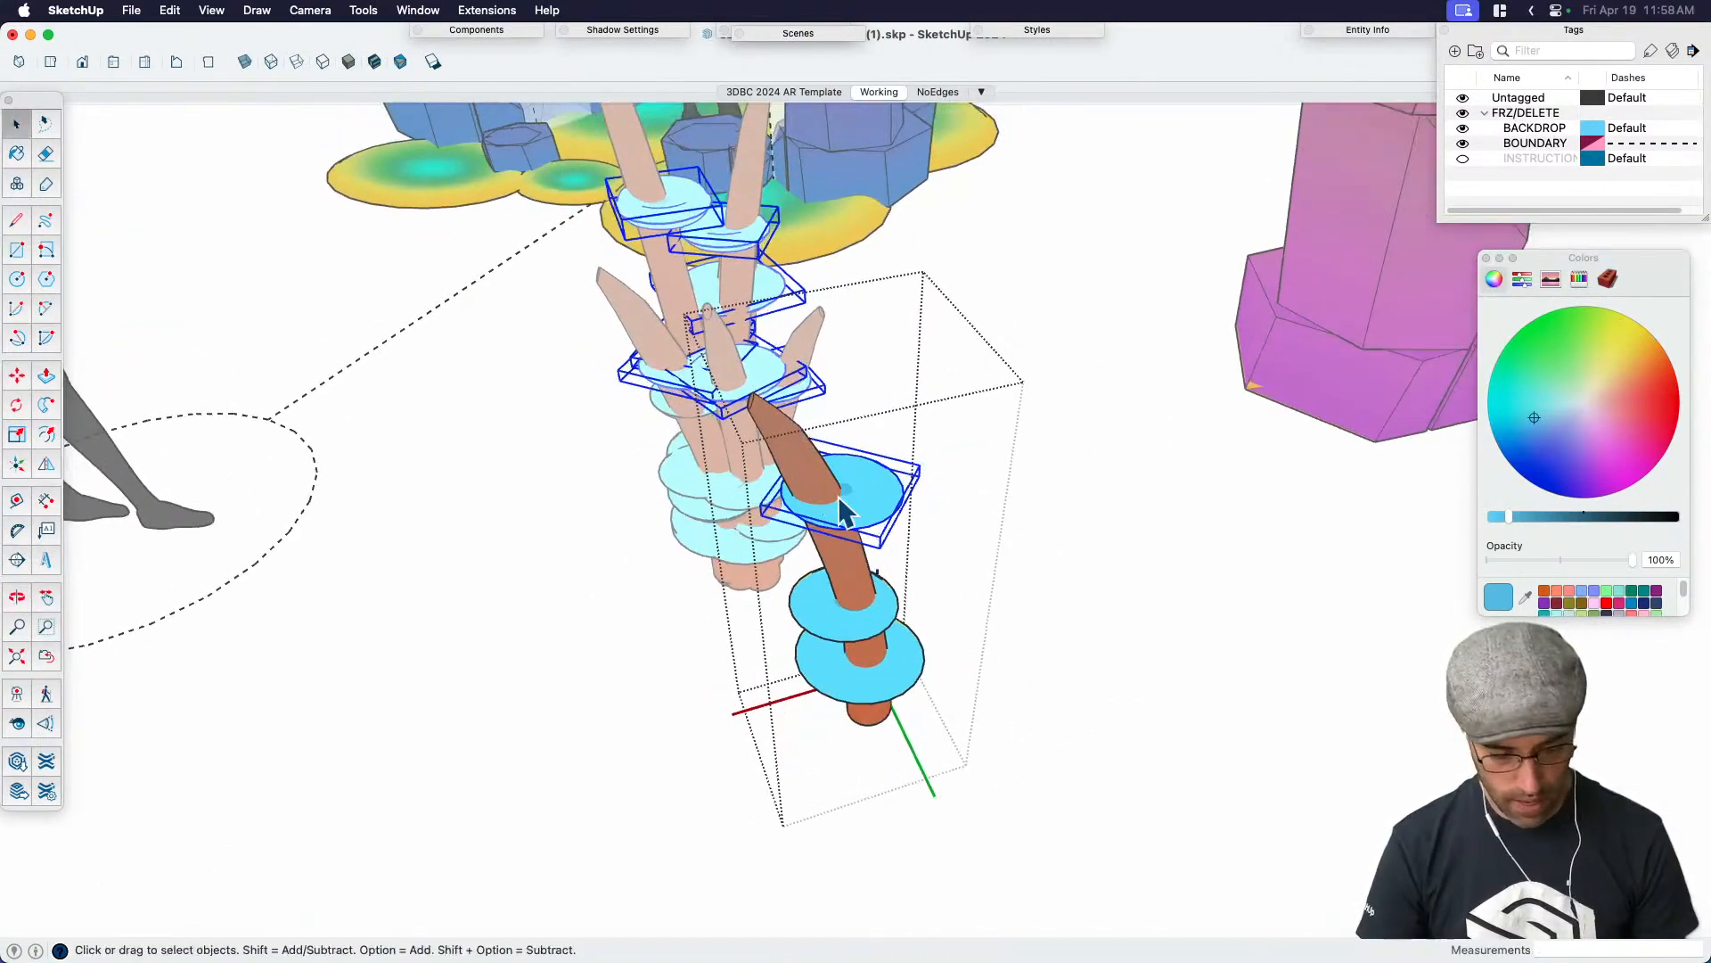
Rotate the top disc copy about 19 degrees so that it tilts on the stem
key(q)
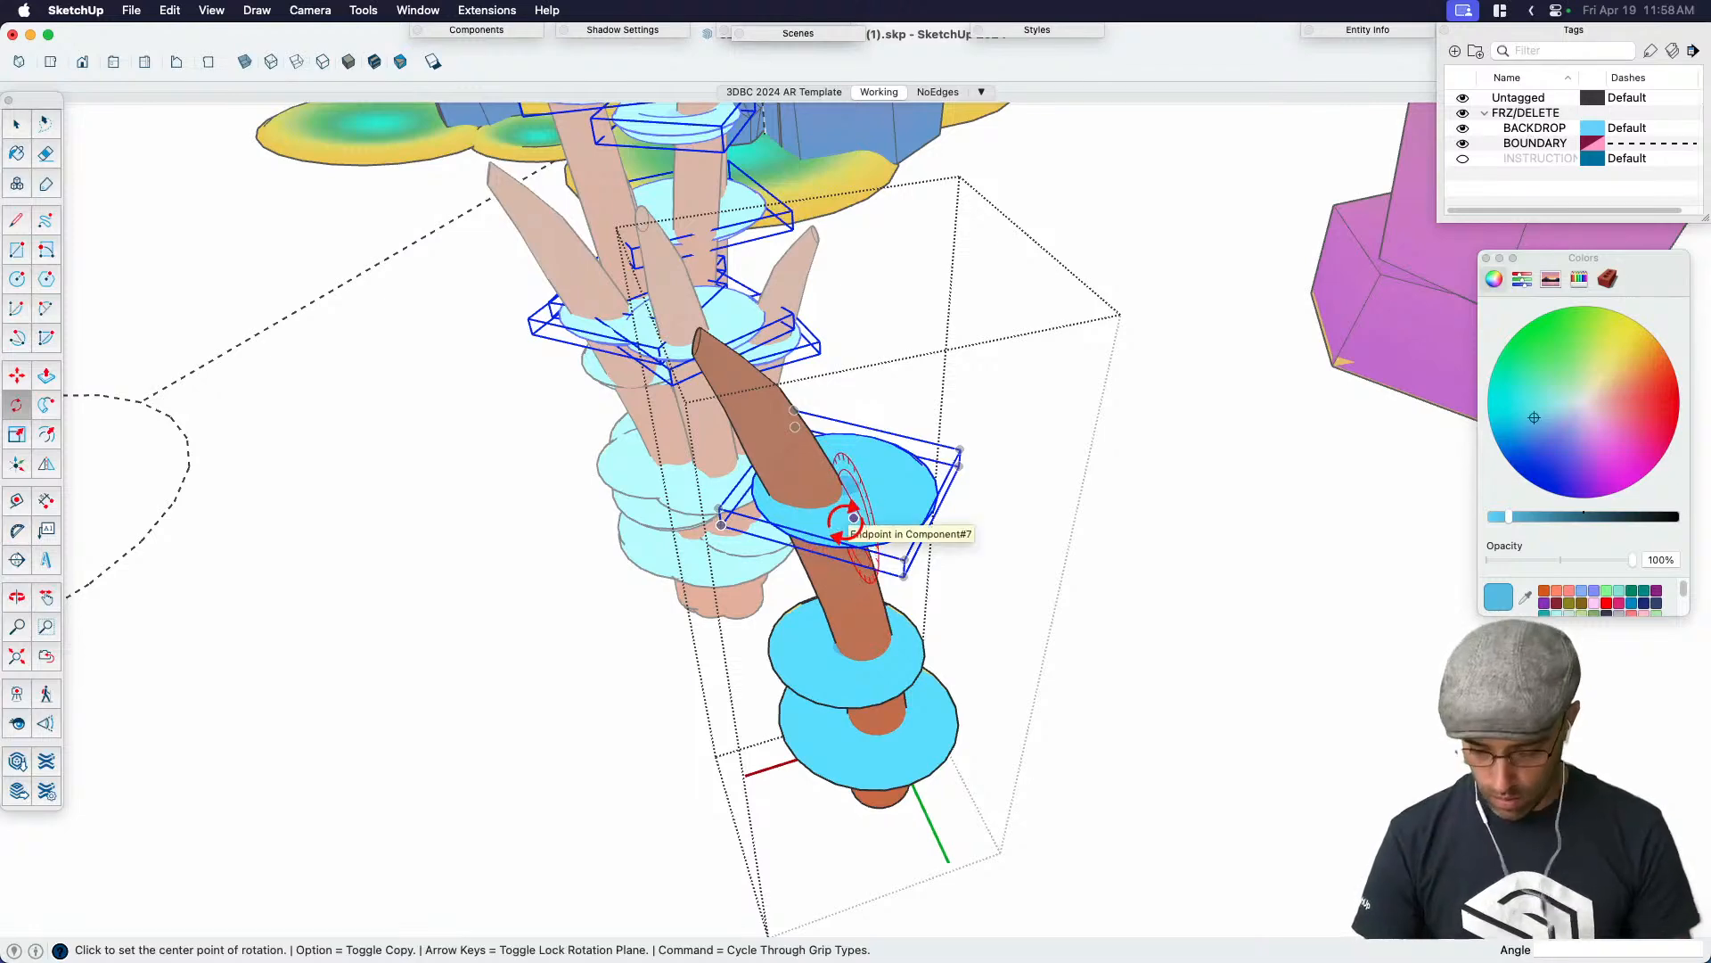
click(840, 516)
key(Escape)
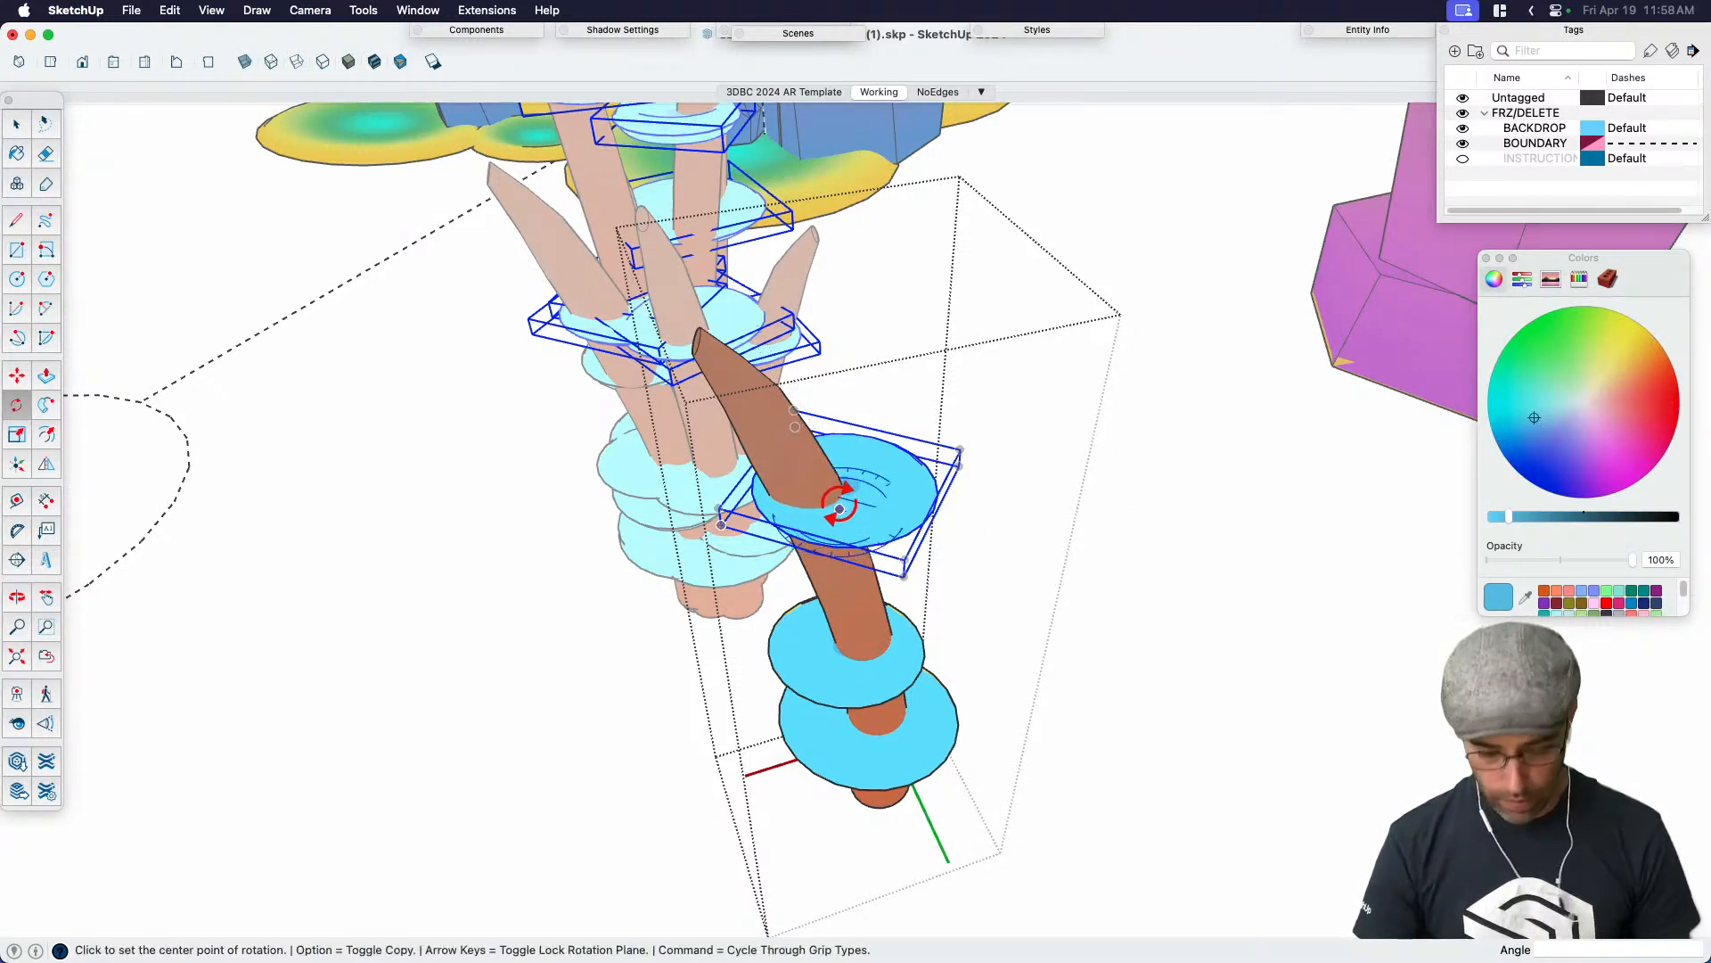
click(835, 496)
click(1039, 451)
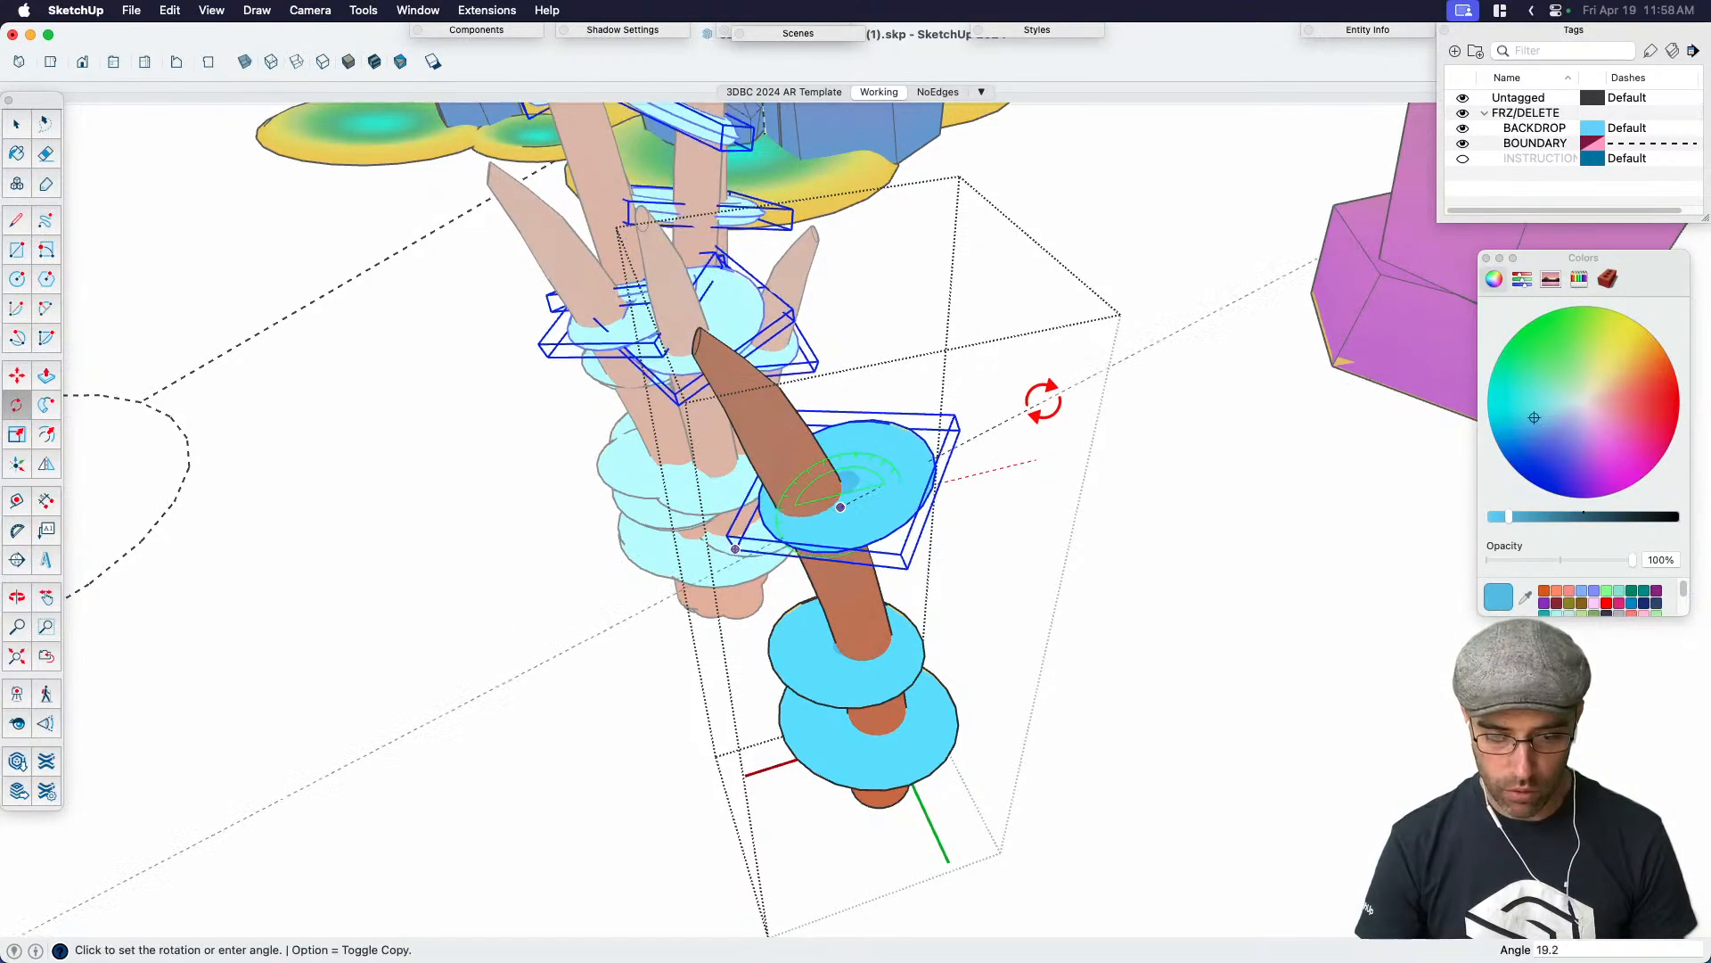
Move the tilted top disc slightly so that it is centred around the stem
key(m)
click(997, 540)
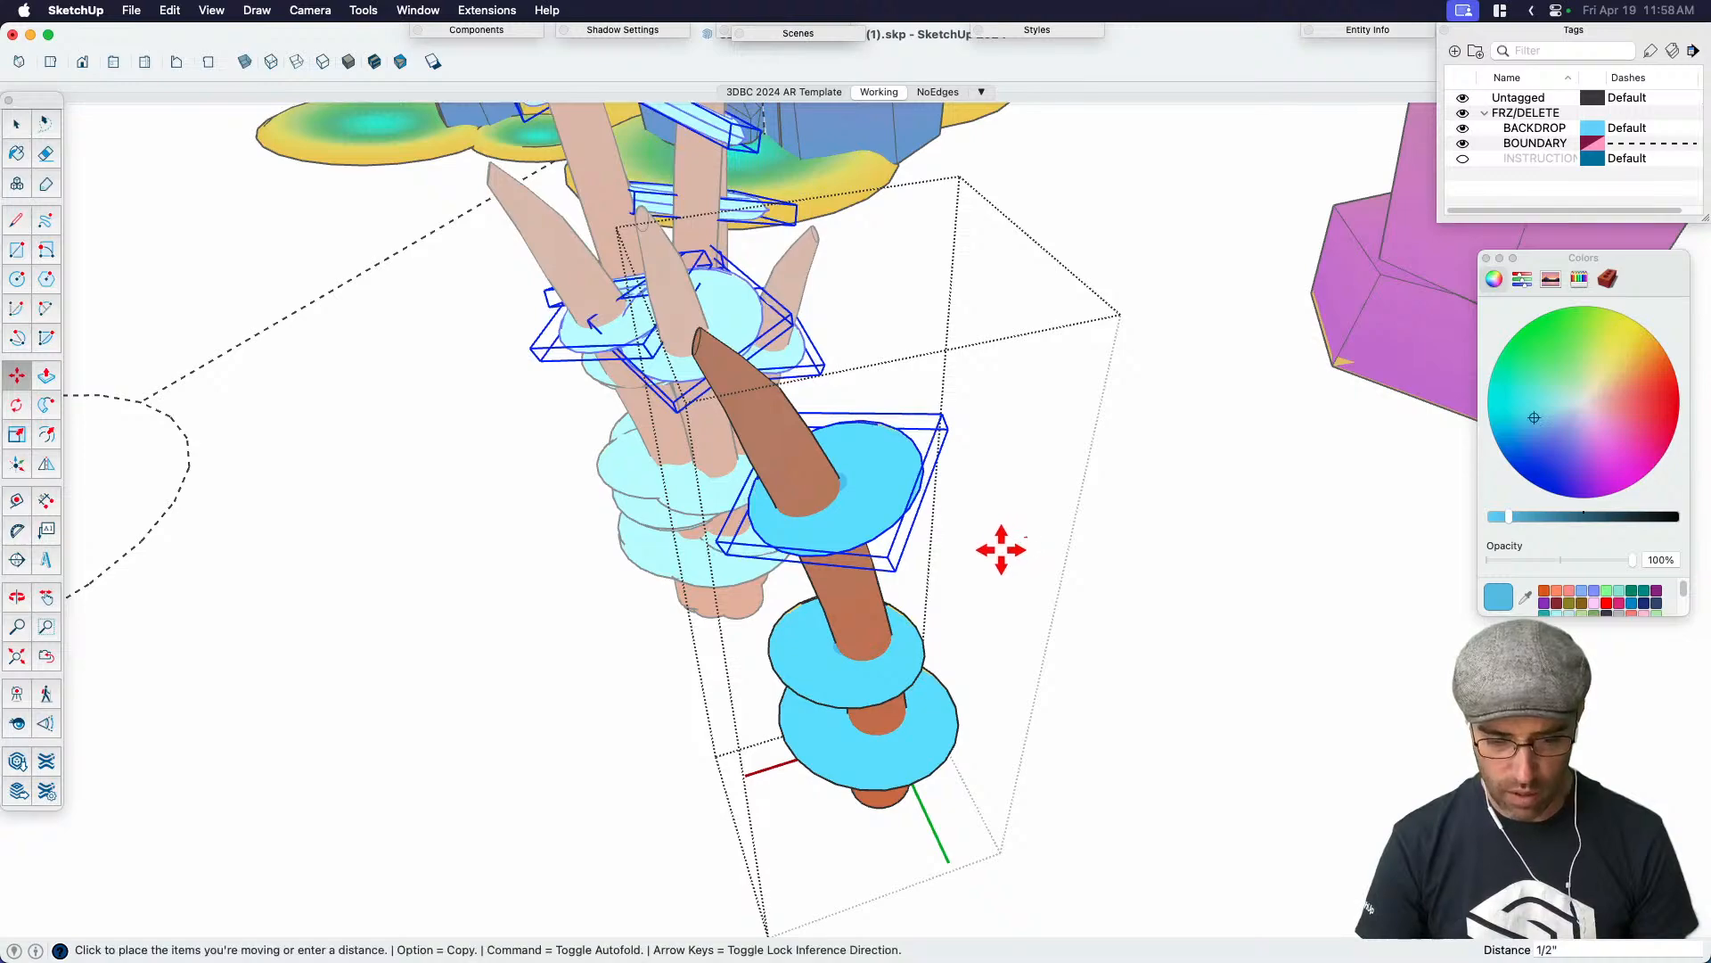
click(1001, 550)
scroll(855, 477, up, 5)
scroll(854, 477, up, 1)
click(851, 477)
click(823, 494)
key(space)
scroll(931, 355, down, 8)
middle_drag(878, 490, 885, 400)
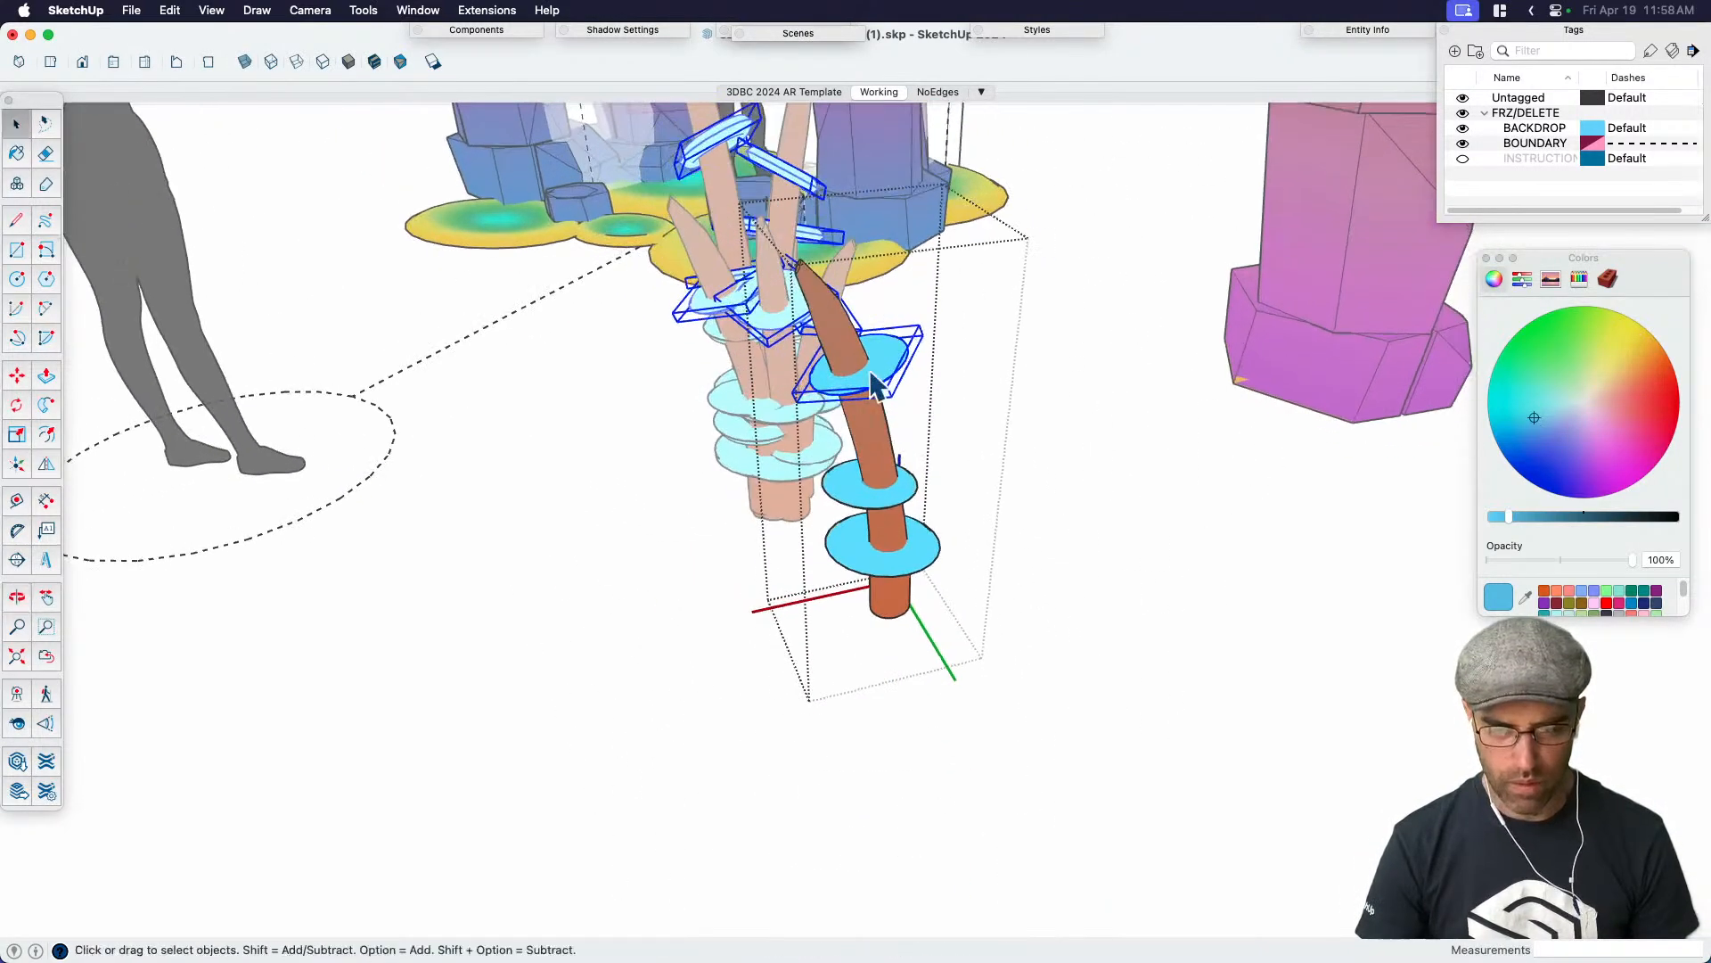
Show hidden geometry, select the stem's tip geometry above the top disc and scale it down uniformly
scroll(888, 412, up, 3)
scroll(835, 332, up, 2)
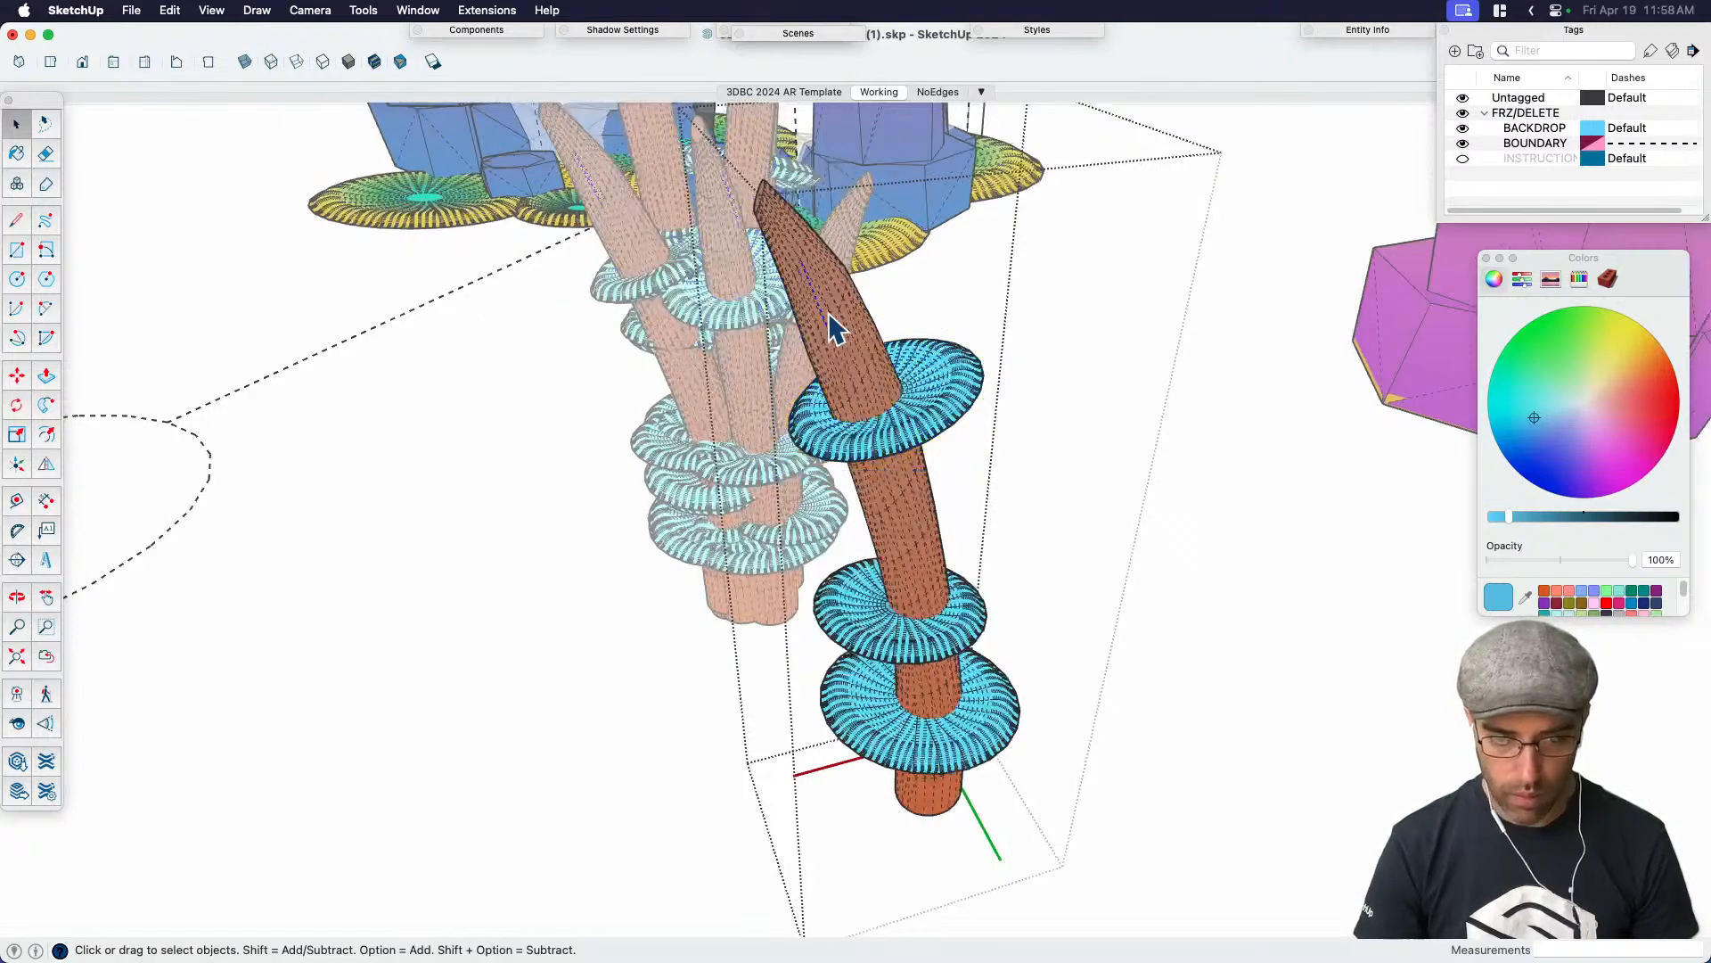
middle_drag(776, 348, 644, 210)
drag(630, 154, 815, 425)
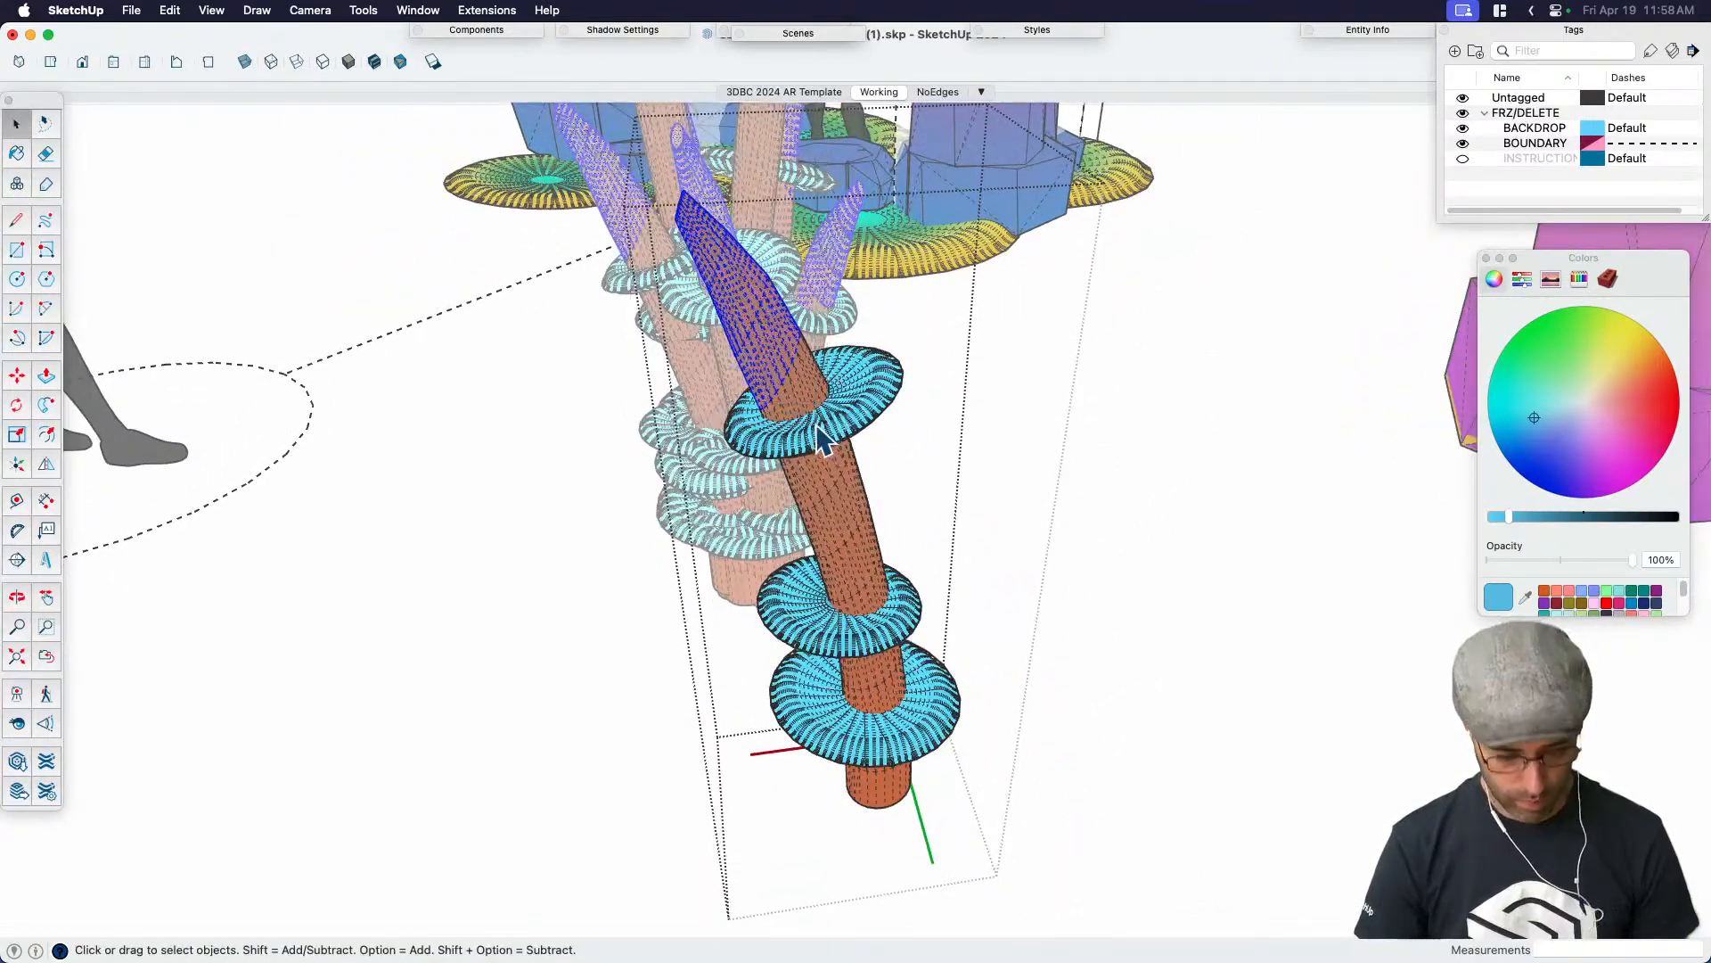
scroll(813, 419, down, 2)
key(s)
scroll(711, 261, up, 2)
click(723, 282)
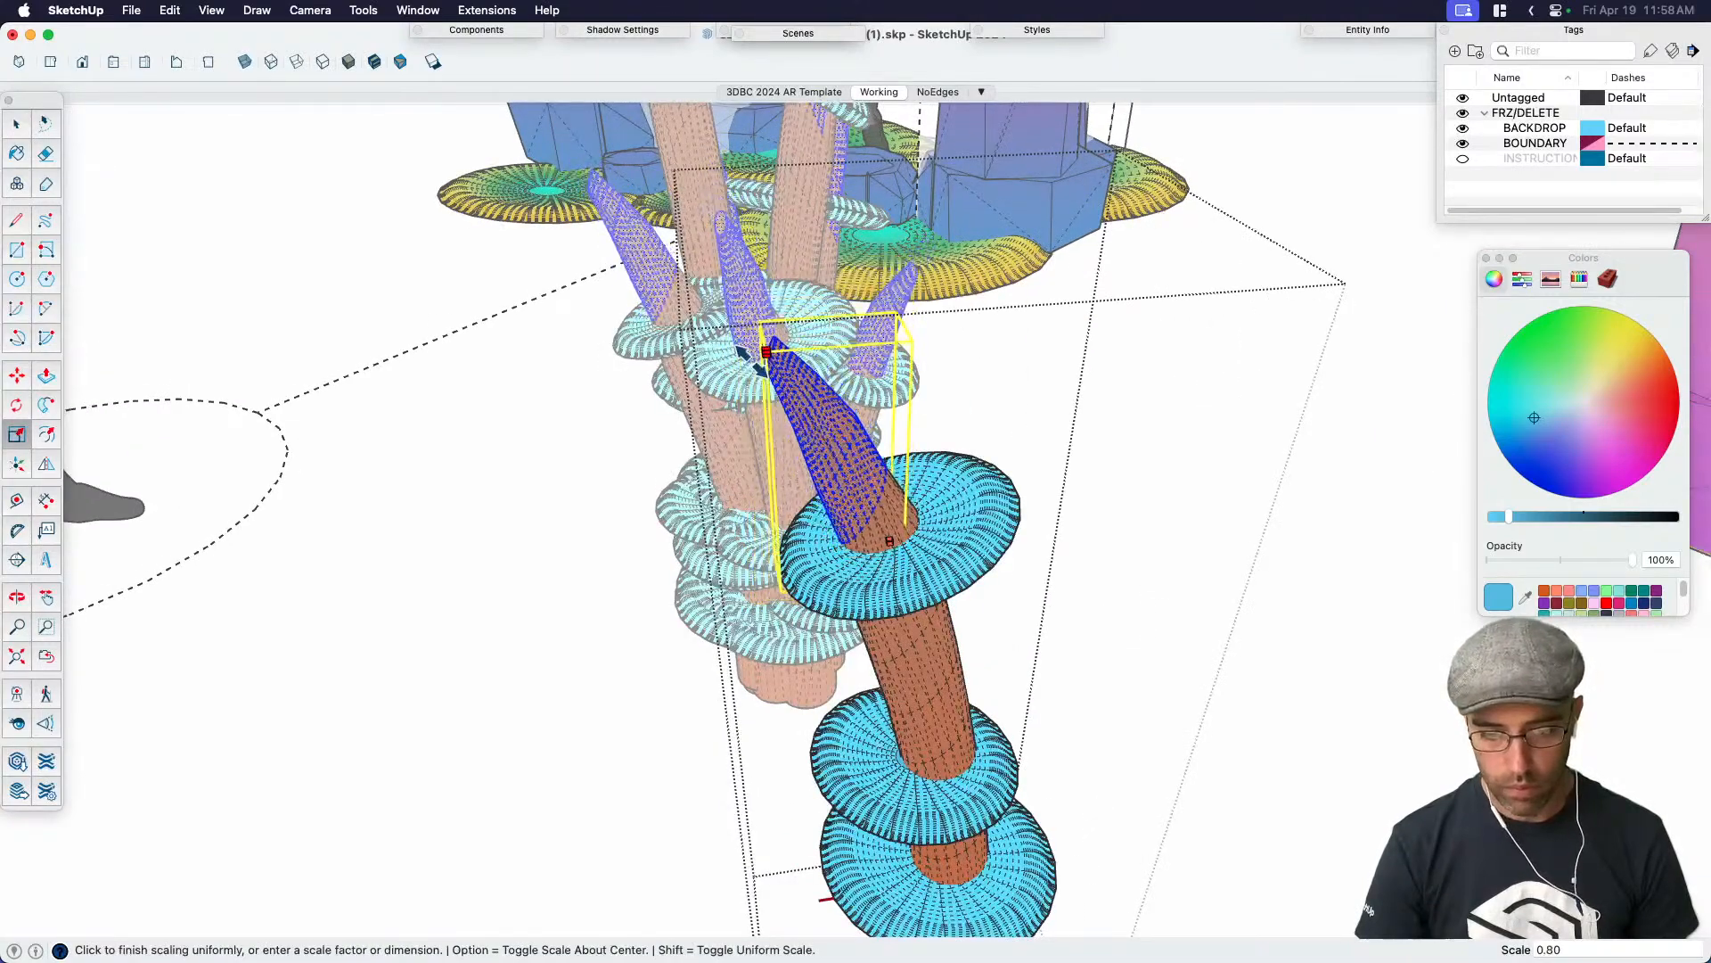
click(738, 332)
scroll(734, 329, down, 2)
middle_drag(734, 329, 789, 344)
click(795, 336)
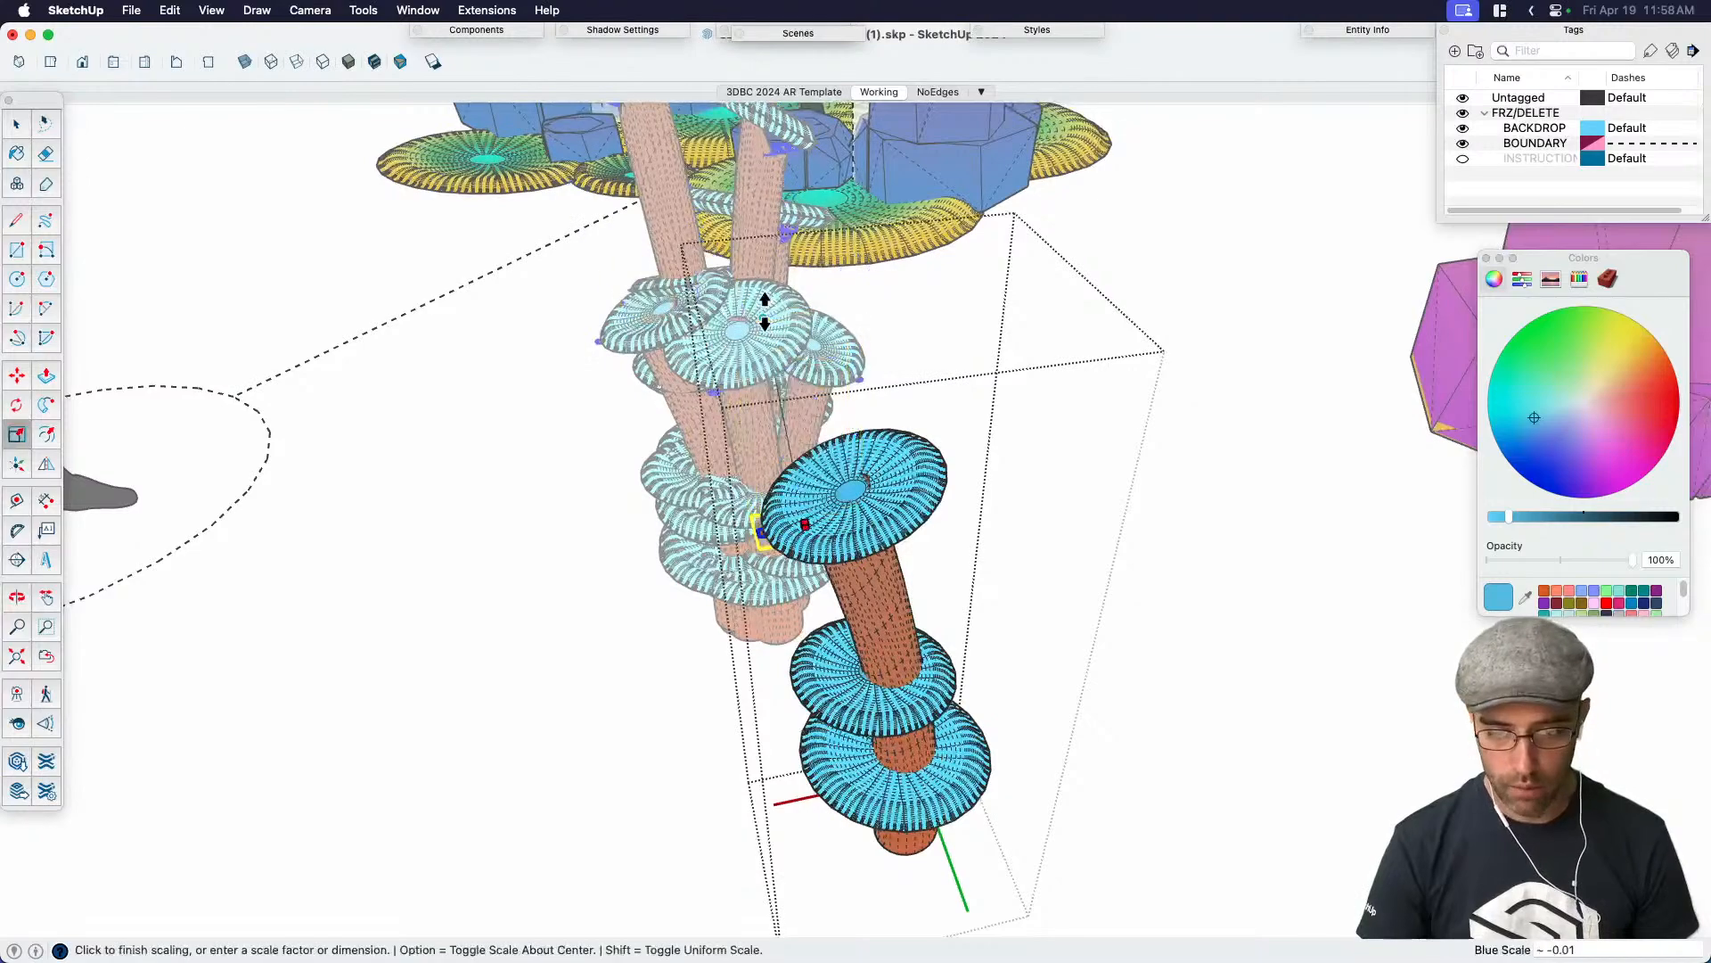
key(super+z)
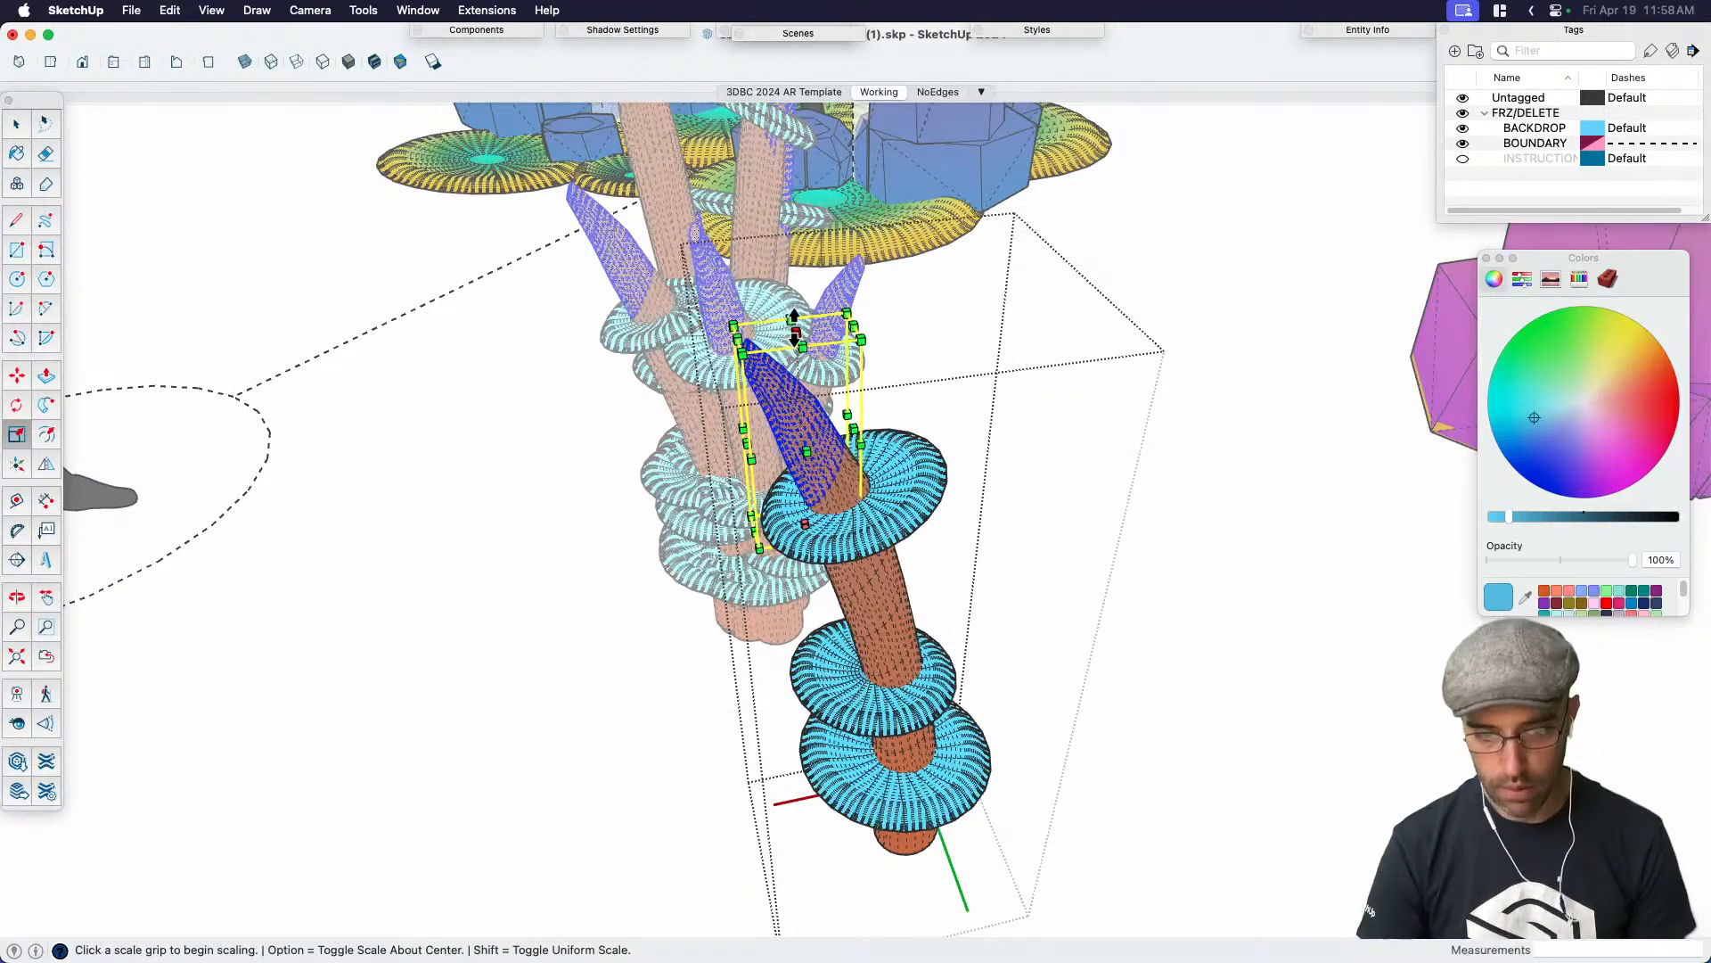
click(790, 331)
click(801, 294)
key(super+z)
Stretch the selected stem tip along the blue axis to make it longer
middle_drag(802, 294, 954, 234)
click(949, 205)
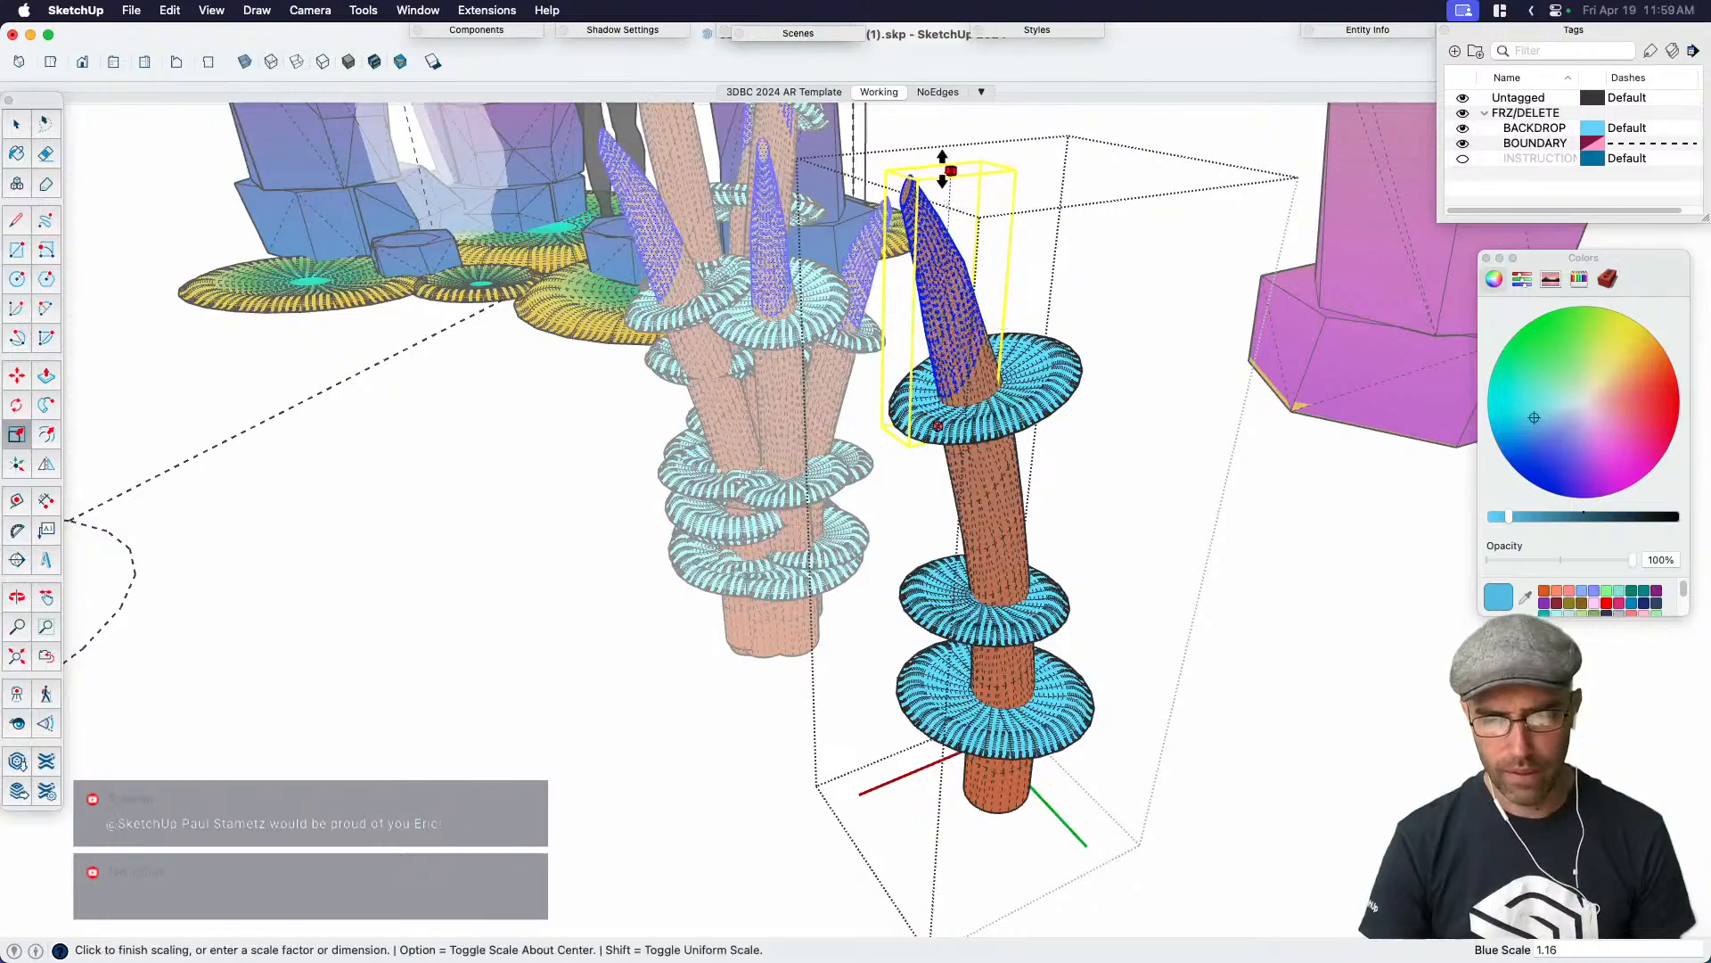
click(943, 147)
middle_drag(943, 147, 941, 279)
click(942, 284)
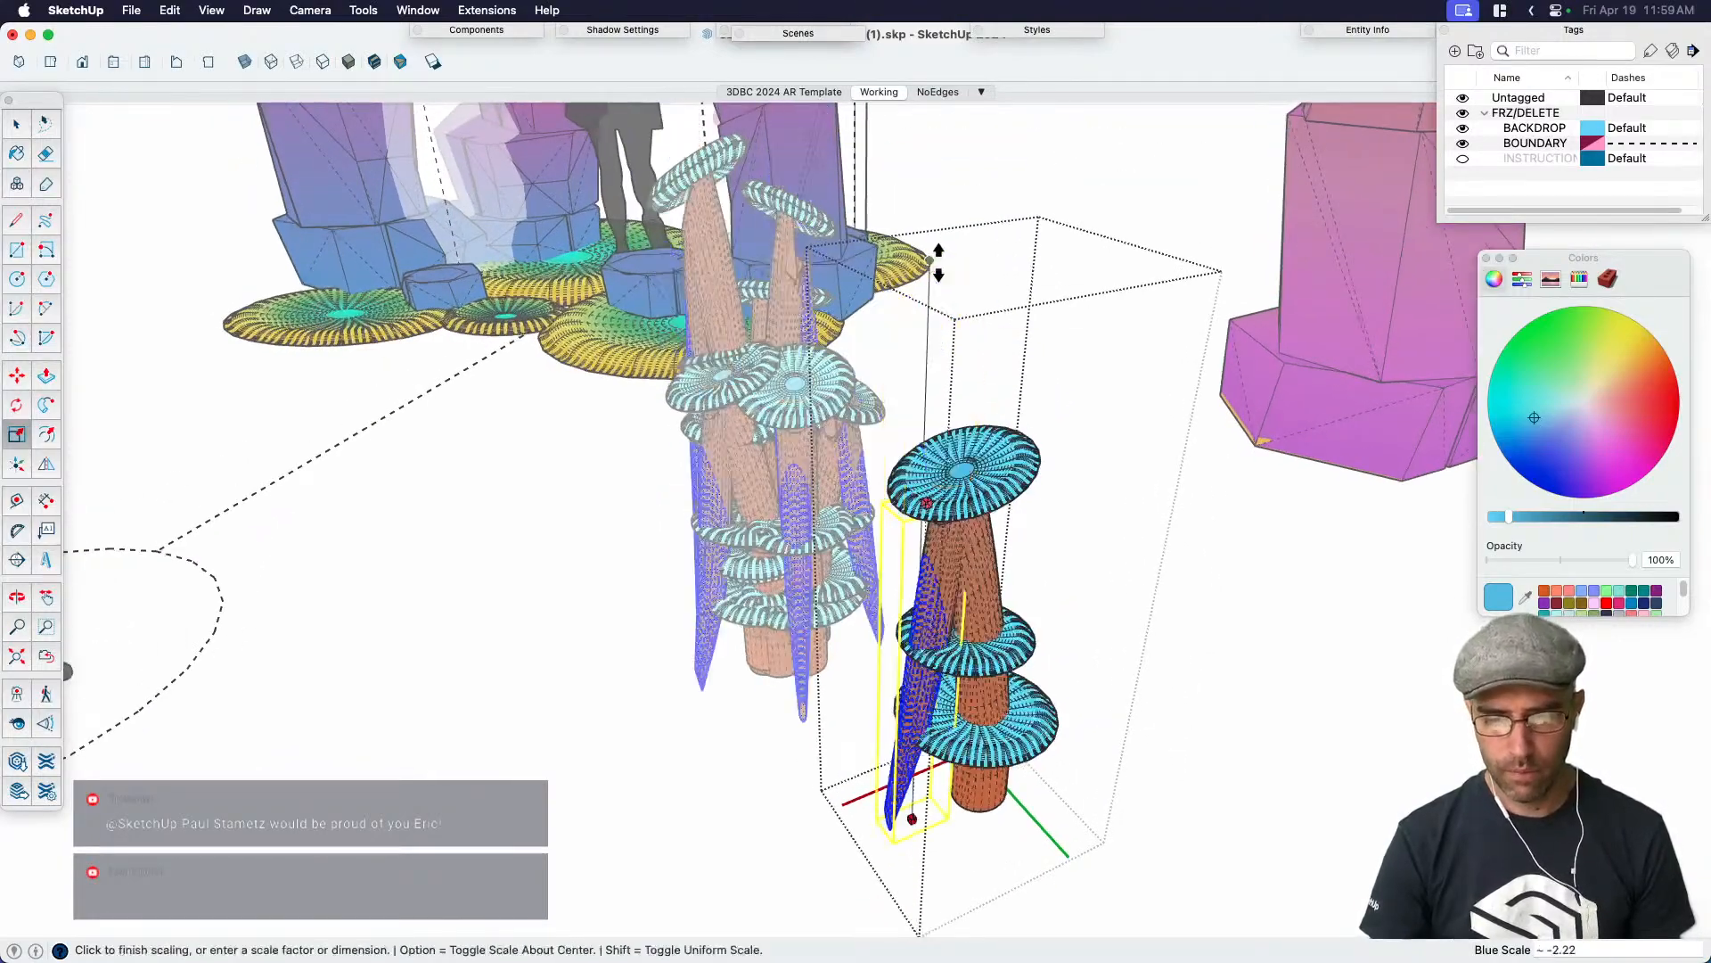
click(933, 210)
middle_drag(933, 209, 836, 406)
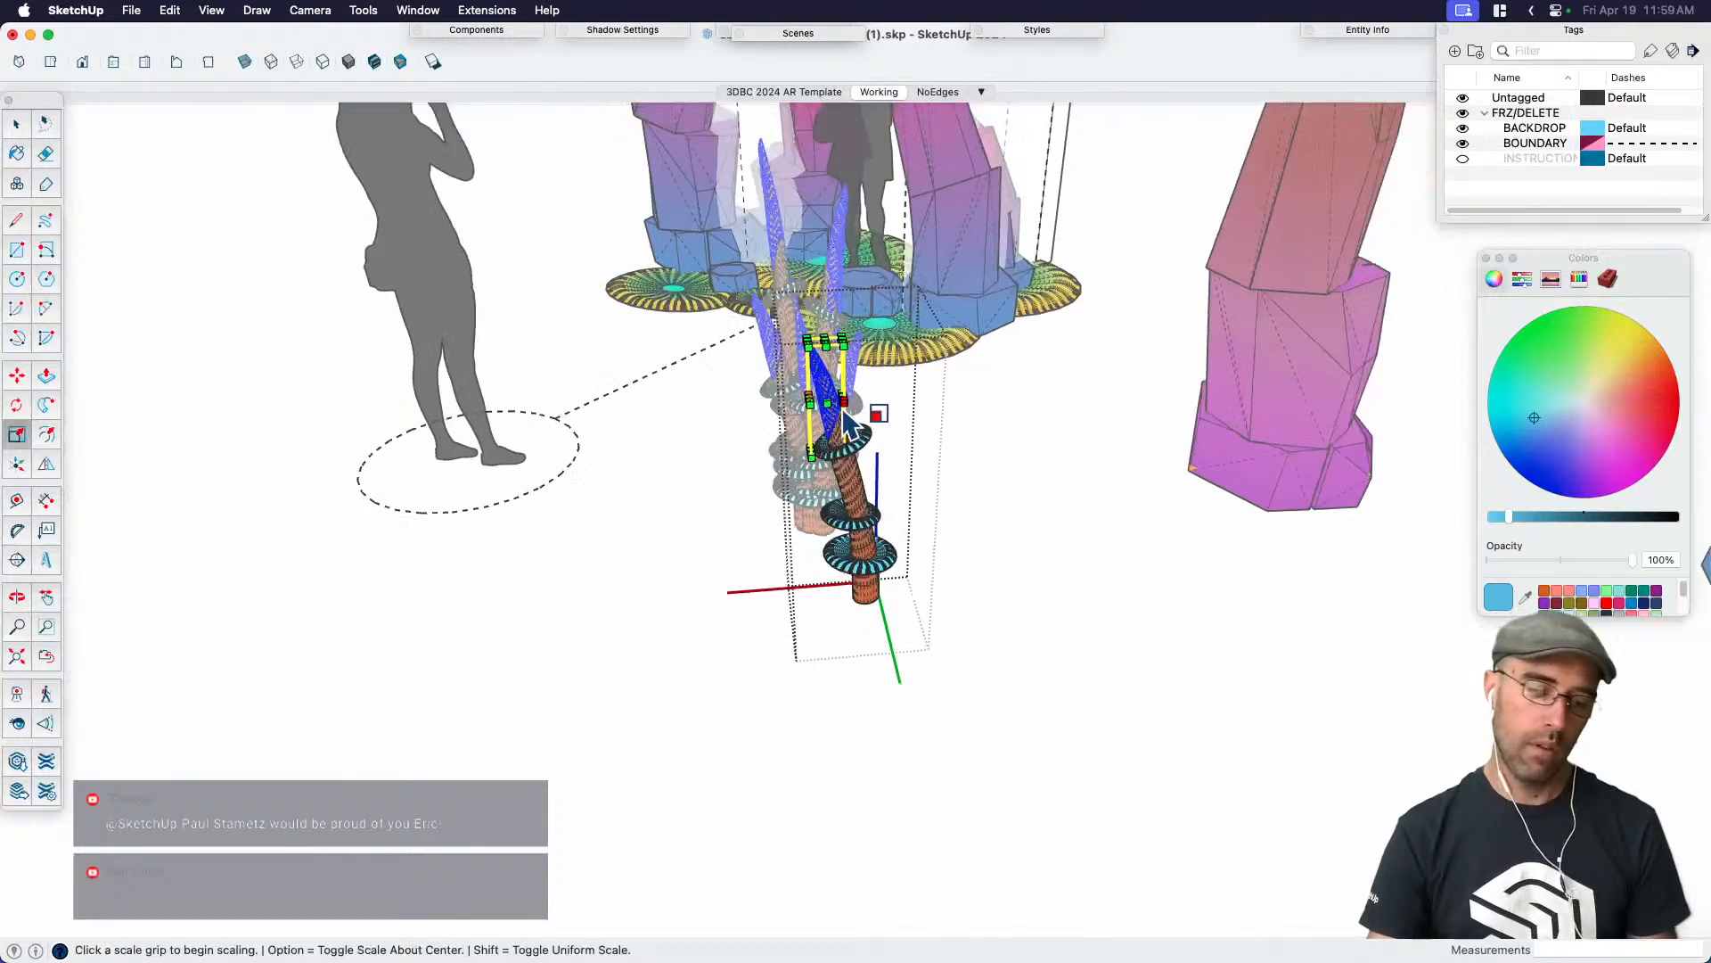
Rotate the selected stem tip by about 3.6 degrees and leave the stem component
key(space)
scroll(891, 419, up, 5)
key(q)
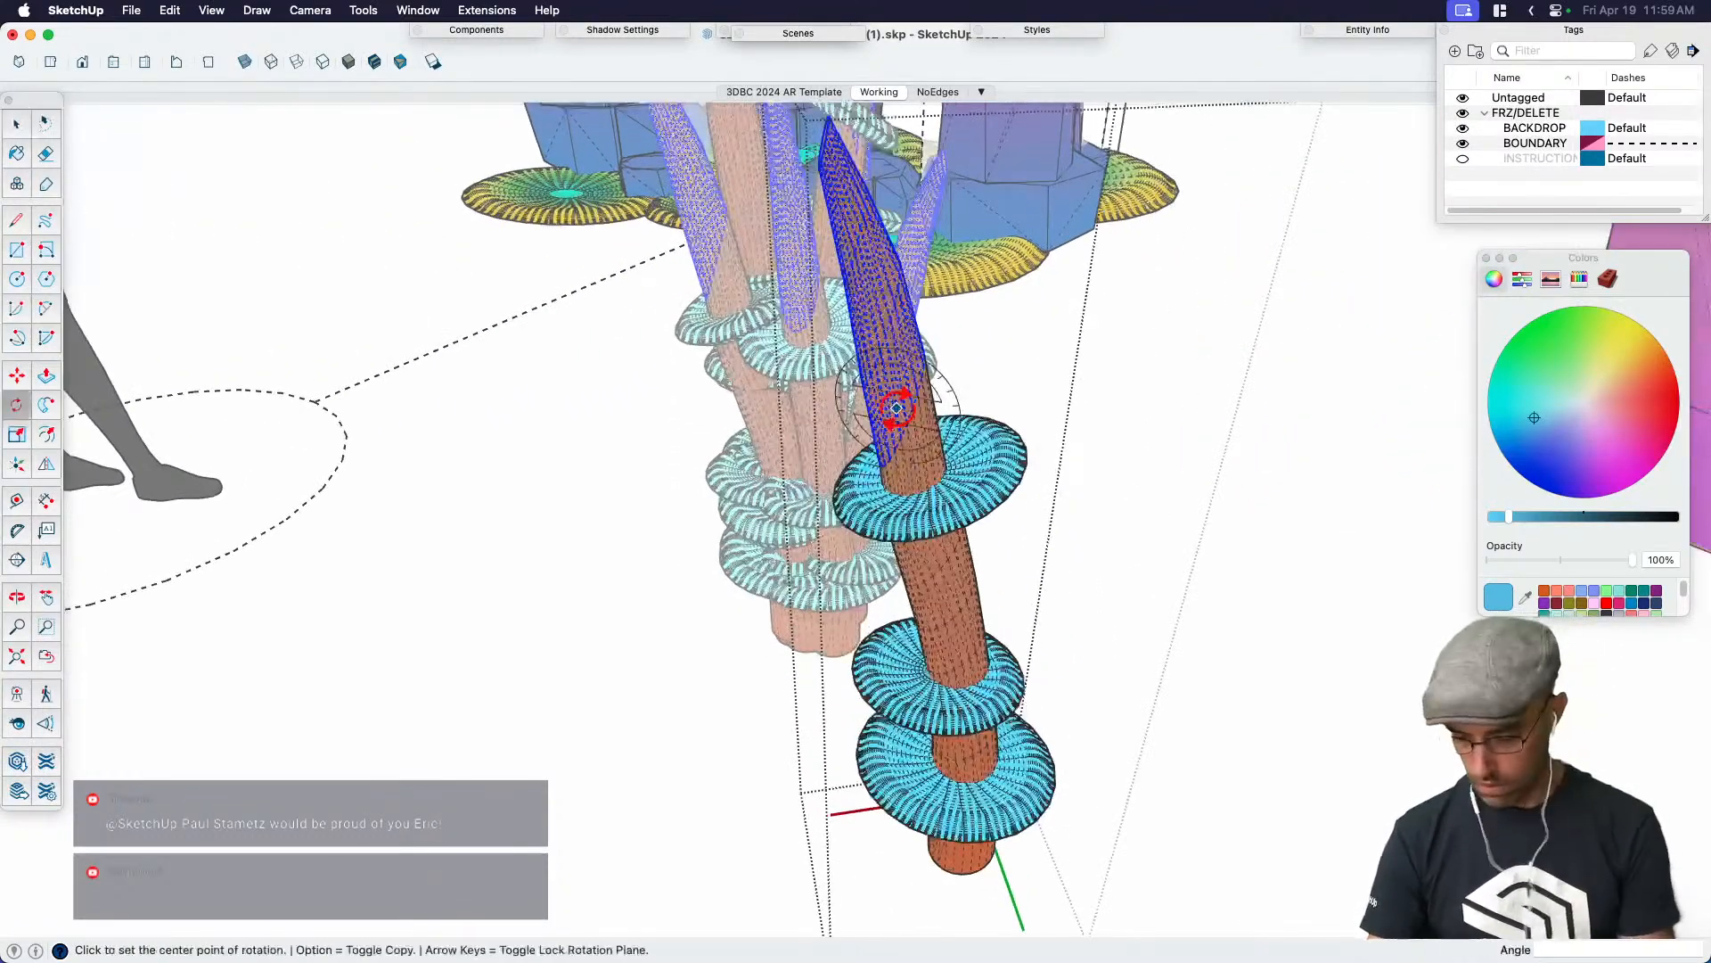
click(903, 434)
middle_drag(903, 433, 878, 310)
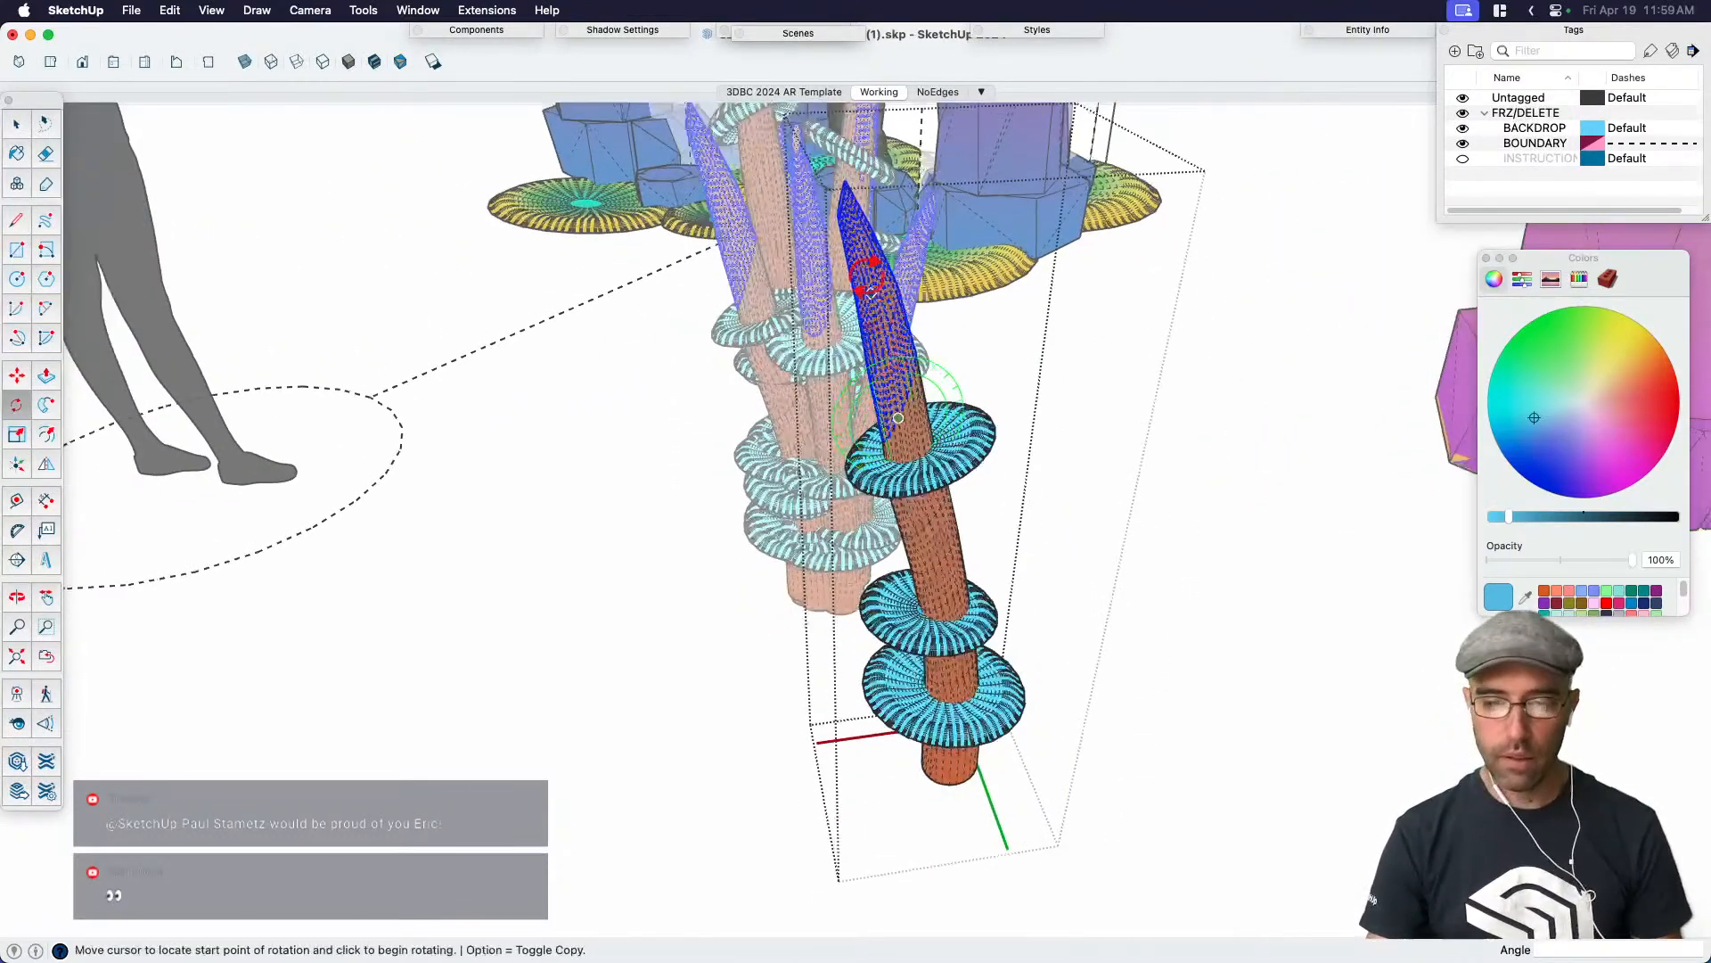
click(855, 250)
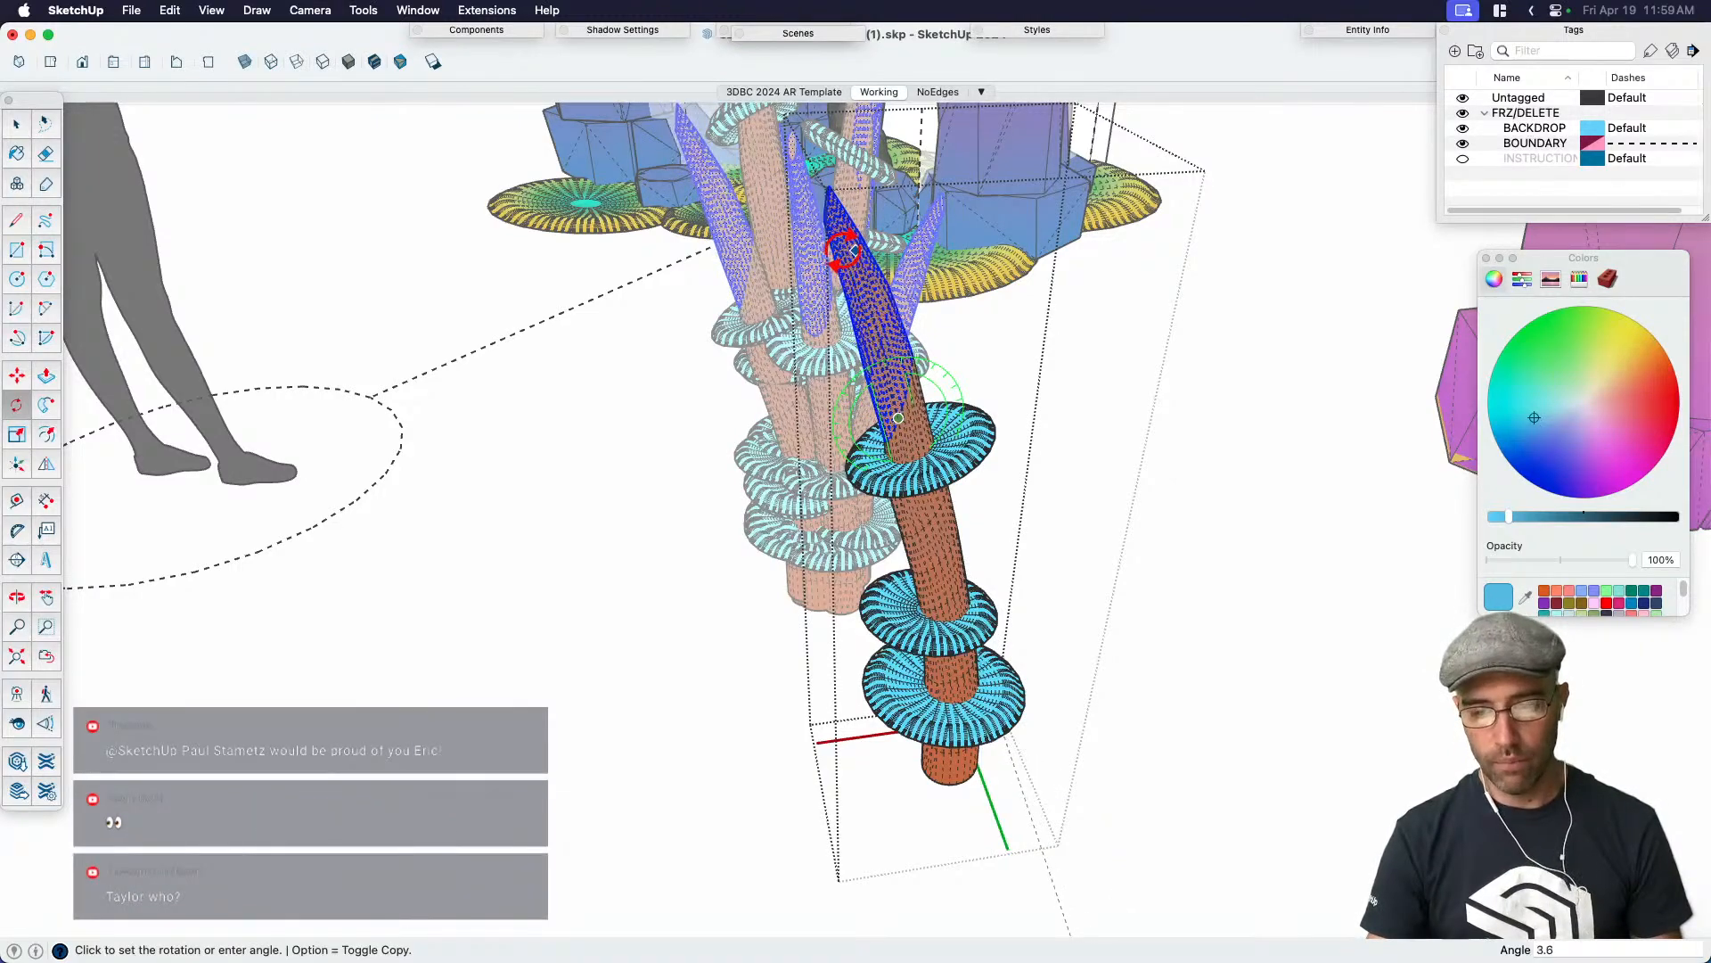
click(846, 251)
key(space)
scroll(1195, 608, down, 3)
click(1196, 608)
Reopen the separate stem copy and scale its lowest disc about its centre by about 1.22
scroll(842, 472, up, 1)
middle_drag(842, 473, 968, 568)
scroll(1041, 608, up, 2)
click(1041, 608)
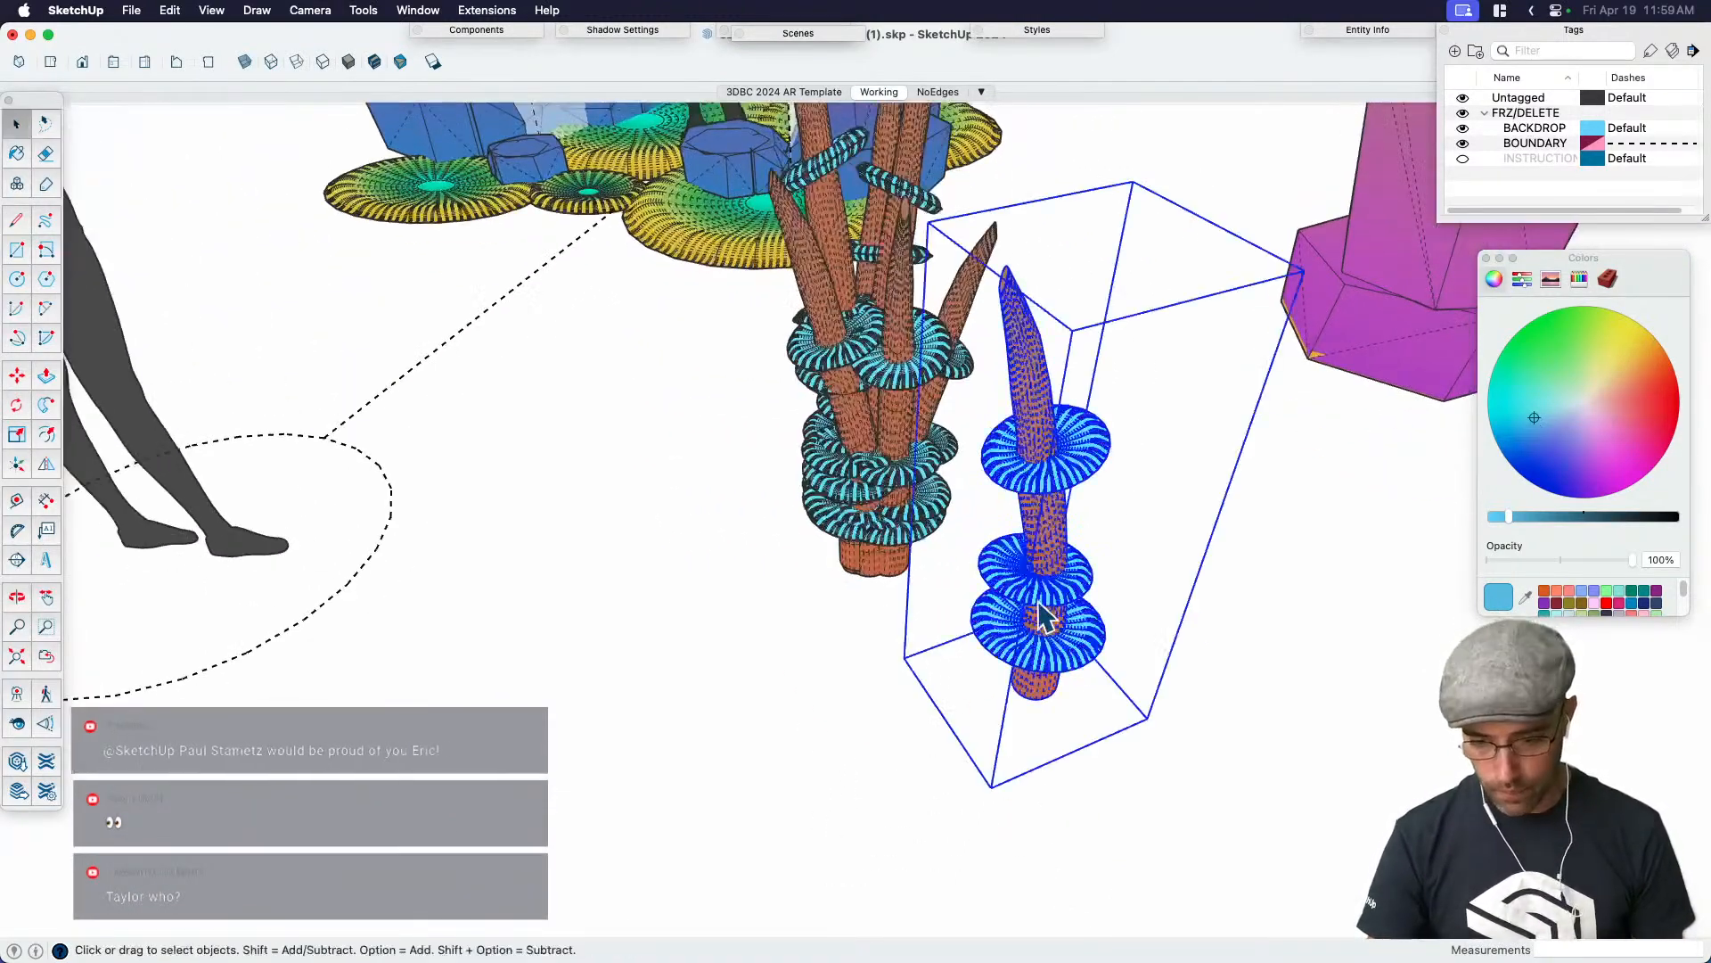
middle_drag(1059, 635, 1047, 611)
double_click(1059, 638)
scroll(1061, 636, up, 2)
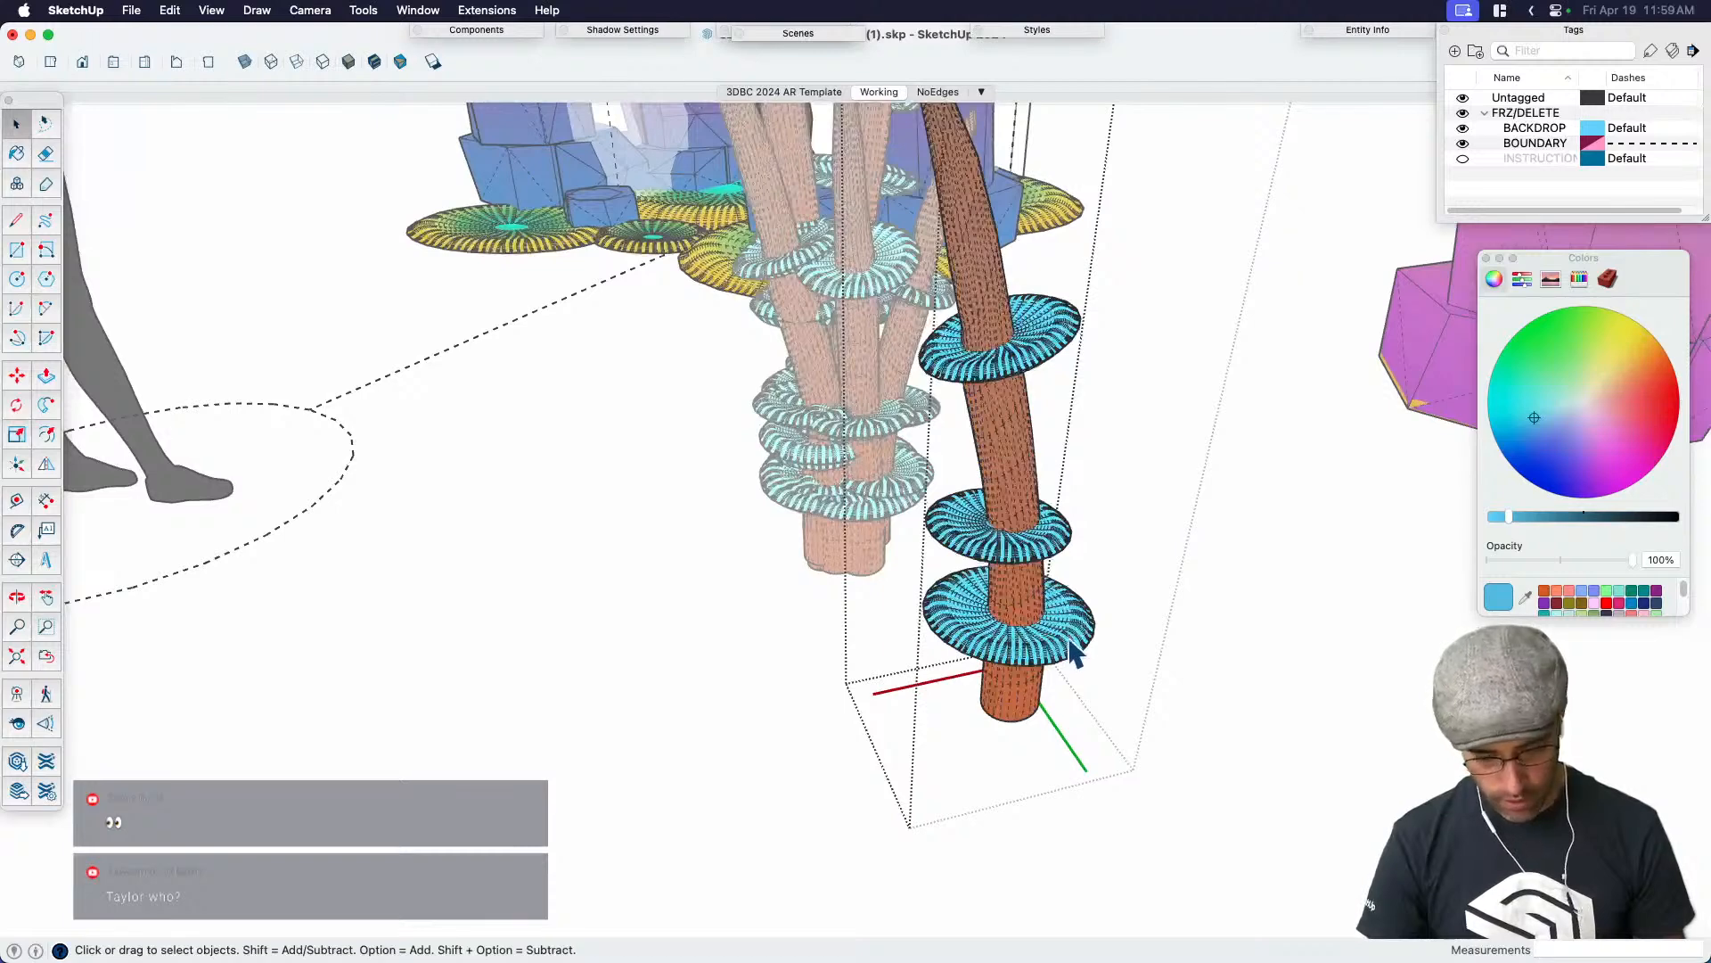
click(1199, 683)
double_click(1067, 638)
click(1070, 648)
key(s)
click(1113, 592)
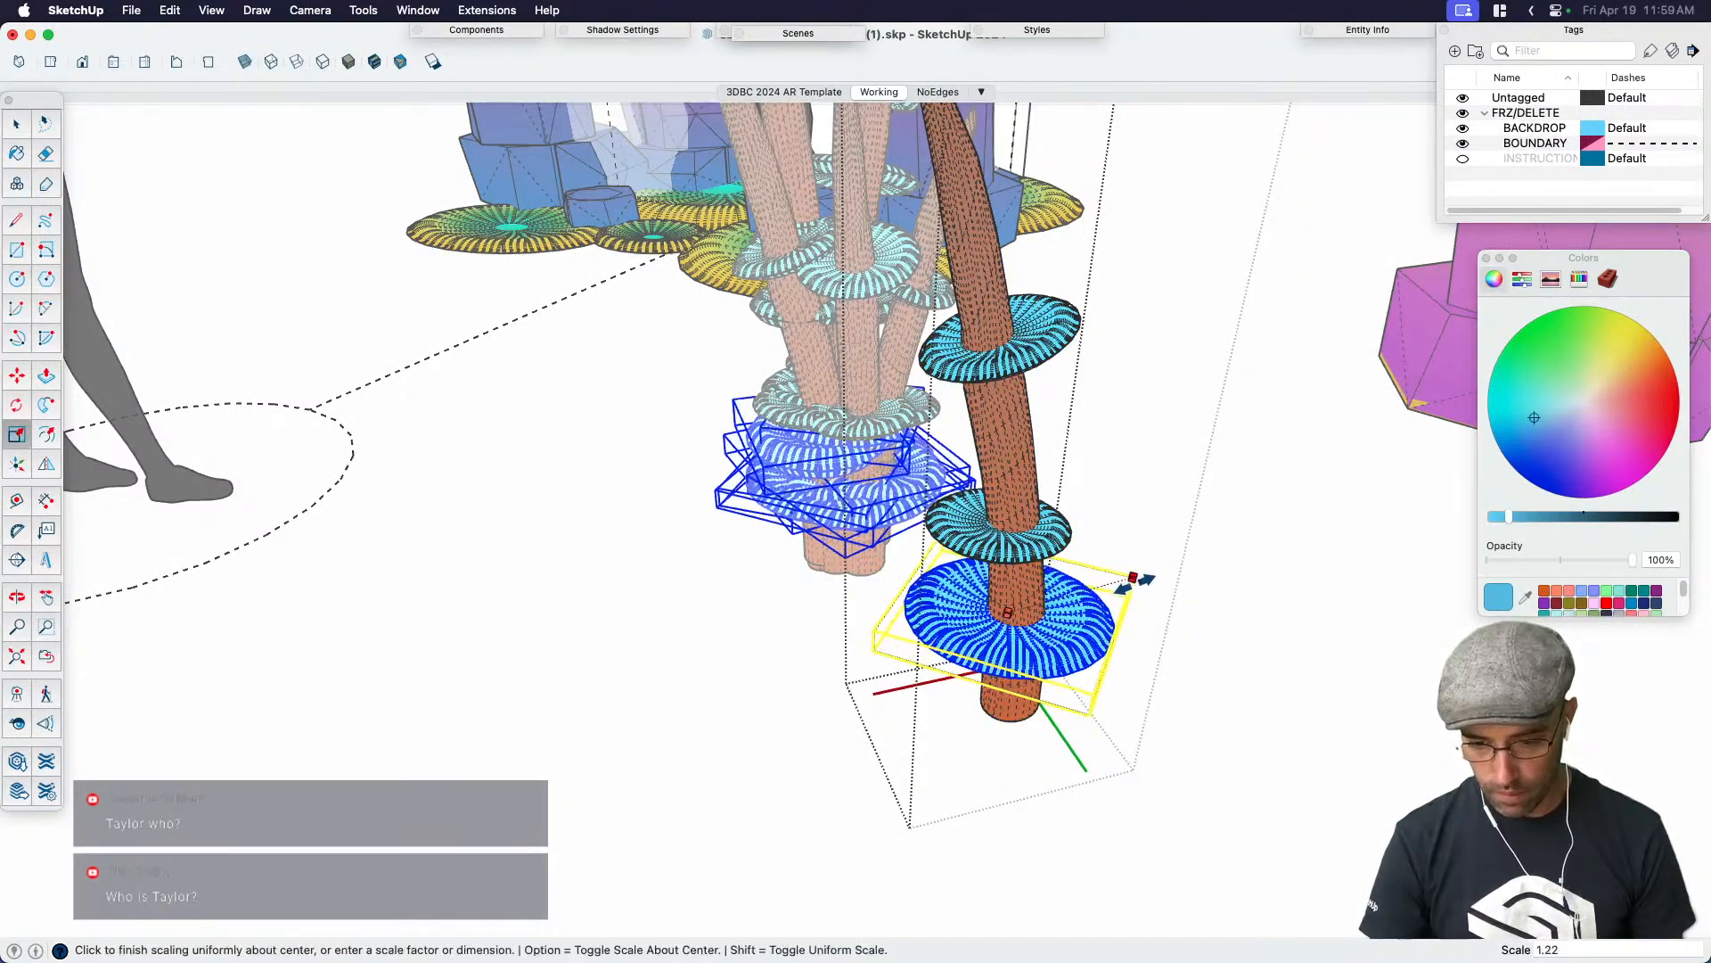
click(1137, 583)
key(space)
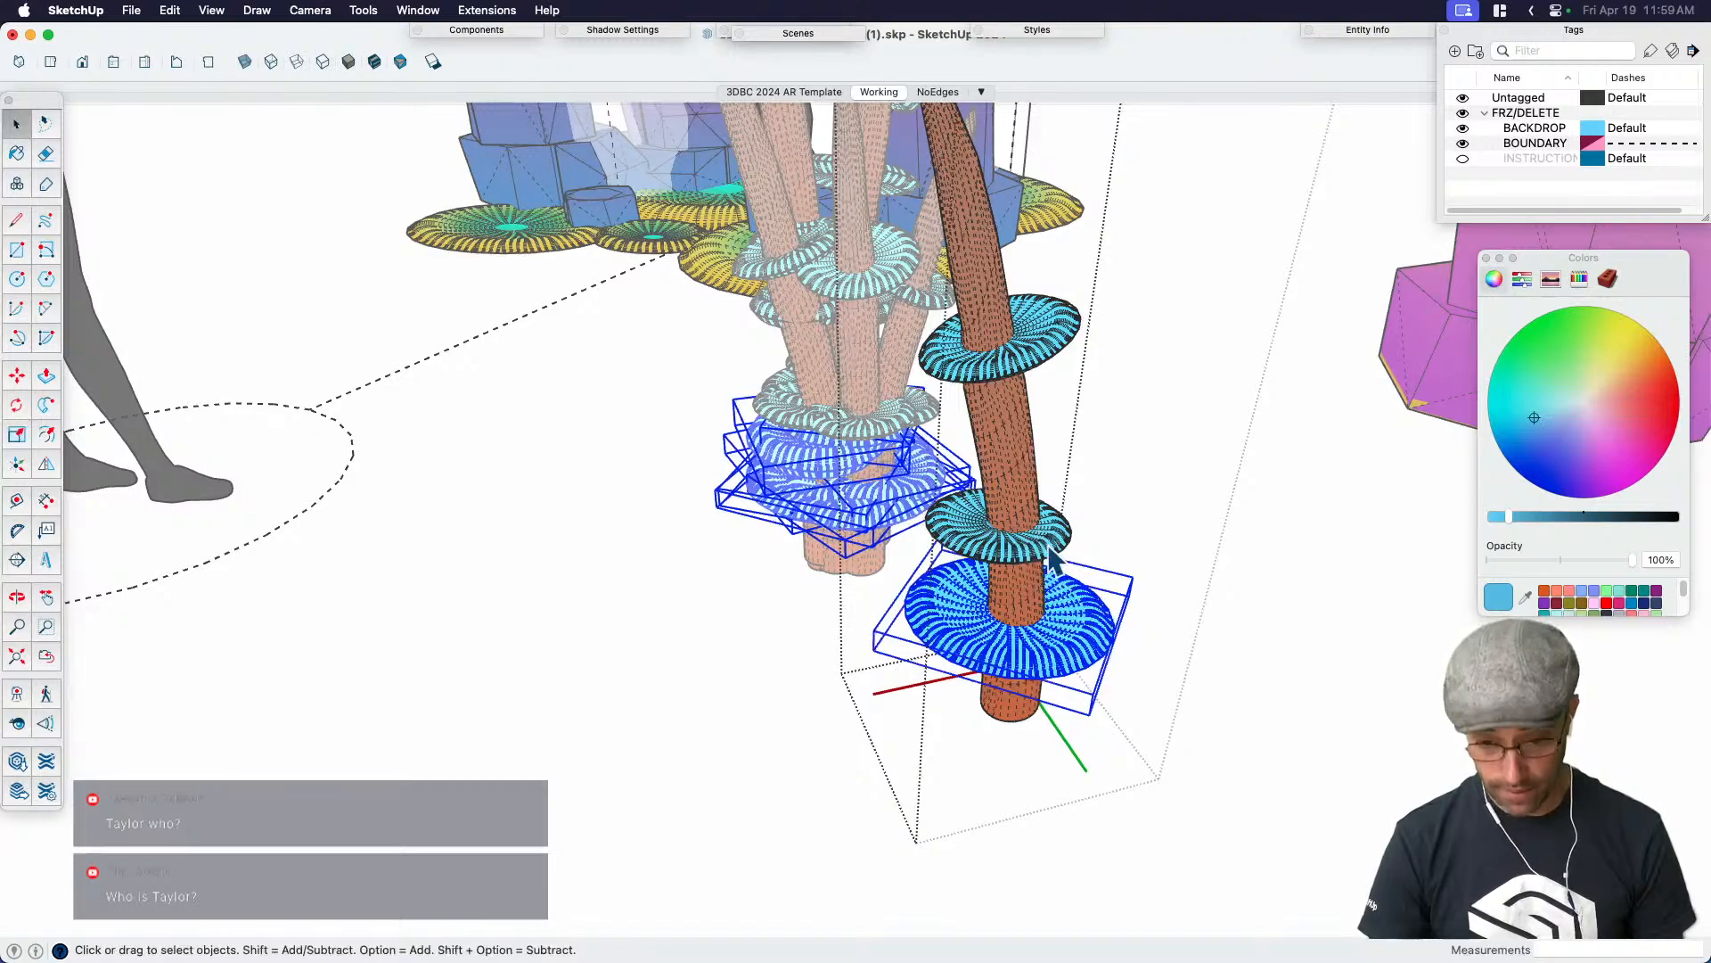
Shift the second disc from the bottom slightly sideways on the stem
click(1038, 549)
click(1027, 550)
scroll(1031, 550, up, 3)
key(m)
click(1154, 560)
click(1166, 558)
key(space)
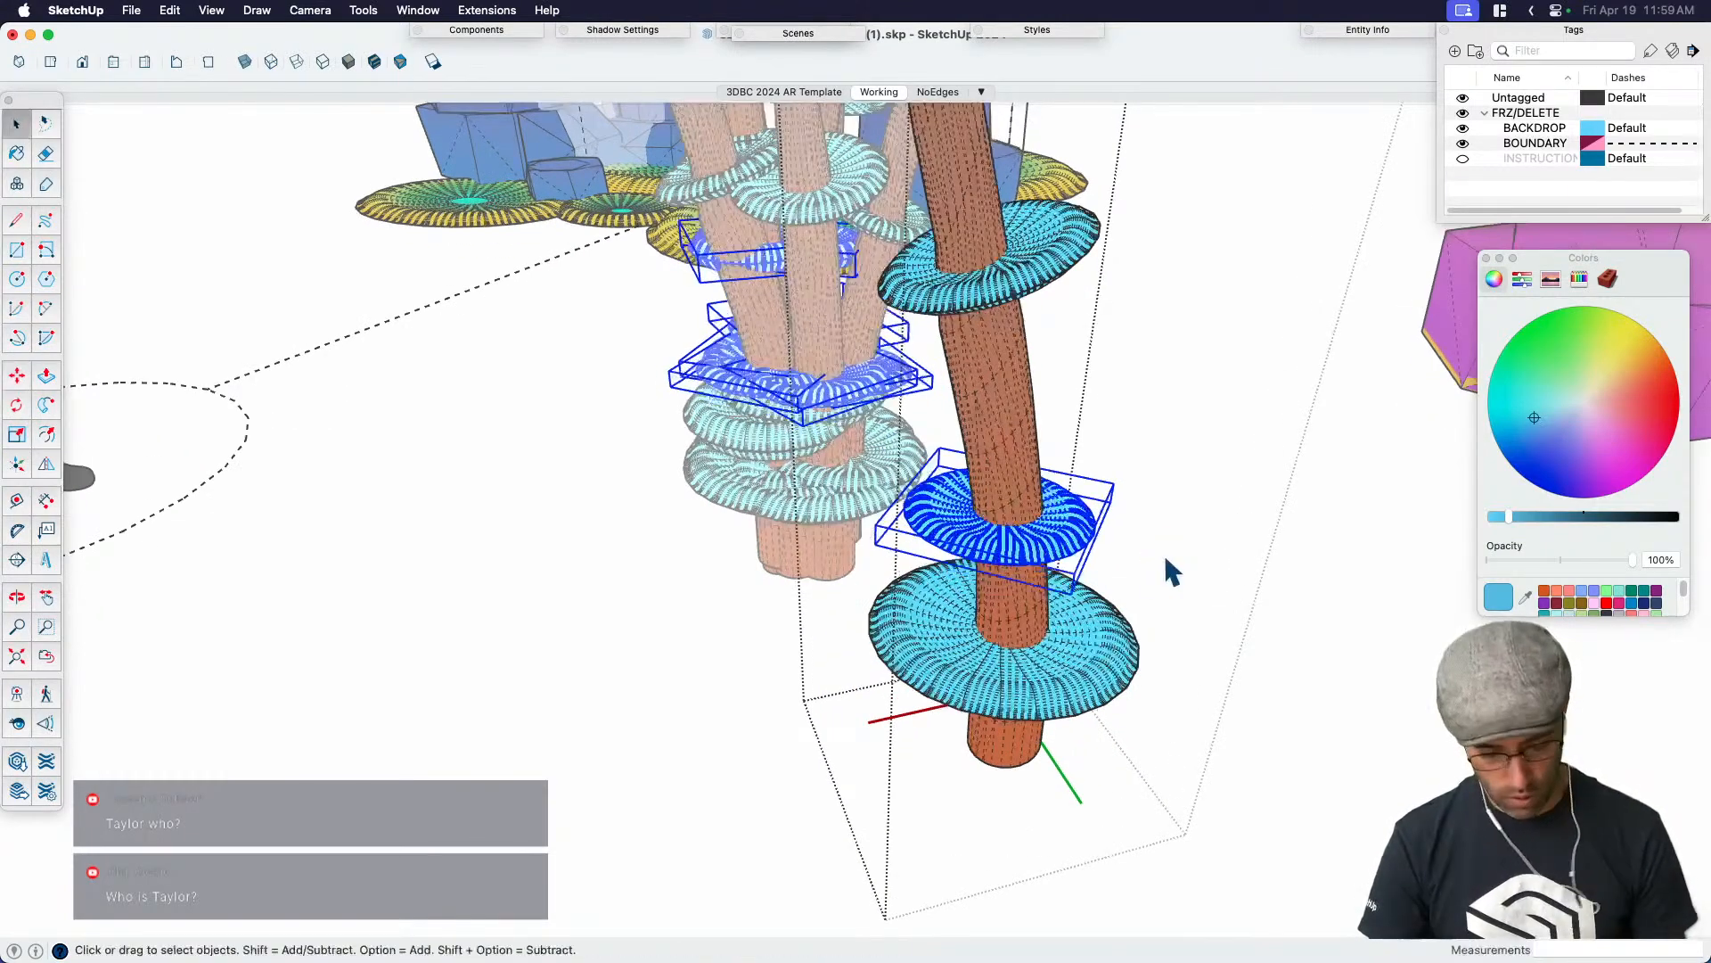
Copy the second disc up the stem by about 1' 3 7/8", above the tilted disc near the tip
key(m)
click(1013, 504)
scroll(1013, 504, down, 3)
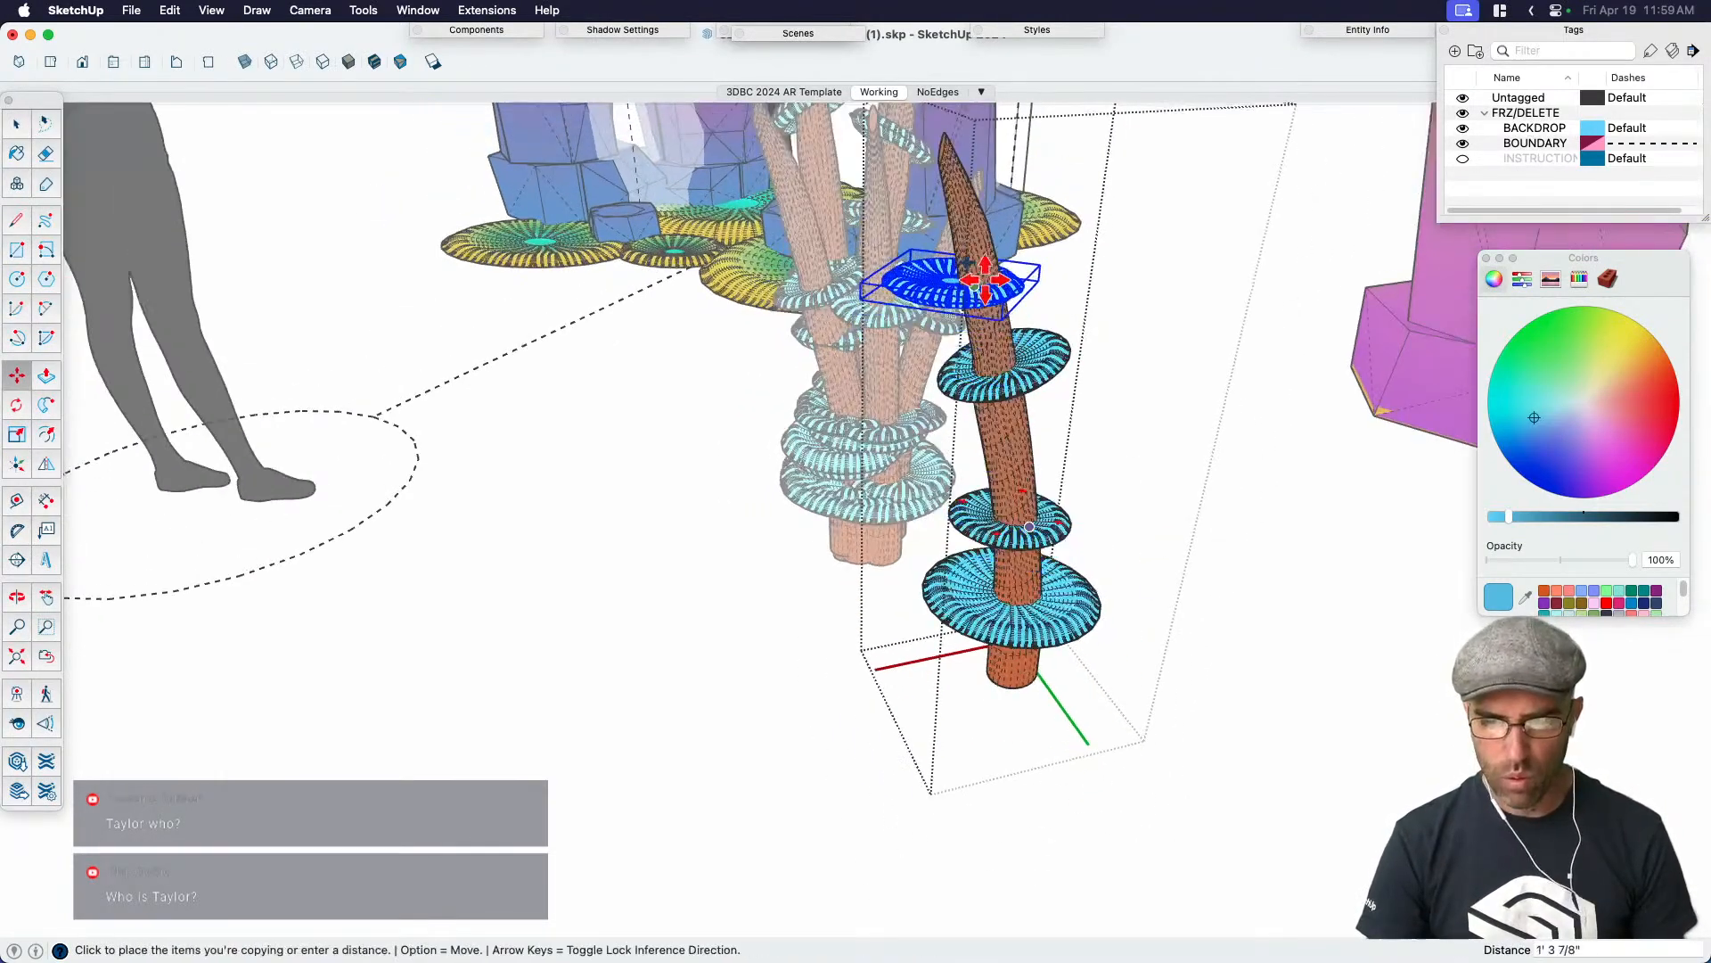
click(991, 277)
scroll(986, 276, up, 3)
middle_drag(986, 276, 1024, 521)
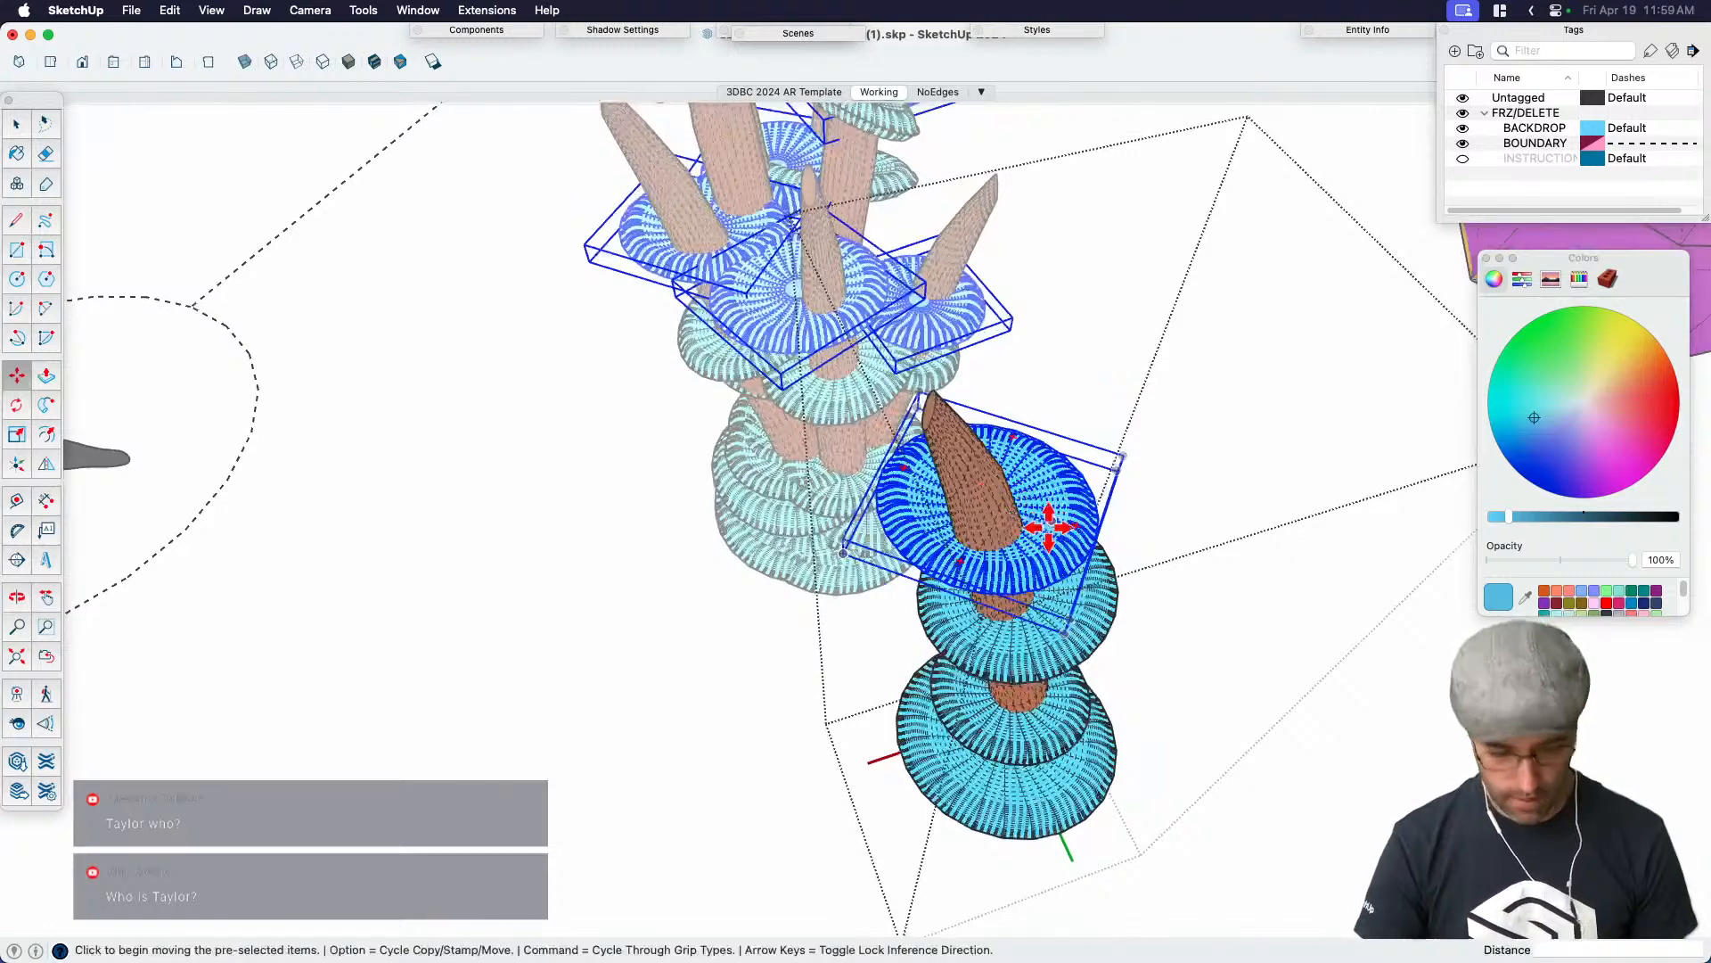
key(q)
key(space)
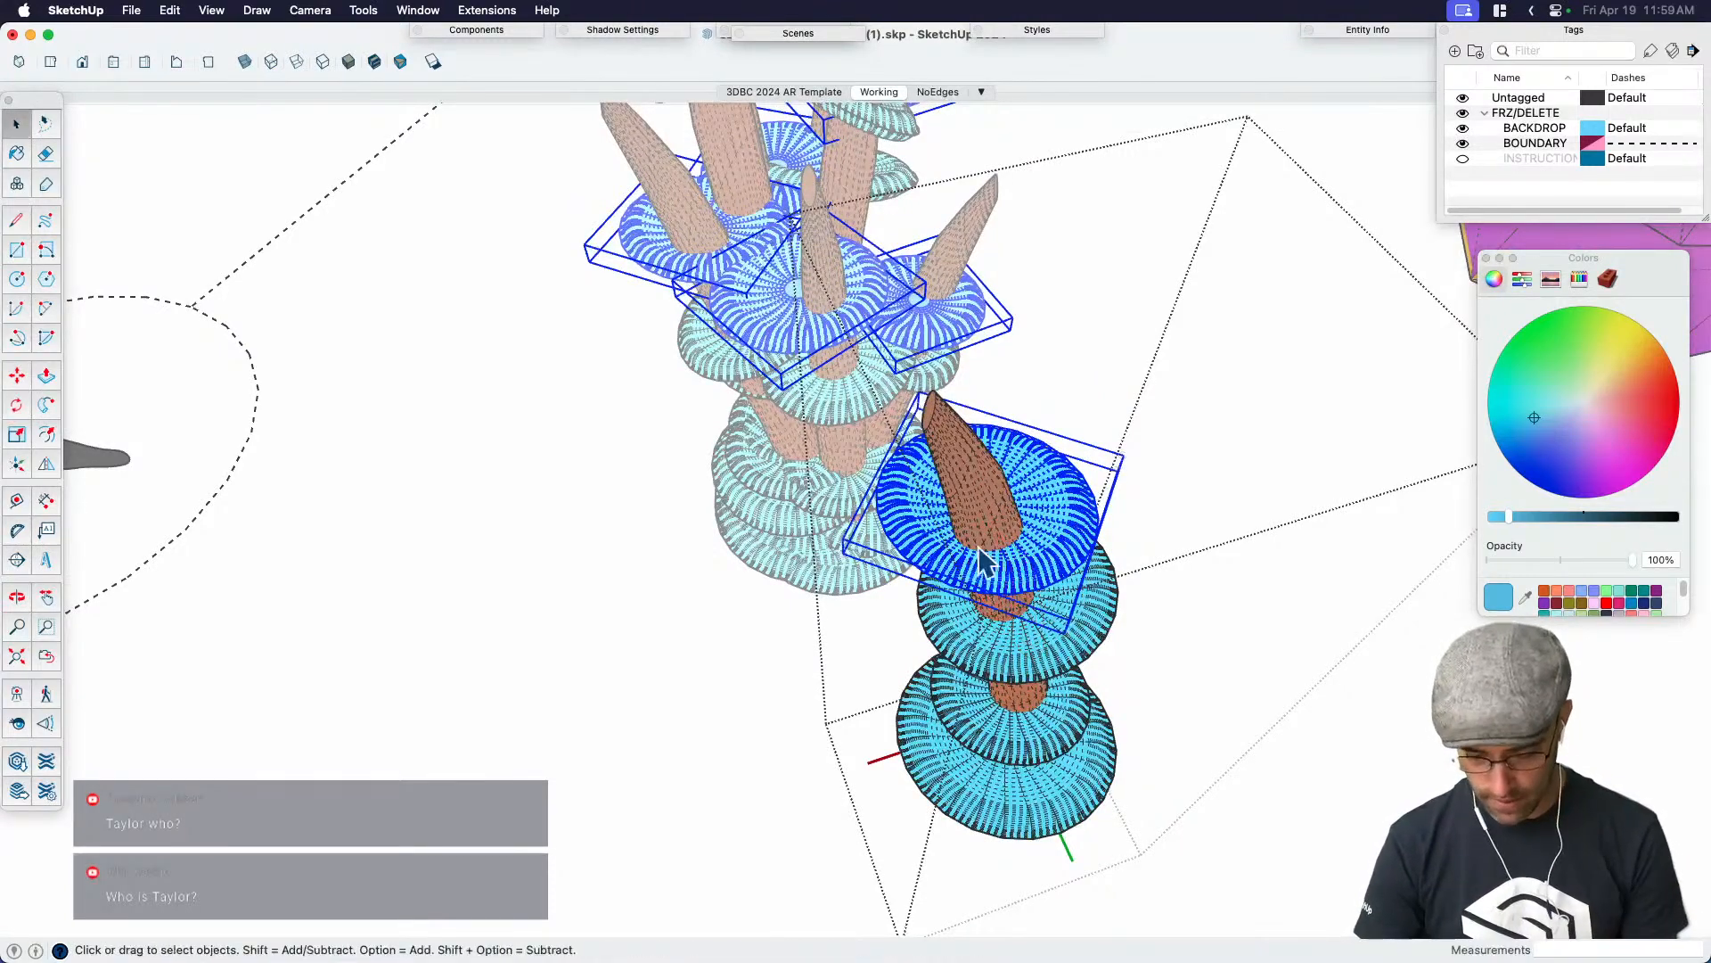
middle_drag(996, 586, 976, 521)
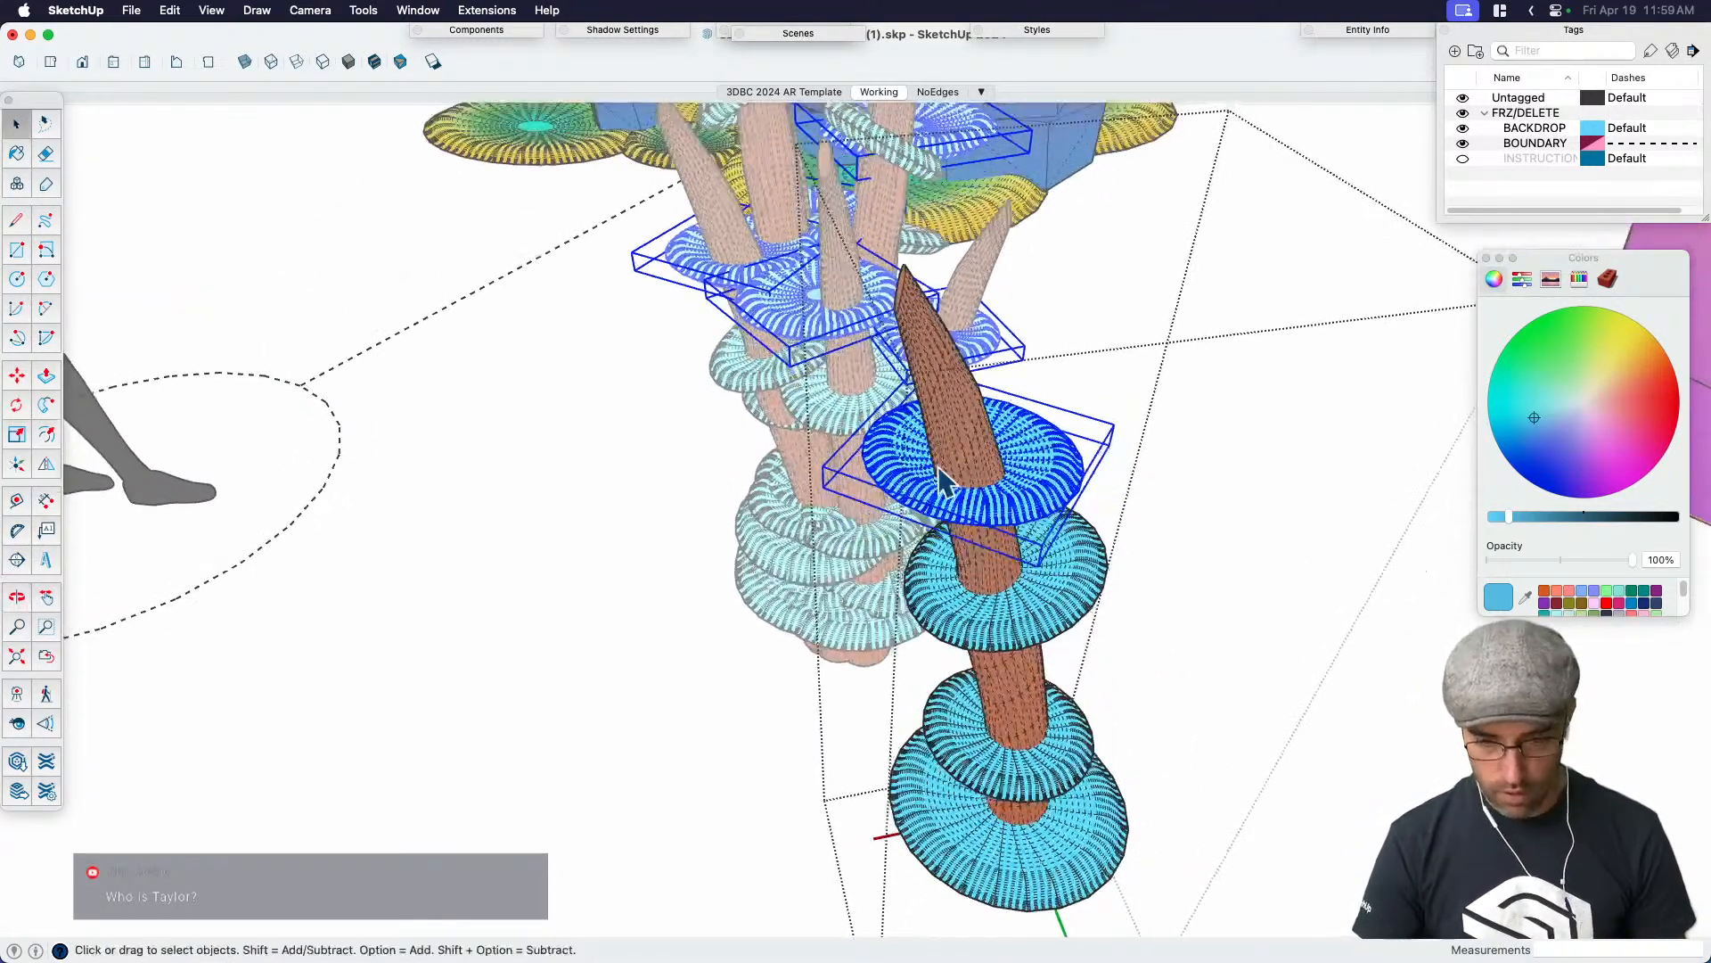
Rotate the uppermost disc copy to a different tilt around the separate stem
key(q)
click(974, 517)
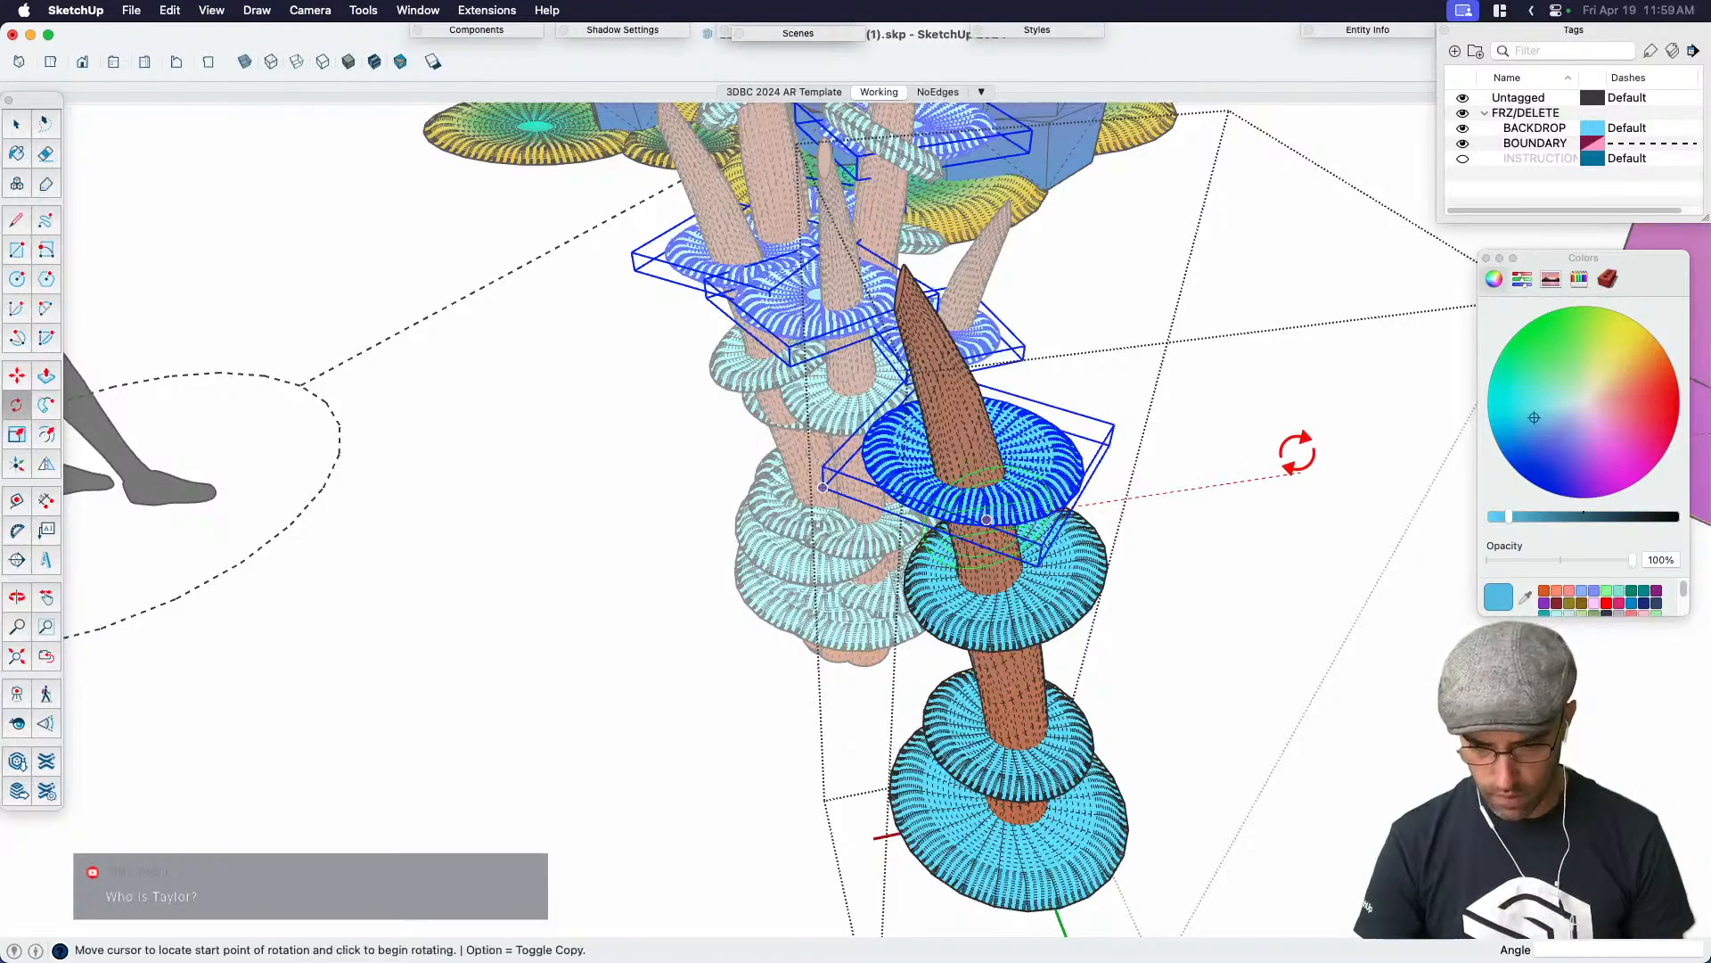
click(1295, 446)
middle_drag(1295, 402, 1322, 541)
scroll(1322, 541, down, 1)
key(space)
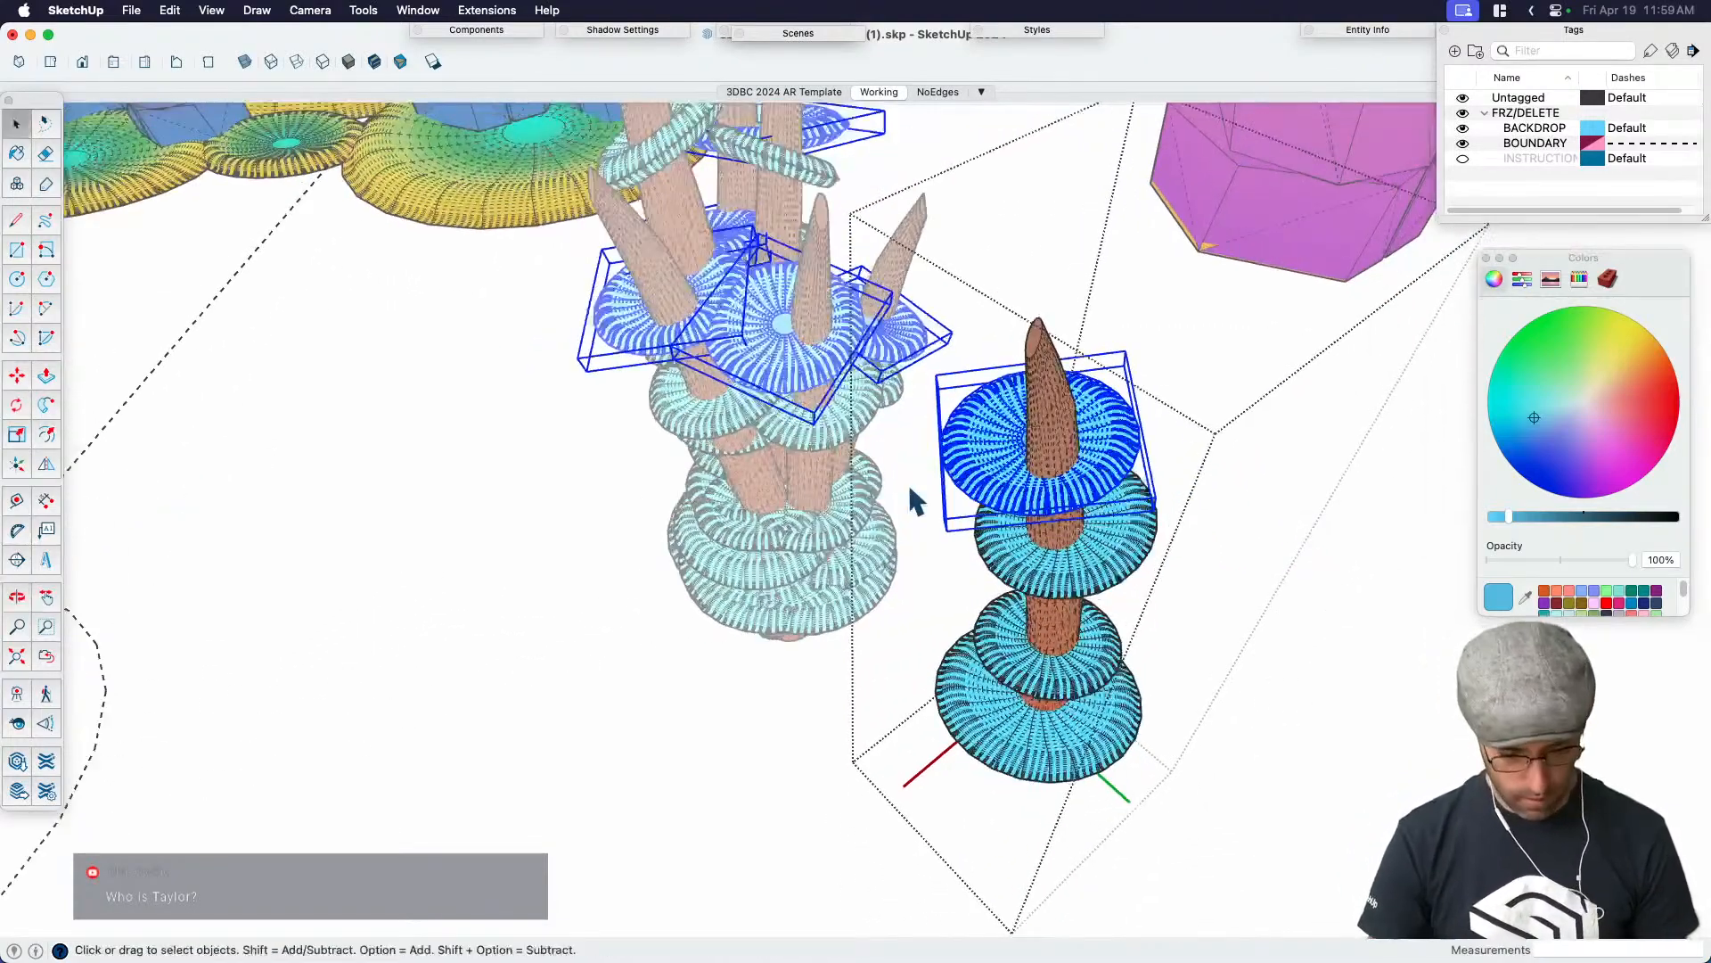
Uniformly scale the uppermost disc down to a smaller size around the stem
key(s)
click(937, 376)
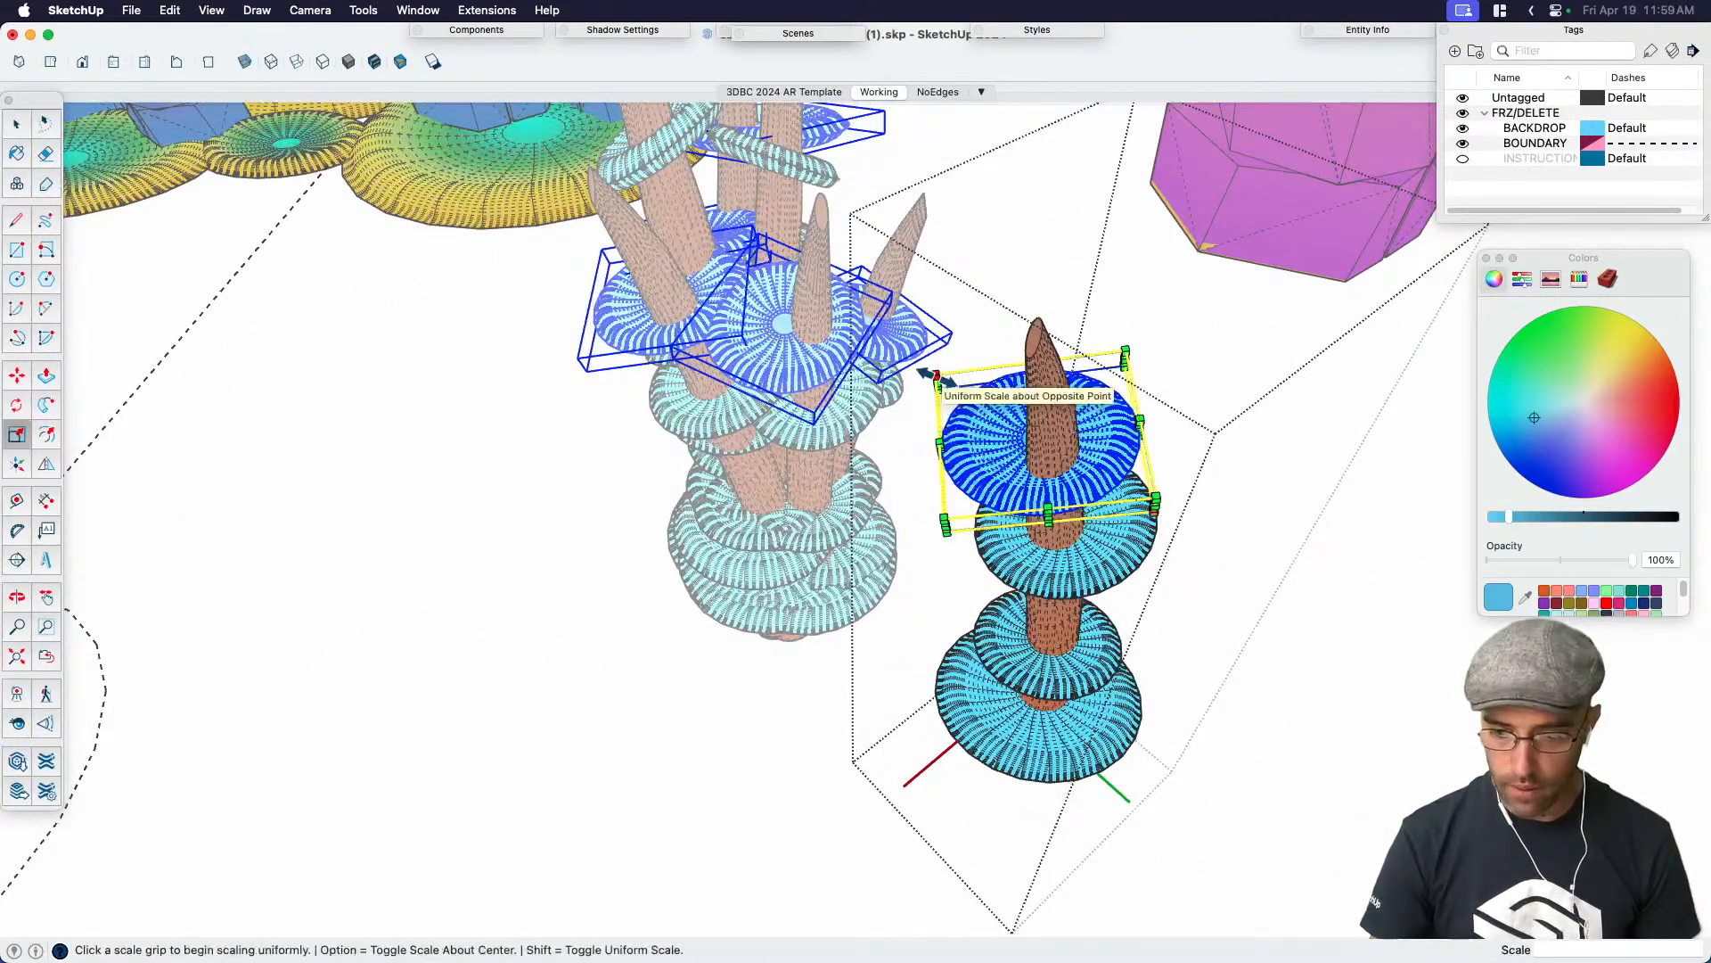
click(977, 409)
middle_drag(977, 412, 881, 308)
scroll(1077, 437, down, 3)
key(space)
Thicken the uppermost disc by scaling its height along the blue axis by about 2.60
scroll(916, 294, up, 4)
key(s)
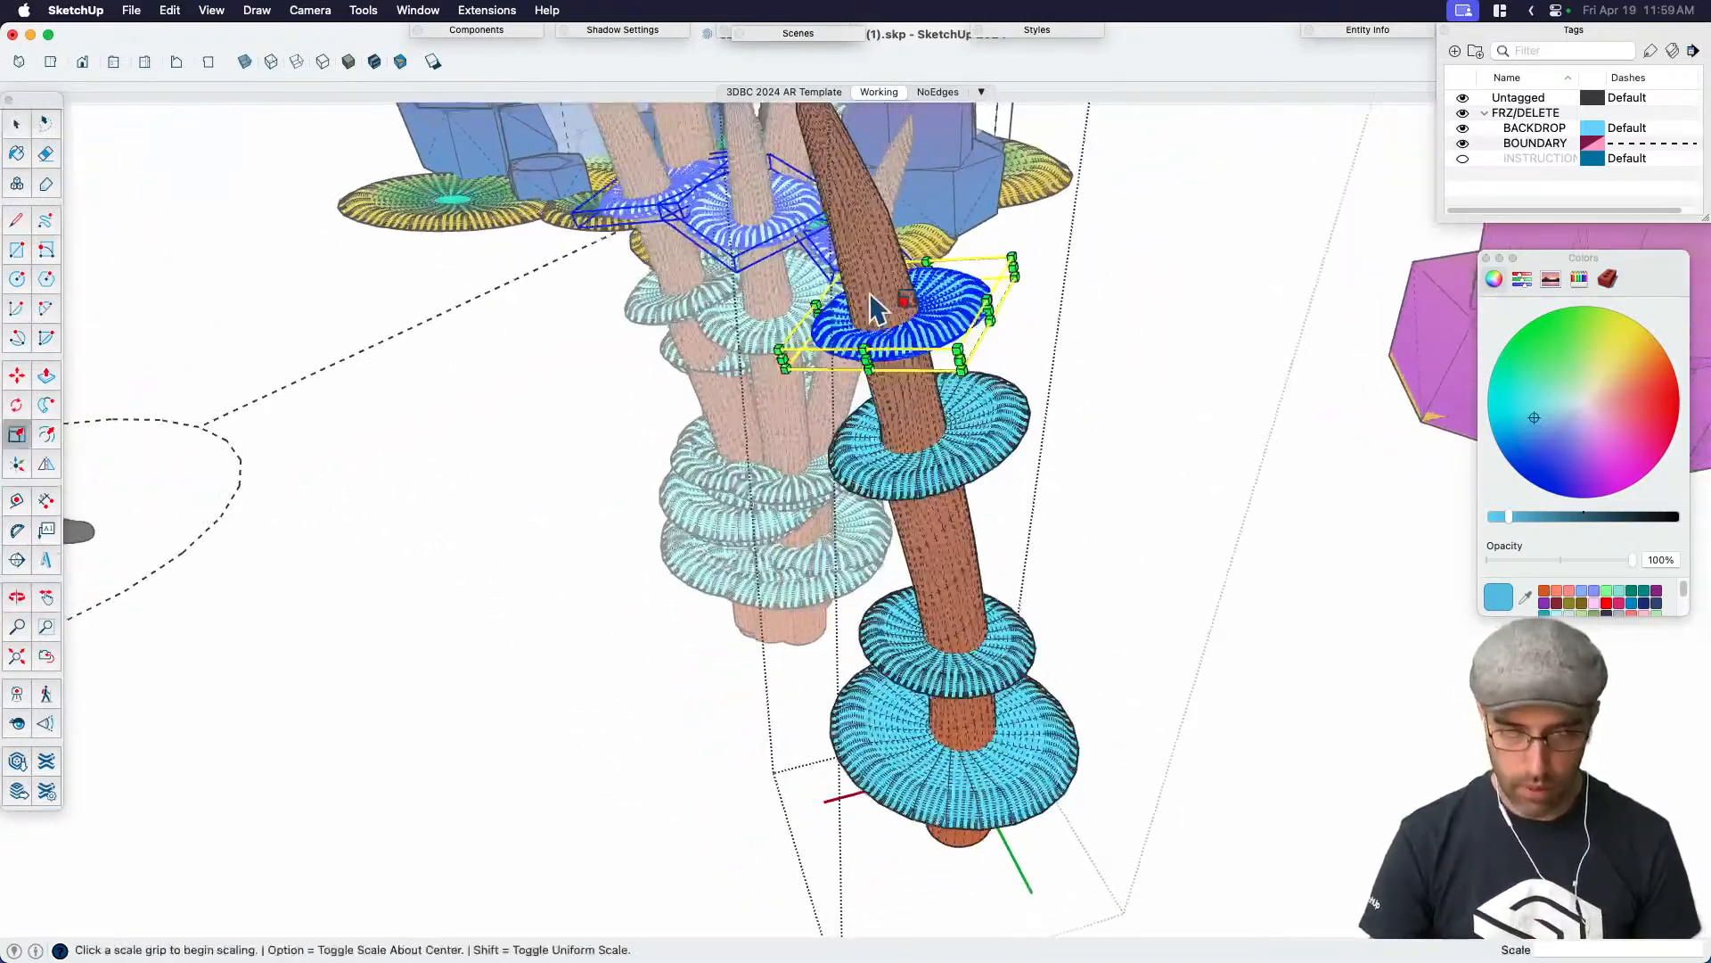
scroll(892, 304, up, 3)
click(903, 304)
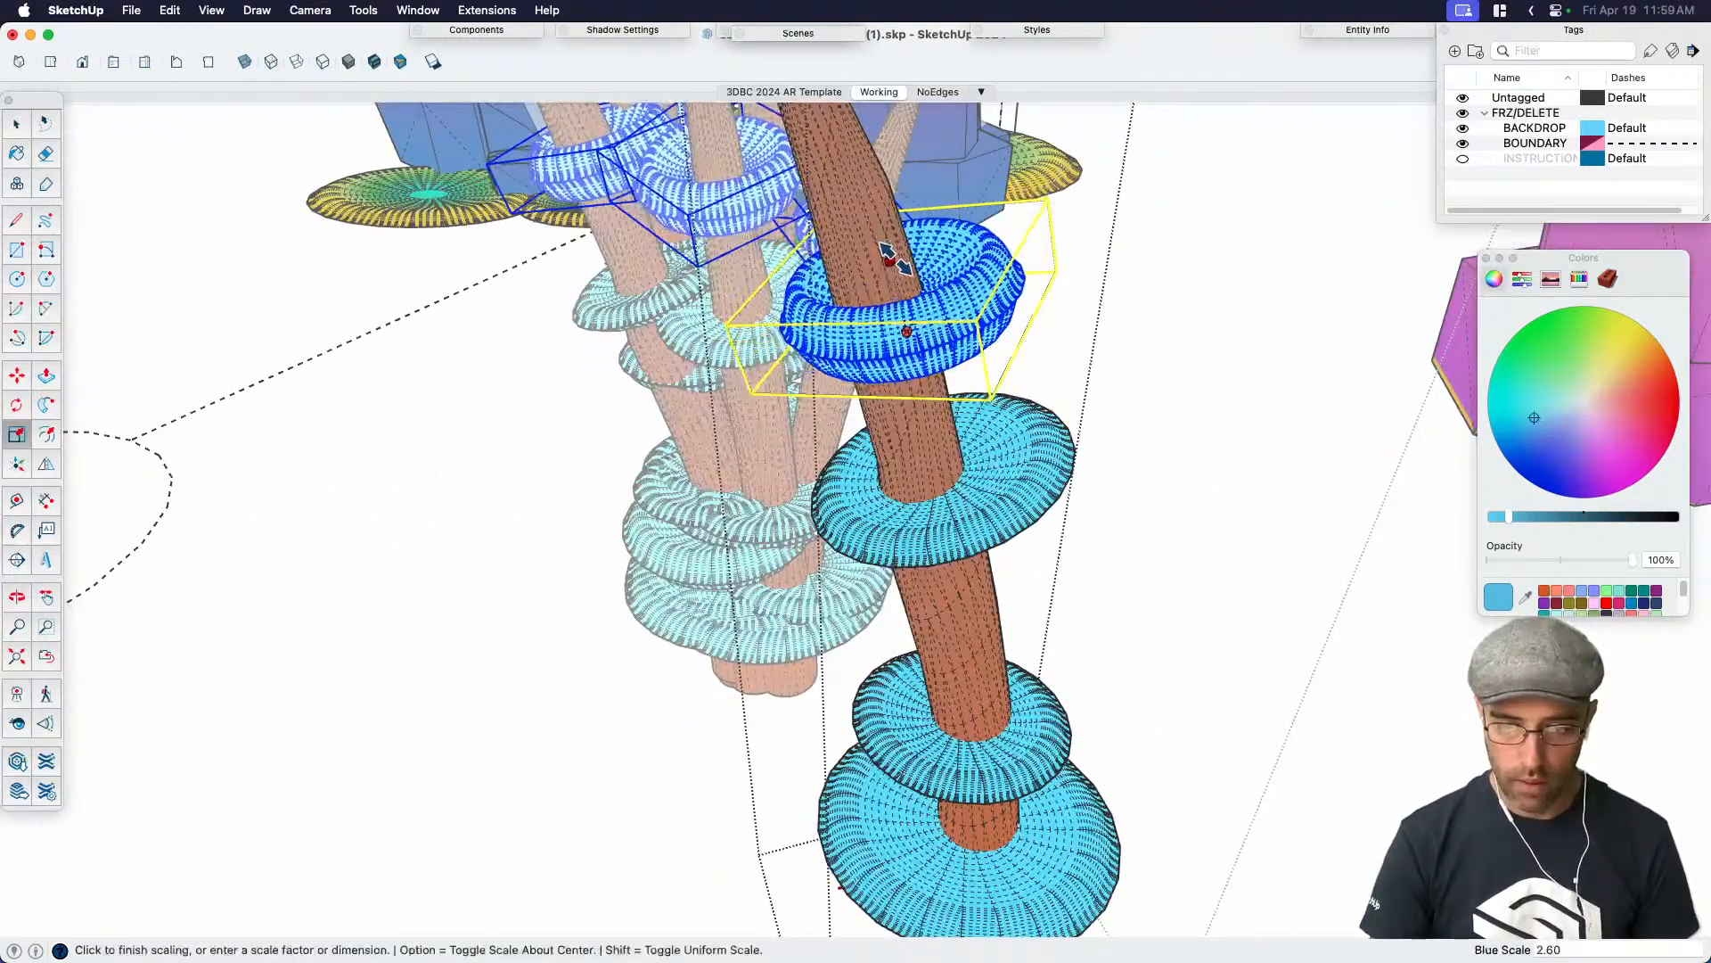
click(892, 256)
key(space)
Thicken the second disc from the bottom of the separate stem by scaling up its height
scroll(887, 249, down, 3)
click(977, 557)
scroll(978, 557, up, 2)
key(s)
click(938, 561)
click(942, 543)
scroll(1039, 575, down, 3)
key(space)
Leave the stem component with hidden geometry turned off and save the model
middle_drag(1055, 584, 1212, 606)
scroll(901, 687, down, 4)
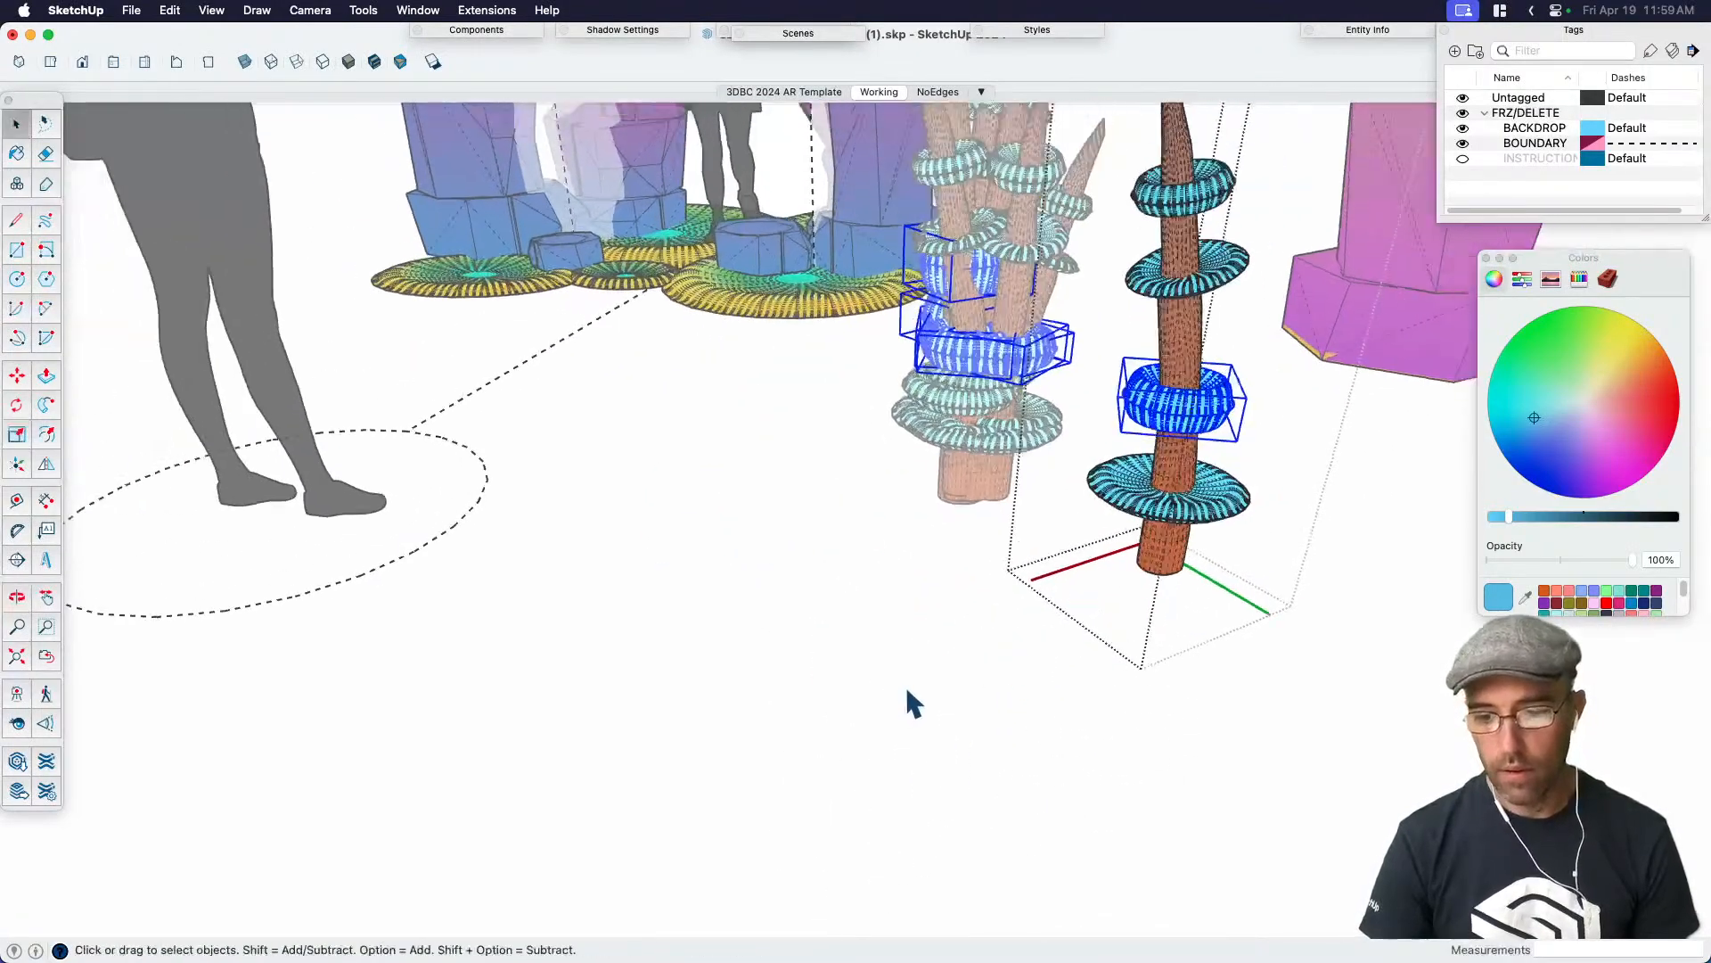
click(1066, 669)
scroll(1068, 668, up, 3)
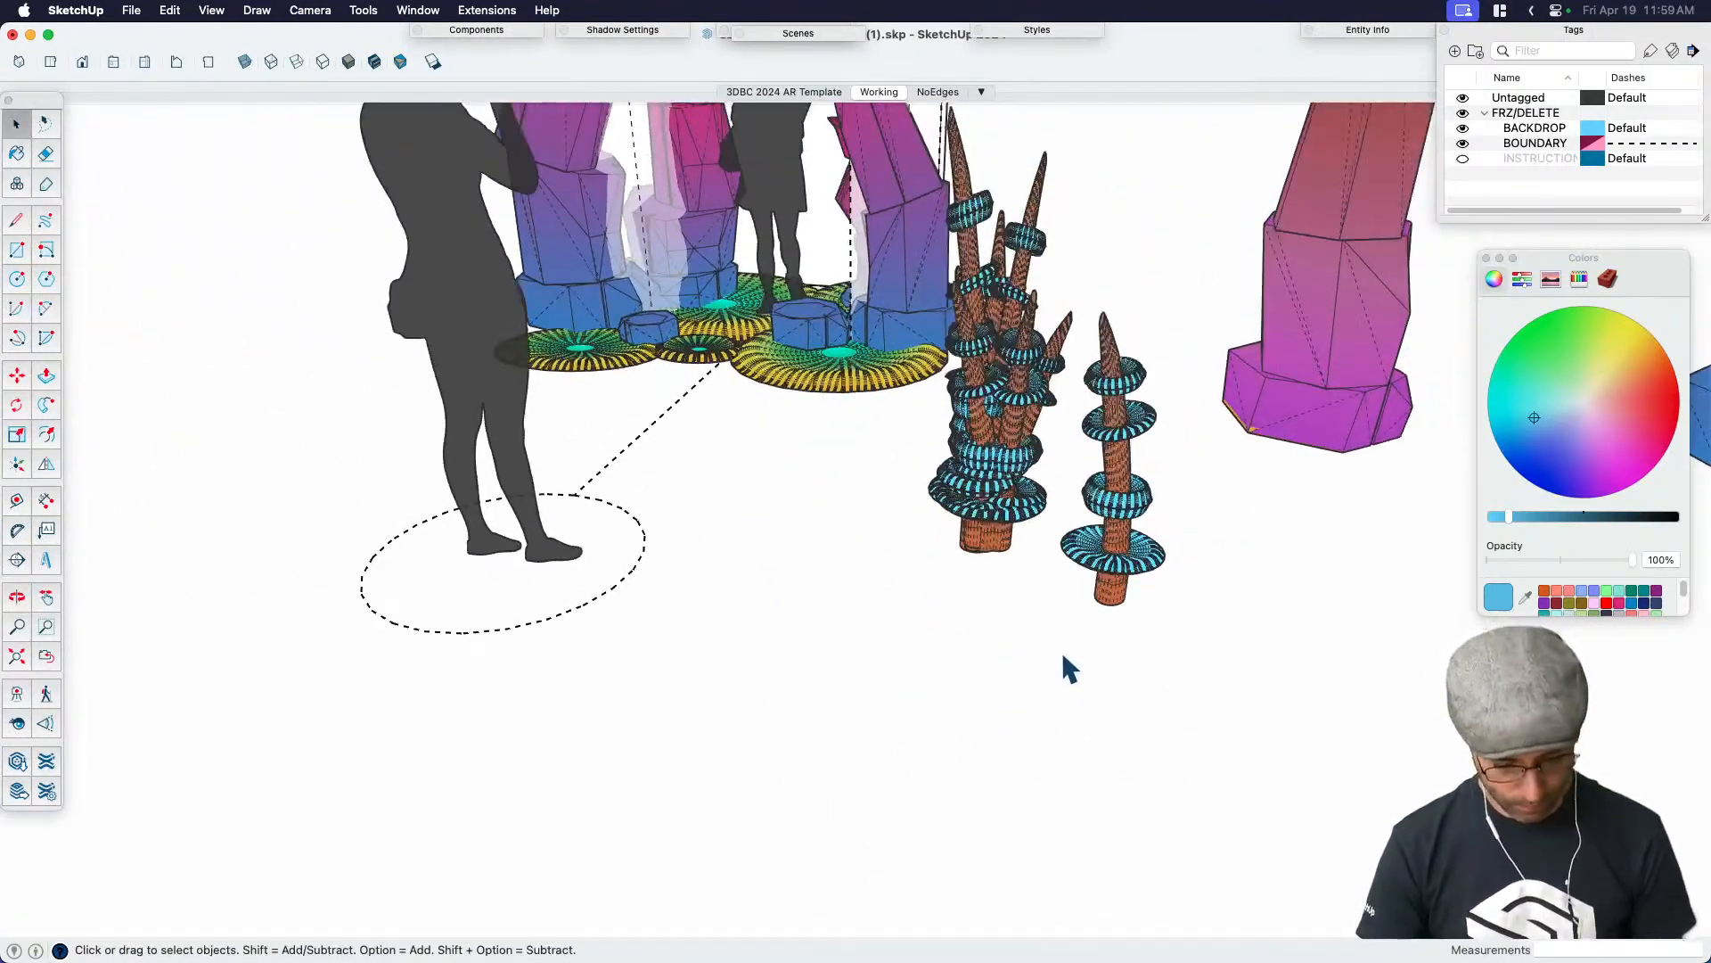
scroll(1061, 670, down, 2)
click(1016, 513)
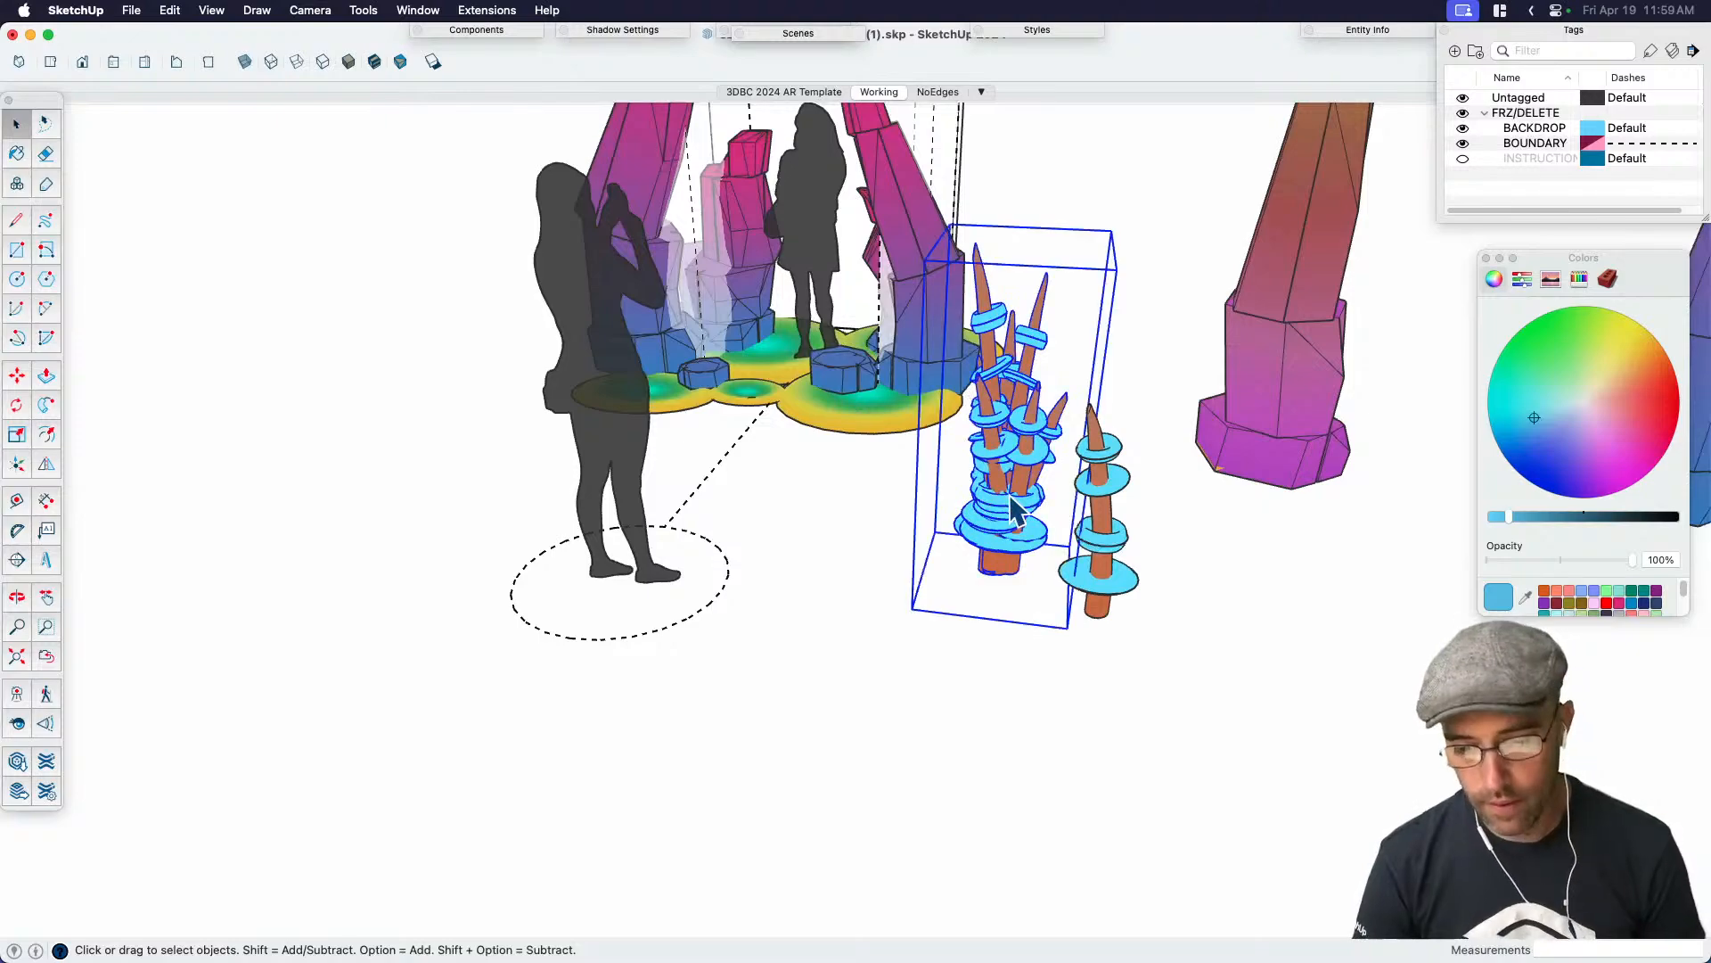
key(alt+h)
key(super+shift+a)
key(alt+h)
scroll(1011, 499, up, 4)
key(super+s)
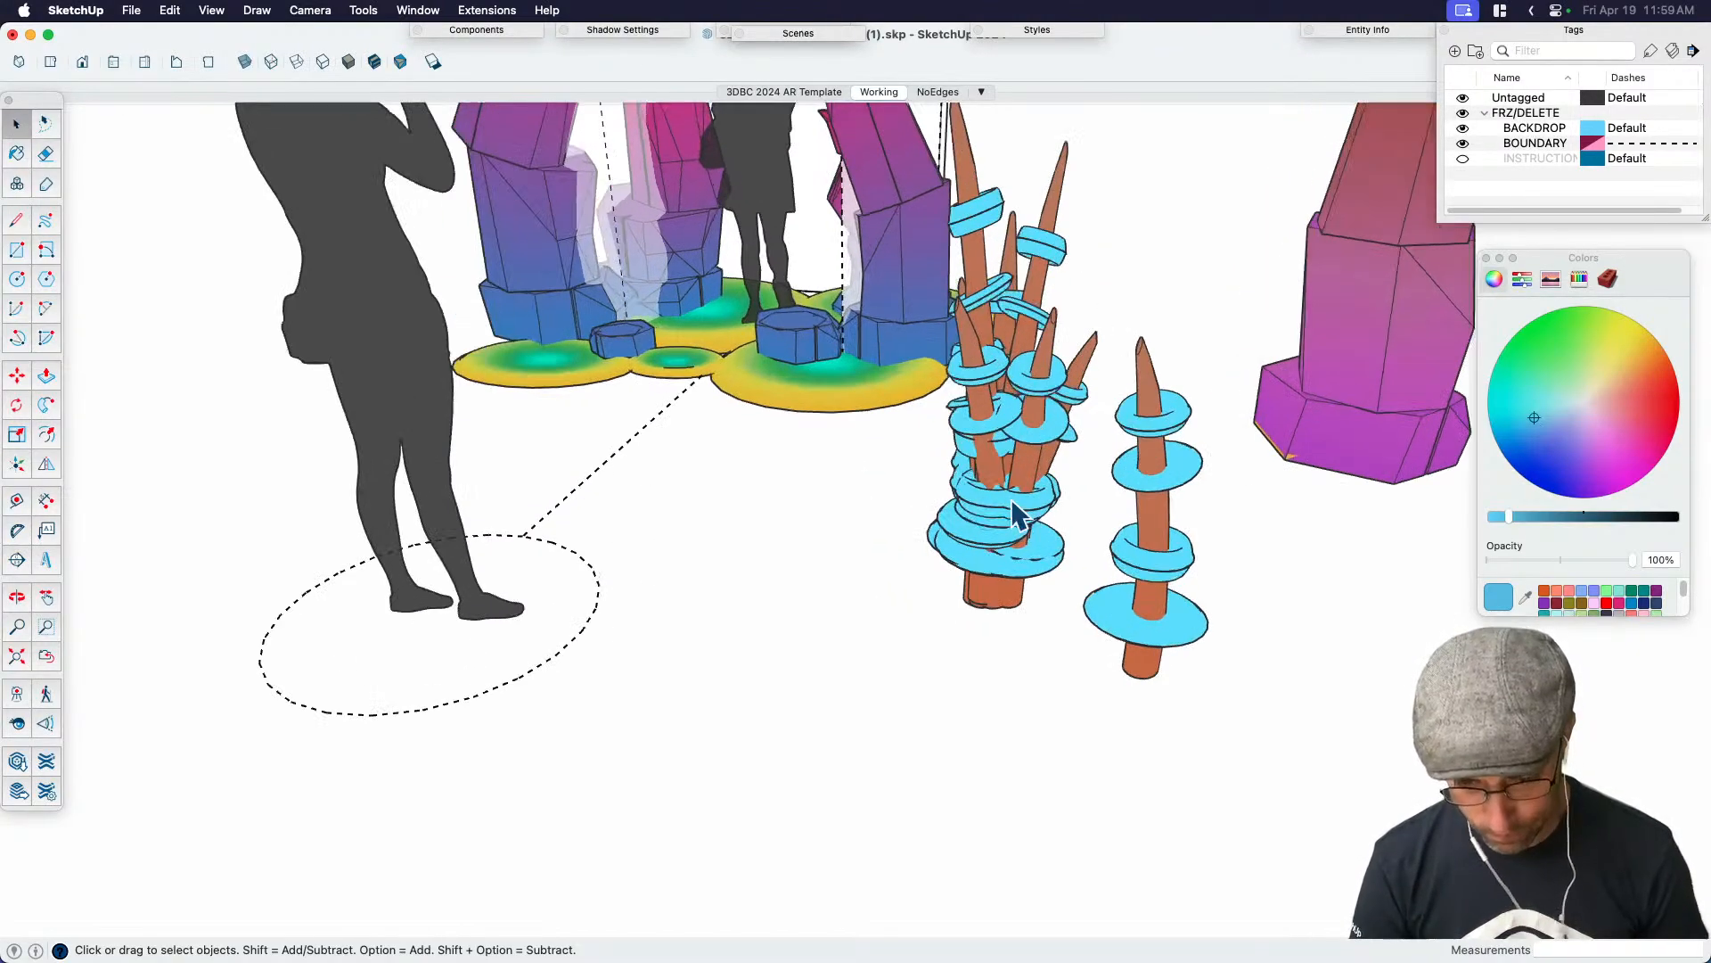
Copy the second disc down from the plant's short front stem and paste it in place in the plant component
key(o)
drag(1031, 524, 967, 659)
key(shift)
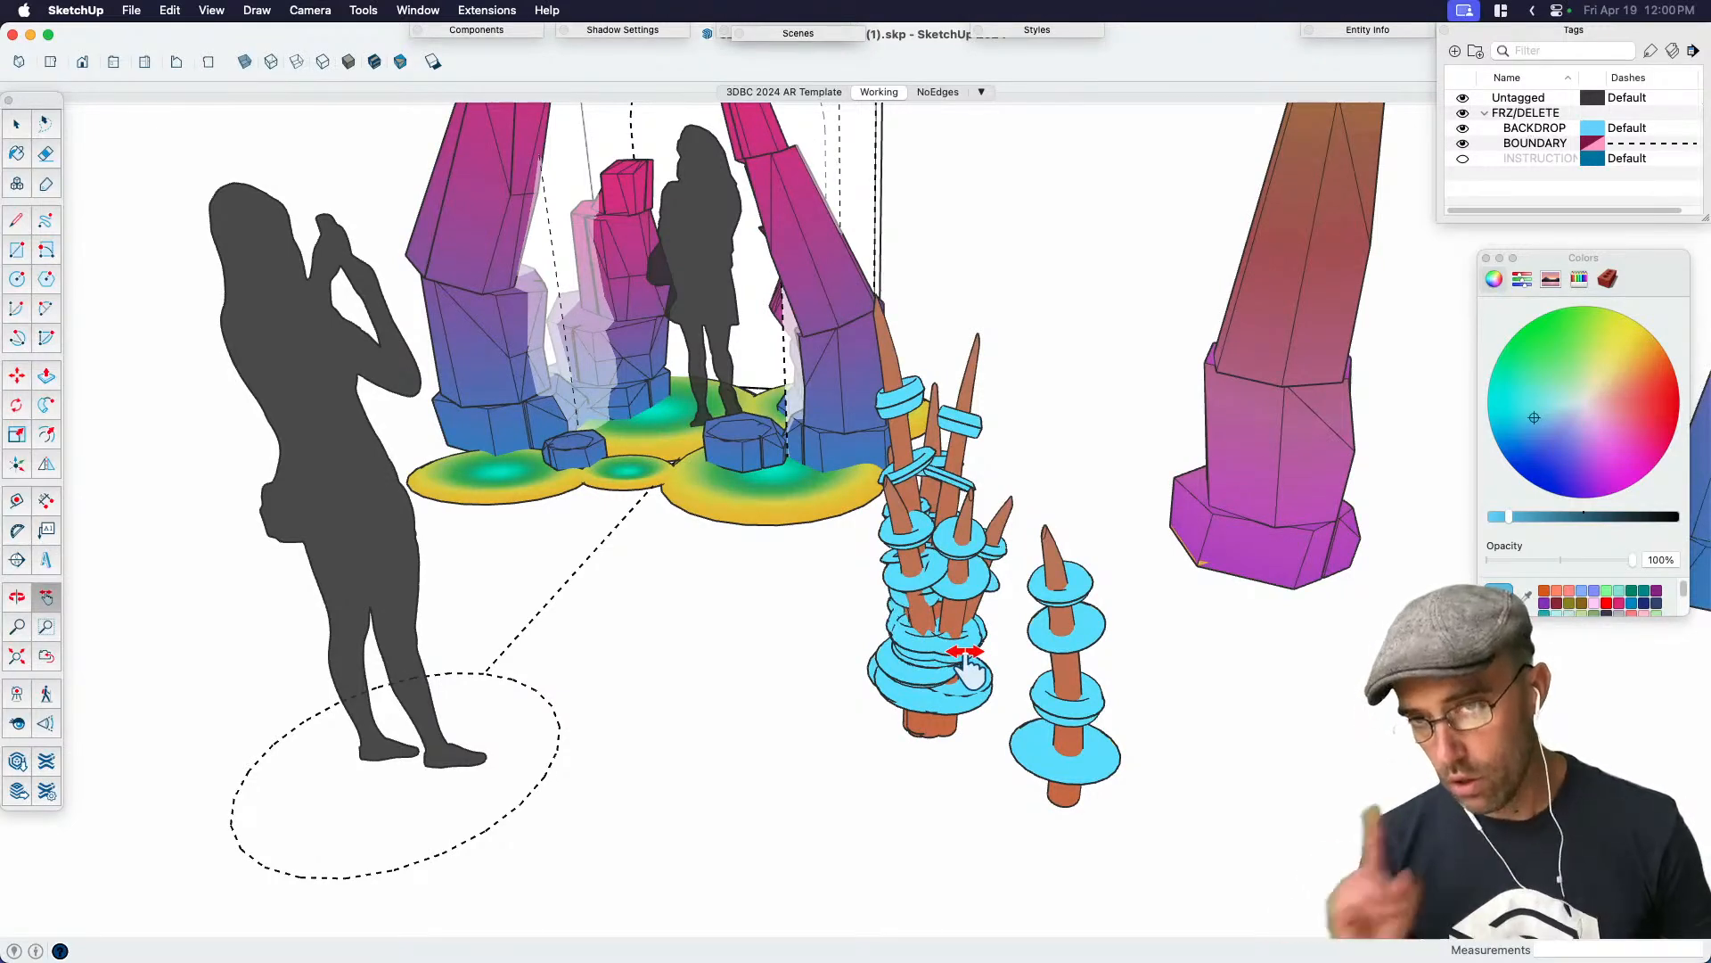
key(space)
scroll(928, 574, up, 3)
click(932, 576)
scroll(933, 576, up, 3)
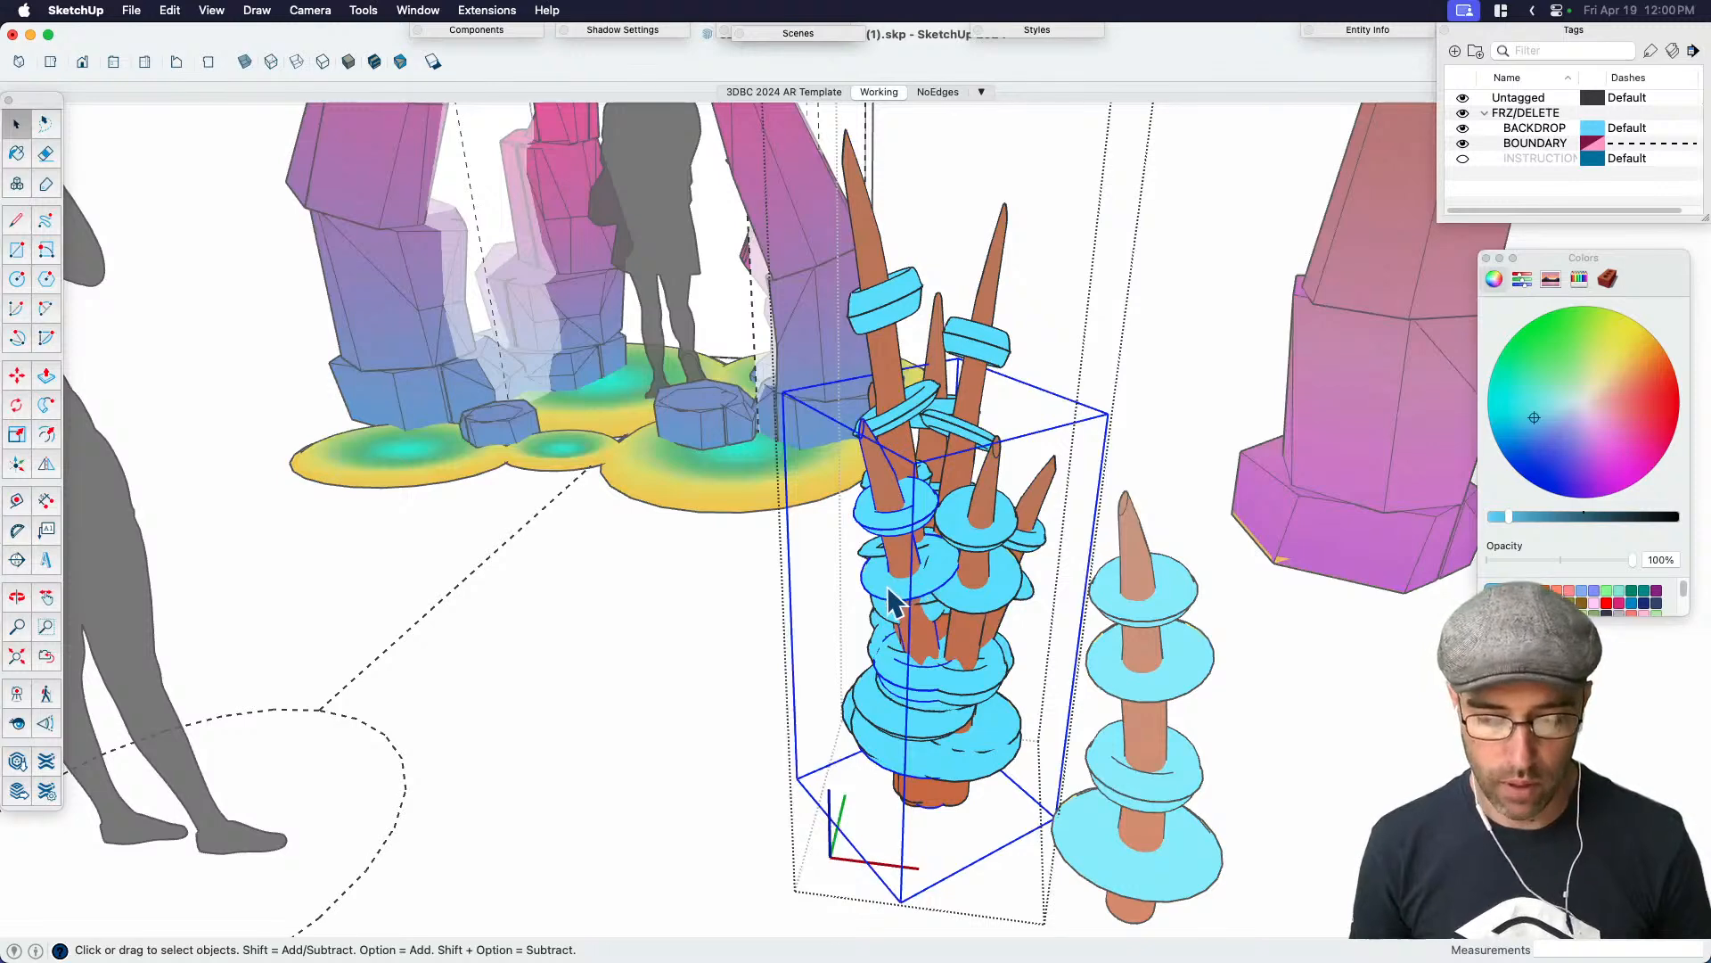
double_click(892, 602)
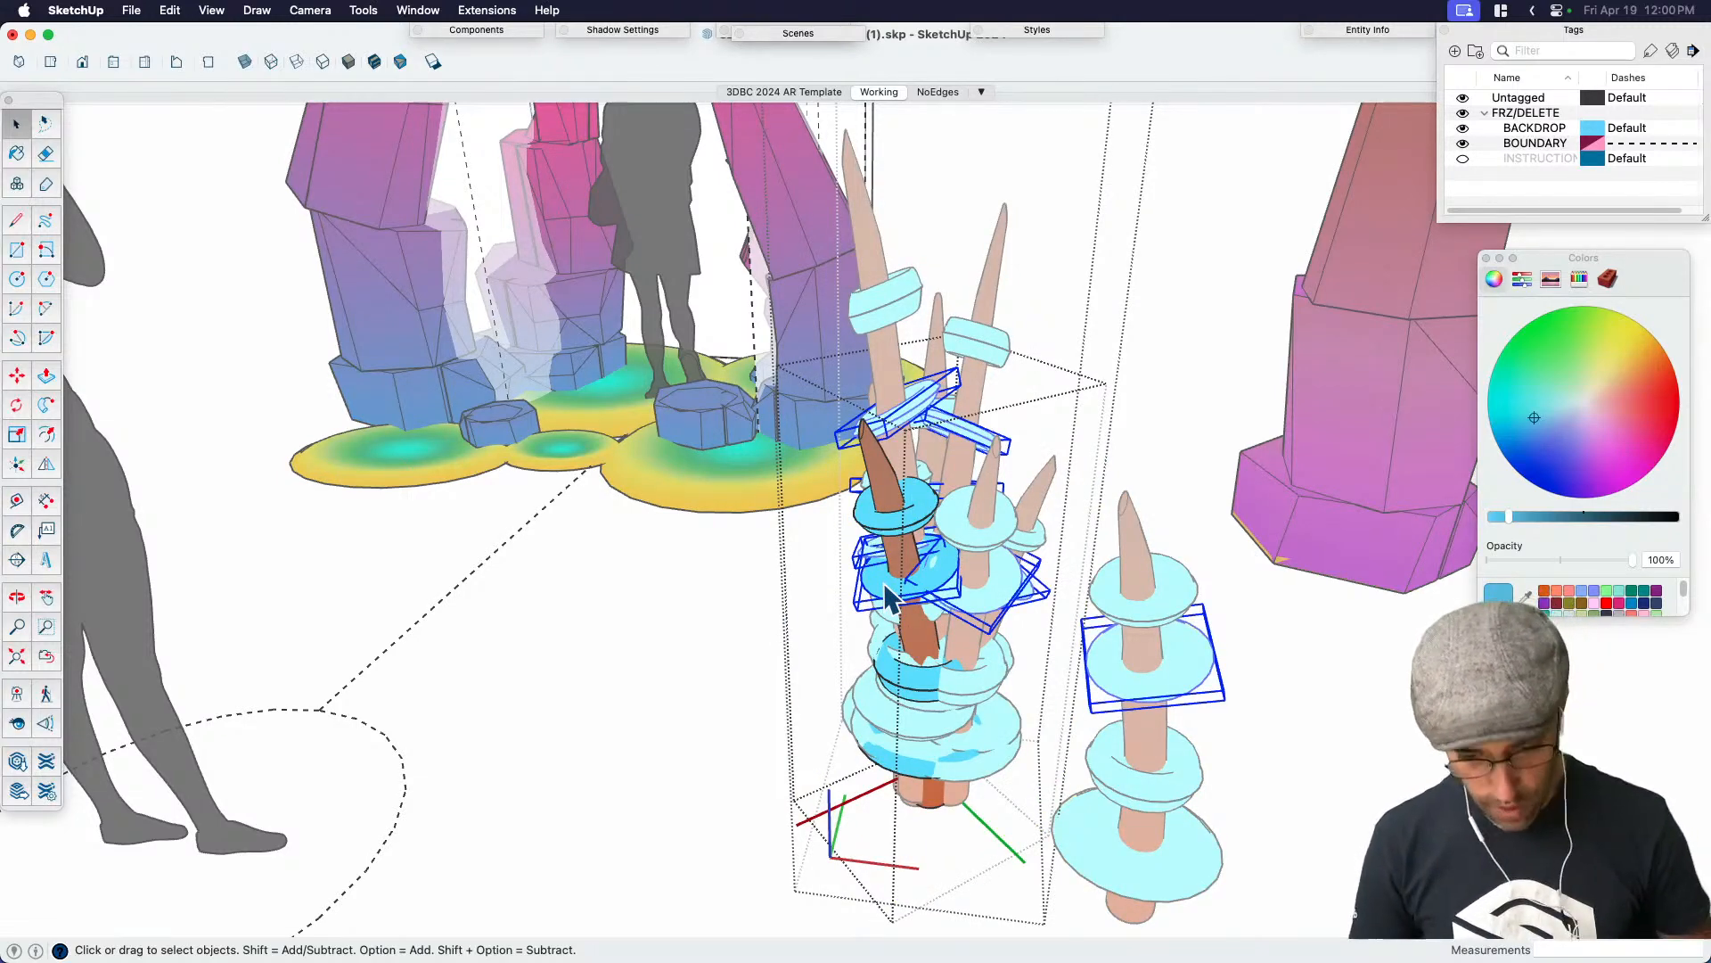
click(727, 658)
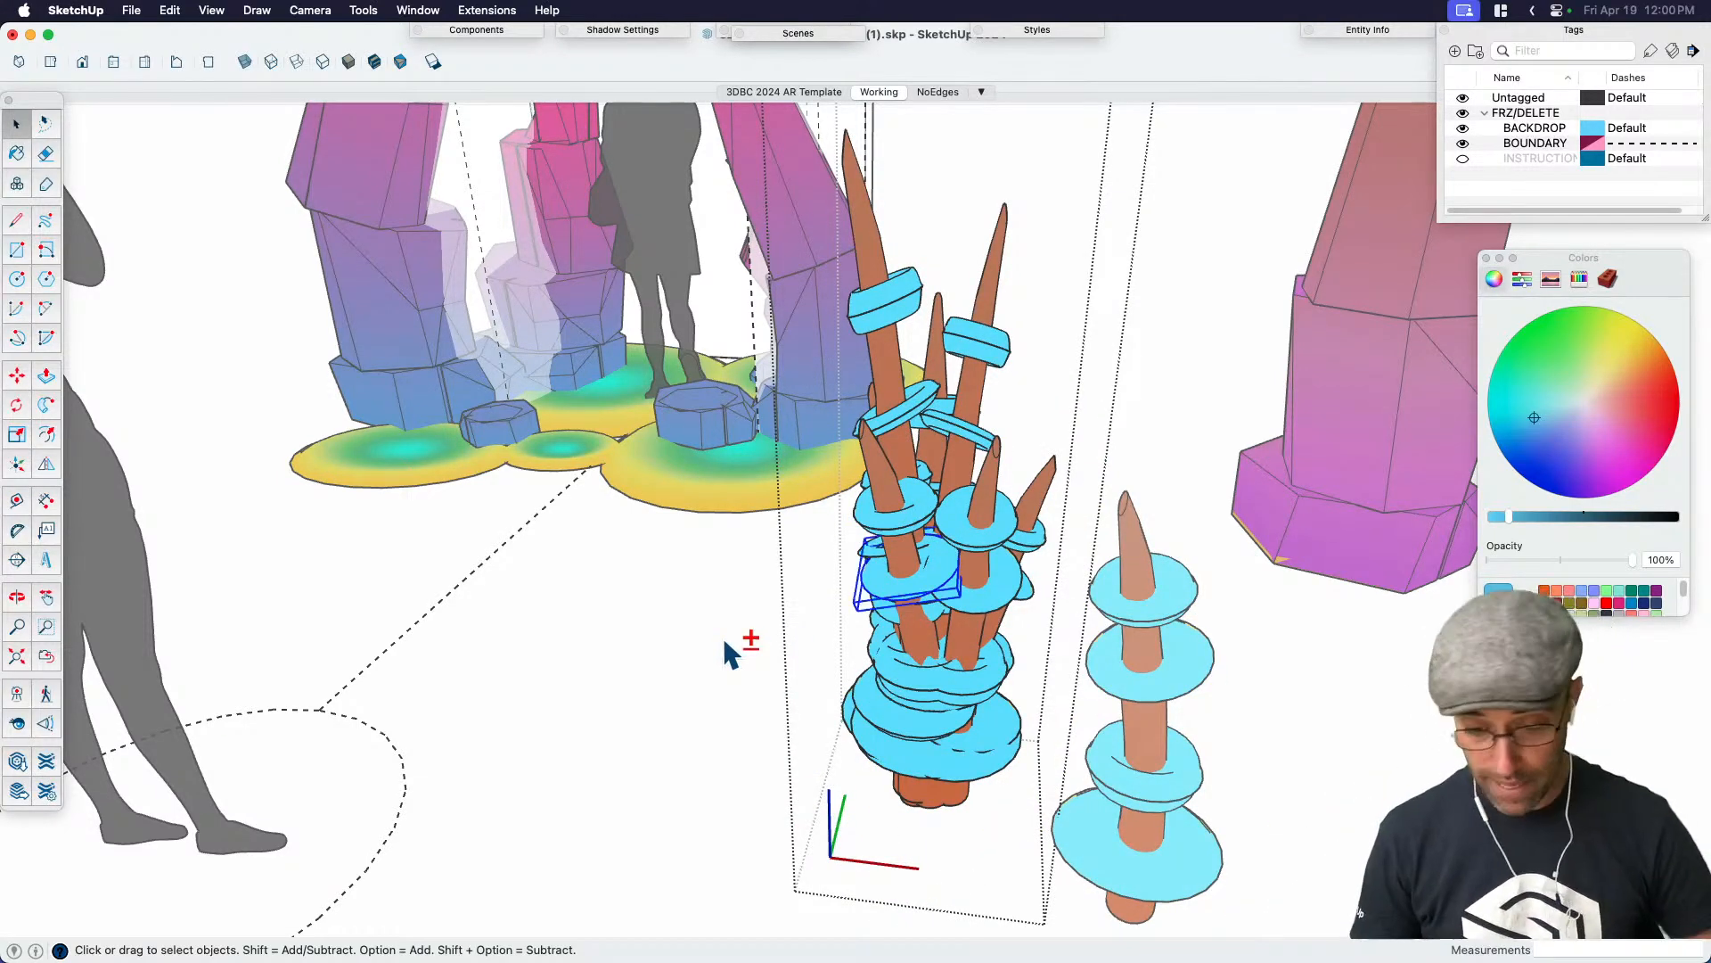
Copy the upper disc of the short outer stem and paste it in place in the plant component
middle_drag(792, 651, 859, 615)
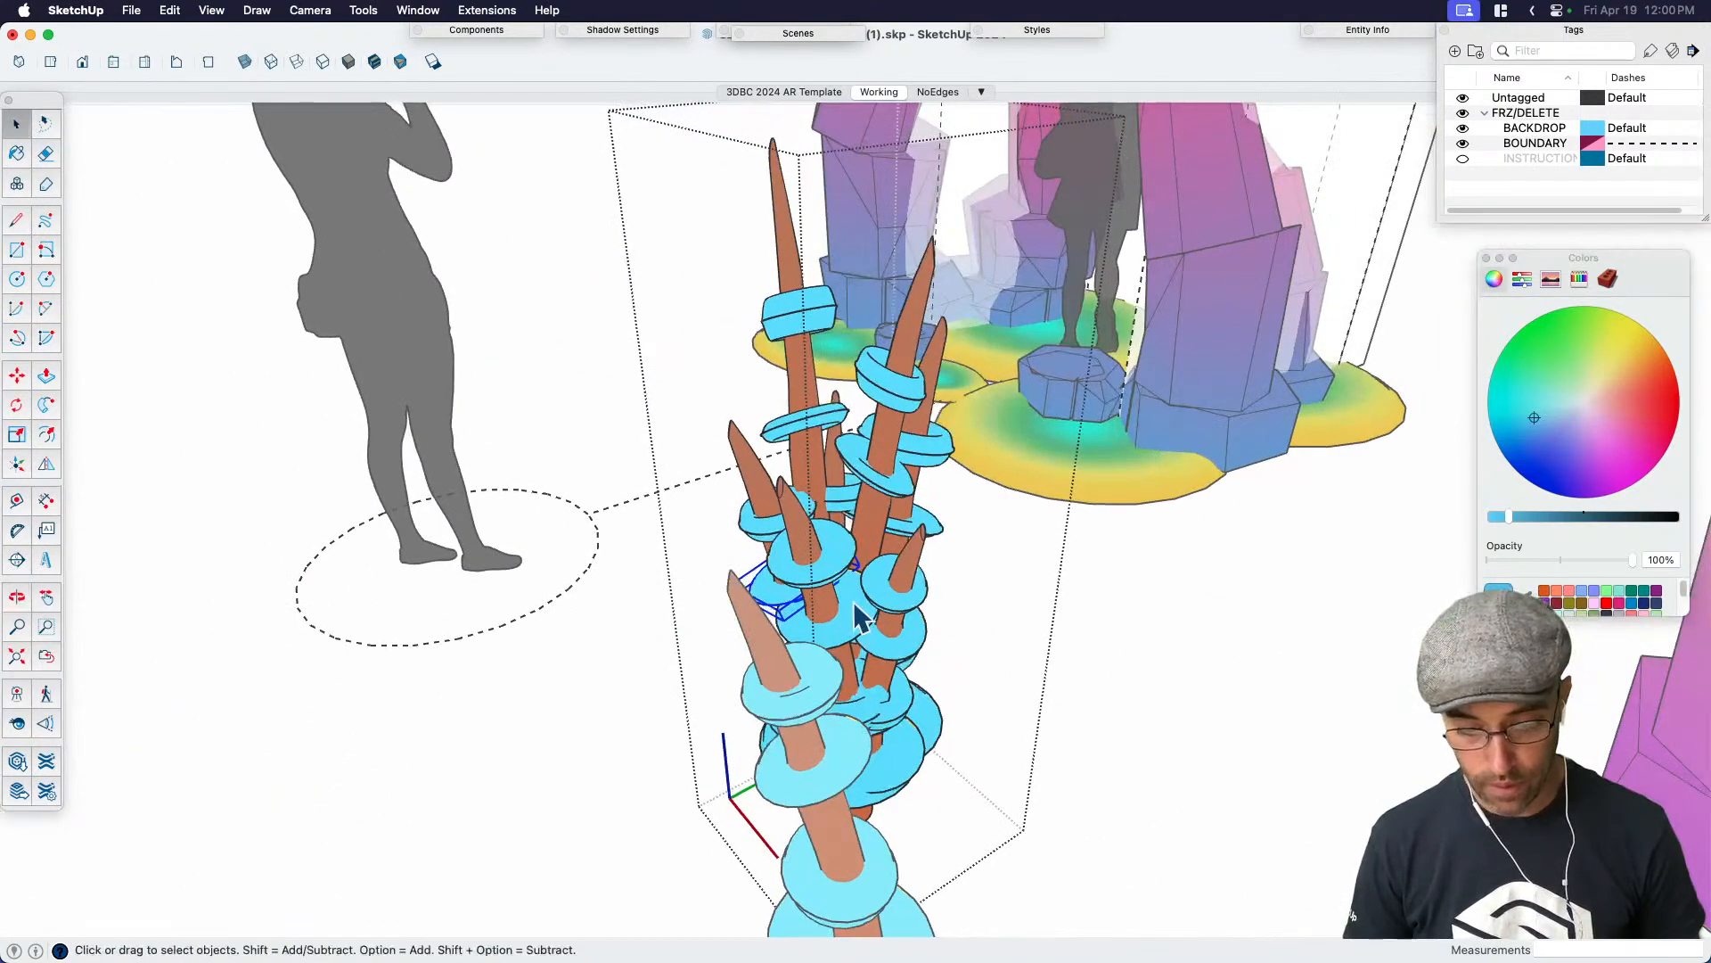
double_click(900, 609)
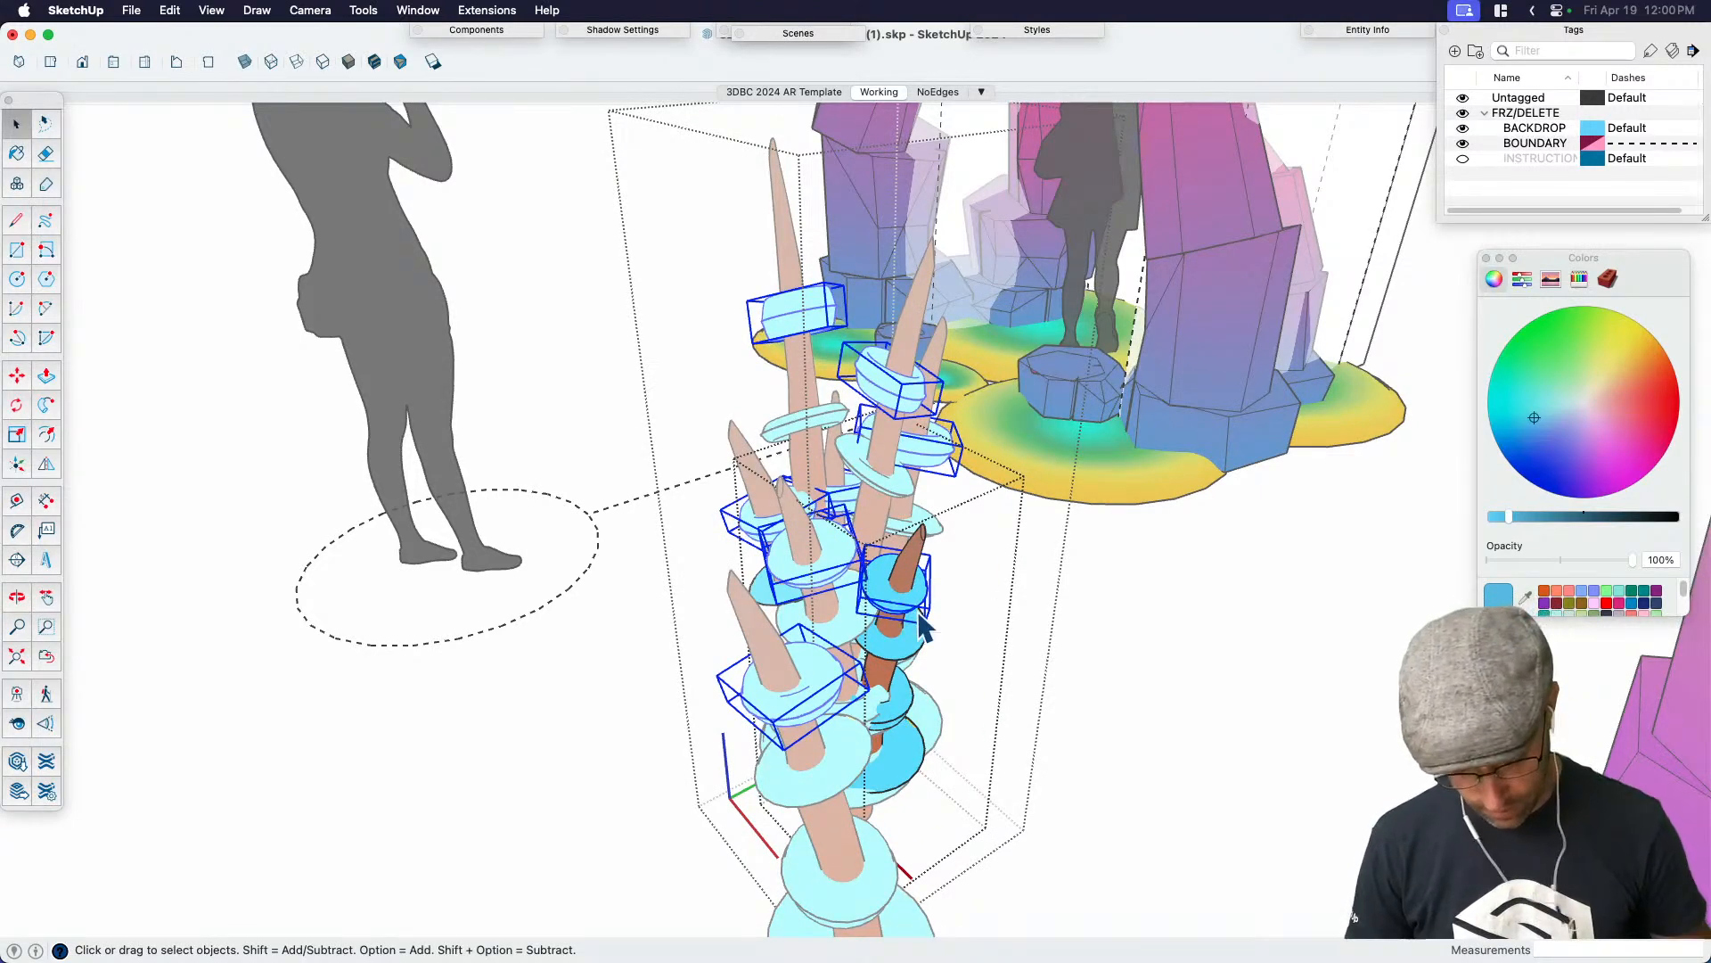
click(1087, 633)
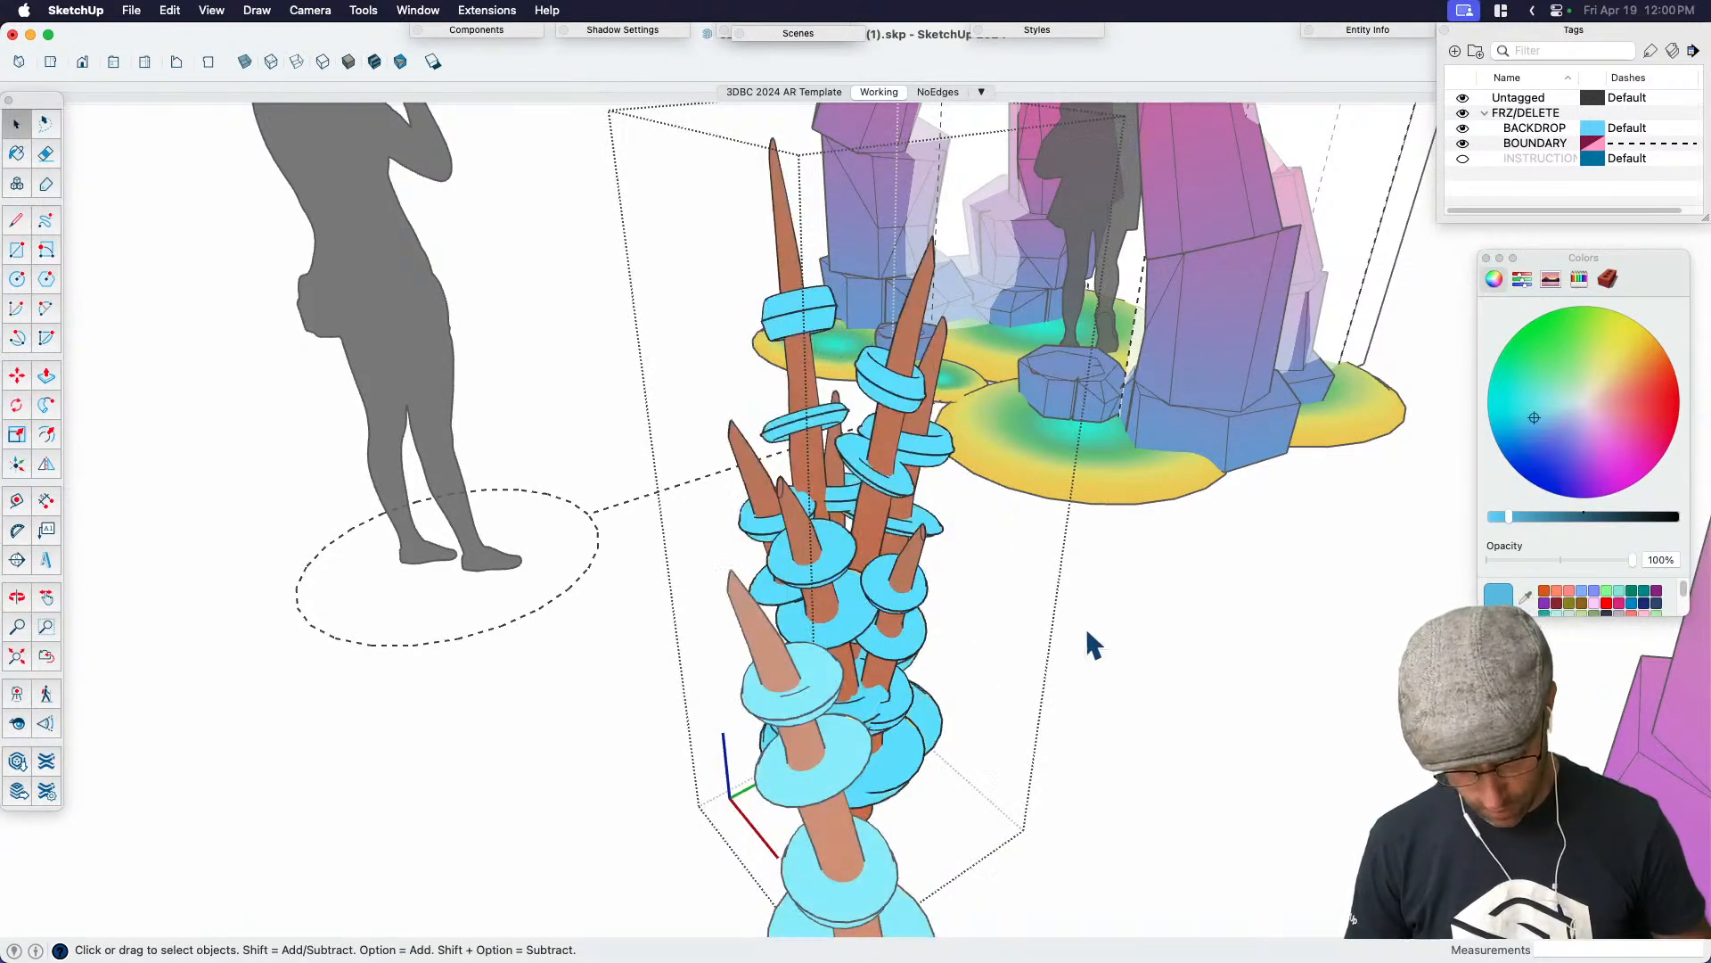
Copy the tall leaning stem's tilted disc and its thick upper disc, pasting each in place in the plant component
double_click(899, 490)
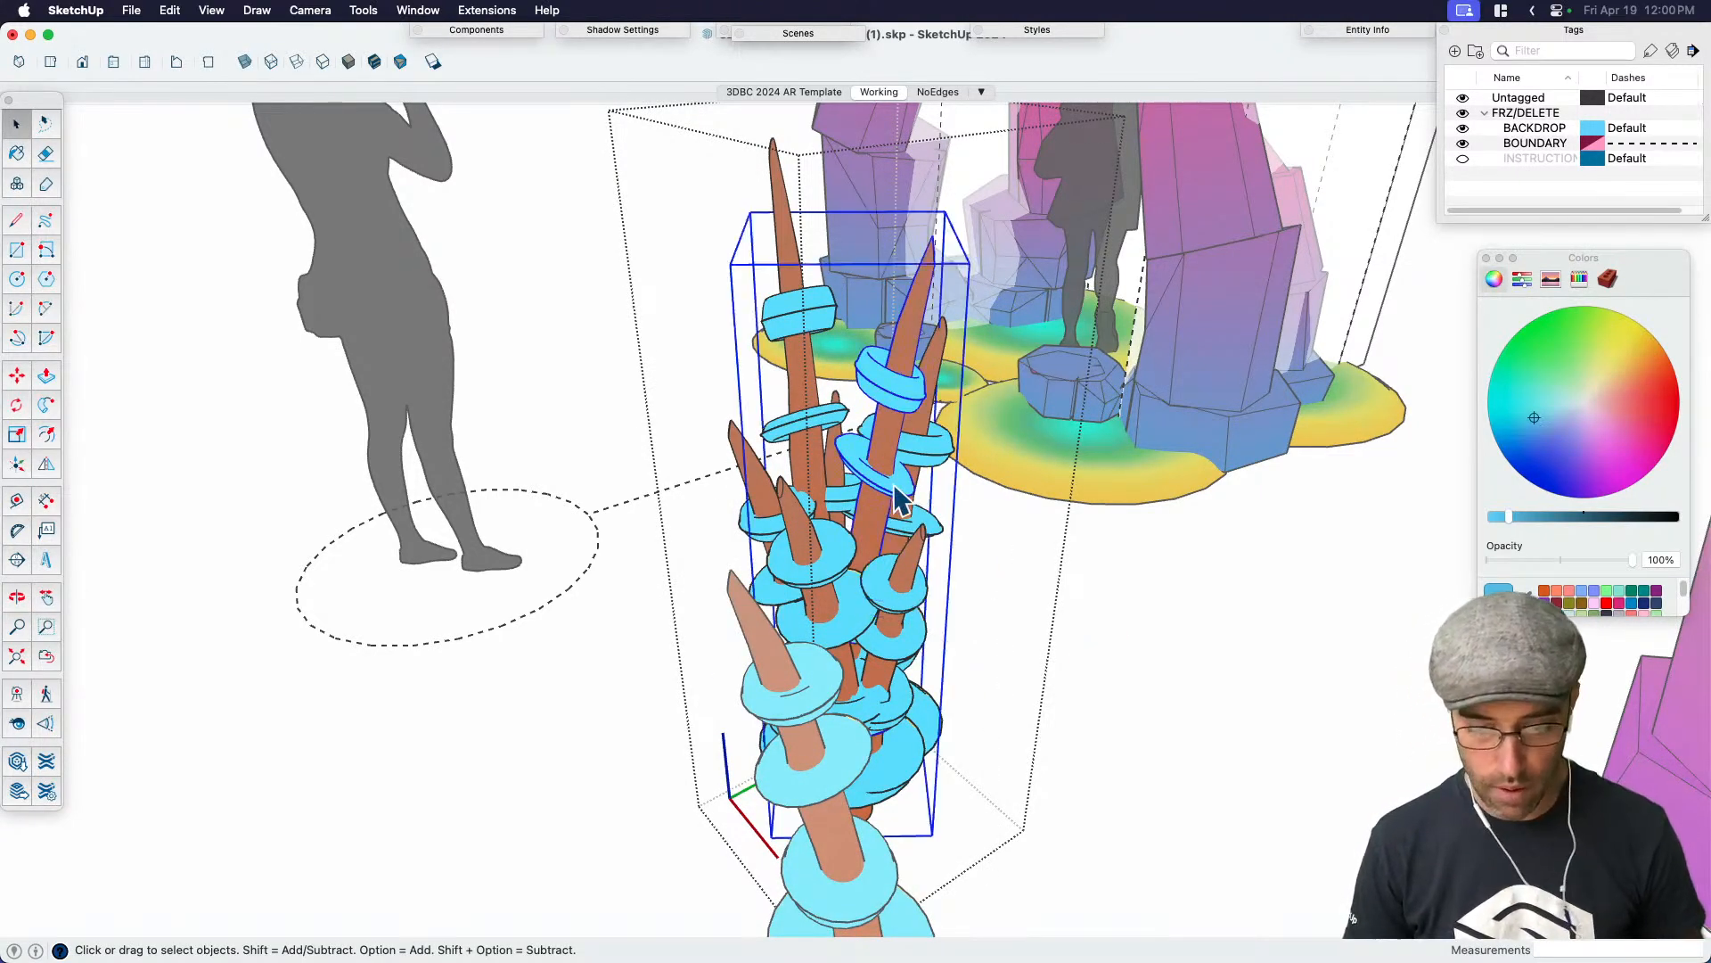
click(1137, 675)
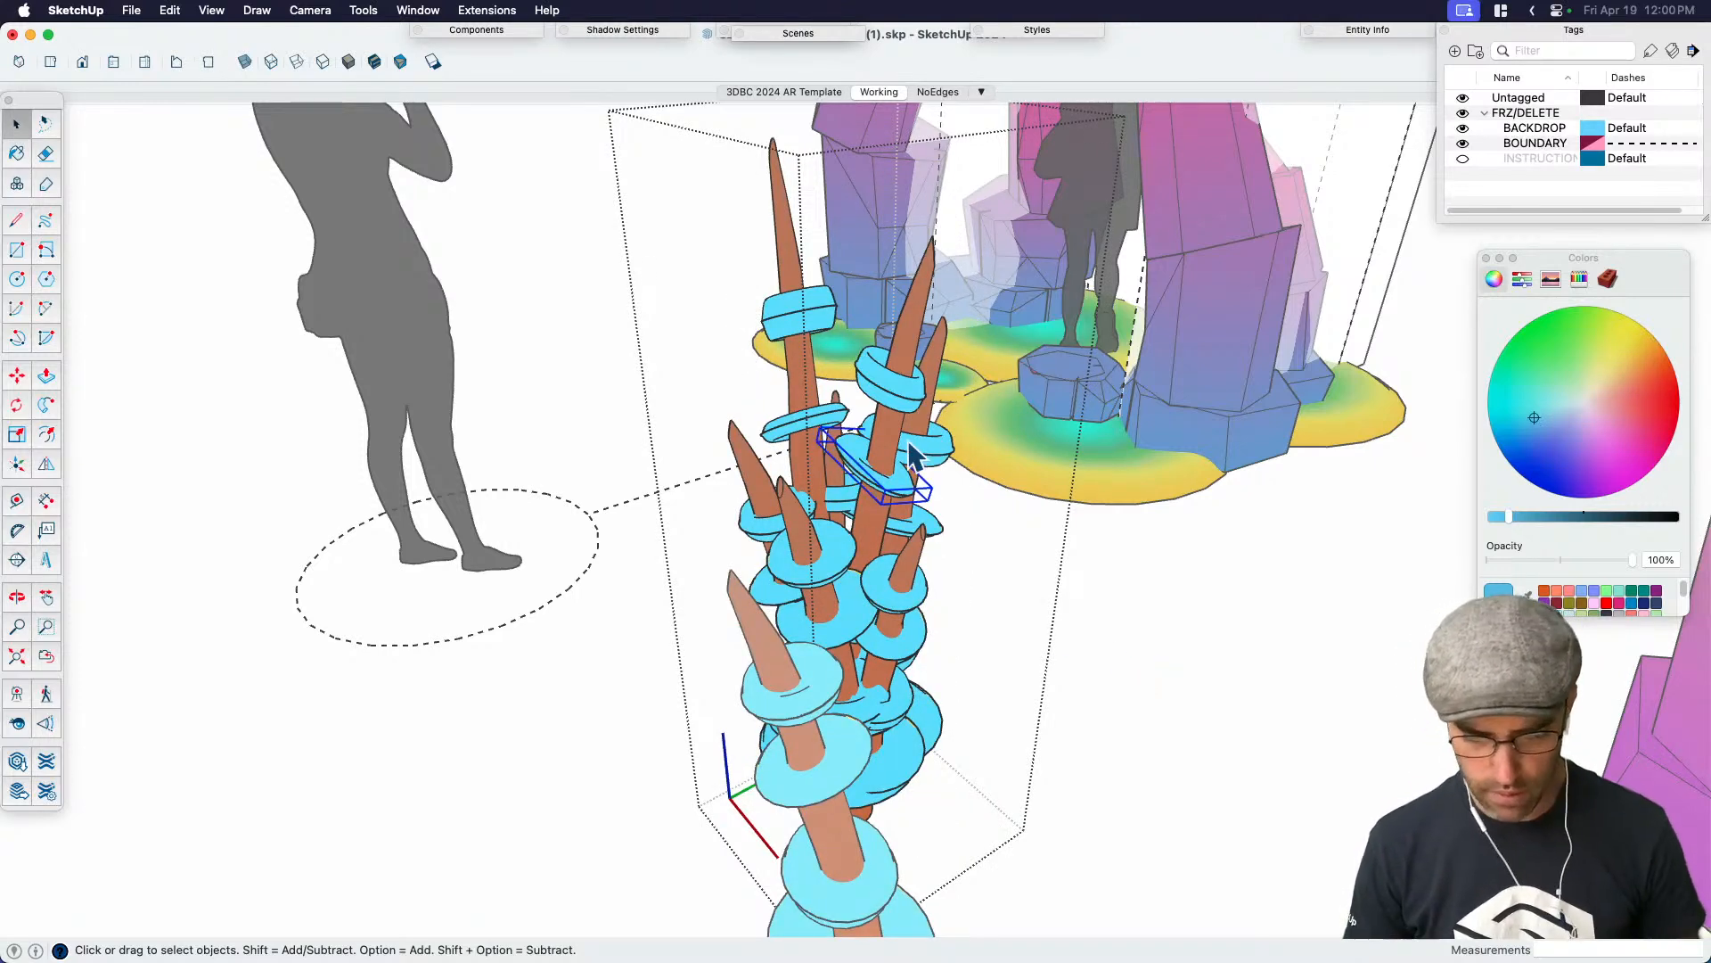
click(894, 394)
double_click(897, 394)
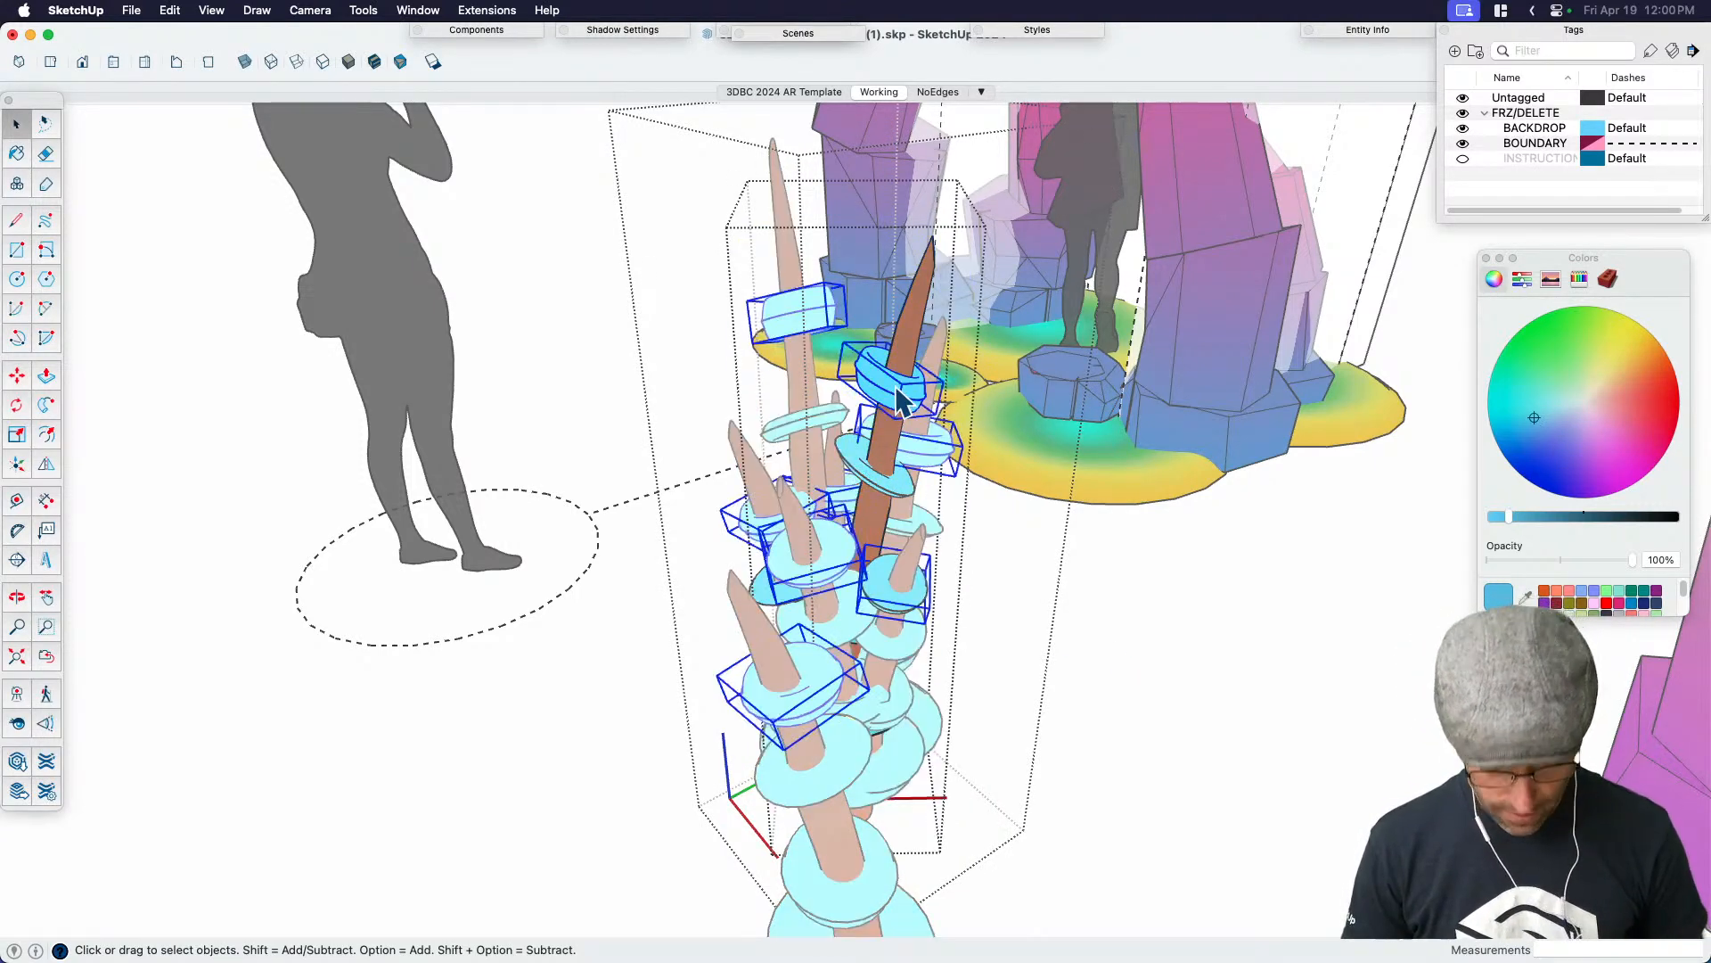
click(1168, 682)
Copy the tilted disc of the tallest stem and paste it in place in the plant component
middle_drag(1168, 682, 947, 584)
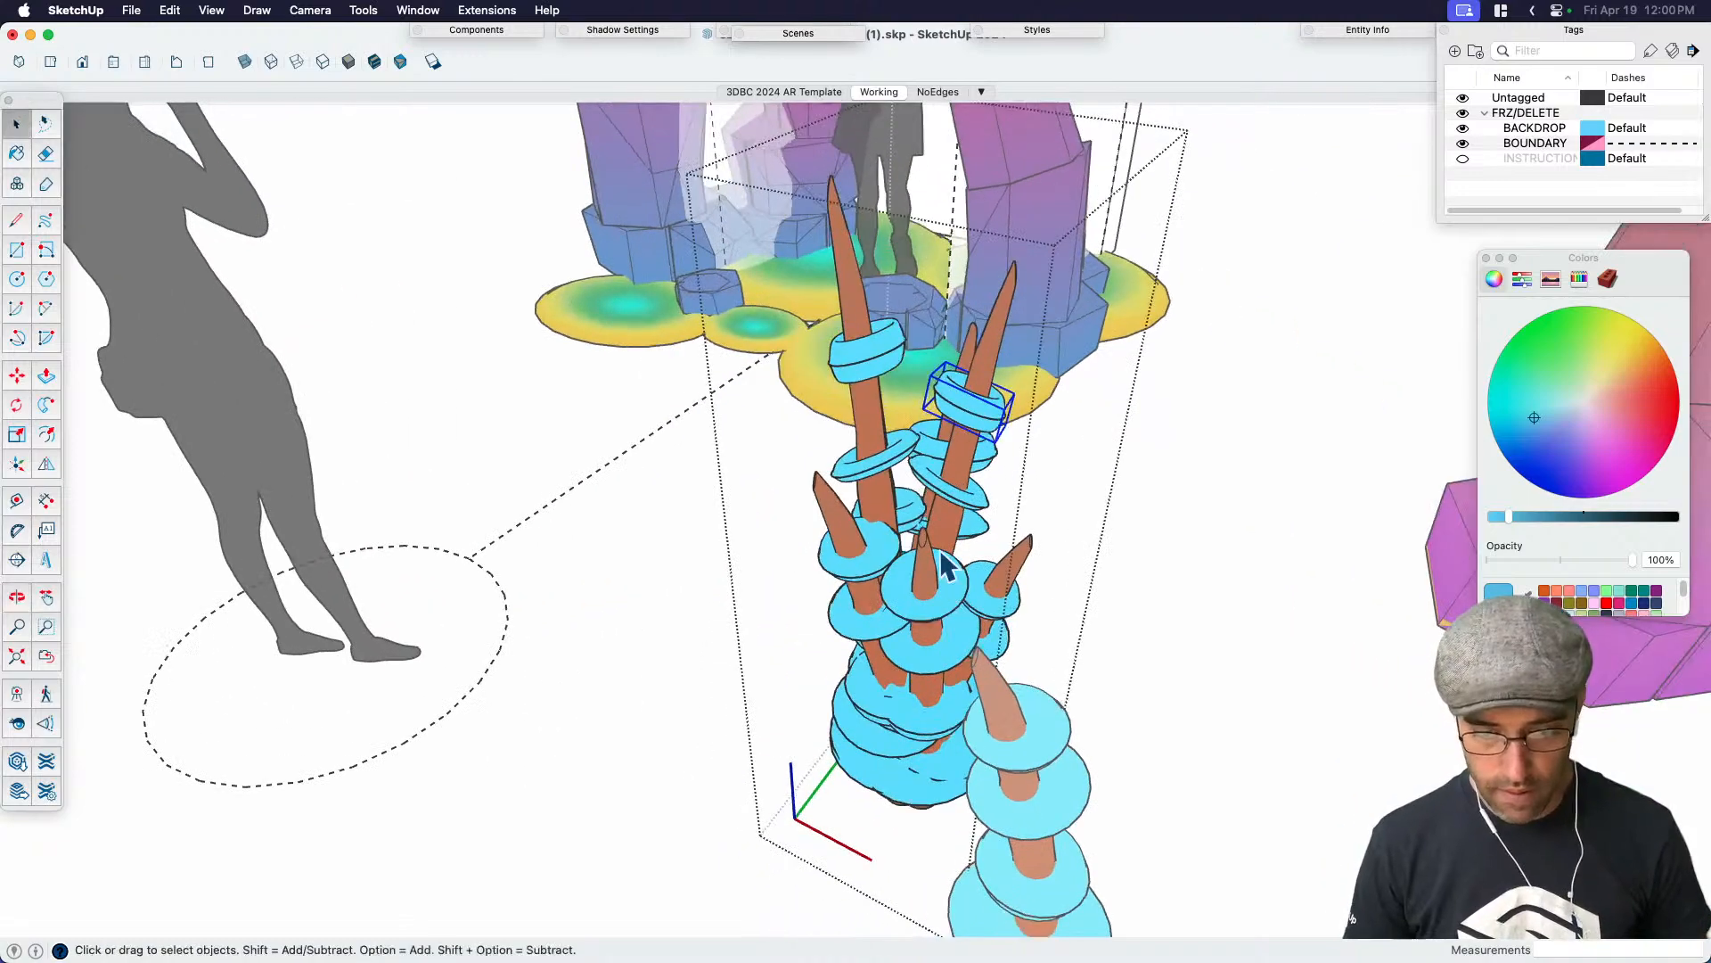
double_click(894, 469)
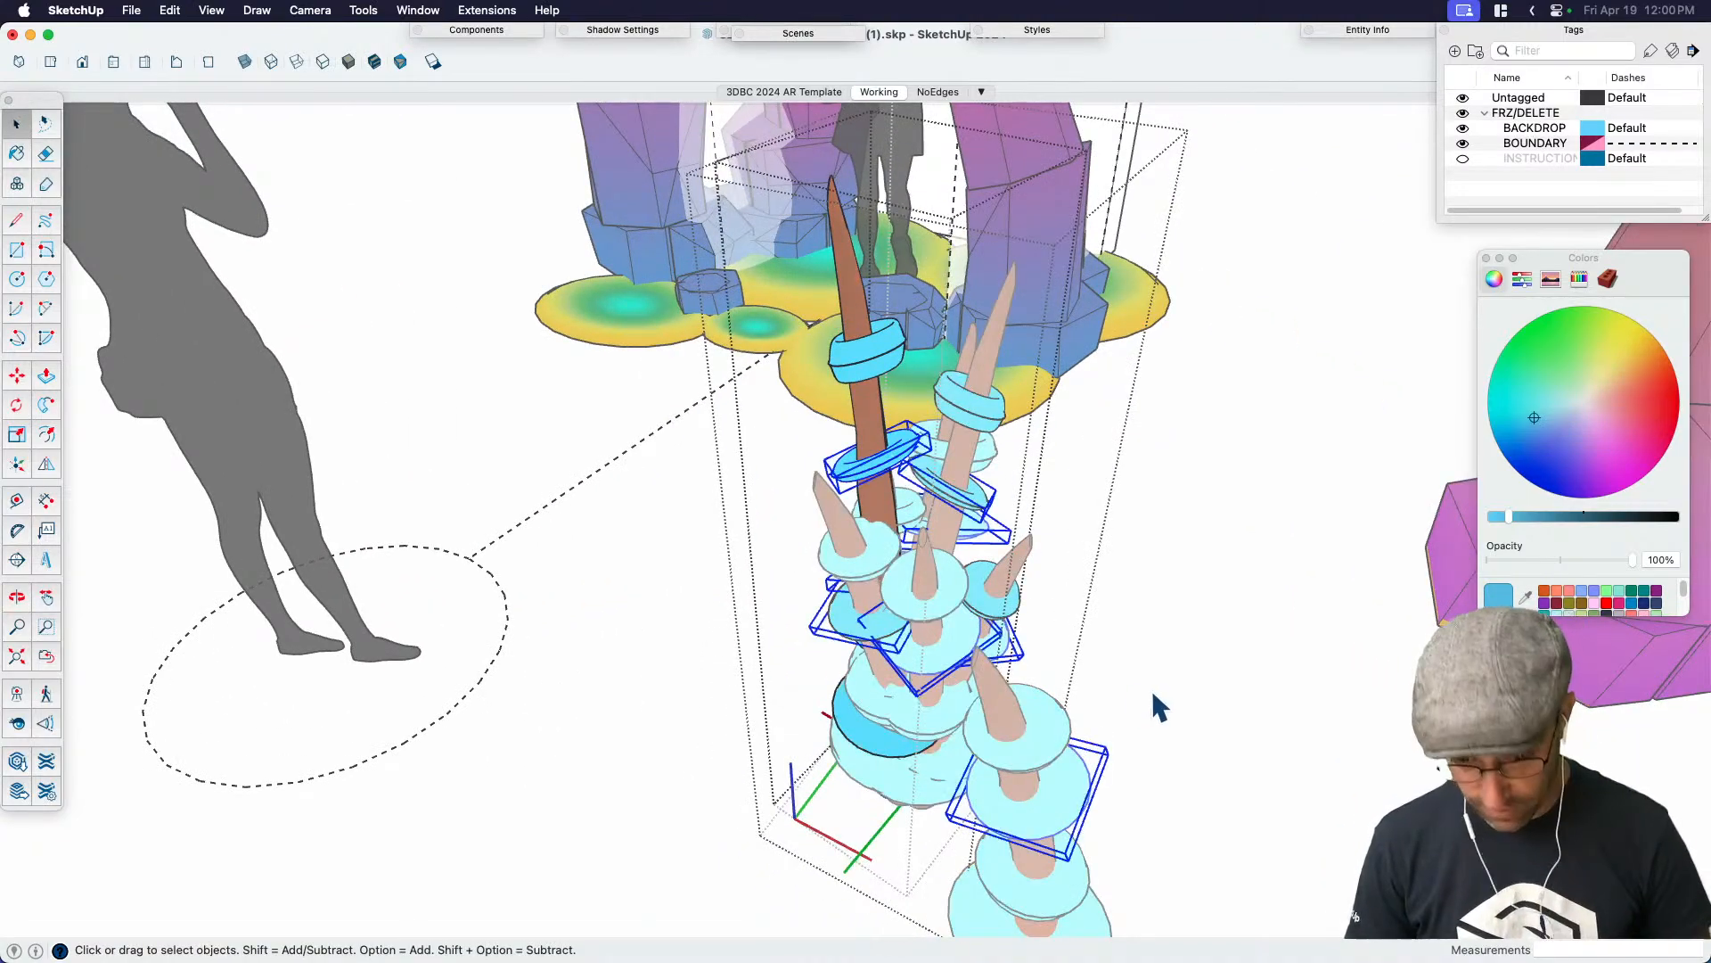
middle_drag(1152, 688, 1019, 620)
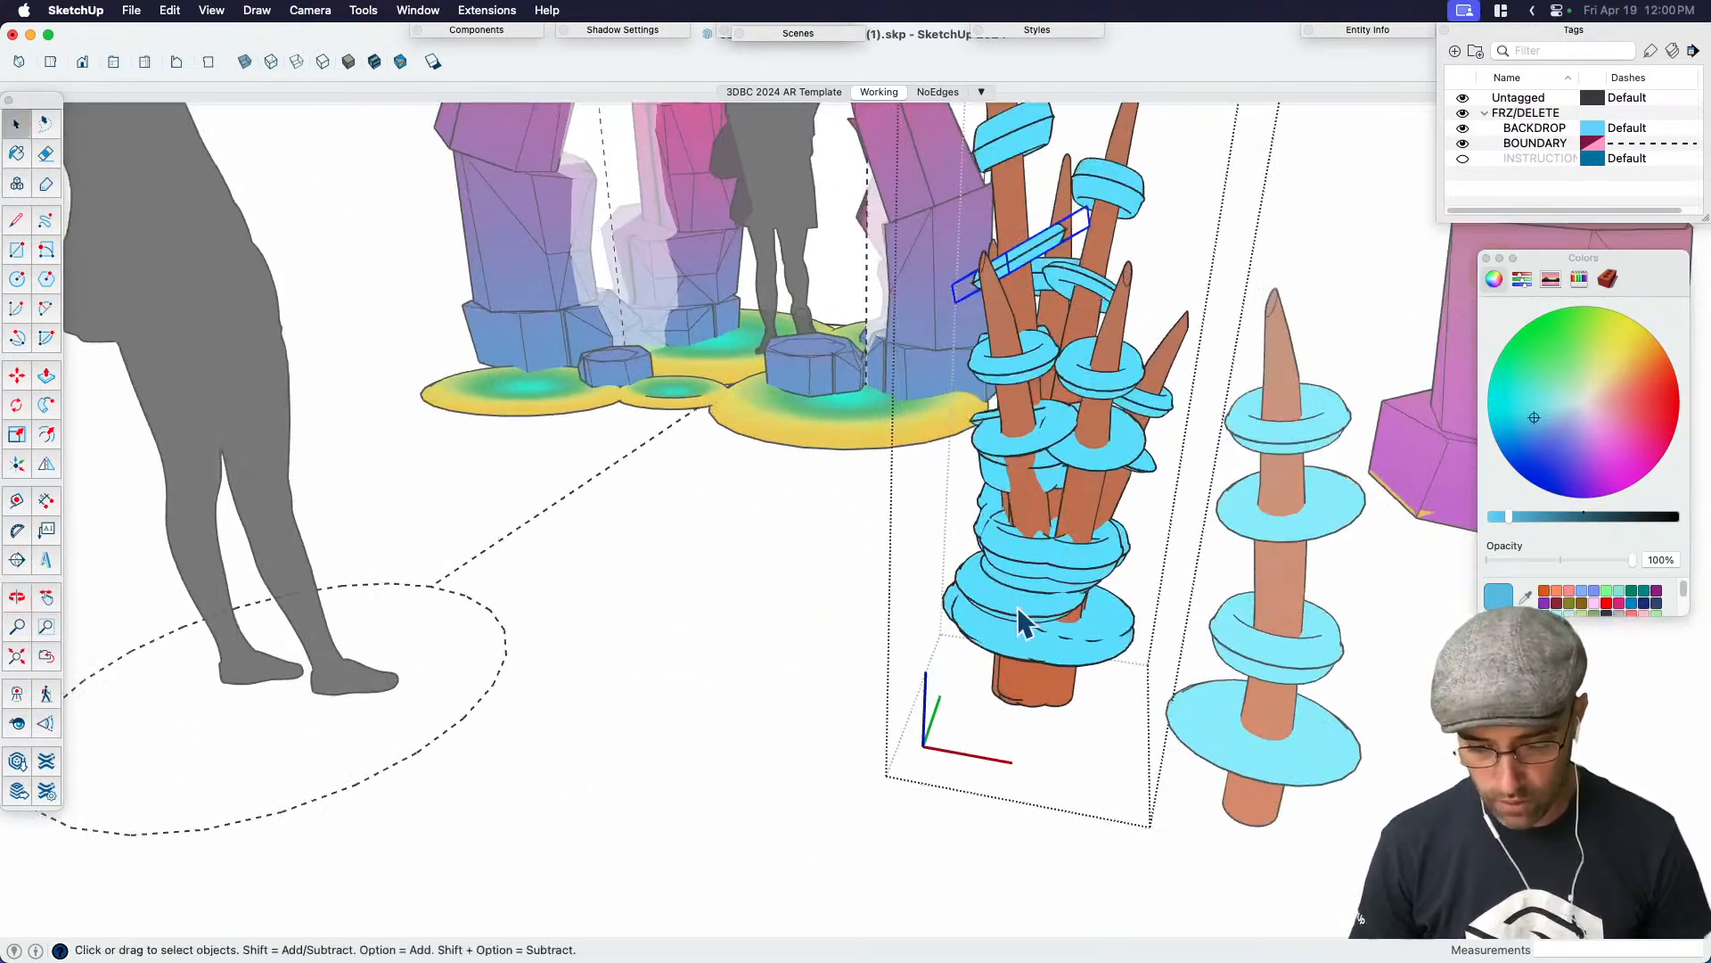
Copy a large disc near the plant's base and paste it in place in the plant component
double_click(1002, 594)
click(1003, 596)
key(super+c)
click(1104, 861)
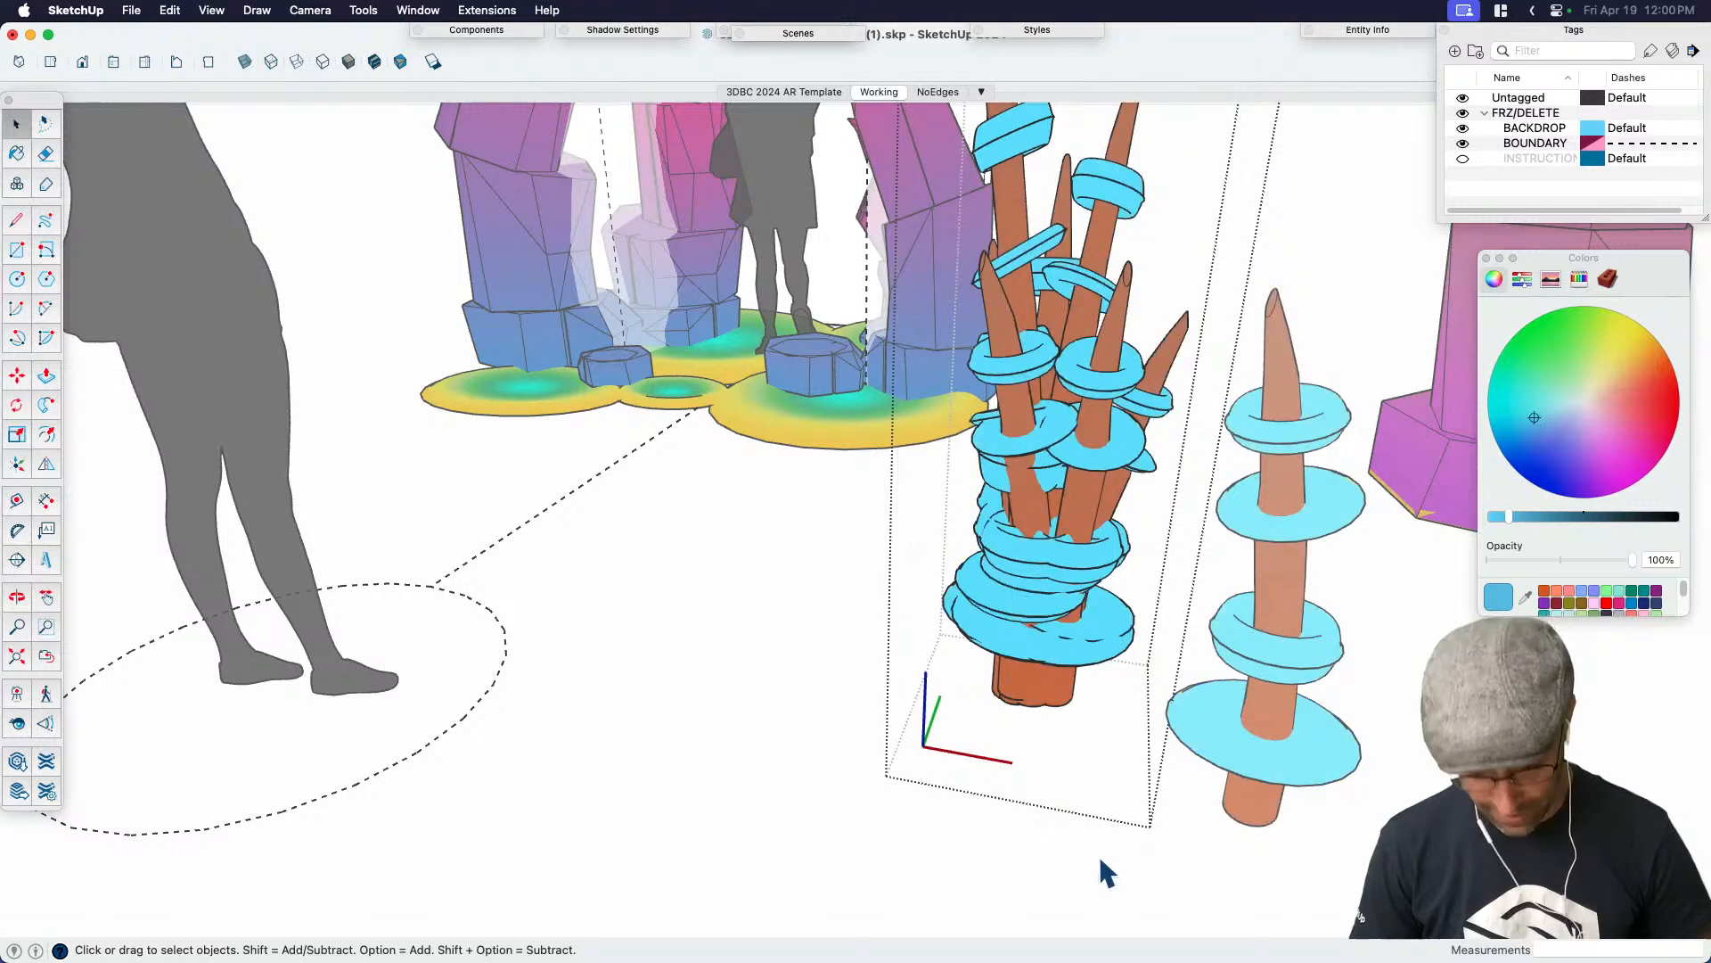
key(super+shift+v)
Hide all four discs inside the separate stem component and leave the component
scroll(1037, 745, down, 4)
click(1184, 781)
double_click(1181, 723)
click(1184, 723)
shift+click(1178, 664)
shift+click(1177, 578)
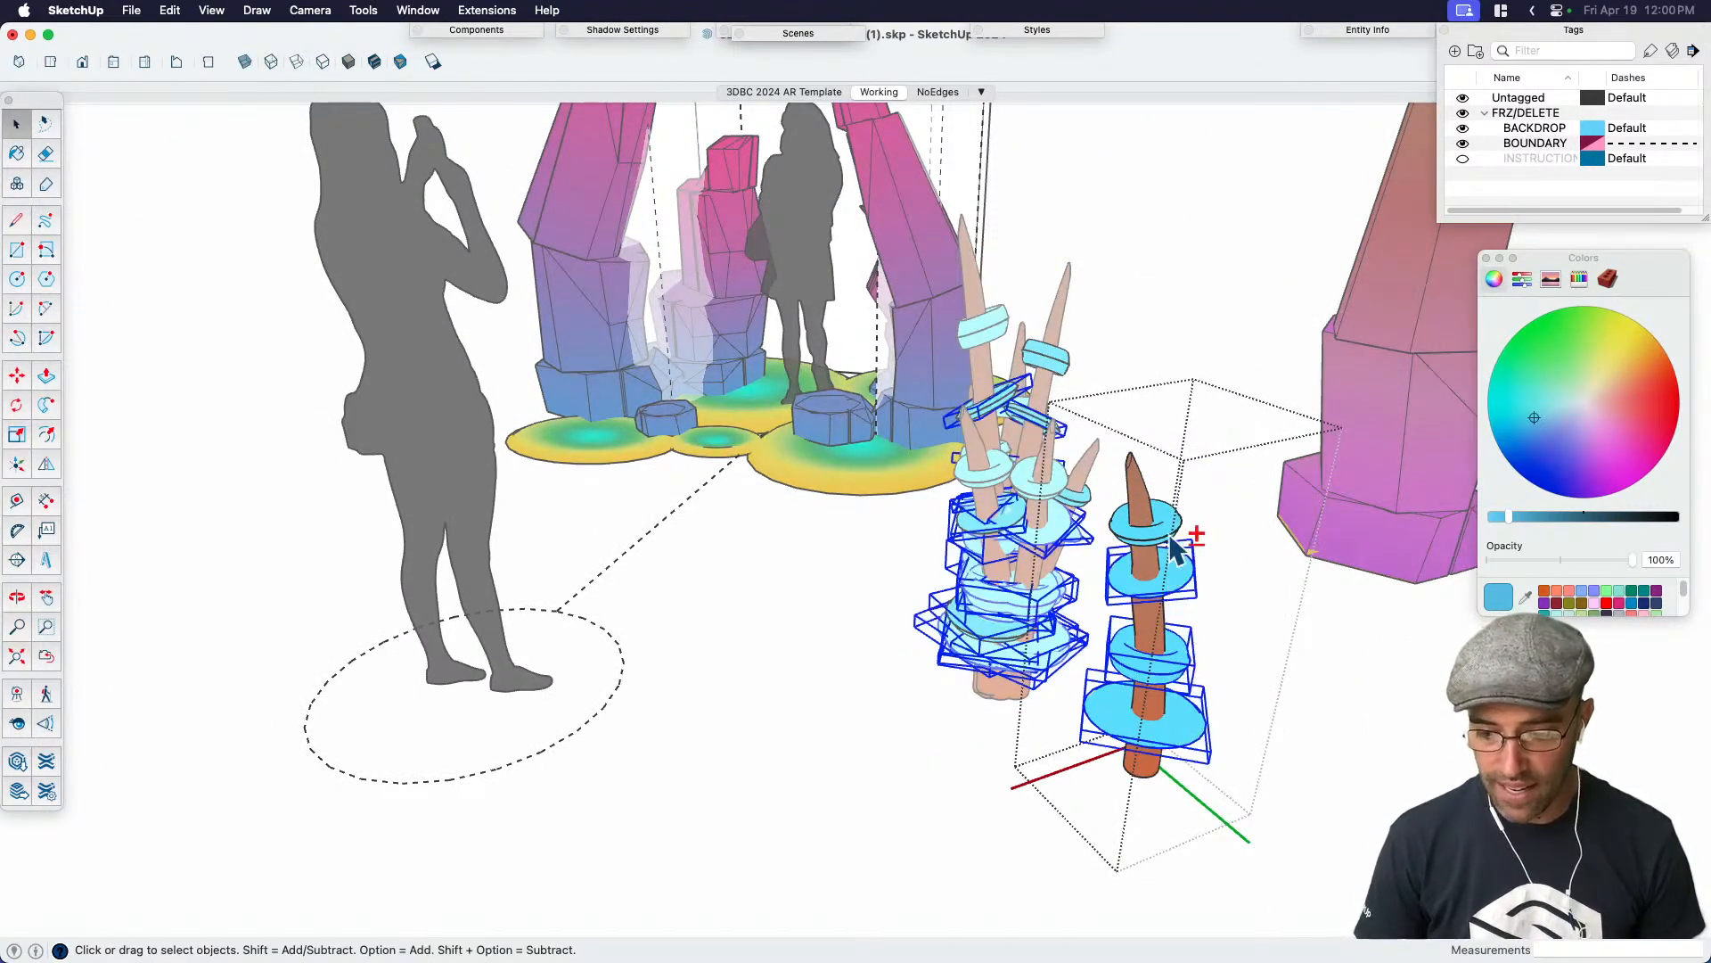
shift+click(1175, 533)
key(Delete)
click(1293, 740)
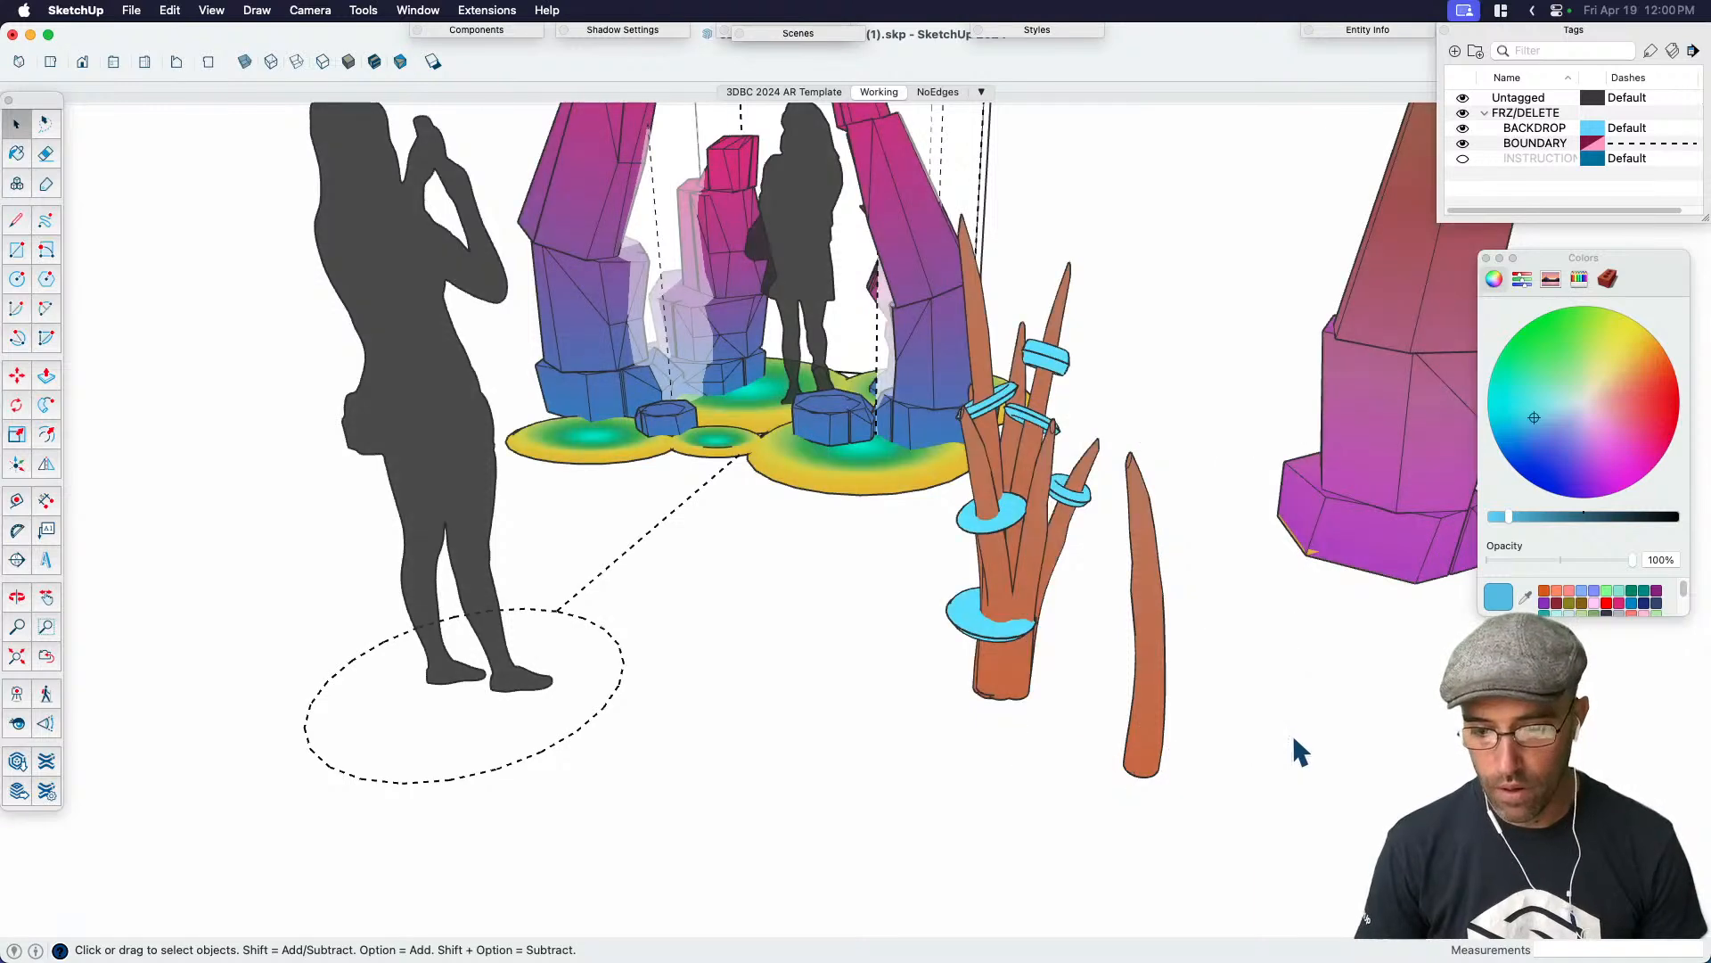
Display hidden objects with hidden geometry off and open the plant component for editing
scroll(1048, 421, up, 3)
middle_drag(1047, 421, 1146, 406)
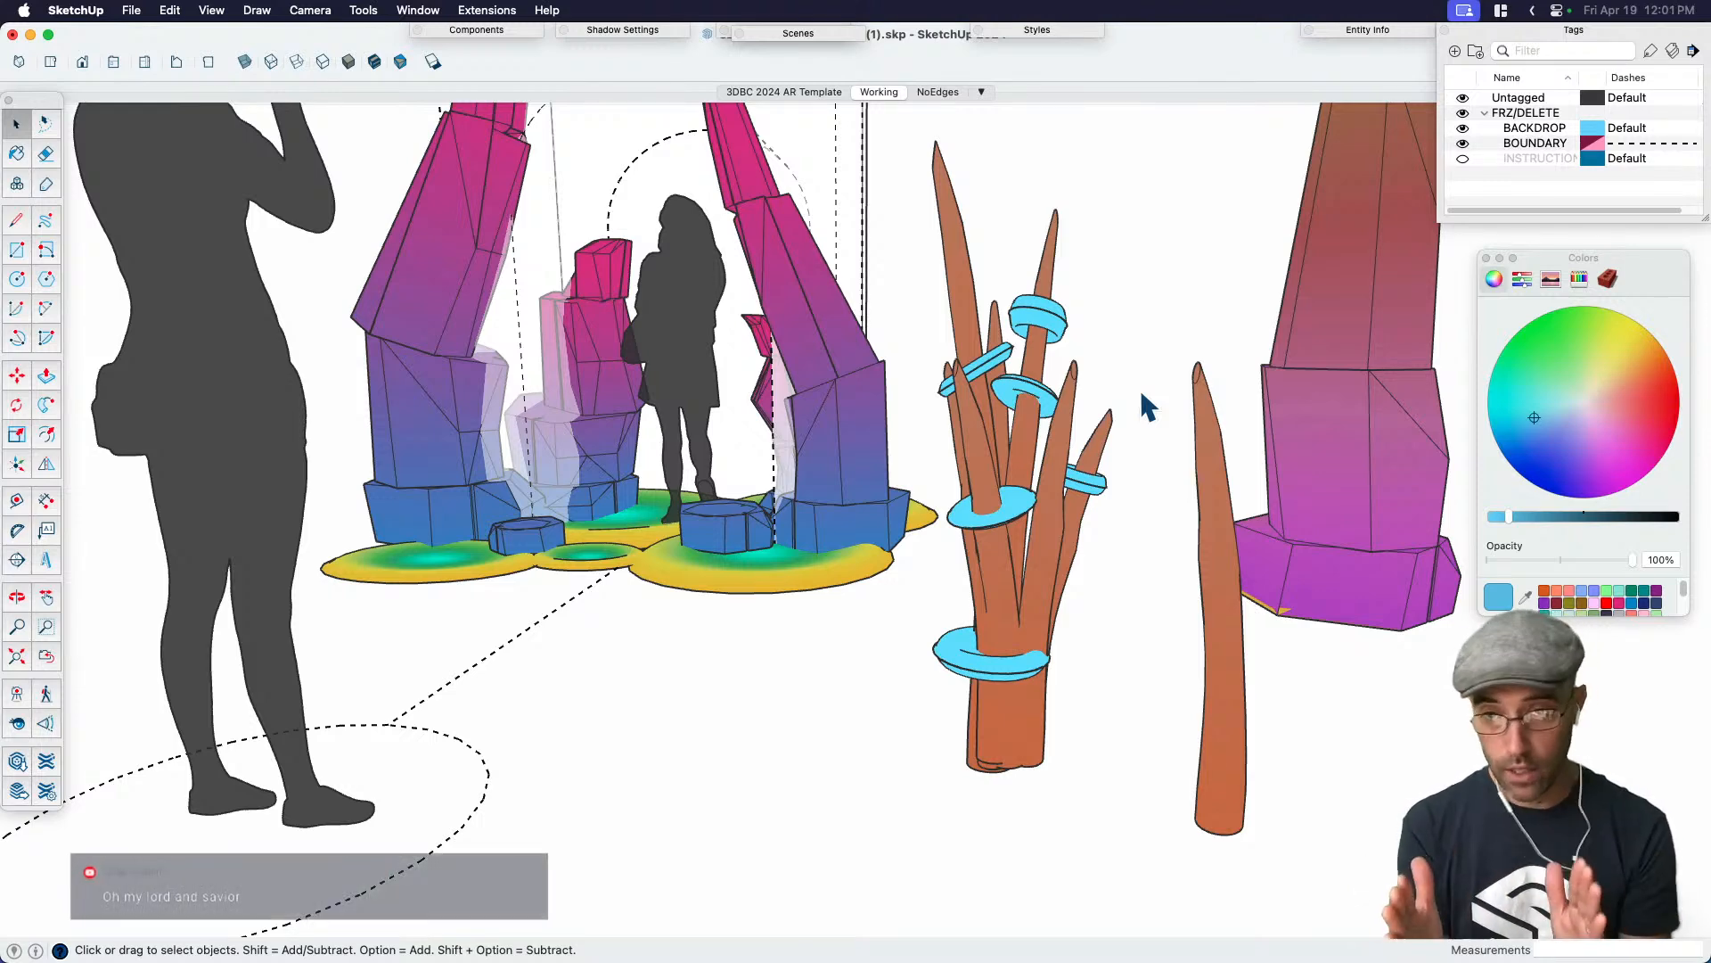
mouse_move(1020, 565)
middle_down()
mouse_move(966, 642)
mouse_move(898, 658)
middle_up()
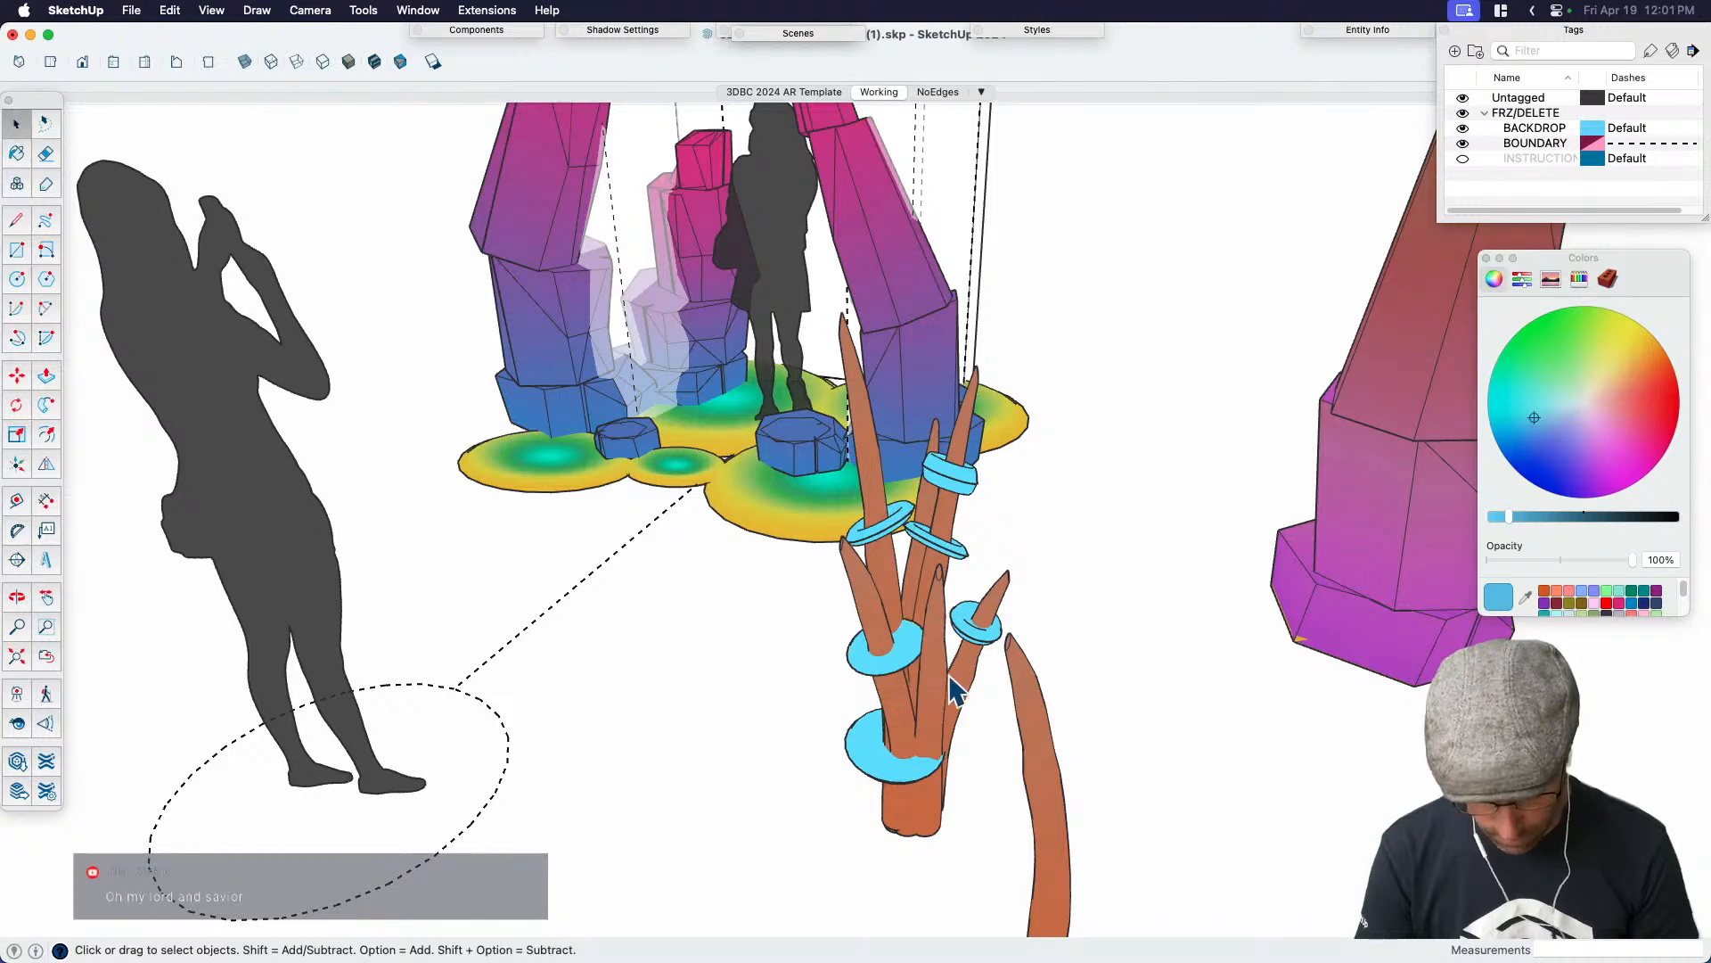
scroll(1094, 592, down, 3)
scroll(1006, 671, up, 4)
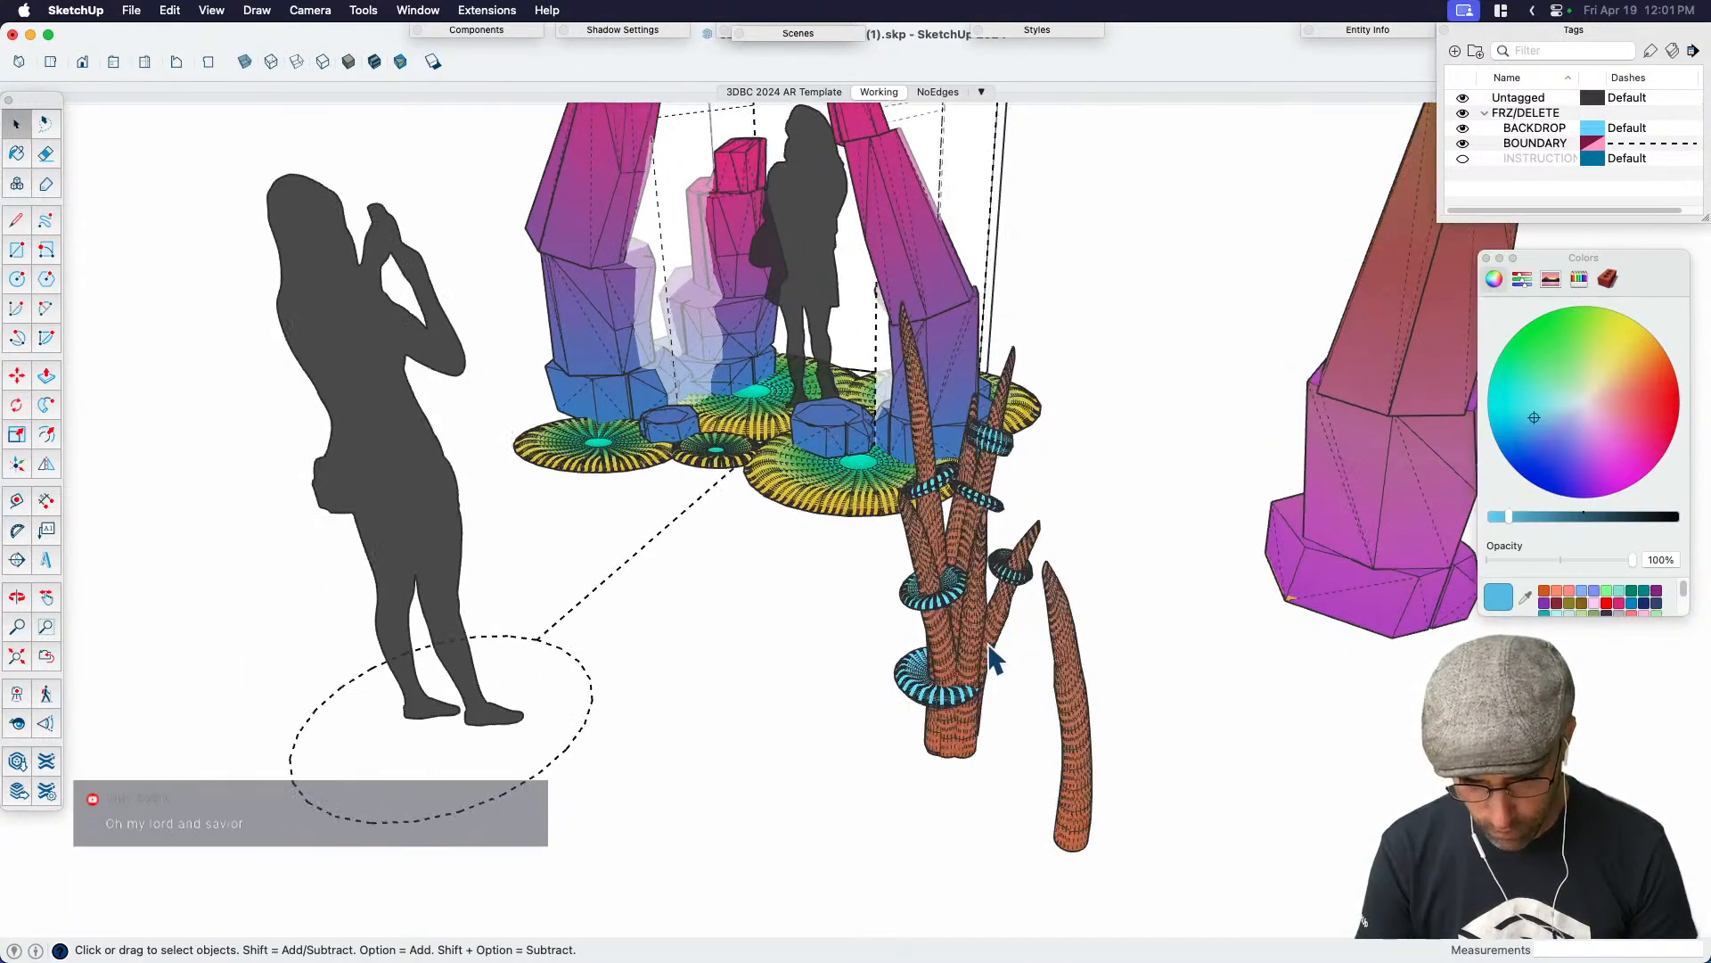
key(alt+h)
double_click(982, 611)
click(983, 612)
Copy the hidden middle disc of the front stem, paste it in place in the plant component and unhide it
middle_drag(936, 641, 1030, 545)
scroll(1029, 545, up, 3)
double_click(1032, 561)
click(1041, 547)
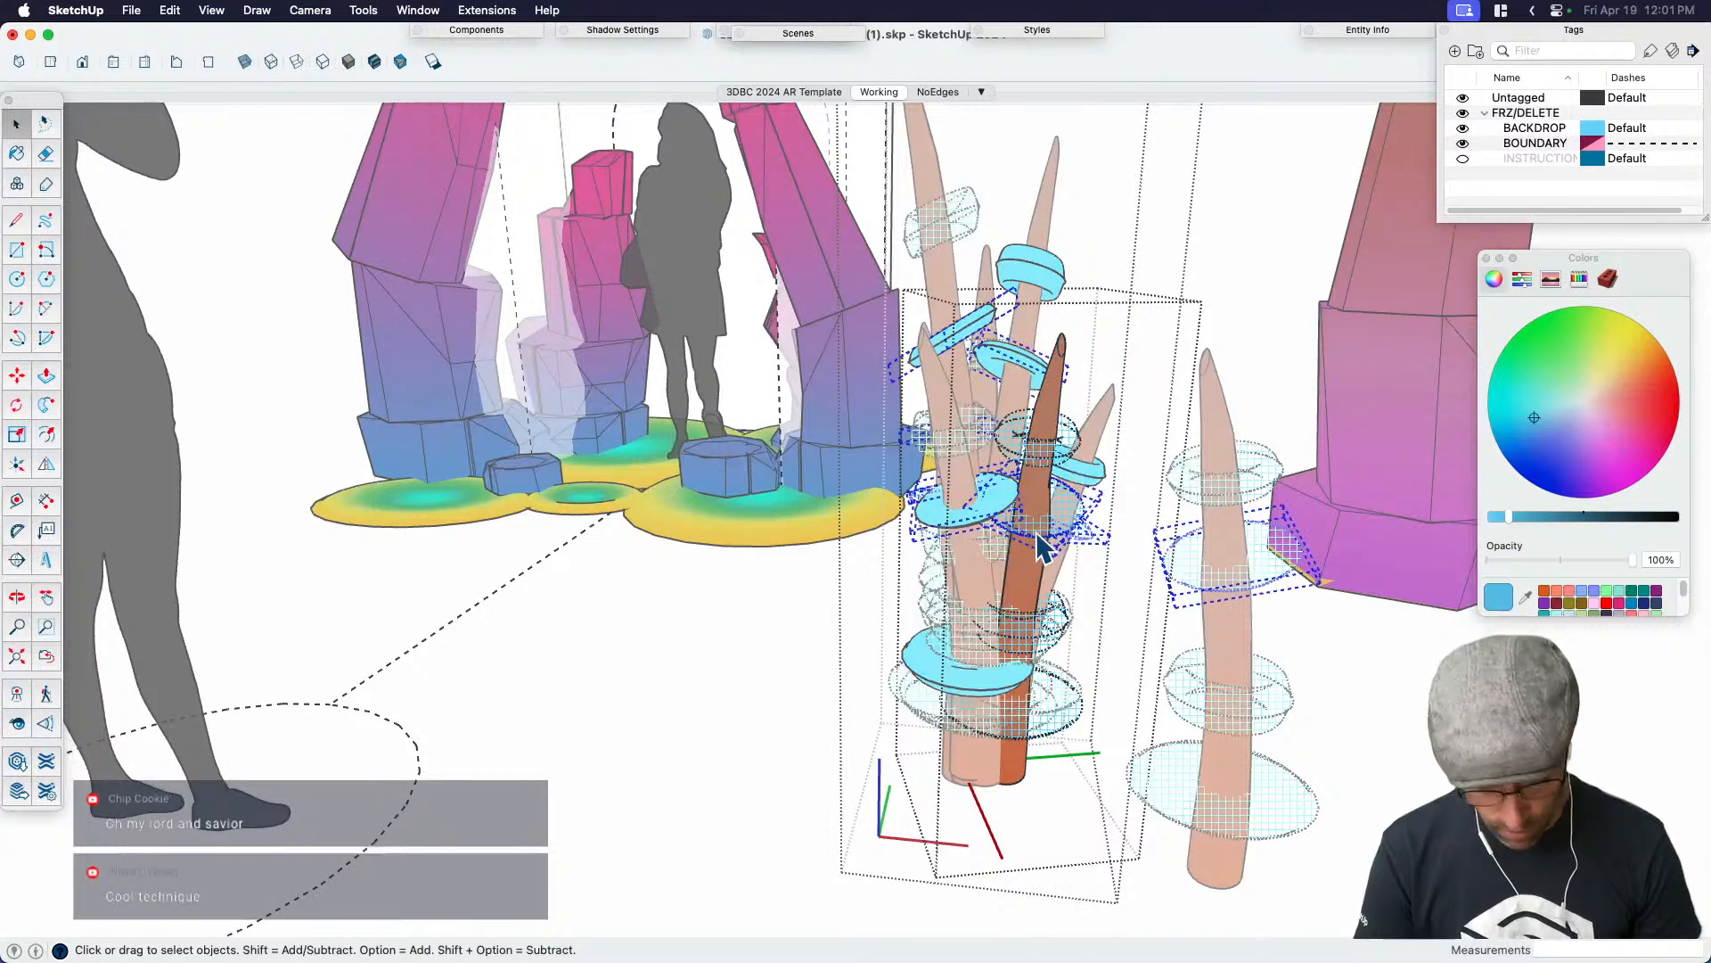
click(822, 672)
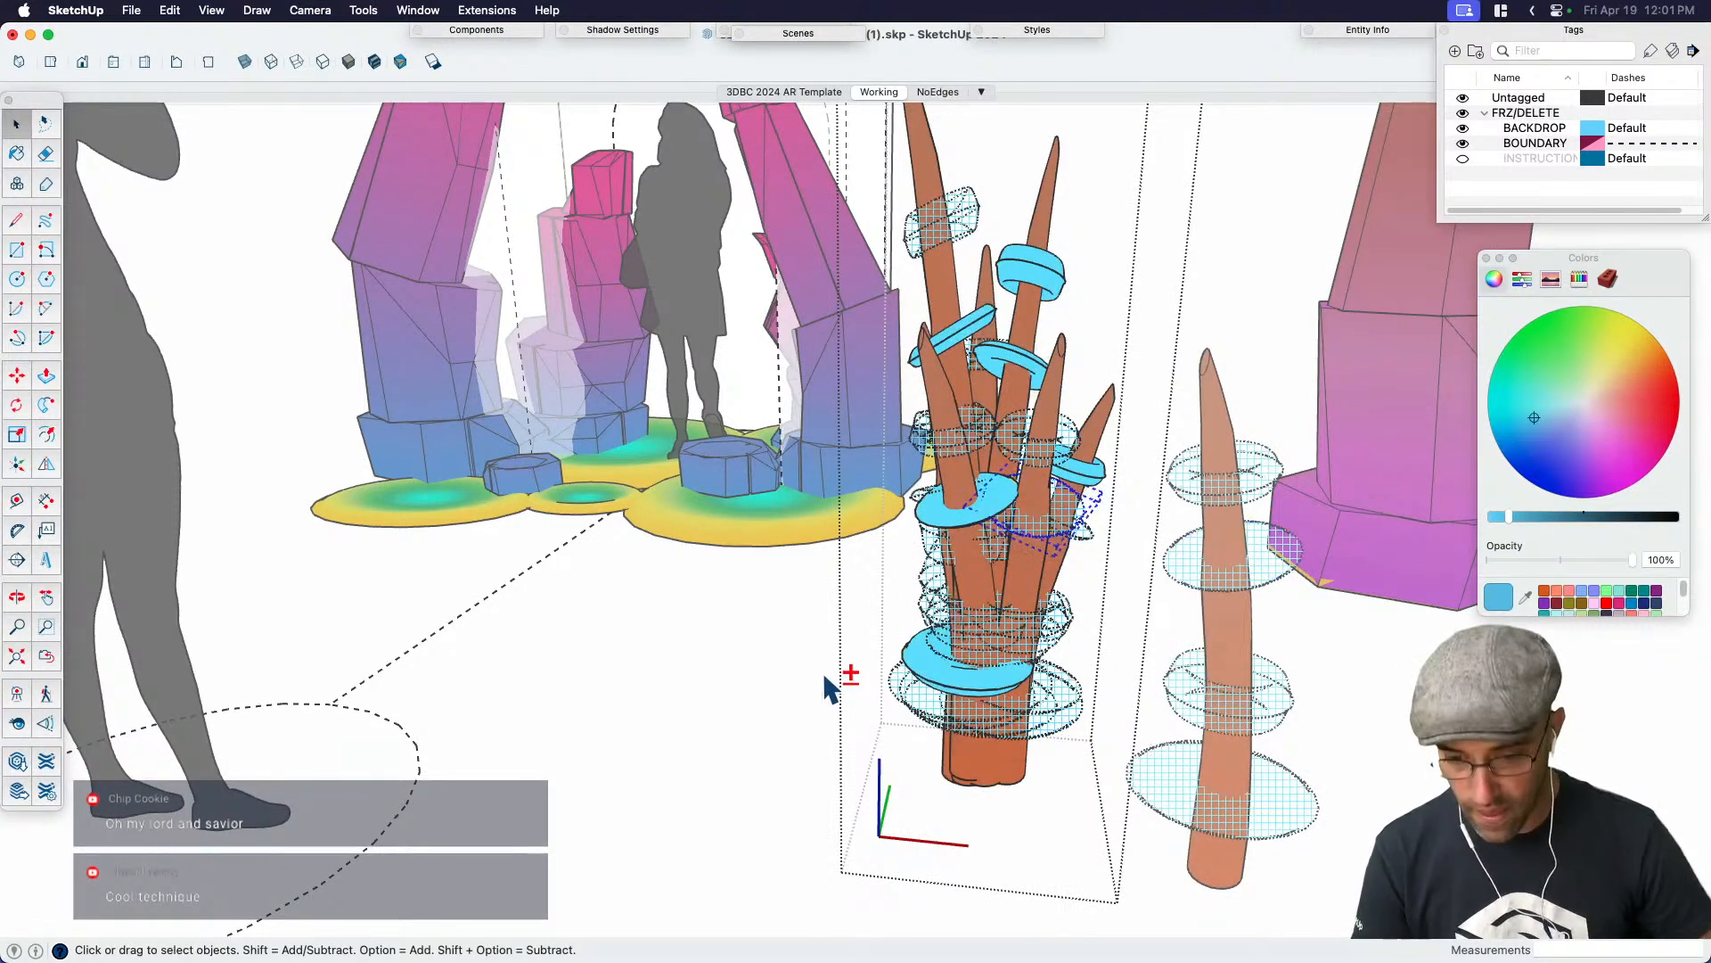
right_click(1074, 518)
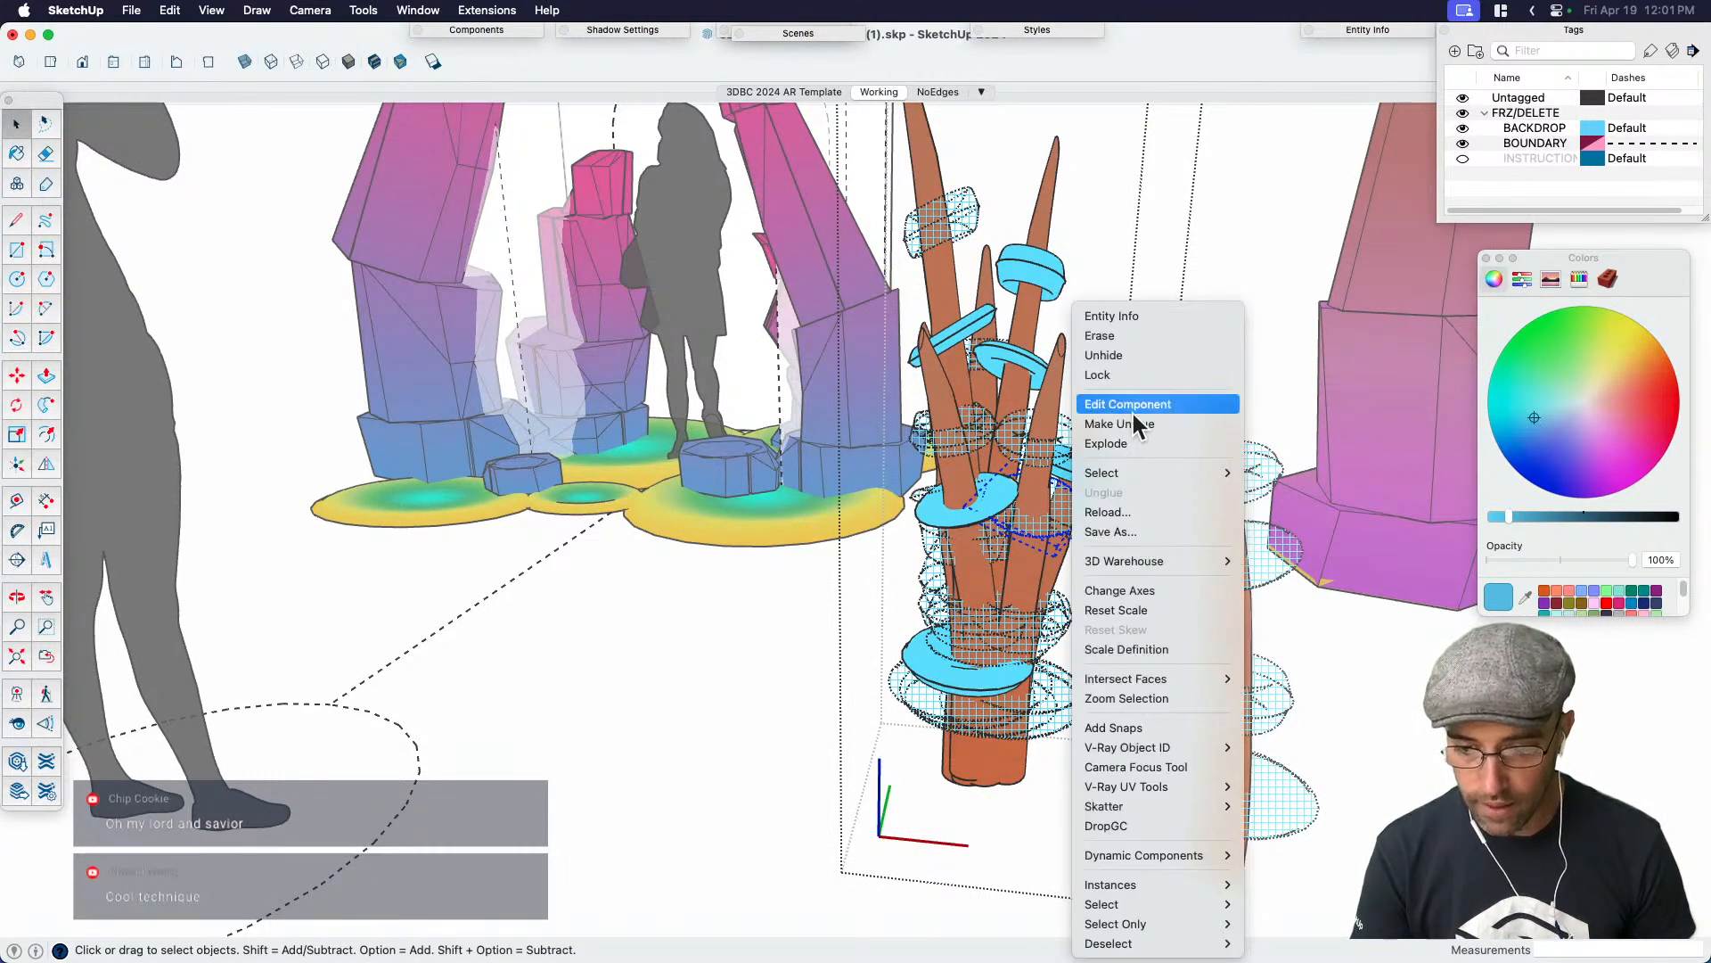
click(1127, 361)
Copy the hidden thick disc near the tallest stem's tip, paste it in place in the plant component and unhide it
middle_drag(911, 584, 1170, 490)
click(1132, 274)
double_click(1132, 274)
click(1134, 276)
key(super+c)
click(954, 286)
right_click(1120, 281)
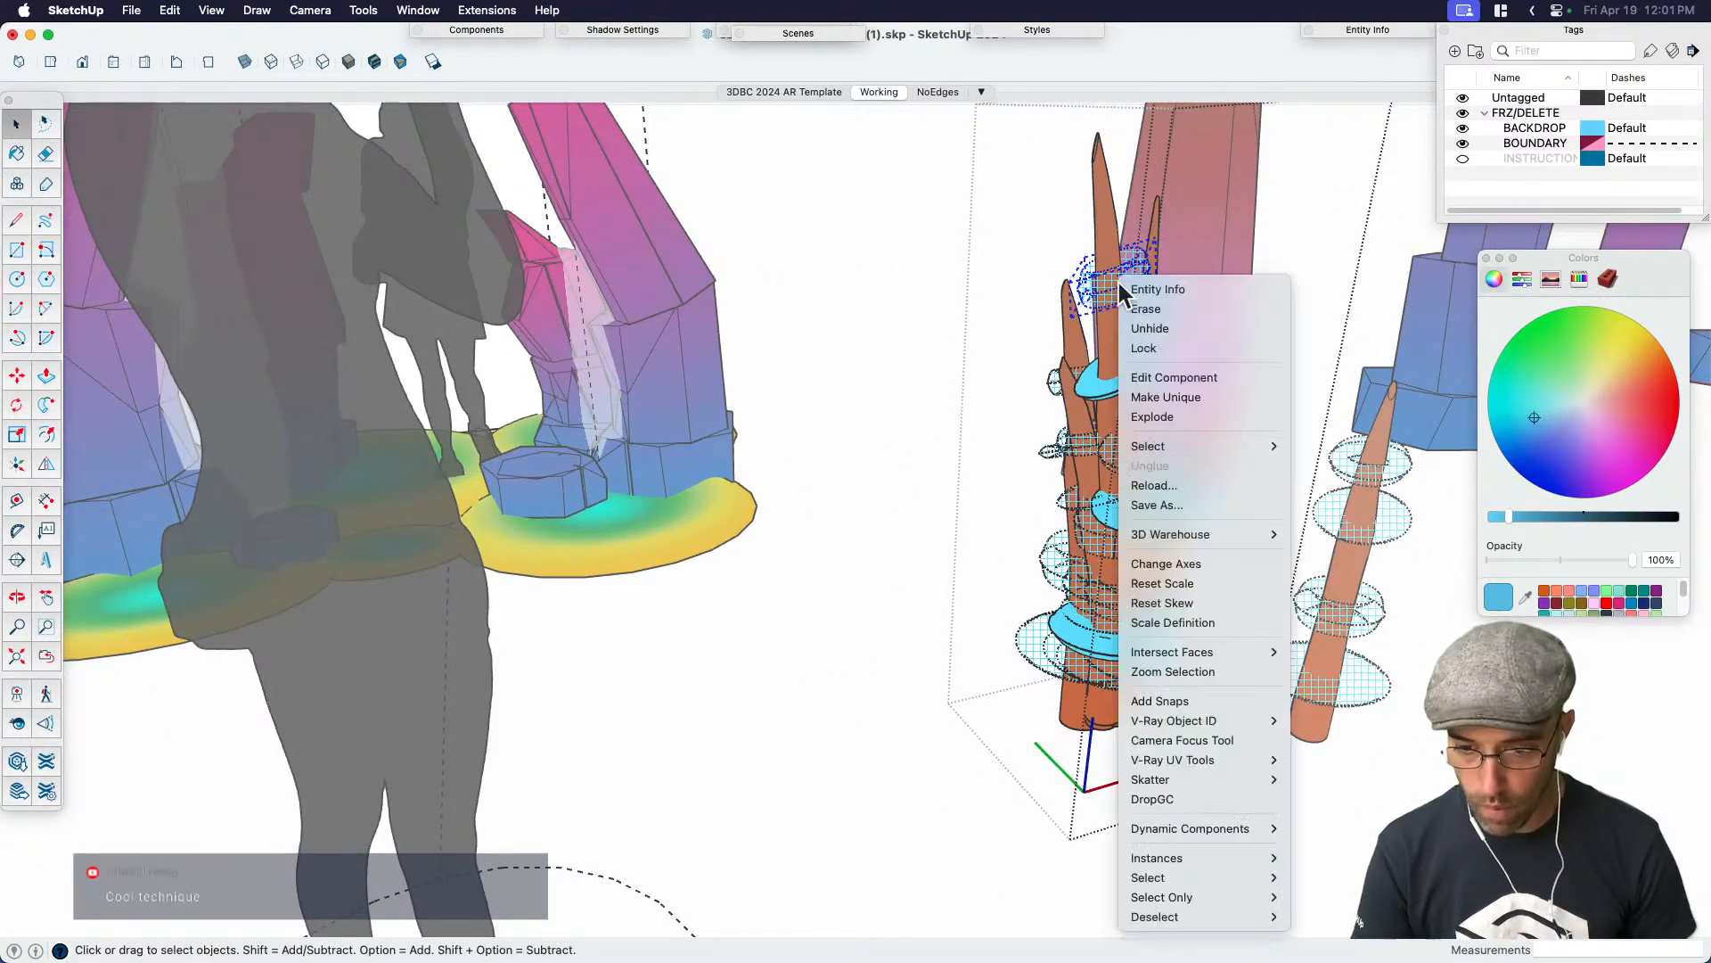
click(1164, 326)
click(984, 415)
Copy the hidden thick disc low on the outer front stem, paste it in place in the plant component and unhide it
middle_drag(1162, 619, 1116, 467)
scroll(1118, 463, up, 4)
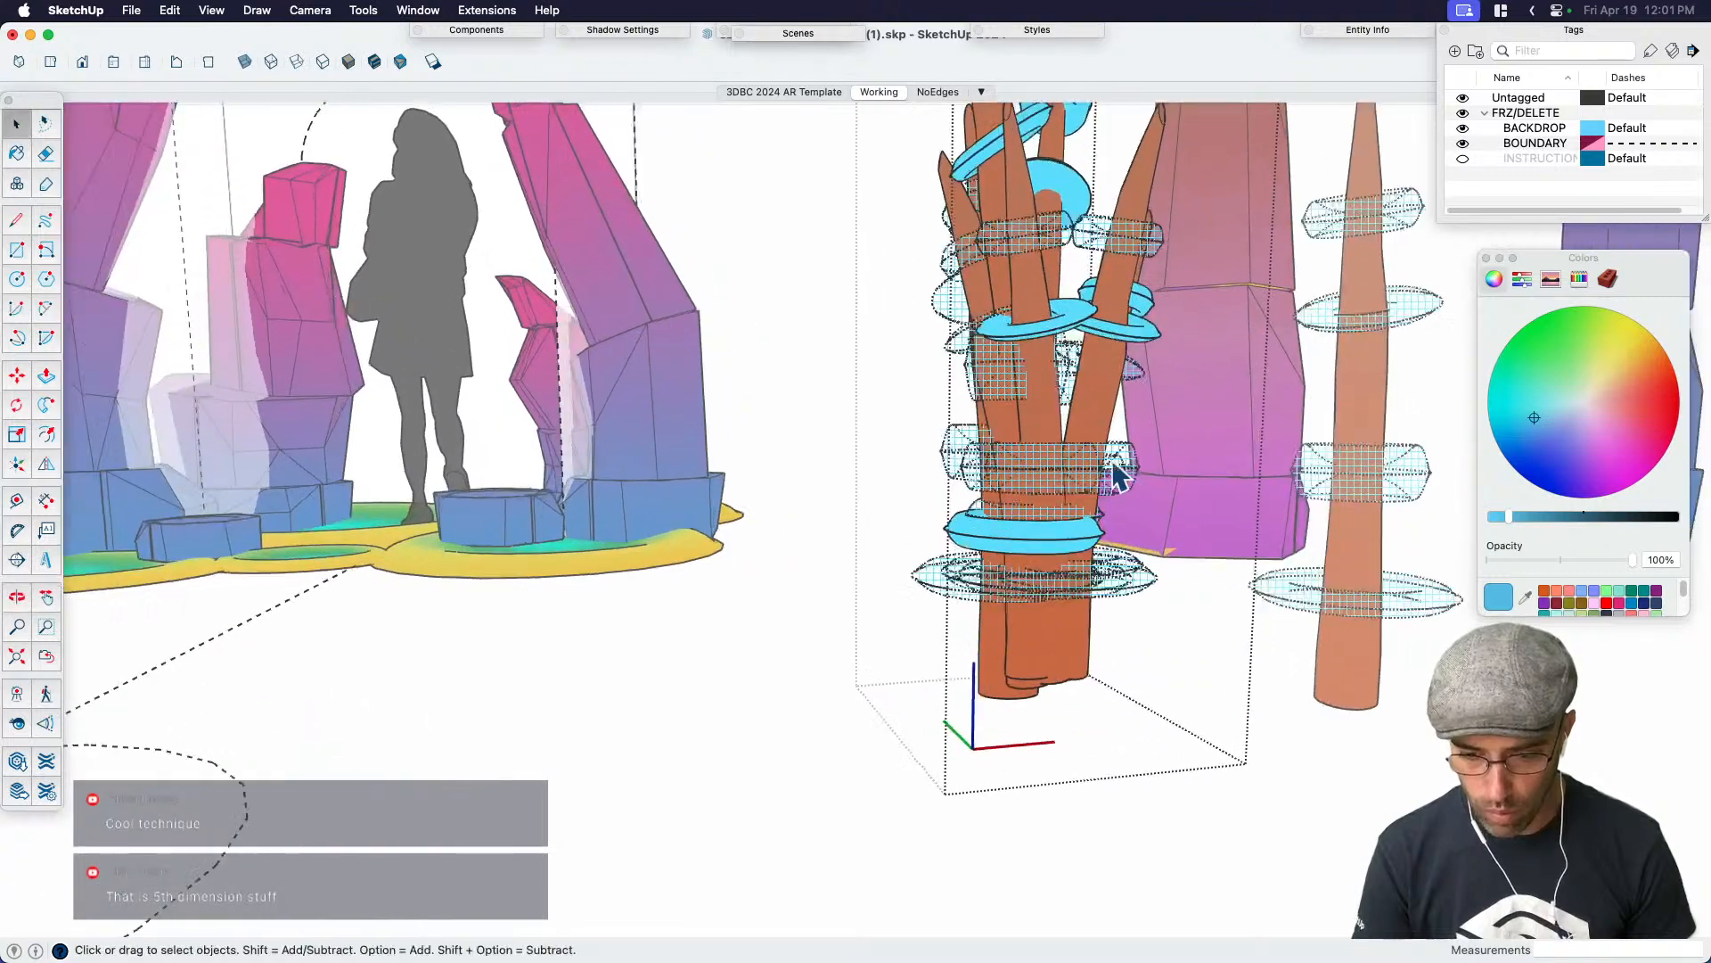
click(1091, 460)
double_click(1093, 460)
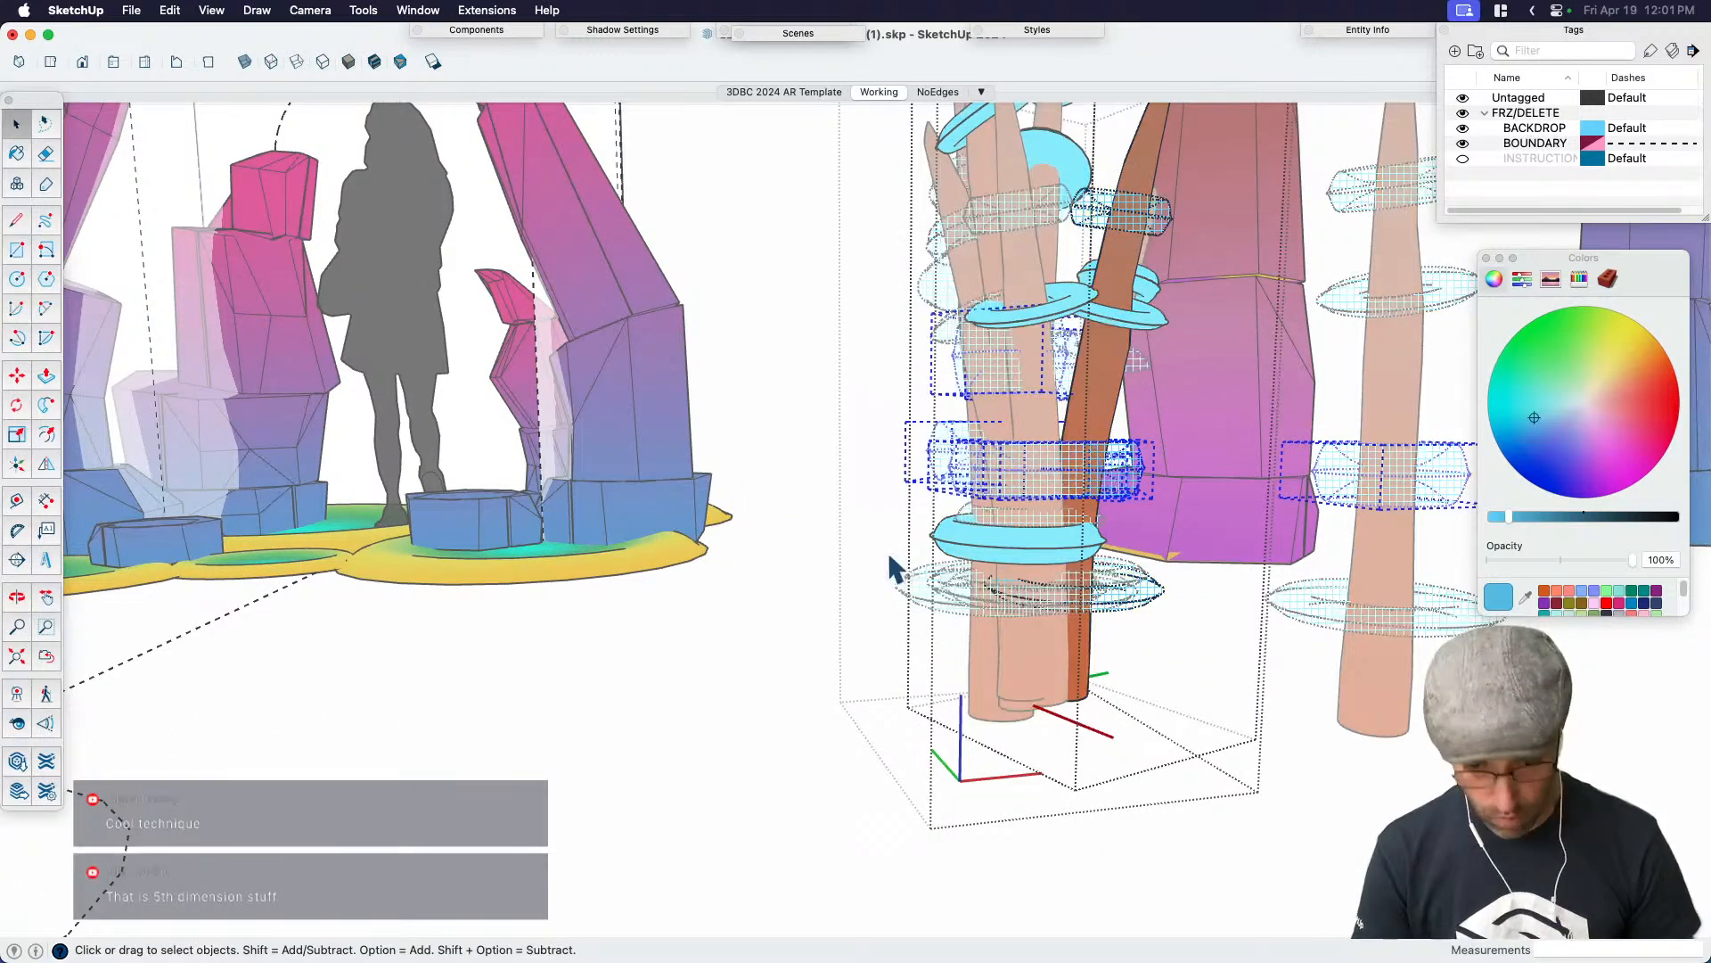
click(826, 567)
right_click(1040, 483)
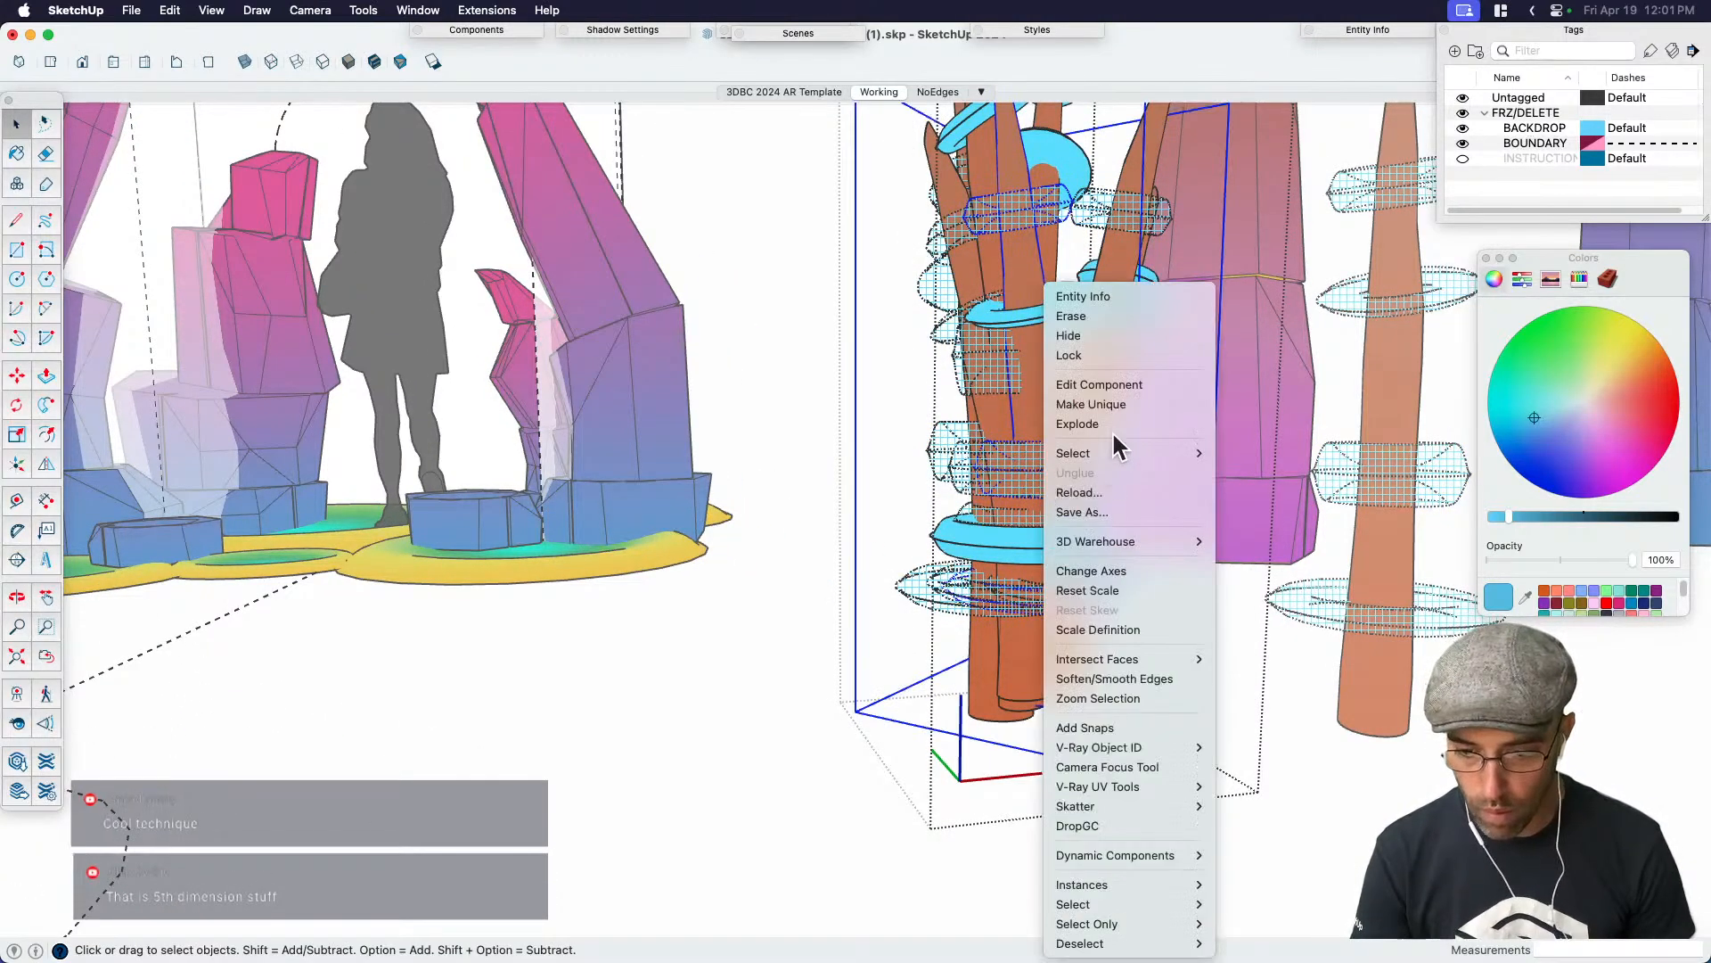
click(972, 469)
right_click(1125, 465)
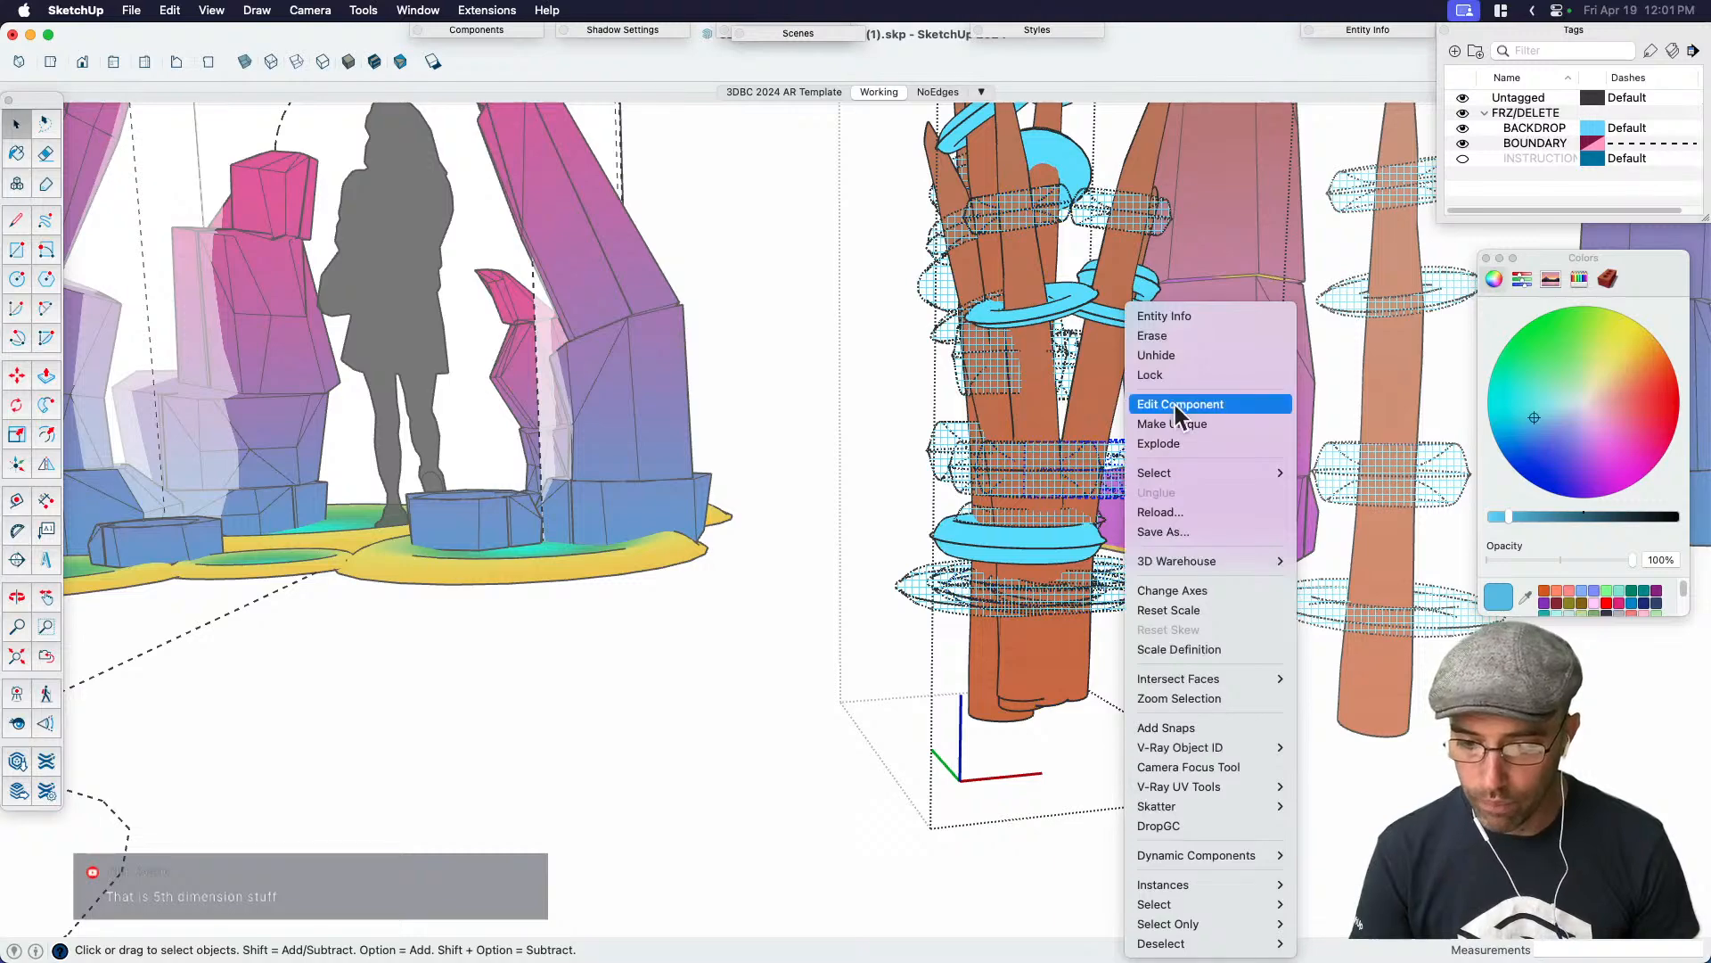
click(1166, 356)
middle_drag(873, 635, 1135, 784)
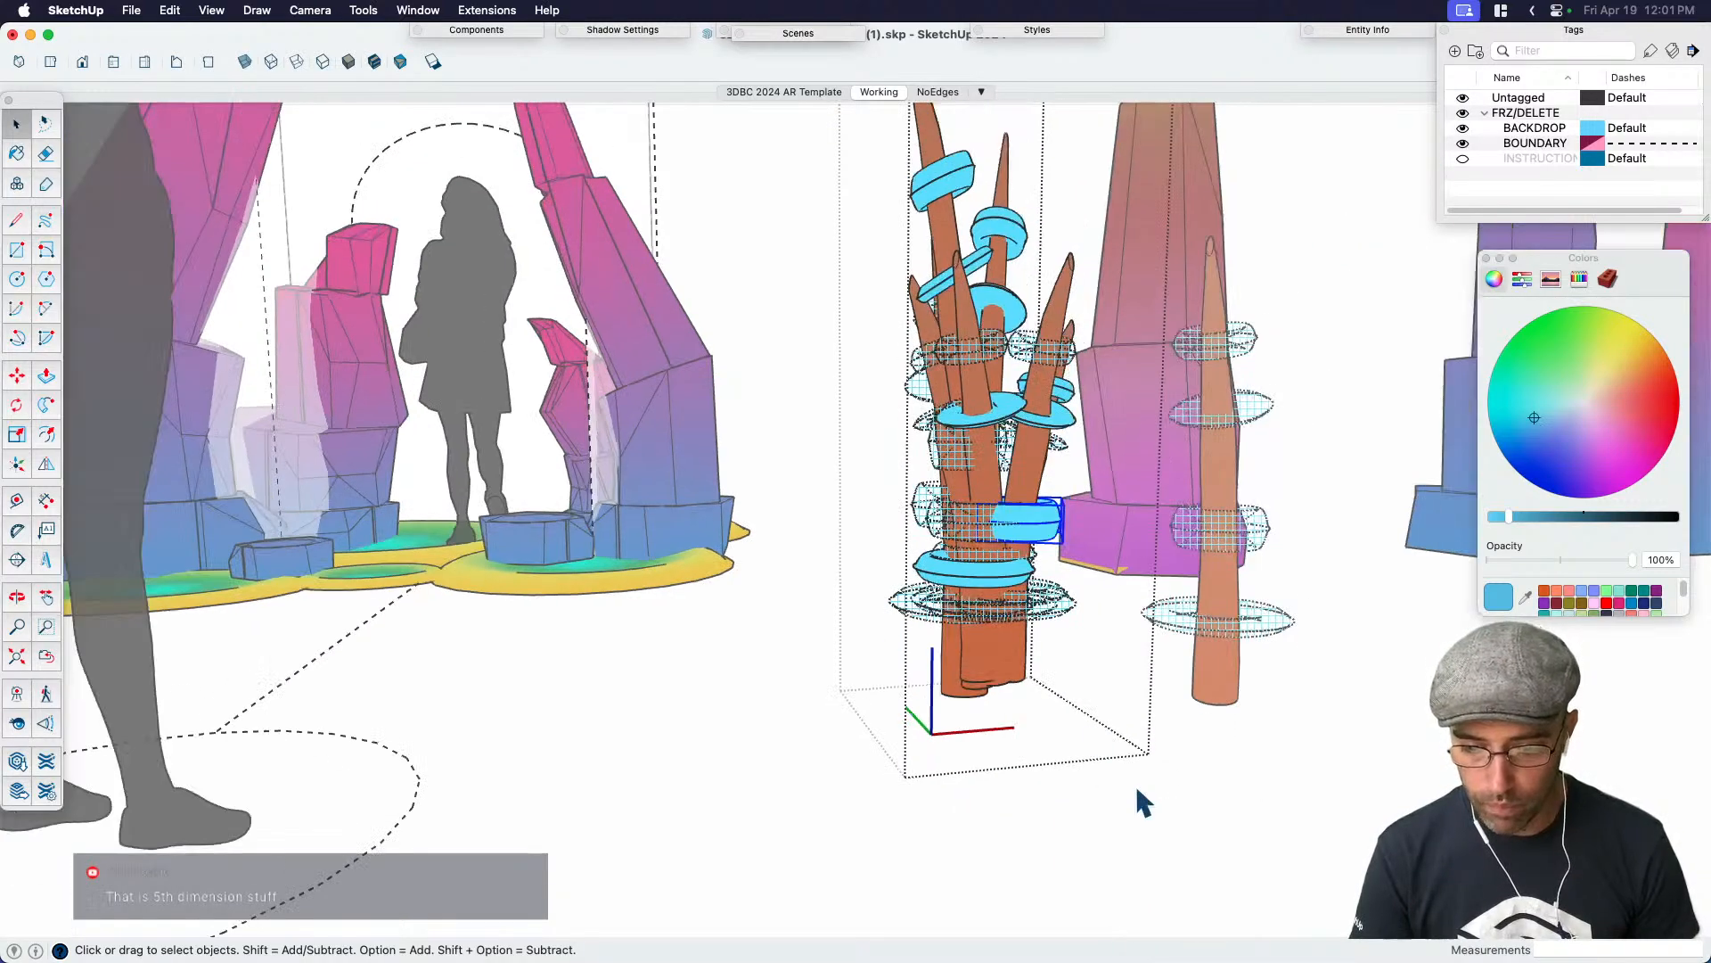
click(1136, 784)
Turn off the display of hidden objects and open the plant component for editing again
scroll(1102, 640, down, 6)
middle_drag(1100, 638, 950, 827)
scroll(991, 713, up, 5)
click(958, 660)
scroll(956, 651, up, 4)
double_click(982, 636)
click(989, 626)
middle_drag(989, 627, 1139, 573)
key(q)
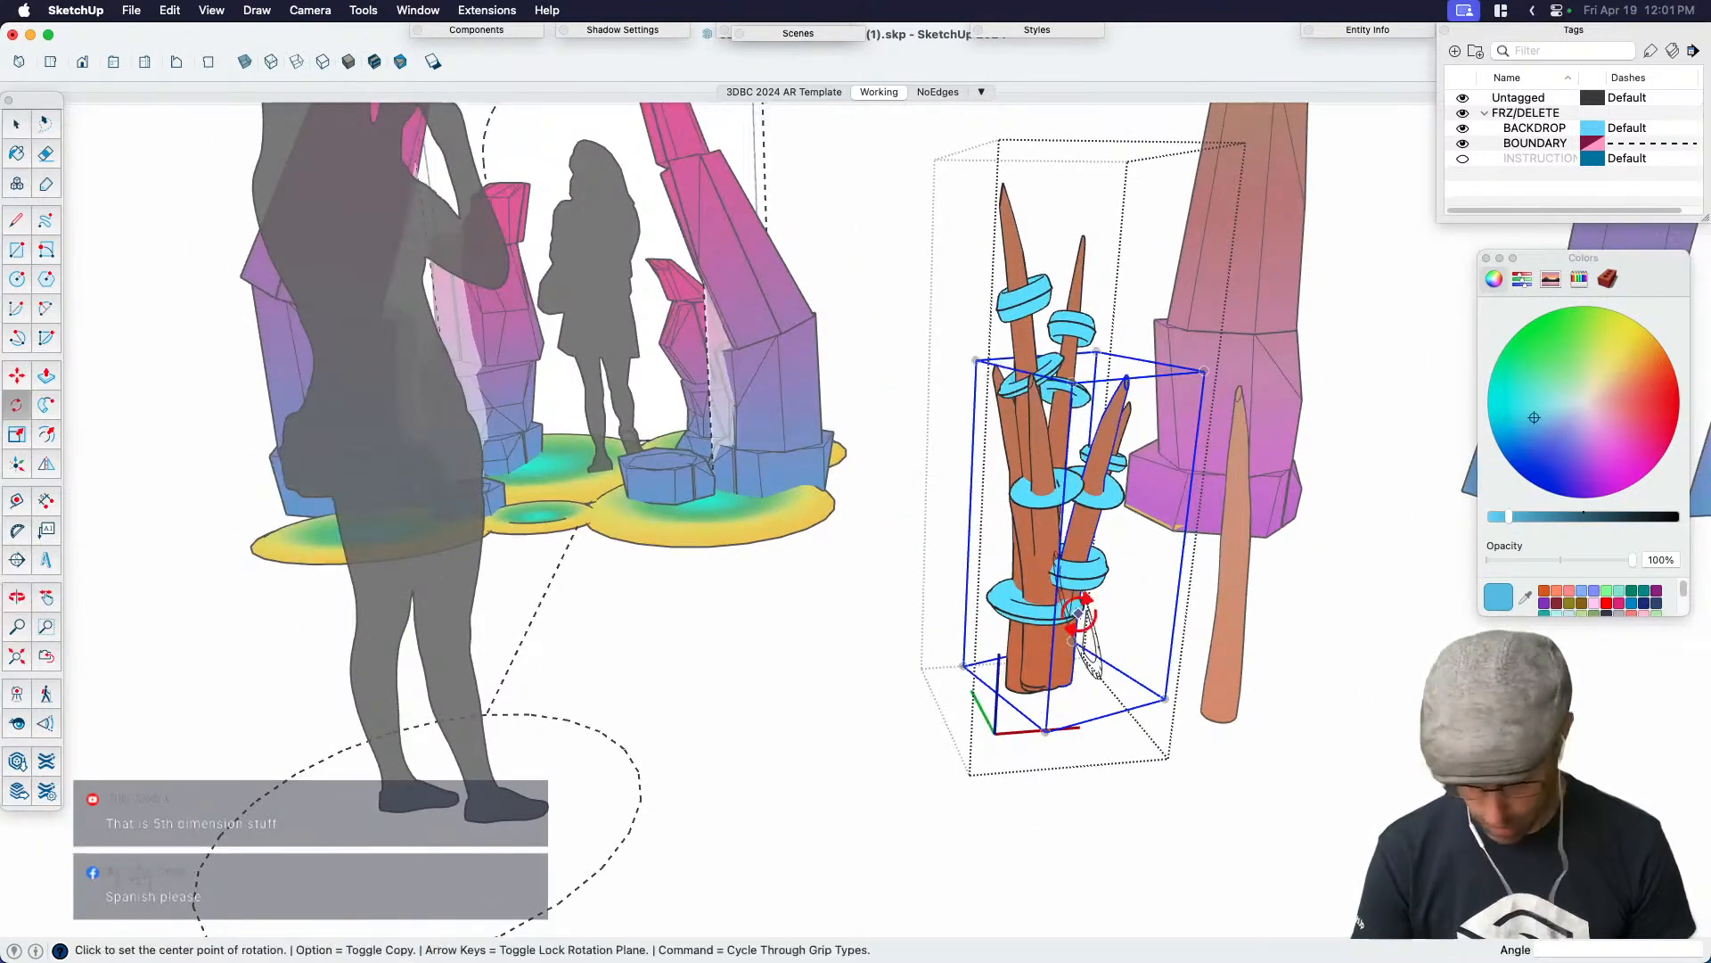
click(1058, 686)
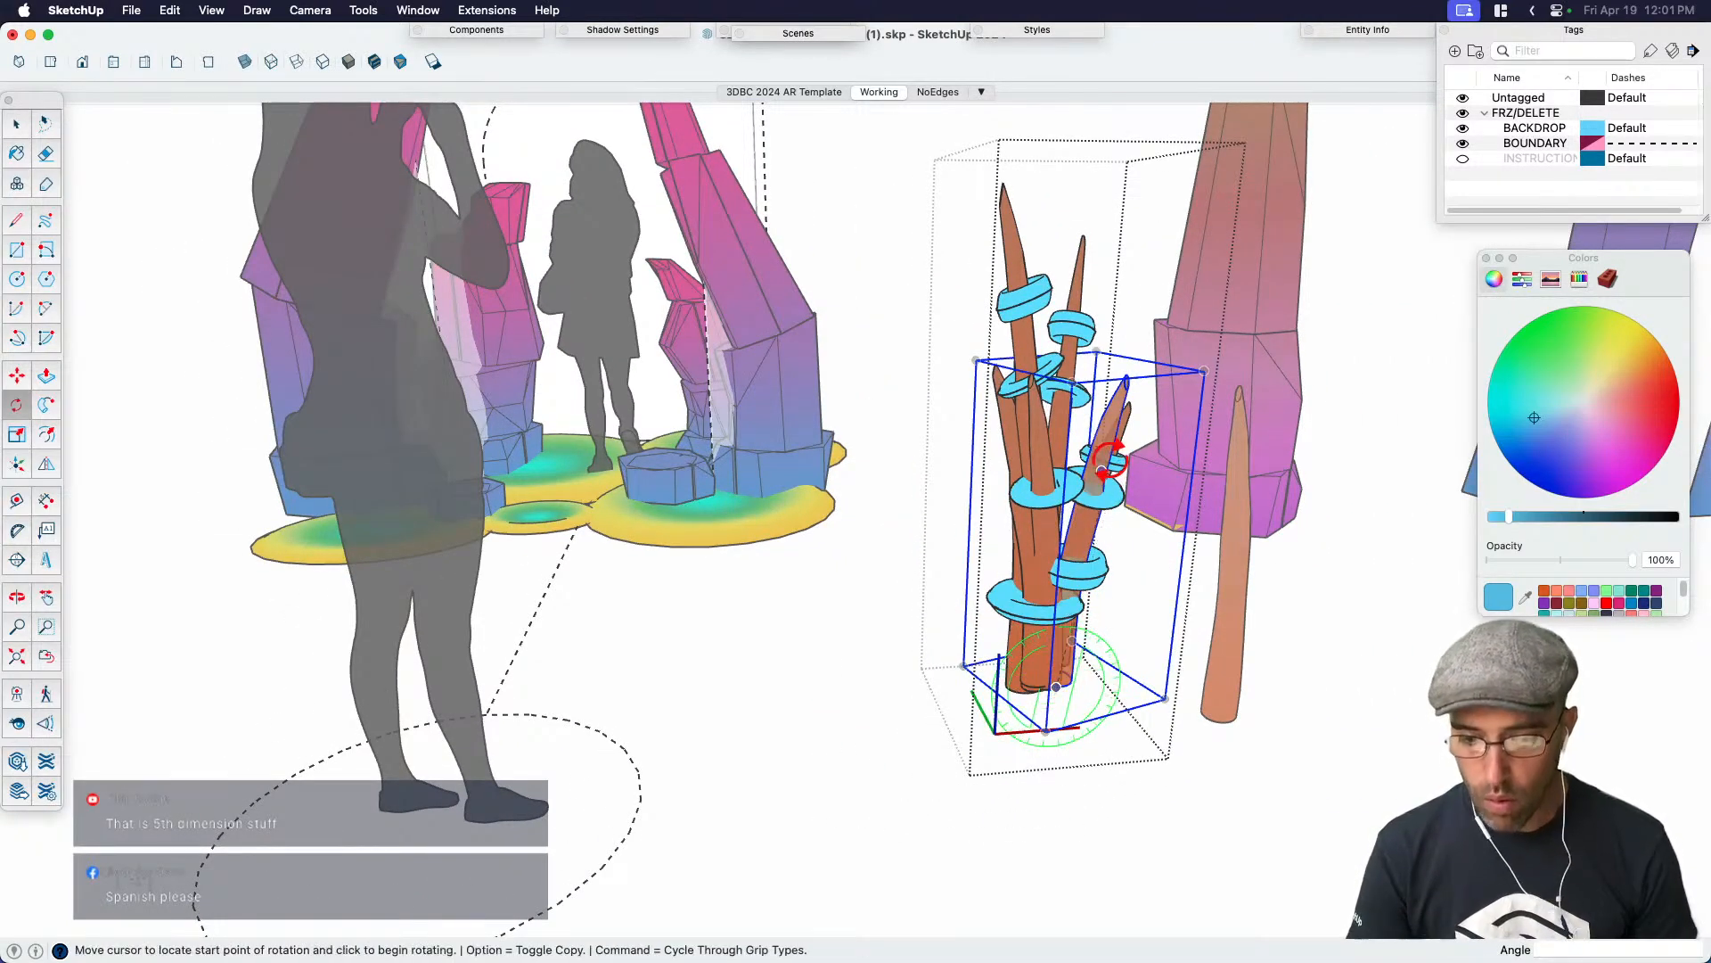
click(1110, 457)
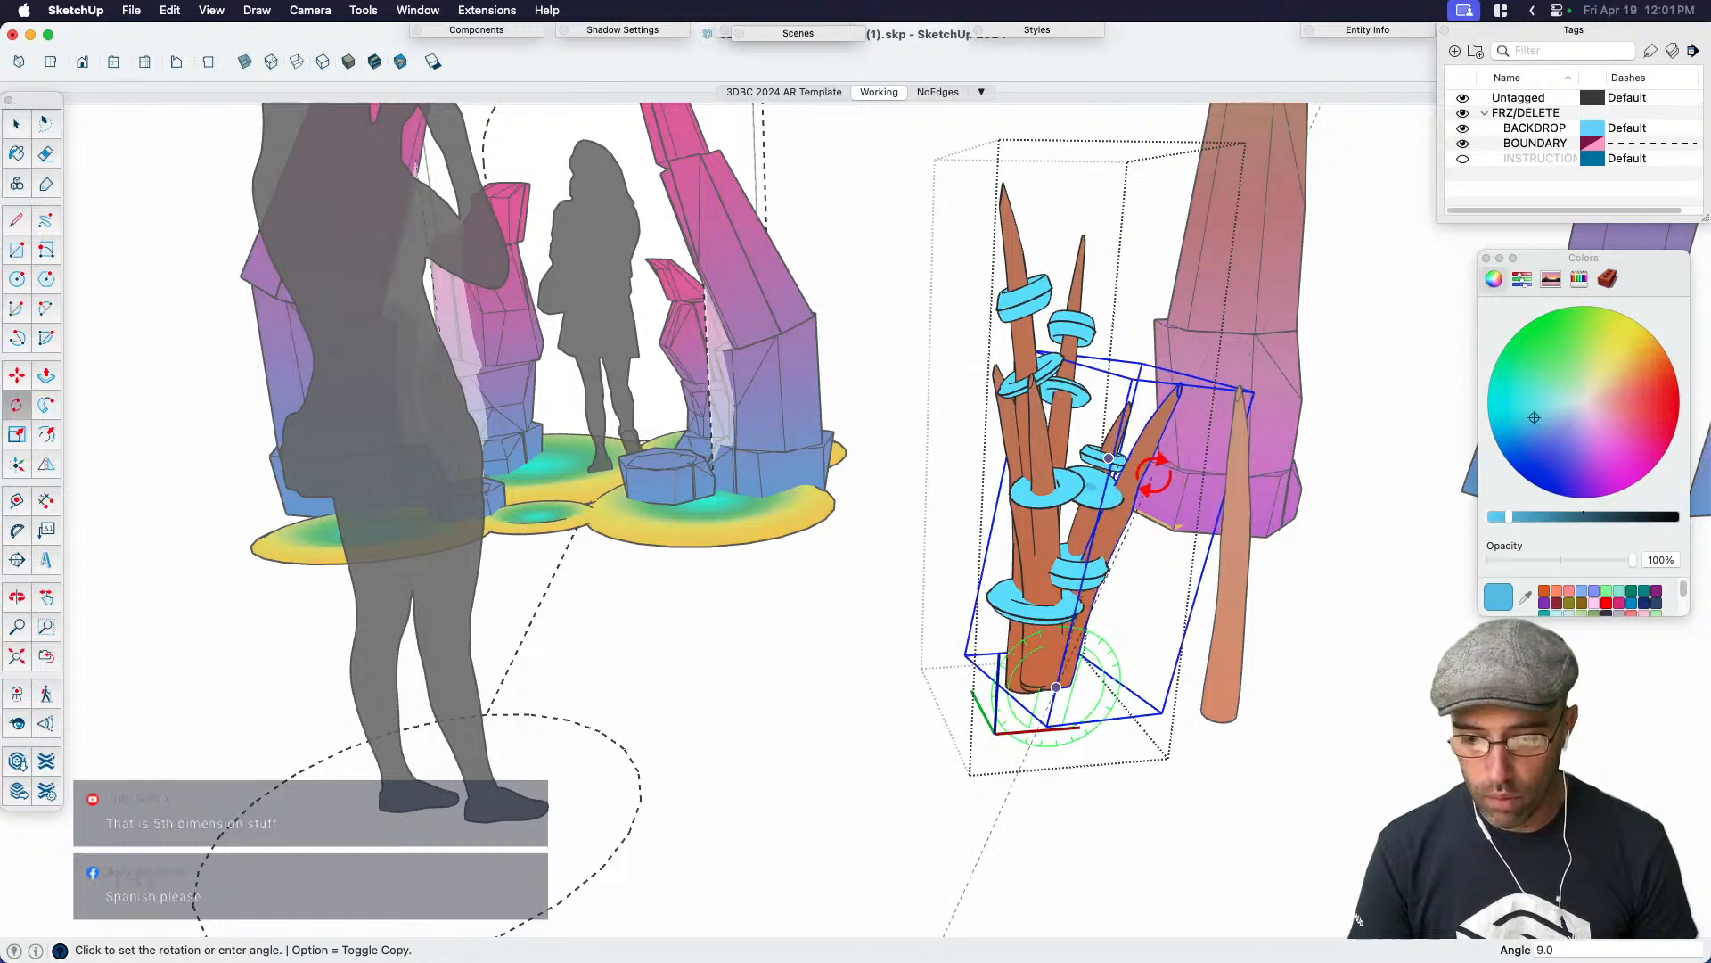
key(space)
Rotate the outer front stem with its two discs outward about its base, trying 20° and reducing the lean slightly, and leave the plant component
scroll(1141, 517, down, 3)
click(1103, 571)
scroll(1114, 535, up, 2)
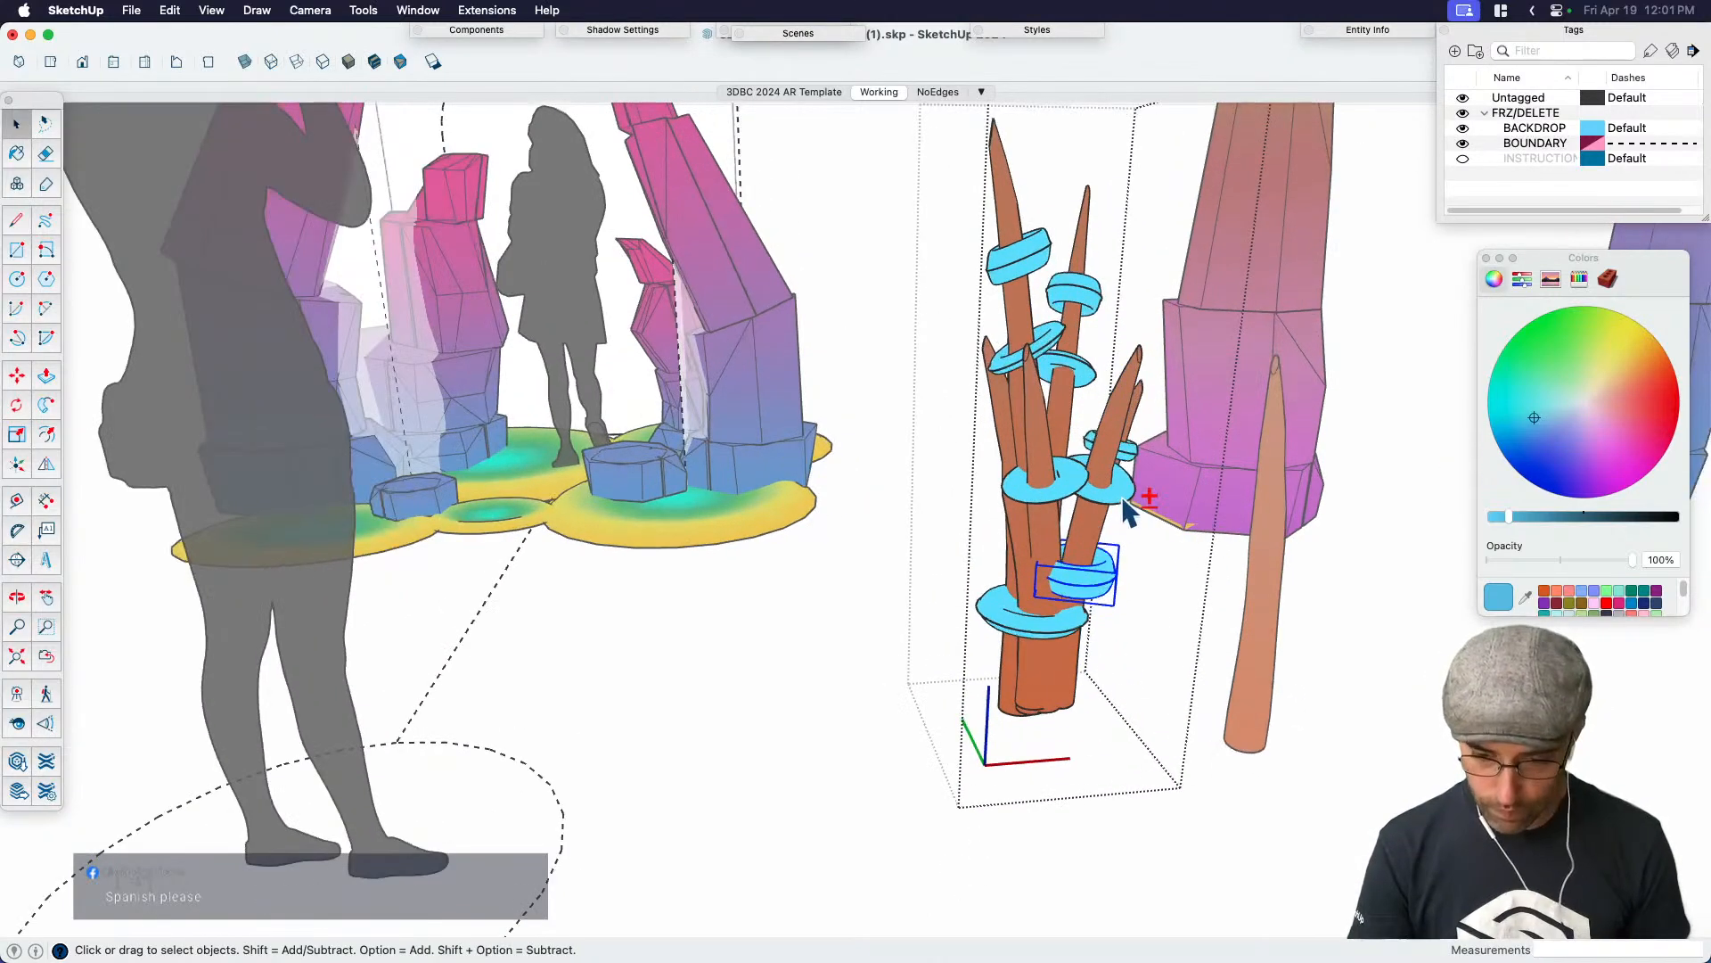
shift+click(1119, 450)
key(q)
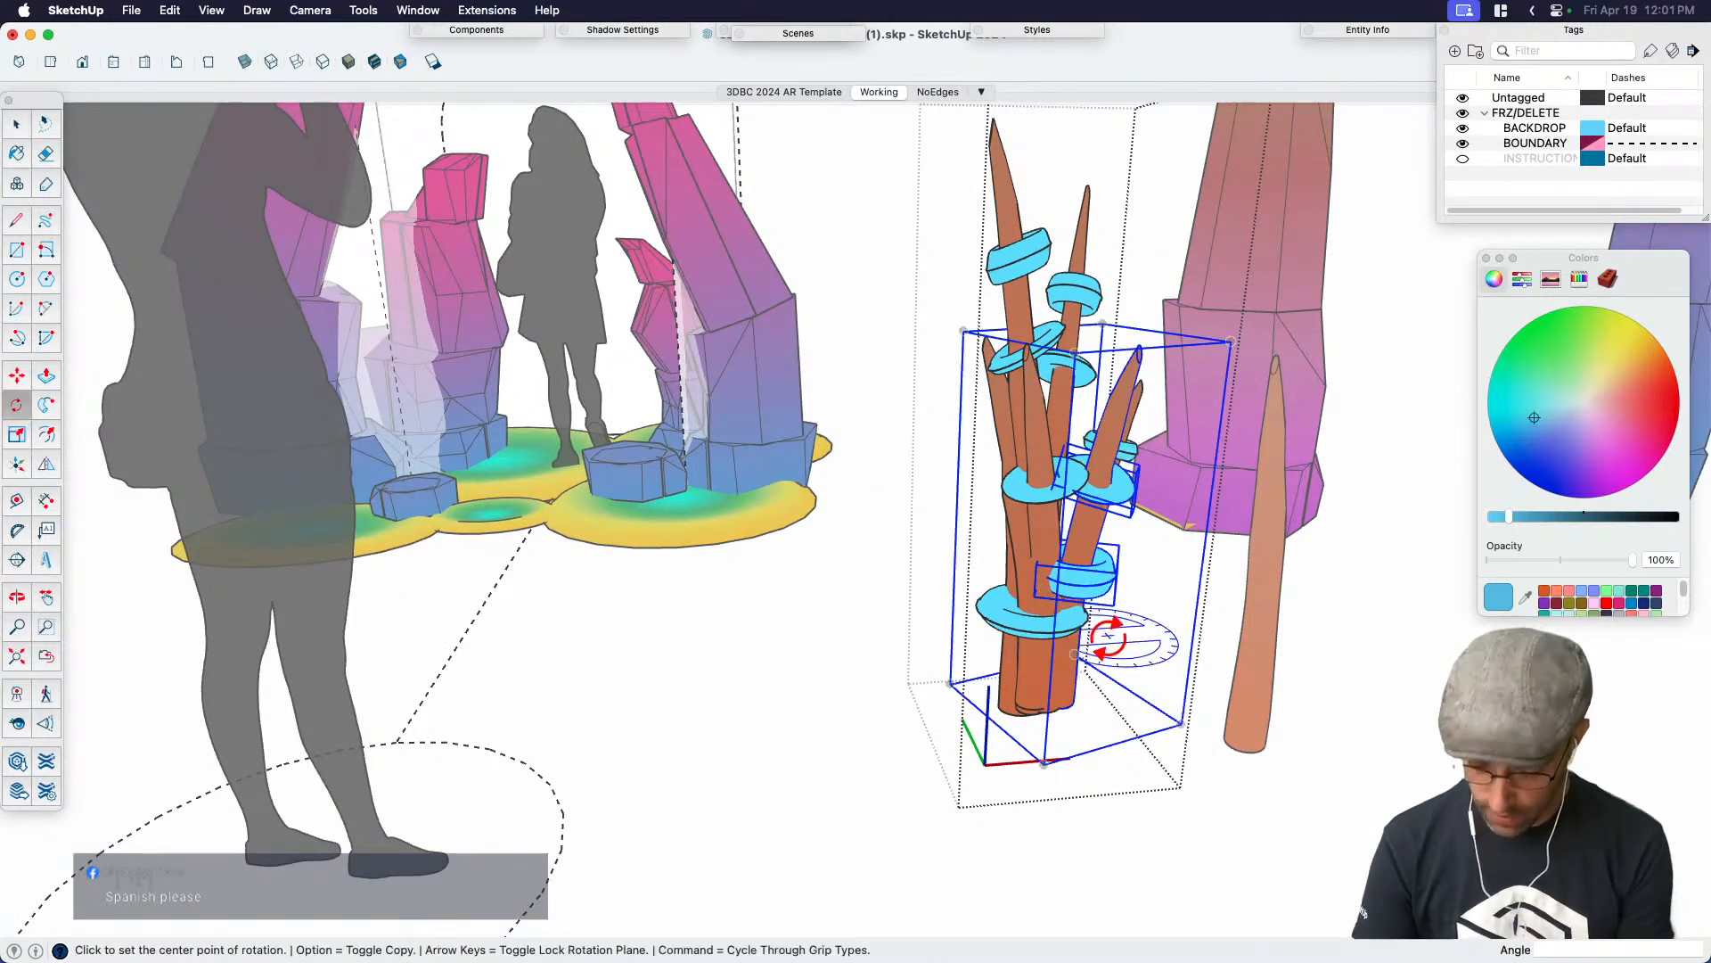
click(1105, 471)
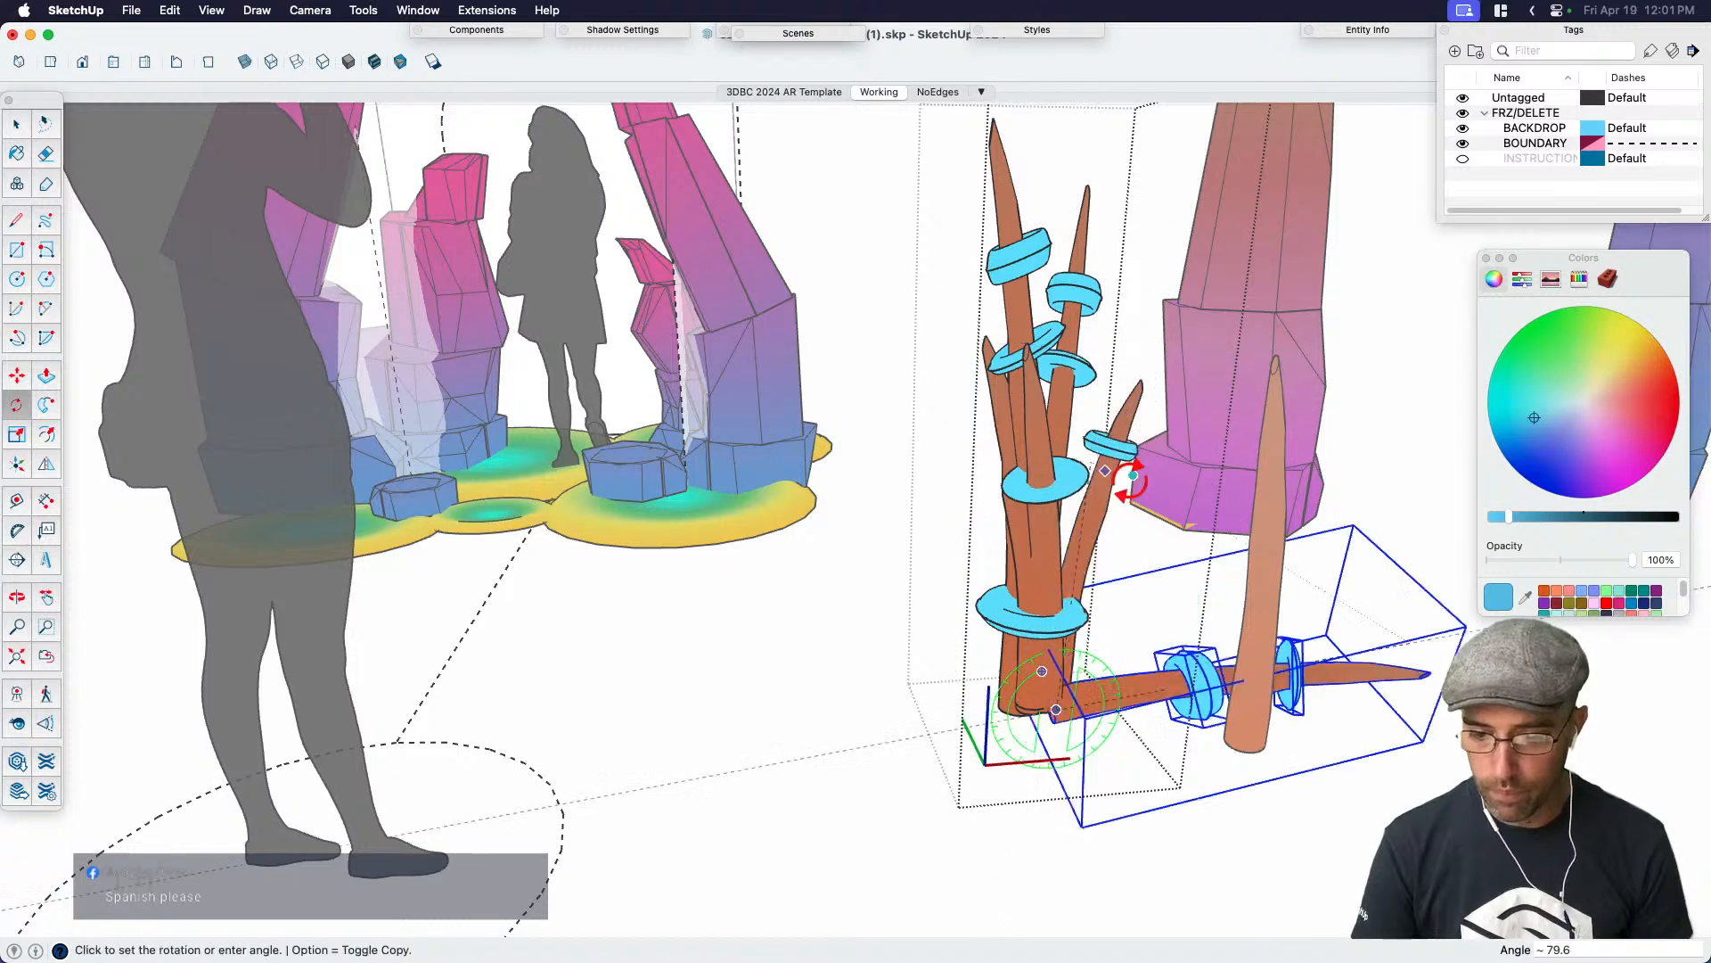
text(2)
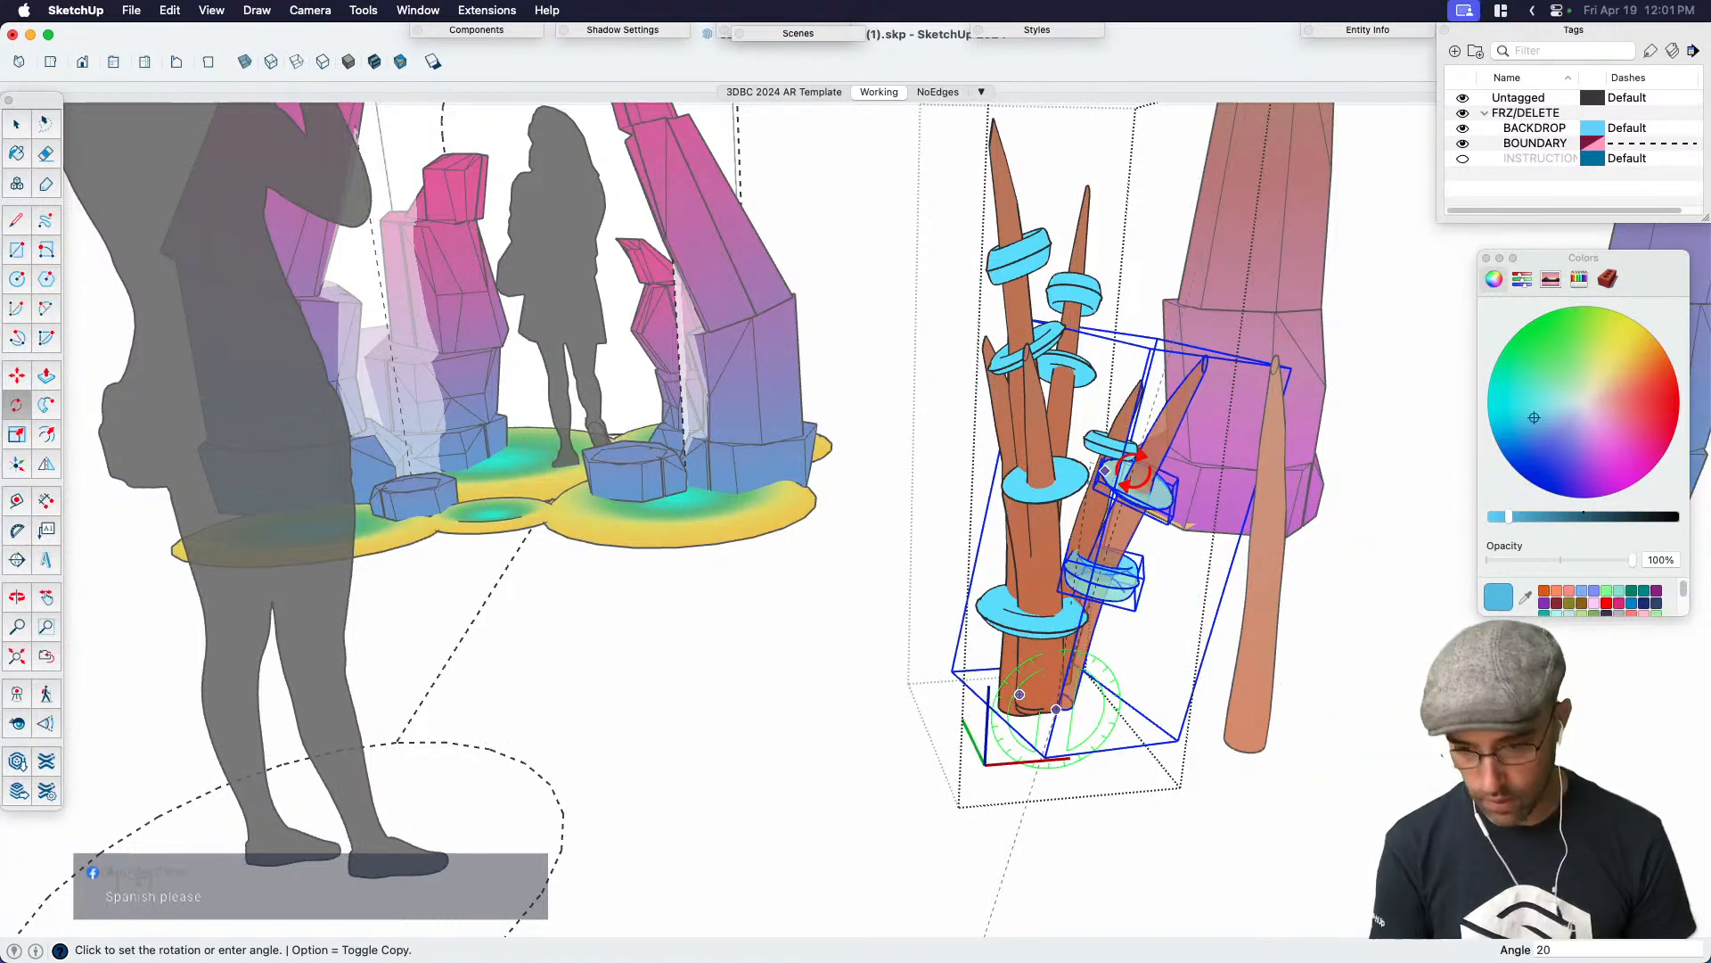
text(0)
key(Return)
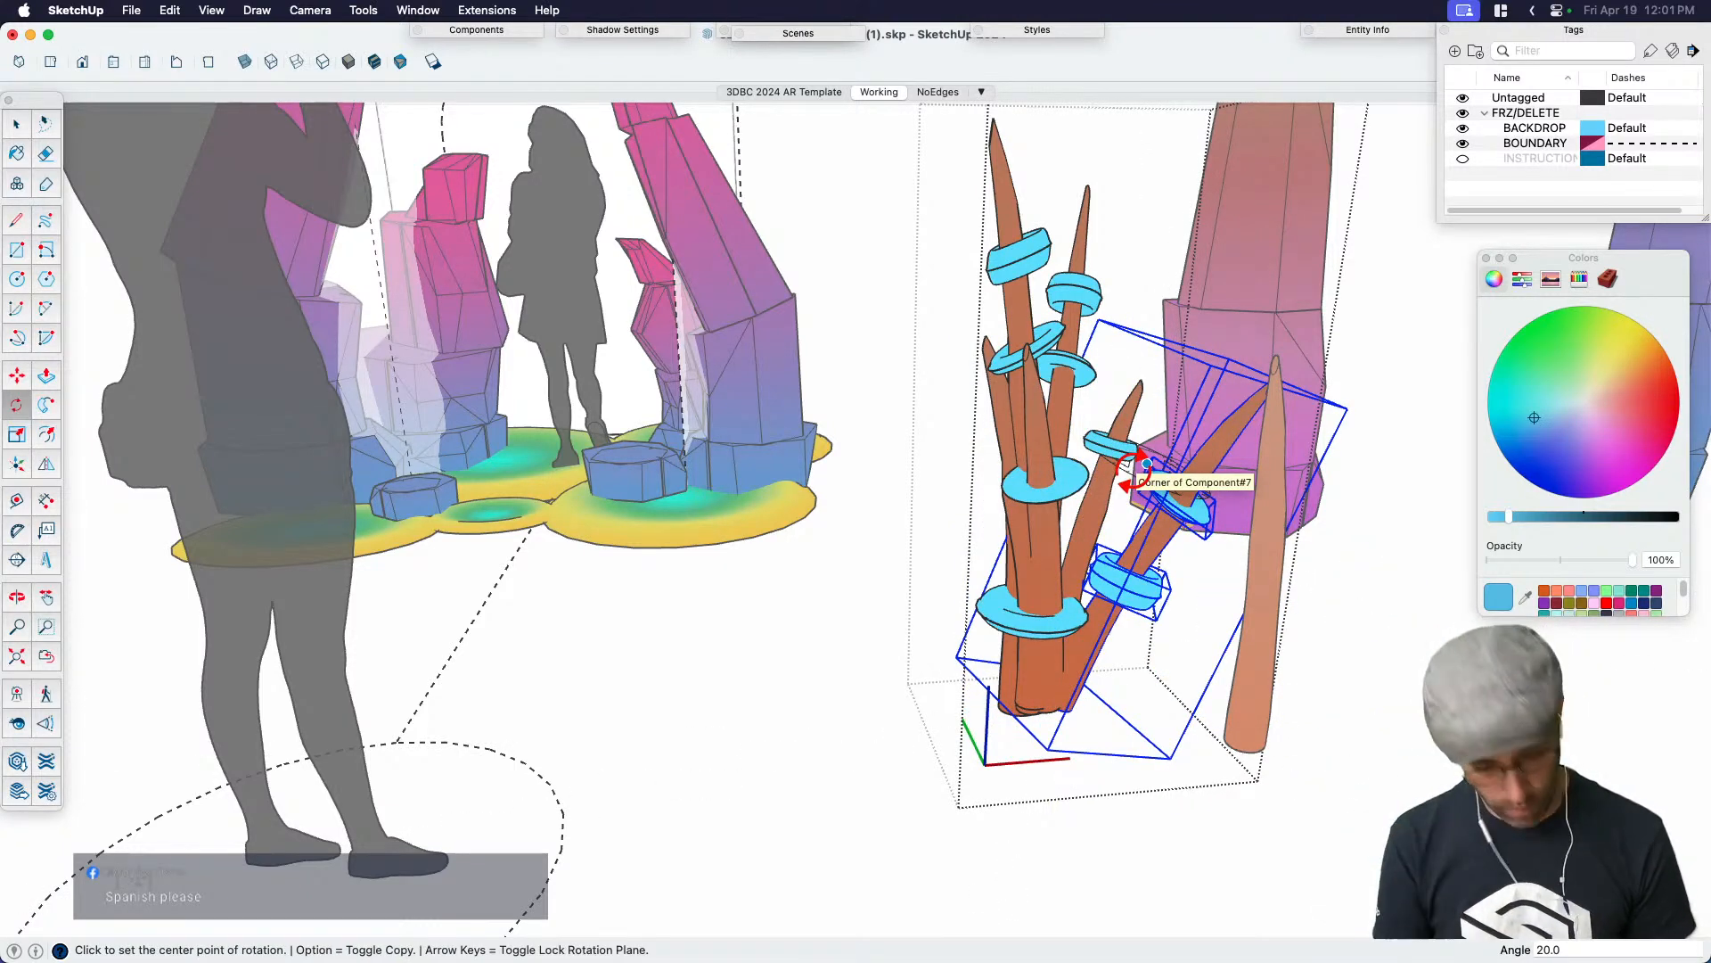
key(super+z)
key(space)
click(1328, 724)
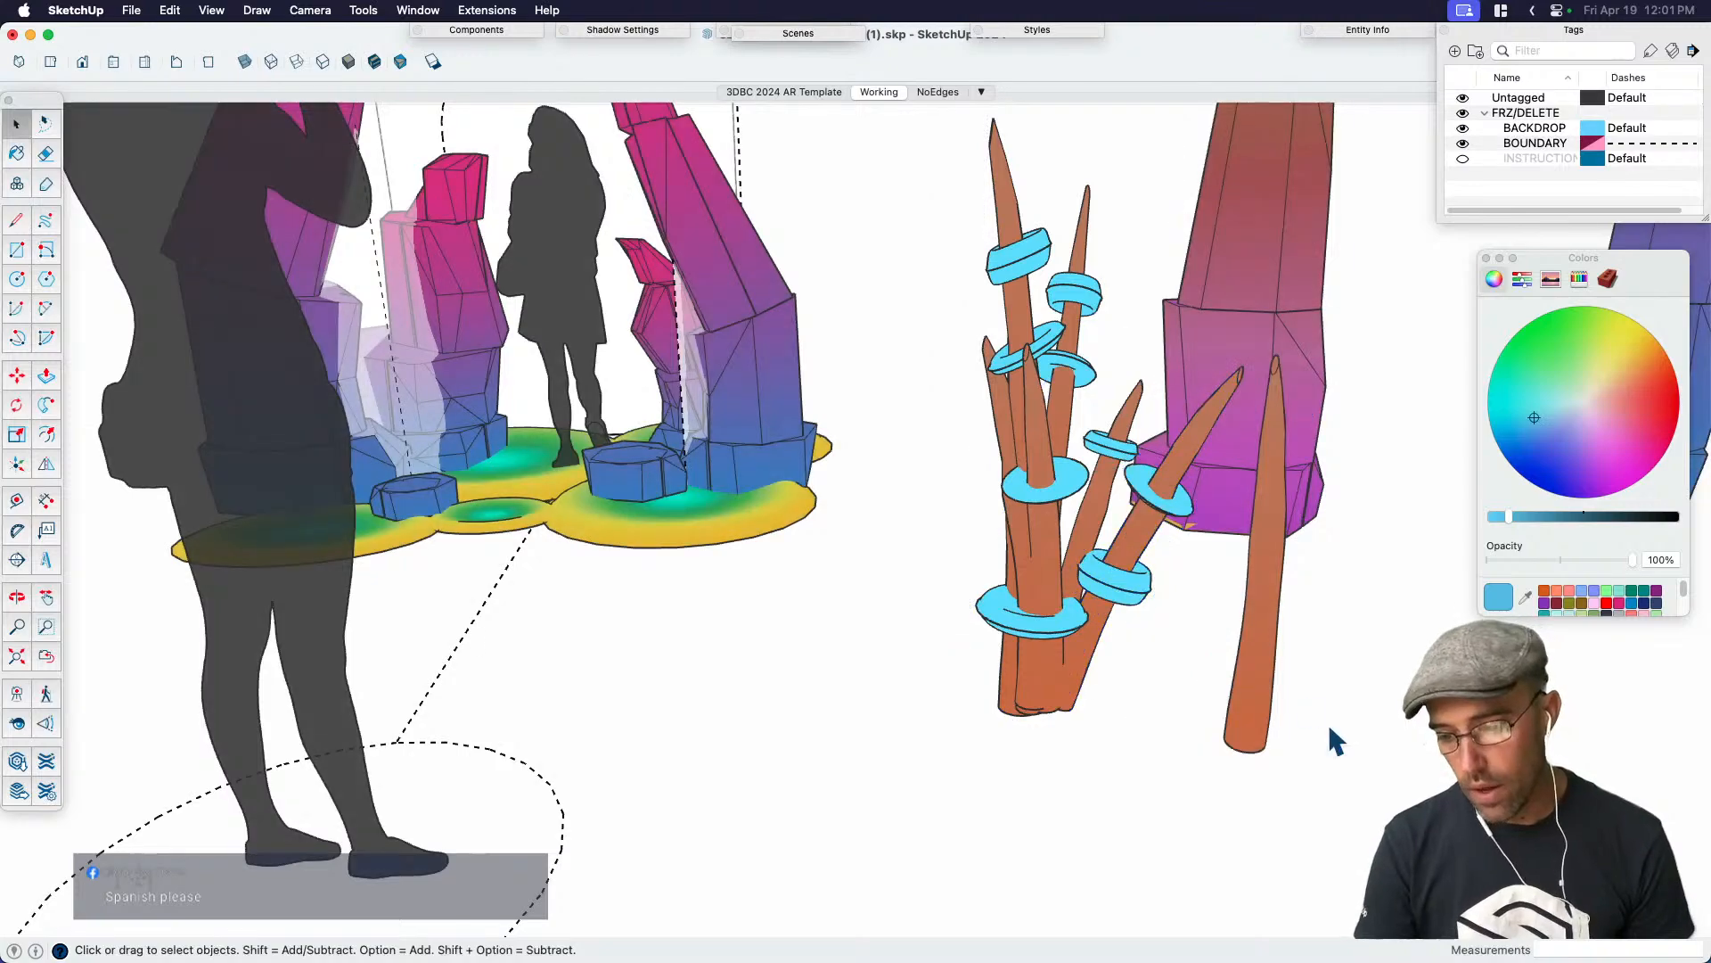
Select the whole plant component and scale it down in height
scroll(1230, 617, down, 2)
middle_drag(1230, 617, 1048, 613)
scroll(1048, 613, down, 3)
click(1017, 603)
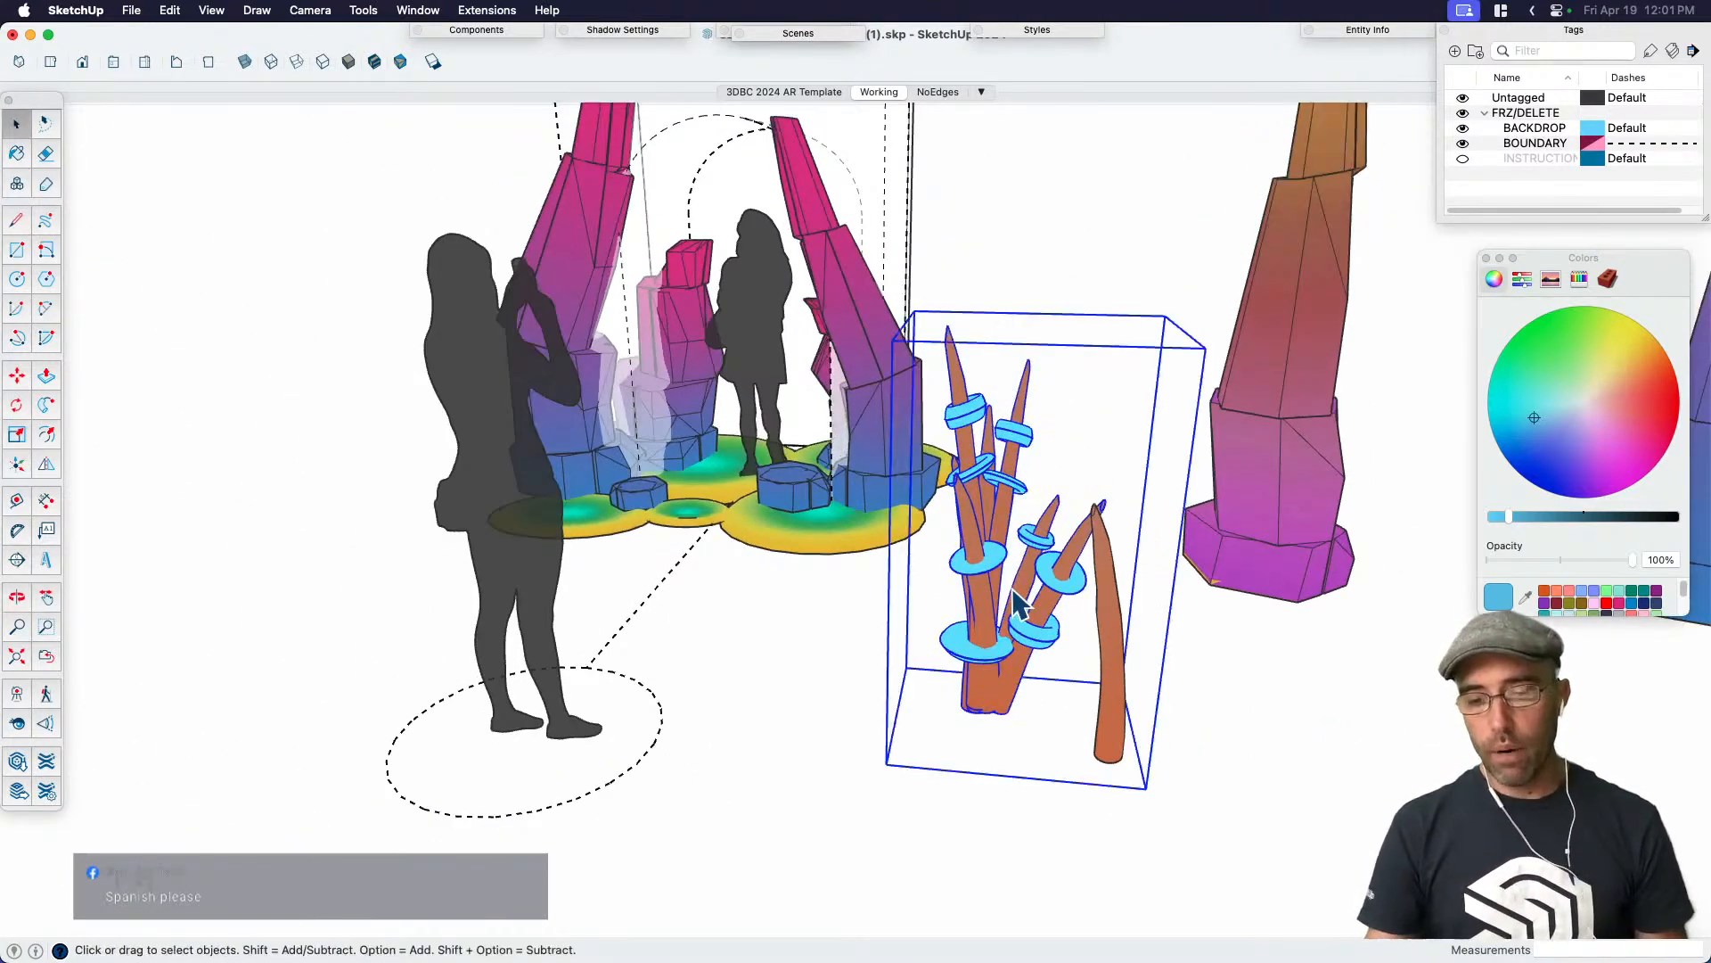
key(s)
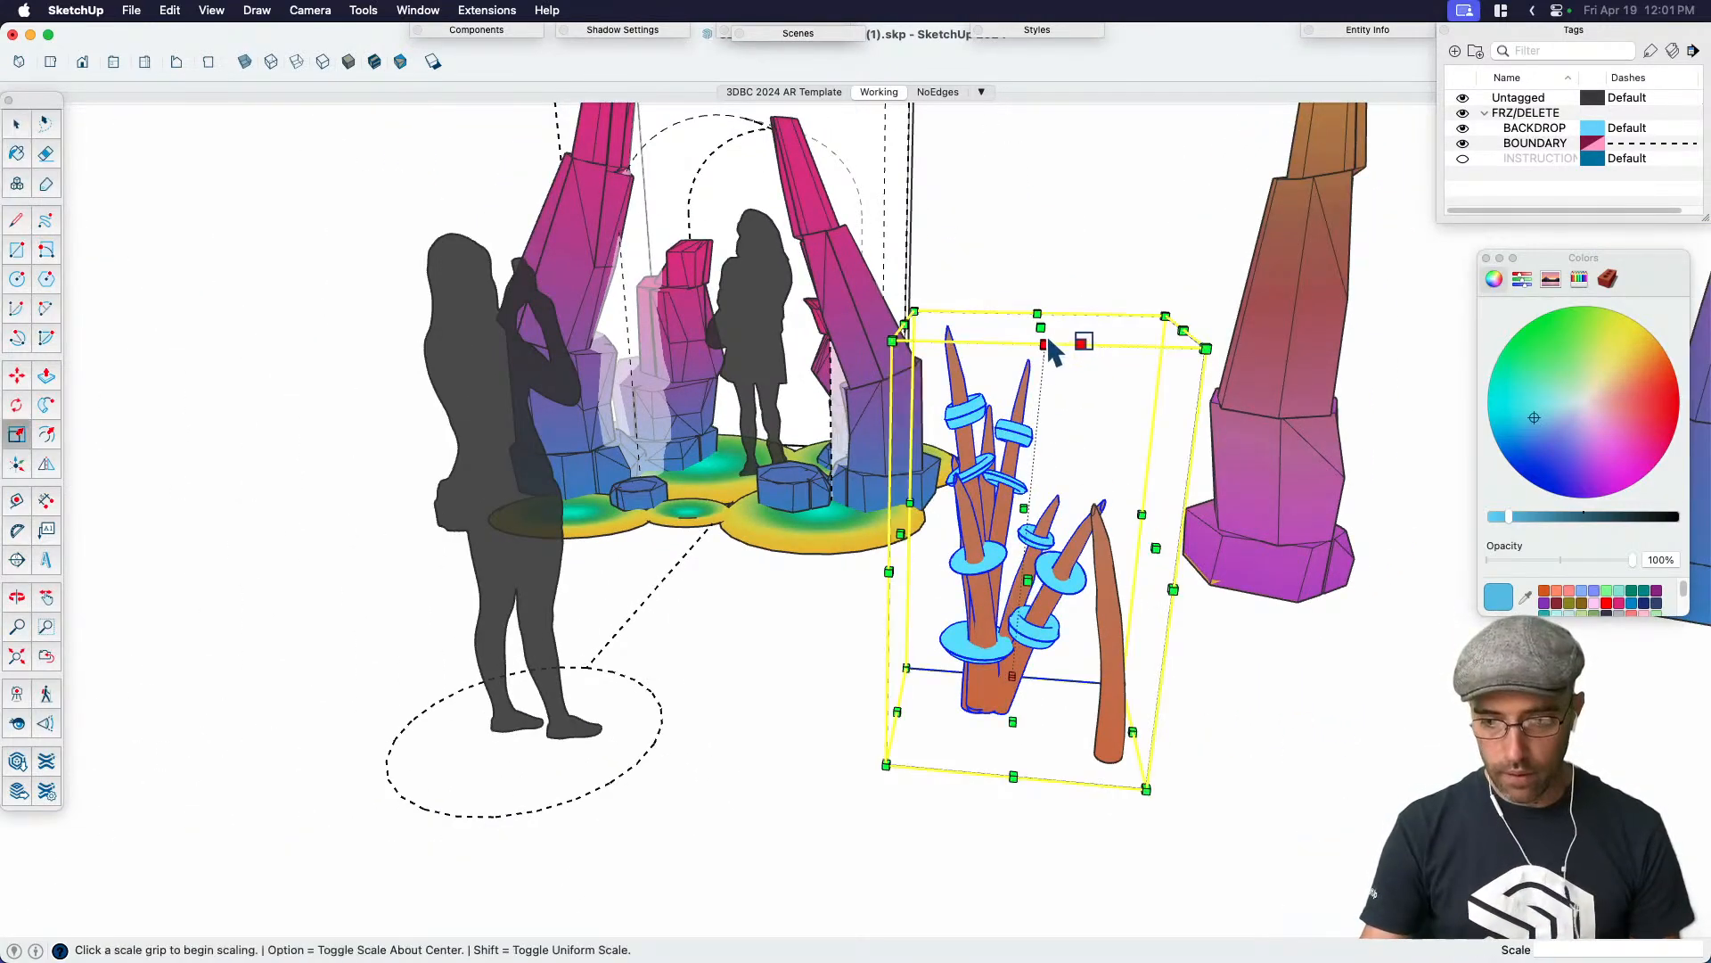
click(1044, 331)
click(1032, 466)
key(space)
Move the separate single stem component about 2' 4" away from the plant
middle_drag(1032, 466, 898, 657)
double_click(898, 657)
key(m)
click(936, 781)
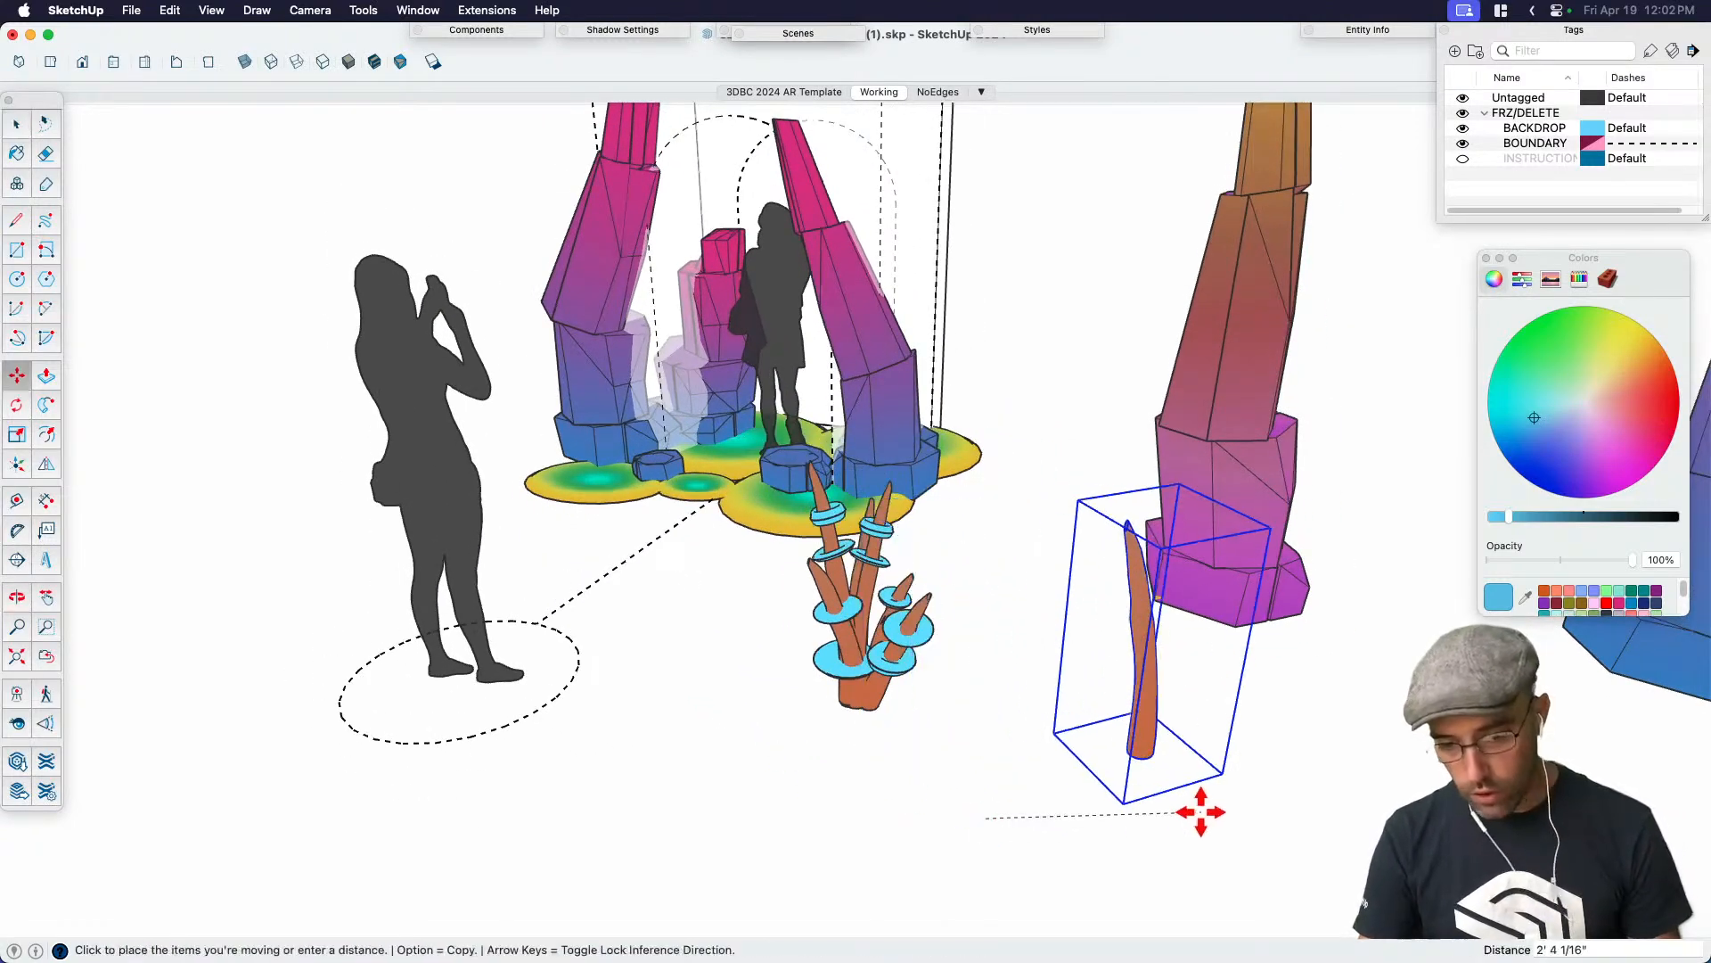
click(1195, 810)
key(space)
Copy the shortened plant component and place the copy beside the original, nearer the photographer figure
scroll(860, 664, up, 3)
middle_drag(892, 662, 1025, 544)
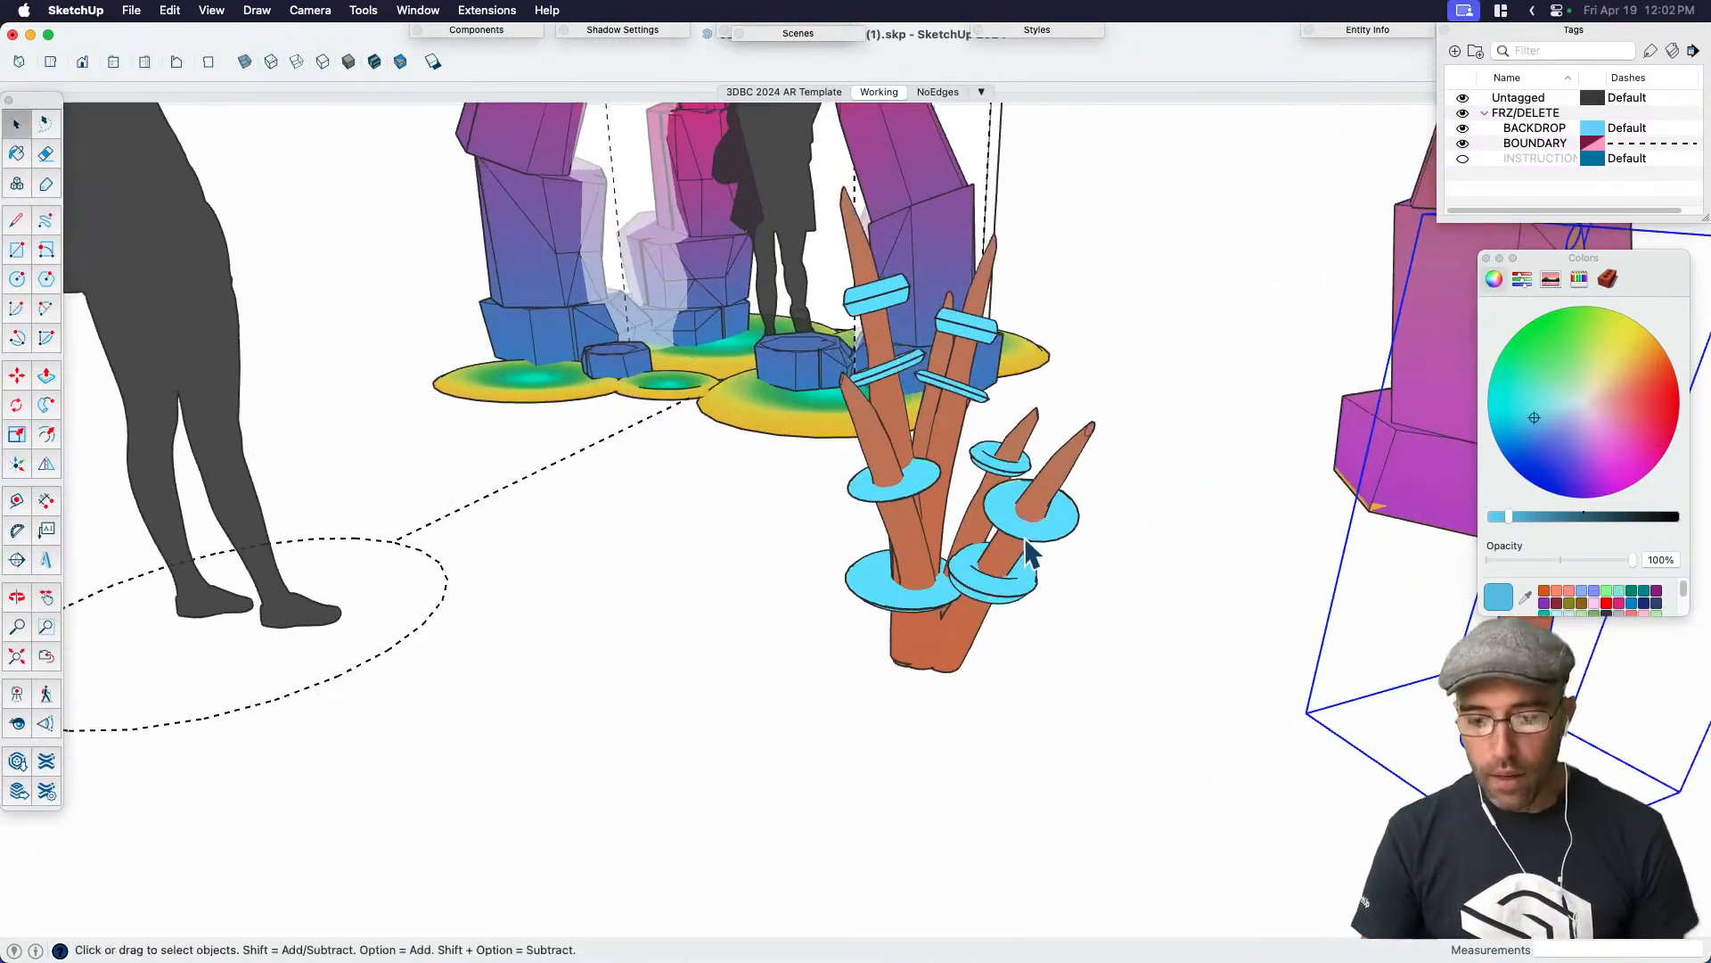
double_click(1040, 528)
click(1239, 587)
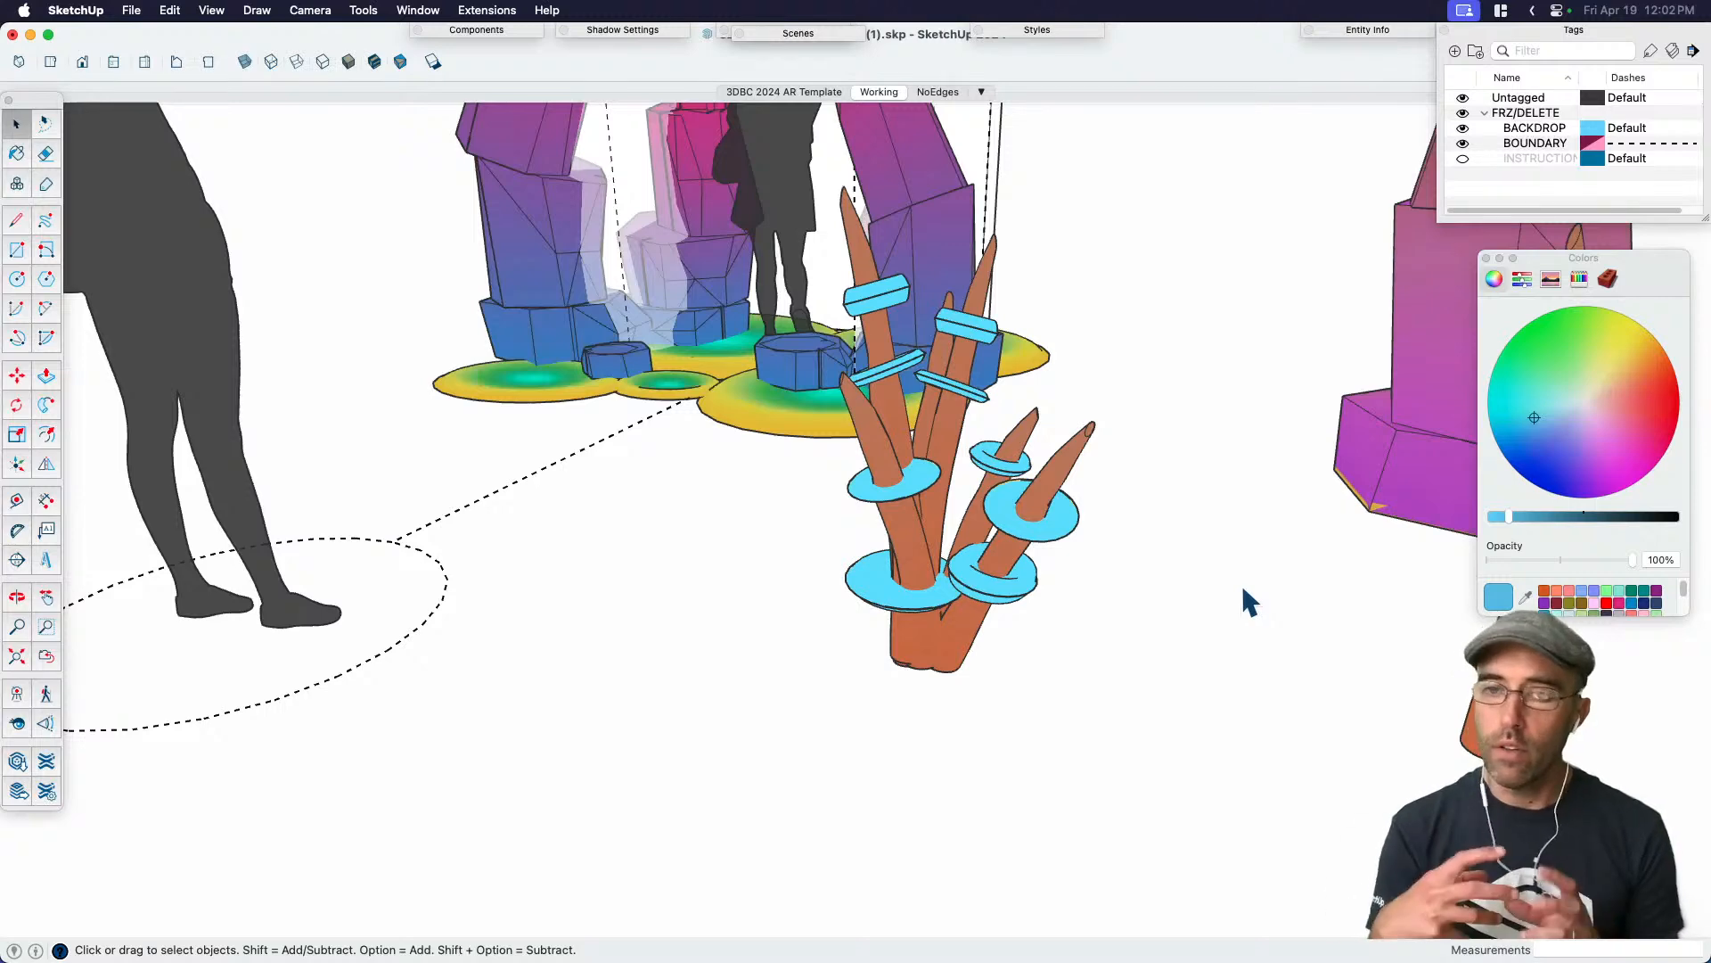
click(943, 559)
middle_drag(943, 559, 1009, 661)
key(m)
click(1009, 661)
key(alt)
click(692, 650)
key(space)
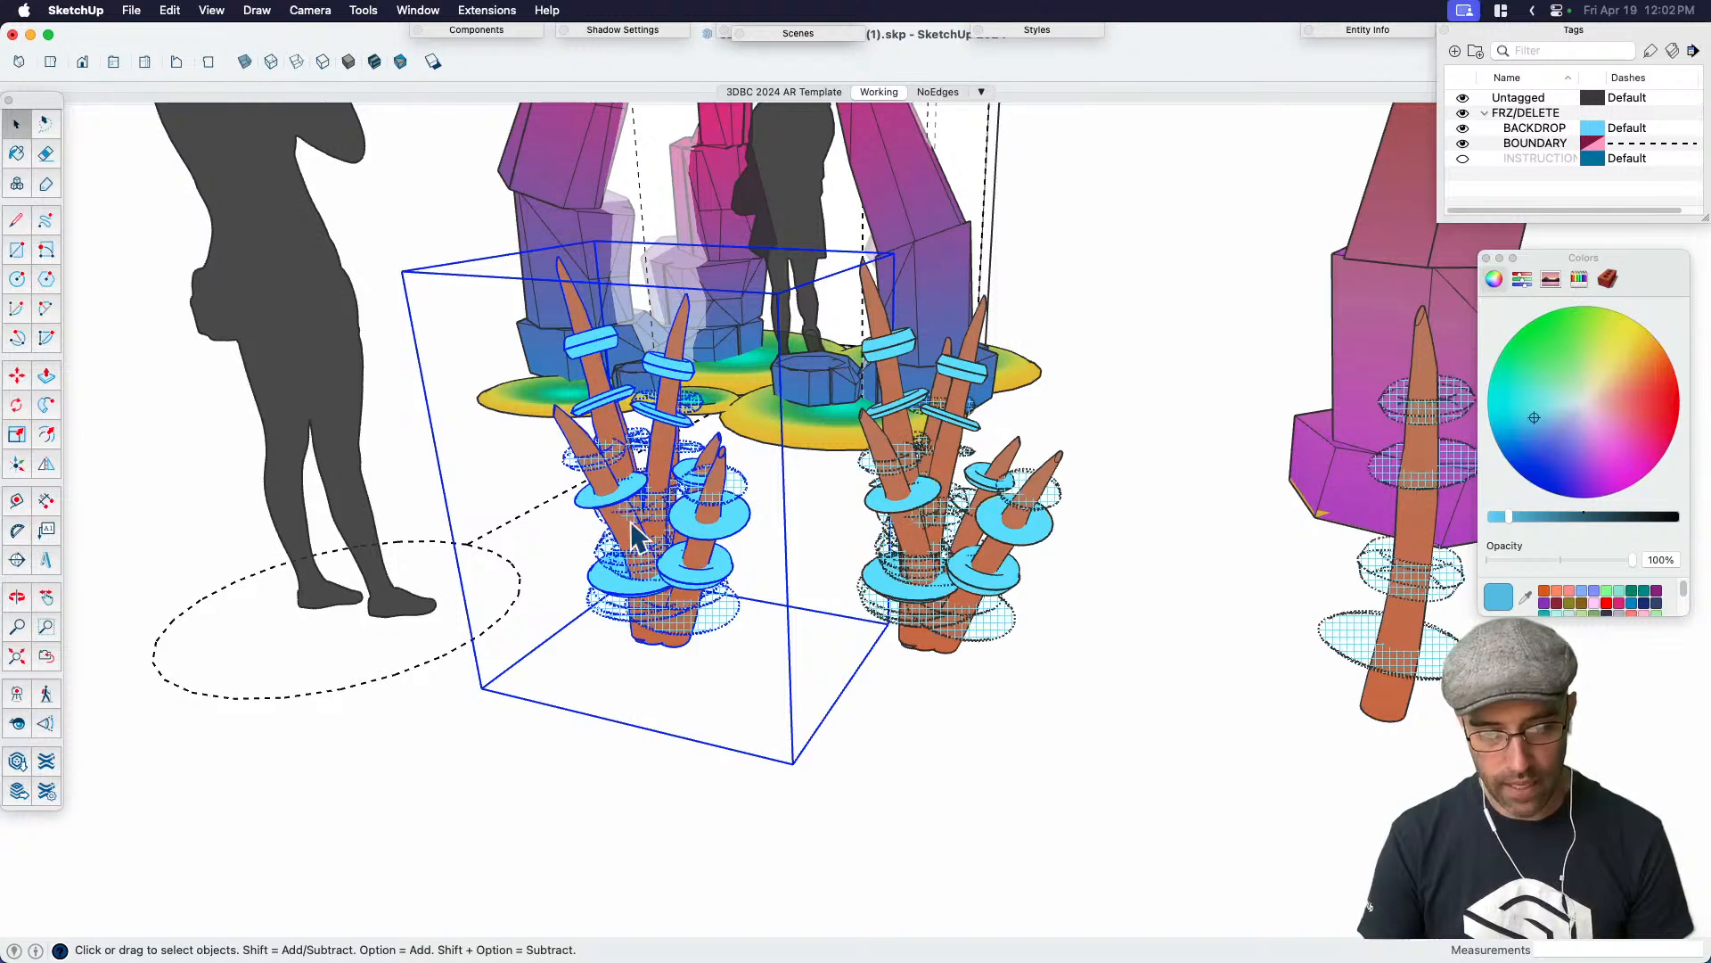
Display hidden objects, open the copied plant for editing and try to copy the hidden upper disc out of its outer short stem
scroll(644, 530, up, 3)
double_click(590, 446)
click(599, 436)
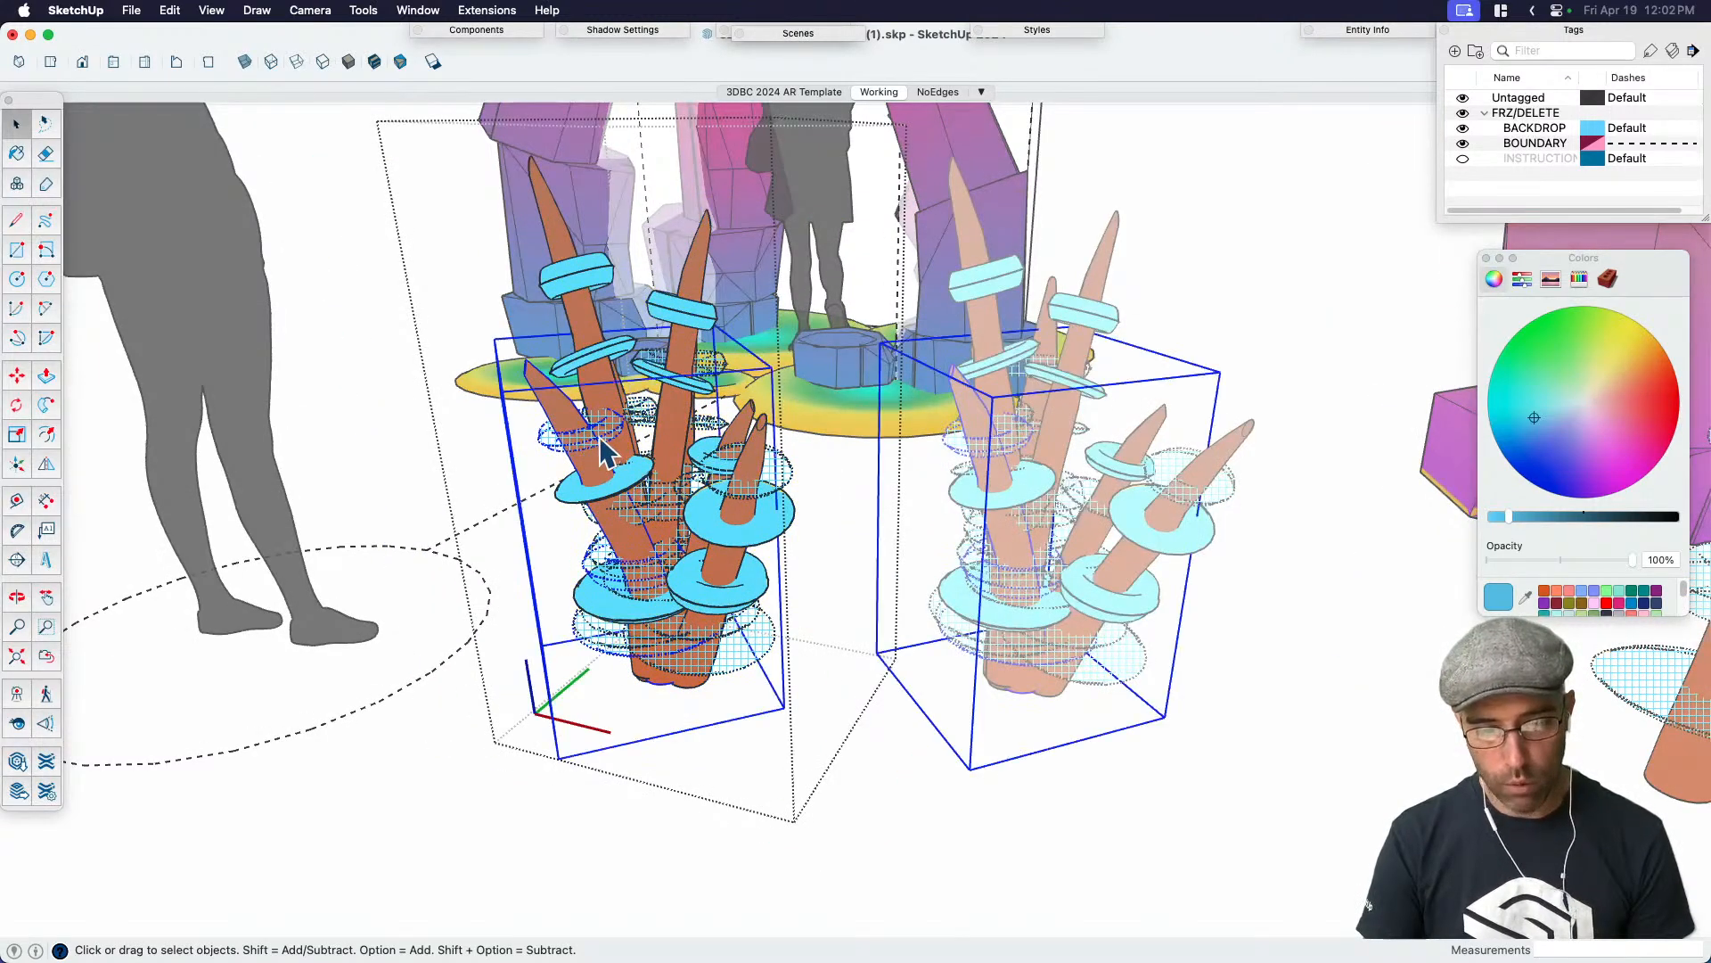
double_click(599, 436)
scroll(769, 660, down, 3)
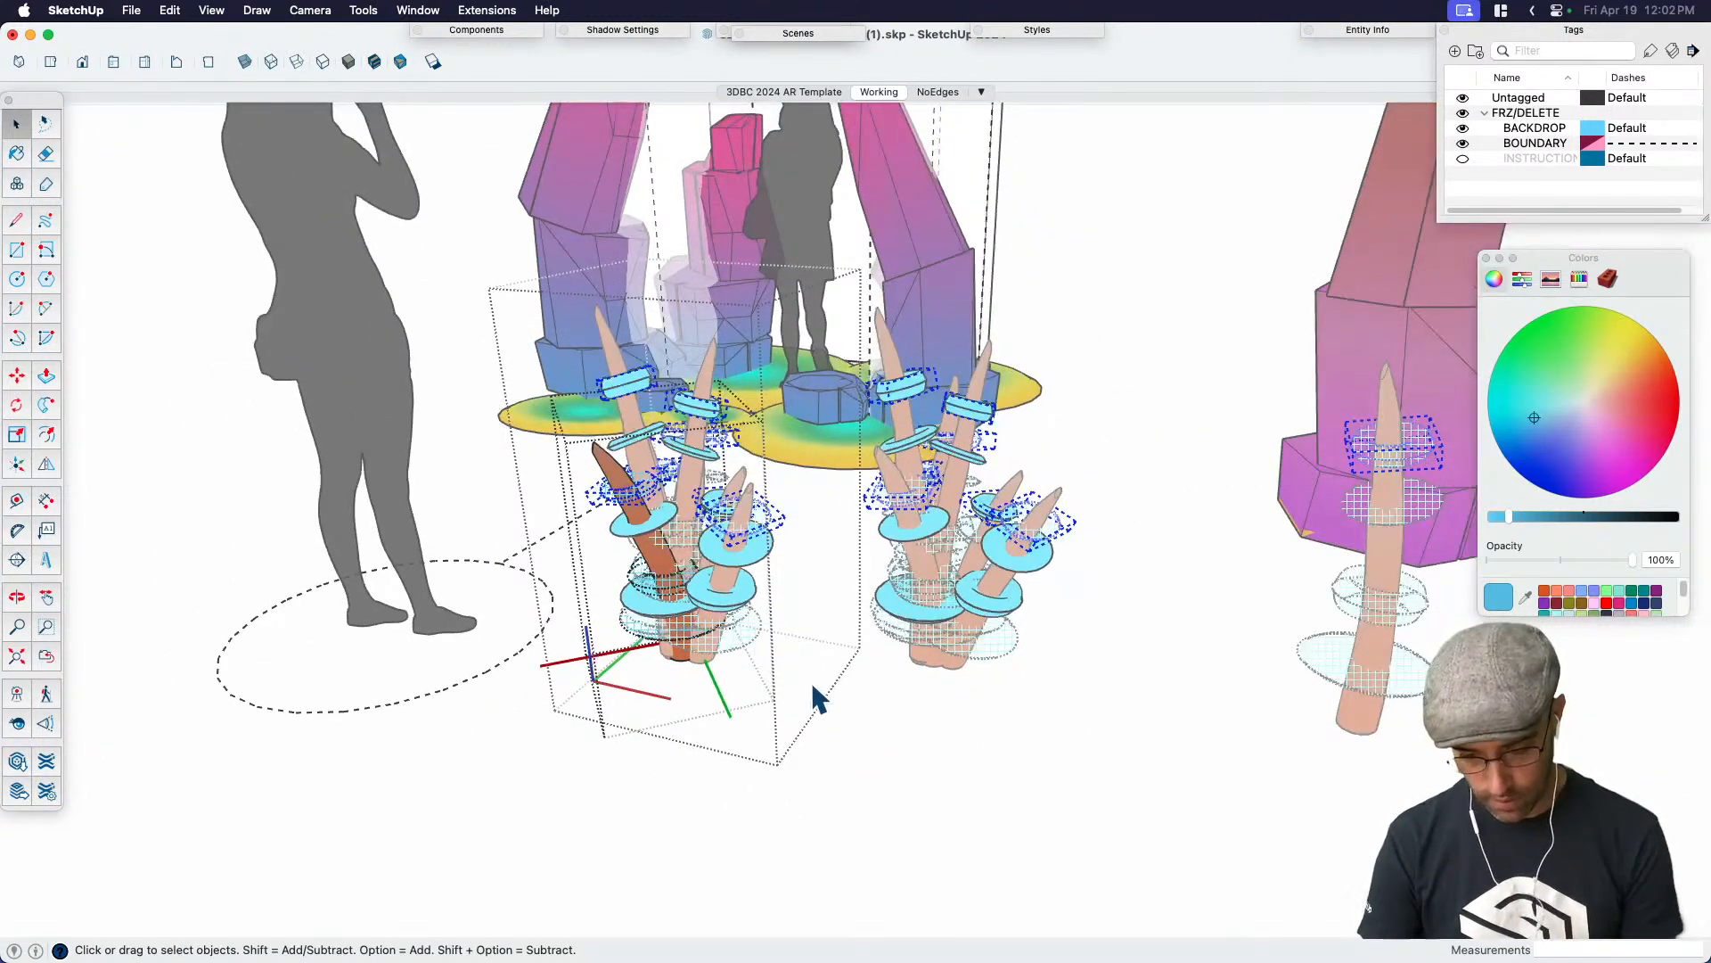
click(1003, 741)
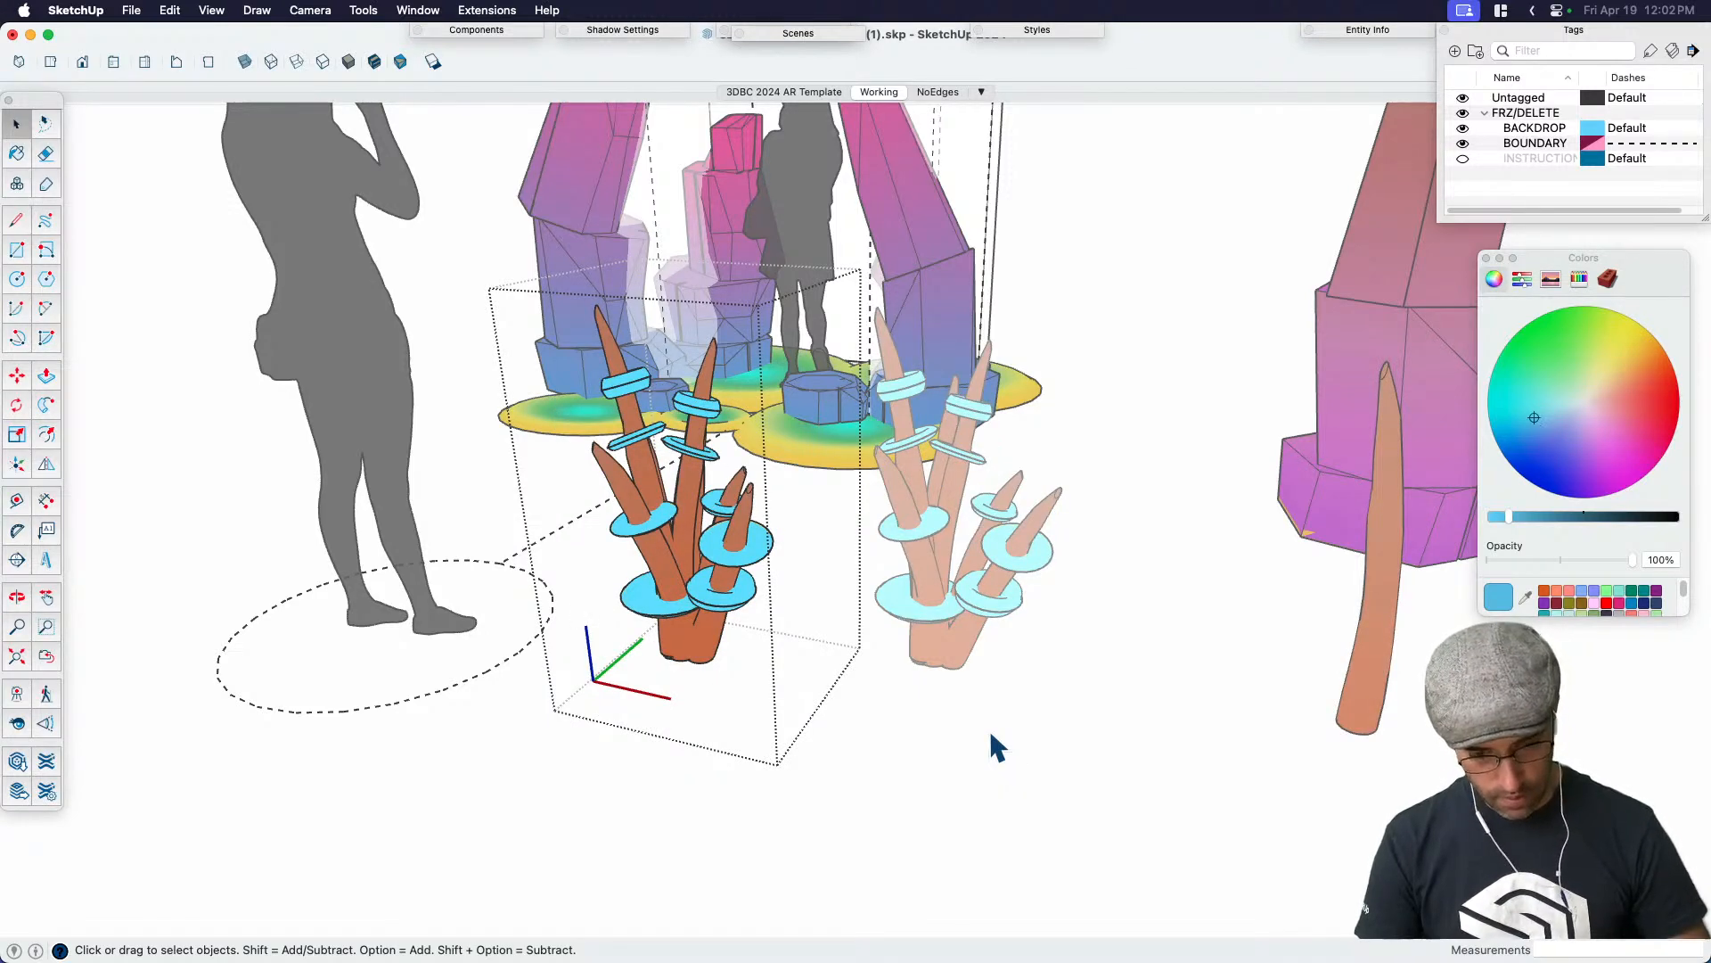
Copy the hidden upper disc of the outer short stem, paste it in place in the plant component, unhide it and leave the component
key(alt+h)
click(628, 496)
double_click(628, 496)
click(629, 498)
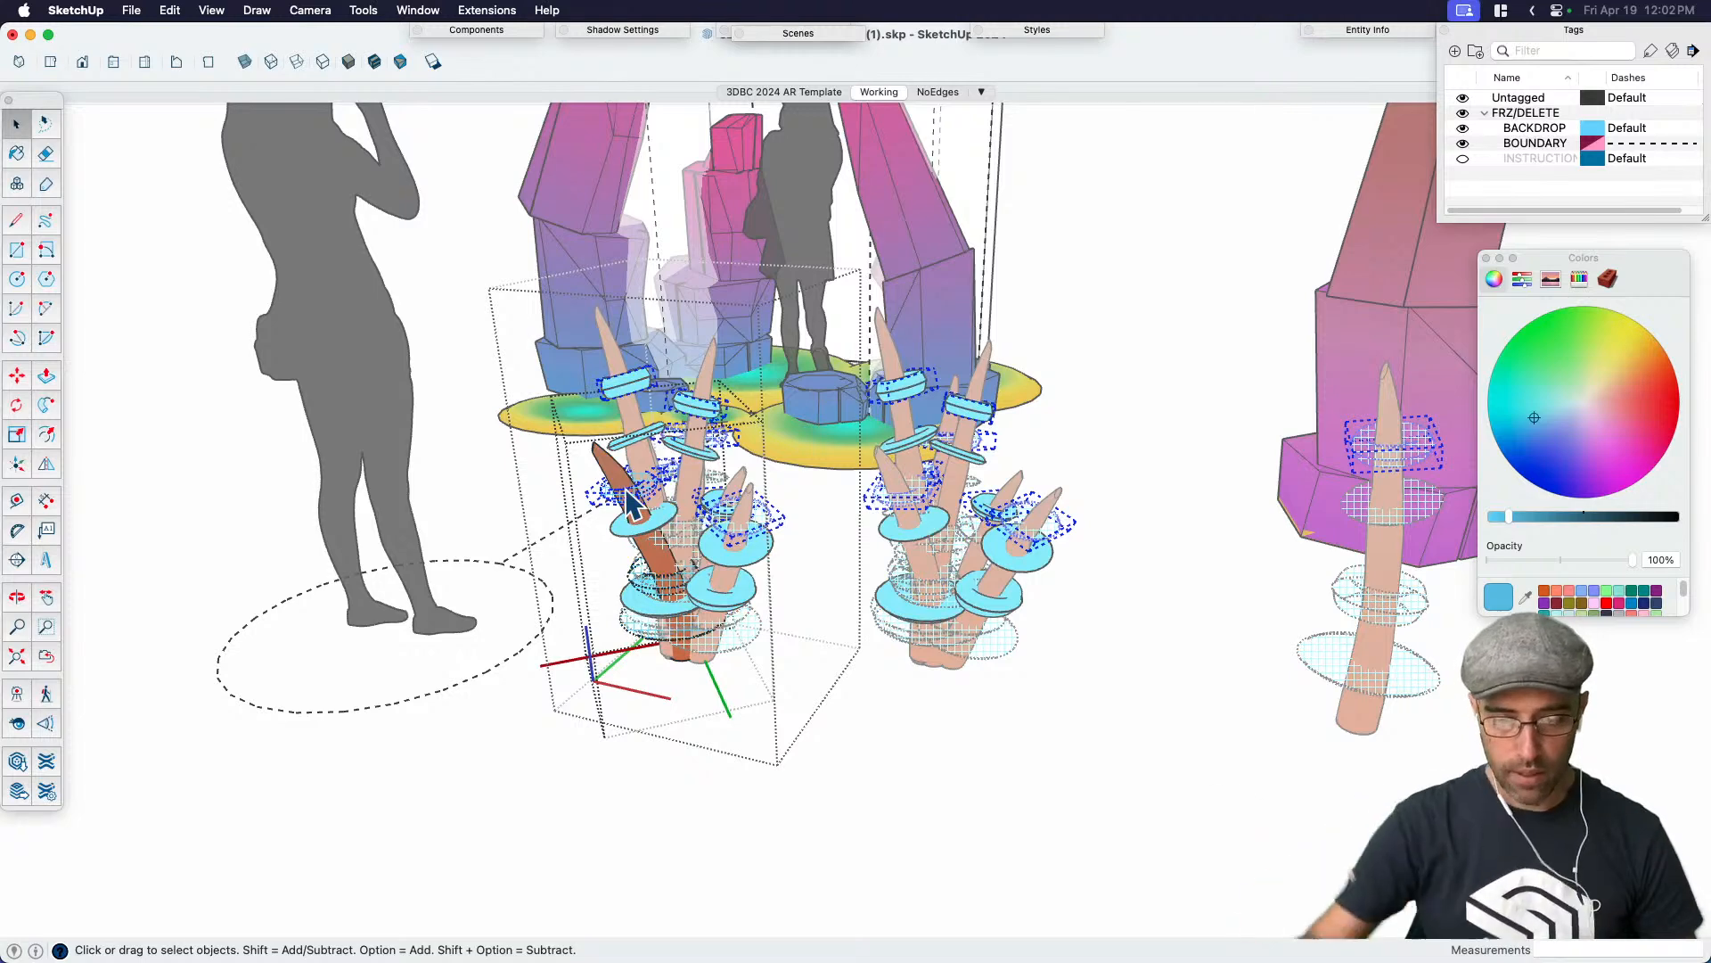
click(911, 770)
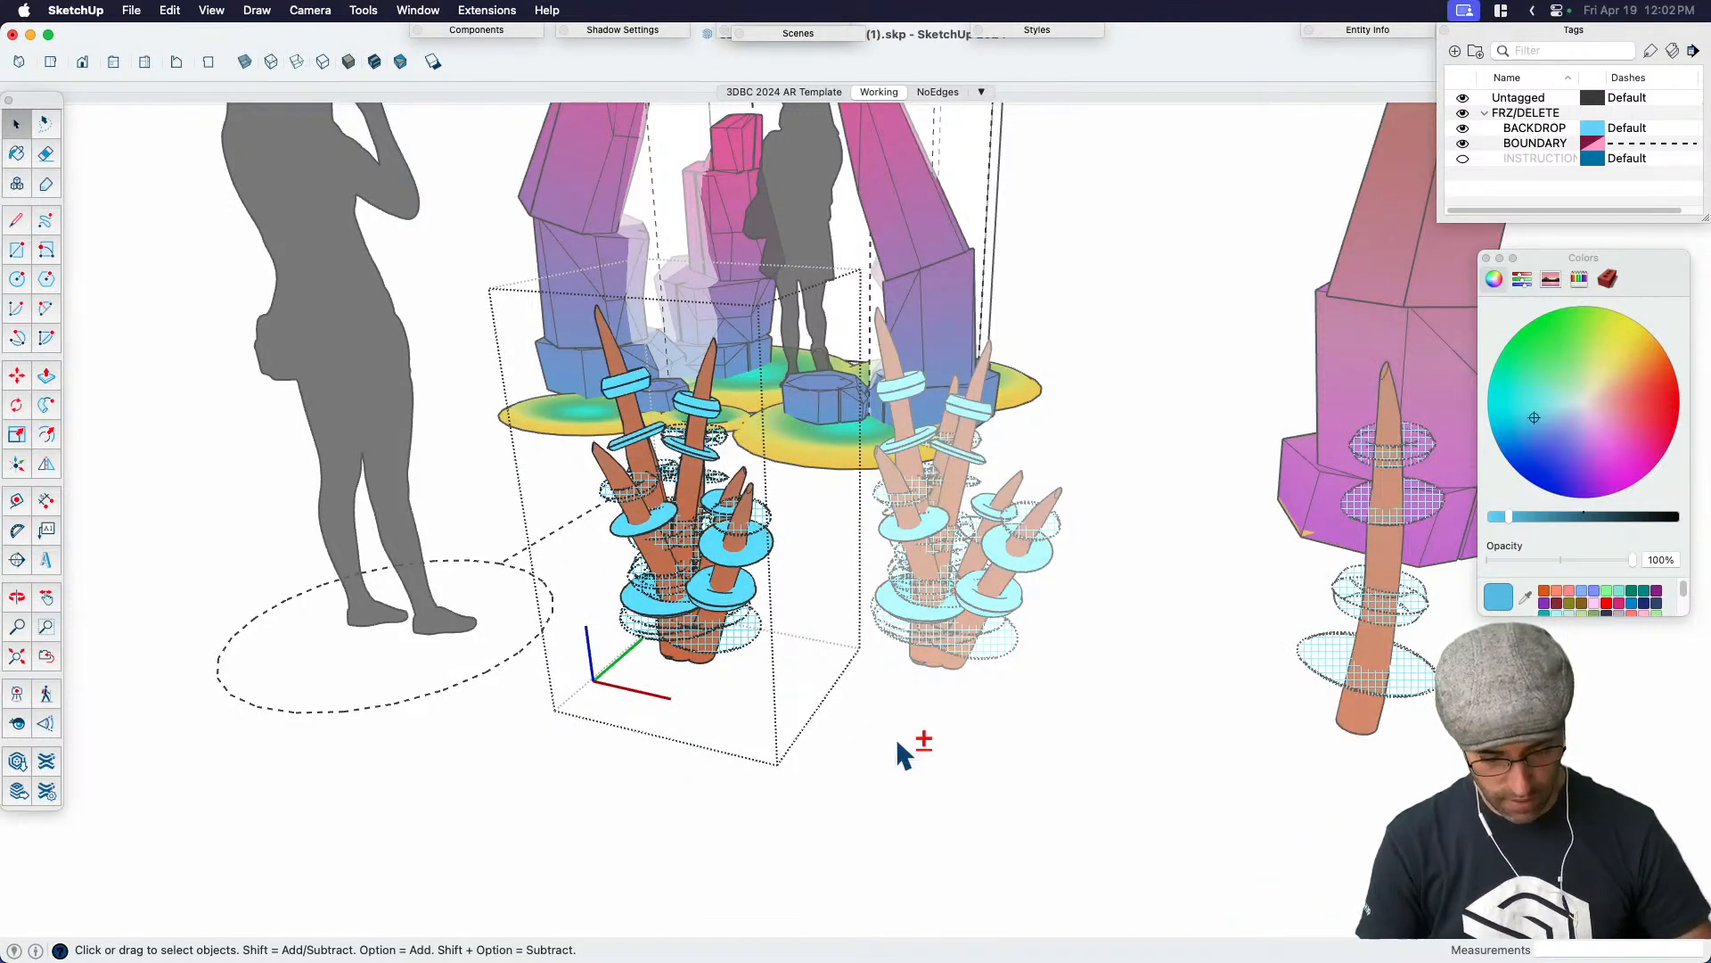
scroll(718, 412, up, 3)
right_click(628, 492)
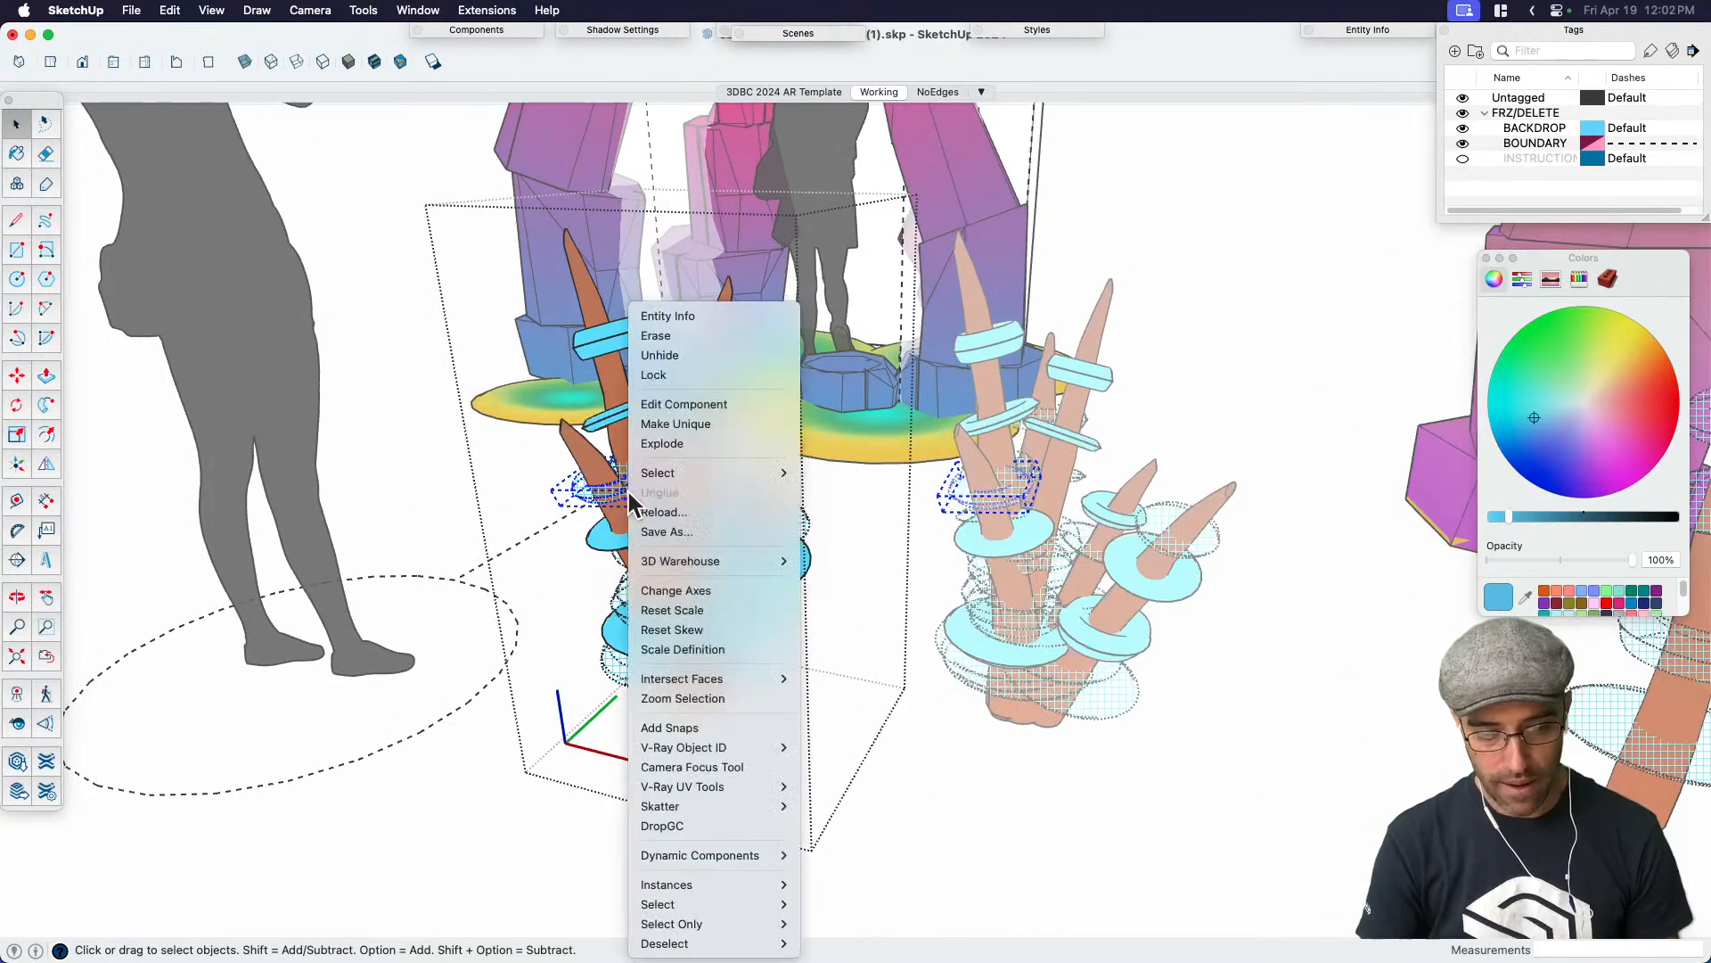
click(661, 375)
scroll(961, 700, down, 3)
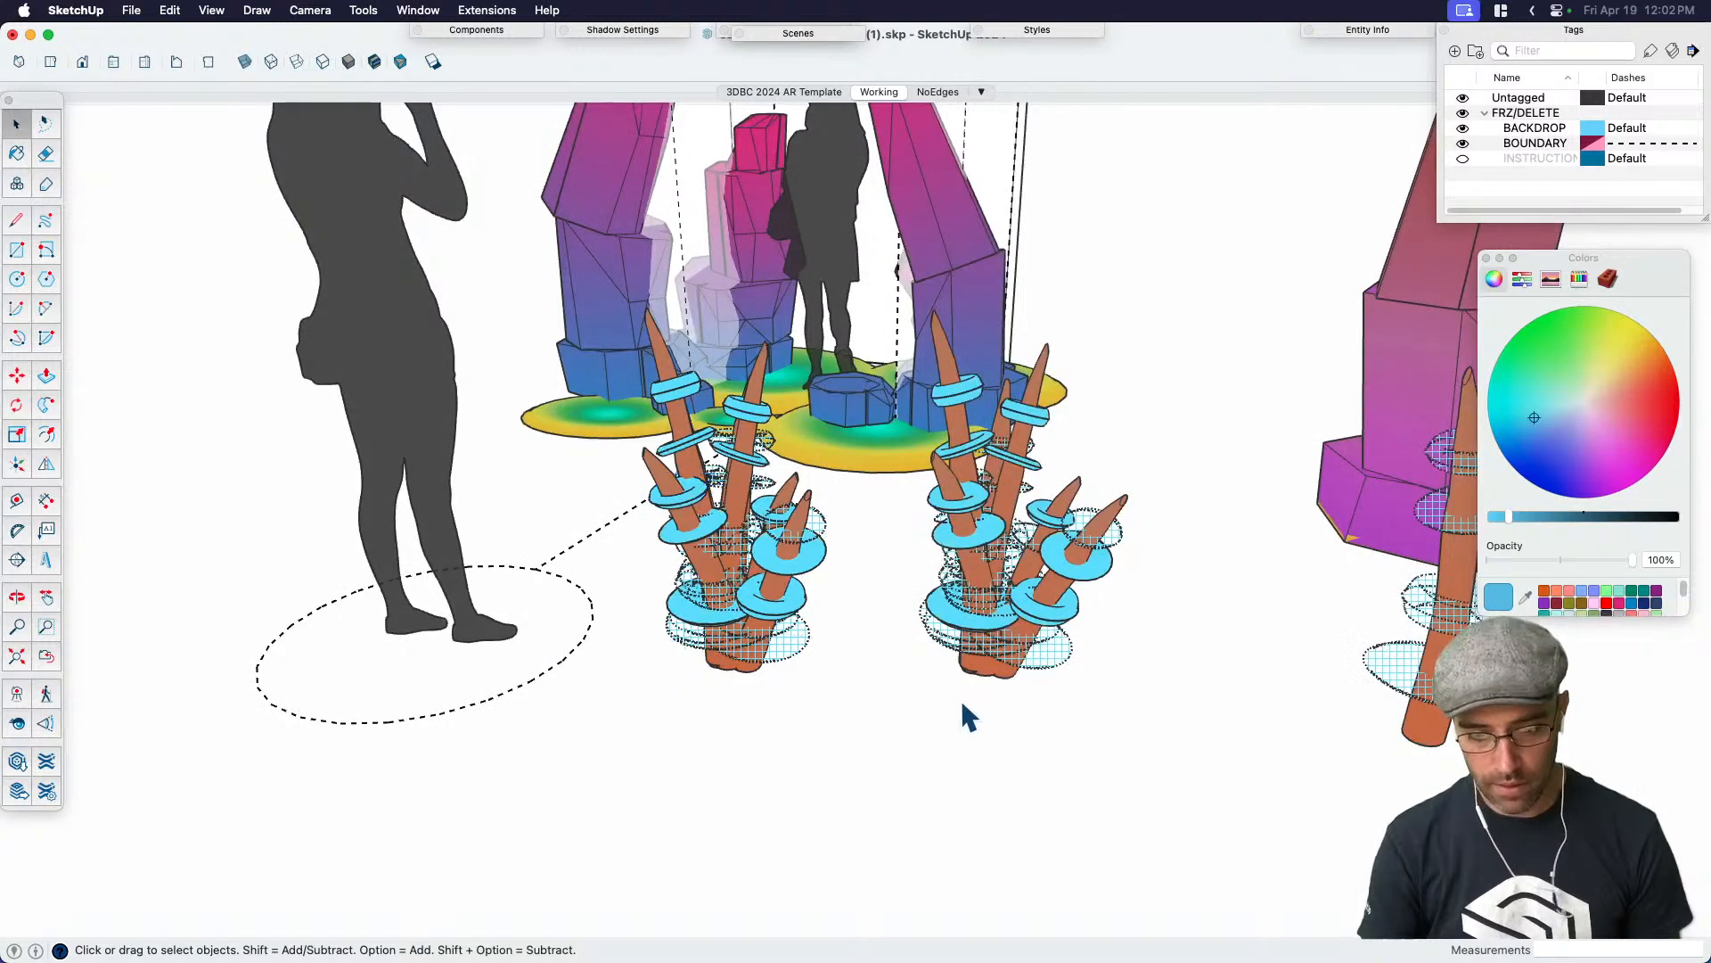
Turn off the display of hidden objects and bring both plants and the main rock scene into view
click(973, 515)
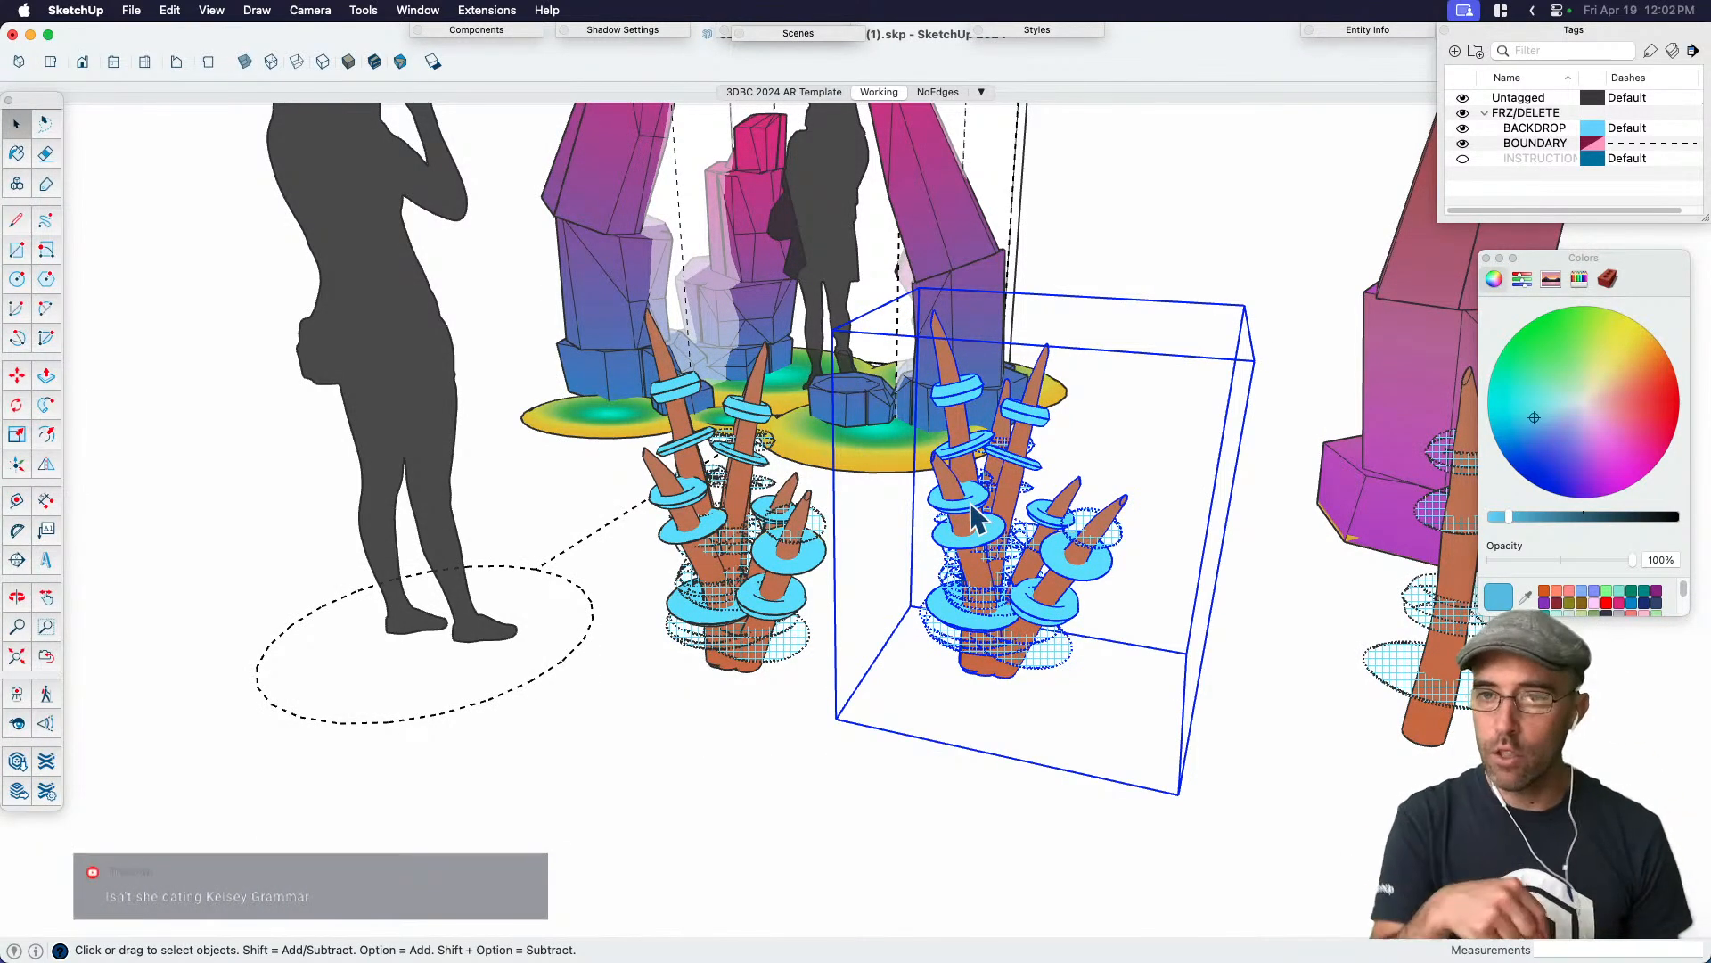
click(1112, 726)
middle_drag(1112, 726, 861, 711)
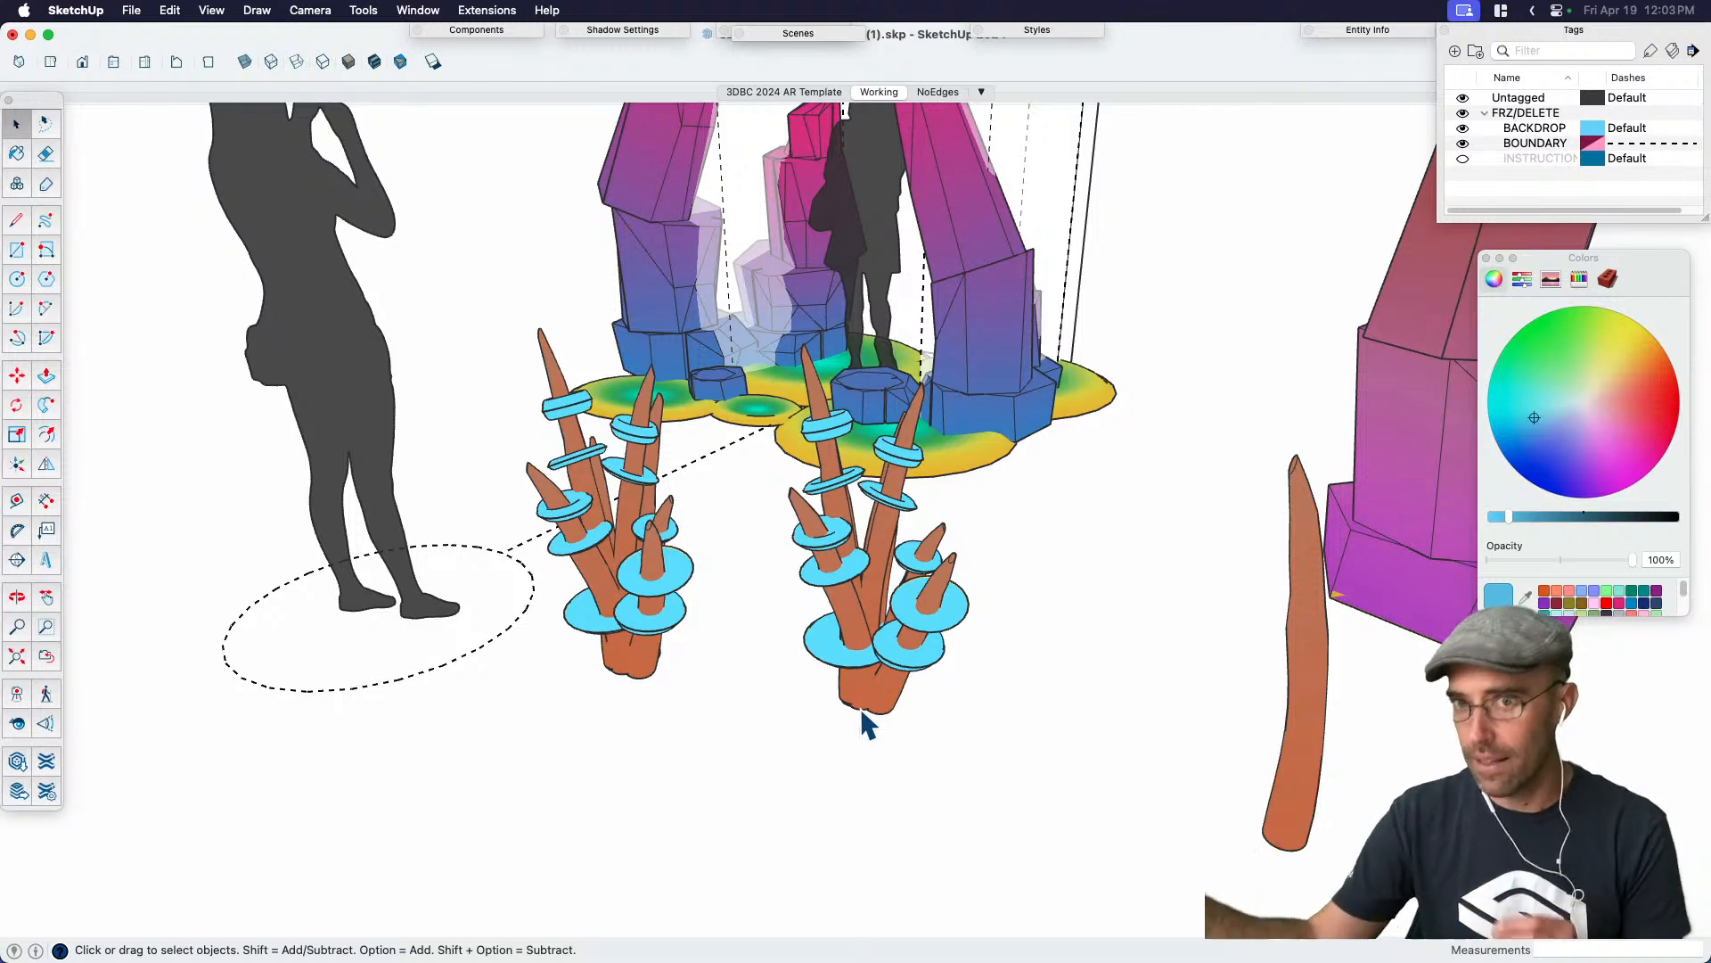
scroll(870, 713, down, 3)
click(1174, 688)
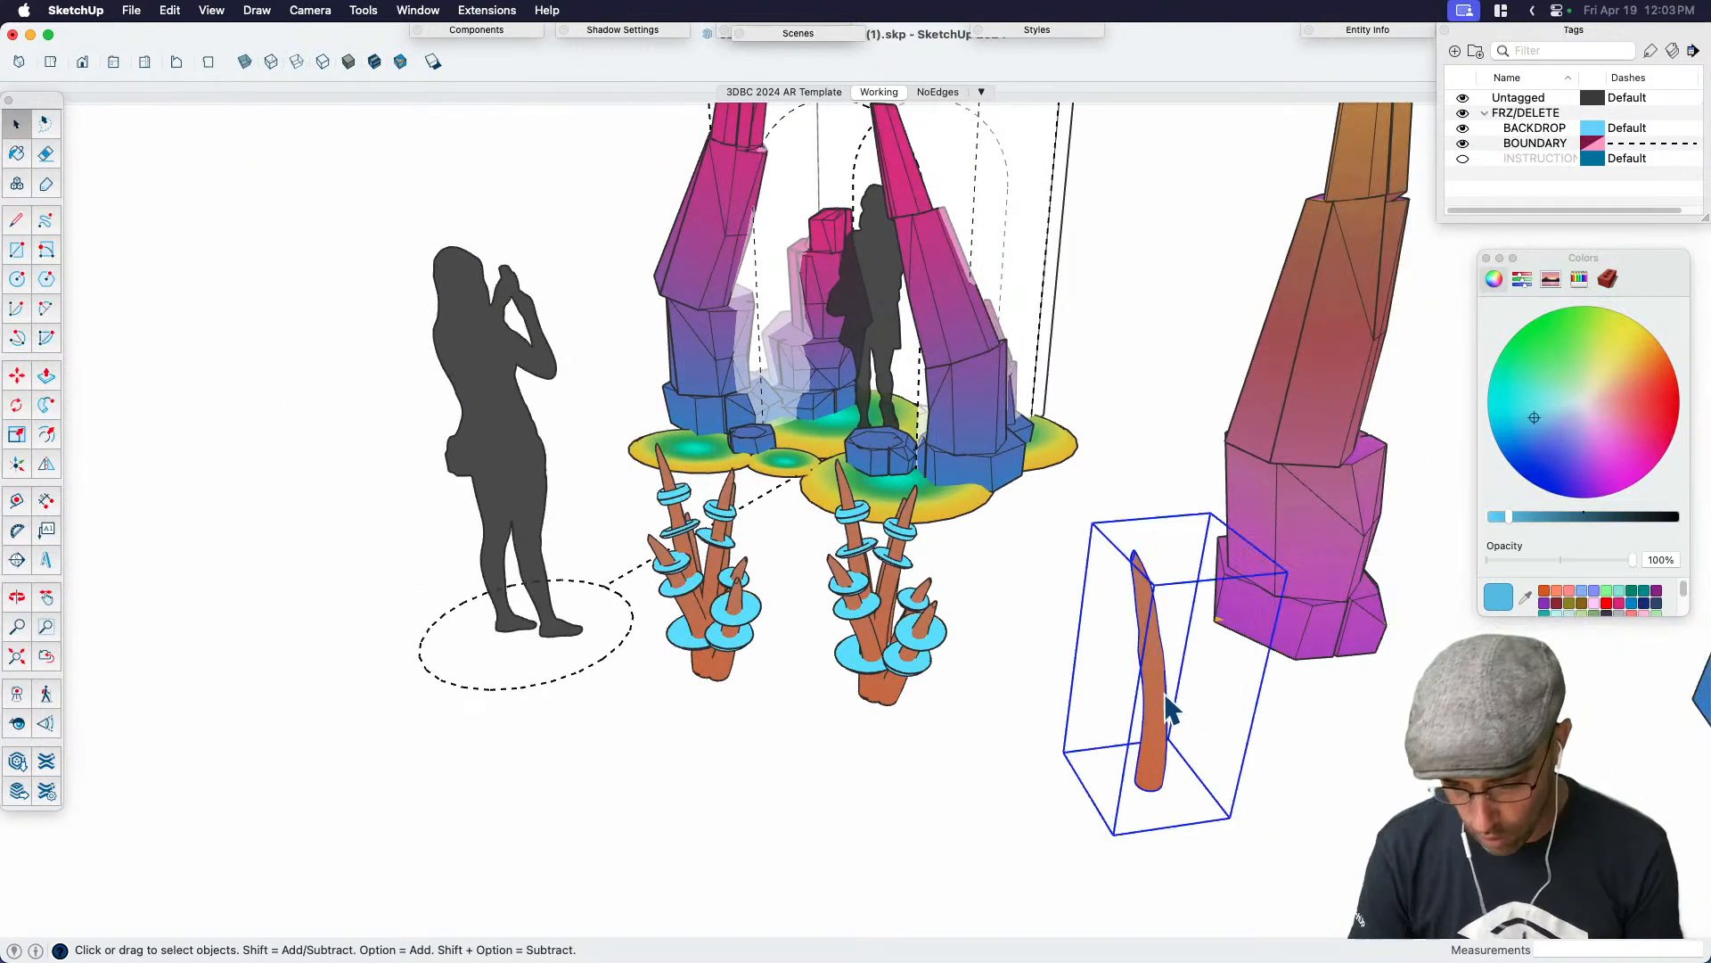
middle_drag(1222, 699, 1127, 726)
Activate the NoEdges scene and move the copied plant onto the ground disc in front of the tallest rock
click(1021, 700)
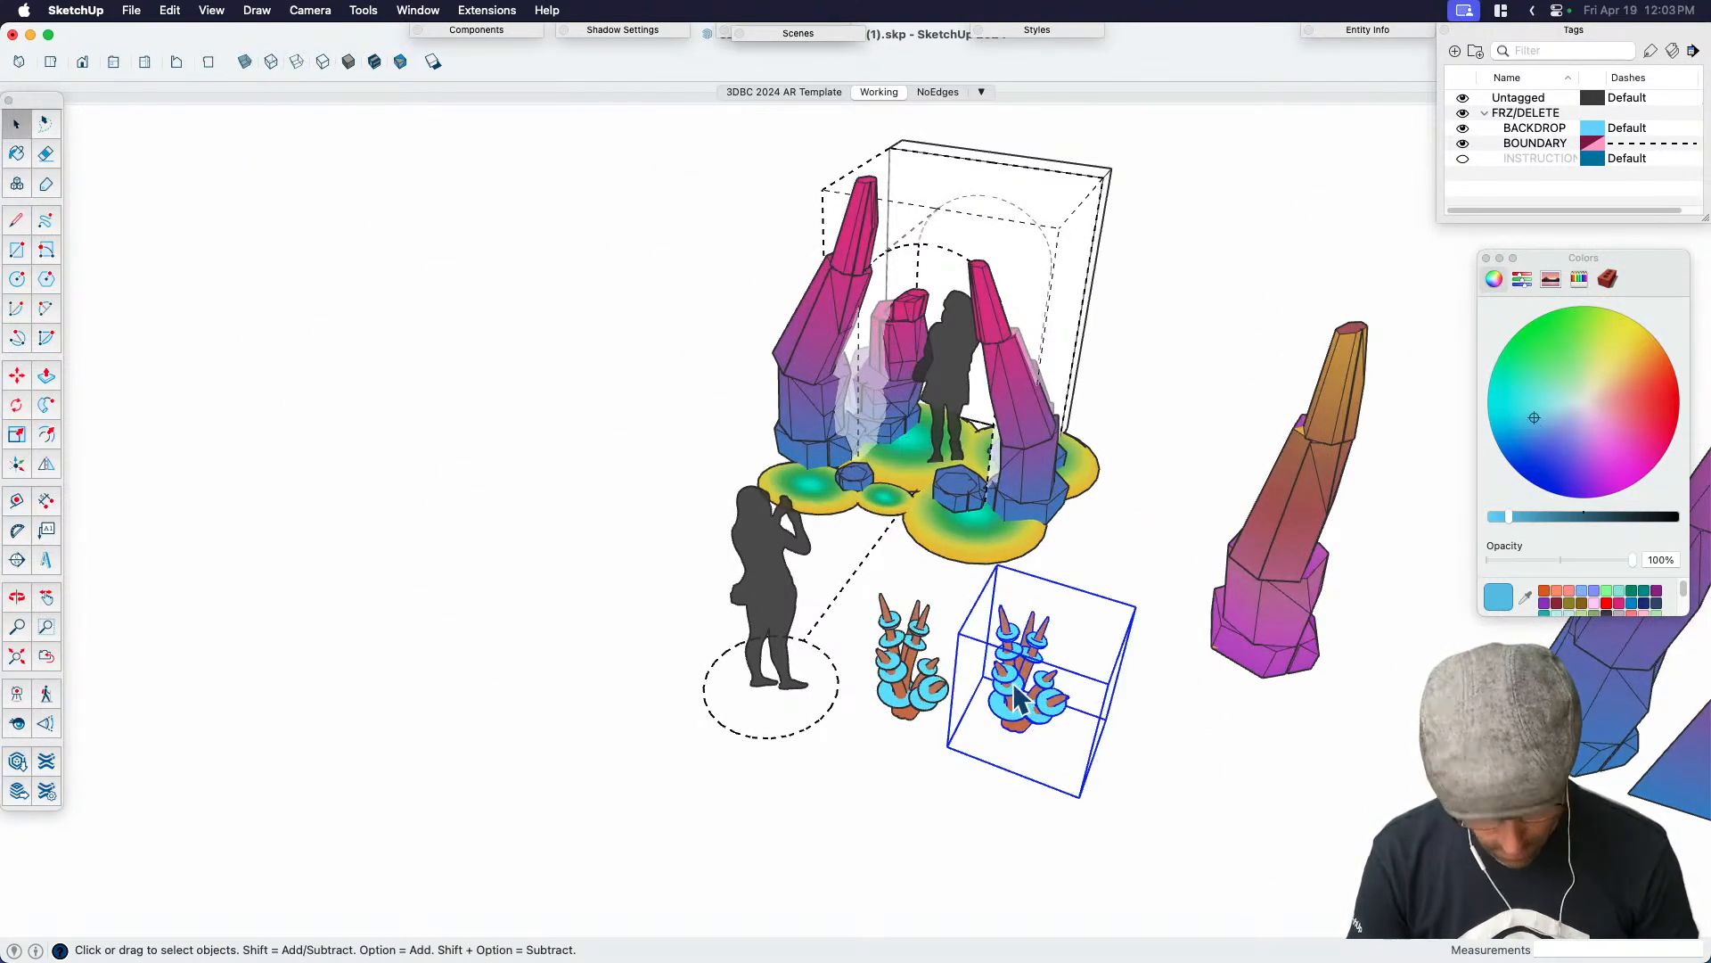
click(937, 92)
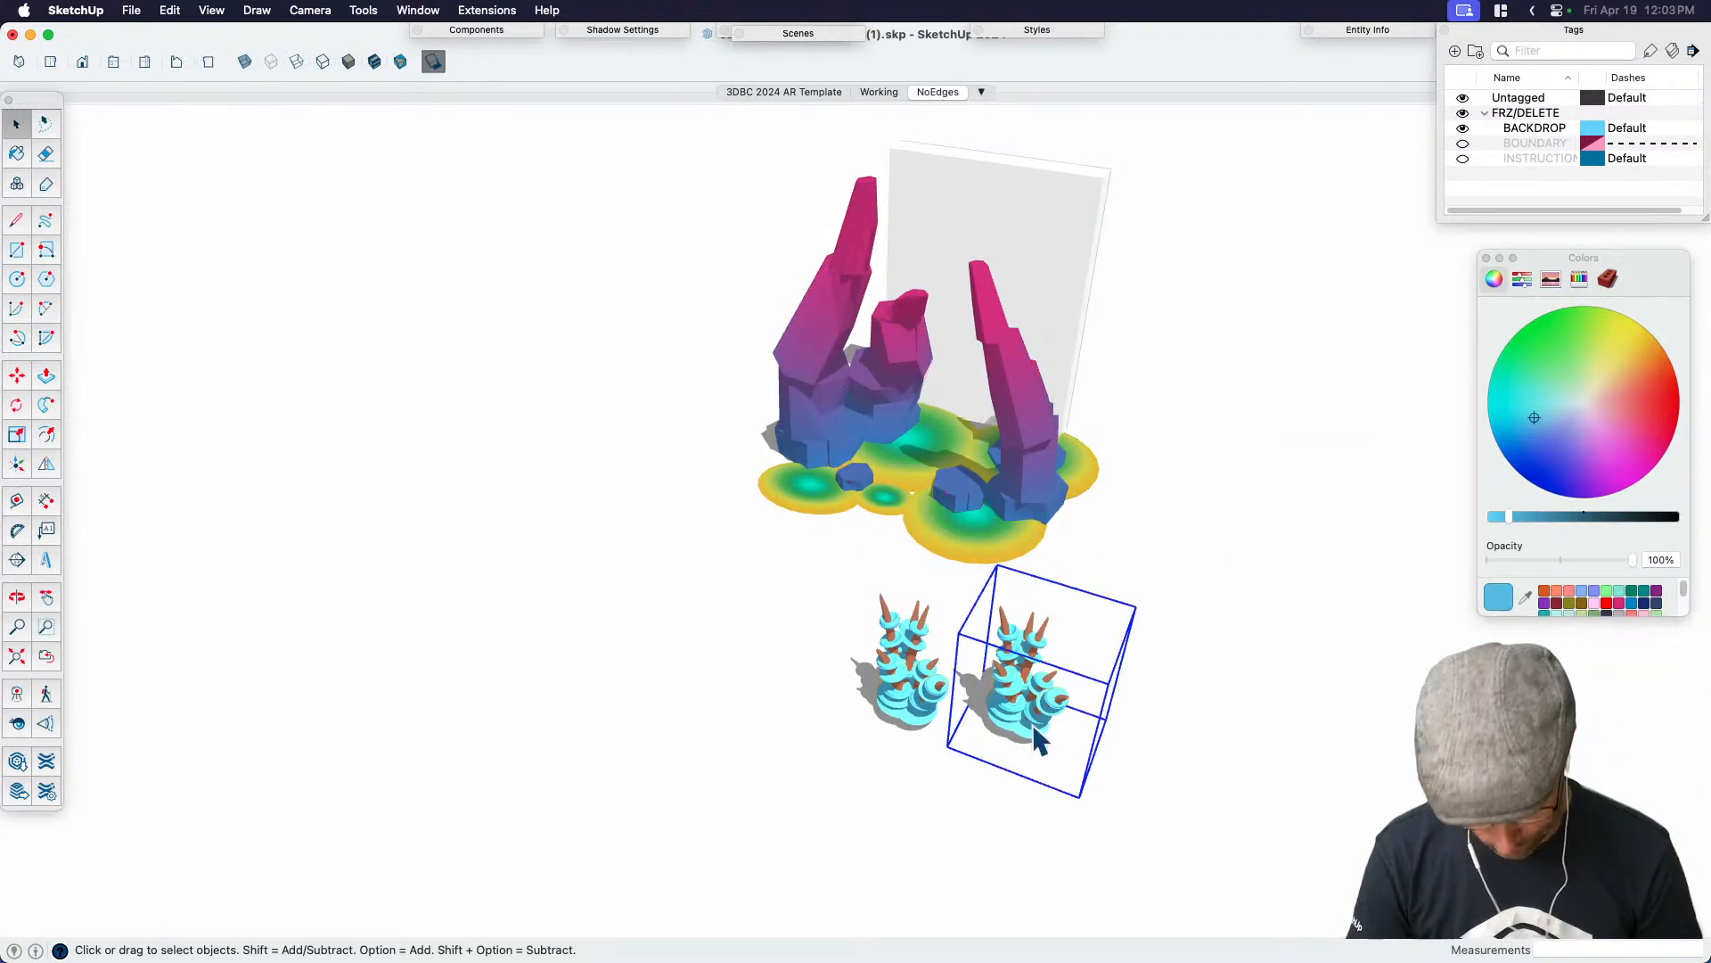
key(m)
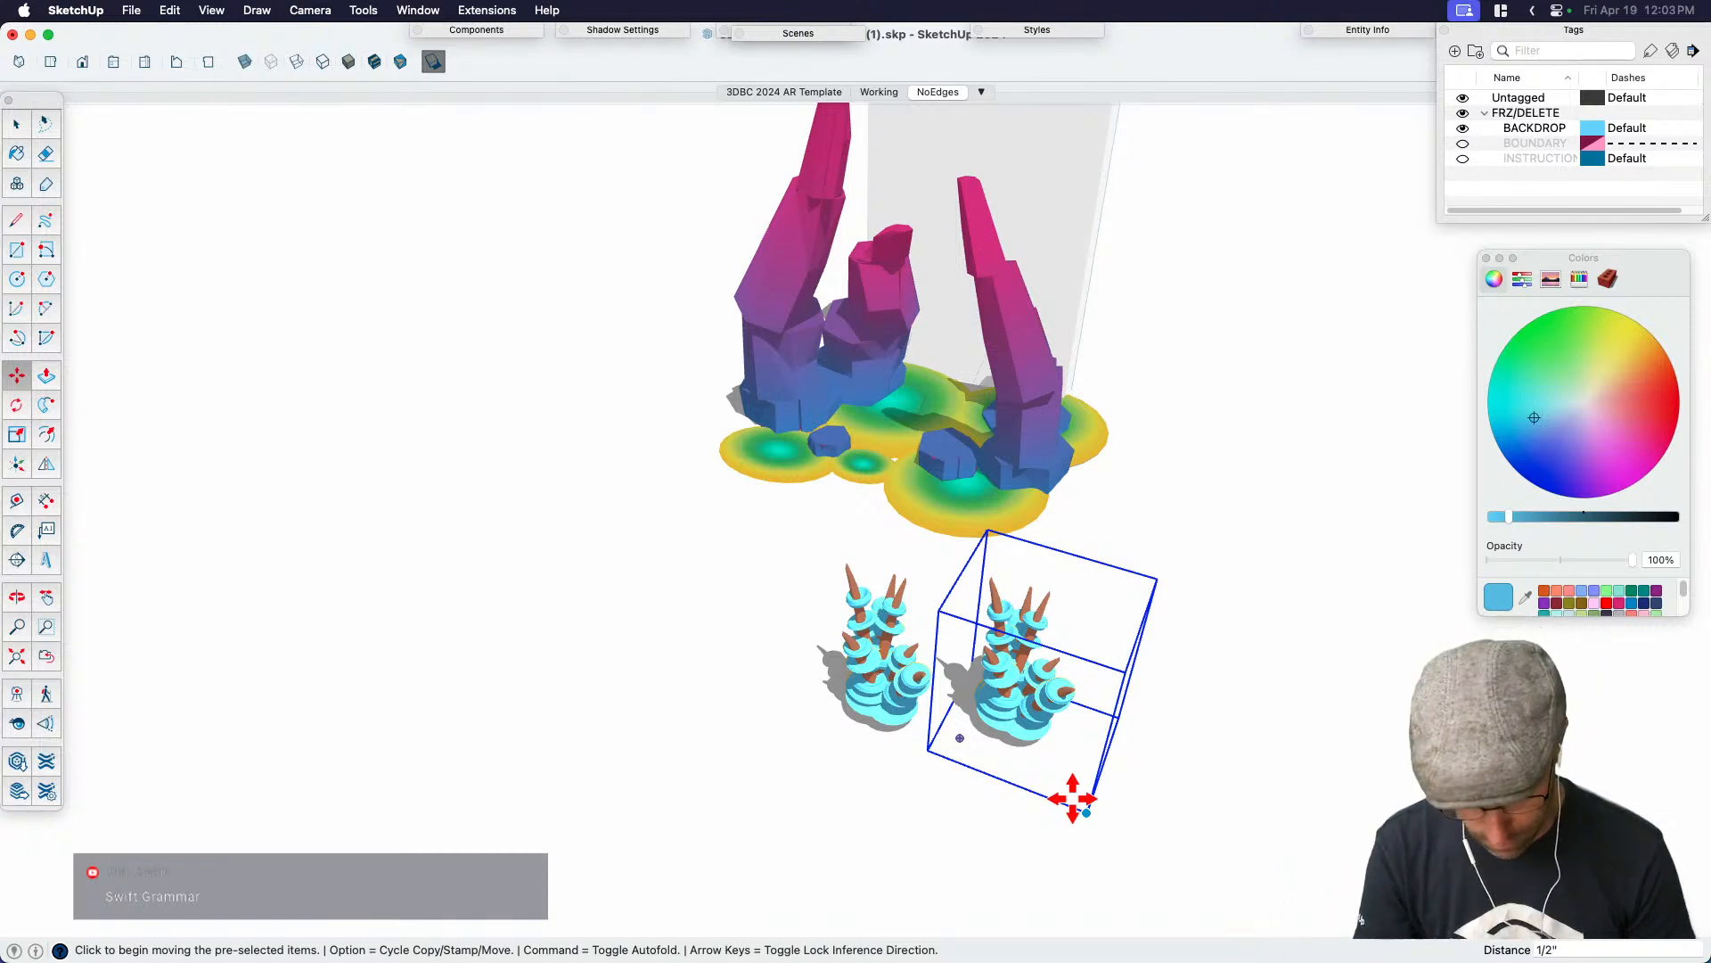
click(1235, 818)
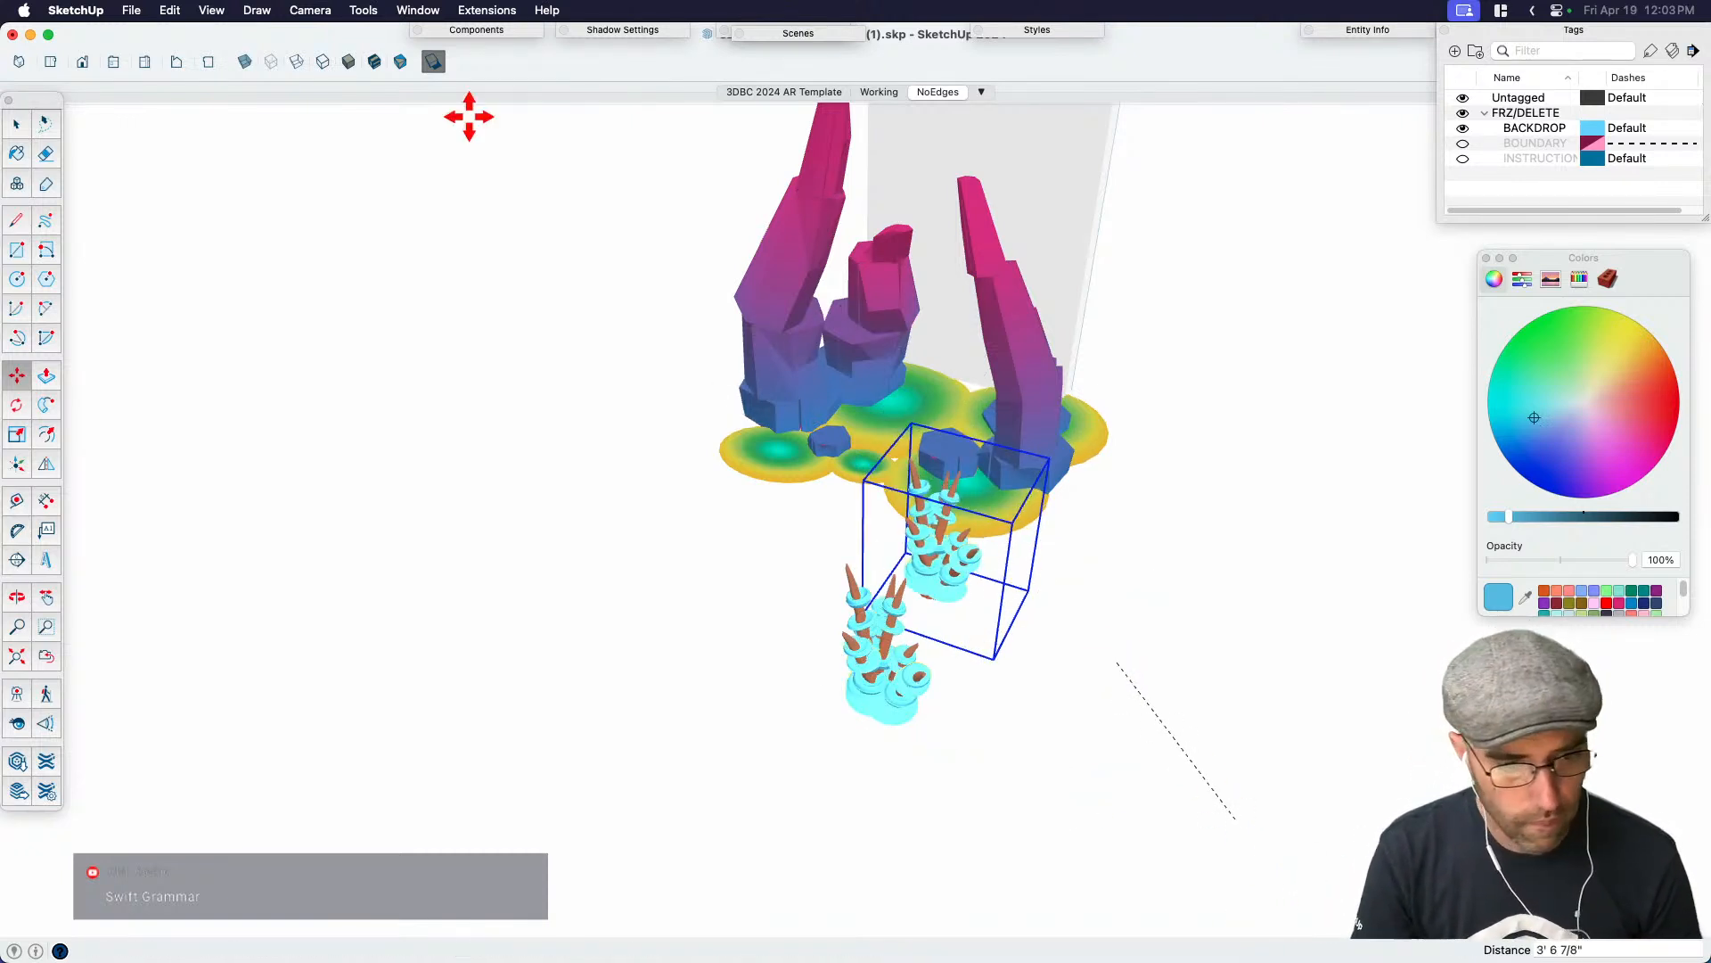
scroll(1065, 640, up, 3)
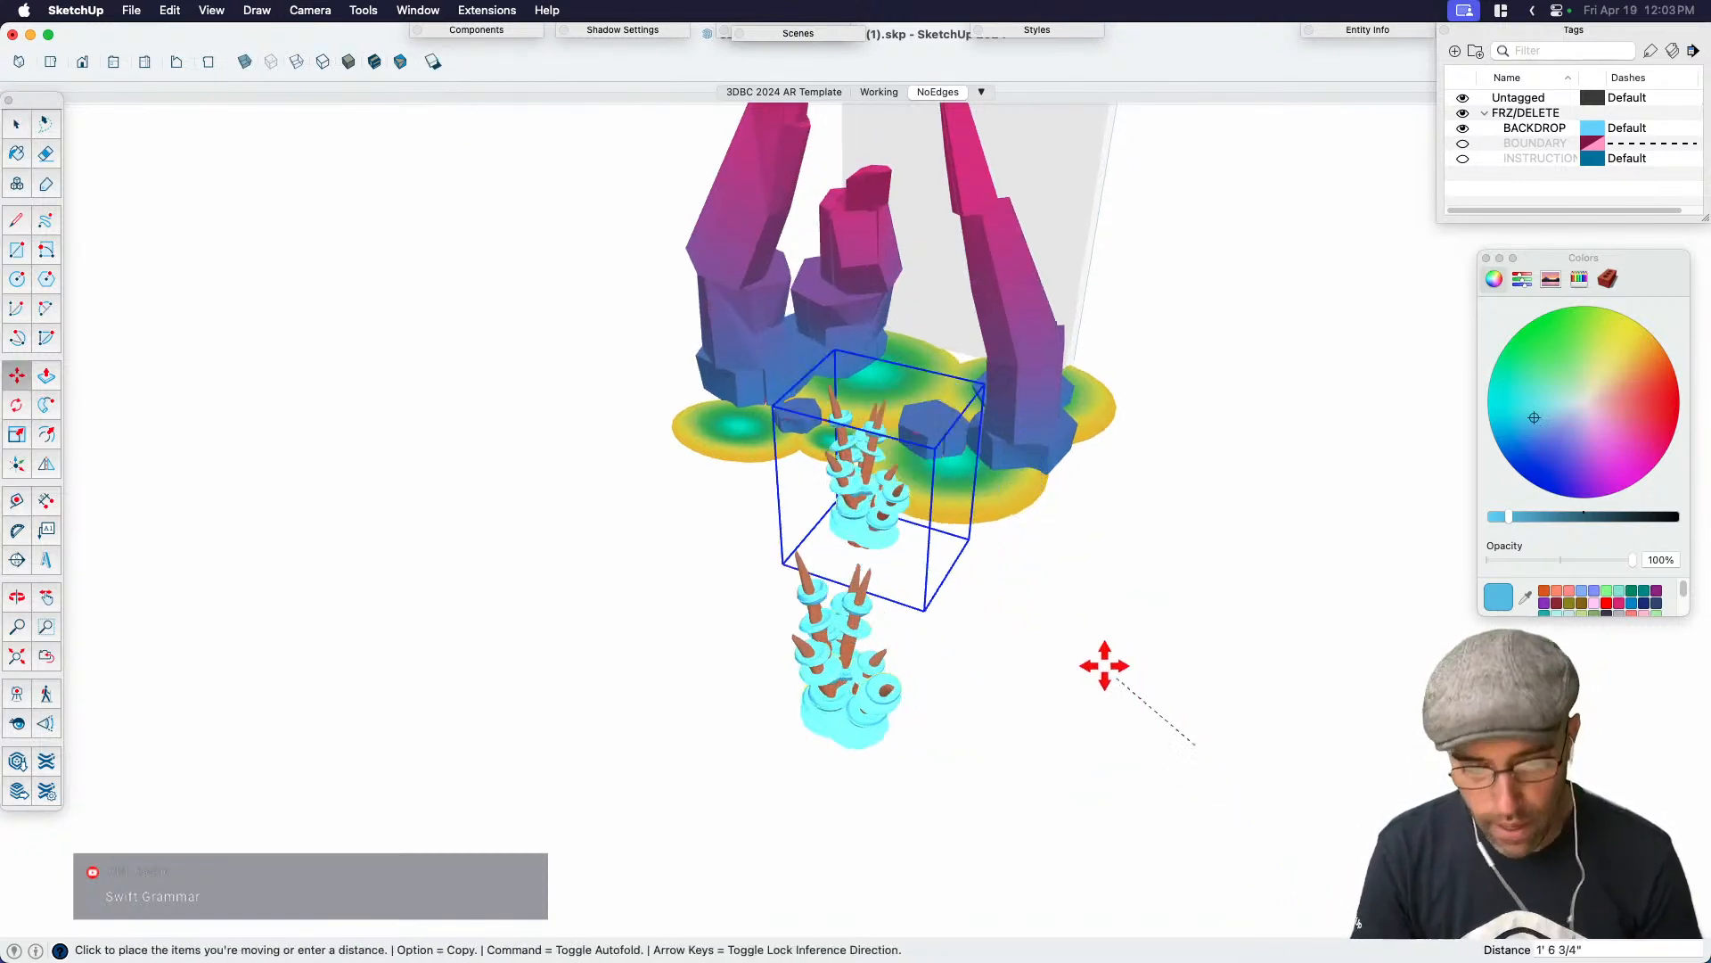
click(951, 531)
Move the other plant onto the large front ground disc beside the shorter leaning rock
key(space)
click(874, 689)
key(m)
click(879, 845)
click(986, 534)
key(space)
scroll(970, 660, down, 3)
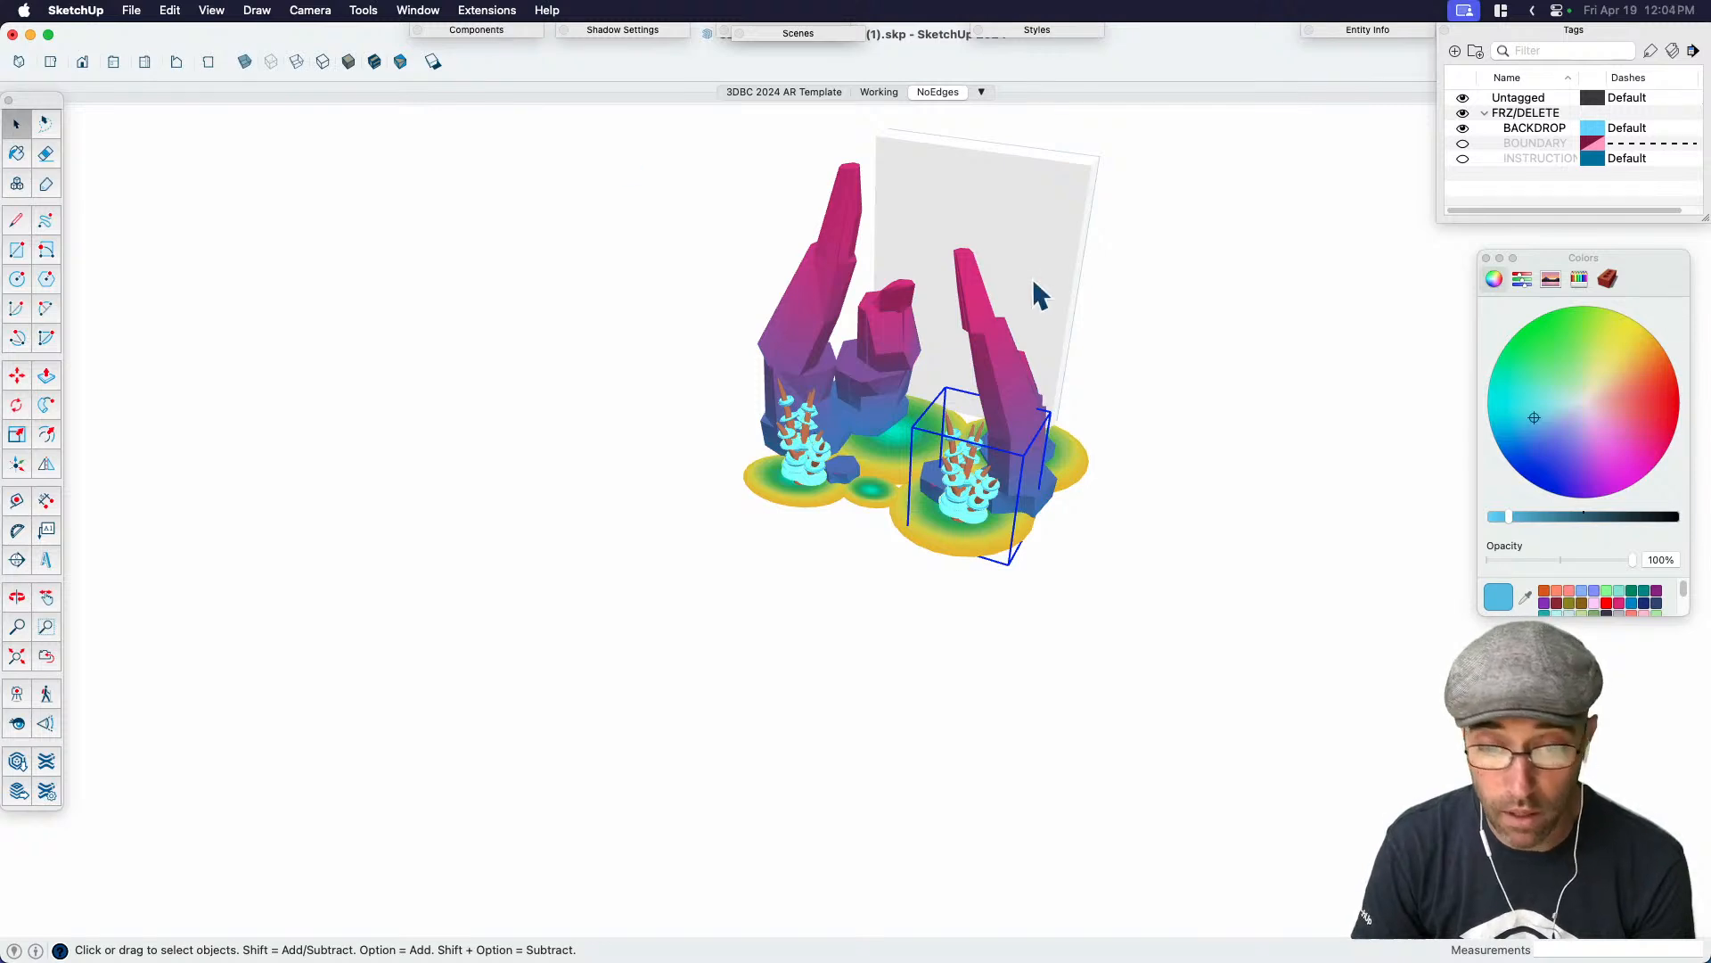
Look over the placed plants and examine the entire model's statistics with nested components counted
scroll(1032, 280, up, 3)
key(l)
drag(877, 471, 920, 339)
middle_drag(831, 504, 915, 437)
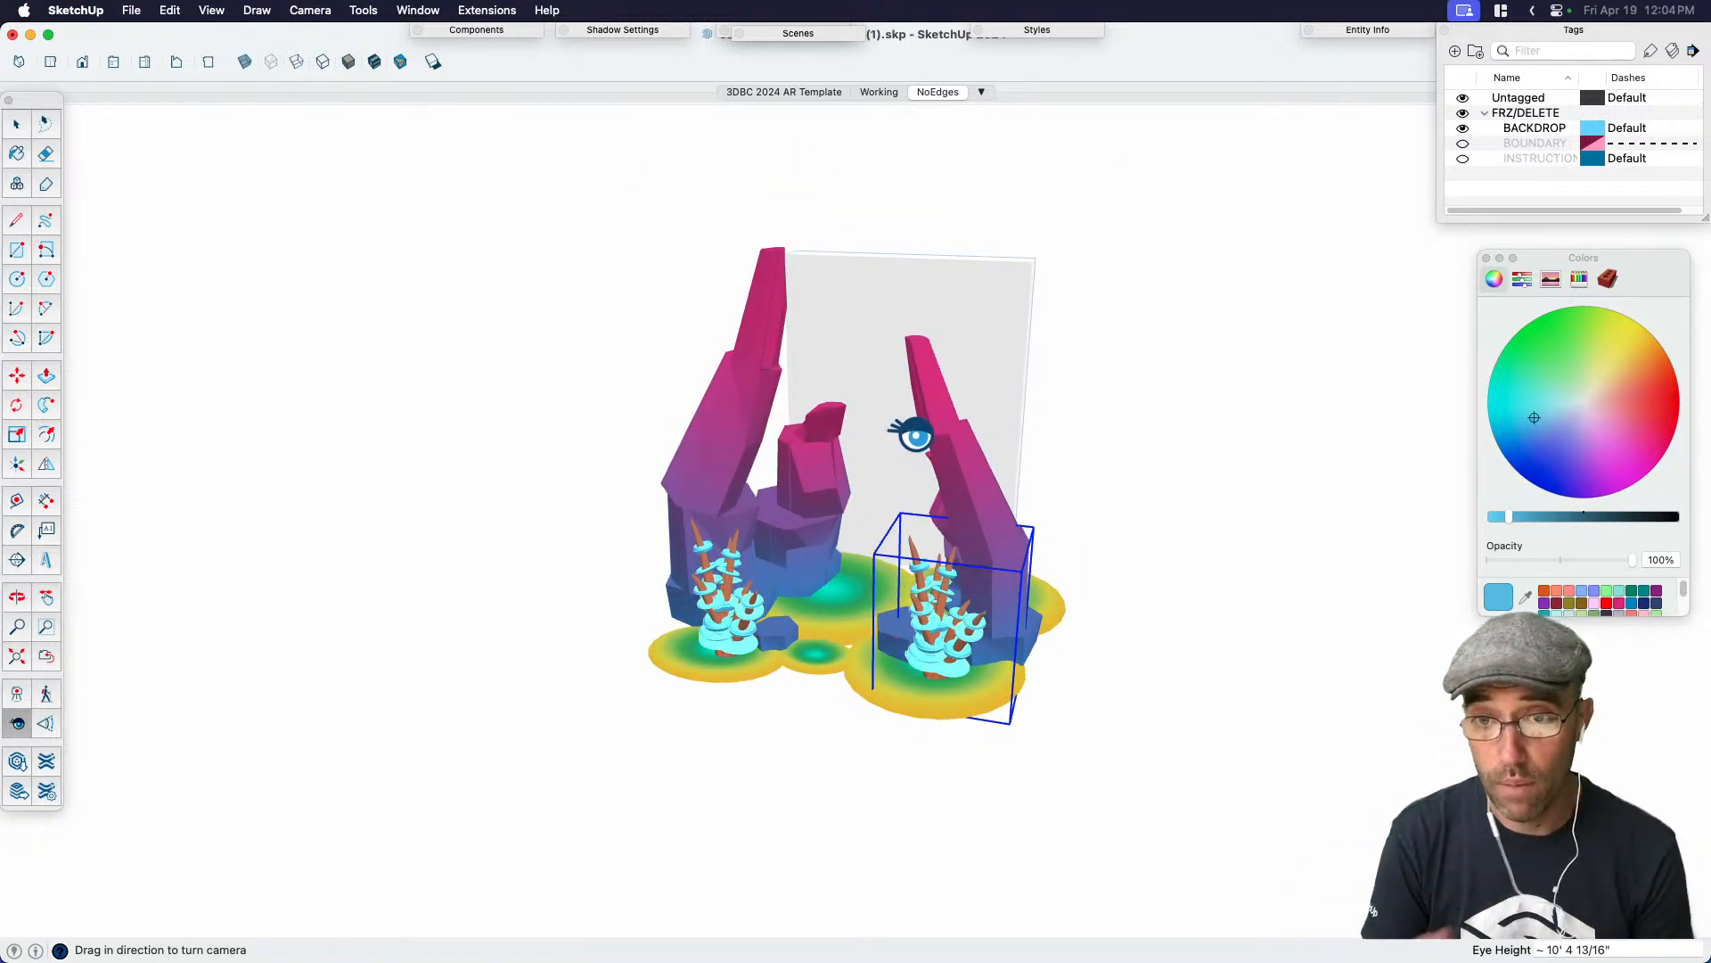
click(418, 10)
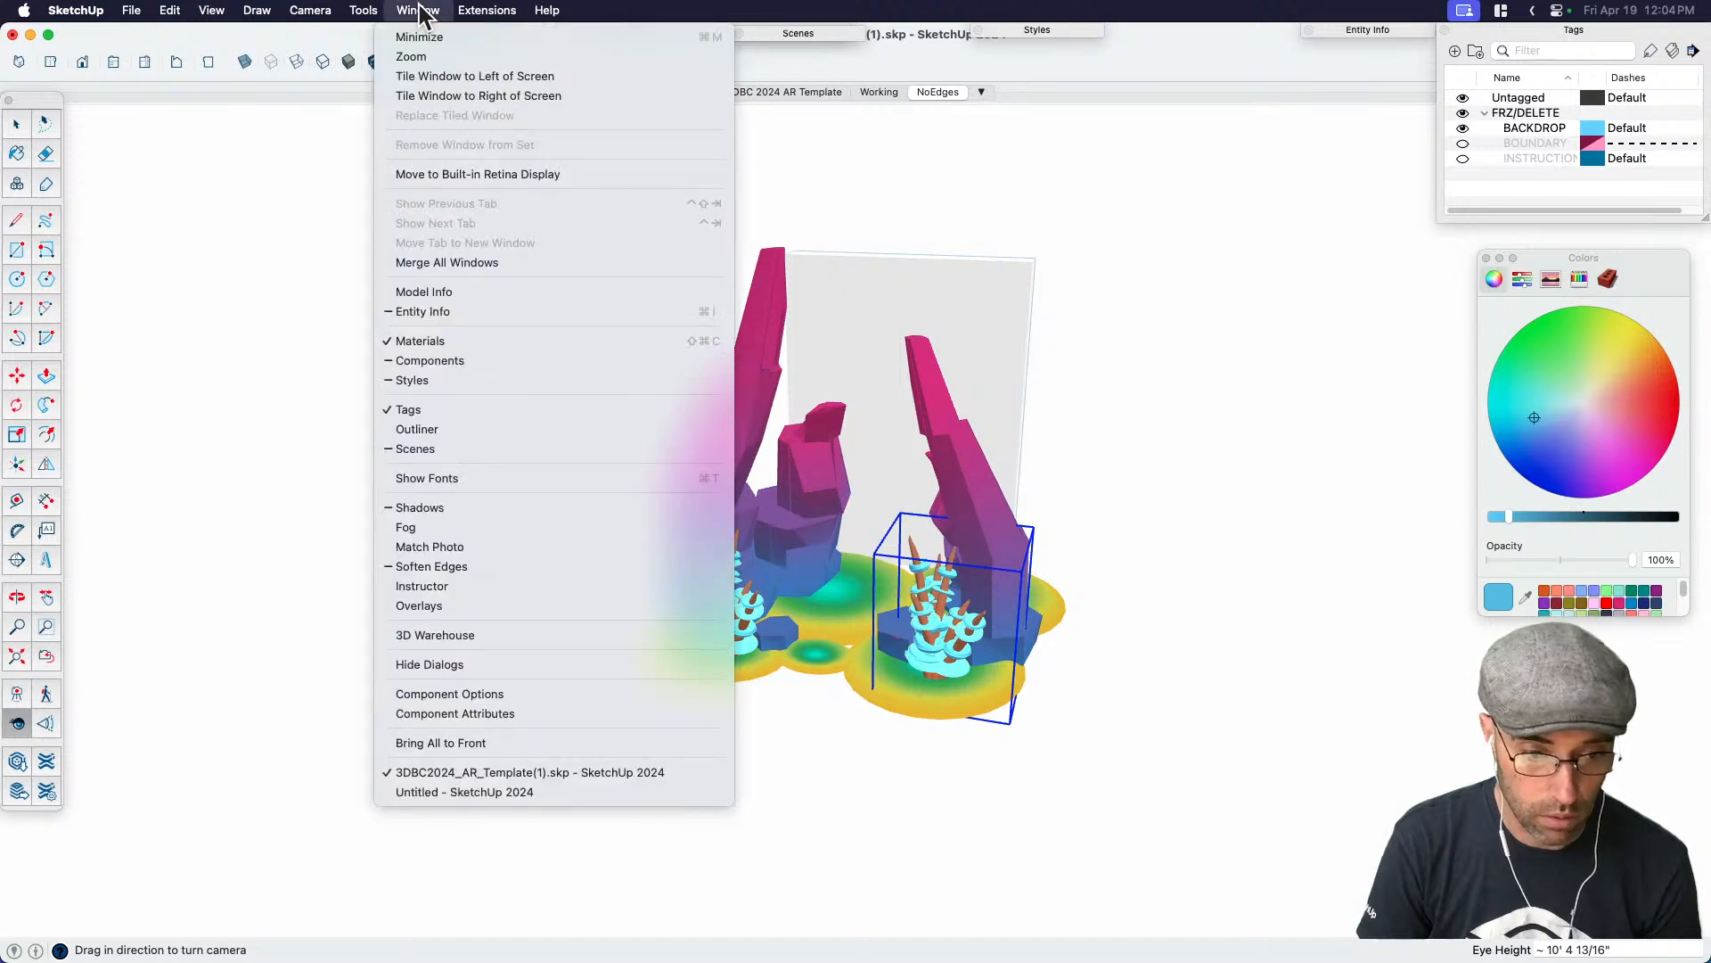
click(441, 292)
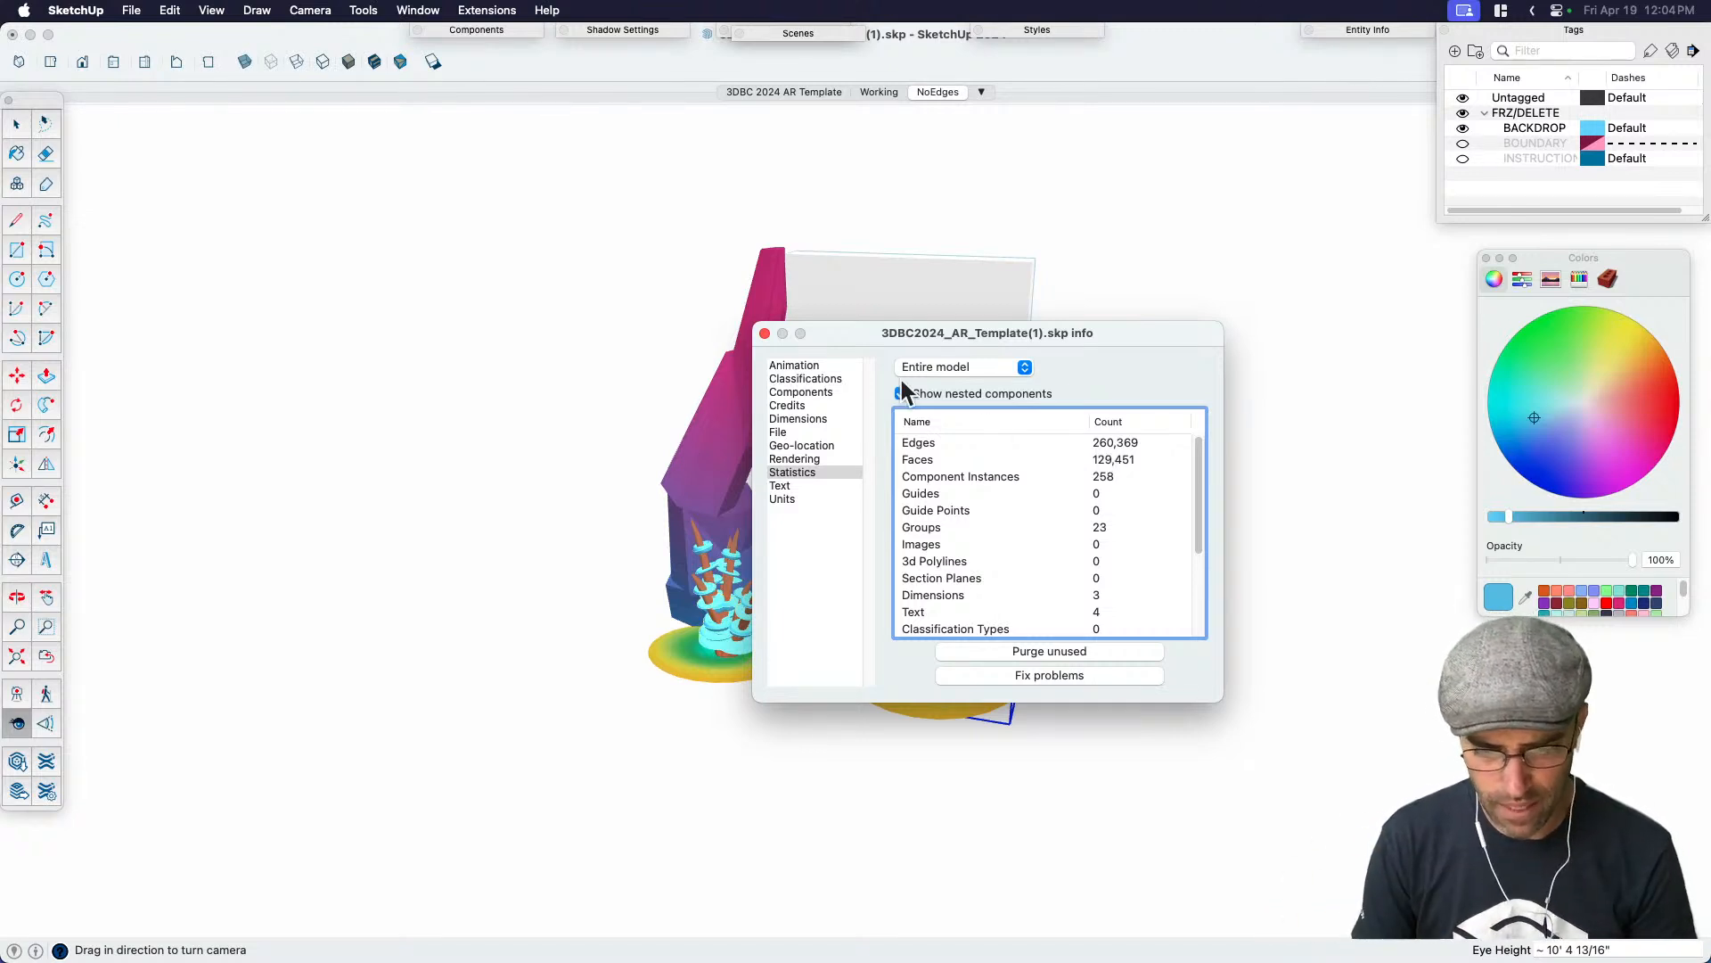
click(764, 334)
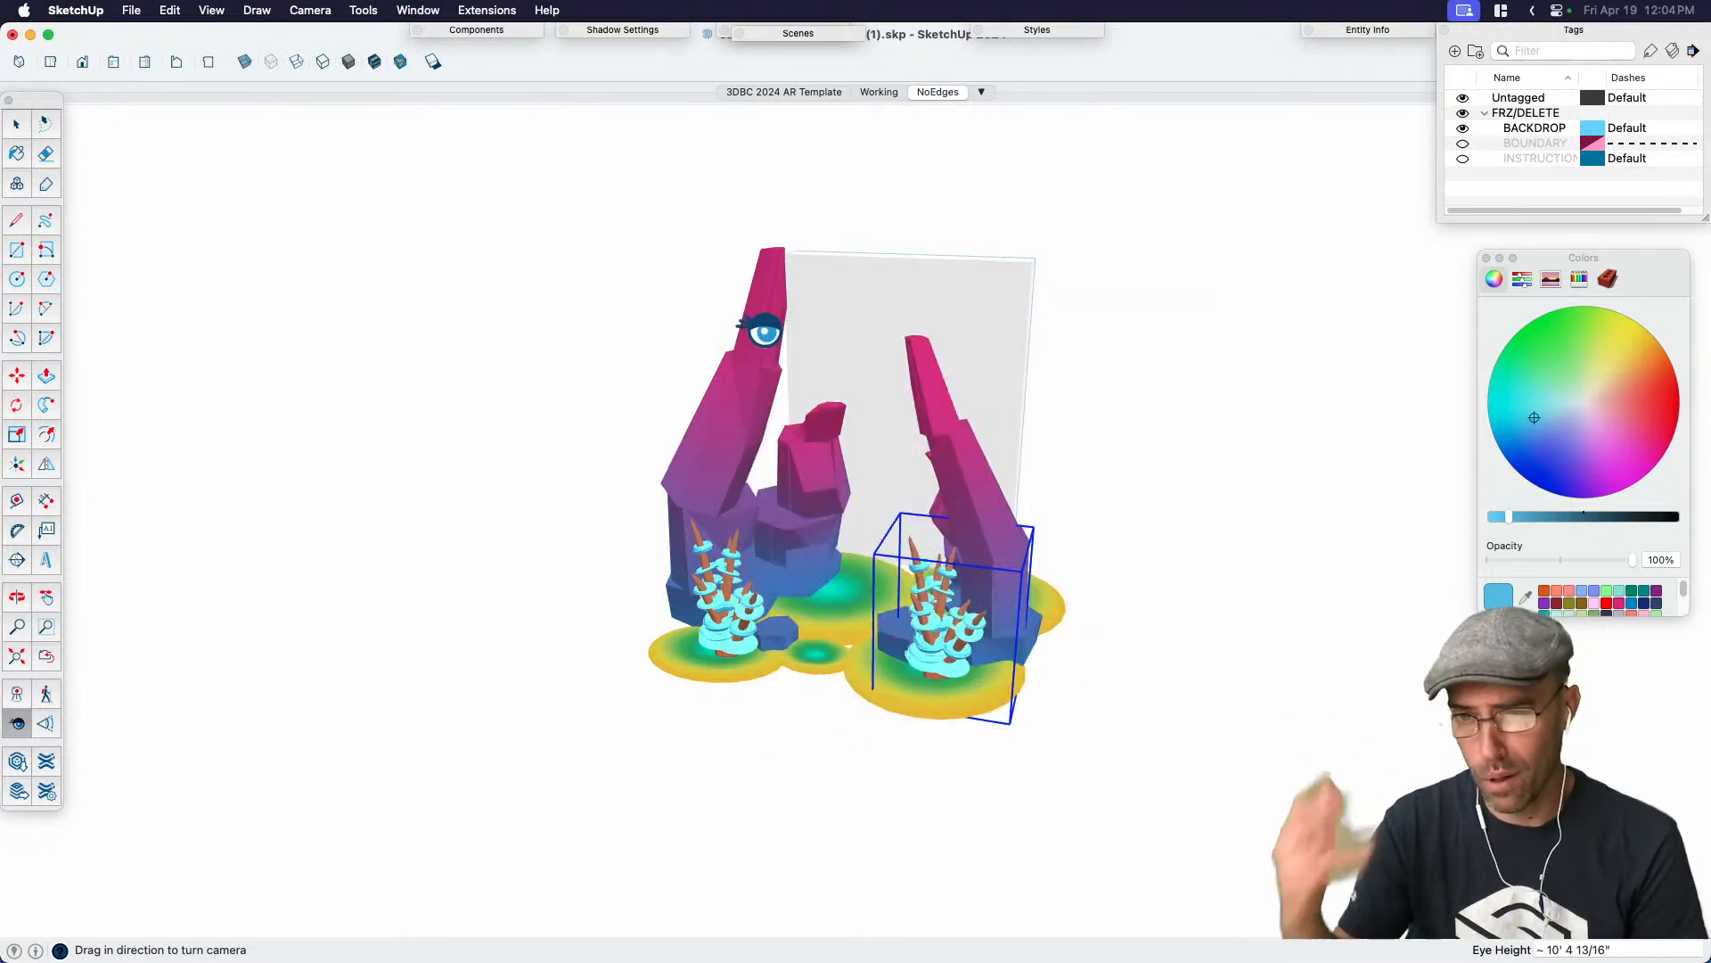
Open the Gradient copy#1 ground texture for external editing in Photoshop and update it from the disk copy
key(space)
key(h)
drag(890, 546, 983, 617)
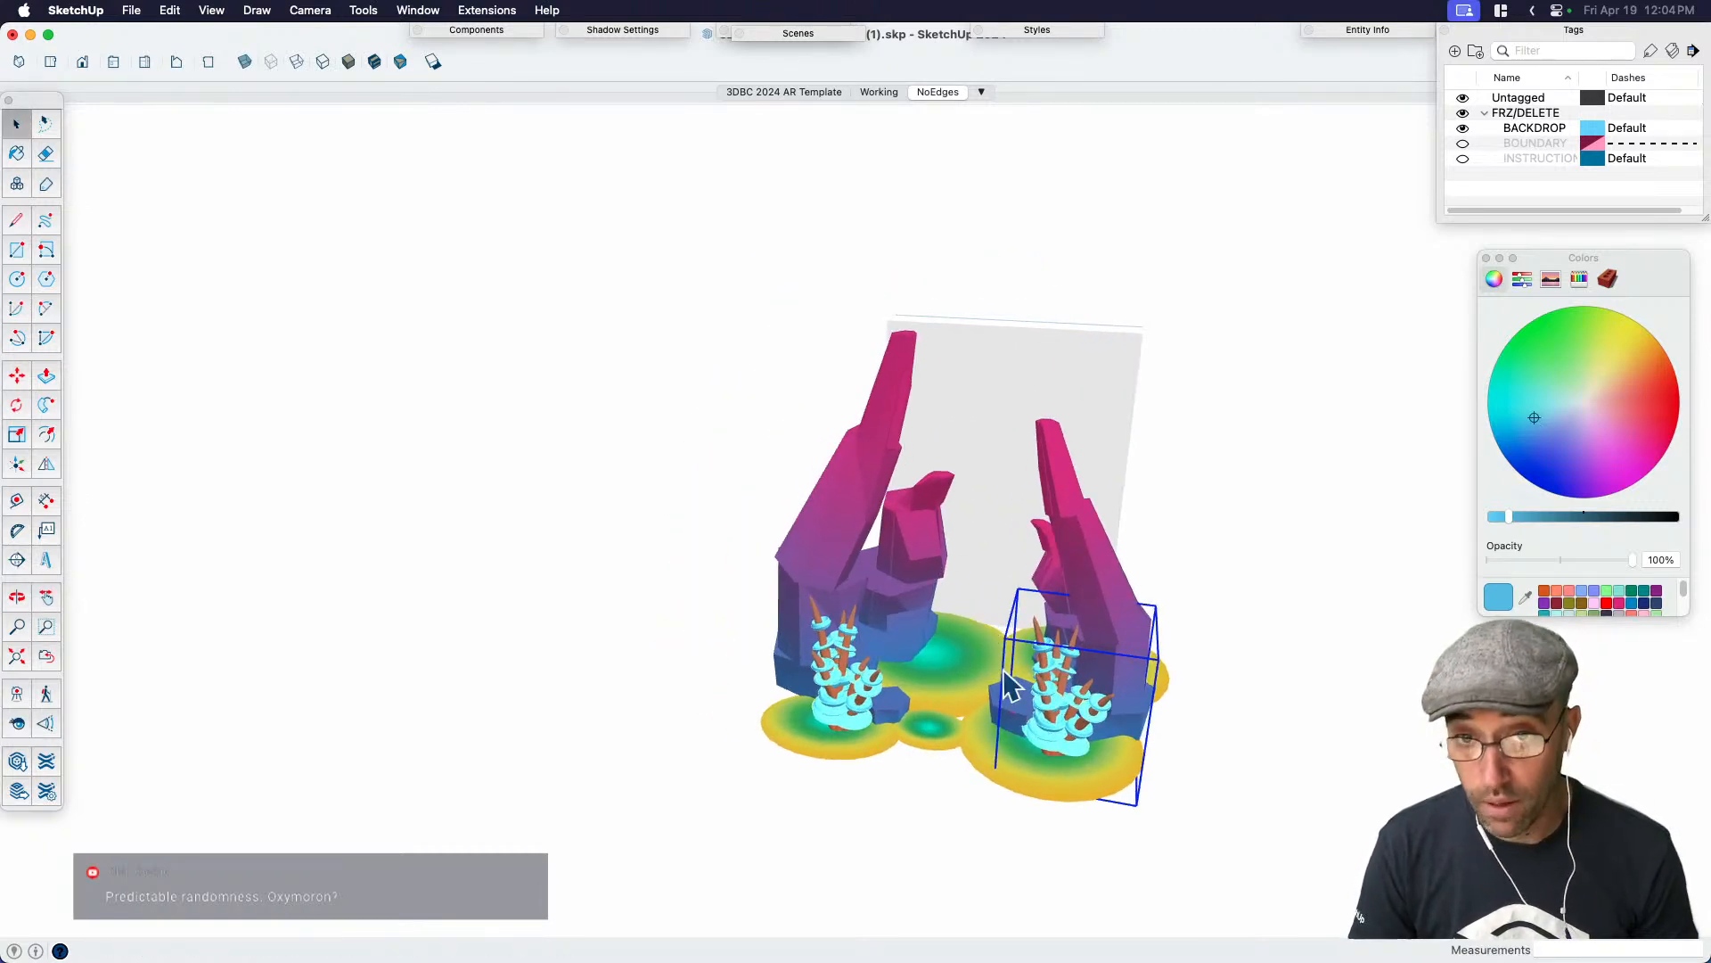
key(space)
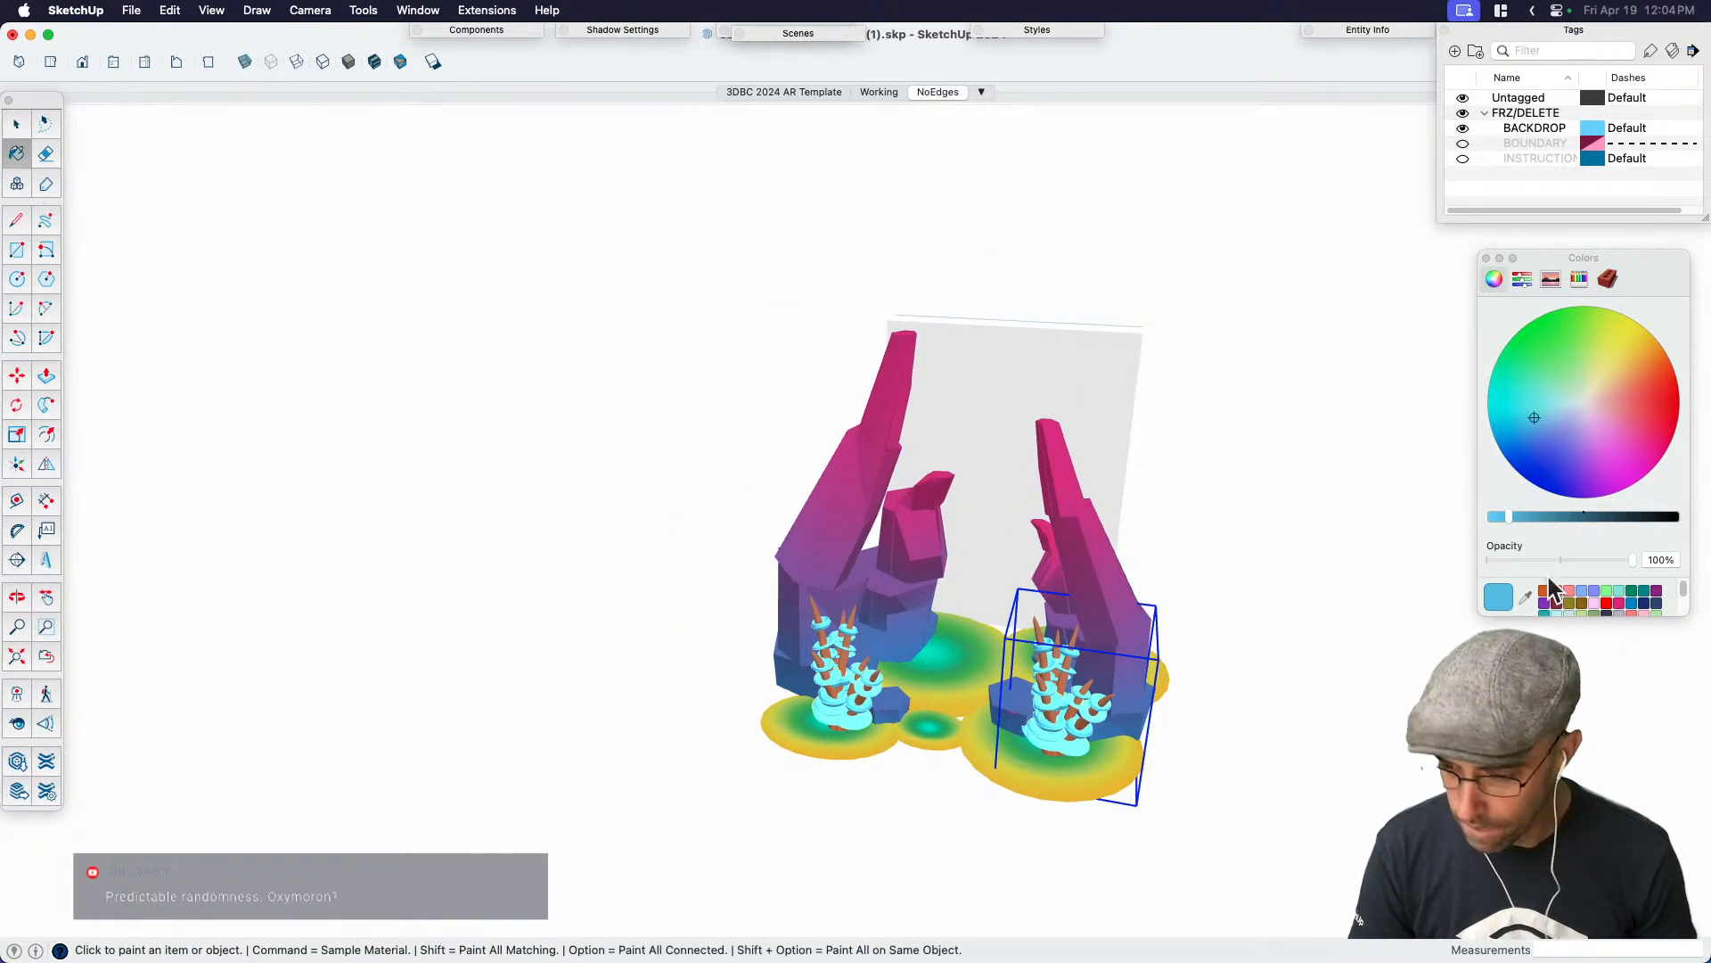
click(1608, 280)
double_click(1604, 425)
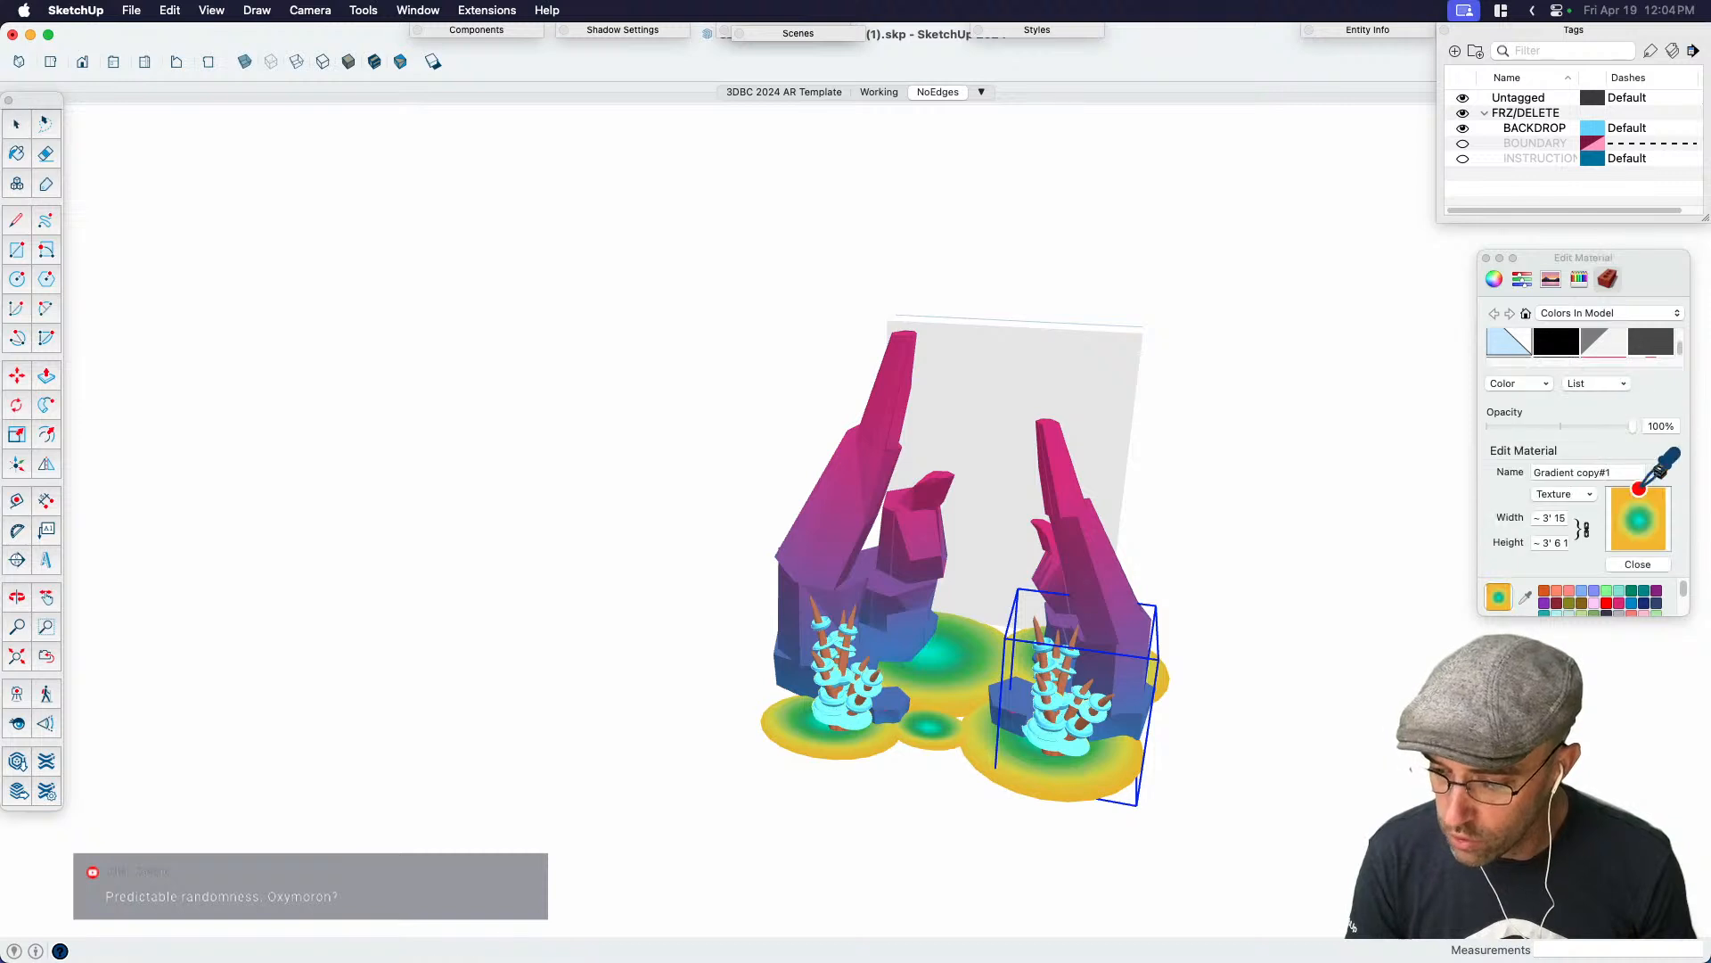
click(1578, 494)
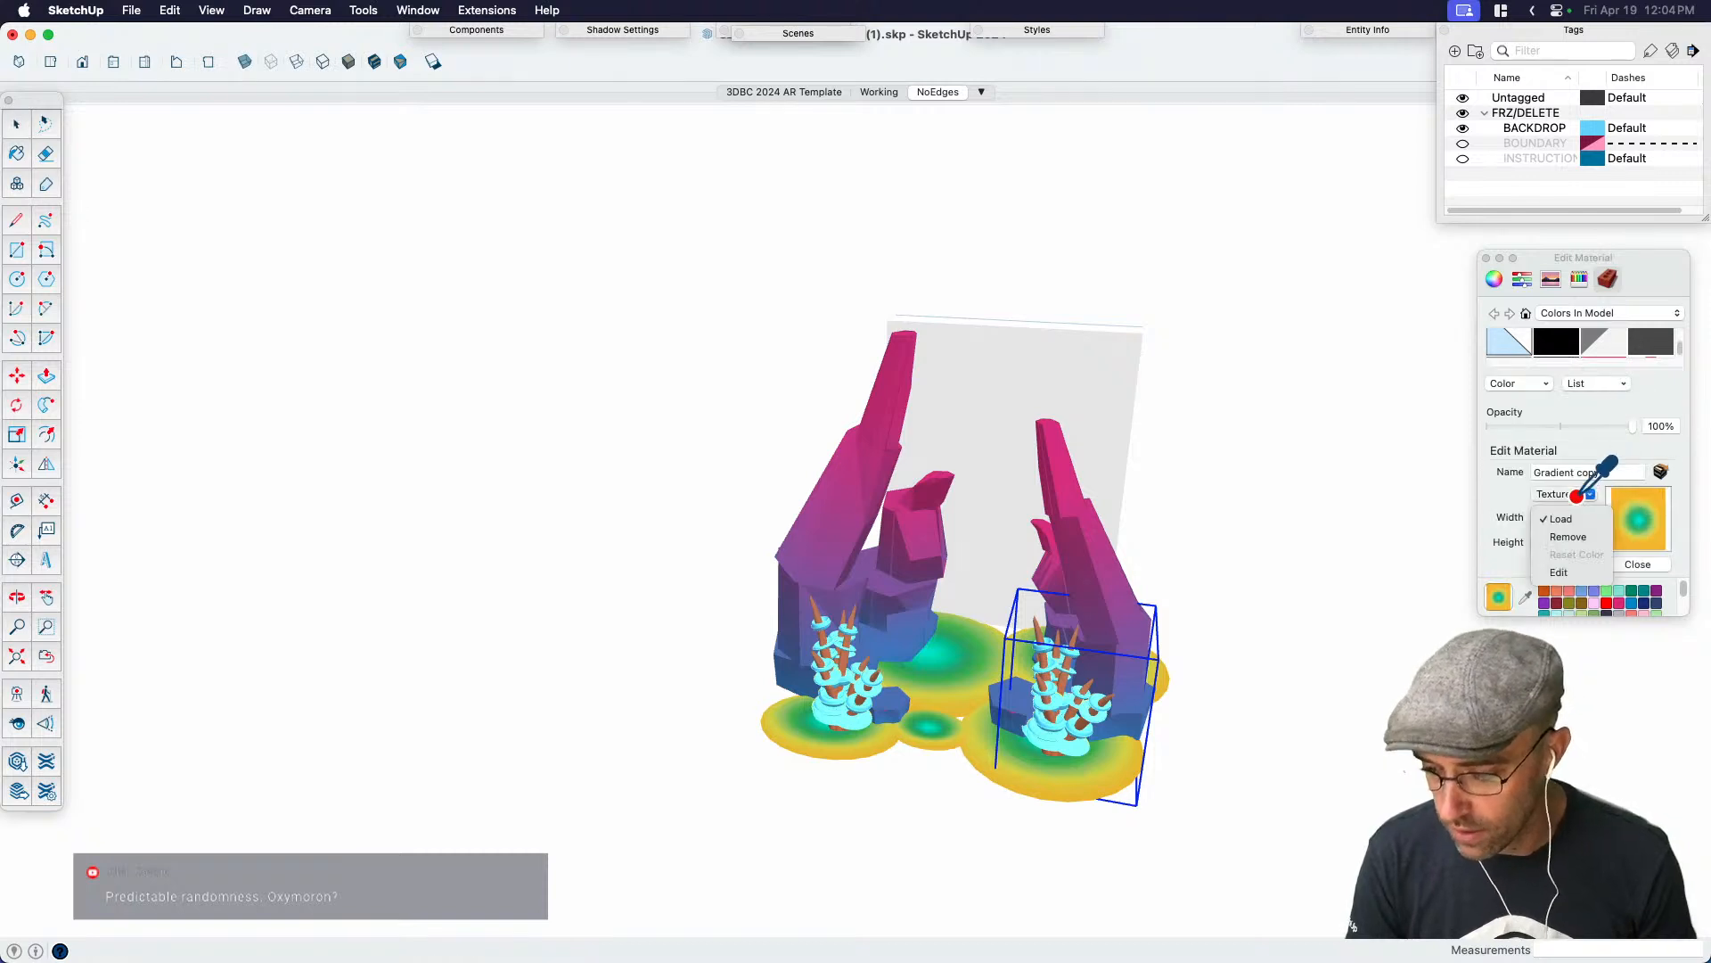
click(1576, 572)
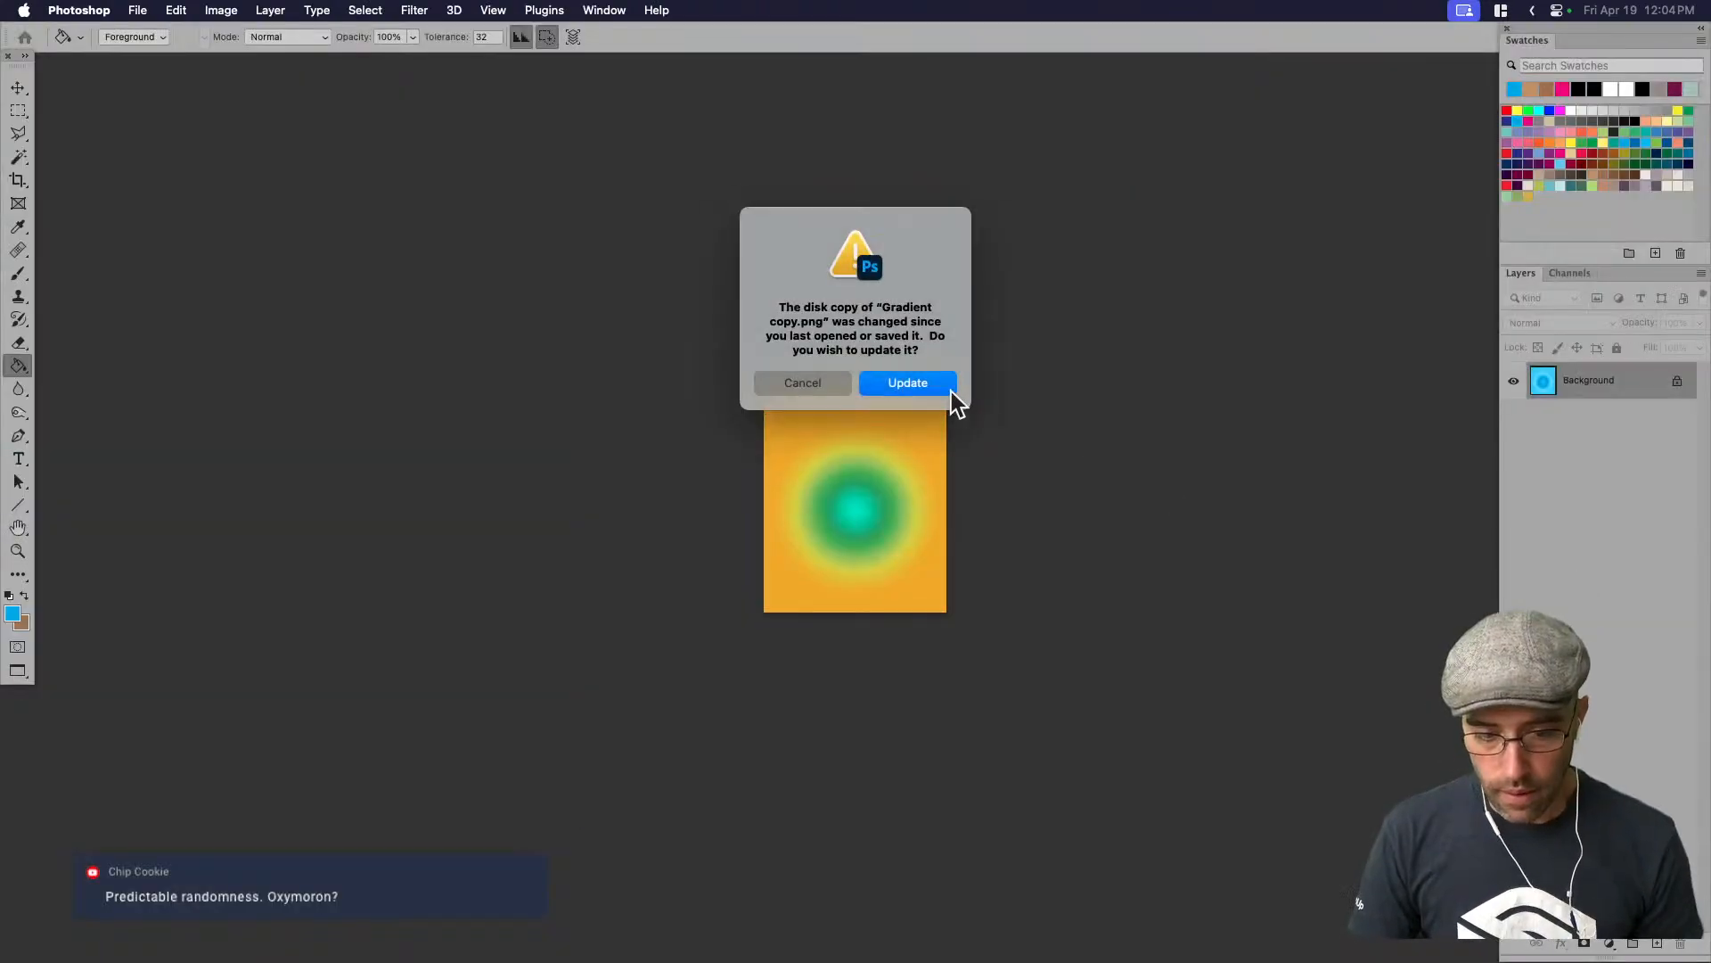
click(940, 386)
key(v)
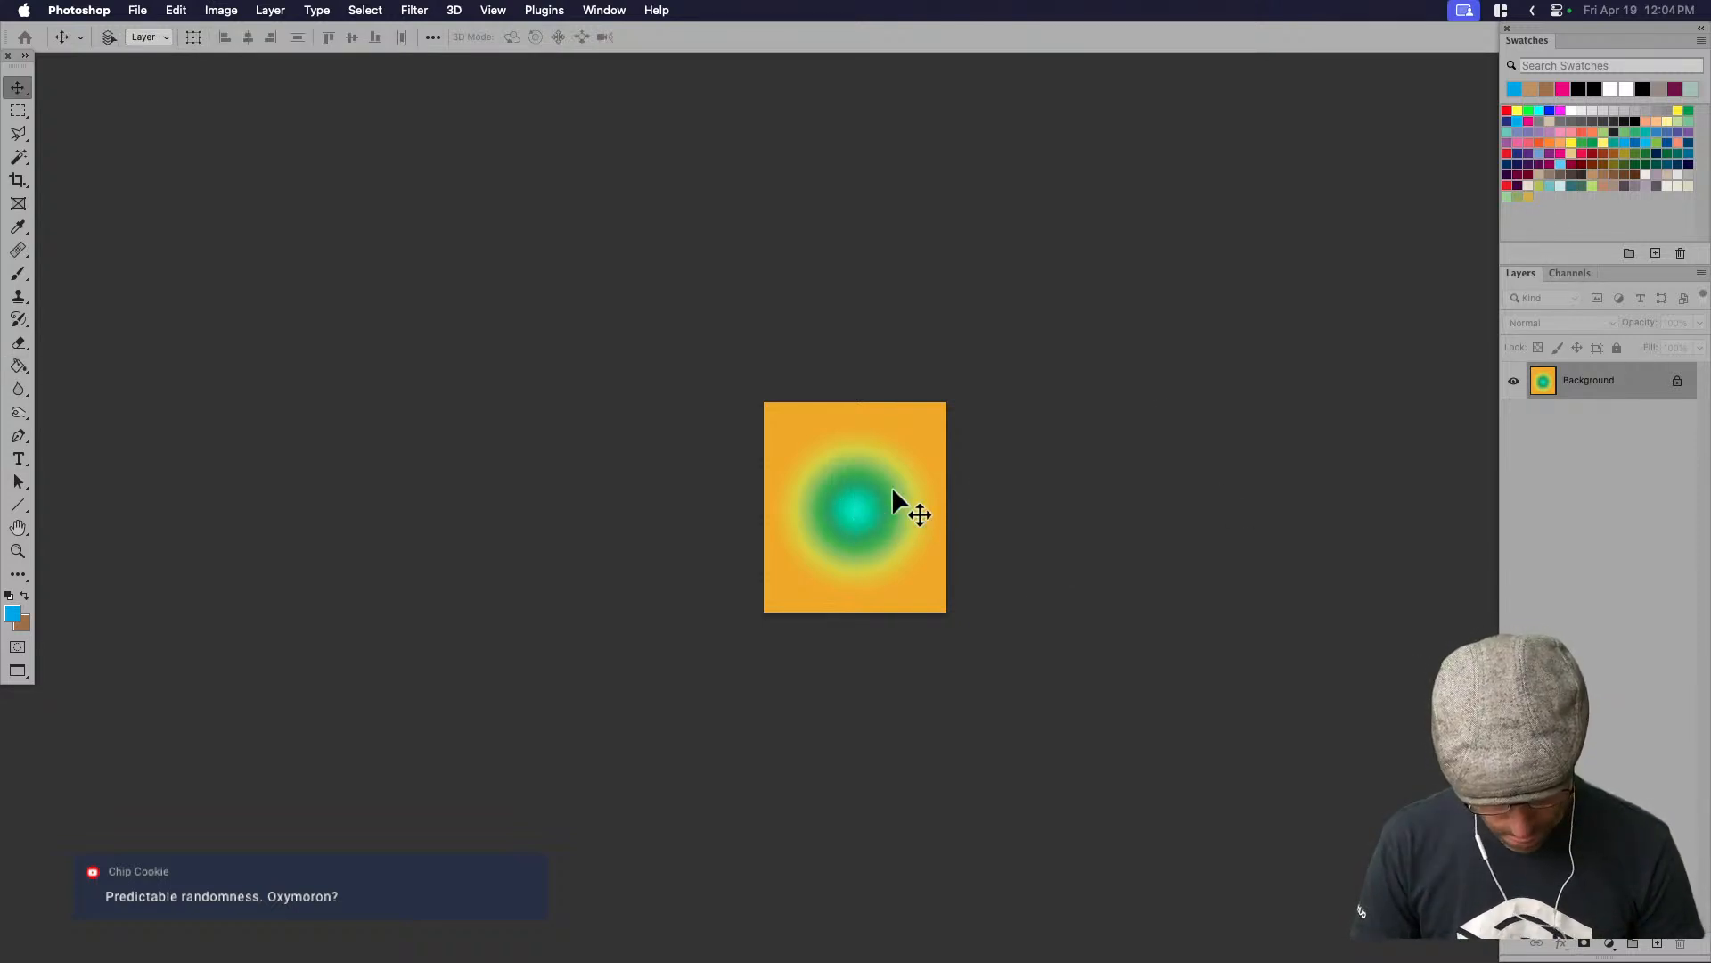
Add a new layer above the gradient, fill it with yellow and set its blend mode to Color
click(1657, 944)
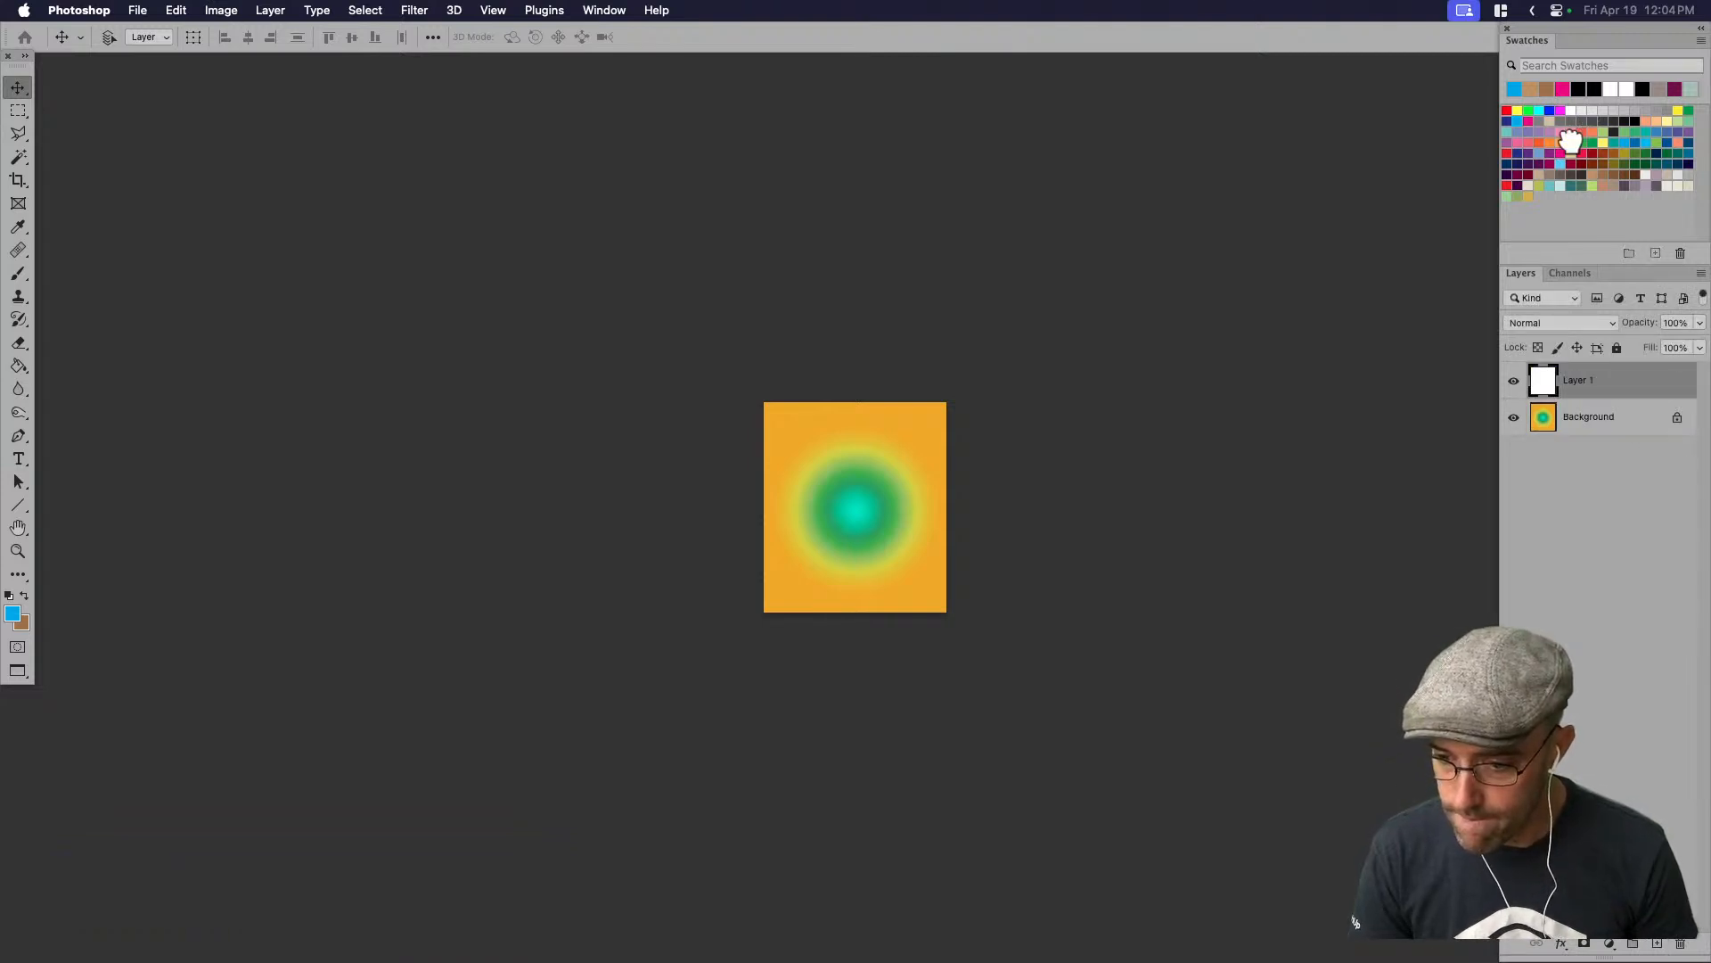
click(1573, 141)
key(g)
click(854, 515)
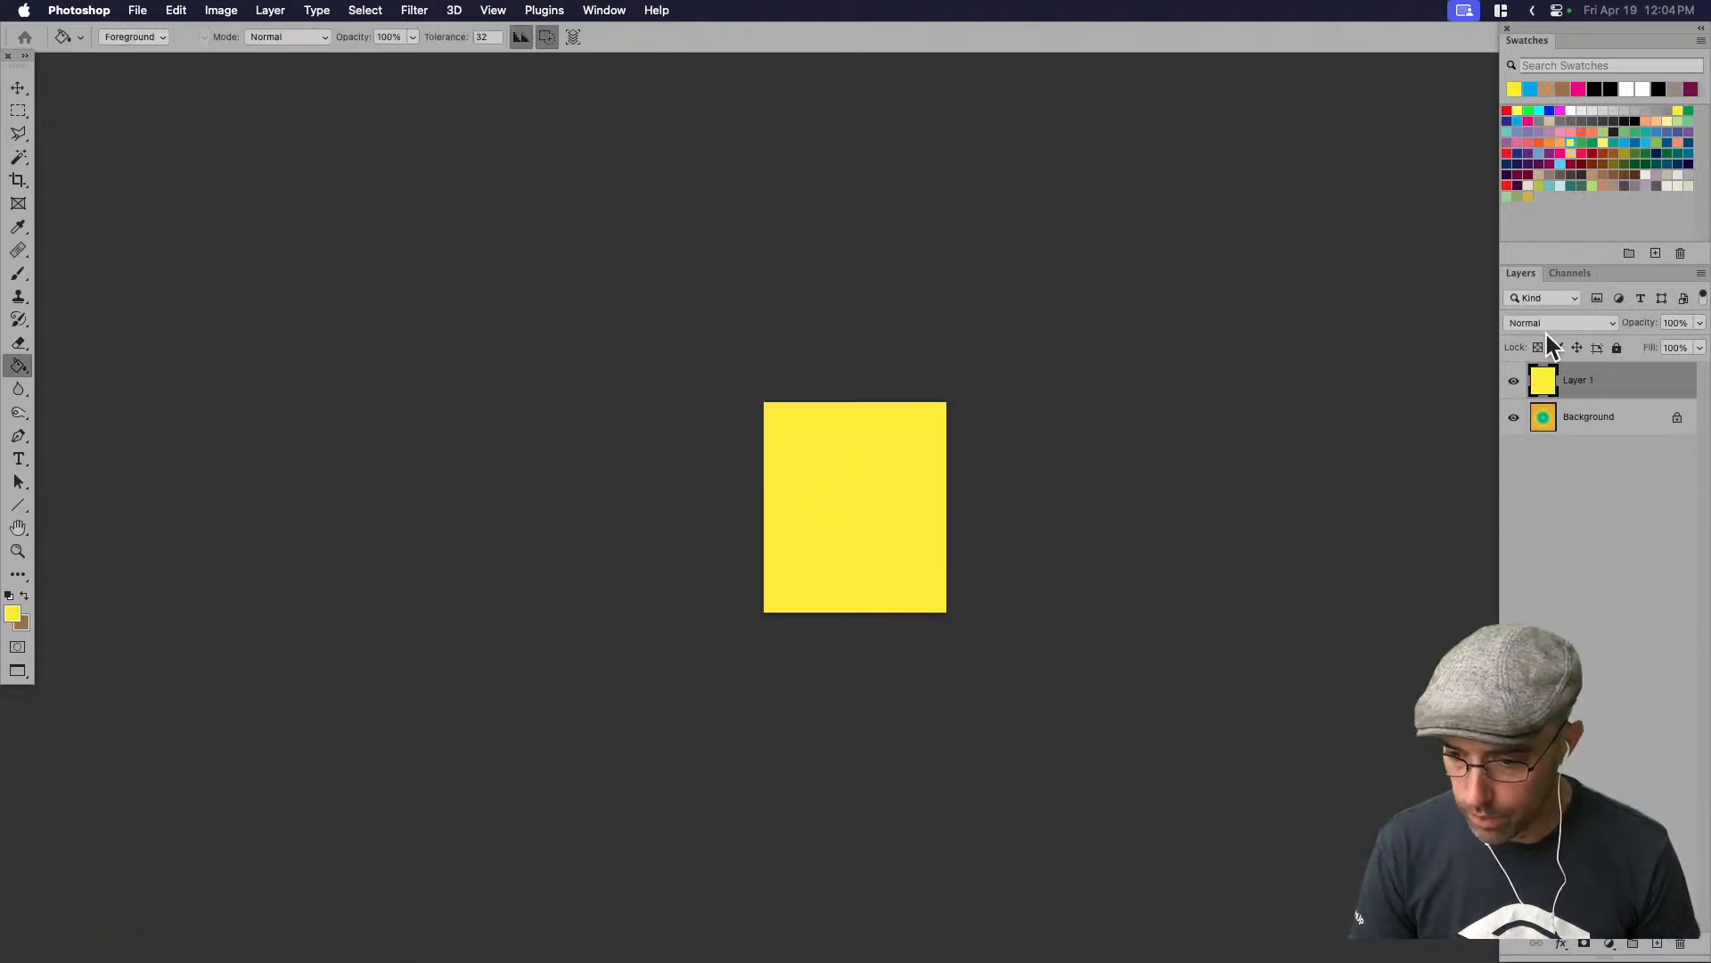
click(1547, 326)
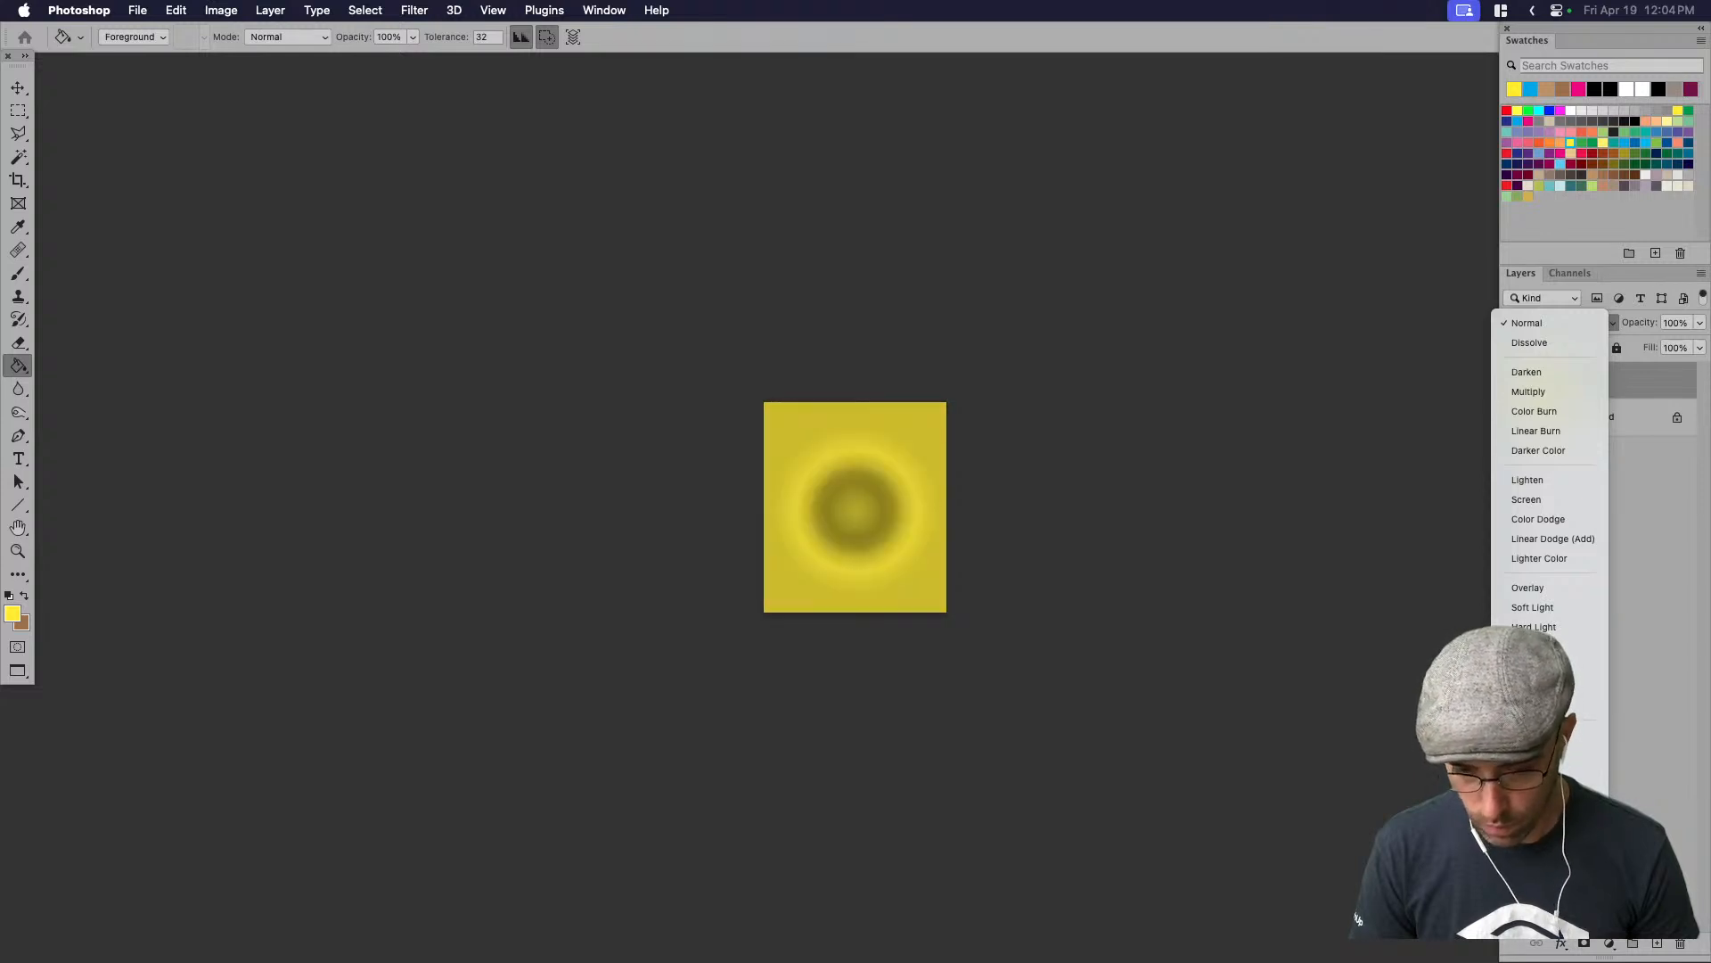
click(1527, 862)
Shift the yellow layer's hue towards orange and merge it into the background at 86% opacity
key(super+u)
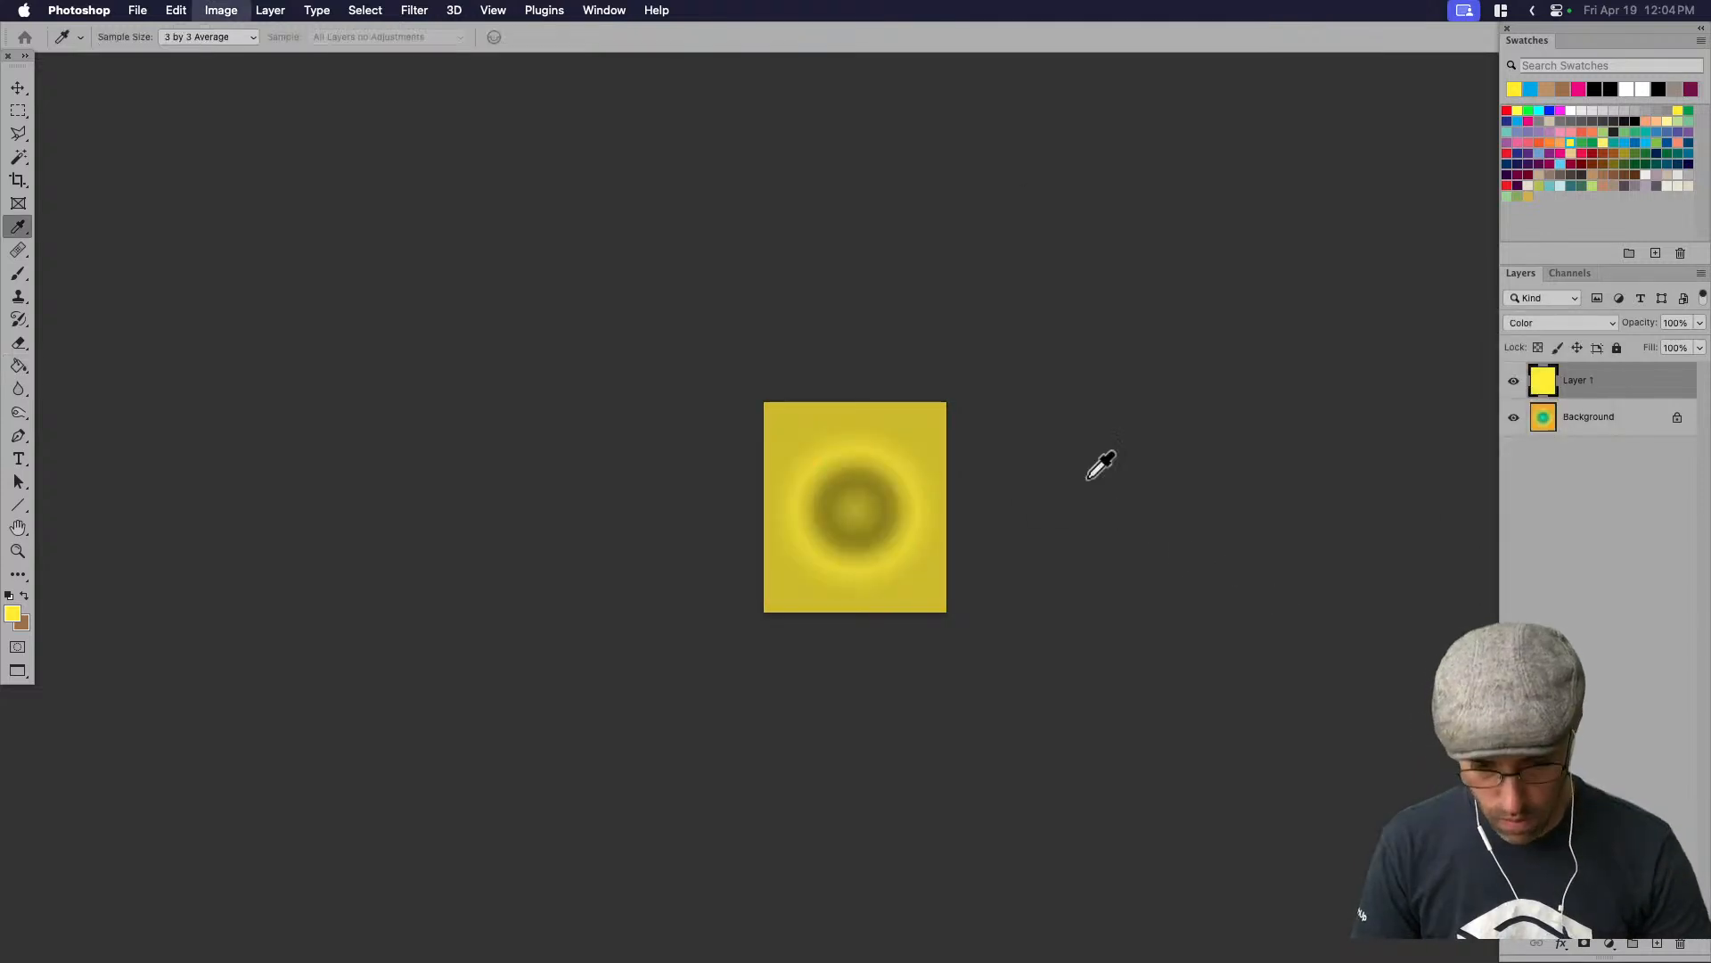
drag(1185, 323, 1178, 318)
click(1384, 226)
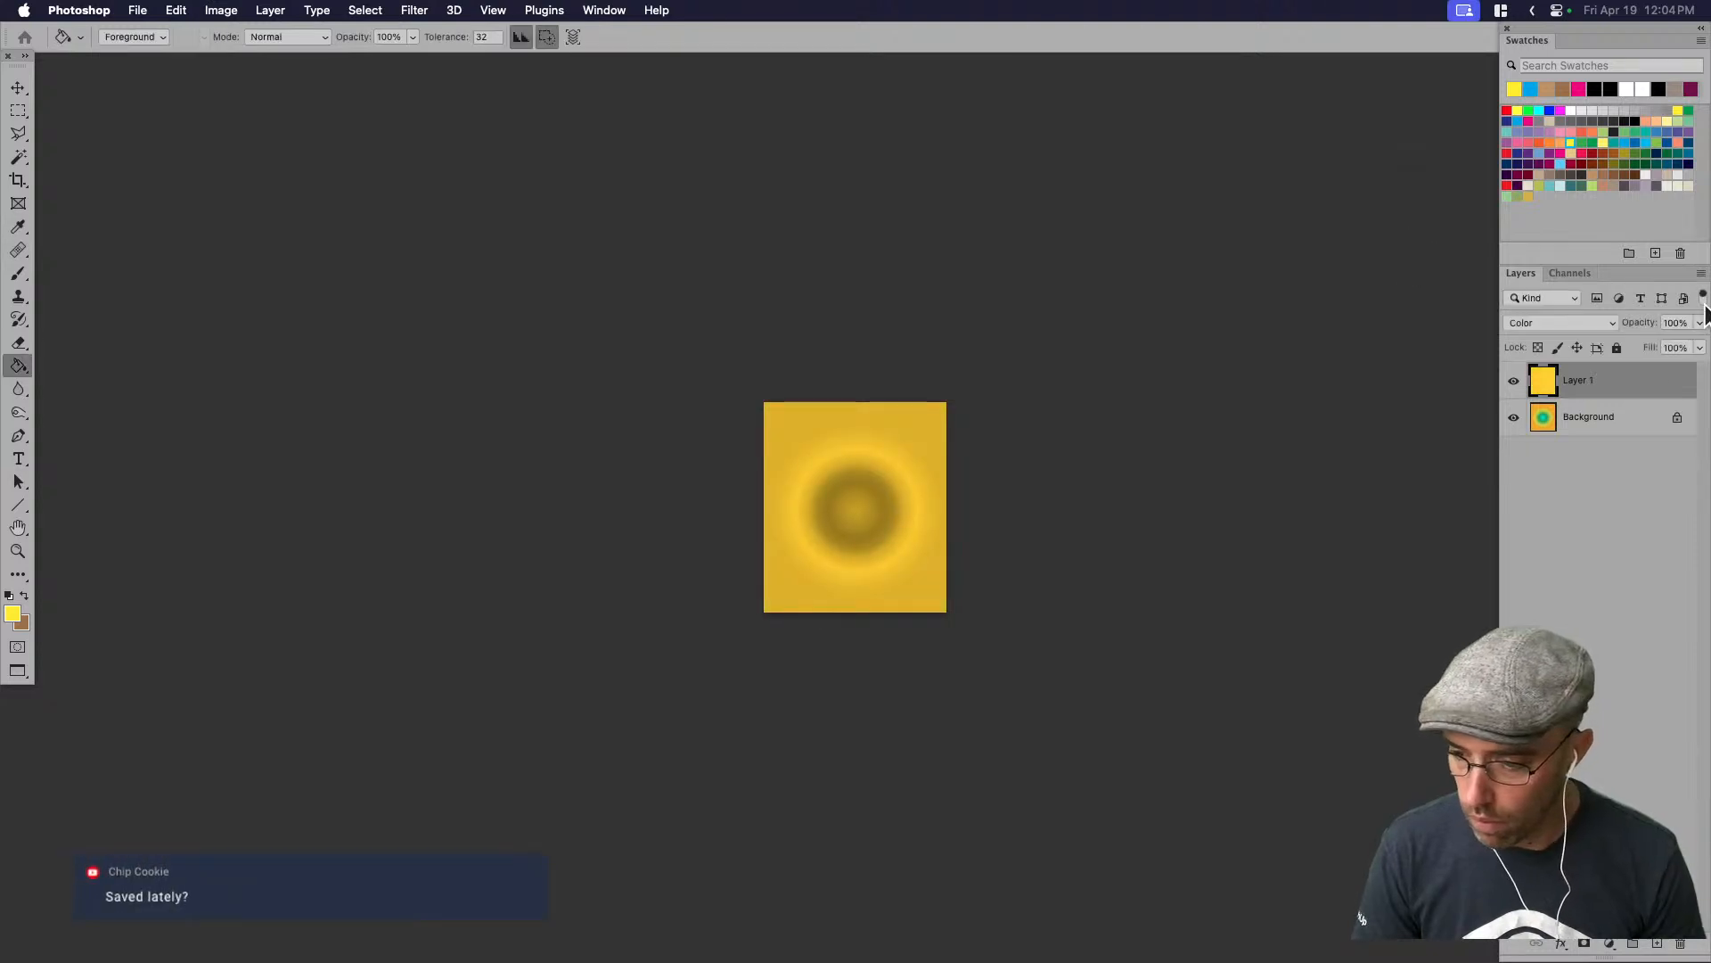
click(1700, 323)
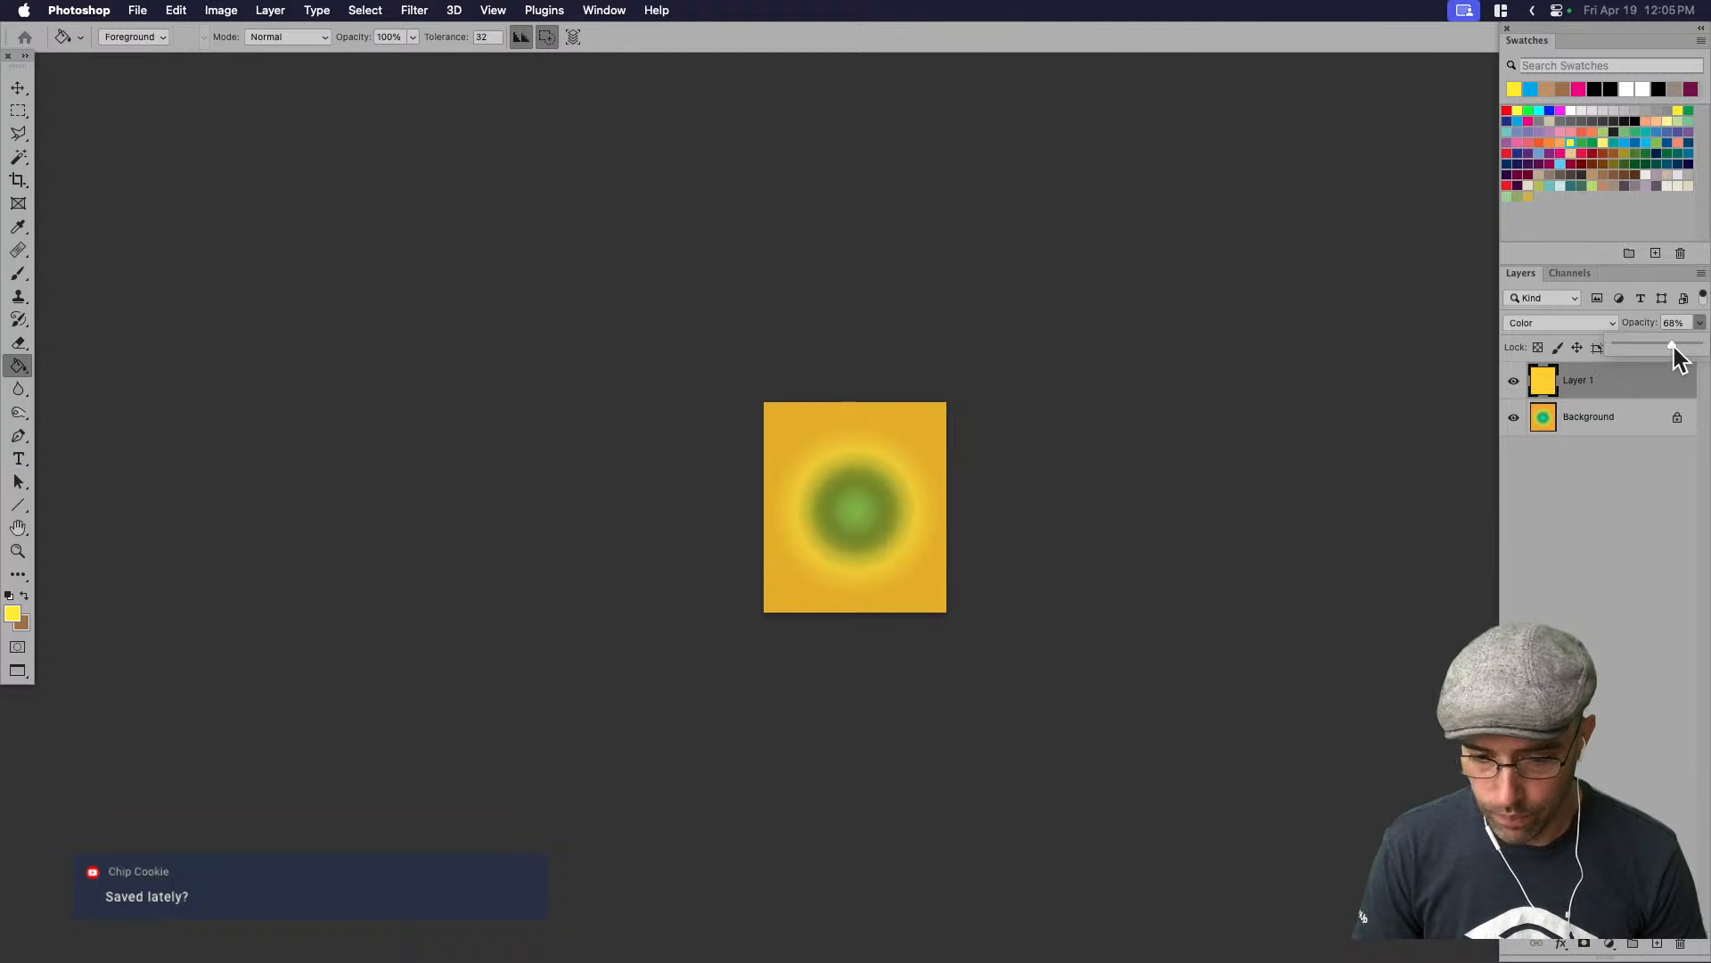
drag(1644, 352, 1691, 350)
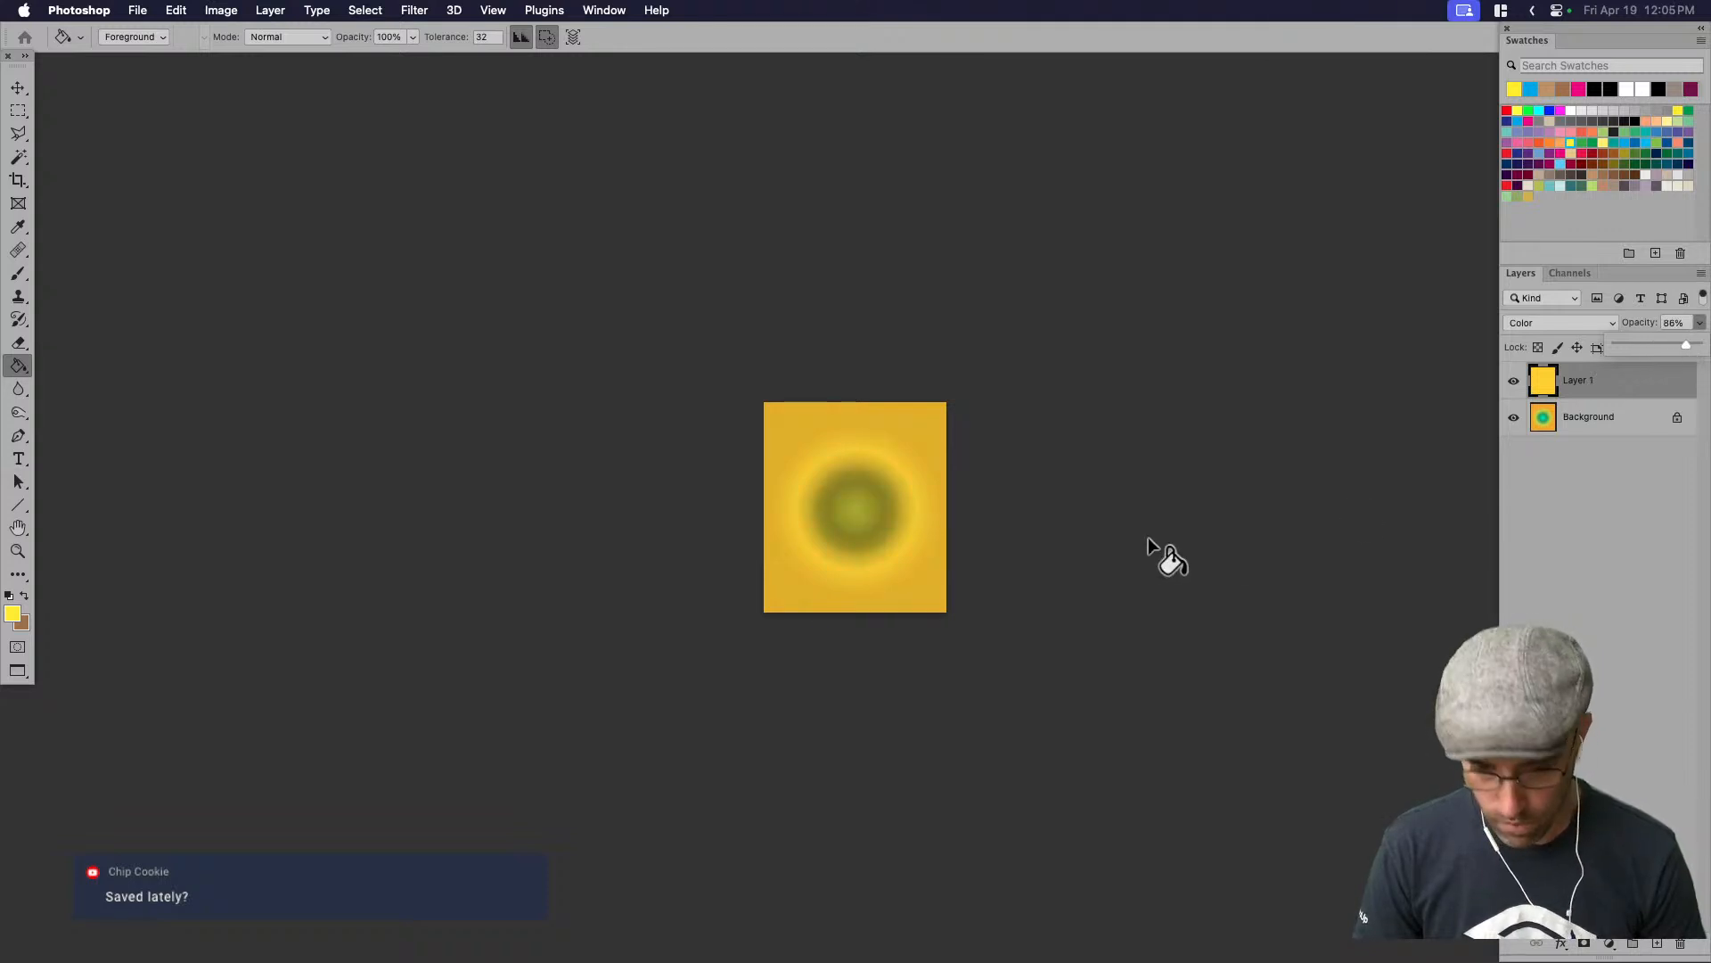
key(super+e)
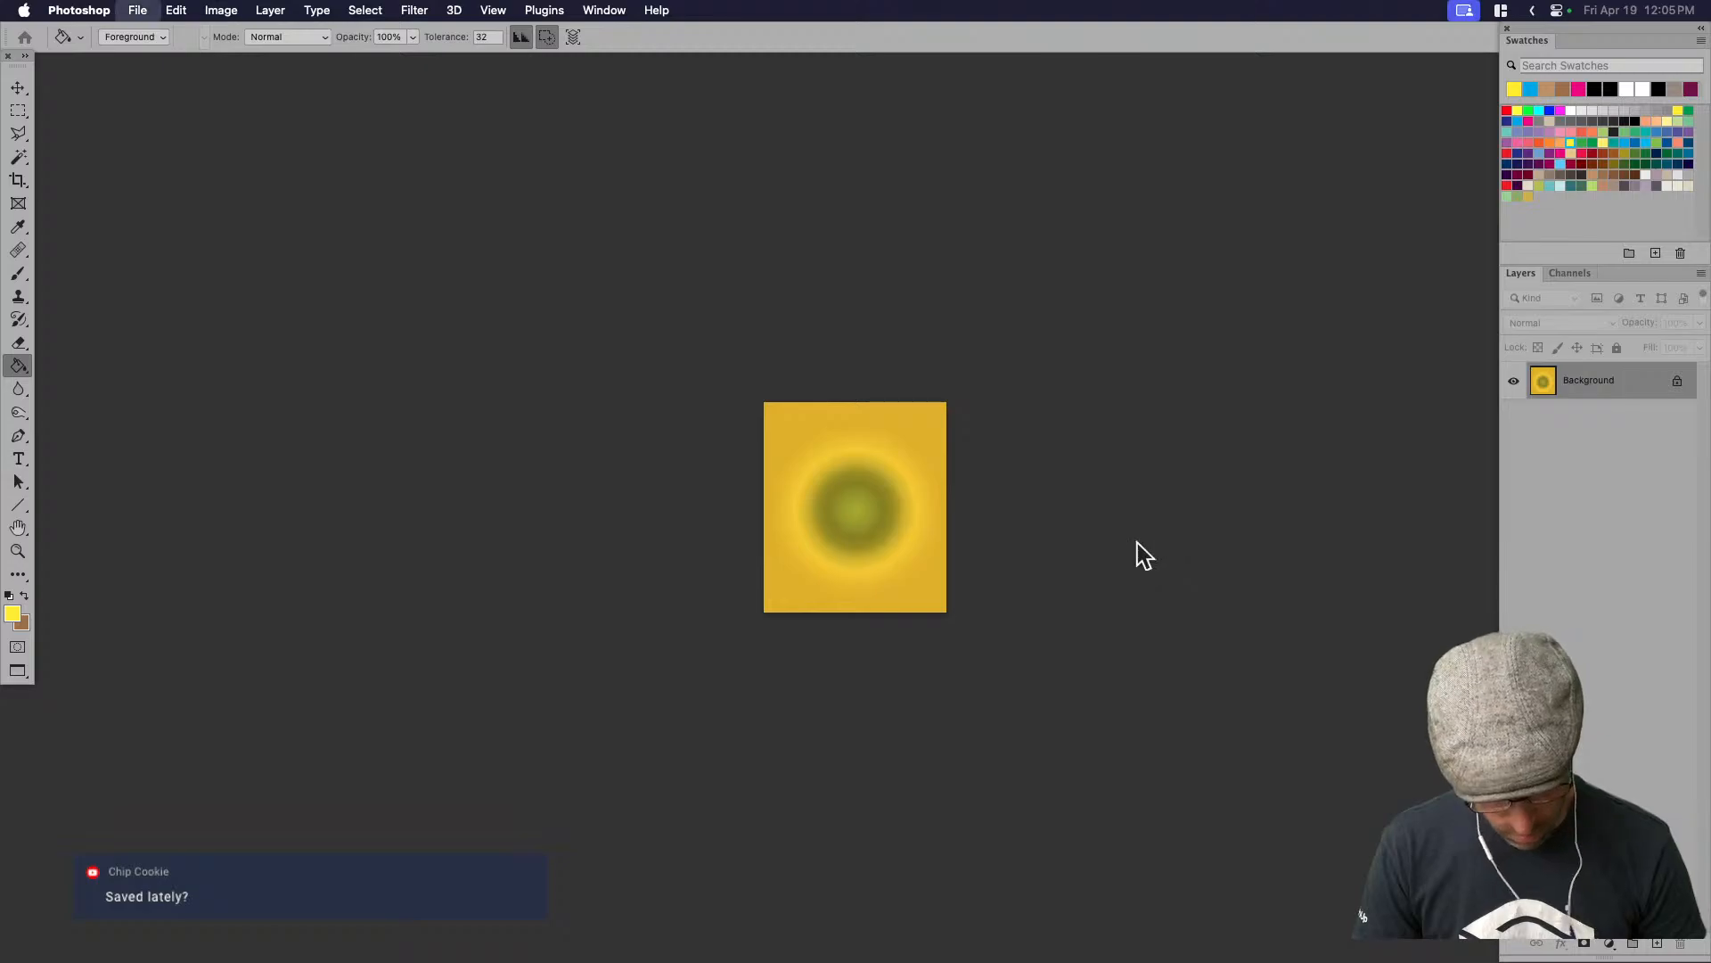
Save the recoloured gradient texture and switch back to SketchUp to apply it to the ground discs
key(super+Tab)
click(1153, 545)
middle_drag(1153, 546, 1108, 597)
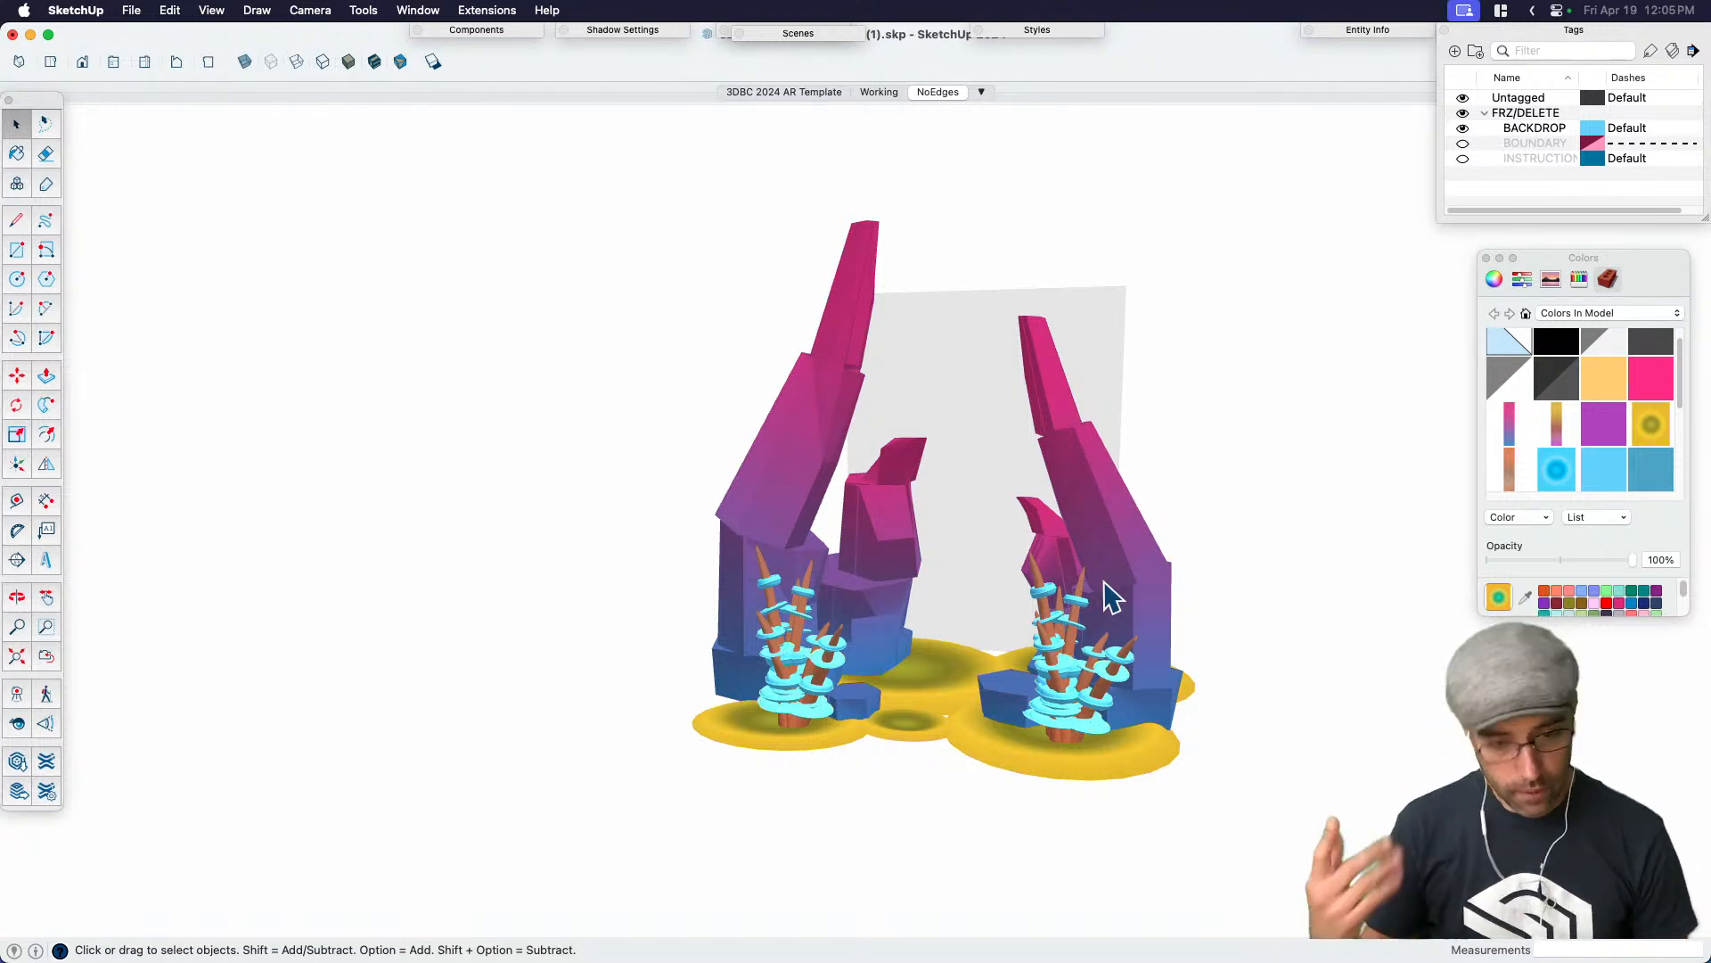
middle_drag(1106, 660, 837, 696)
click(838, 695)
key(m)
middle_drag(841, 804, 886, 629)
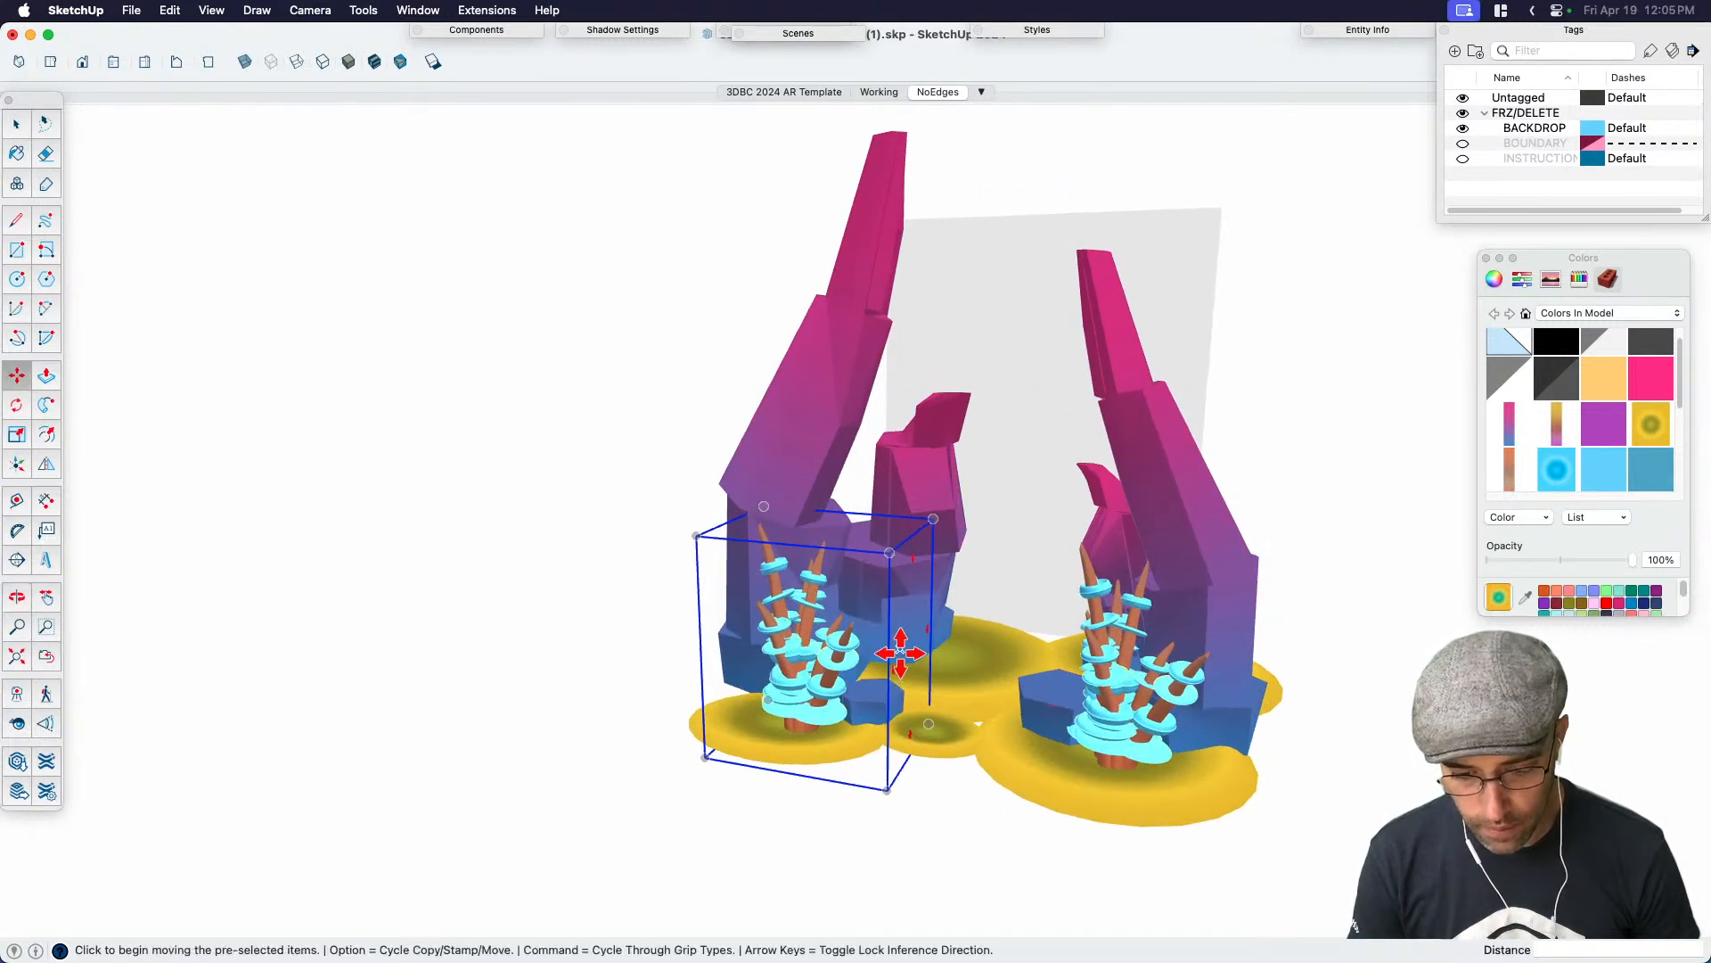
key(space)
scroll(1123, 704, up, 3)
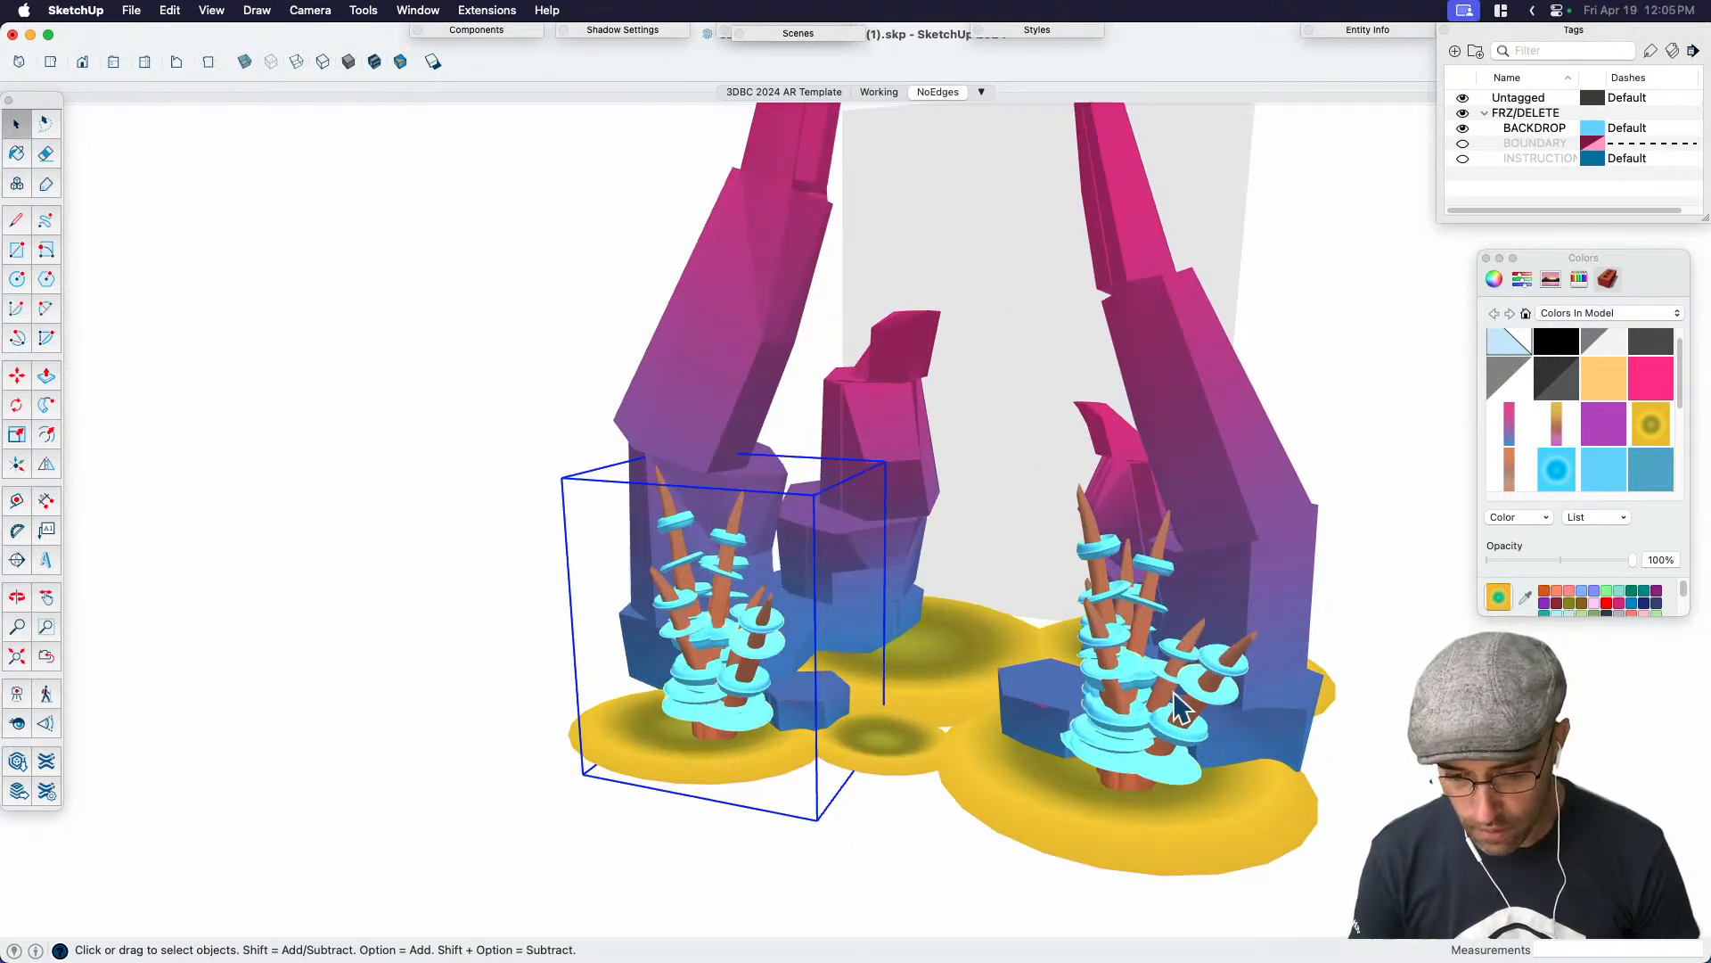
key(alt+h)
scroll(1185, 689, down, 5)
key(alt+h)
mouse_move(1185, 690)
middle_down()
mouse_move(1149, 690)
mouse_move(1178, 675)
middle_up()
scroll(1179, 675, up, 4)
key(alt+h)
key(alt+h)
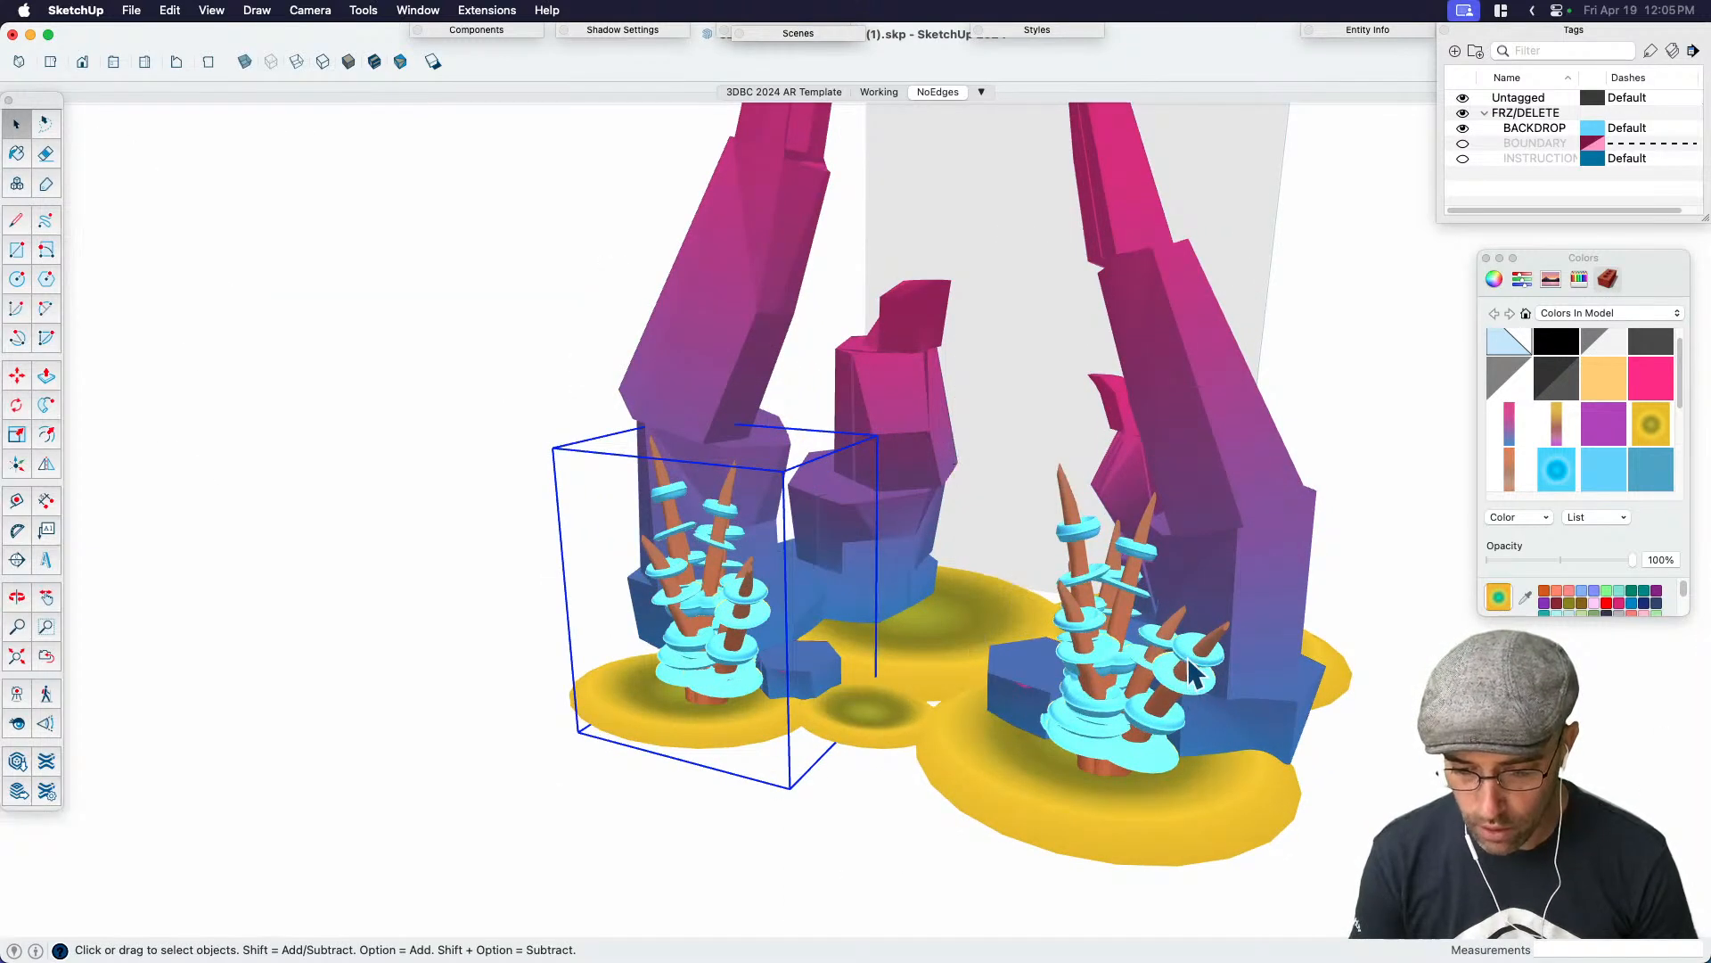
Open the plant on the front ground disc, enter its outer short stem component and select the upper blue disc
click(1199, 680)
scroll(1197, 664, up, 3)
double_click(1196, 662)
click(1196, 661)
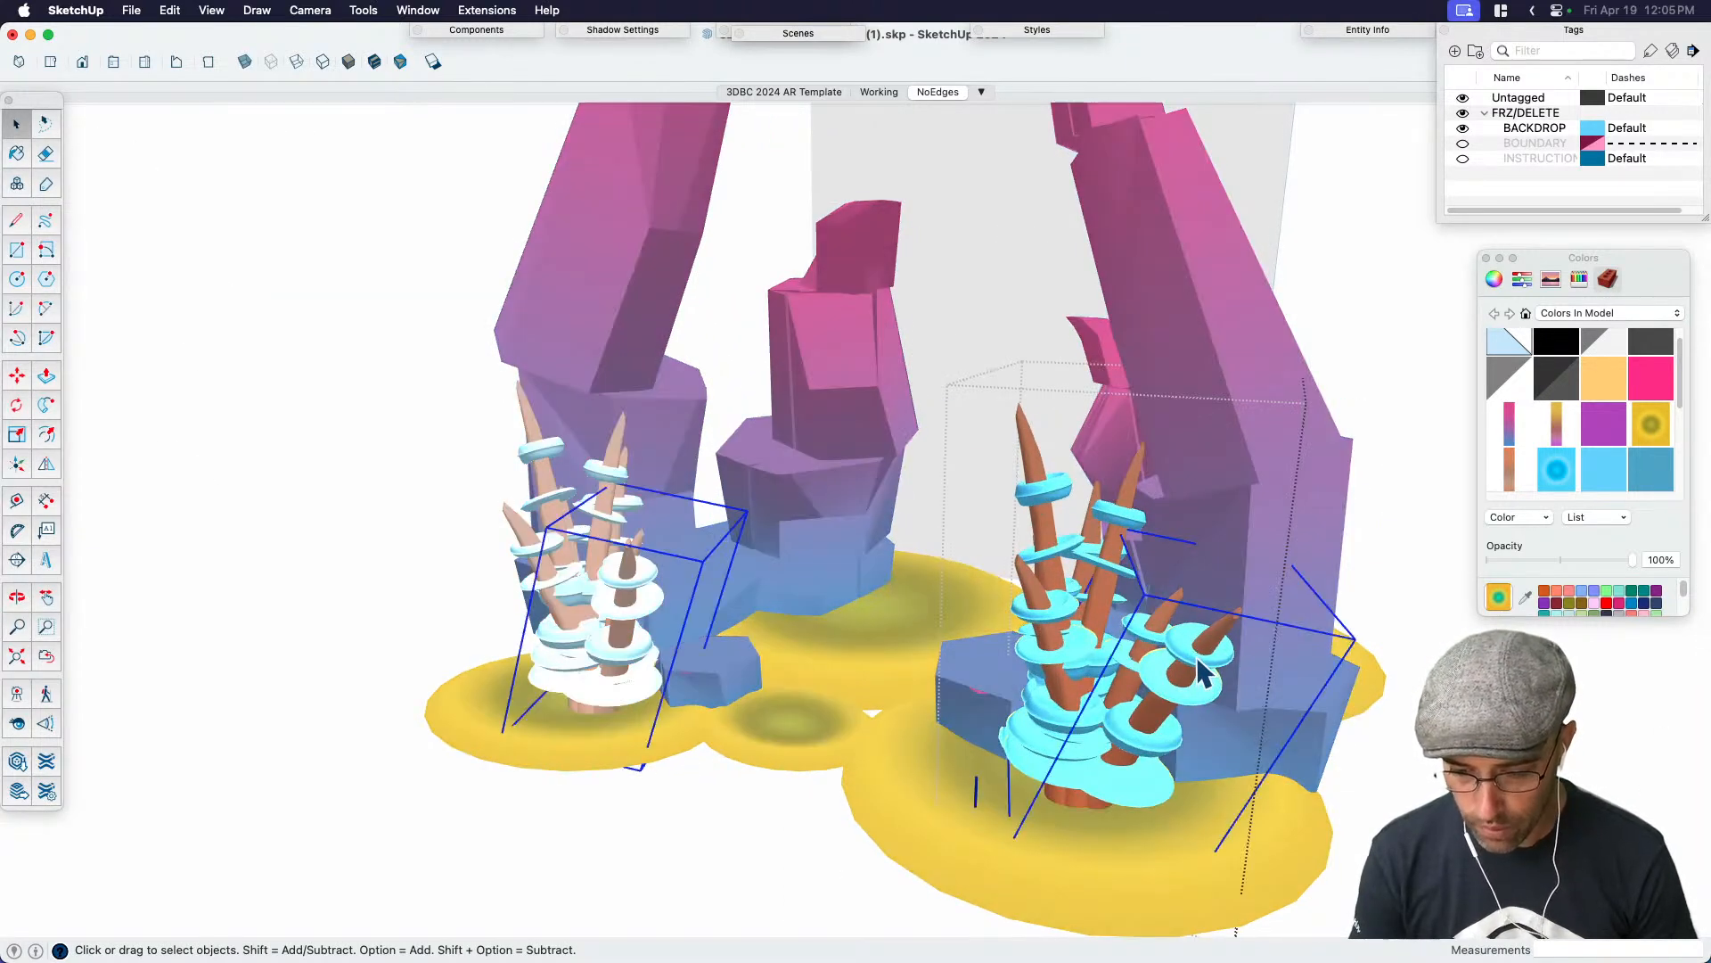
scroll(1196, 660, up, 2)
double_click(1194, 655)
click(1192, 652)
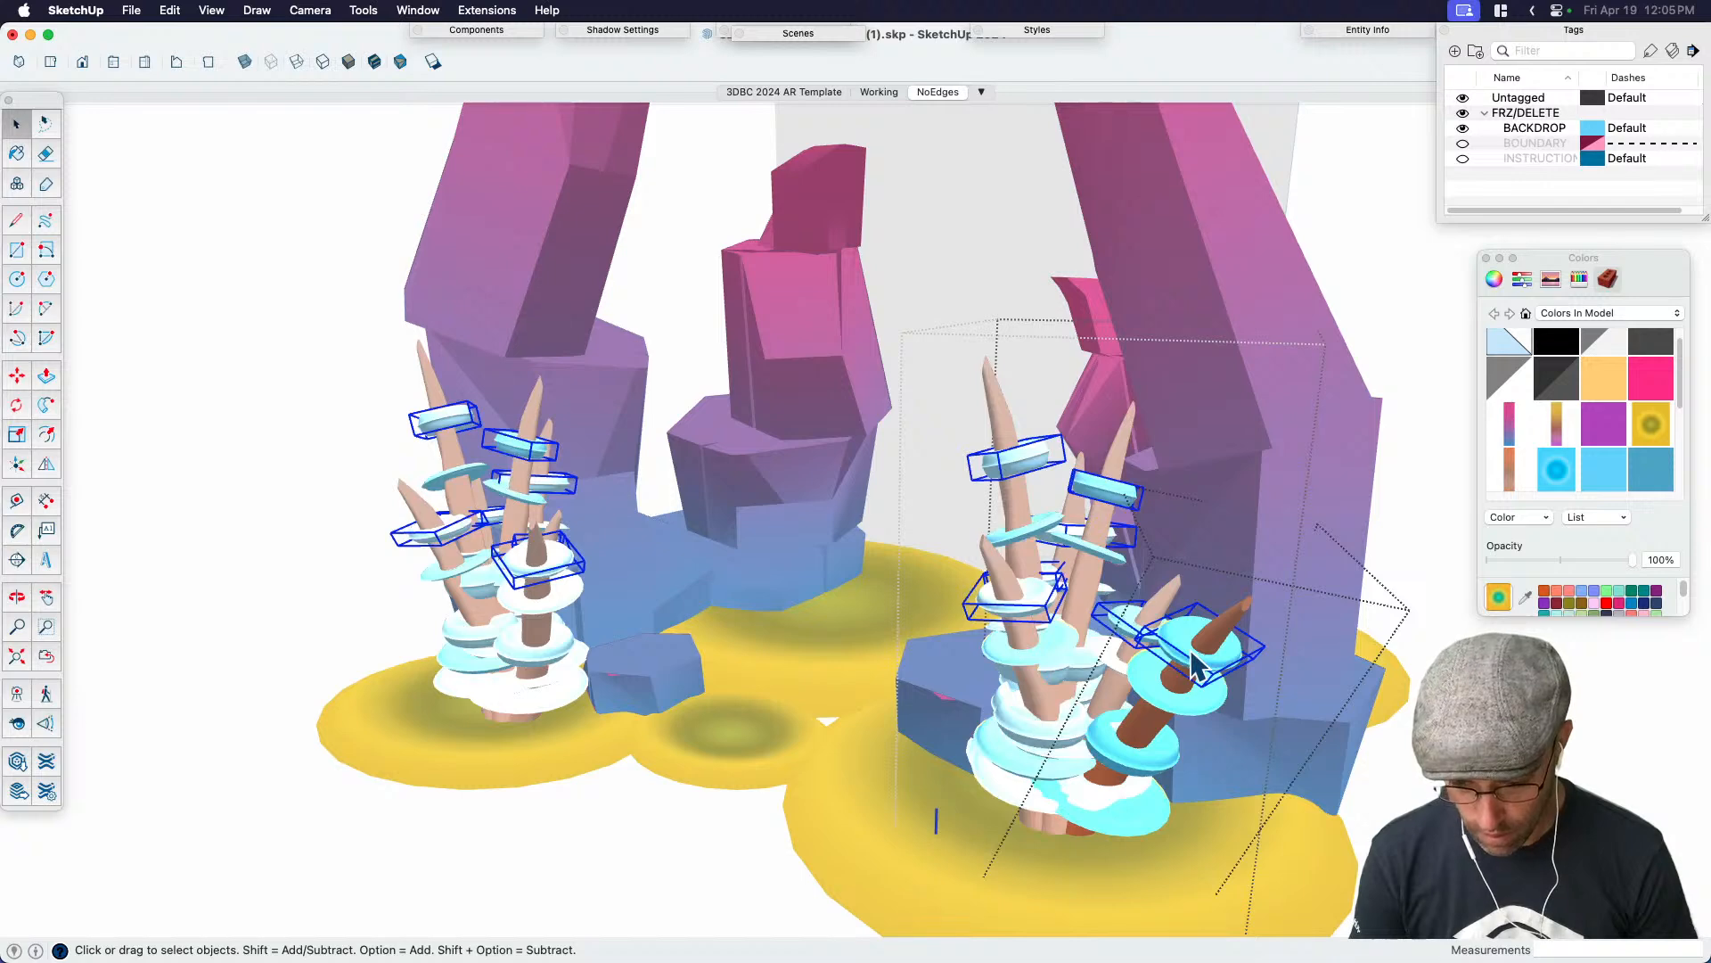
scroll(1192, 657, down, 3)
key(alt+h)
key(Delete)
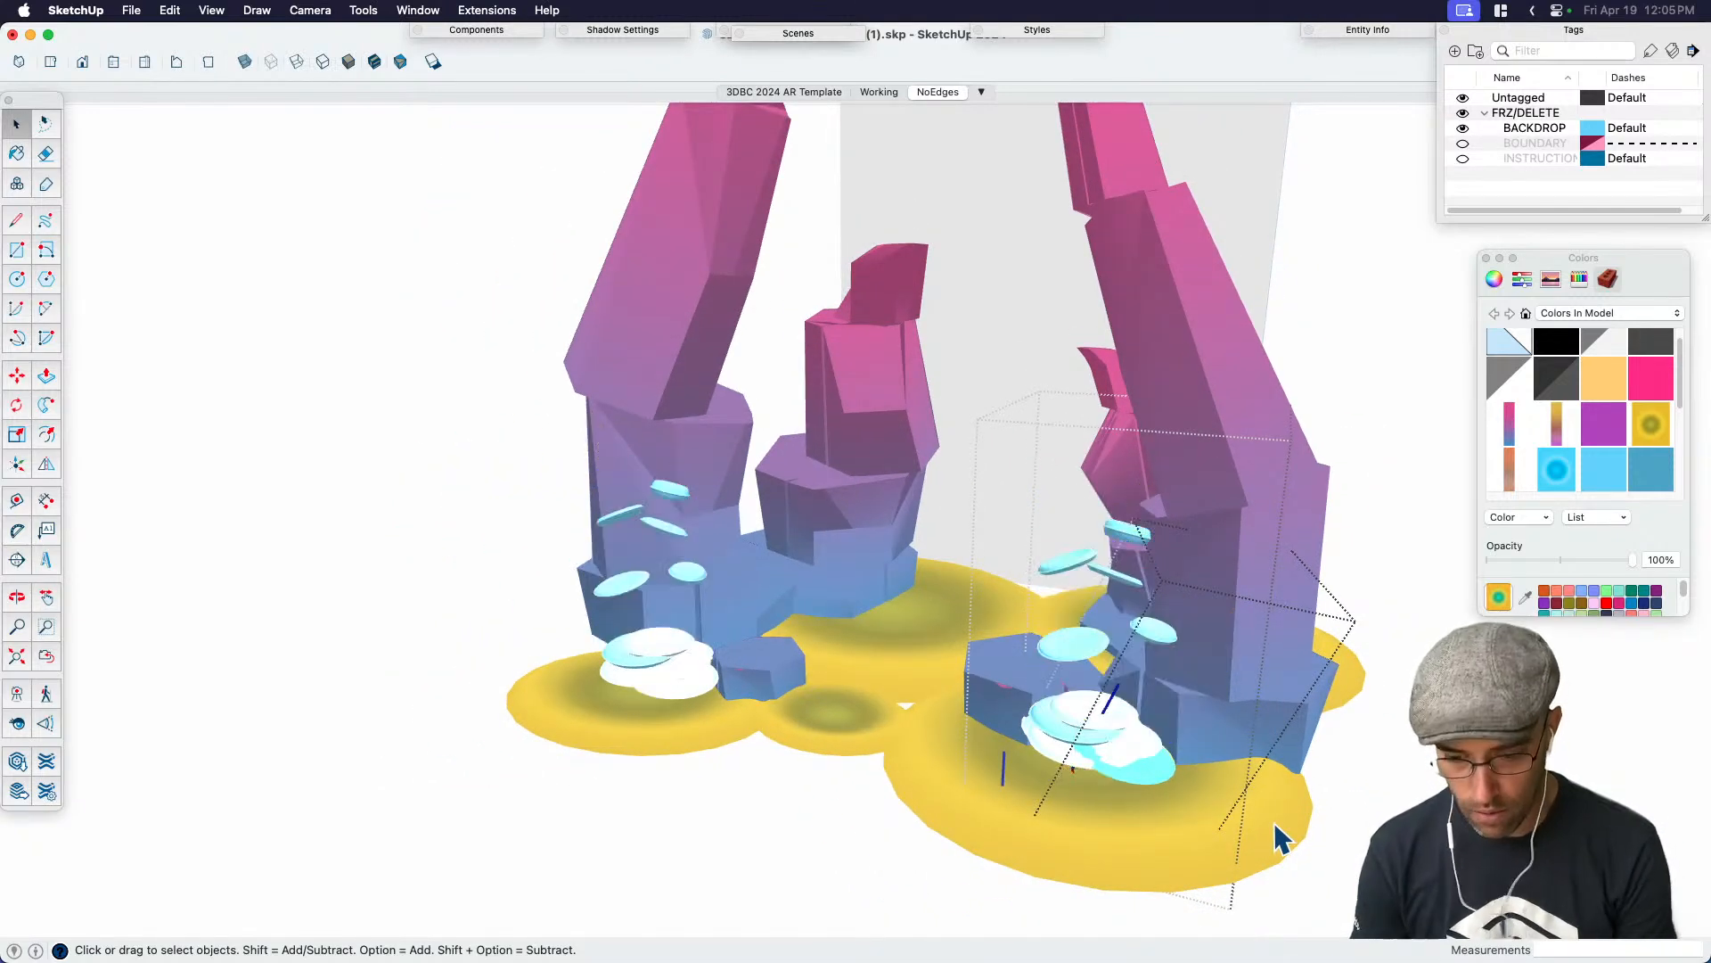
key(super+z)
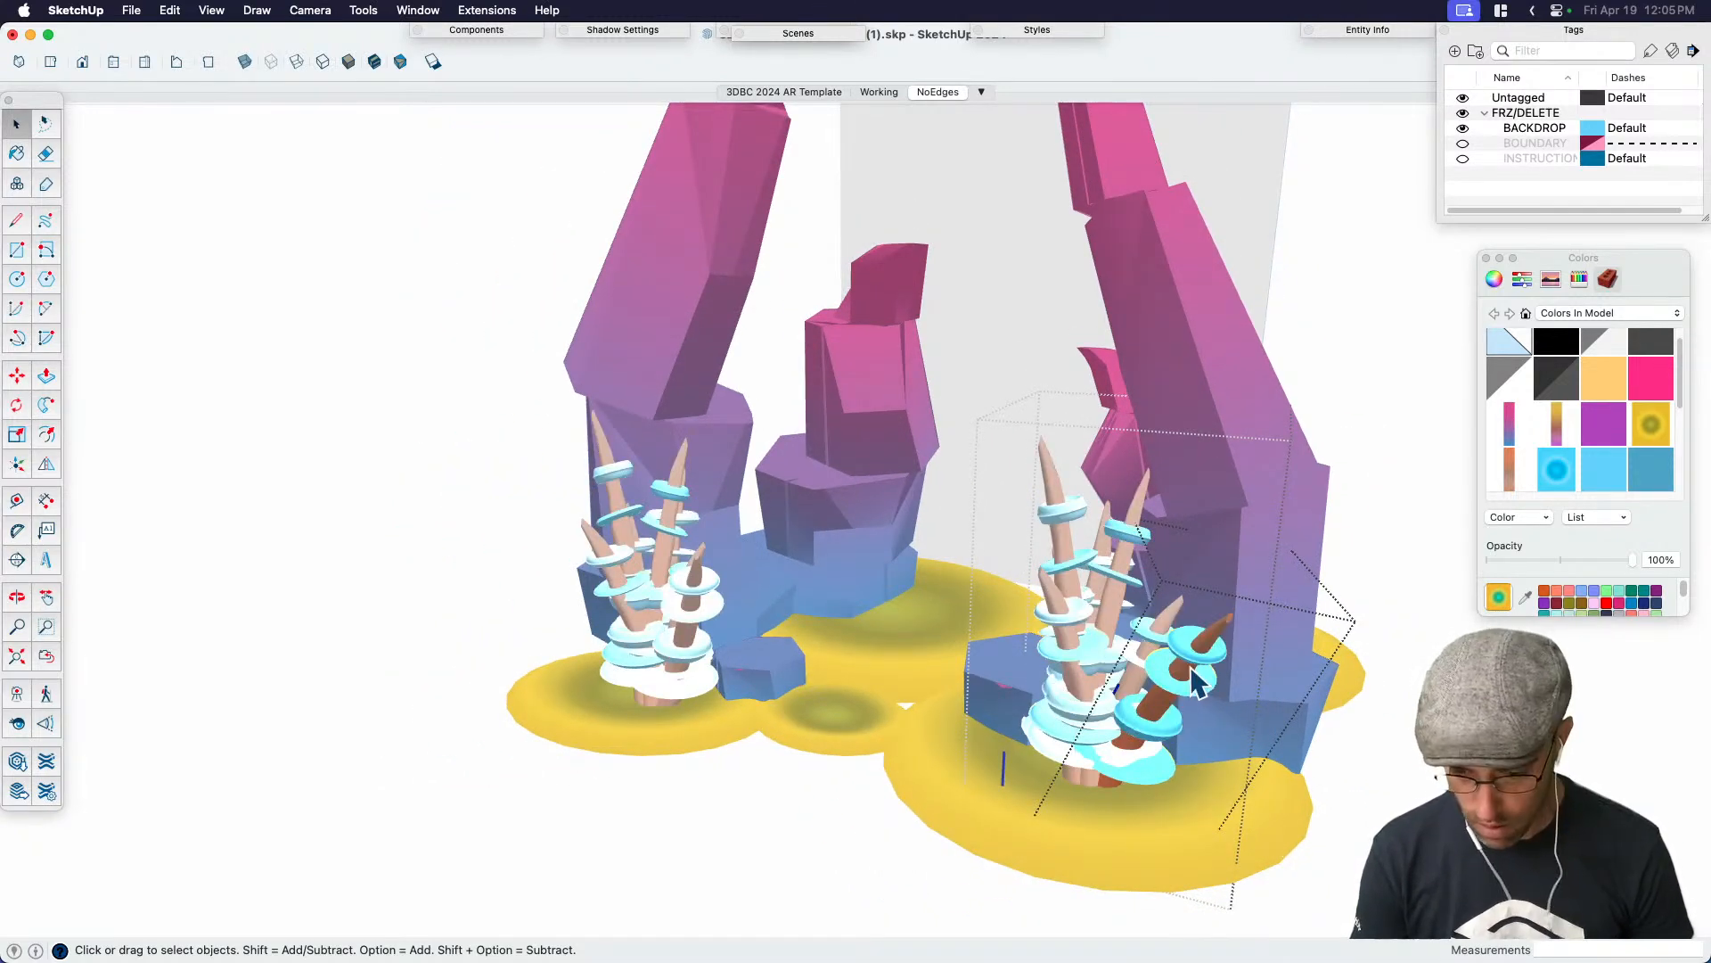
Select all instances of the blue disc inside the stem component and delete them, leaving the bare stem
right_click(1196, 682)
mouse_move(1307, 473)
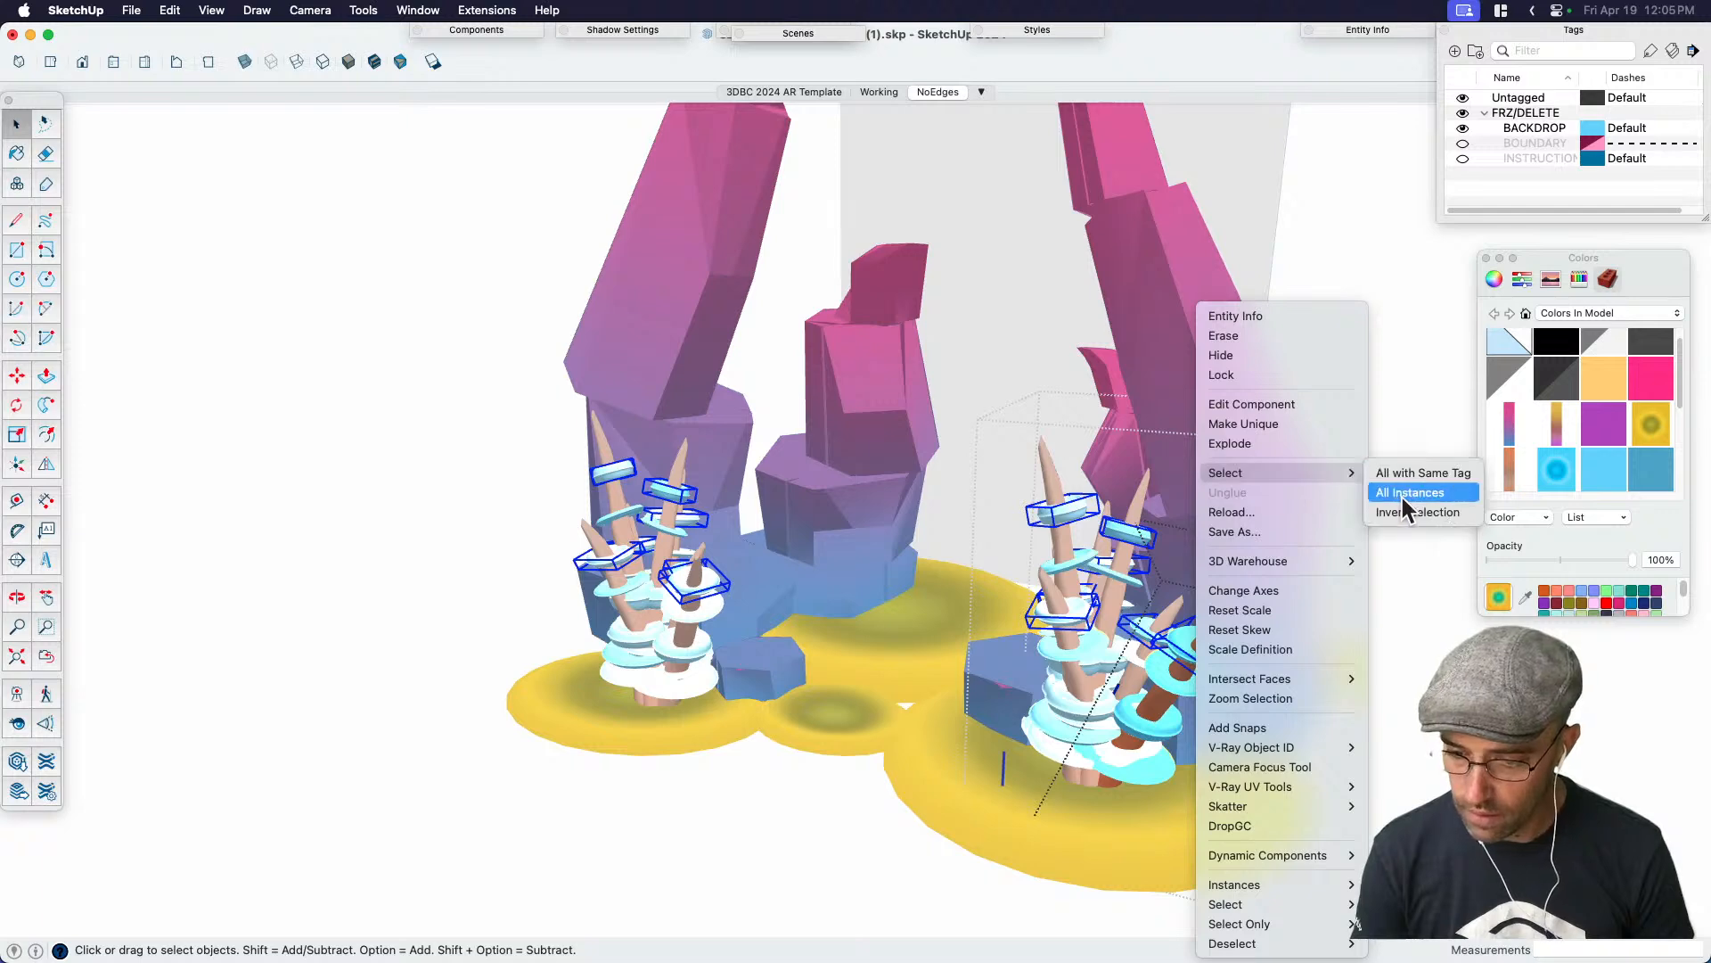
click(1403, 498)
key(Delete)
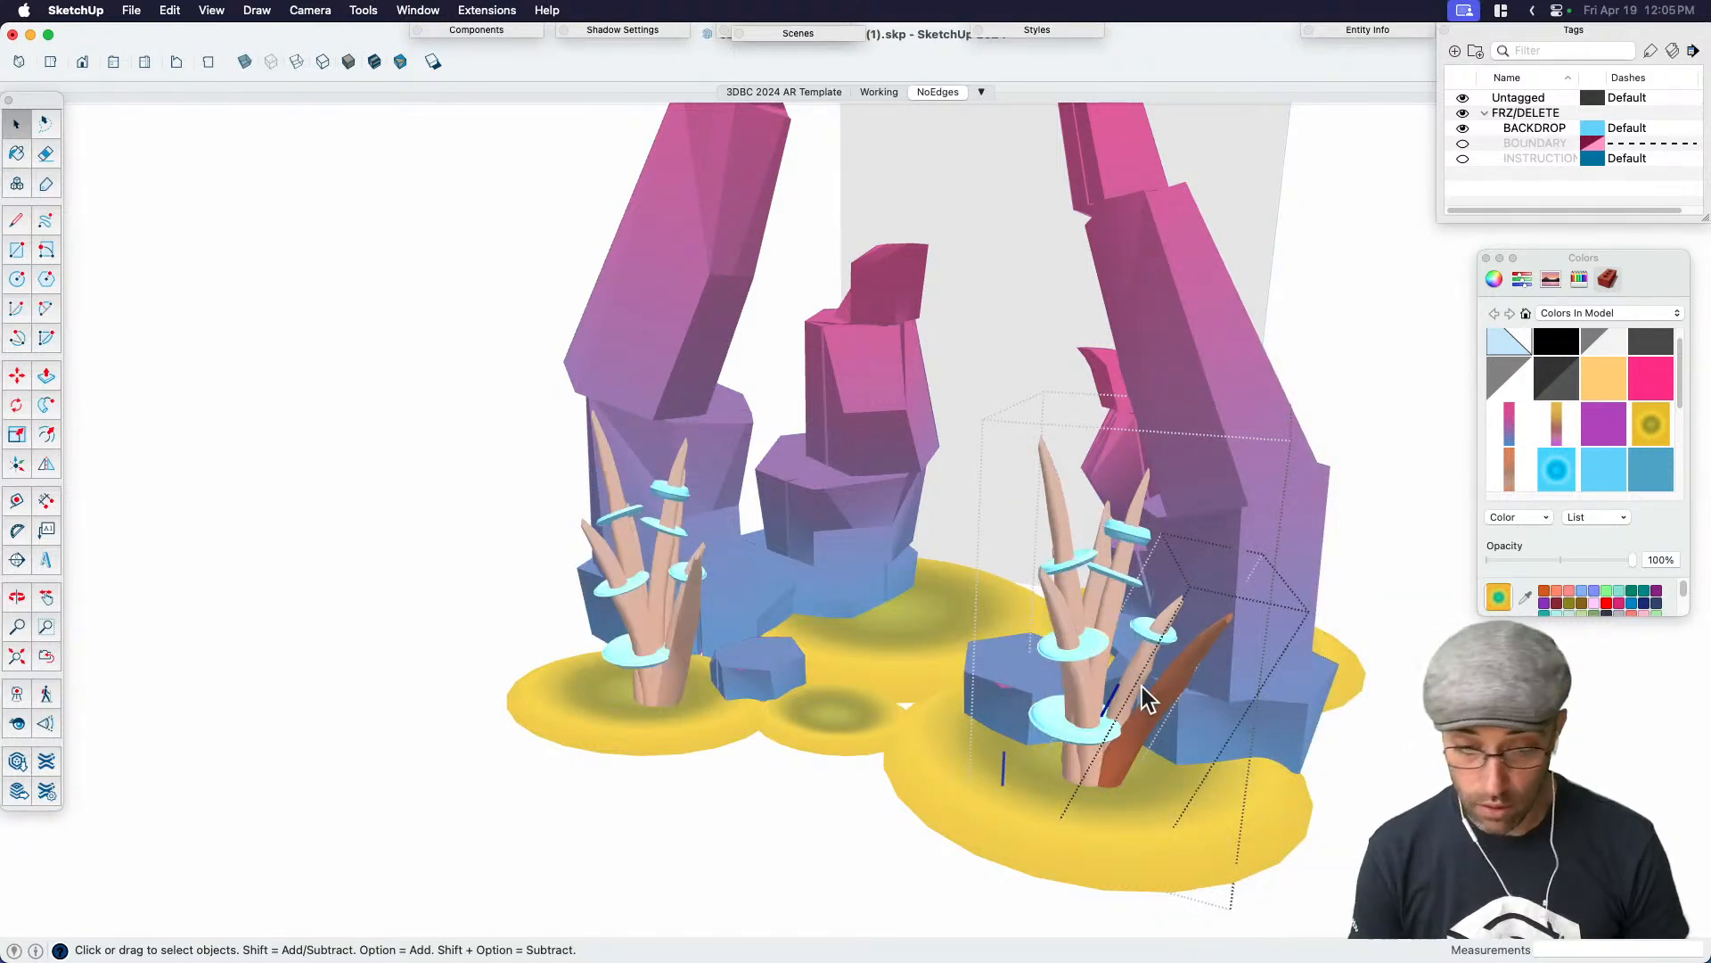
scroll(1206, 699, up, 3)
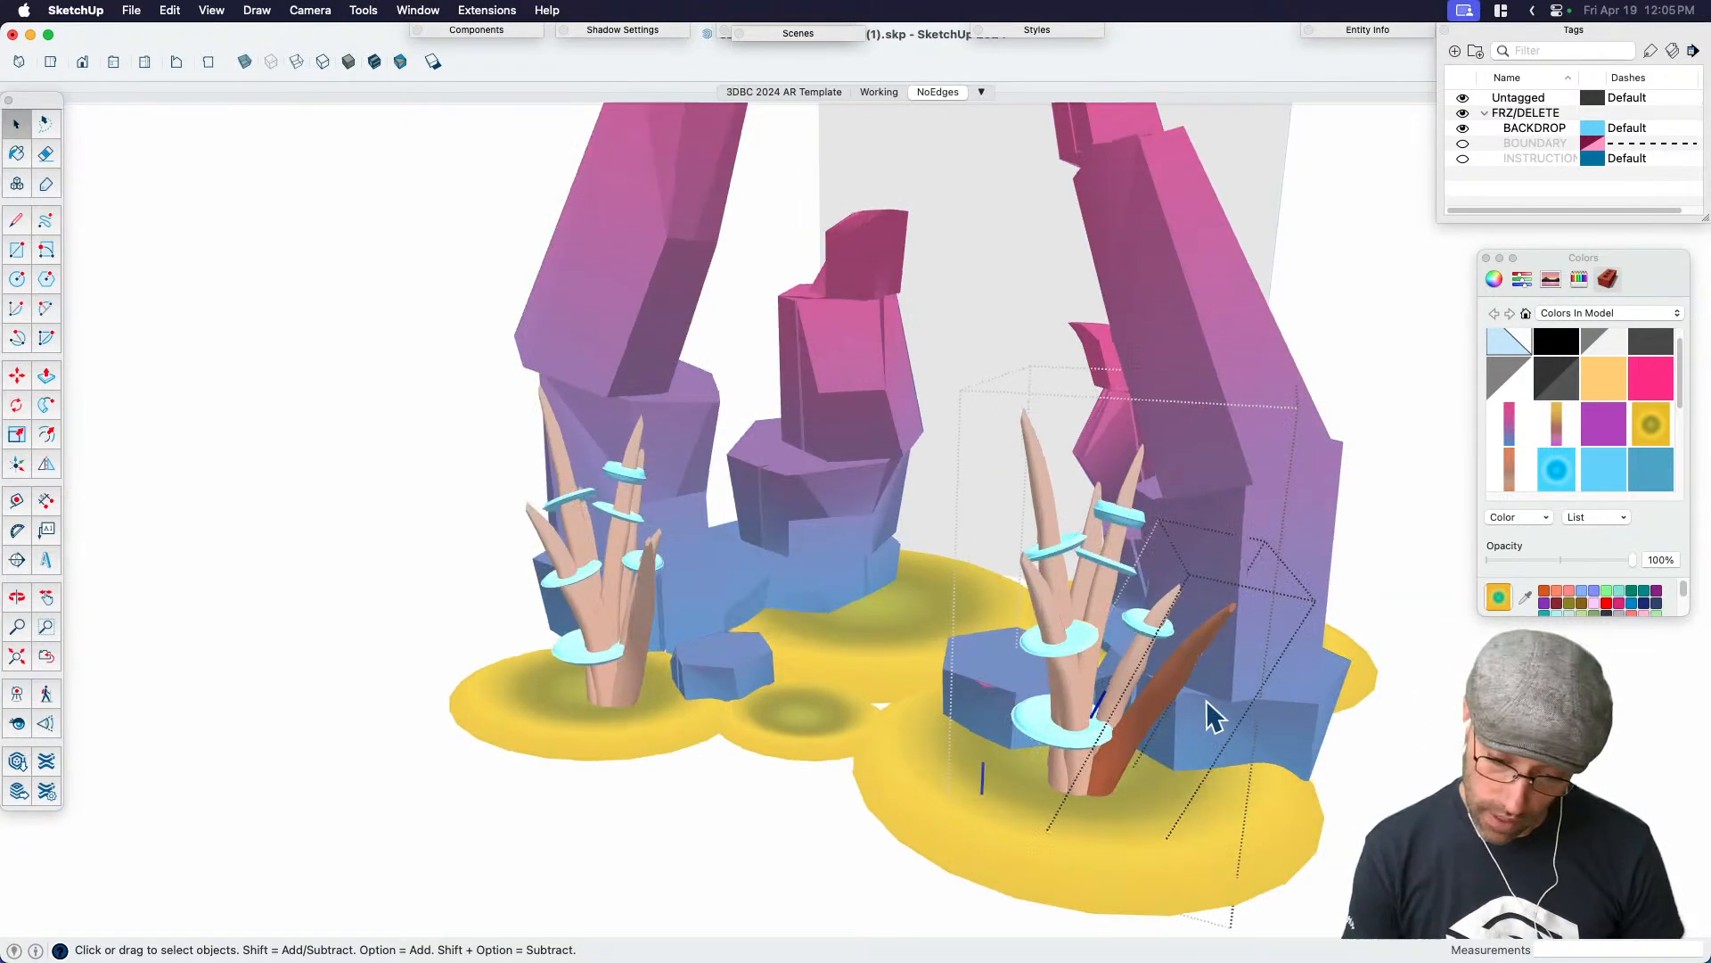
Undo the removal of all blue discs, delete only the second and lowest discs from the short stem component, and leave the plant
key(super+z)
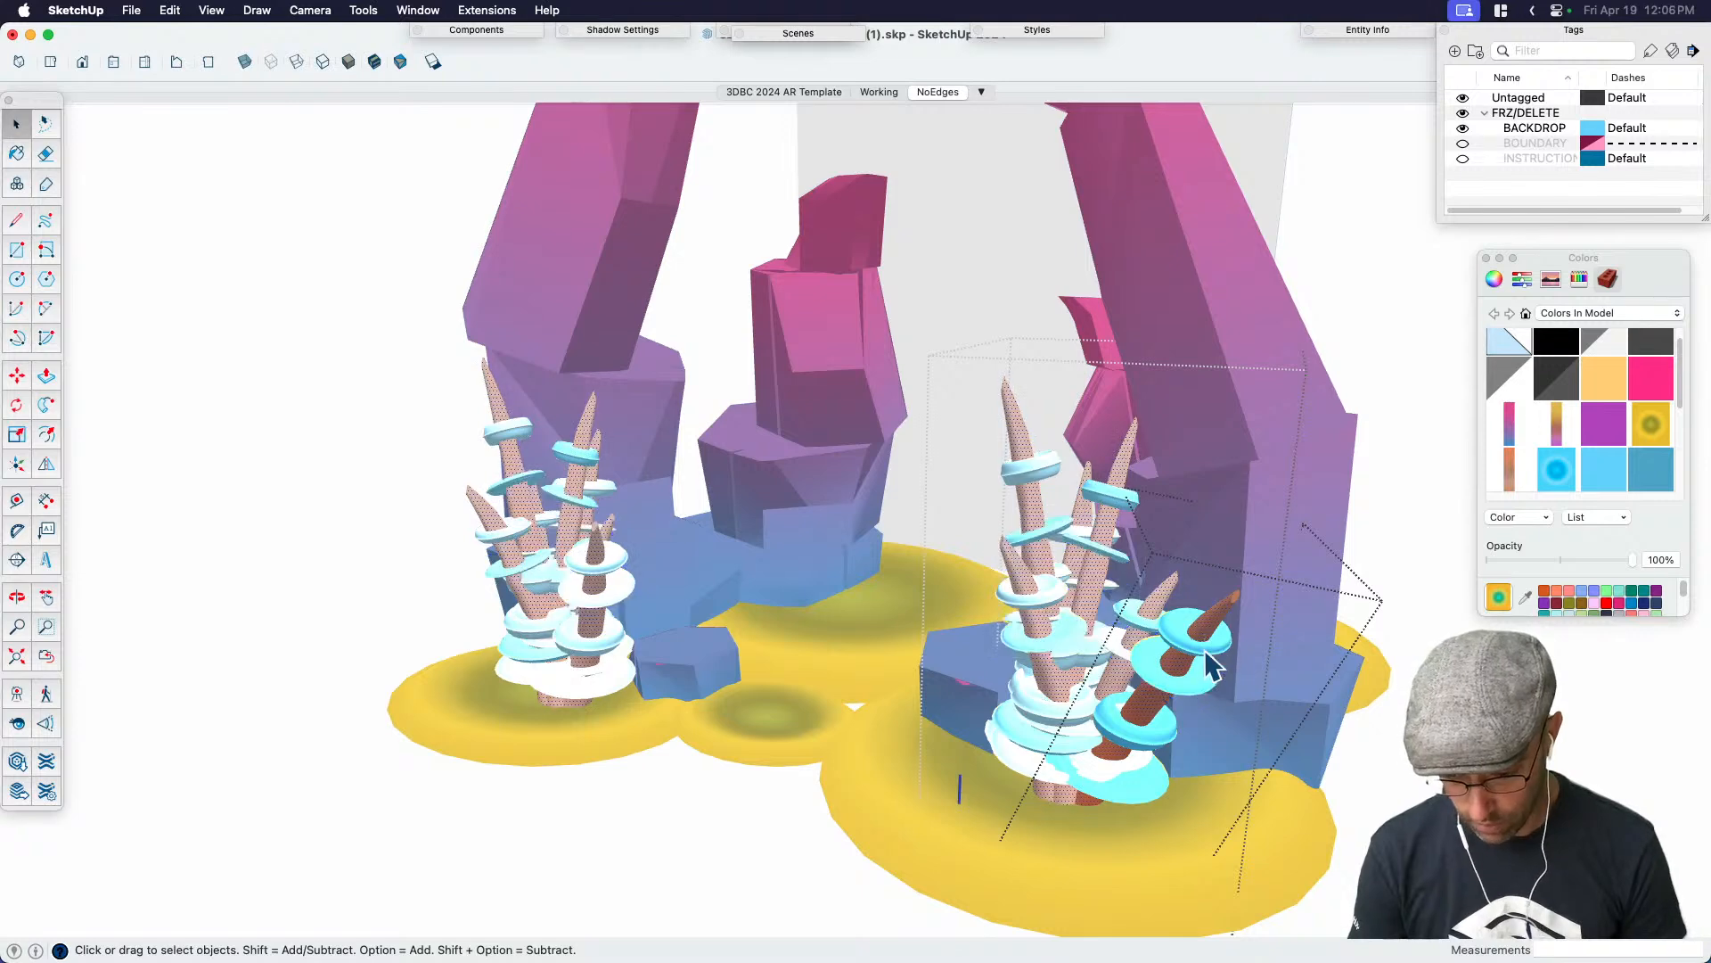
key(Delete)
click(1149, 784)
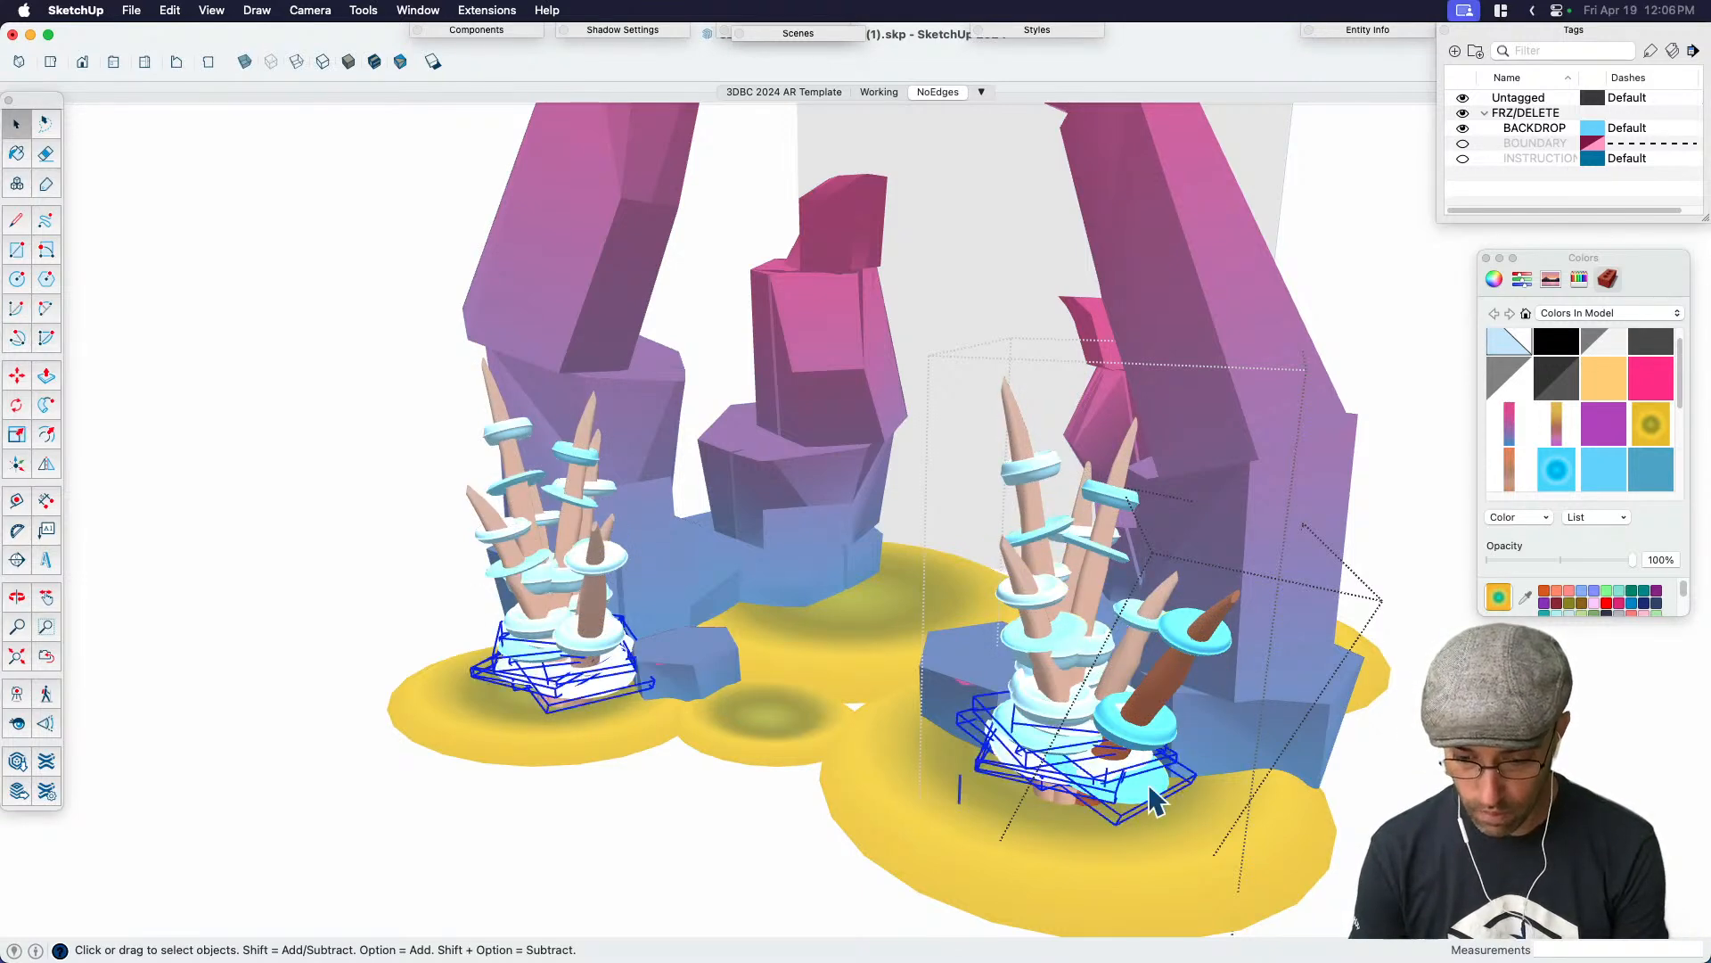
key(Delete)
scroll(1166, 772, down, 3)
click(1439, 786)
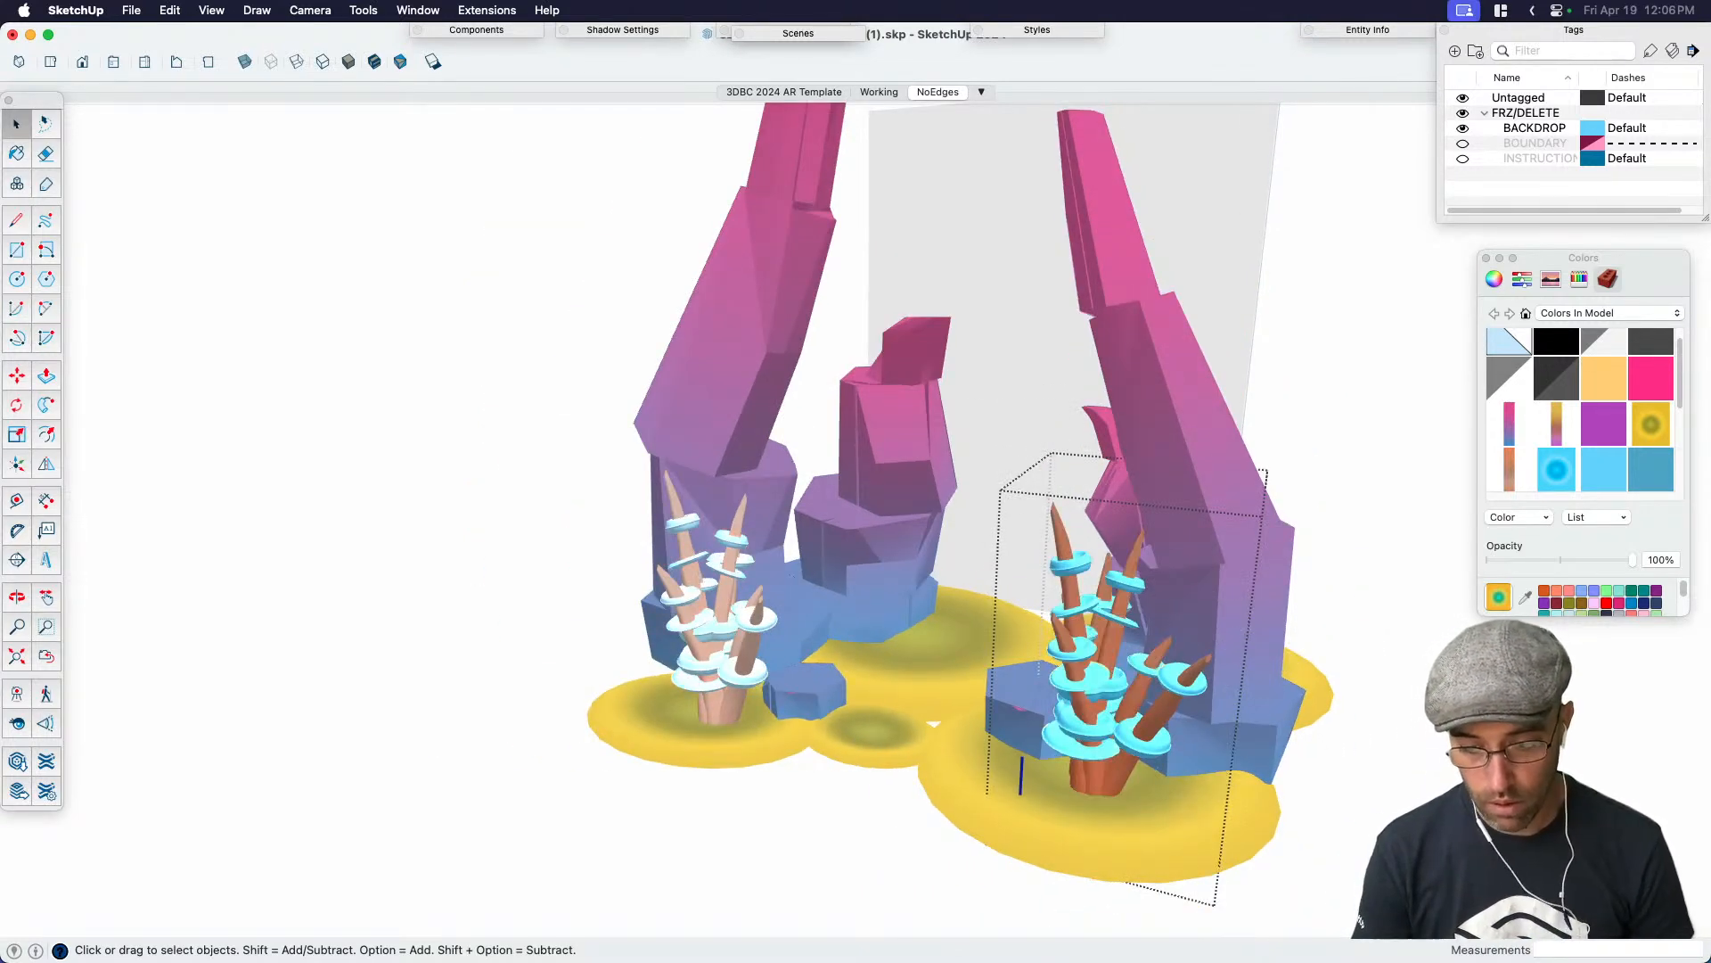
click(1438, 786)
Check the entire model's statistics including nested components, close the model information and save the file
click(426, 10)
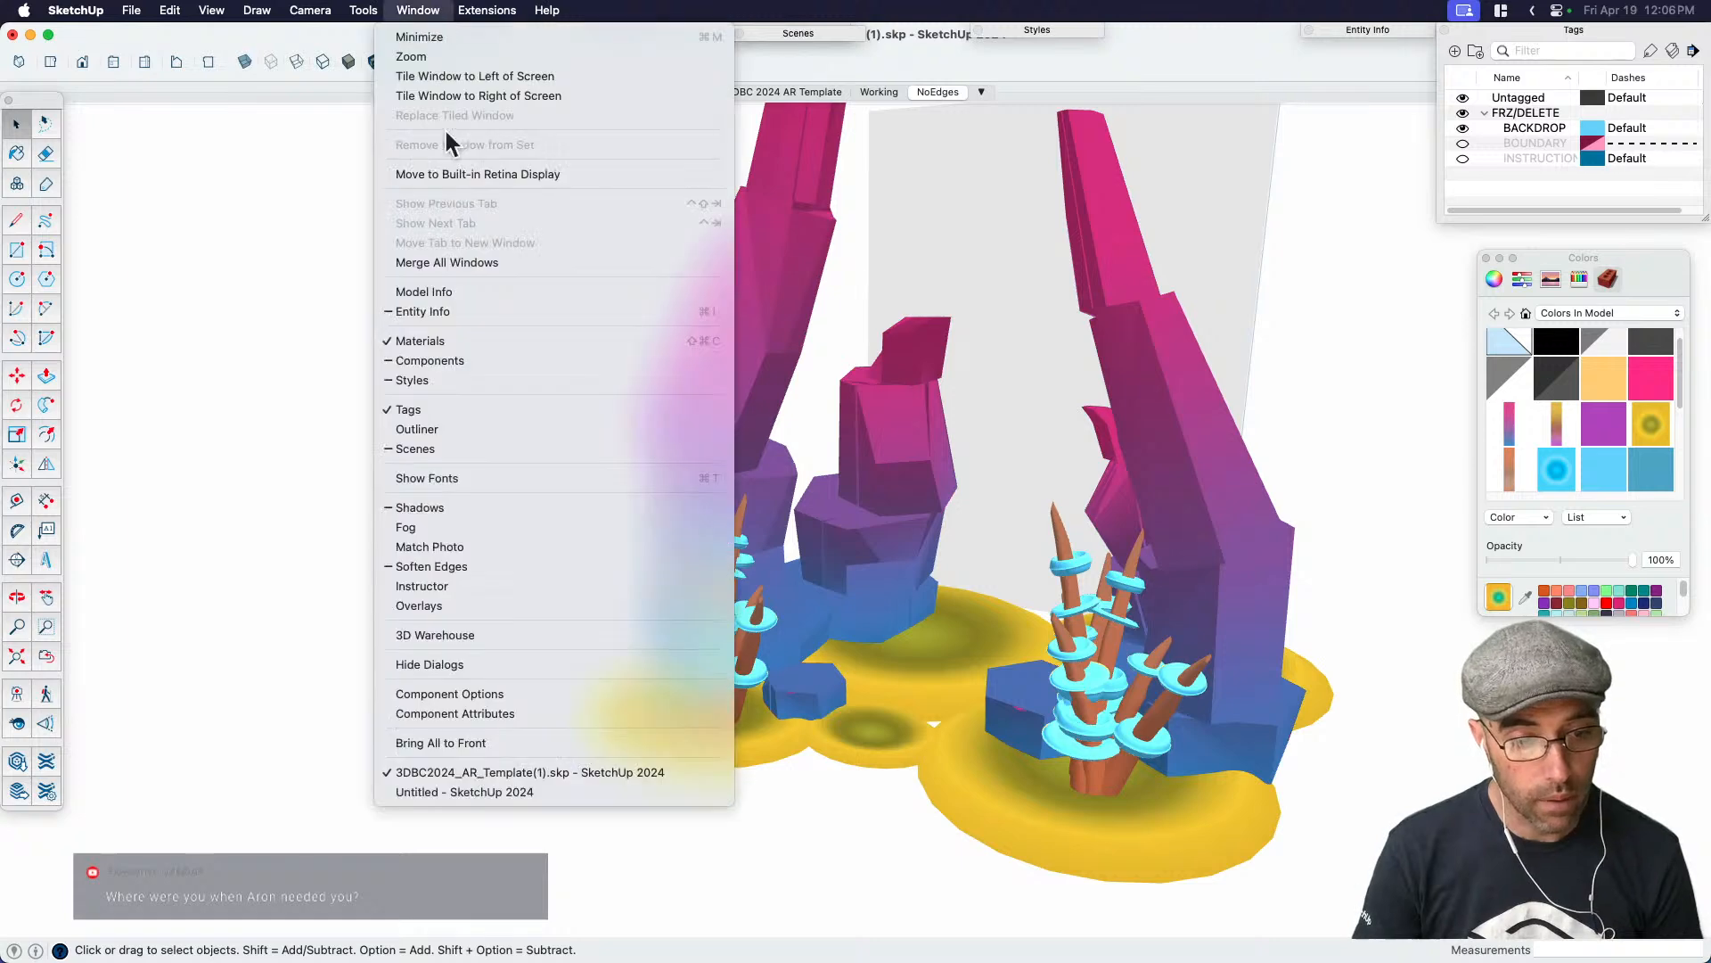
click(427, 293)
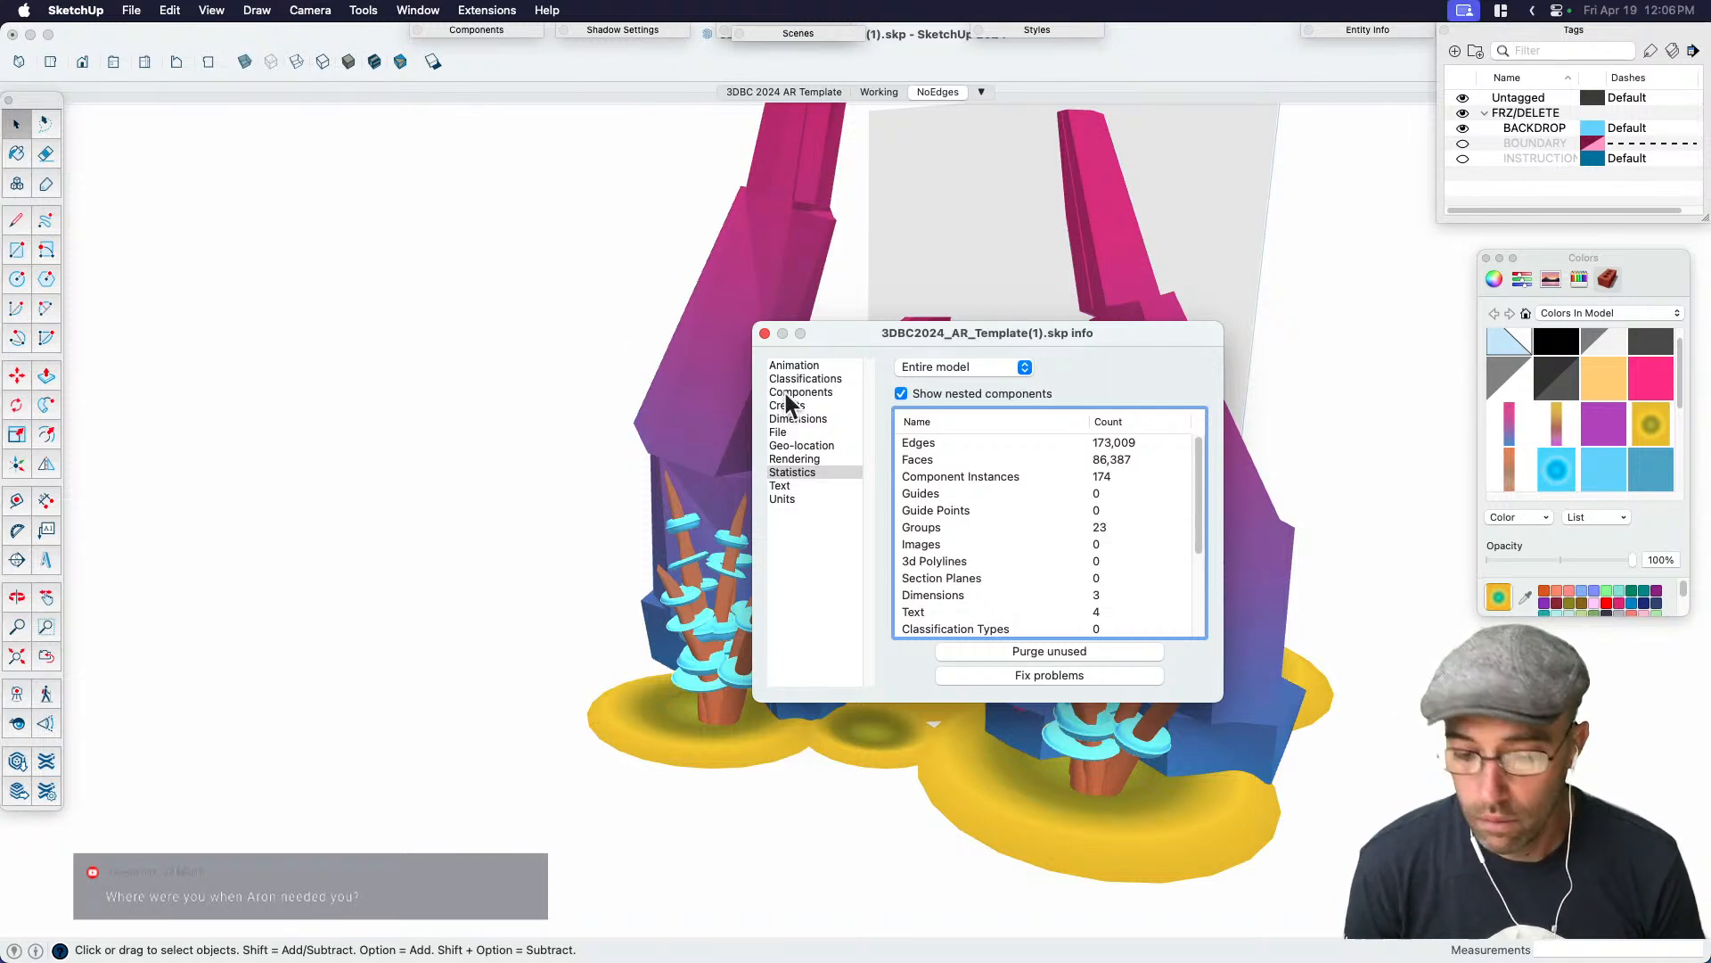
click(765, 335)
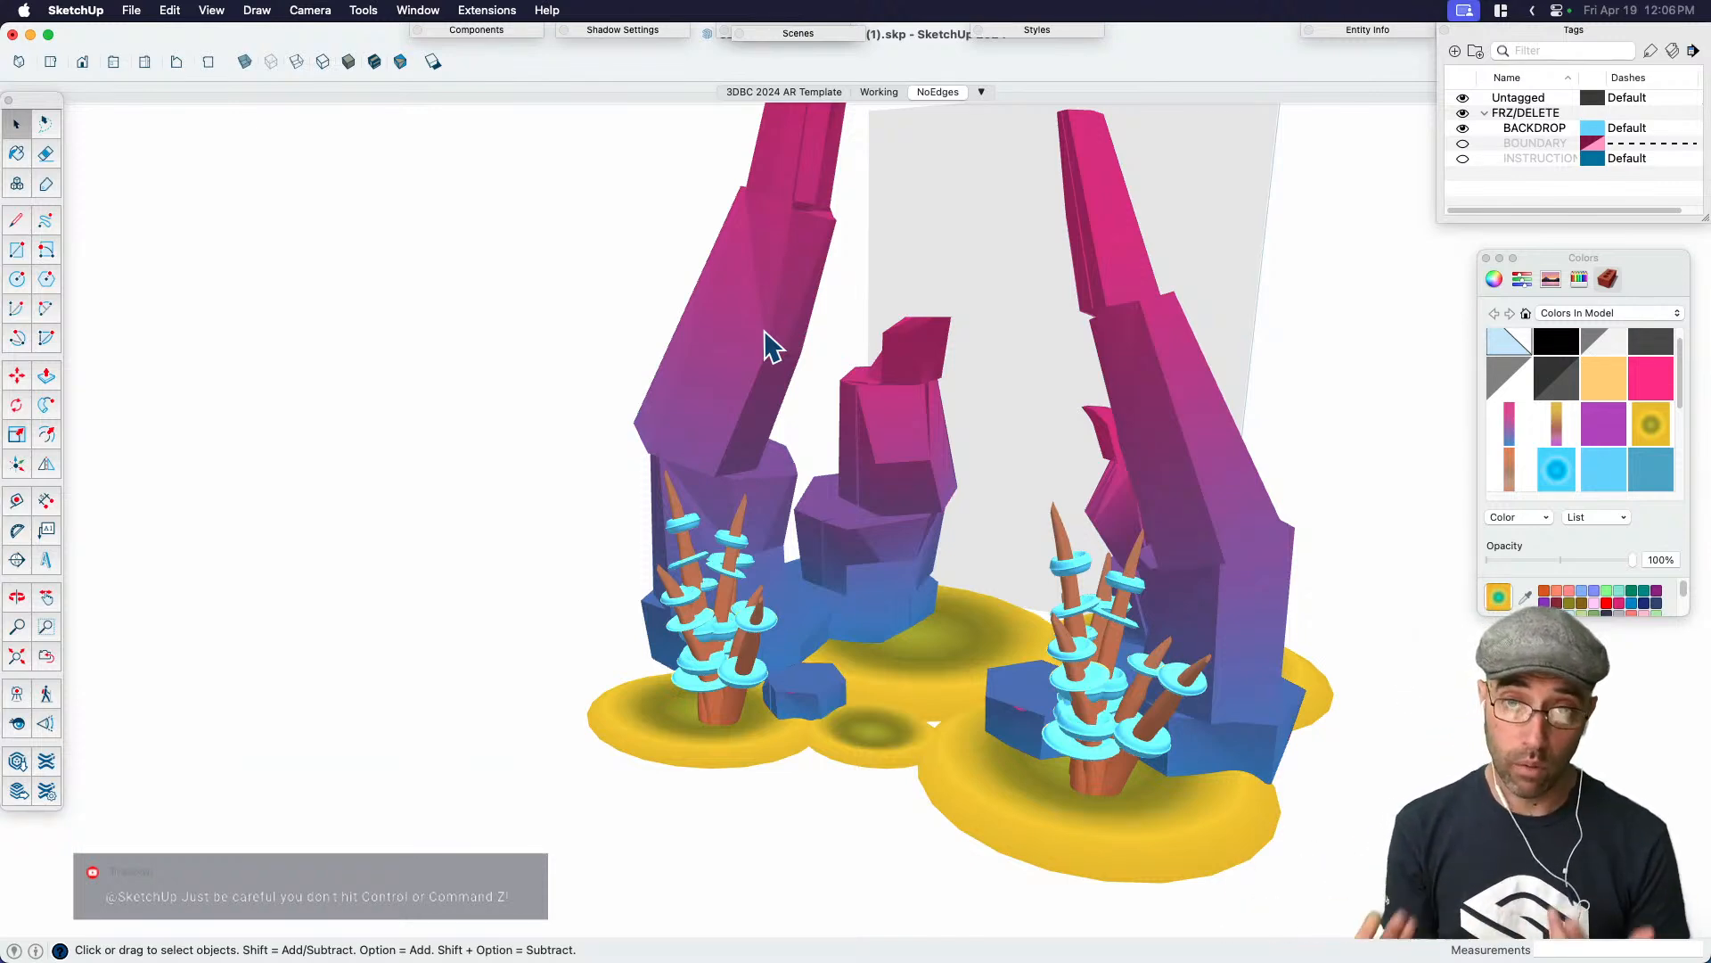
key(super+s)
View the composition without edges, switch to the Working scene and examine the rocks against the boundary volume from the front and side
key(l)
scroll(721, 691, down, 4)
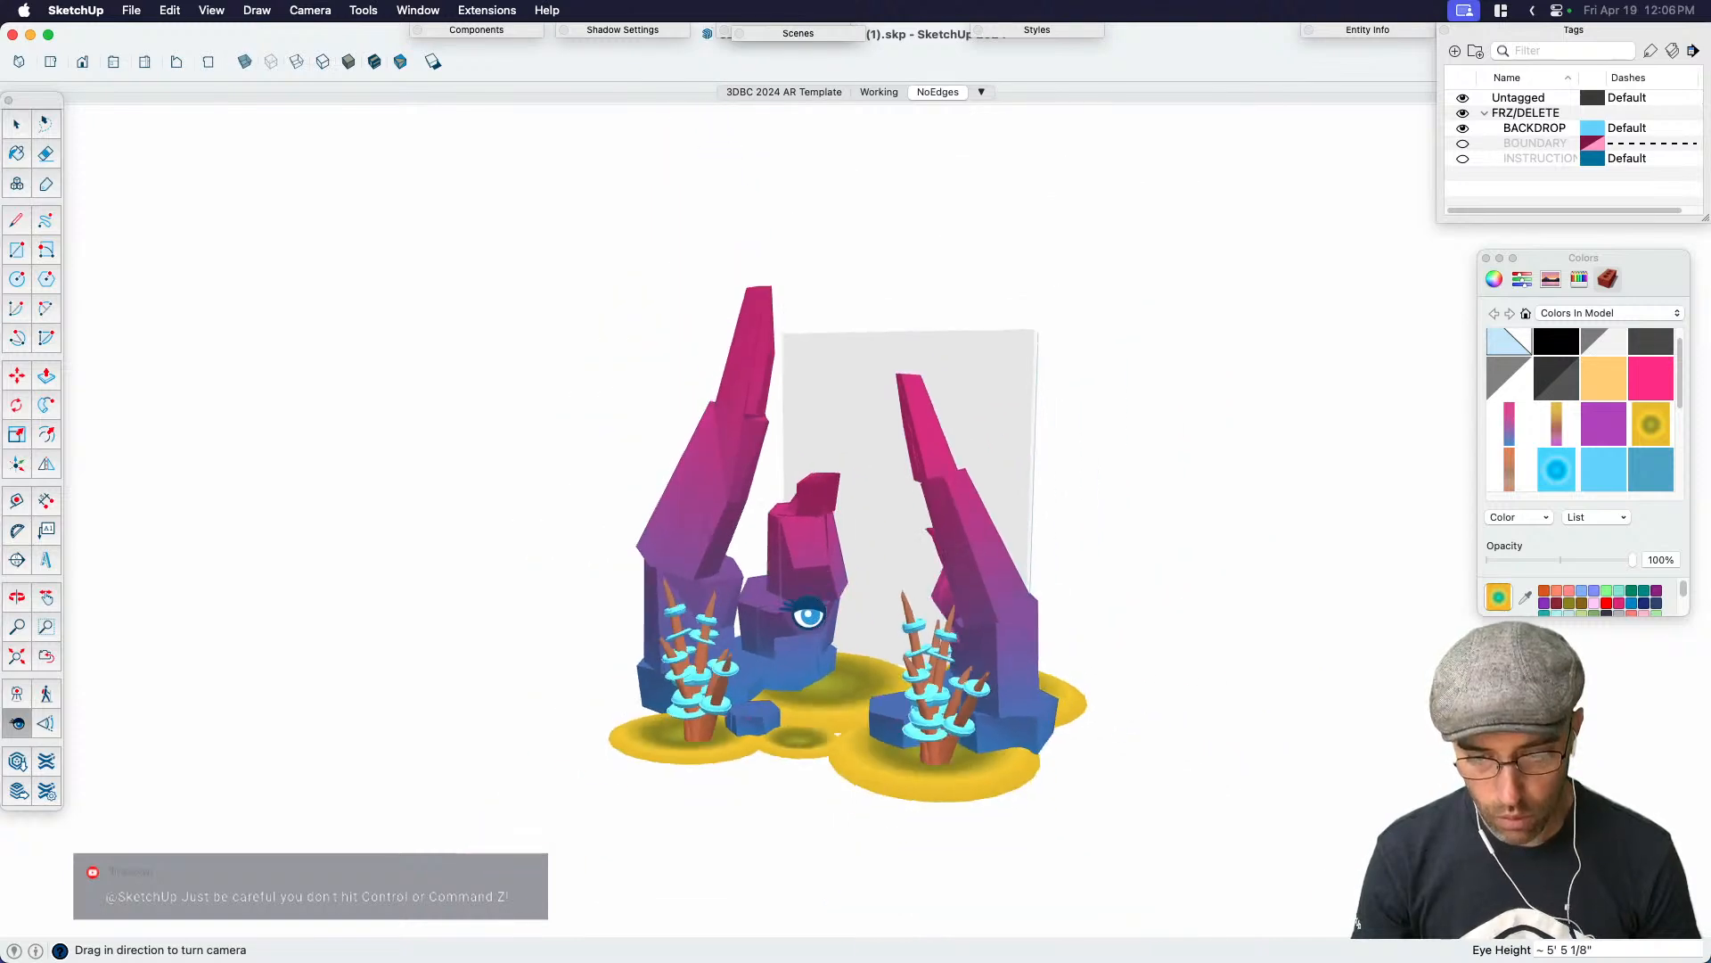
middle_drag(845, 600, 978, 614)
key(space)
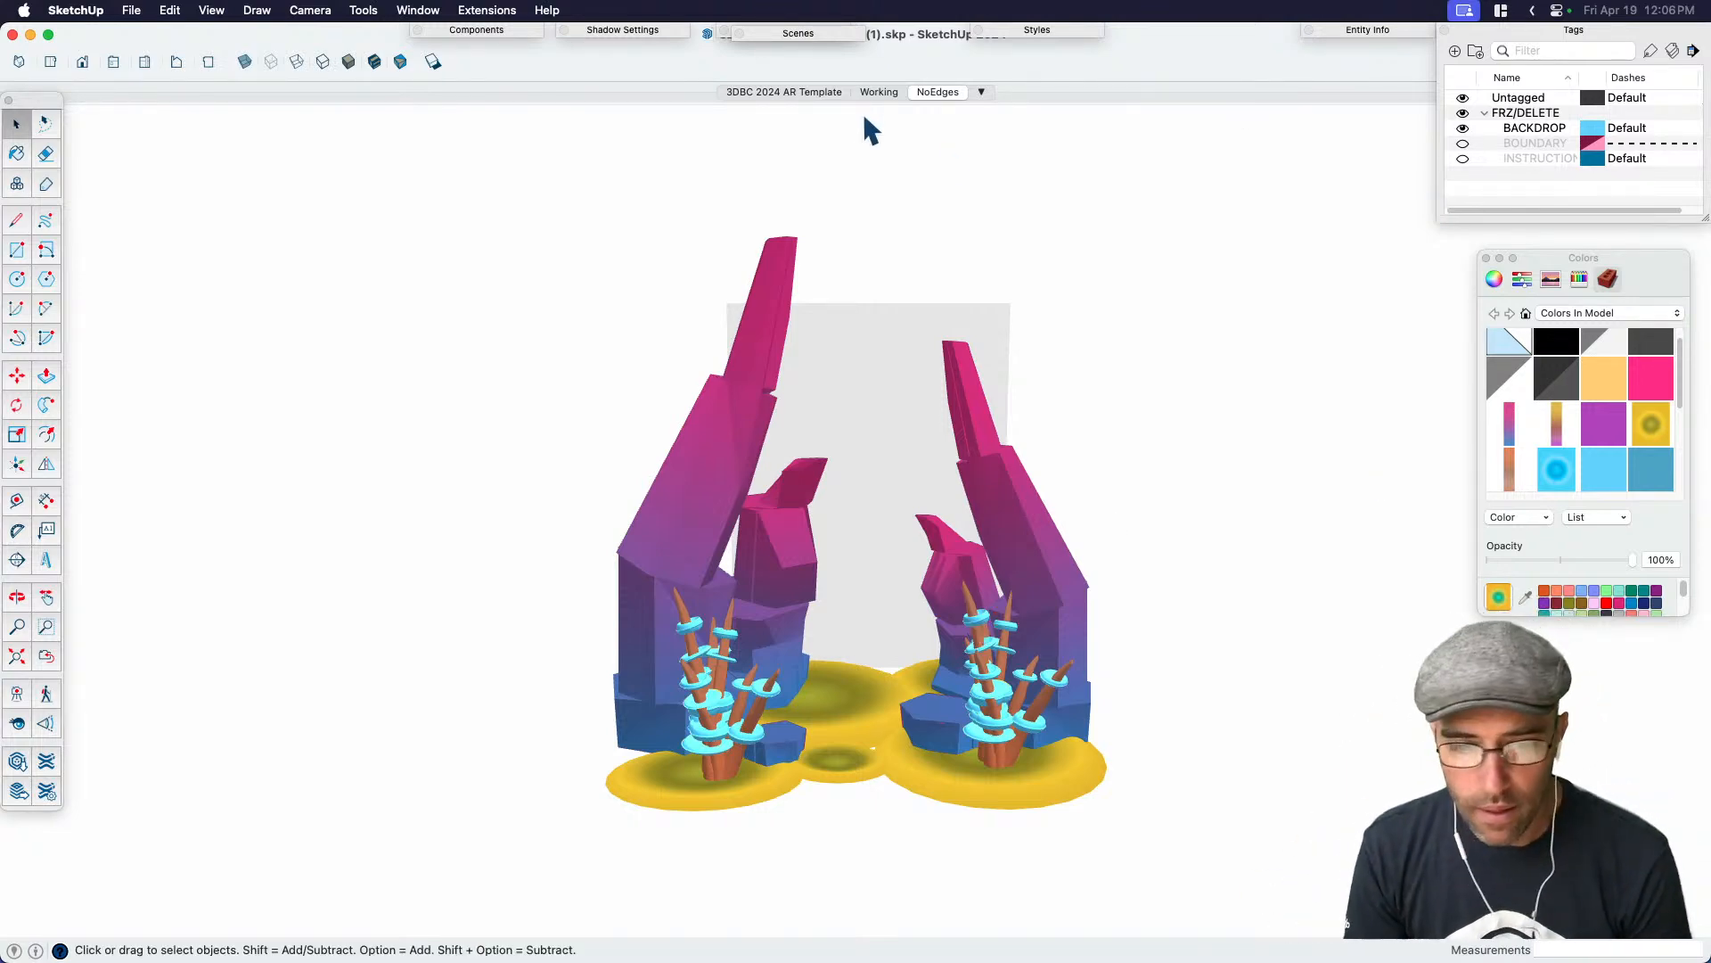
click(879, 91)
middle_drag(1073, 473, 791, 658)
middle_drag(946, 698, 907, 677)
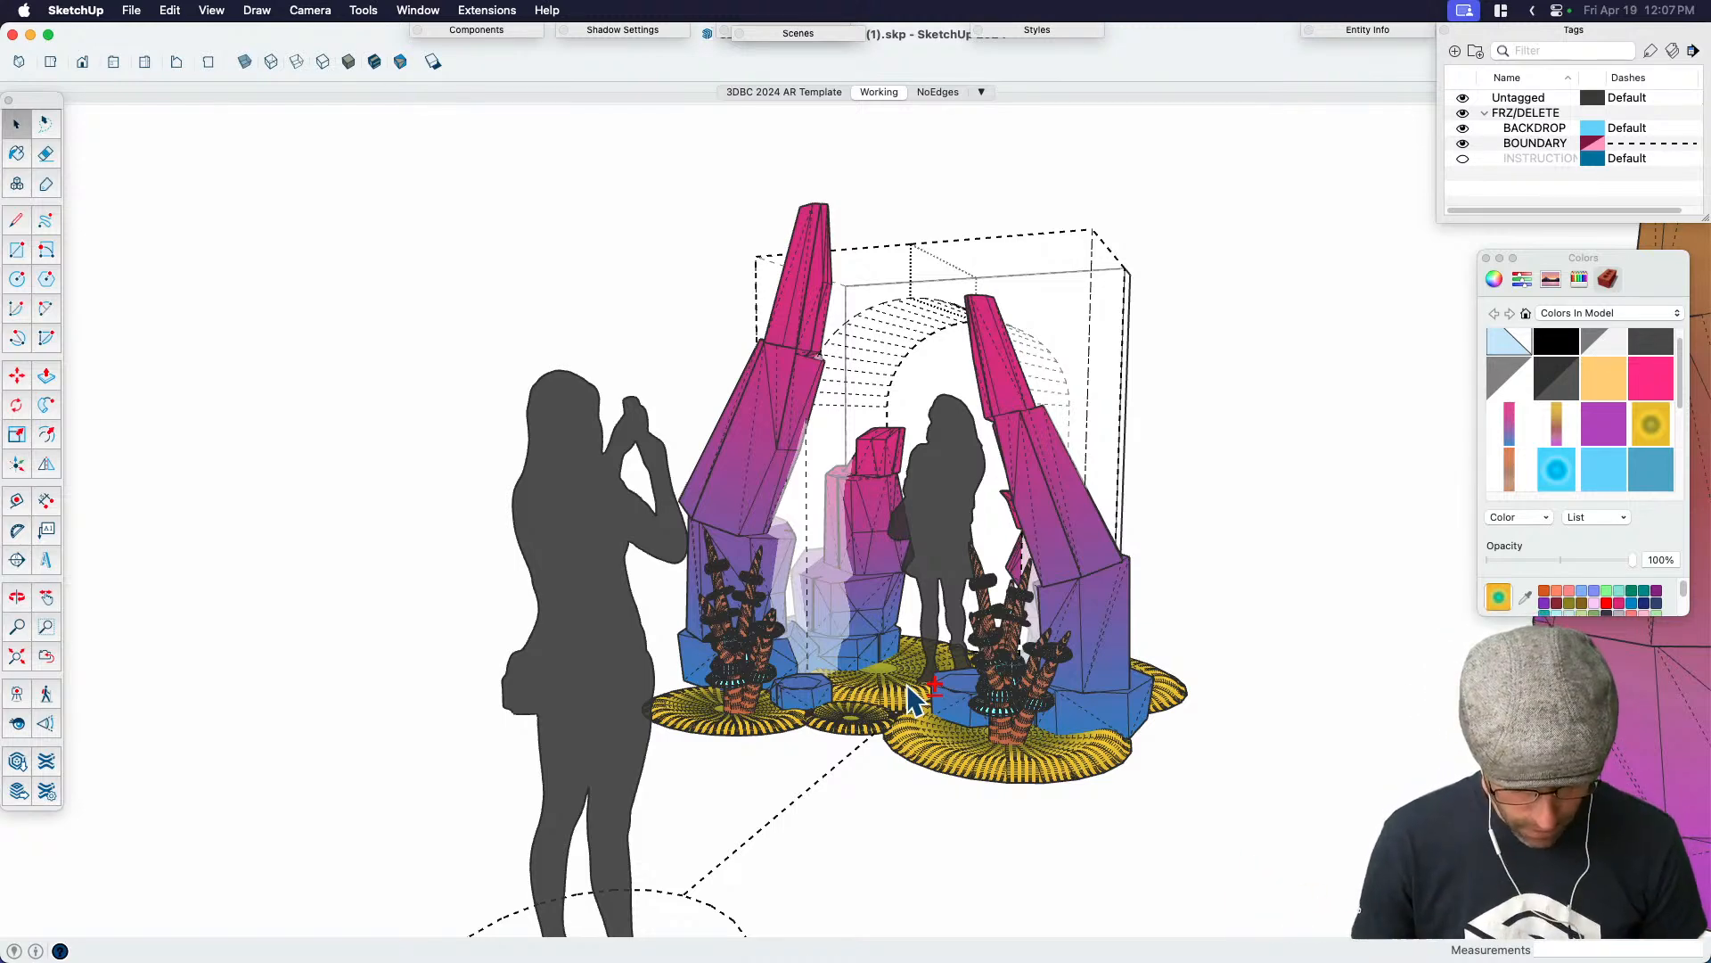
middle_drag(1161, 738, 756, 634)
scroll(758, 637, up, 5)
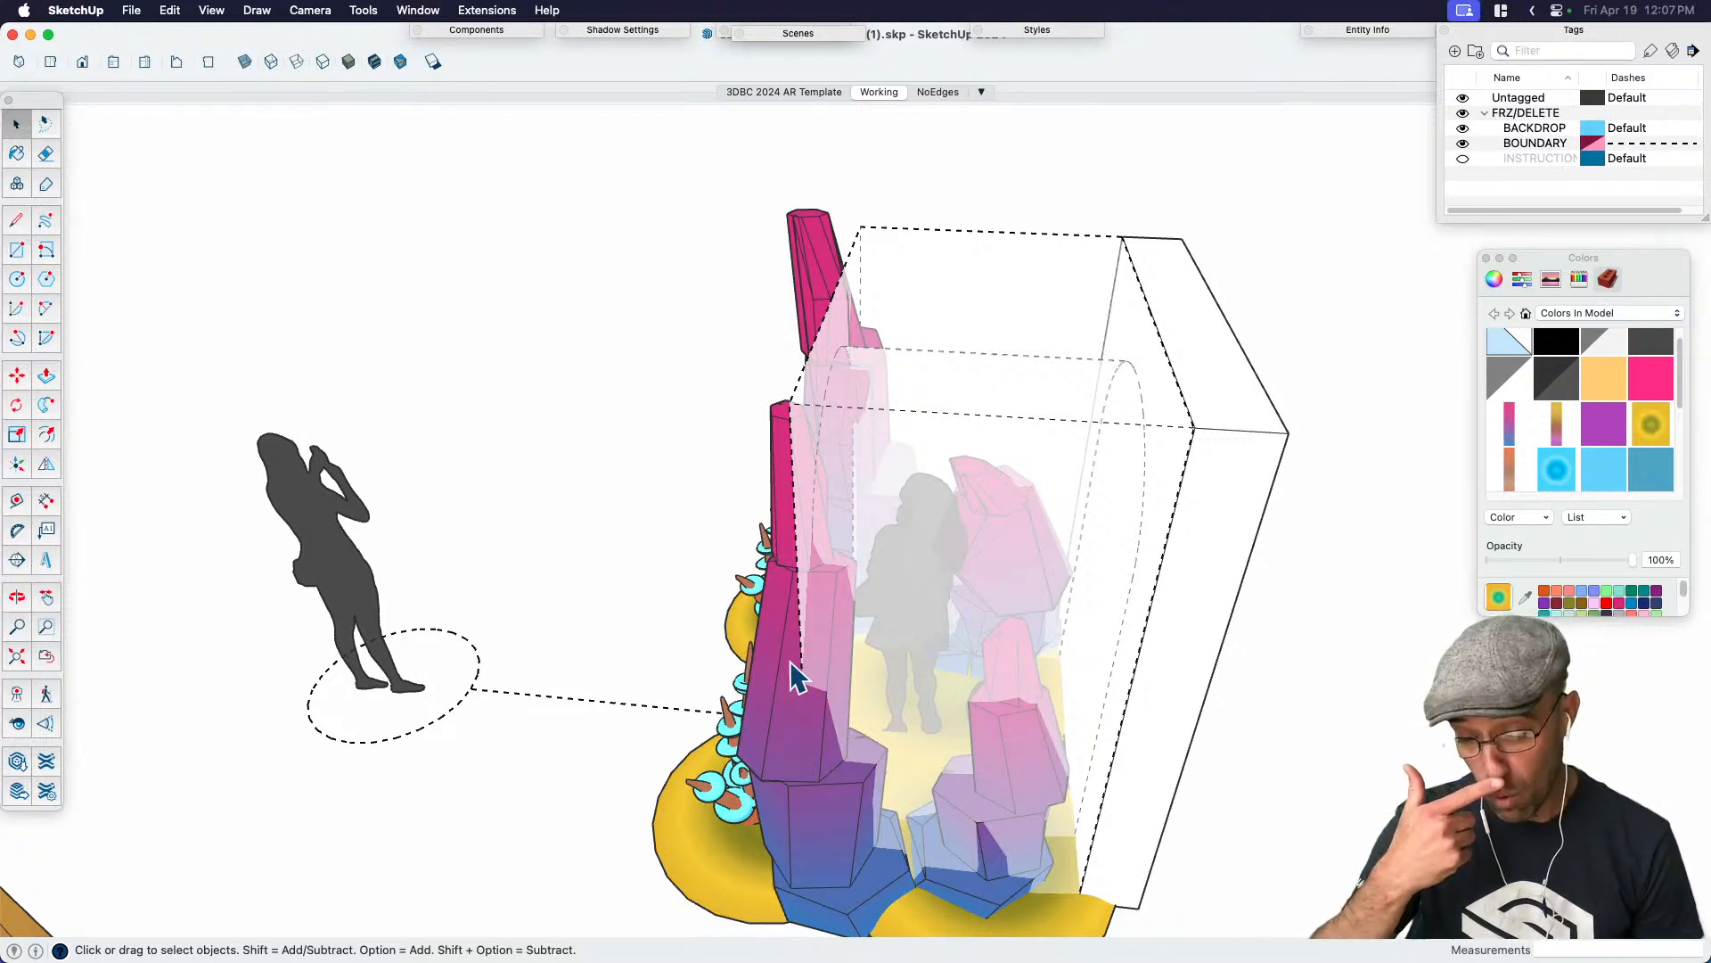
scroll(838, 514, down, 3)
middle_drag(838, 514, 1059, 519)
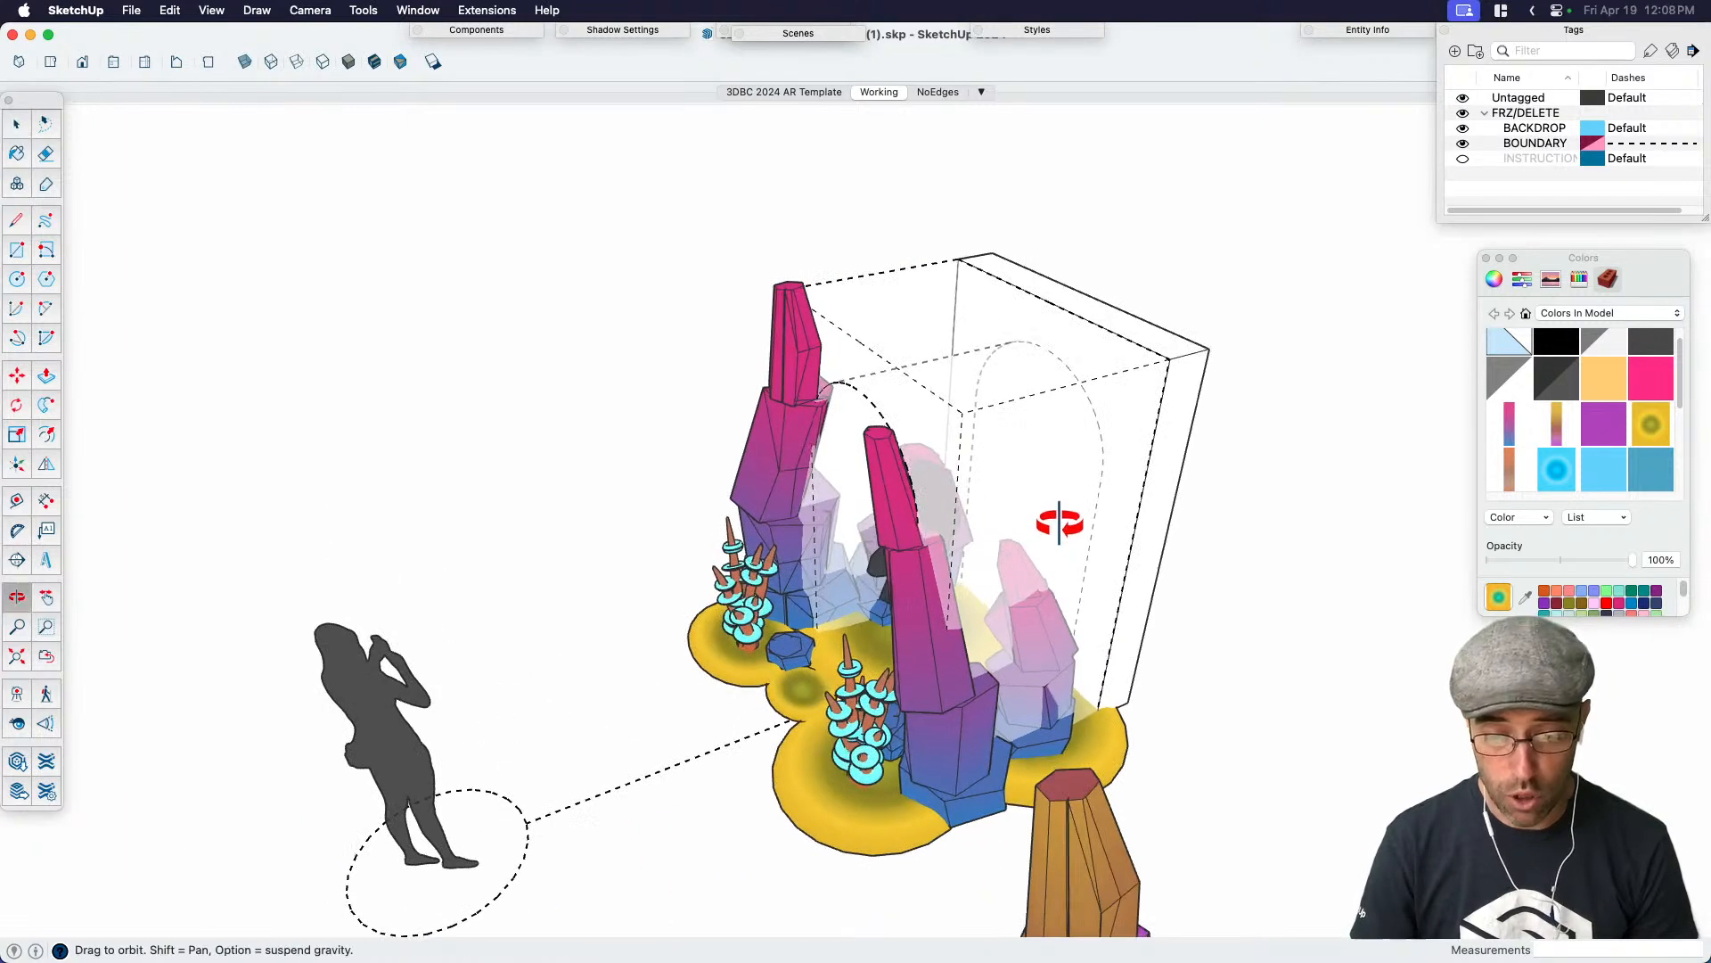
Move the spare orange-and-purple rock spire from outside the composition to behind the tall rock near the front plant
scroll(874, 483, down, 6)
middle_drag(873, 483, 1168, 534)
scroll(1085, 555, down, 4)
scroll(1150, 575, up, 3)
middle_drag(1055, 588, 1090, 472)
click(1158, 587)
scroll(1105, 481, up, 3)
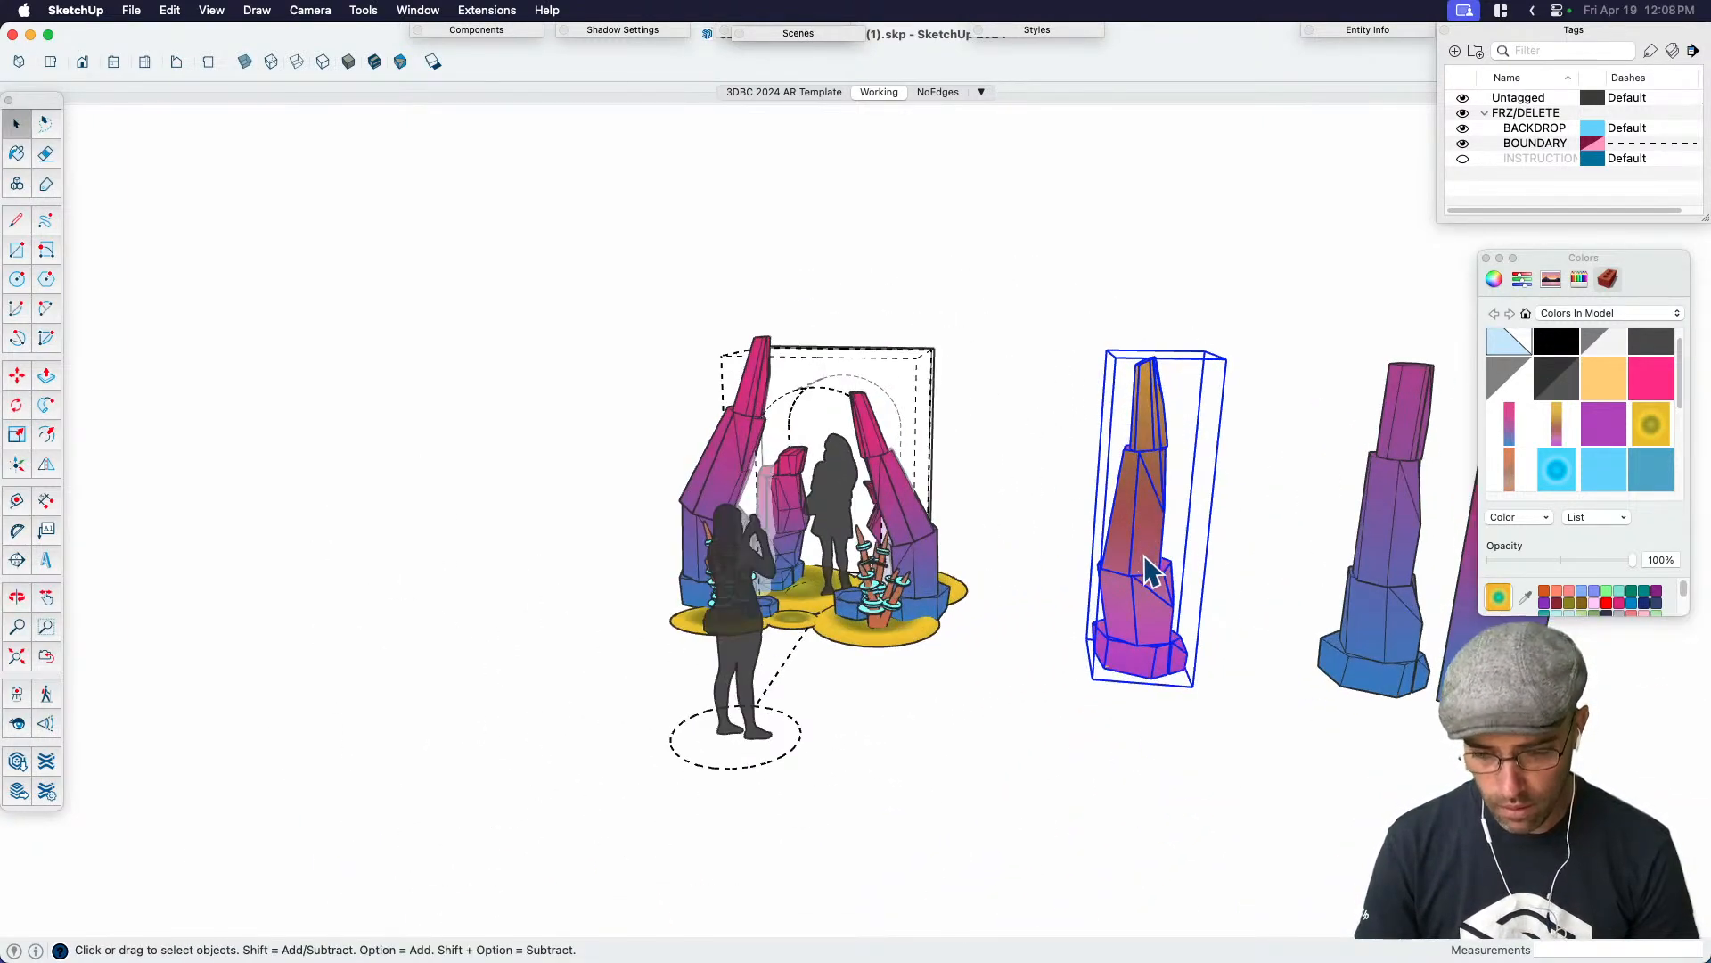
key(m)
click(1232, 745)
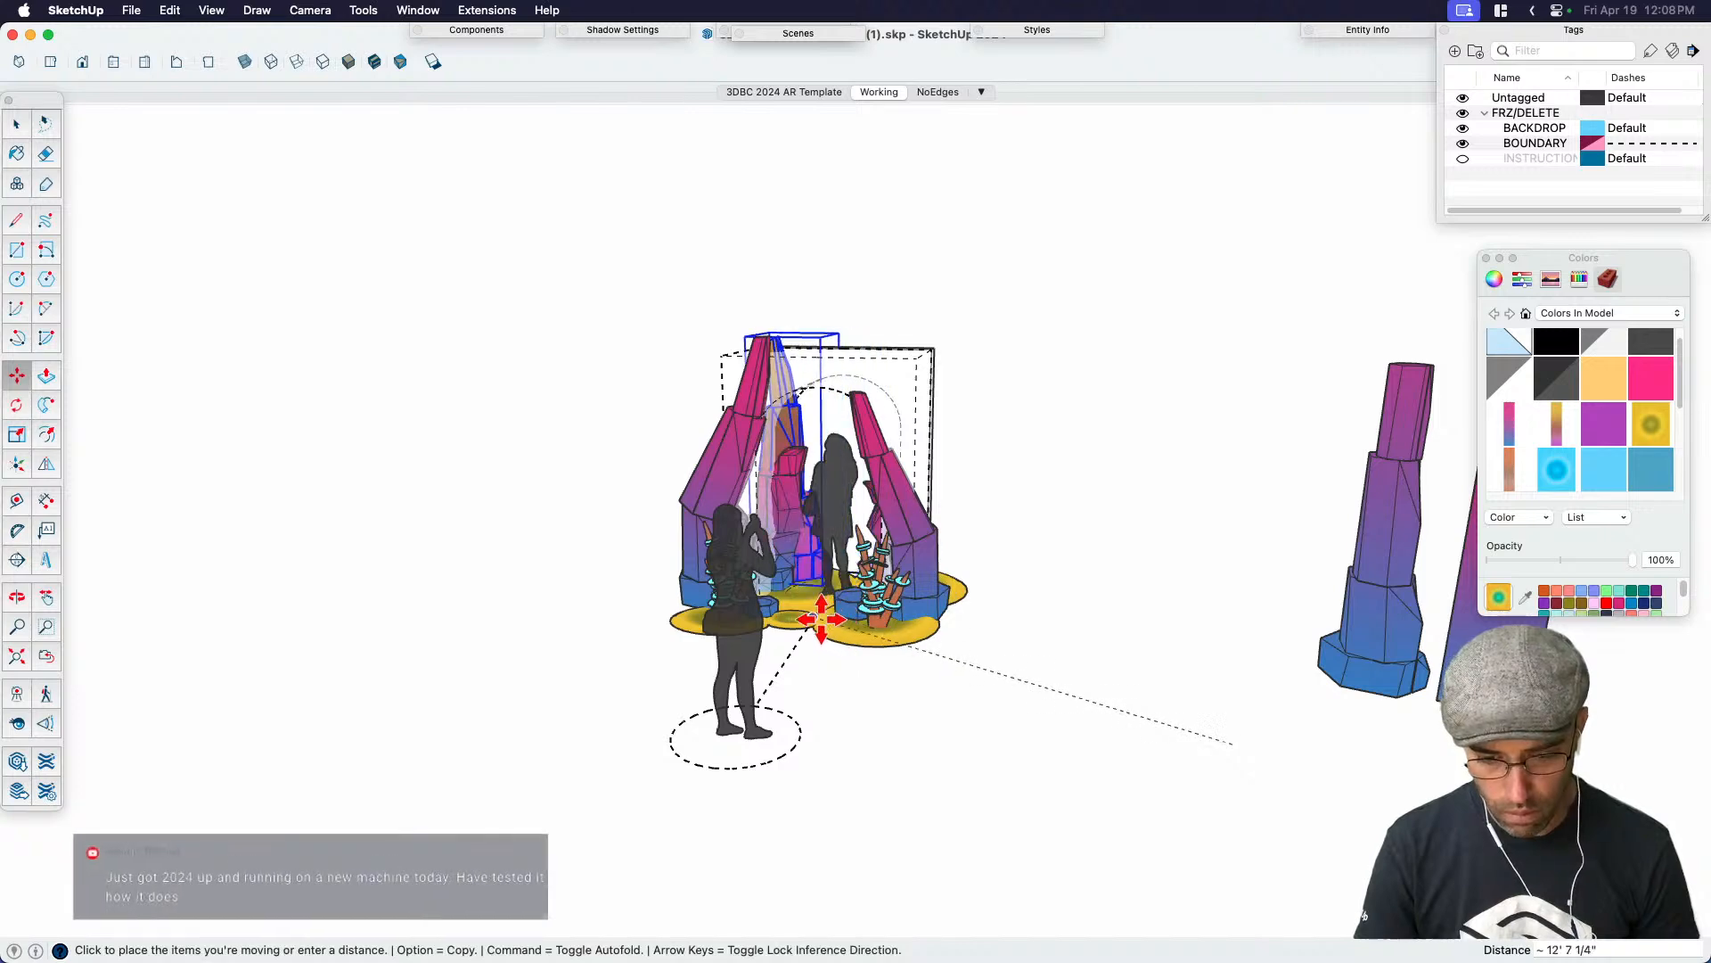
click(892, 640)
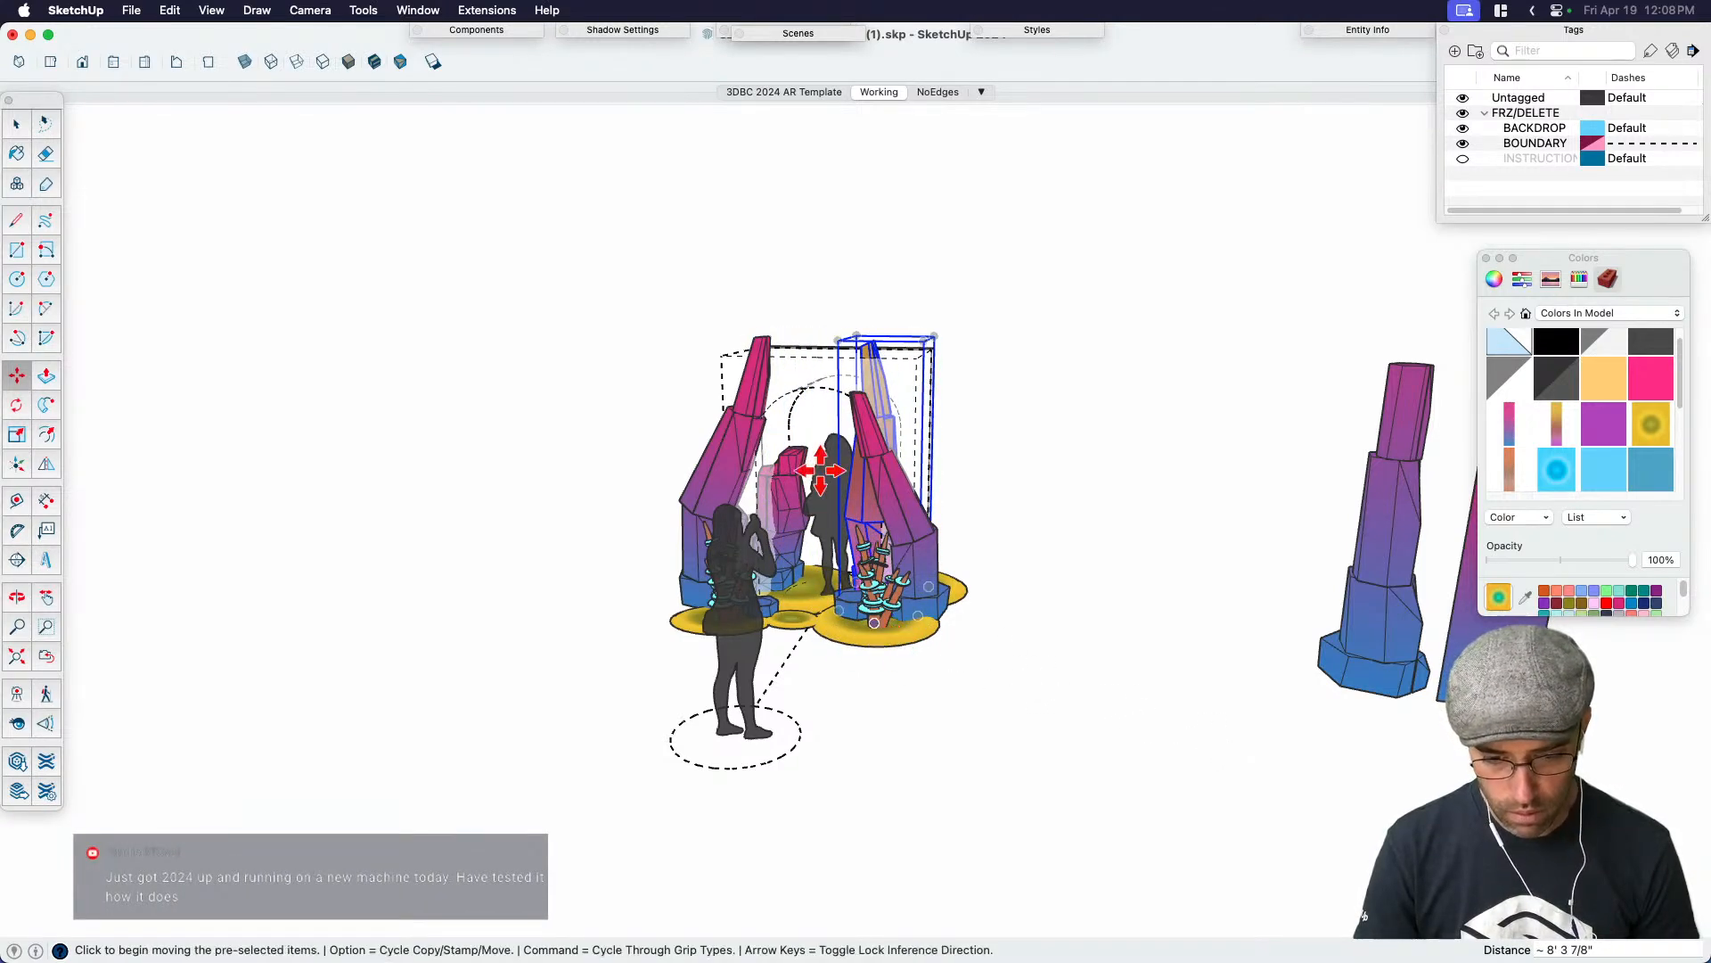
scroll(829, 516, up, 3)
key(space)
middle_drag(932, 524, 1082, 497)
middle_drag(917, 409, 949, 334)
key(s)
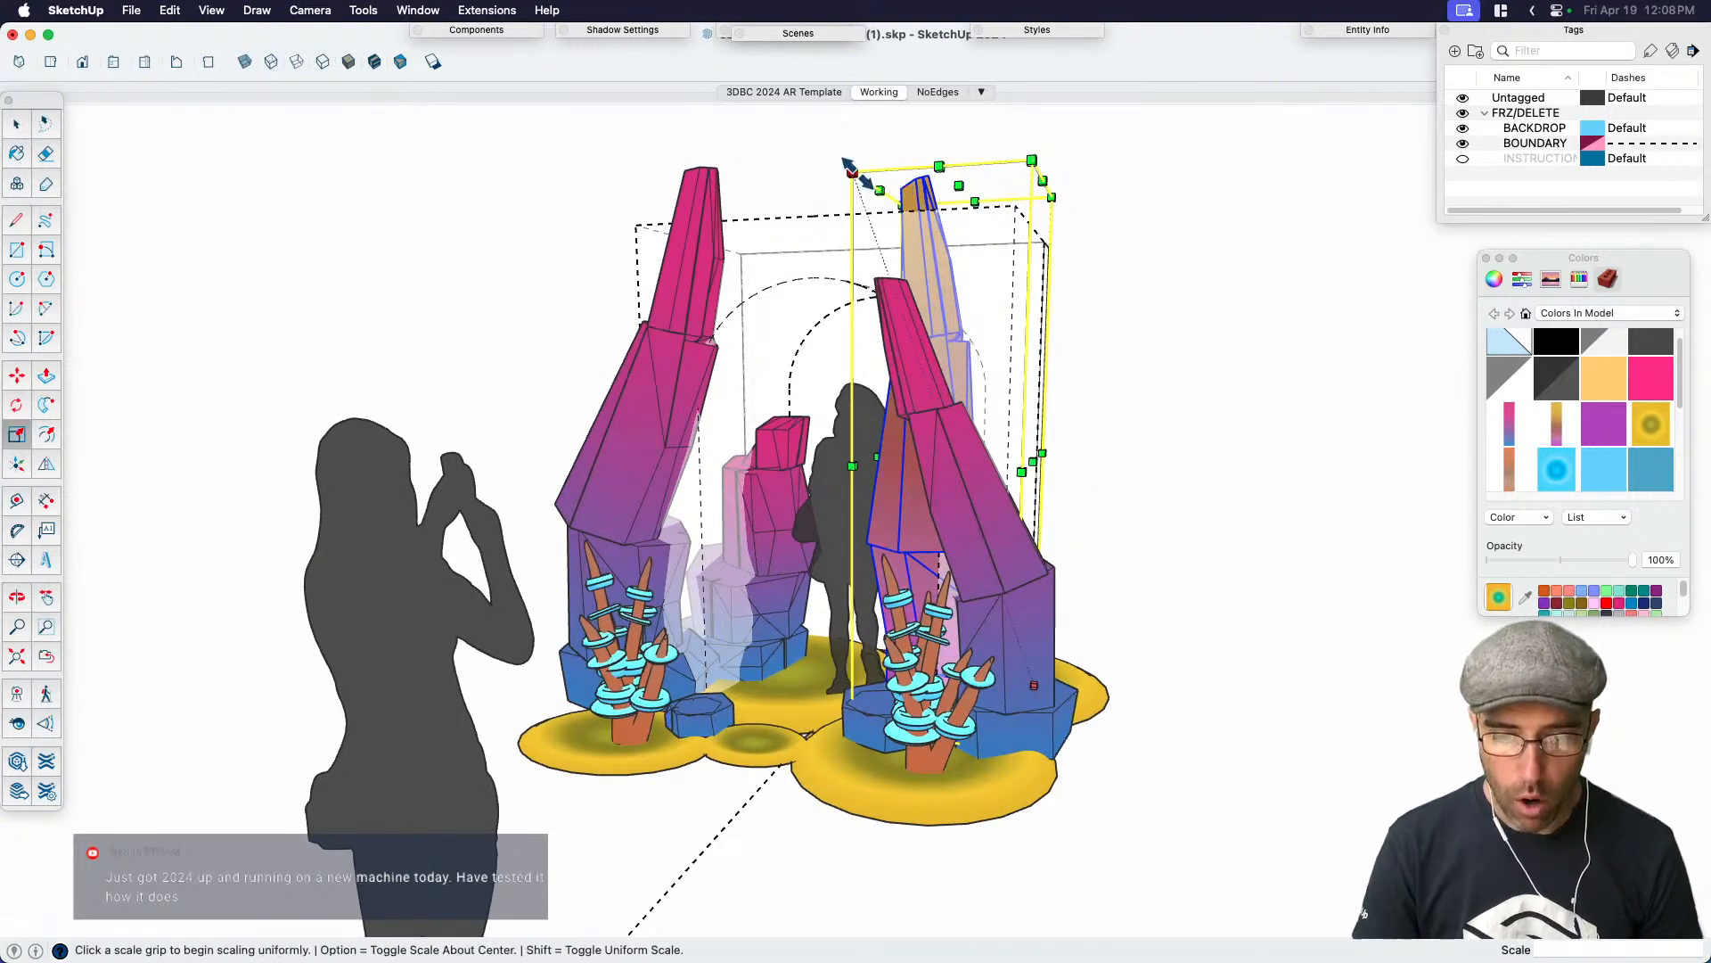
key(space)
click(1049, 564)
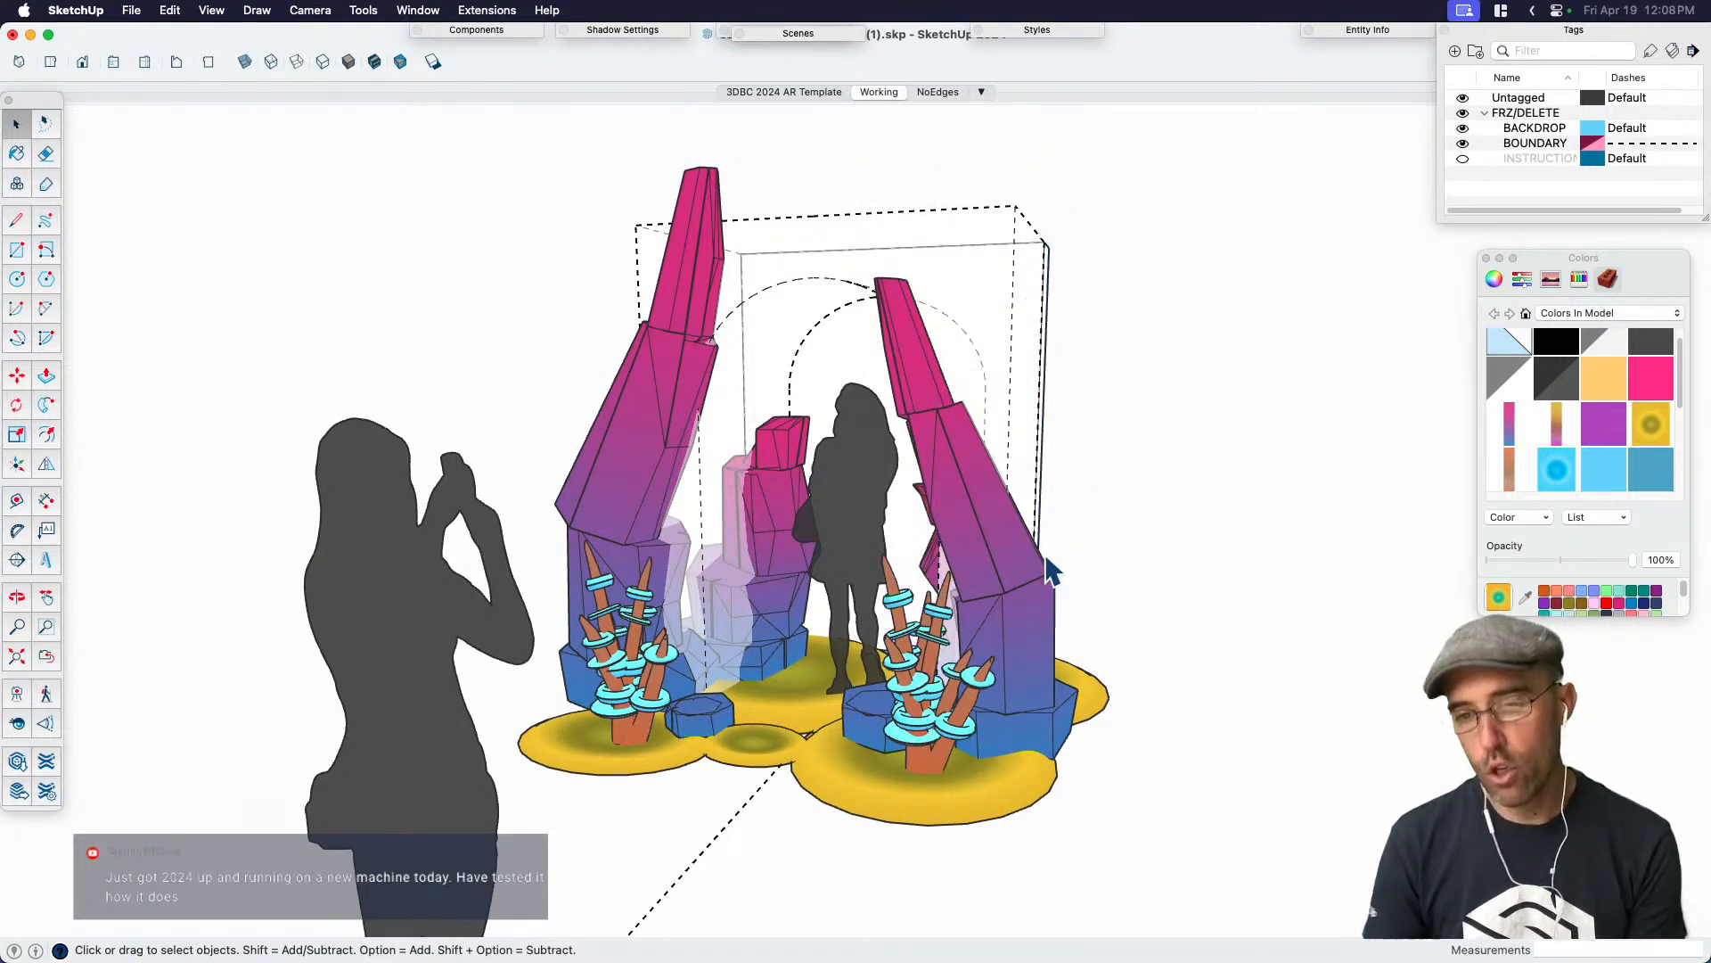
Move the orange-and-purple rock spire back out of the composition to the spare rocks beside it
scroll(1047, 561, down, 5)
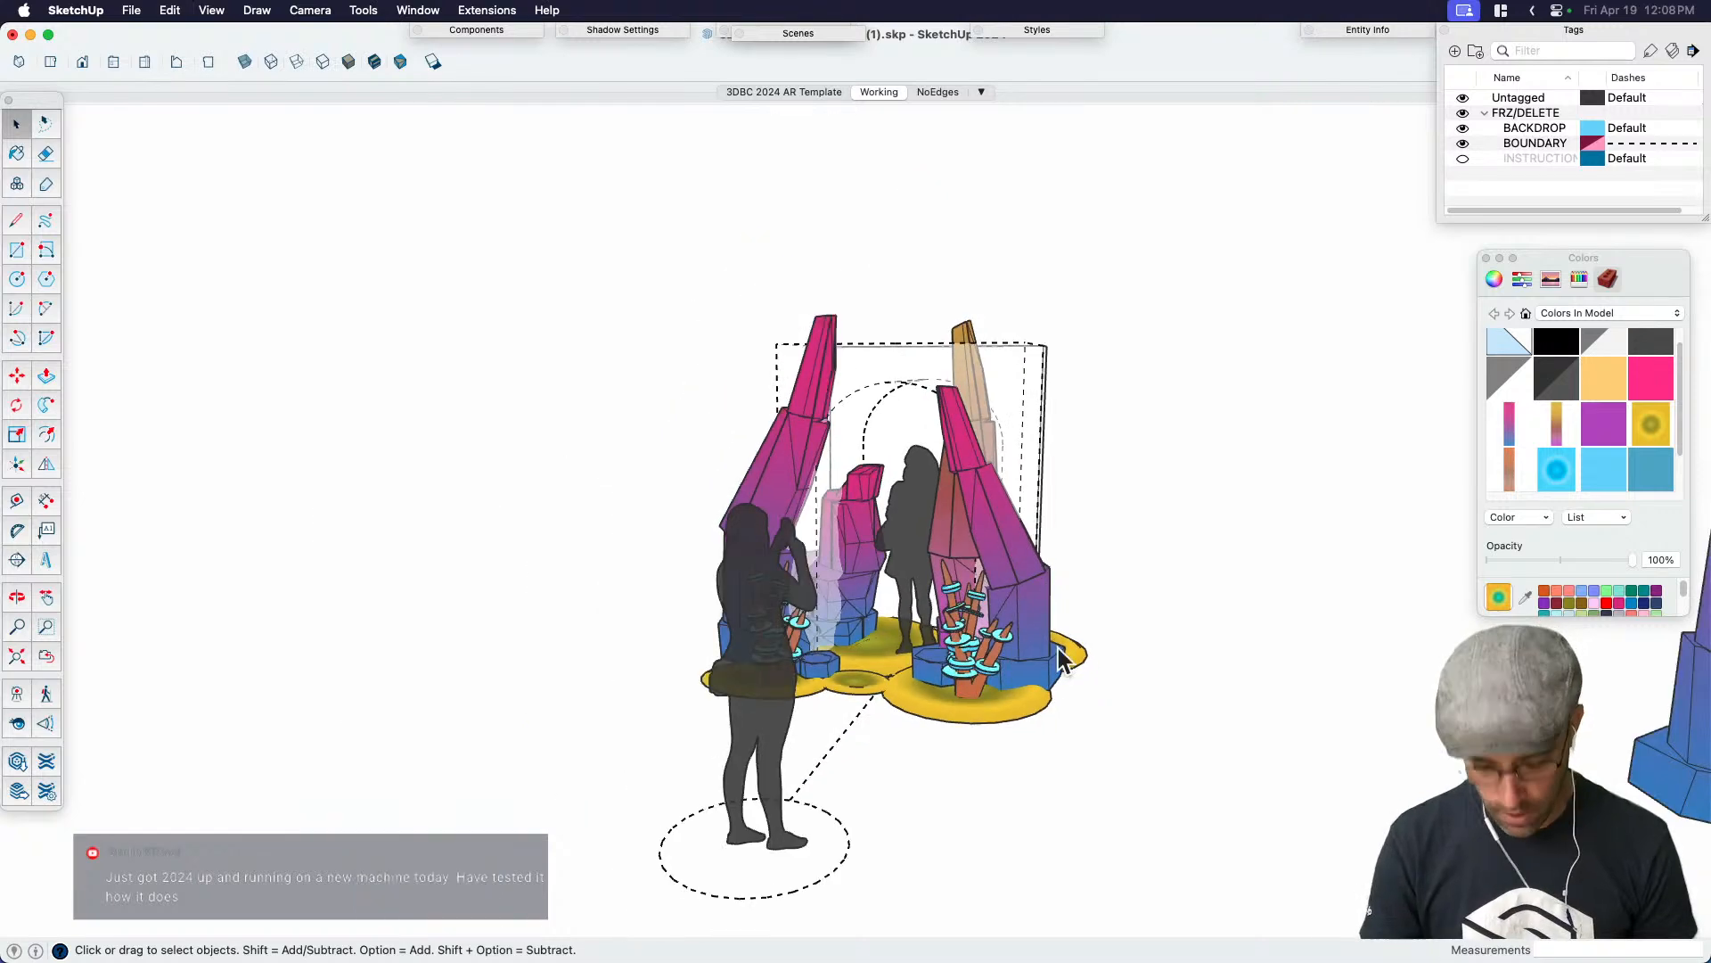
click(950, 528)
key(m)
click(1008, 776)
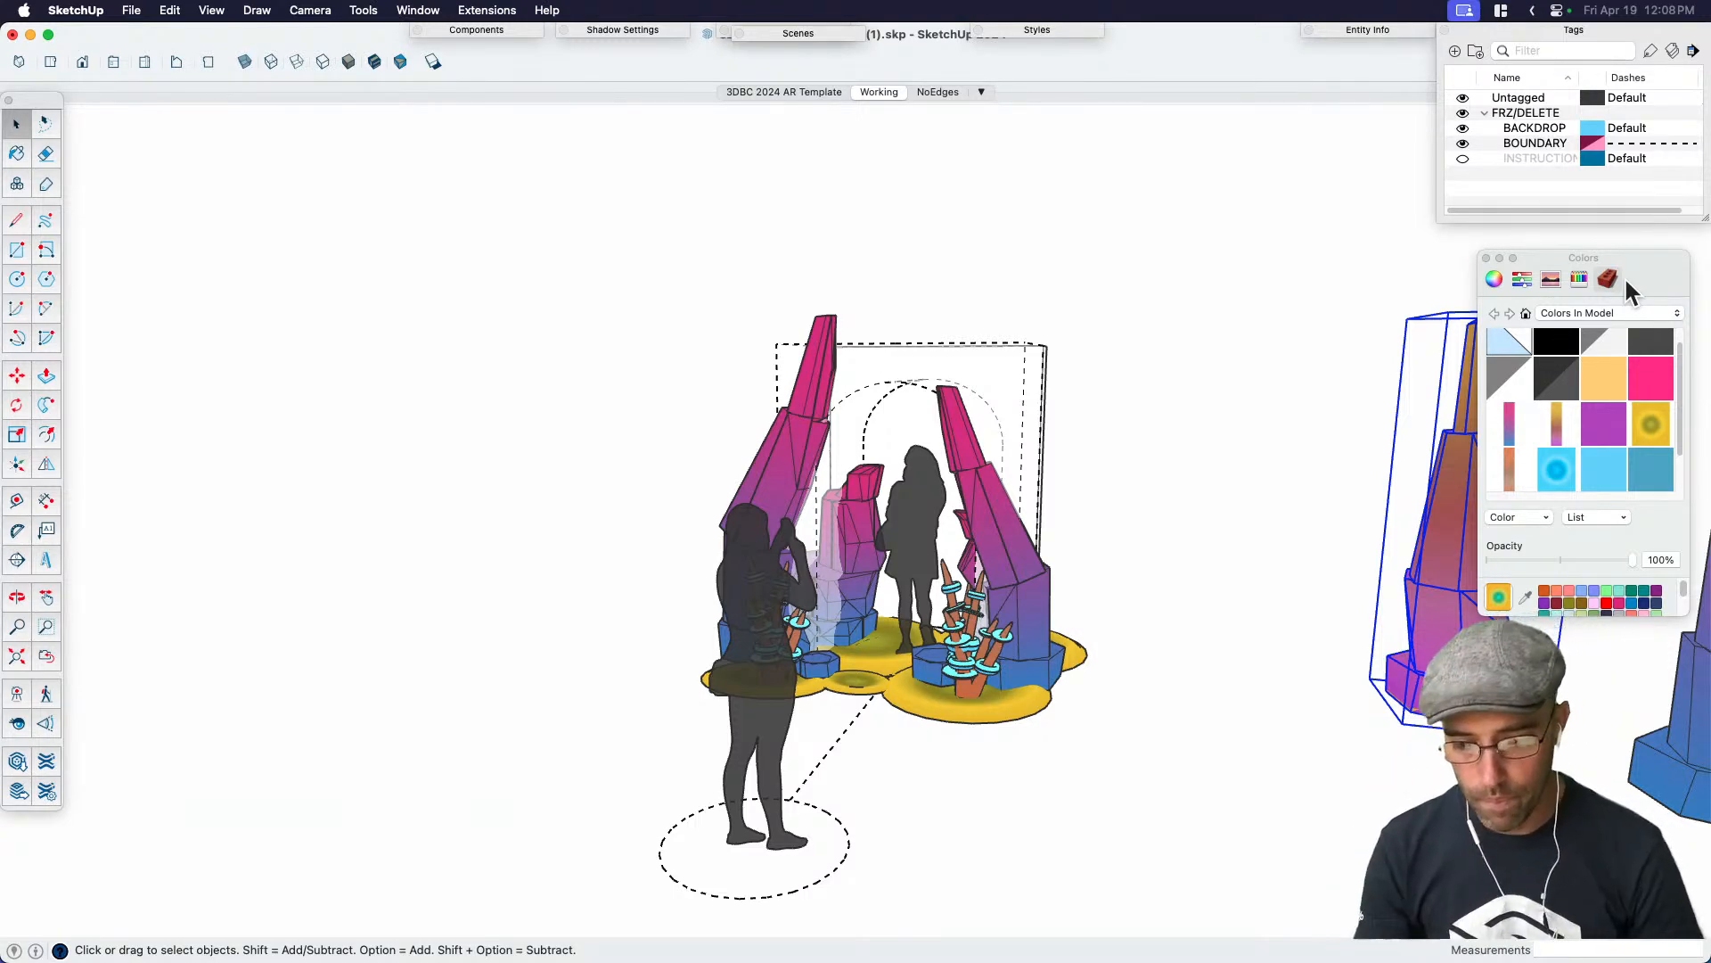
Frame the whole composition with the foreground figure and turn on fog for the view
scroll(989, 655, up, 3)
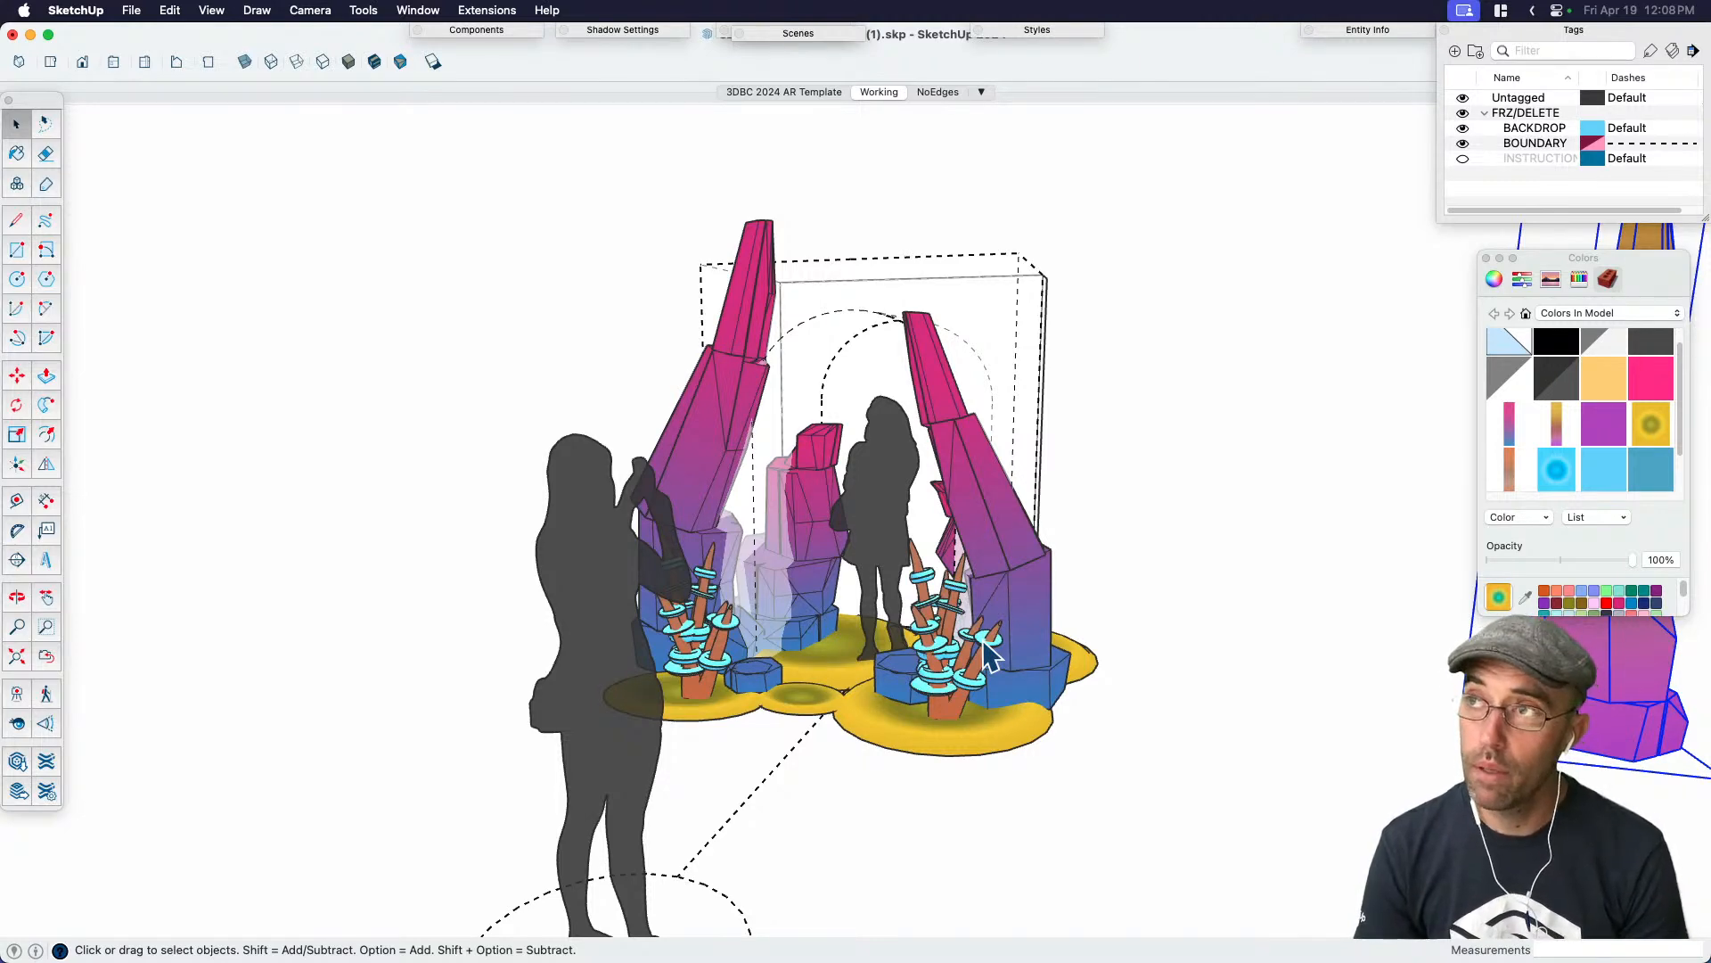
middle_drag(990, 656, 896, 628)
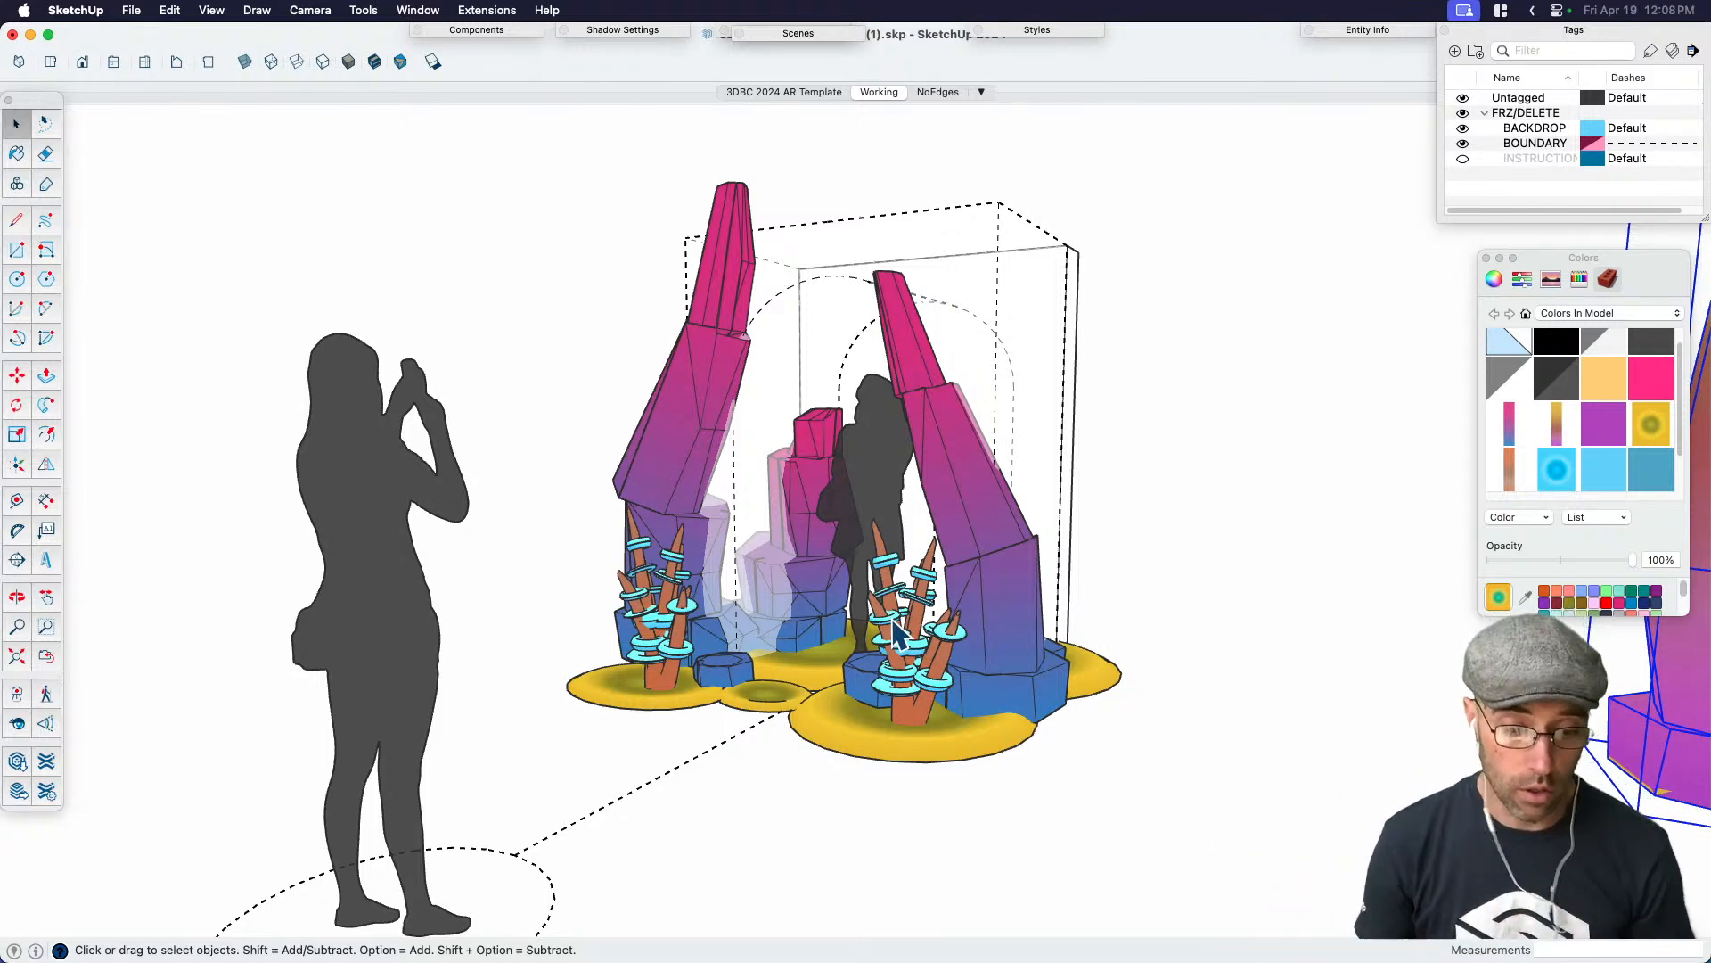
click(211, 10)
click(321, 302)
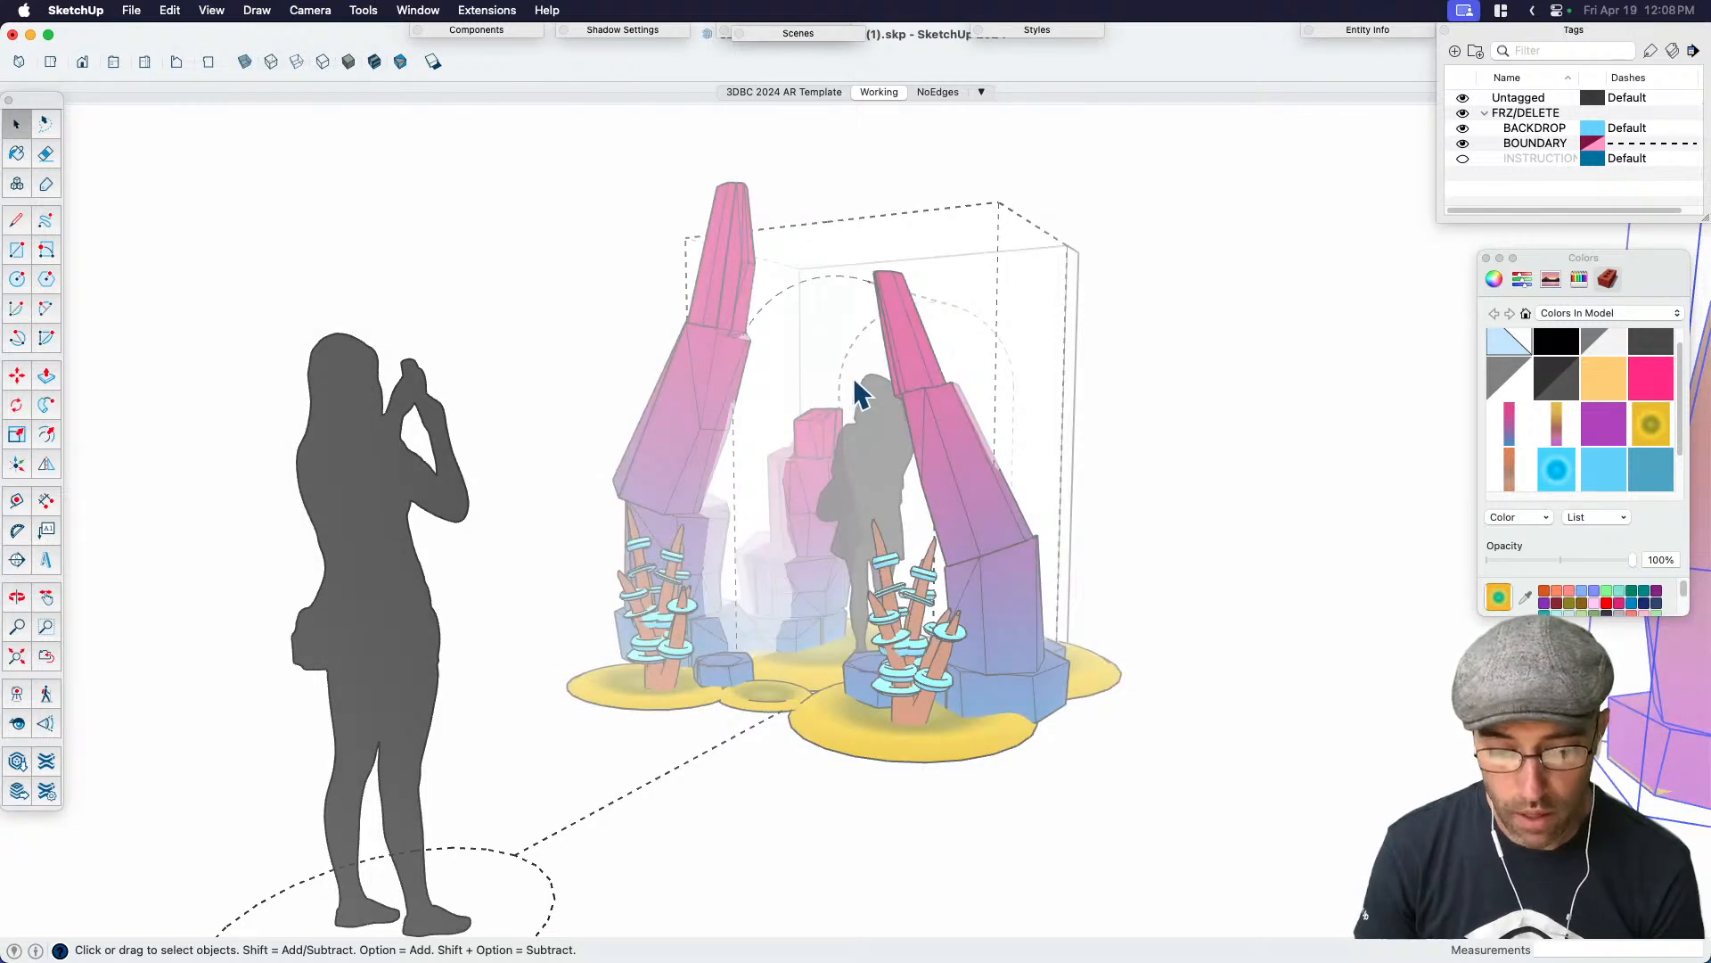
Adjust the fog distances, setting 0% slightly past mid-range and 100% at about four-fifths of the range, so only the background fades
click(418, 10)
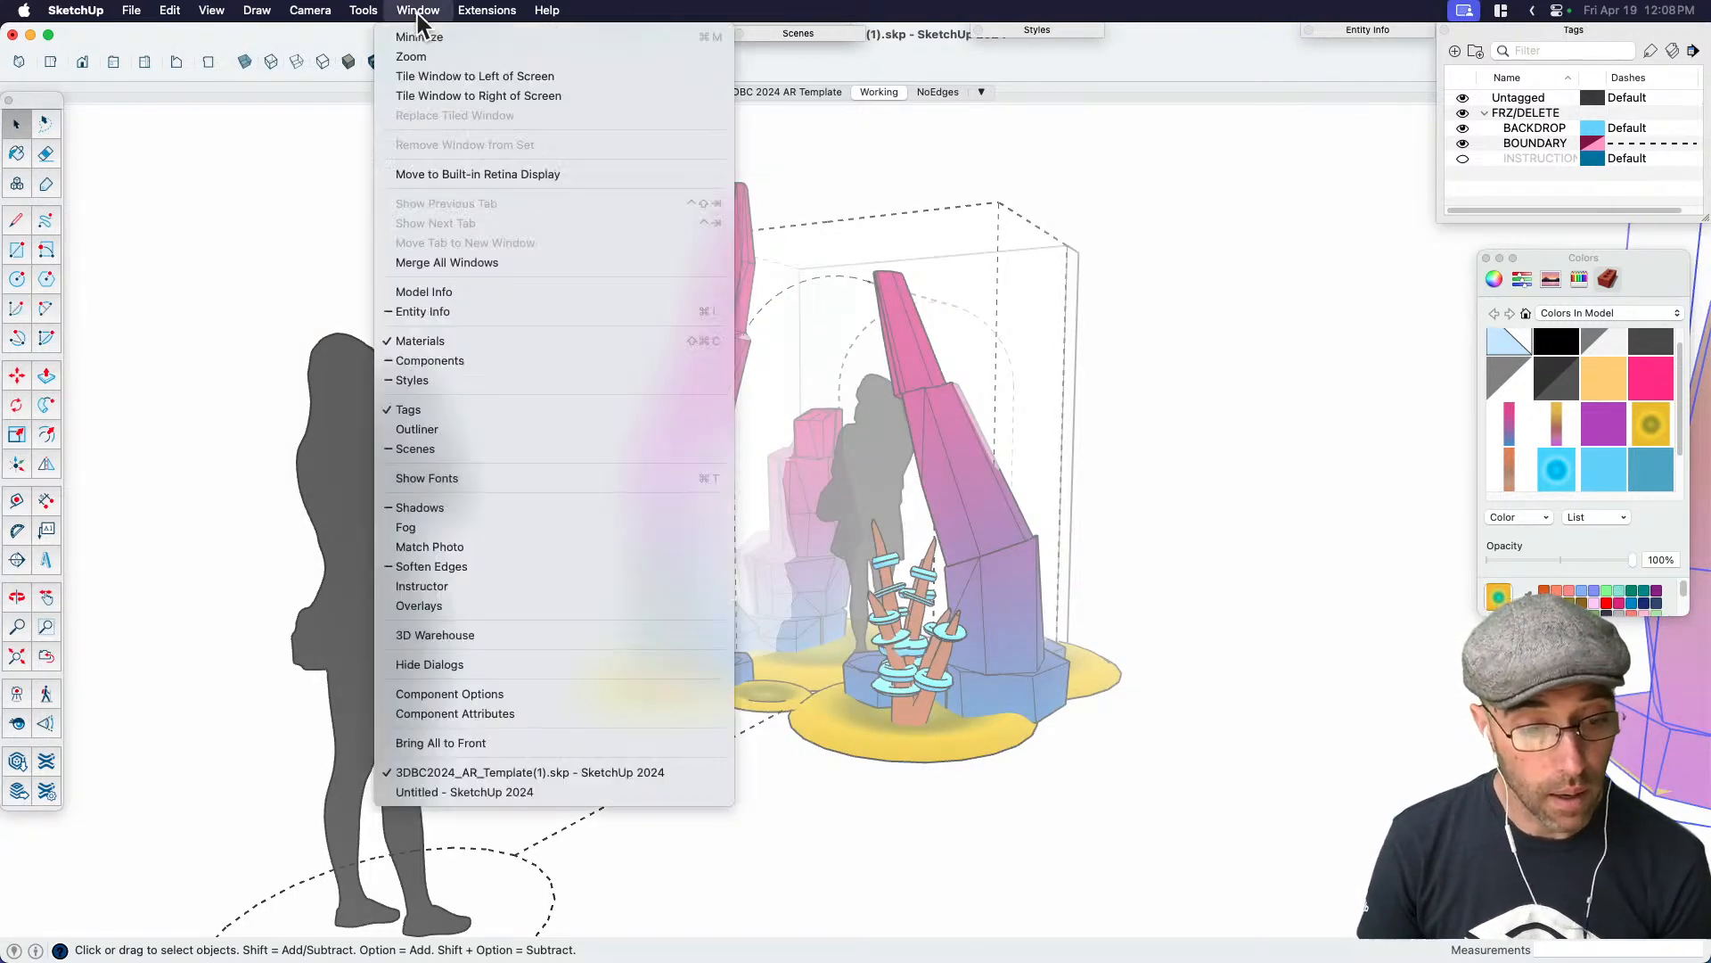
click(499, 527)
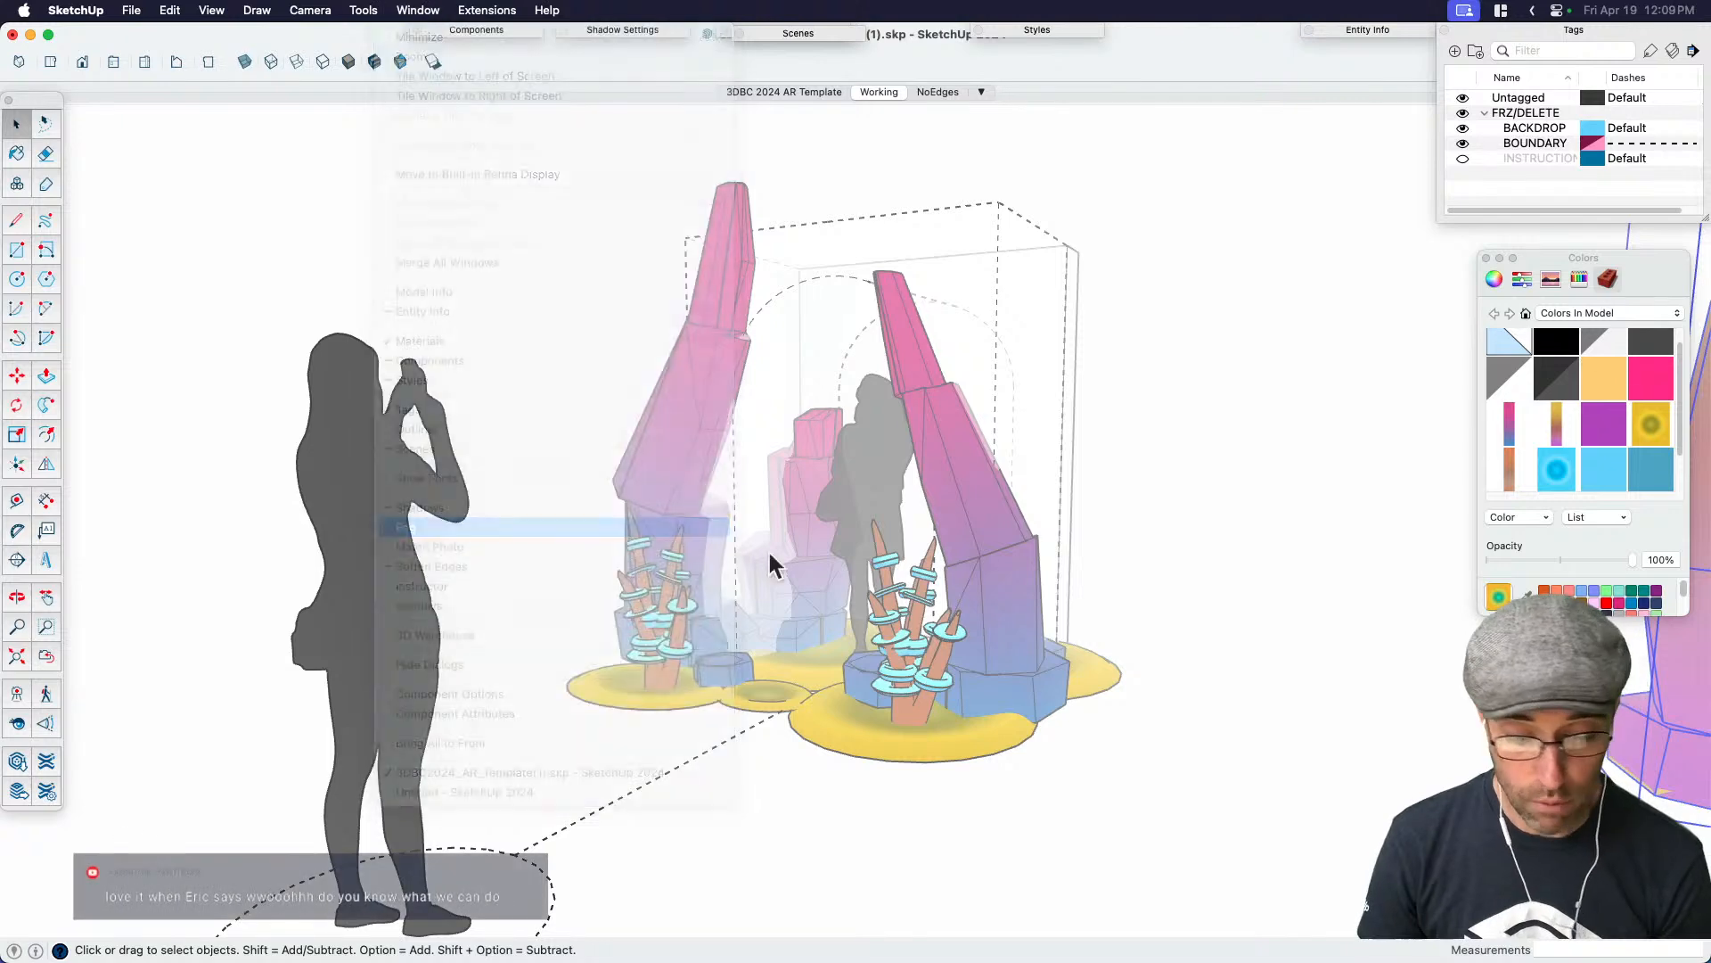
mouse_move(493, 123)
mouse_down()
mouse_move(431, 107)
mouse_move(500, 122)
mouse_up()
click(415, 103)
scroll(832, 459, up, 5)
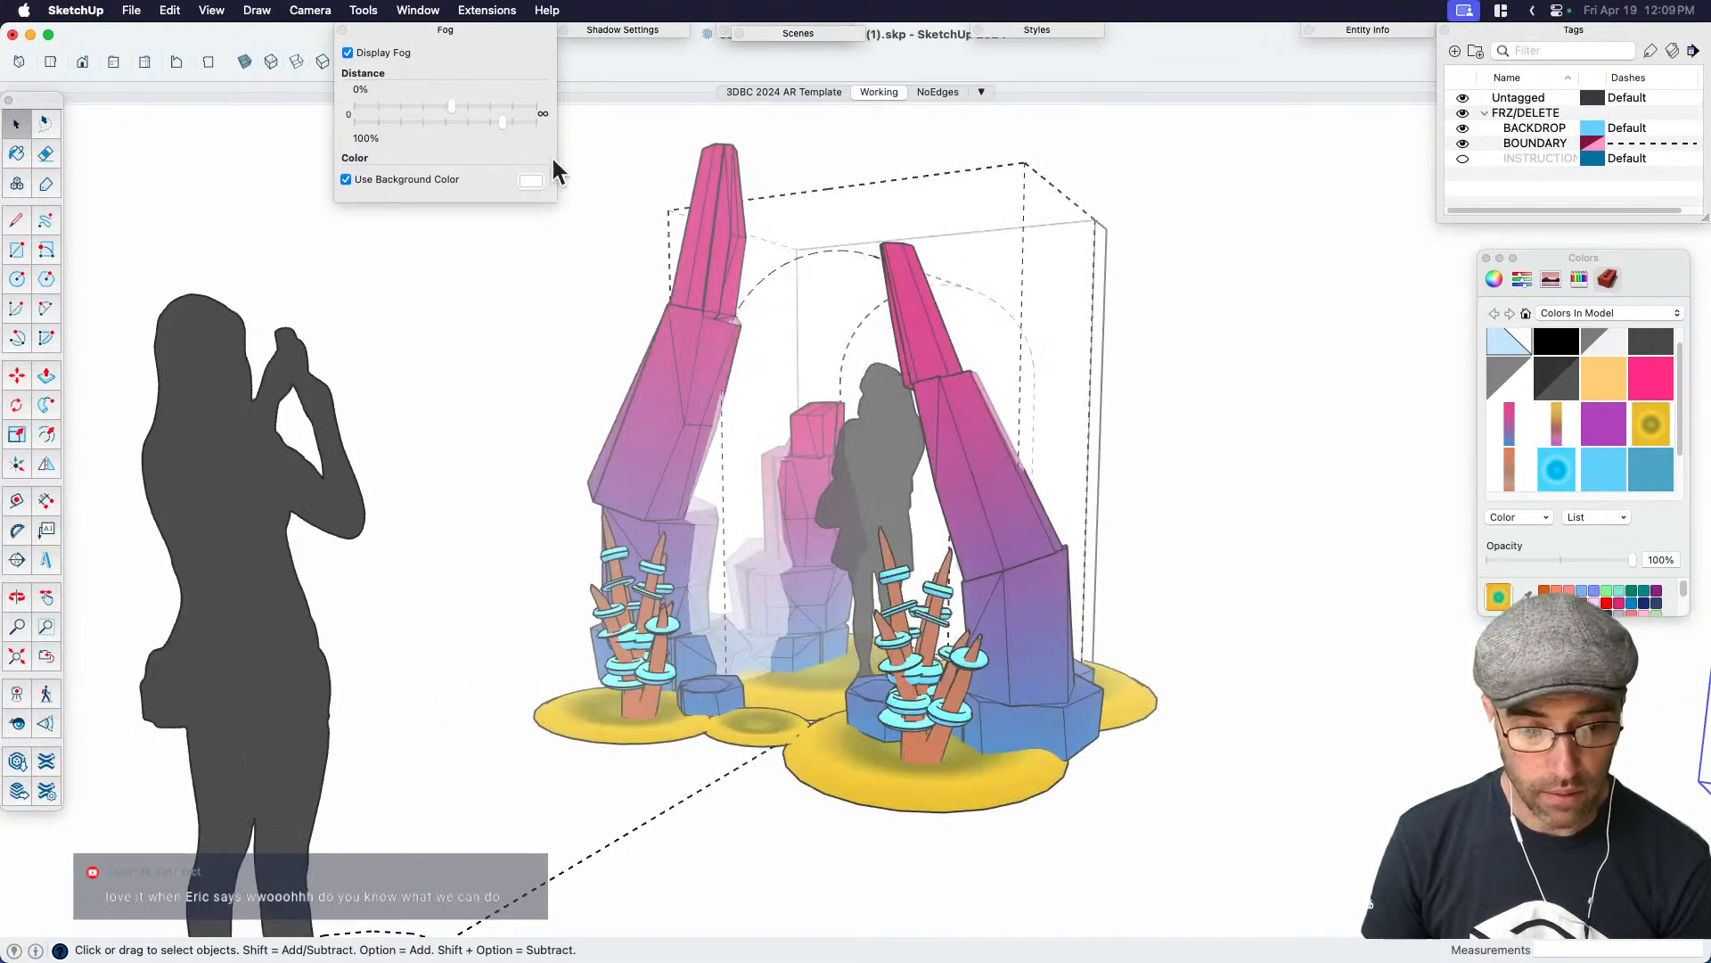
middle_drag(807, 591, 879, 538)
scroll(767, 437, up, 1)
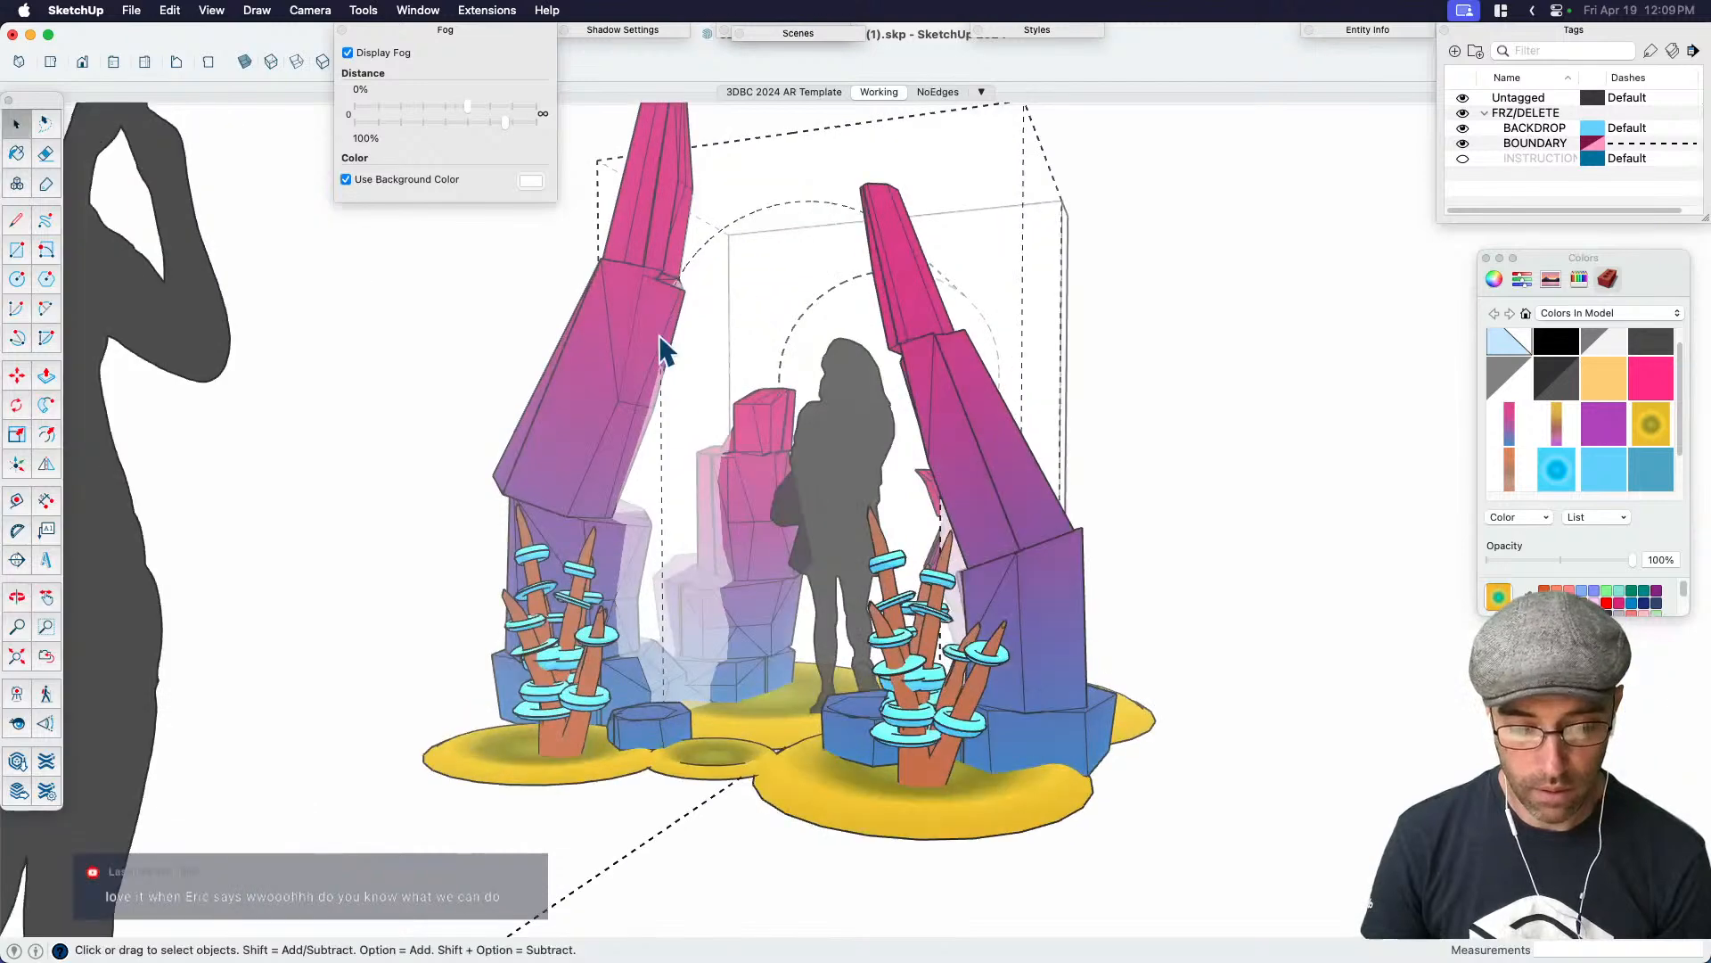
scroll(772, 542, down, 1)
drag(497, 116, 452, 109)
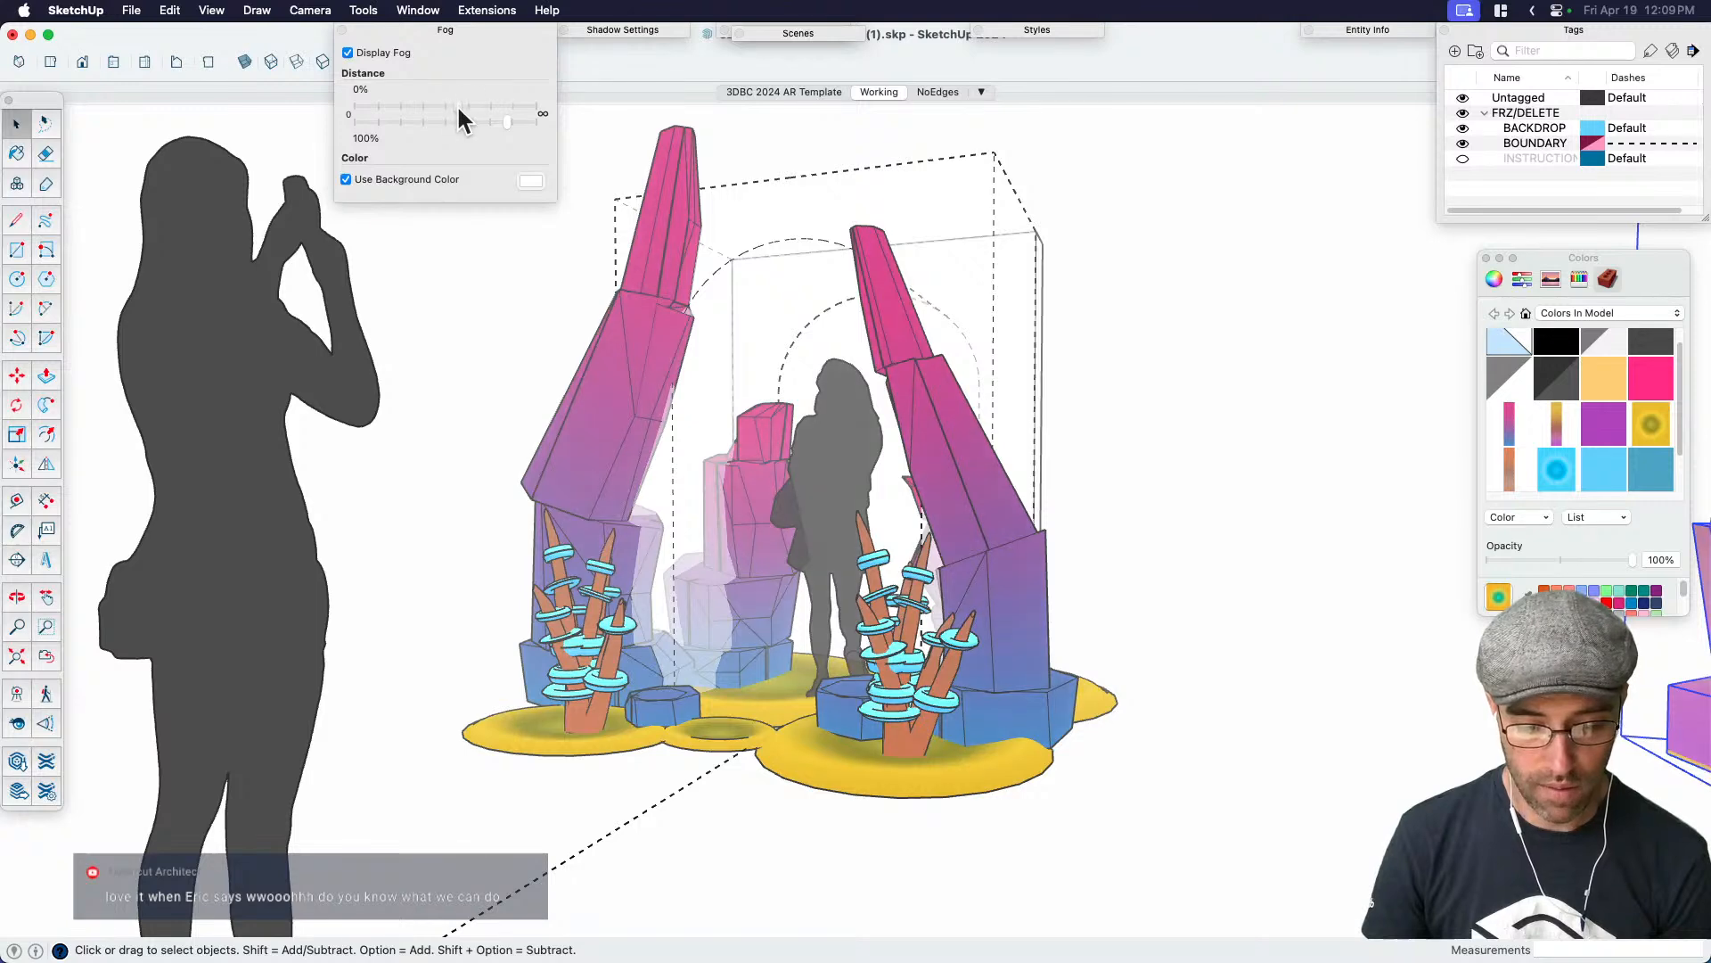
click(436, 30)
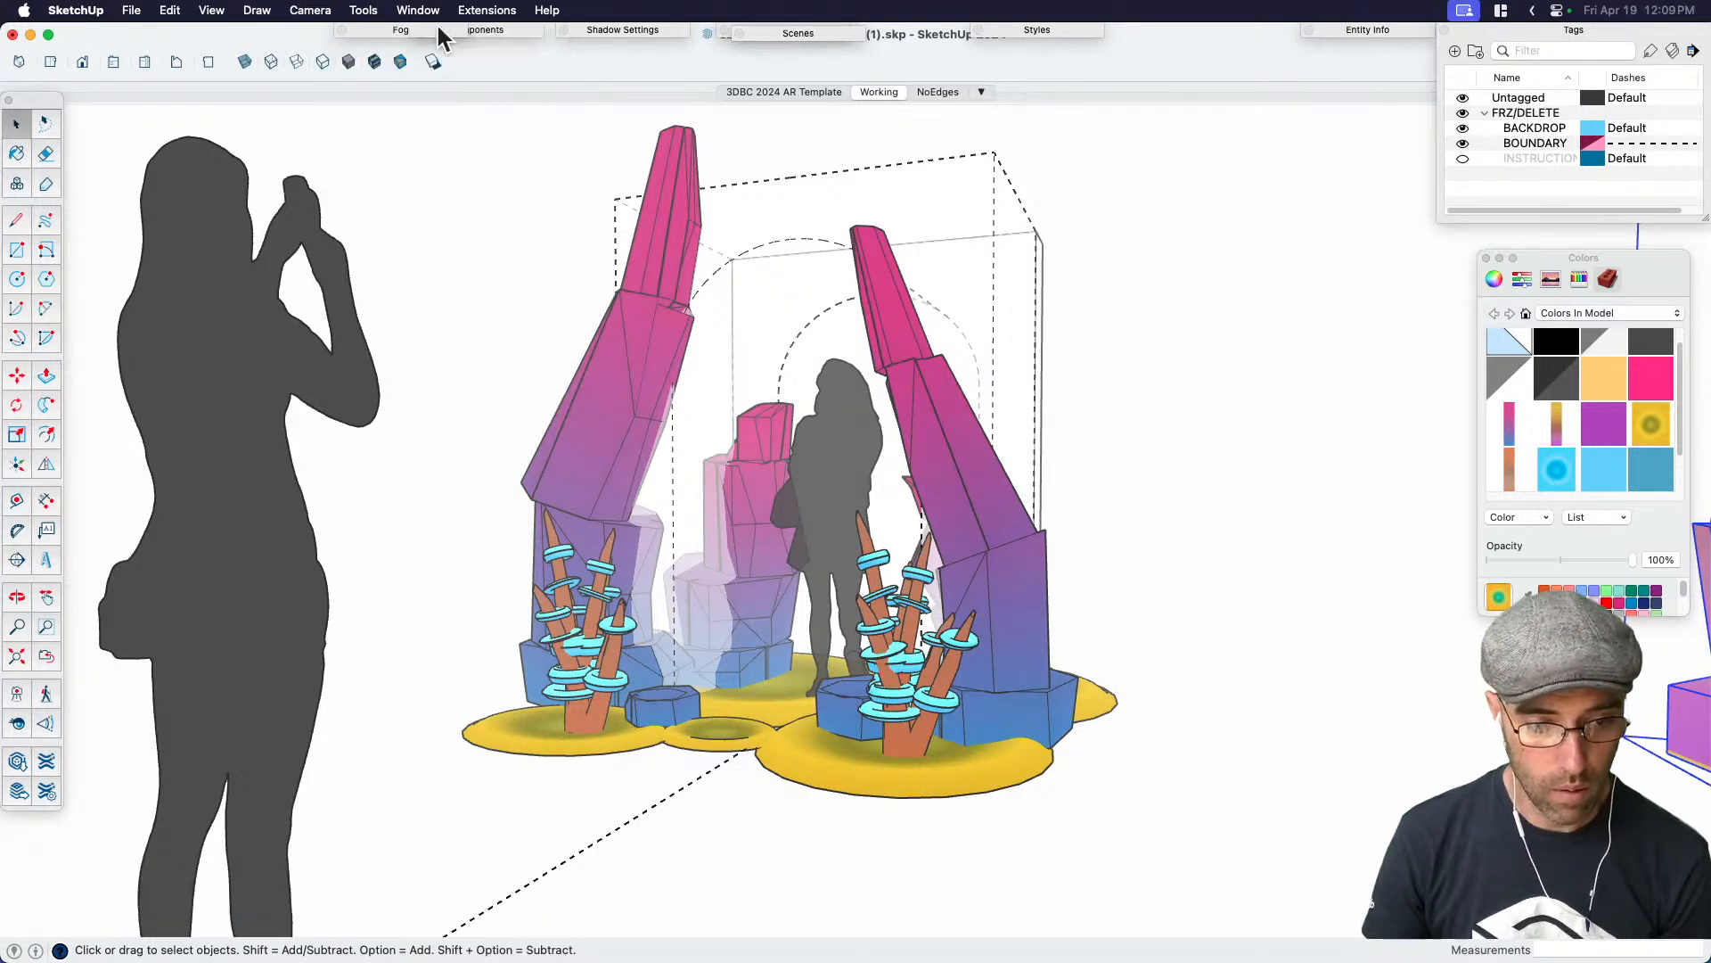
Turn on shadows and lower the shadow settings' Dark value to 64
click(433, 61)
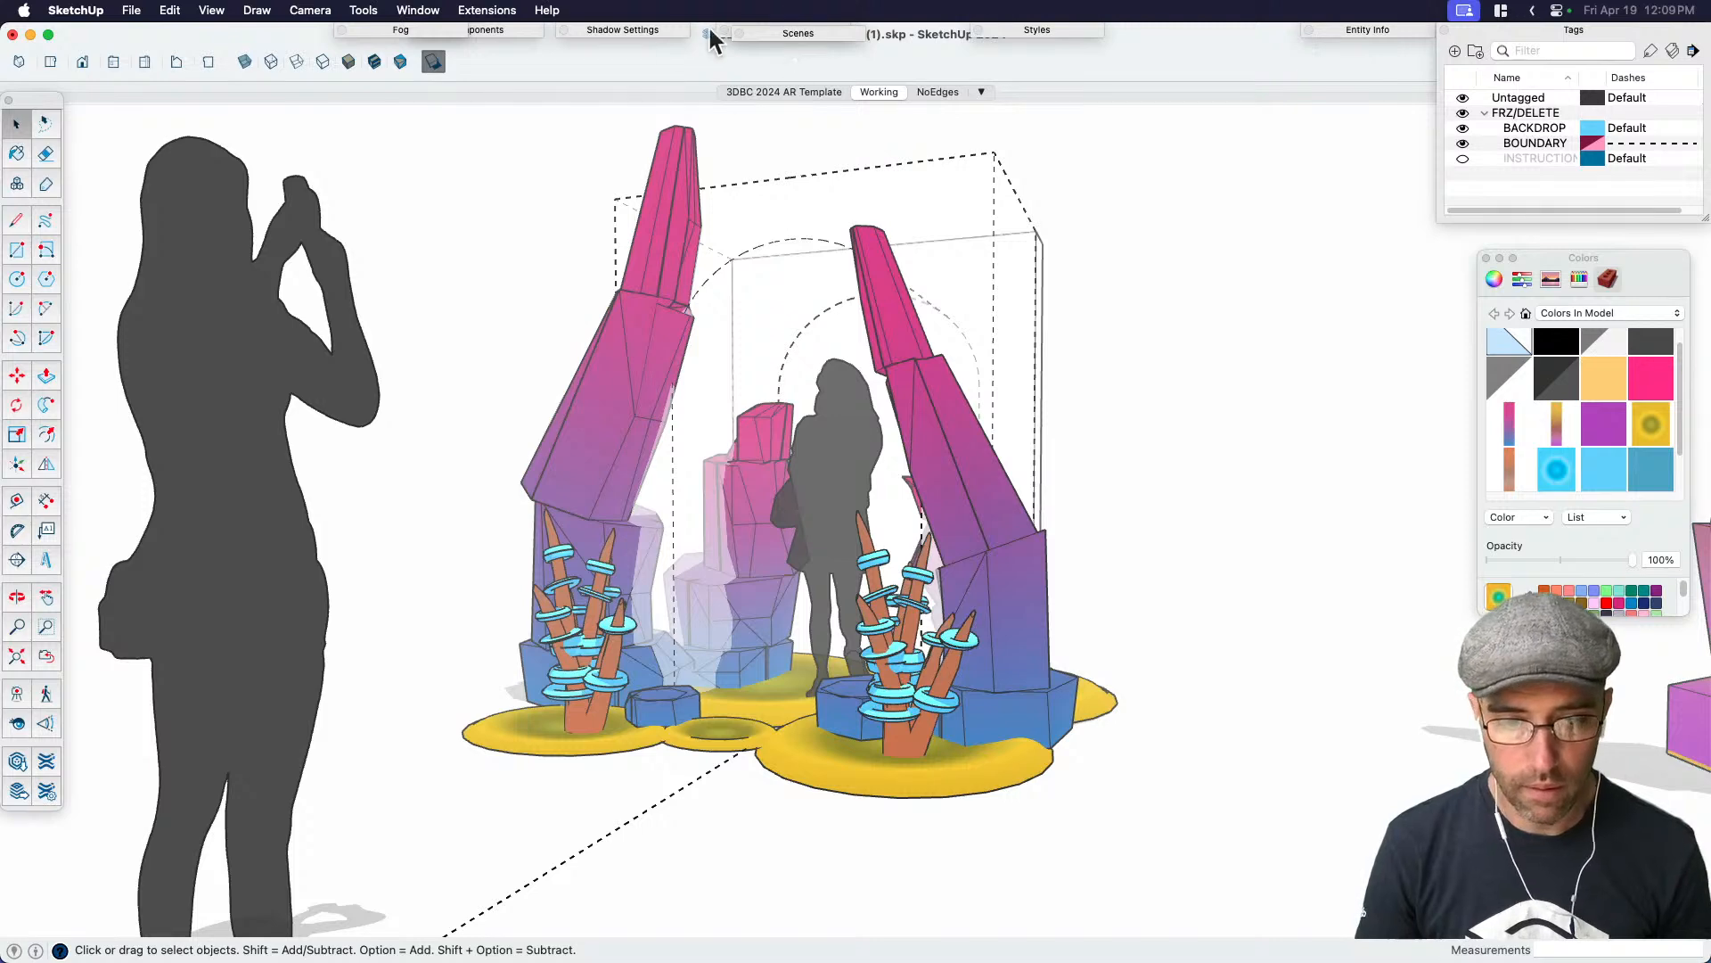
click(655, 30)
drag(698, 142, 682, 145)
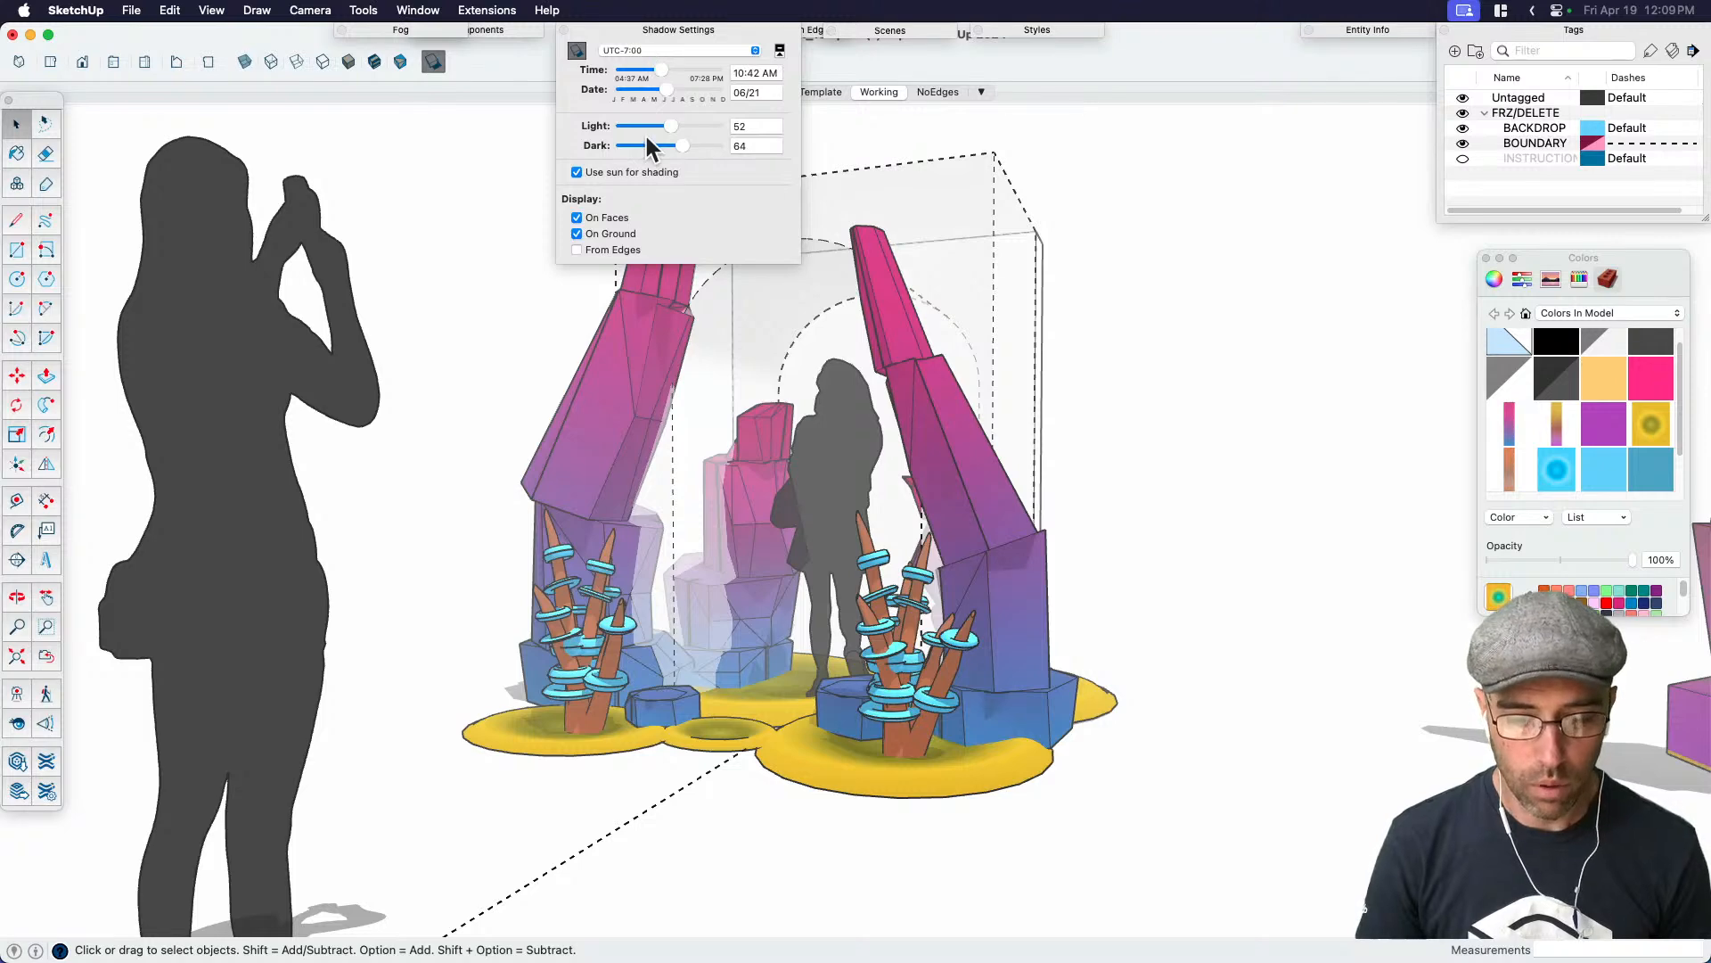
click(675, 28)
Review the fogged and shadowed composition from several angles and change the face style to hidden line
middle_drag(791, 595, 860, 545)
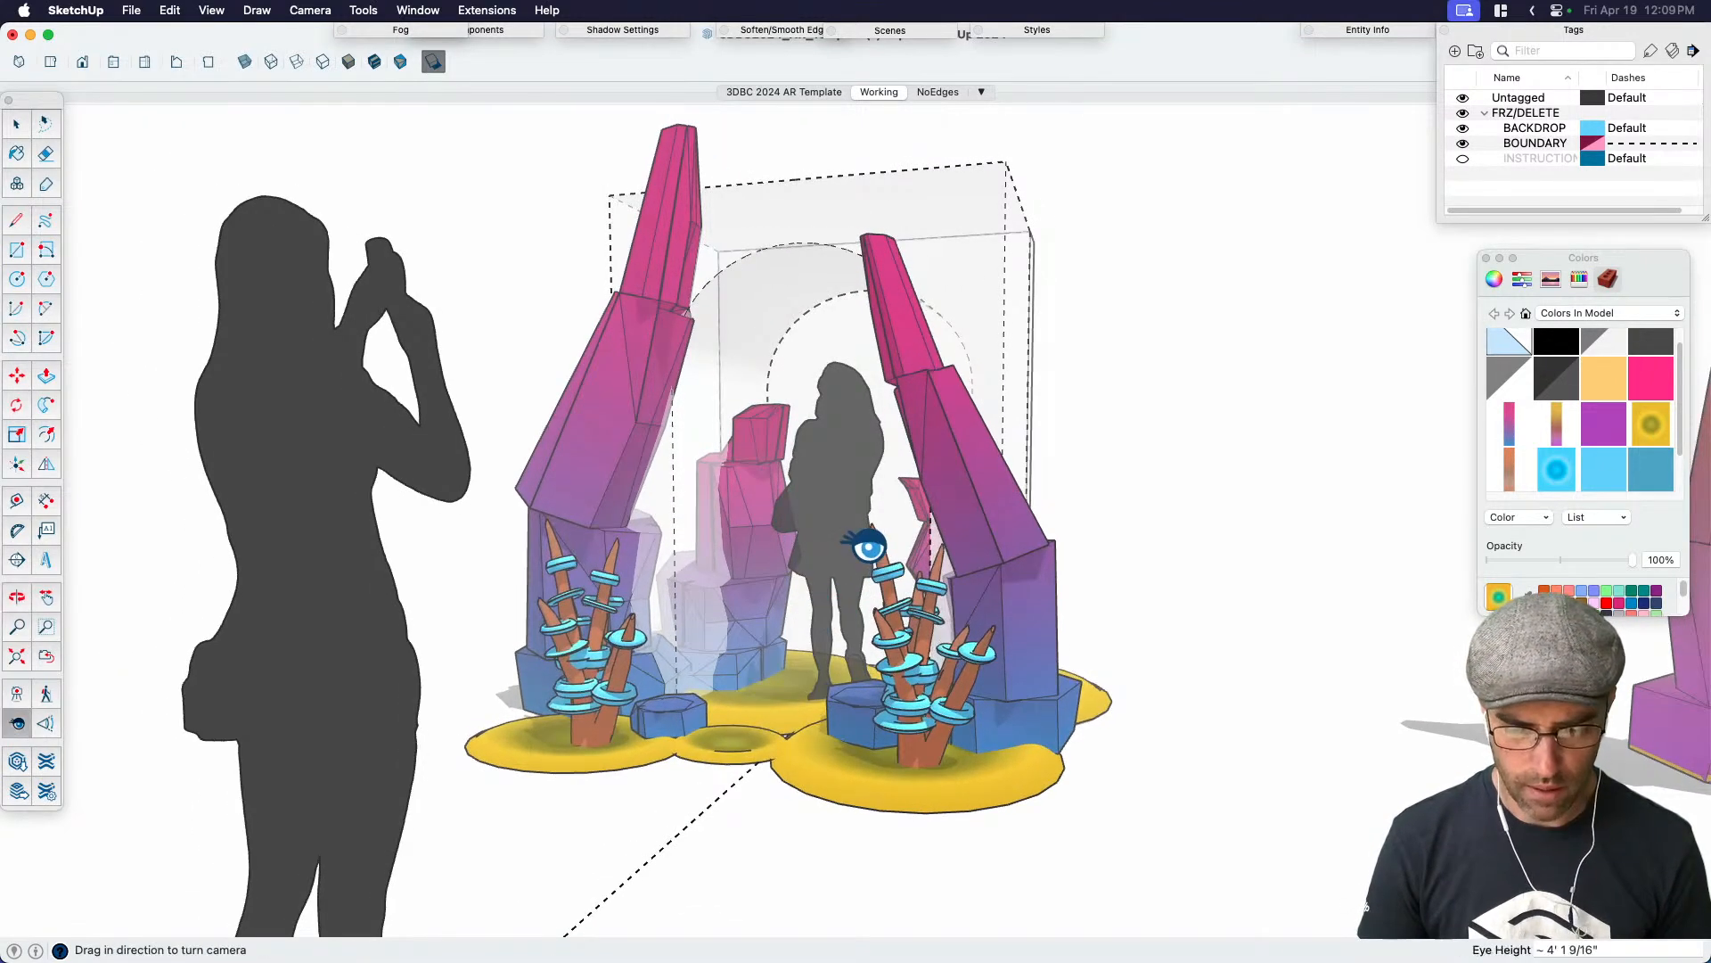
scroll(846, 531, up, 5)
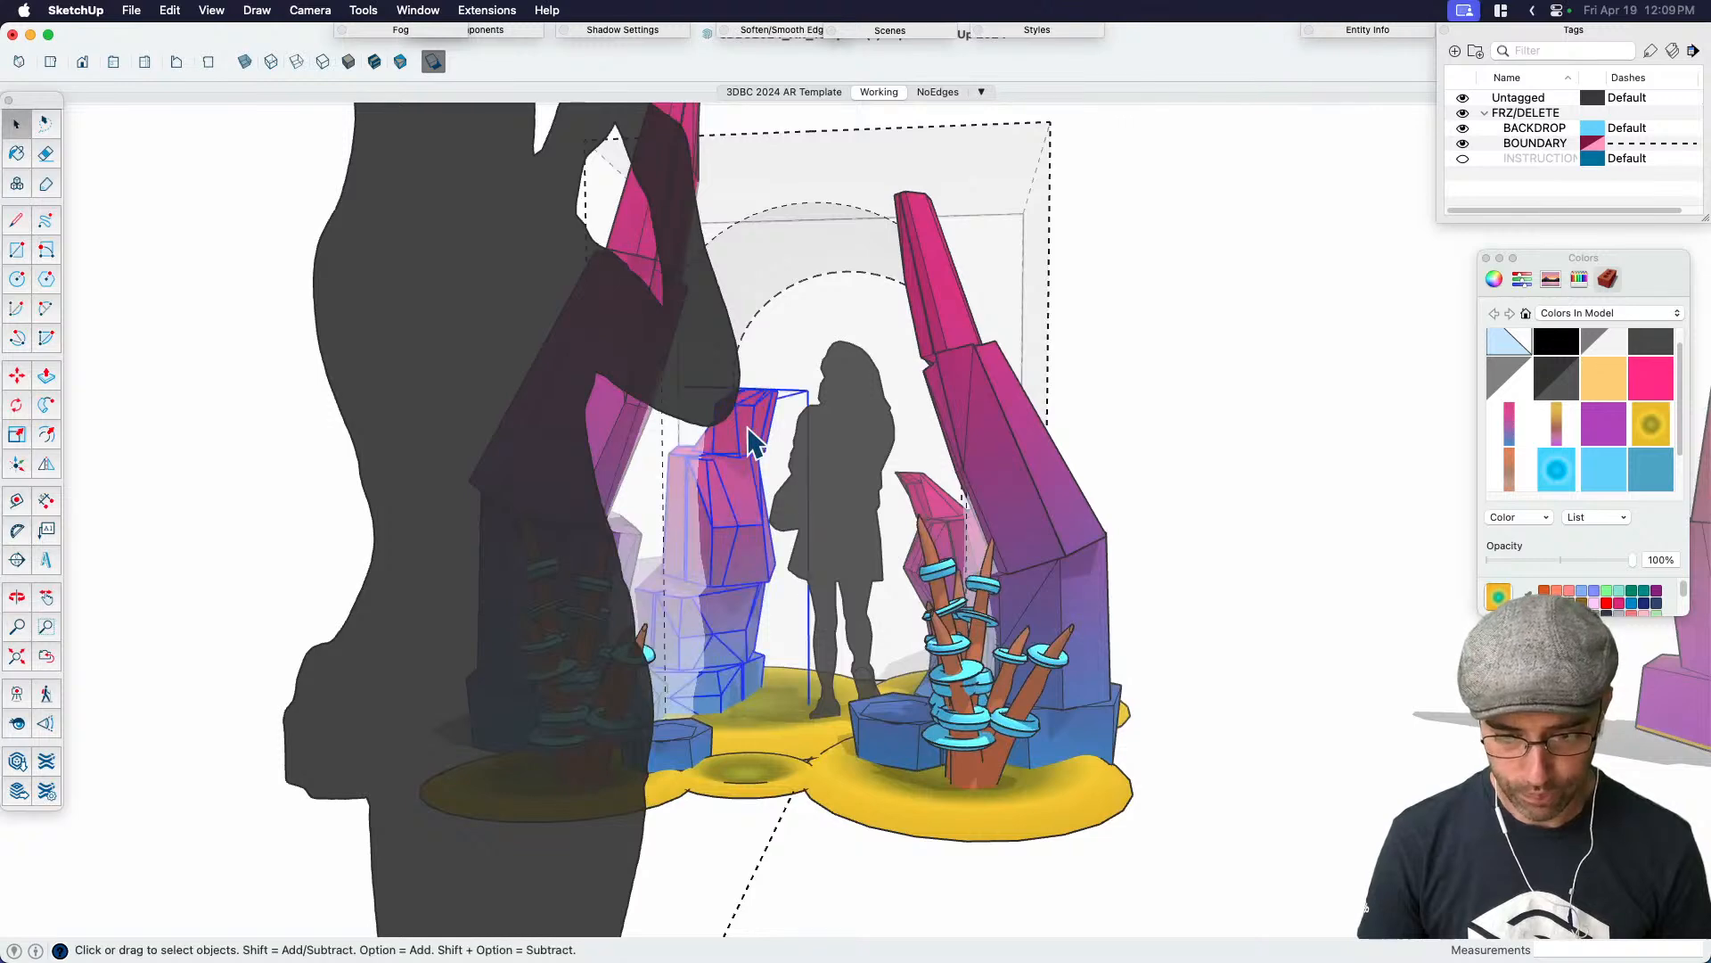
mouse_move(789, 388)
middle_down()
mouse_move(692, 500)
mouse_move(758, 397)
middle_up()
scroll(762, 392, down, 4)
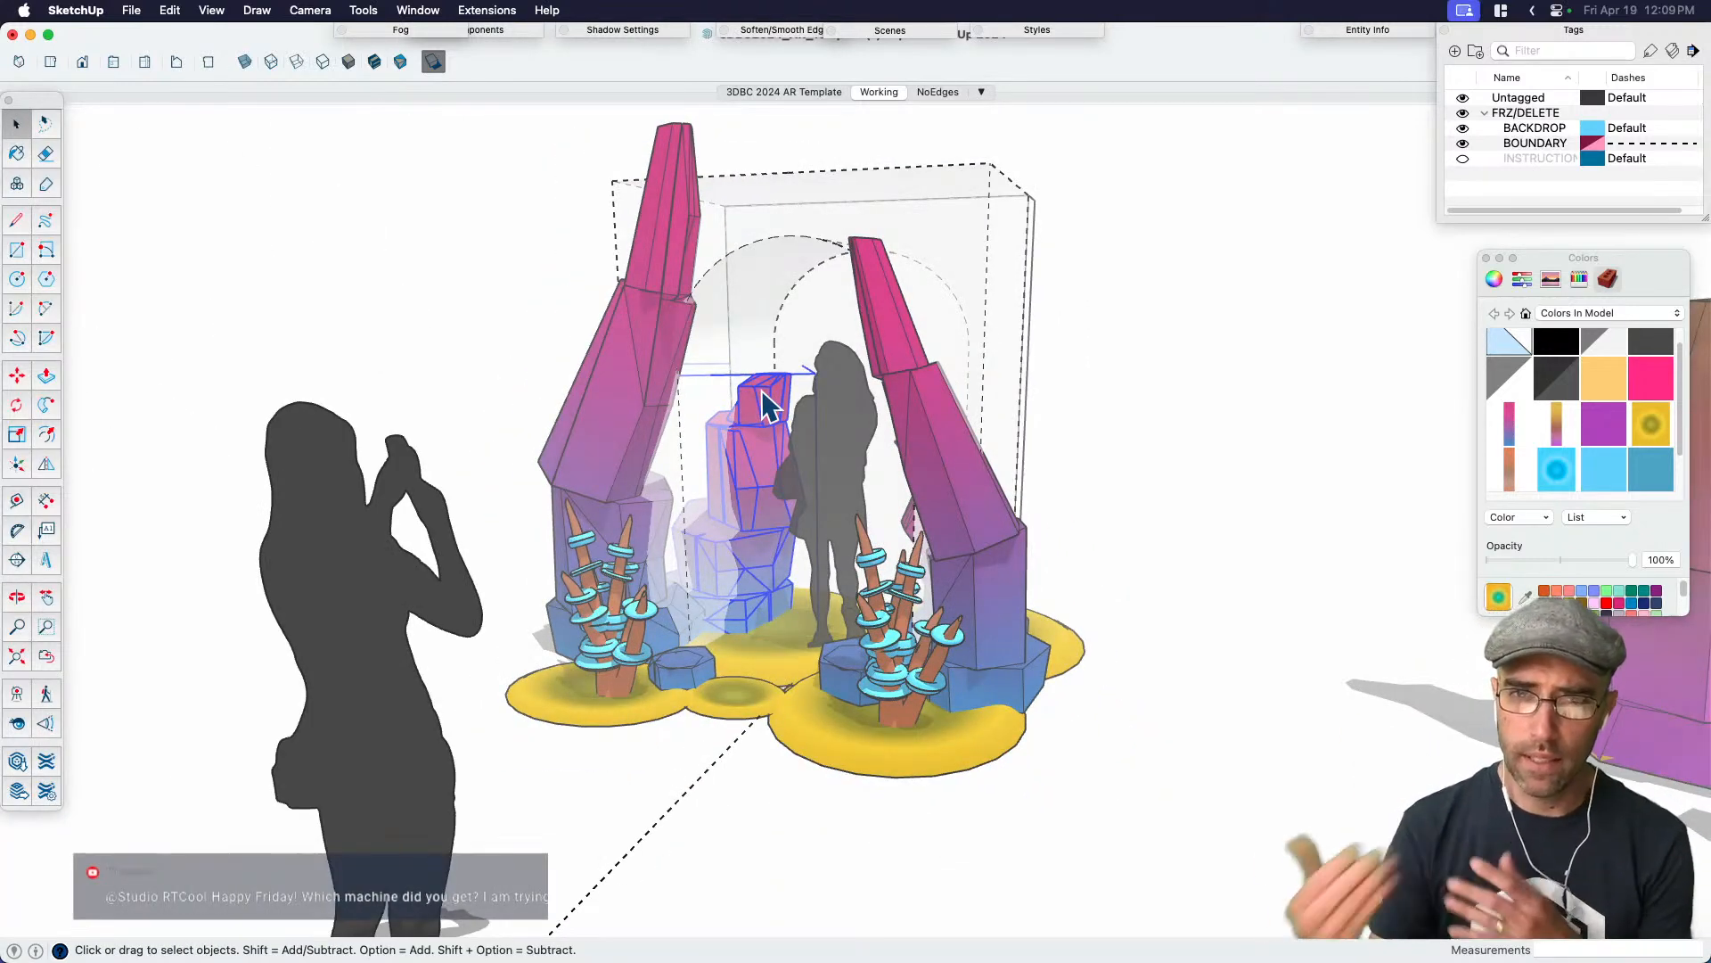
scroll(1000, 619, down, 5)
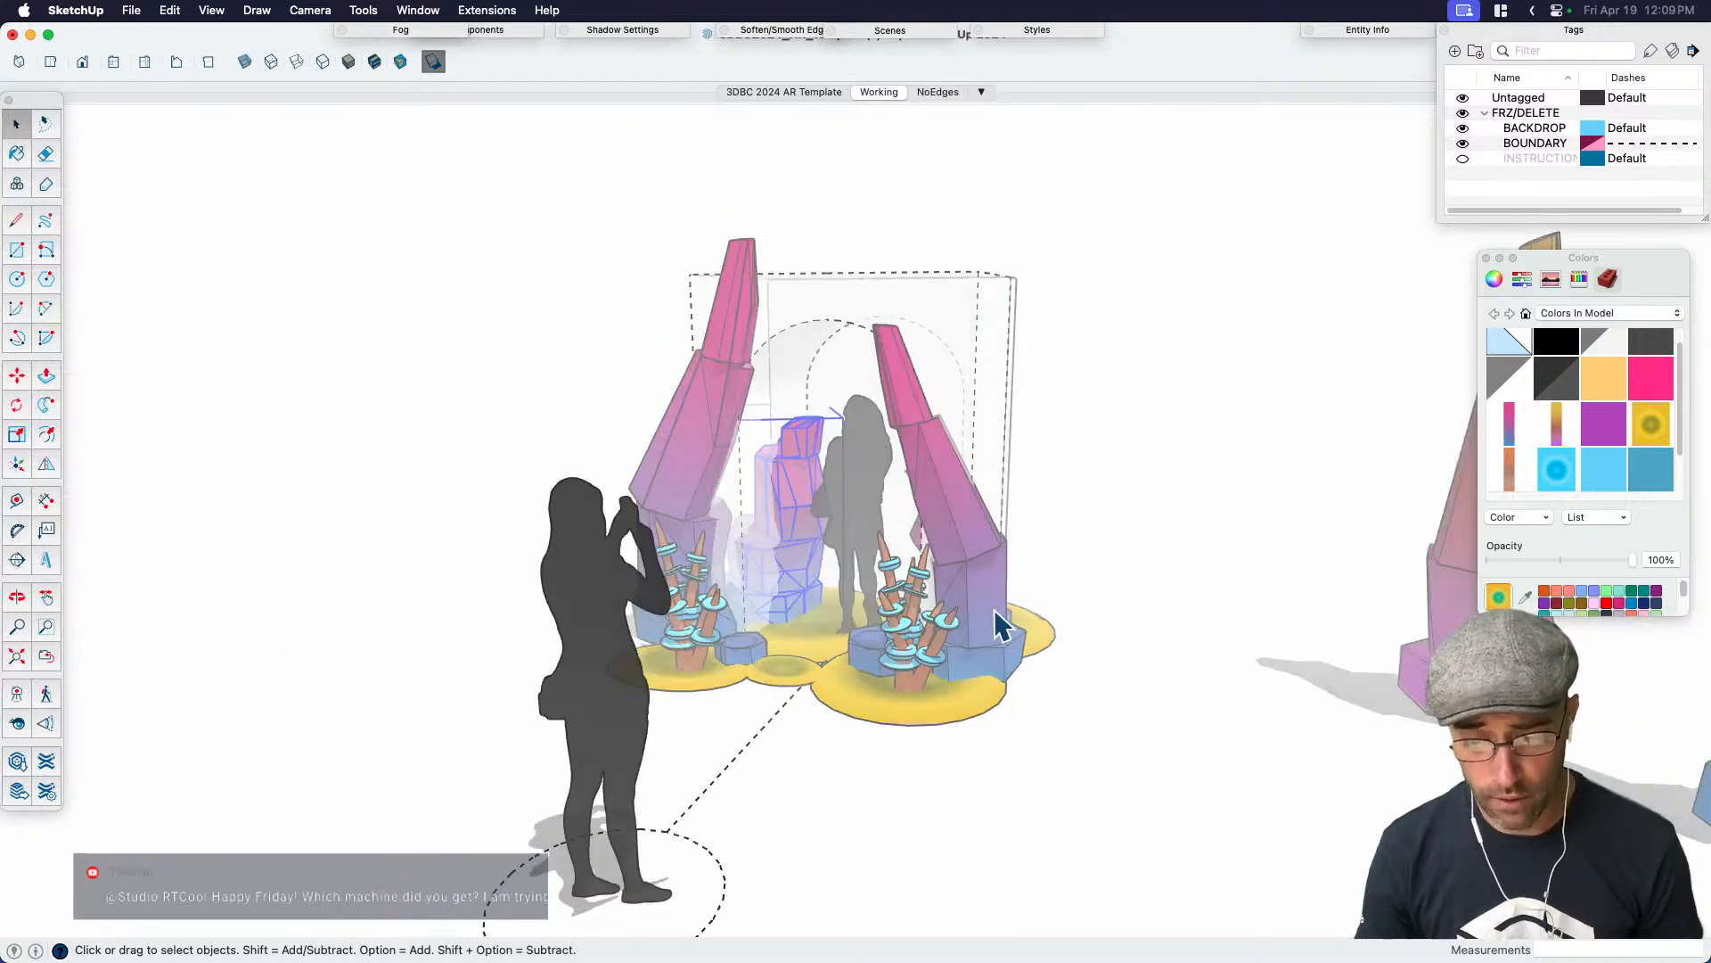
middle_drag(1001, 620, 856, 602)
scroll(855, 603, up, 2)
scroll(920, 603, up, 2)
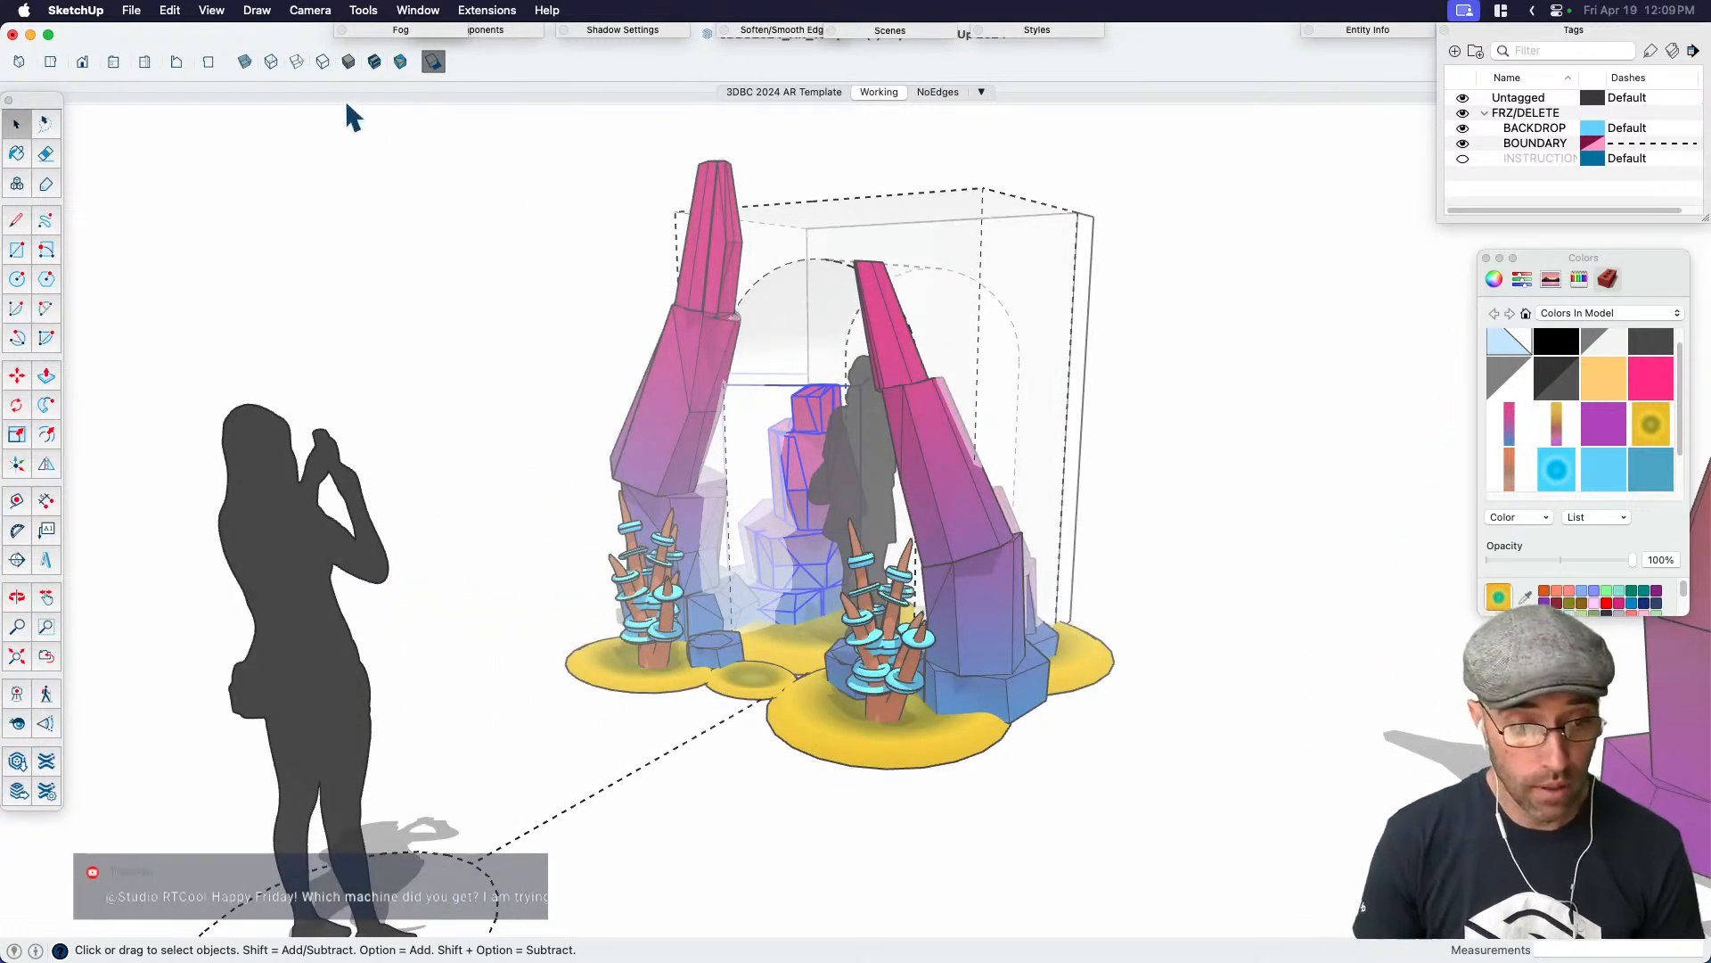
click(323, 61)
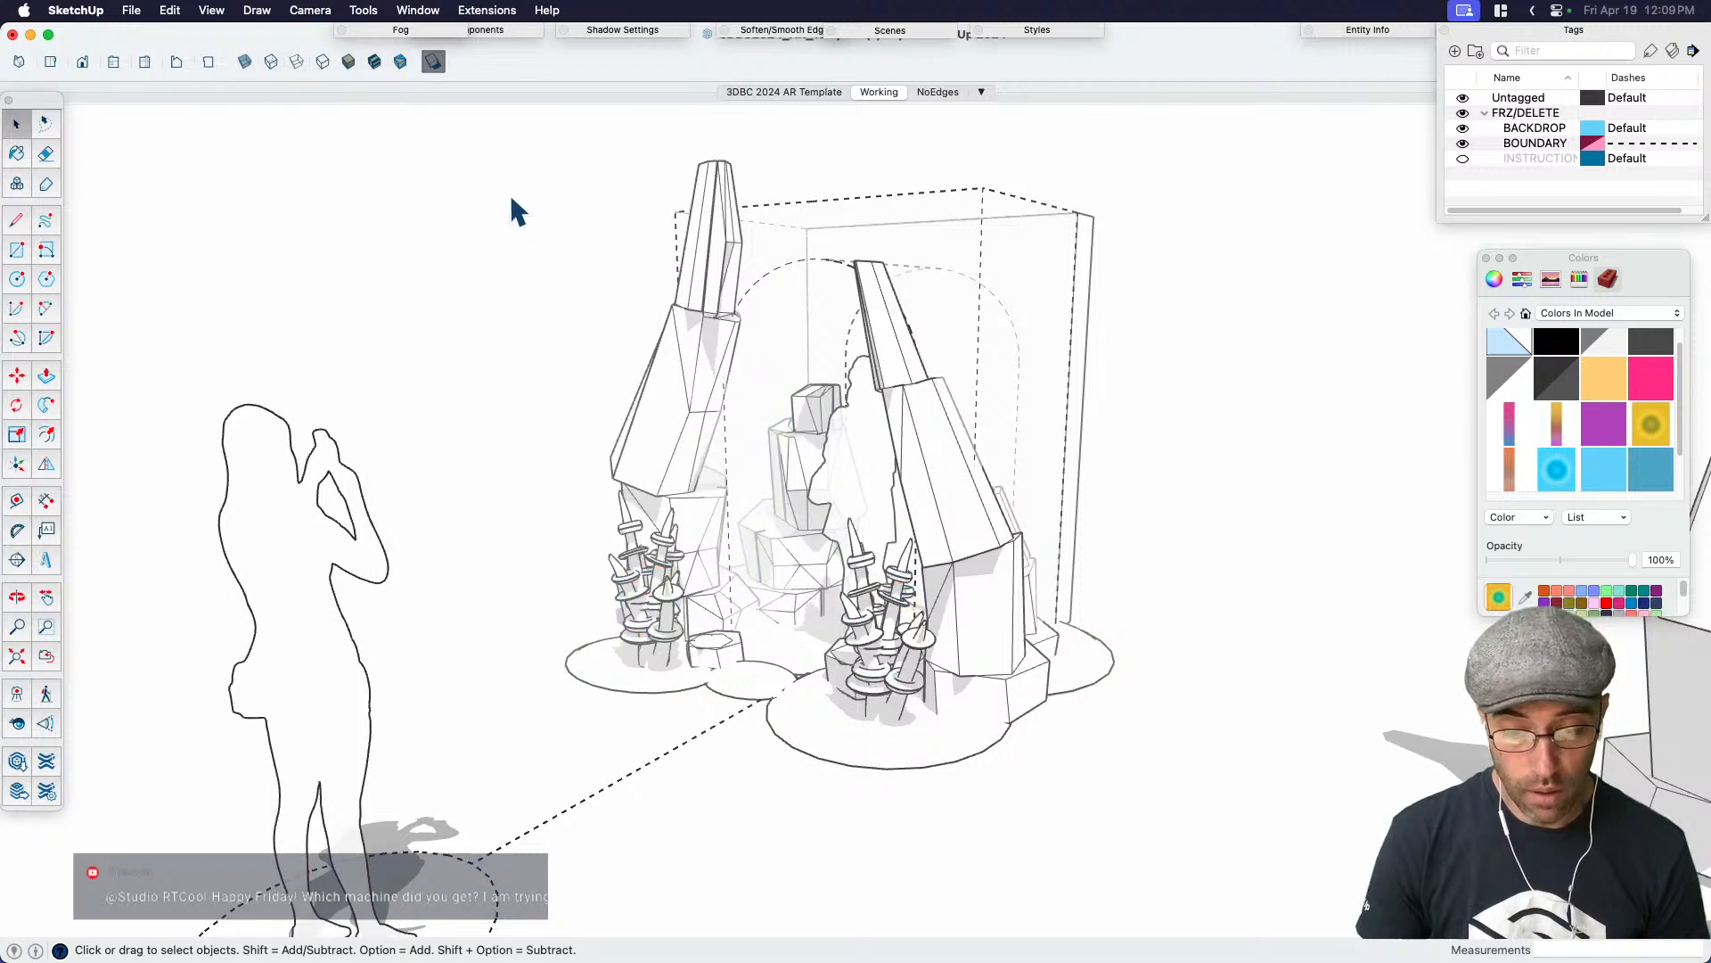
Turn on ambient occlusion in the current style's face settings
click(1036, 31)
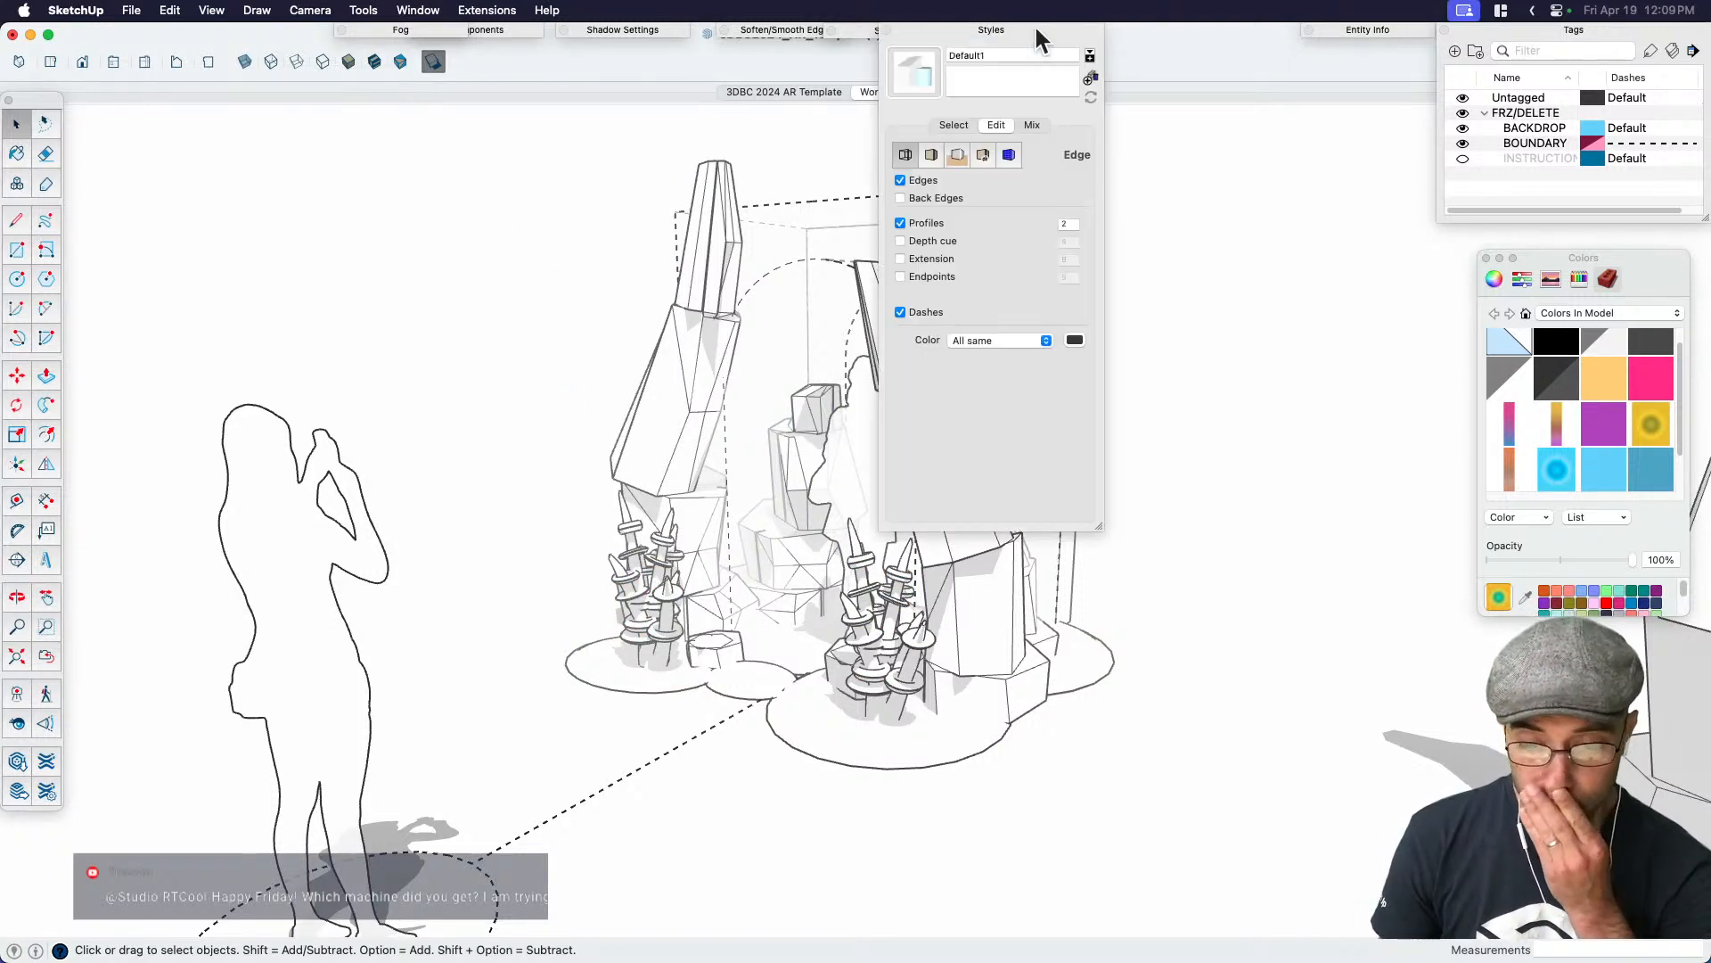
click(931, 154)
click(916, 418)
click(970, 27)
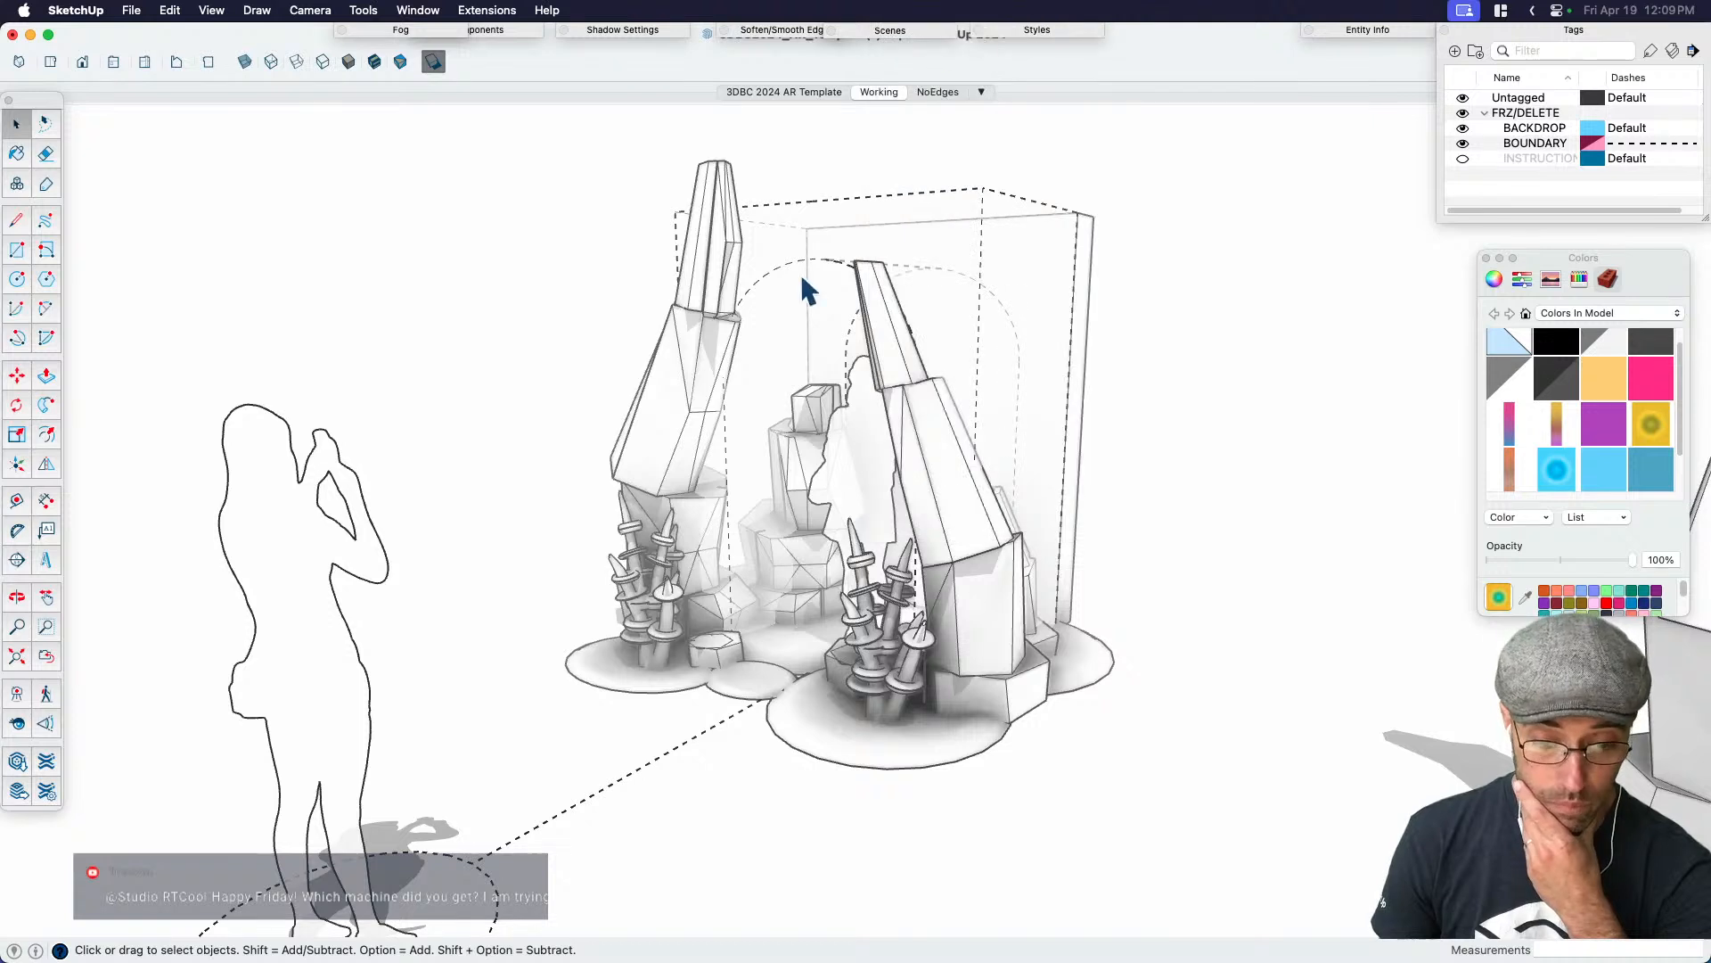
Readjust the fog distances, setting 0% near mid-range and 100% at about three-quarters of the range
click(410, 29)
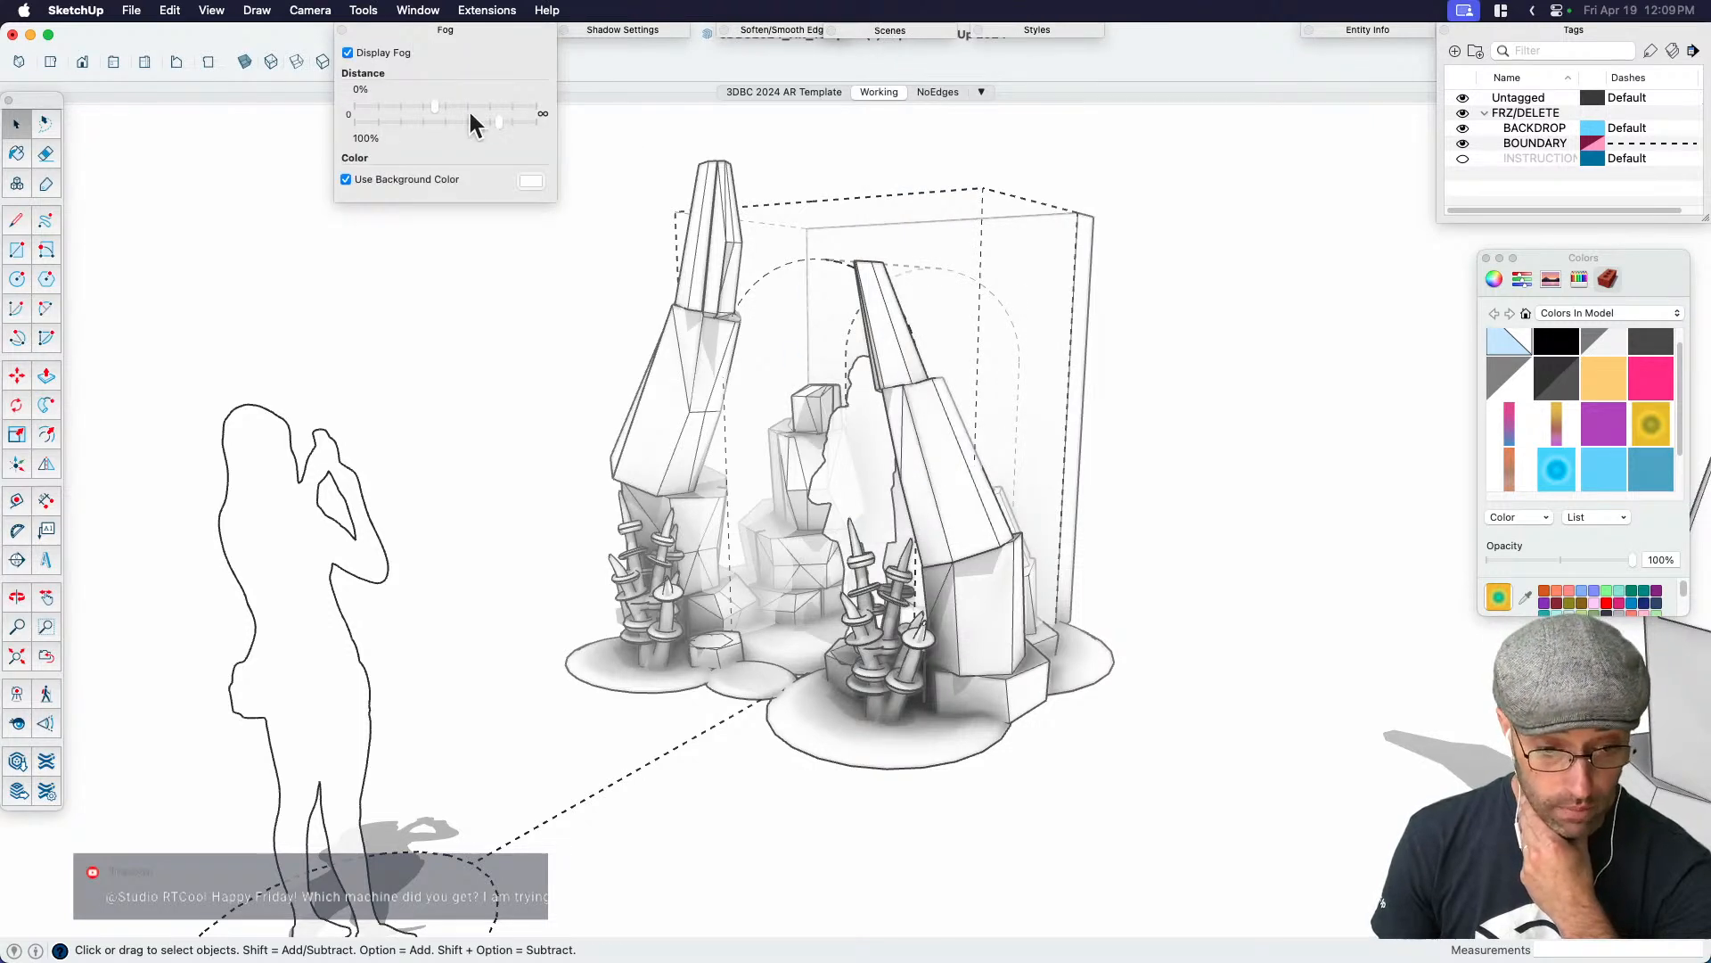
drag(497, 123, 429, 111)
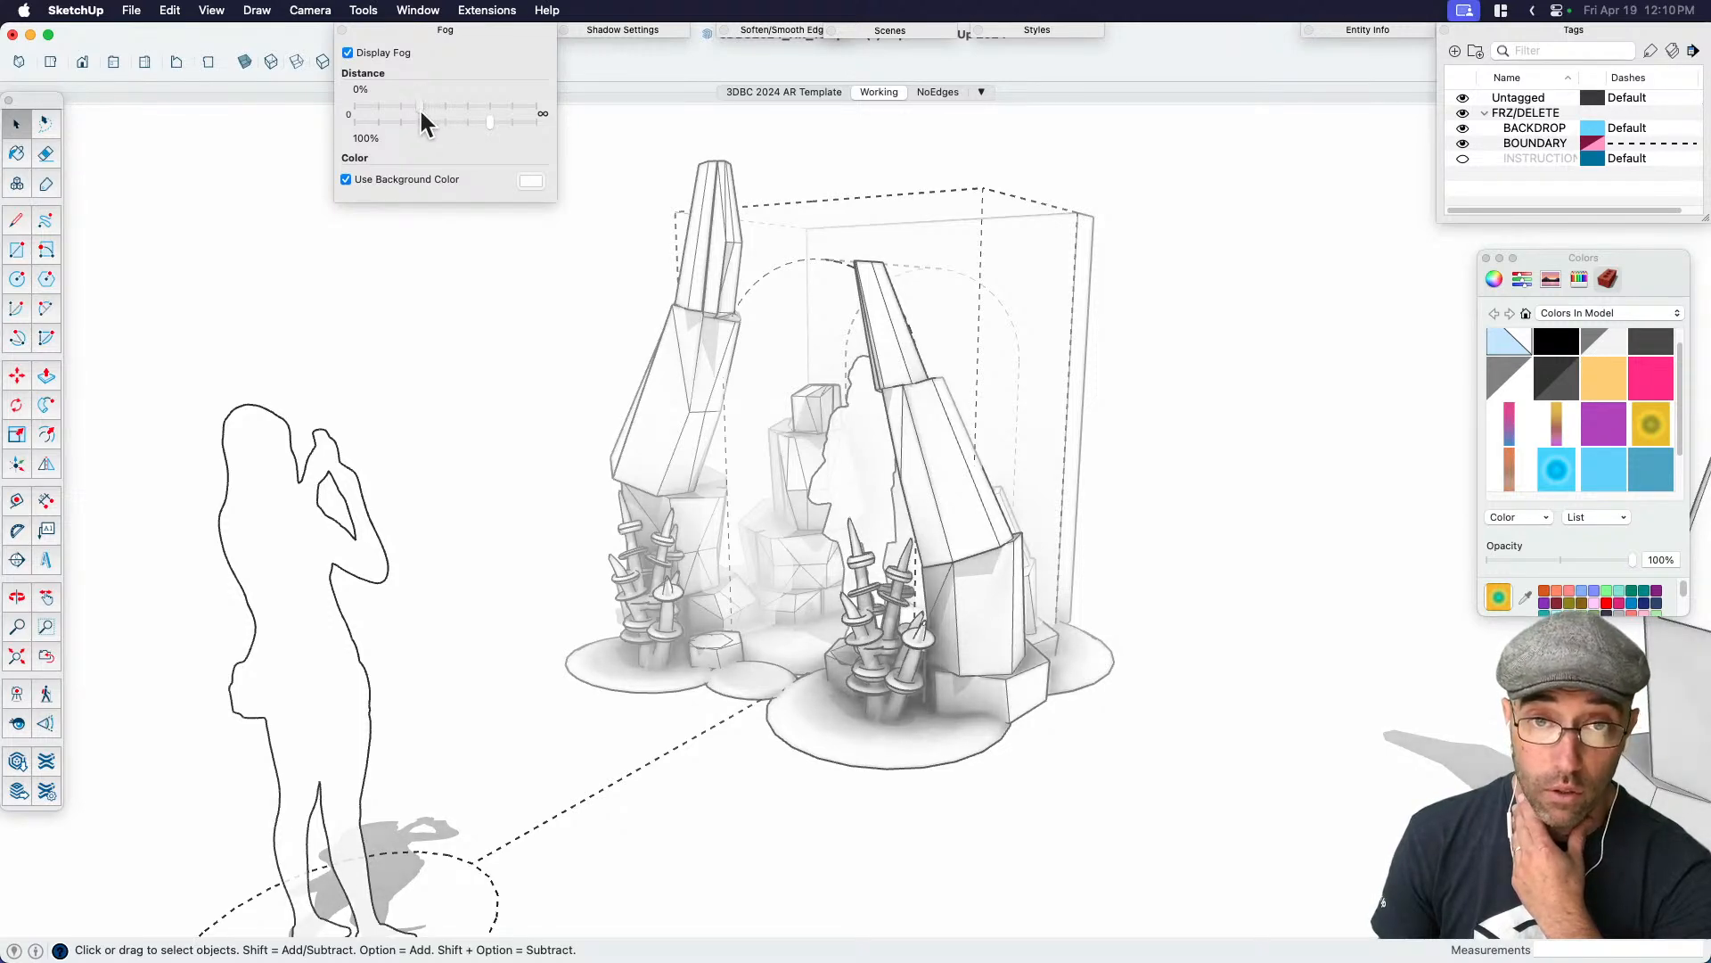
scroll(706, 551, up, 5)
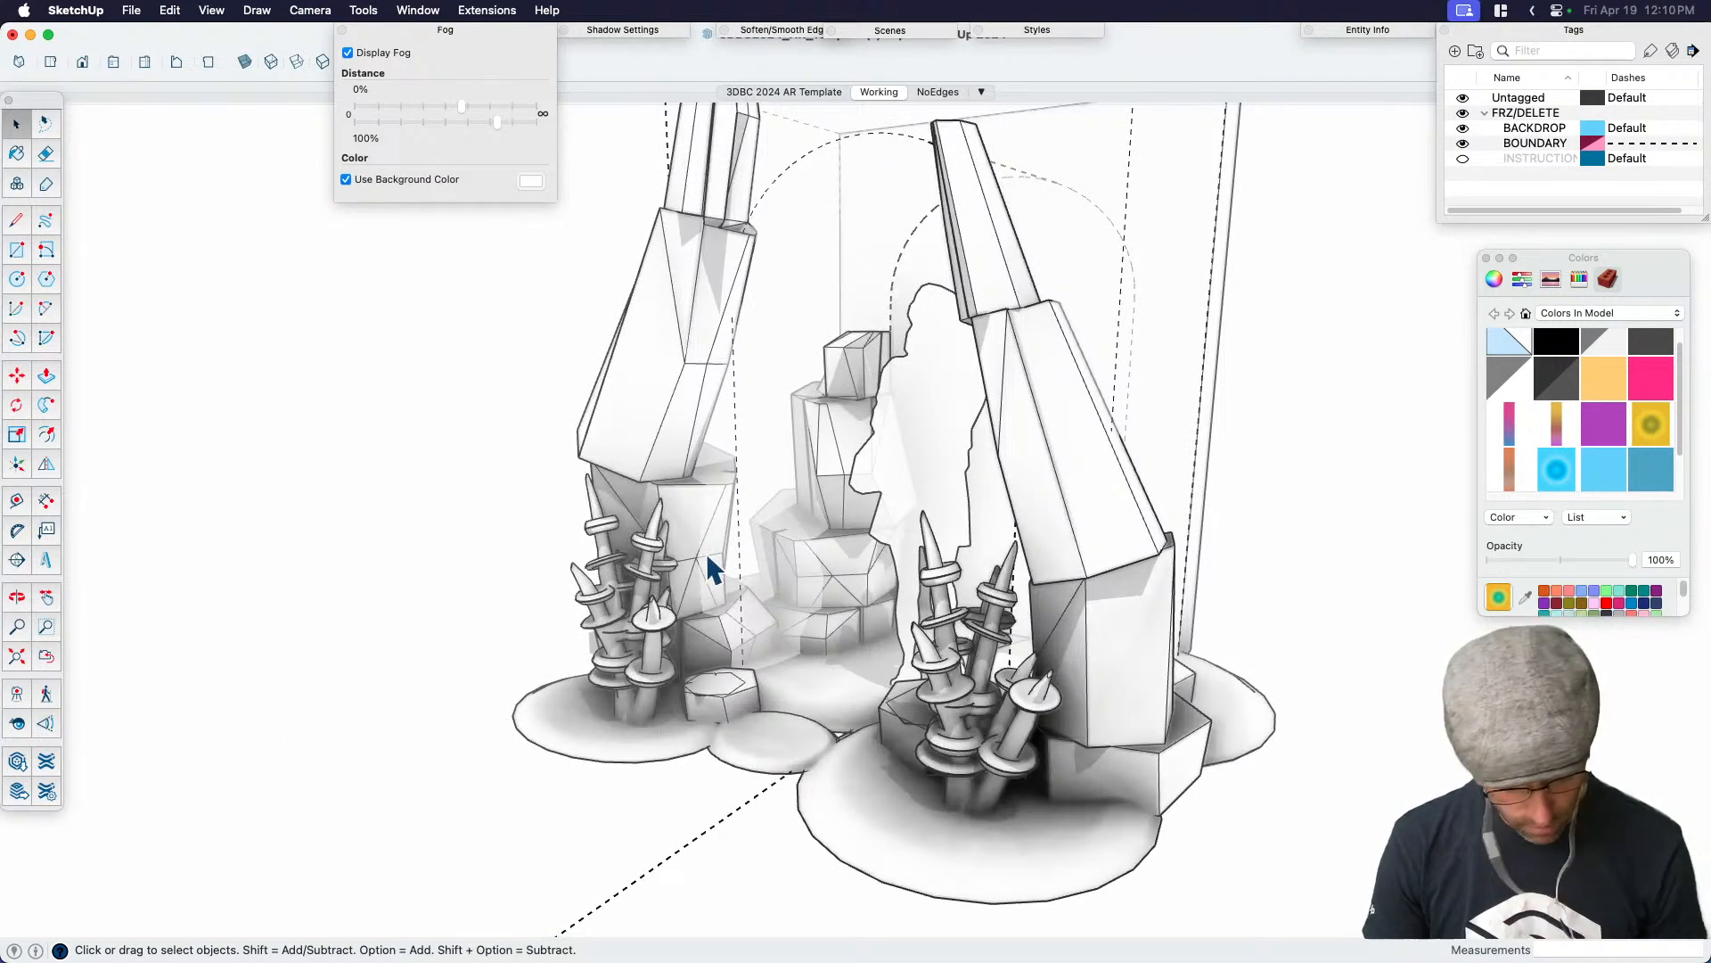
click(650, 615)
middle_drag(655, 615, 807, 621)
scroll(909, 665, down, 5)
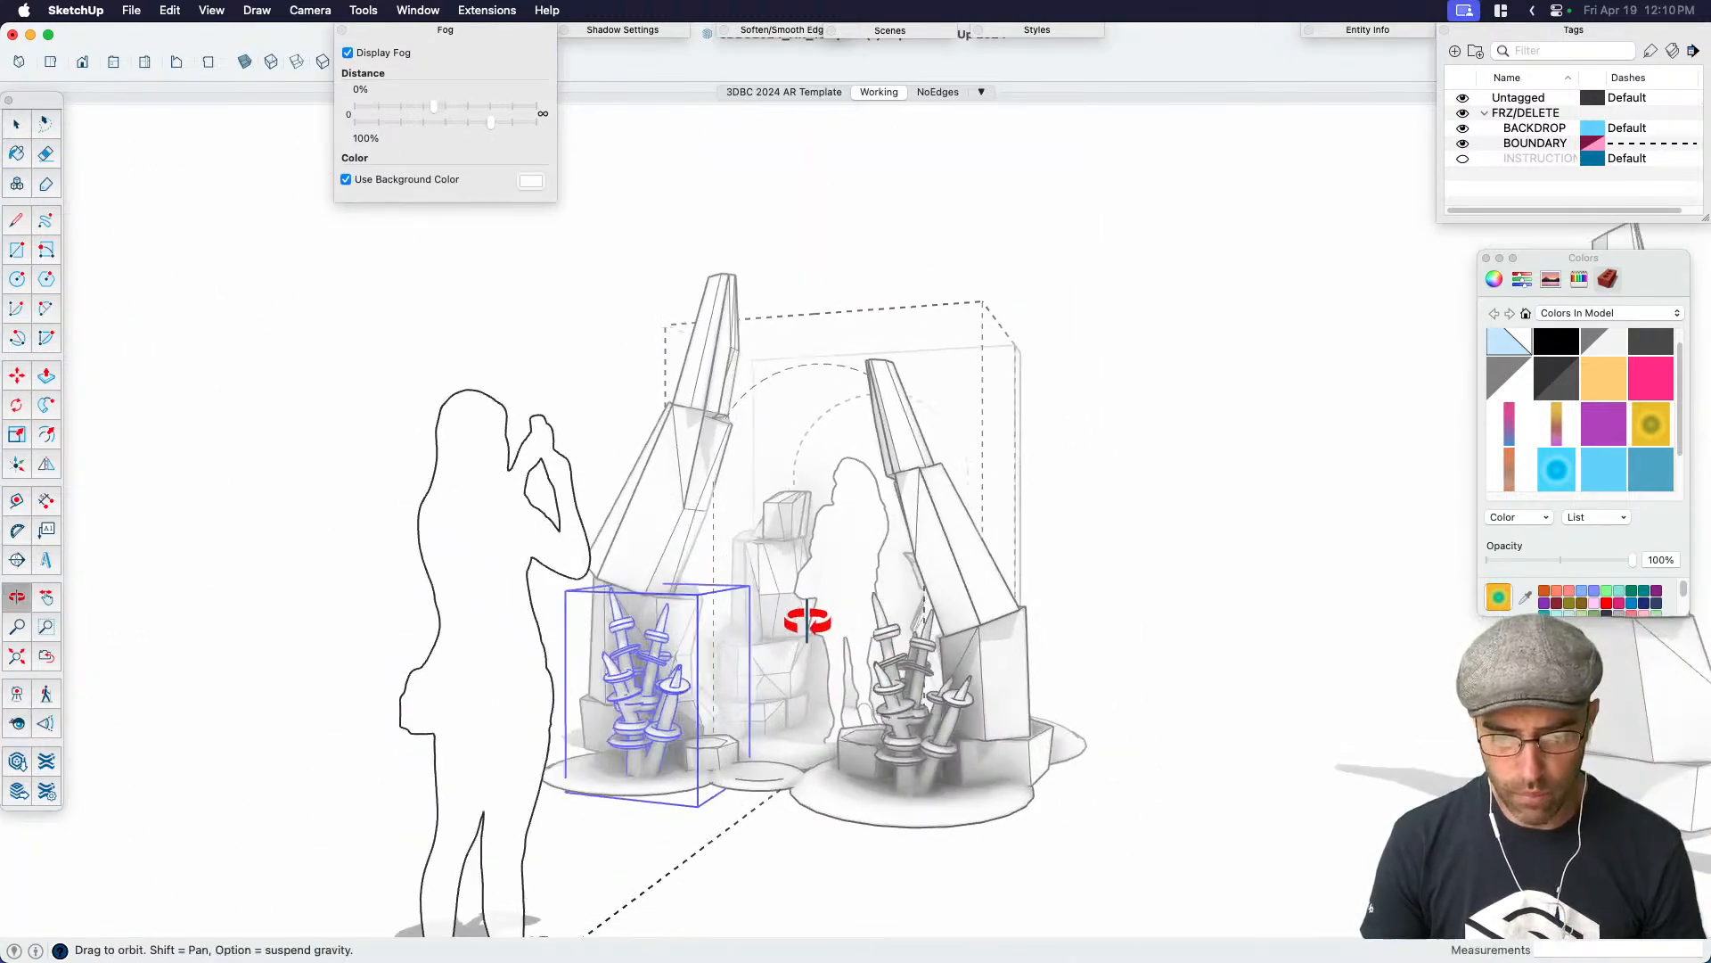
scroll(845, 675, up, 4)
key(space)
click(508, 485)
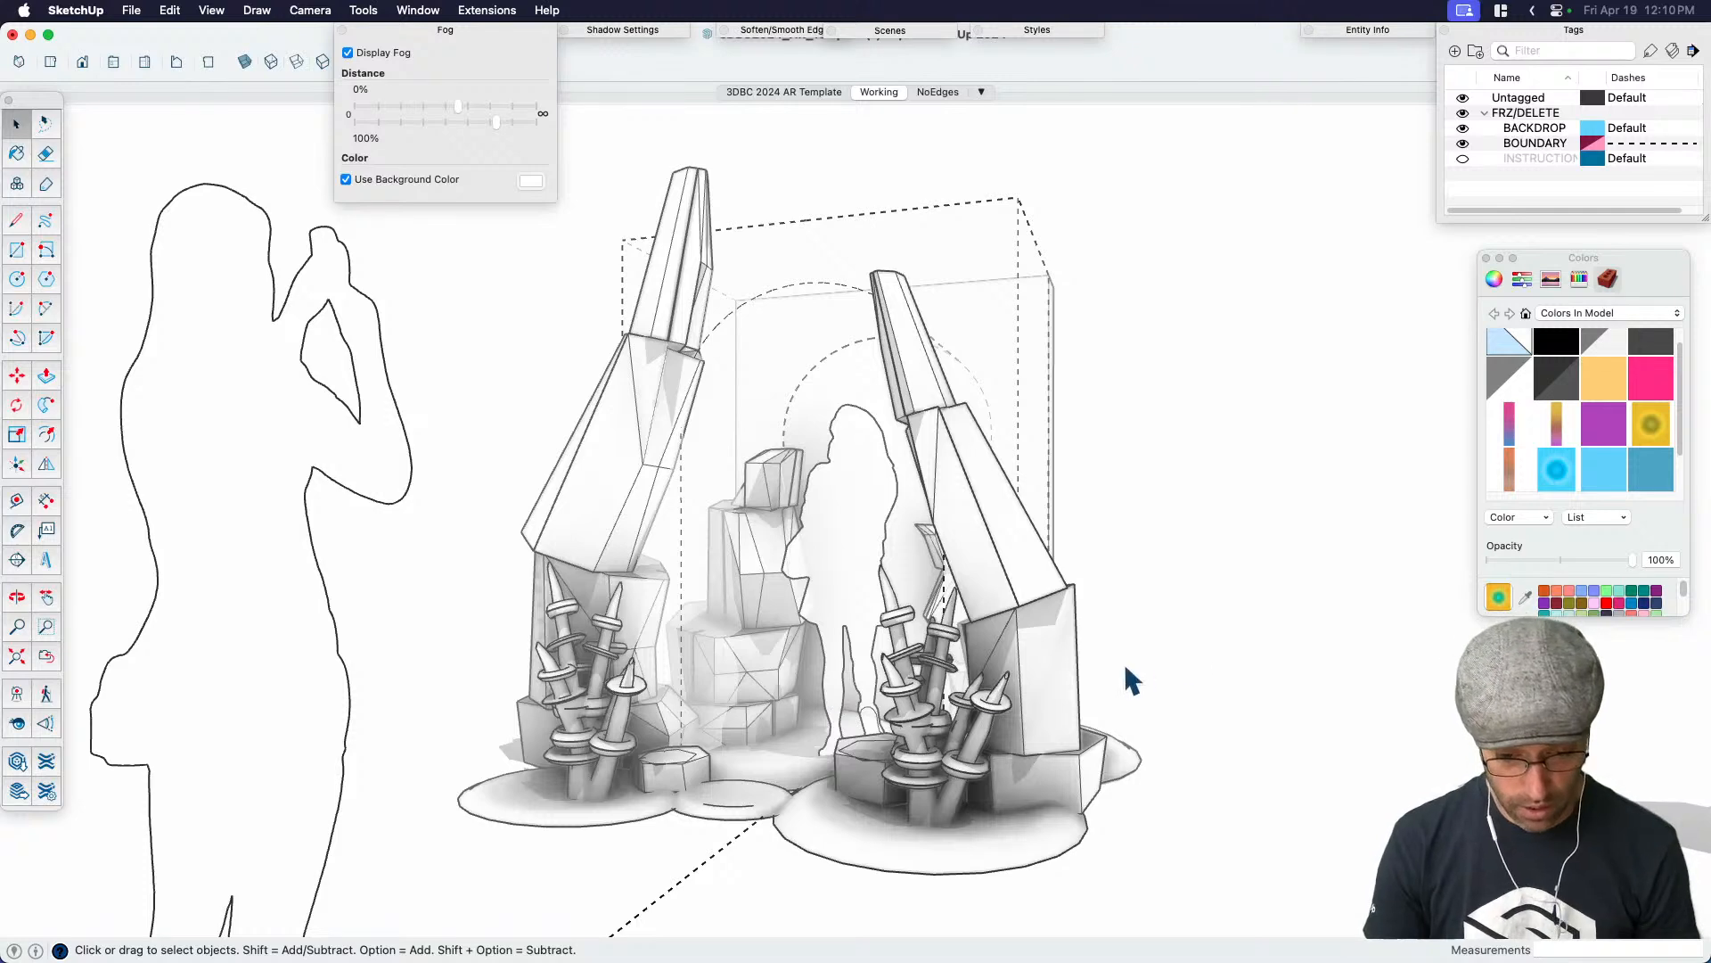
mouse_move(944, 699)
middle_down()
mouse_move(1001, 689)
mouse_move(947, 689)
middle_up()
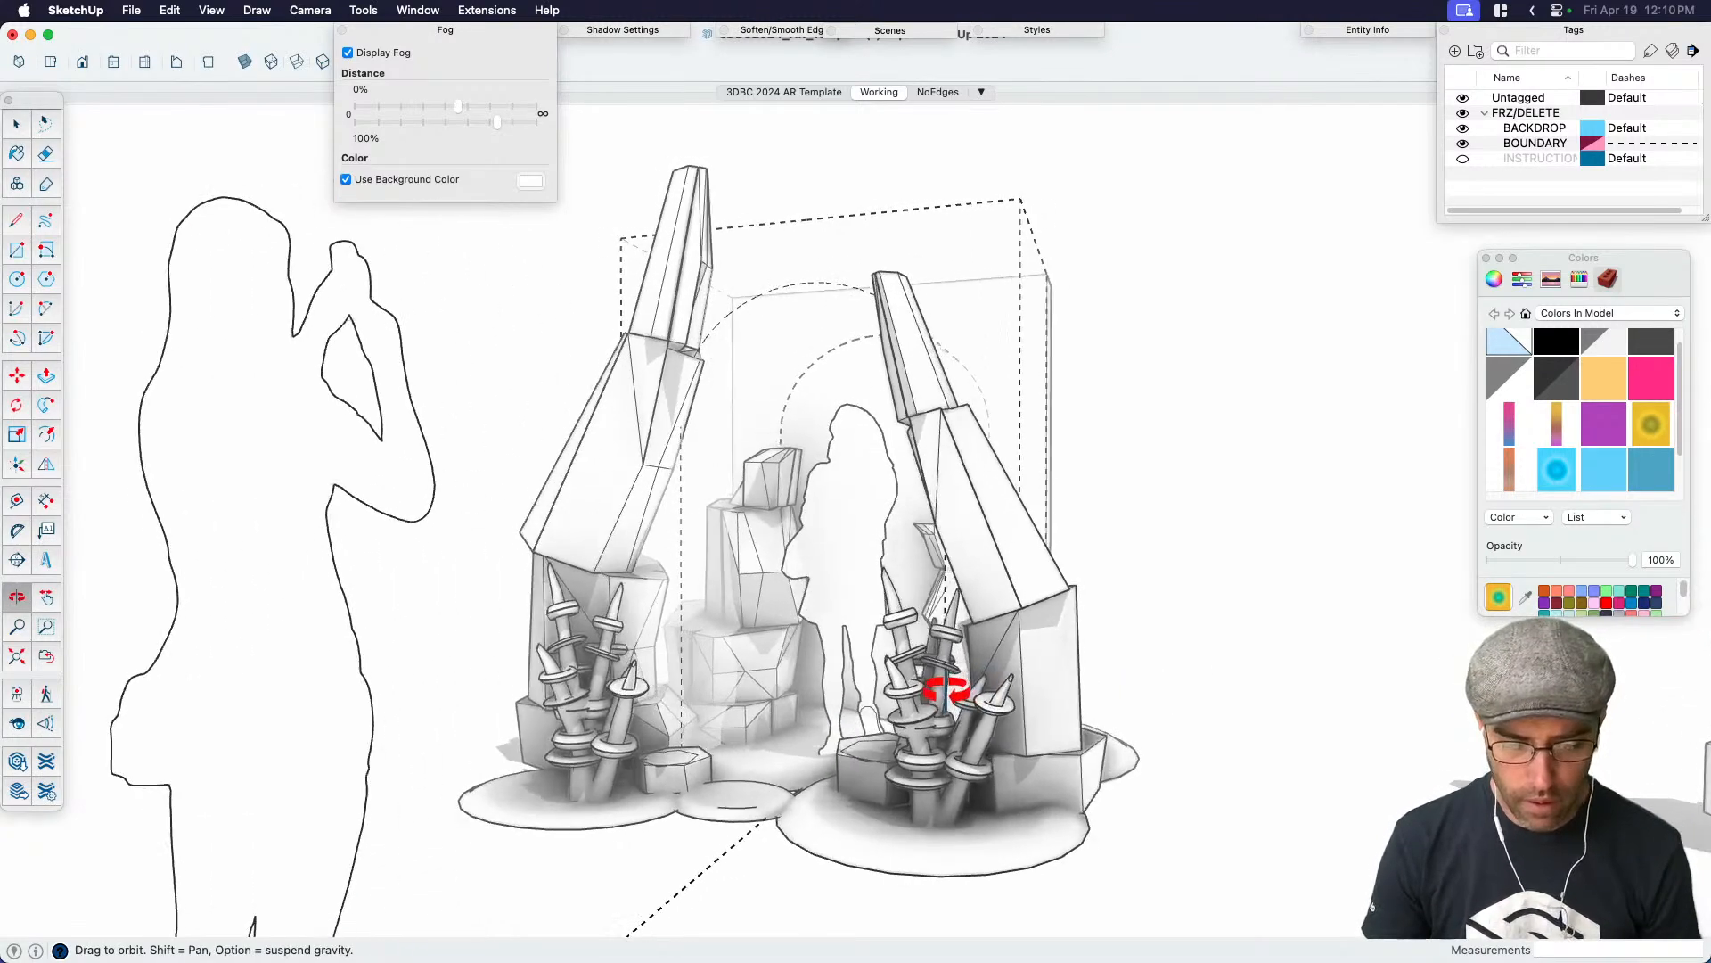
drag(457, 103, 493, 122)
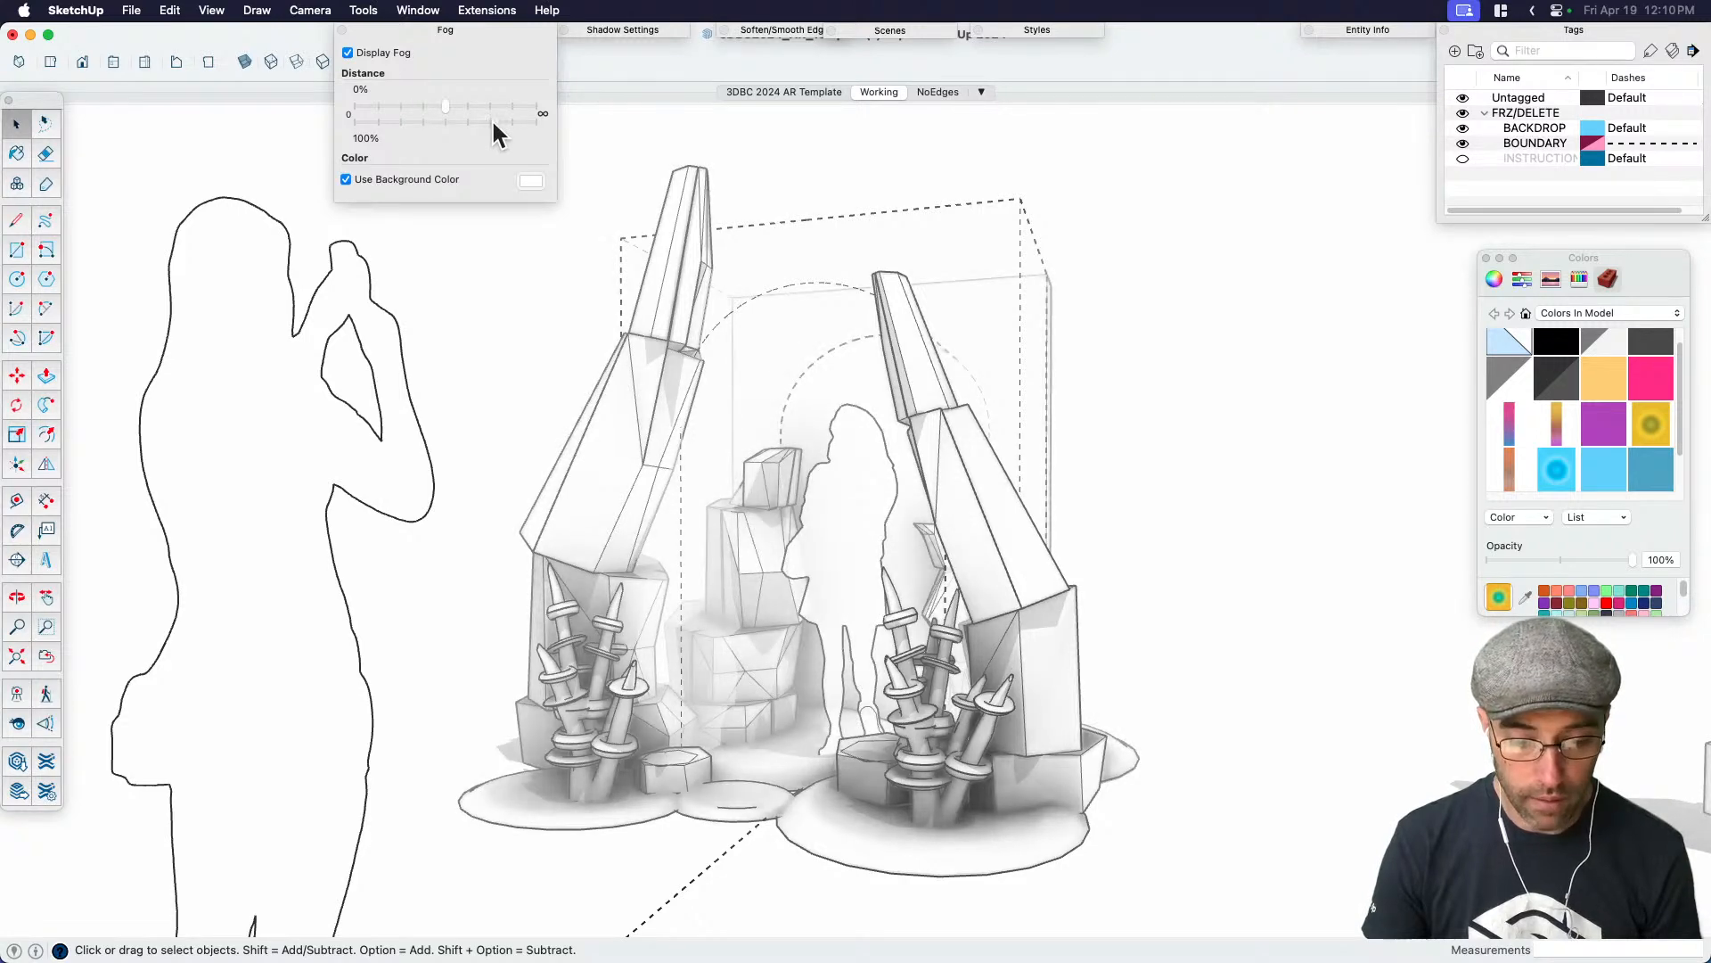
Reframe the scene and turn off profiles and edges in the edge style
mouse_move(930, 753)
middle_down()
mouse_move(842, 731)
mouse_move(602, 742)
middle_up()
middle_drag(1127, 739, 1024, 692)
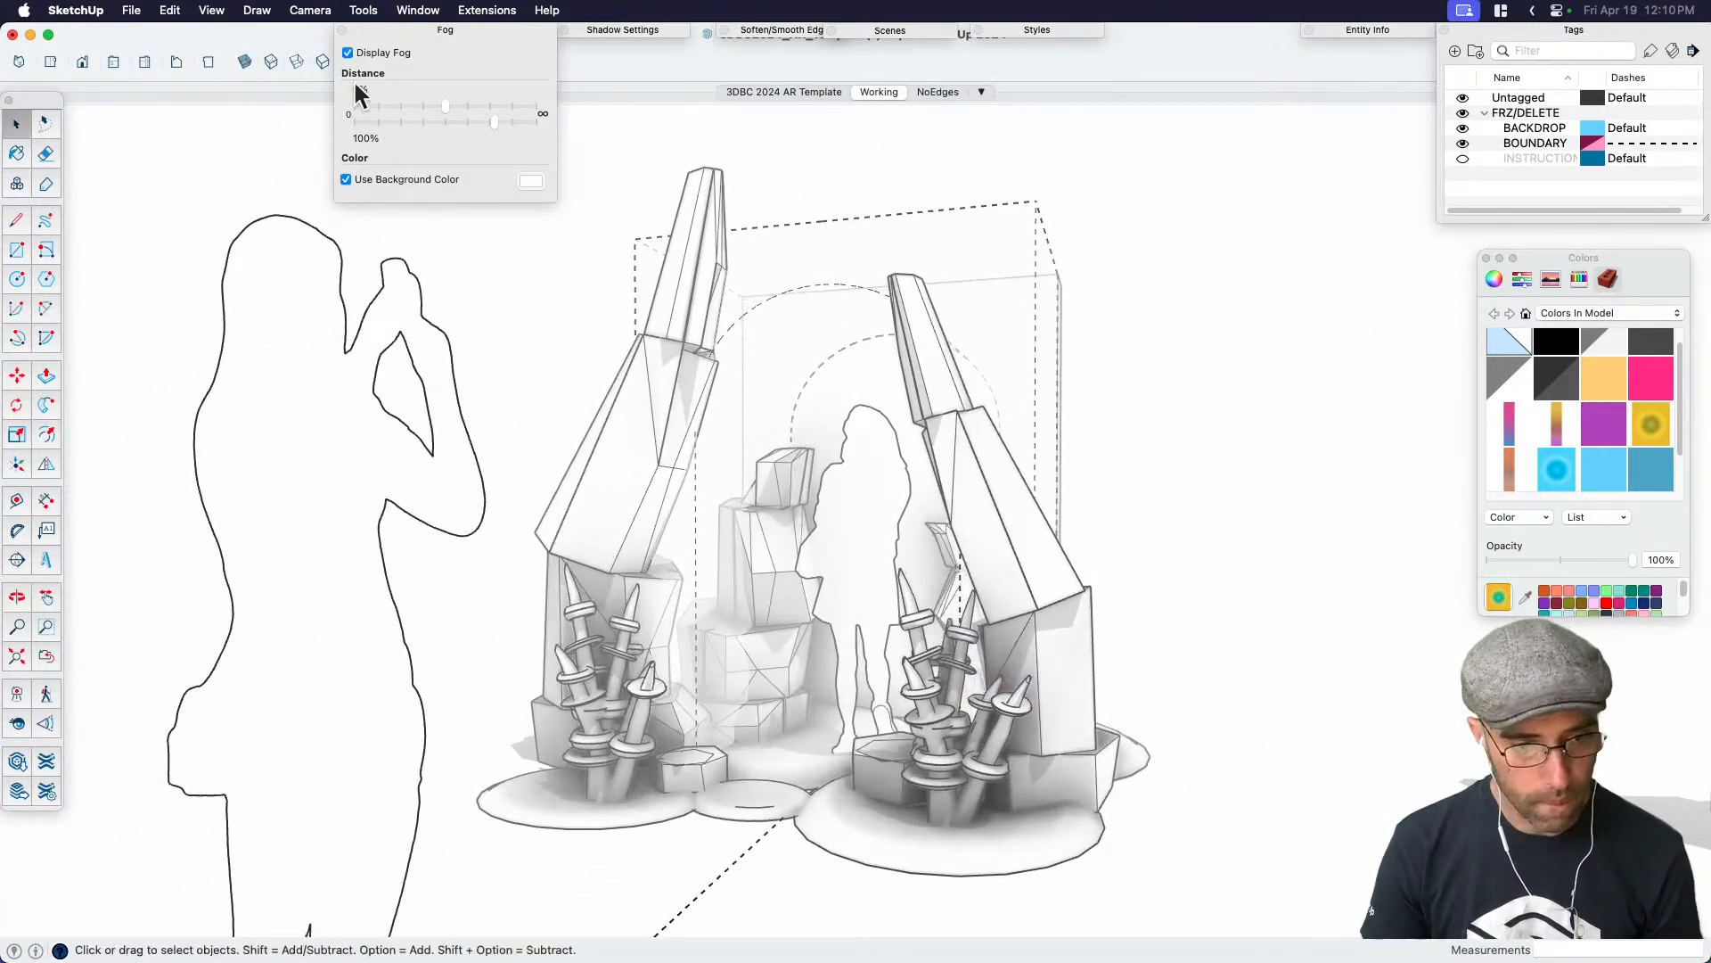
click(214, 11)
mouse_move(313, 341)
click(412, 380)
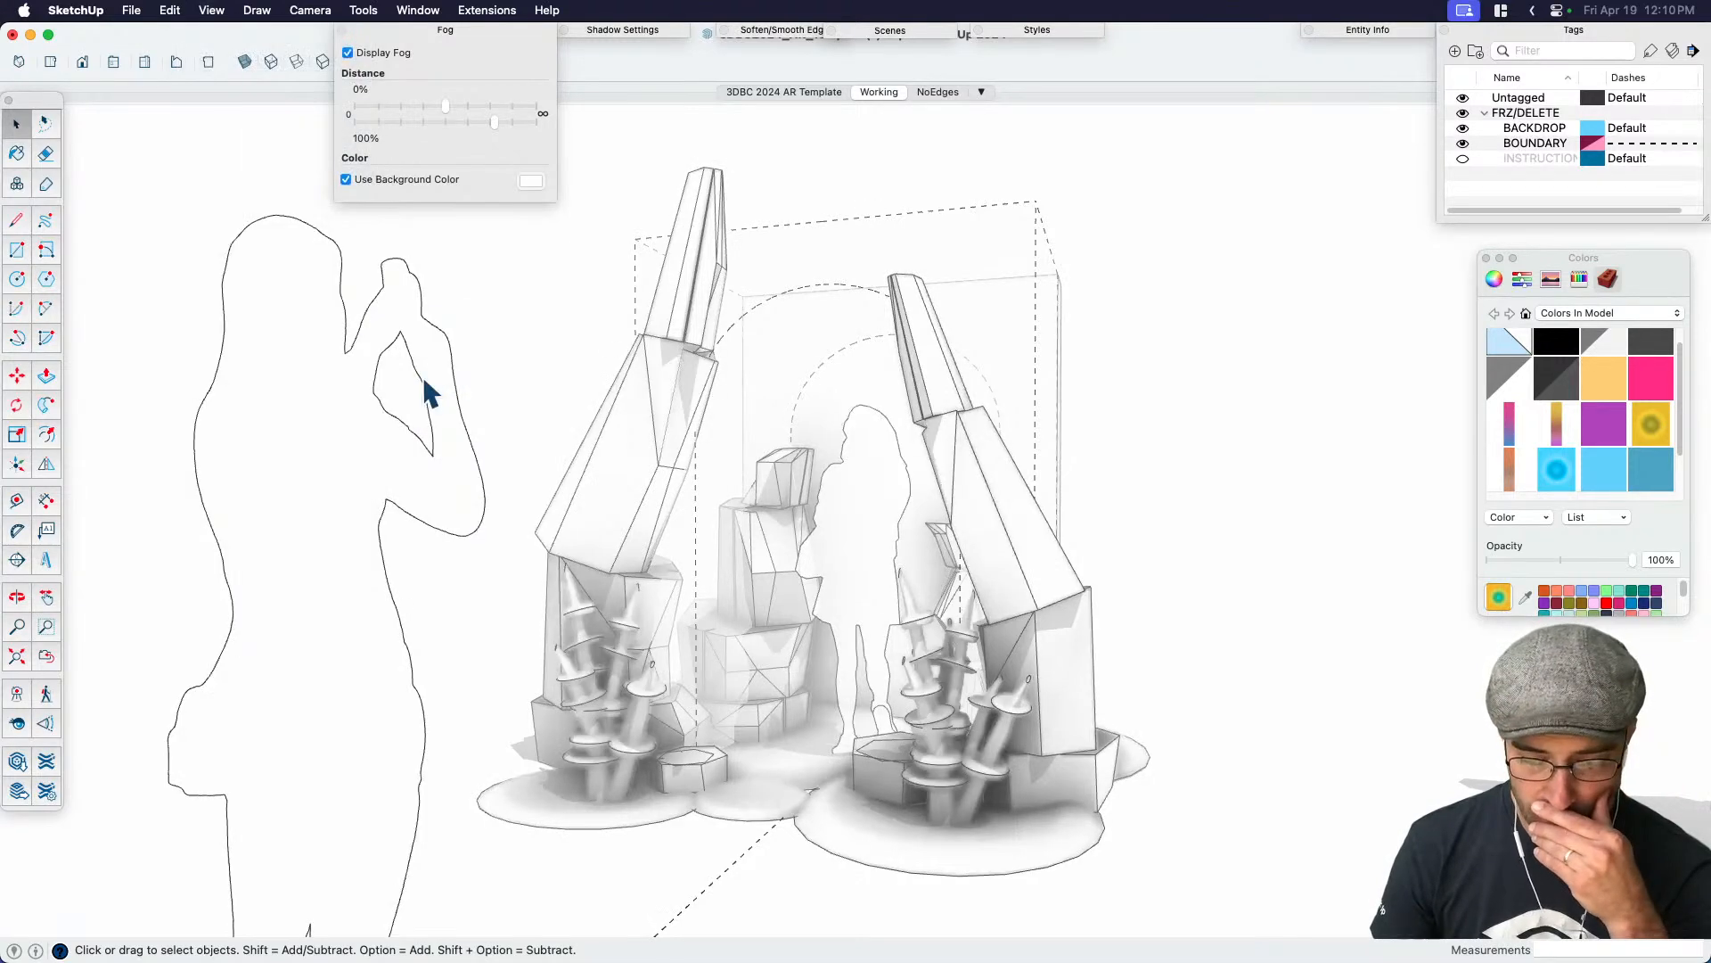
click(212, 10)
mouse_move(308, 331)
click(387, 333)
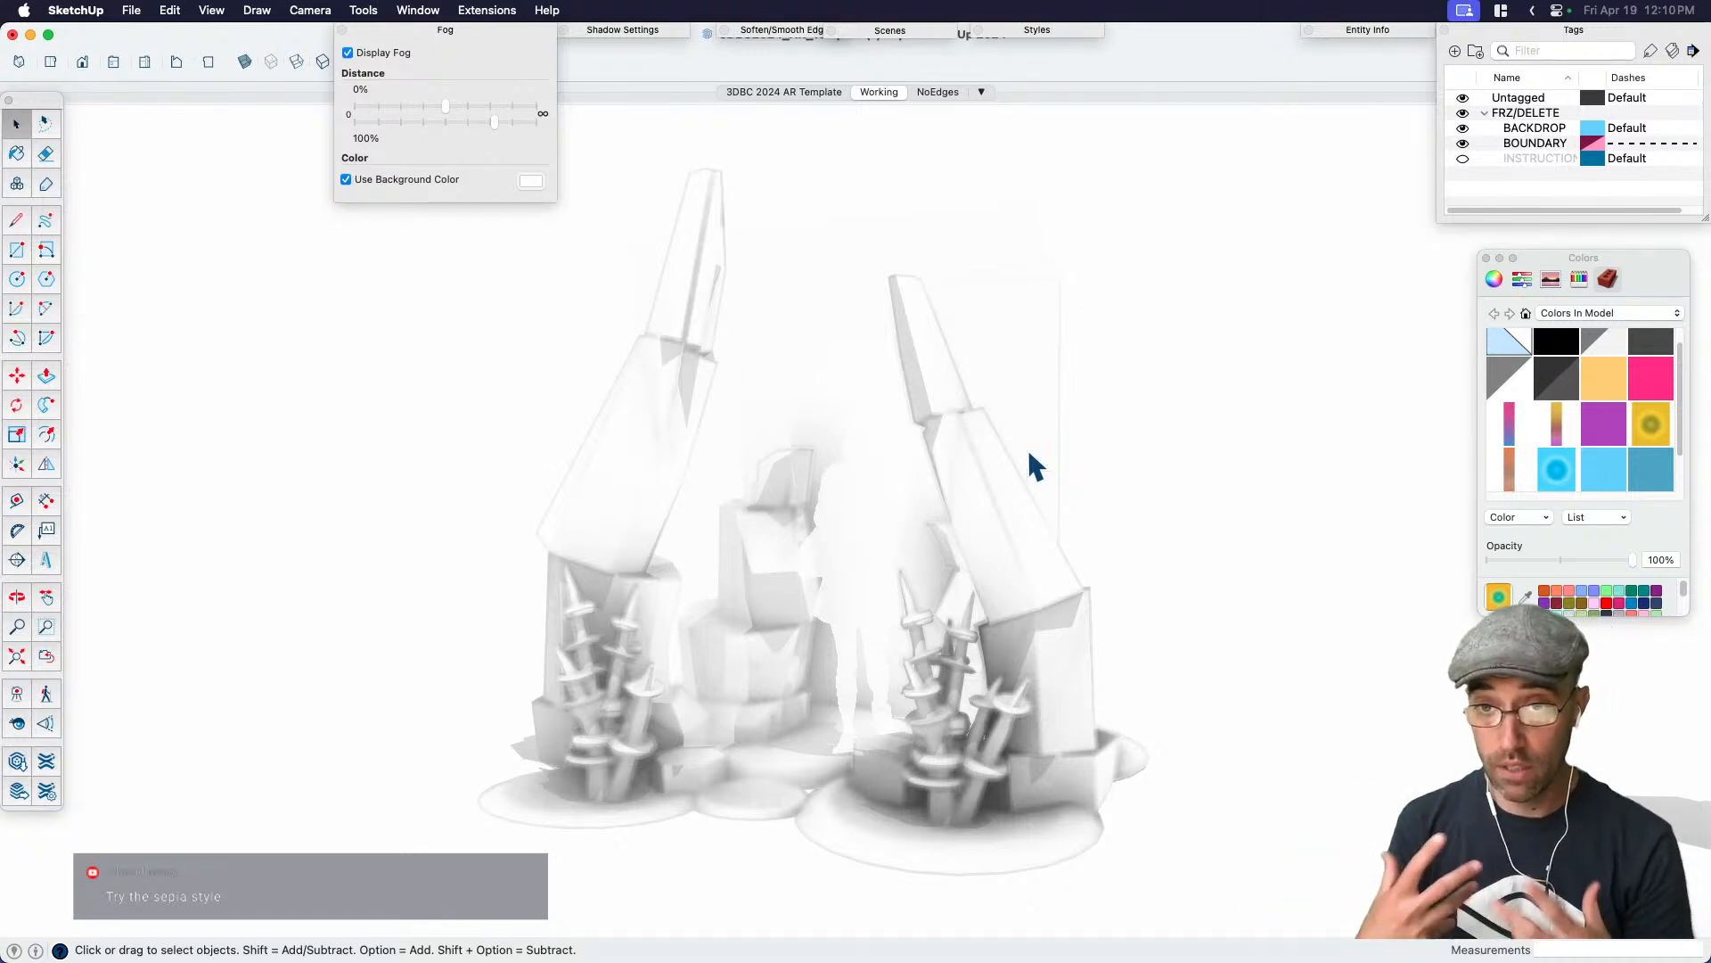
Examine the edgeless white rocks and plants up close and from farther back
key(o)
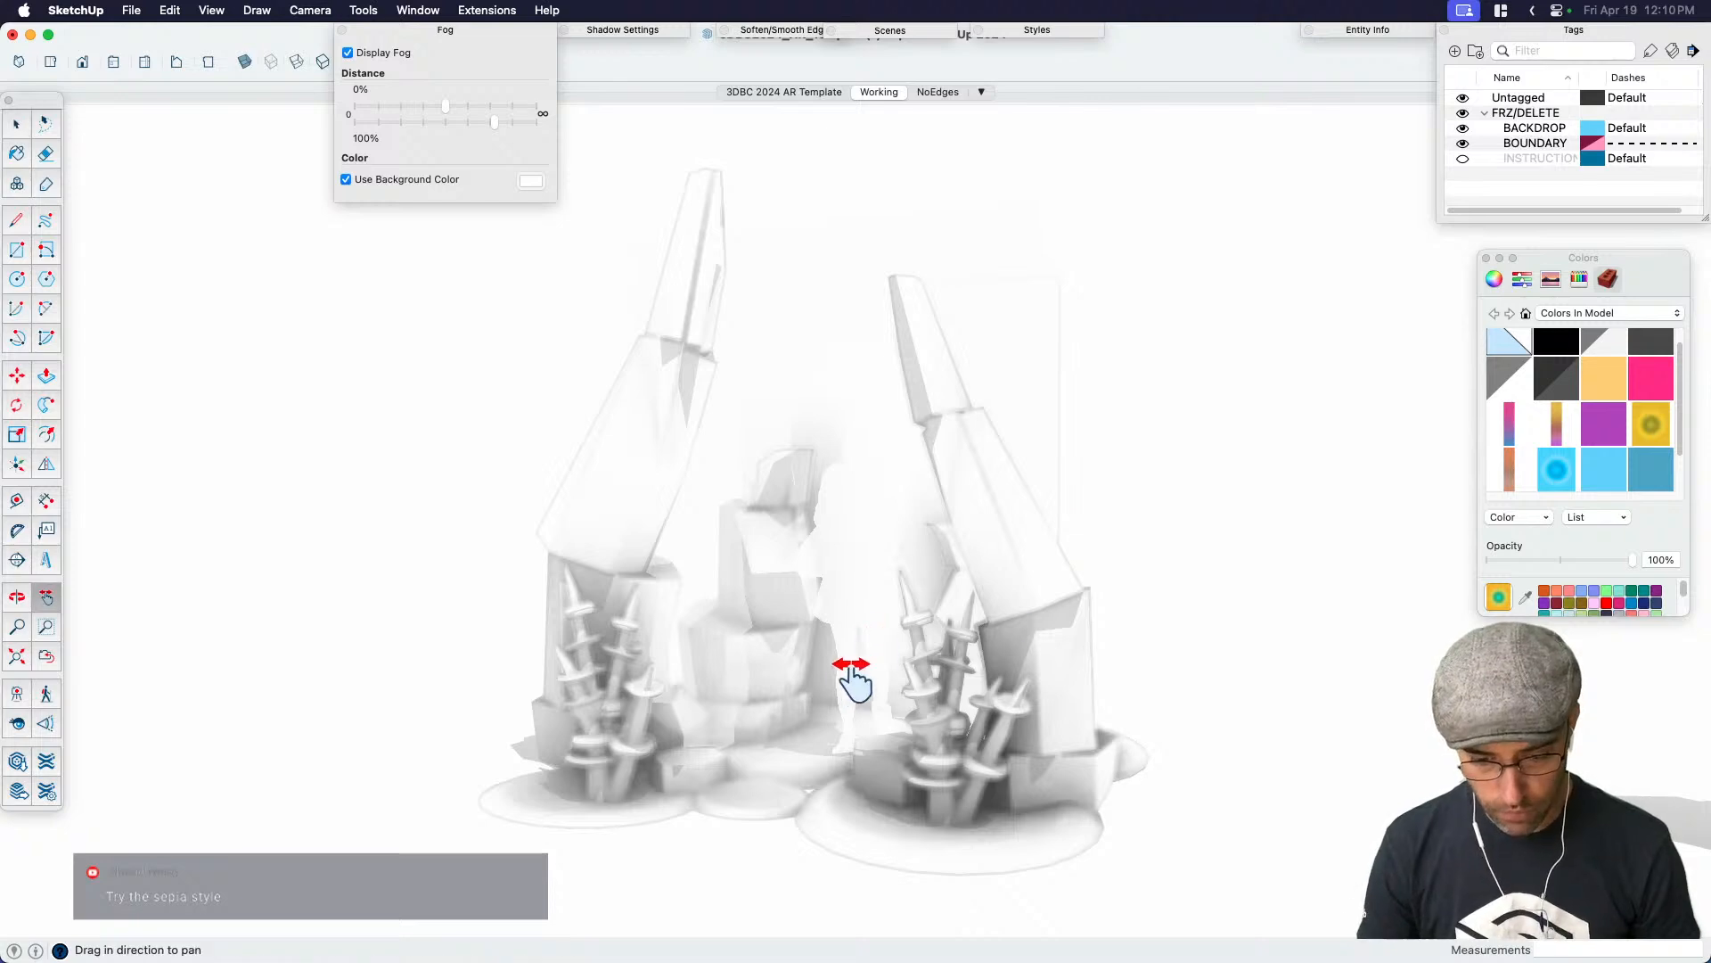
drag(814, 714, 701, 683)
scroll(701, 683, up, 10)
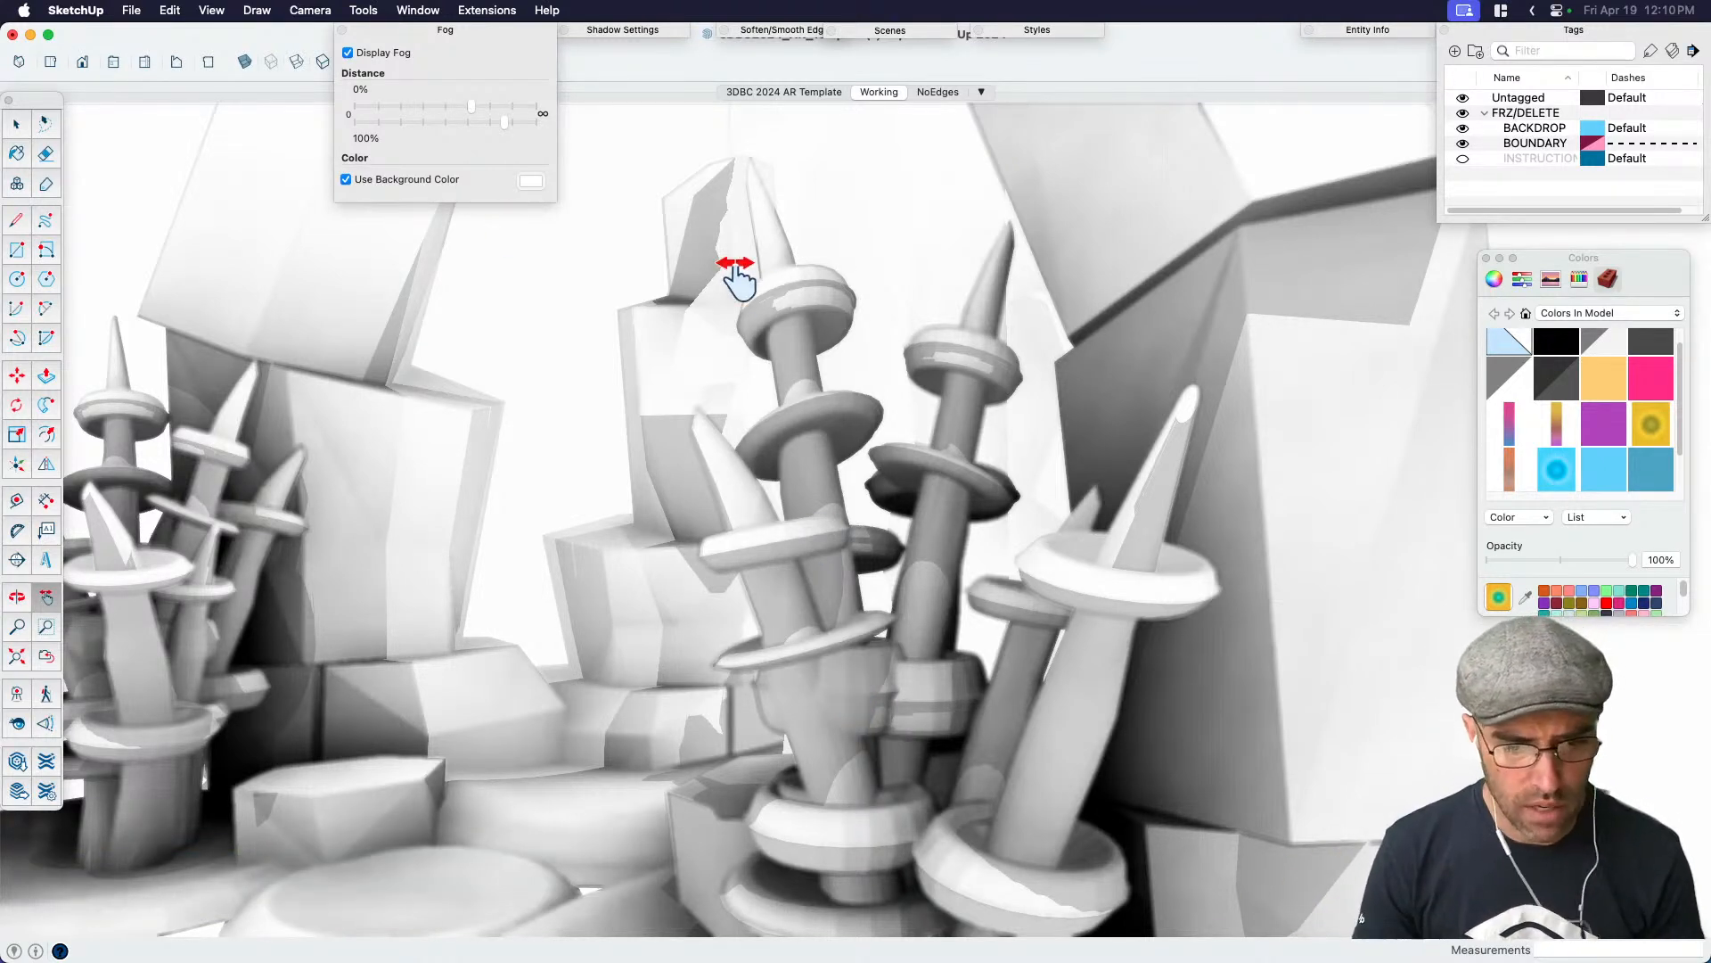
scroll(993, 649, down, 10)
scroll(986, 688, down, 5)
scroll(980, 691, up, 8)
scroll(981, 691, up, 3)
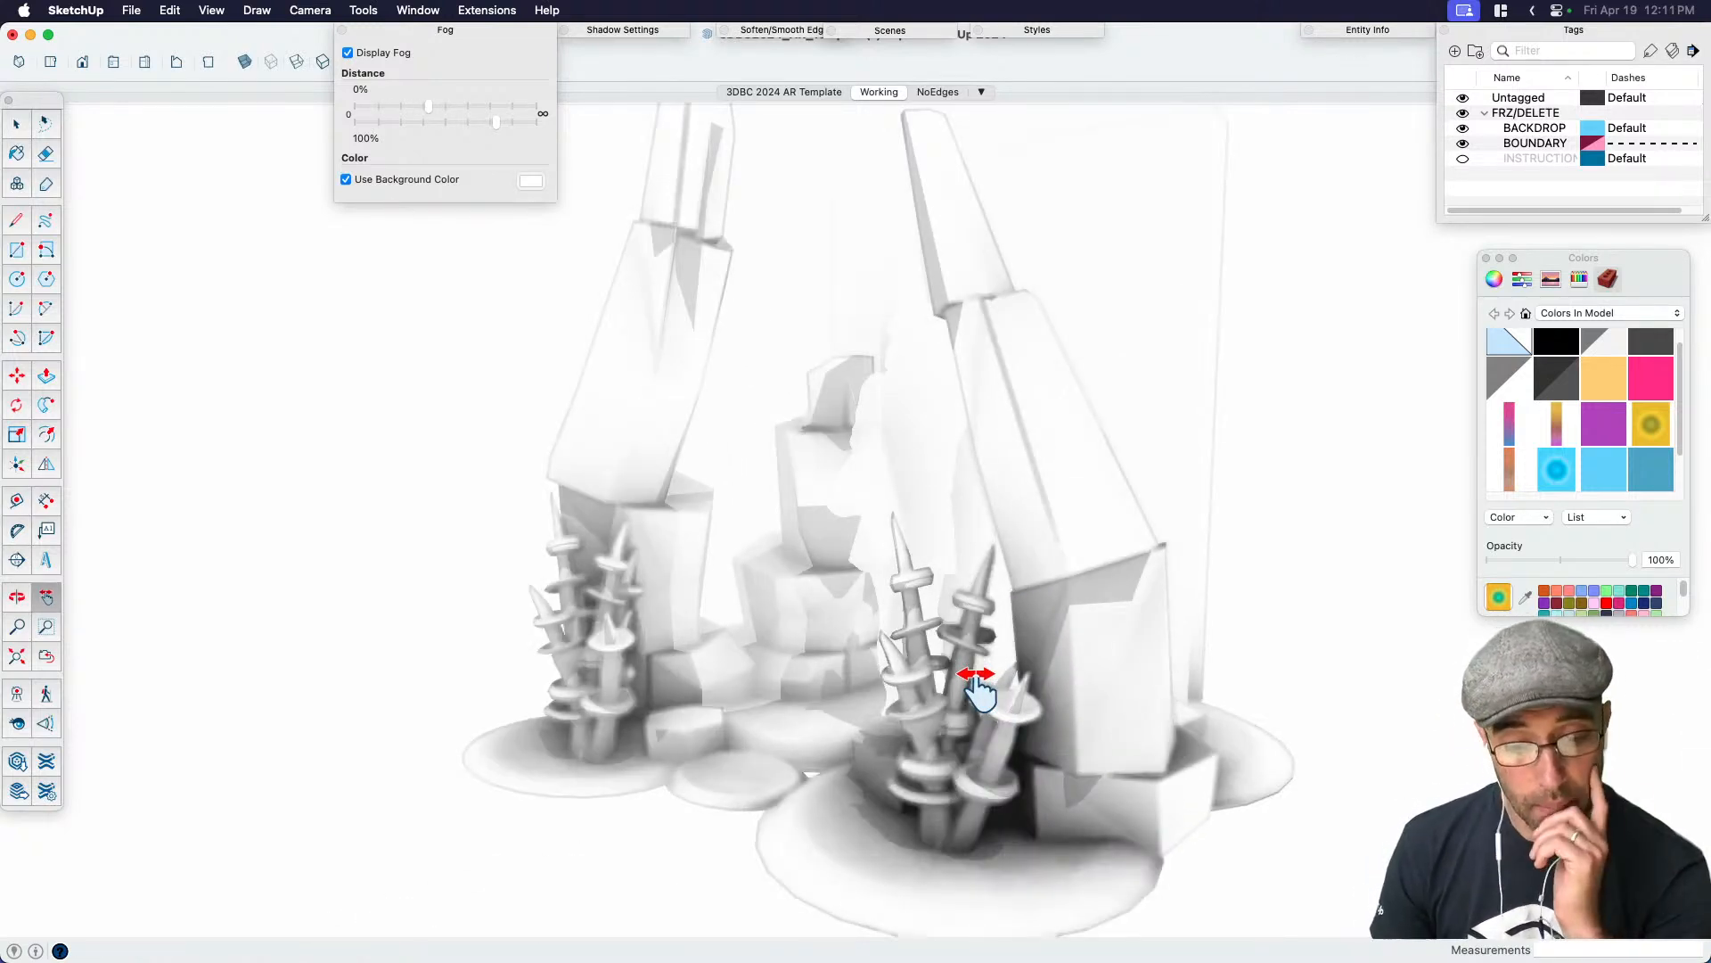
Hide the BOUNDARY tag and switch the face style to shaded with textures
click(1465, 144)
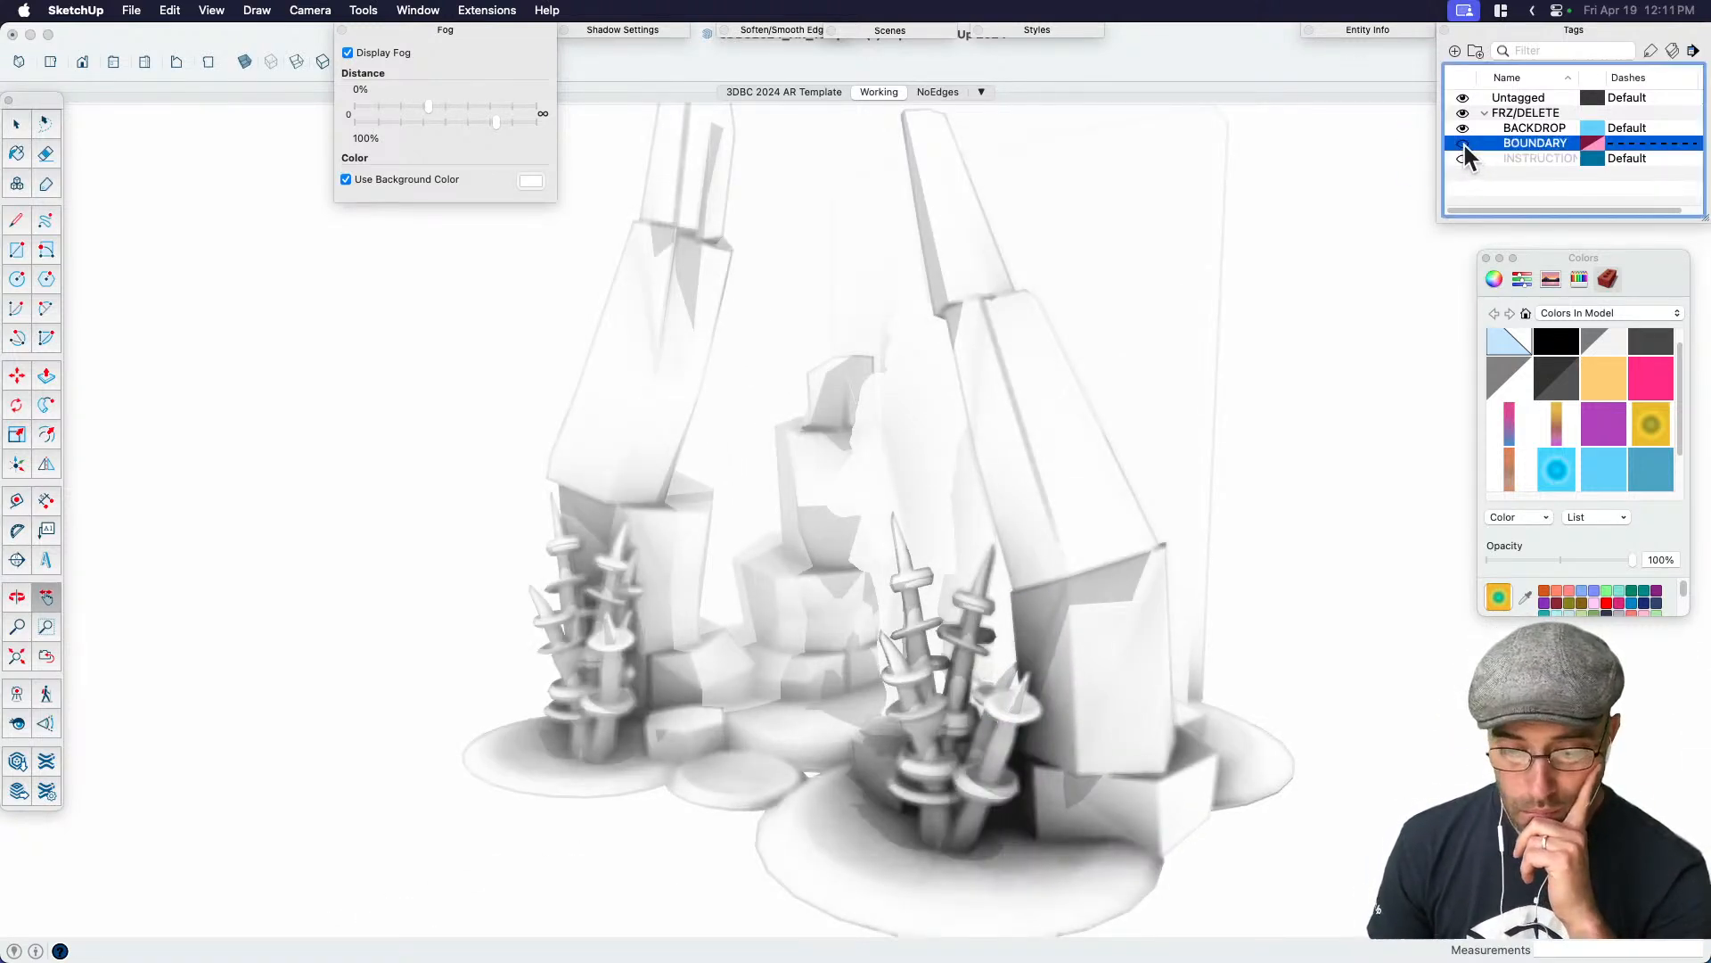
scroll(929, 635, down, 3)
middle_drag(928, 629, 905, 570)
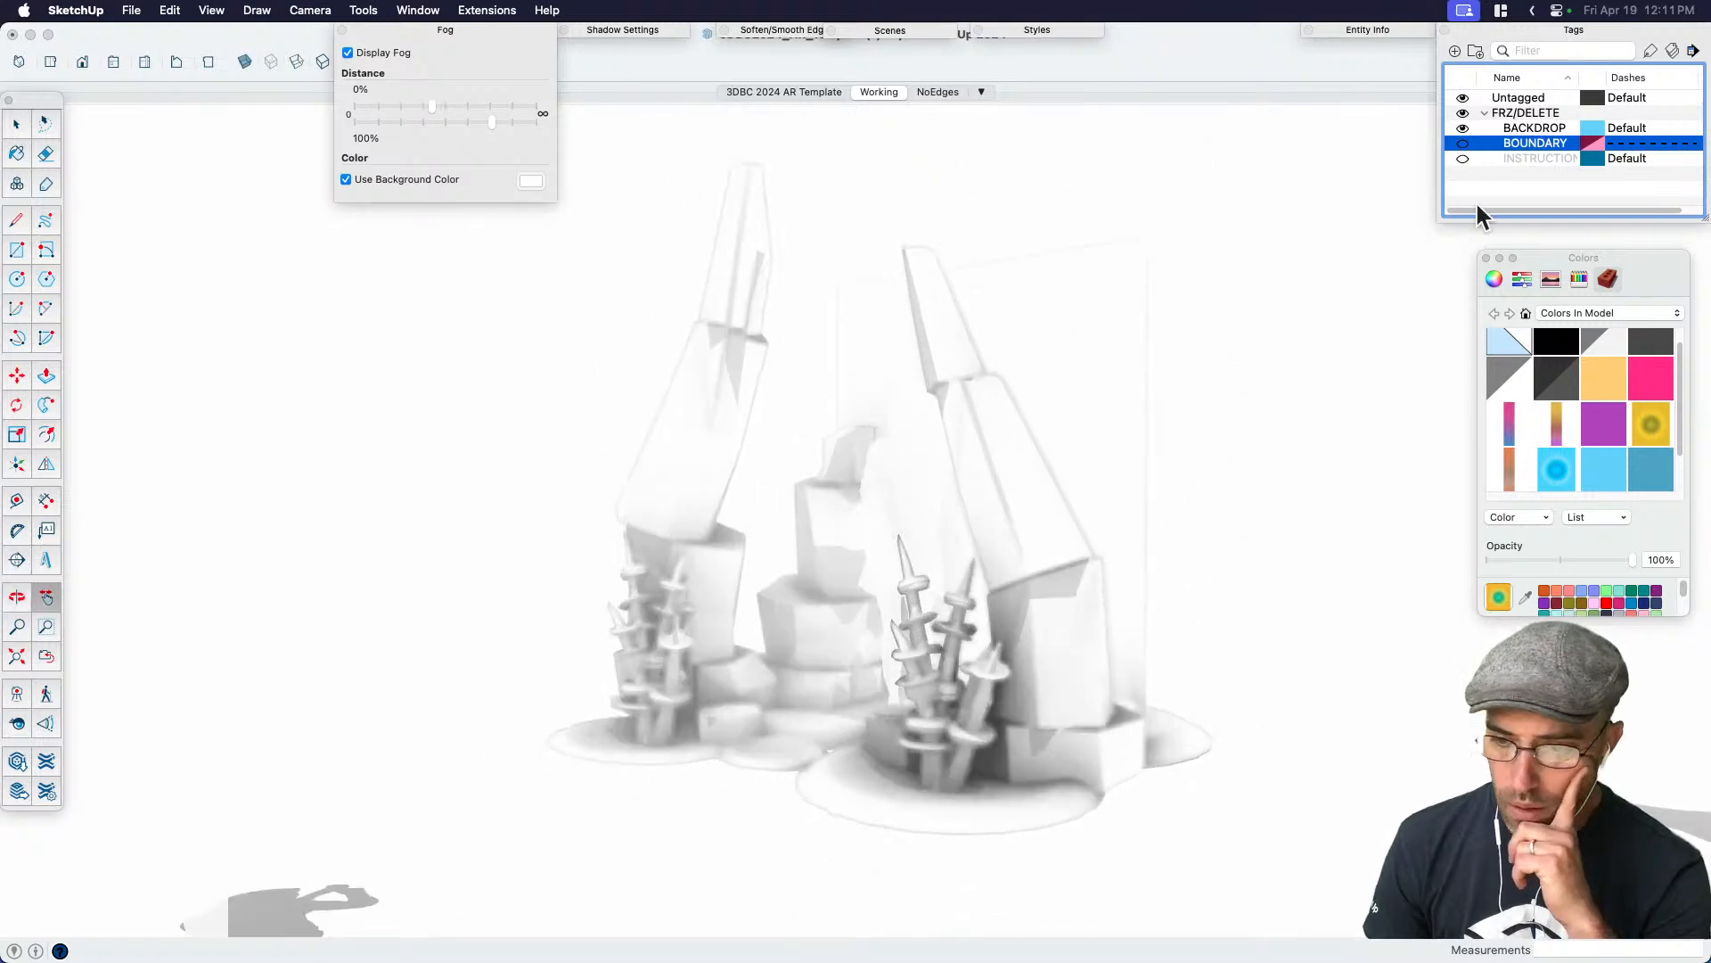
click(406, 34)
click(375, 62)
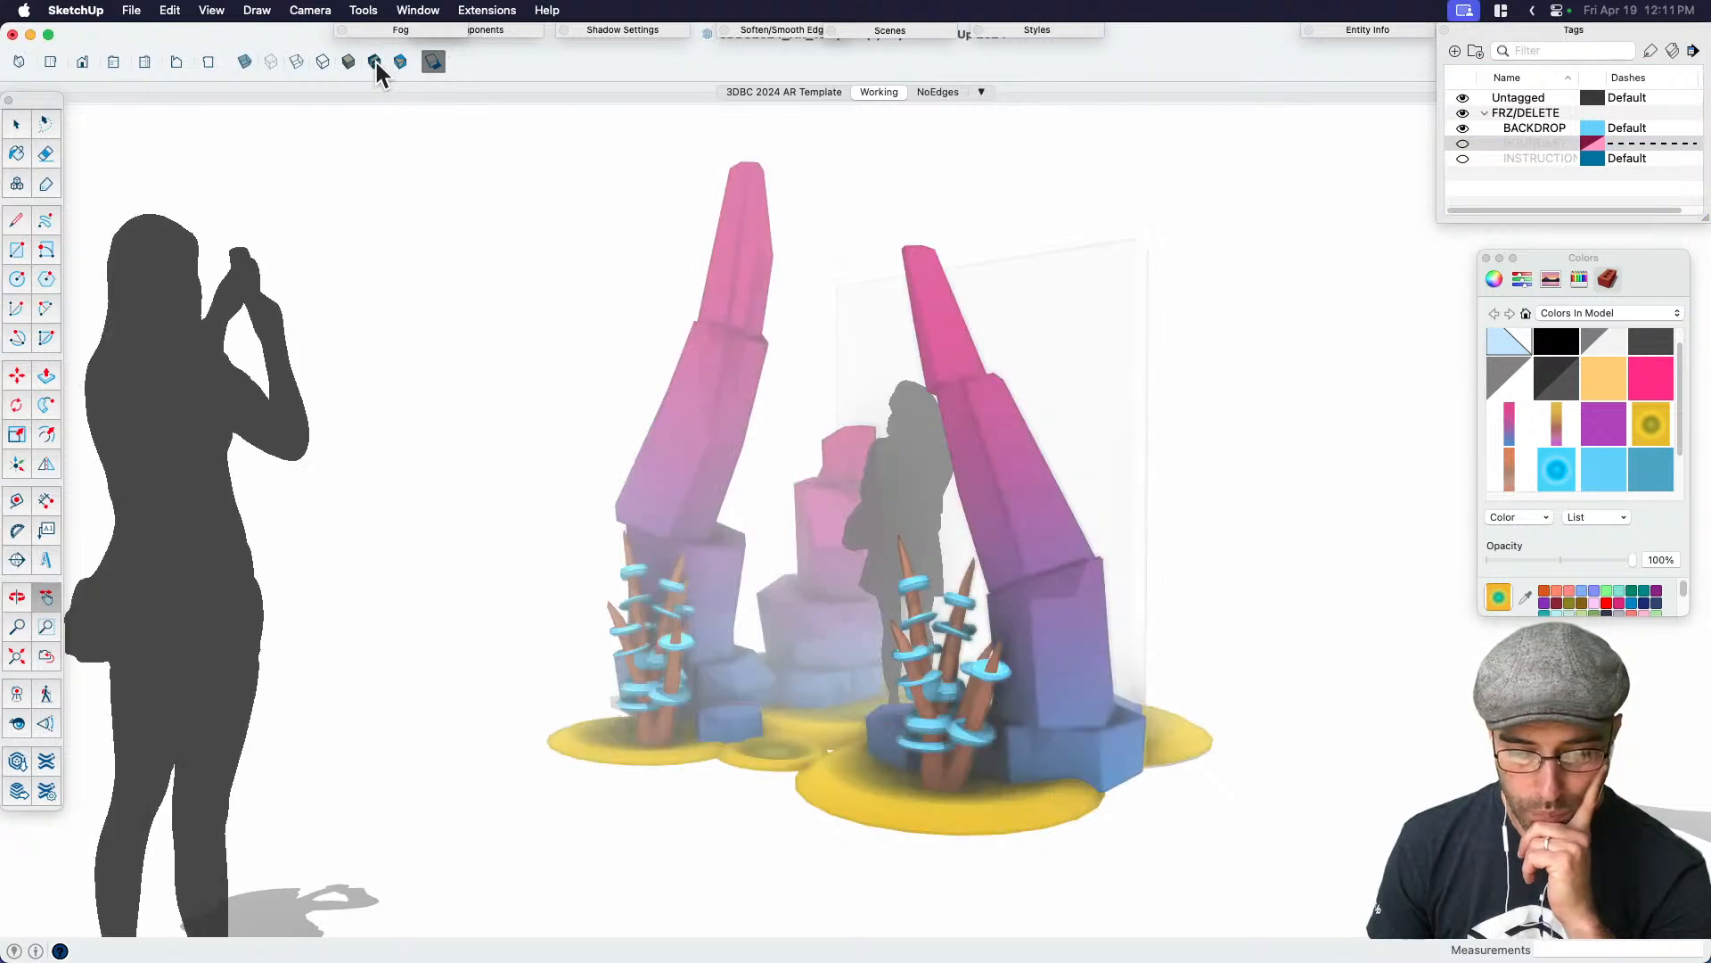
Review the coloured composition from several angles and distances, looking around from near the foreground figure
scroll(948, 794, down, 3)
scroll(951, 608, down, 2)
scroll(952, 608, up, 5)
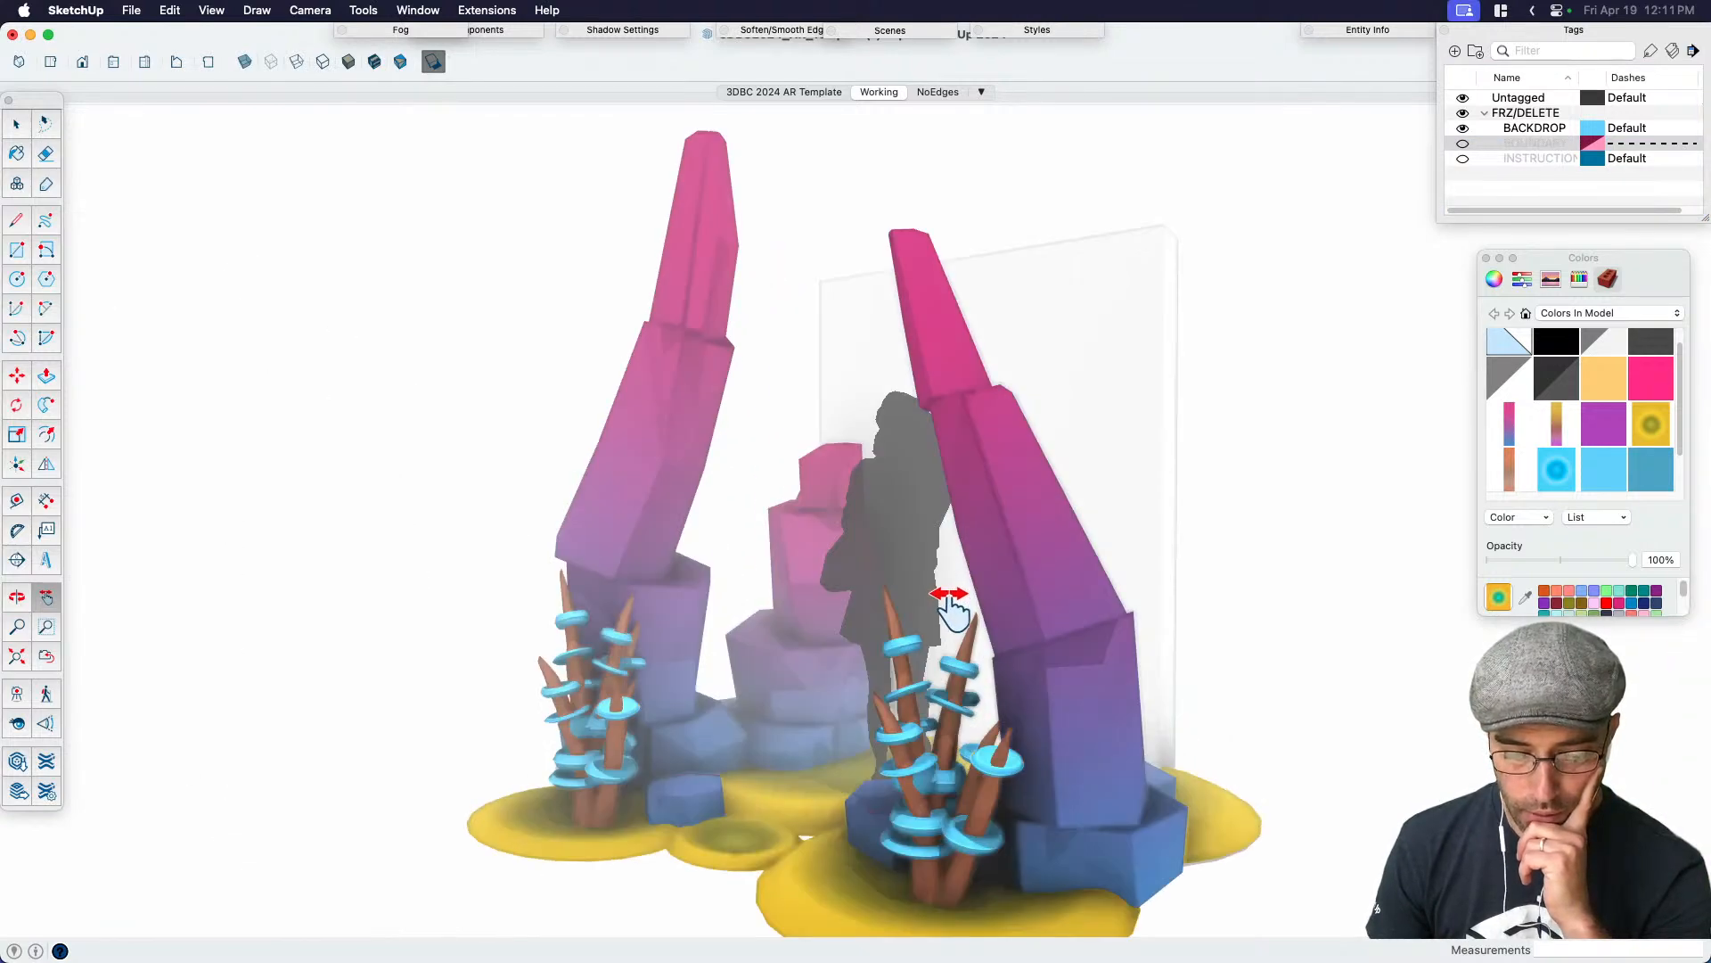
scroll(928, 564, down, 2)
scroll(963, 671, up, 1)
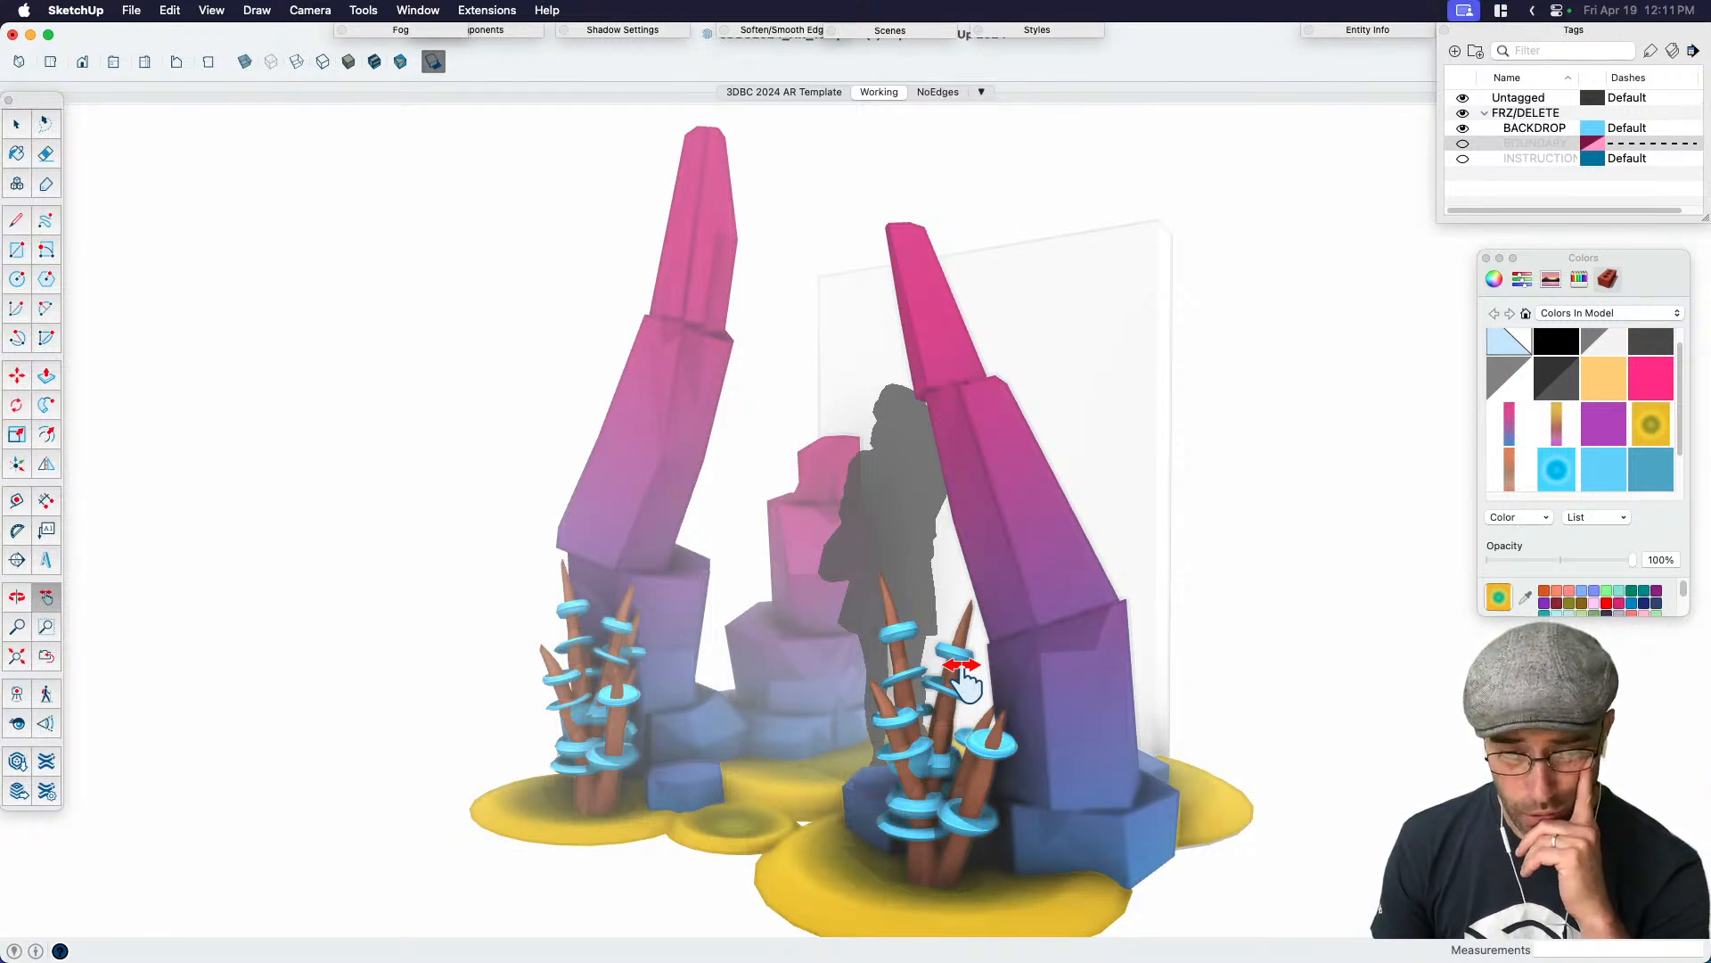
scroll(856, 668, down, 3)
middle_drag(872, 687, 1269, 630)
scroll(915, 649, up, 3)
scroll(969, 680, down, 3)
middle_drag(959, 669, 680, 639)
scroll(952, 680, up, 3)
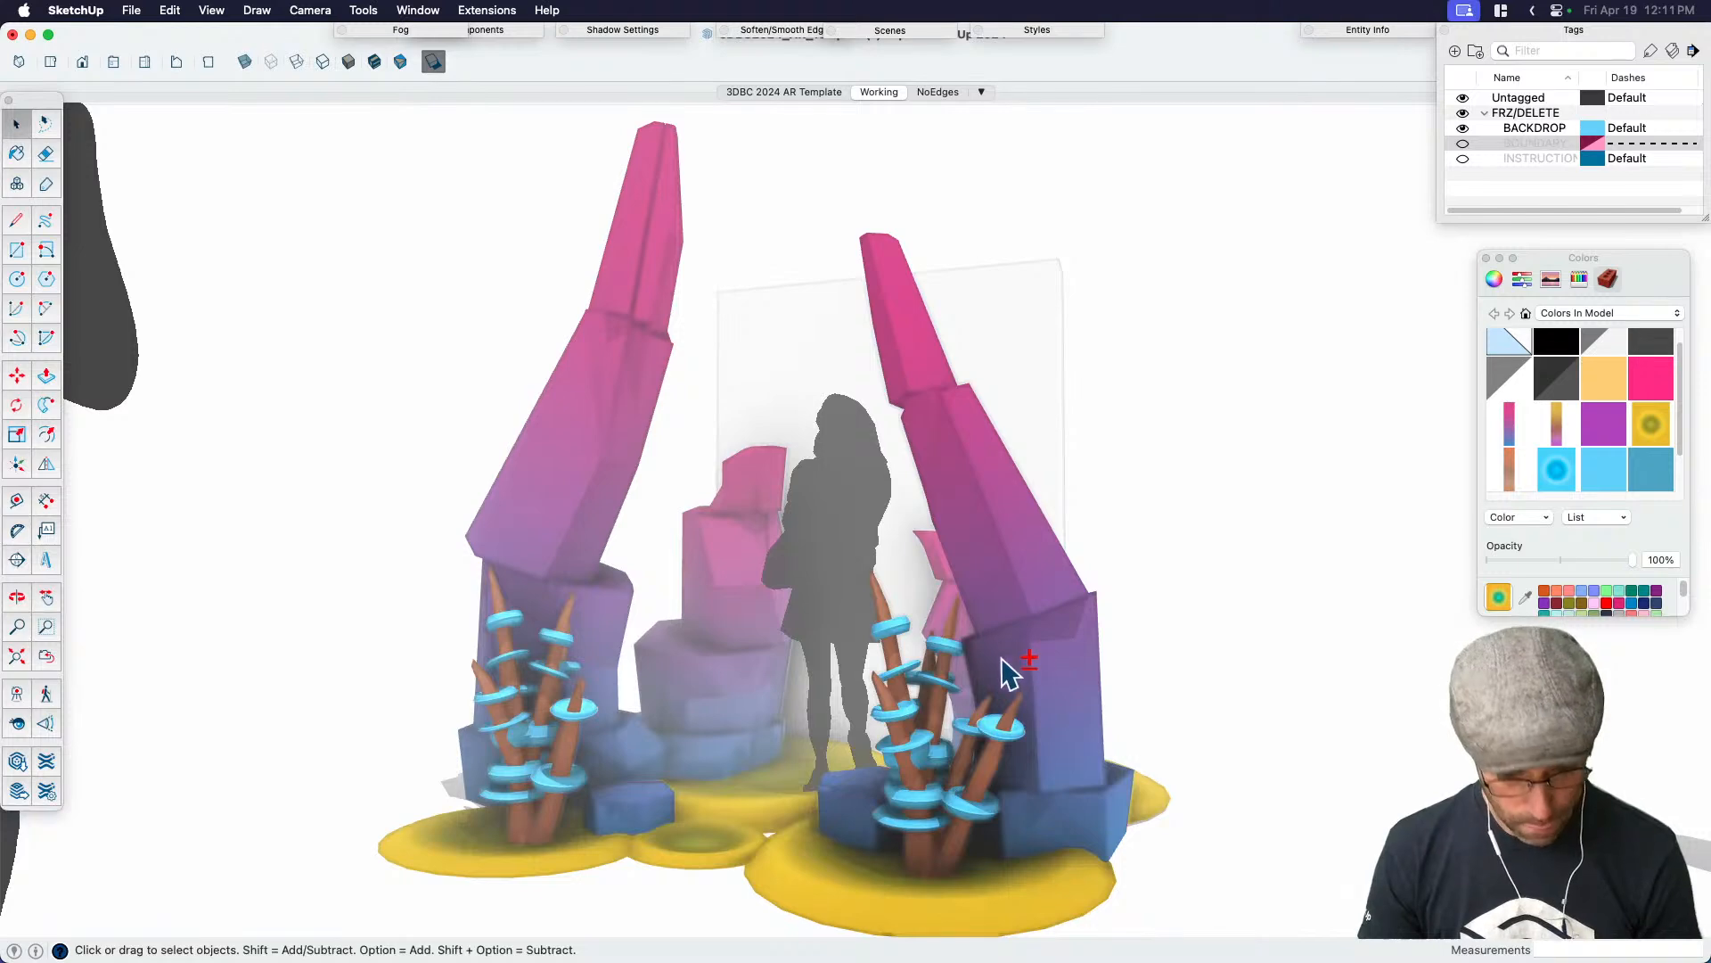
key(shift+l)
drag(1010, 673, 852, 699)
middle_drag(1151, 639, 1123, 694)
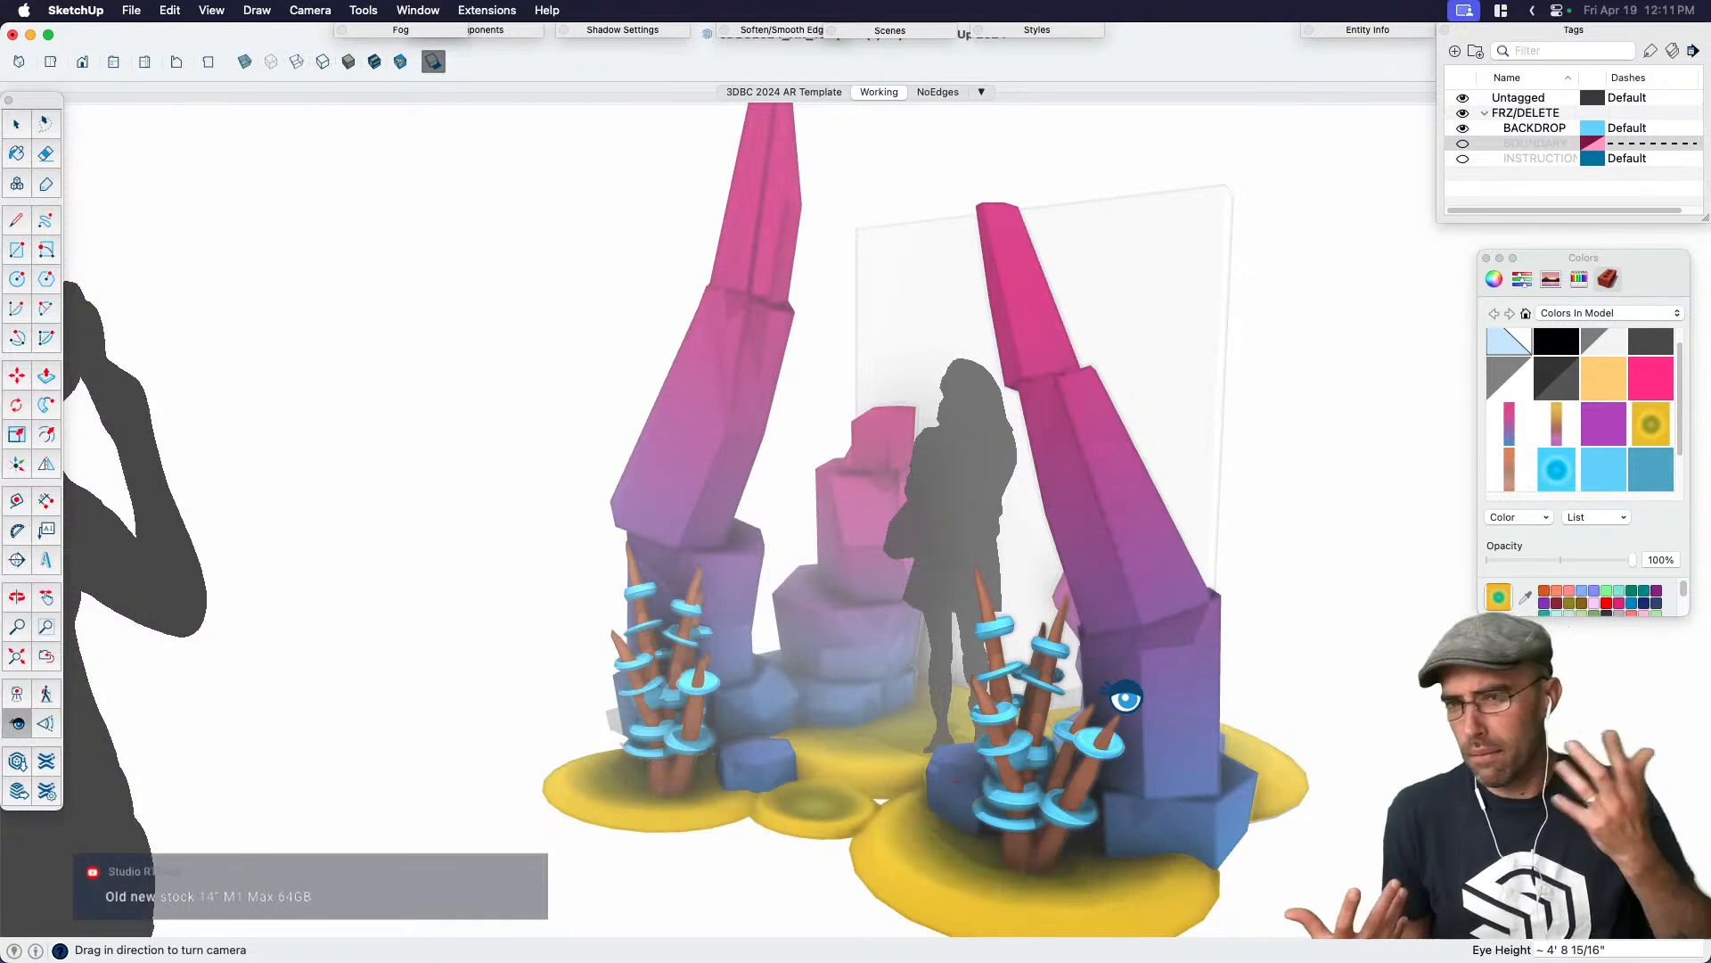
Scale the plant cluster in front of the left rock column uniformly to about 0.90
key(space)
scroll(1062, 650, down, 3)
middle_drag(984, 706, 1192, 772)
scroll(855, 687, up, 2)
middle_drag(999, 675, 973, 698)
scroll(967, 675, up, 3)
click(893, 681)
scroll(976, 697, up, 2)
key(s)
click(1008, 489)
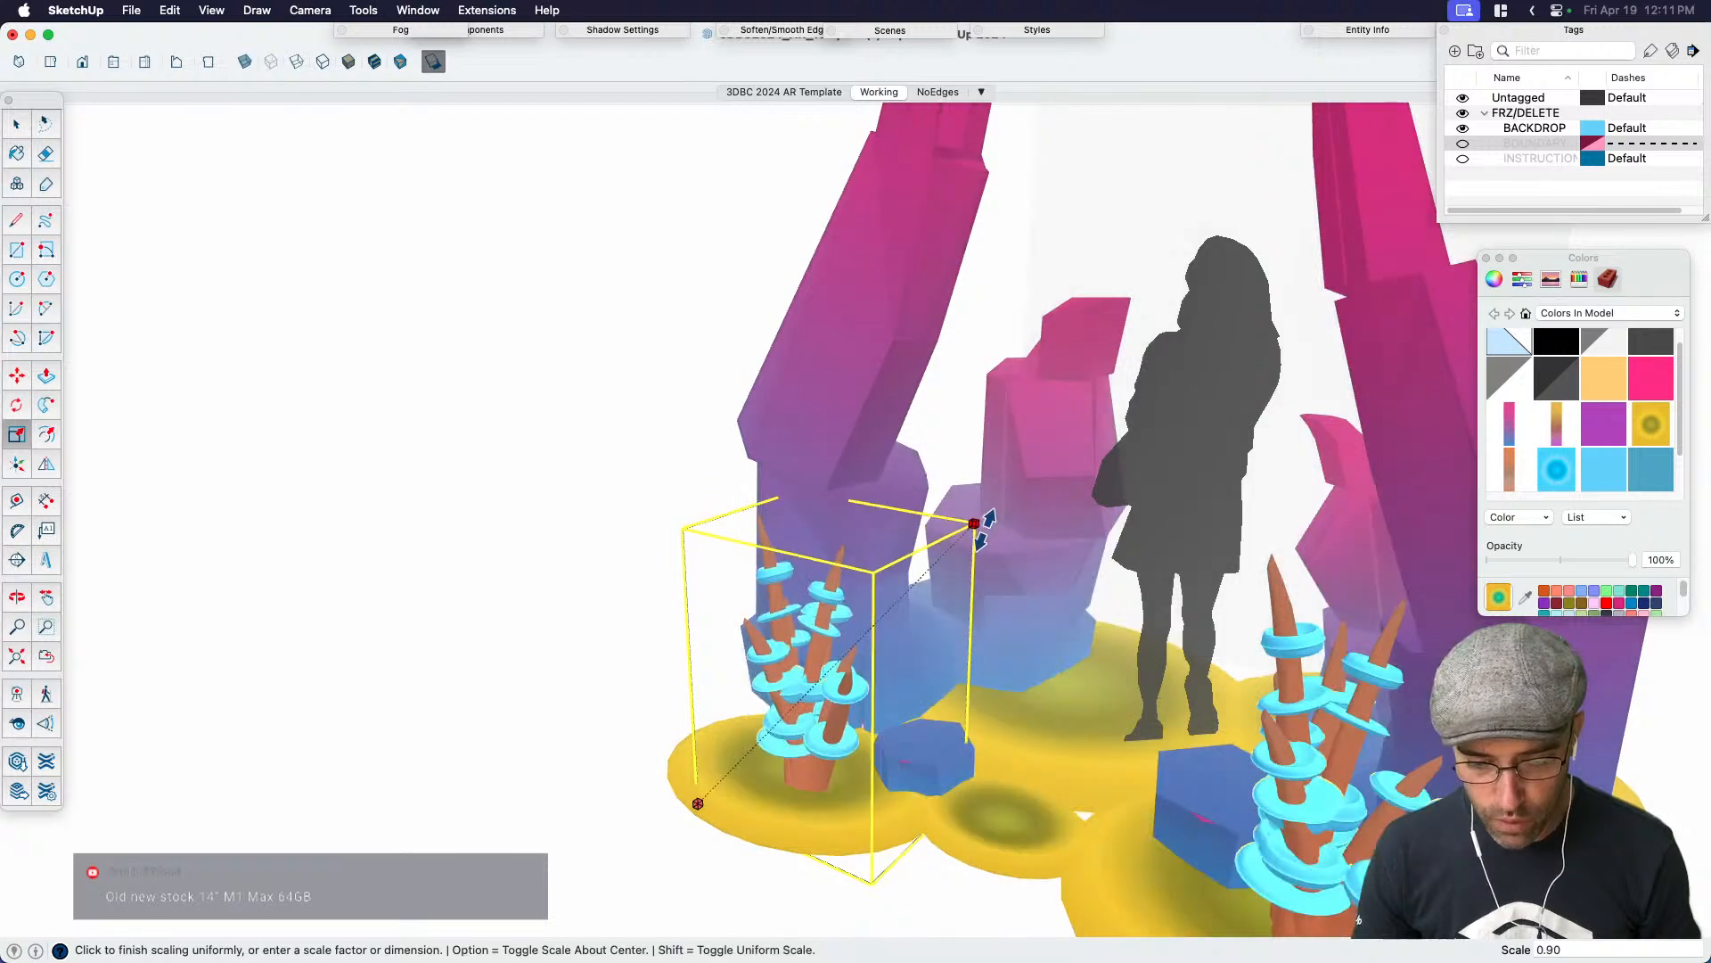
click(988, 530)
key(space)
scroll(848, 471, down, 3)
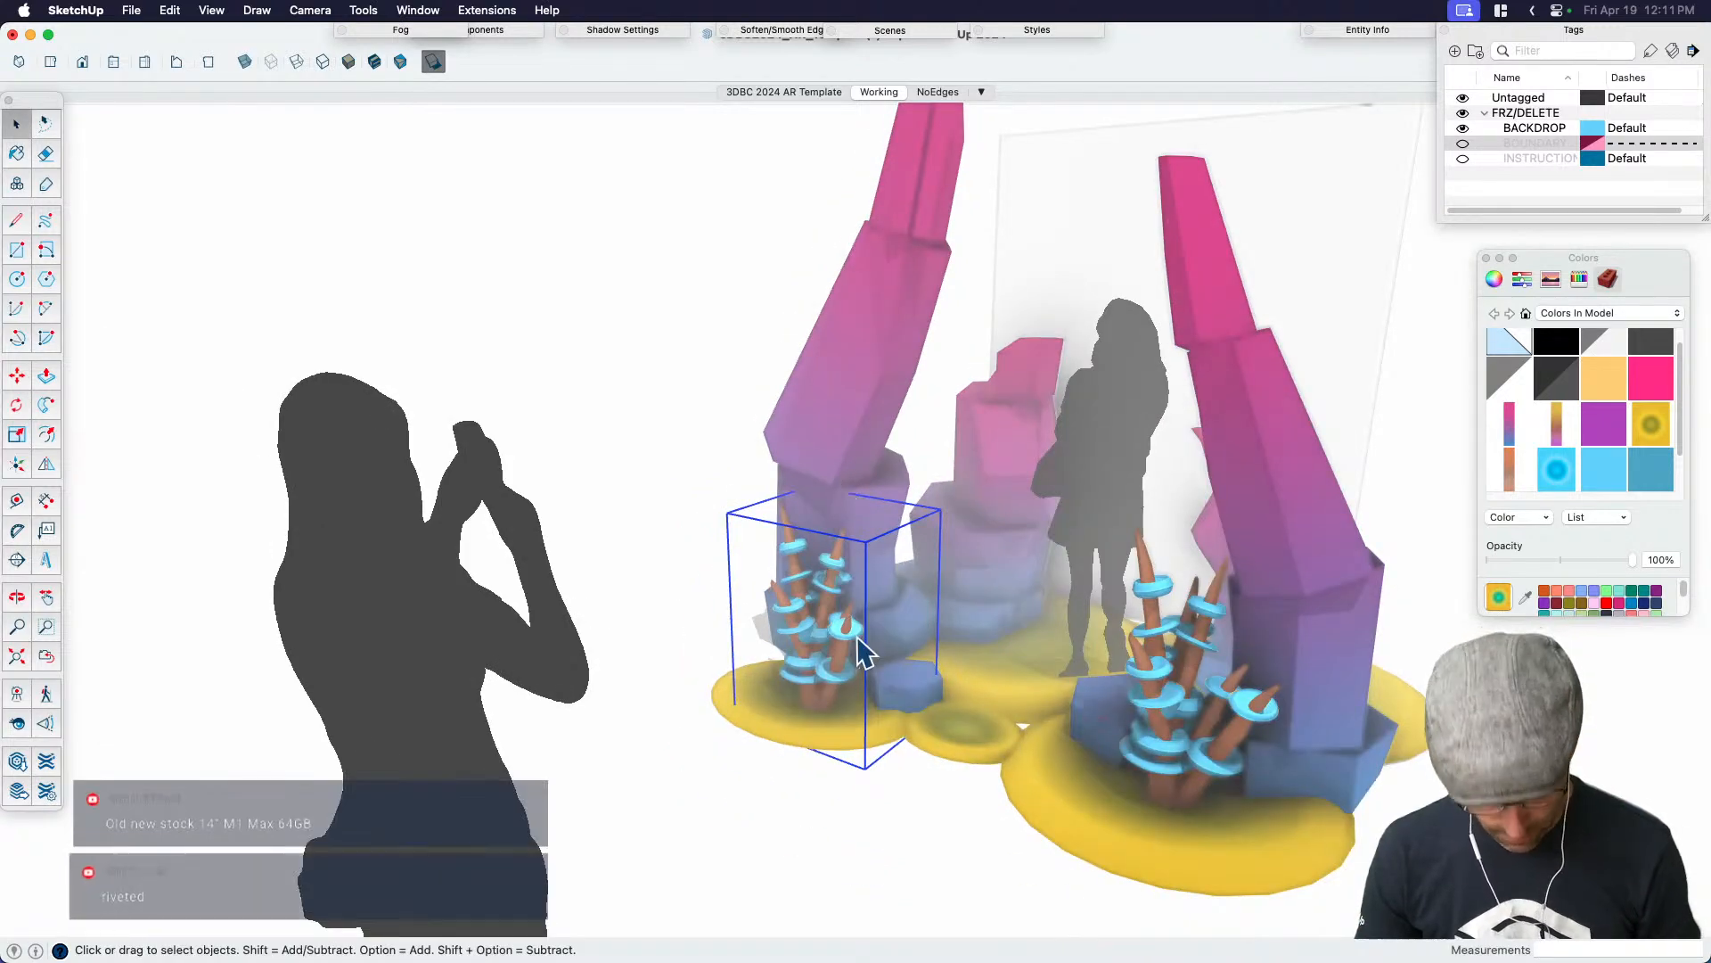
Copy the left plant cluster to the front of the rear rocks and scale the copy down uniformly
key(m)
key(alt)
click(773, 787)
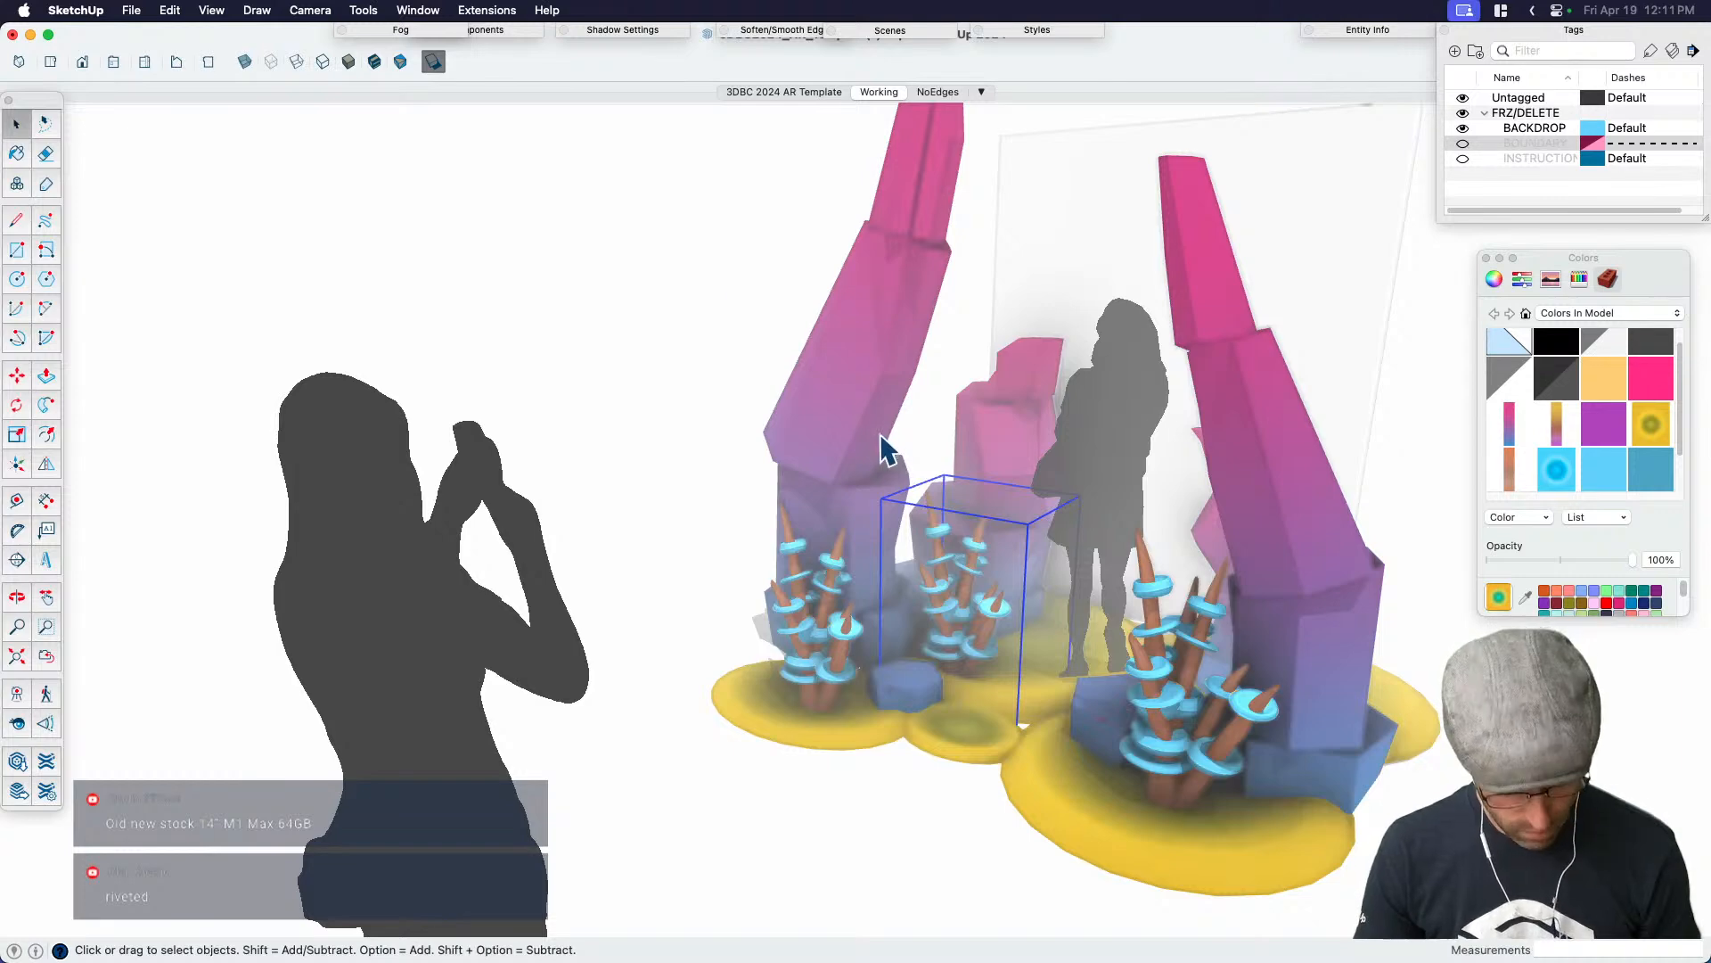
key(s)
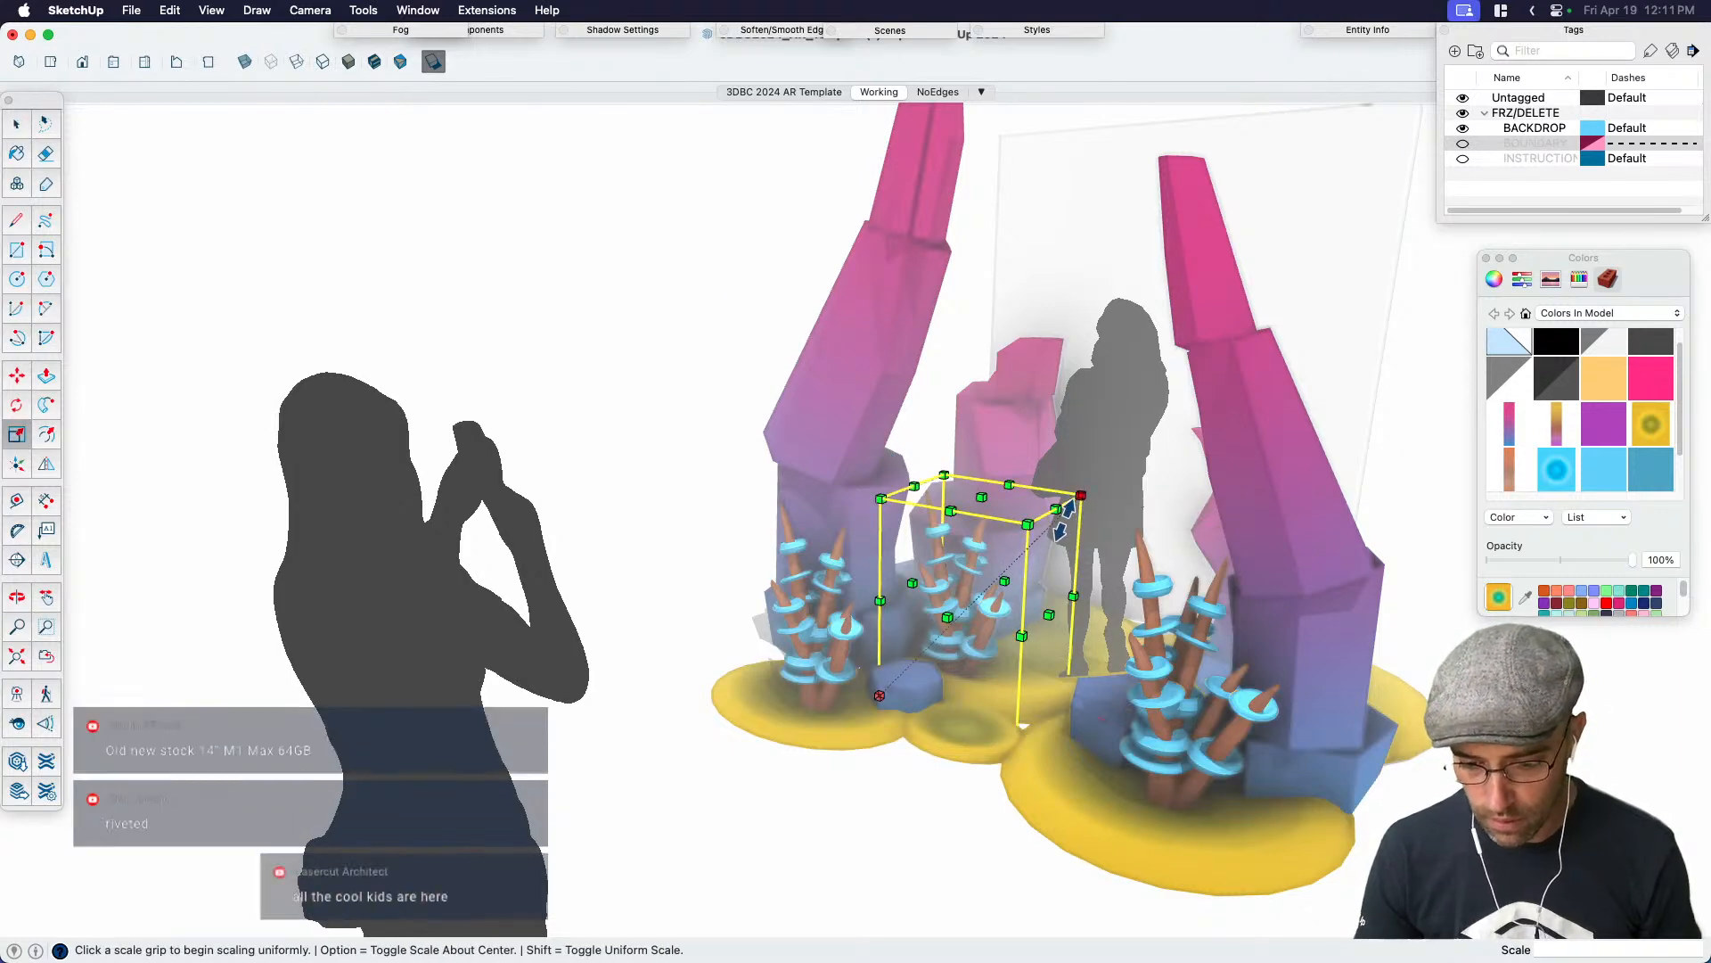
click(1067, 519)
click(1025, 487)
key(space)
Turn off shadows and stretch the copied plant cluster vertically by 1.14
click(440, 68)
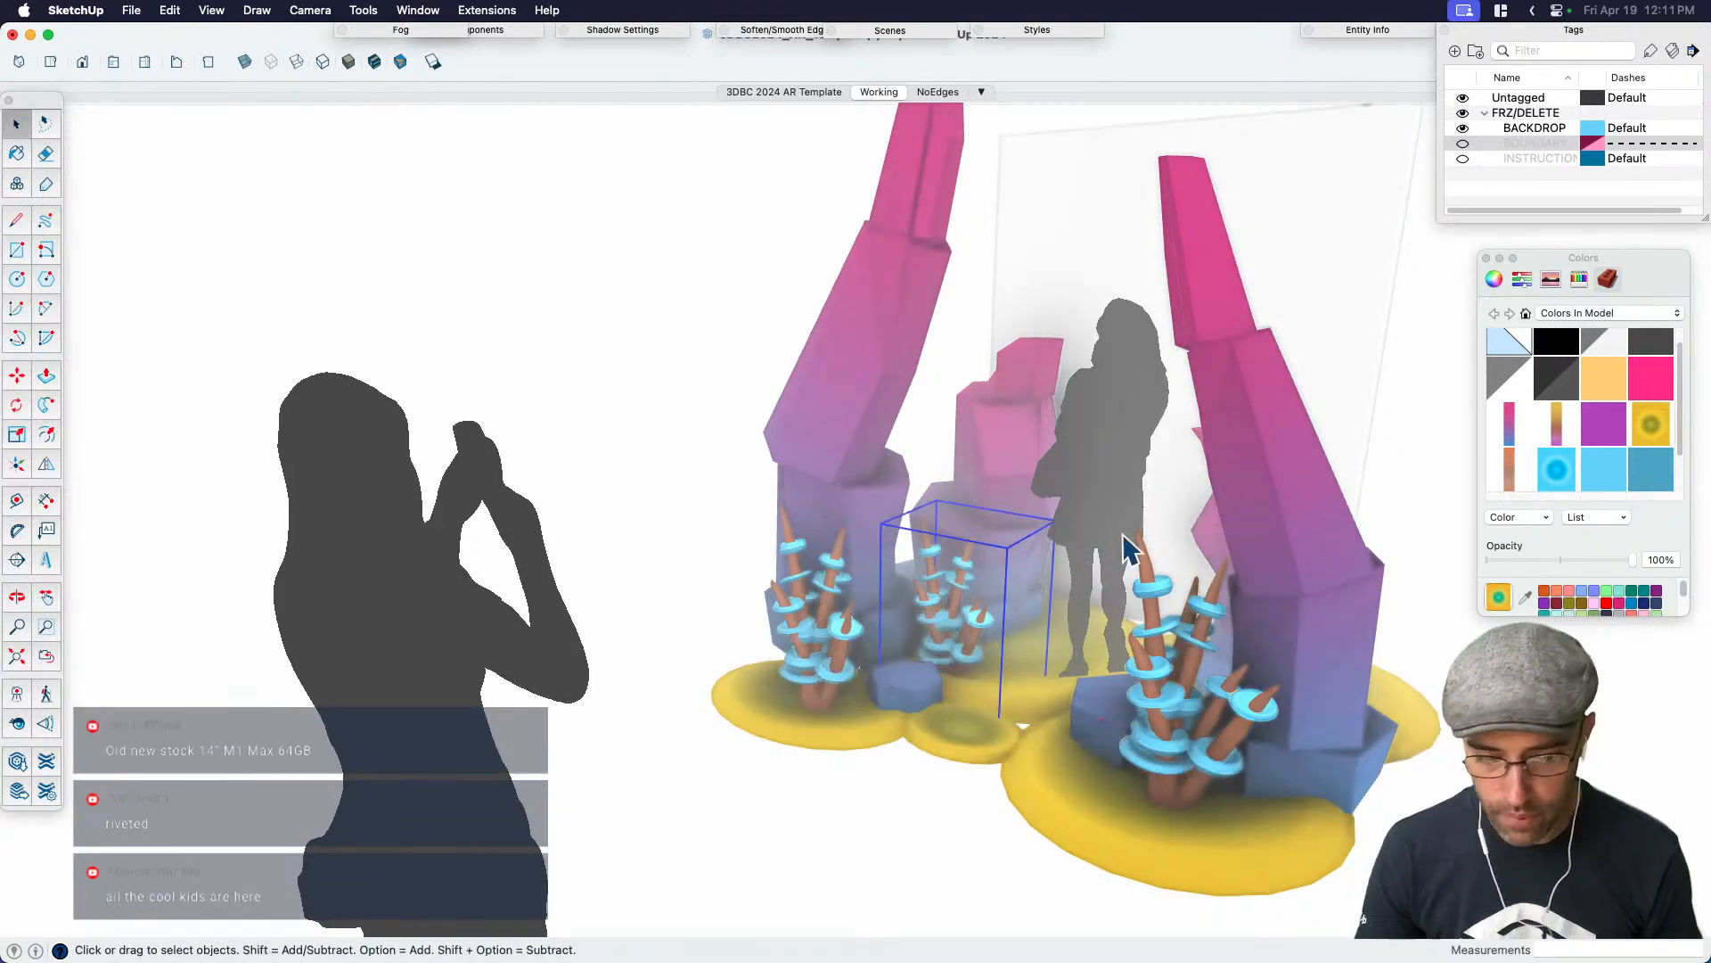
key(s)
click(969, 523)
click(973, 495)
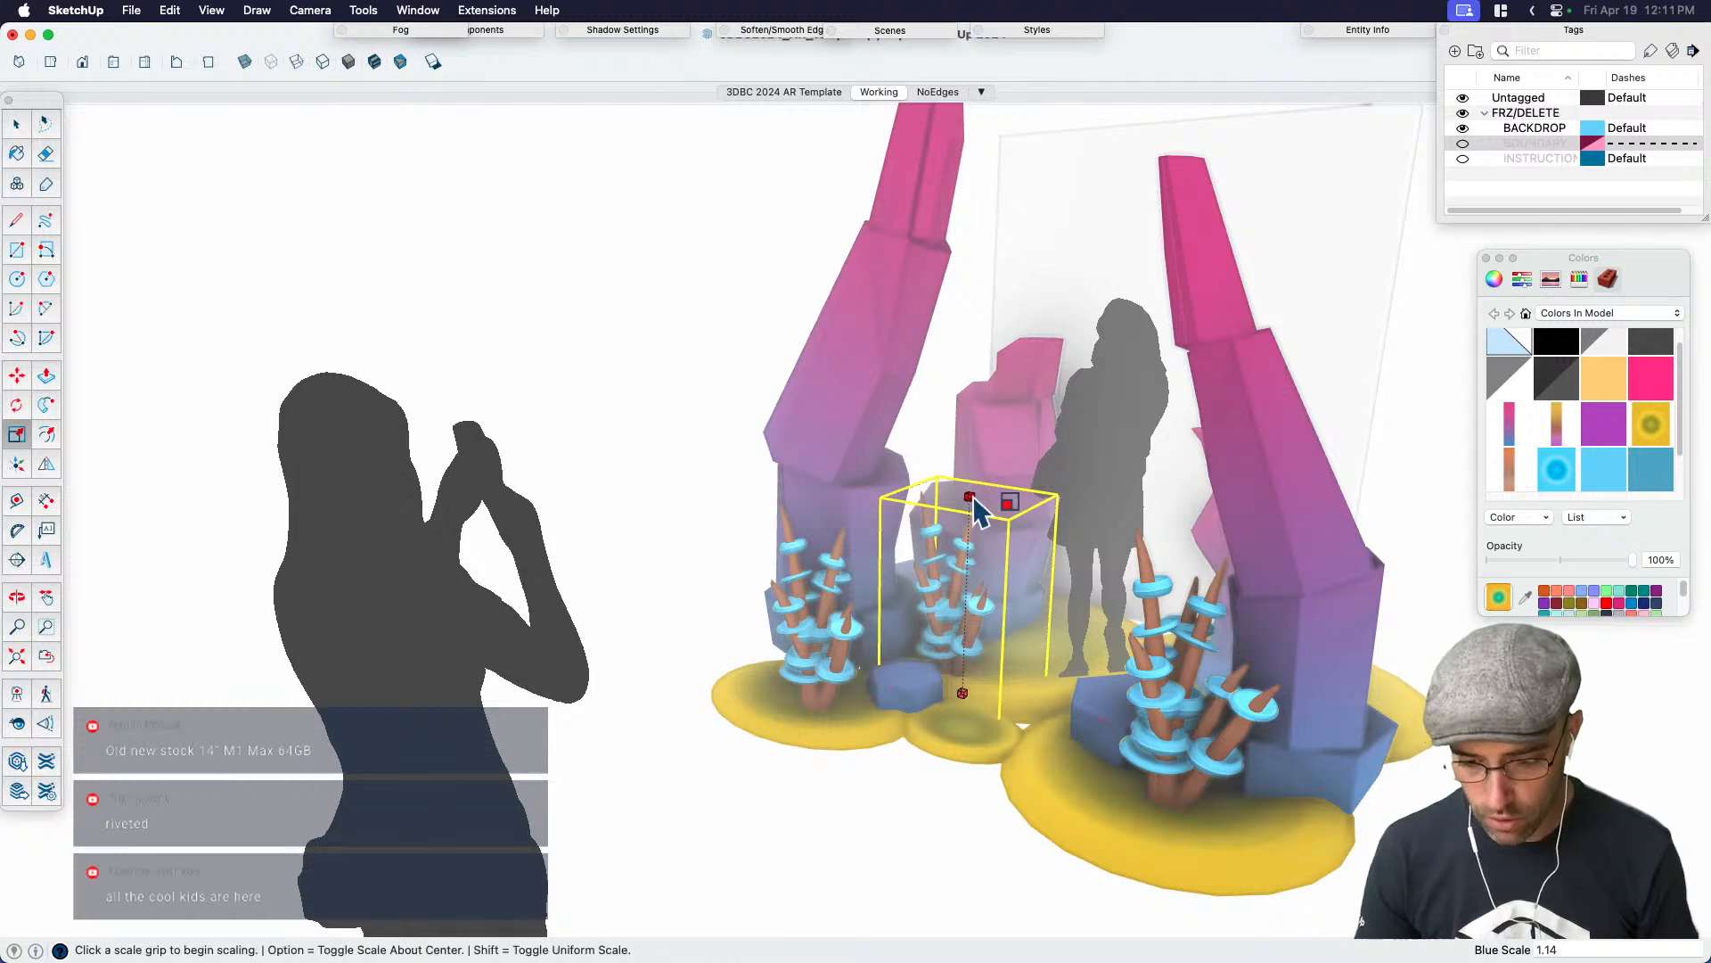
key(space)
Scale the original left plant cluster down uniformly
click(841, 622)
key(s)
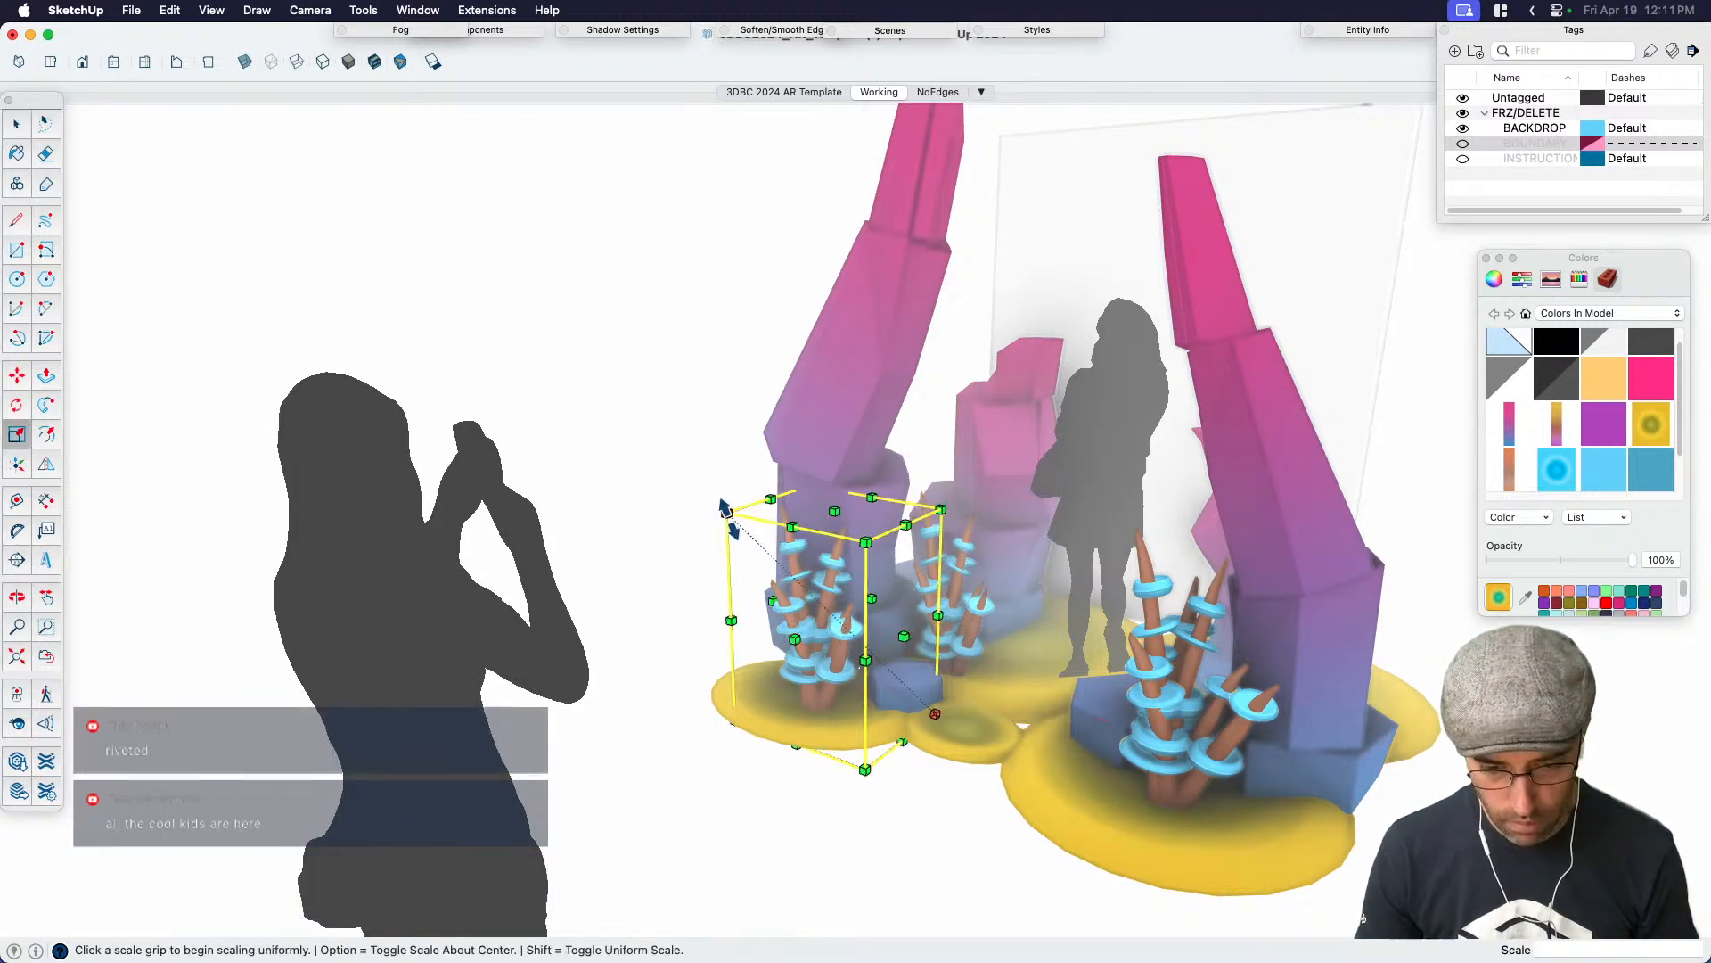
click(725, 508)
click(754, 539)
key(q)
key(space)
Flip the left plant cluster along the red axis about its centre and move it back over its yellow disc
key(s)
click(901, 655)
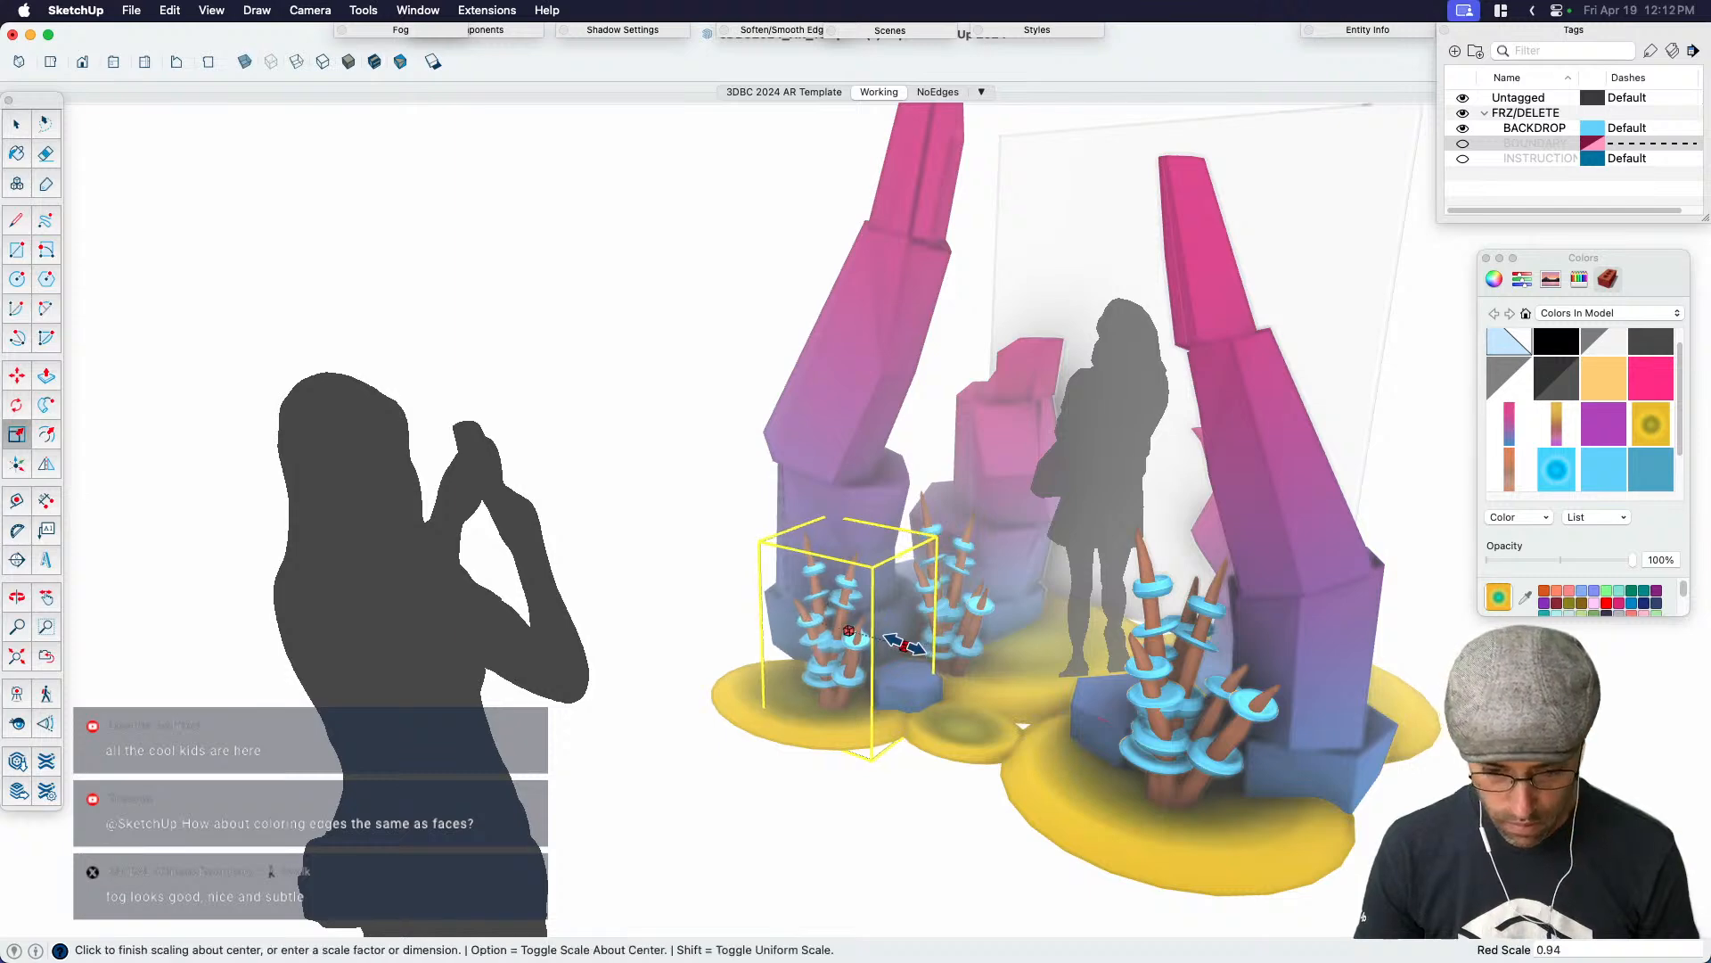
click(913, 648)
key(space)
key(m)
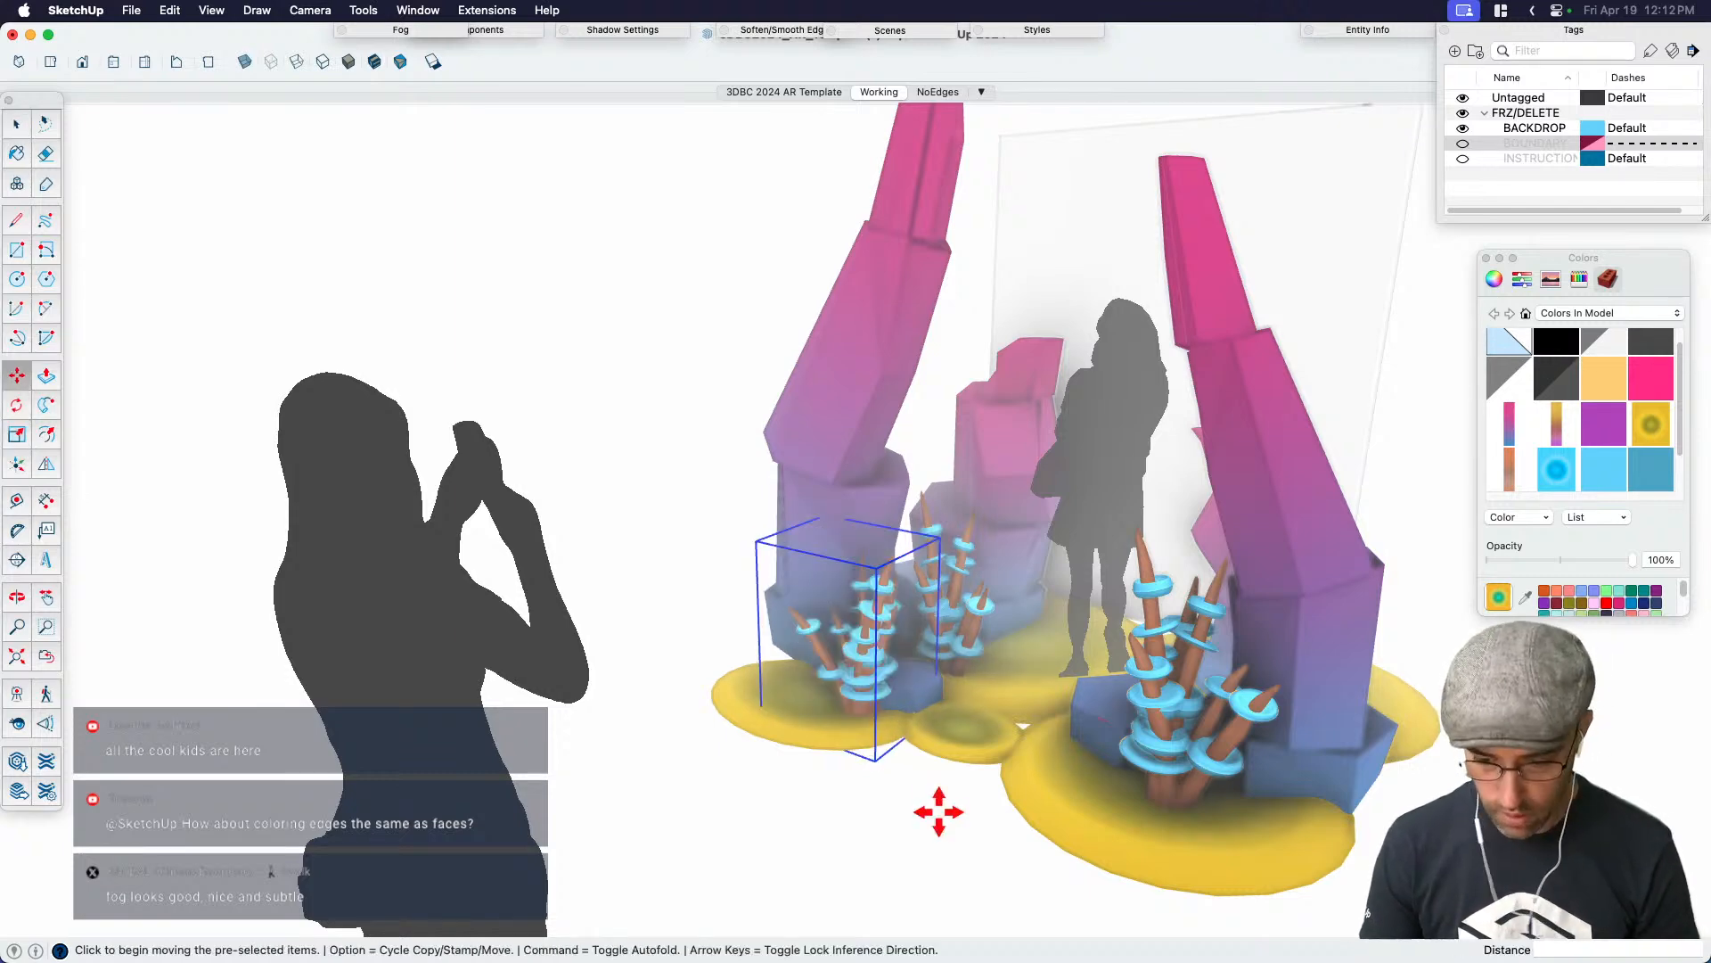
click(936, 794)
click(905, 803)
Rotate the left plant cluster in a vertical plane so it tilts outward from the rock column
key(q)
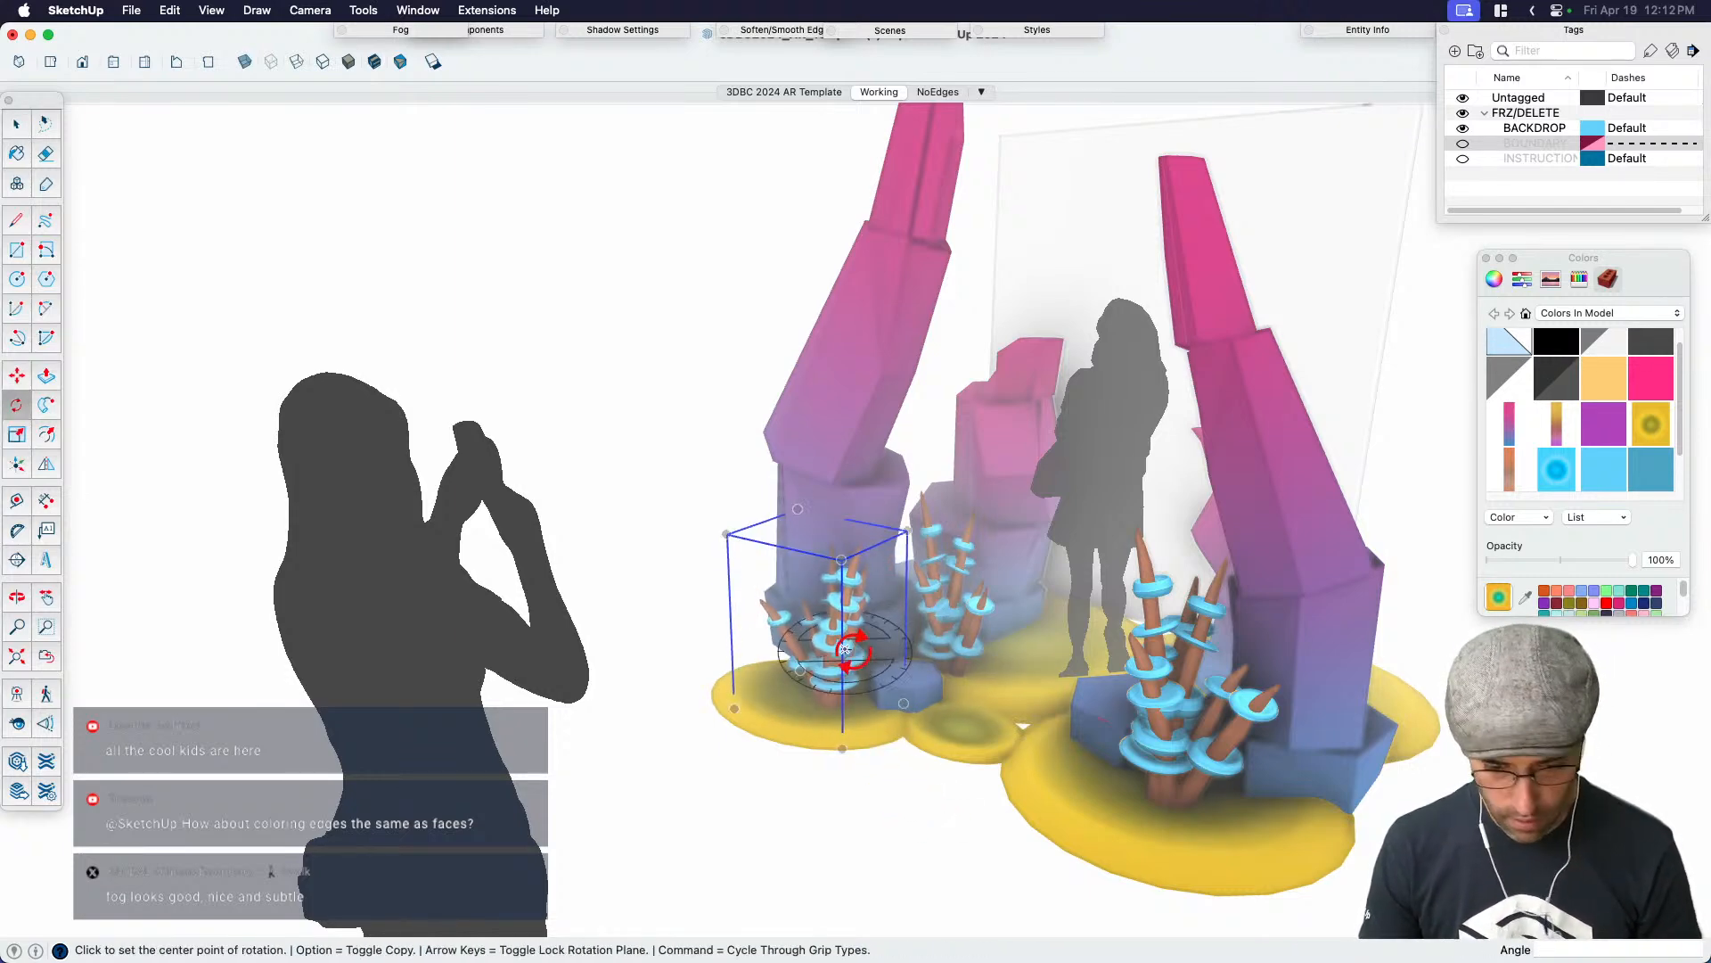
click(833, 648)
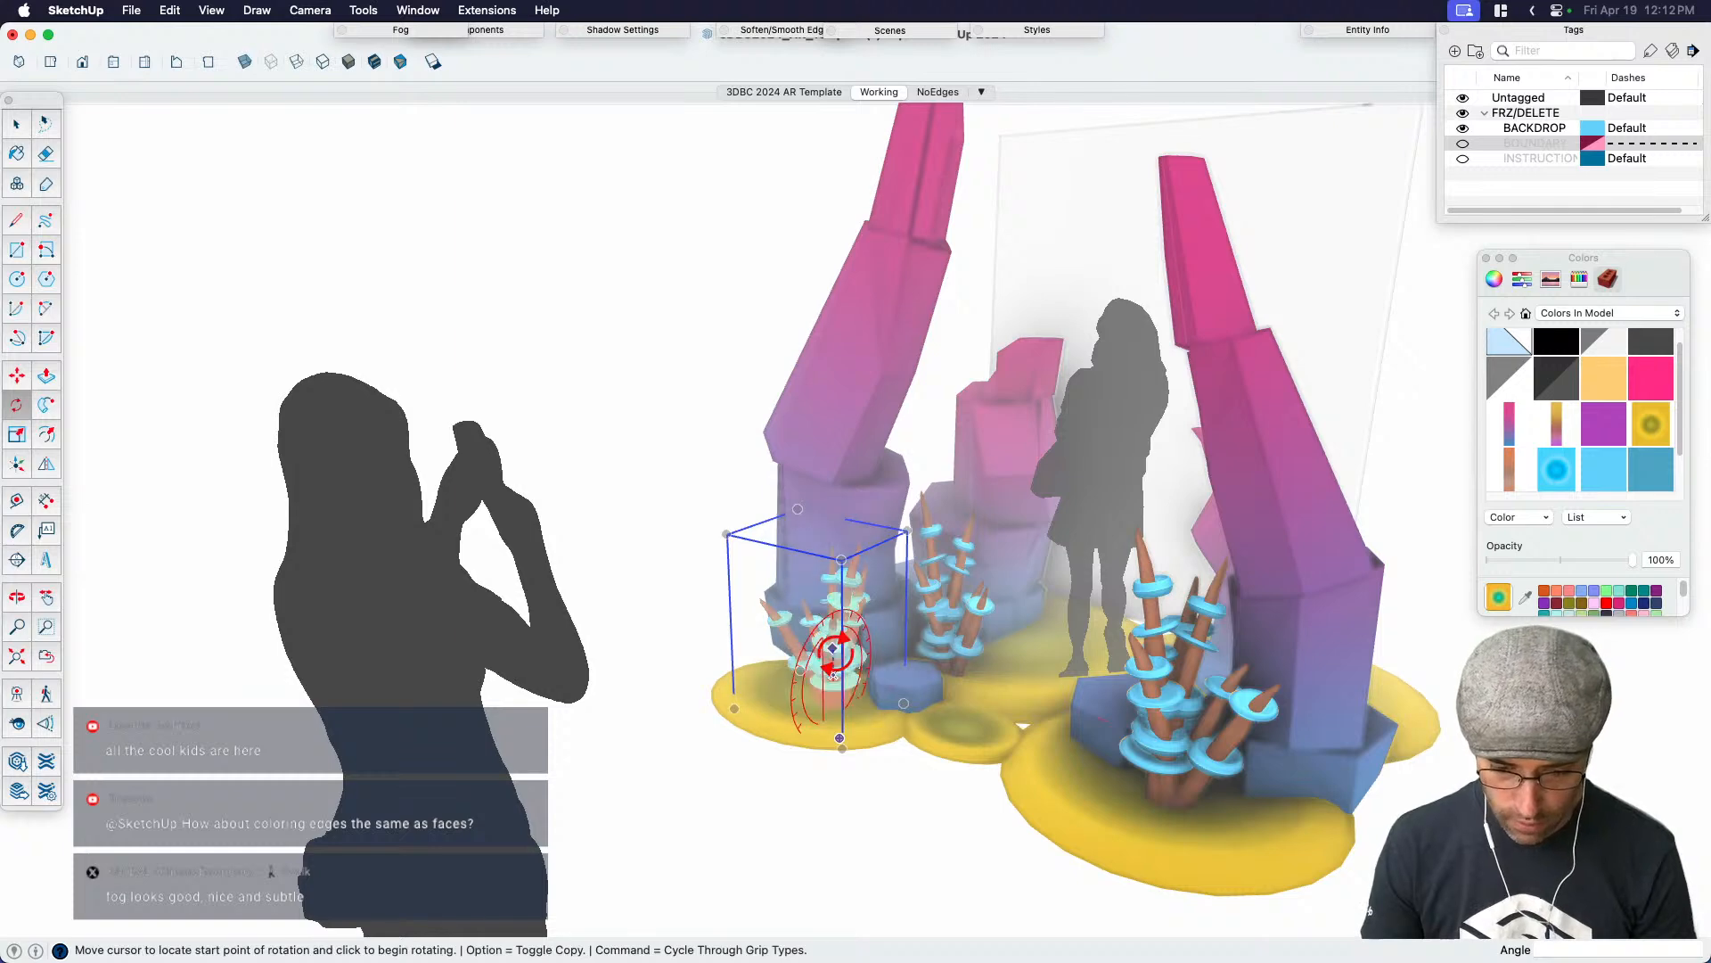
click(842, 584)
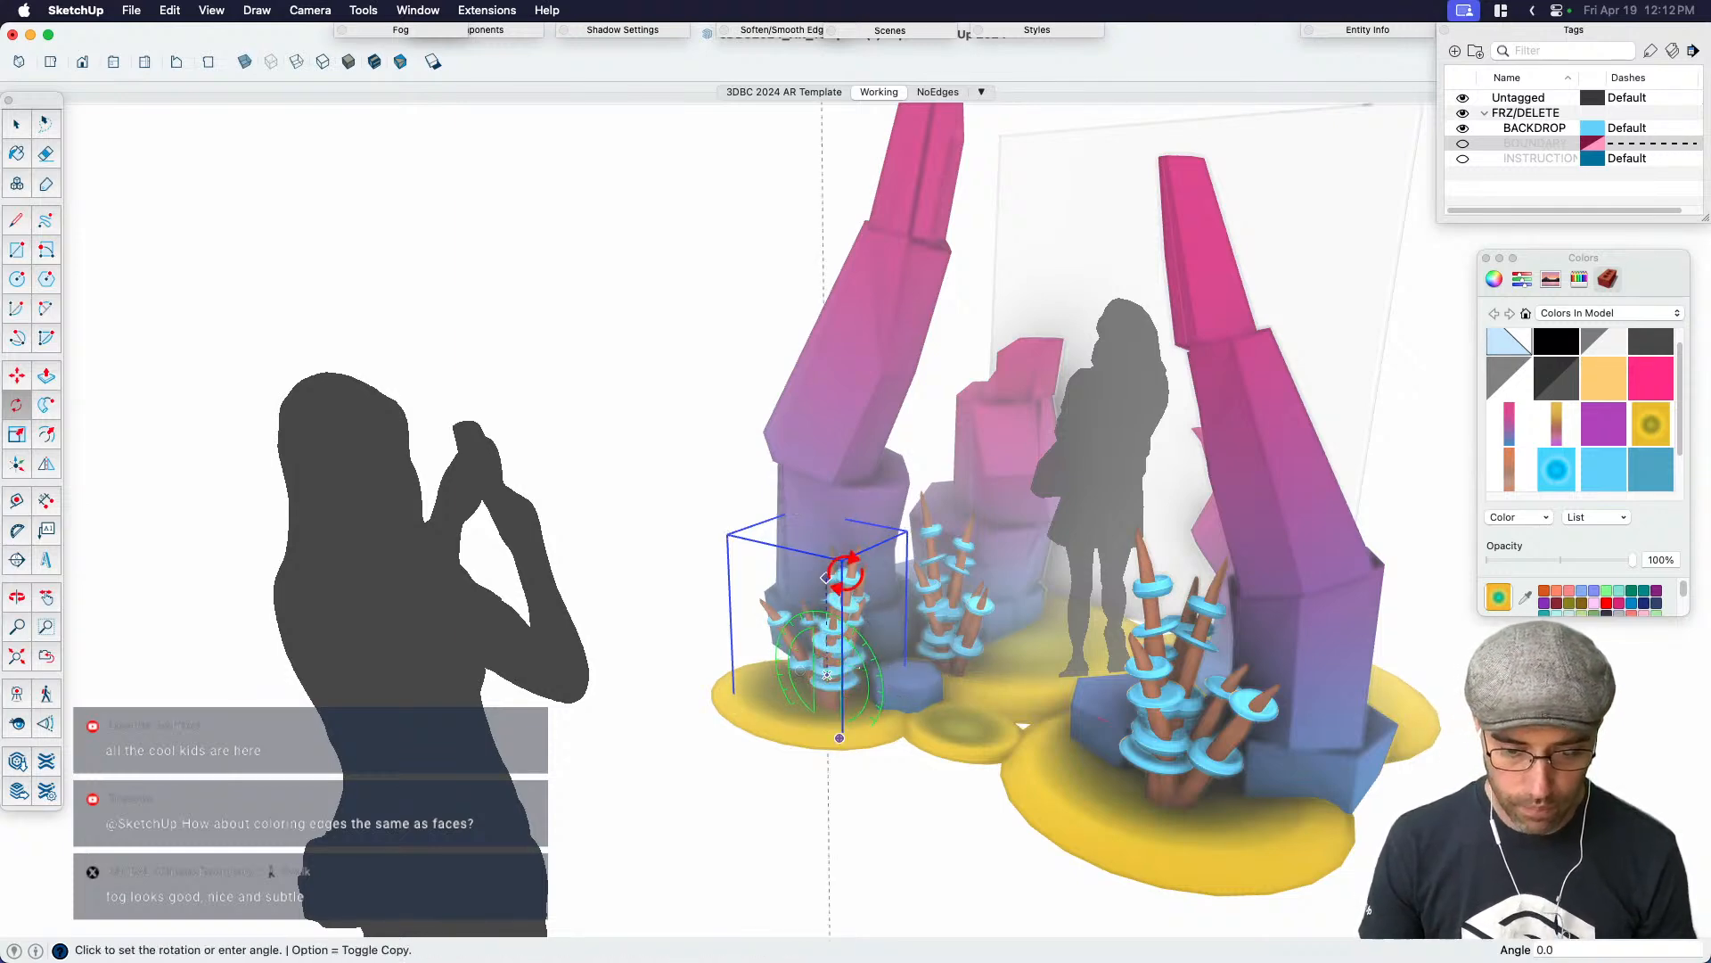
click(767, 373)
scroll(791, 371, up, 3)
middle_drag(791, 371, 932, 455)
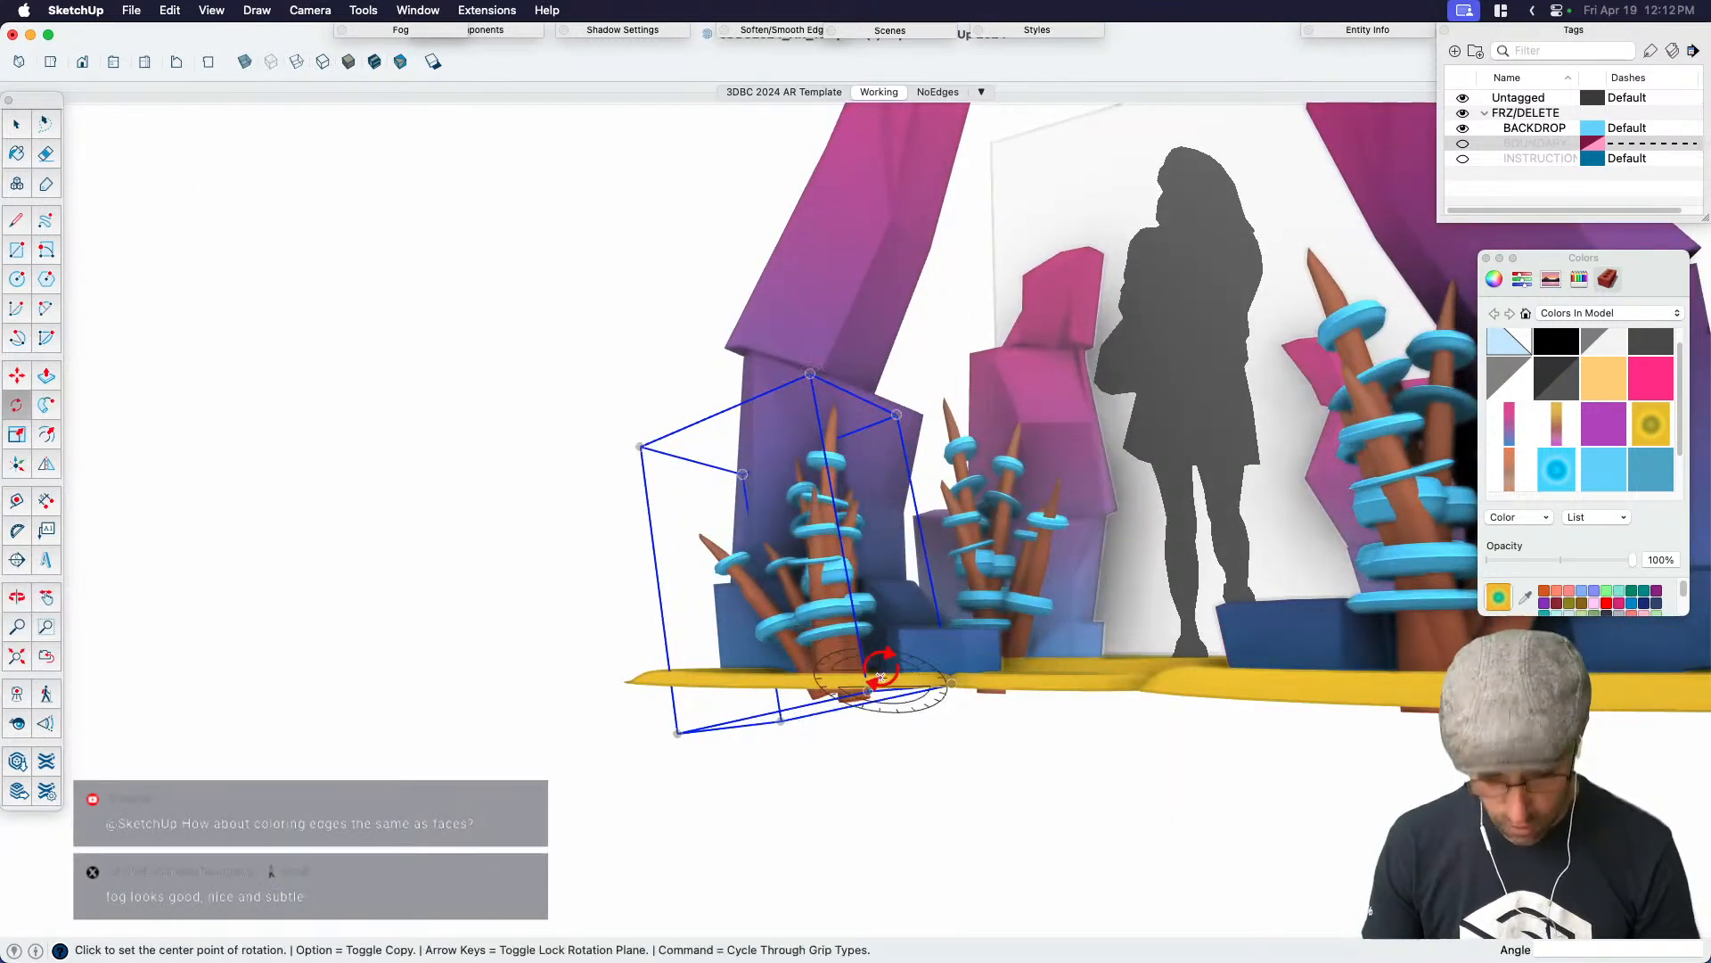
Raise the left plant cluster 1" along the blue axis so its base sits on the yellow disc
key(m)
click(886, 571)
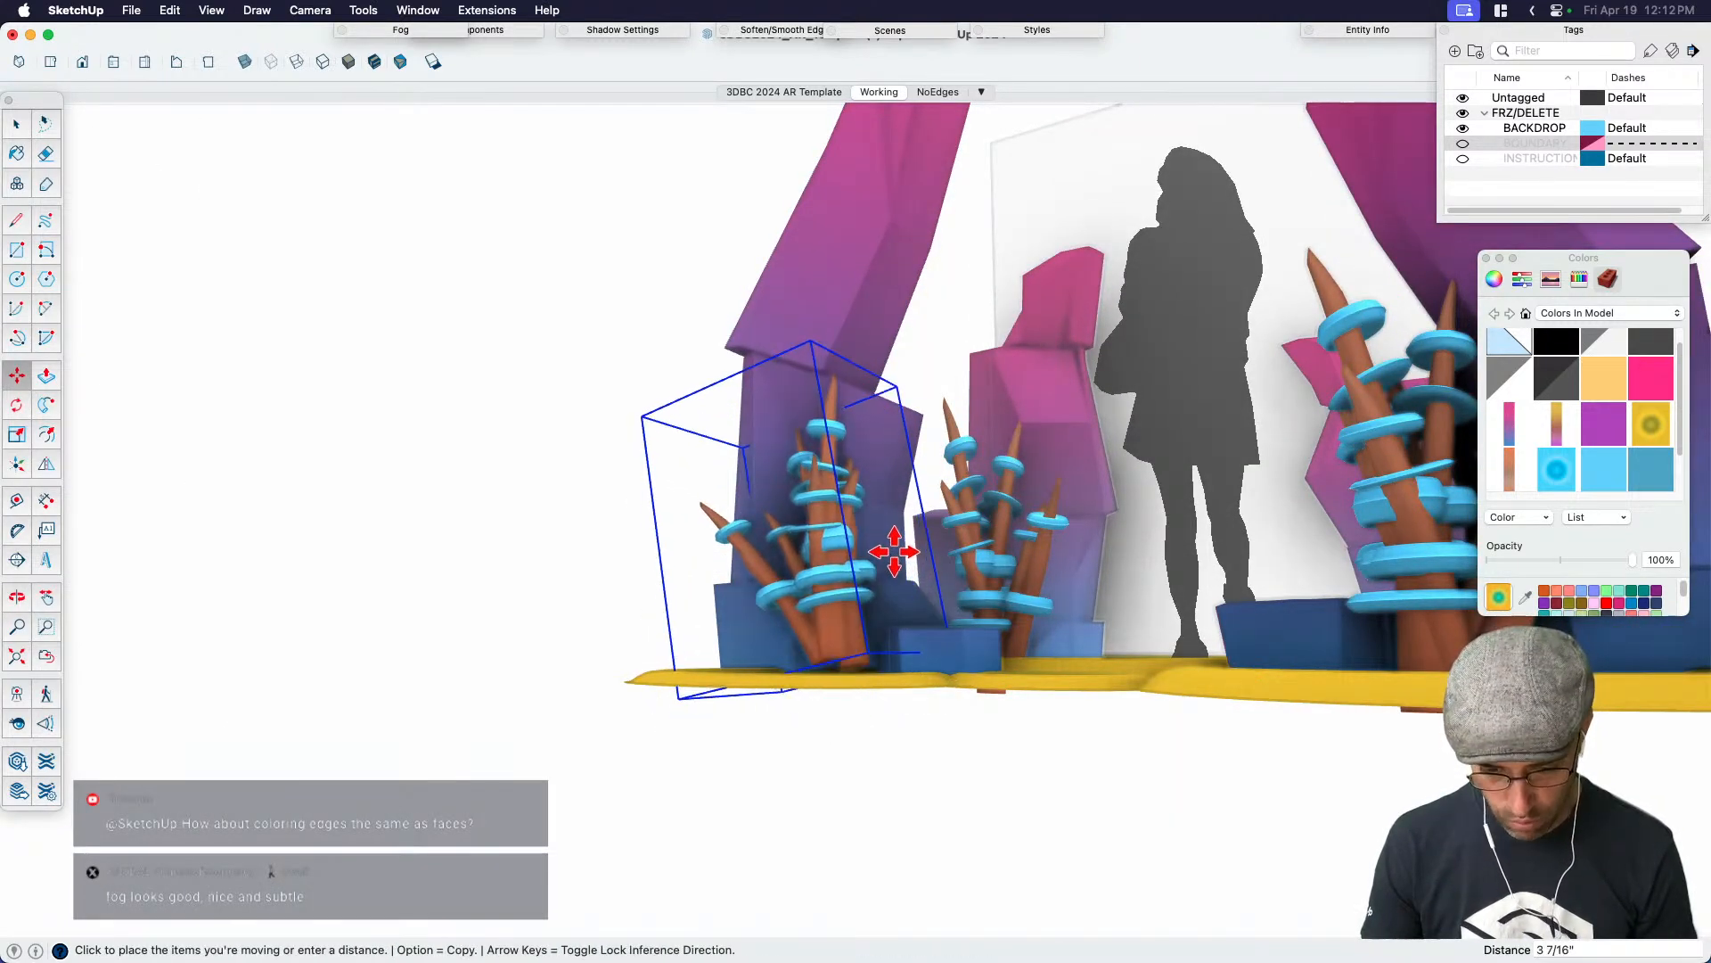
text(1)
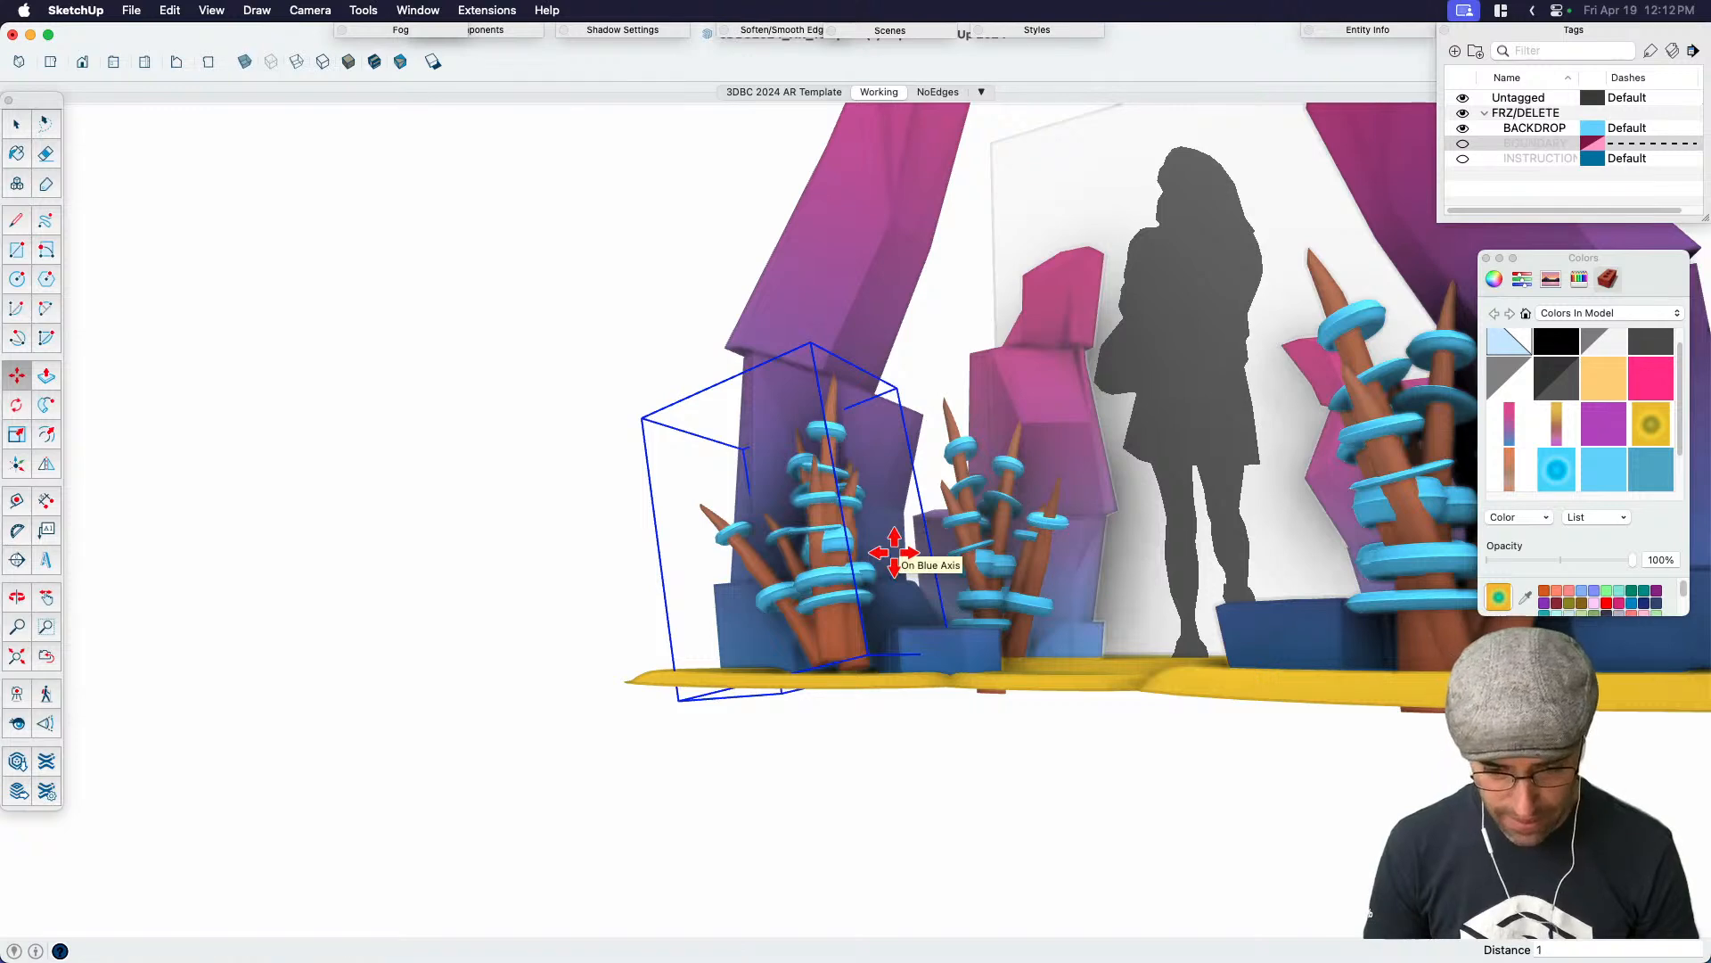
key(Return)
middle_drag(829, 688, 871, 798)
key(space)
Raise the large right plant cluster 2" along the blue axis out of its yellow disc
scroll(922, 689, down, 3)
scroll(1106, 768, up, 2)
middle_drag(1277, 736, 1310, 691)
click(1309, 688)
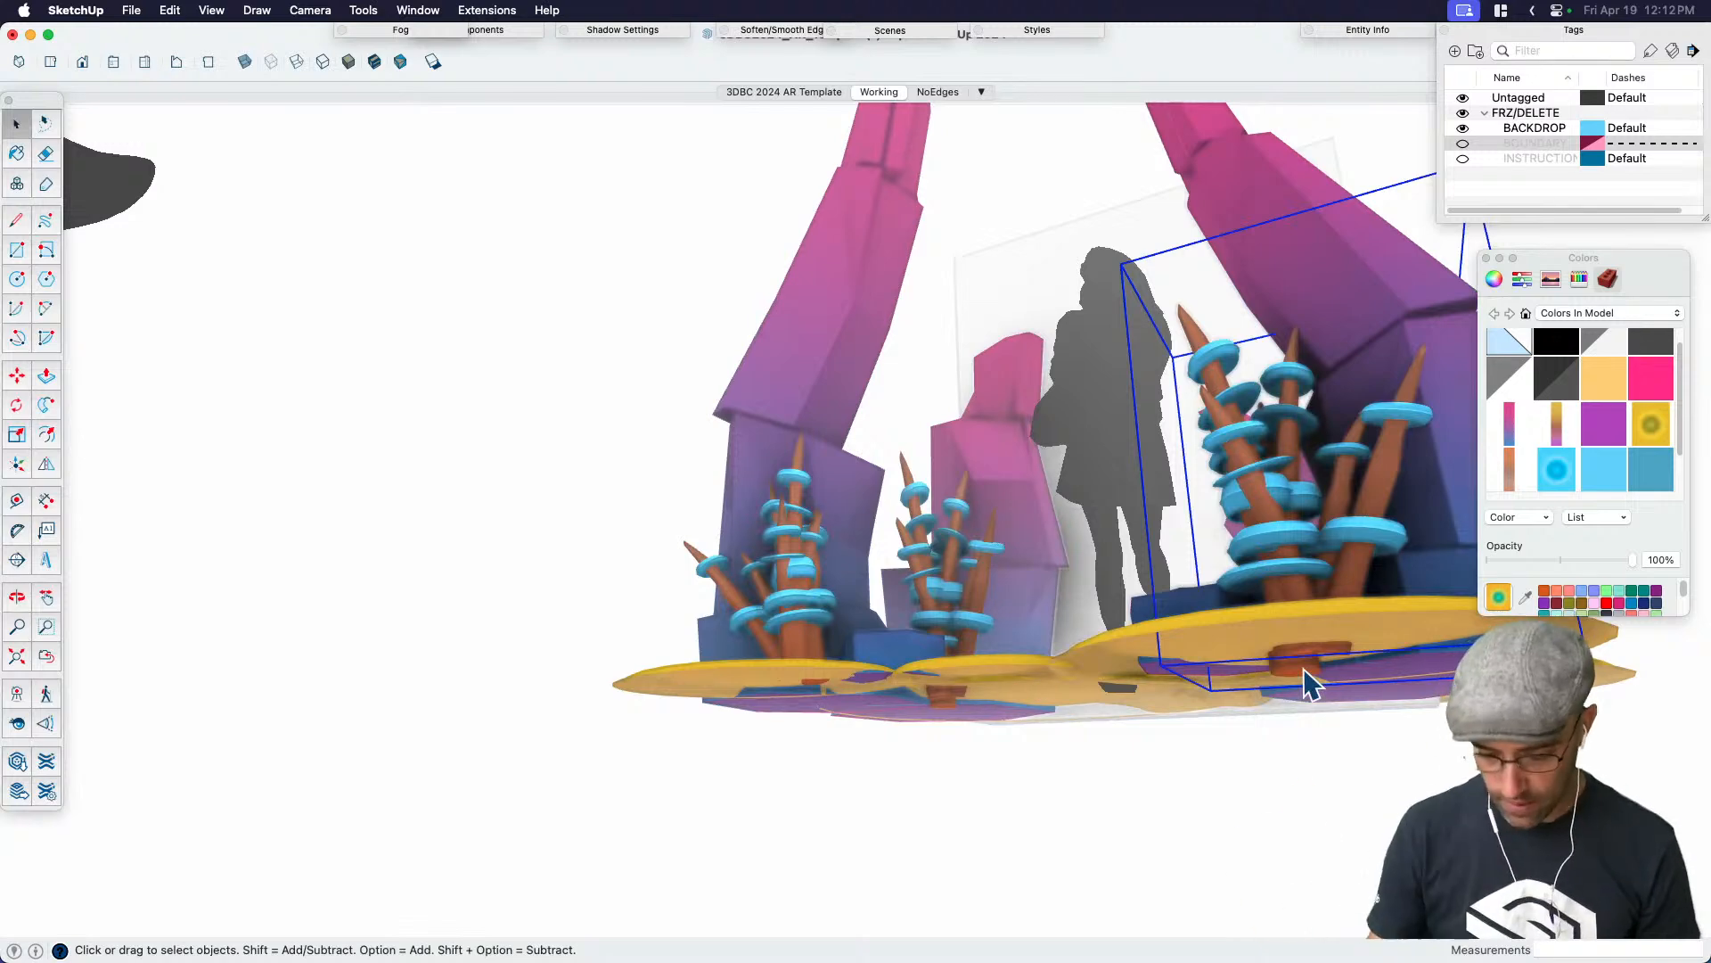
key(m)
click(1341, 560)
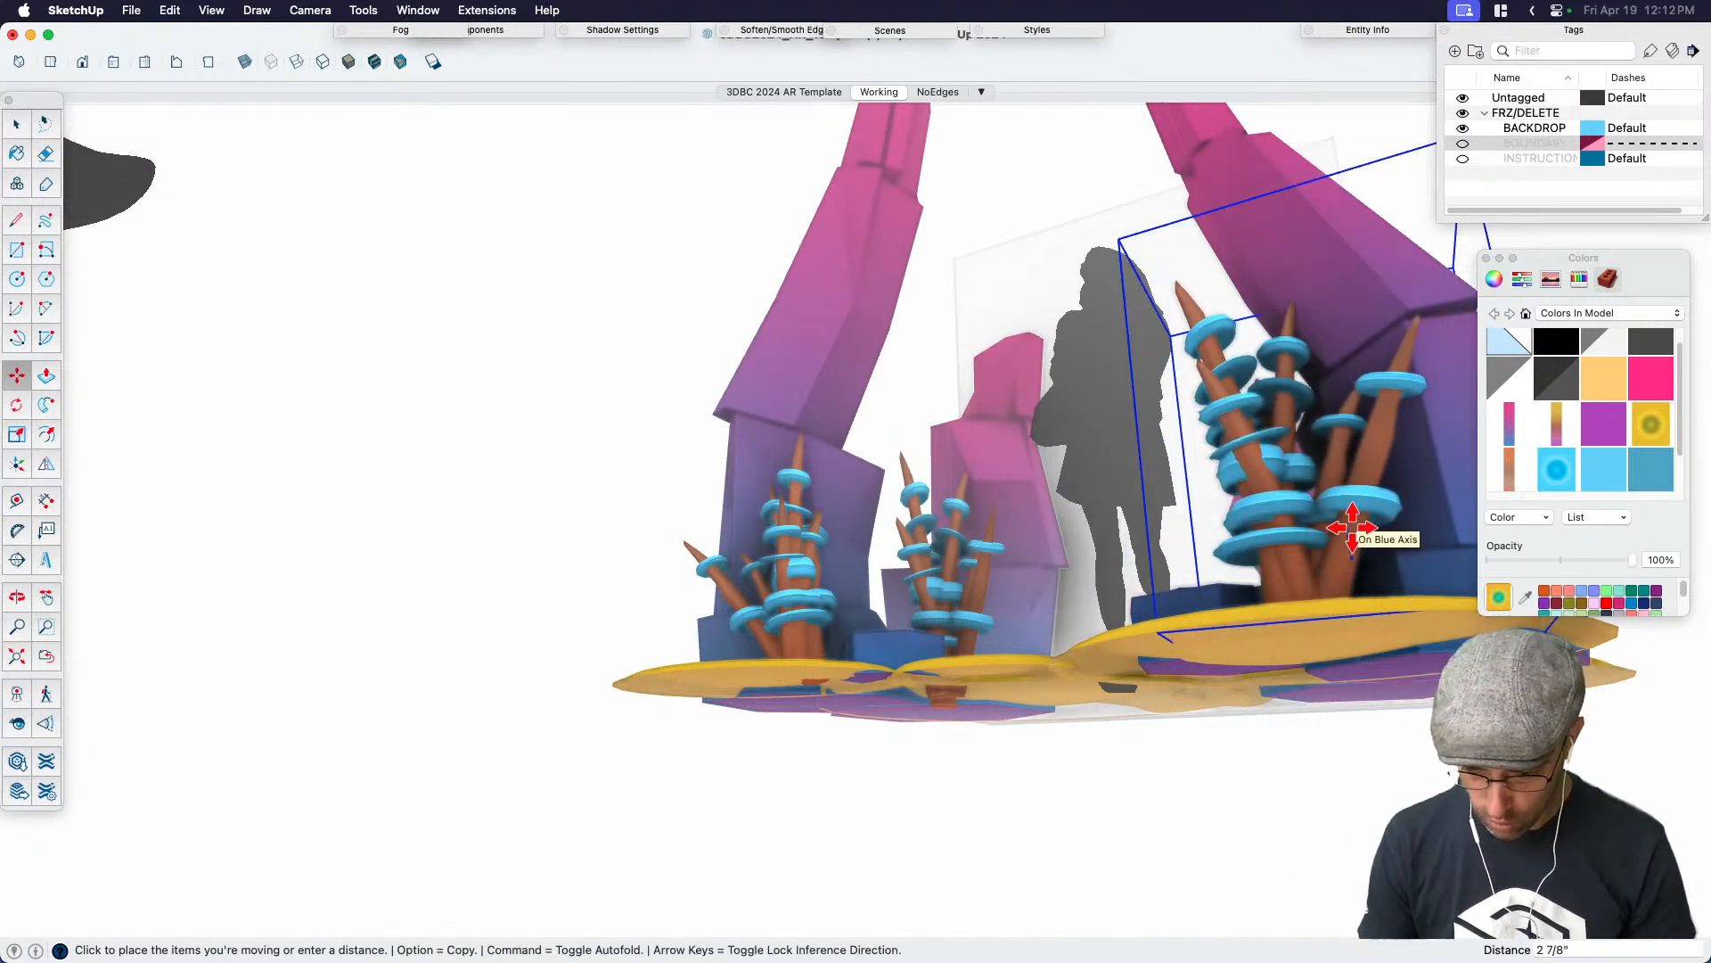
key(Return)
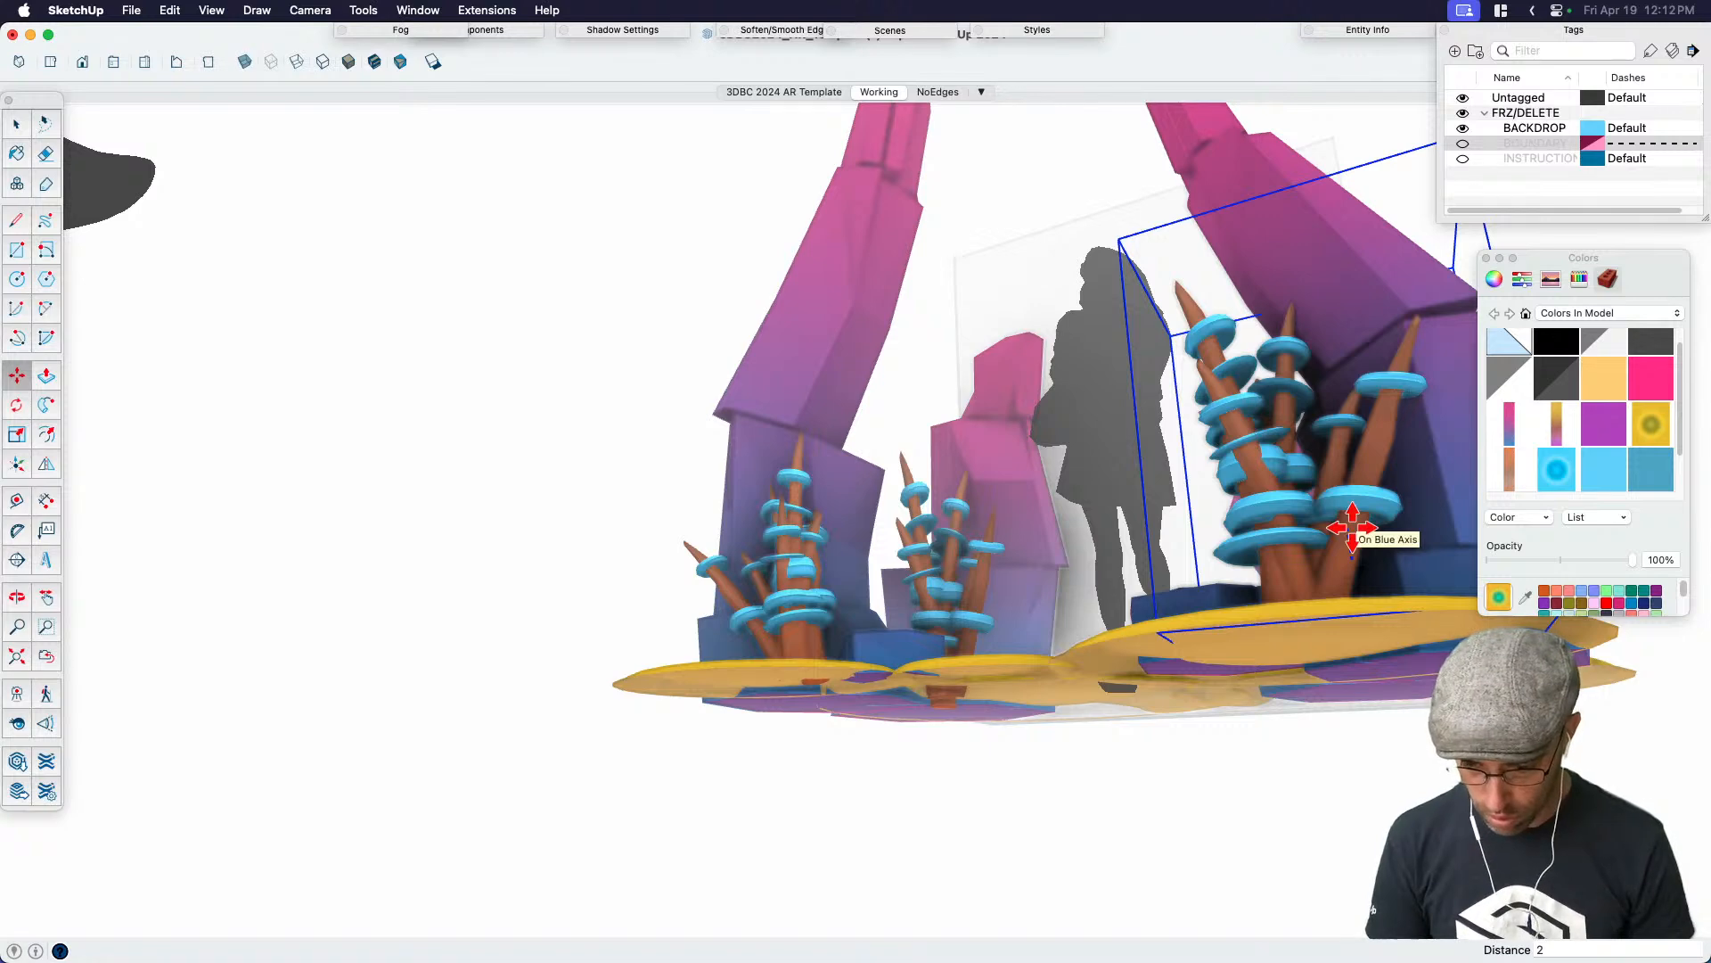
key(space)
Raise the small middle plant cluster 2" along the blue axis
click(980, 614)
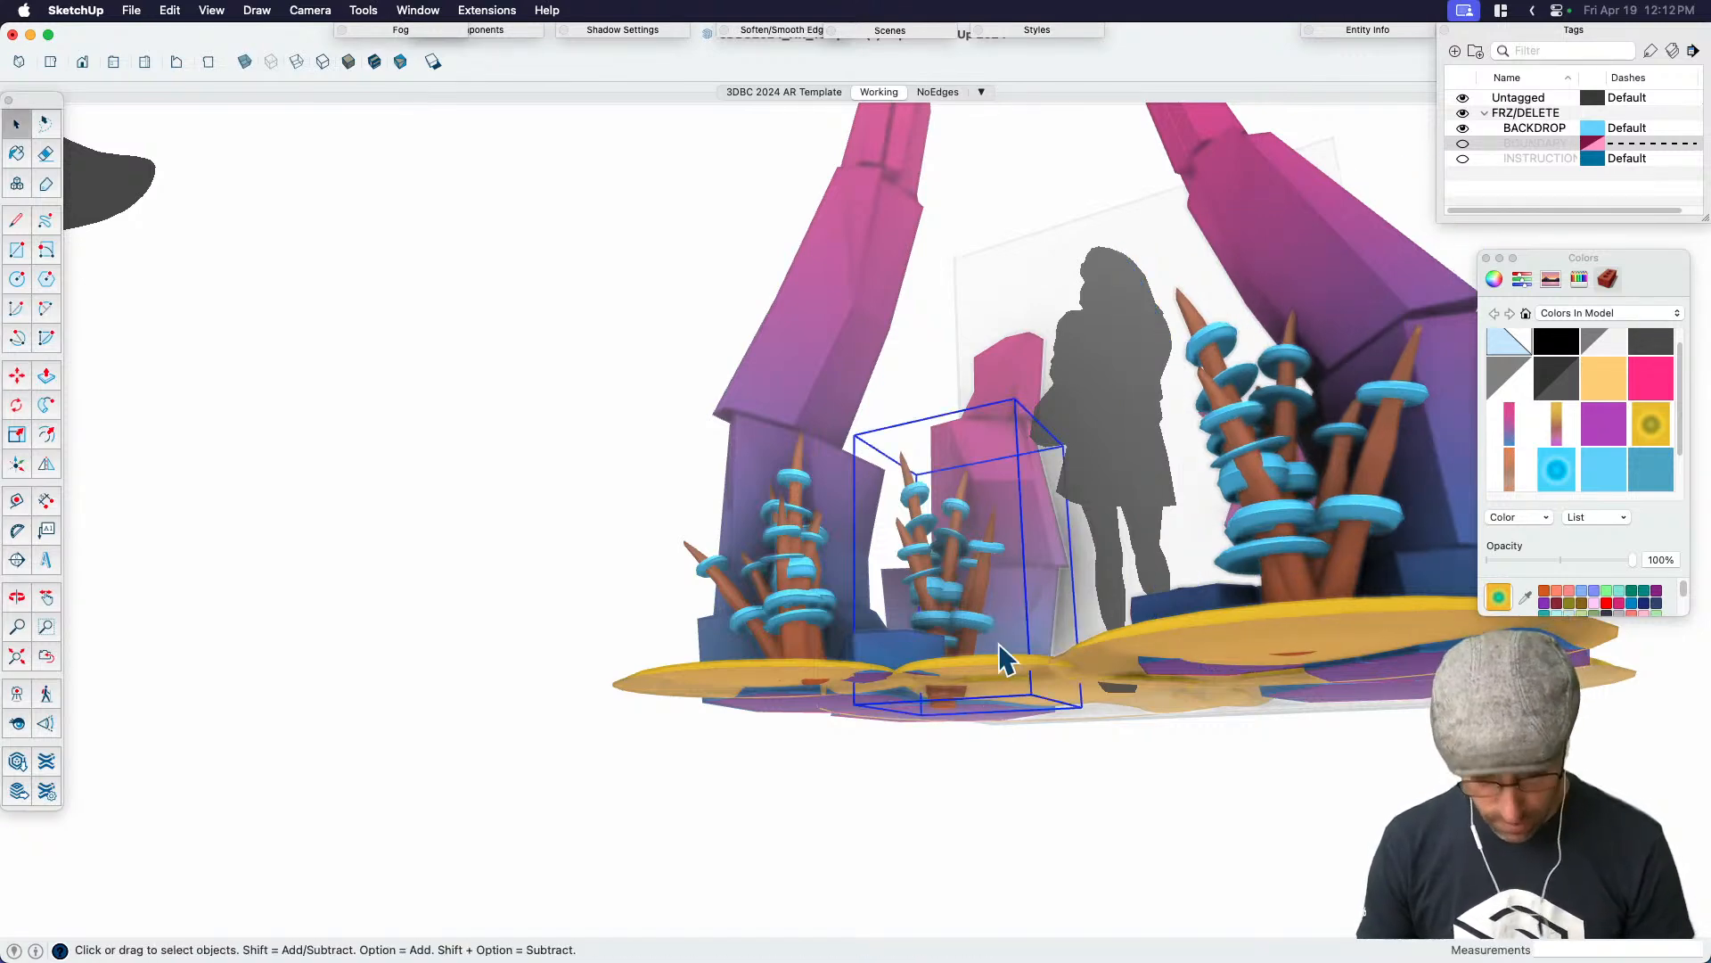
text(m)
text(2)
key(Return)
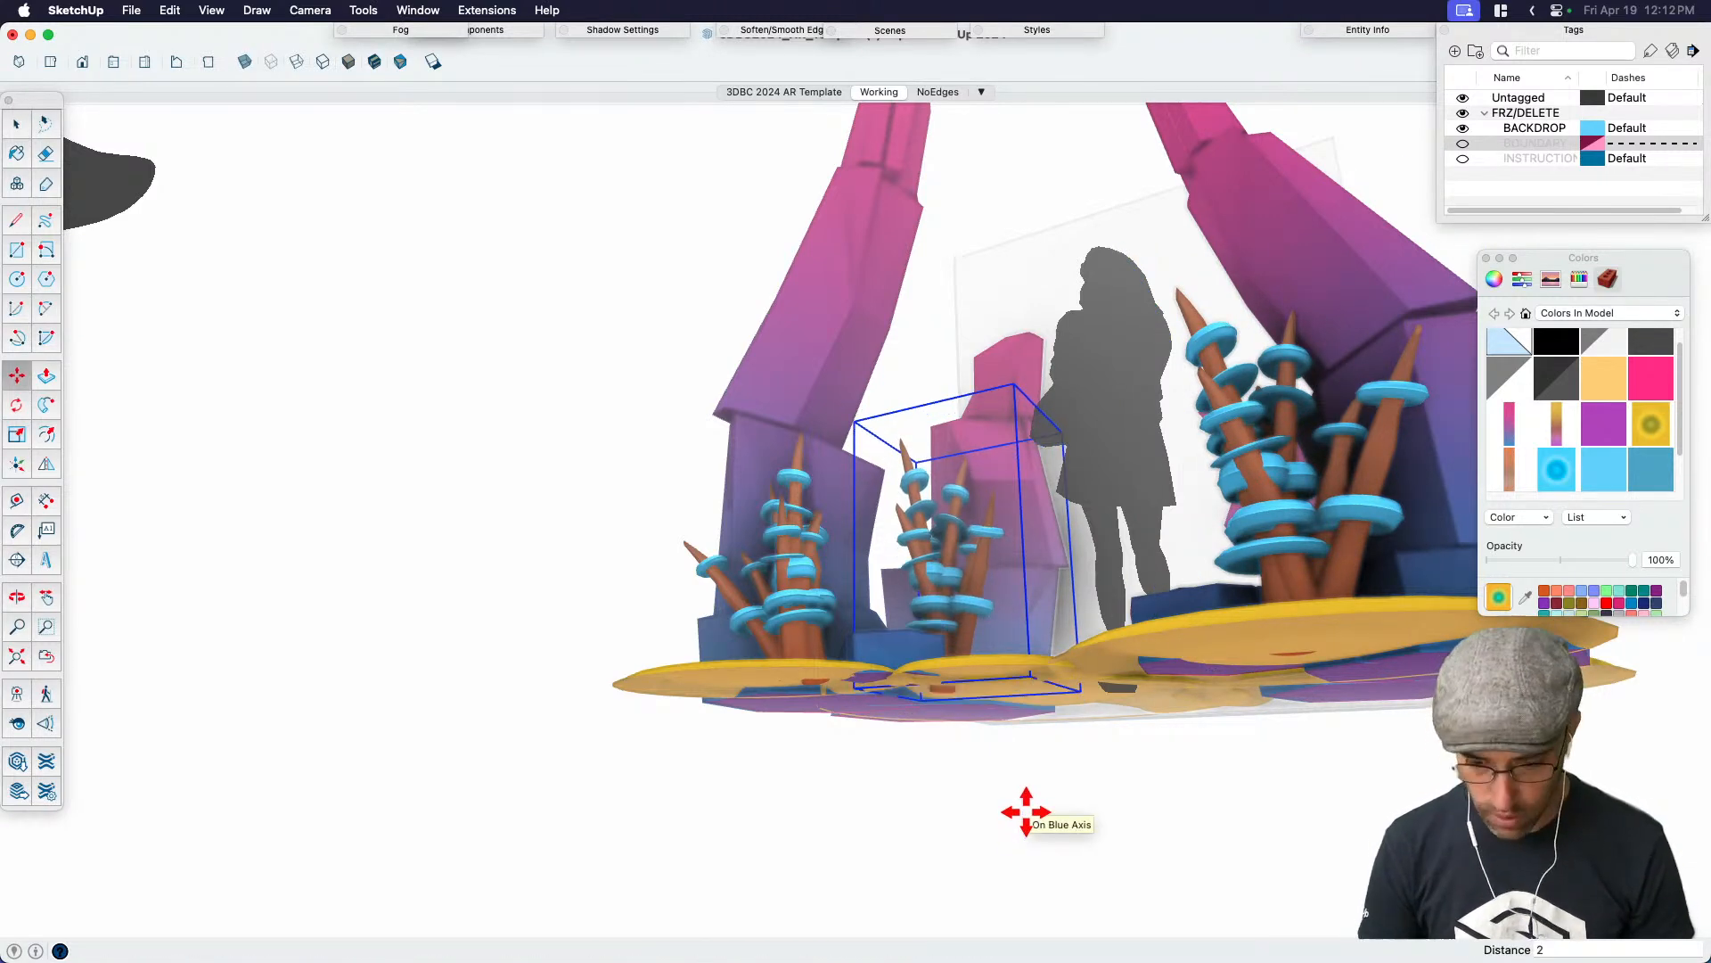
key(space)
Turn off the fog display for the whole scene and deselect the middle plant cluster
middle_drag(1034, 819, 998, 682)
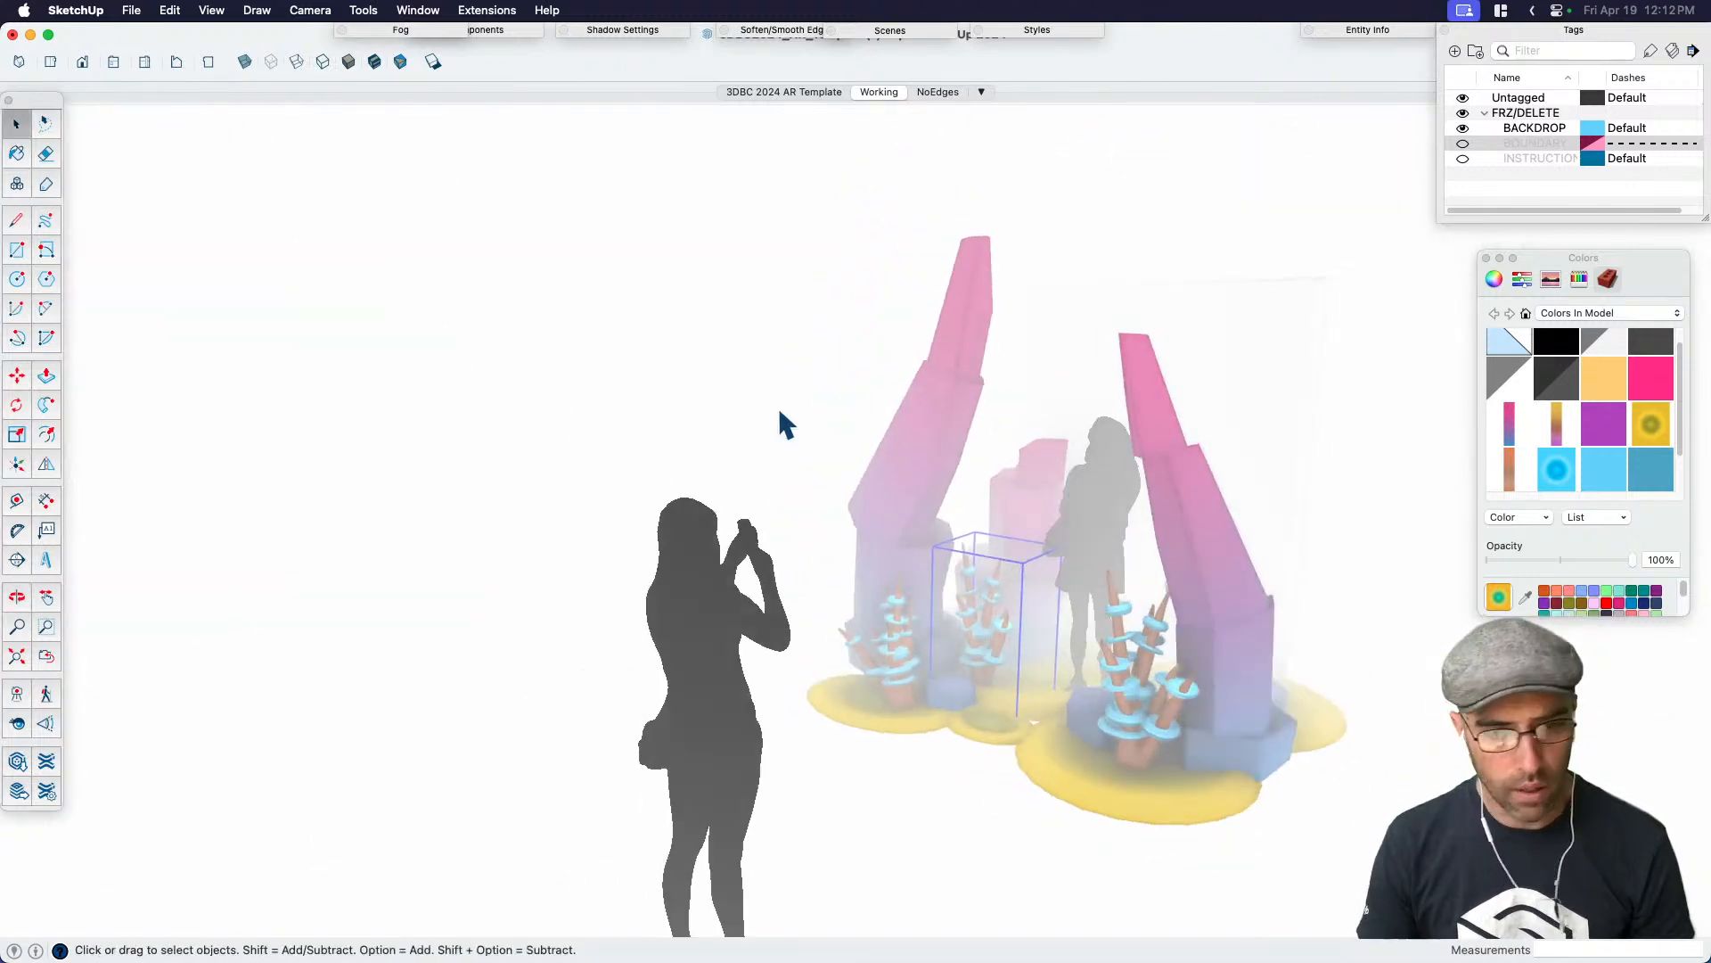
click(414, 28)
click(383, 48)
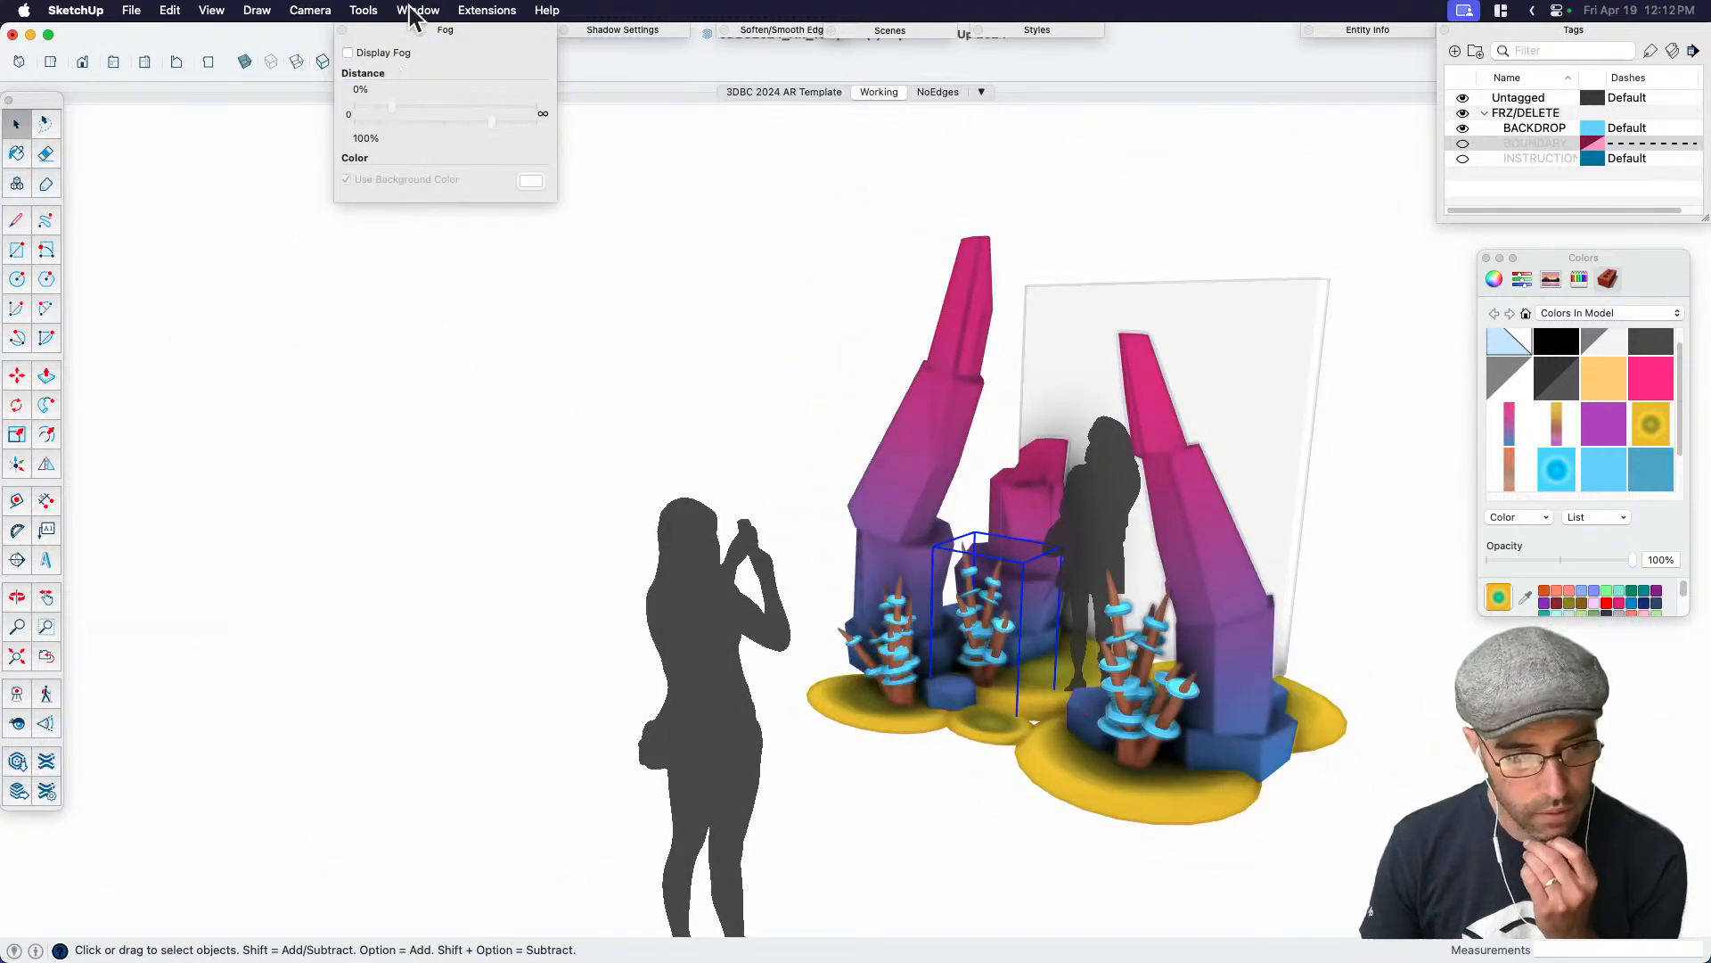
click(416, 30)
click(519, 260)
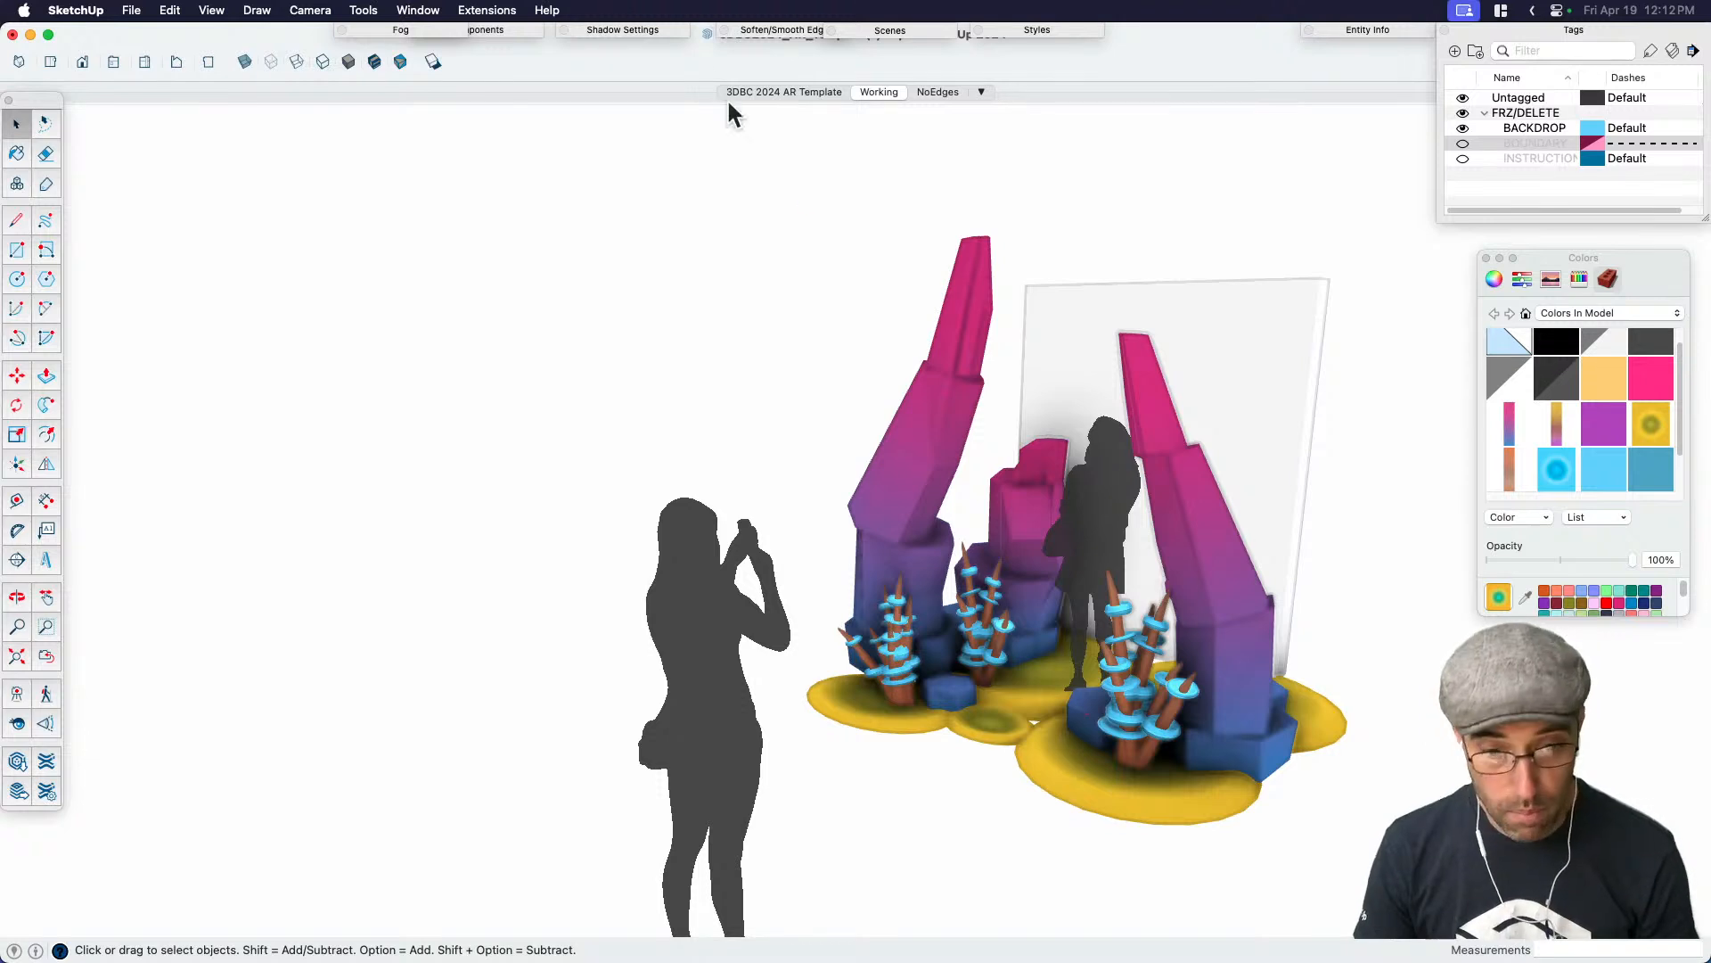
Set the sun shading to Light 63 and Dark 60 in the shadow settings
click(615, 30)
mouse_move(676, 127)
mouse_down()
mouse_move(734, 153)
mouse_move(695, 156)
mouse_move(665, 125)
mouse_move(716, 128)
mouse_move(689, 143)
mouse_up()
key(o)
drag(1155, 575, 821, 622)
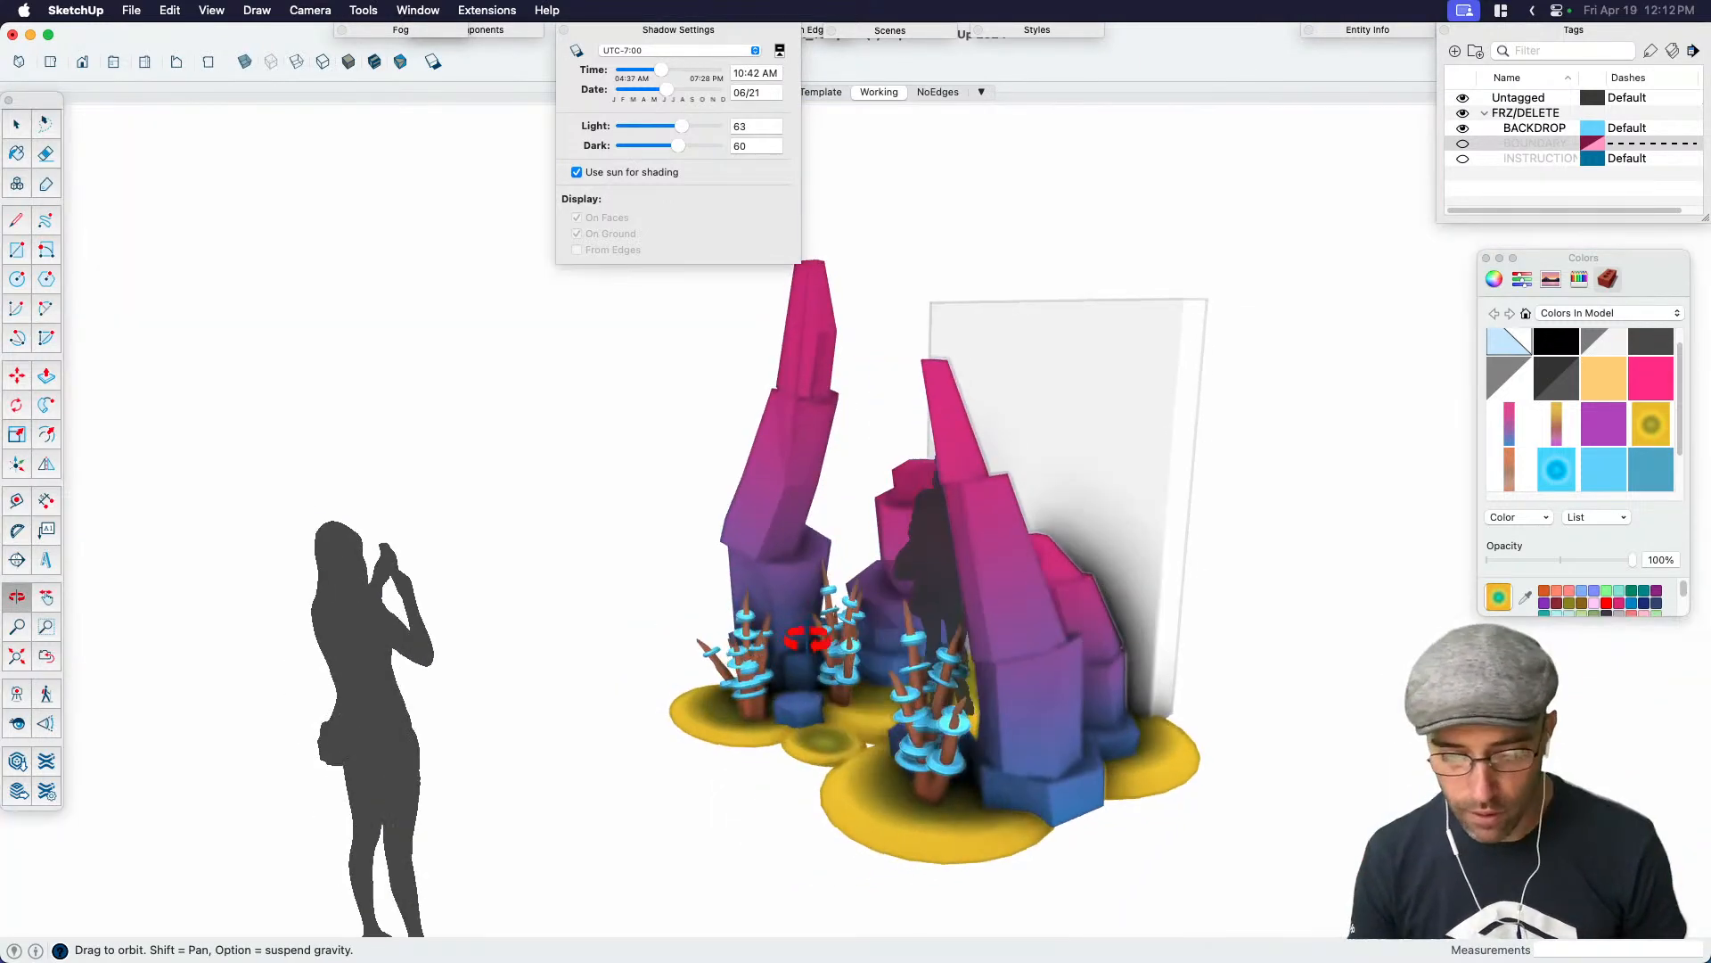
scroll(821, 621, down, 3)
key(h)
scroll(894, 631, up, 2)
scroll(894, 631, up, 3)
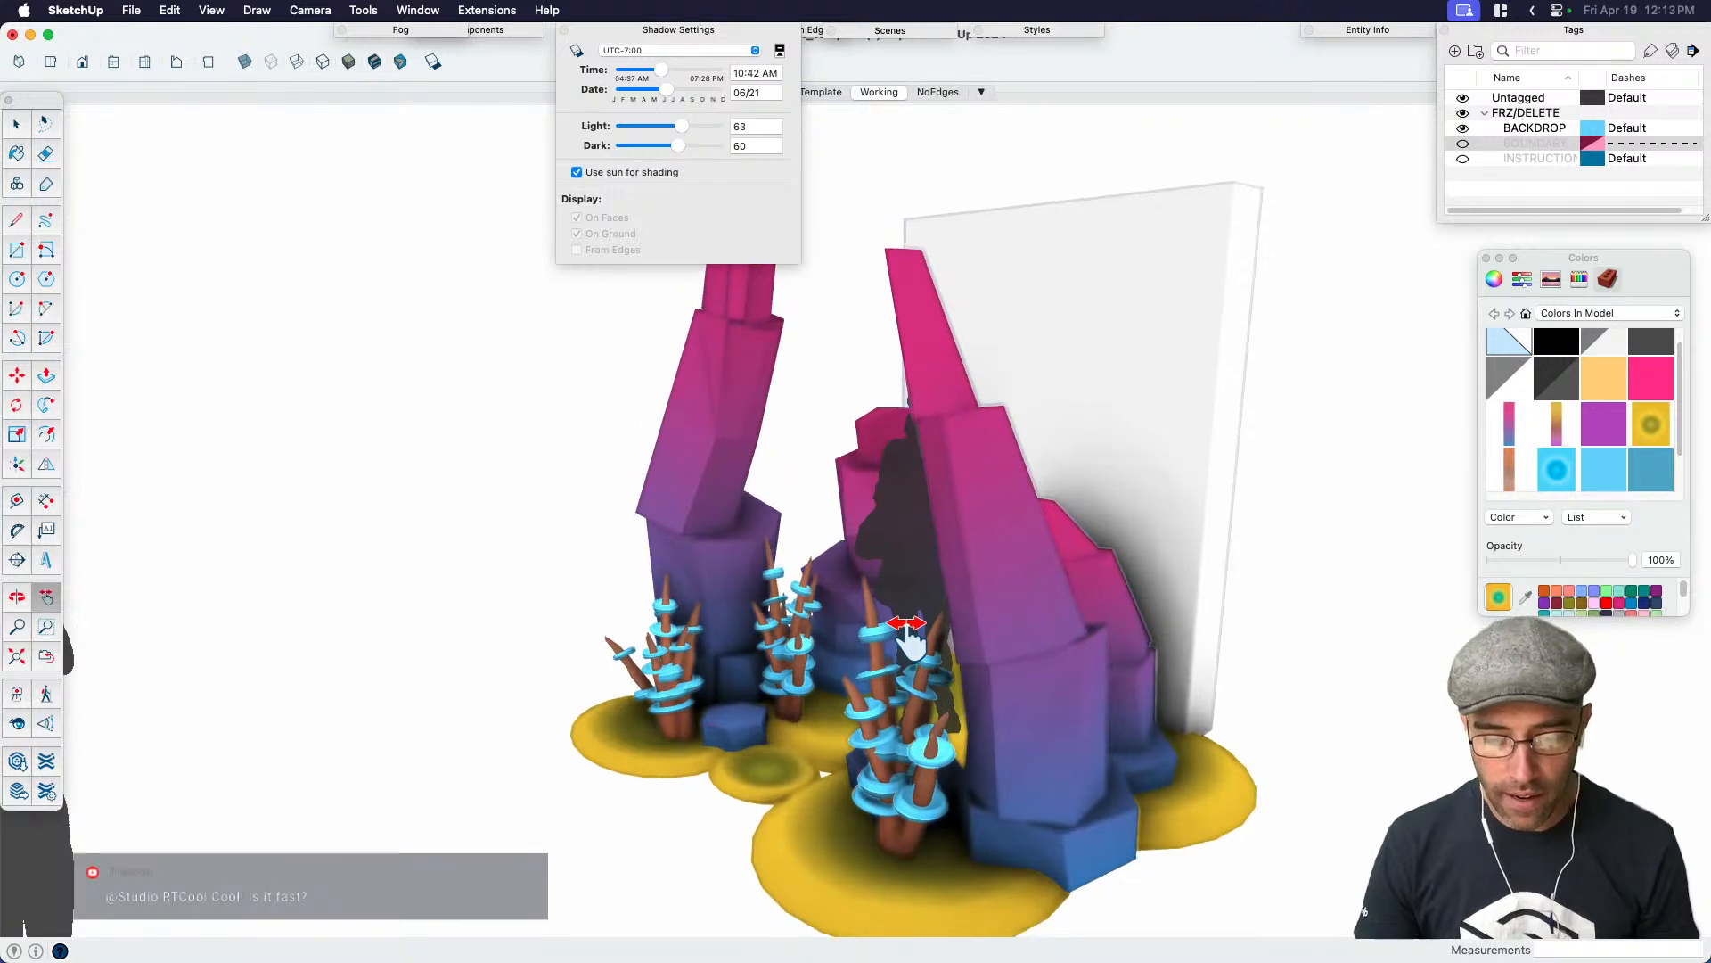
key(space)
click(728, 33)
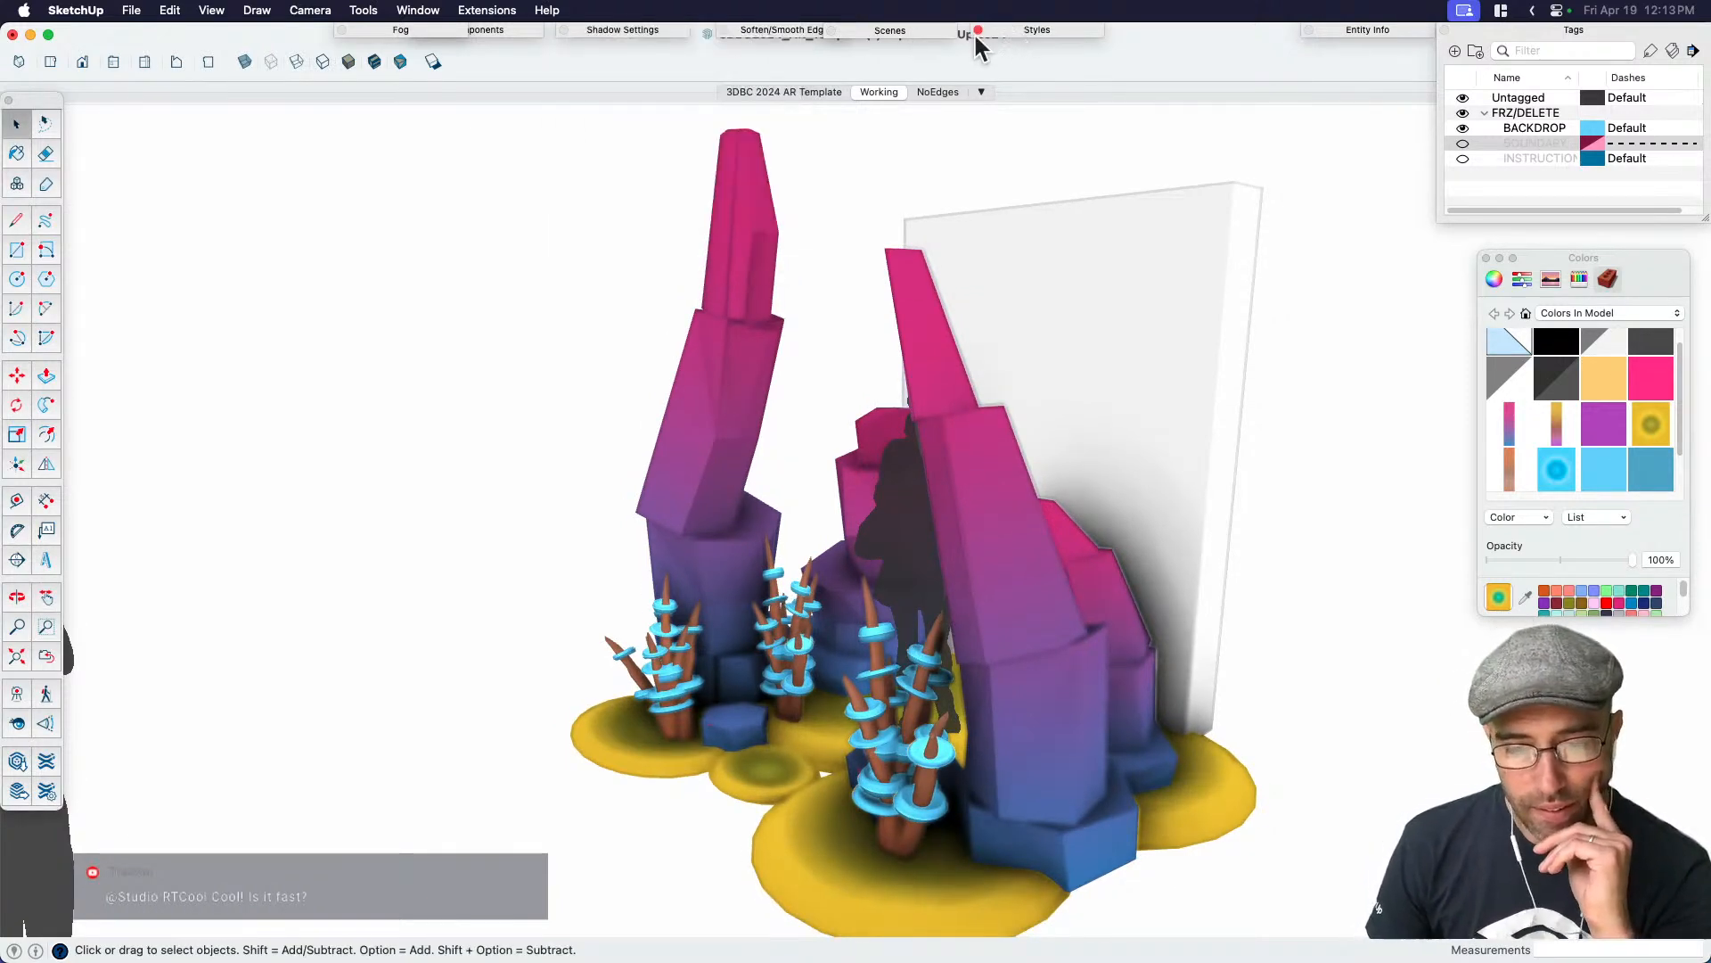
Lower the style's ambient occlusion intensity to about one third of its range
click(911, 30)
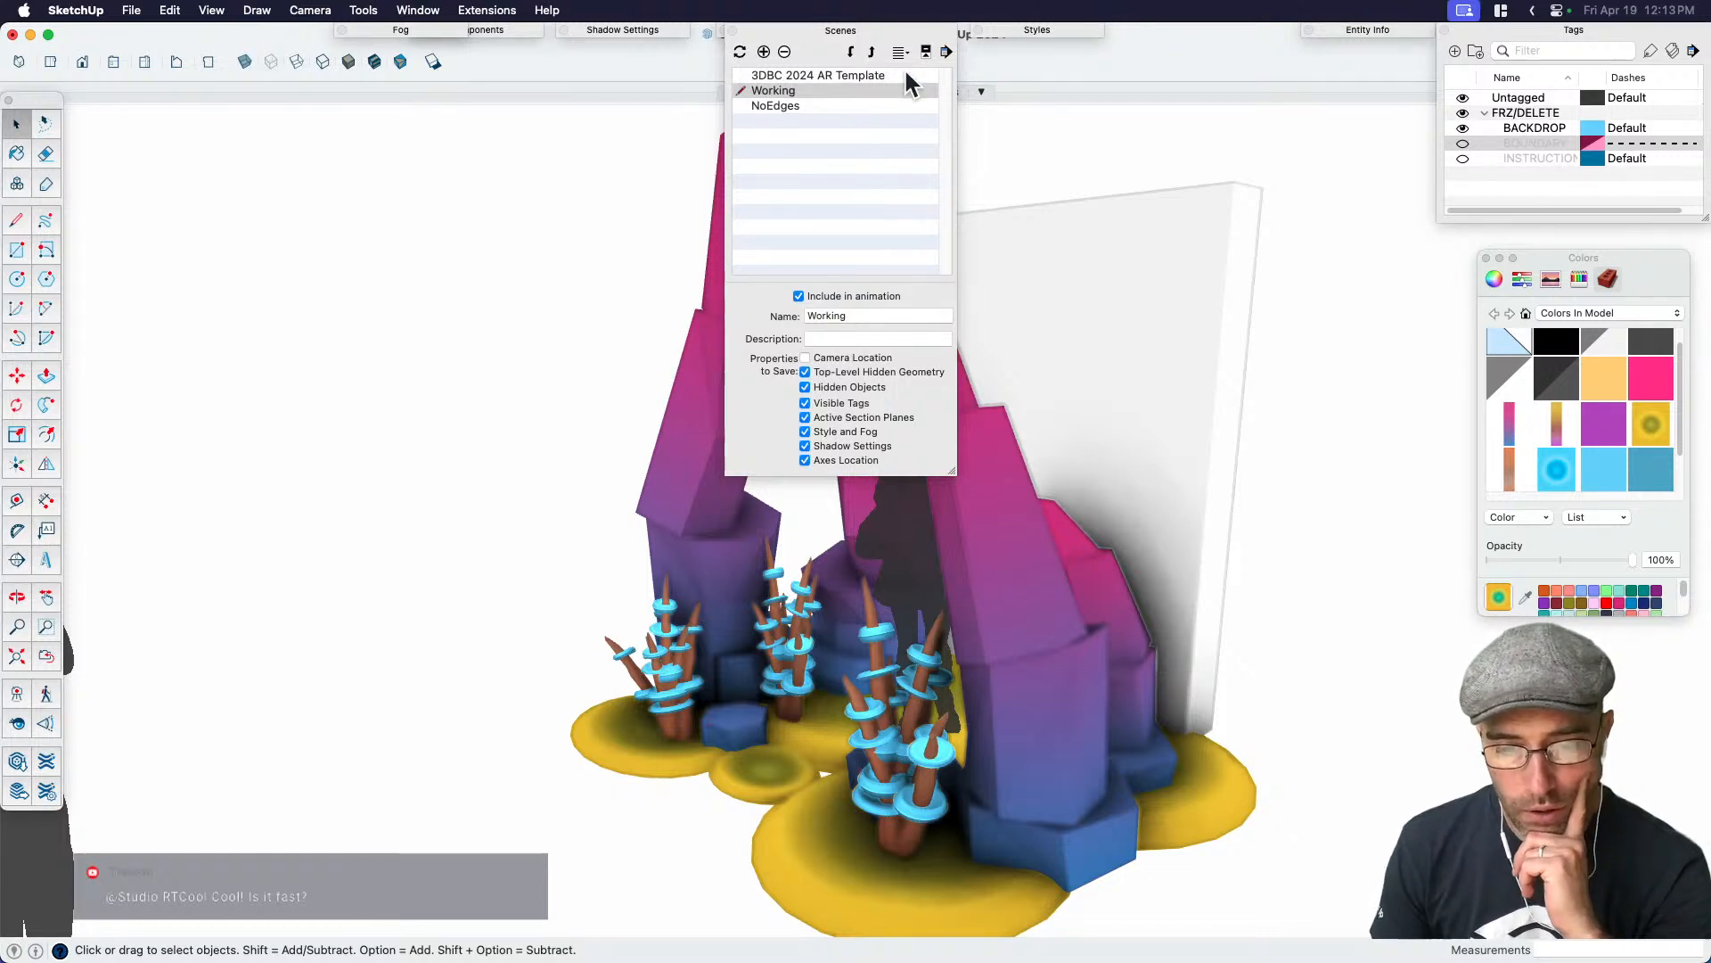
click(841, 30)
click(1038, 30)
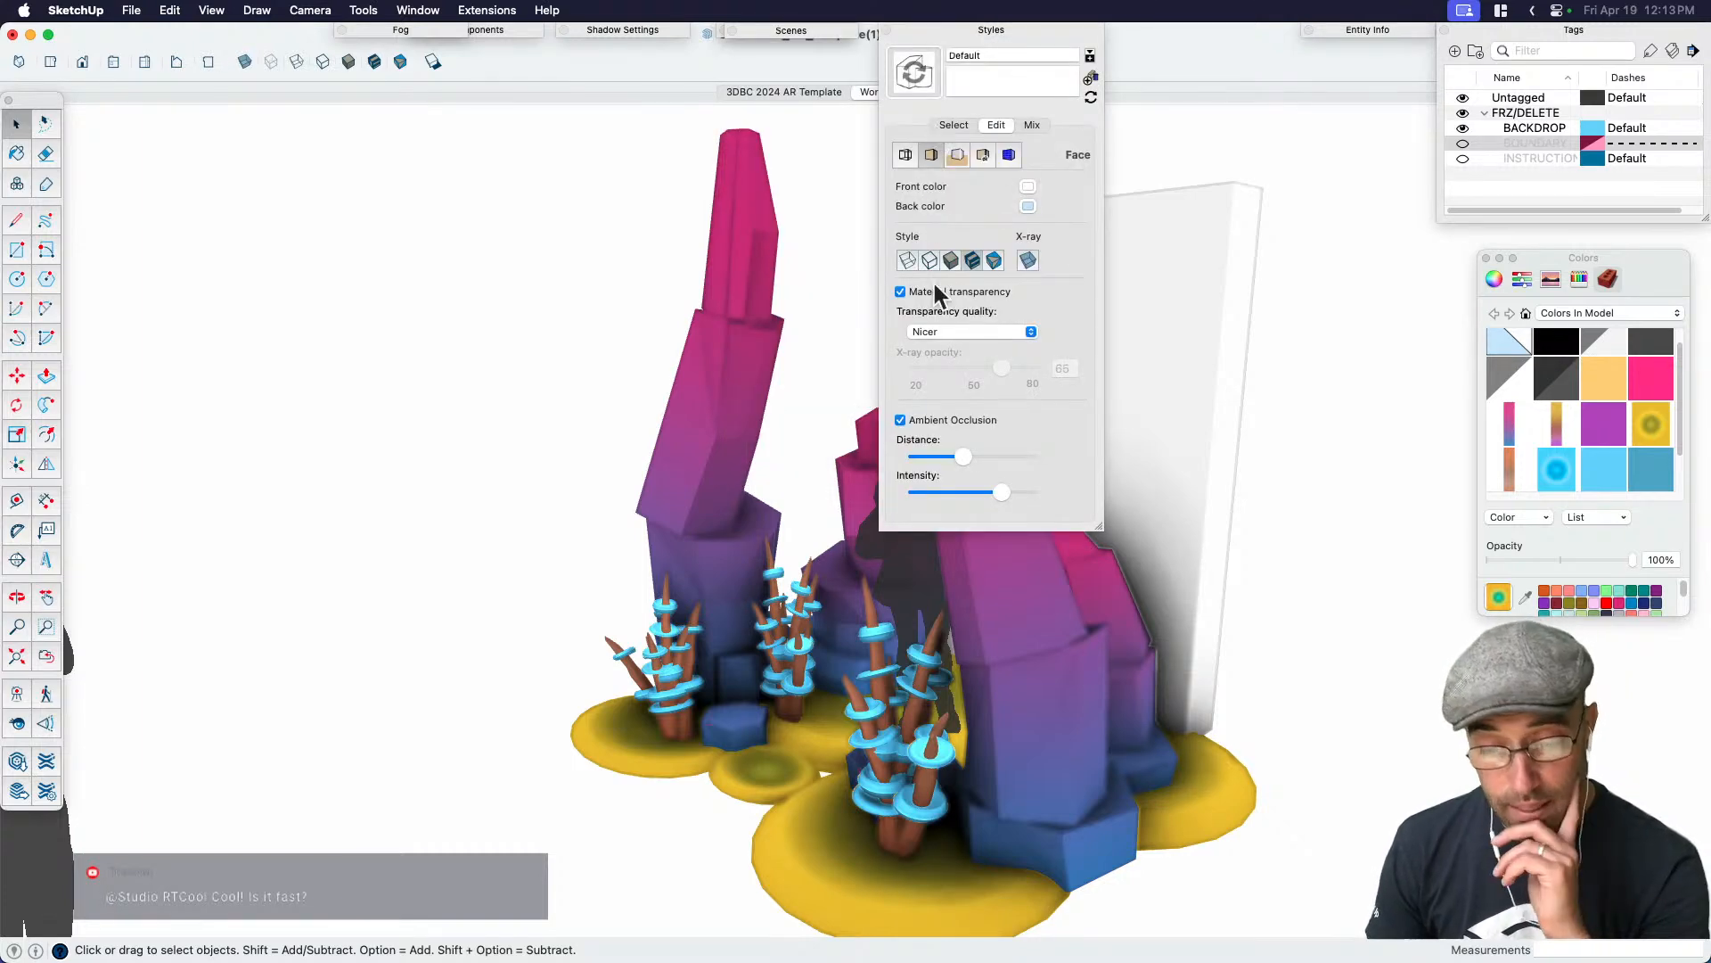
mouse_move(1000, 494)
mouse_down()
mouse_move(936, 496)
mouse_move(981, 495)
mouse_up()
scroll(714, 615, up, 6)
middle_drag(642, 678, 809, 606)
drag(976, 493, 954, 493)
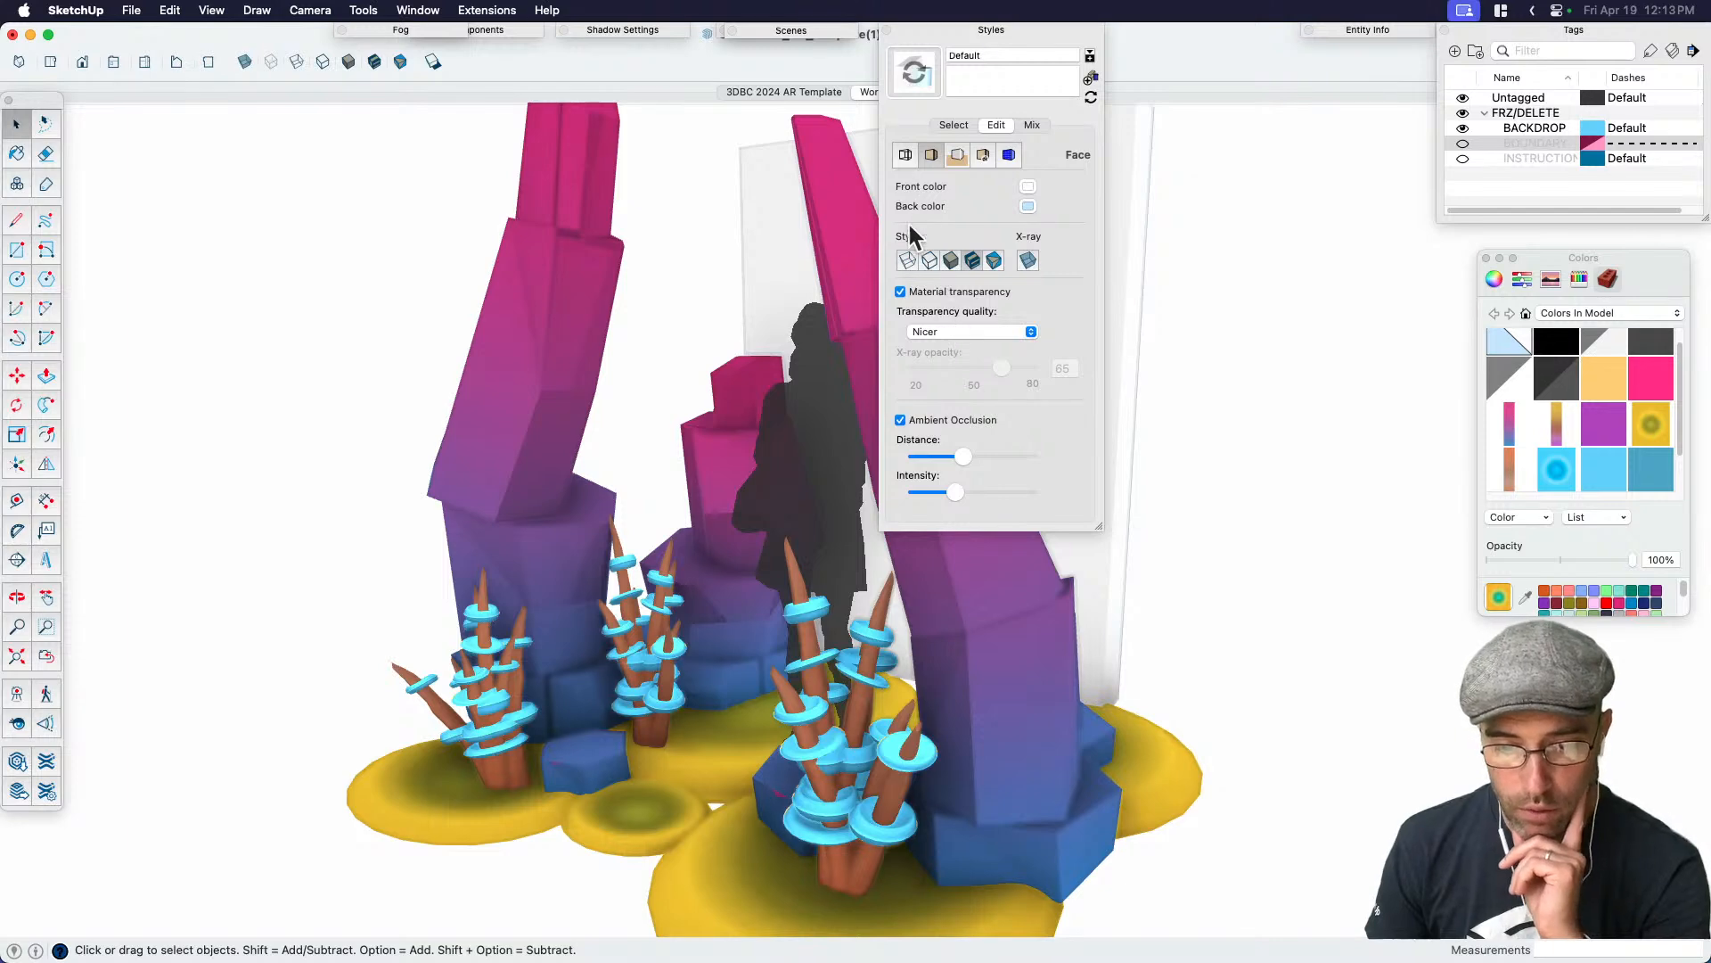
Show edges in the current style and colour them By material
click(906, 156)
click(990, 340)
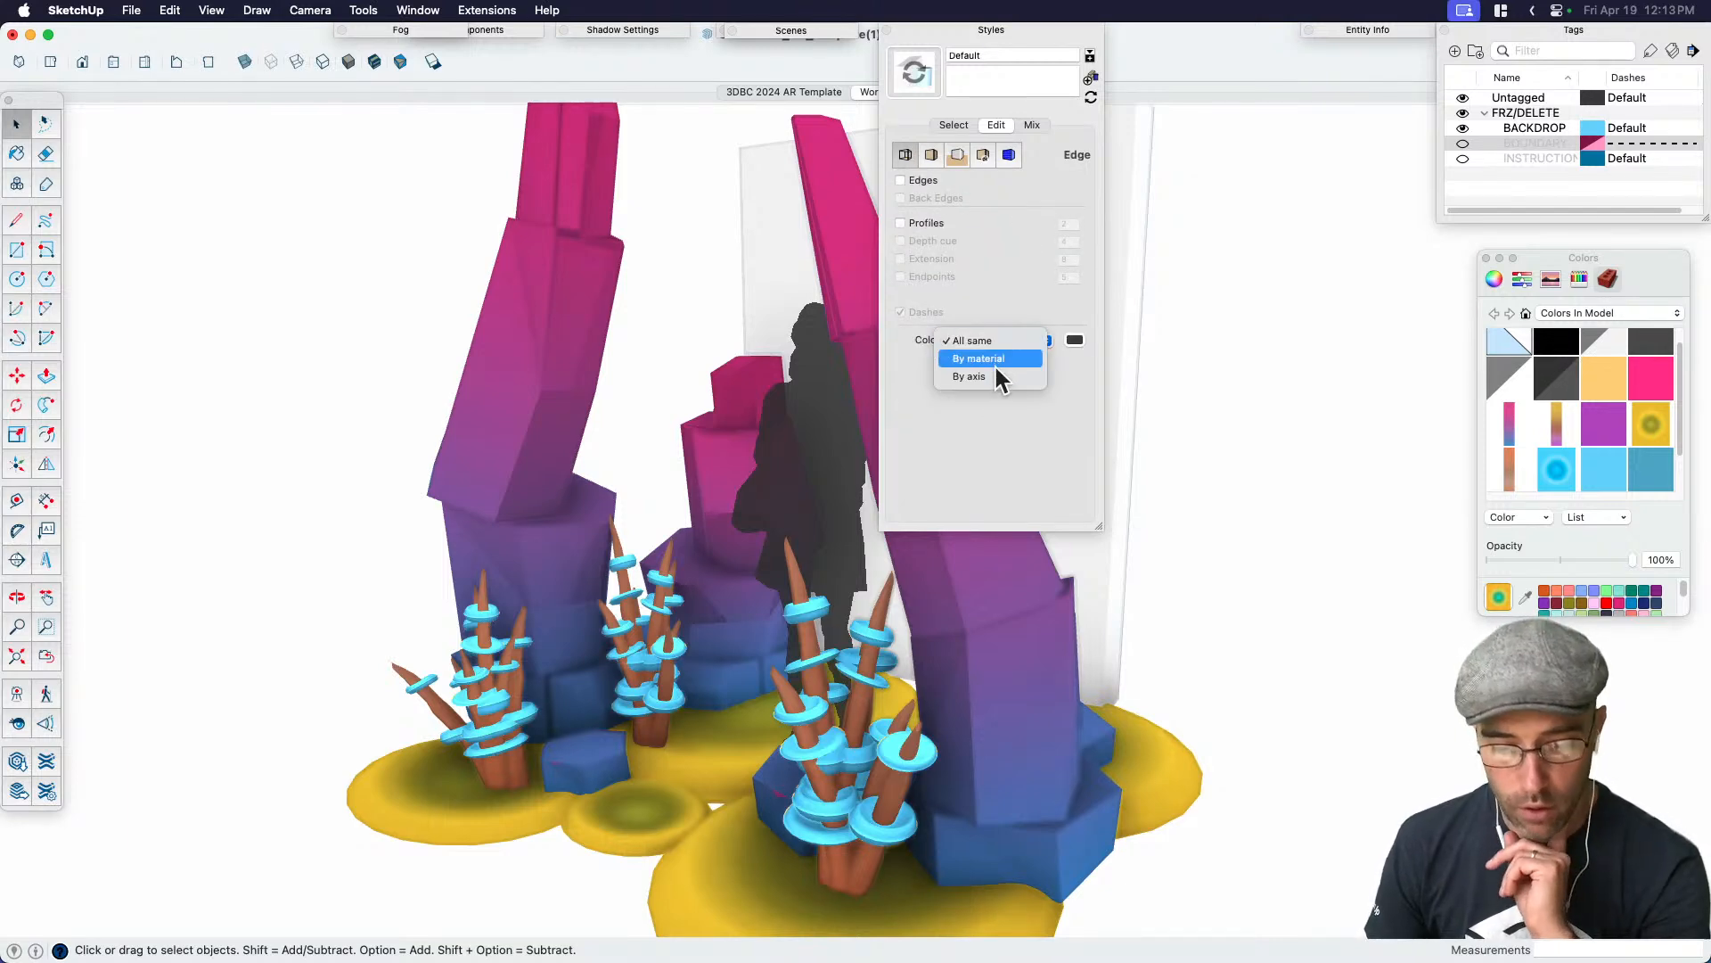
click(995, 363)
click(899, 178)
scroll(579, 682, up, 3)
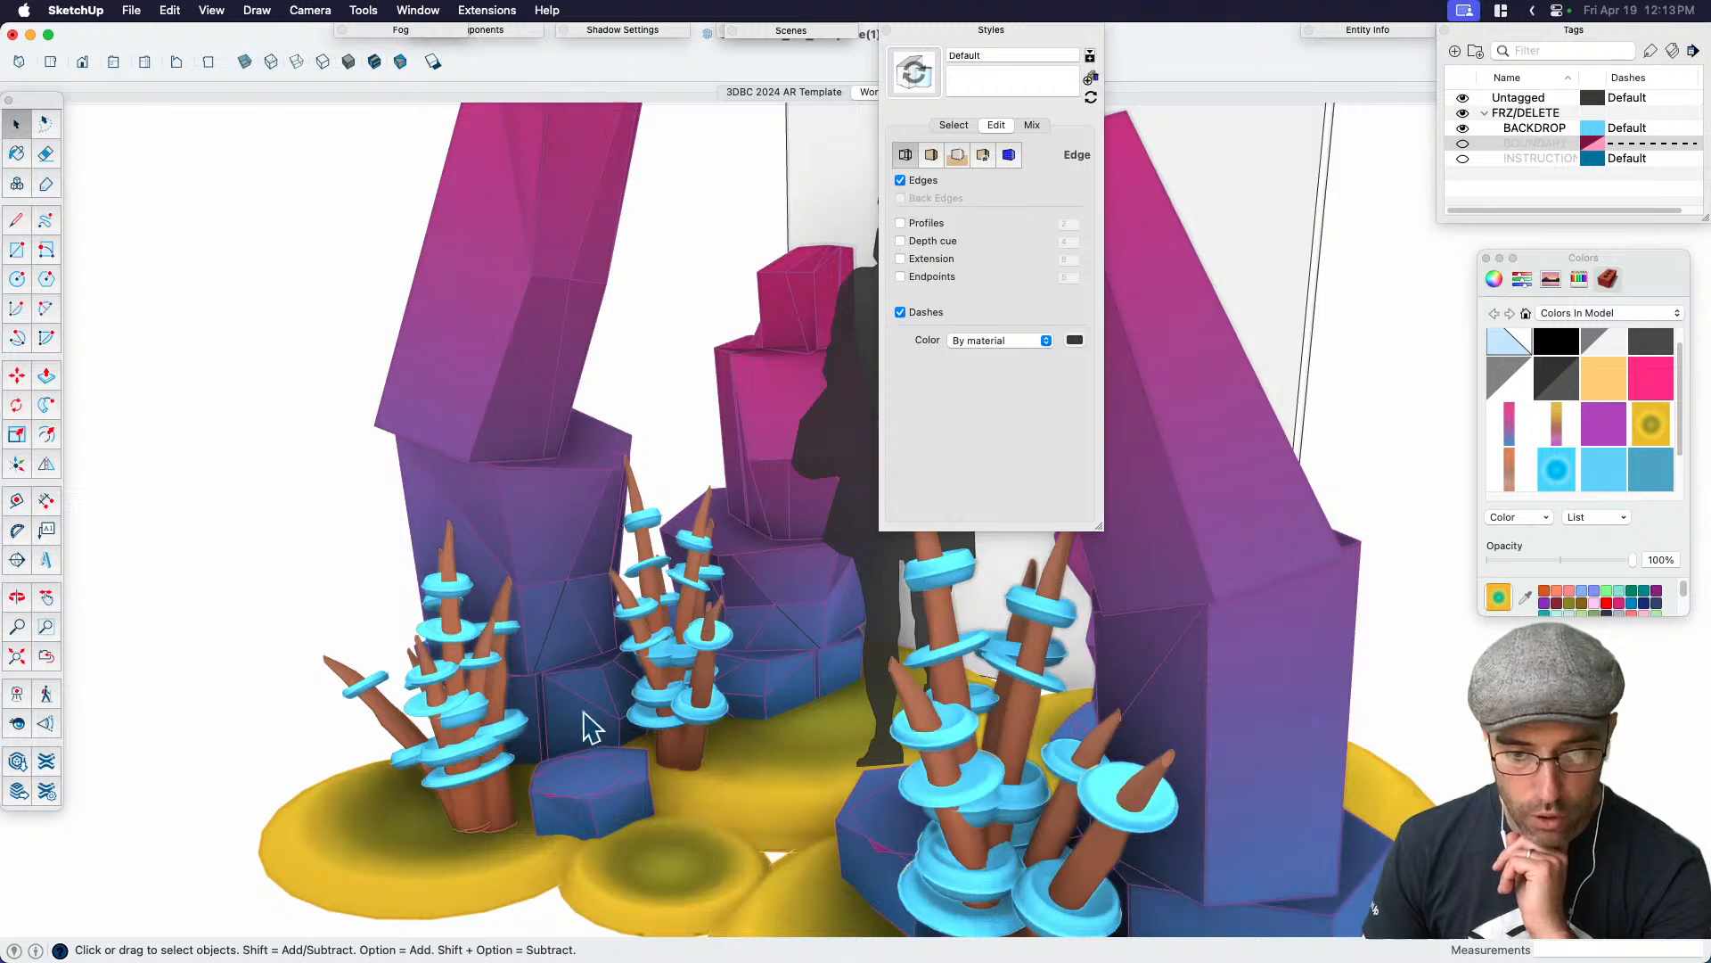
scroll(557, 644, up, 3)
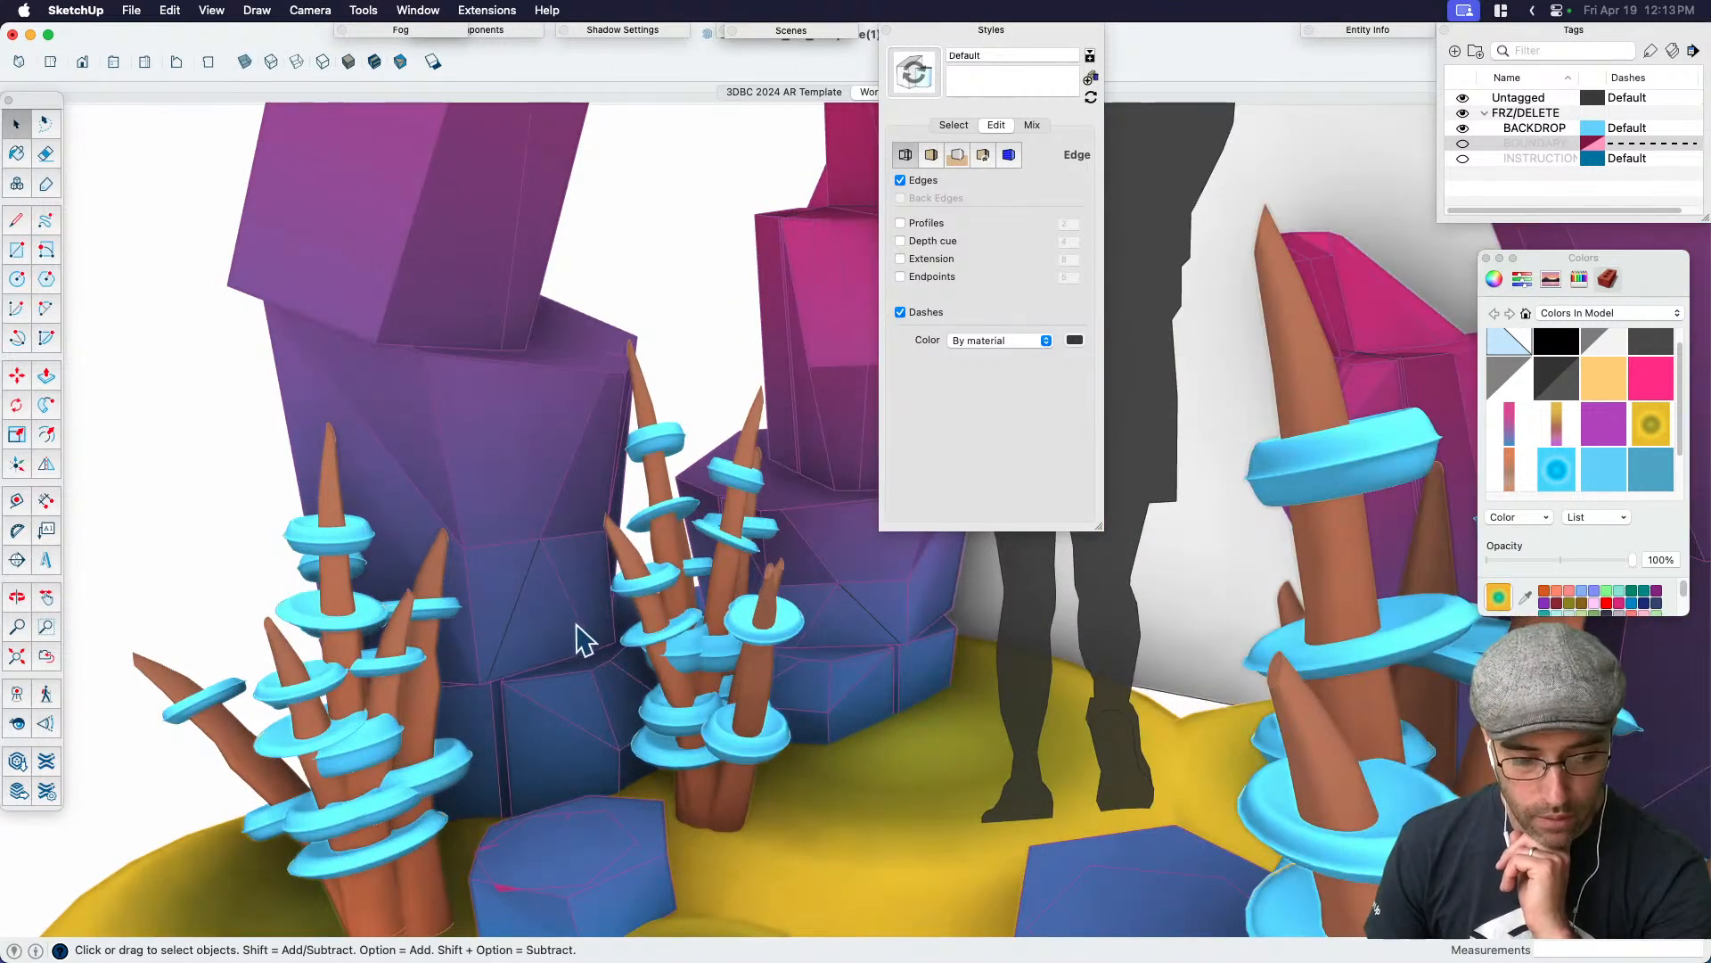
scroll(580, 646, down, 6)
Preview the model coloured by tag and try colouring the edges By axis
click(1674, 52)
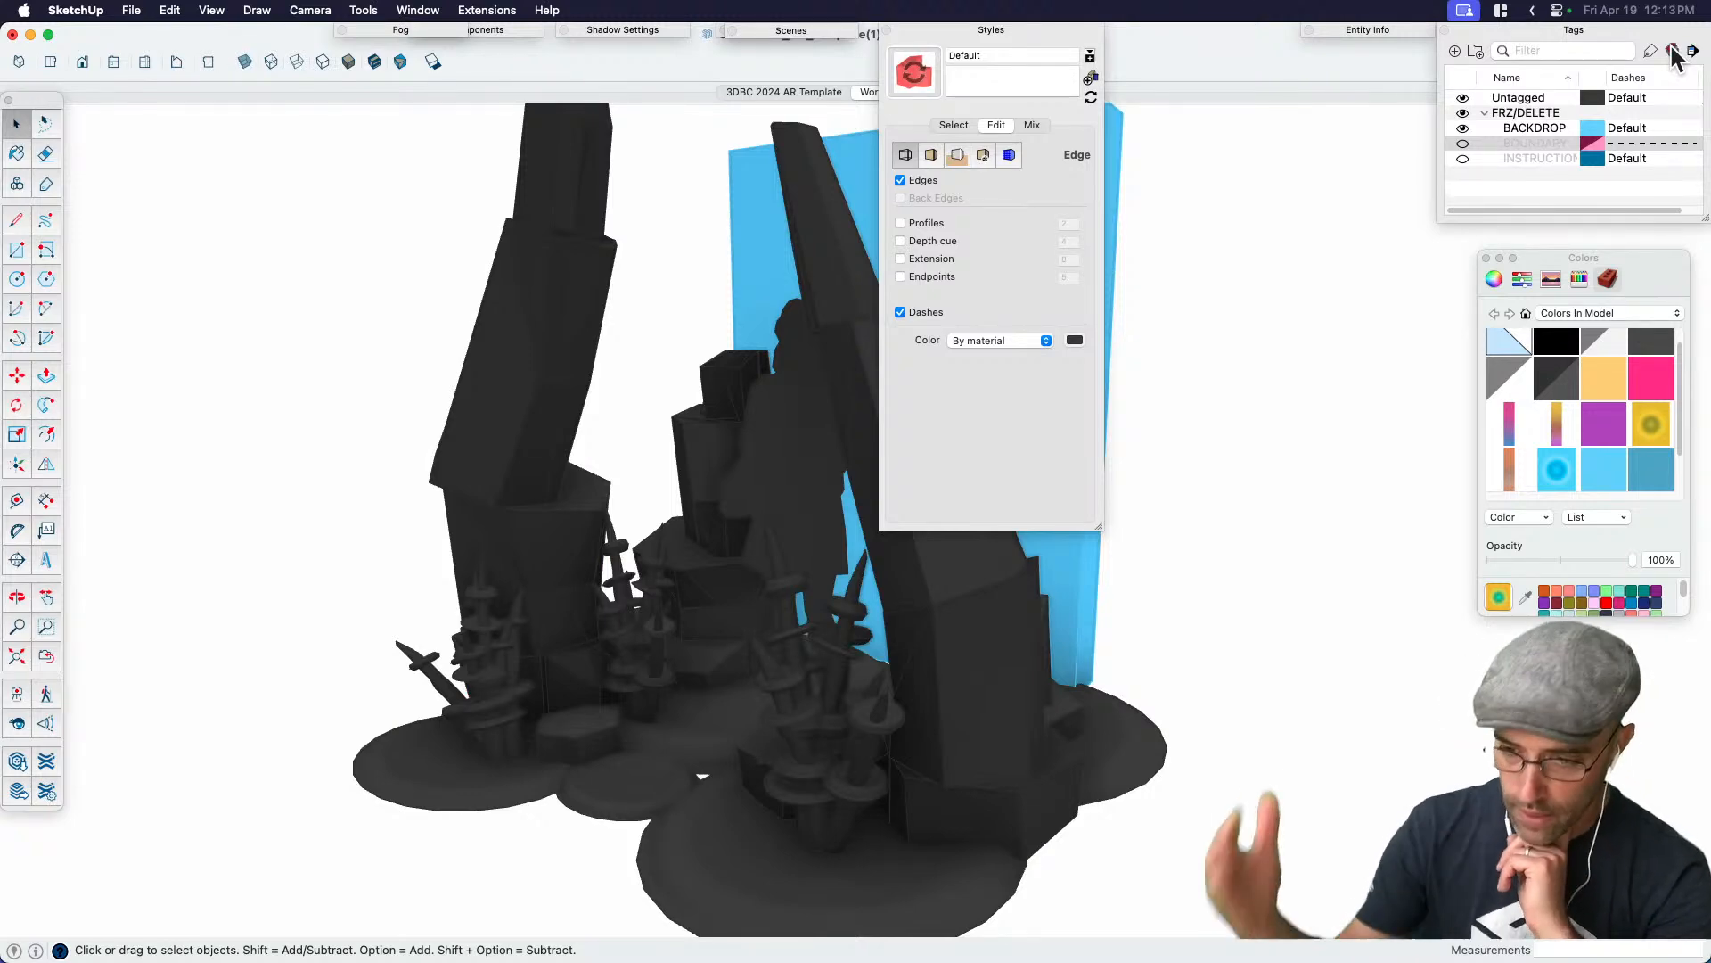
click(1674, 52)
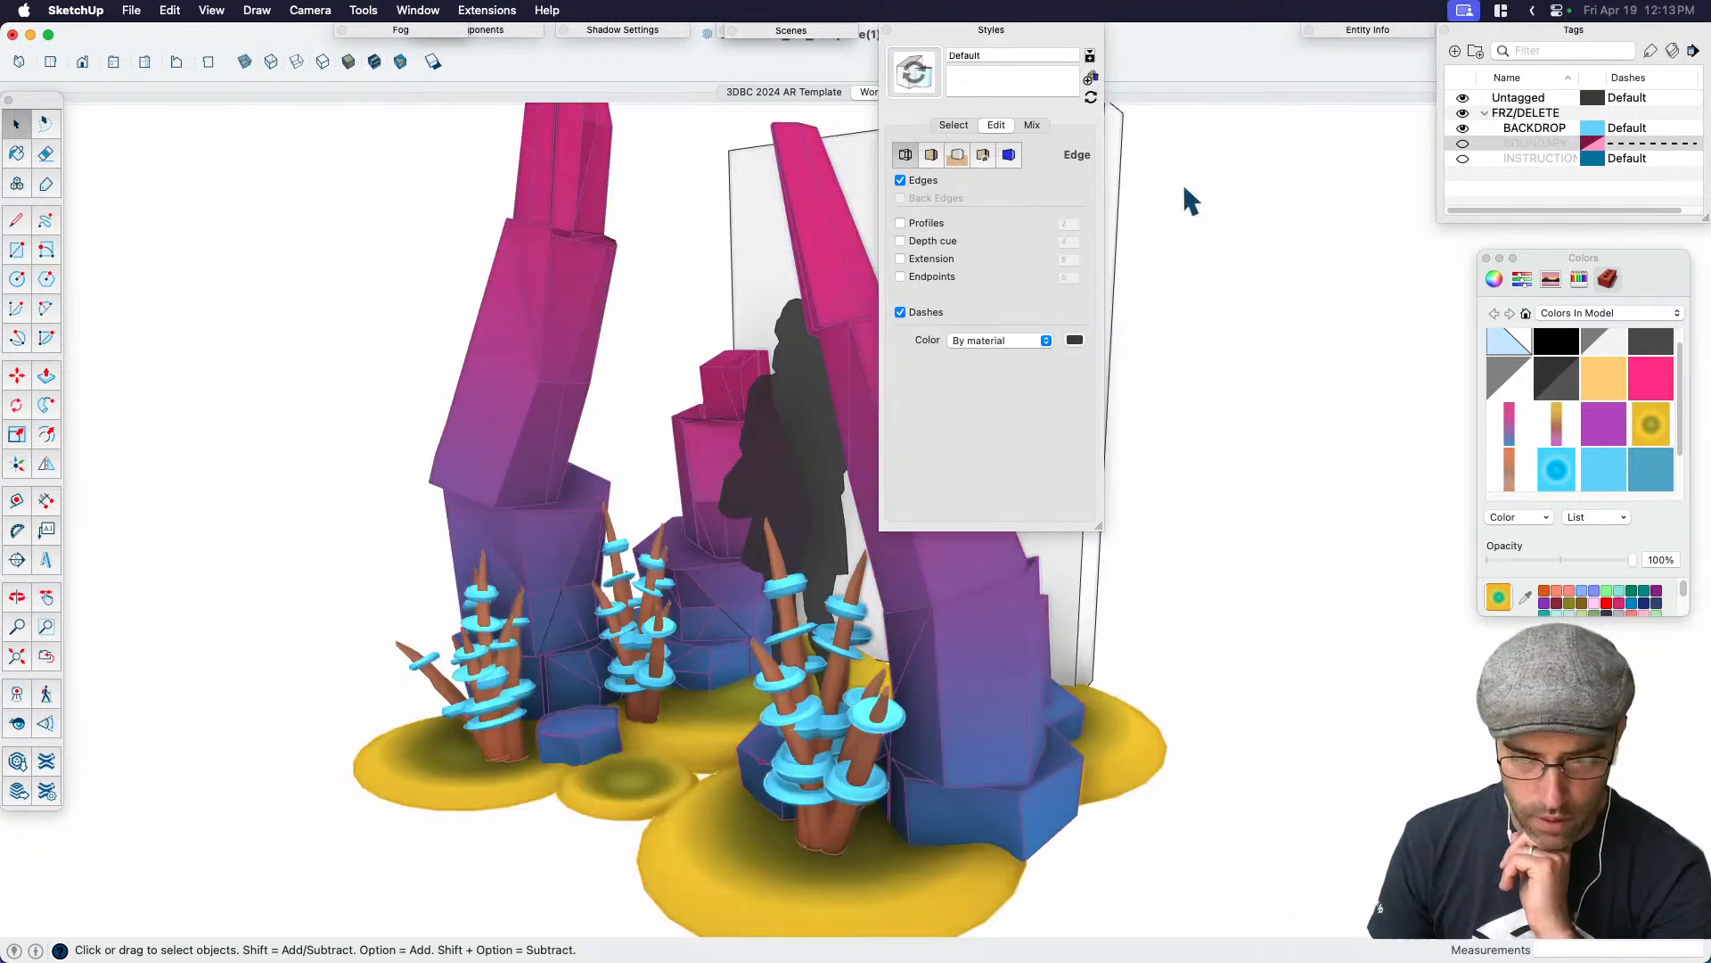
click(1008, 341)
click(1001, 356)
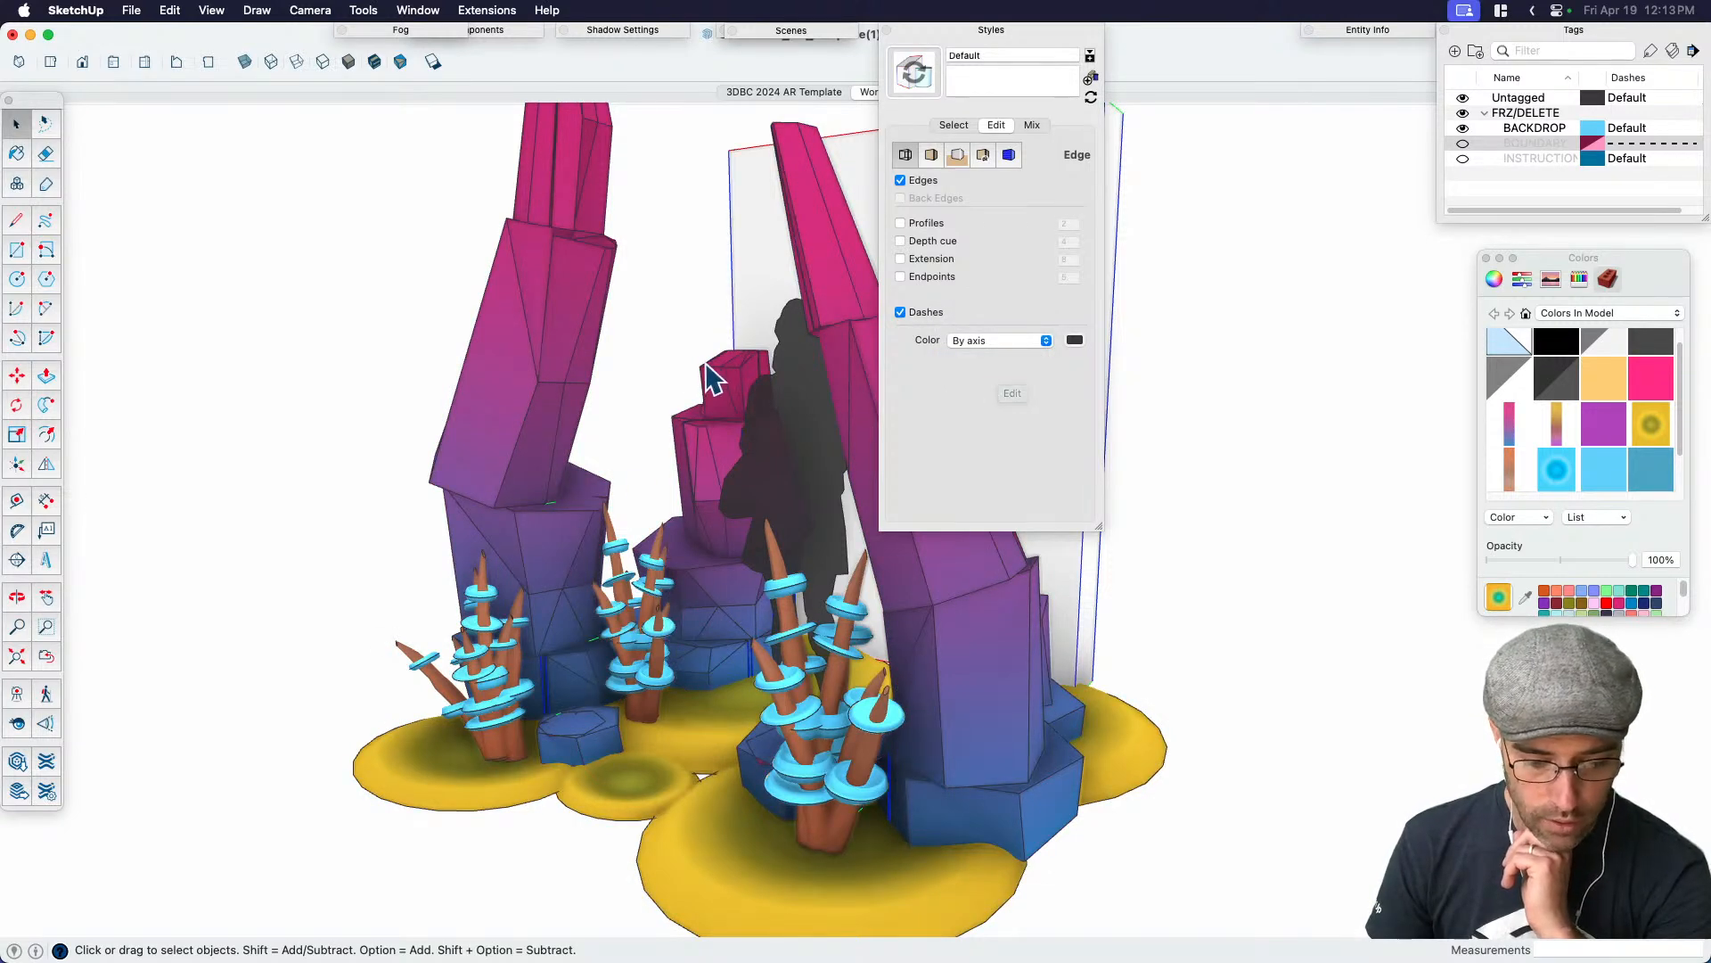
scroll(709, 370, down, 1)
Recheck the By material edge colouring and set the edge colour mode to All same
click(1007, 341)
click(1004, 326)
click(997, 336)
click(1012, 325)
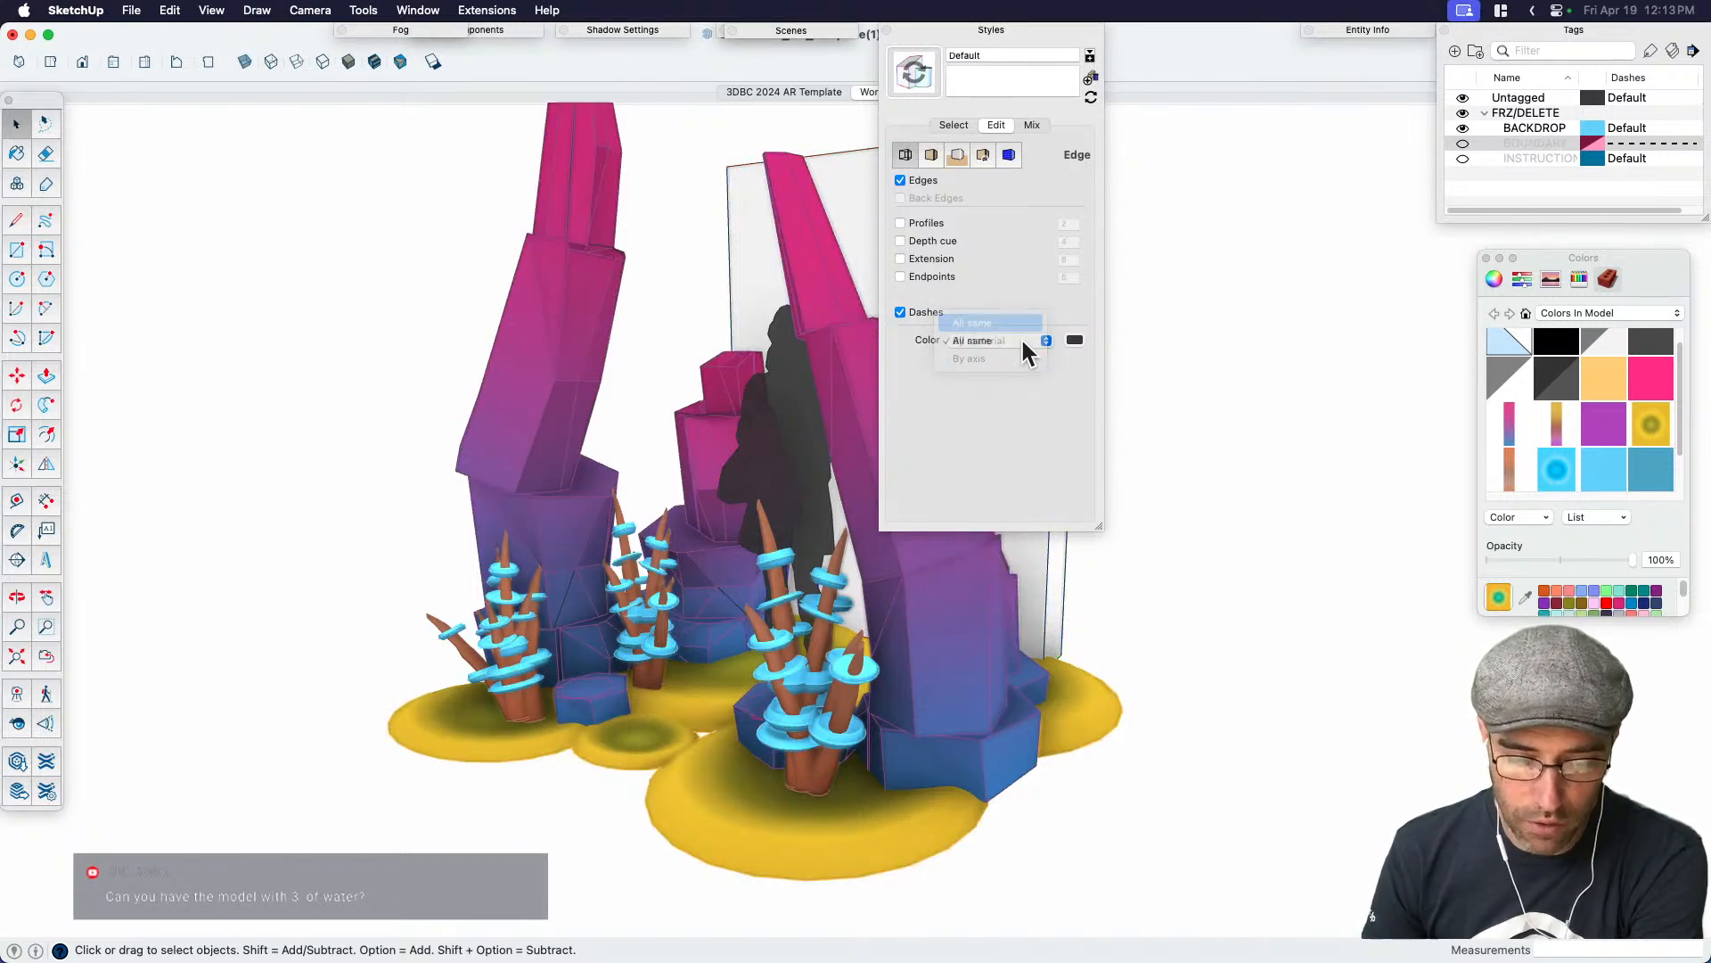
Try Snow and Magnesium as the uniform edge colour and settle on dark Tungsten grey
click(1075, 340)
click(1523, 279)
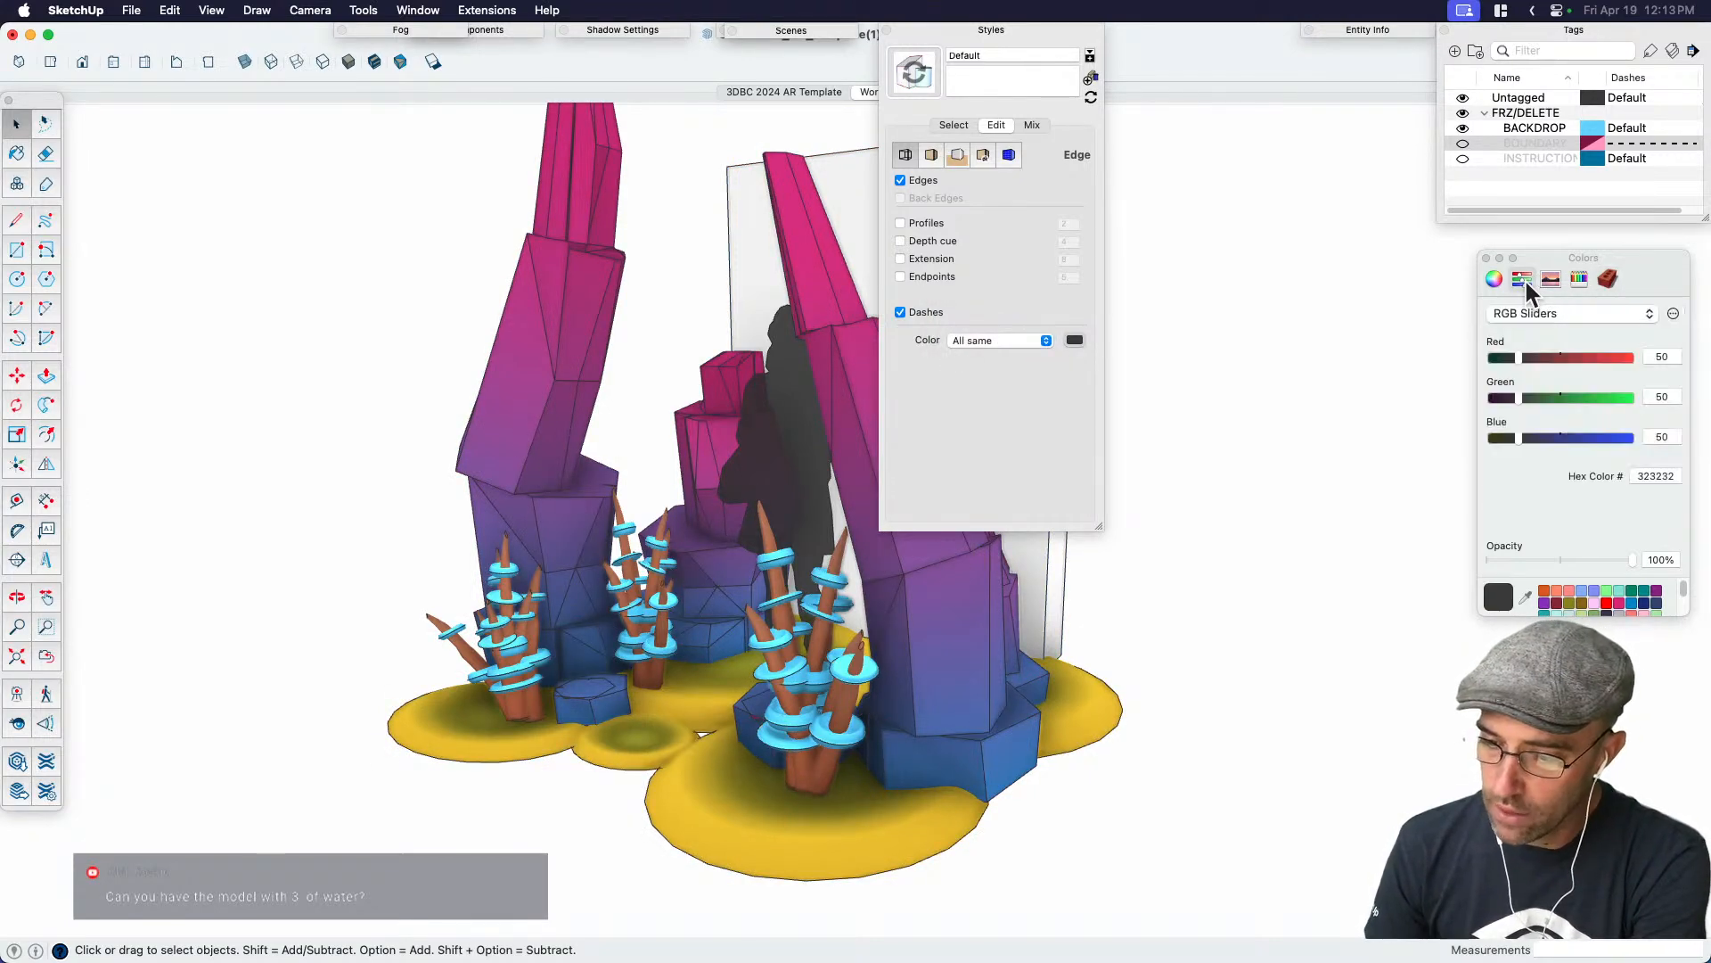
click(1578, 278)
click(1560, 361)
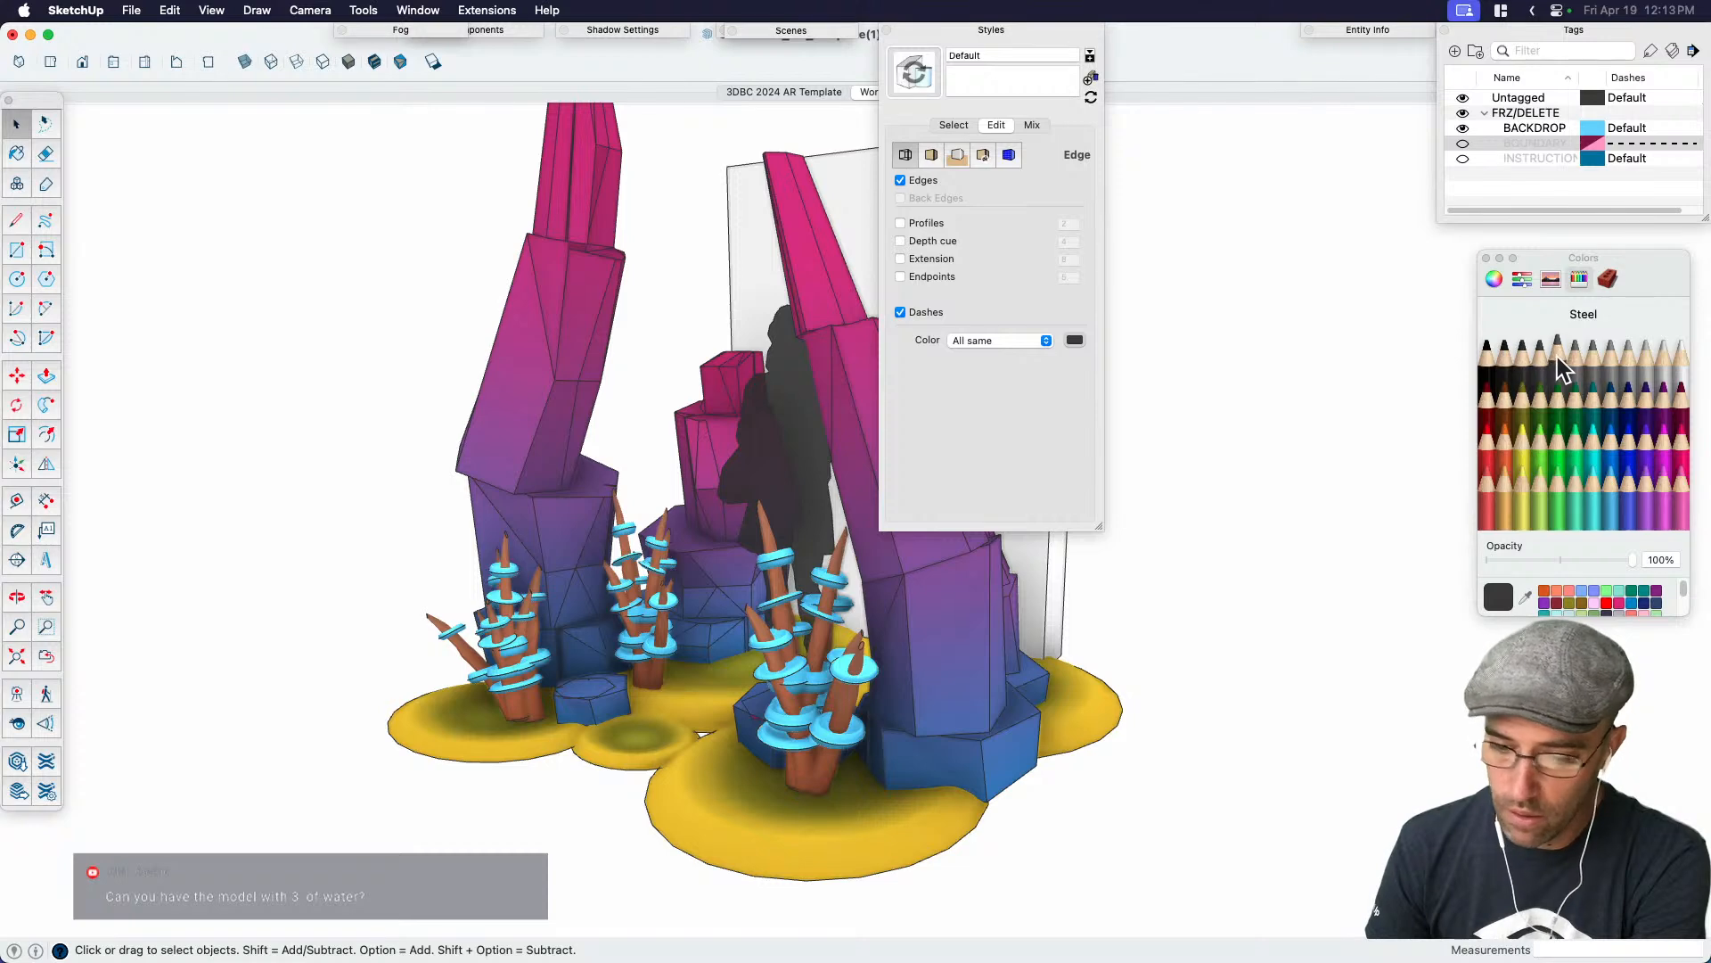
click(1681, 364)
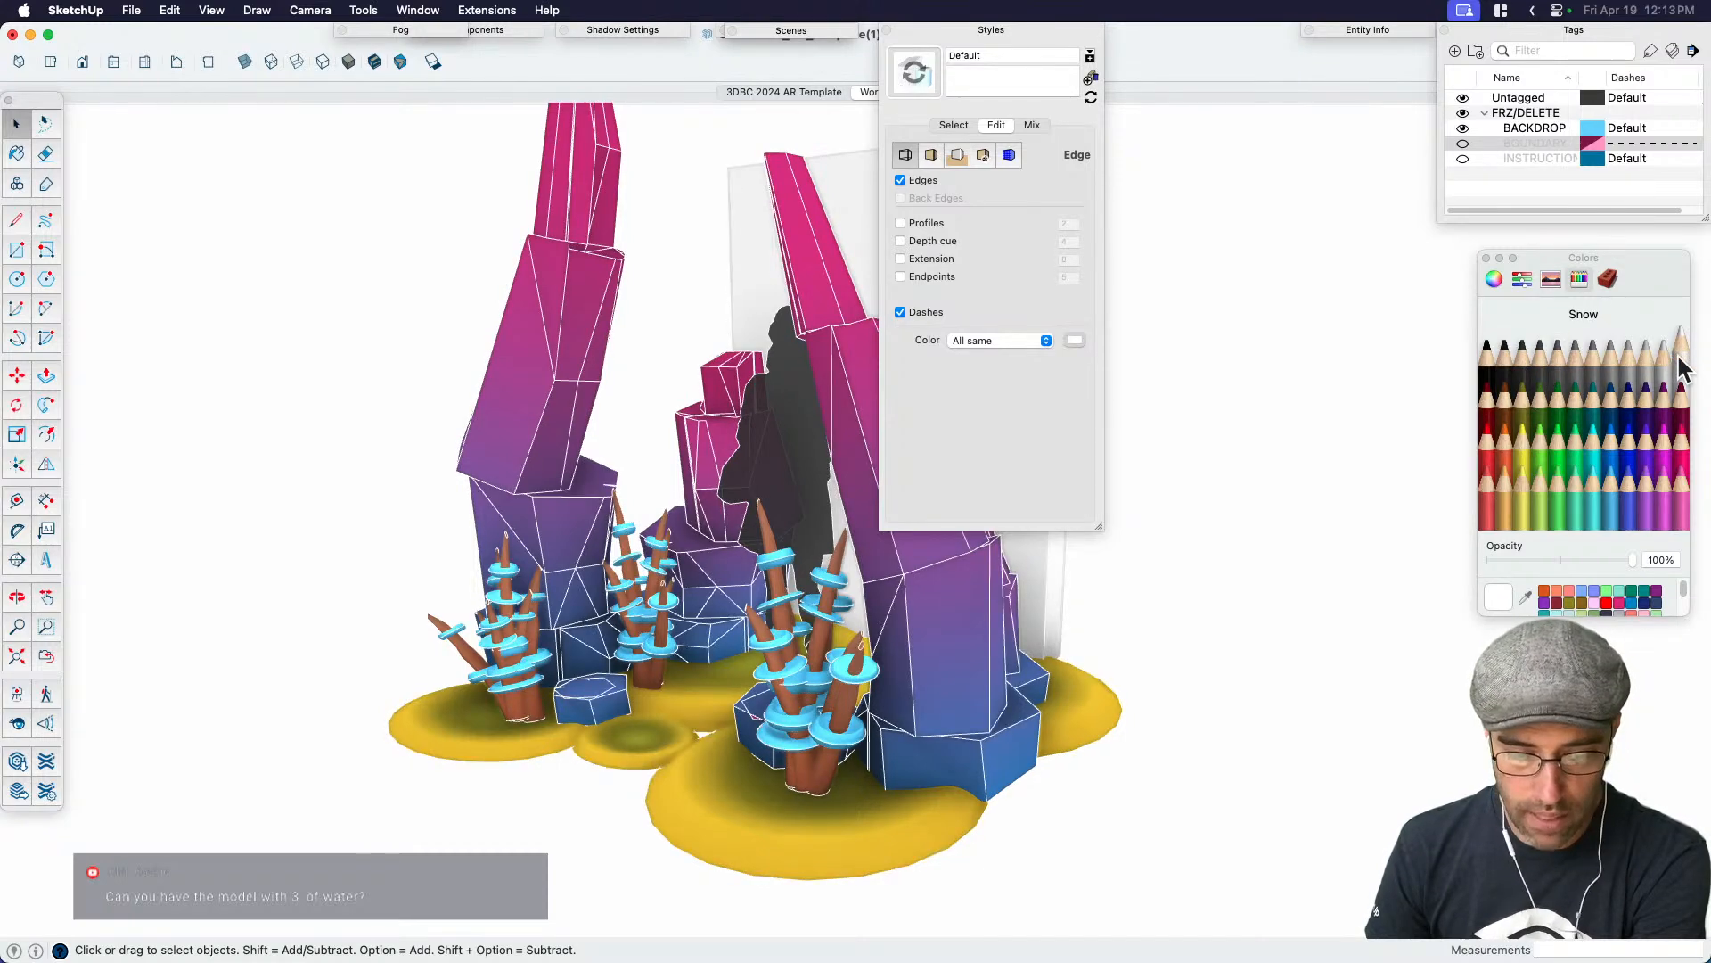
click(1631, 369)
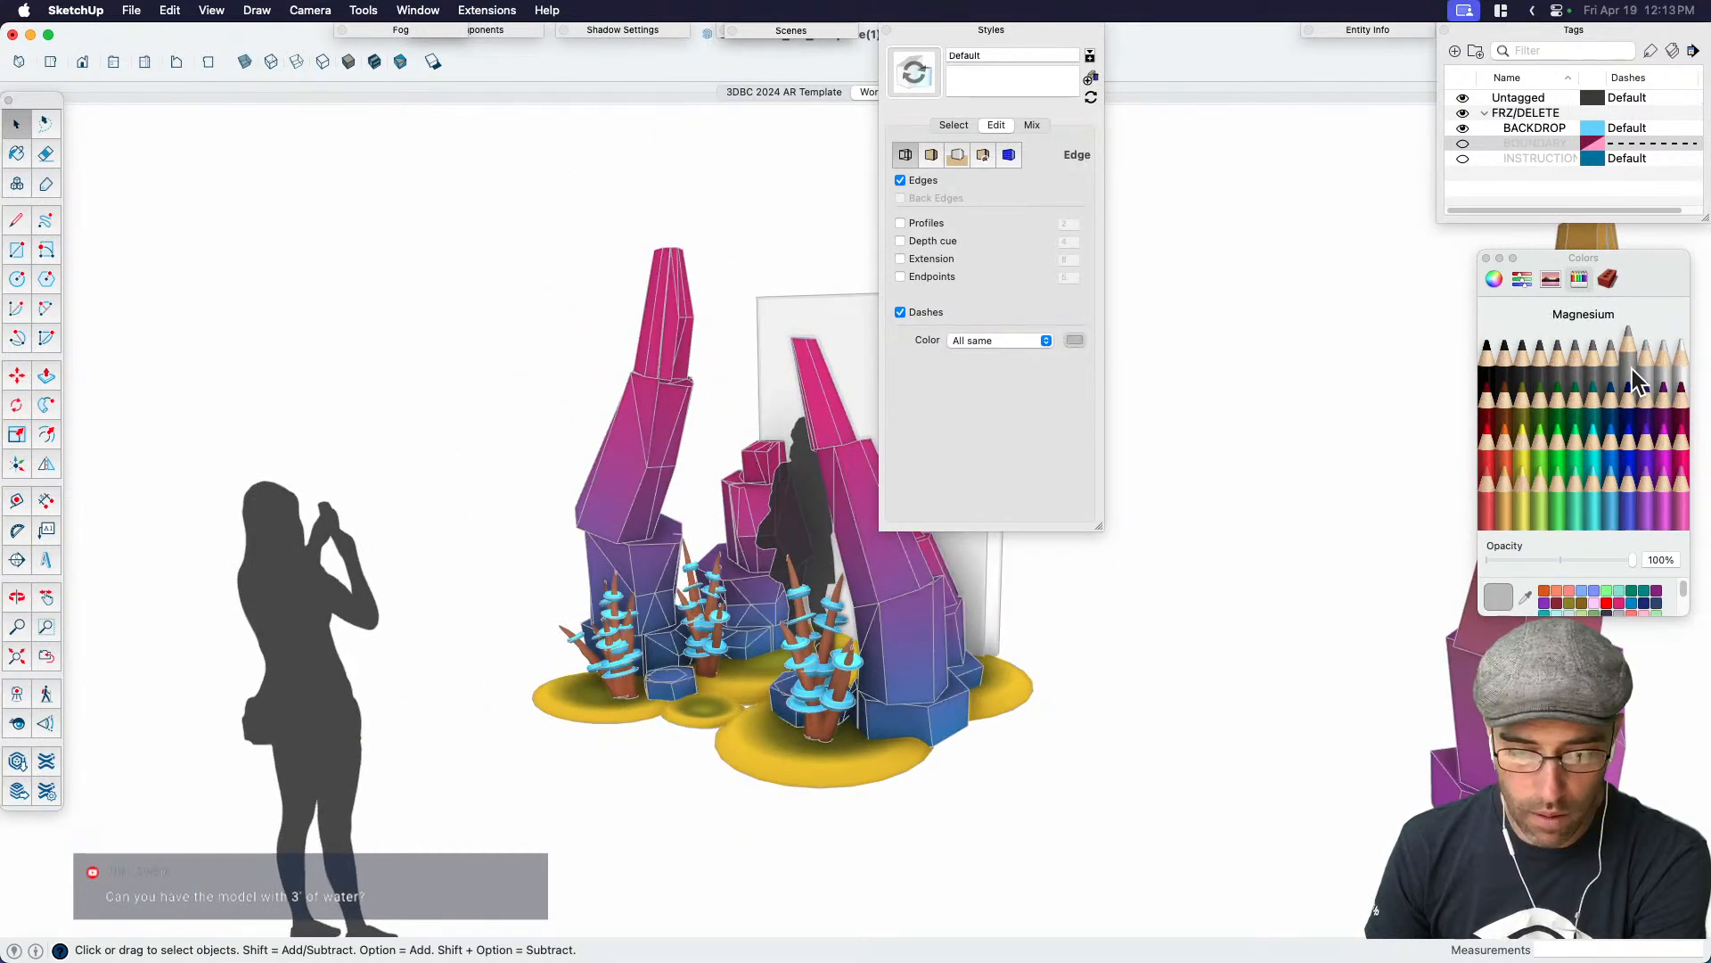
click(1520, 365)
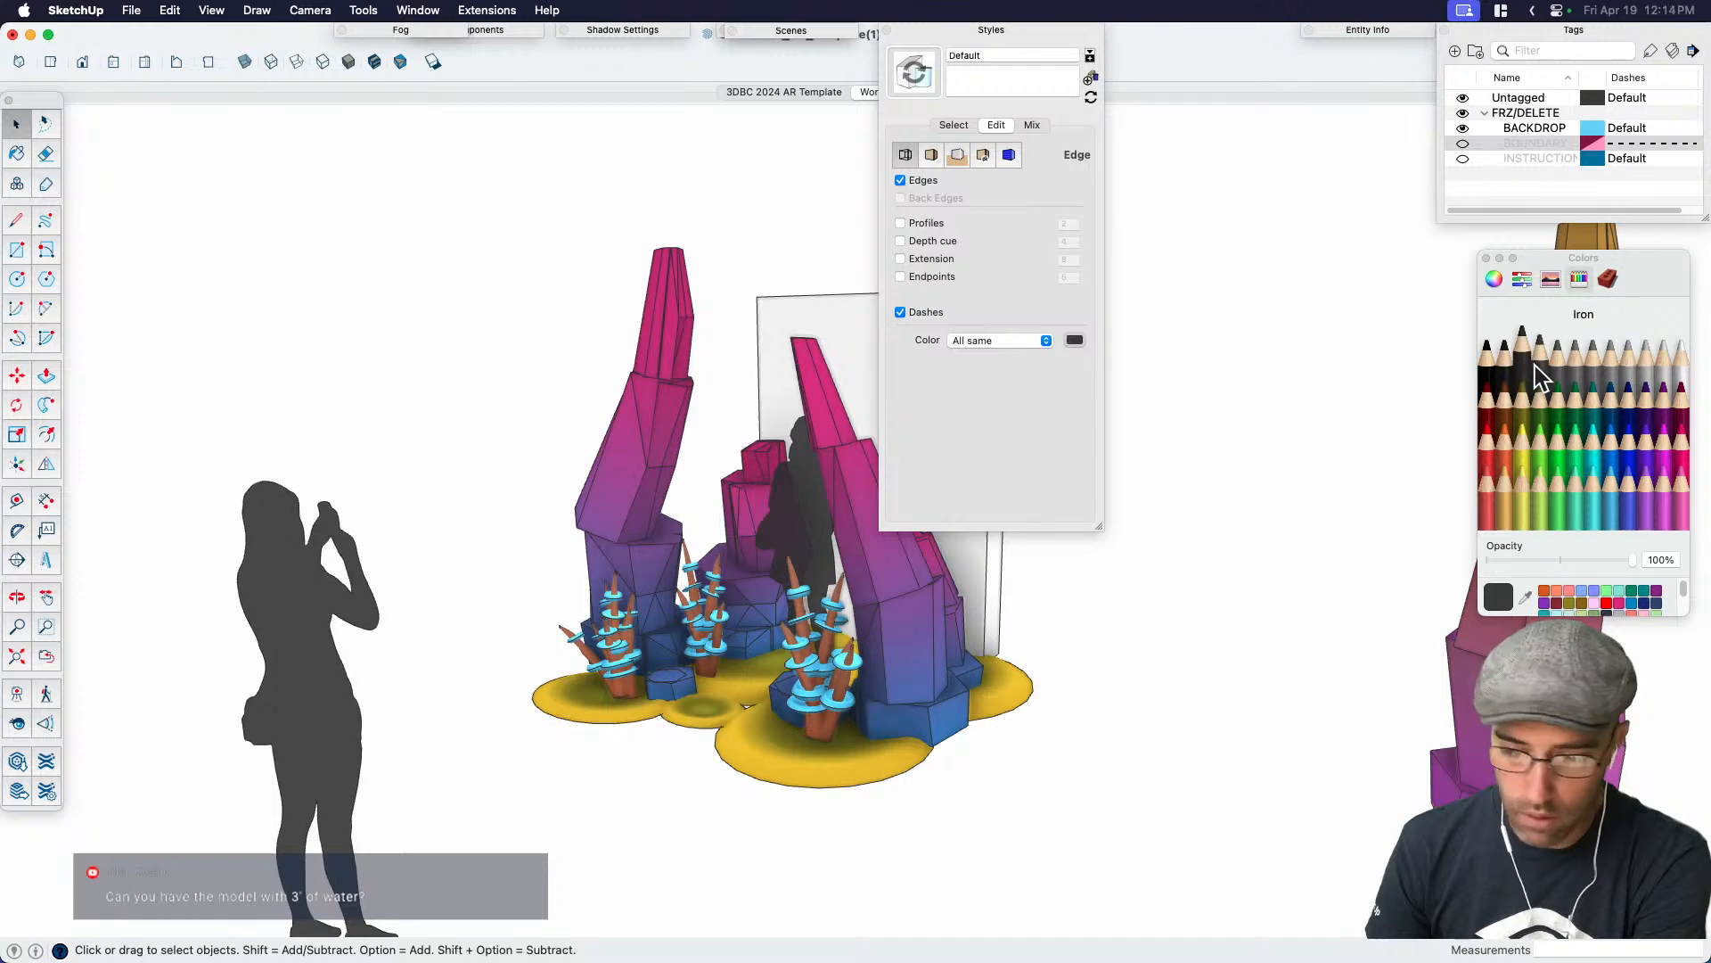
click(1540, 366)
click(1528, 366)
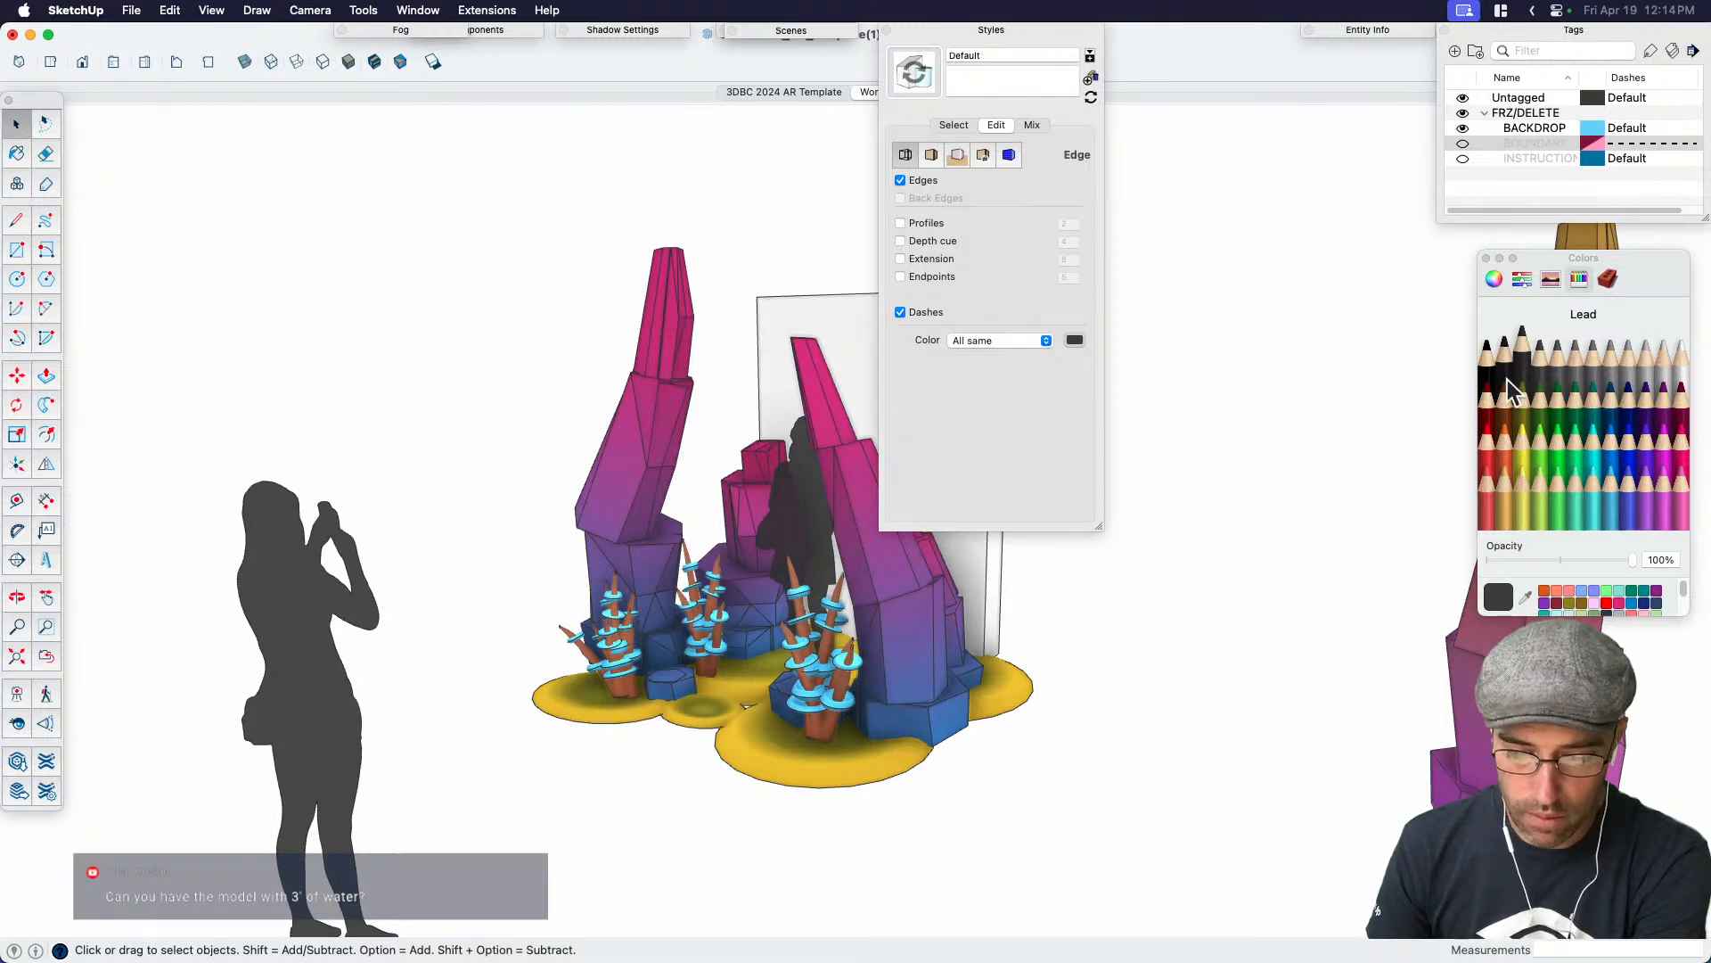
click(991, 31)
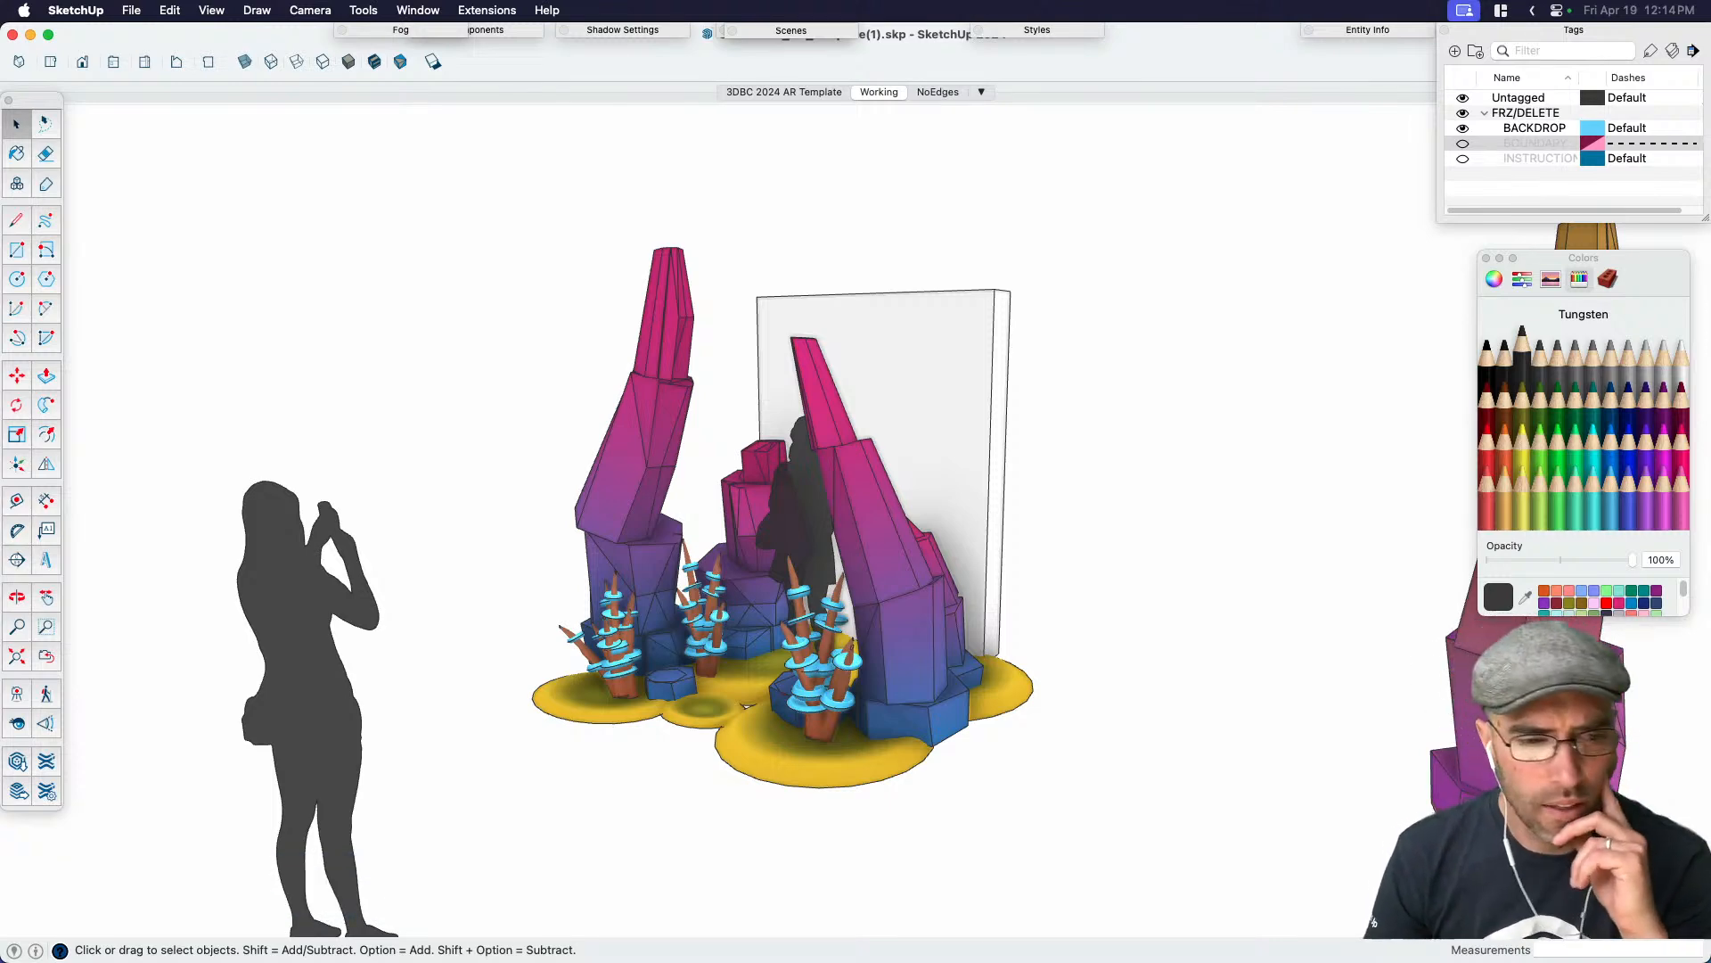
Switch to Preview and examine the No Man's Sky reference artwork at a wider zoom, including its trees and ships
key(super+Tab)
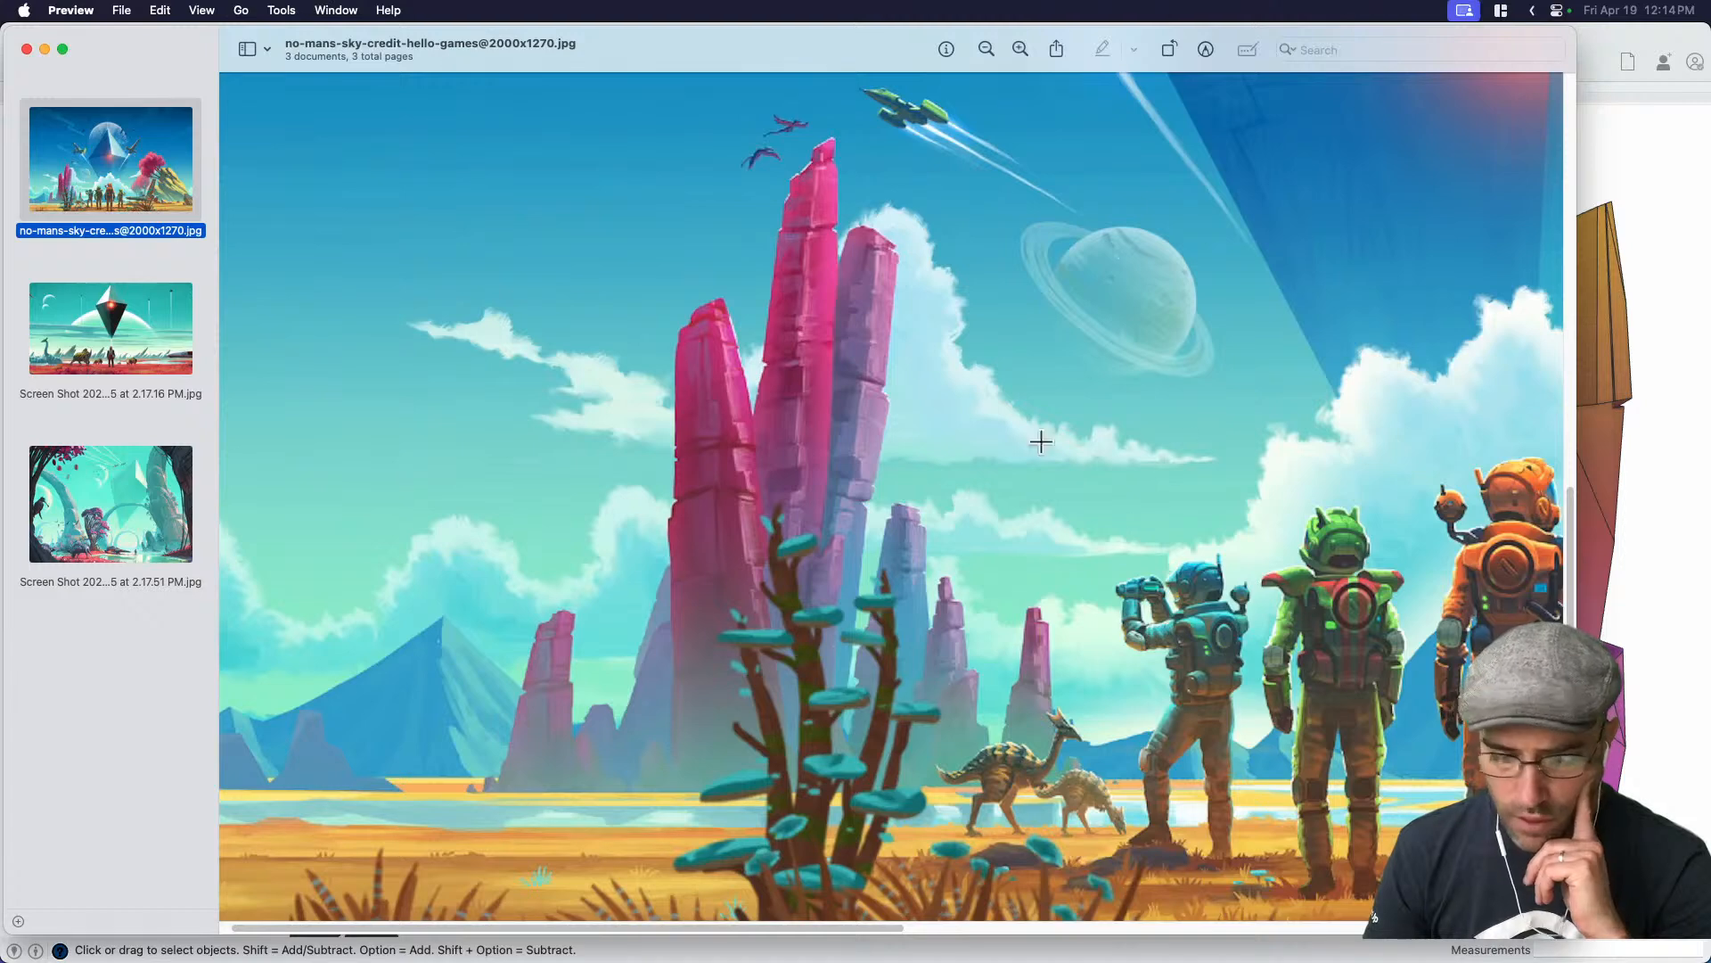
key(super+minus)
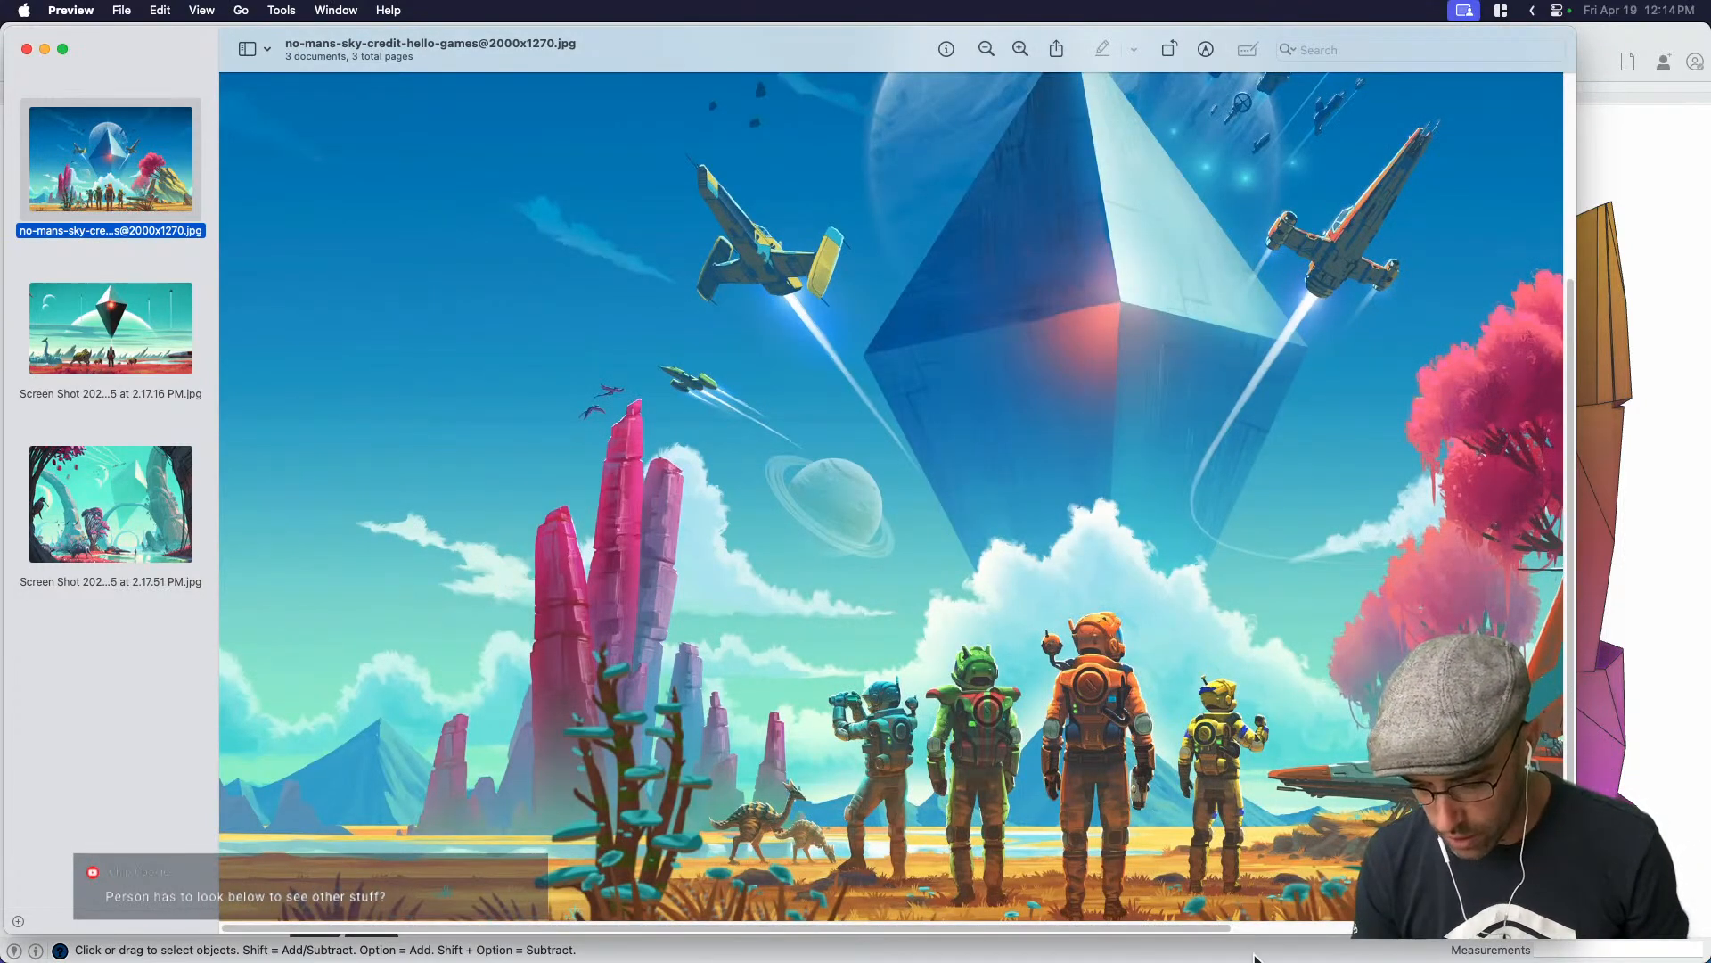
scroll(1330, 865, right, 5)
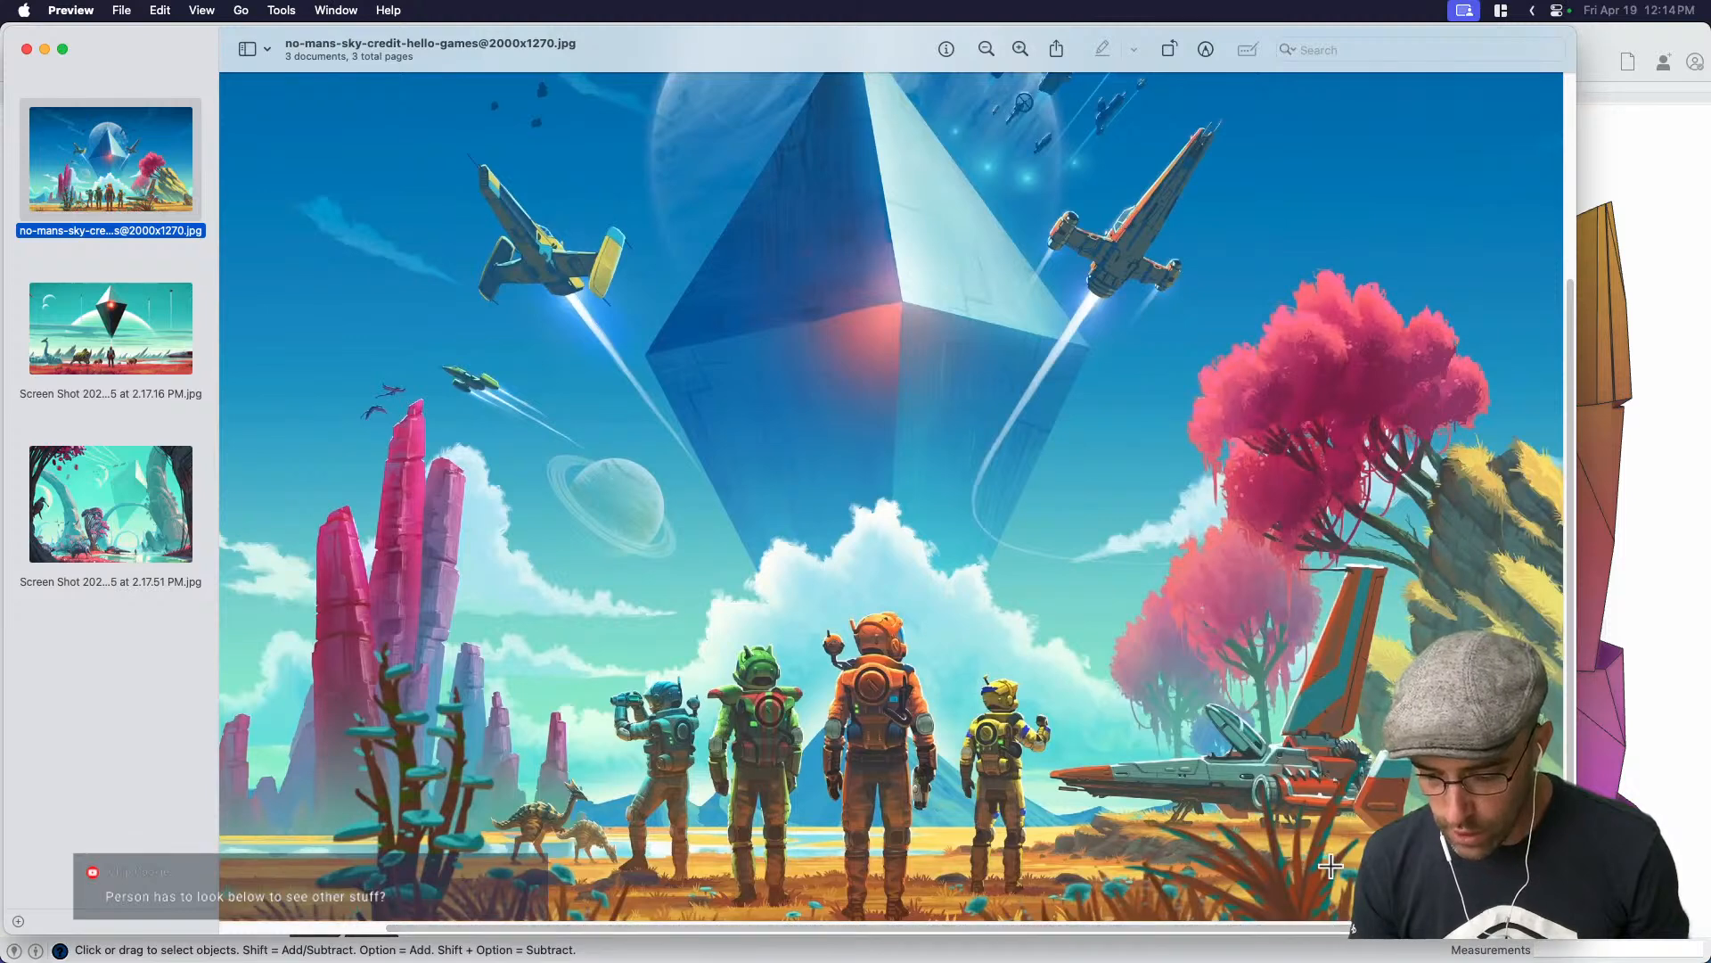
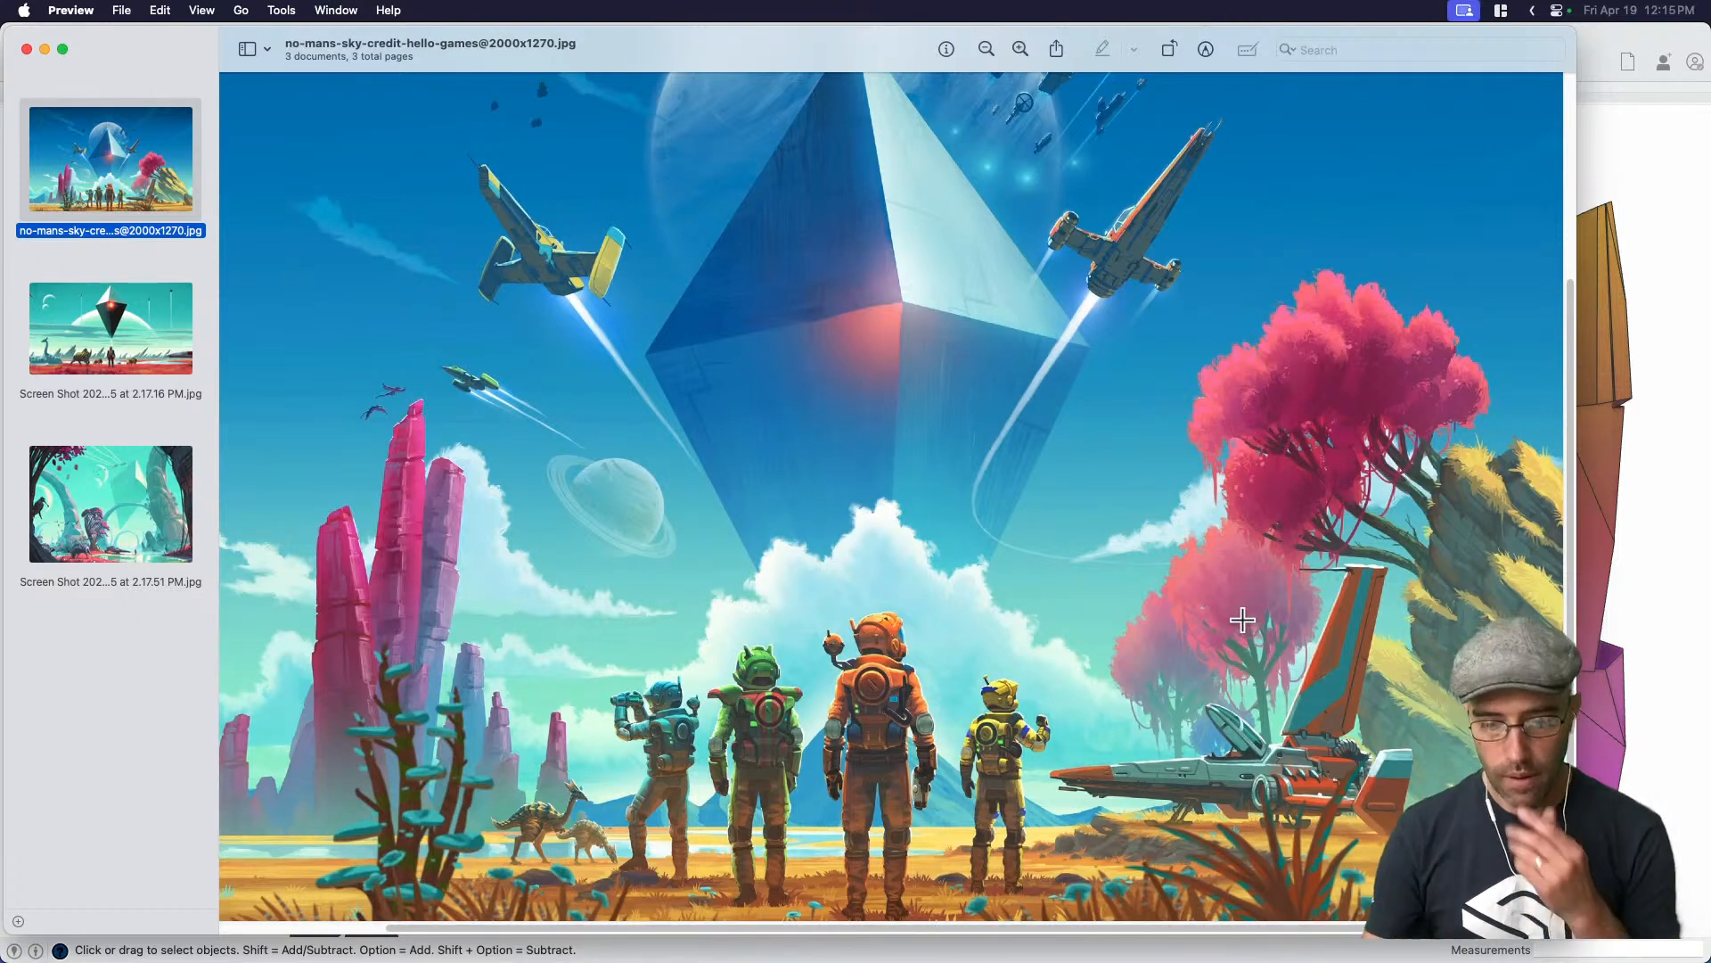
scroll(1011, 624, up, 2)
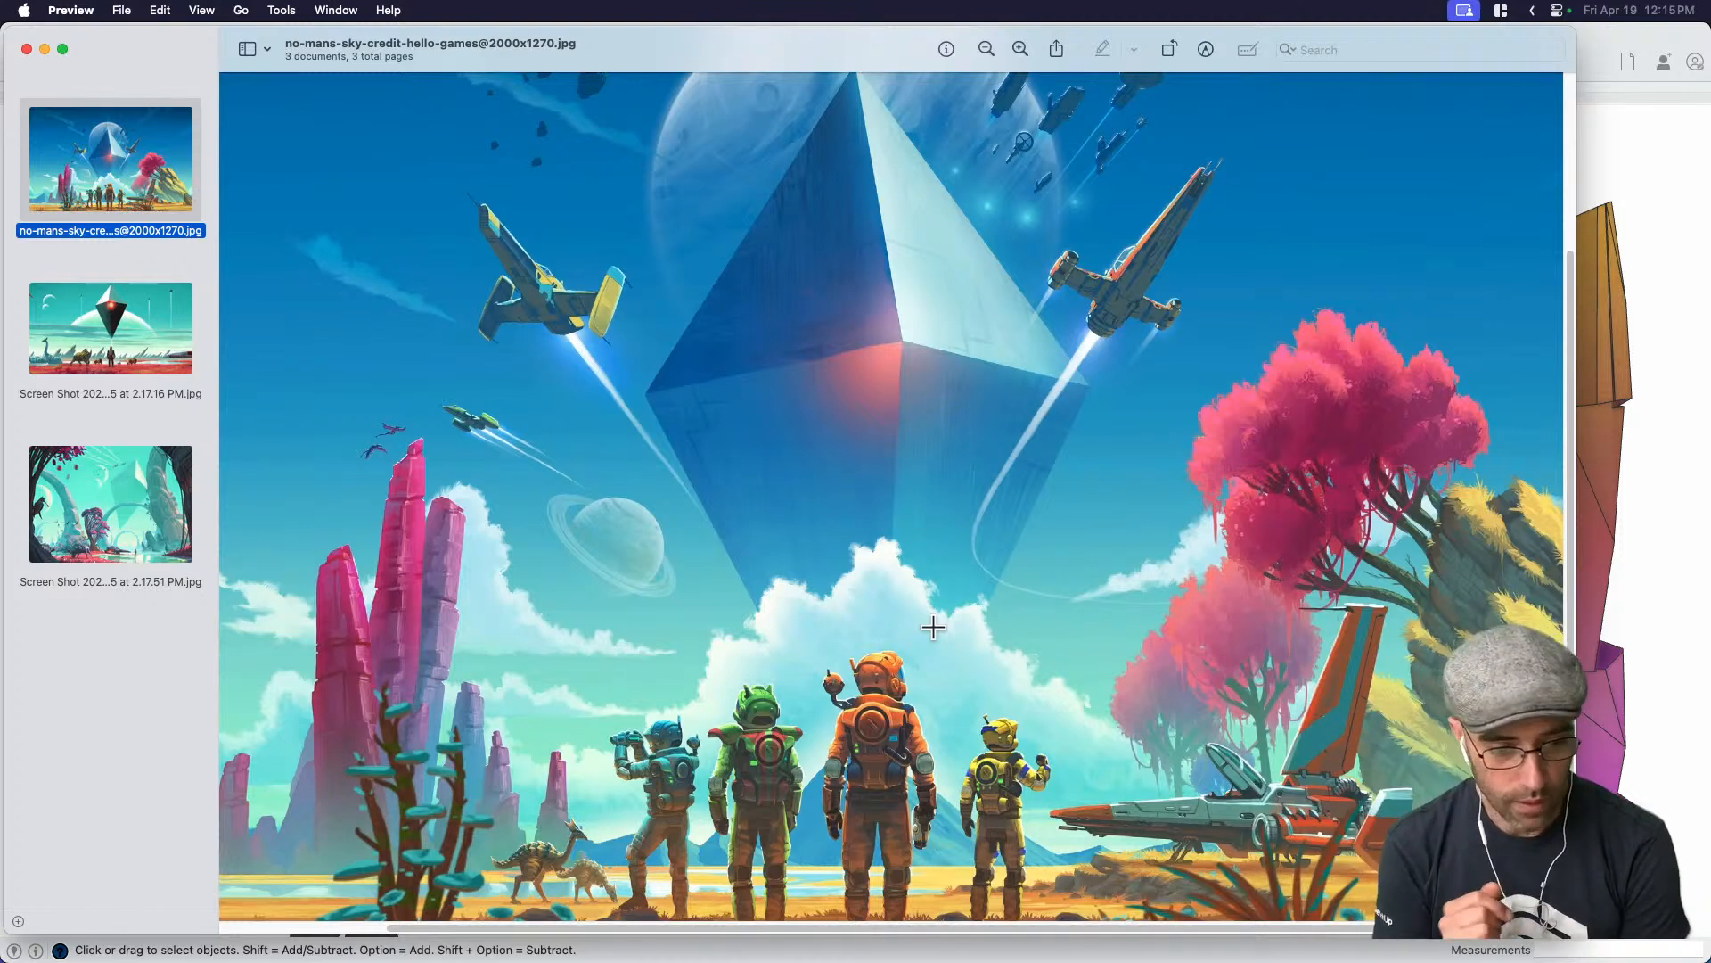
Examine the stone-arch landscape reference in Preview, return to the first artwork, and switch back to SketchUp to review the scene
click(142, 532)
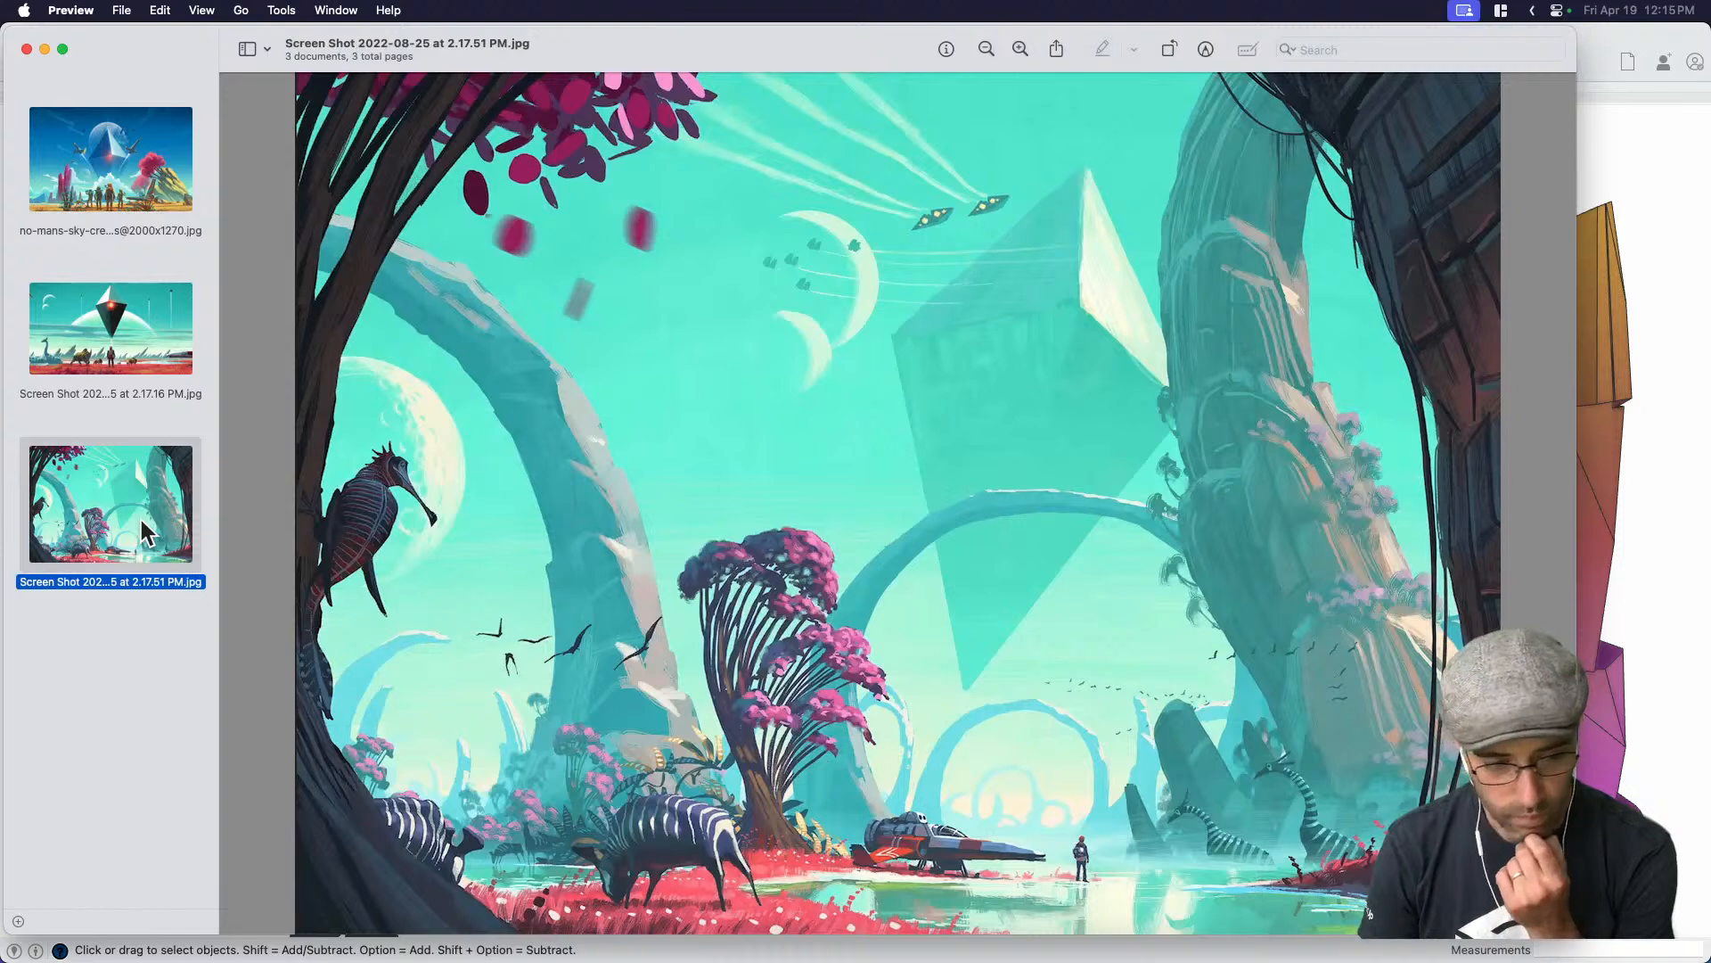
click(123, 189)
click(1653, 539)
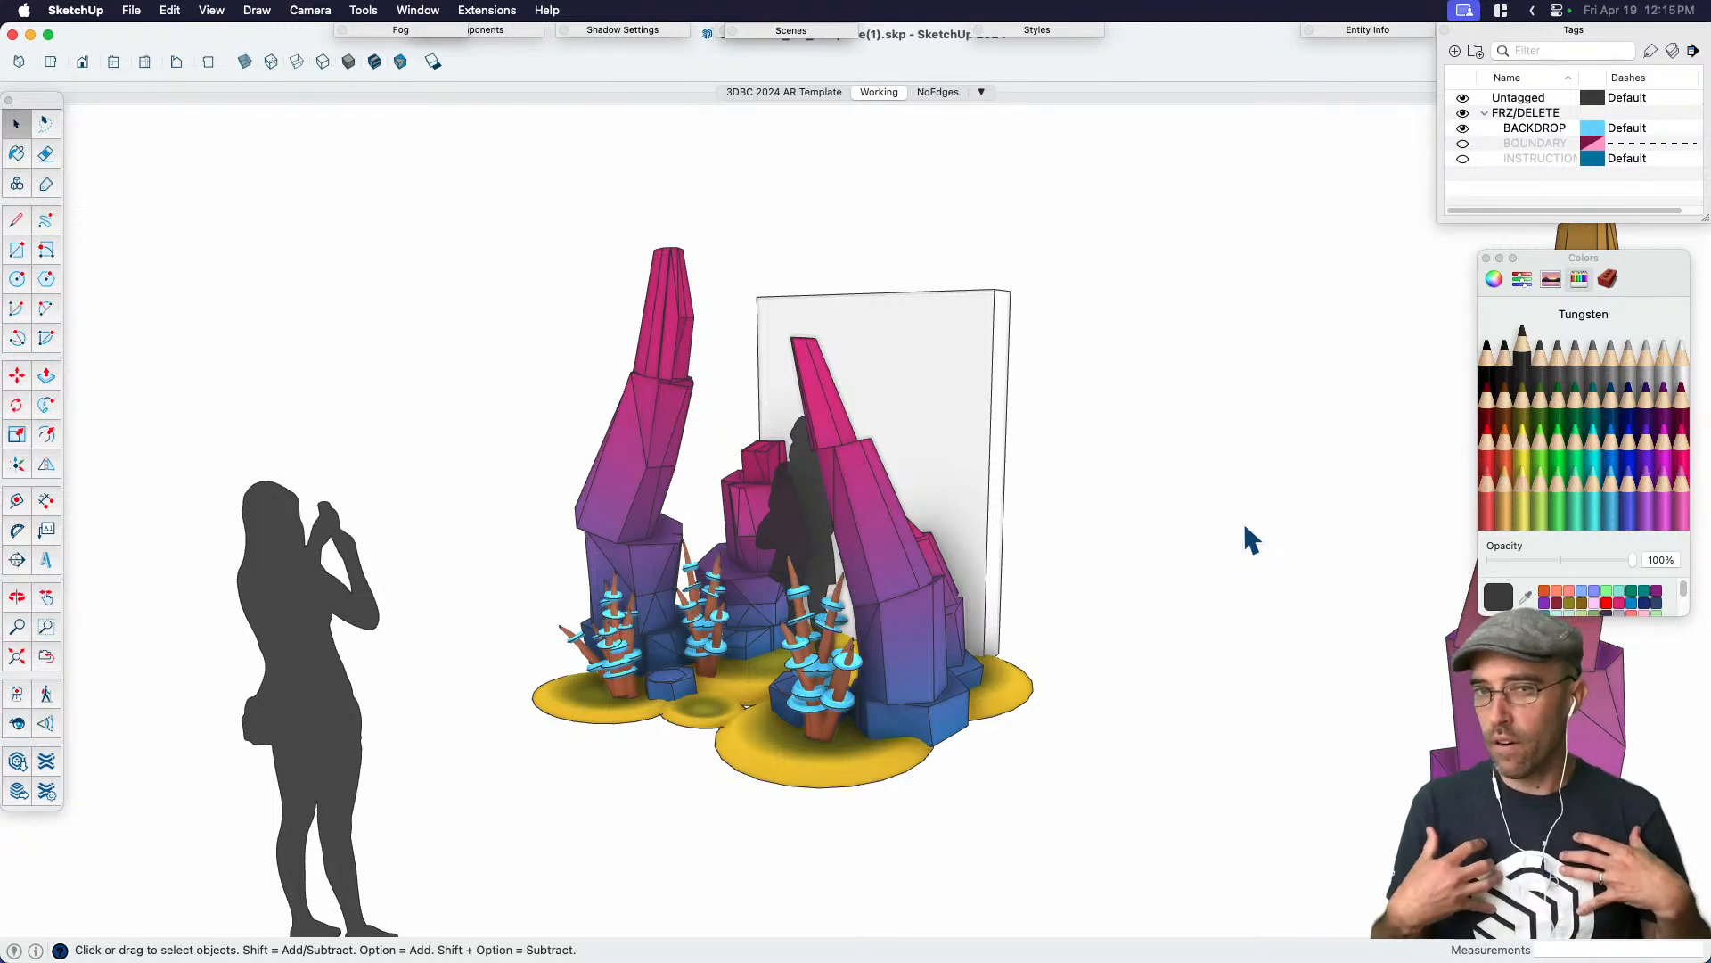
middle_drag(1256, 491, 785, 584)
Activate the 3DBC 2024 AR Template scene and review the rocks and plants against its boundary and instruction notes
click(604, 580)
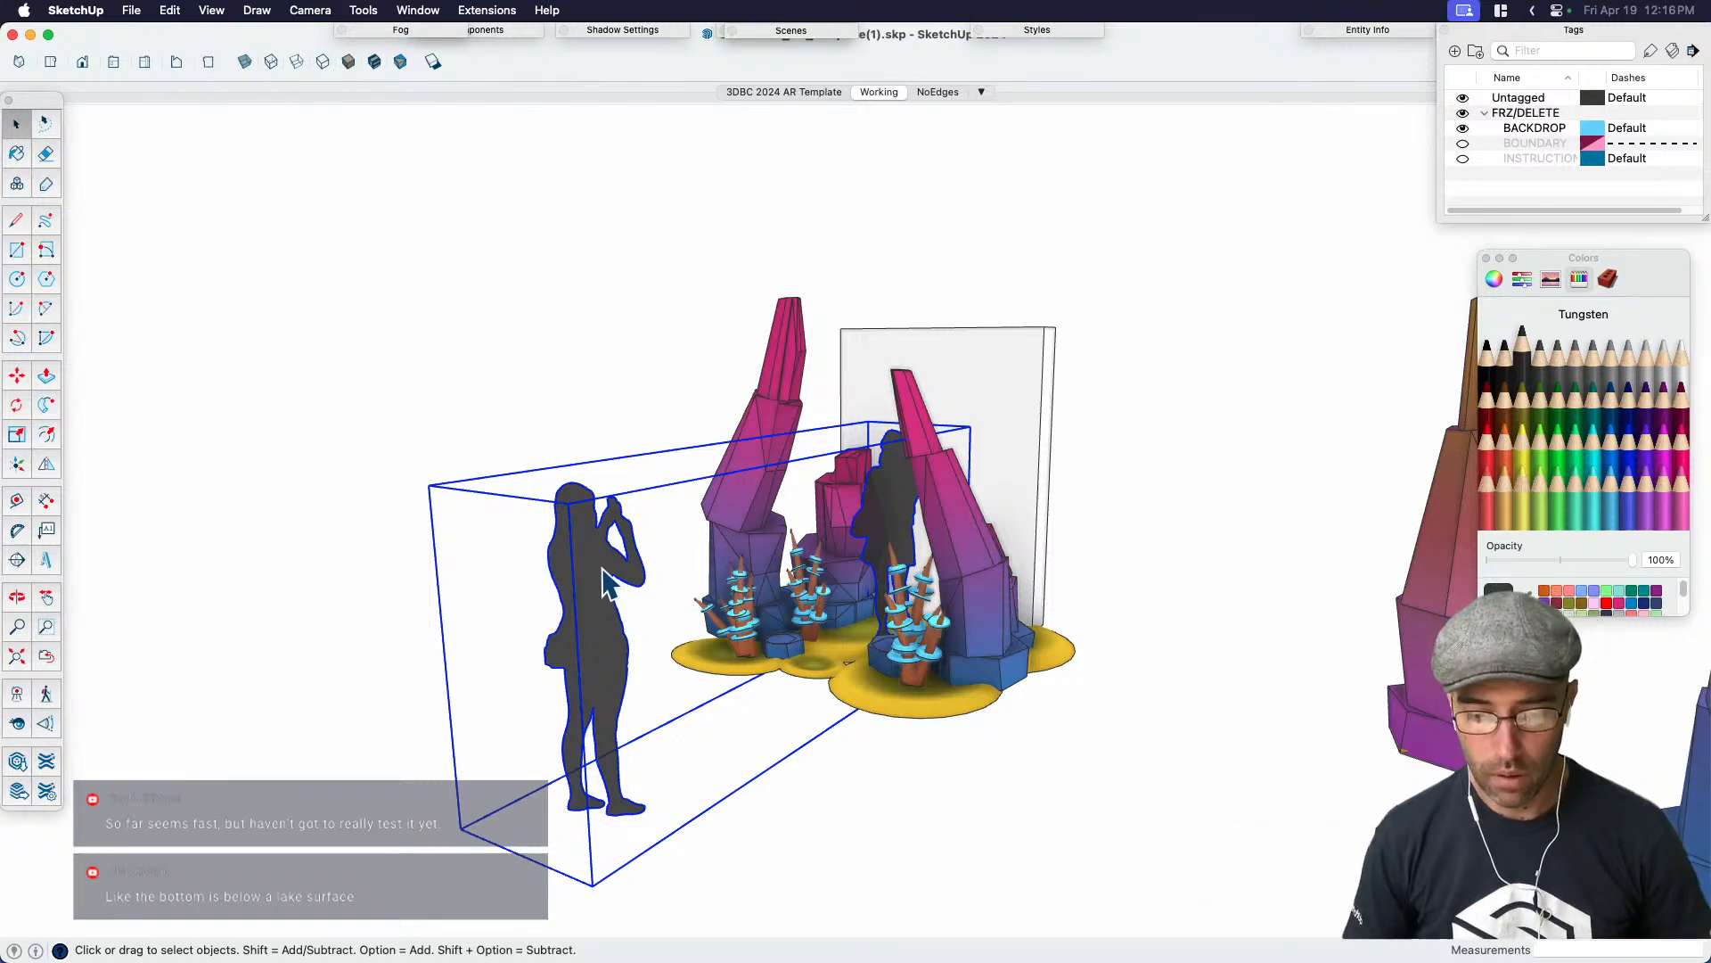
click(589, 398)
click(768, 93)
middle_drag(757, 603, 1055, 400)
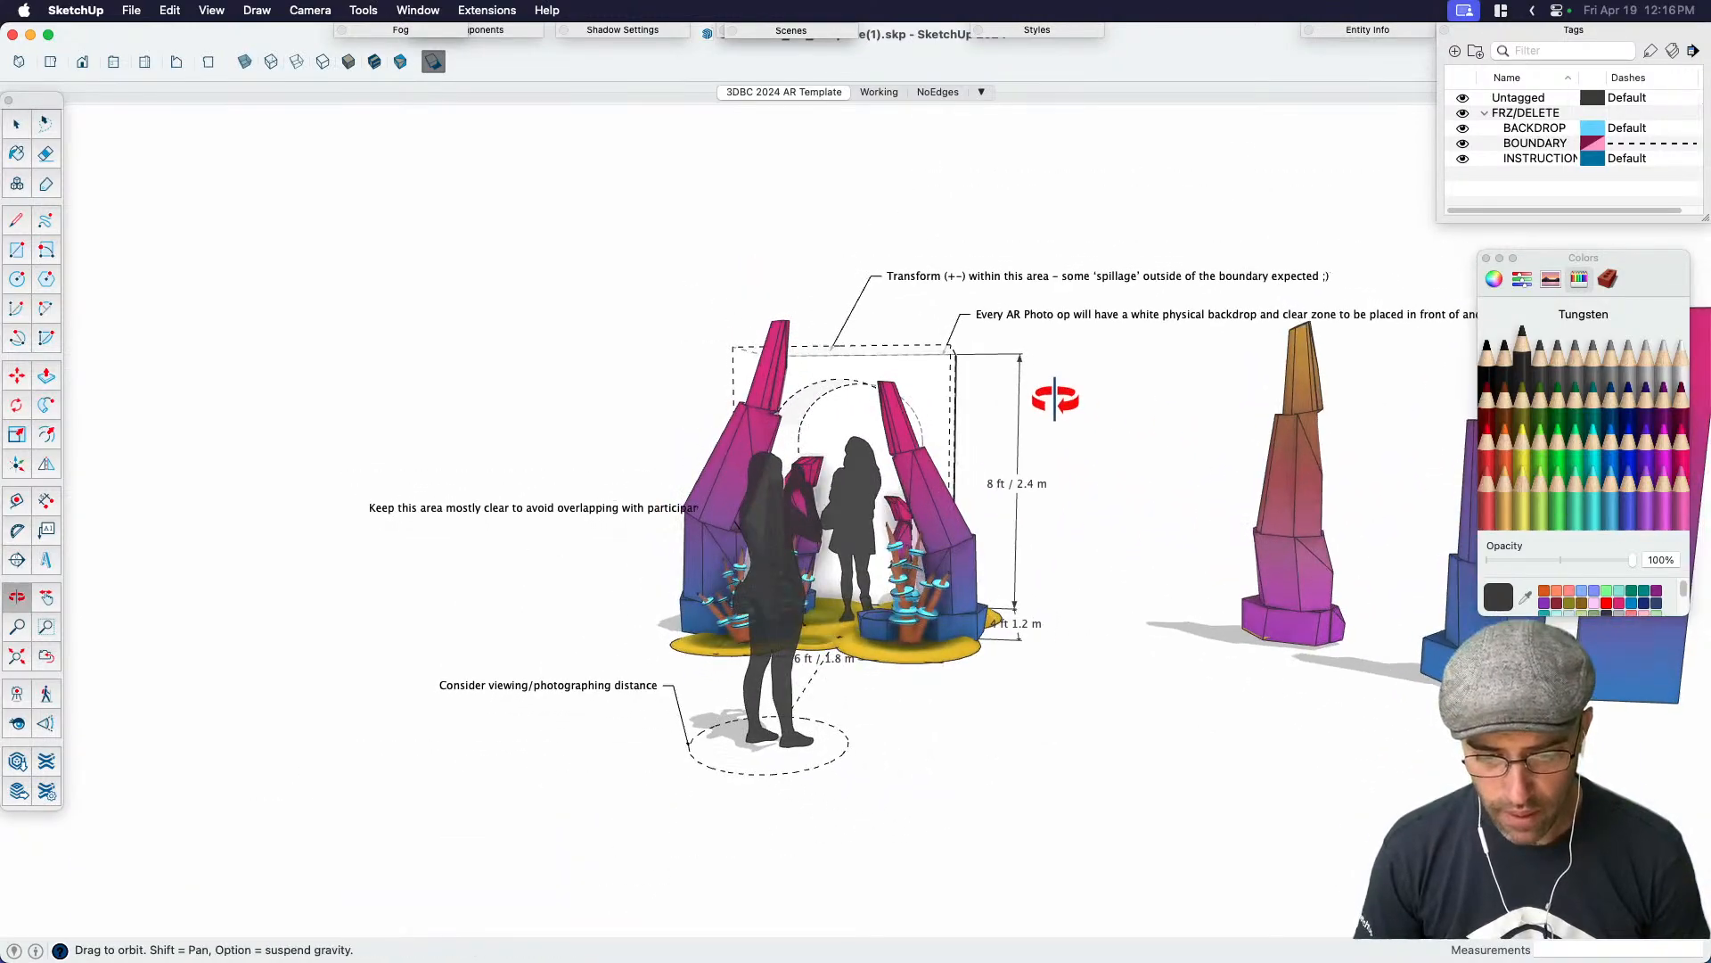
scroll(772, 501, up, 5)
scroll(783, 512, down, 5)
middle_drag(783, 514, 833, 631)
Open the silhouette group and hide the photographer figure standing in the viewing-distance circle
click(781, 606)
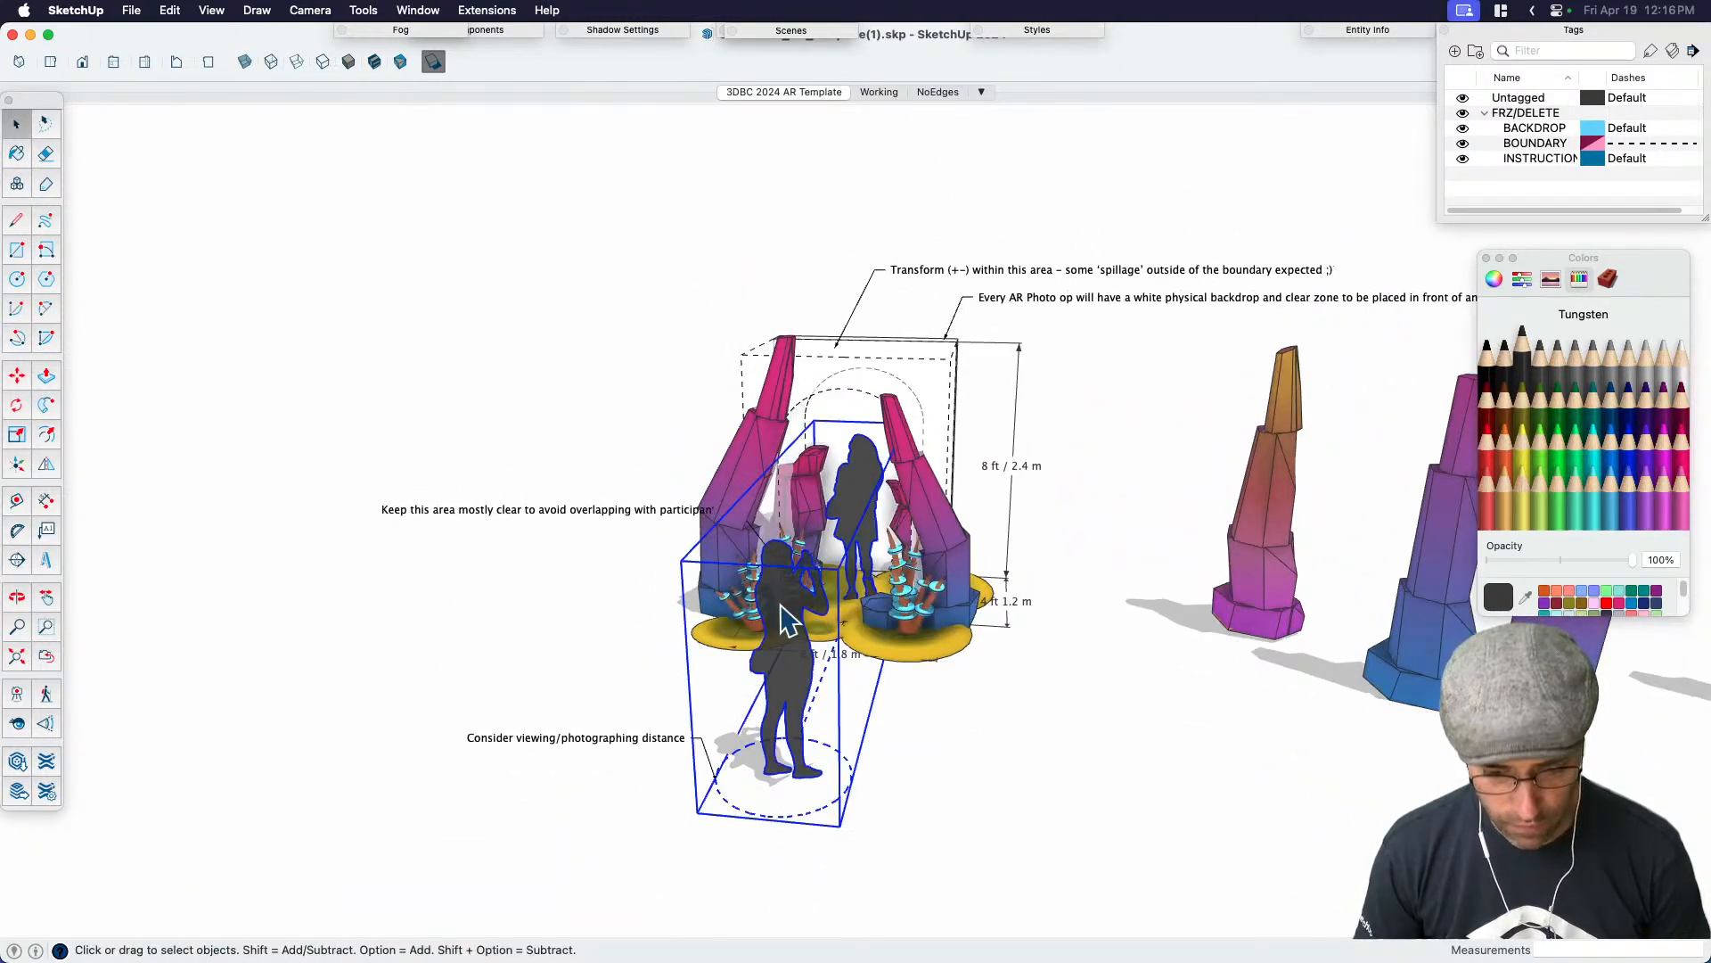
double_click(783, 615)
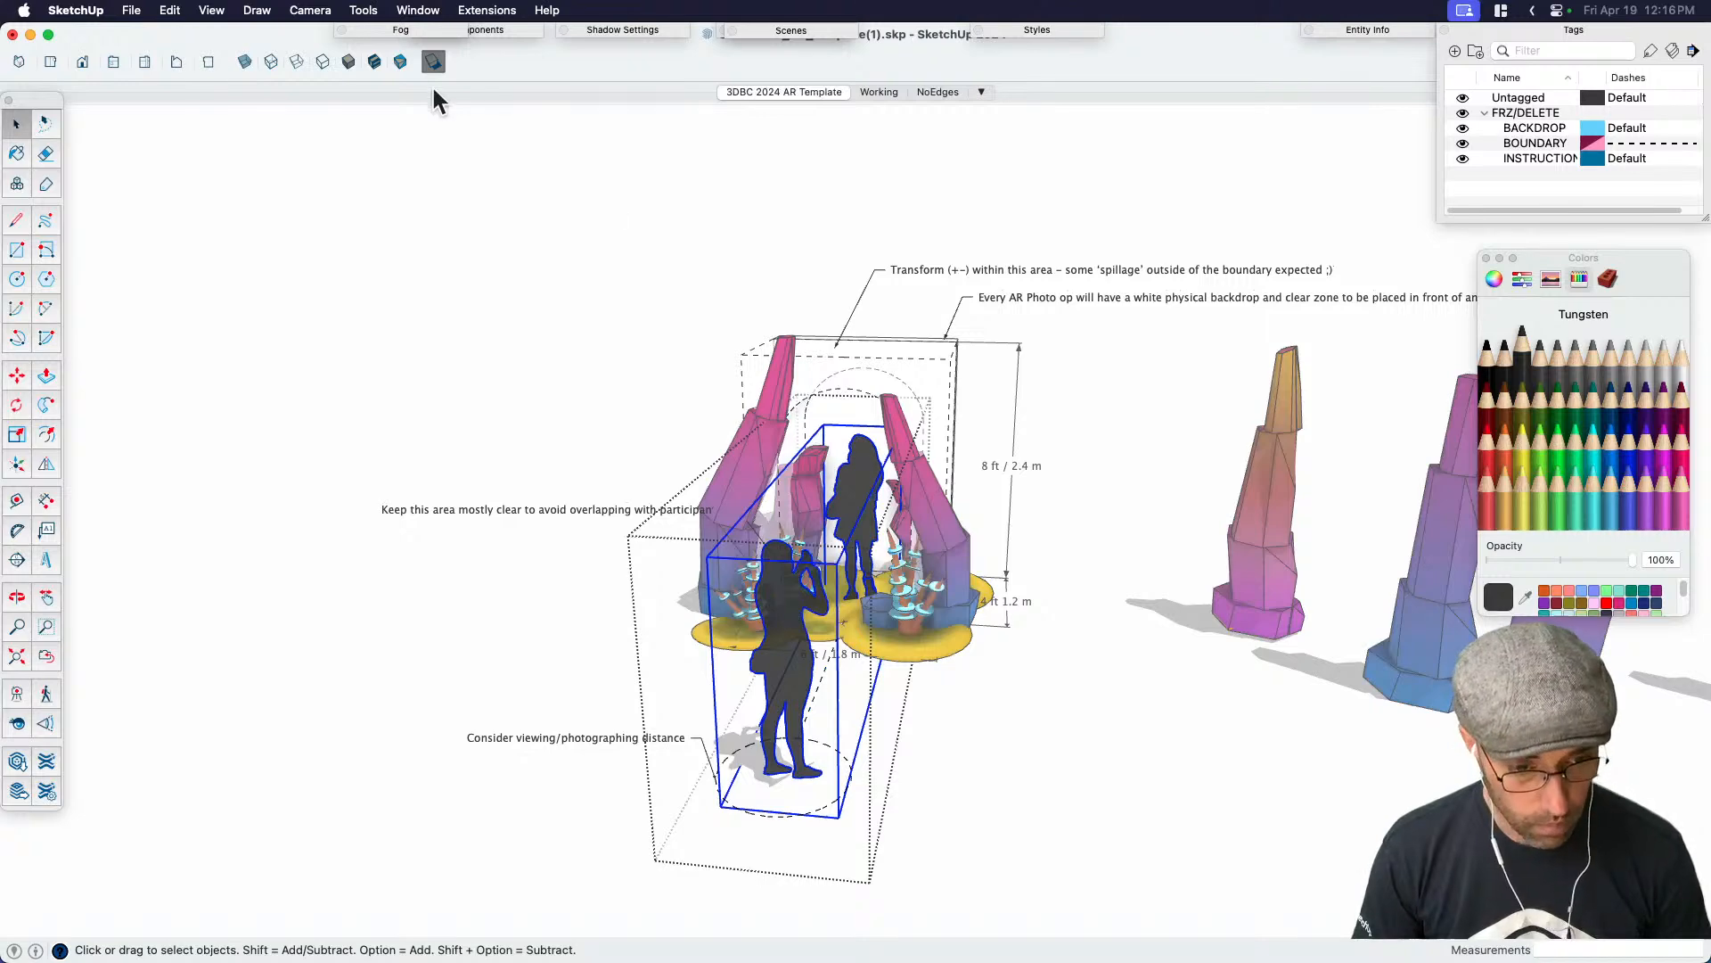
click(786, 611)
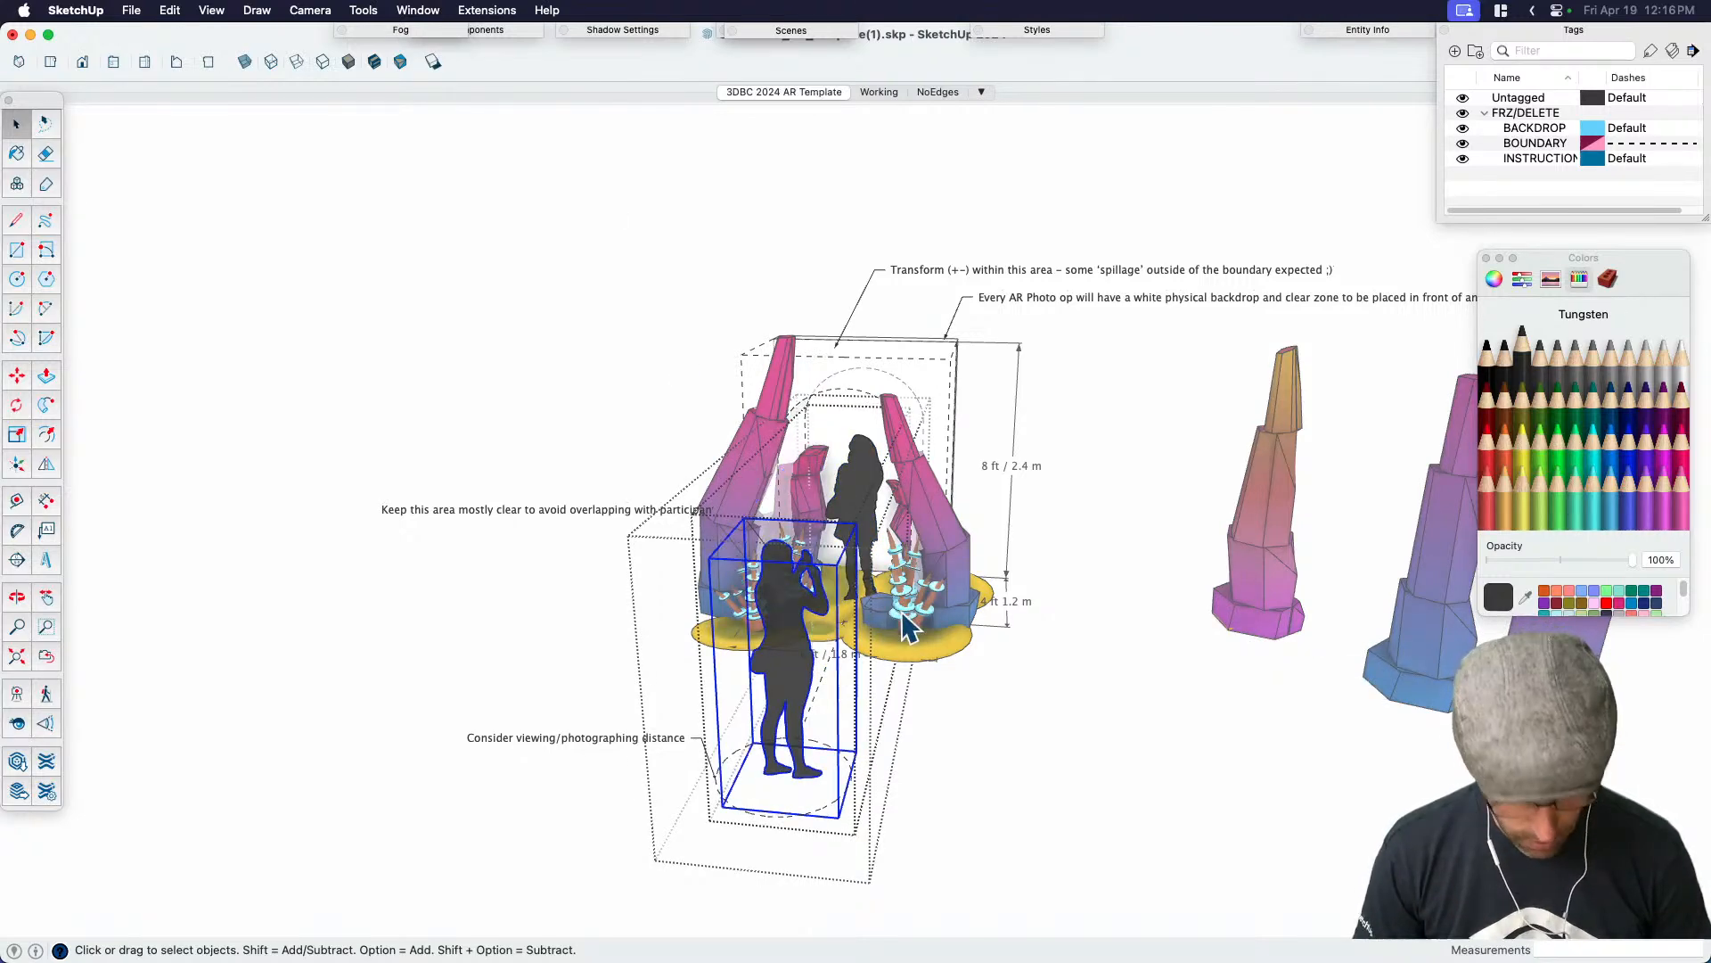
key(Delete)
scroll(936, 597, down, 3)
click(983, 707)
click(1036, 677)
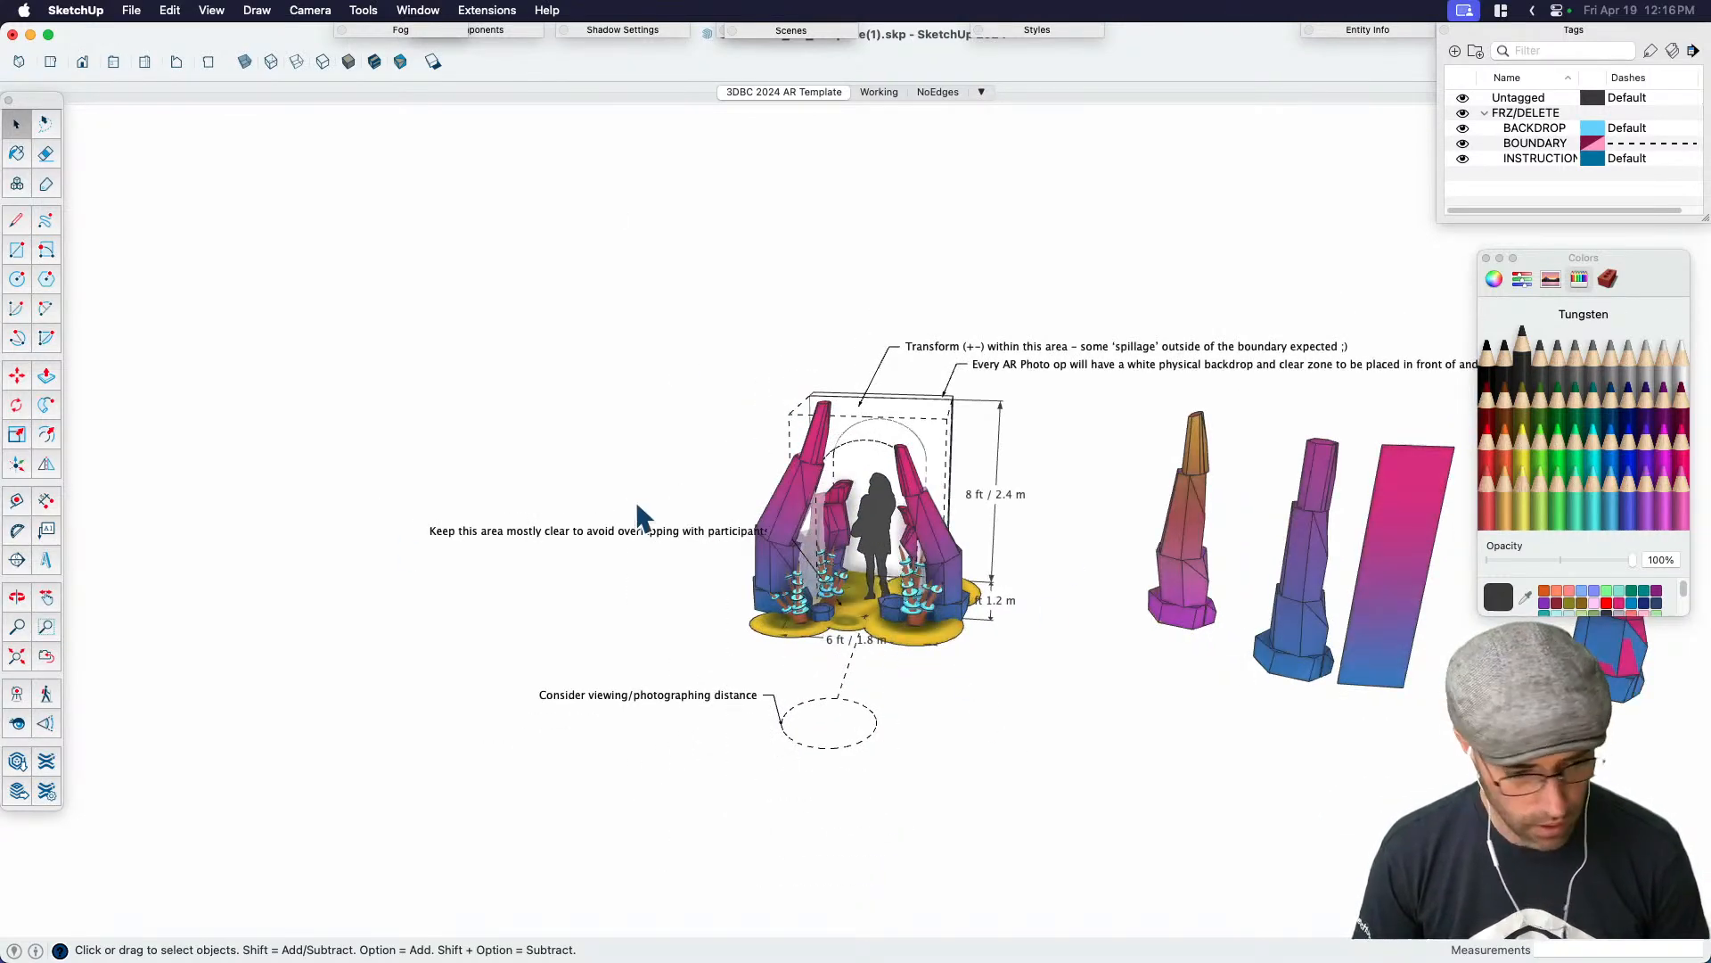
Position the camera on the viewing-distance circle, aim it along the dashed centreline at the model, and set the eye height to 5' 6"
click(17, 693)
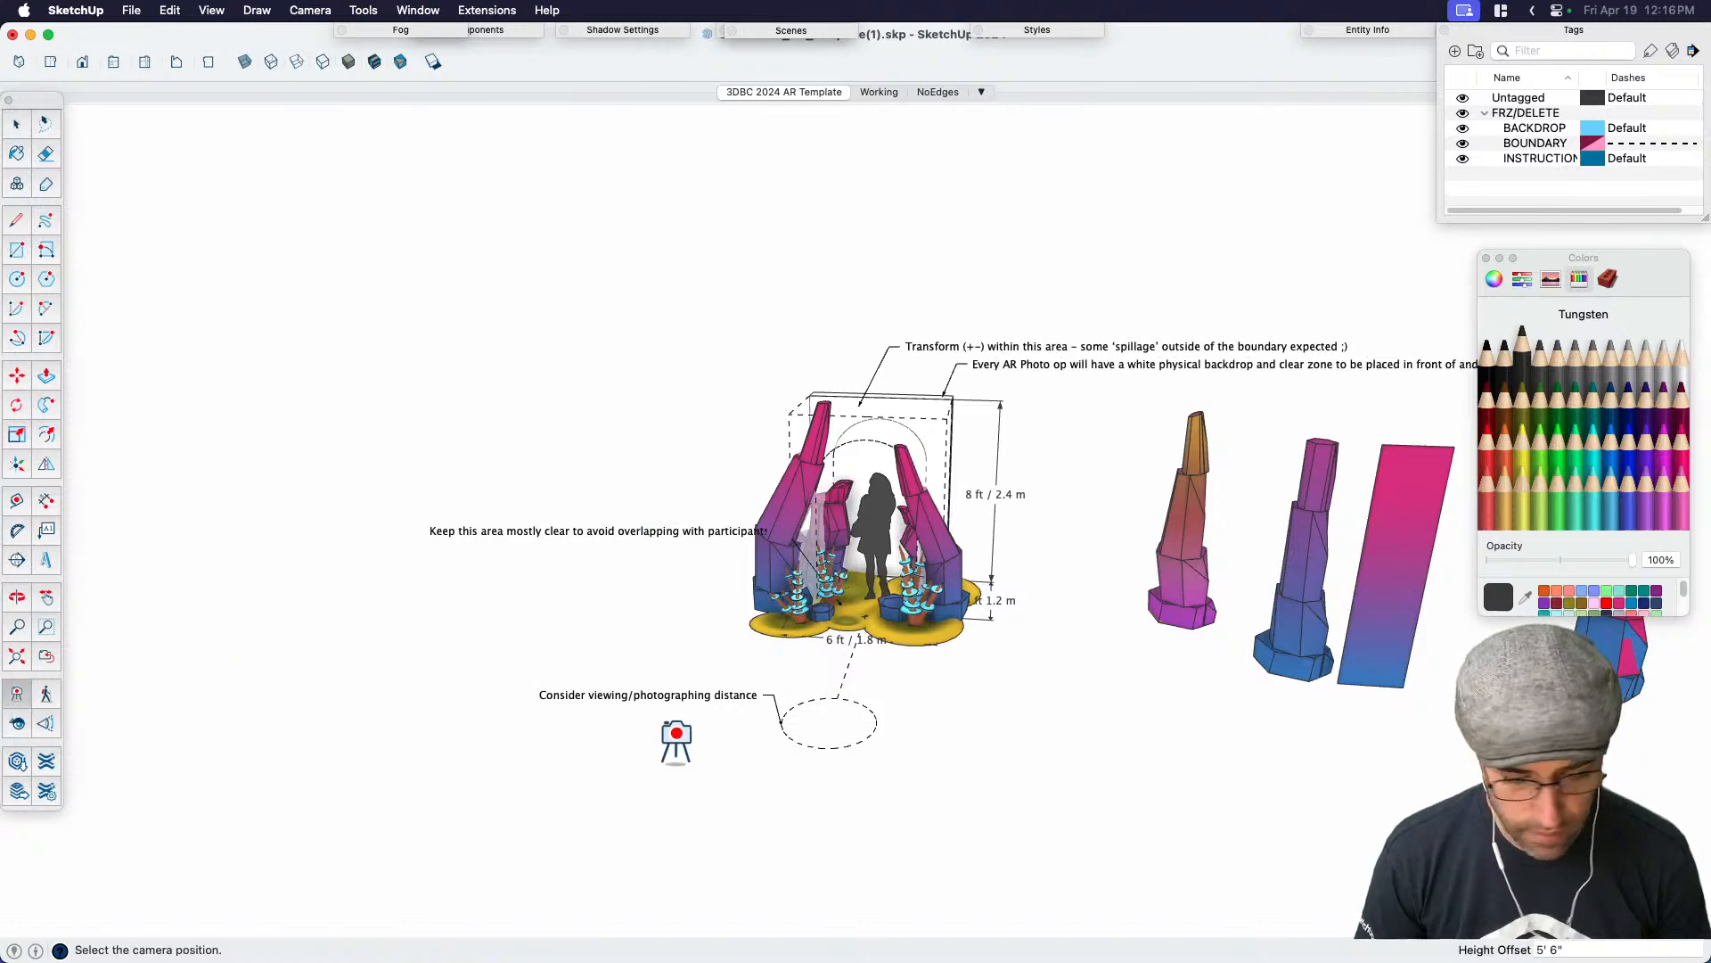
scroll(828, 717, up, 3)
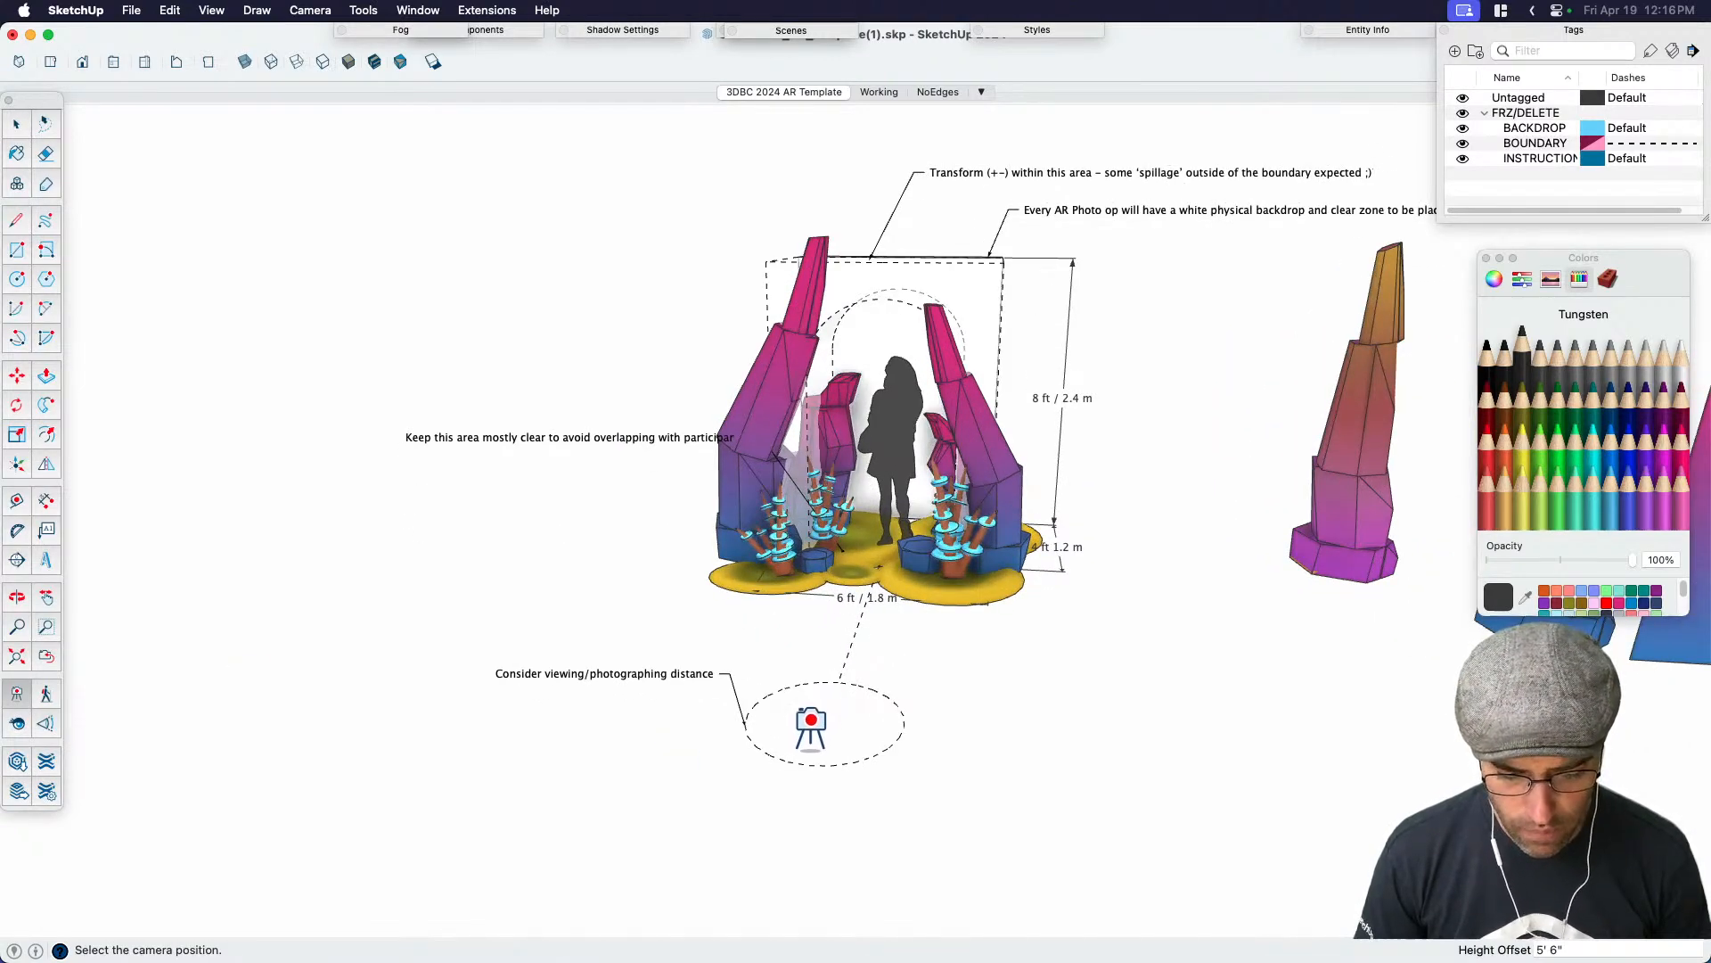
drag(810, 764, 842, 661)
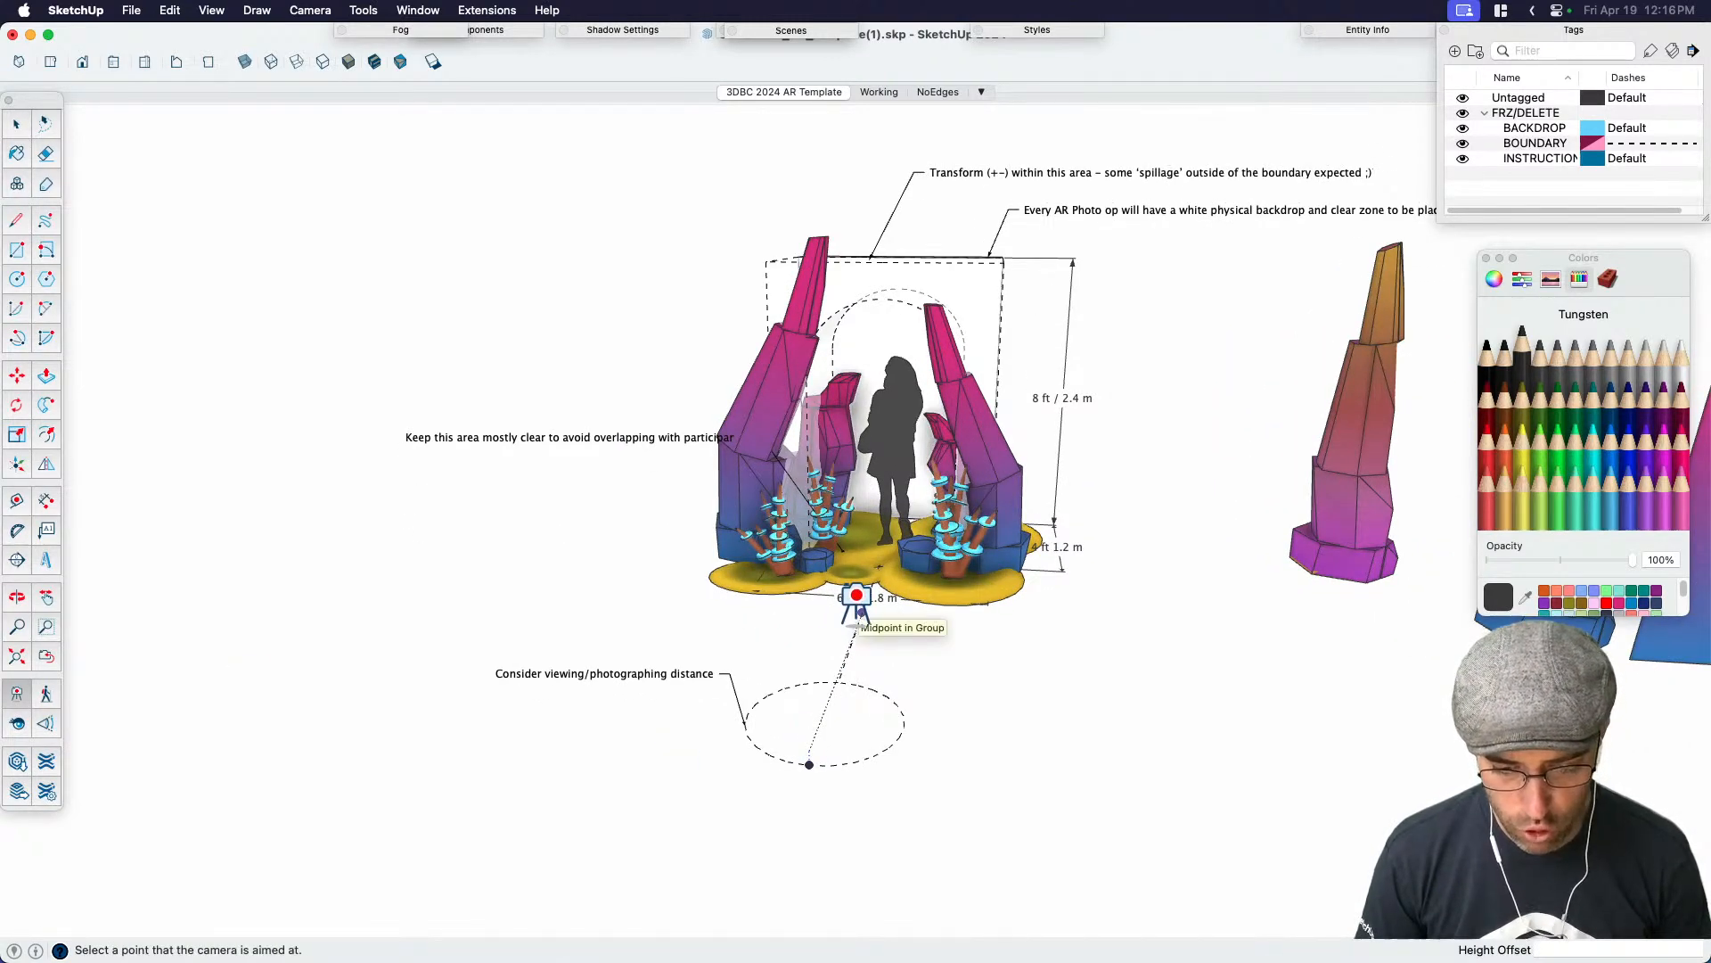
click(856, 615)
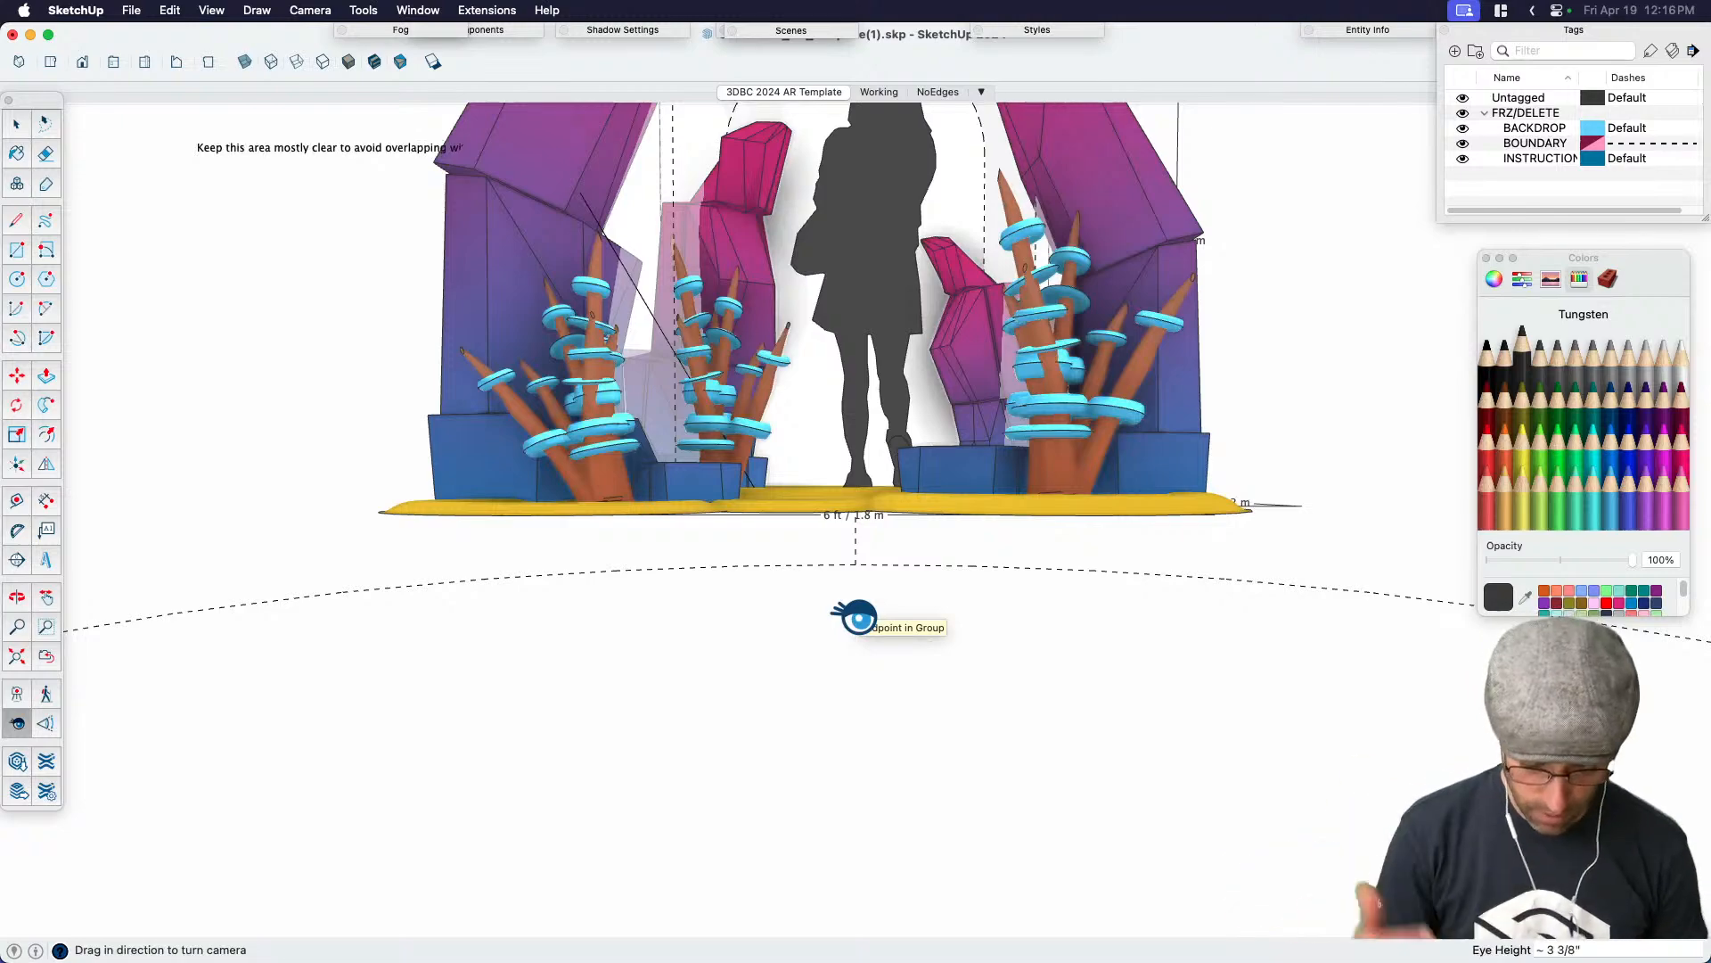
key(Return)
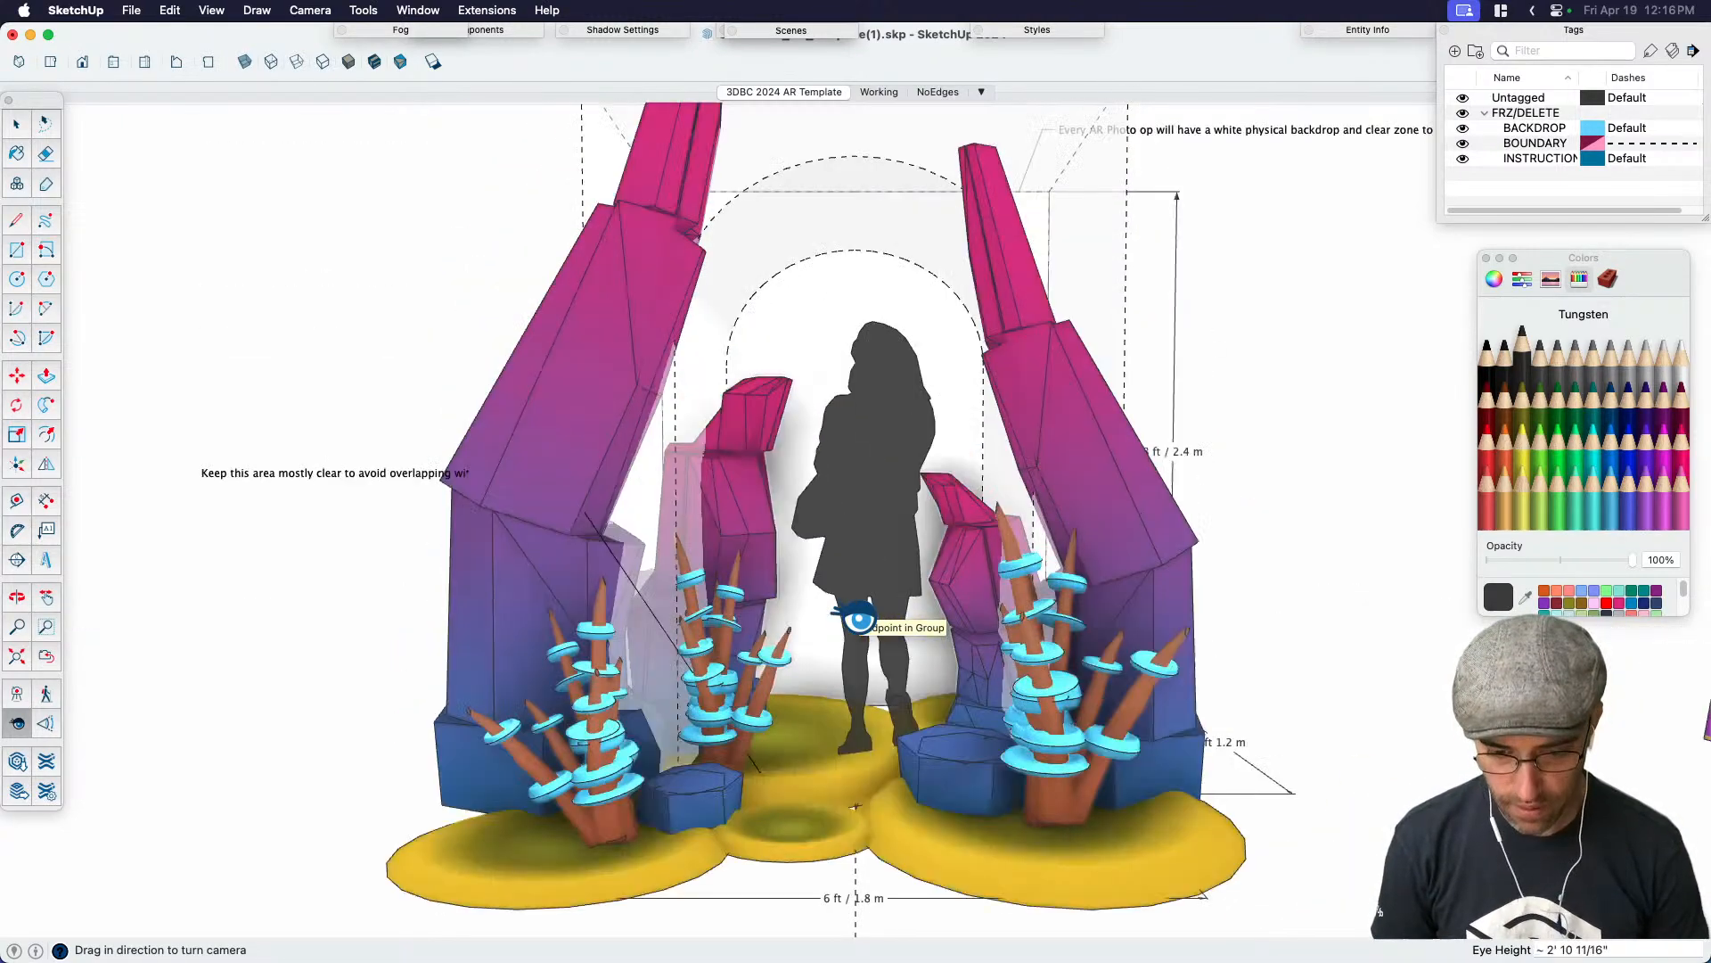
Look around the rock and plant arrangement from the photographer's viewpoint, checking the framing of the standing figure from archway to ground
drag(898, 521, 934, 549)
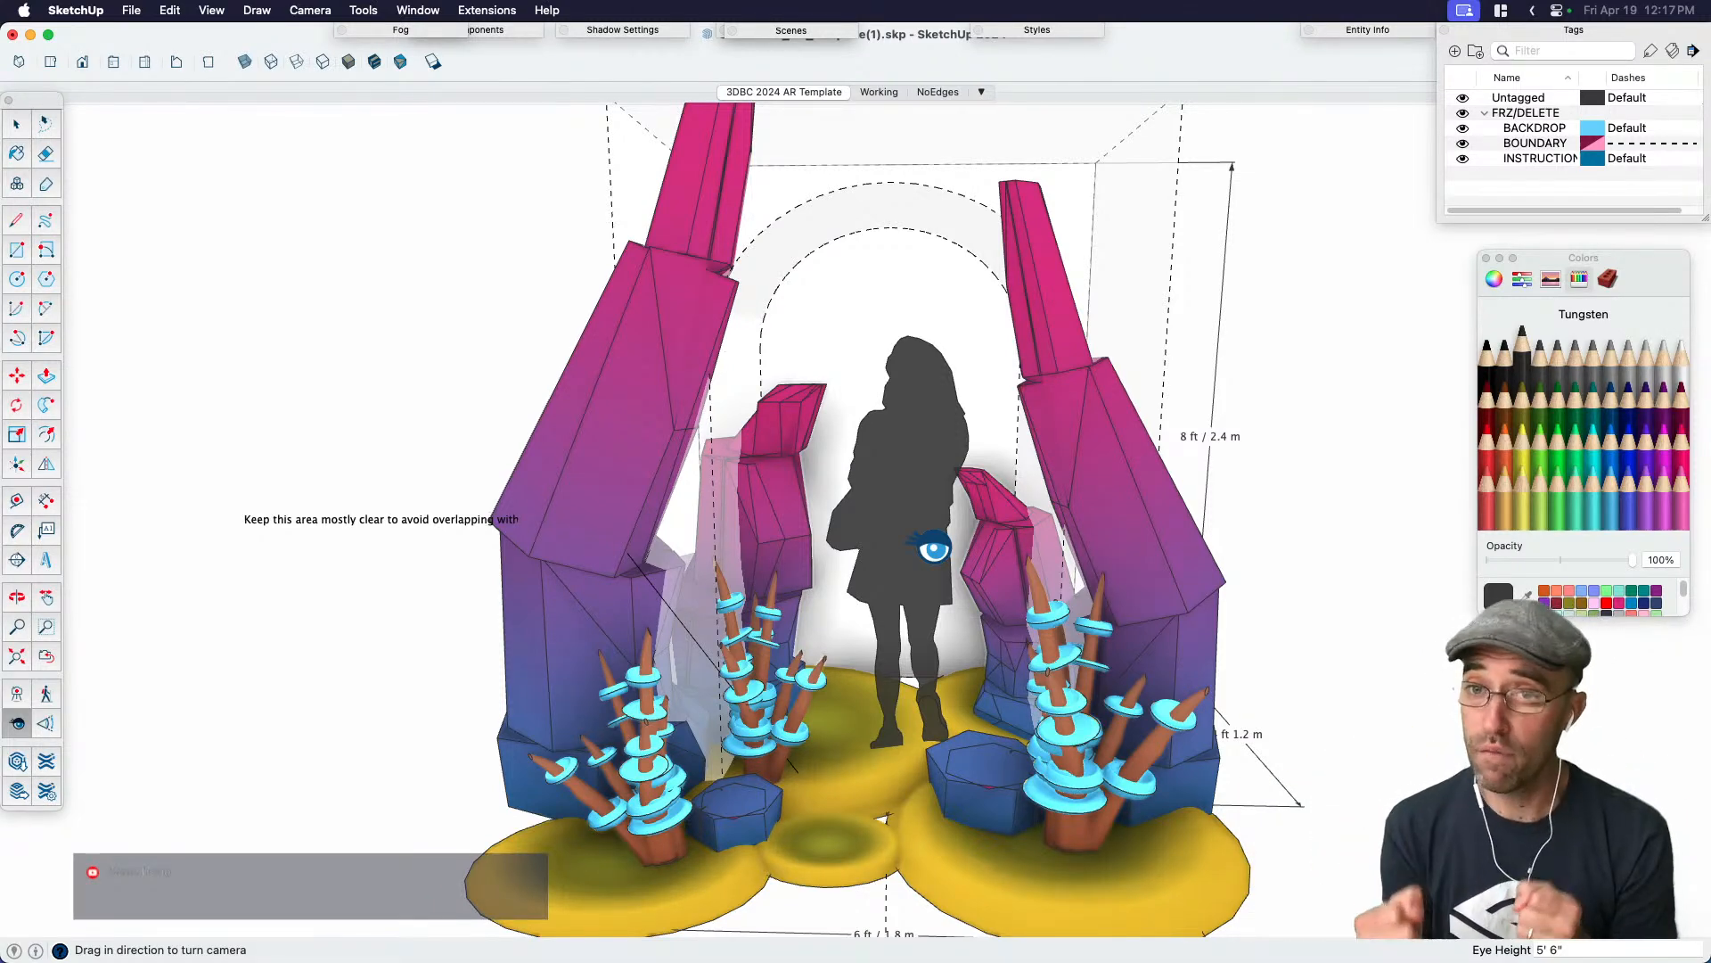
drag(901, 509, 919, 667)
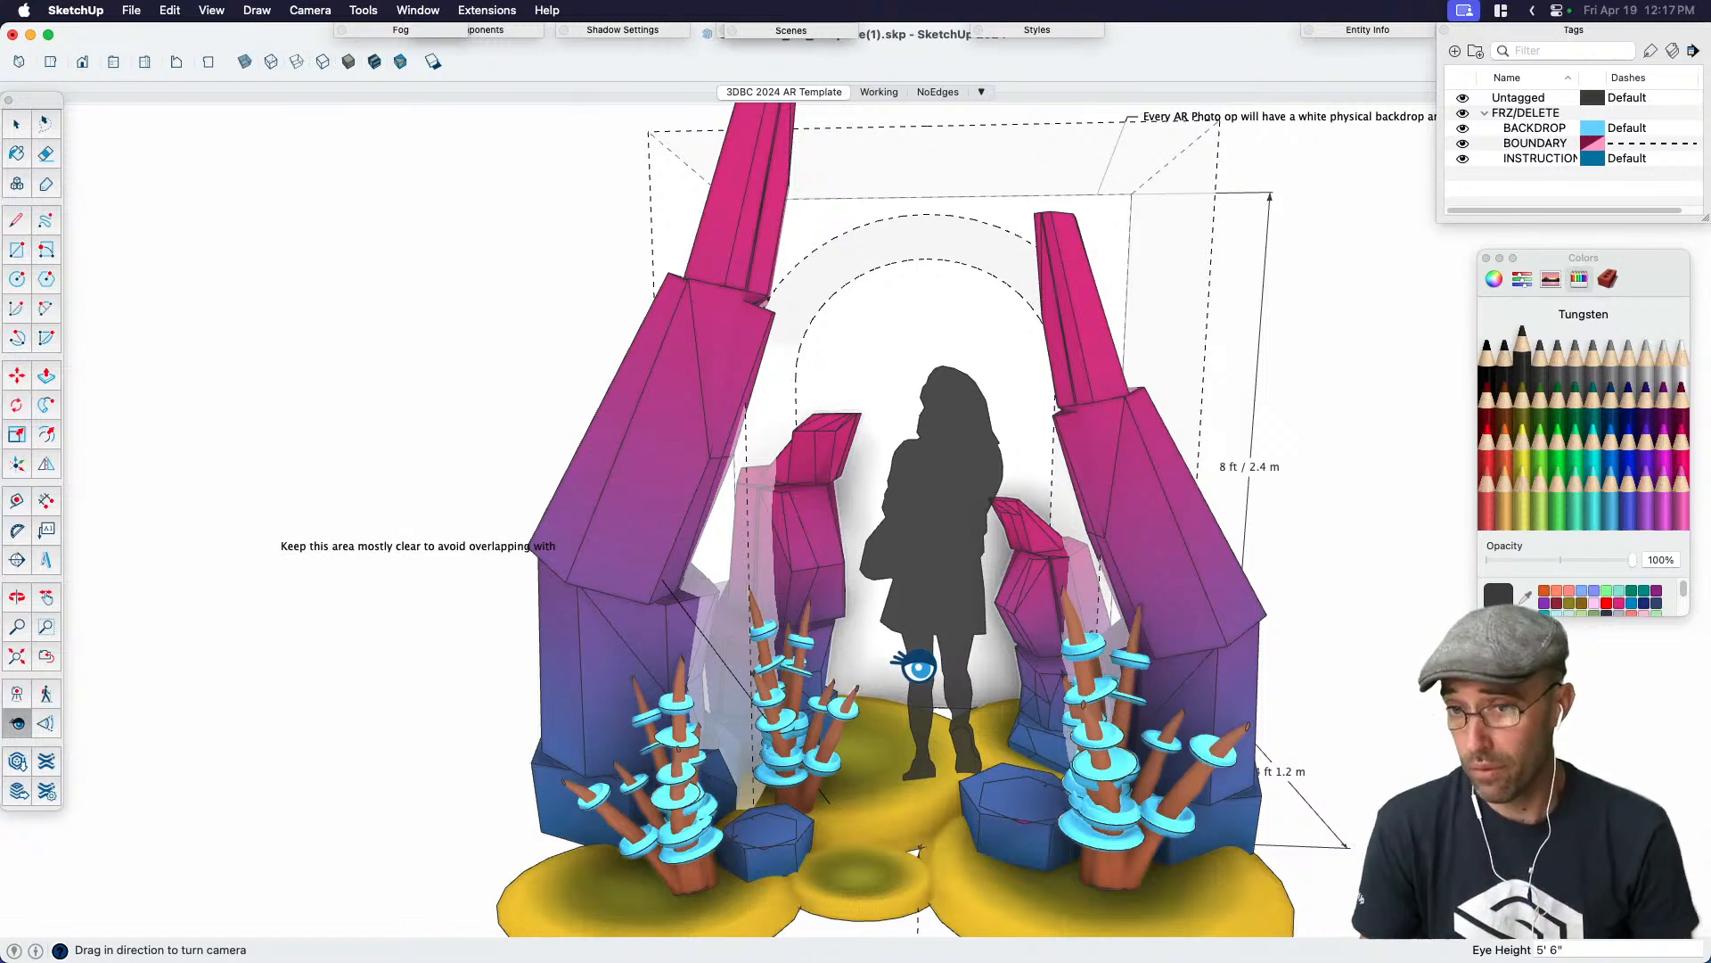
drag(971, 642, 989, 603)
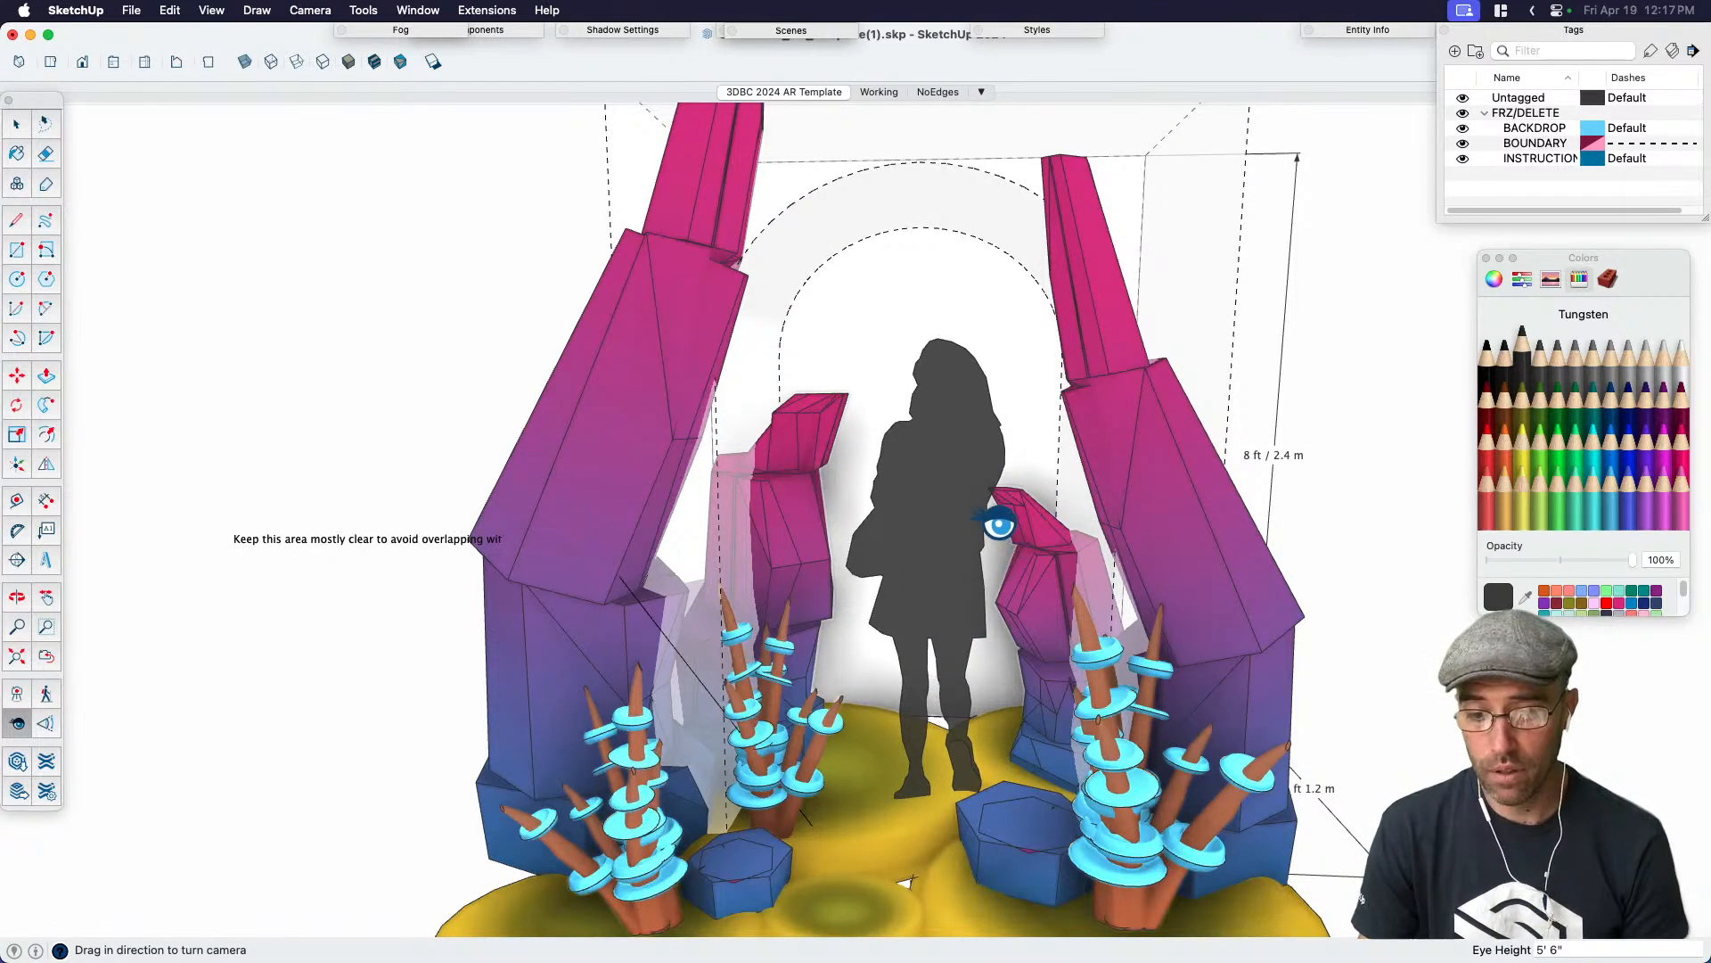
scroll(1002, 541, up, 3)
drag(989, 440, 925, 285)
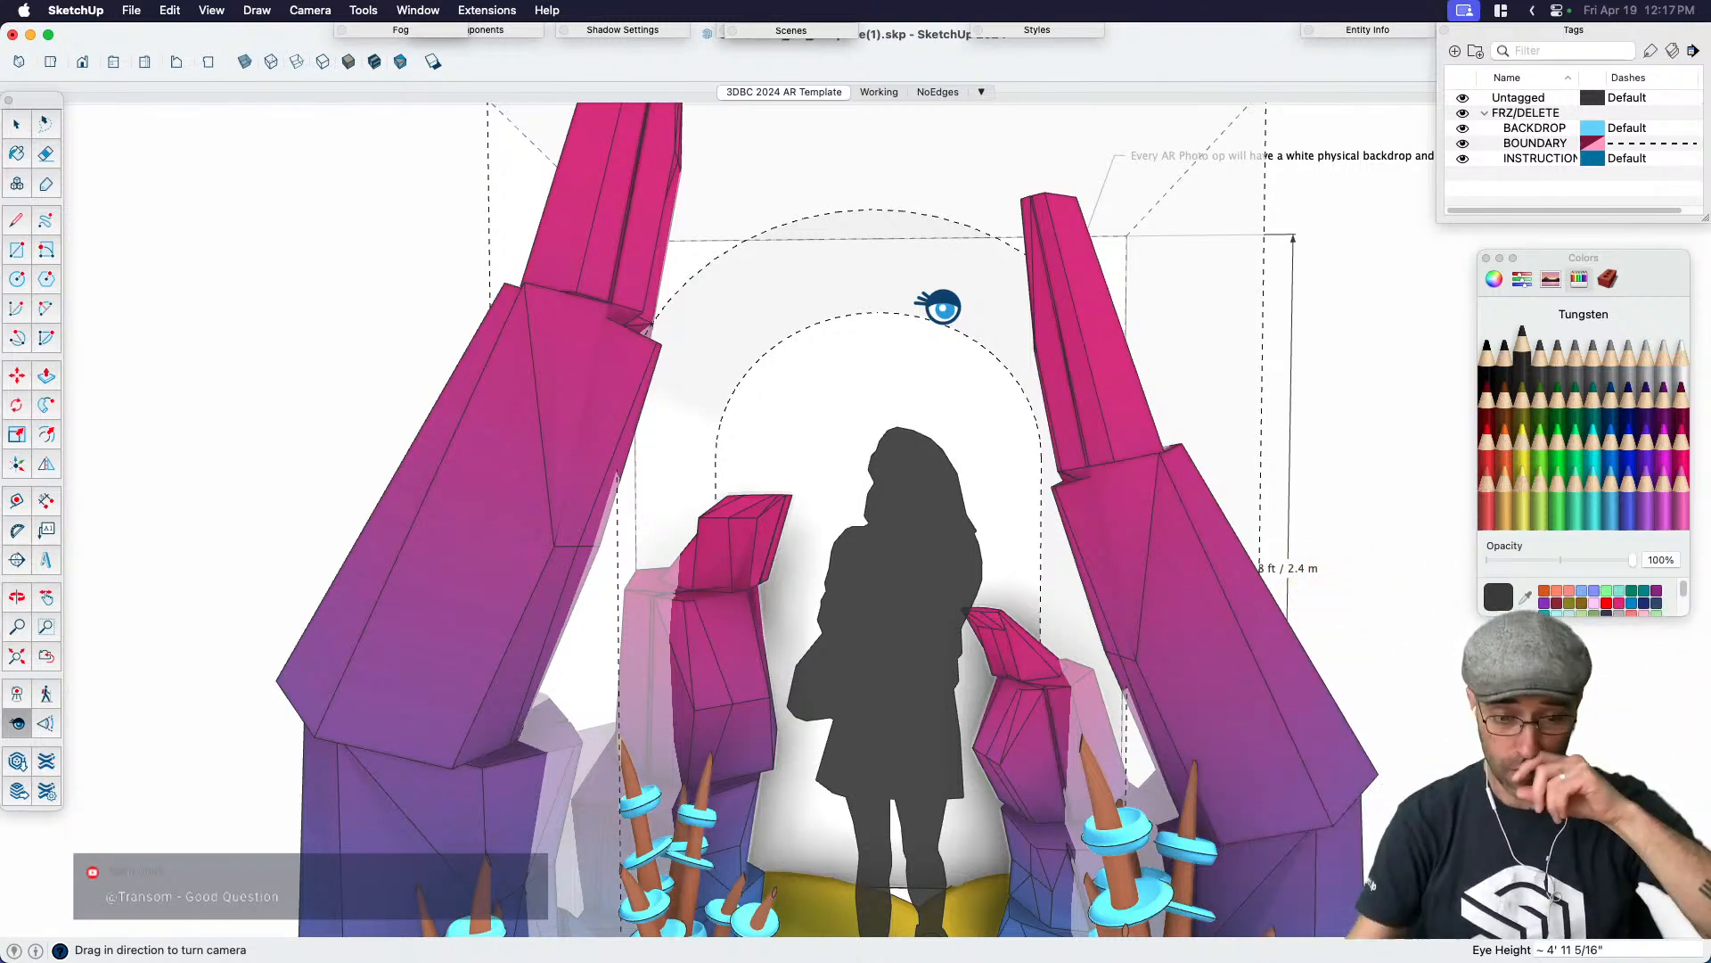
drag(936, 328, 967, 664)
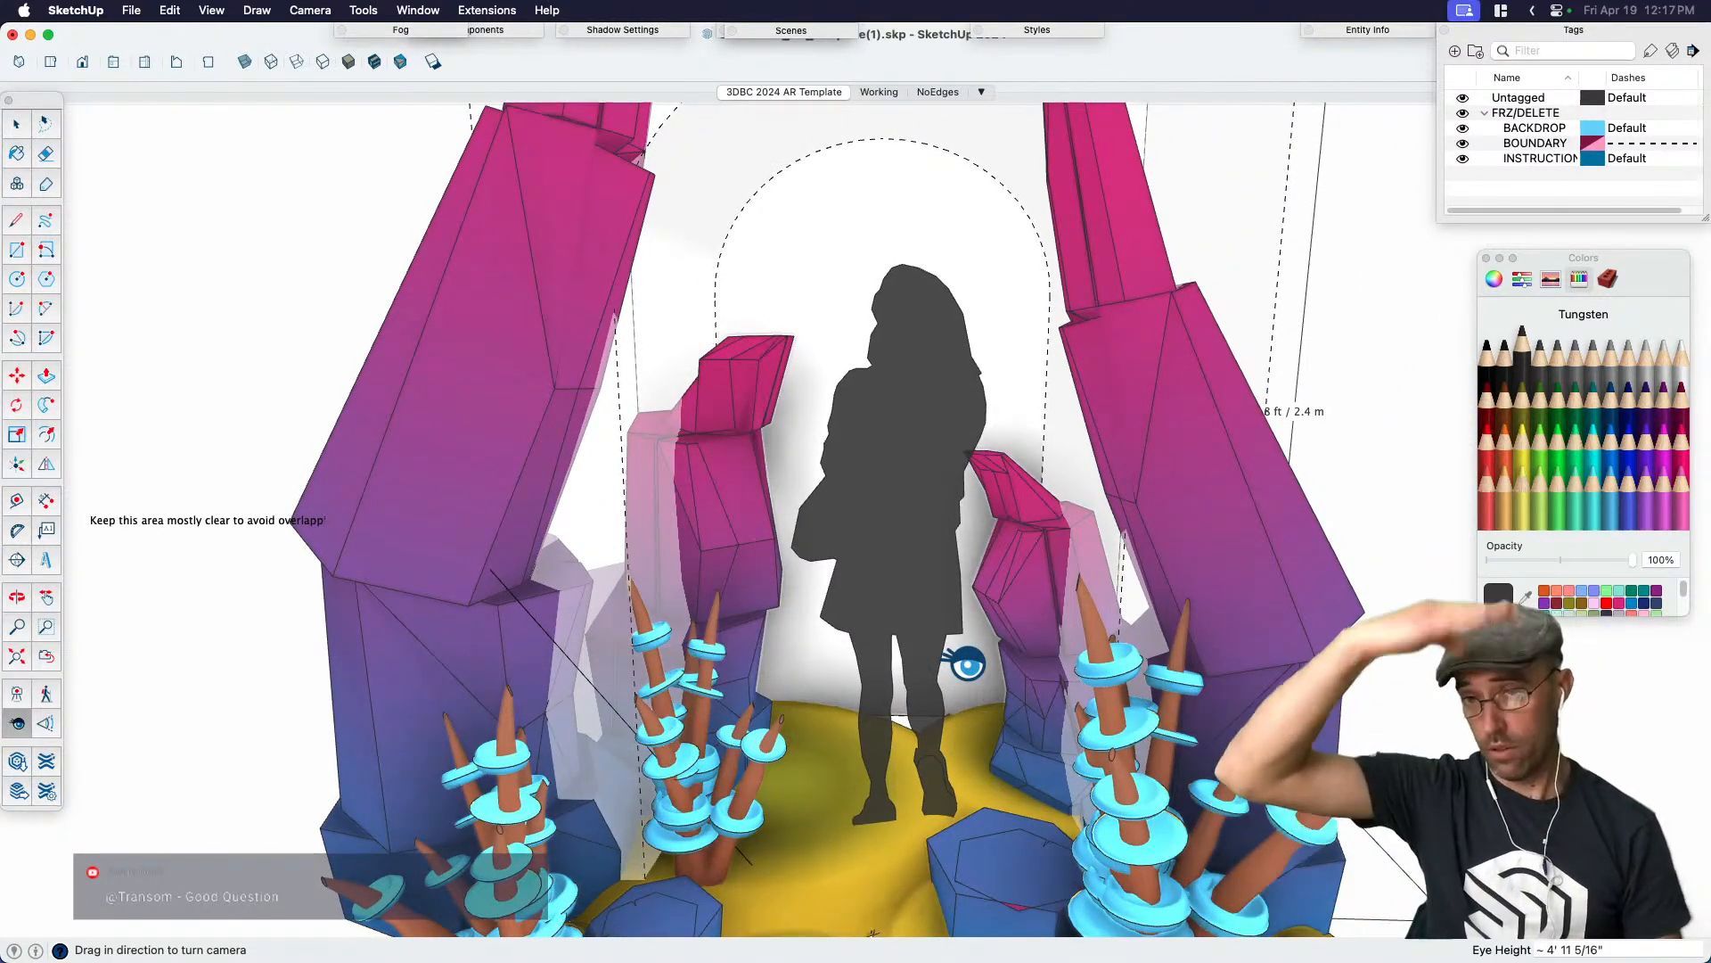
Return to an overview of the composition, compare the Working and NoEdges scenes, and finish on Working
key(space)
scroll(985, 584, down, 5)
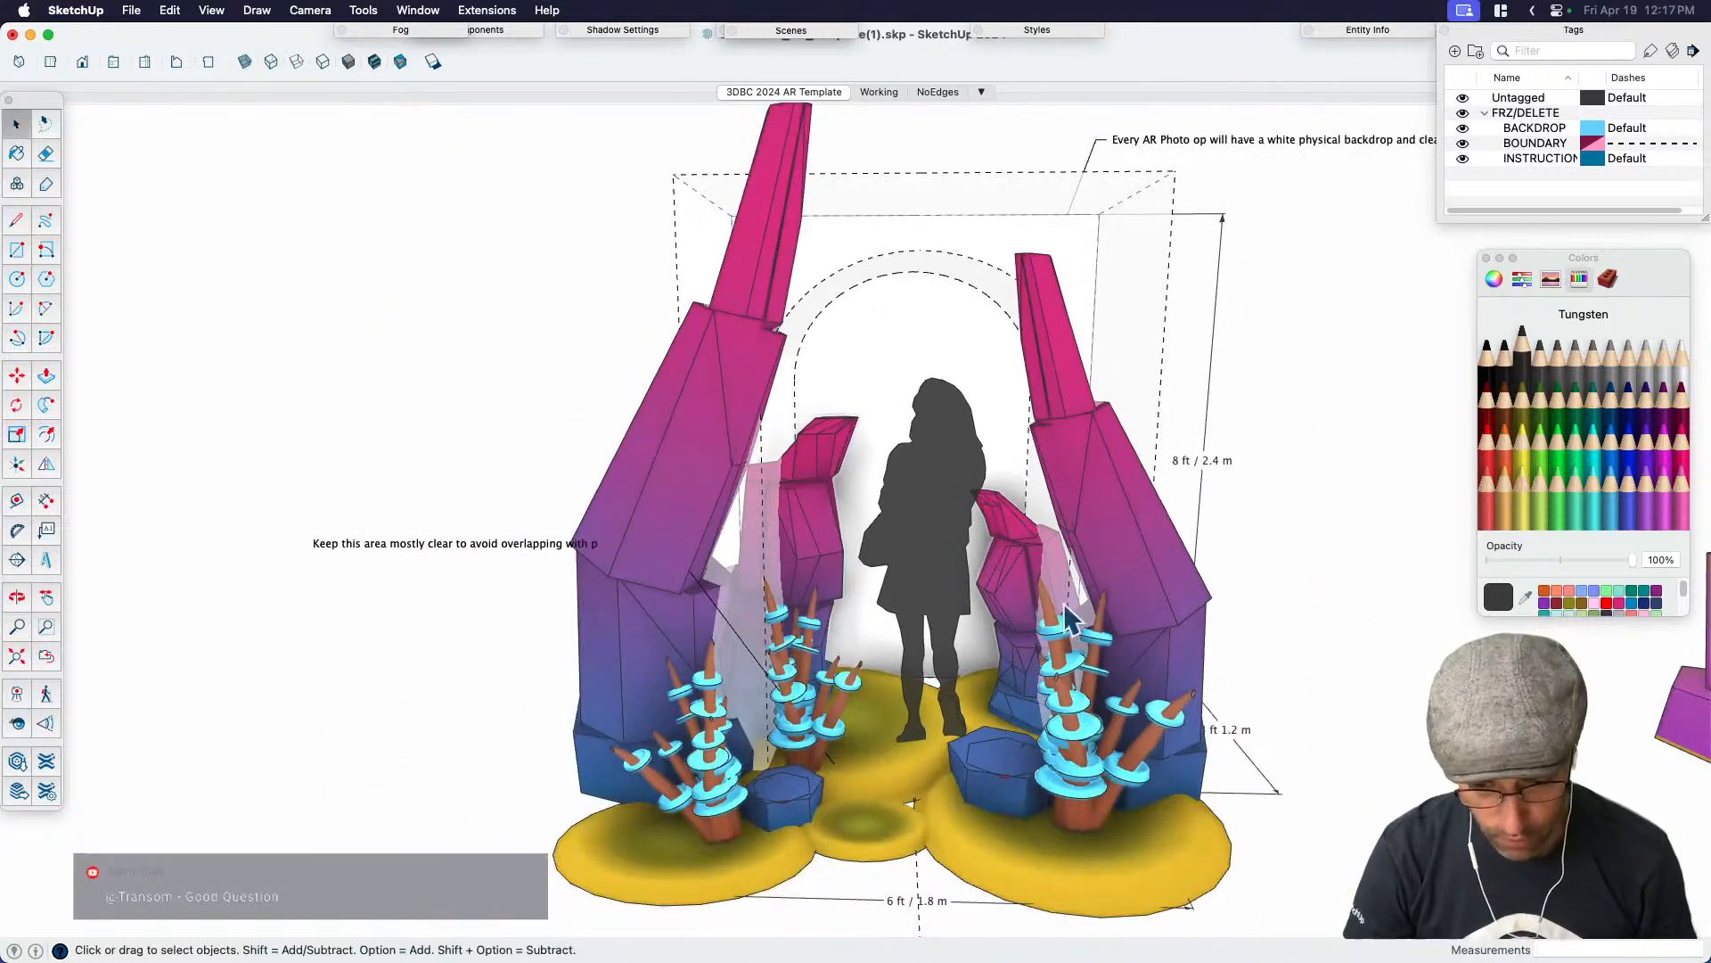
middle_click(1275, 626)
middle_drag(1290, 639, 1083, 599)
scroll(1070, 600, down, 5)
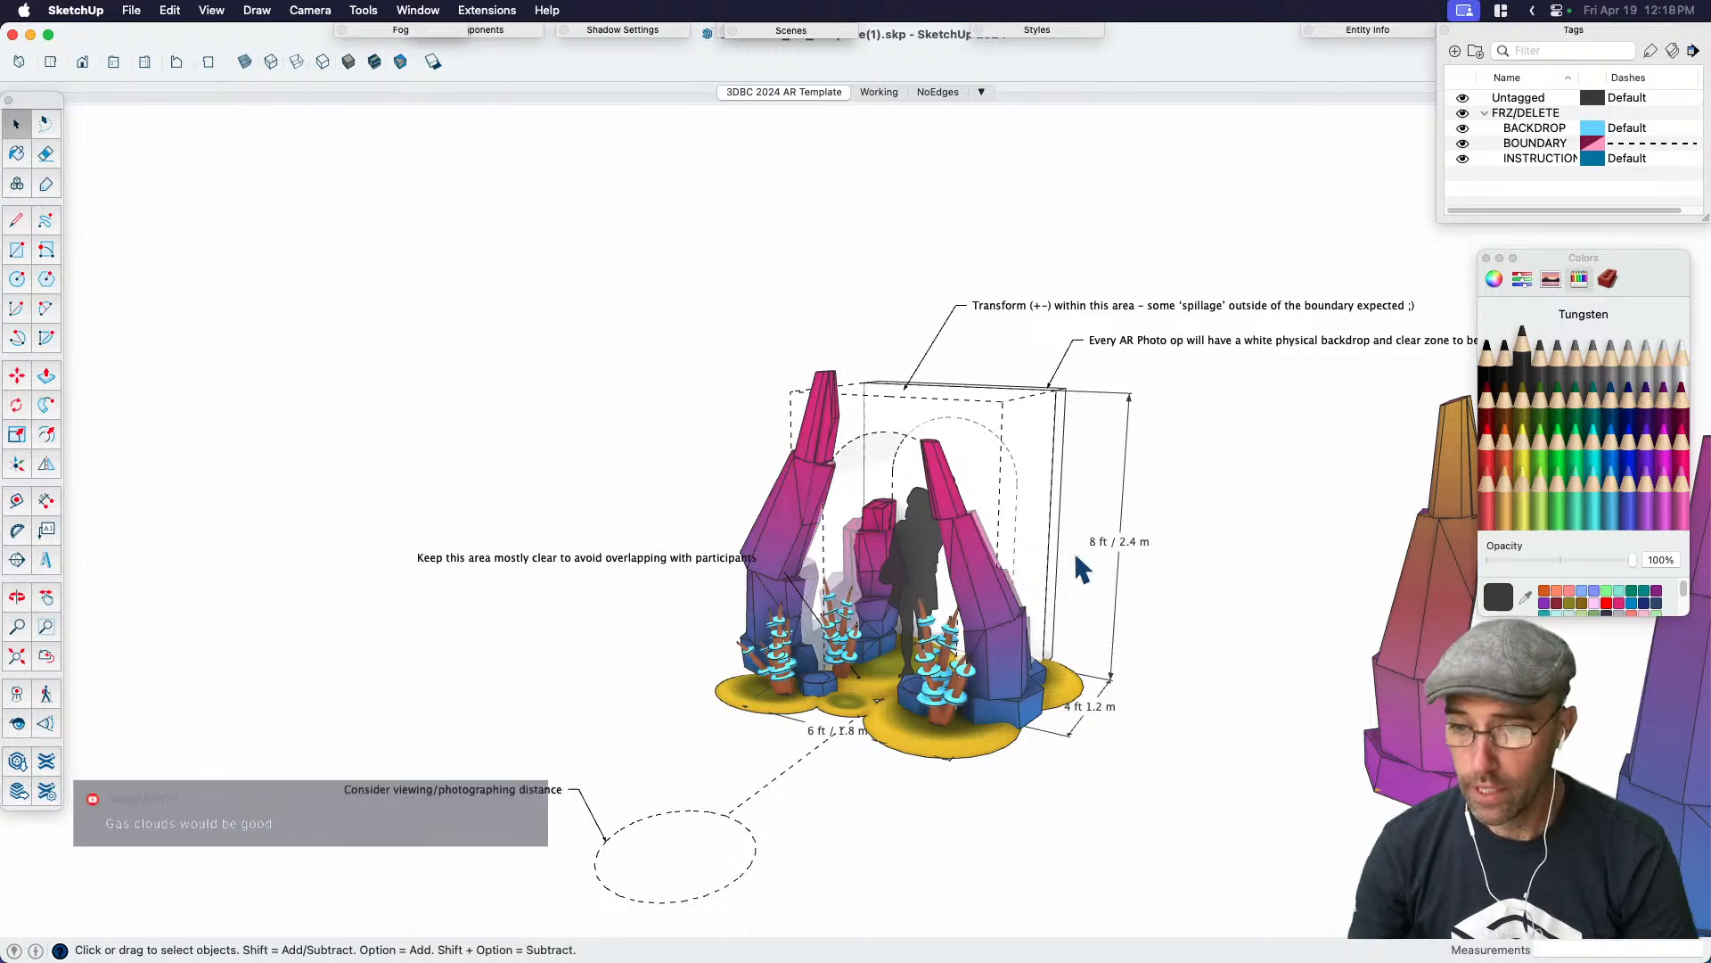
click(880, 95)
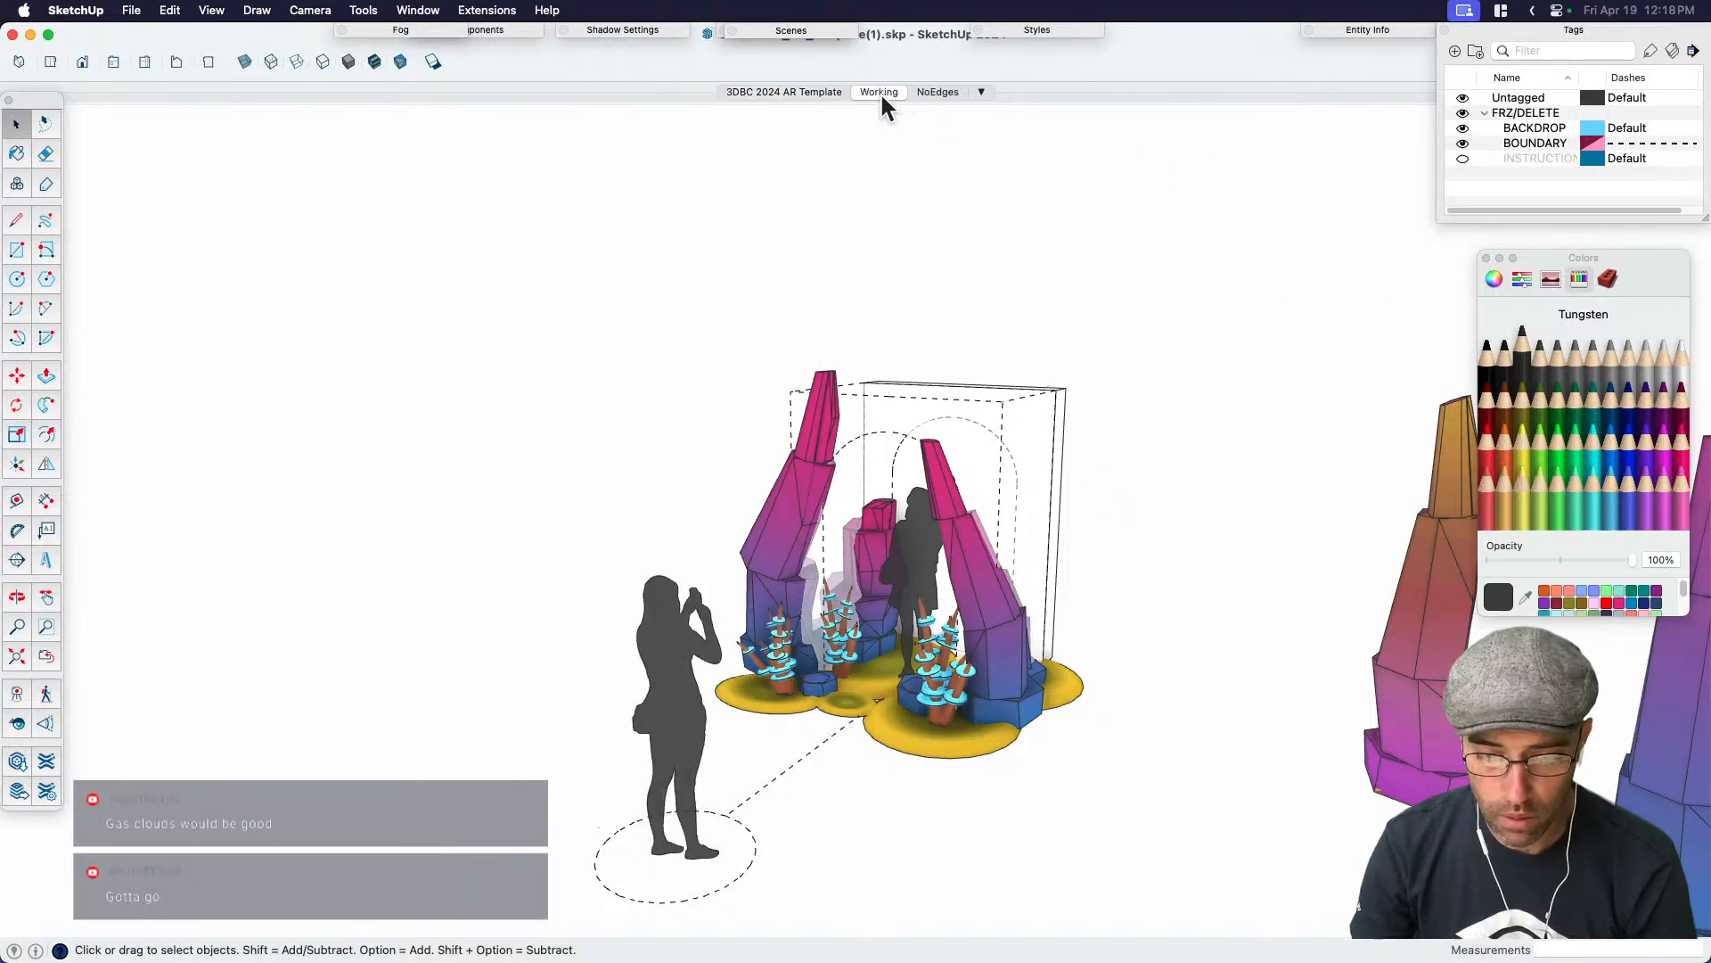
click(929, 92)
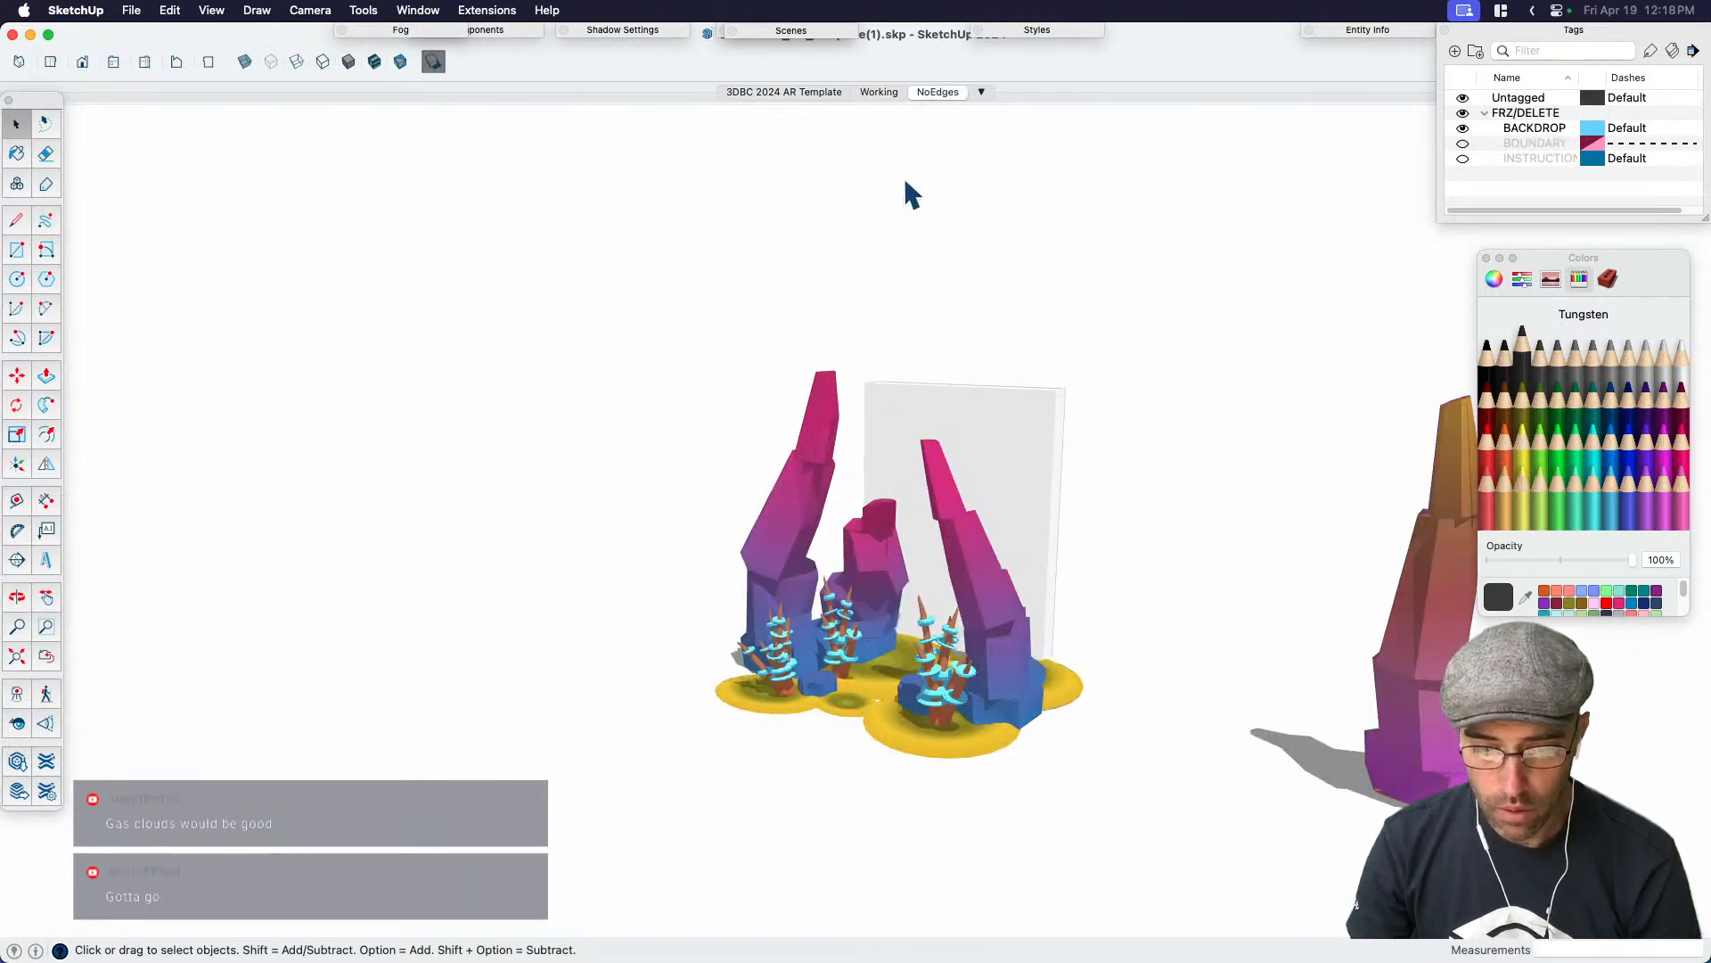
click(881, 93)
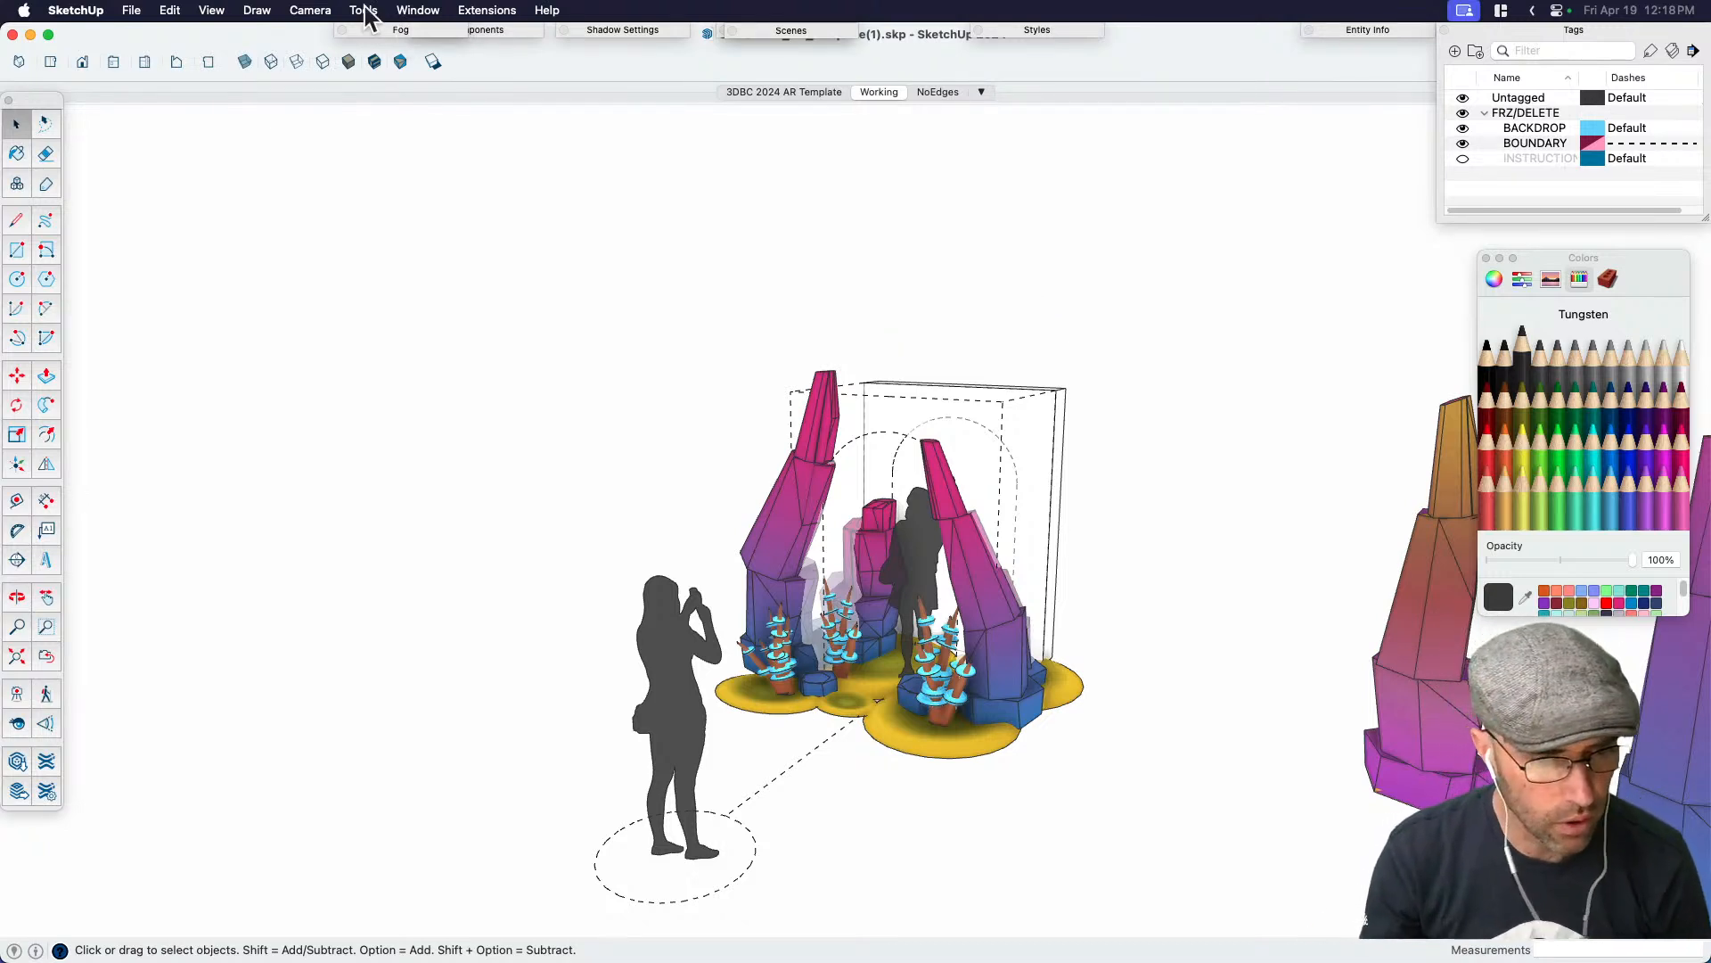
click(312, 10)
mouse_move(257, 13)
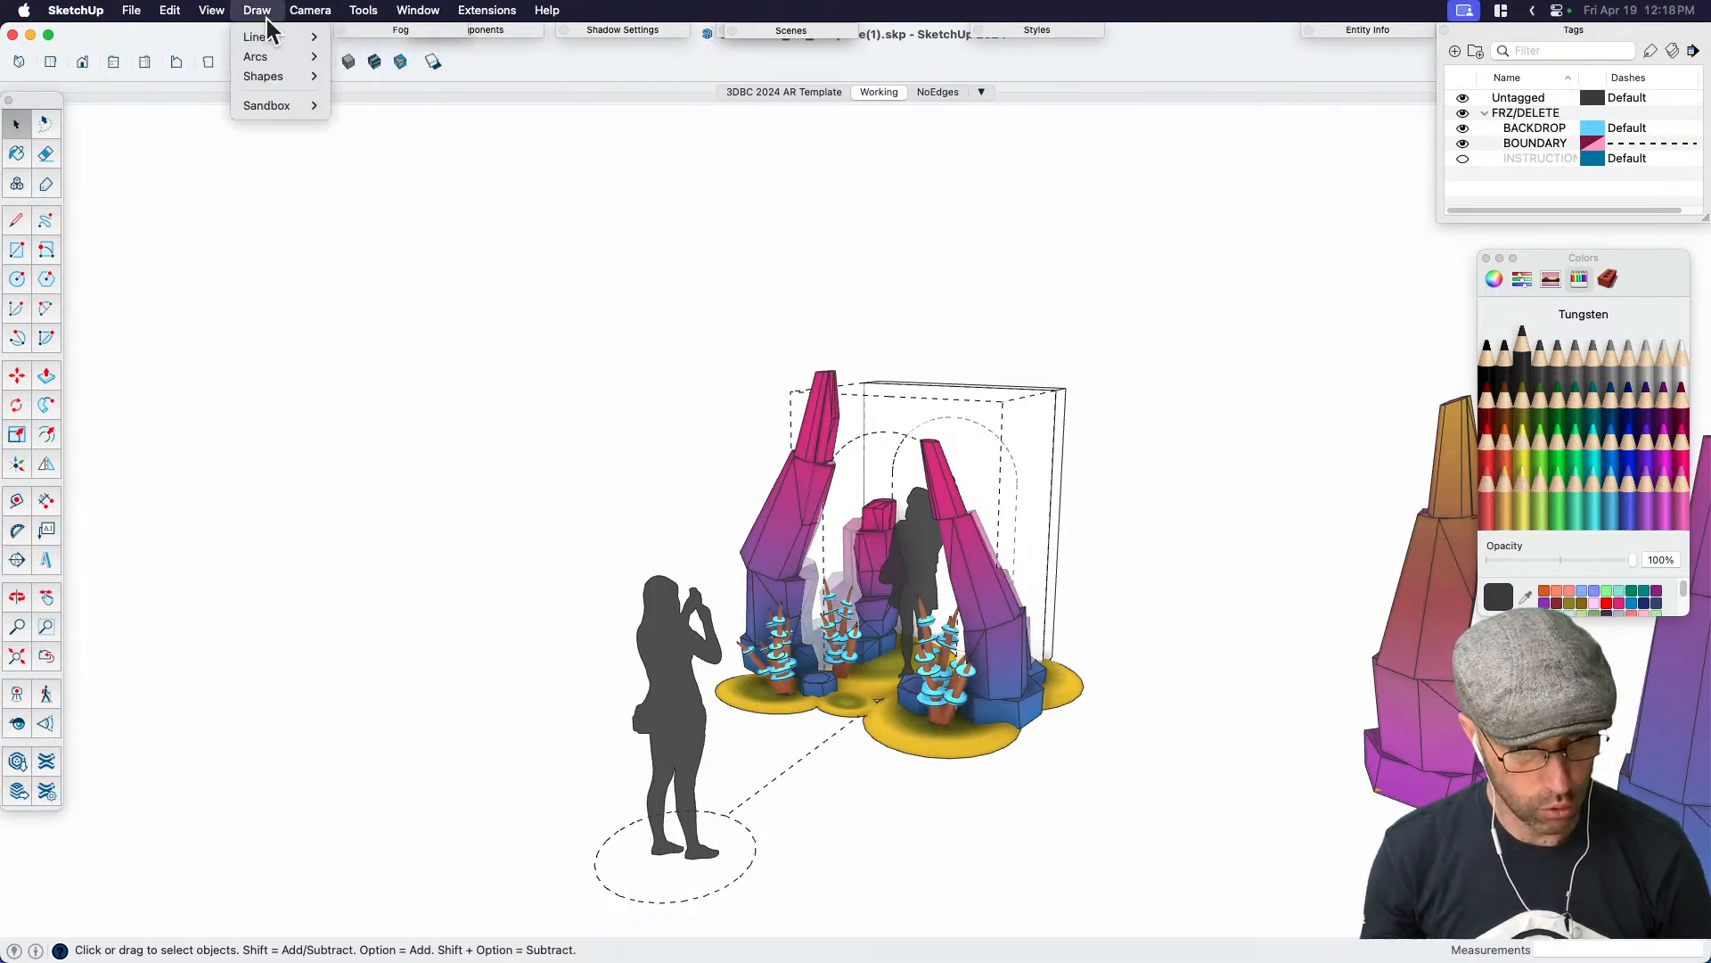
click(550, 191)
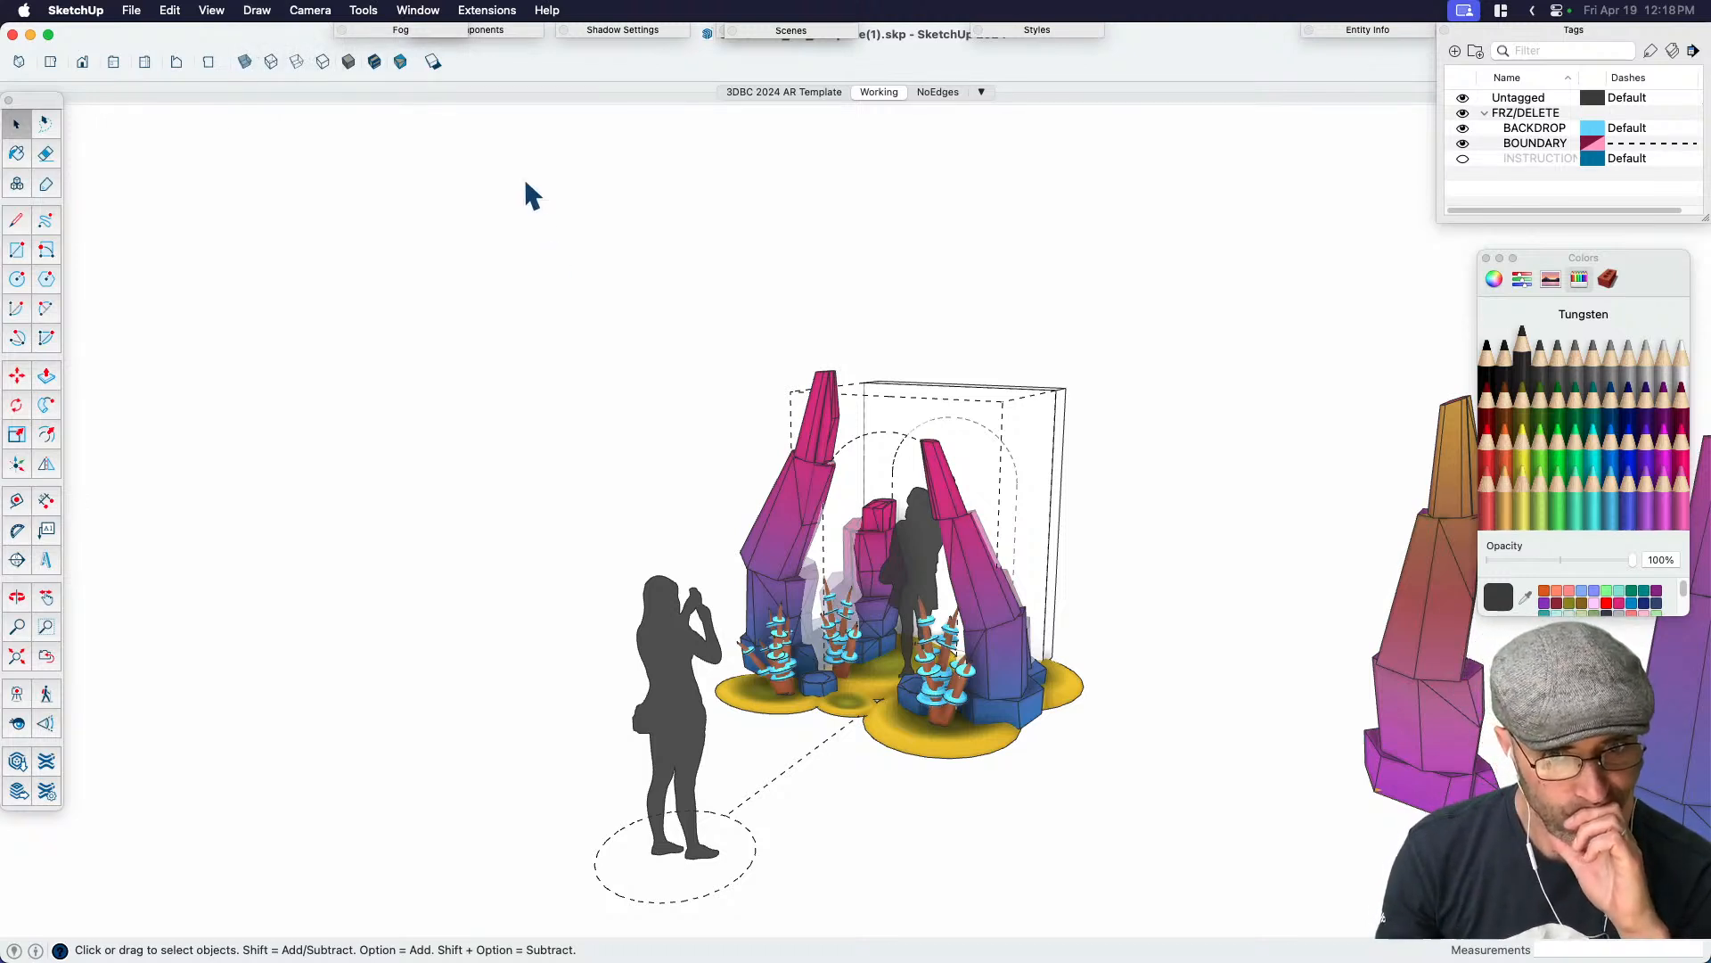
click(363, 10)
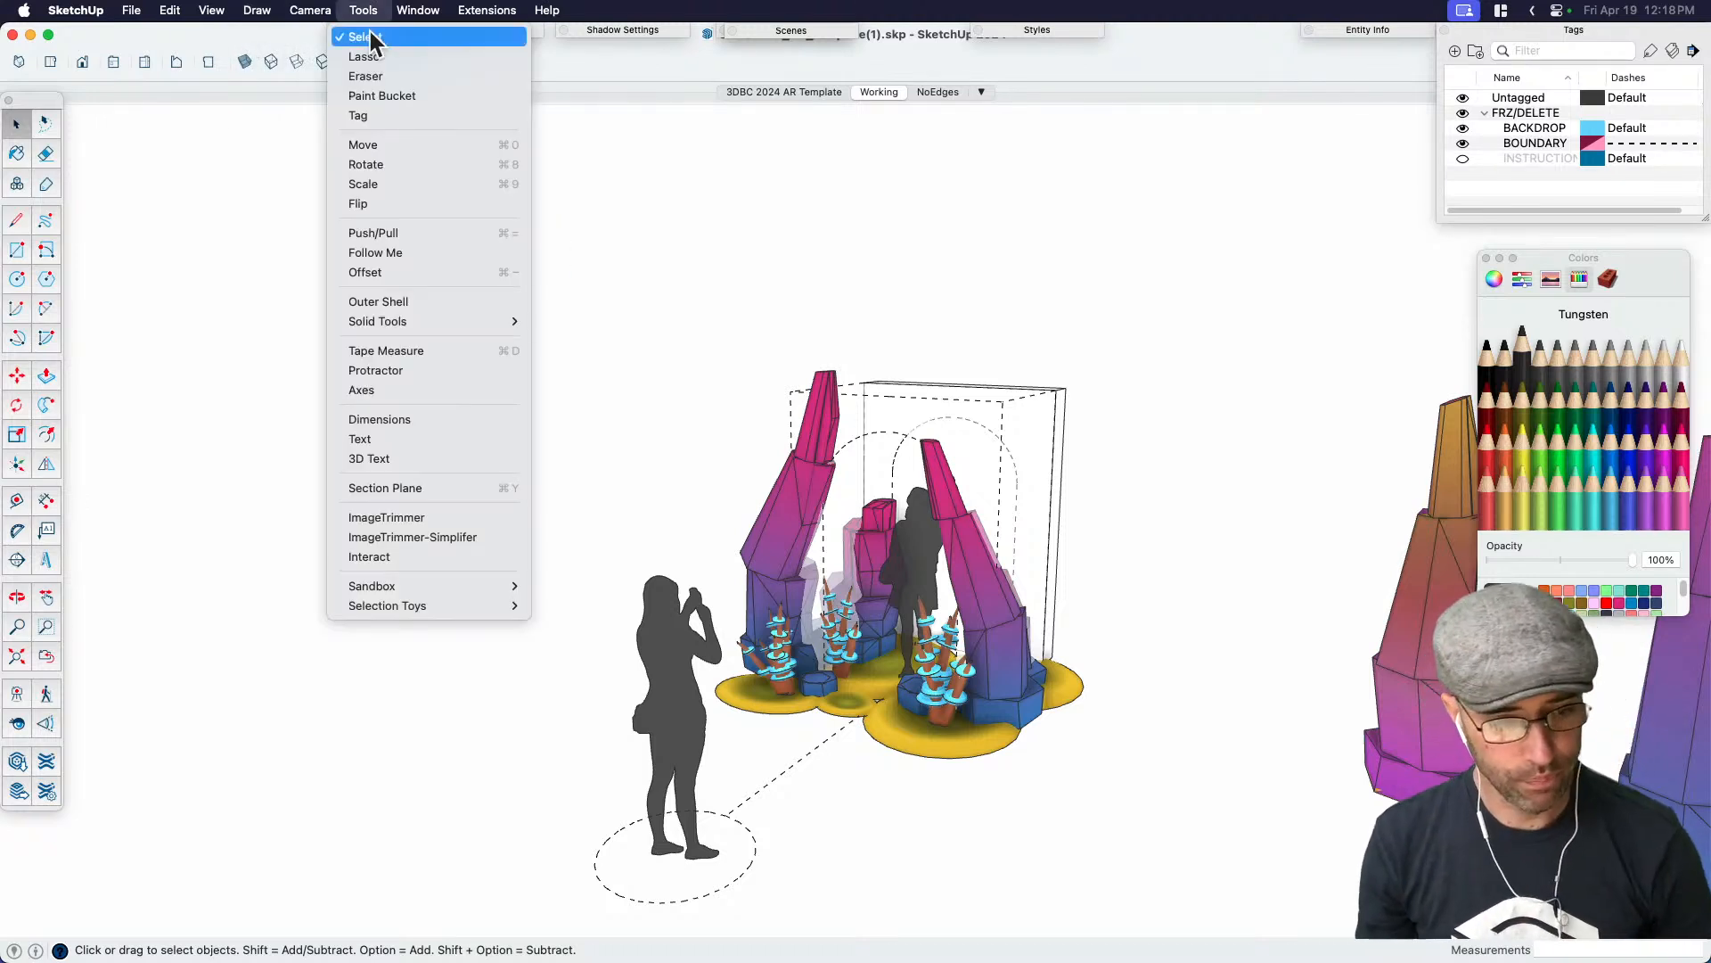
Create the 3D text EXPAND and place it on the ground to the right of the viewer silhouette
click(385, 458)
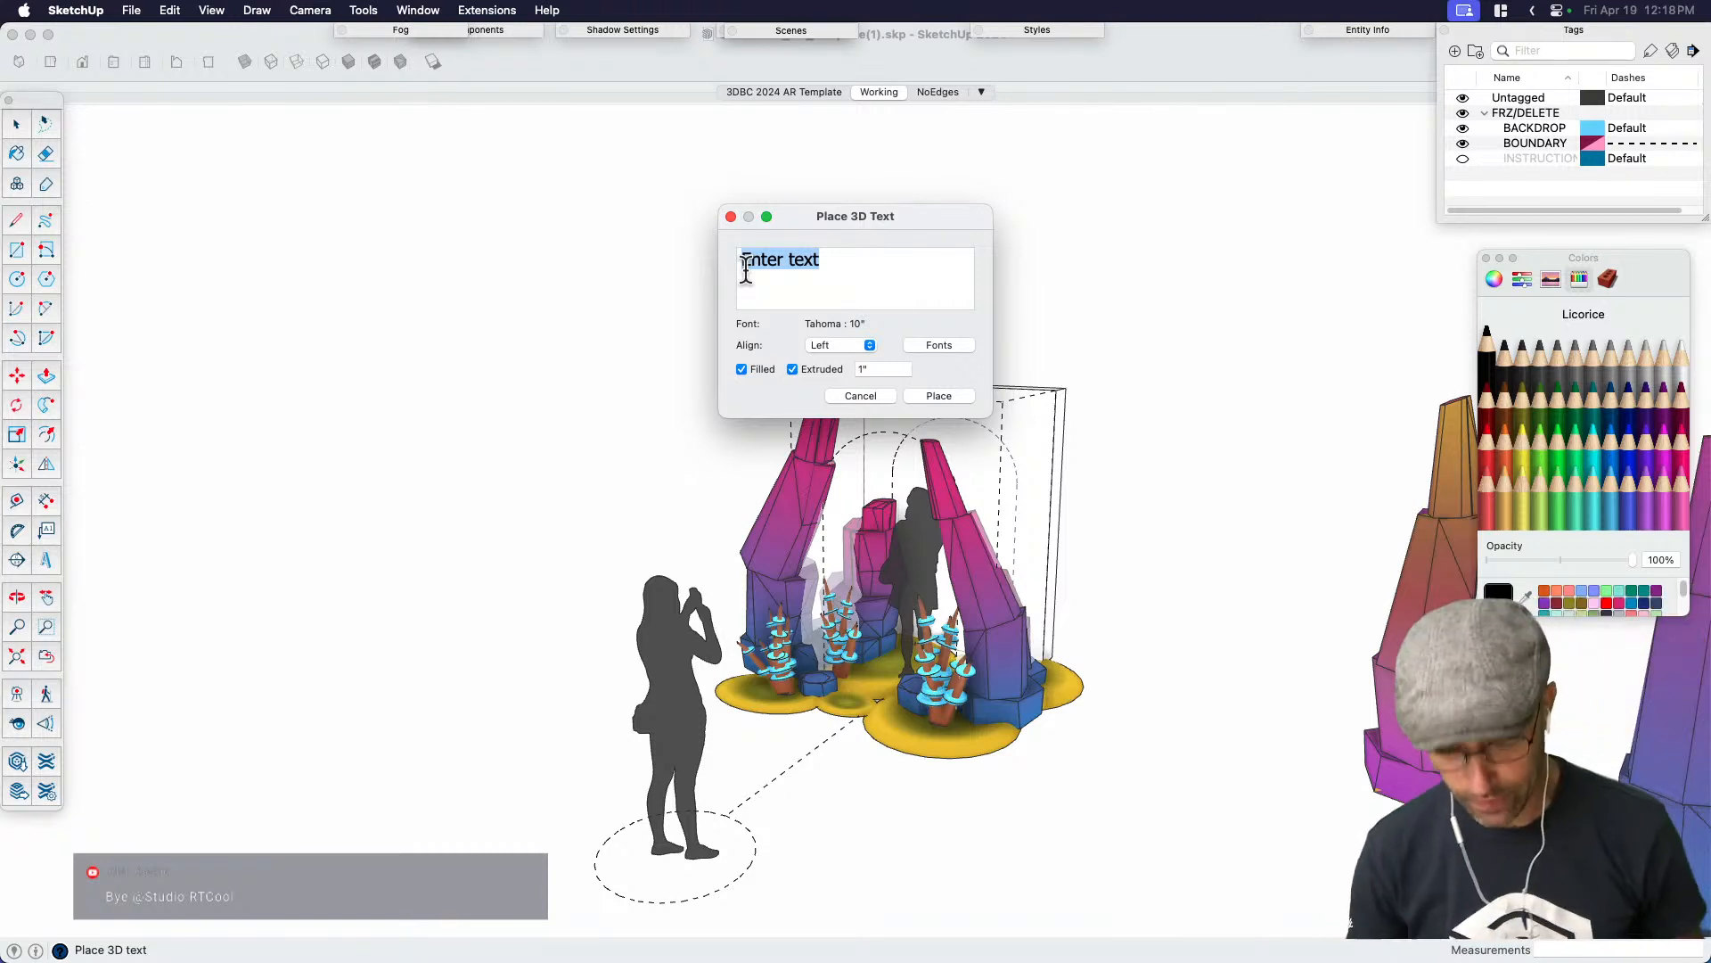
text(EXPAND)
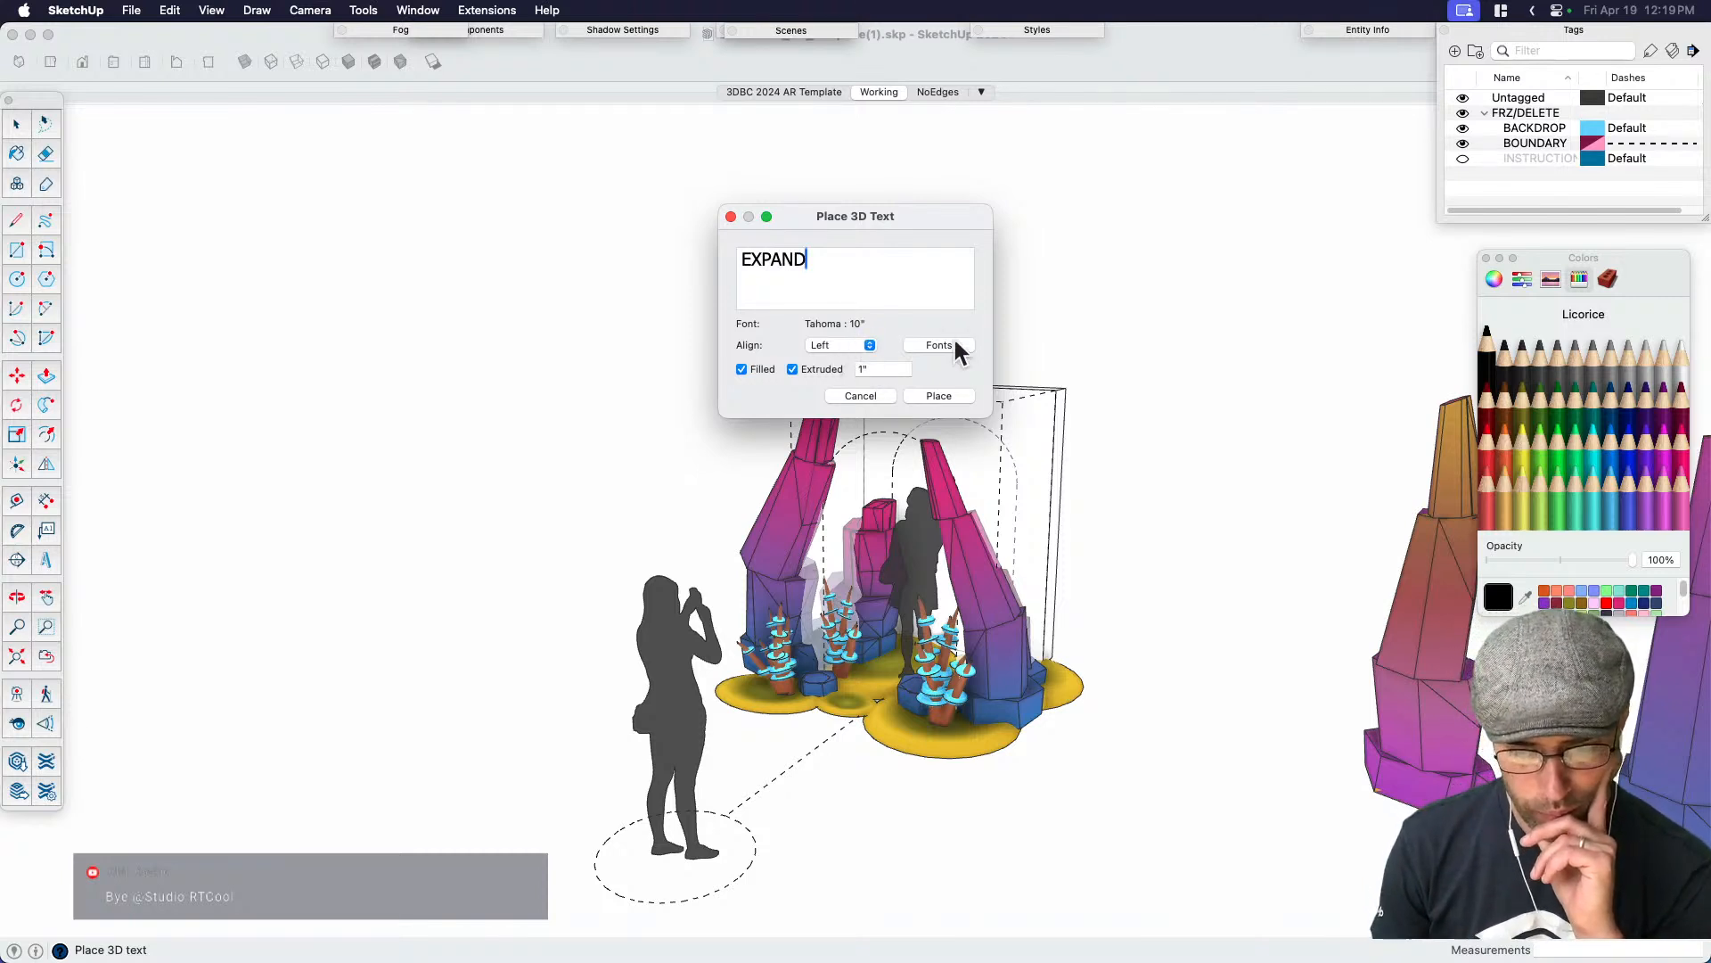
click(938, 396)
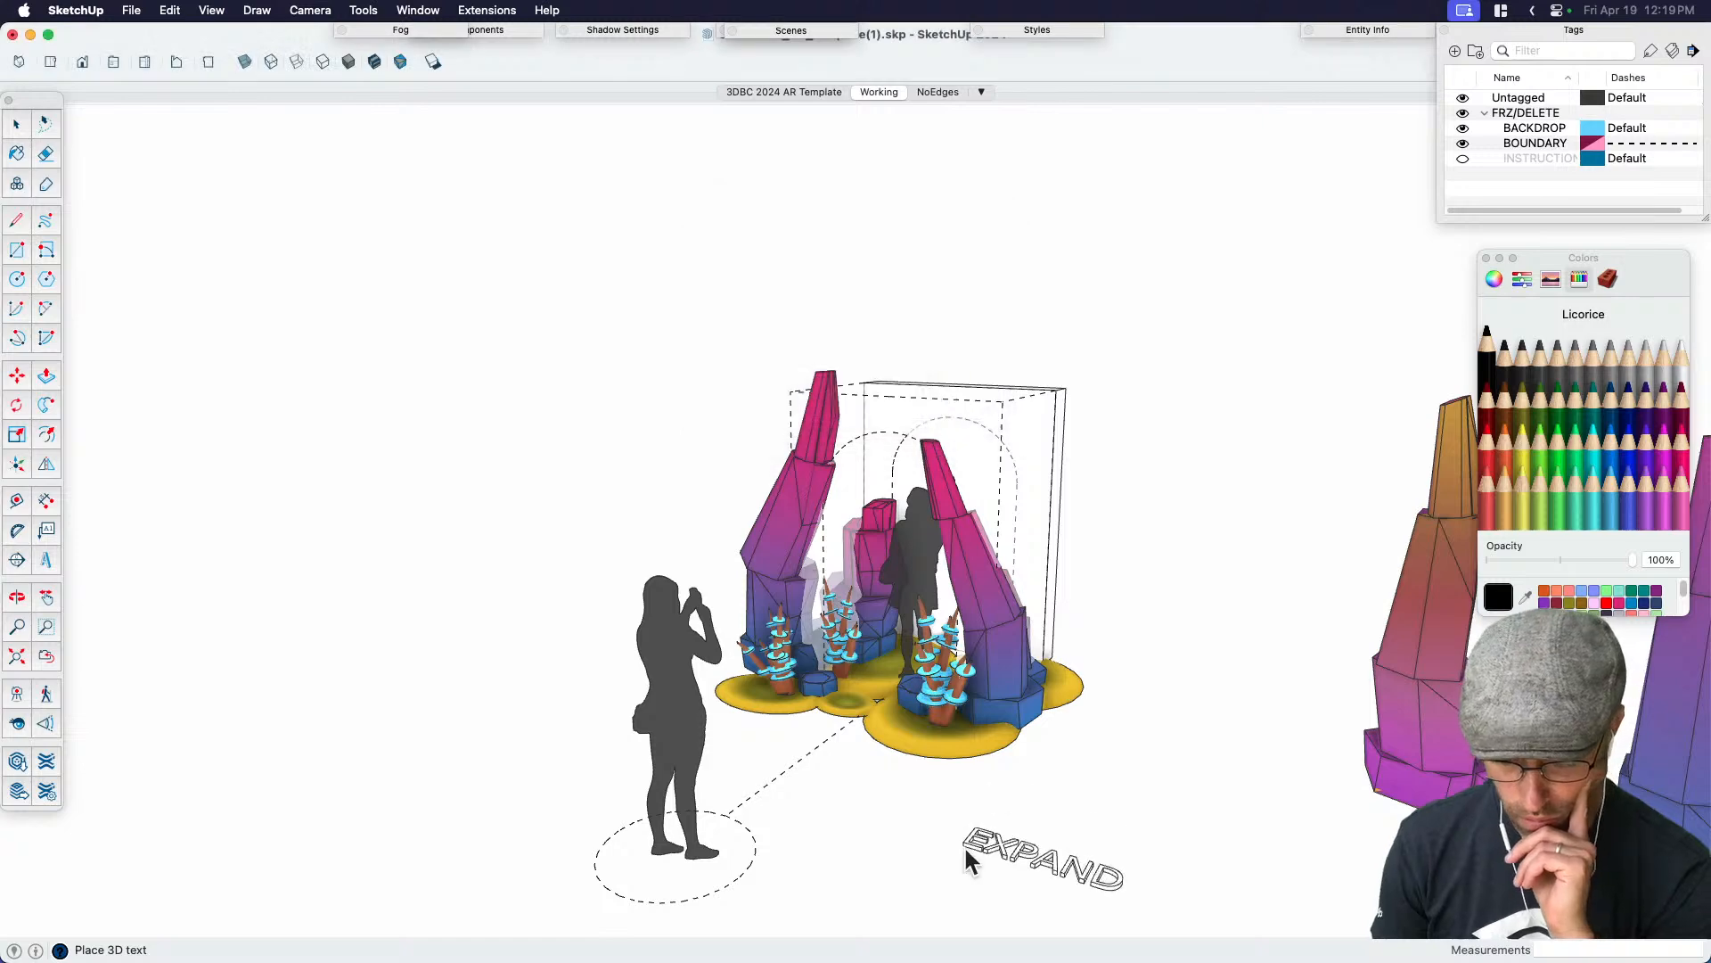
click(994, 802)
scroll(1168, 527, down, 3)
scroll(1061, 669, up, 6)
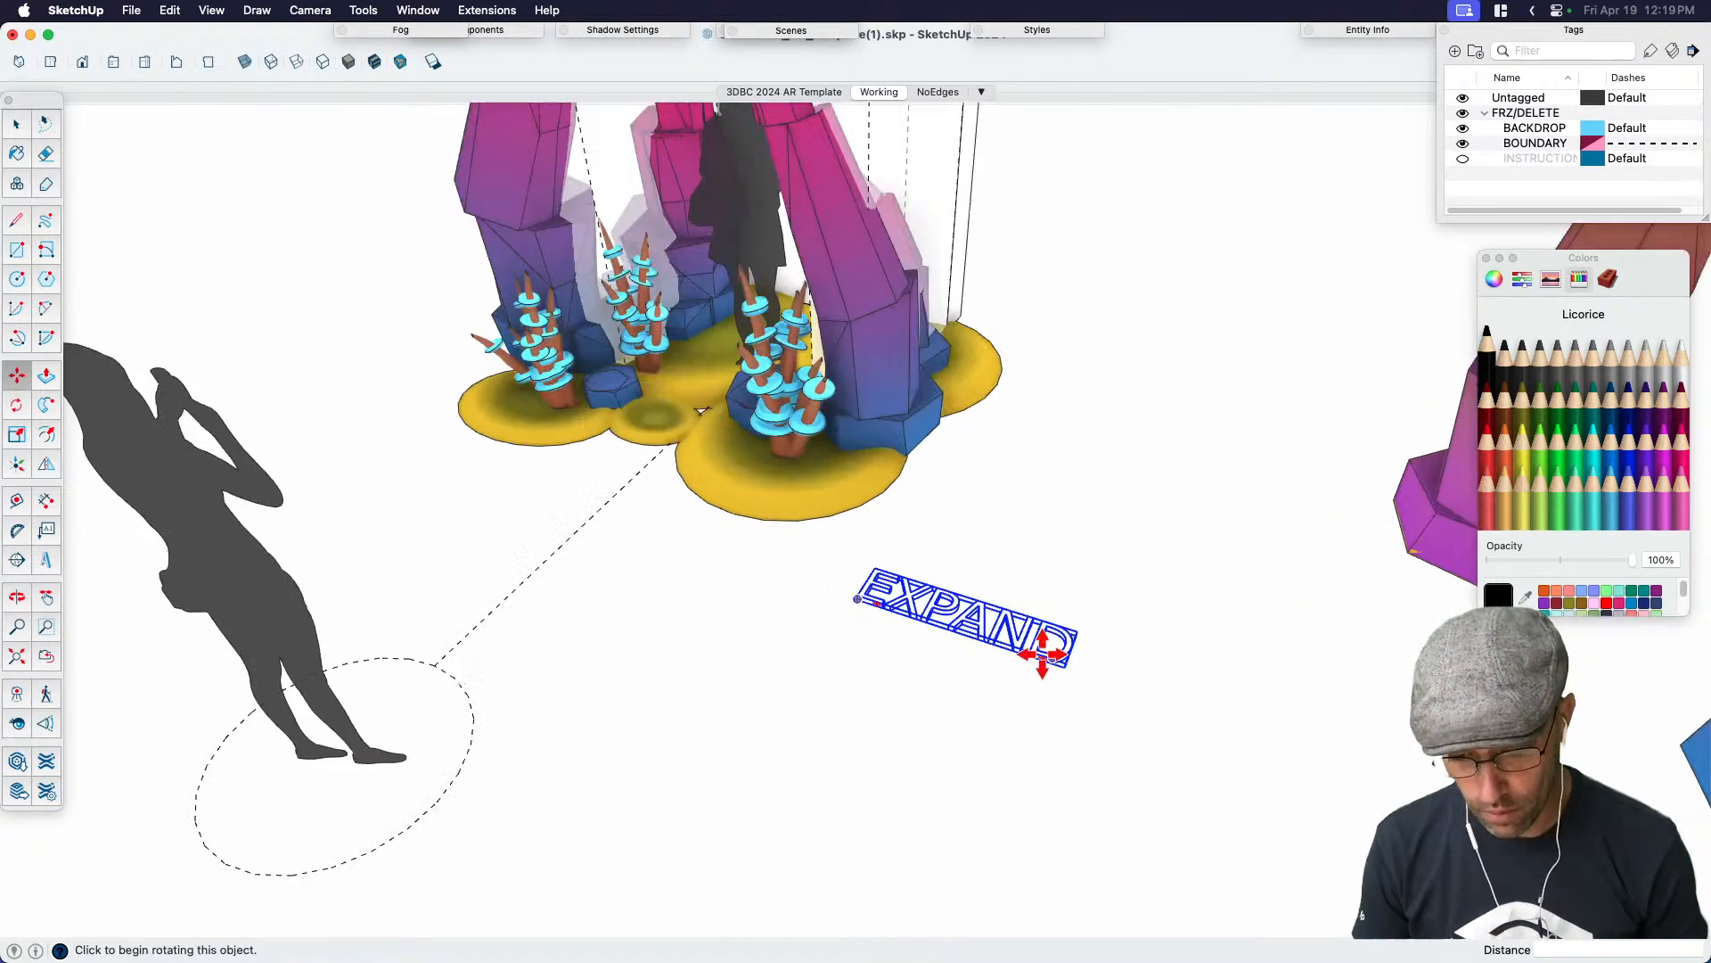
key(space)
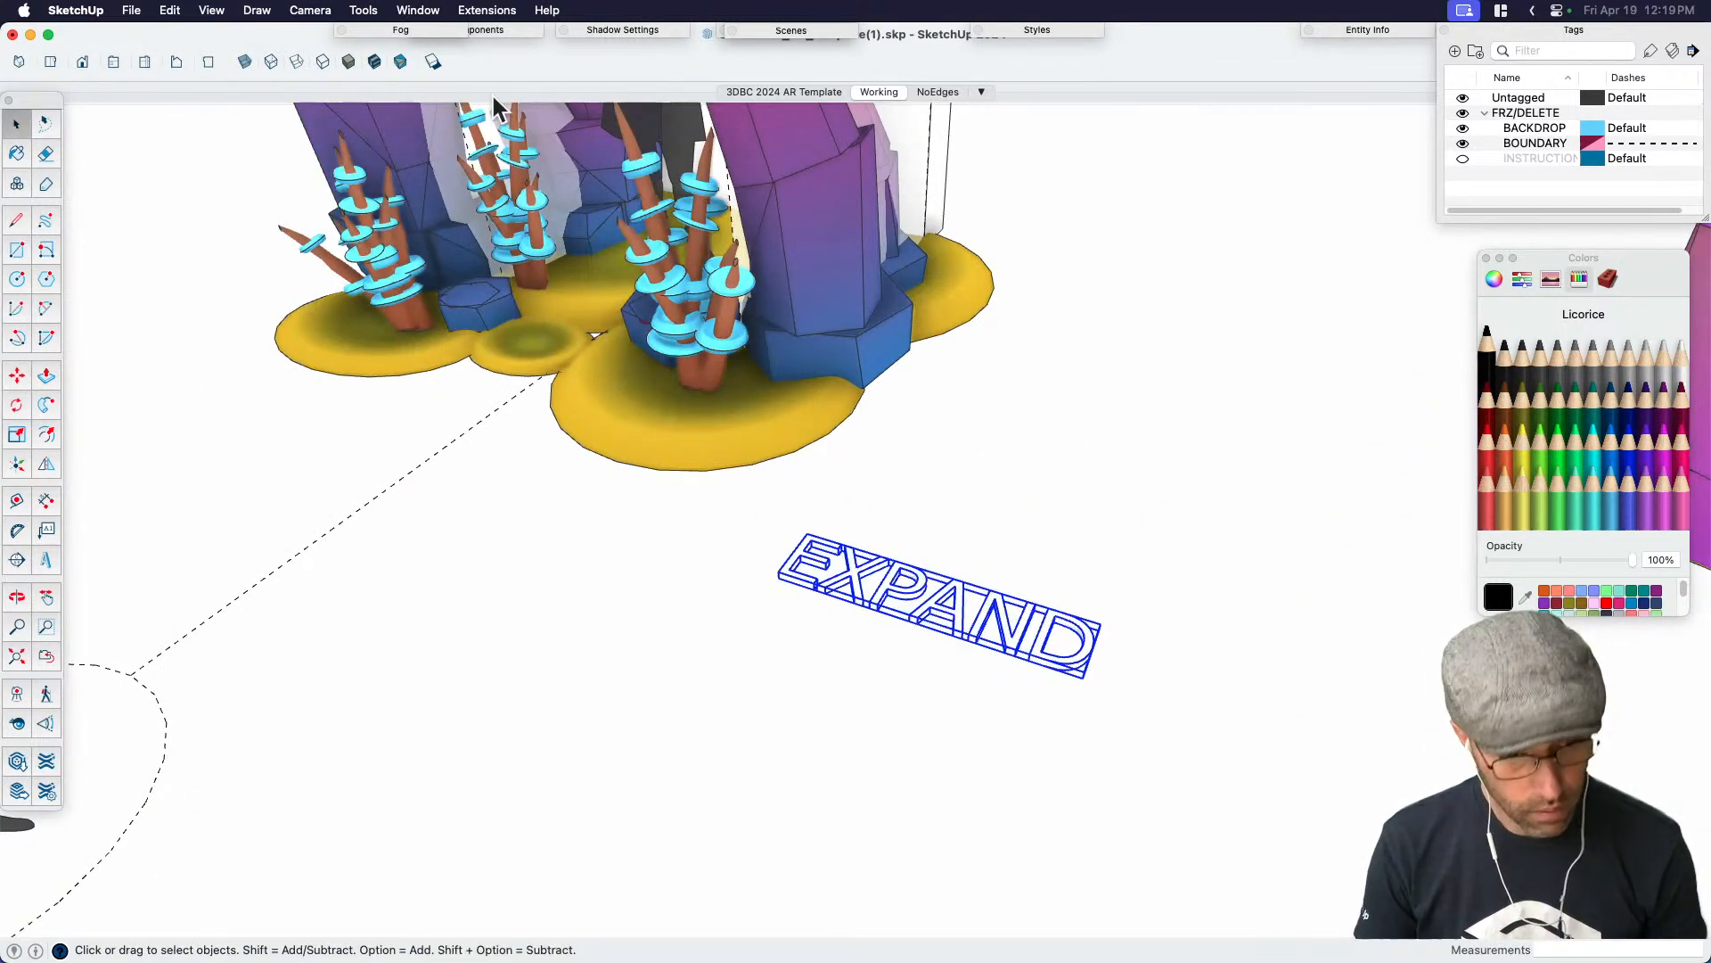
Create a second 3D text EXPAND in Tahoma Bold and place it just in front of the first one
click(358, 12)
click(427, 460)
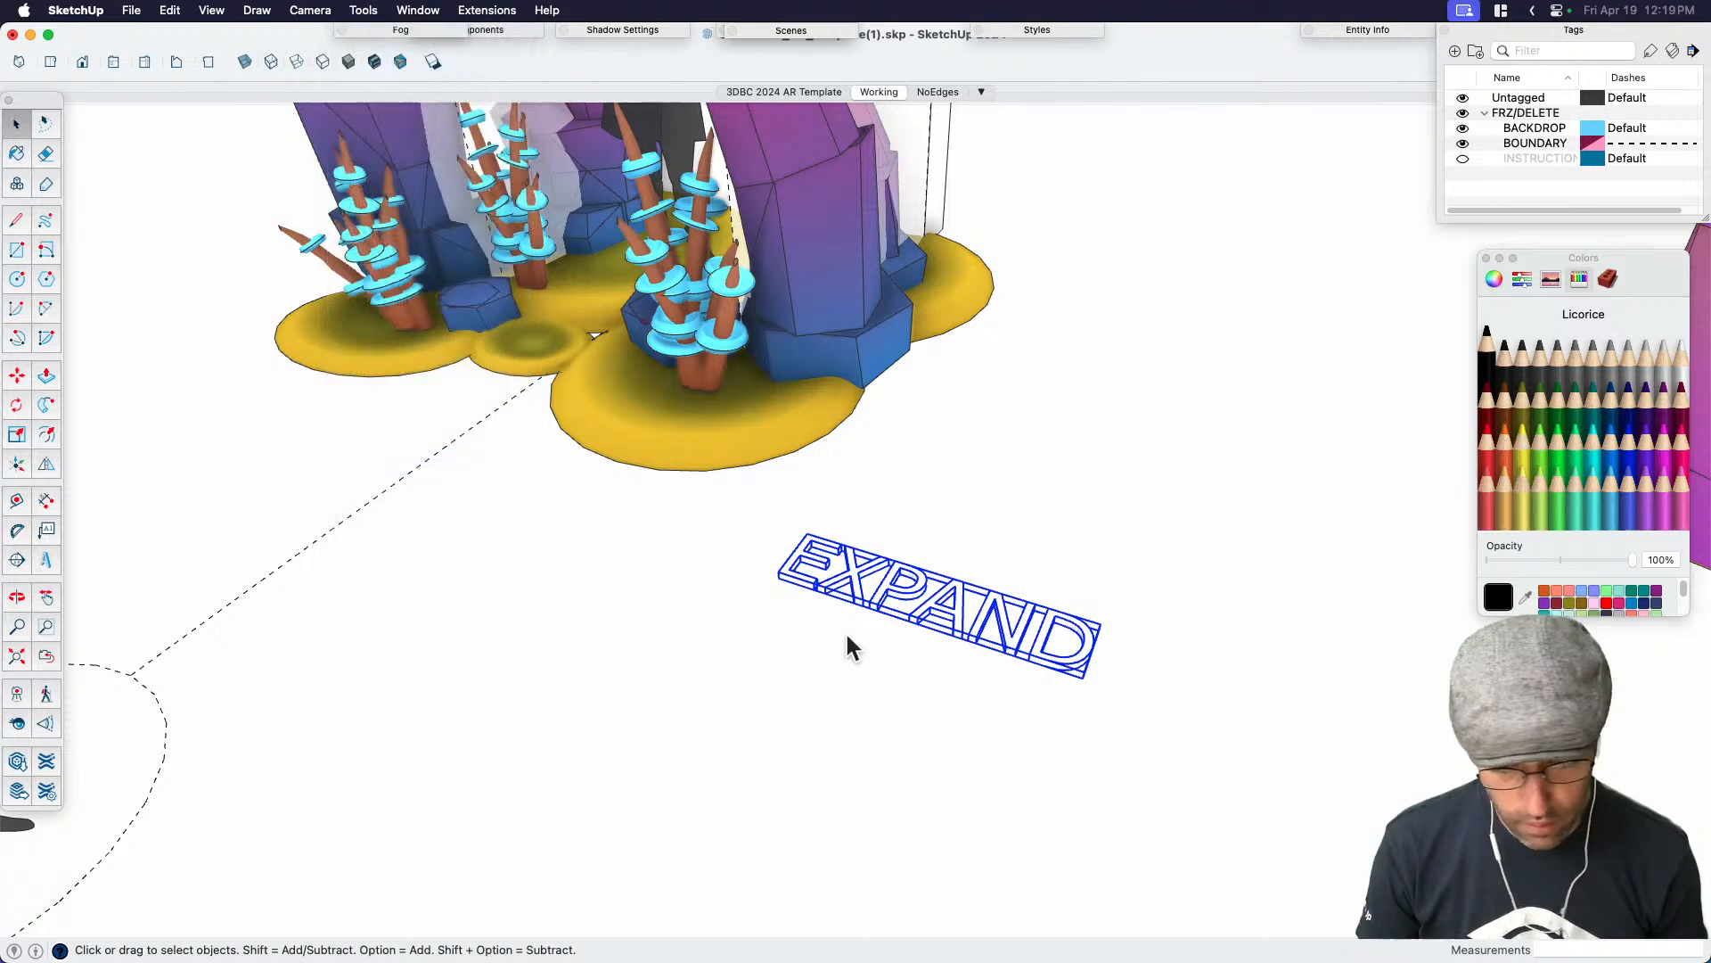
click(950, 350)
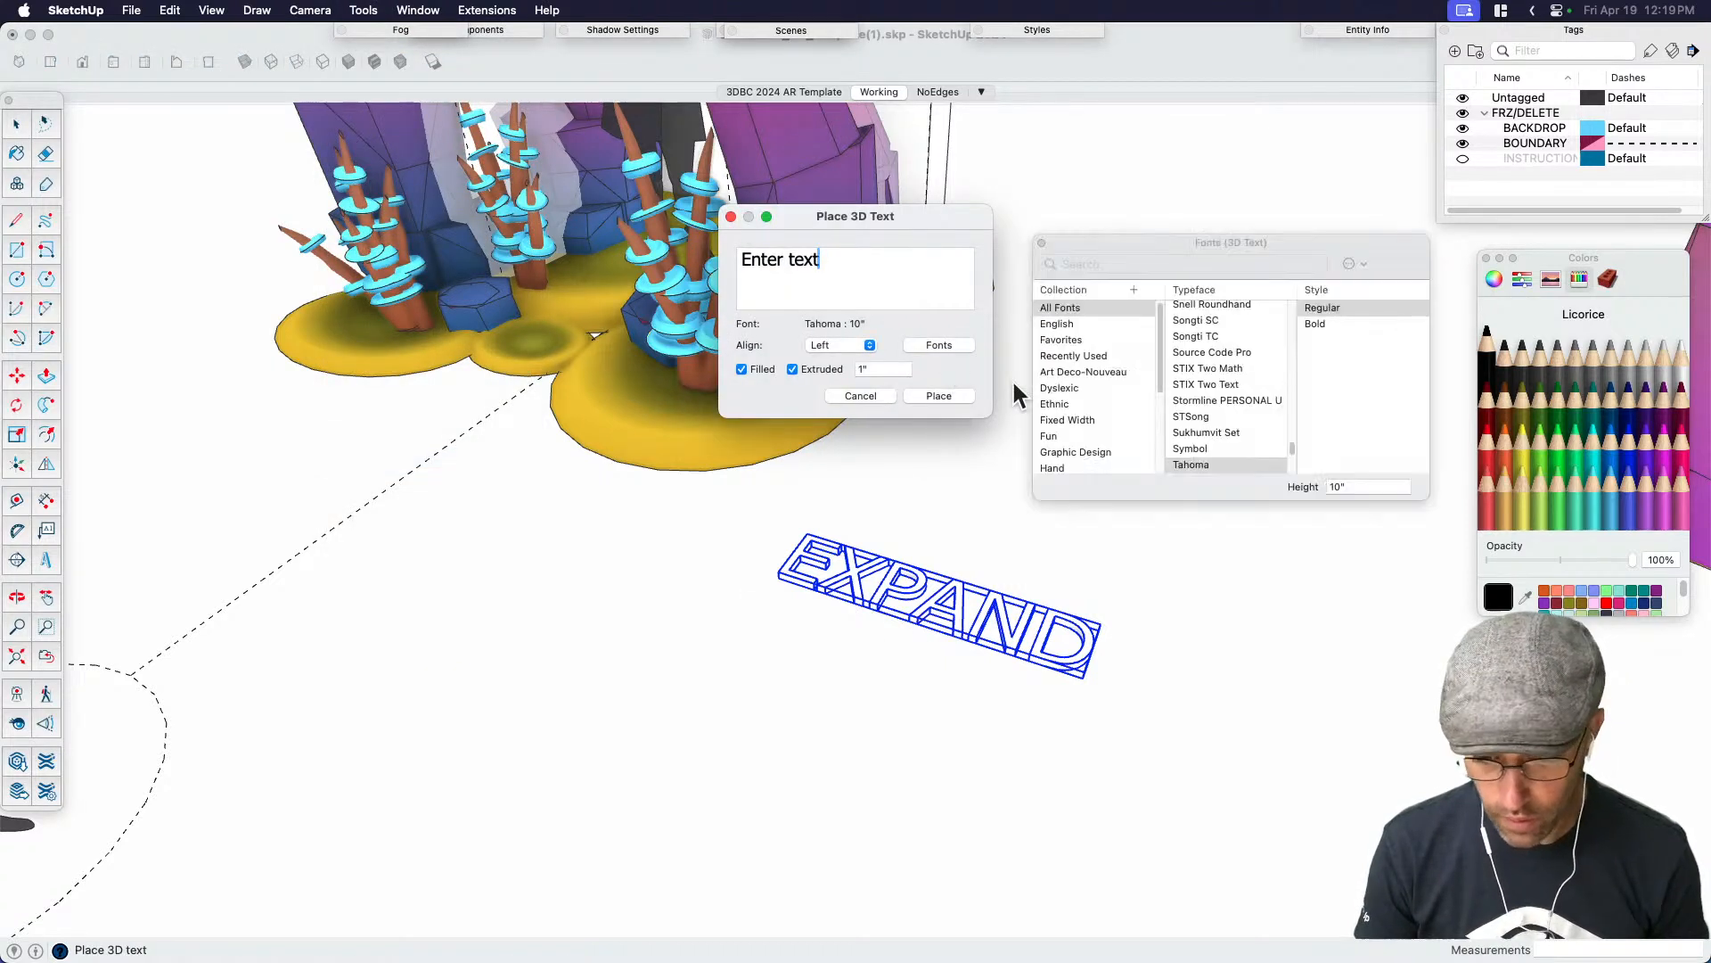
drag(838, 267, 703, 239)
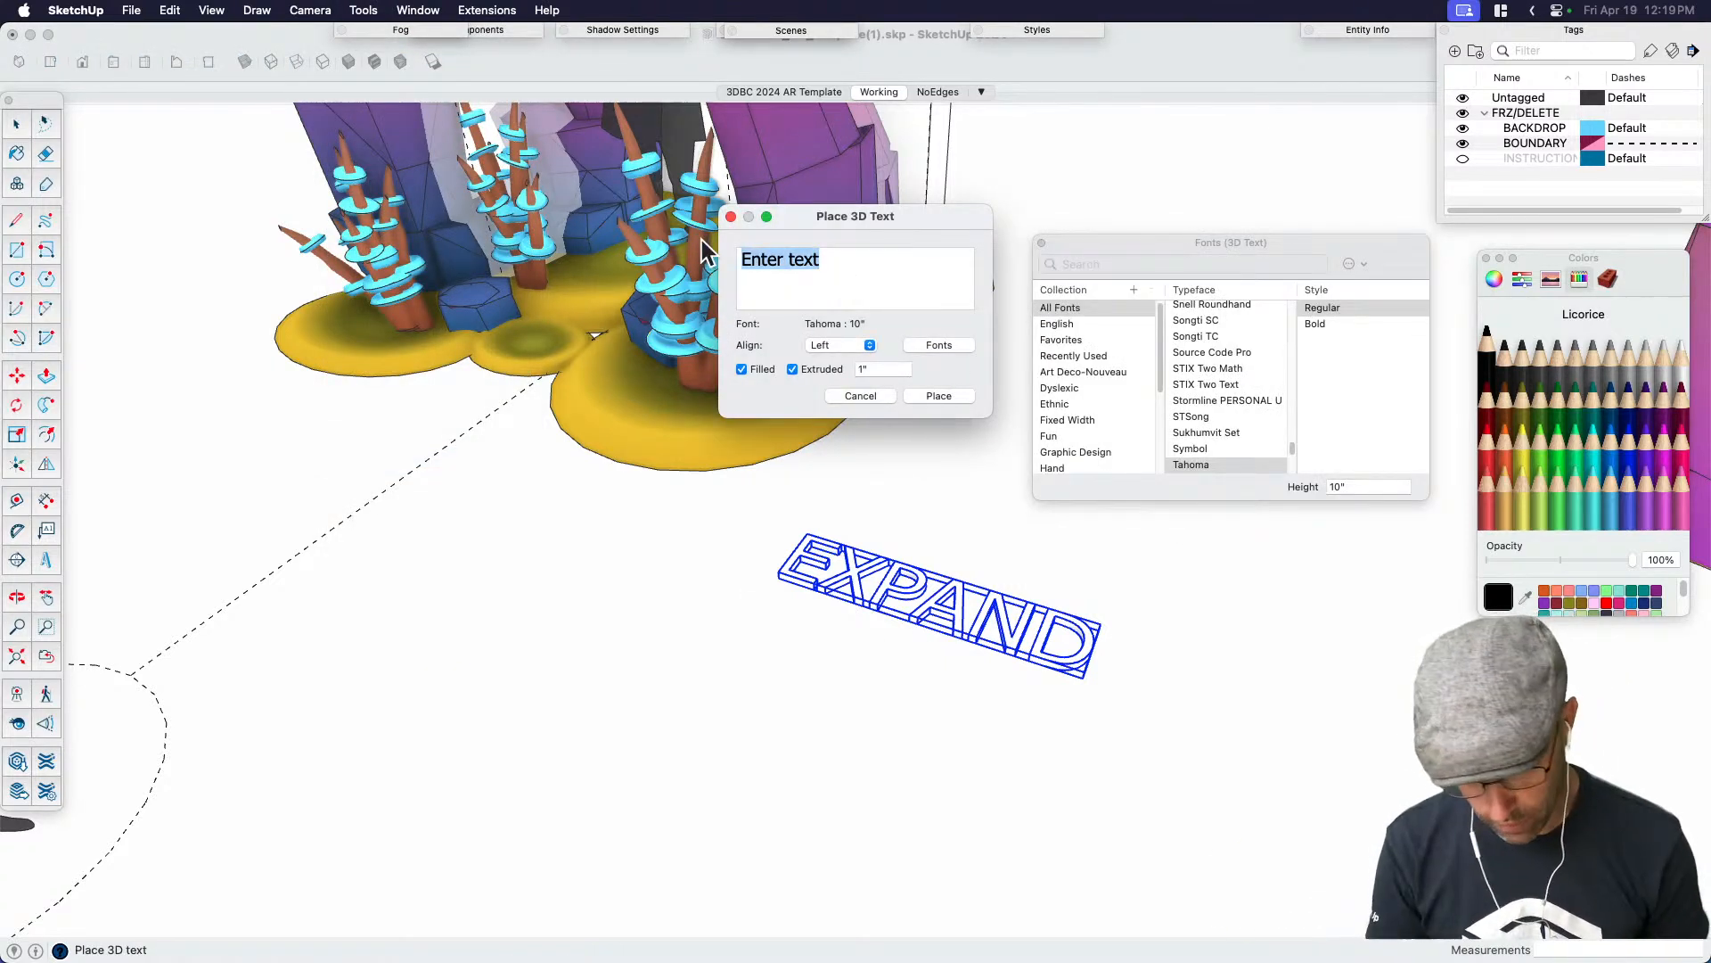
text(EXPAND)
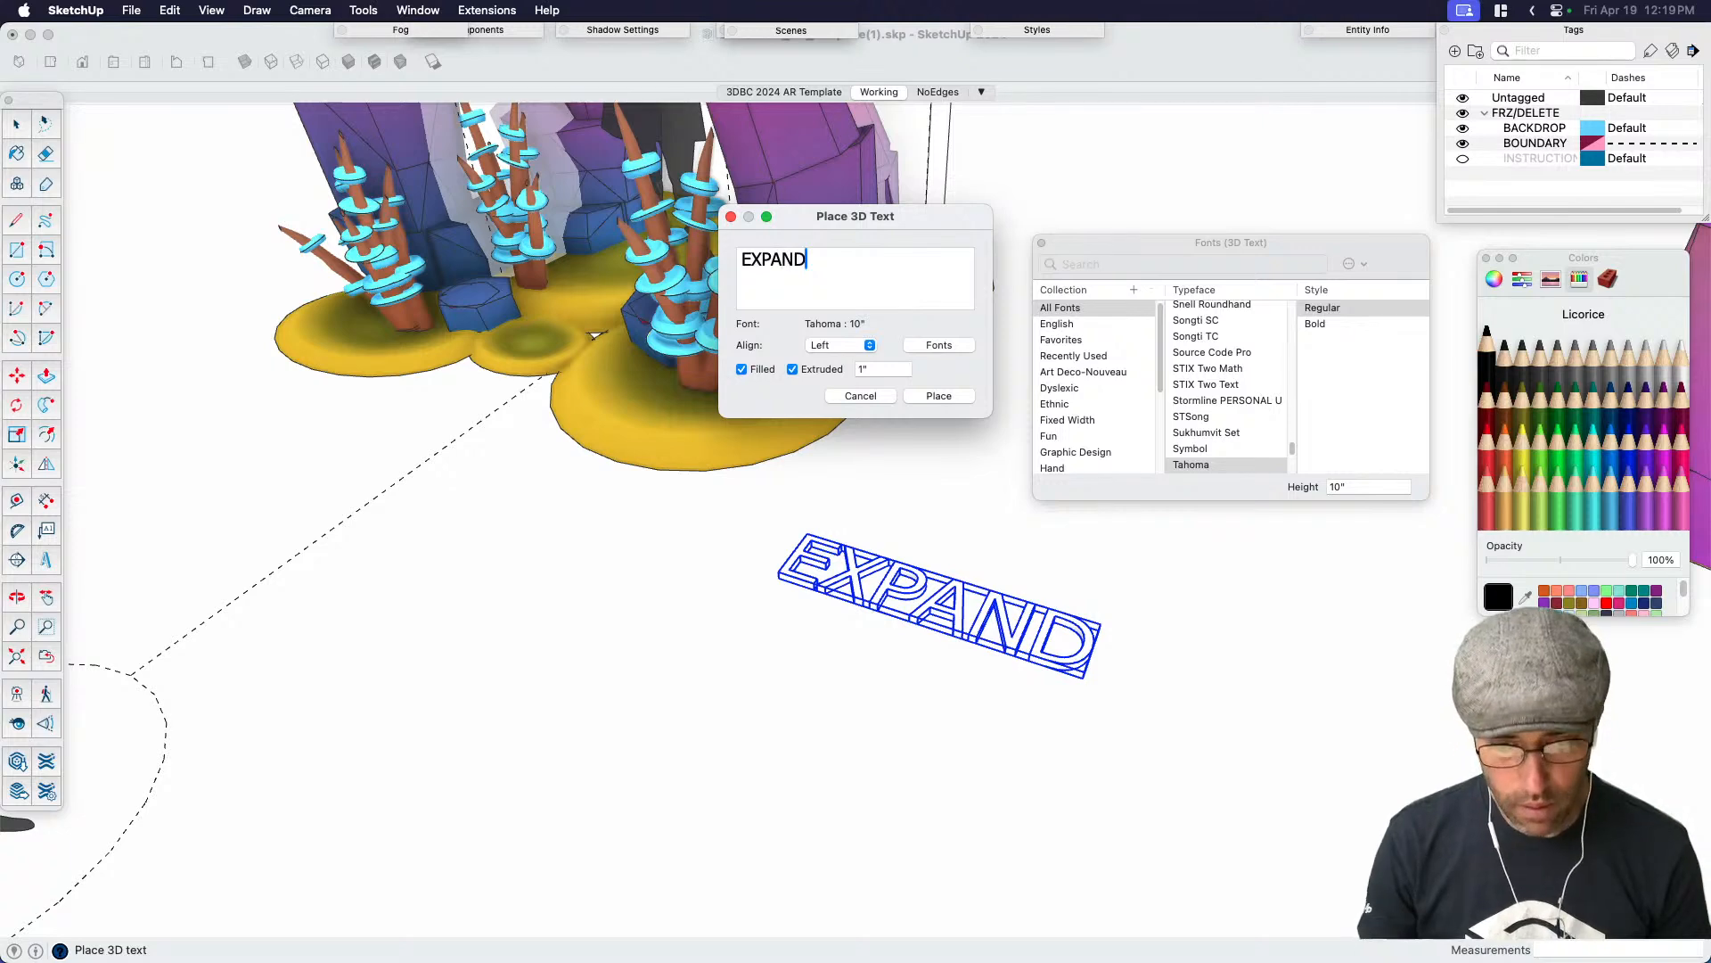
click(1318, 325)
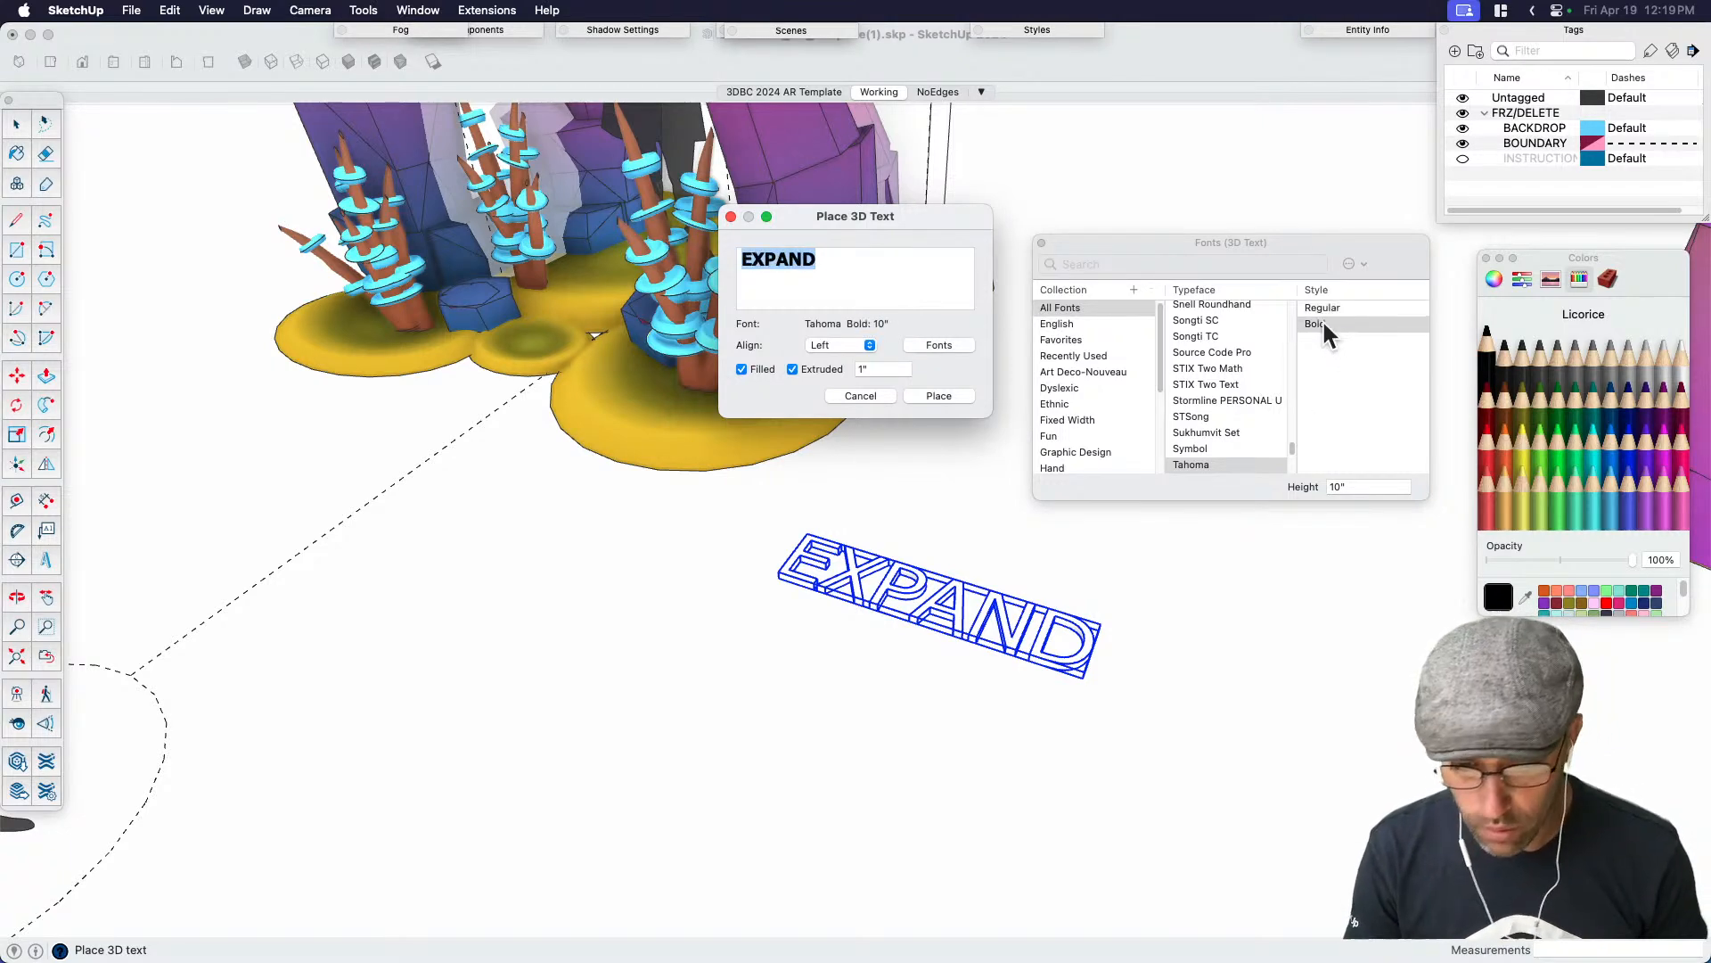
click(938, 397)
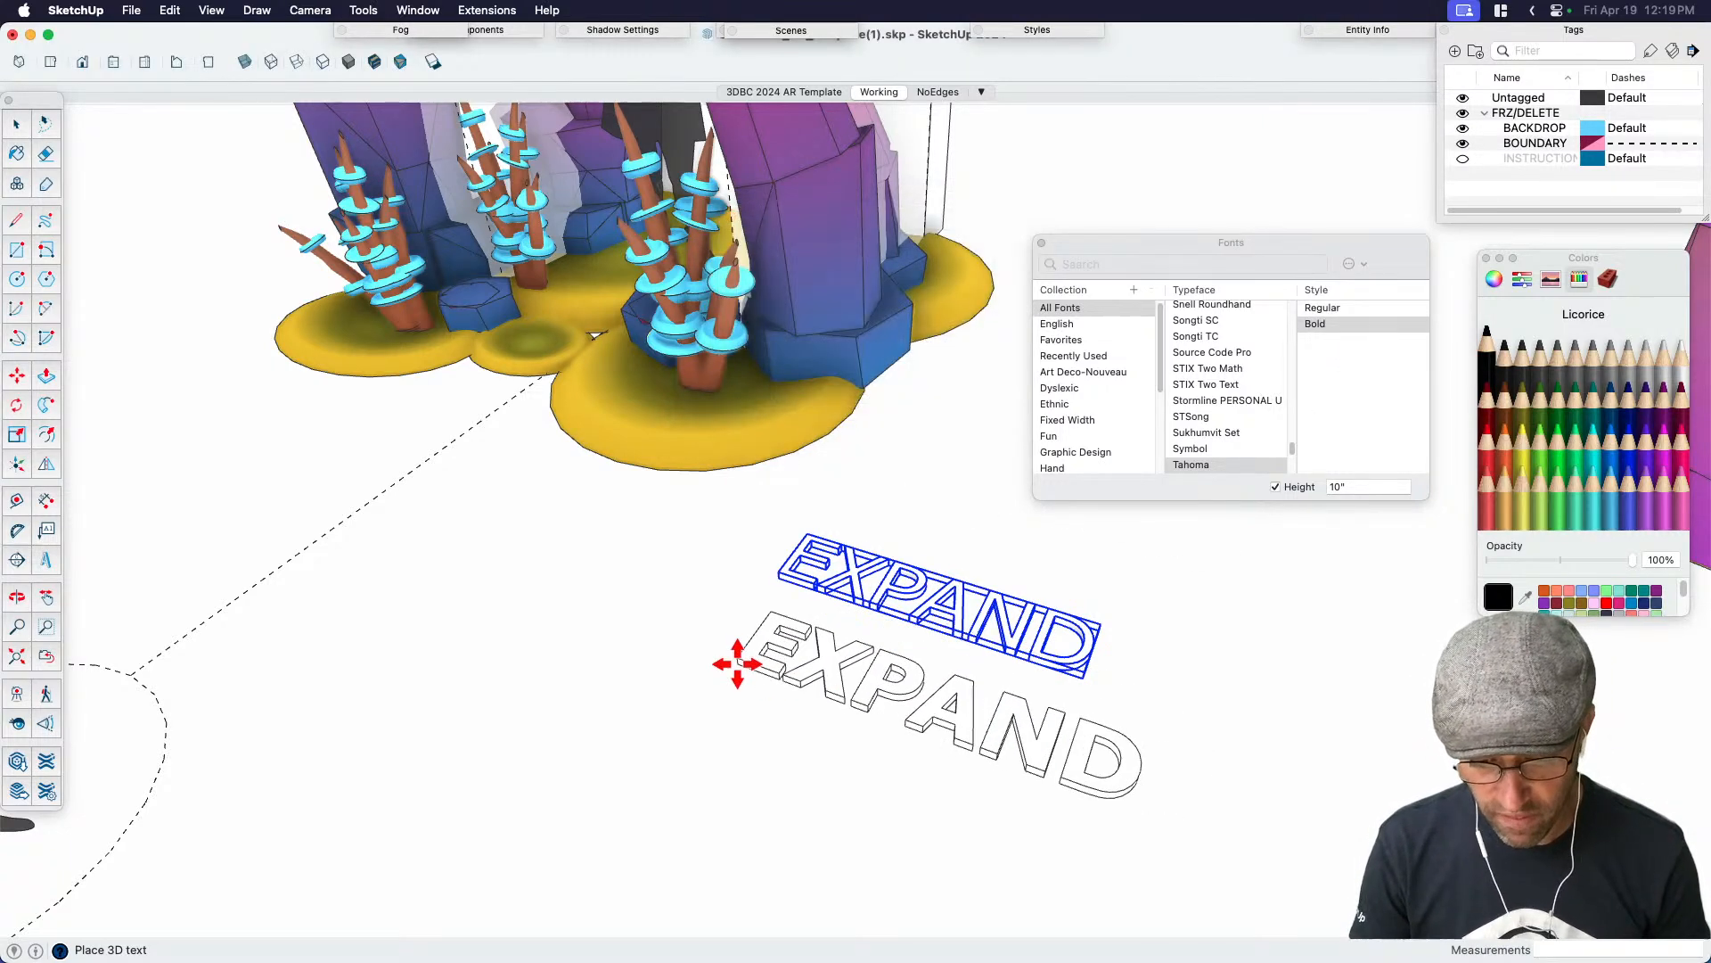
click(735, 659)
Delete the regular-weight EXPAND text behind the bold one
scroll(944, 584, down, 2)
click(941, 569)
scroll(927, 521, down, 3)
middle_drag(928, 521, 1078, 436)
key(Delete)
middle_drag(857, 579, 1016, 685)
Copy the bold EXPAND text with Move, placing the copy about 2' 1" diagonally in front of the original
click(990, 602)
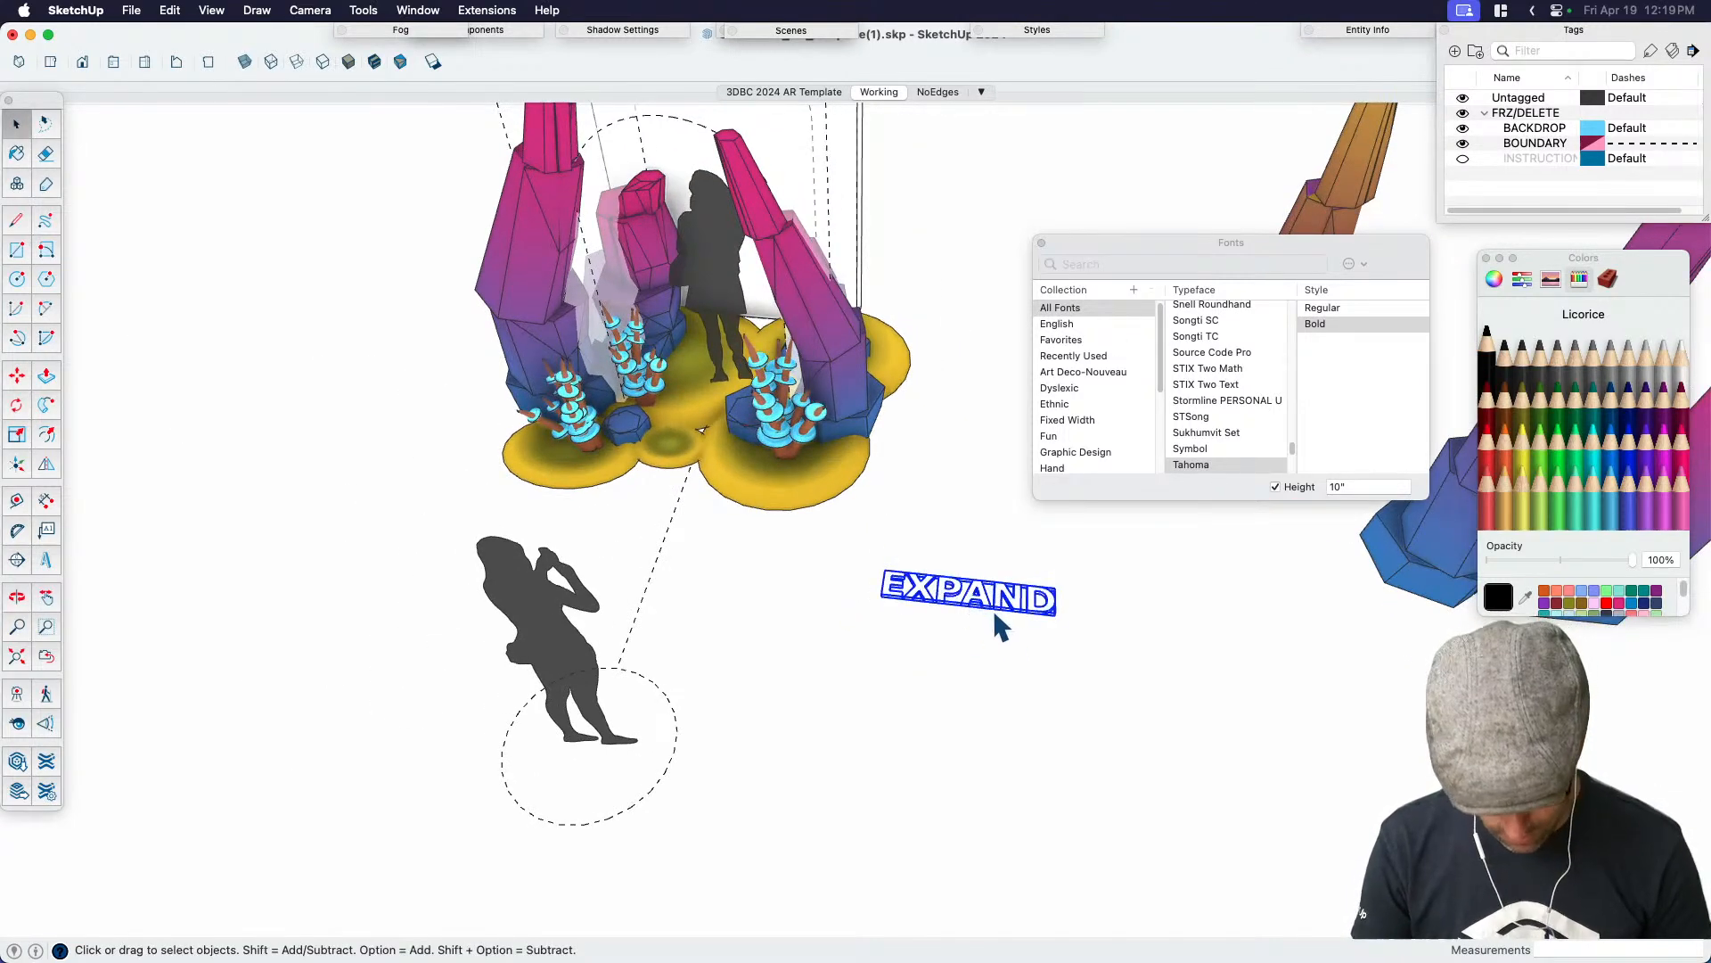
key(m)
key(alt)
click(981, 617)
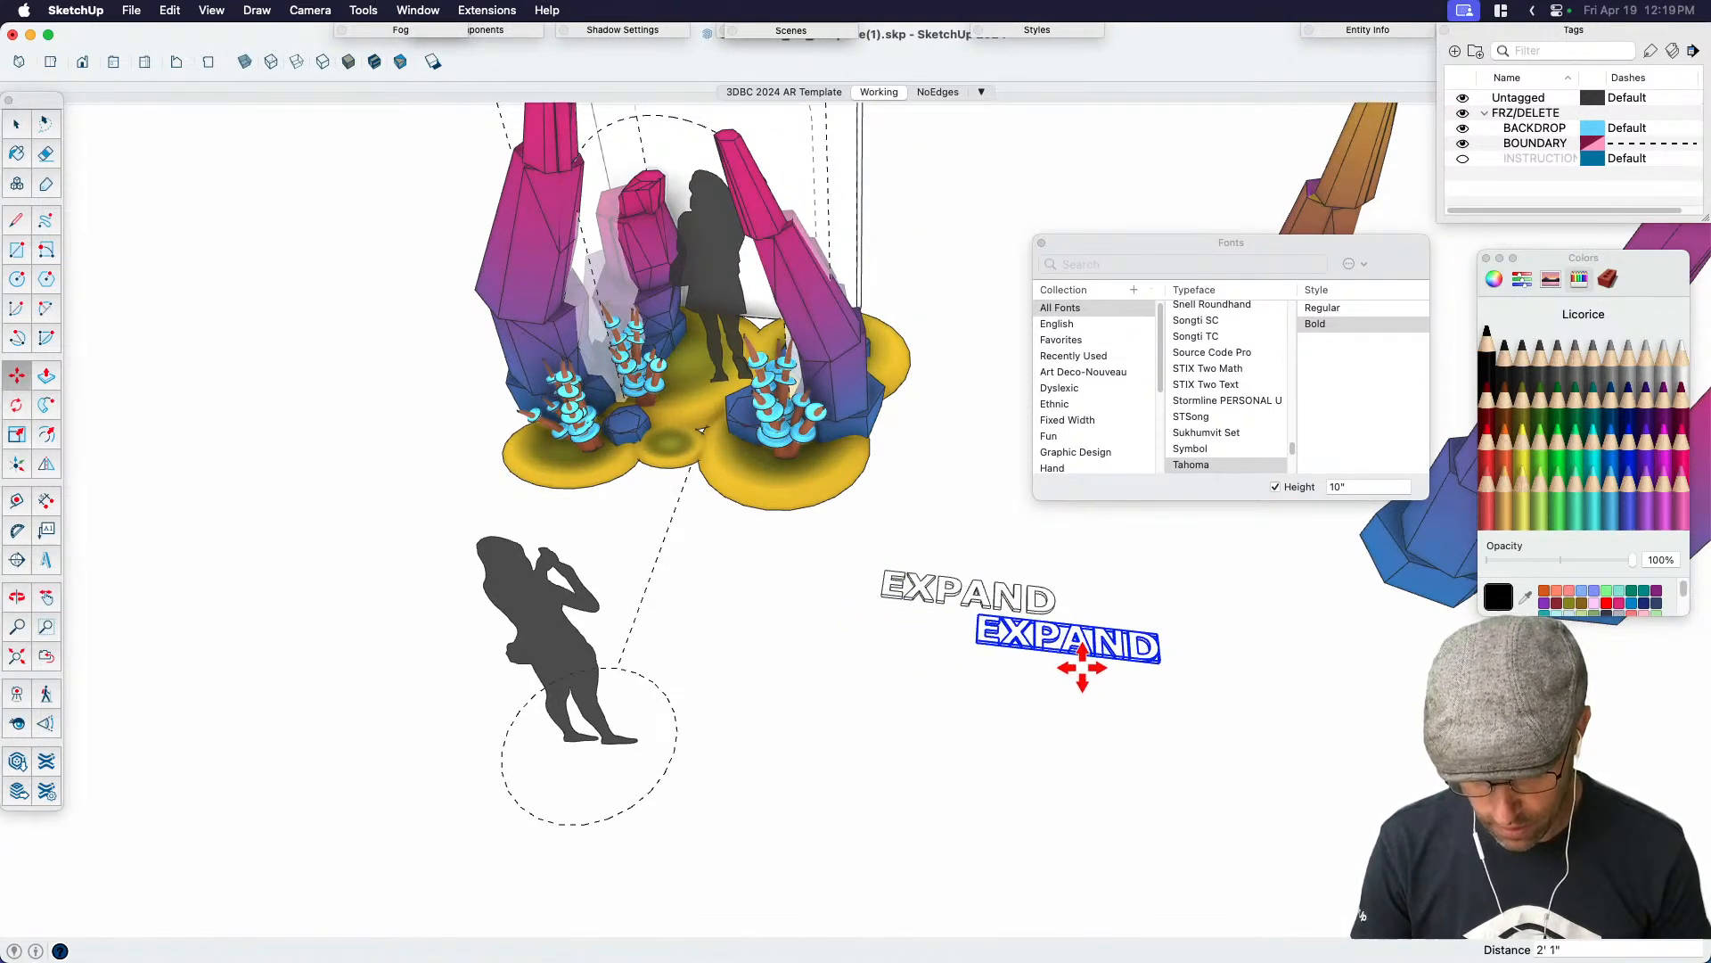
click(1087, 661)
key(space)
scroll(1069, 650, up, 2)
right_click(1068, 651)
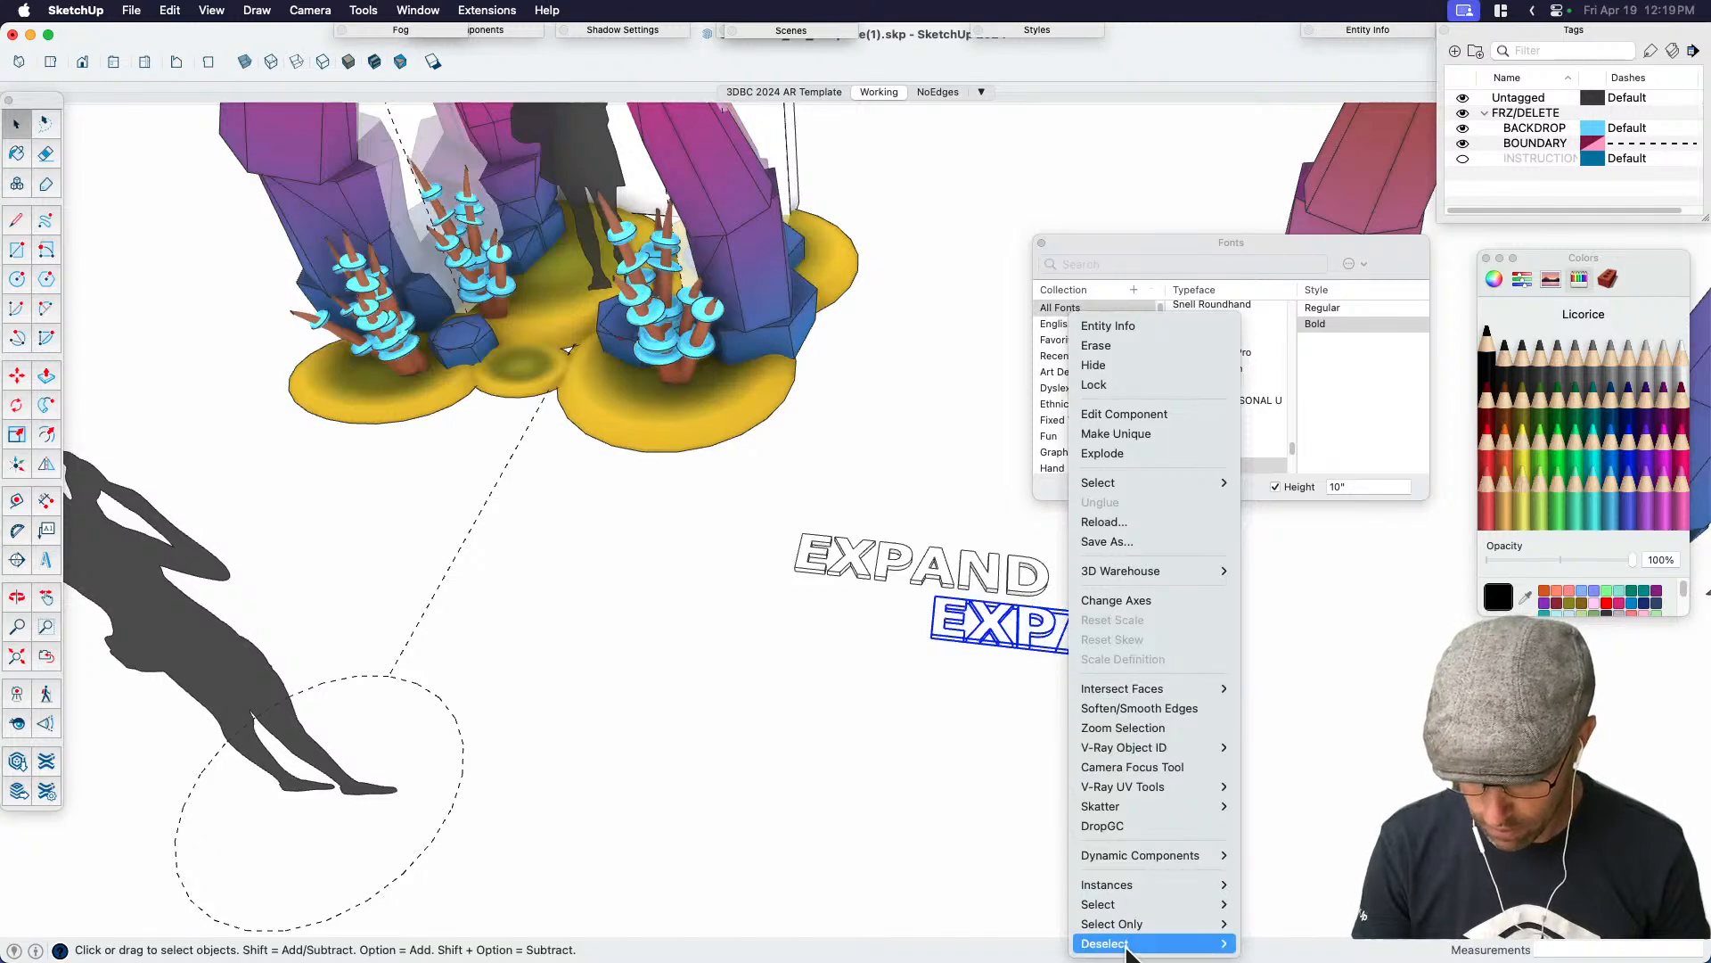
click(959, 768)
scroll(819, 562, up, 2)
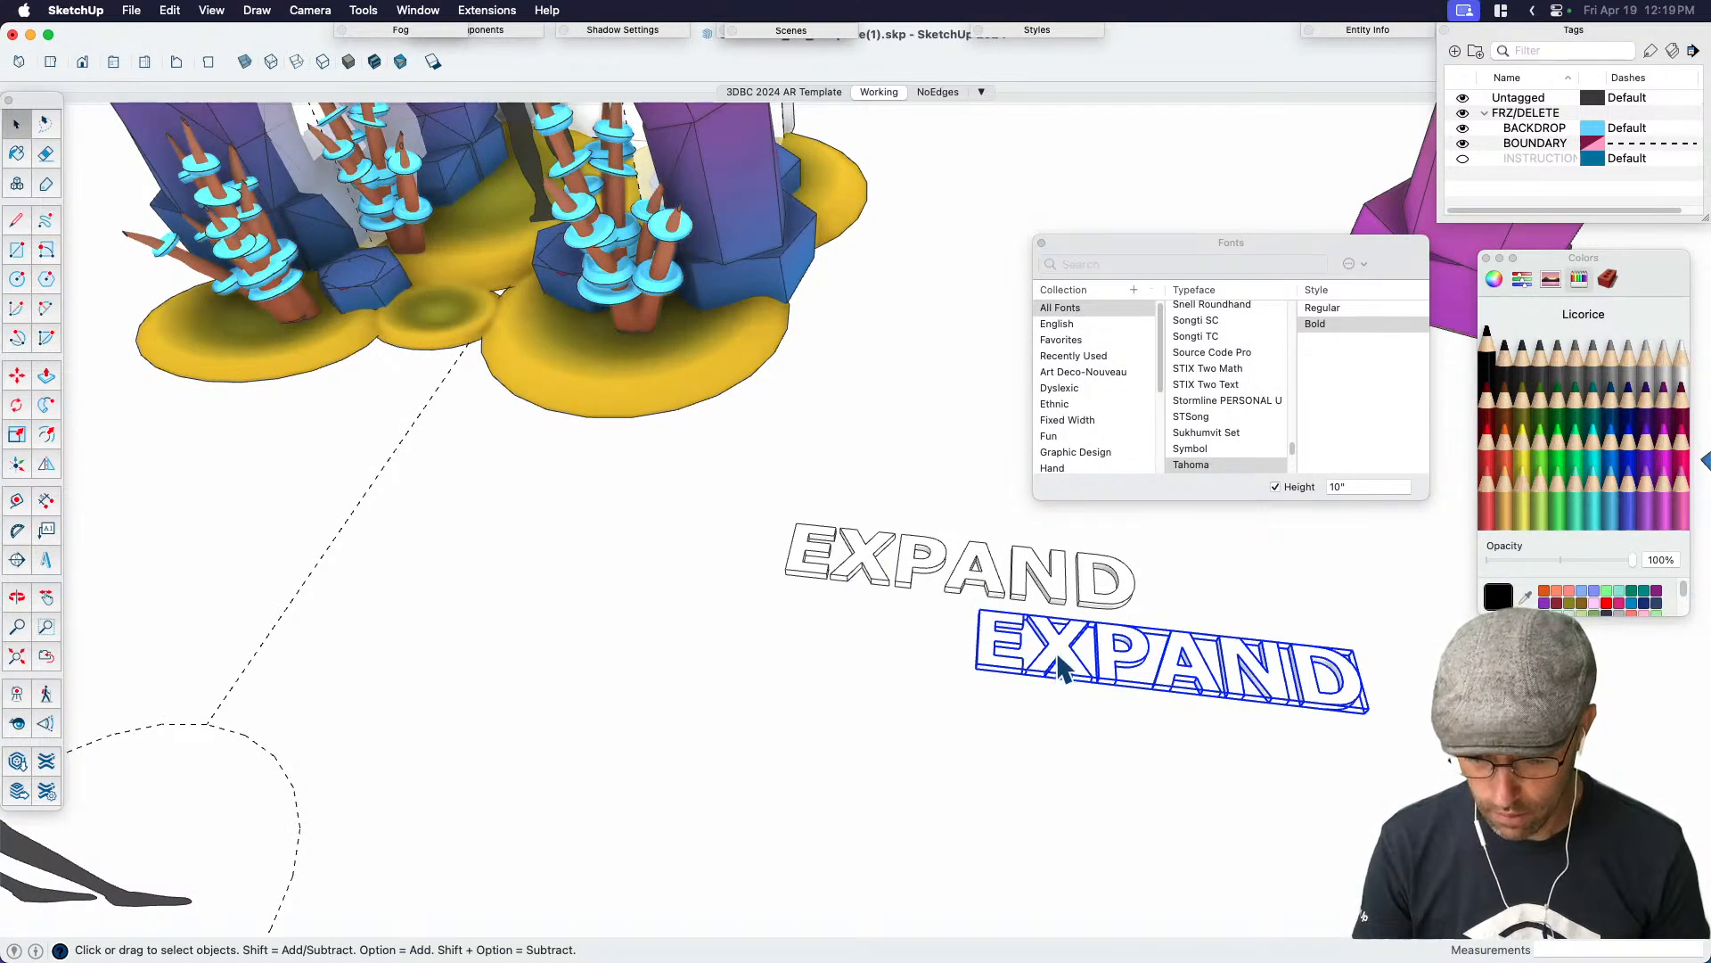
scroll(1061, 664, down, 2)
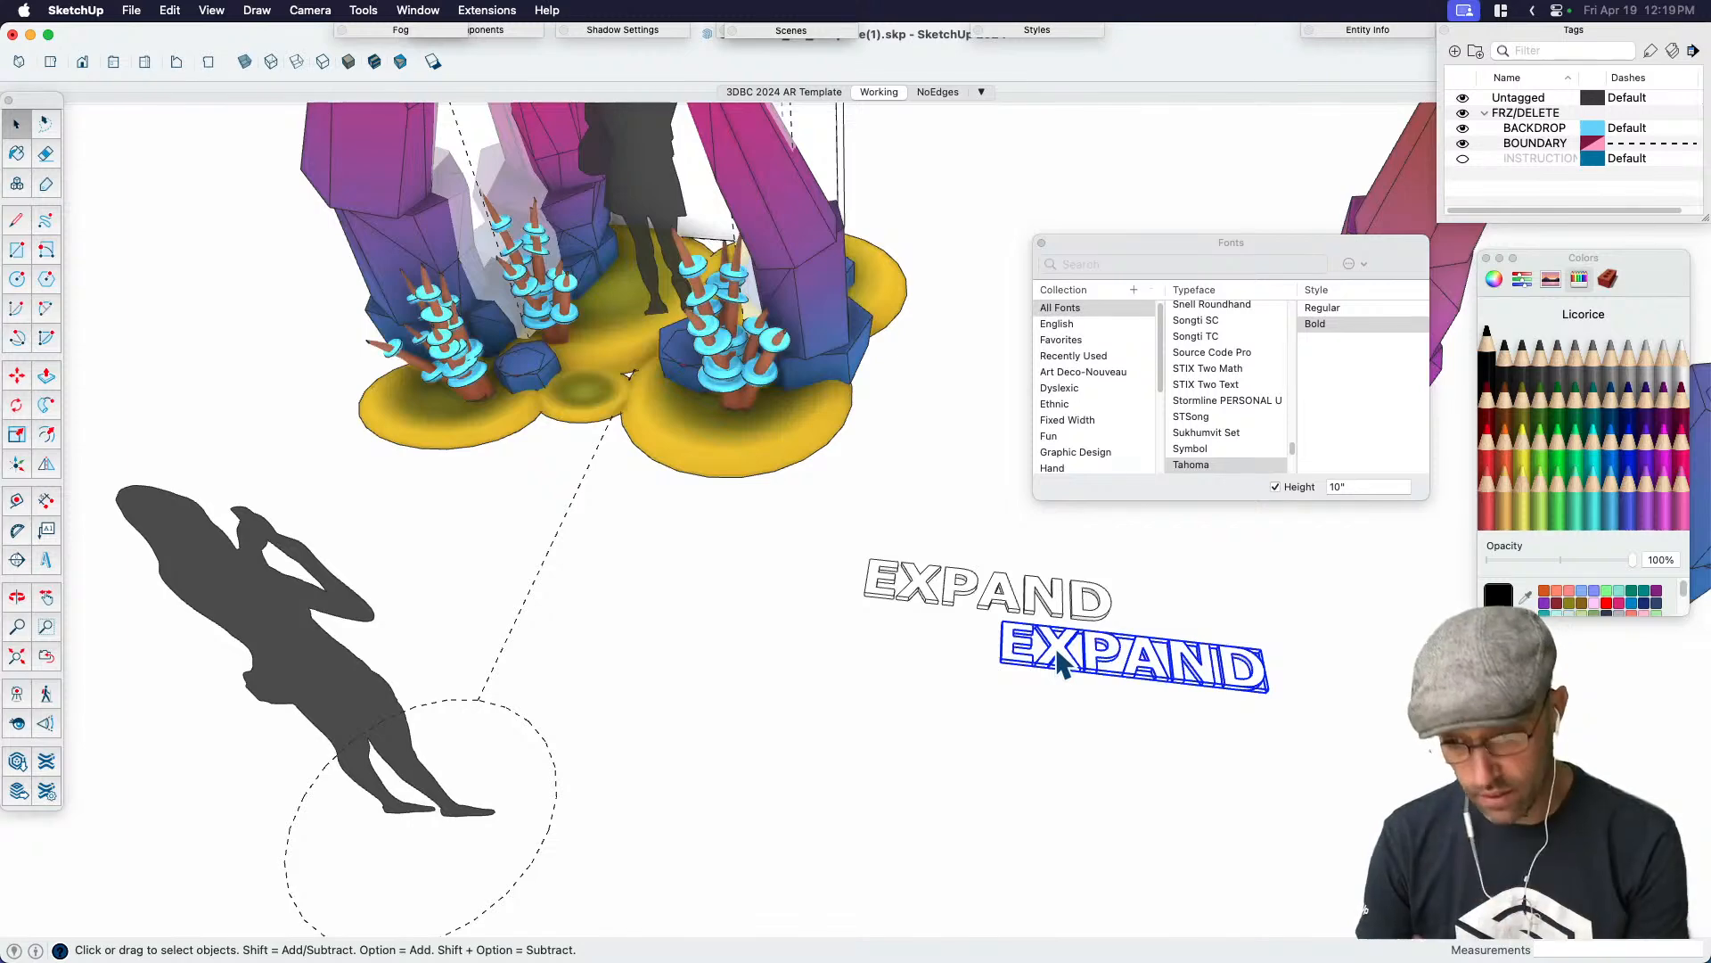
right_click(1105, 657)
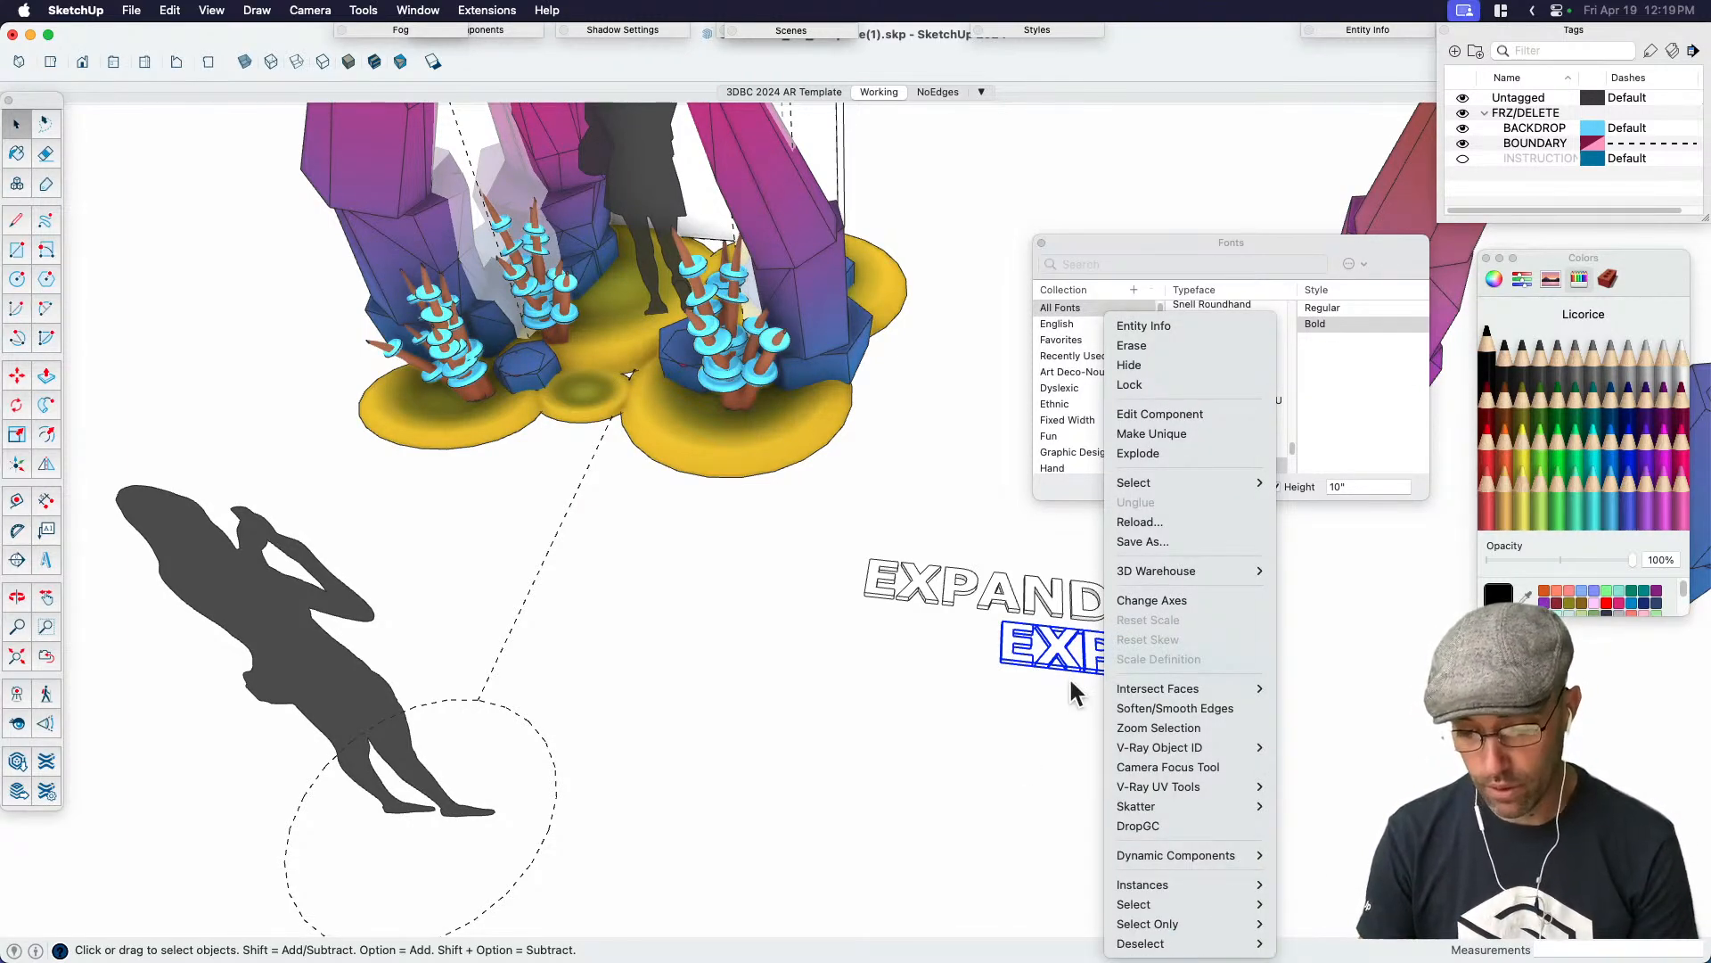
click(1058, 648)
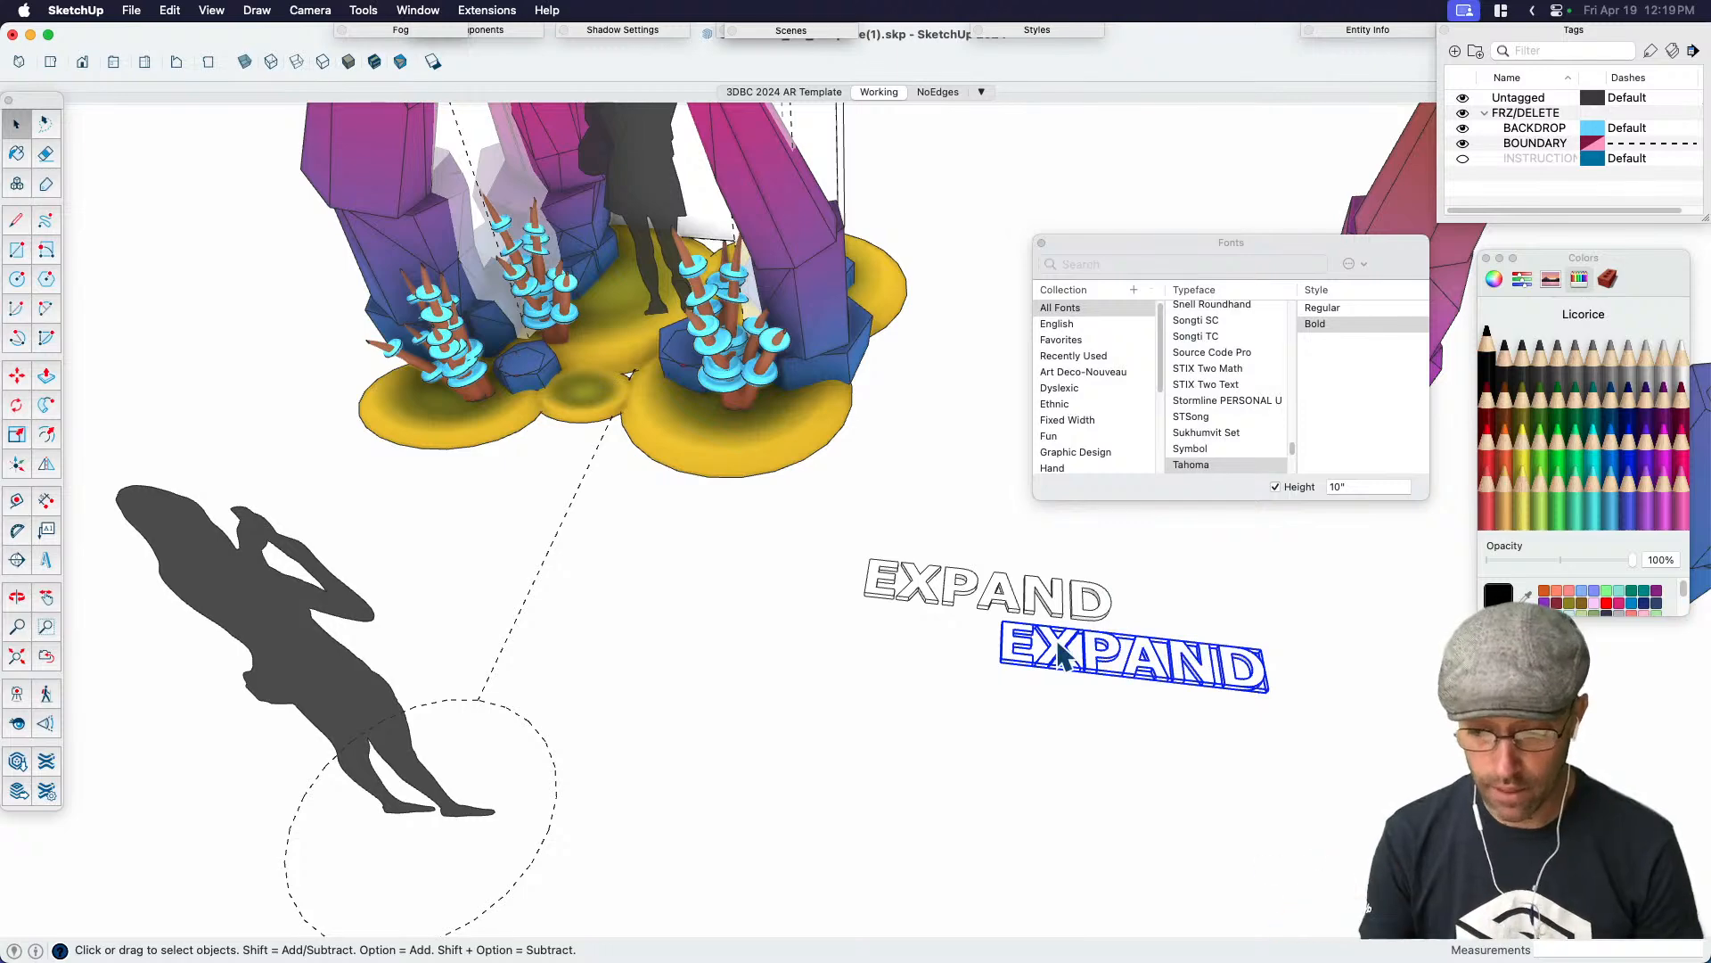
key(shift+super+a)
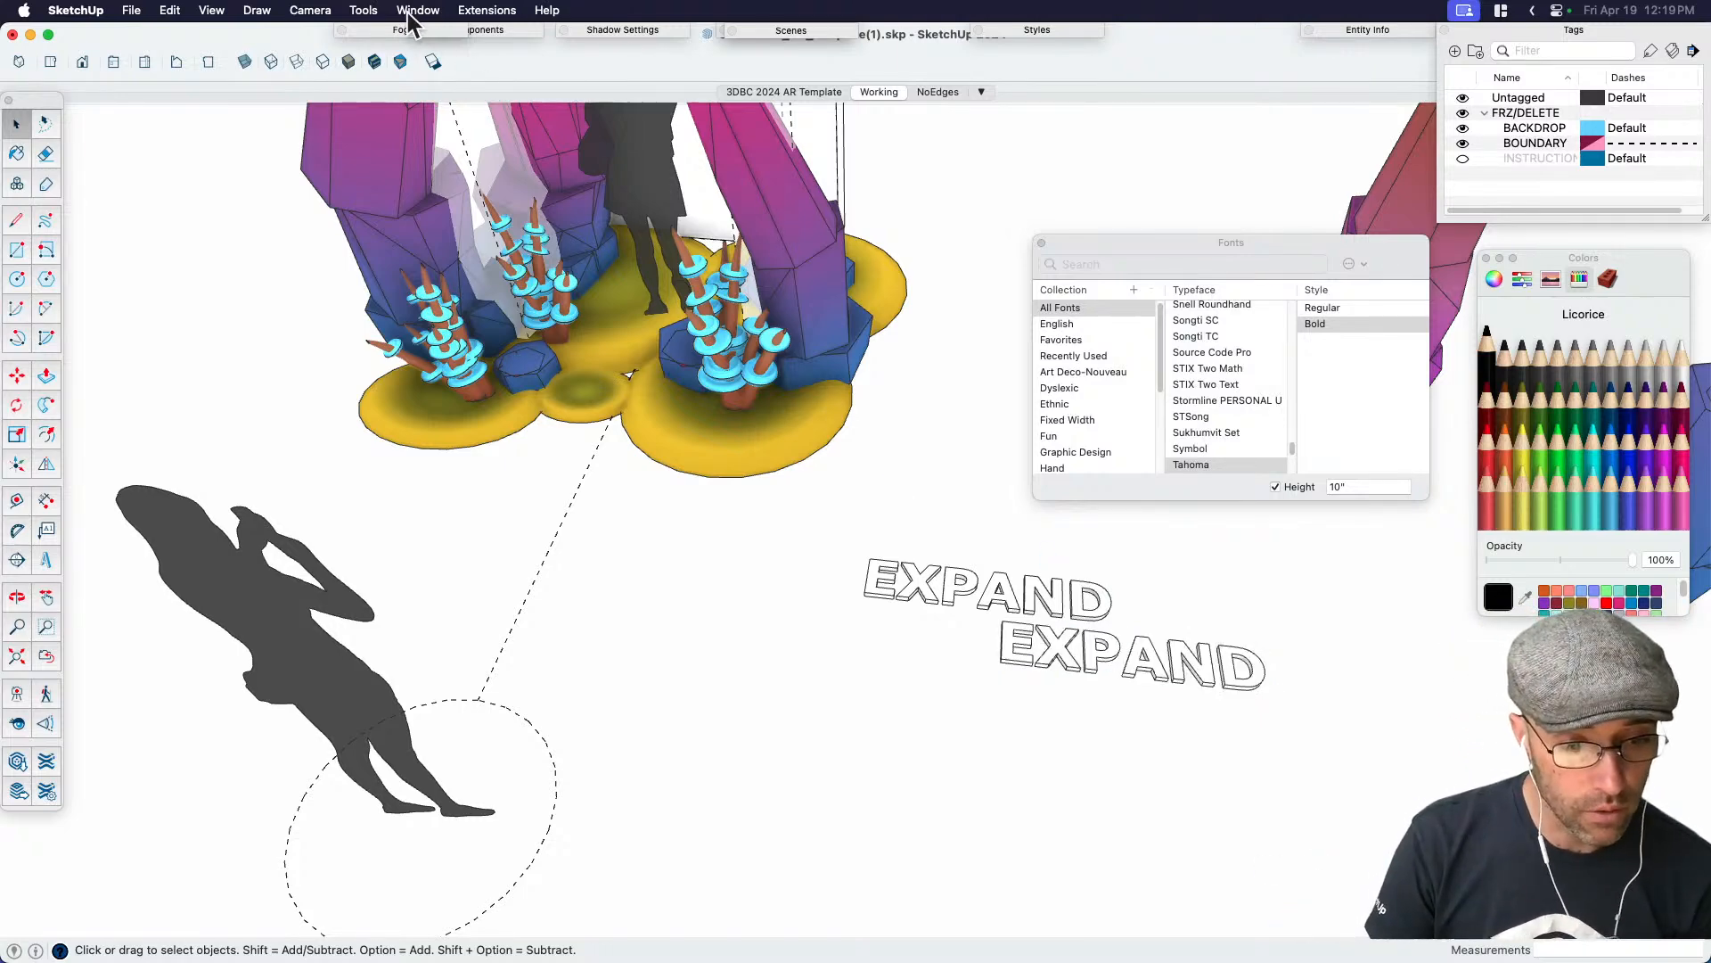
Place the 3D text YOUR in Tahoma Bold in front of the copied EXPAND, and delete that copy
click(380, 12)
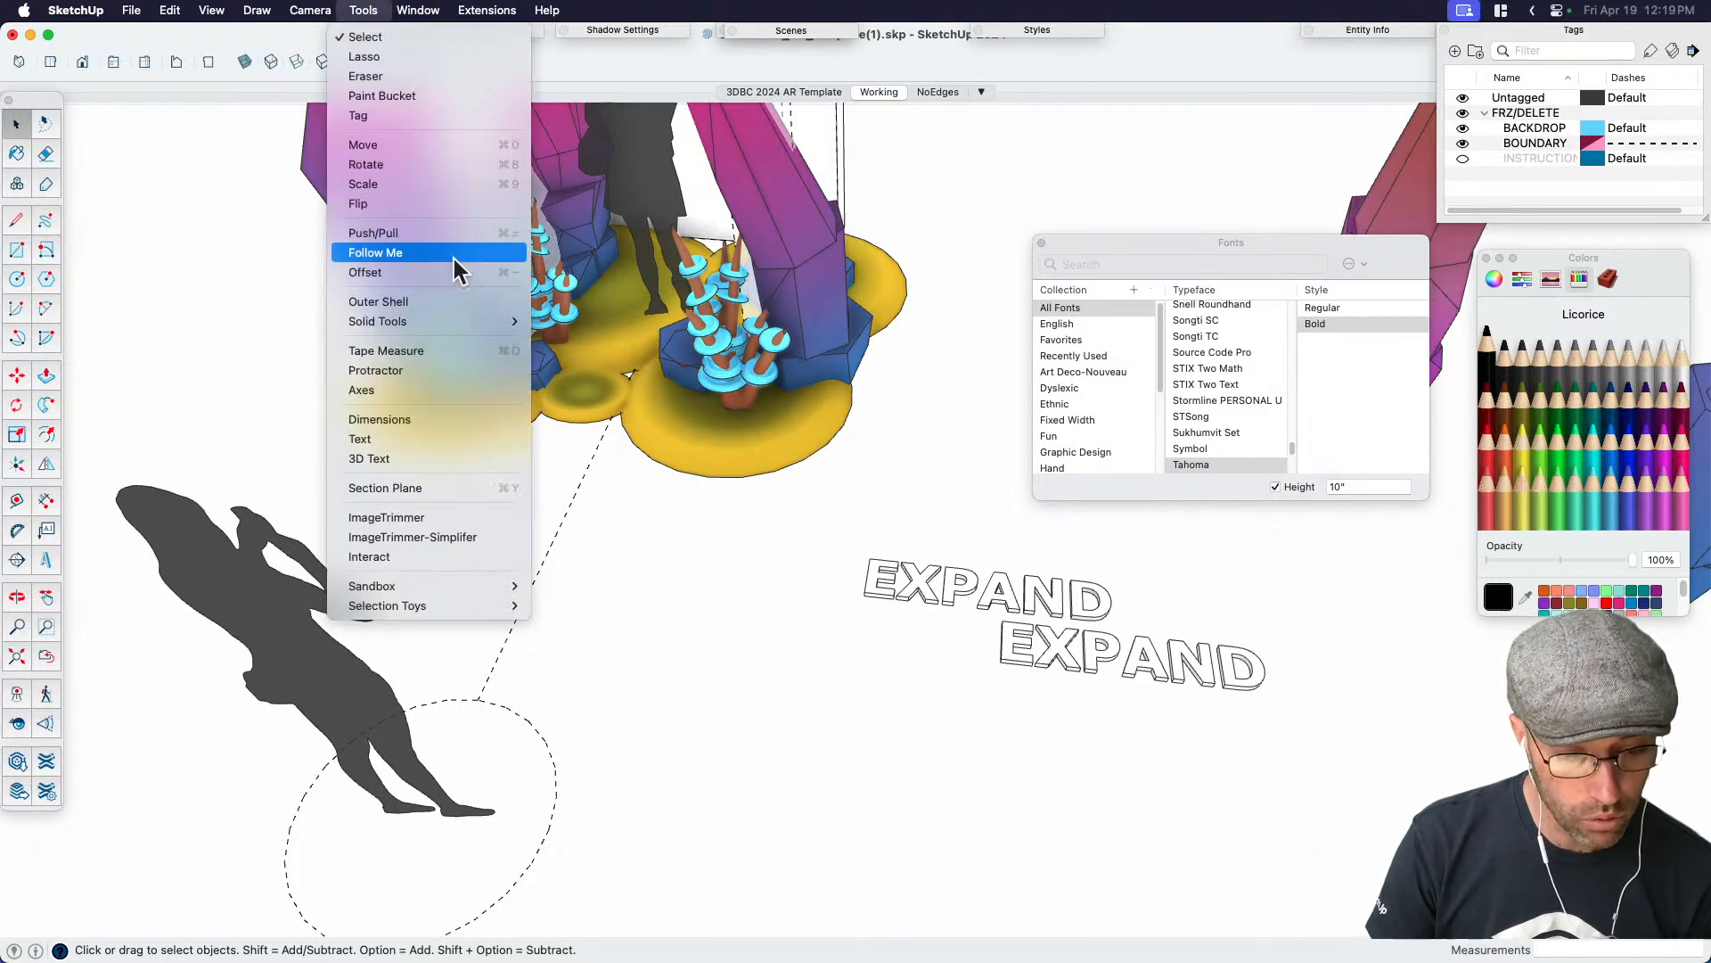
click(404, 457)
drag(832, 259, 737, 252)
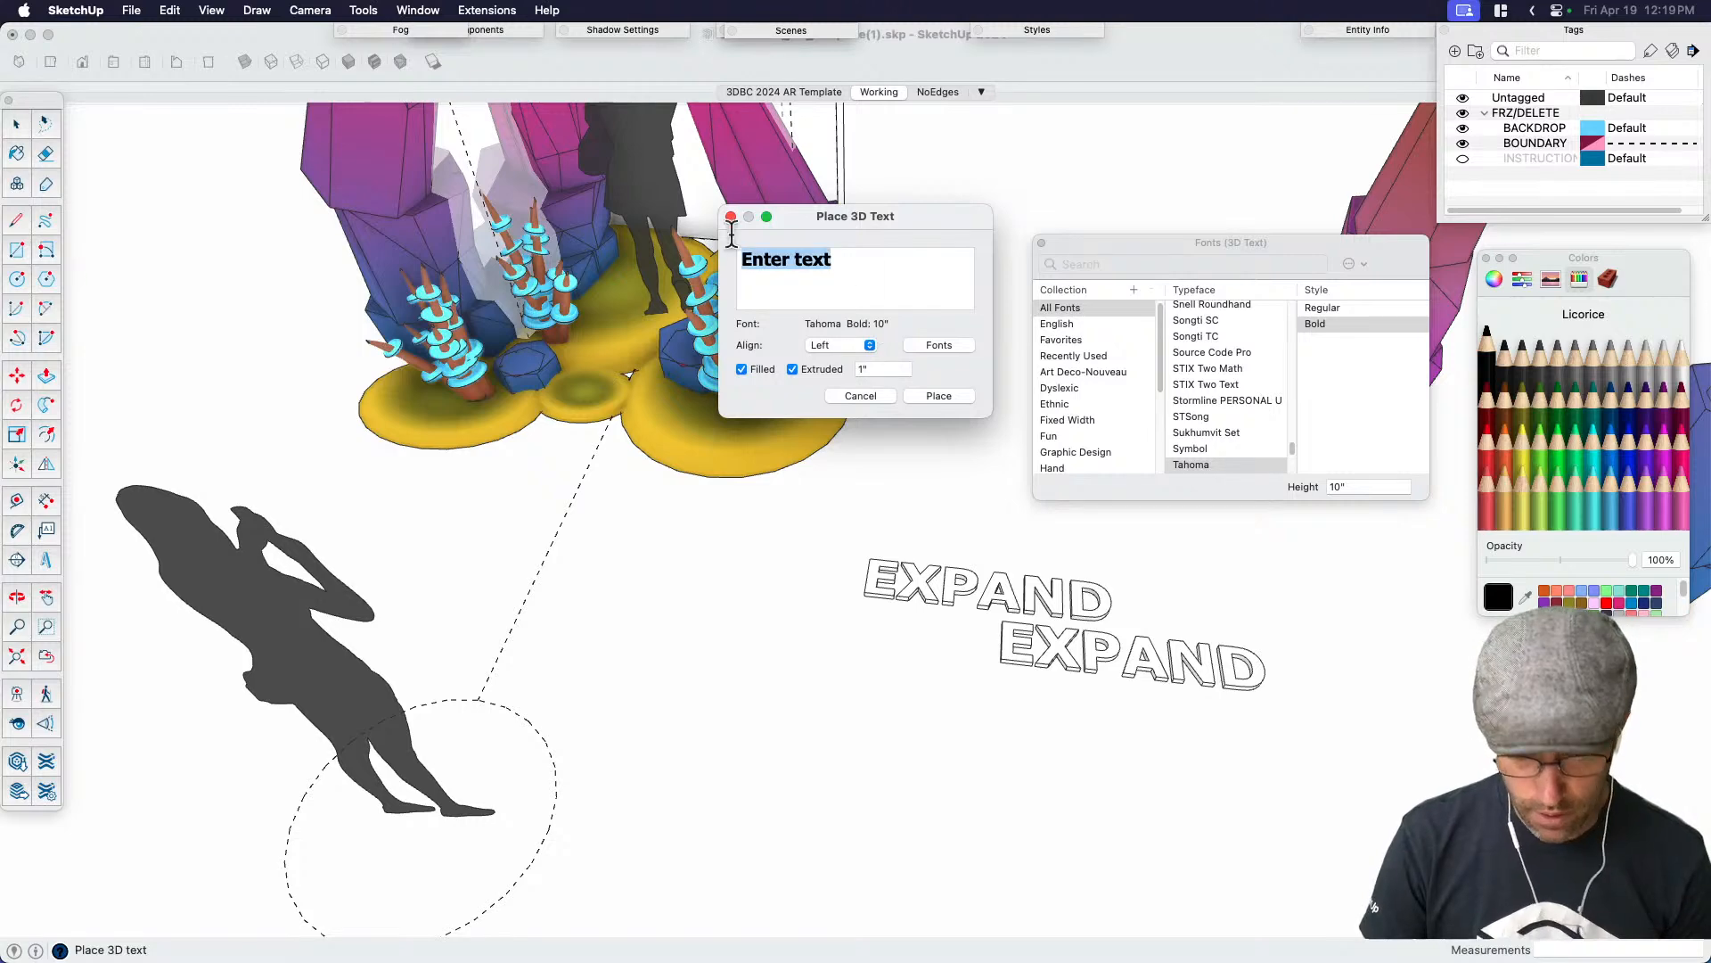
text(YOUR)
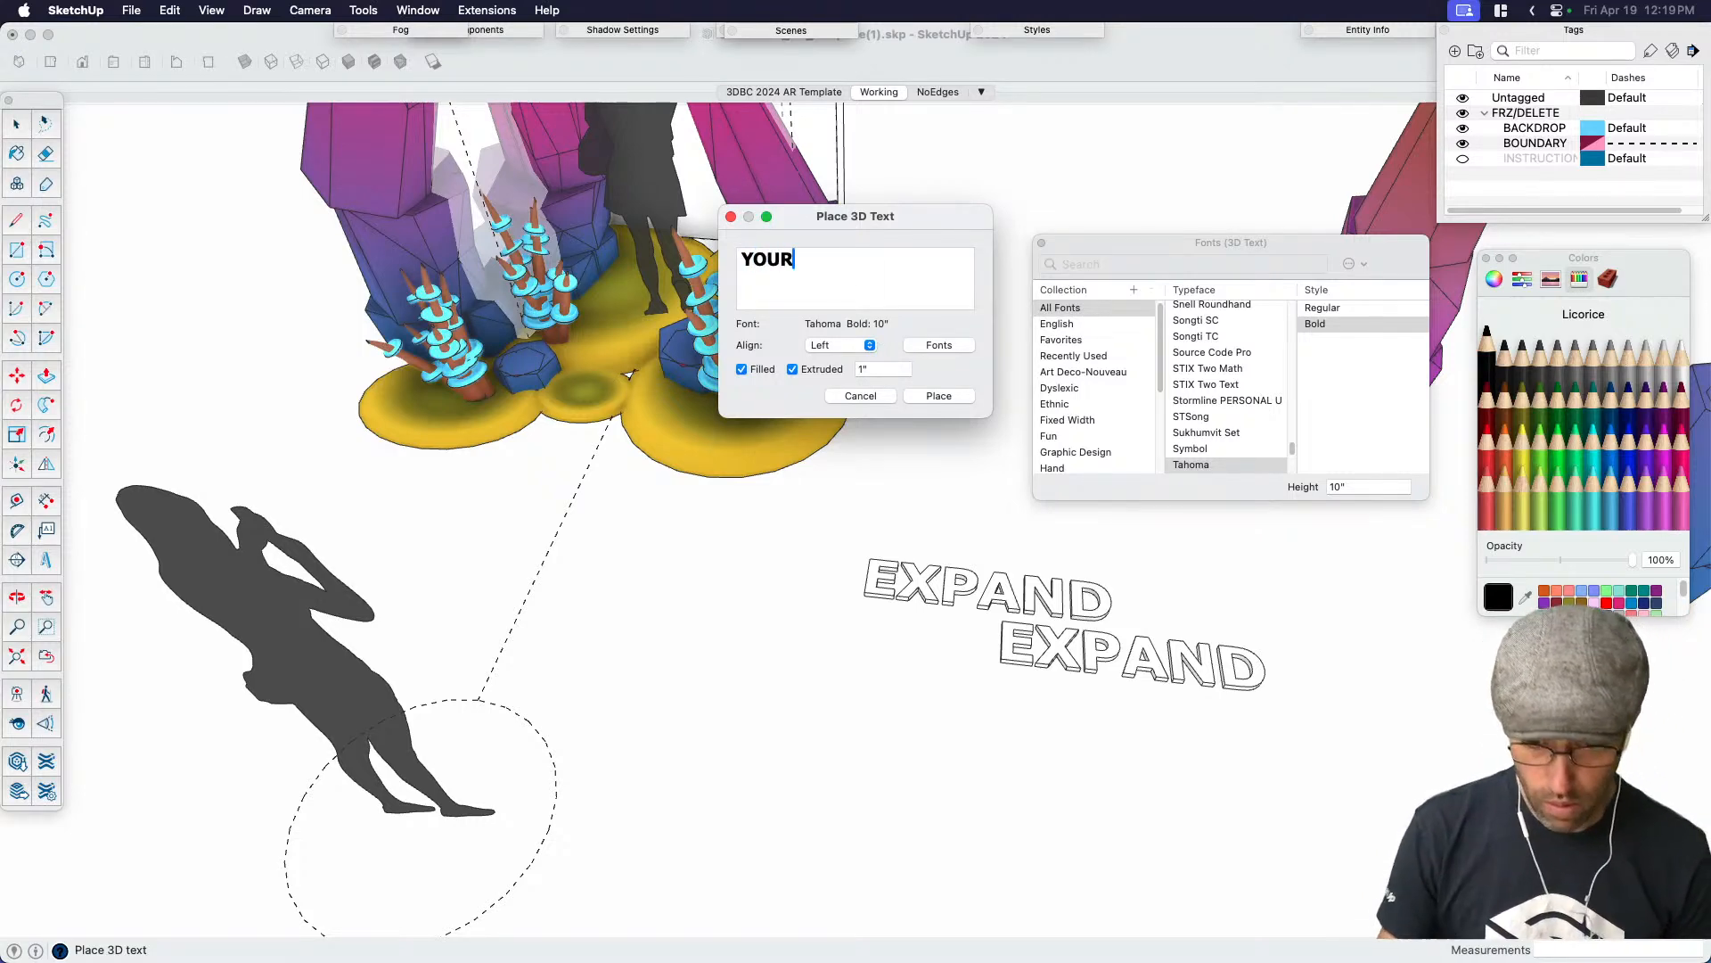
click(936, 396)
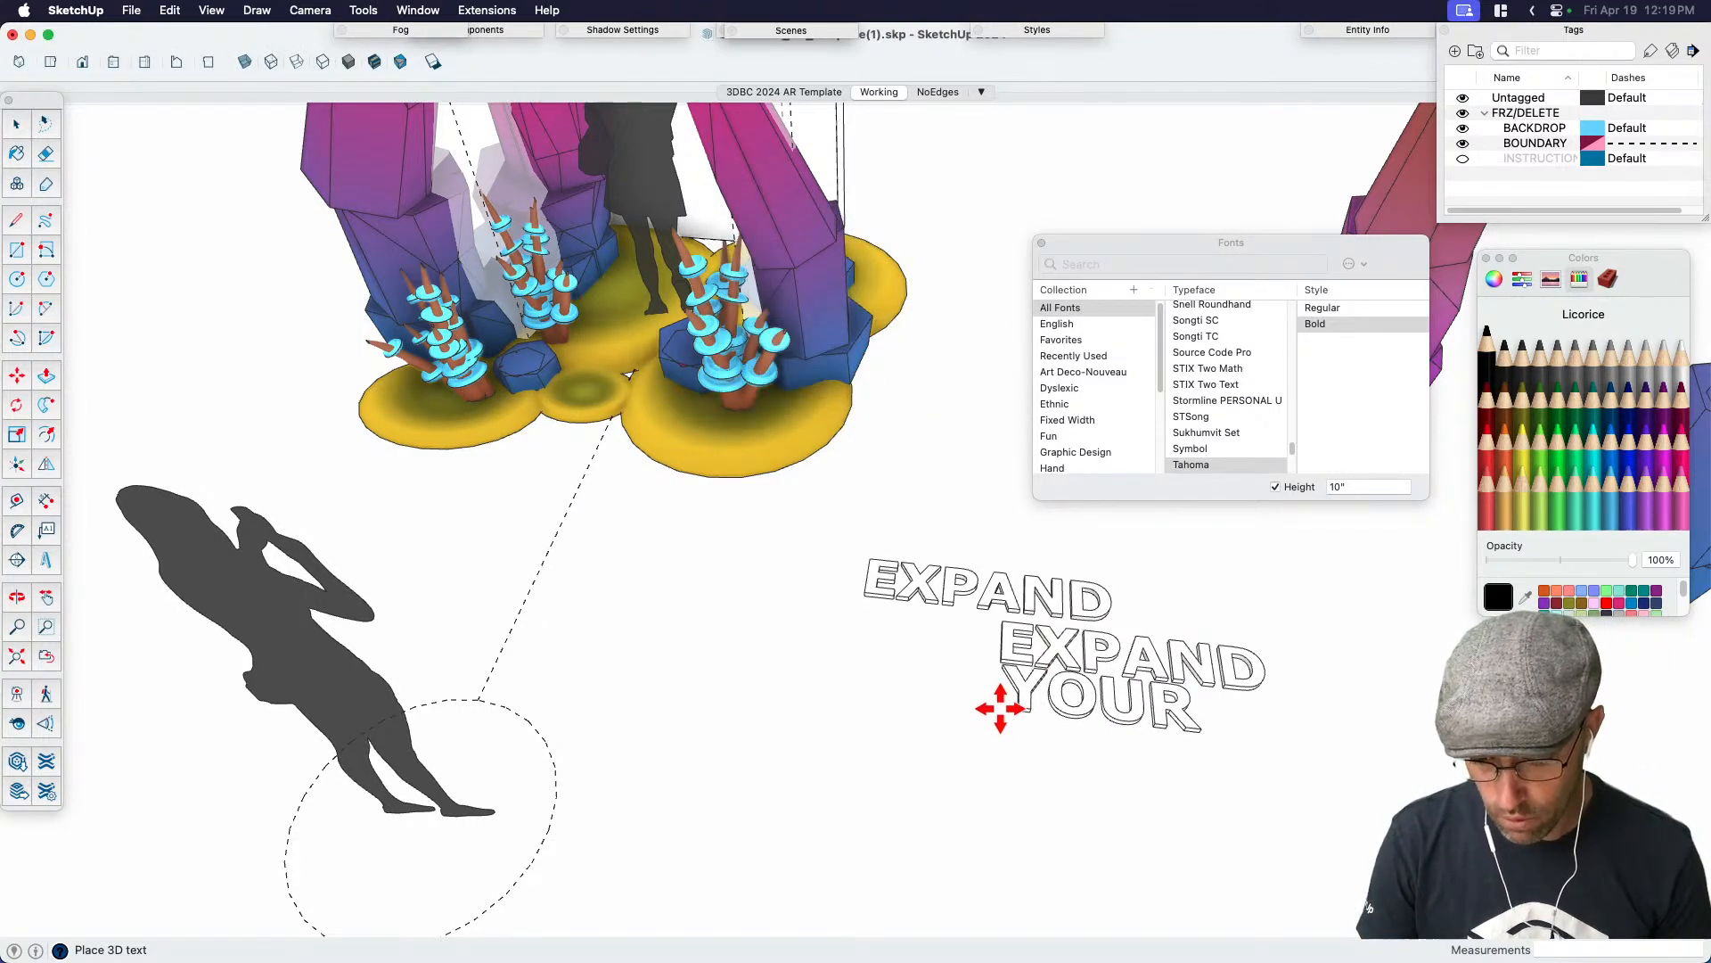
click(1002, 710)
click(1175, 668)
key(Delete)
Move the YOUR text back so it sits close beneath the EXPAND text as the second line
click(1089, 700)
scroll(1088, 705, up, 3)
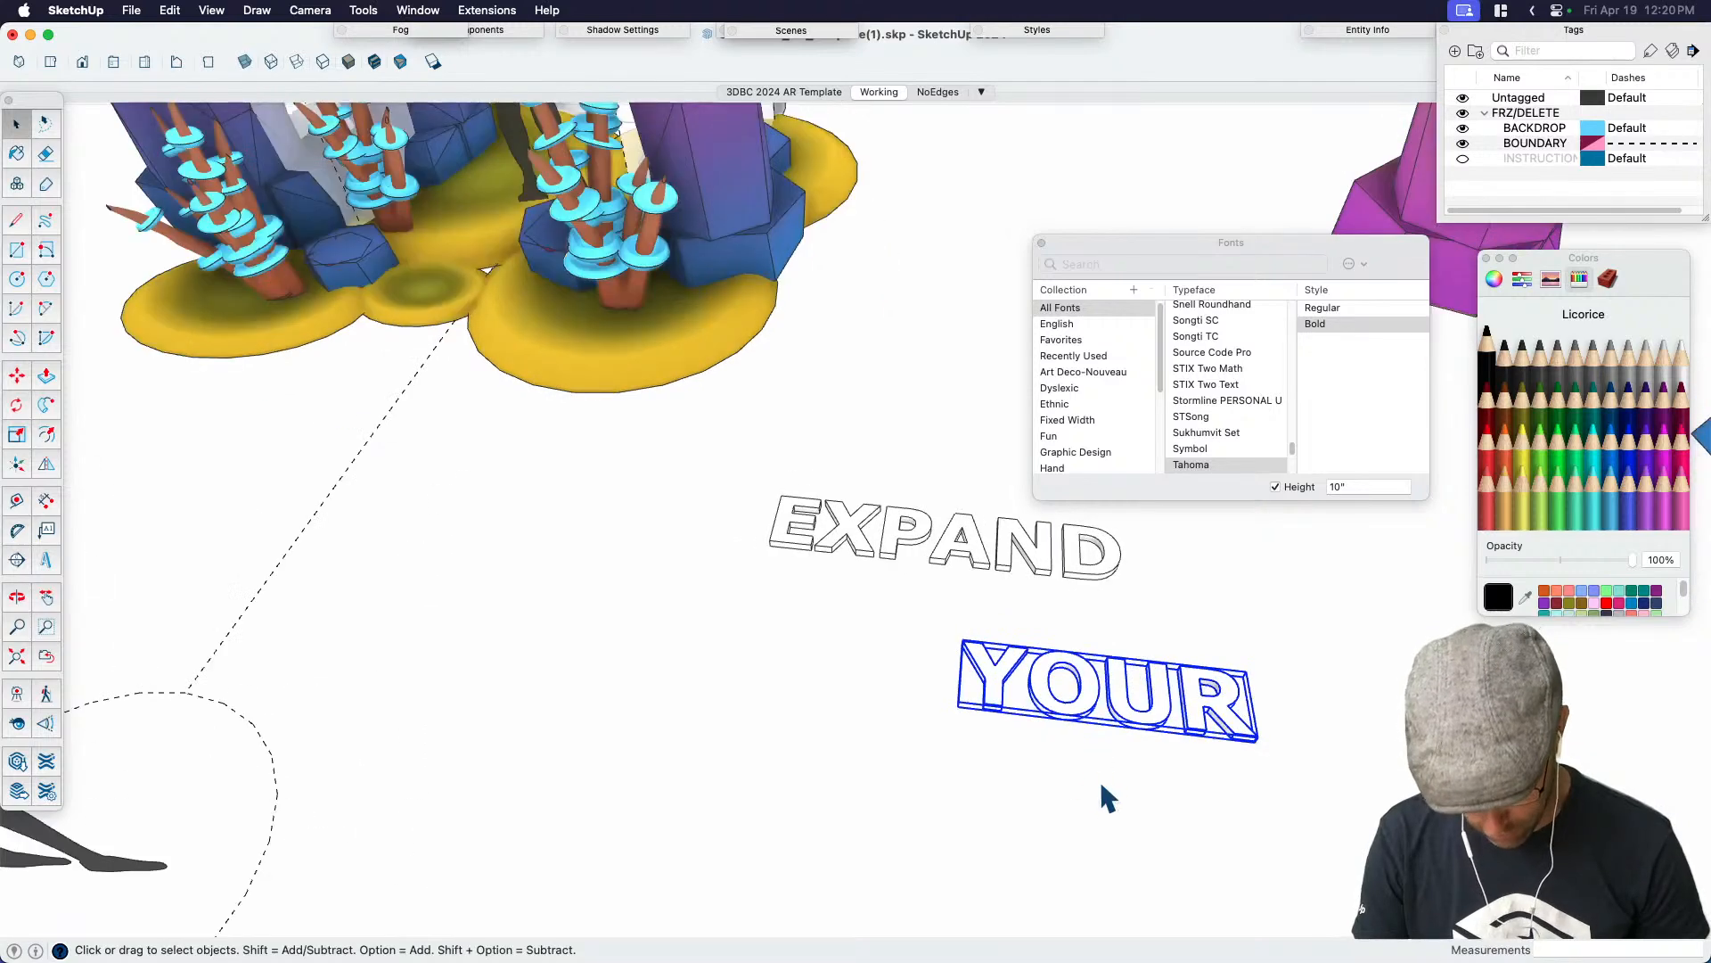
key(m)
click(1101, 794)
click(1103, 720)
key(space)
key(h)
drag(927, 544, 749, 572)
key(space)
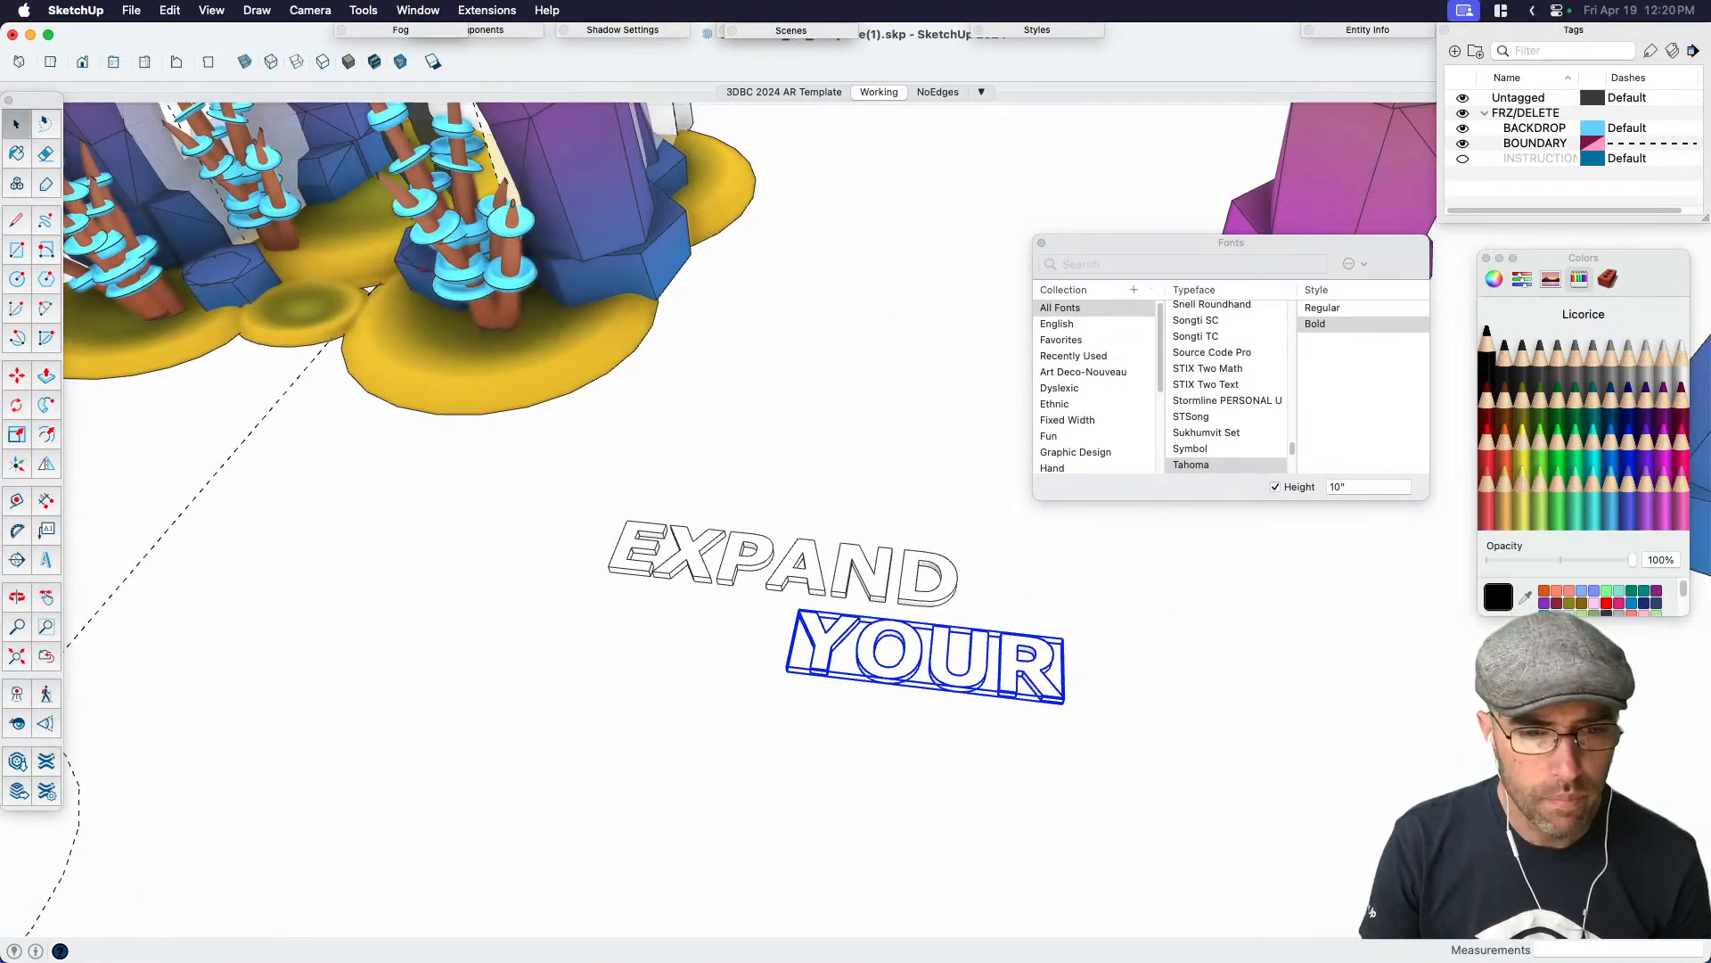
Switch to Firefox, check the slogan wording on the 3D Basecamp home page, and return to SketchUp
key(super+Tab)
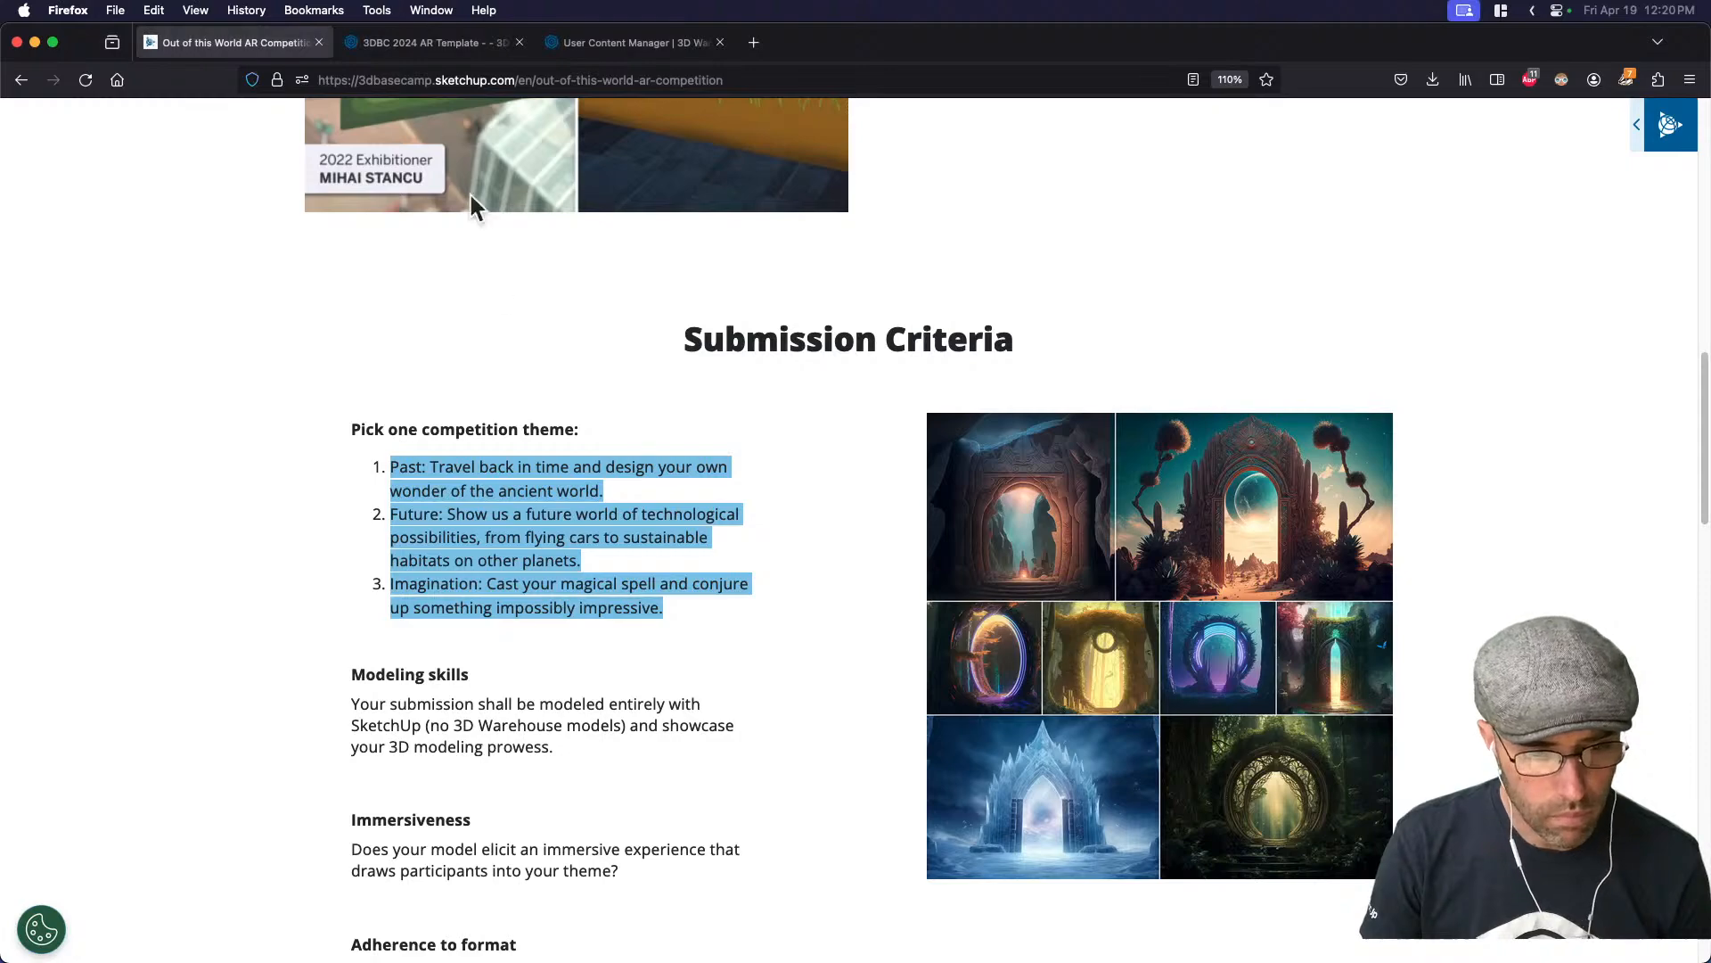
scroll(526, 386, up, 12)
click(420, 130)
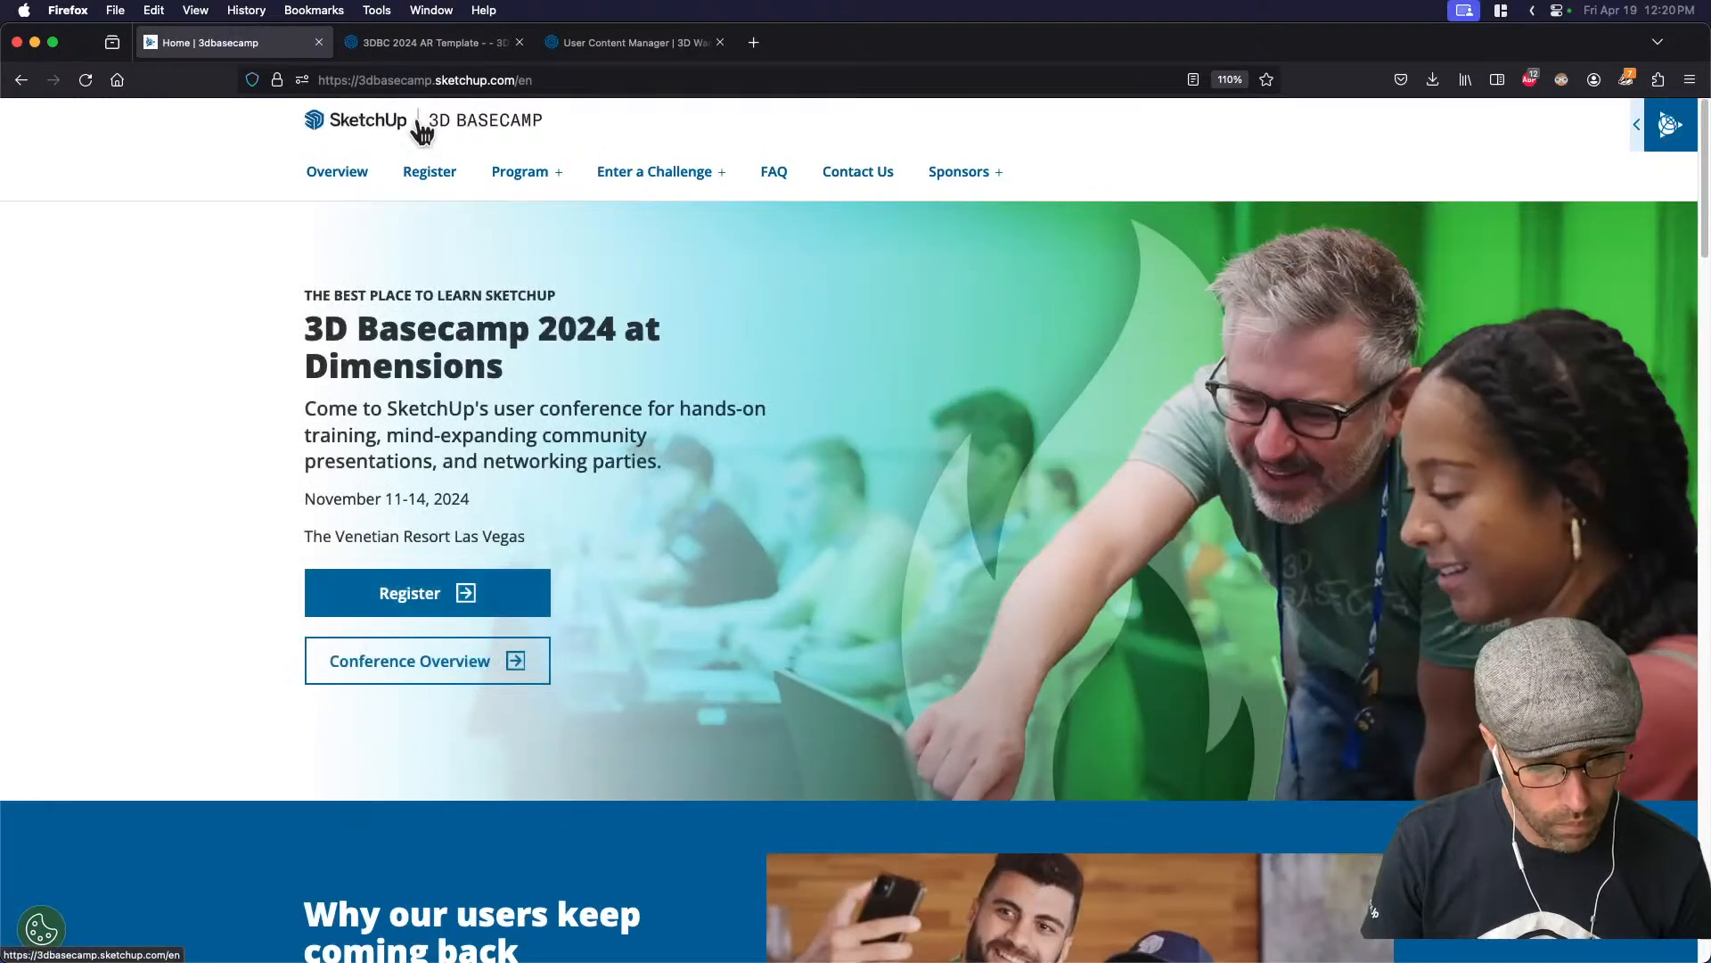
scroll(656, 373, down, 3)
scroll(649, 362, down, 8)
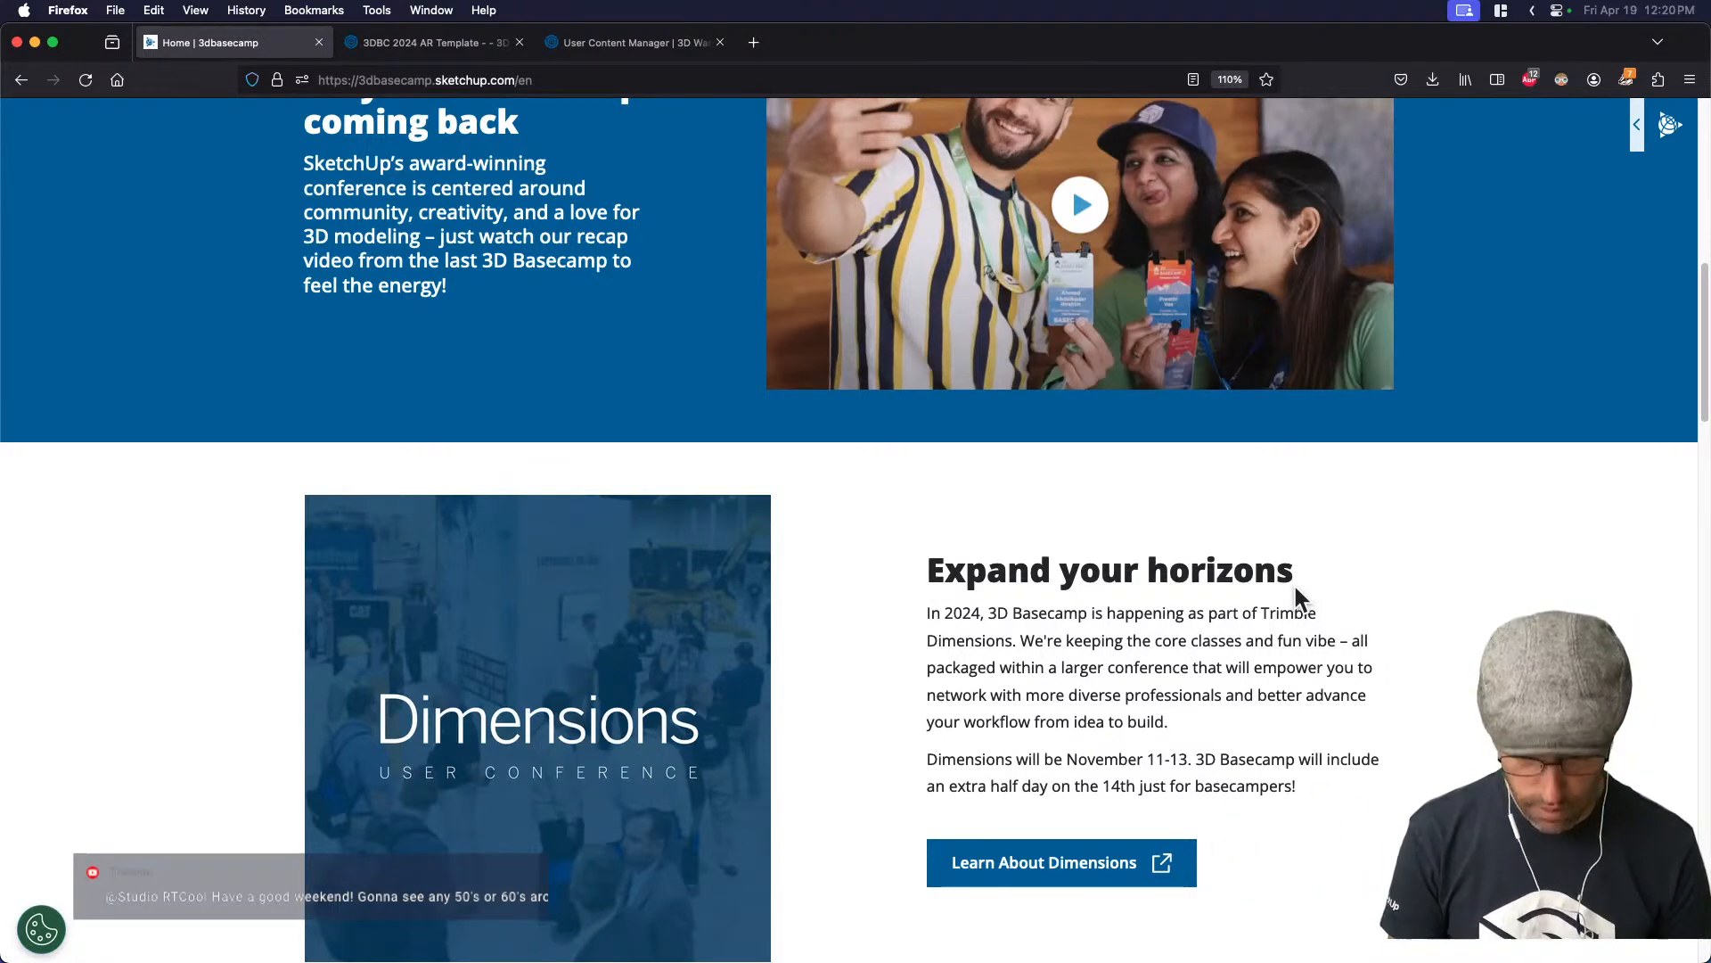
key(super+Tab)
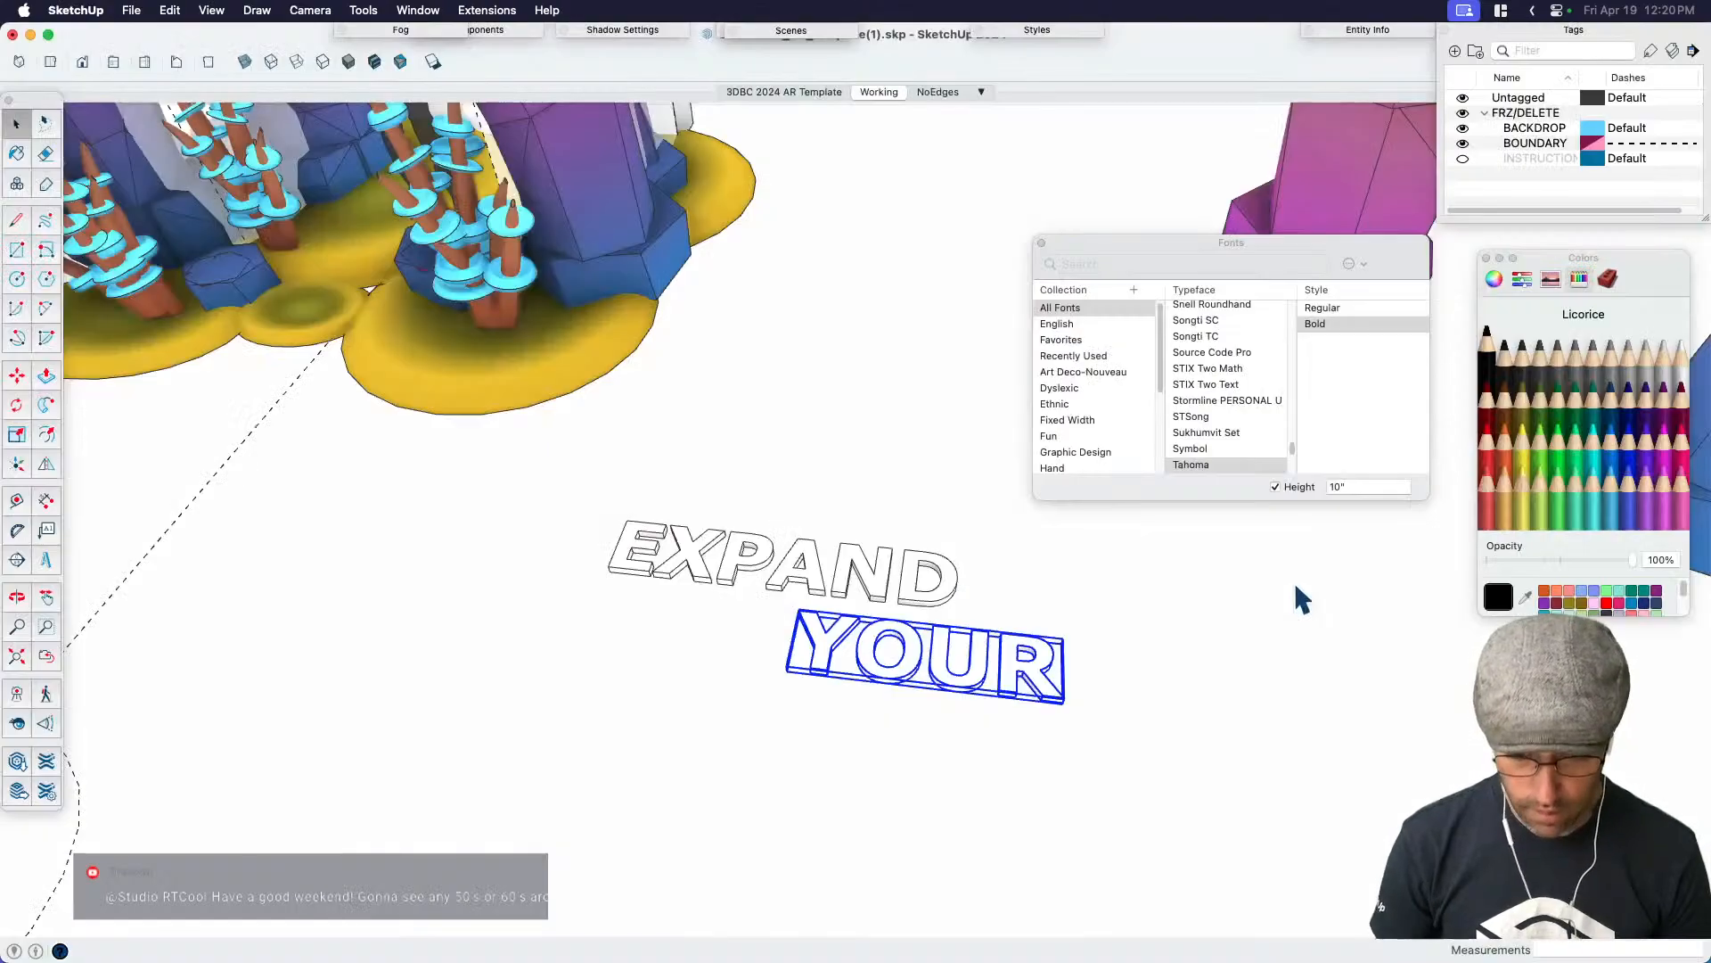
click(1061, 696)
key(m)
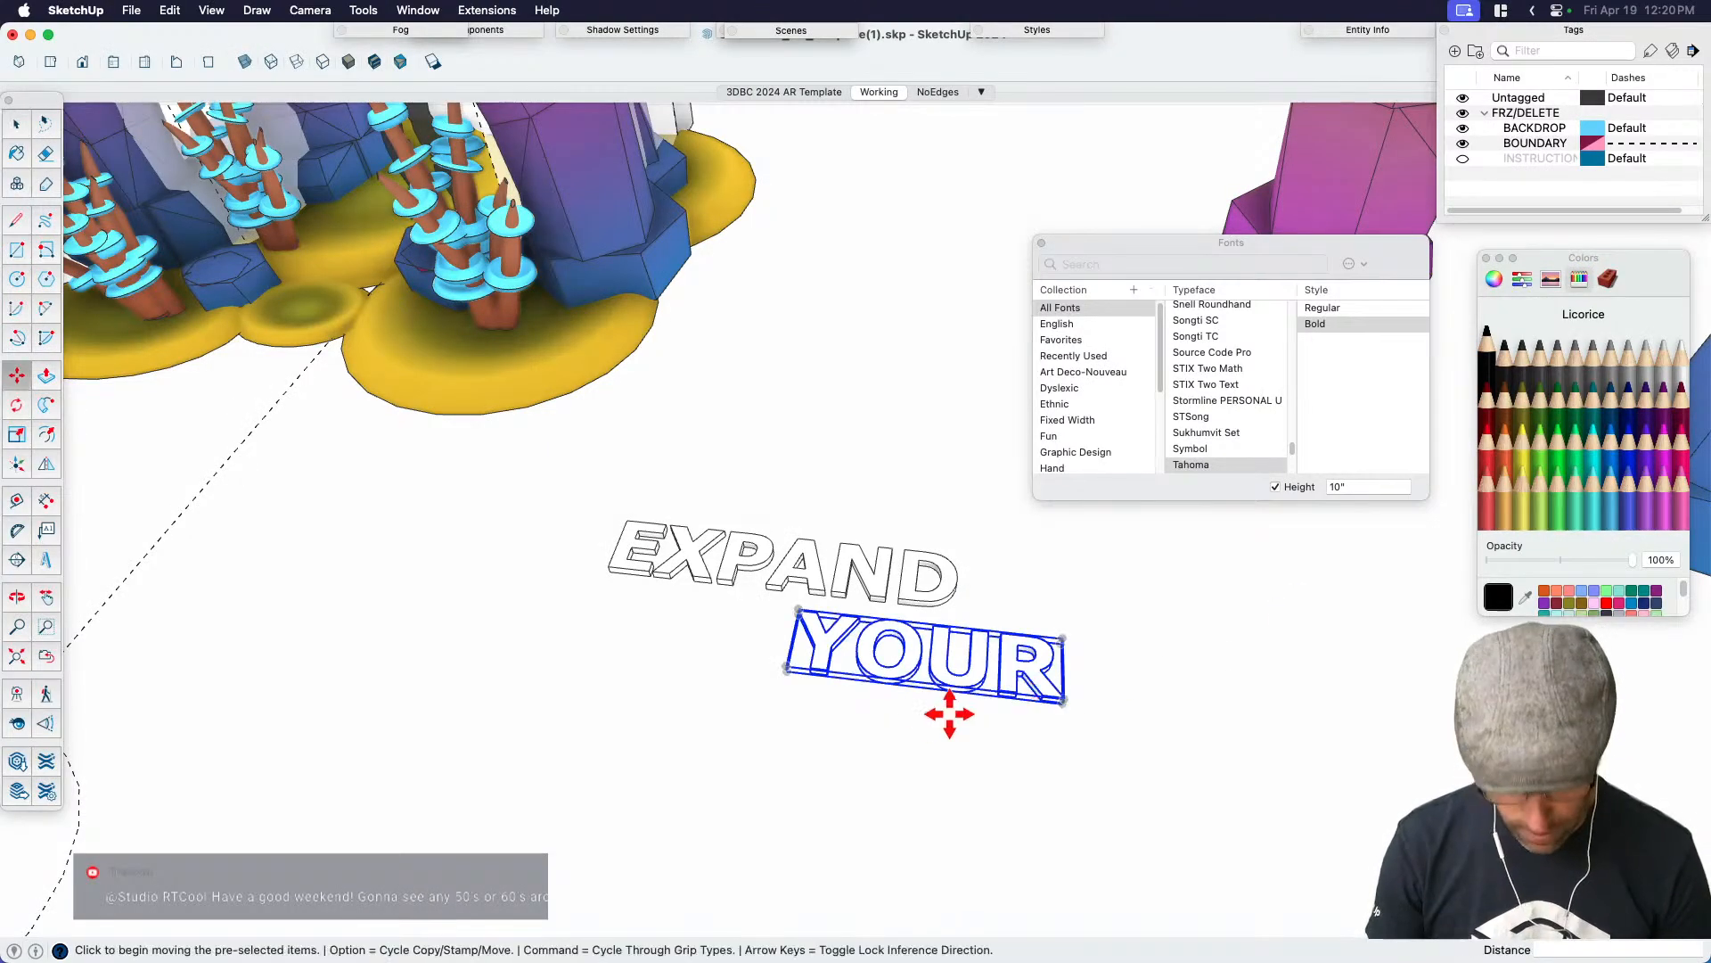
key(space)
click(1011, 573)
click(756, 557)
click(879, 657)
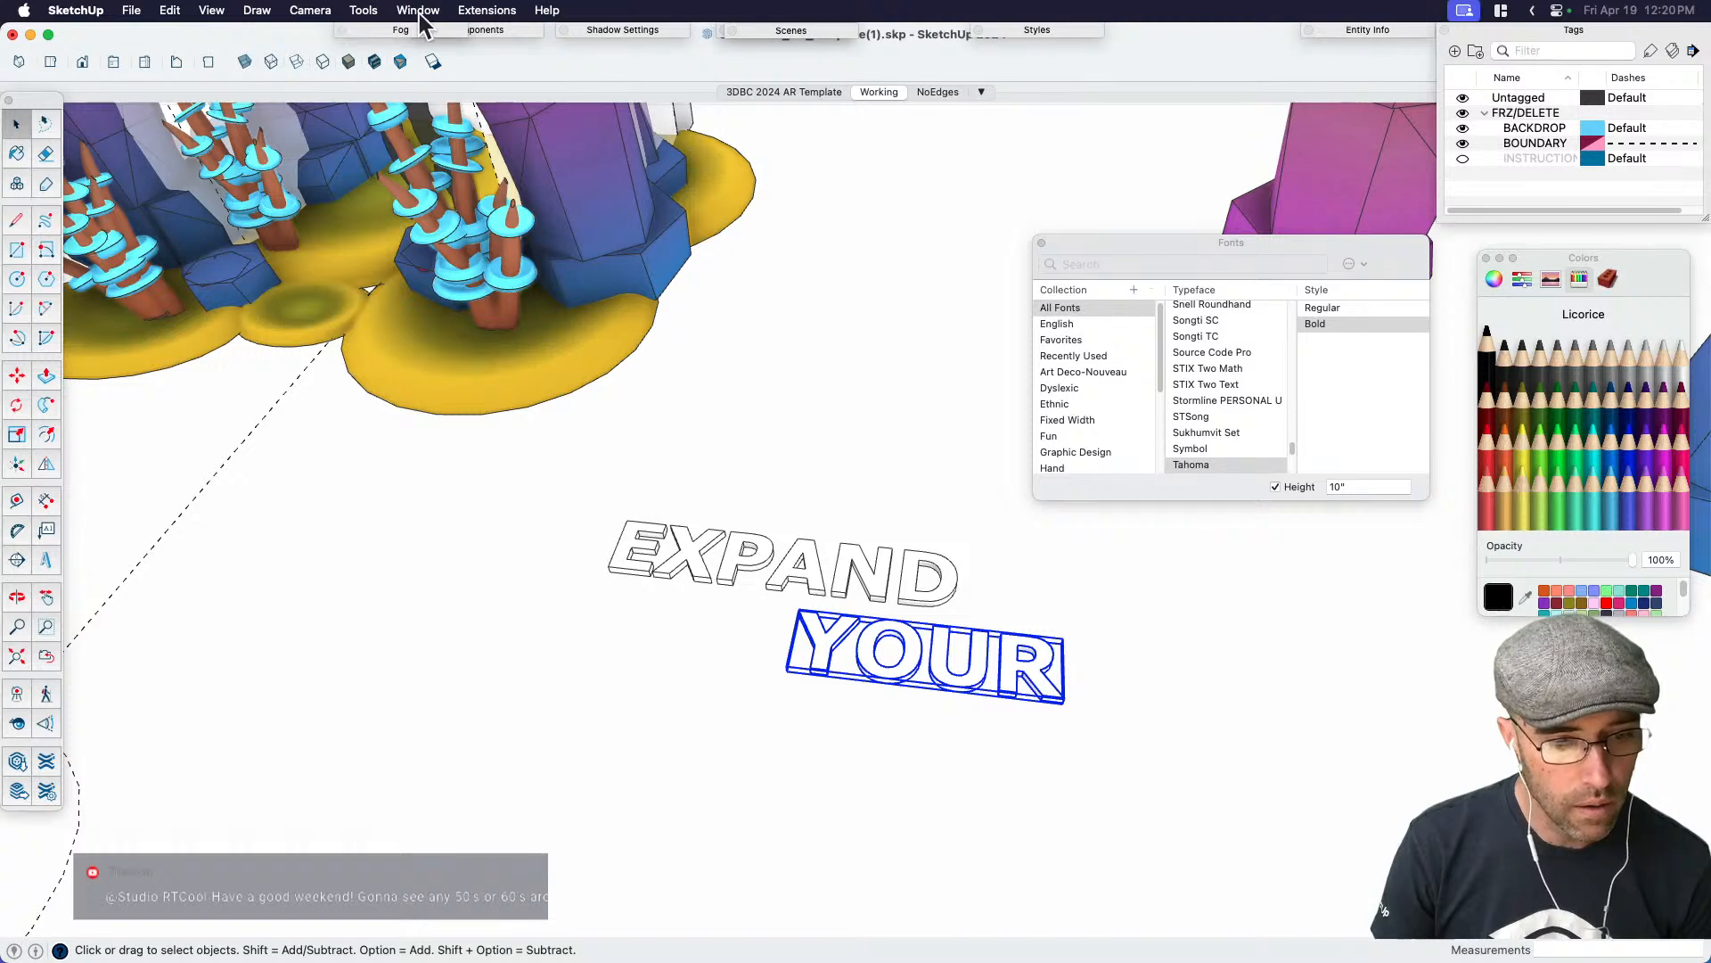
Place the Tahoma Bold 3D text HORIZONS beneath YOUR as the slogan's third line and close the font picker
click(363, 10)
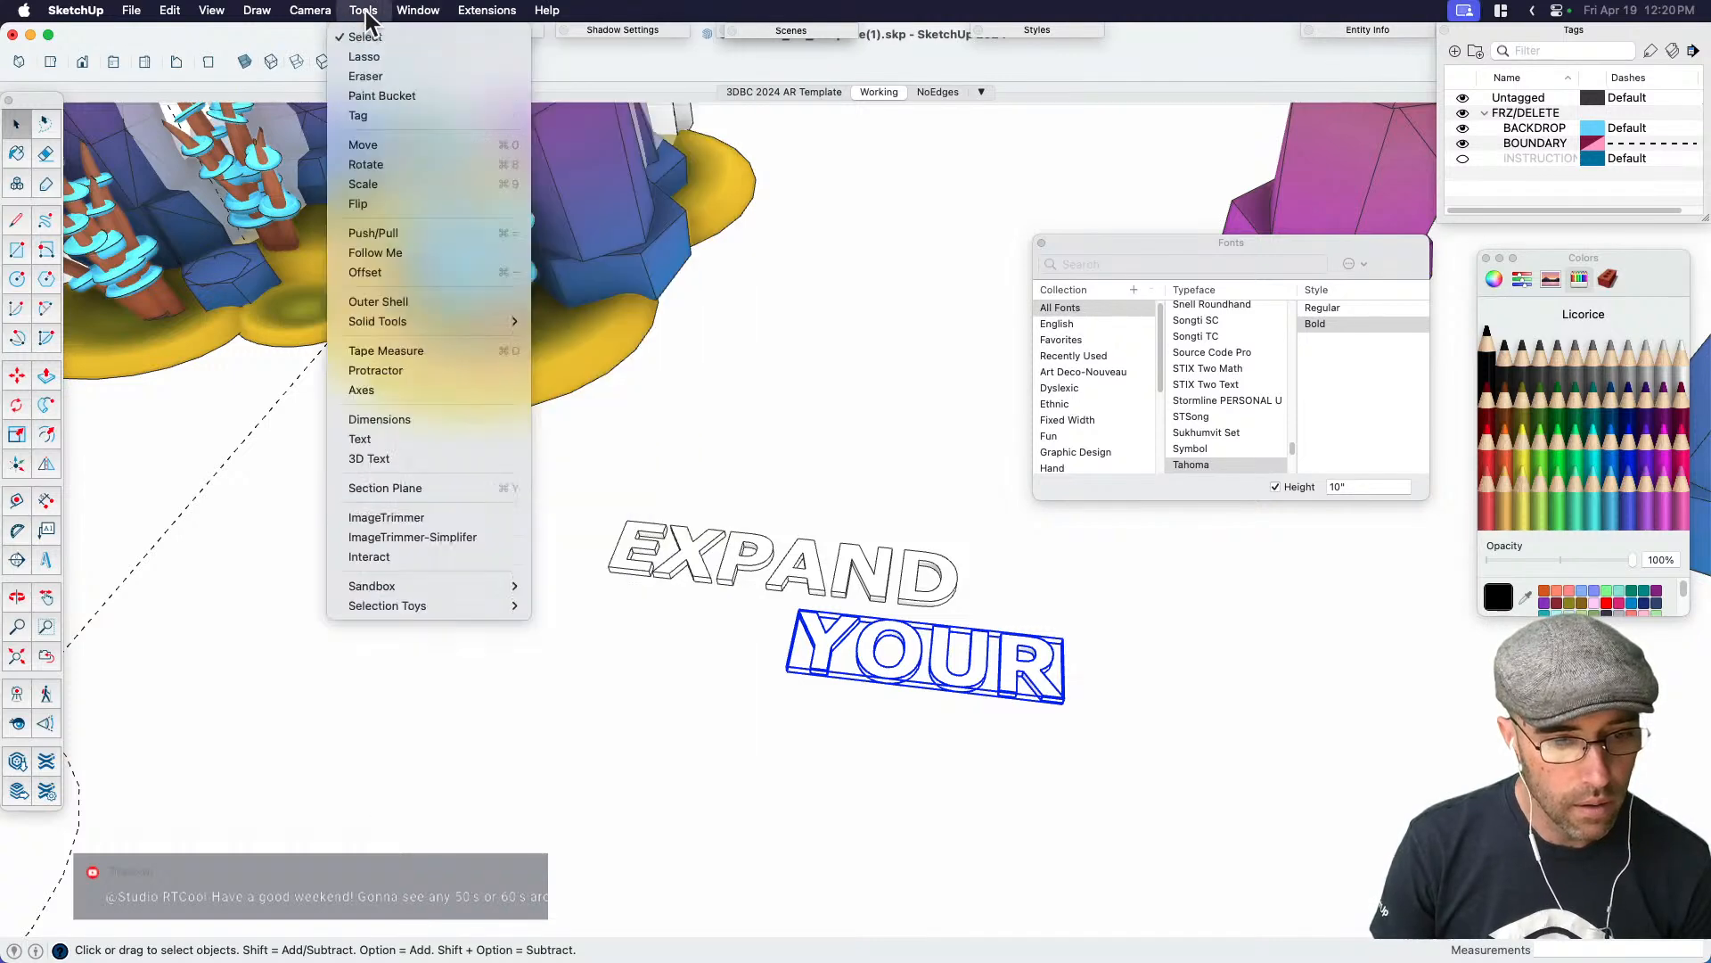
click(409, 482)
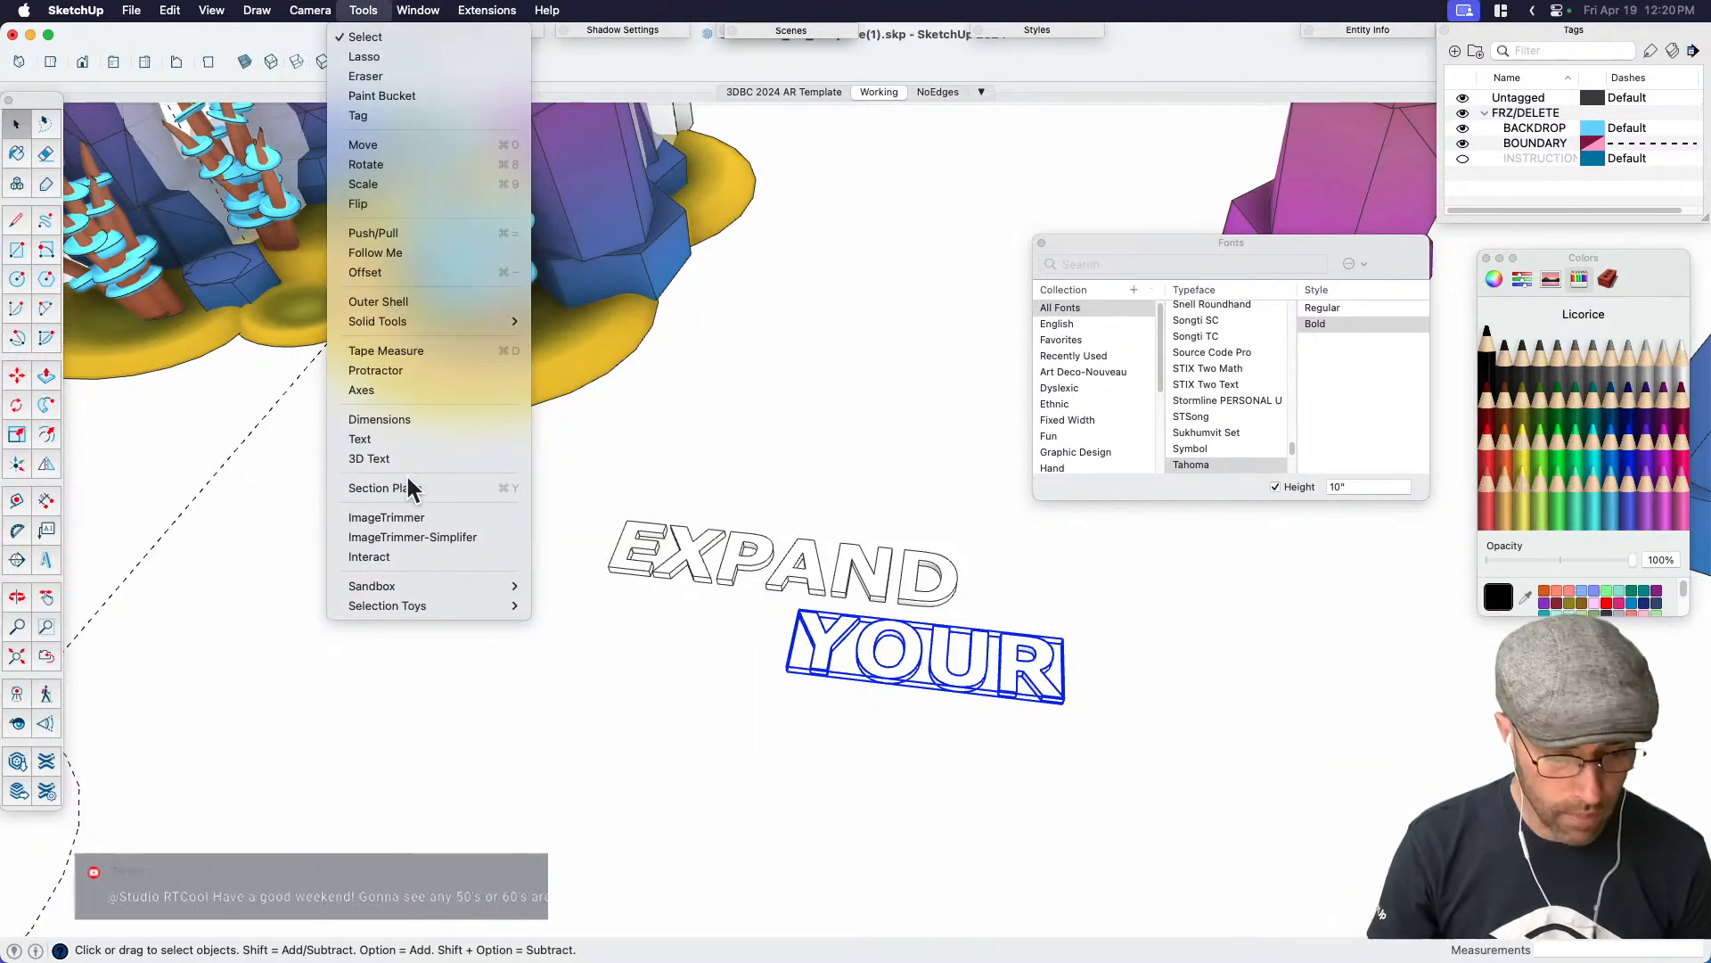
click(406, 460)
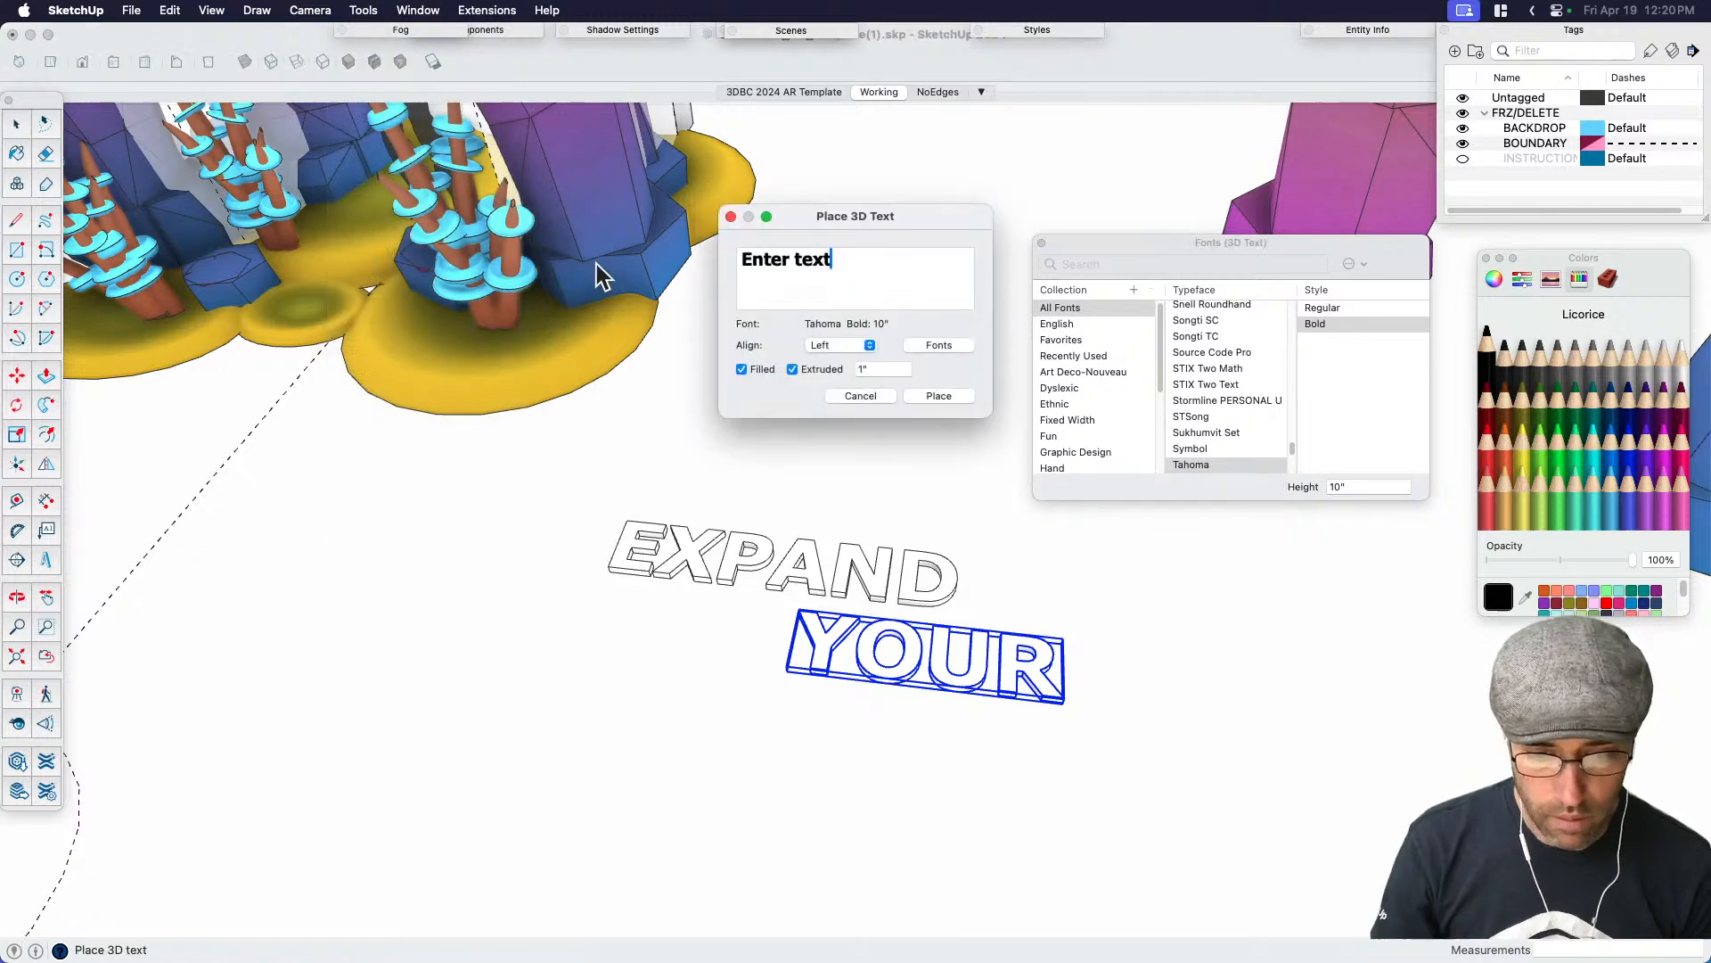
text(HORIZONS)
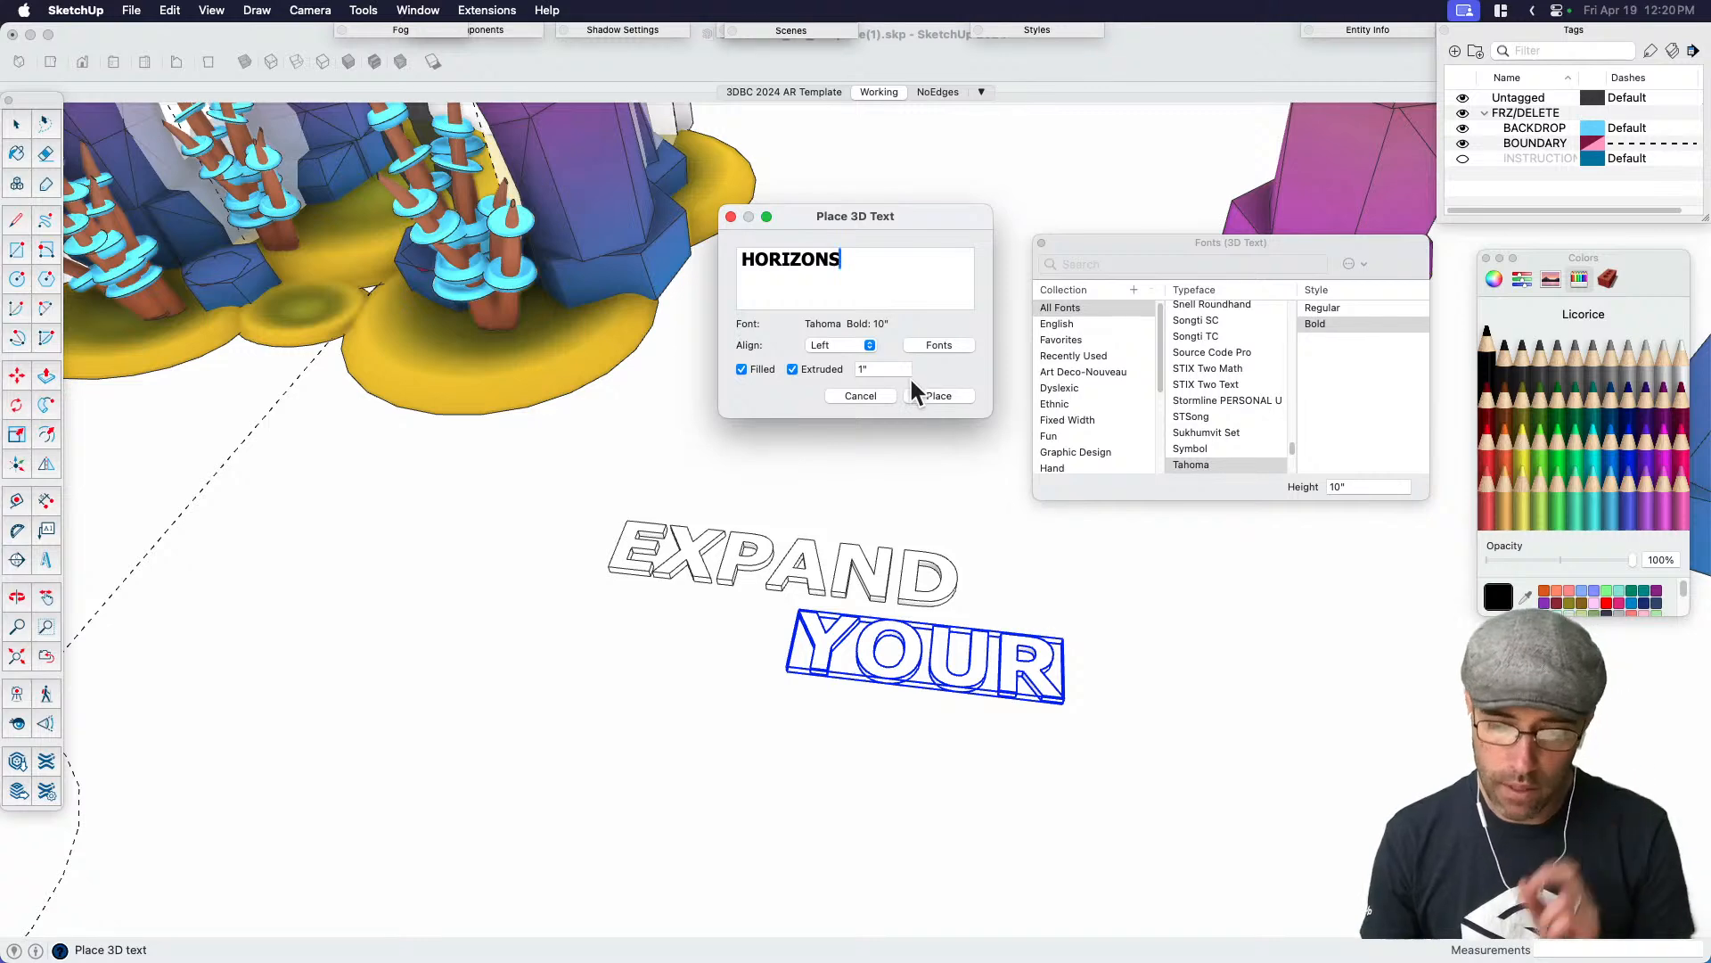
click(933, 393)
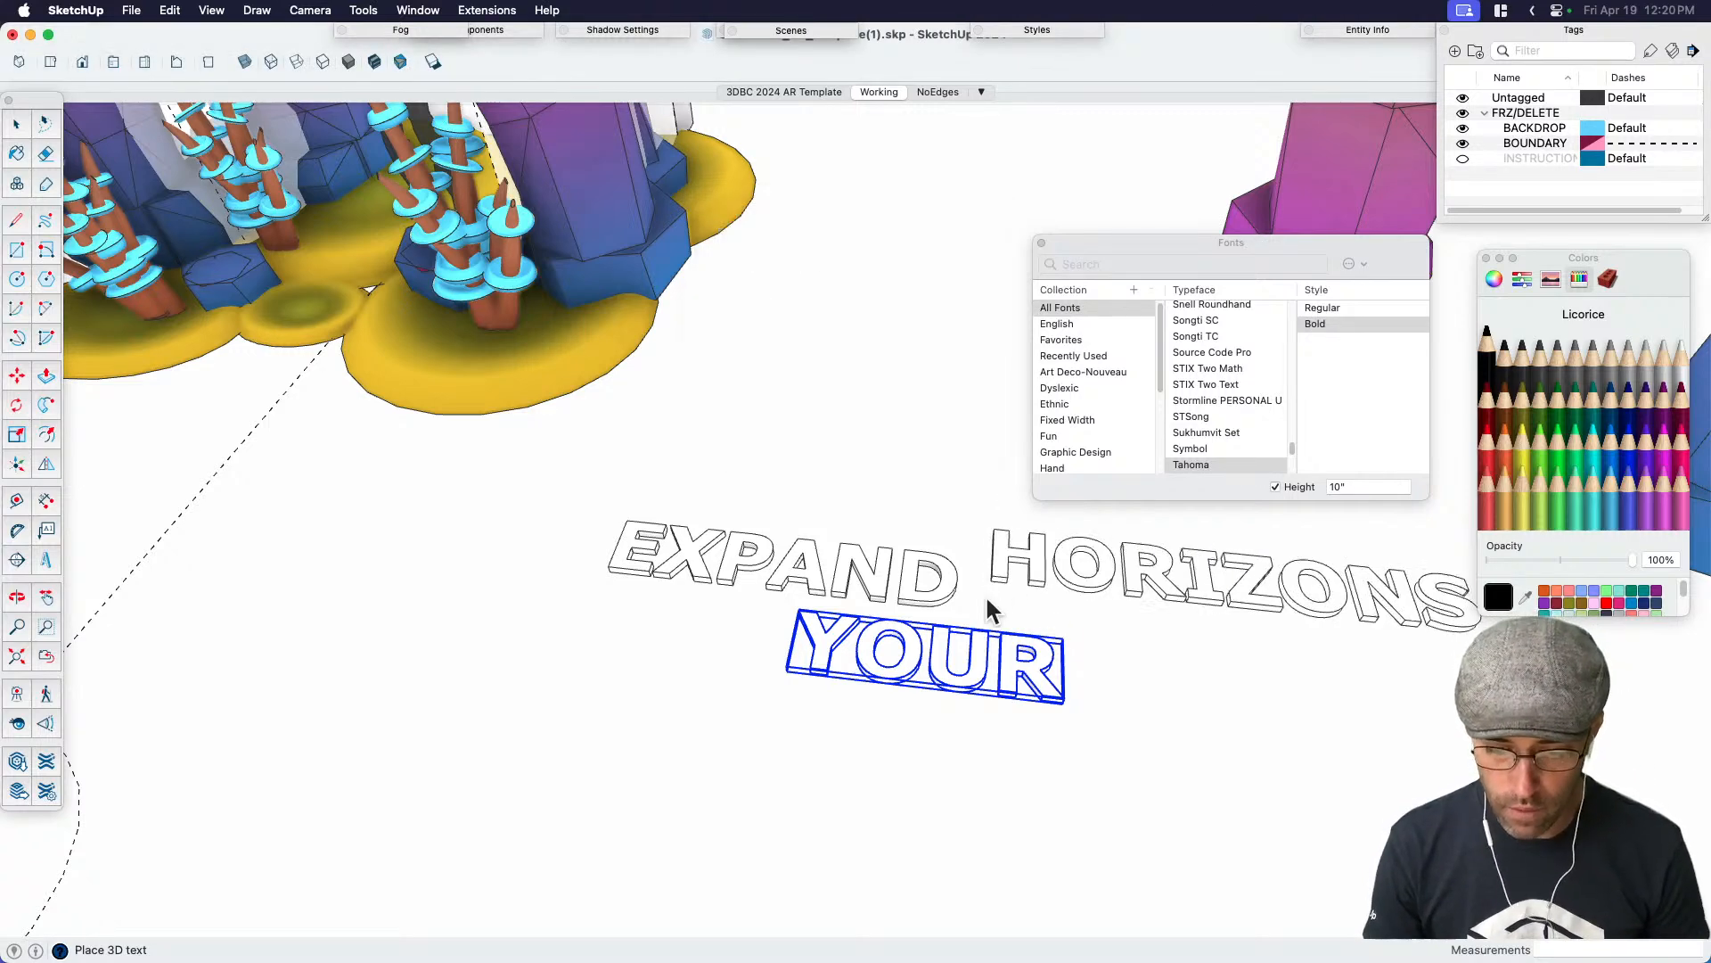
click(911, 768)
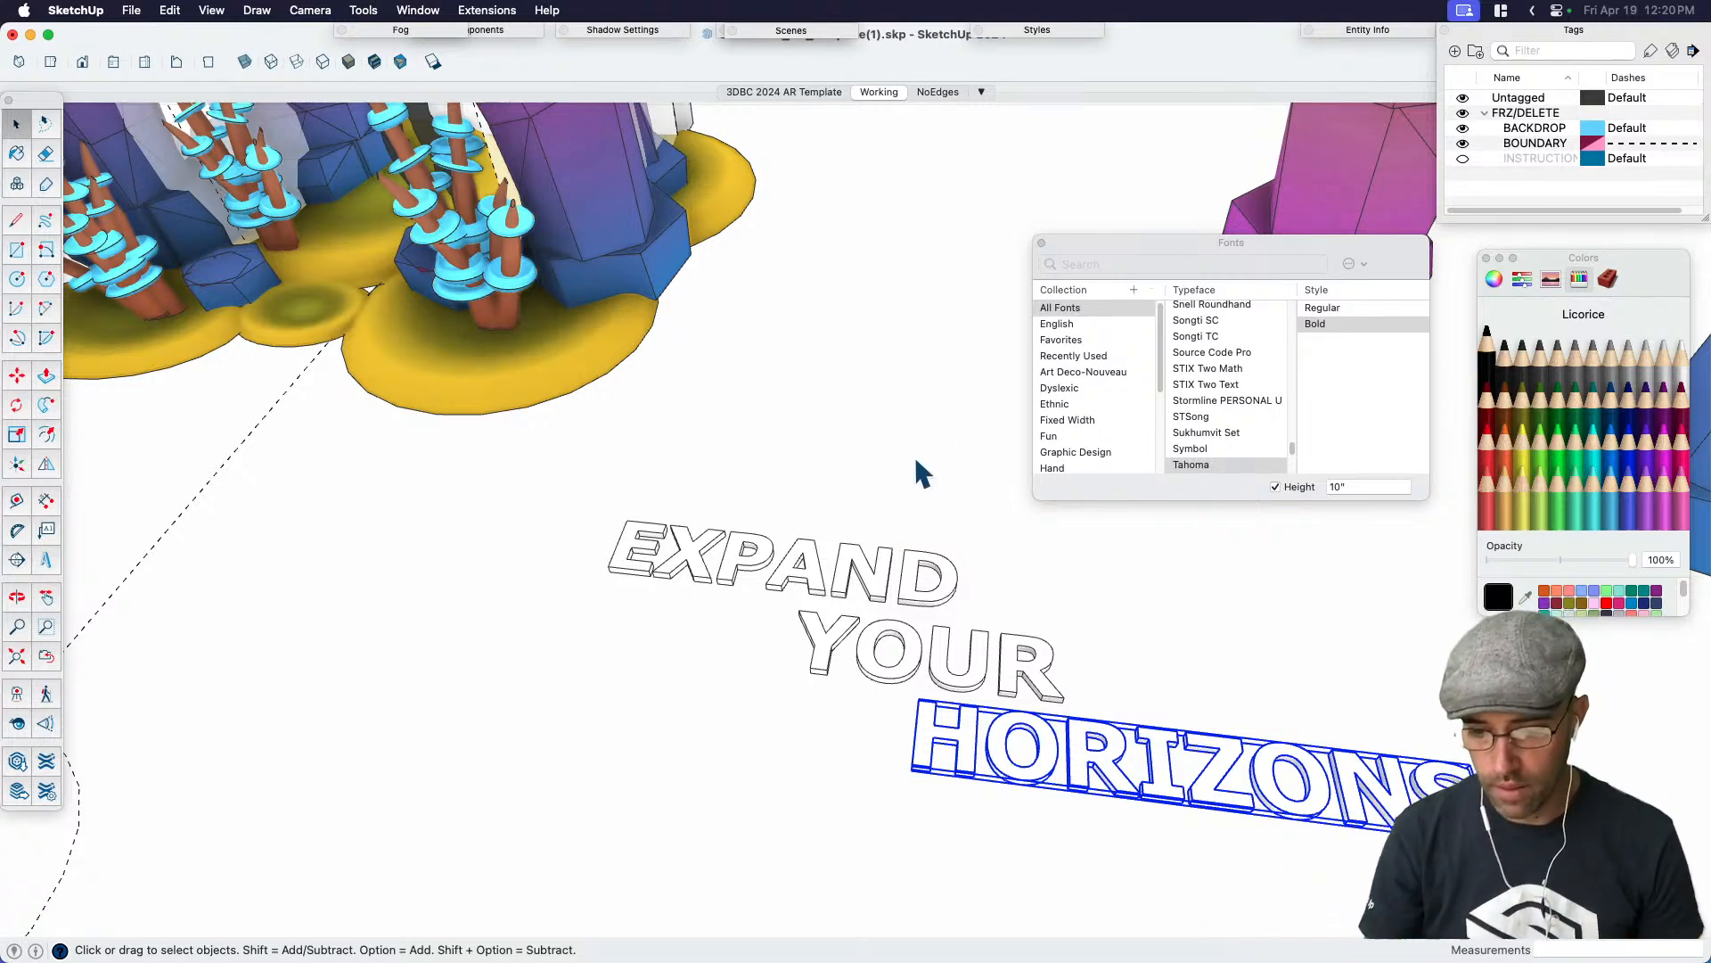
click(1042, 243)
Select all three slogan words and copy them with Move, placing the copy just in front of the original
middle_drag(846, 387, 1020, 714)
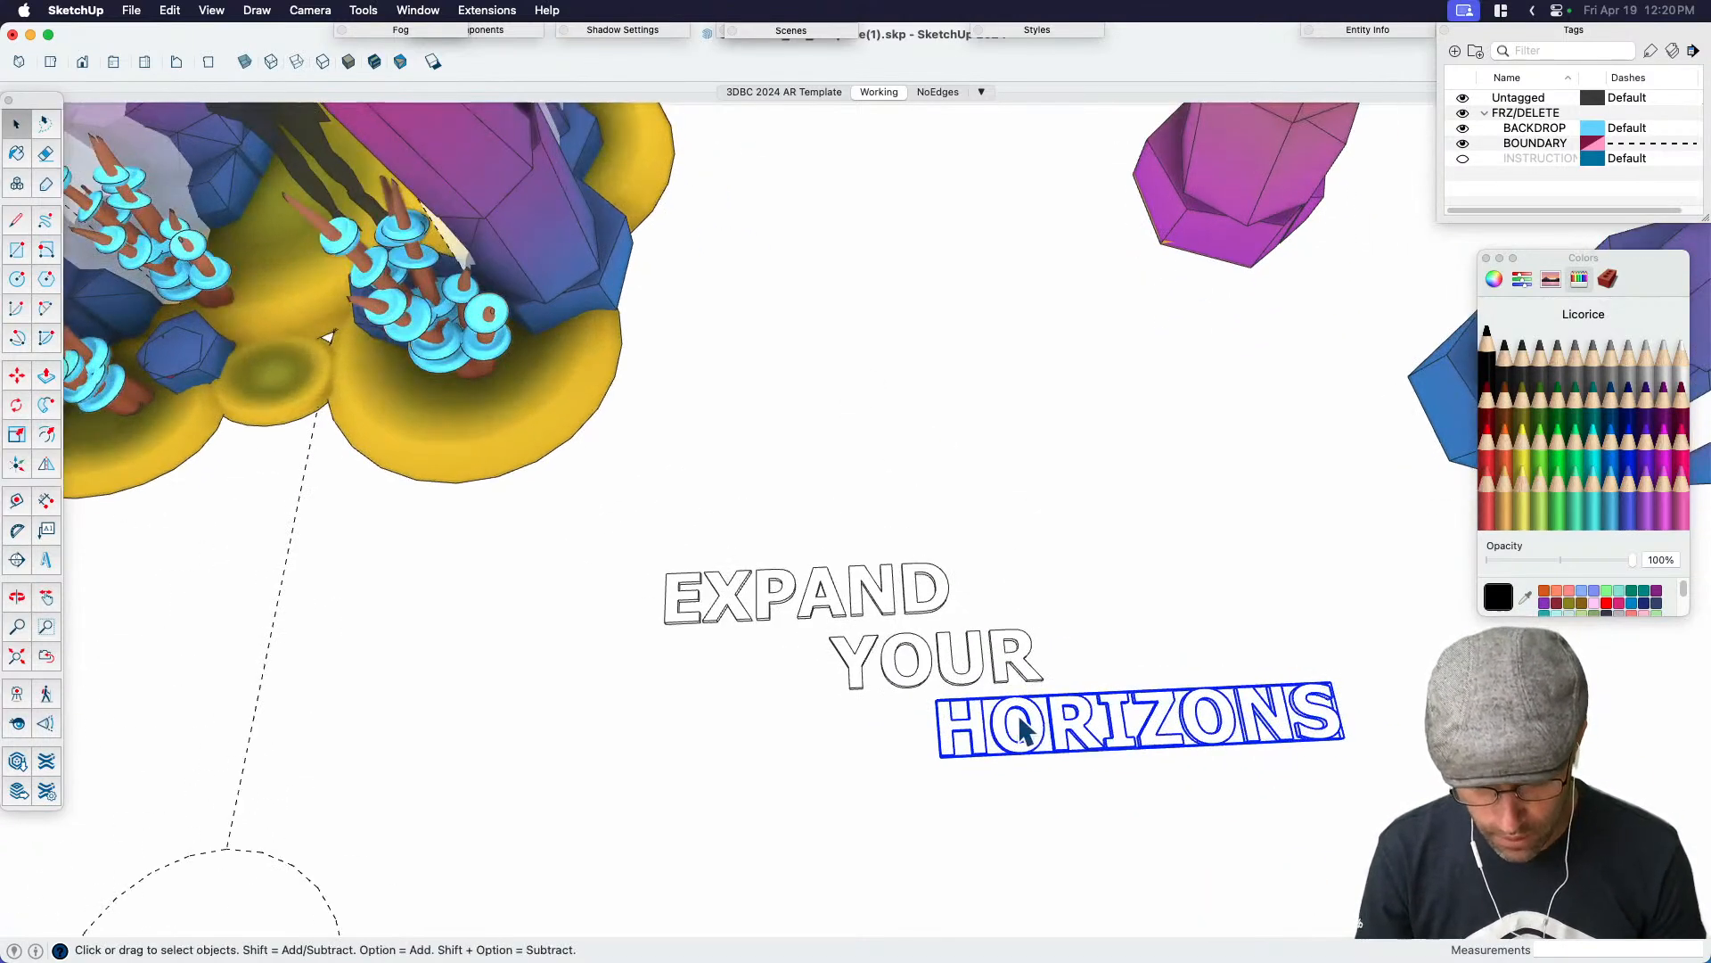
scroll(996, 672, down, 3)
click(977, 671)
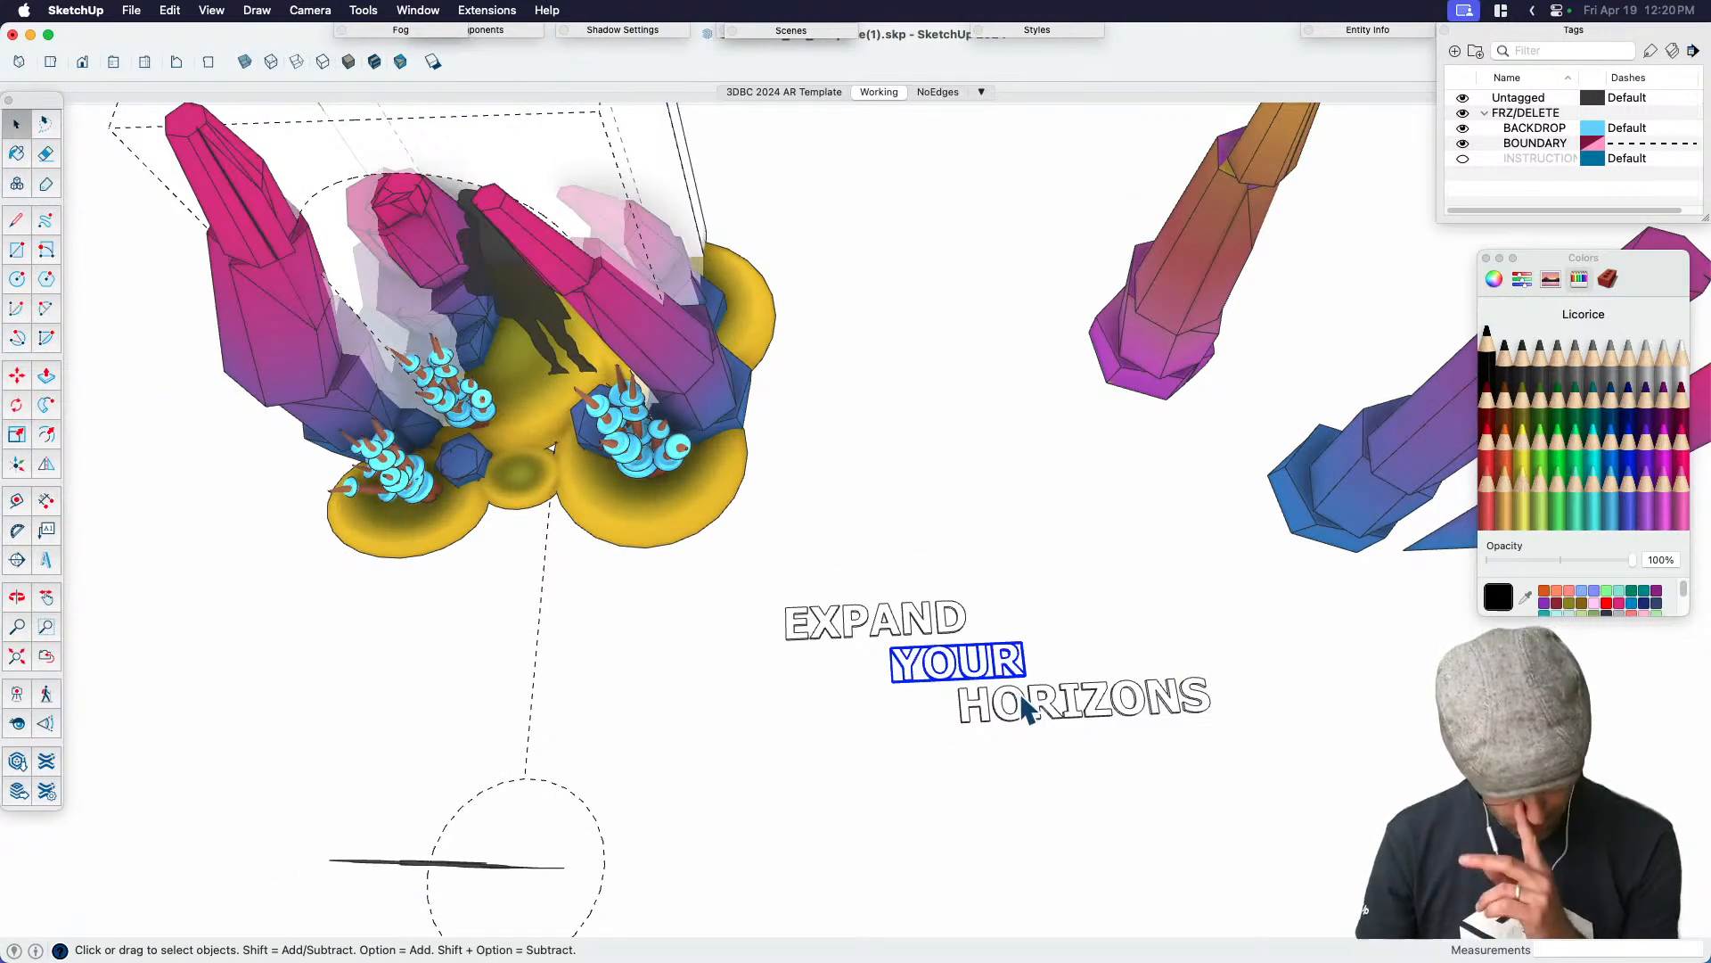
click(1034, 774)
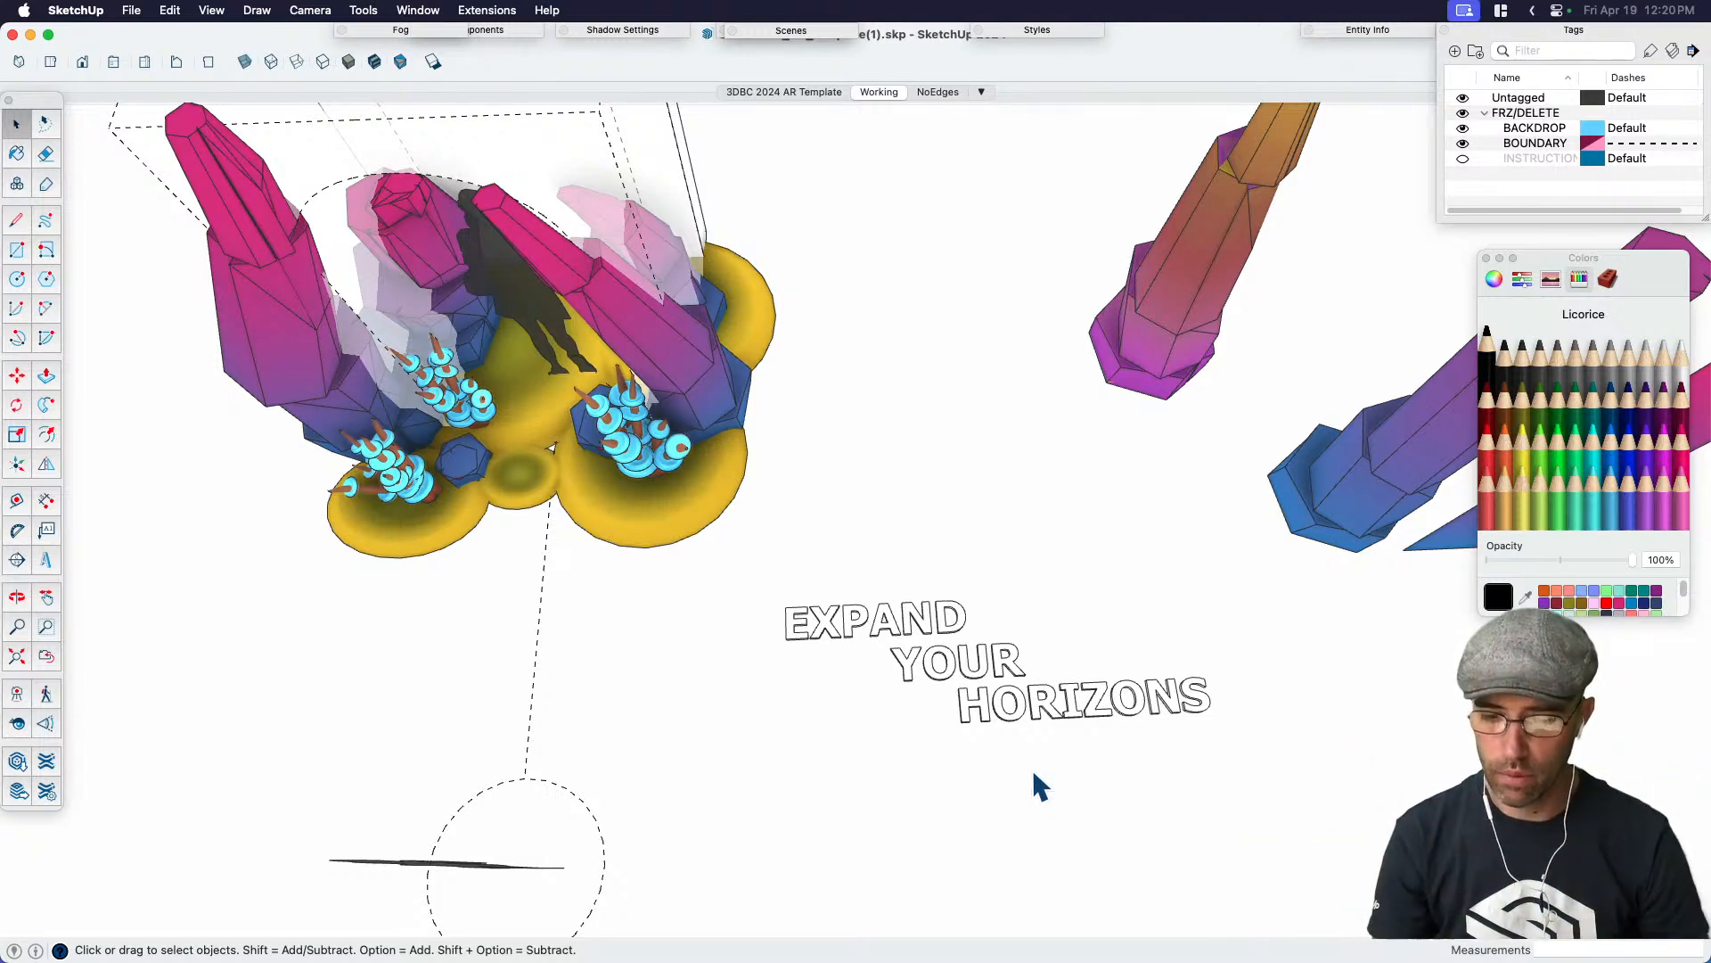
key(b)
key(space)
click(909, 634)
middle_drag(910, 638, 774, 450)
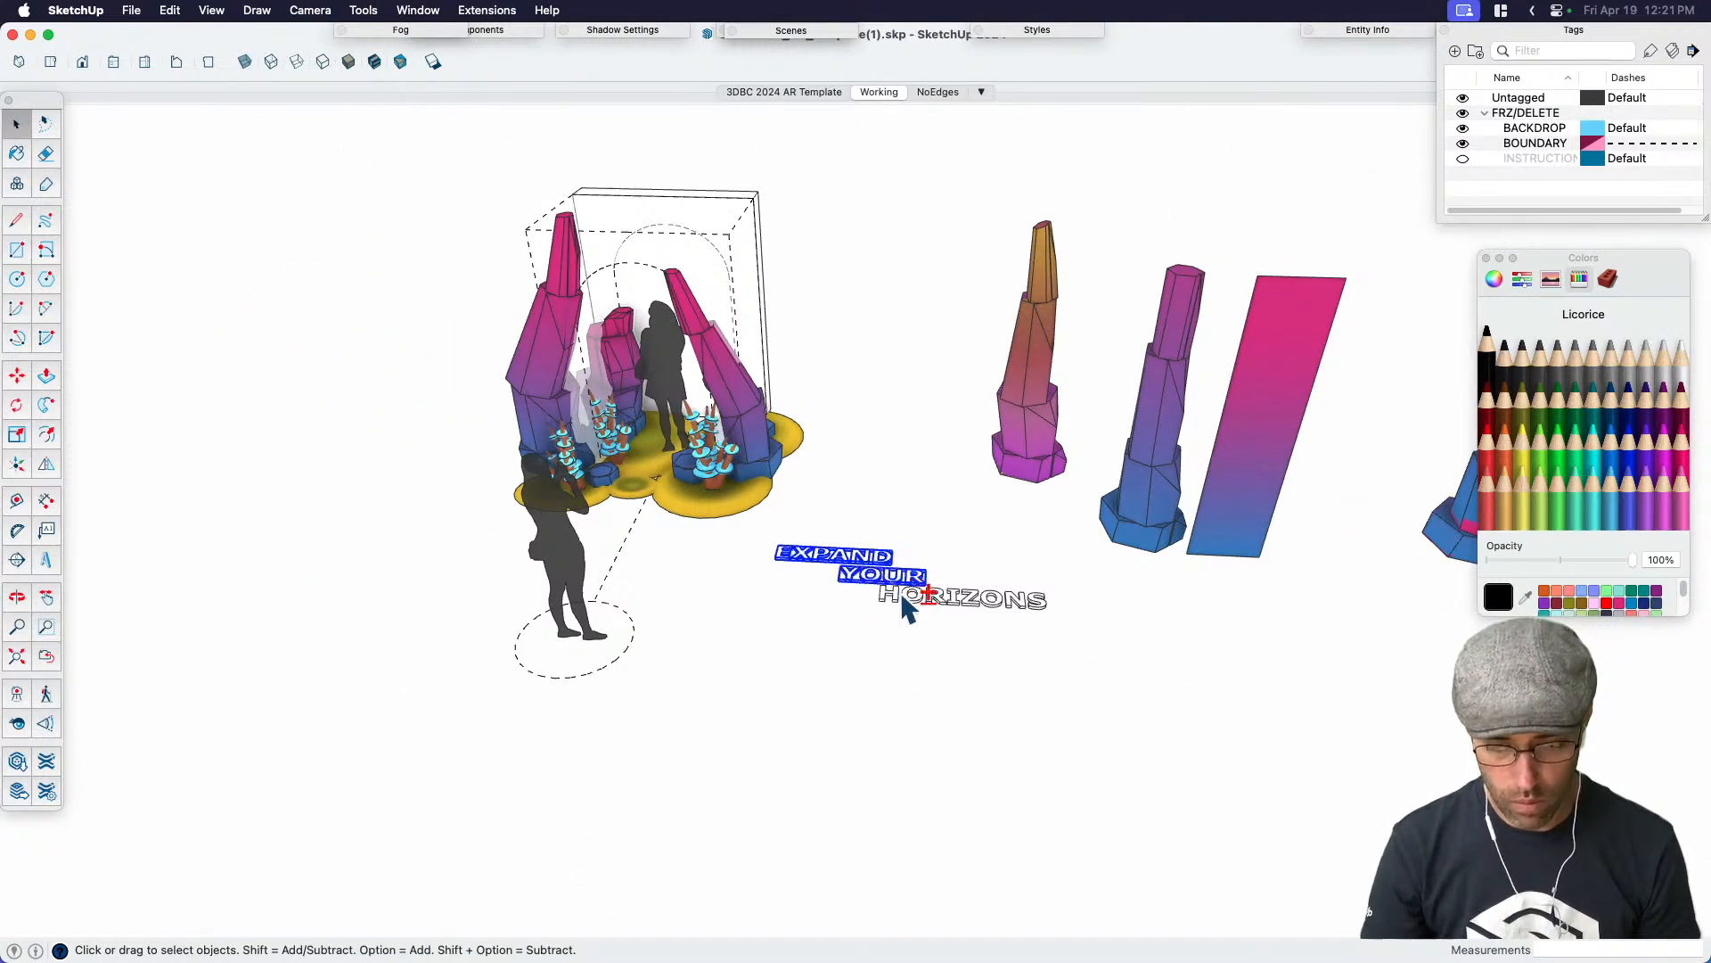
key(m)
click(933, 669)
key(alt)
click(850, 704)
key(space)
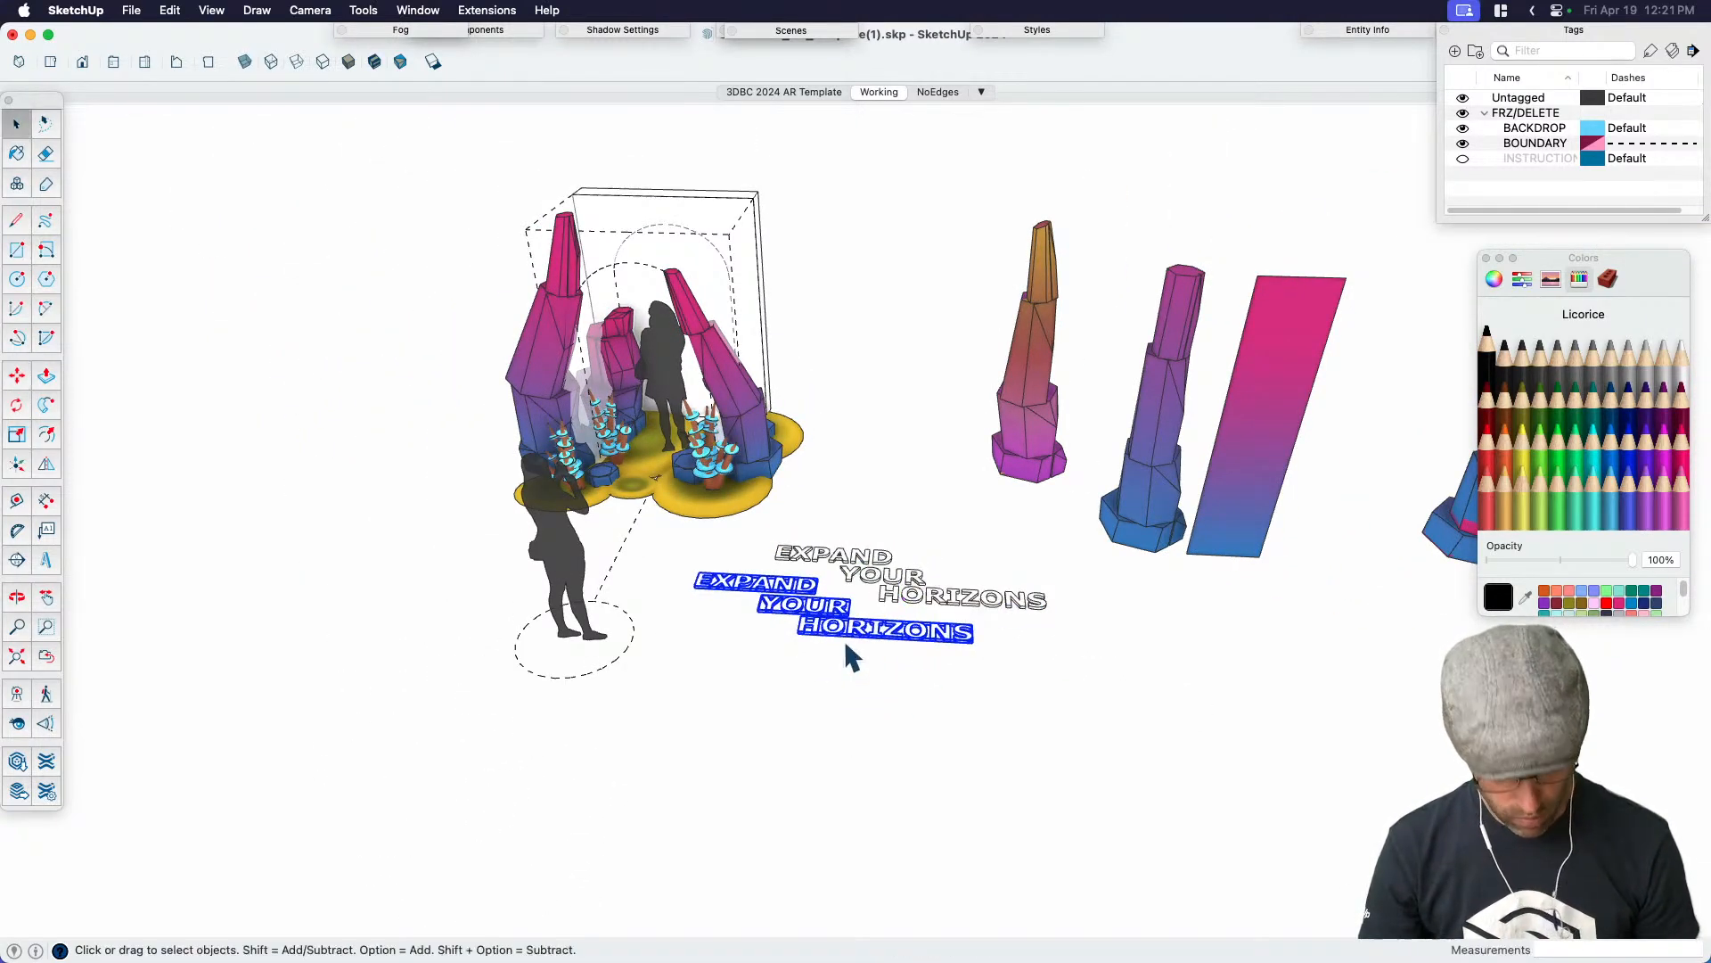
Group the copied slogan and rotate it upright about the red axis
click(851, 639)
key(q)
key(Right)
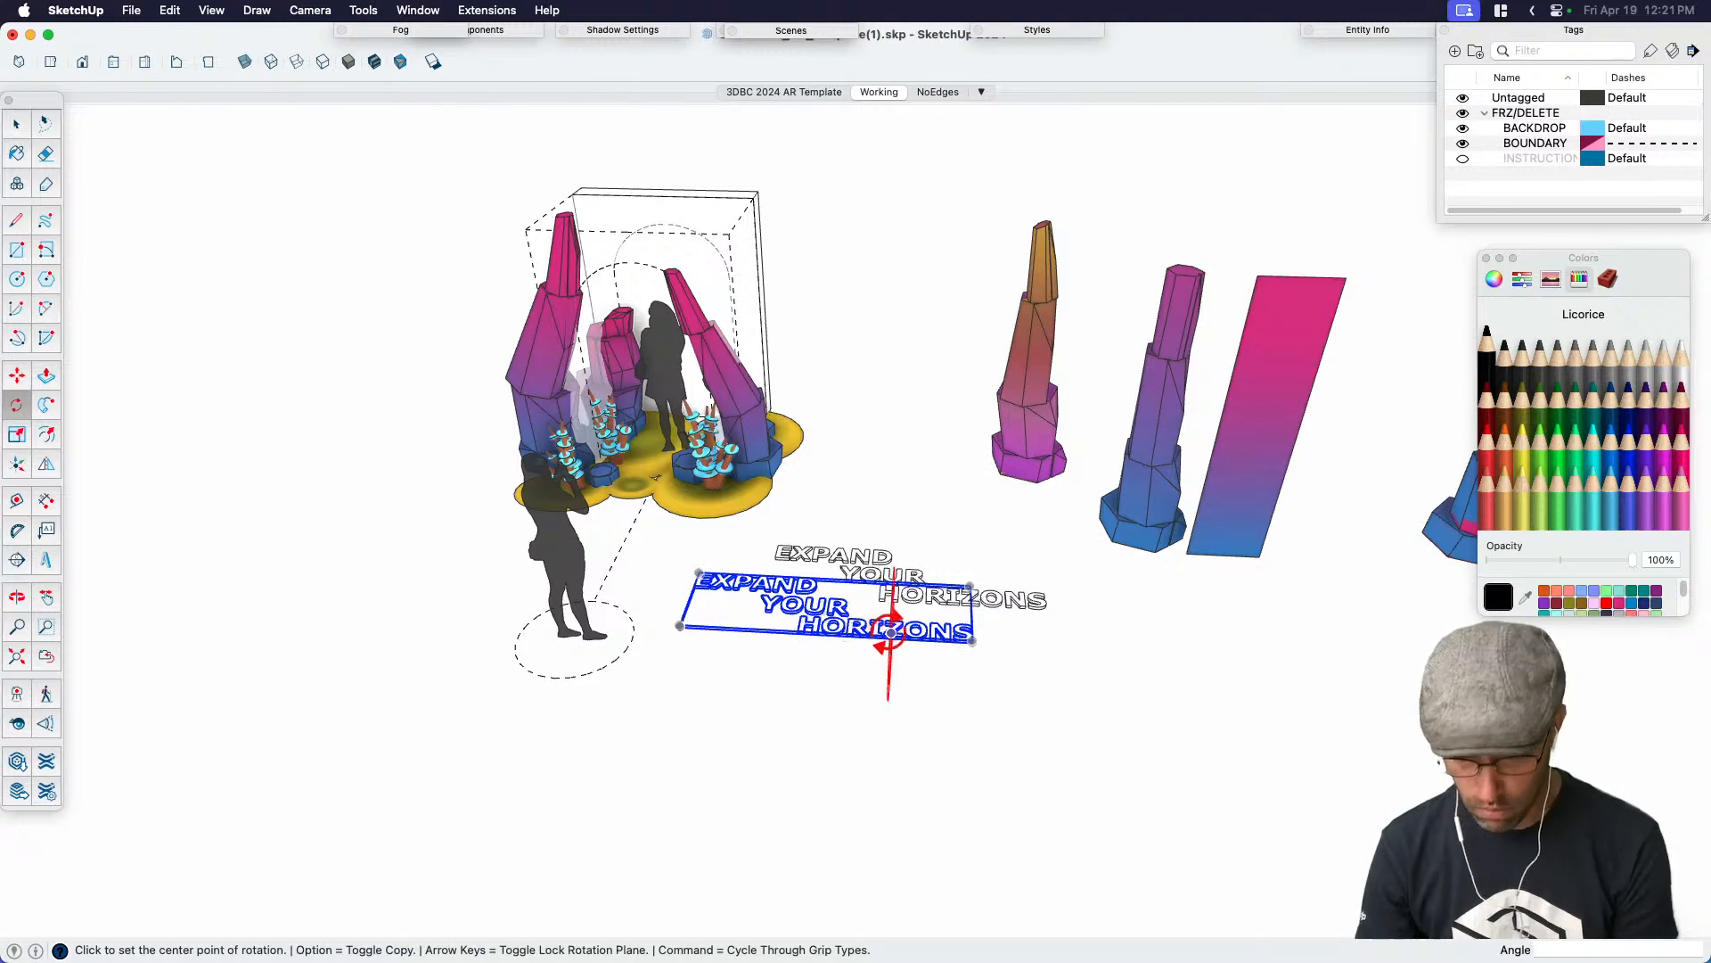
middle_drag(890, 633, 781, 632)
click(812, 631)
click(916, 534)
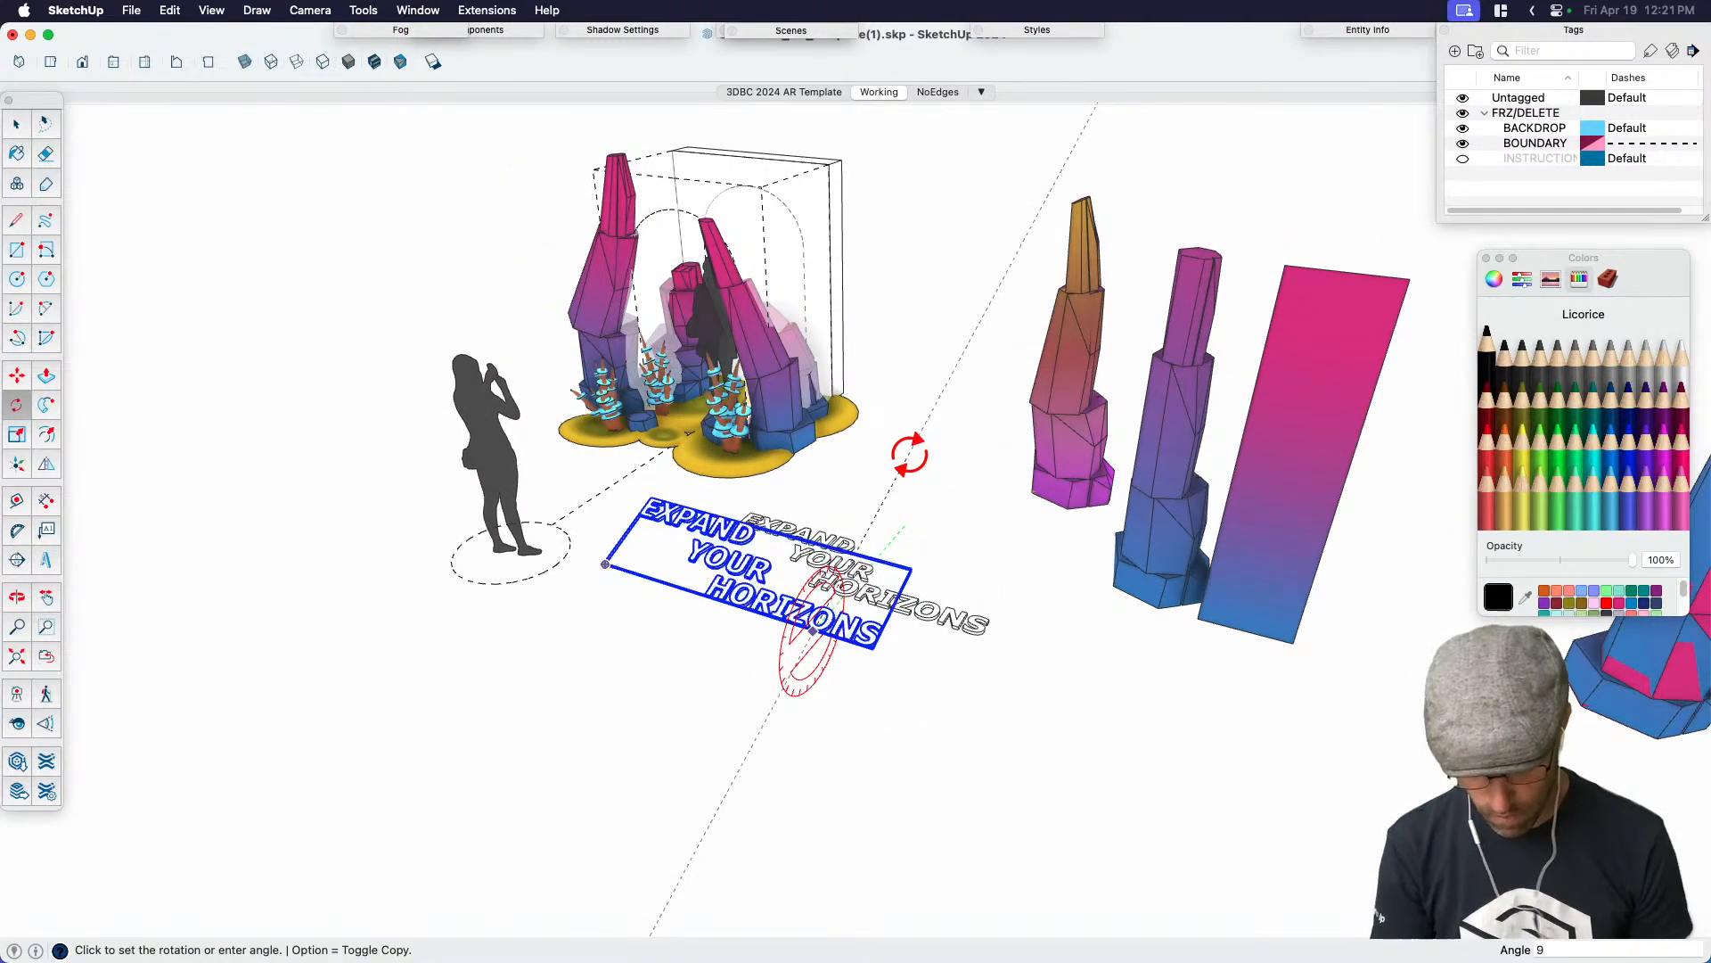
key(space)
Move the upright slogan to the upper part of the boundary box, above the crystal arrangement
key(m)
click(871, 658)
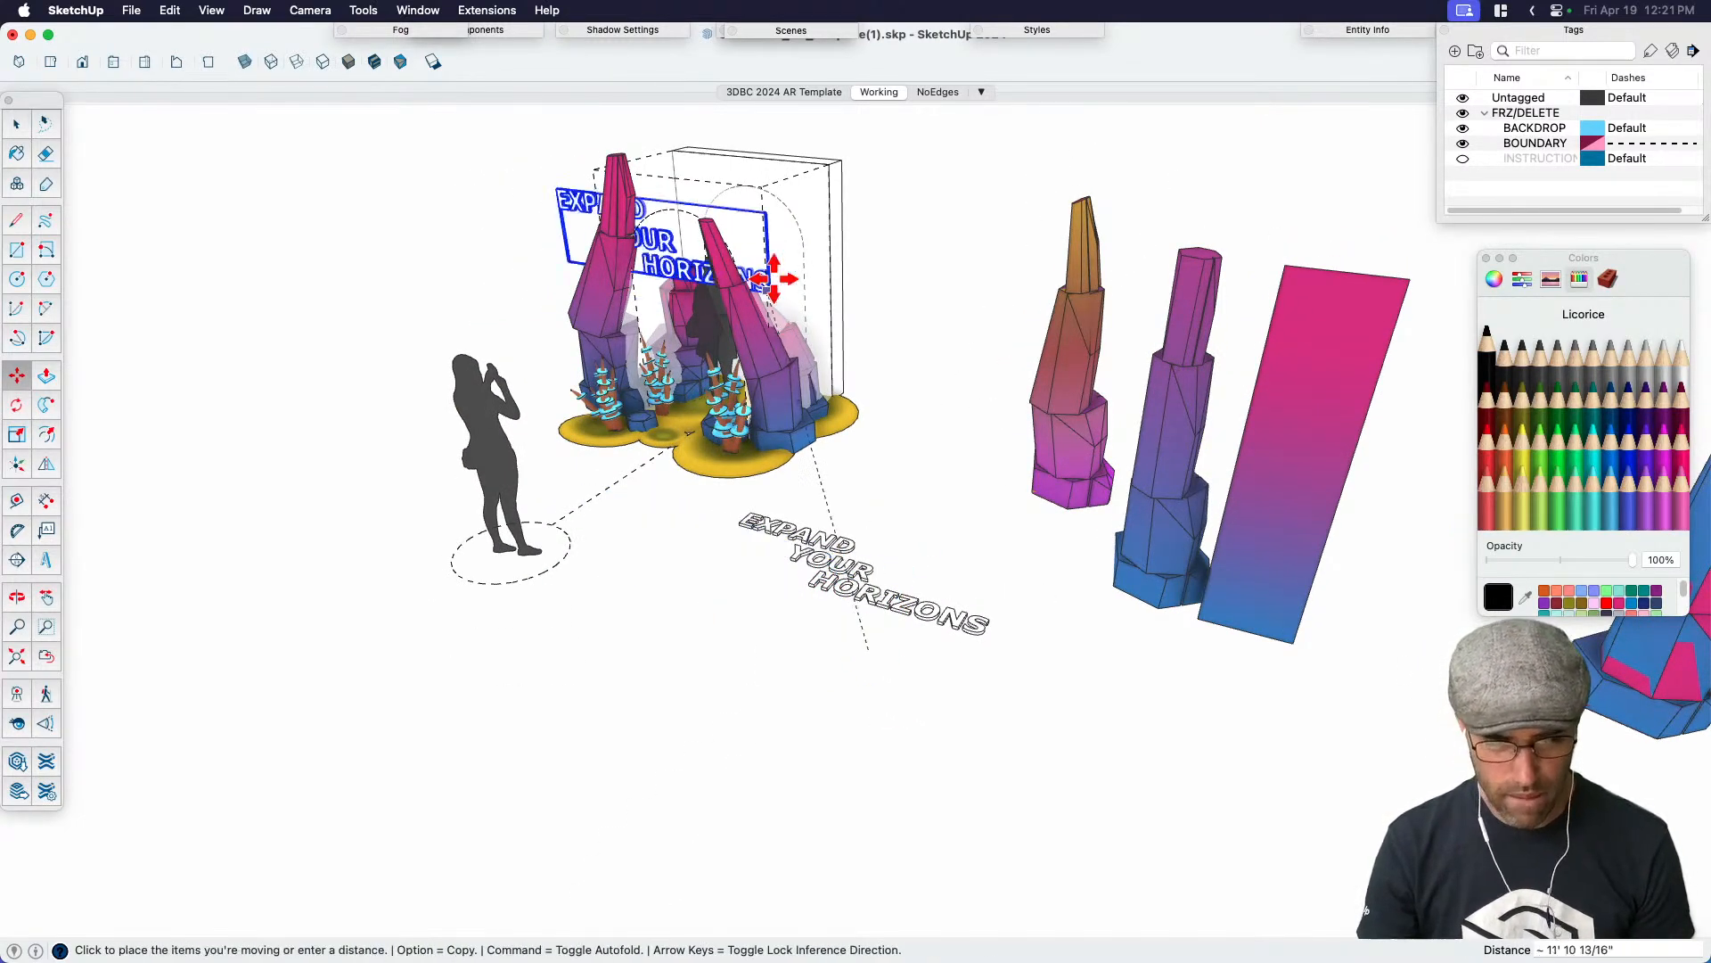
scroll(774, 308, up, 3)
click(843, 190)
middle_drag(1032, 221, 889, 363)
scroll(1080, 287, down, 3)
click(1055, 287)
click(1027, 314)
middle_drag(1027, 314, 940, 385)
scroll(940, 385, down, 3)
scroll(704, 264, up, 5)
Scale the upright slogan uniformly to about 0.72 from its upper outer corner so it fits within the boundary width
key(s)
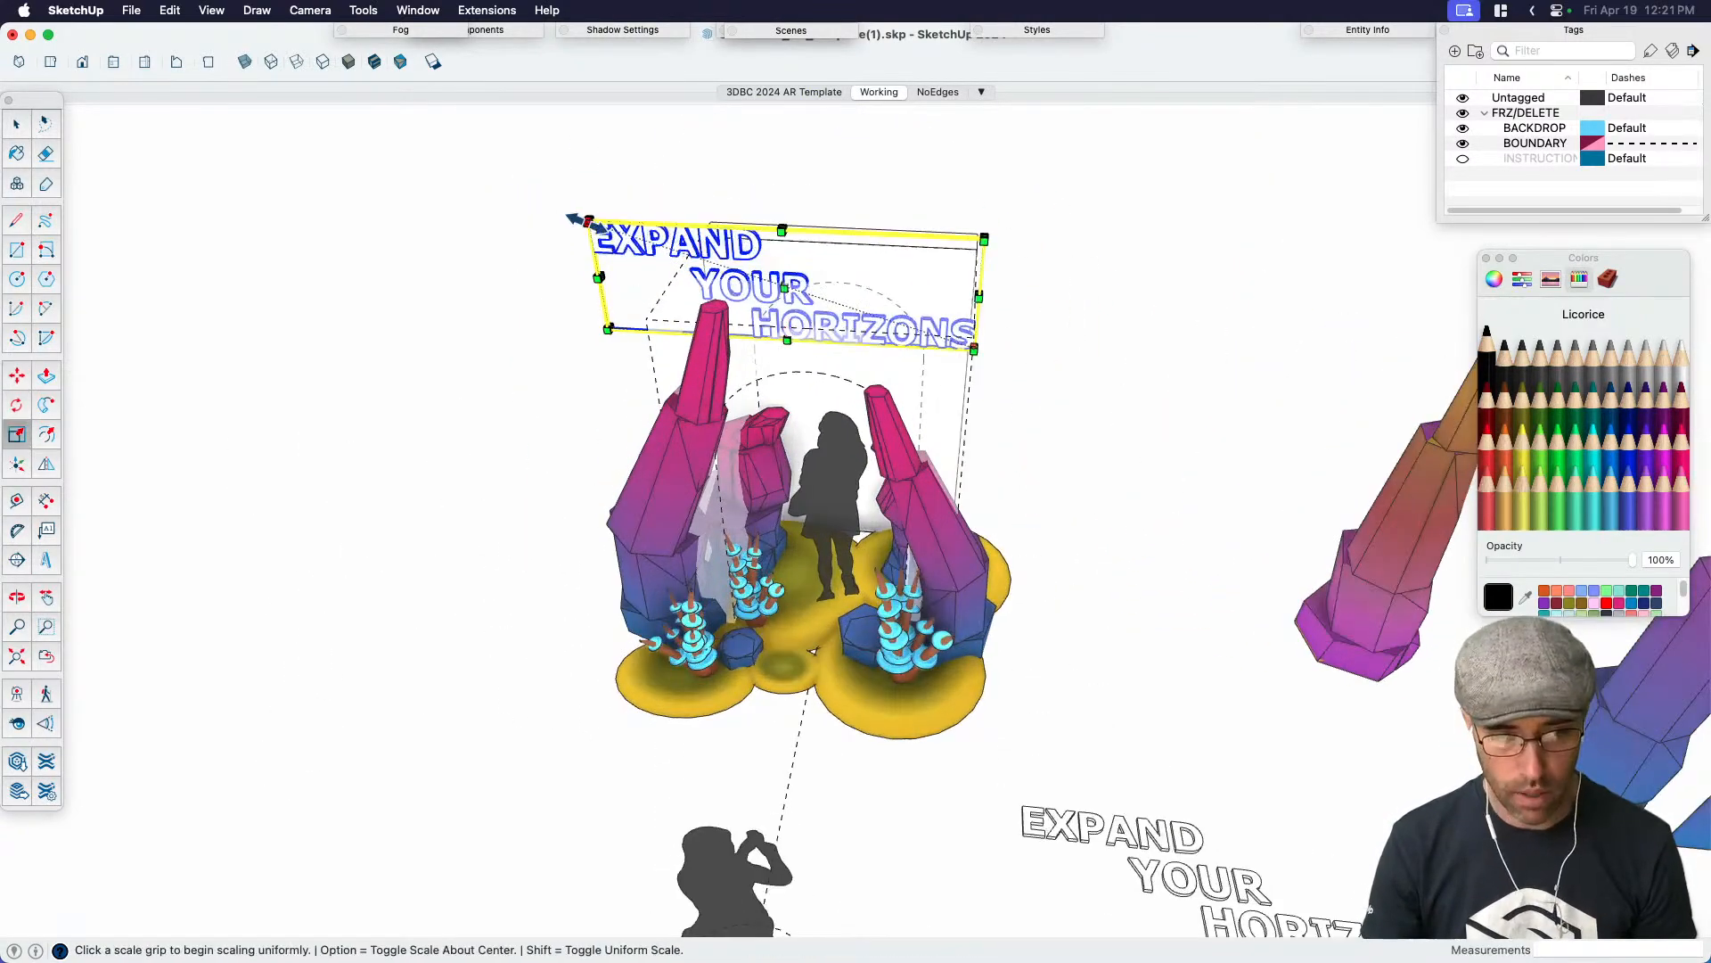
click(585, 219)
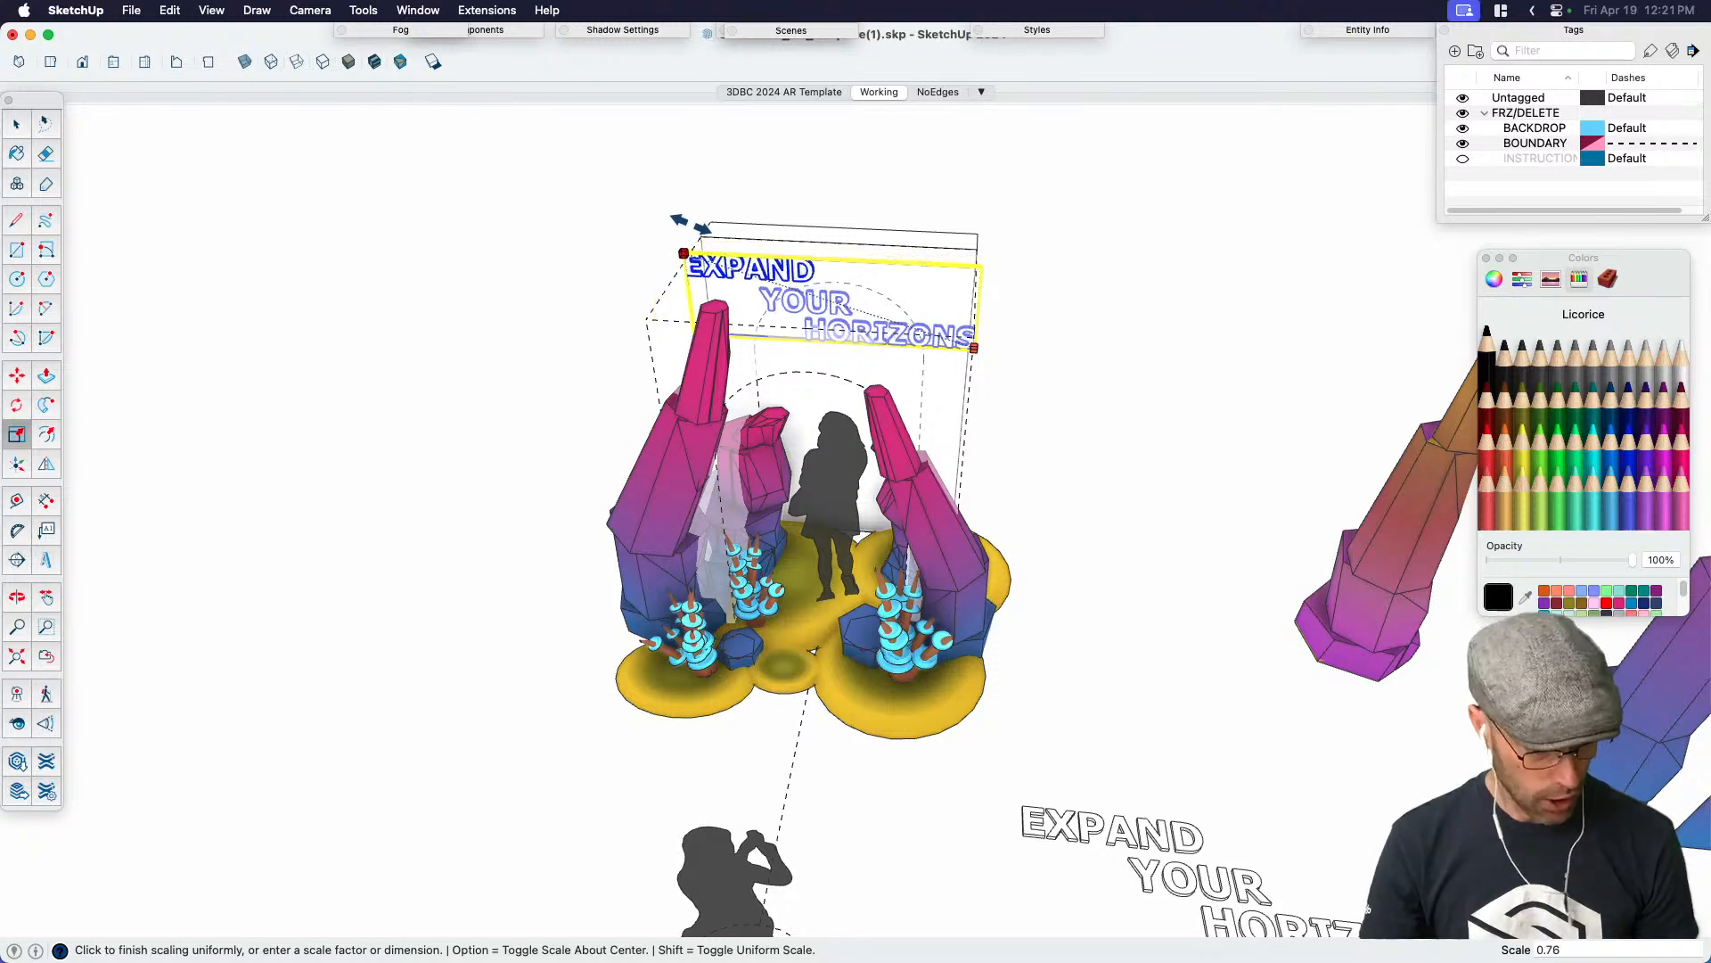
click(704, 233)
key(space)
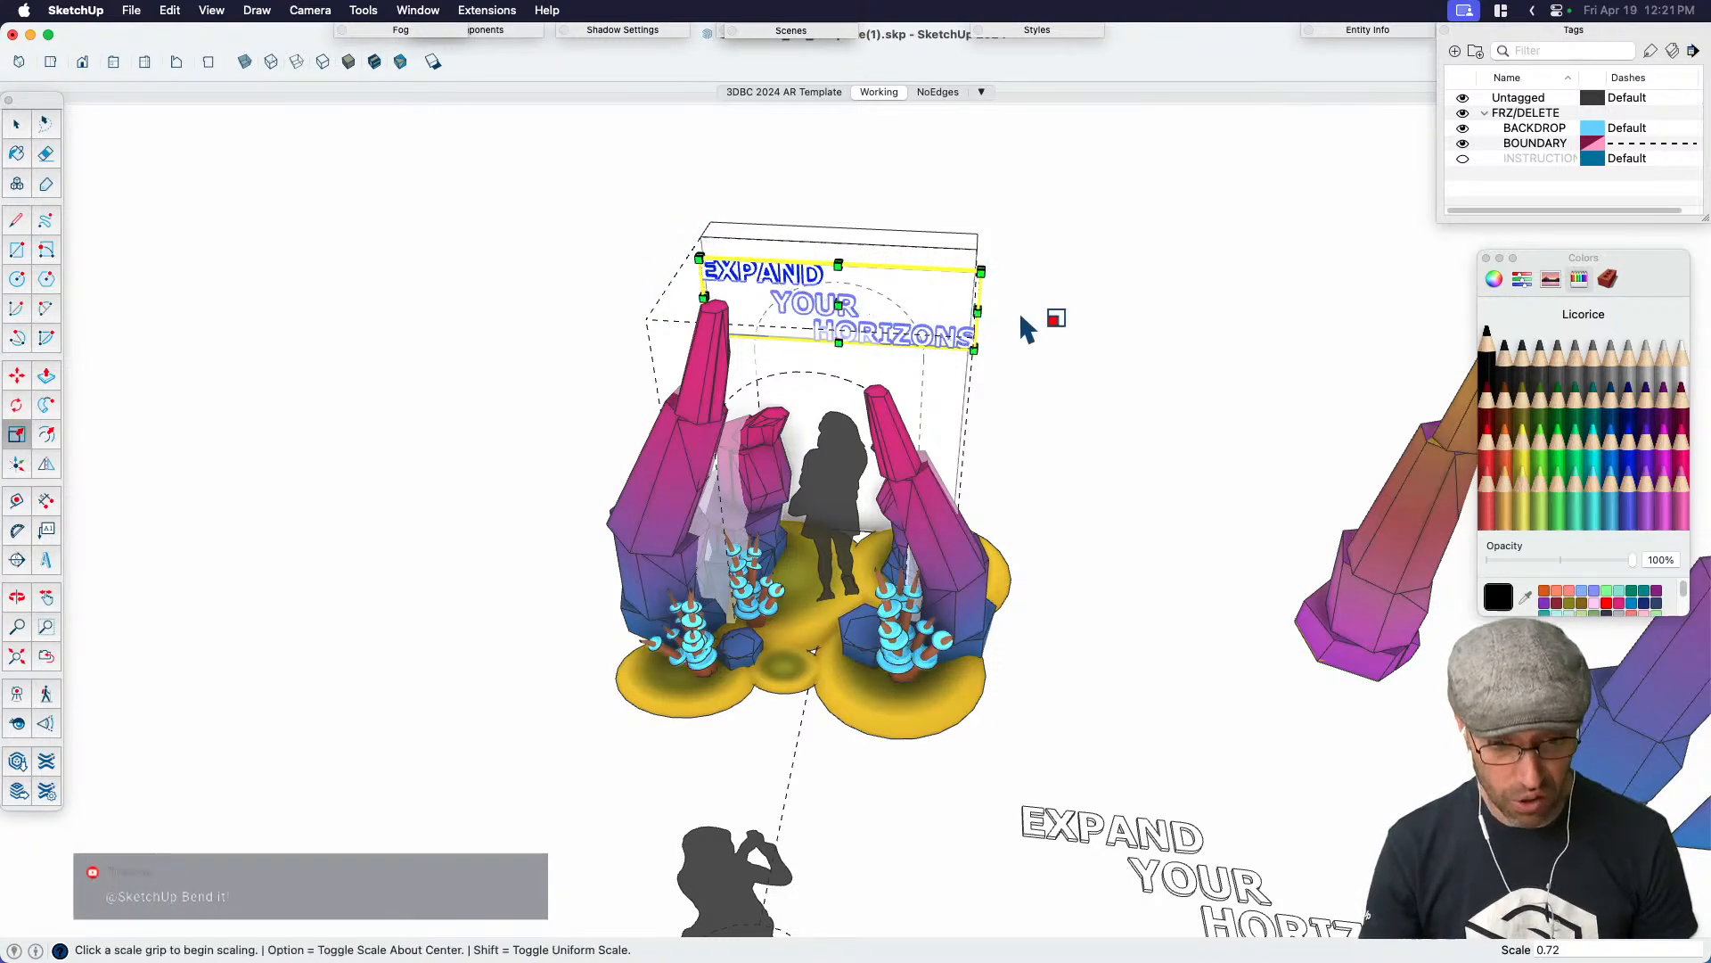
Move the slogan about 1' 10" along the green axis towards the front of the boundary box
middle_drag(1019, 310, 1036, 387)
key(m)
click(1150, 415)
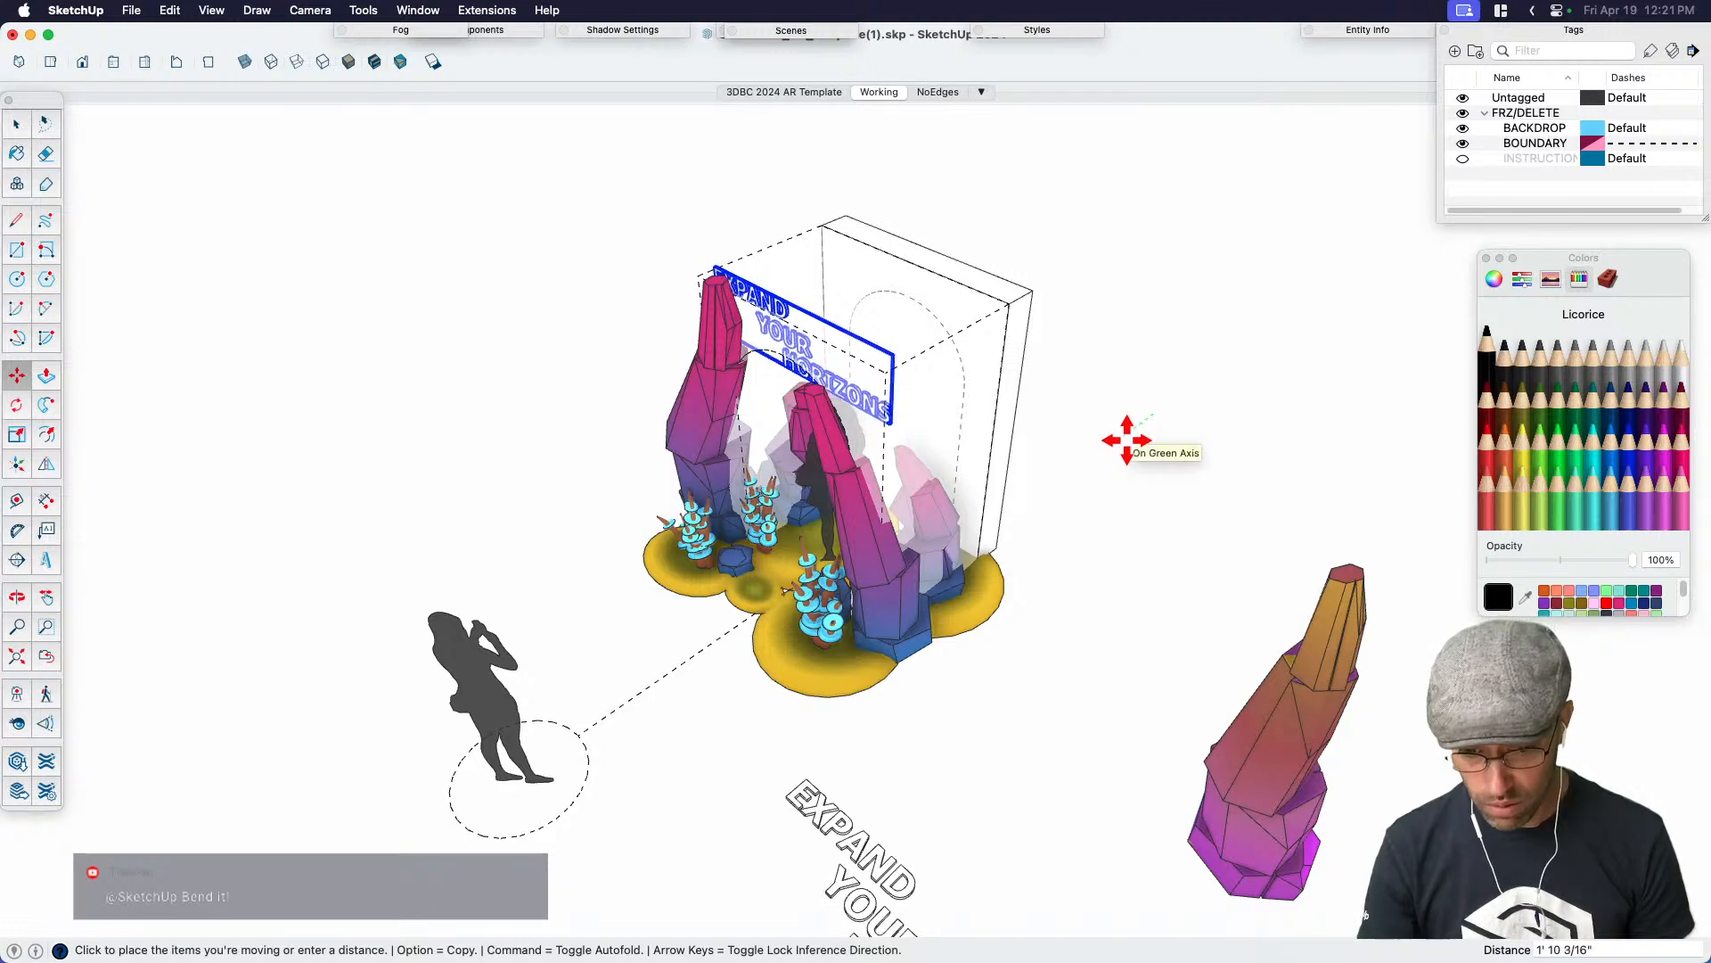
click(1127, 439)
middle_drag(1127, 439, 1047, 394)
click(1048, 401)
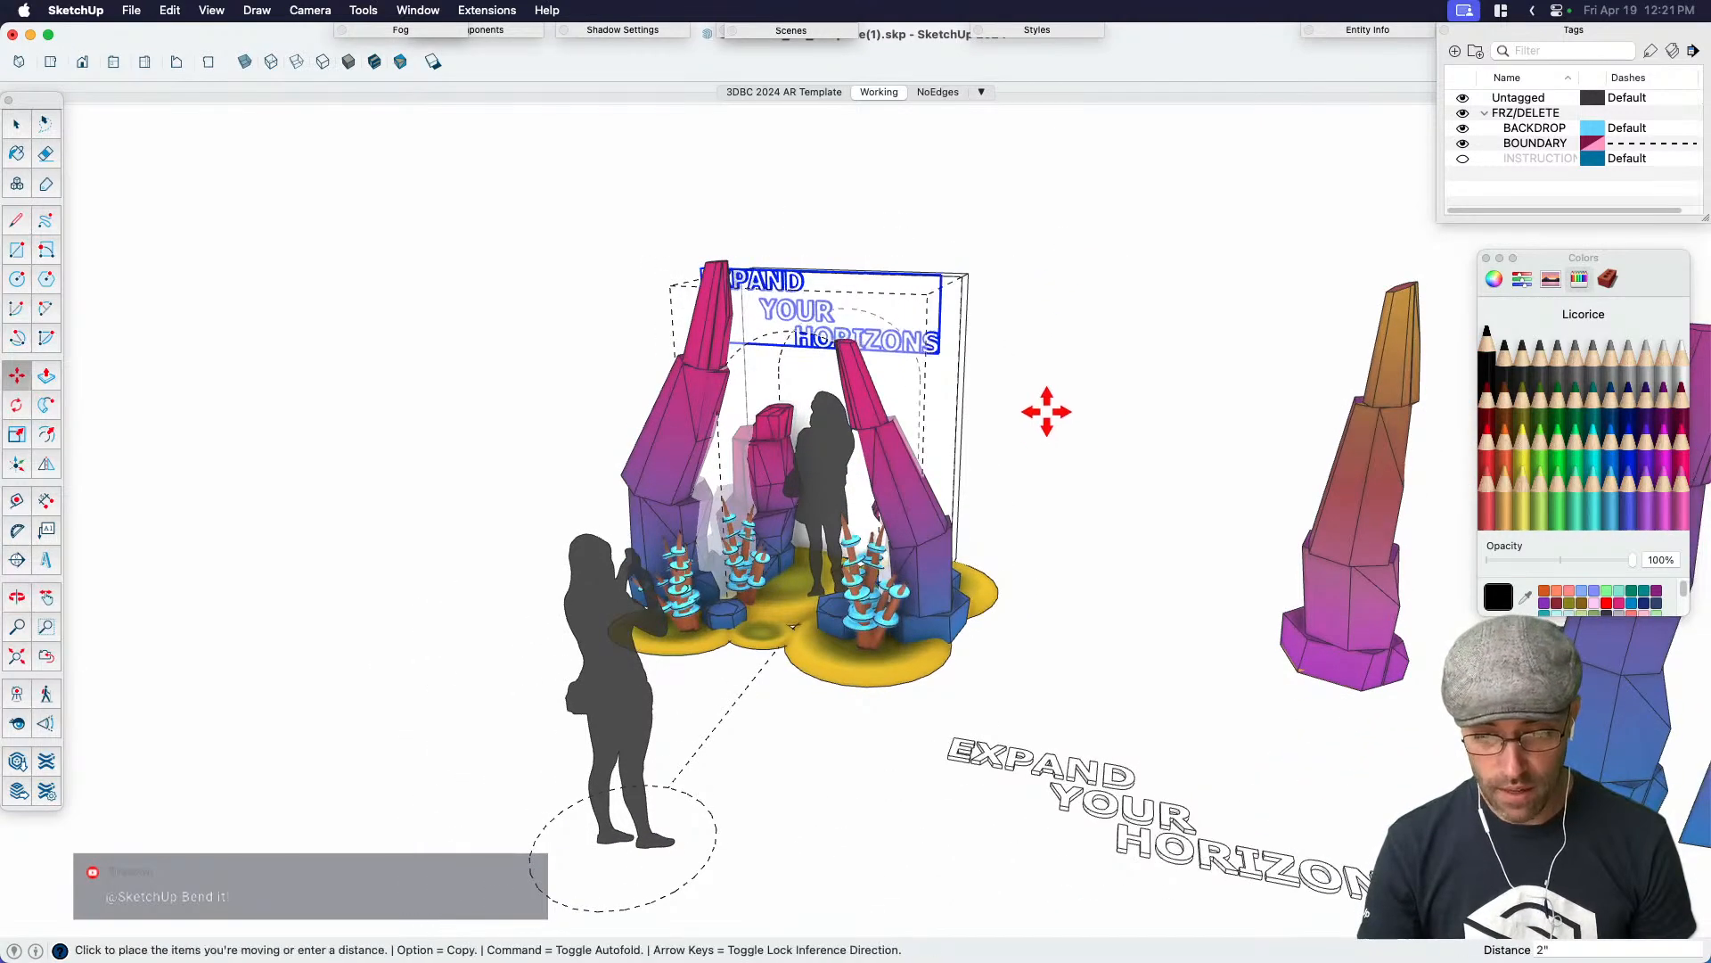
key(Escape)
Lower the slogan about 11 1/2" and move it about 1' 5" back towards the backdrop, behind the front crystals
scroll(960, 342, up, 2)
click(958, 351)
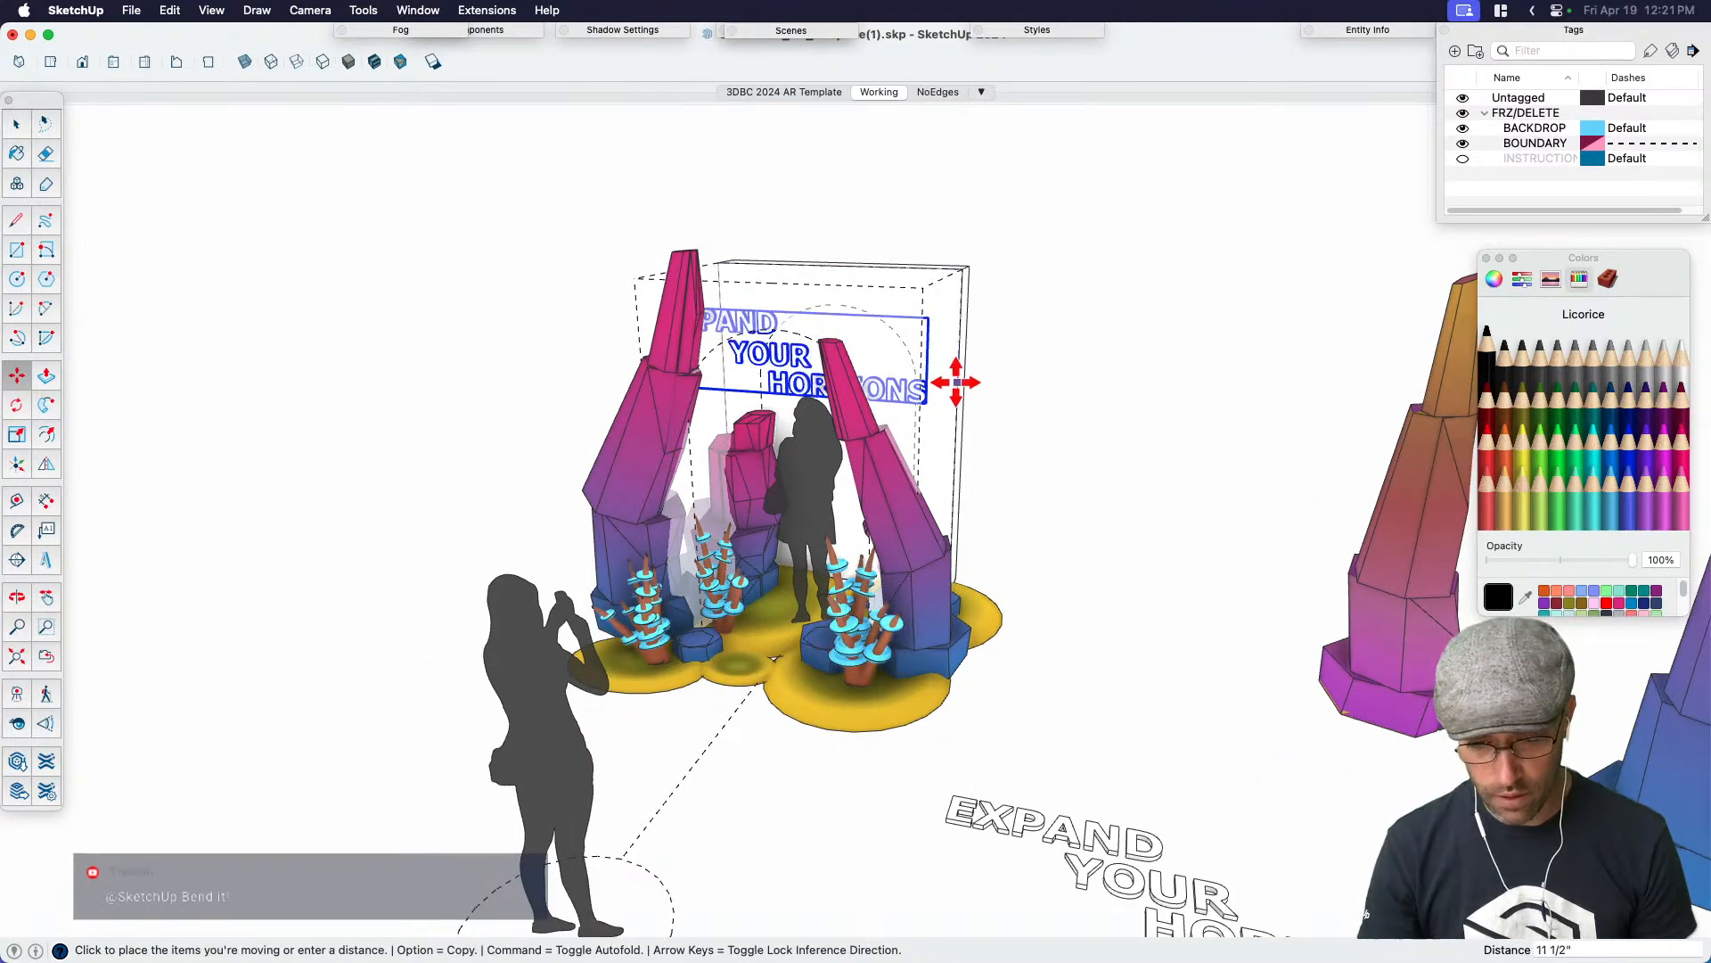
click(957, 368)
middle_drag(956, 368, 972, 664)
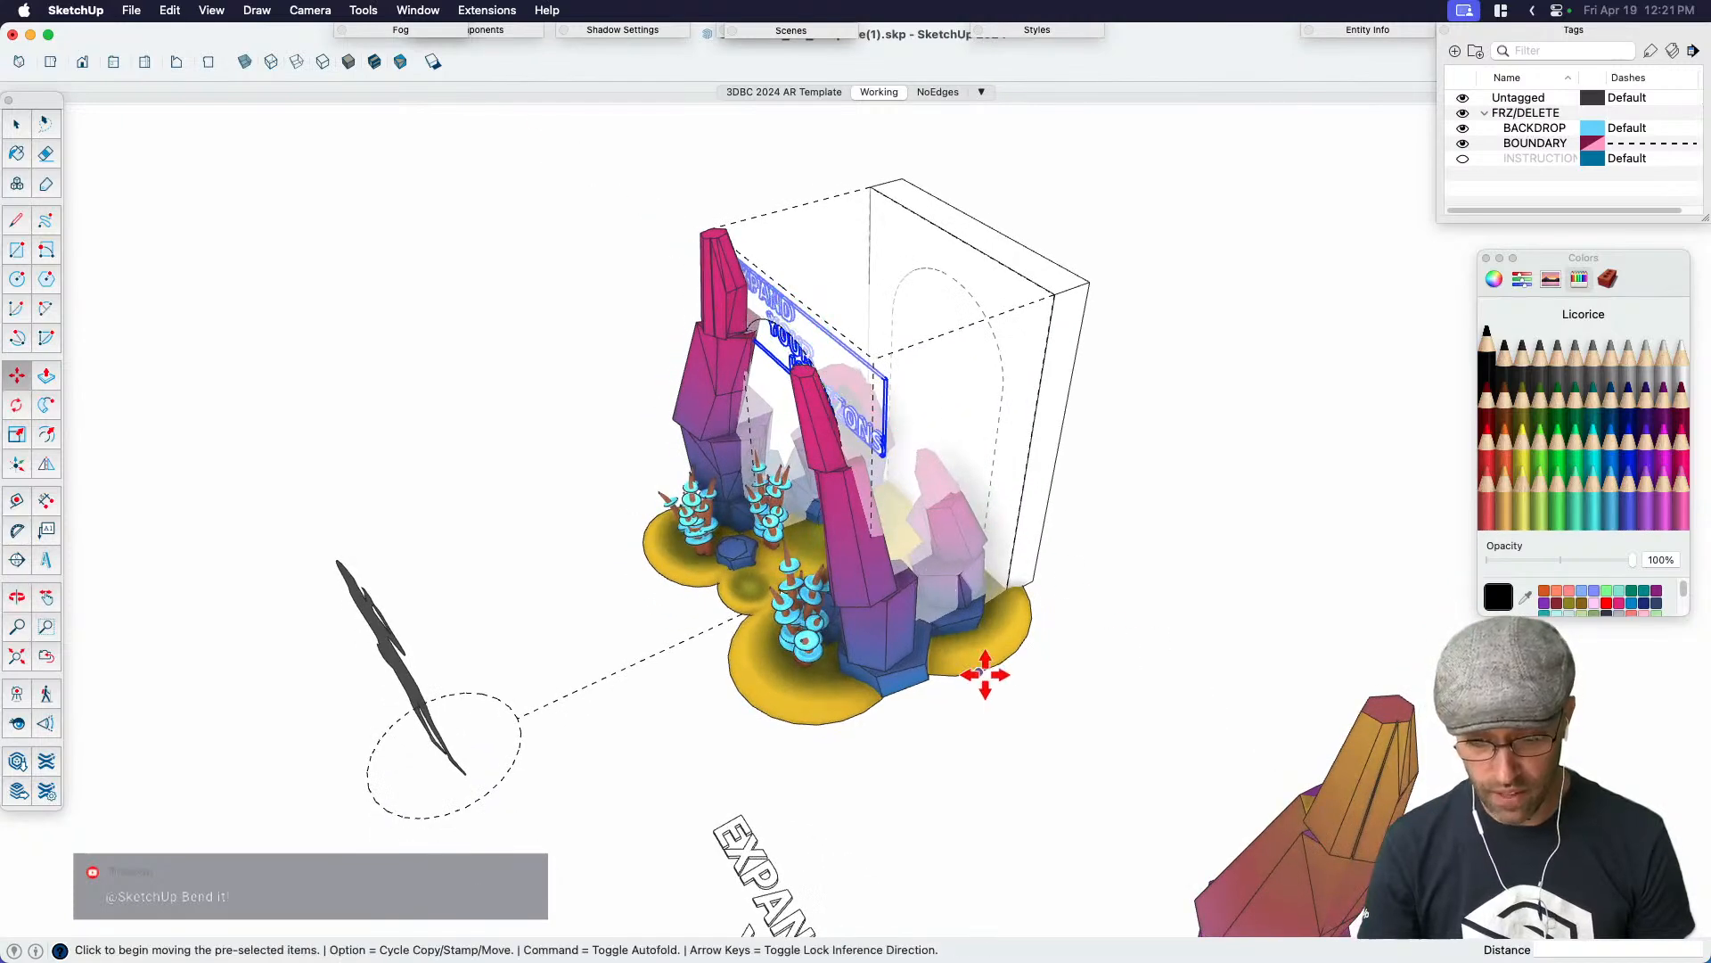
click(962, 752)
key(Escape)
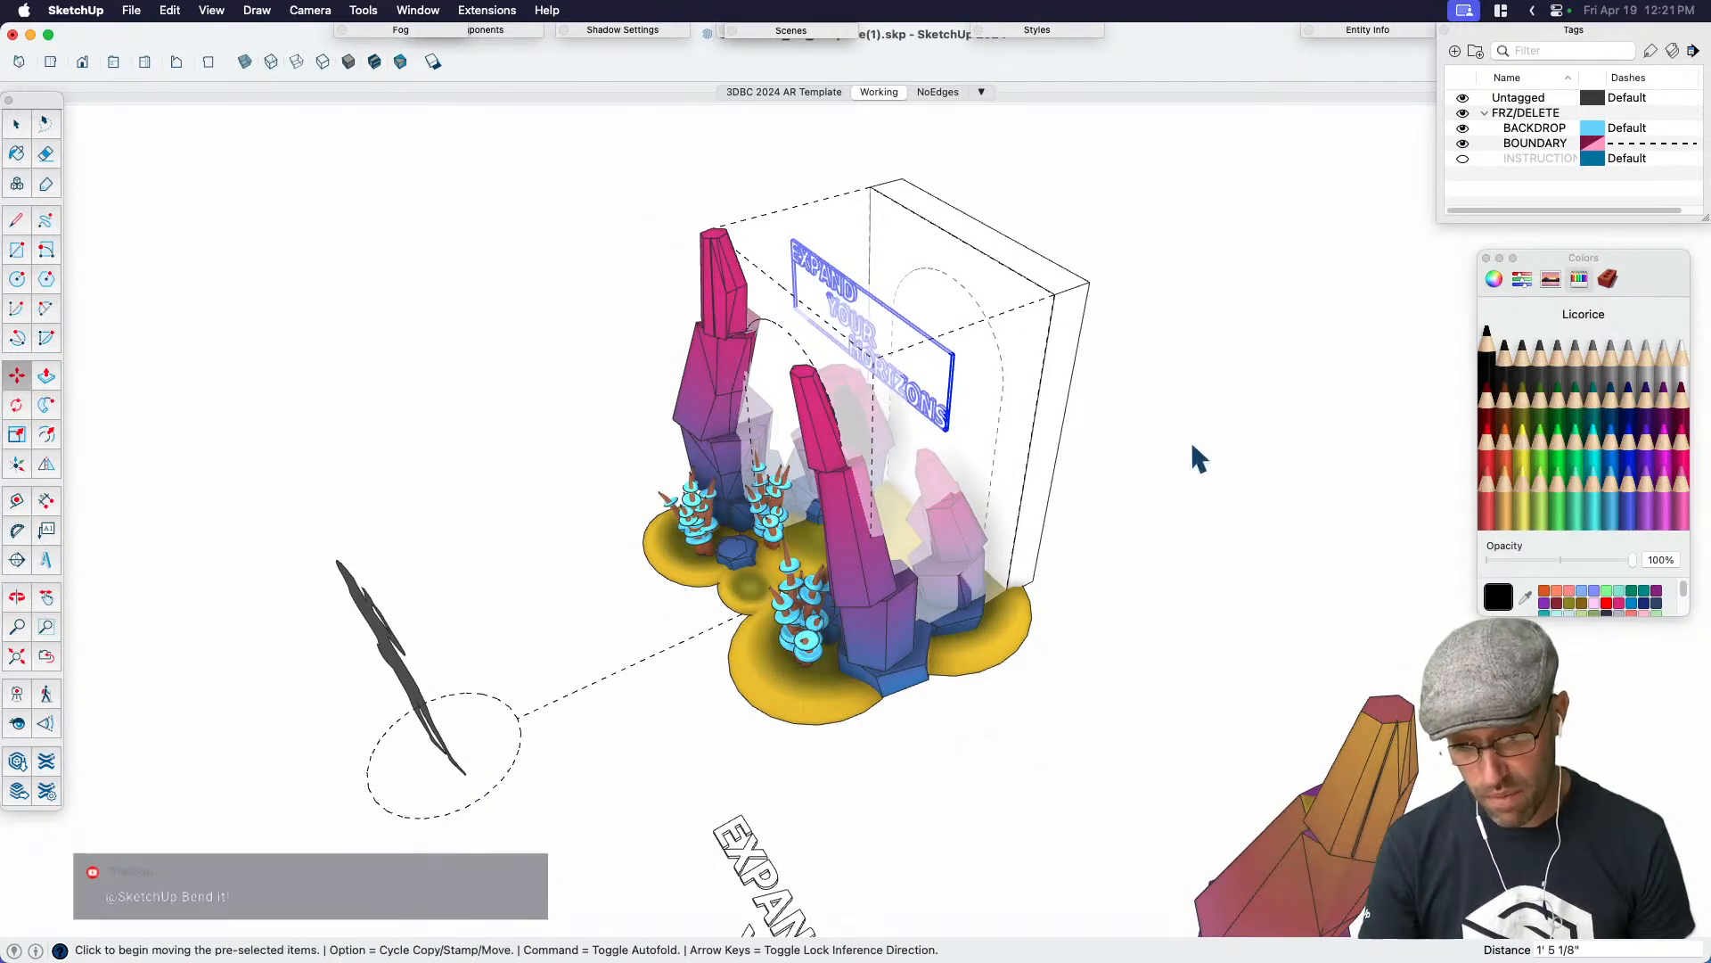
Hide the BOUNDARY tag and deselect the slogan
key(space)
click(1463, 143)
click(1137, 391)
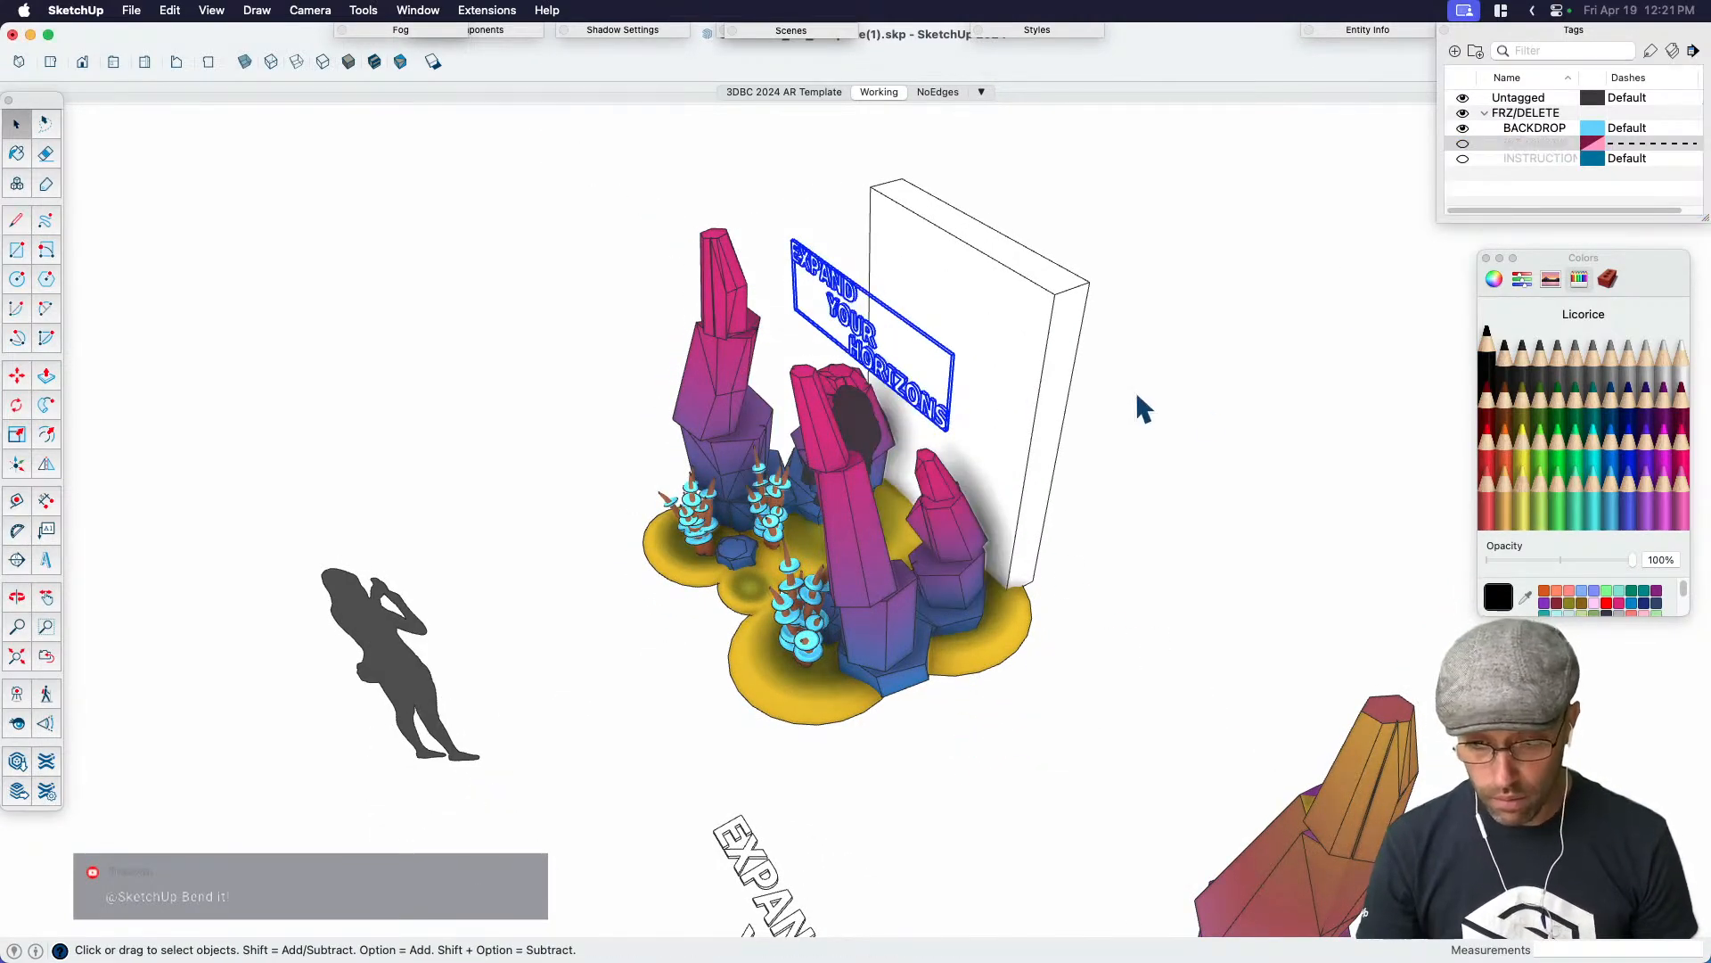
Open the group of people silhouettes, separate the two figures and delete the photographer in front of the scene
middle_drag(719, 542, 878, 571)
scroll(878, 571, down, 5)
click(800, 575)
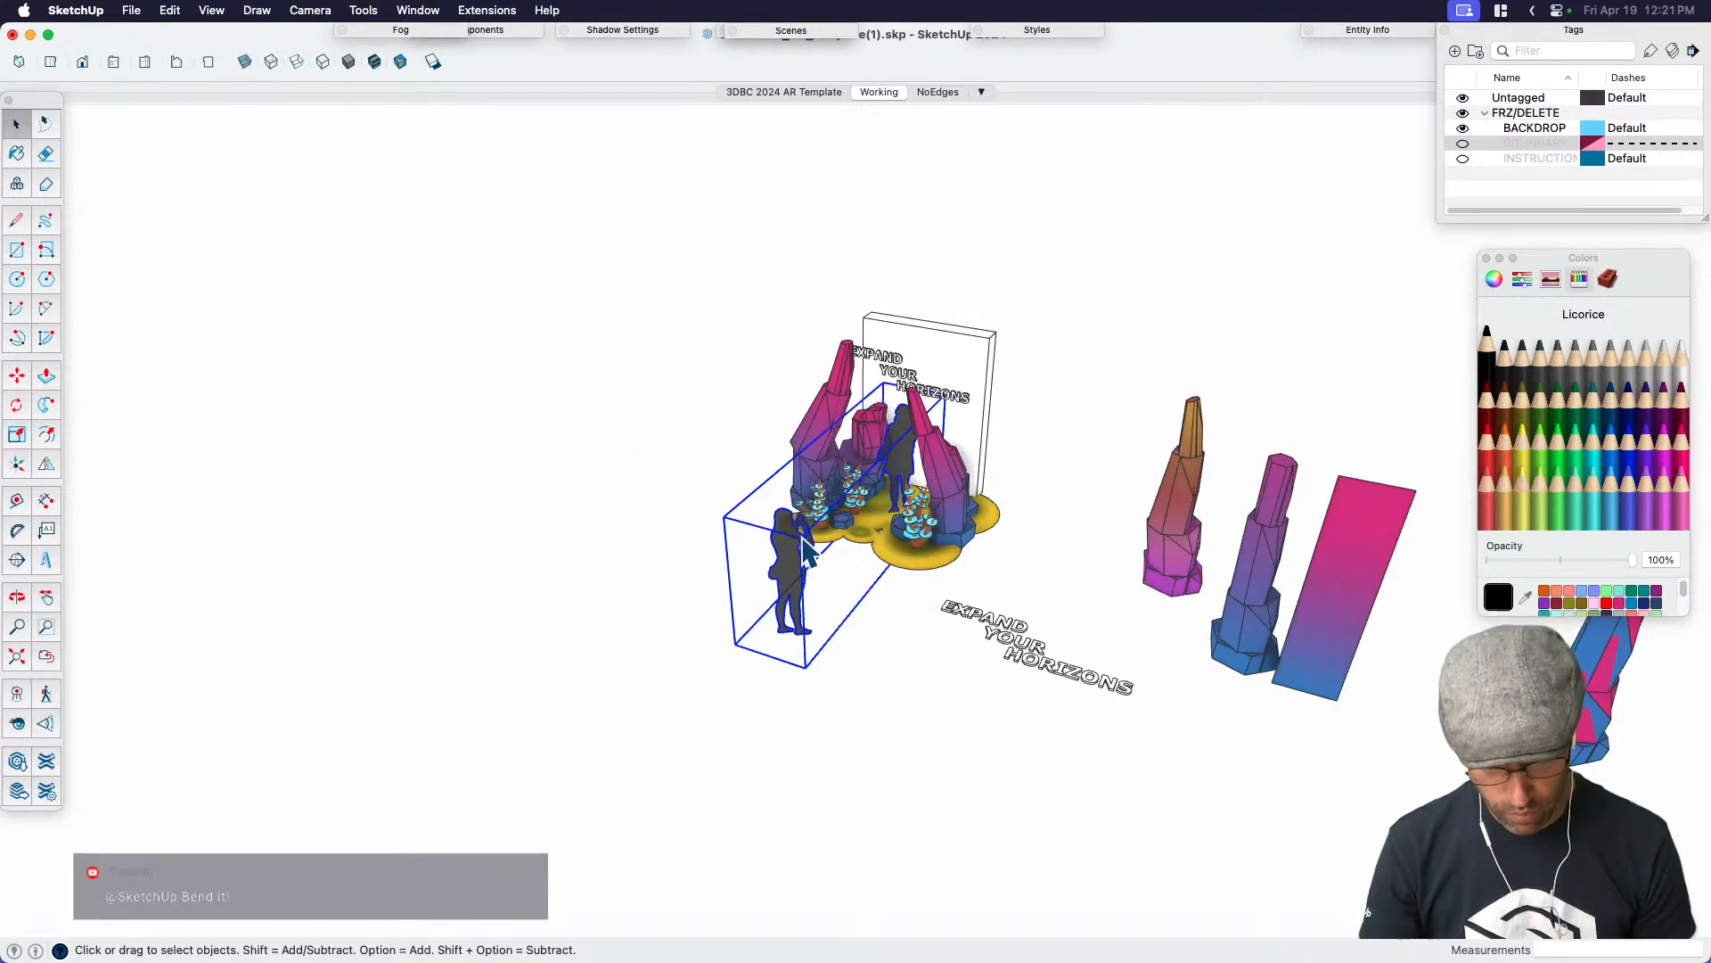
double_click(805, 555)
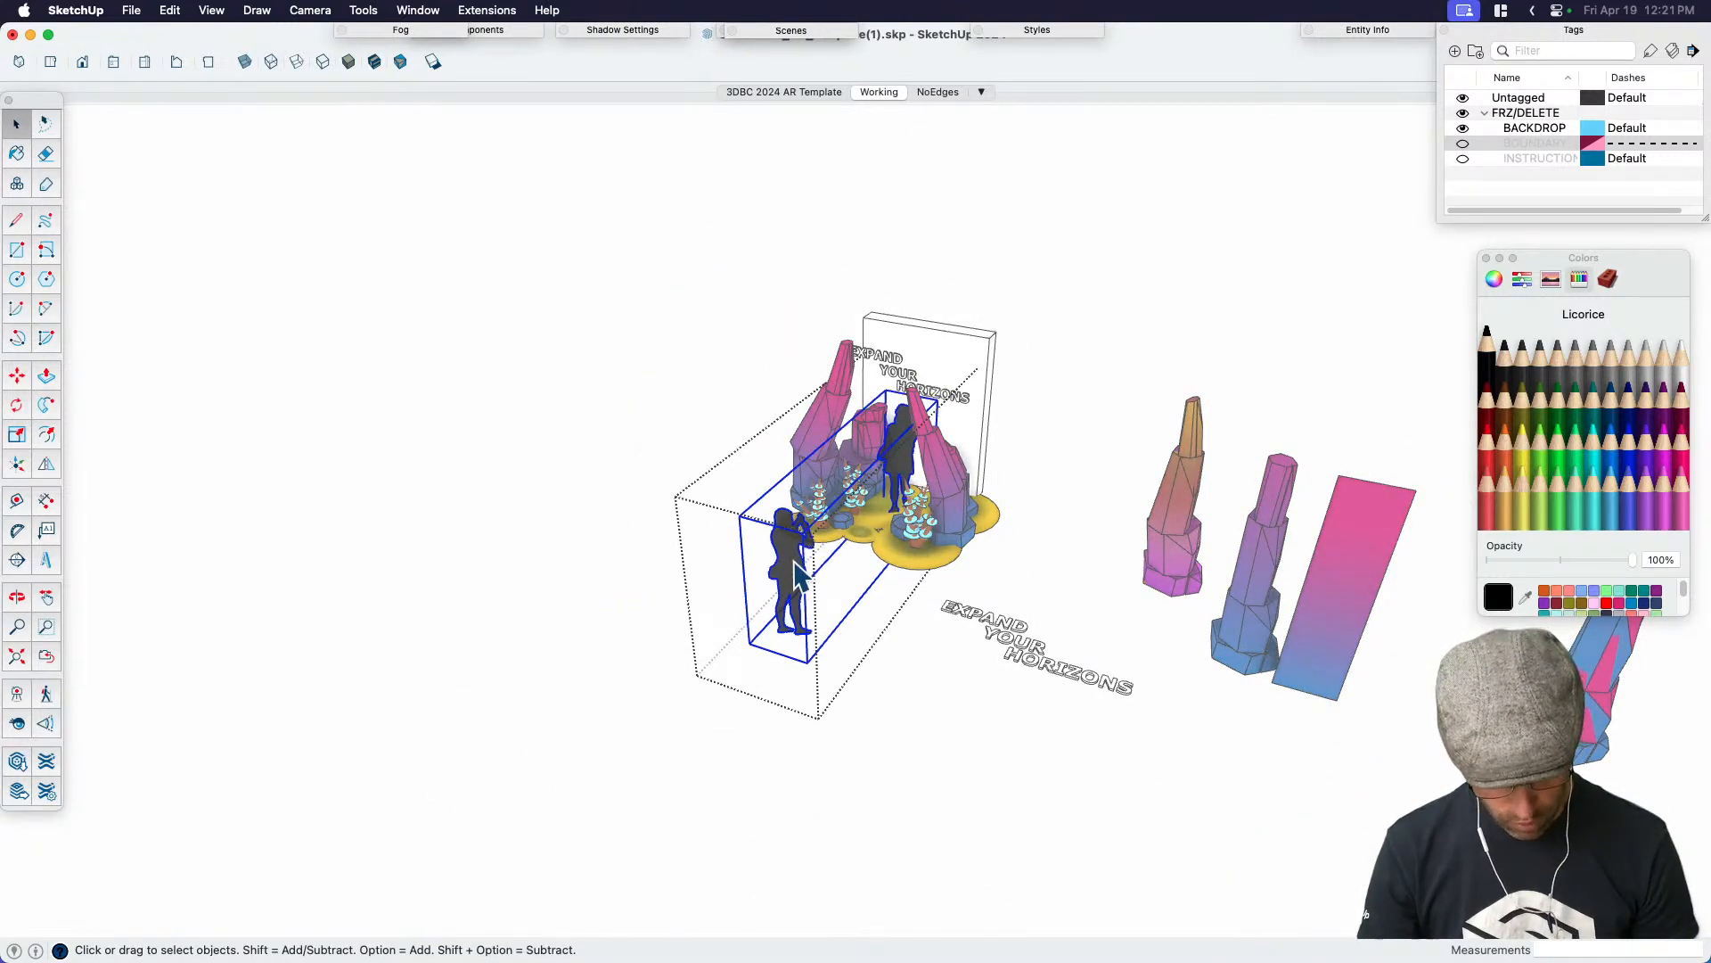
right_click(793, 558)
click(844, 569)
click(788, 553)
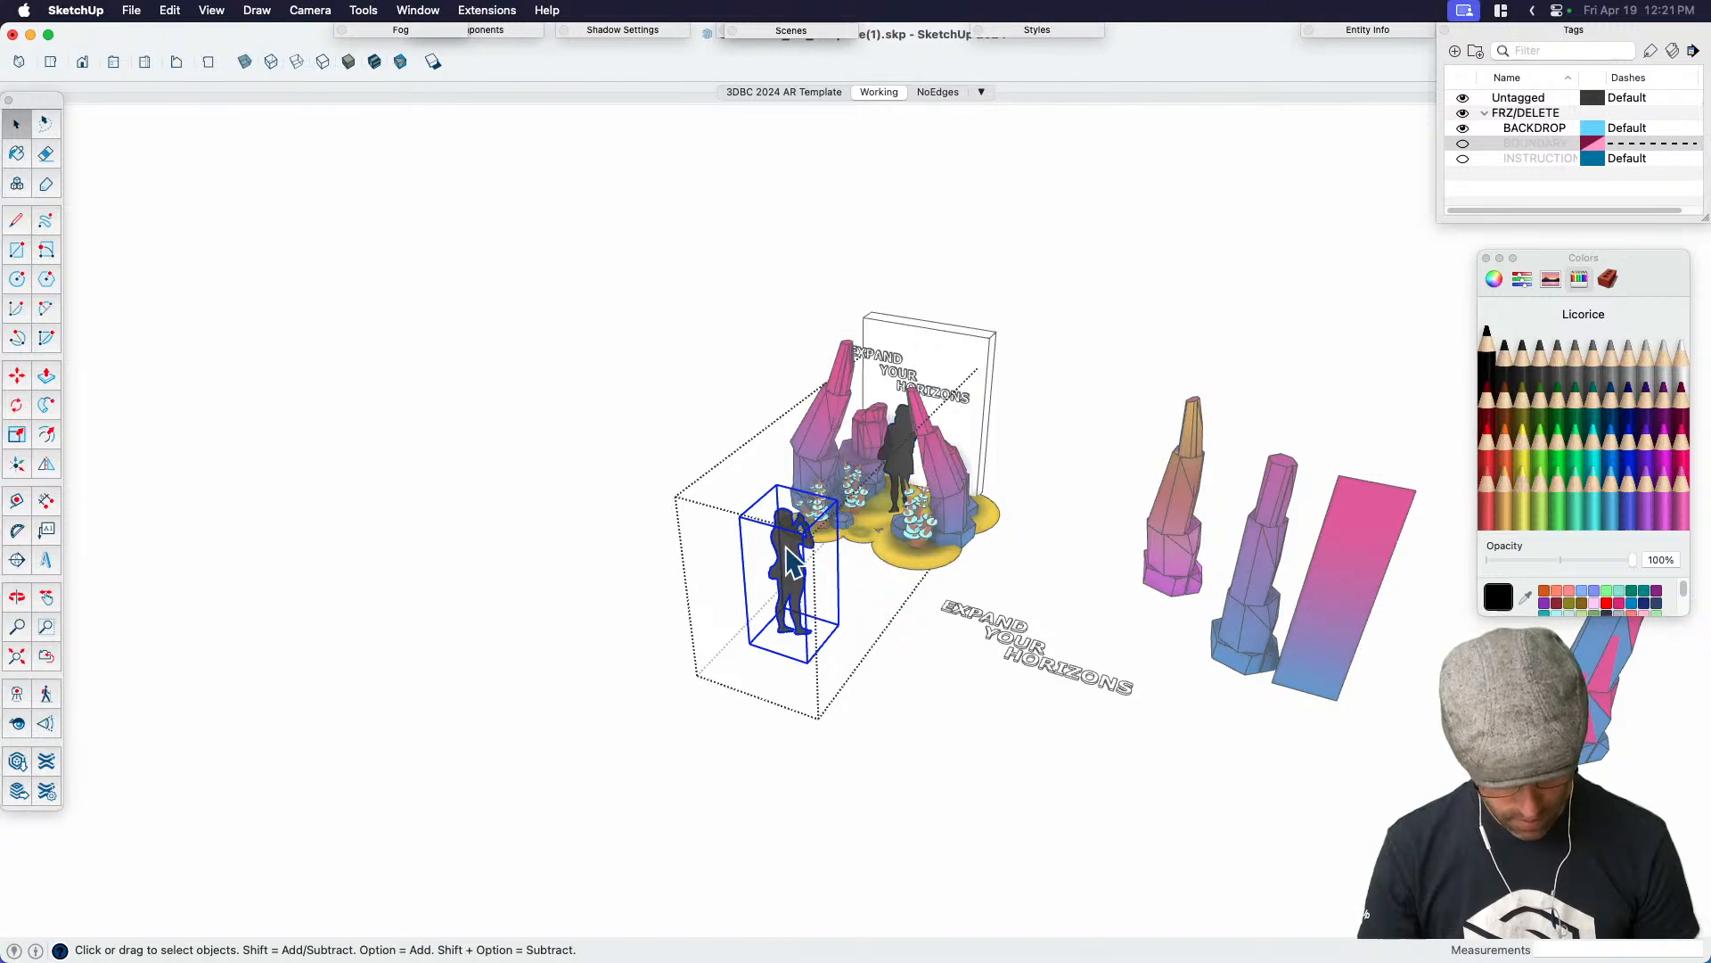
key(Delete)
click(649, 511)
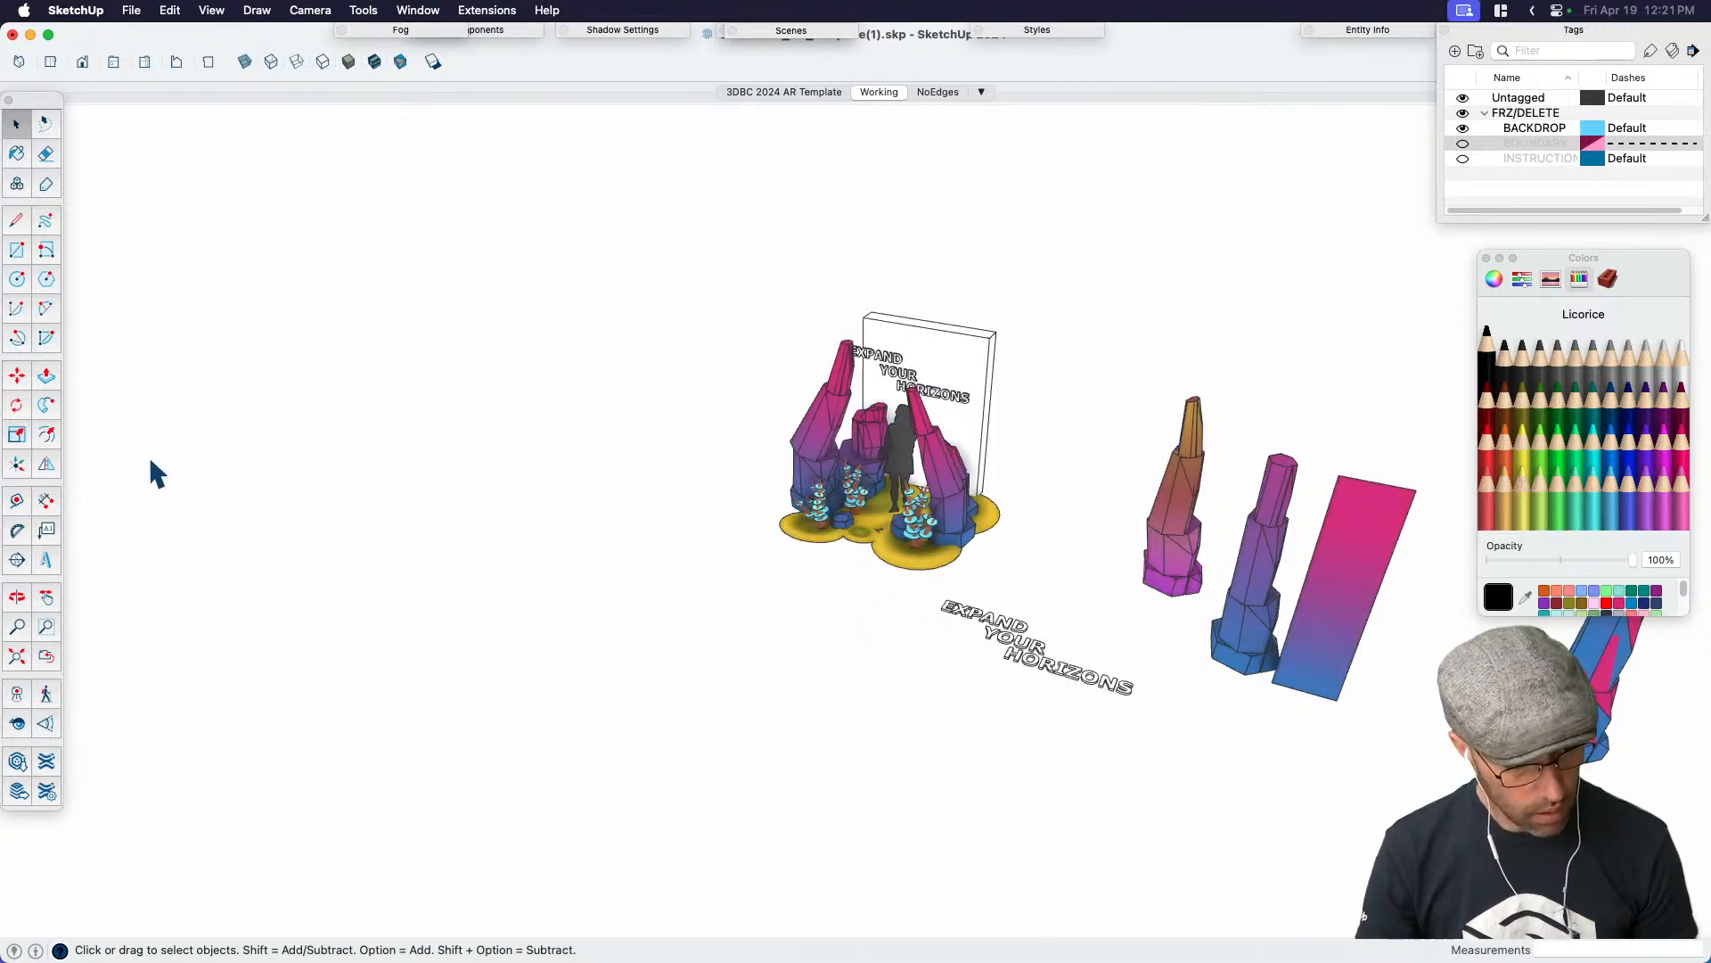
Show the BOUNDARY tag again and position the camera at the photographer's circle with 5' 6" eye height, looking at the photo setup
click(1462, 143)
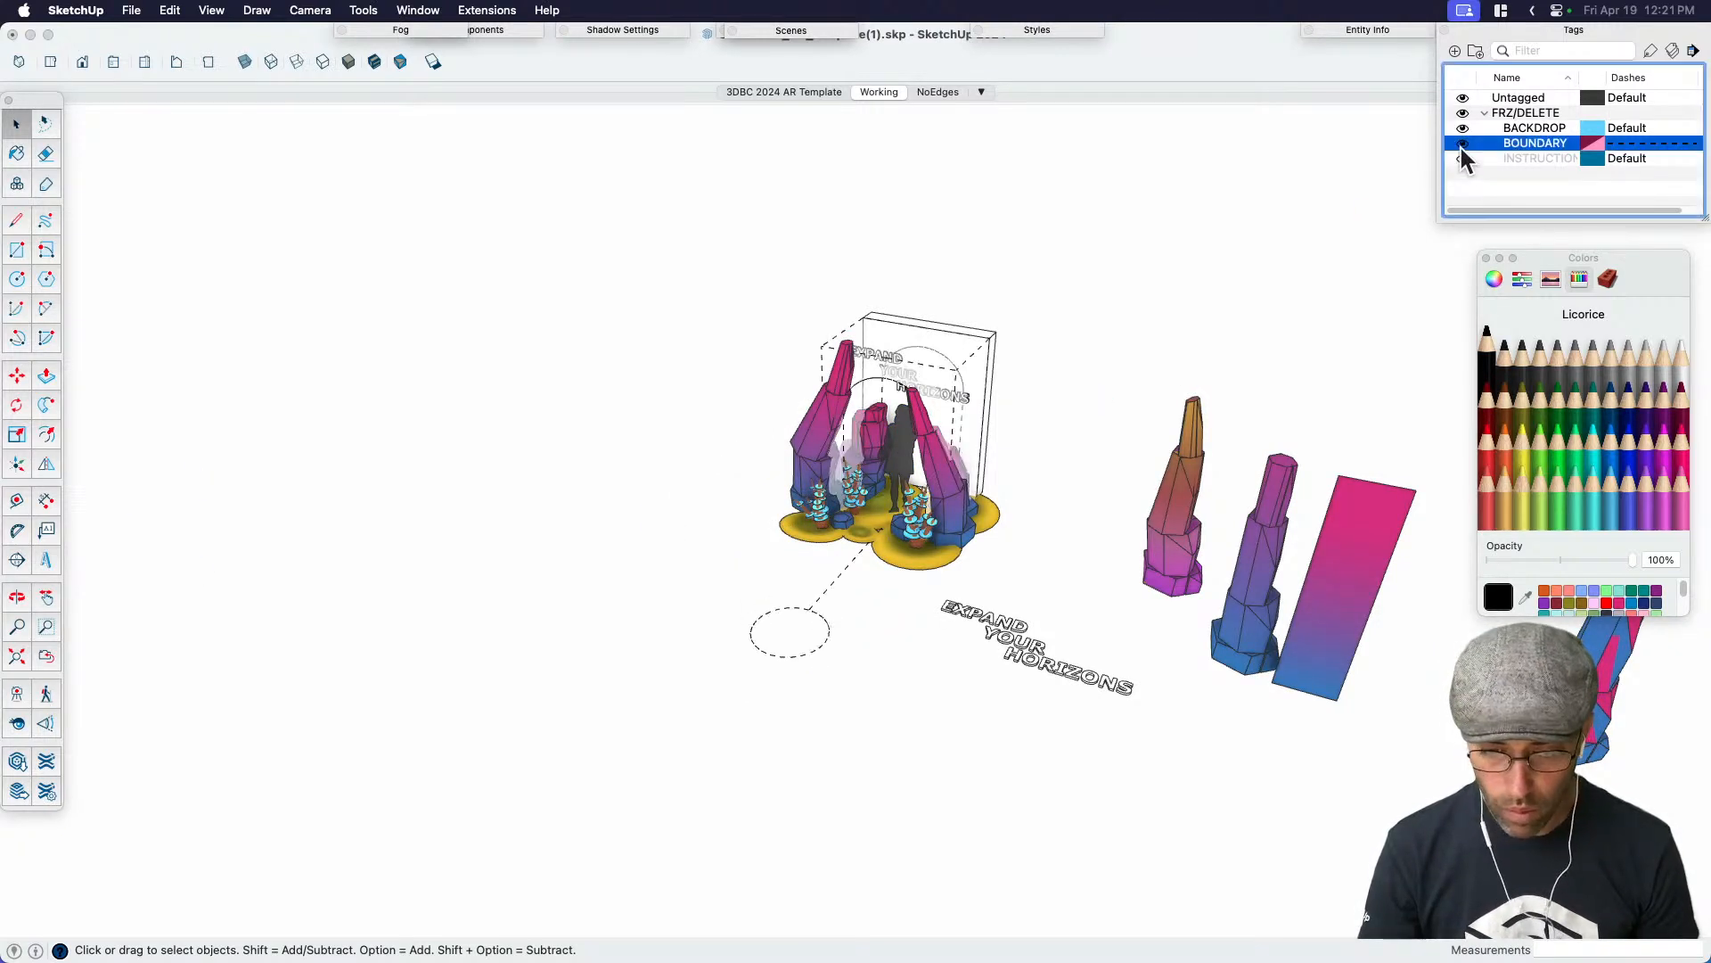
click(18, 694)
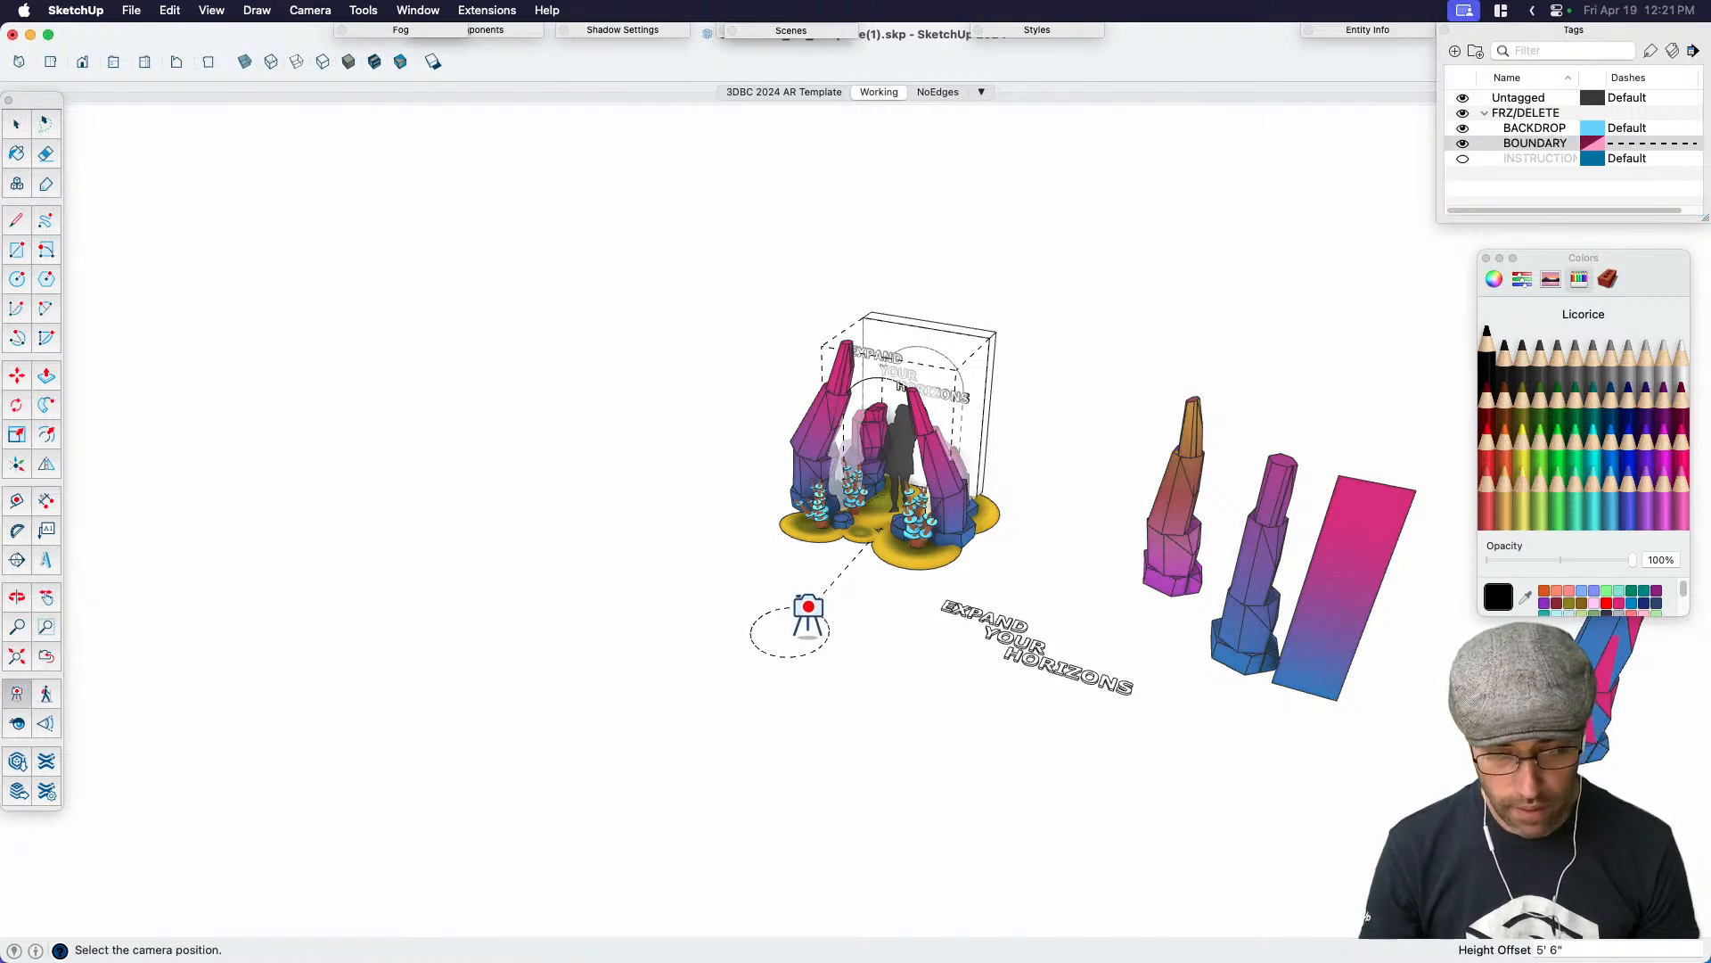
drag(770, 655, 870, 547)
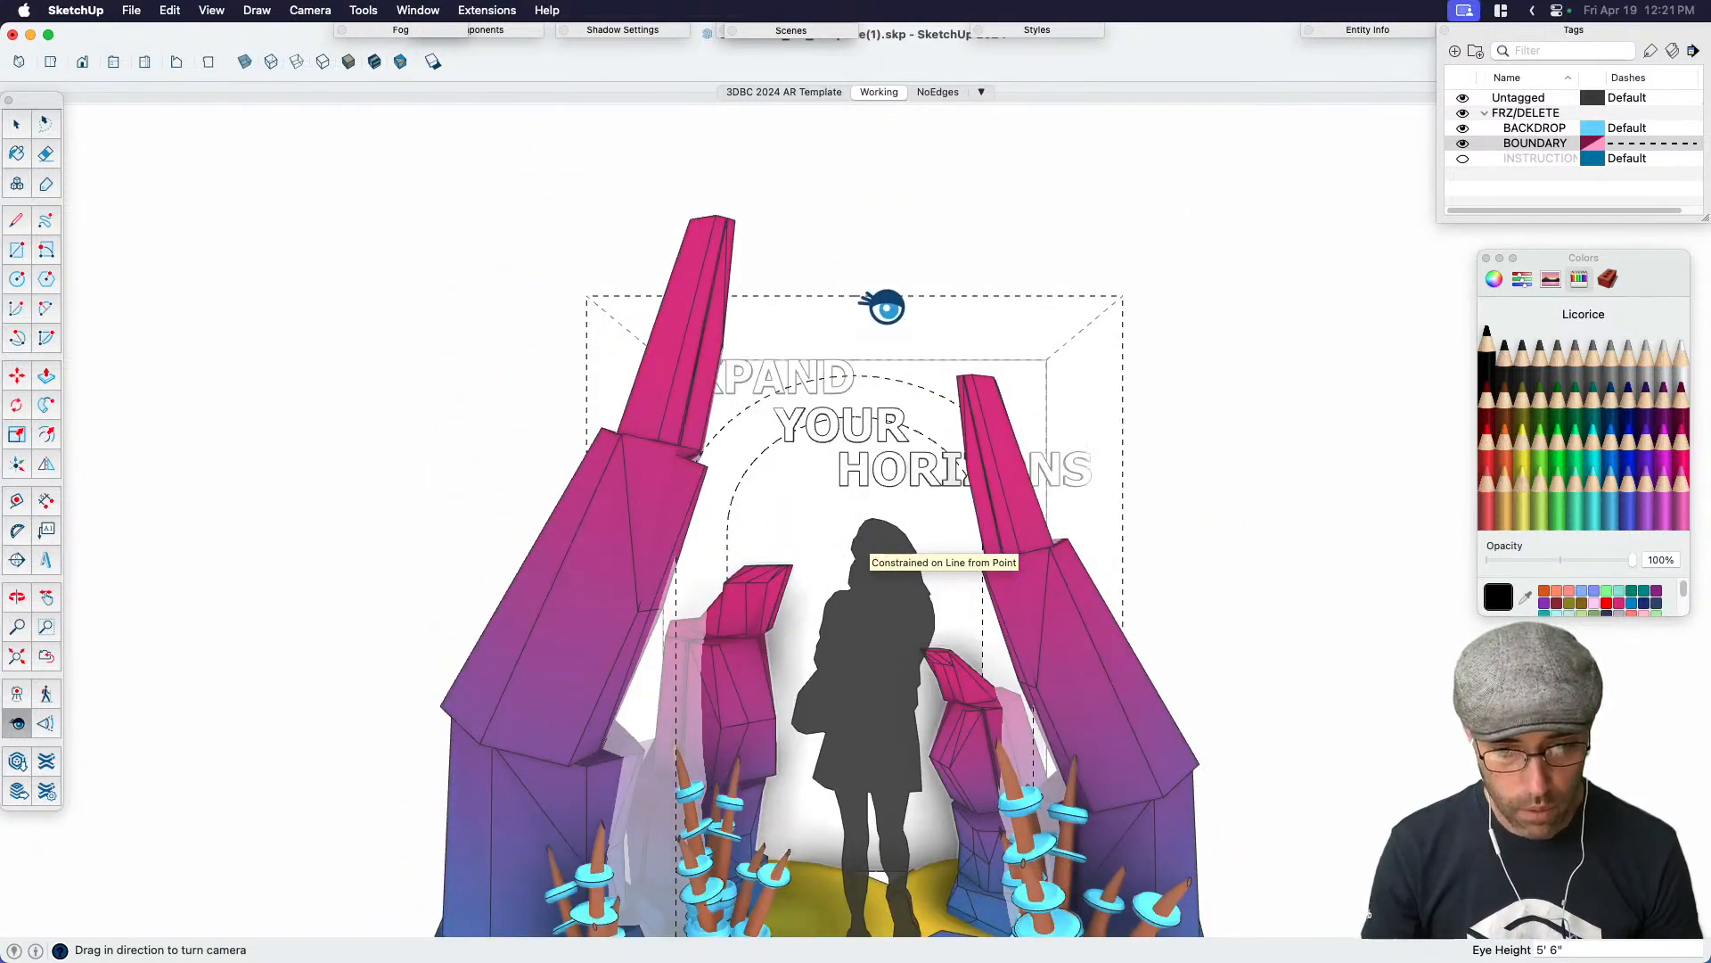
drag(883, 306, 764, 367)
Add a scene from this view, include Camera Location in its saved properties and name it PhotoMoment
right_click(884, 91)
click(913, 152)
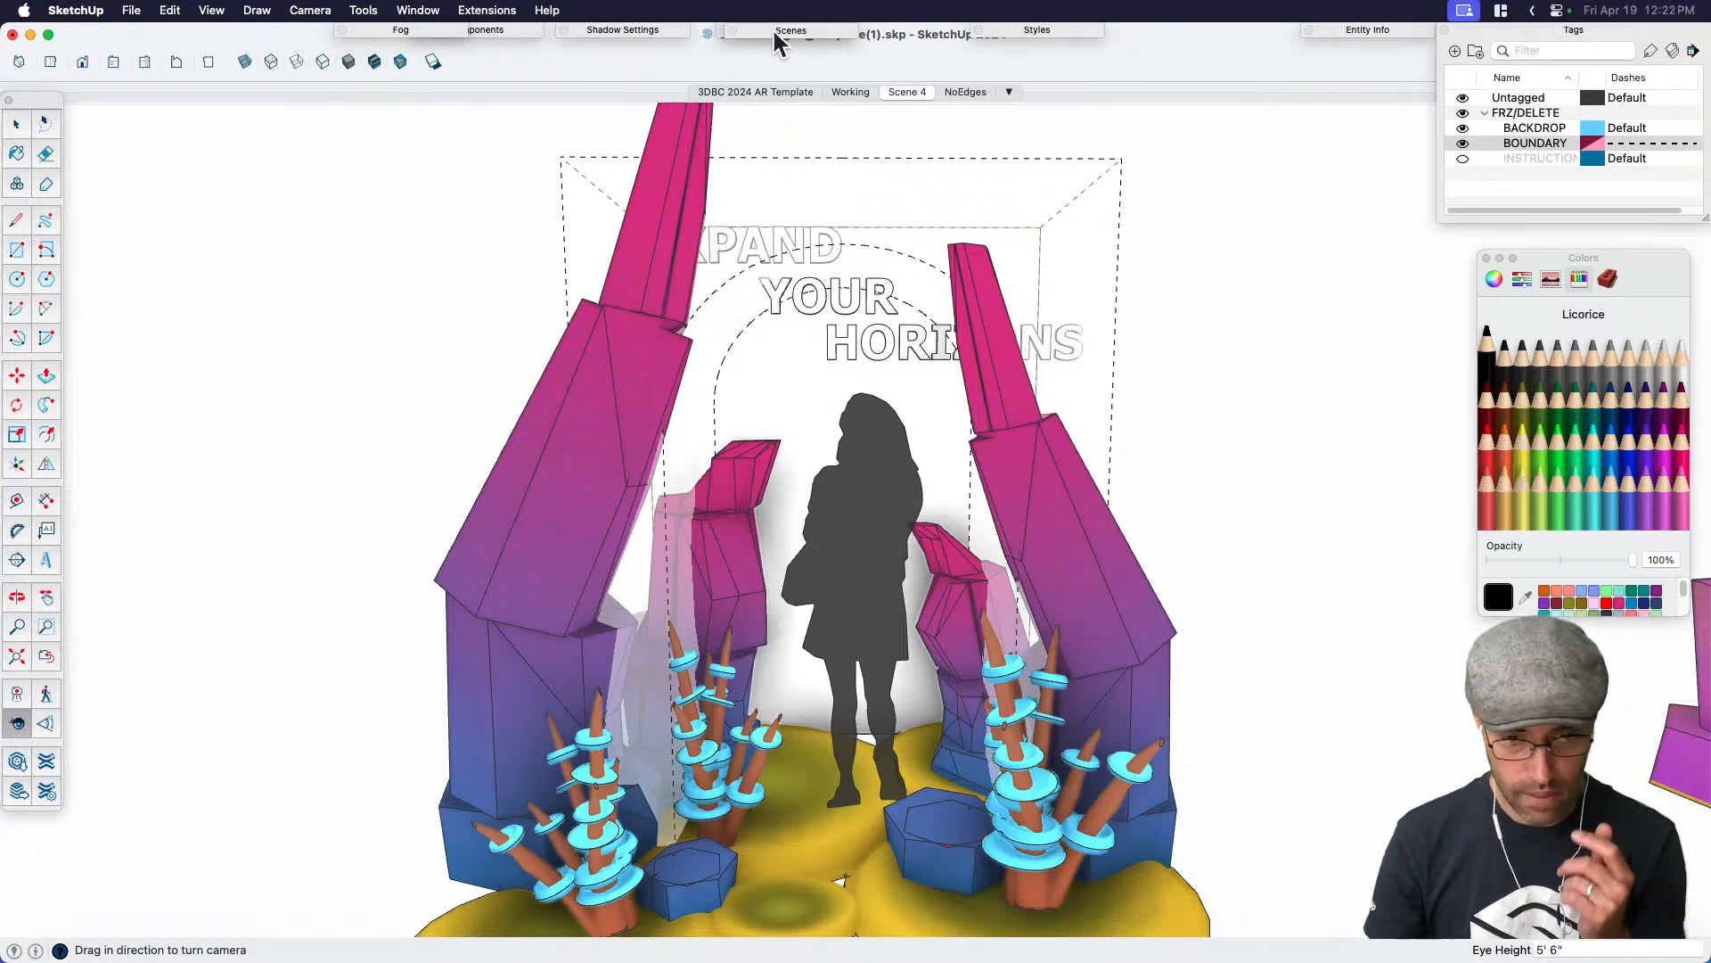
click(772, 30)
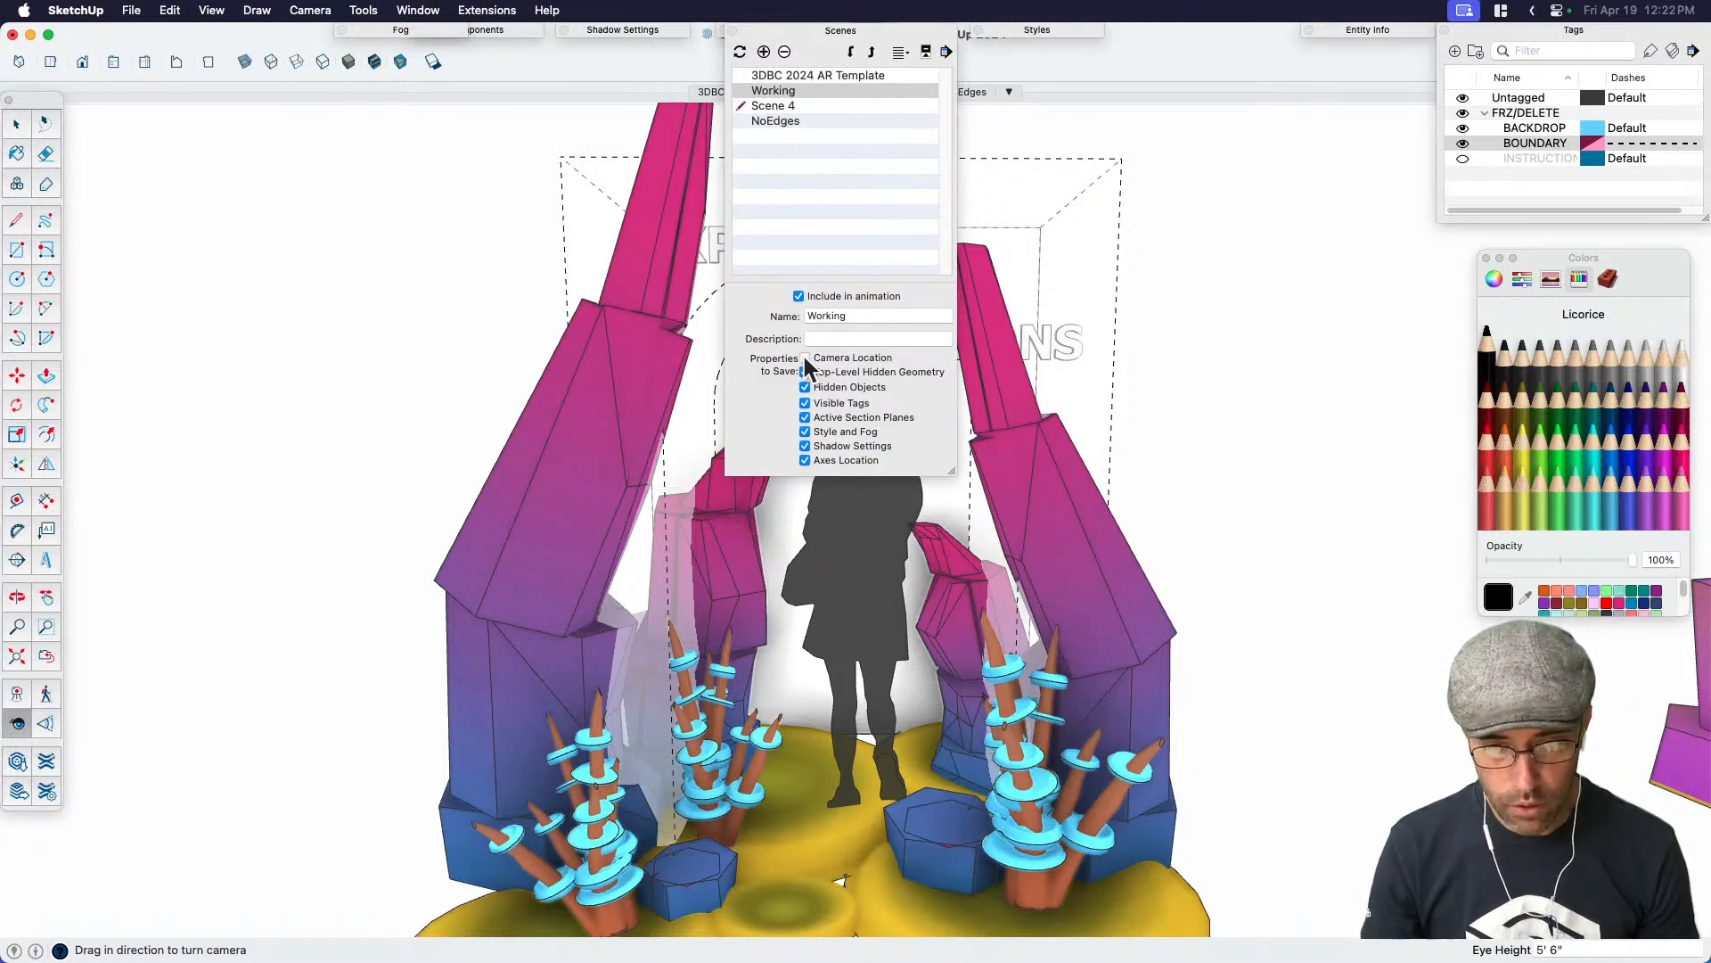
click(811, 105)
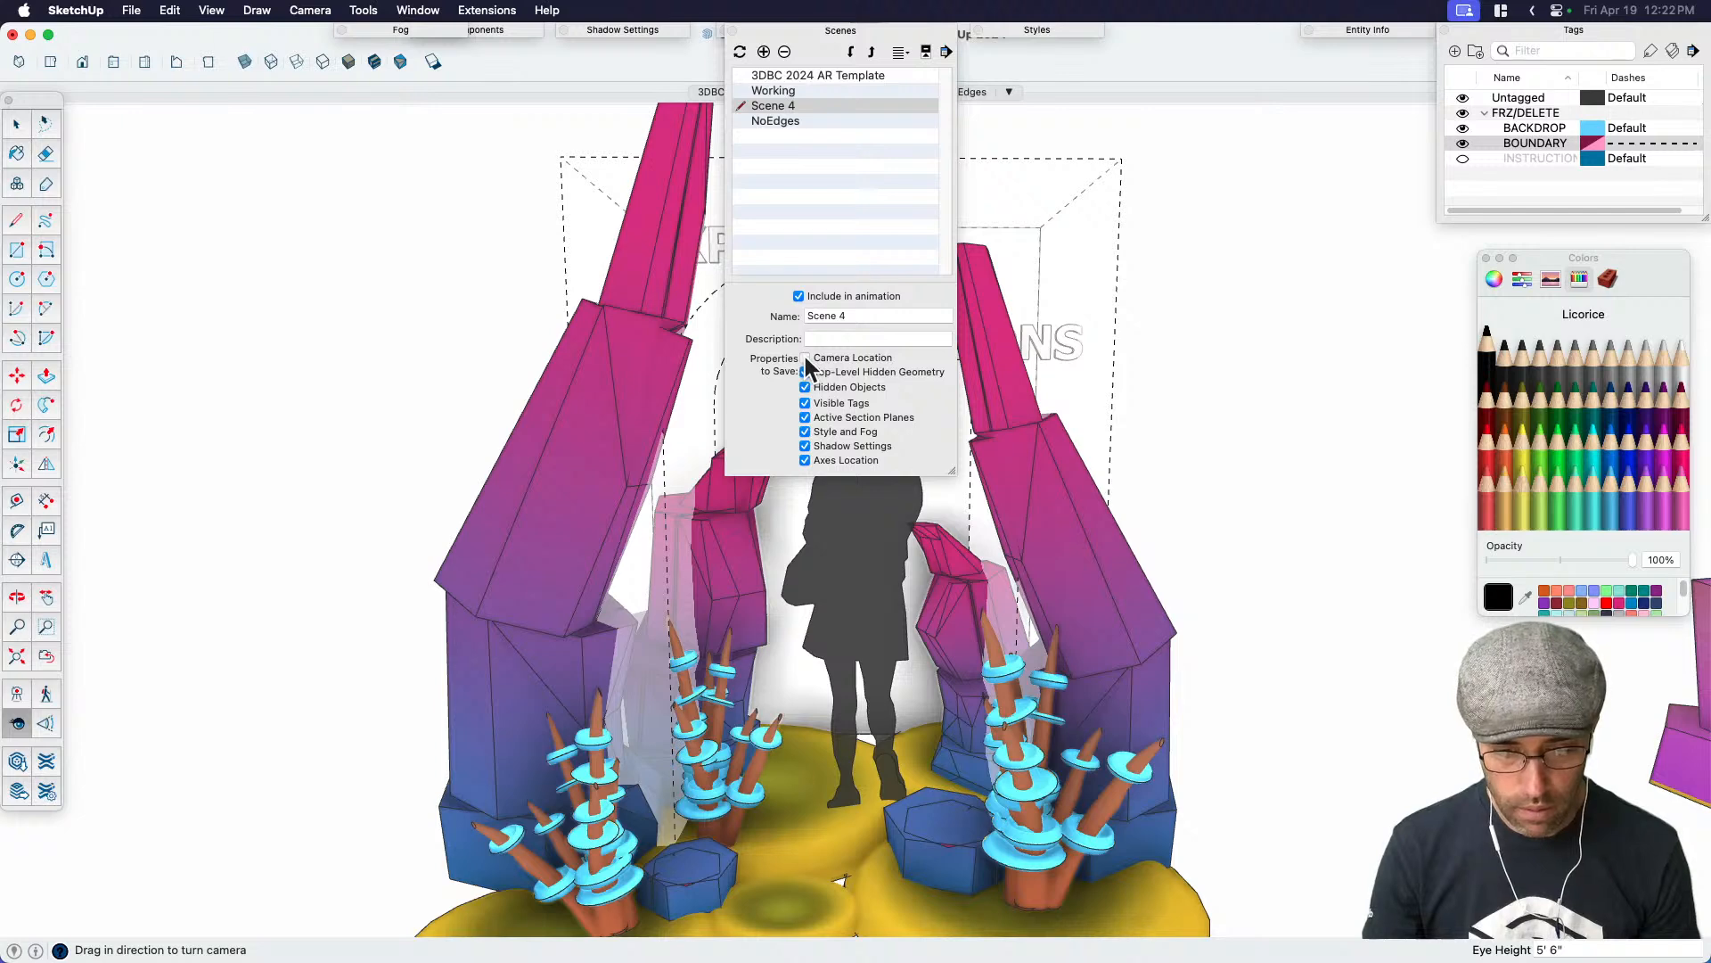
click(806, 358)
click(870, 316)
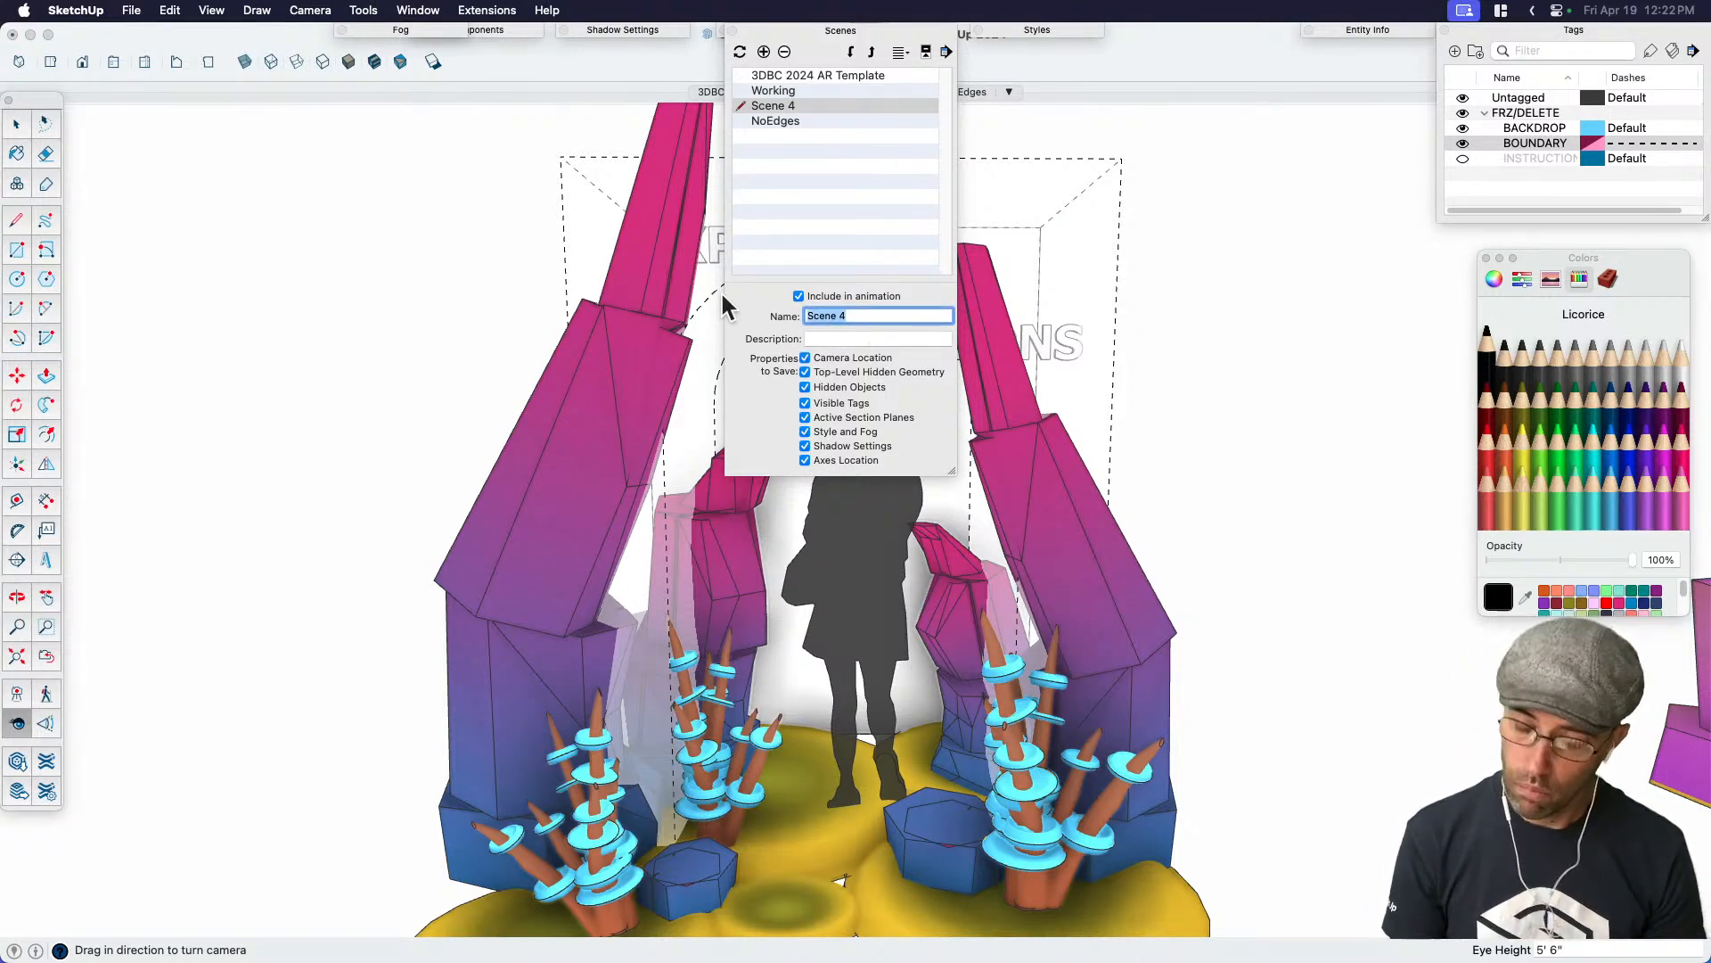
text(PhotoMoment)
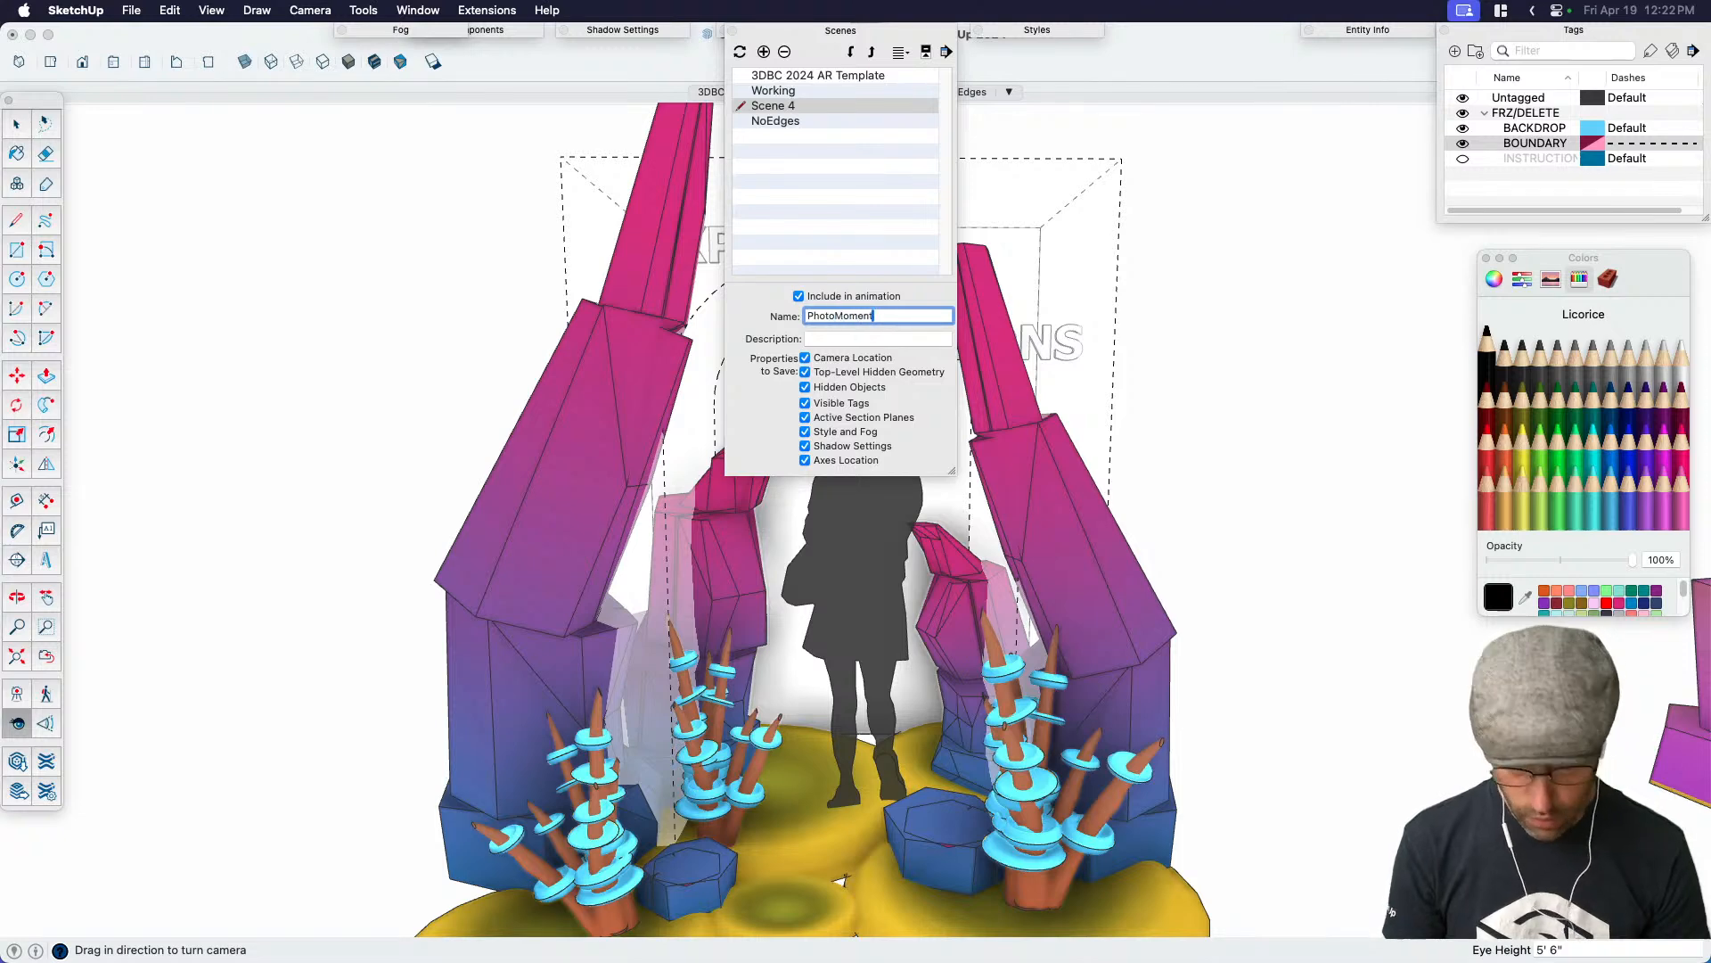
Apply the scene name PhotoMoment and collapse the scene settings to uncover the model
key(Return)
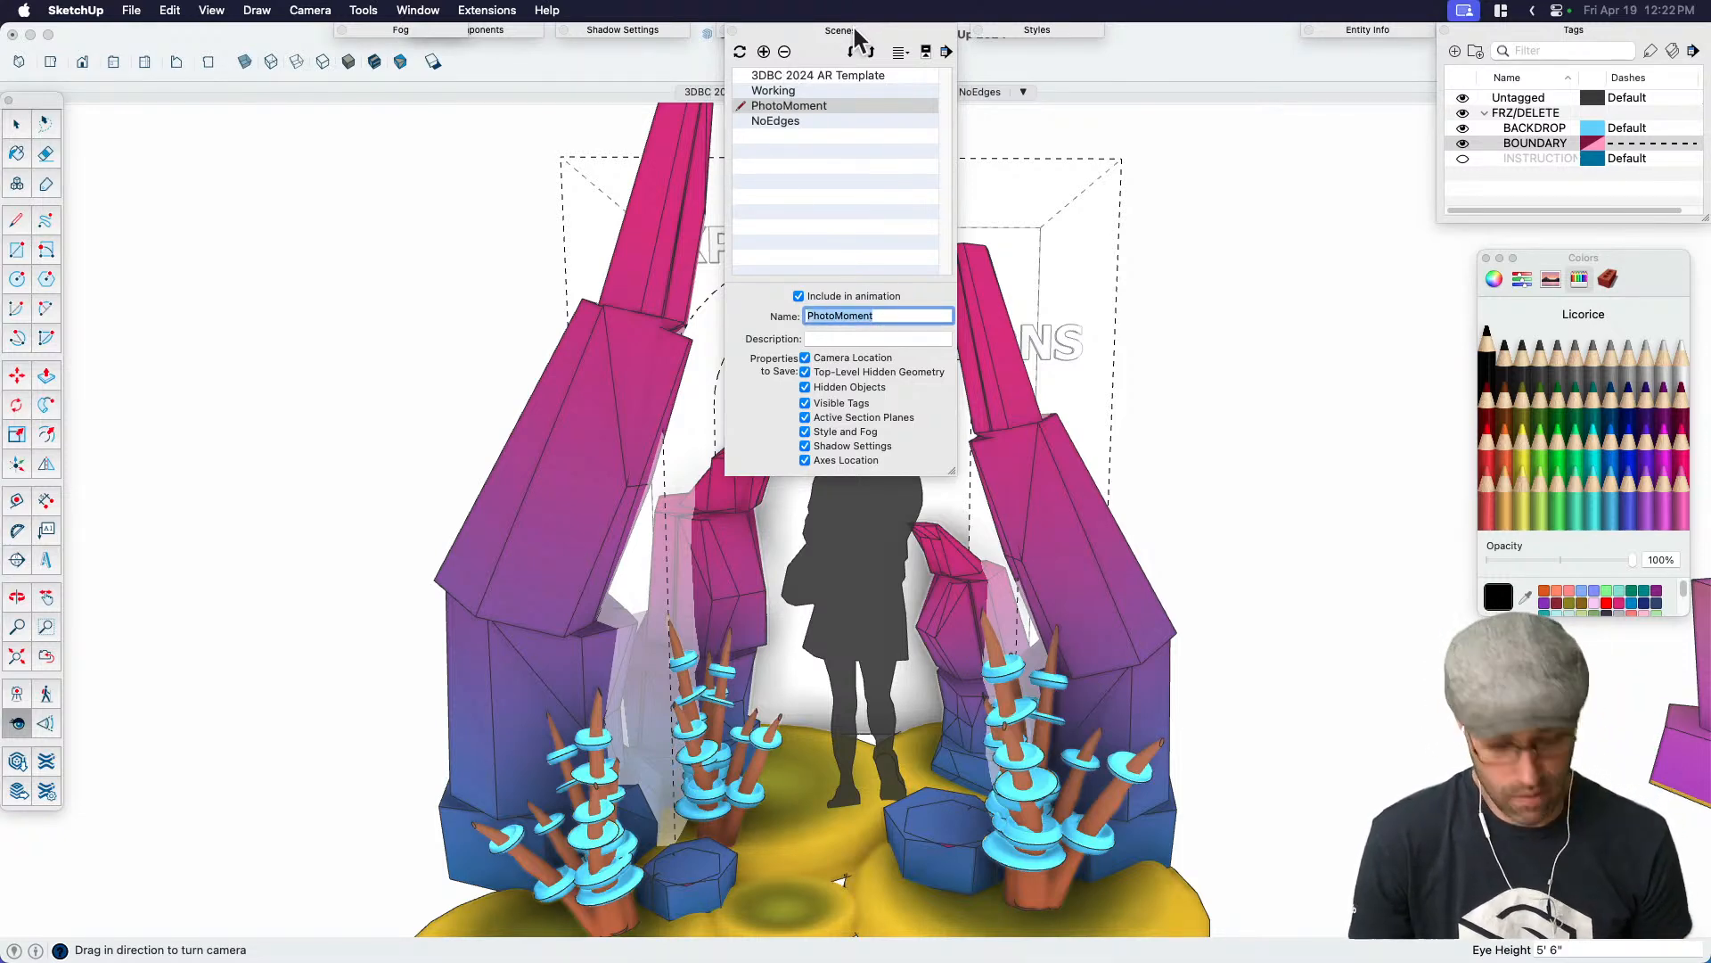
click(854, 26)
key(space)
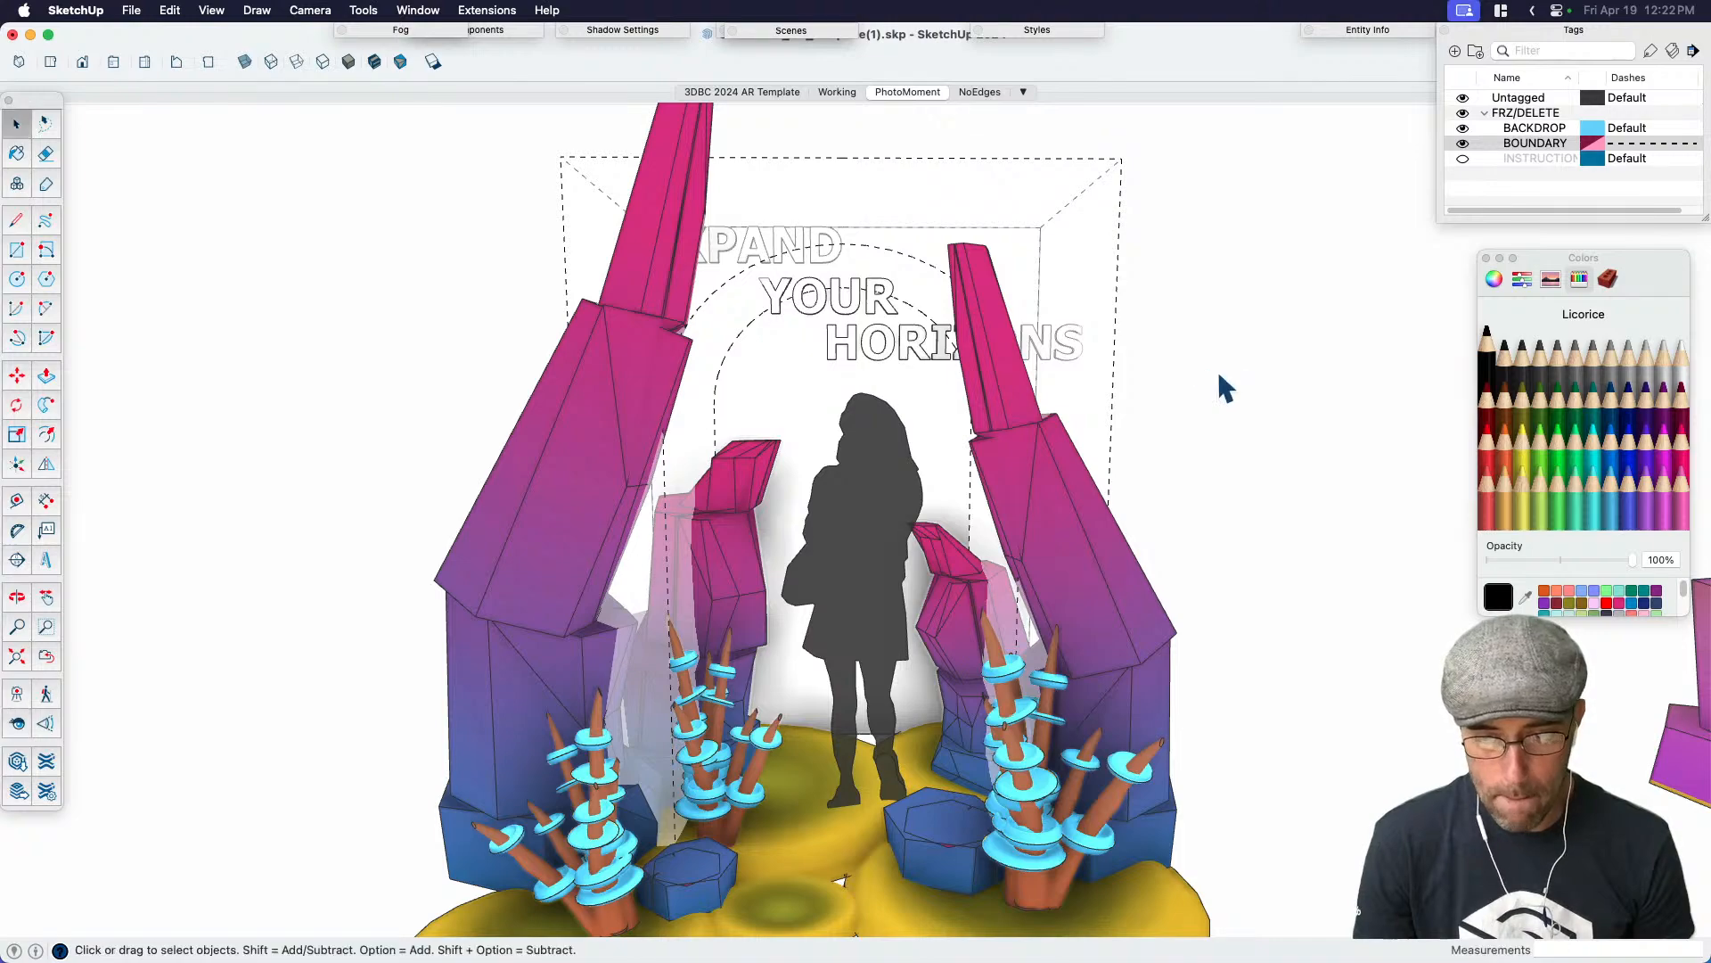
Move the tall gradient rock column on the slogan's HORIZONS side back toward the backdrop
click(902, 348)
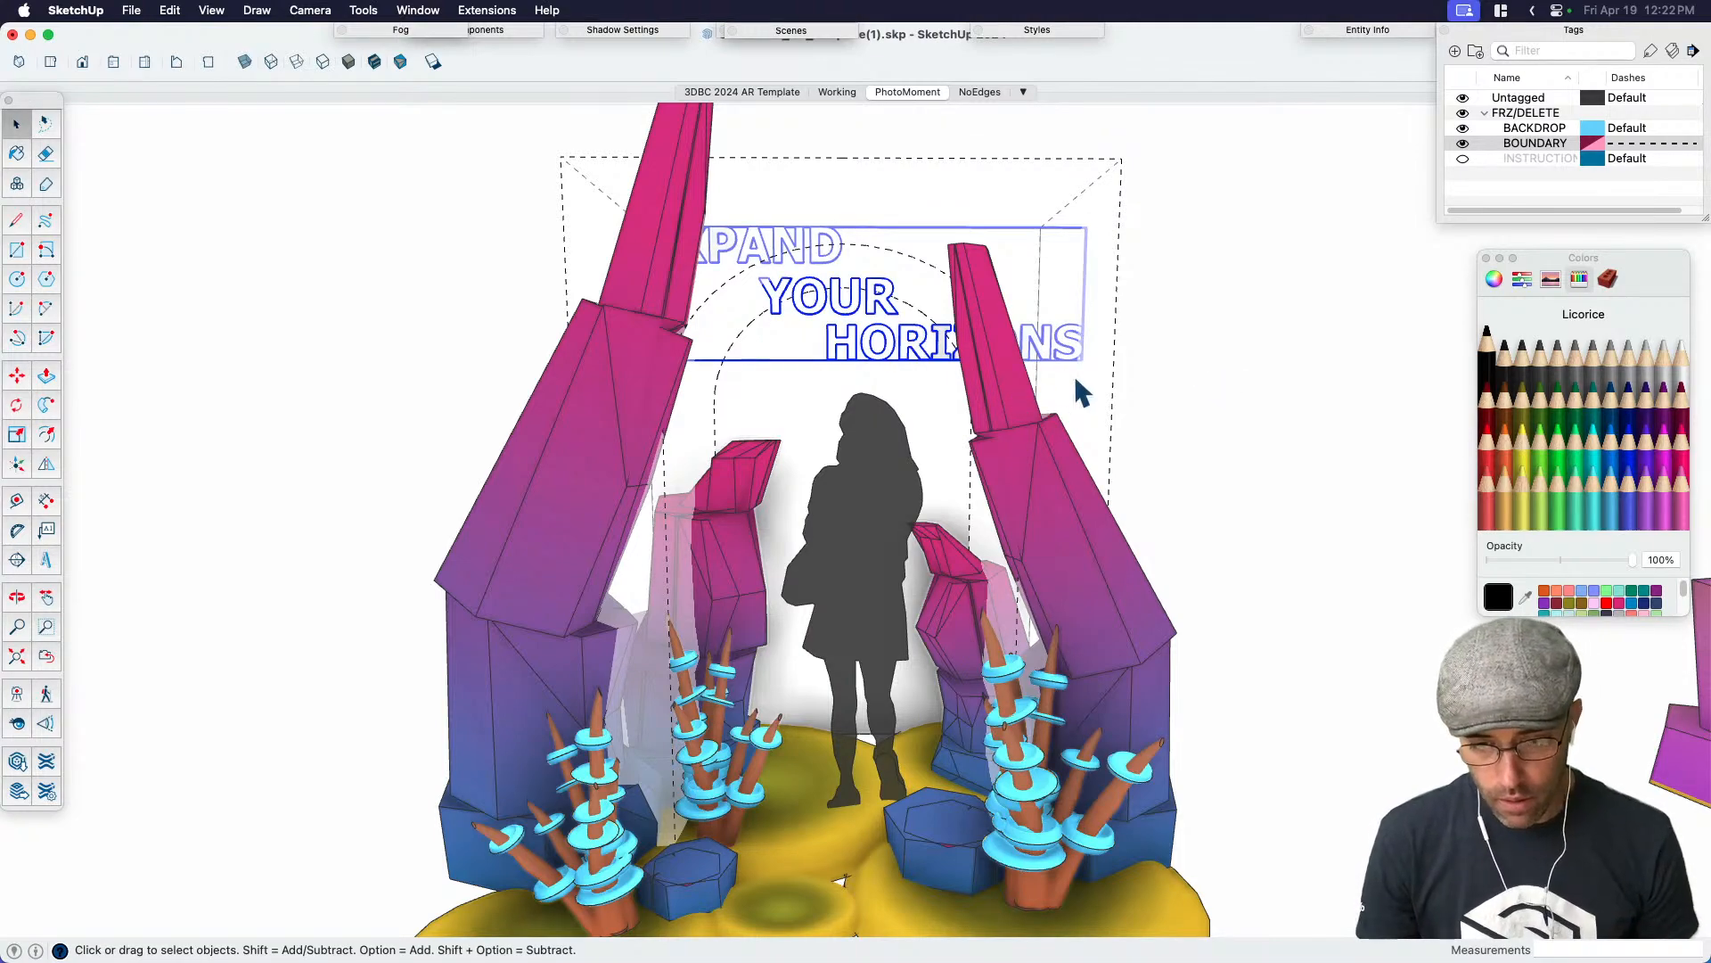
middle_drag(1035, 485, 606, 679)
scroll(603, 677, down, 5)
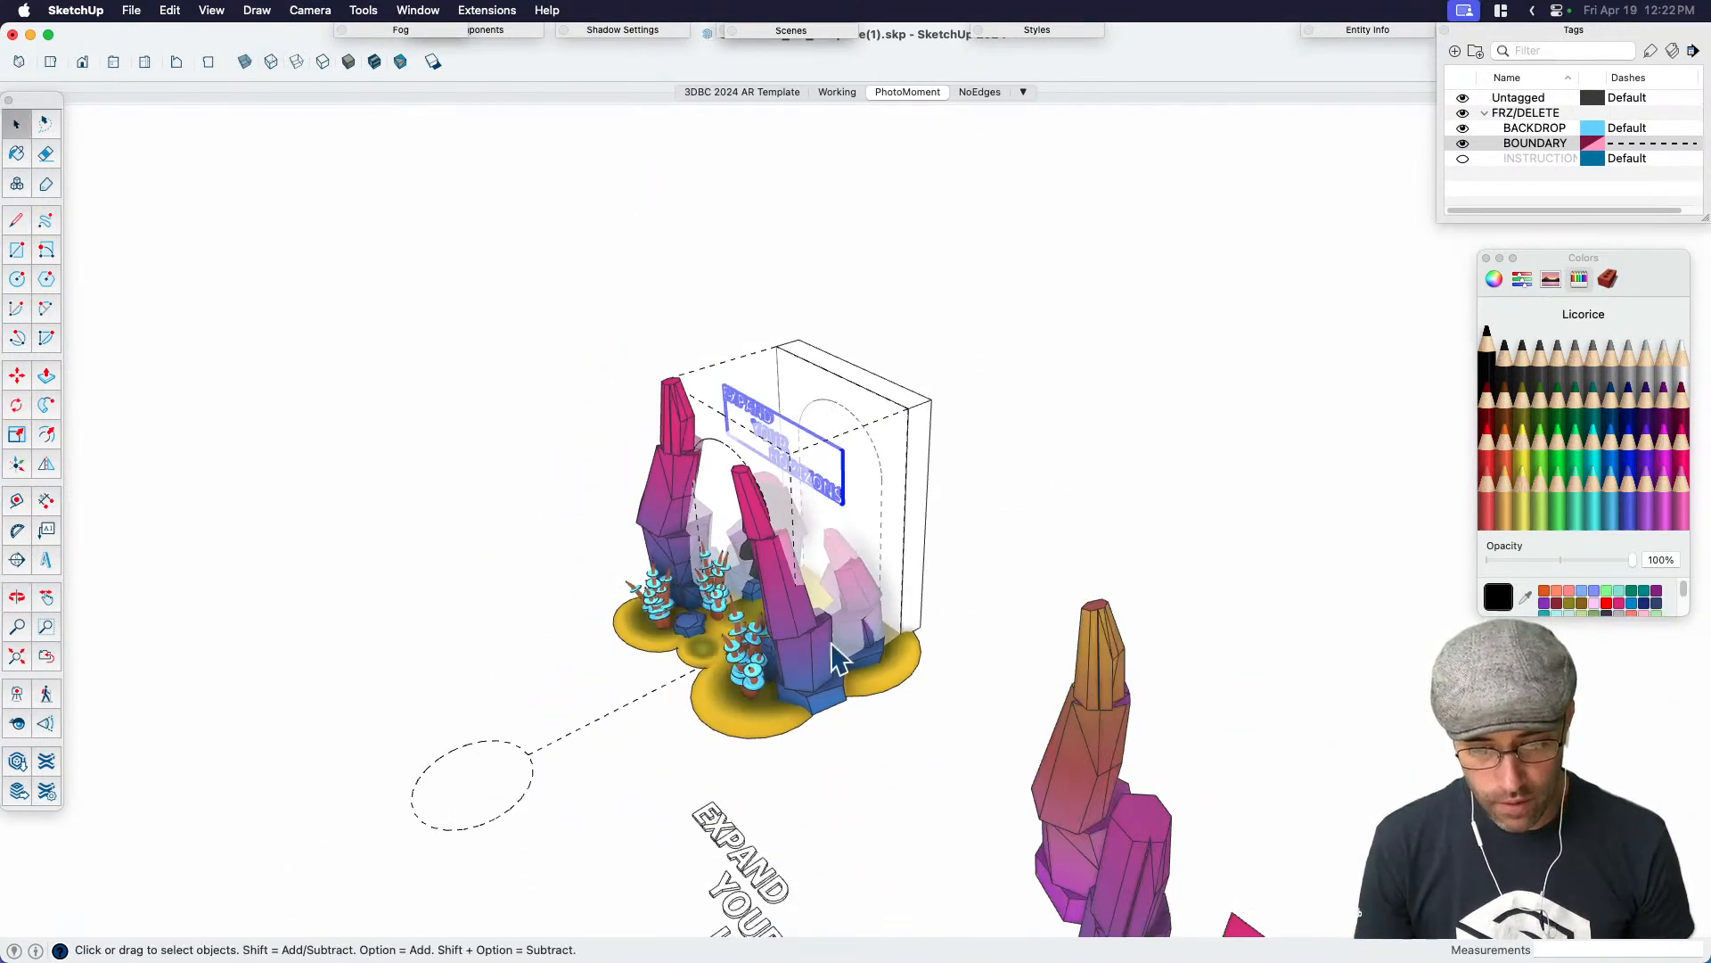
scroll(803, 624, up, 4)
click(836, 658)
key(m)
click(849, 807)
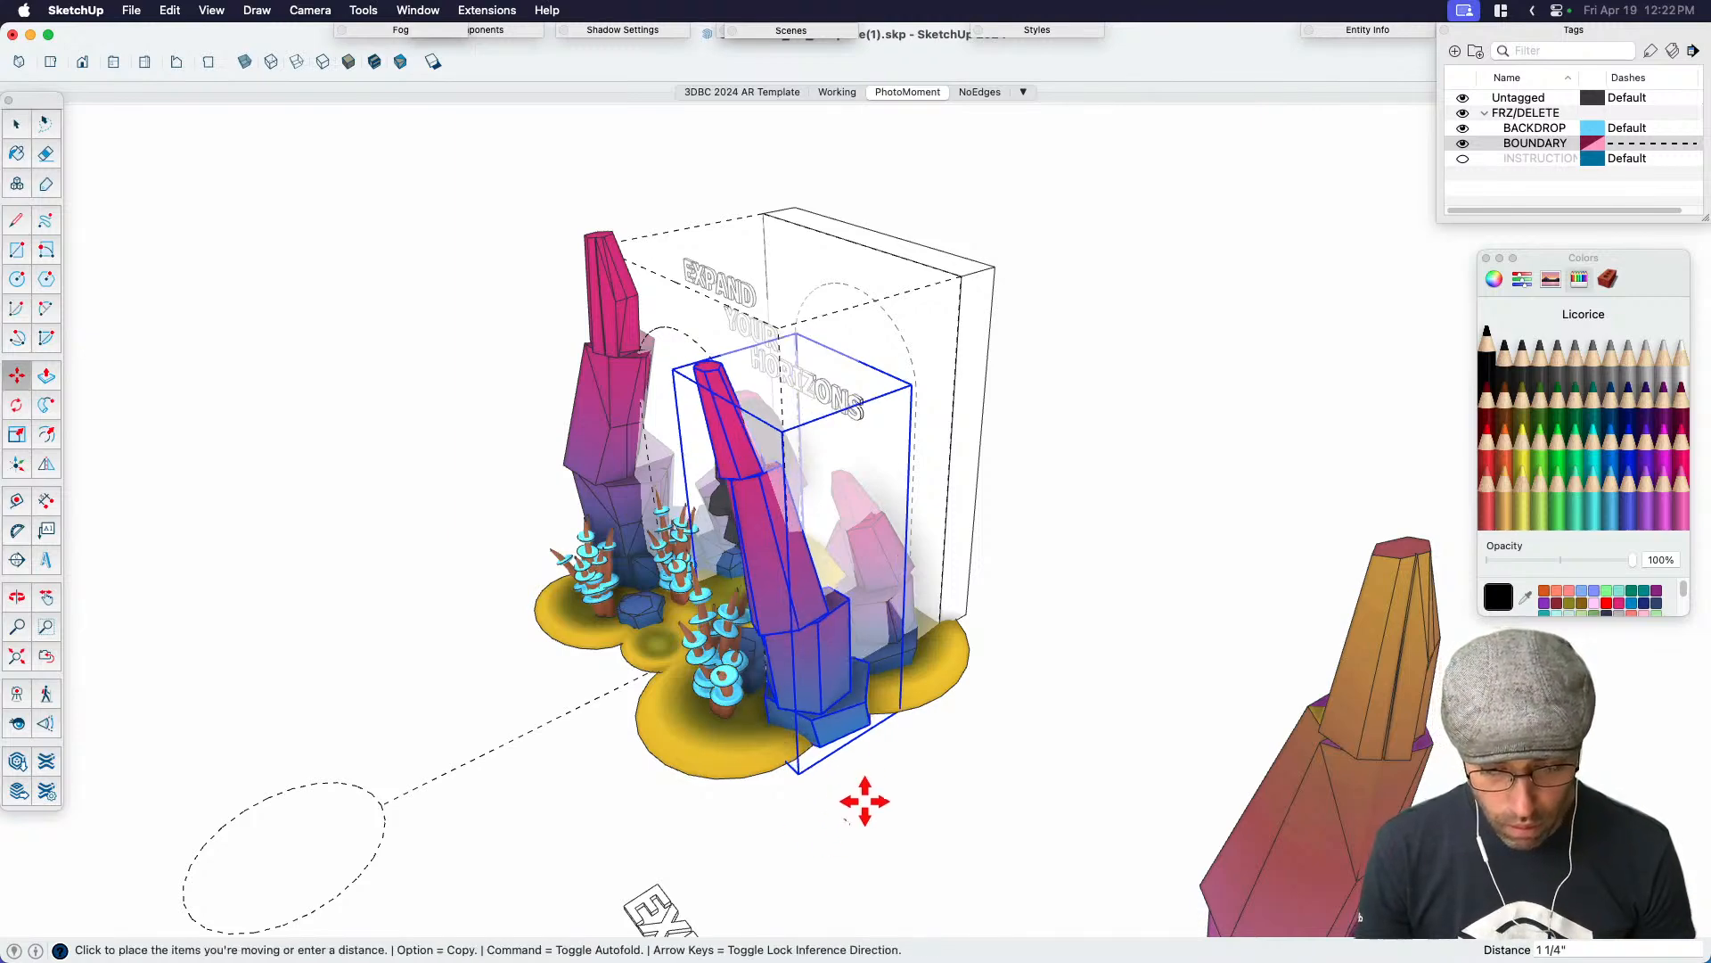
click(921, 749)
key(space)
Hide the BOUNDARY tag and move the short rock column behind the tall right-hand one forward to stand in front of it
click(838, 669)
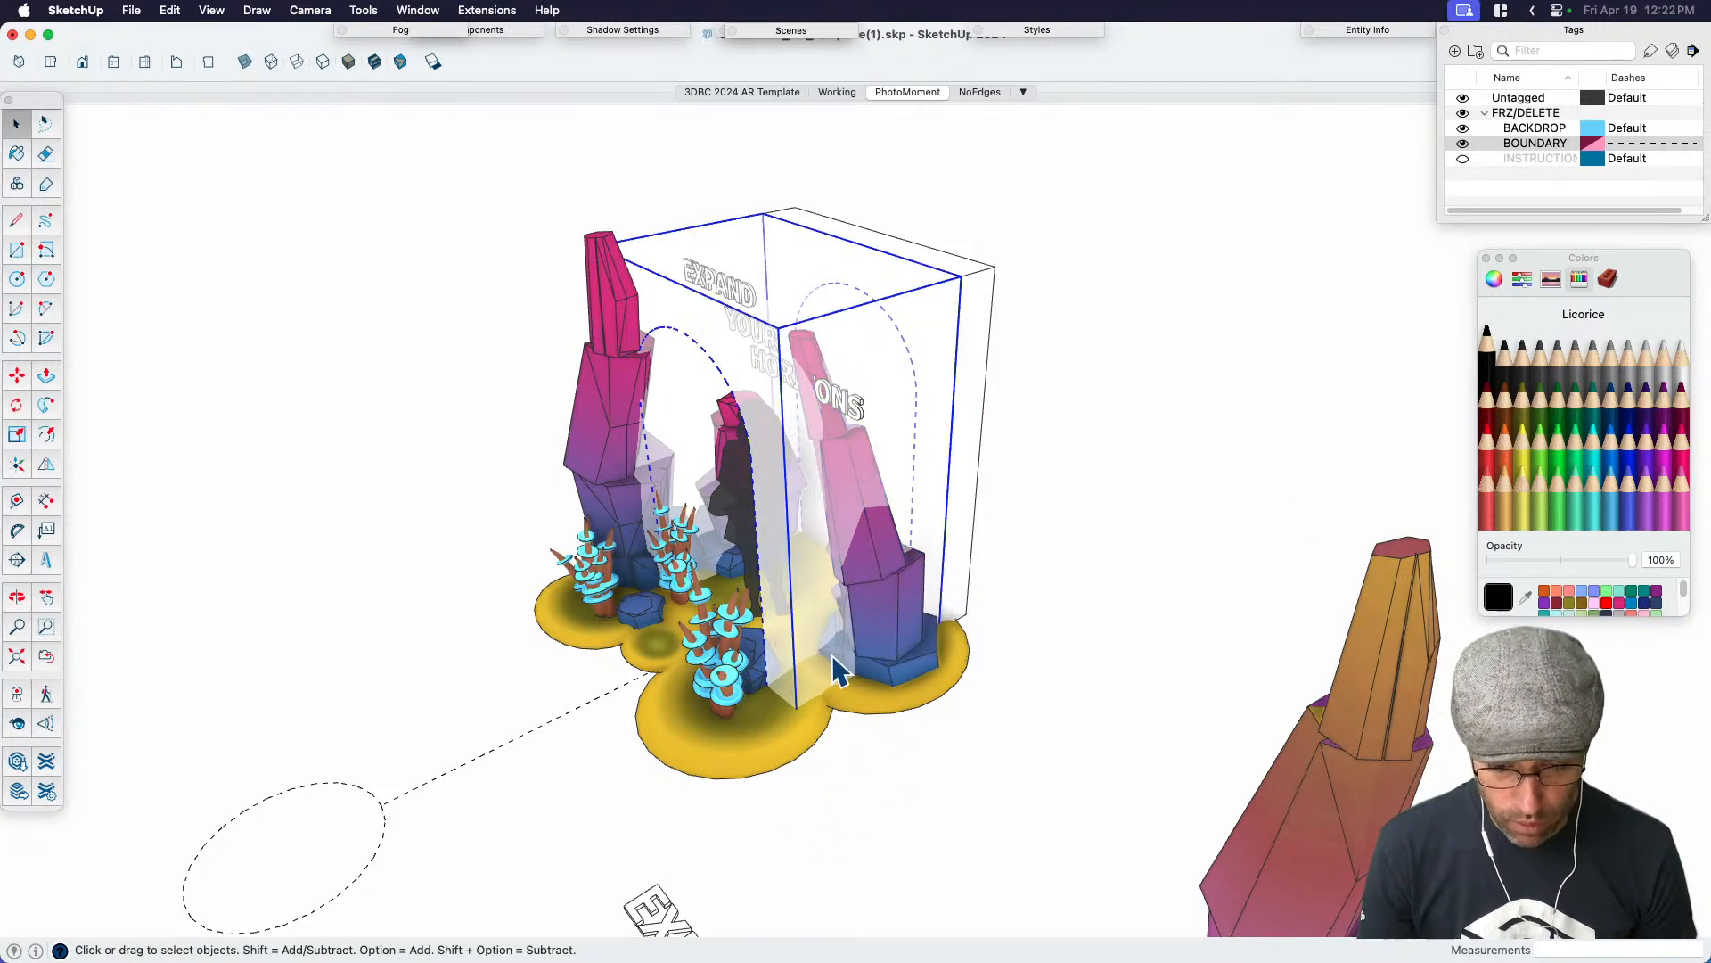
click(1462, 144)
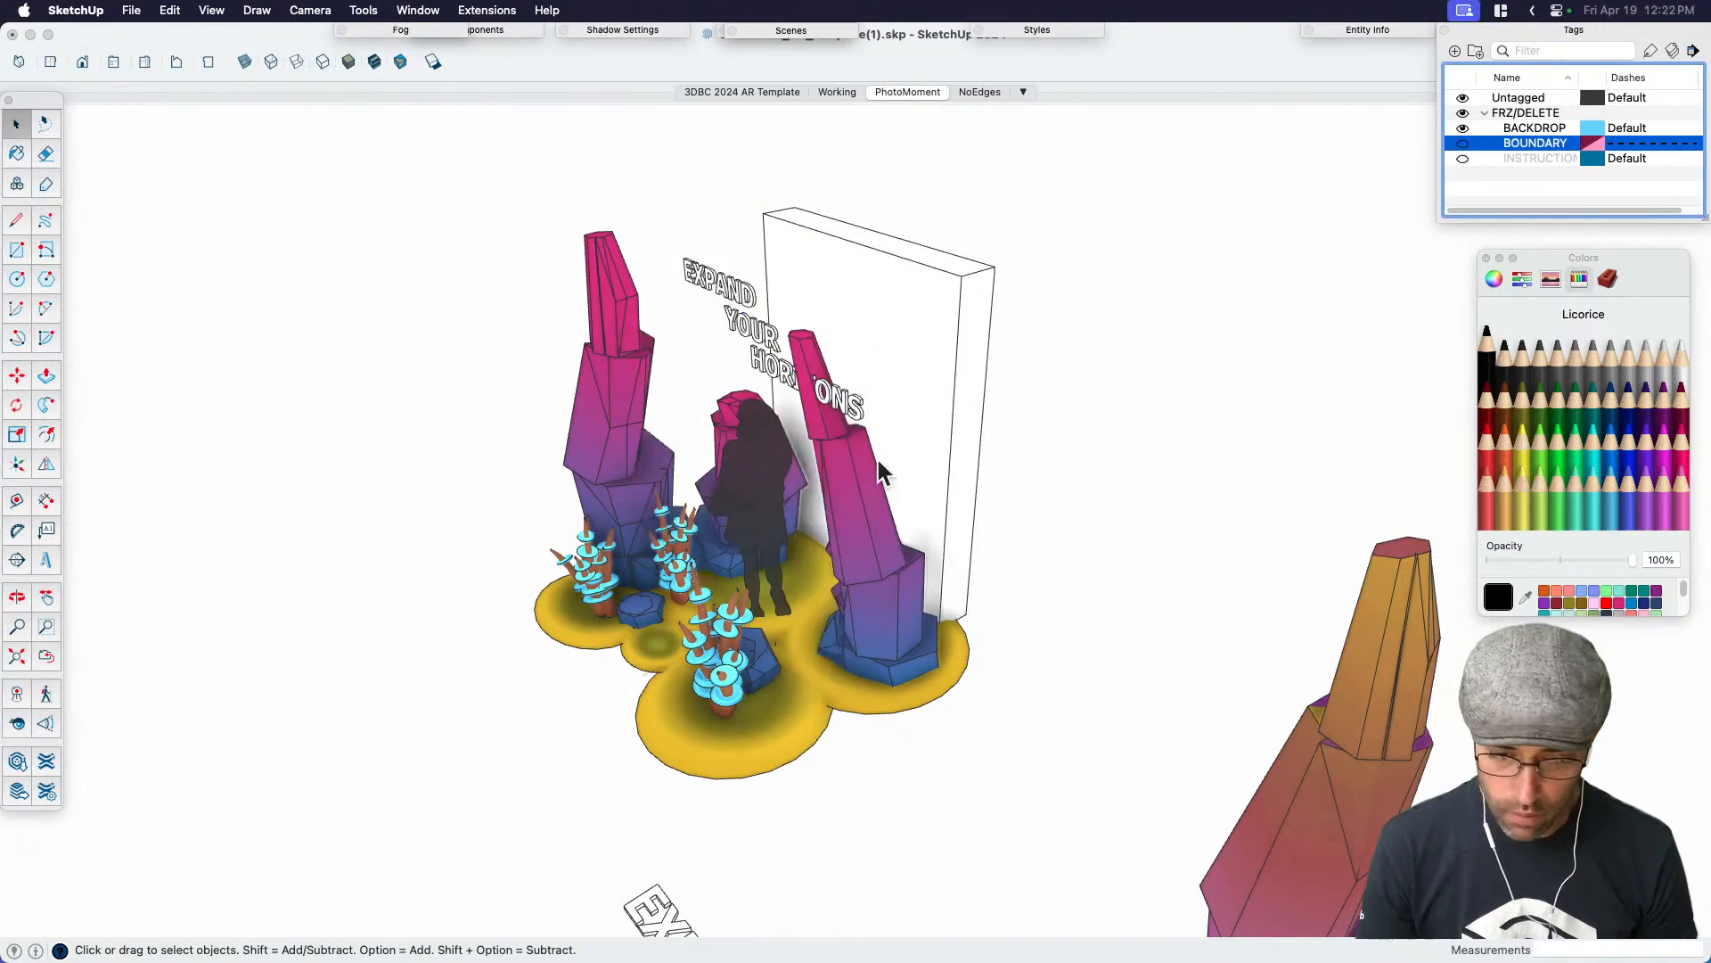
click(833, 650)
click(834, 651)
key(m)
click(1045, 794)
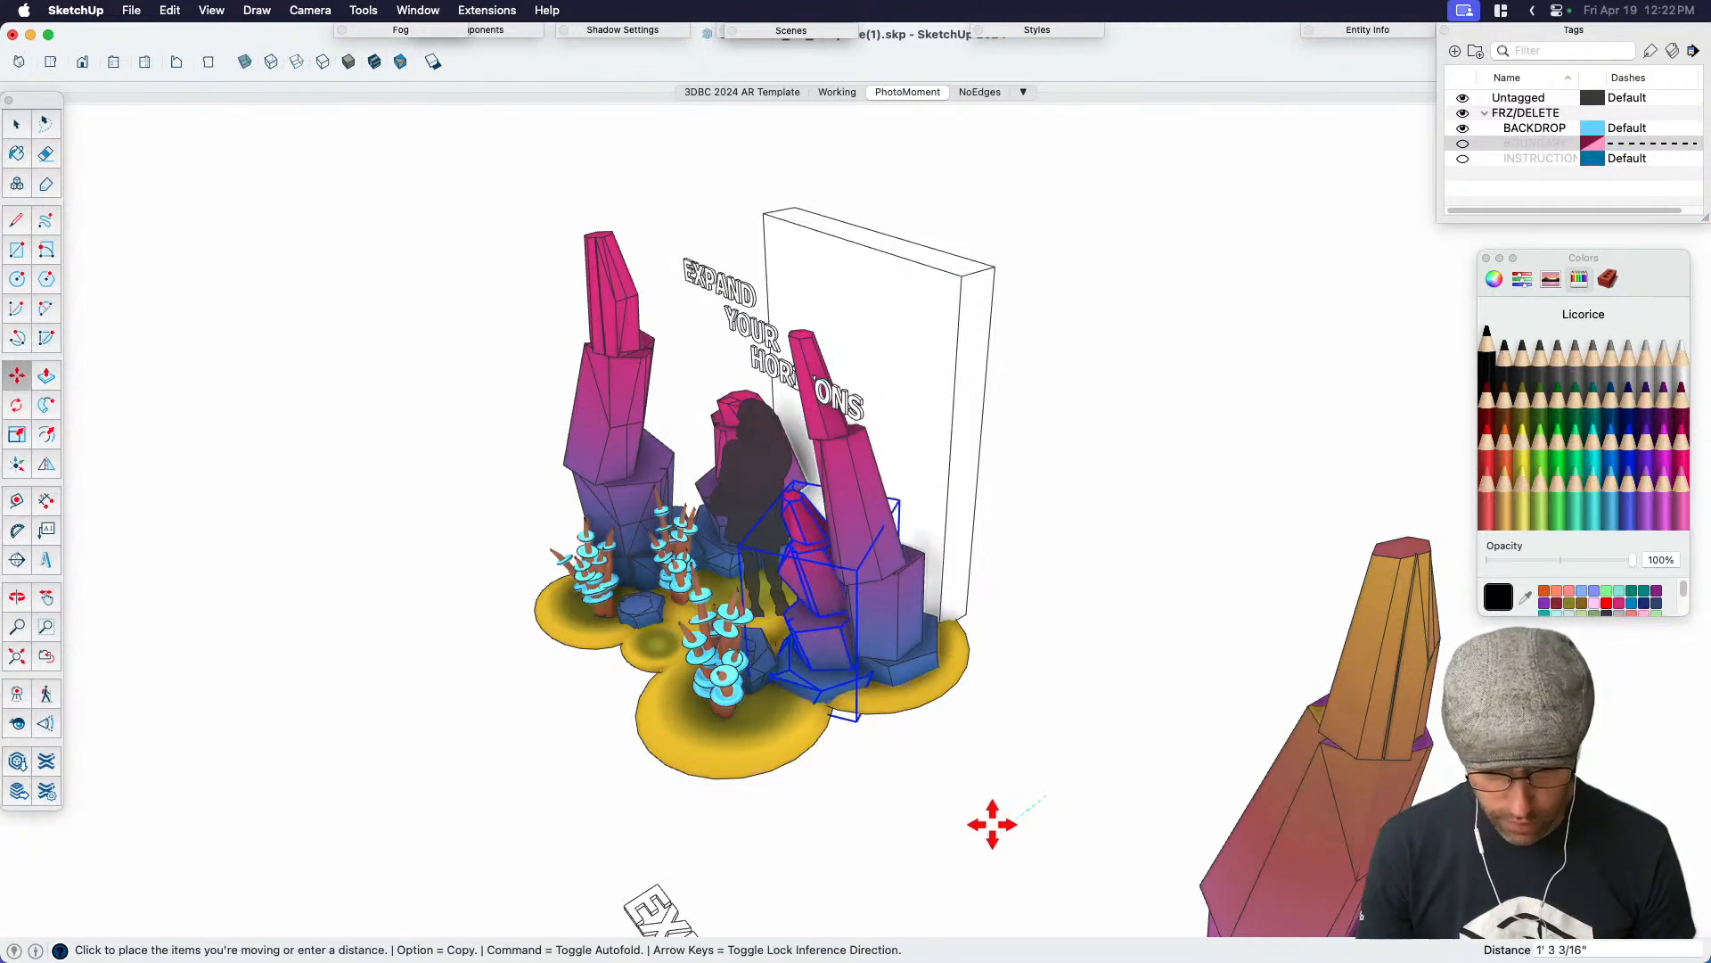
click(971, 844)
key(space)
click(1008, 850)
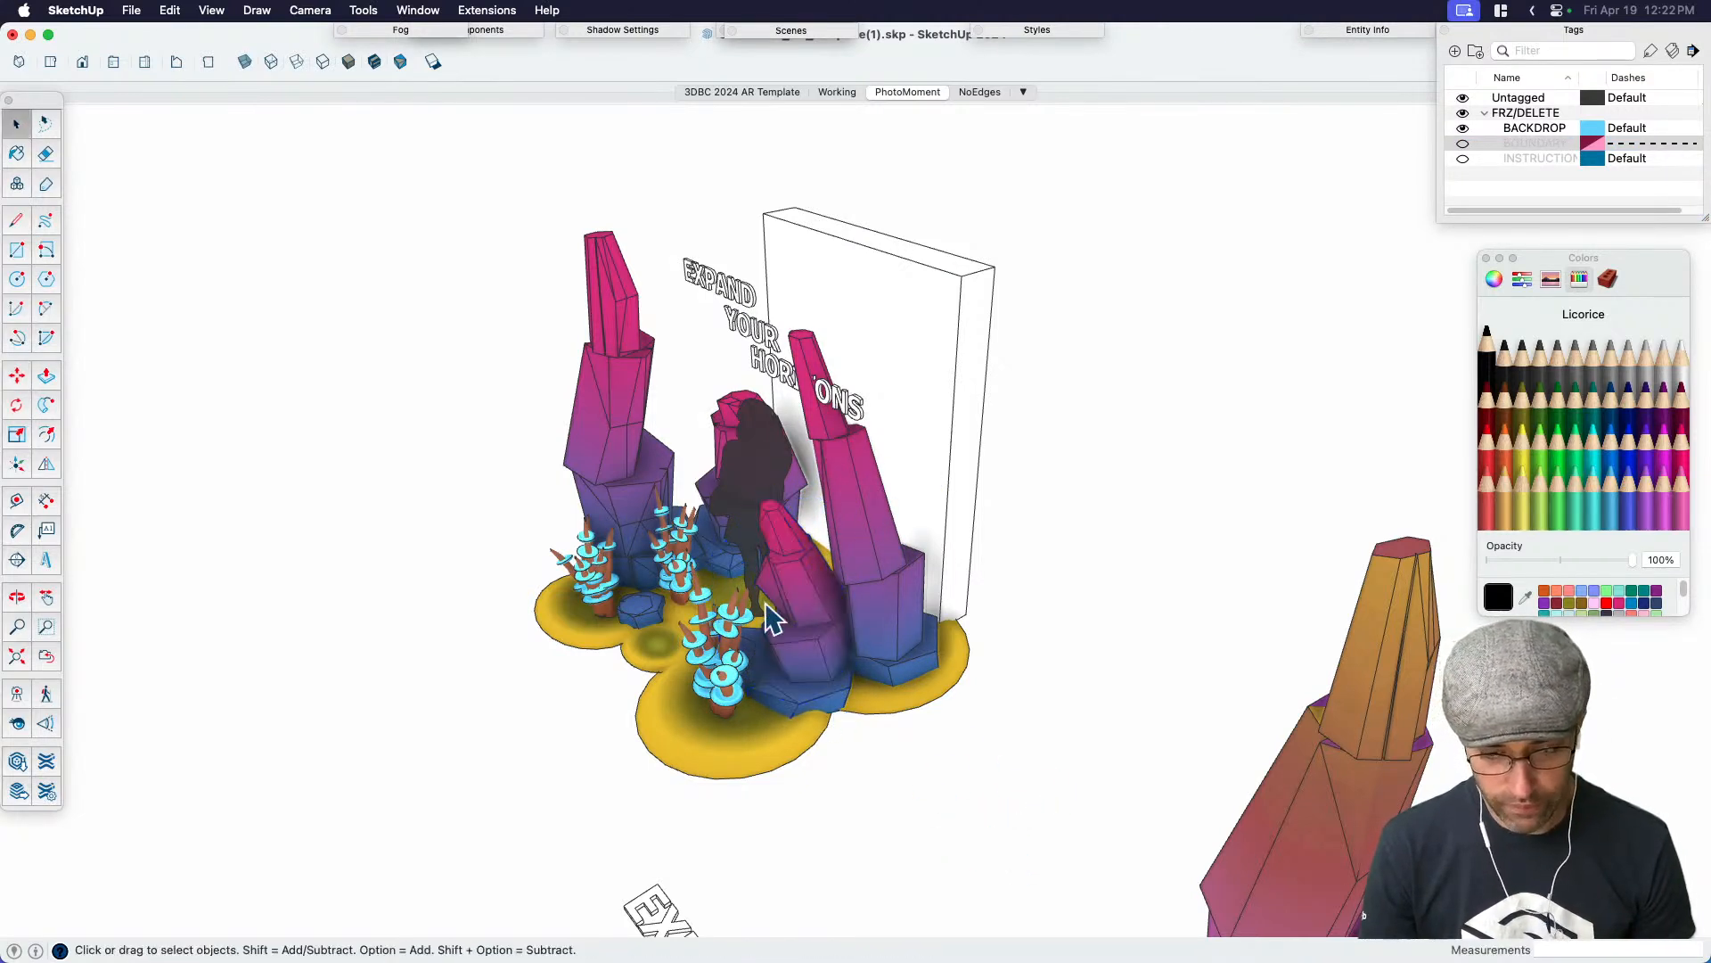
Move the EXPAND YOUR HORIZONS slogan forward, away from the backdrop, and check it in the PhotoMoment scene
click(869, 410)
key(m)
click(1143, 628)
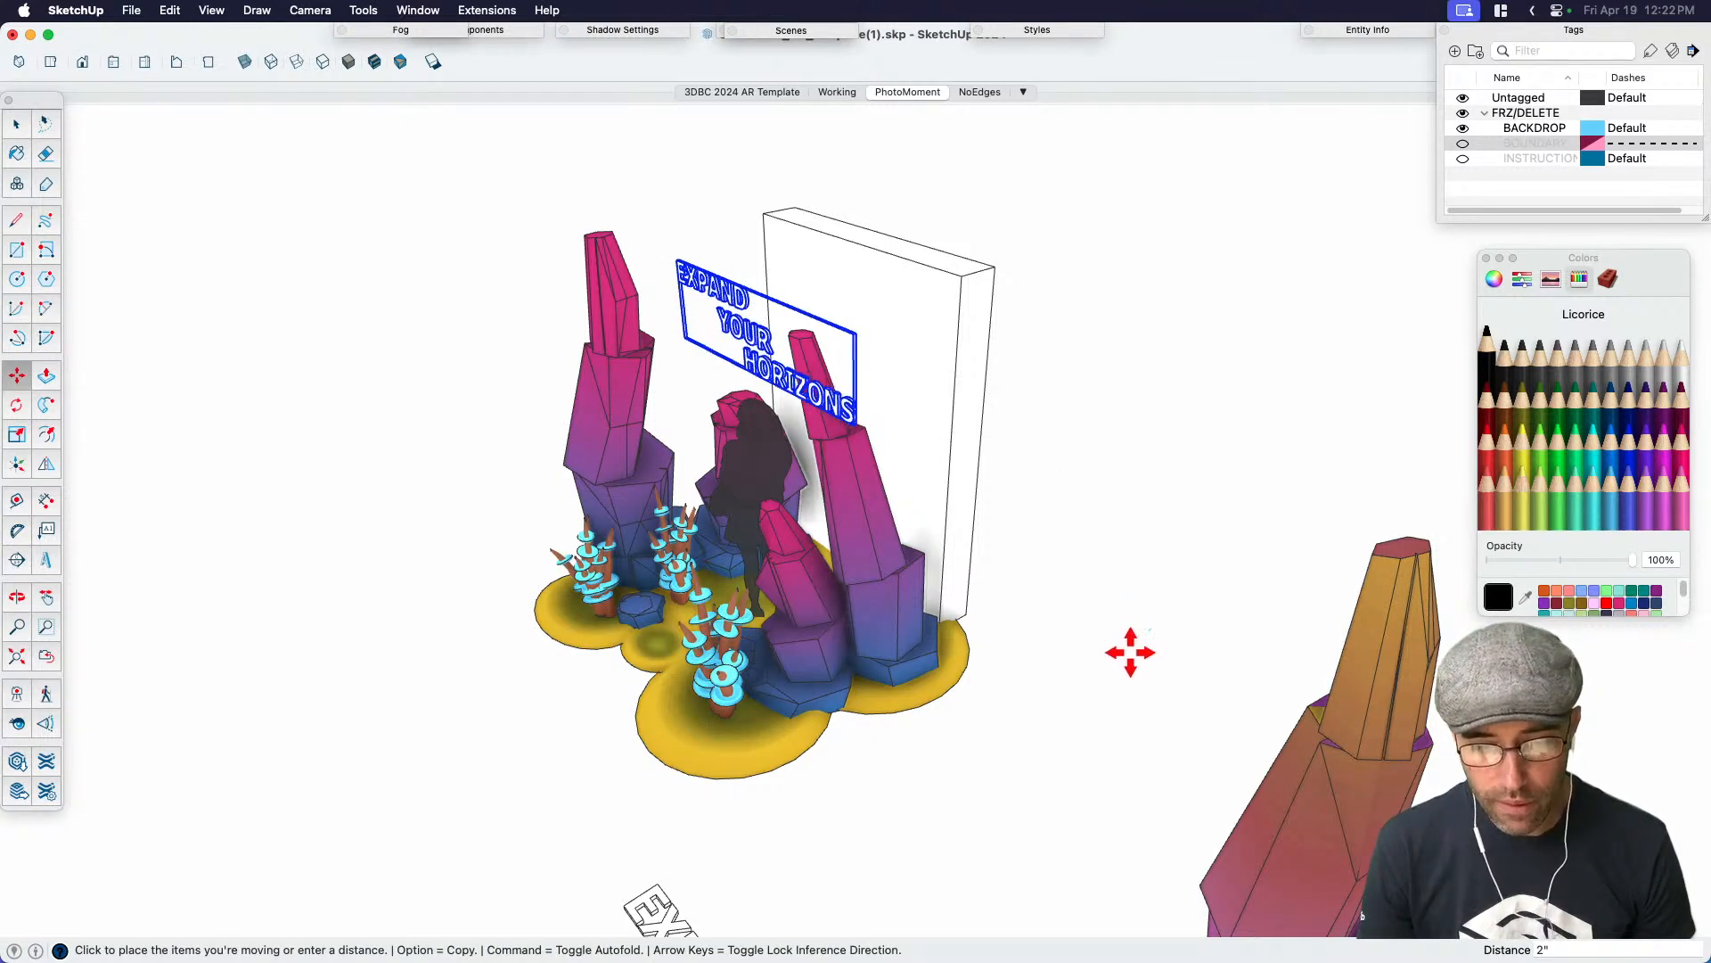
click(1130, 653)
key(space)
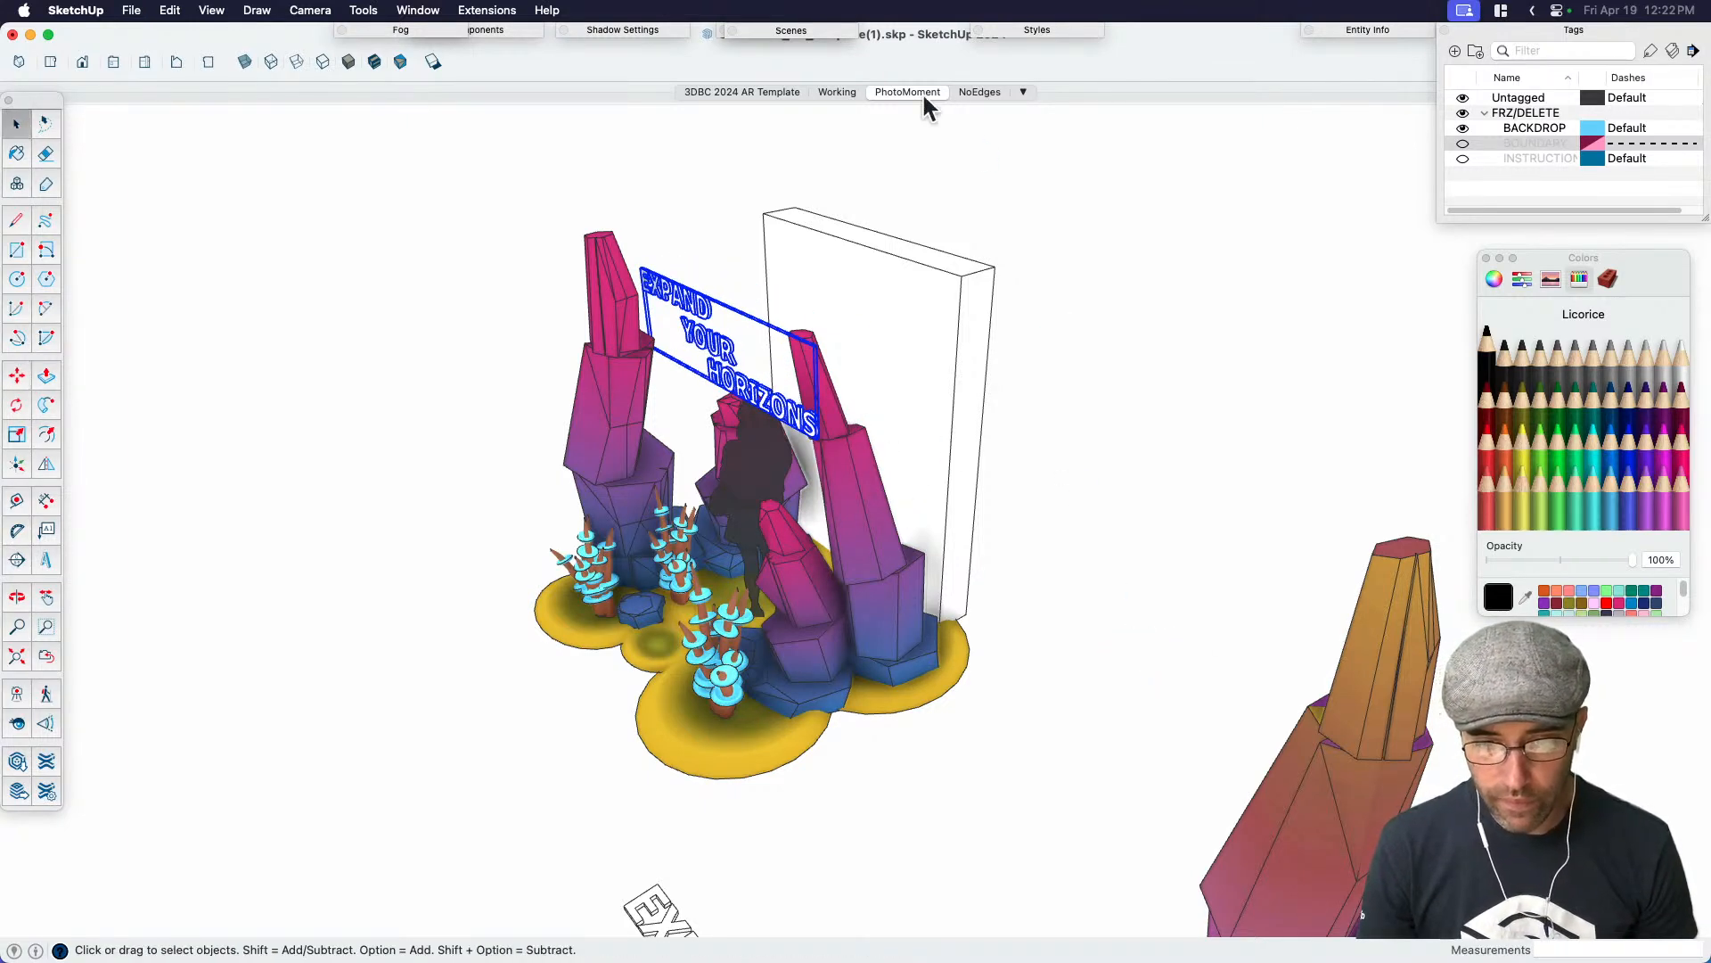
click(923, 98)
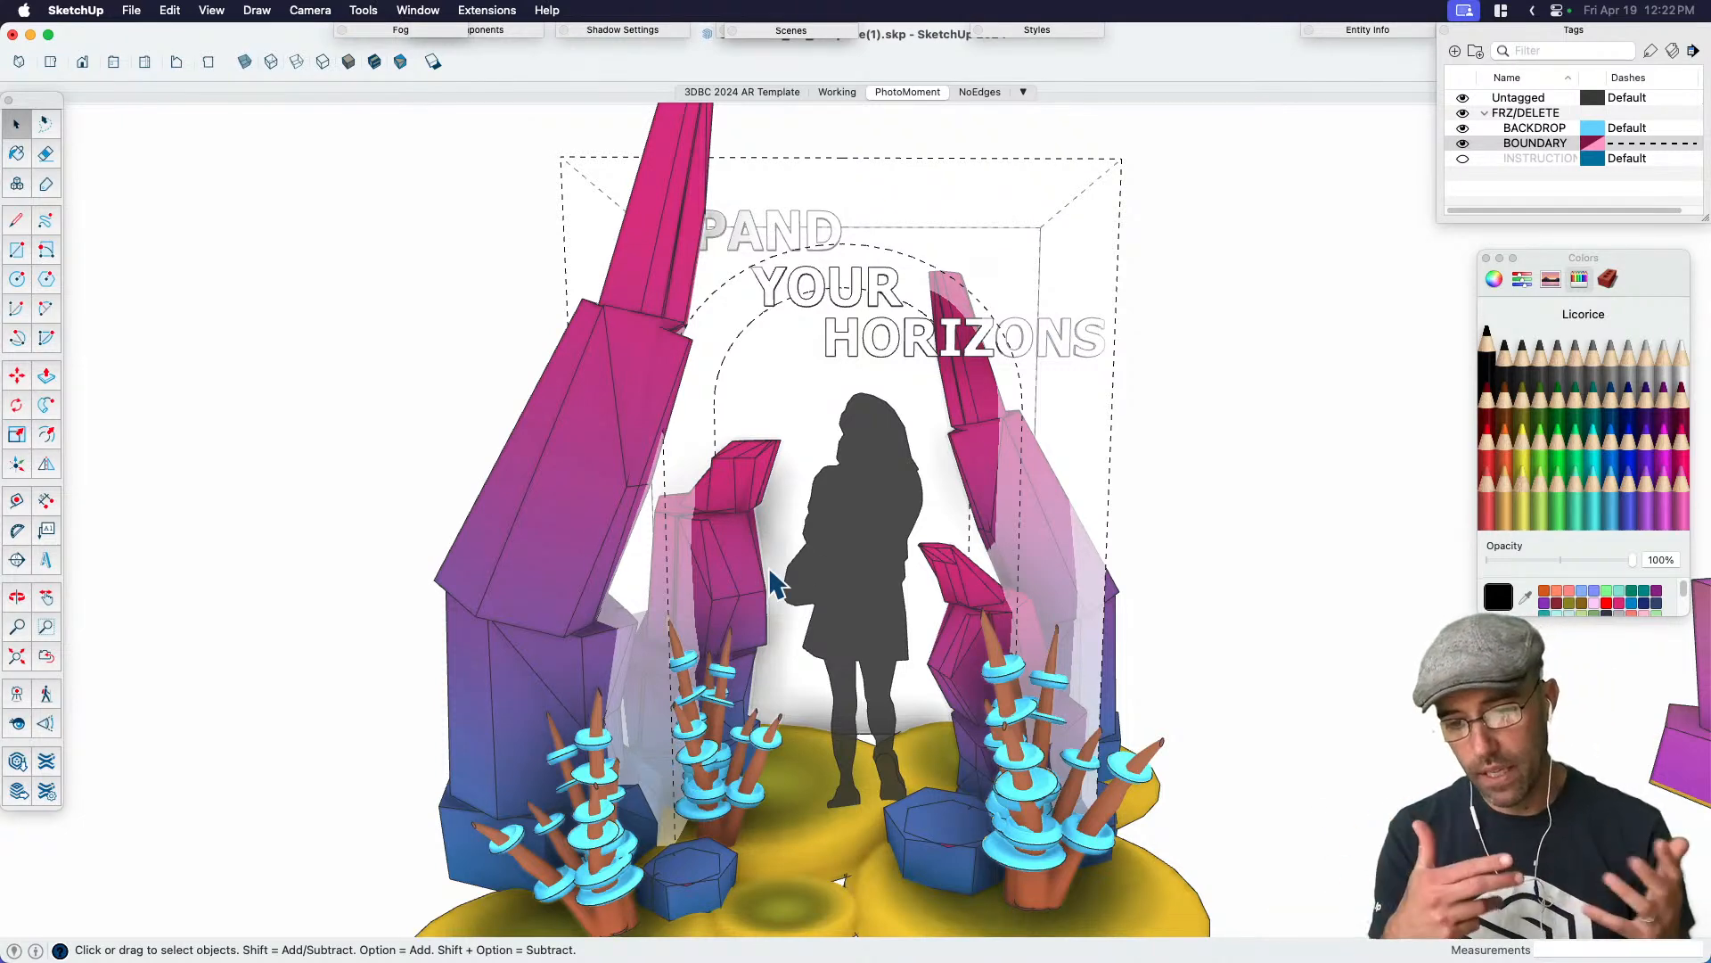
click(879, 344)
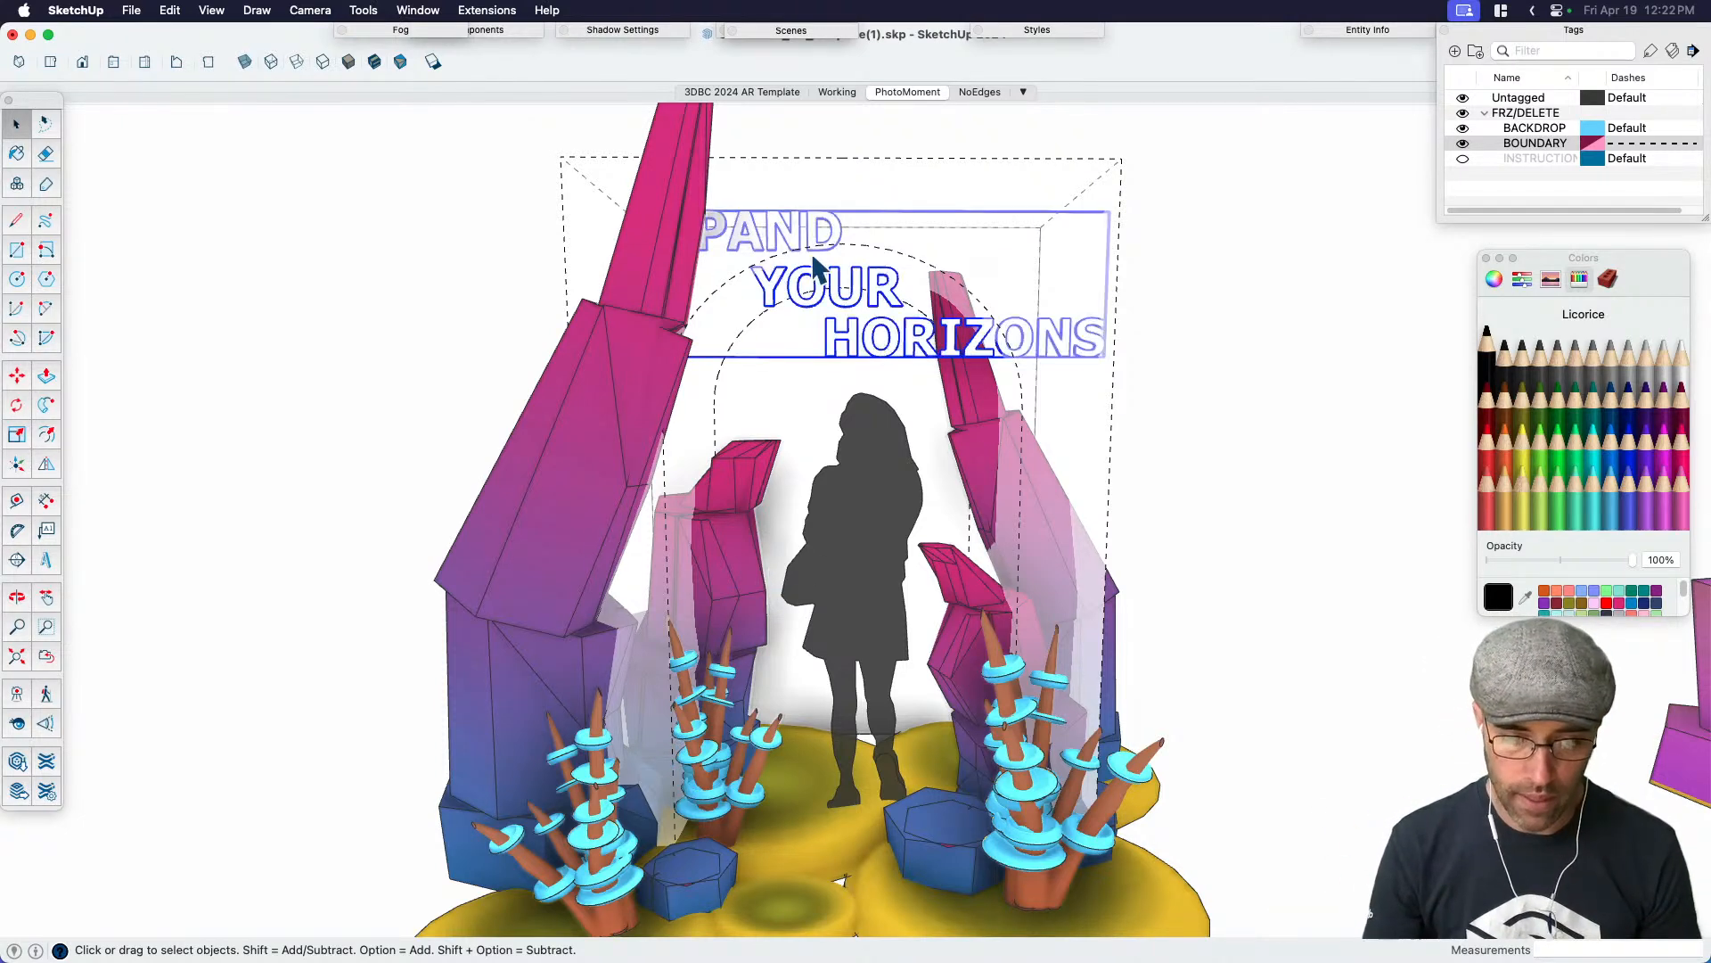
click(1329, 344)
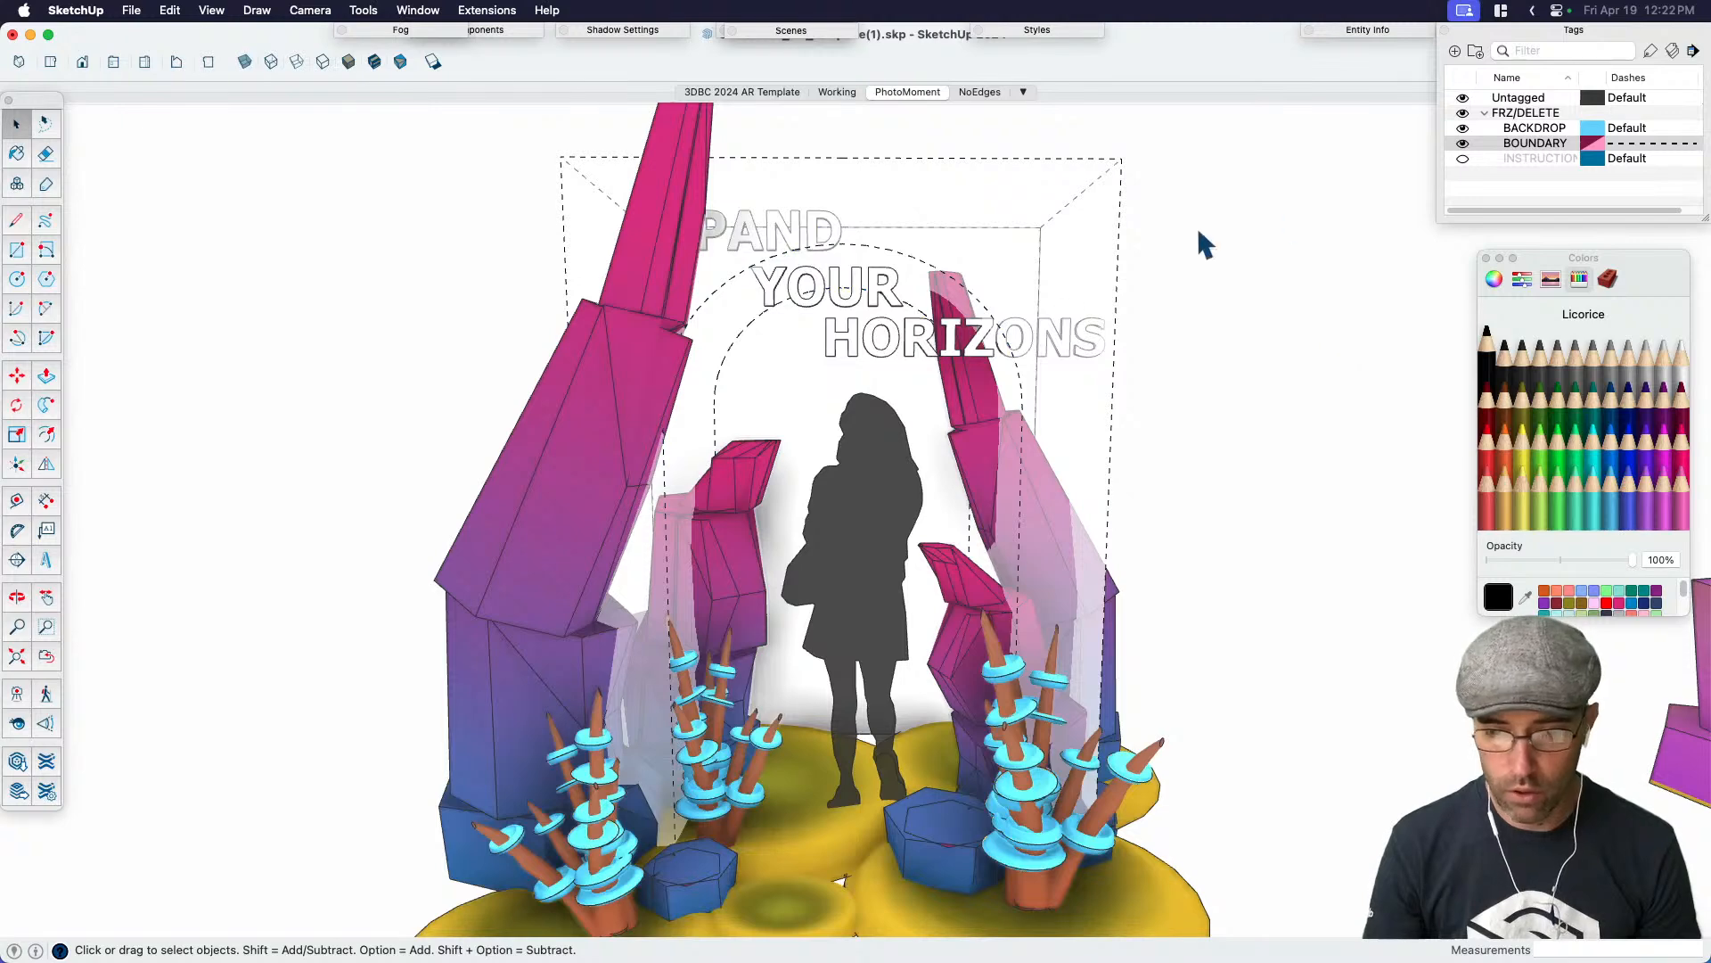
Hide the BOUNDARY tag and update the PhotoMoment scene with that visibility
click(1462, 143)
right_click(896, 98)
click(924, 165)
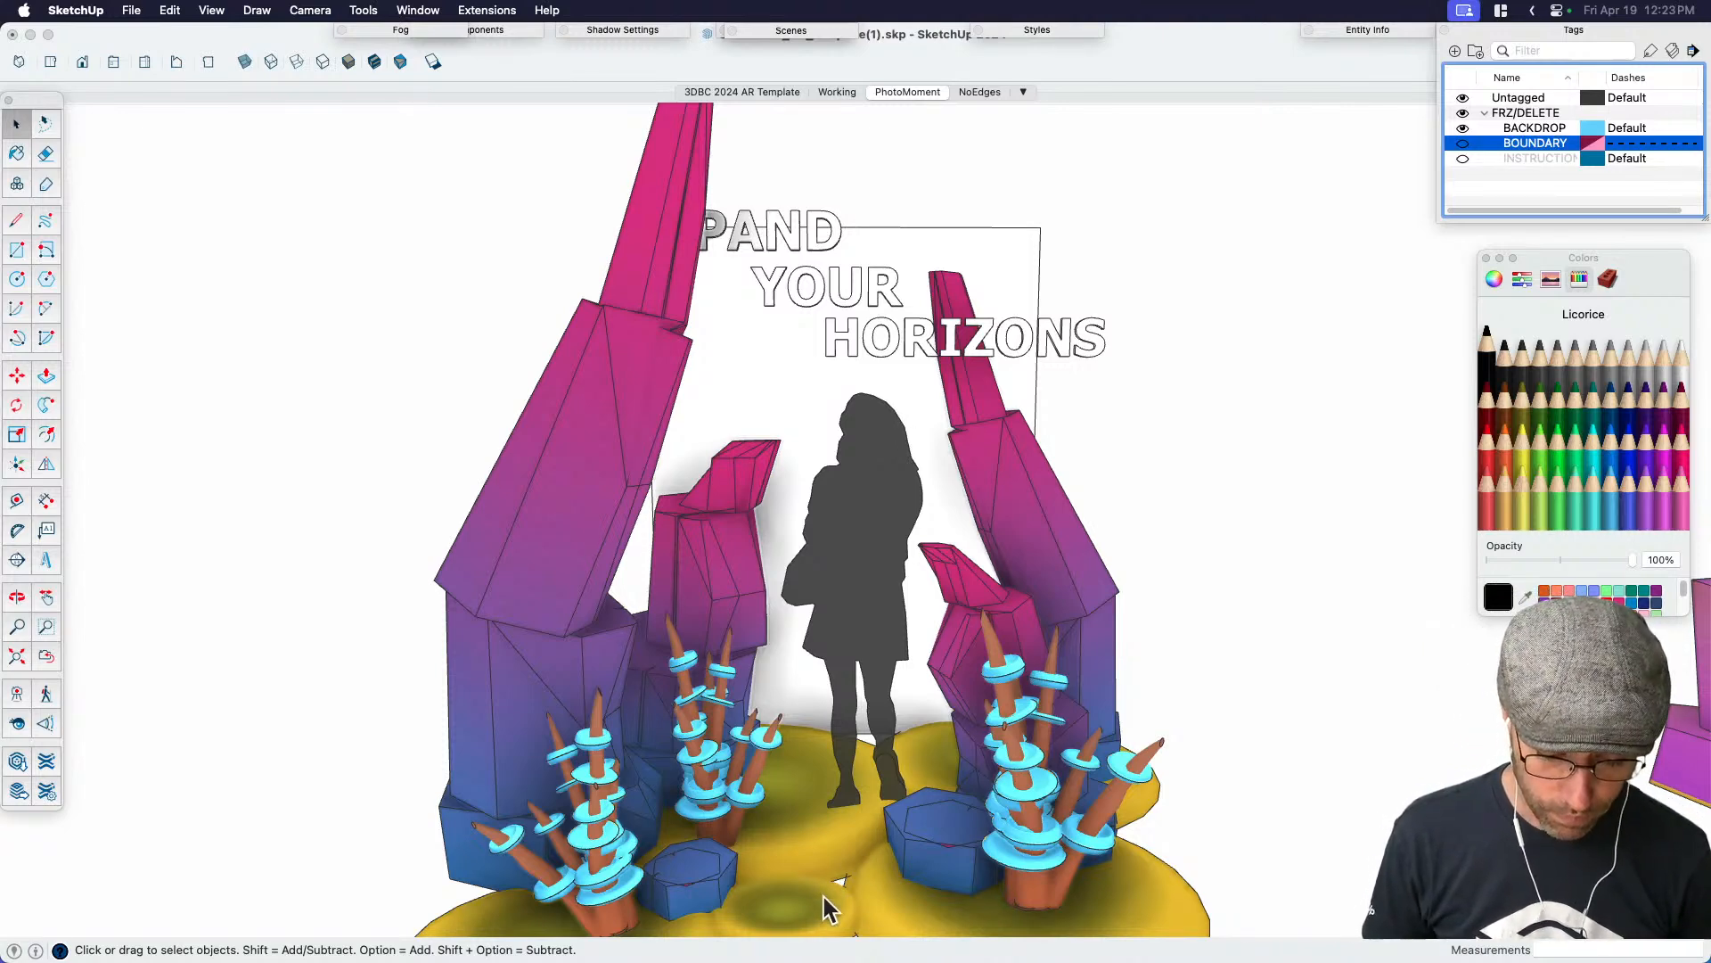
Open the slogan group and shift the word EXPAND sideways until its right end lines up with YOUR
click(795, 248)
double_click(788, 234)
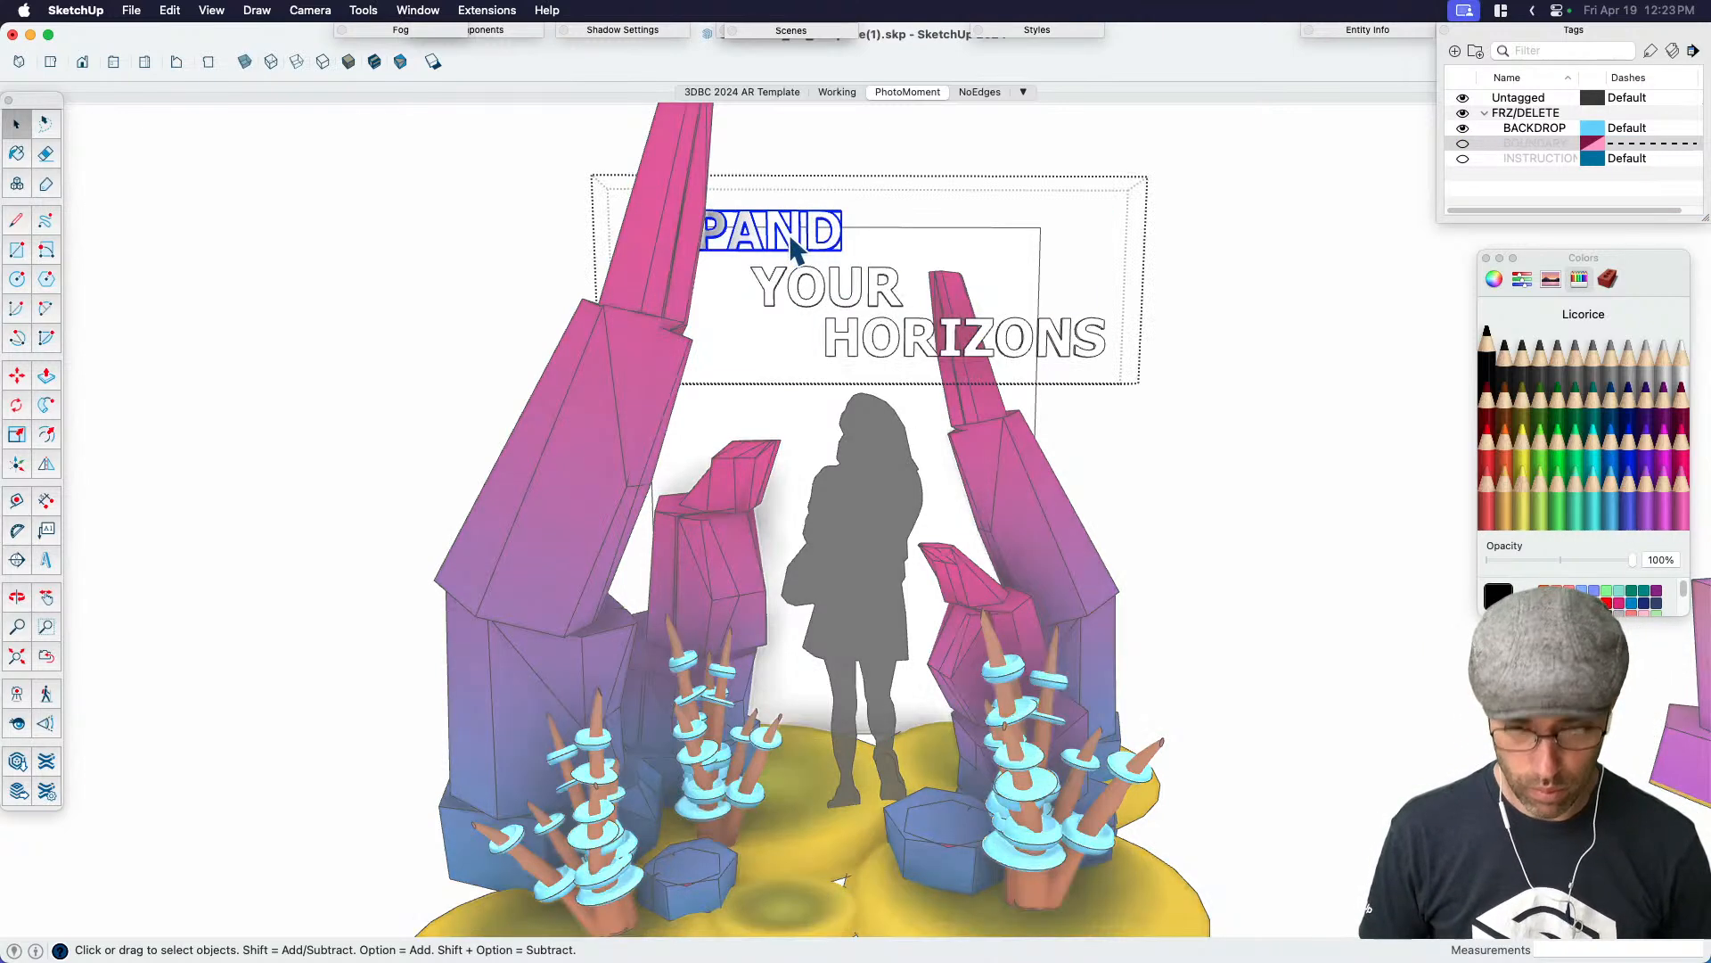
key(m)
click(1257, 626)
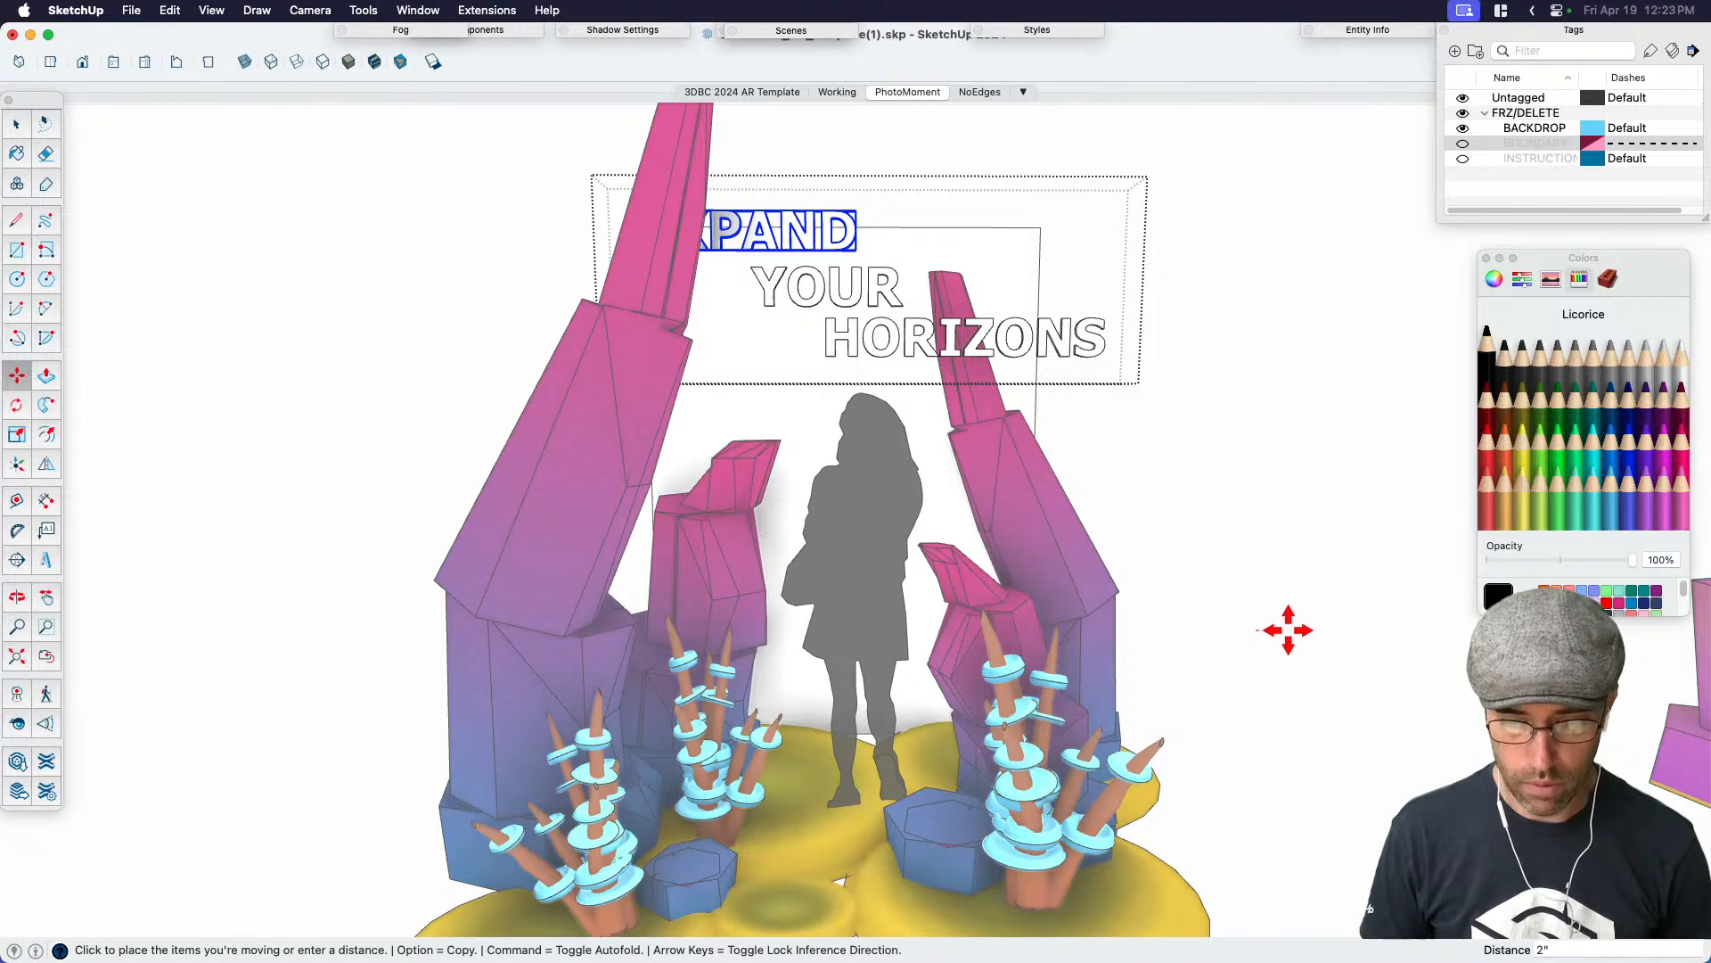
key(Escape)
key(space)
click(1316, 629)
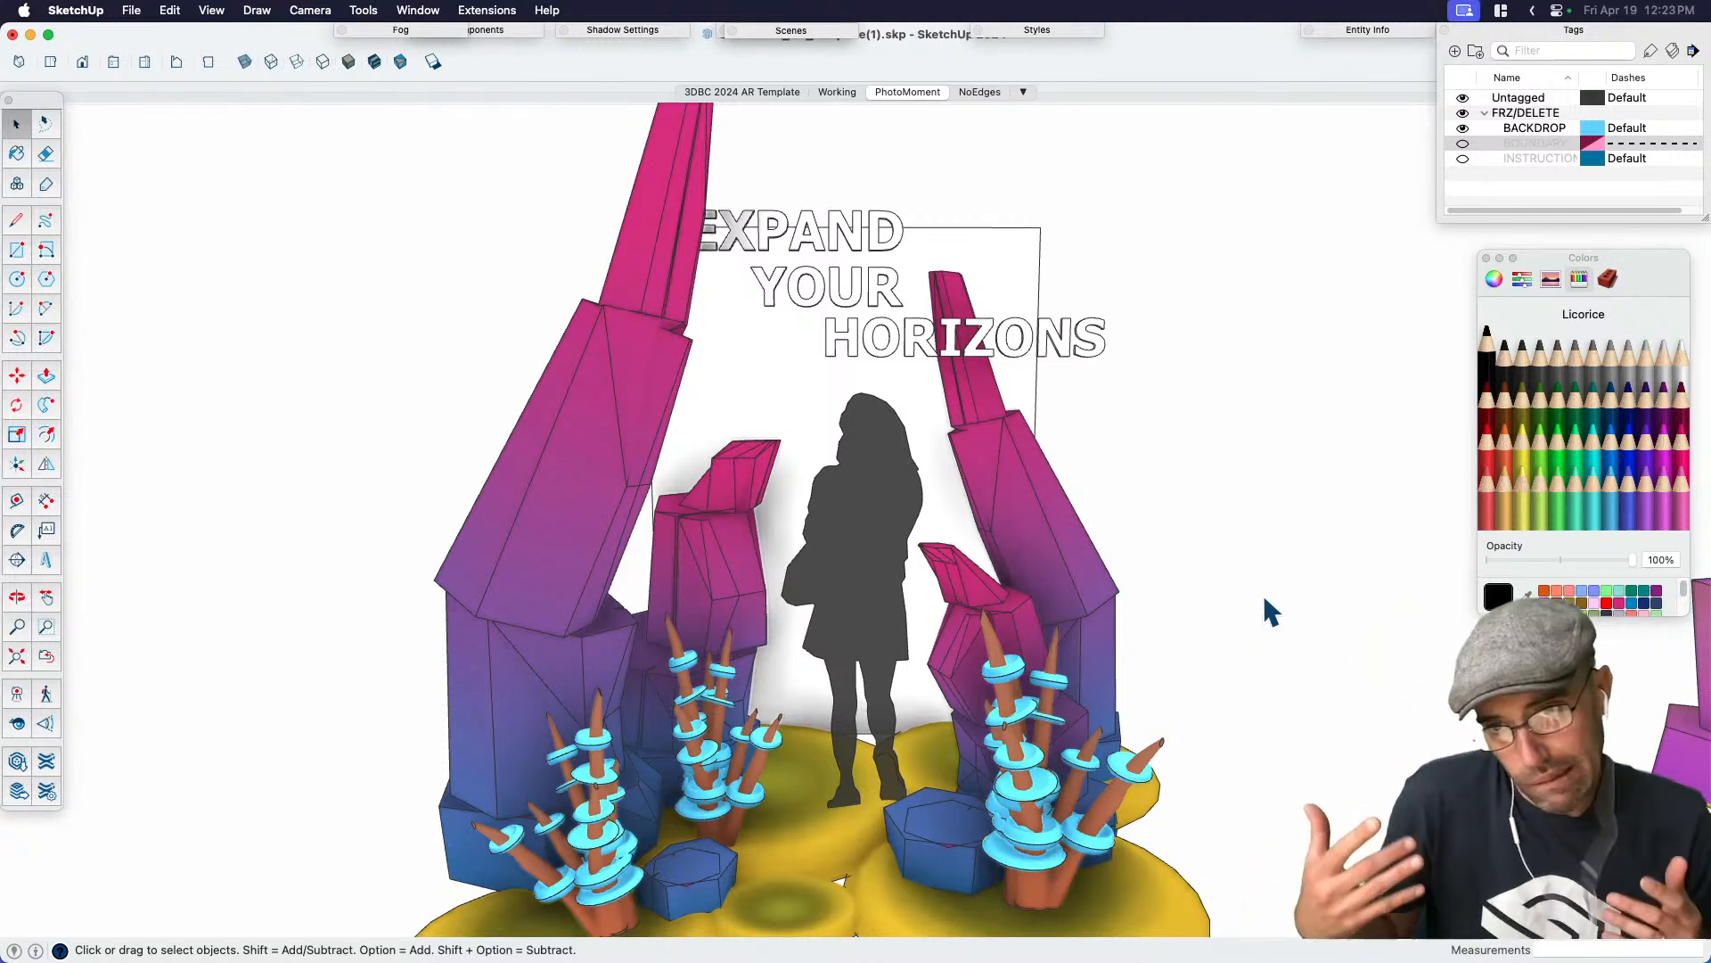
Open the slogan group again and move the word HORIZONS down about 2"
double_click(1070, 339)
click(1067, 337)
key(m)
click(1206, 416)
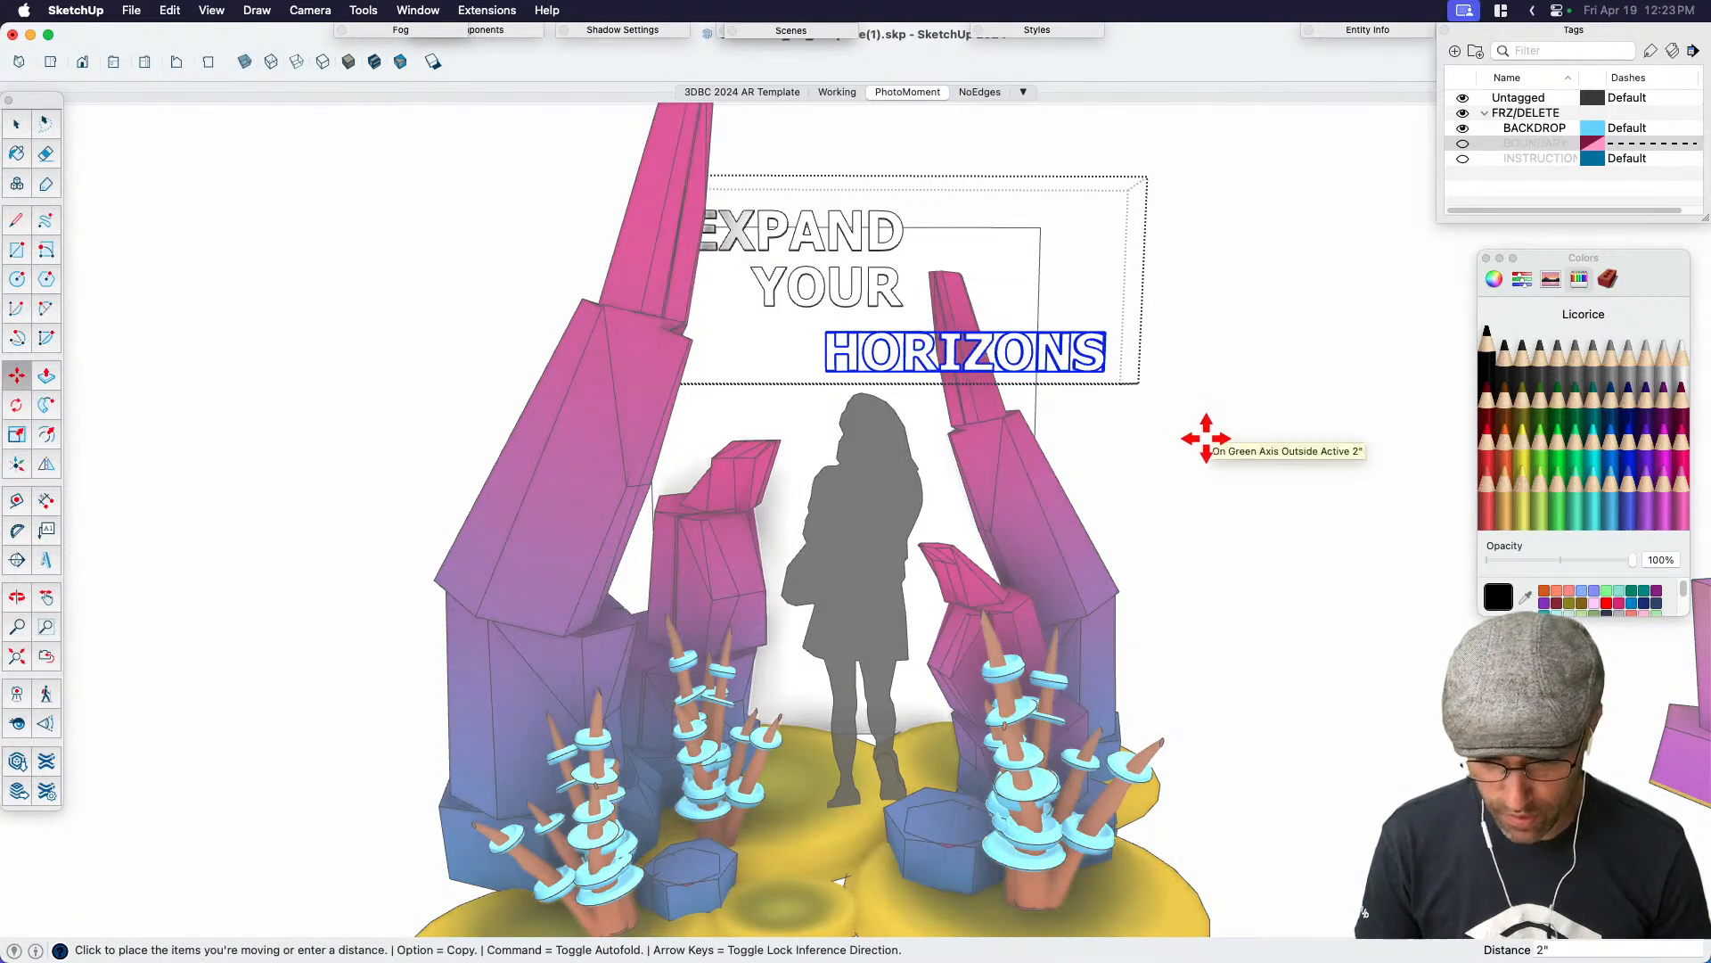
click(1207, 445)
key(space)
Move the word YOUR down so it sits evenly between EXPAND and HORIZONS
click(898, 301)
key(m)
click(1192, 434)
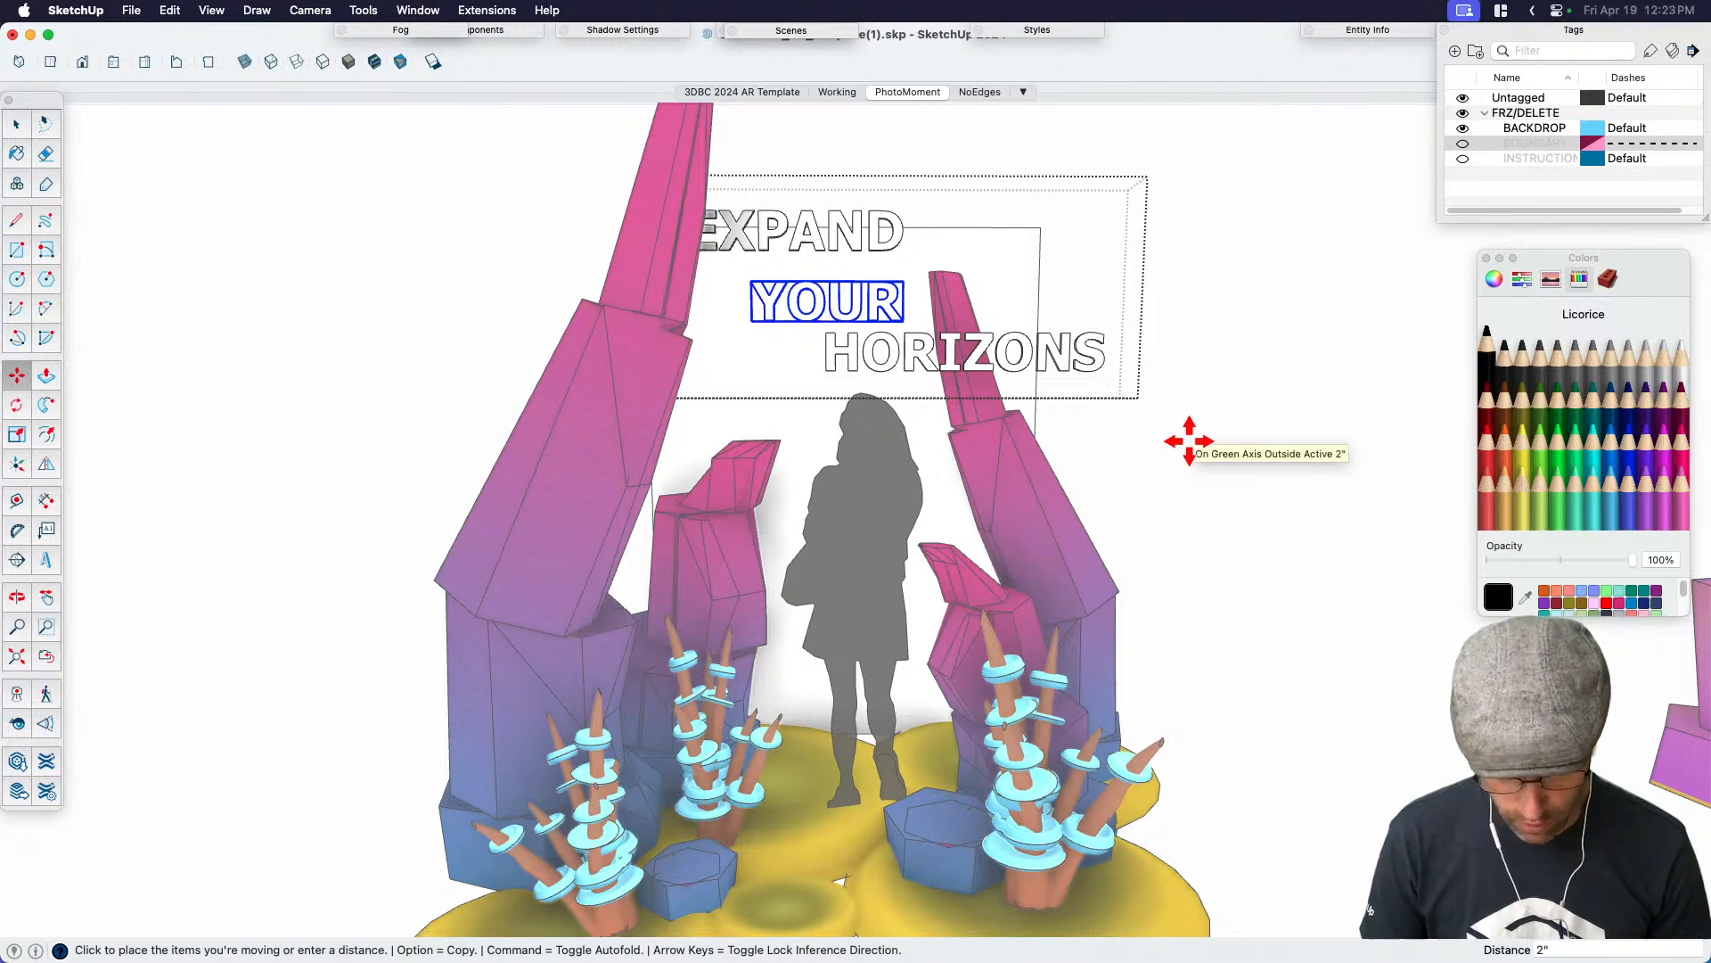
text(3)
key(Return)
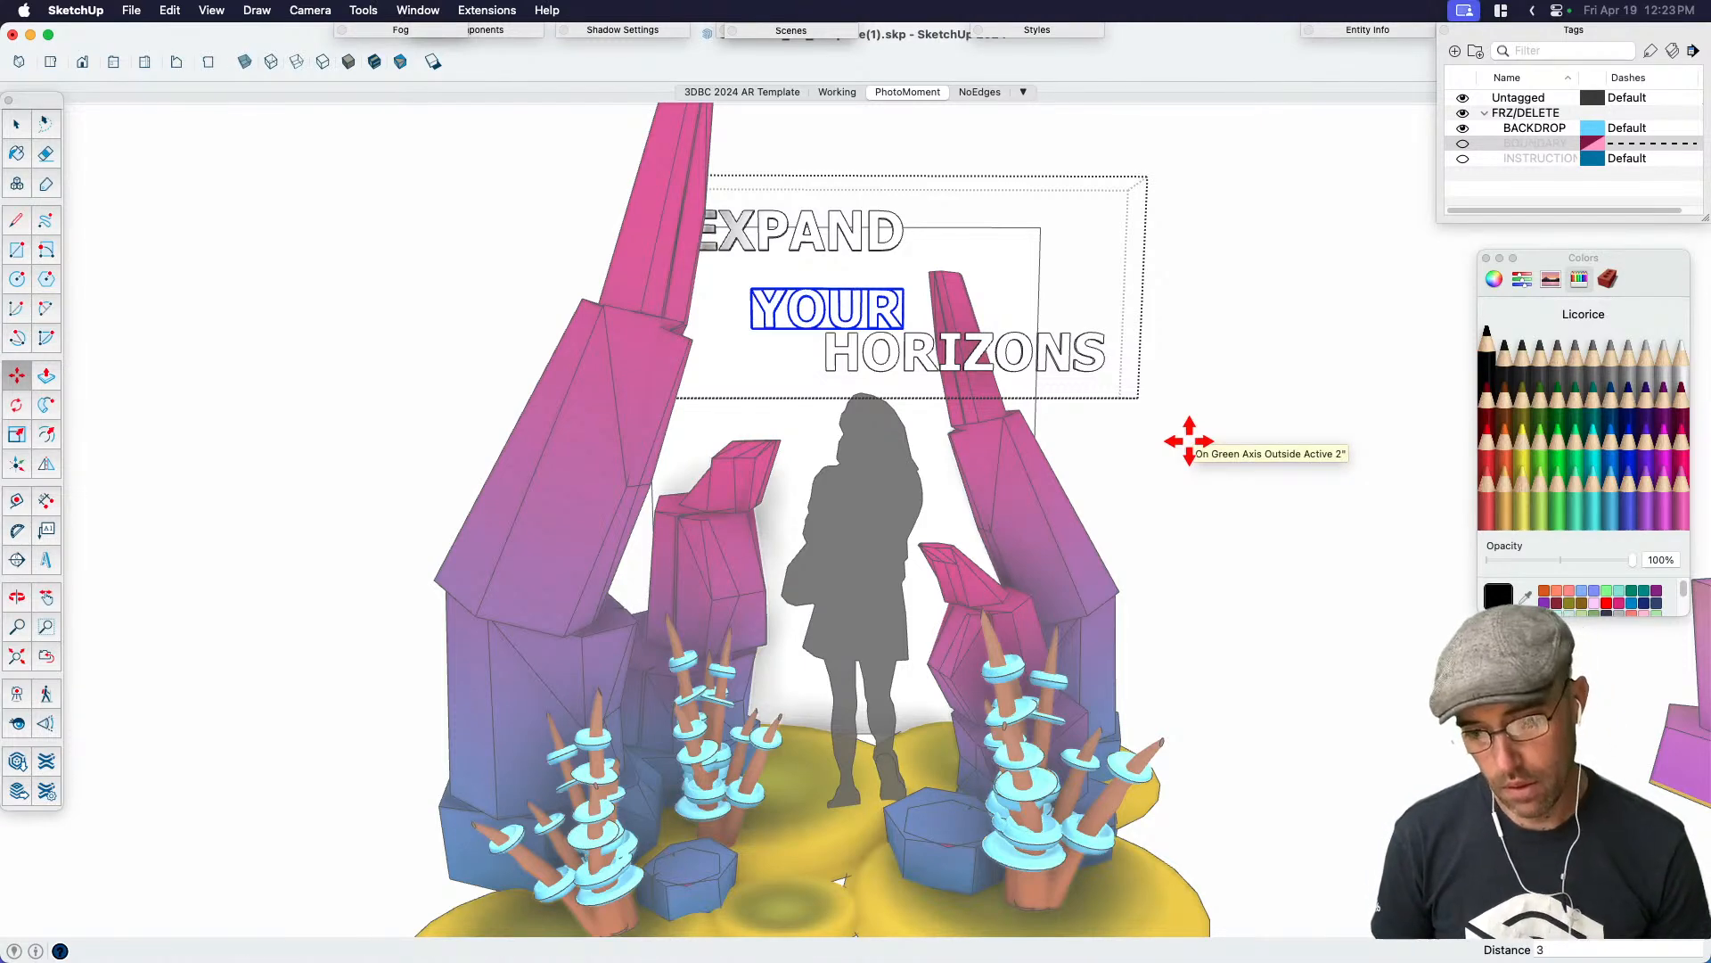
key(Return)
key(space)
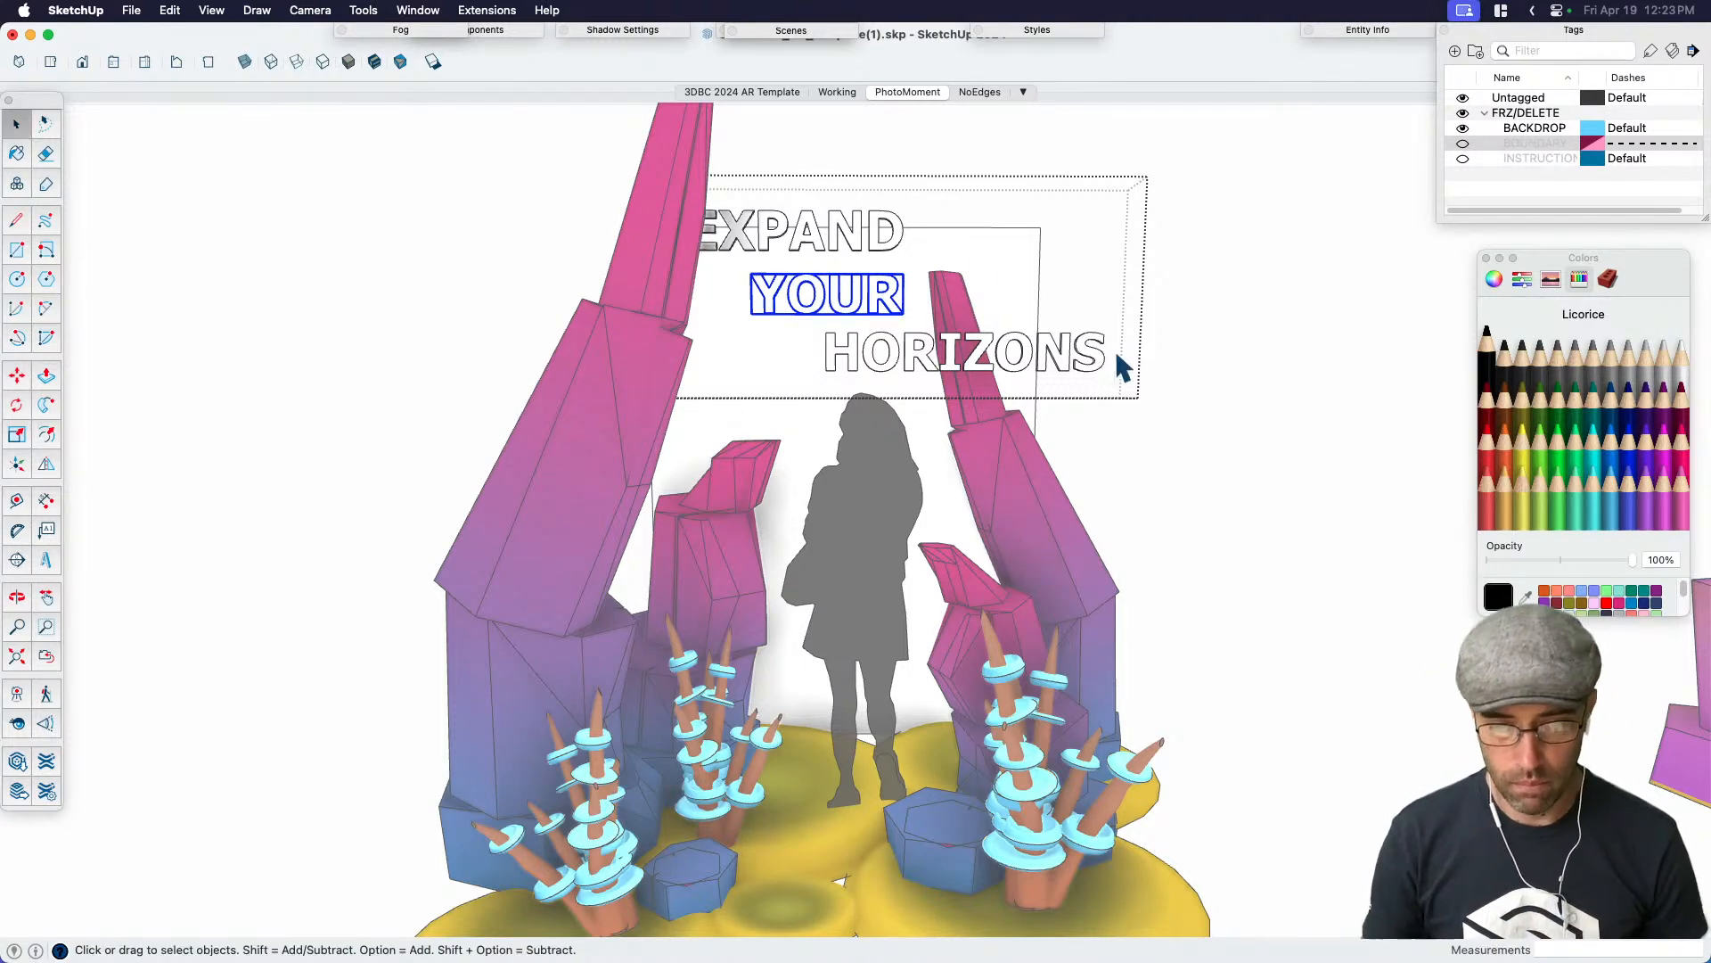
Move EXPAND and YOUR together about 2" toward the right-hand column, clear of the tall left column, and close the group
click(874, 237)
shift+click(886, 291)
key(m)
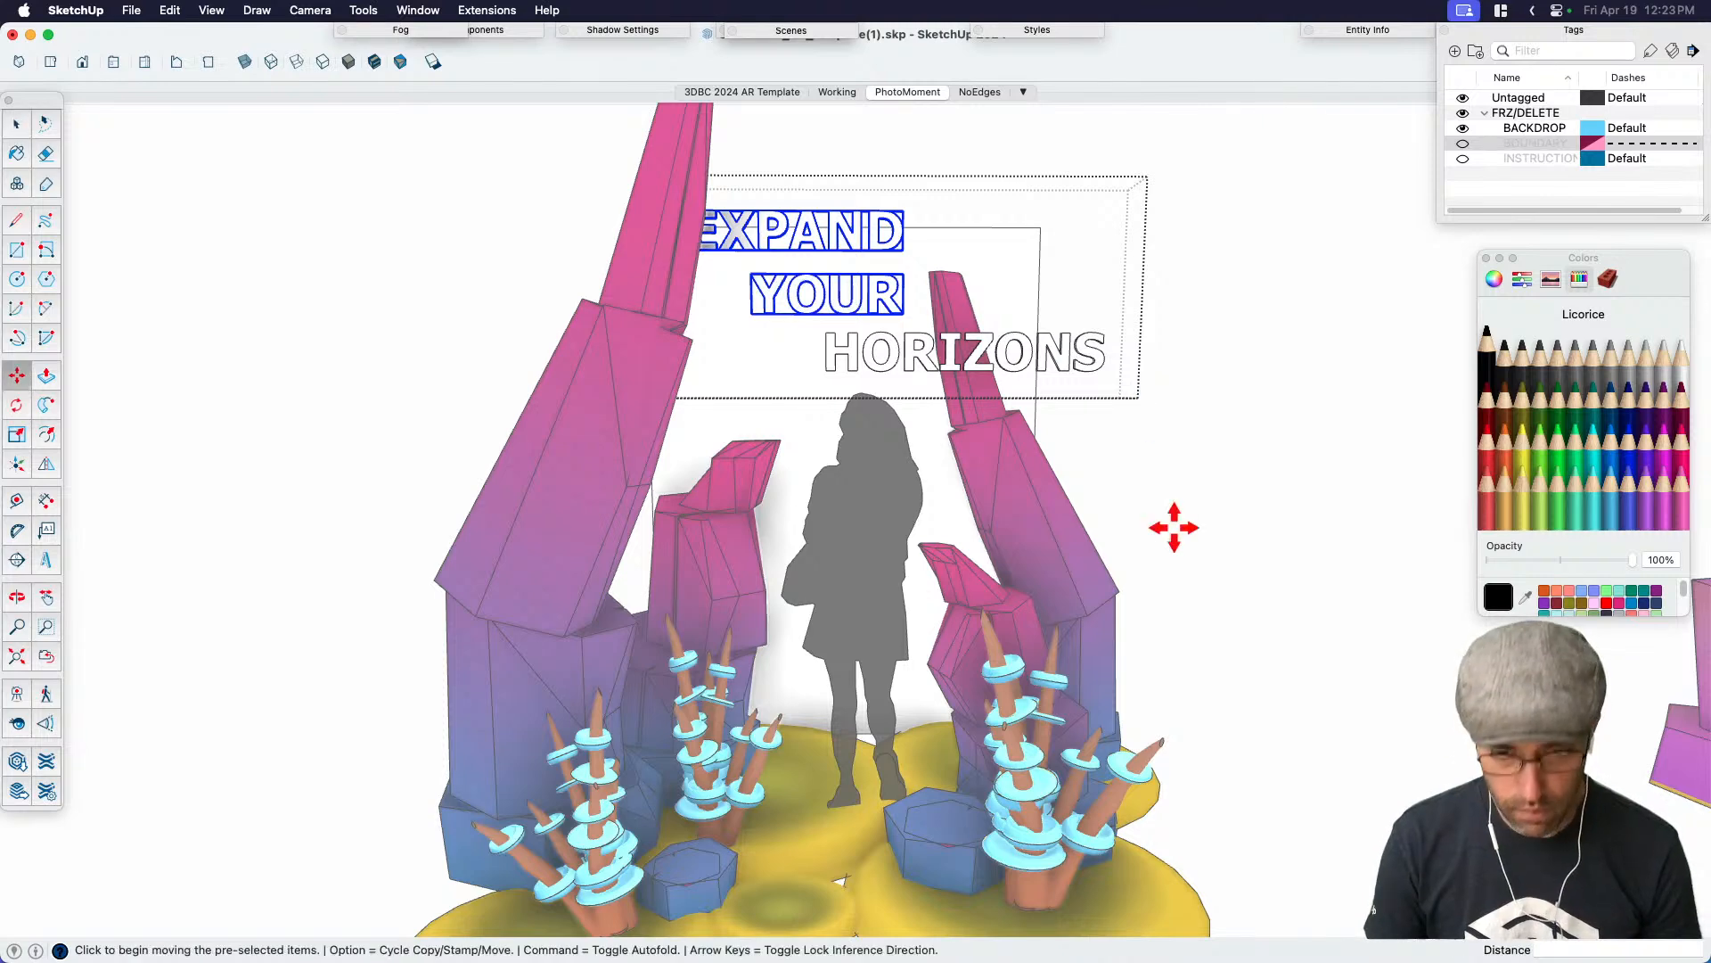
click(1175, 524)
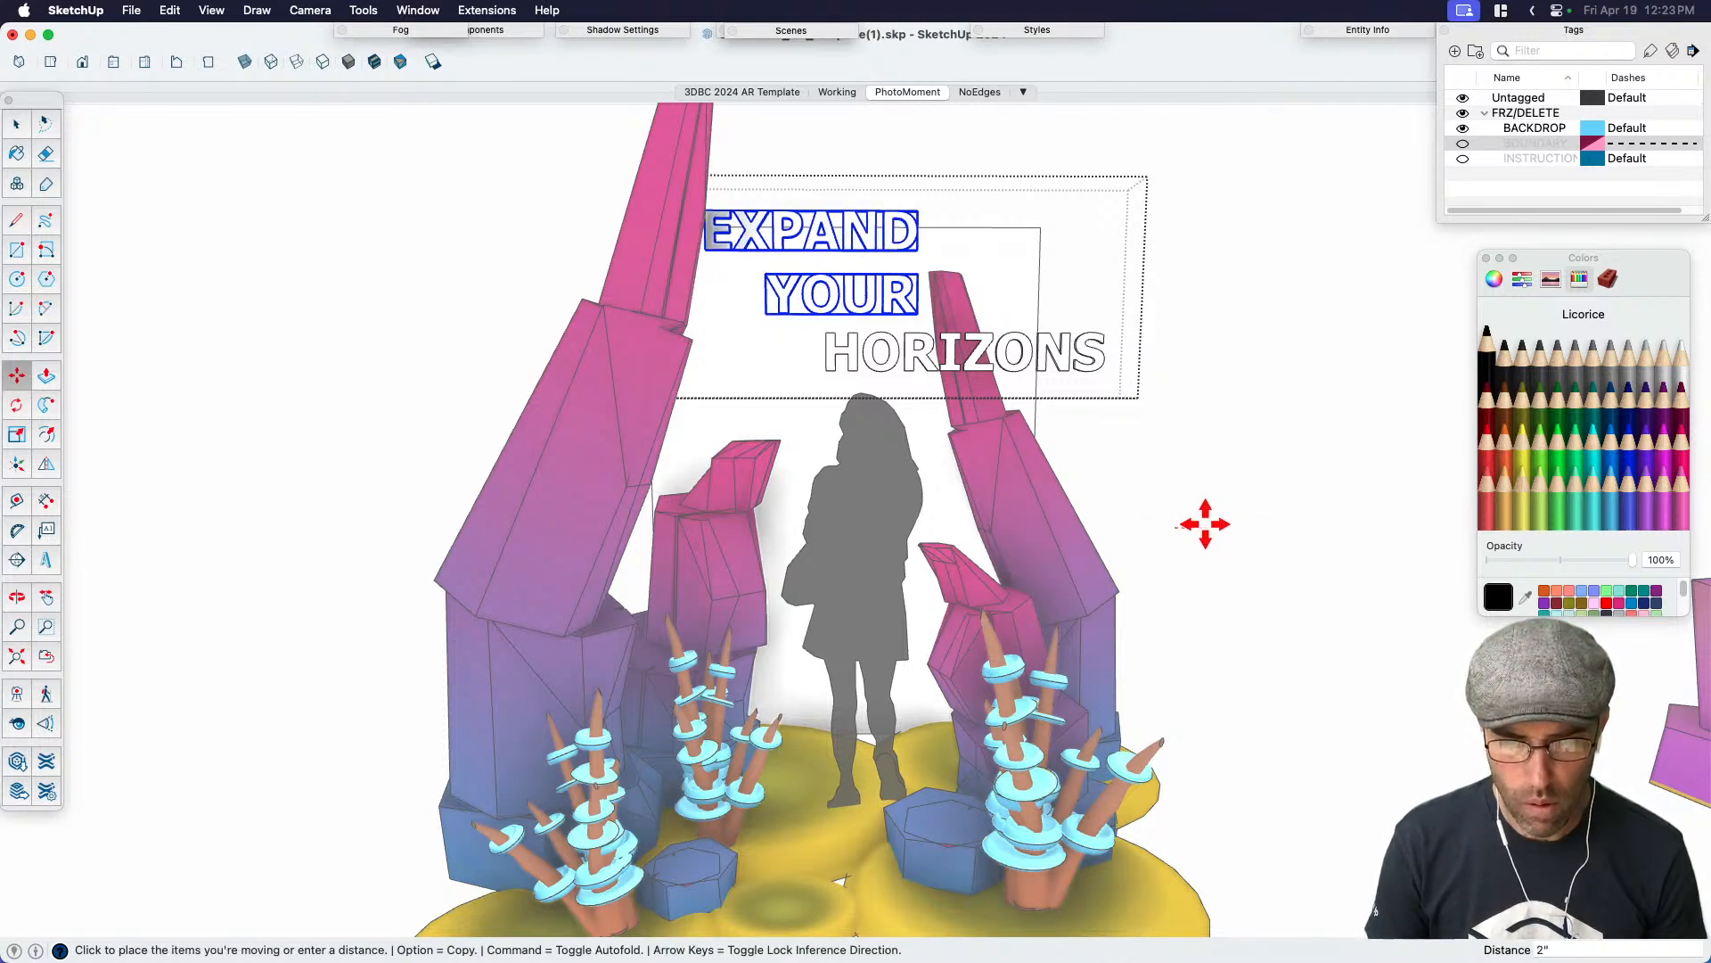
click(1200, 524)
key(space)
click(1209, 490)
Adjust the whole slogan's depth between the two tall columns, check it from the front and deselect it
click(1091, 355)
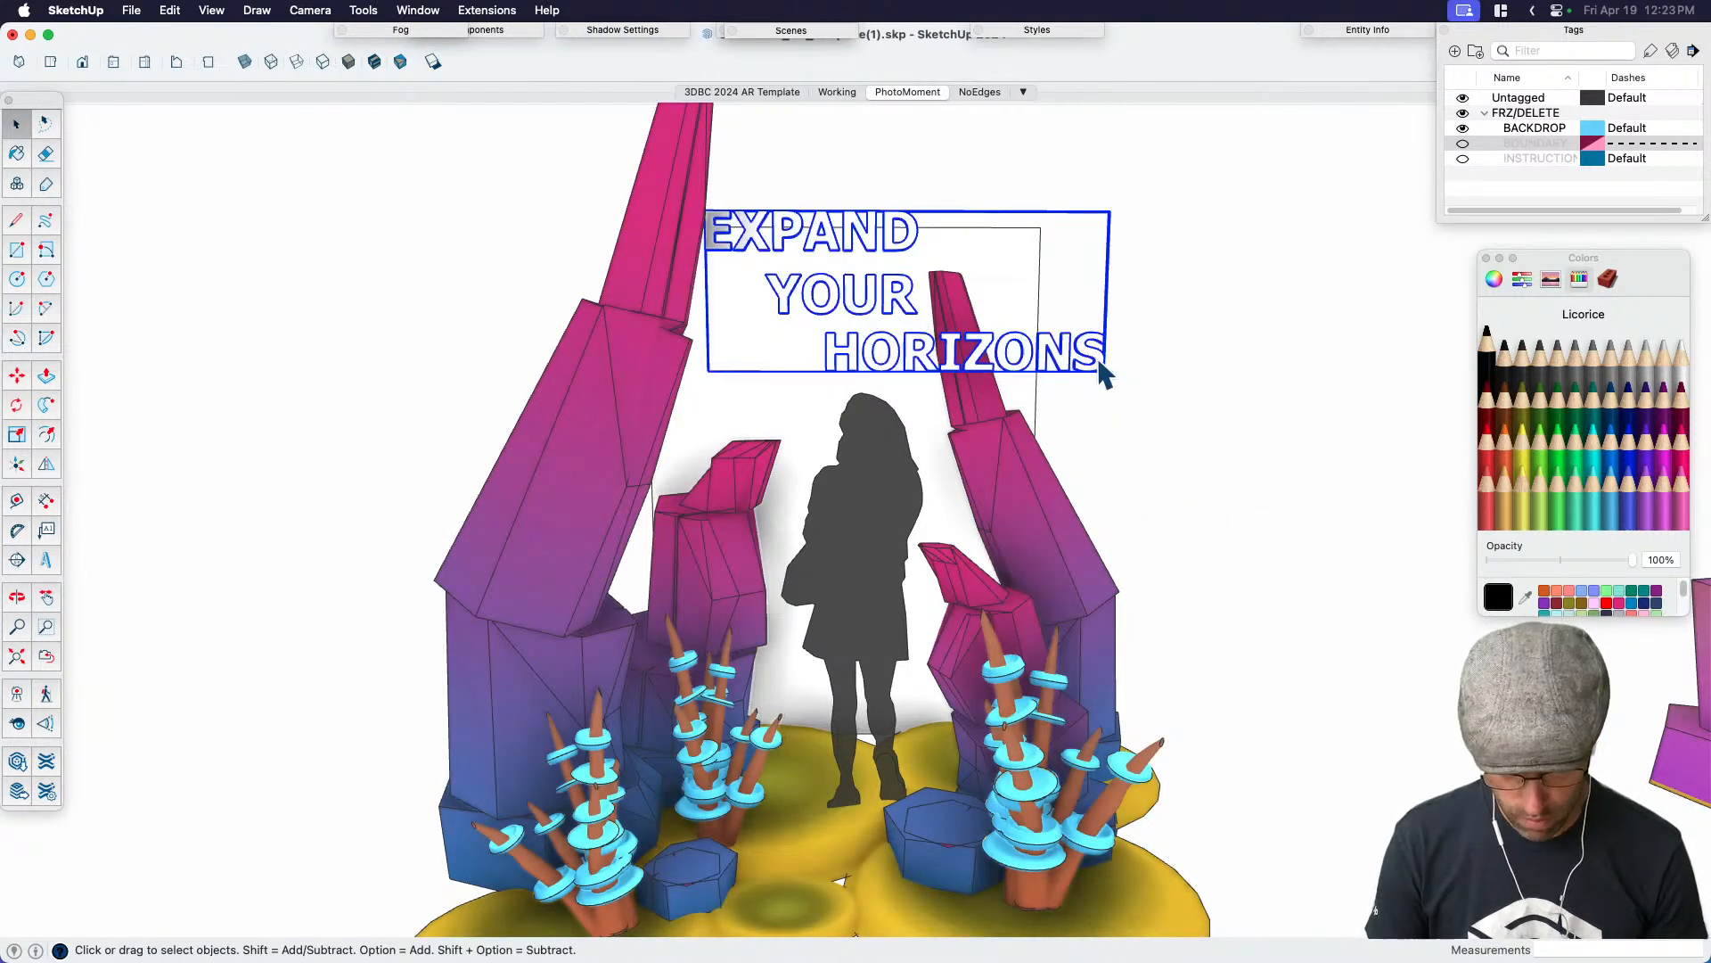
click(1185, 470)
middle_drag(1185, 470, 1063, 644)
click(888, 411)
key(m)
click(1210, 844)
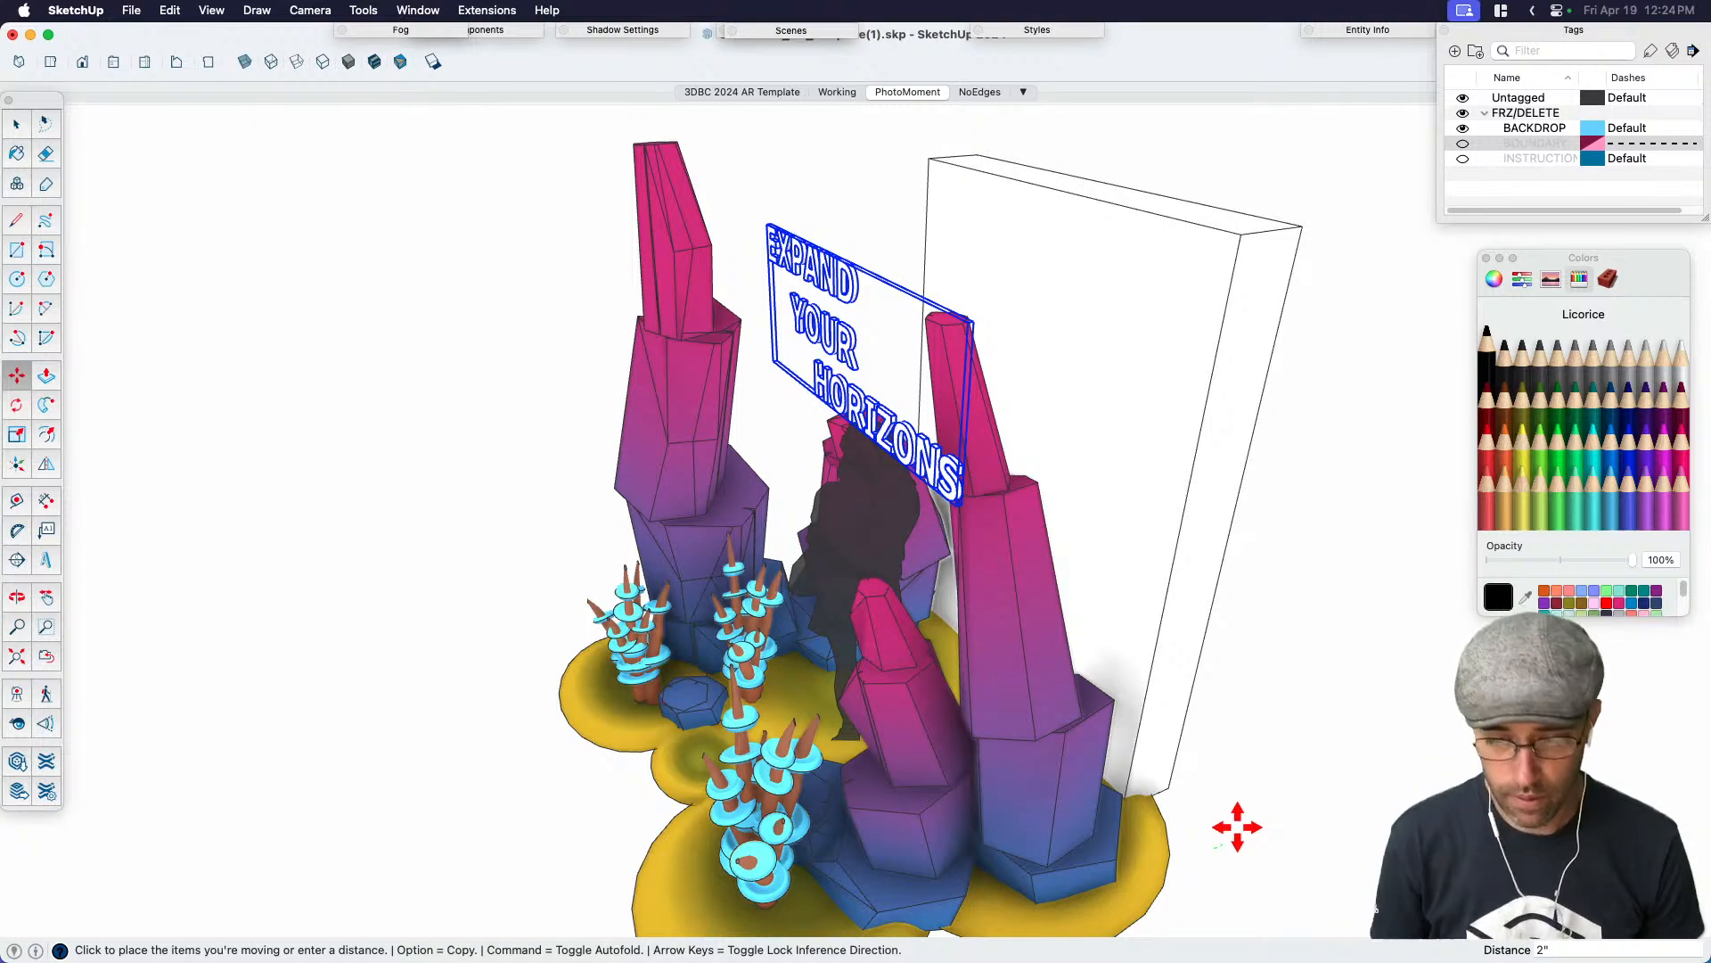
click(1213, 824)
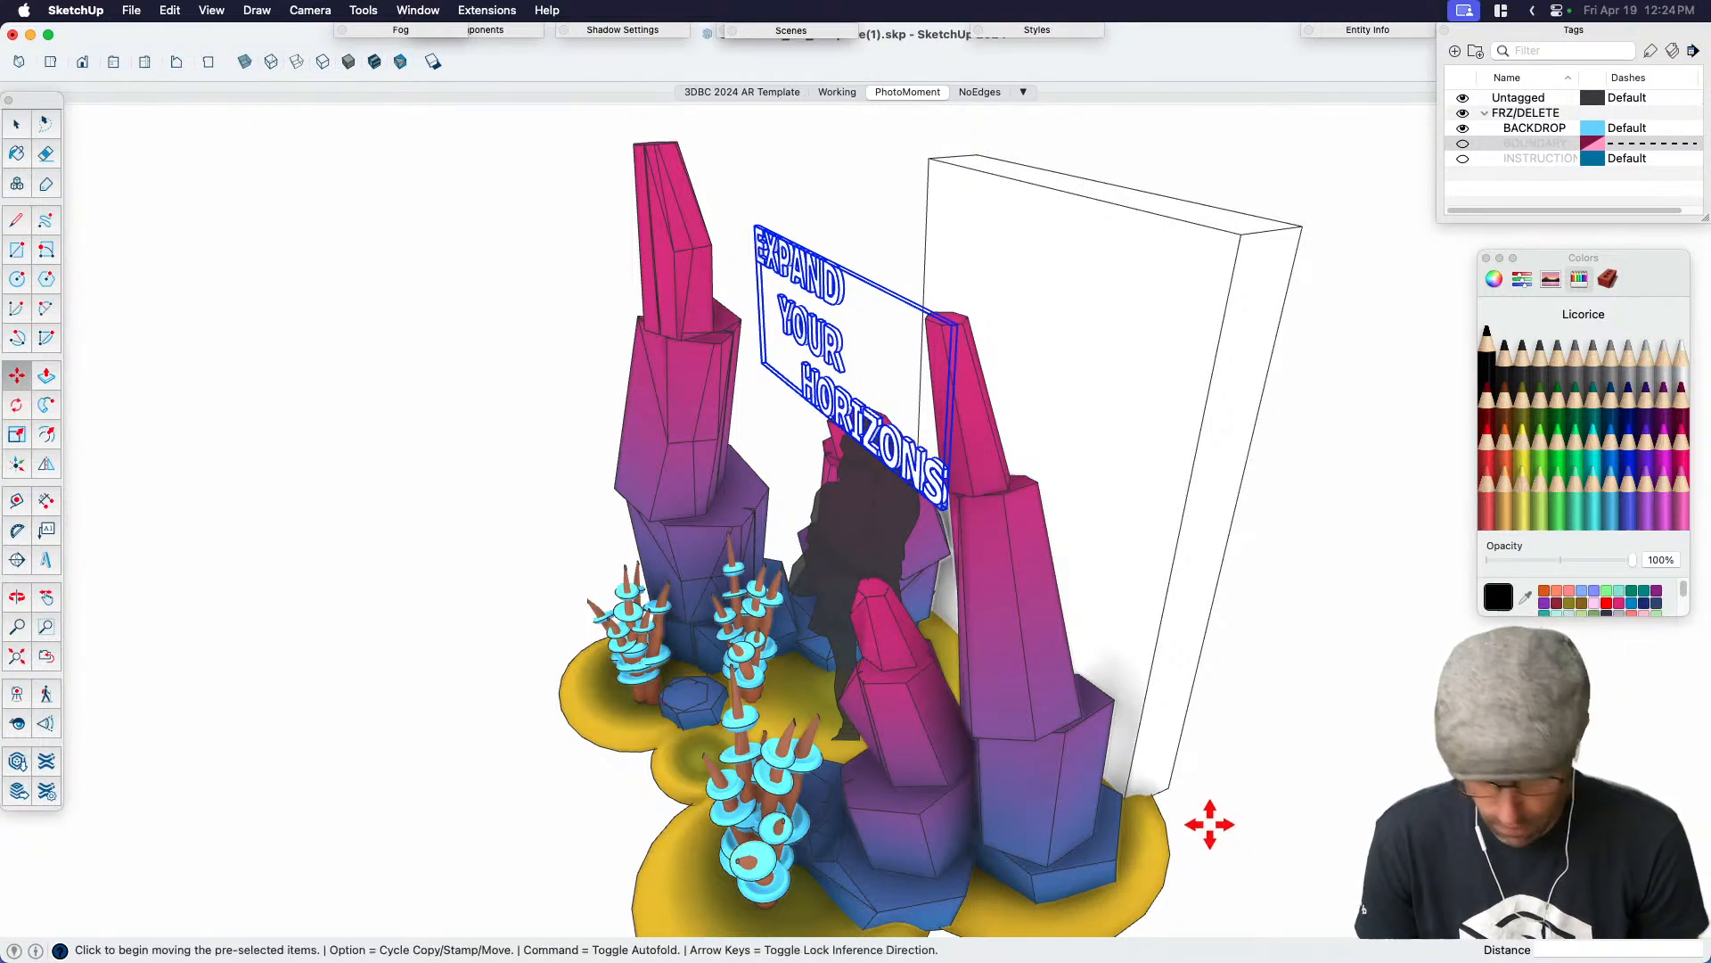
click(1215, 829)
click(1248, 813)
key(space)
middle_drag(1248, 818, 944, 515)
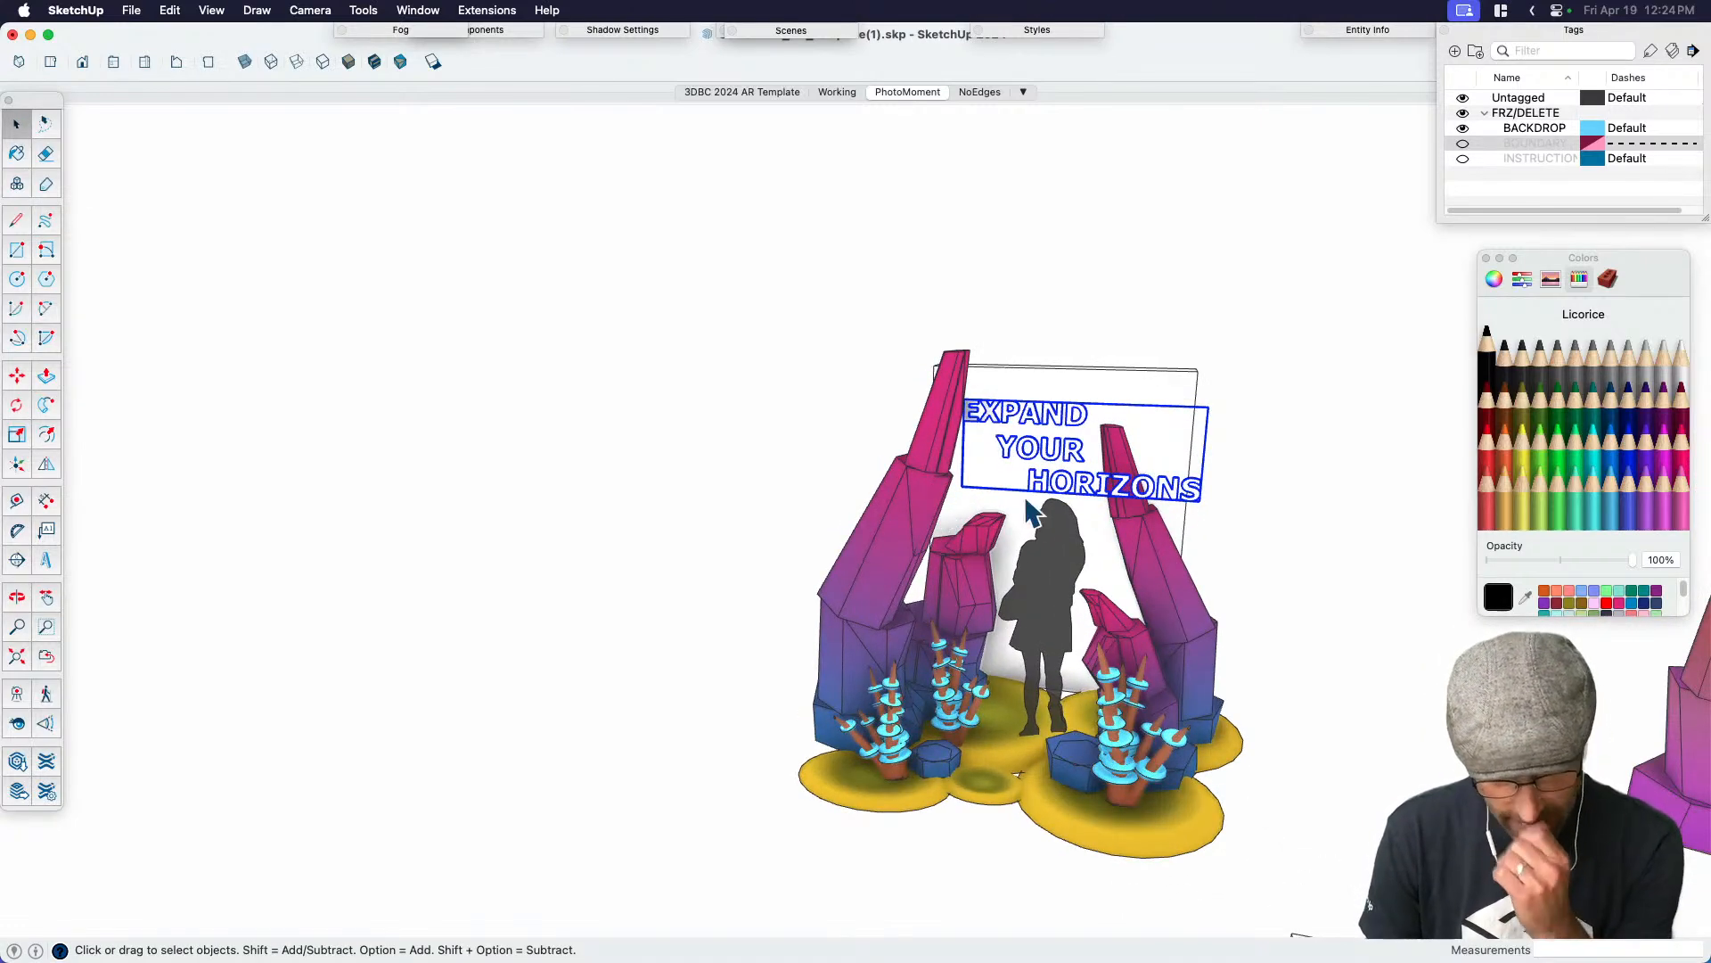
scroll(1038, 493, down, 3)
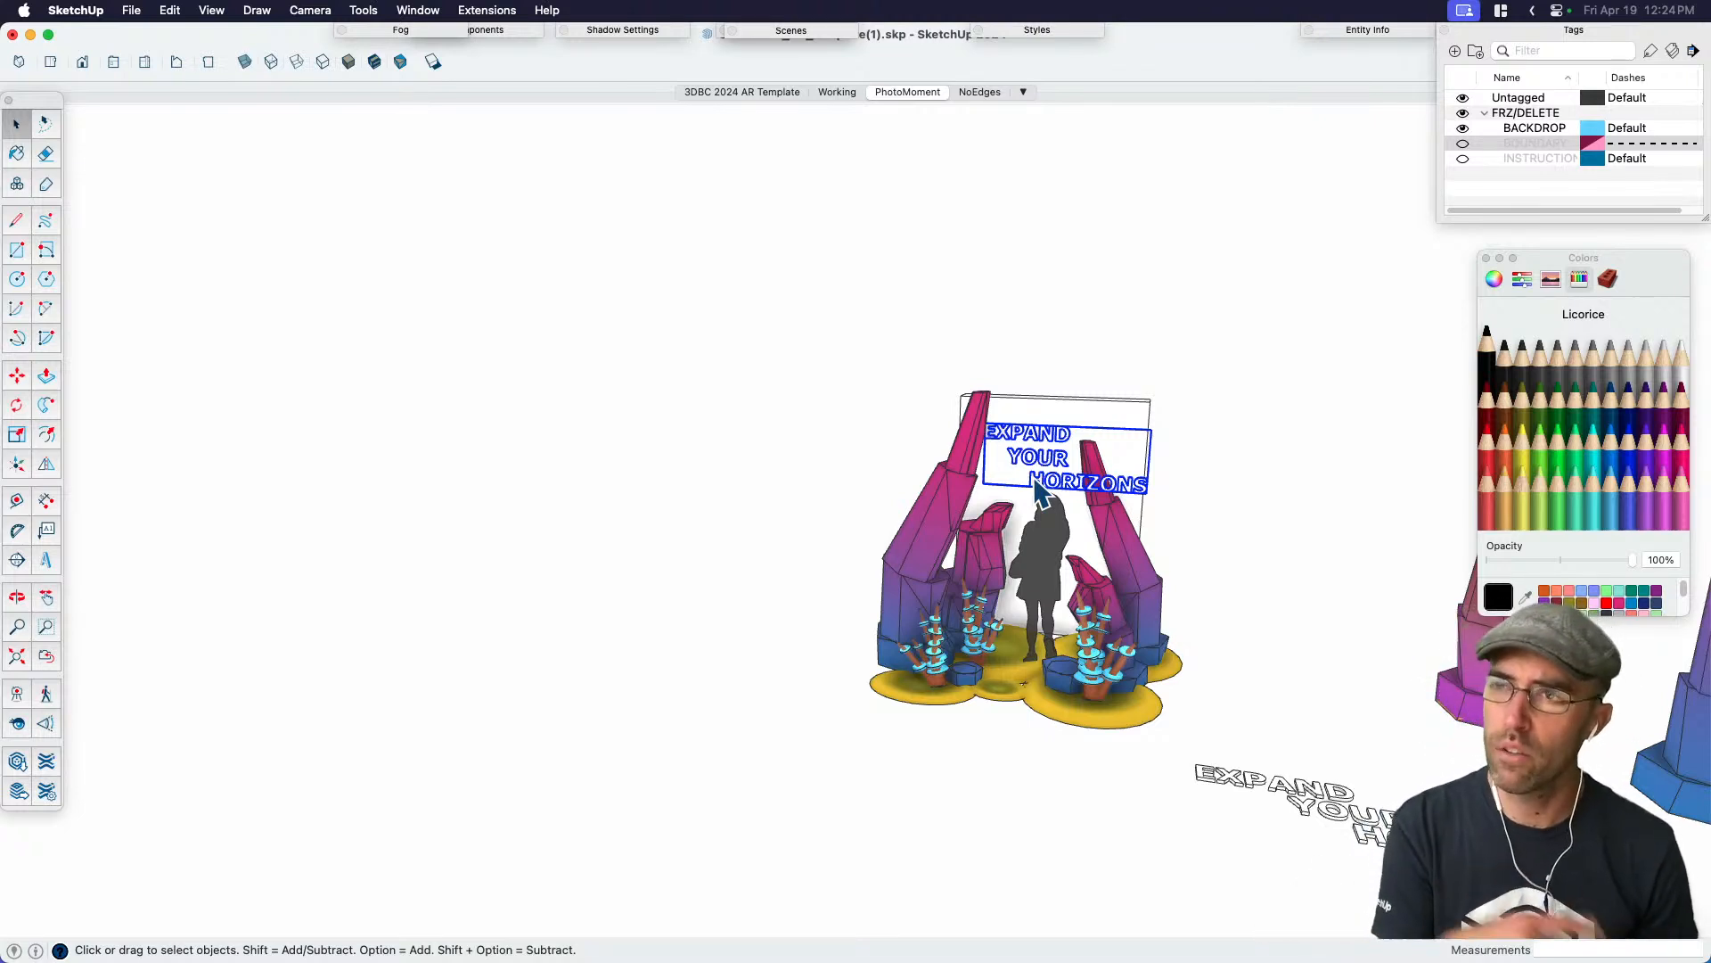
click(922, 736)
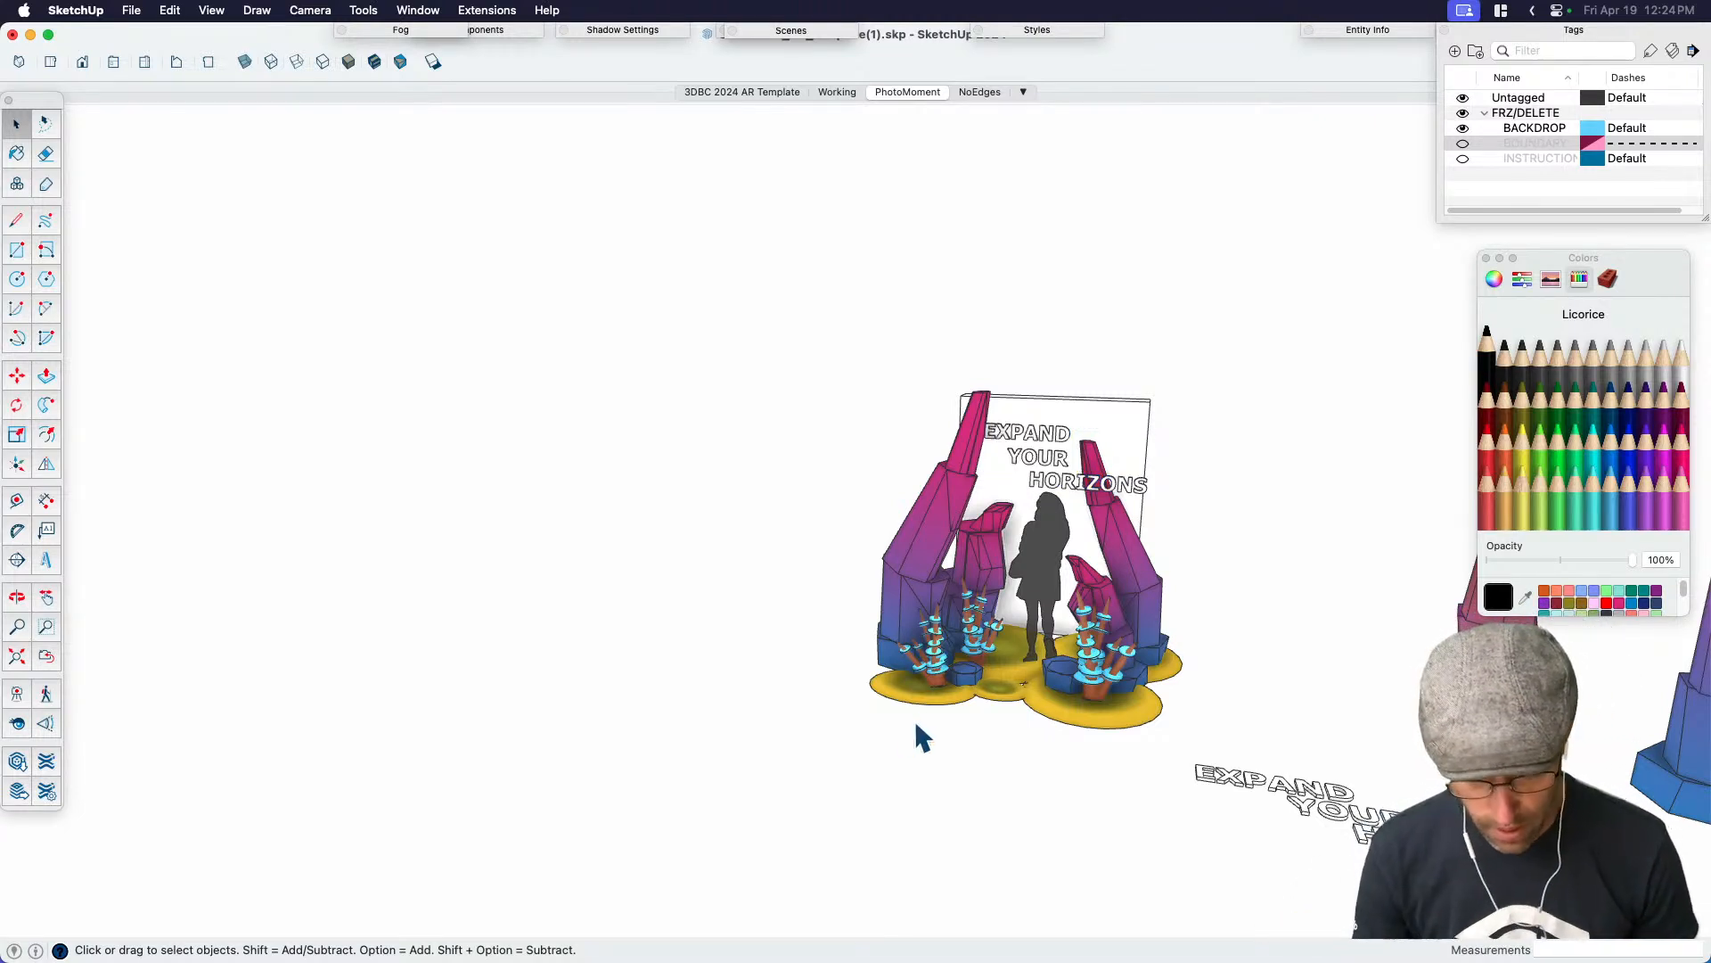
scroll(852, 601, down, 5)
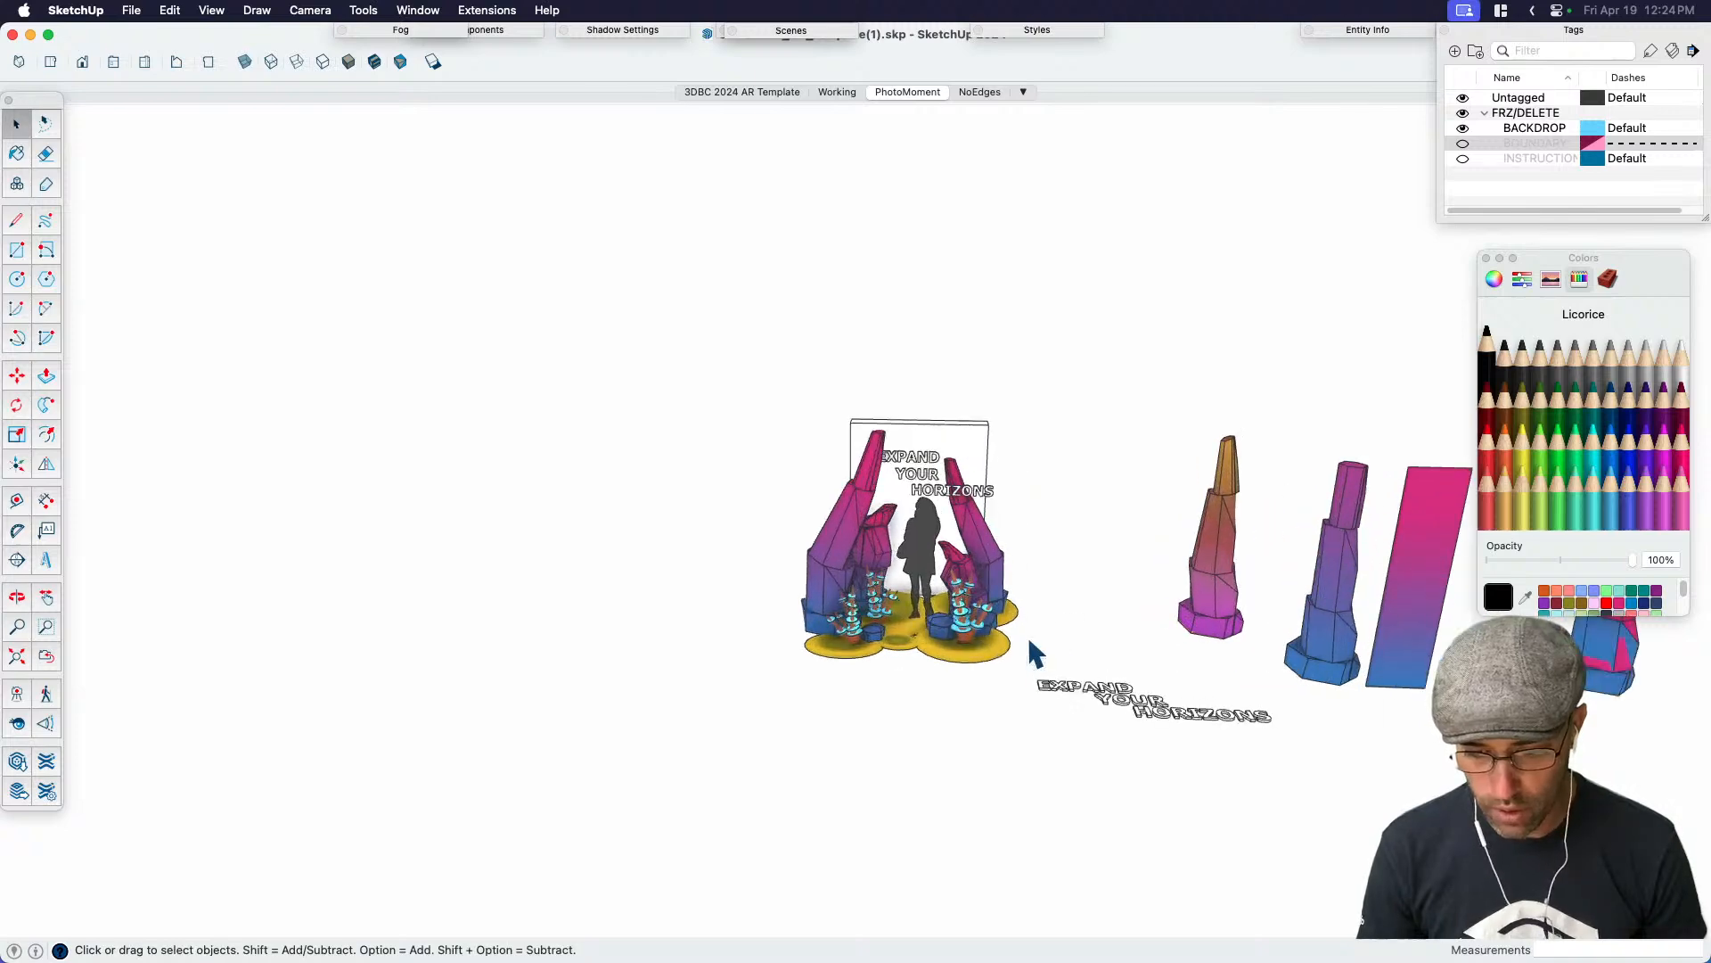
drag(1052, 658, 845, 468)
mouse_move(956, 659)
middle_down()
mouse_move(1022, 623)
mouse_move(963, 658)
middle_up()
click(928, 529)
scroll(928, 535, down, 3)
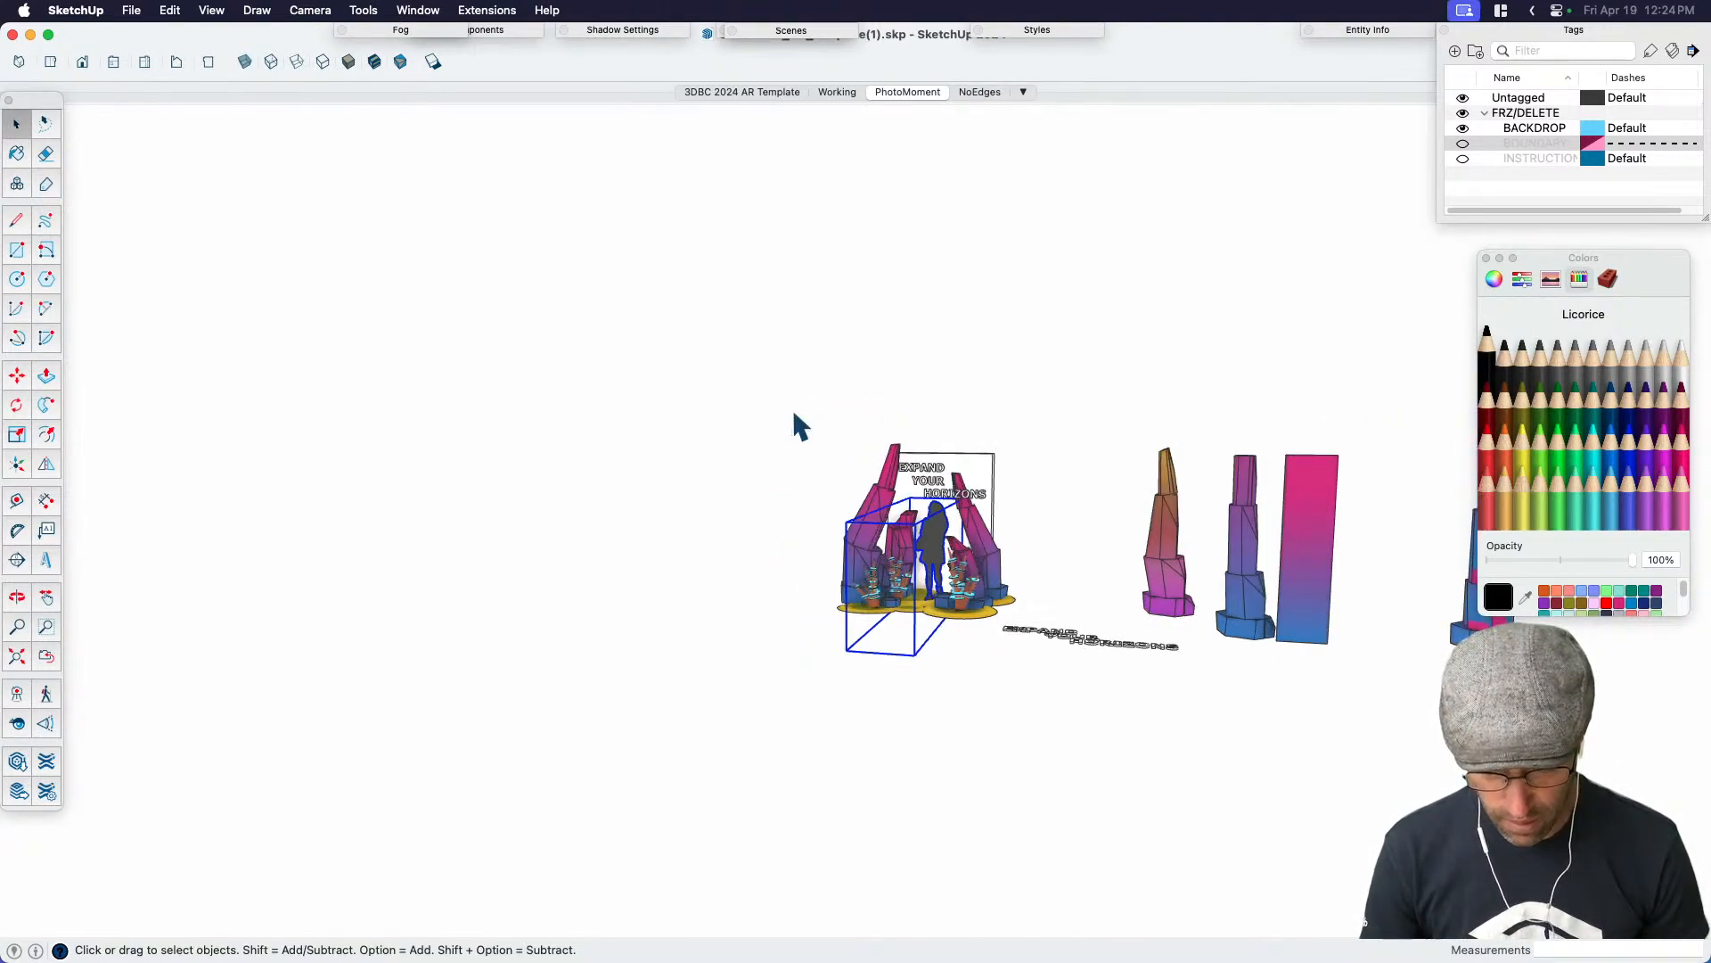
scroll(880, 526, up, 3)
scroll(883, 535, up, 1)
drag(755, 354, 1073, 690)
scroll(990, 624, up, 2)
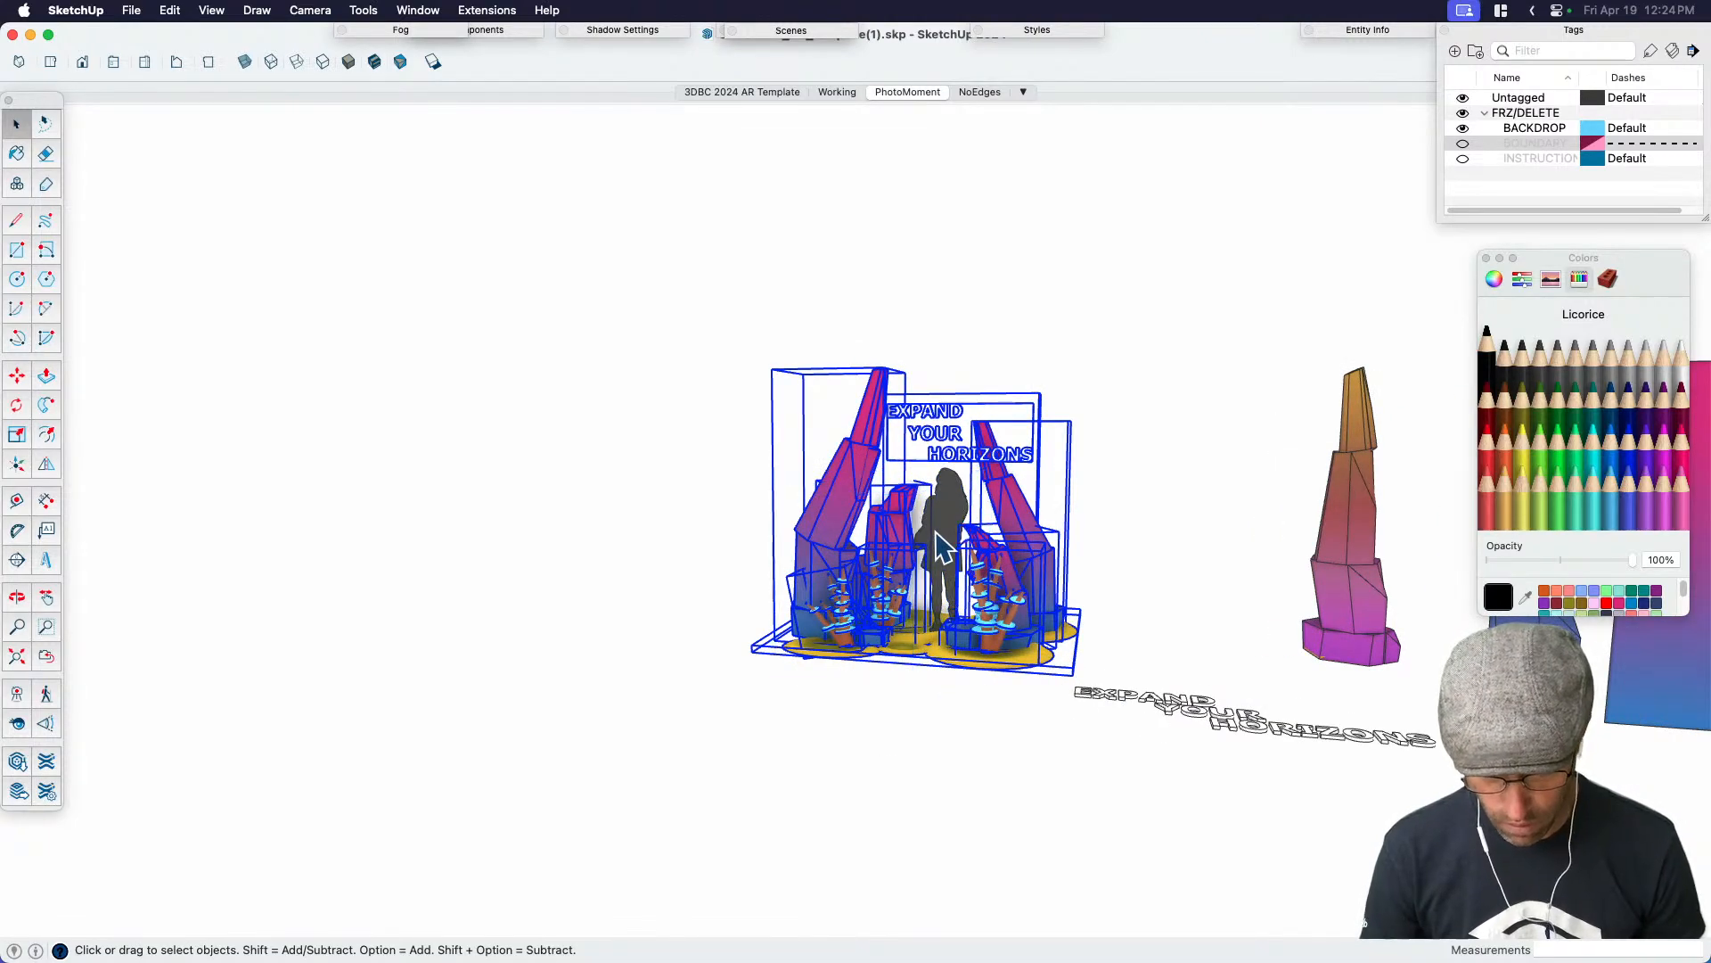
Hide the BACKDROP tag, select the columns, corals, base and slogan without the silhouette figure, and copy them
click(1463, 128)
drag(714, 315, 1096, 686)
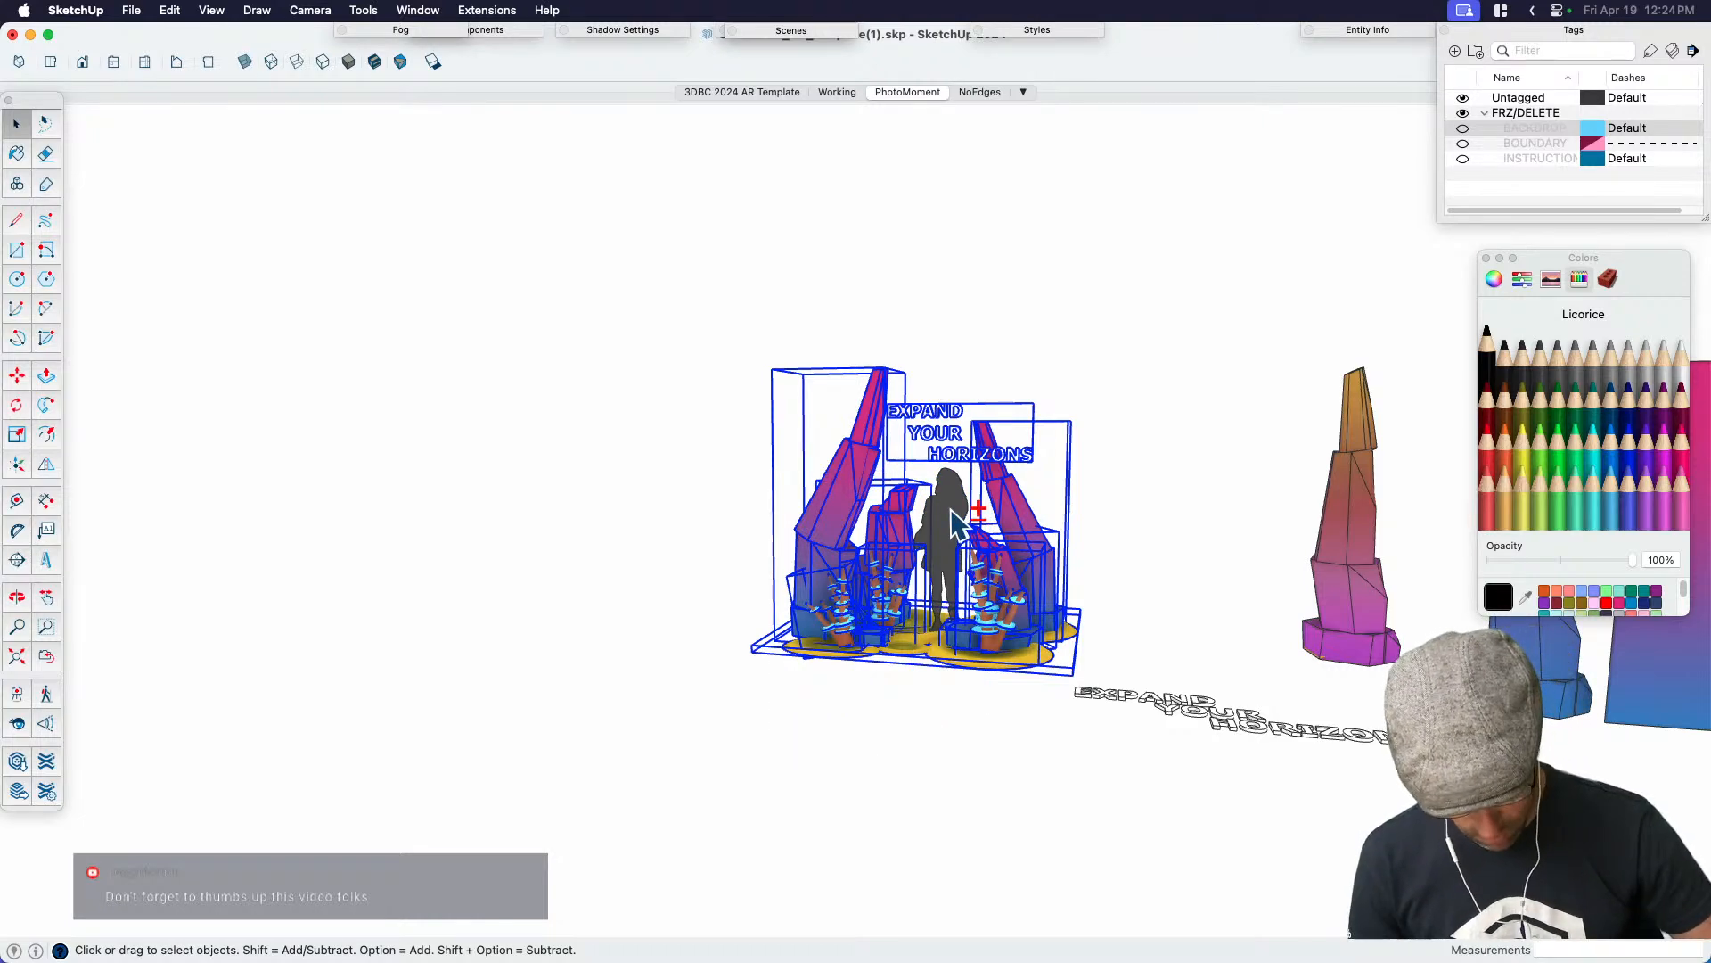
key(super+c)
Create a new model file and delete its default seated figure and the box beneath it
key(super+n)
scroll(656, 645, down, 2)
click(519, 555)
shift+click(596, 599)
scroll(511, 524, up, 4)
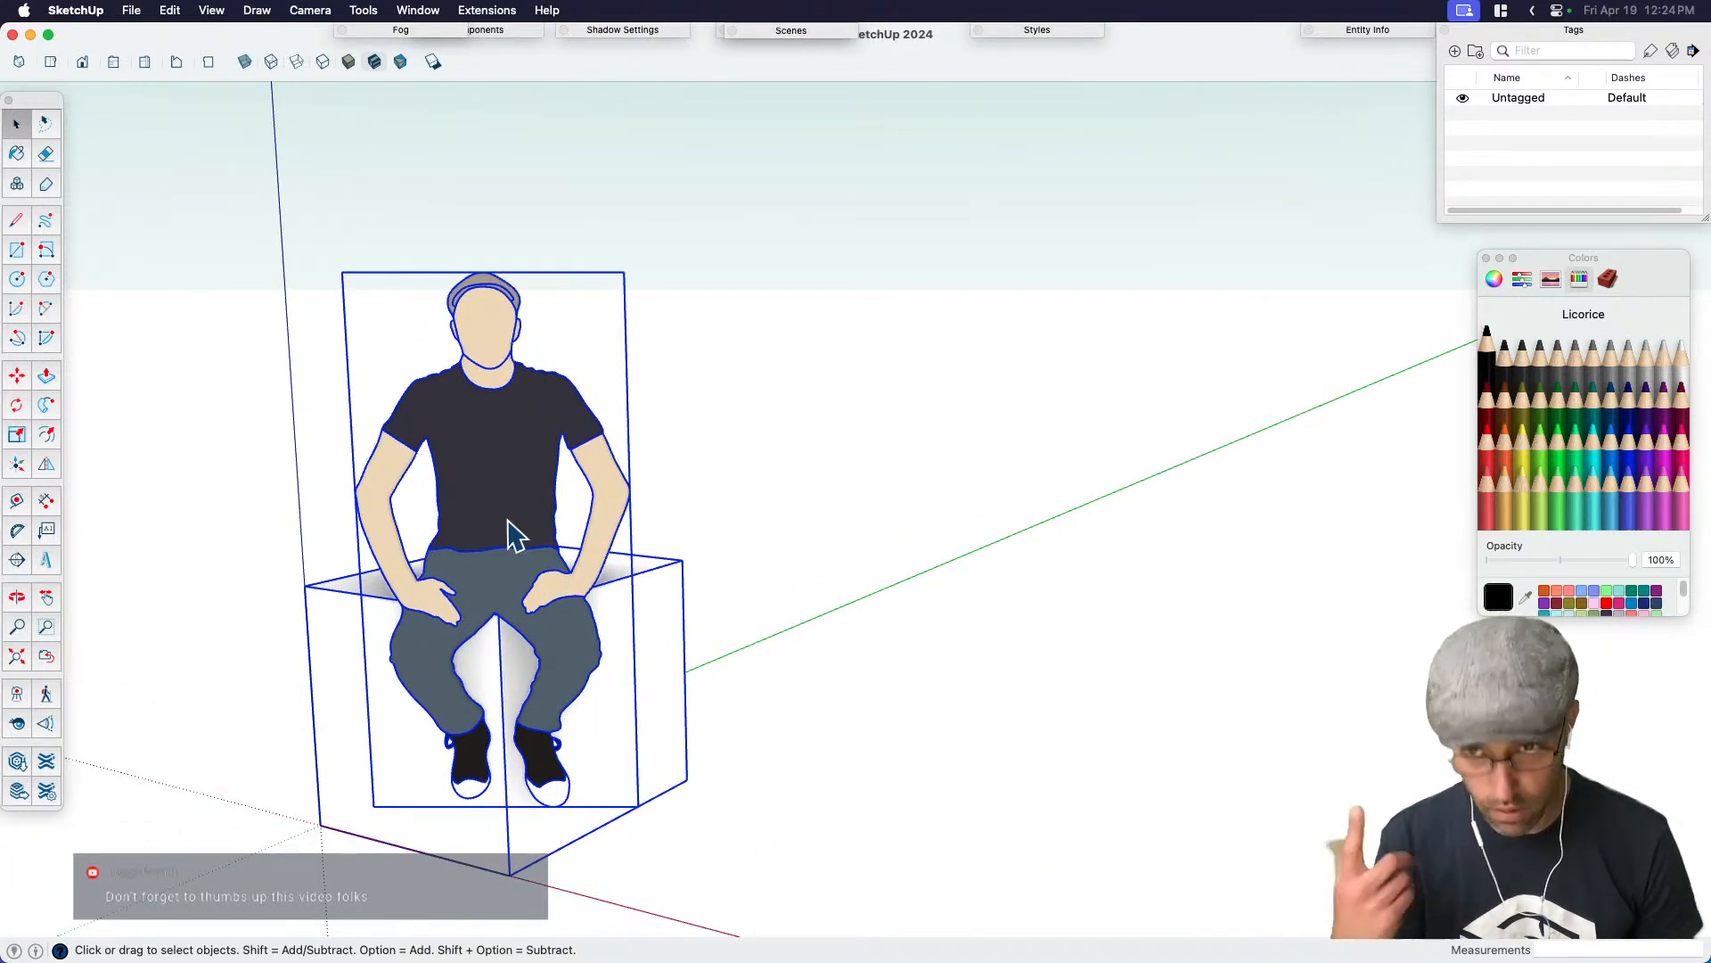
click(844, 565)
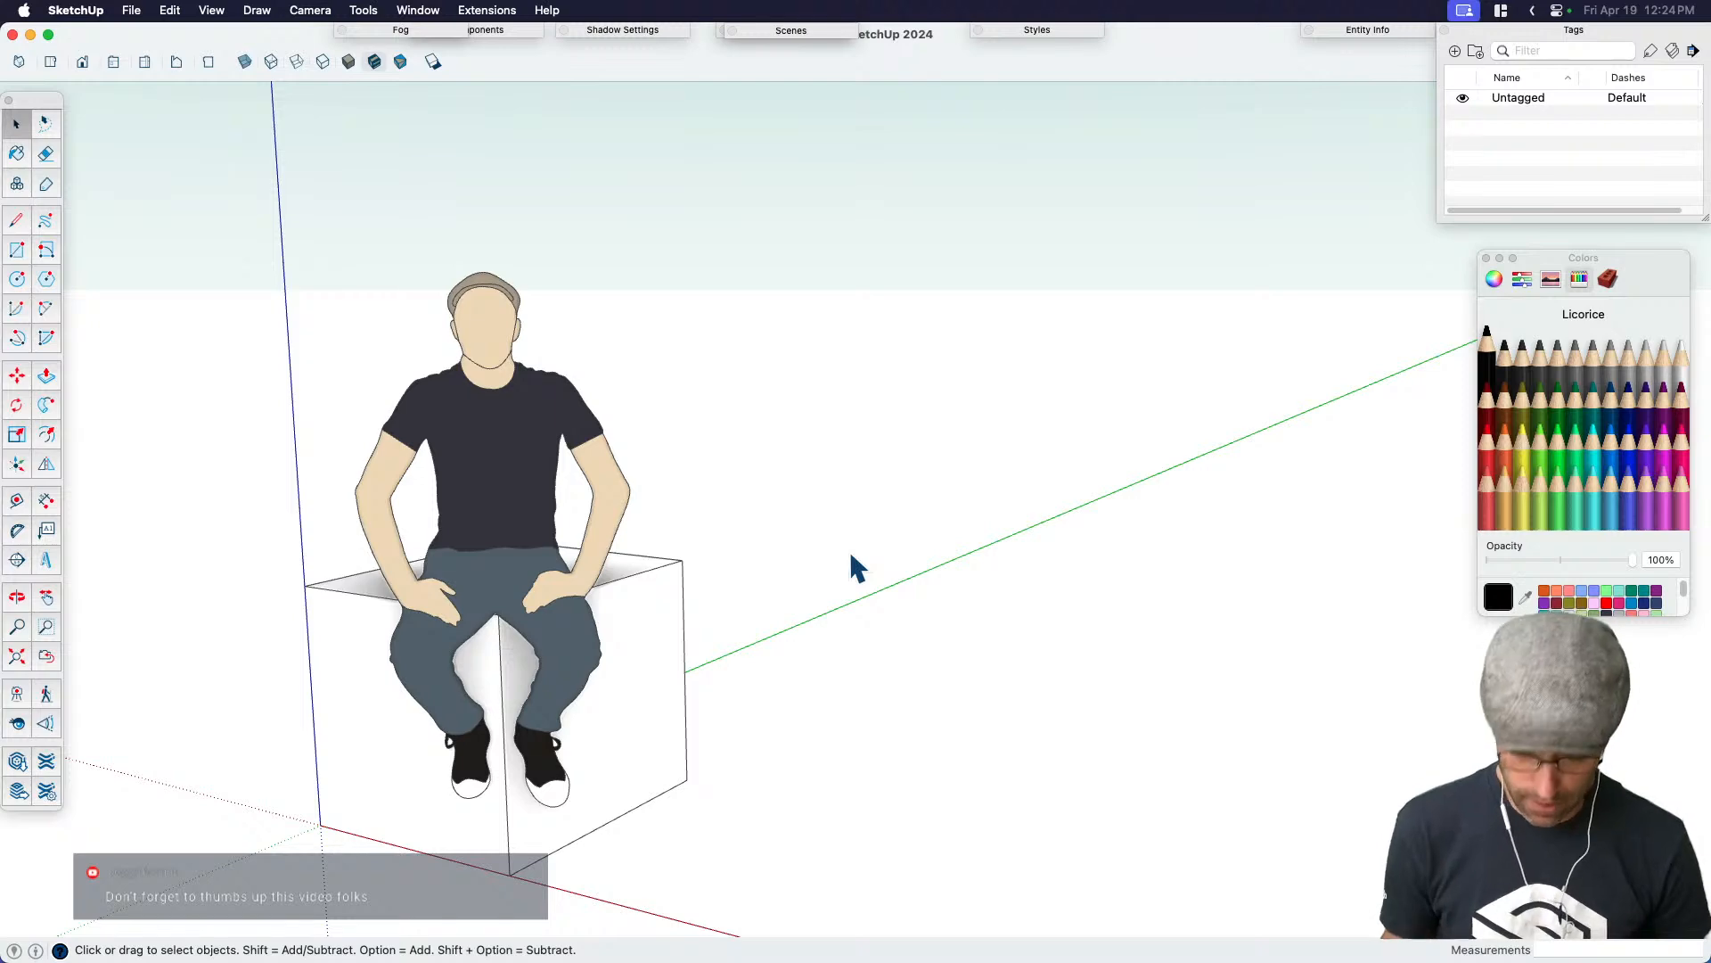
scroll(917, 490, down, 4)
middle_drag(633, 611, 674, 684)
scroll(672, 686, down, 2)
key(super+a)
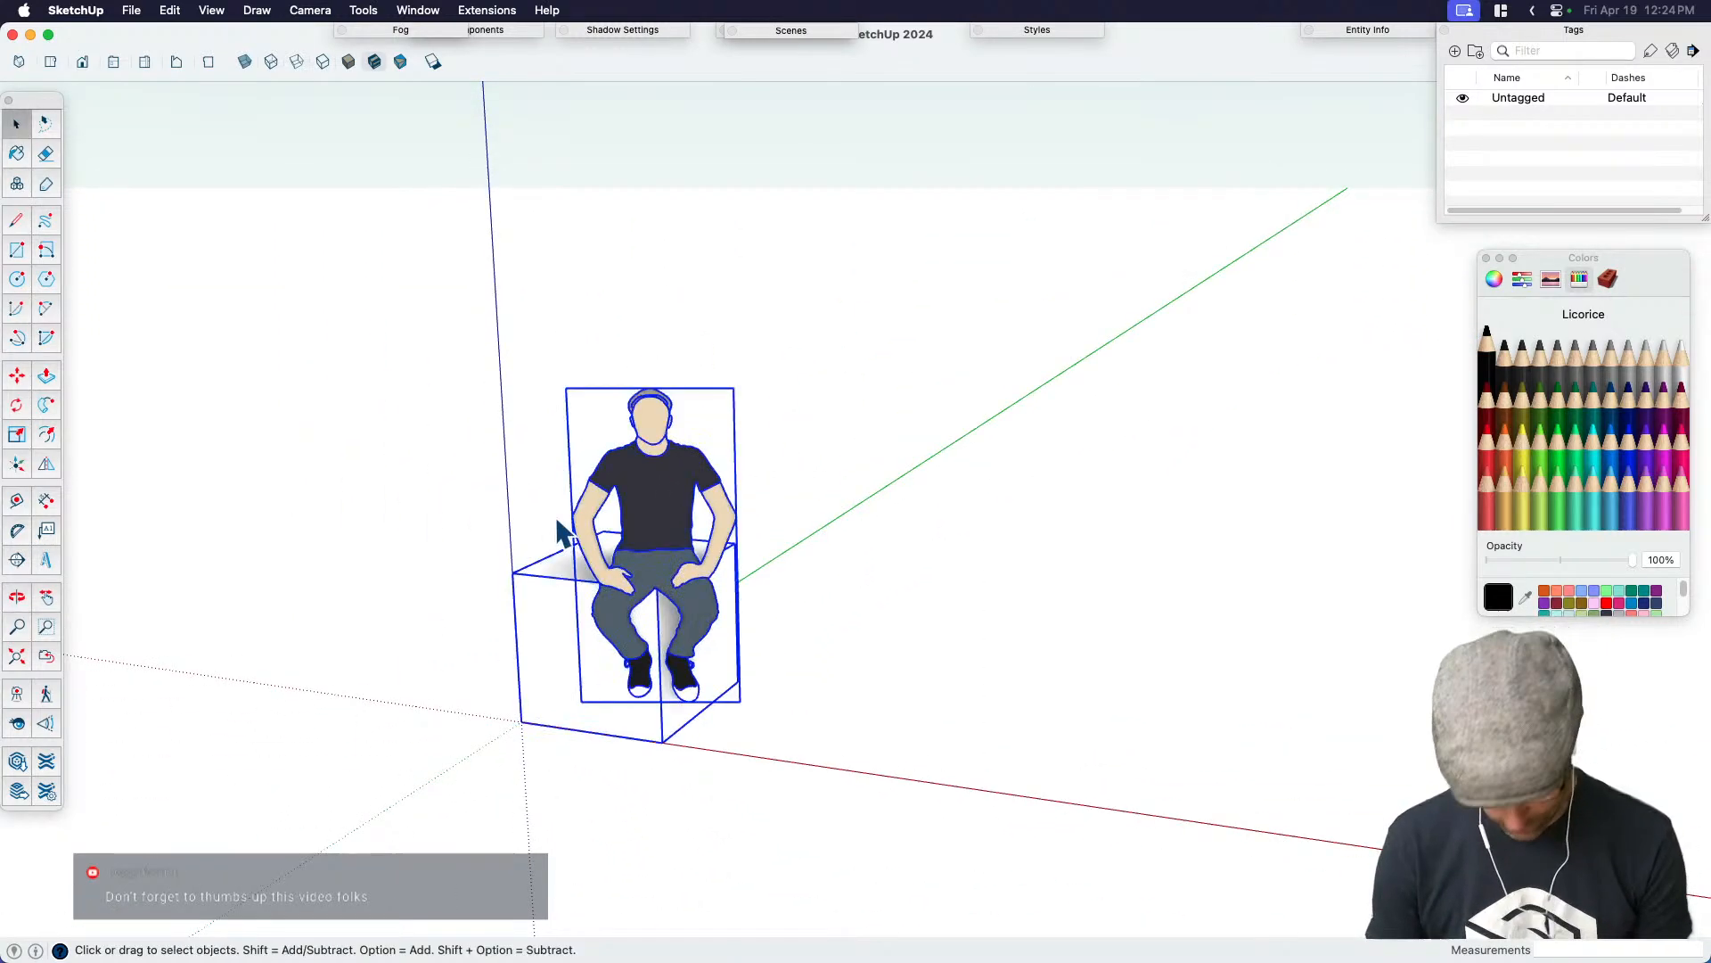
key(Delete)
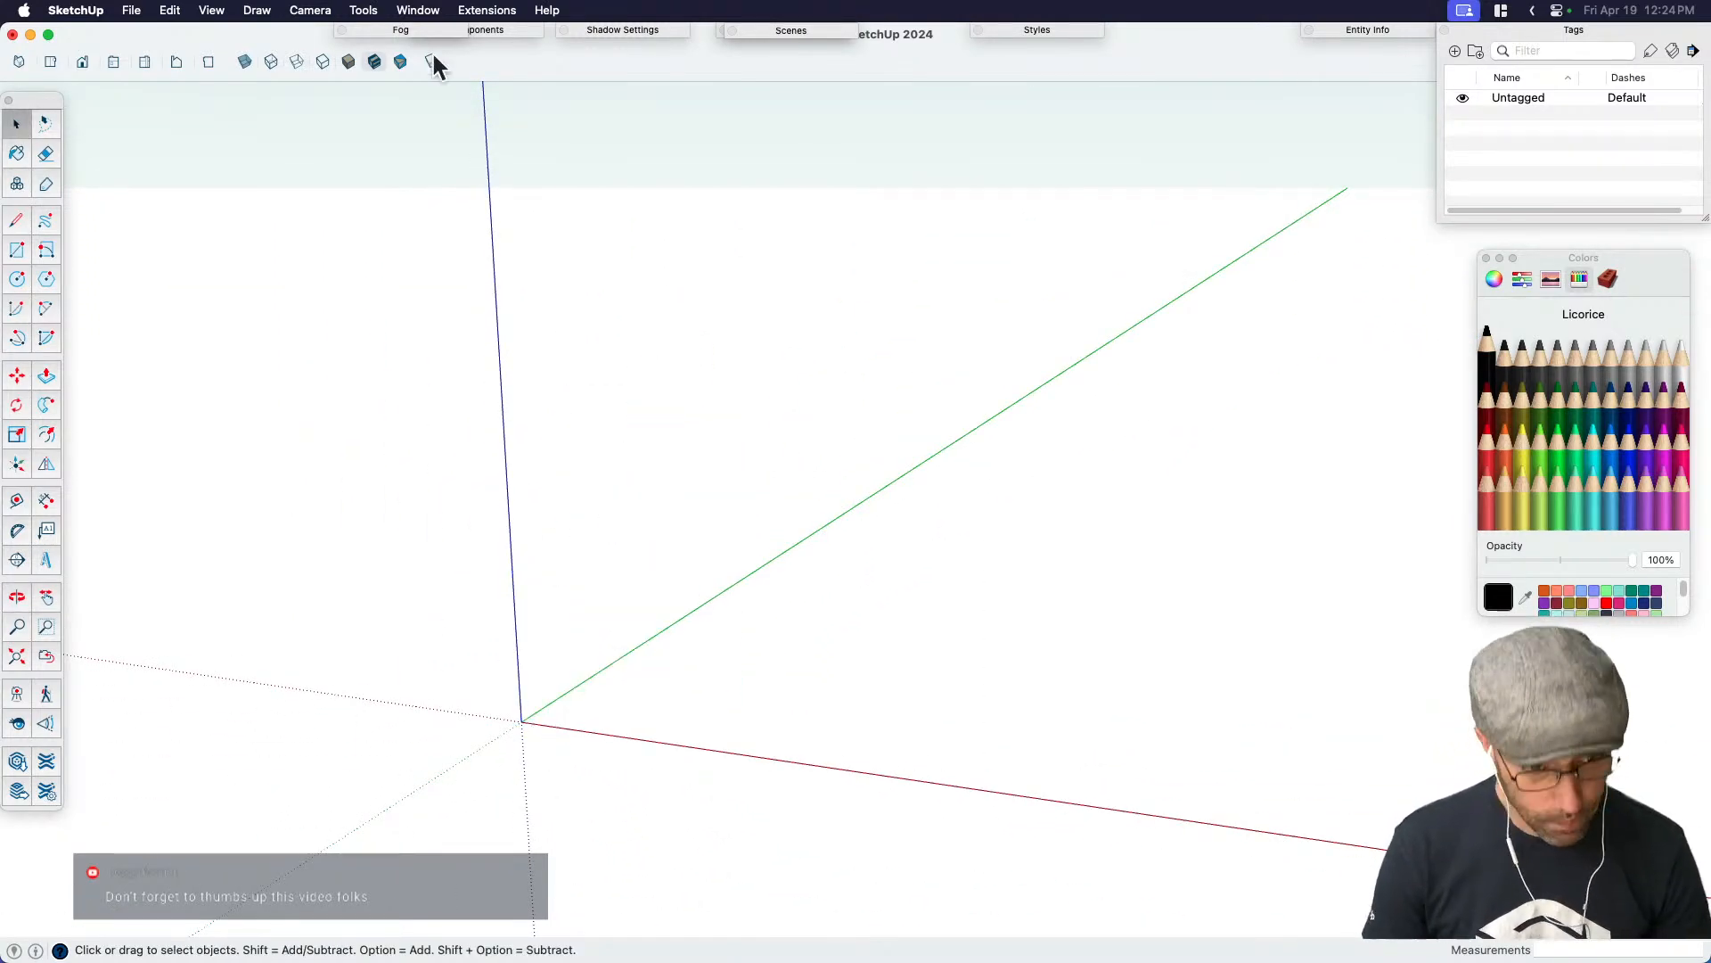
Check the new file's model statistics for leftover geometry and close the model information
click(418, 9)
click(436, 287)
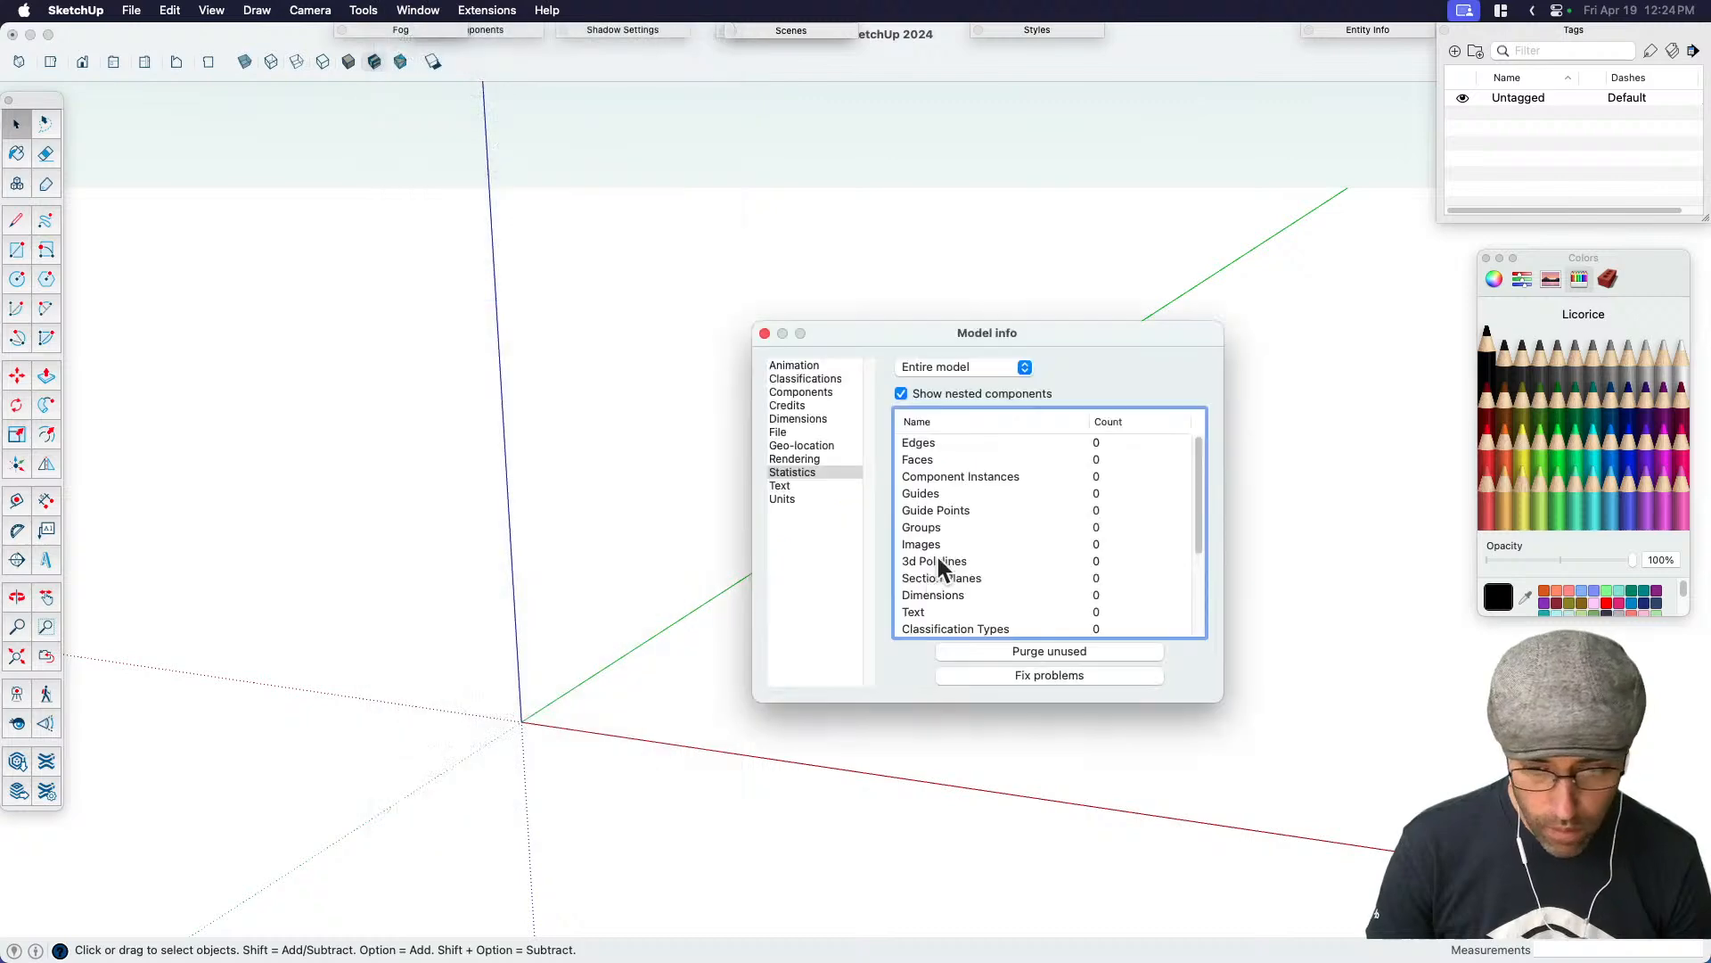
click(764, 333)
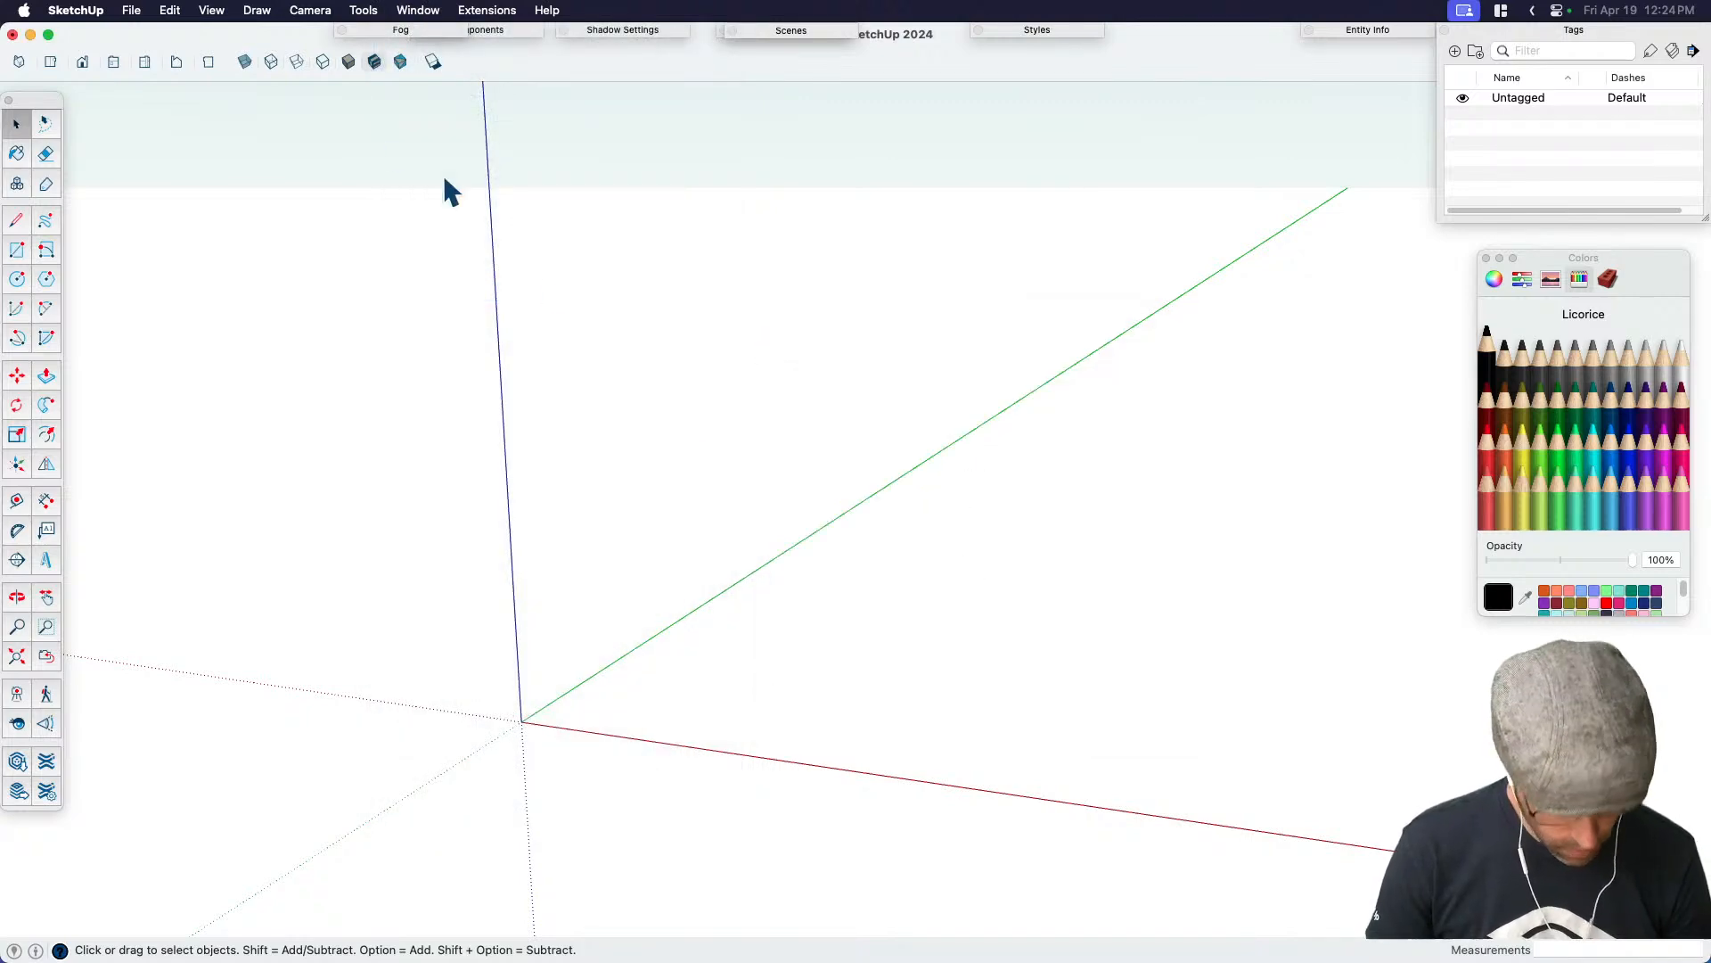
Paste the copied design into the new file and move it by the small base disc onto the origin
click(169, 10)
click(225, 144)
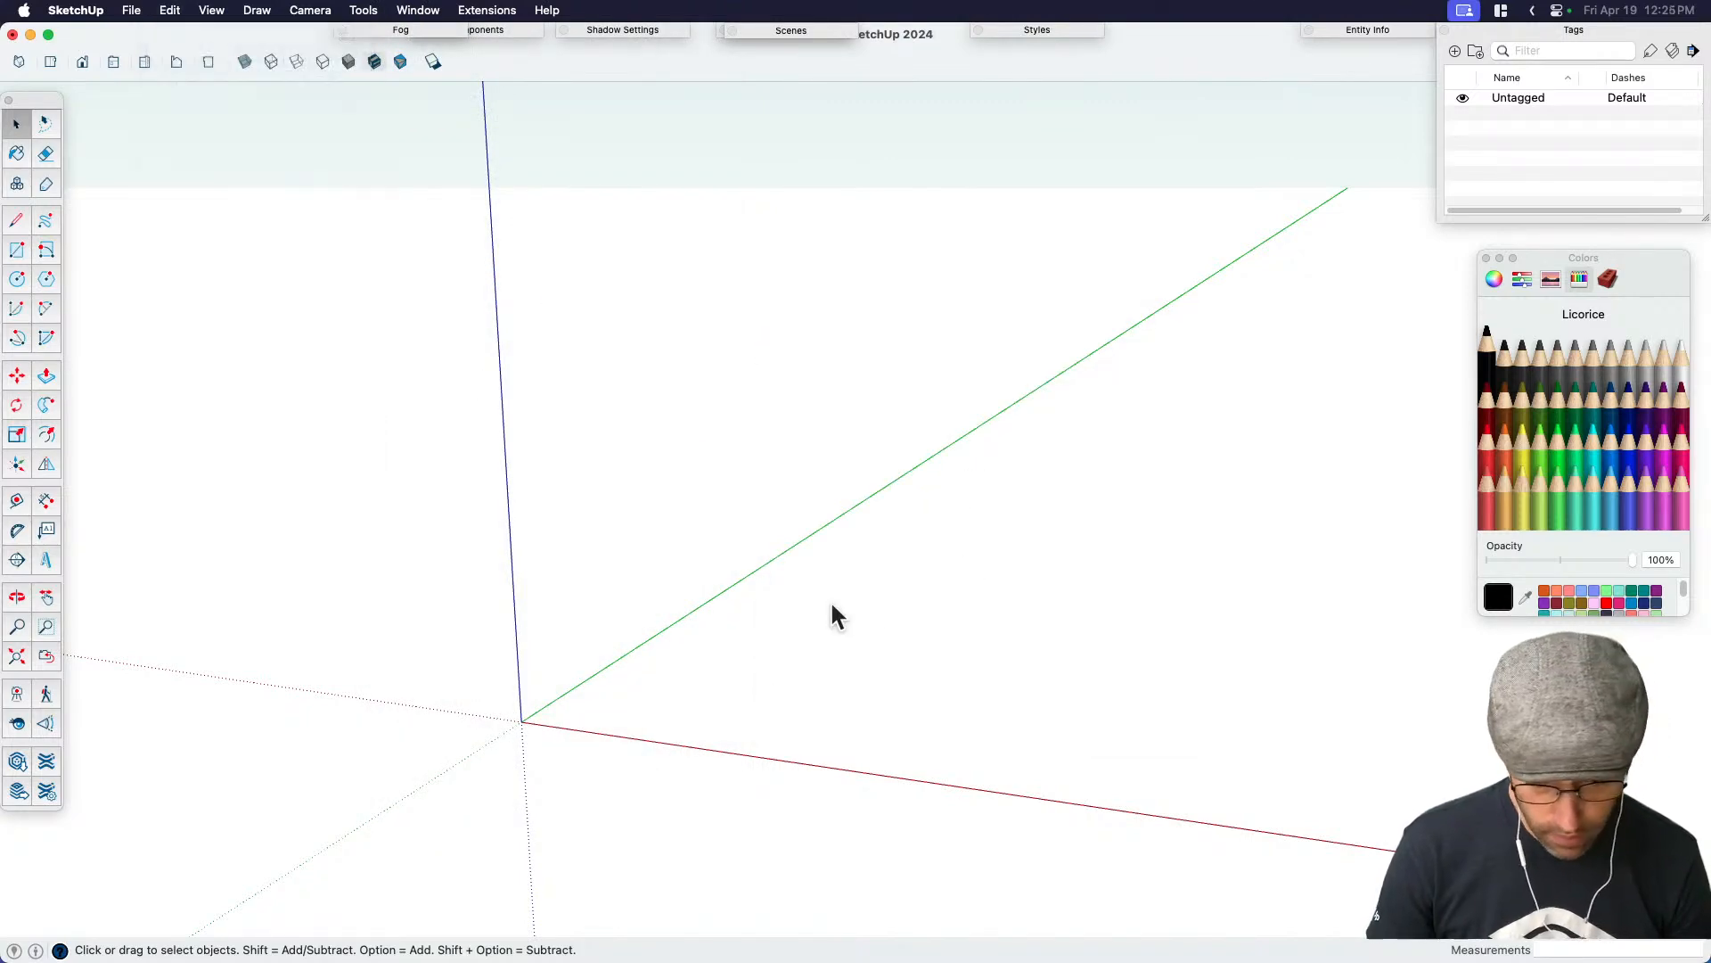
key(m)
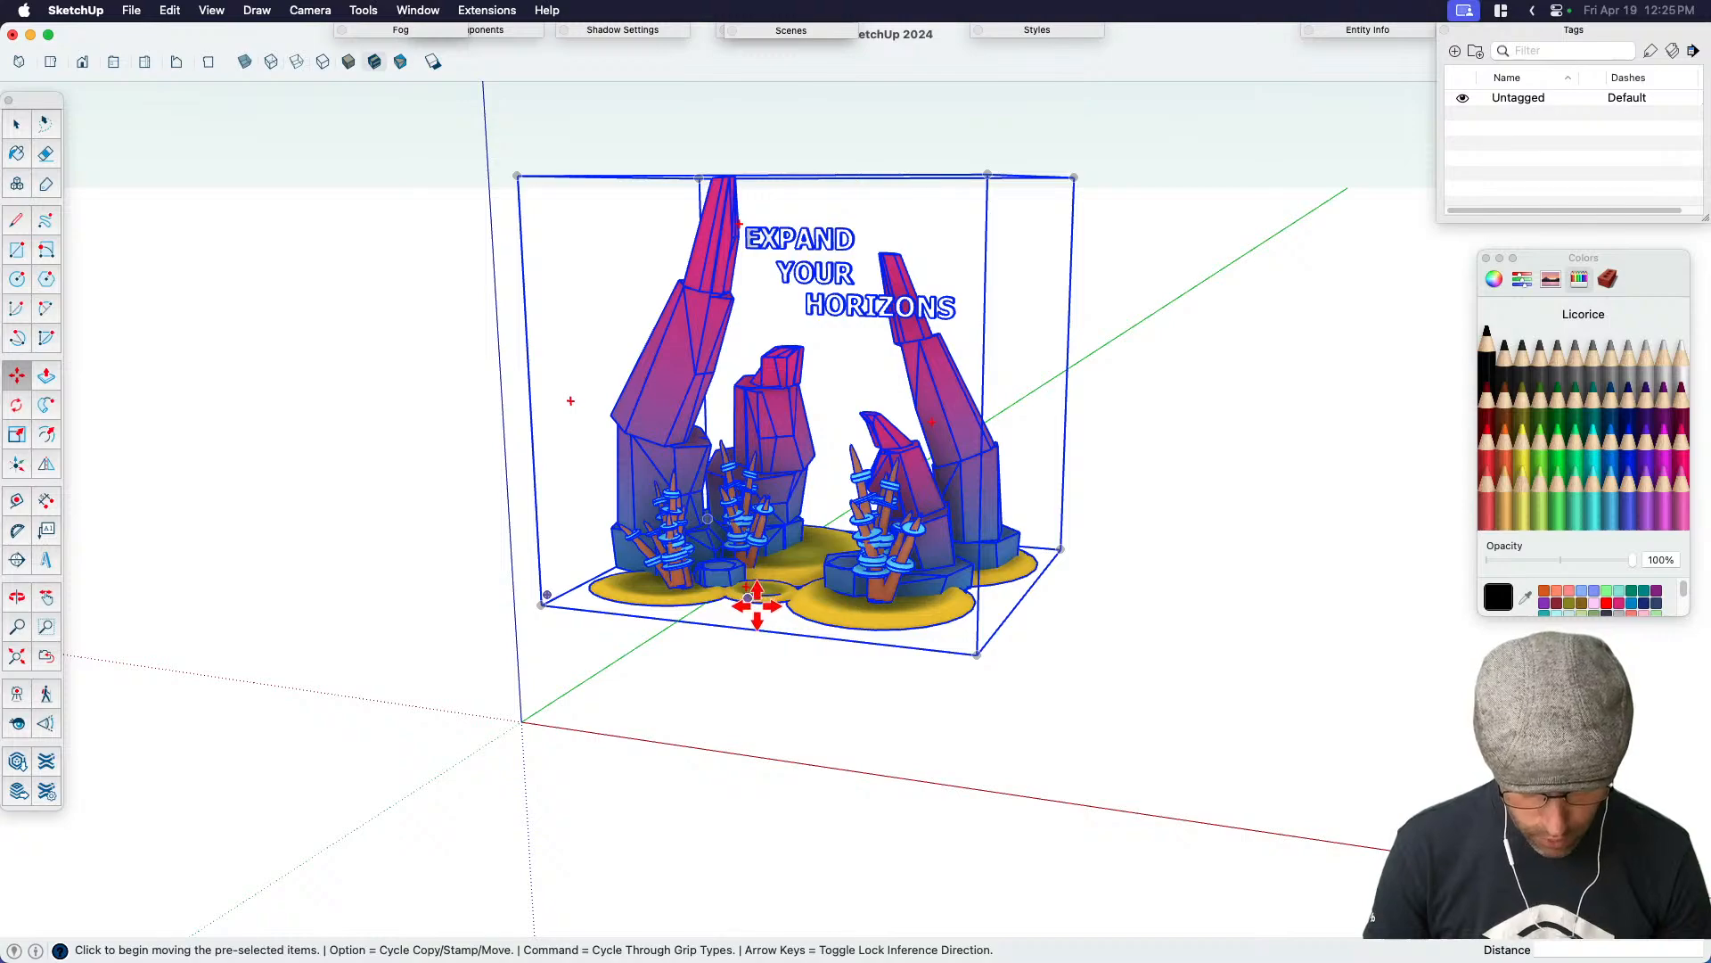
scroll(754, 607, up, 10)
click(753, 604)
scroll(756, 602, down, 5)
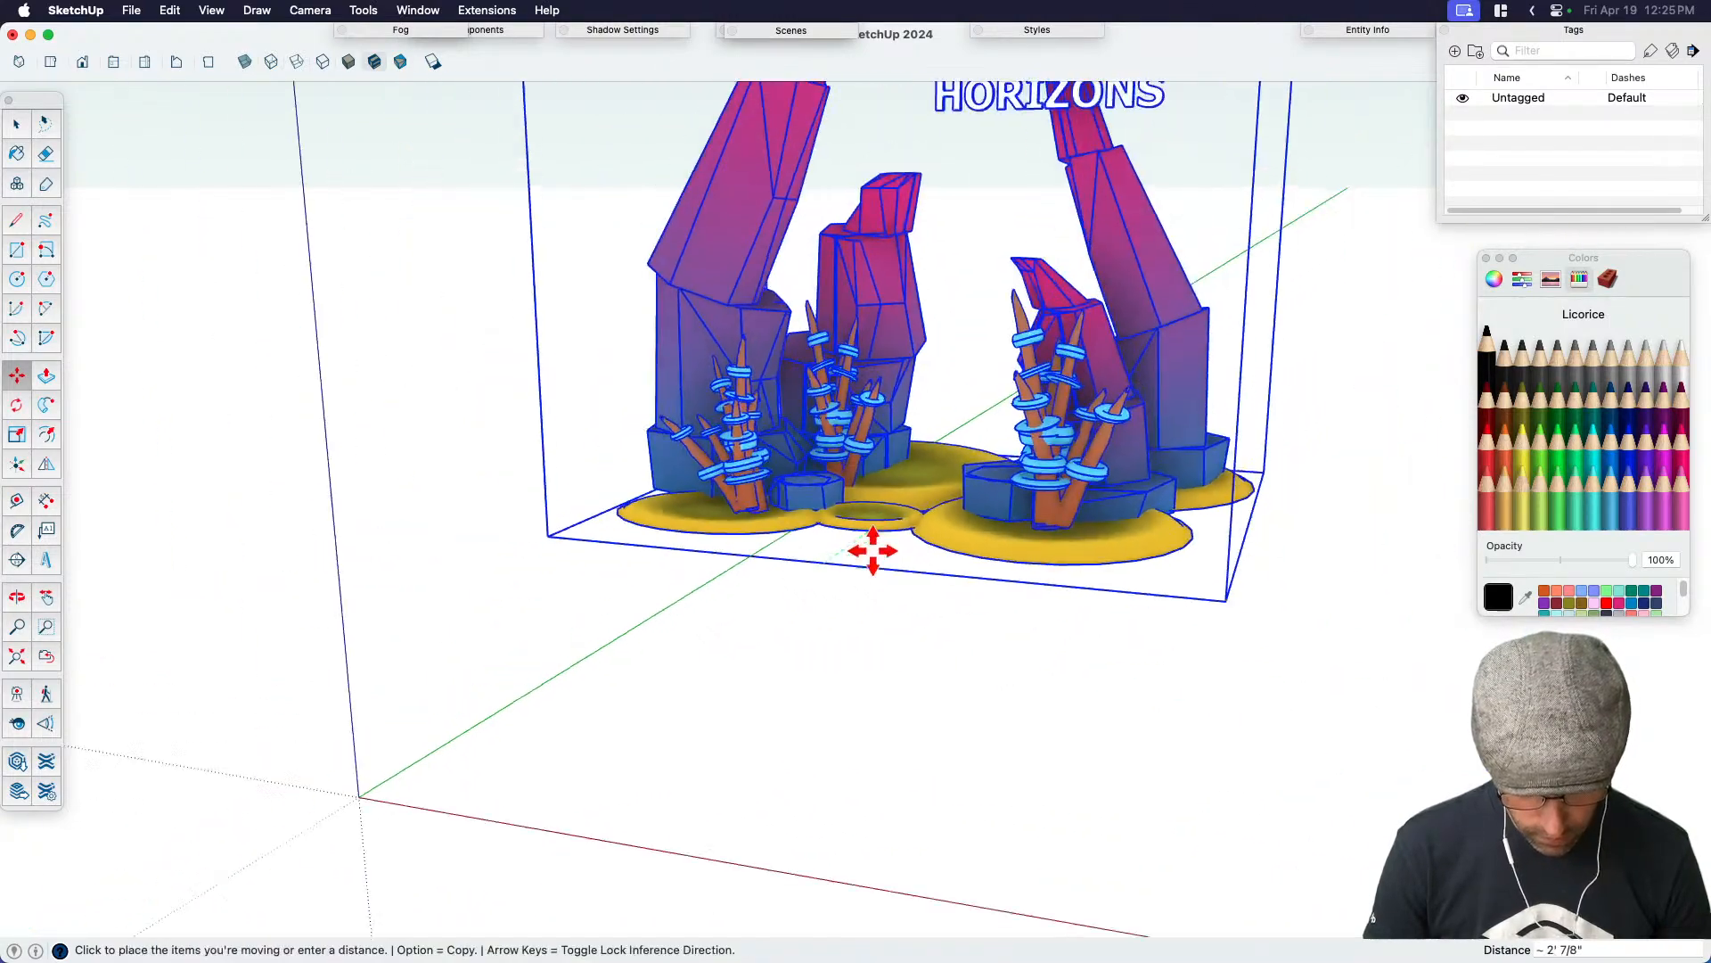
scroll(393, 785, up, 5)
click(359, 795)
key(space)
scroll(1114, 578, down, 6)
click(1187, 613)
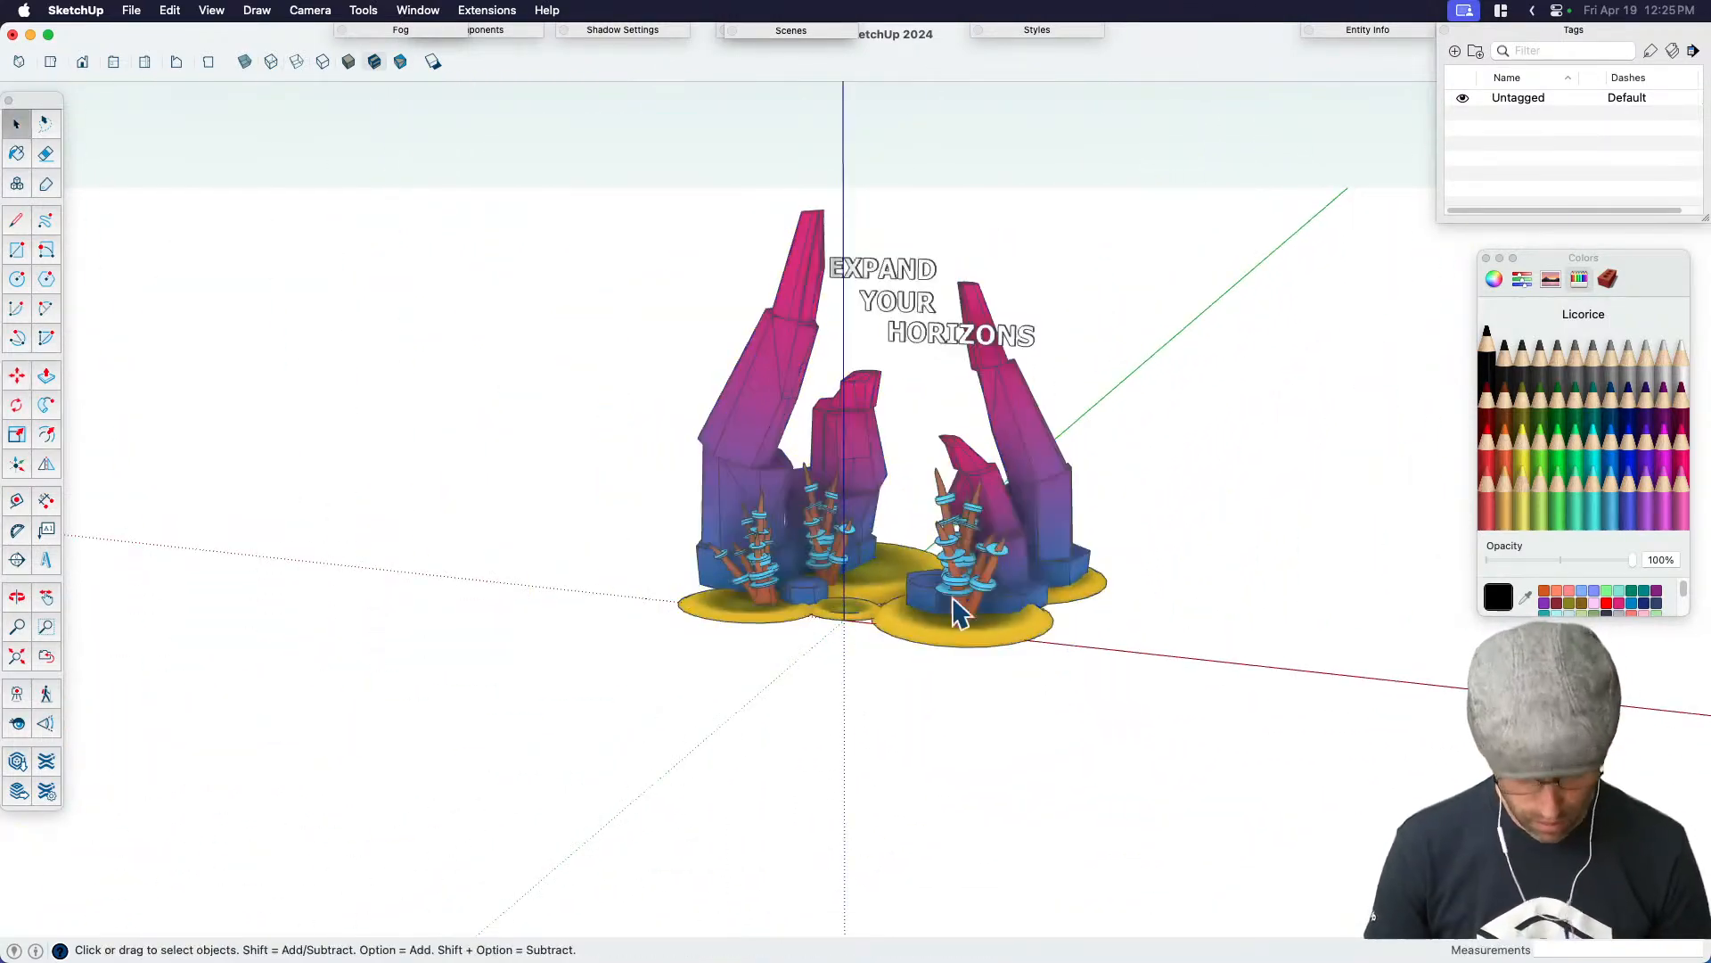
Frame the whole design from the front and save the model to the Desktop as Expandyourhorizons.skp
key(l)
middle_drag(869, 513, 958, 444)
scroll(880, 430, up, 7)
drag(927, 496, 922, 502)
middle_drag(952, 568, 919, 559)
key(space)
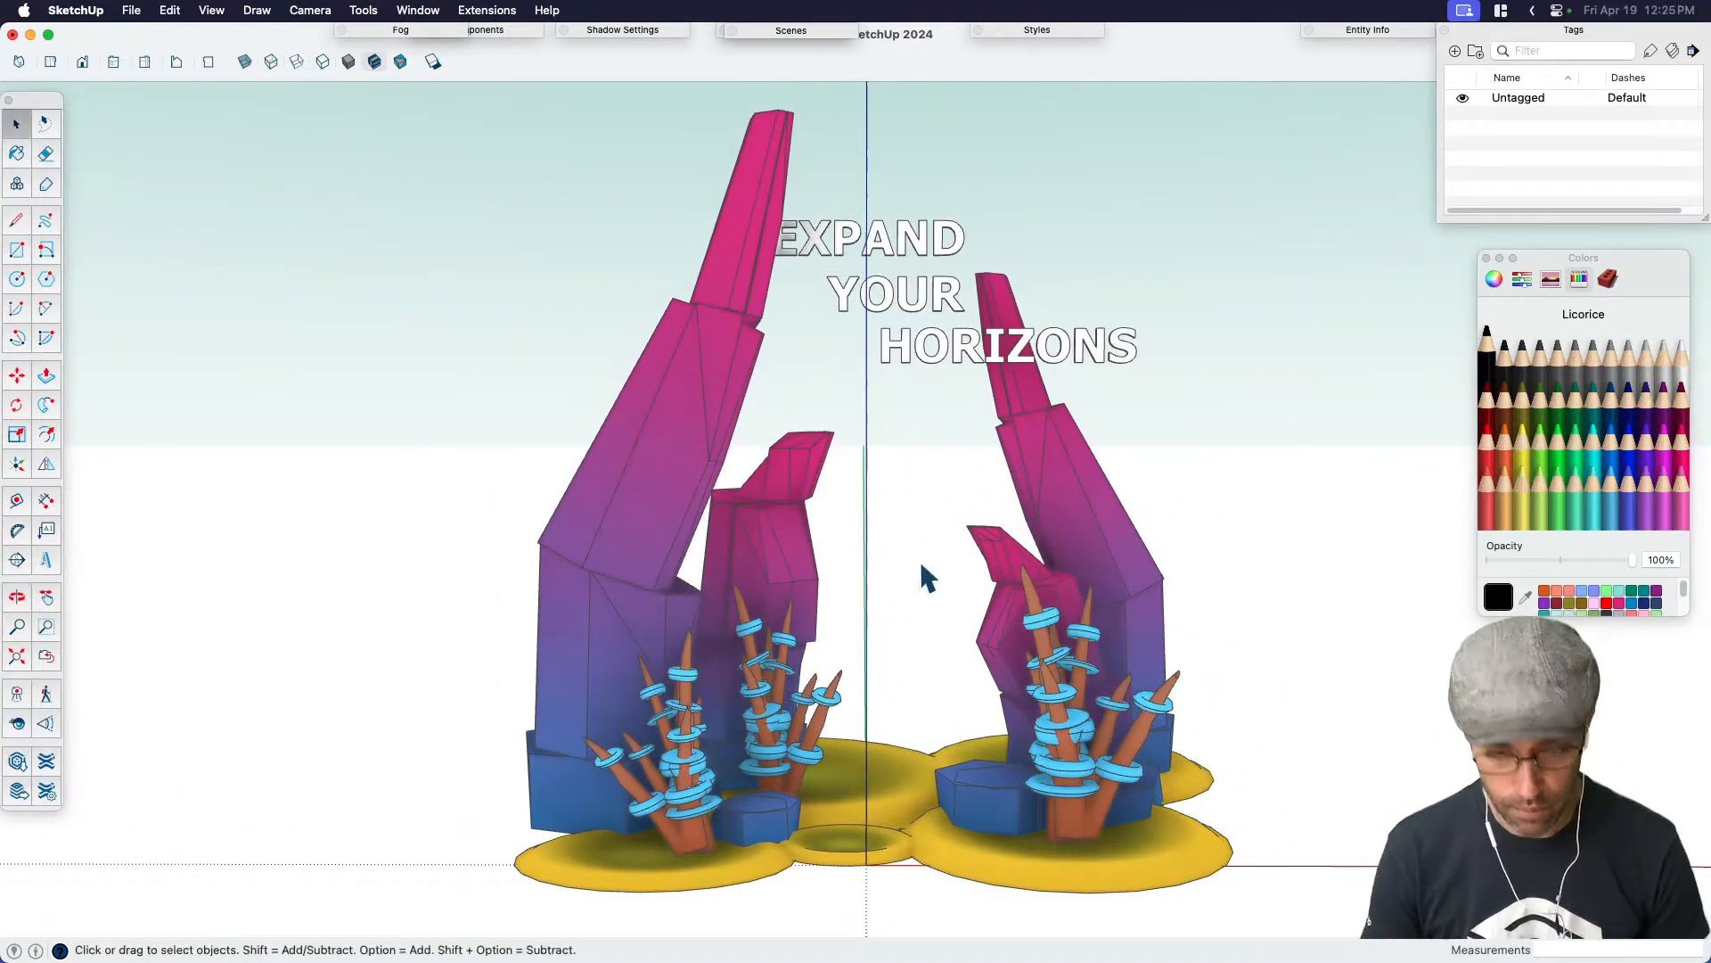
key(super+s)
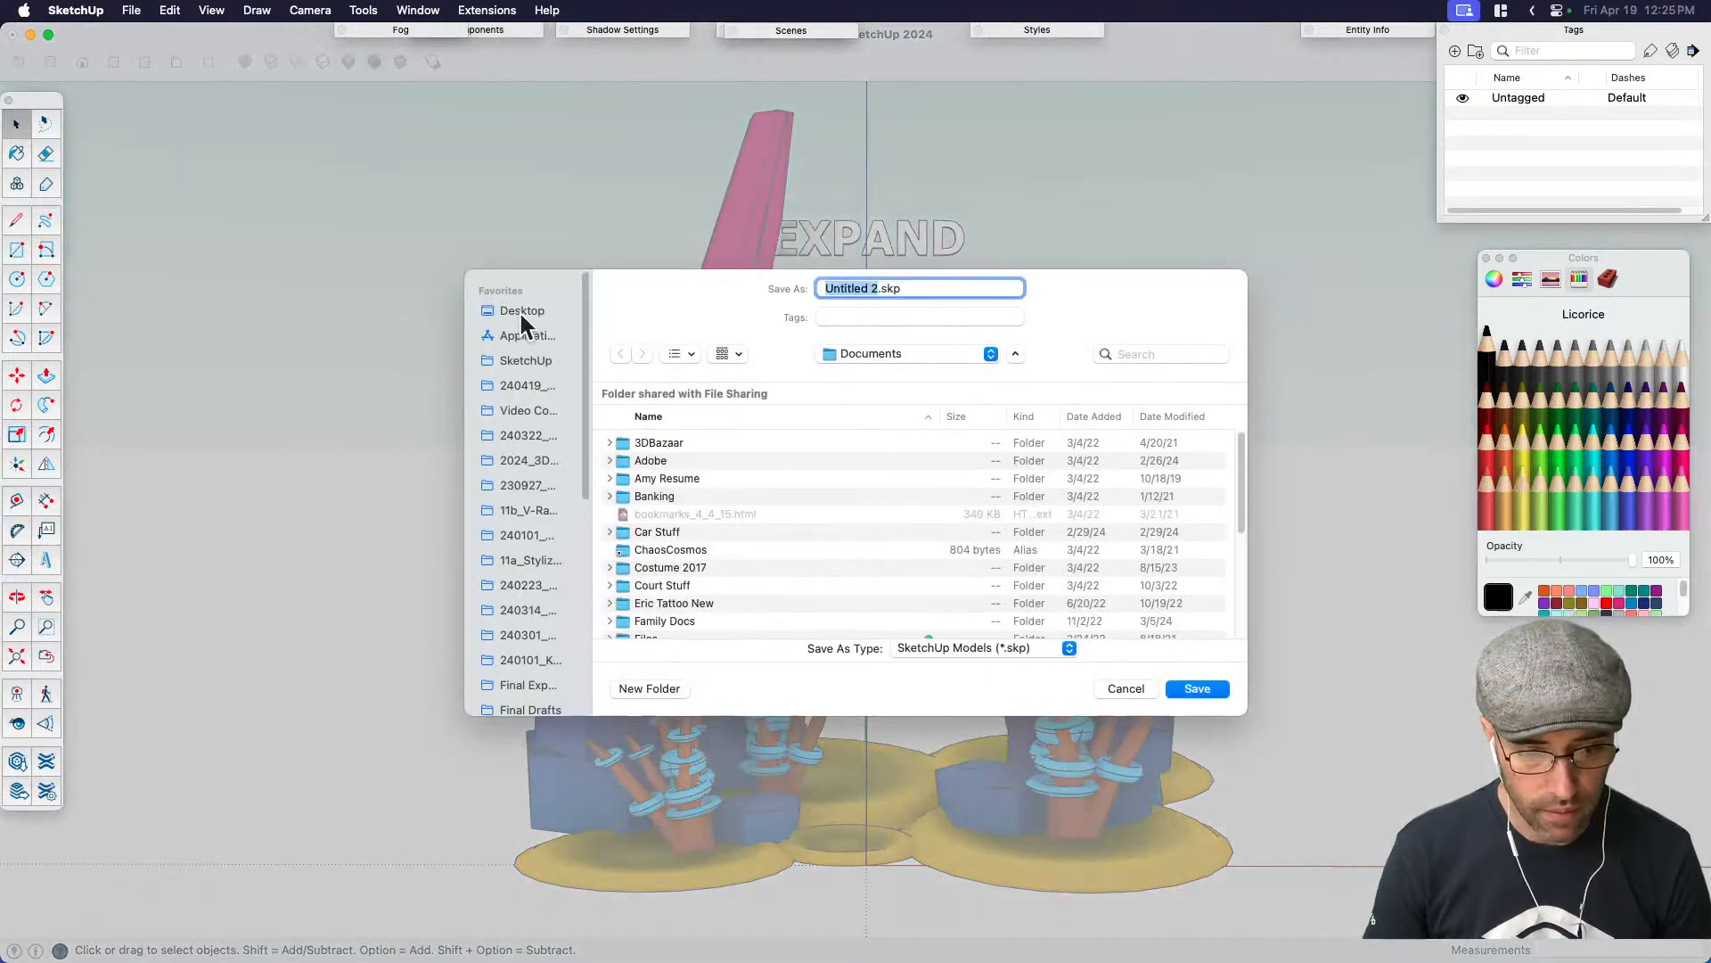
click(522, 316)
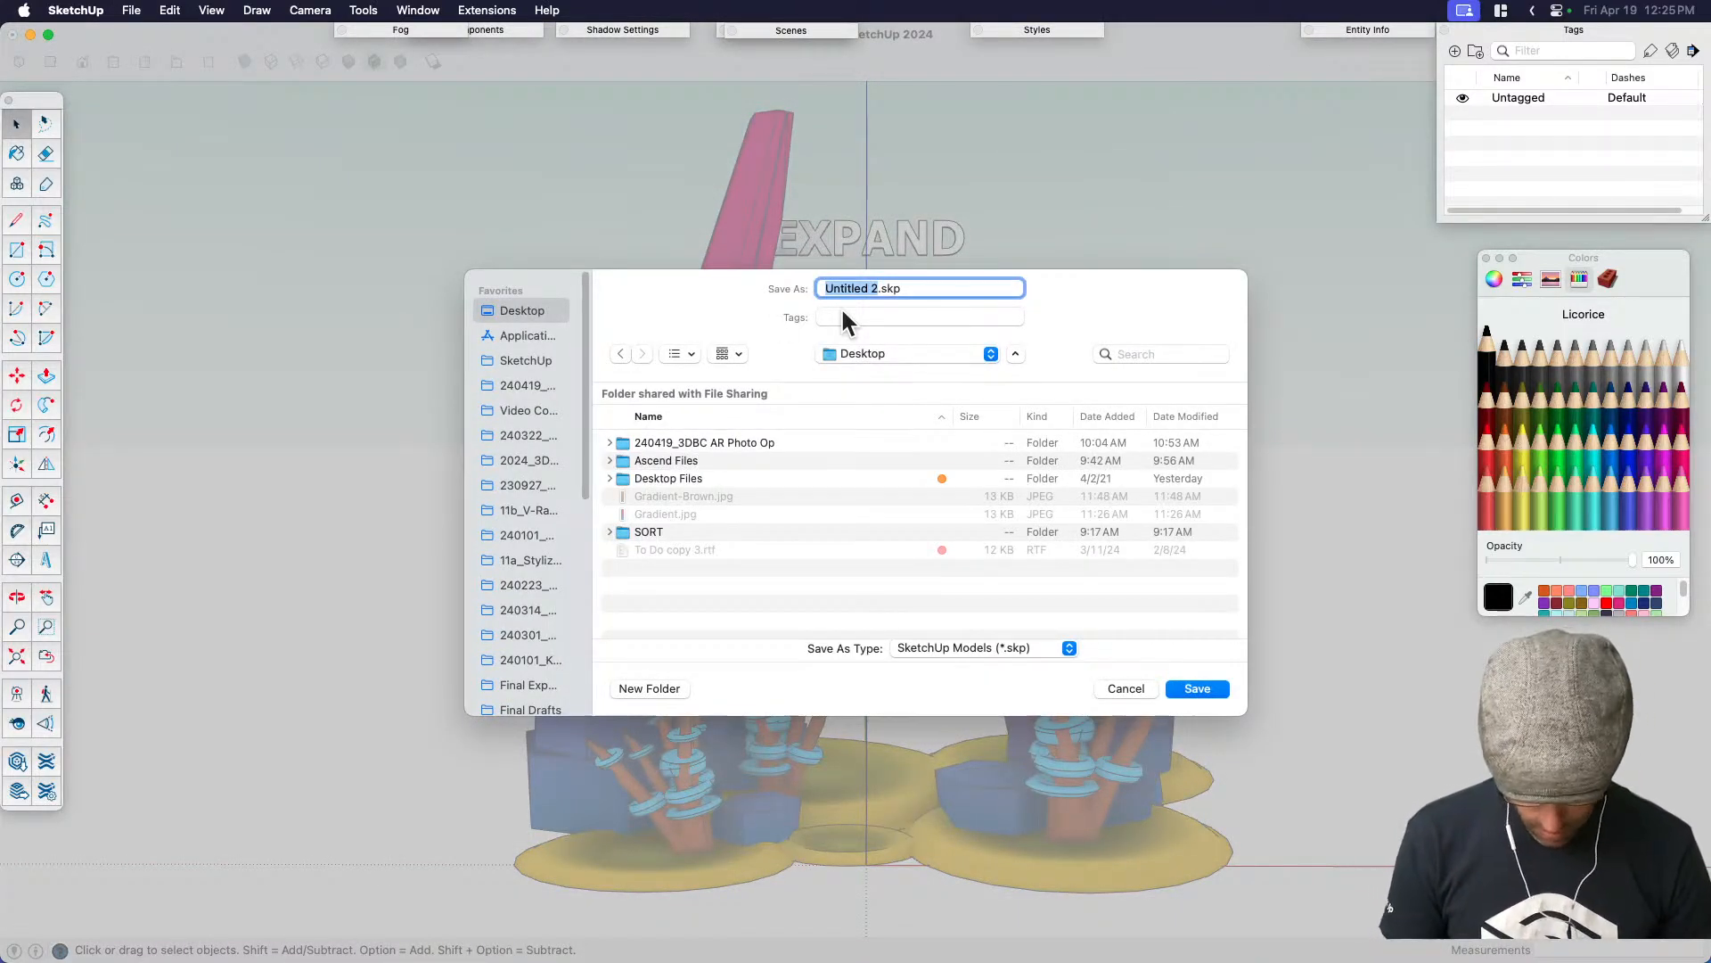
text(Expandyourhoriz)
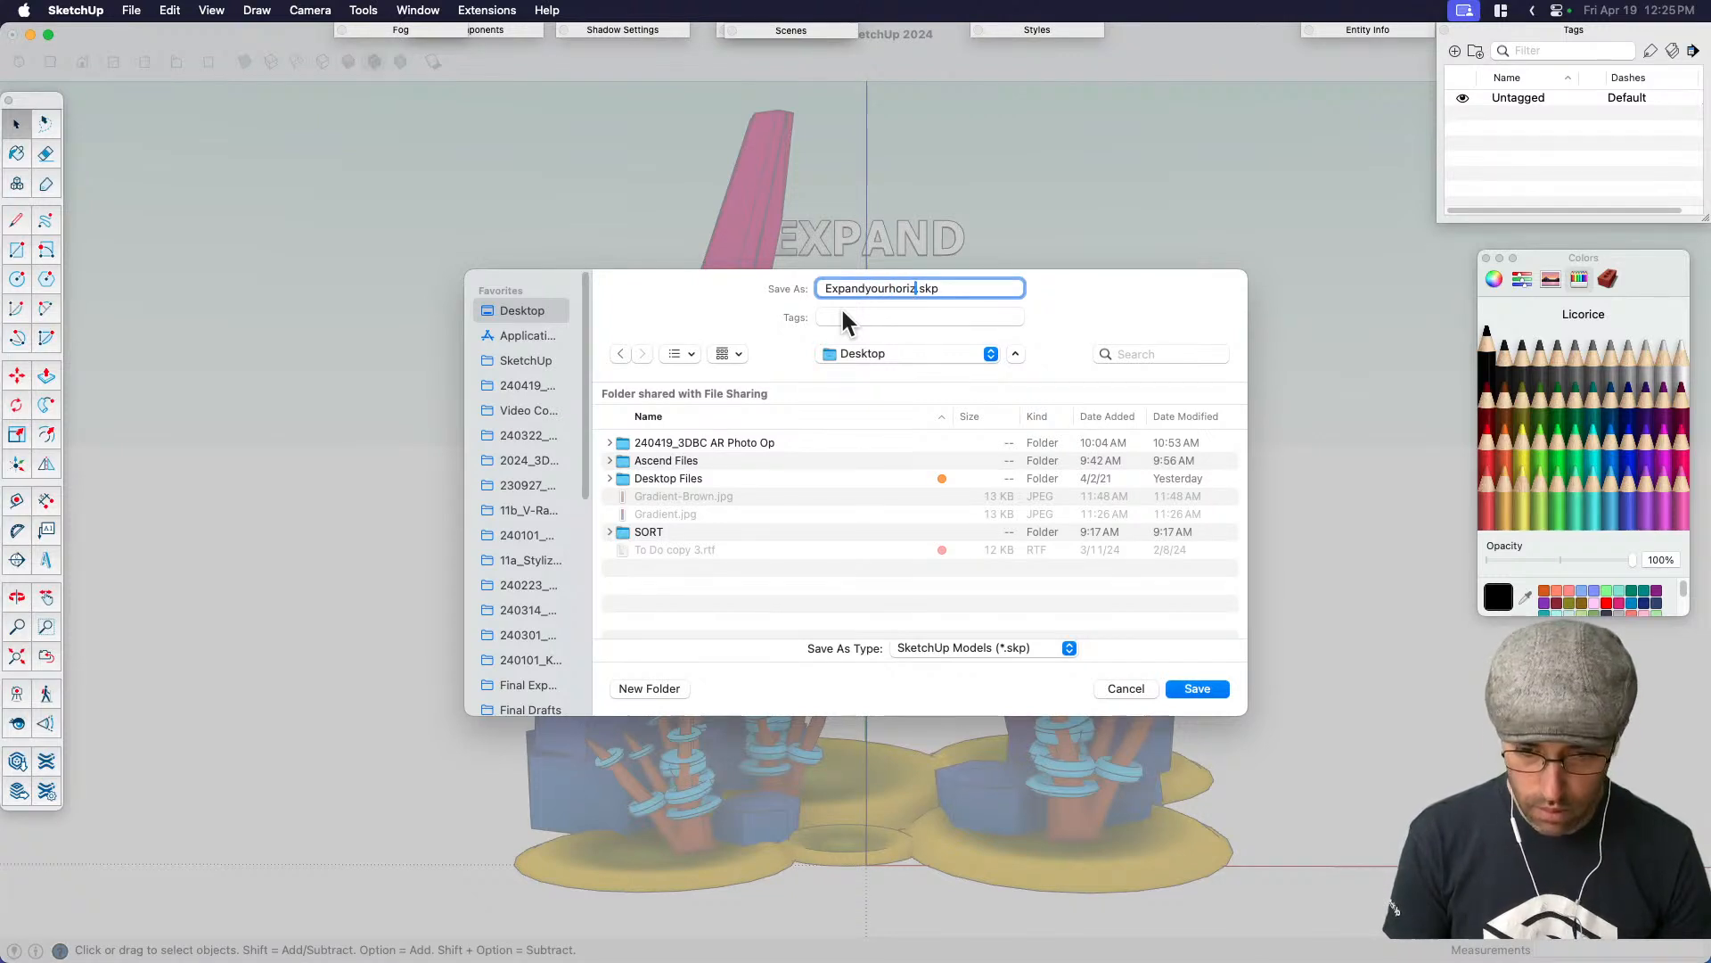
text(ons)
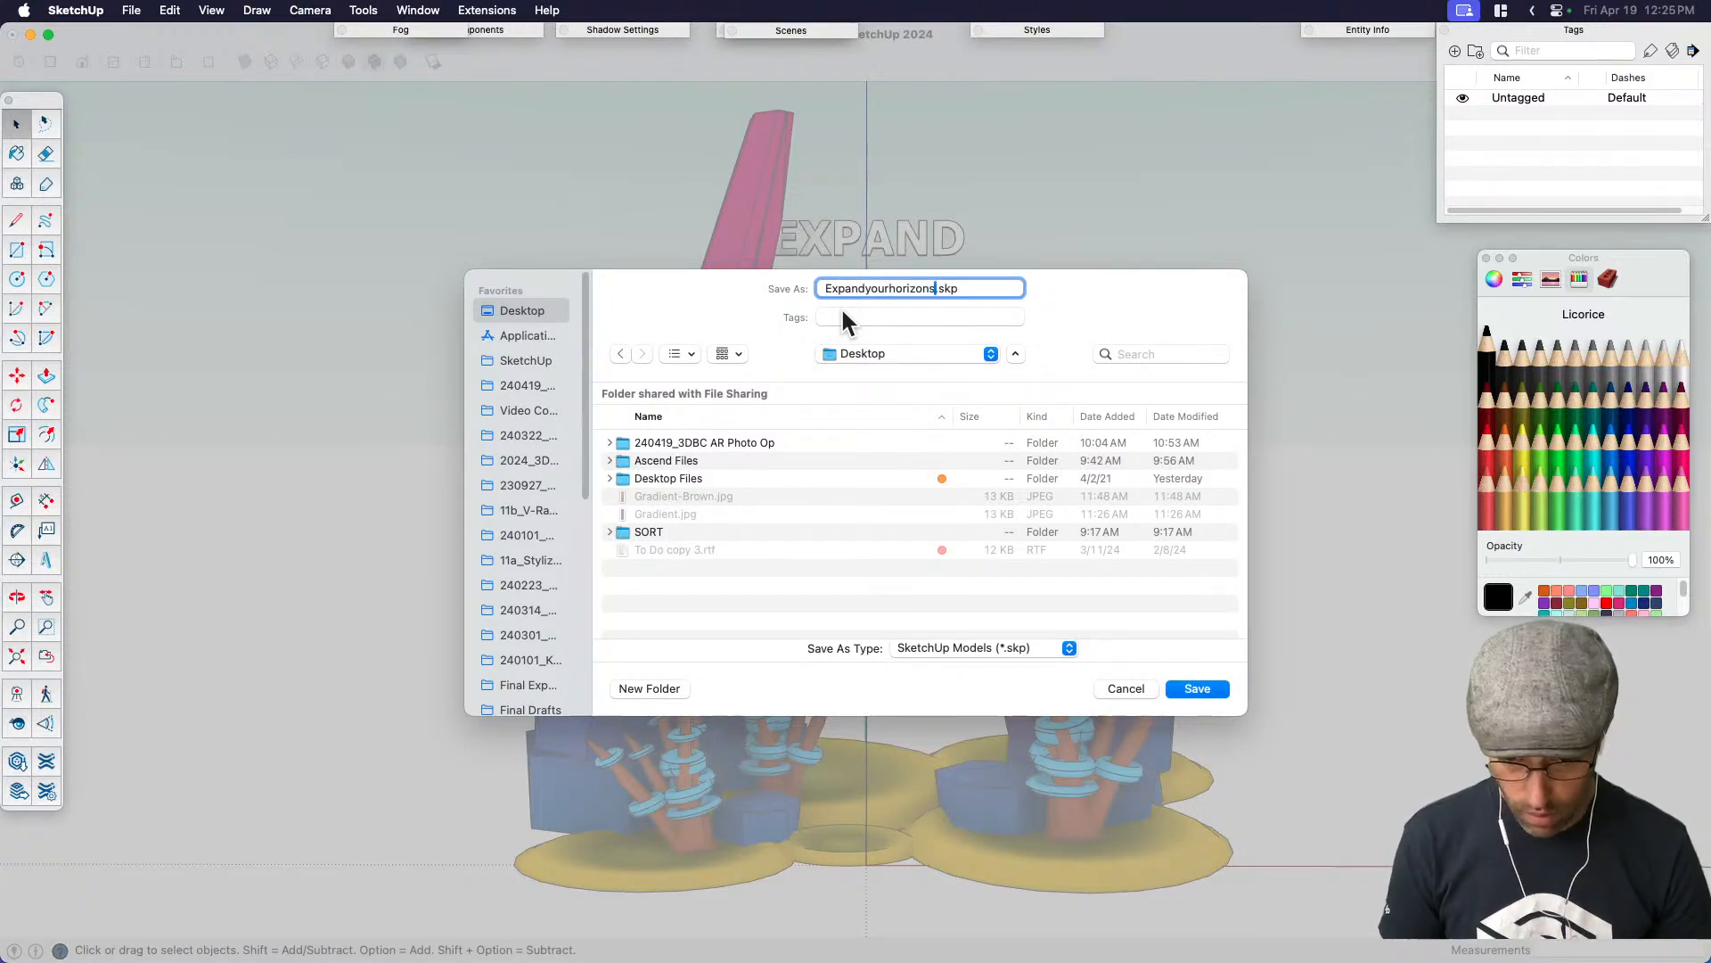
click(1034, 643)
click(1034, 644)
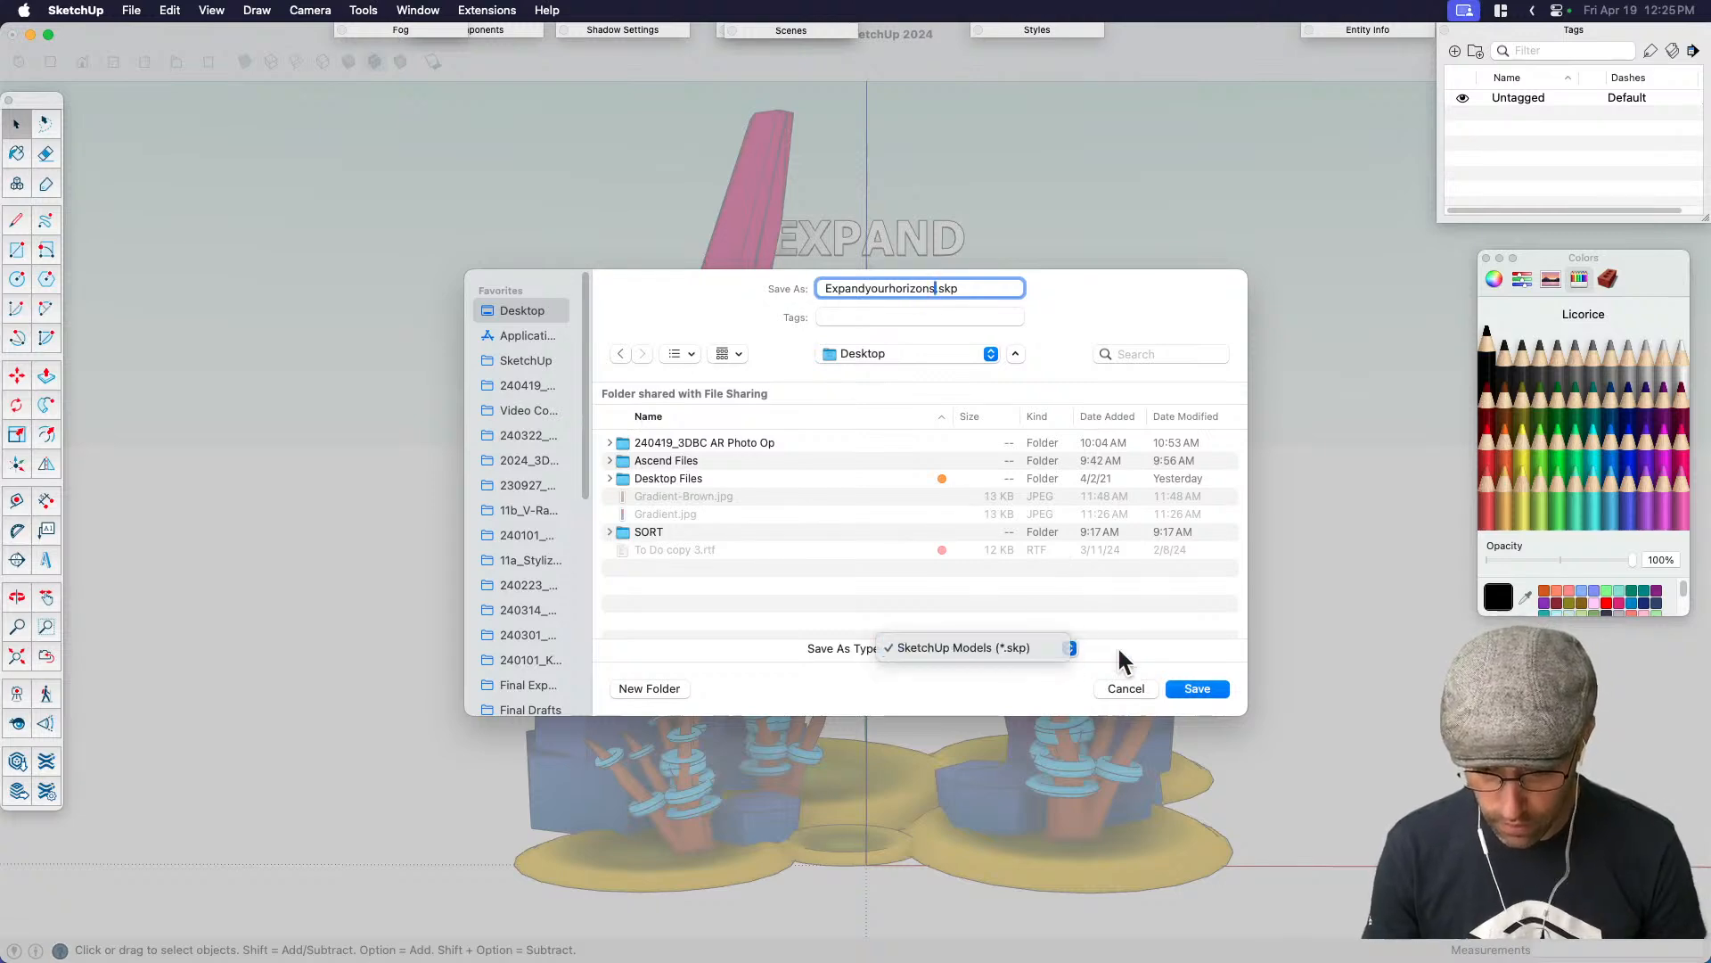
click(1197, 689)
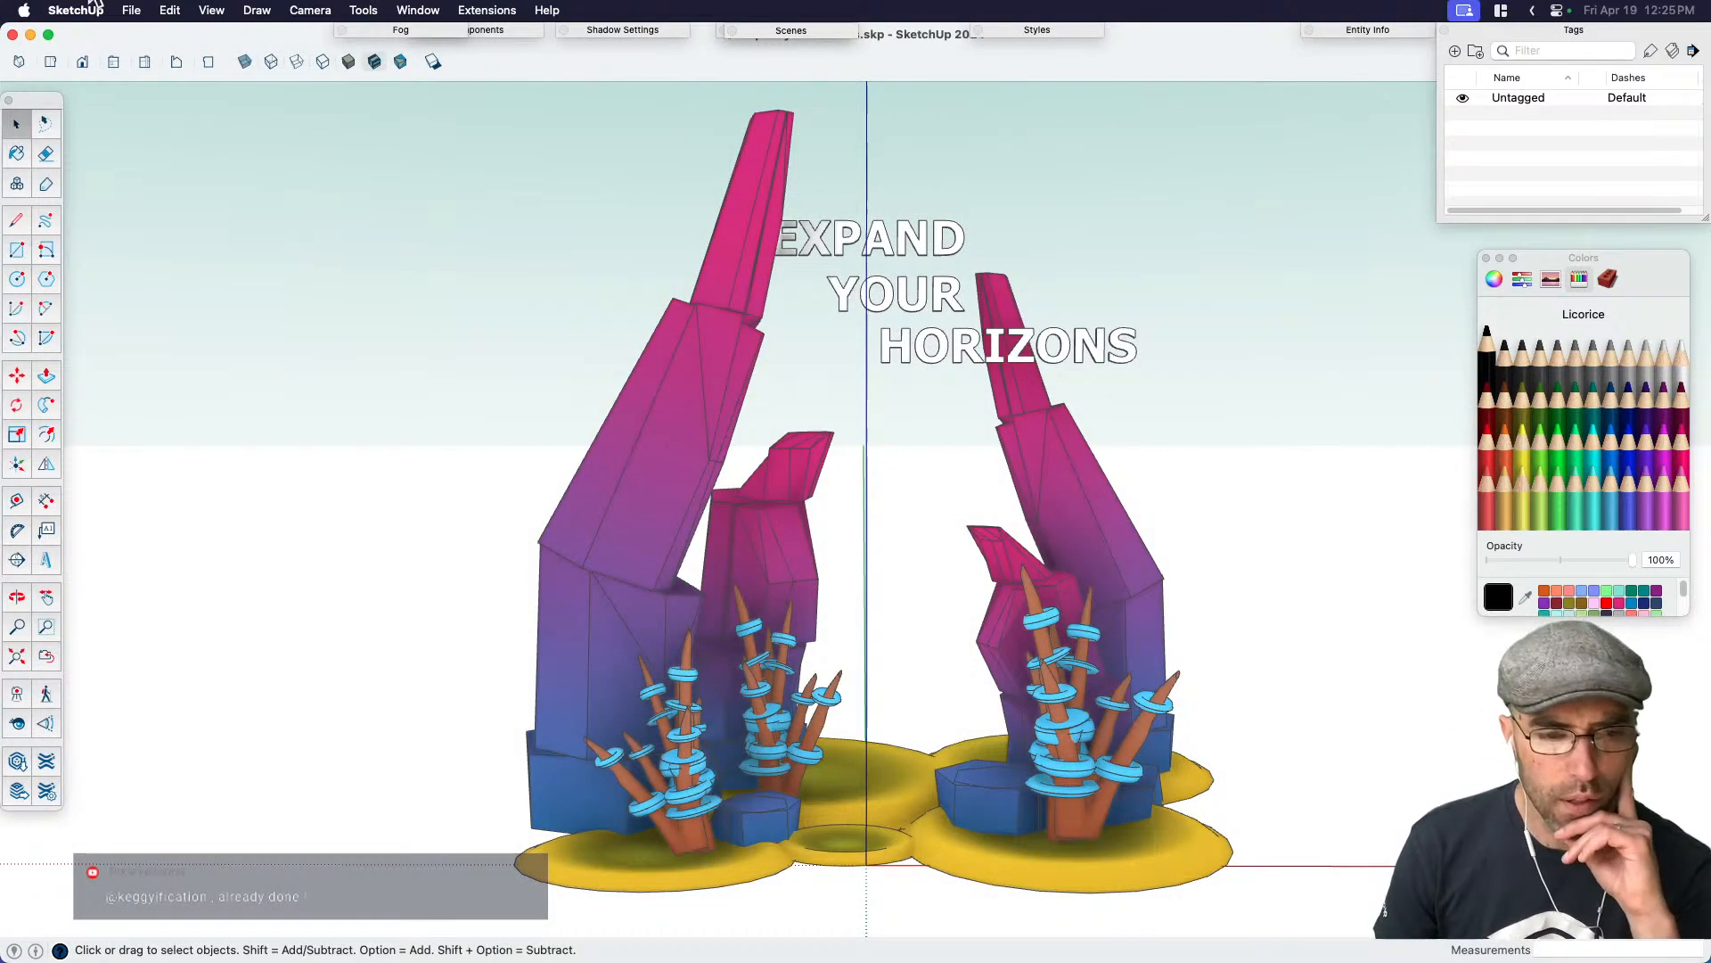
Switch to Firefox, go to the 3D Warehouse home page and add Expandyourhorizons.skp as a model upload
key(super+Tab)
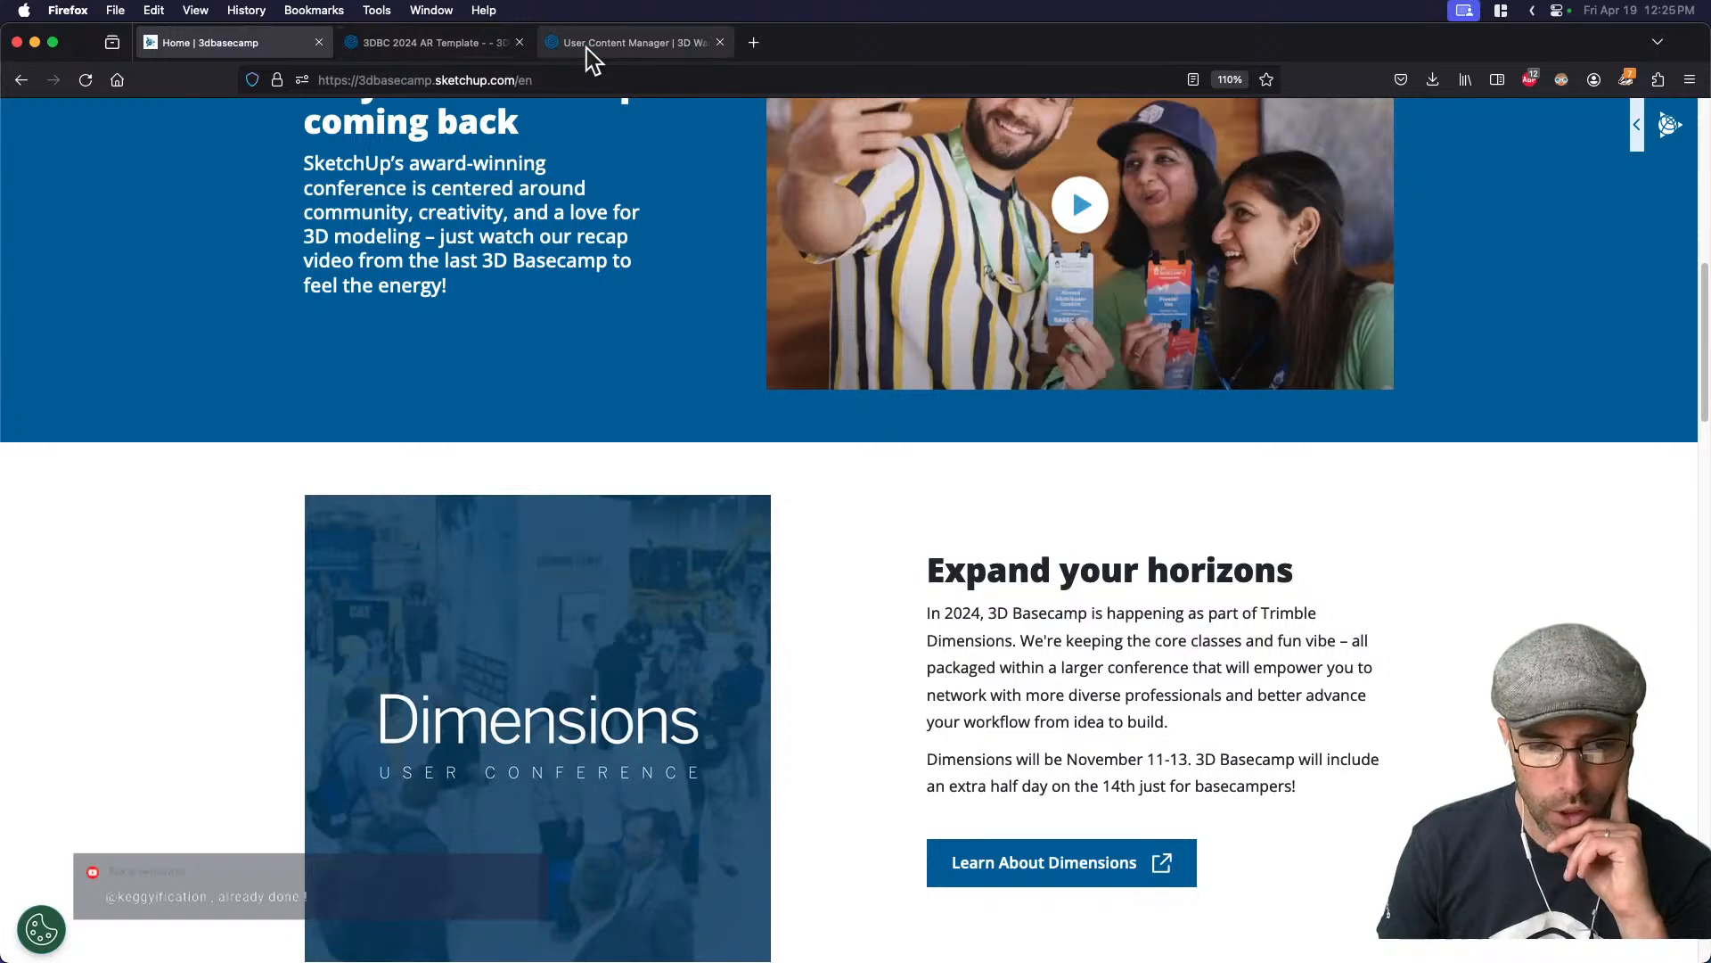
click(528, 44)
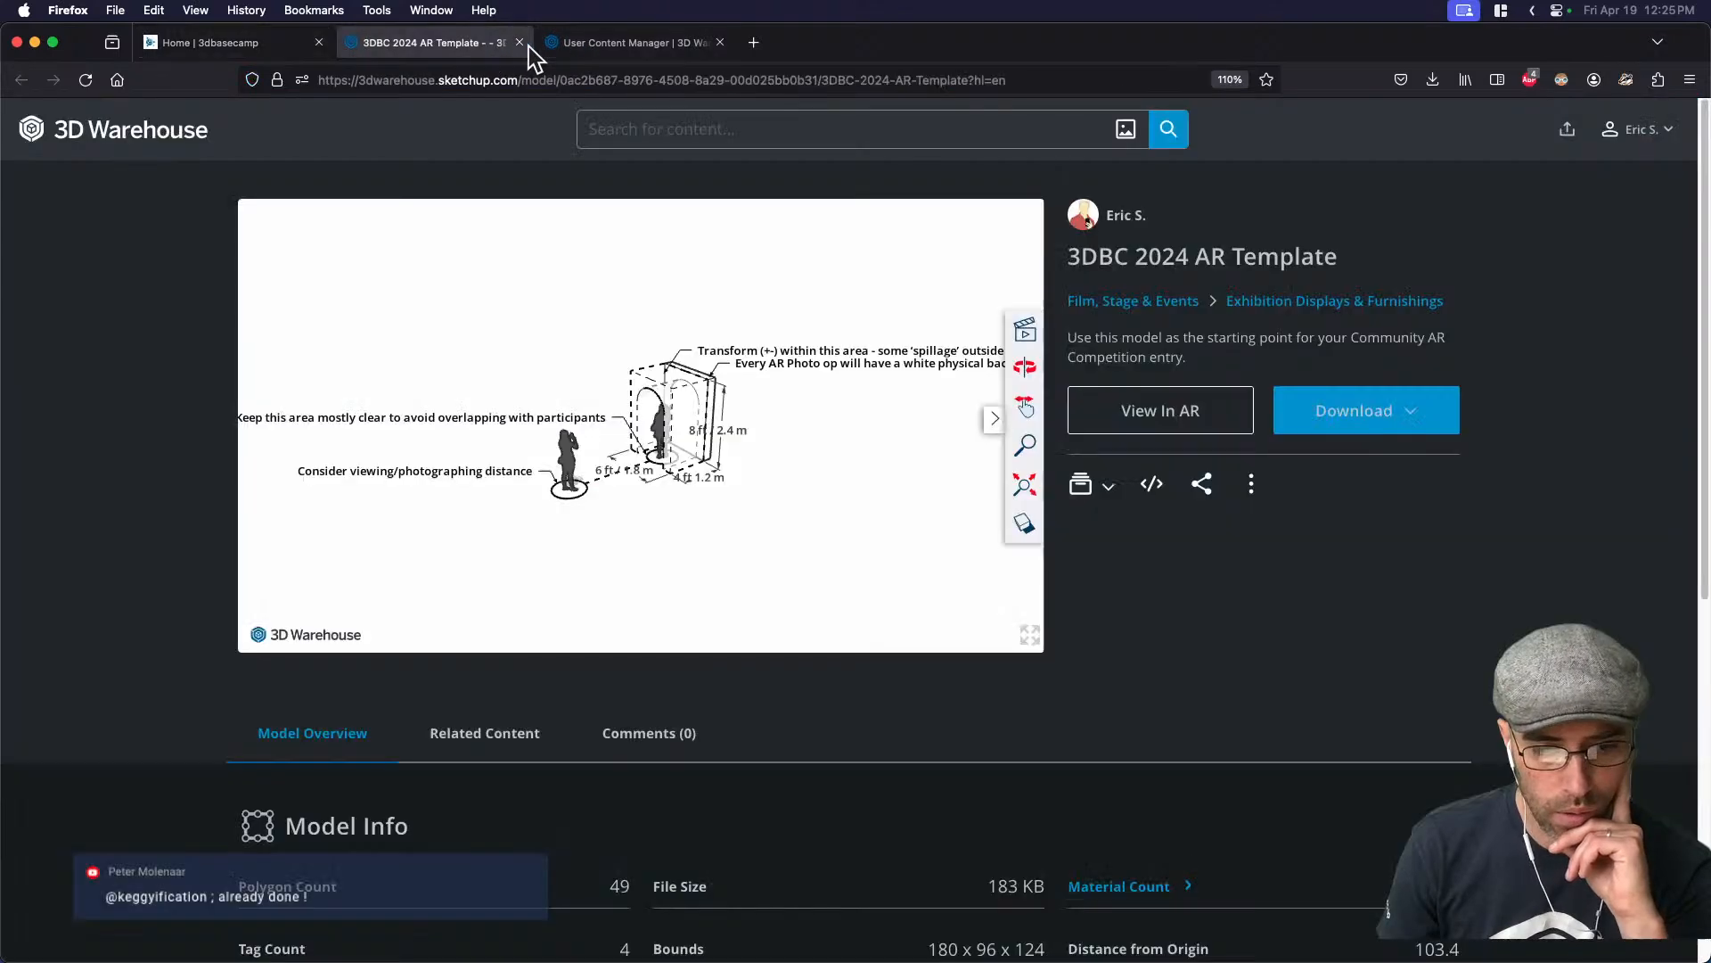
click(615, 45)
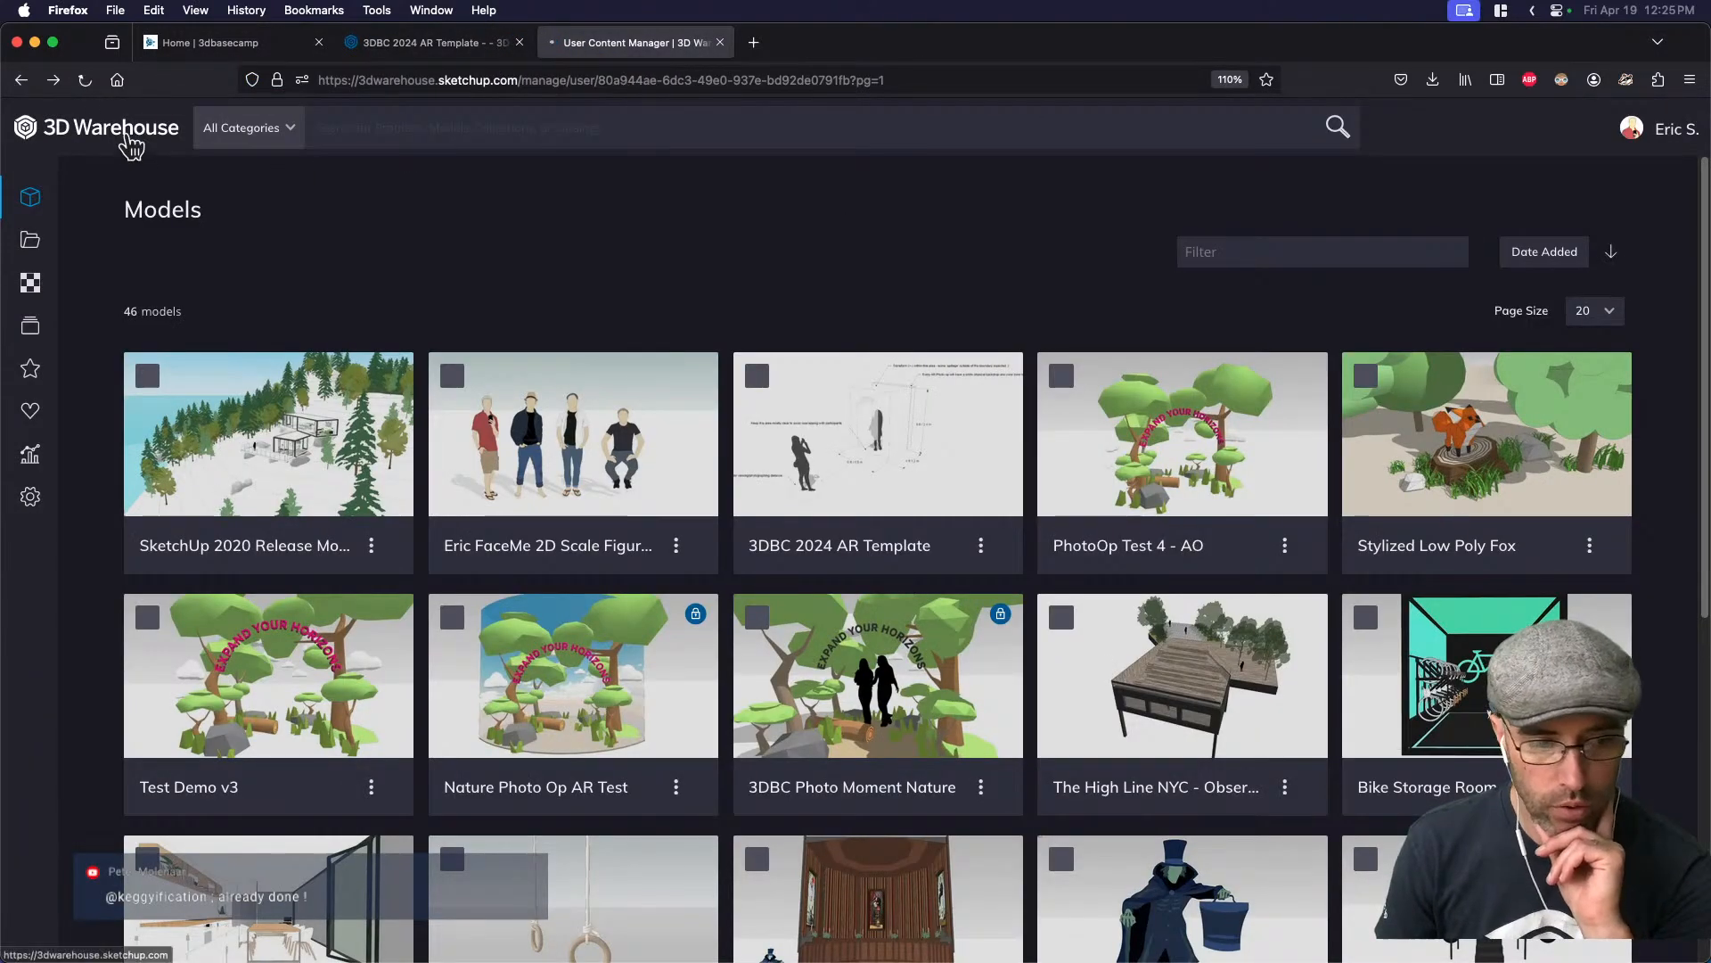
click(129, 136)
click(1576, 130)
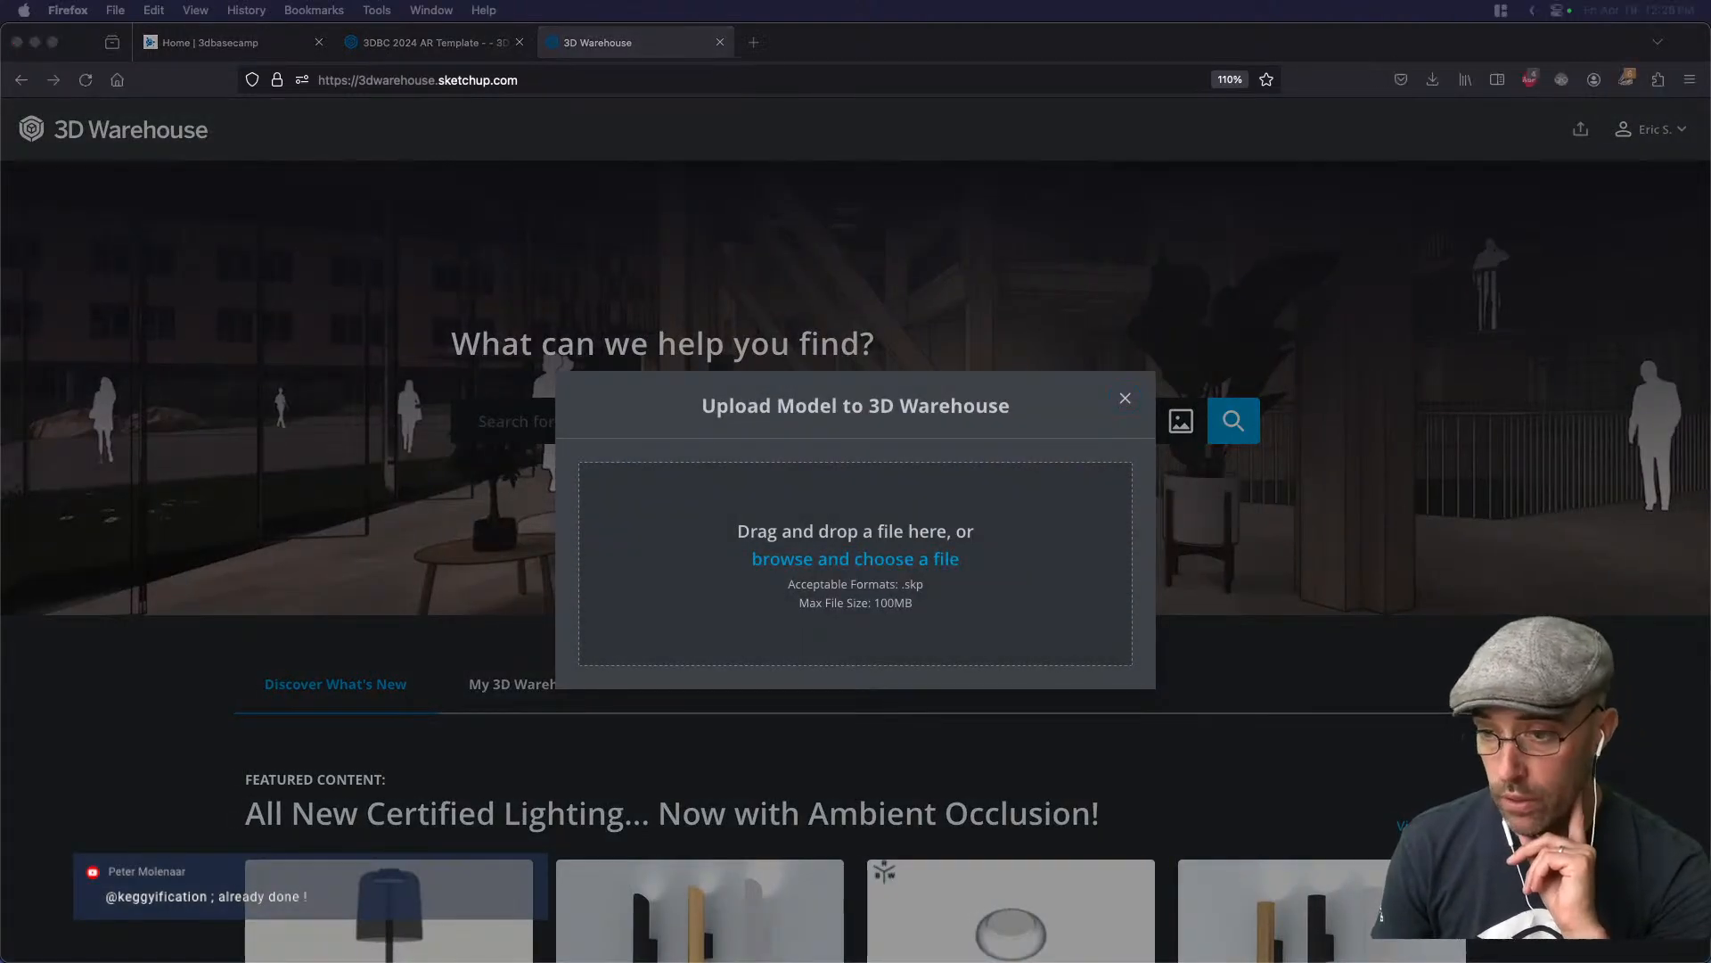
drag(901, 464, 822, 590)
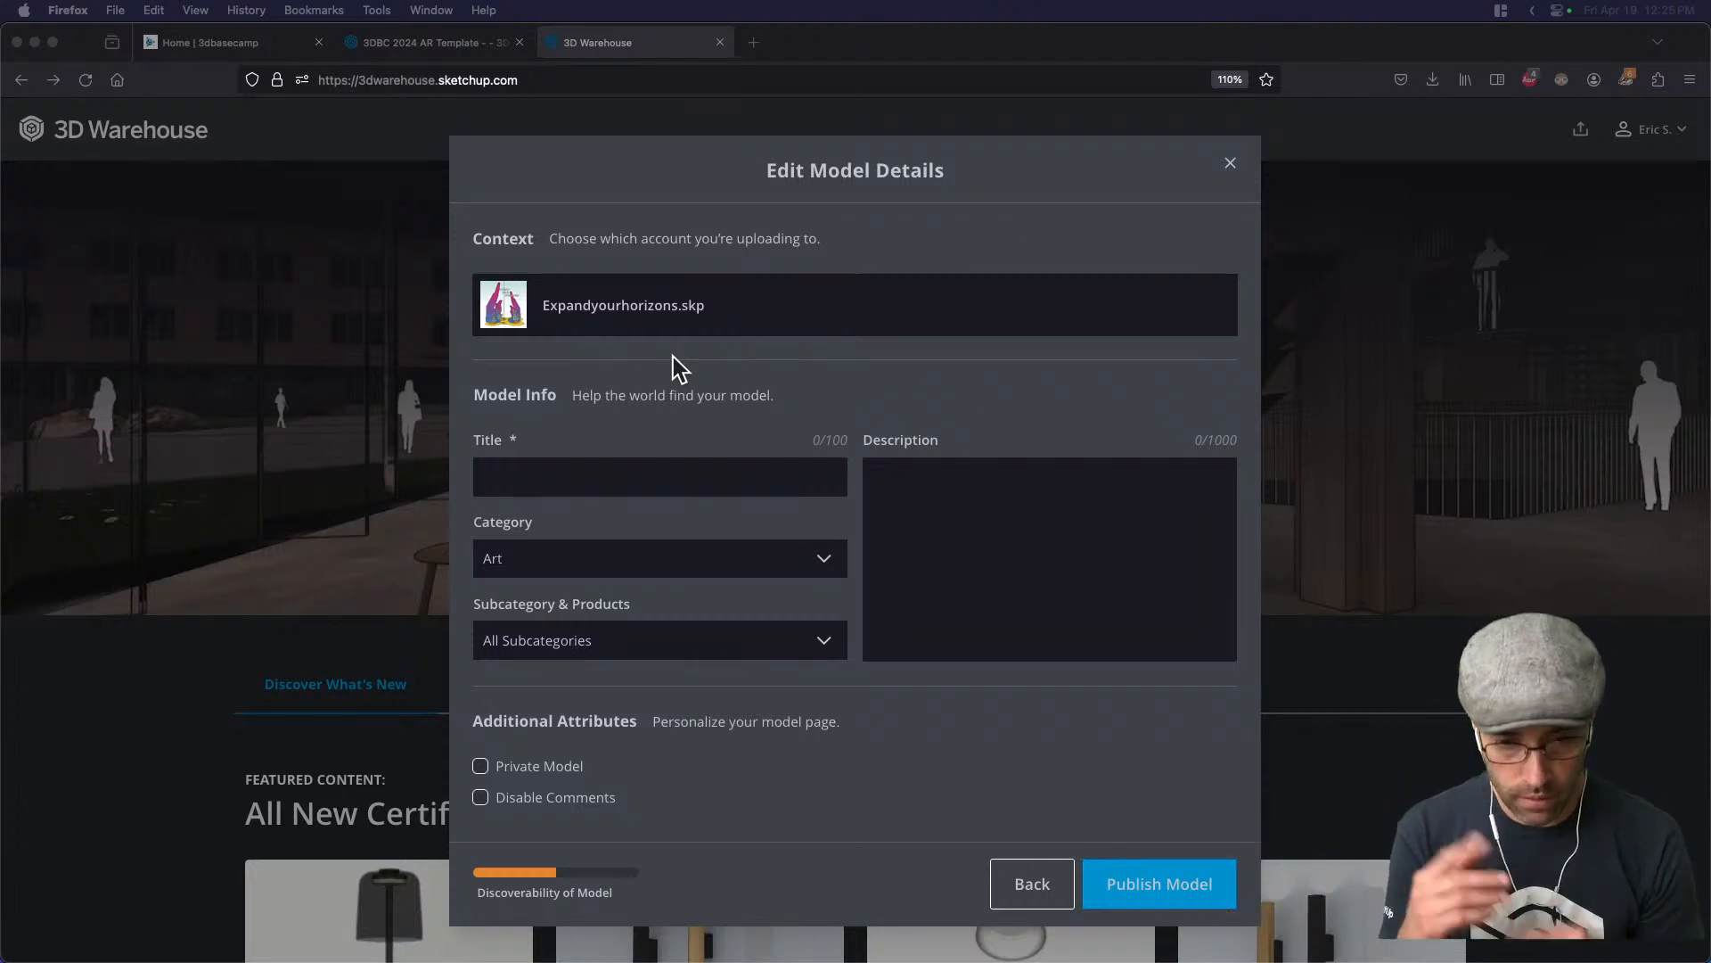
Title the upload "3DBC Community AR comeptition Entry" followed by the entrant's first name, keep the Art category and publish the model
click(581, 468)
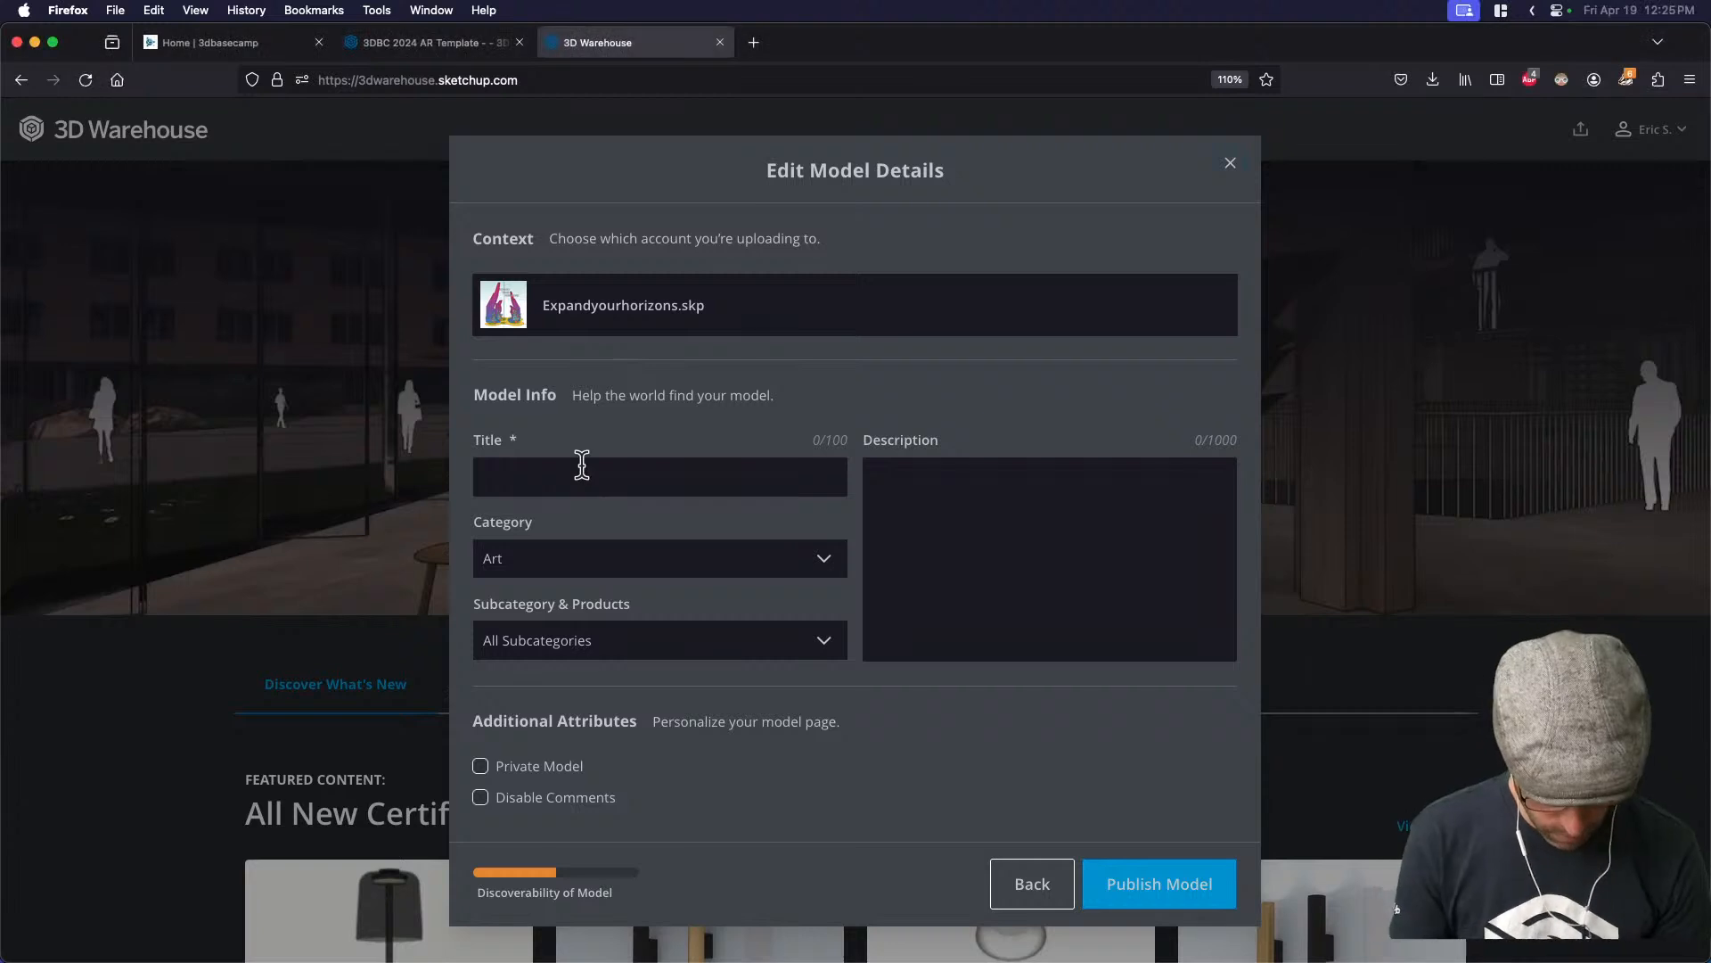
text(3)
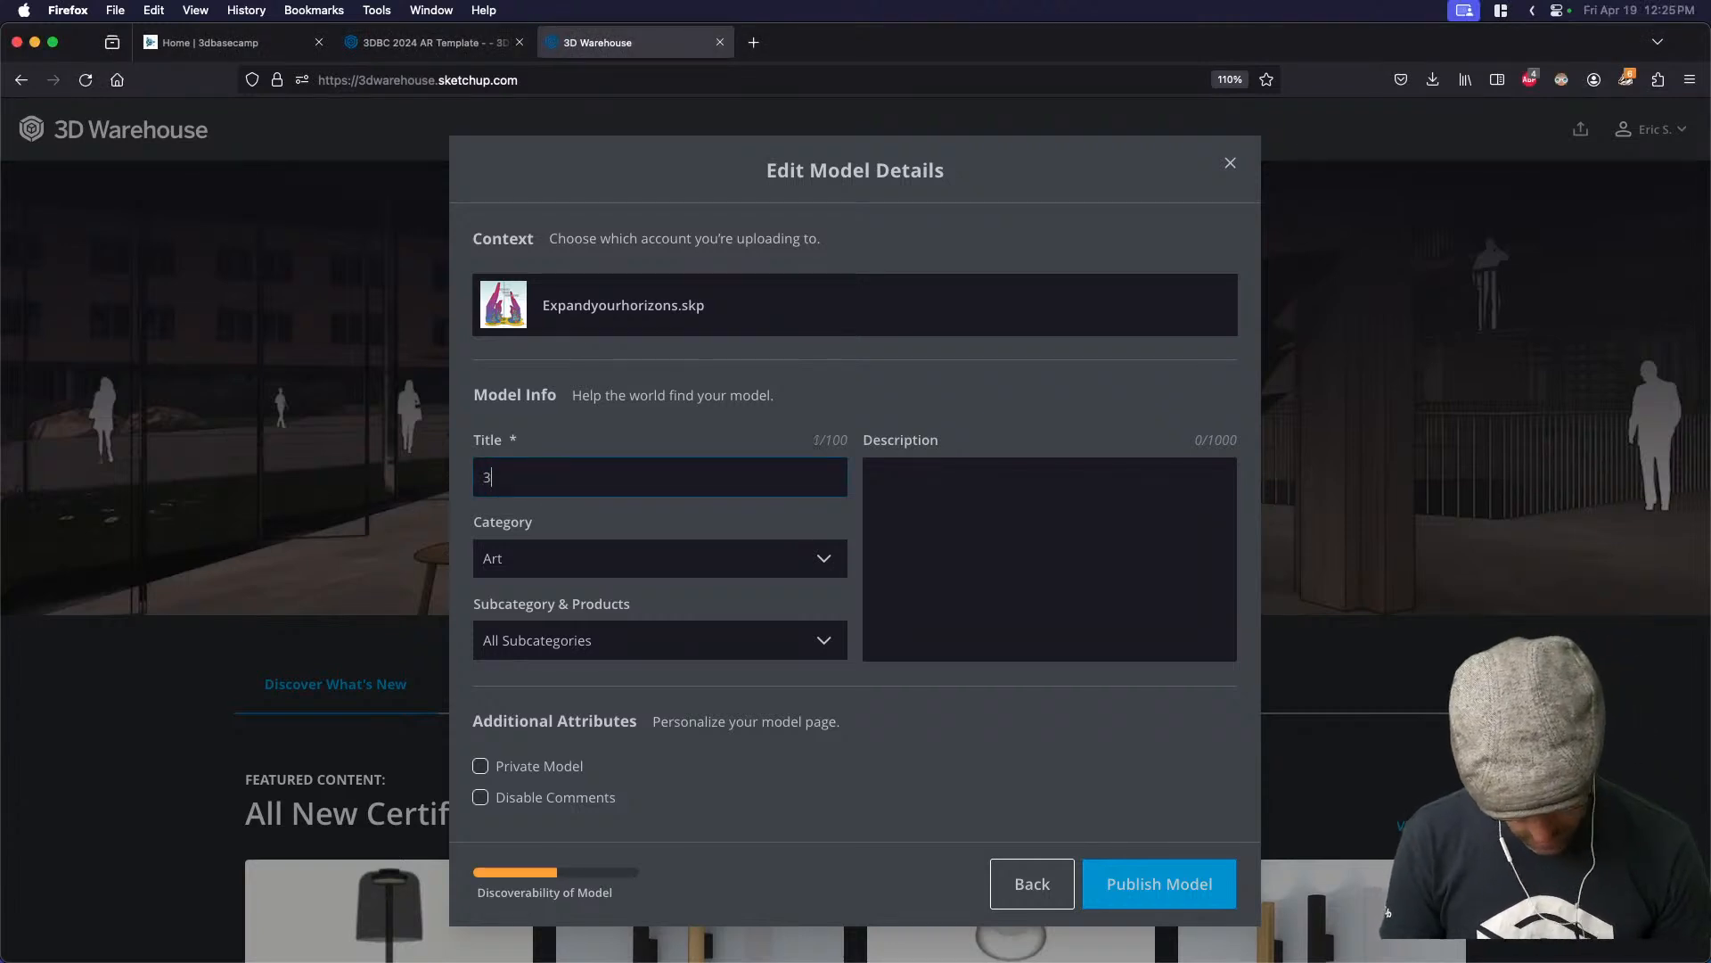
text(DBC Com)
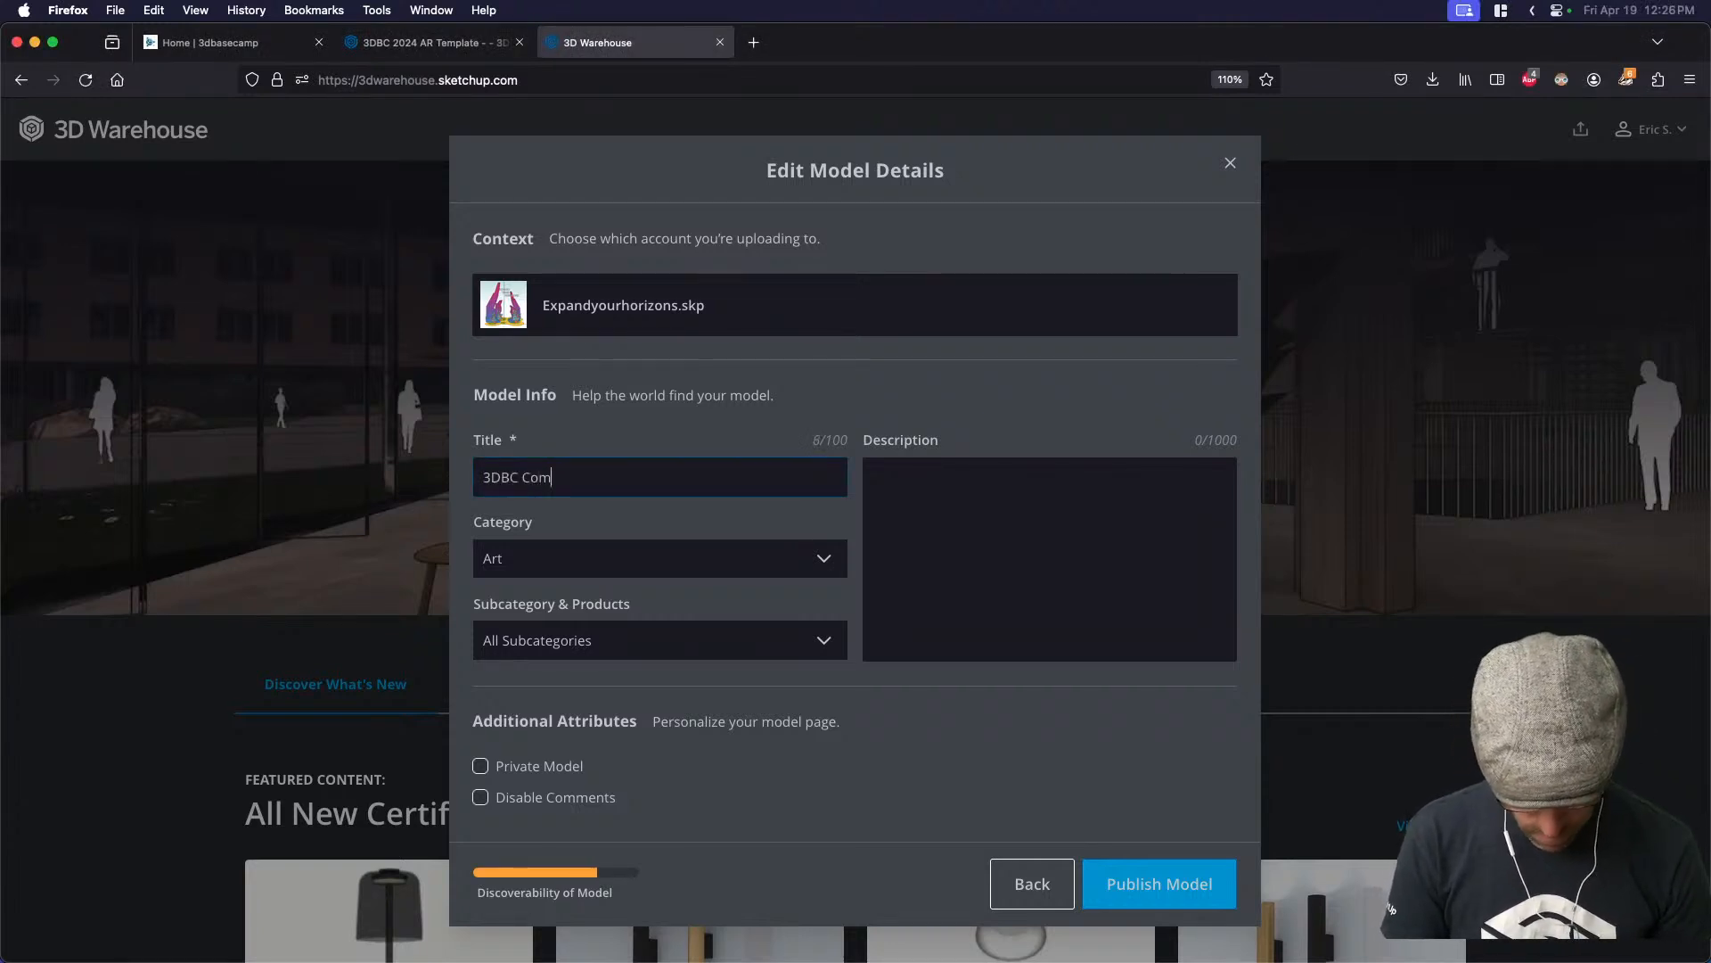
text(munity AR comeption Entry - Eric)
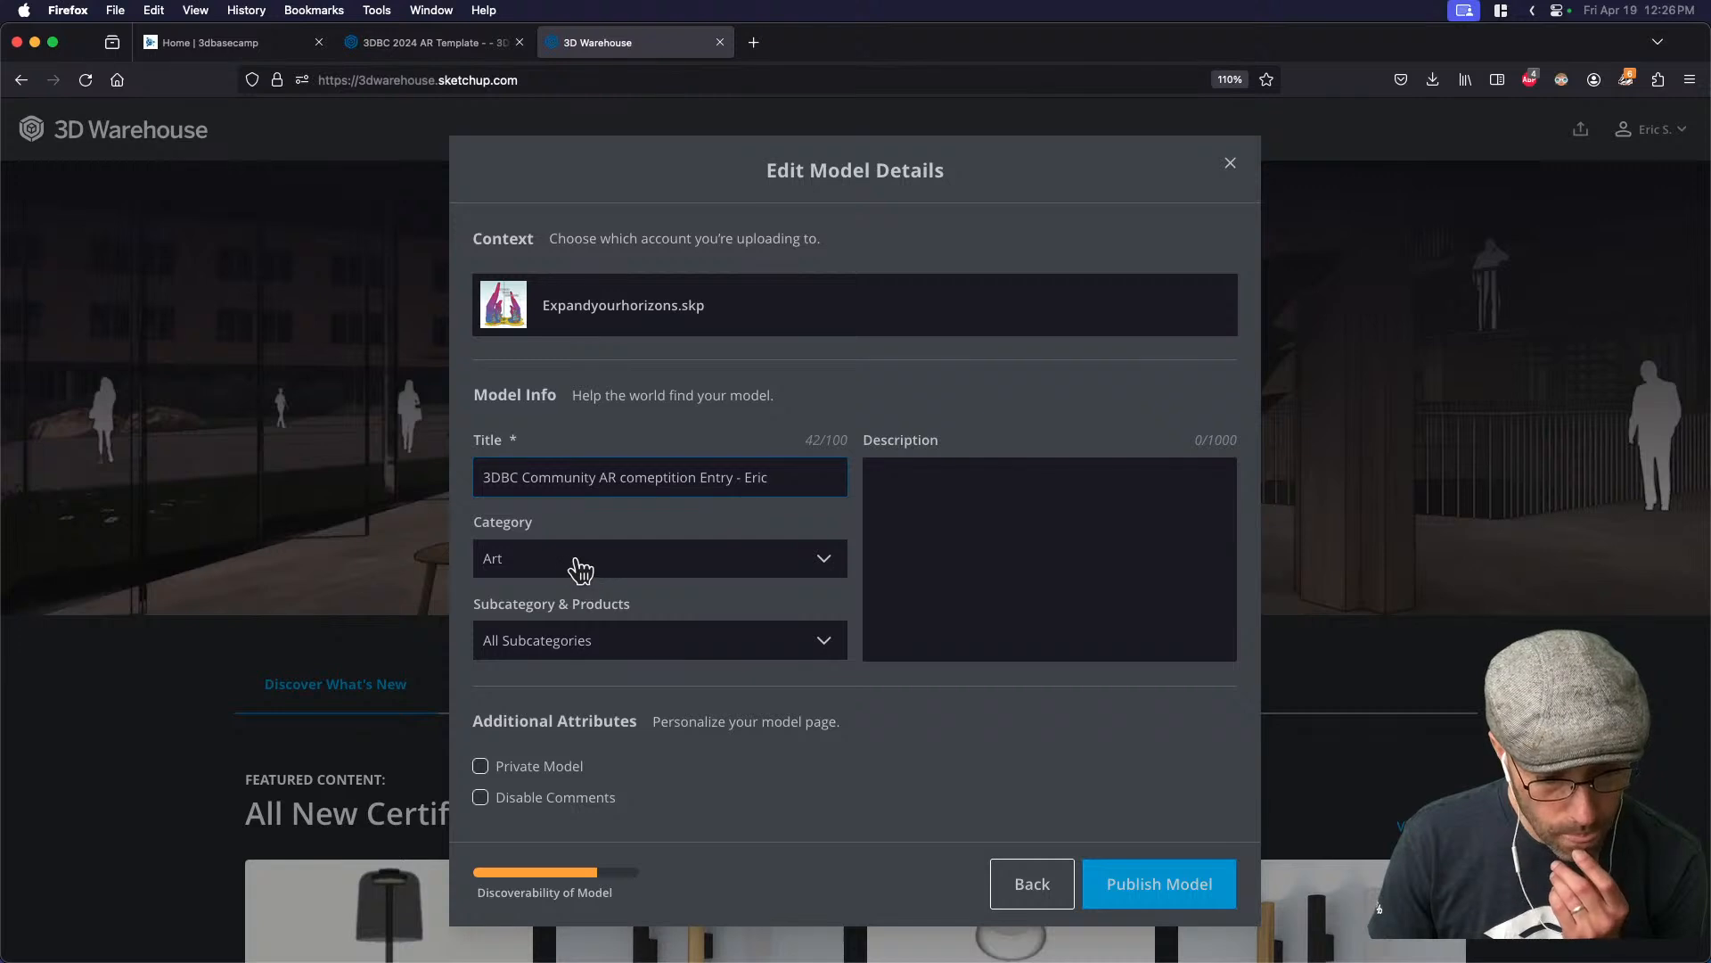
click(538, 562)
click(1063, 761)
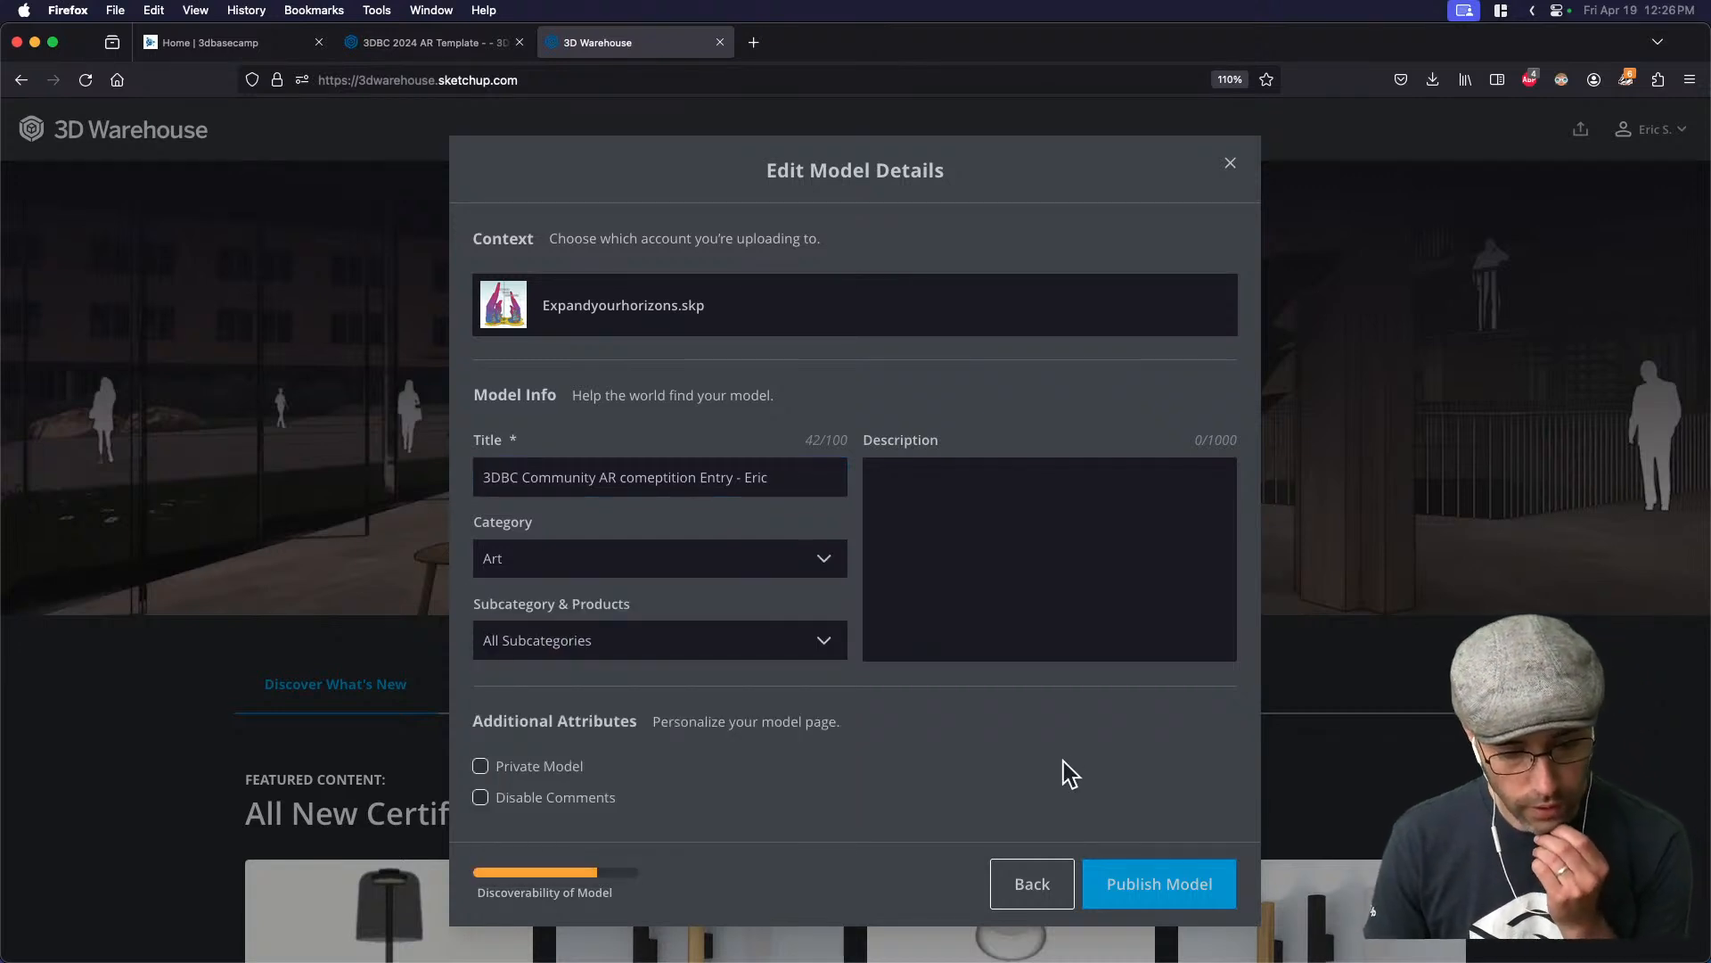
click(1151, 902)
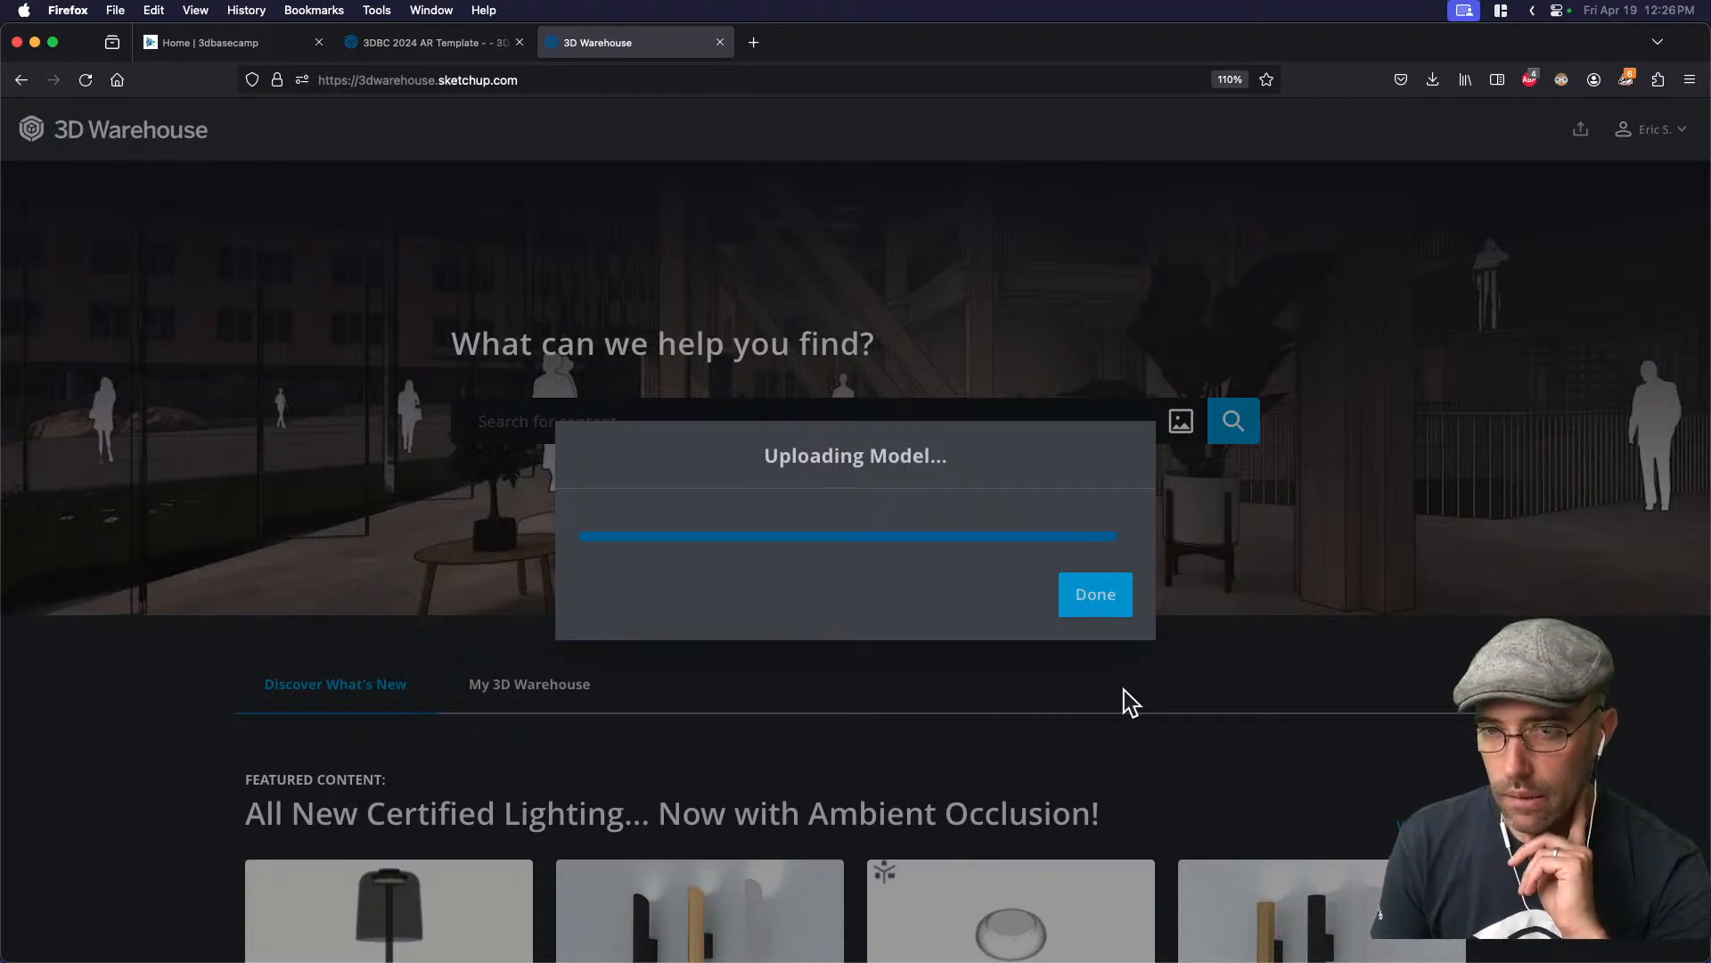
click(1109, 602)
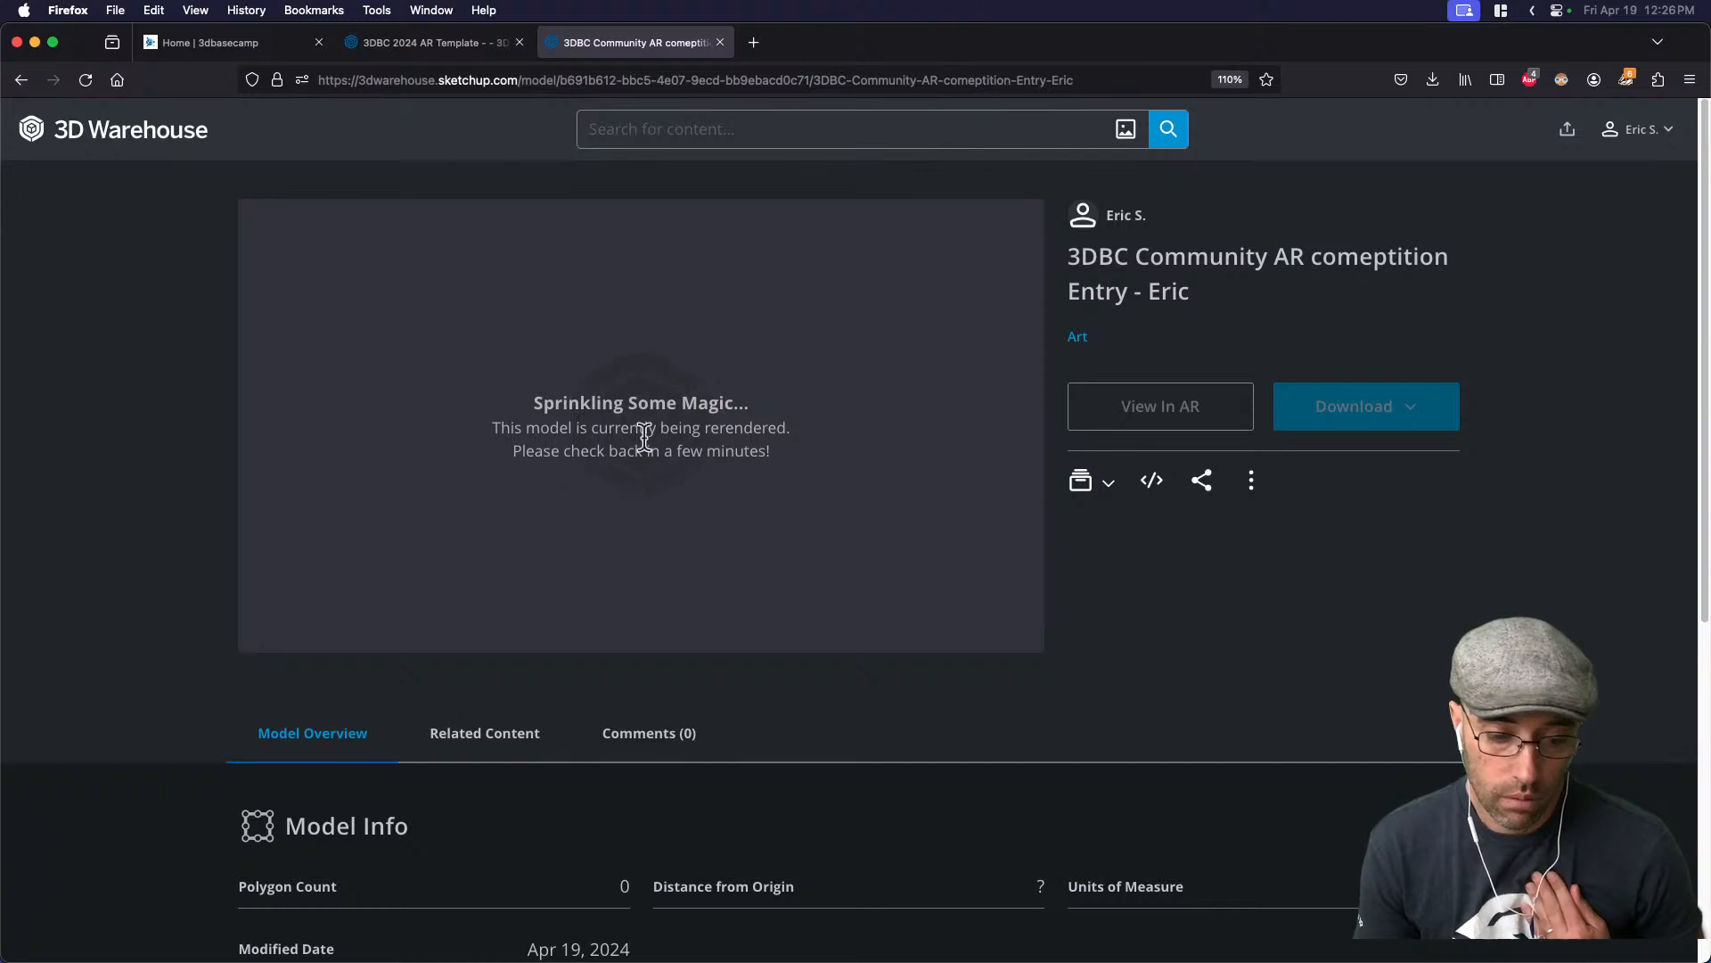
mouse_move(533, 403)
mouse_down()
mouse_move(744, 407)
mouse_move(515, 406)
mouse_up()
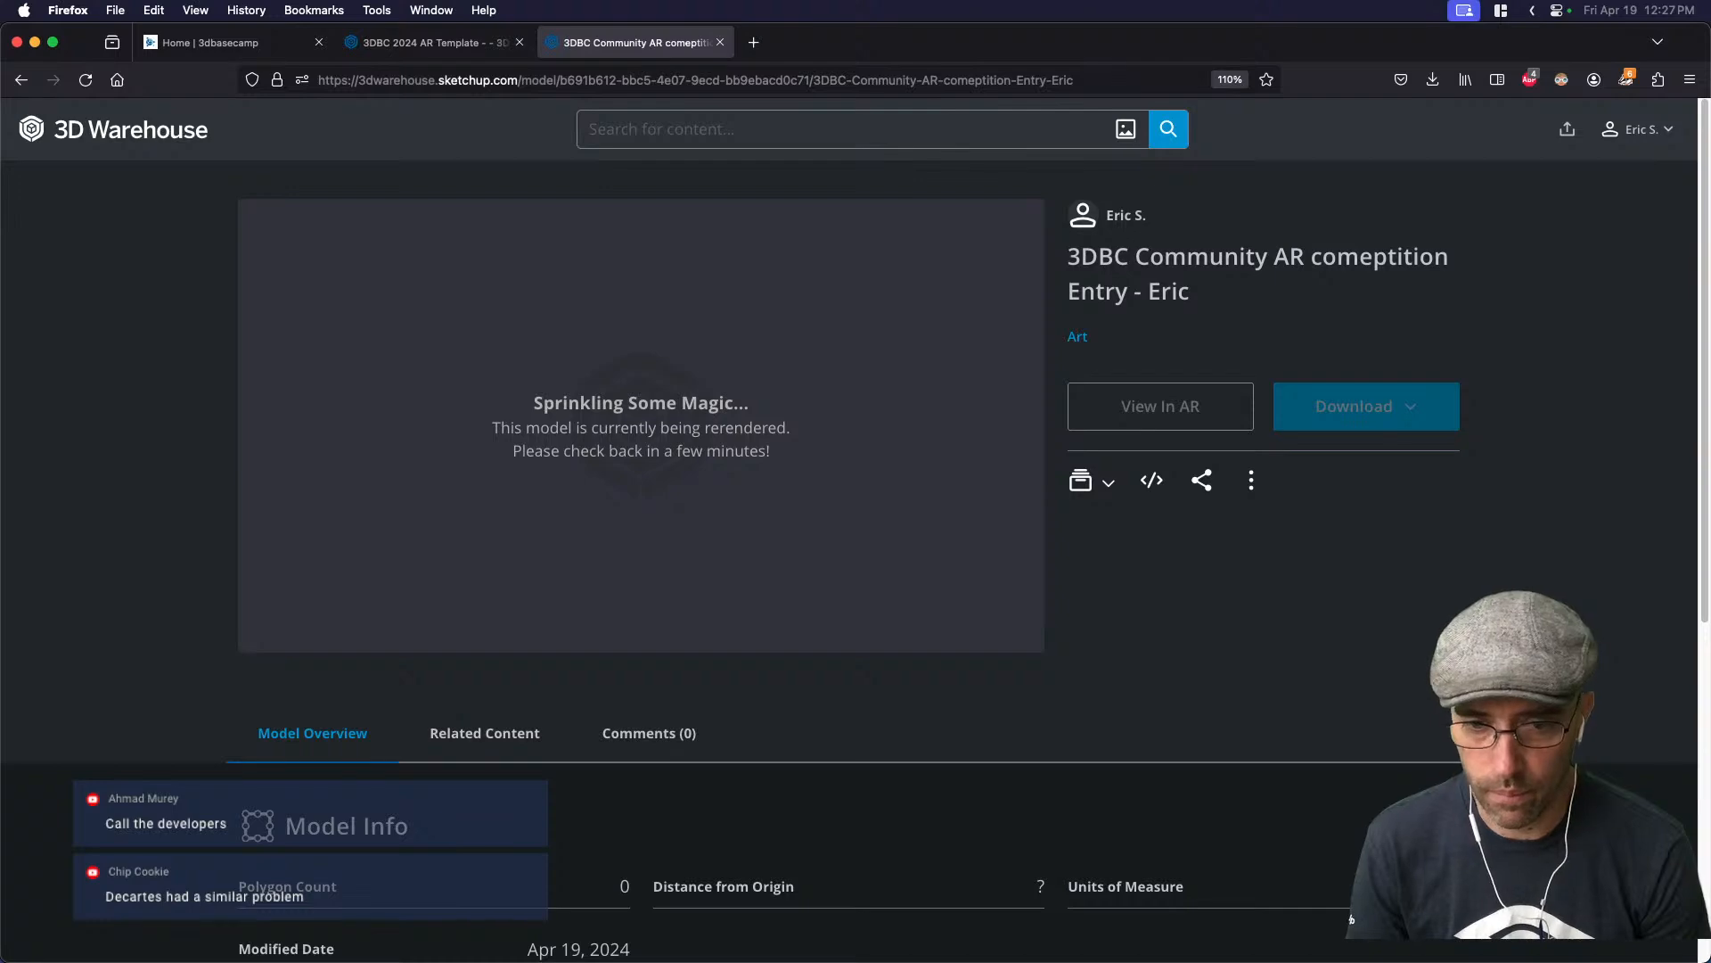
Switch back to SketchUp, bring up the original AR template model and deselect the design group
key(super+Tab)
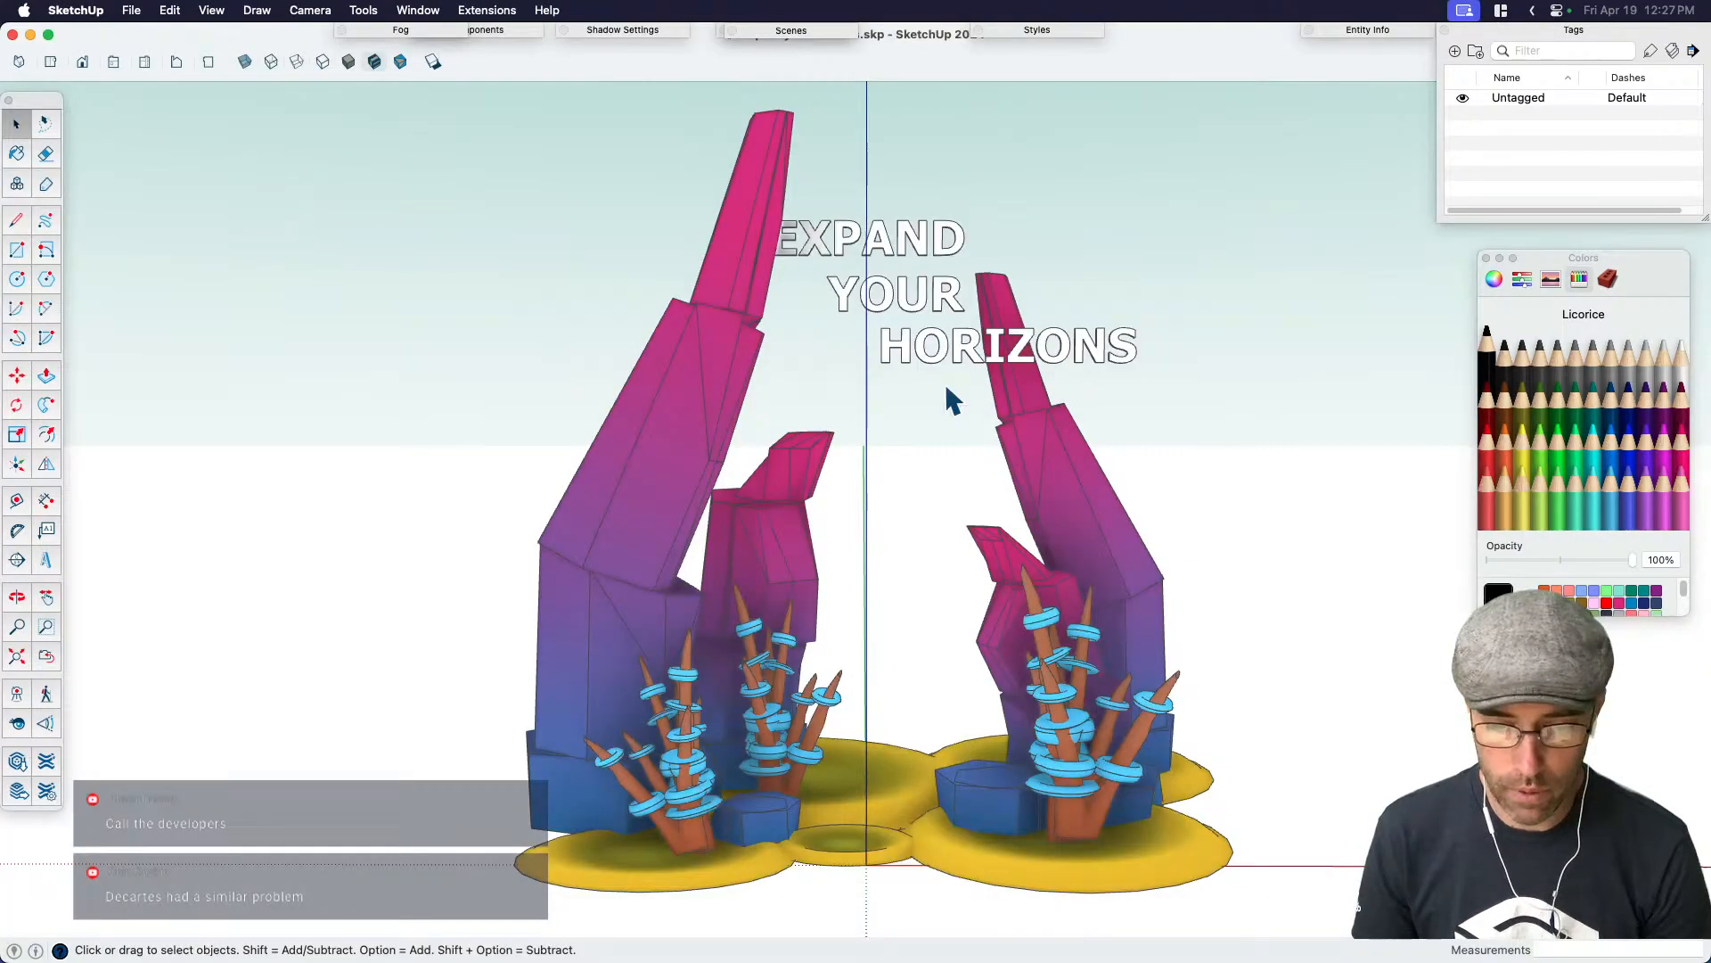
scroll(914, 398, down, 3)
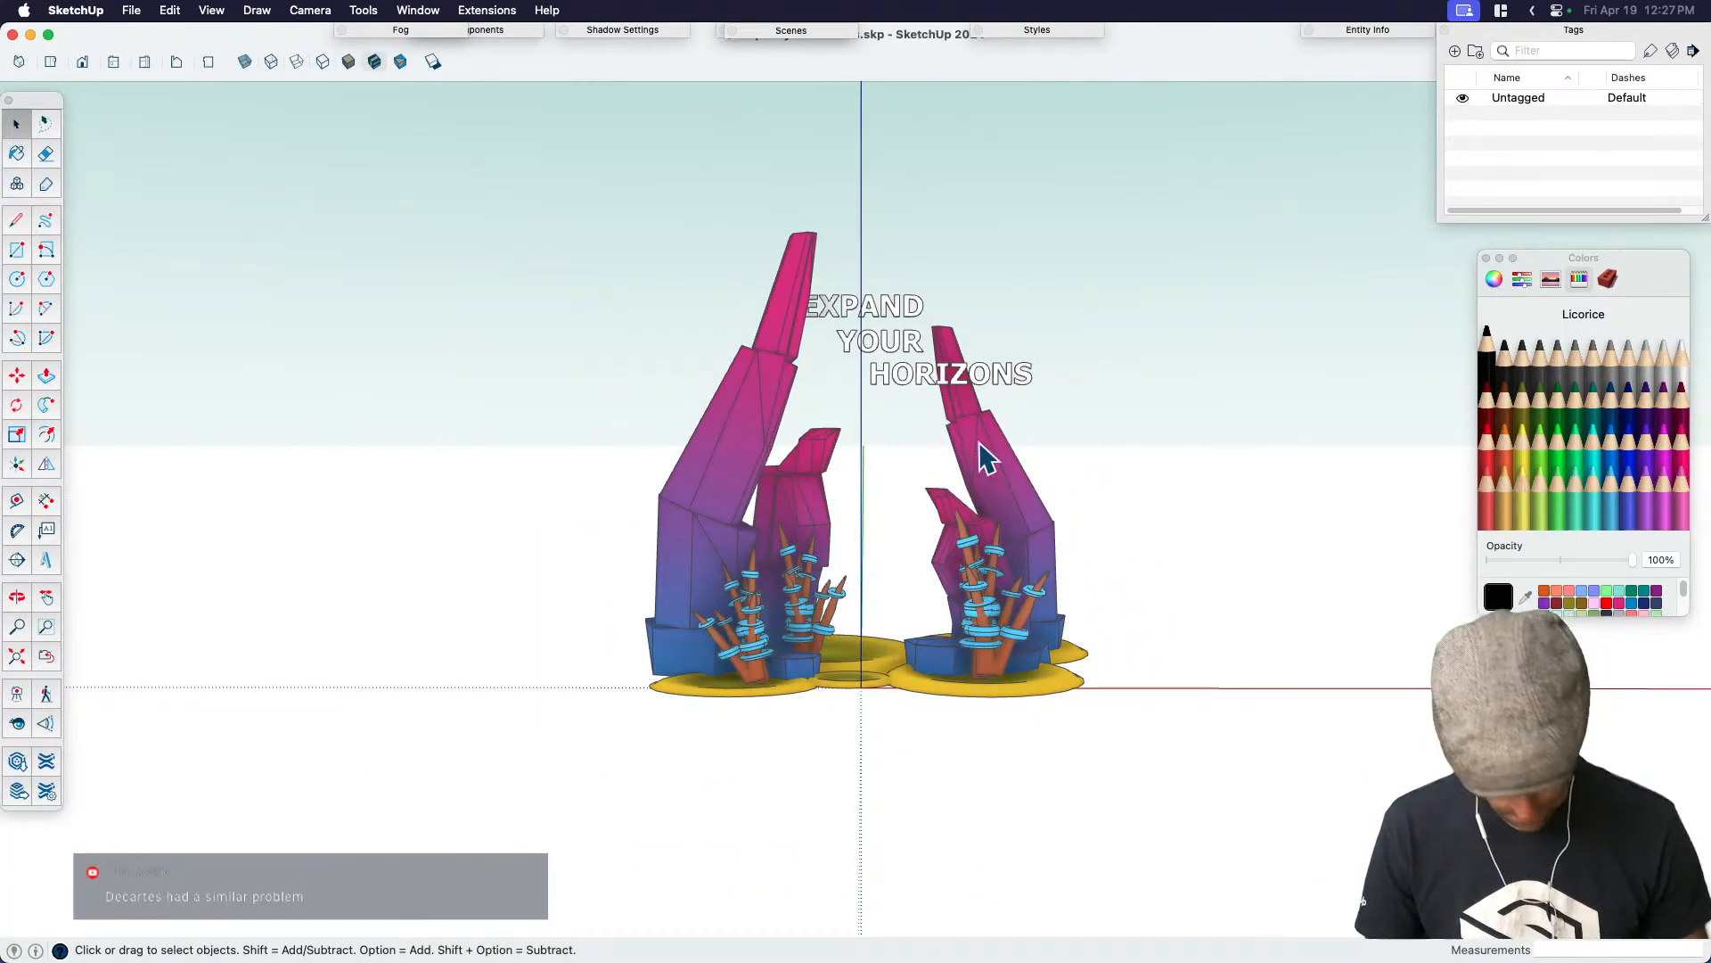
key(ctrl+Up)
click(905, 570)
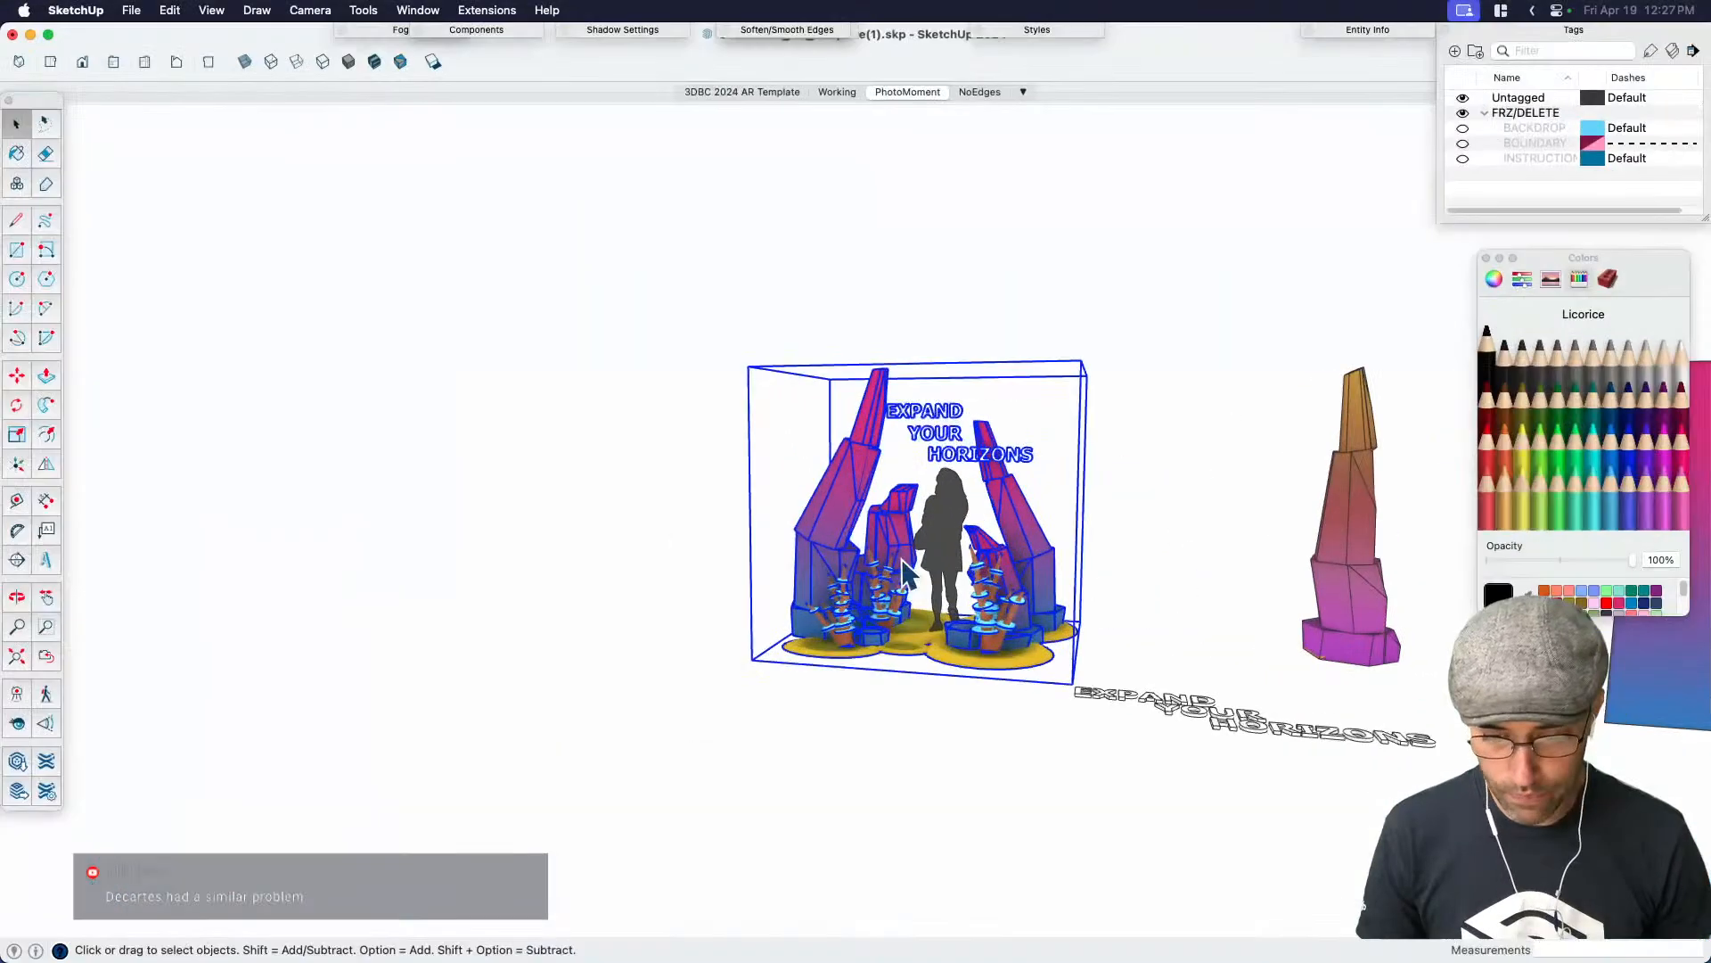
click(1101, 585)
middle_drag(1075, 575, 1092, 660)
middle_drag(950, 438, 1120, 767)
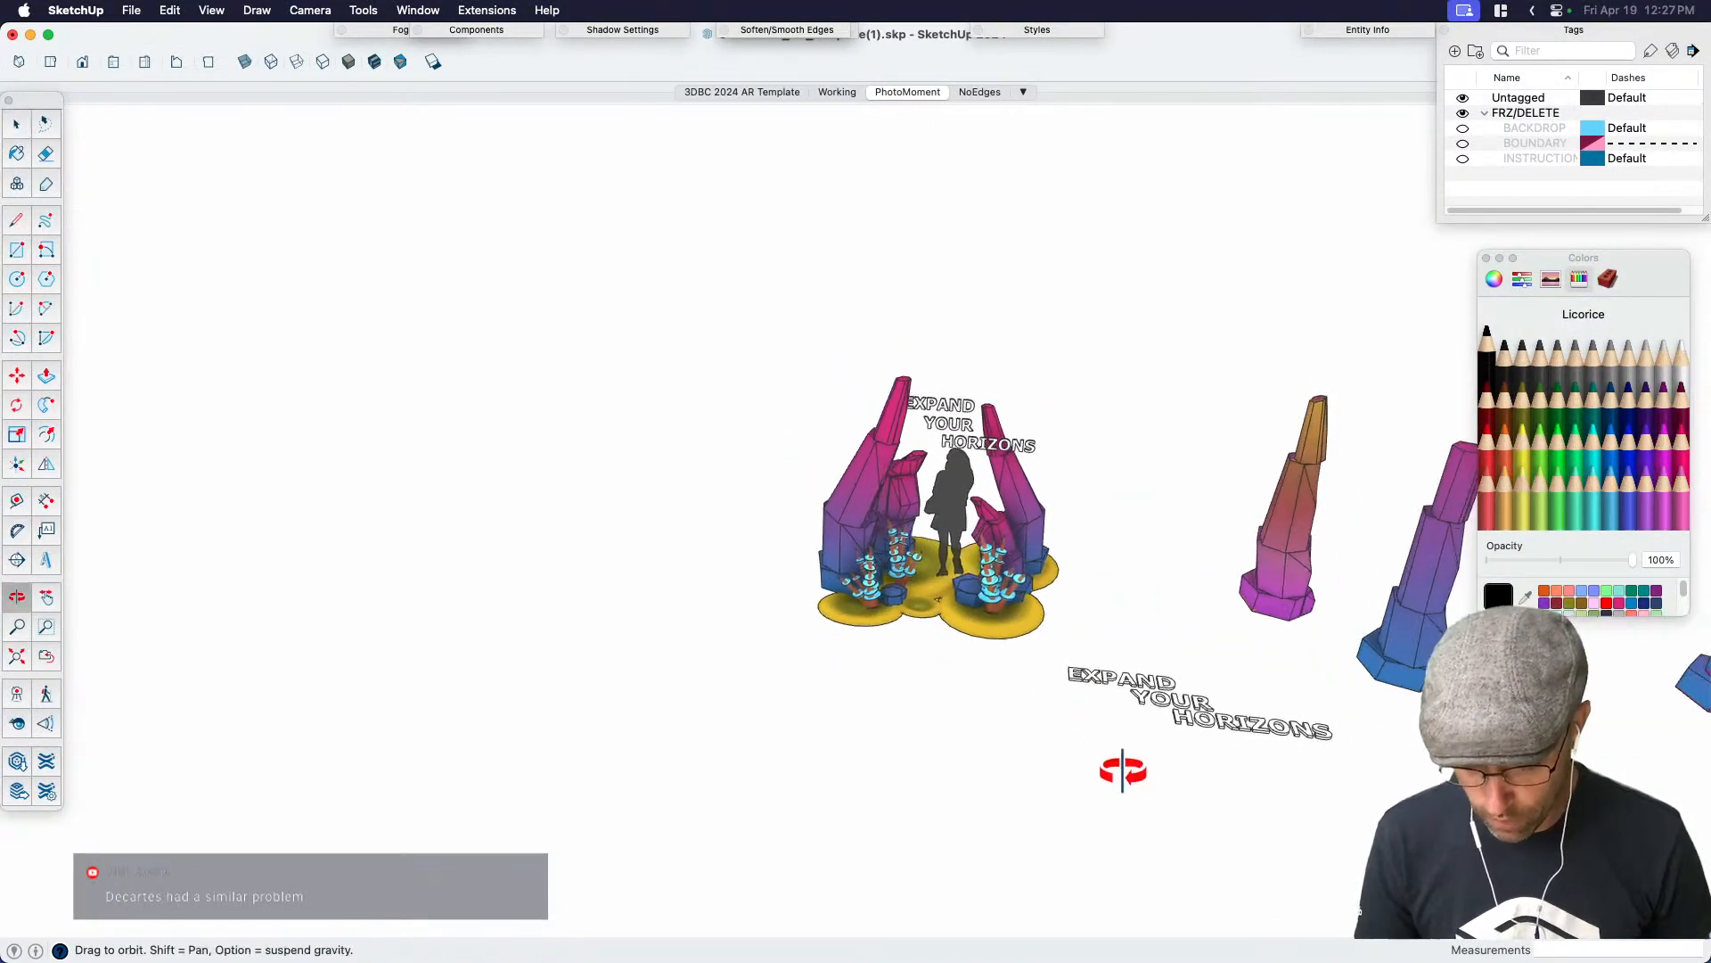
Open the Extension Warehouse and search for "shape bender"
click(482, 11)
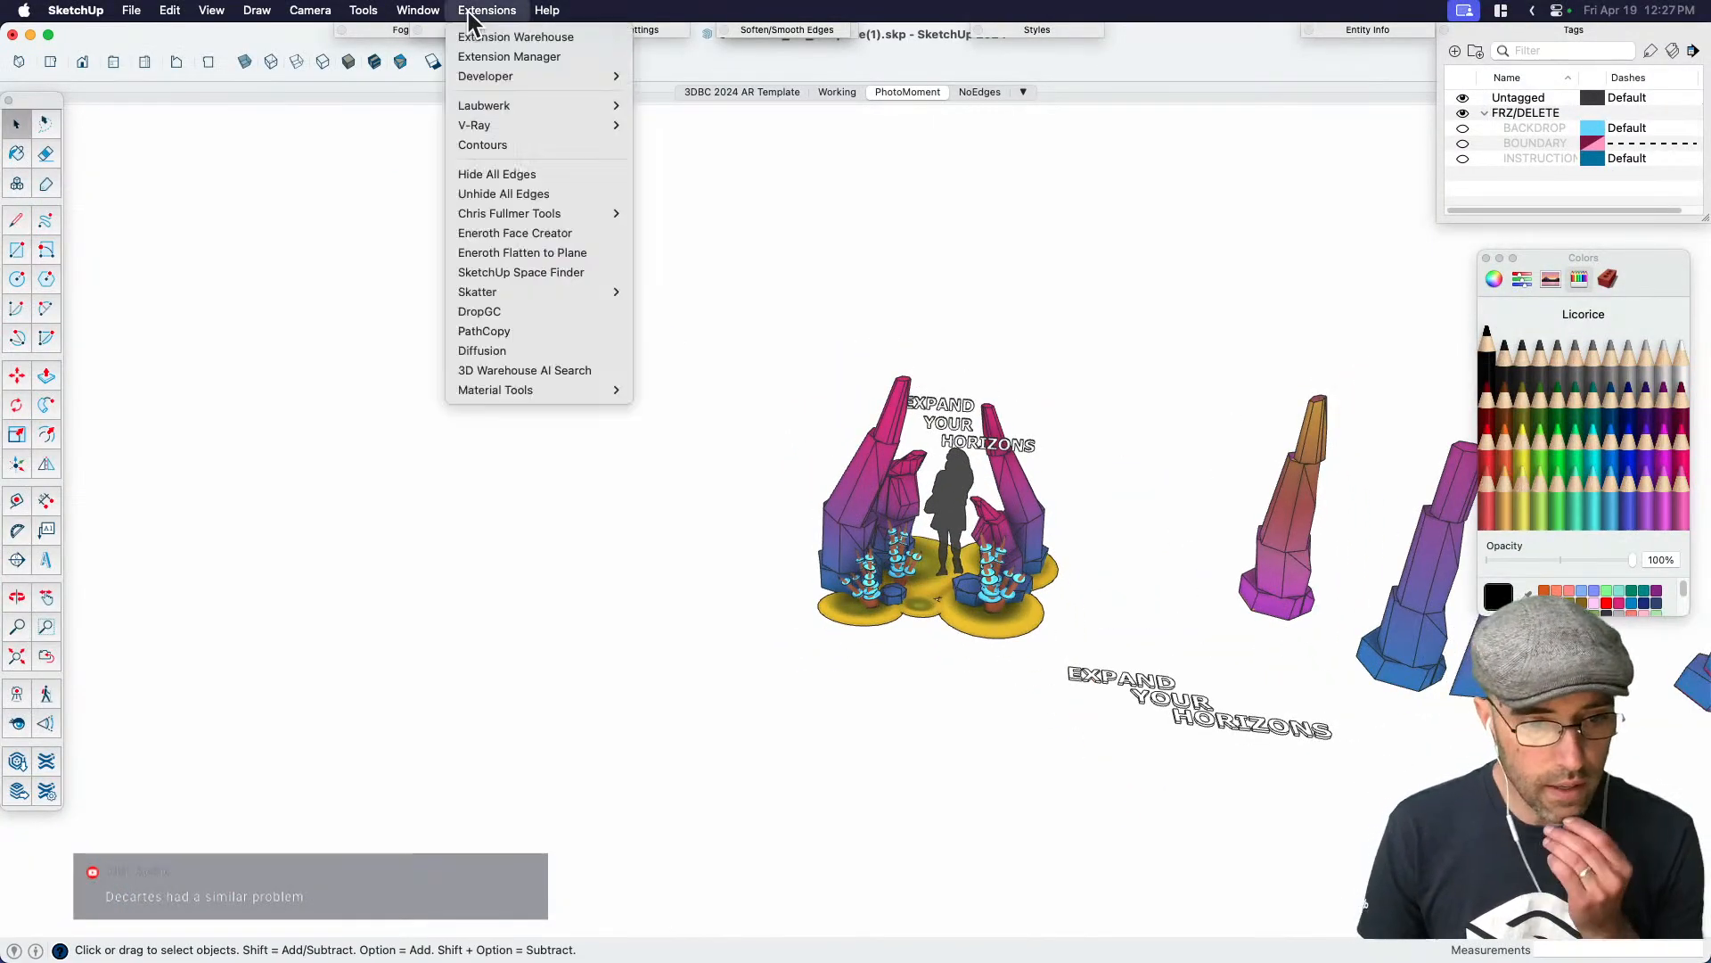
click(504, 41)
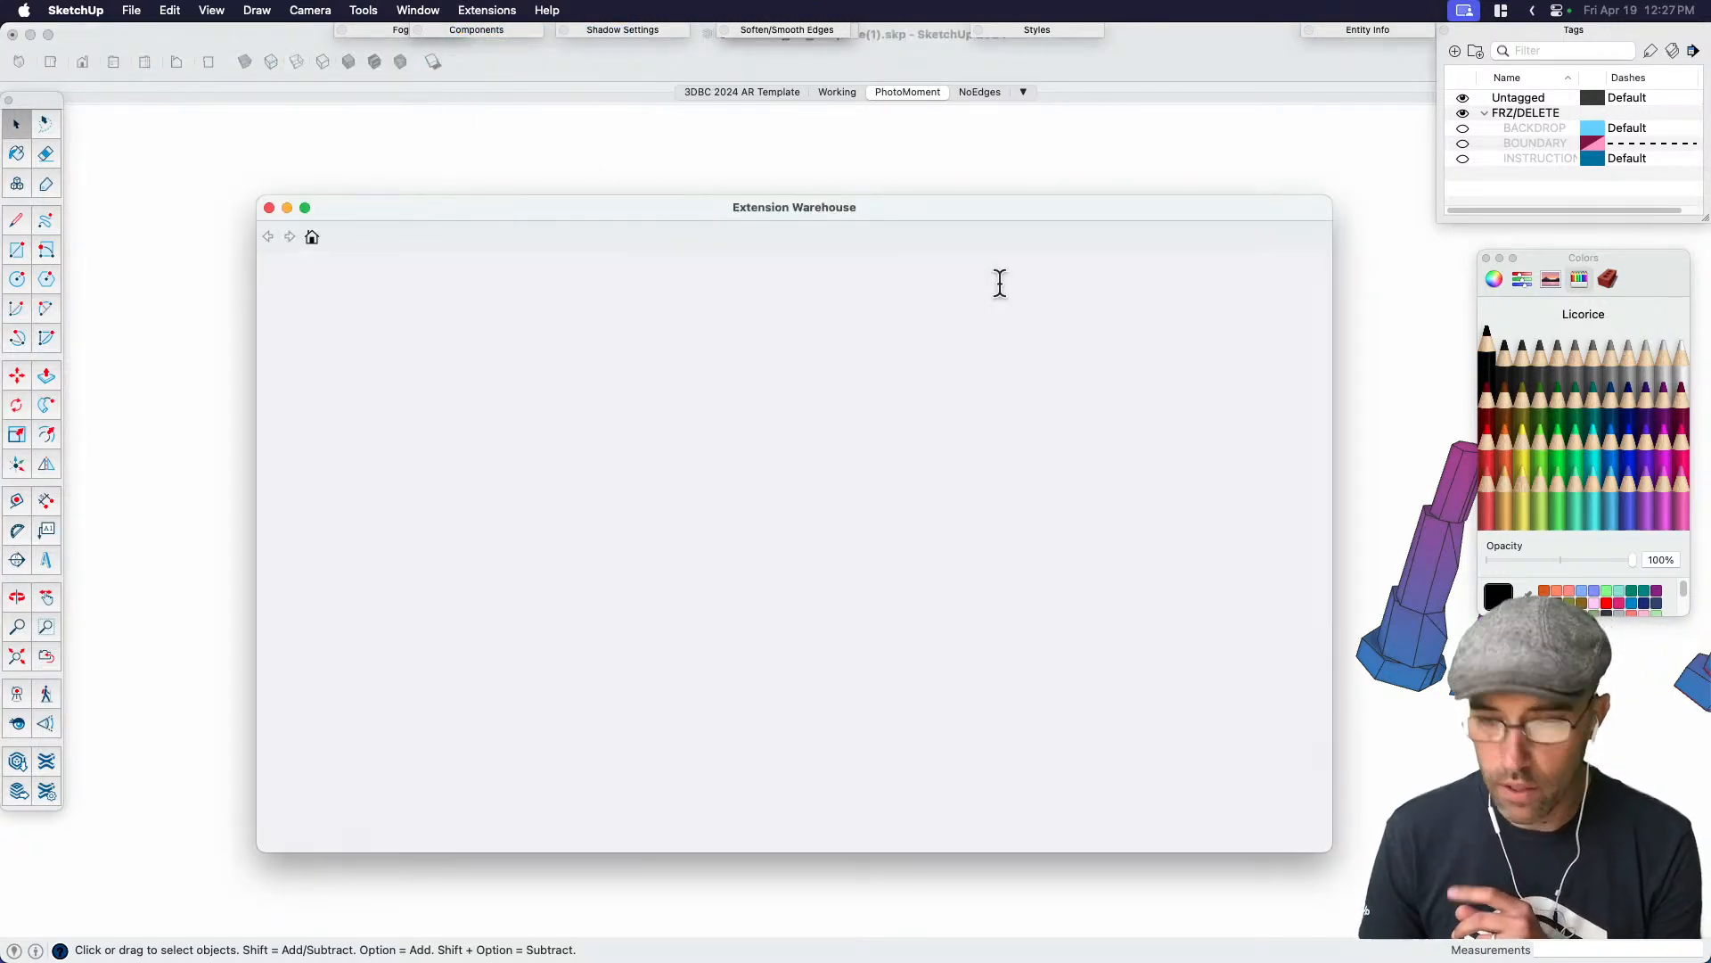
click(788, 277)
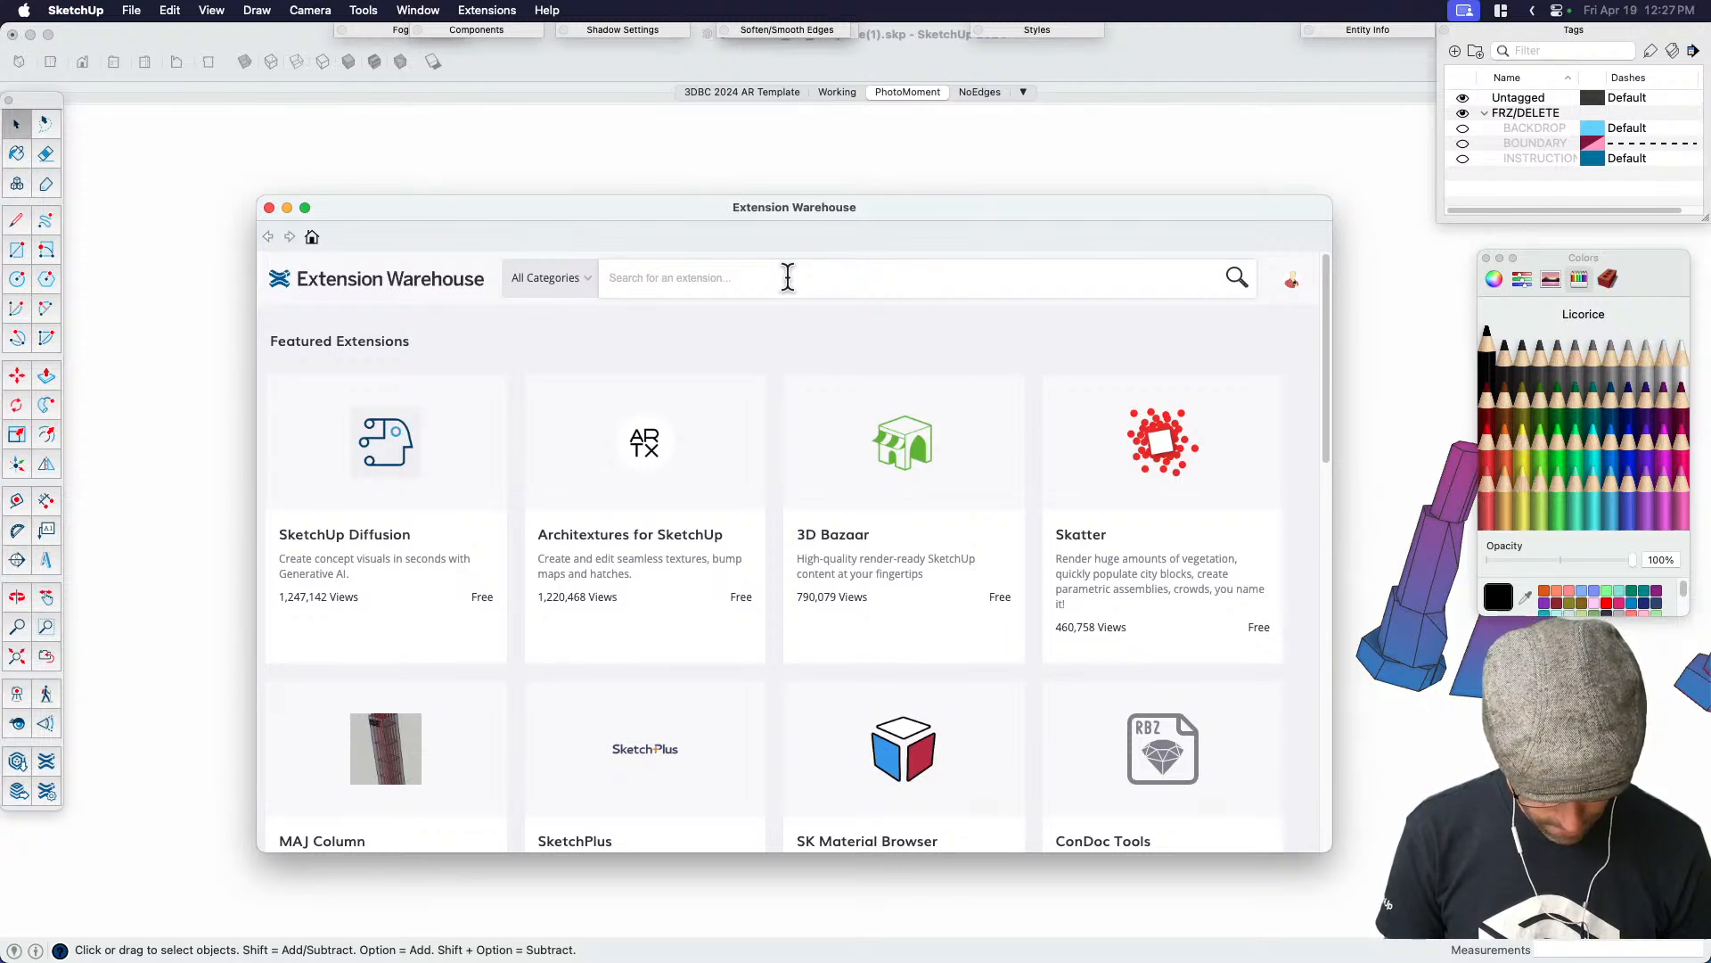
click(788, 277)
text(shape bend)
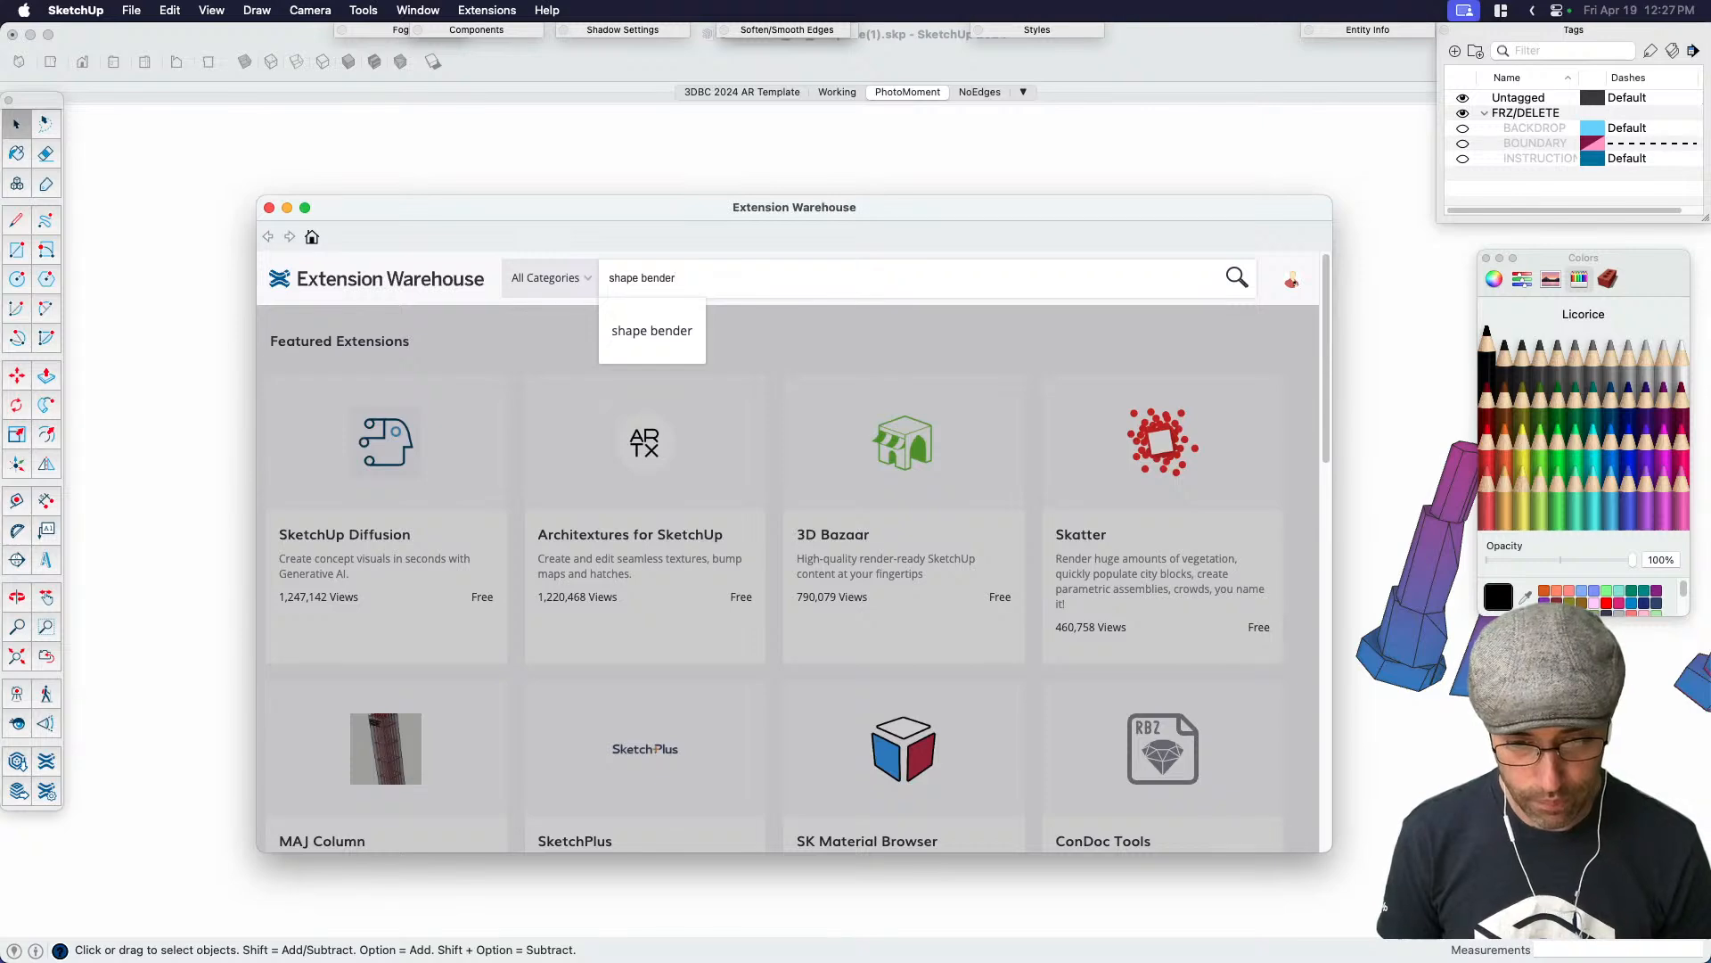
text(er)
key(Return)
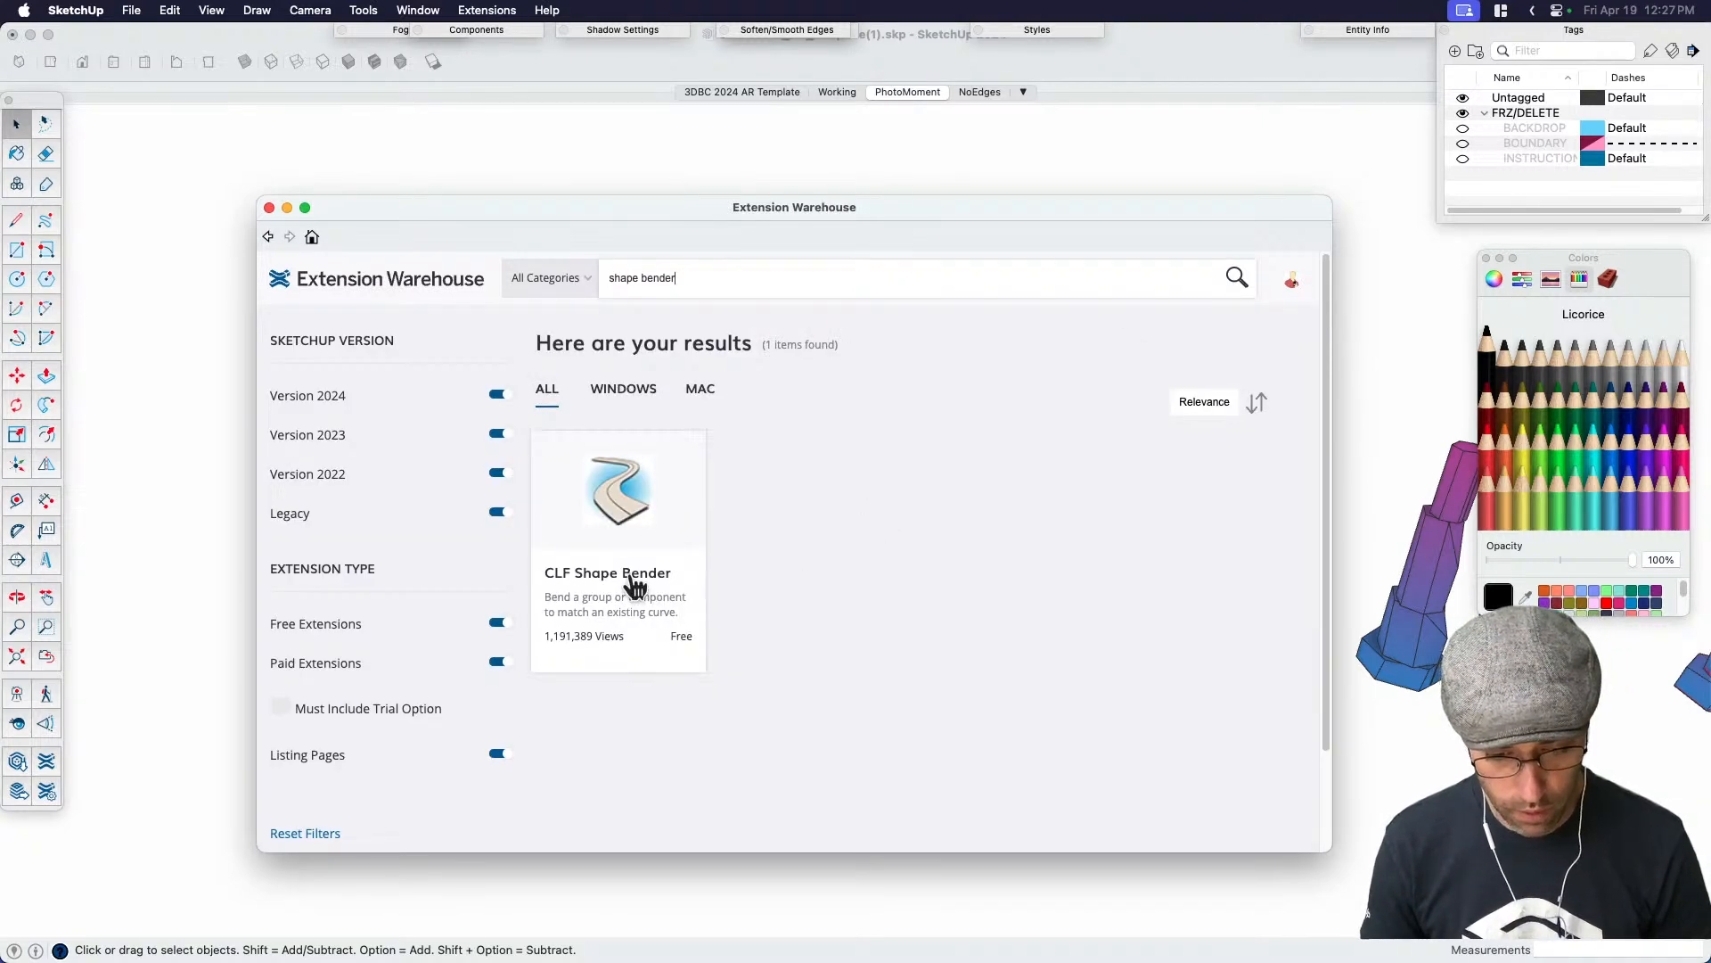
Install the CLF Shape Bender extension despite the compatibility warning, granting it file access, and close the Extension Warehouse
click(994, 813)
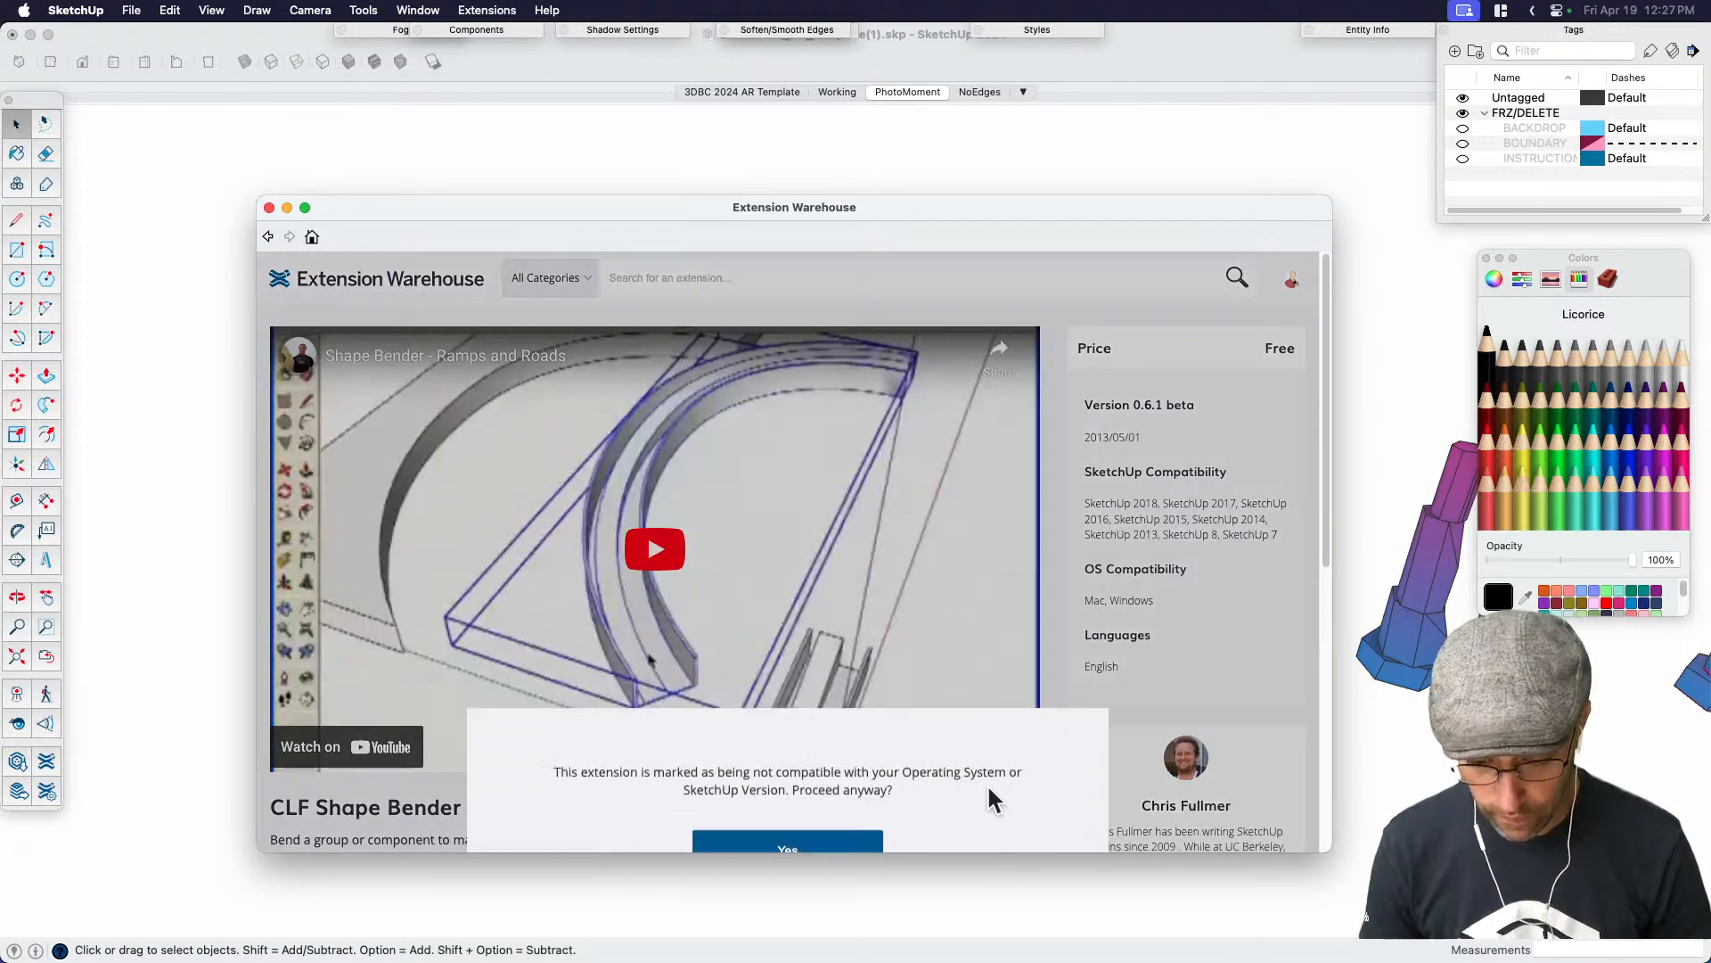
click(774, 460)
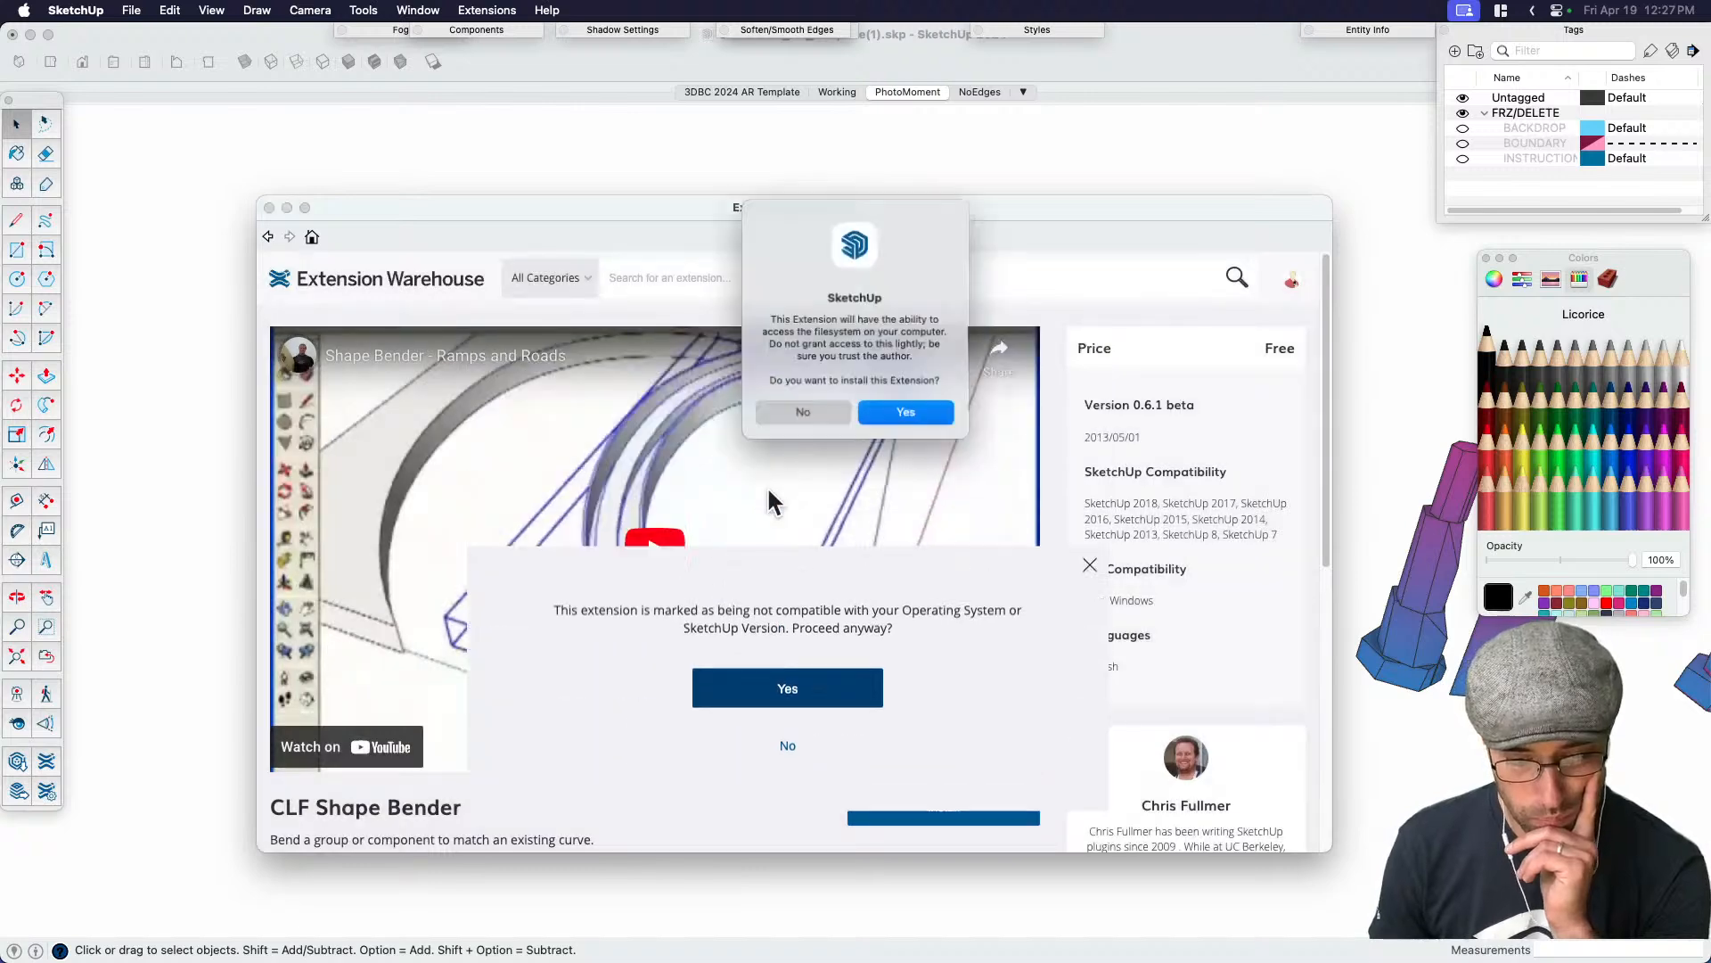
click(909, 415)
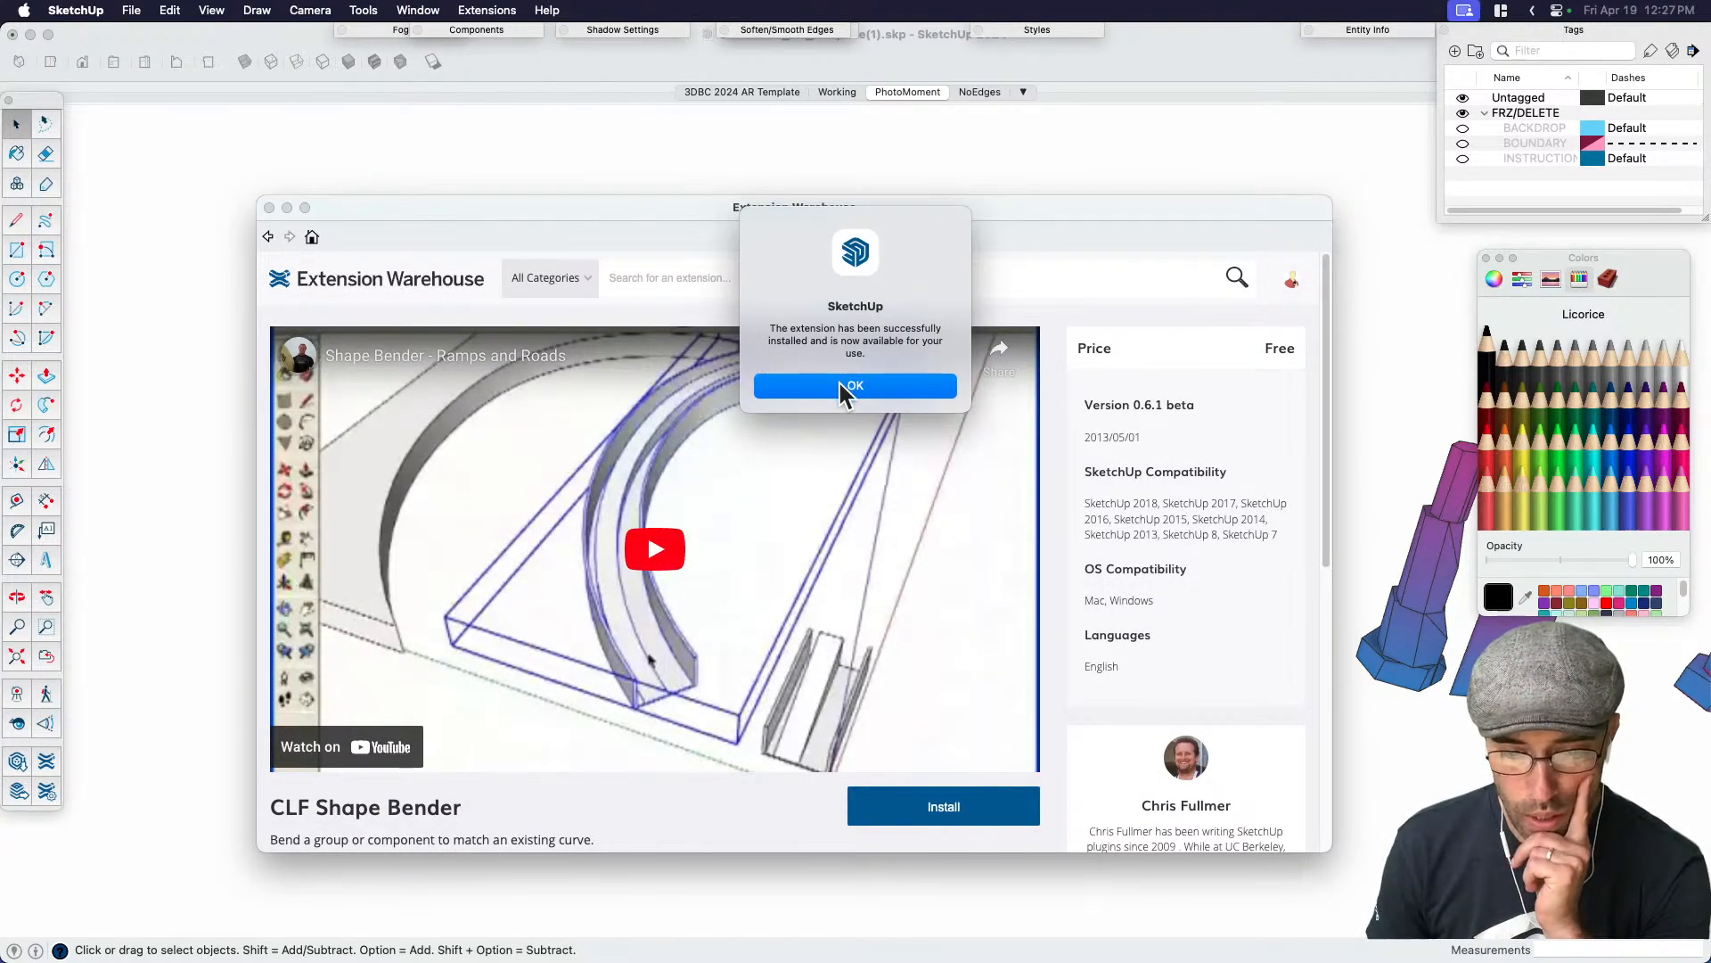
click(845, 388)
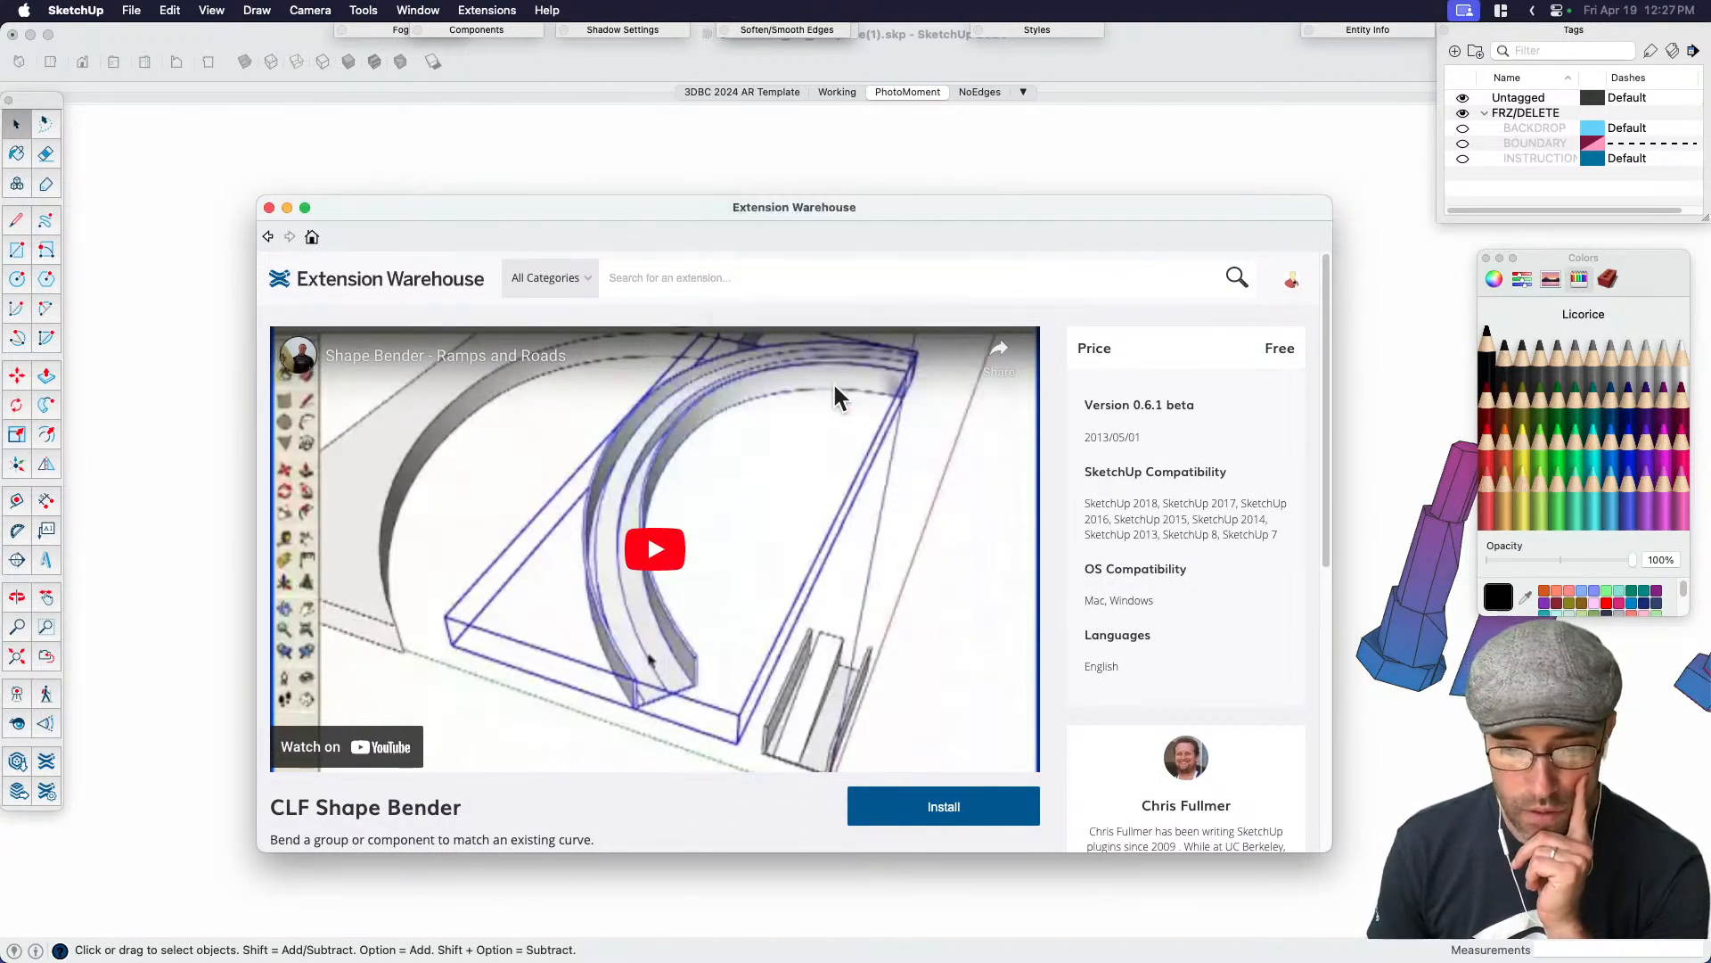
click(269, 208)
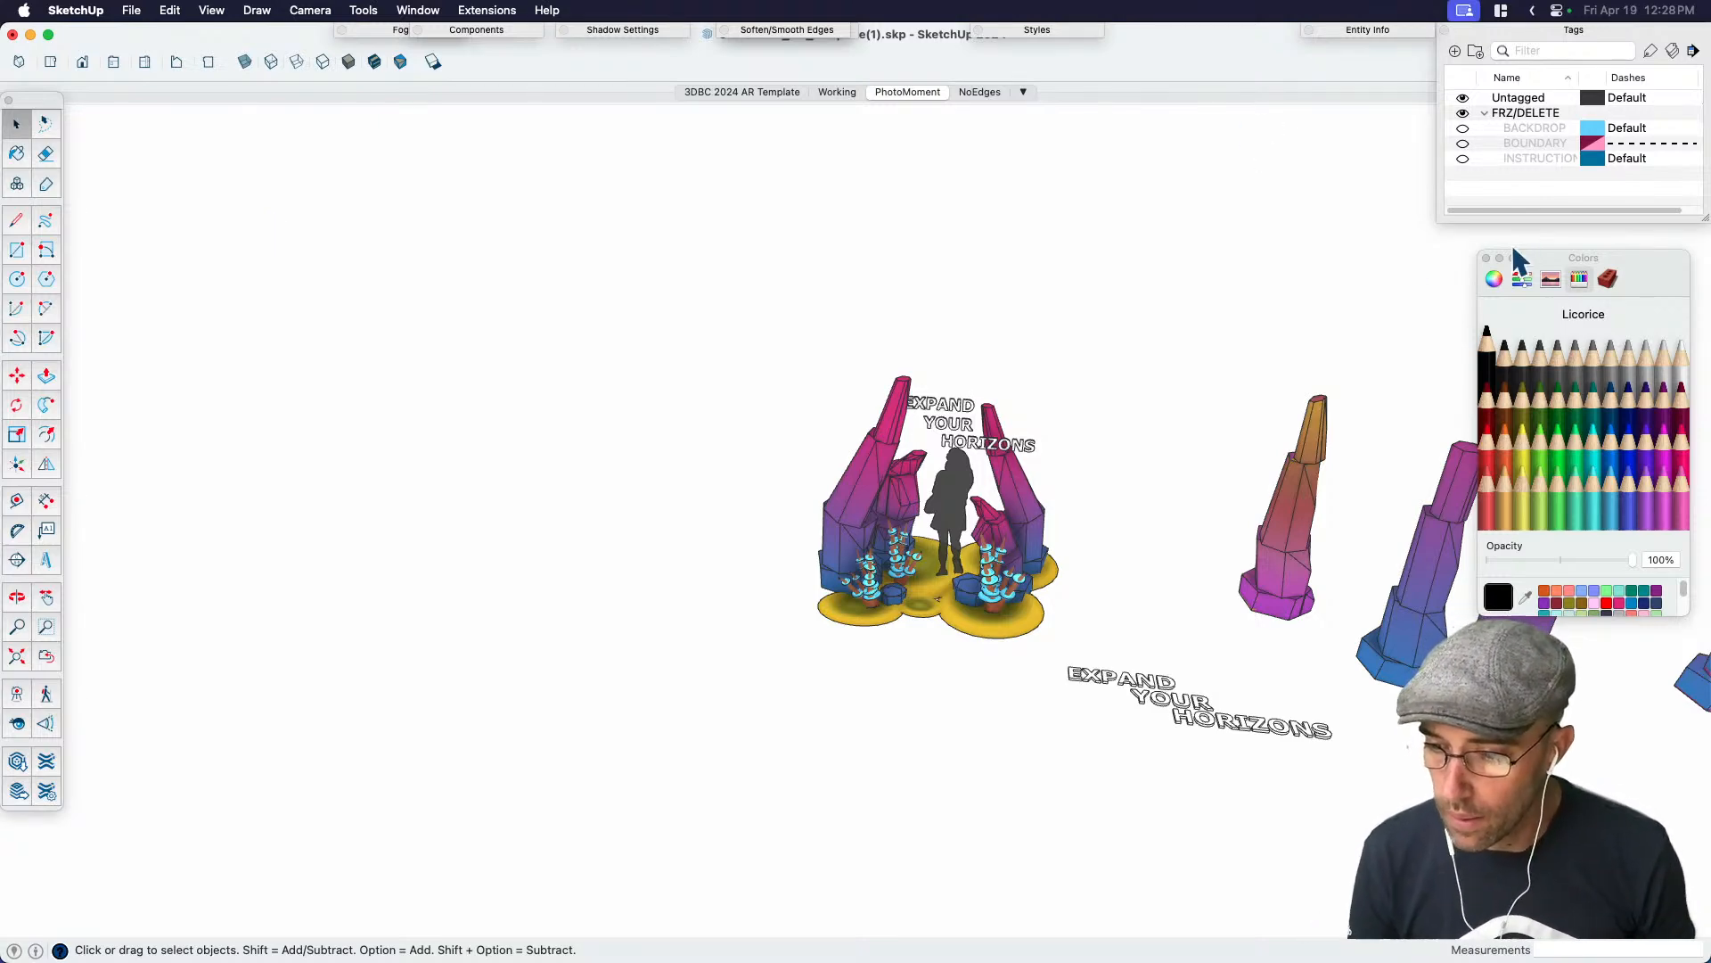
Close the Colors panel and turn on the display of the model axes
click(1486, 257)
scroll(1069, 437, down, 3)
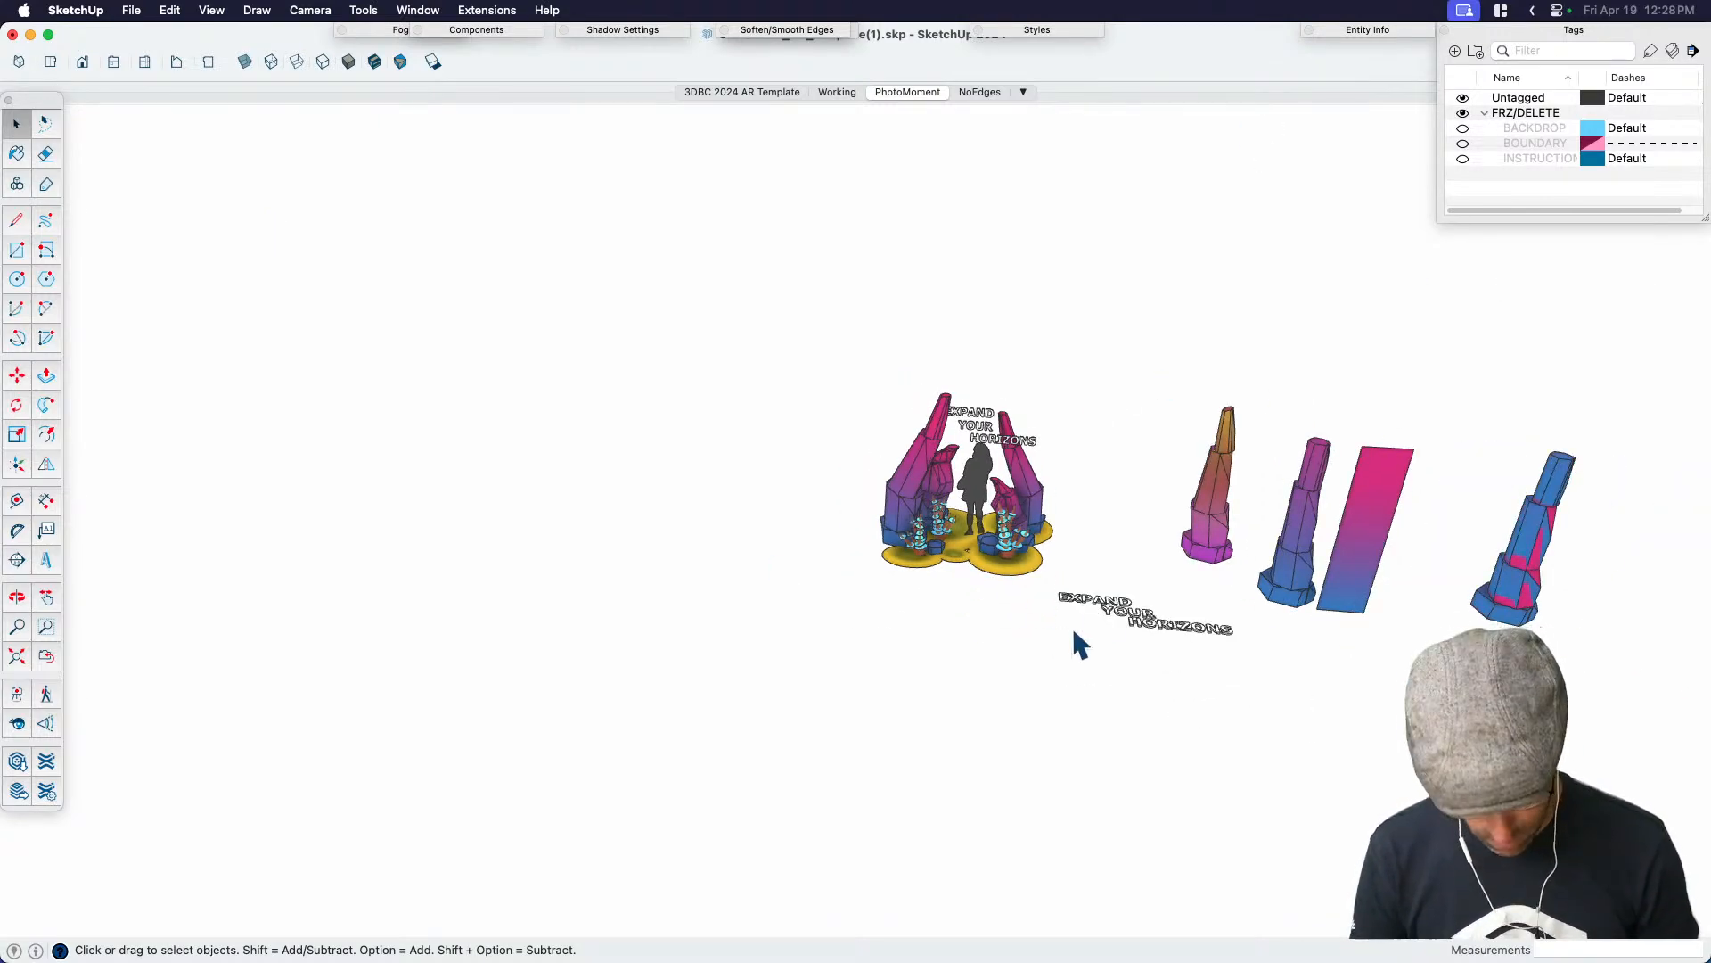
scroll(1052, 714, up, 5)
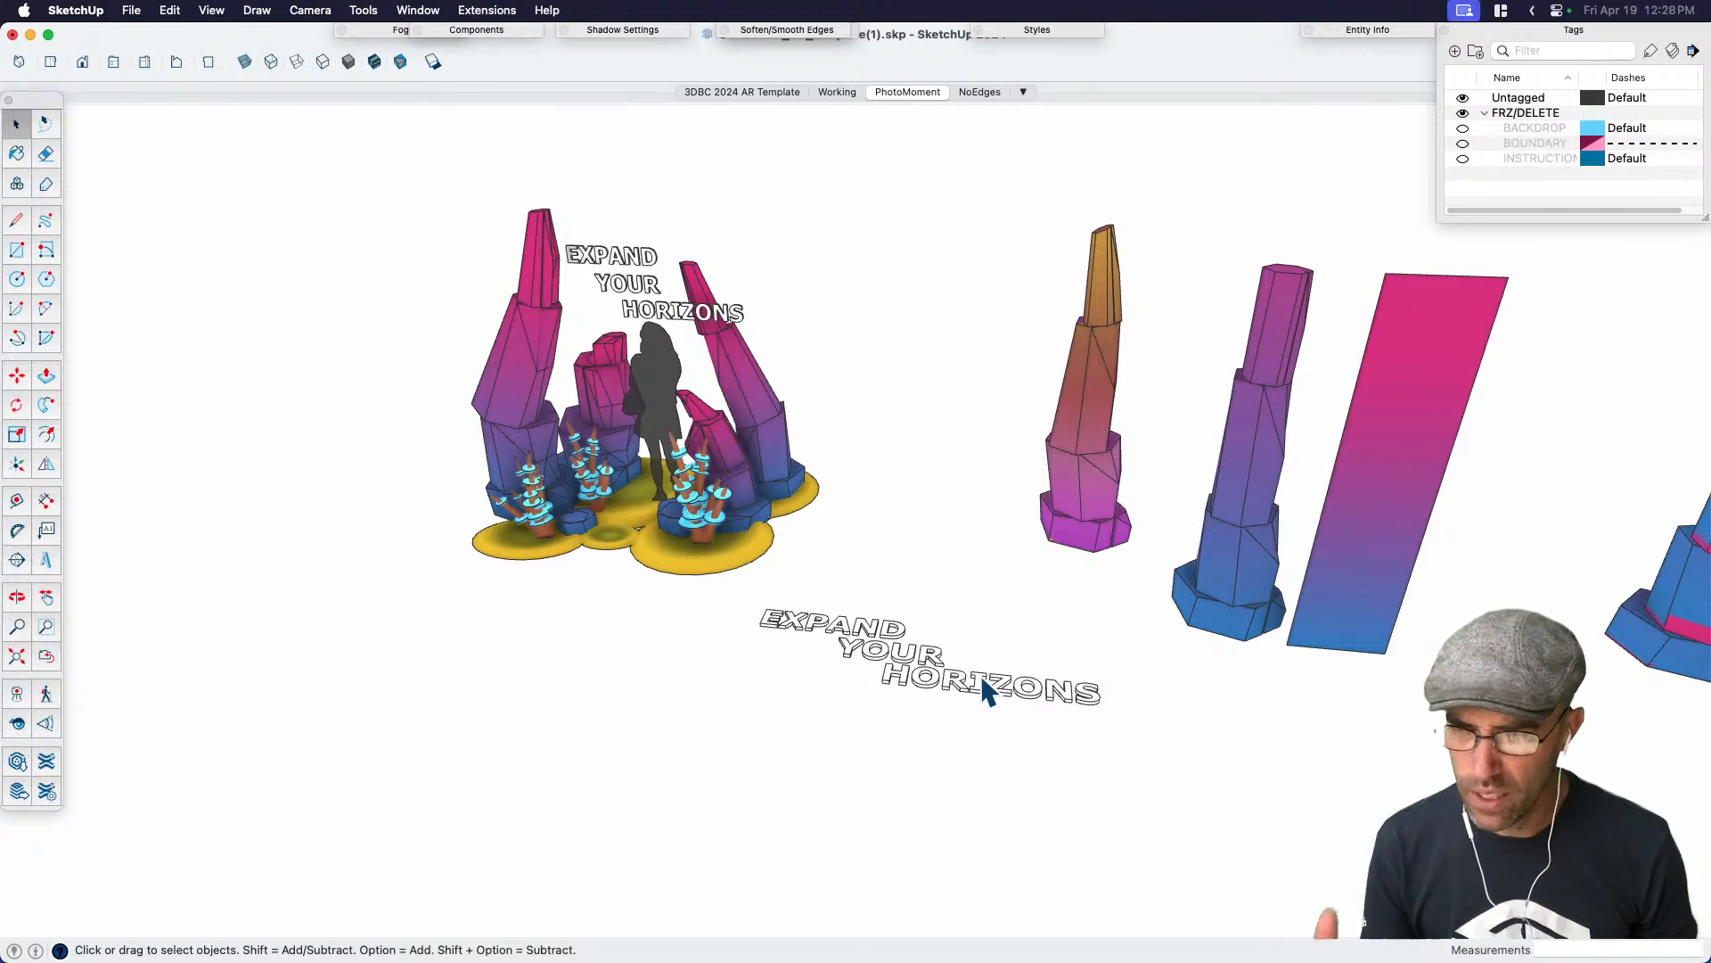
scroll(980, 674, down, 3)
click(205, 16)
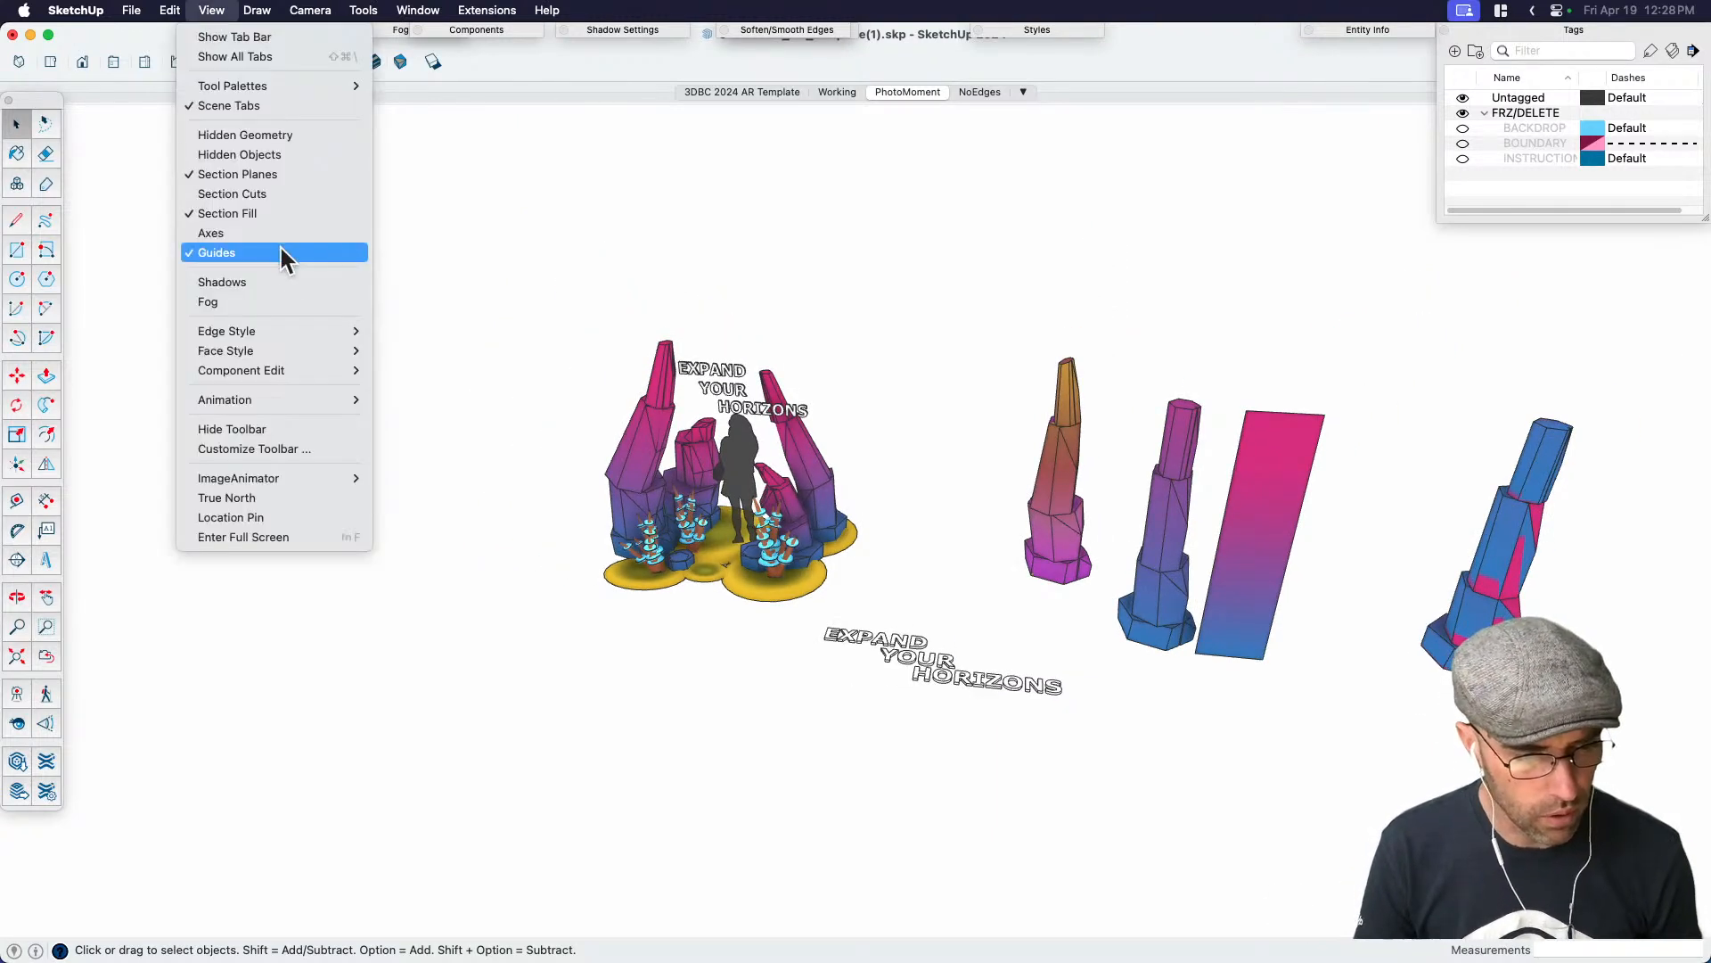
click(280, 234)
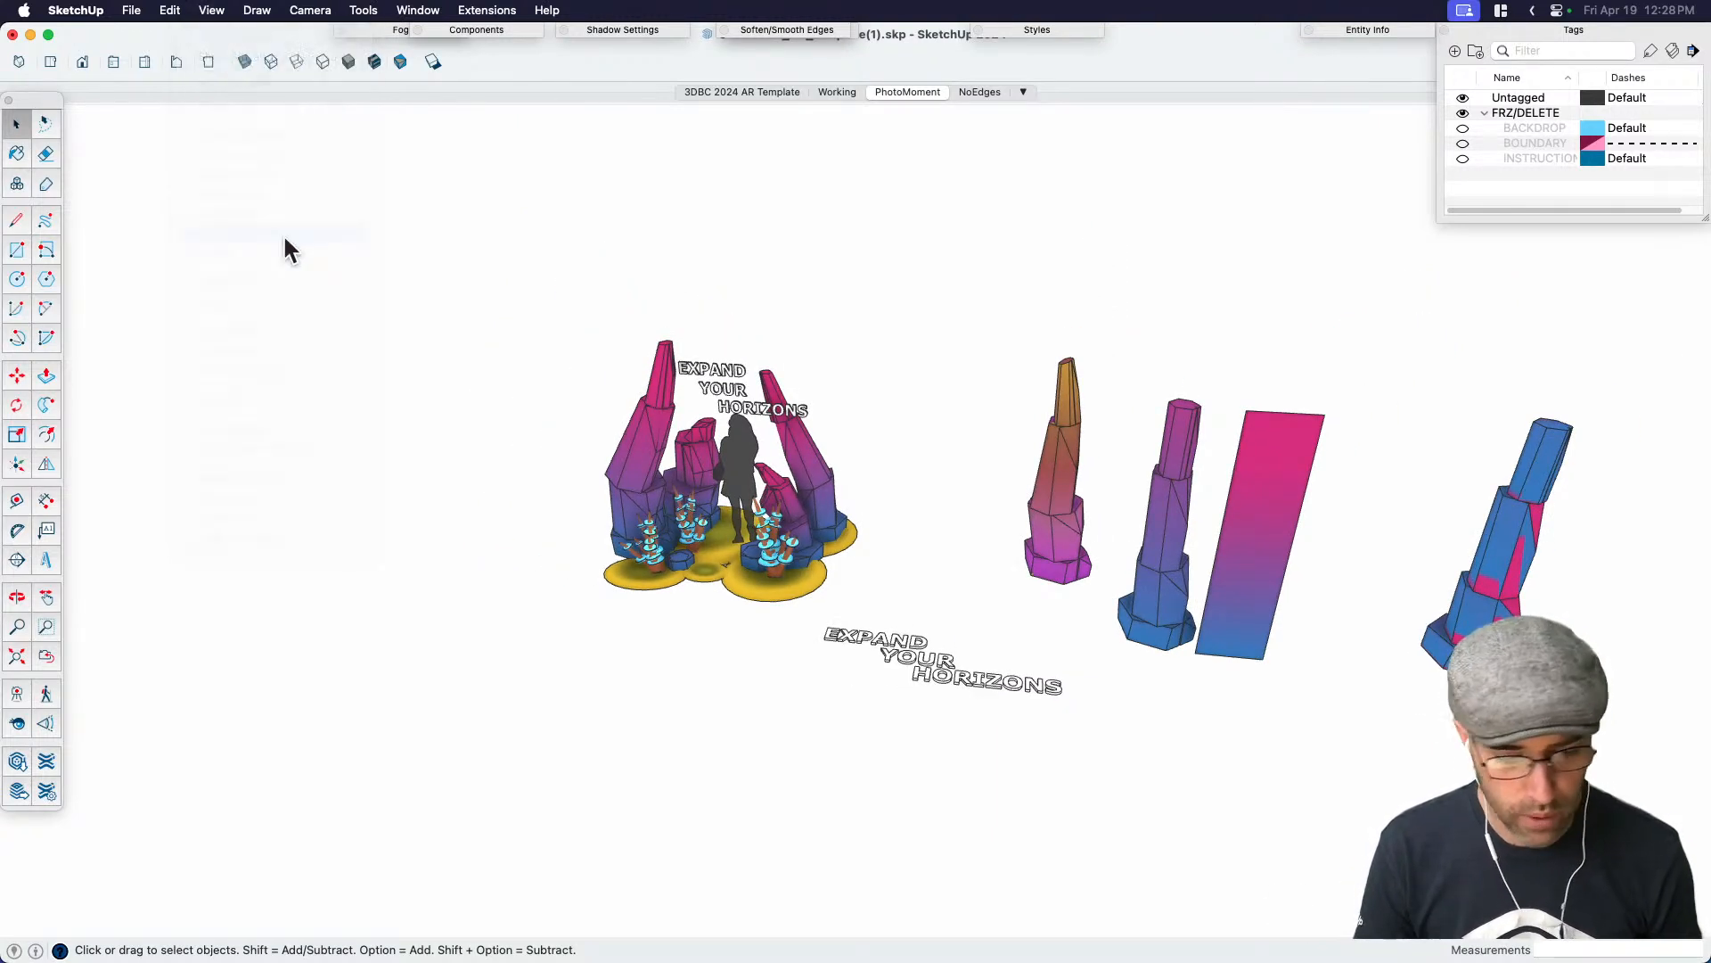
Copy the flat EXPAND text lying on the ground to a free spot beside the red axis near the origin
click(920, 664)
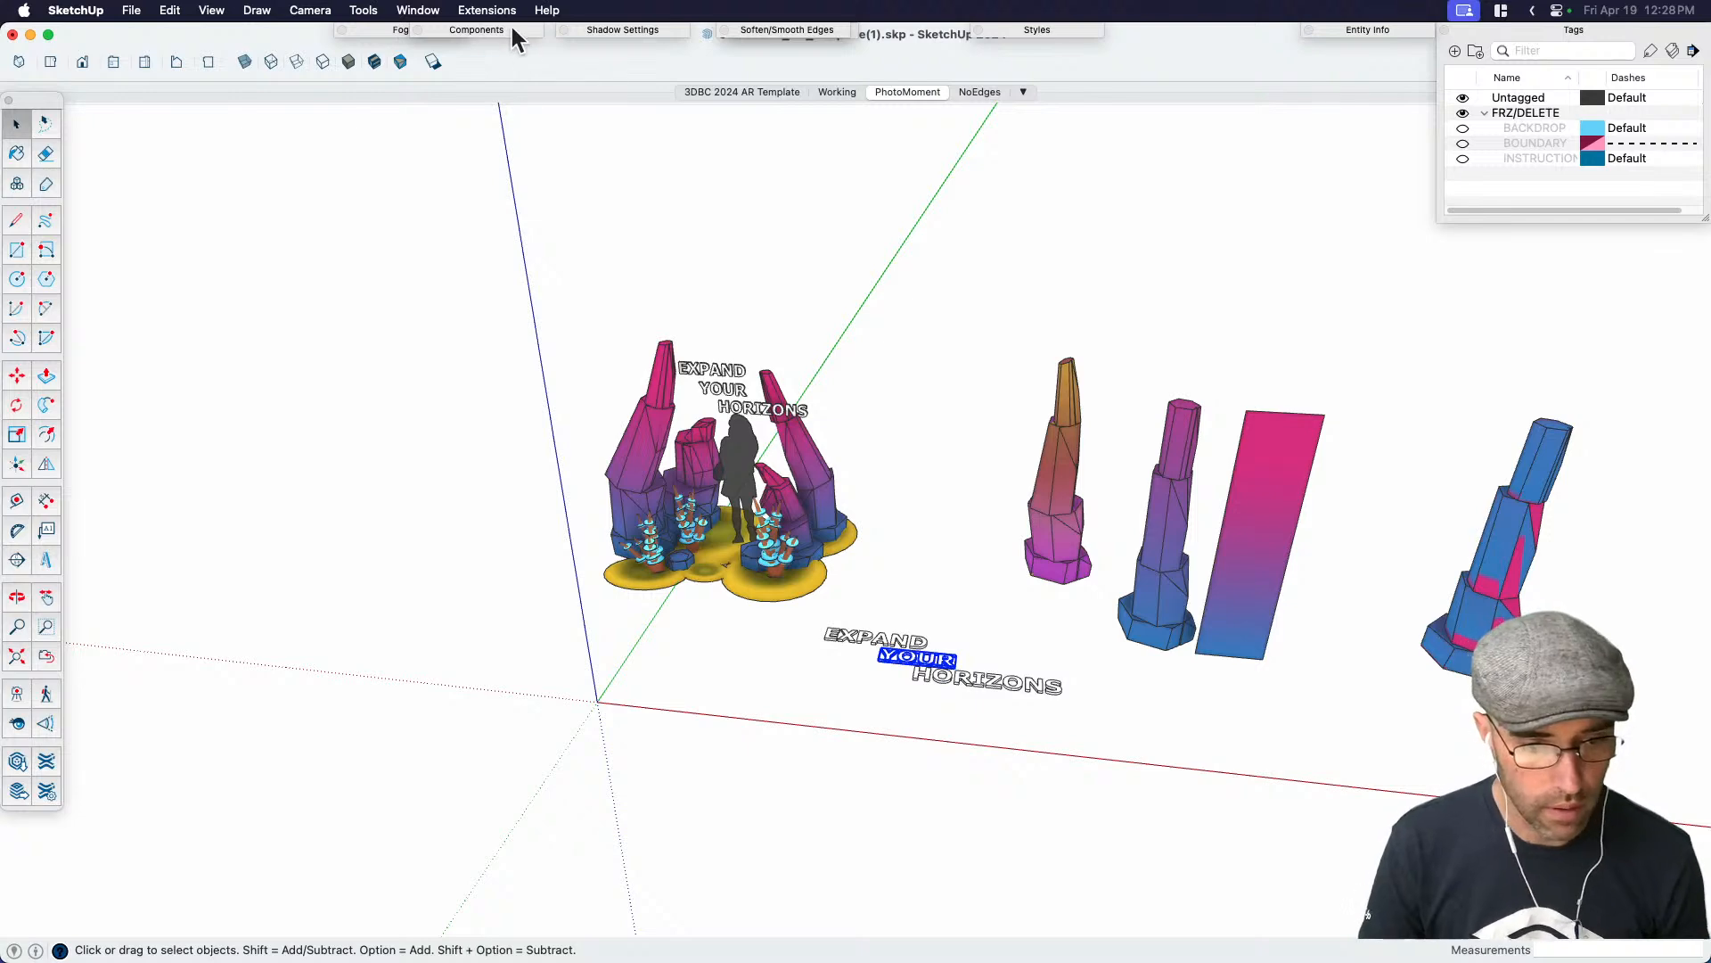
scroll(887, 655, up, 3)
click(882, 640)
scroll(883, 642, down, 3)
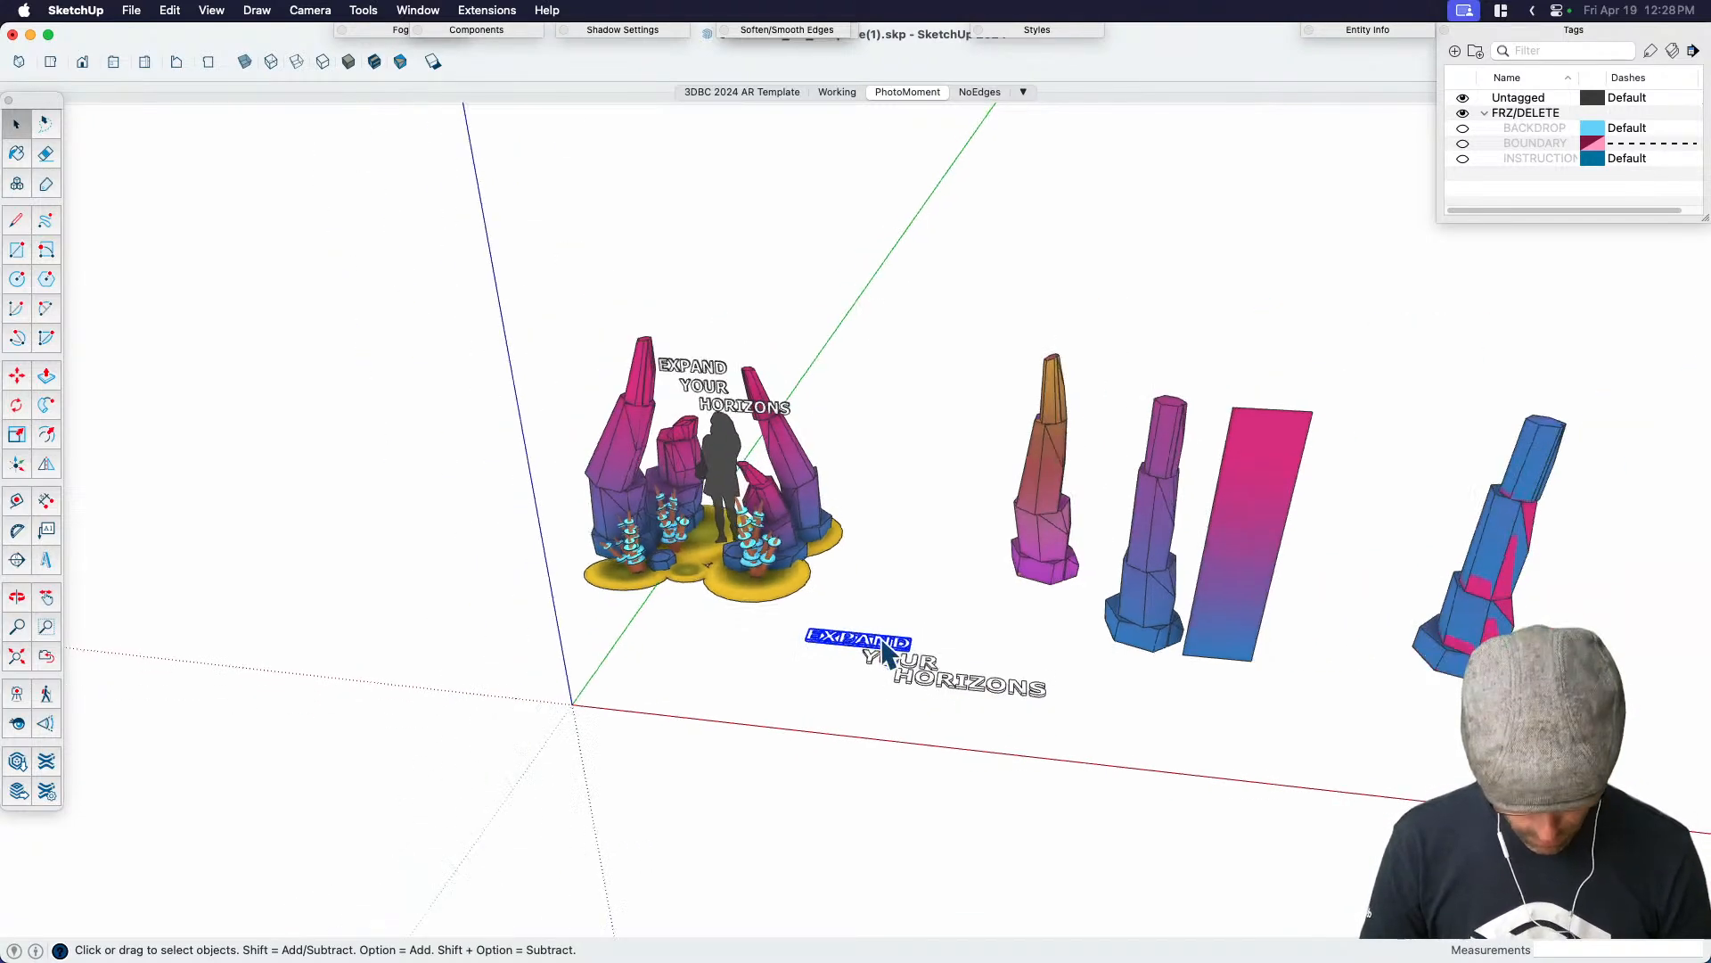
key(m)
key(alt)
click(883, 692)
click(738, 753)
key(space)
Rotate the copied EXPAND text about the red axis from its lower-left corner so that it stands upright
scroll(682, 743, up, 3)
scroll(713, 729, up, 2)
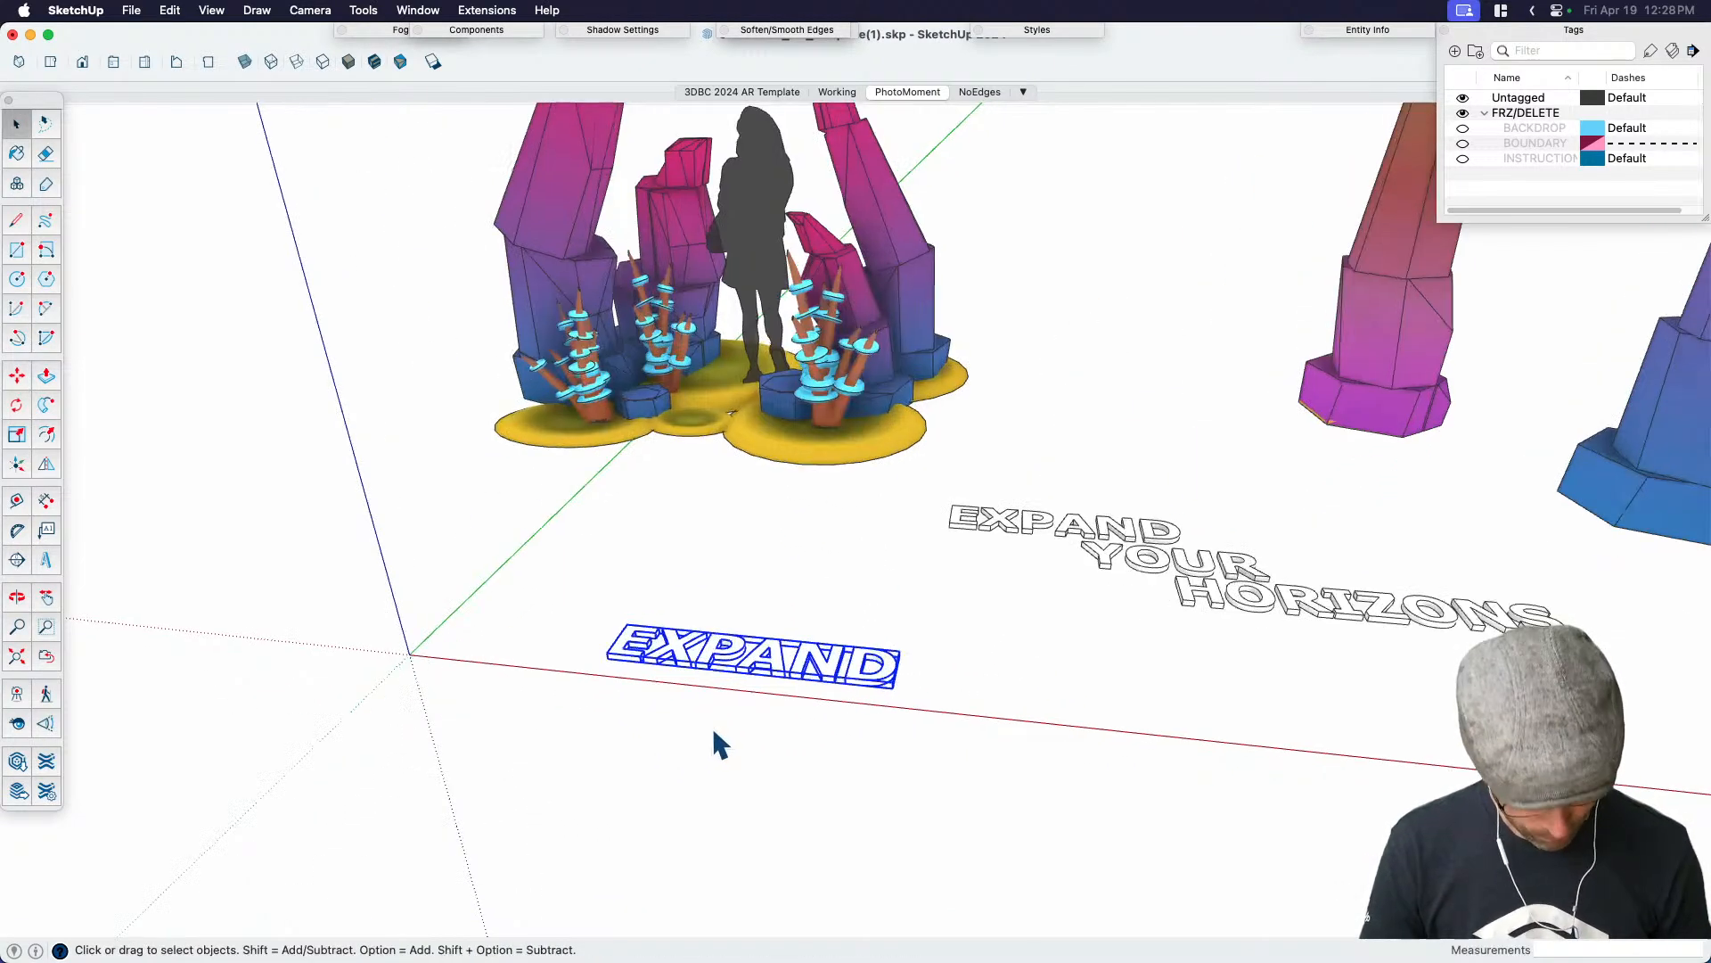
scroll(714, 731, up, 2)
scroll(745, 638, up, 1)
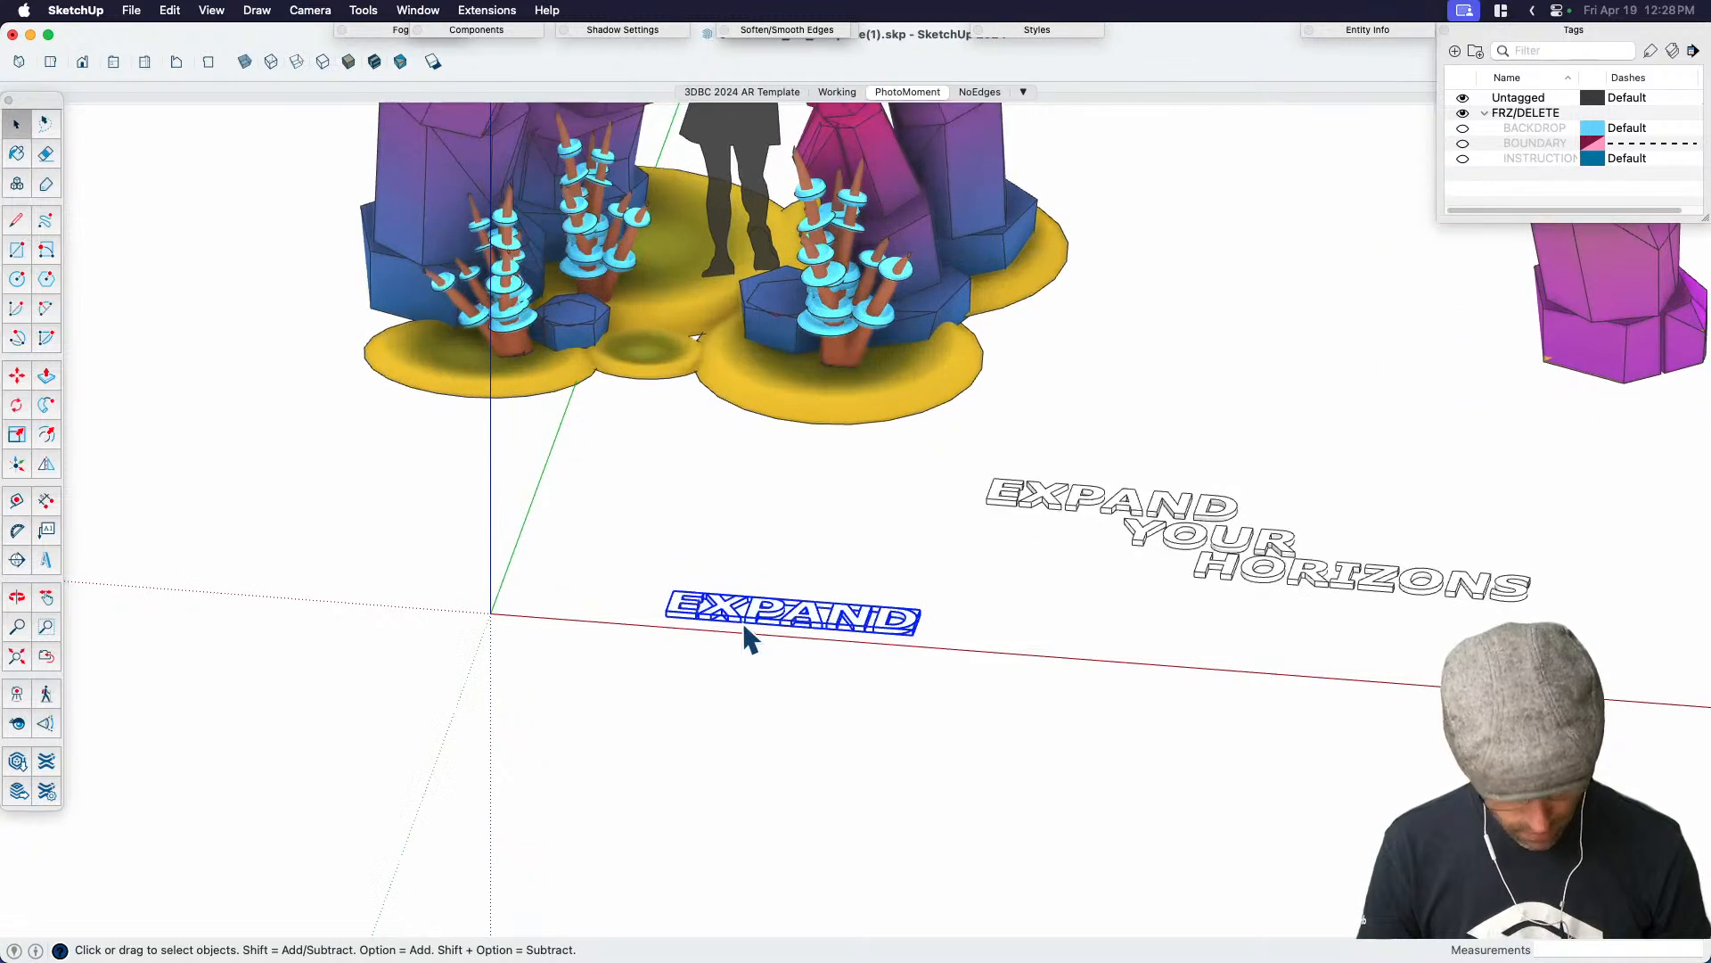
scroll(793, 722, up, 2)
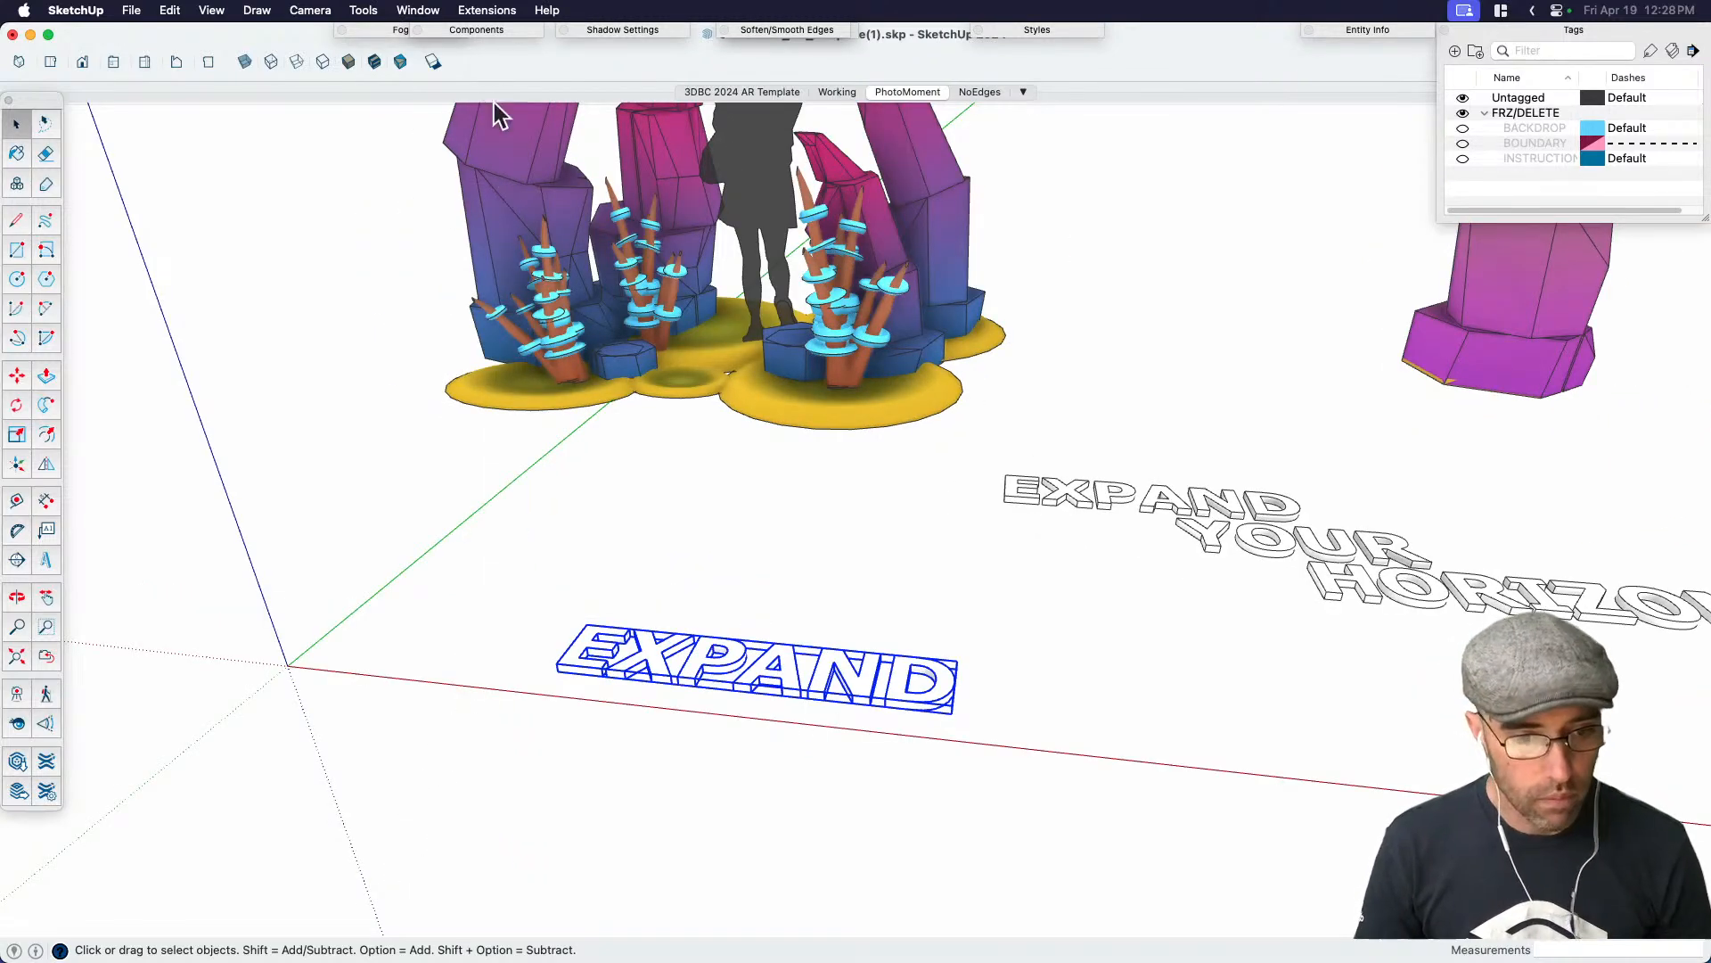
key(q)
key(Right)
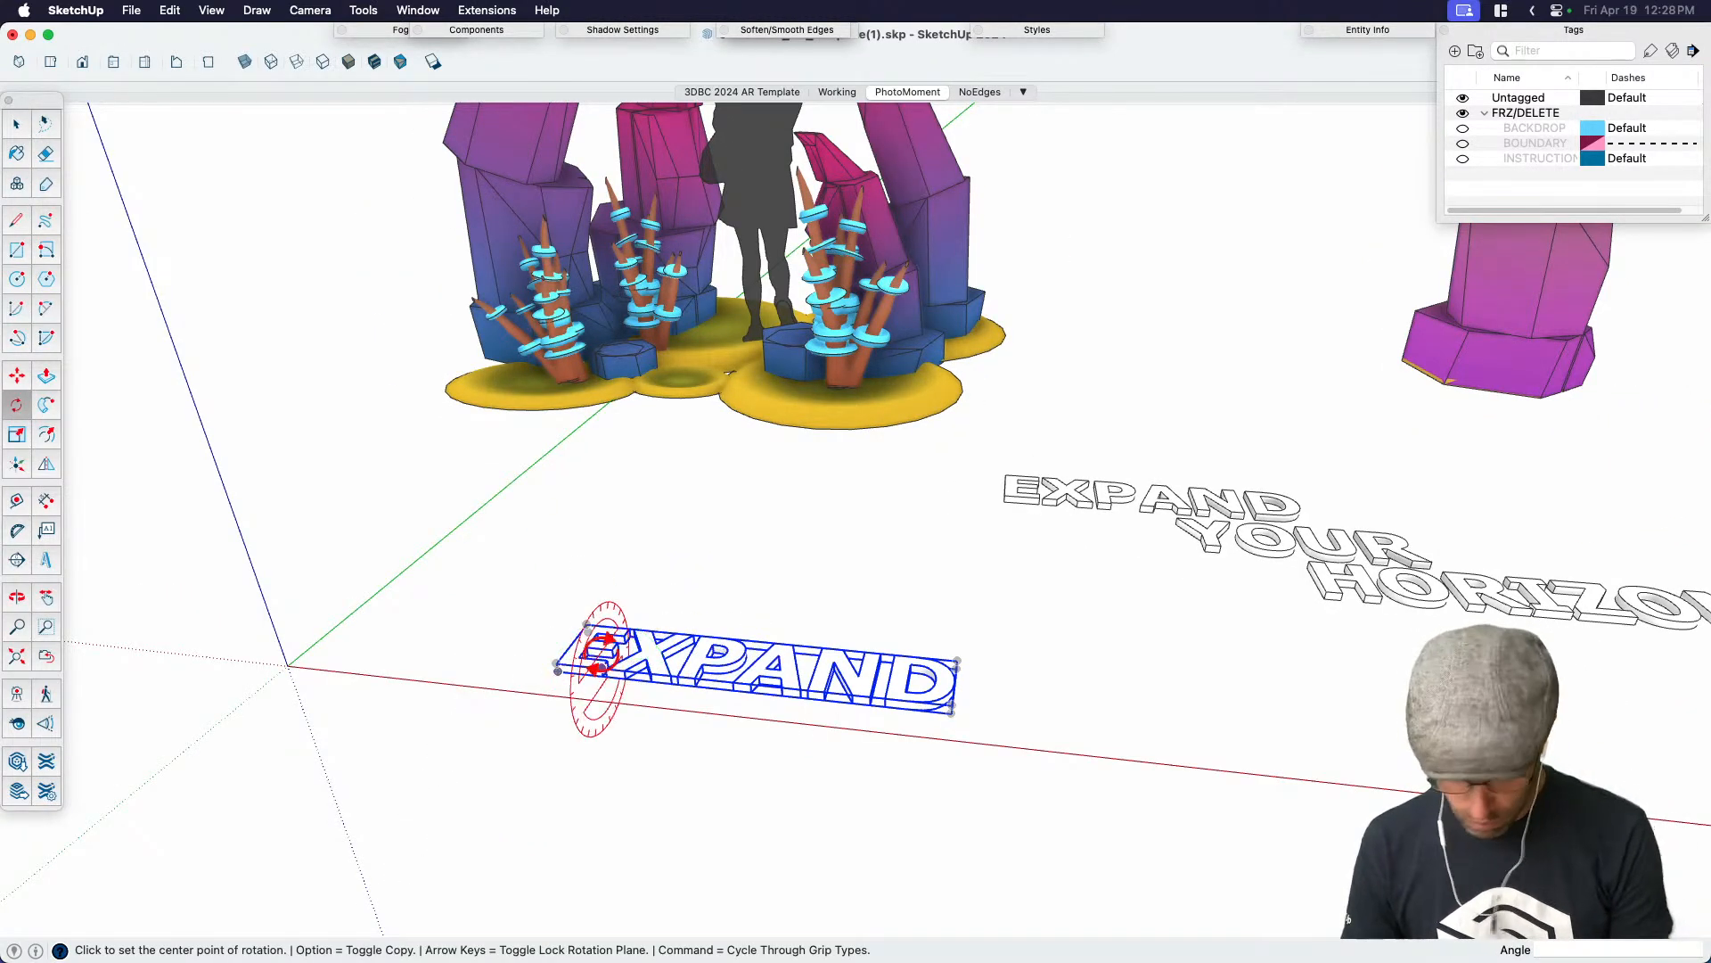
click(557, 663)
click(545, 598)
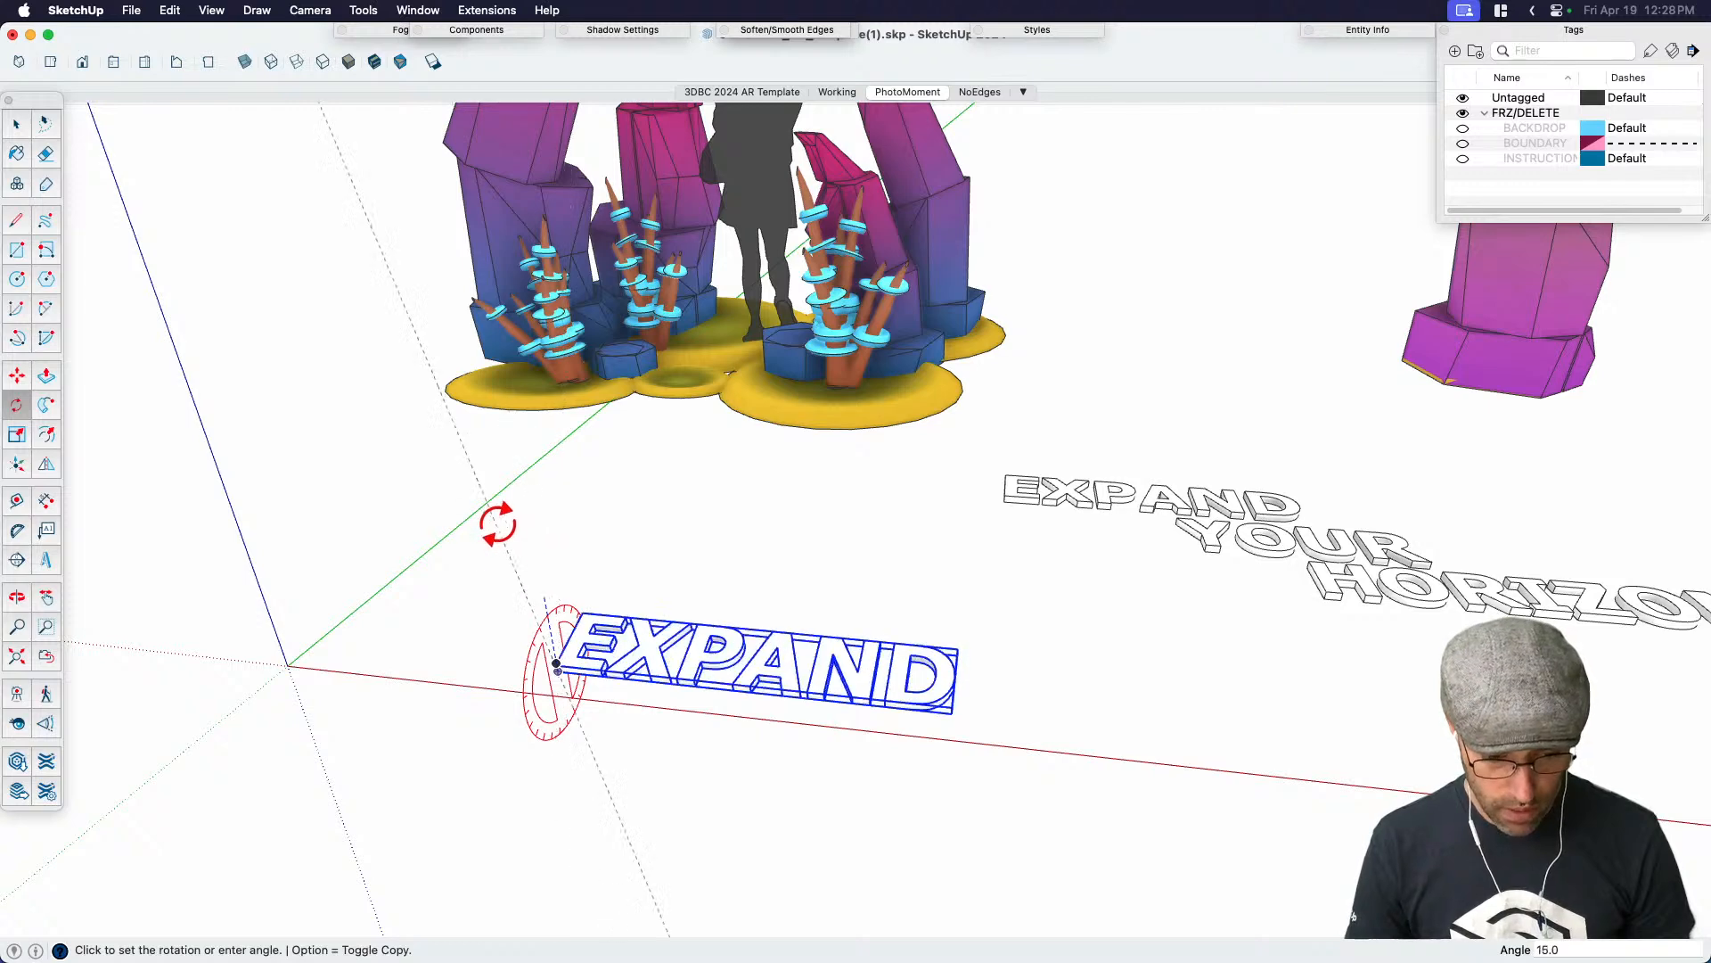
click(430, 621)
key(space)
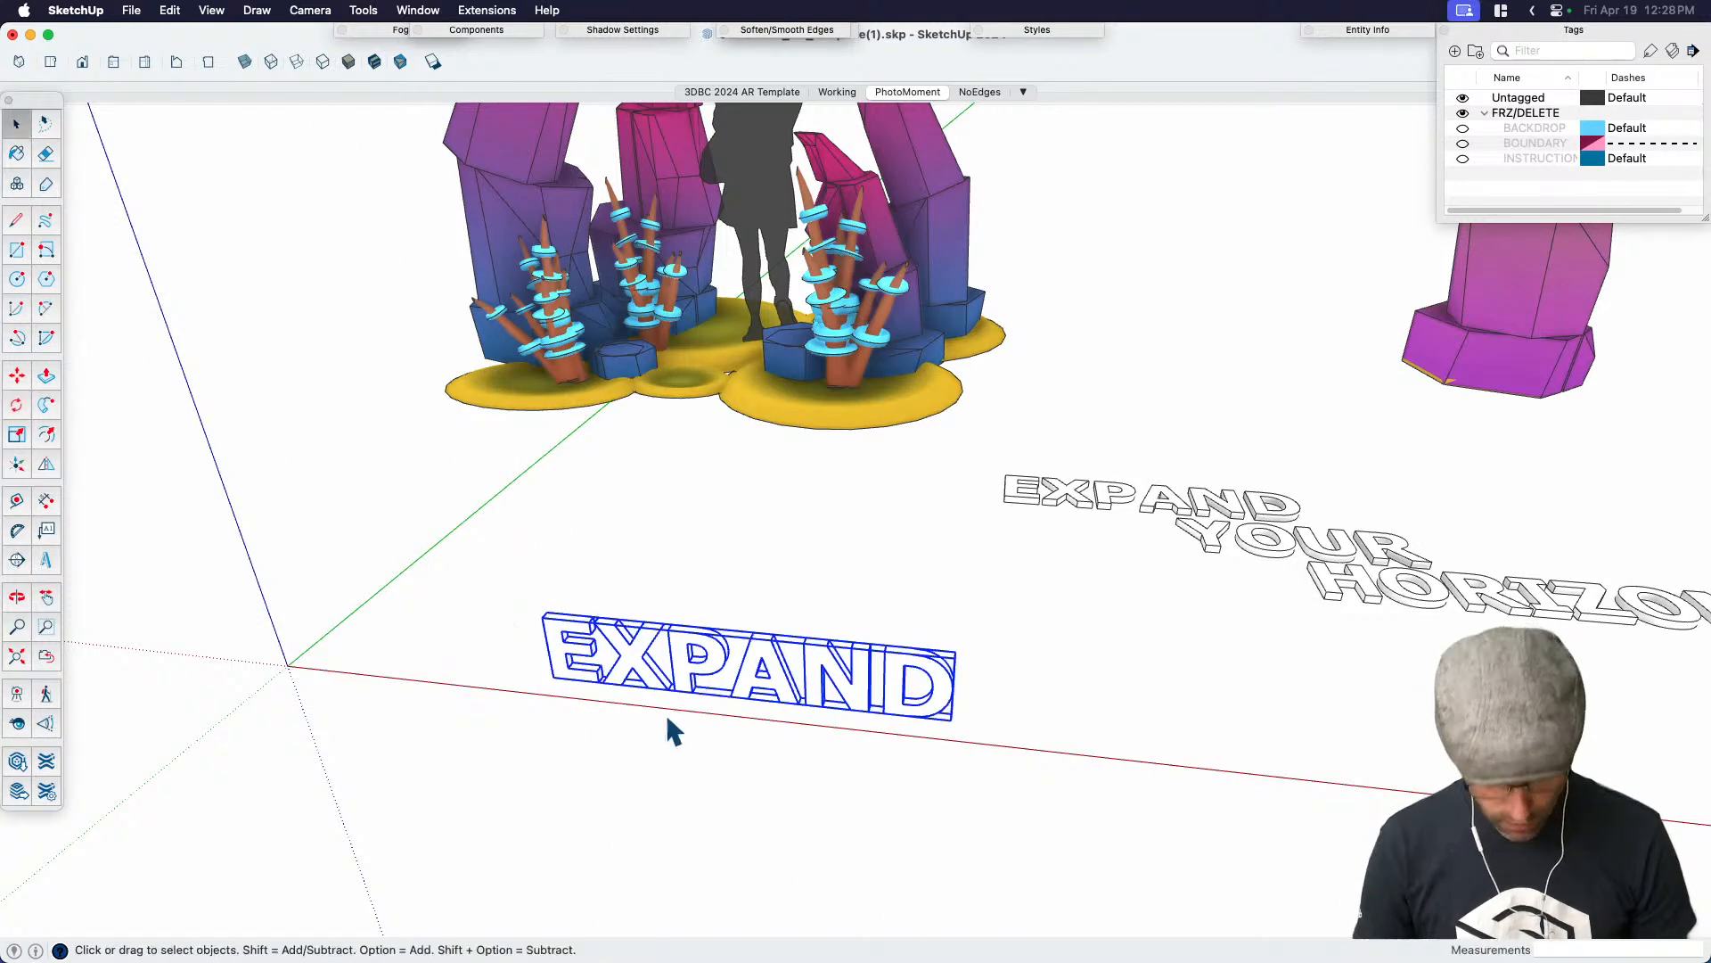
Move the upright EXPAND text about 5 3/4" along the green axis, away from the red axis
key(m)
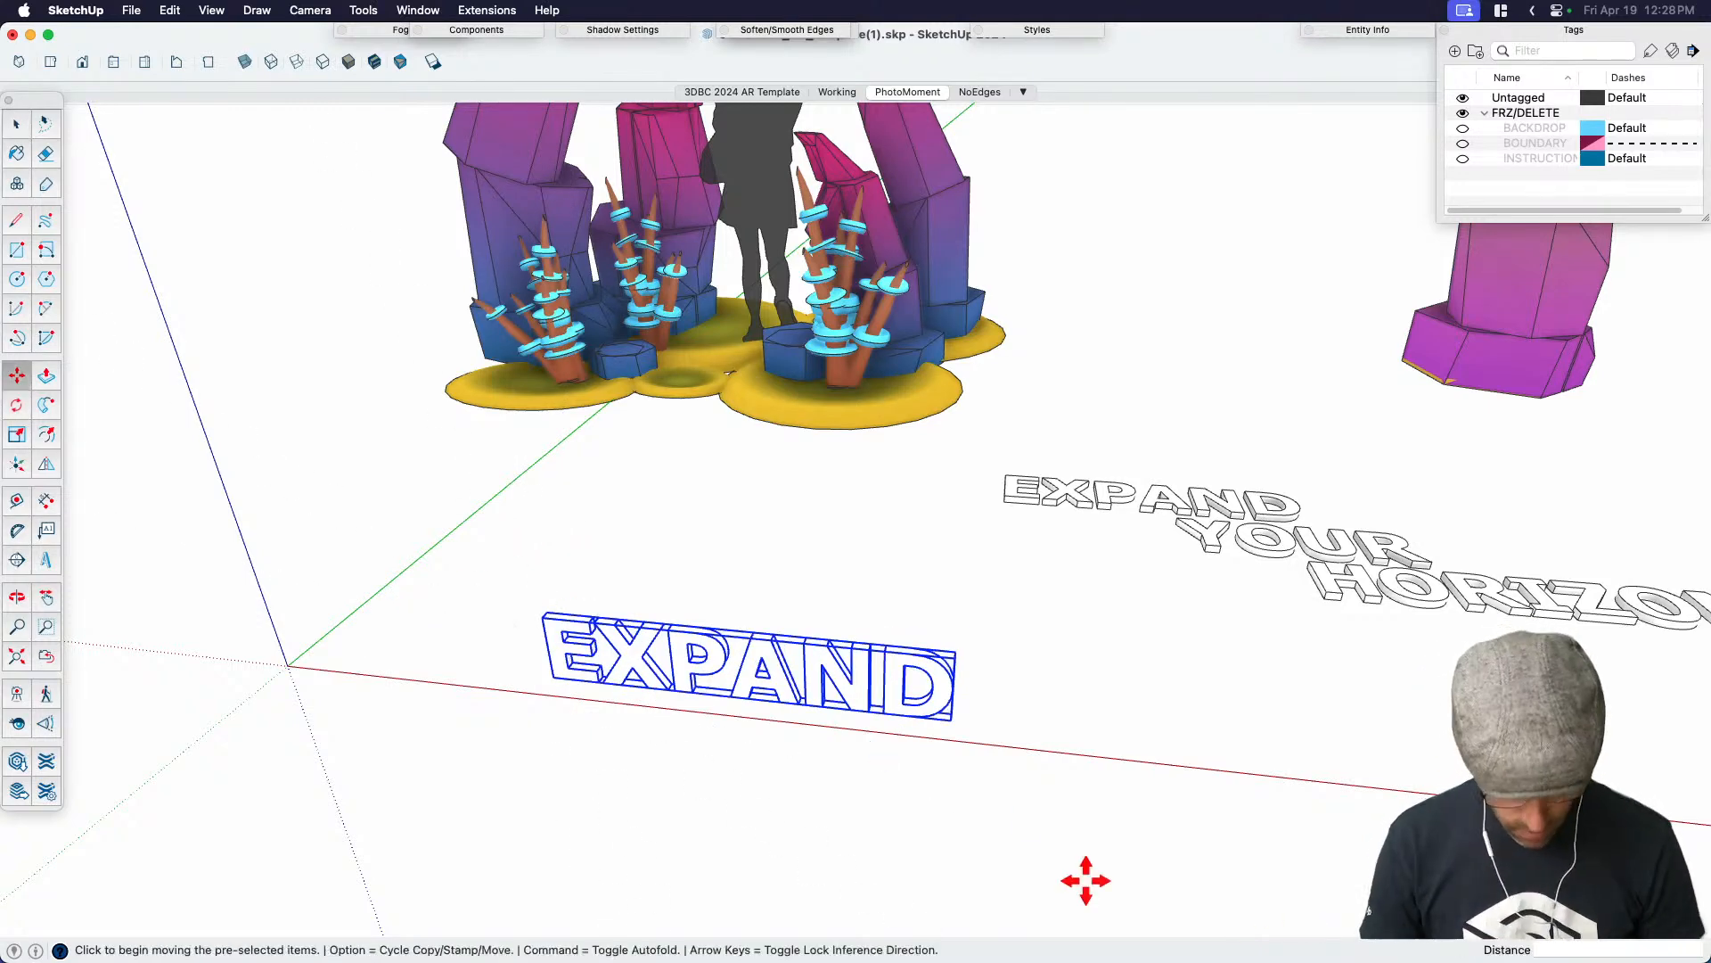
click(791, 764)
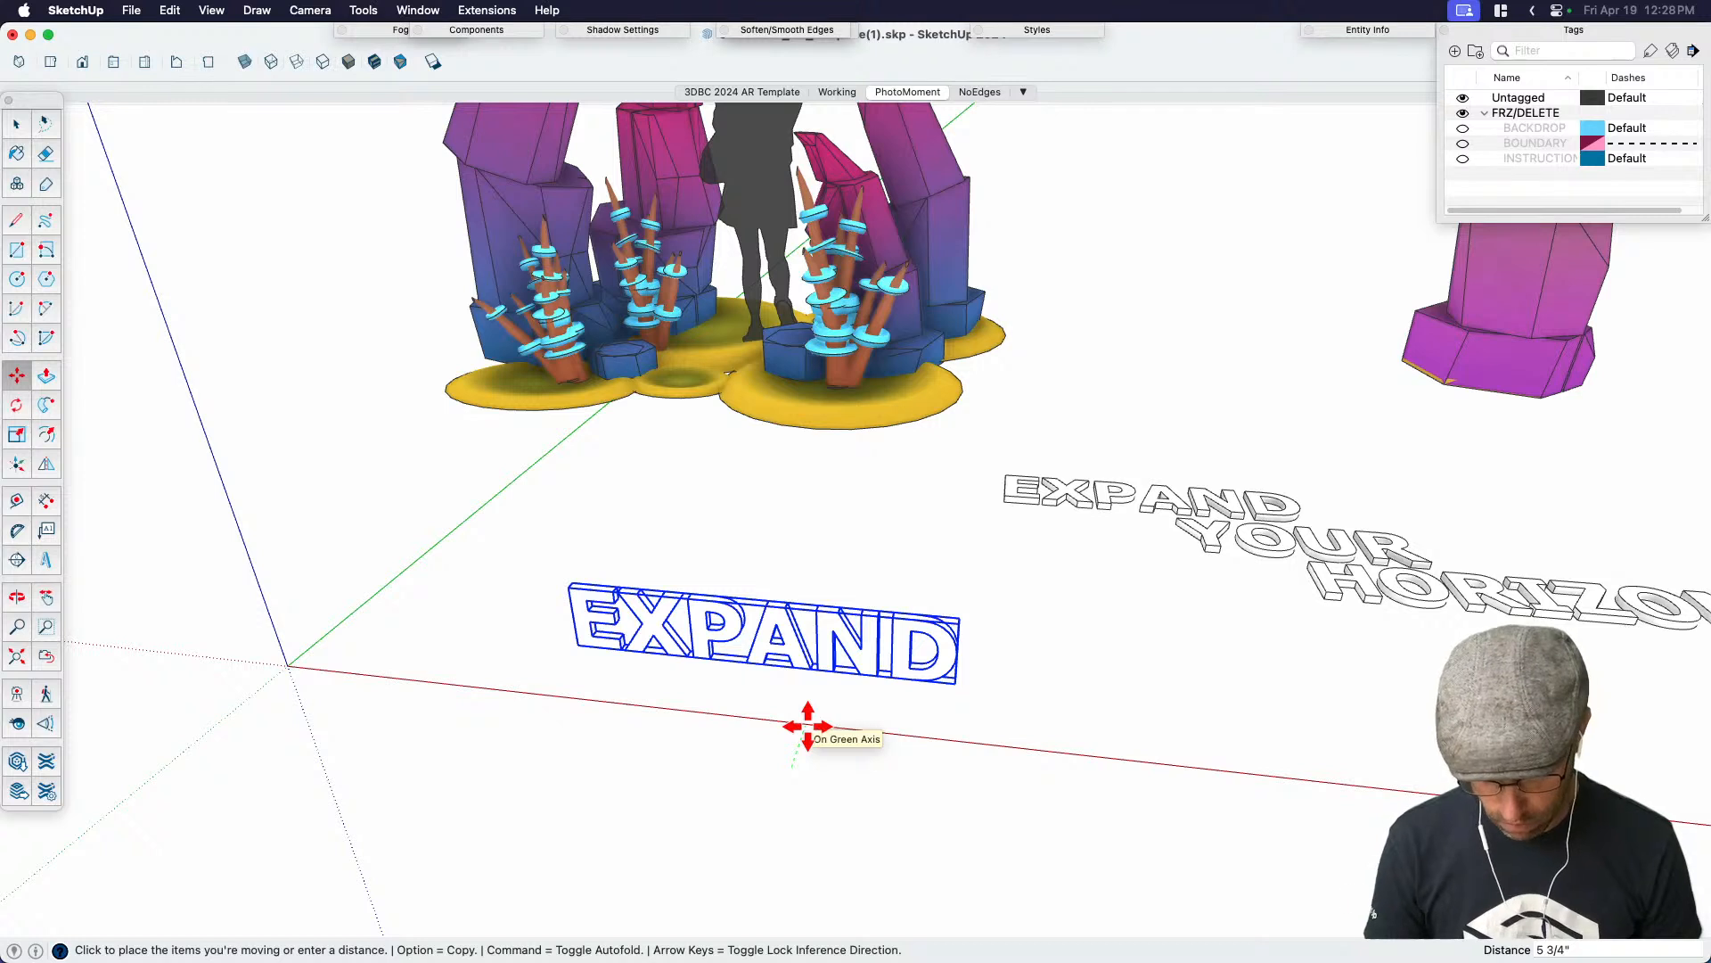
click(808, 726)
key(space)
key(a)
key(space)
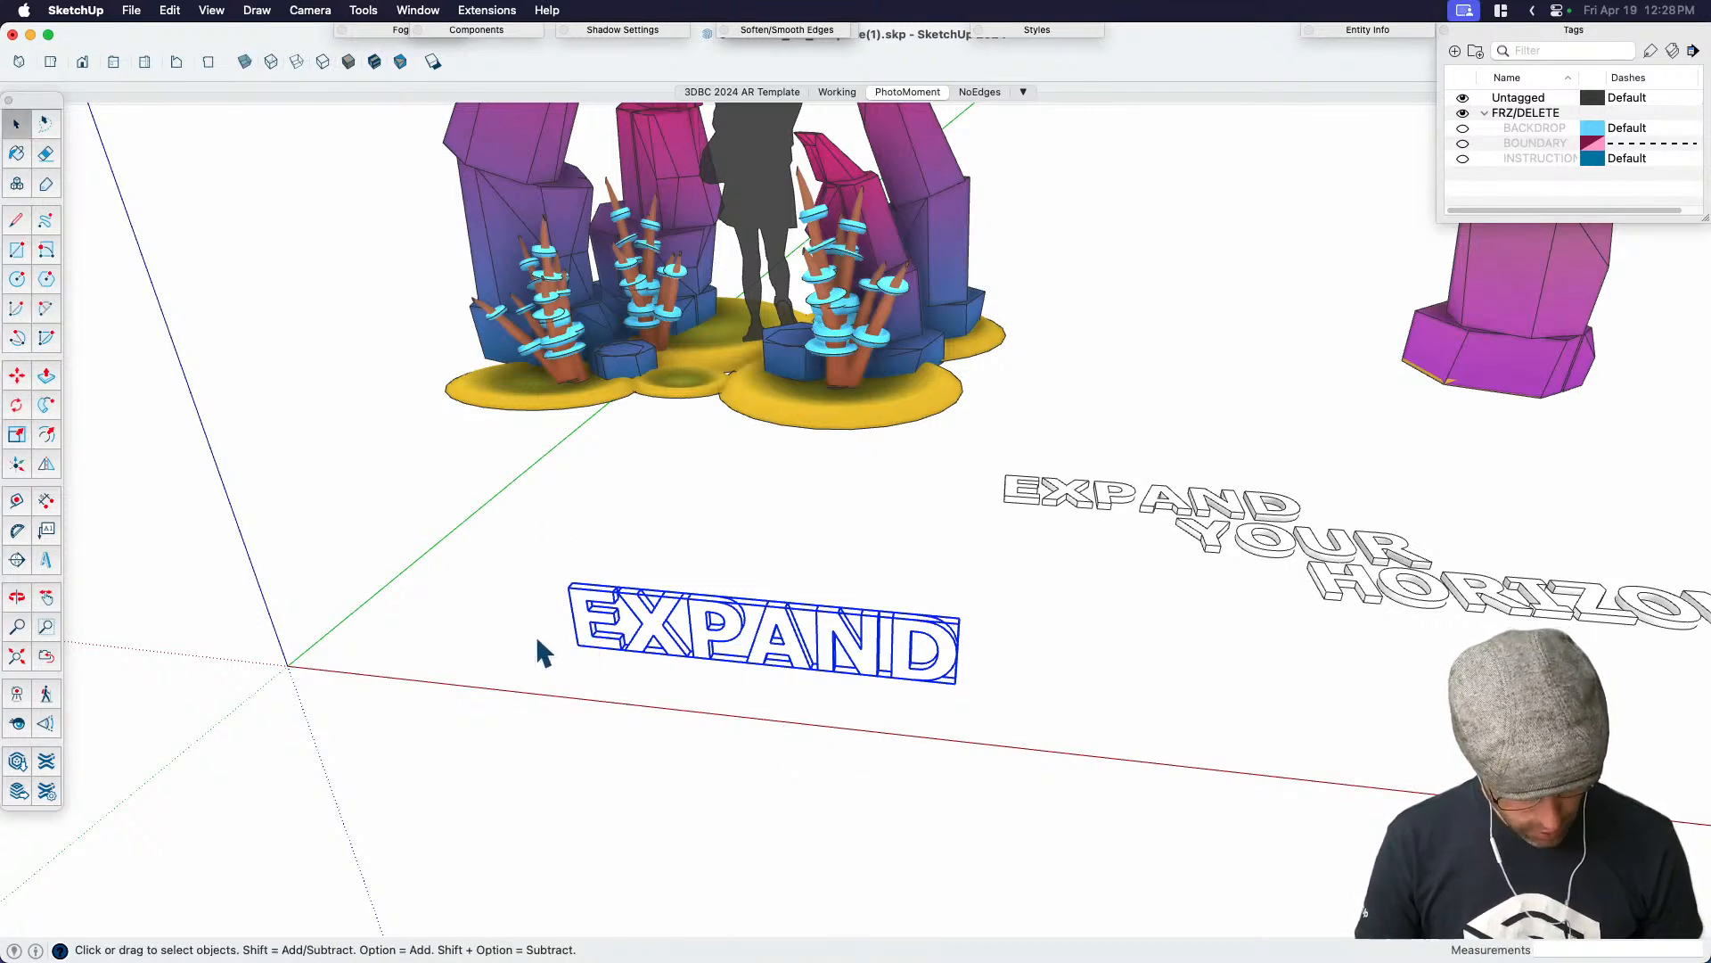
key(a)
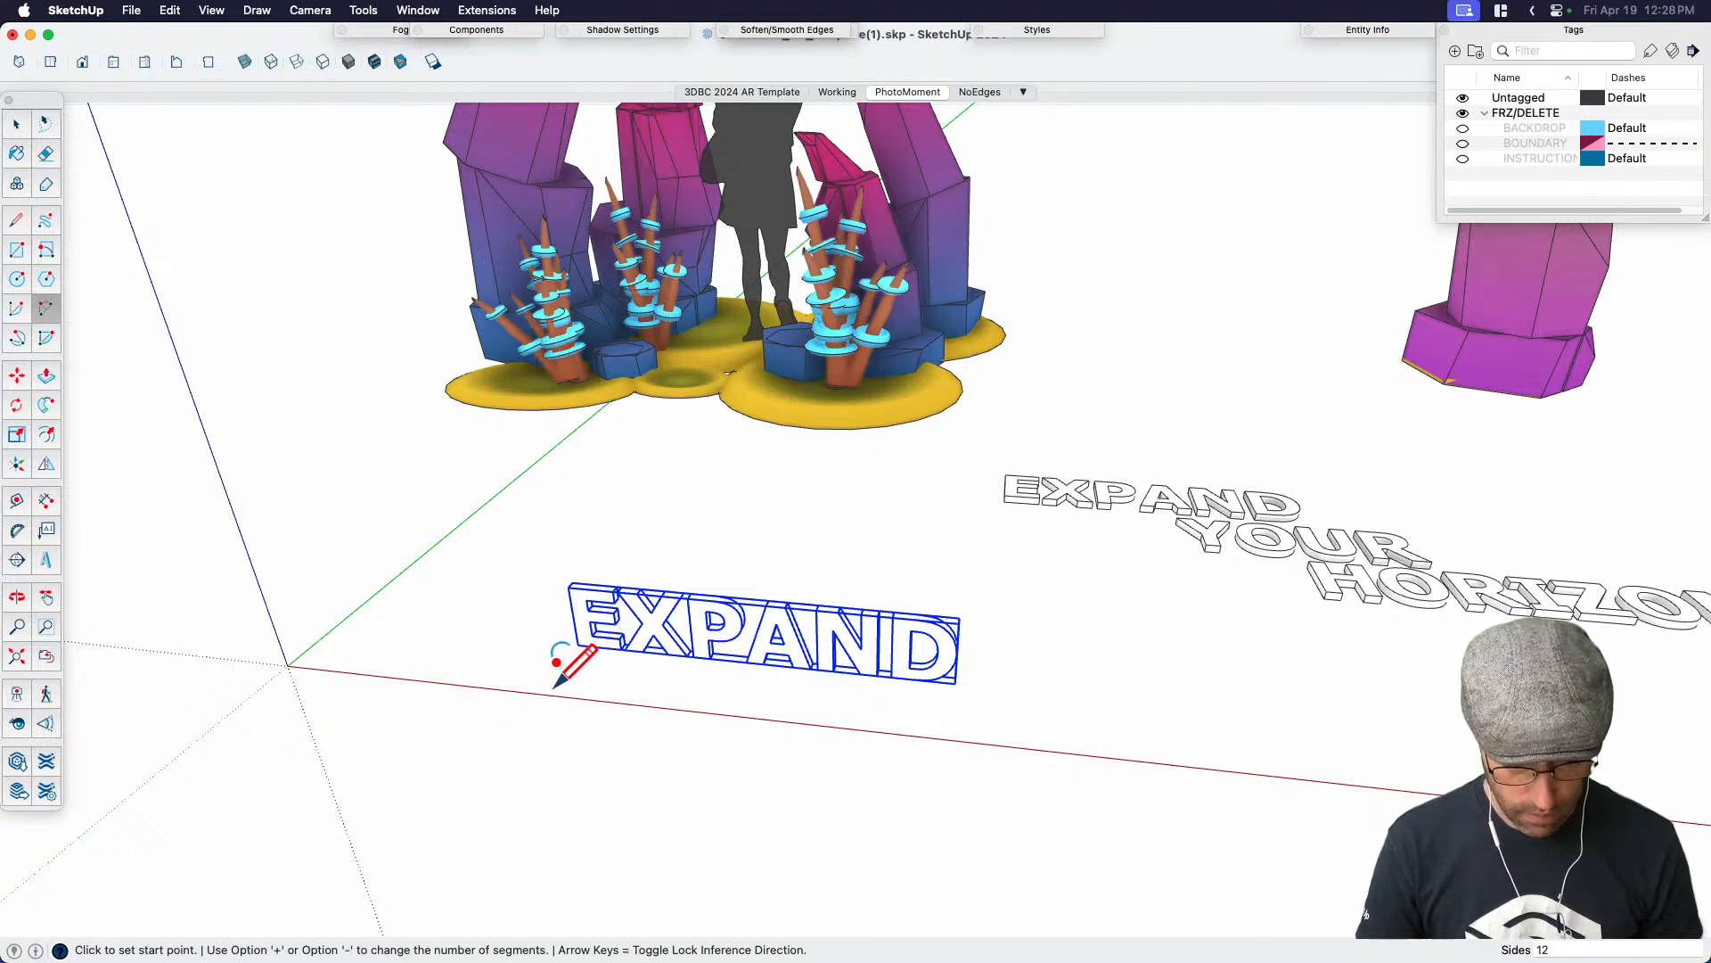
click(561, 679)
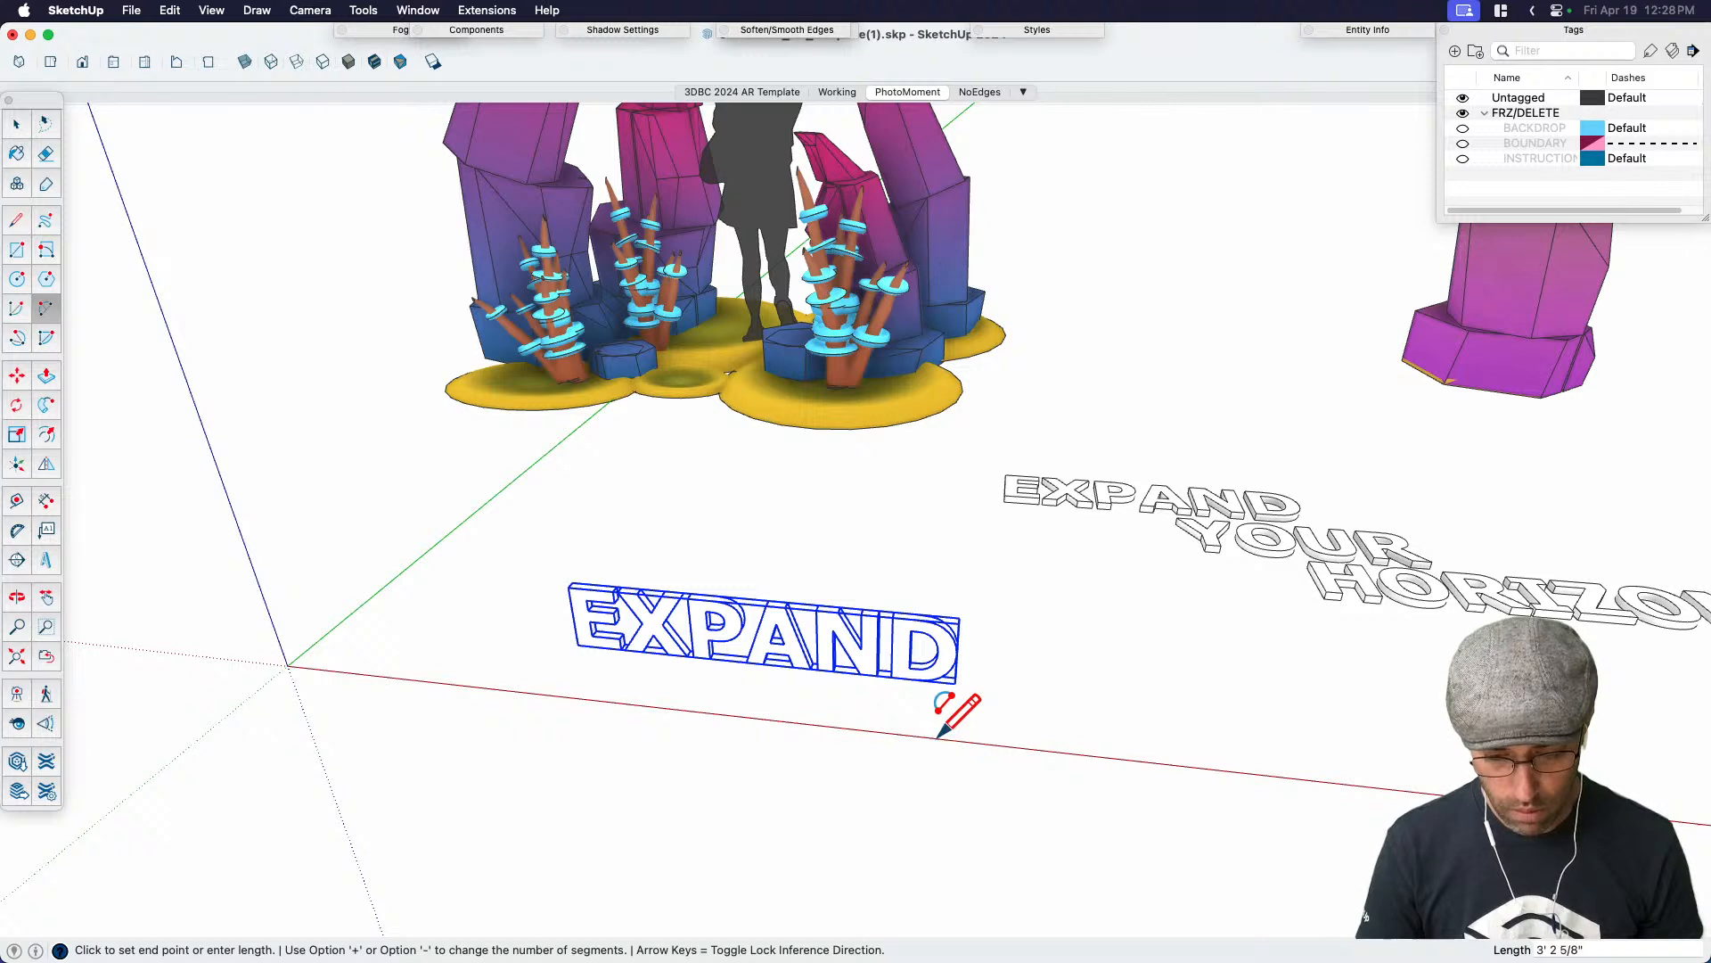
key(space)
Draw a straight line parallel to the red axis on the ground in front of the EXPAND text, slightly longer than the word
key(l)
click(460, 781)
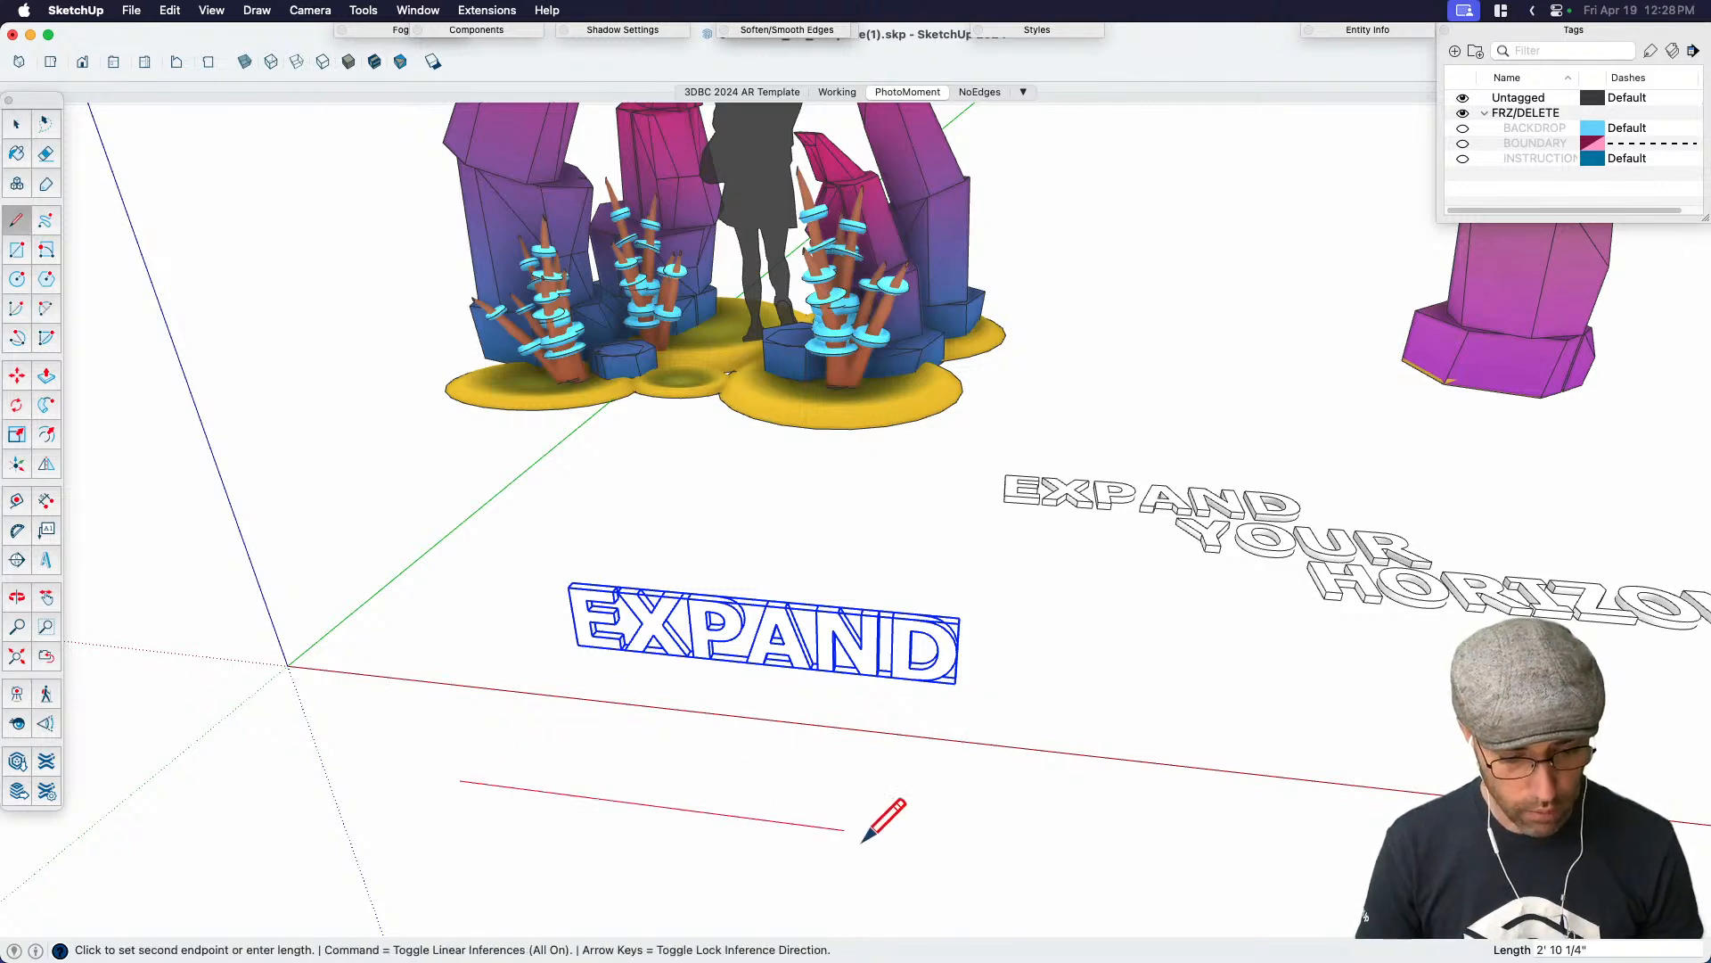
click(982, 848)
key(space)
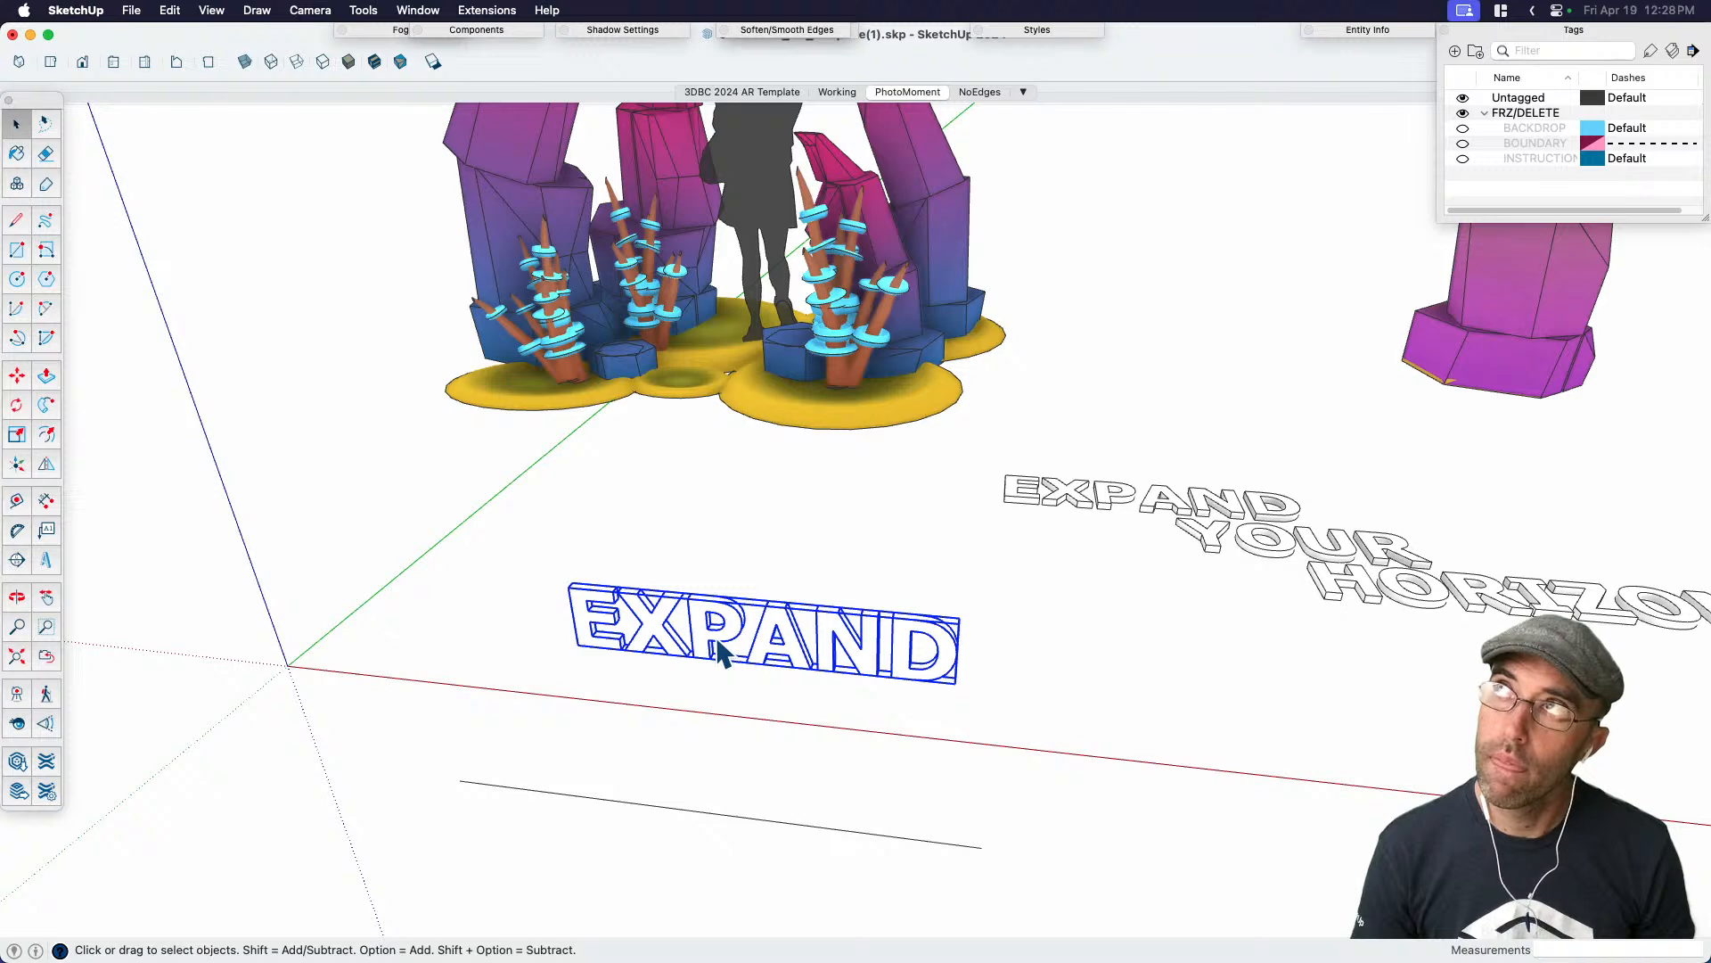
Rotate the upright EXPAND text about the red axis from its lower-left corner so that it lies flat on the ground
key(q)
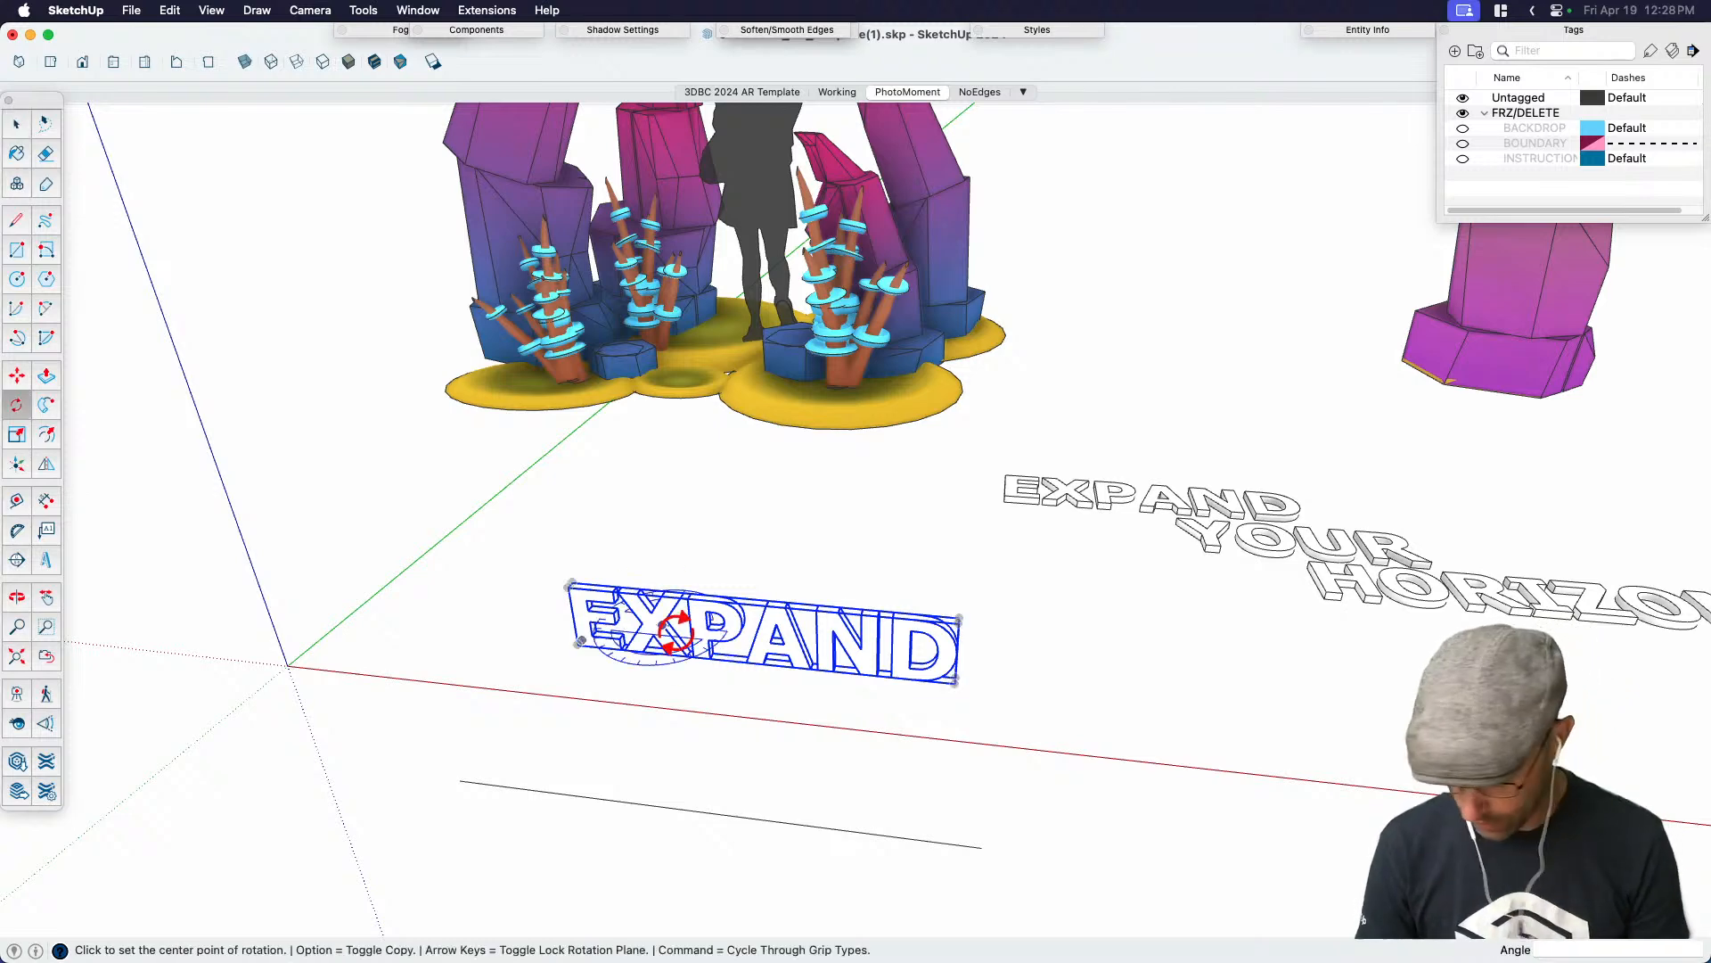
click(597, 553)
key(space)
middle_drag(626, 594, 604, 650)
key(q)
scroll(612, 654, up, 4)
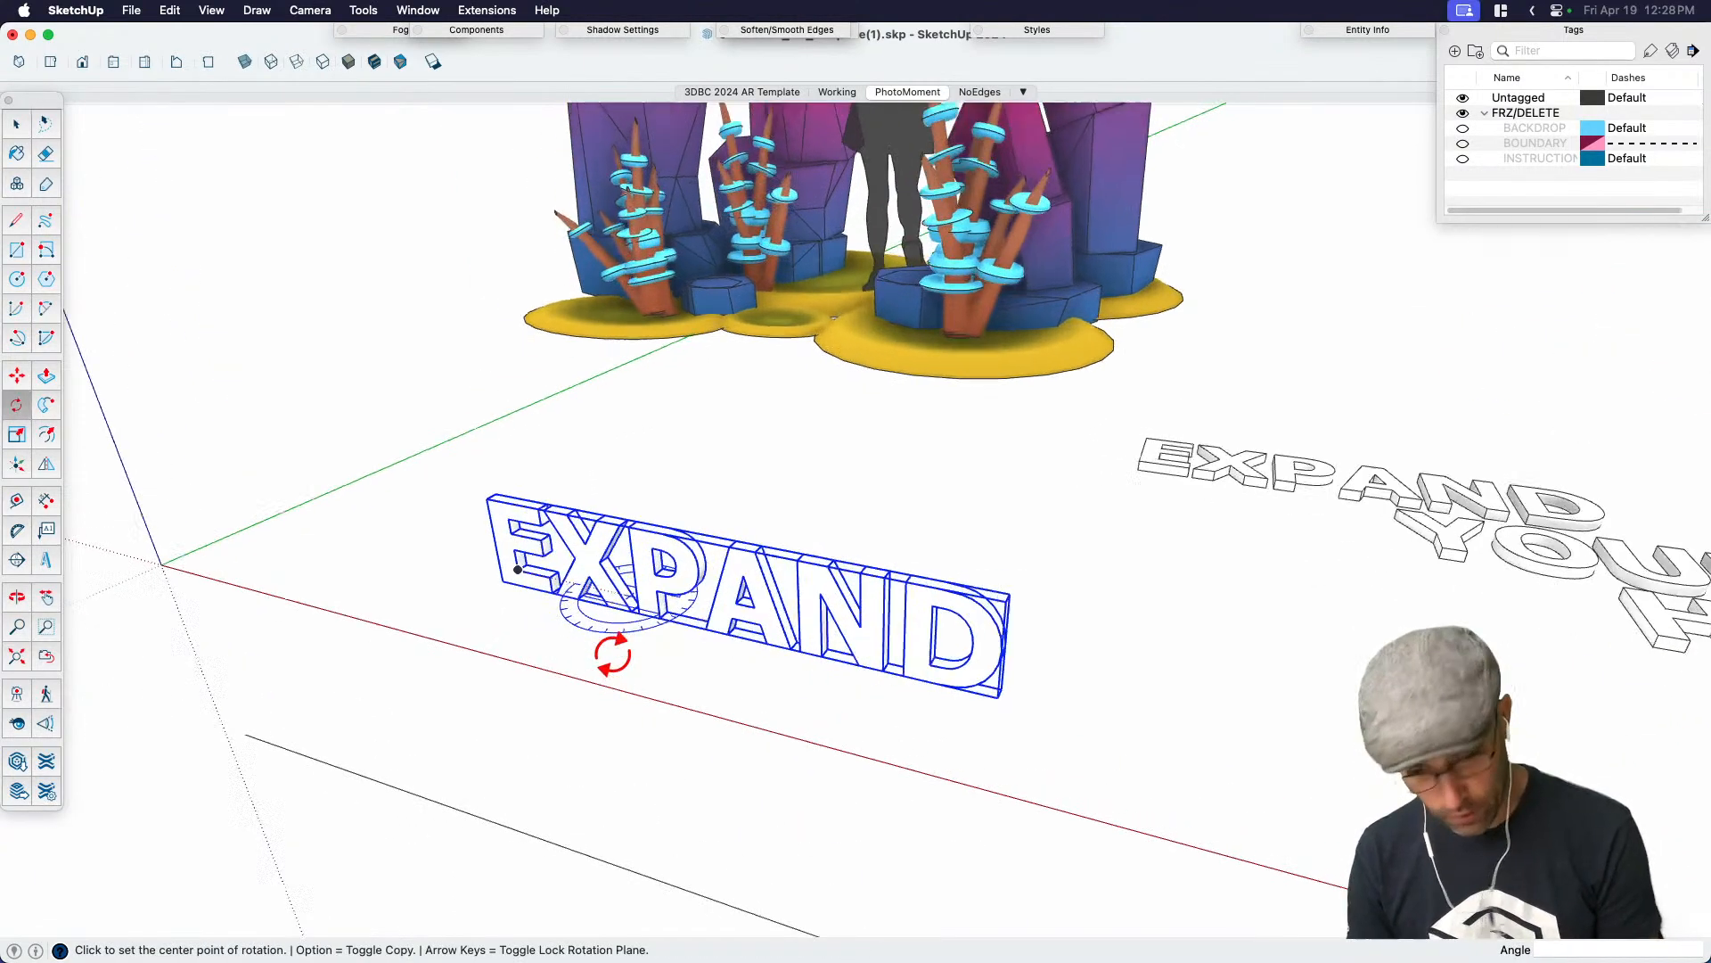
click(511, 574)
click(496, 493)
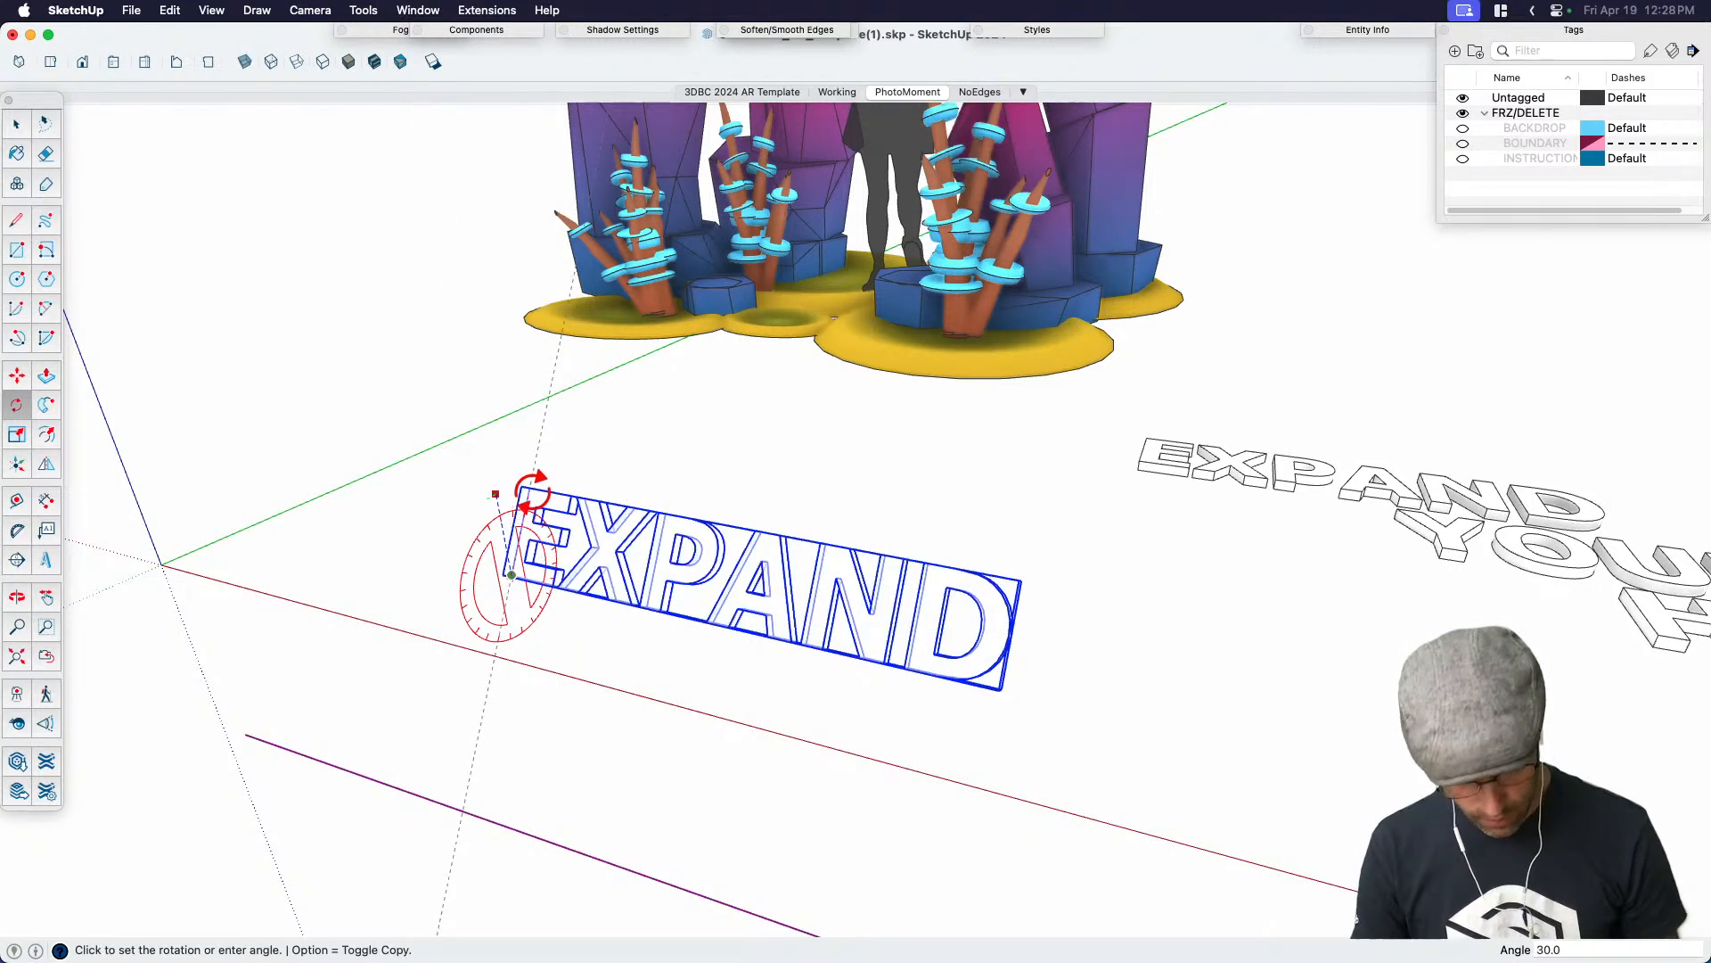
key(Escape)
key(space)
middle_drag(535, 495, 615, 574)
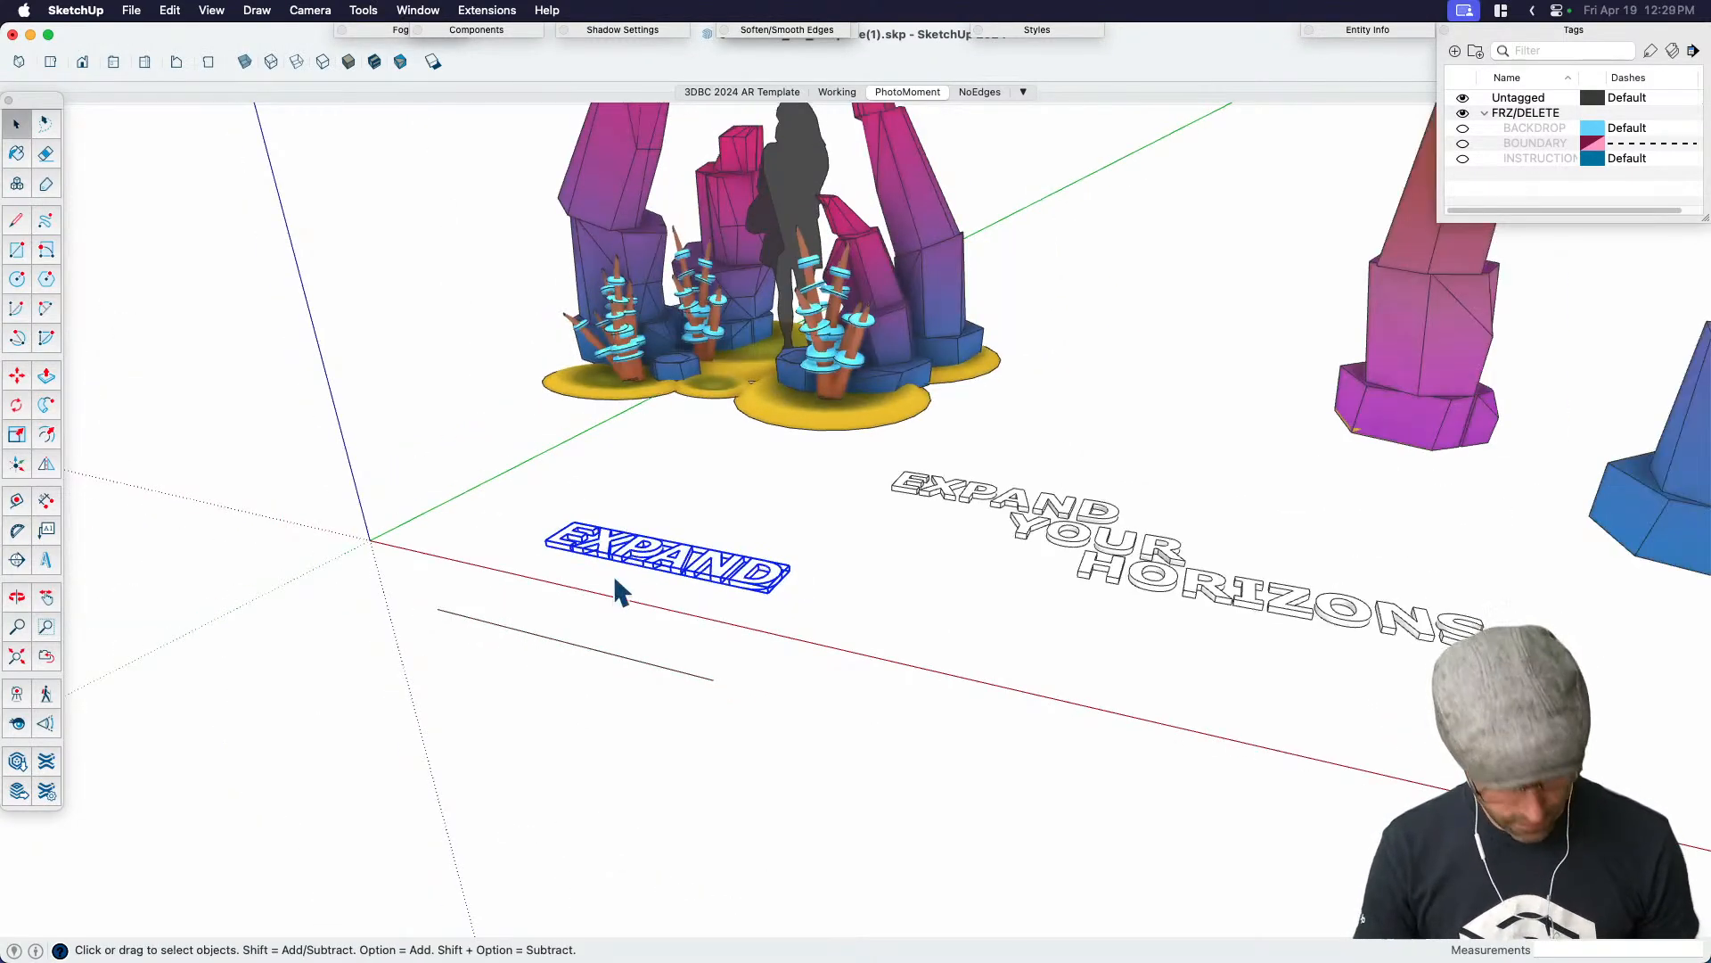
Draw a shallow two-point arc on the ground between the EXPAND text and the straight line, bulging toward the text
scroll(589, 635, up, 2)
scroll(594, 640, up, 1)
key(a)
click(508, 695)
click(813, 728)
click(677, 678)
key(space)
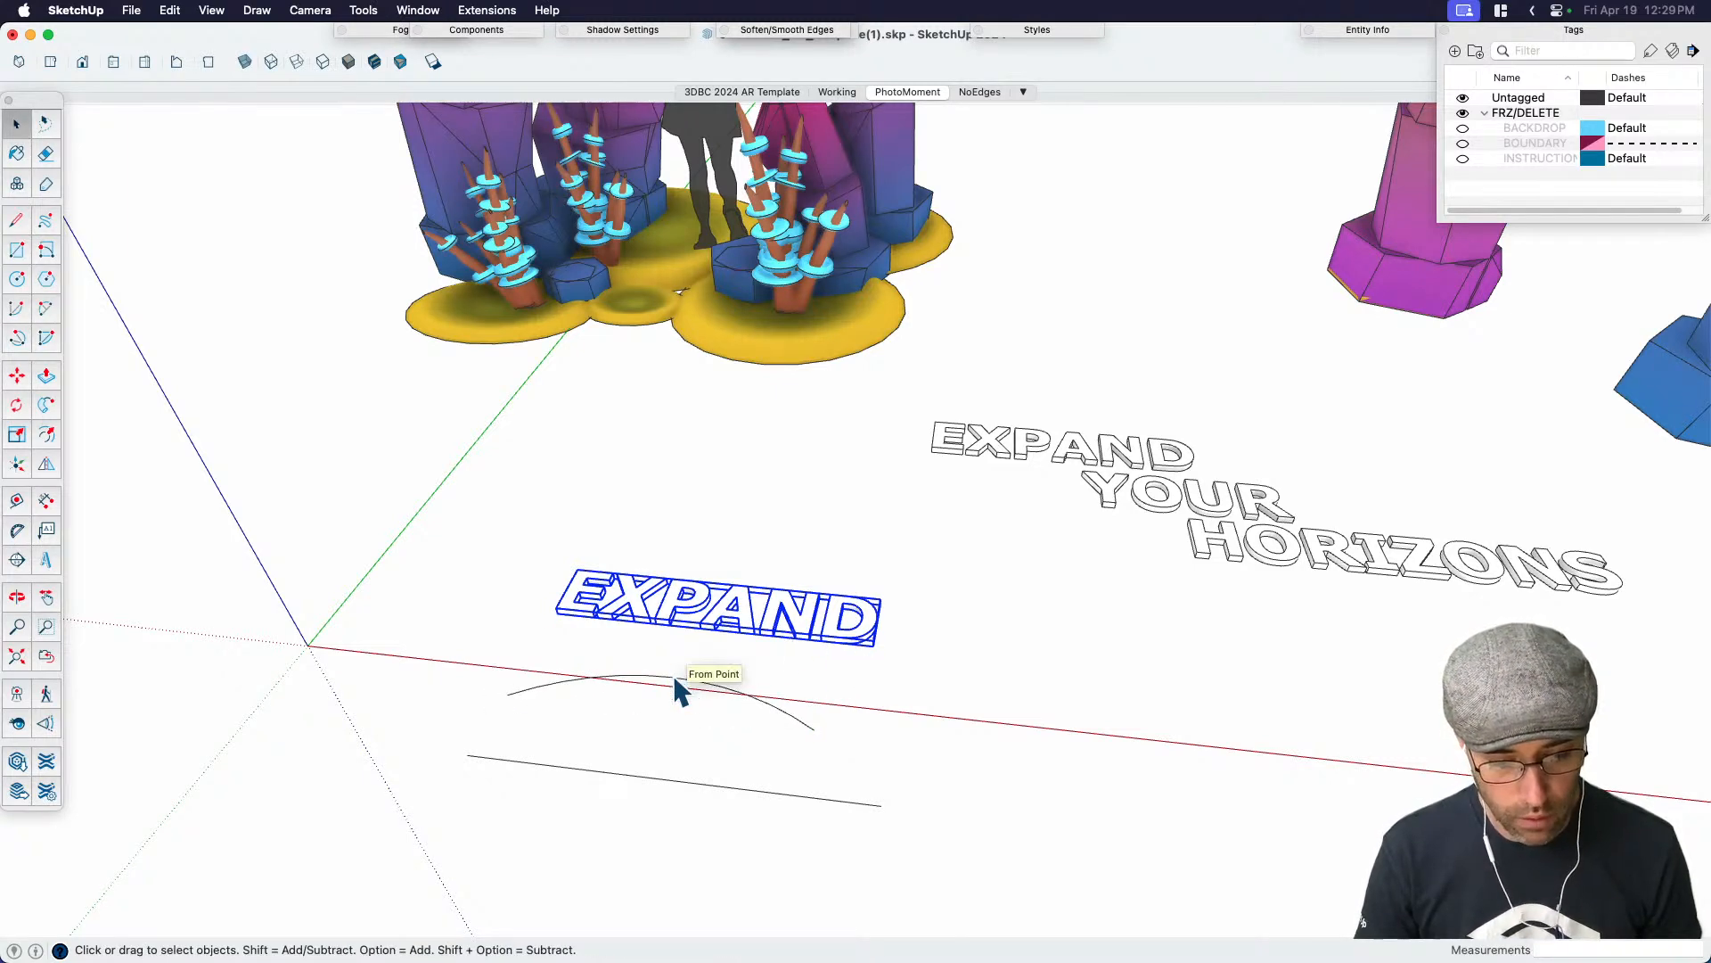
click(681, 676)
key(h)
drag(681, 687, 816, 691)
scroll(816, 690, up, 2)
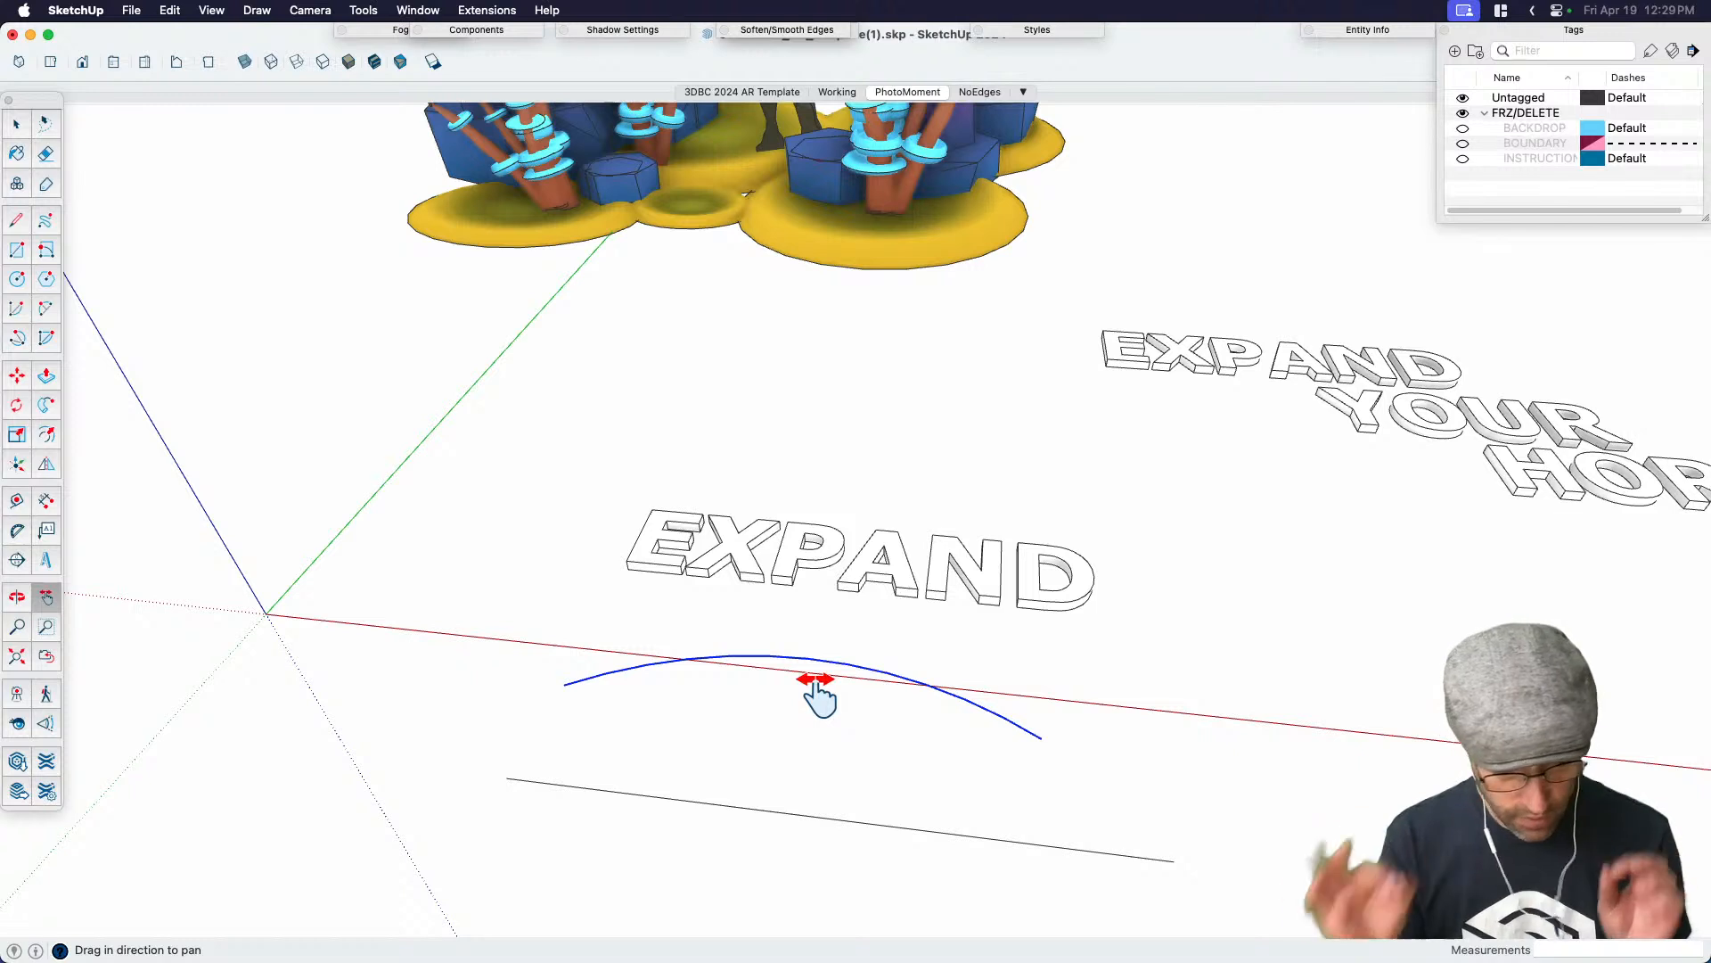
key(space)
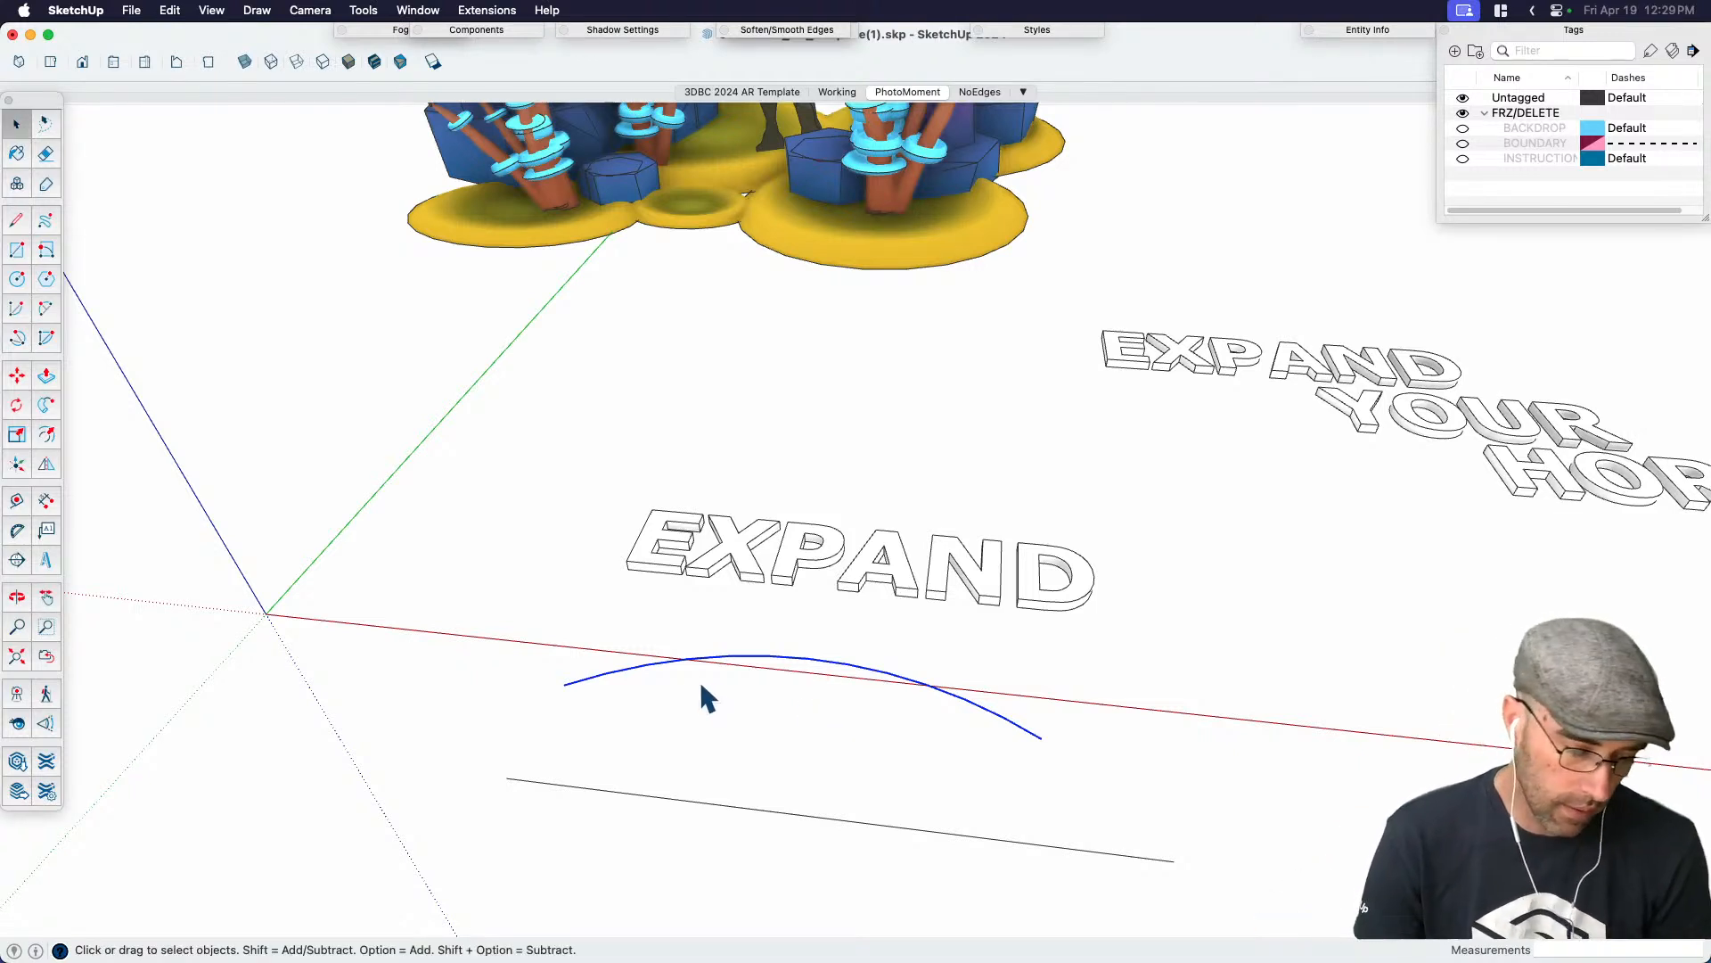
Bend the flat EXPAND text with Shape Bender from the straight line onto the arc, with the curve's start and end swapped so it reads left to right
click(742, 571)
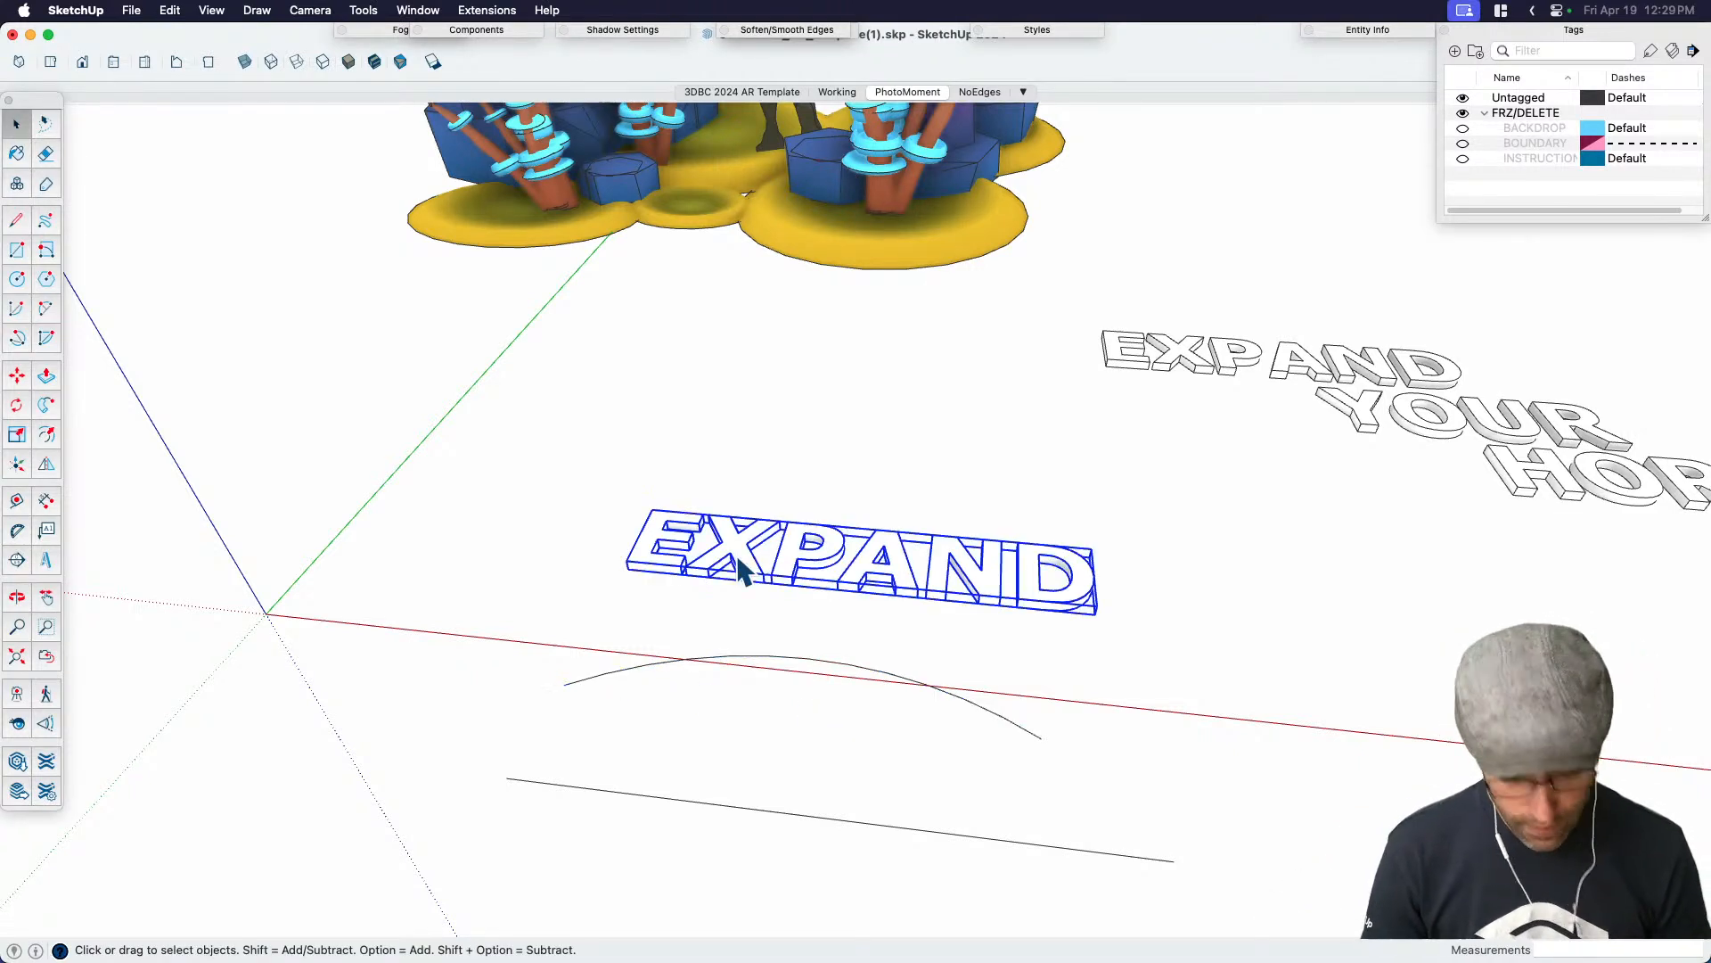
click(482, 11)
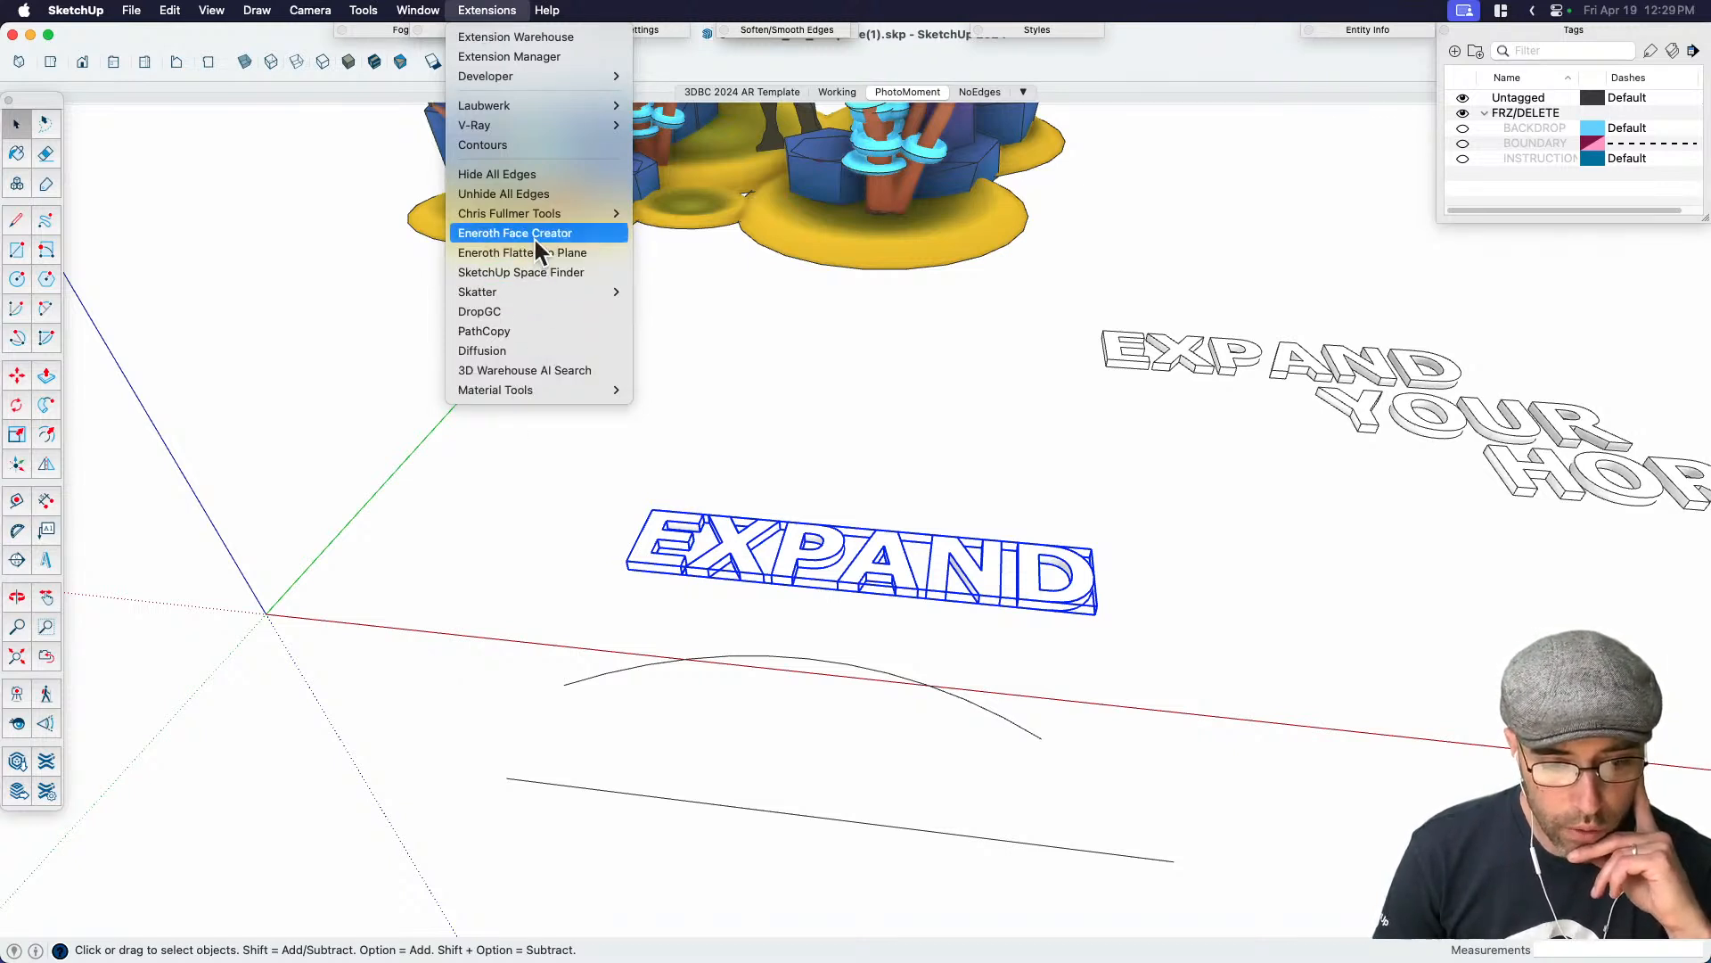
mouse_move(533, 217)
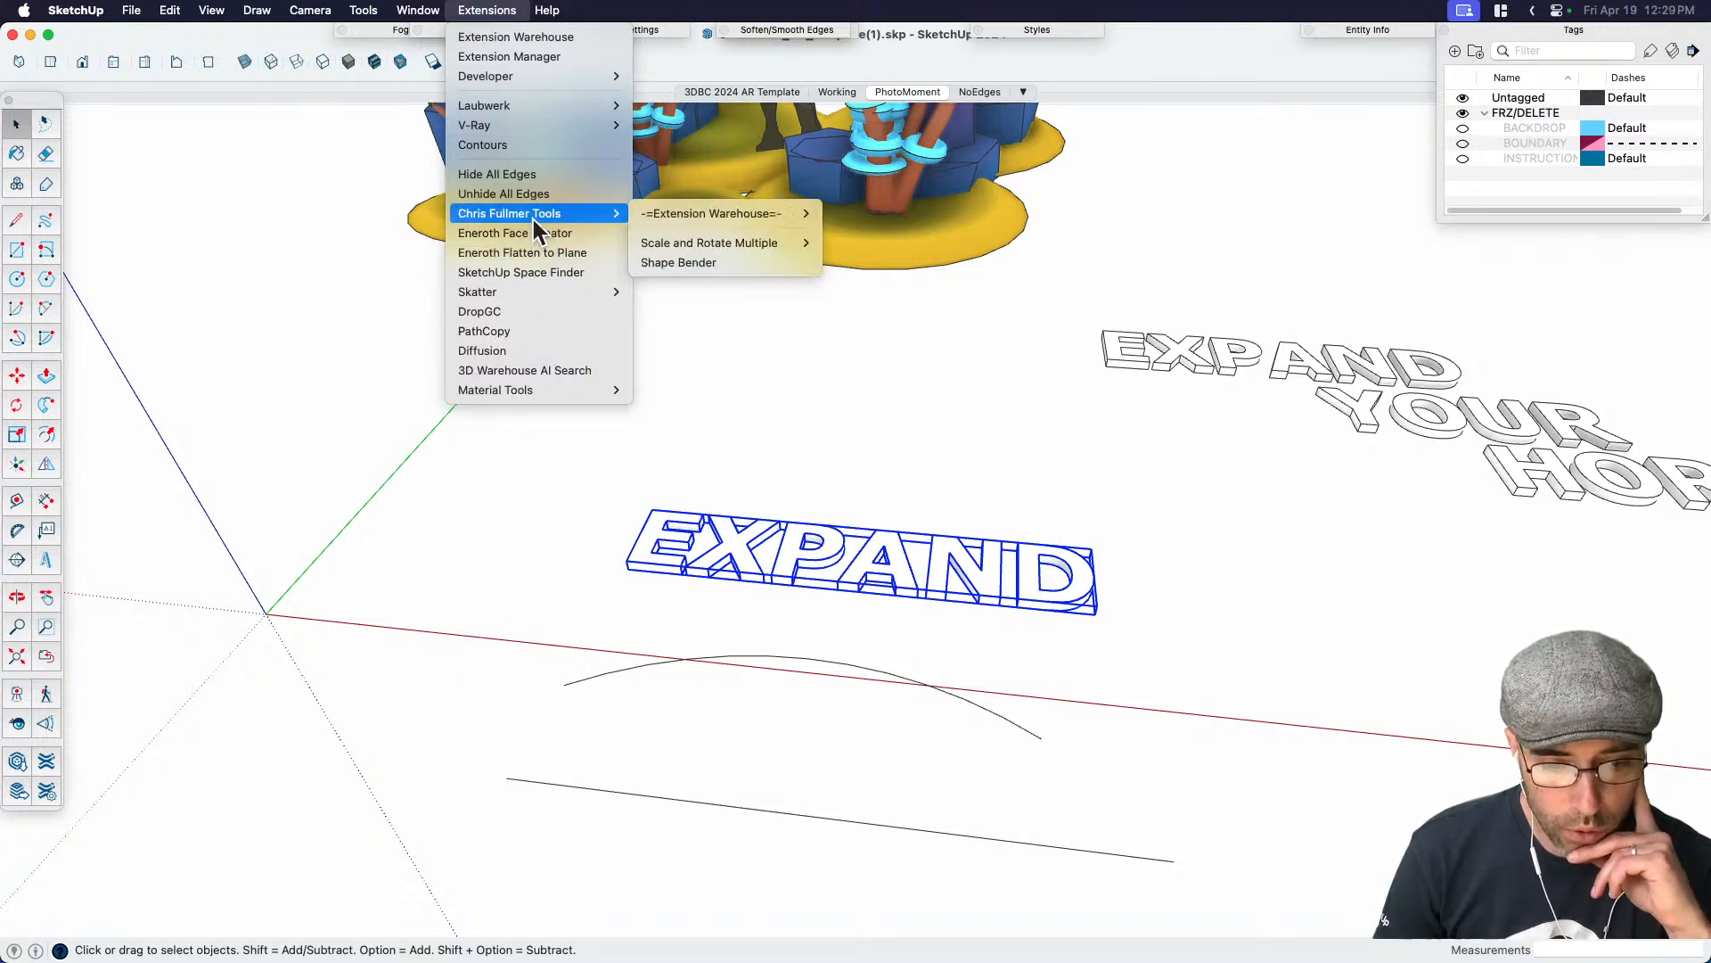
click(708, 261)
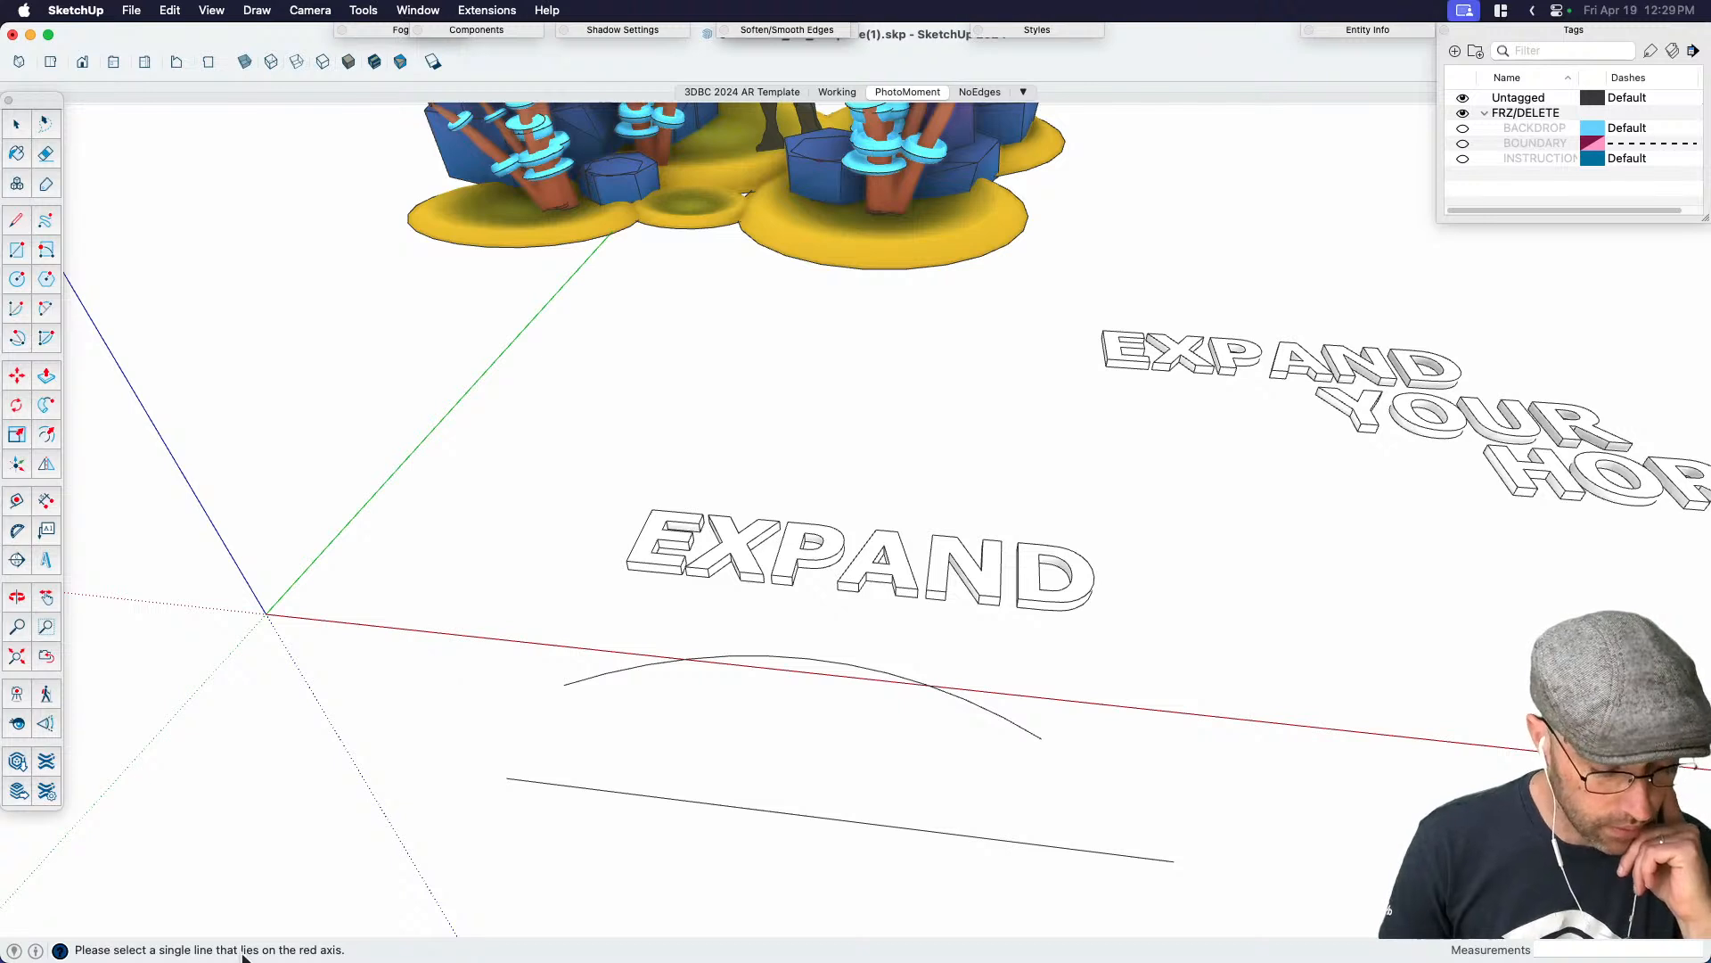
click(548, 785)
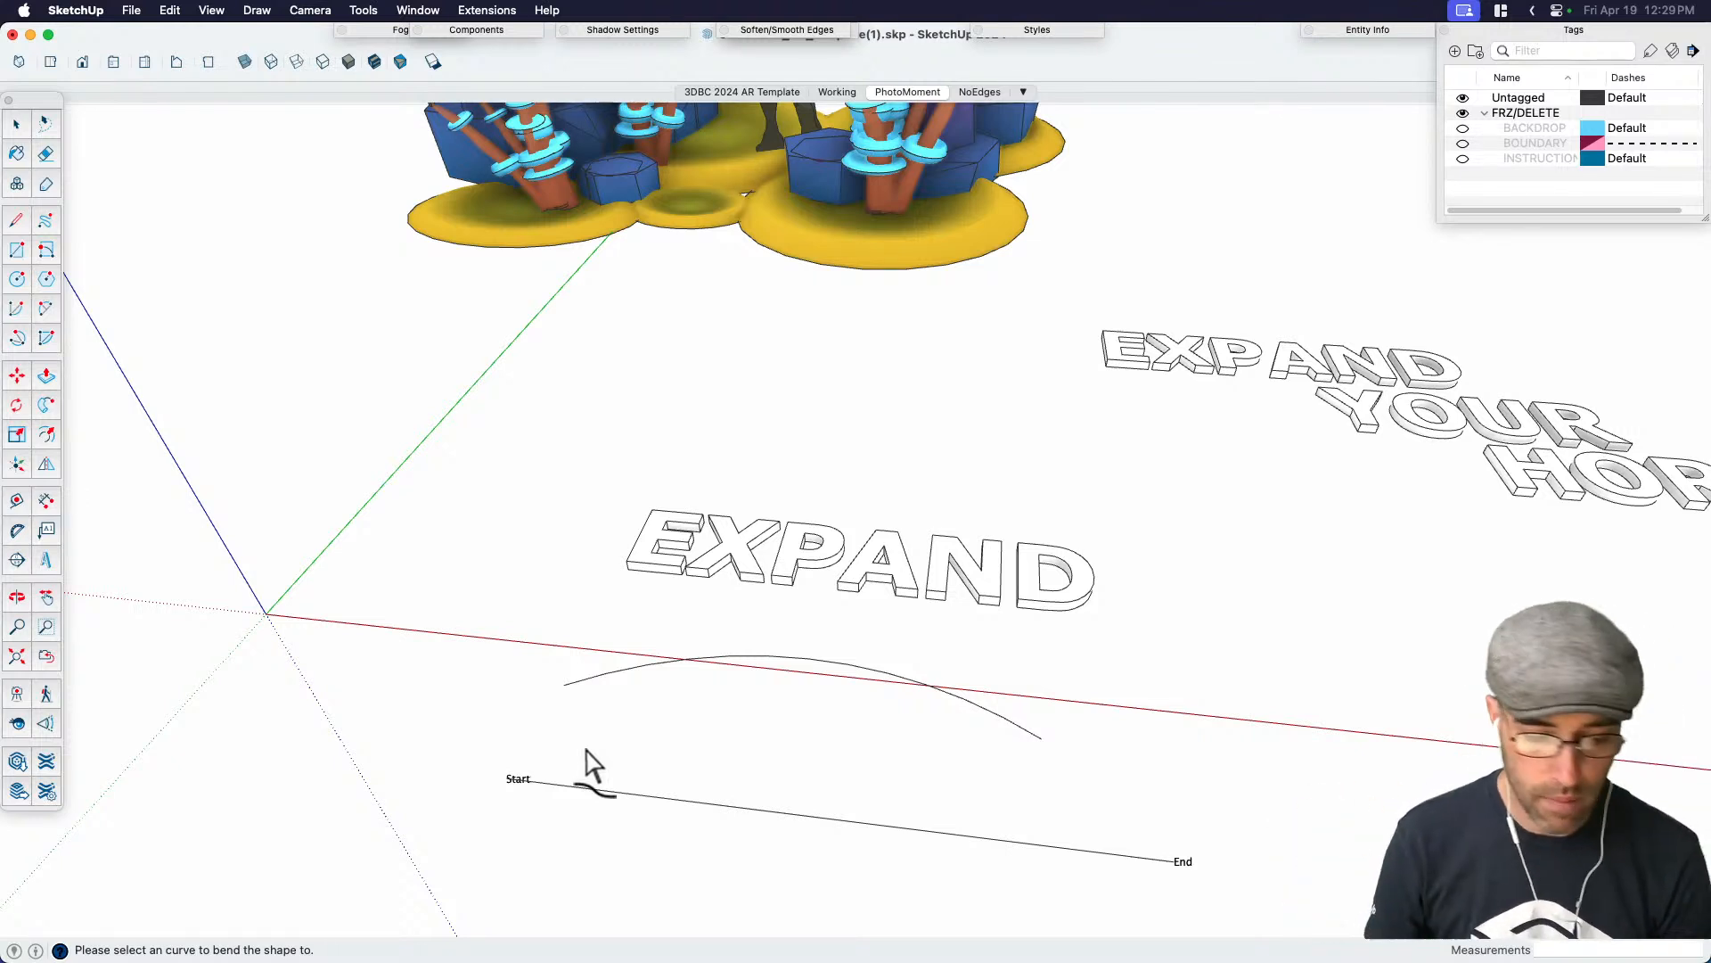
click(790, 664)
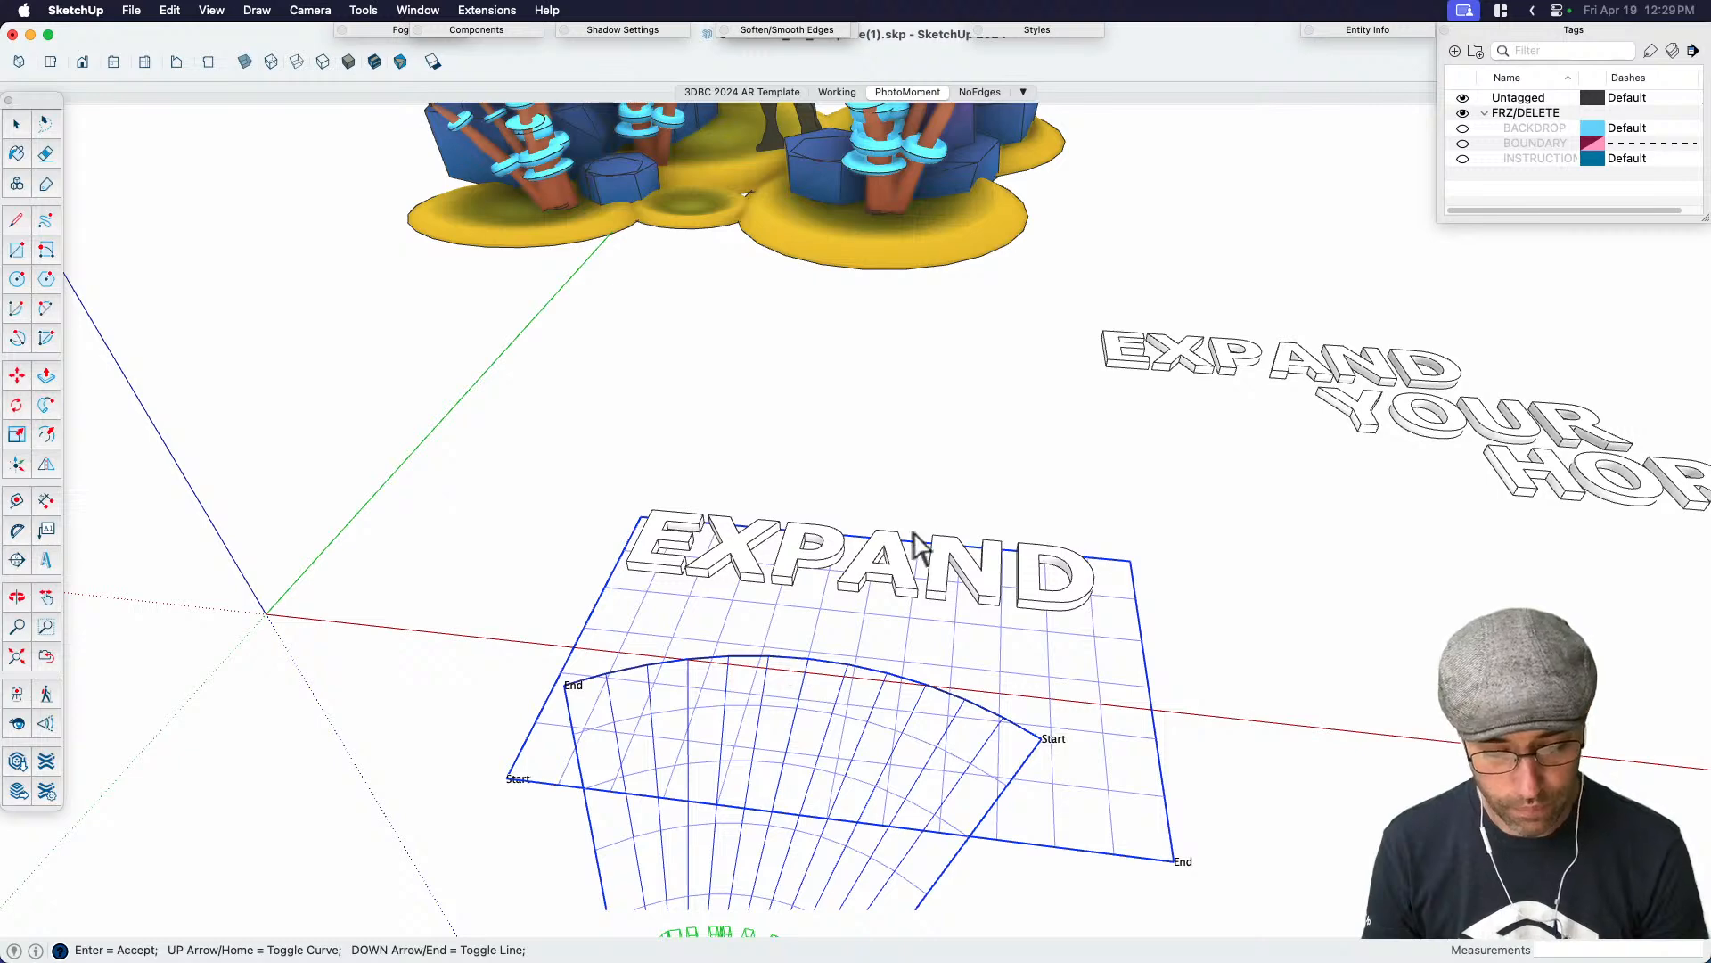
scroll(900, 566, down, 4)
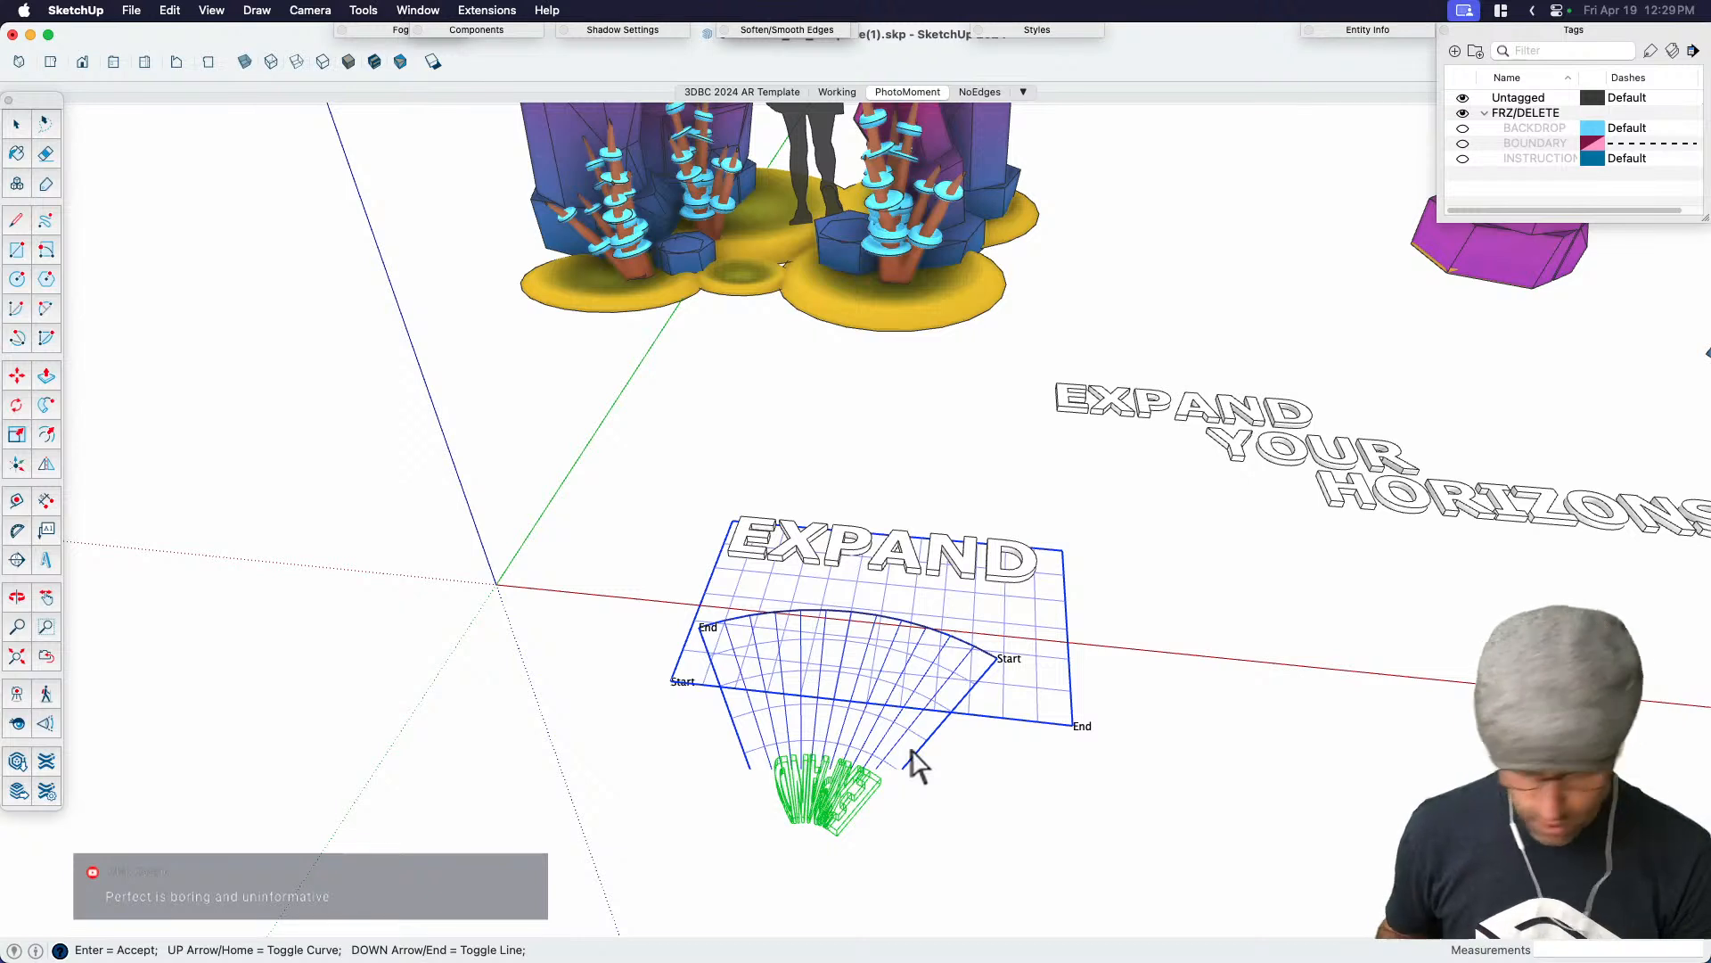
key(Up)
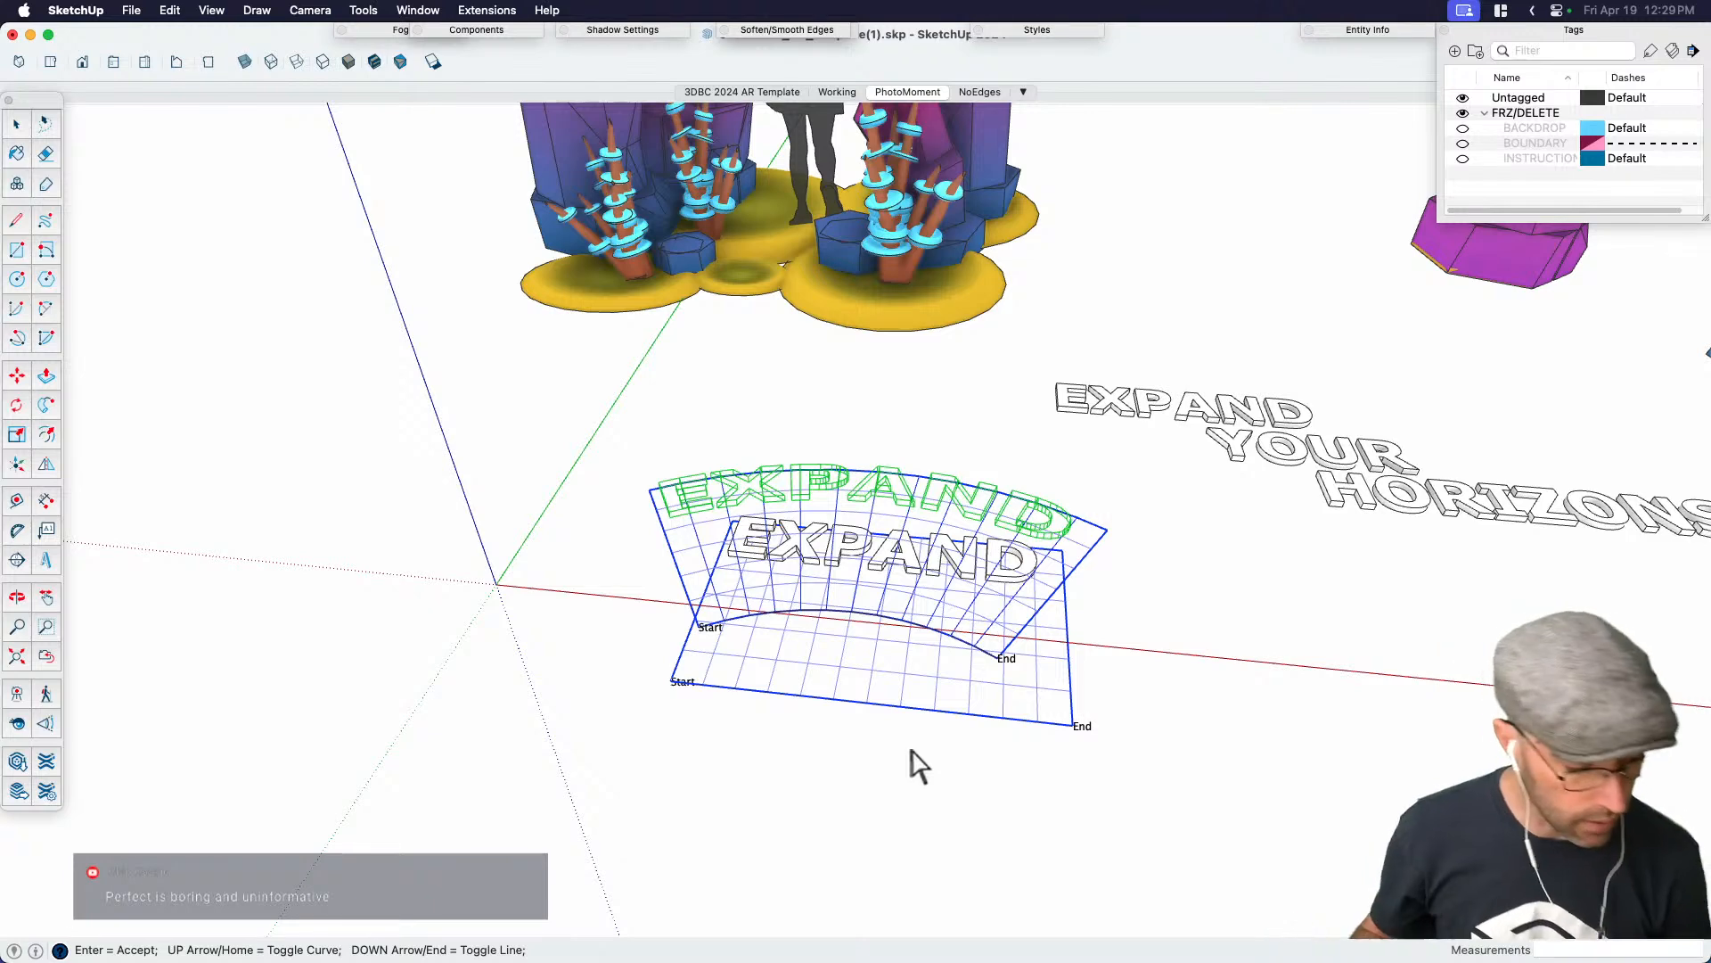
key(Return)
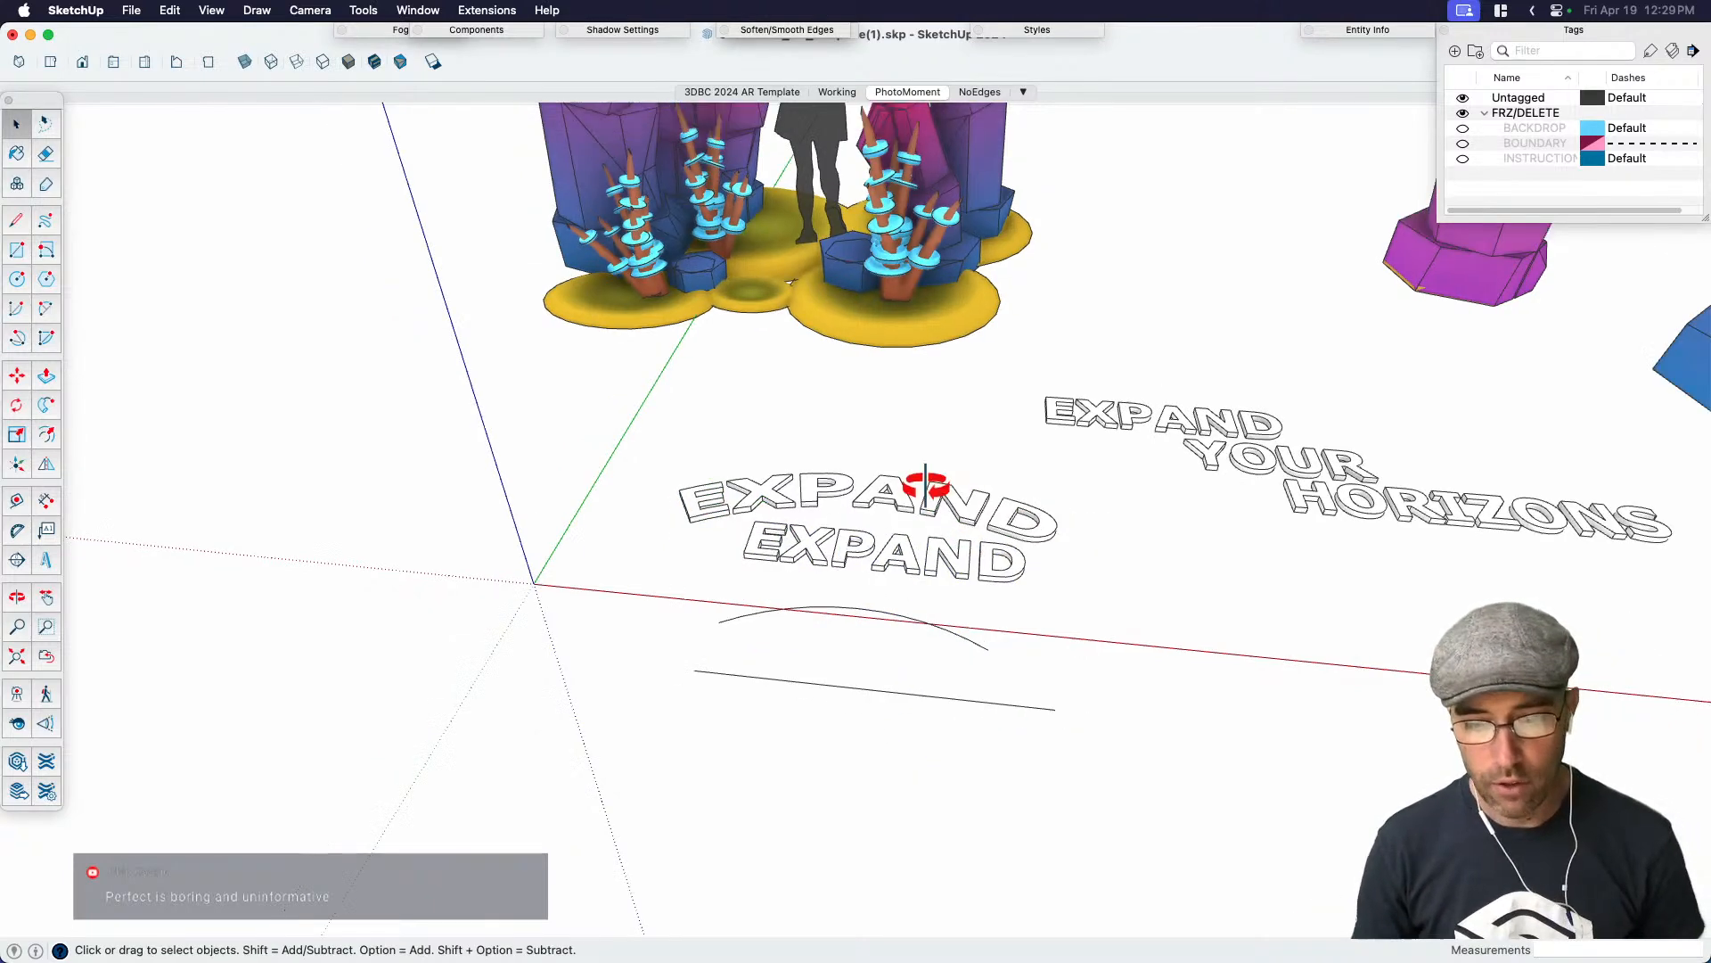
middle_drag(932, 504, 886, 558)
scroll(886, 558, up, 3)
click(889, 554)
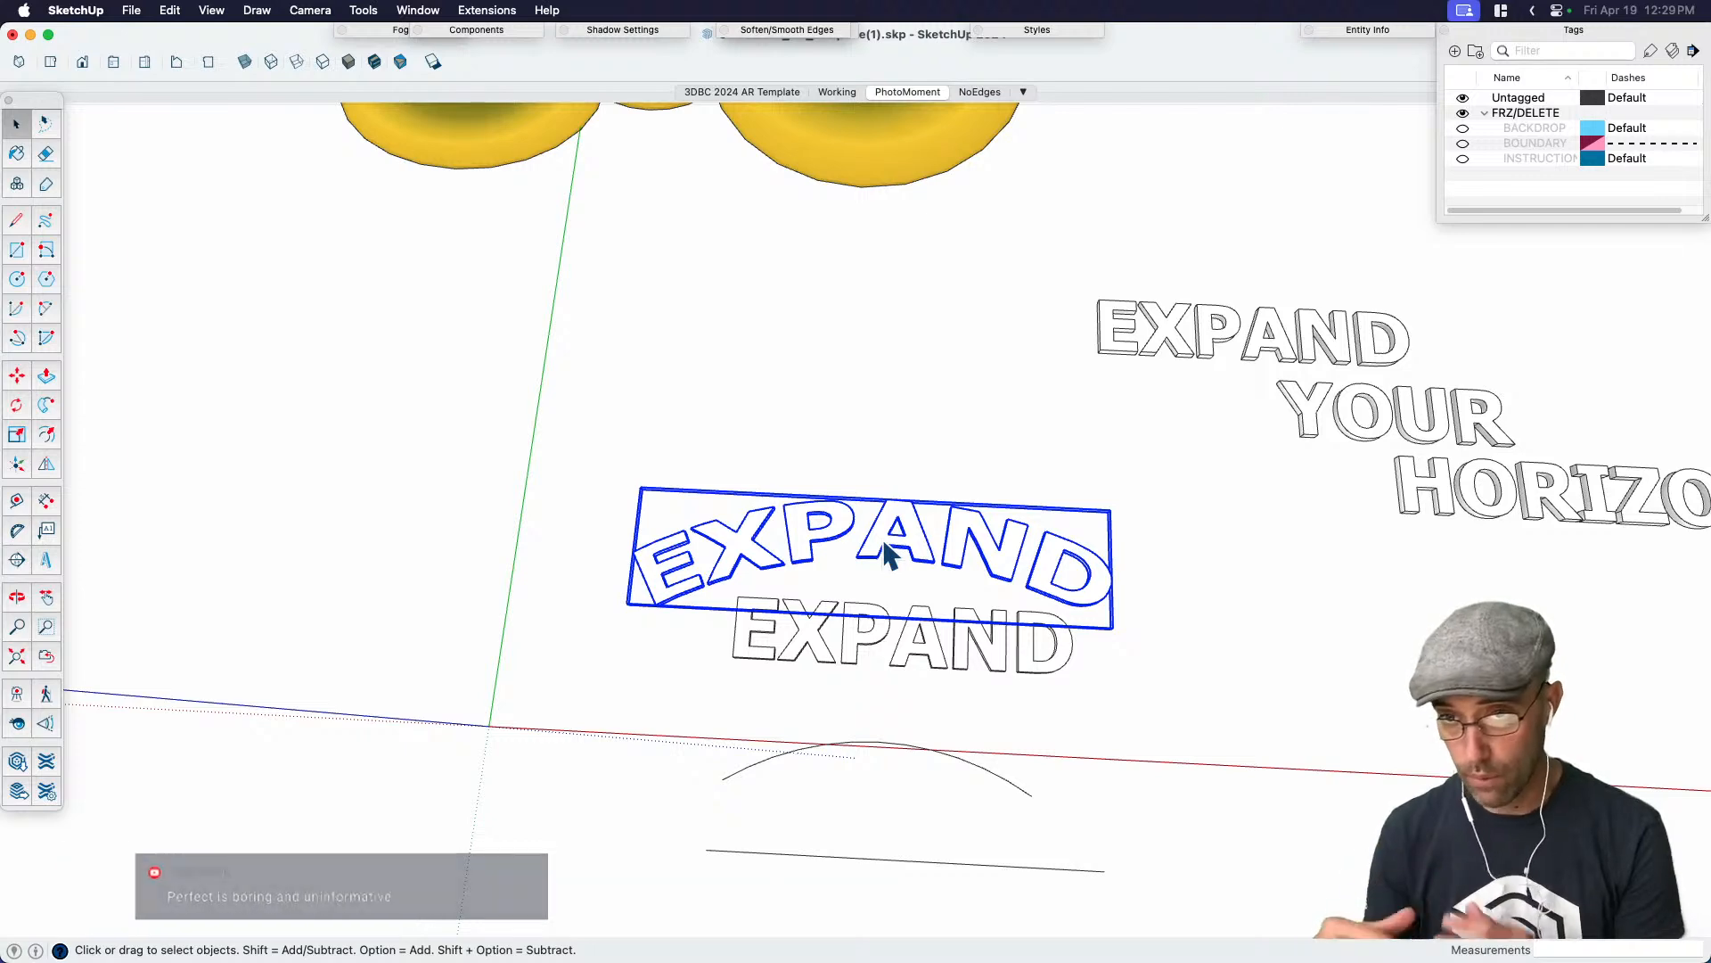
scroll(889, 554, down, 5)
Draw a short marker line outward from the lower-left corner of the unbent EXPAND text
click(998, 615)
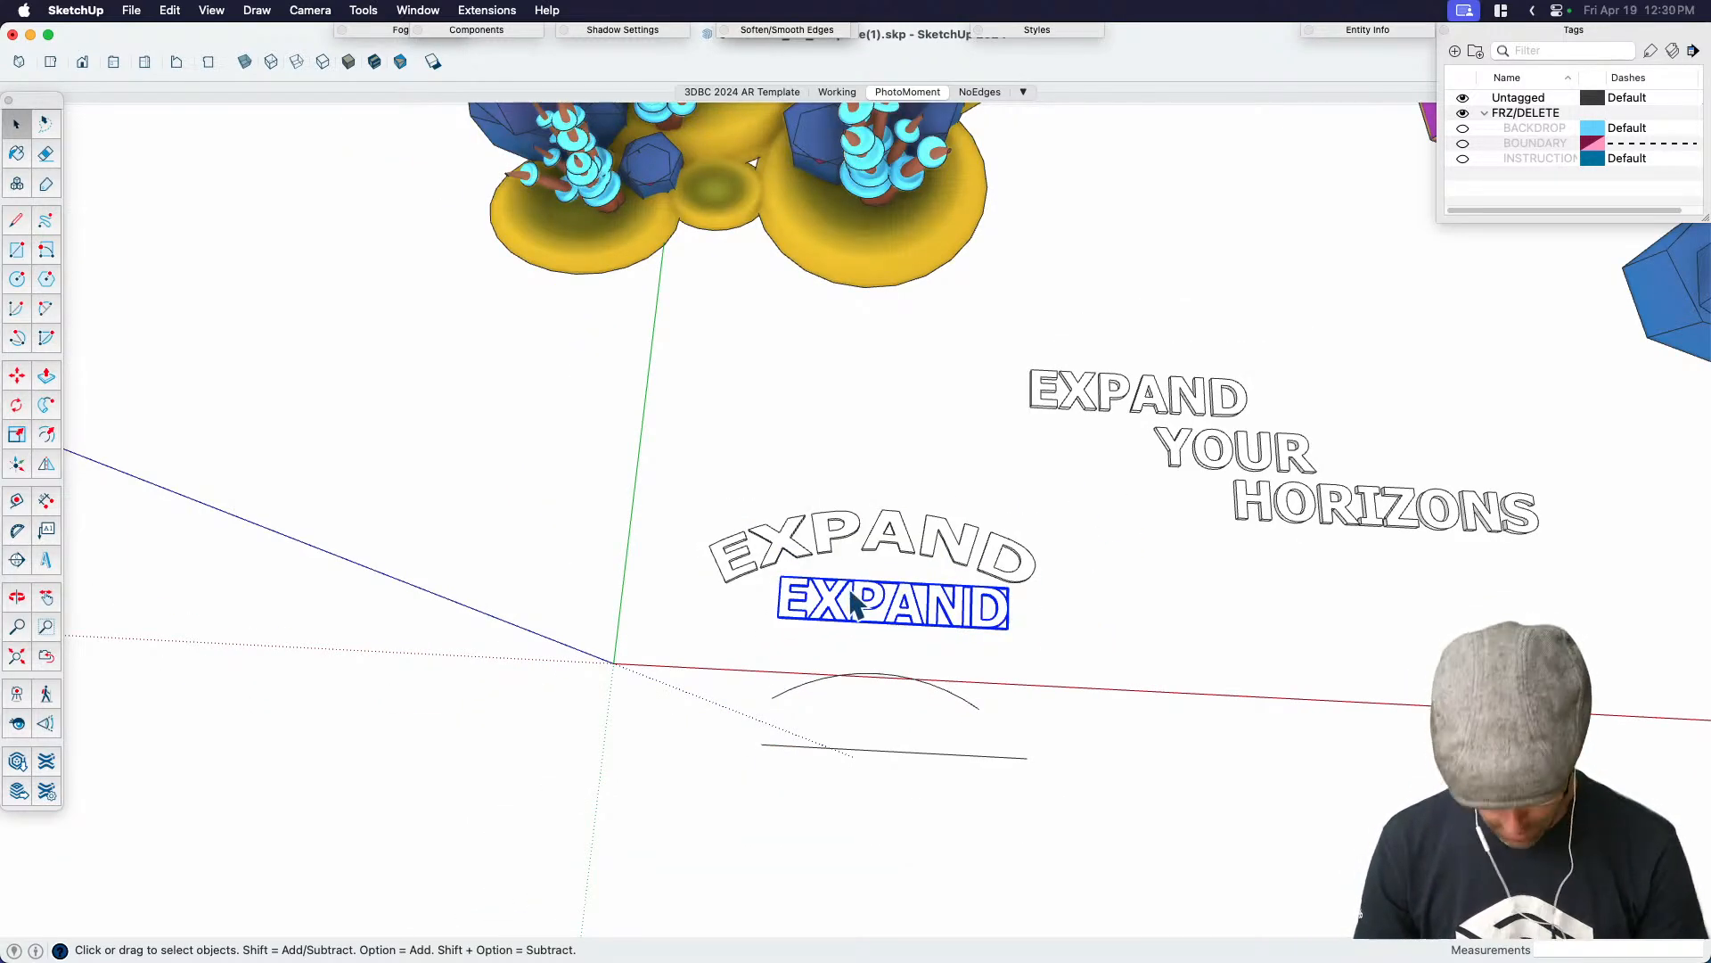
scroll(780, 624, up, 10)
key(l)
click(778, 601)
click(590, 703)
key(space)
scroll(592, 624, down, 8)
middle_drag(752, 617, 868, 650)
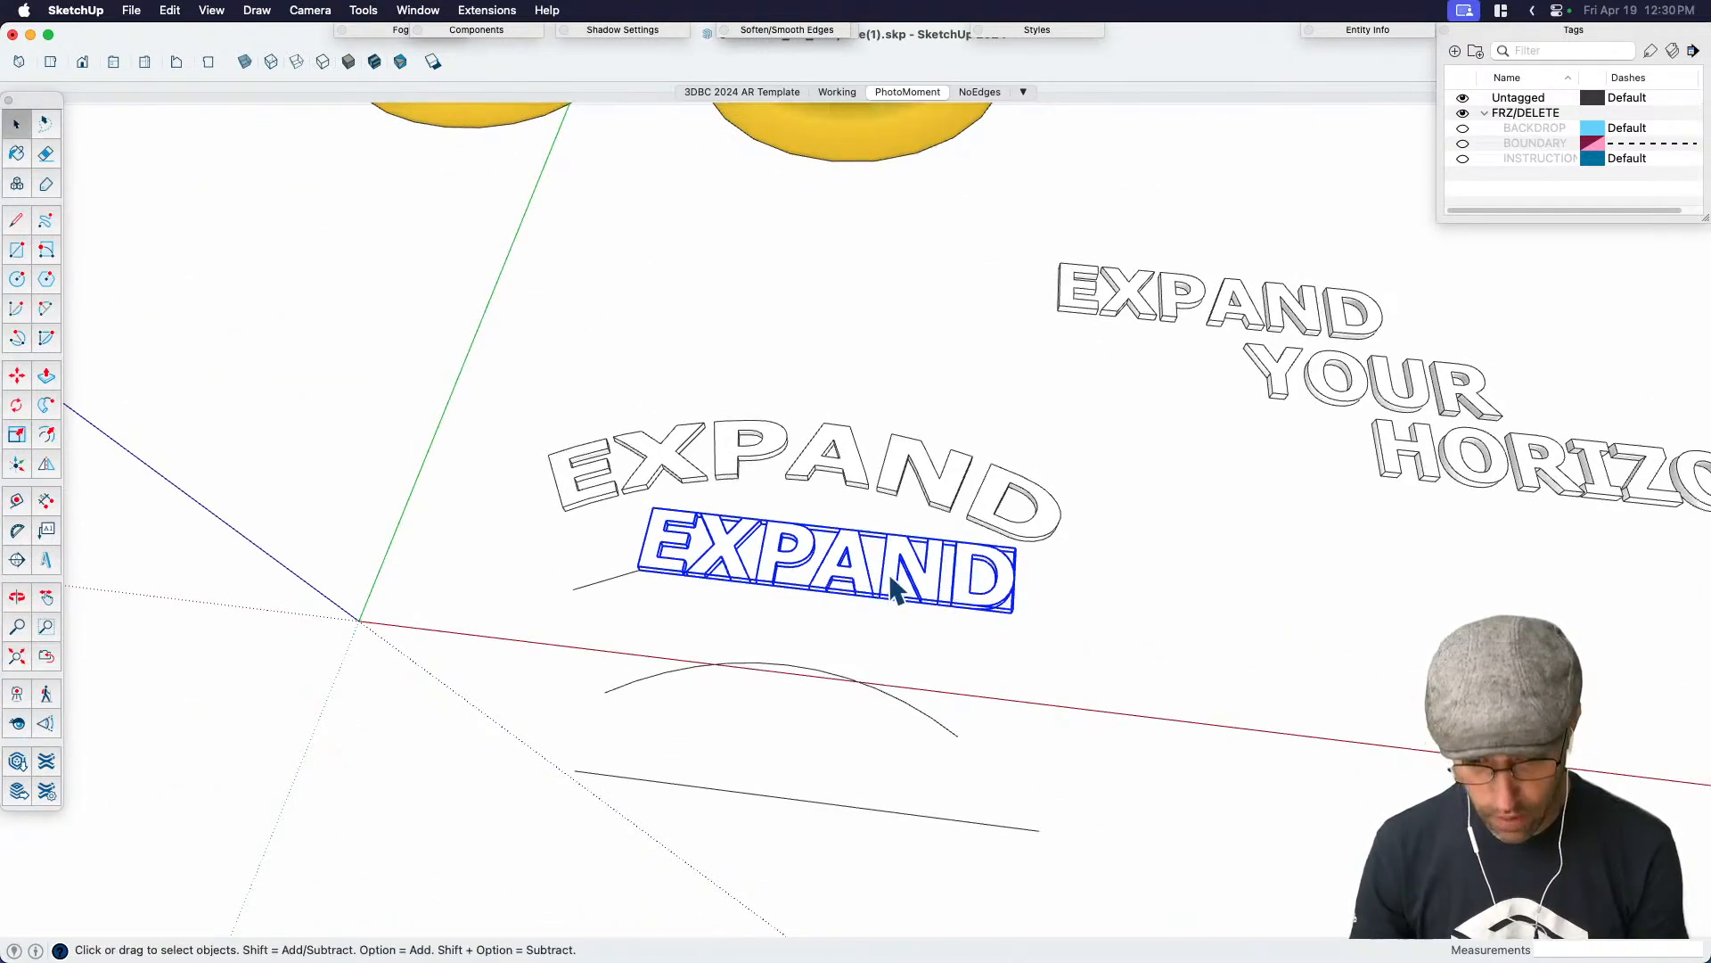
Delete the unbent EXPAND text and copy the word YOUR so that its lower-left corner sits on the end of the marker line
key(Delete)
click(1286, 381)
key(m)
scroll(1268, 399, up, 6)
key(alt)
click(1268, 402)
scroll(1267, 401, down, 4)
scroll(456, 619, up, 4)
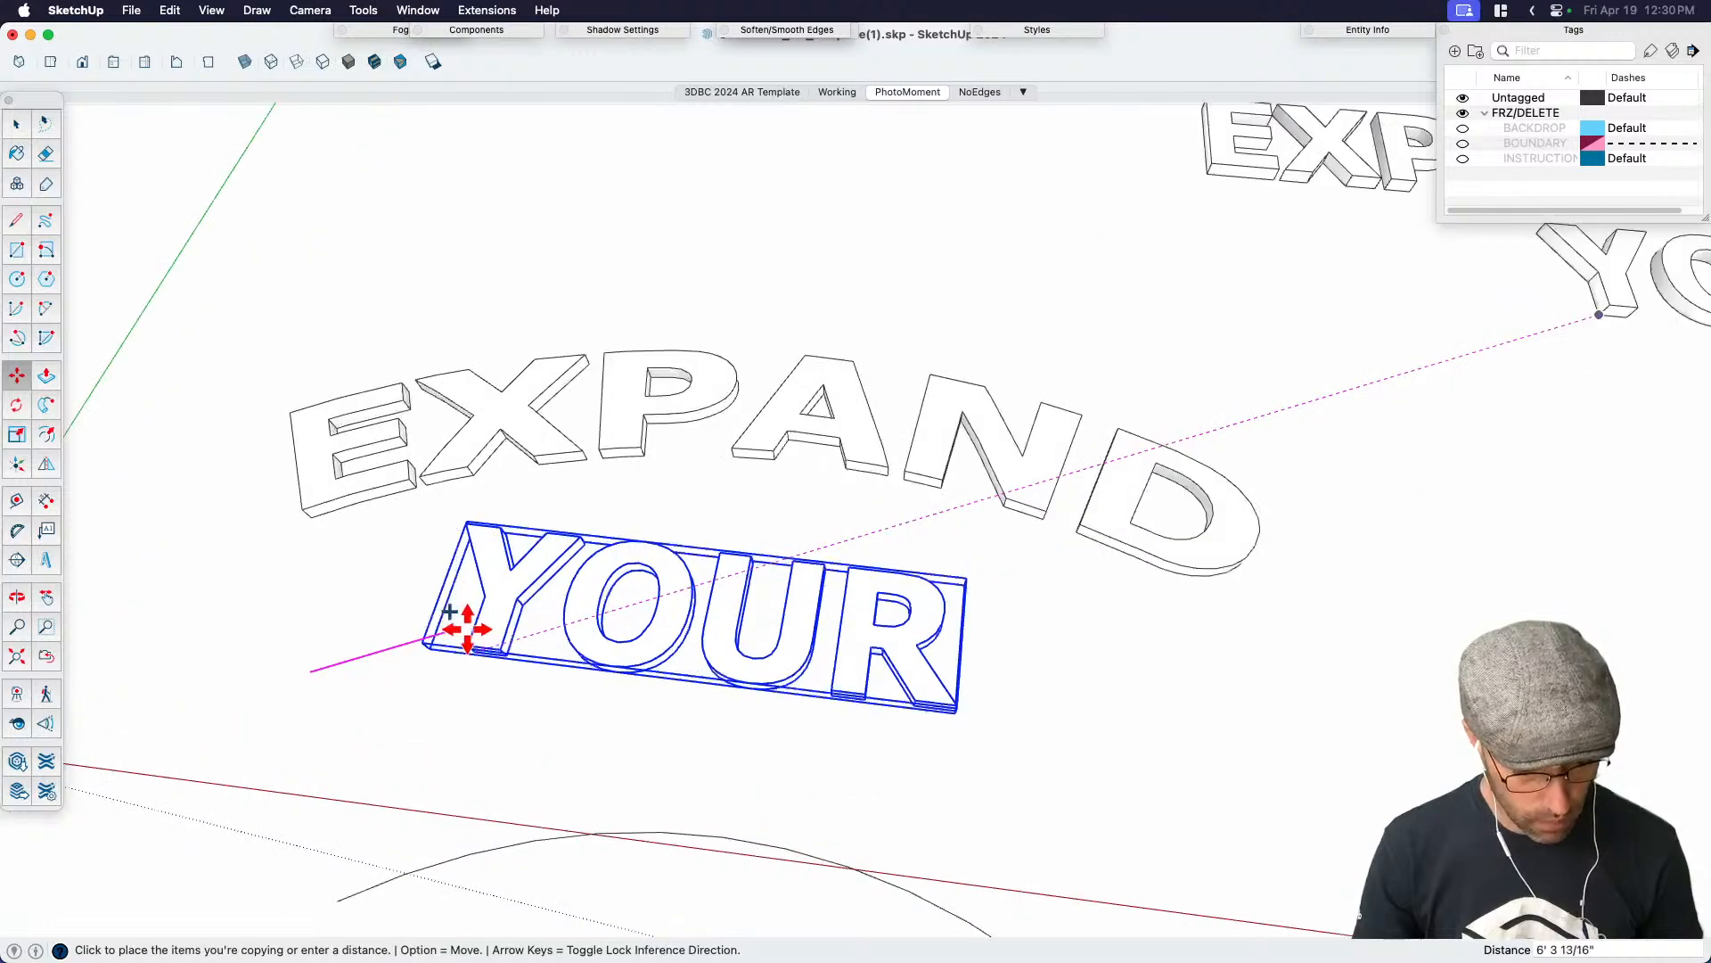
scroll(428, 619, up, 3)
click(431, 624)
scroll(955, 565, down, 6)
key(space)
Bend the copied YOUR text with Shape Bender from the straight line onto the arc, with both starts on the same side
scroll(936, 635, down, 2)
shift+middle_drag(954, 657, 865, 590)
click(485, 10)
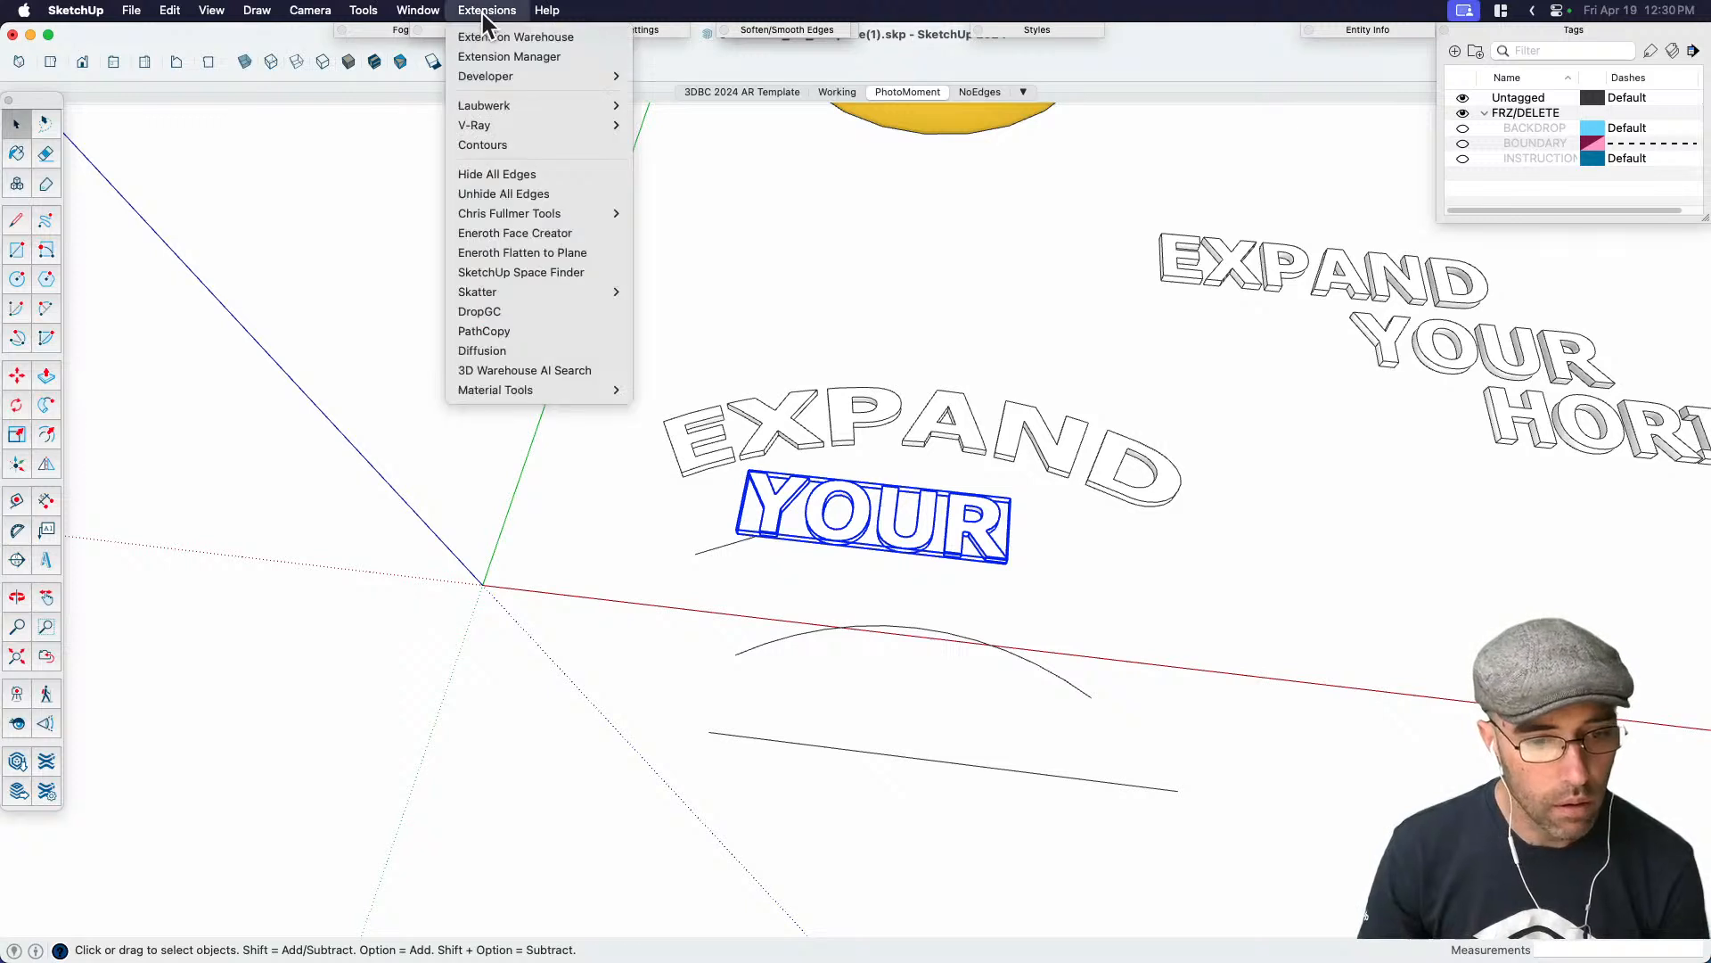
mouse_move(516, 221)
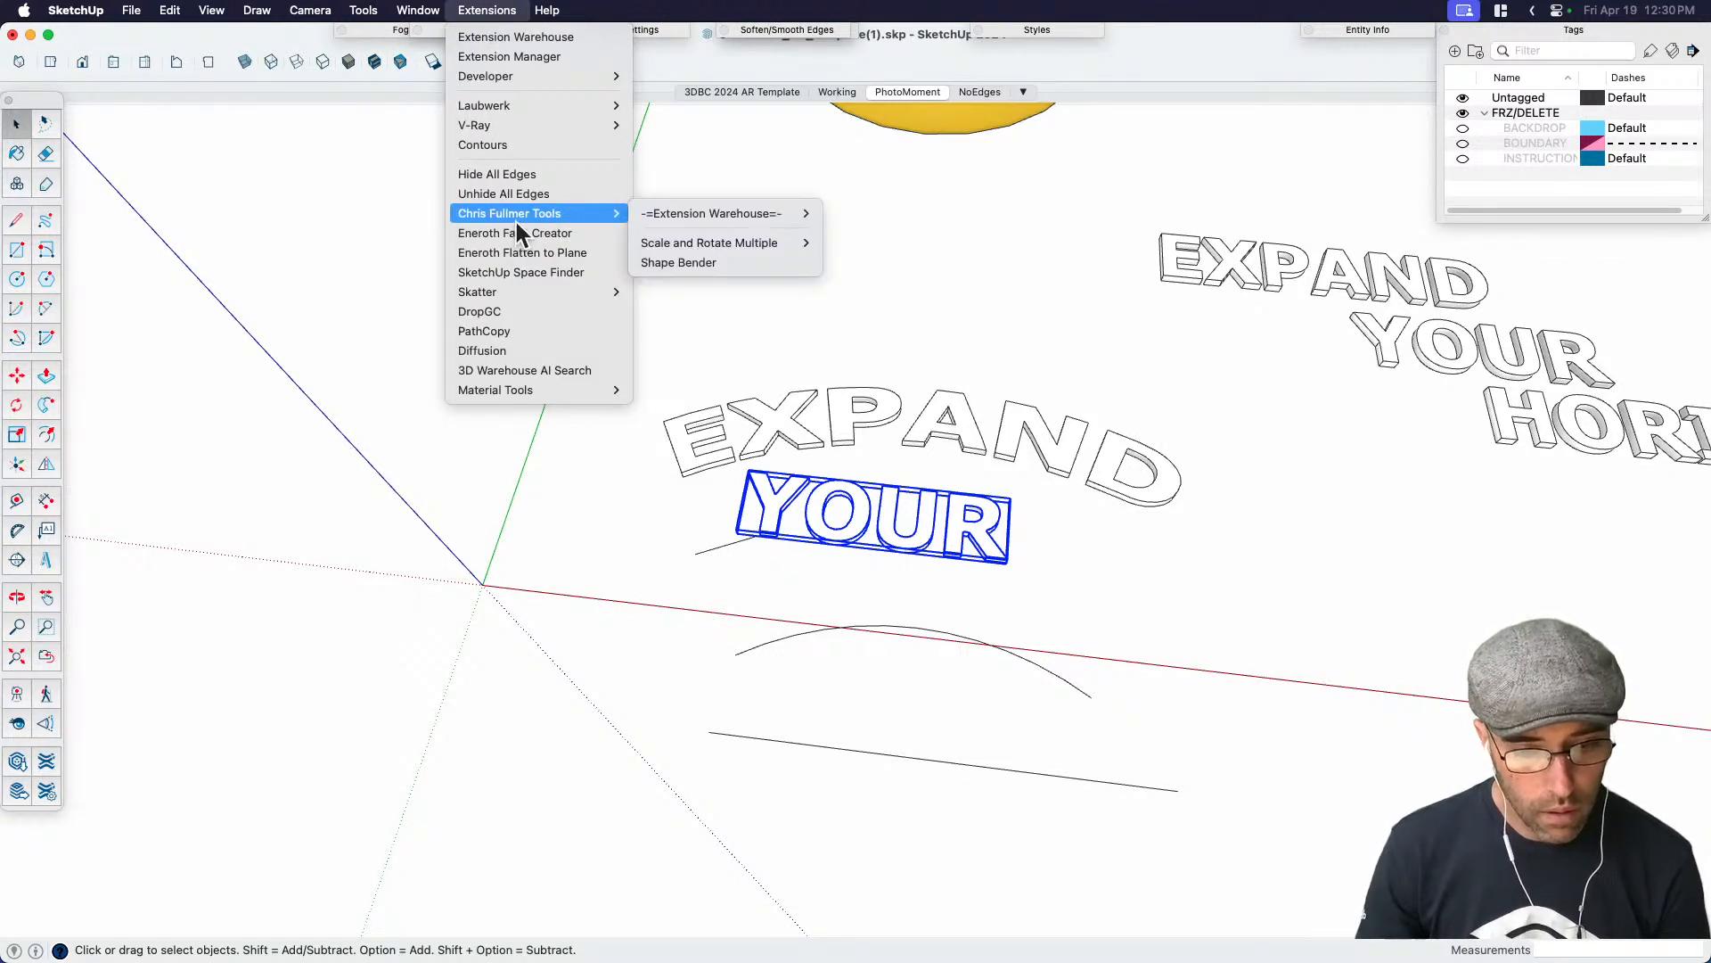
click(644, 257)
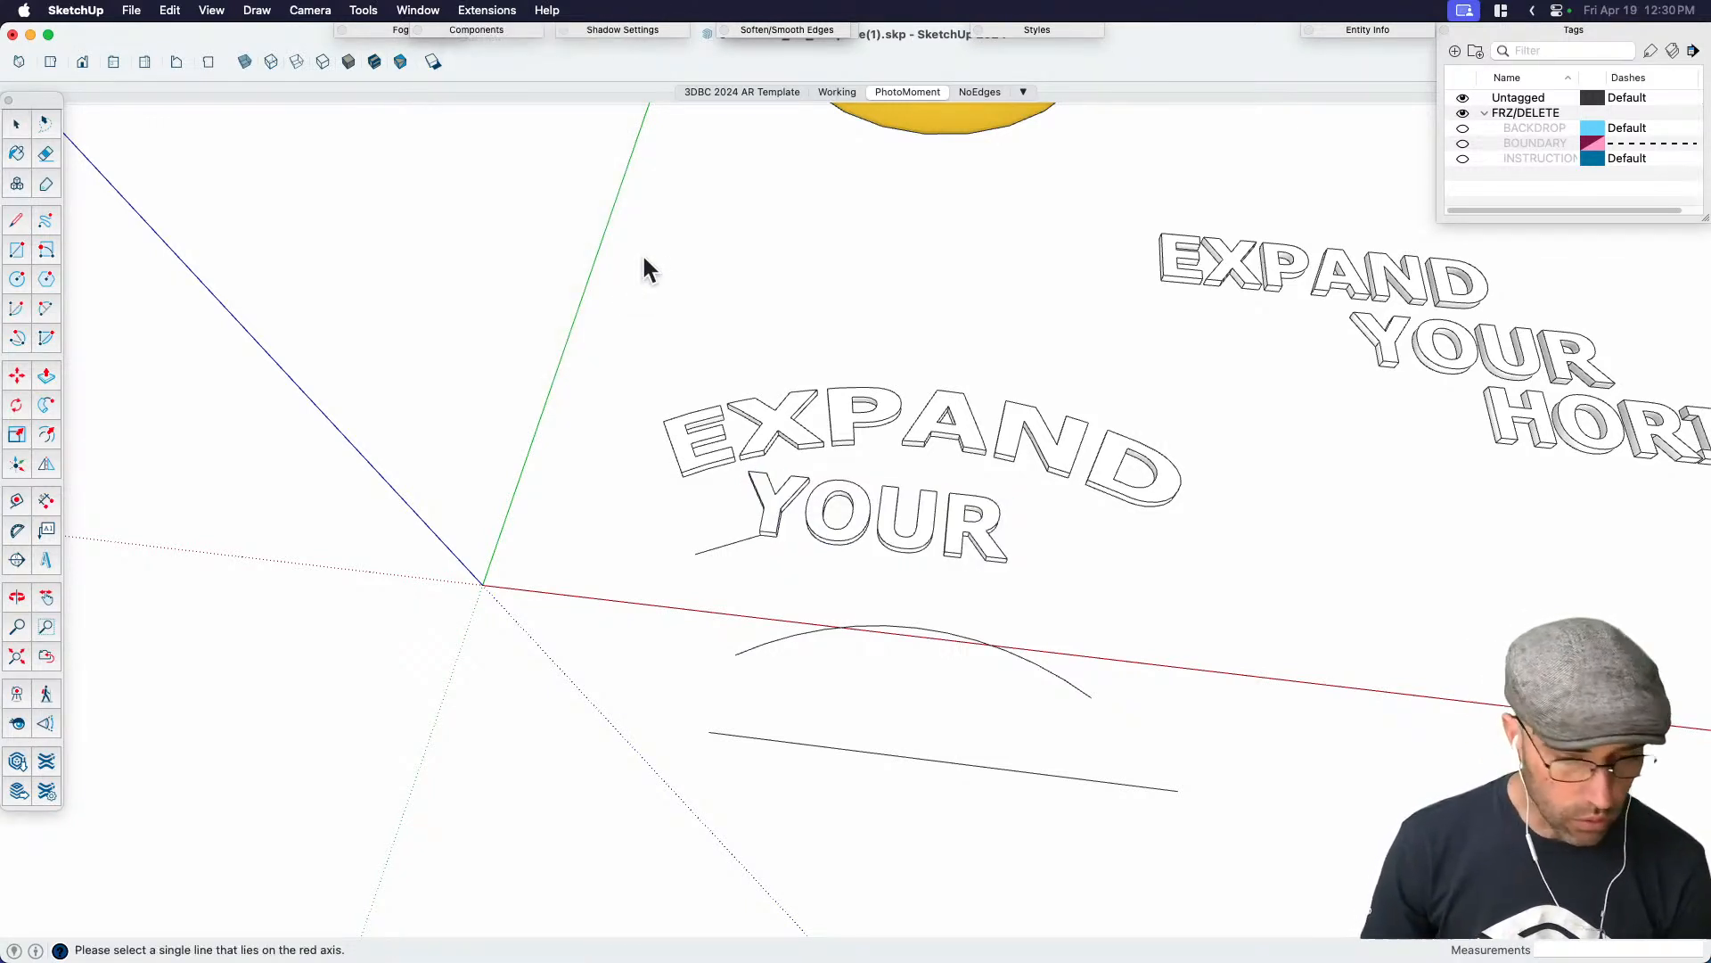
click(768, 745)
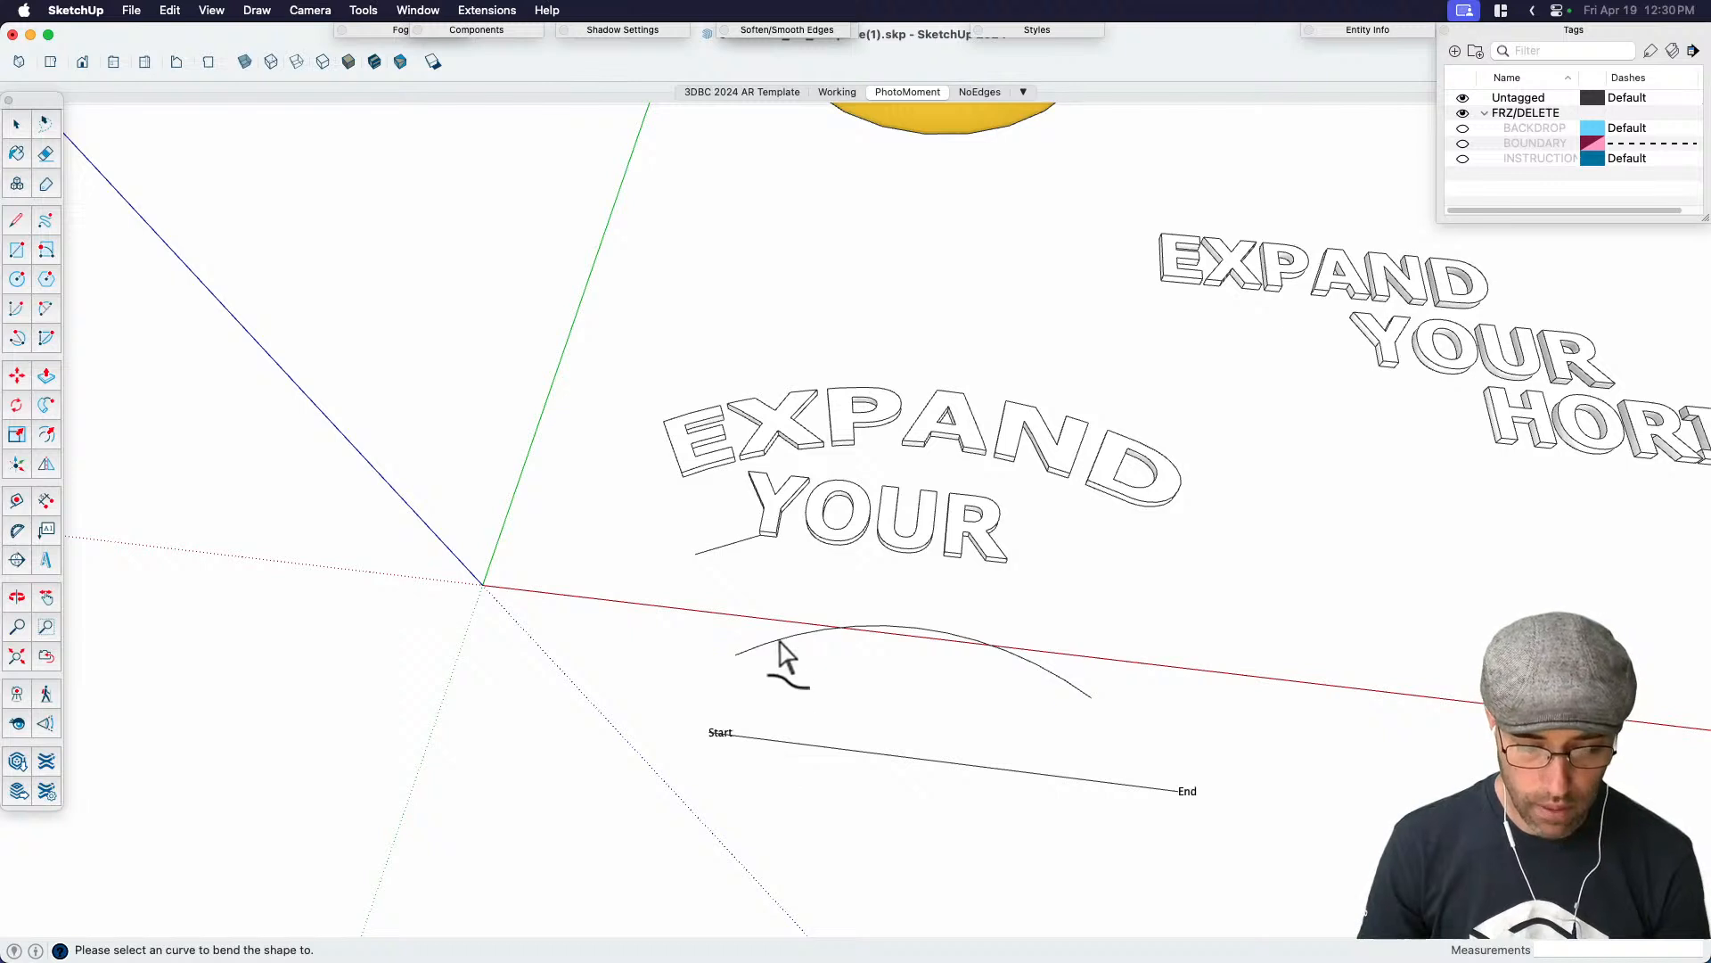
click(785, 651)
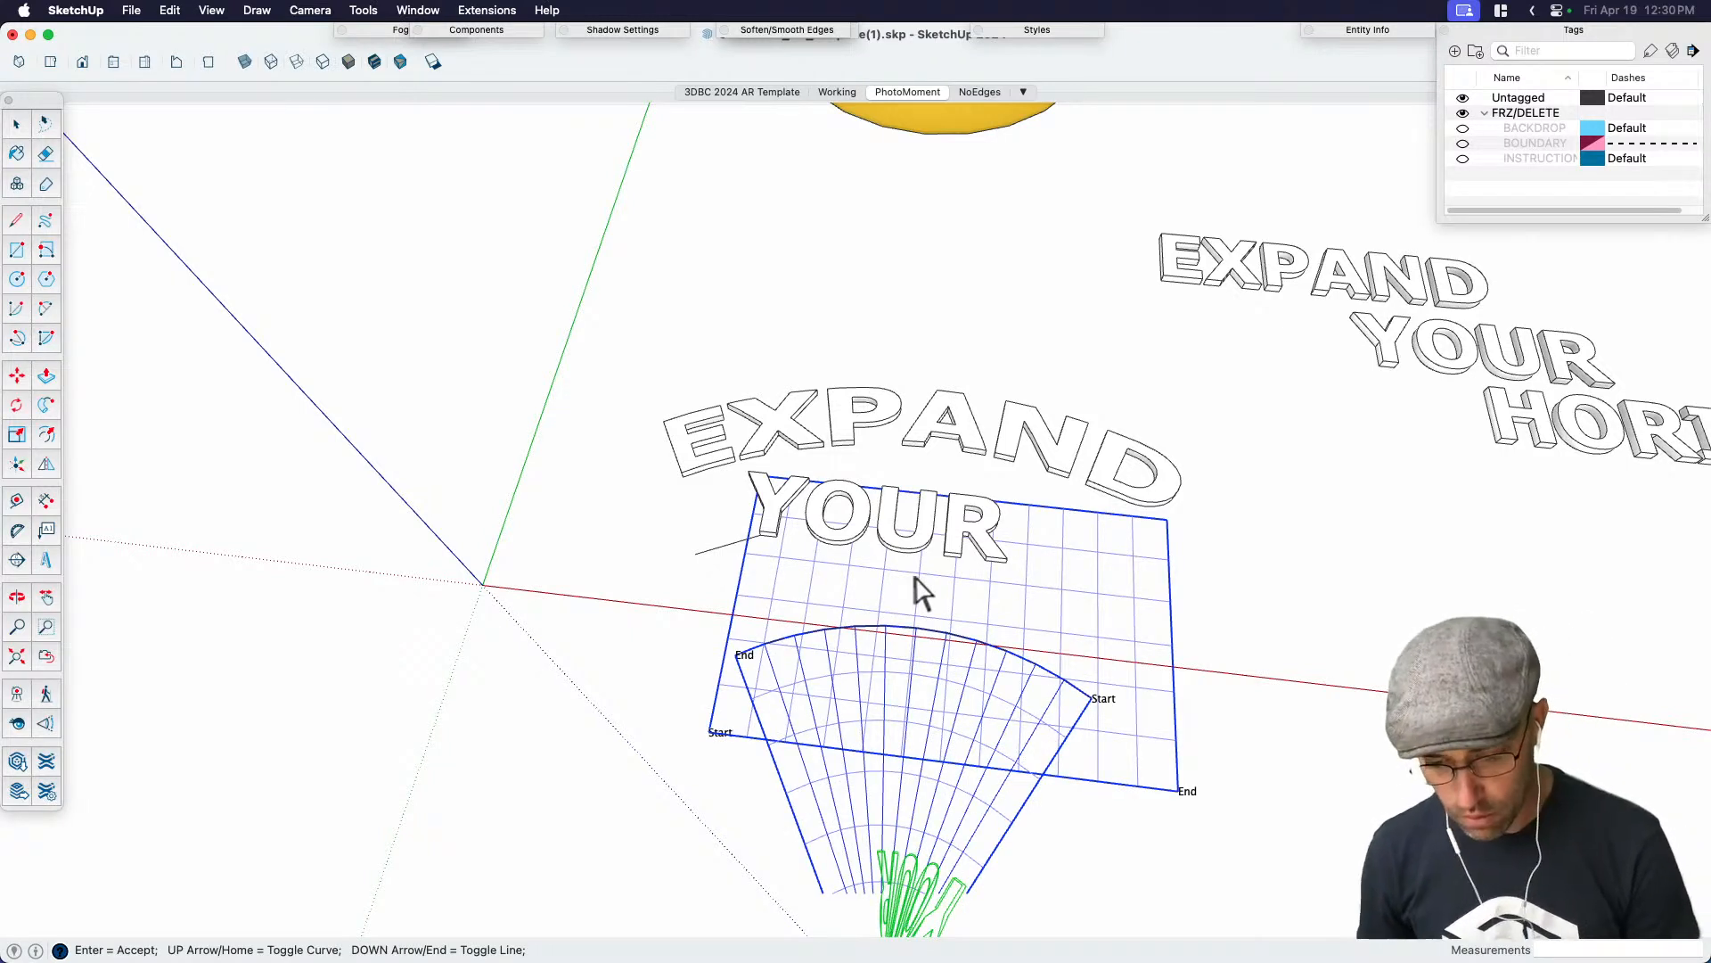
key(Down)
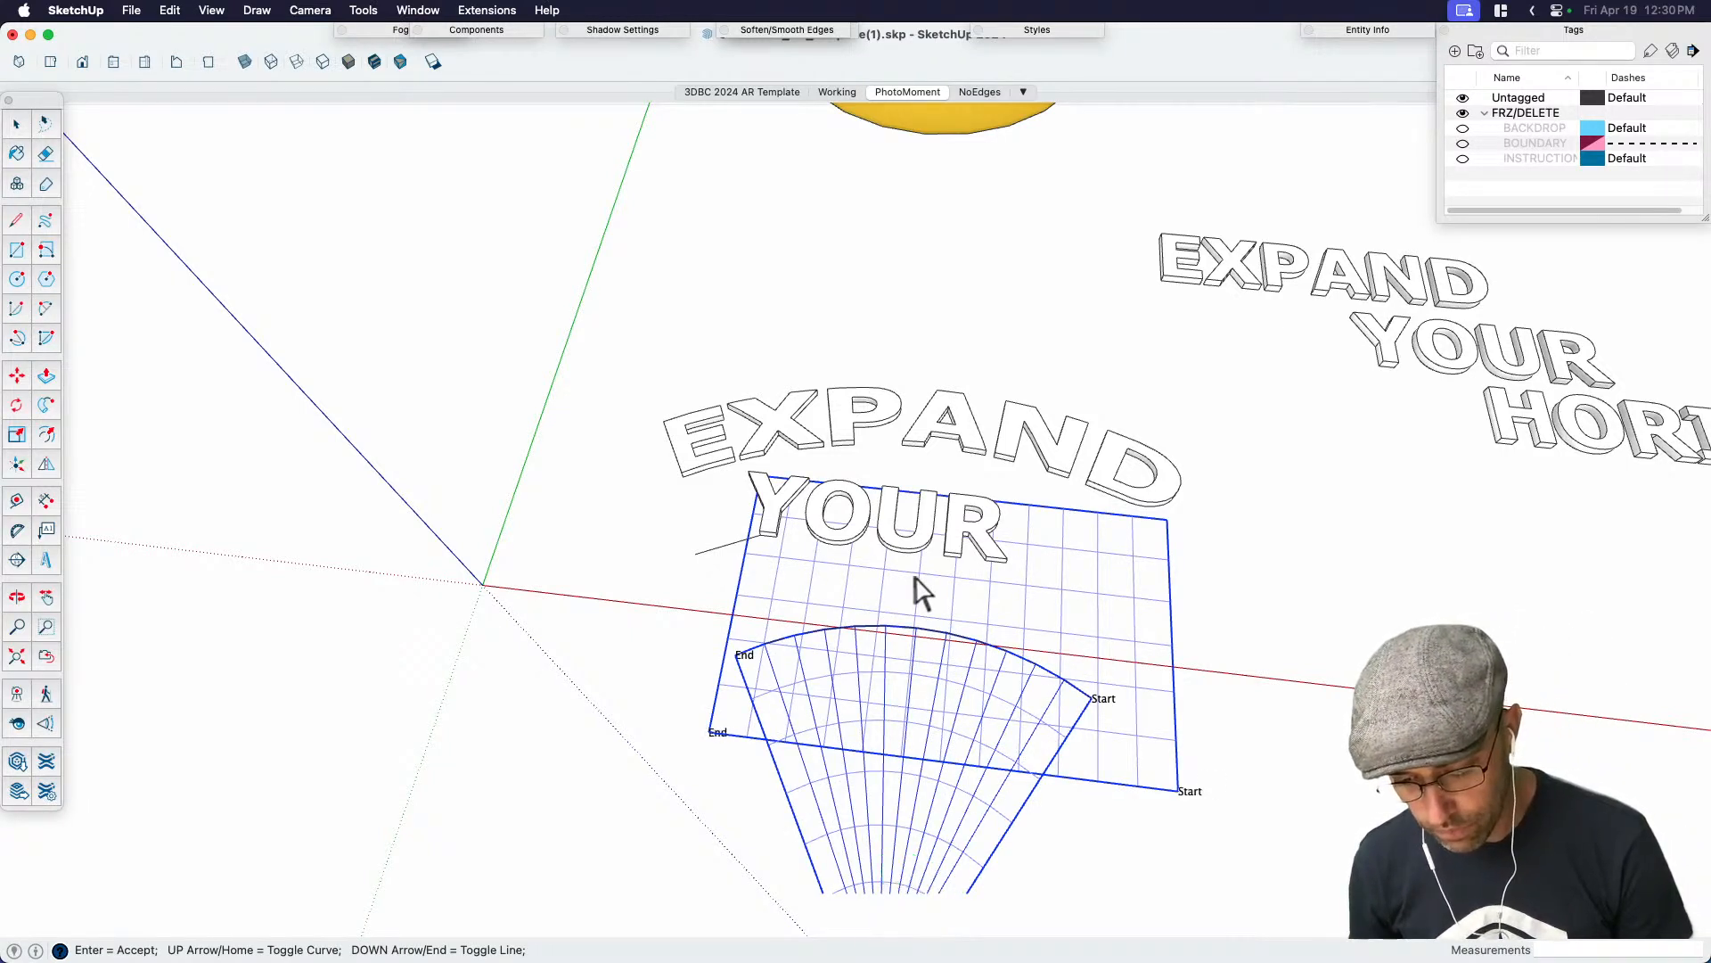
key(Down)
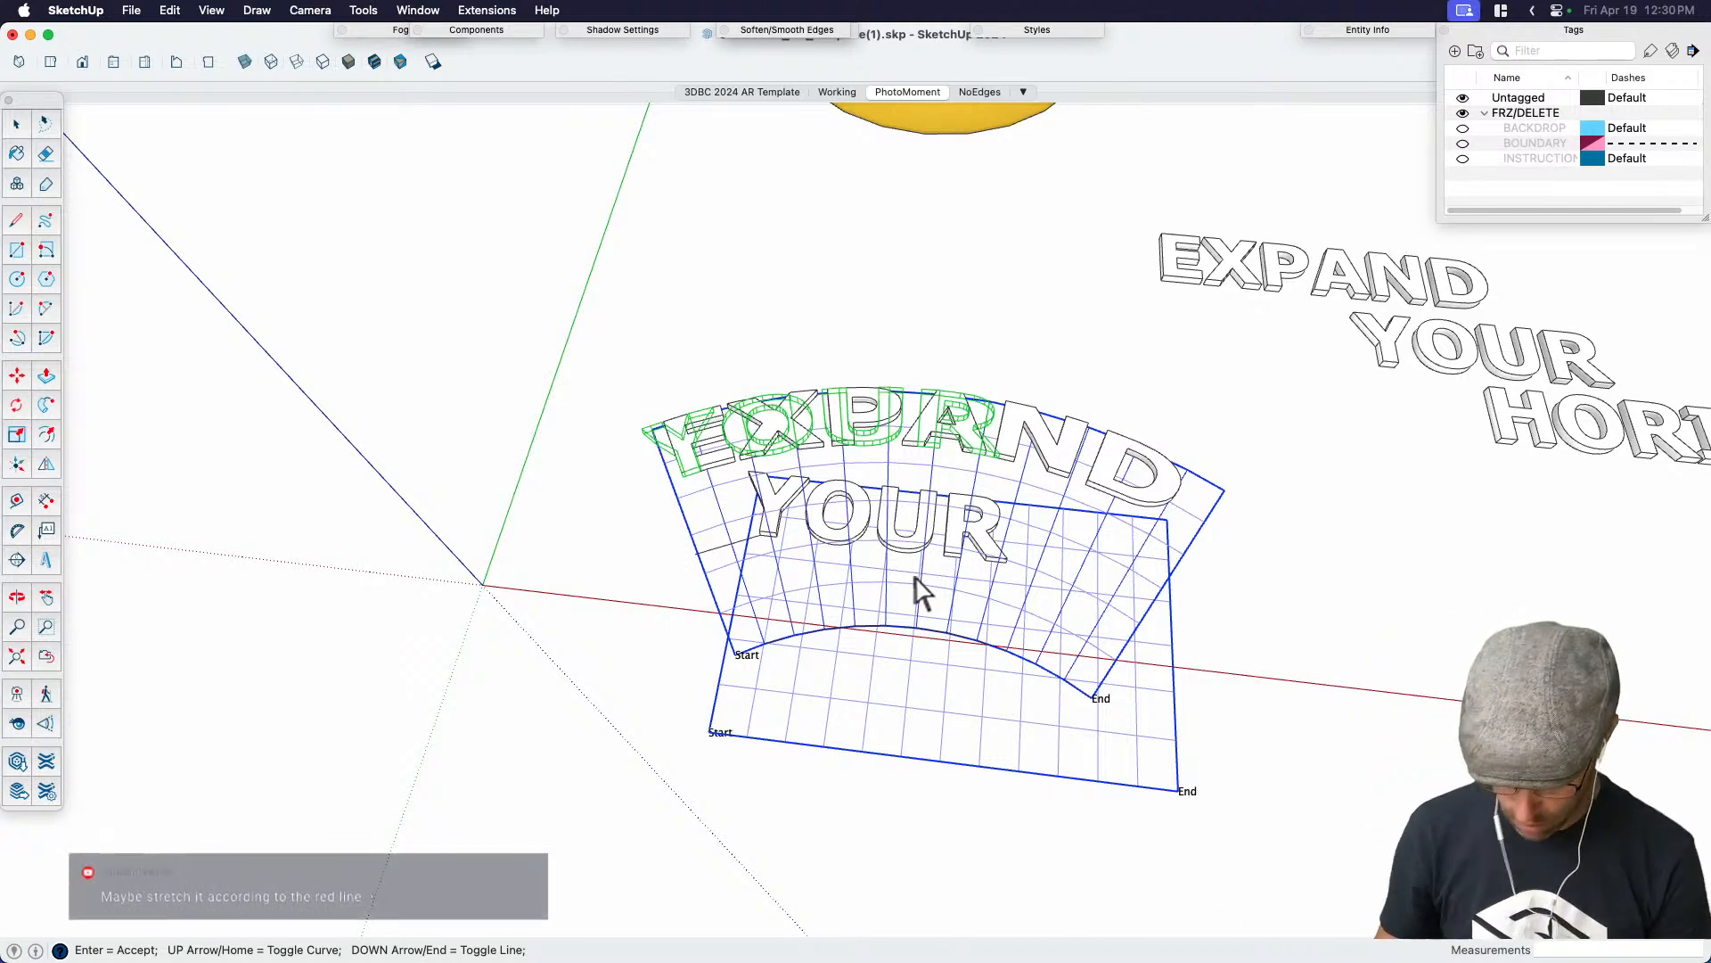
key(Return)
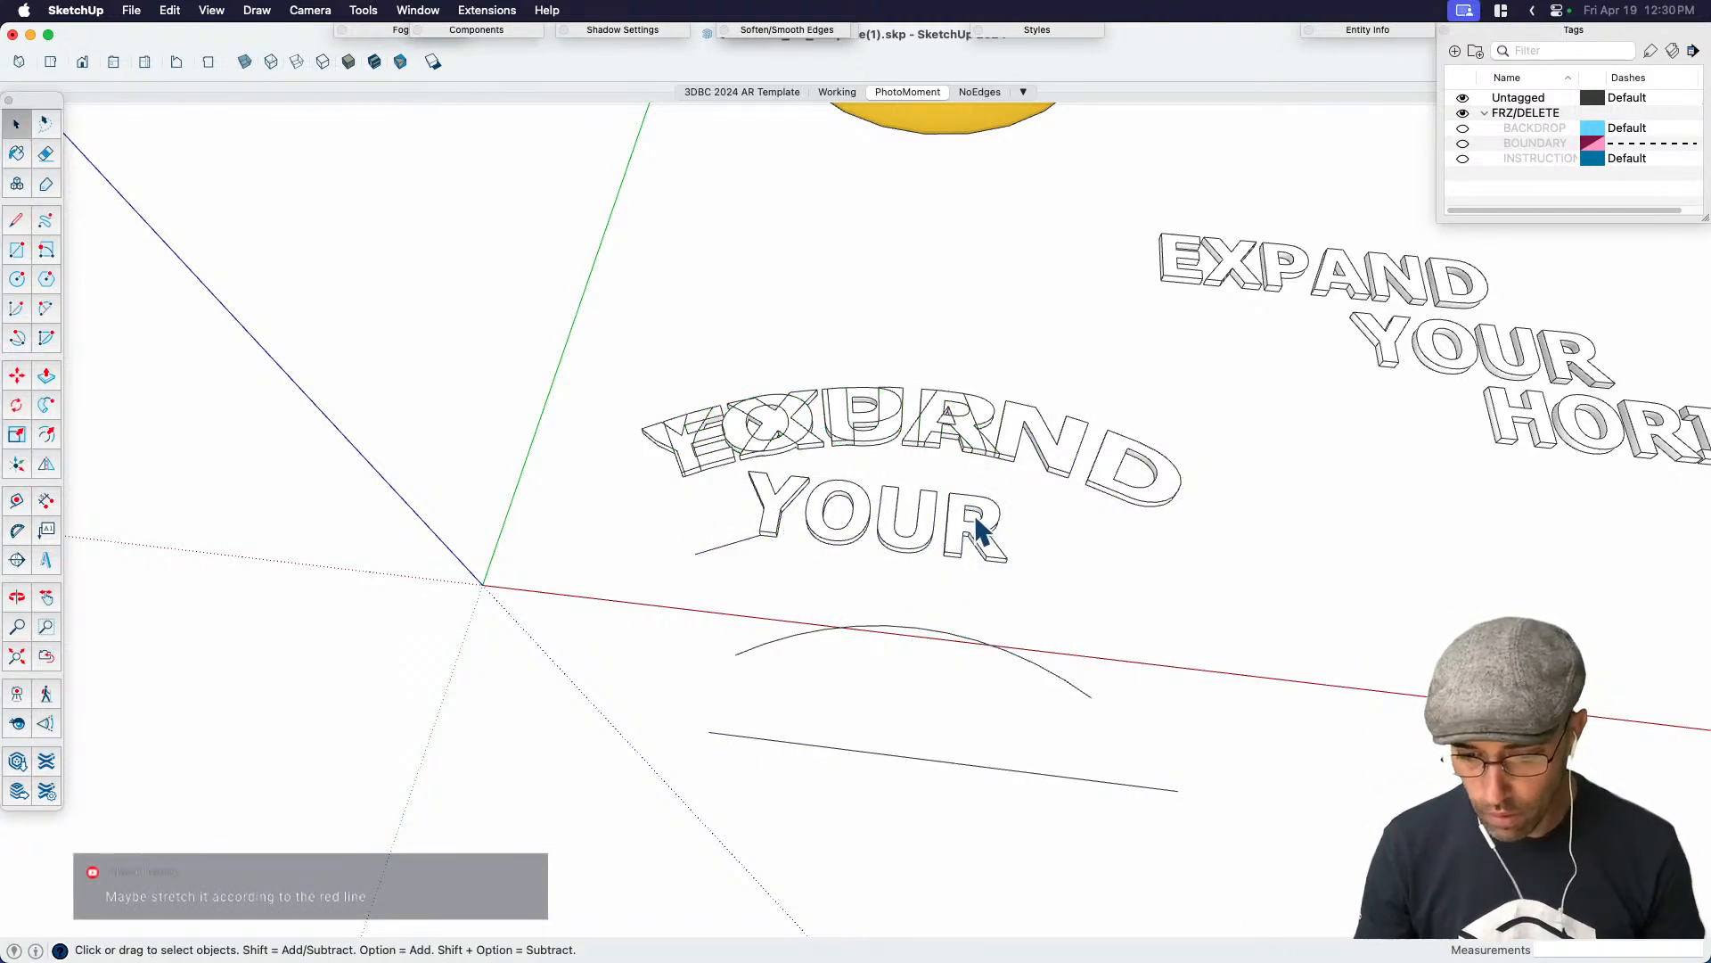
Delete the unbent YOUR copy and move the word HORIZONS so that its lower-left corner sits on the end of the marker line
click(975, 513)
key(Delete)
click(1497, 432)
key(m)
scroll(1500, 450, up, 3)
scroll(1500, 453, up, 1)
click(1492, 436)
scroll(1492, 436, down, 5)
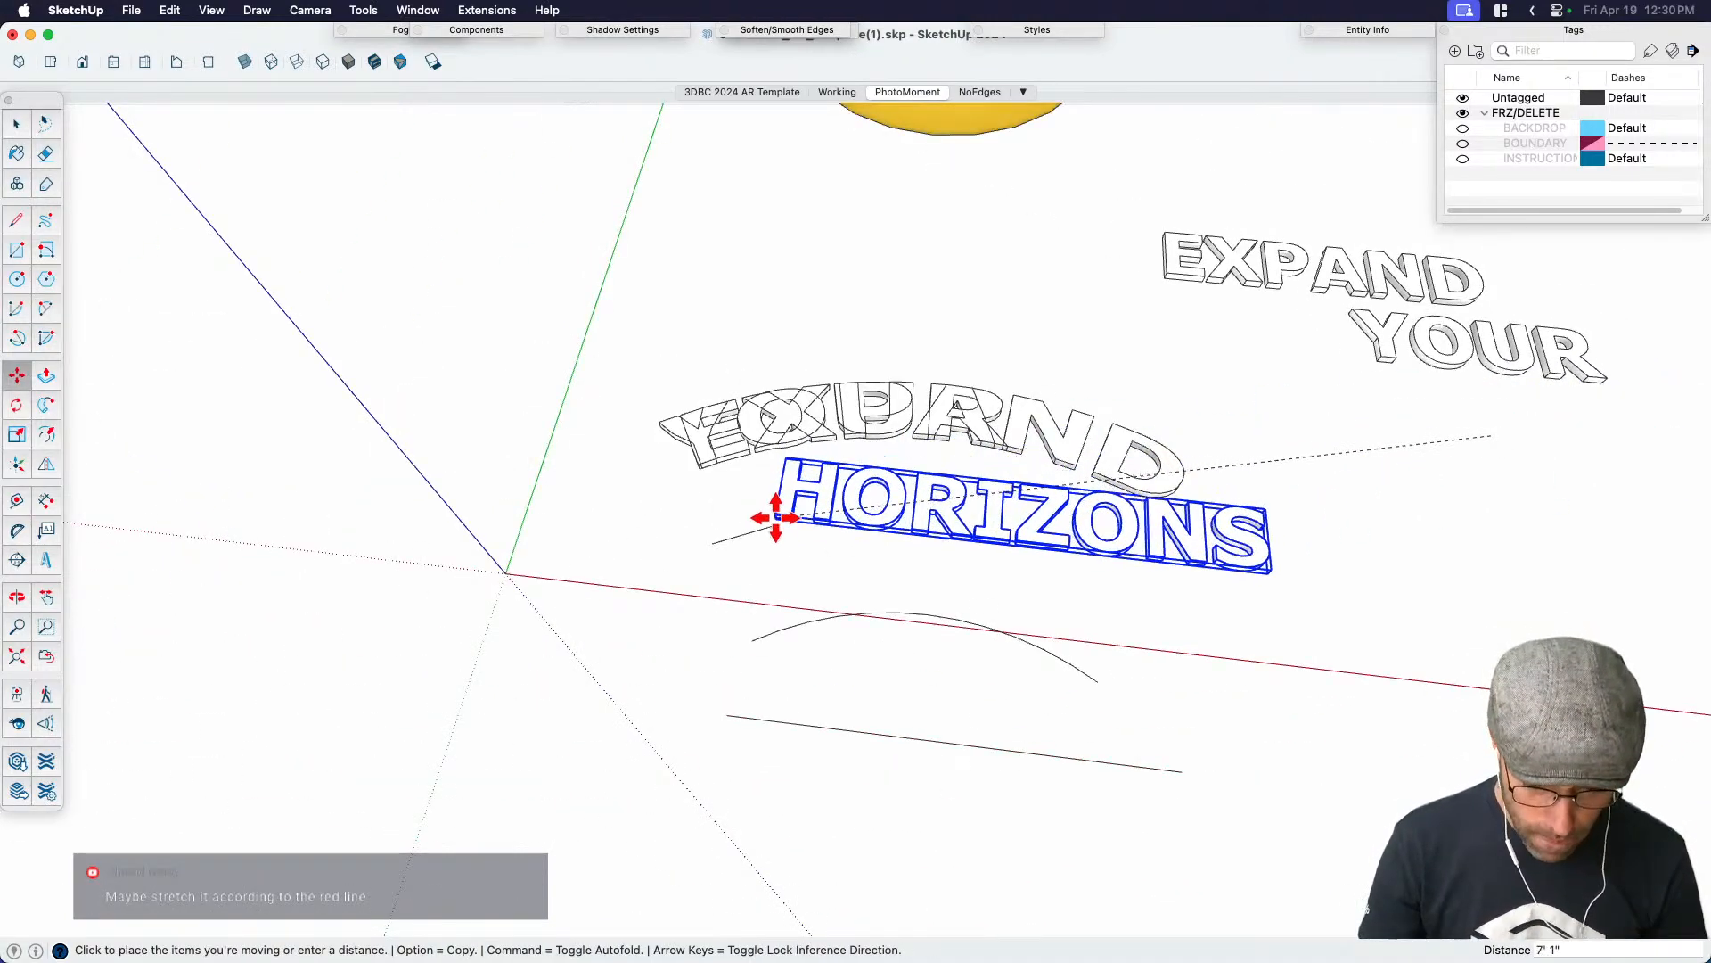
scroll(774, 517, up, 3)
scroll(802, 481, down, 5)
click(807, 519)
key(space)
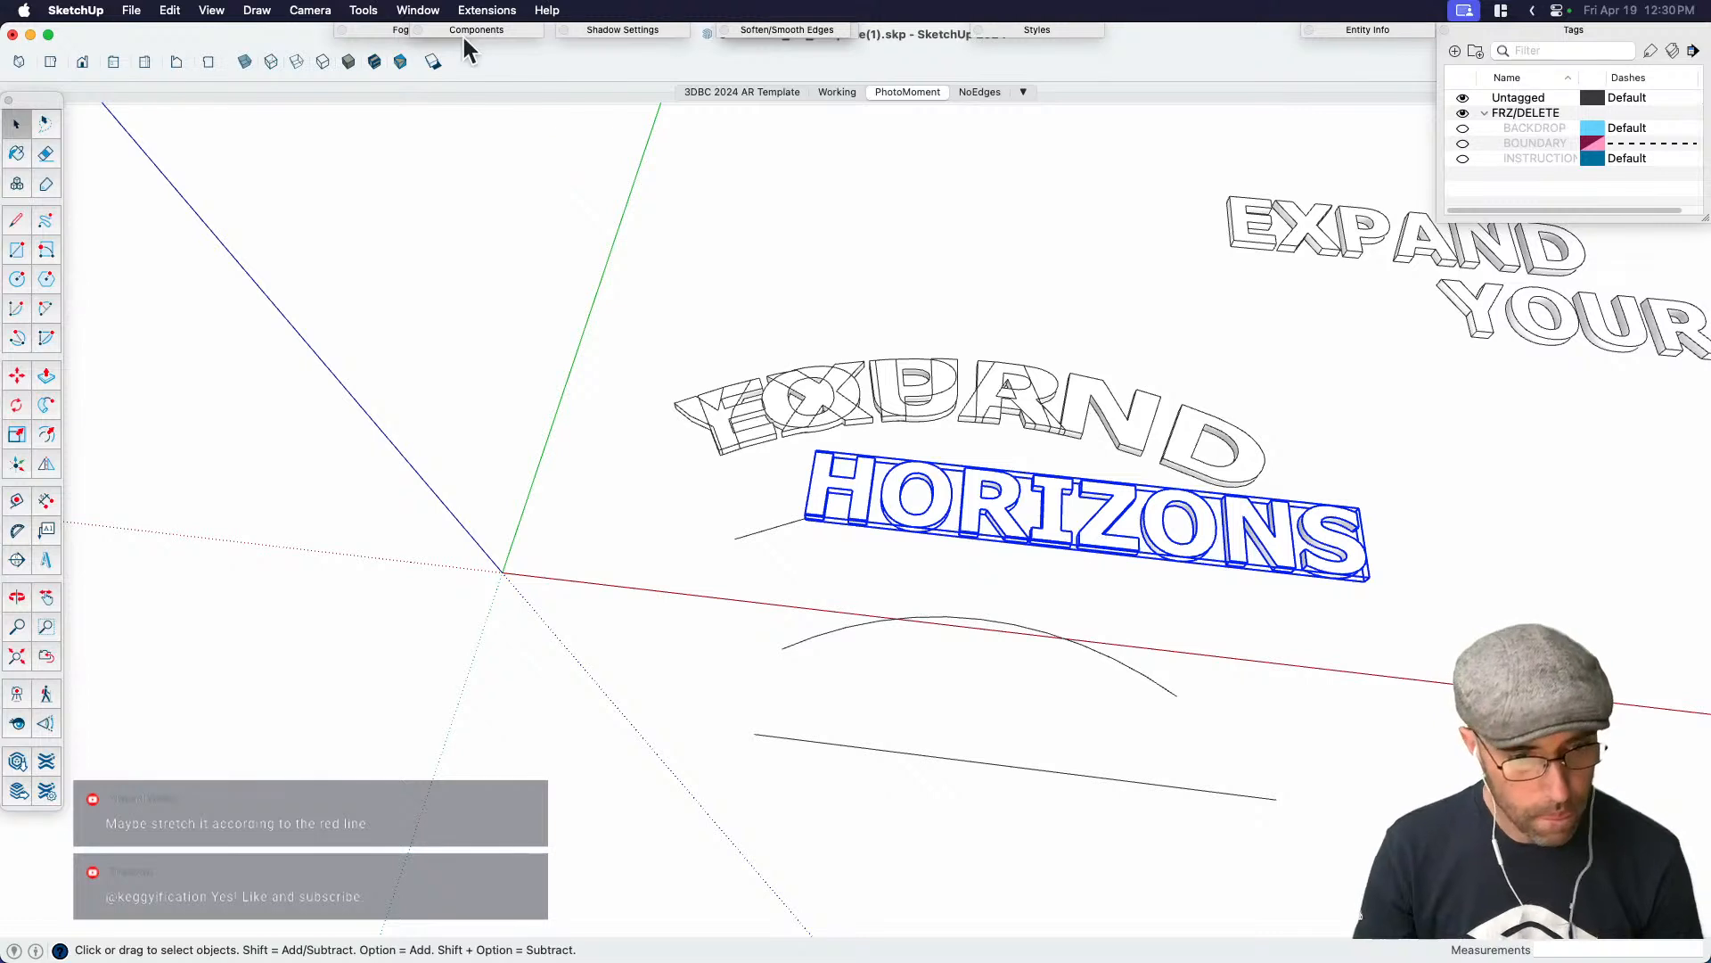
Bend the HORIZONS text with Shape Bender from the straight line onto the arc, with both starts on the same side
click(487, 10)
mouse_move(575, 214)
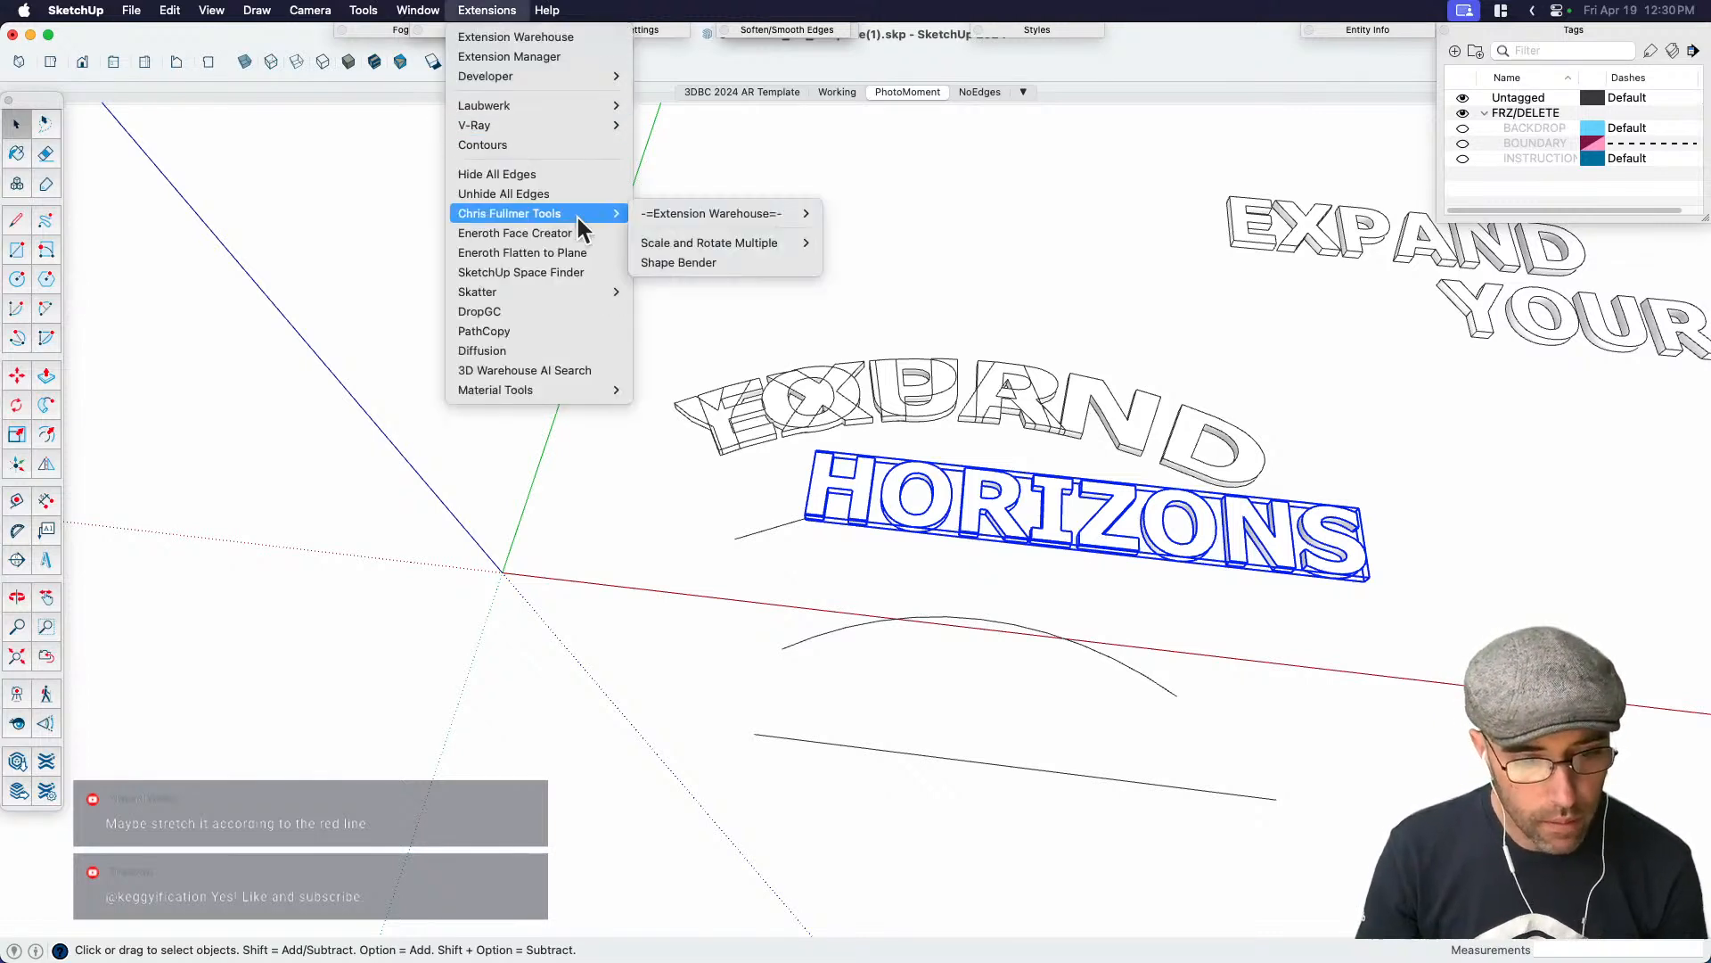
click(713, 263)
click(771, 739)
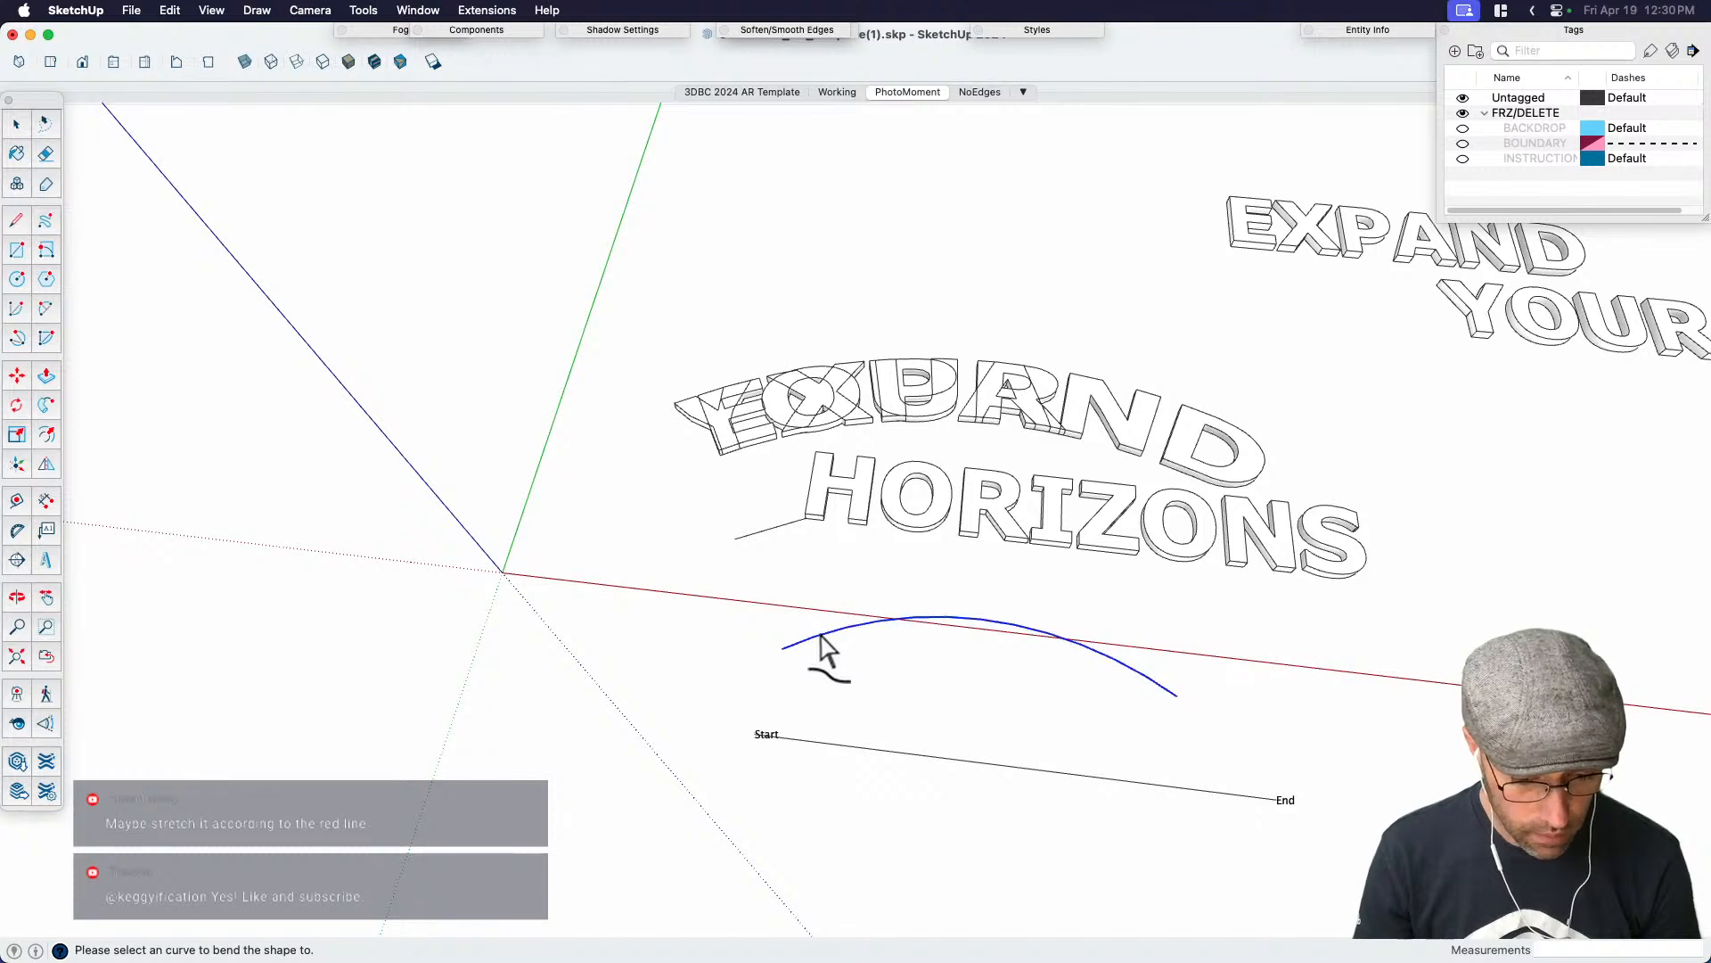
click(821, 638)
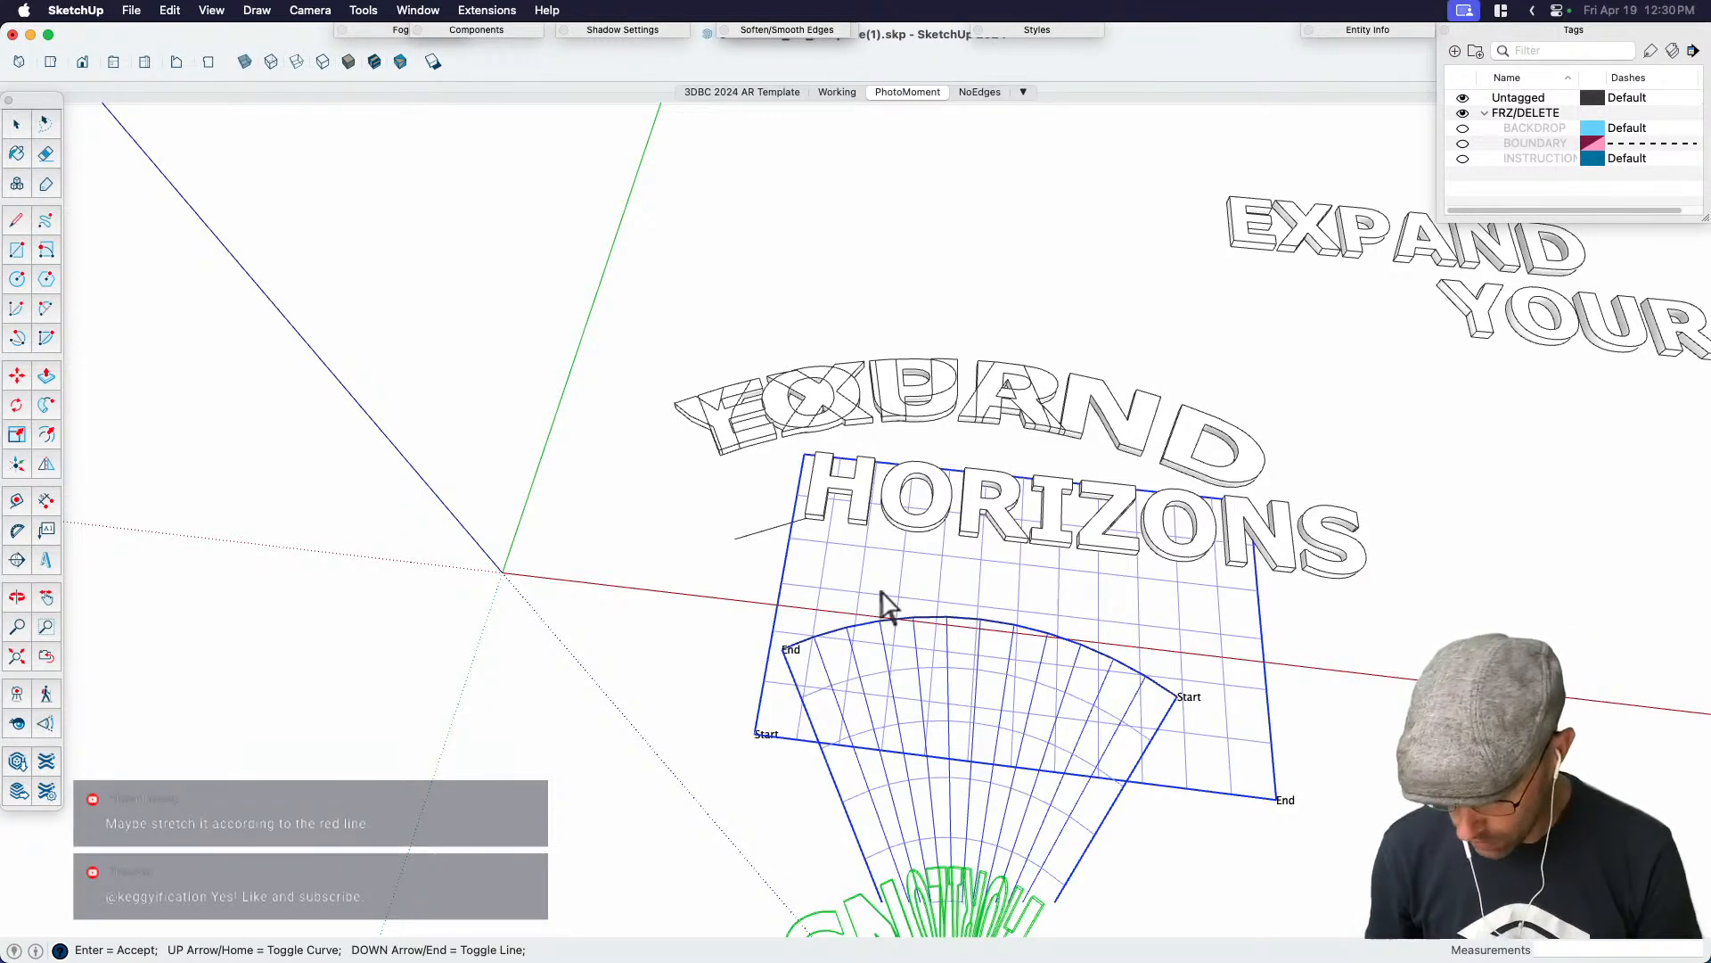
key(Down)
key(Down)
key(Up)
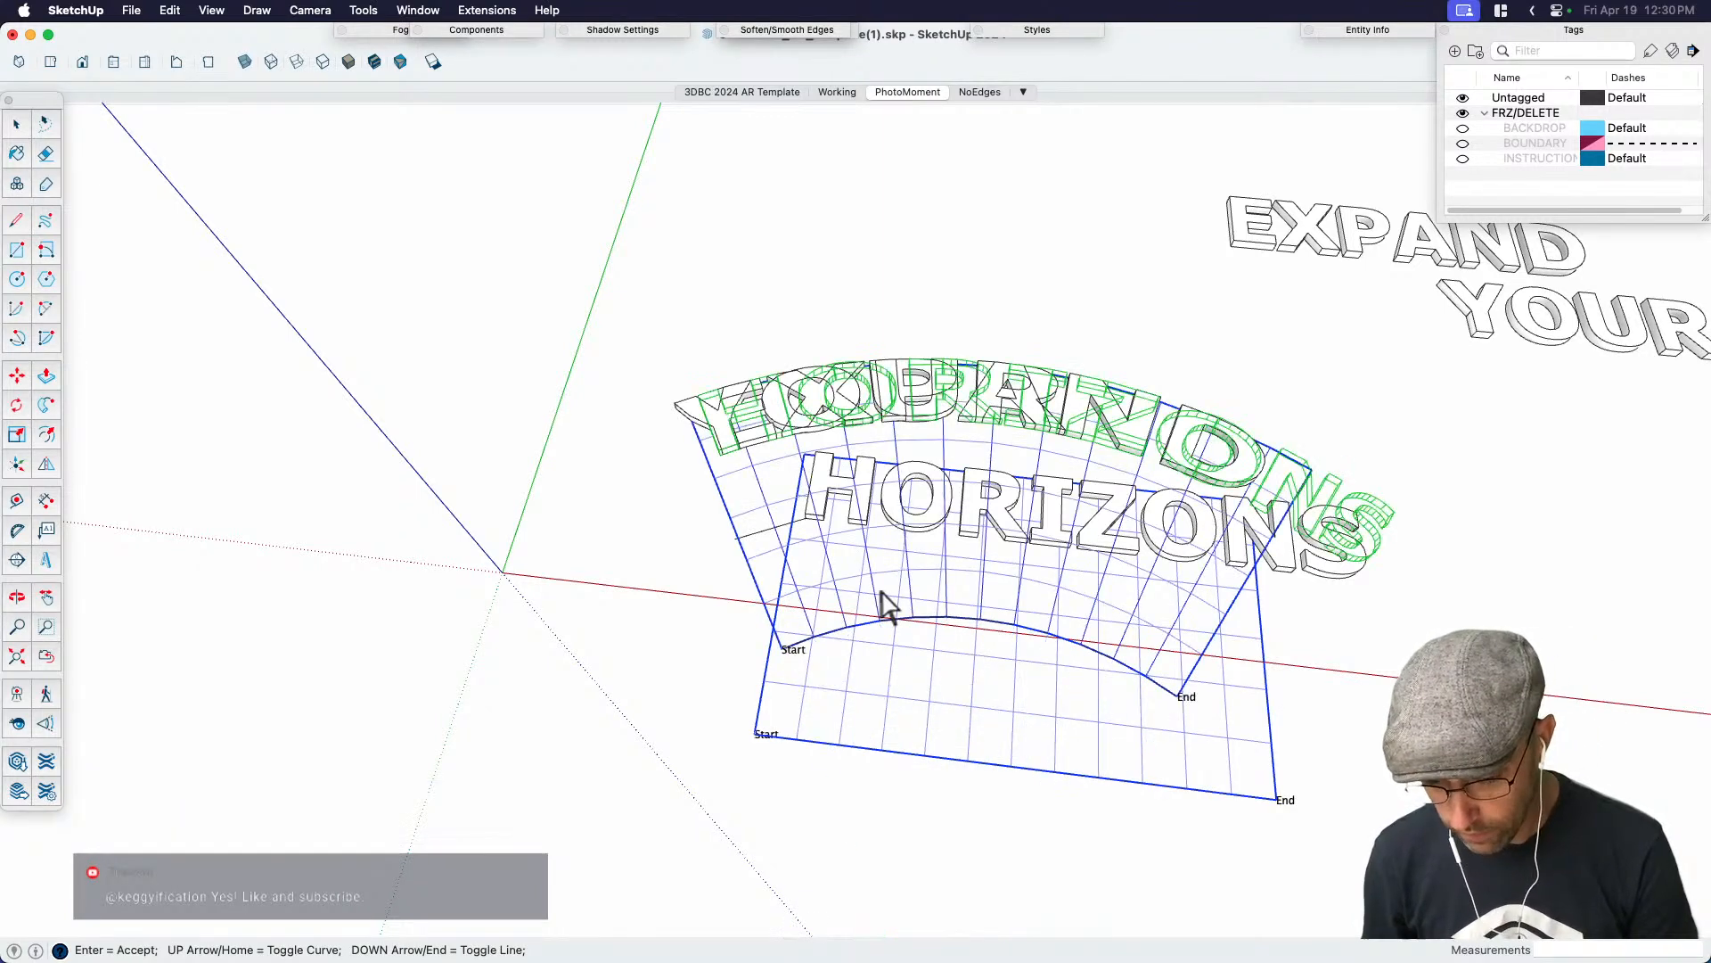
key(Return)
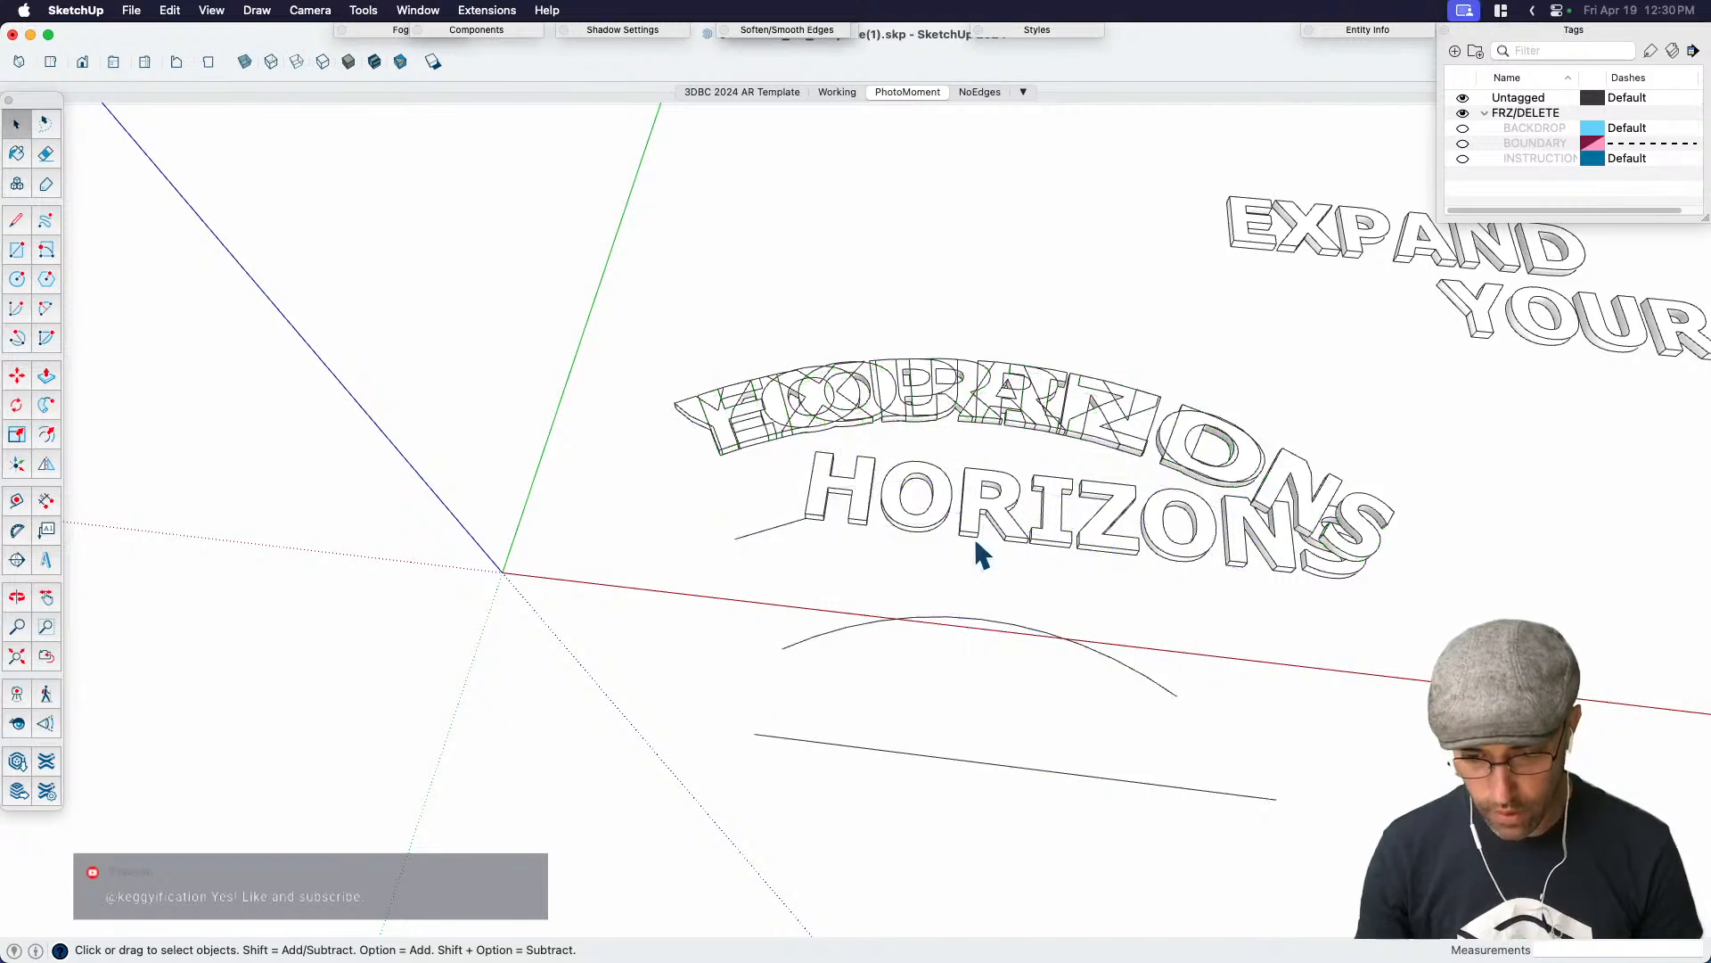
Delete the unbent HORIZONS text and the leftover marker line, arc and straight guide line
click(981, 535)
key(Delete)
click(970, 410)
click(754, 532)
drag(1151, 608, 1060, 780)
key(Delete)
scroll(1043, 498, down, 4)
Move the bent word EXPAND up and to the left of the other bent words in a top view
click(1141, 465)
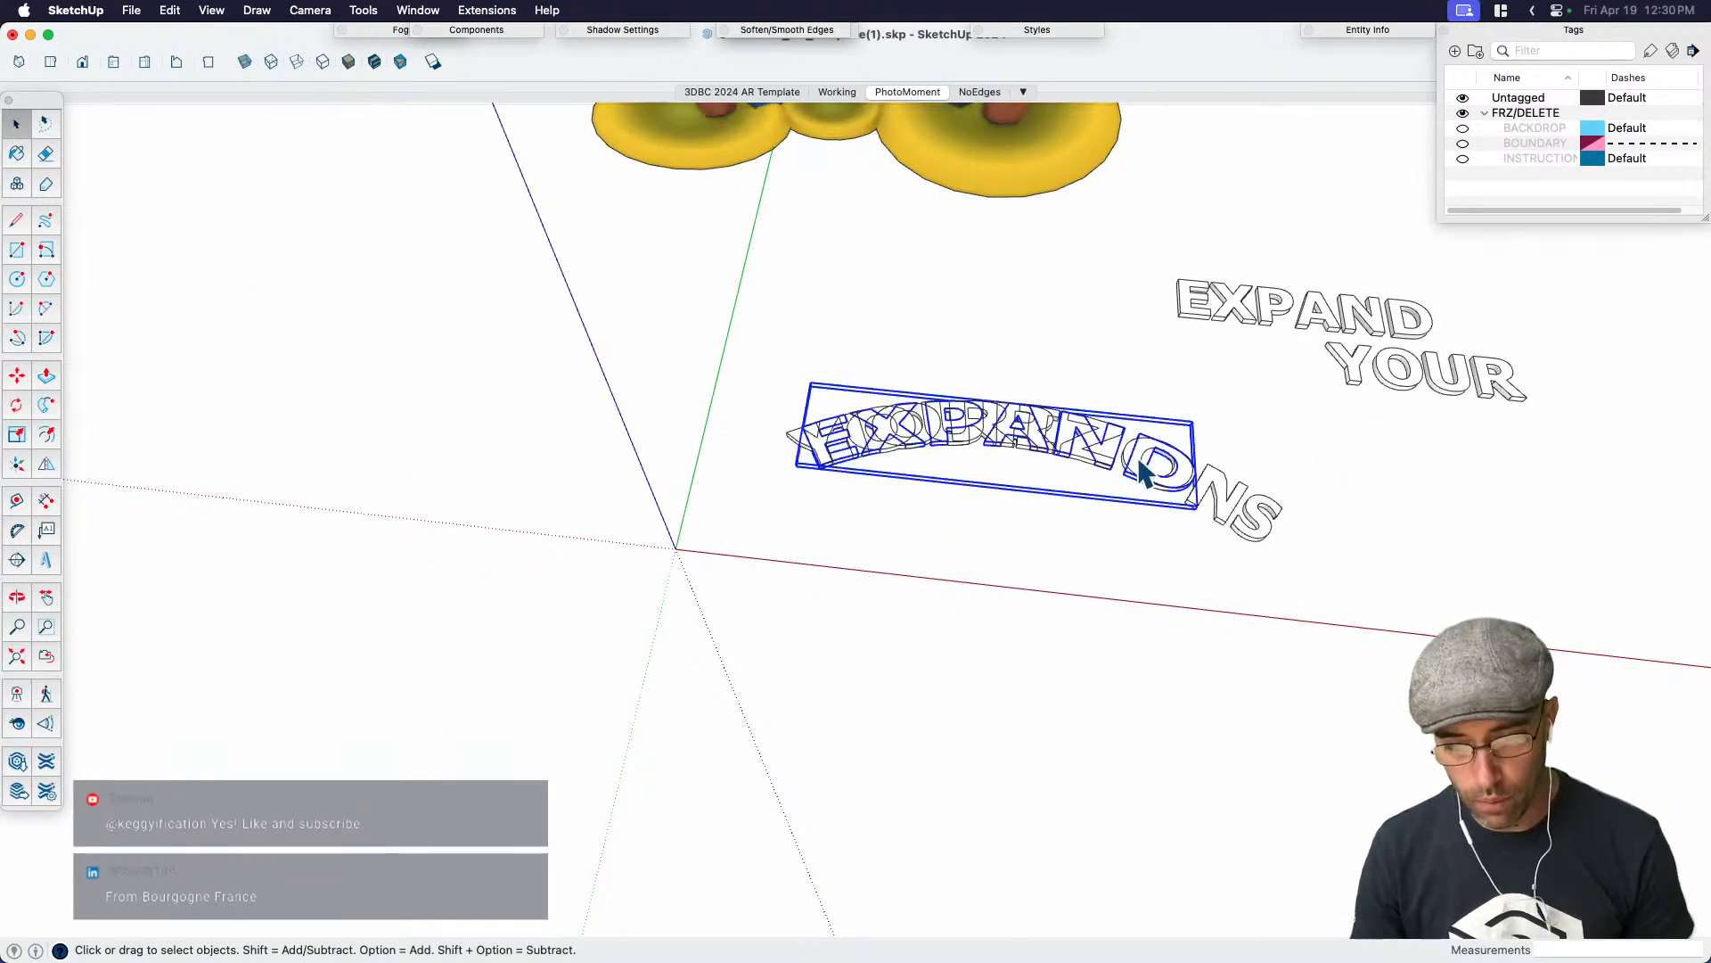
middle_drag(1141, 465, 1061, 570)
key(shift+p)
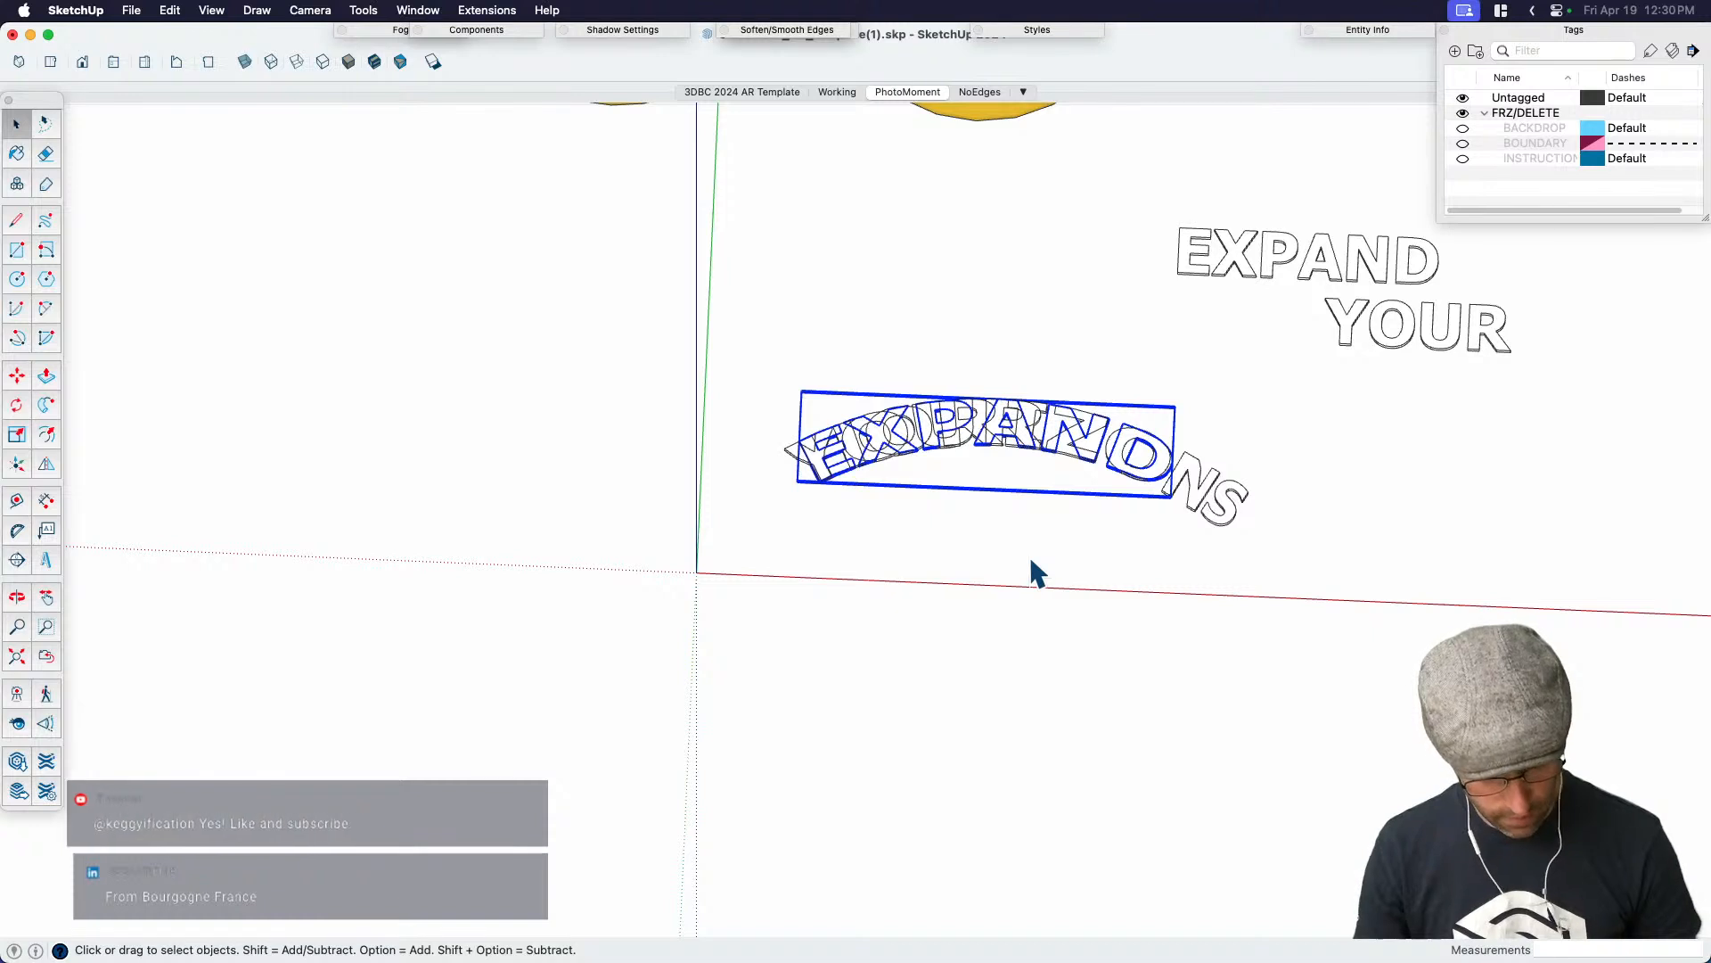
key(super+1)
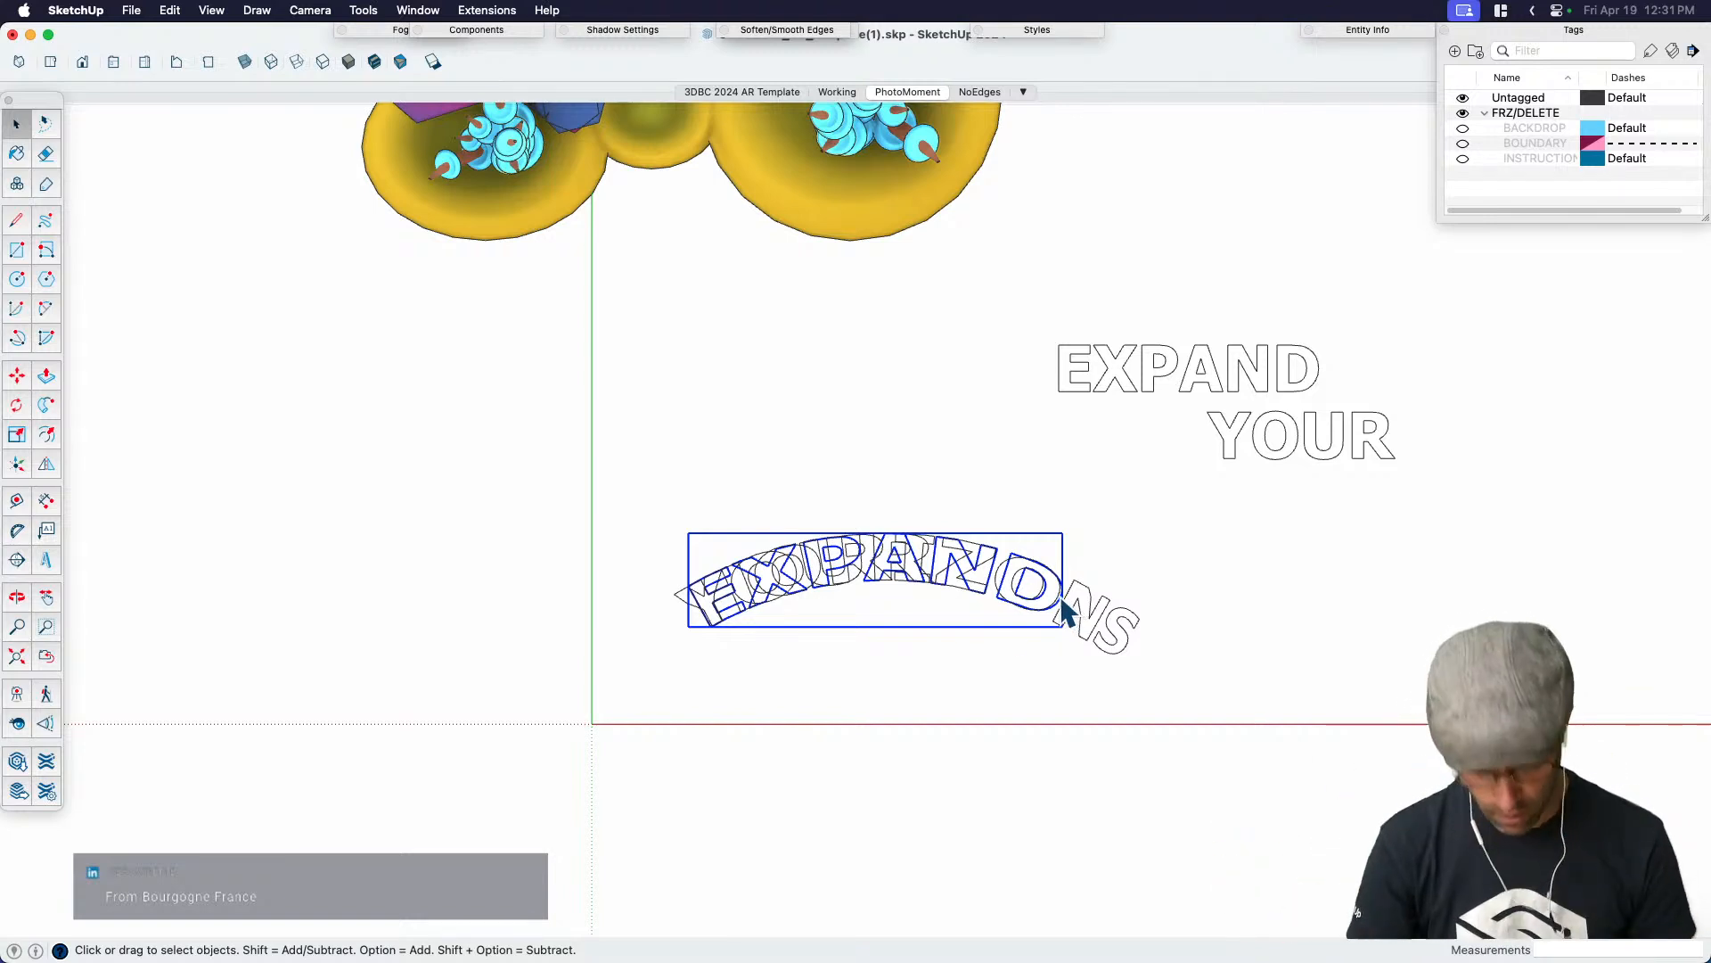
key(m)
click(886, 665)
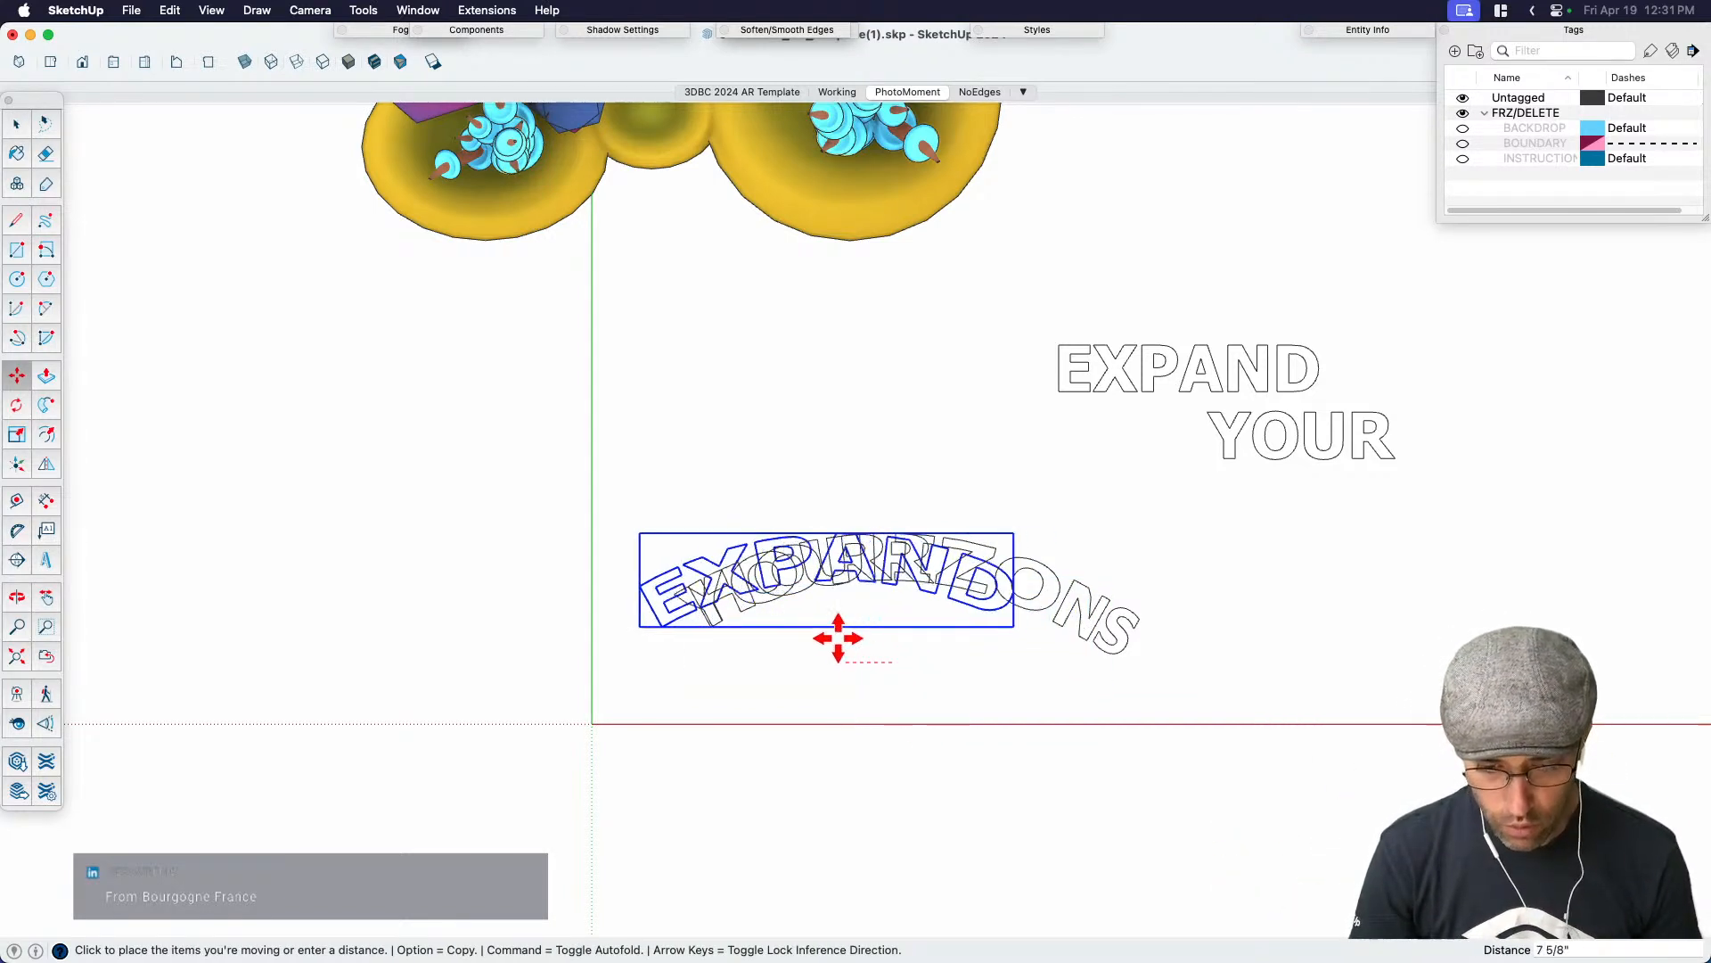
click(826, 615)
key(space)
Move the bent word YOUR about 1' down and to the right, and rotate it about 25 degrees clockwise
click(810, 597)
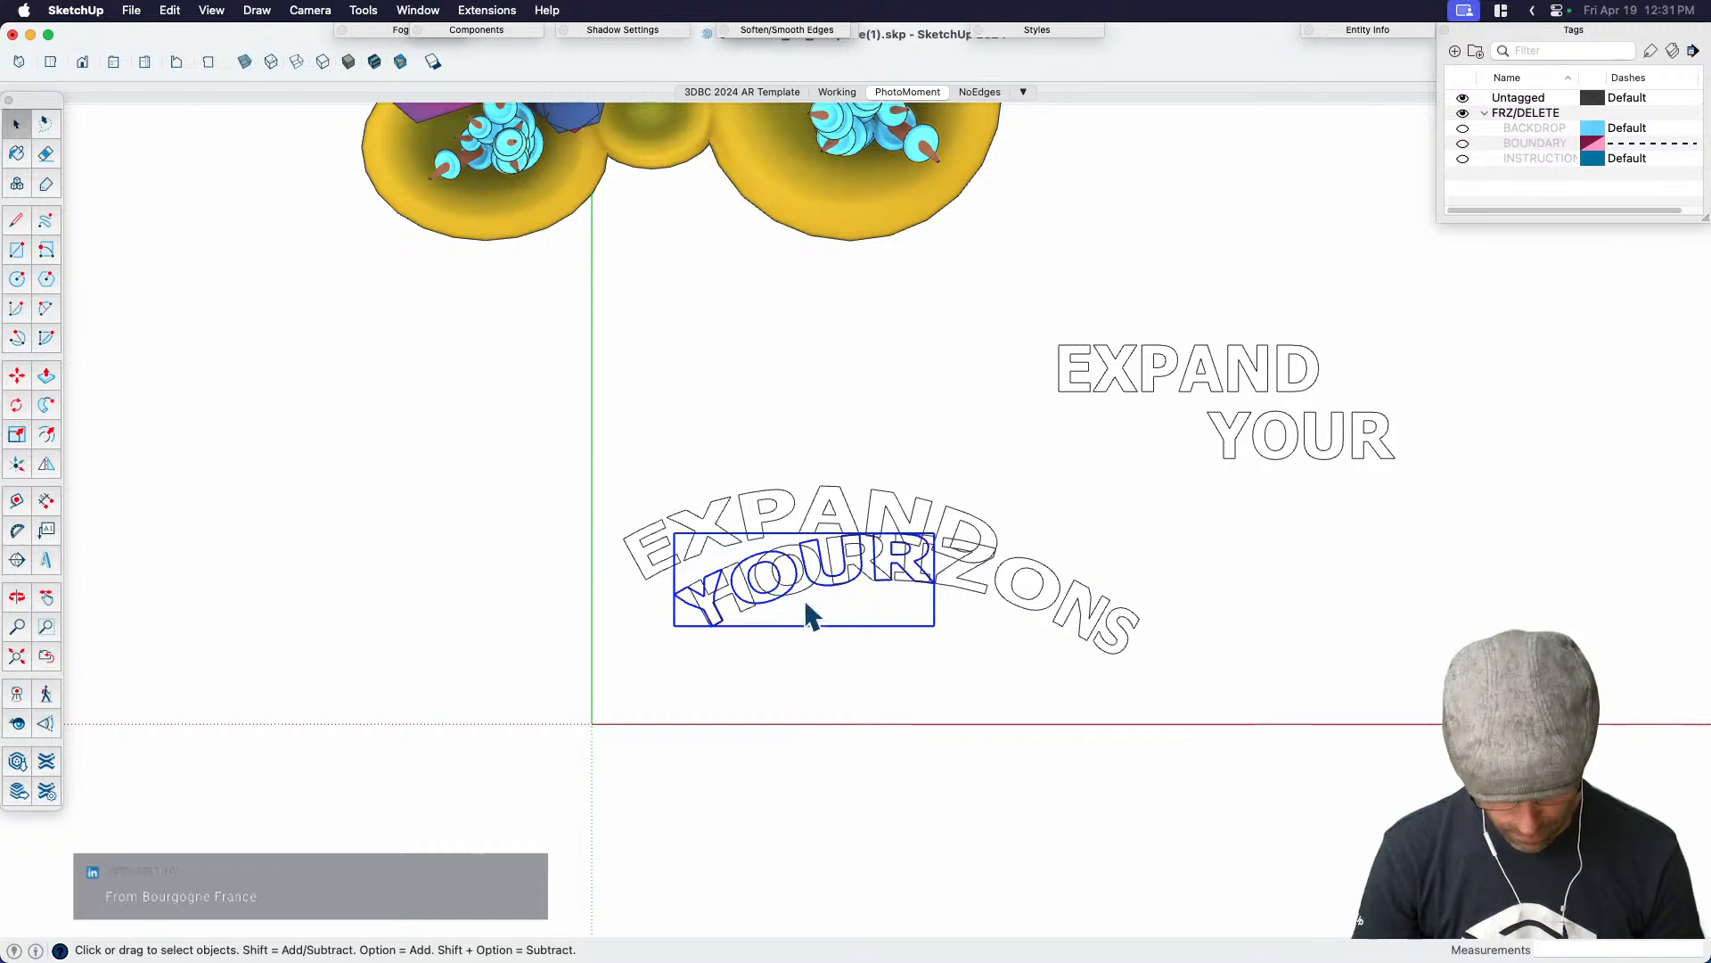
key(m)
click(829, 648)
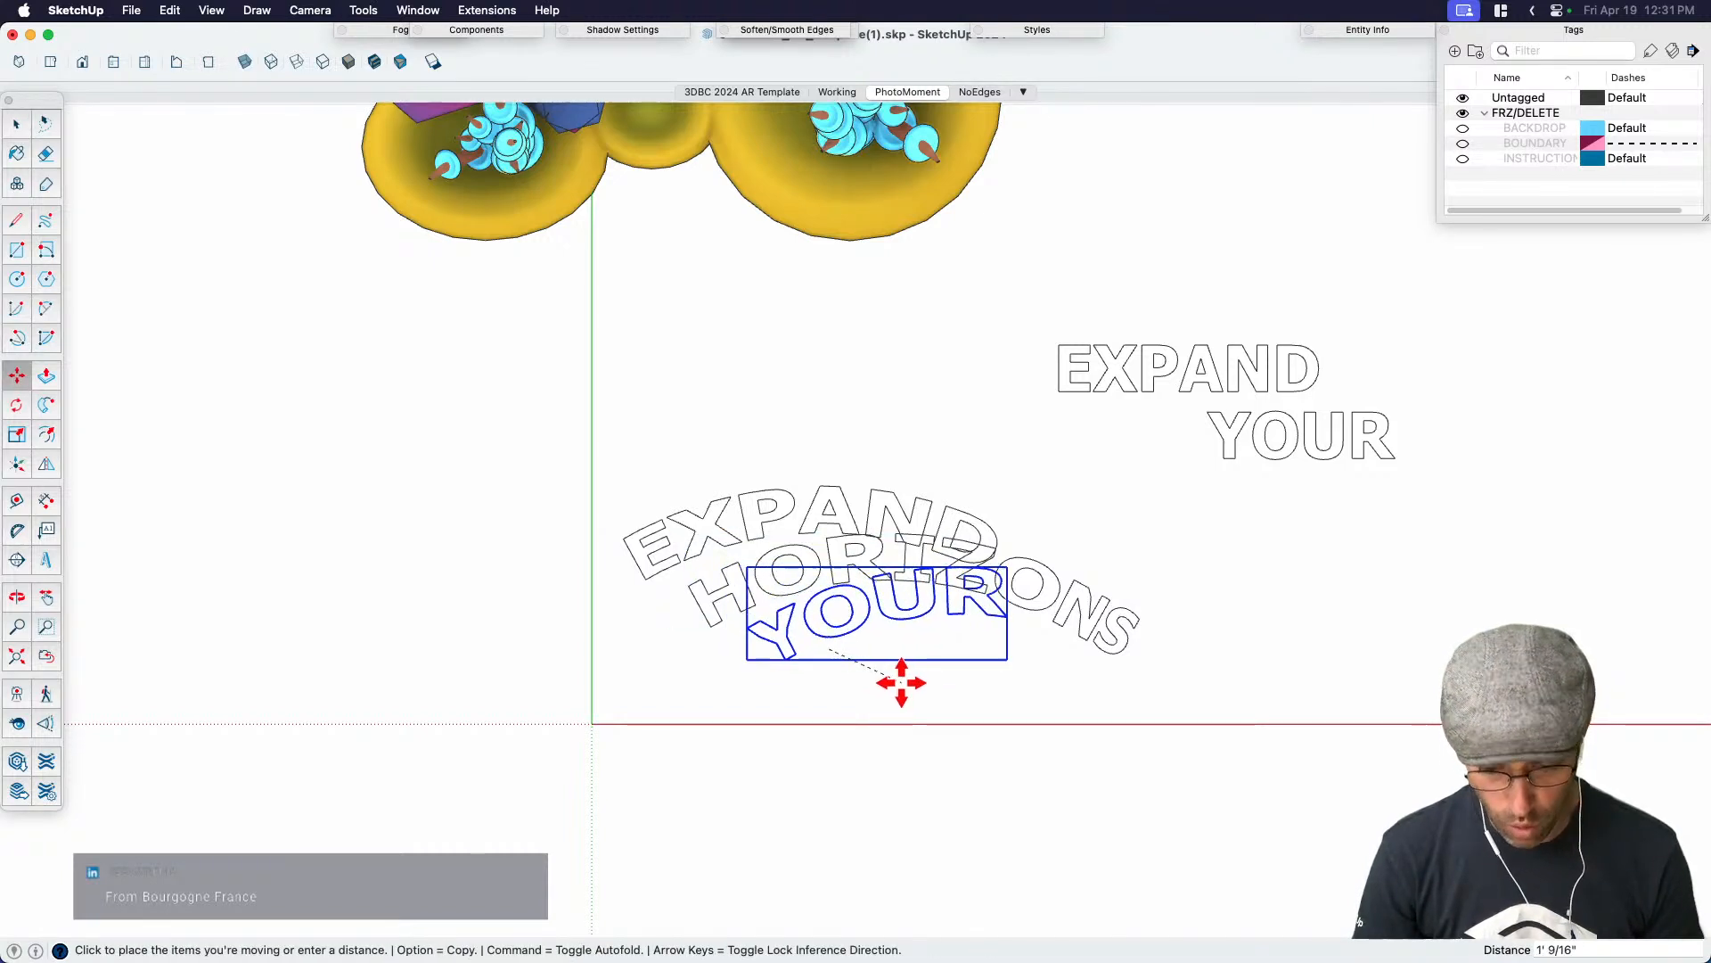
click(901, 683)
key(q)
click(839, 723)
click(924, 398)
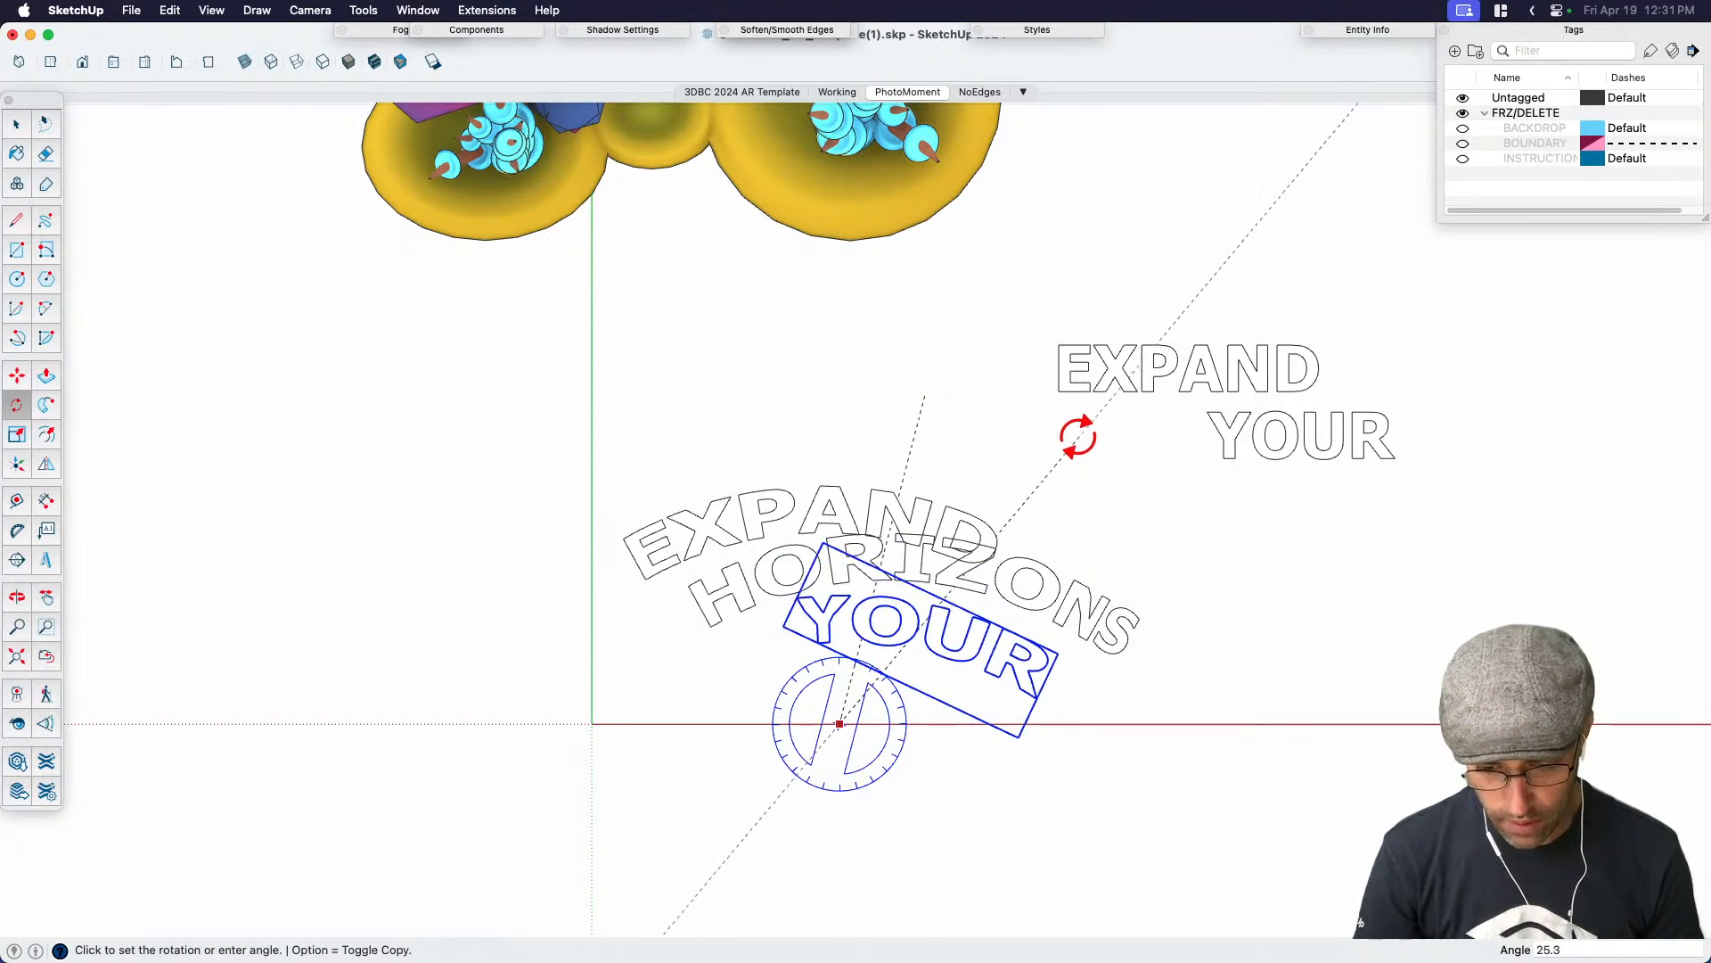
click(1080, 438)
key(space)
Rotate the bent word HORIZONS slightly clockwise around a point below it
click(1031, 611)
key(q)
click(857, 764)
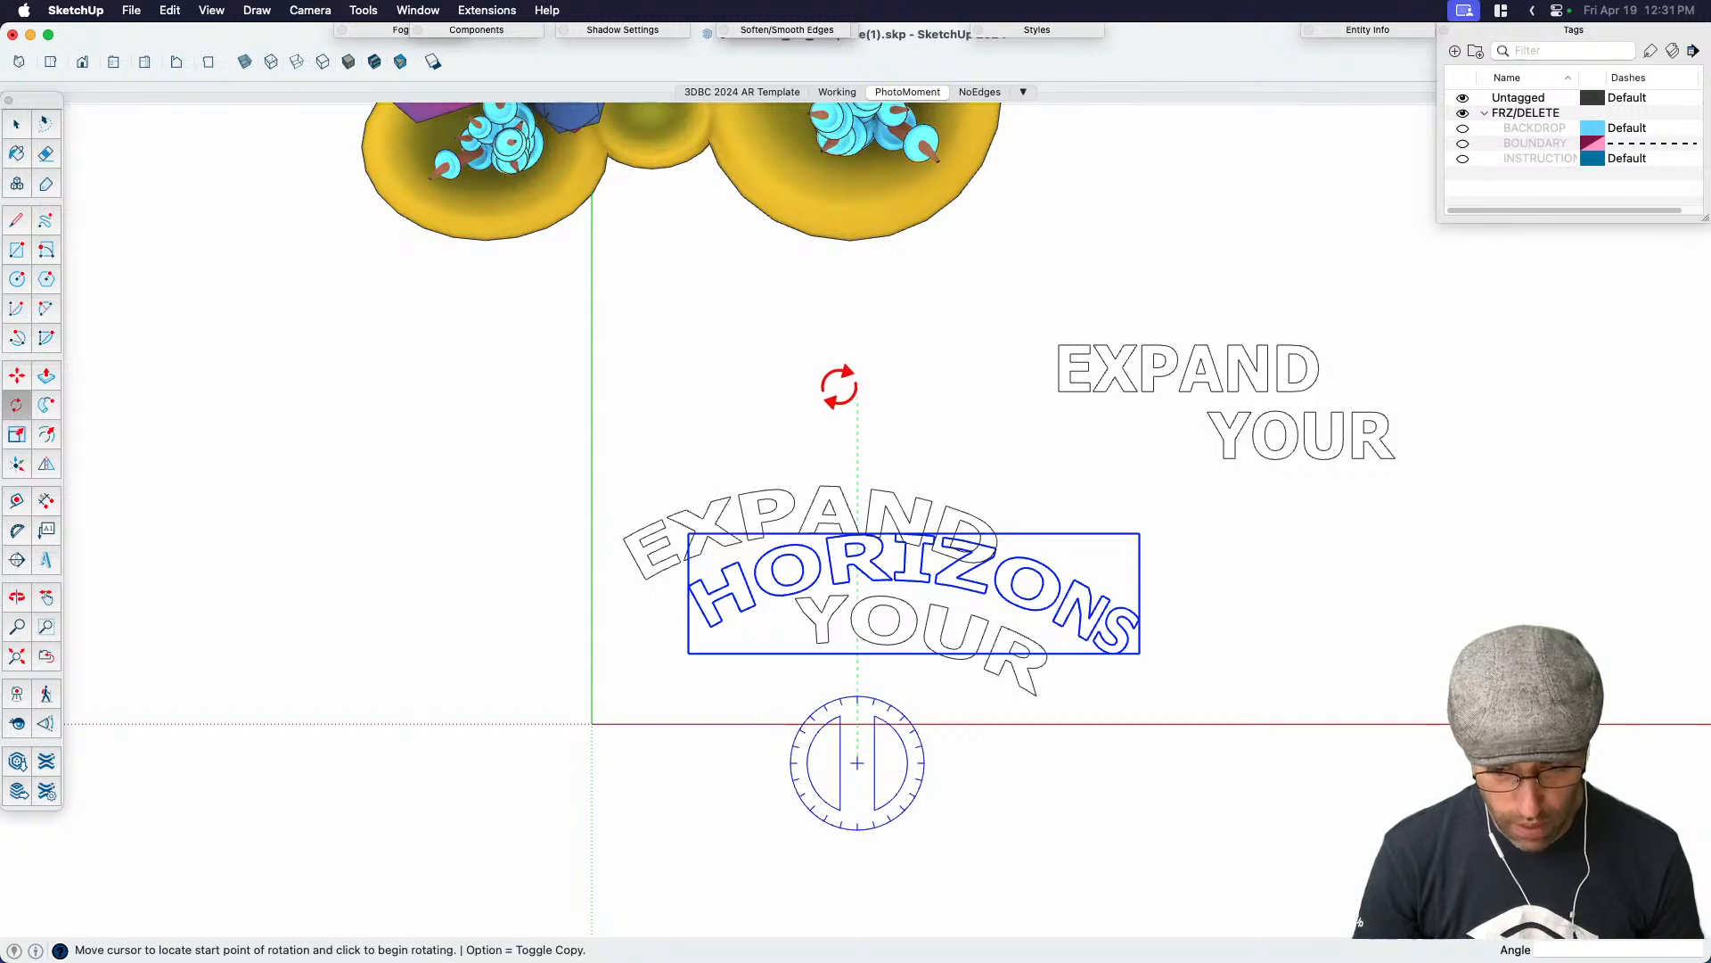
click(839, 387)
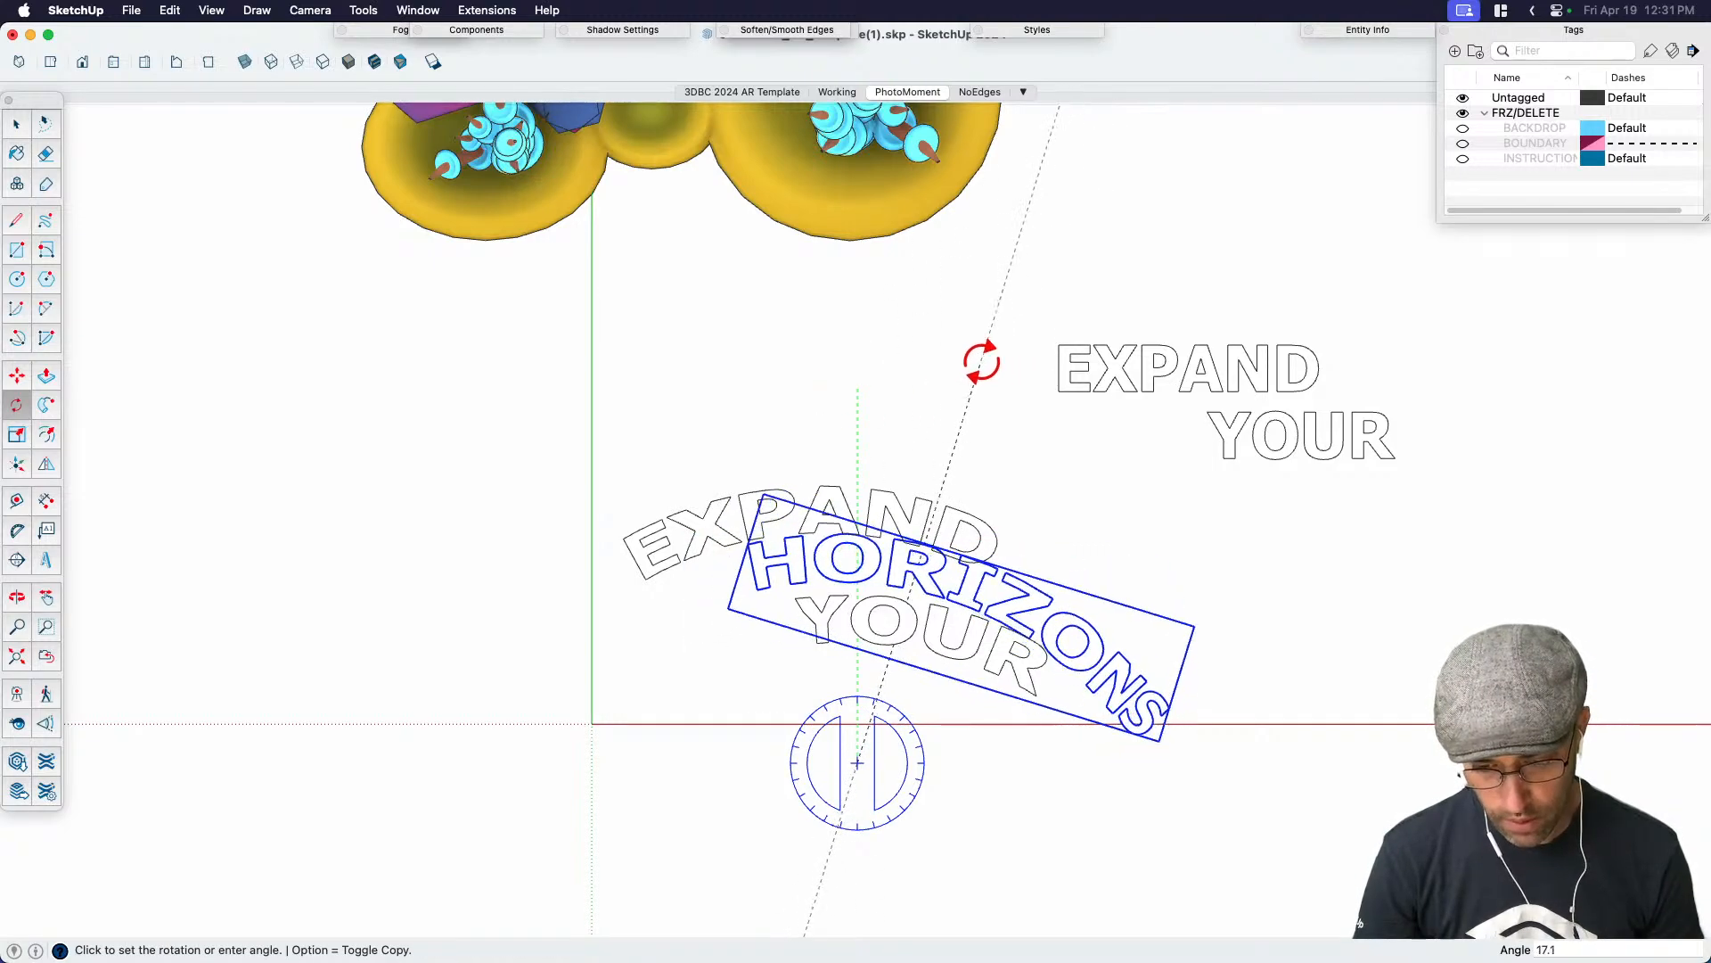
click(941, 350)
key(space)
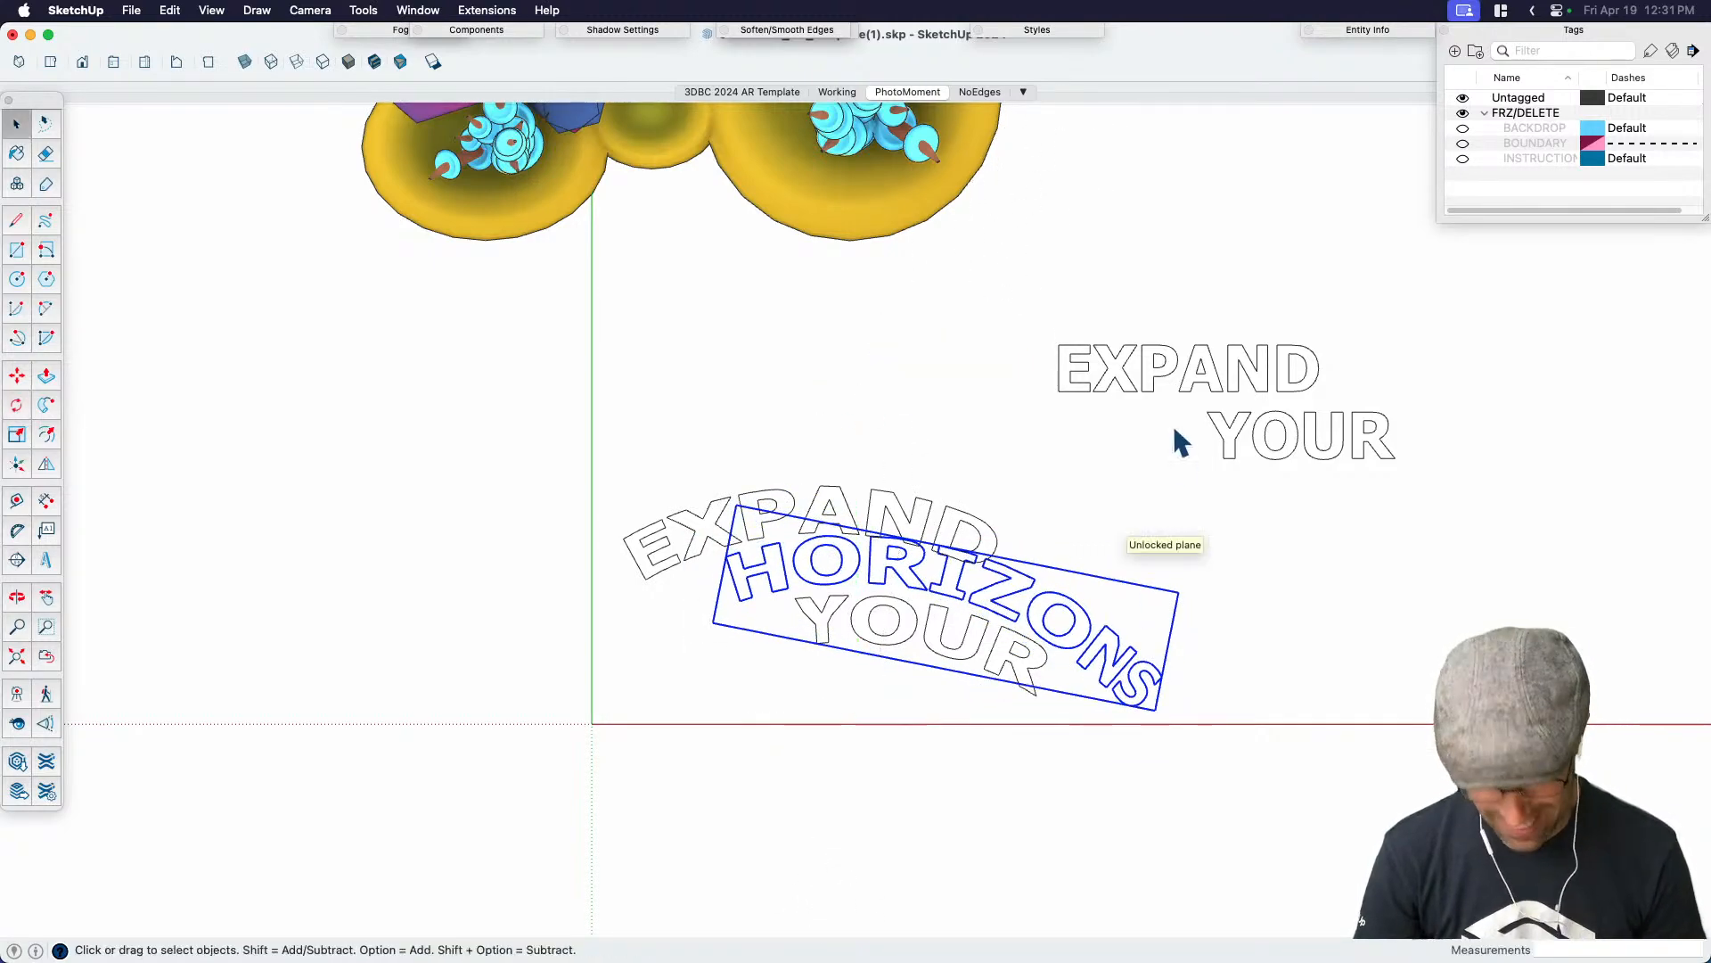
Move HORIZONS about 2' 3" down and to the right so that it sits below YOUR
scroll(1181, 463, down, 2)
scroll(1043, 704, up, 3)
key(m)
click(957, 608)
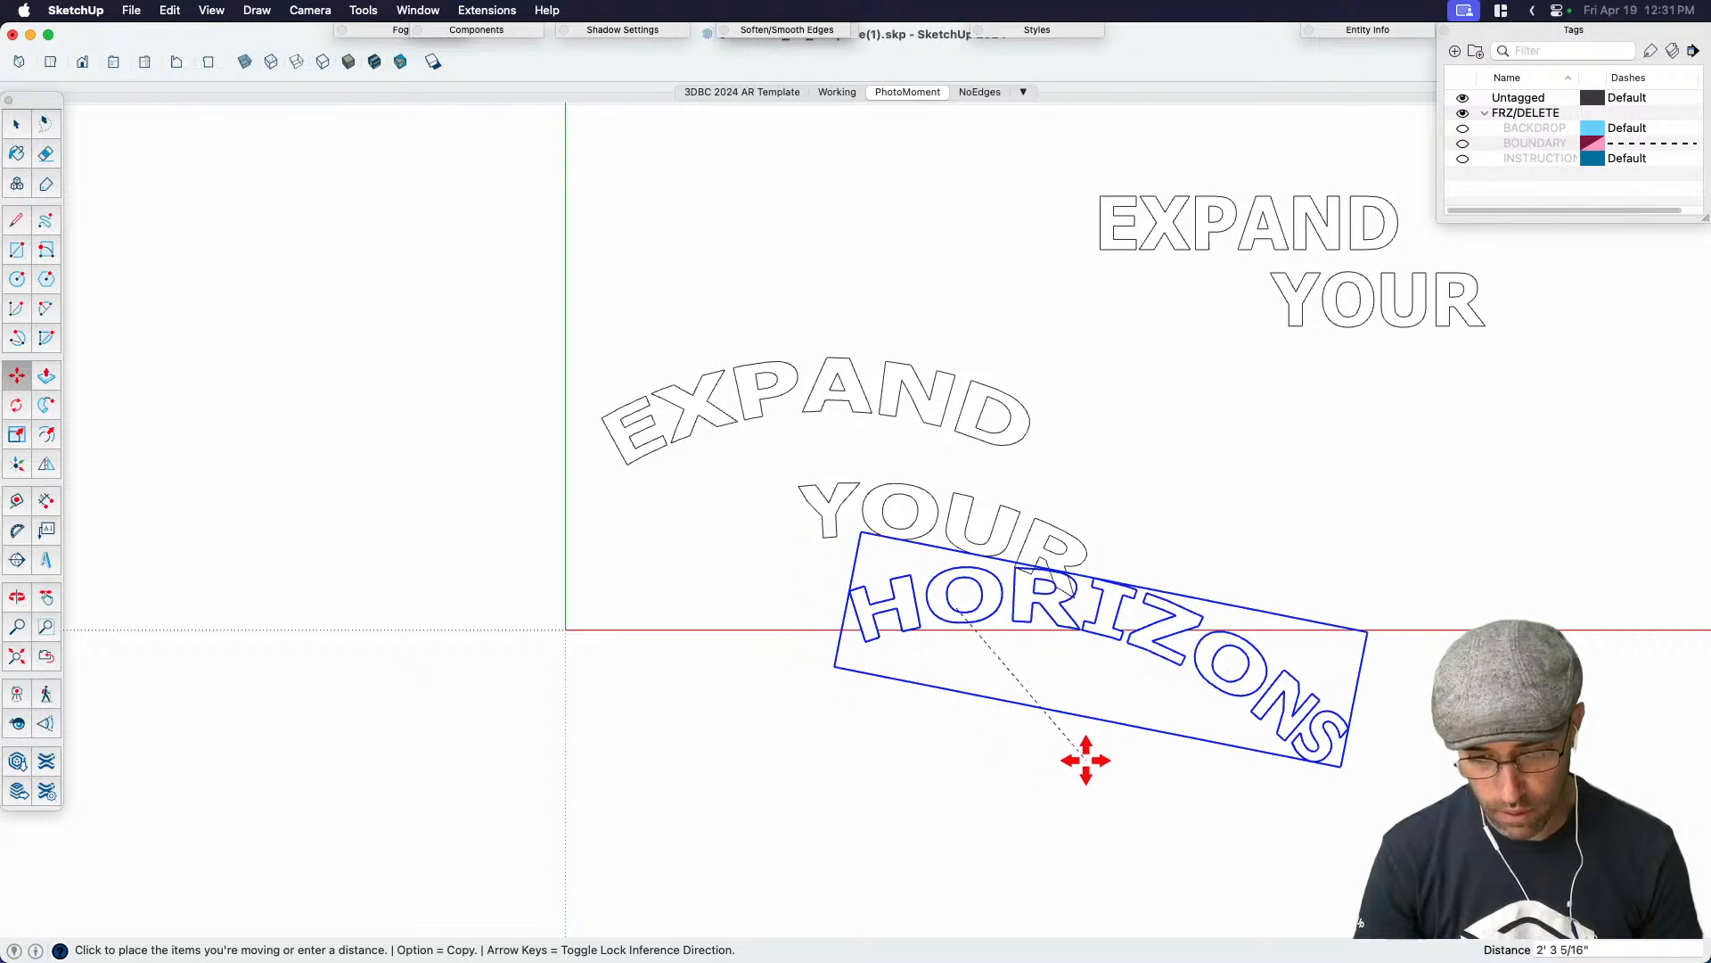
click(1080, 762)
Rotate HORIZONS about another 25 degrees clockwise and shift it left under YOUR
key(q)
click(967, 807)
click(1039, 411)
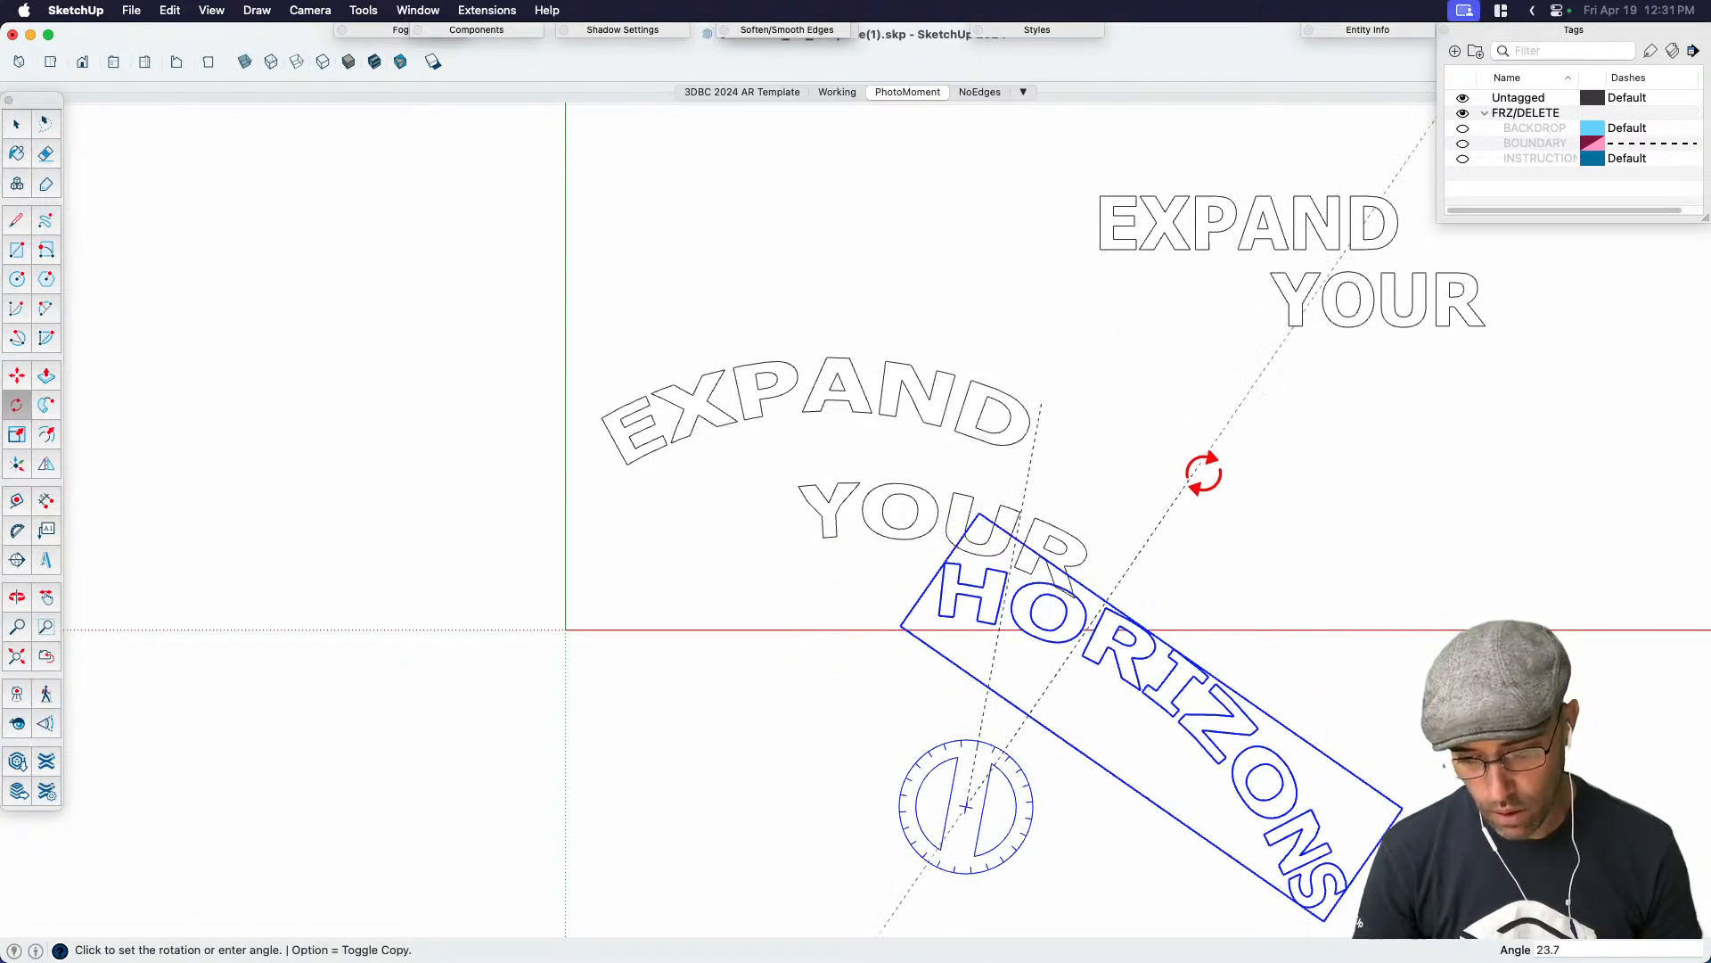
click(1206, 486)
key(m)
click(1394, 650)
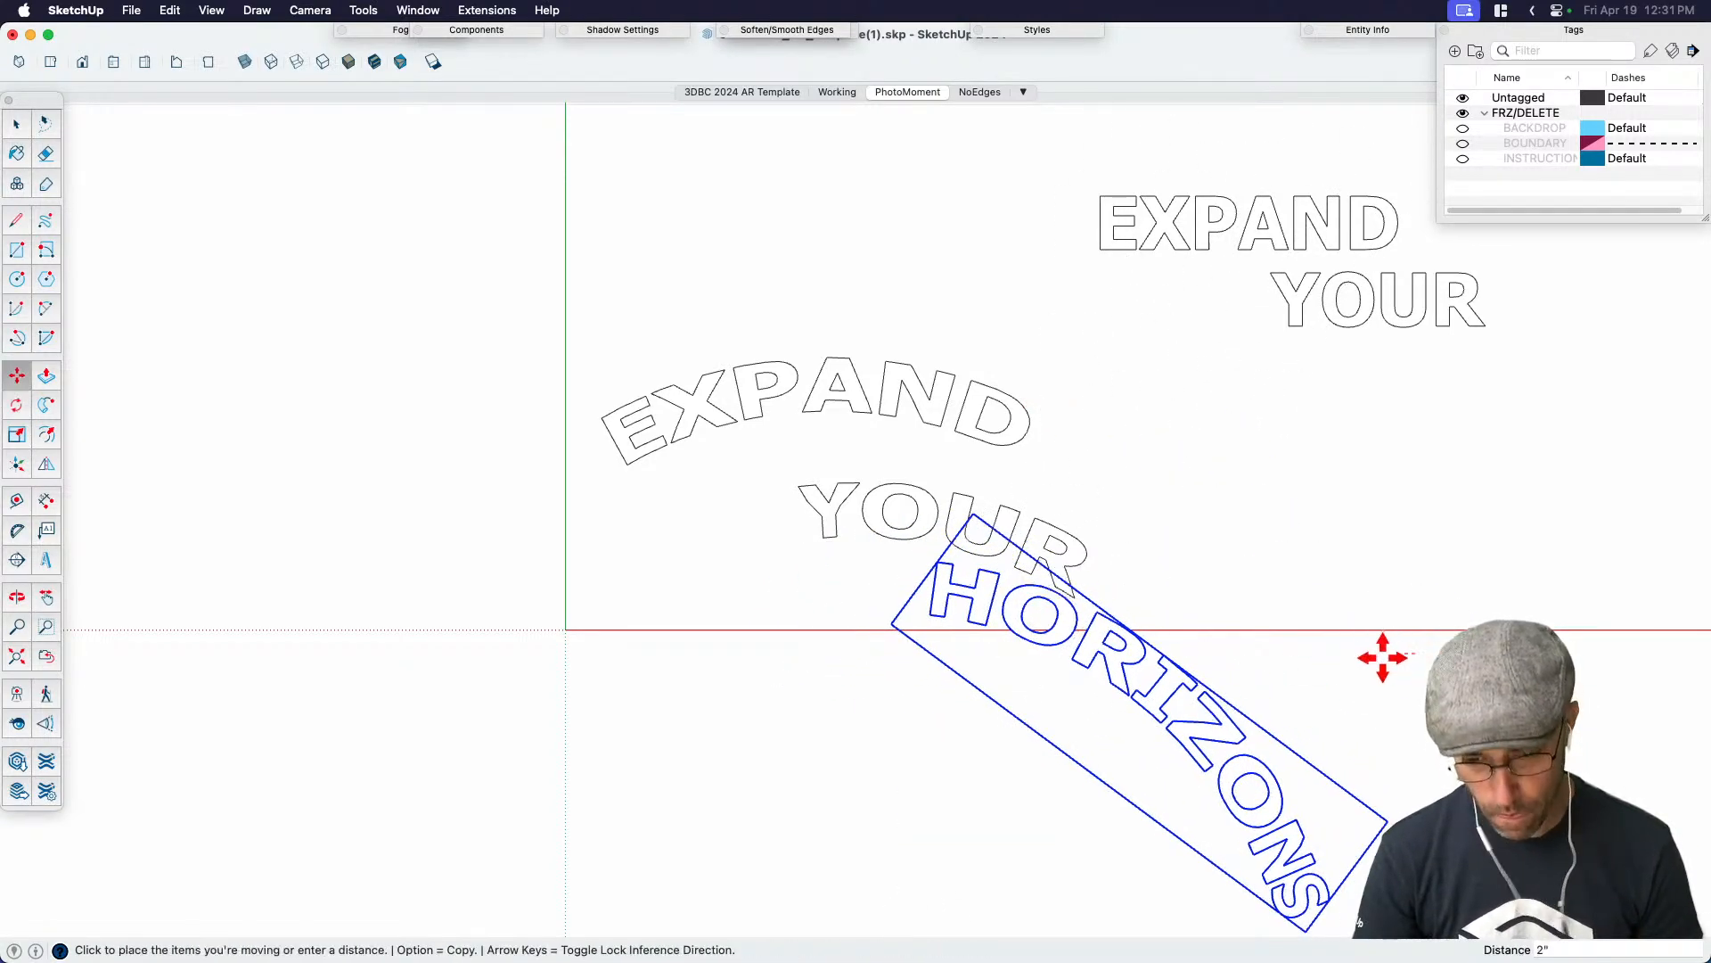
click(1337, 657)
key(space)
Rotate the bent word YOUR slightly further clockwise and move it up about 5" toward EXPAND
click(1067, 575)
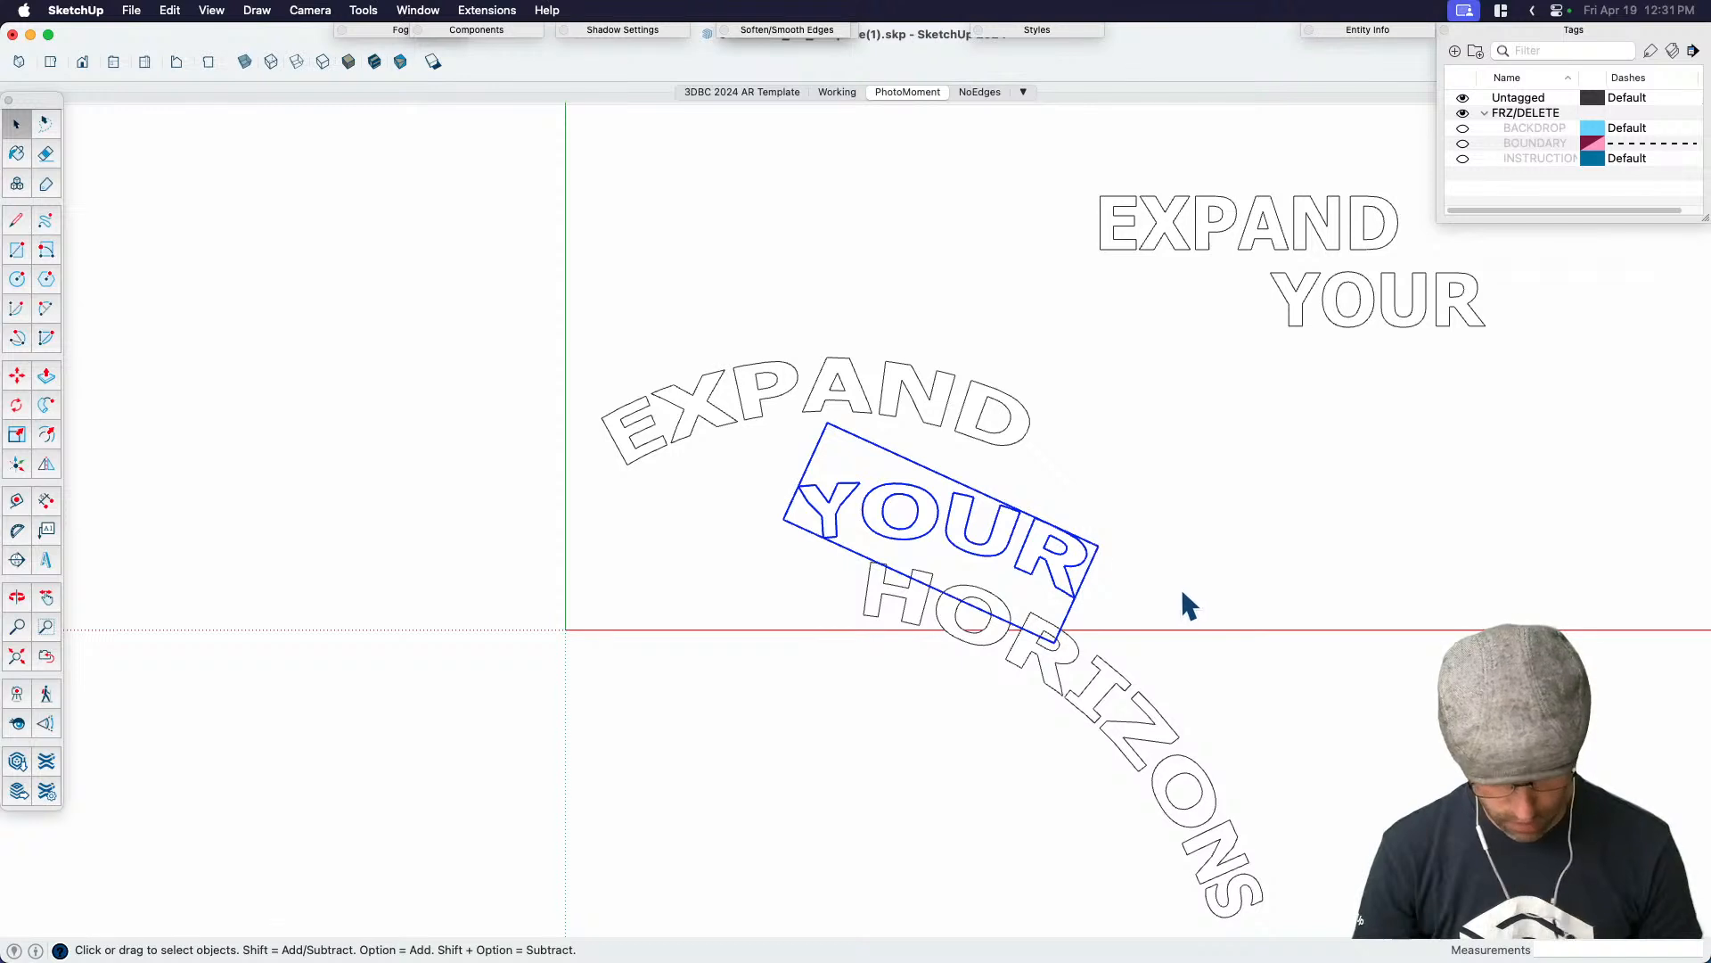
key(q)
click(776, 713)
click(964, 330)
click(985, 330)
key(space)
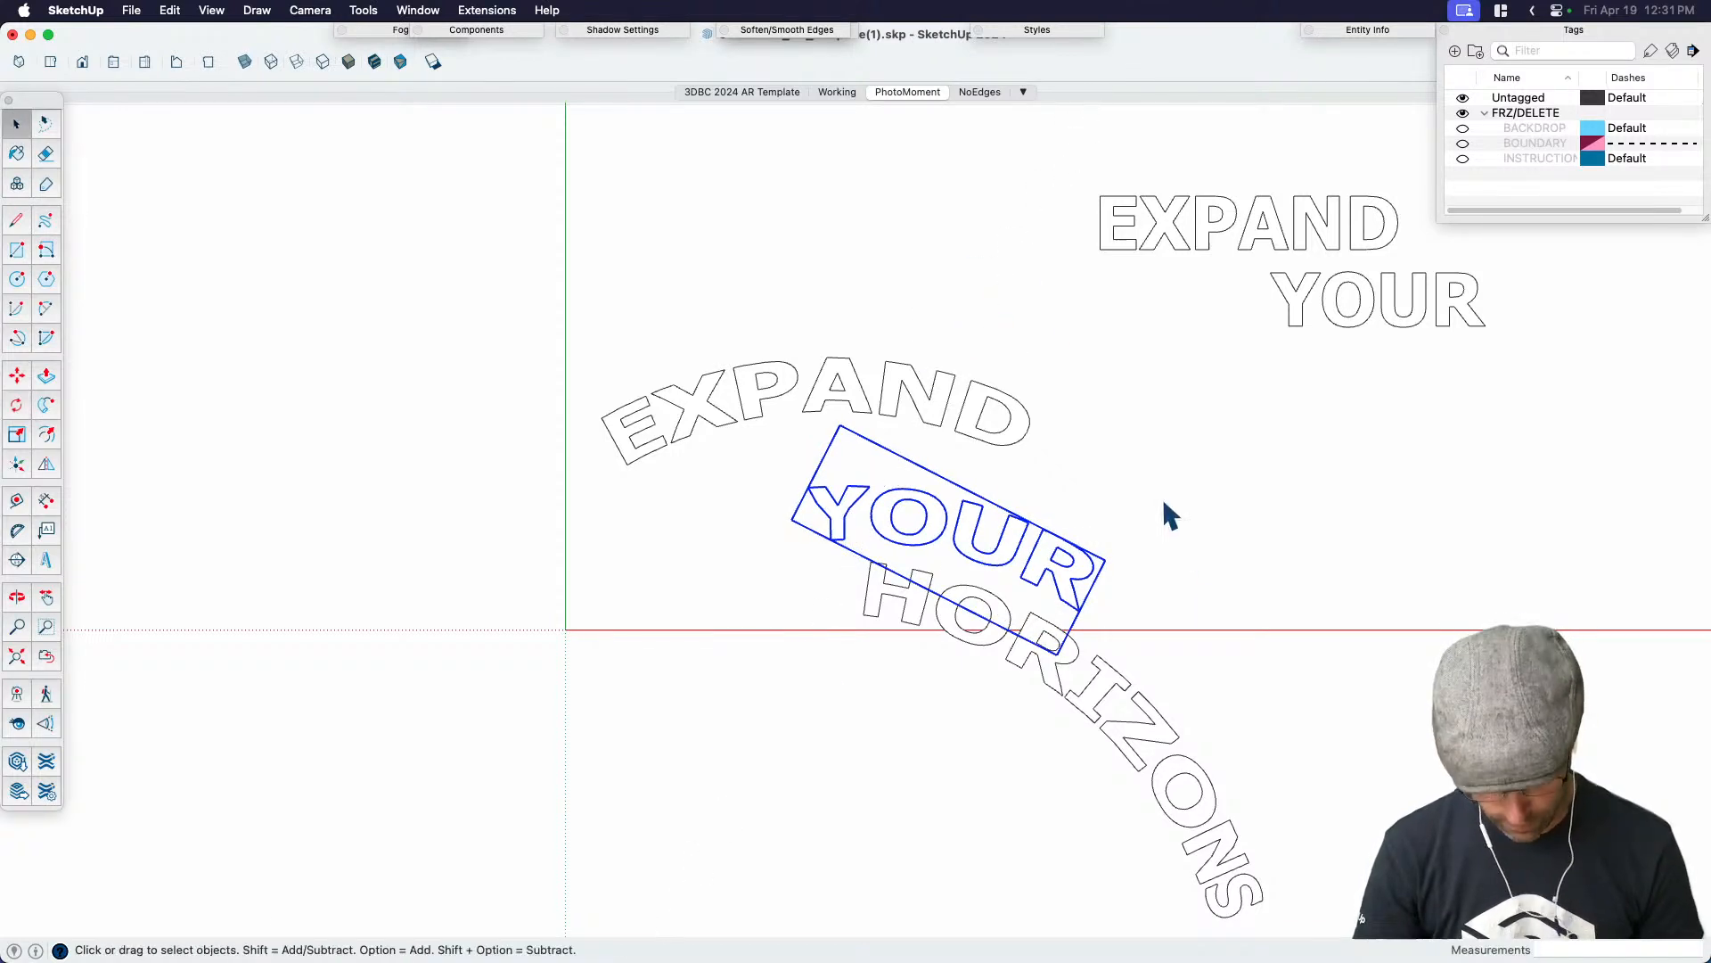
key(m)
click(1191, 546)
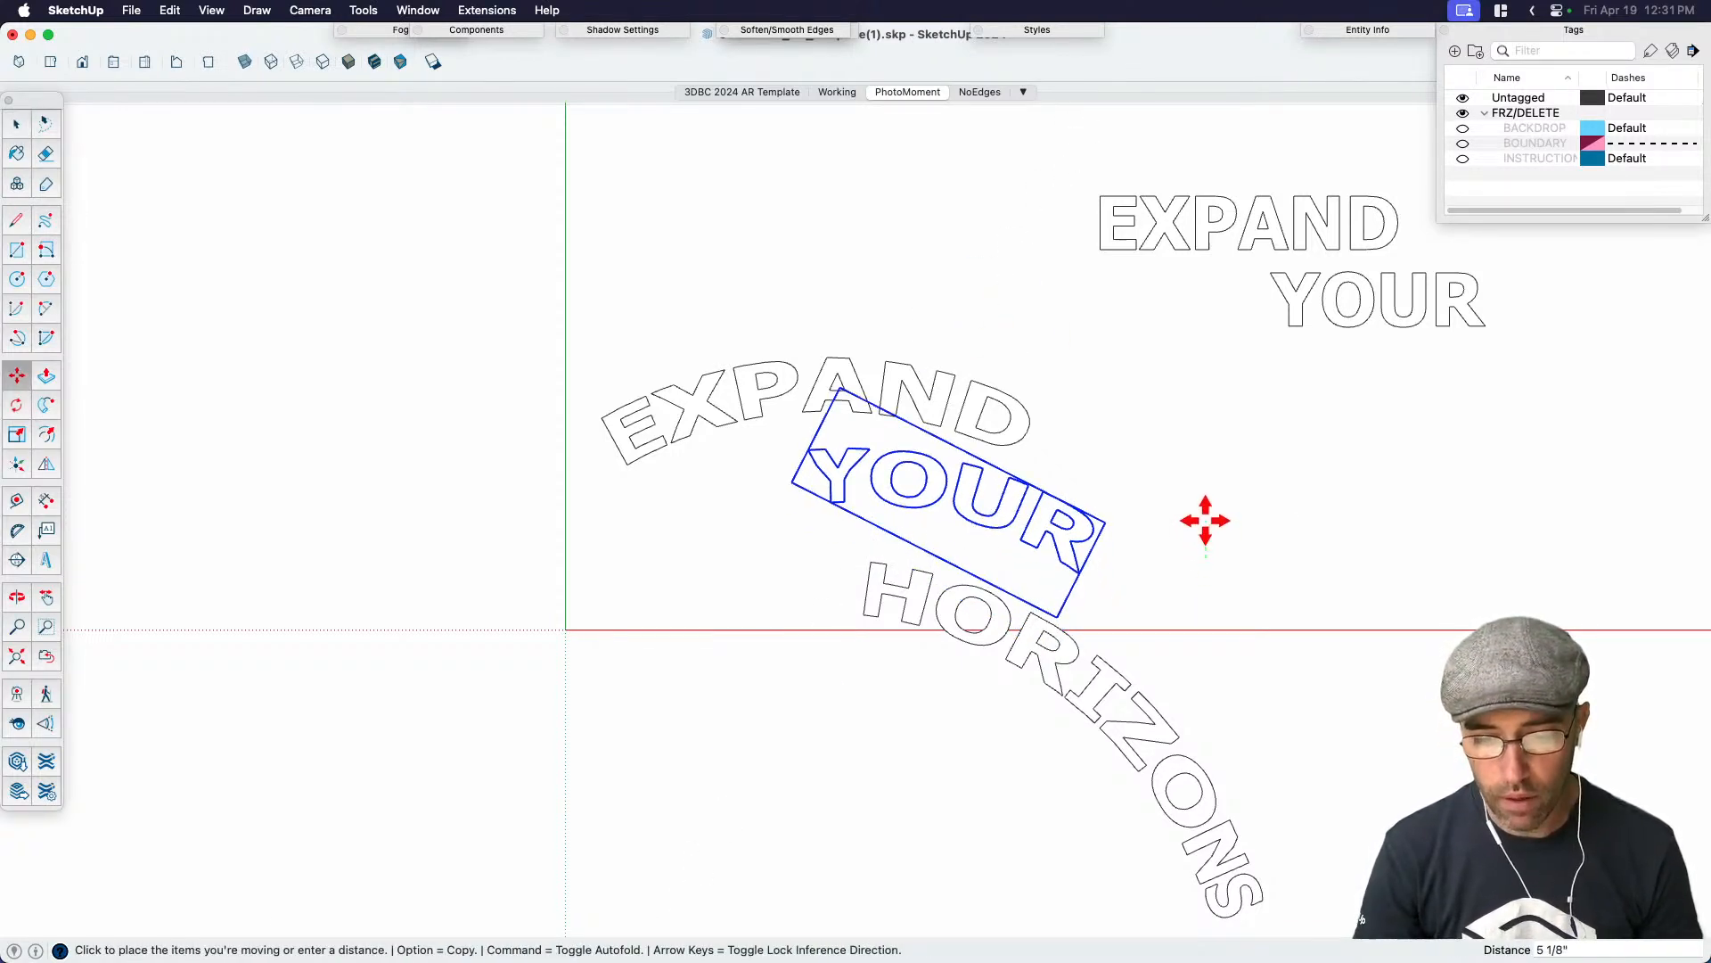
click(1207, 519)
key(space)
Move HORIZONS up about 5 1/2" to close the gap below YOUR
click(1045, 657)
key(m)
click(1284, 624)
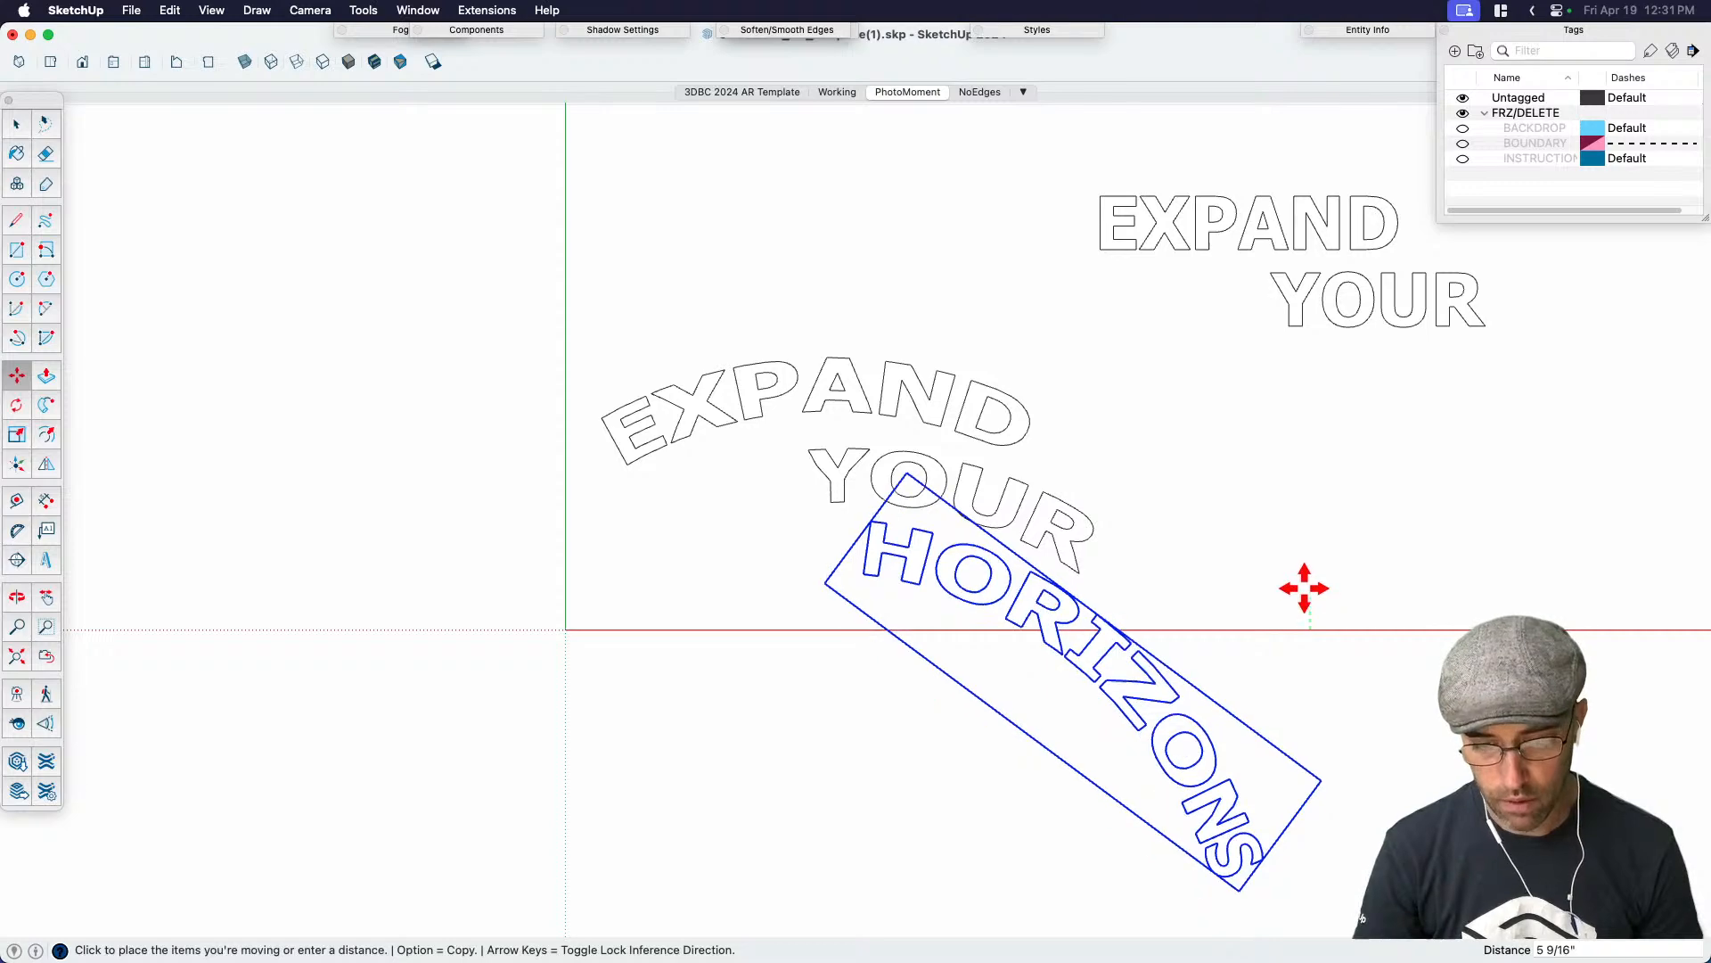
click(1304, 589)
key(space)
Nudge the bent word EXPAND slightly down, closer to YOUR
scroll(1142, 486, down, 3)
click(1142, 481)
scroll(1168, 495, down, 2)
scroll(1150, 490, up, 4)
click(1092, 468)
scroll(1114, 477, up, 5)
key(m)
click(1120, 460)
click(1119, 466)
key(space)
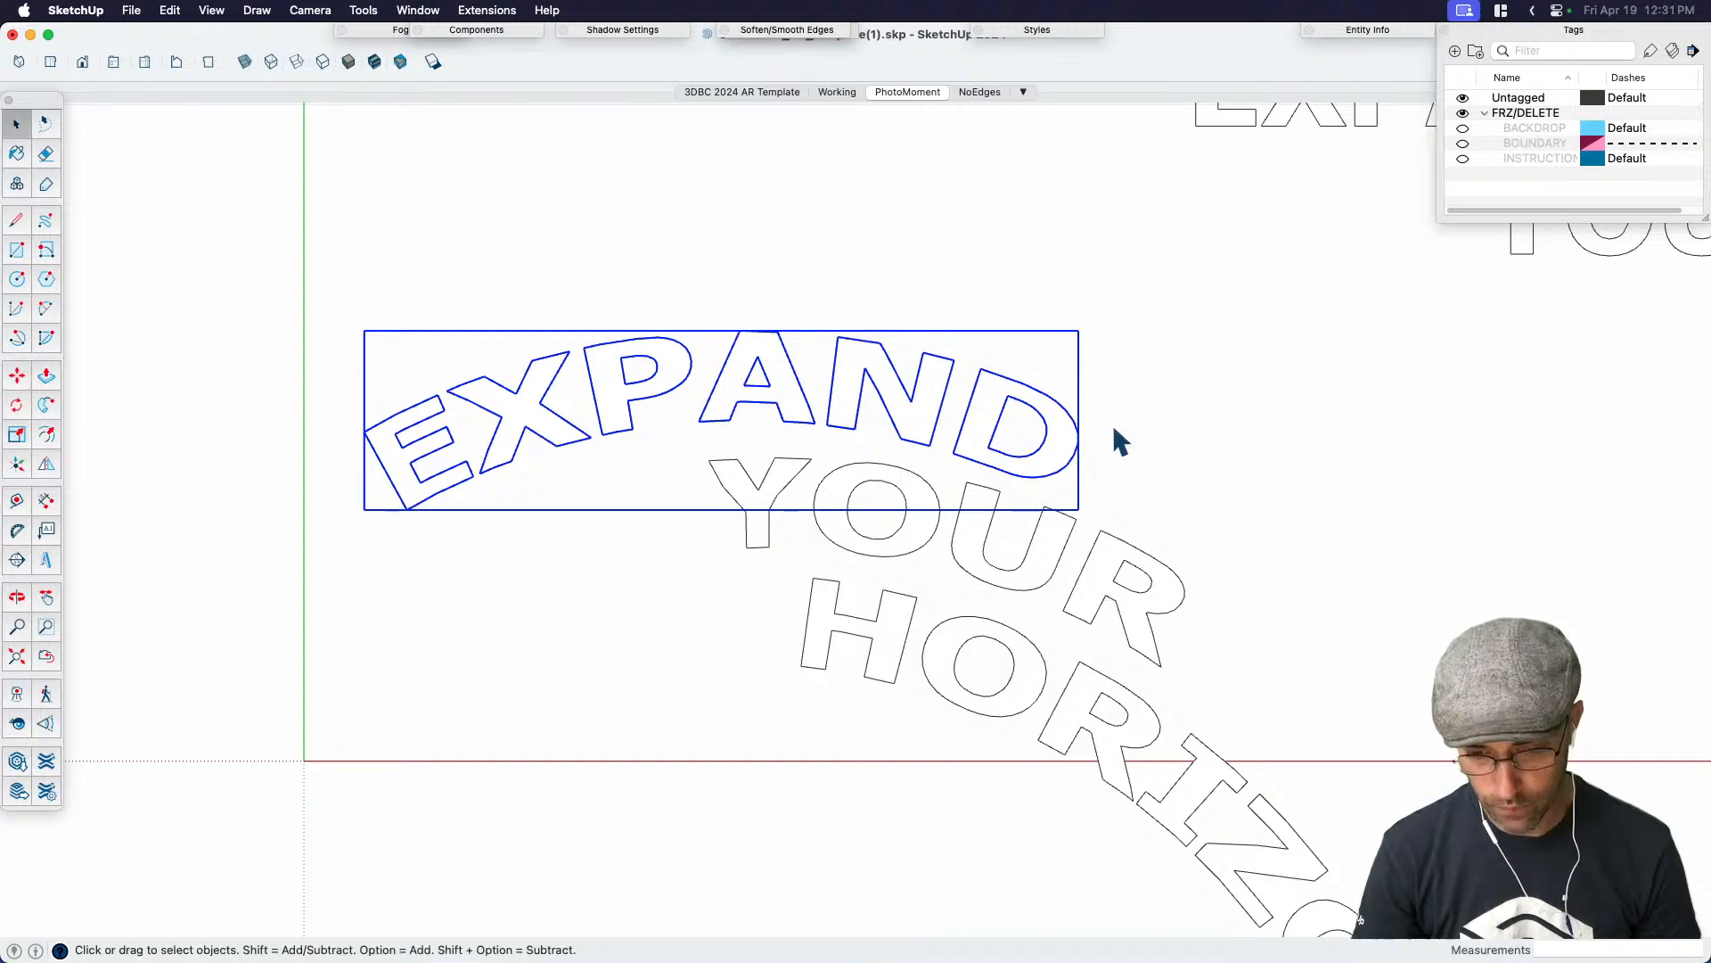
Delete the leftover straight words EXPAND and YOUR, and group the three bent words
scroll(1115, 441, down, 5)
click(1368, 414)
drag(1362, 401, 1264, 299)
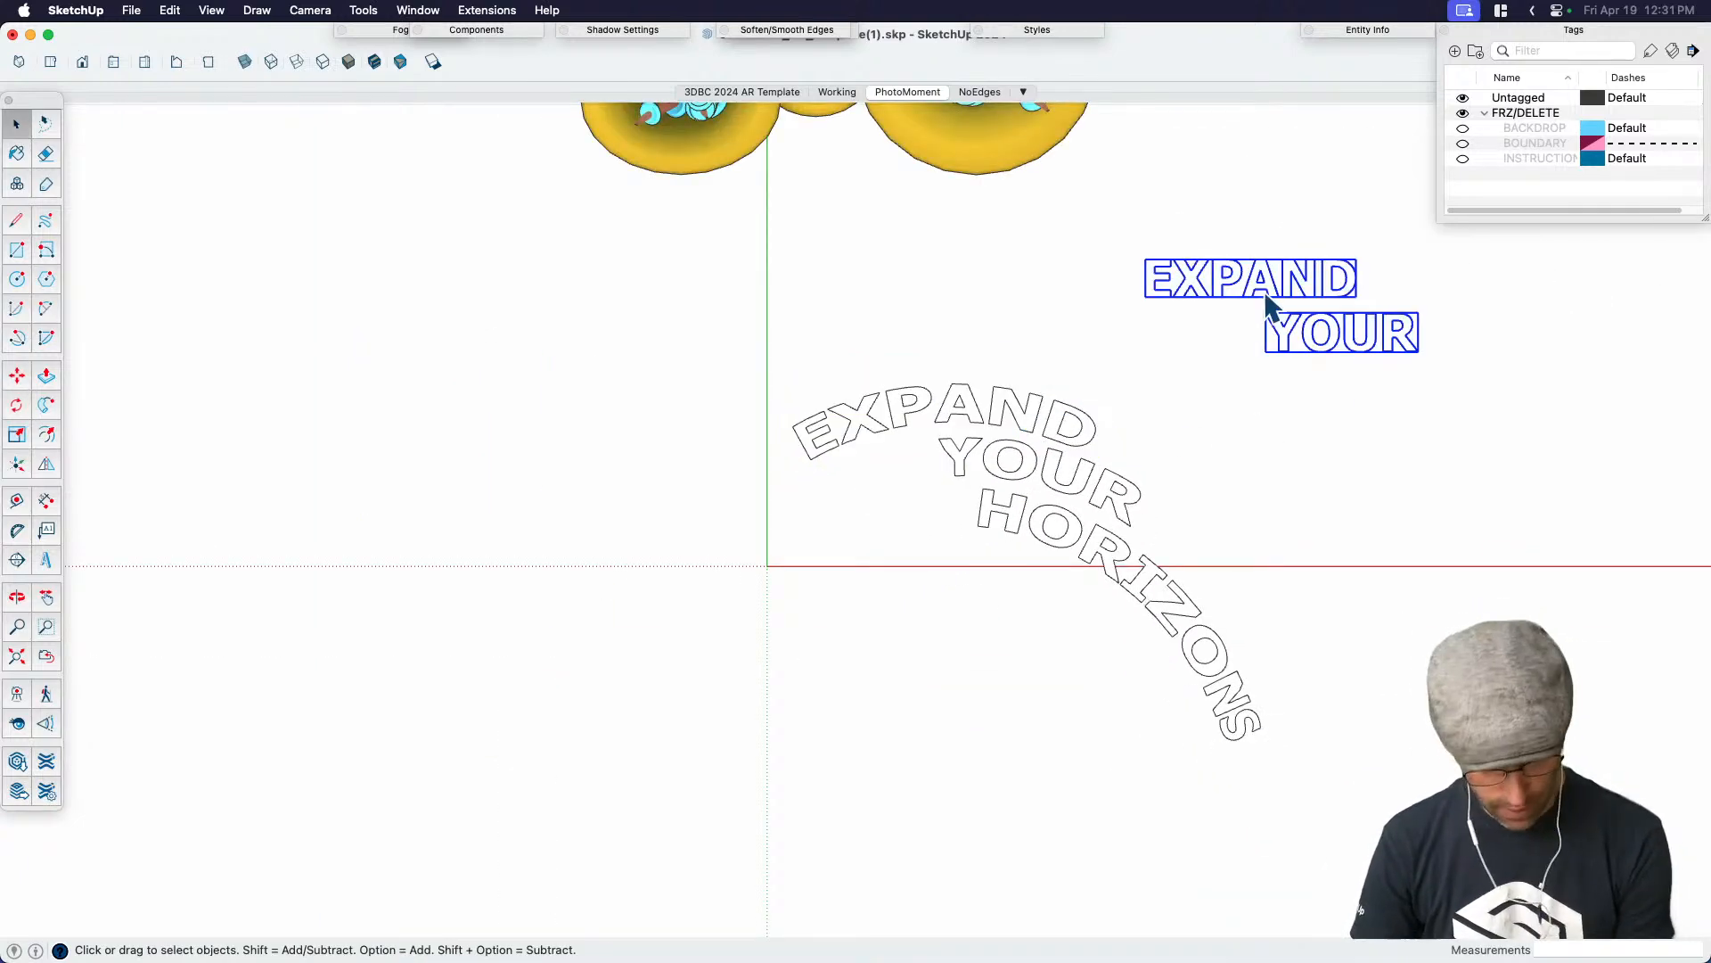
key(Delete)
scroll(1107, 413, down, 2)
drag(1116, 388, 964, 567)
key(super+g)
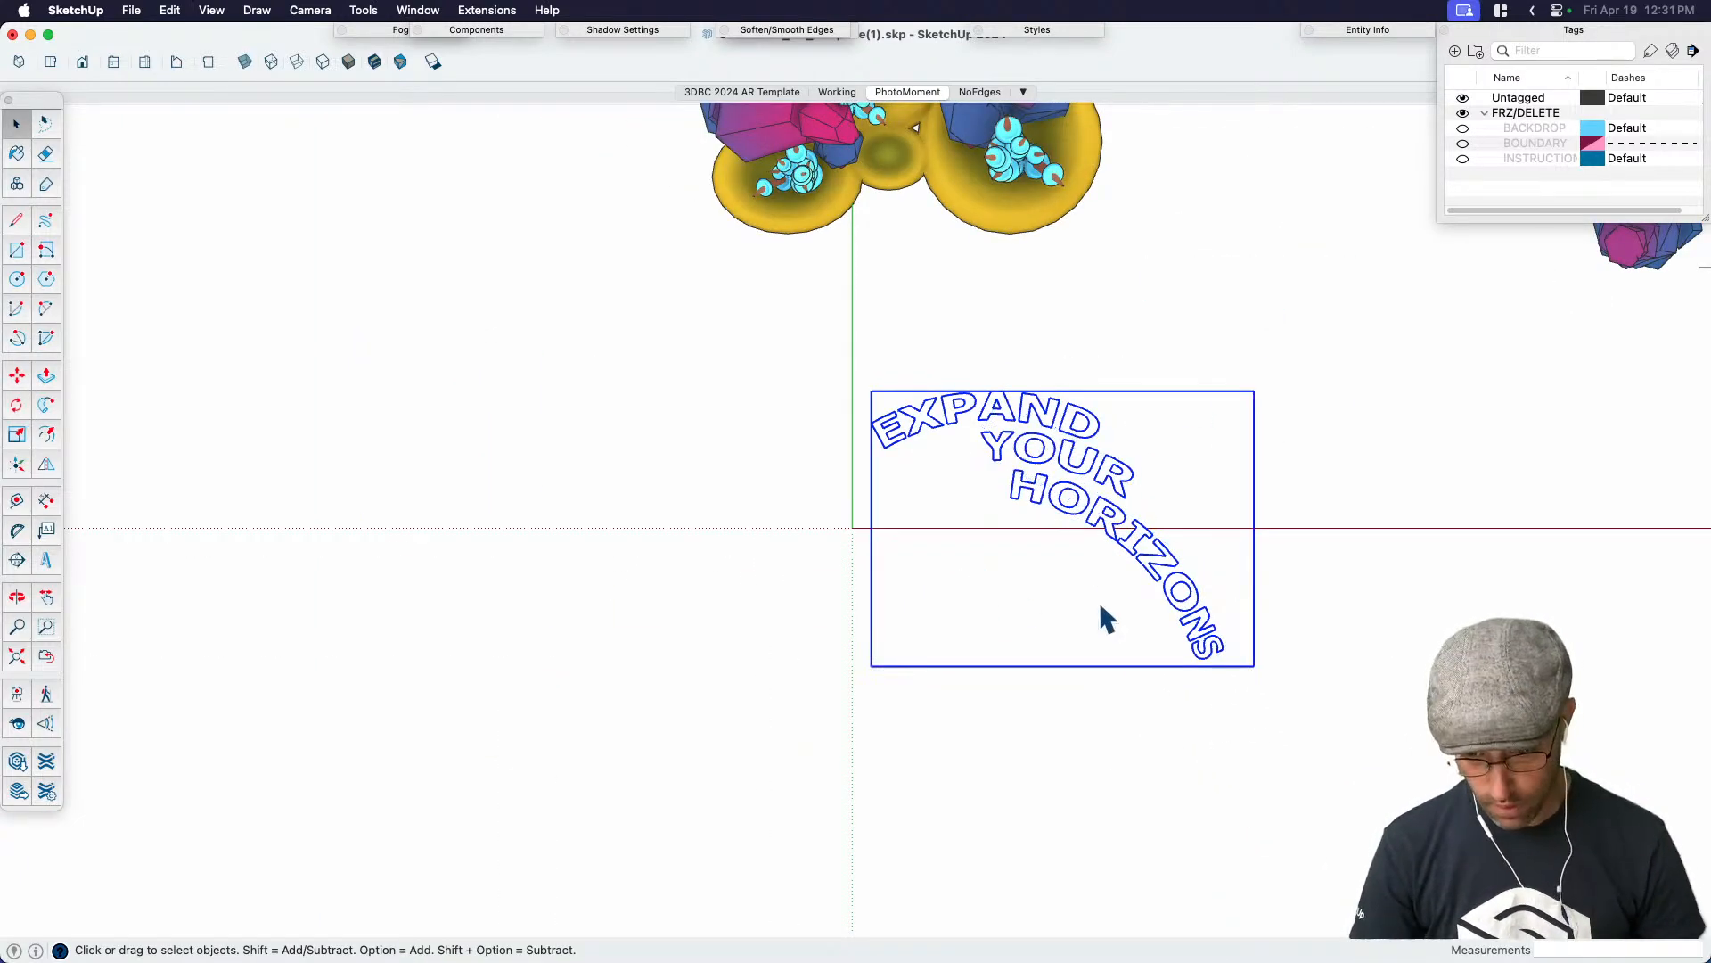
Rotate a copy of the grouped bent slogan 90 degrees about the red axis so that it stands upright
middle_drag(1021, 597, 914, 414)
scroll(1045, 413, down, 3)
middle_drag(1045, 412, 1025, 334)
key(q)
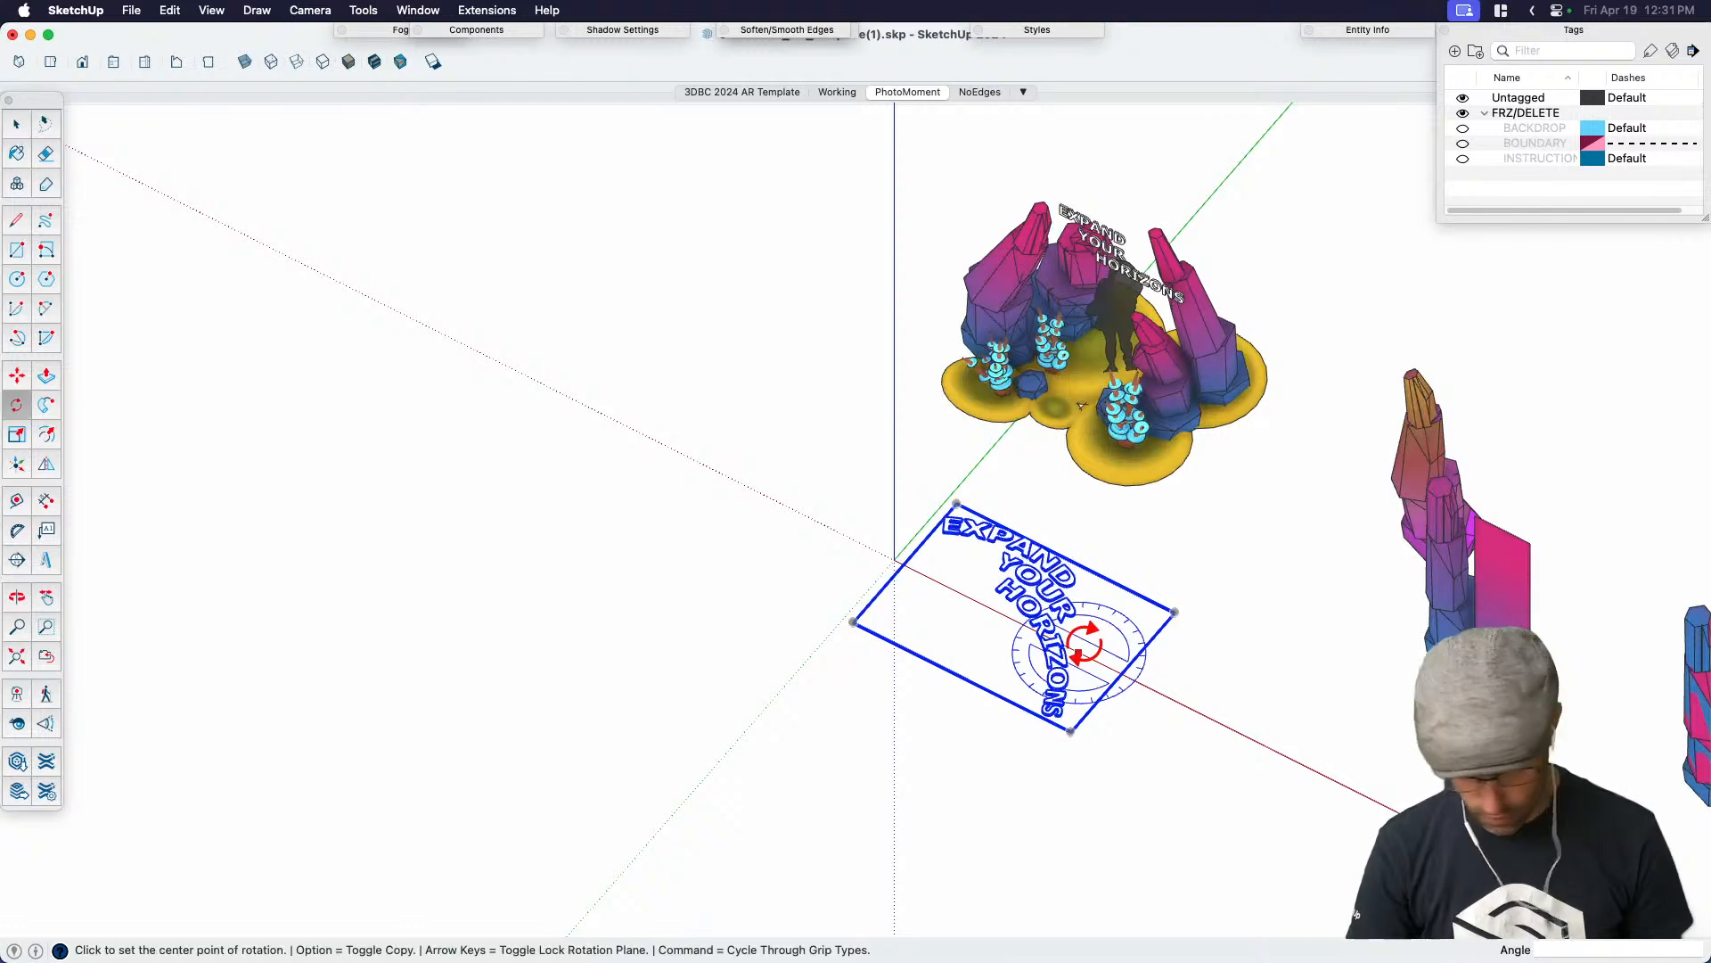
middle_drag(1134, 695, 994, 633)
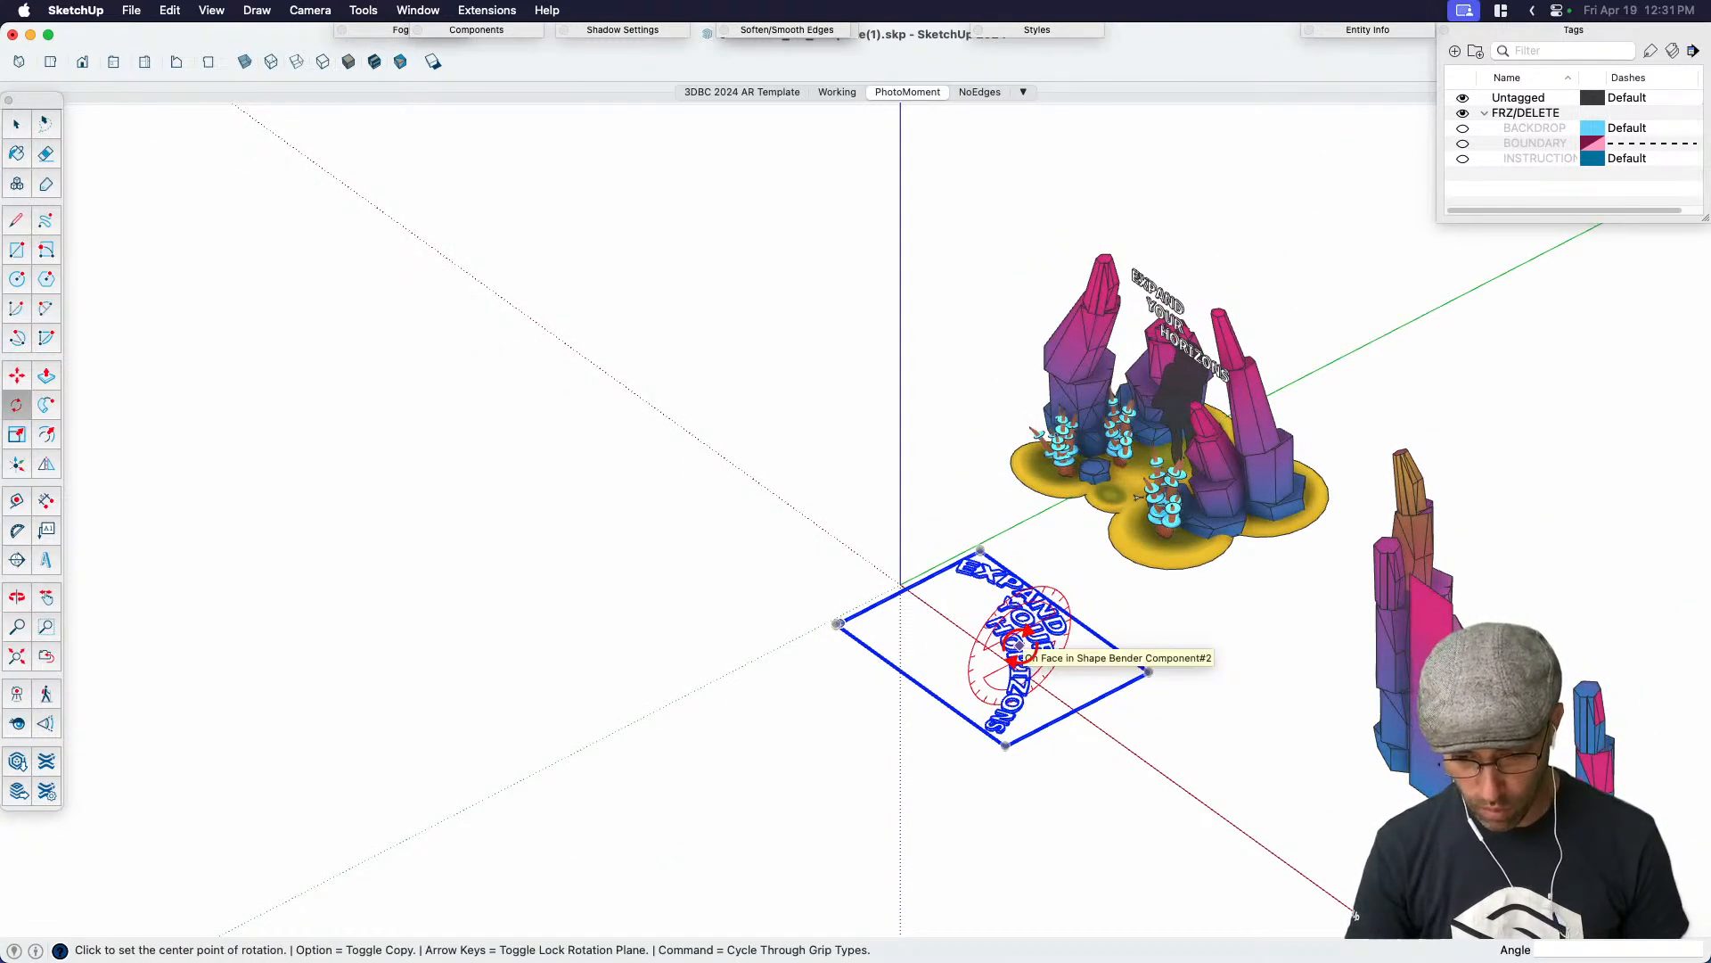
click(1024, 640)
key(alt)
click(1085, 605)
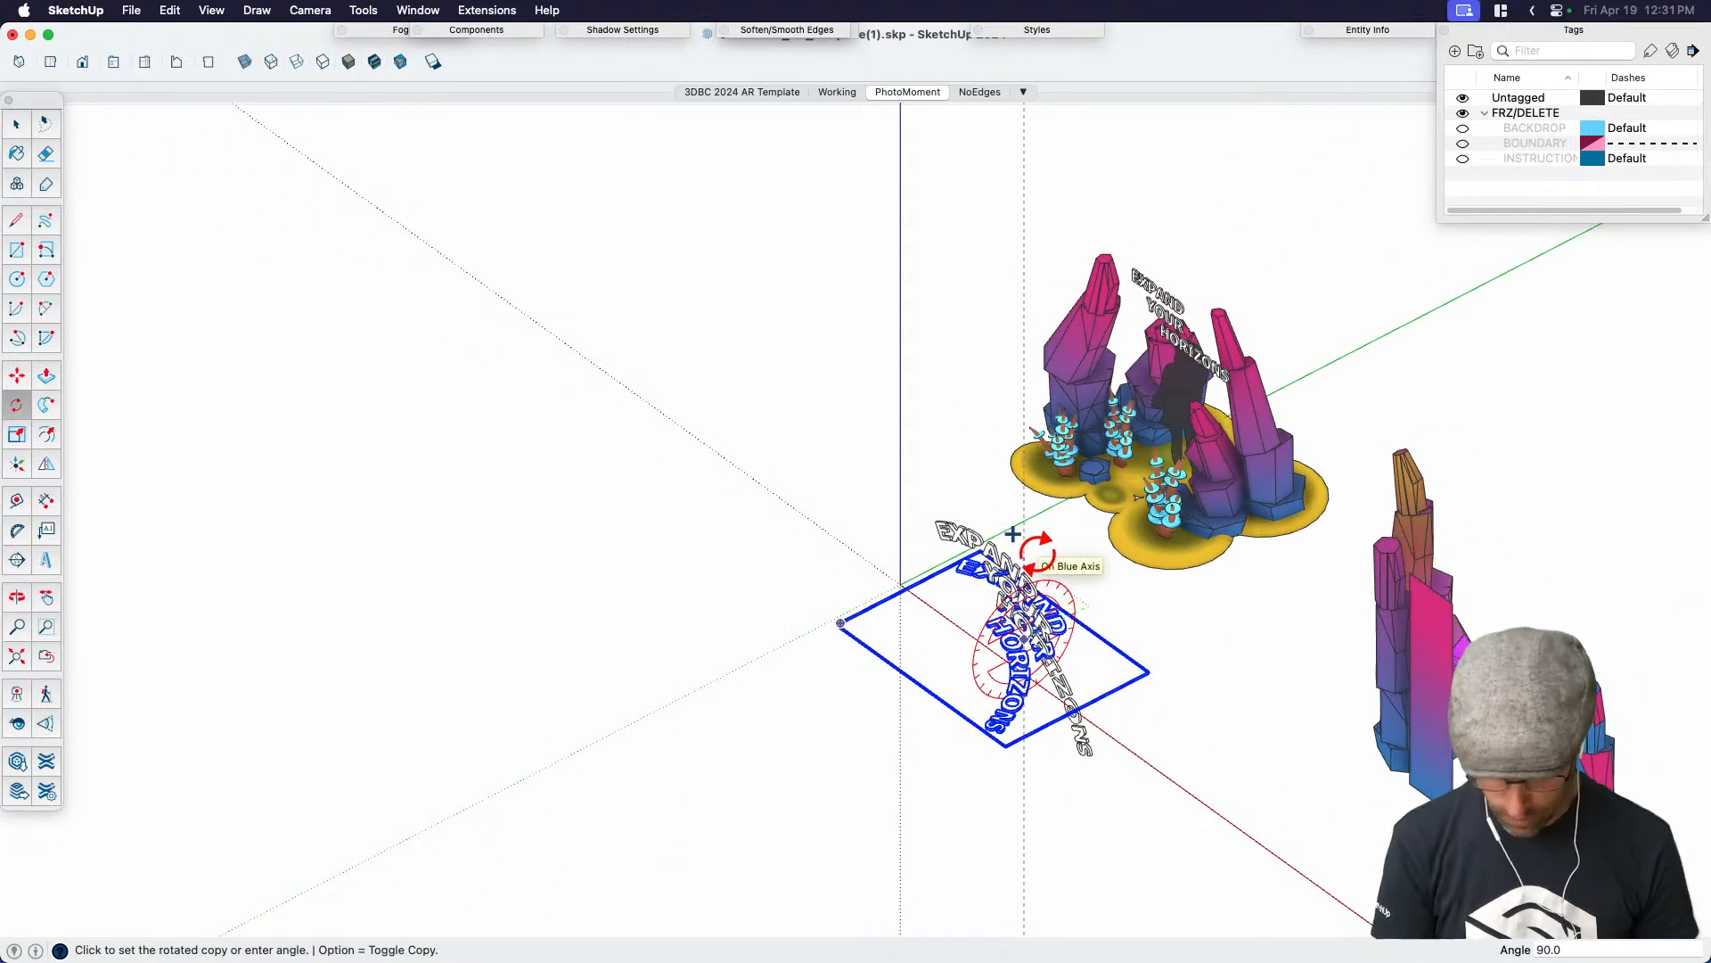
click(1013, 534)
key(space)
Move the upright copy of the bent slogan into the rock scene, at the existing straight slogan
scroll(1030, 595, up, 2)
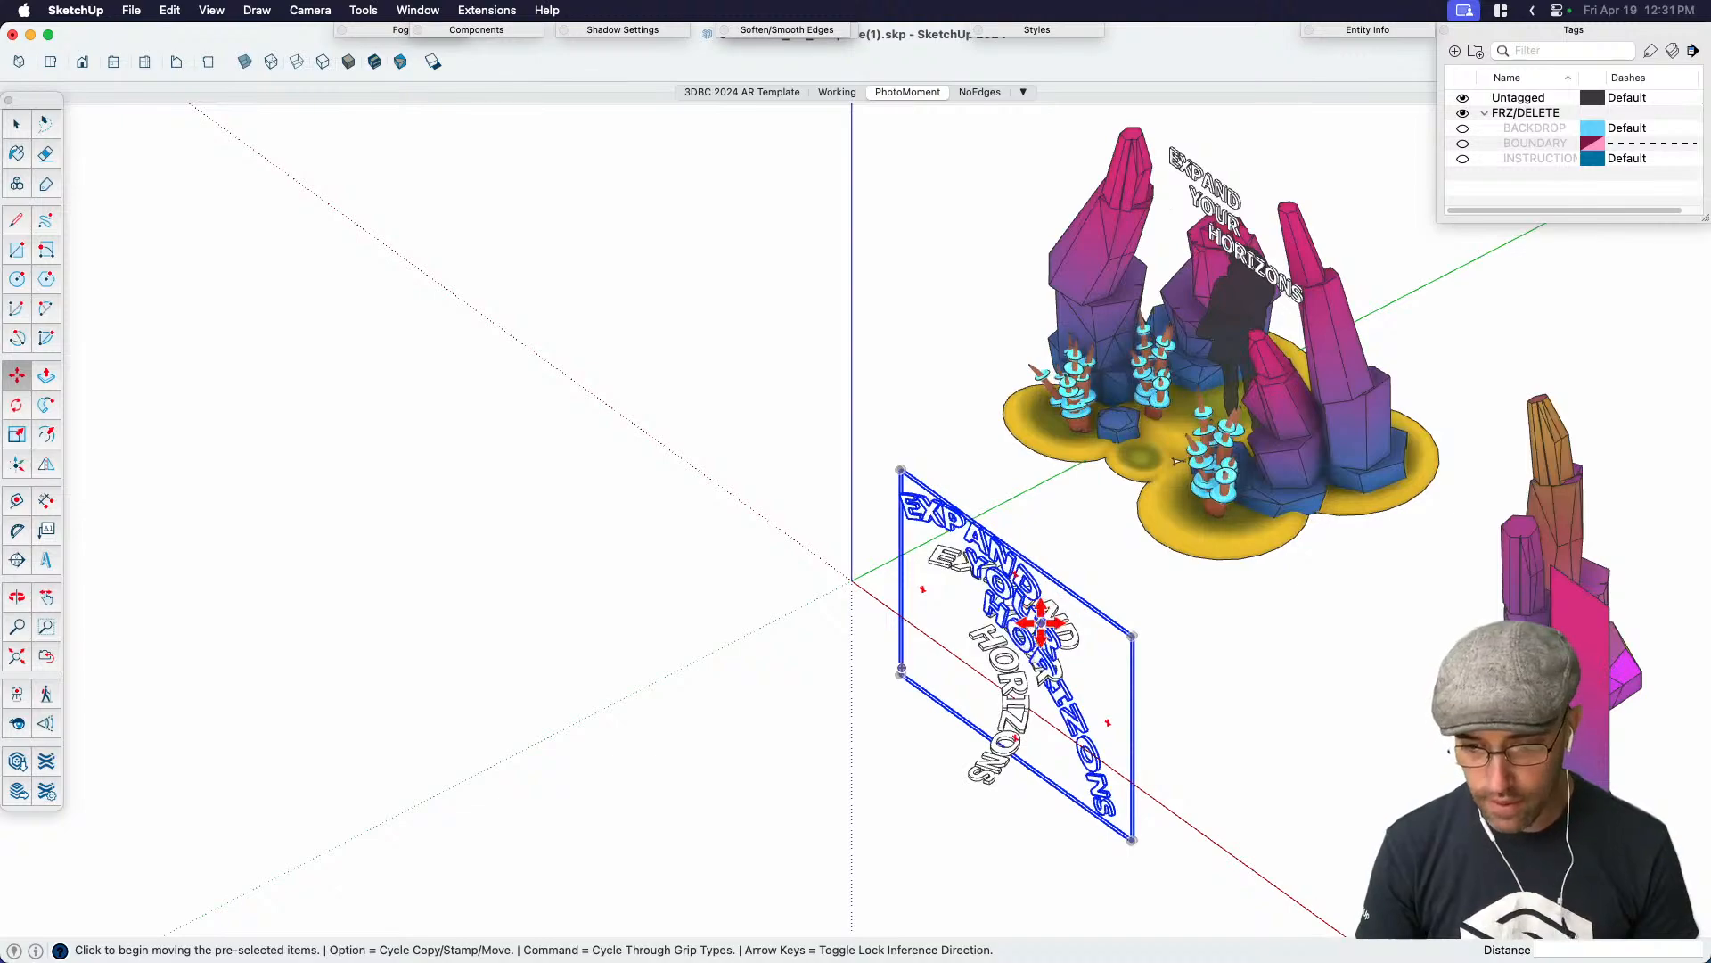
click(1044, 622)
scroll(1047, 624, down, 2)
scroll(1229, 279, up, 4)
click(1113, 426)
key(space)
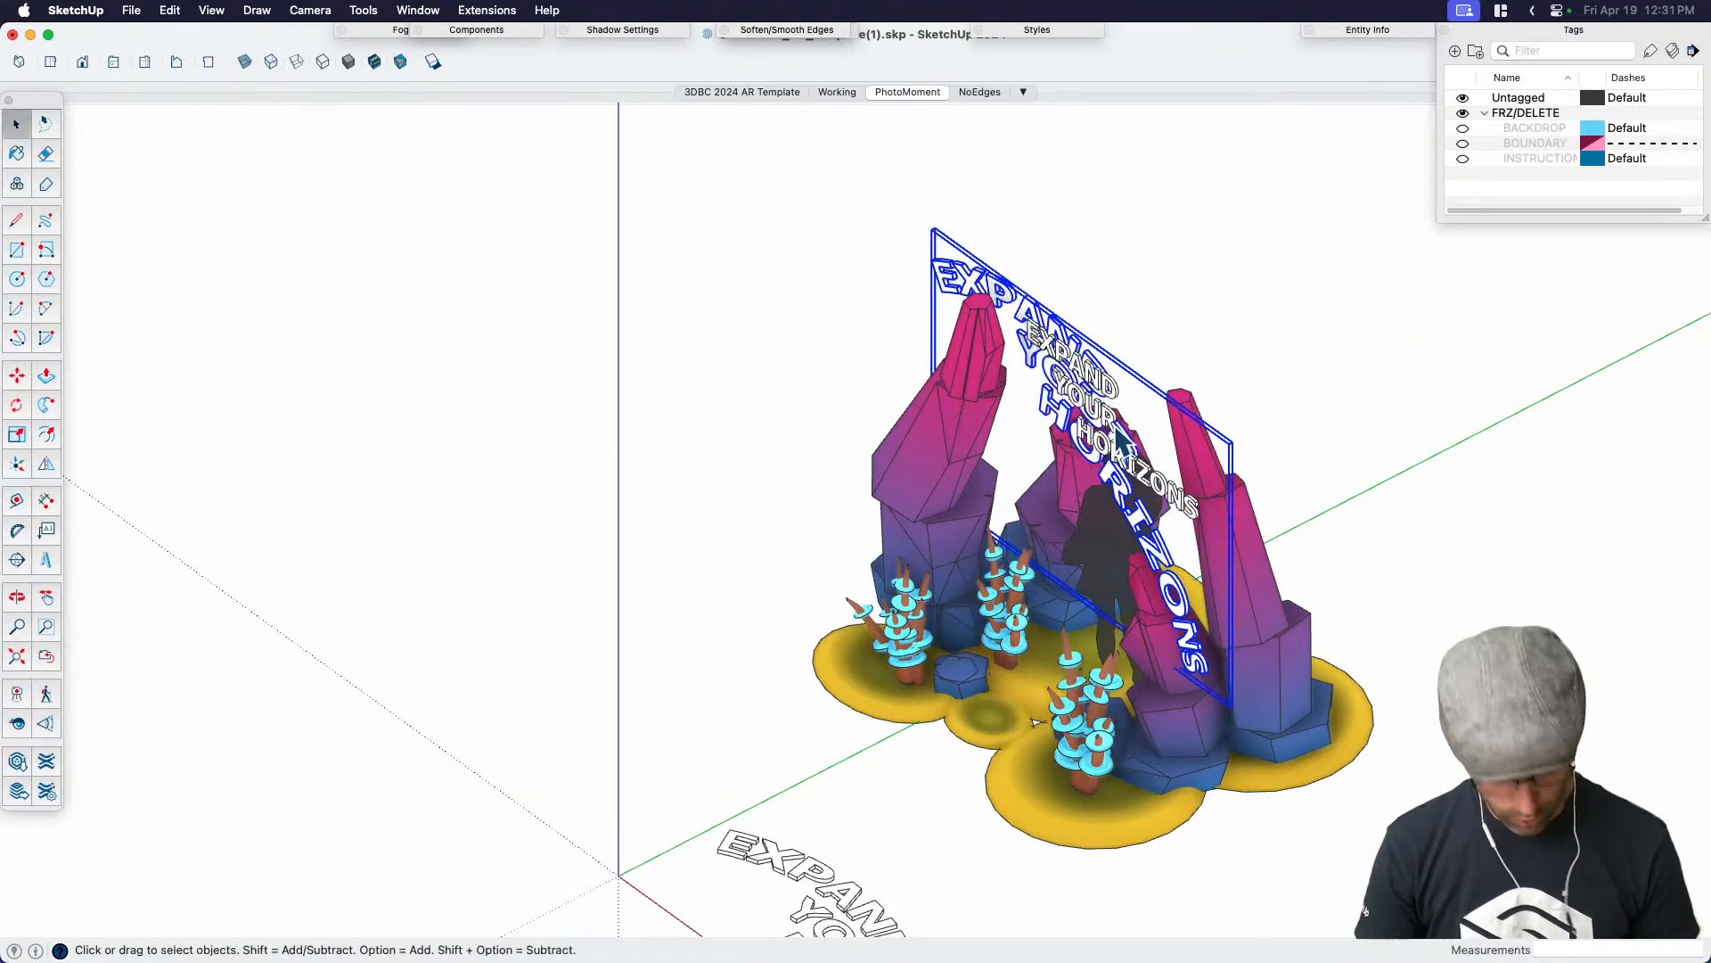
Move the upright bent slogan forward so that it stands in front of the rocks and the figure
scroll(1075, 462, down, 1)
middle_drag(1068, 448, 1300, 369)
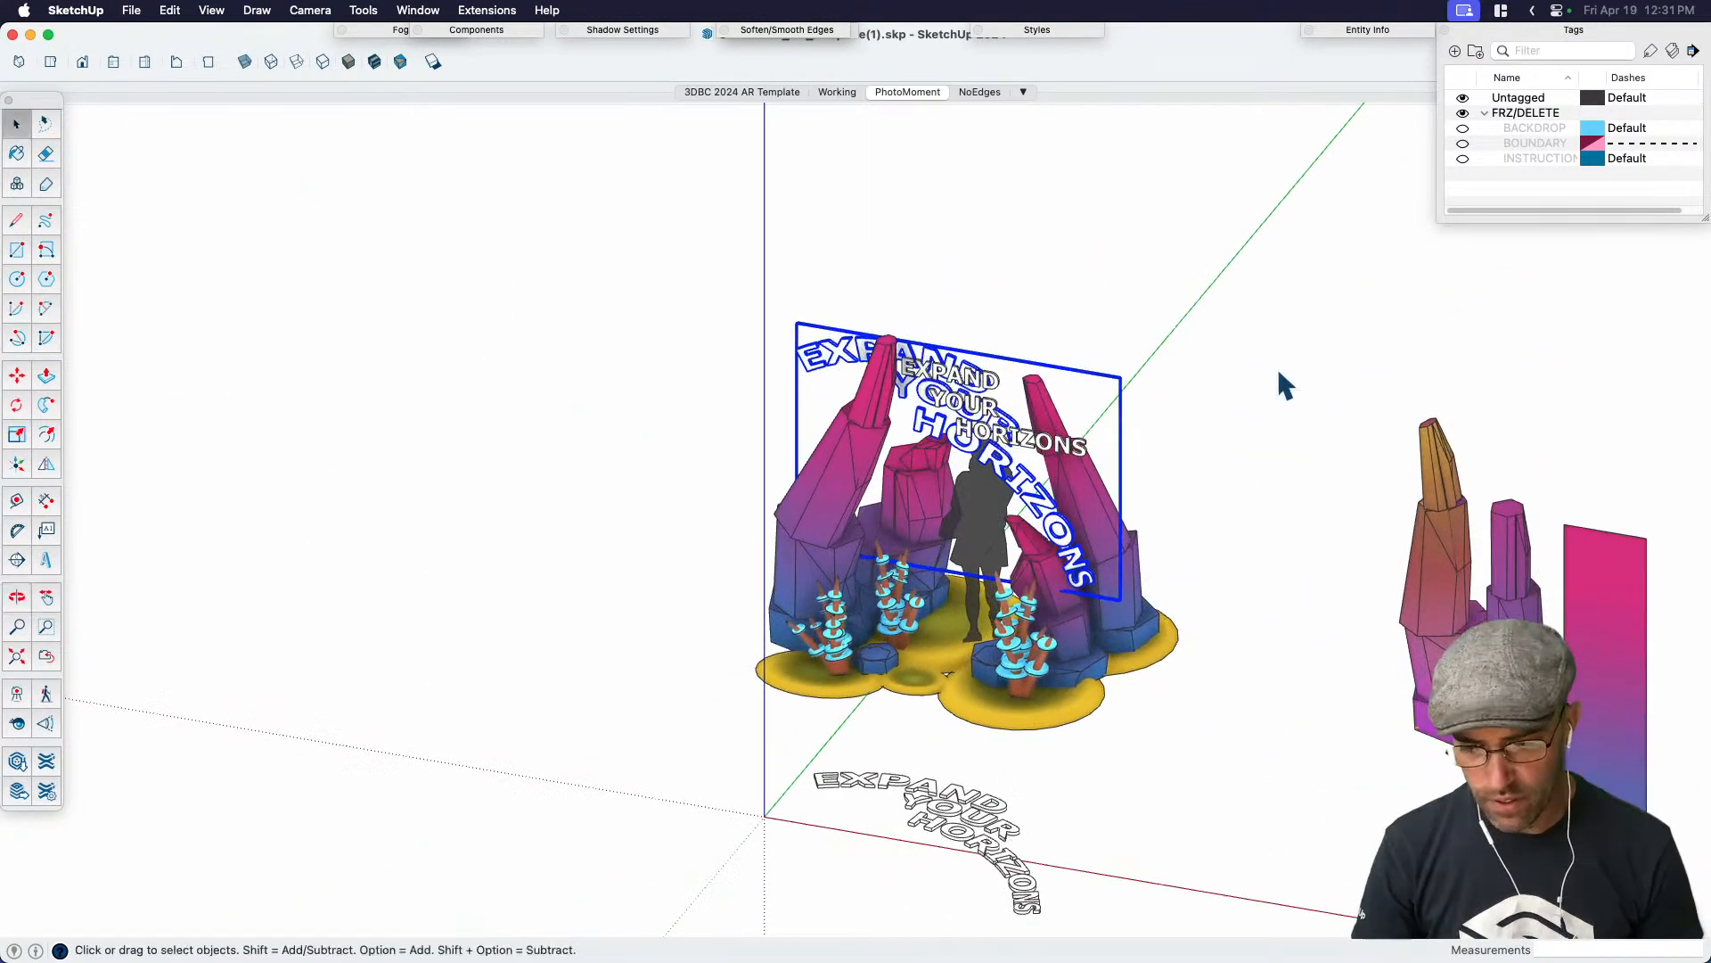
scroll(980, 415, up, 3)
middle_drag(897, 472, 1114, 615)
key(m)
click(1227, 754)
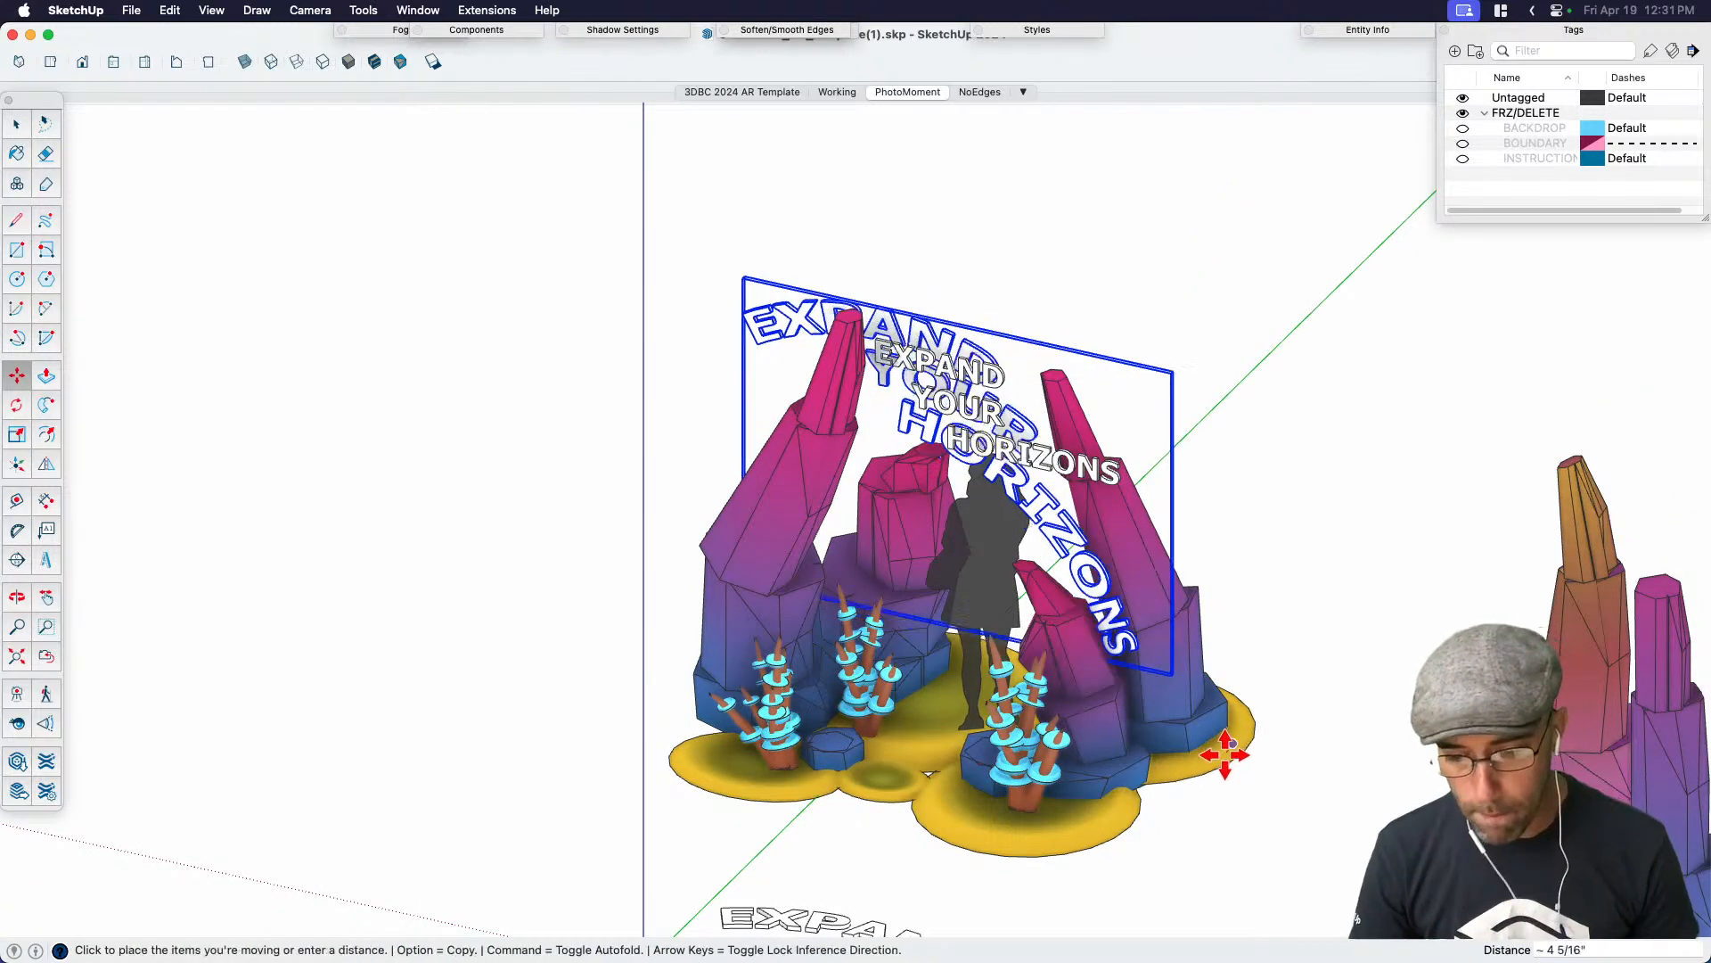
click(1177, 793)
key(space)
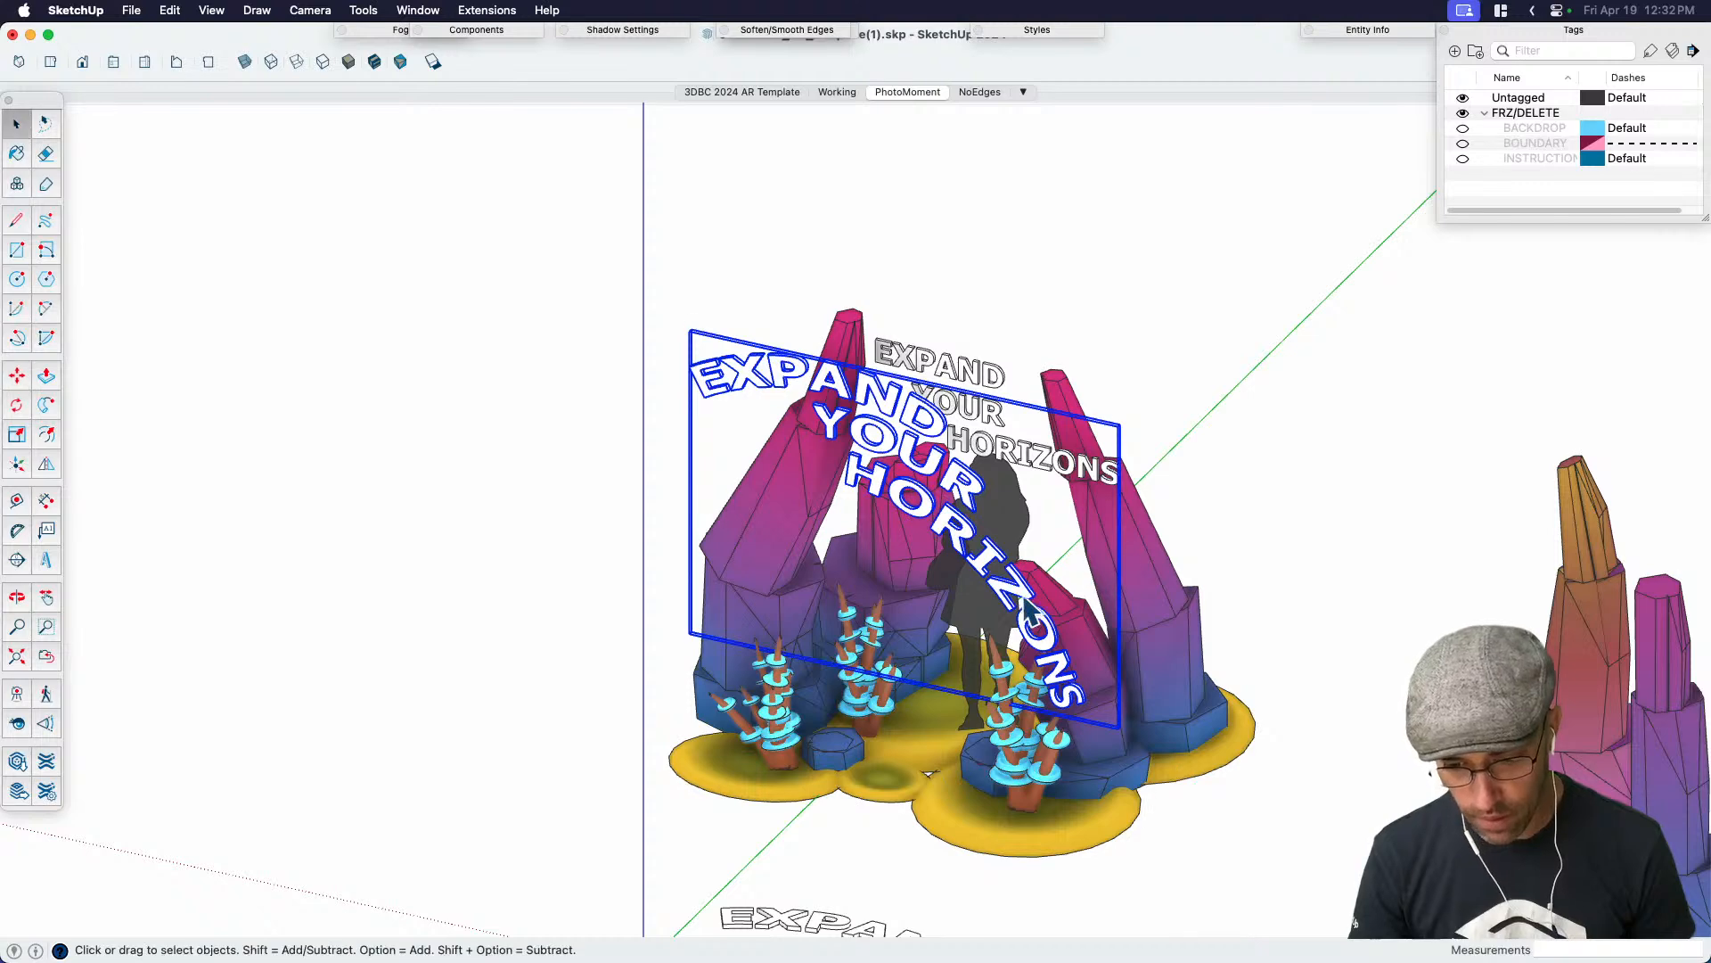
Try removing the original straight slogan from inside the scene, and undo the deletion
click(959, 375)
double_click(959, 374)
click(960, 373)
key(Delete)
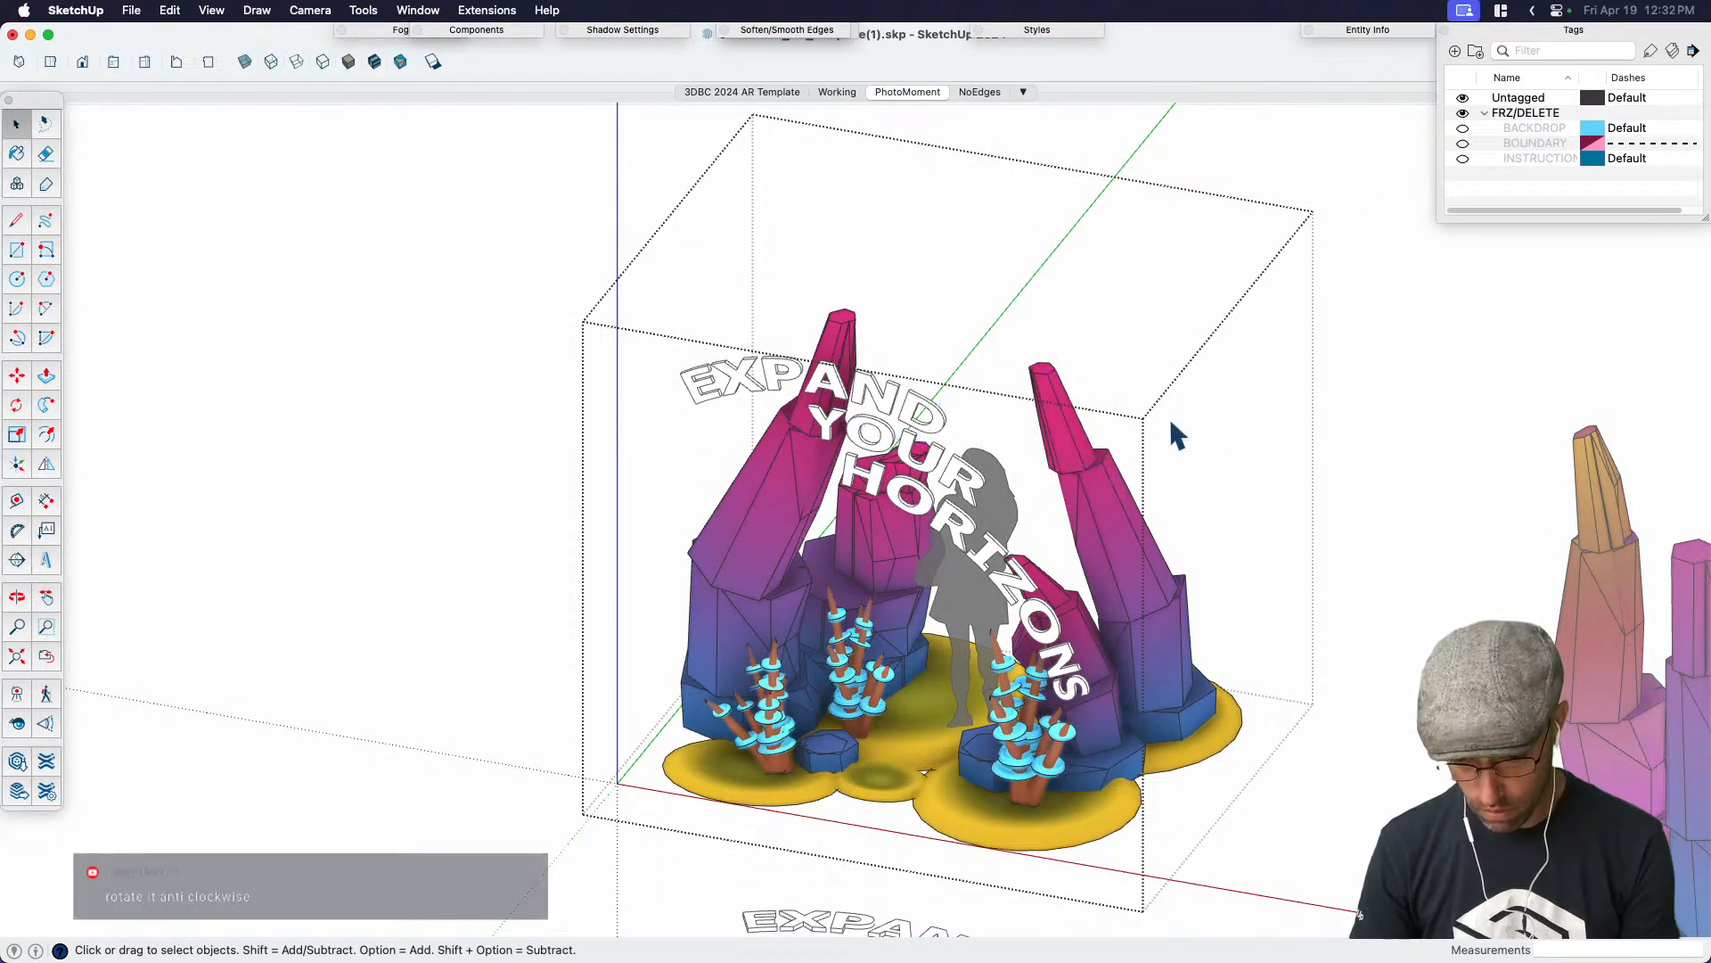
click(1373, 409)
key(super+z)
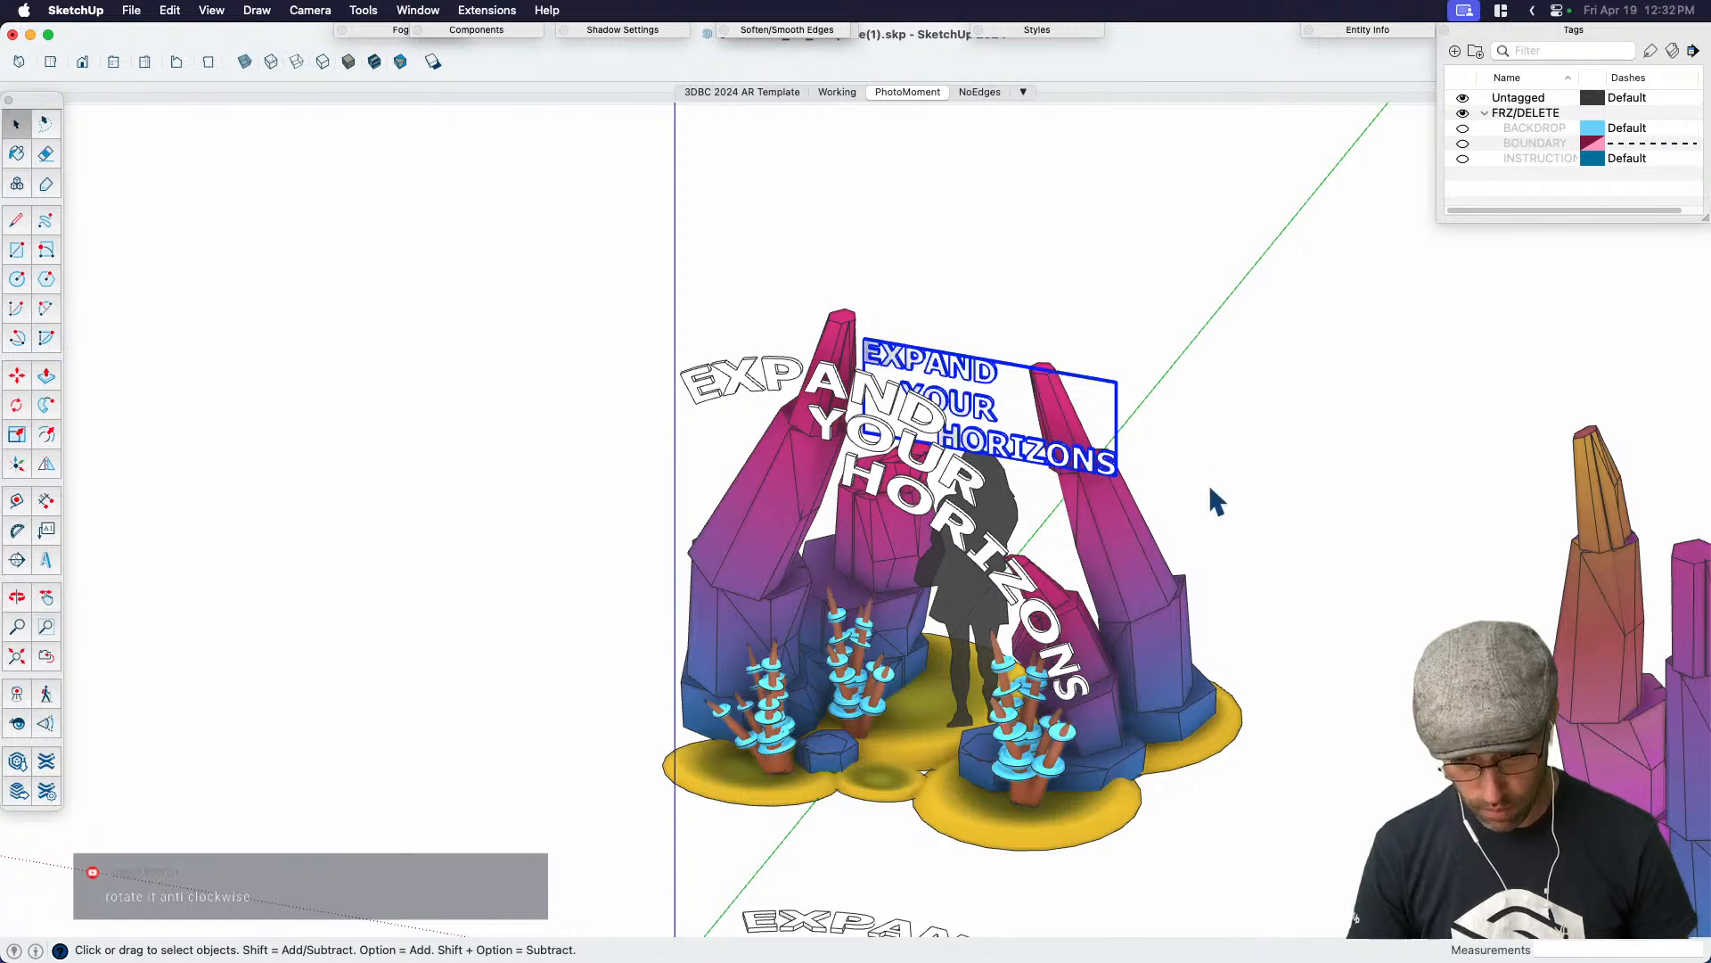
Move the original straight slogan about 4' 6" toward the front of the scene and scale it up from its upper corner
key(m)
click(1199, 753)
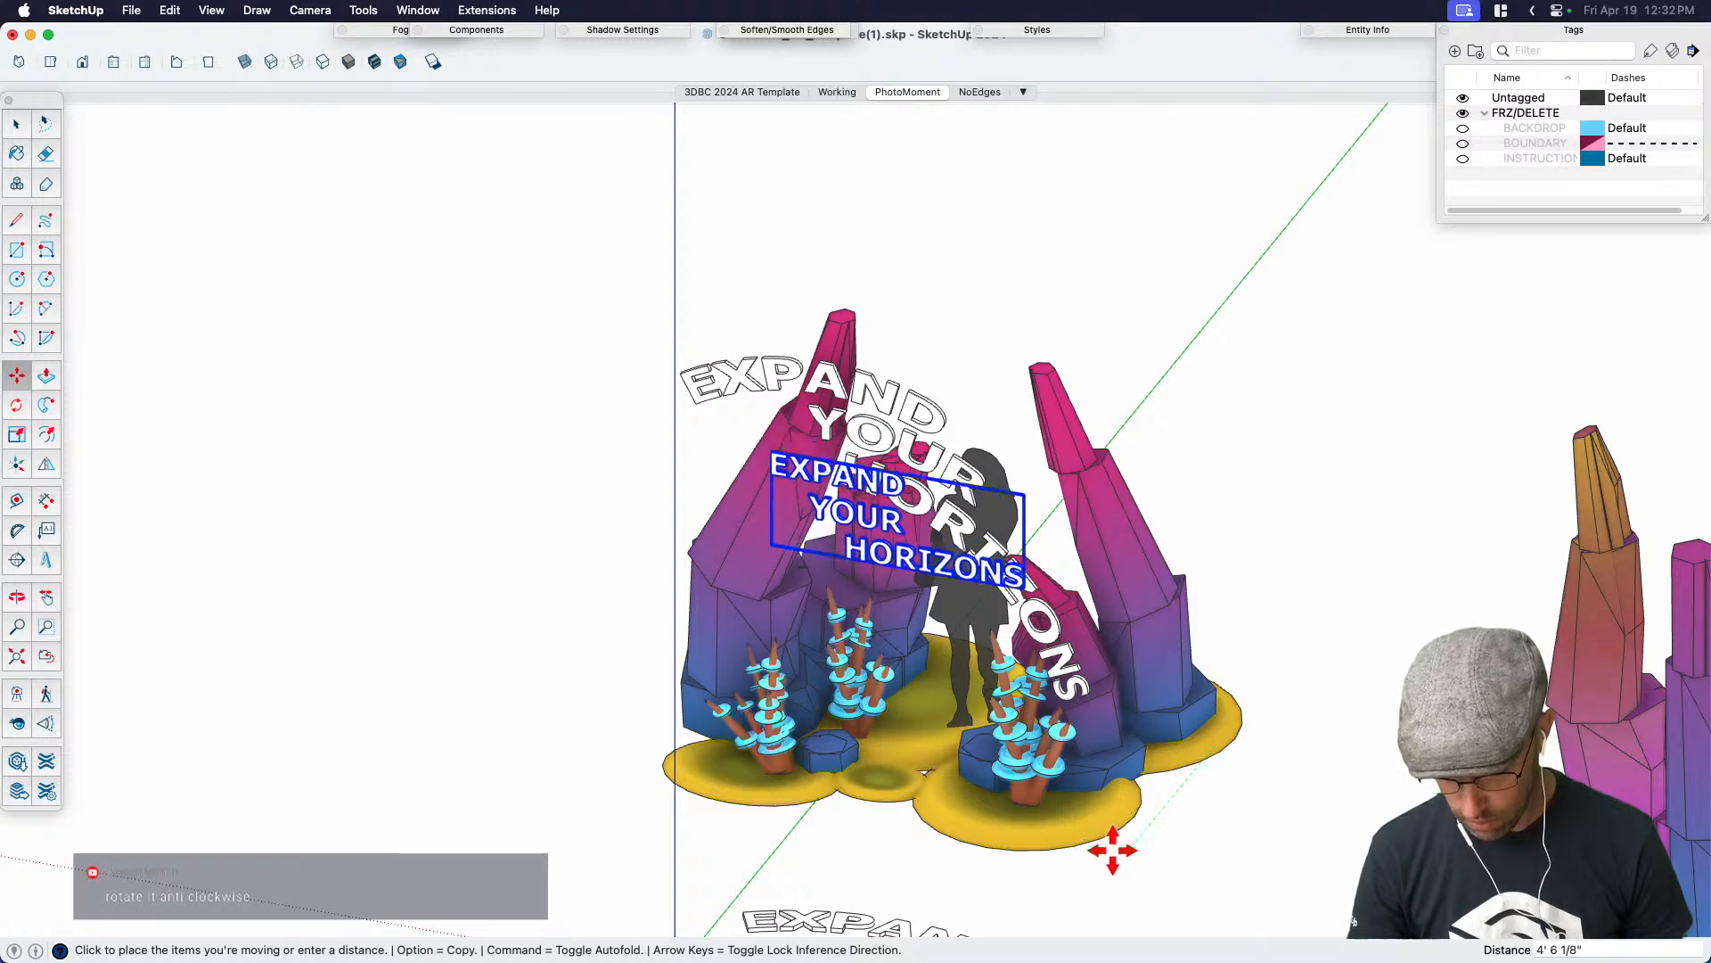
click(1110, 847)
key(space)
key(s)
click(767, 453)
click(749, 437)
key(space)
Scale the upright bent slogan down to 0.86 from a corner
scroll(1120, 414, down, 3)
middle_drag(1121, 413, 914, 450)
click(914, 450)
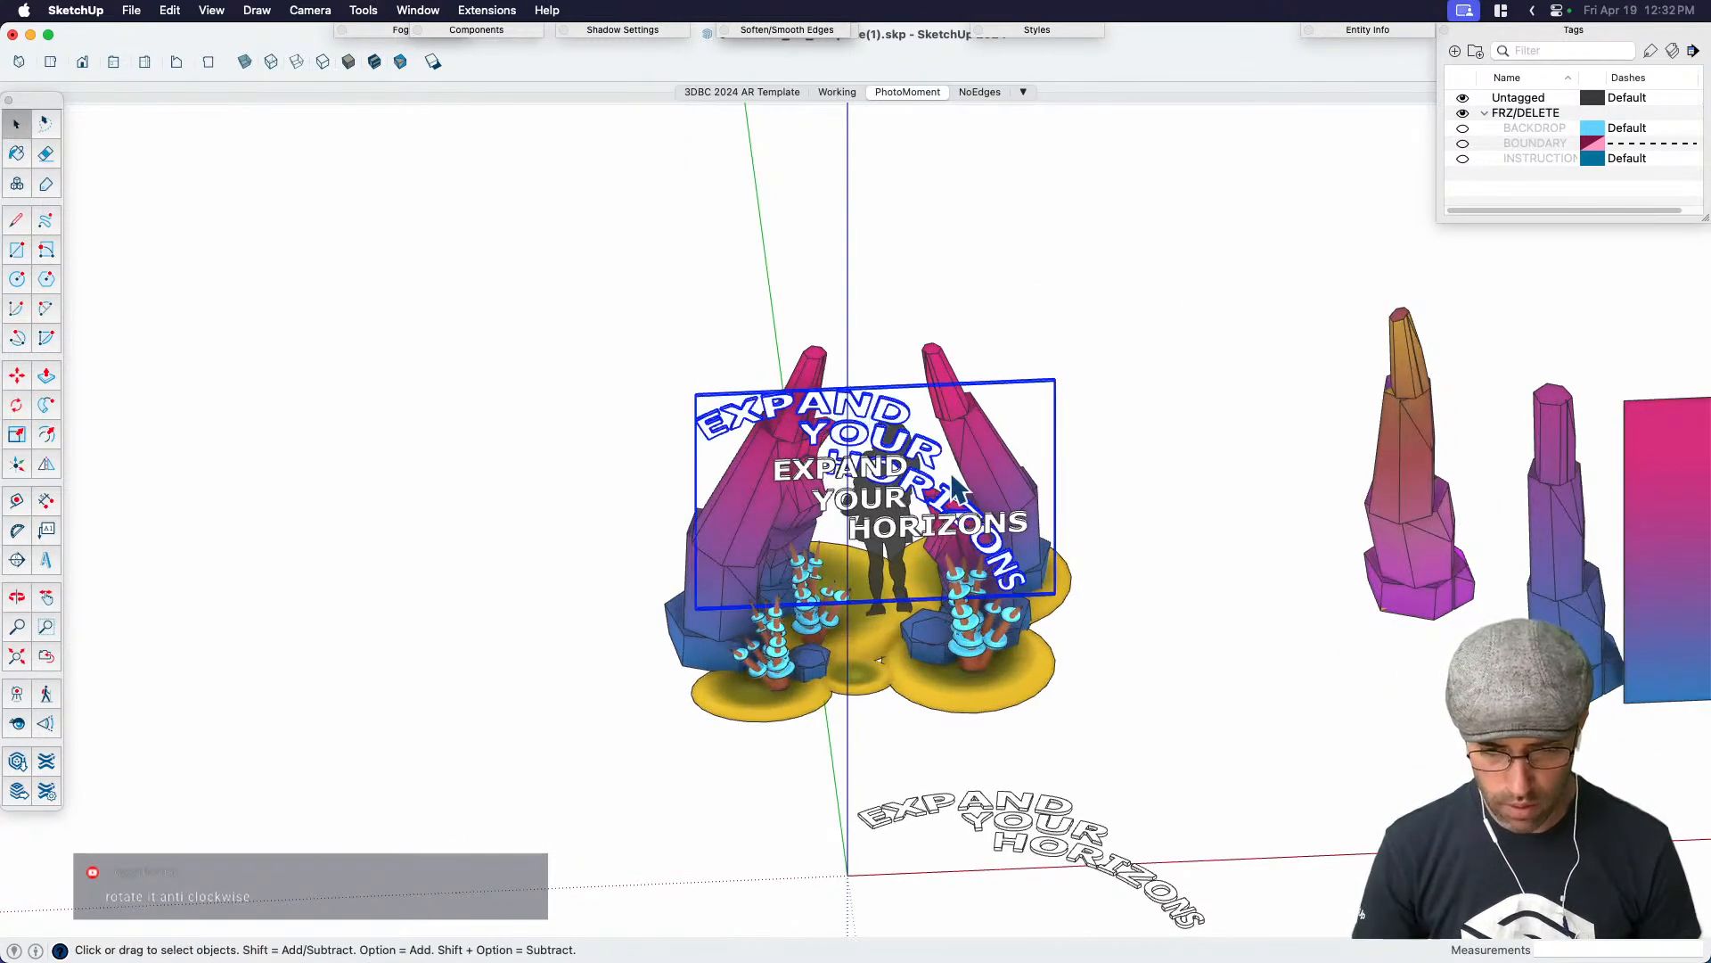
key(s)
scroll(766, 422, up, 3)
mouse_move(718, 418)
middle_down()
mouse_move(769, 426)
mouse_move(738, 409)
middle_up()
key(space)
middle_drag(866, 551, 683, 347)
key(s)
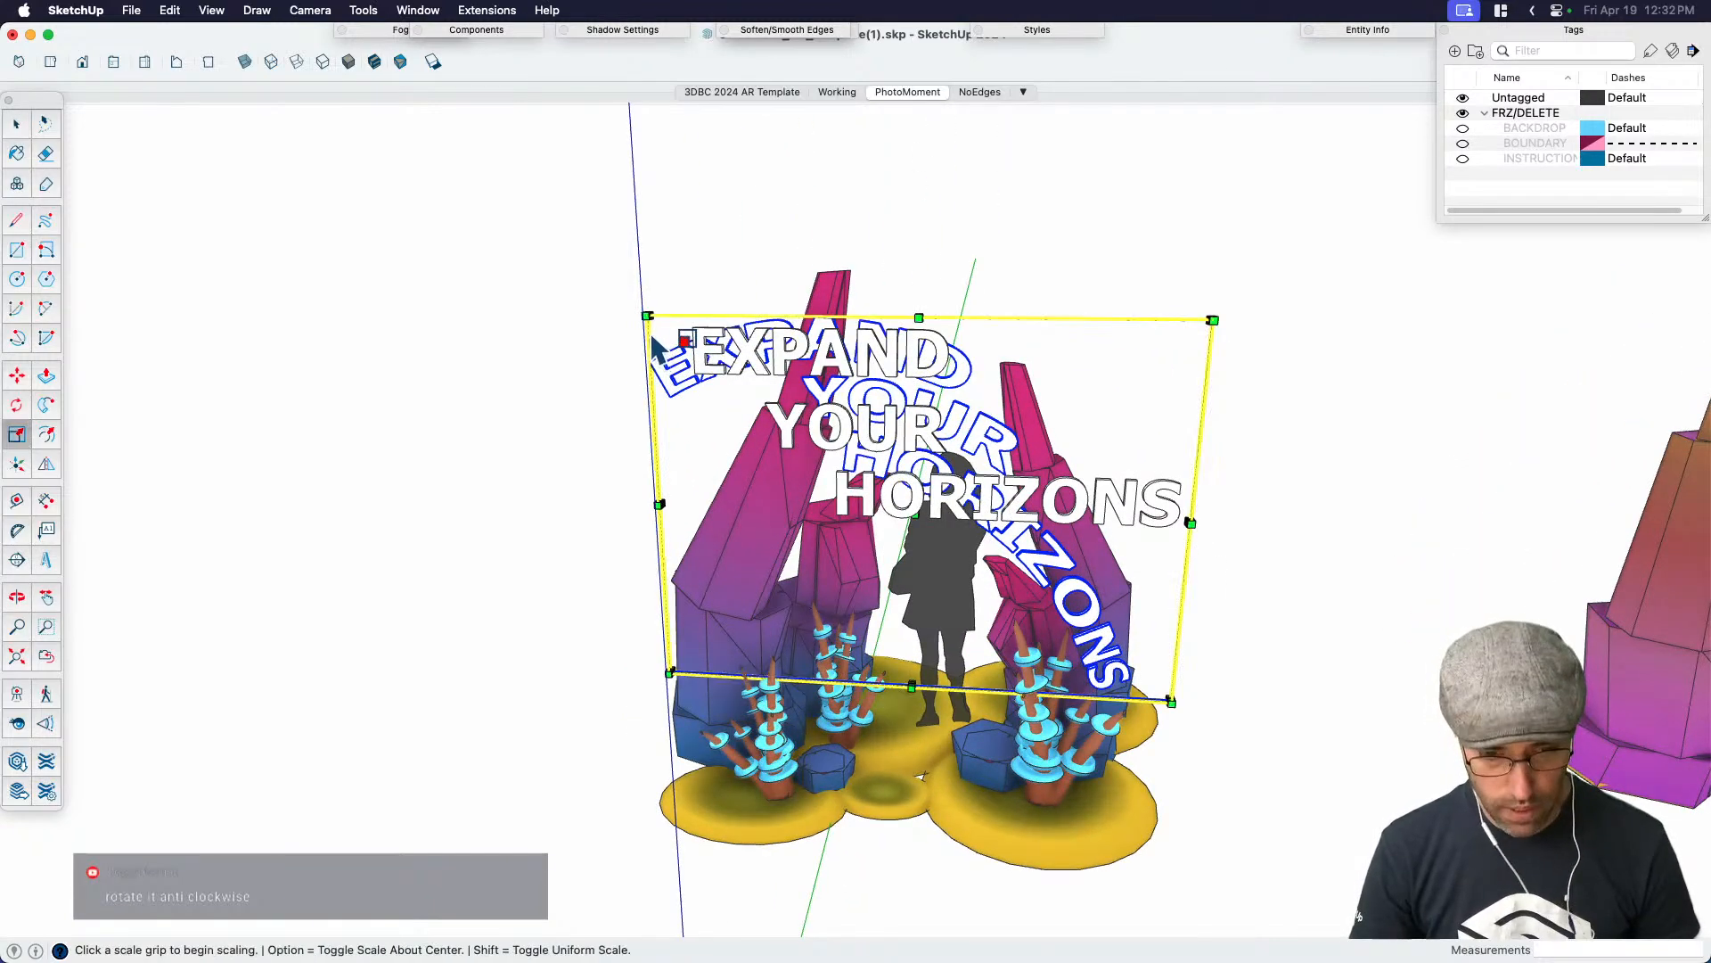
click(647, 318)
key(Escape)
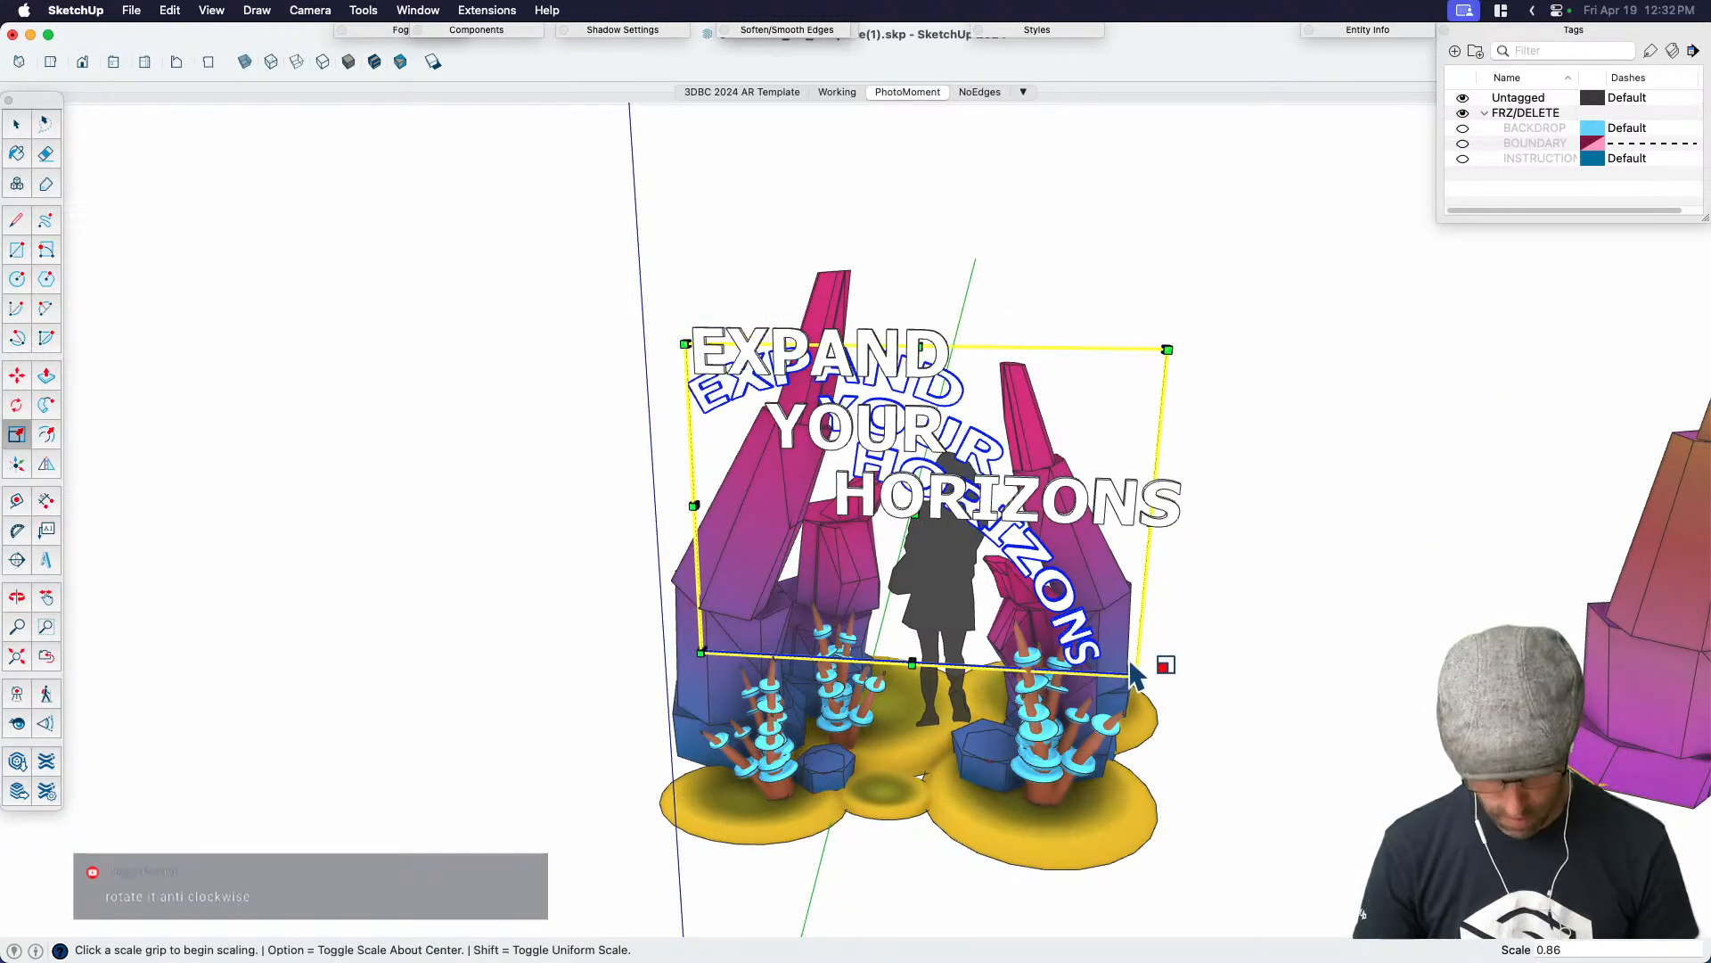
Raise the upright bent slogan by about 1' 4" in front of the rocks
key(m)
click(1215, 623)
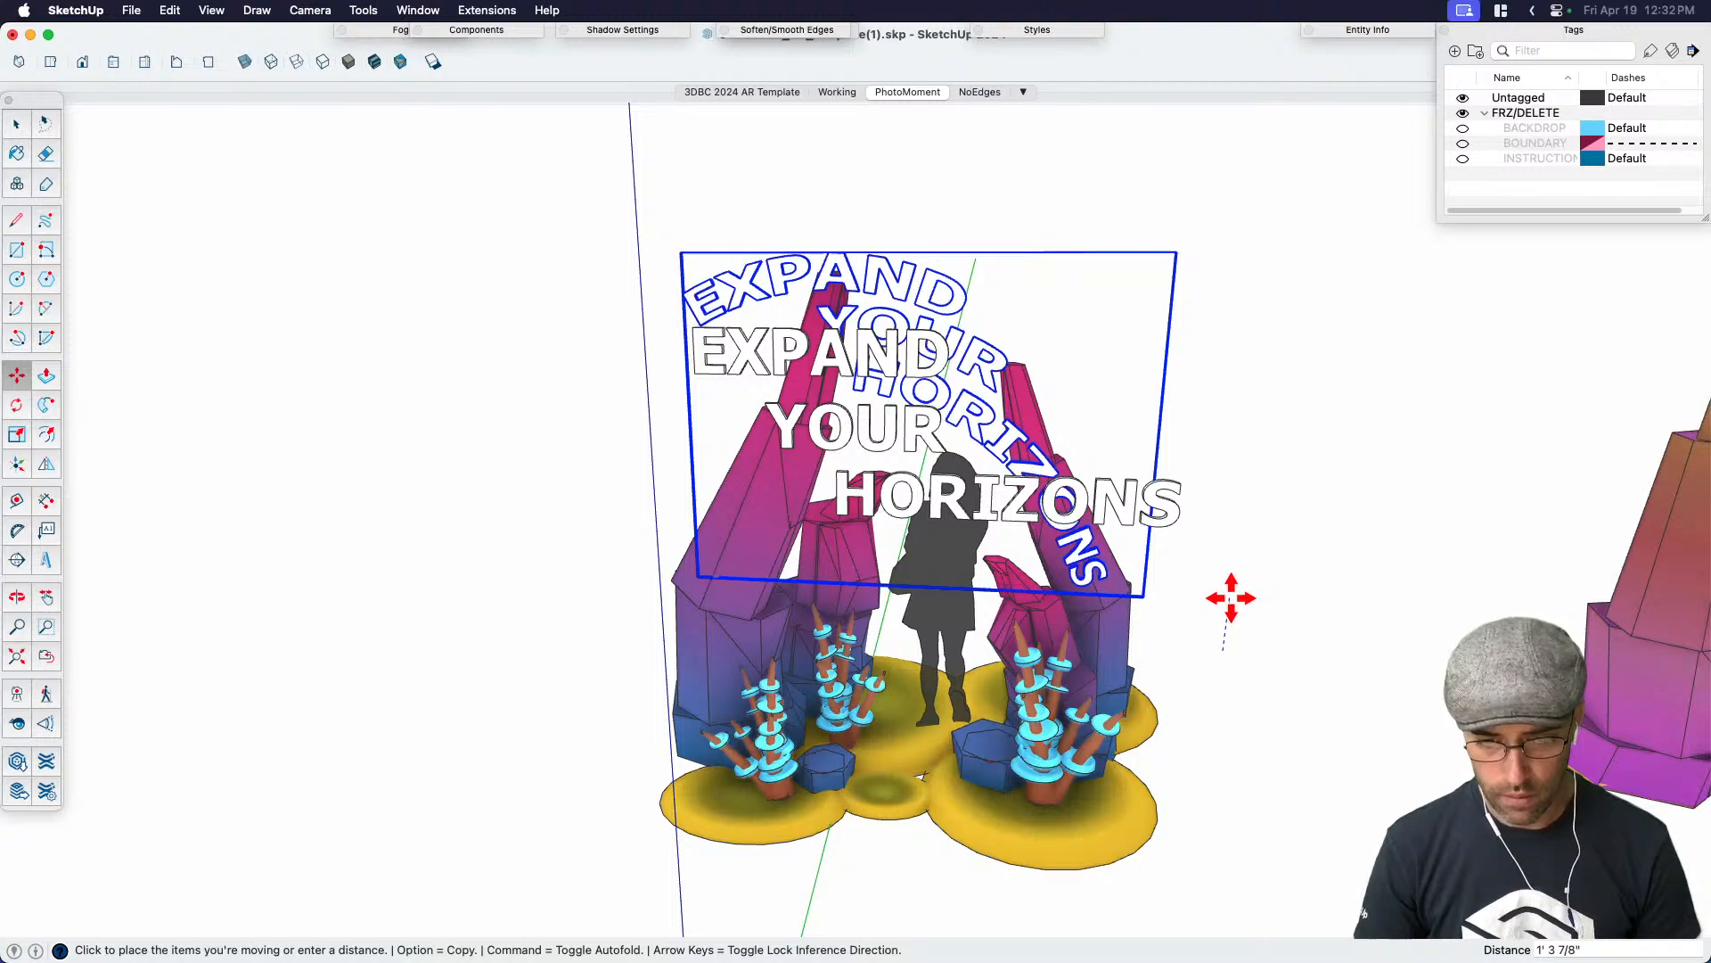
click(1231, 598)
key(space)
Move the straight slogan about 2' 9" toward the back of the scene, along the green axis
middle_drag(1231, 597, 952, 232)
middle_drag(967, 405, 1034, 678)
key(m)
click(1169, 845)
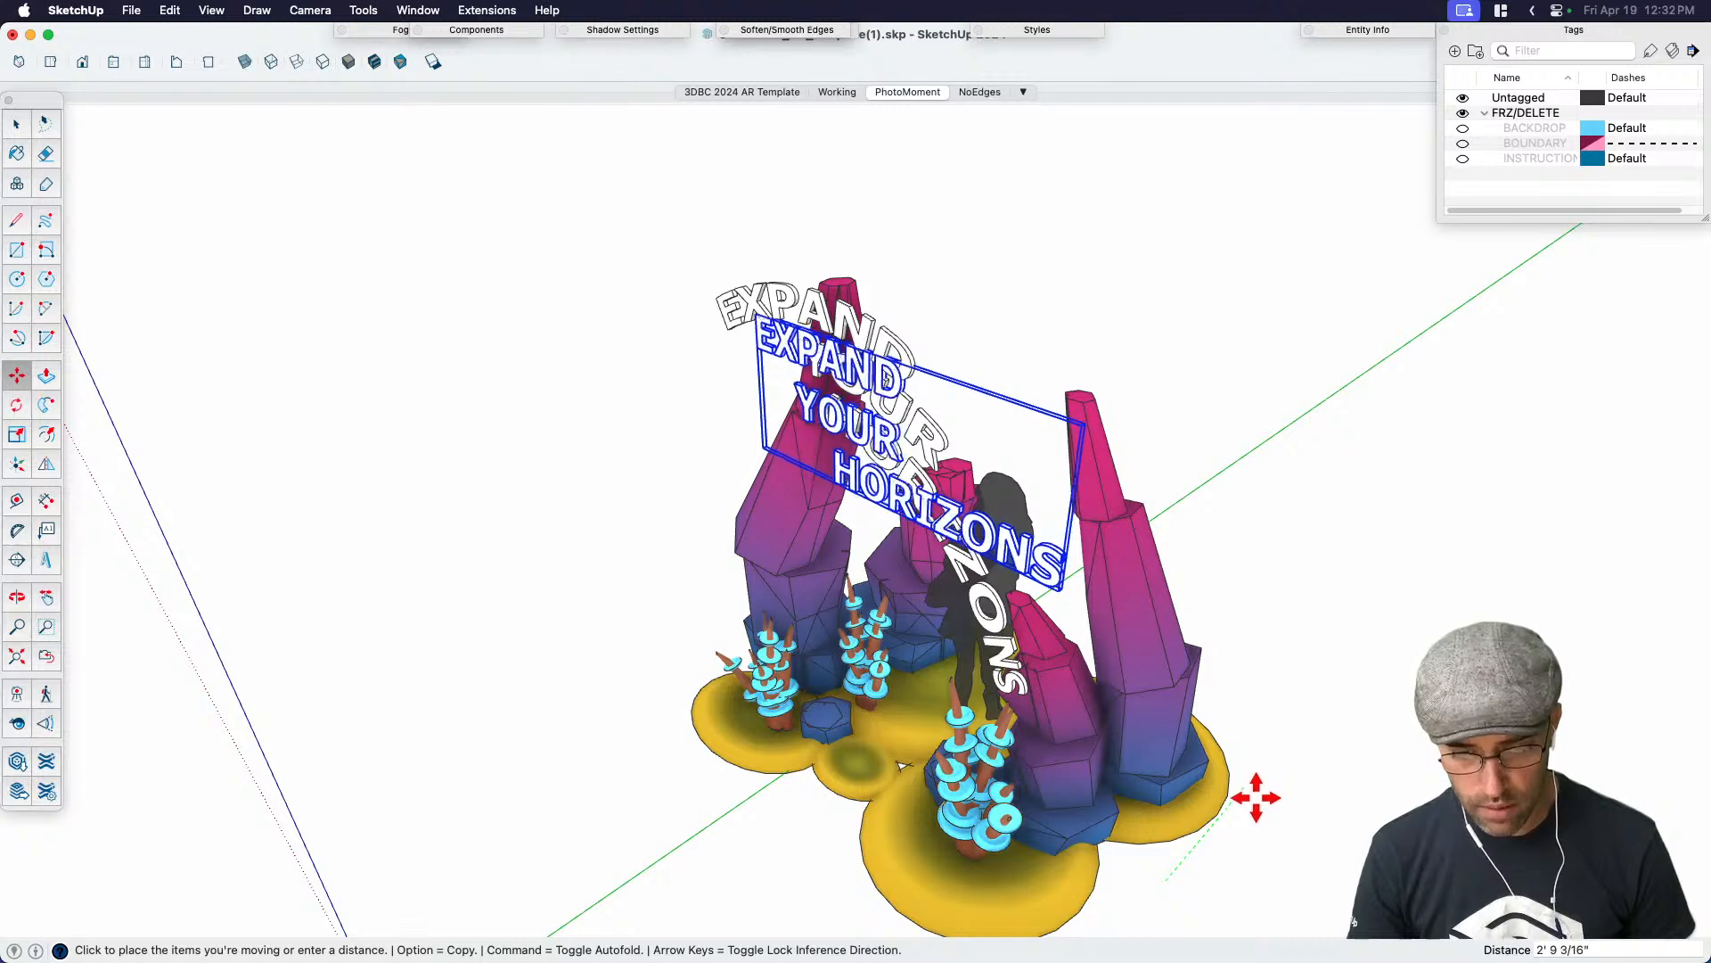
click(1257, 795)
middle_drag(1254, 795, 1222, 463)
key(space)
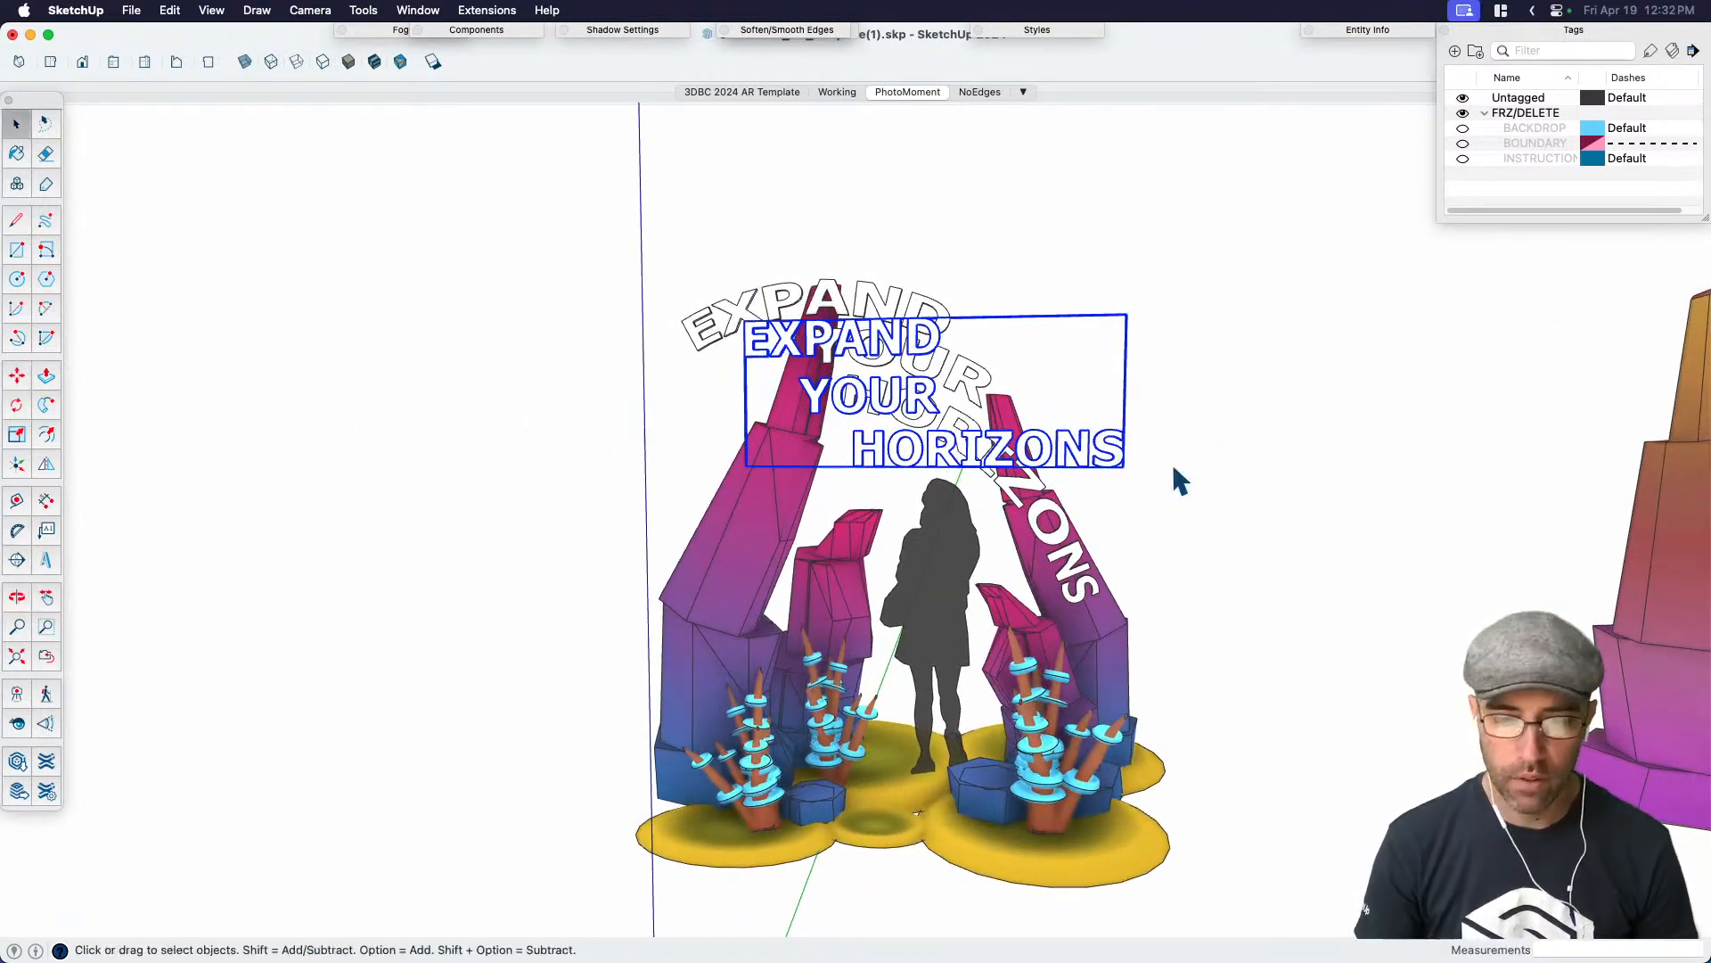
Recall the PhotoMoment scene, frame the rocks, figure and slogans more closely, and update the scene with that view
middle_drag(1016, 437, 1004, 312)
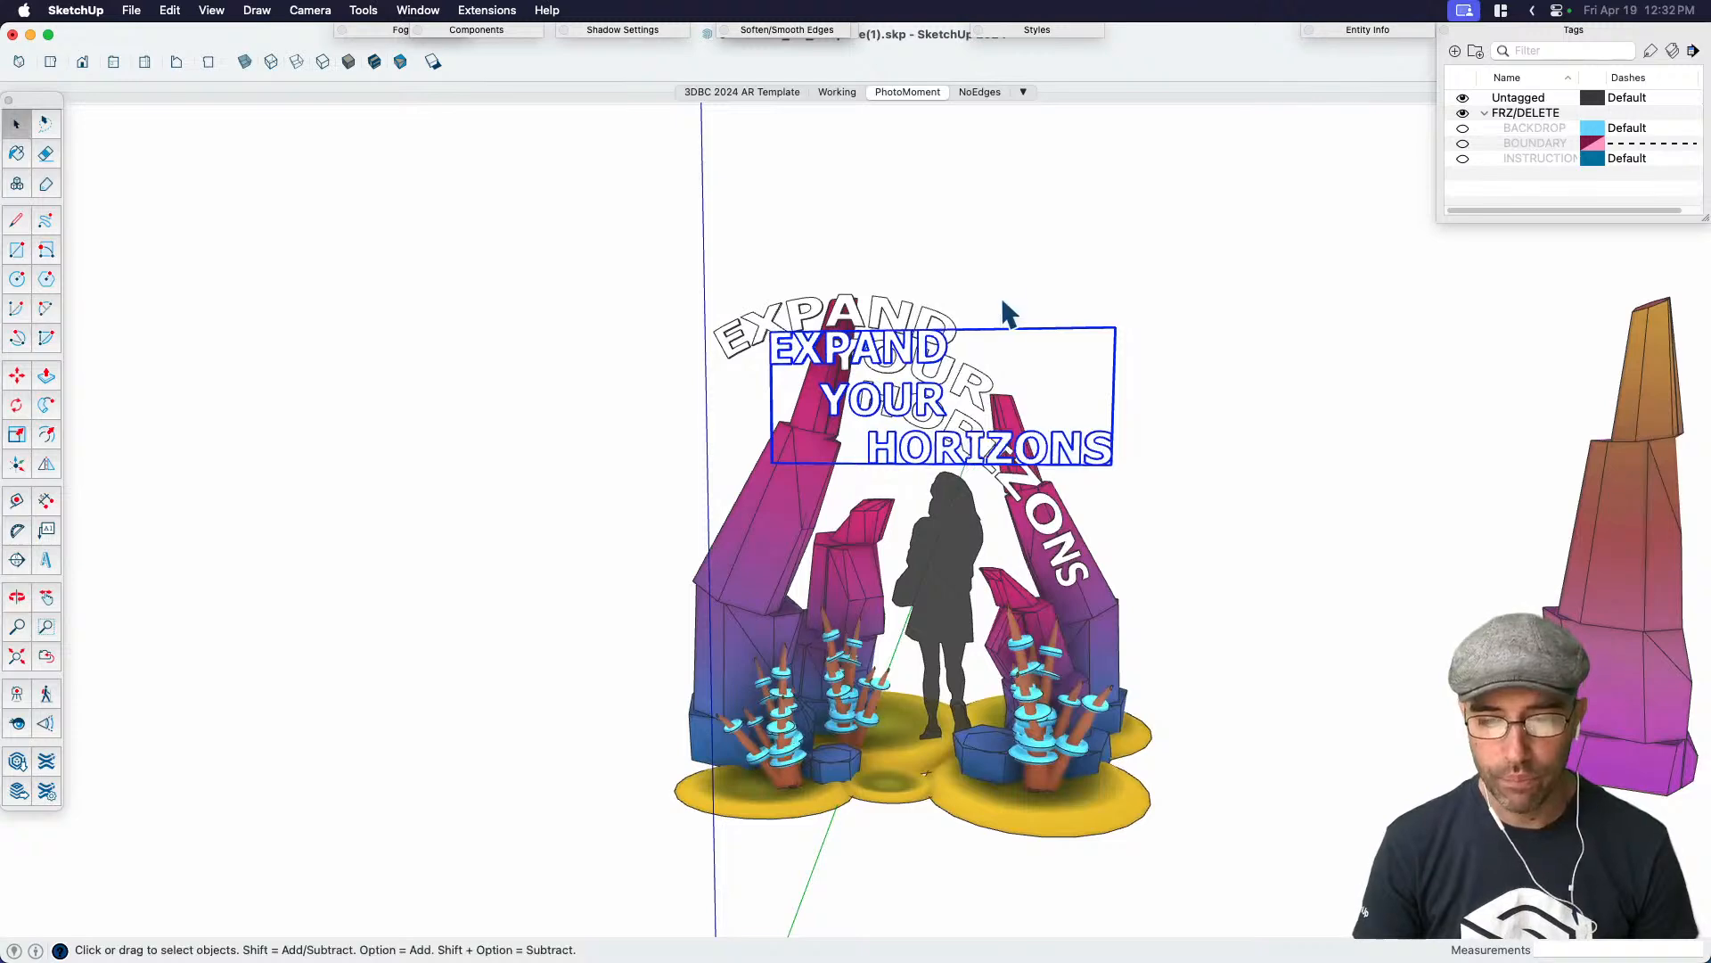
click(924, 91)
middle_drag(884, 592, 852, 552)
right_click(907, 91)
click(967, 168)
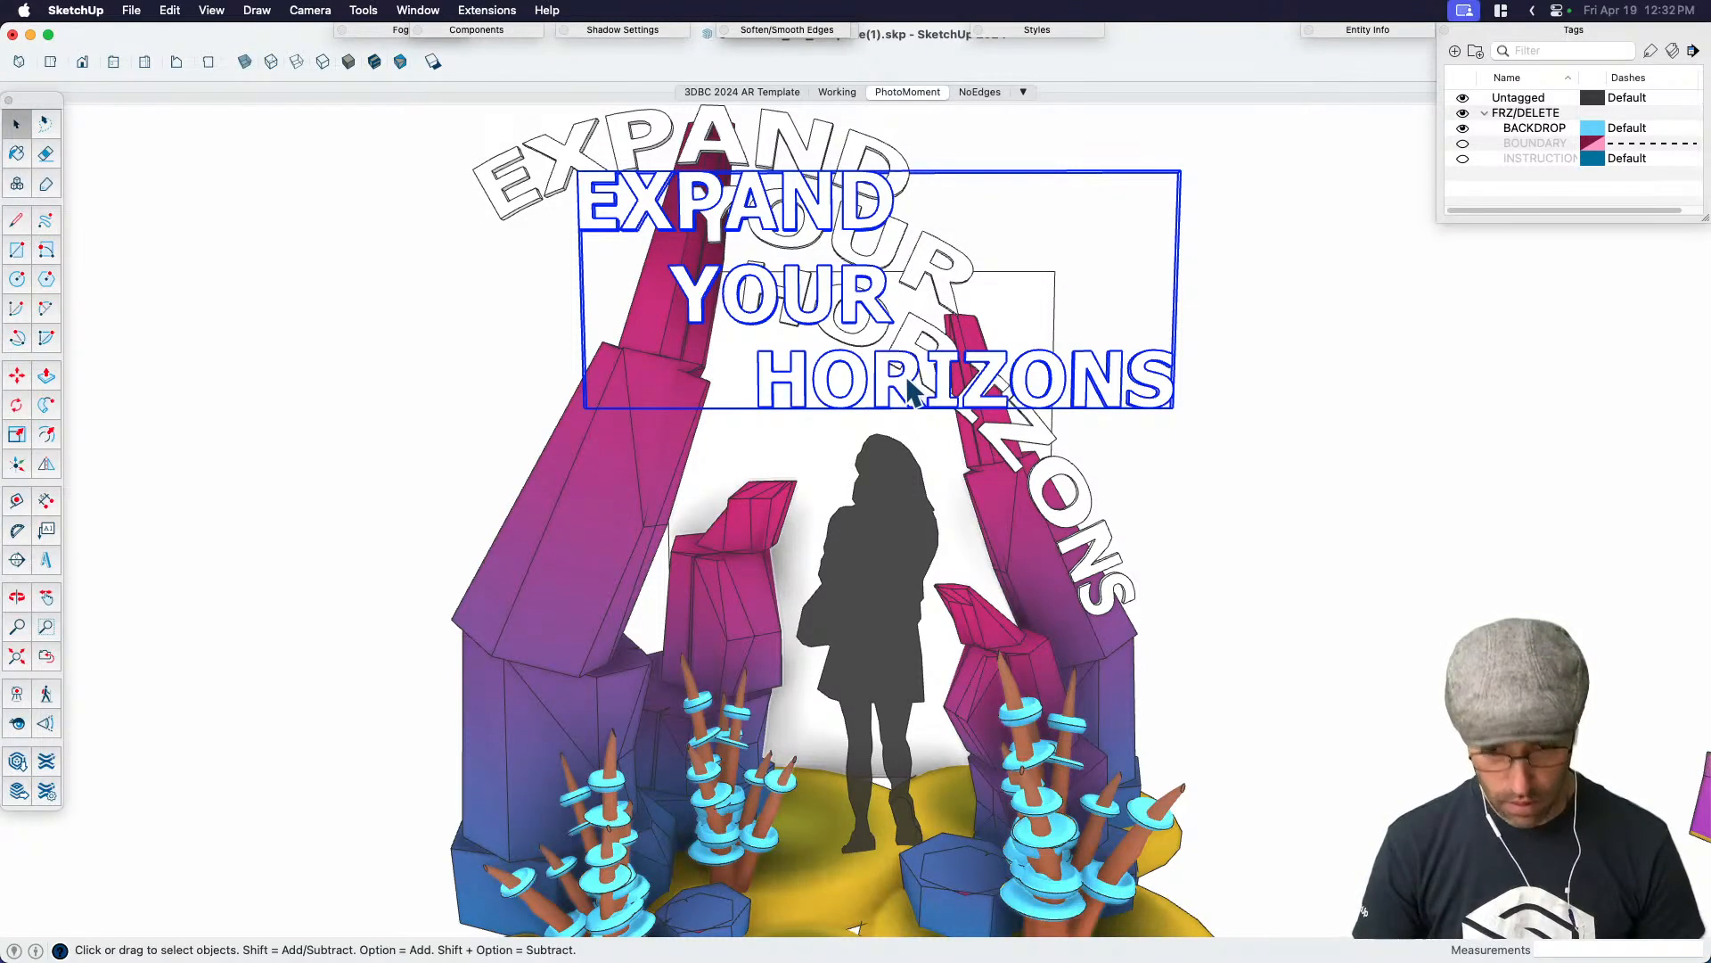
Hide the straight slogan and scale the bent slogan down uniformly from its upper corner beside the E of EXPAND
key(Delete)
click(860, 254)
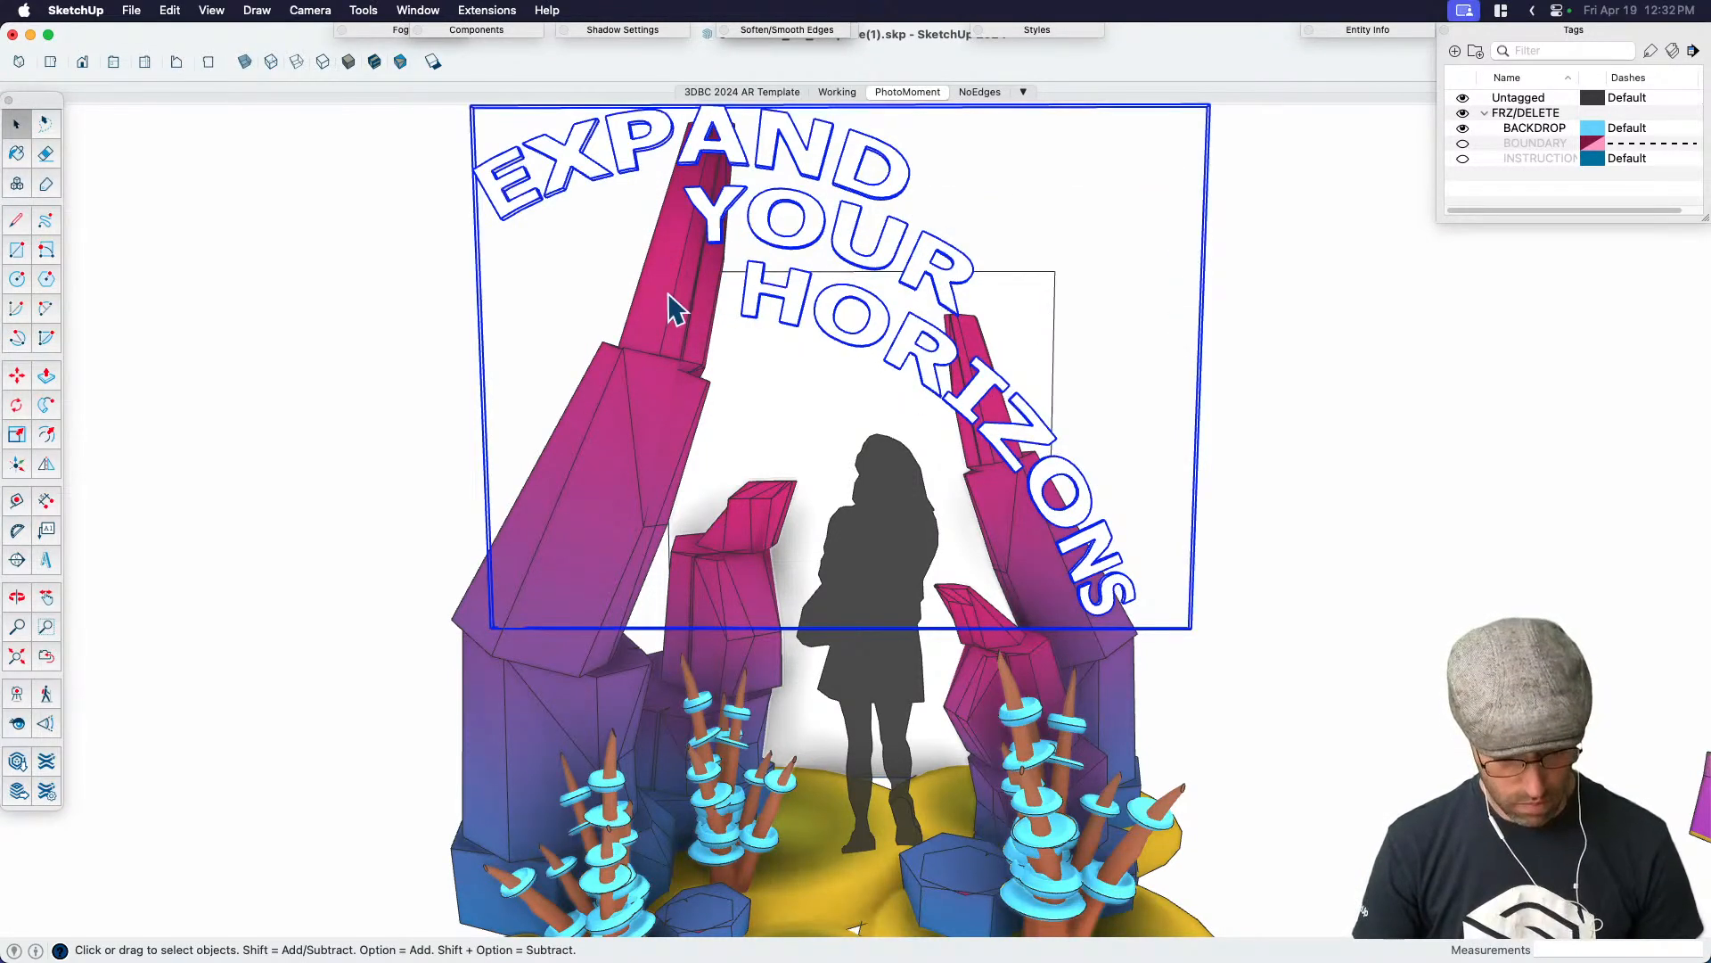
key(s)
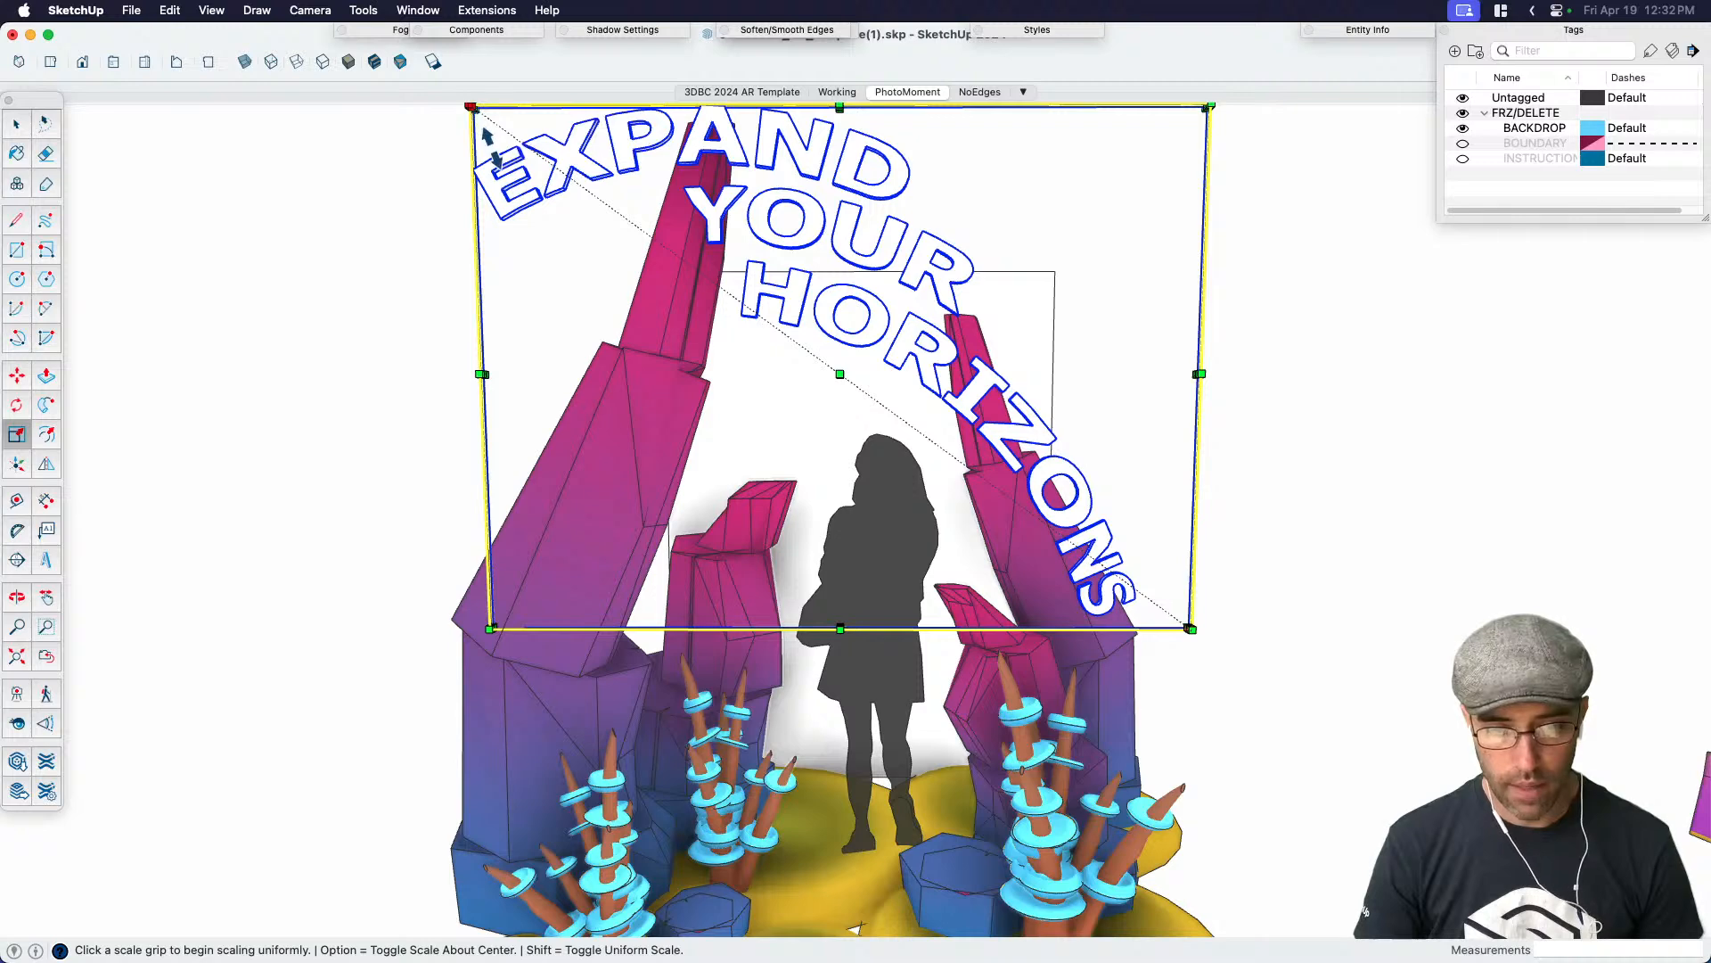
click(472, 105)
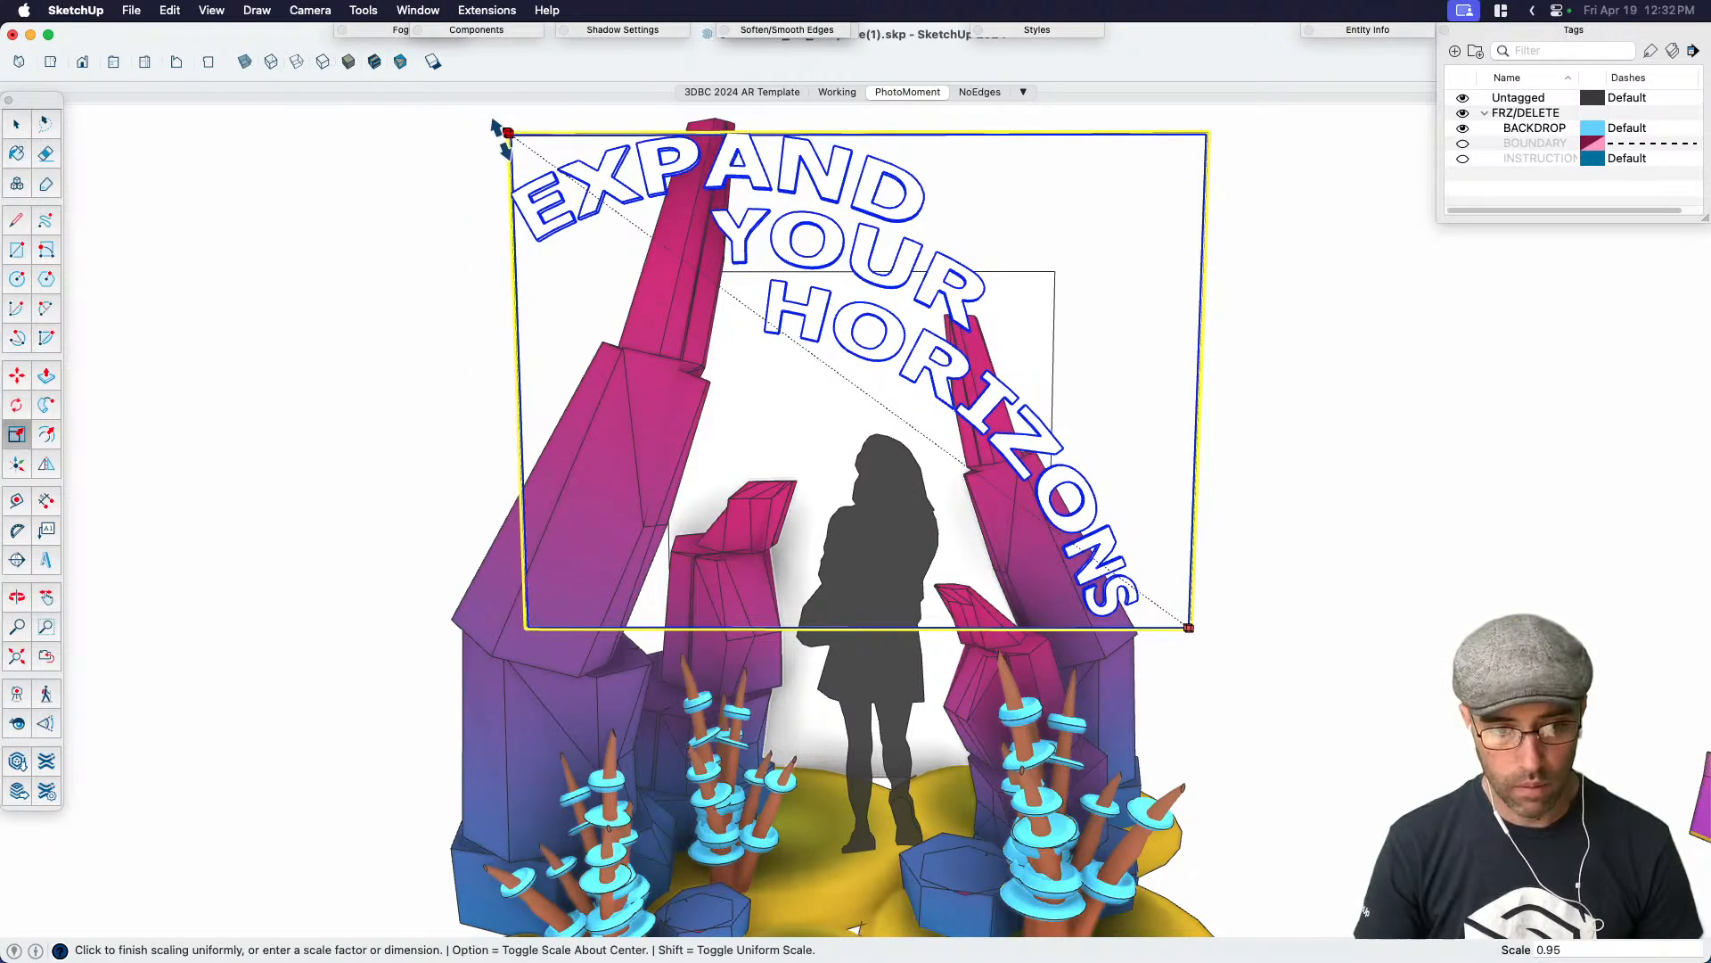
click(506, 125)
click(511, 134)
click(533, 162)
Nudge the bent slogan slightly toward the taller rock spire and lower it a little
key(space)
key(m)
click(1275, 582)
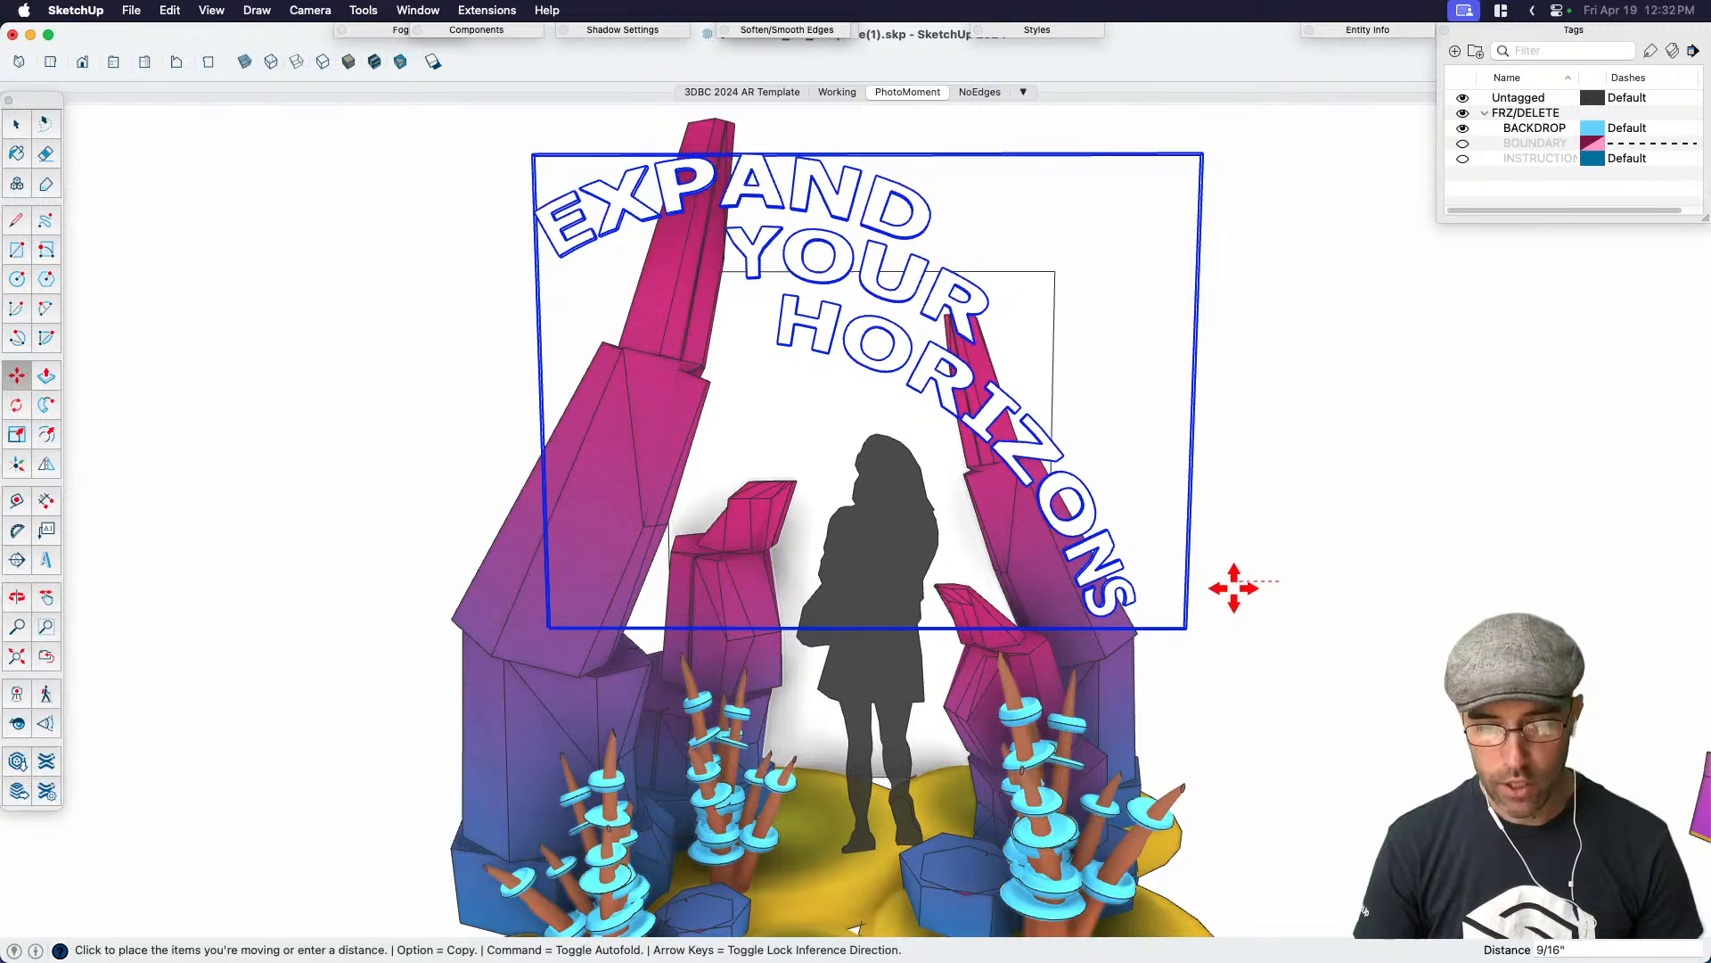
key(space)
key(m)
click(1416, 699)
click(1344, 726)
key(space)
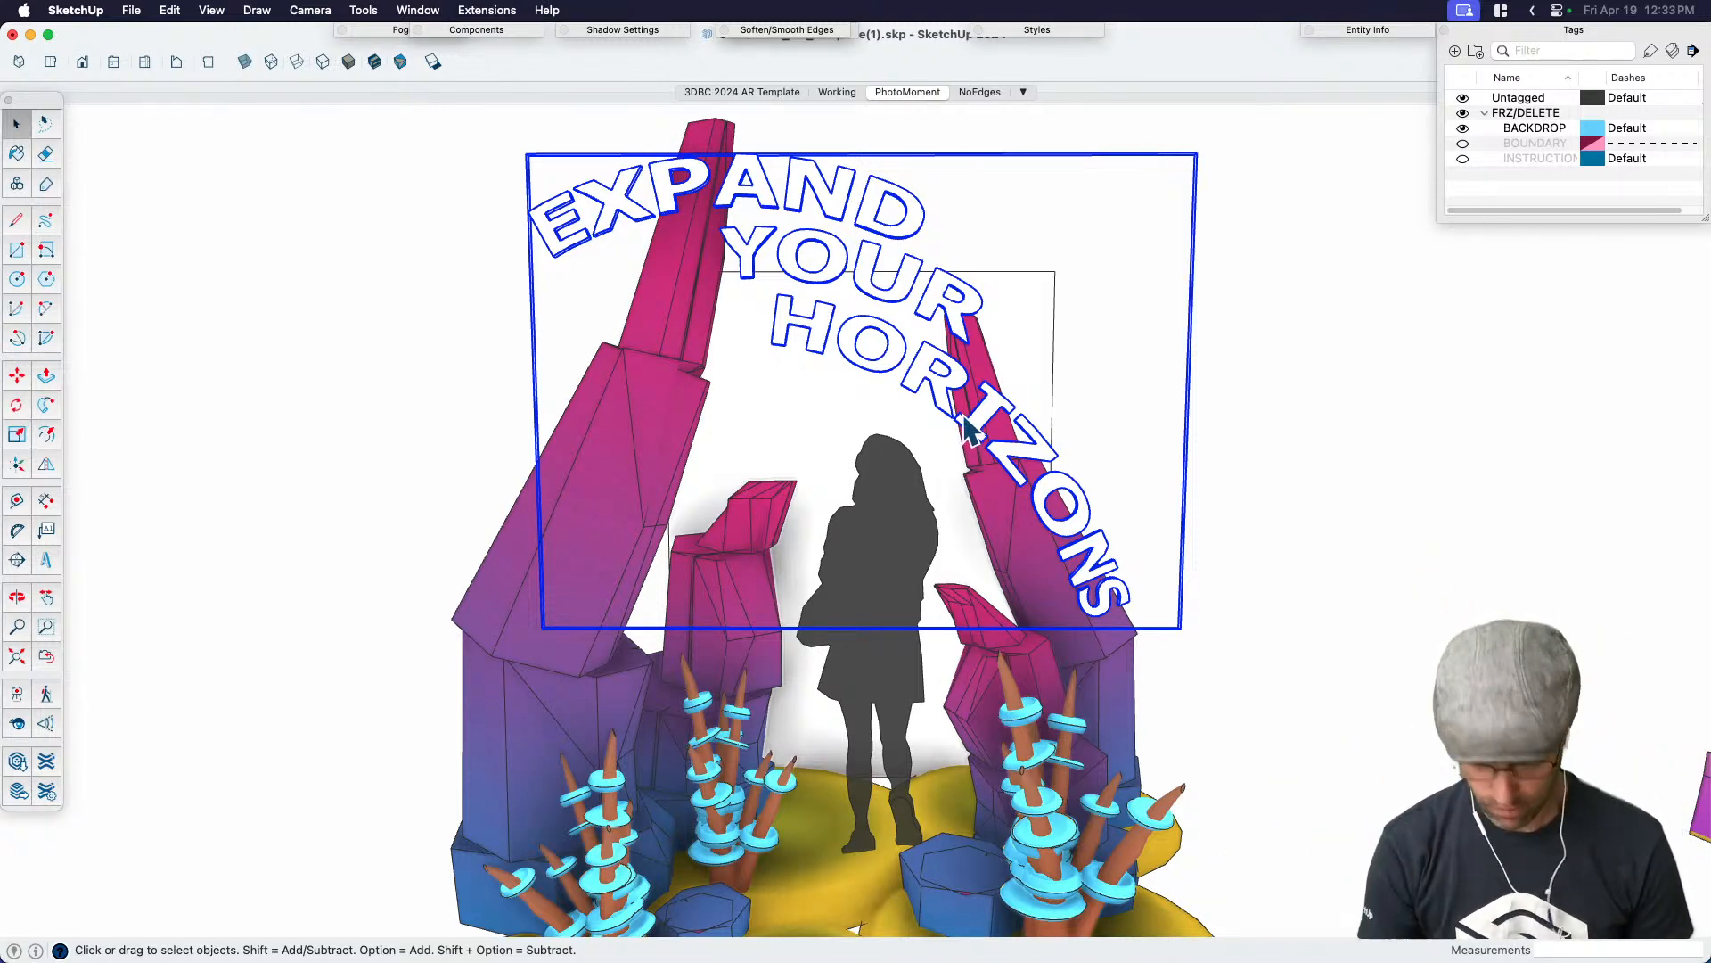
key(m)
click(1275, 588)
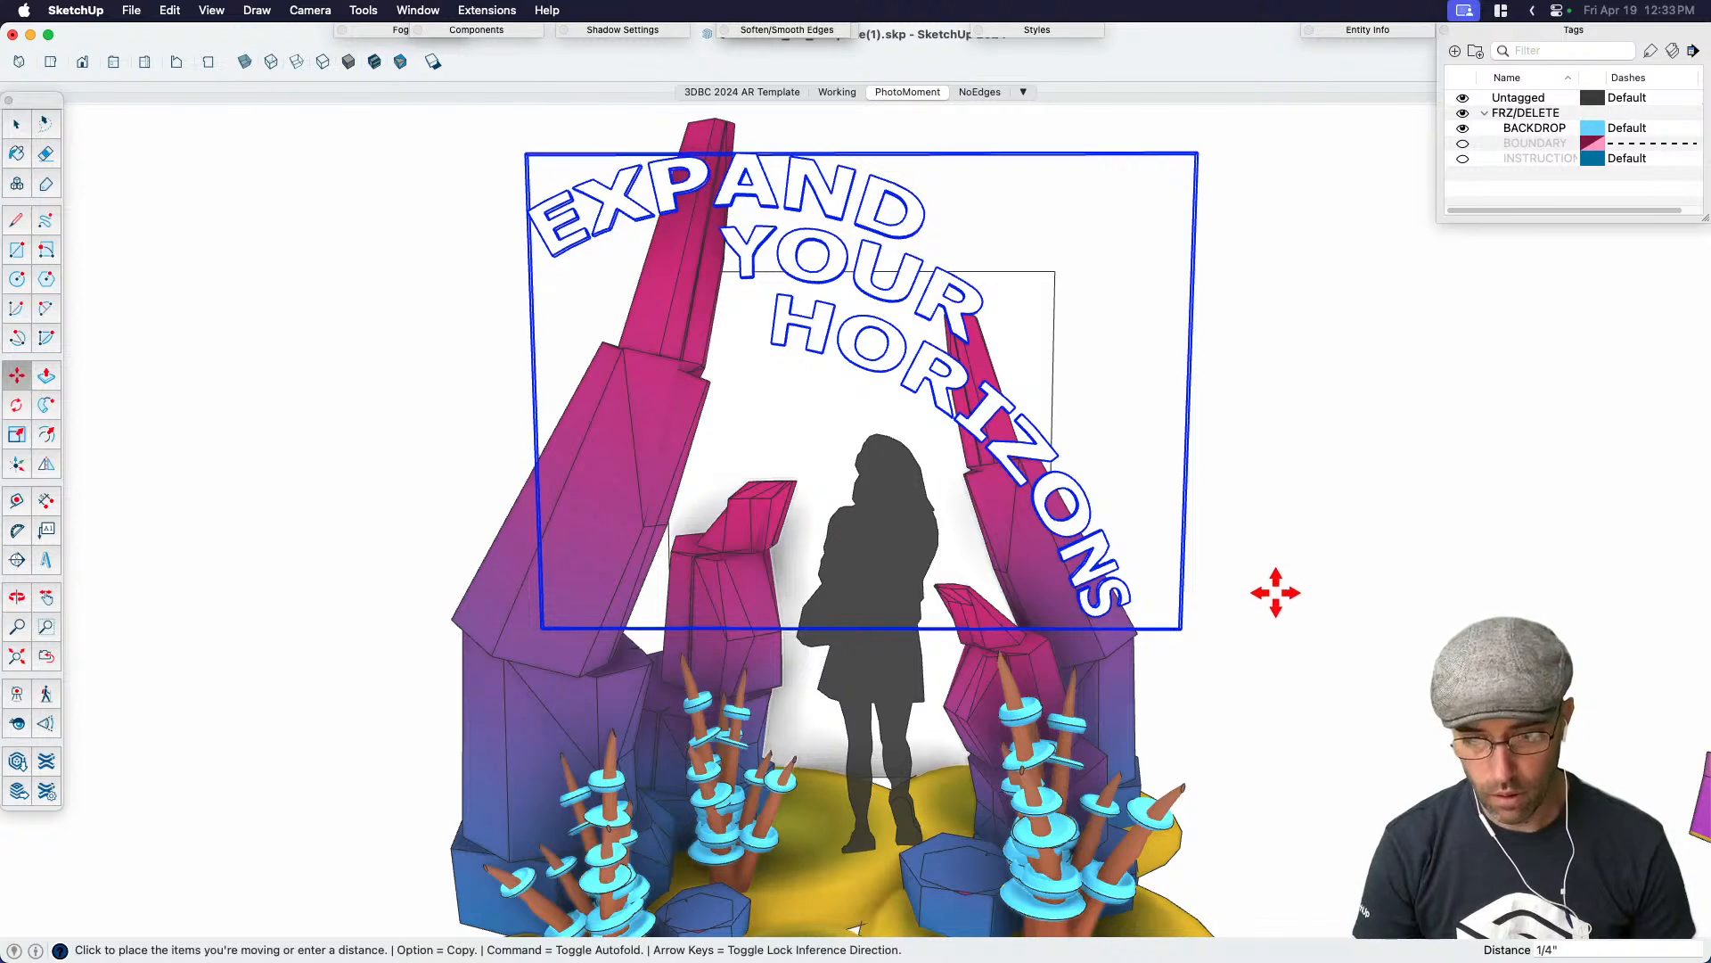
click(1274, 608)
key(space)
key(q)
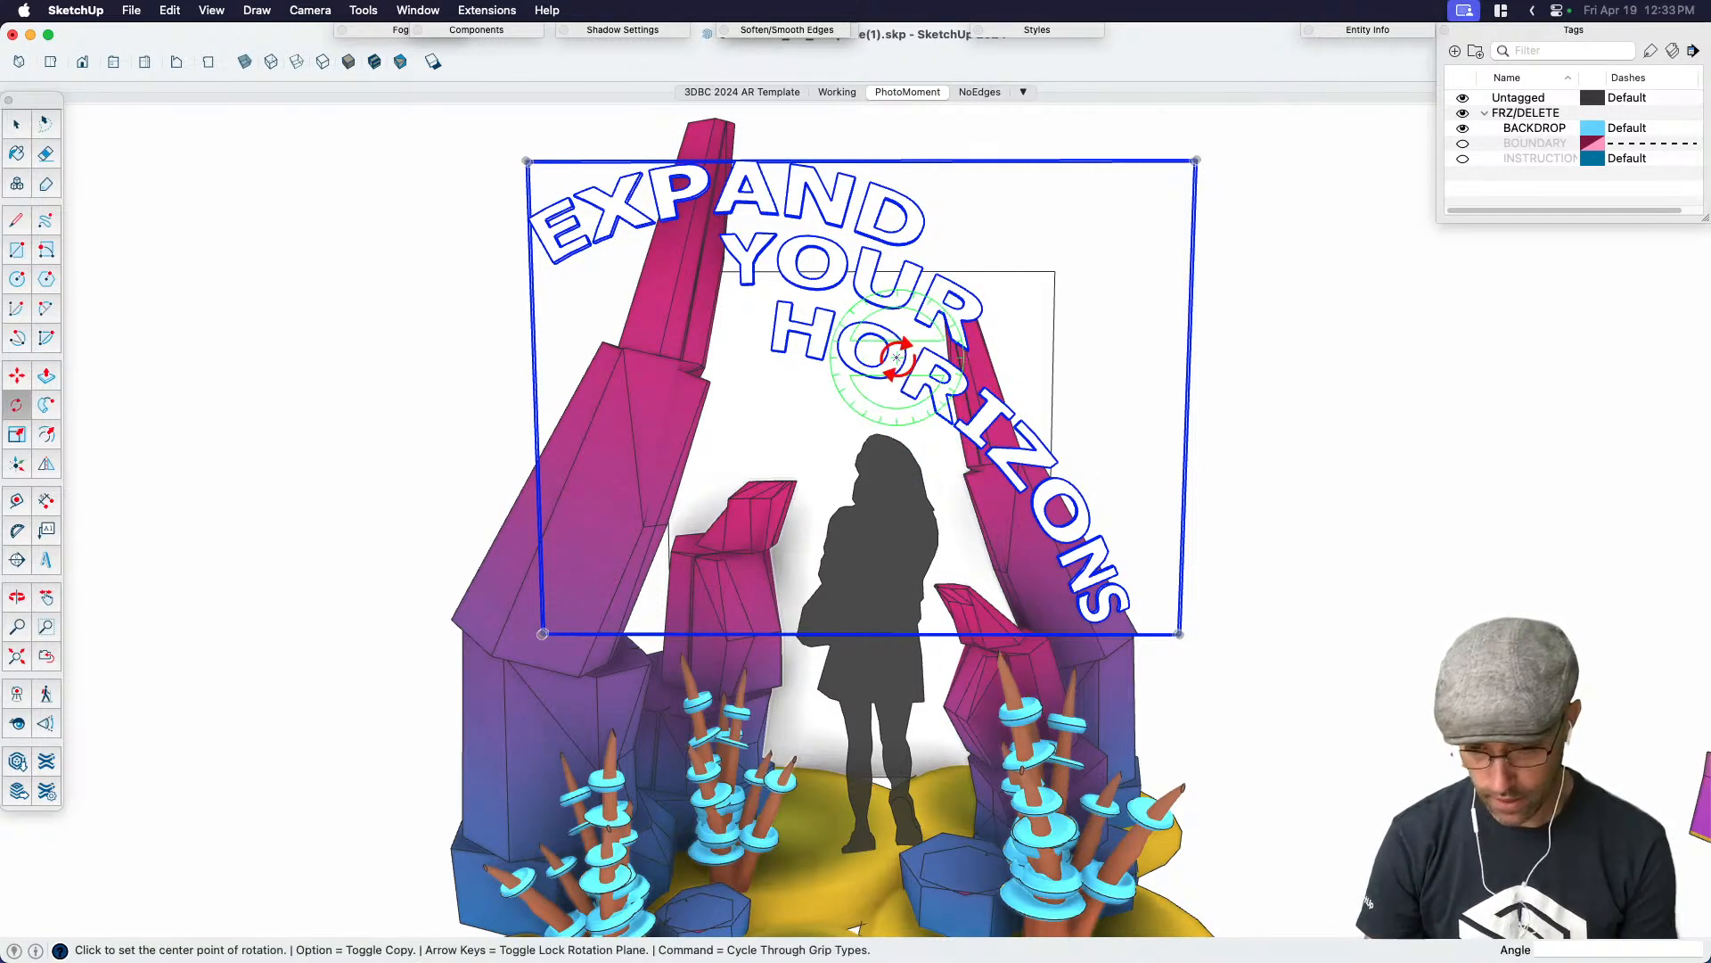
click(878, 352)
click(1431, 435)
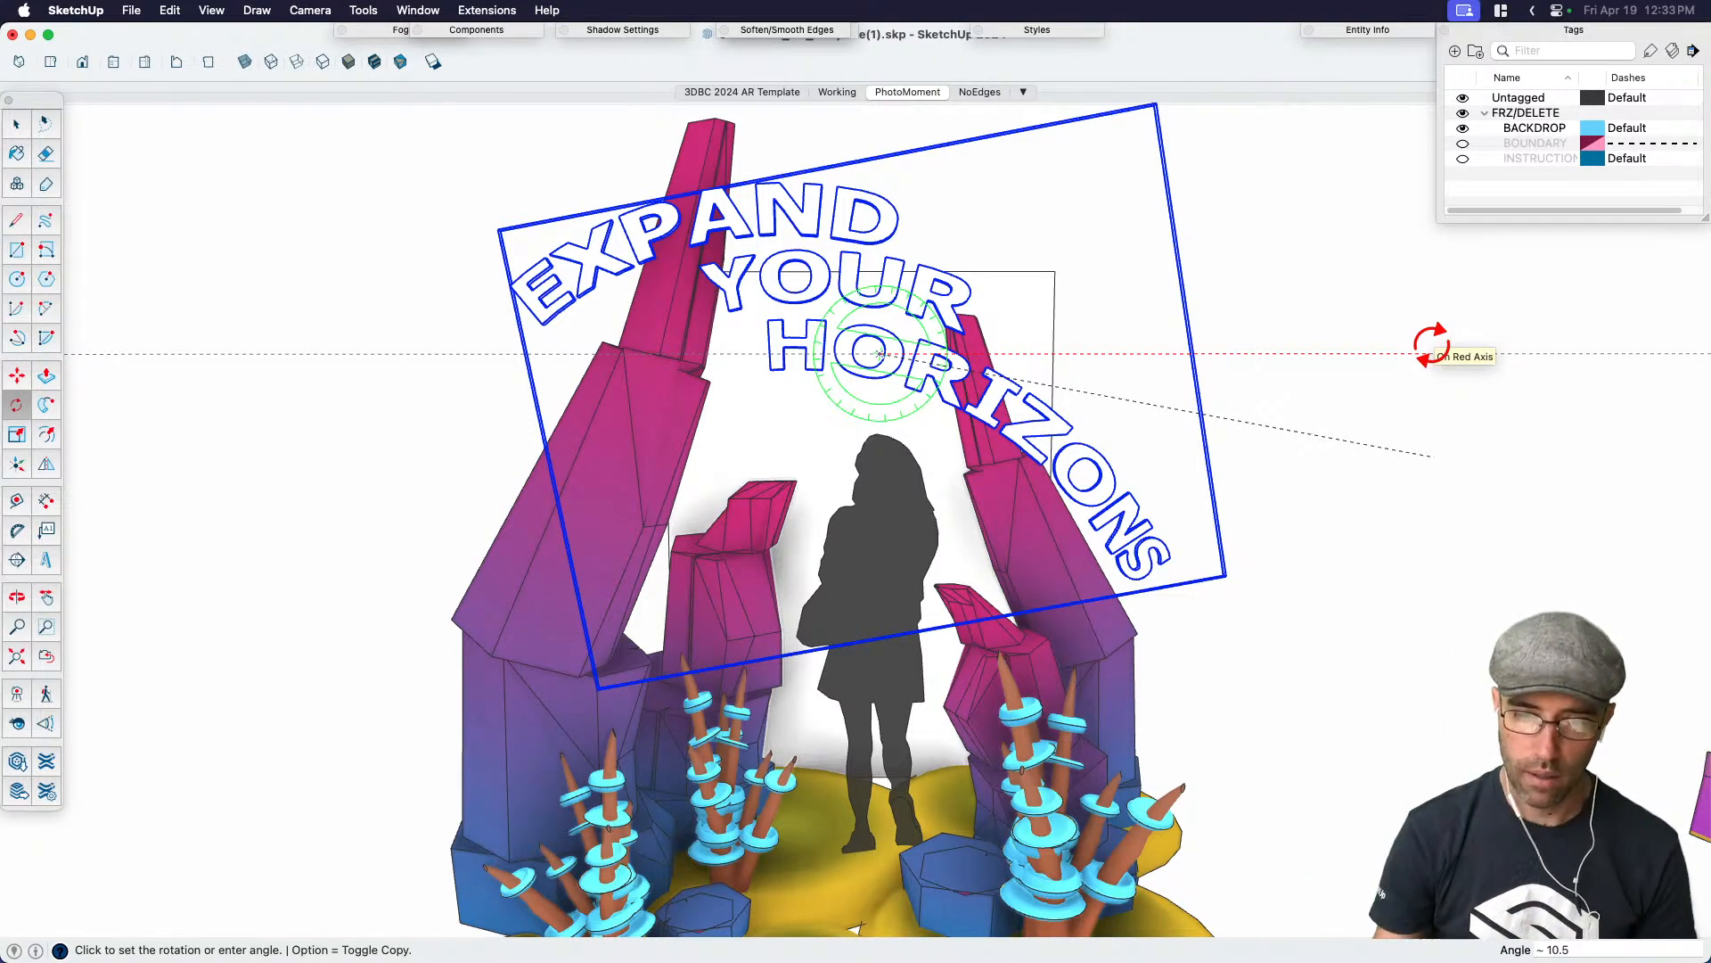
key(Escape)
key(space)
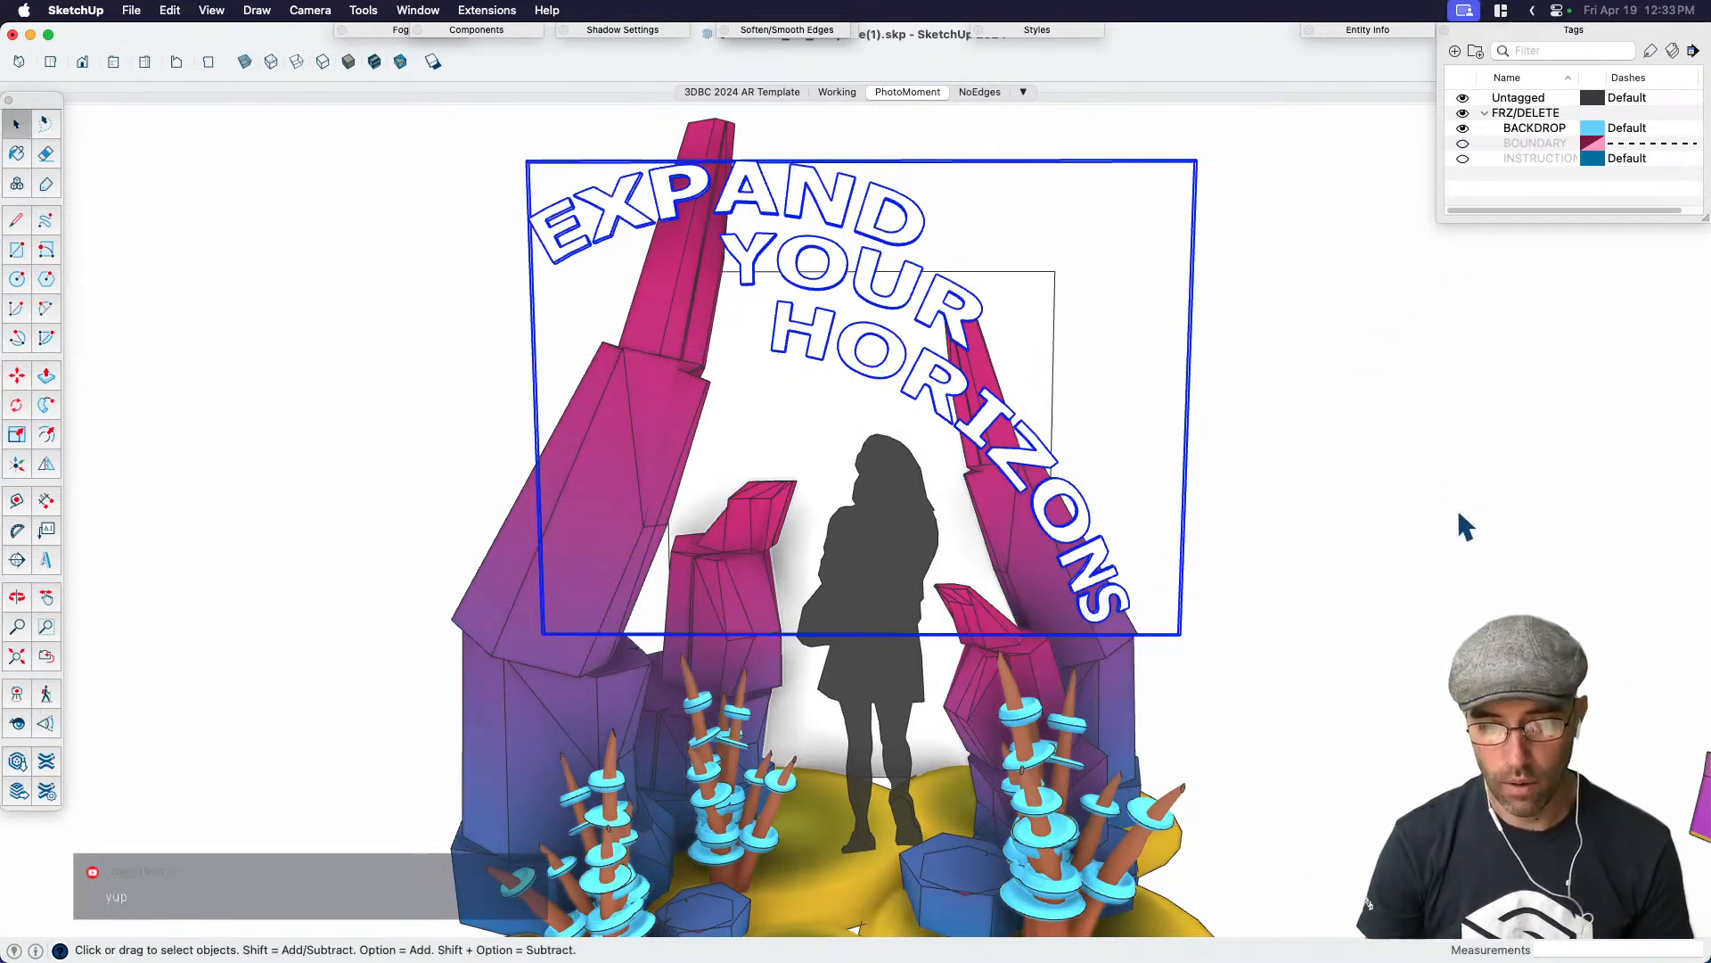
click(1459, 514)
Scale the bent slogan down uniformly to about 0.93 from its upper corner beside the E of EXPAND
click(673, 211)
key(s)
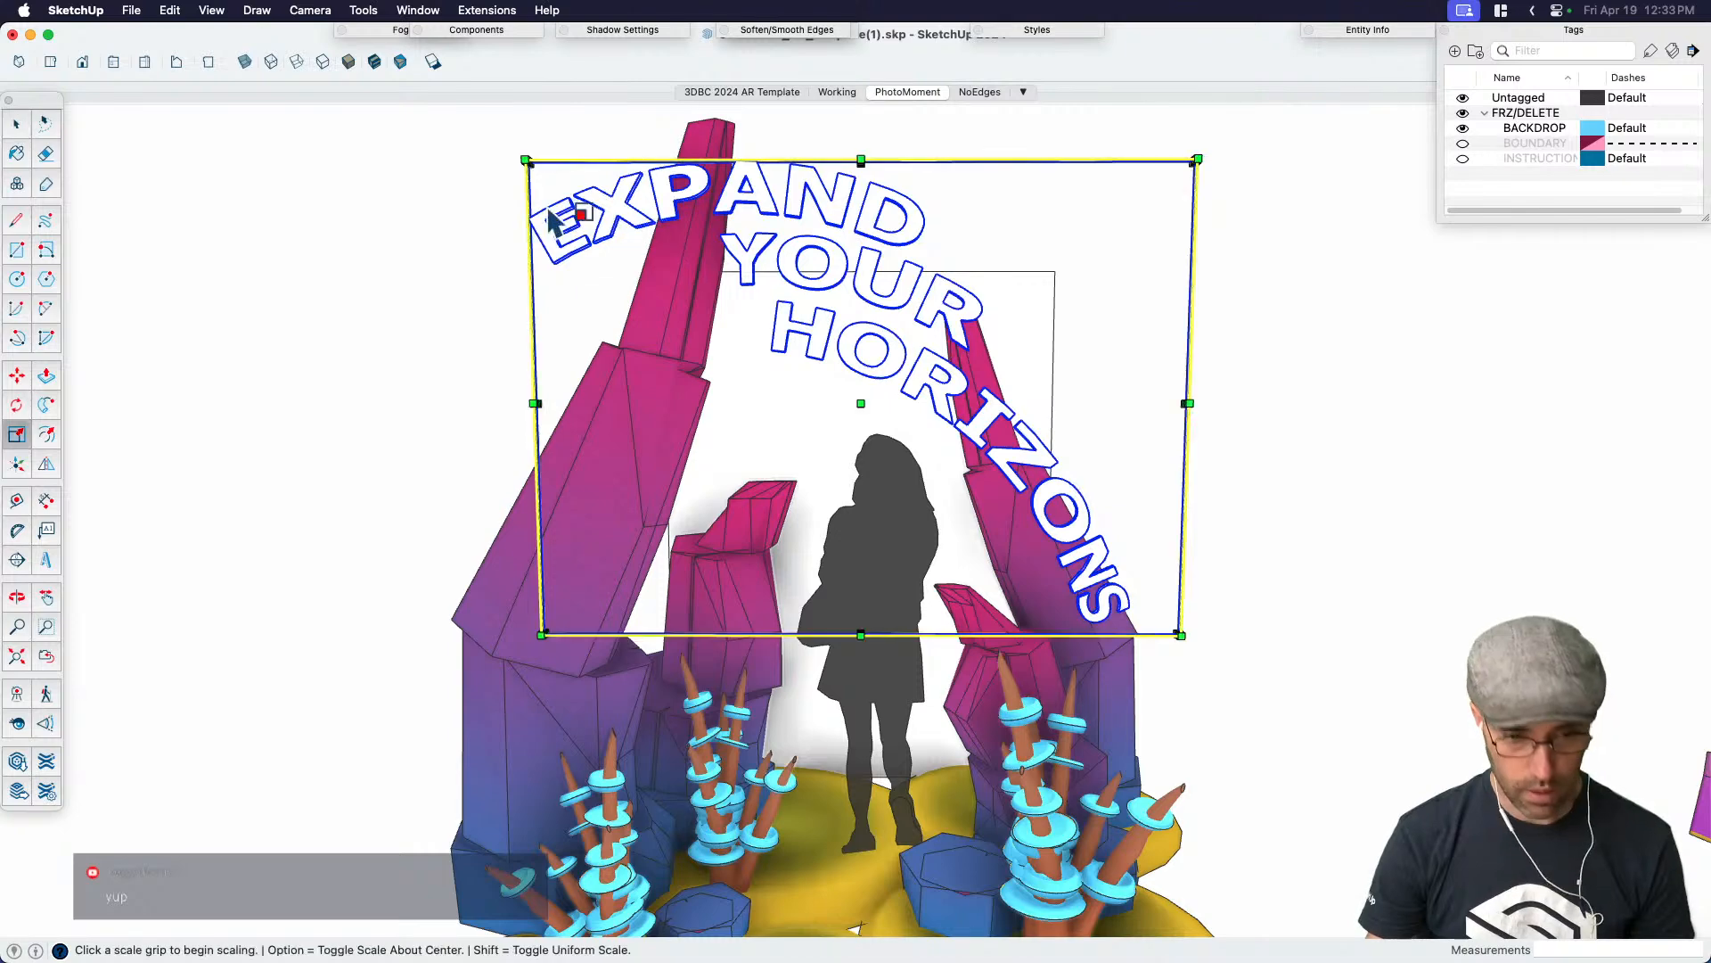
click(526, 159)
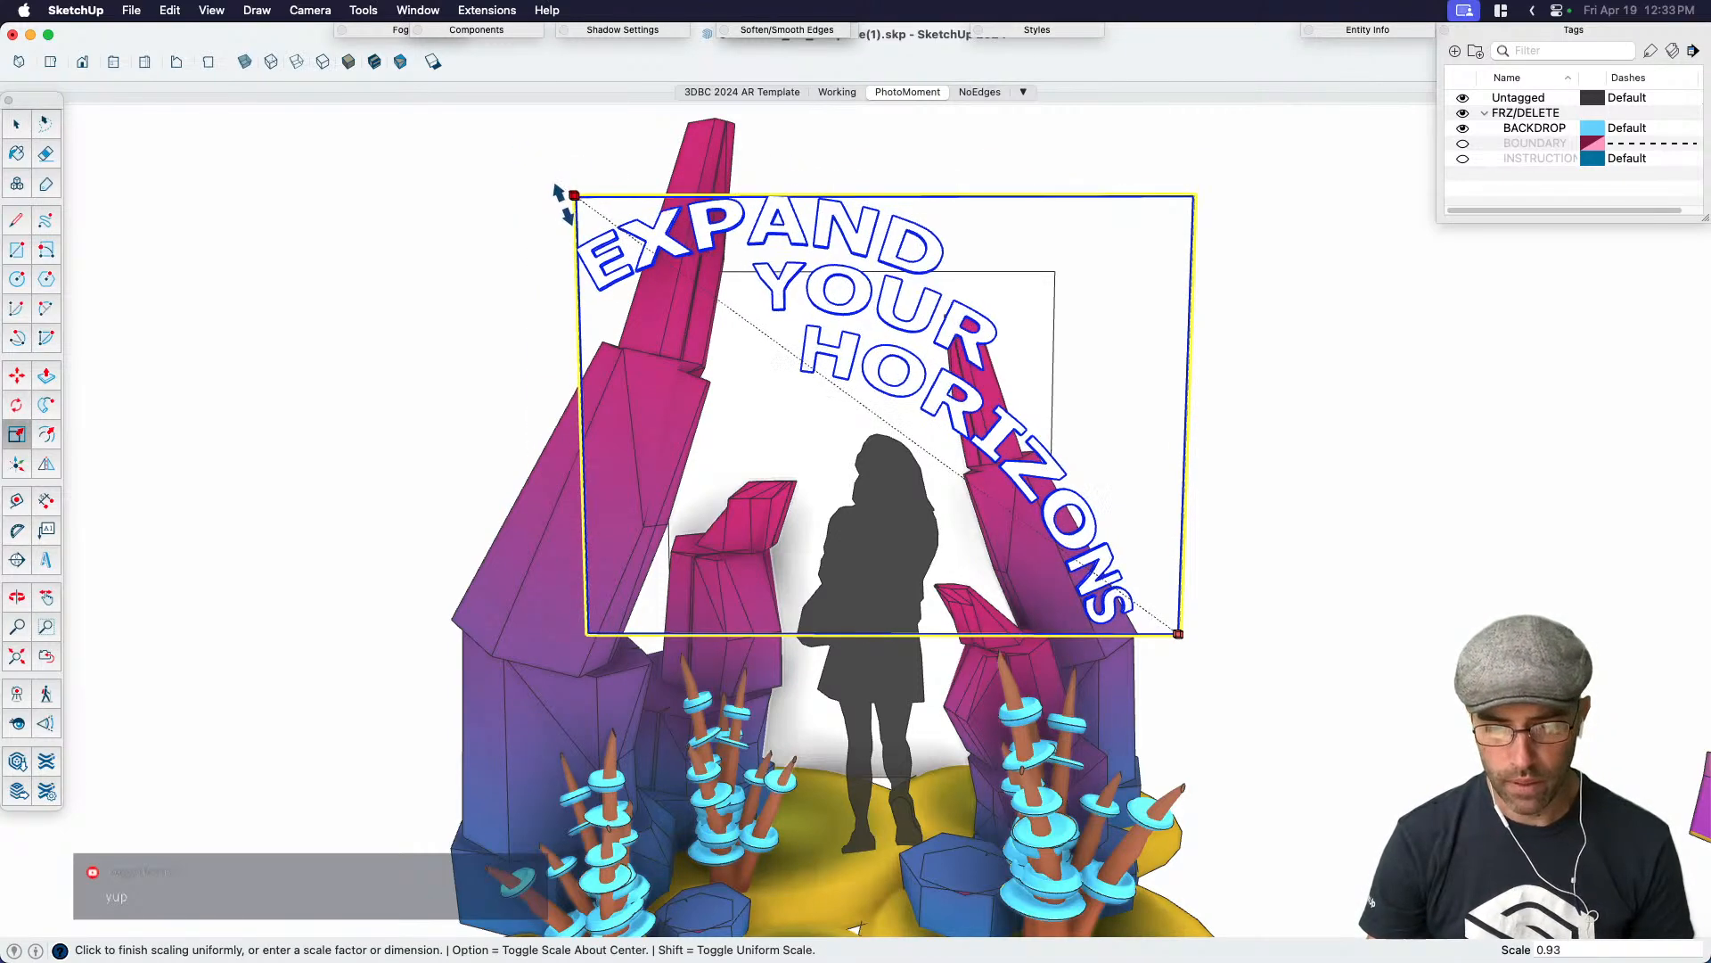
click(560, 192)
Shift the bent slogan sideways along the red axis toward the taller rock spire and deselect it
key(m)
click(1260, 680)
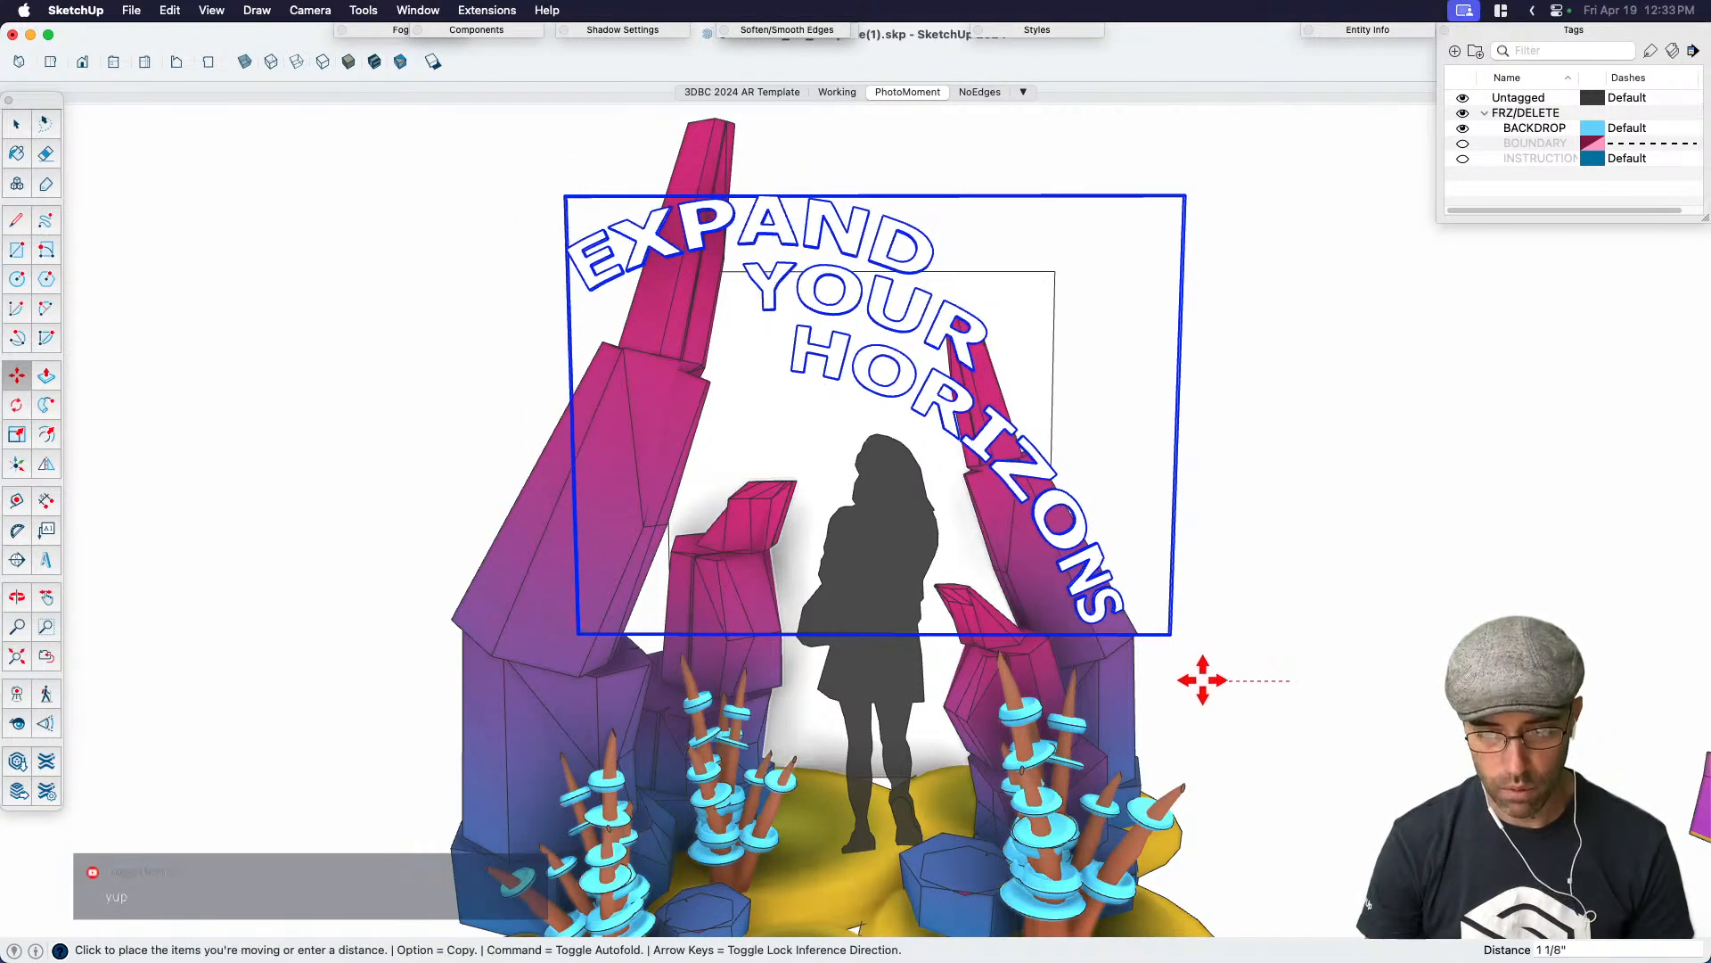
click(1282, 720)
key(space)
click(1297, 524)
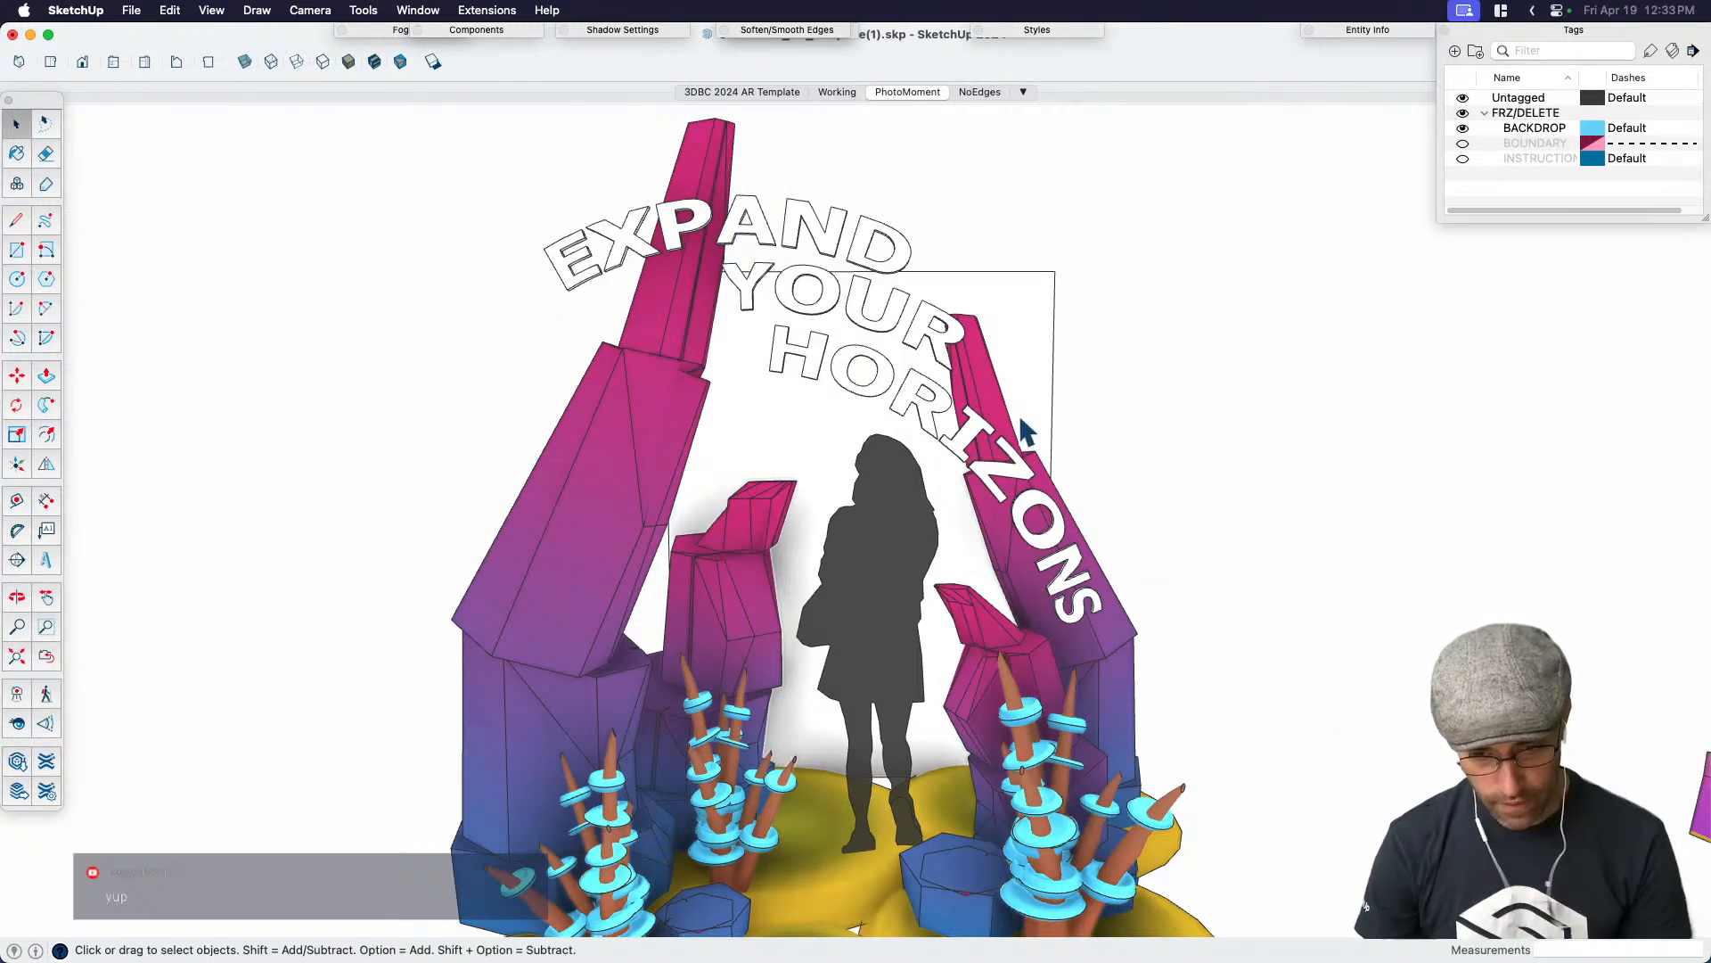
Update the PhotoMoment scene to store the bent slogan layout, and add a new scene directly after it
right_click(896, 89)
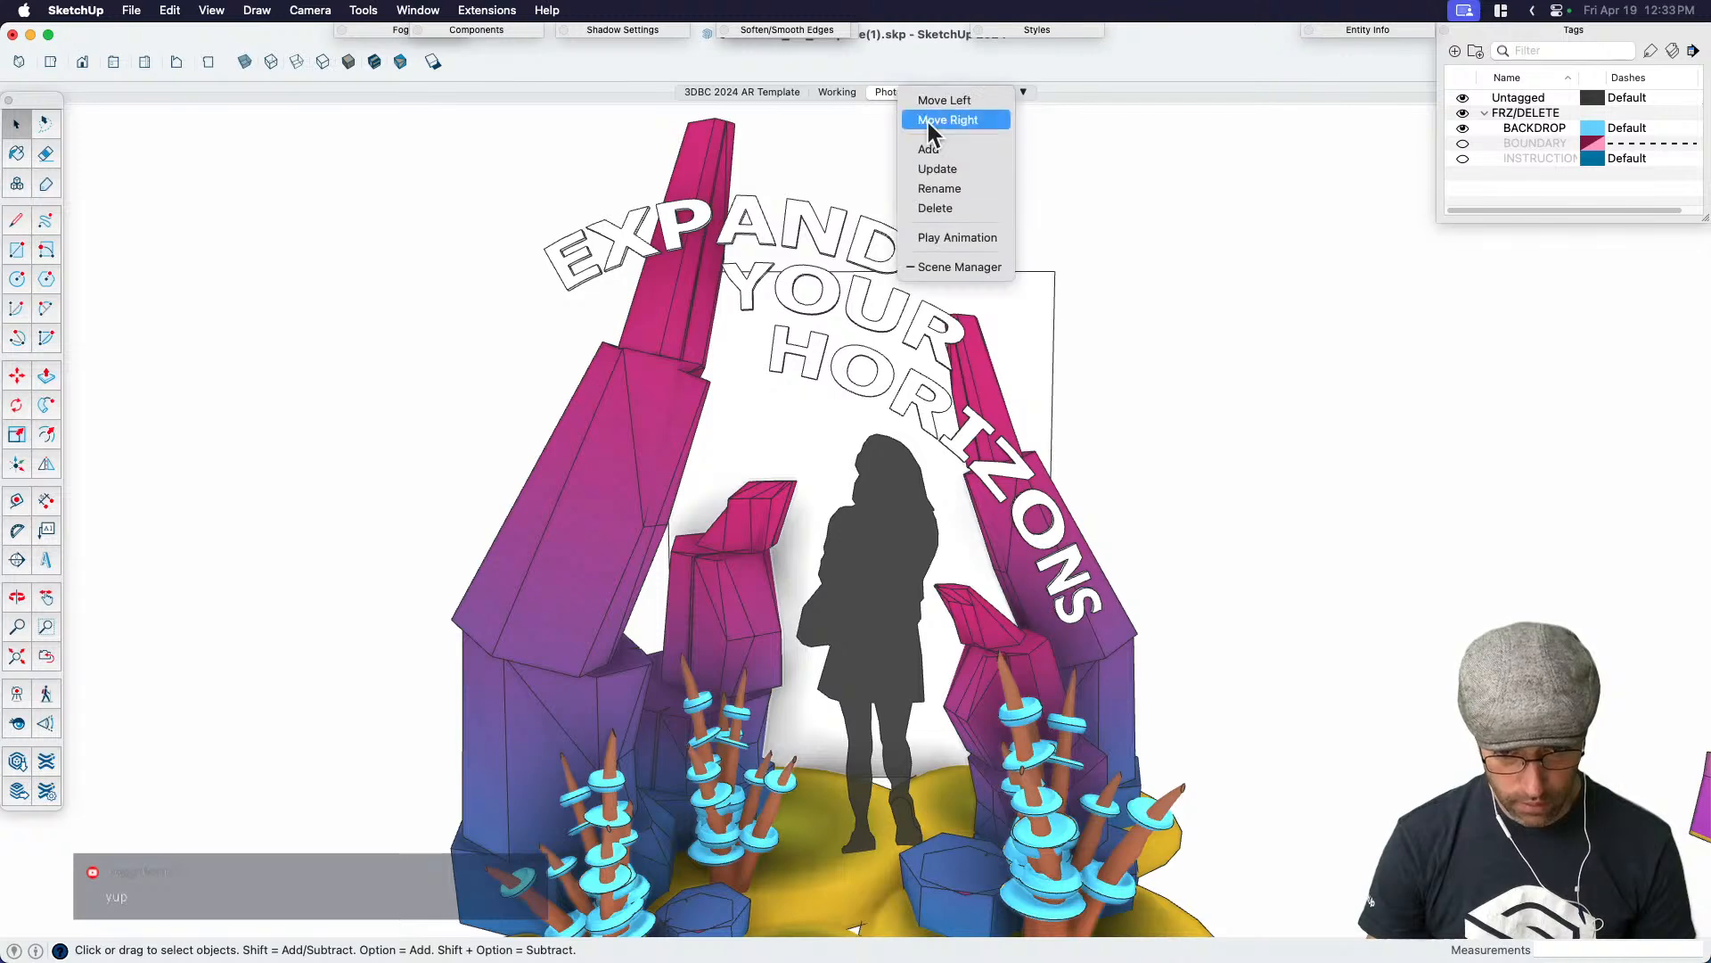
click(937, 165)
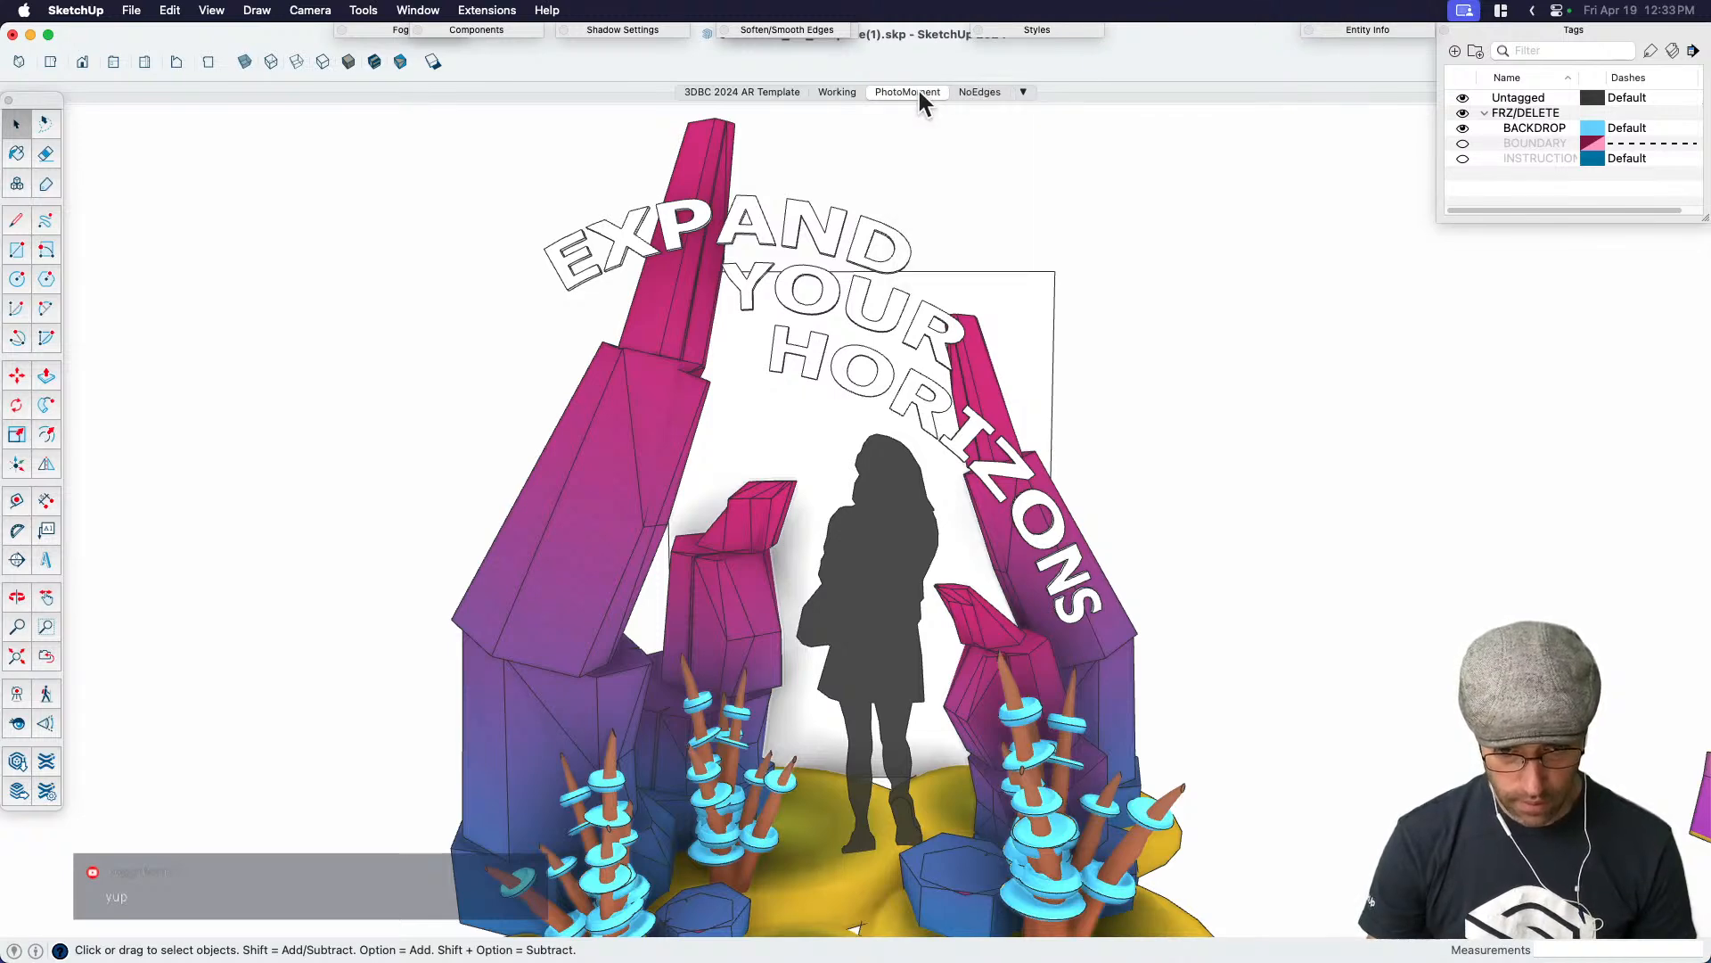
right_click(919, 89)
click(949, 141)
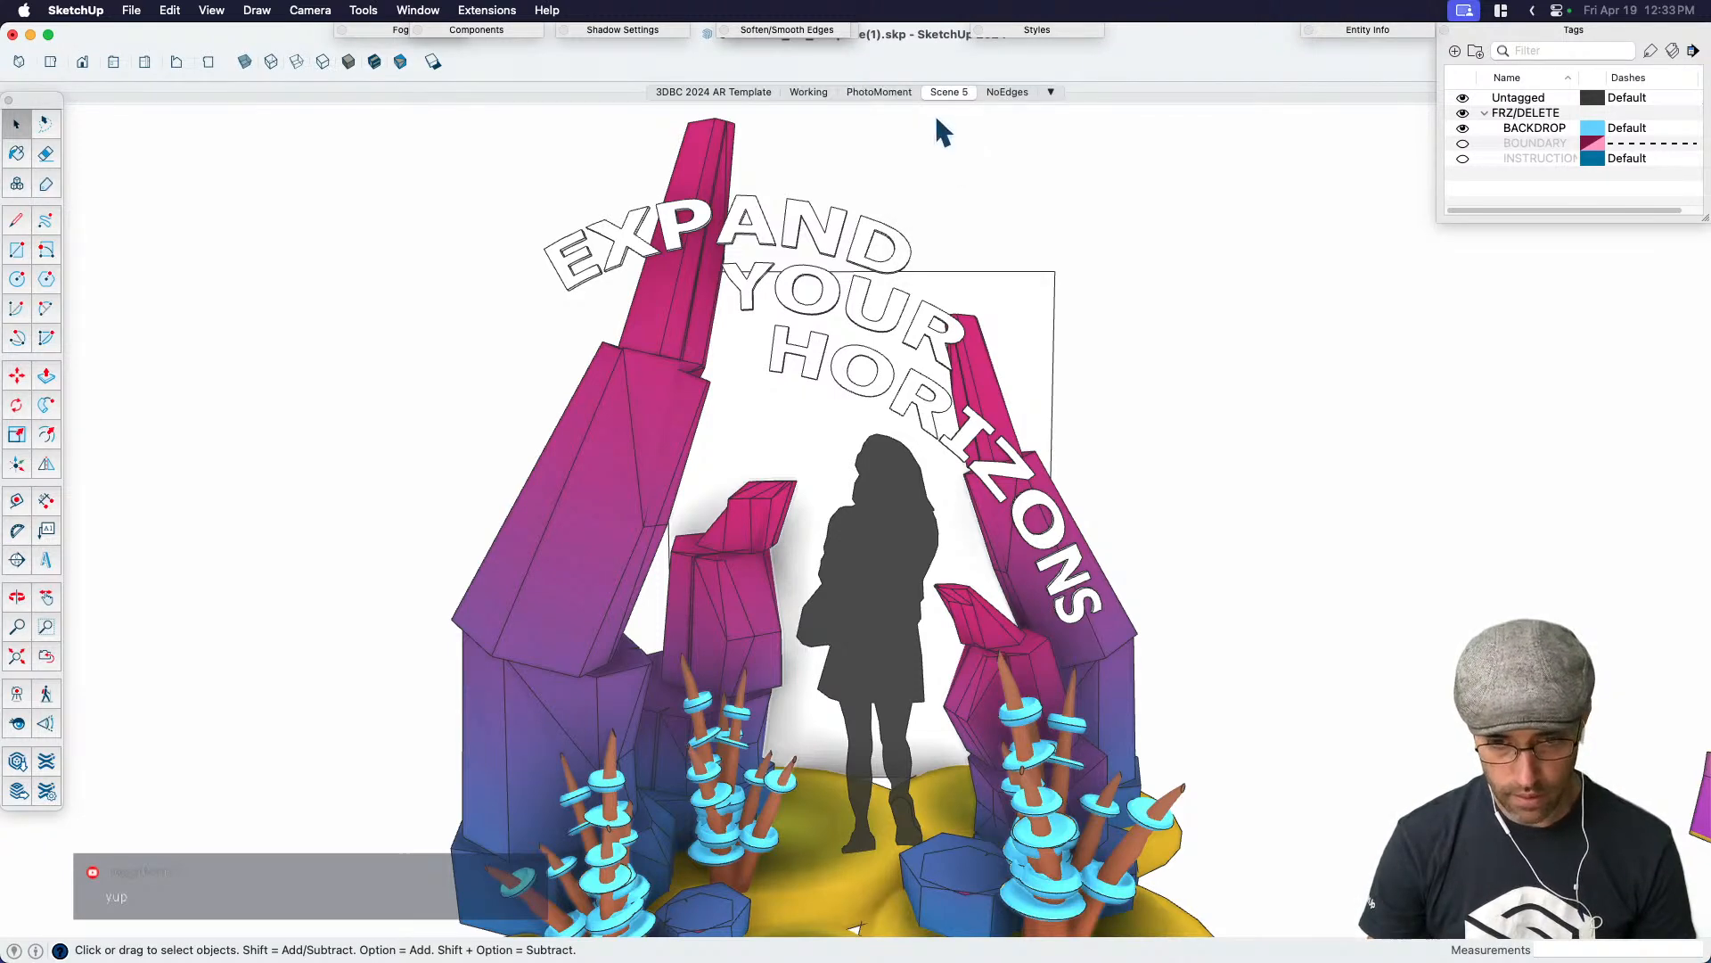
click(949, 91)
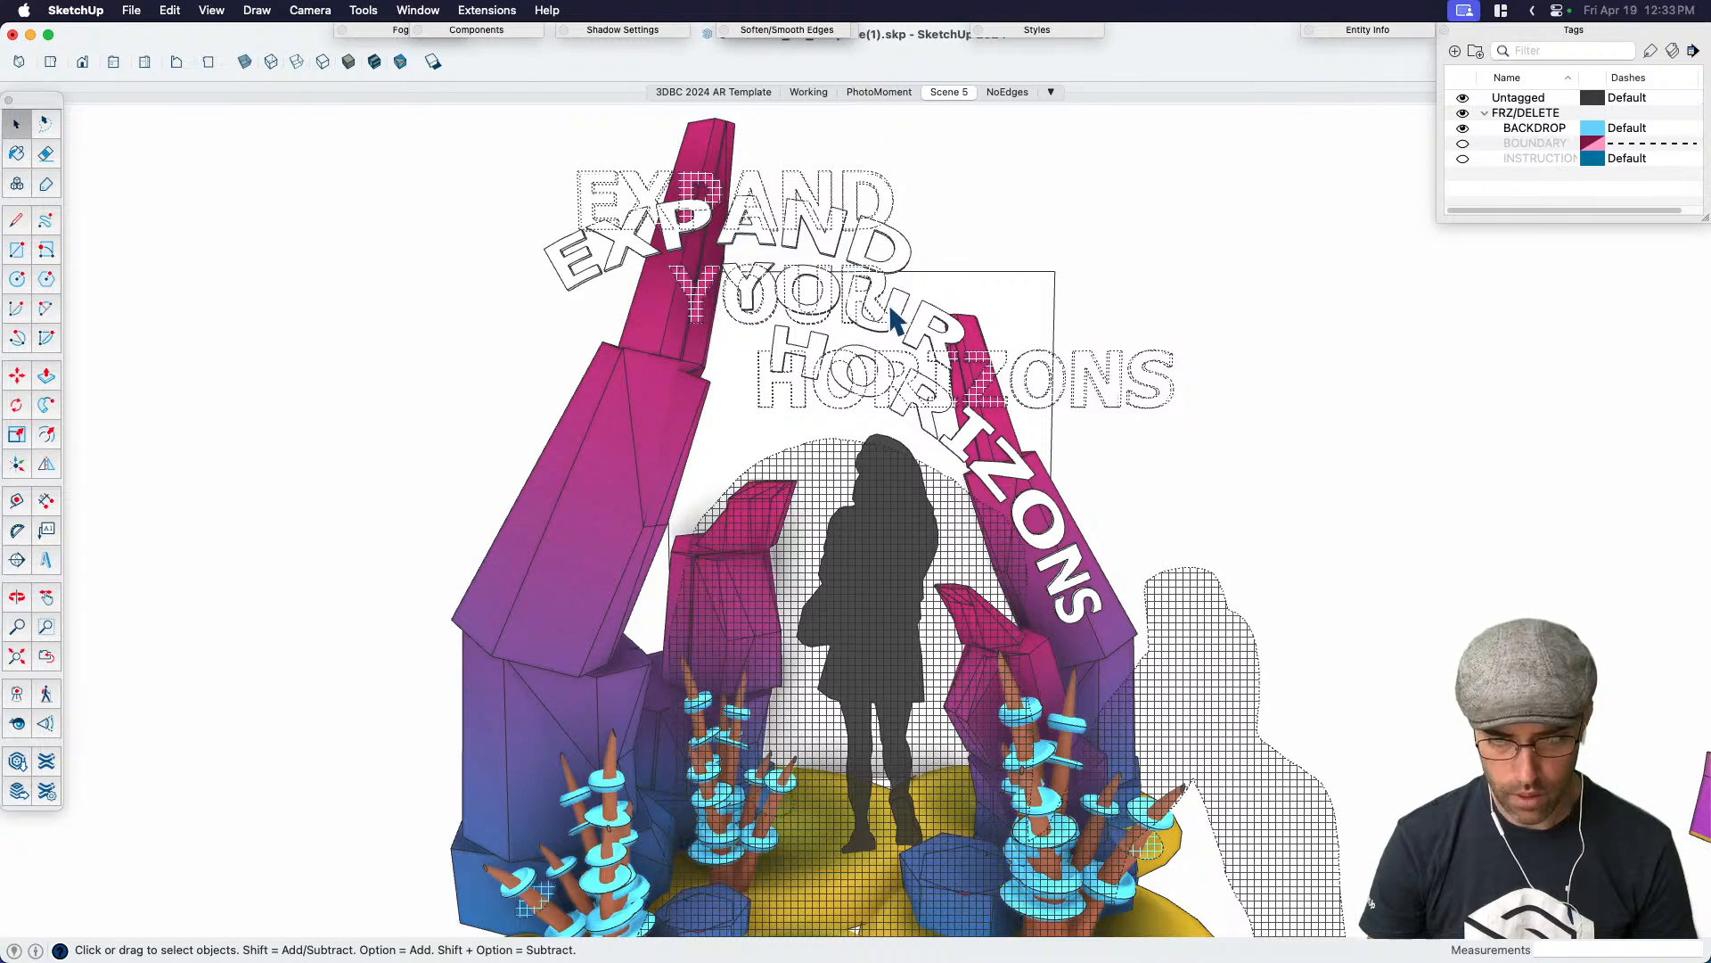
Hide the bent slogan and unhide the straight slogan for the new scene
click(888, 252)
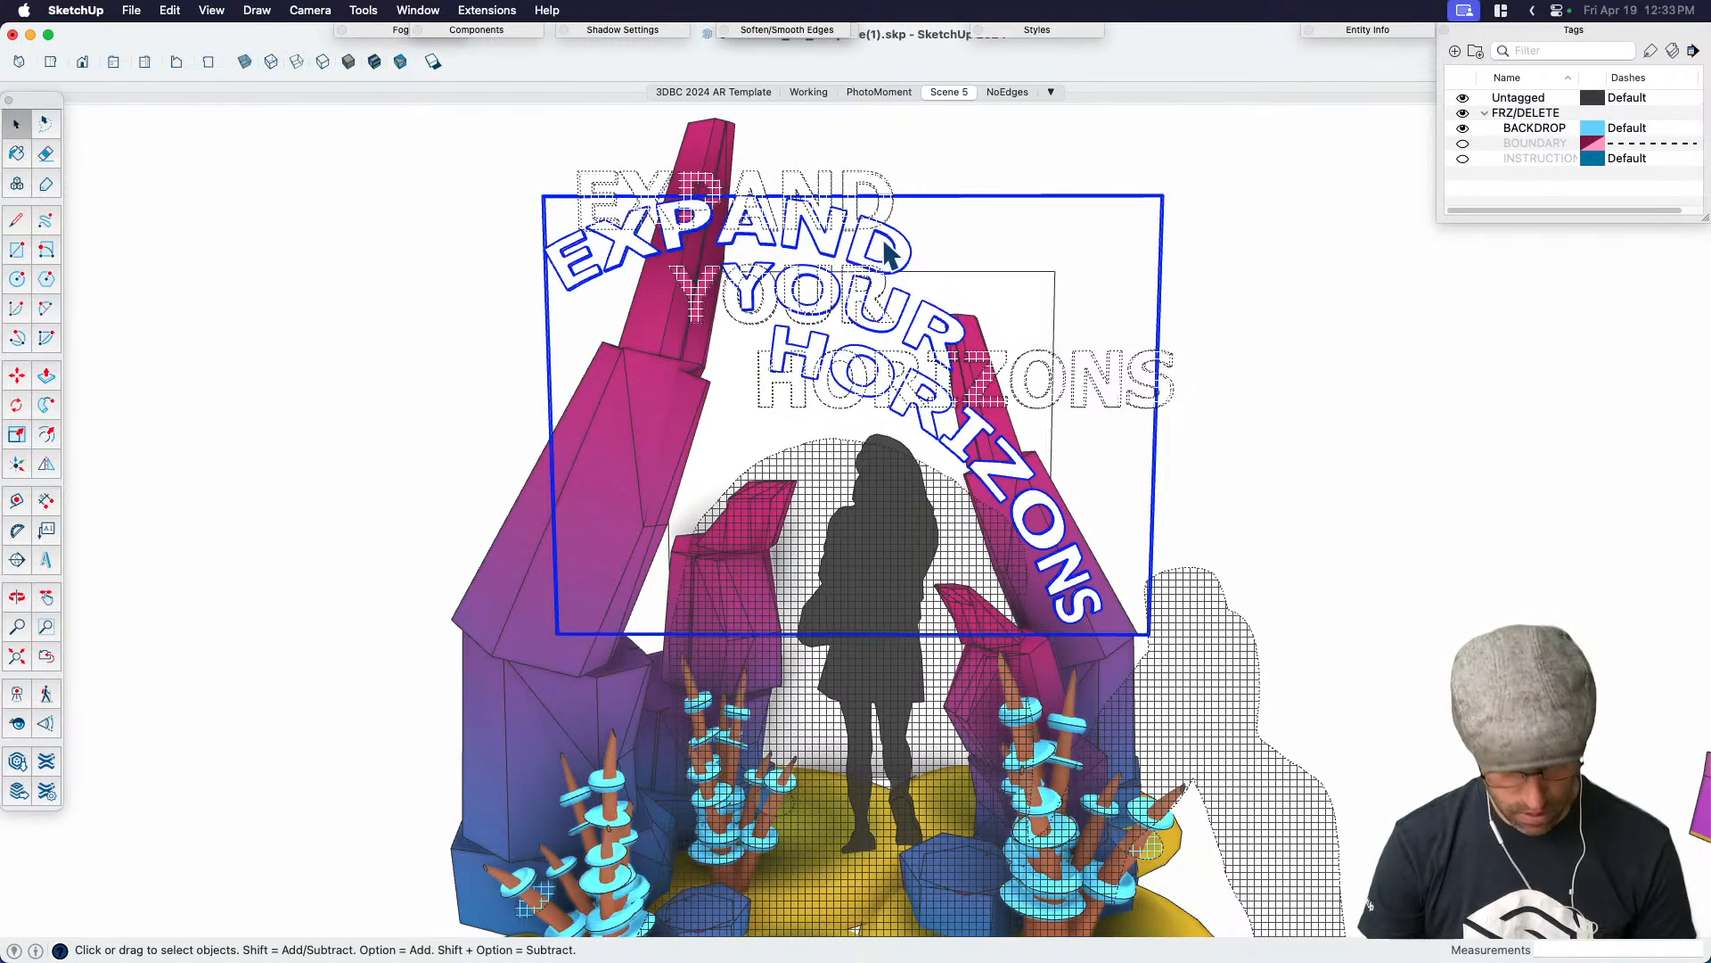
key(super+e)
right_click(878, 191)
click(927, 224)
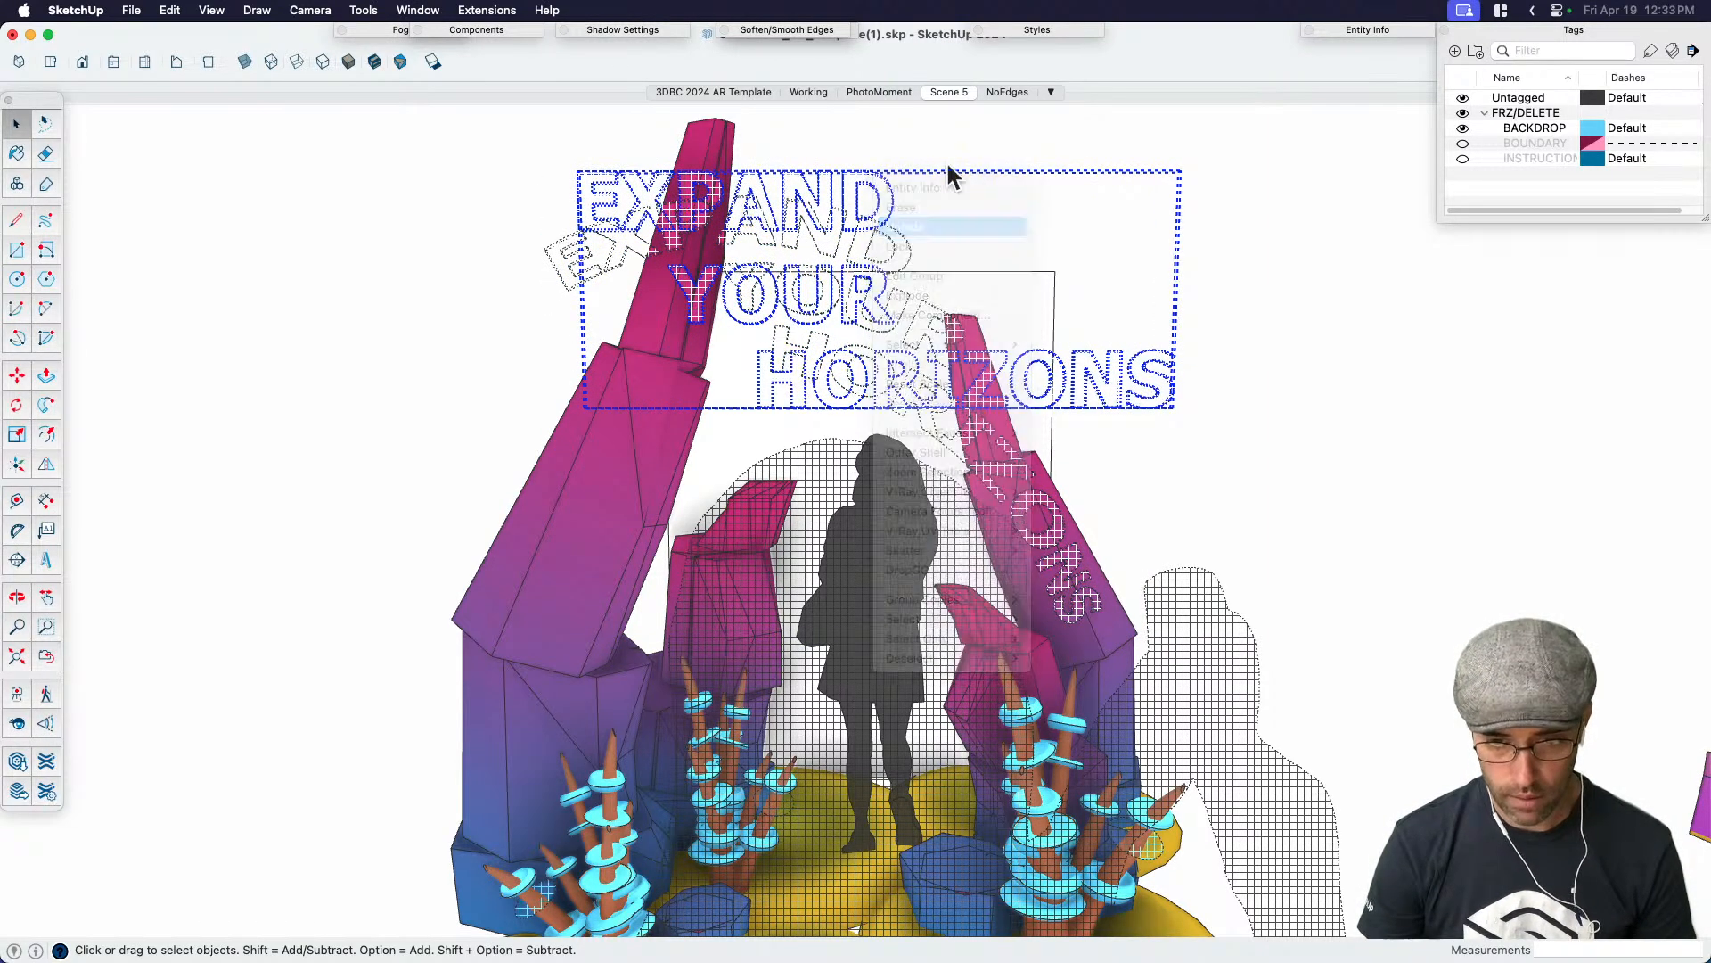
Update Scene 5 so that it stores the straight slogan instead of the bent one
right_click(952, 87)
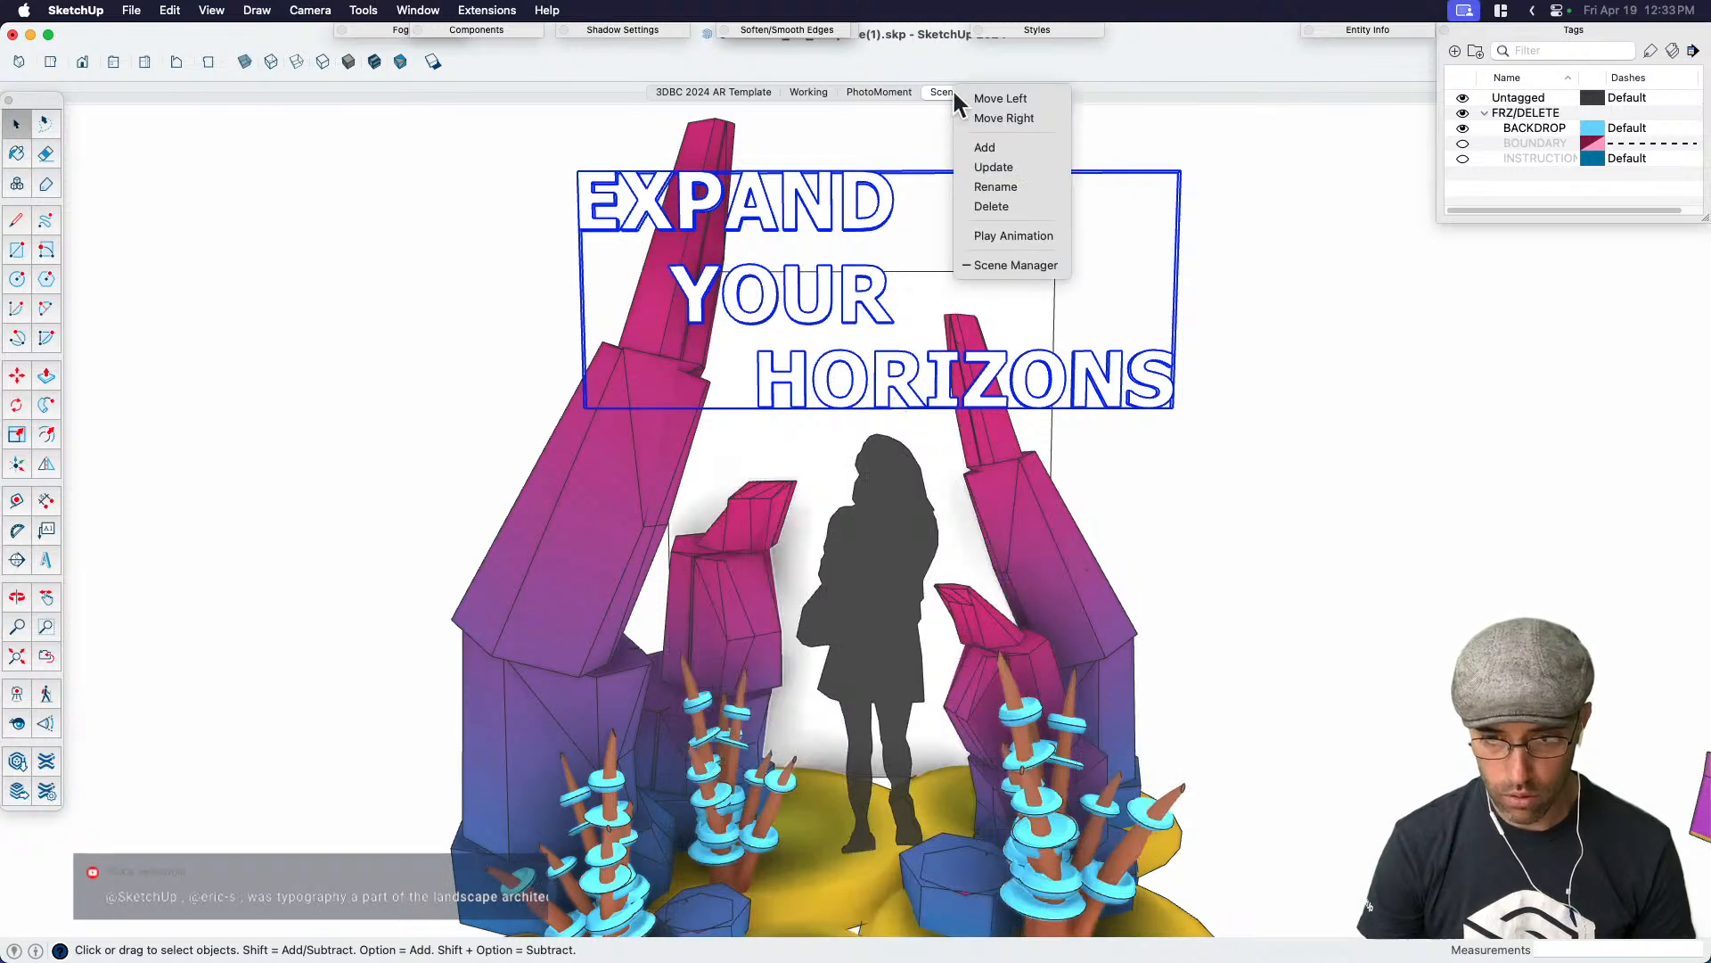
click(981, 163)
click(961, 143)
click(856, 298)
click(1261, 339)
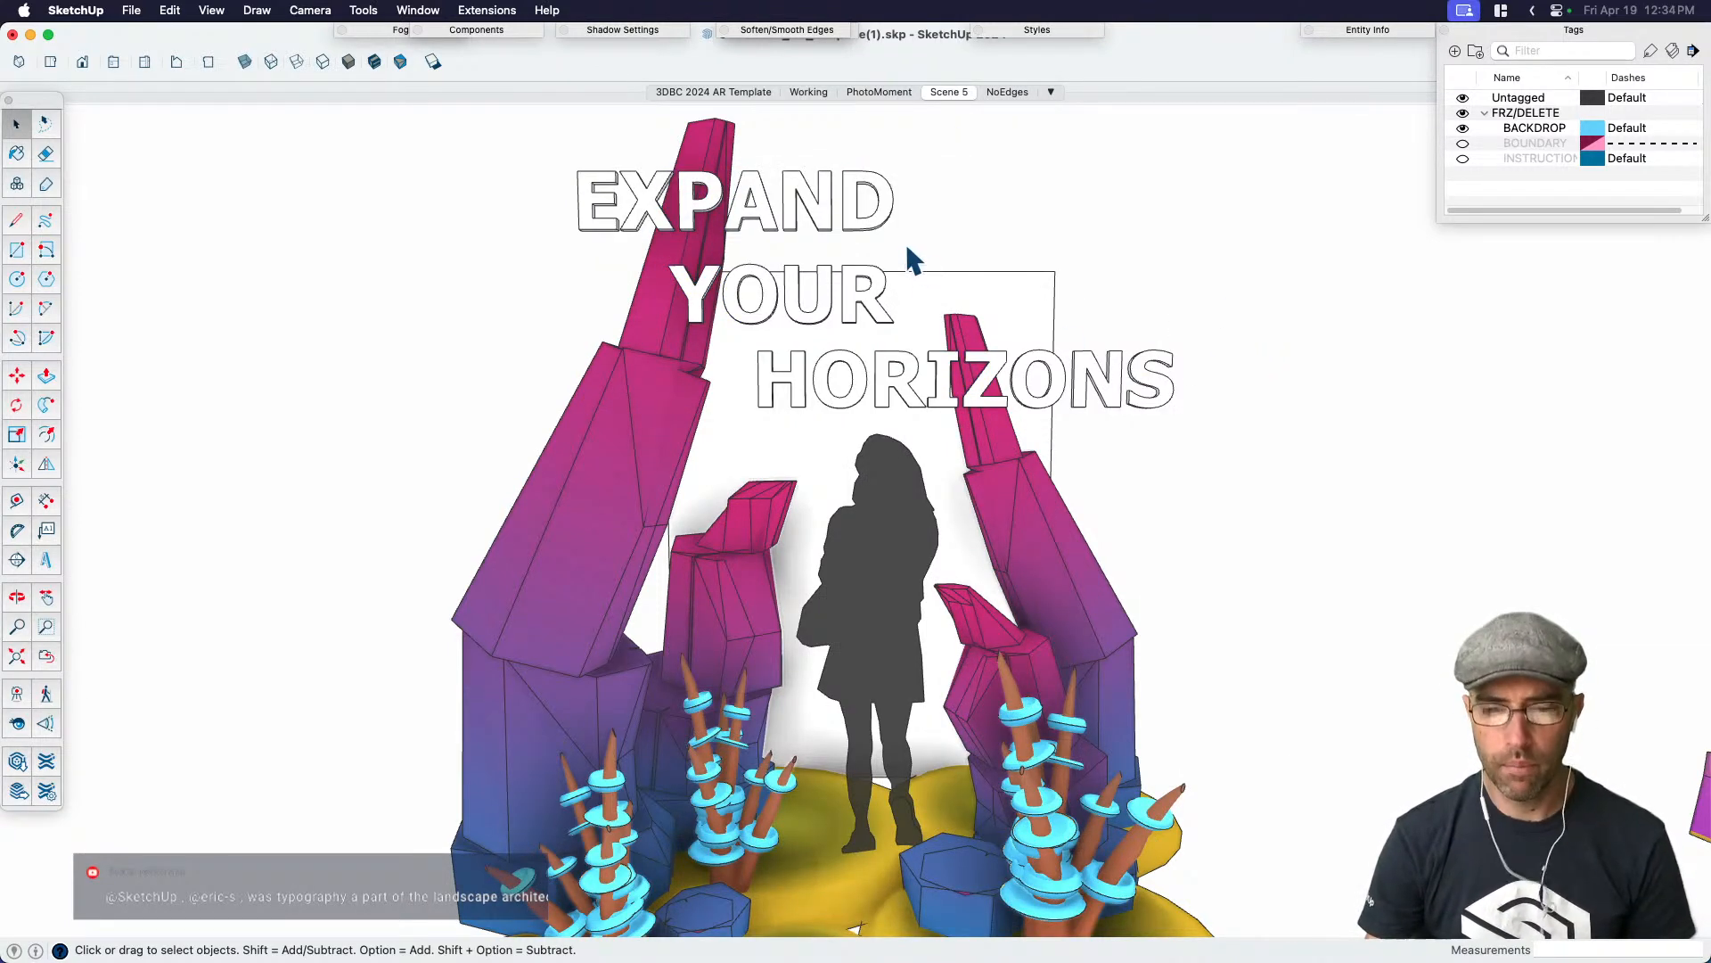
Paint the straight slogan with the Banana yellow color
click(873, 295)
key(b)
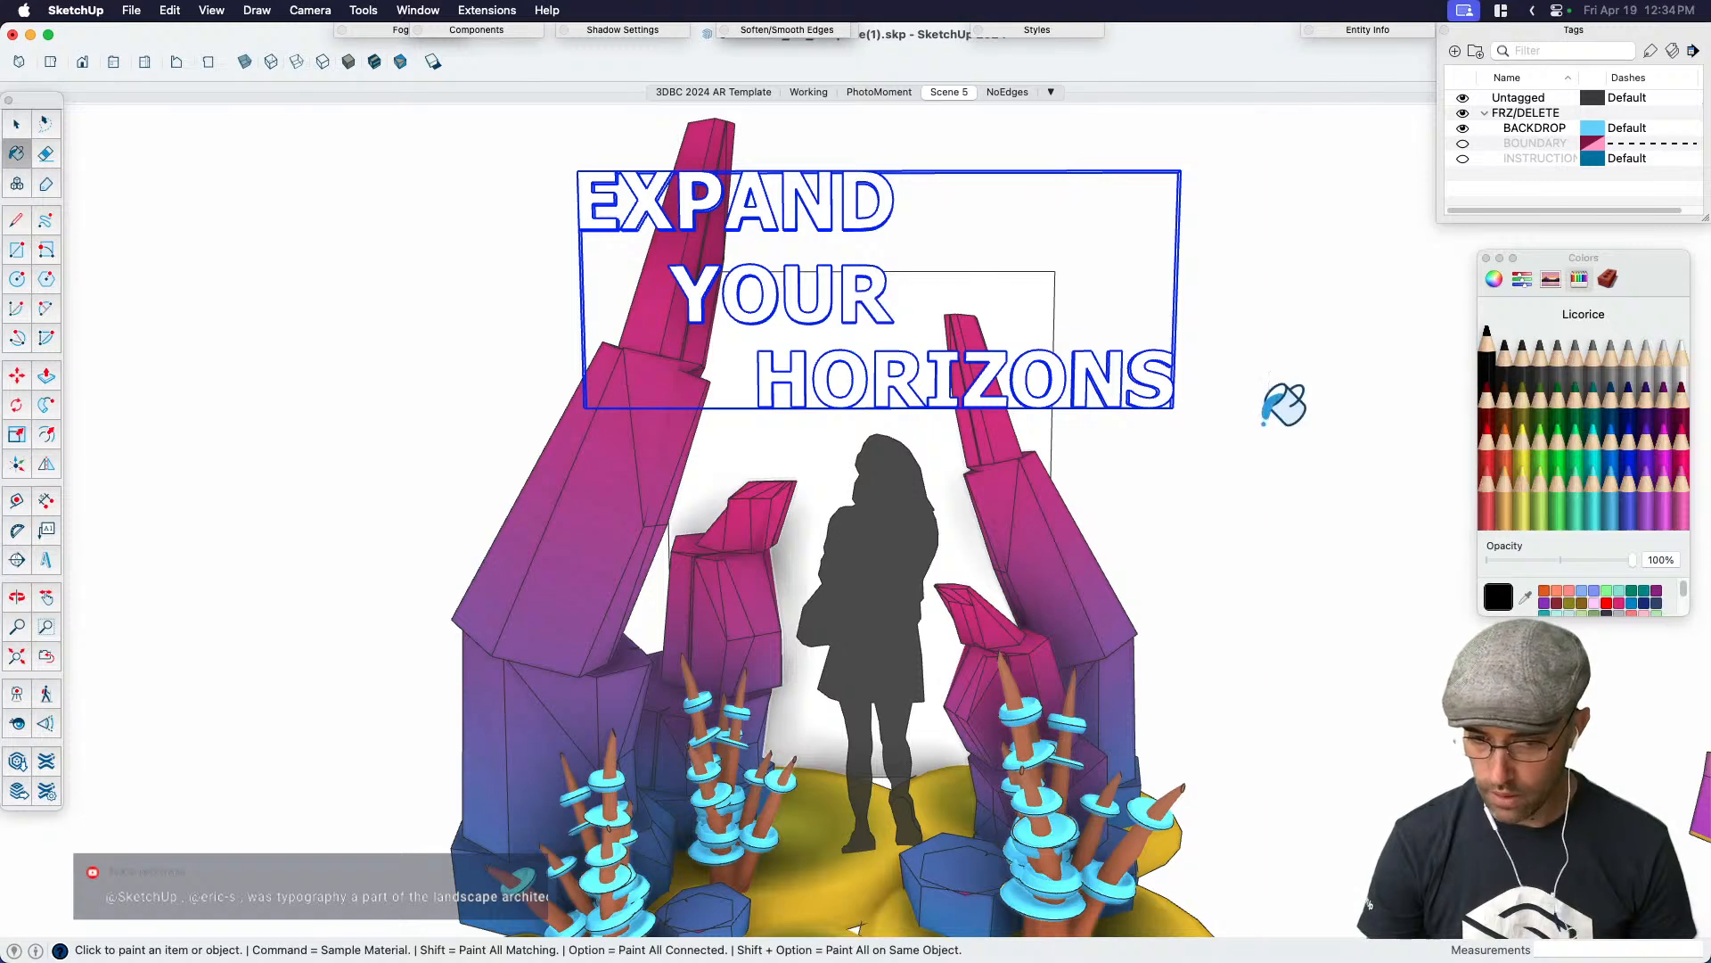
click(1519, 505)
click(1168, 397)
key(space)
click(1306, 508)
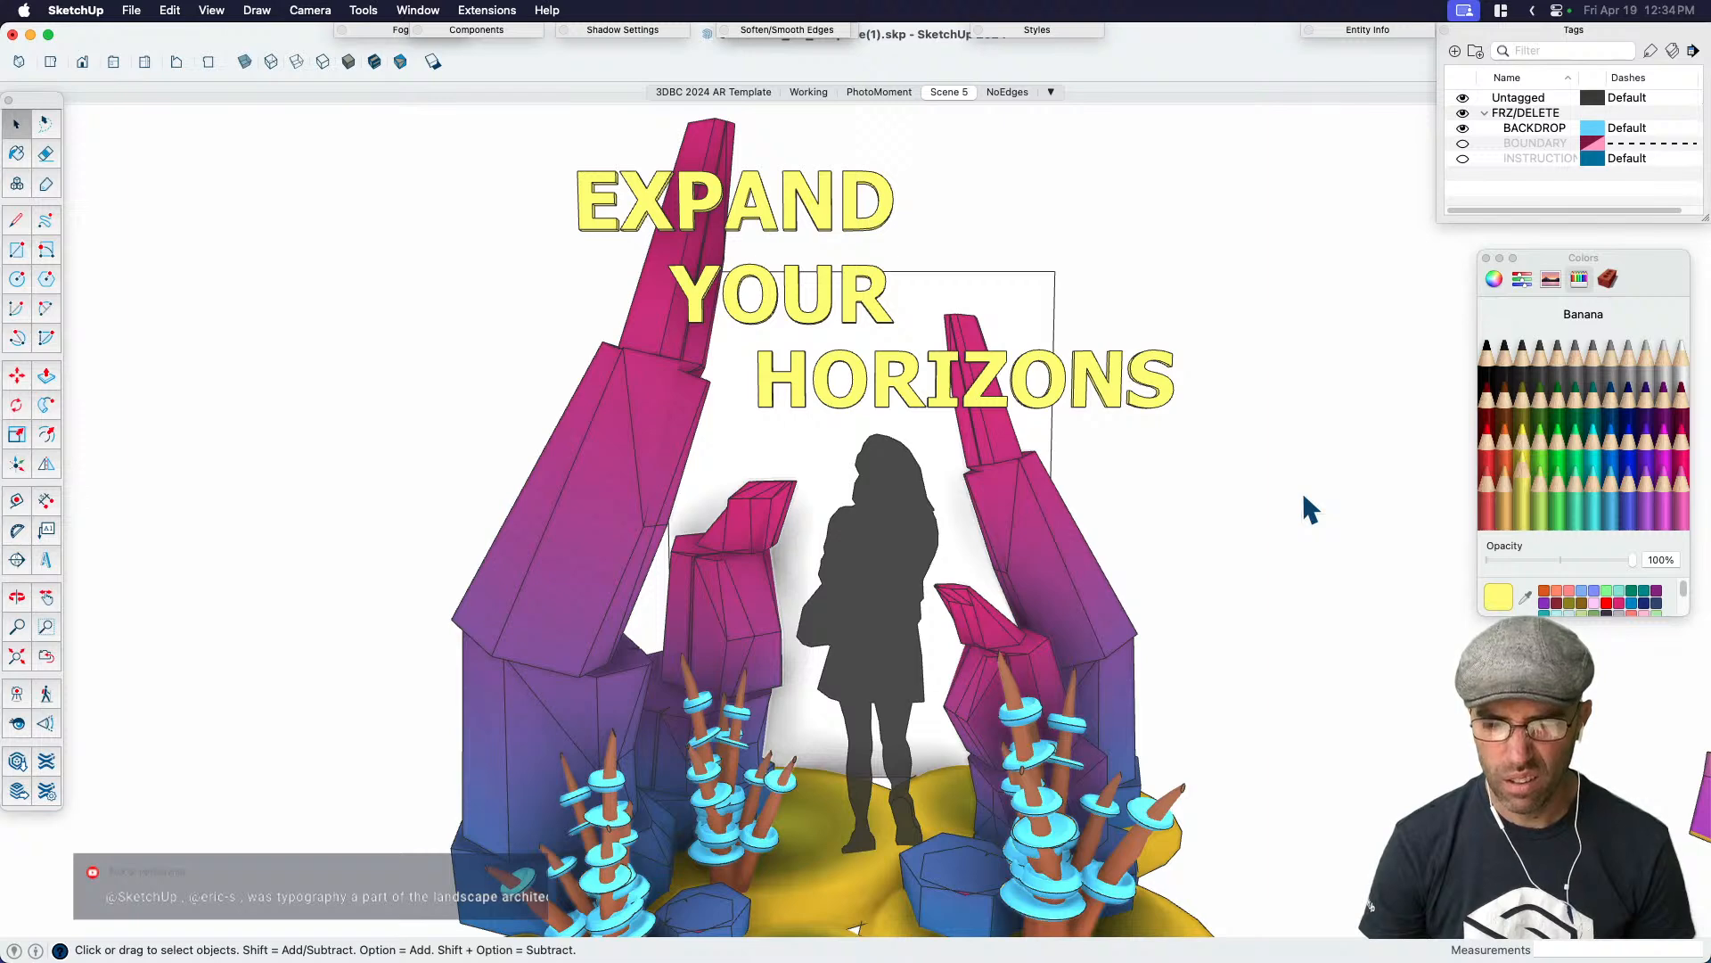
Recall the PhotoMoment scene and paint the bent slogan with the same Banana yellow
click(893, 91)
key(b)
click(905, 259)
key(space)
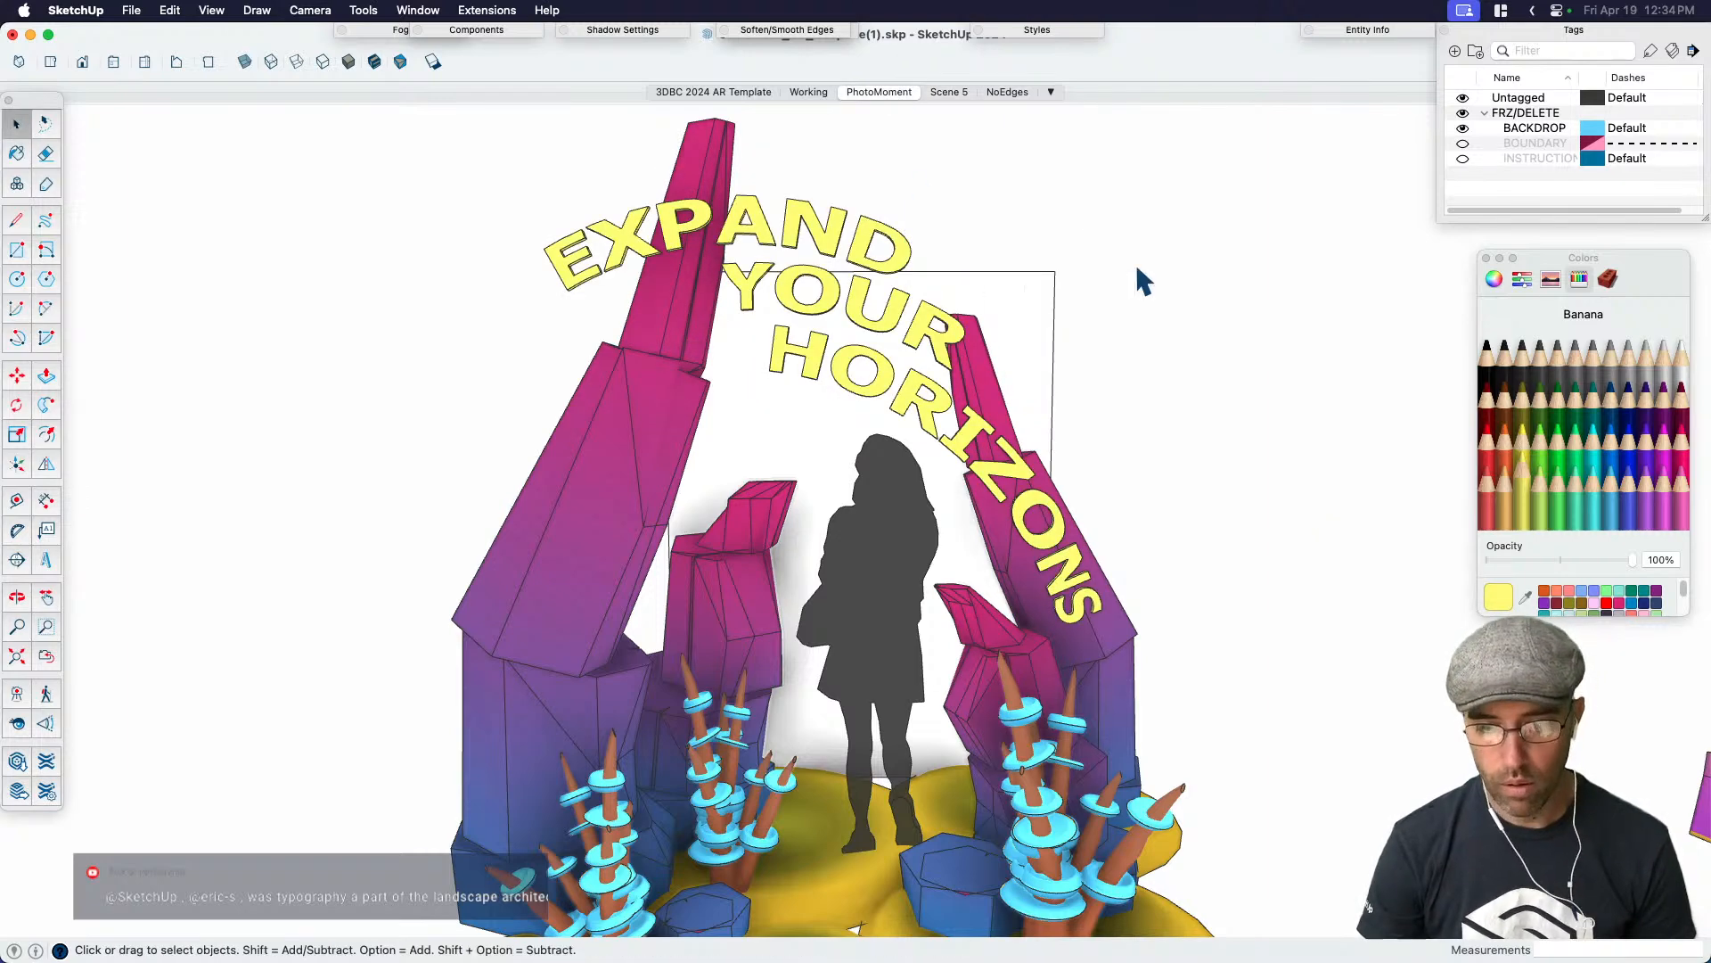
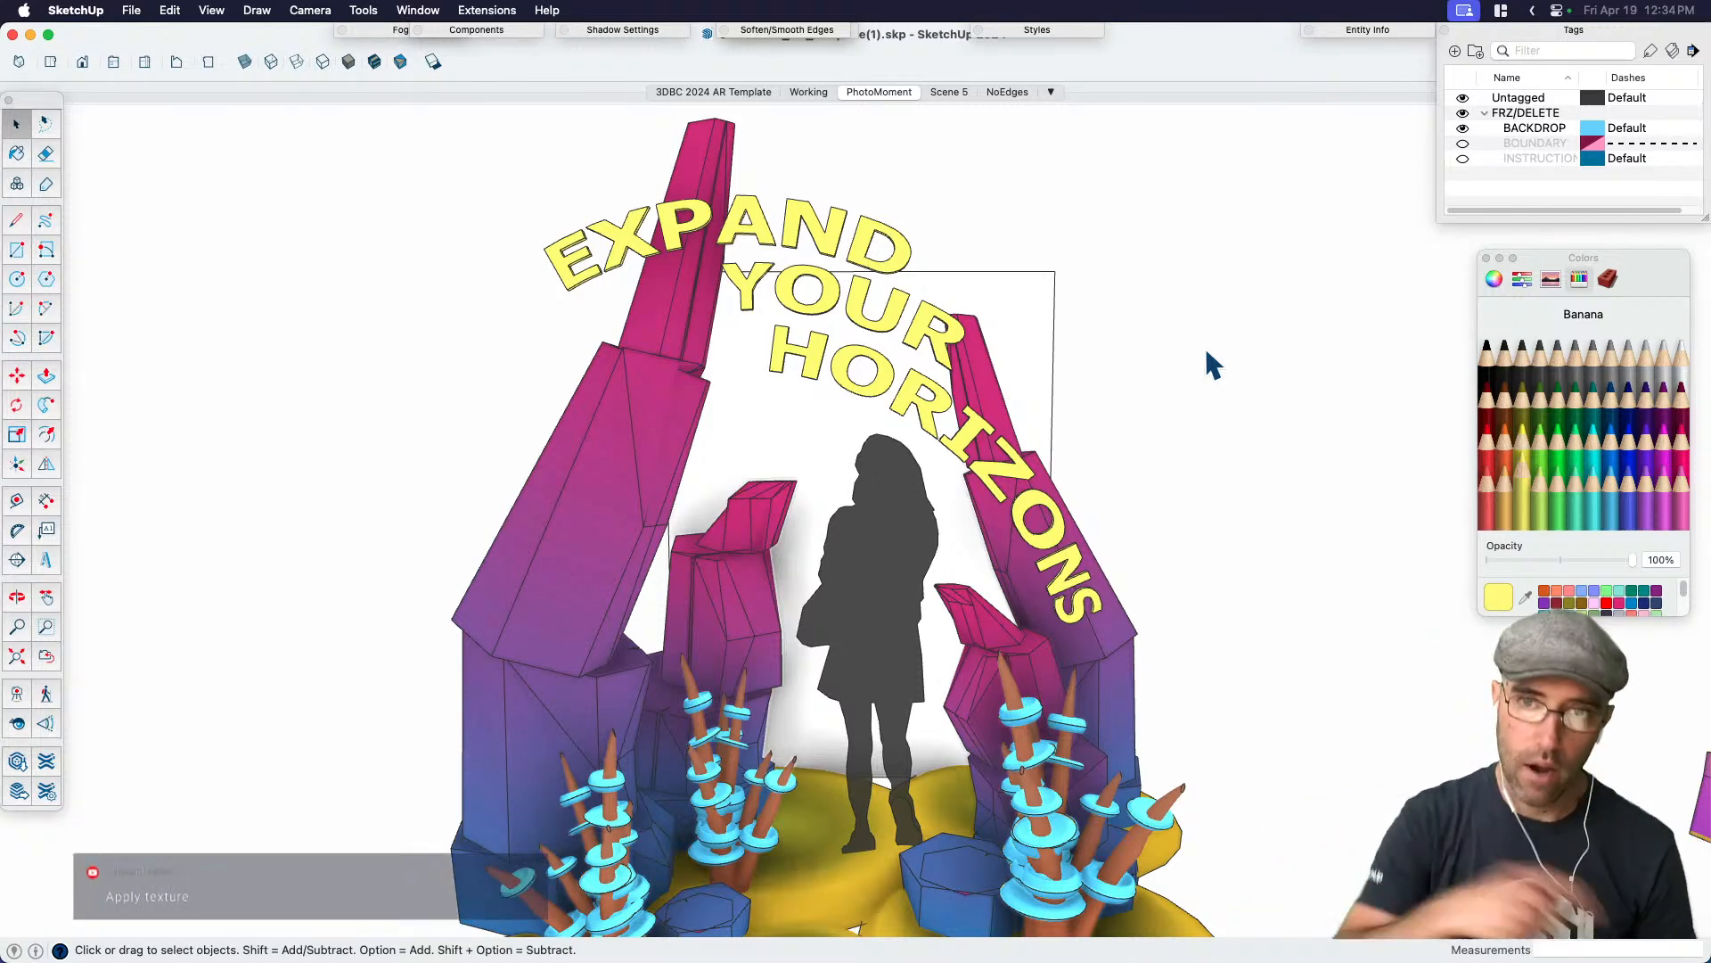
key(shift+l)
drag(1020, 558, 987, 611)
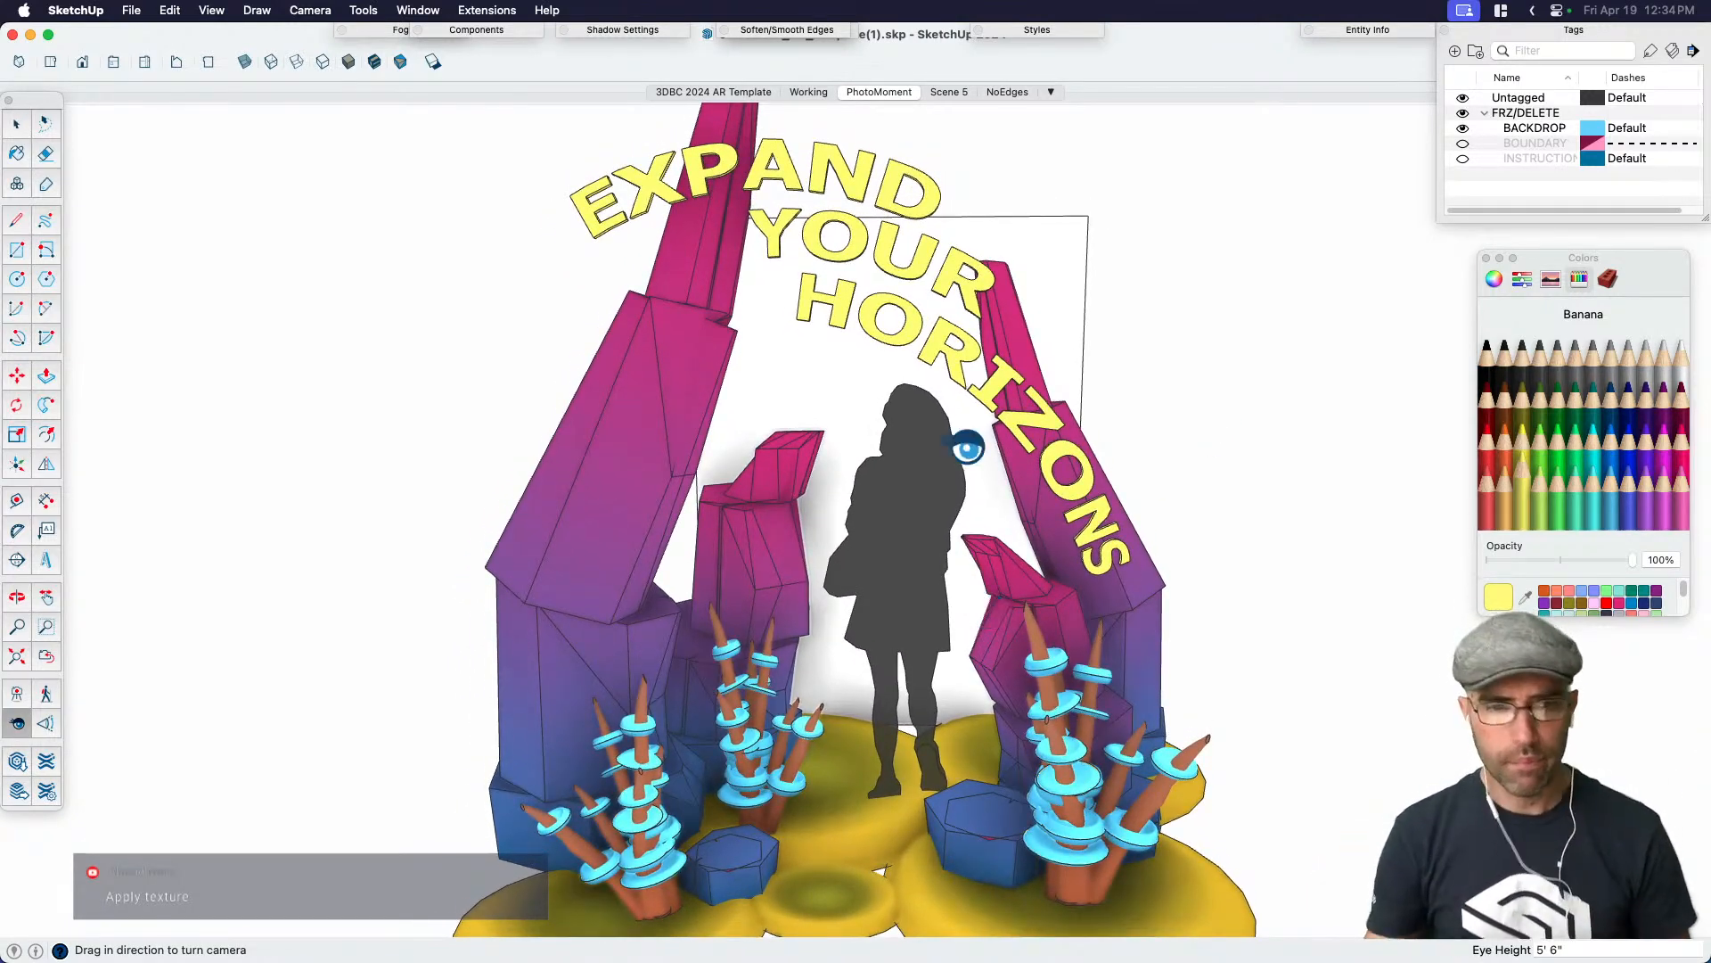
Switch to Firefox and open the Out of this World AR Competition page on the 3D Basecamp site
key(super+Tab)
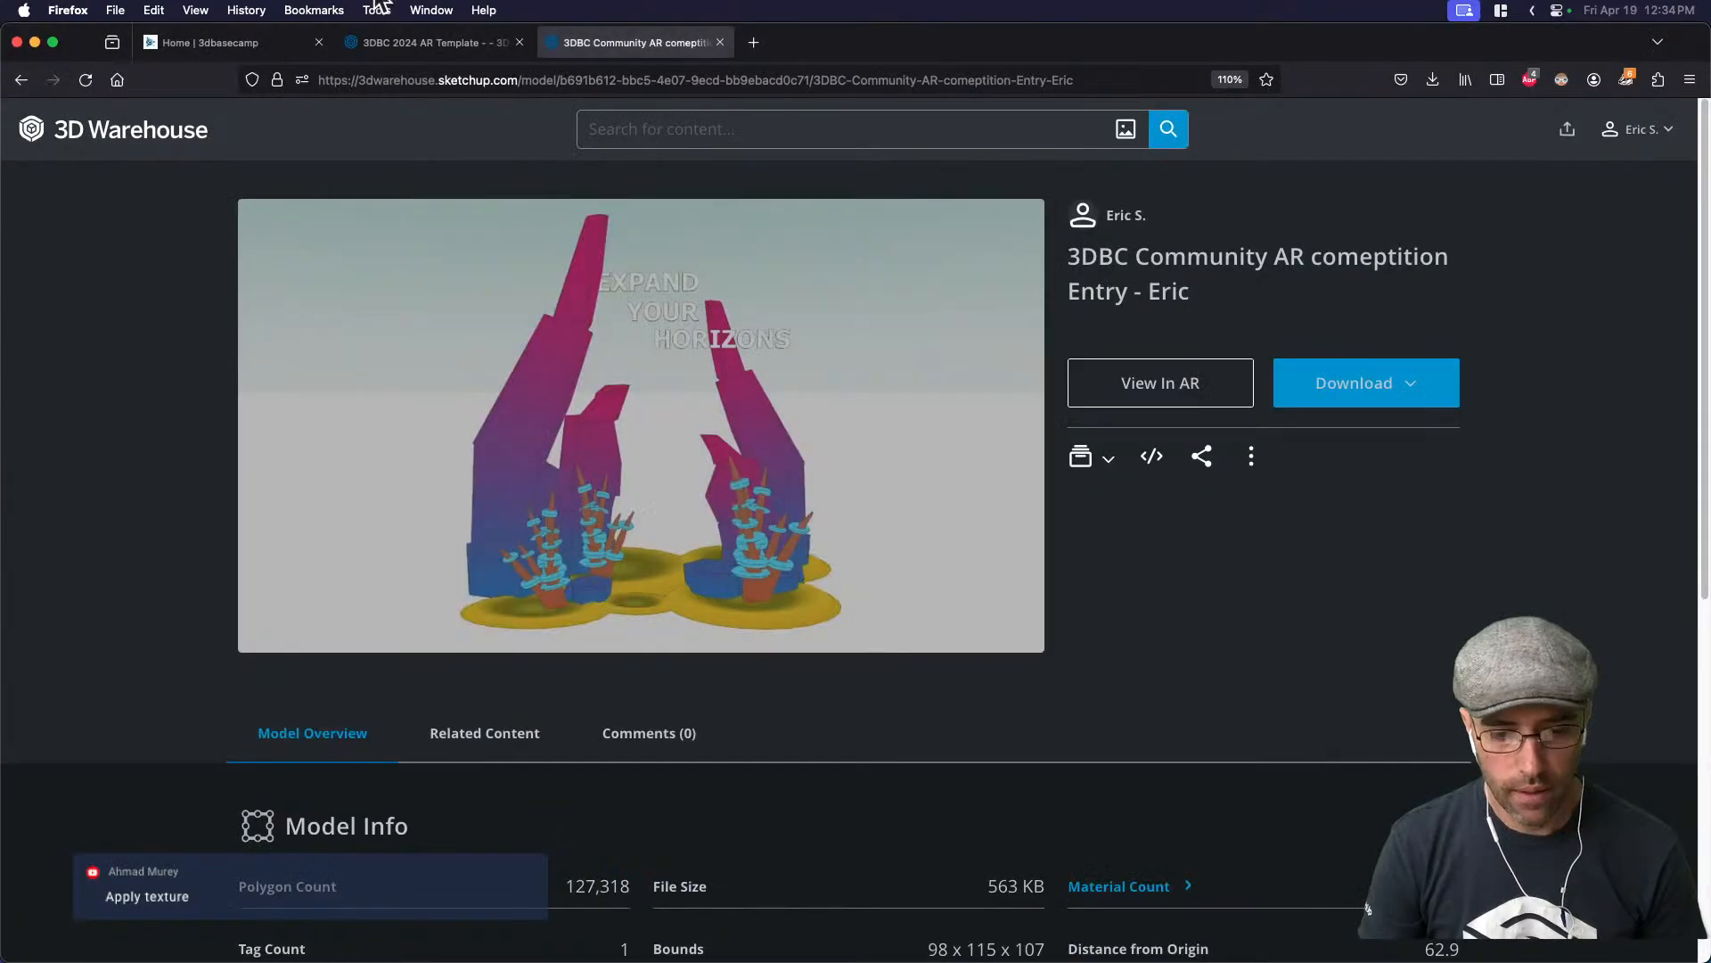
click(391, 50)
click(178, 43)
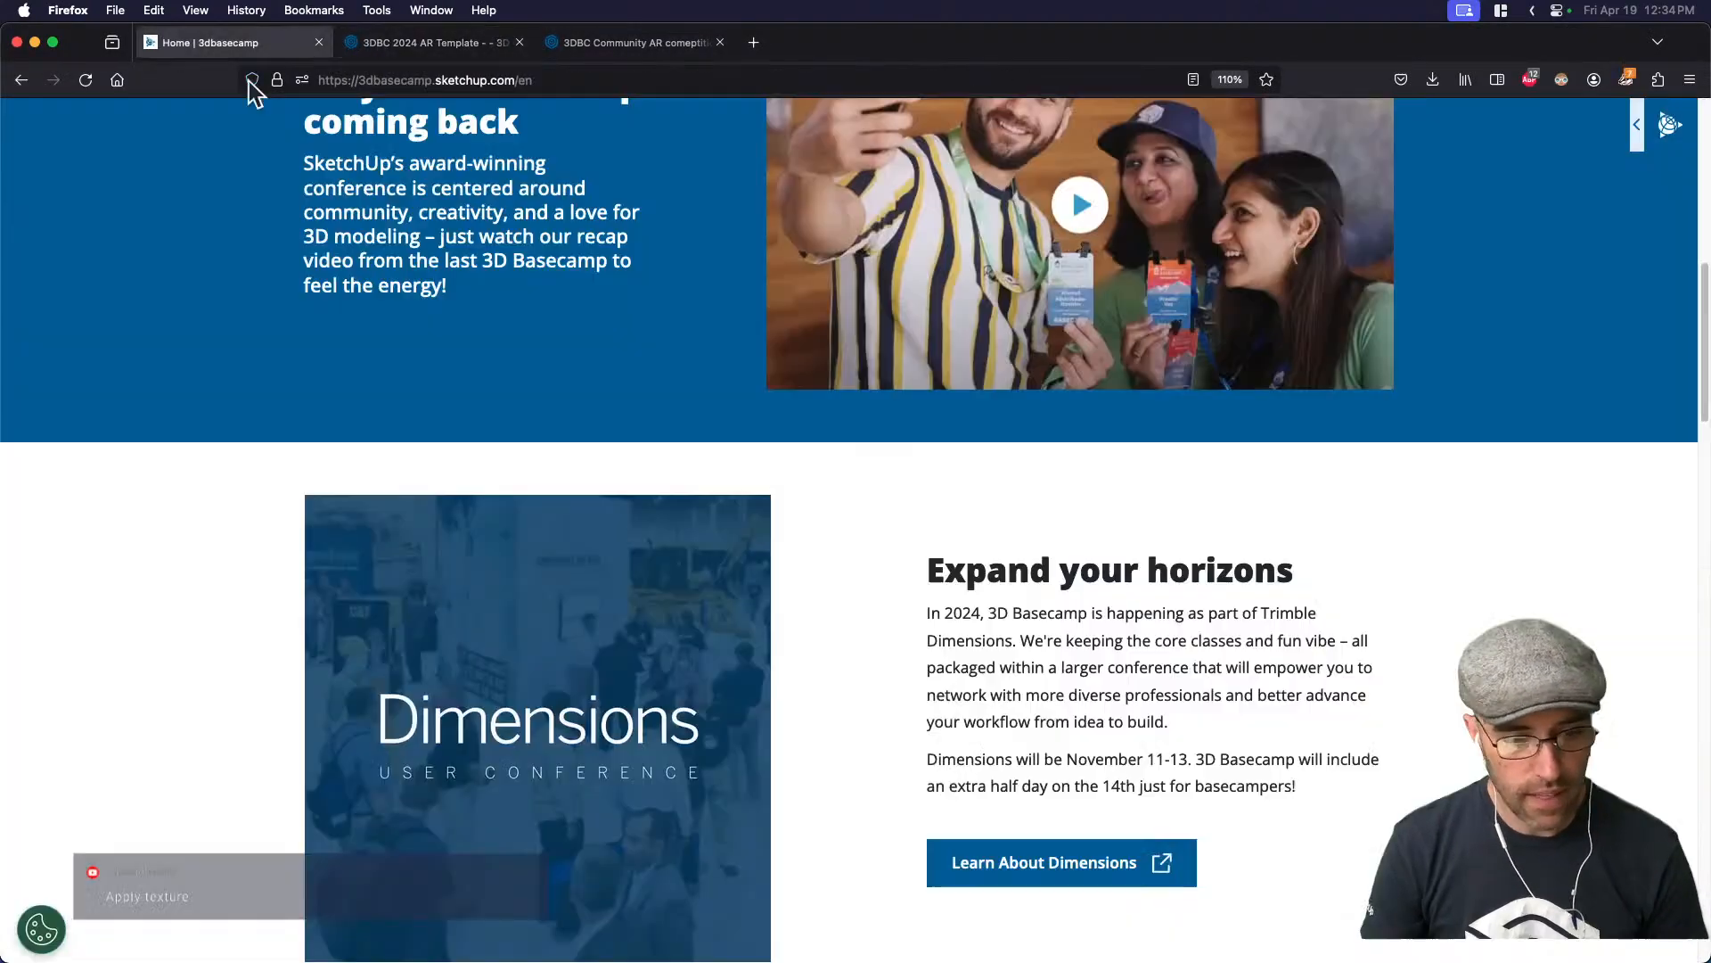
scroll(611, 357, up, 10)
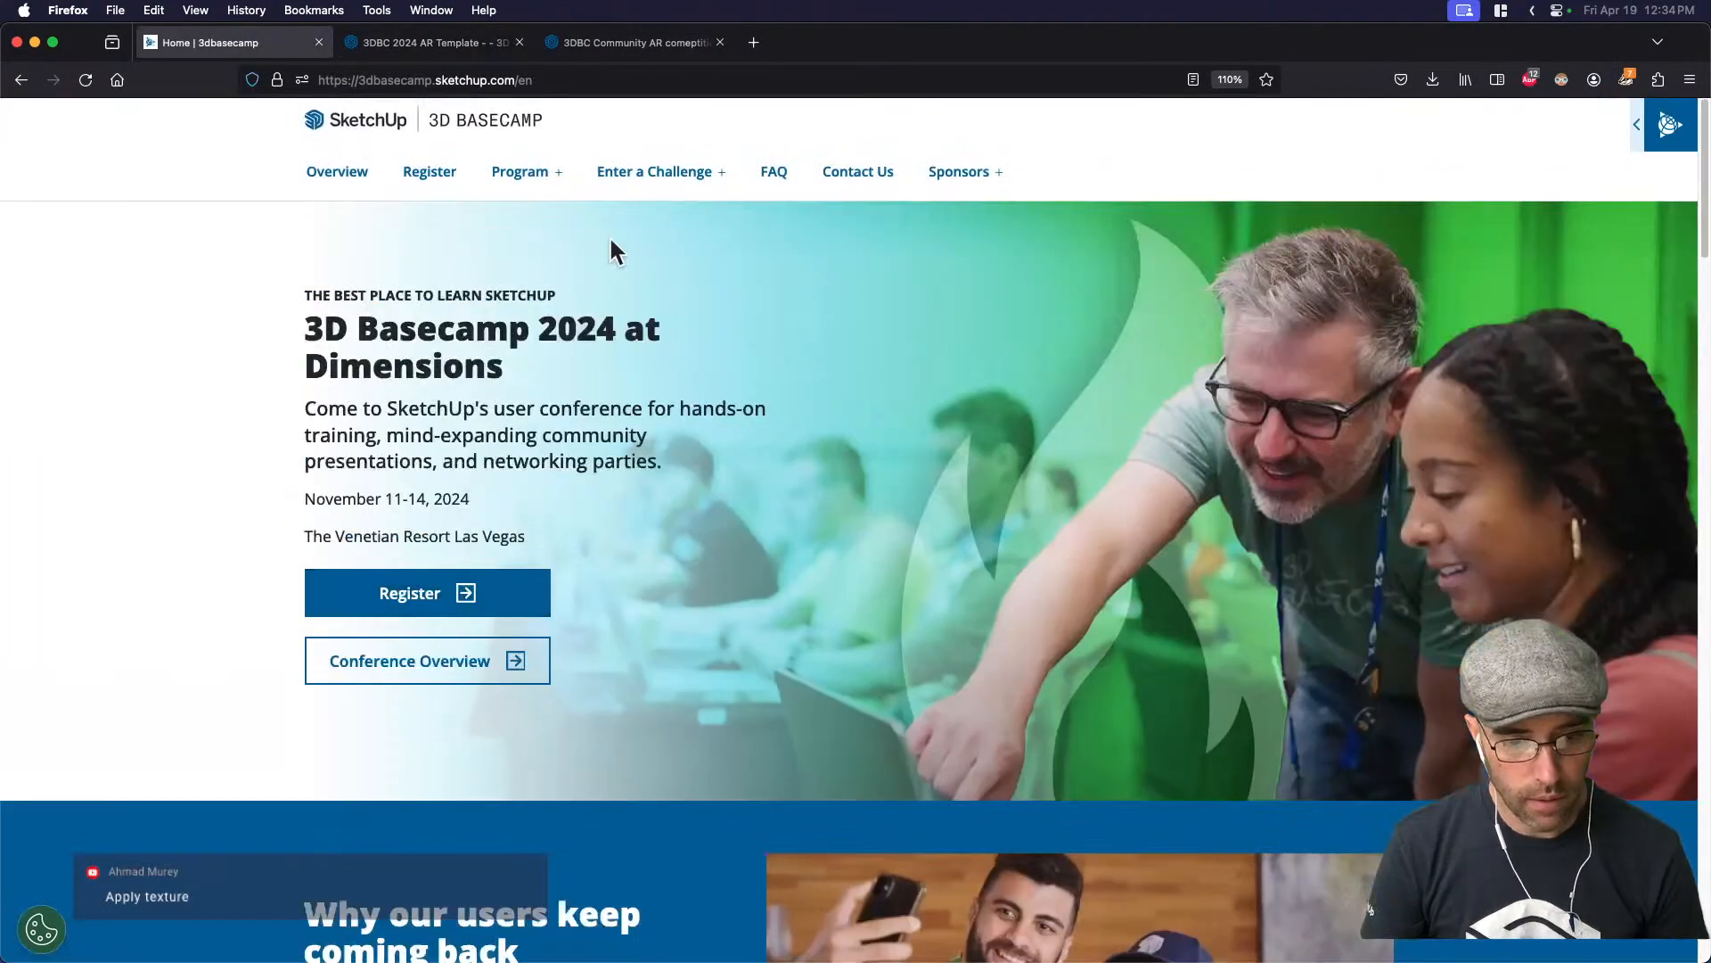
click(533, 181)
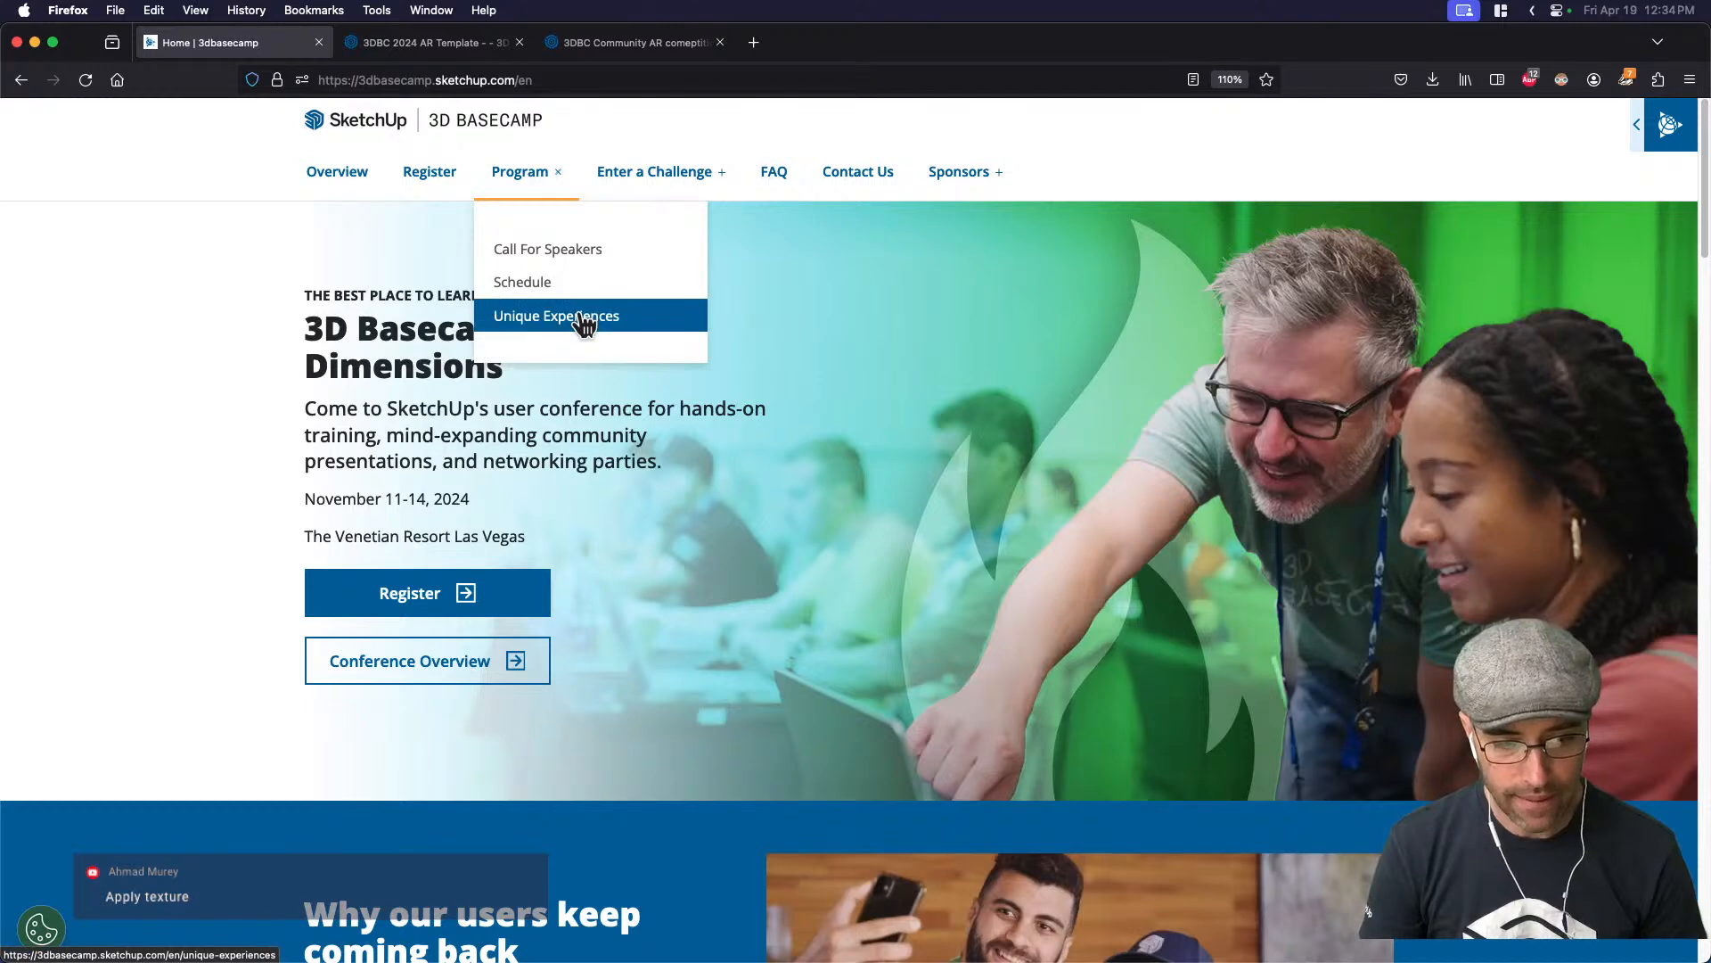
click(641, 178)
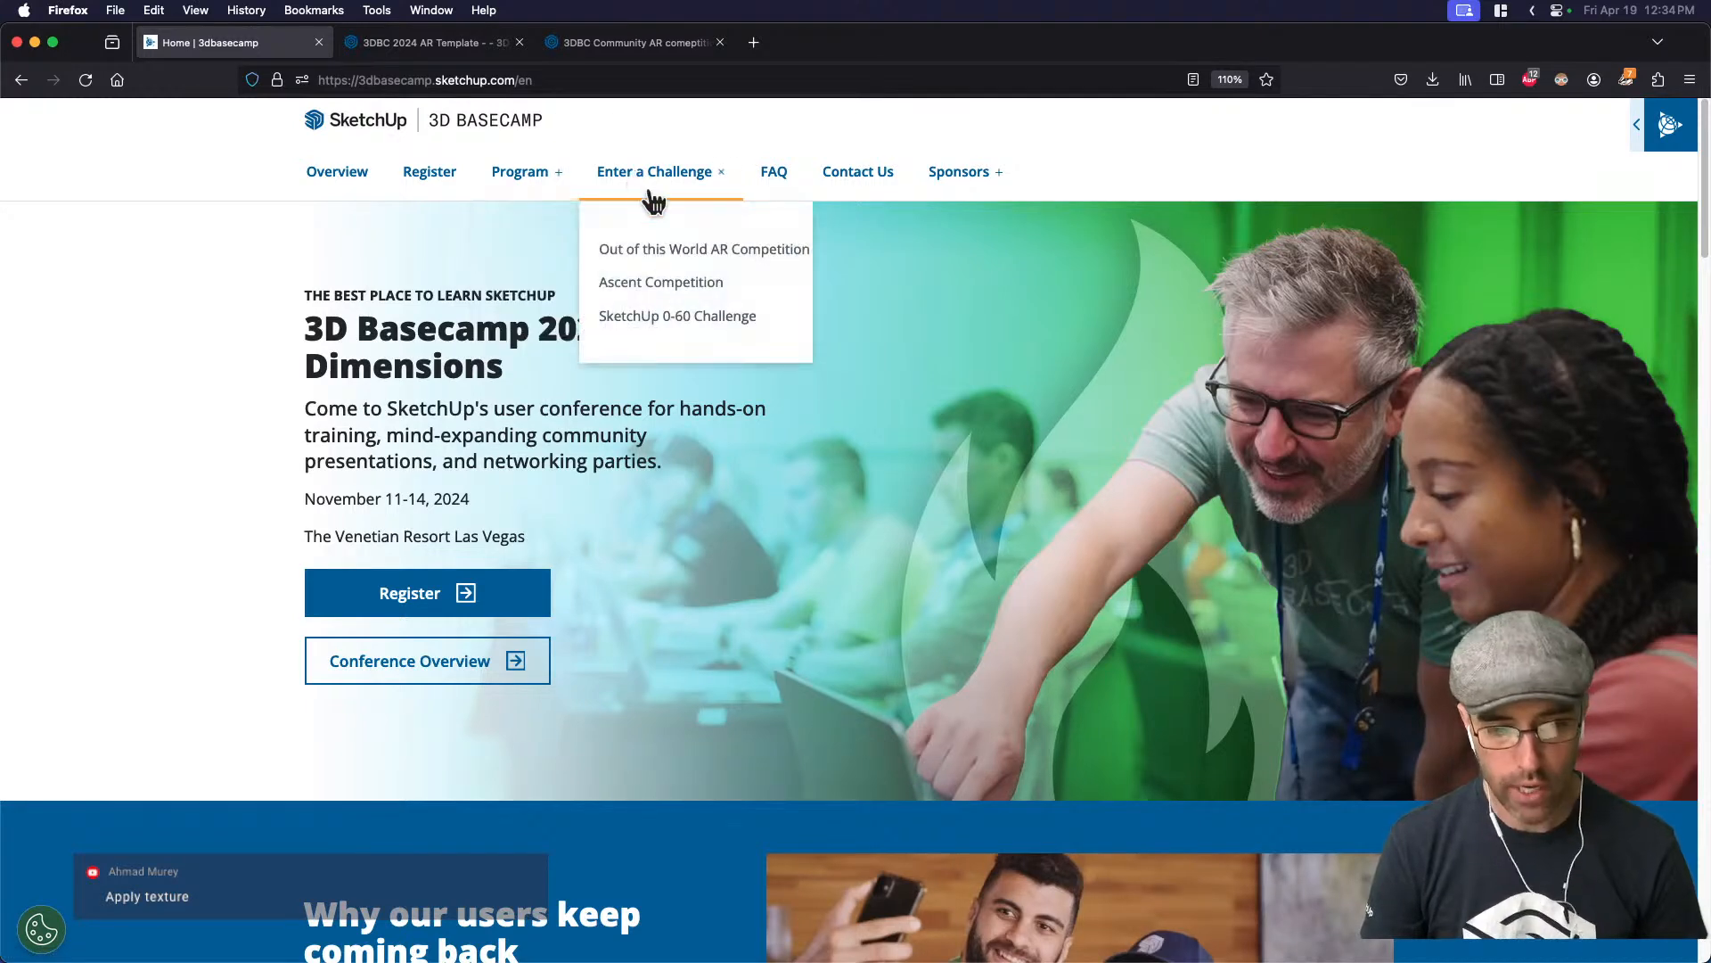
click(675, 263)
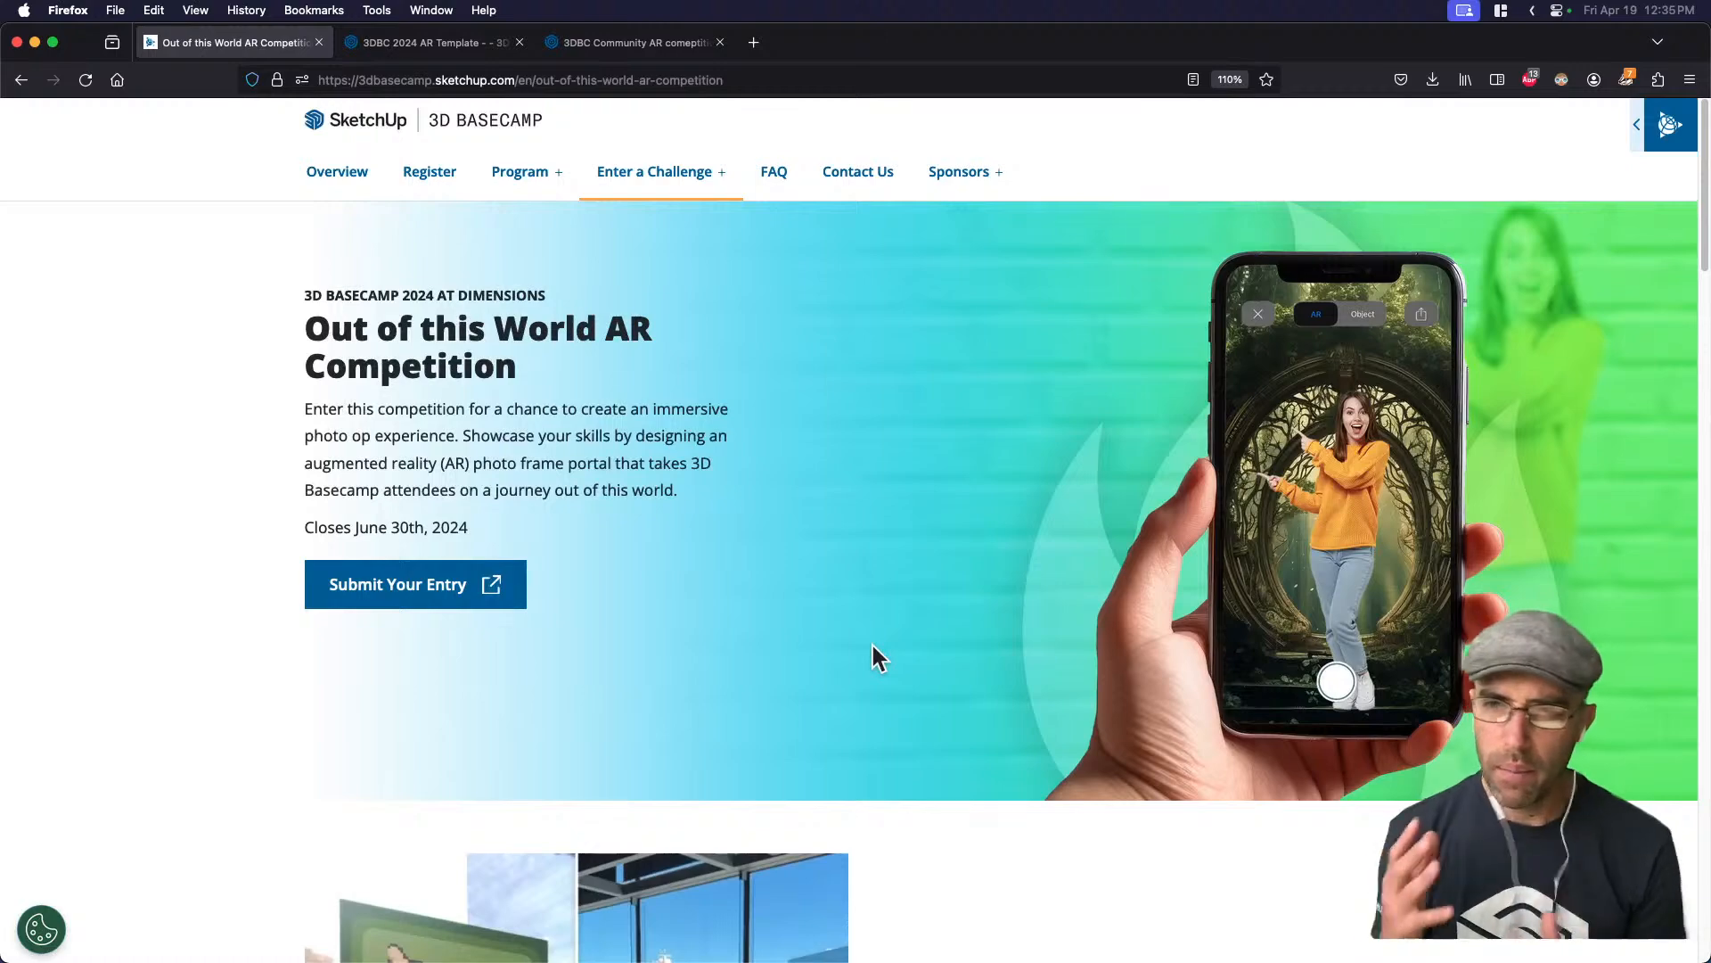
Review the competition's submission criteria and the submission requirements and rules
scroll(878, 657, down, 10)
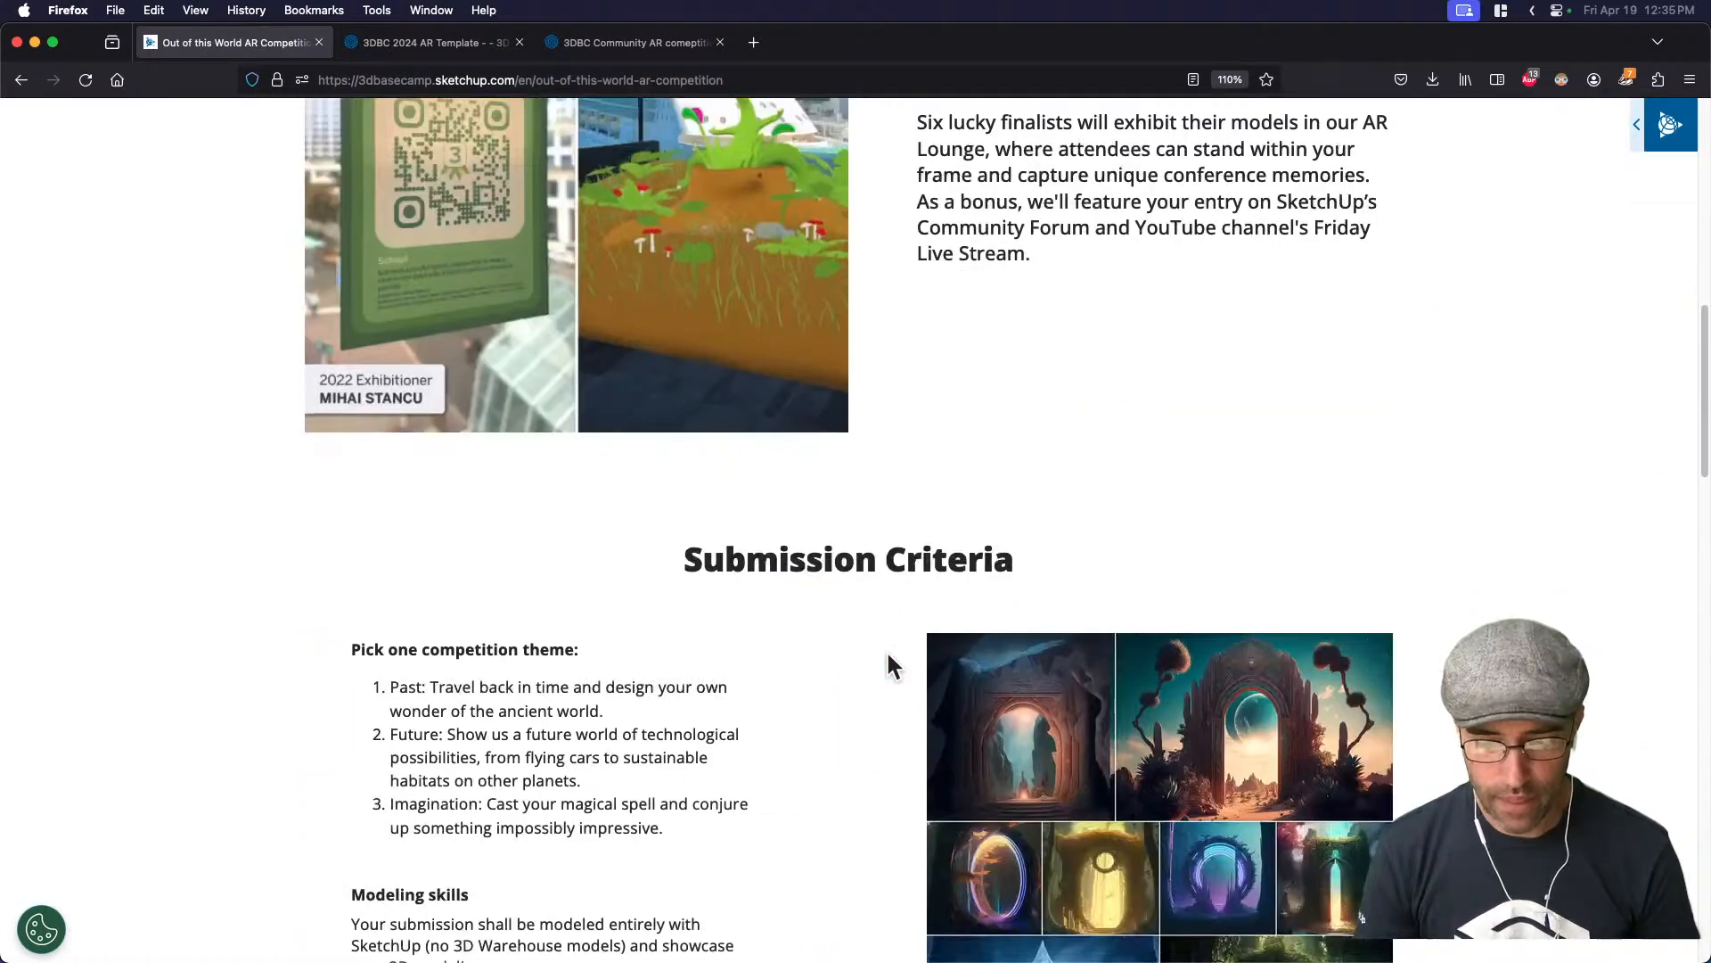
scroll(889, 657, down, 2)
scroll(889, 657, down, 1)
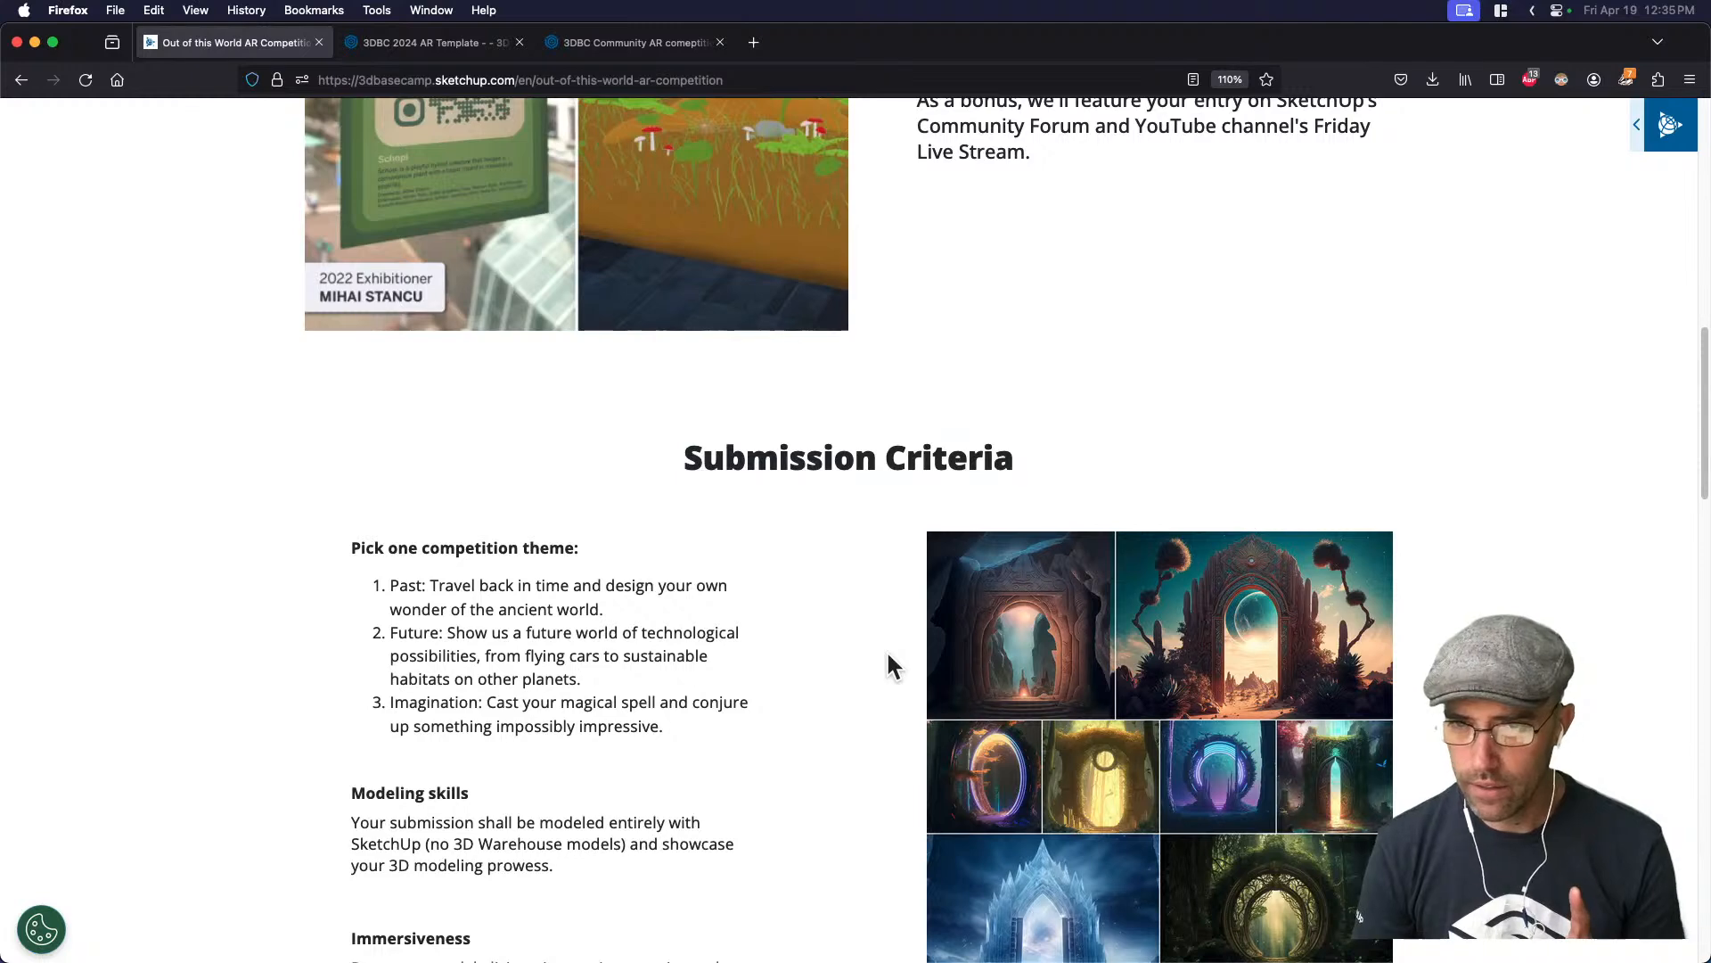
scroll(889, 657, down, 1)
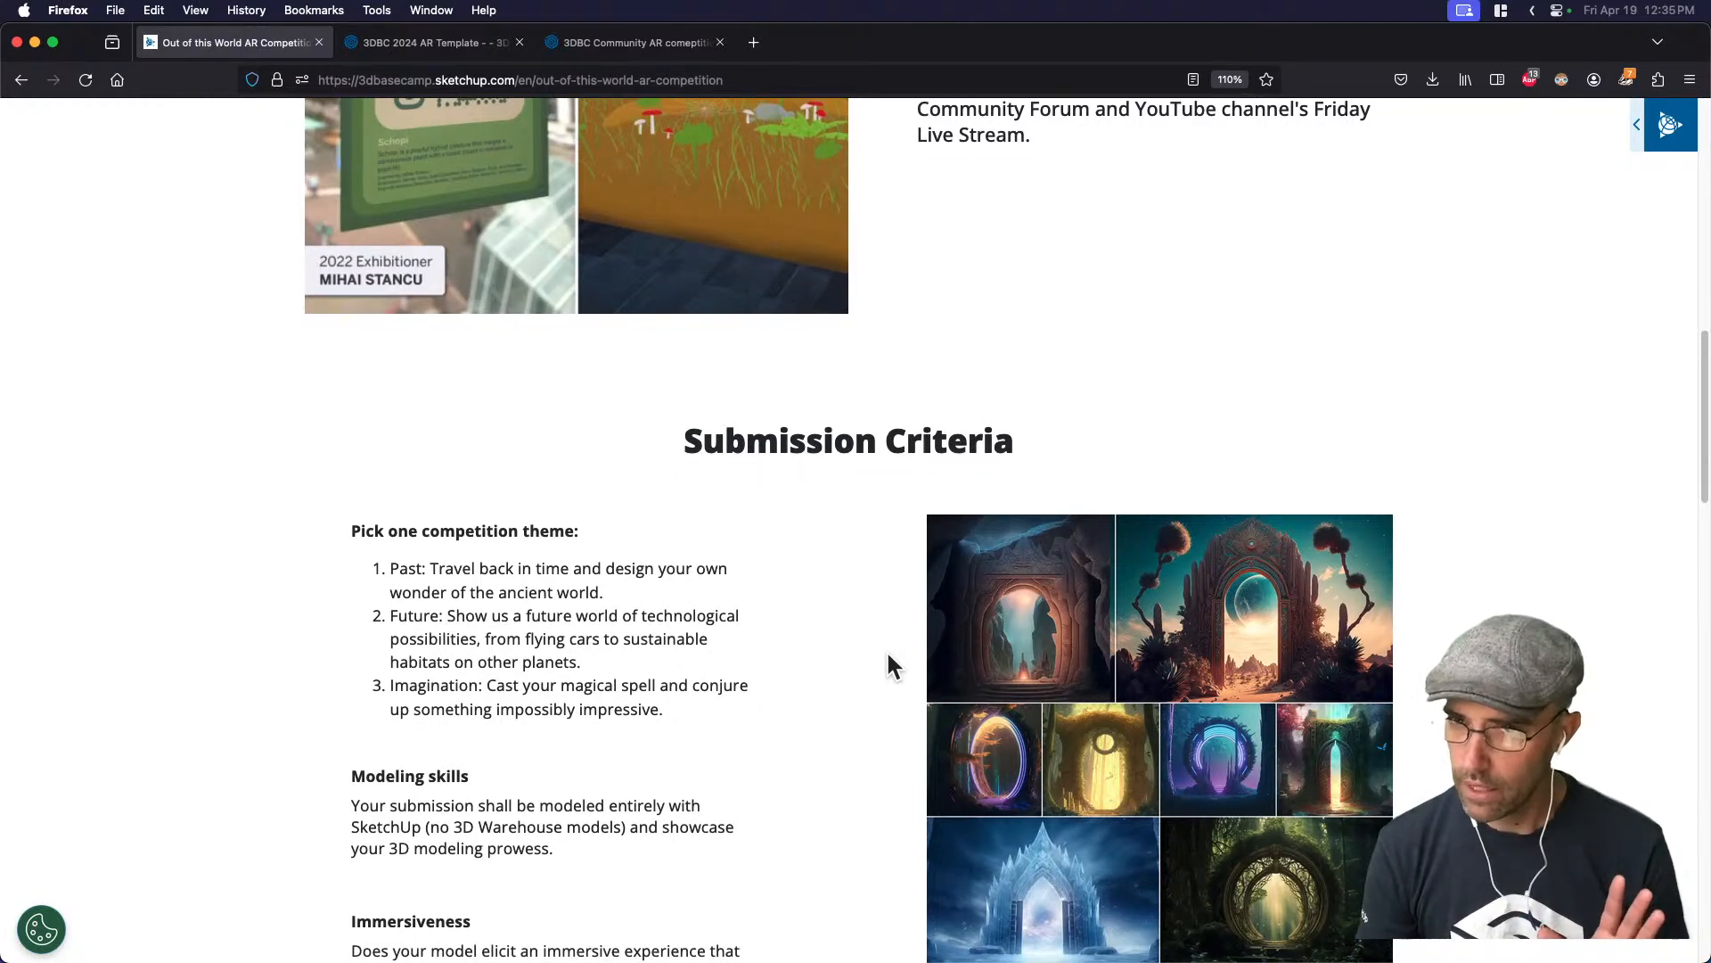
scroll(889, 657, down, 4)
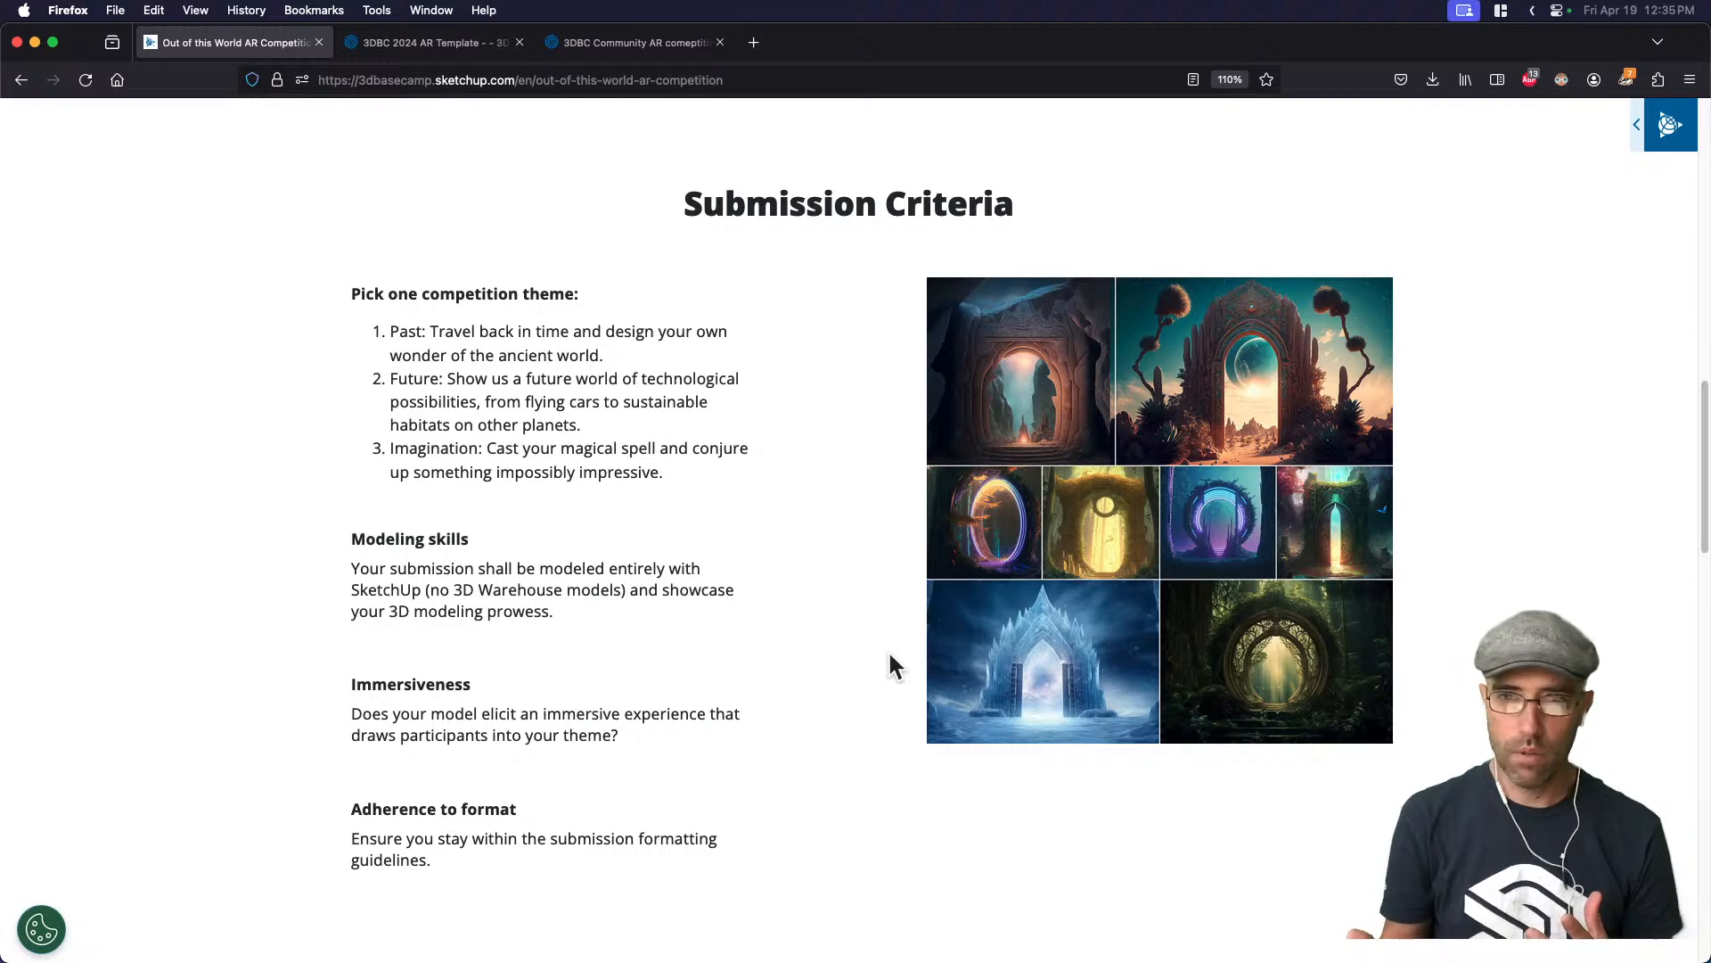
scroll(869, 642, down, 10)
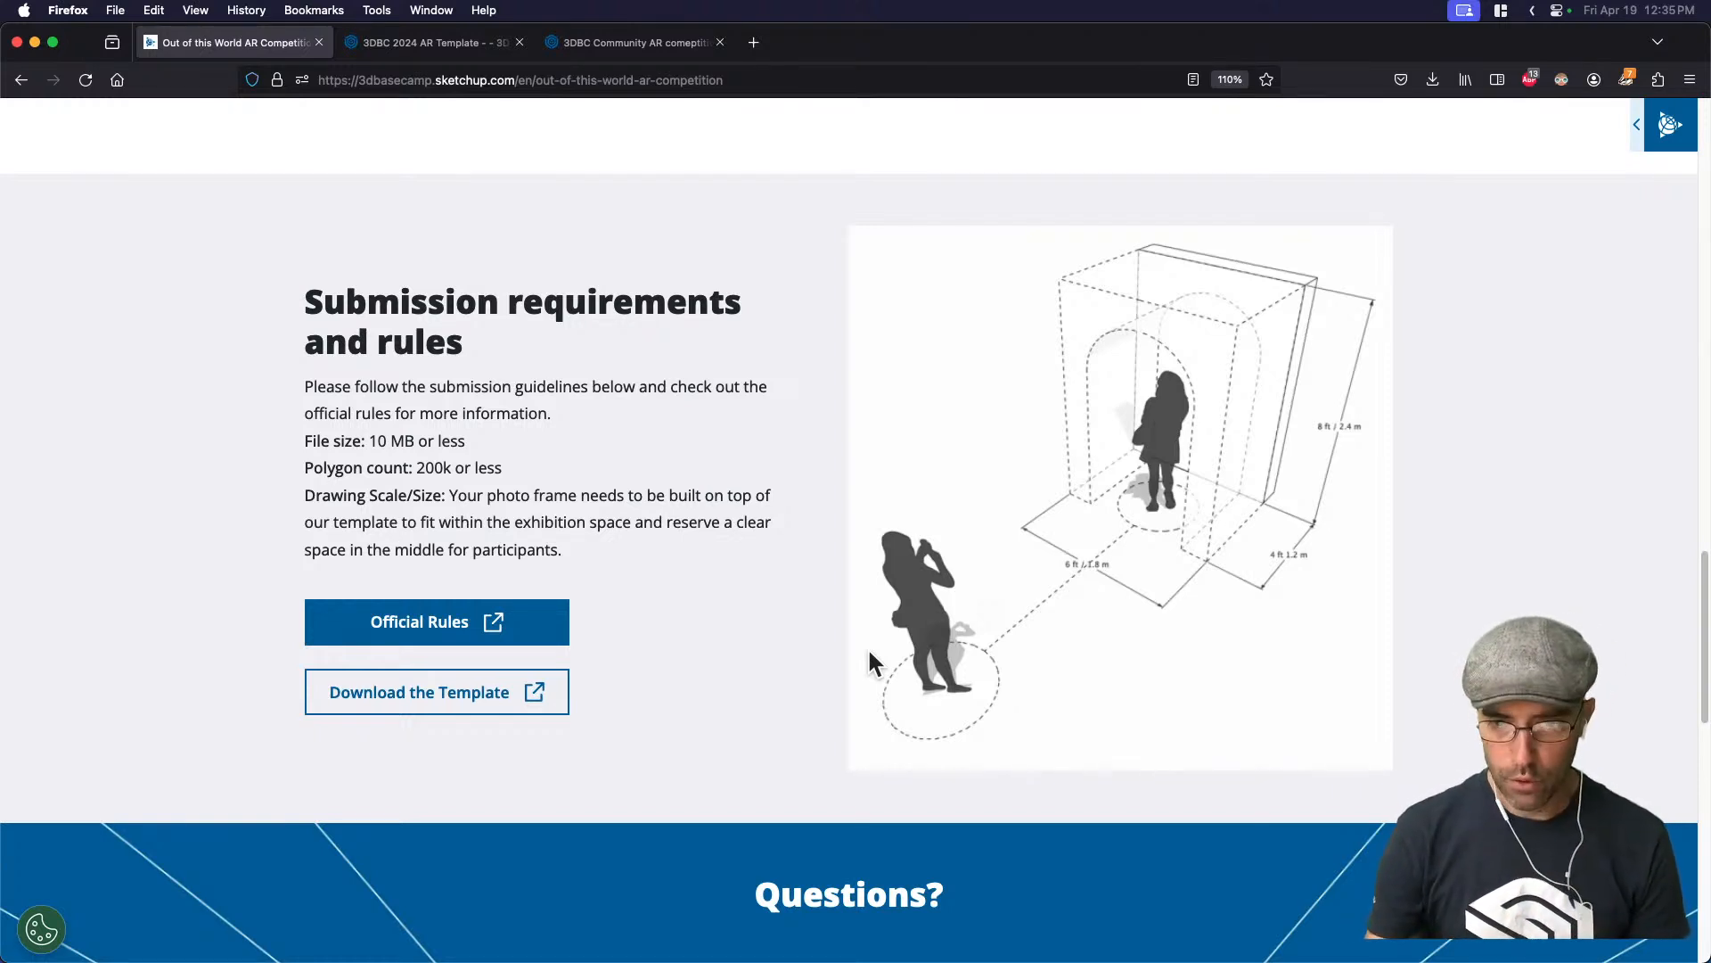
Switch back to SketchUp and paint the backdrop panel behind the silhouette with the Magnesium gray color
key(super+Tab)
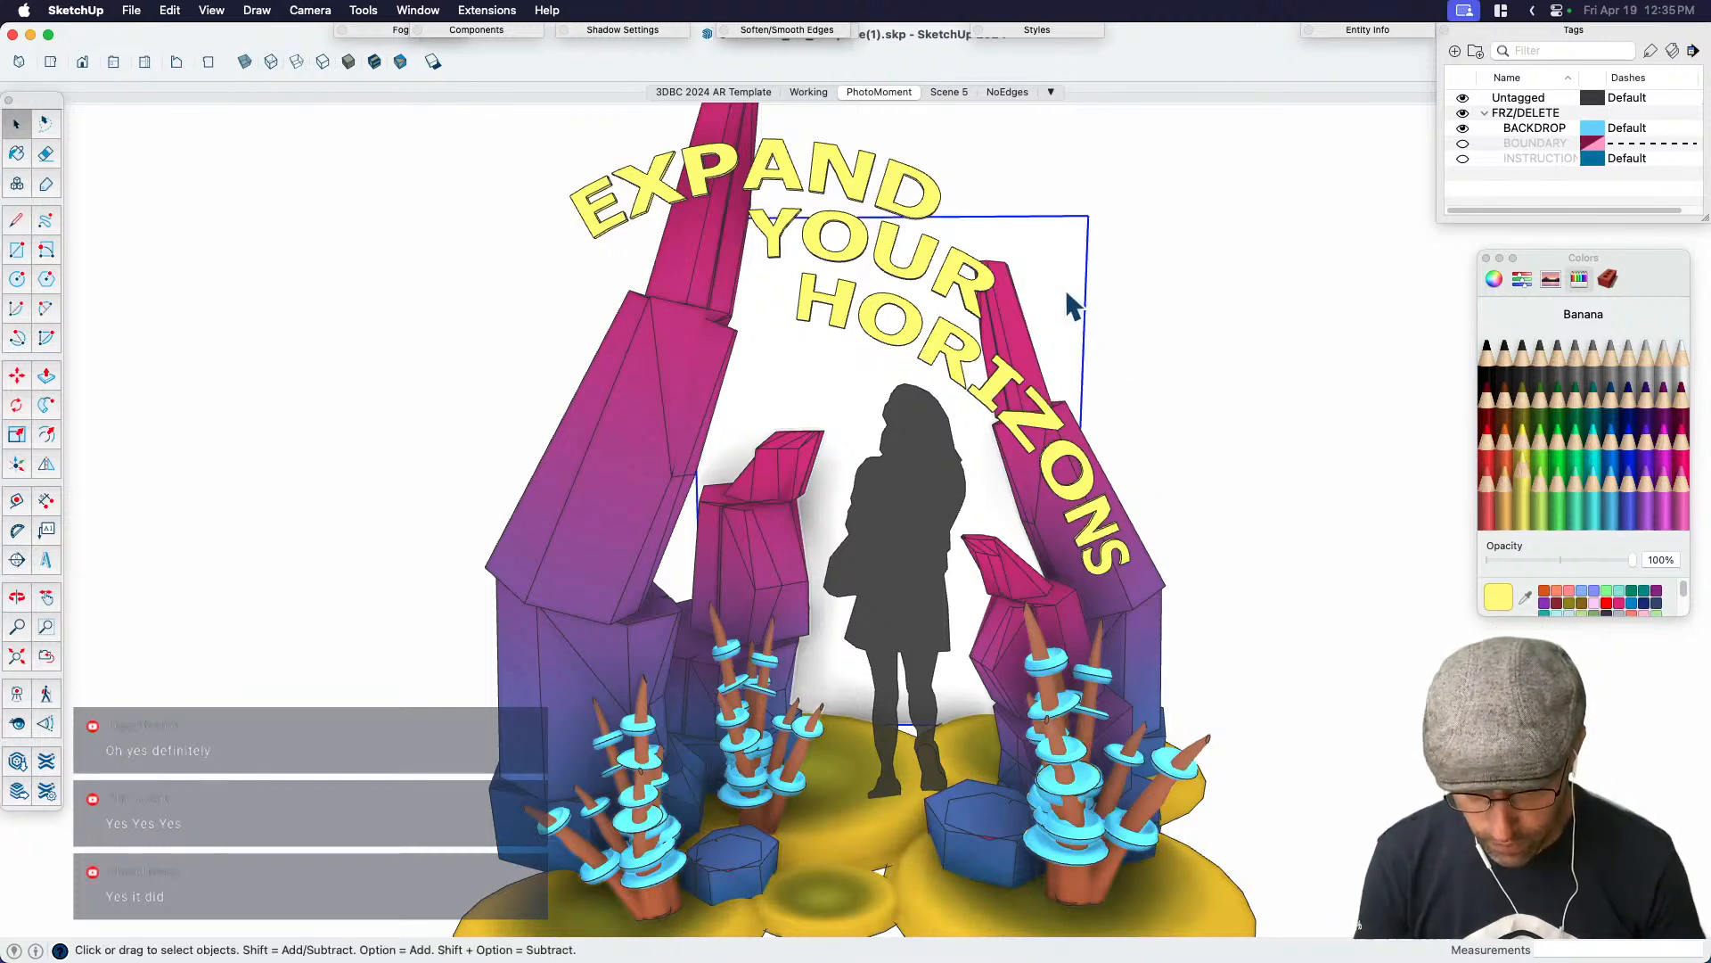
key(b)
click(1628, 343)
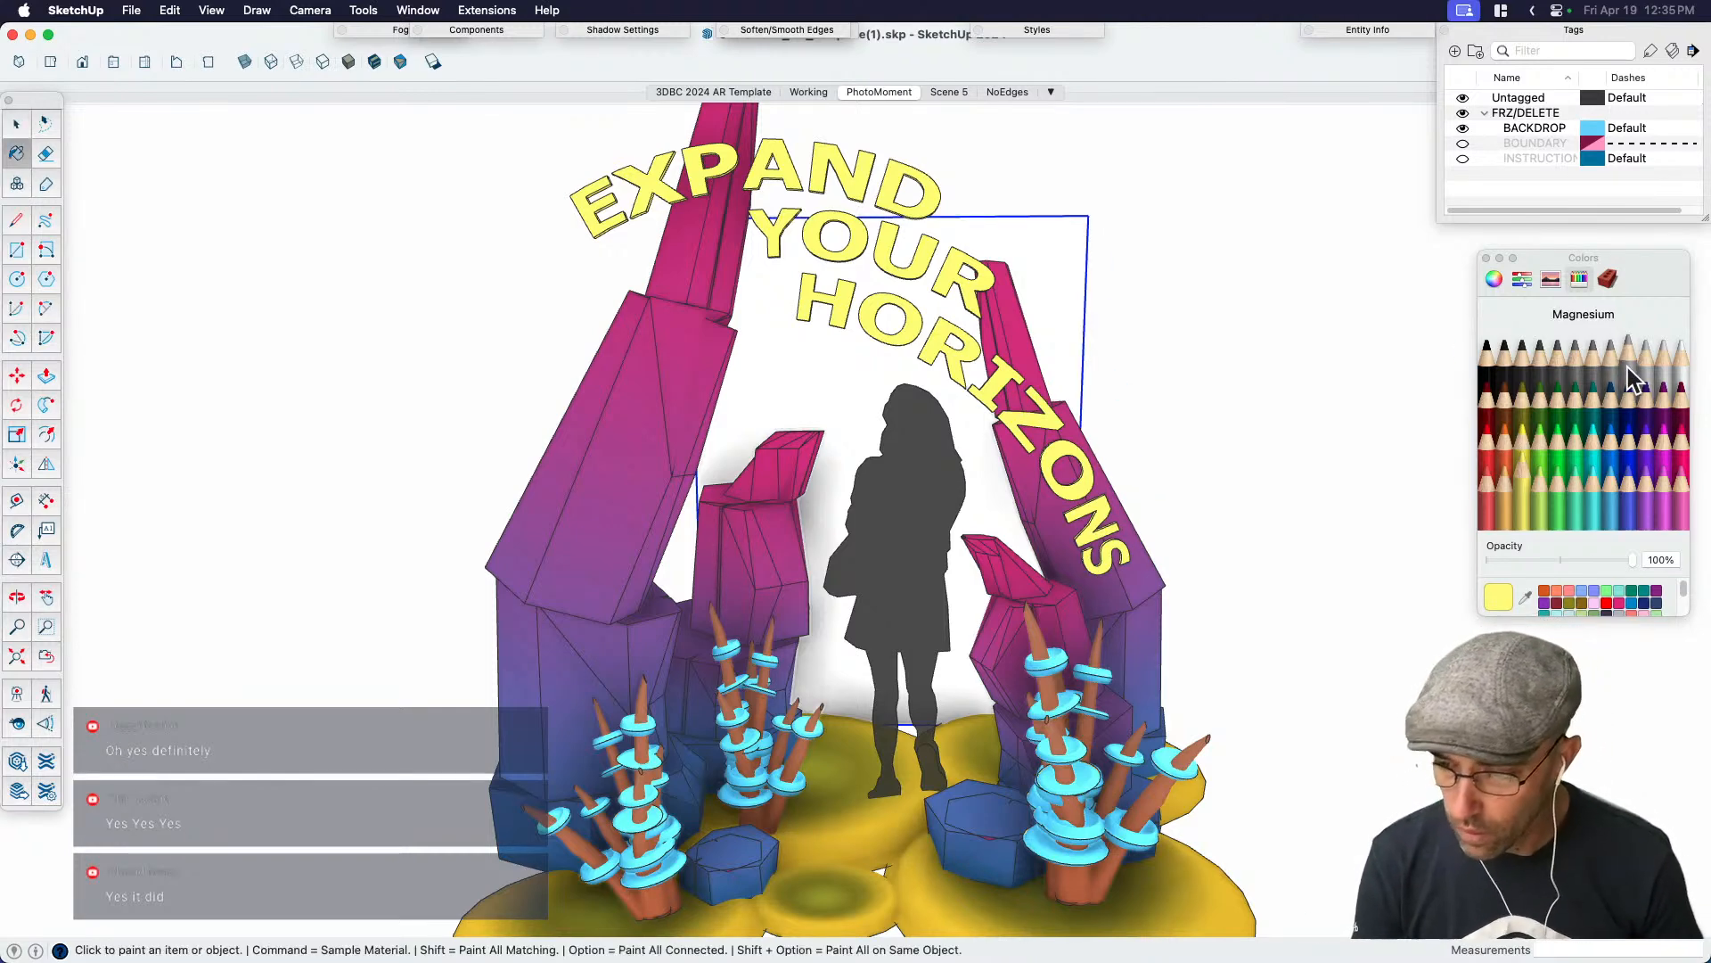
click(1064, 262)
key(space)
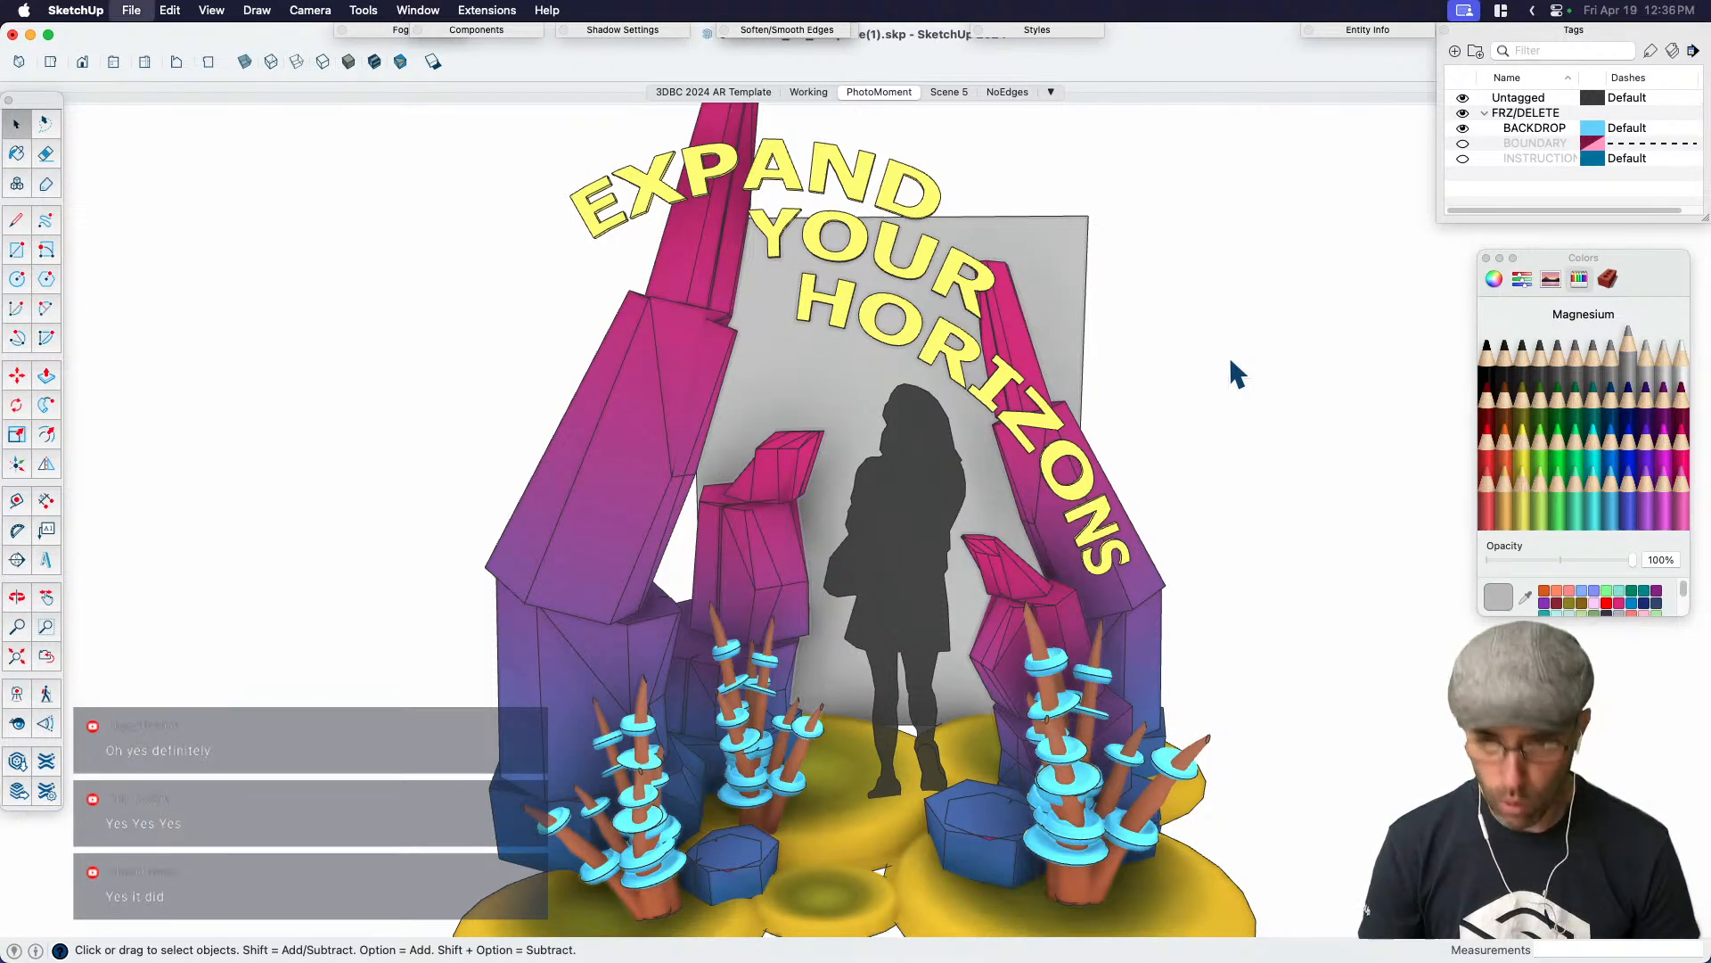
Compare the bent slogan in the PhotoMoment scene with the straight slogan in Scene 5
click(938, 93)
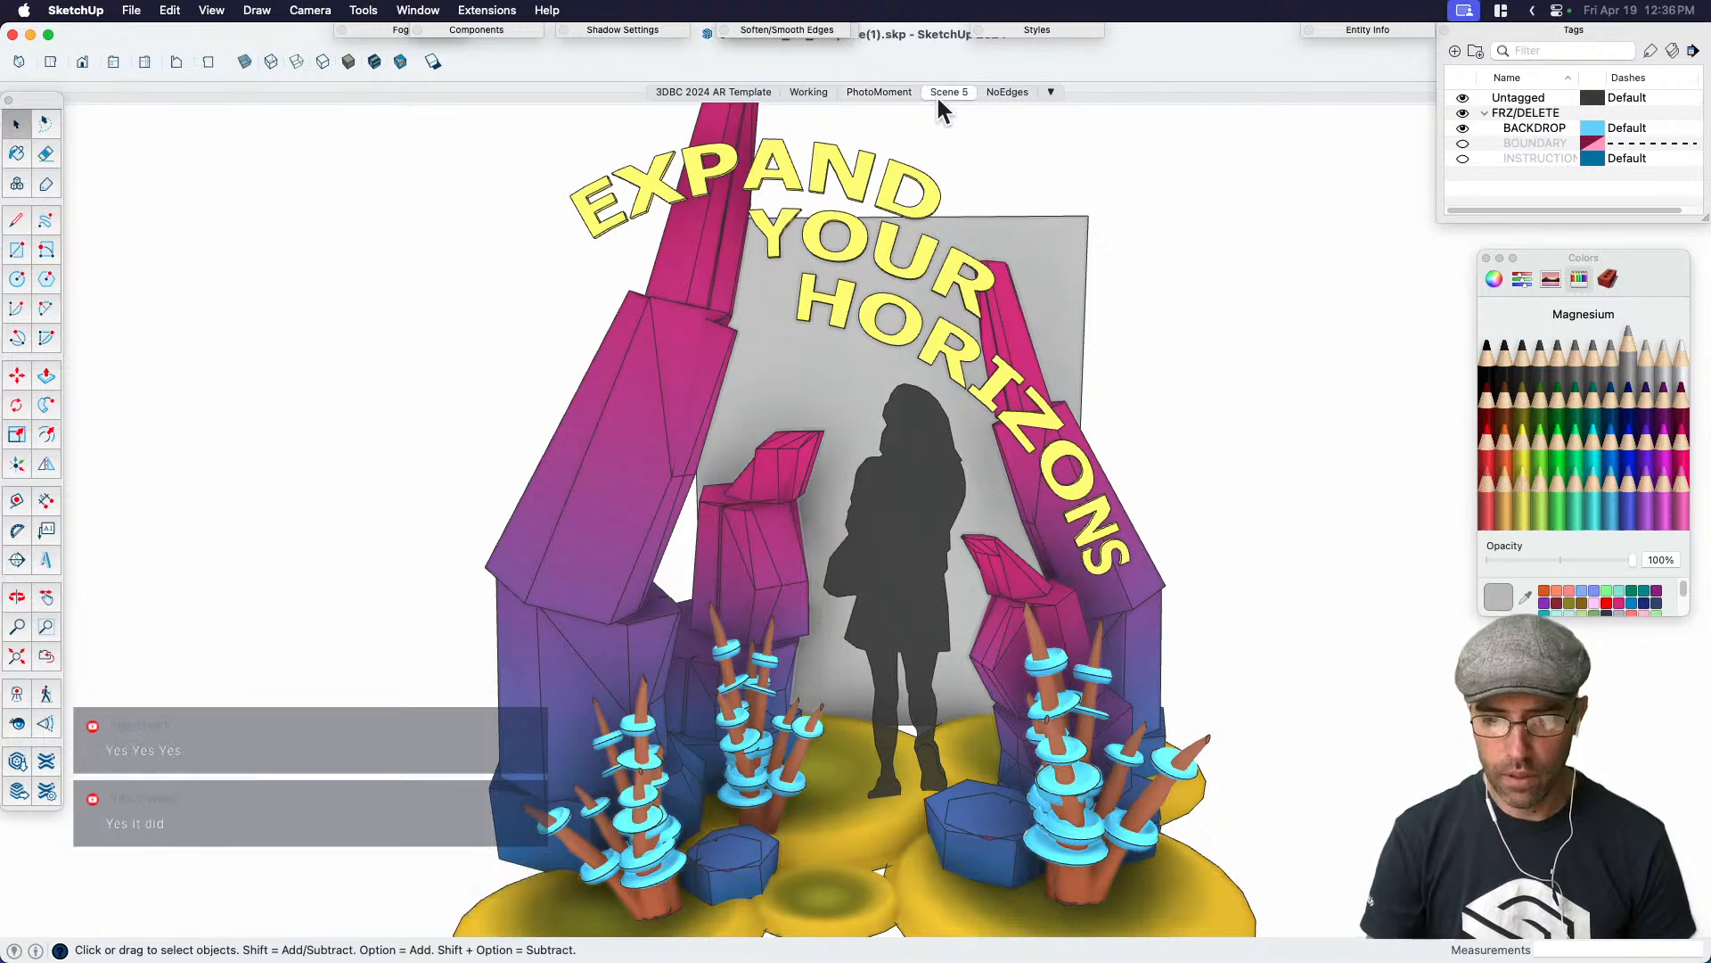
key(shift+l)
mouse_move(864, 452)
mouse_down()
mouse_move(863, 501)
mouse_move(859, 477)
mouse_up()
key(space)
click(882, 93)
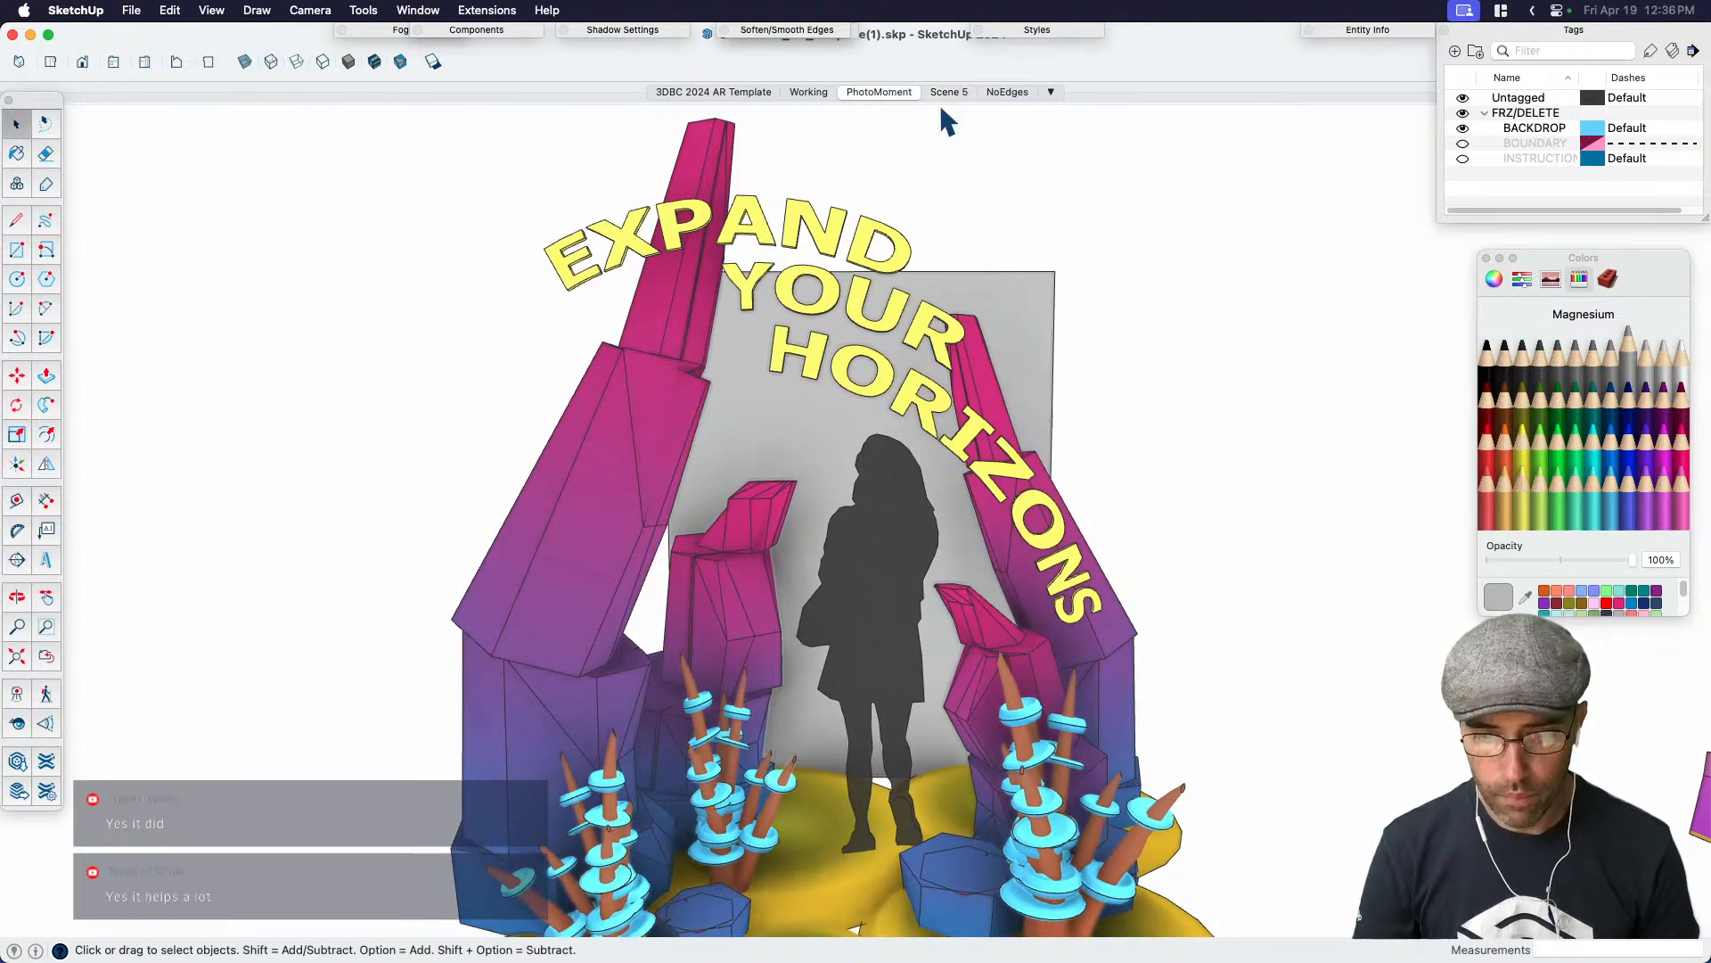
click(950, 92)
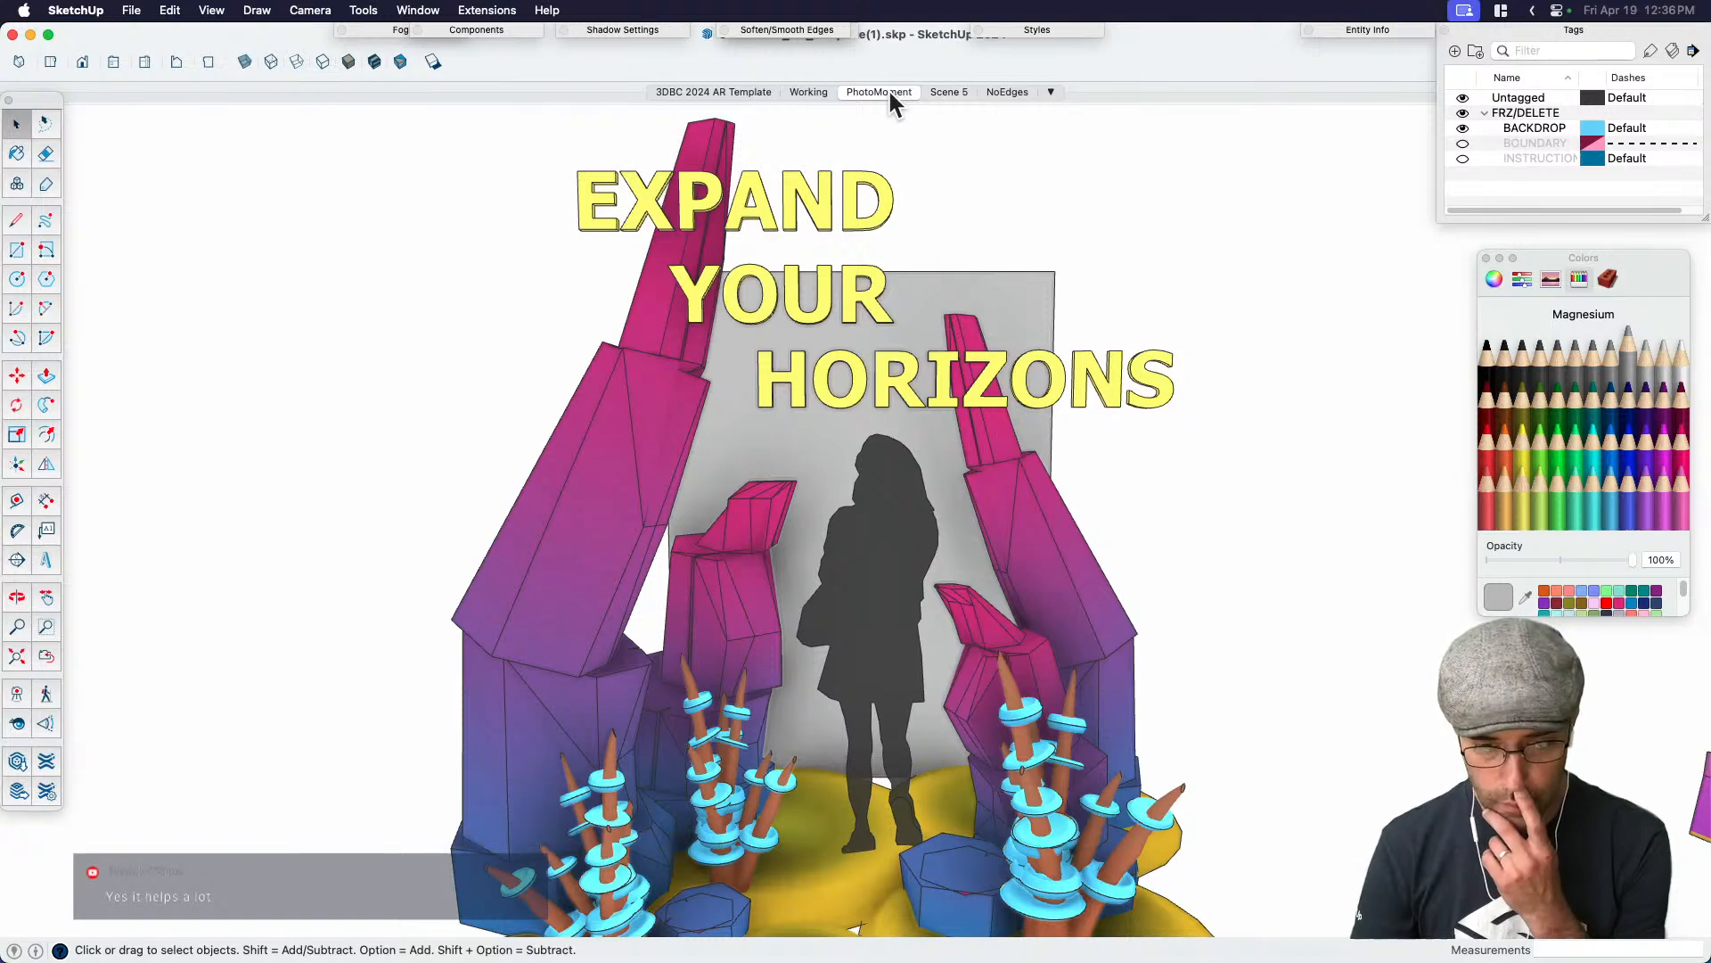
click(888, 87)
click(943, 89)
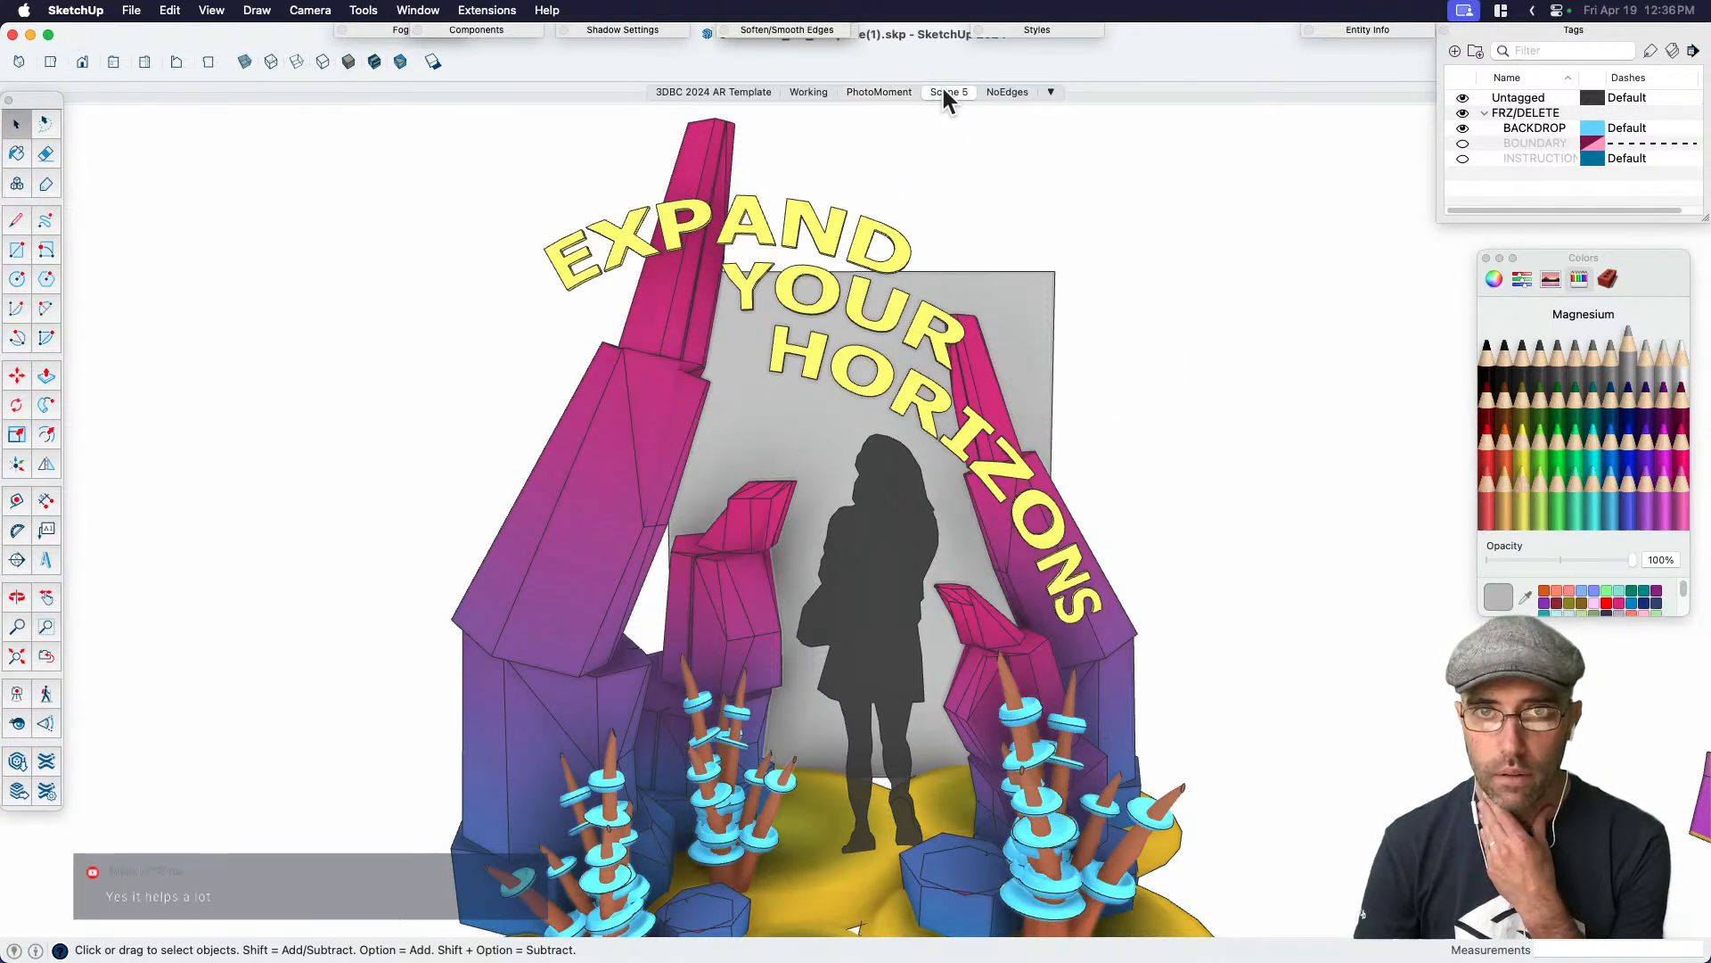
click(882, 93)
click(938, 92)
click(869, 91)
click(946, 93)
click(896, 92)
Stretch the bent slogan's depth with a blue-axis scale of about -34.50 and recall the PhotoMoment scene
click(838, 290)
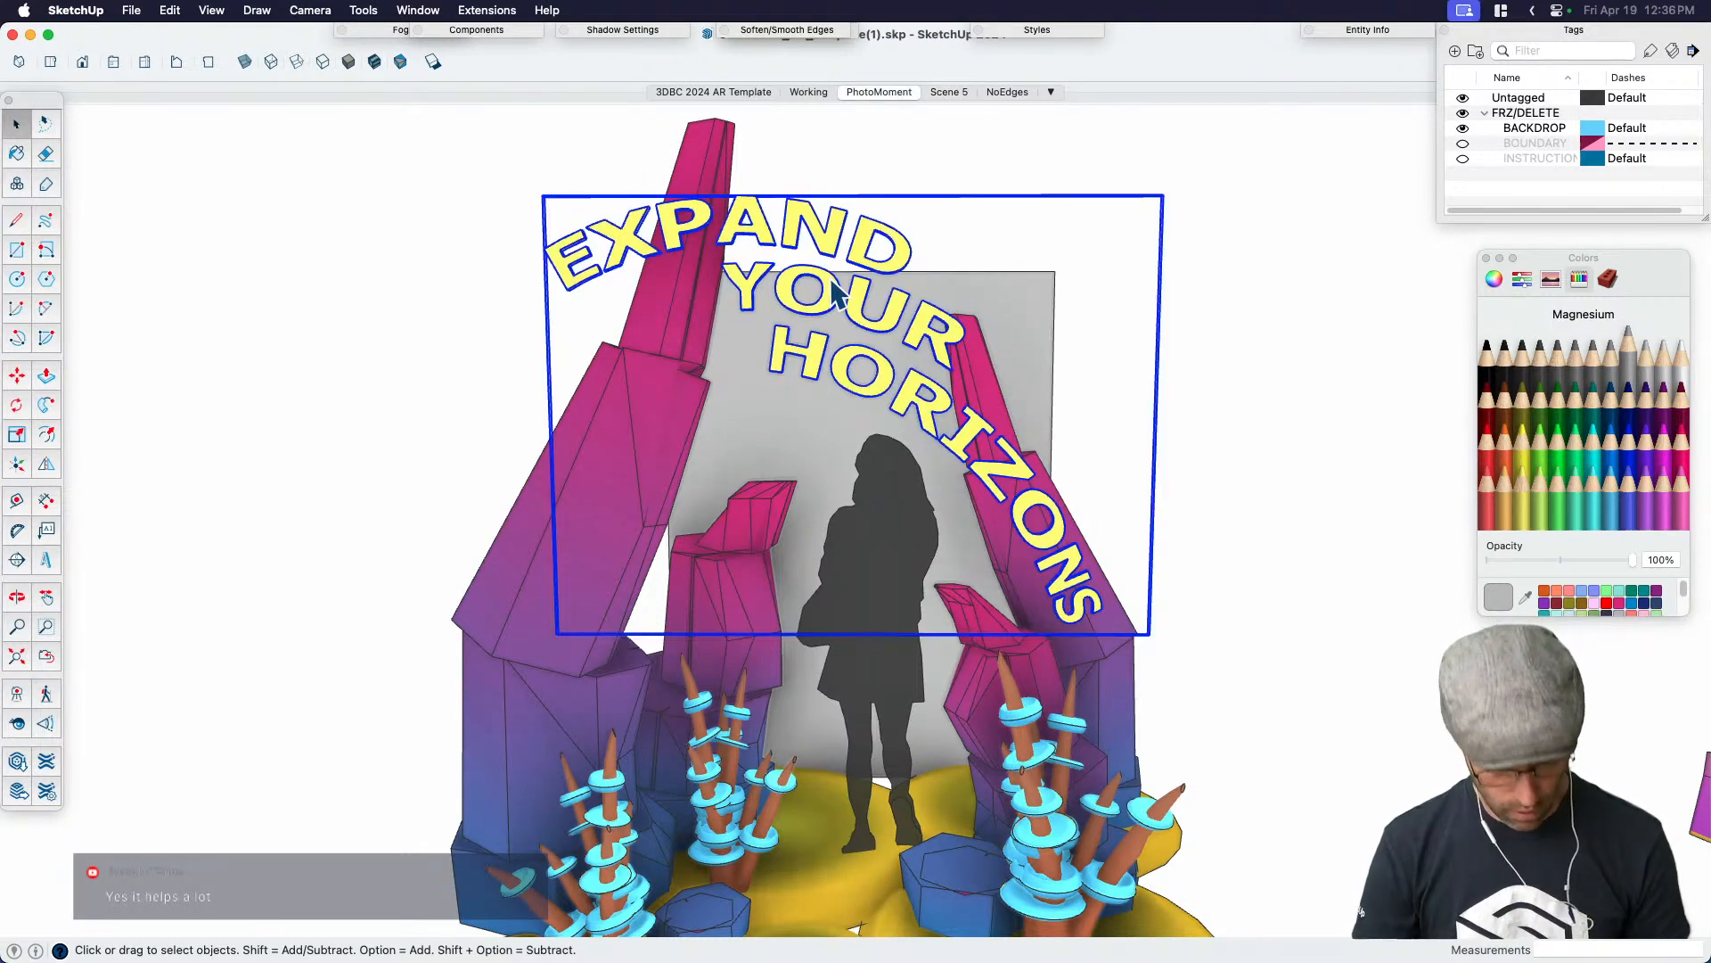
key(s)
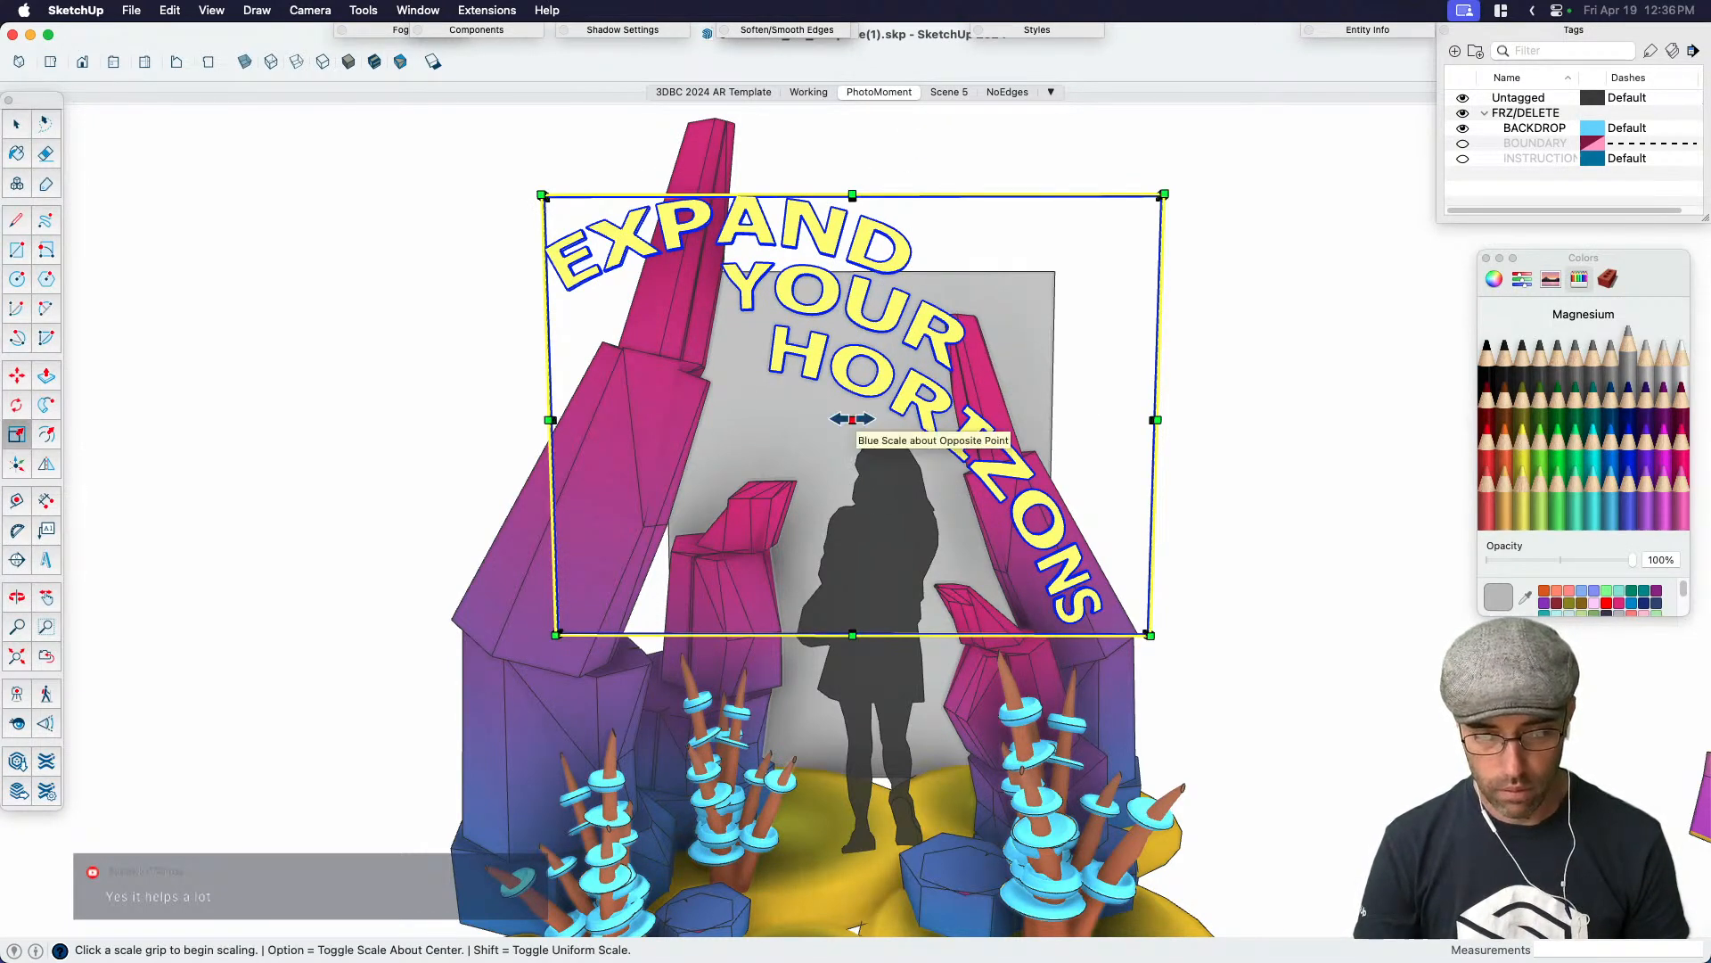
middle_drag(945, 450, 747, 468)
click(700, 439)
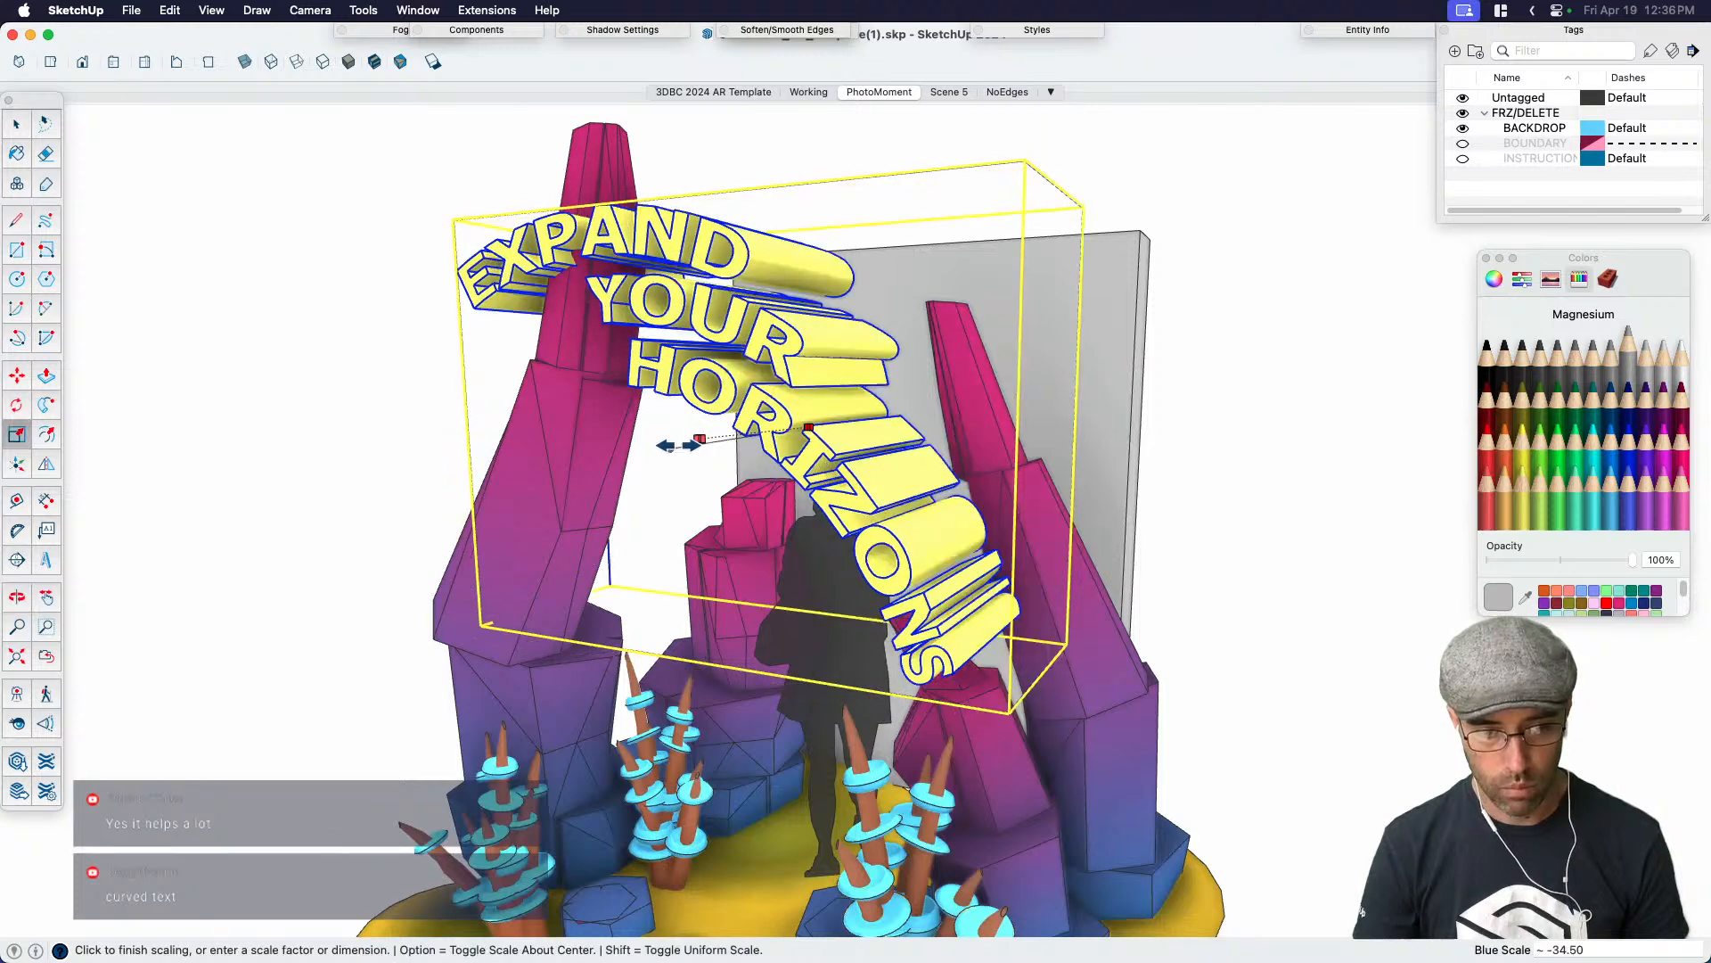
key(space)
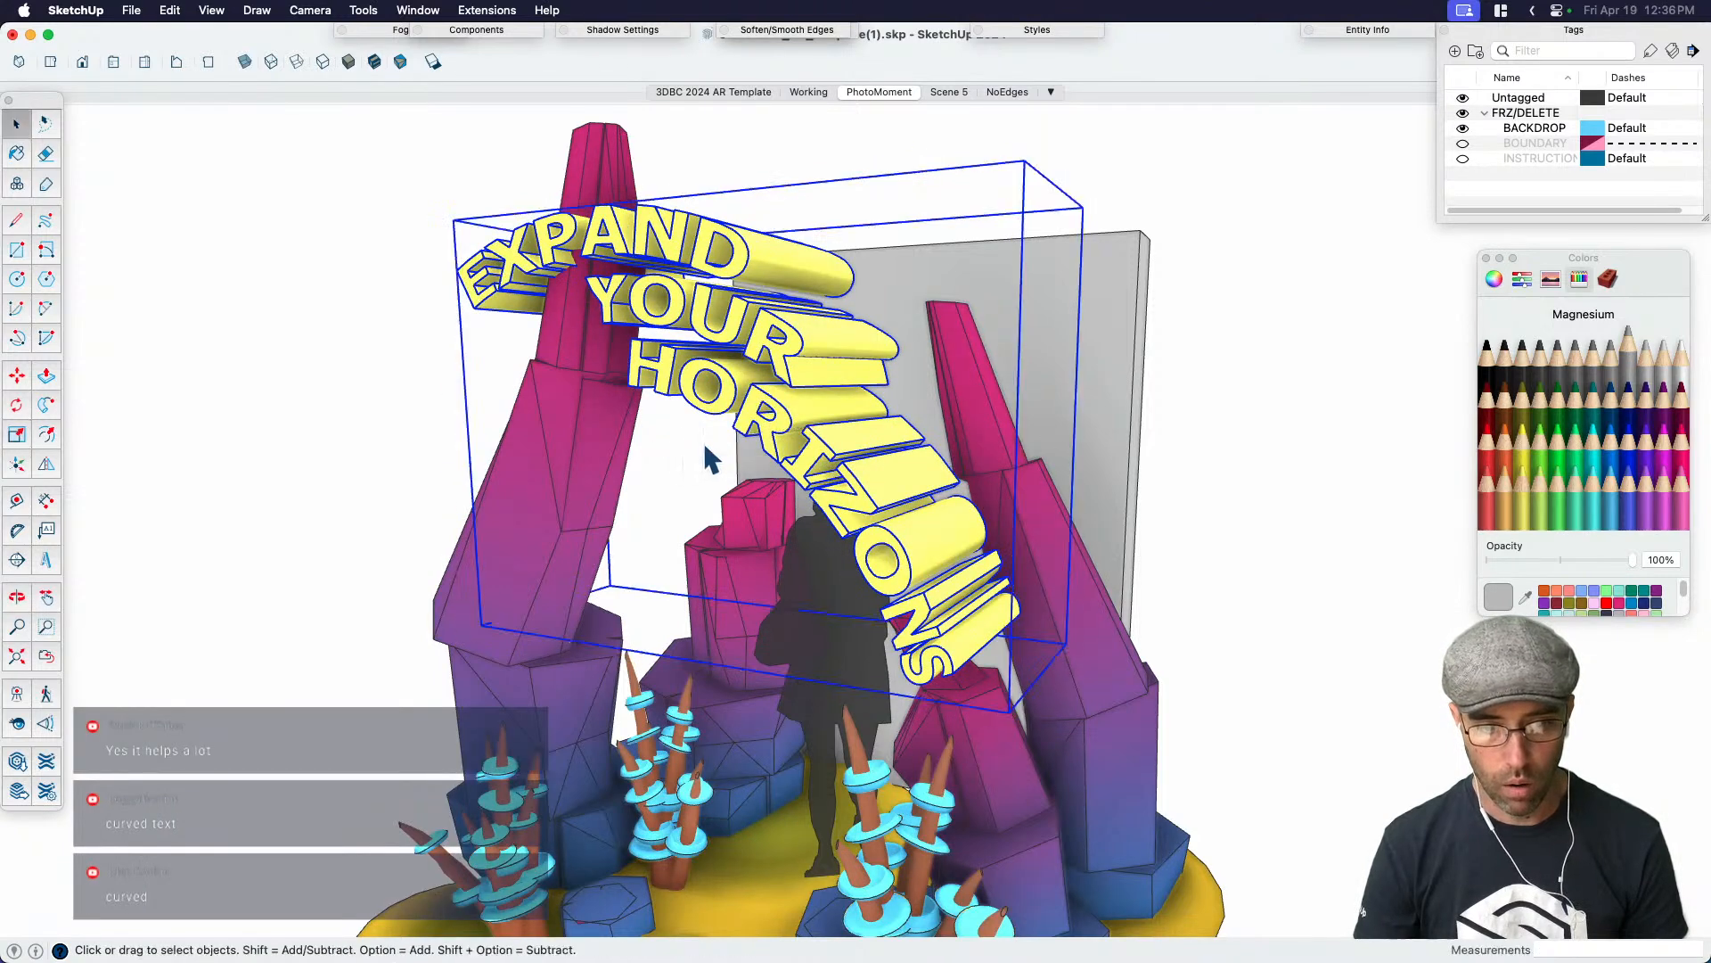
click(869, 92)
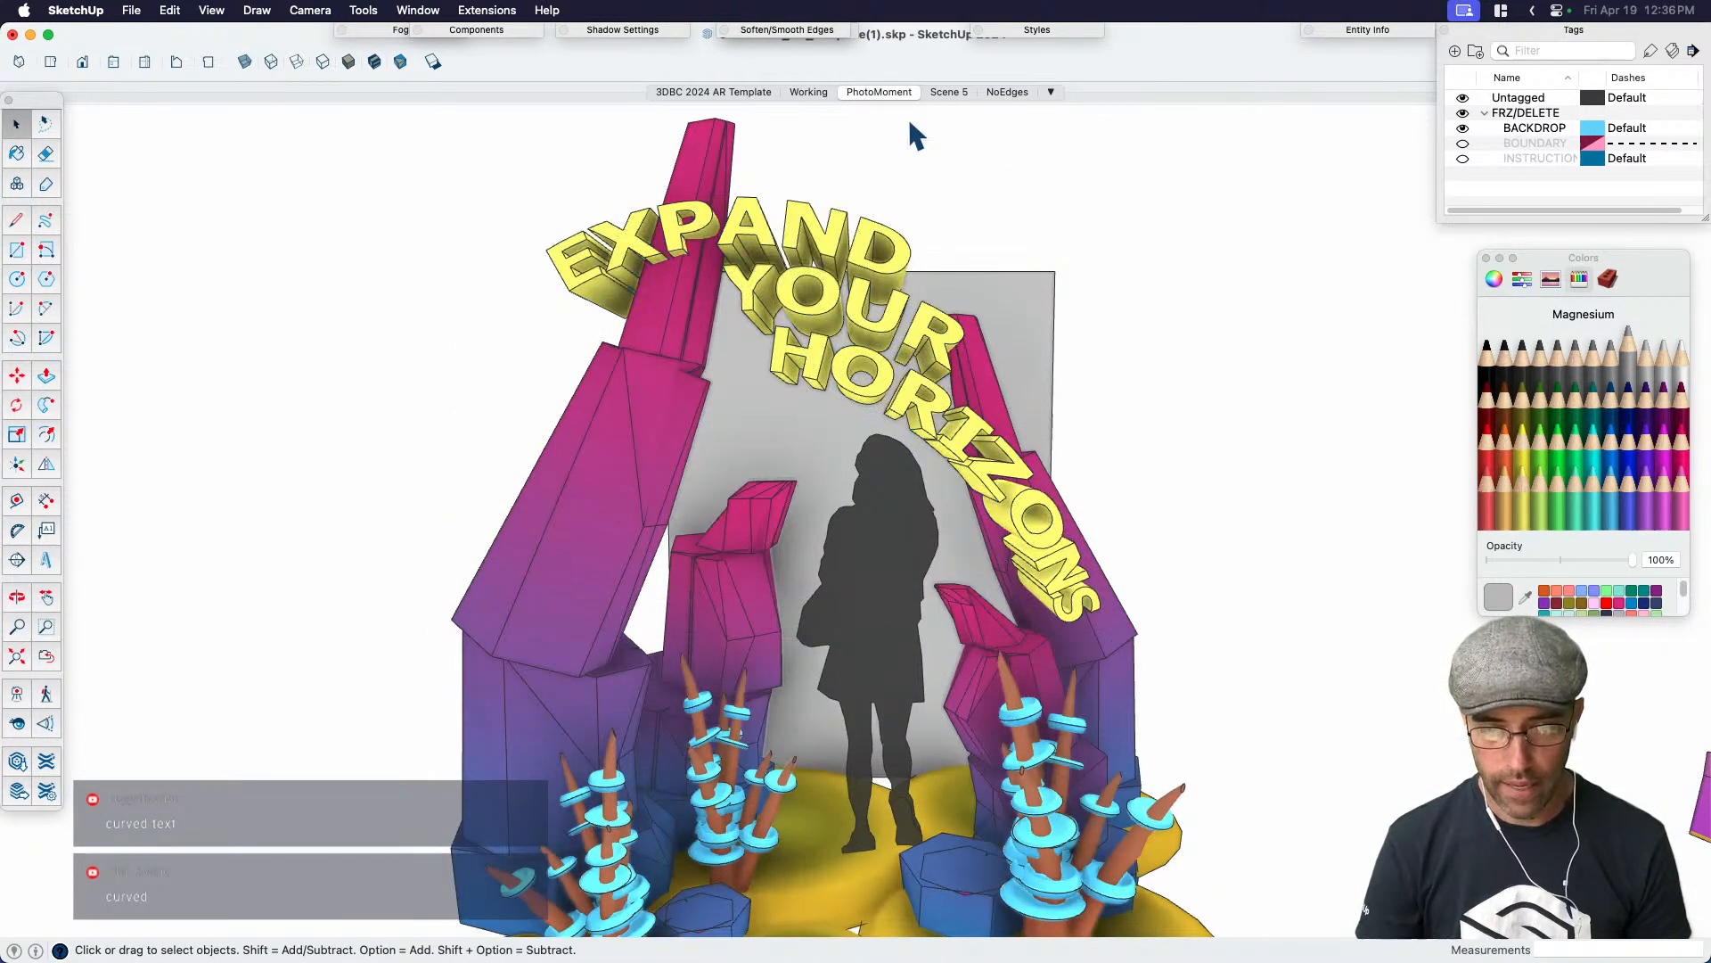
Scale the bent slogan's depth toward the backdrop by 2.00 along the blue axis, and recall the PhotoMoment scene
middle_drag(1085, 413, 568, 478)
key(s)
click(718, 428)
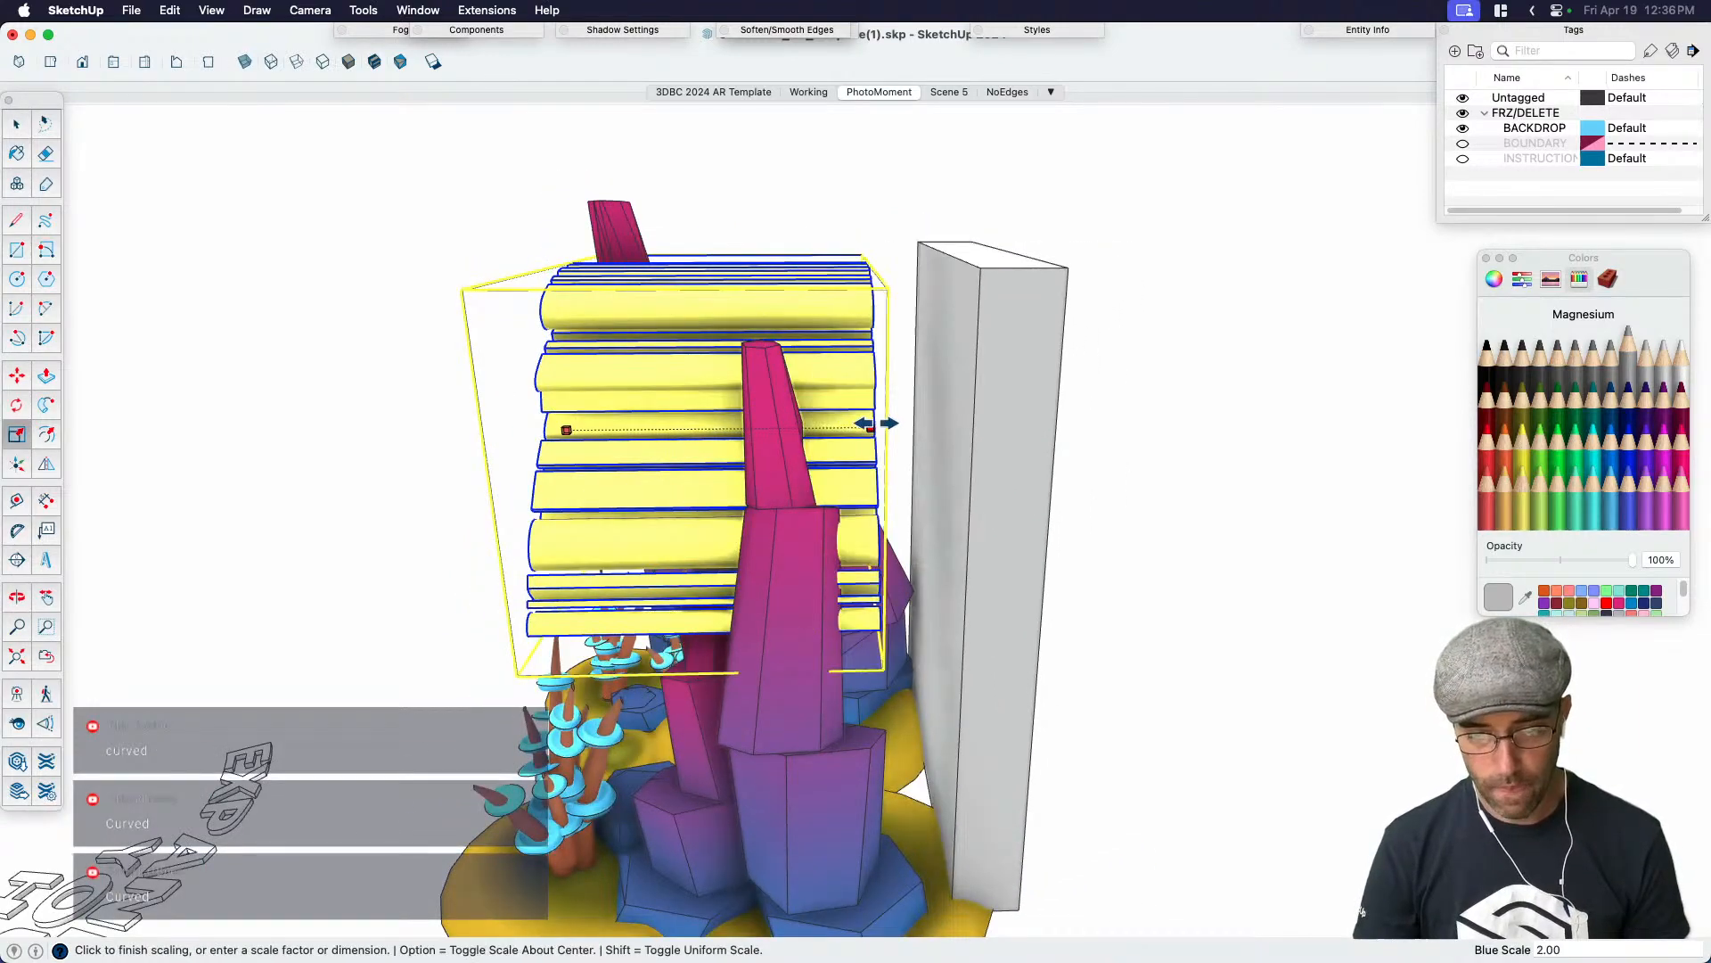
click(891, 422)
key(space)
key(Escape)
middle_drag(729, 371, 1257, 322)
middle_drag(749, 335, 854, 126)
click(878, 93)
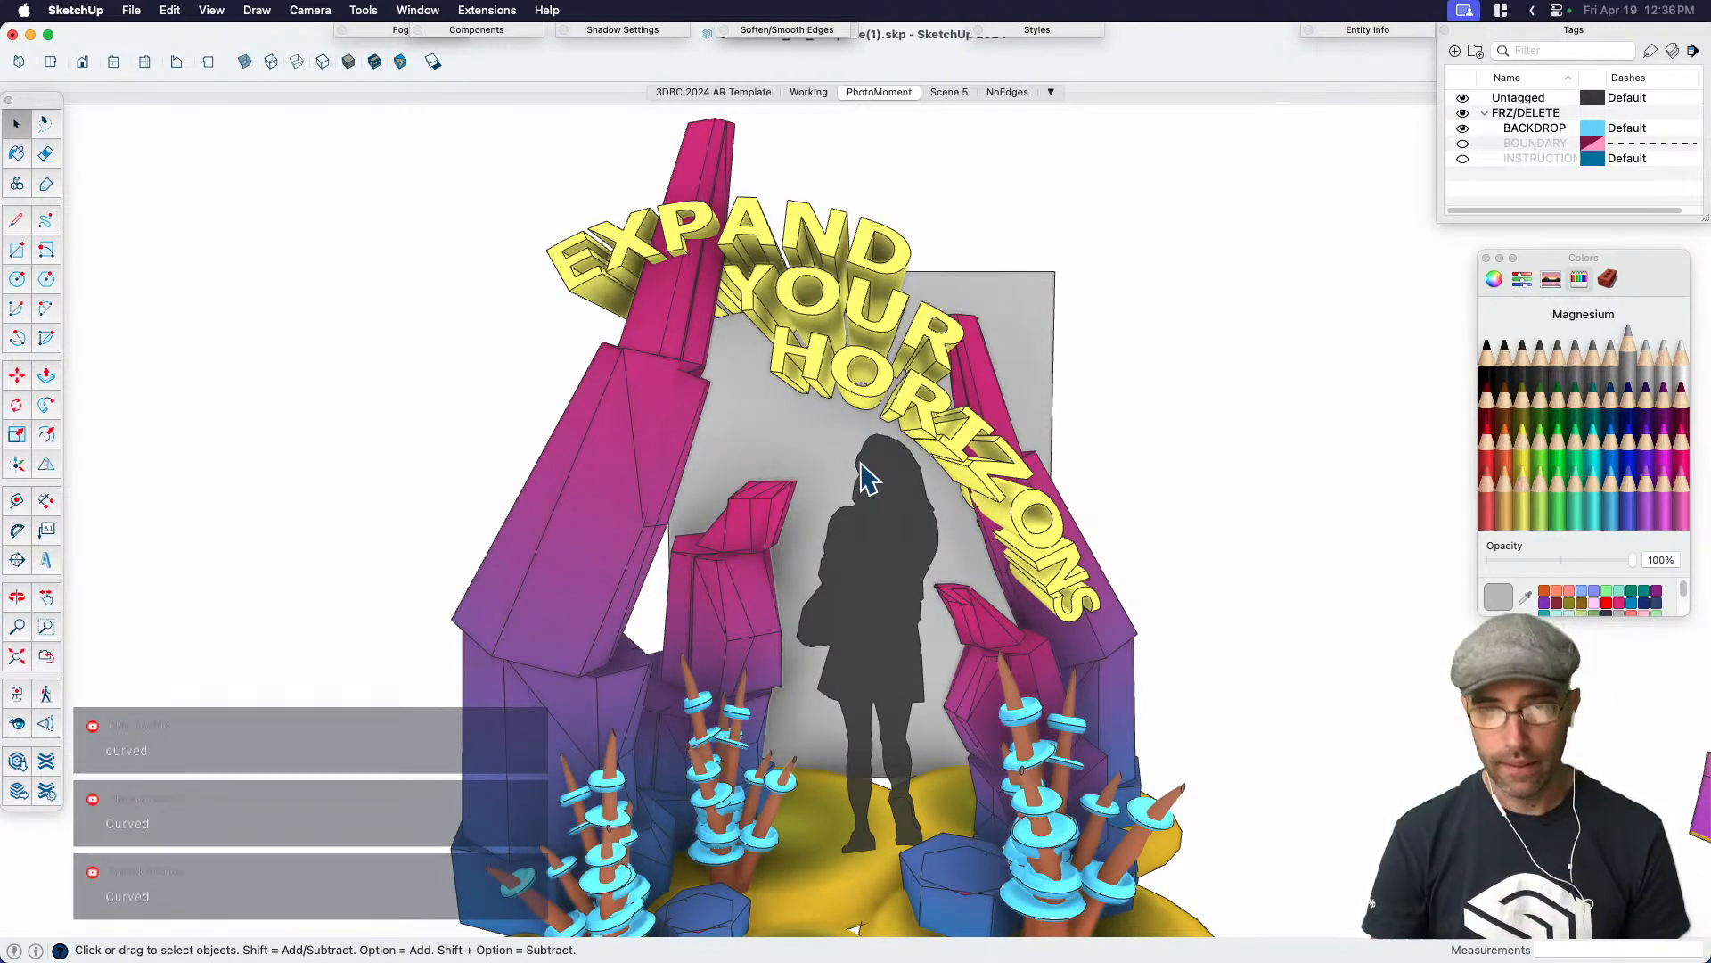
Try to shorten the bent slogan's depth from its front face with a blue-axis scale of about 0.94
click(945, 440)
middle_drag(945, 440, 595, 443)
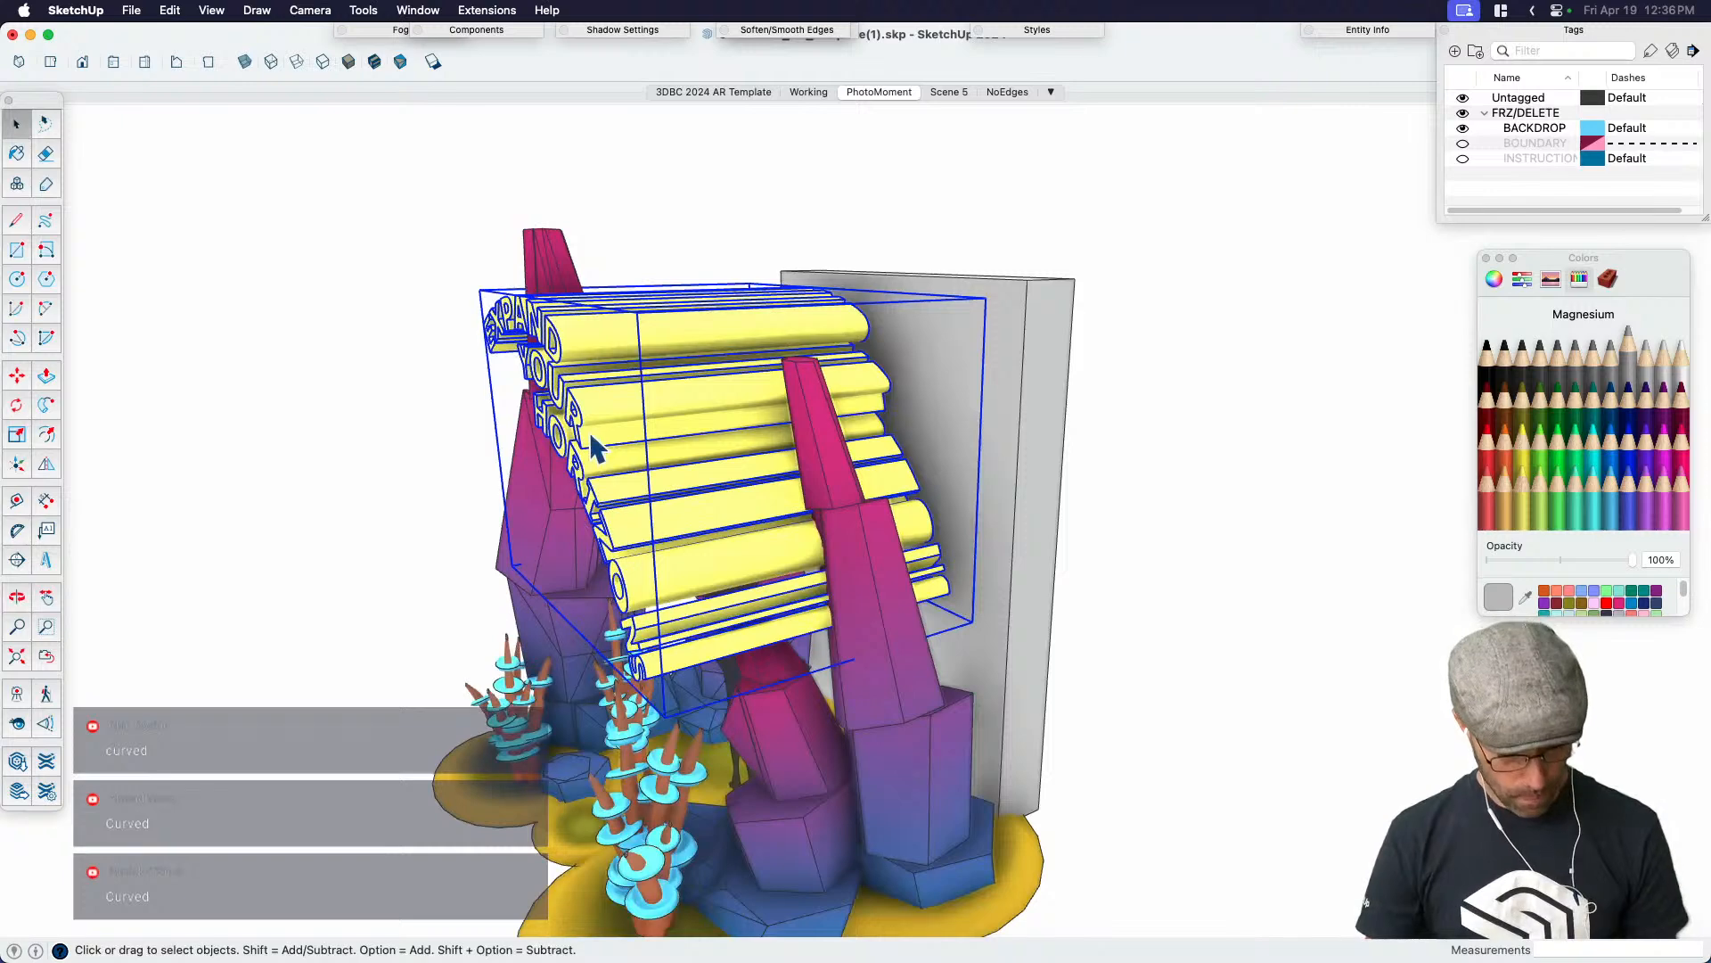
key(s)
click(550, 459)
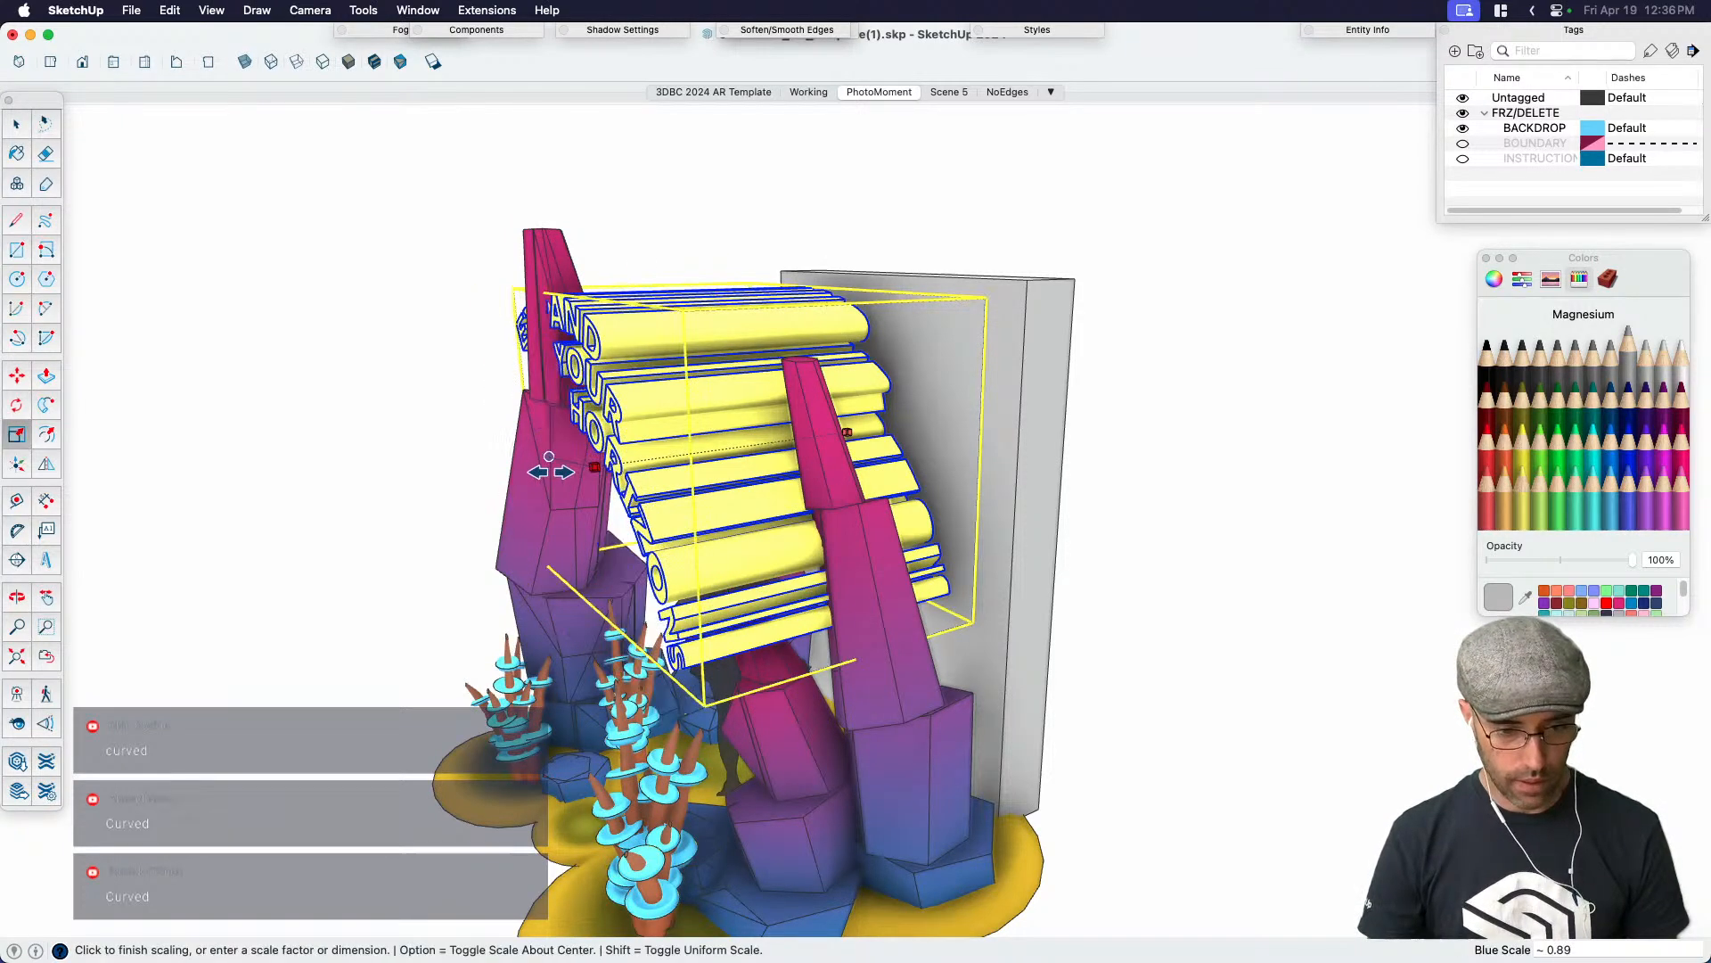
click(526, 502)
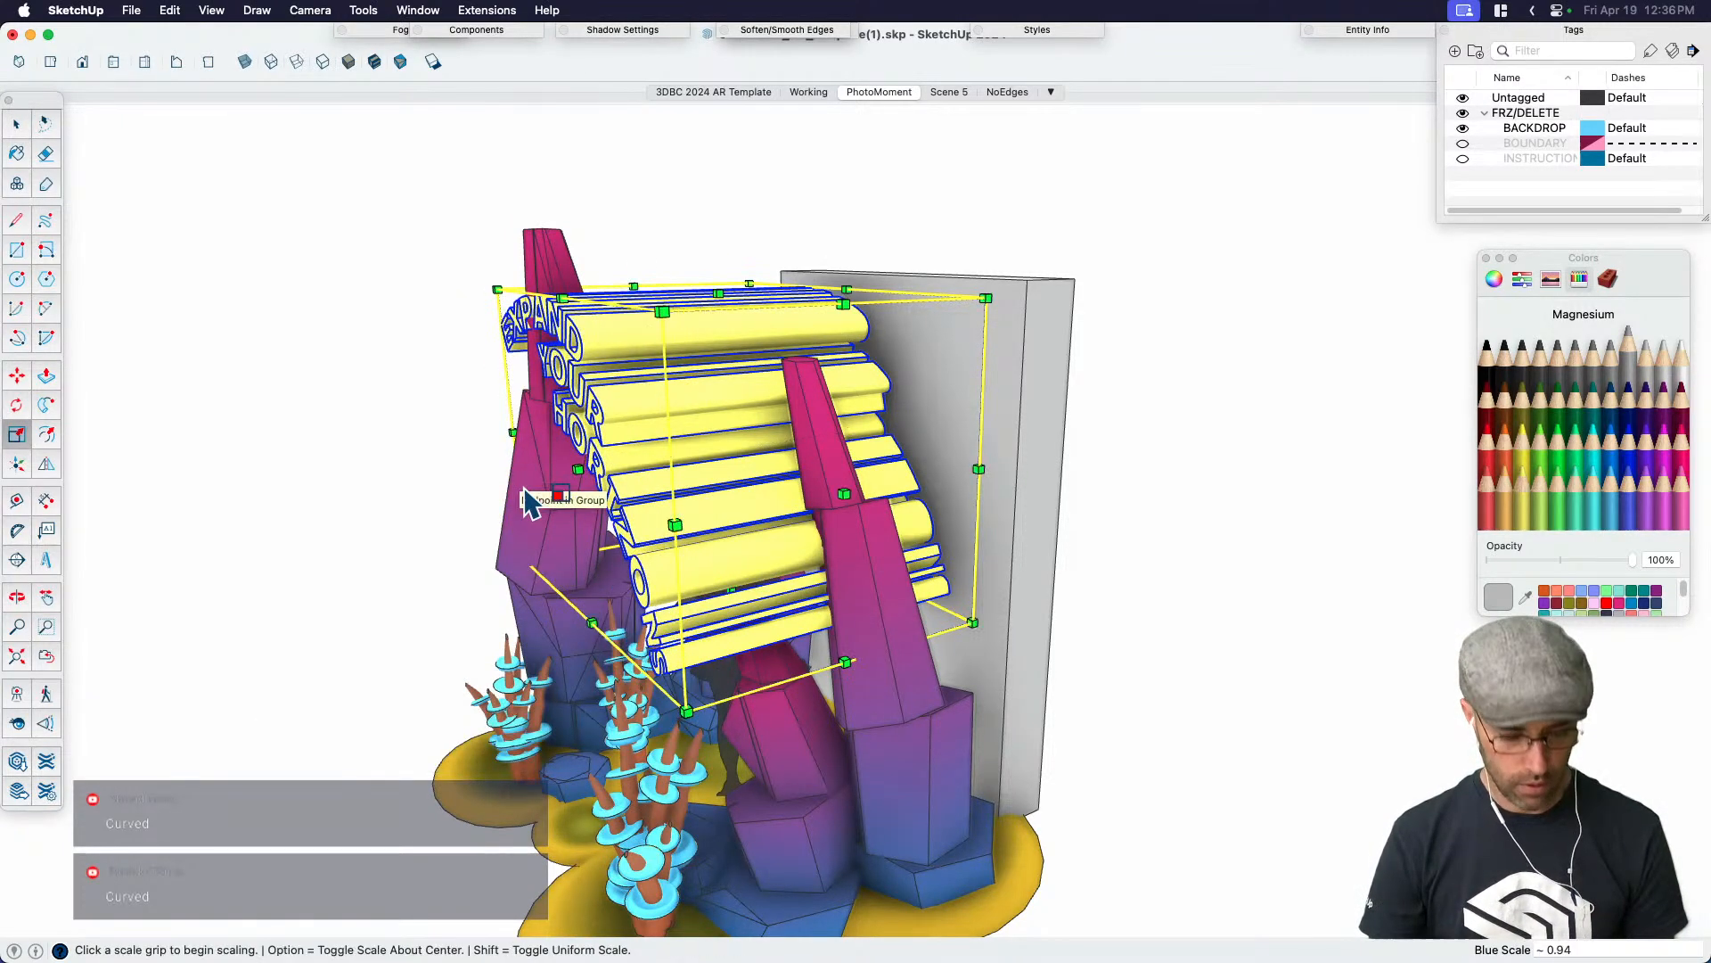
key(space)
click(331, 348)
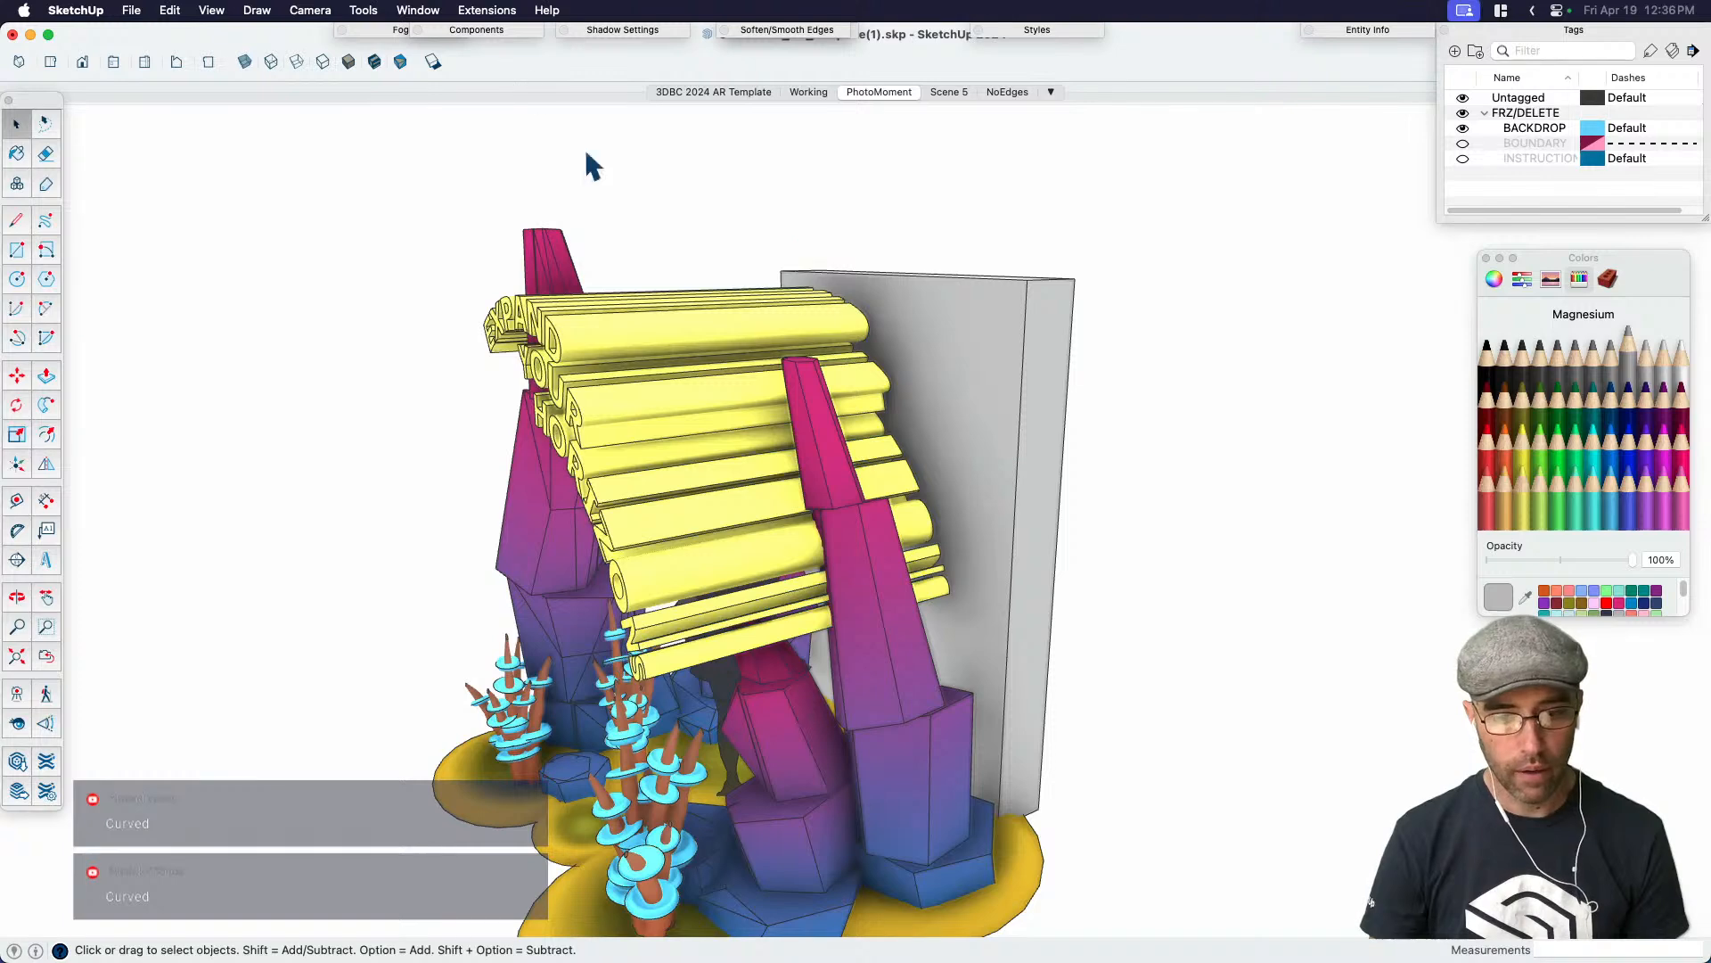
Check the entire model's edge and face statistics in Model Info
click(421, 11)
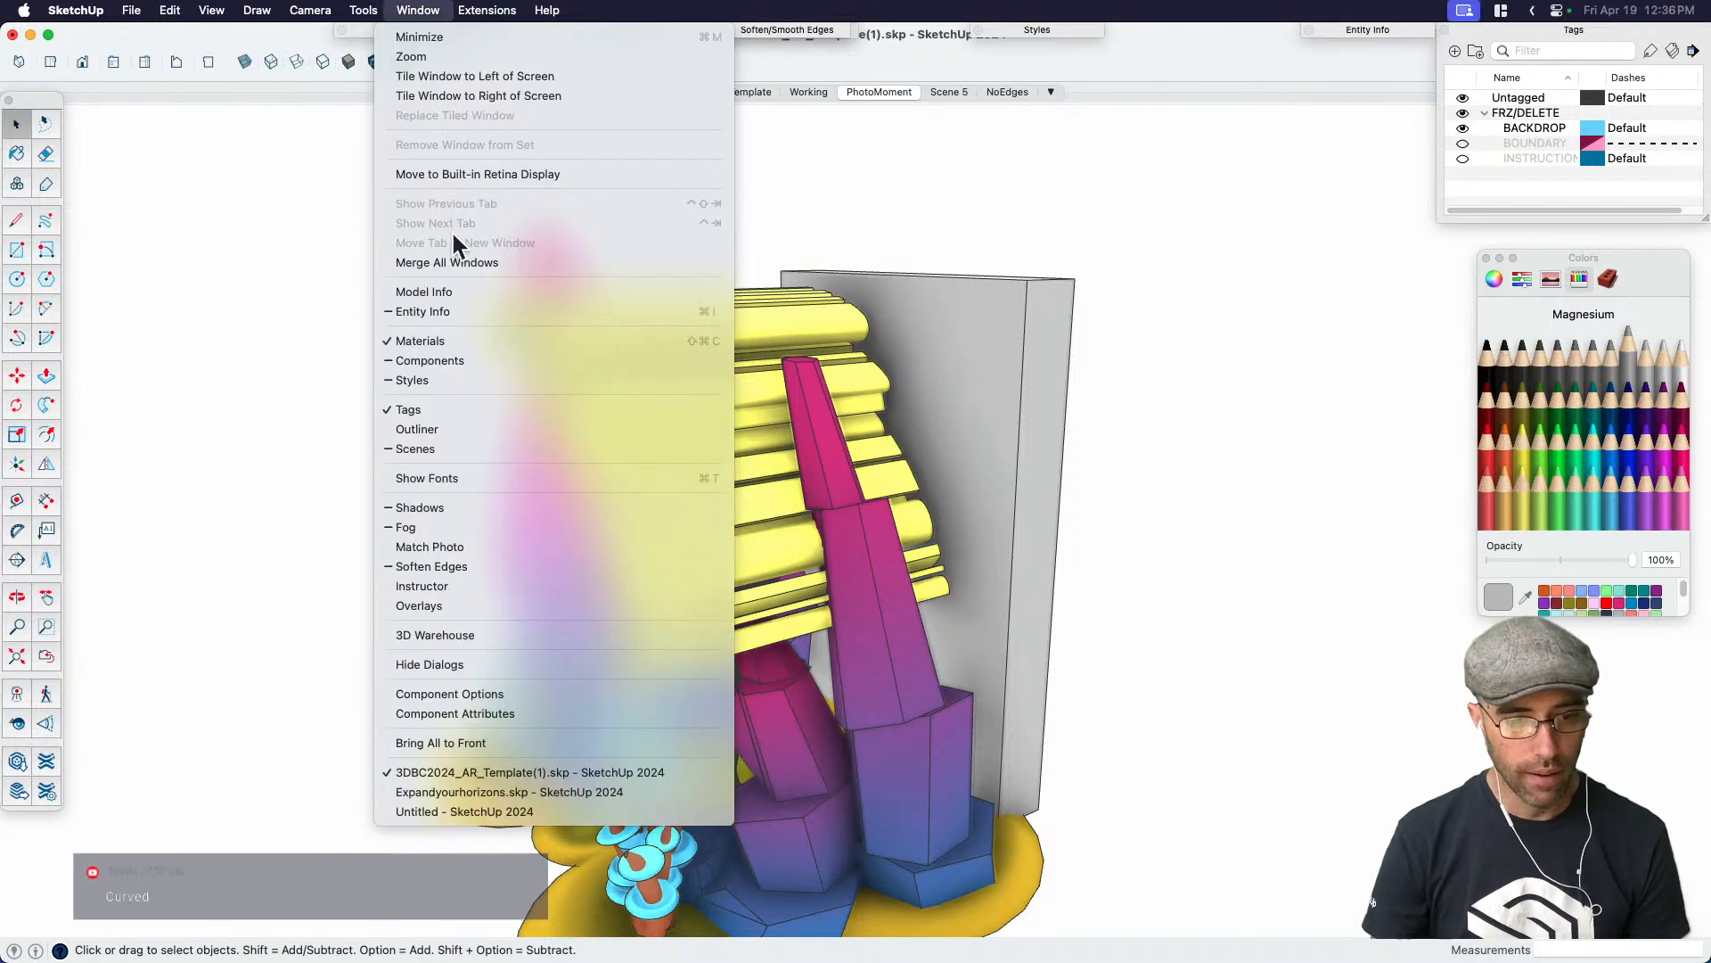
click(424, 292)
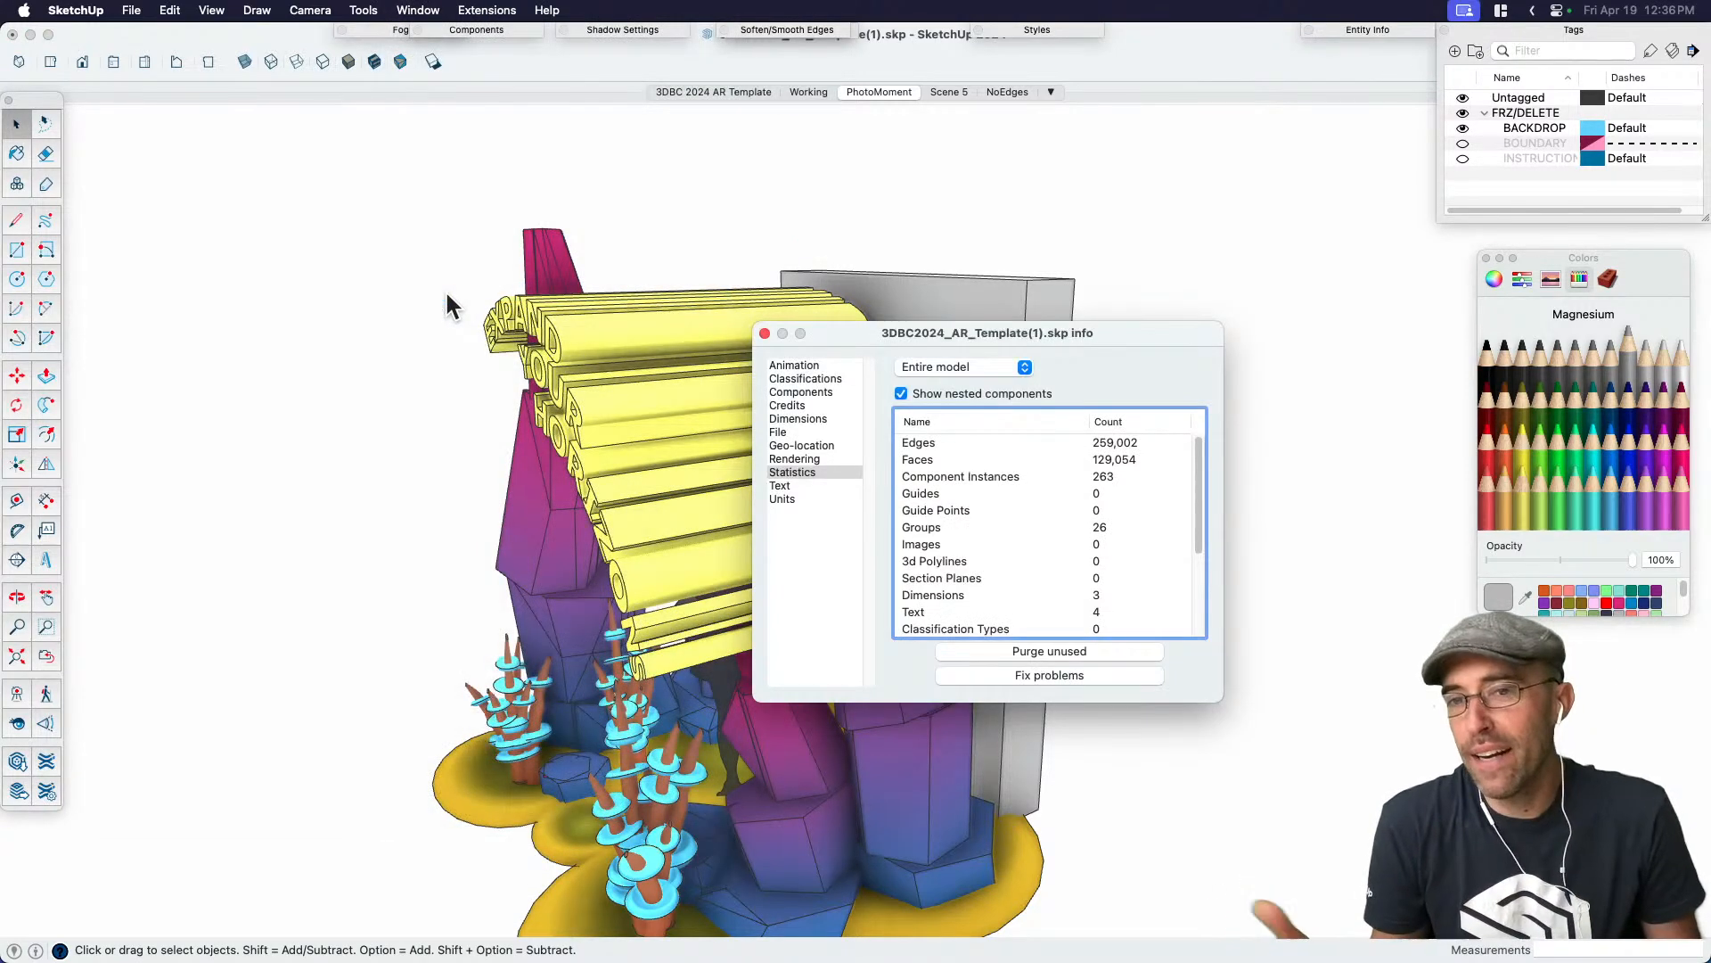
click(766, 334)
Delete the three spare crystal columns and the gradient swatch standing beside the AR scene
scroll(699, 496, down, 2)
middle_drag(699, 496, 1082, 465)
scroll(733, 537, down, 5)
scroll(737, 550, down, 3)
drag(1471, 708, 1025, 516)
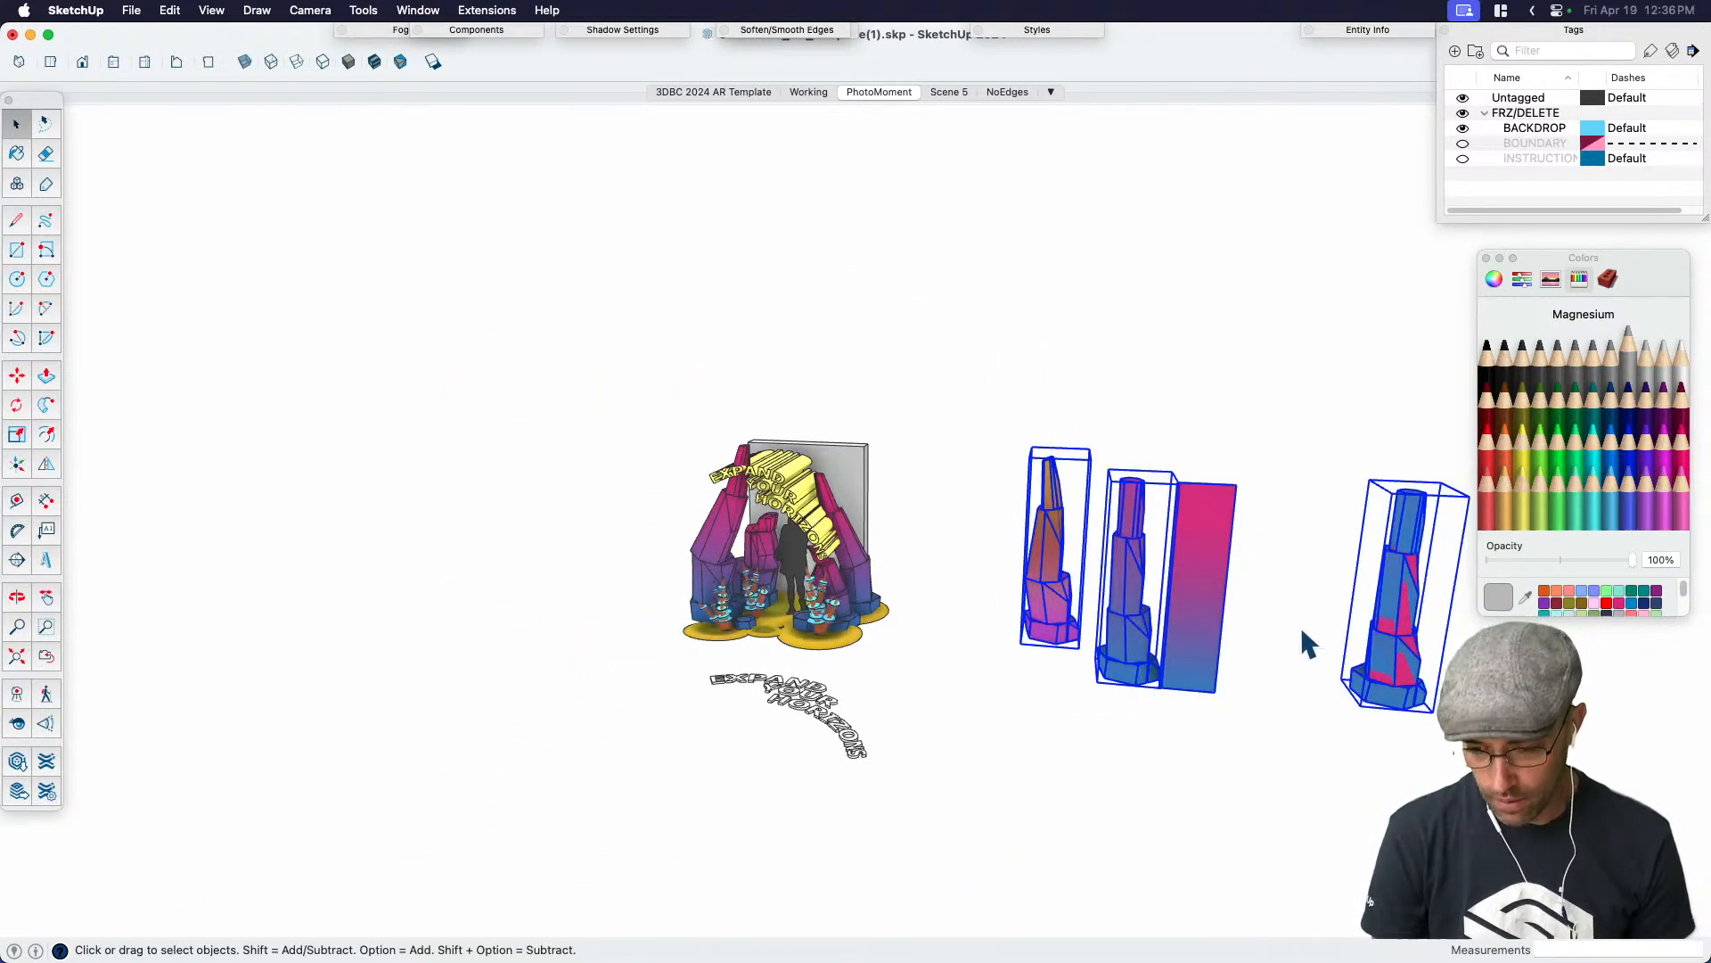
key(Delete)
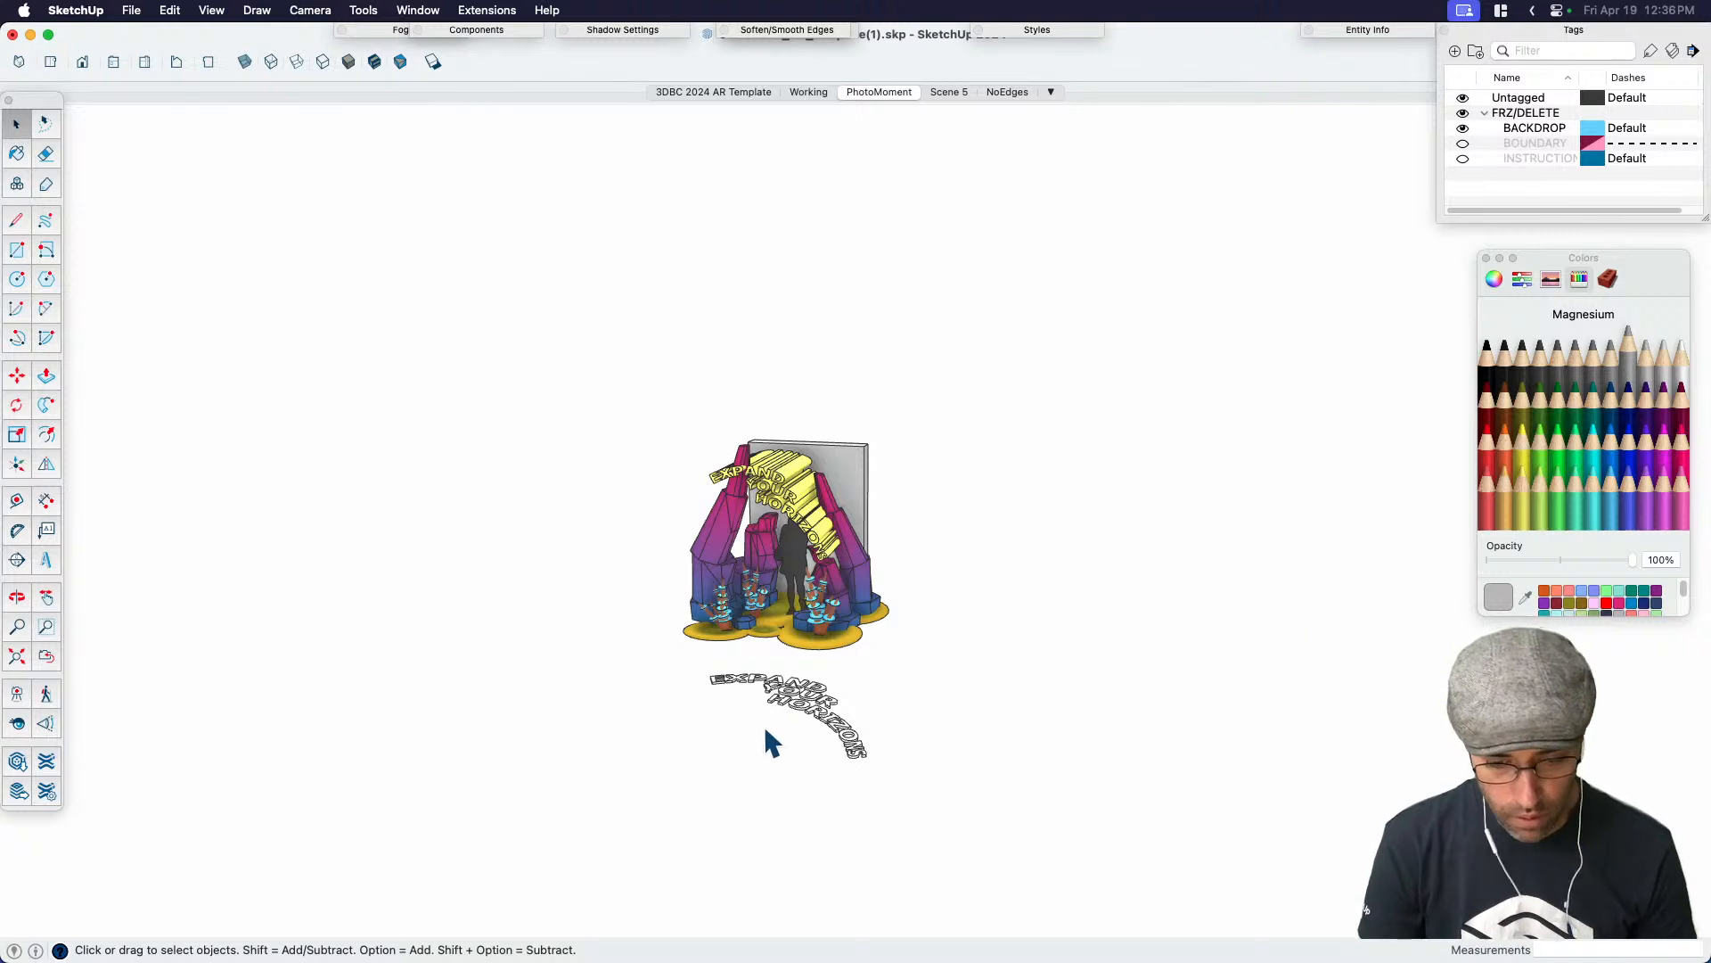
Delete the spare unpainted curved slogan lying in front of the AR scene
key(super+a)
click(784, 694)
click(785, 697)
key(Delete)
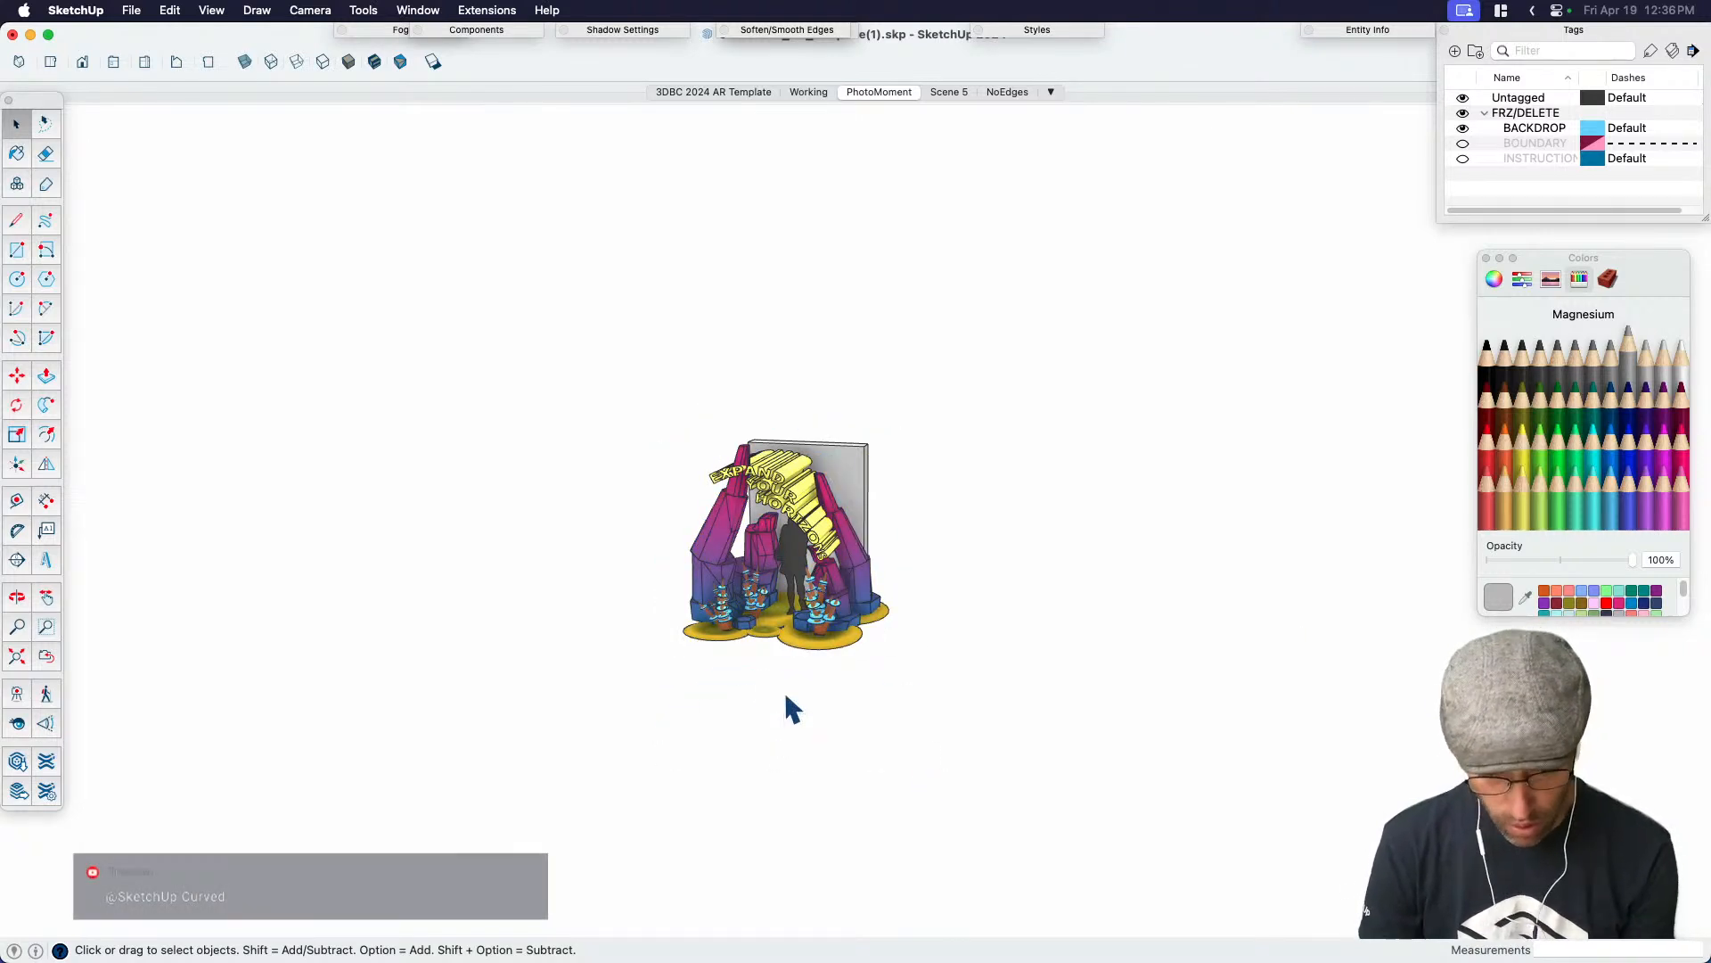
Reveal the hidden objects, delete the hidden photographer figure standing in front of the AR scene, and turn off the display of hidden objects
key(shift+h)
scroll(776, 570, up, 3)
click(675, 725)
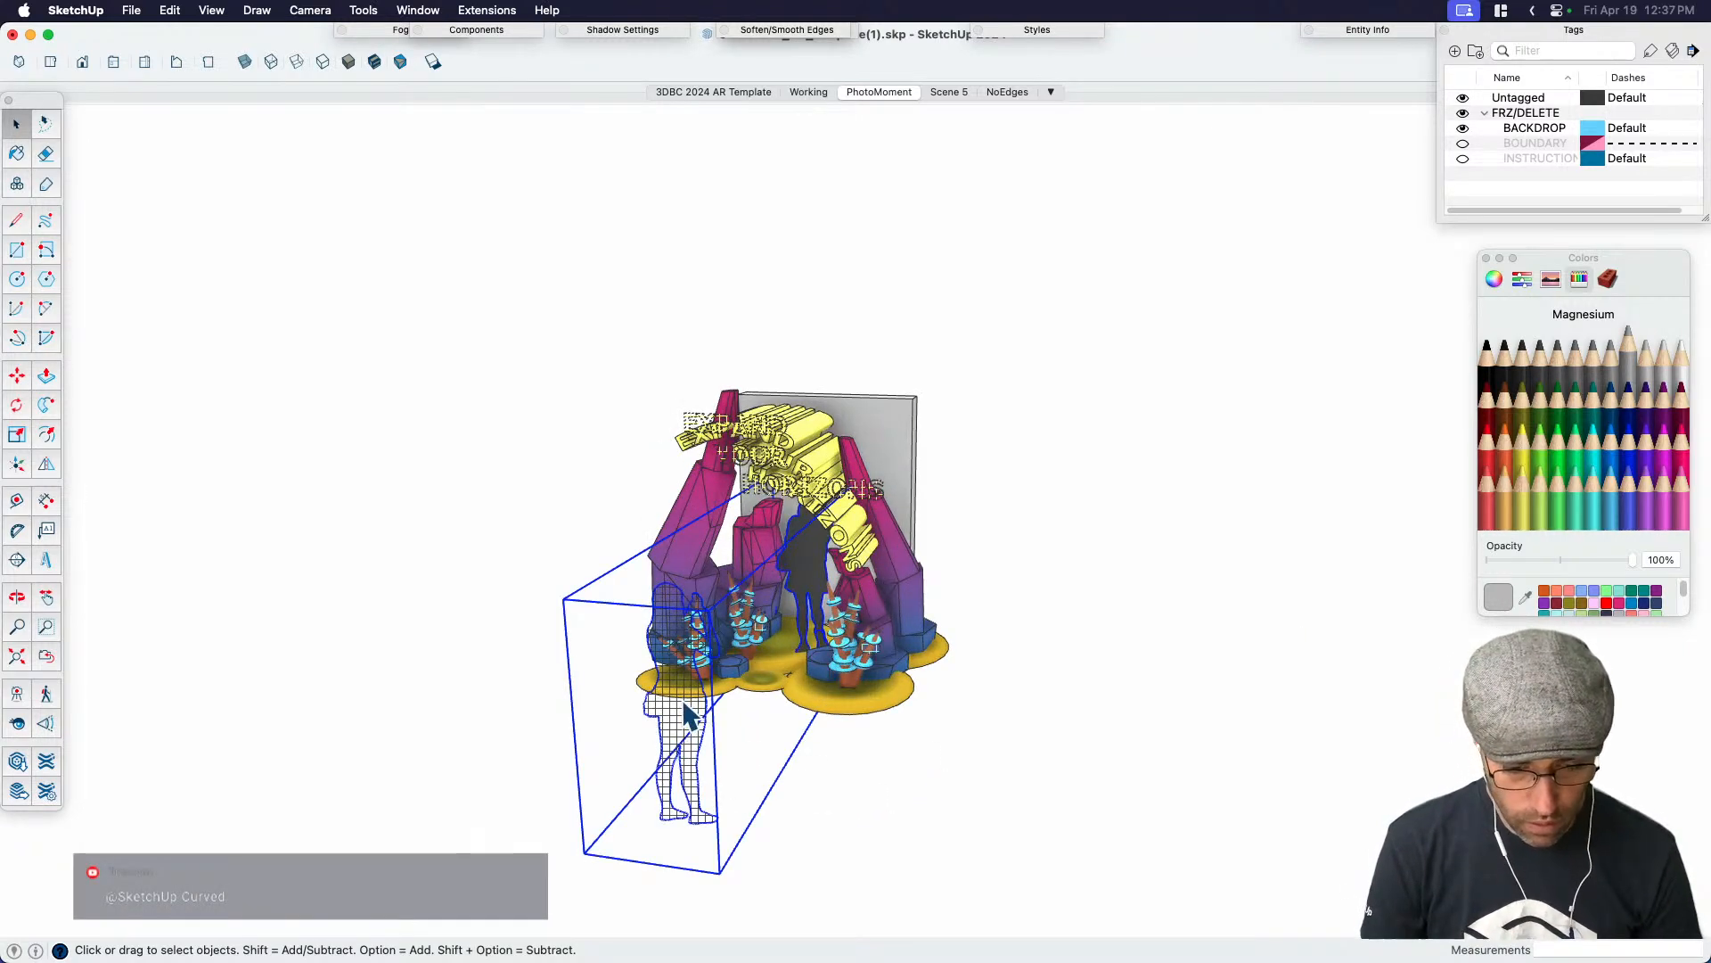
double_click(683, 700)
click(683, 697)
key(Delete)
click(1049, 754)
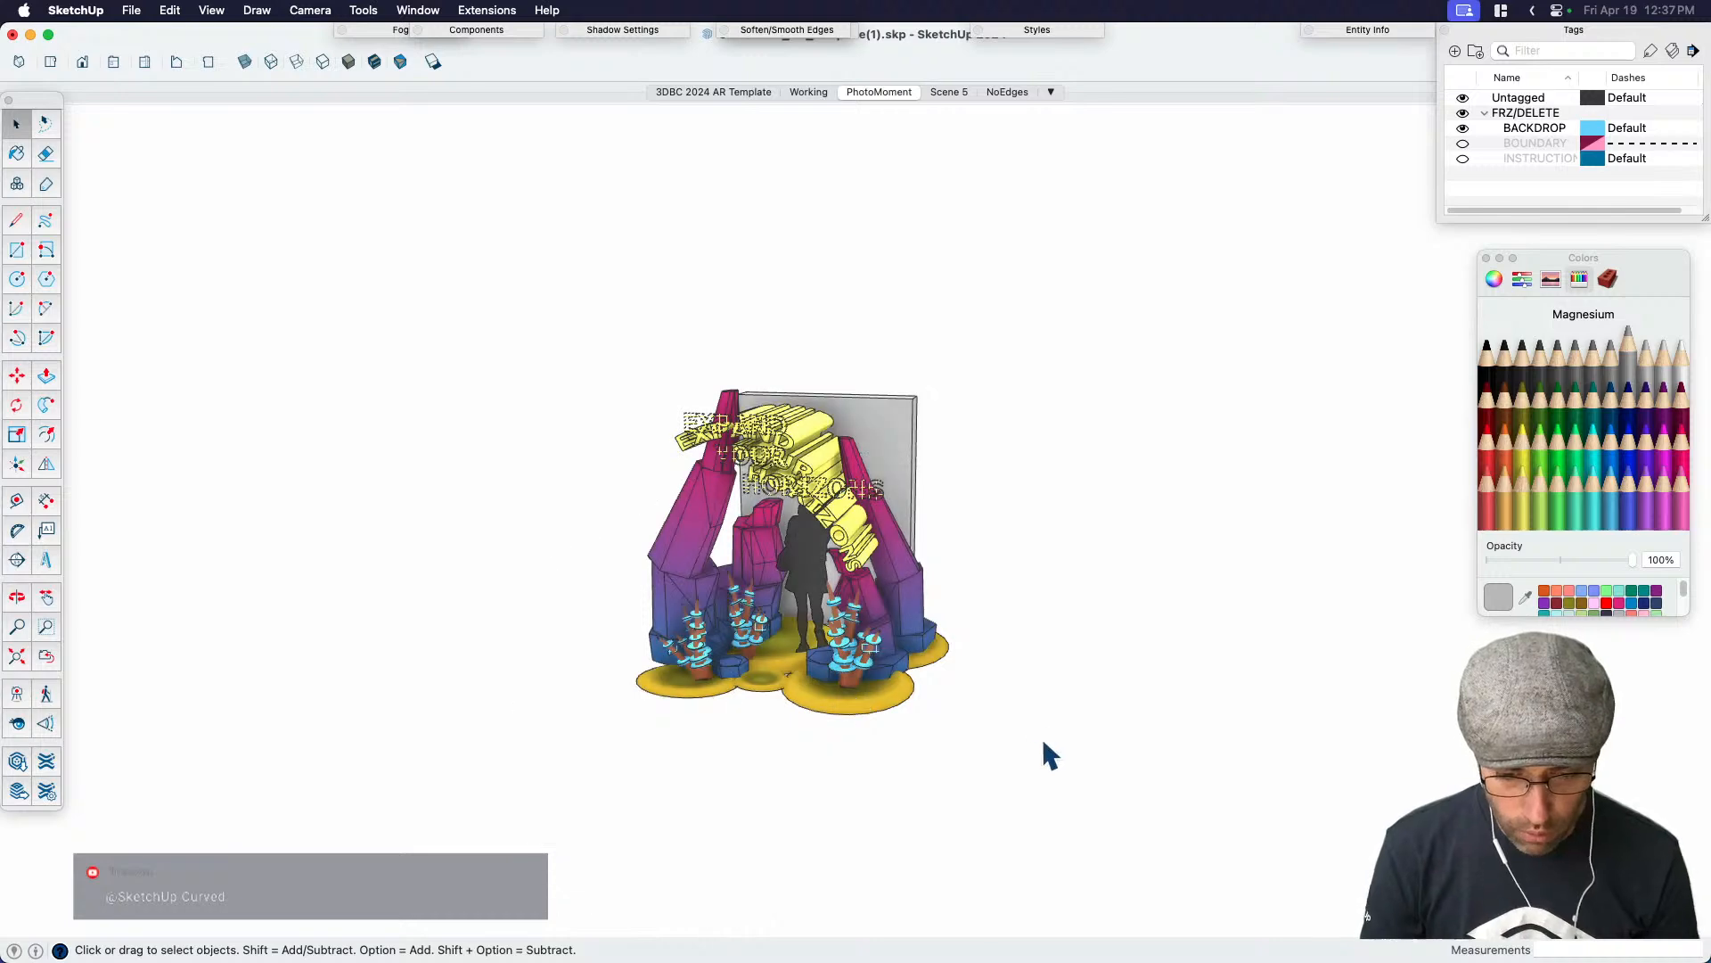
key(shift+h)
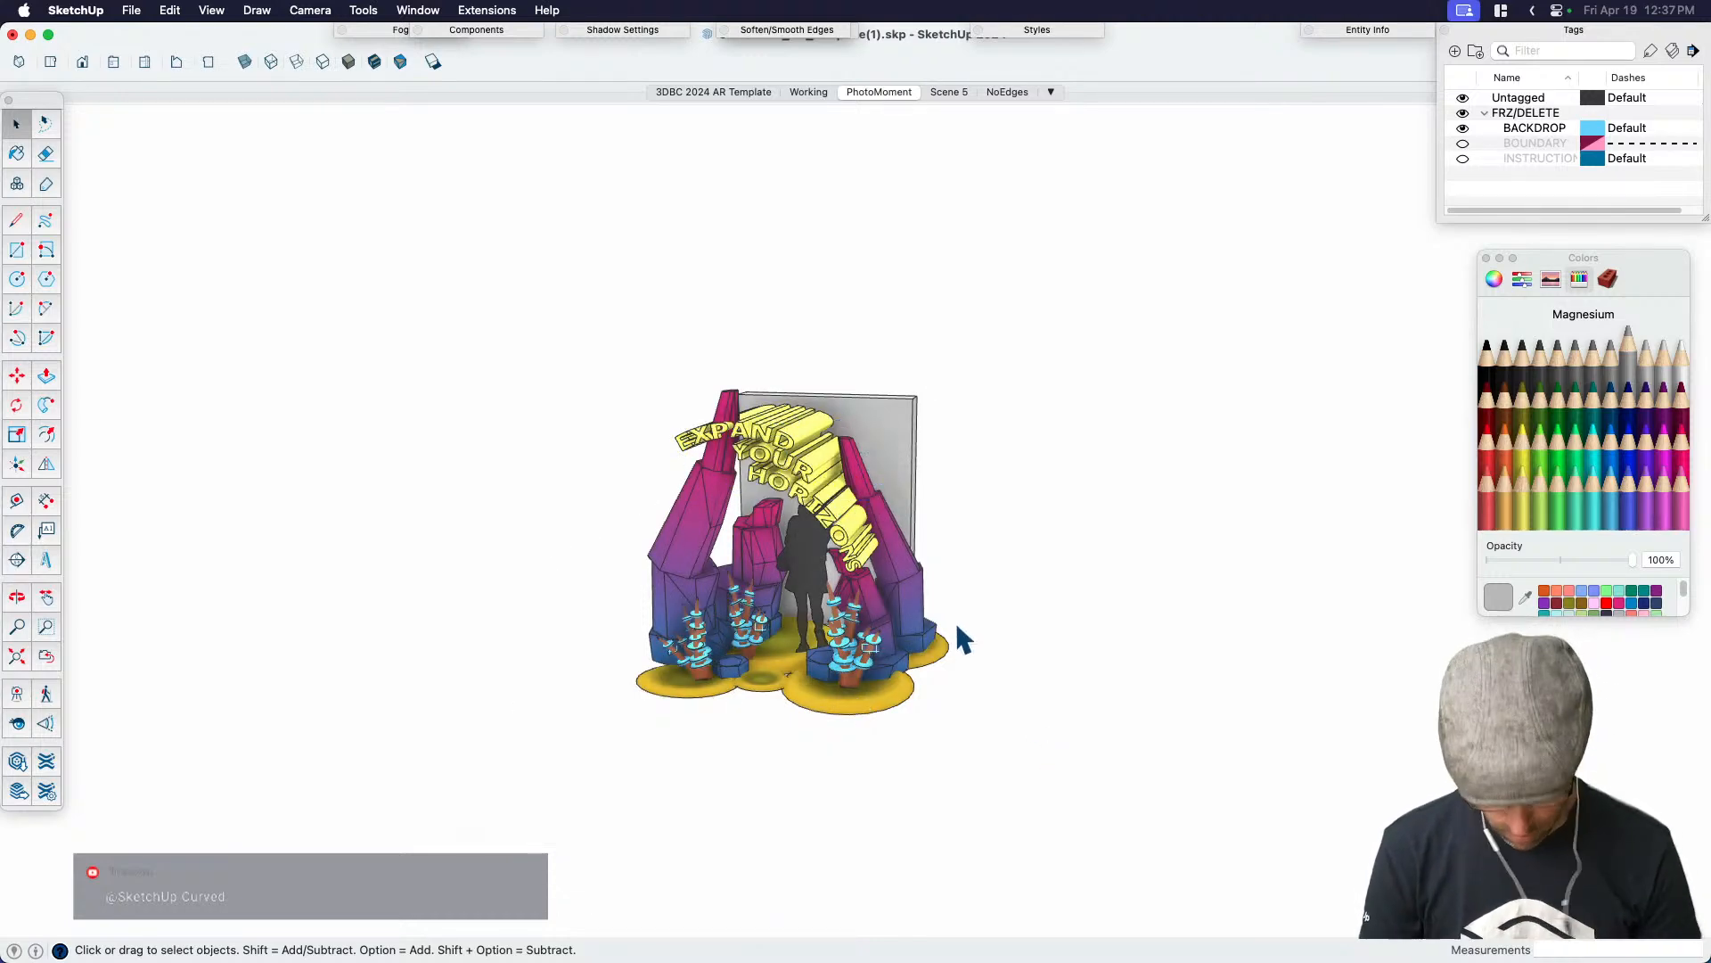
Examine the hidden geometry across the AR scene and the hidden rings inside the front coral cluster
key(shift+h)
scroll(789, 624, up, 5)
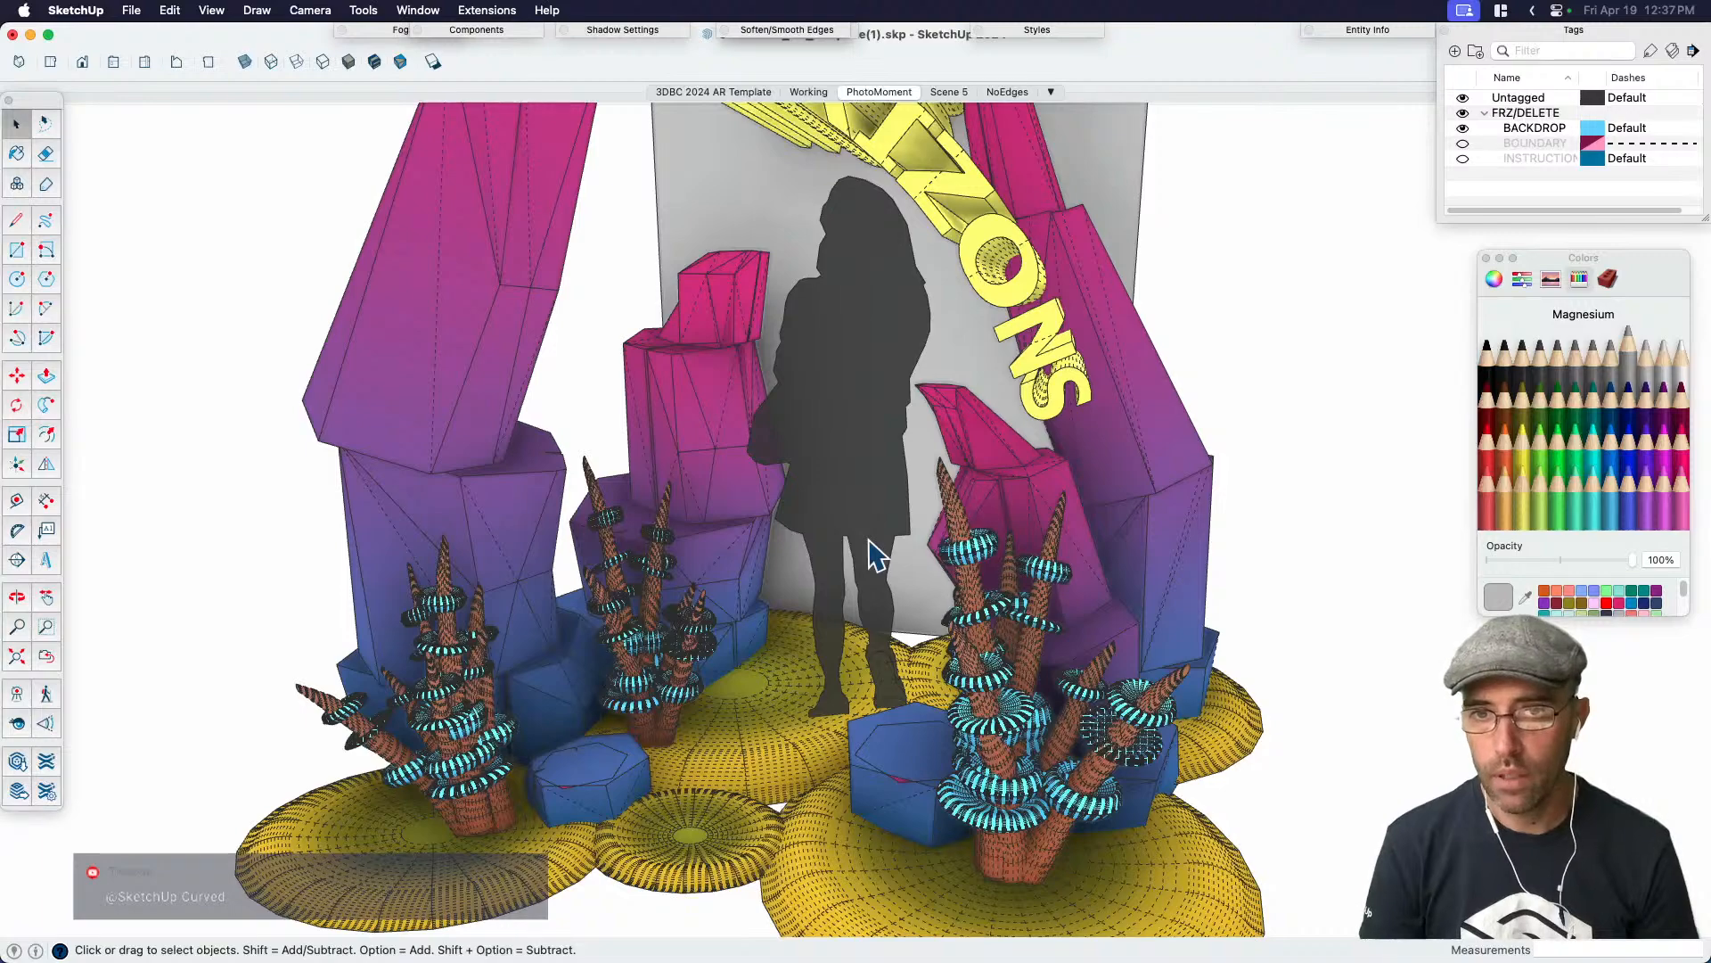
key(shift+h)
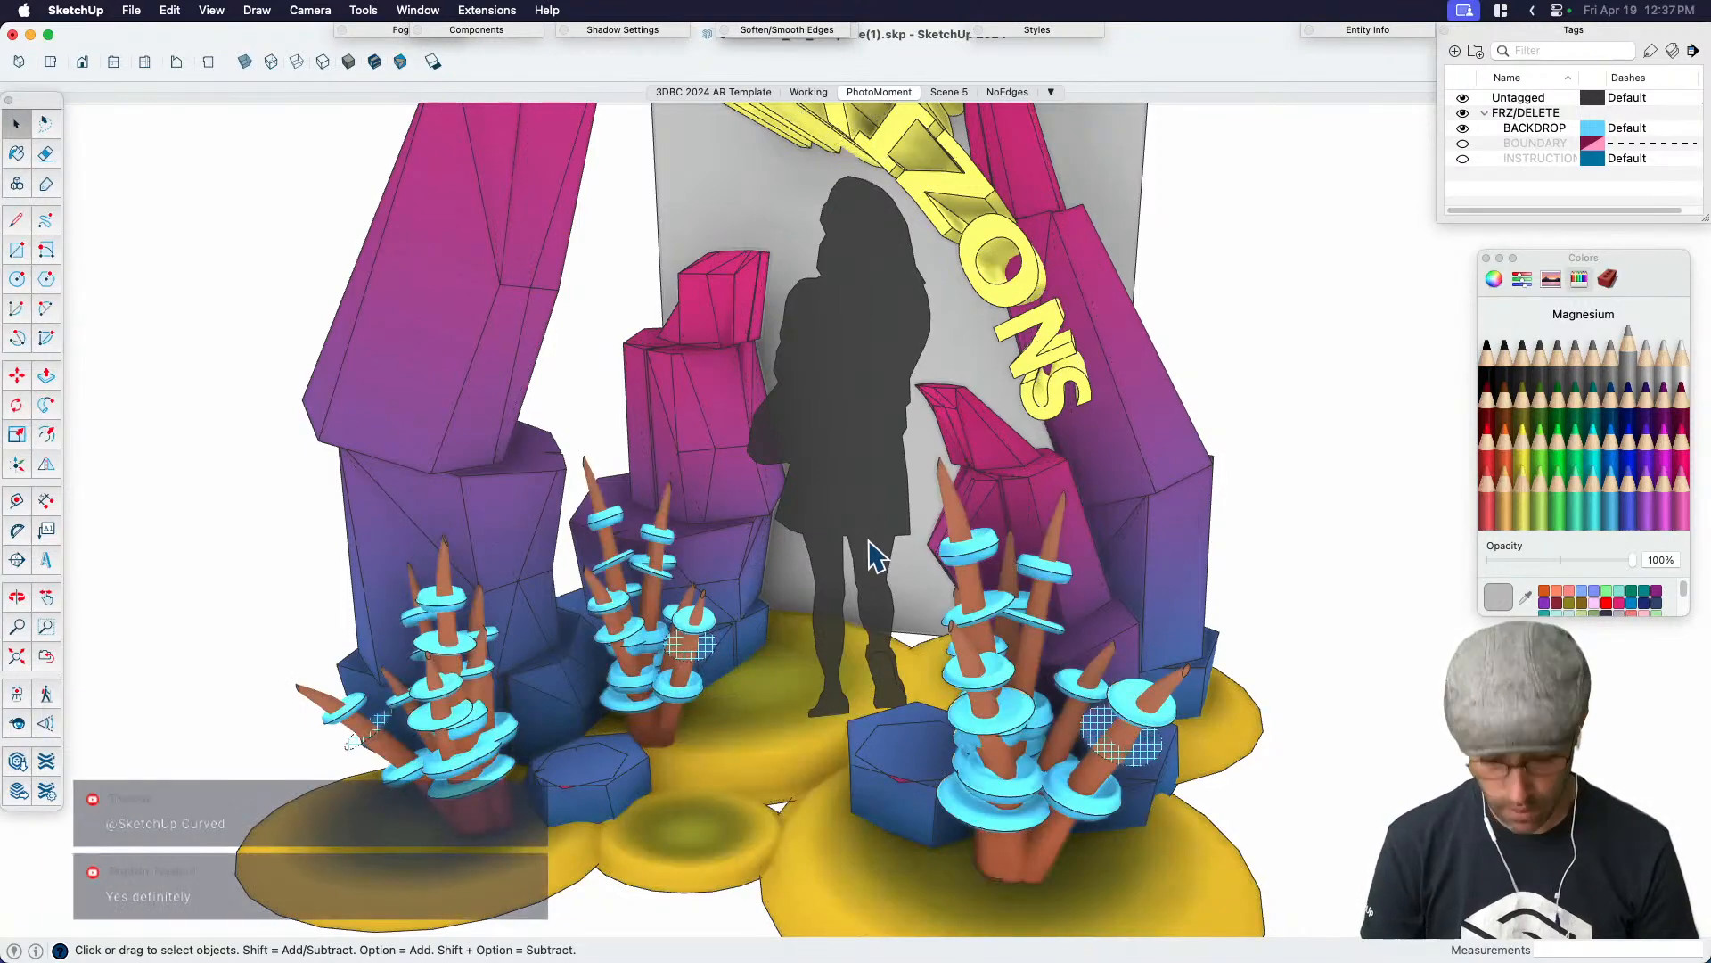
click(1157, 765)
double_click(1157, 765)
scroll(1157, 765, up, 3)
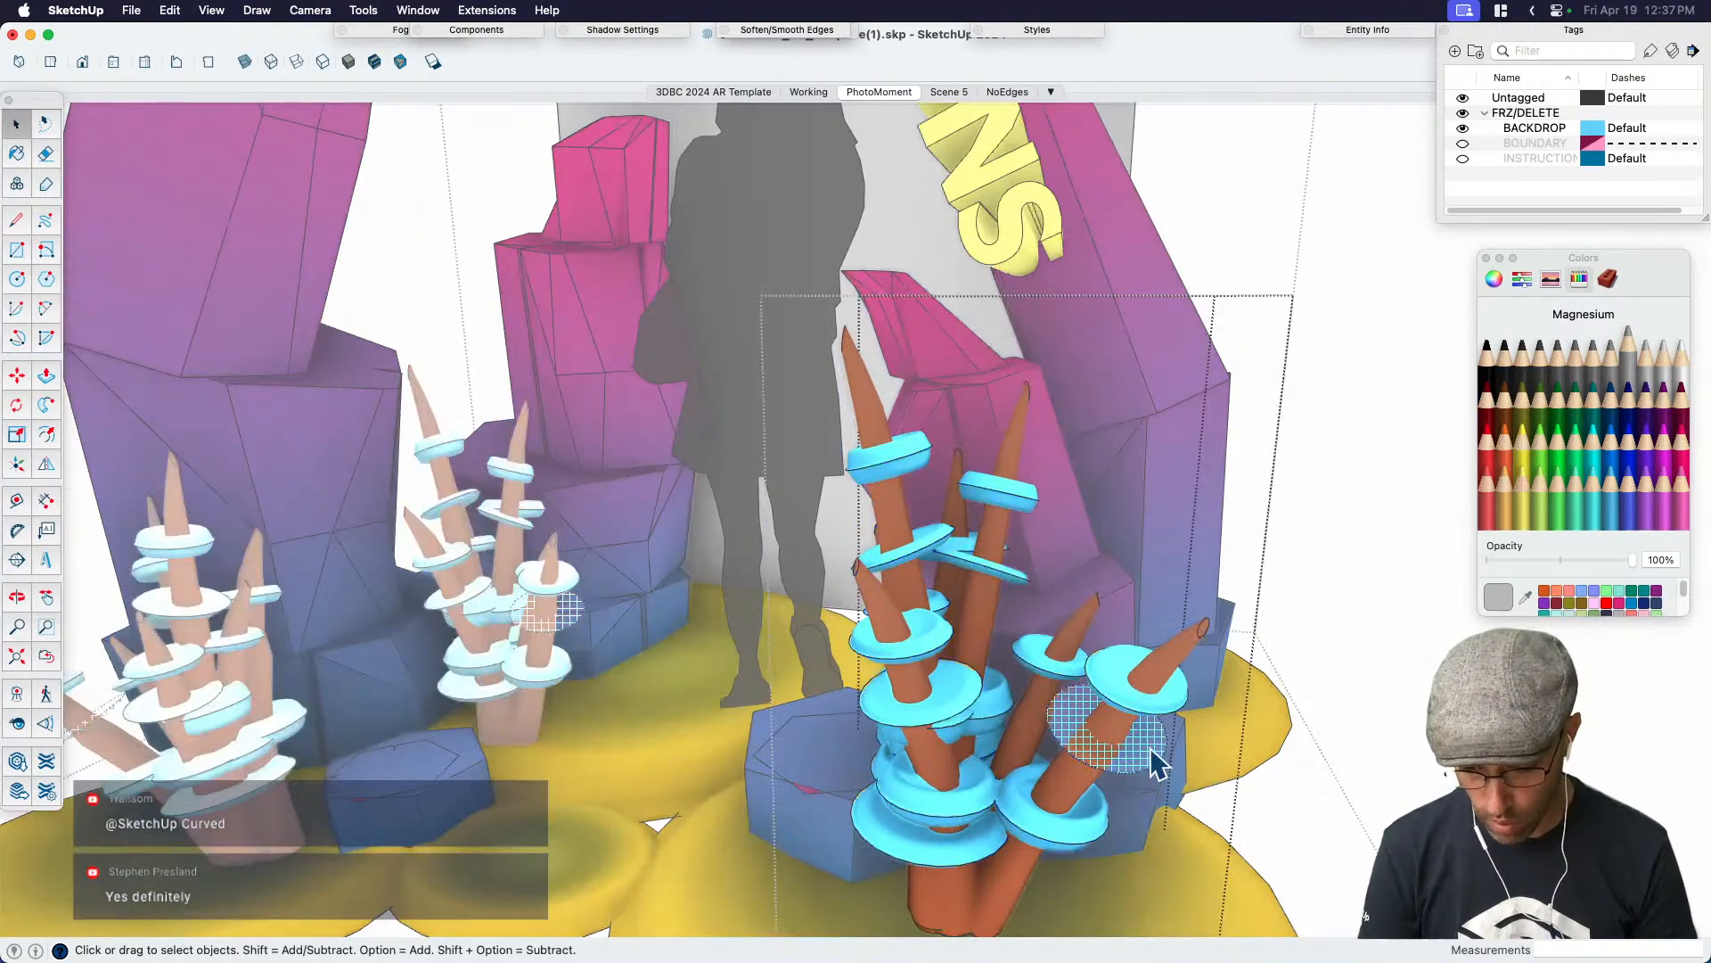
scroll(1151, 749, down, 8)
click(1409, 716)
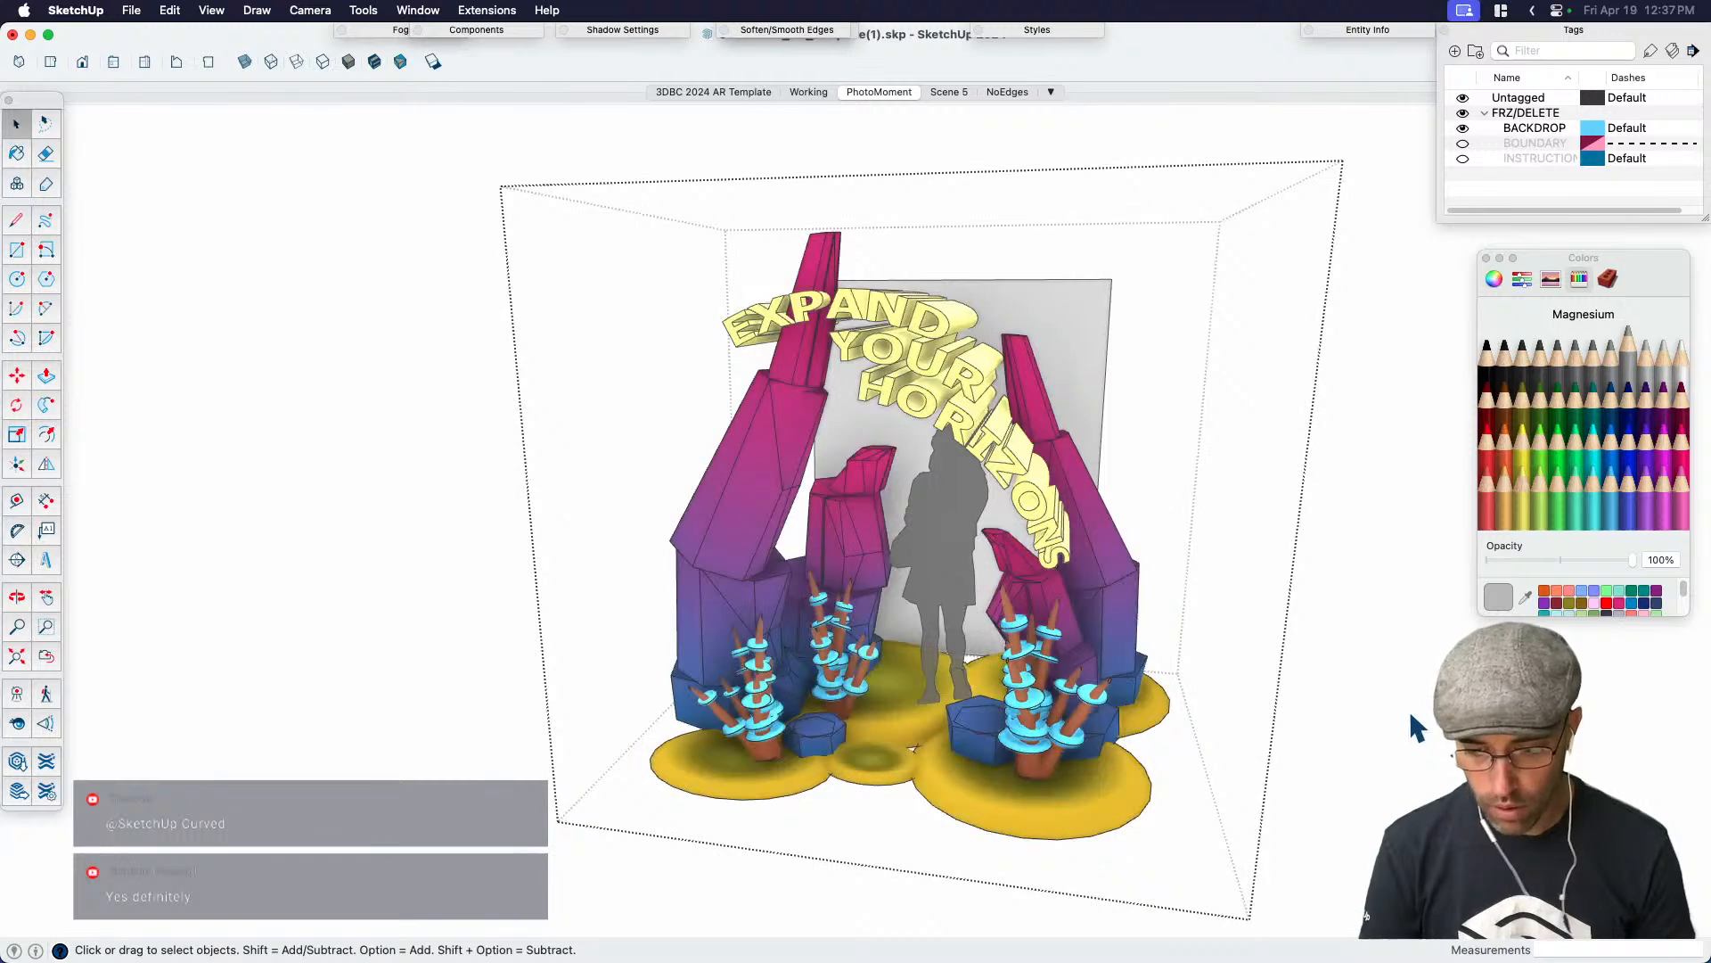
click(1337, 658)
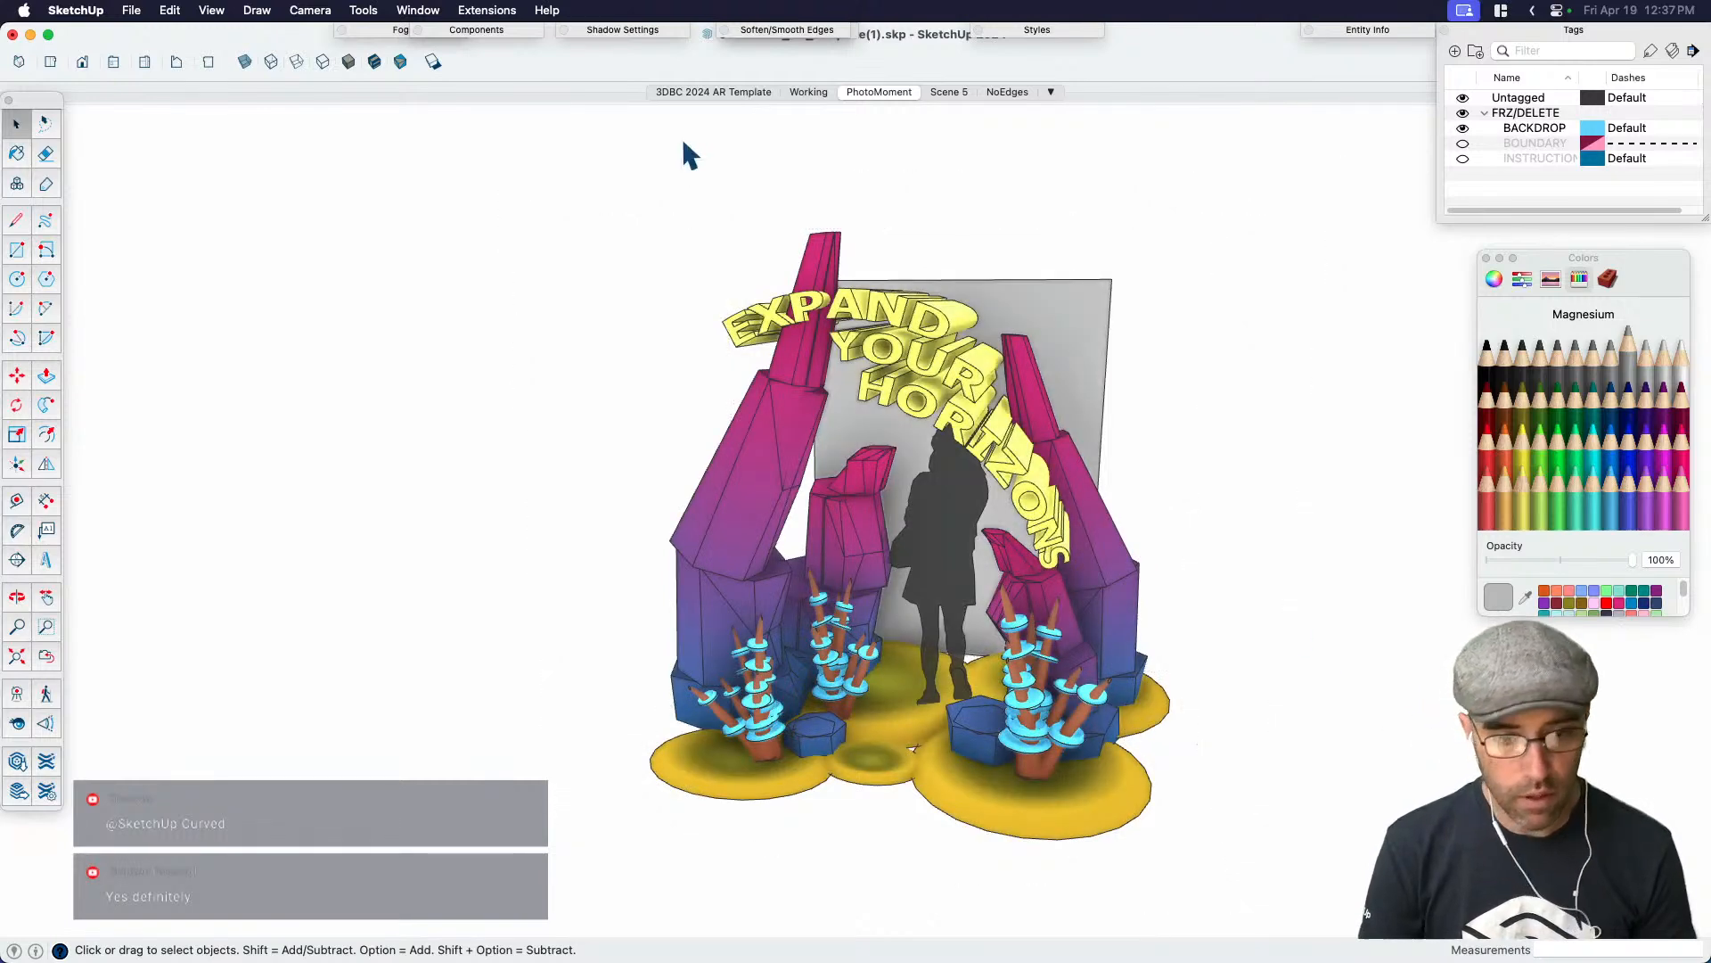
Check the entire model's statistics again in Model Info, with nested components included
click(429, 11)
click(455, 293)
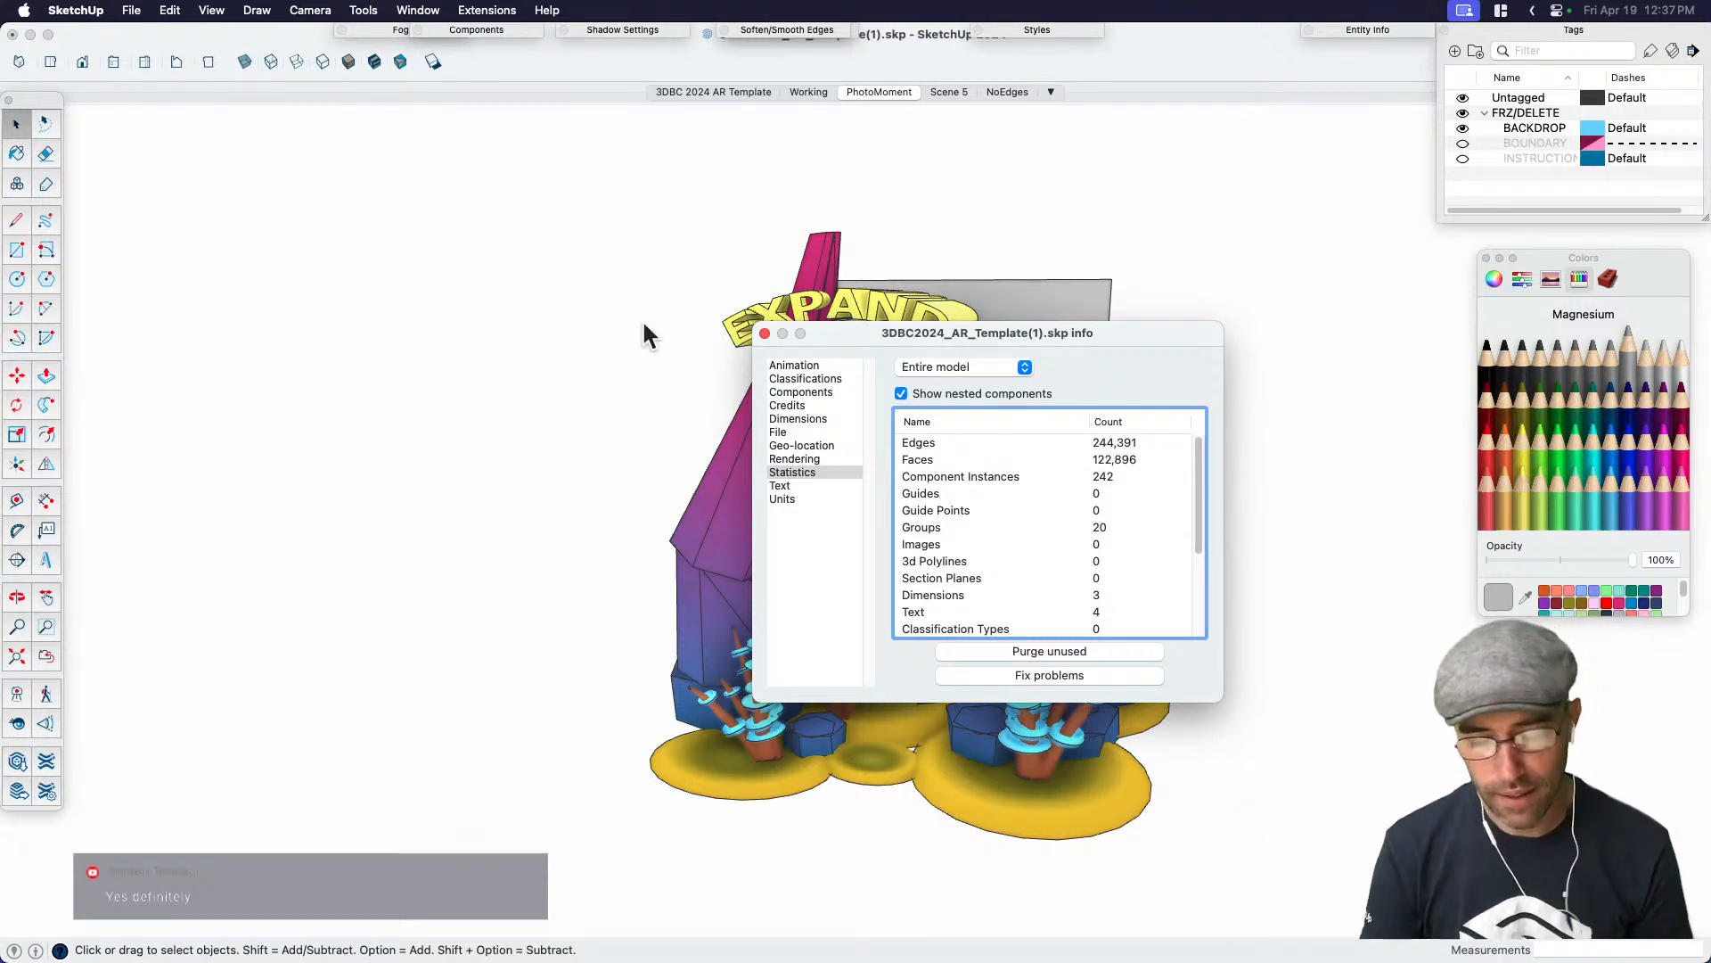
click(763, 334)
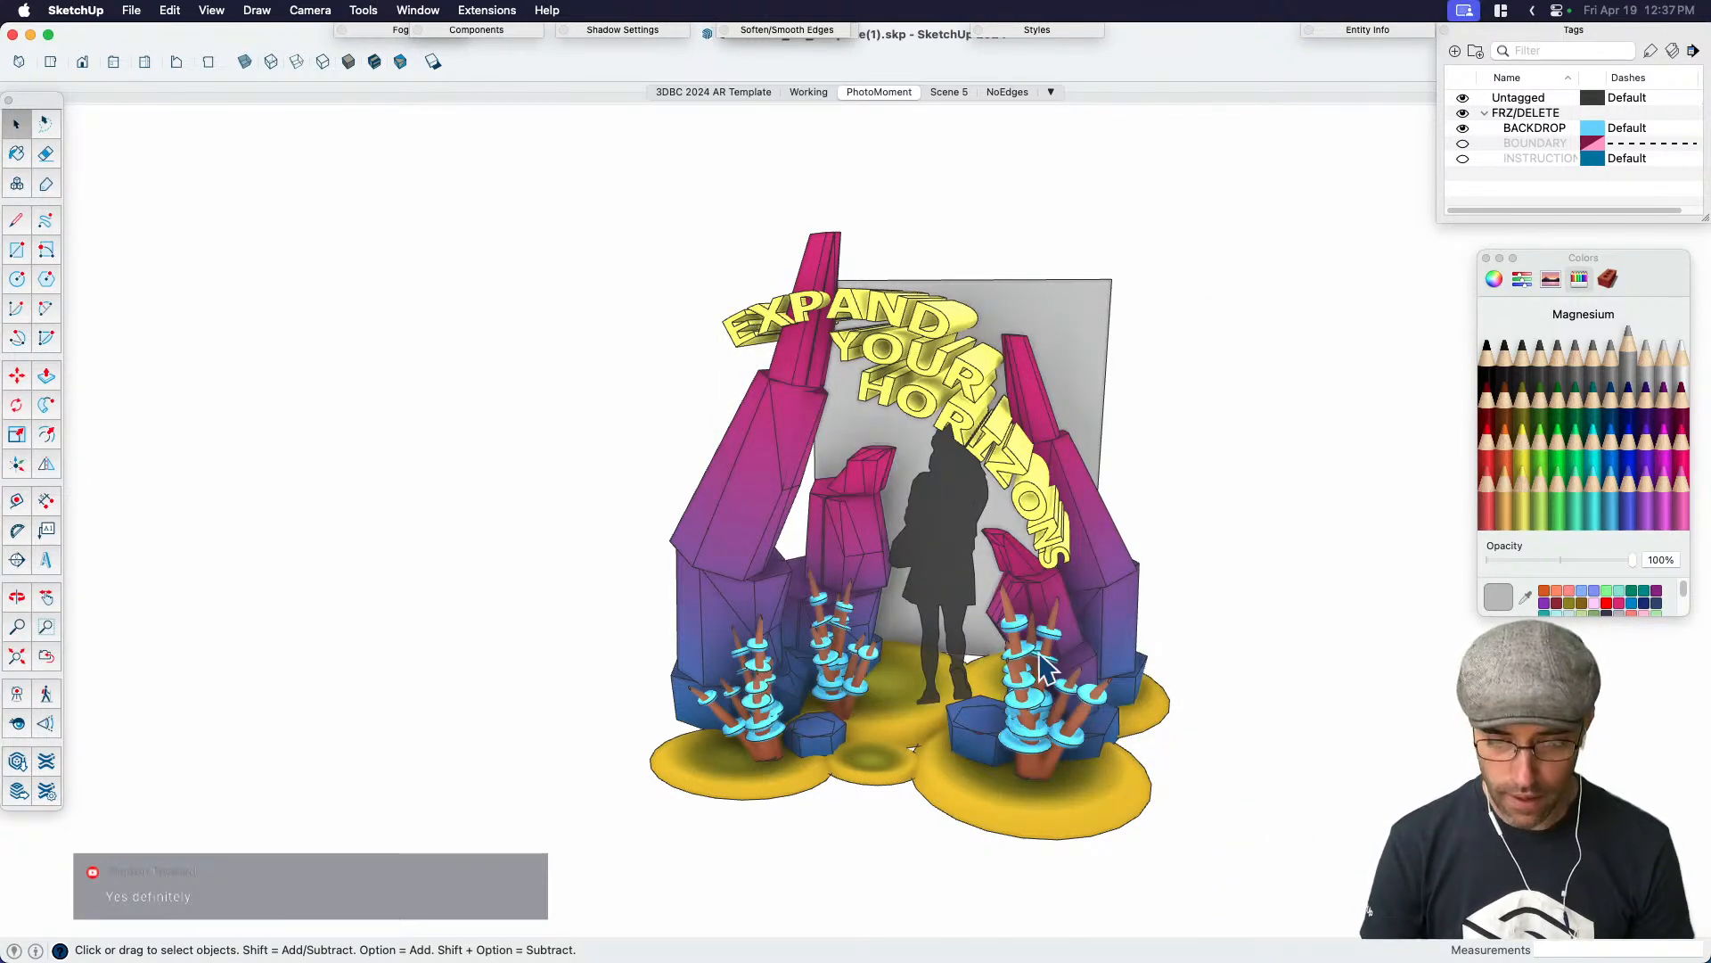
Turn on the BOUNDARY tag, compare the crystals and slogan with the exhibition volume, and return to the PhotoMoment scene
middle_drag(1009, 656, 843, 543)
middle_drag(1088, 584, 1169, 573)
click(1017, 299)
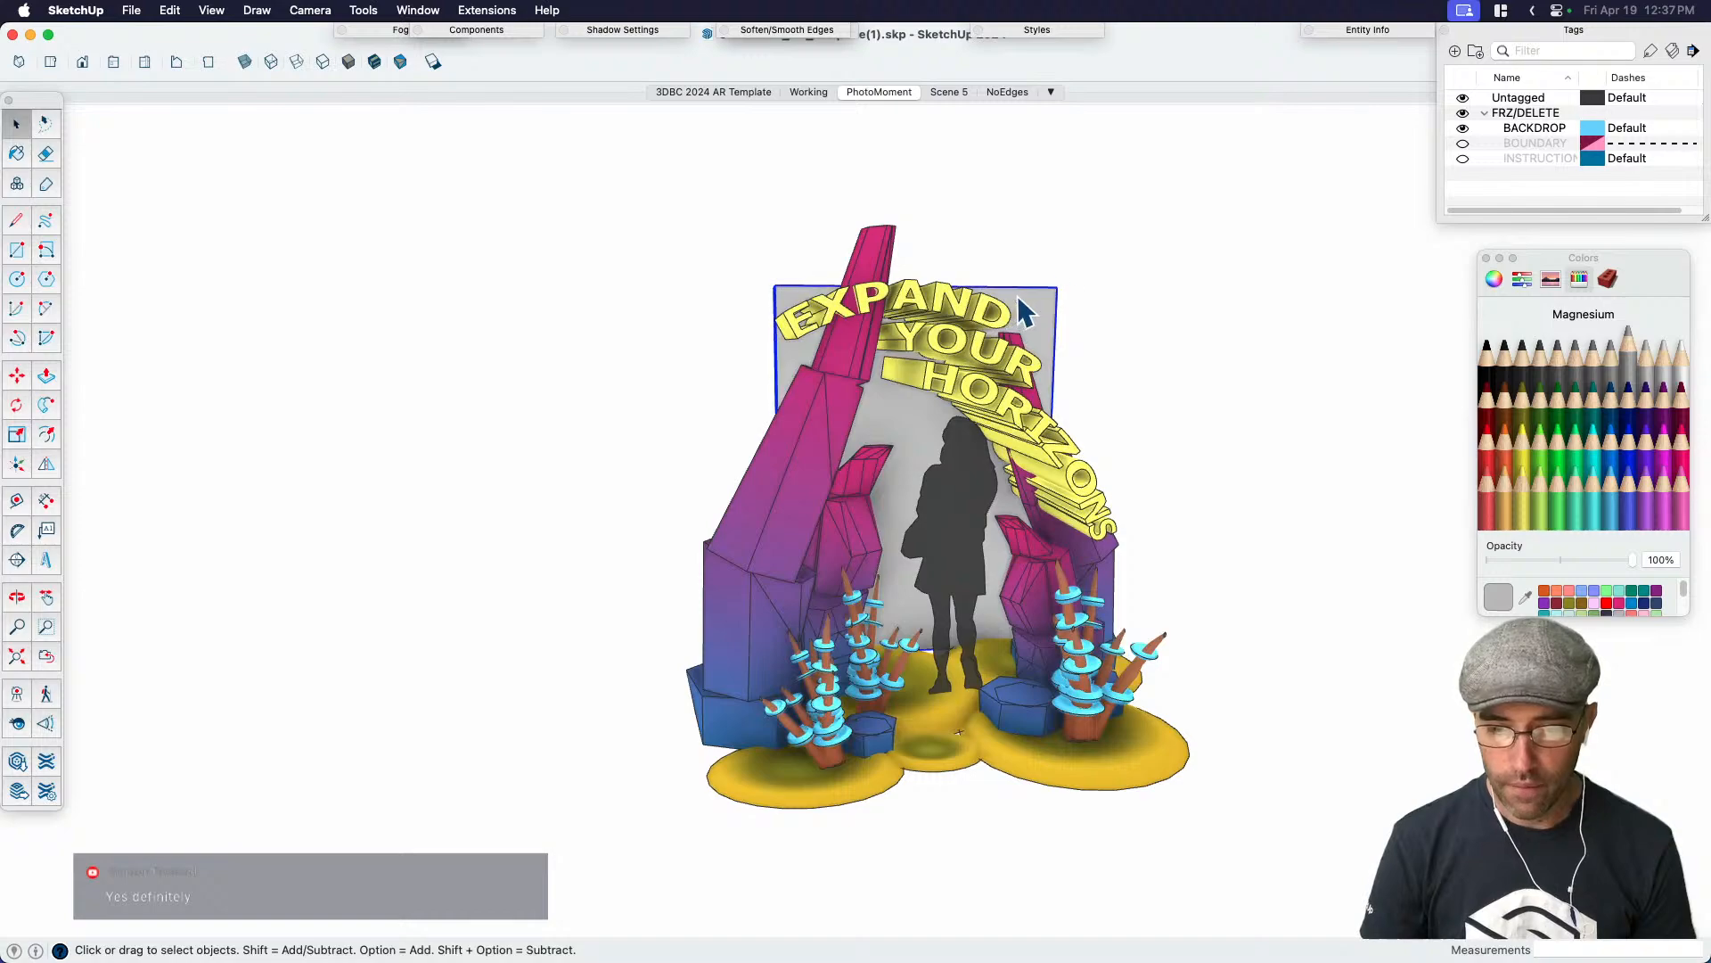
click(1464, 144)
mouse_move(1308, 301)
middle_down()
mouse_move(1043, 328)
mouse_move(998, 281)
mouse_move(1268, 206)
mouse_move(688, 451)
mouse_move(906, 319)
mouse_move(952, 527)
mouse_move(925, 592)
middle_up()
click(925, 593)
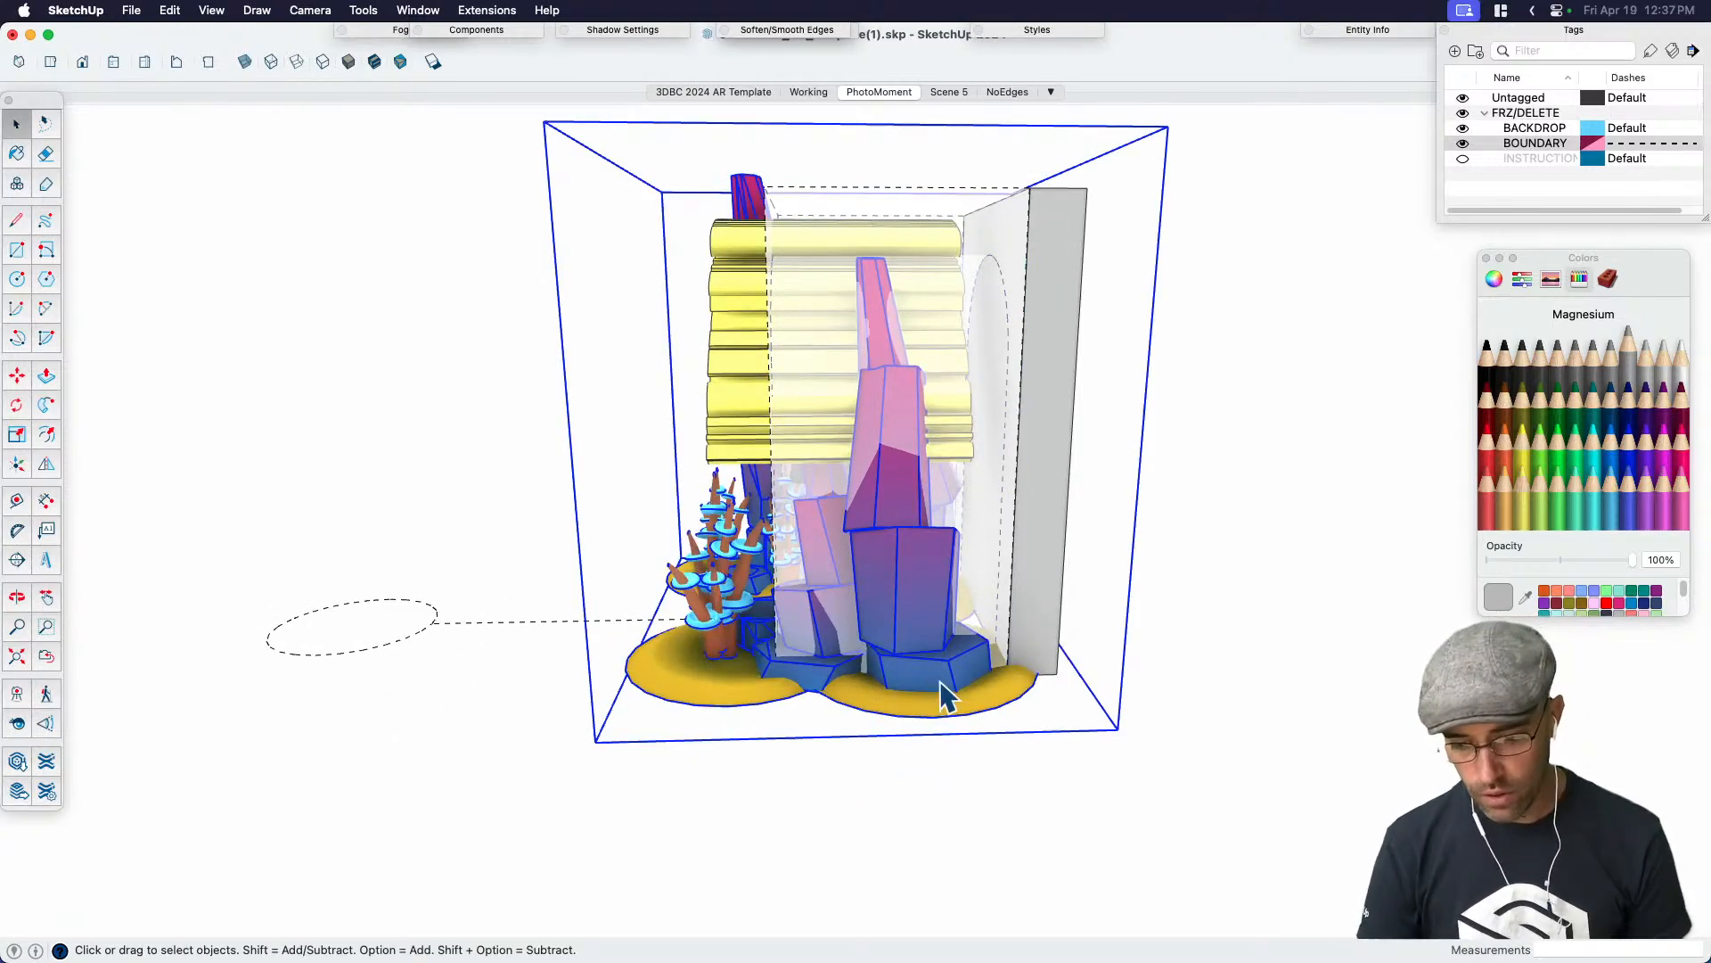
click(984, 535)
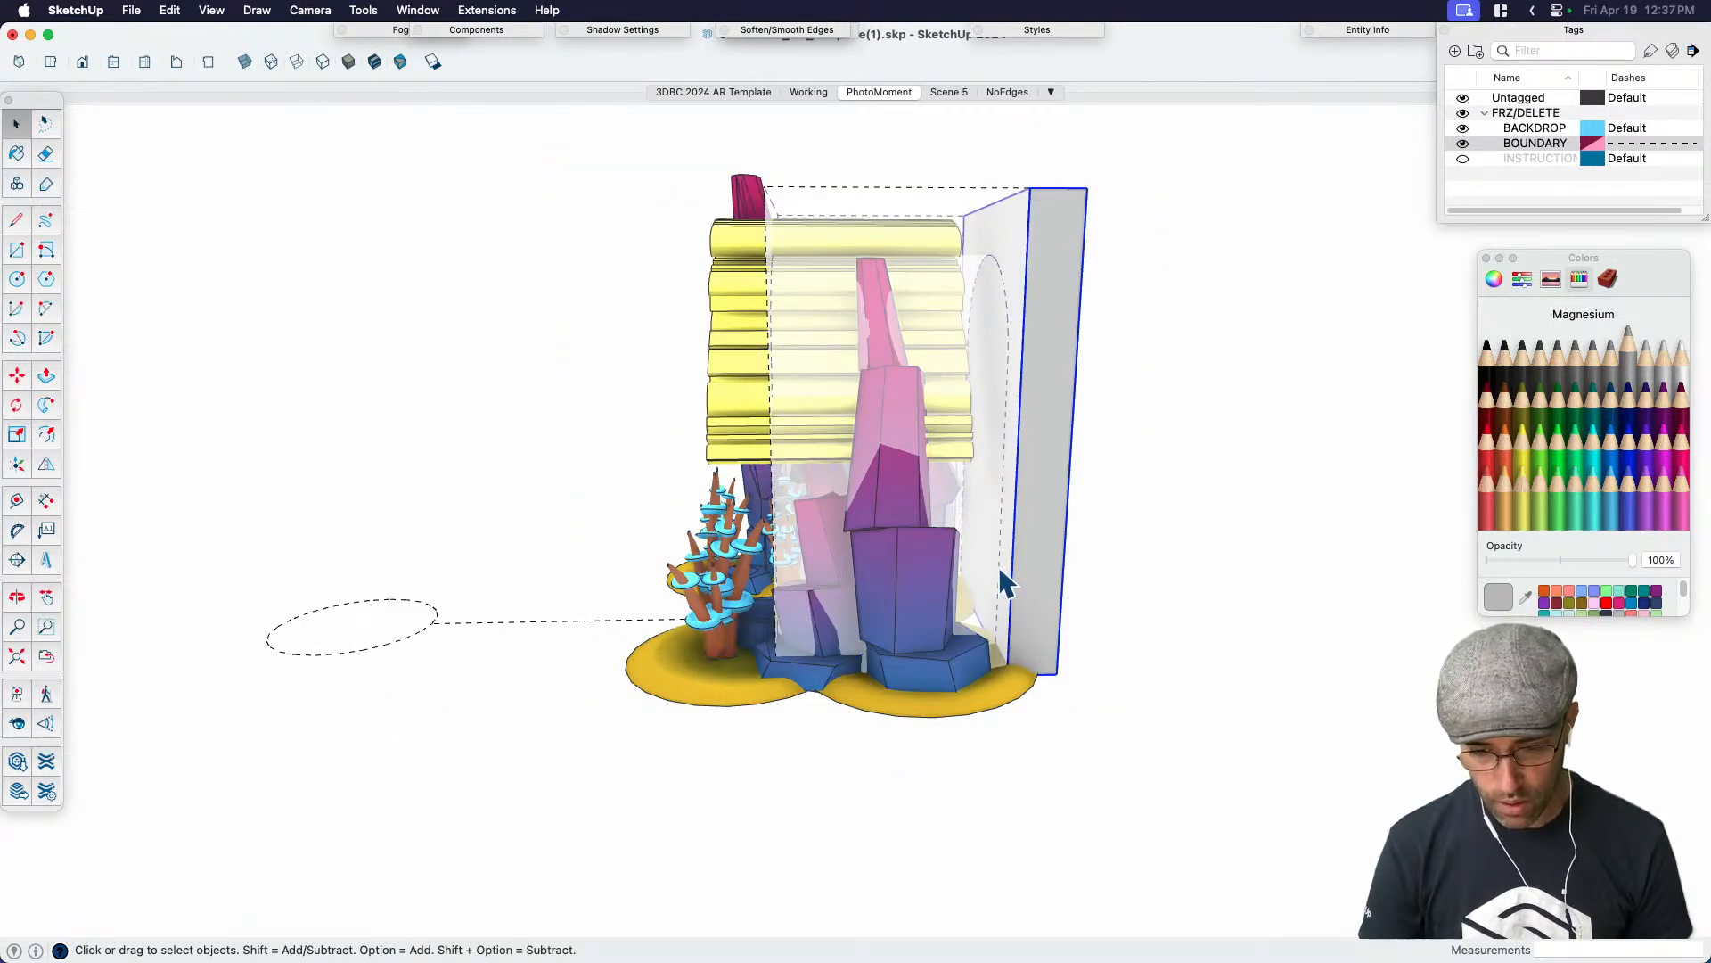
middle_drag(699, 650, 831, 654)
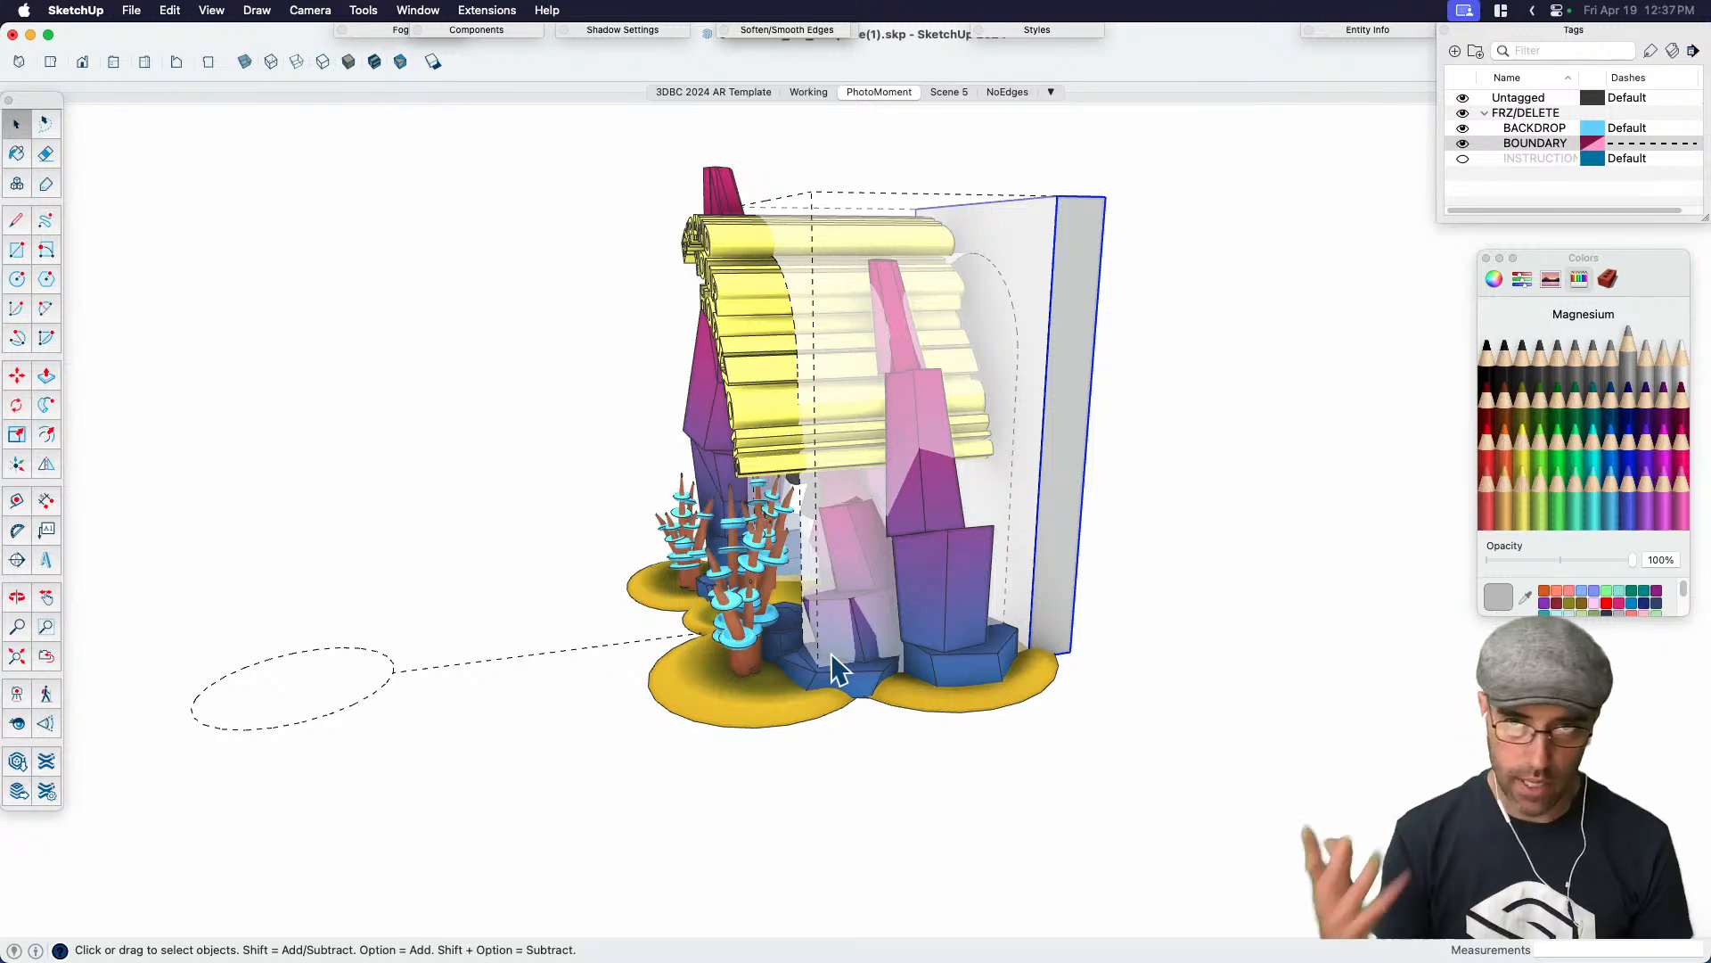
middle_drag(829, 649, 1006, 540)
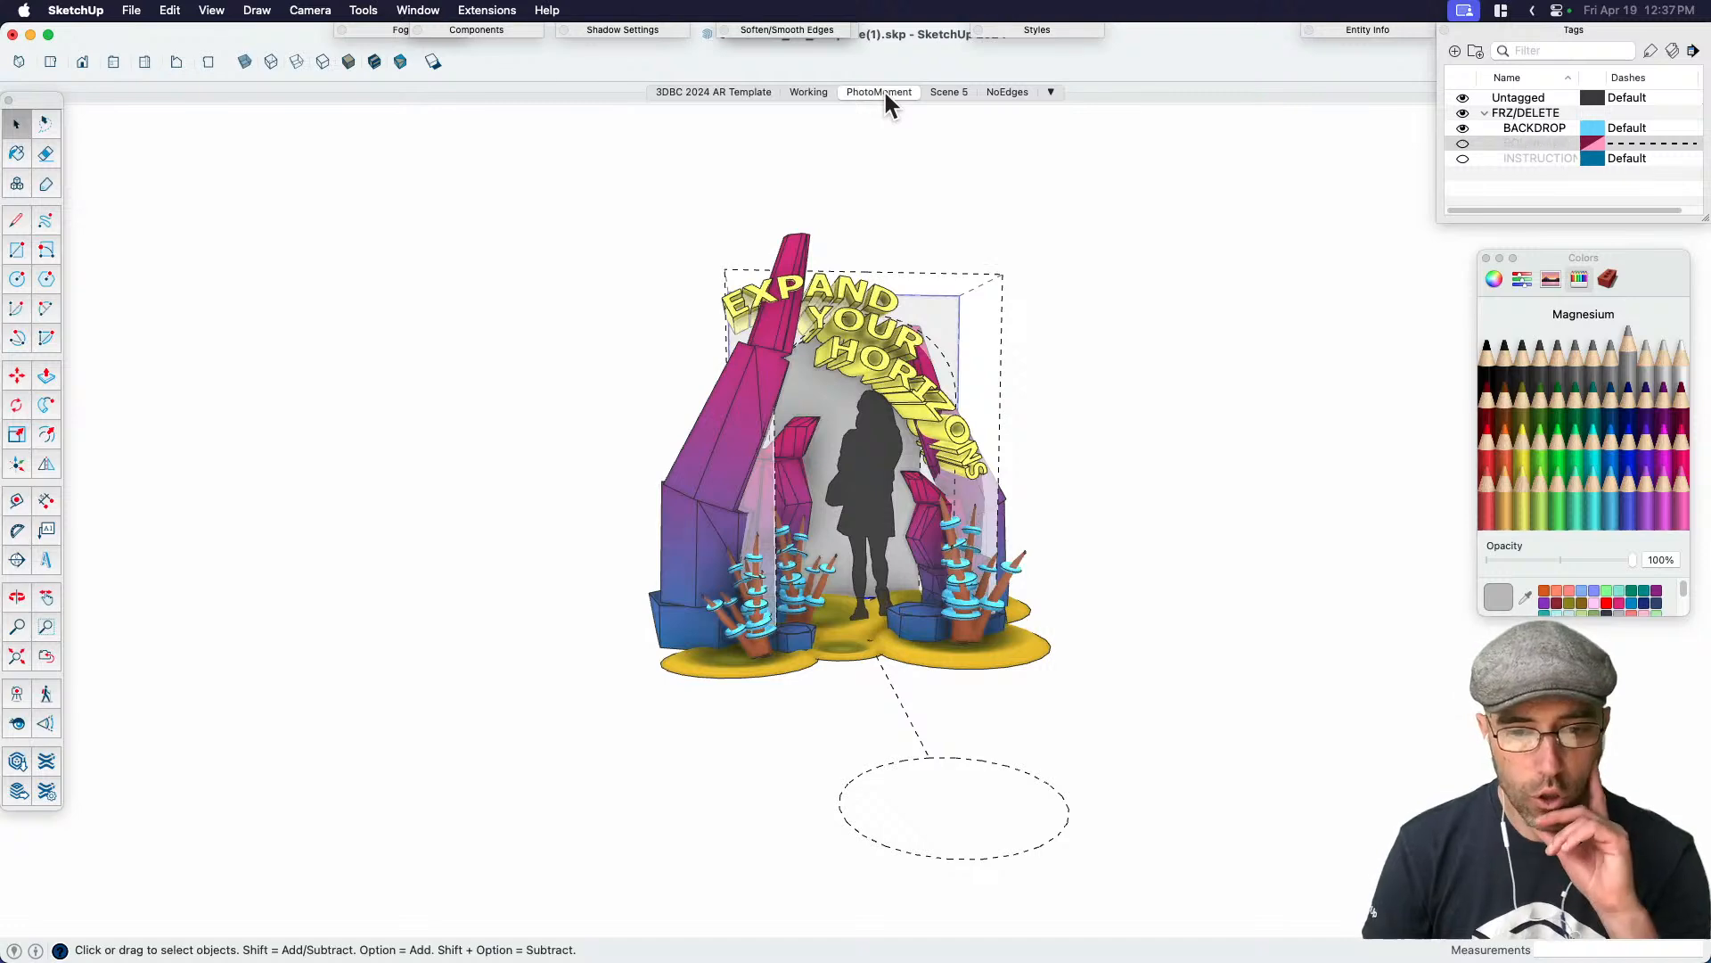
click(883, 92)
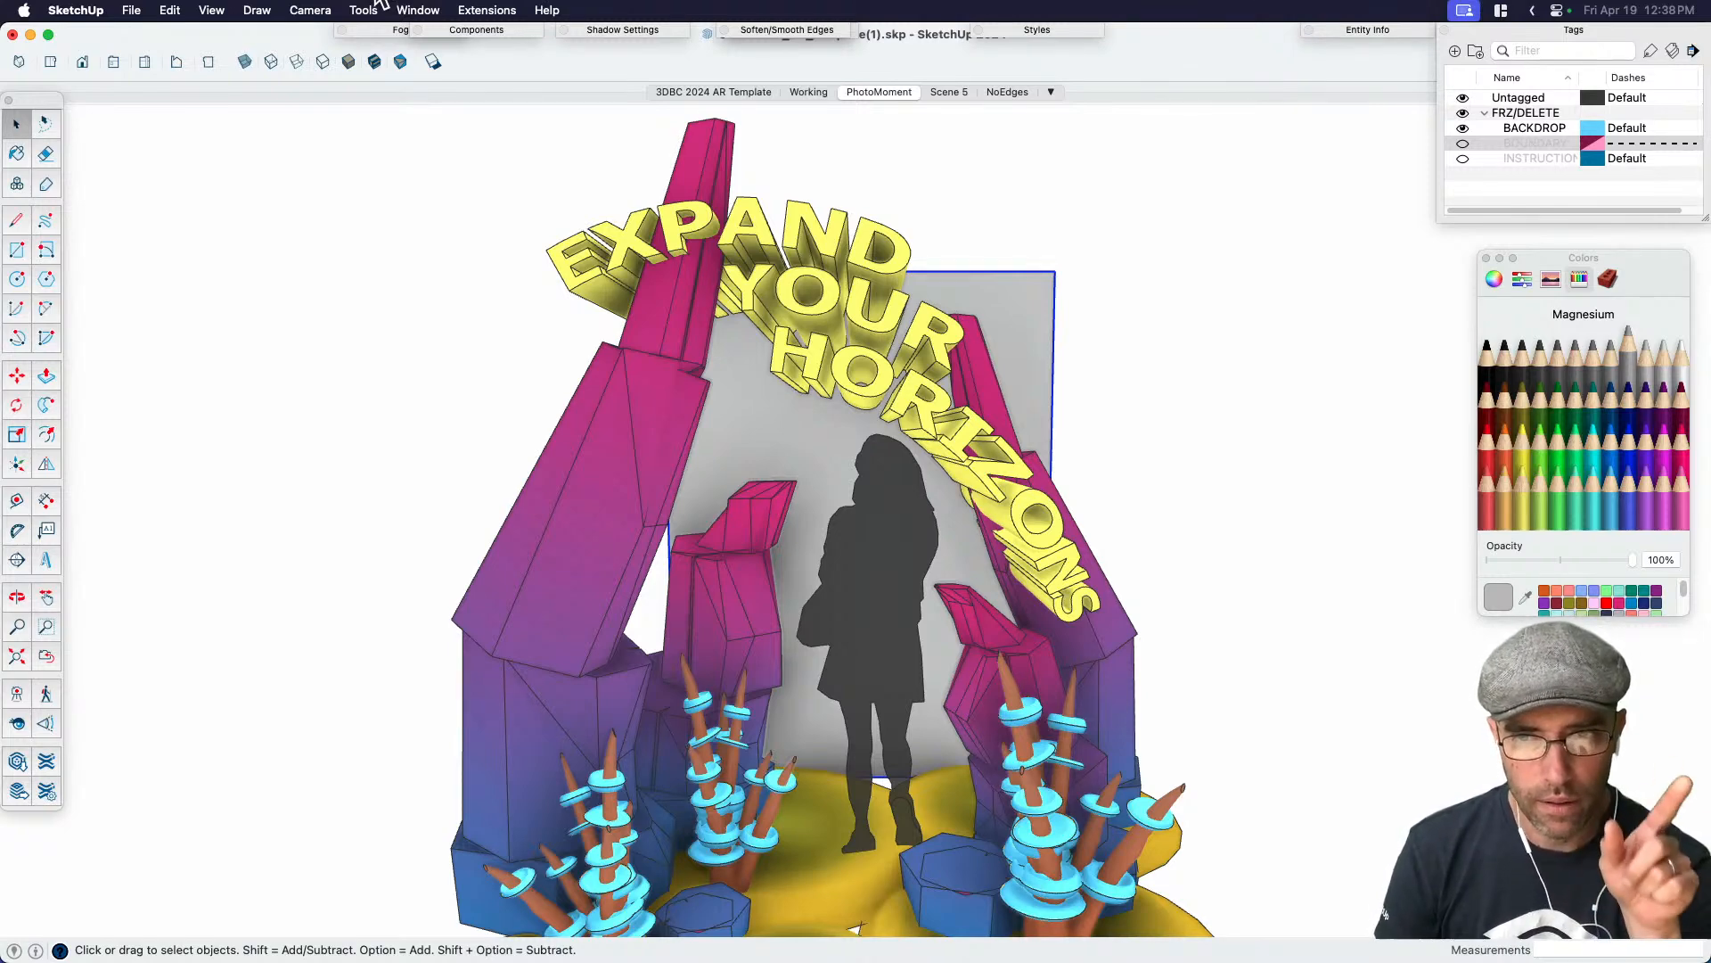
Switch to Firefox, reload the competition entry's 3D Warehouse page, and open its View in AR QR code
key(super+Tab)
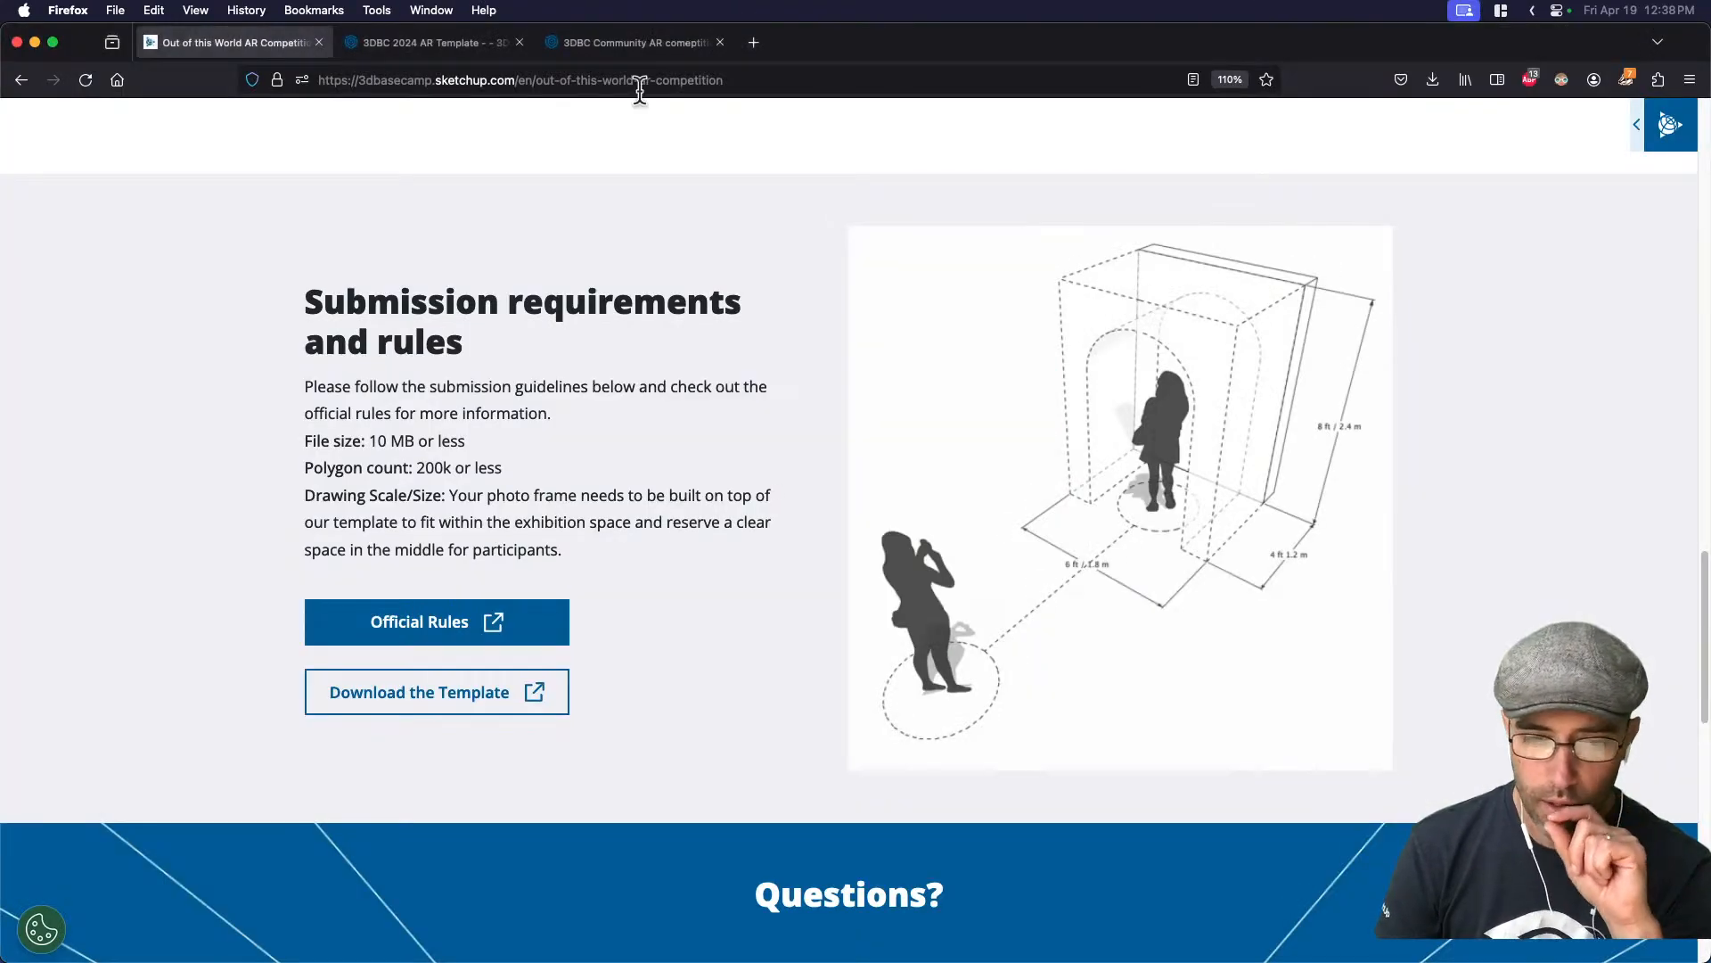
click(629, 46)
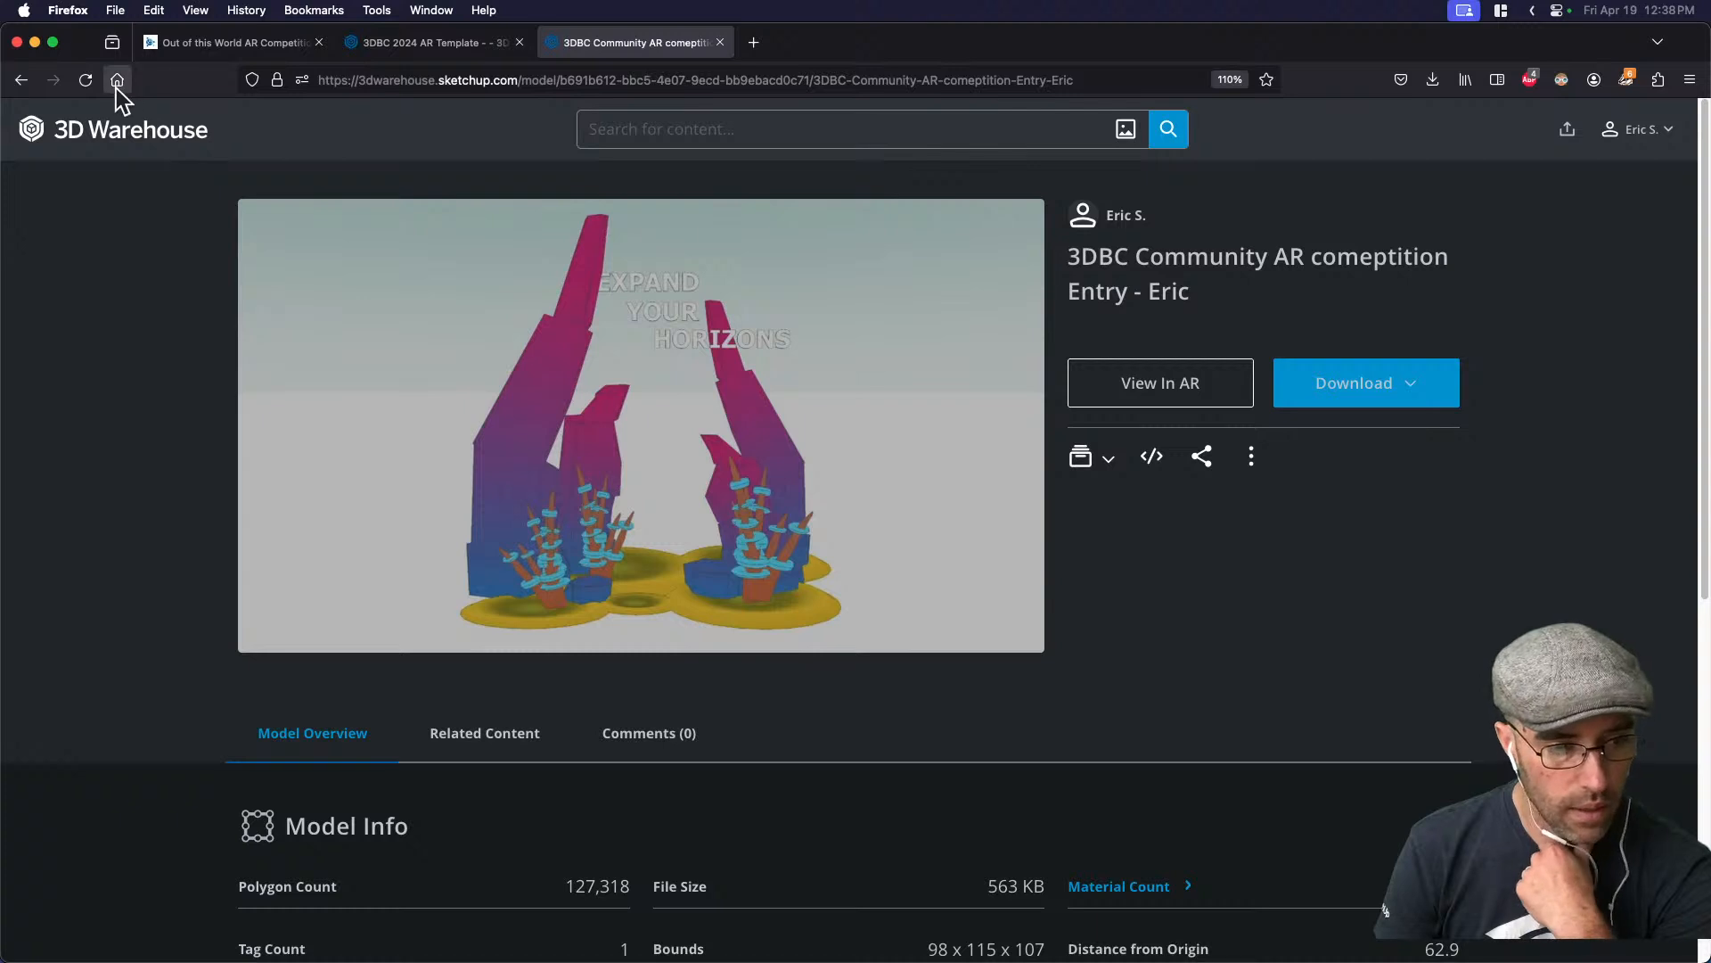
click(86, 82)
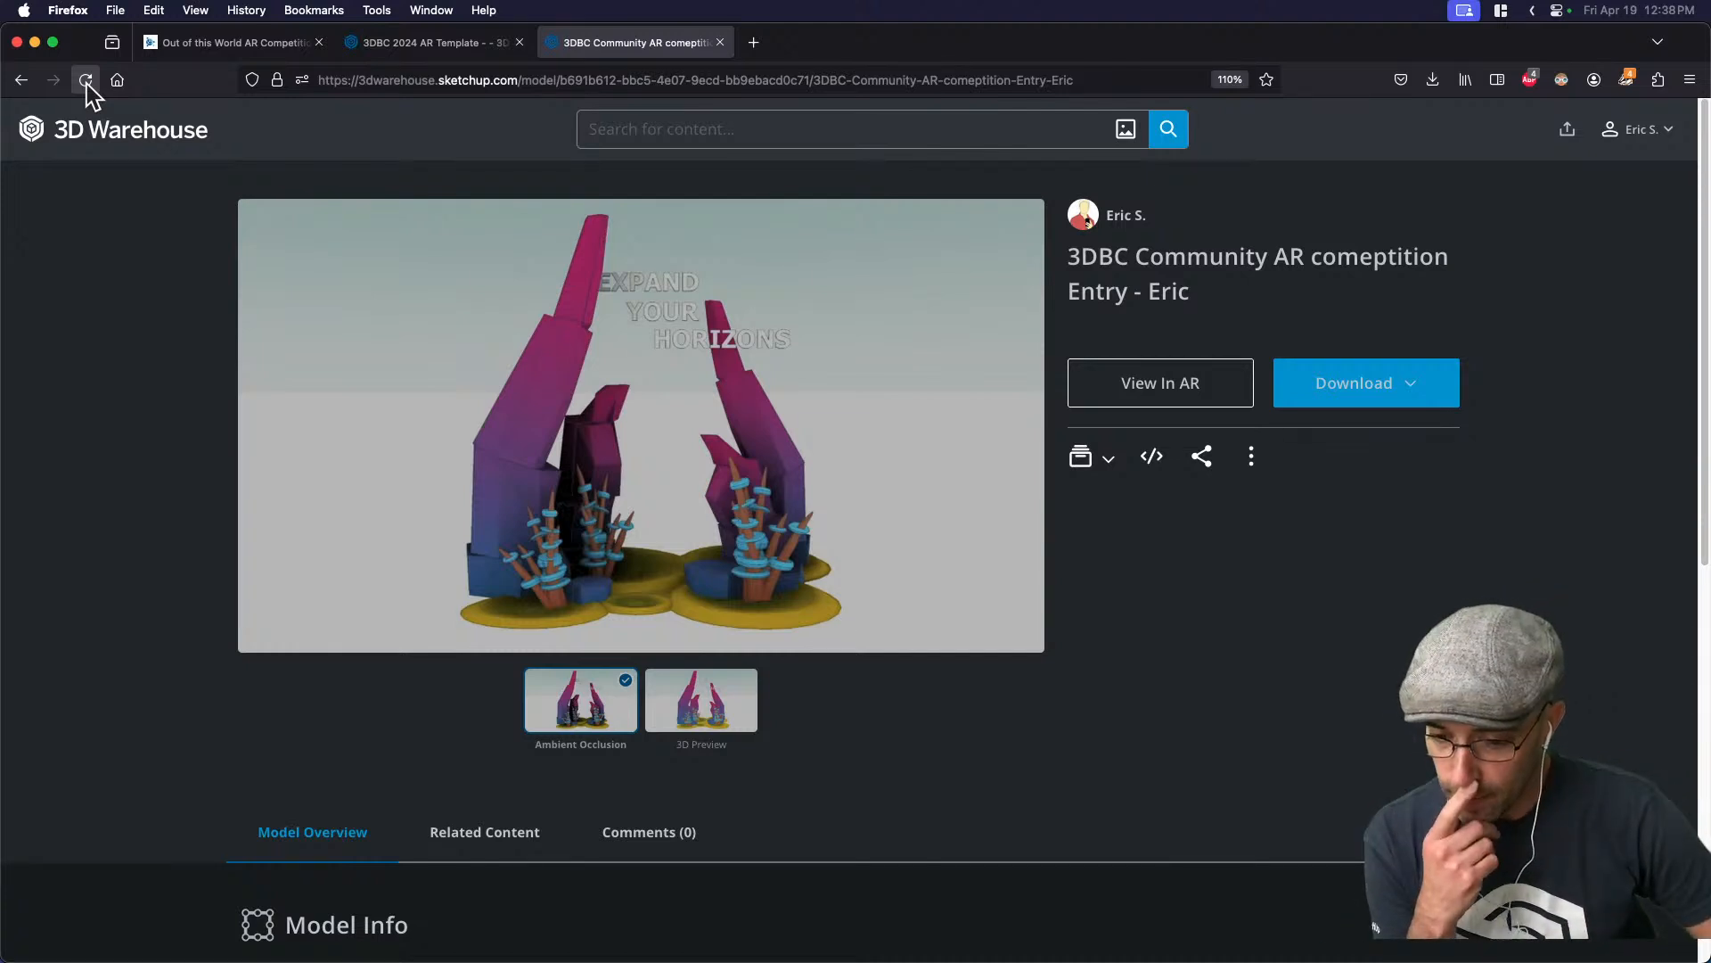
click(1192, 397)
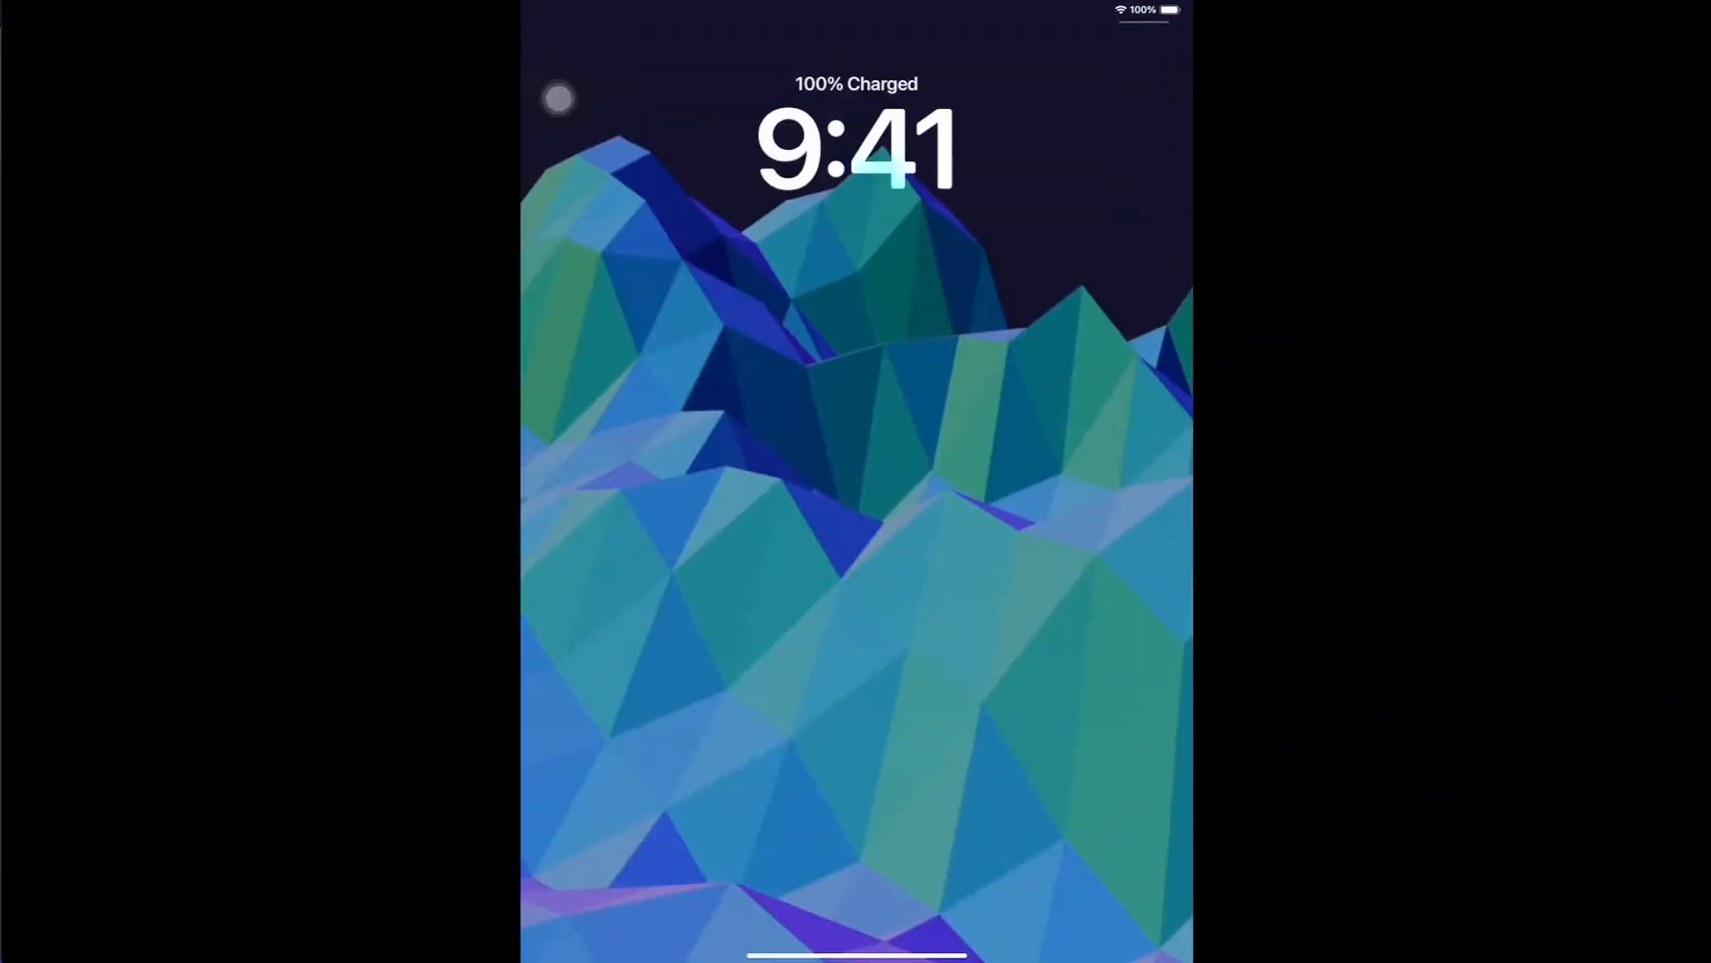
Scan the QR code with the tablet camera, view the model in your space, and scale it down to about 63%
drag(857, 956, 856, 751)
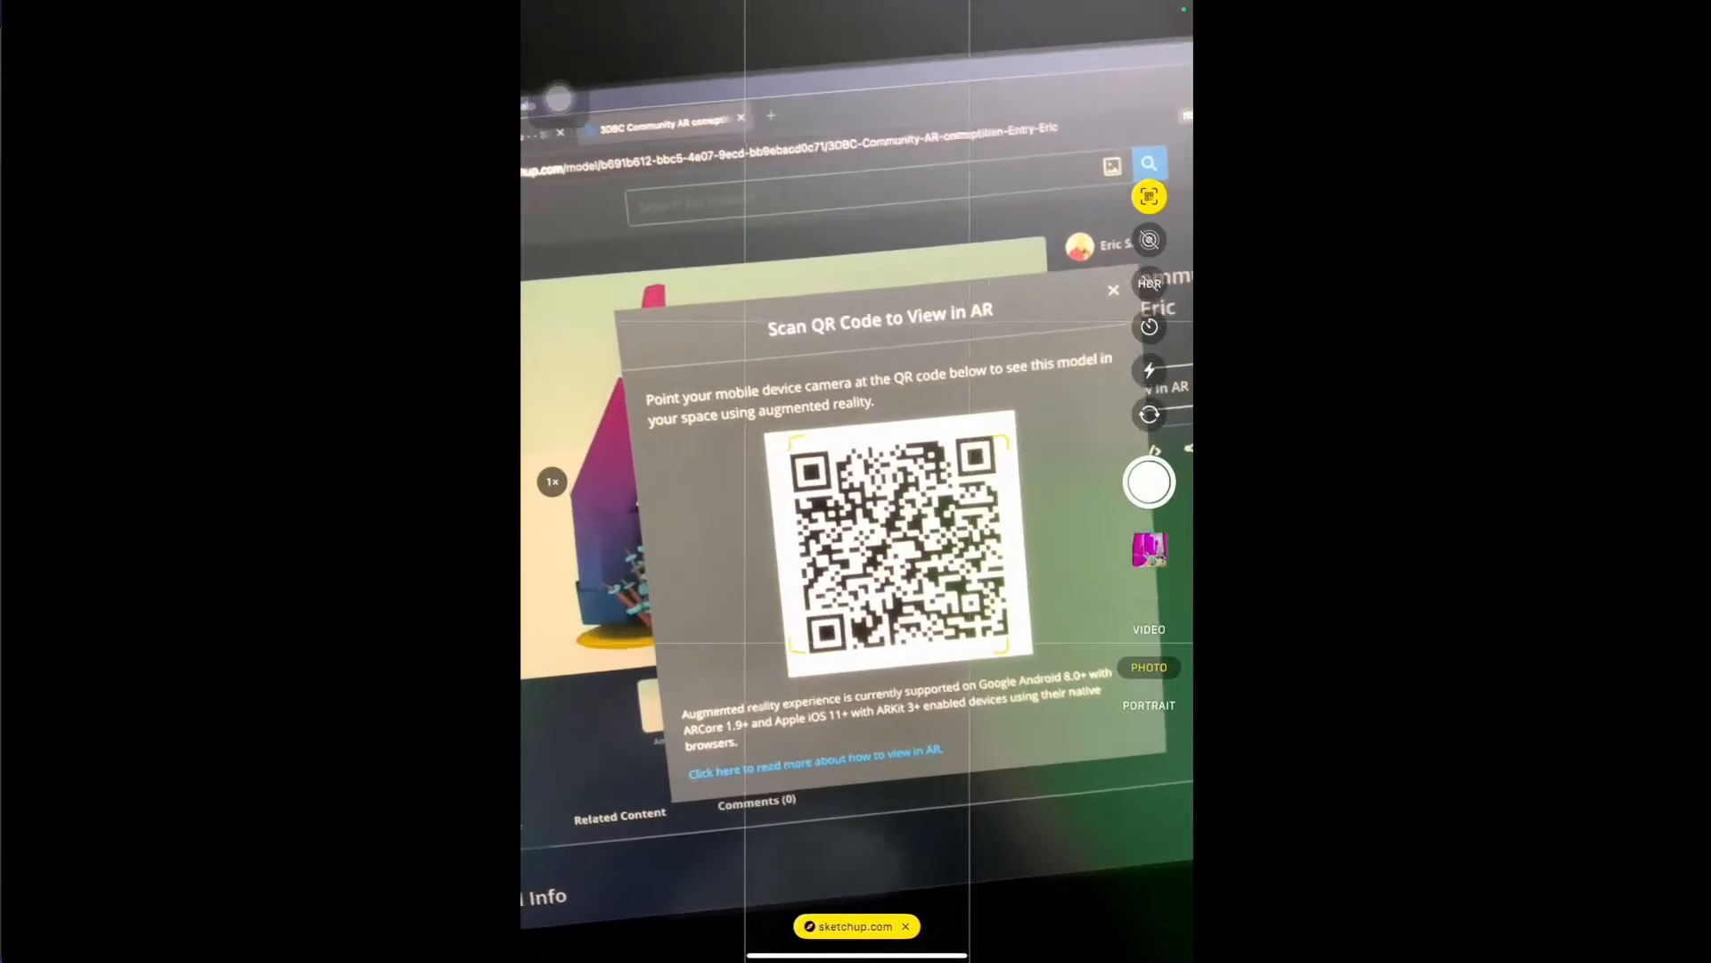
click(855, 926)
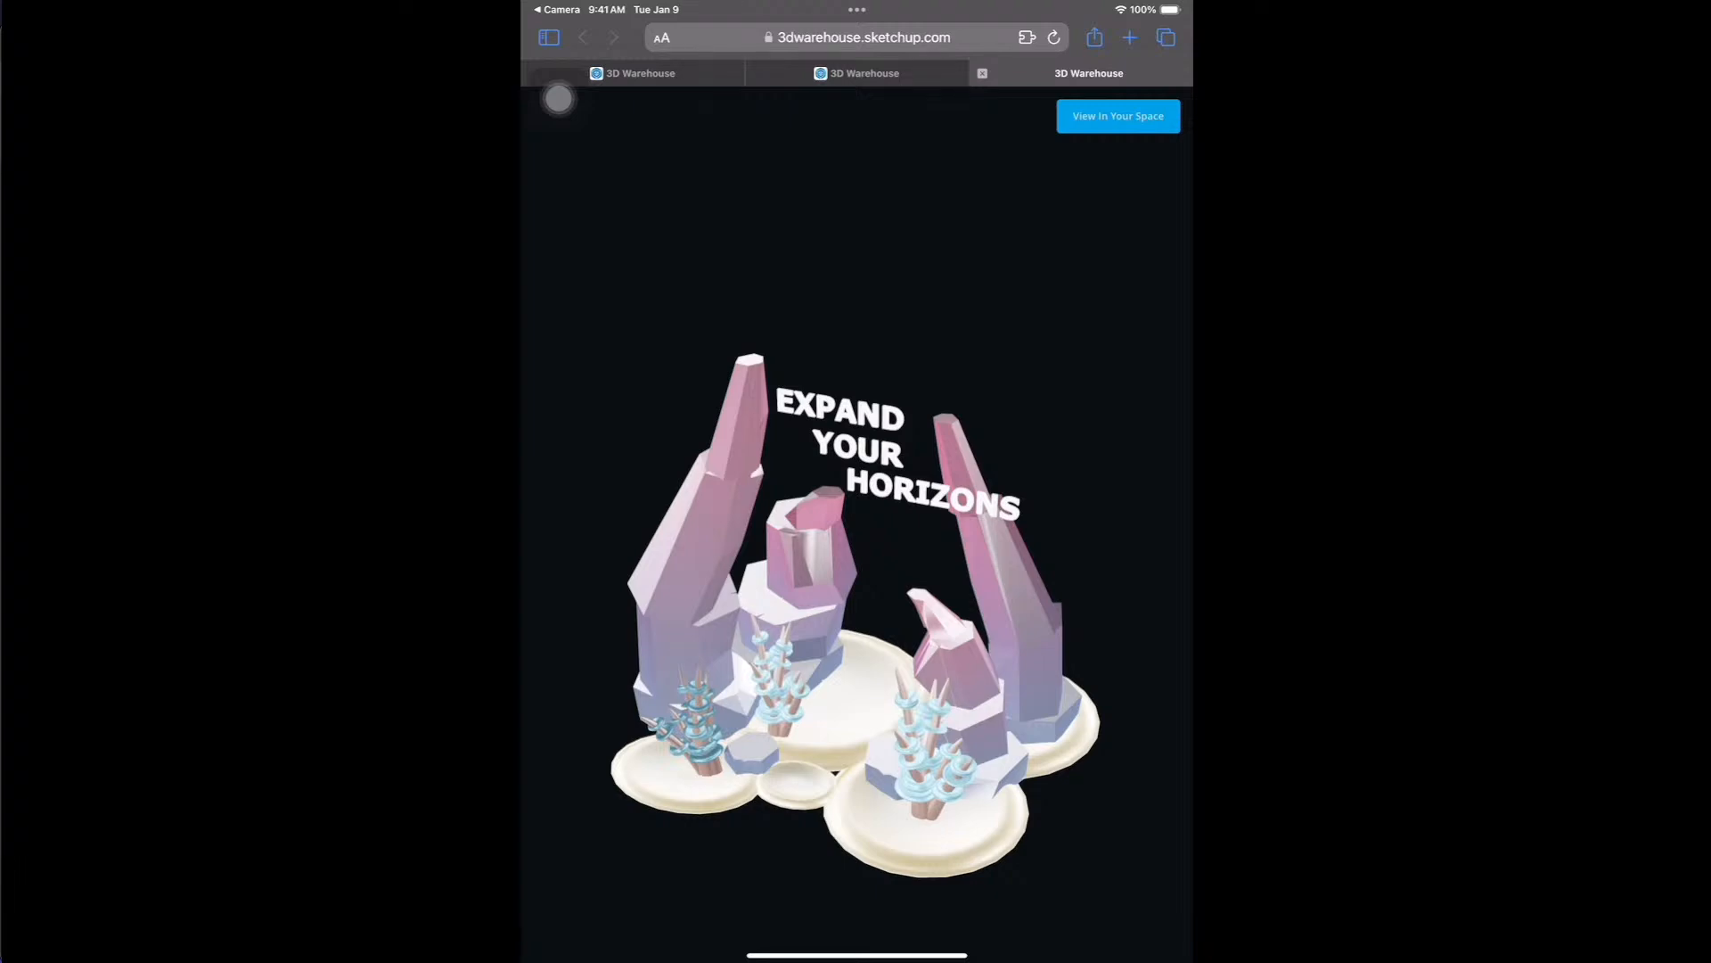
click(1119, 116)
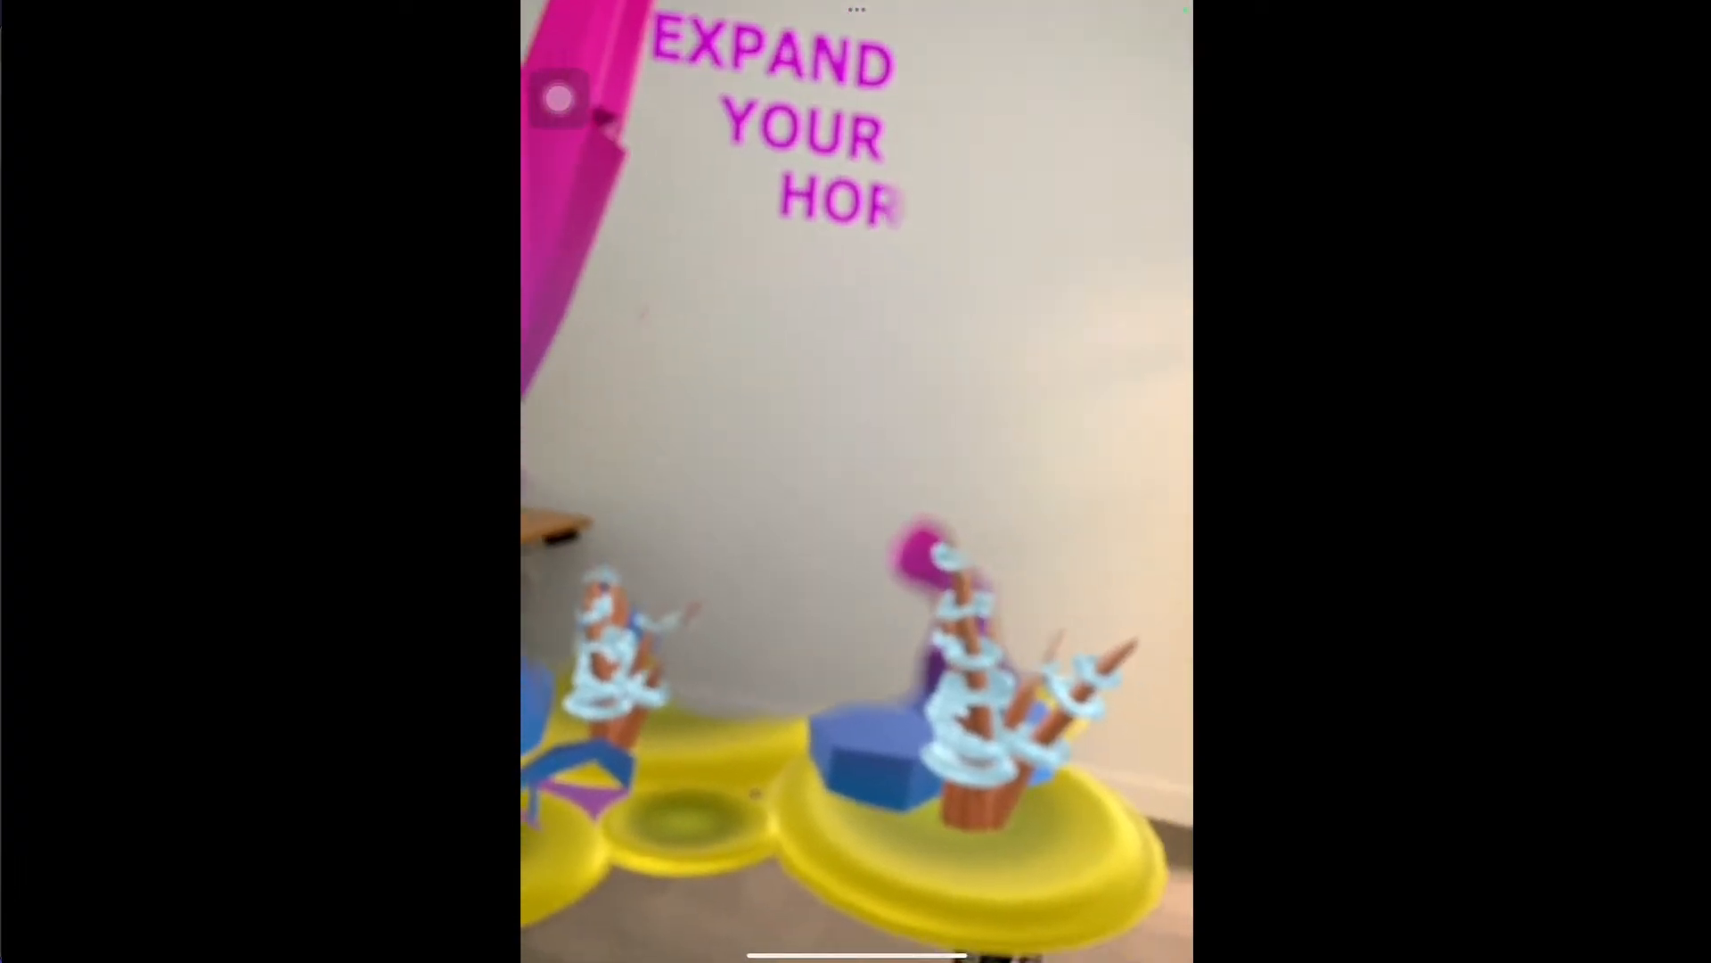
scroll(857, 570, down, 4)
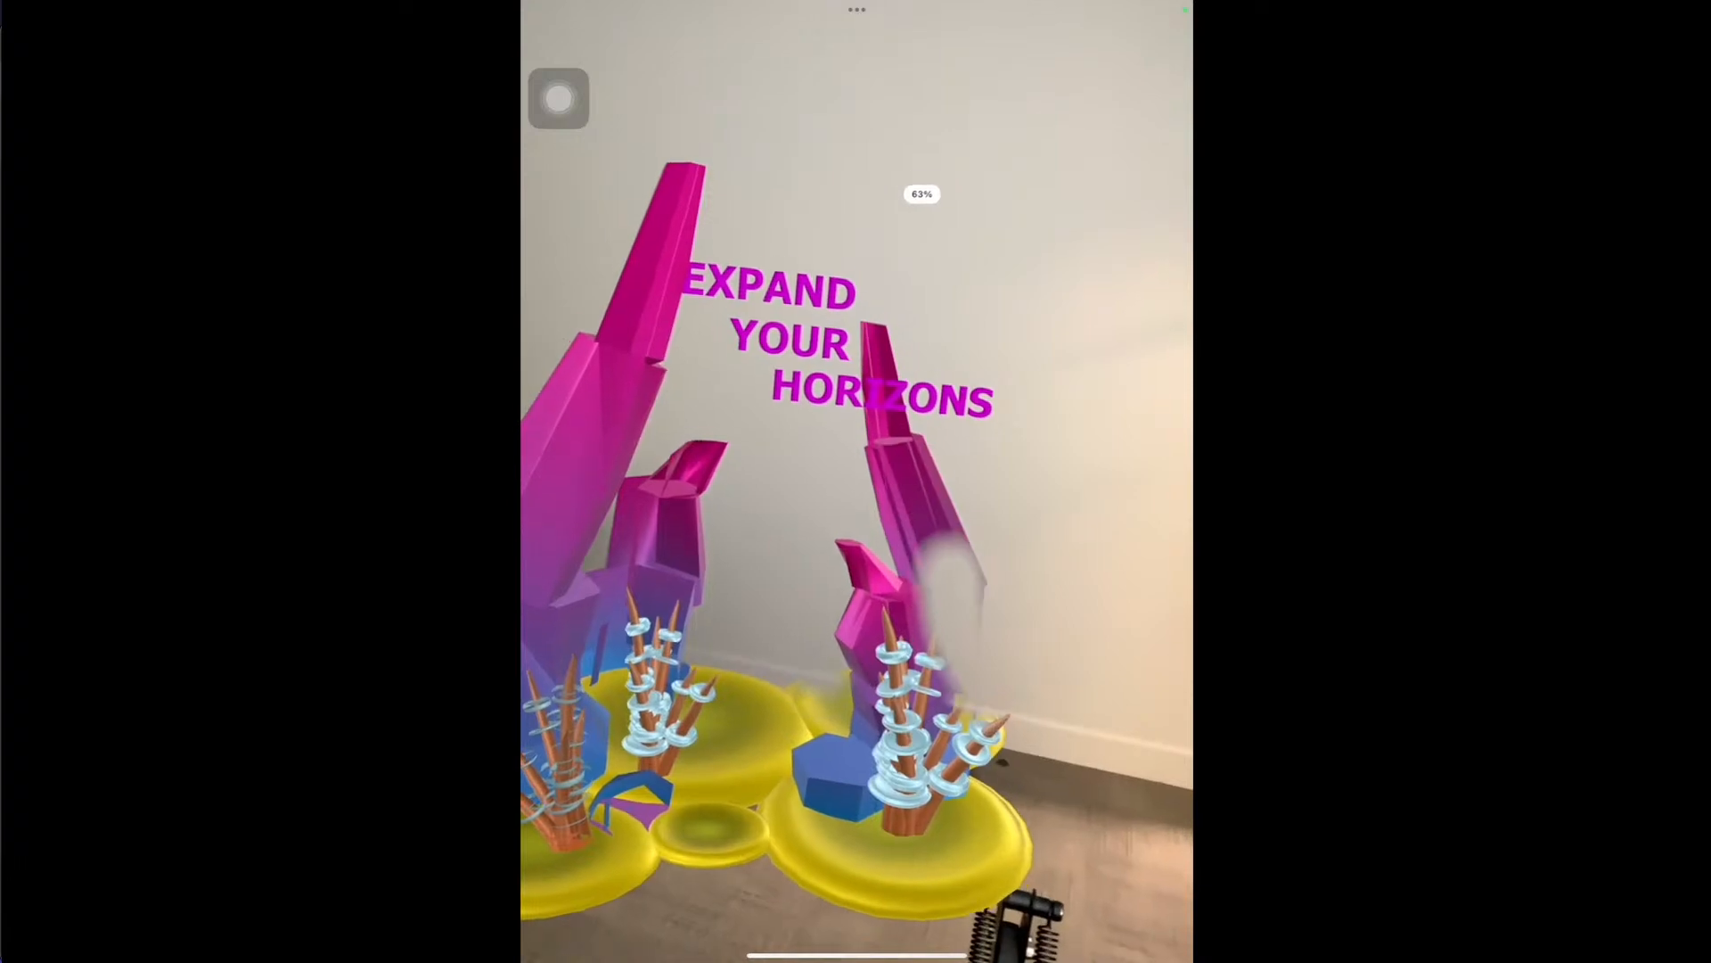
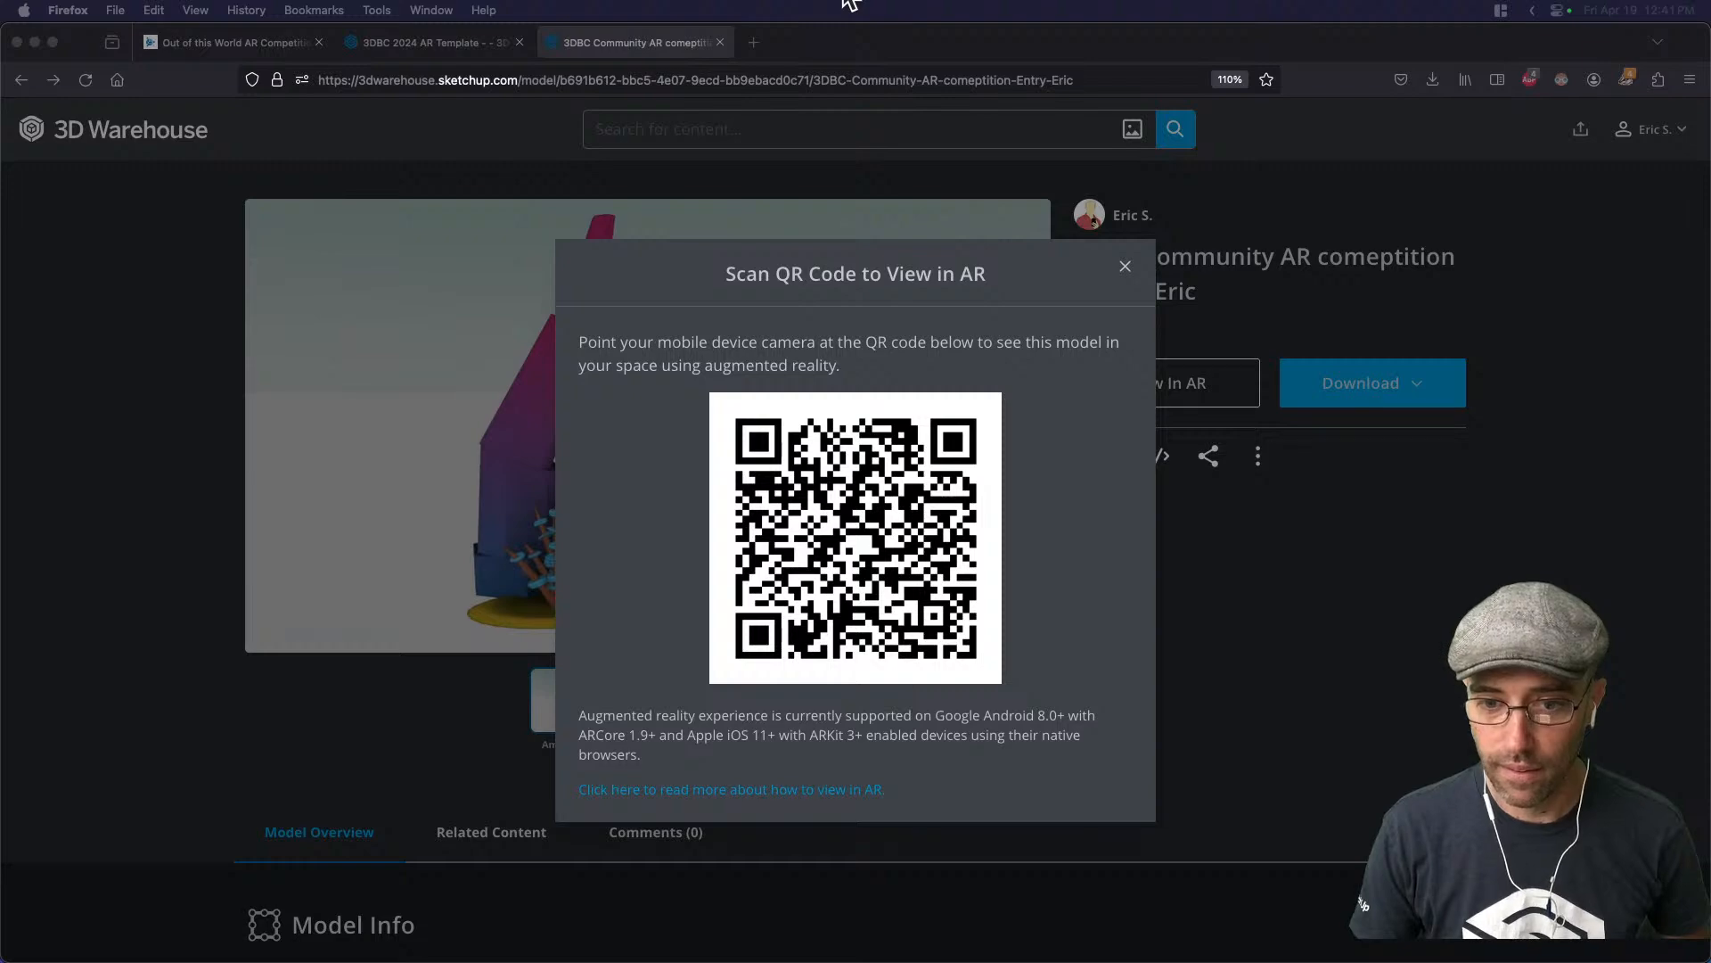
Switch back to SketchUp, close the Colors window and collapse the Tags panel to leave the AR scene unobstructed
key(super+Tab)
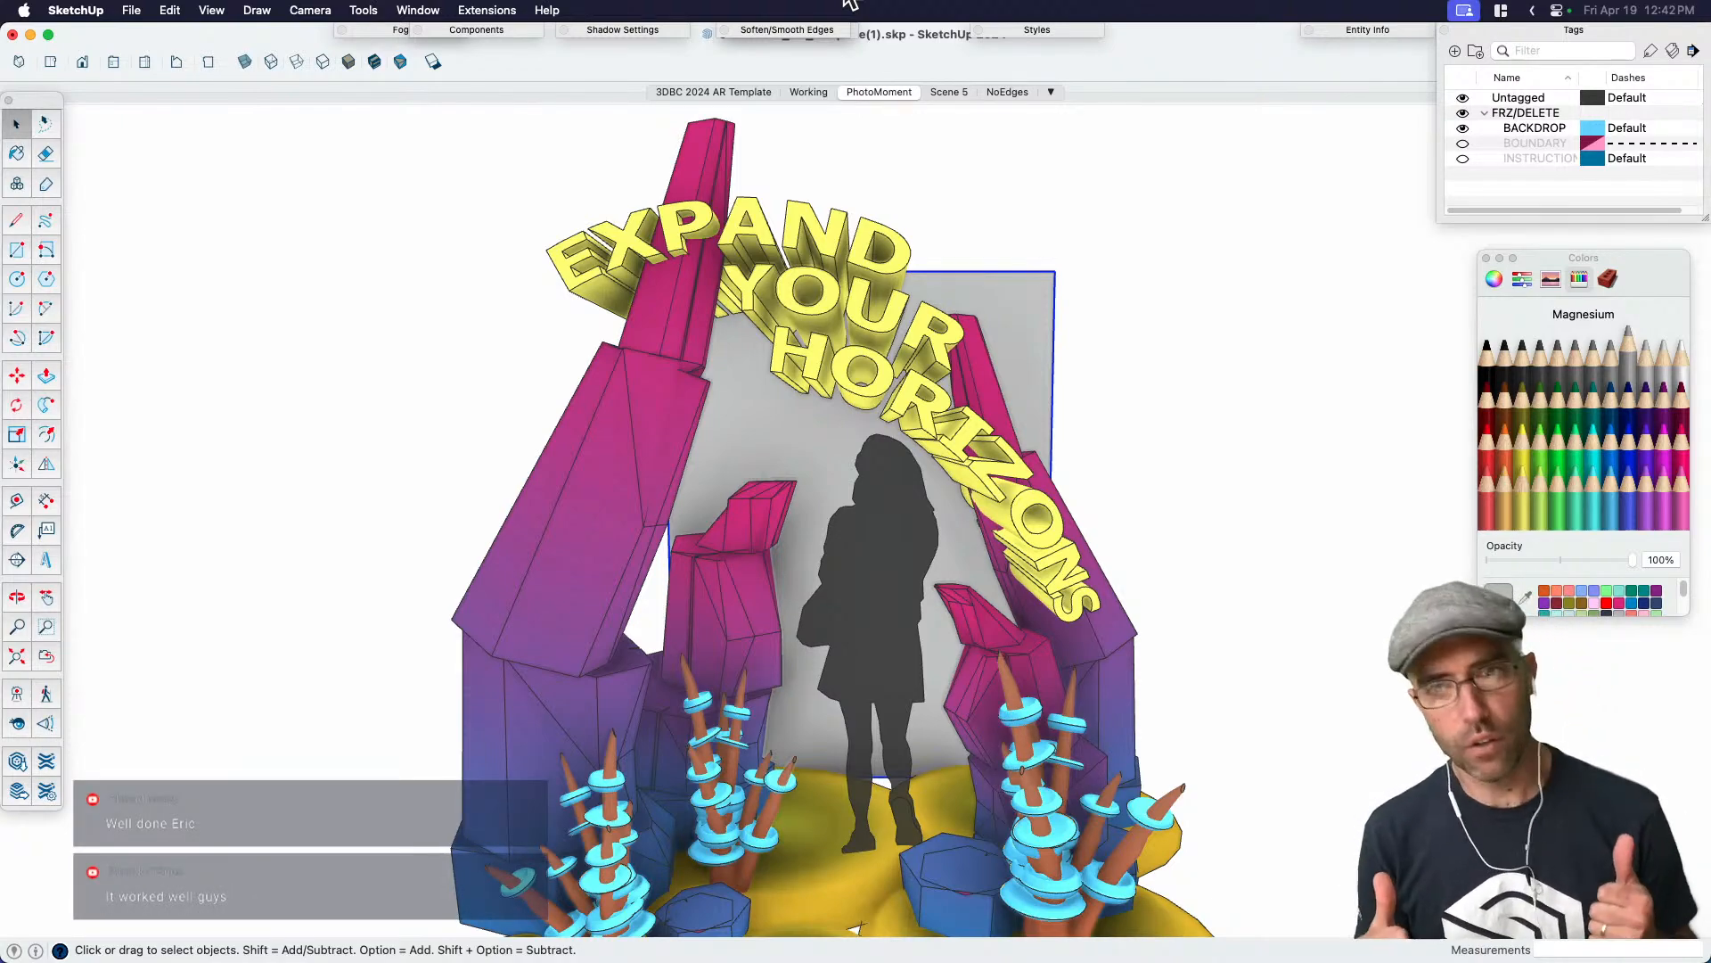
click(1222, 573)
middle_drag(1159, 624, 1075, 641)
scroll(1073, 619, down, 2)
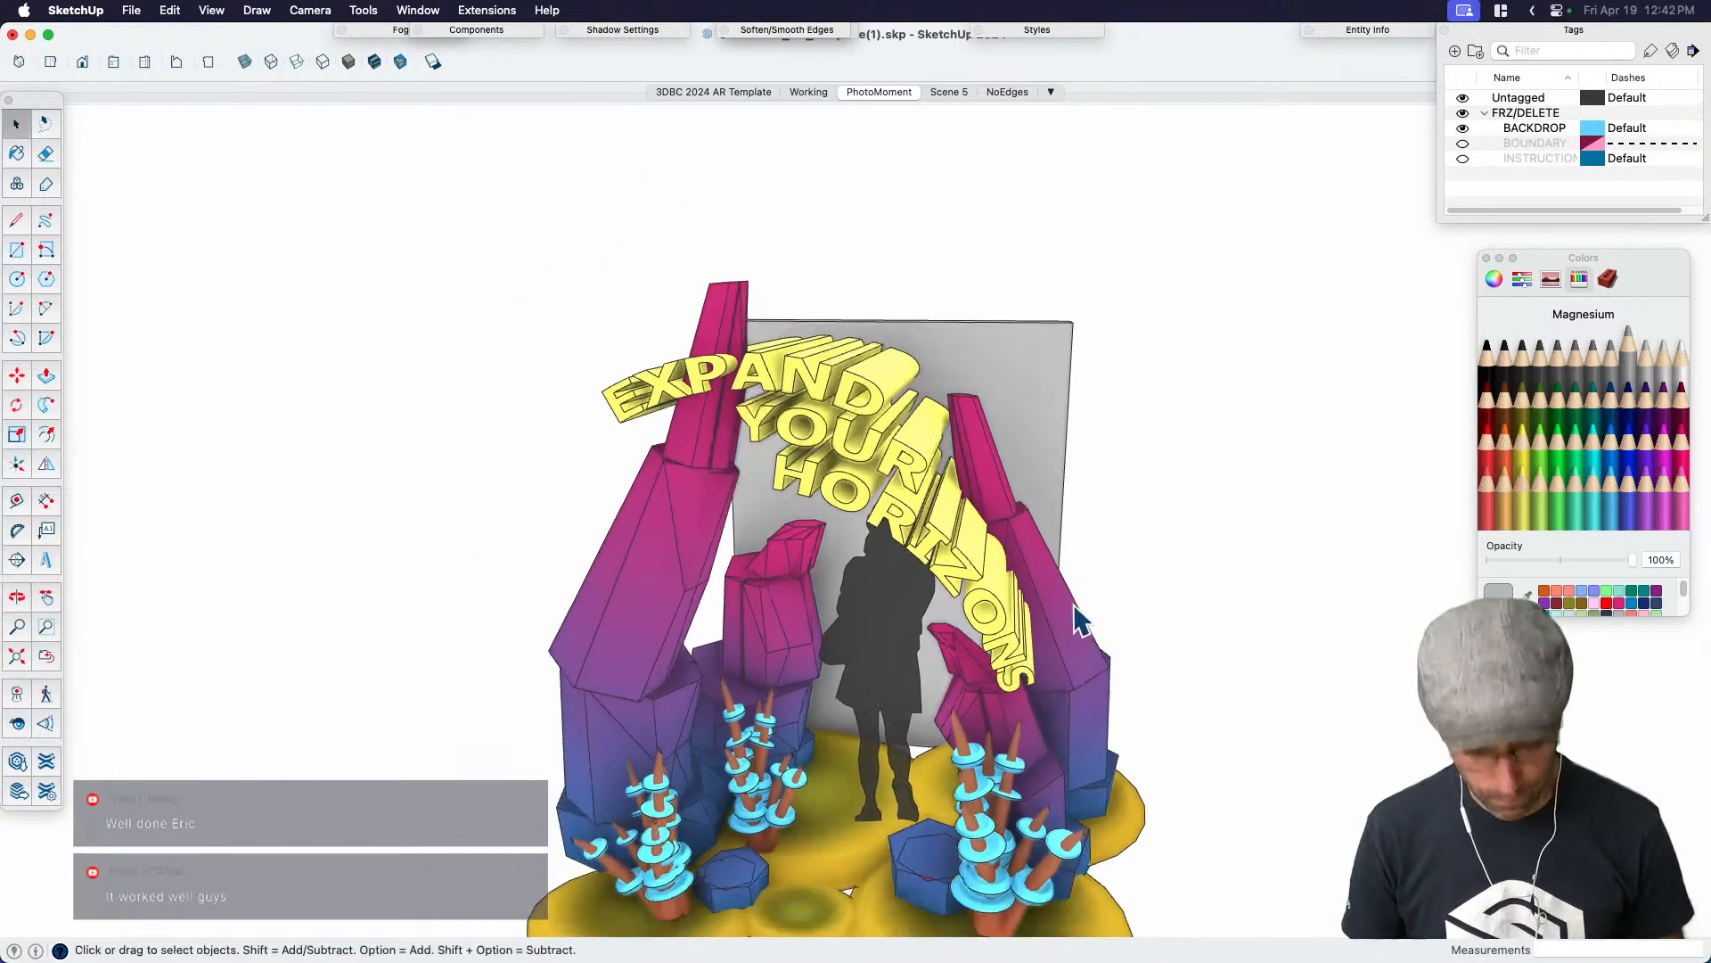
shift+middle_drag(905, 684, 926, 593)
scroll(926, 588, up, 3)
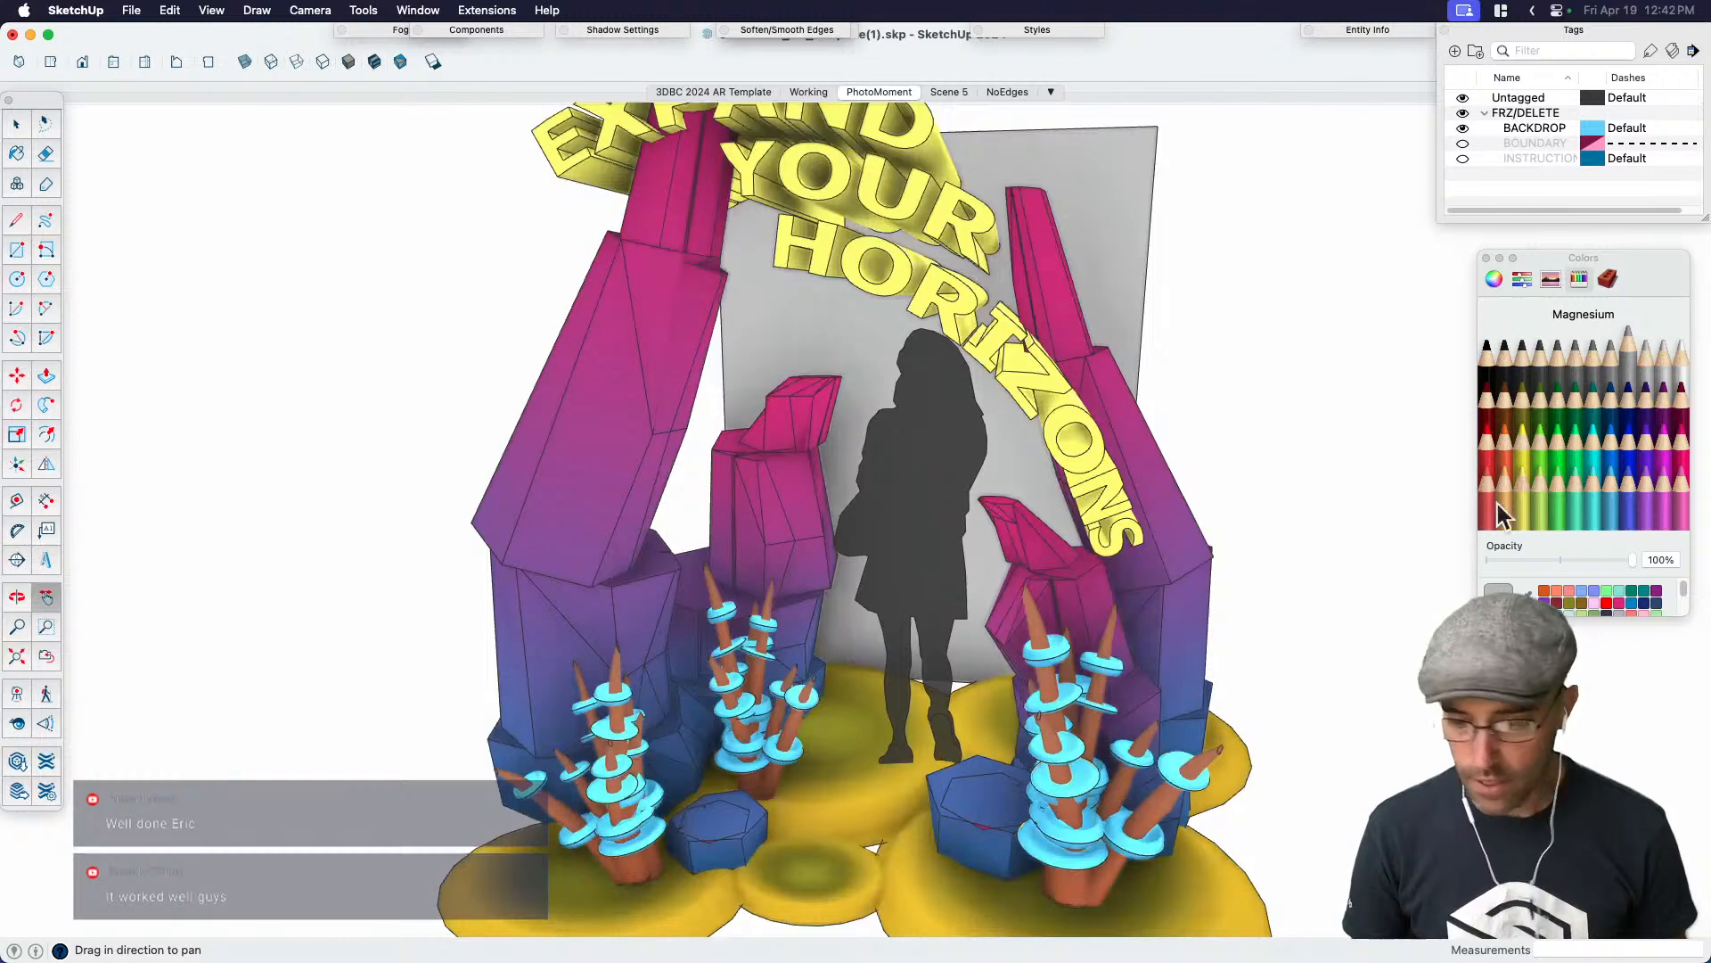
click(1500, 258)
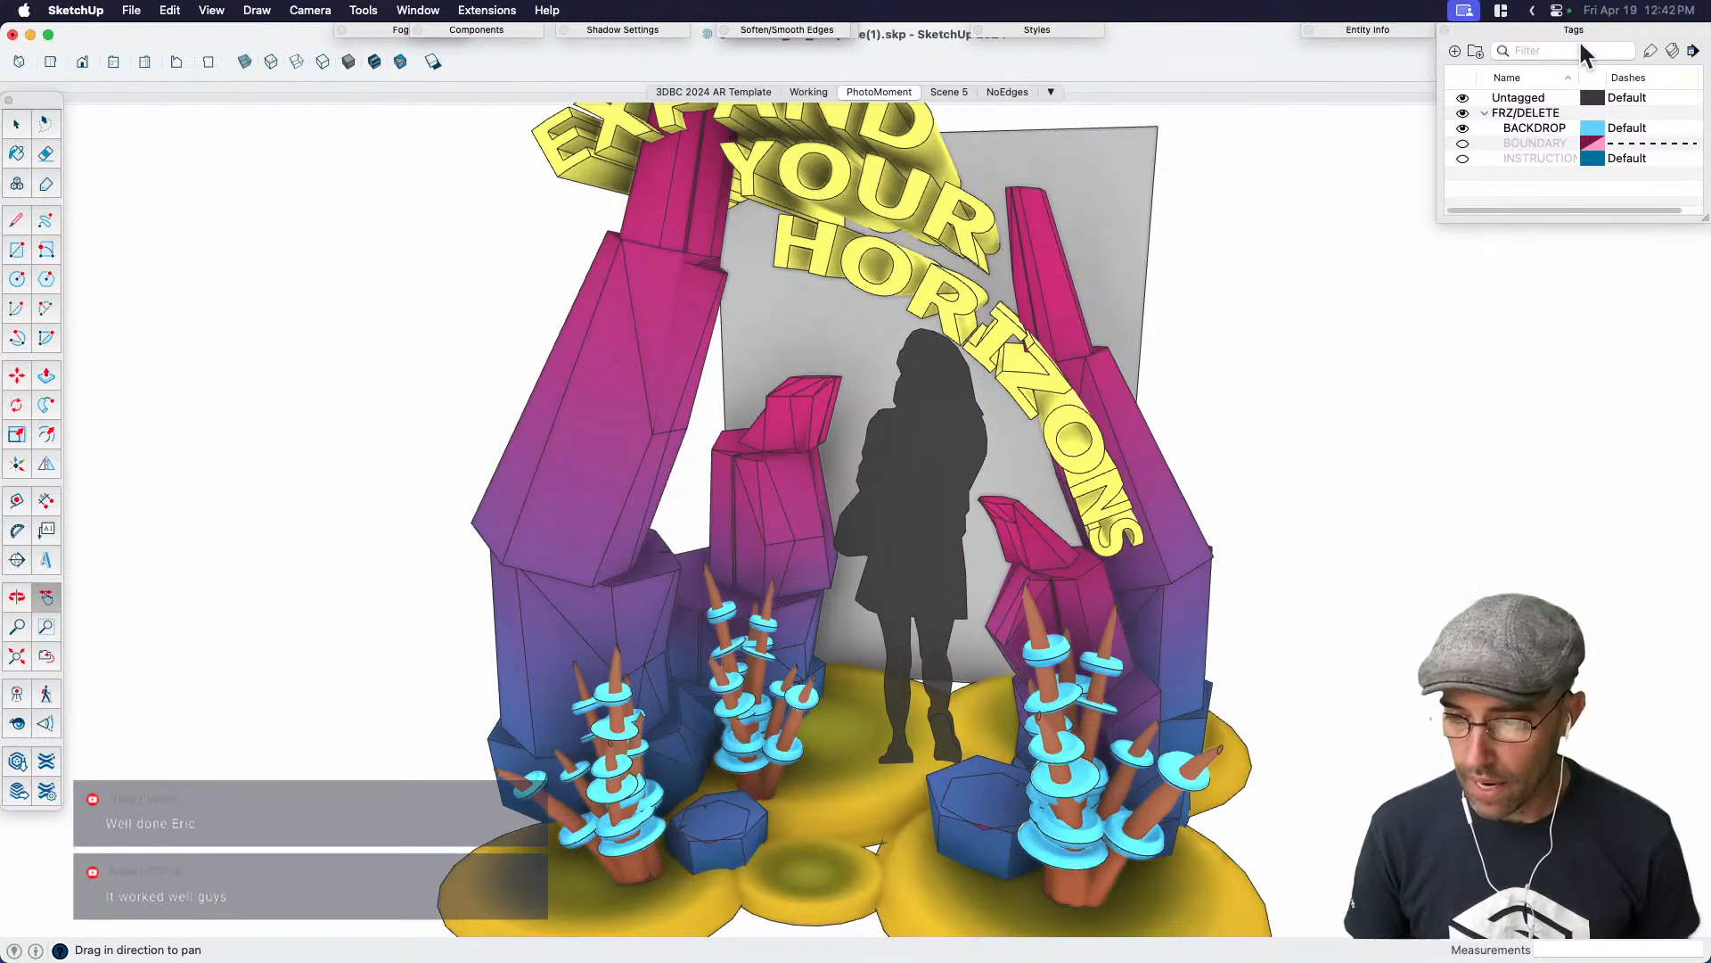
click(1580, 35)
scroll(1102, 571, down, 2)
middle_drag(1147, 601, 1115, 639)
shift+middle_drag(1032, 714, 1041, 718)
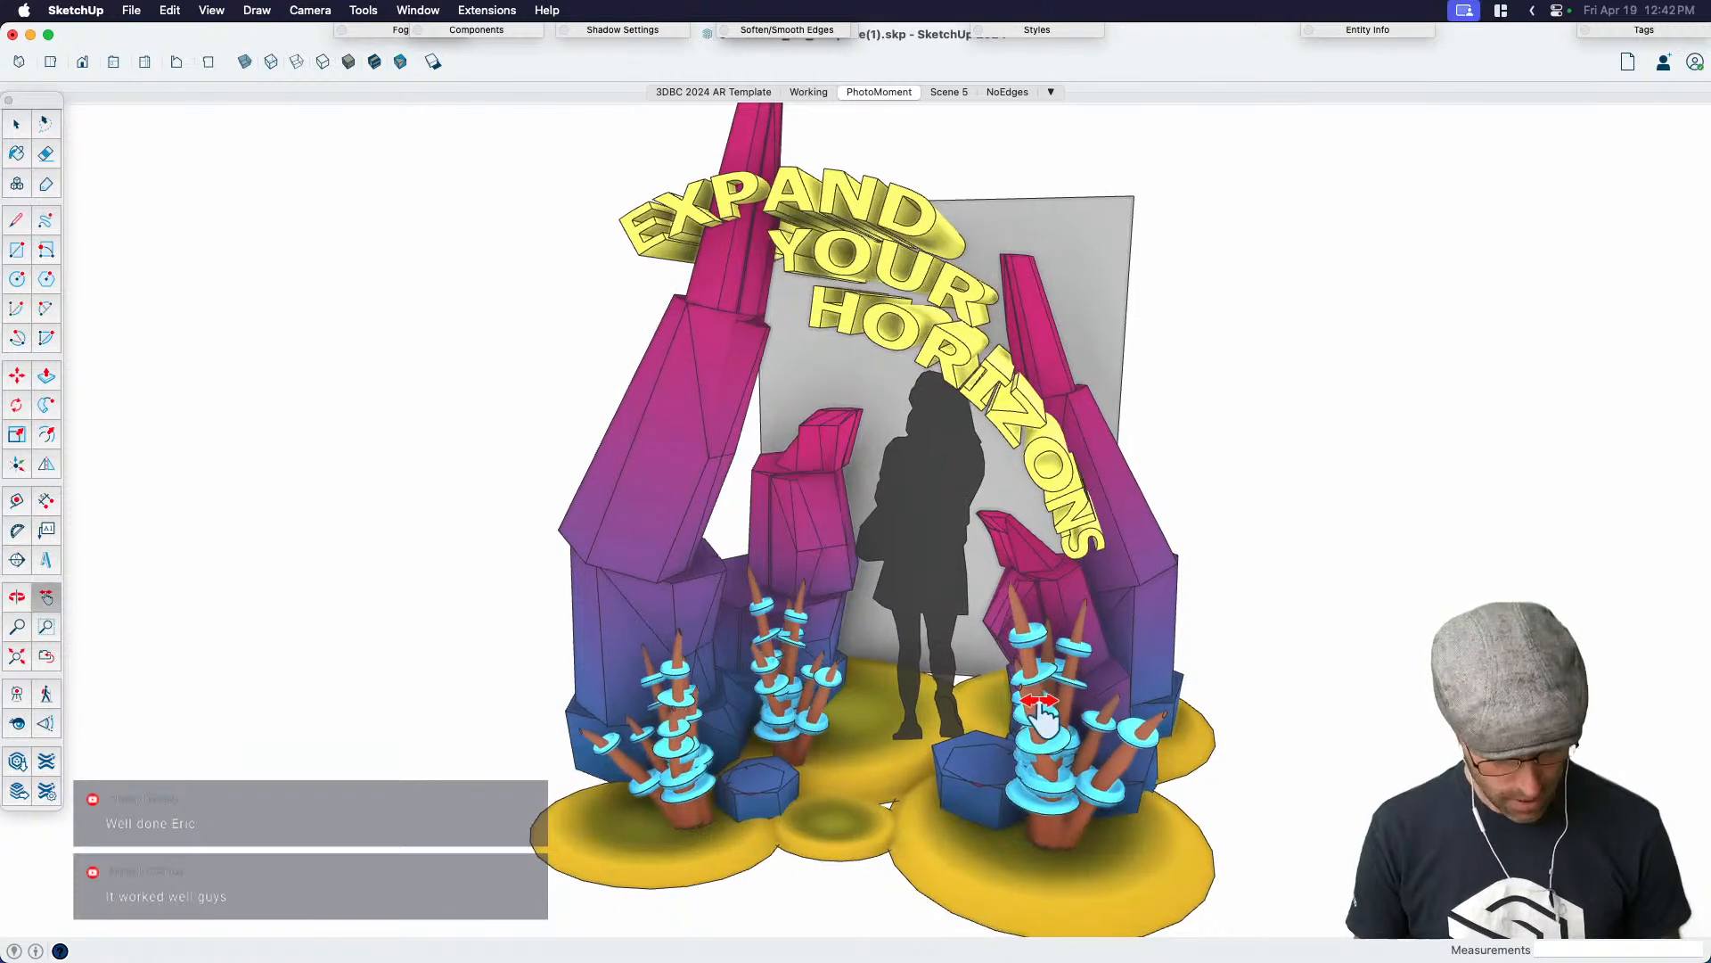
key(l)
drag(936, 743, 945, 722)
middle_drag(948, 742, 954, 750)
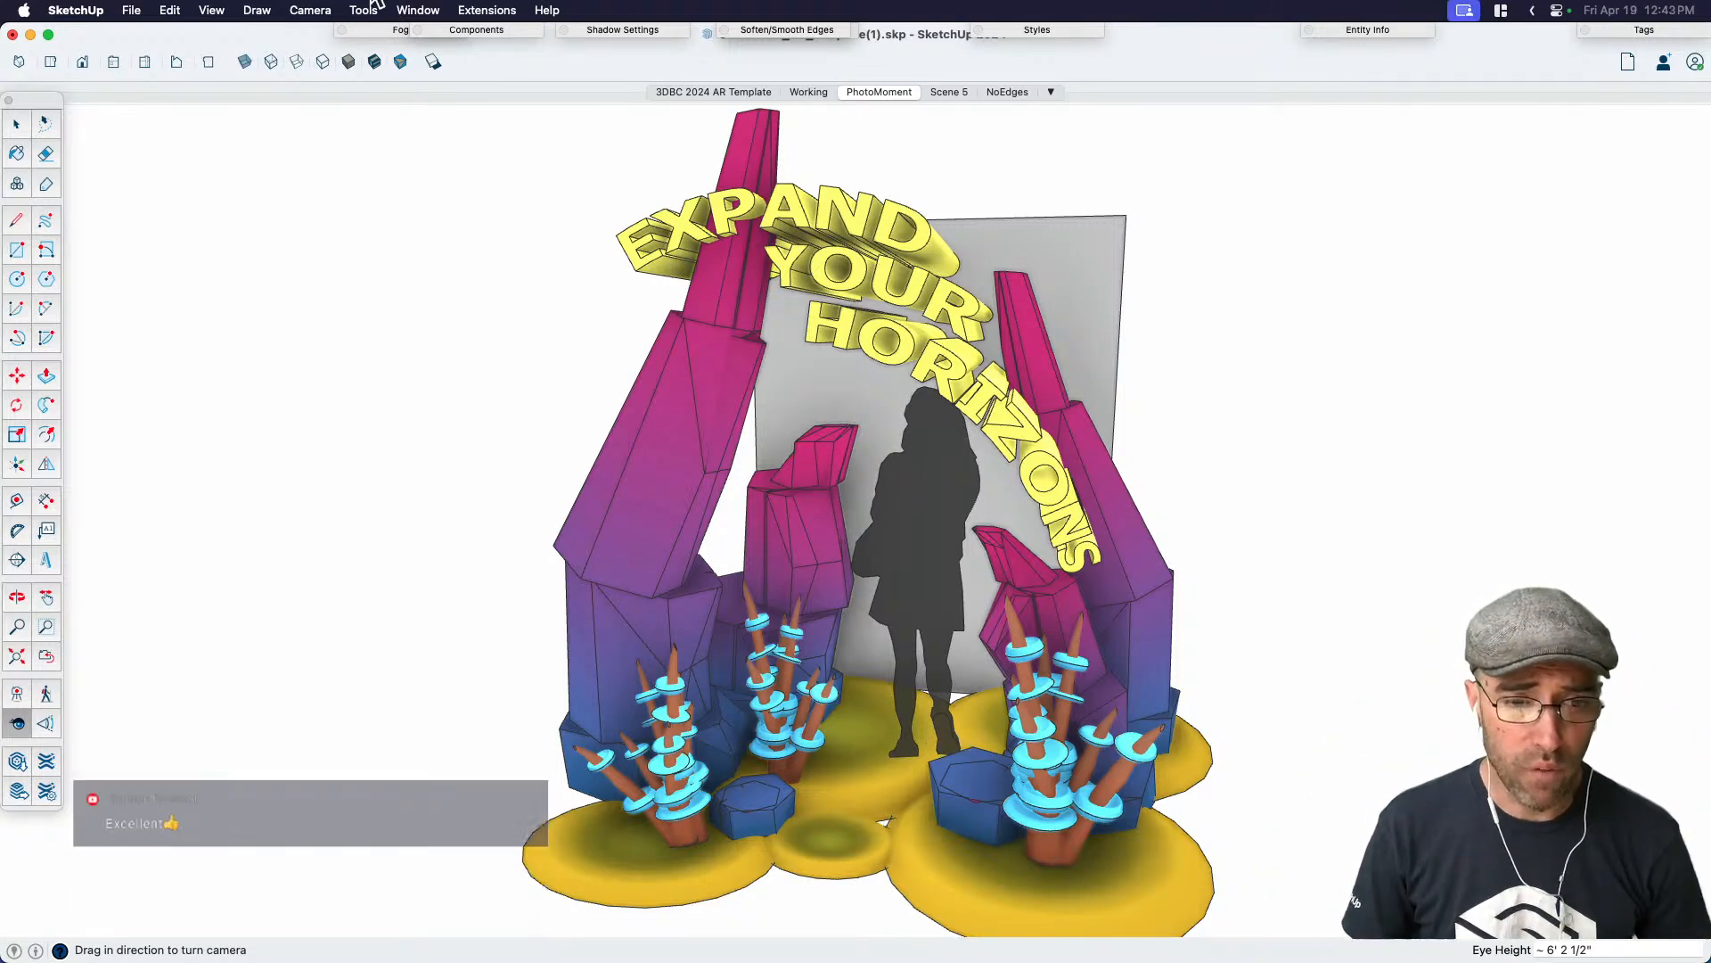
Switch to Firefox and review the AR competition page's submission requirements and rules
key(super+Tab)
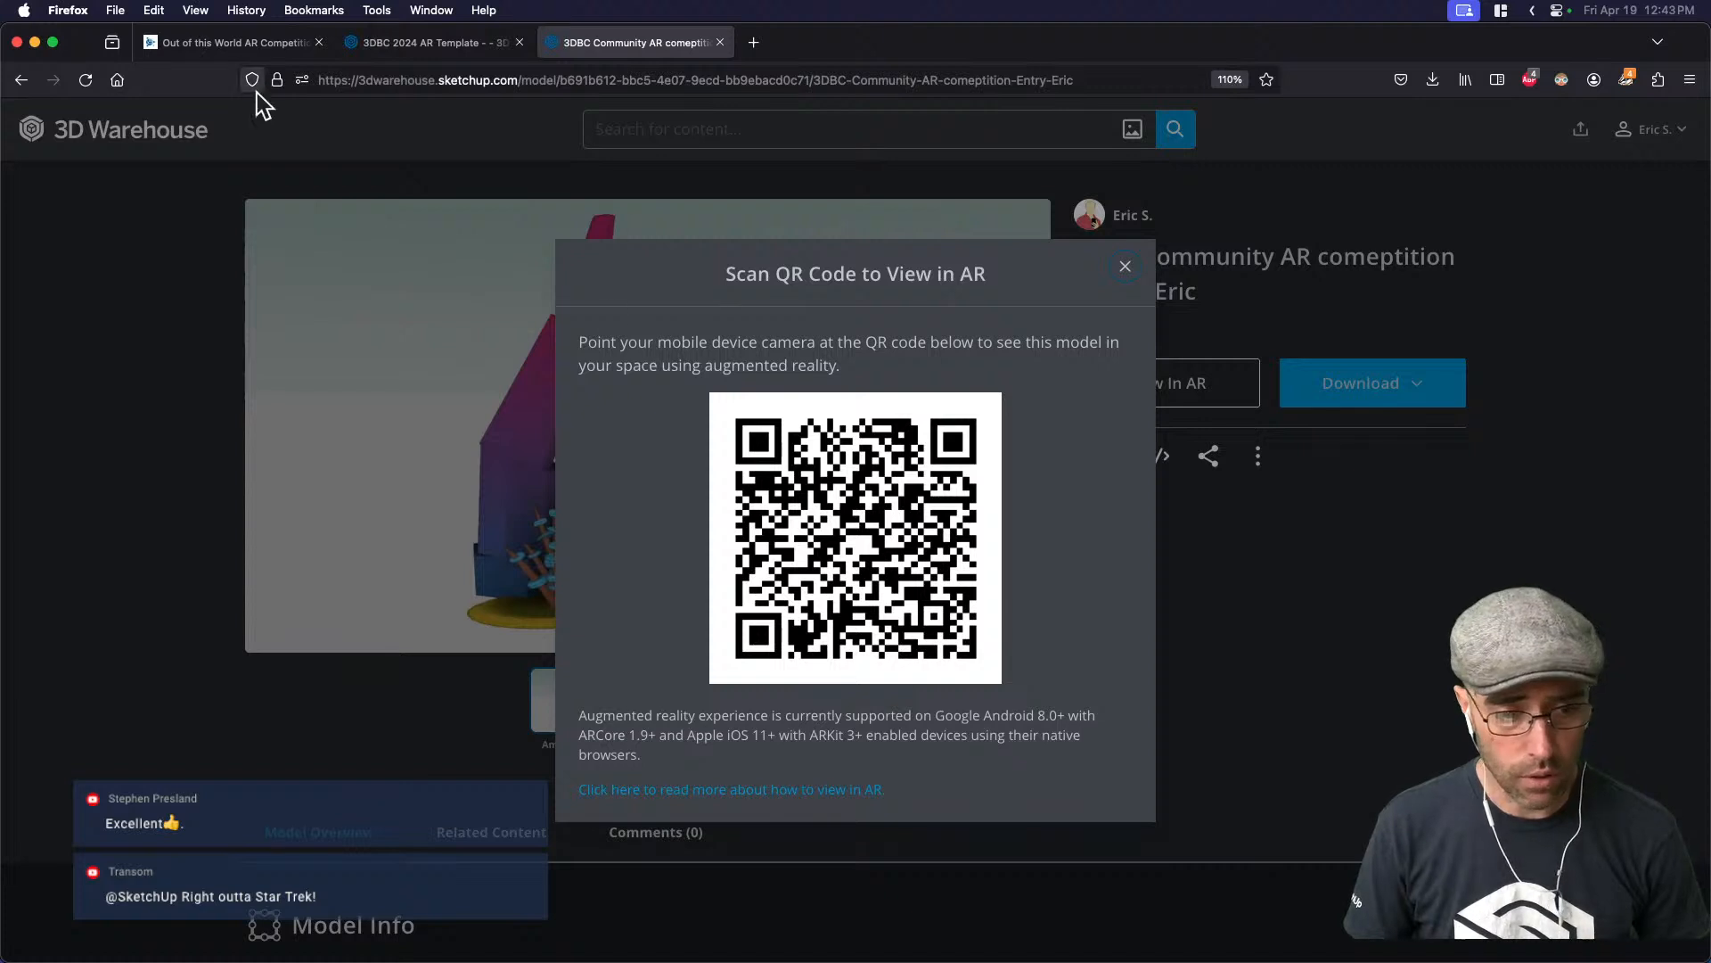
click(246, 51)
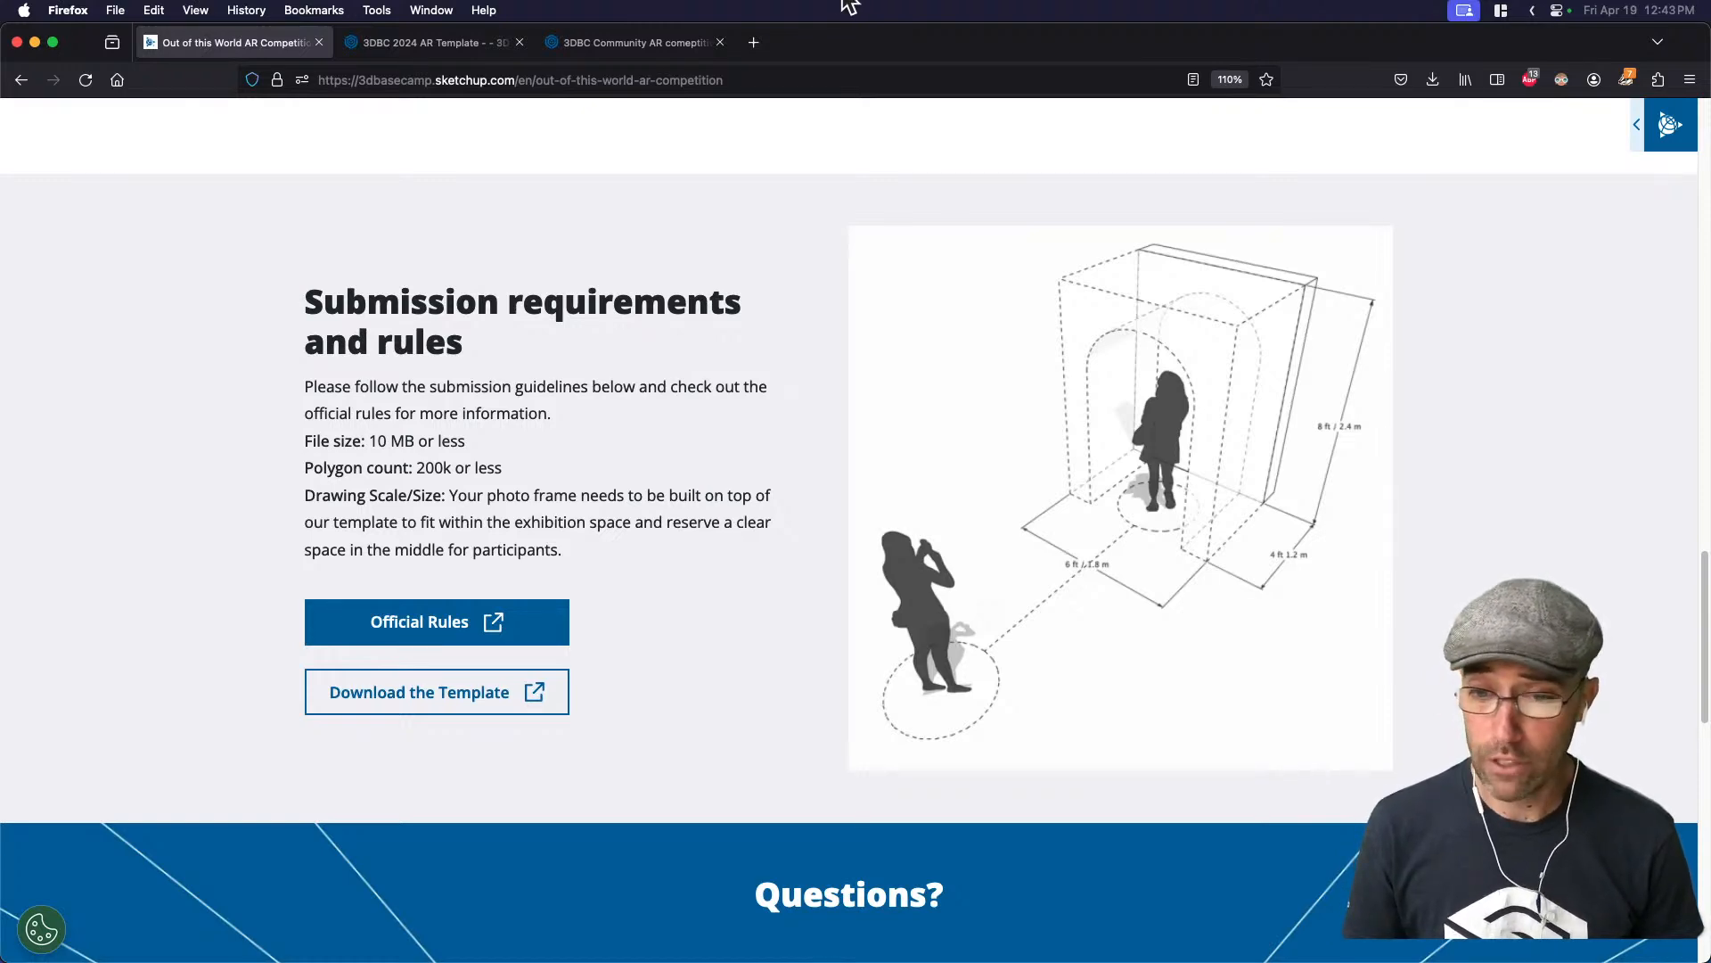
Switch back to SketchUp and display the hidden geometry of the whole AR scene
key(super+Tab)
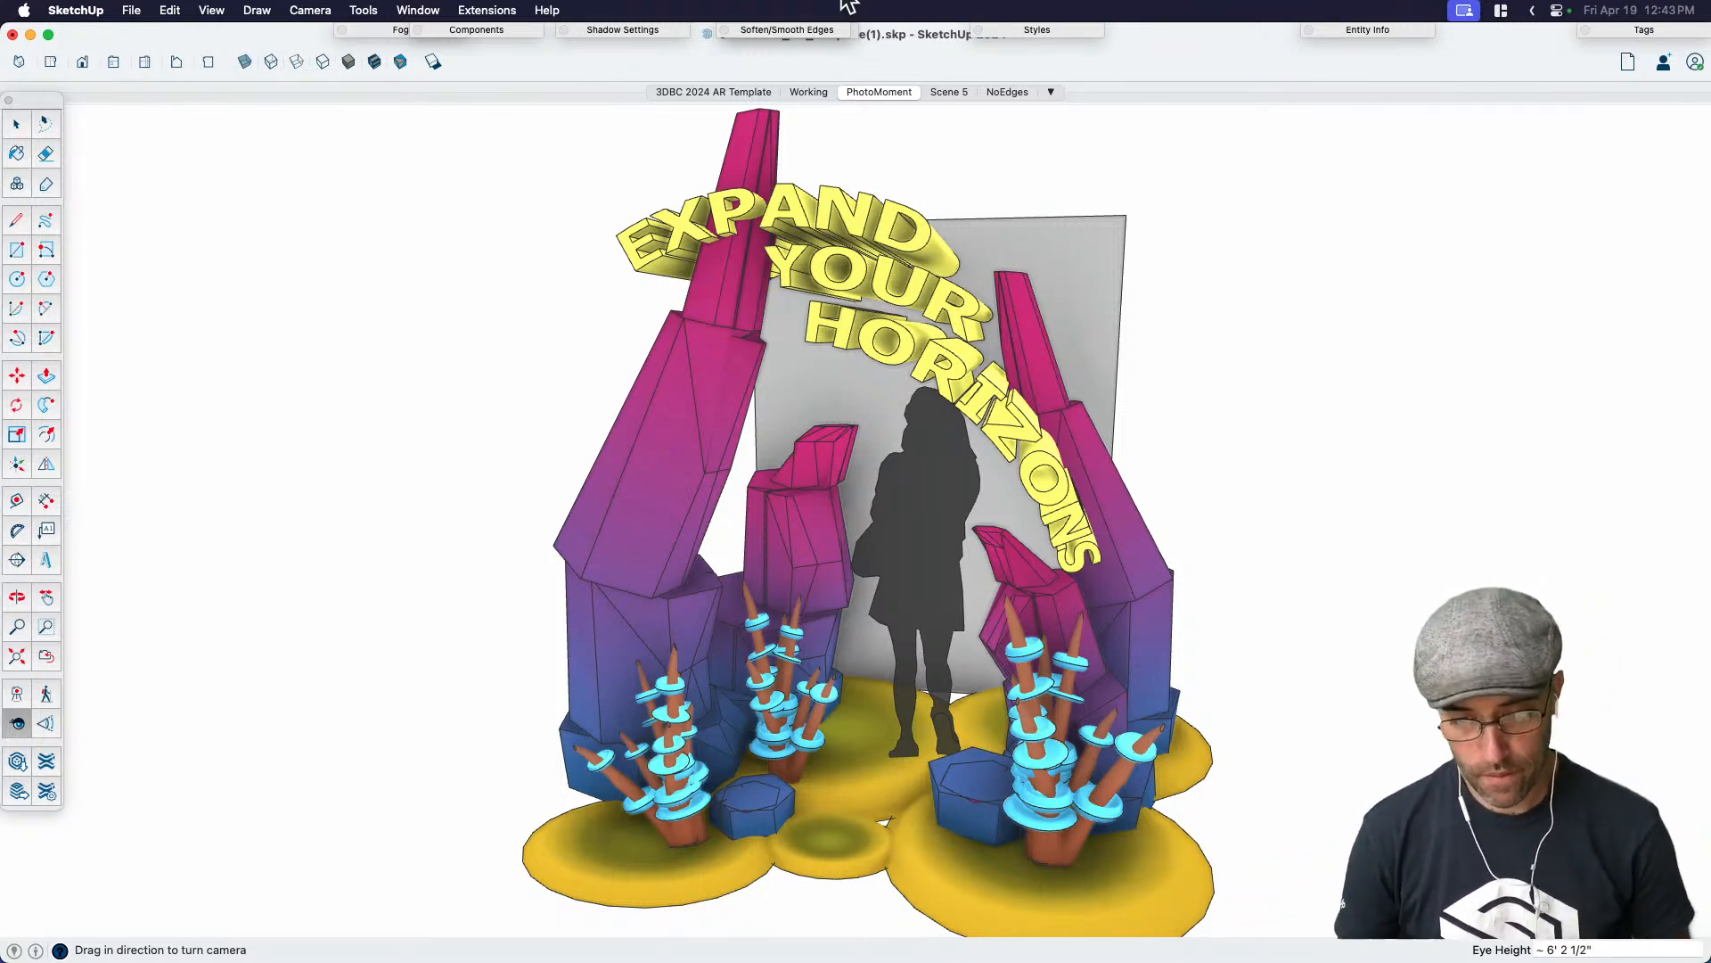
key(space)
key(alt+h)
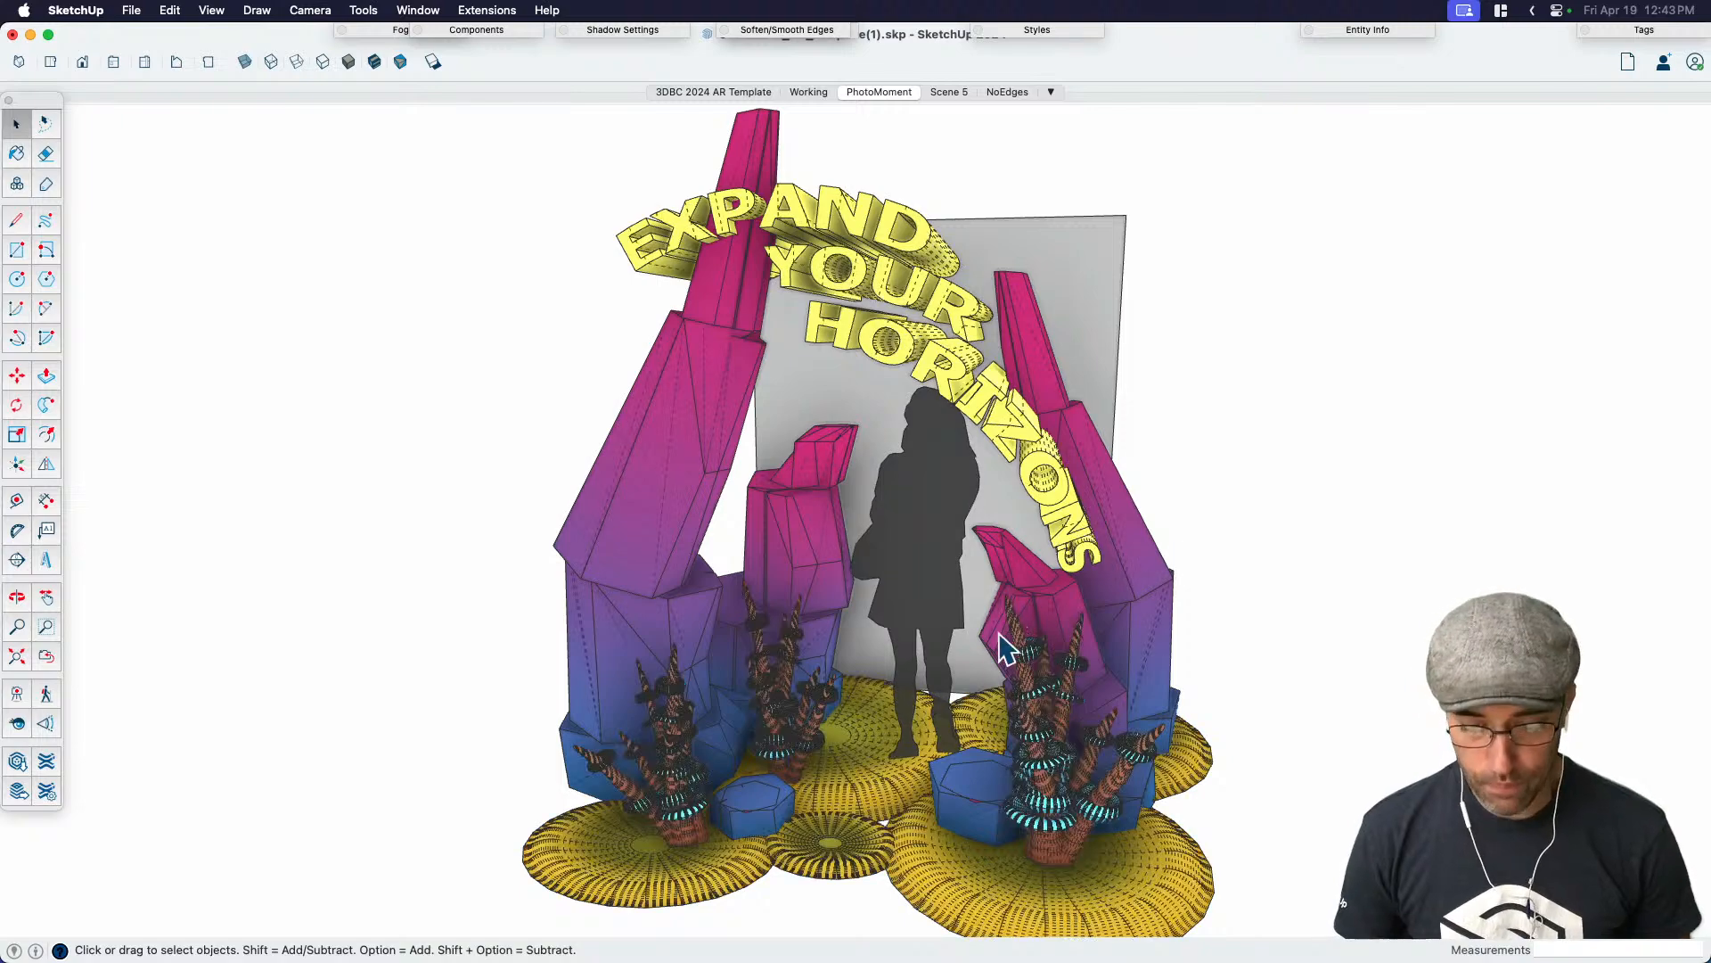
Turn on shadows for the AR scene and hide its hidden geometry
mouse_move(1003, 648)
middle_down()
mouse_move(927, 634)
mouse_move(980, 642)
middle_up()
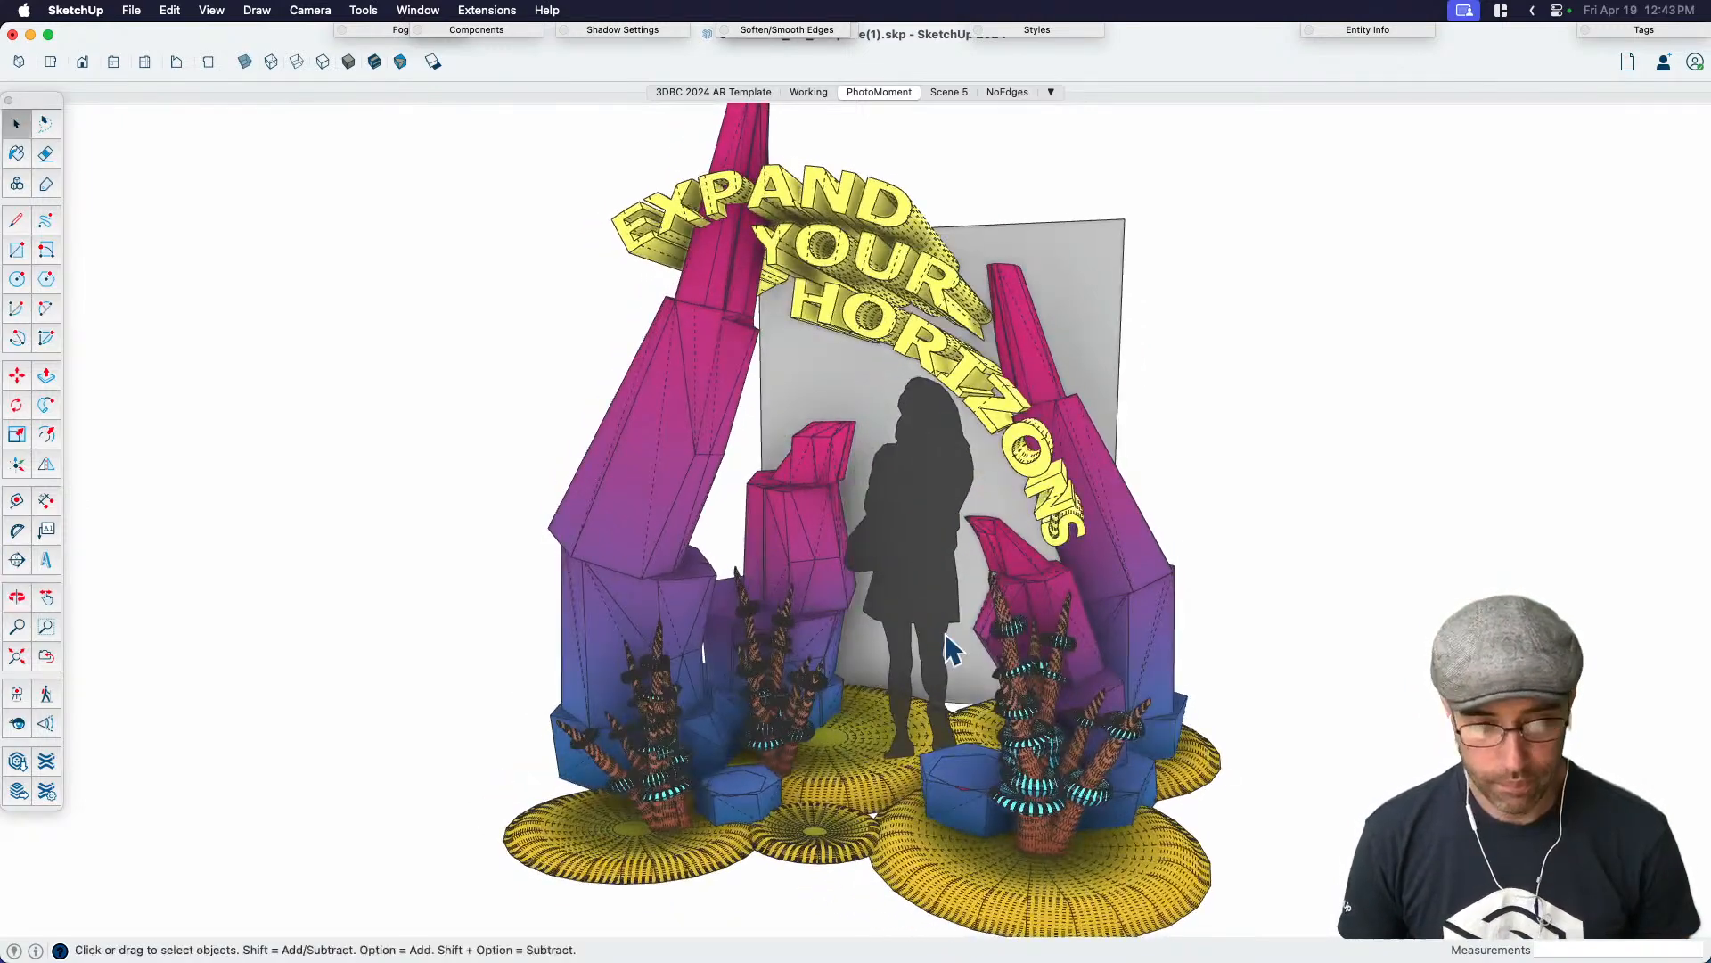
click(432, 62)
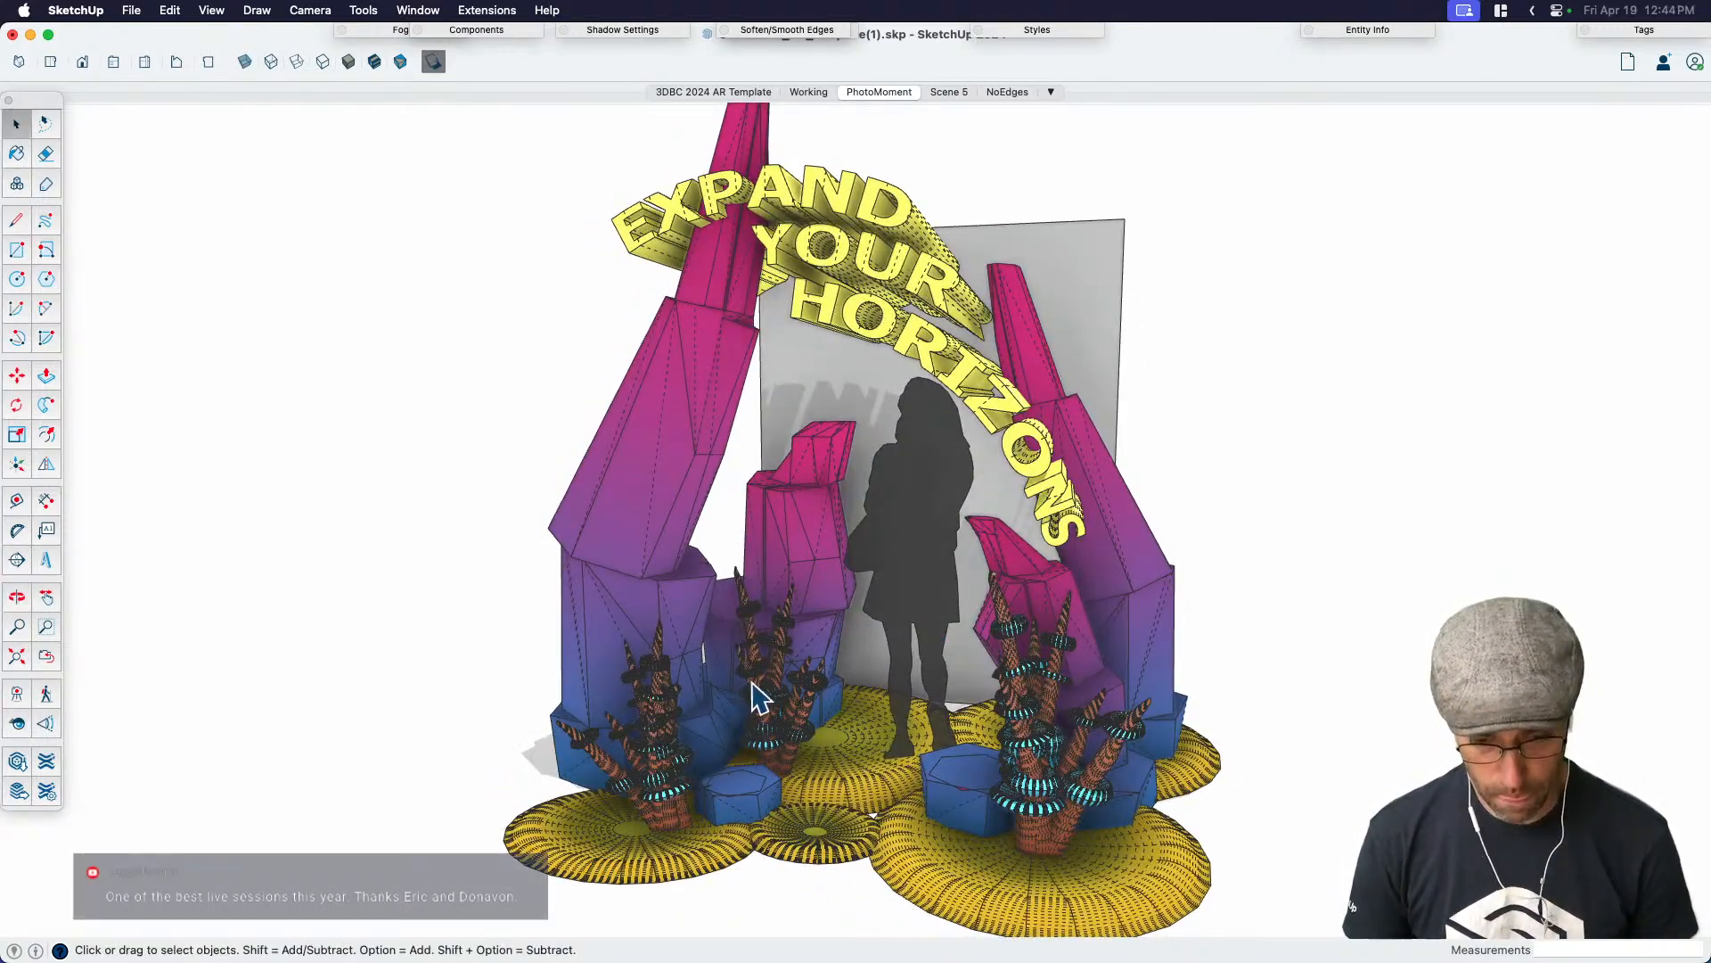
scroll(754, 685, up, 2)
scroll(753, 684, down, 1)
key(alt+h)
scroll(753, 684, down, 1)
middle_drag(943, 680, 813, 668)
key(l)
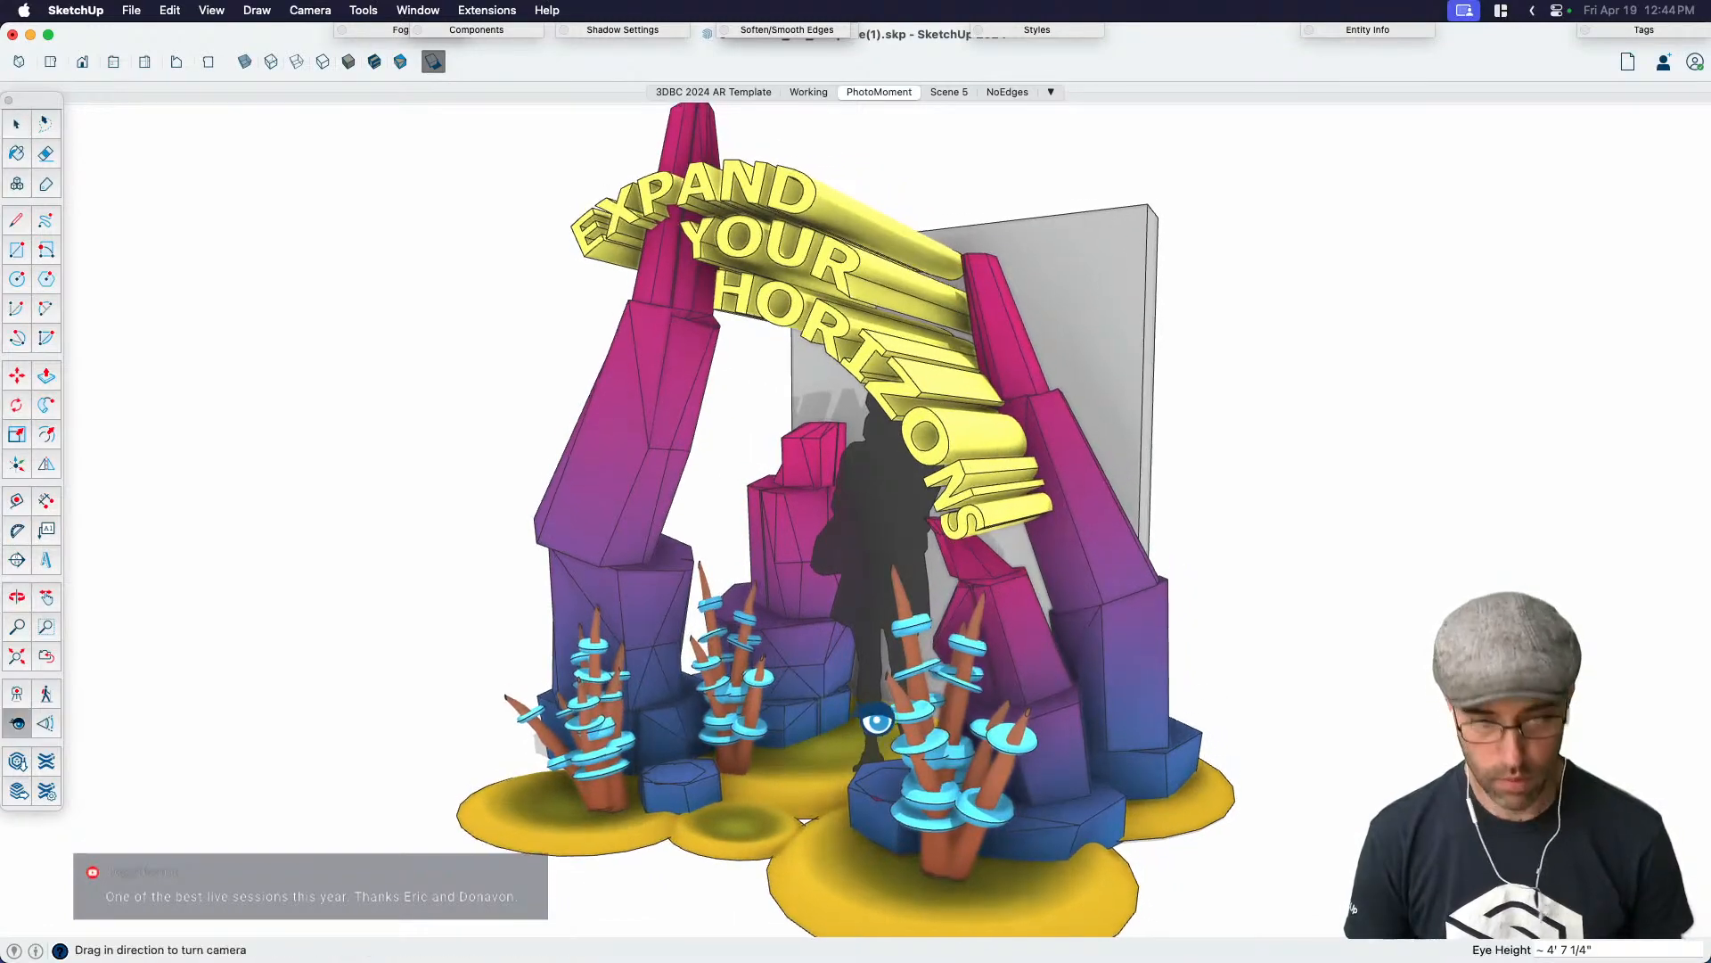
middle_drag(878, 721, 1065, 690)
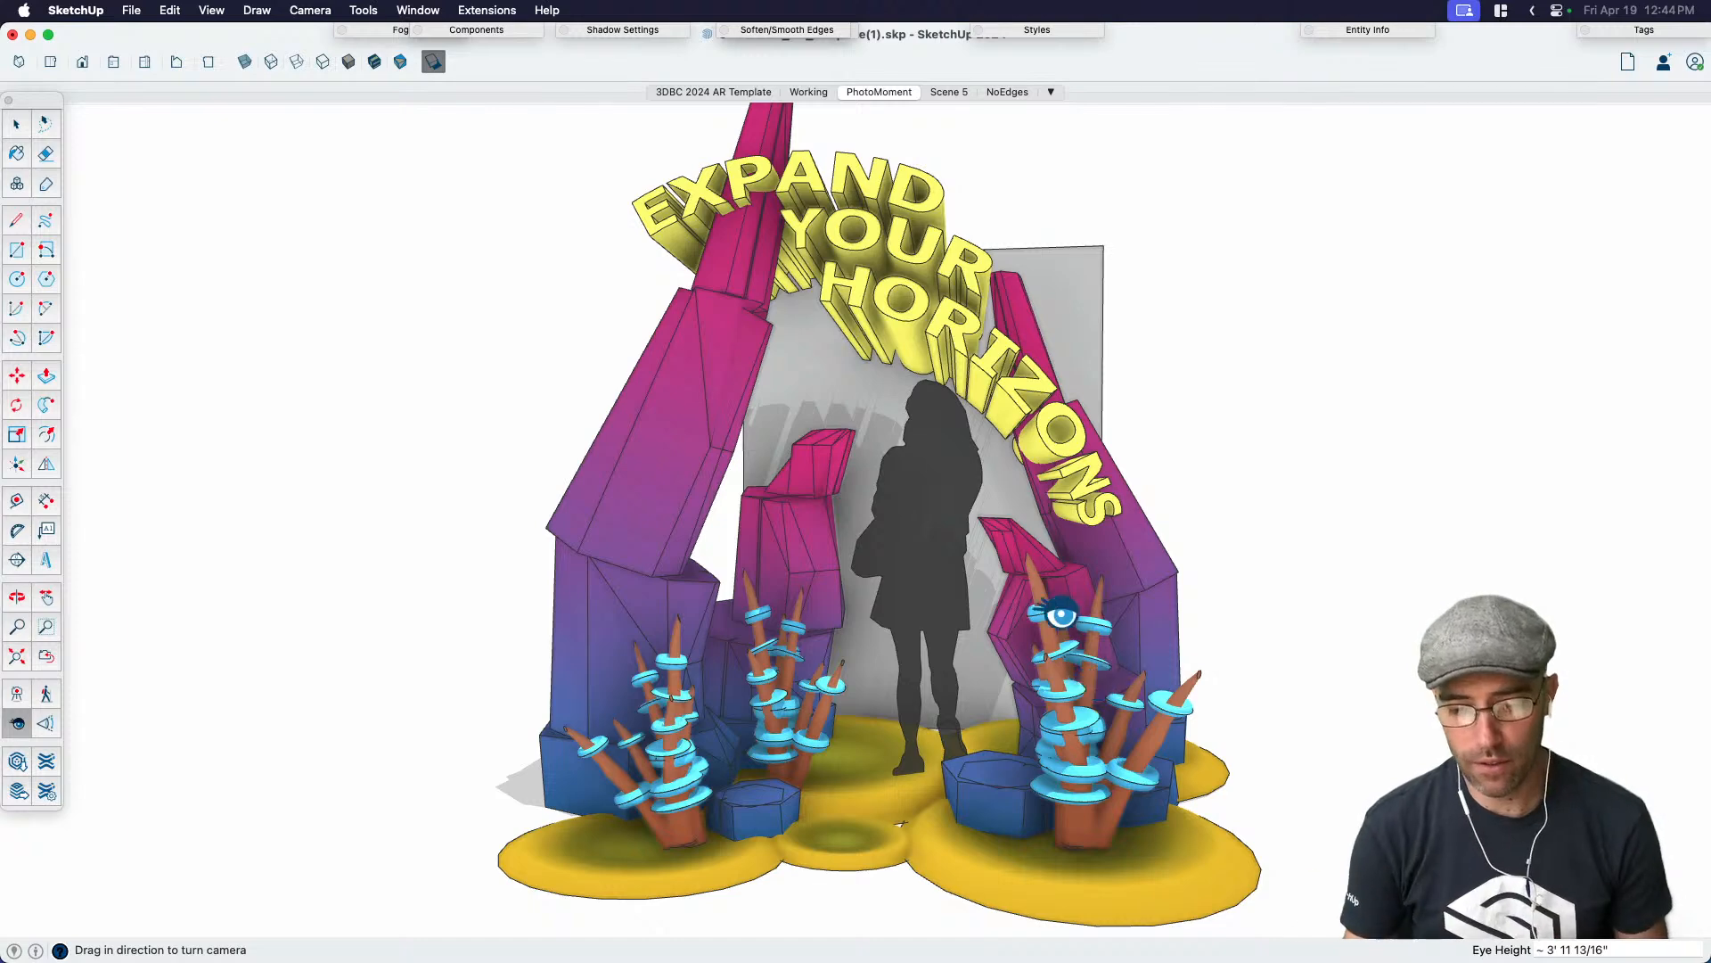
Move the standing woman silhouette slightly within the photo frame and deselect it
key(space)
click(932, 640)
scroll(930, 641, down, 5)
middle_drag(929, 645, 1110, 847)
key(m)
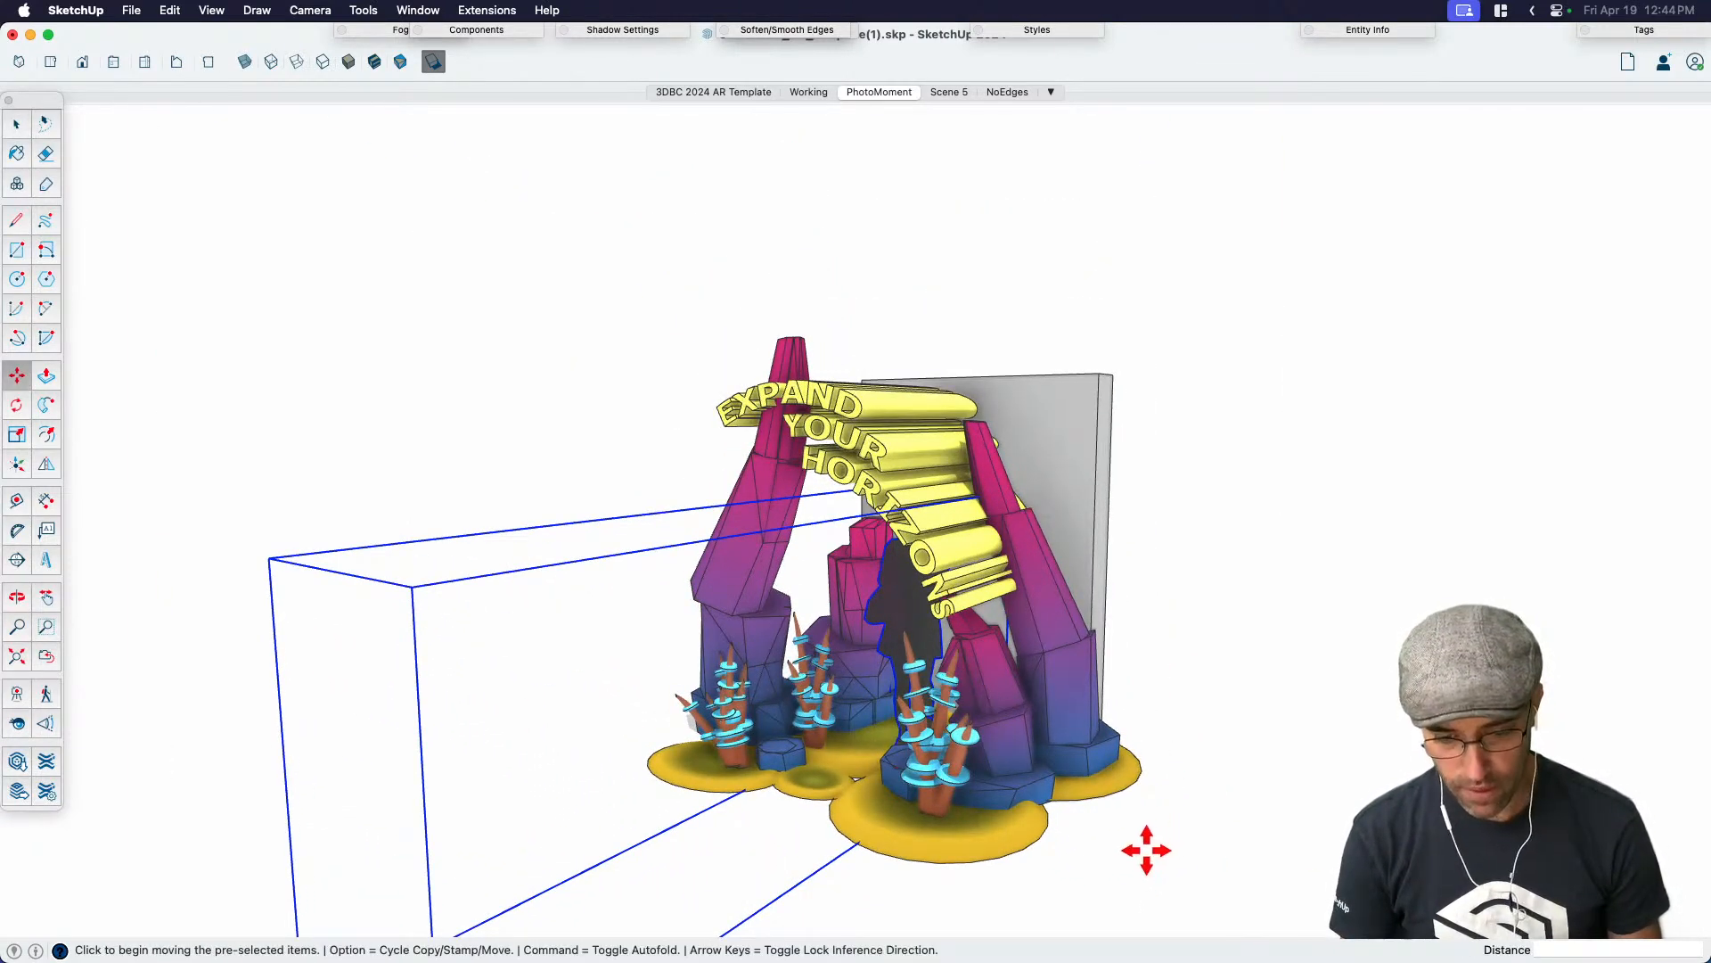
click(1142, 848)
click(1139, 855)
key(space)
click(1246, 858)
scroll(878, 646, up, 4)
middle_drag(878, 646, 1081, 667)
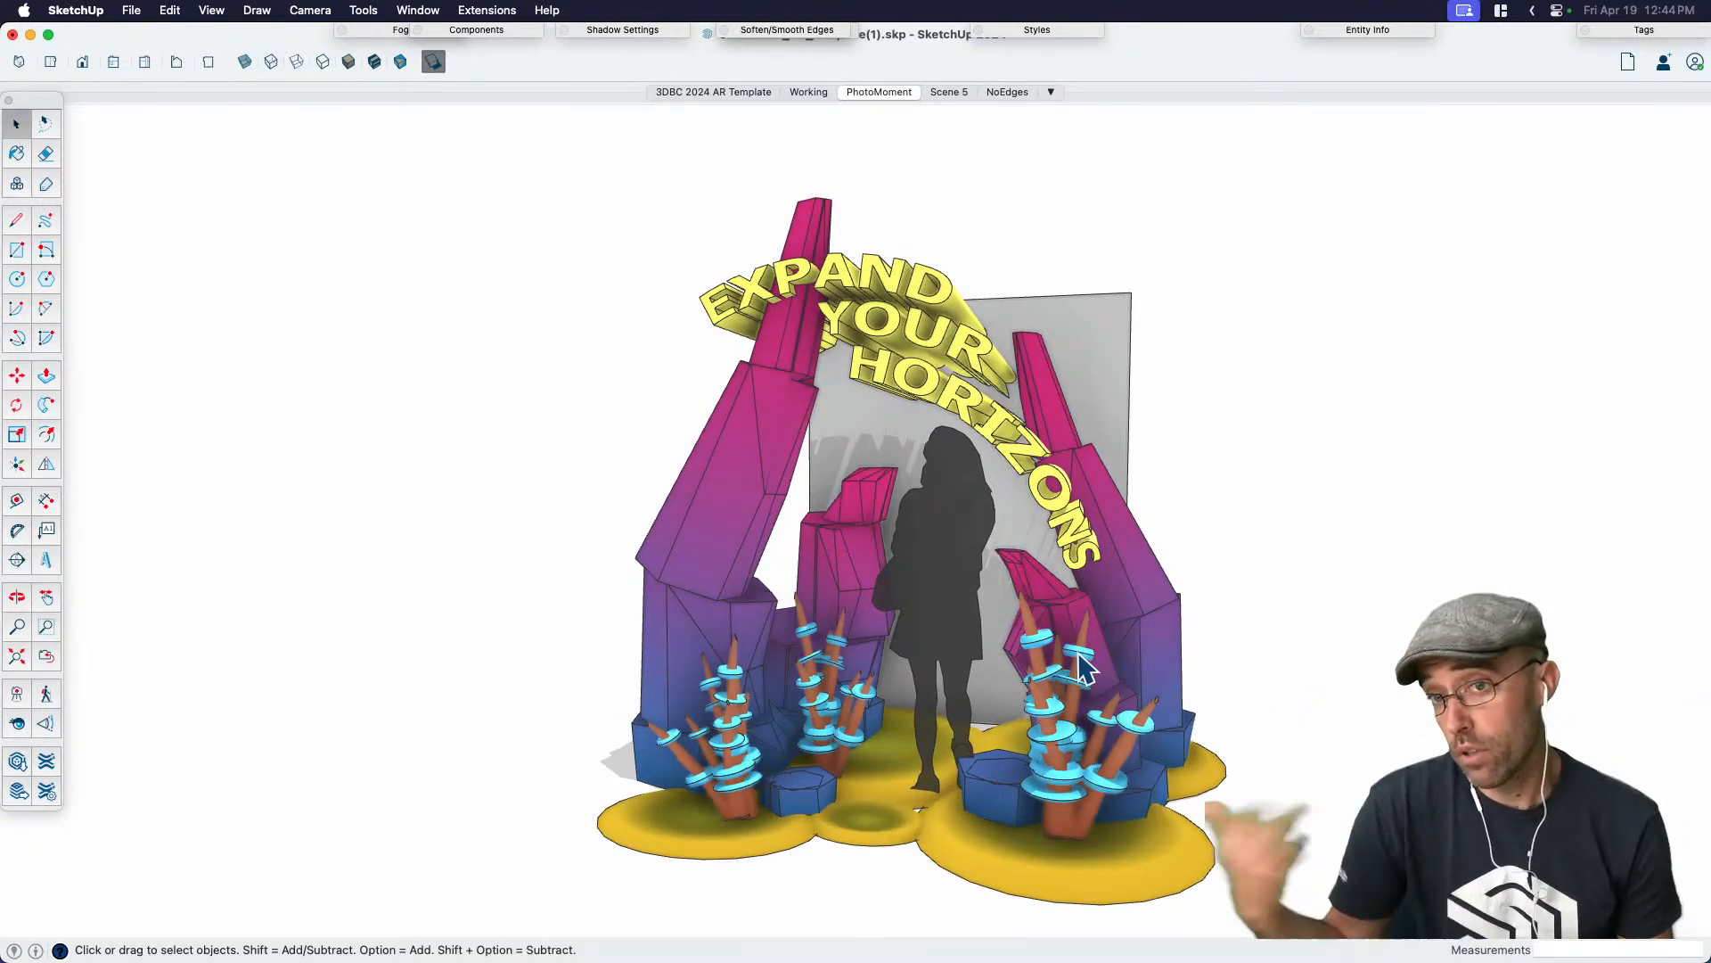
scroll(989, 670, up, 2)
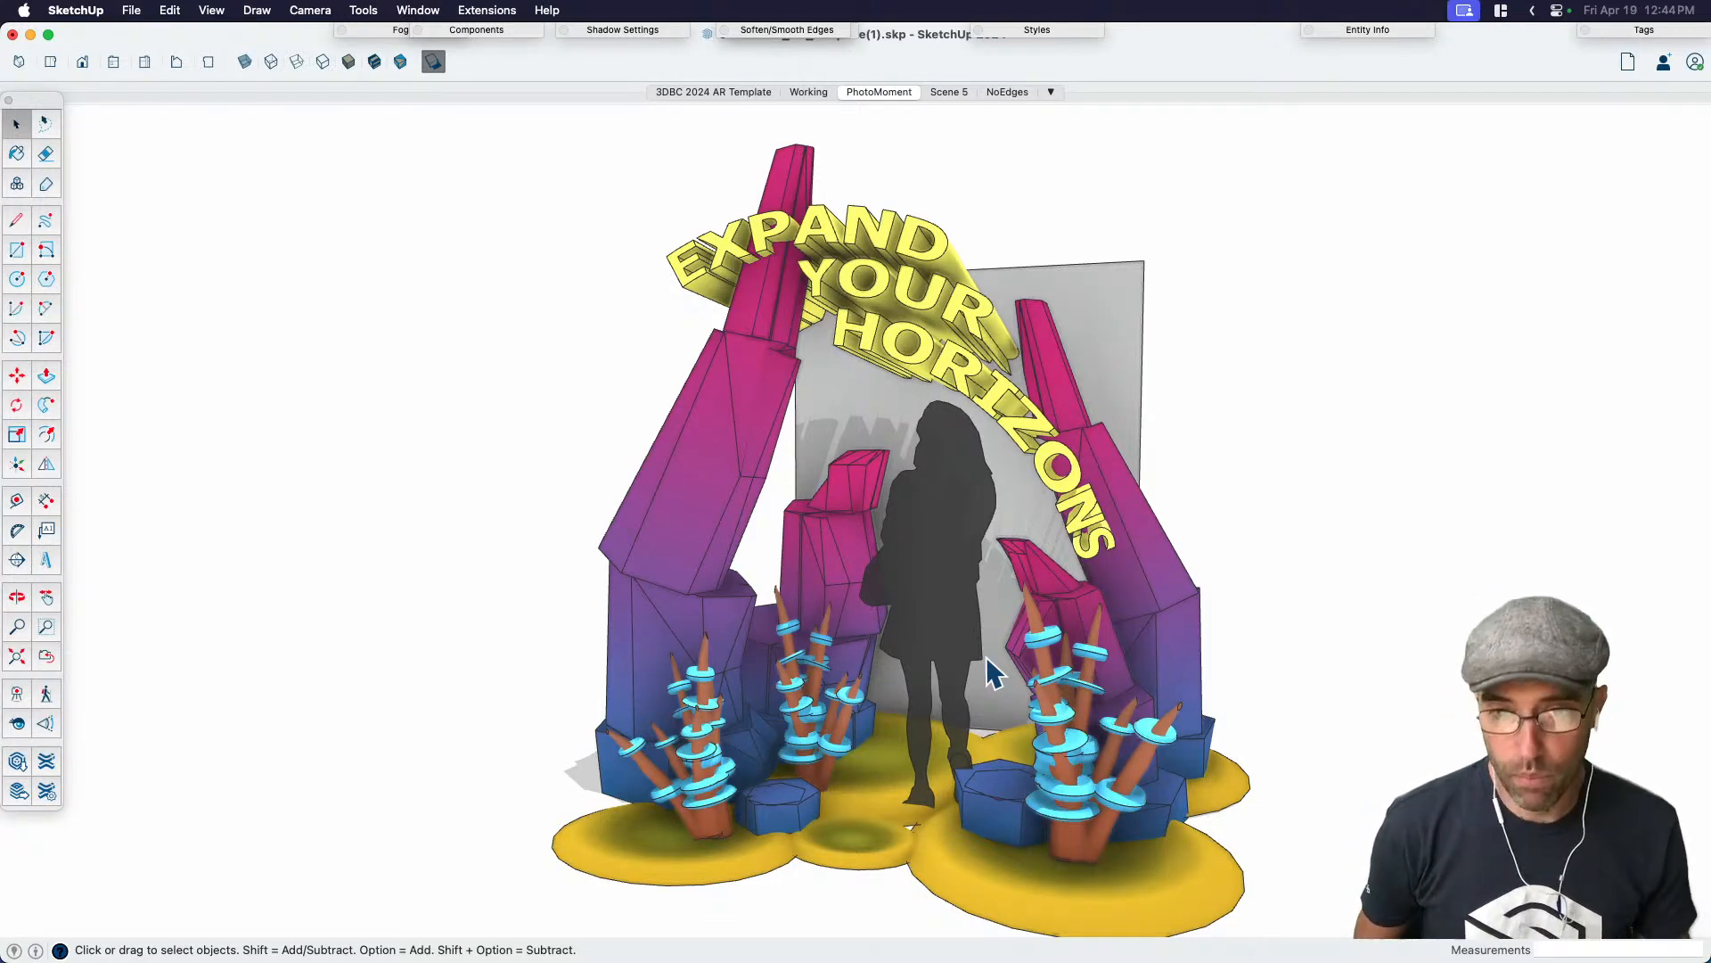
scroll(1066, 697, up, 2)
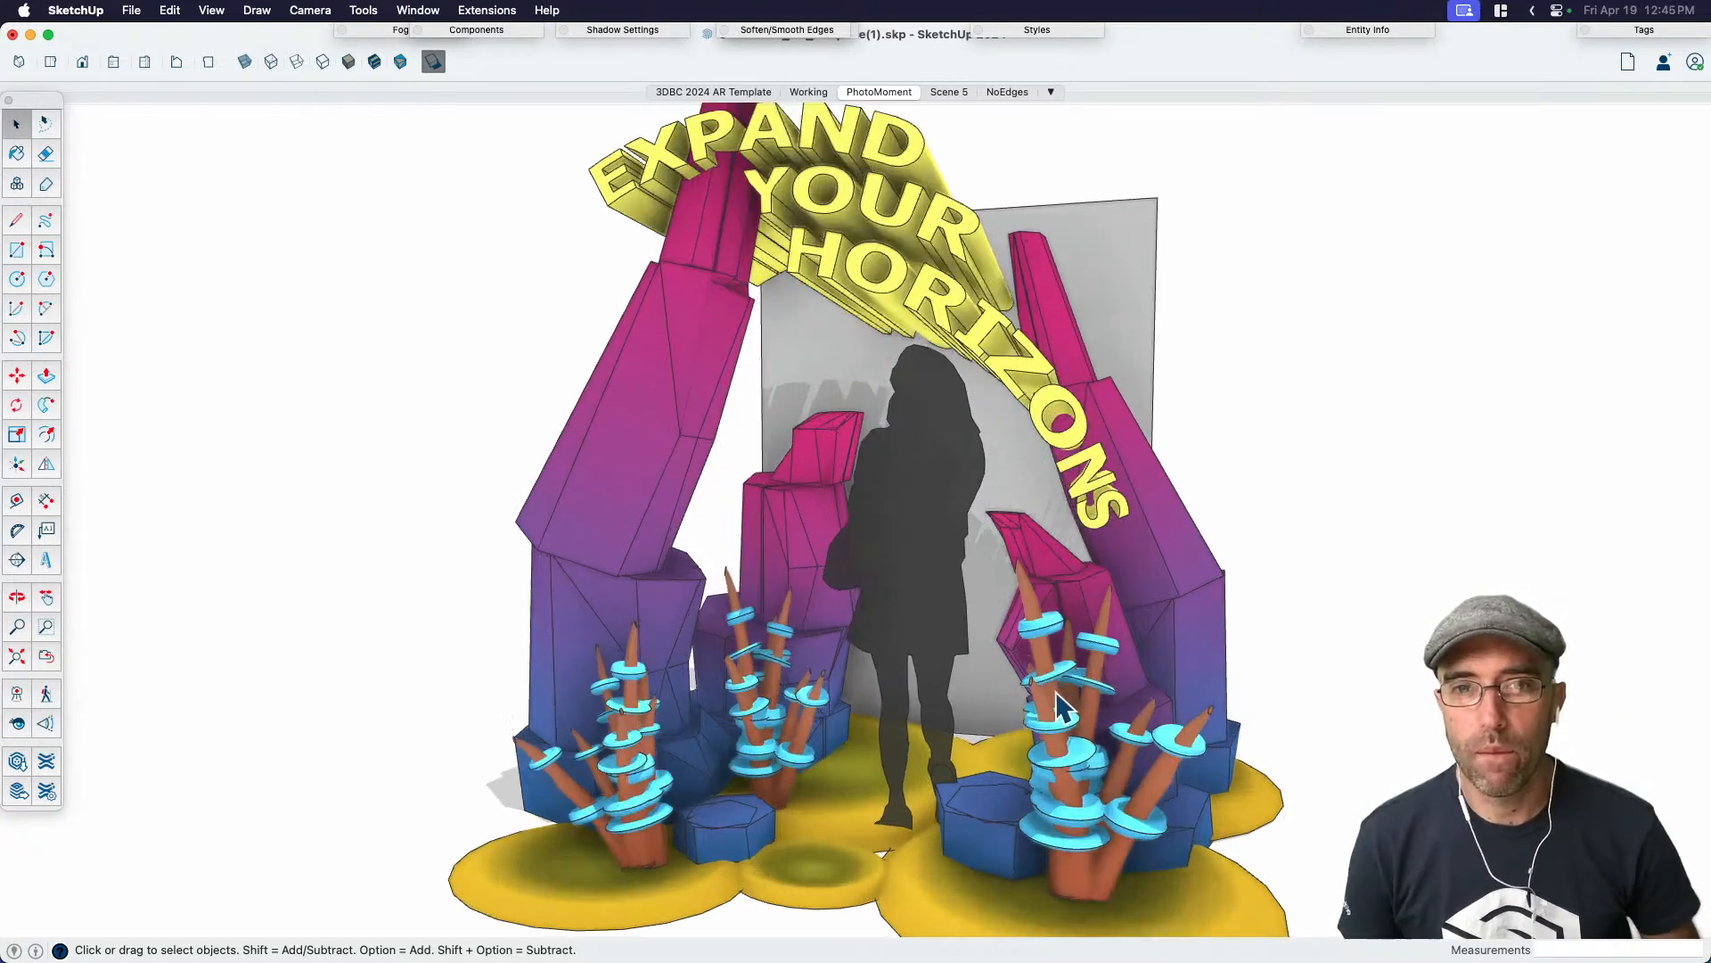
scroll(1061, 704, down, 2)
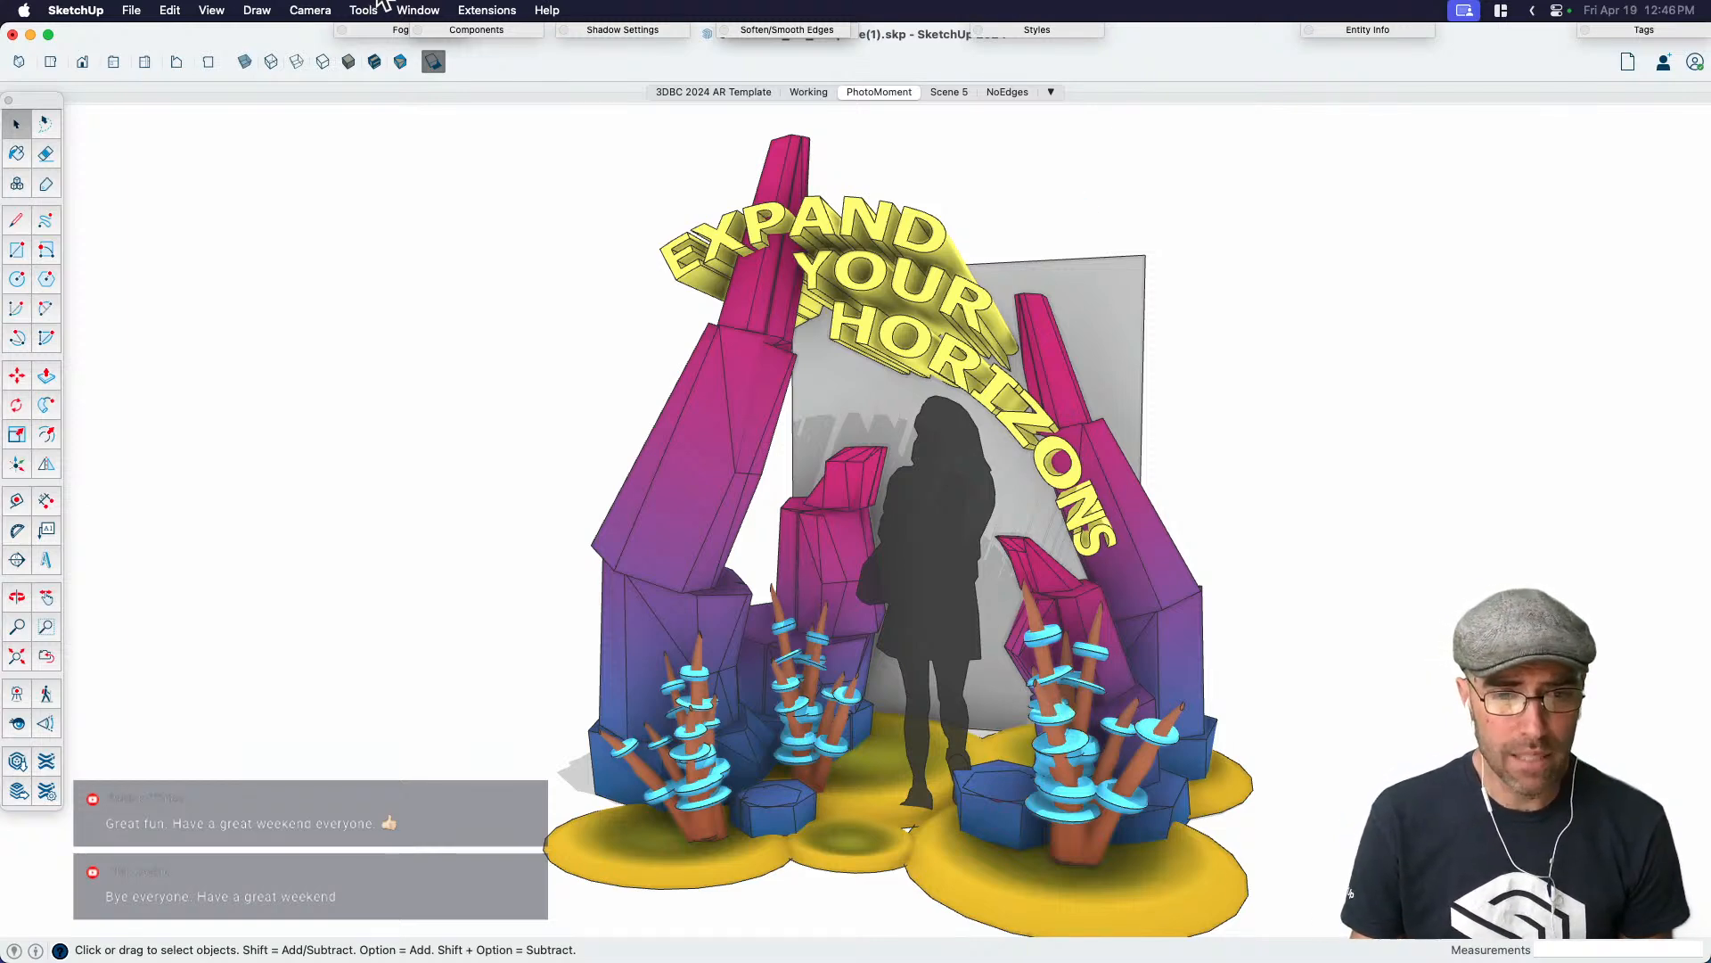
Switch to Firefox and close the AR QR code window on the competition entry's 3D Warehouse page
key(super+Tab)
click(589, 42)
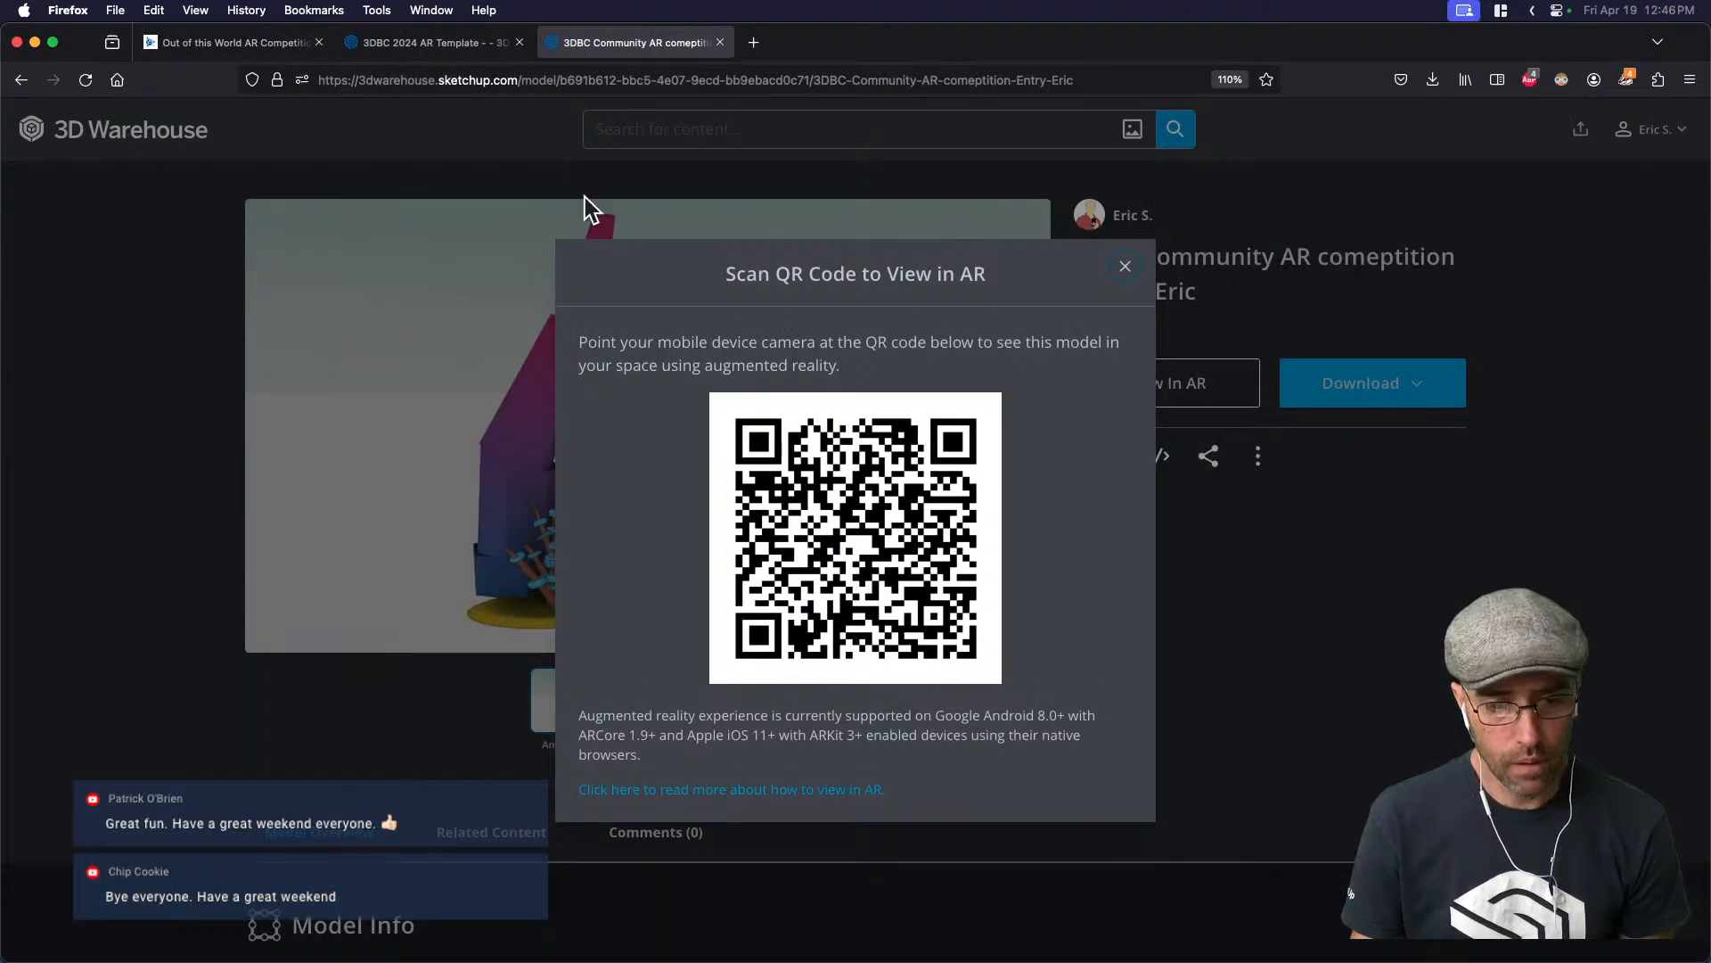
click(1122, 267)
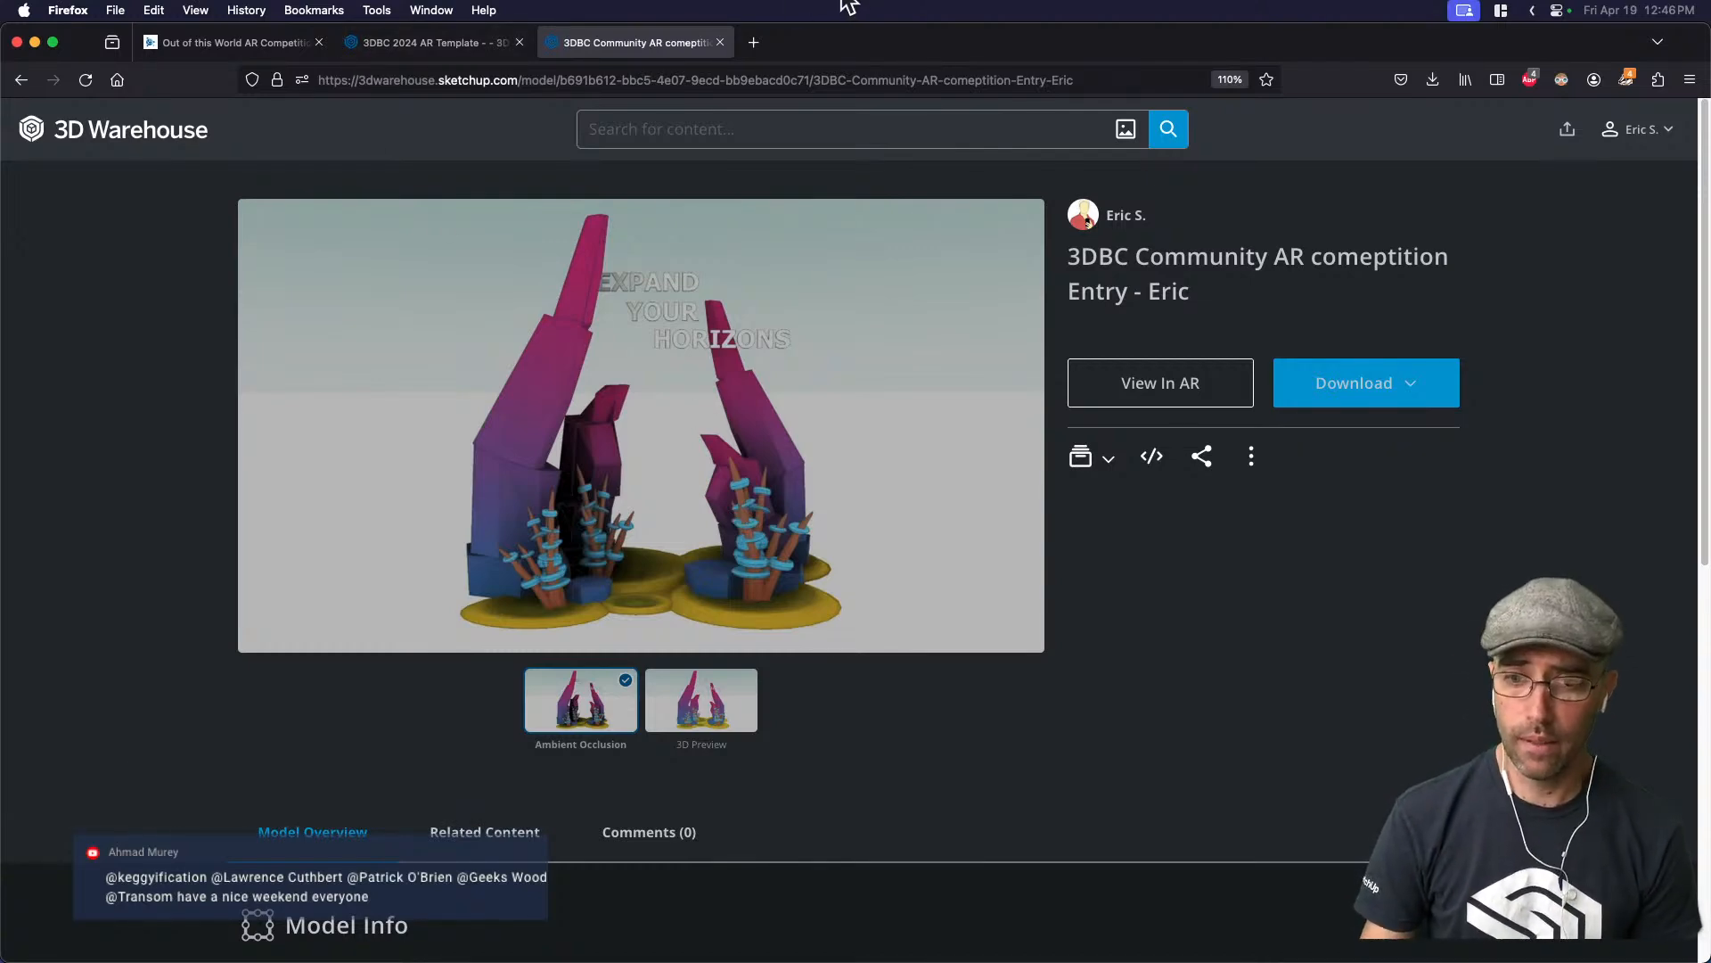
Switch back to SketchUp and save the AR template model
key(super+Tab)
key(super+s)
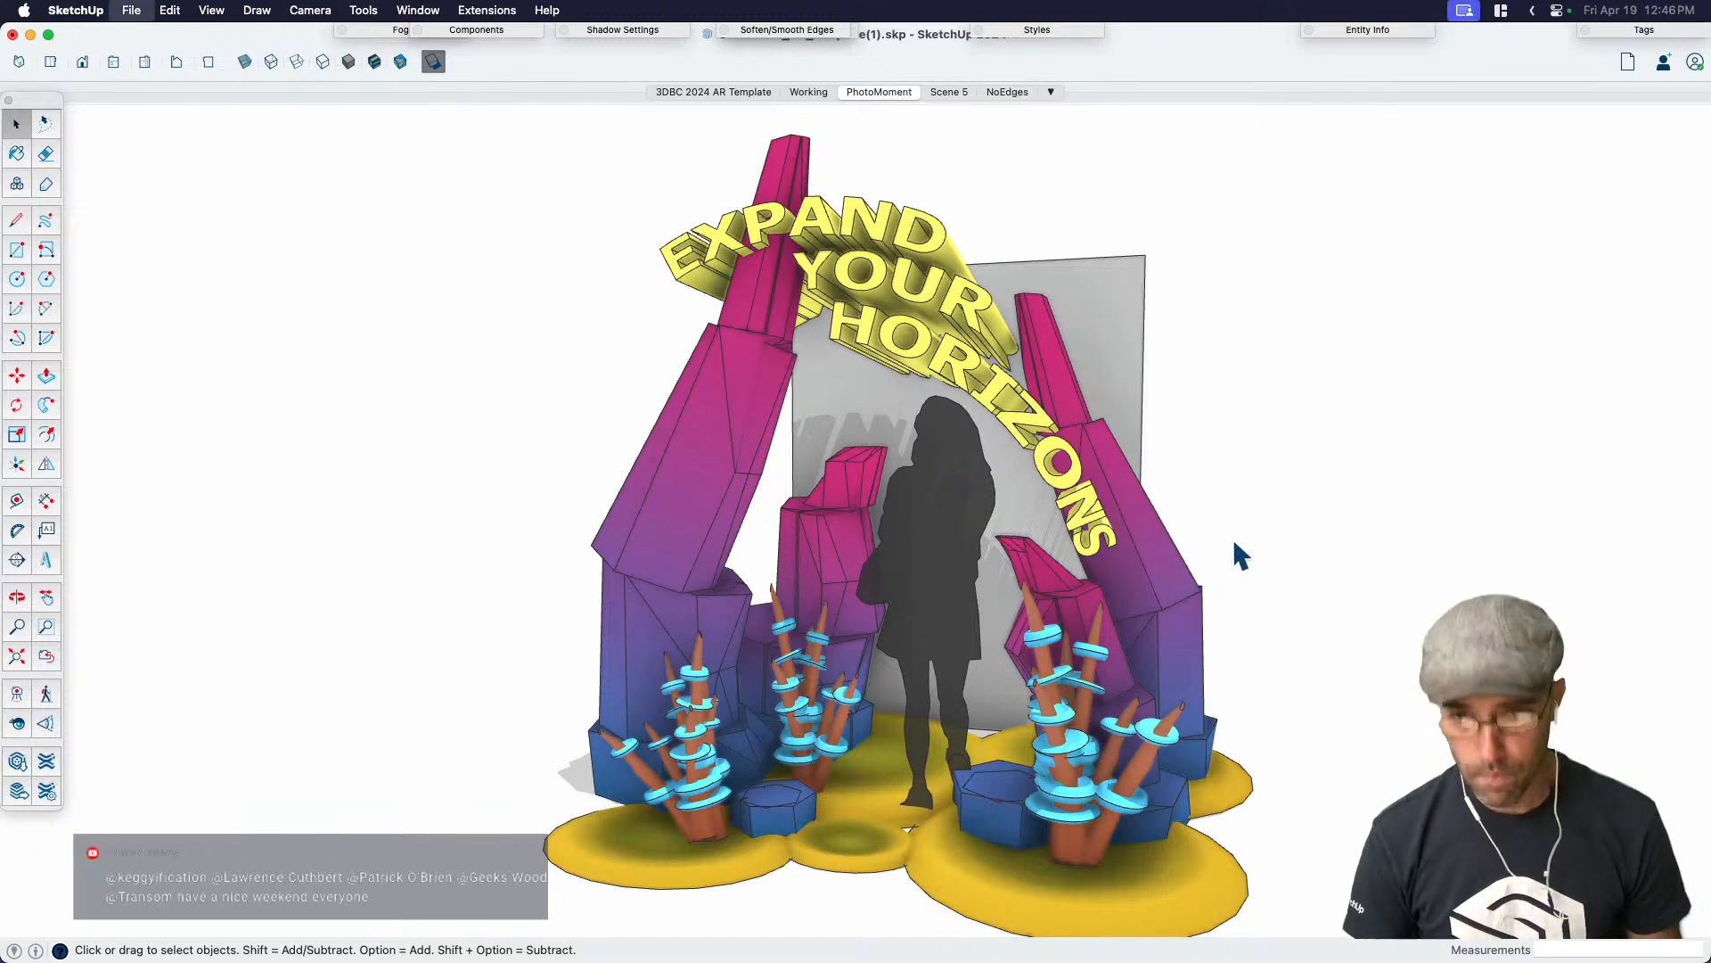
Preview the scene with hidden geometry, in Shaded style and as X-ray line work, and restore the opaque textured display
key(alt+h)
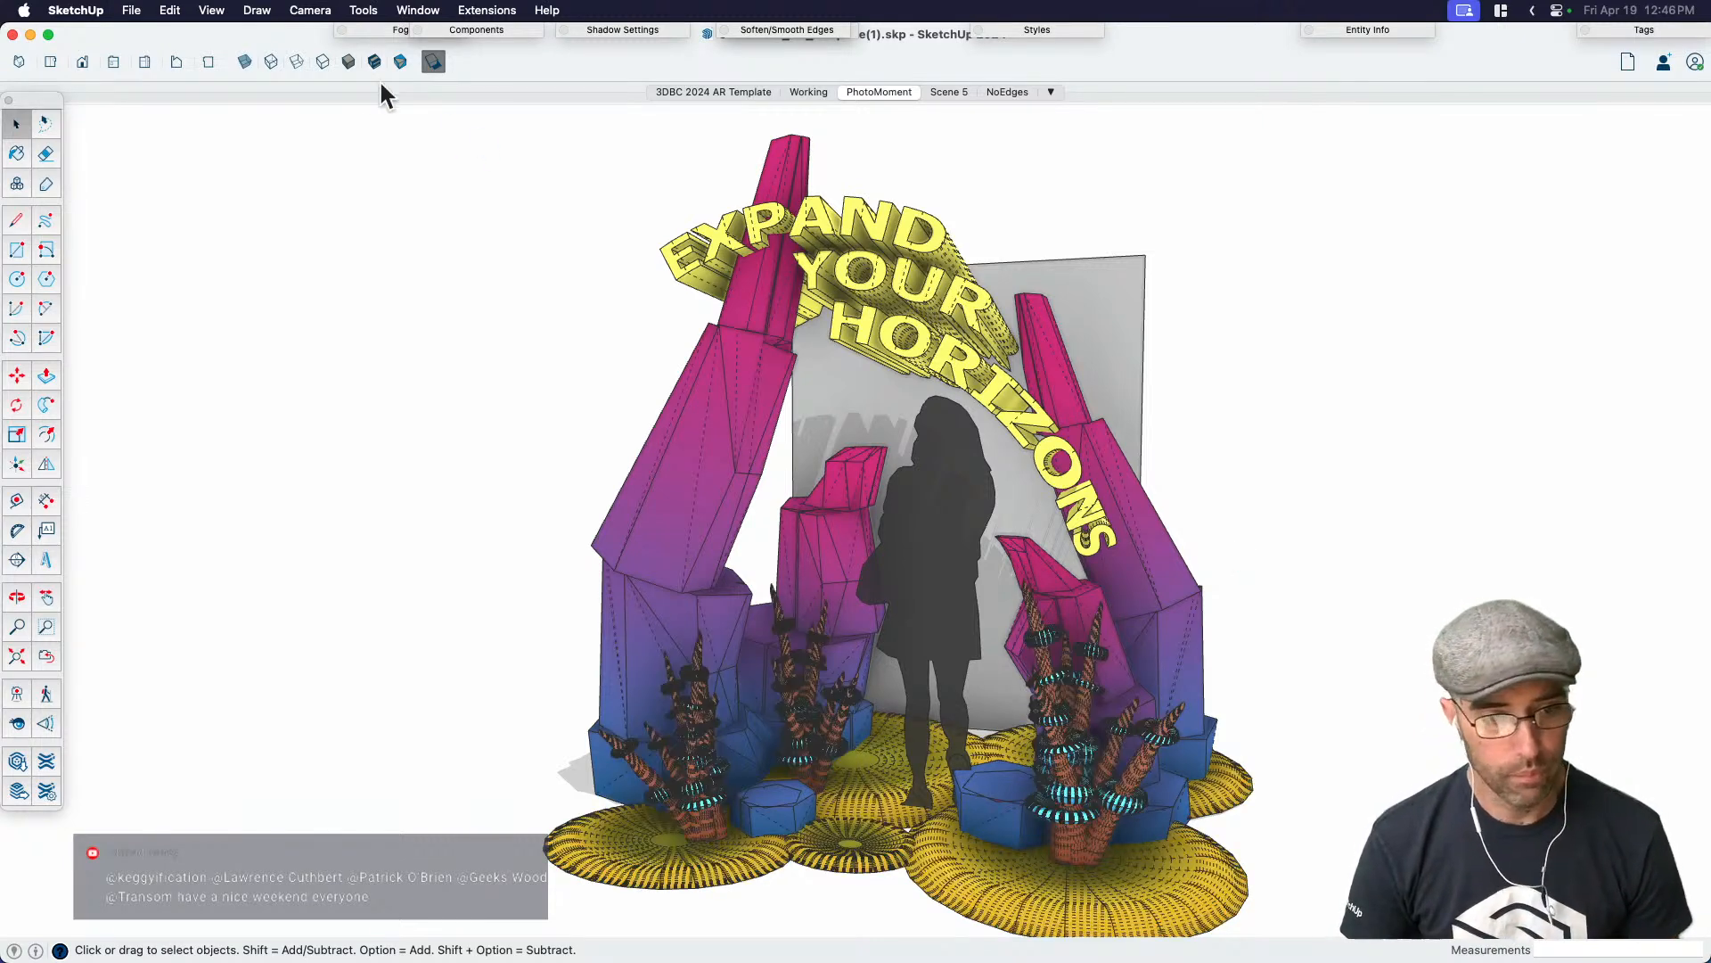
click(349, 61)
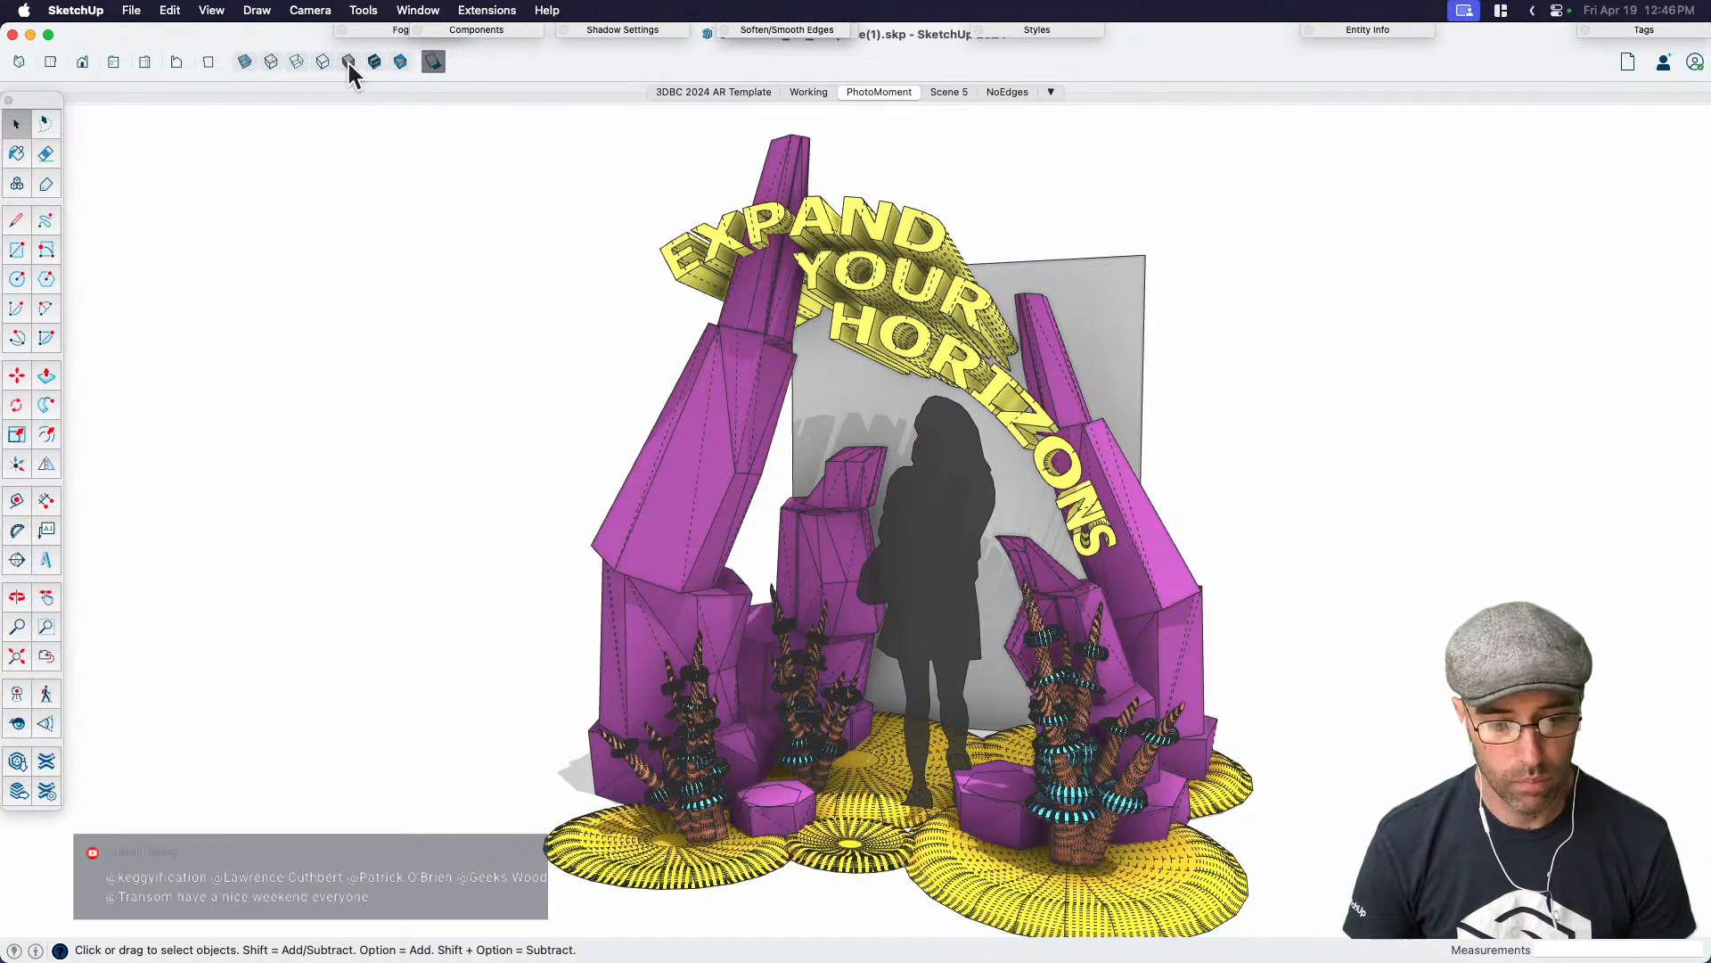
key(alt+h)
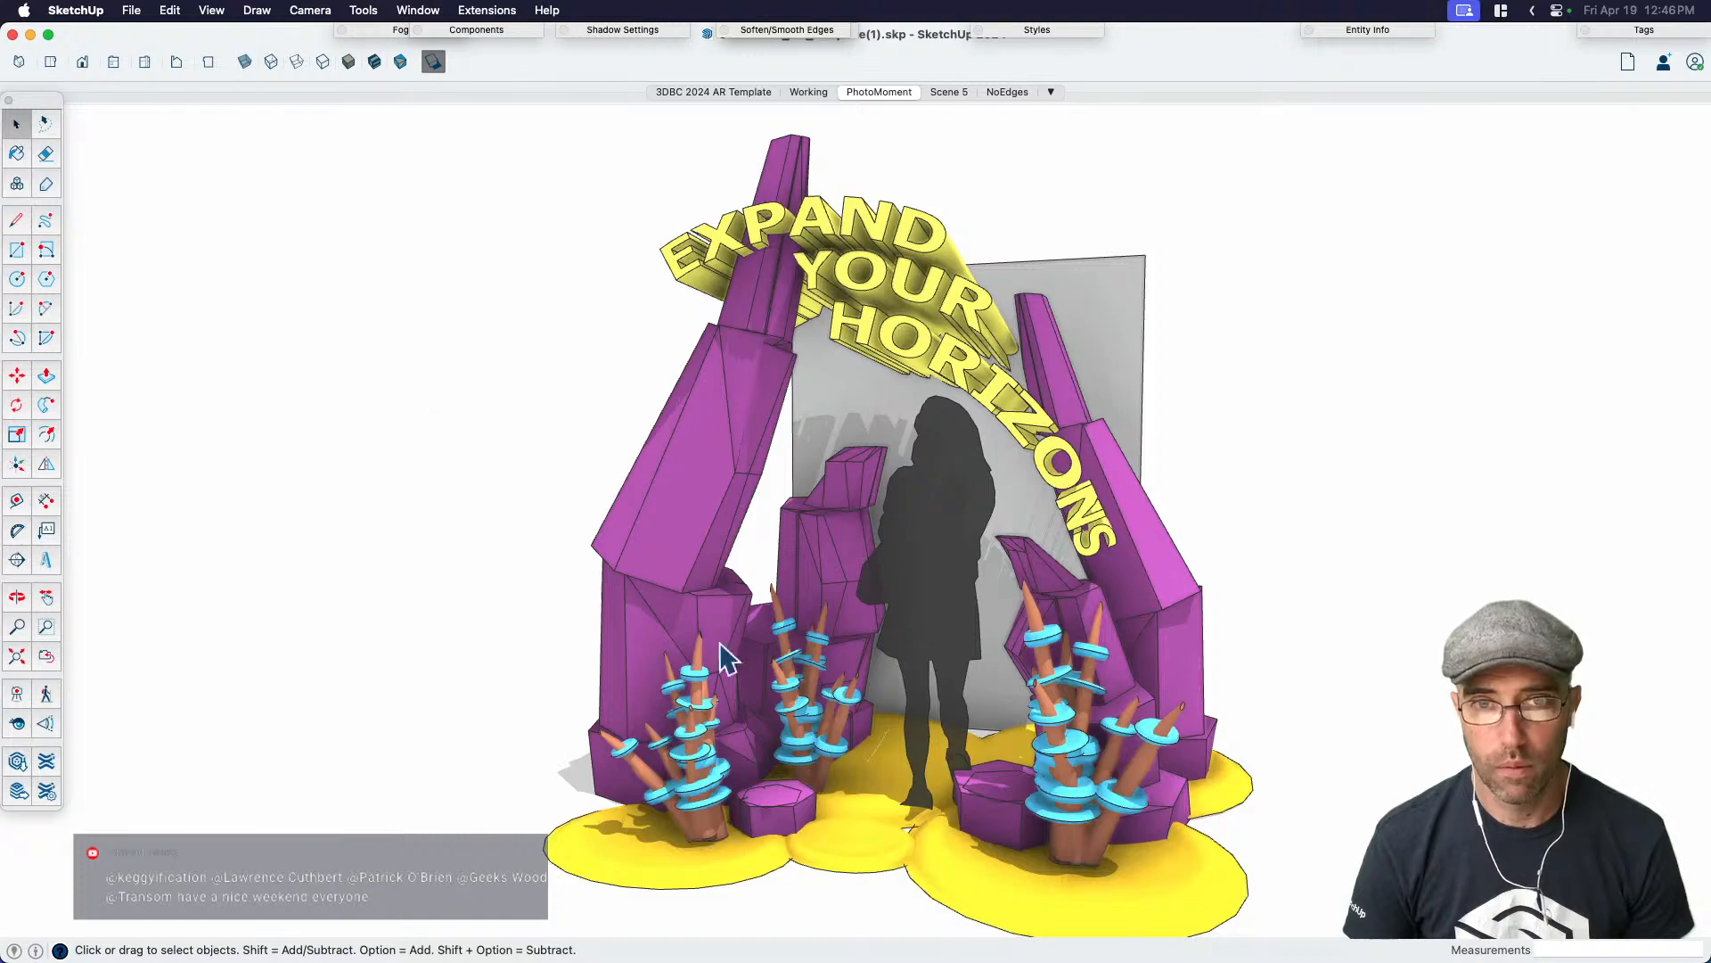
mouse_move(952, 683)
middle_down()
mouse_move(1070, 636)
mouse_move(955, 660)
mouse_move(1092, 710)
mouse_move(901, 634)
mouse_move(600, 655)
mouse_move(928, 699)
mouse_move(940, 656)
middle_up()
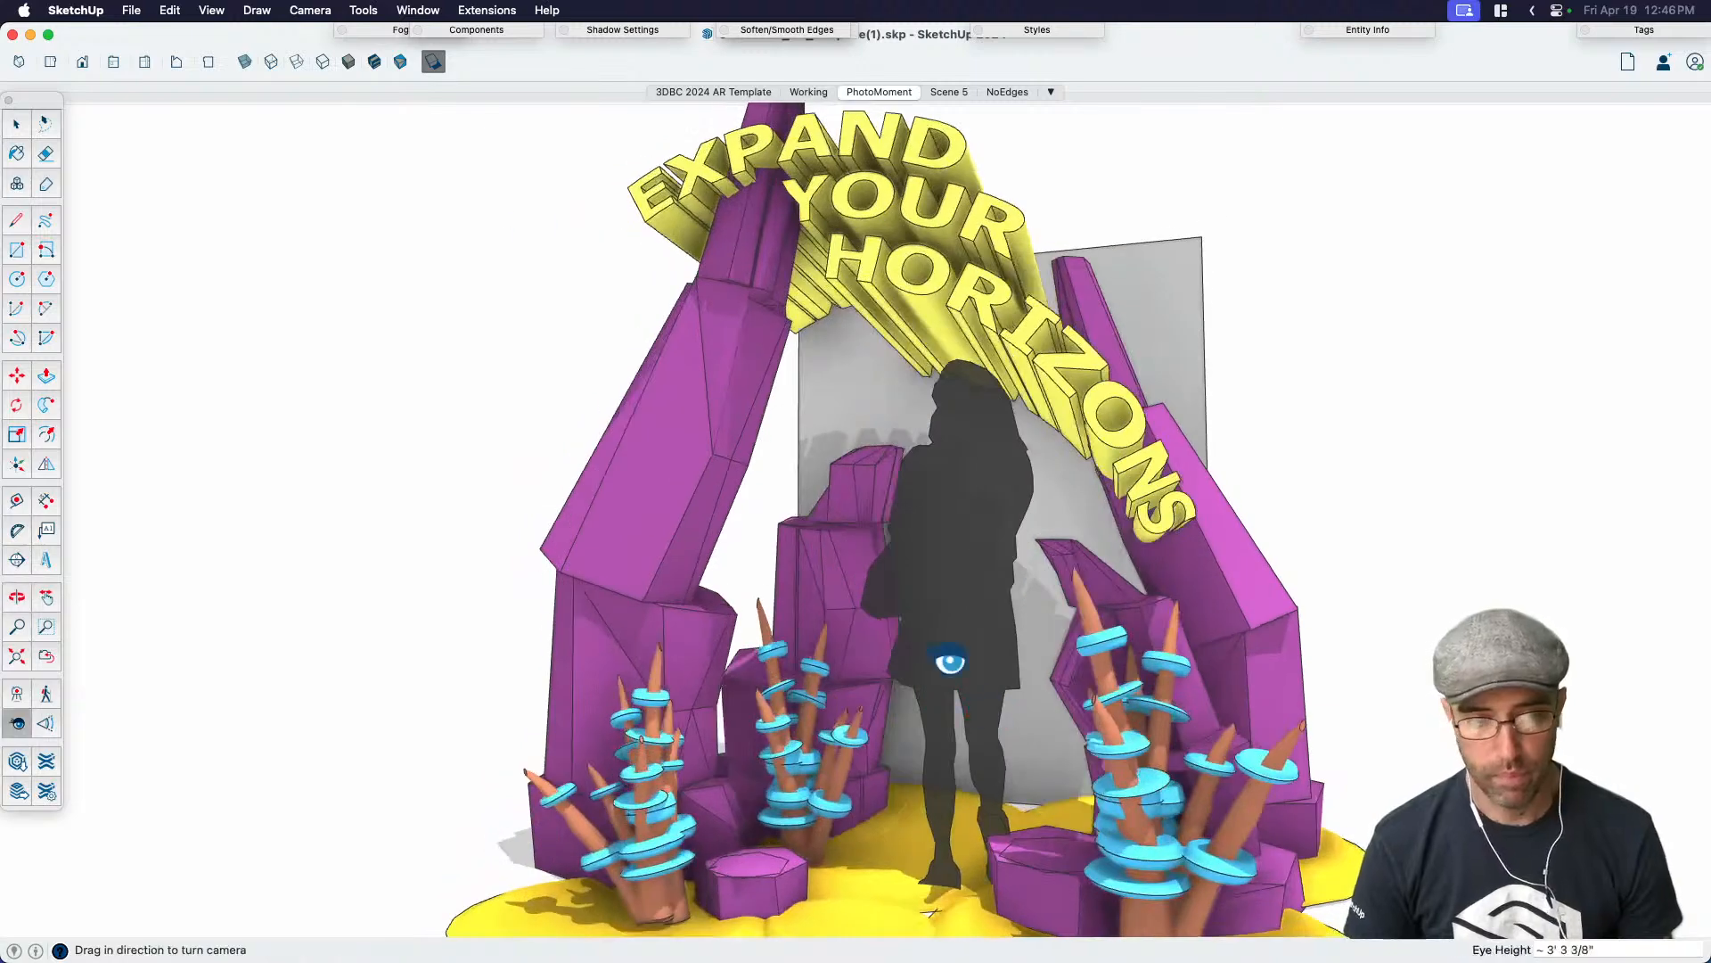
click(324, 63)
mouse_move(699, 523)
middle_down()
mouse_move(928, 562)
mouse_move(856, 604)
mouse_move(952, 636)
mouse_move(1121, 640)
mouse_move(986, 612)
mouse_move(818, 612)
mouse_move(829, 636)
mouse_move(921, 653)
middle_up()
key(space)
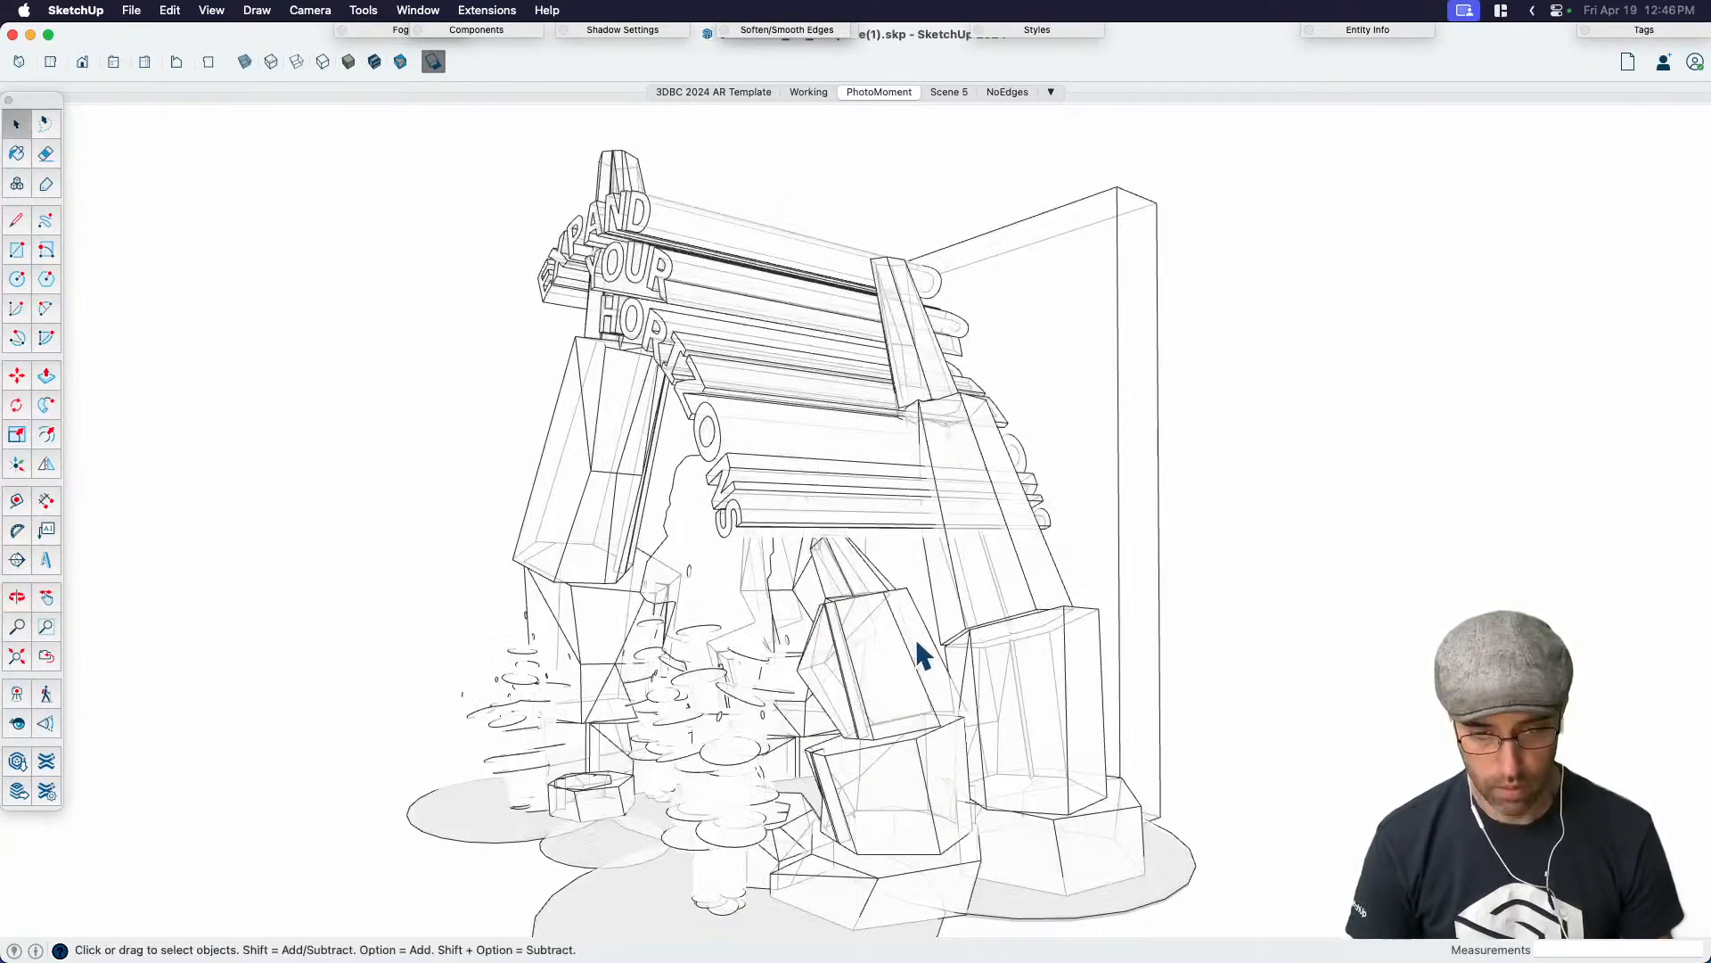
middle_drag(790, 600, 1215, 612)
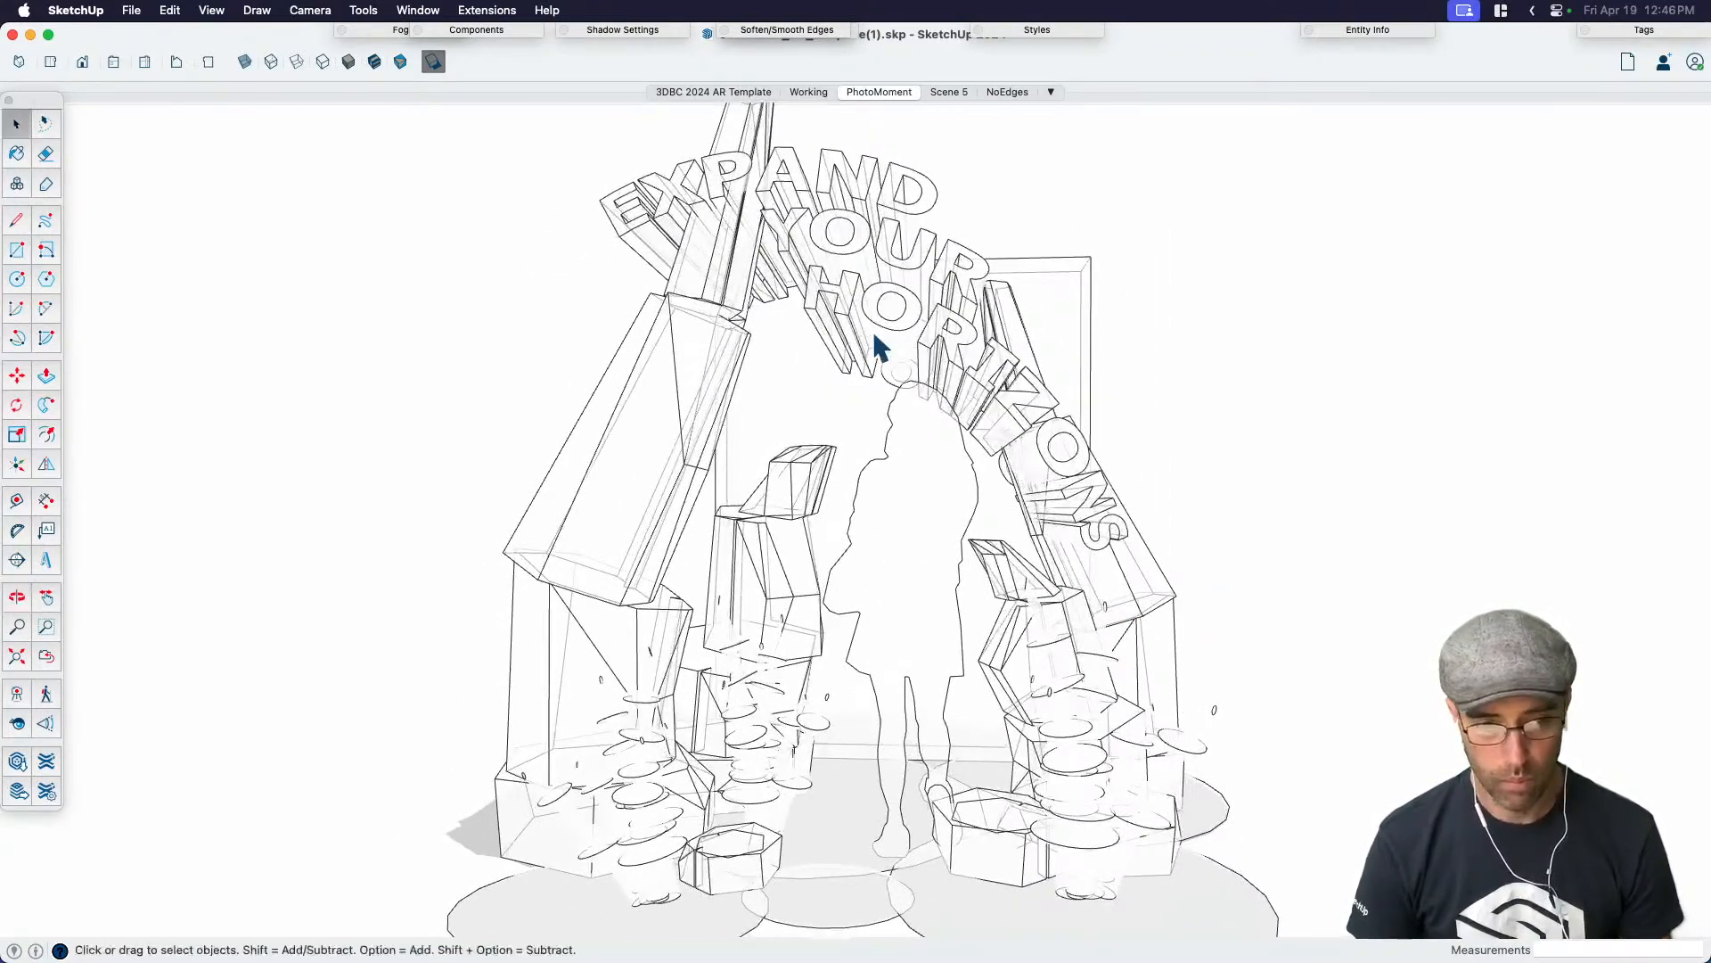
click(374, 62)
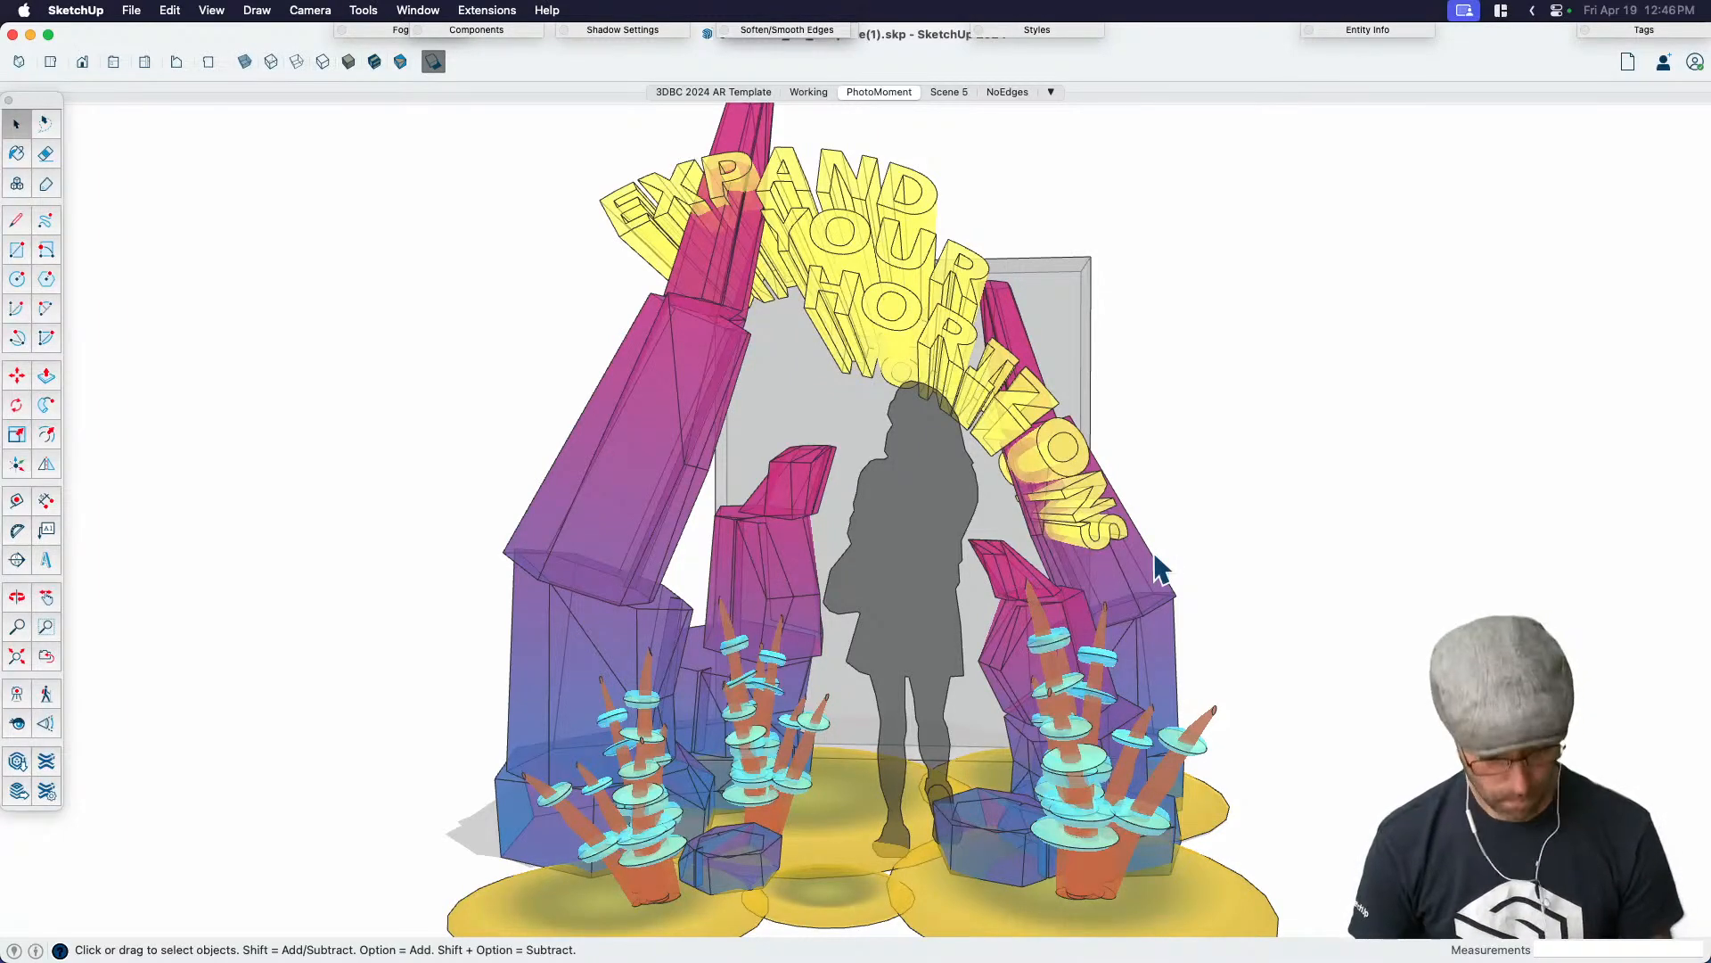
key(shift+x)
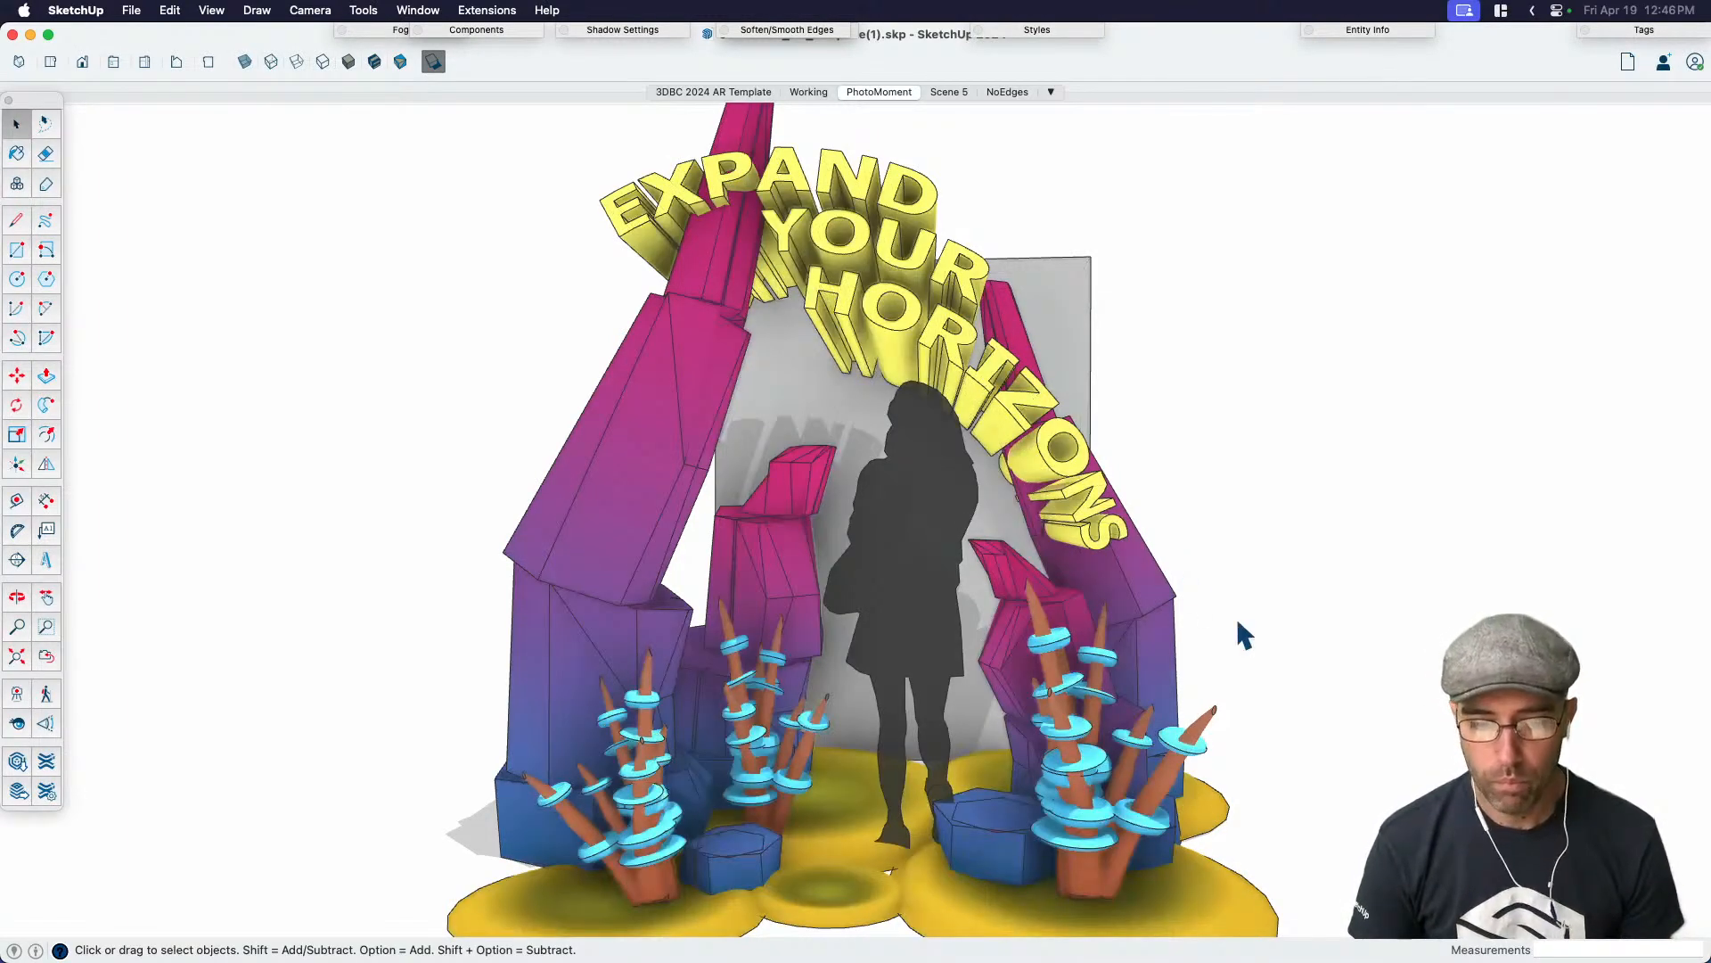
Shift the shadow time of day to earlier in the morning and collapse the shadow settings
shift+middle_drag(1116, 617, 1132, 604)
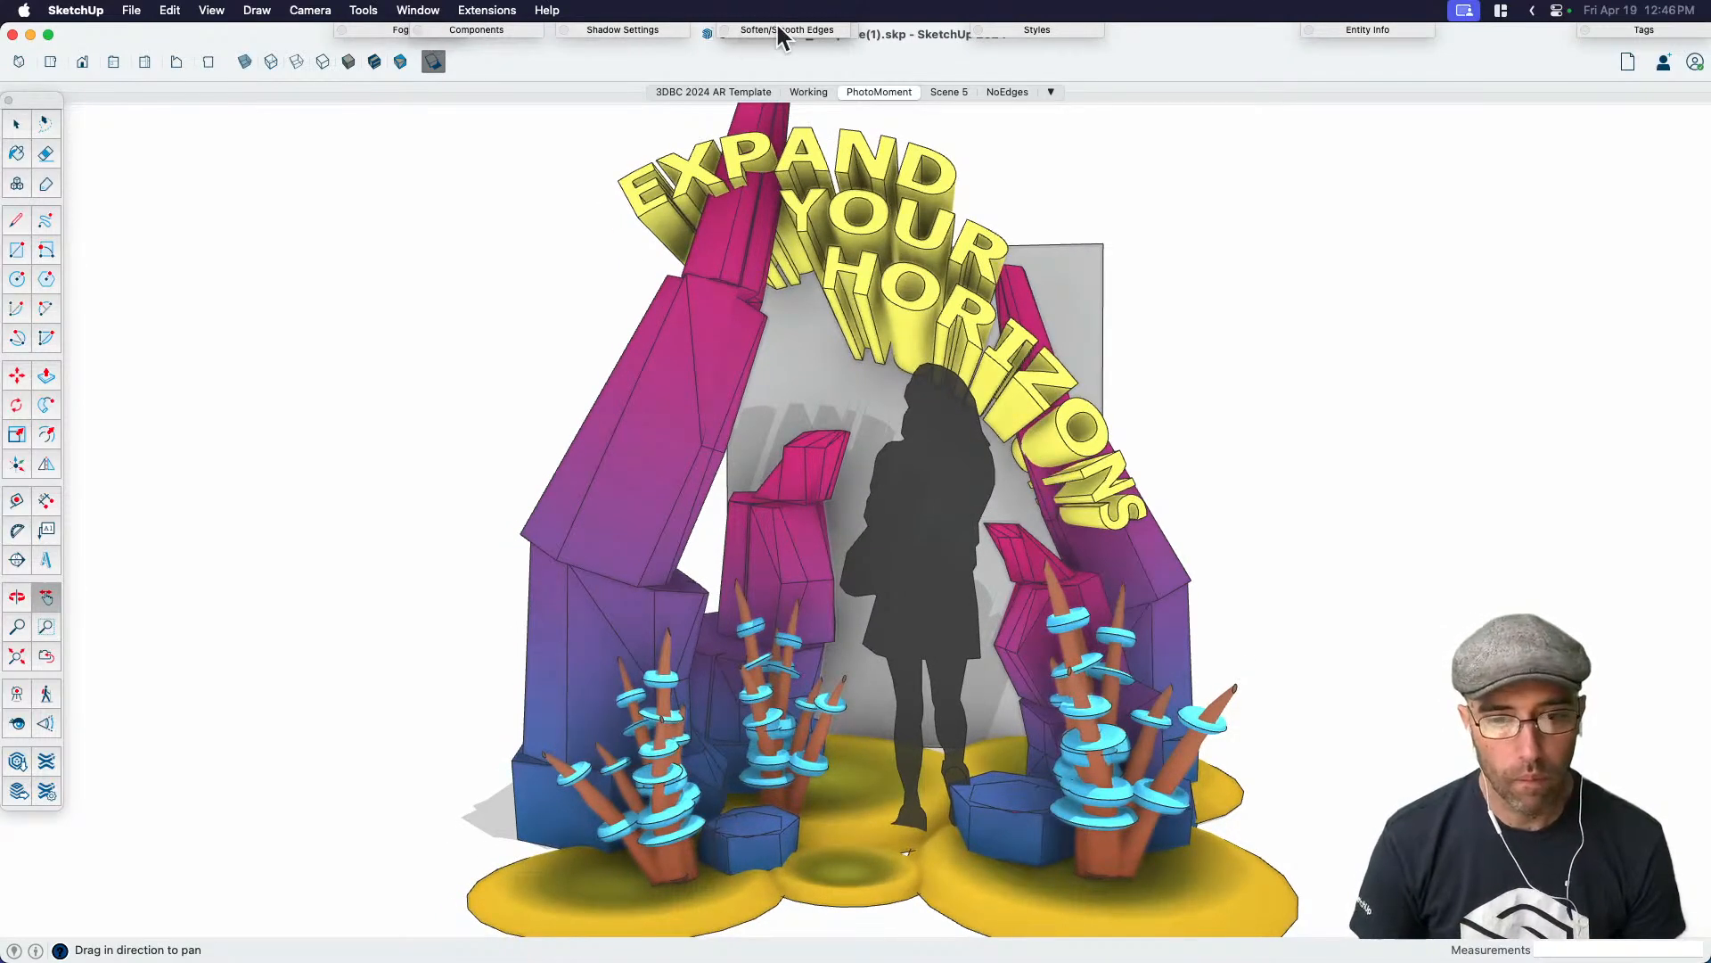
click(622, 29)
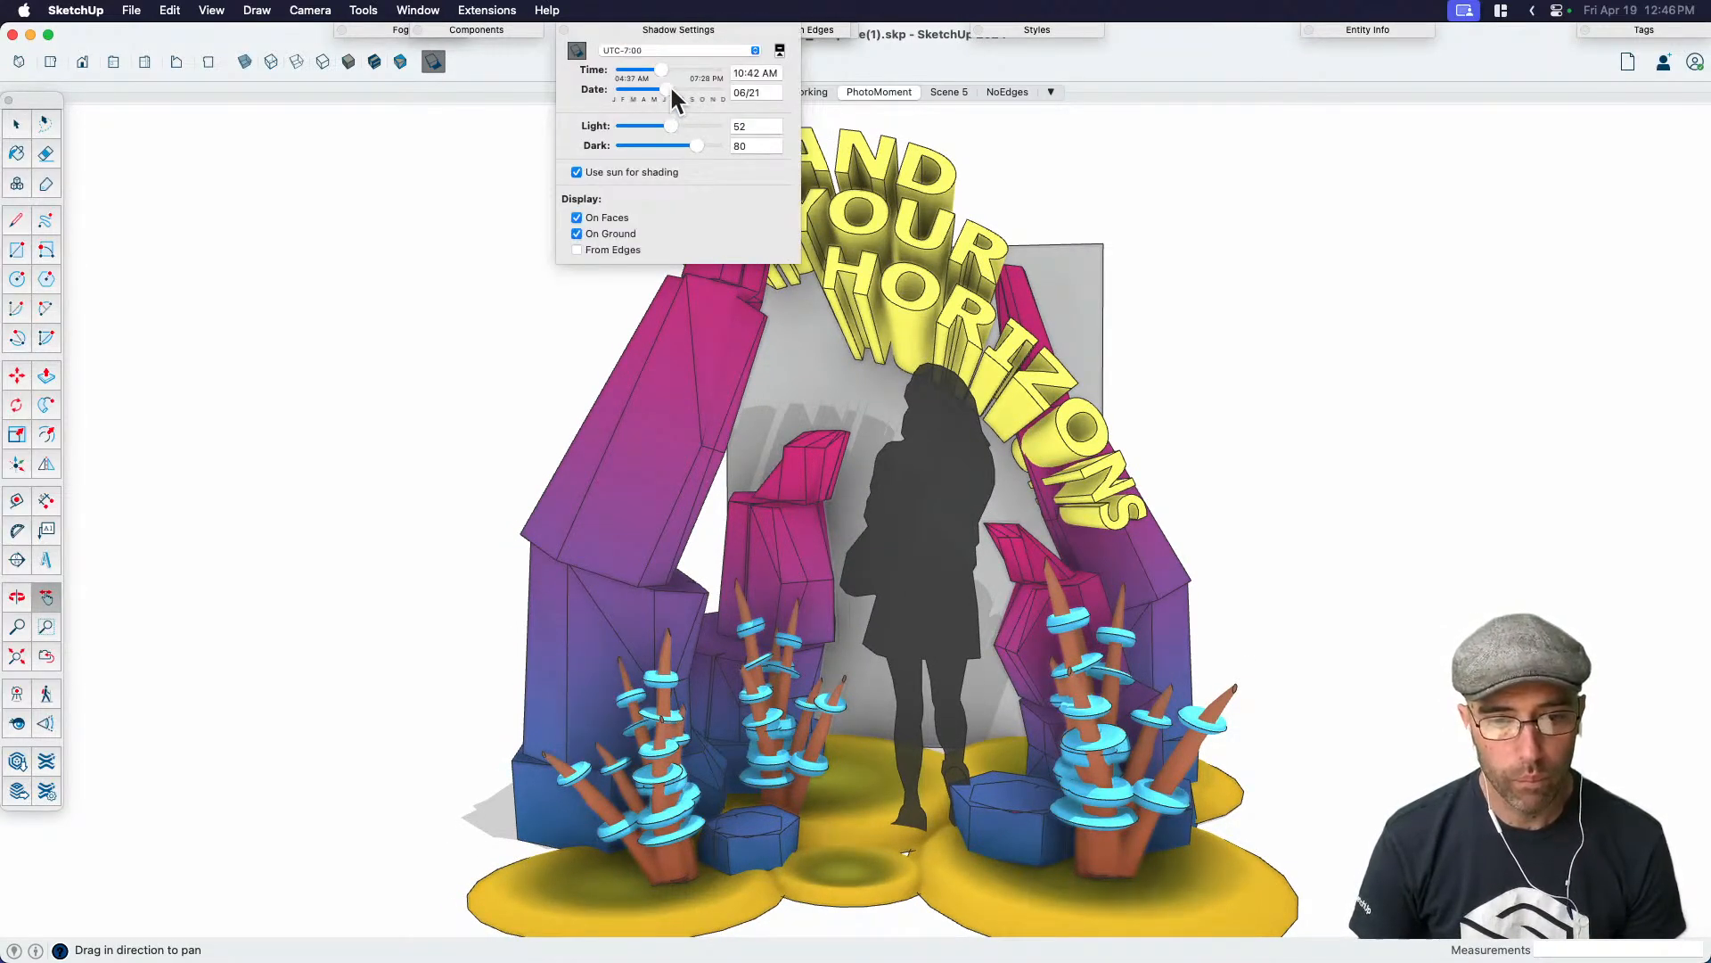
drag(663, 70, 652, 71)
click(679, 31)
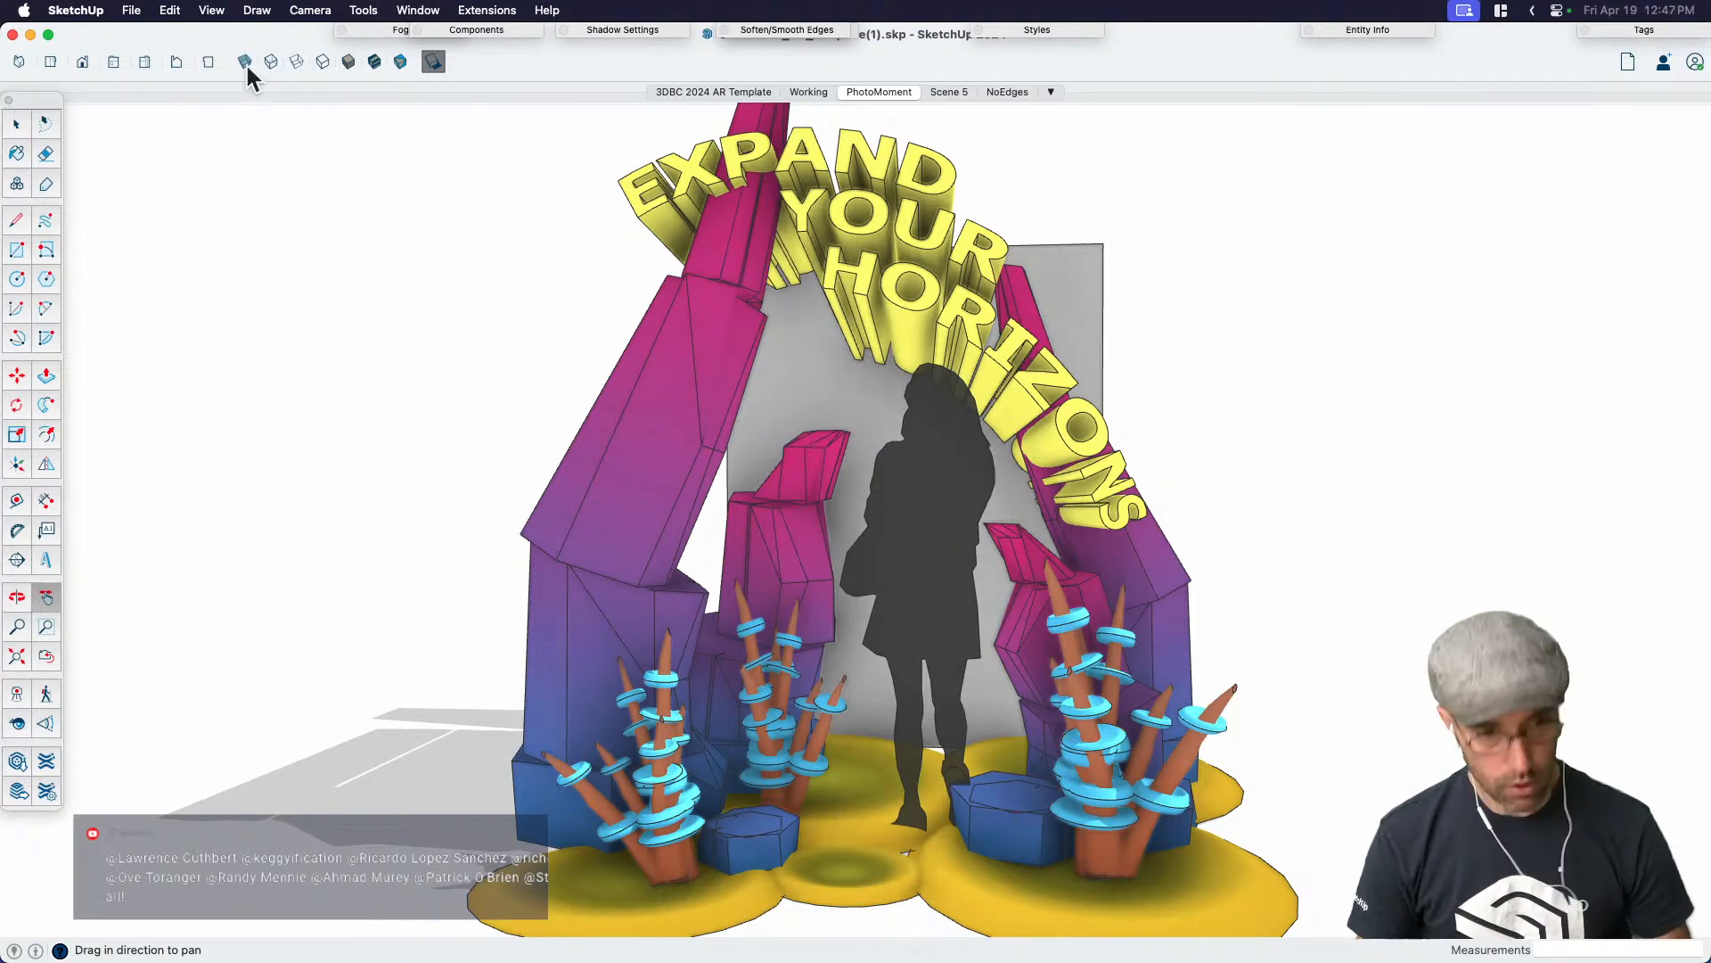
Switch the camera to Two-Point Perspective and frame the whole archway
click(303, 11)
click(321, 143)
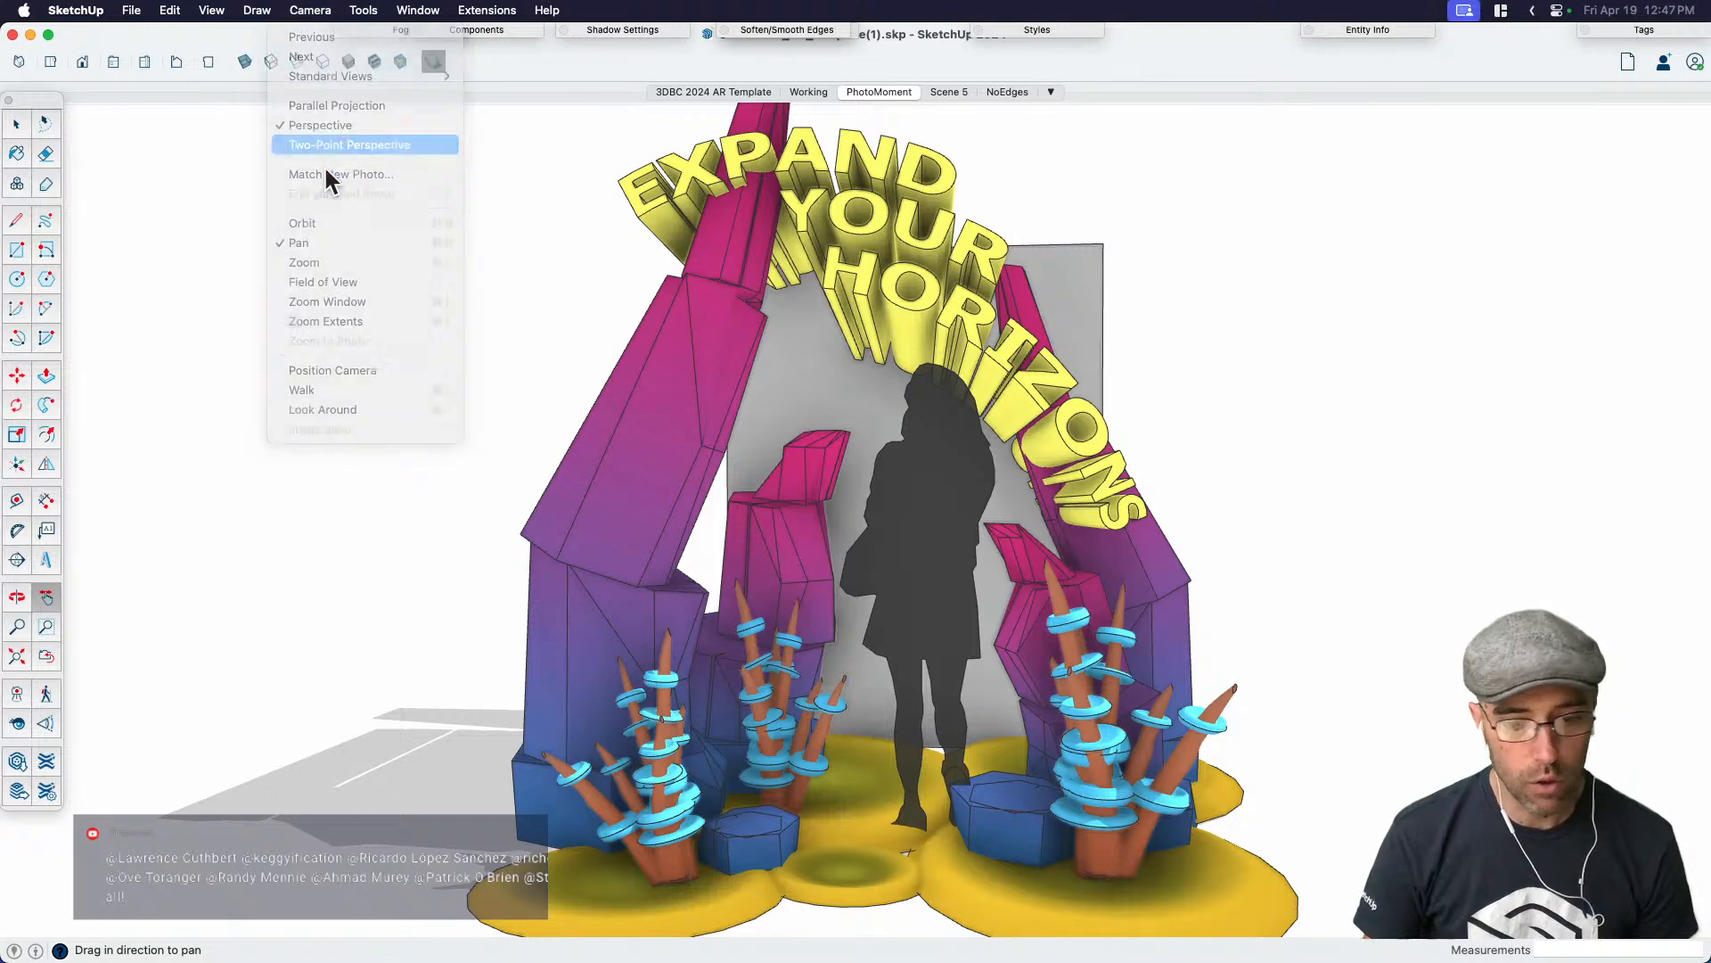
drag(998, 539, 960, 544)
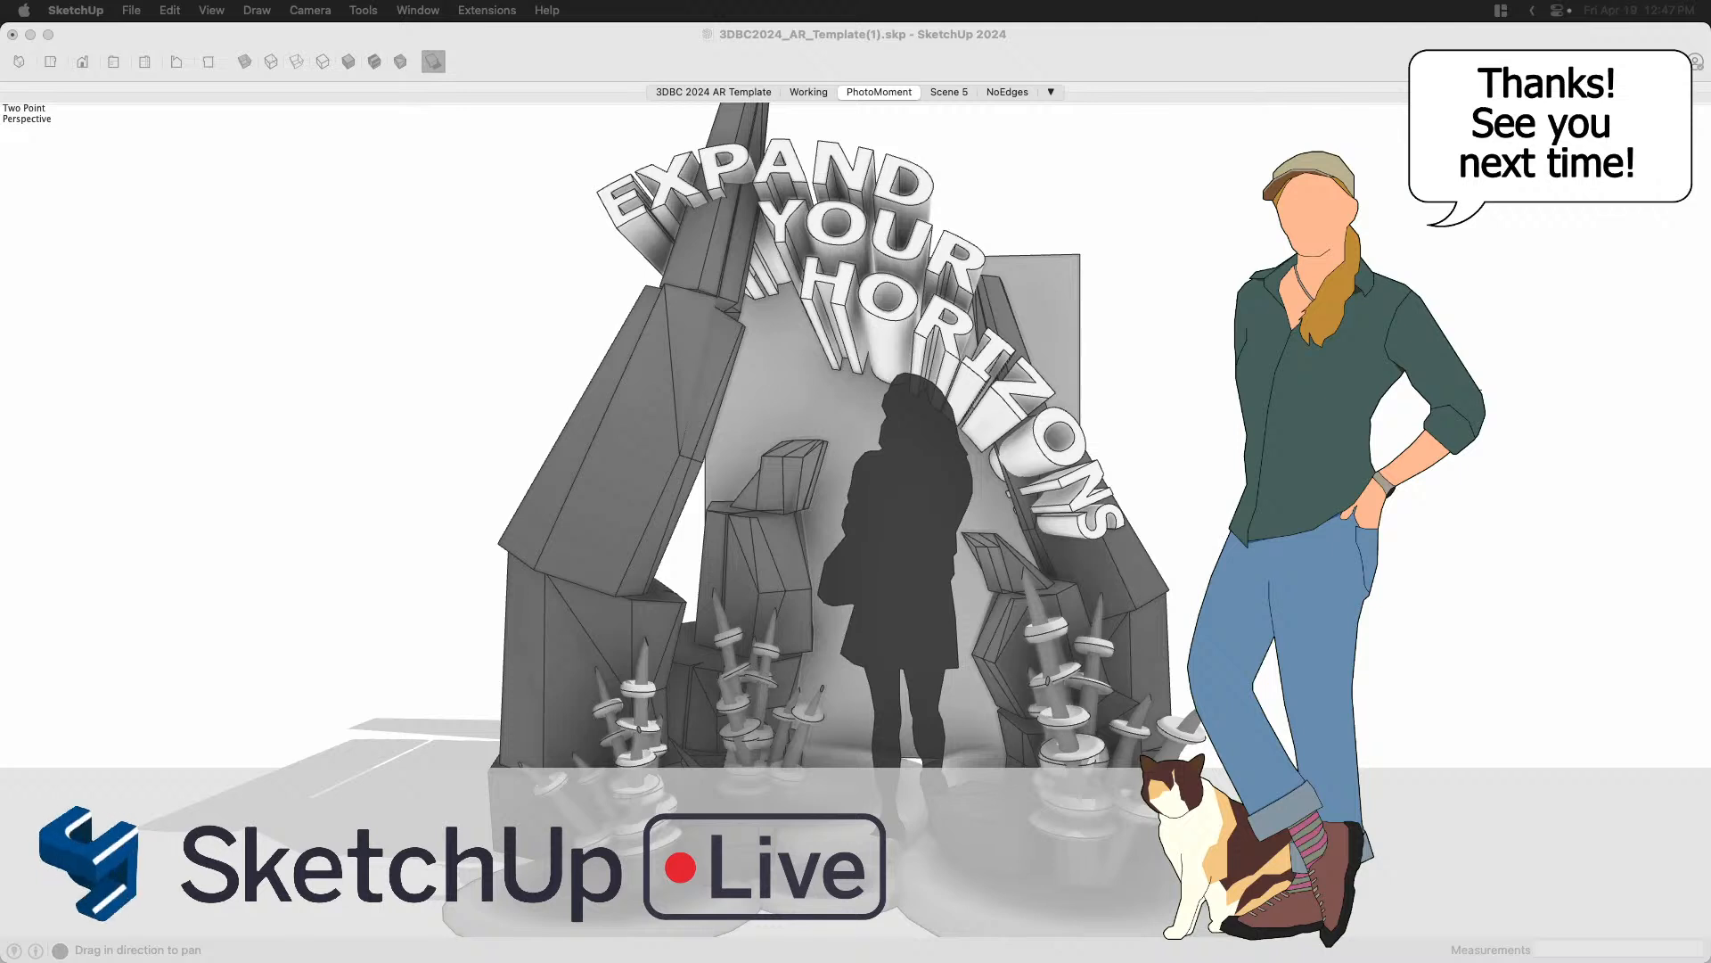
Set the camera's field of view to 90 degrees and return to the Select tool
click(217, 172)
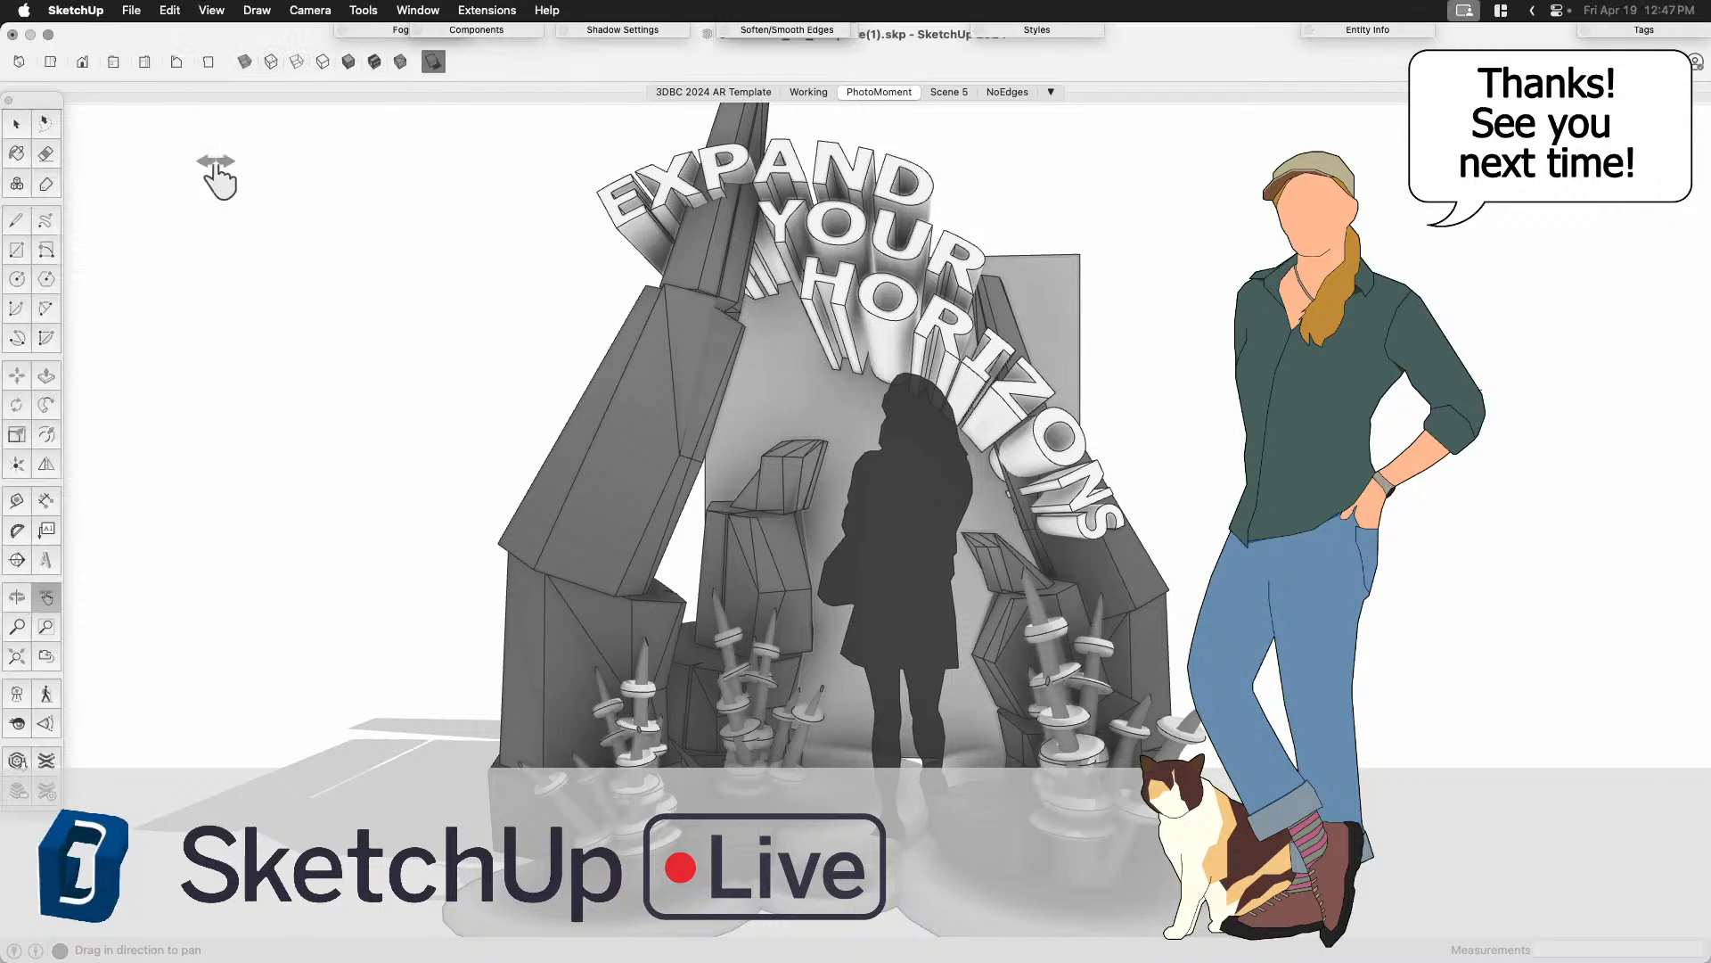
click(309, 11)
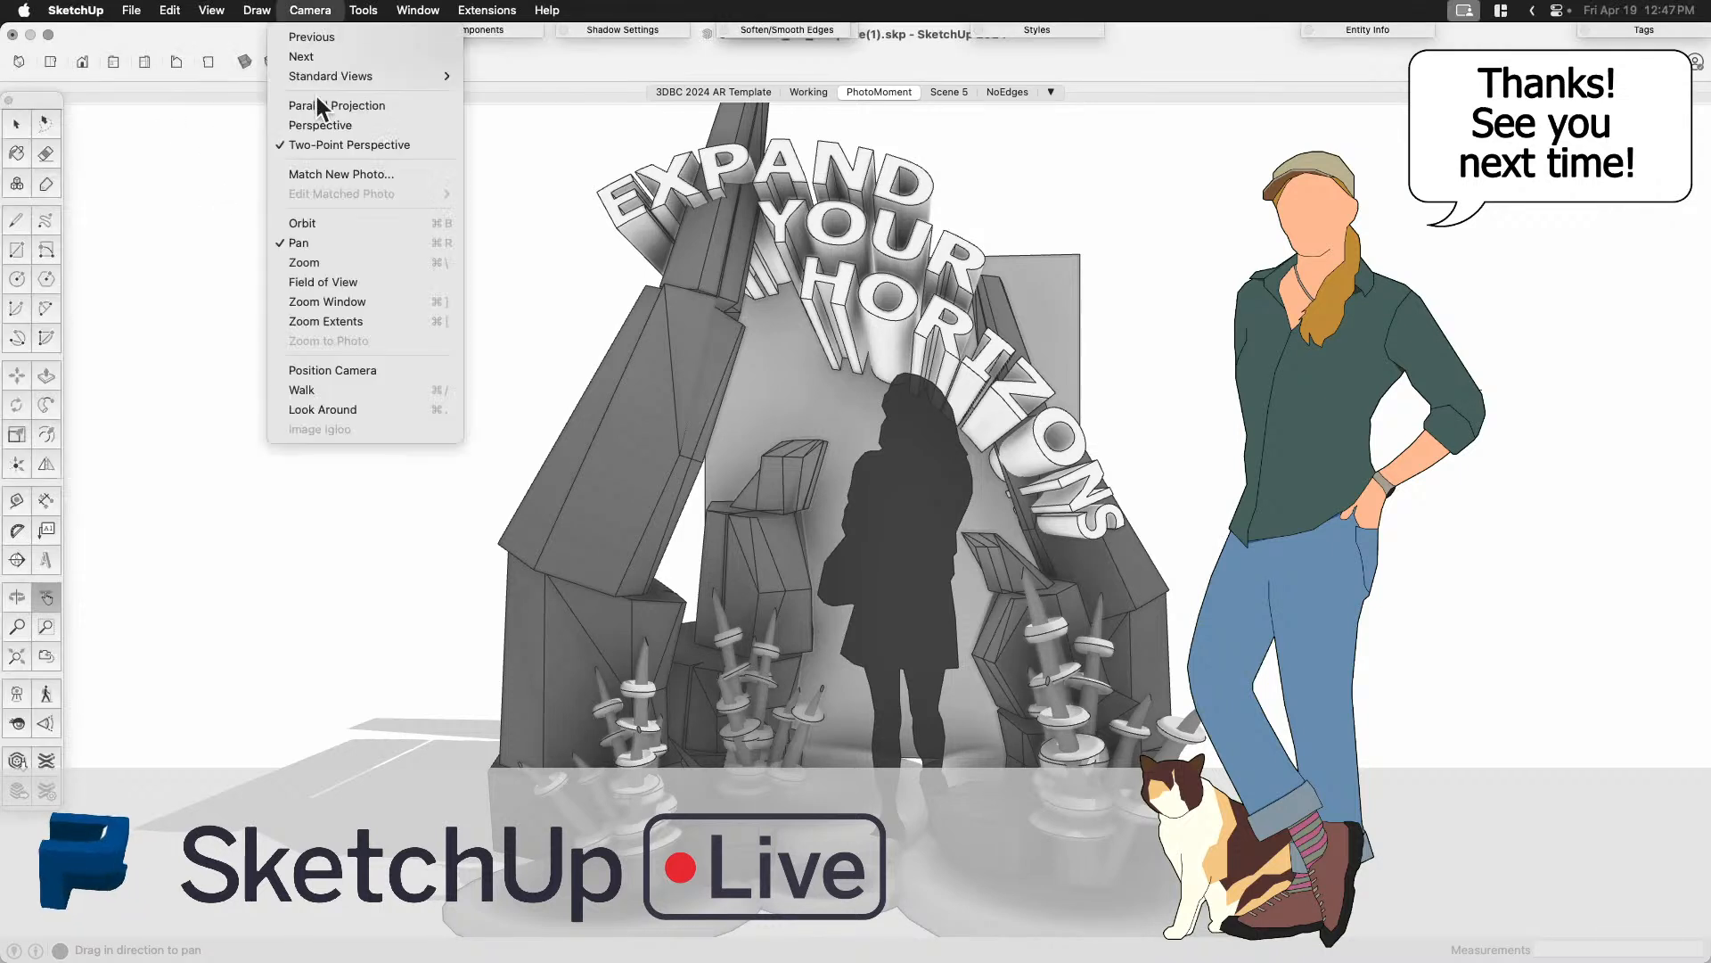
click(334, 283)
text(90)
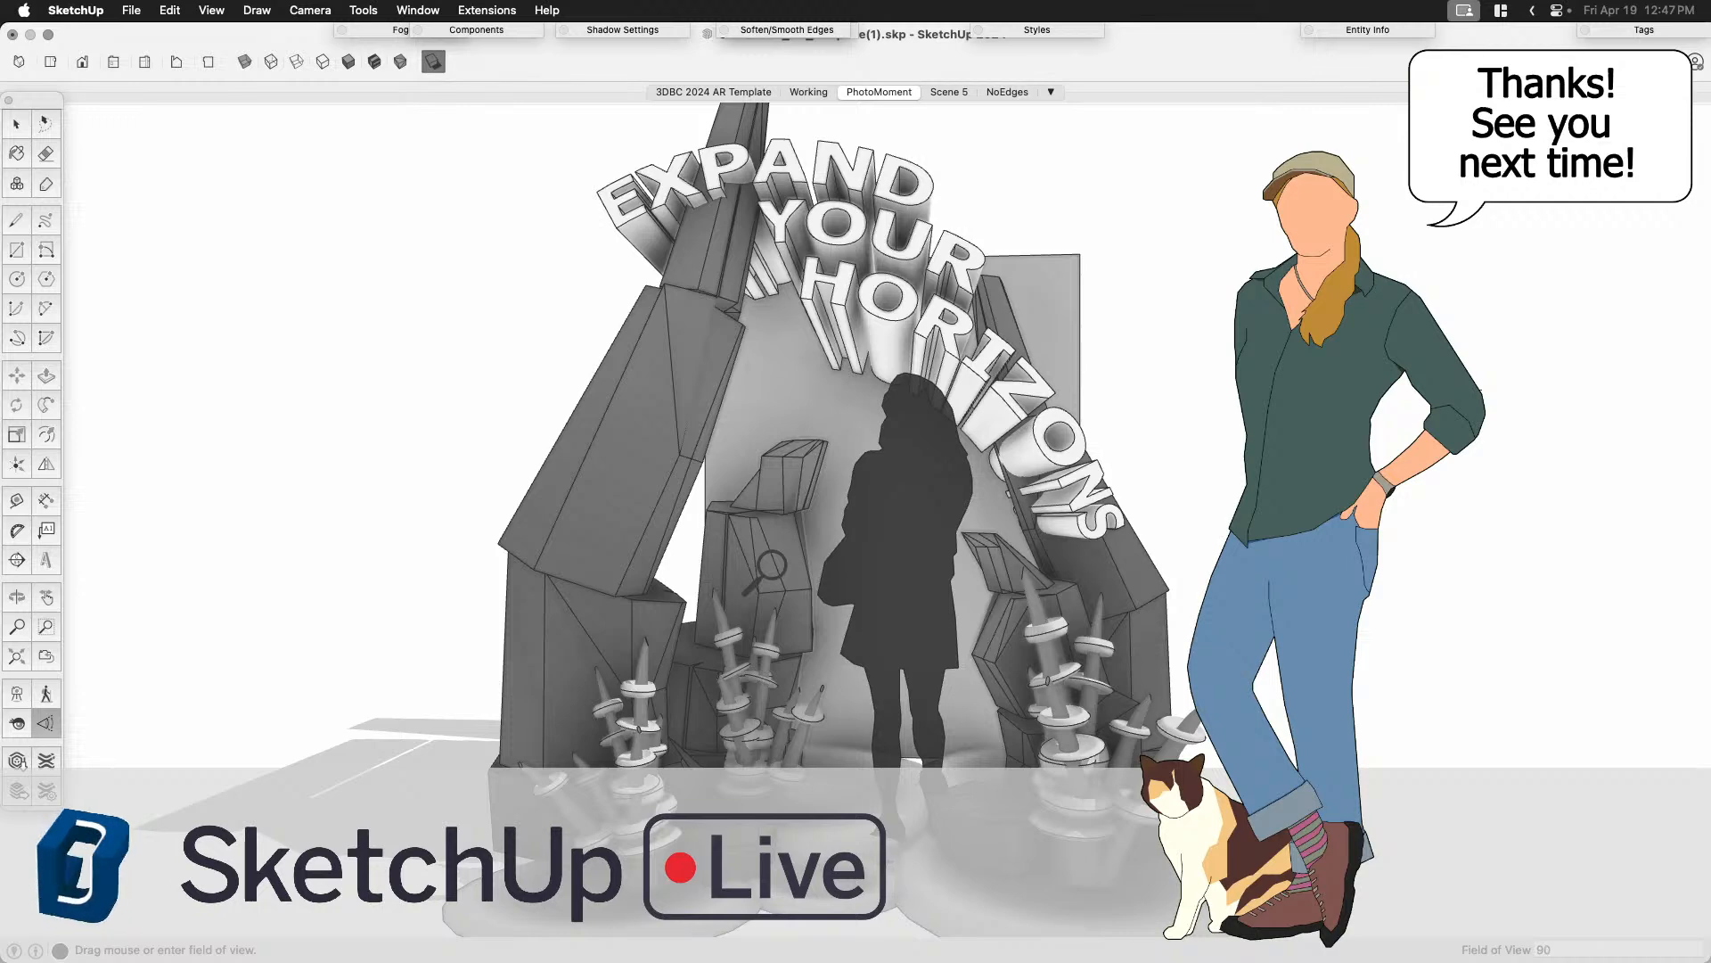
key(Return)
key(space)
Examine the photo frame from the front and the side with the wide field of view
scroll(788, 576, up, 2)
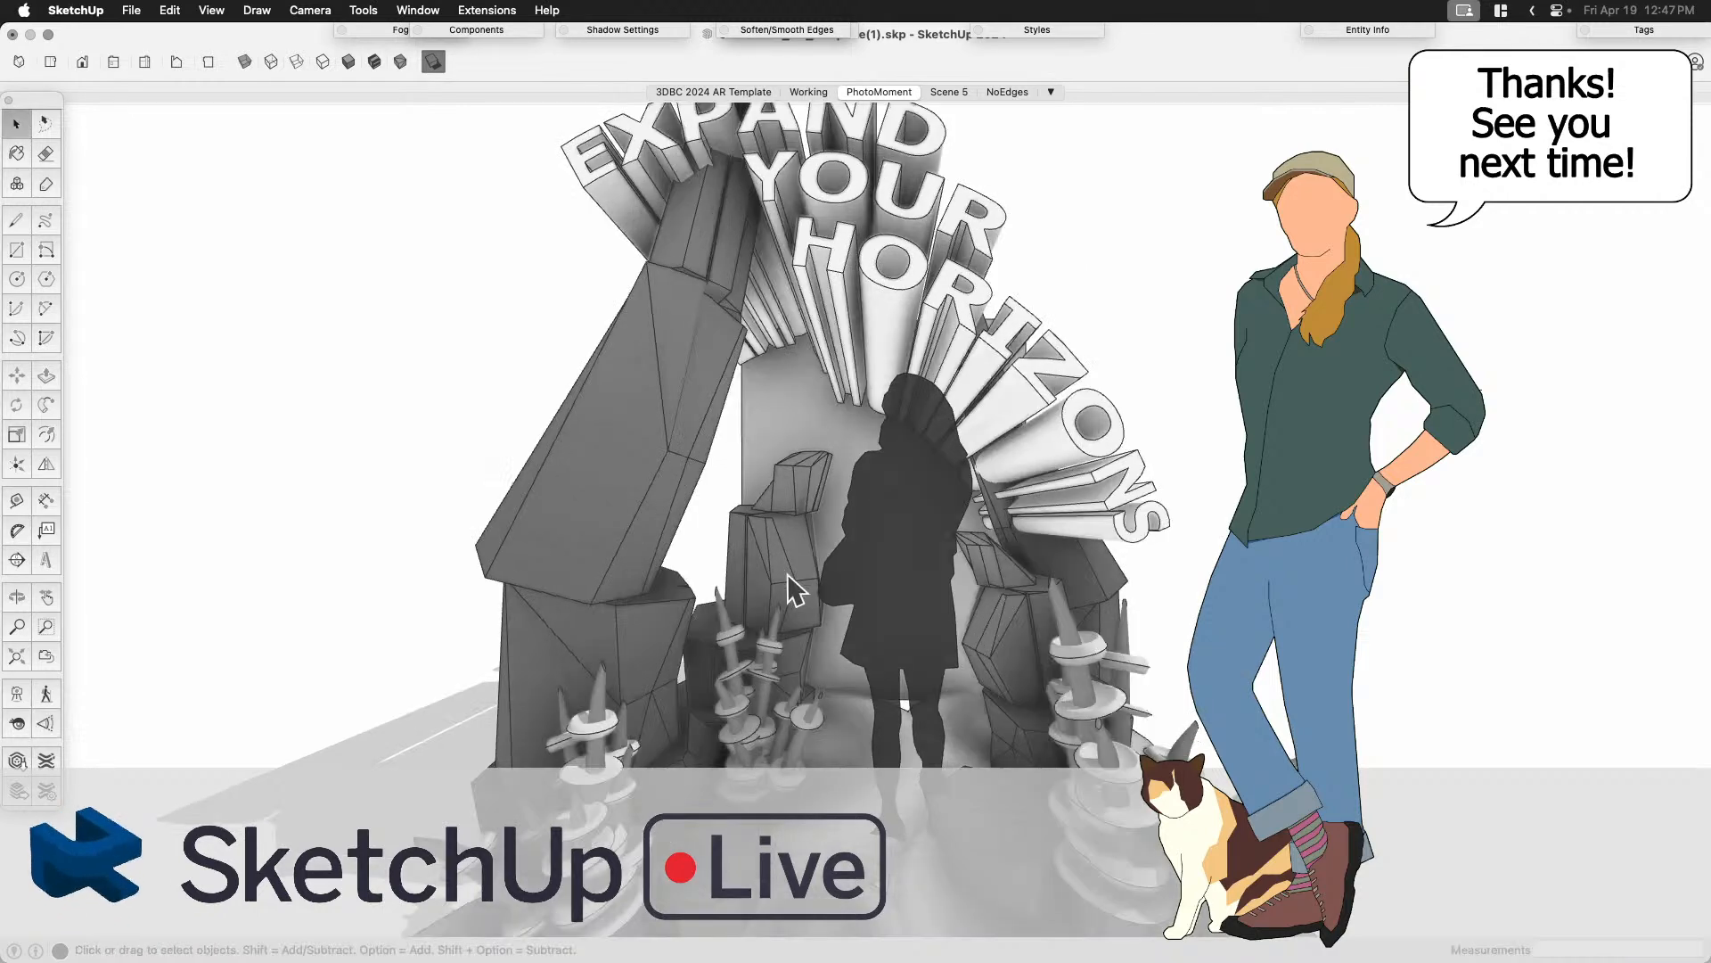
scroll(870, 619, down, 4)
scroll(947, 716, down, 2)
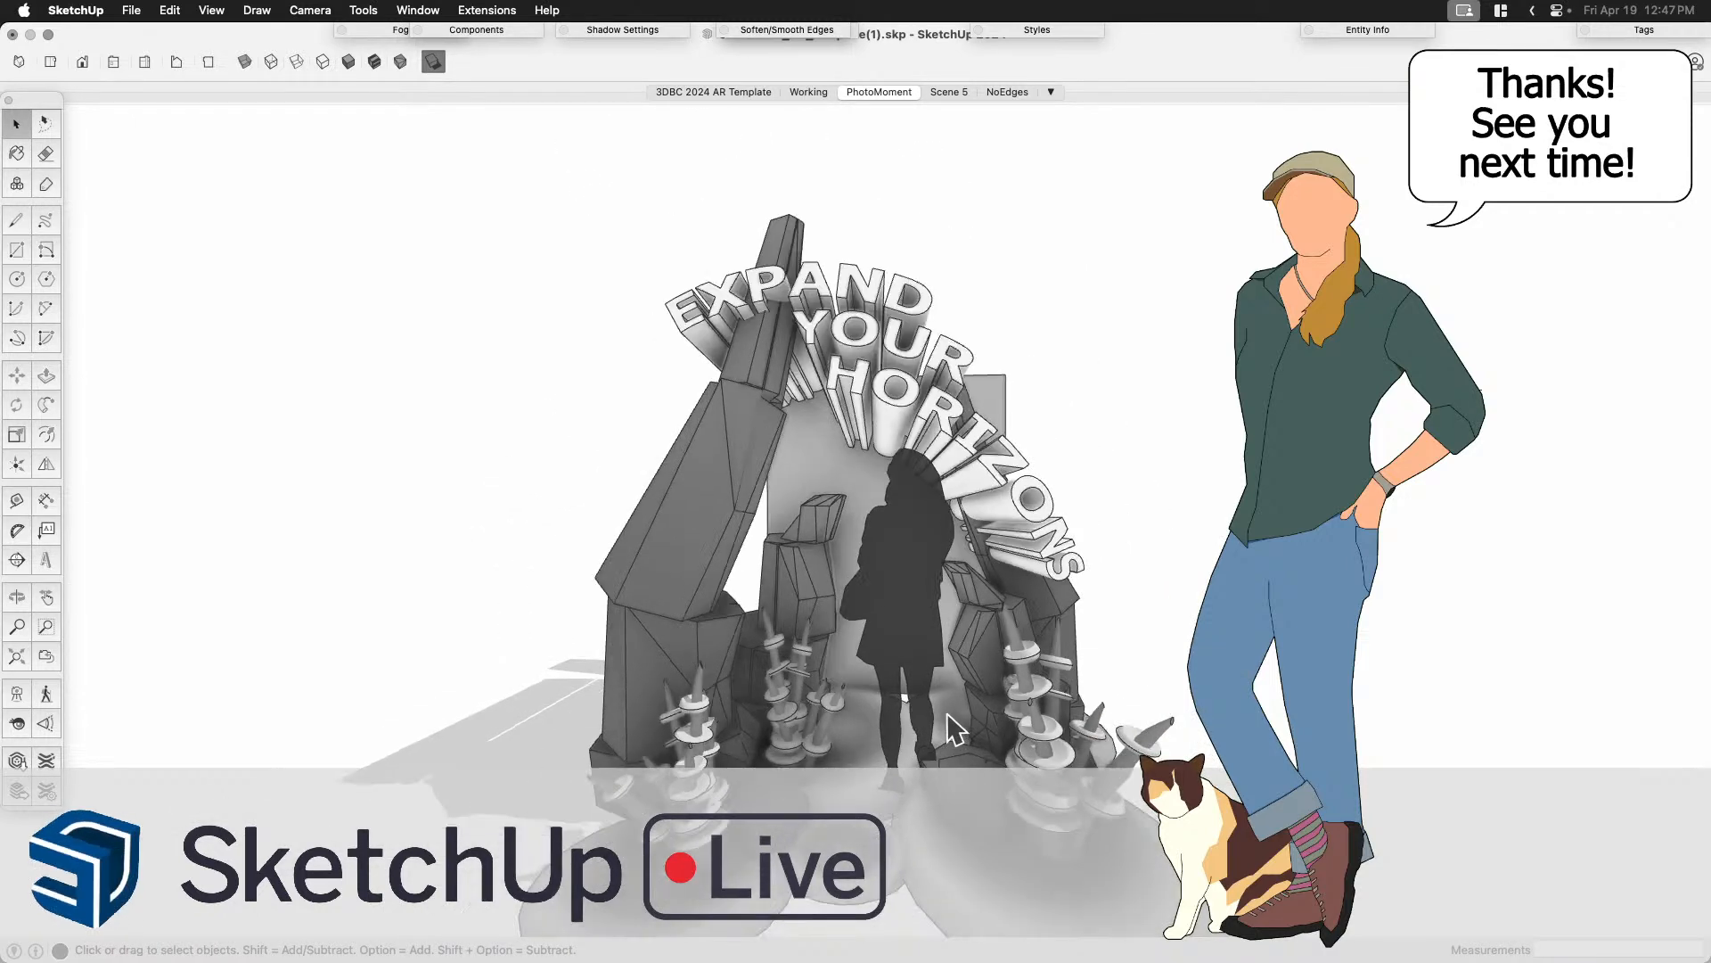
shift+middle_drag(927, 708, 933, 659)
middle_drag(1199, 664, 961, 662)
scroll(957, 660, up, 1)
scroll(956, 664, up, 3)
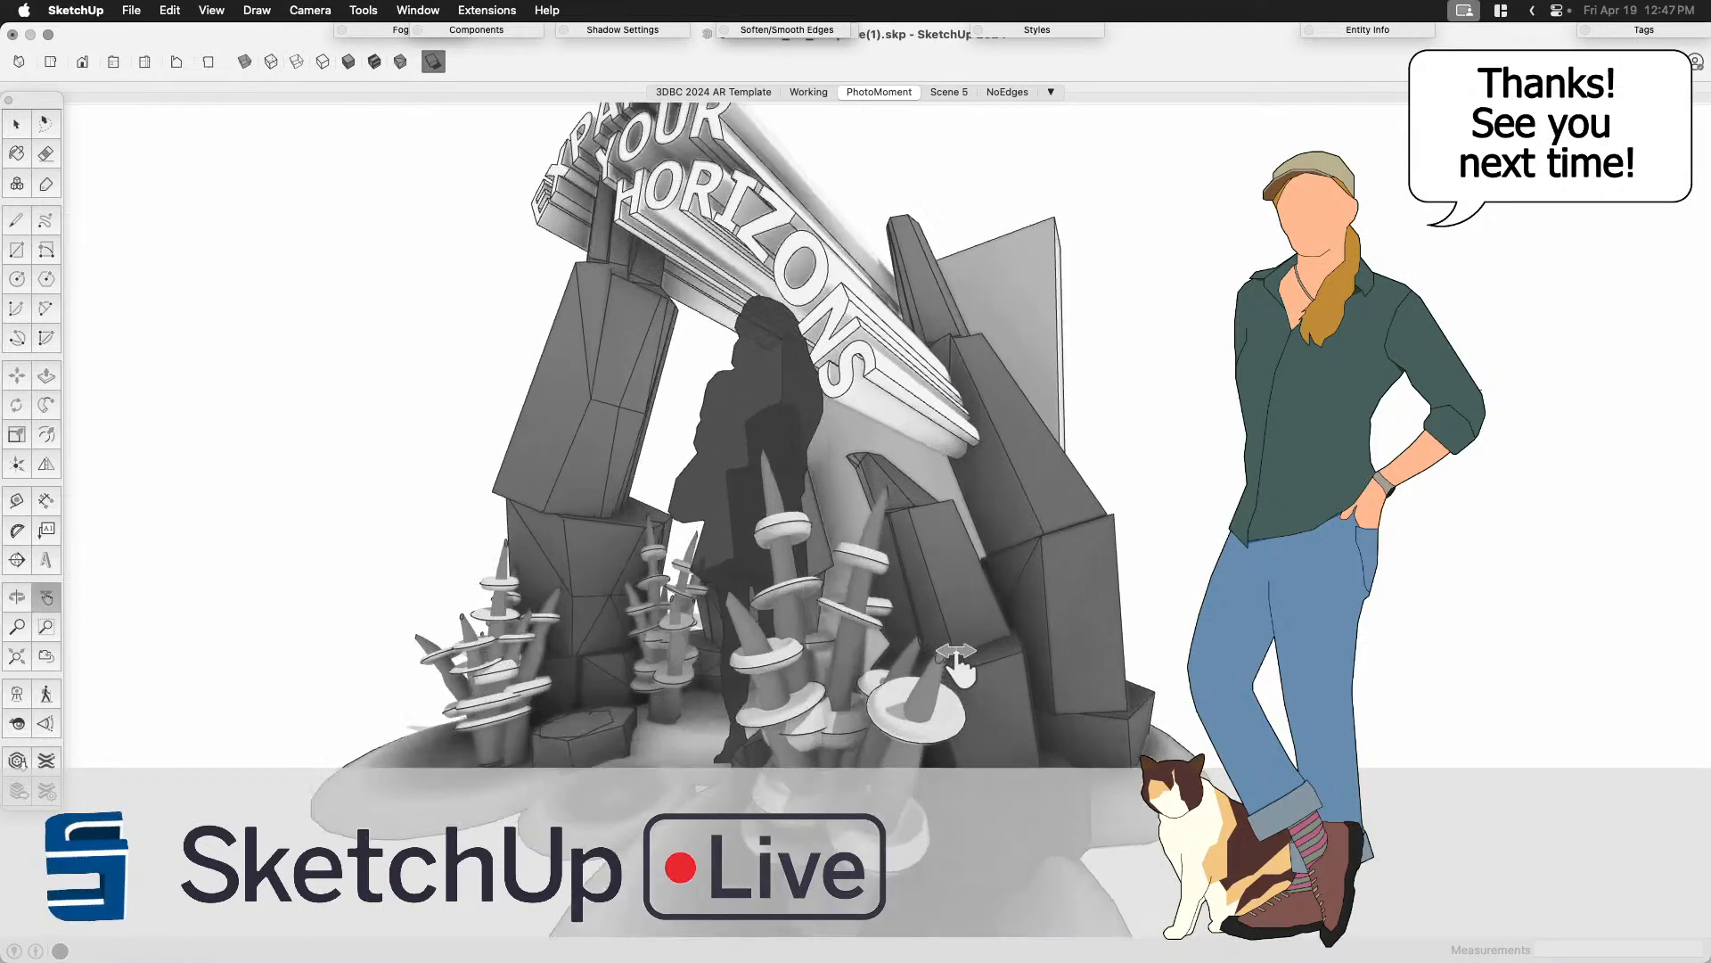
scroll(955, 667, up, 2)
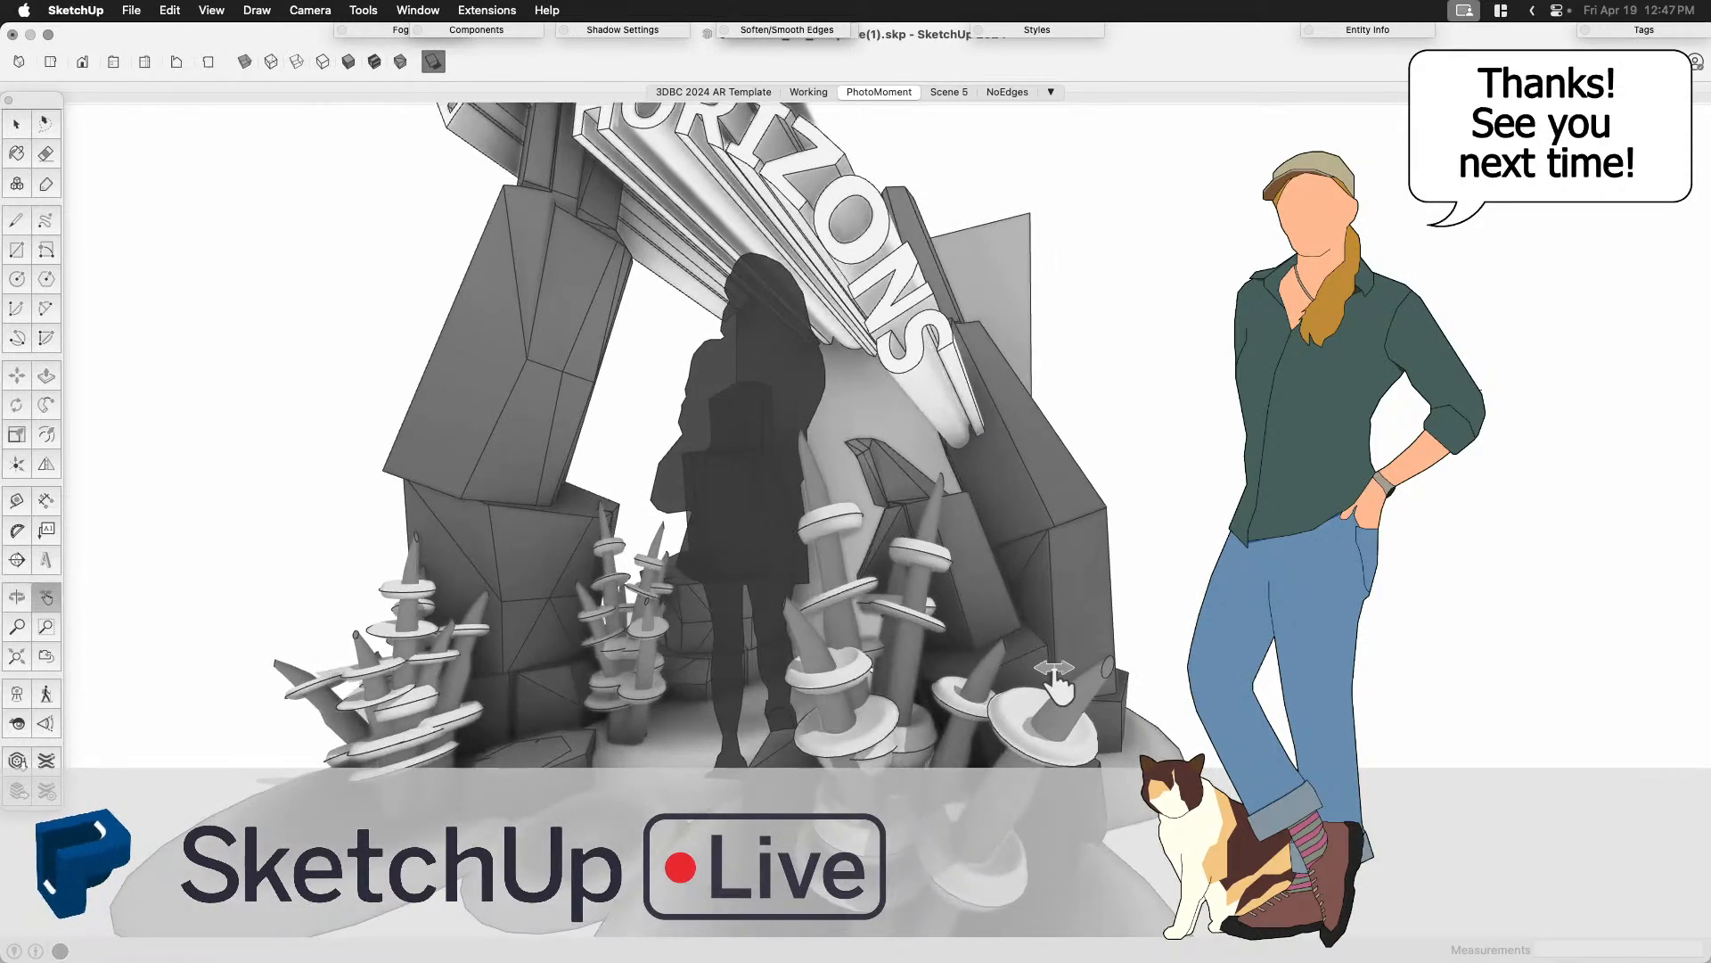